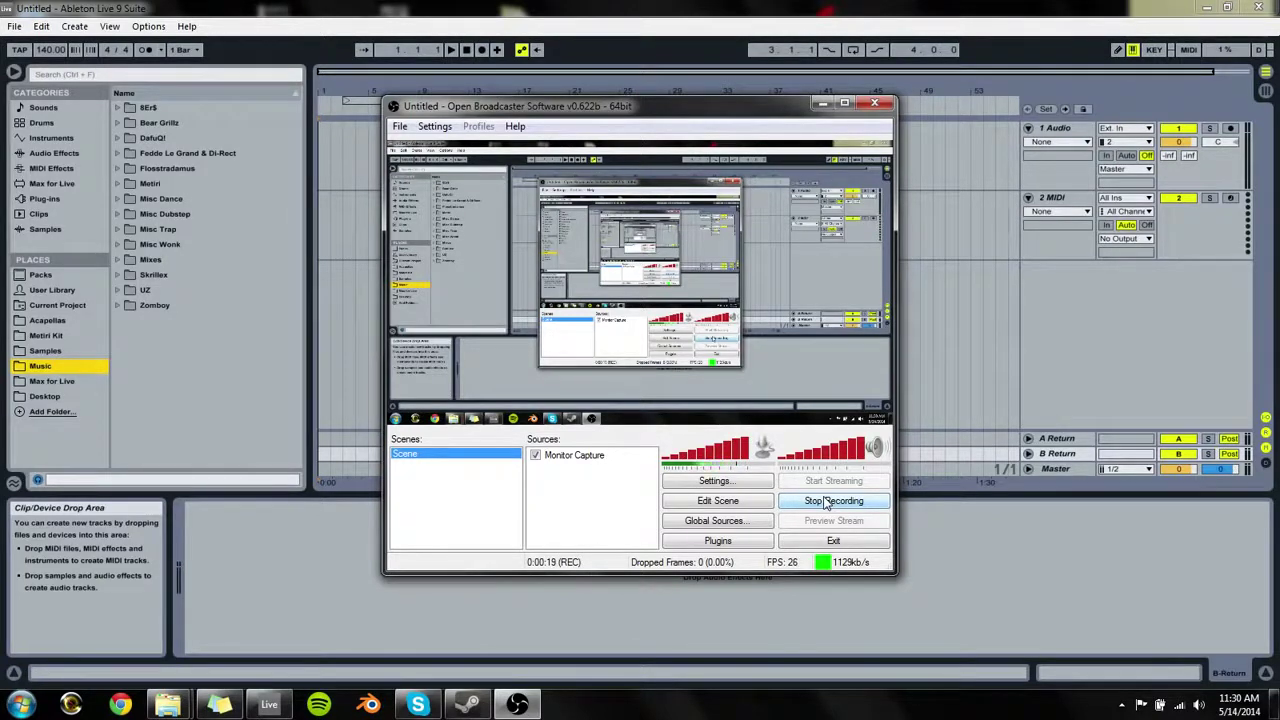
# Step: Switch to Ableton Live, load "Lethal Bizzle - Pow [Metiri Remix].mp3" from the Metiri folder onto the audio track, and show its waveform
pyautogui.click(592, 9)
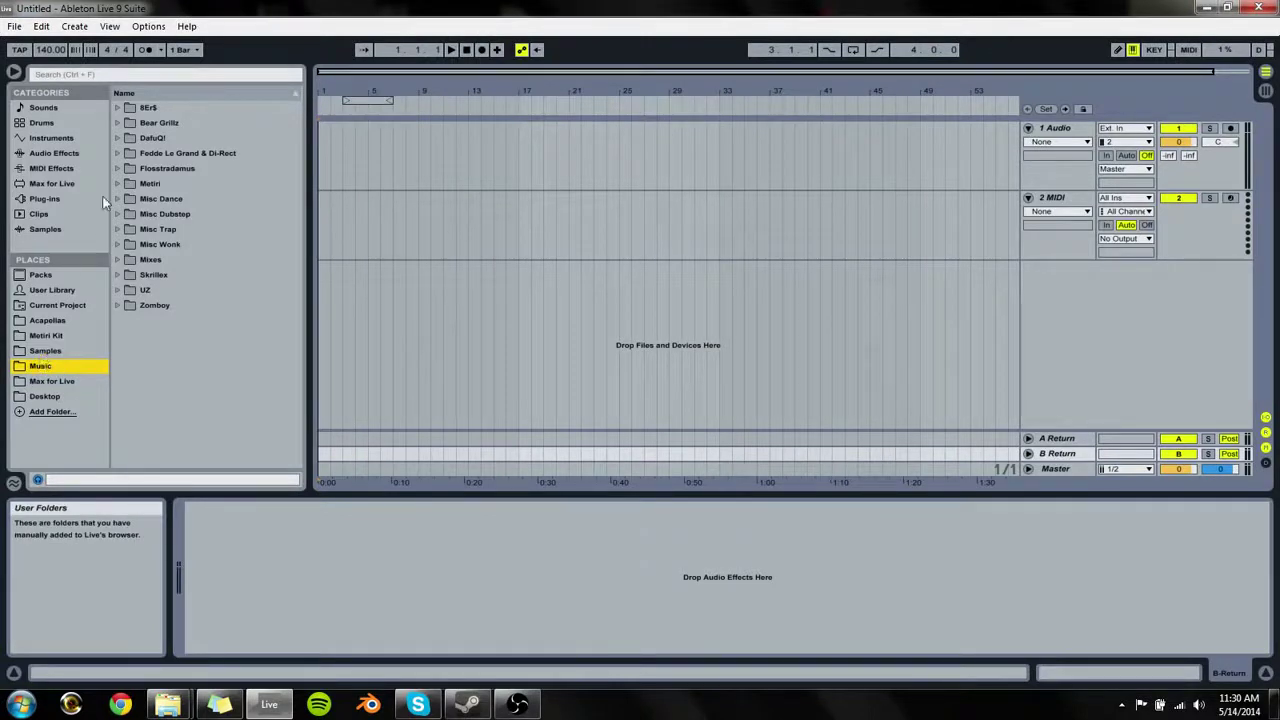
pyautogui.doubleClick(150, 183)
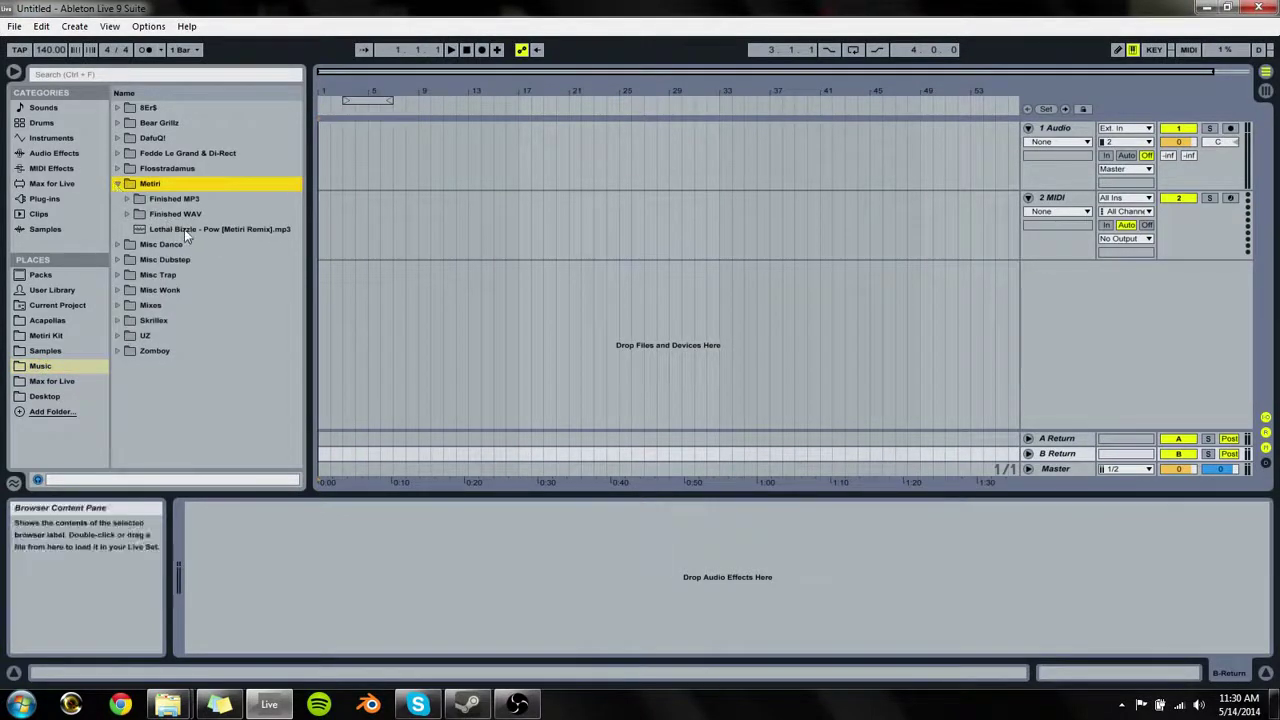
pyautogui.moveTo(184, 229); pyautogui.dragTo(370, 159)
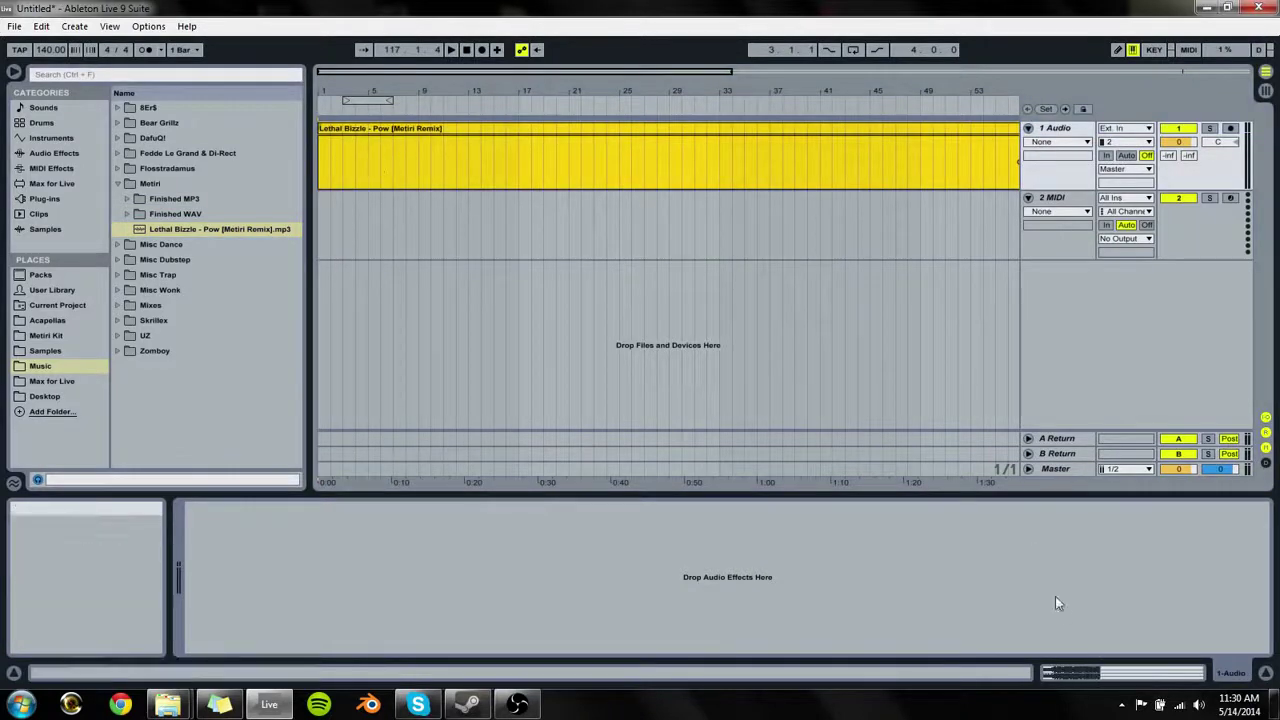
pyautogui.click(1103, 678)
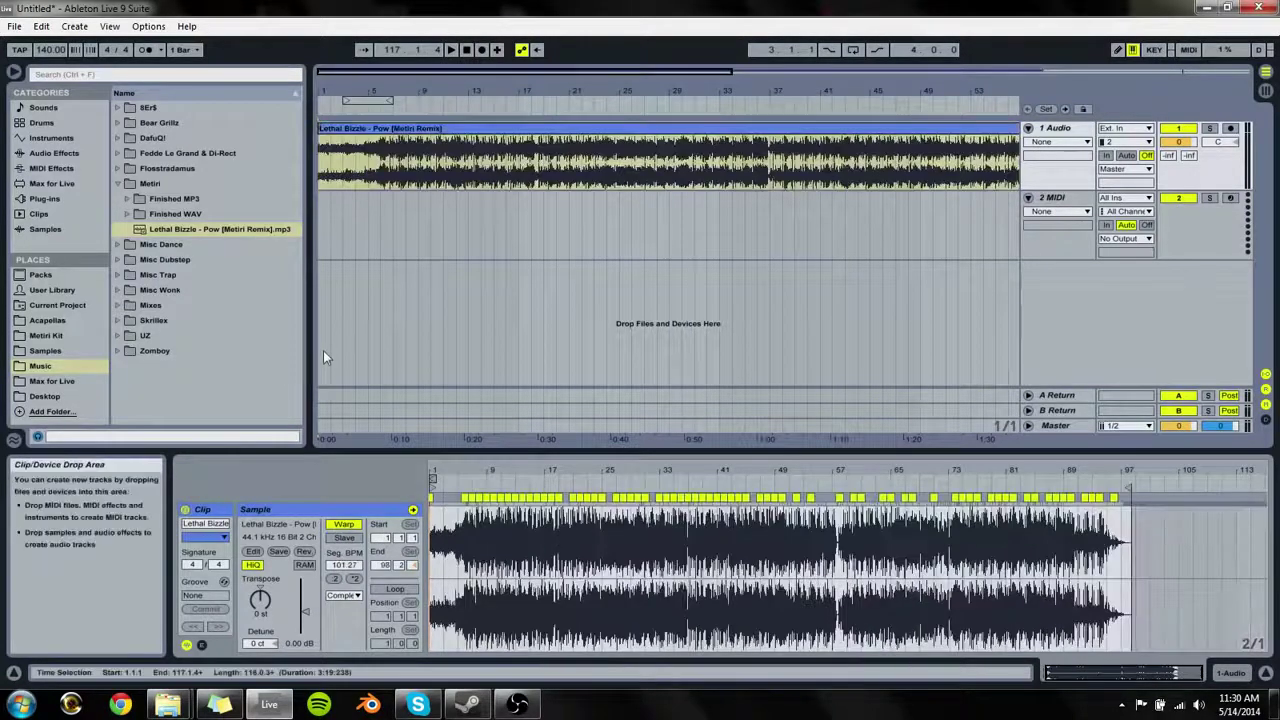
# Step: Play the start of the remix clip briefly, then turn off its warping
pyautogui.click(345, 128)
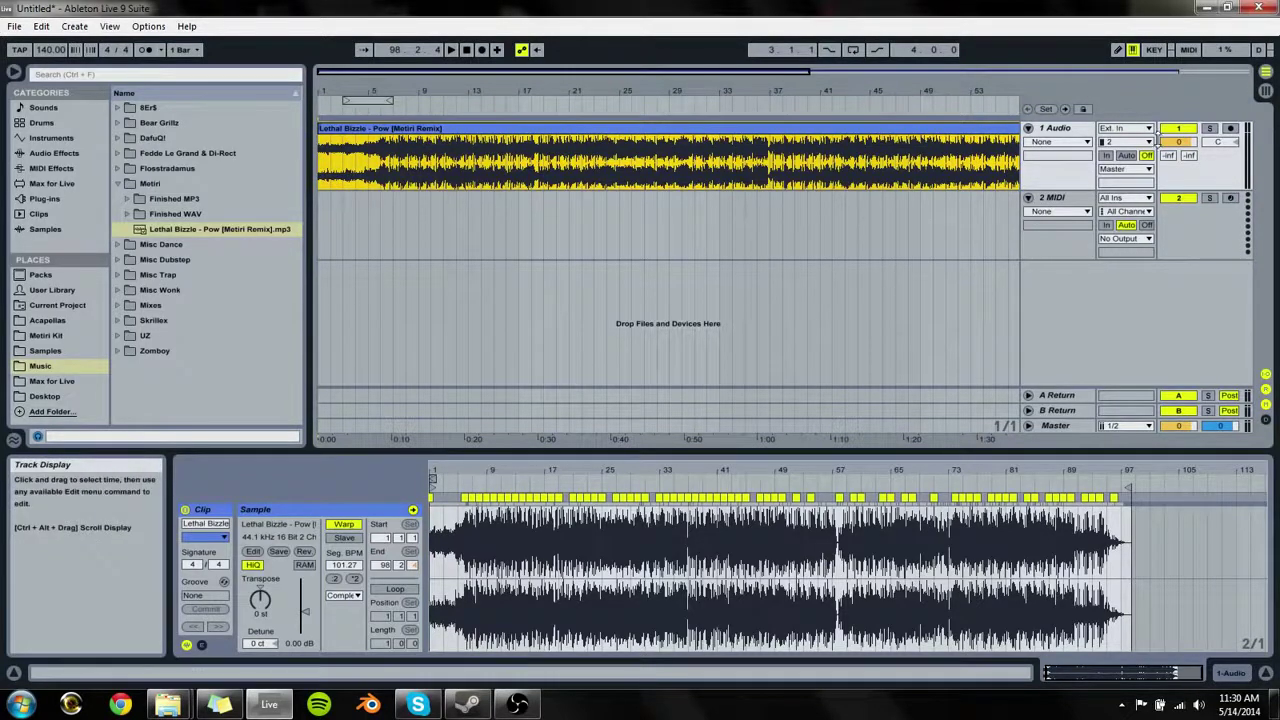
pyautogui.press('space')
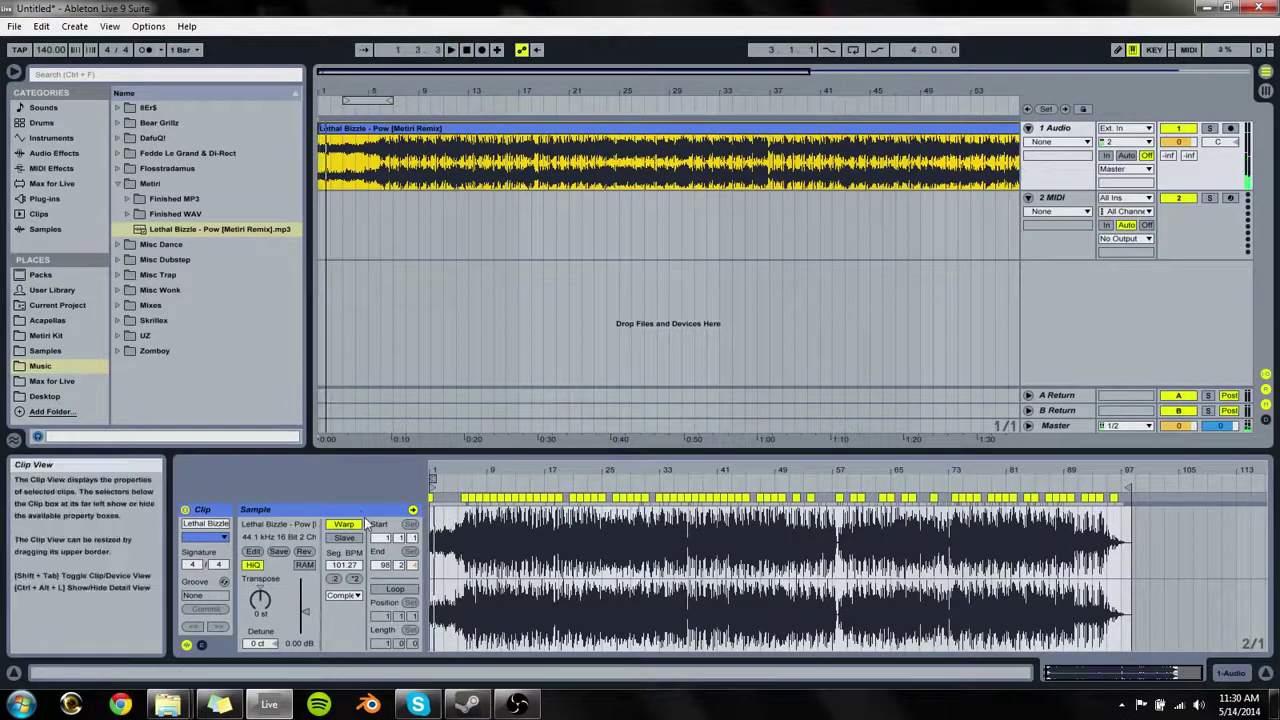
pyautogui.click(343, 525)
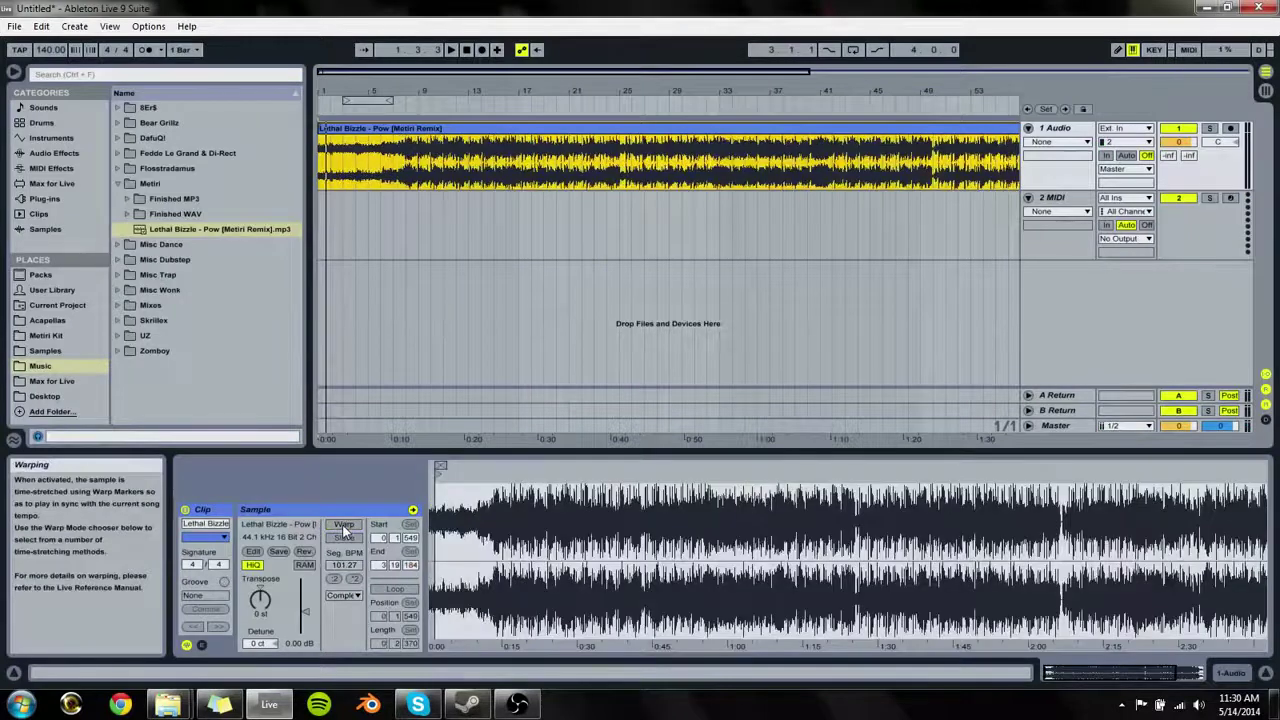
# Step: Extend the clip's start marker to the very beginning of the sample and its end marker to the very end
pyautogui.moveTo(477, 466); pyautogui.dragTo(296, 486)
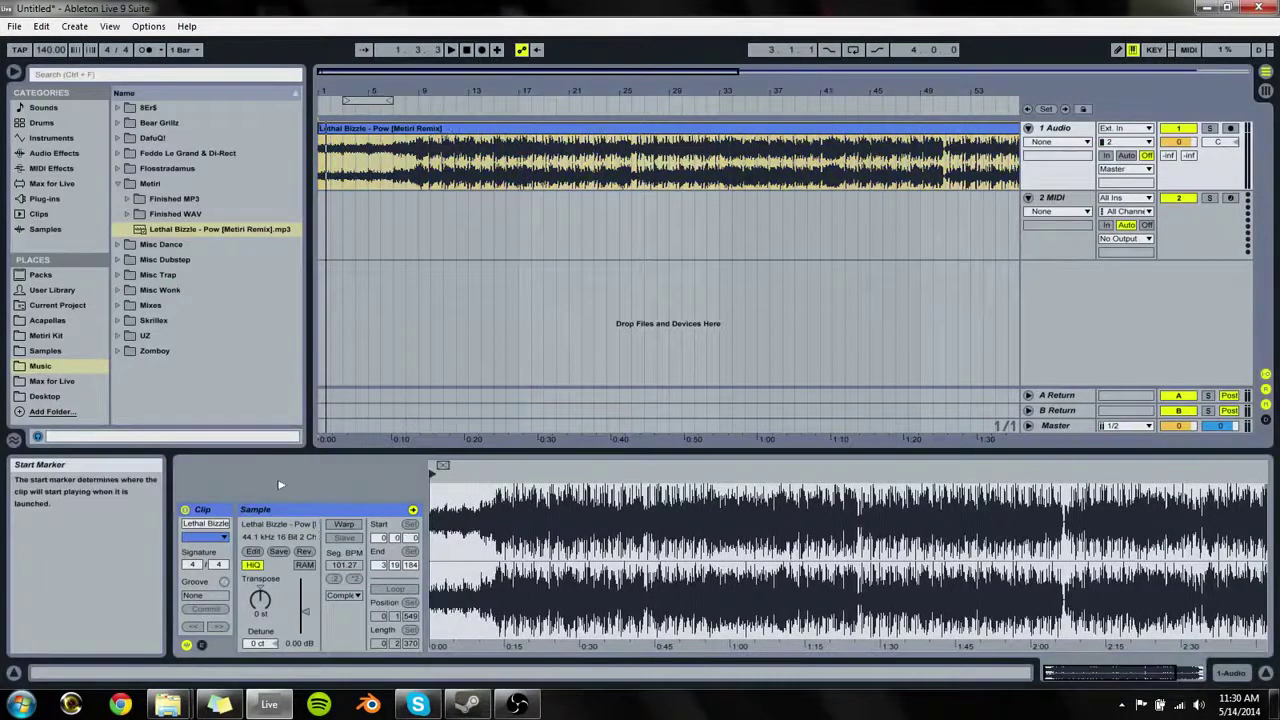
pyautogui.moveTo(742, 500); pyautogui.dragTo(742, 468)
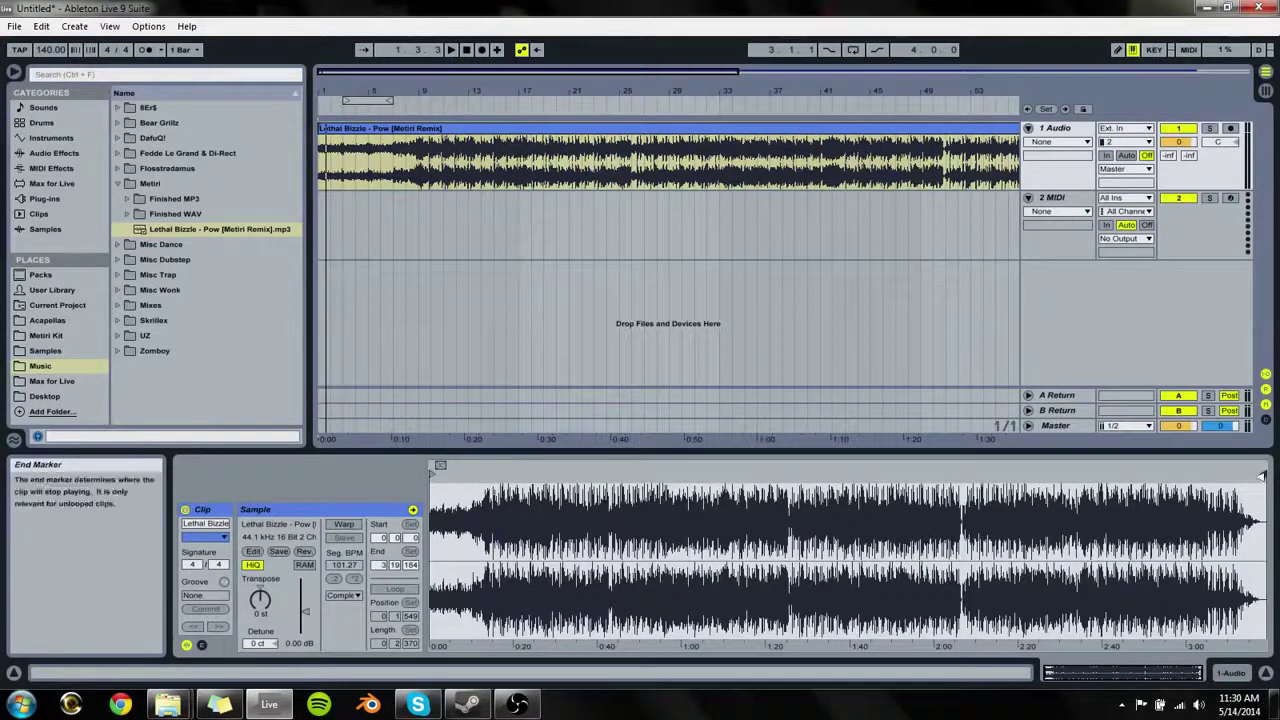
pyautogui.moveTo(491, 483); pyautogui.dragTo(1234, 483)
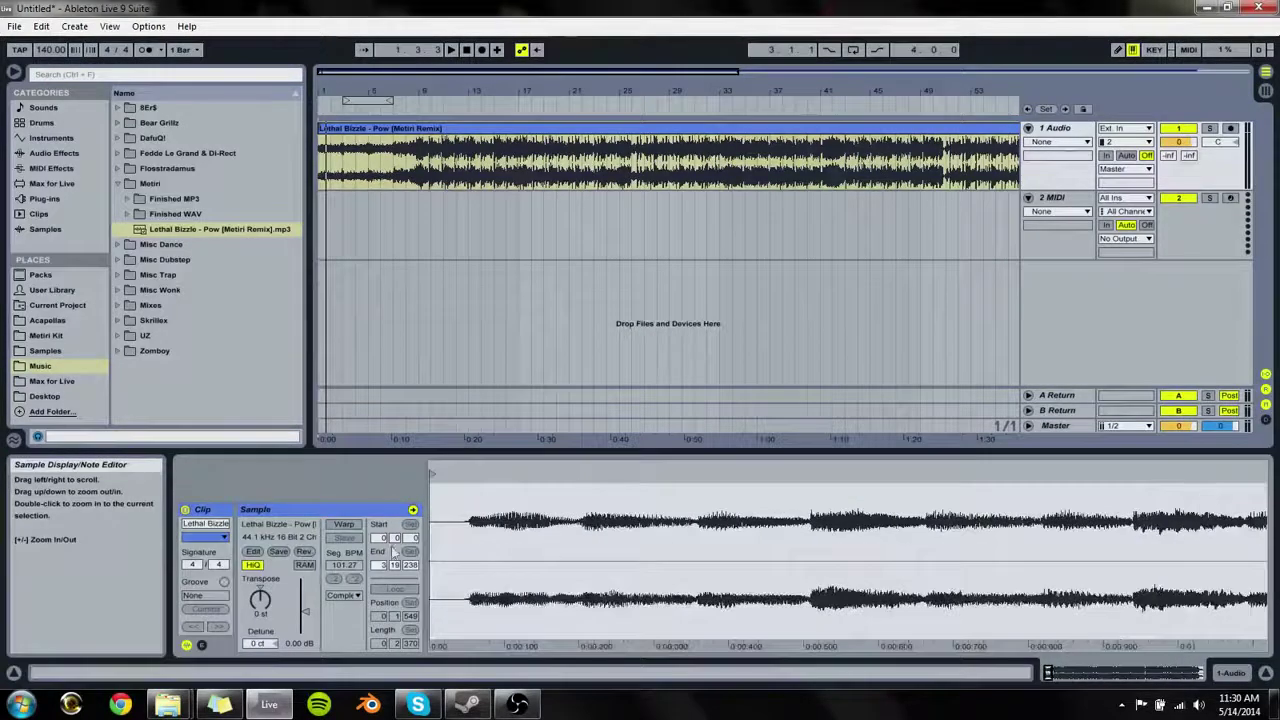
pyautogui.moveTo(474, 485); pyautogui.dragTo(474, 472)
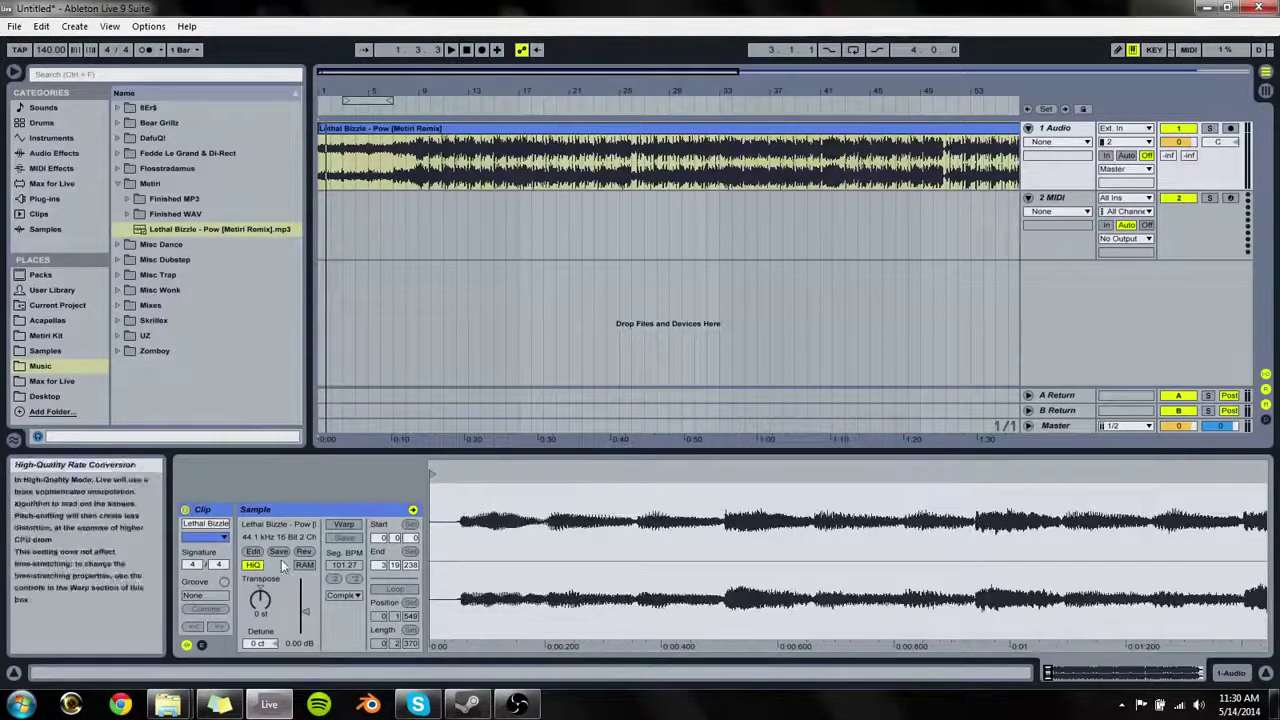
# Step: Turn warping back on and add a warp marker at the first transient of the sample
pyautogui.click(343, 525)
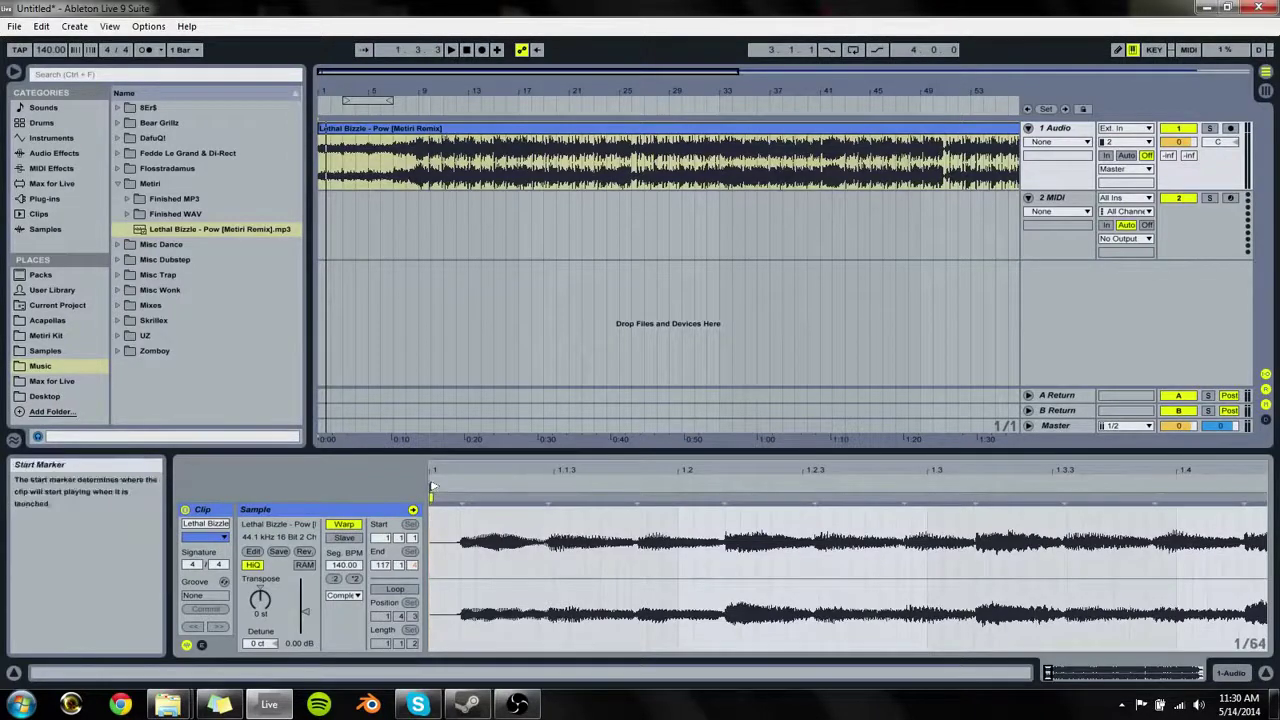
pyautogui.doubleClick(461, 497)
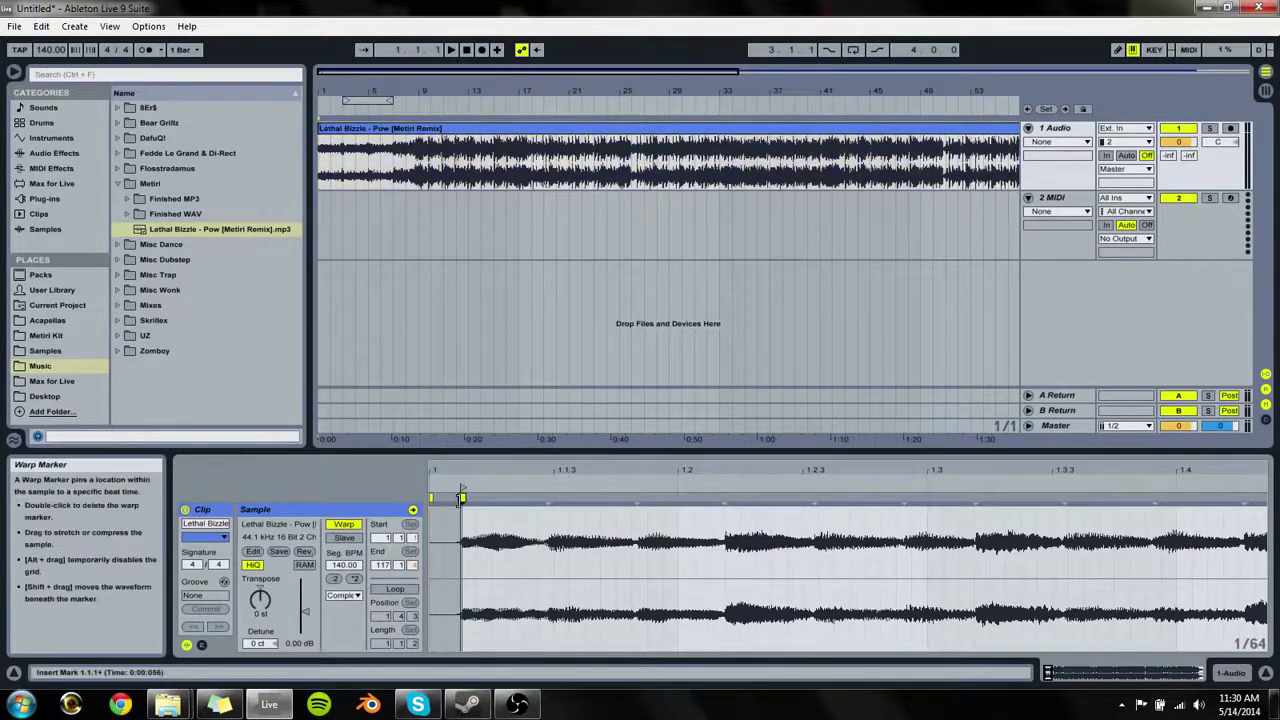
pyautogui.rightClick(461, 497)
pyautogui.click(430, 495)
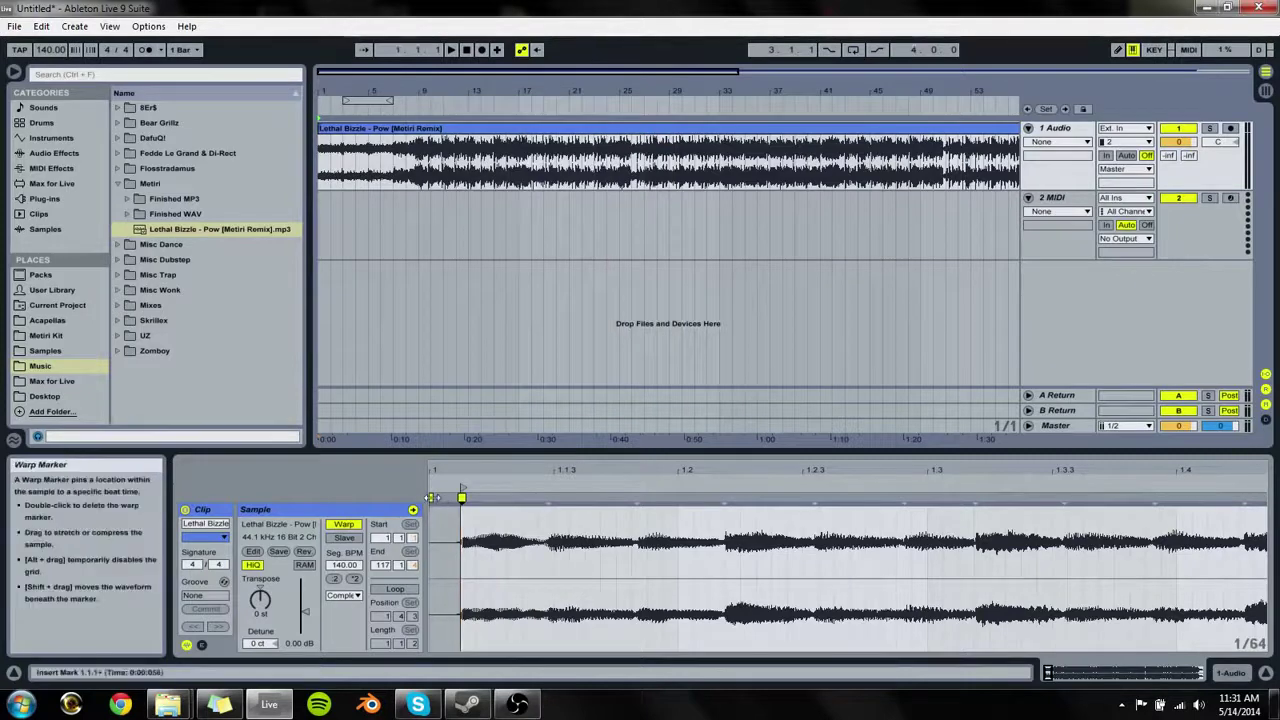
# Step: Set 1.1.1 at the first transient's warp marker and apply Warp From Here (Straight) from it
pyautogui.rightClick(461, 497)
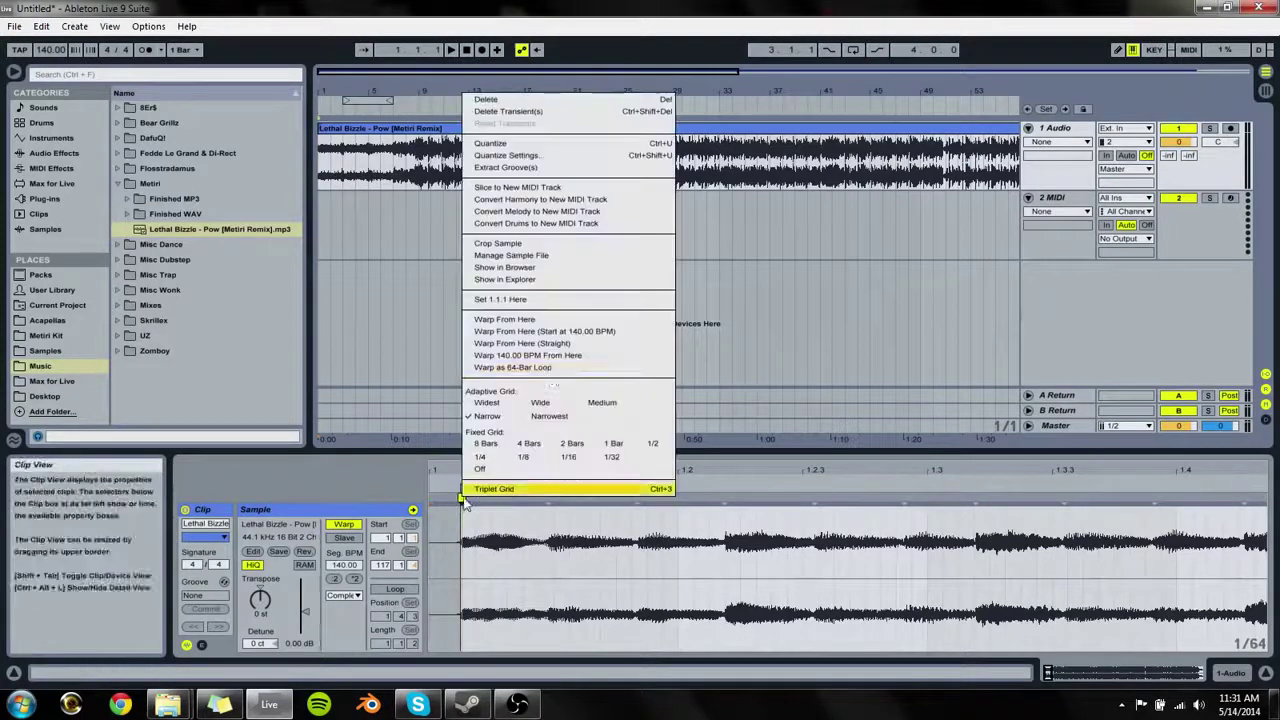
pyautogui.click(527, 298)
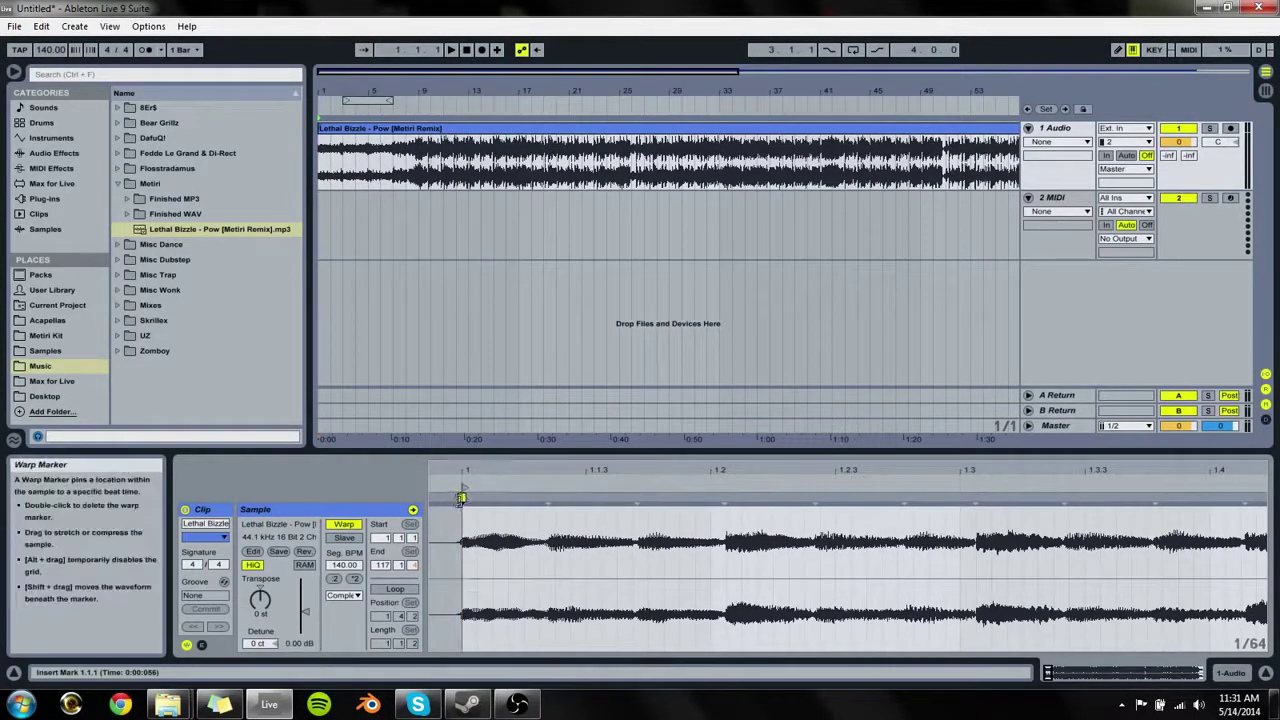
pyautogui.rightClick(461, 497)
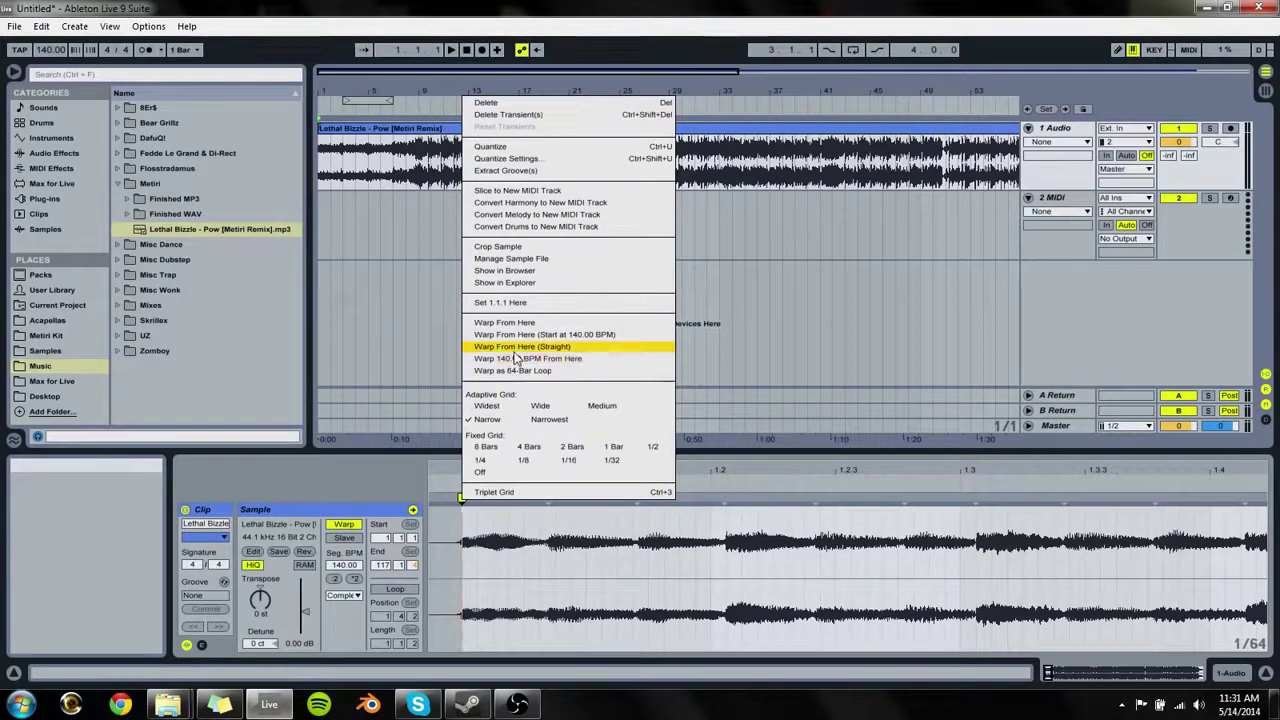
pyautogui.click(513, 346)
# Step: Turn on the metronome and audition the clip against it up to the drop around bar 8
pyautogui.moveTo(540, 472); pyautogui.dragTo(530, 320)
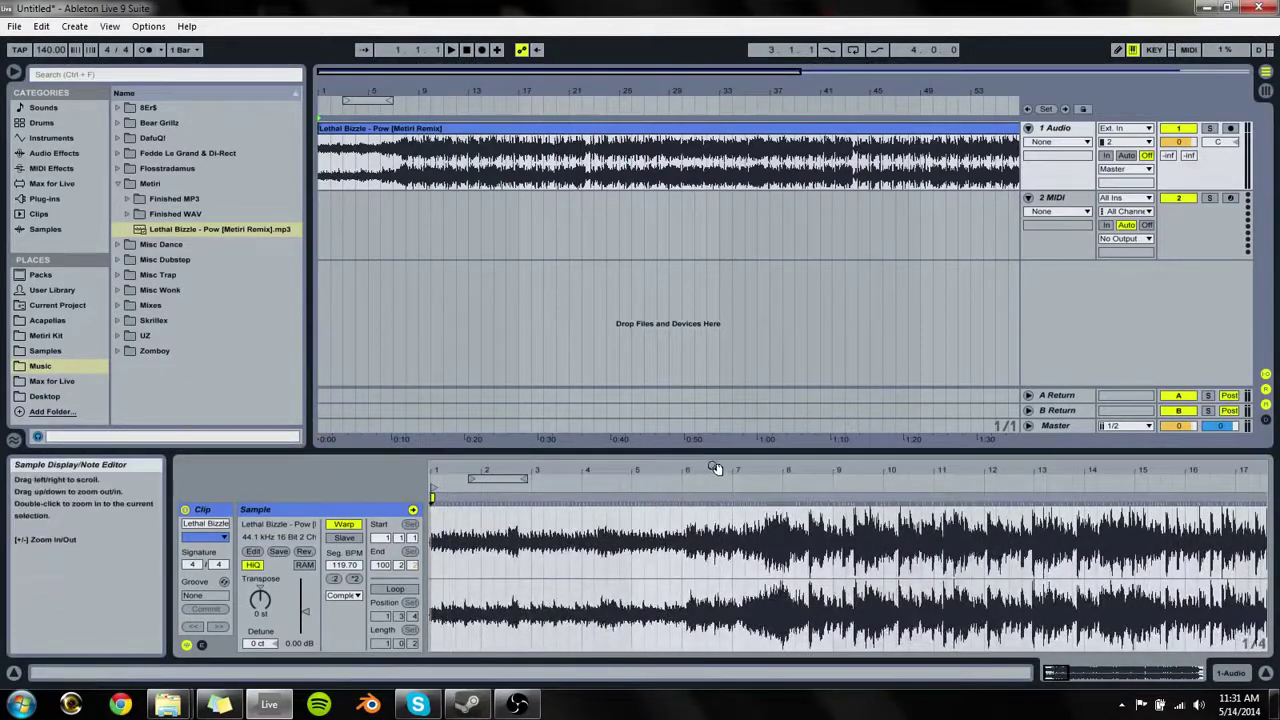
pyautogui.moveTo(744, 471); pyautogui.dragTo(744, 530)
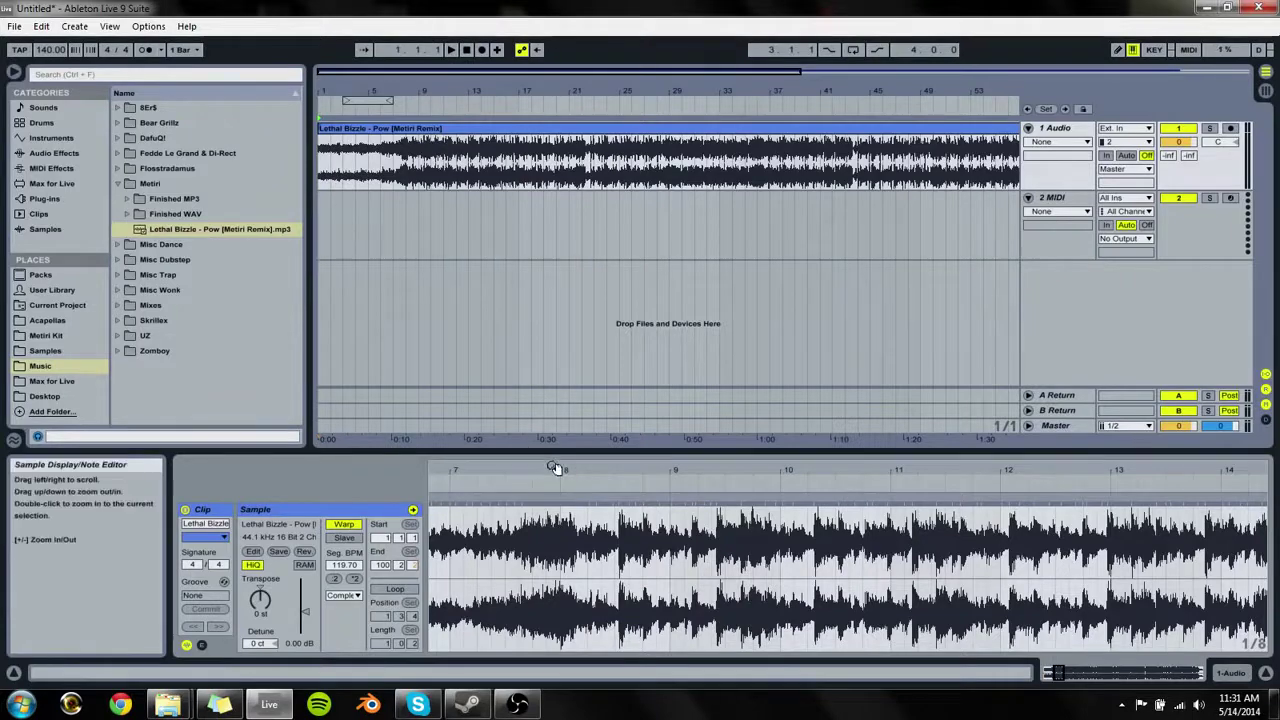
pyautogui.moveTo(552, 469); pyautogui.dragTo(552, 395)
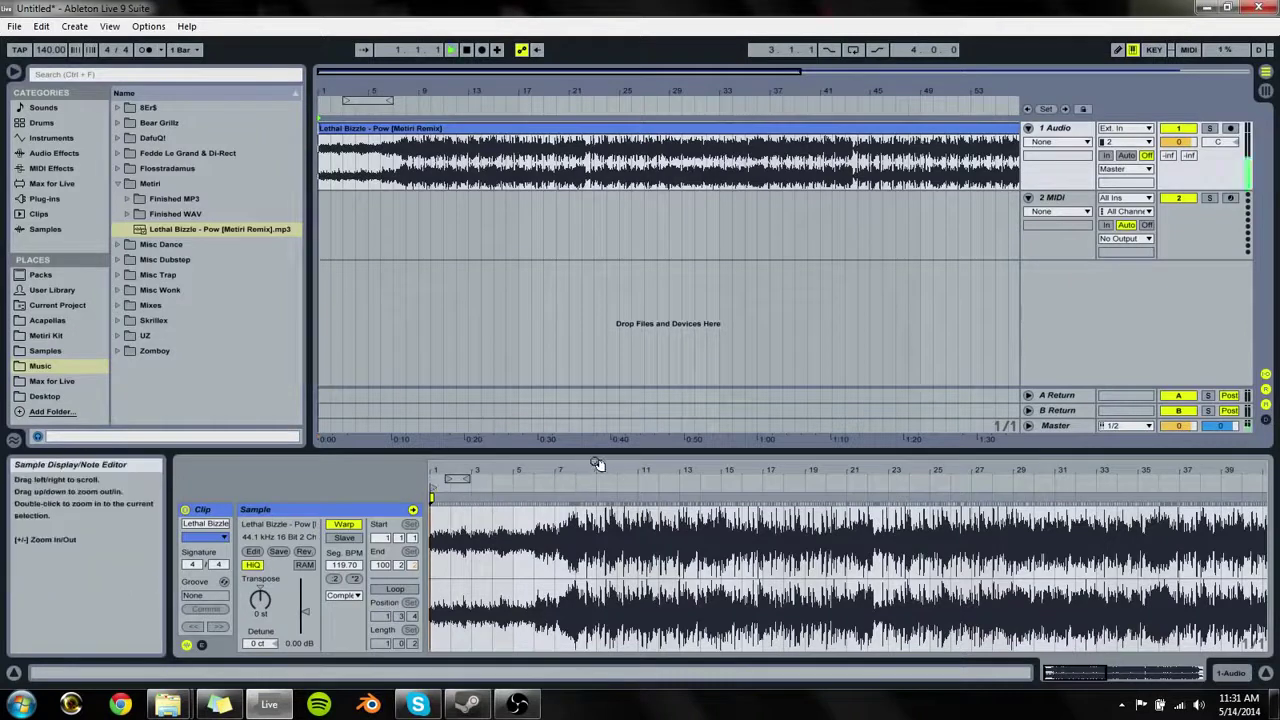
pyautogui.click(146, 50)
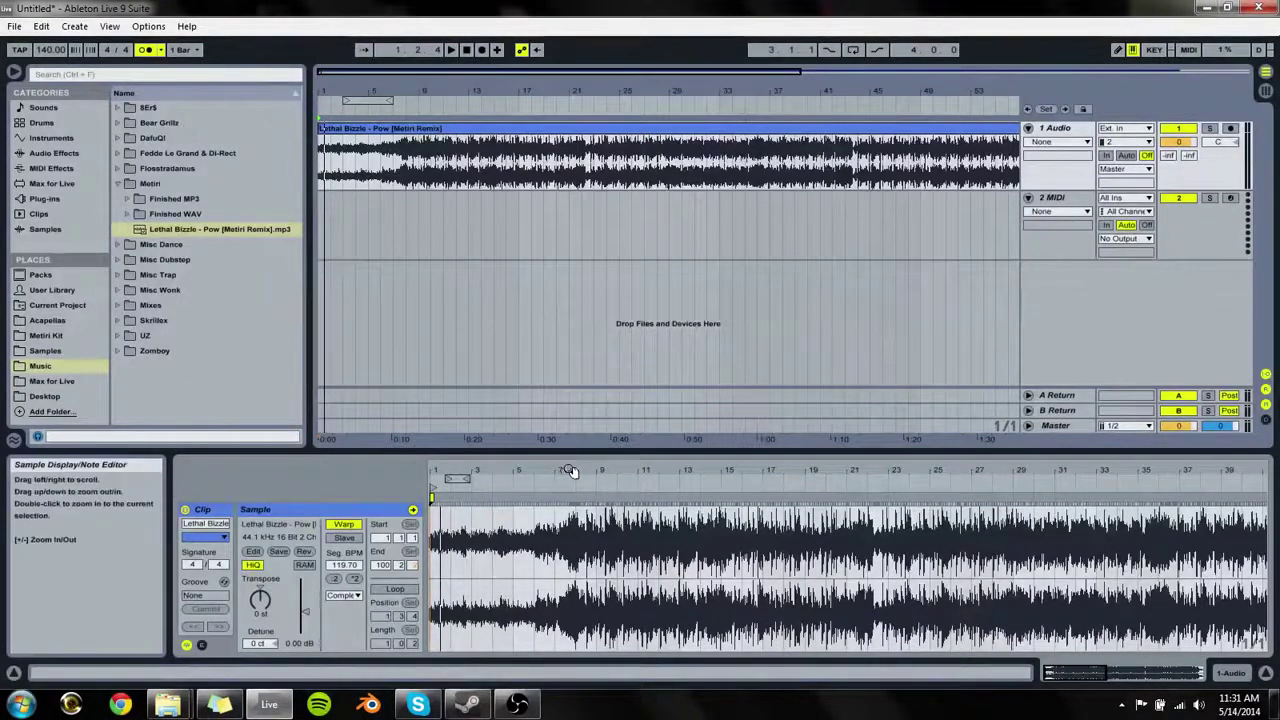
pyautogui.press('space')
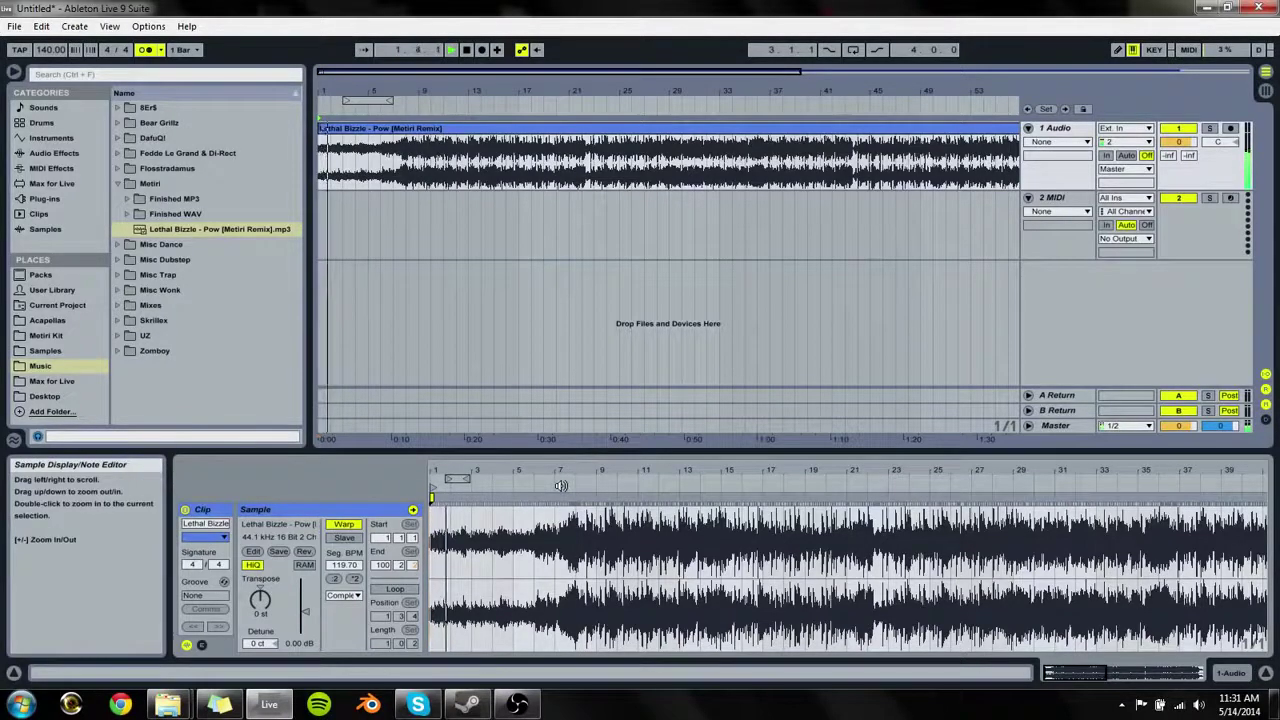
pyautogui.click(582, 486)
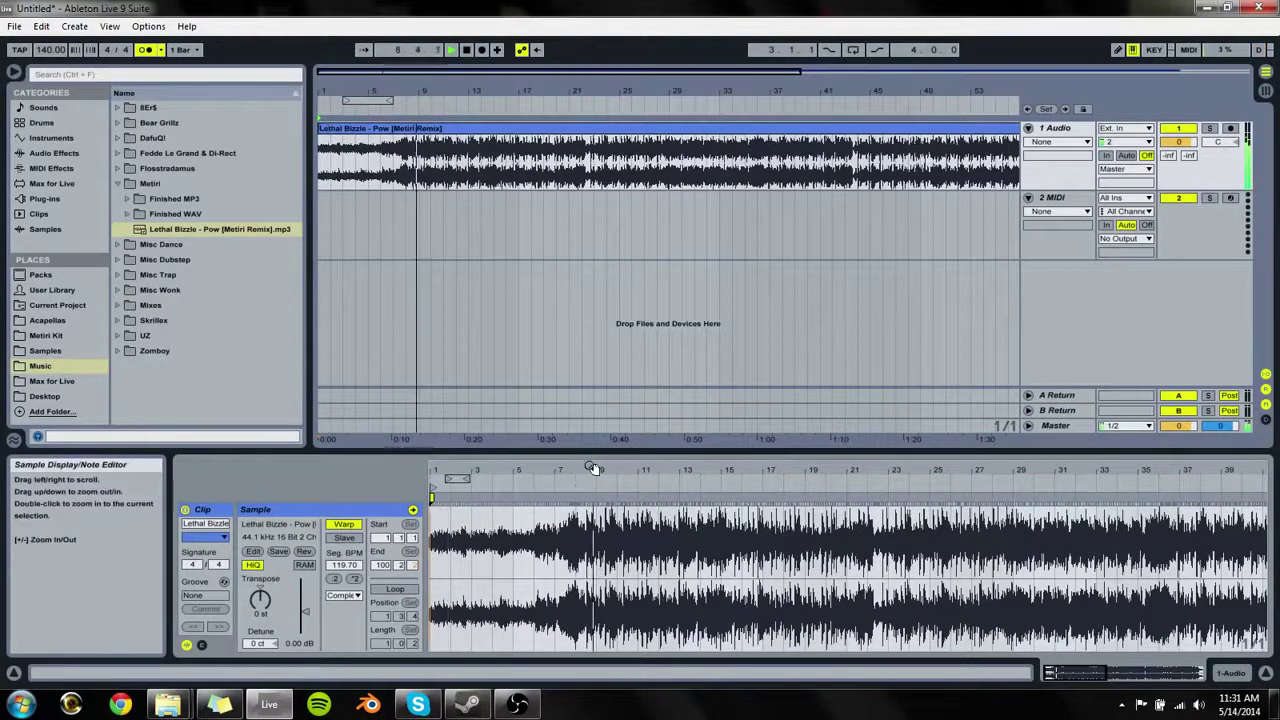
pyautogui.press('space')
# Step: Replay the build-up from before bar 6, then move the drop's first kick transient from 8.1.2 to the start of bar 9
pyautogui.moveTo(594, 469); pyautogui.dragTo(570, 500)
pyautogui.moveTo(501, 476)
pyautogui.mouseDown()
pyautogui.moveTo(505, 445)
pyautogui.moveTo(515, 476)
pyautogui.mouseUp()
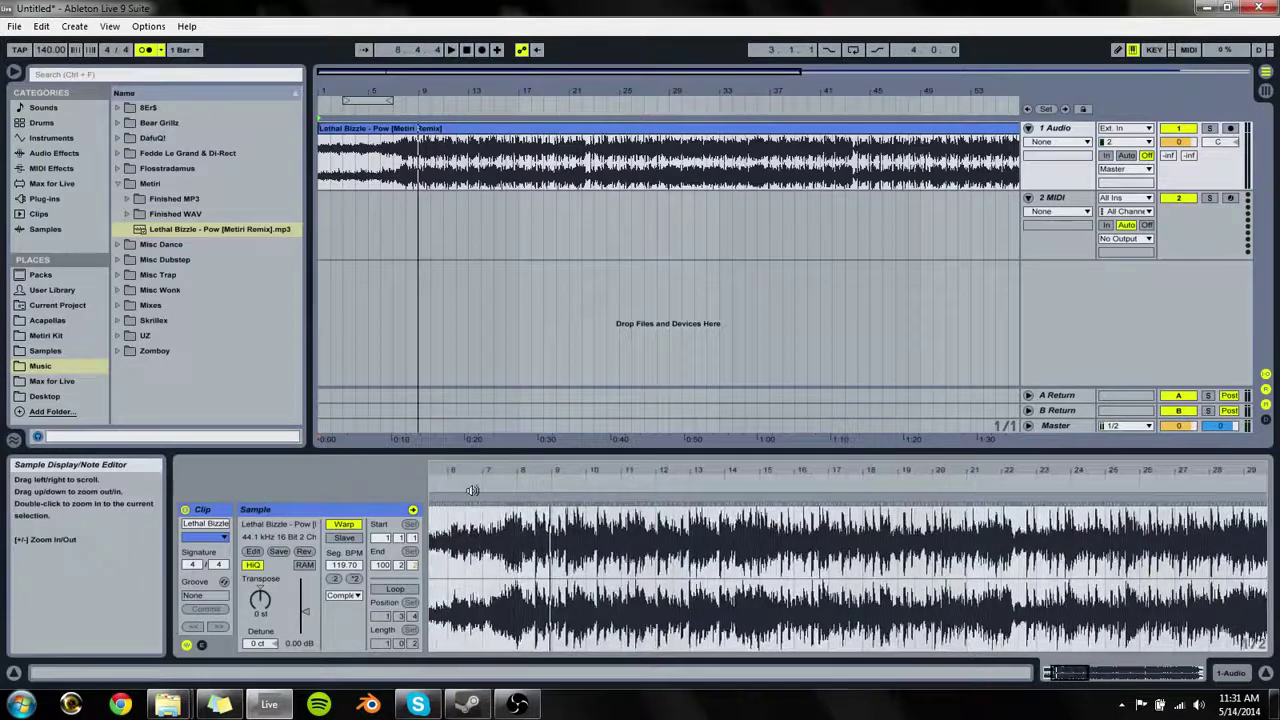
pyautogui.click(441, 490)
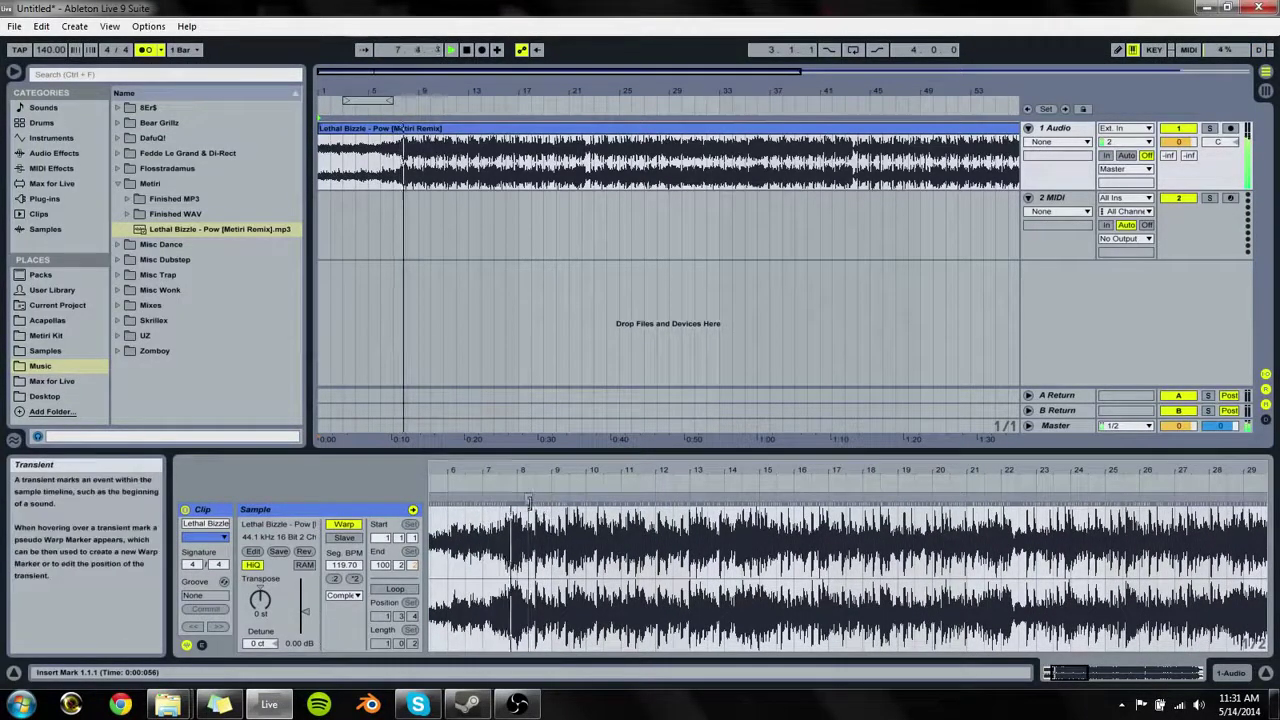
pyautogui.press('space')
pyautogui.moveTo(525, 469); pyautogui.dragTo(550, 469)
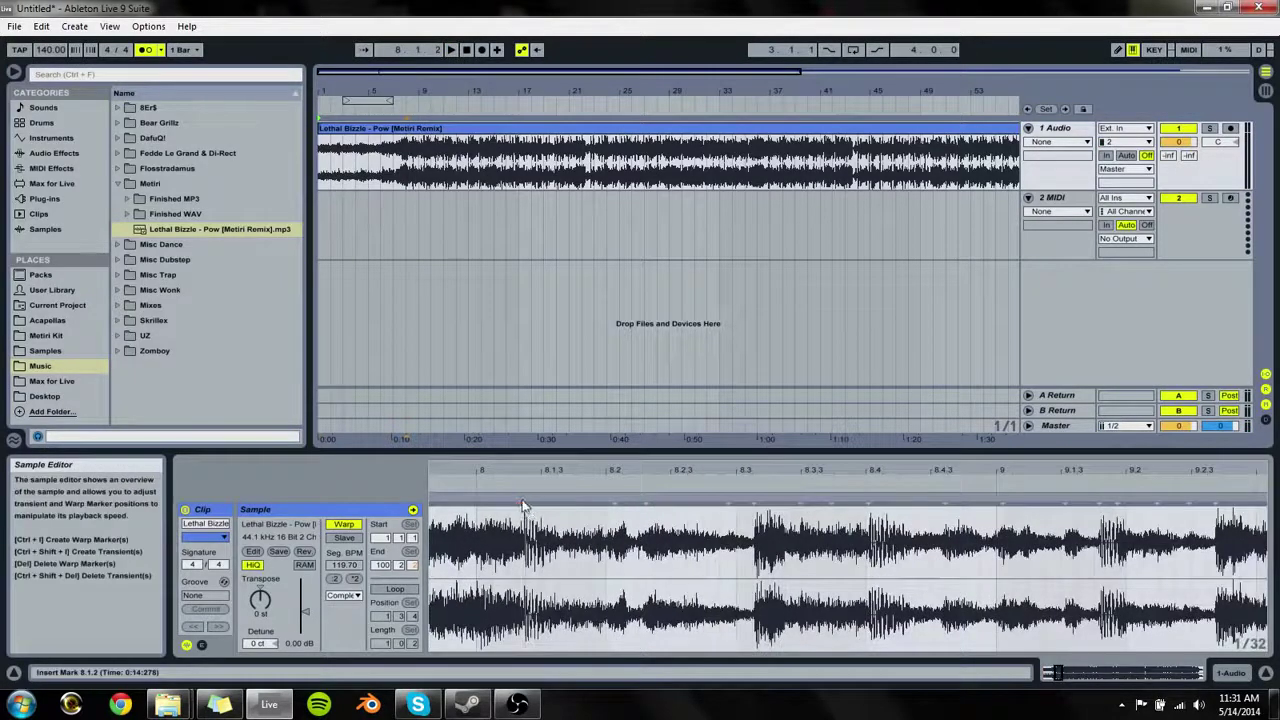
pyautogui.moveTo(523, 503)
pyautogui.mouseDown()
pyautogui.moveTo(1047, 497)
pyautogui.moveTo(981, 497)
pyautogui.moveTo(998, 496)
pyautogui.mouseUp()
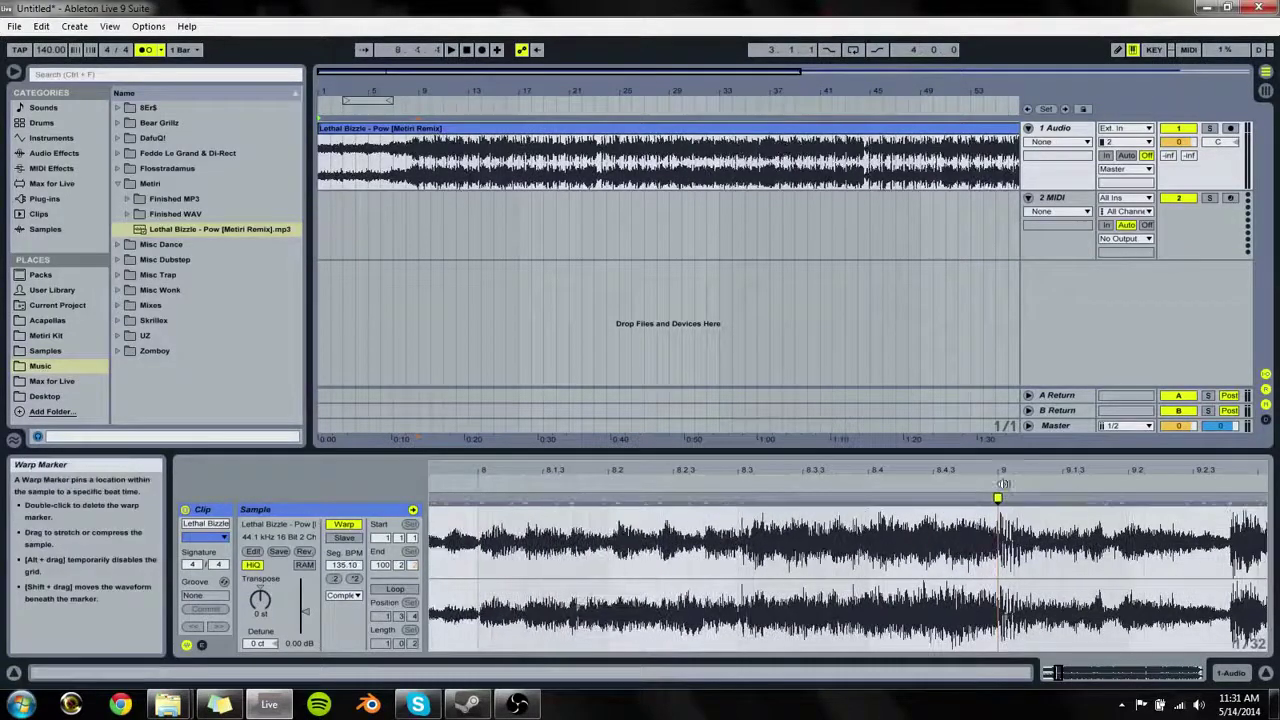
# Step: Audition the transition into bar 9, then align the next strong transient to 9.3 and pin it with a warp marker
pyautogui.moveTo(1084, 470)
pyautogui.mouseDown()
pyautogui.moveTo(1084, 500)
pyautogui.moveTo(778, 486)
pyautogui.moveTo(811, 484)
pyautogui.mouseUp()
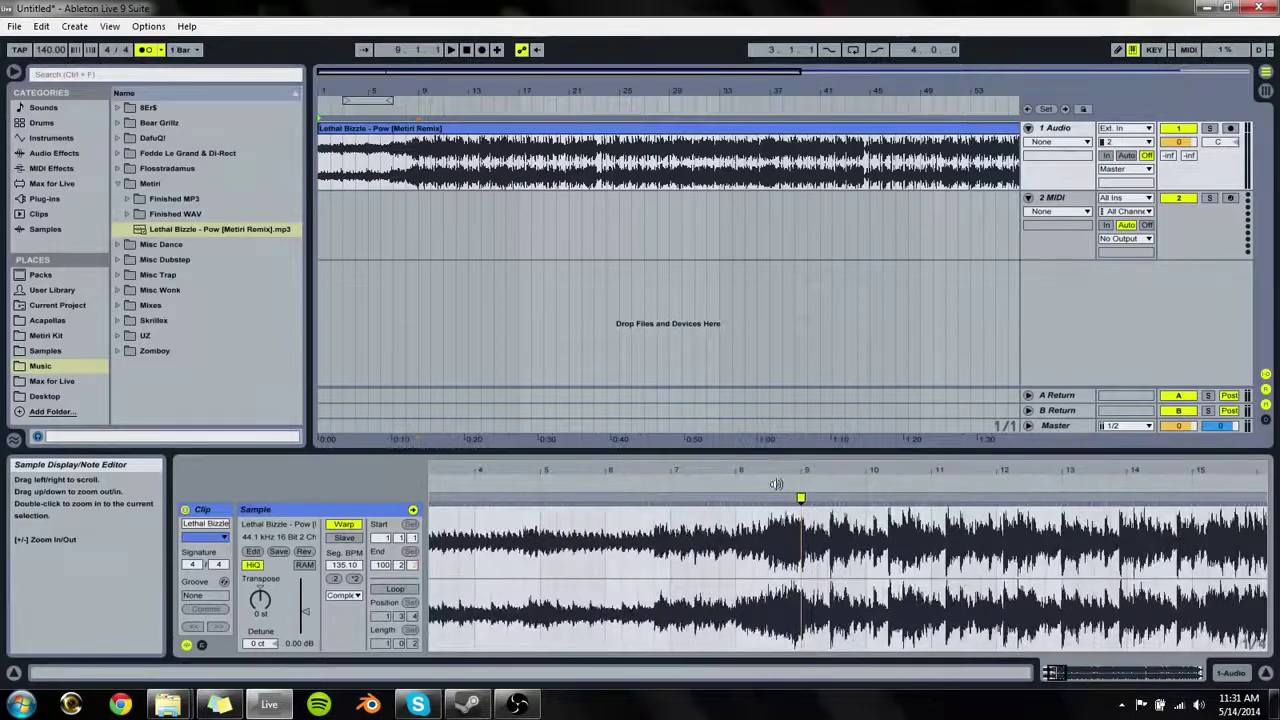
pyautogui.click(624, 485)
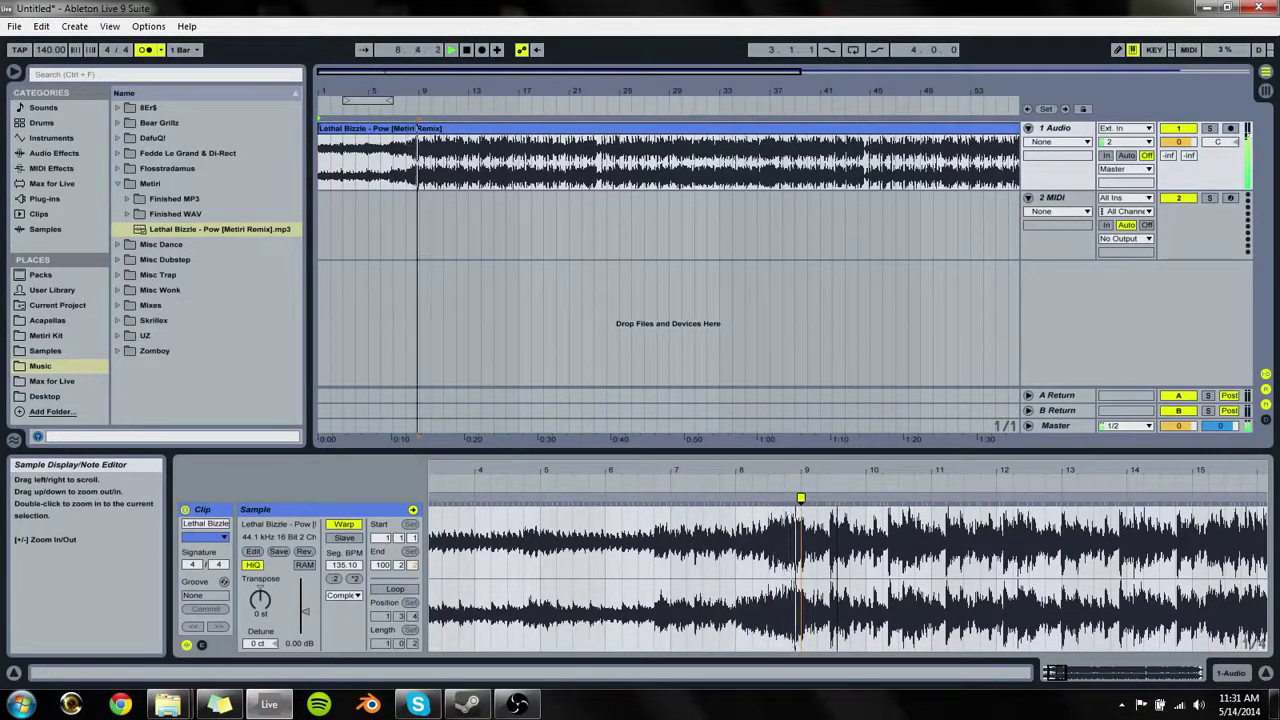
pyautogui.moveTo(808, 477)
pyautogui.mouseDown()
pyautogui.moveTo(808, 545)
pyautogui.moveTo(790, 502)
pyautogui.mouseUp()
pyautogui.press('space')
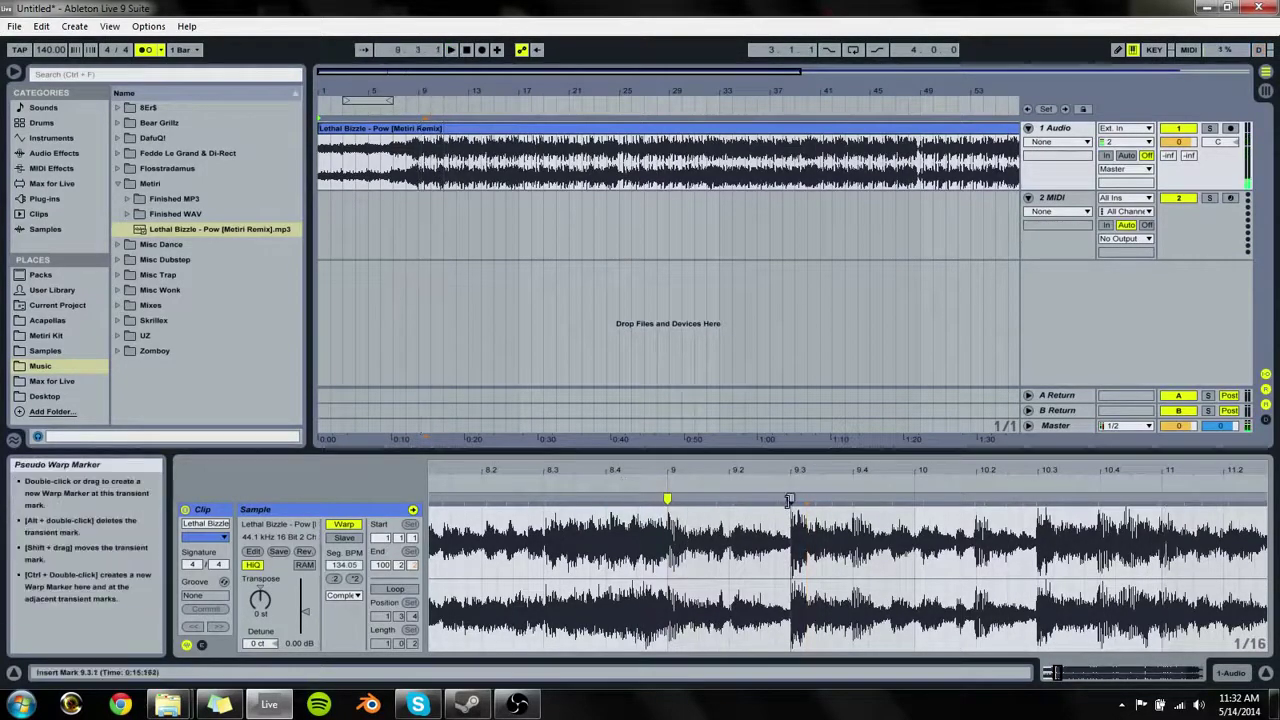
pyautogui.moveTo(797, 502)
pyautogui.mouseDown()
pyautogui.moveTo(757, 502)
pyautogui.moveTo(914, 502)
pyautogui.moveTo(729, 502)
pyautogui.moveTo(808, 502)
pyautogui.moveTo(790, 502)
pyautogui.mouseUp()
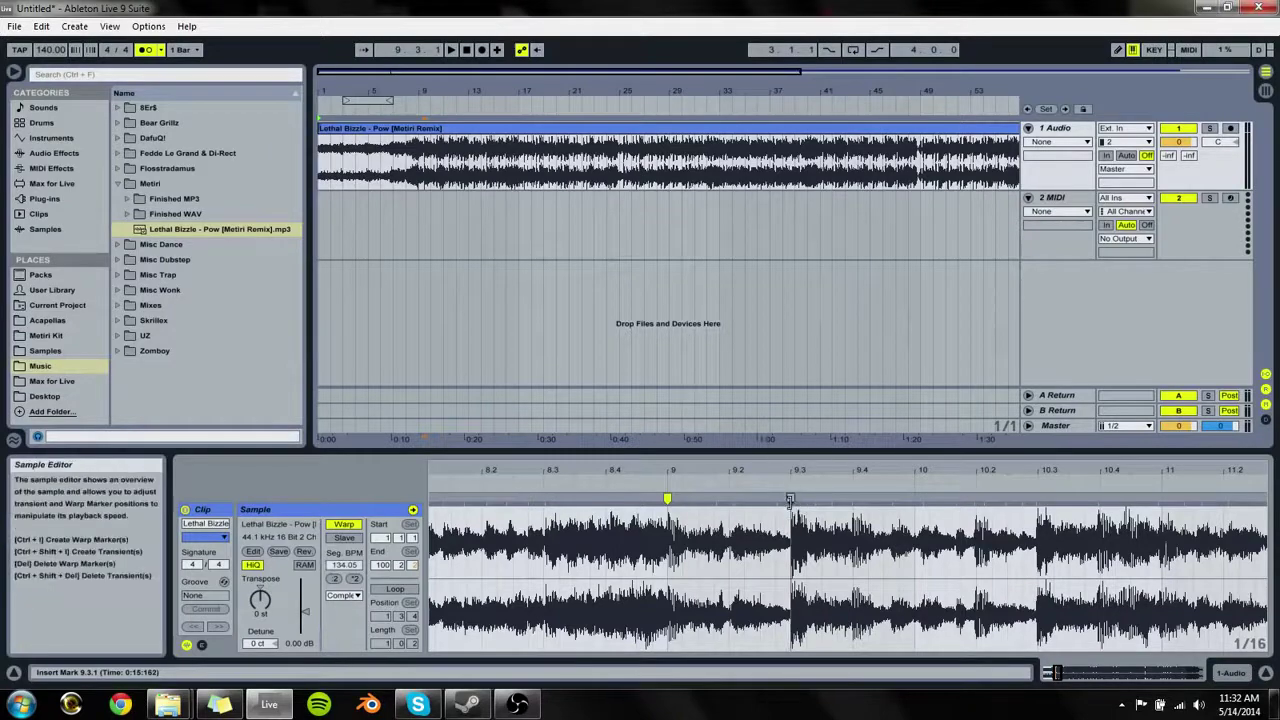
pyautogui.doubleClick(790, 499)
# Step: Extend the warped clip's end marker to the end of the waveform, in bar 112
pyautogui.moveTo(1025, 473)
pyautogui.mouseDown()
pyautogui.moveTo(1025, 450)
pyautogui.moveTo(700, 400)
pyautogui.mouseUp()
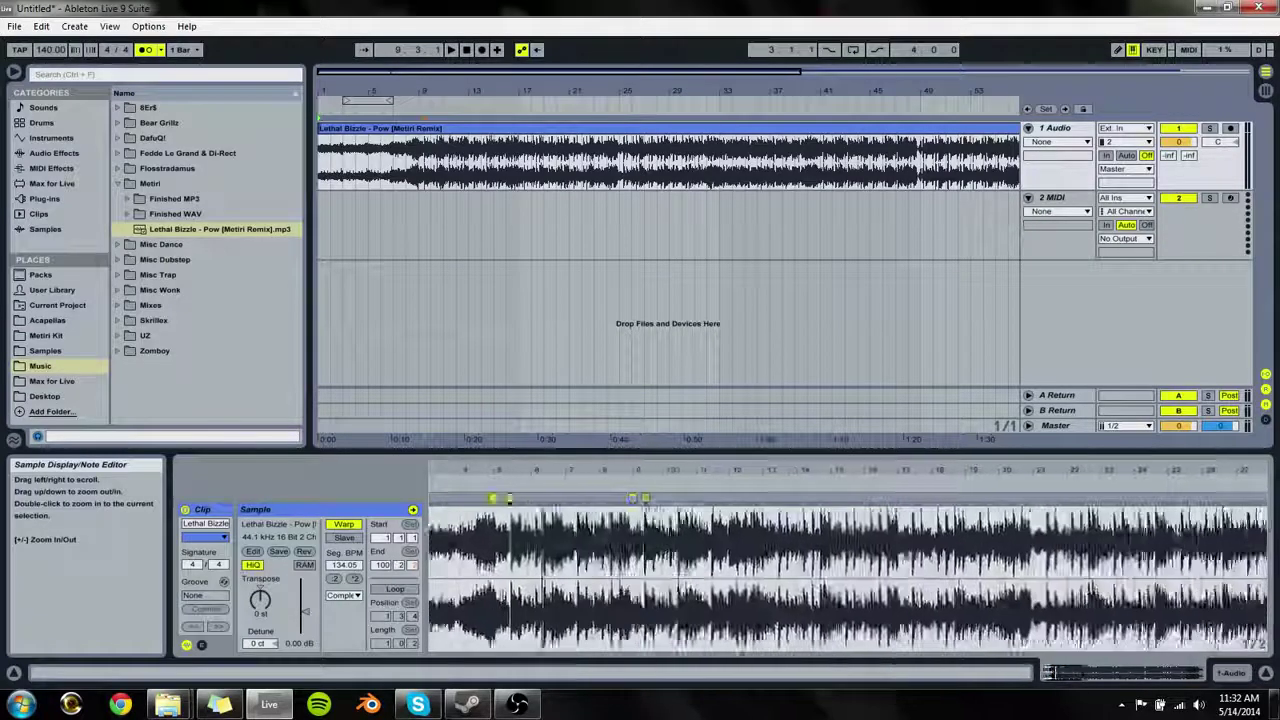
pyautogui.moveTo(640, 473); pyautogui.dragTo(606, 430)
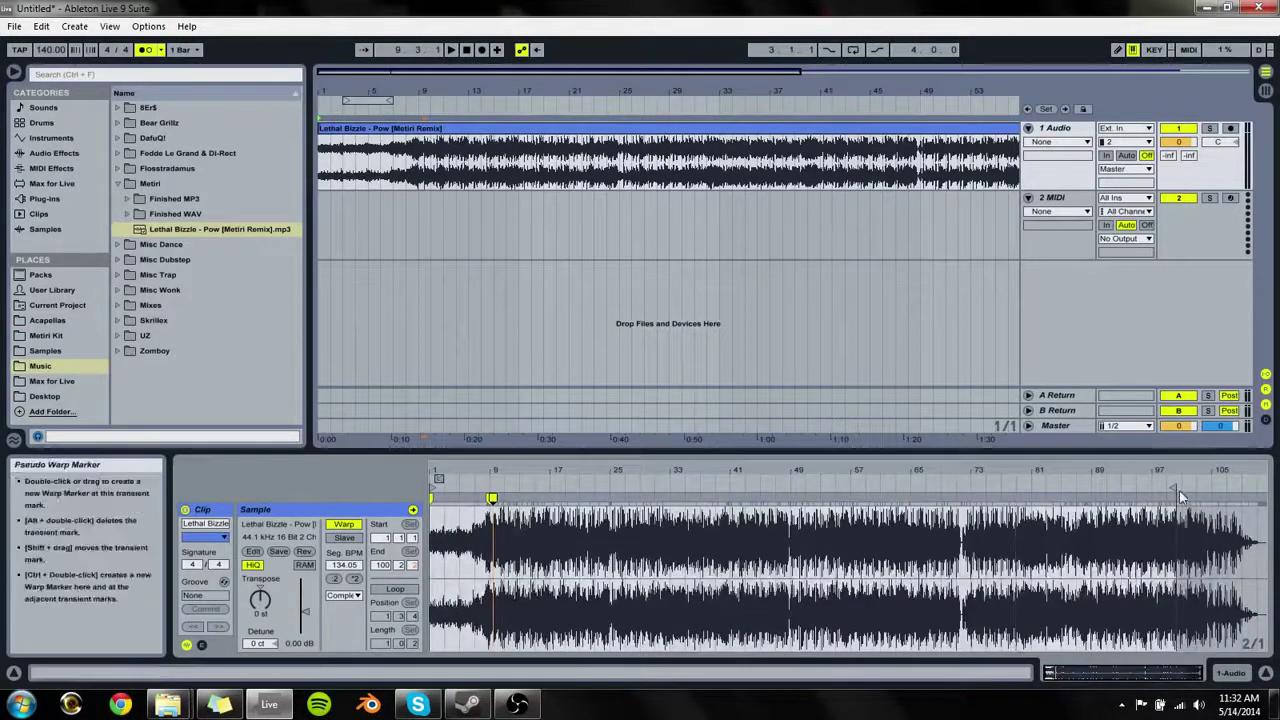
pyautogui.moveTo(1179, 490); pyautogui.dragTo(1262, 488)
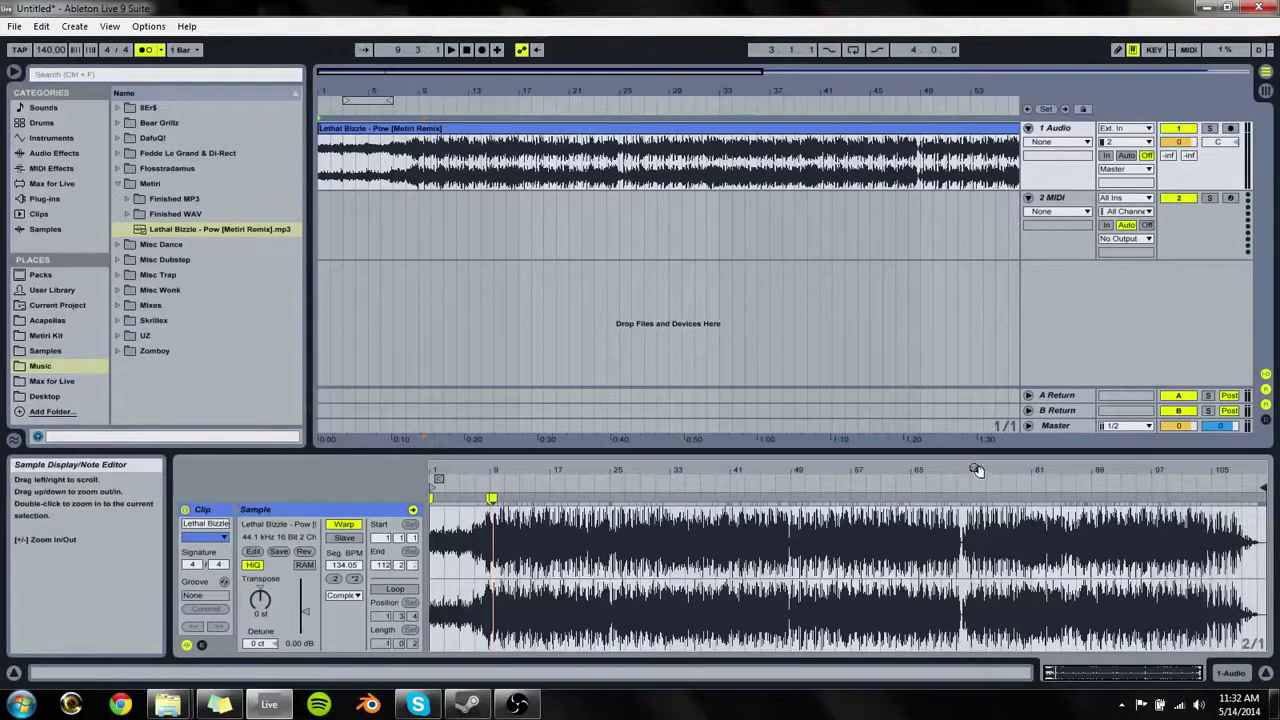
# Step: Add warp markers on the strong transients at the starts of bars 73 and 74, after the song's break
pyautogui.moveTo(978, 470)
pyautogui.mouseDown()
pyautogui.moveTo(940, 520)
pyautogui.moveTo(917, 489)
pyautogui.moveTo(869, 497)
pyautogui.mouseUp()
pyautogui.click(889, 509)
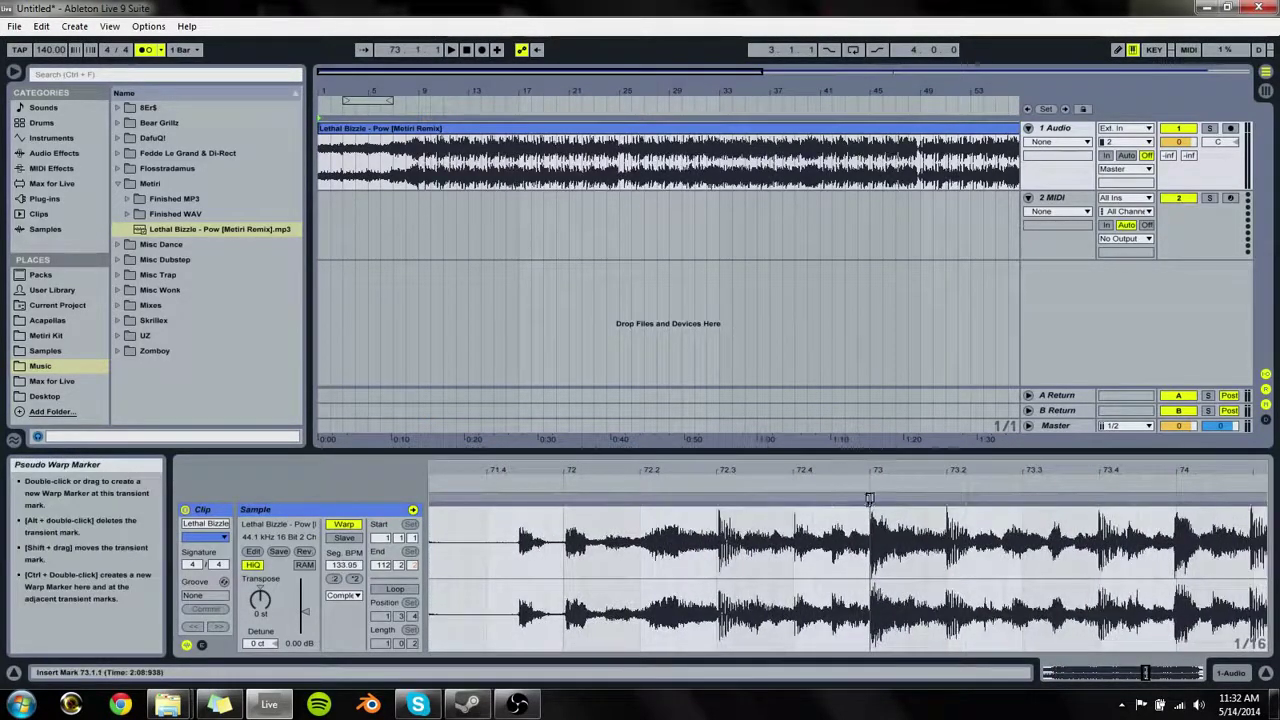
pyautogui.doubleClick(1177, 497)
pyautogui.moveTo(1181, 467); pyautogui.dragTo(1180, 310)
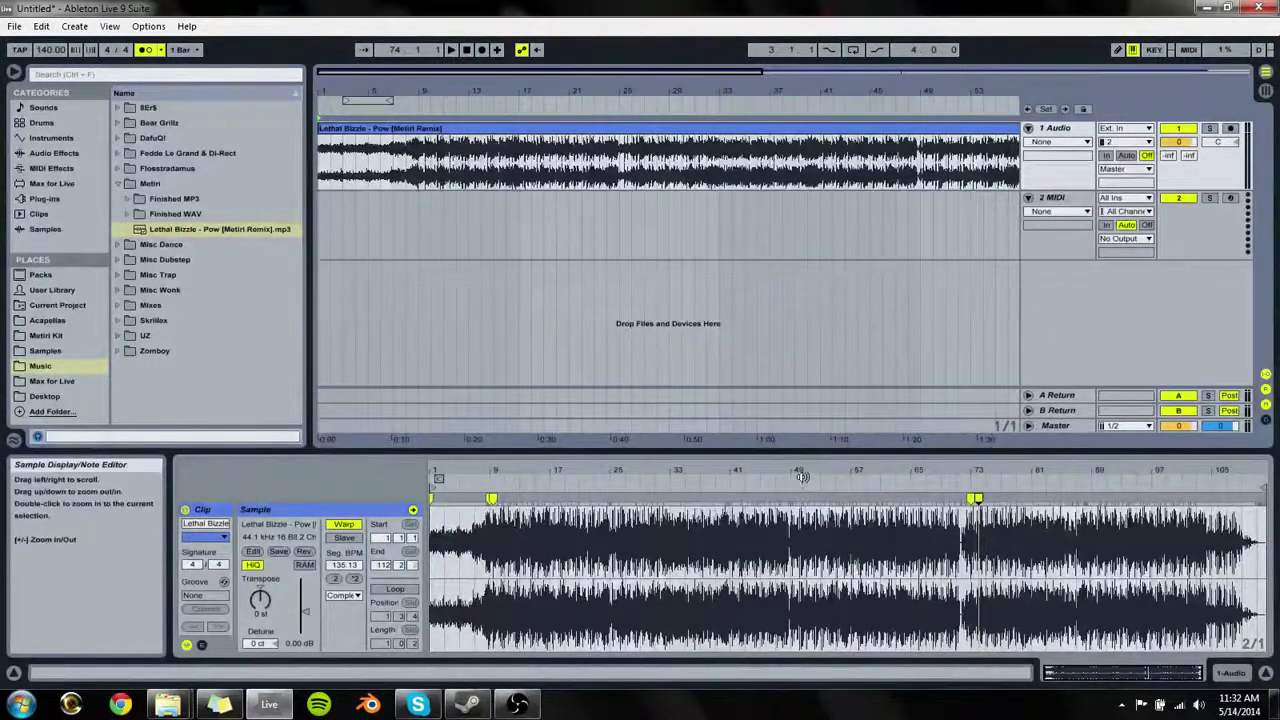
# Step: Check the waveform around bar 49 against the grid and audition the clip around bars 42 to 44 with the metronome
pyautogui.moveTo(791, 469); pyautogui.dragTo(800, 630)
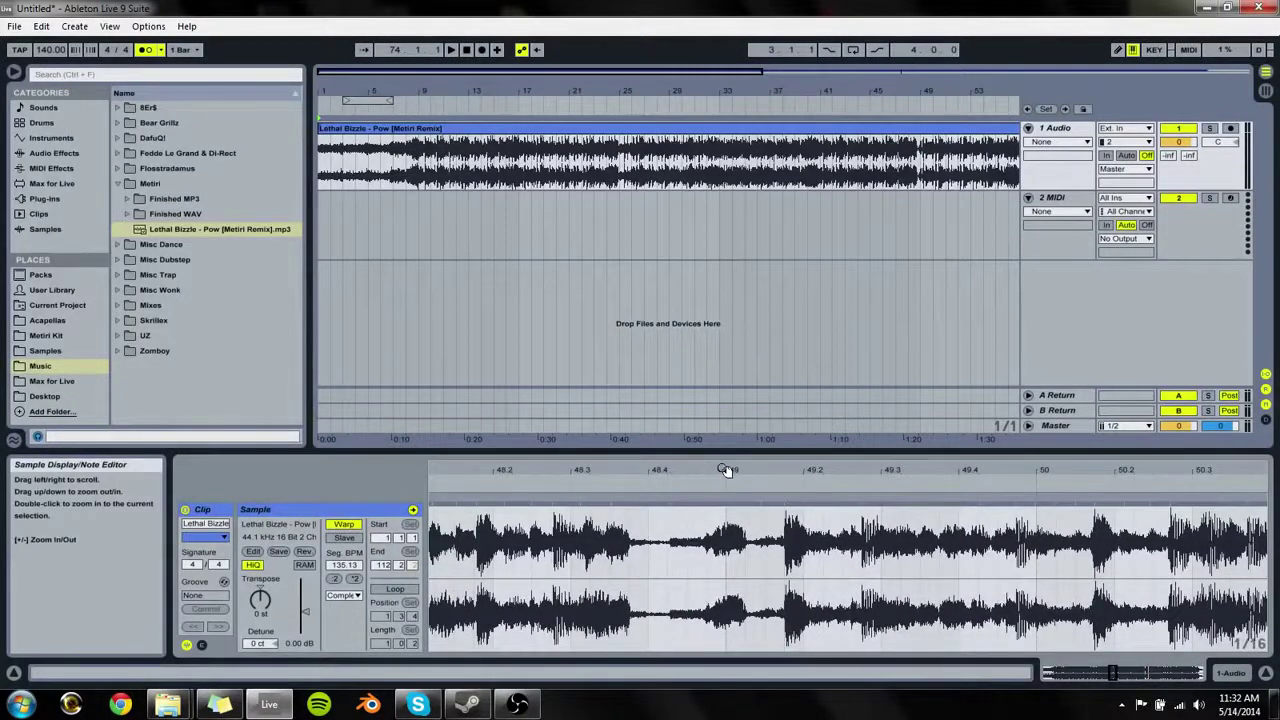
pyautogui.moveTo(726, 470); pyautogui.dragTo(832, 477)
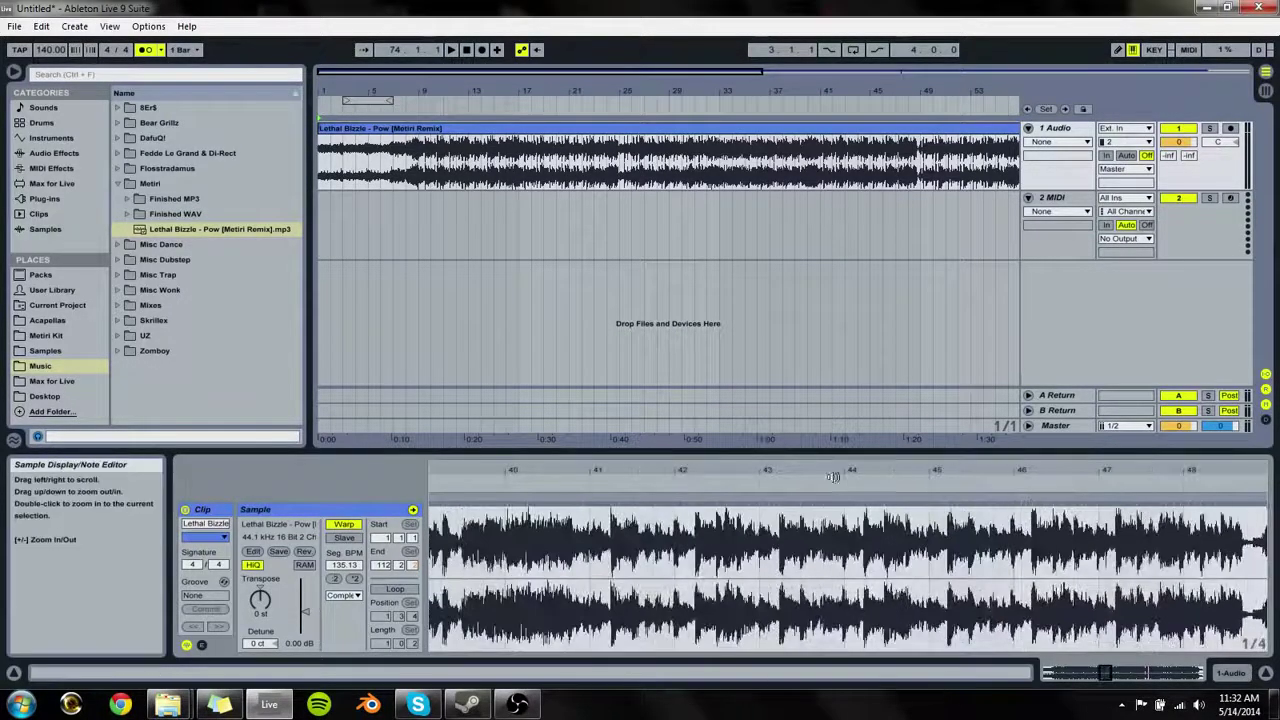
pyautogui.click(565, 495)
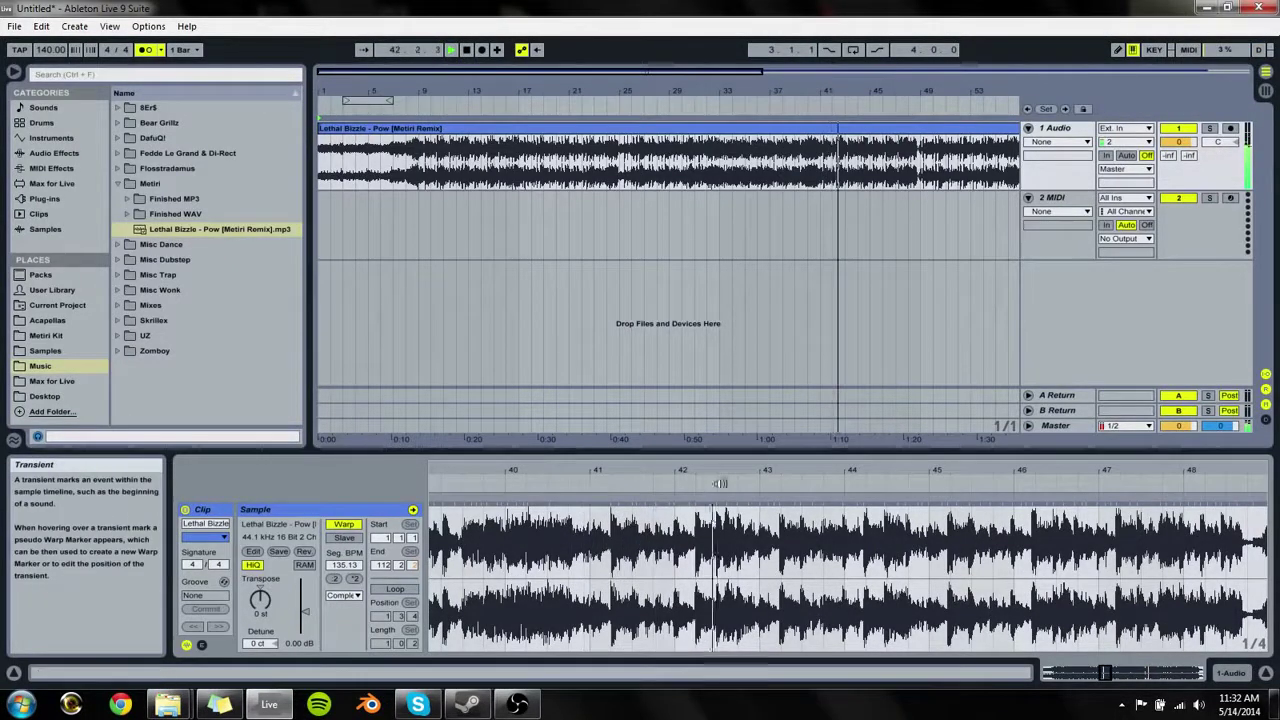
pyautogui.moveTo(763, 474); pyautogui.dragTo(763, 400)
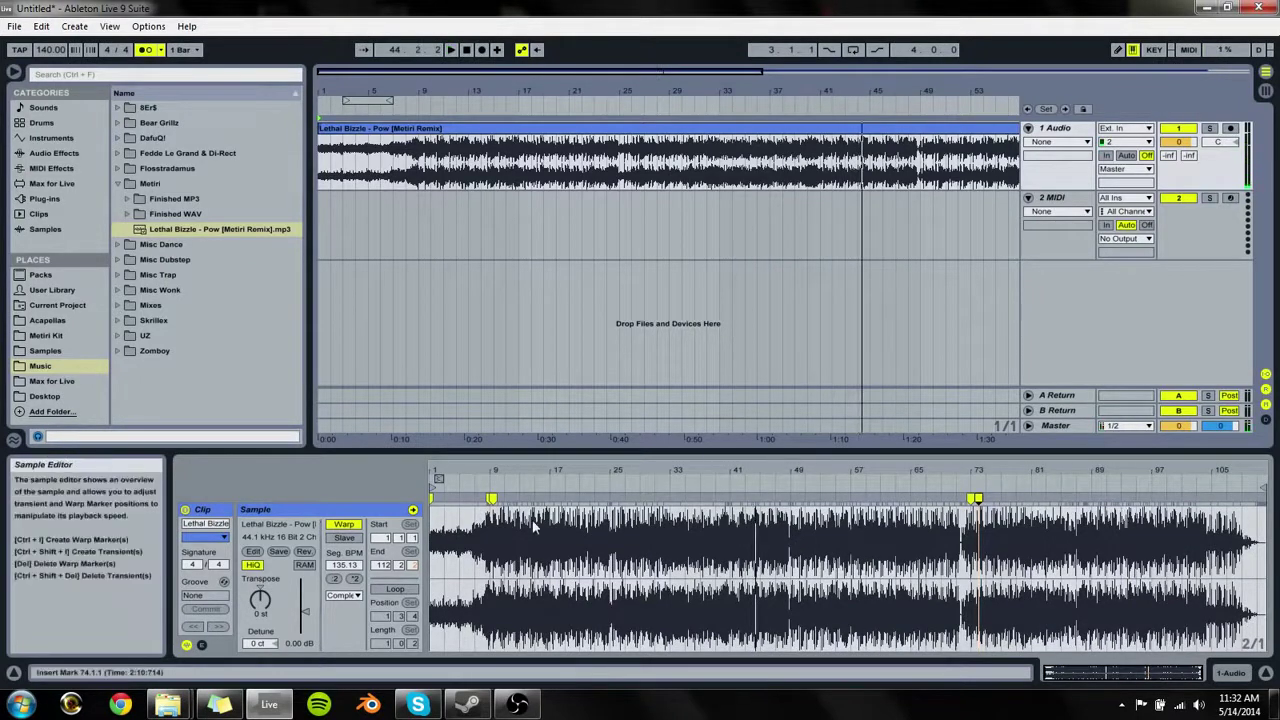
# Step: Audition the start of the warped clip, then fit the whole song in the arrangement and shrink the clip view to enlarge the arrangement area
pyautogui.click(606, 129)
pyautogui.press('space')
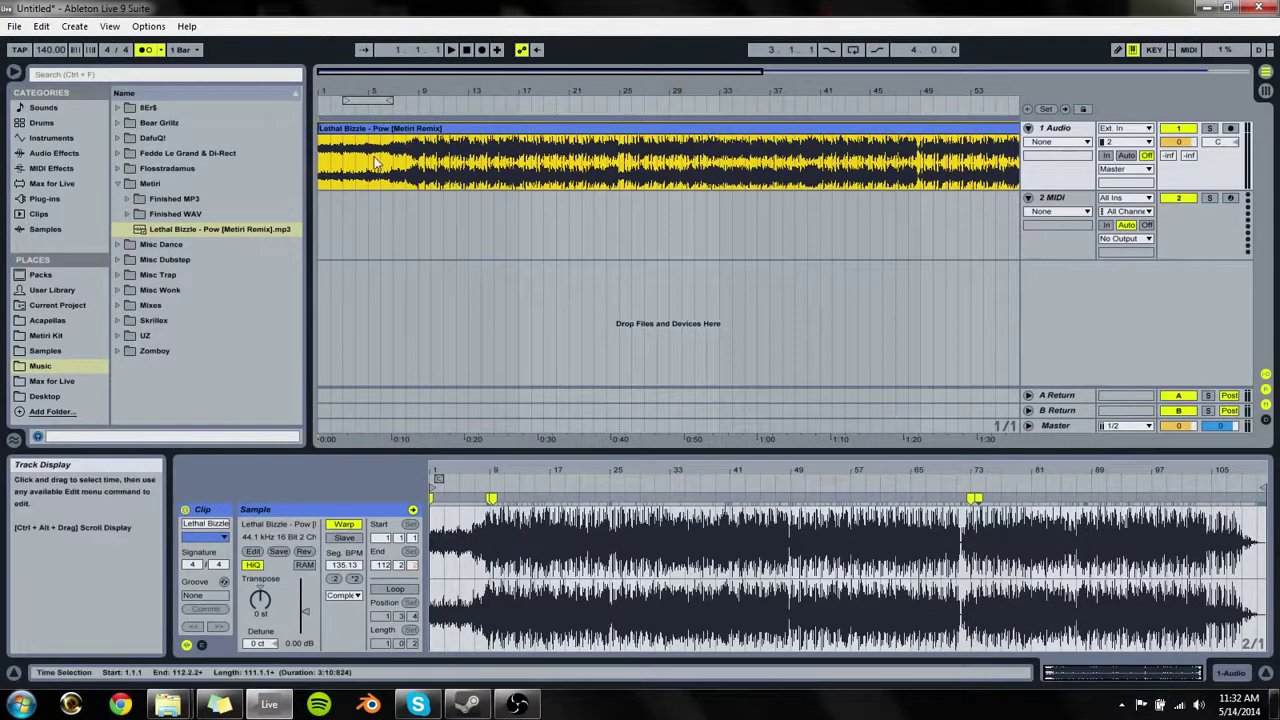
pyautogui.click(329, 165)
pyautogui.press('space')
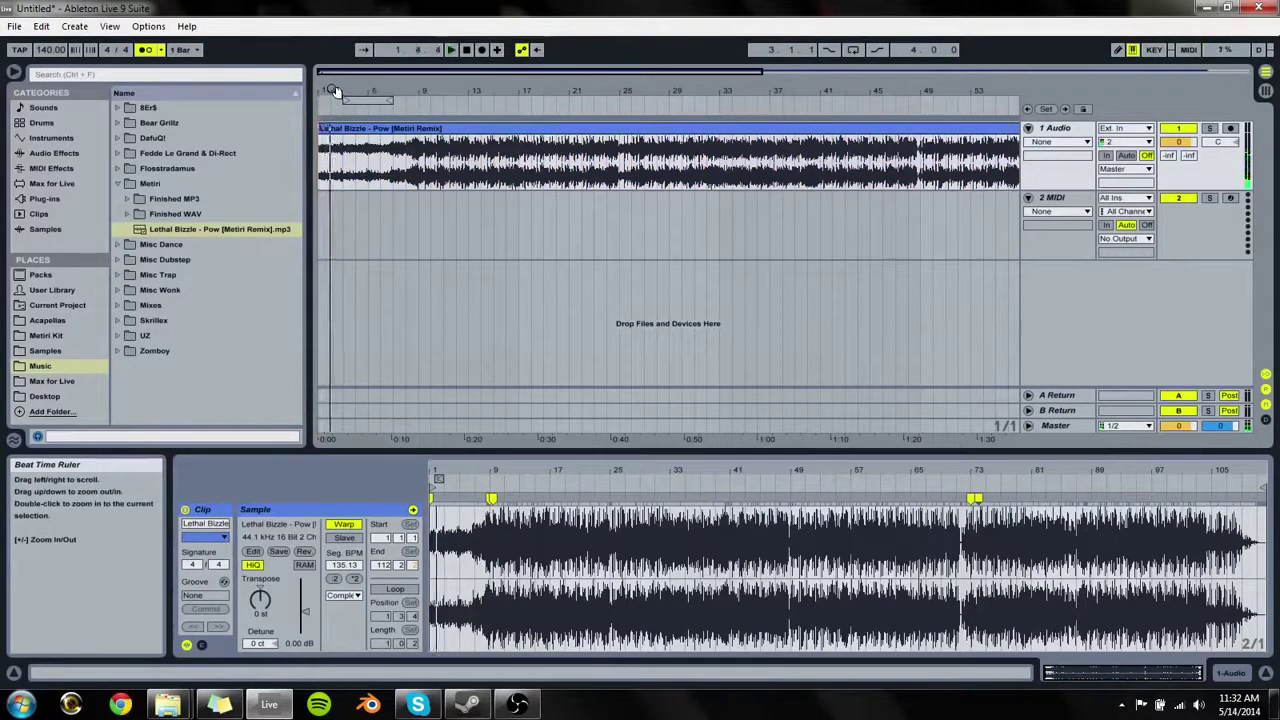
pyautogui.moveTo(334, 90)
pyautogui.mouseDown()
pyautogui.moveTo(334, 208)
pyautogui.moveTo(334, 70)
pyautogui.mouseUp()
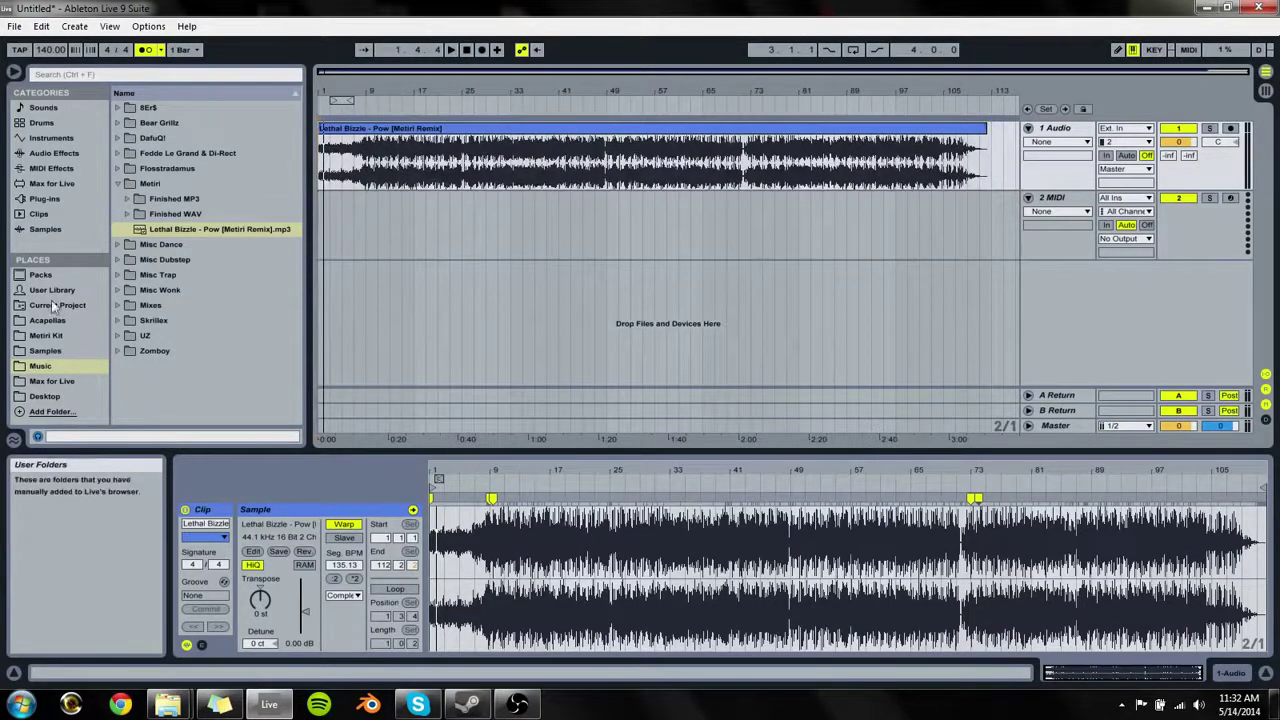
pyautogui.moveTo(221, 454); pyautogui.dragTo(221, 497)
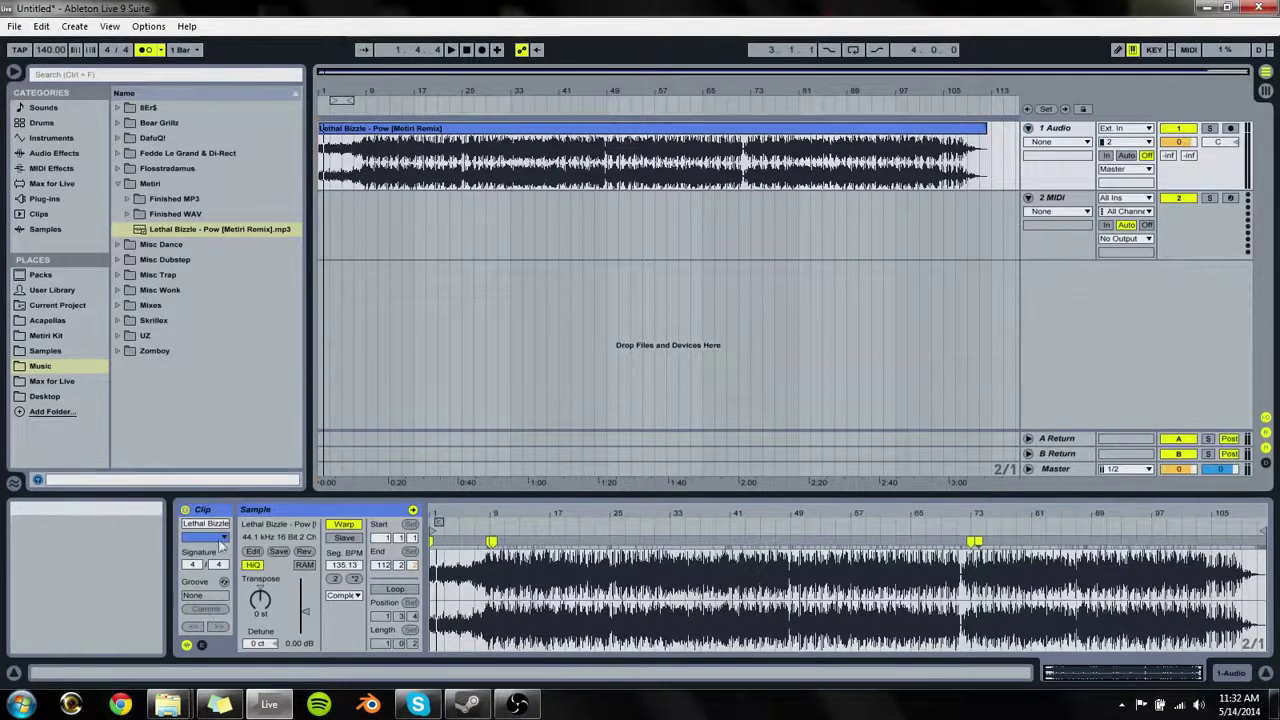
# Step: Switch to Windows Explorer and browse to the Rap Beat Projects folder under Music Making\Projects on Local Disk (D:)
pyautogui.moveTo(167, 710)
pyautogui.click(392, 612)
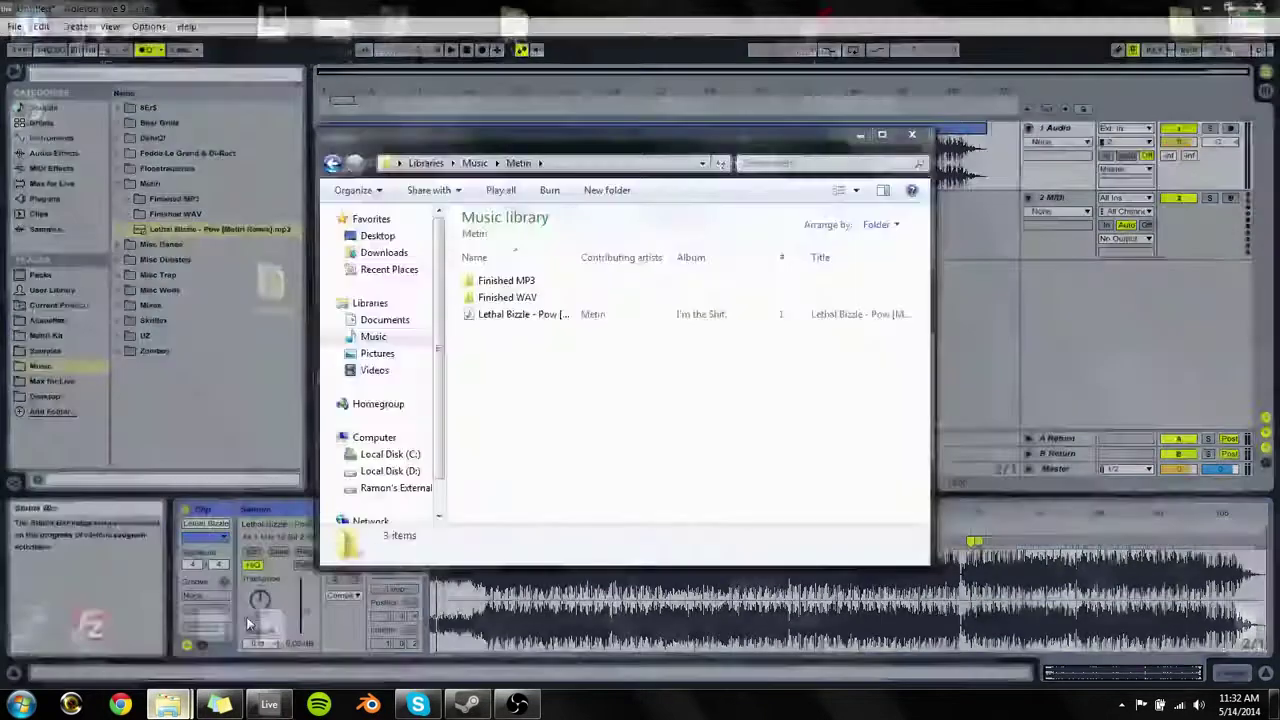
pyautogui.click(395, 471)
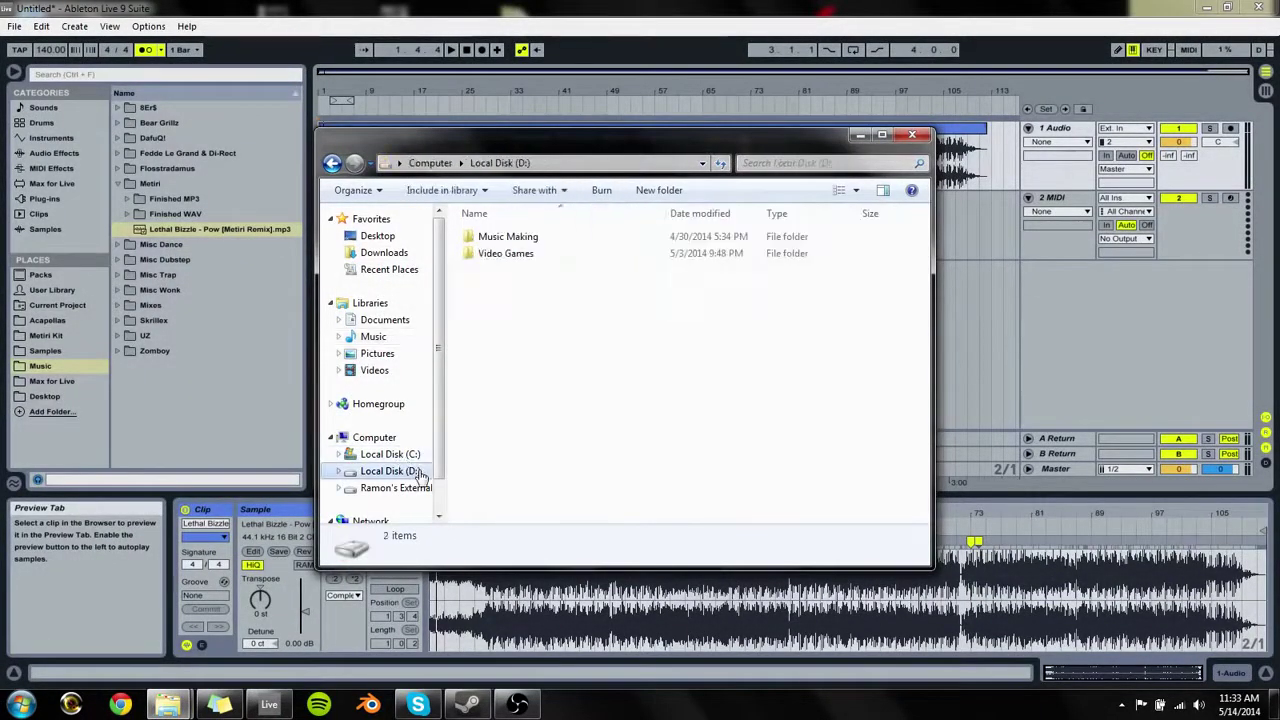
pyautogui.click(400, 456)
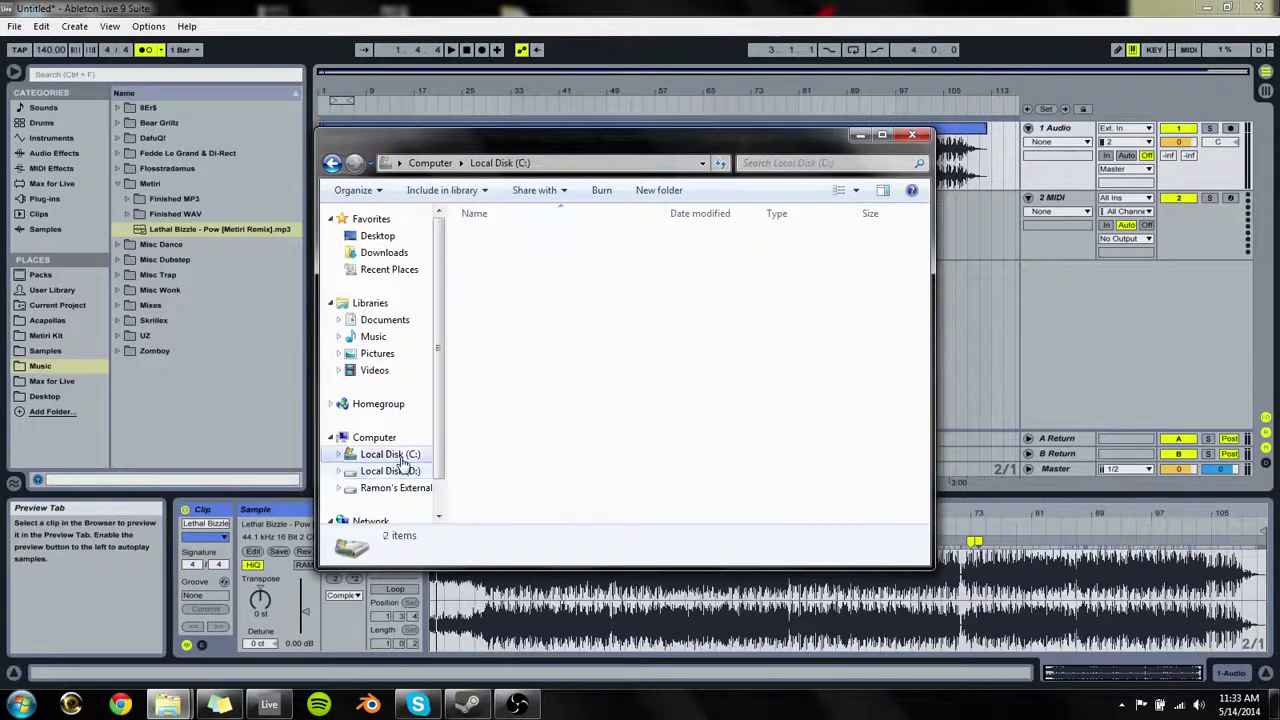
pyautogui.click(405, 471)
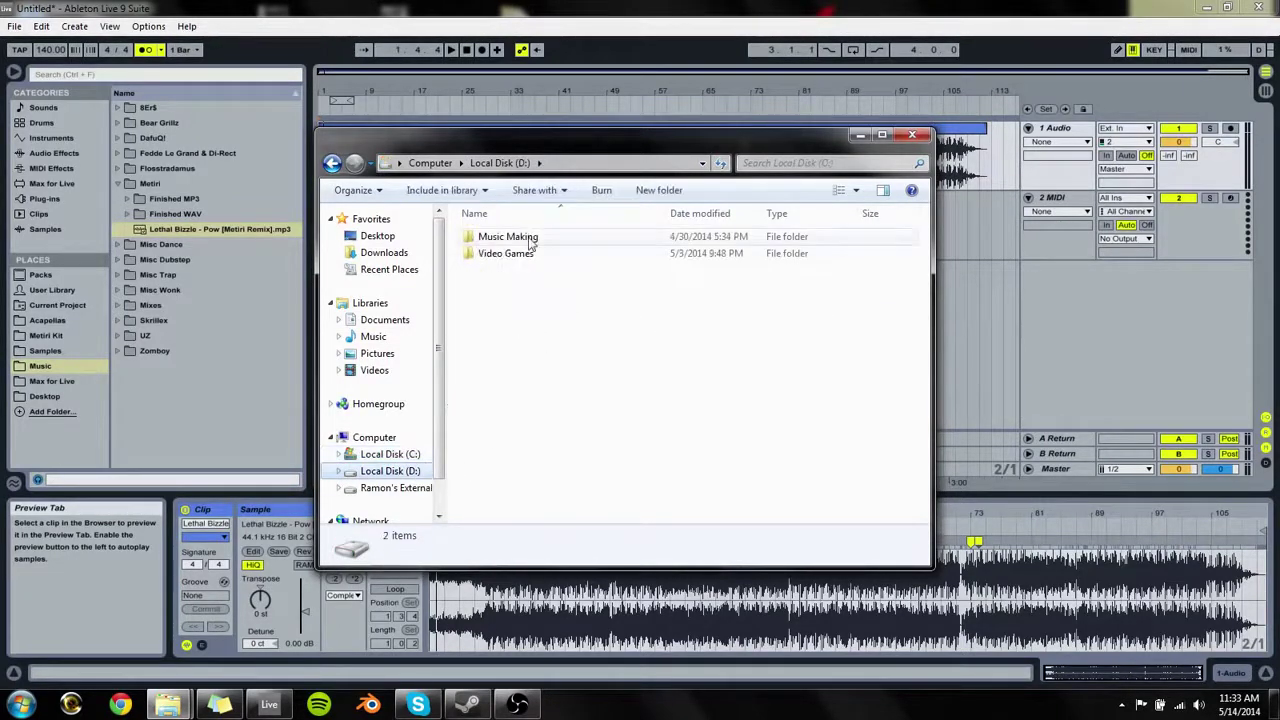
pyautogui.doubleClick(512, 238)
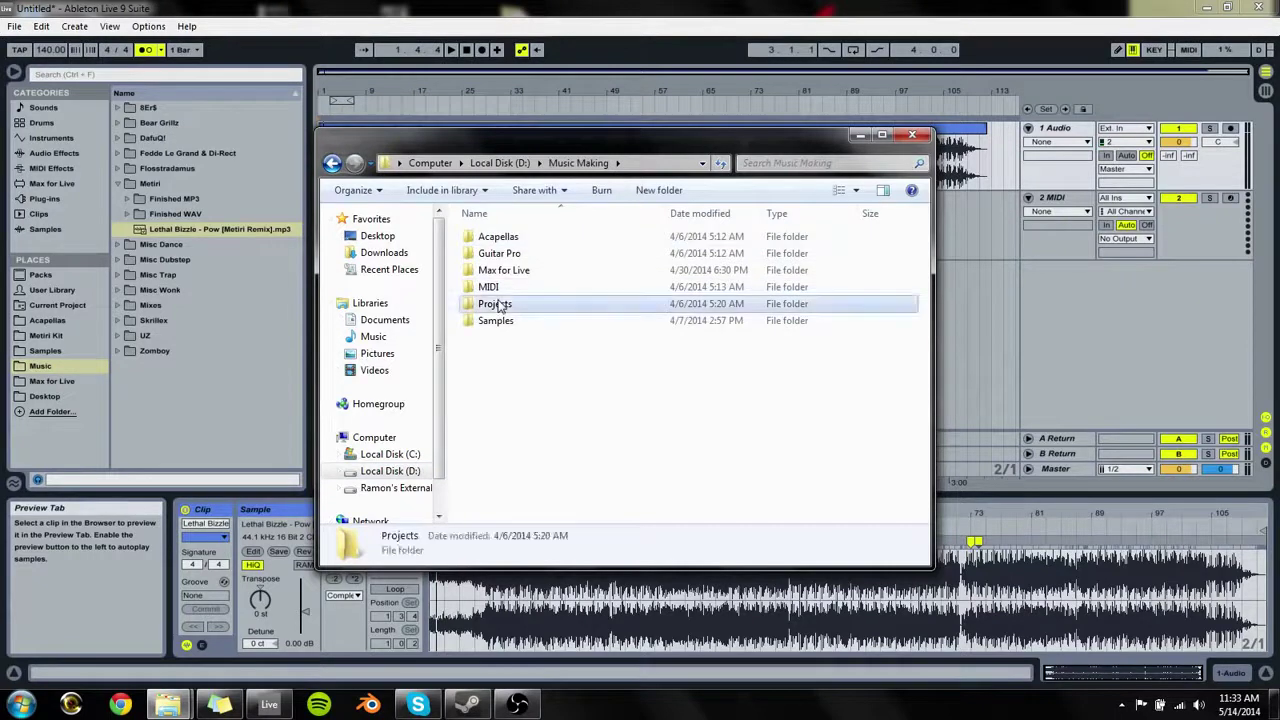
pyautogui.doubleClick(490, 303)
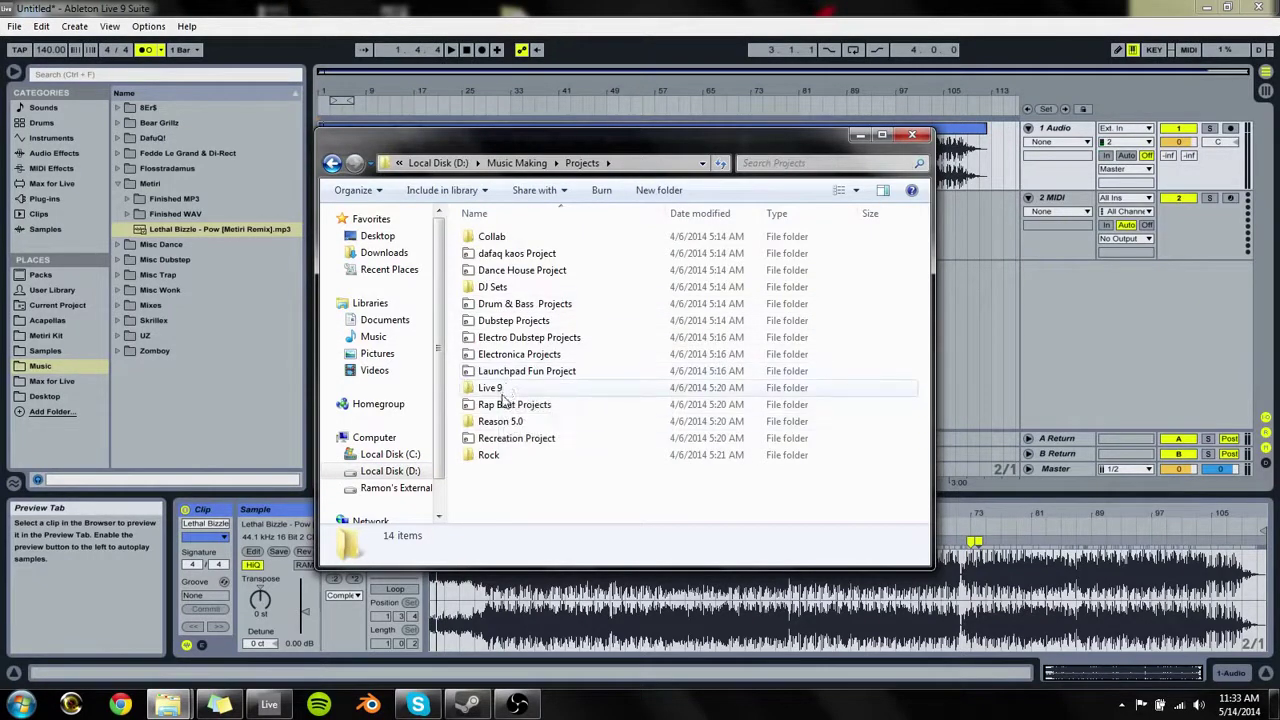
pyautogui.doubleClick(507, 404)
# Step: Move the Explorer window aside and try to bring Rap Beat 003.als into the arrangement
pyautogui.moveTo(644, 144); pyautogui.dragTo(346, 100)
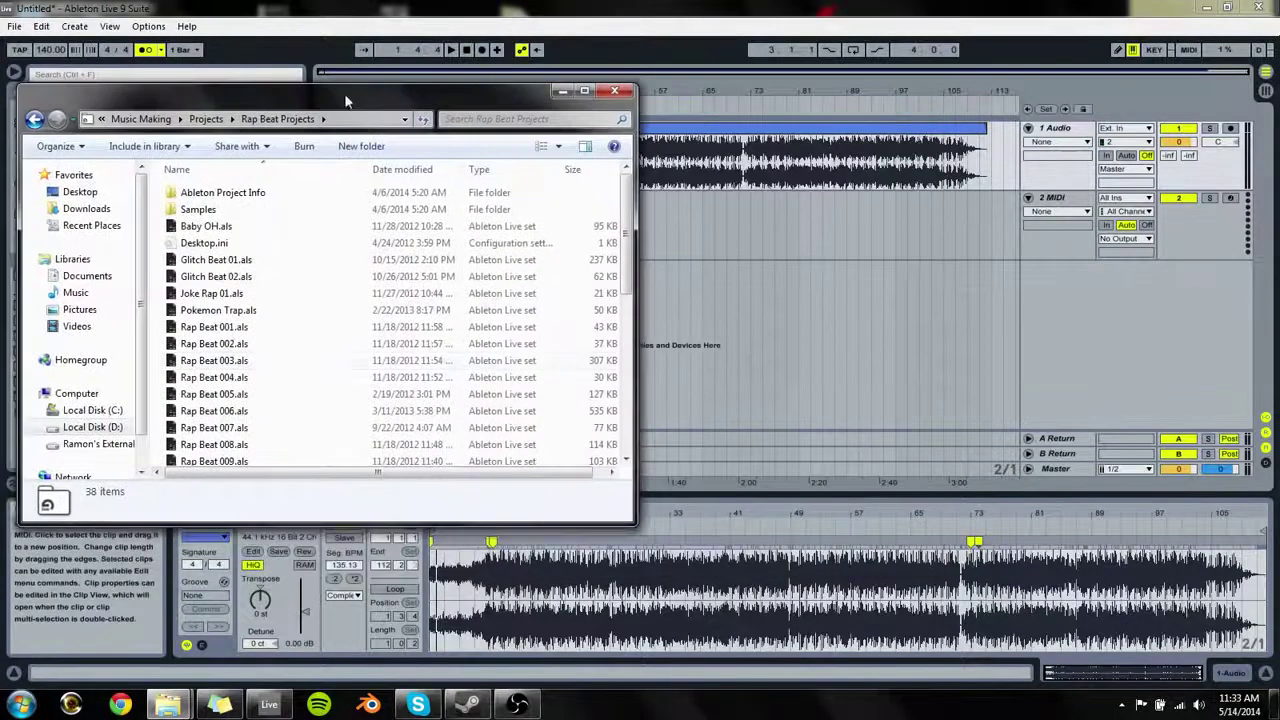
pyautogui.moveTo(197, 362); pyautogui.dragTo(984, 331)
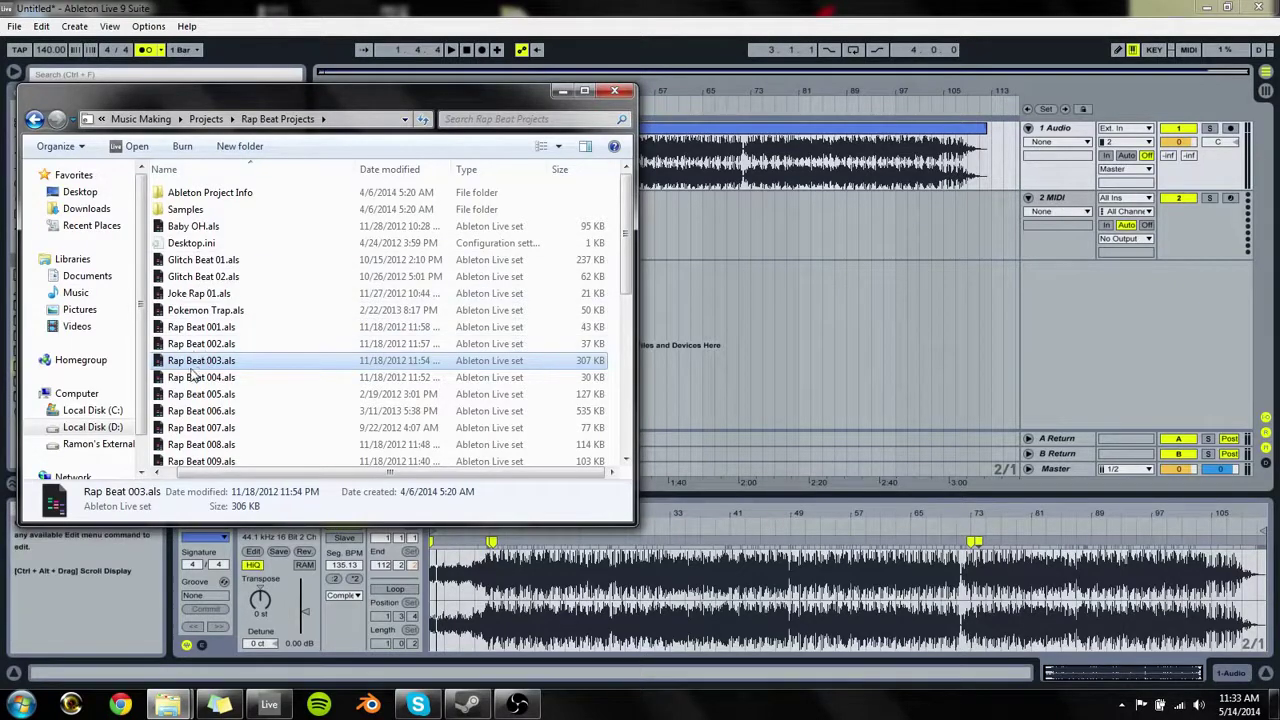
pyautogui.moveTo(188, 367); pyautogui.dragTo(712, 216)
pyautogui.moveTo(476, 90); pyautogui.dragTo(1043, 87)
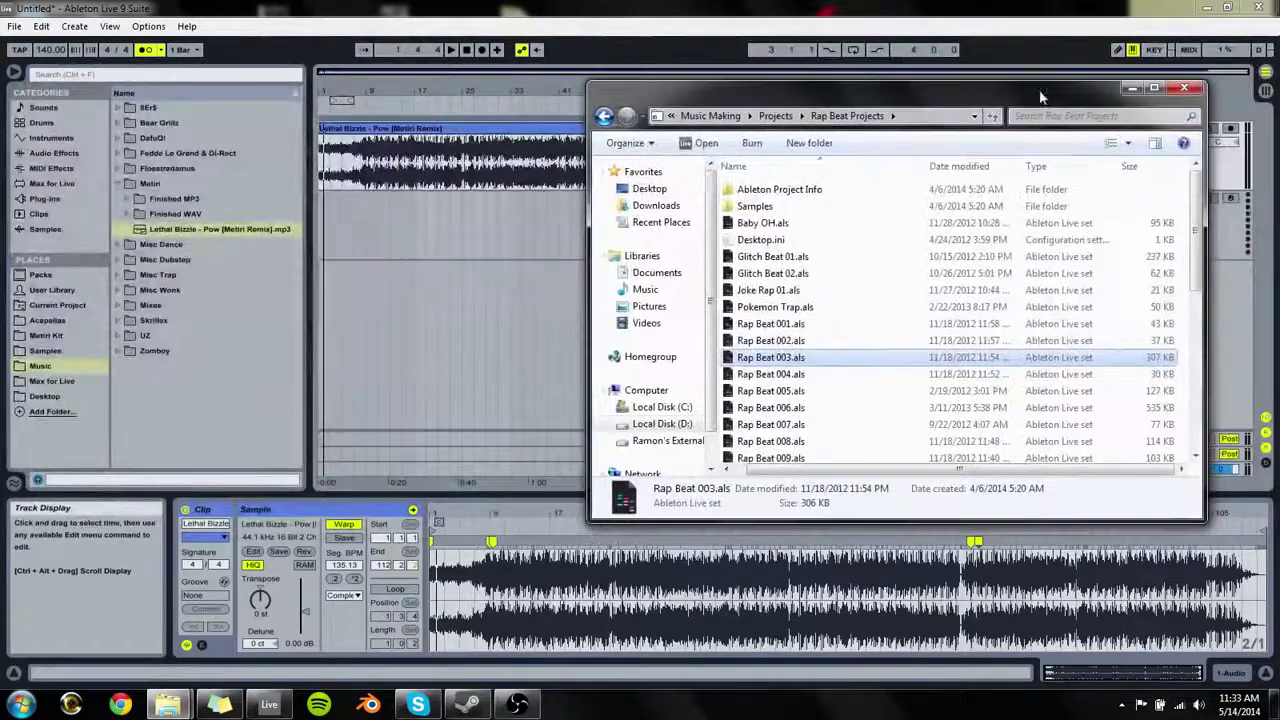
# Step: Add the Projects folder from Music Making on Local Disk (D:) to the browser's places
pyautogui.click(68, 414)
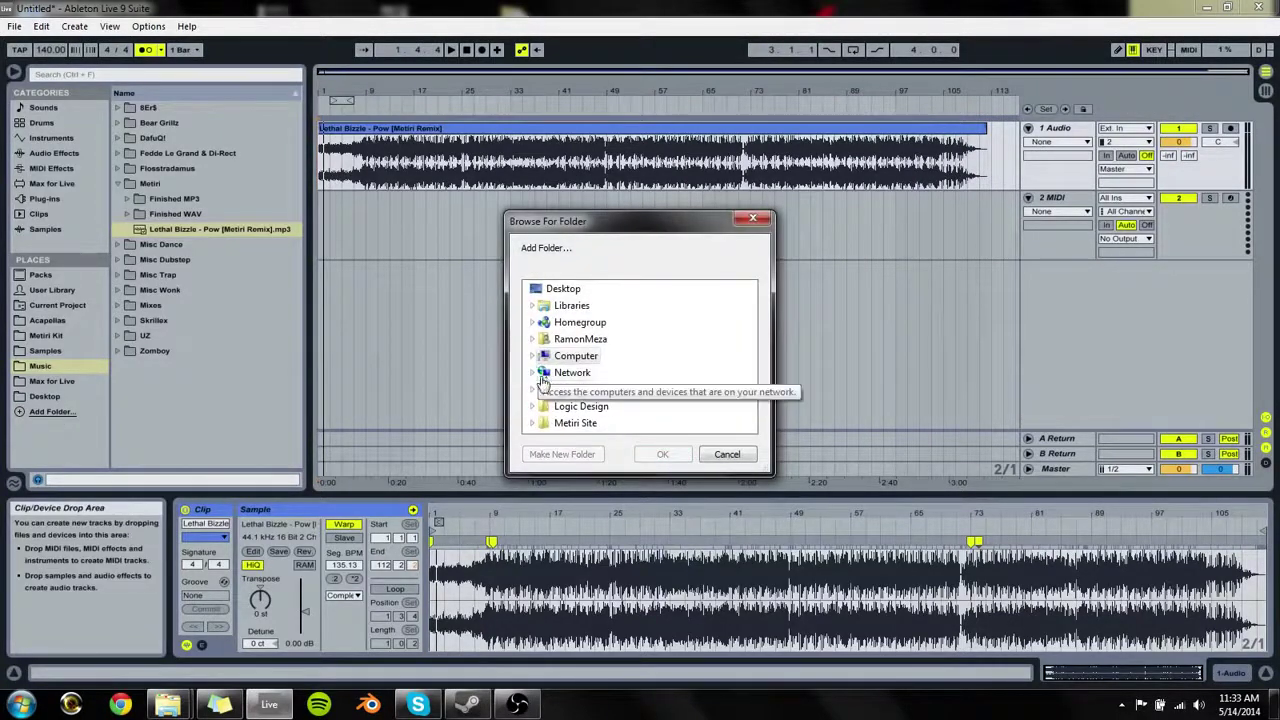
pyautogui.click(532, 356)
pyautogui.click(540, 389)
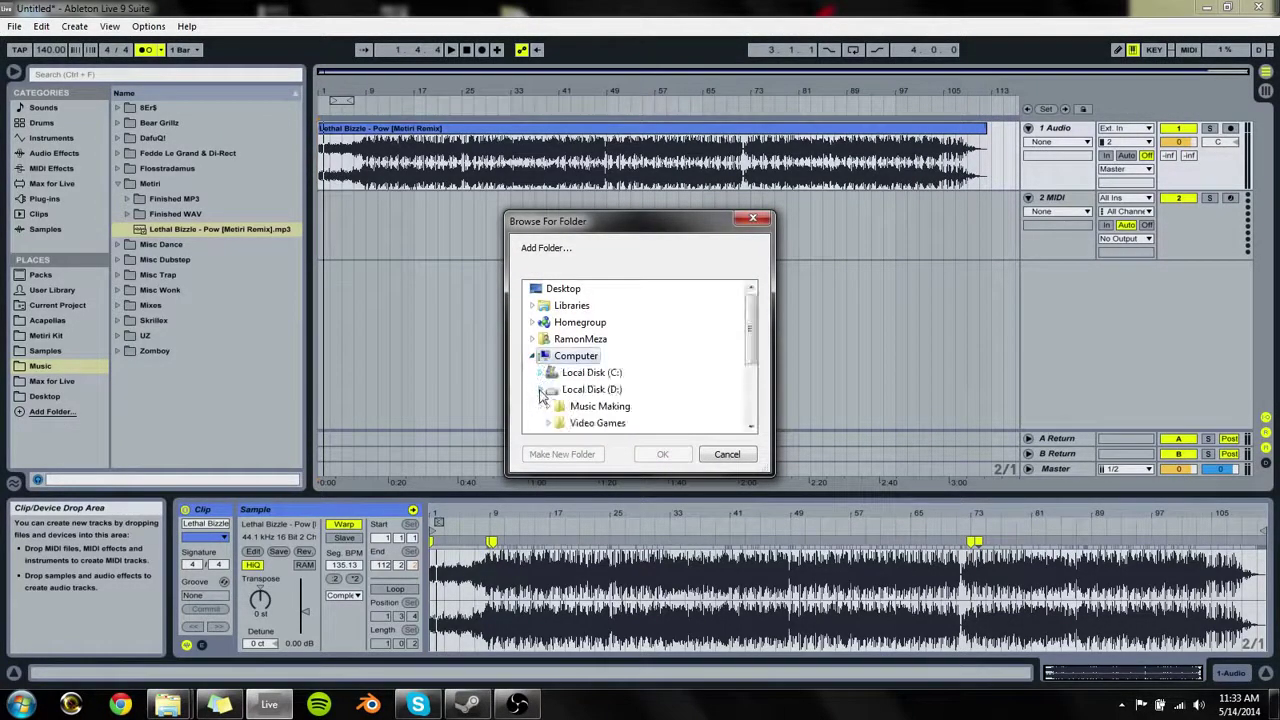
pyautogui.scroll(-2, 560, 370)
pyautogui.click(548, 305)
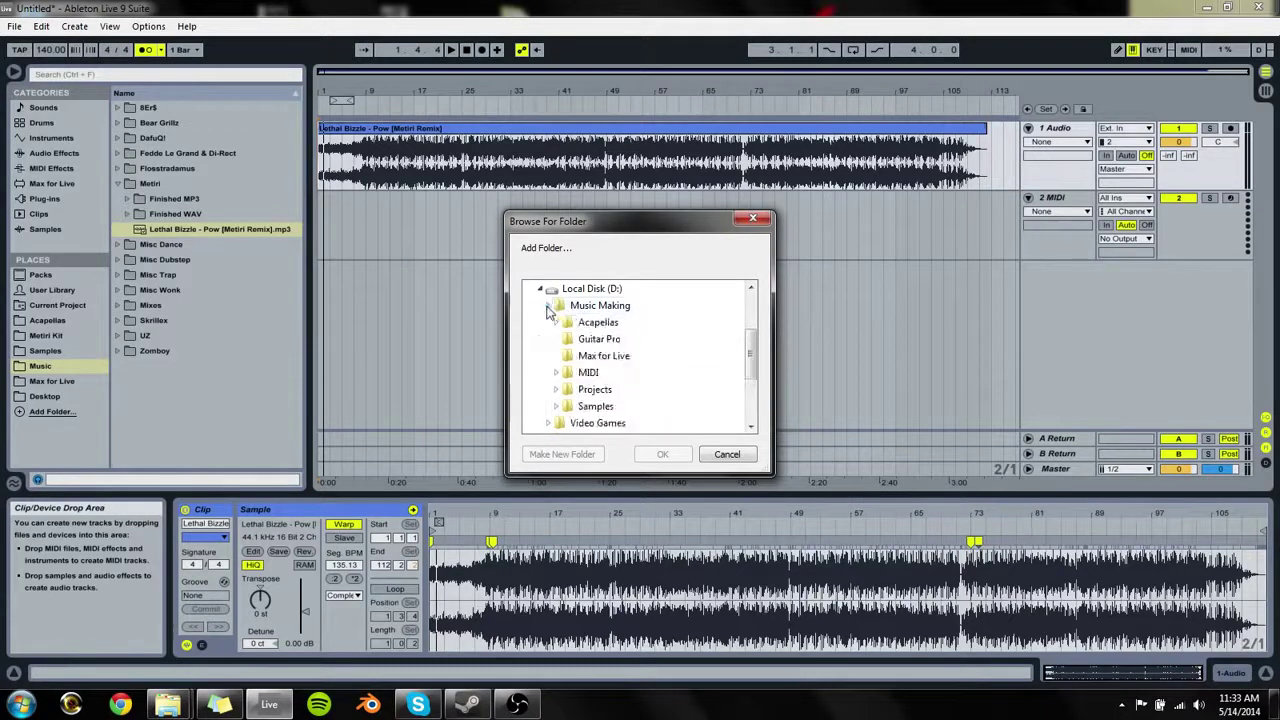
pyautogui.scroll(1, 604, 400)
pyautogui.click(593, 422)
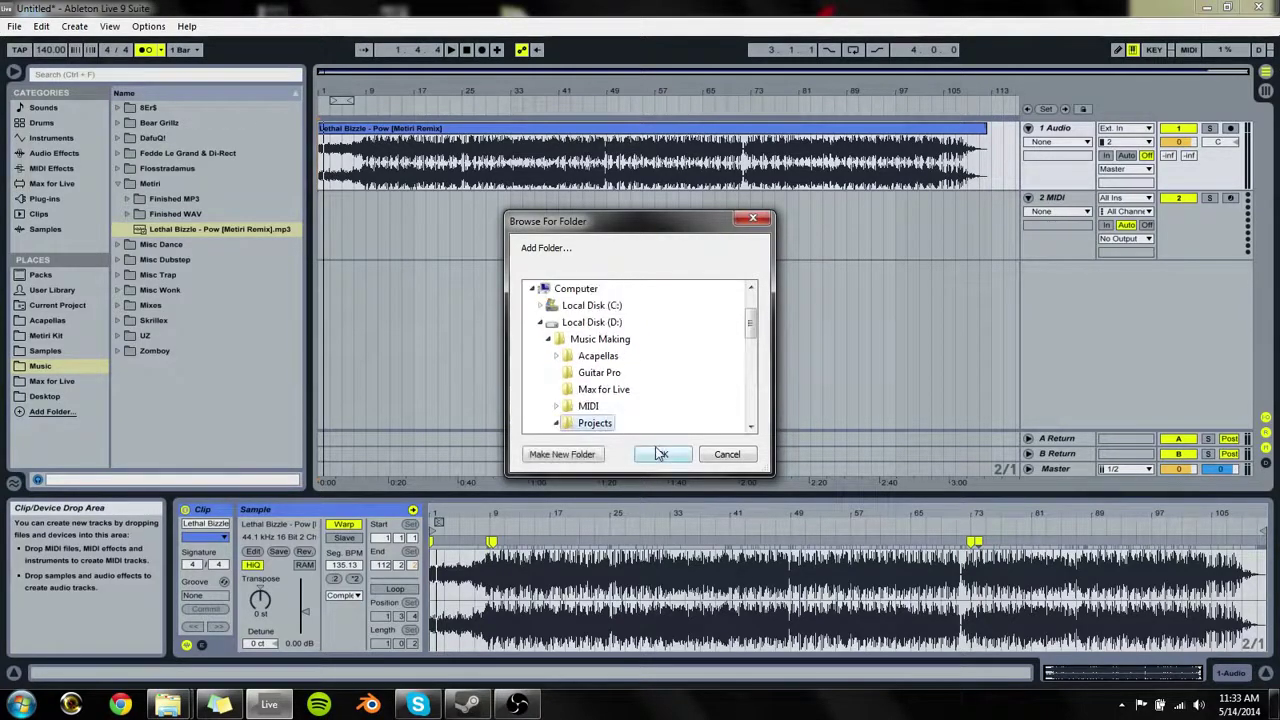
pyautogui.click(662, 454)
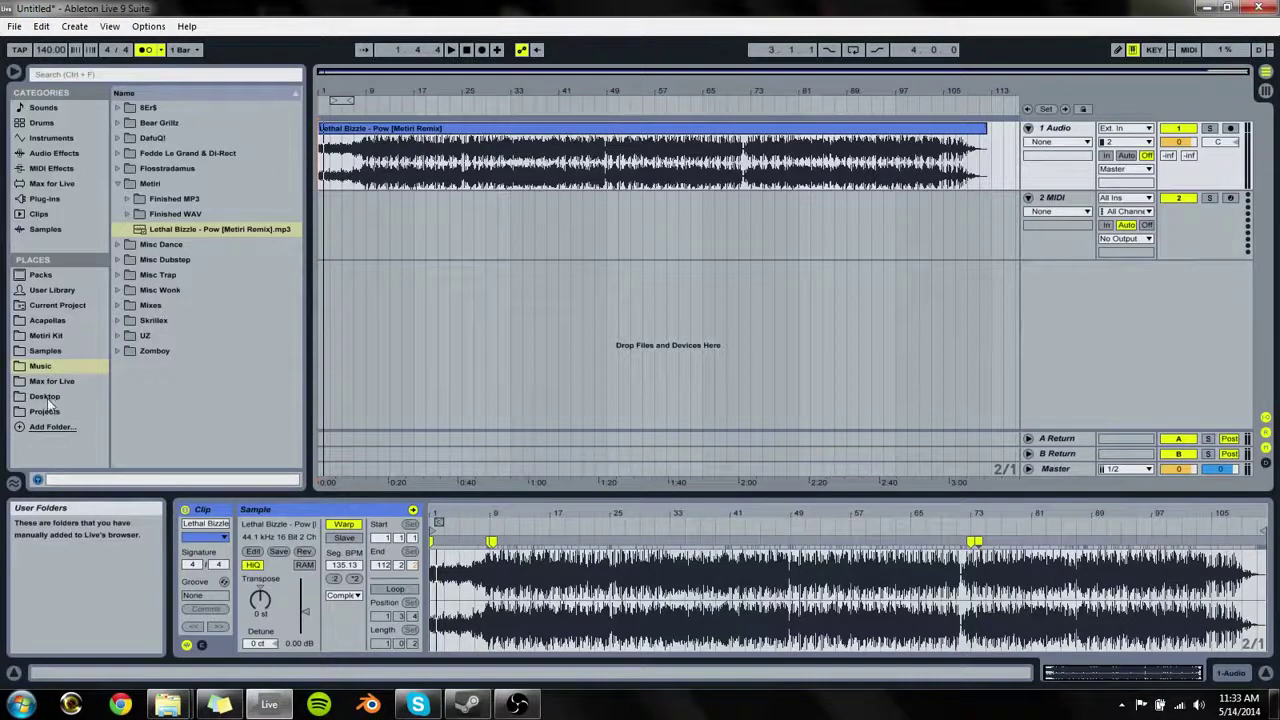
# Step: Open the added Projects folder in the browser and expand Rap Beat Projects and Rap Beat 003.als to list its tracks
pyautogui.click(48, 411)
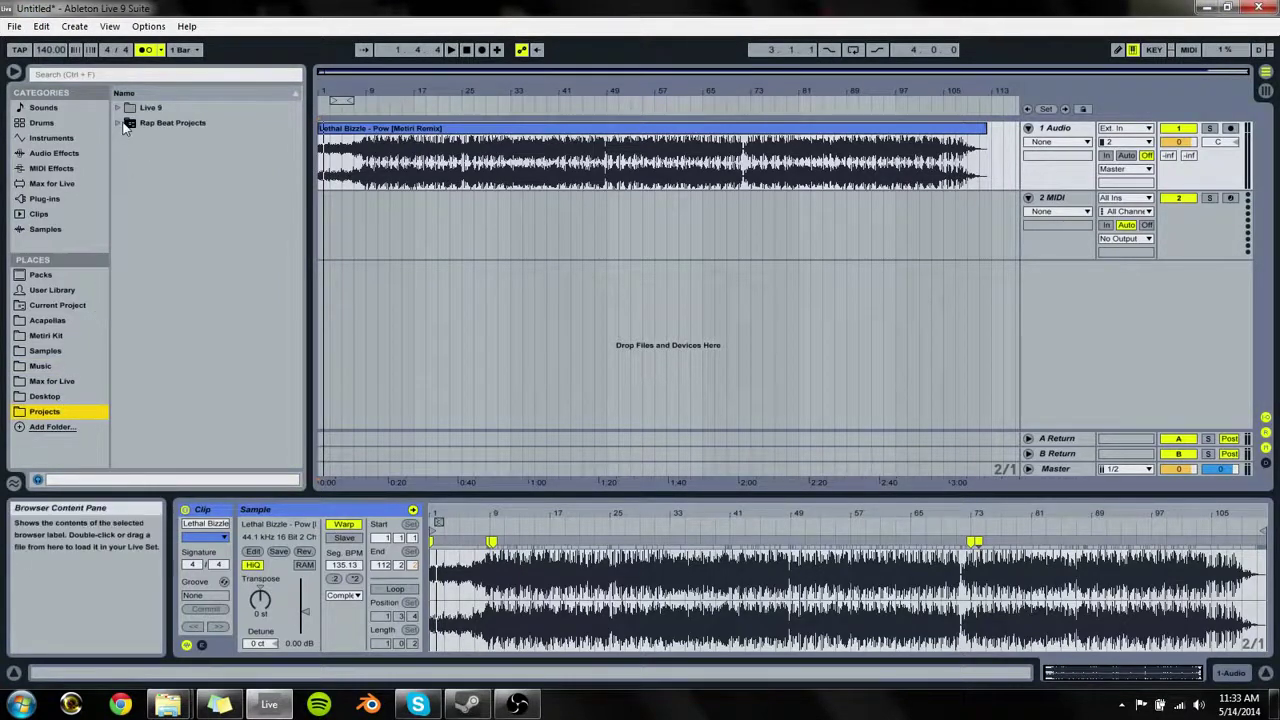
pyautogui.click(117, 122)
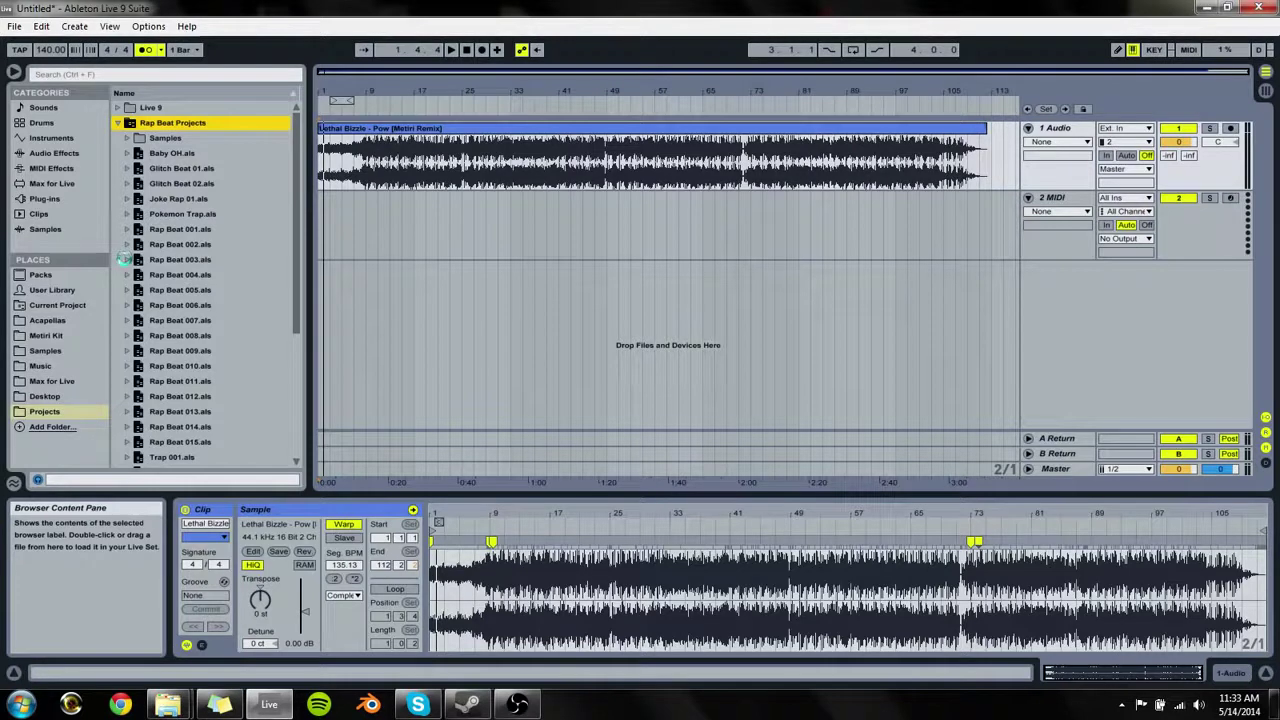
pyautogui.click(129, 260)
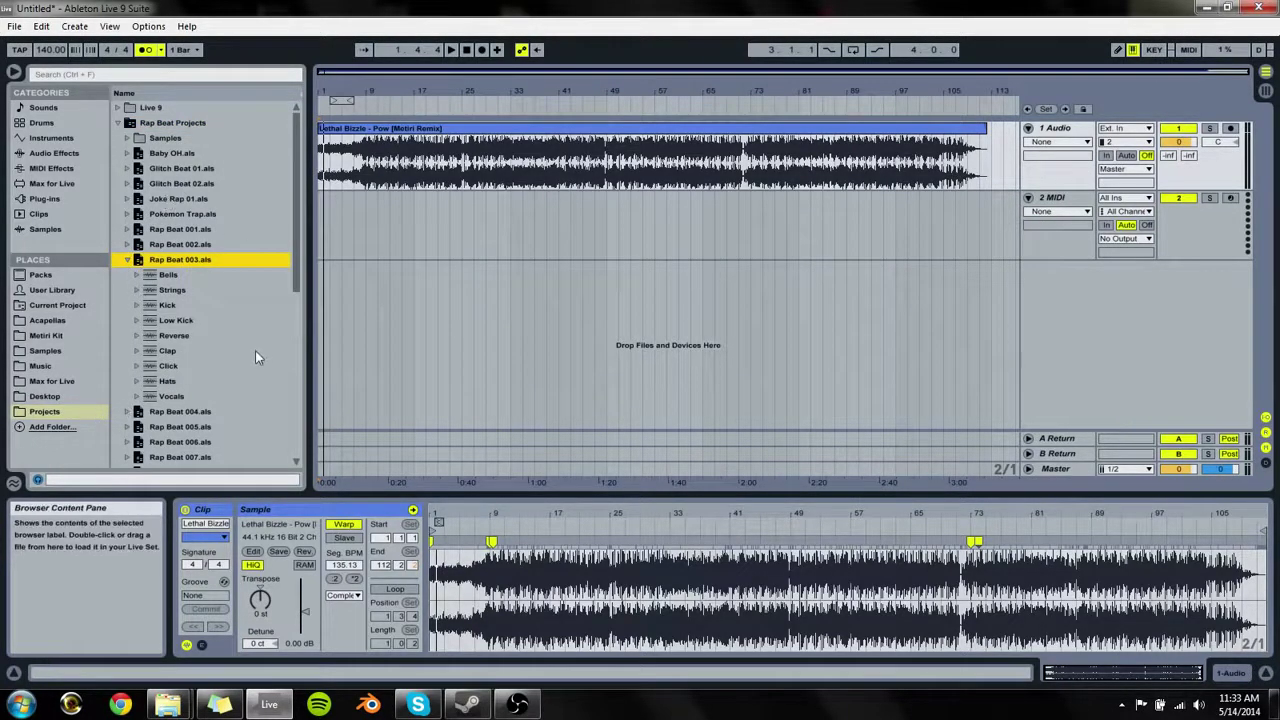
# Step: Try to bring the Bells track of Rap Beat 003.als into the arrangement, and look through its neighbouring tracks
pyautogui.click(155, 277)
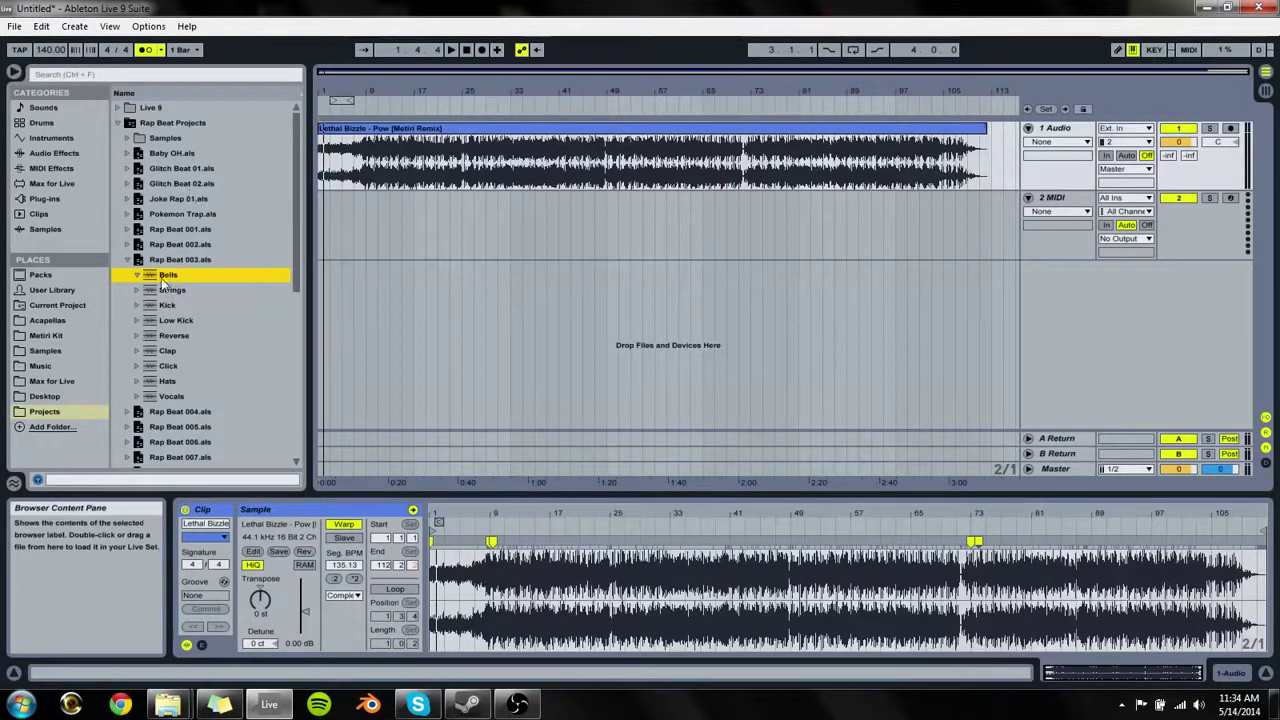
pyautogui.moveTo(161, 280); pyautogui.dragTo(369, 248)
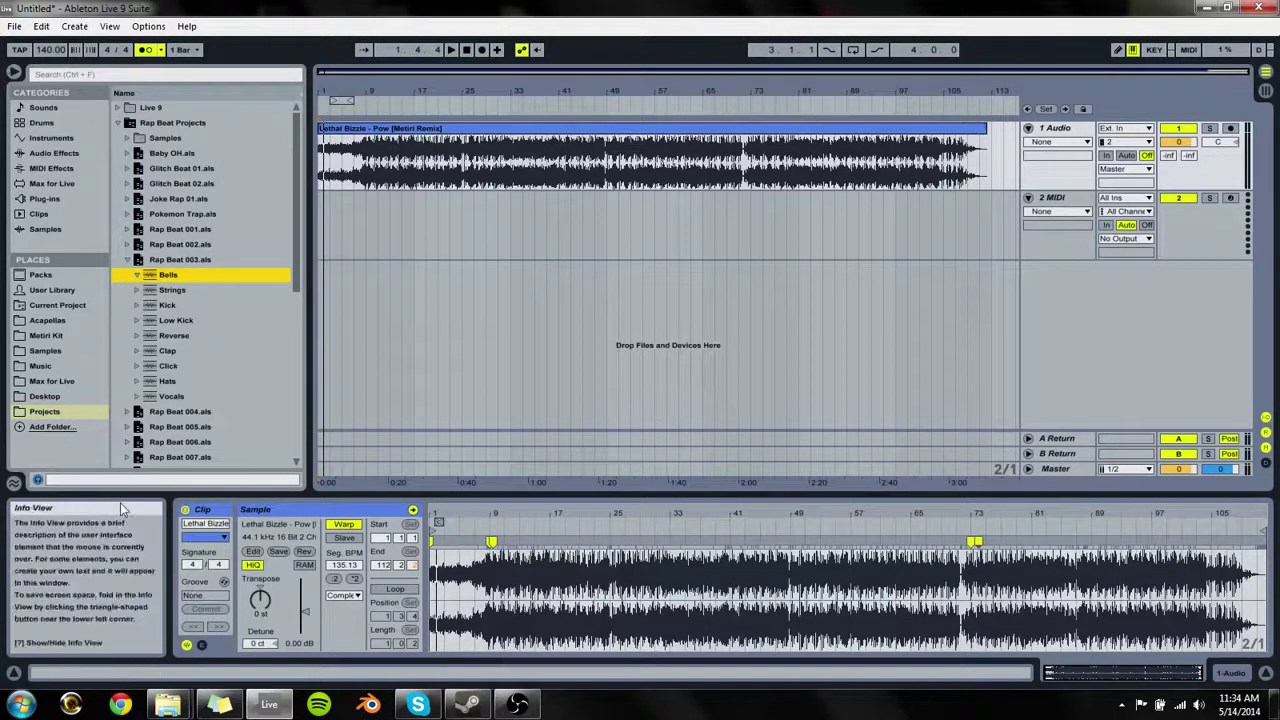
pyautogui.click(140, 276)
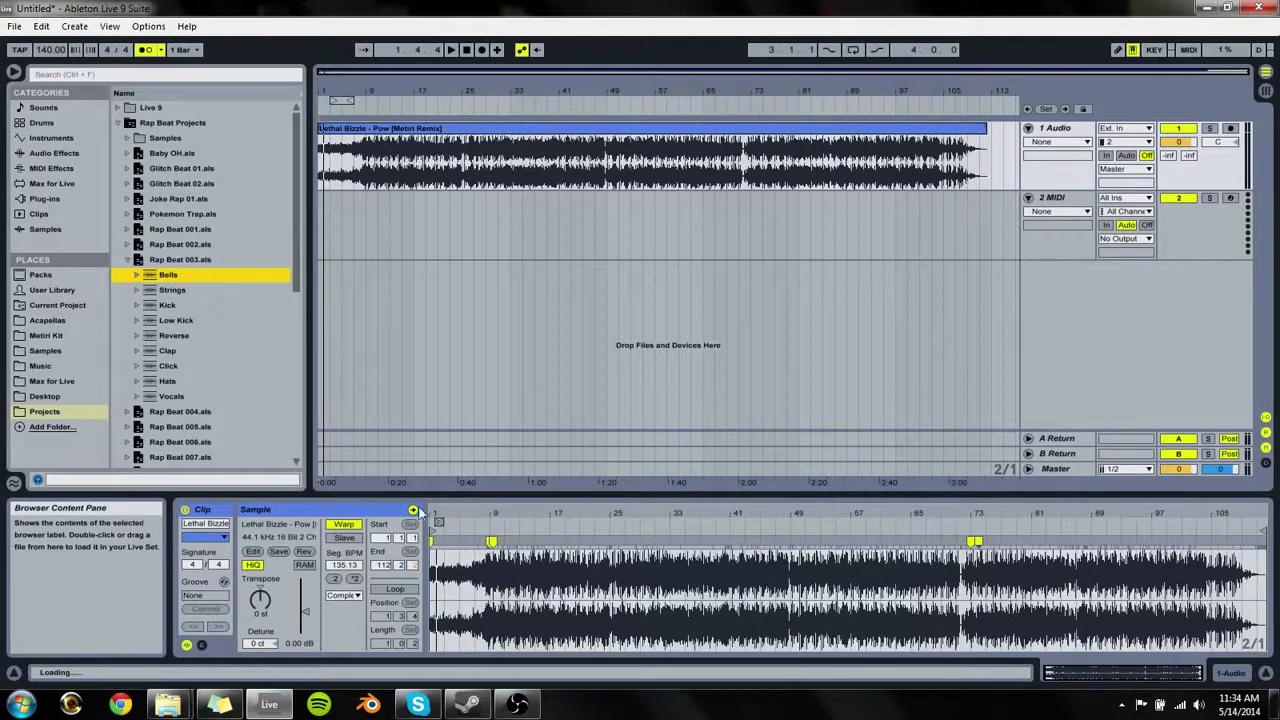
pyautogui.press('Down')
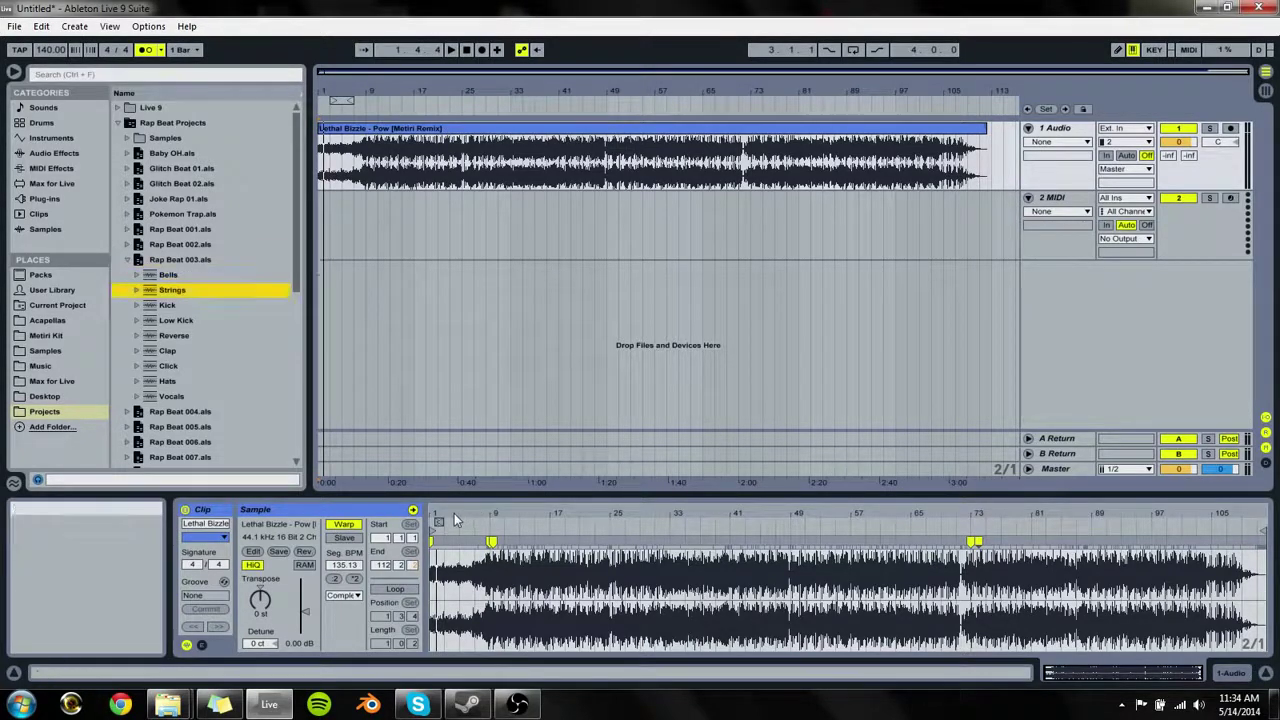
pyautogui.click(456, 515)
pyautogui.click(279, 553)
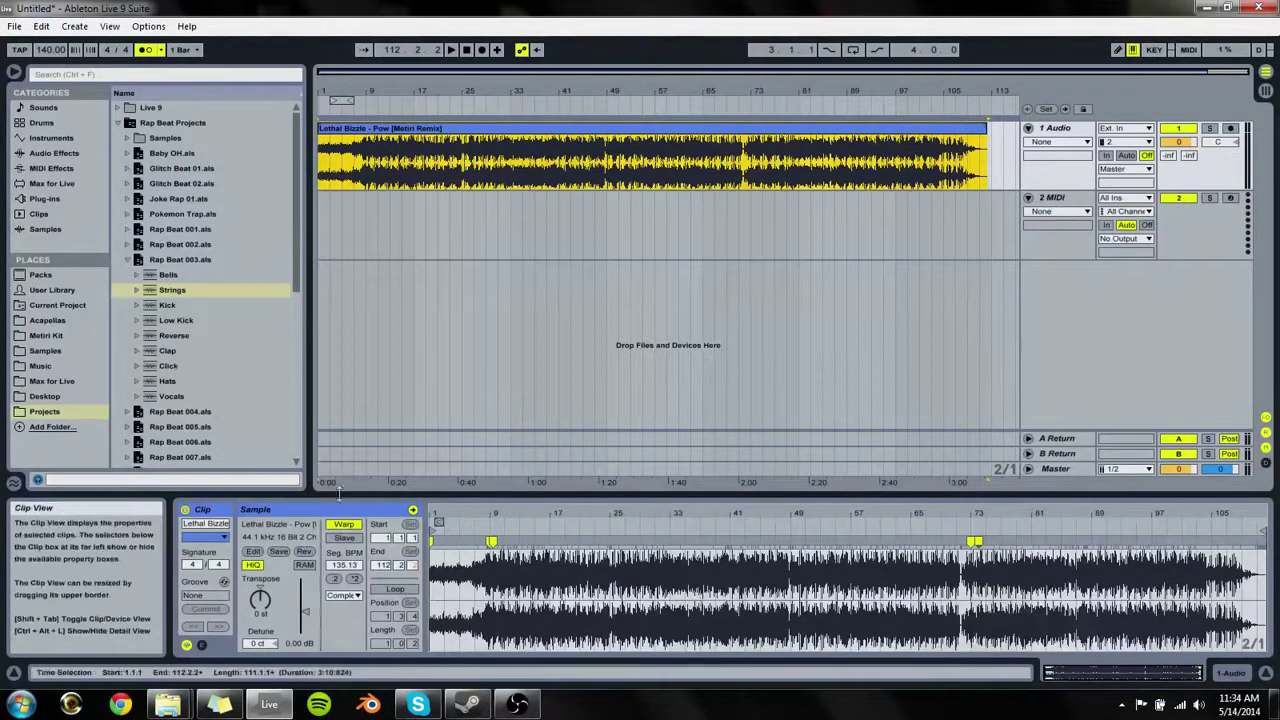
pyautogui.click(157, 276)
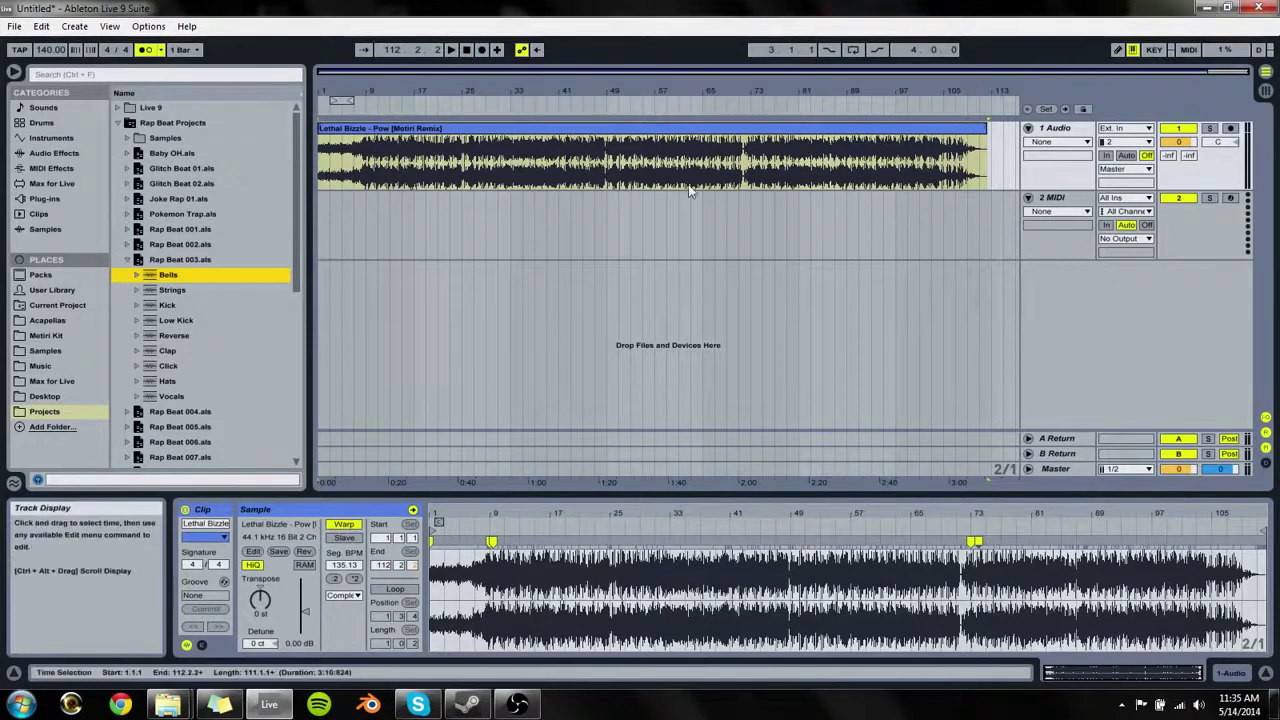
pyautogui.press('space')
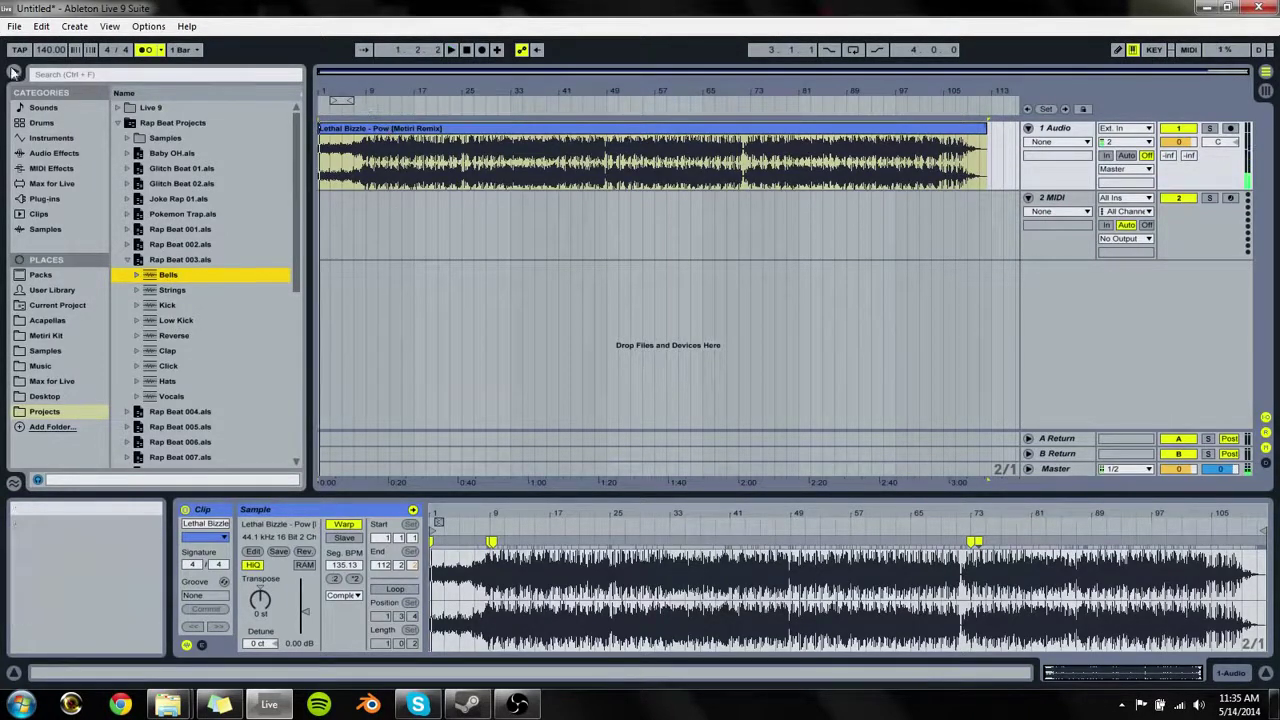
pyautogui.moveTo(326, 92); pyautogui.dragTo(330, 380)
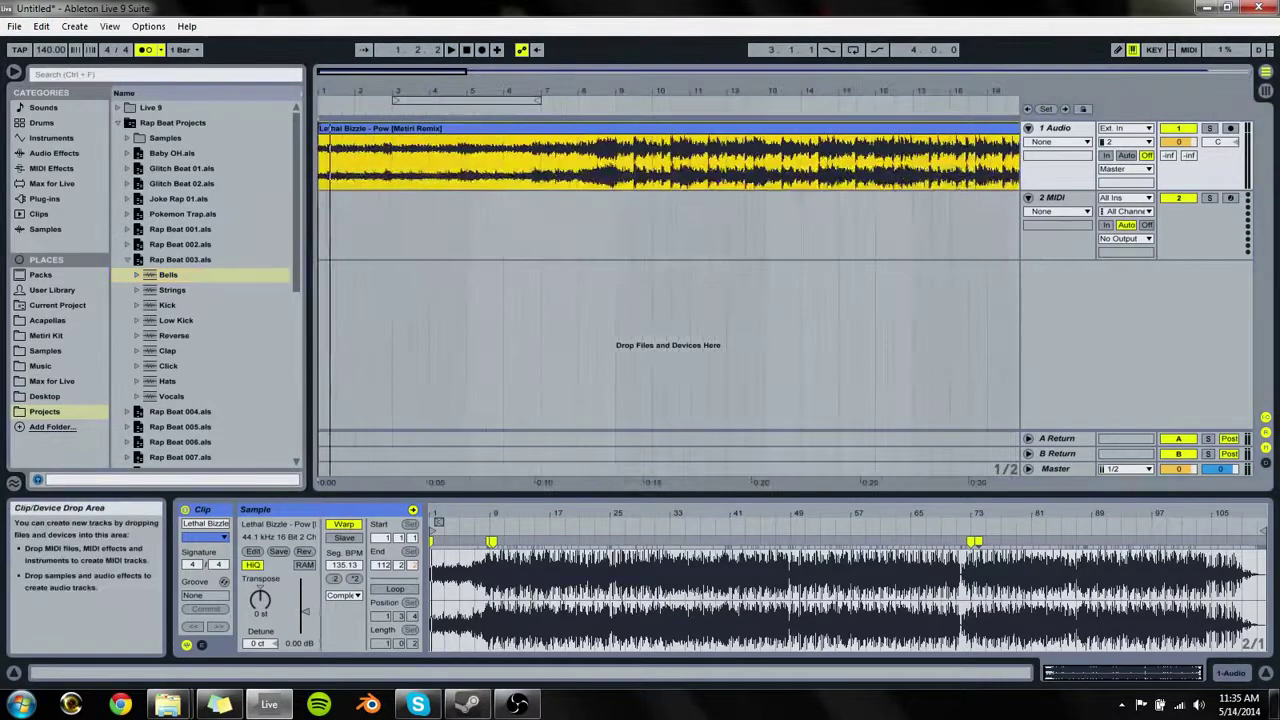
# Step: Collapse Rap Beat 003.als and expand the Samples folder of Rap Beat Projects and its Imported subfolder
pyautogui.click(128, 260)
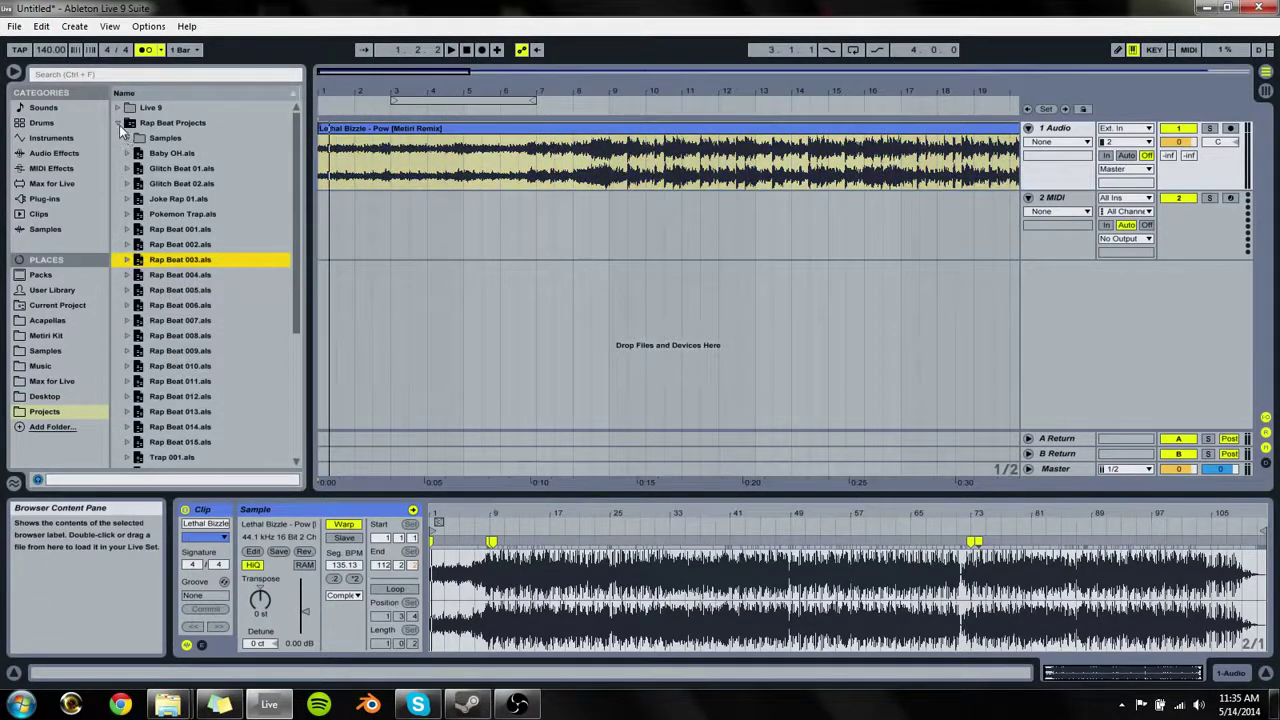
pyautogui.click(126, 137)
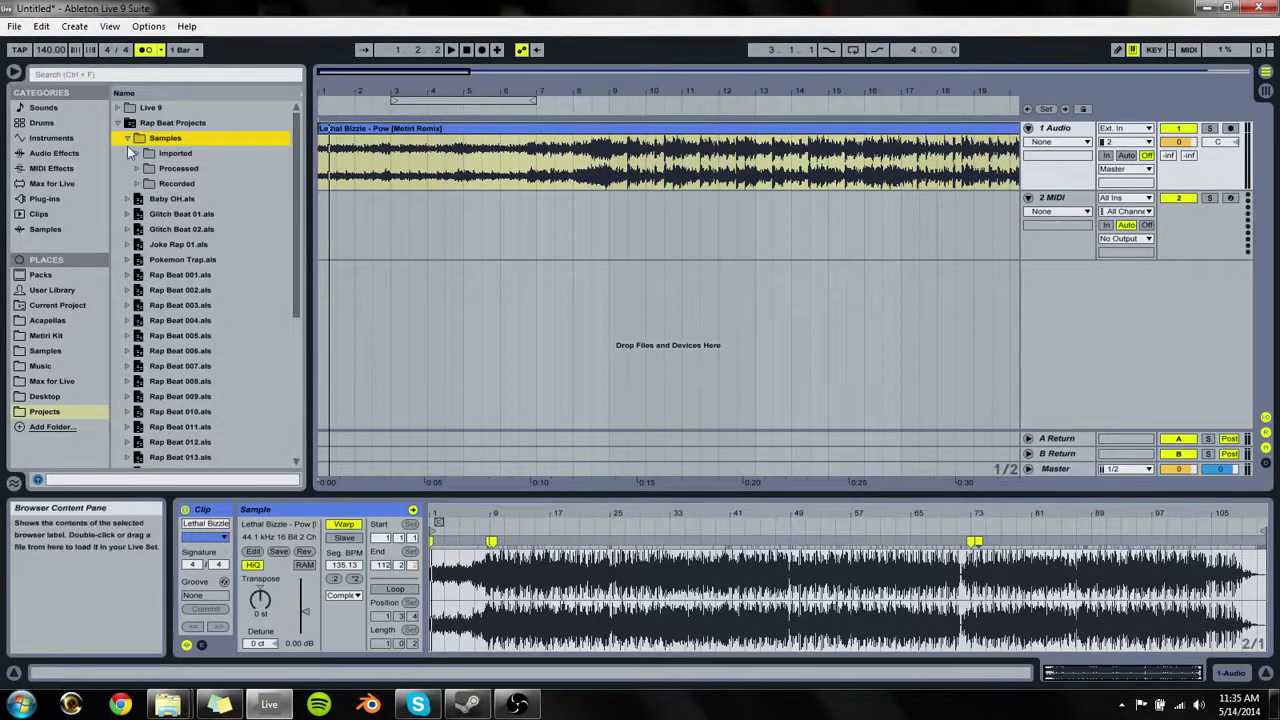
pyautogui.click(128, 138)
pyautogui.click(128, 138)
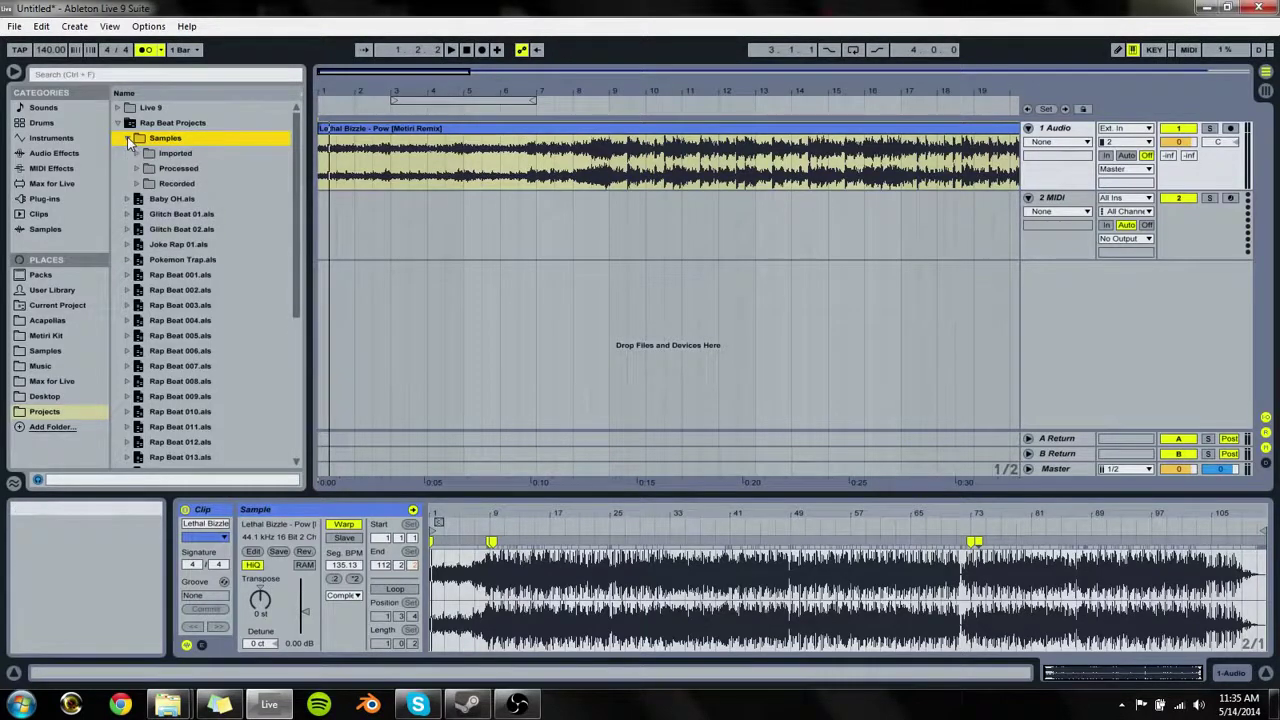
pyautogui.click(135, 153)
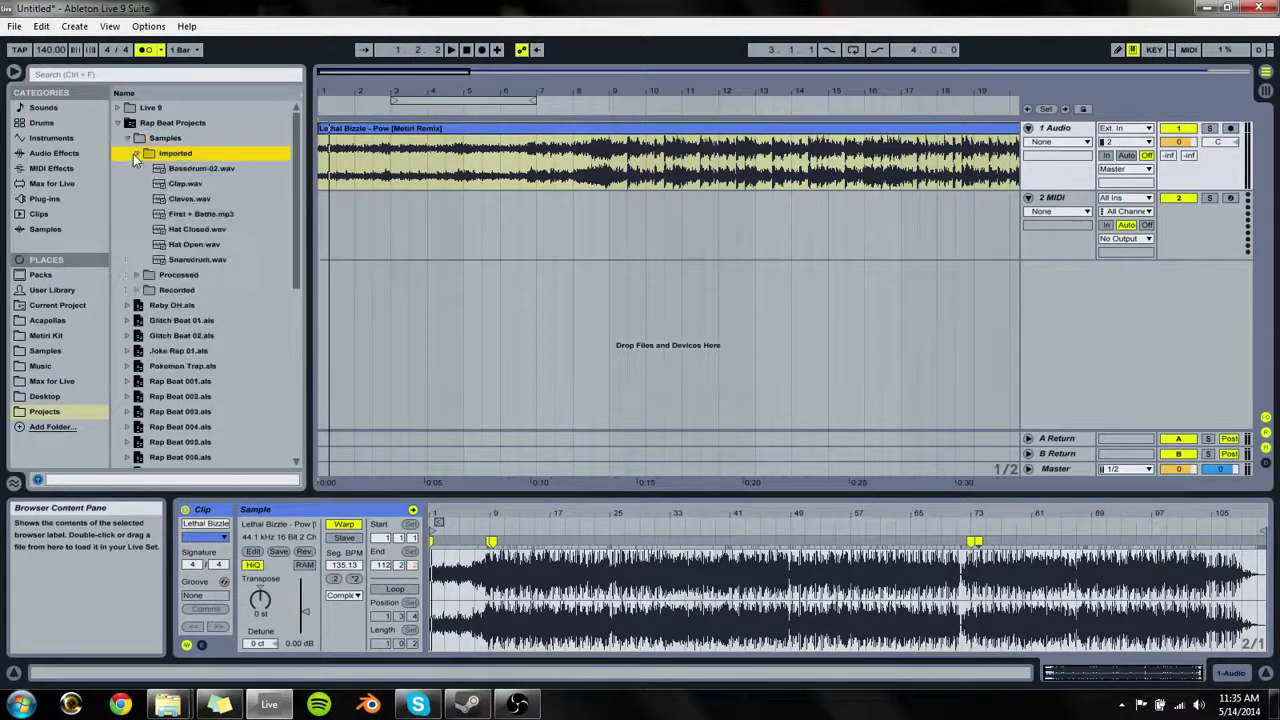
# Step: Preview the sounds in the Imported folder, from Snaredrum.wav up to Bassdrum-02.wav
pyautogui.click(199, 258)
pyautogui.press('Up')
pyautogui.press('Up')
pyautogui.press('Up')
pyautogui.press('Up')
pyautogui.press('Up')
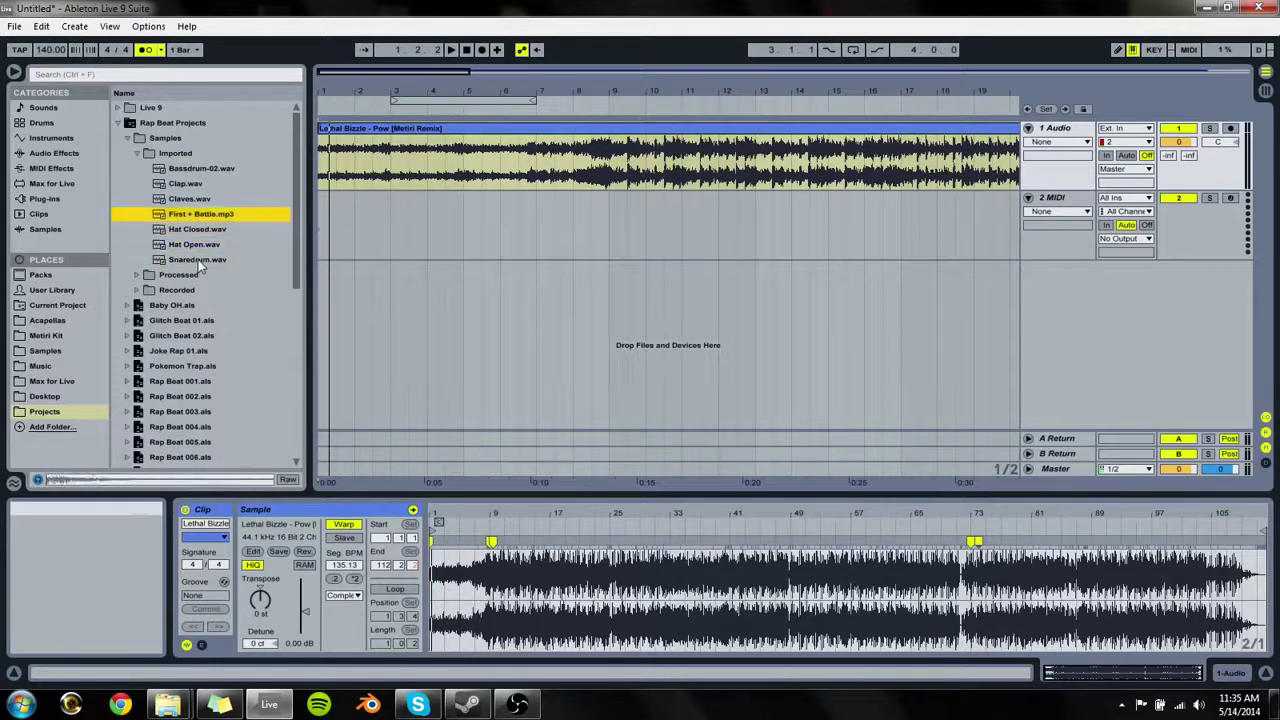
pyautogui.press('Down')
pyautogui.press('Down')
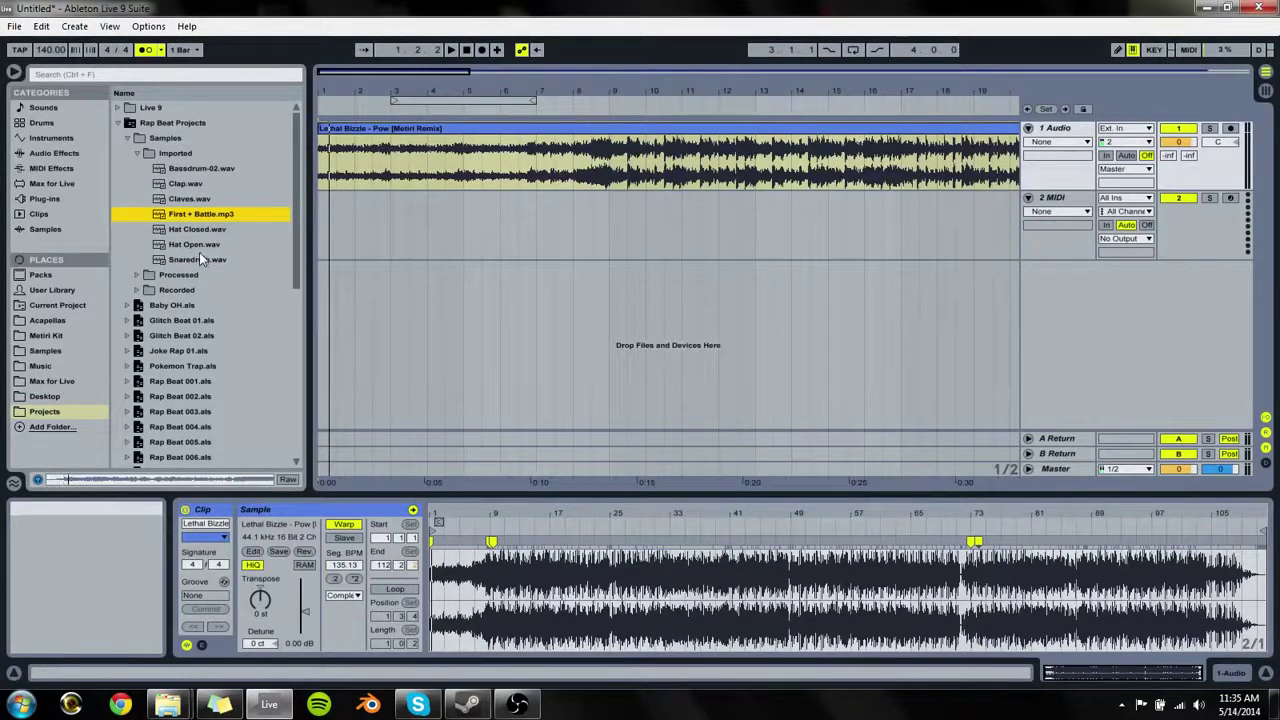
pyautogui.press('Up')
pyautogui.press('Up')
pyautogui.press('Up')
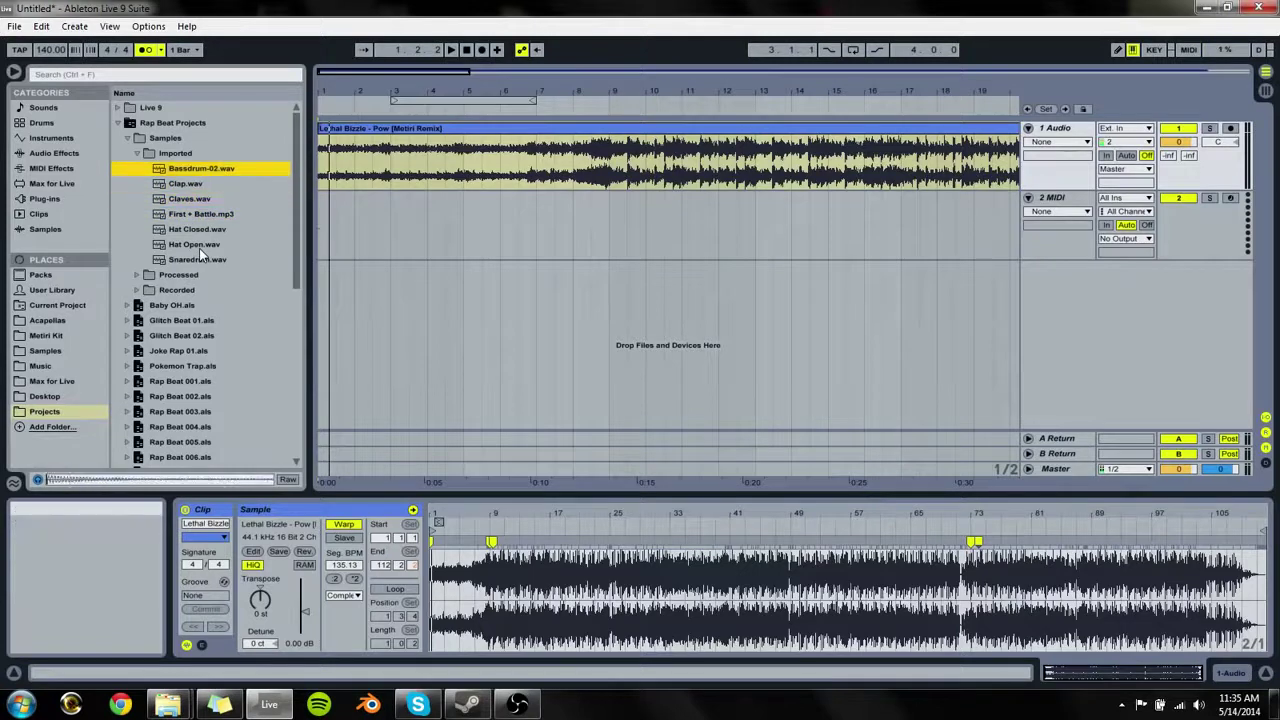
# Step: Collapse the Imported folder, expand Processed and its Consolidate folder, and preview the samples down to 21BL11m-1.wav
pyautogui.press('Left')
pyautogui.press('Left')
pyautogui.press('Down')
pyautogui.press('Right')
pyautogui.press('Down')
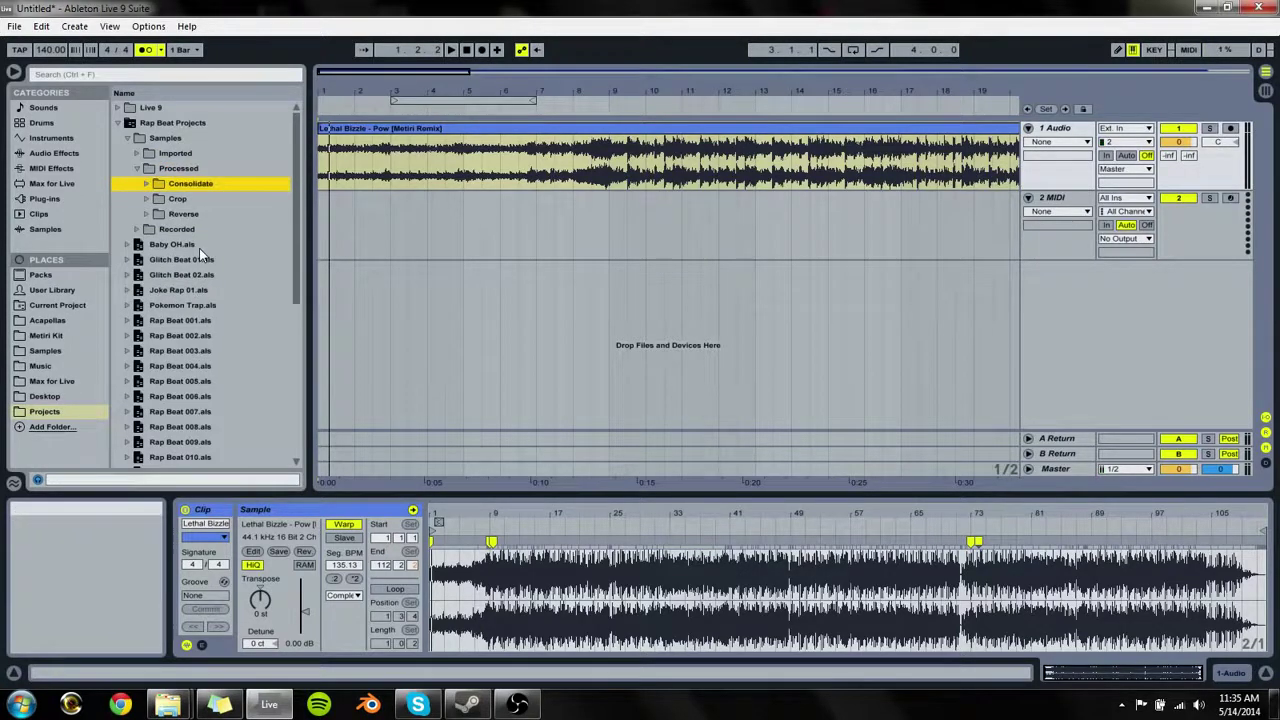
pyautogui.press('Right')
pyautogui.press('Down')
pyautogui.press('Down')
pyautogui.press('Down')
pyautogui.press('Down')
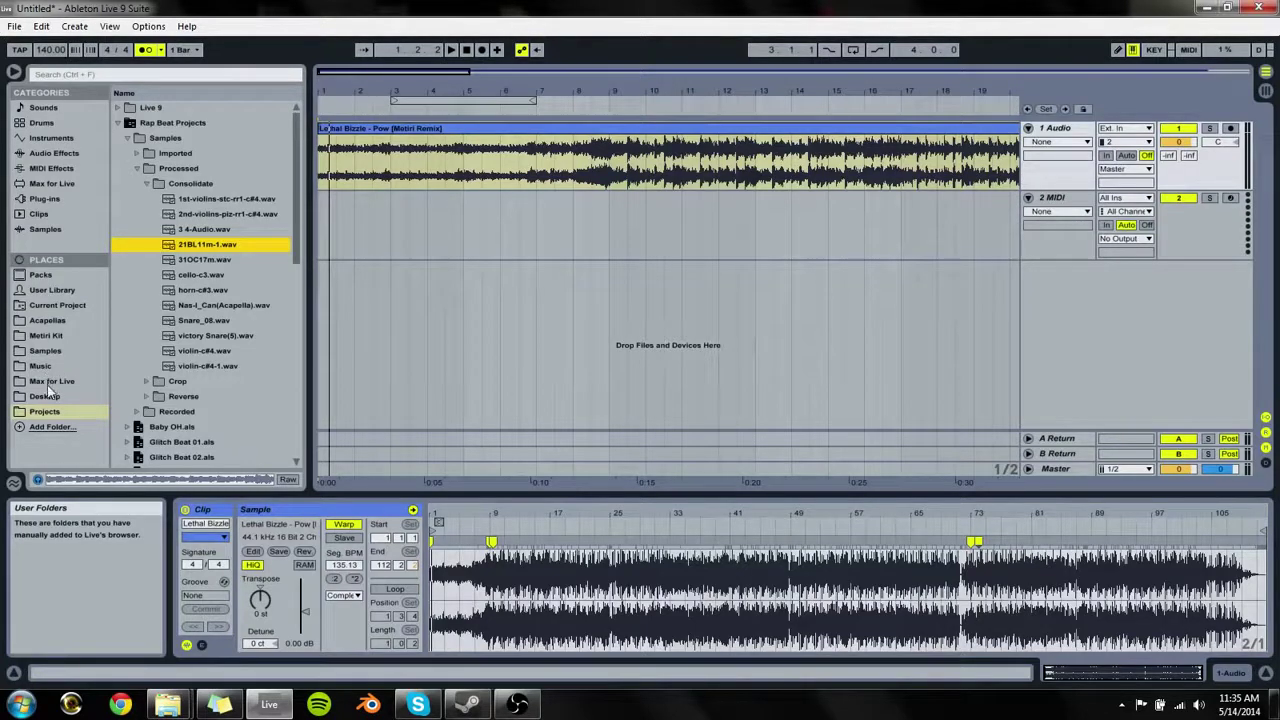
# Step: Search the Samples place for "21bl" to find the original of the consolidated sample
pyautogui.click(42, 352)
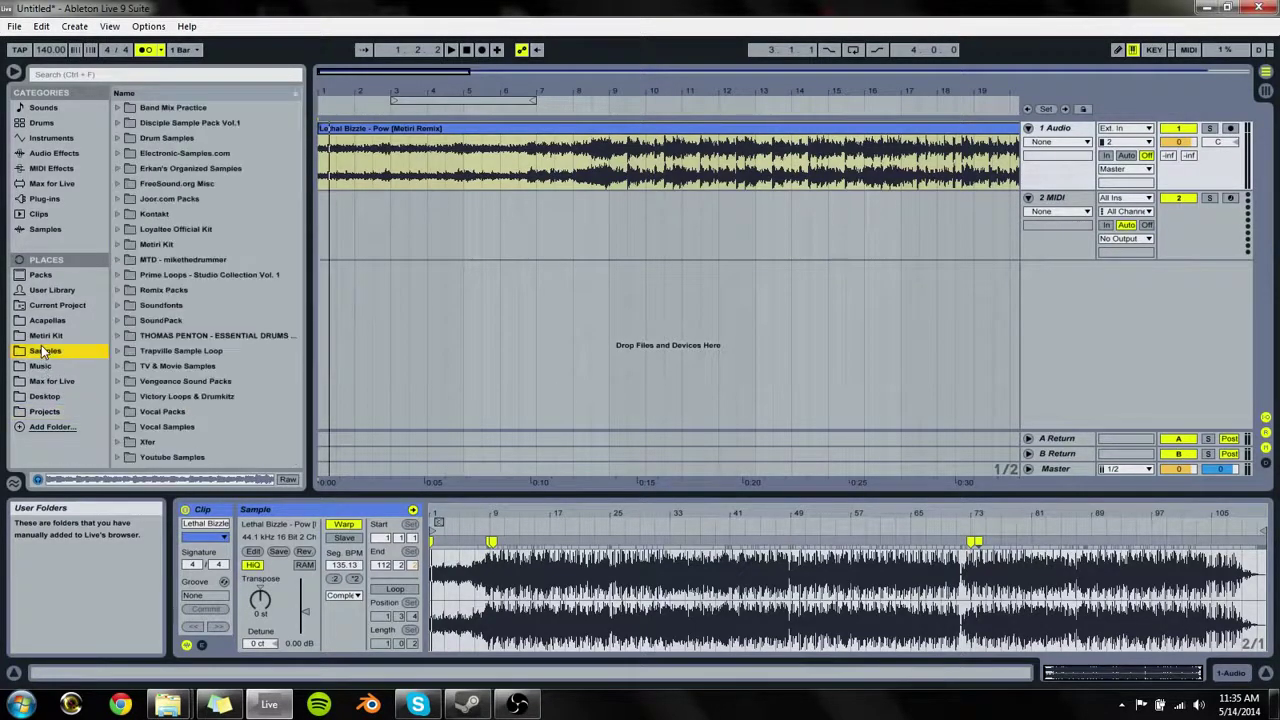
pyautogui.click(140, 73)
pyautogui.write('21')
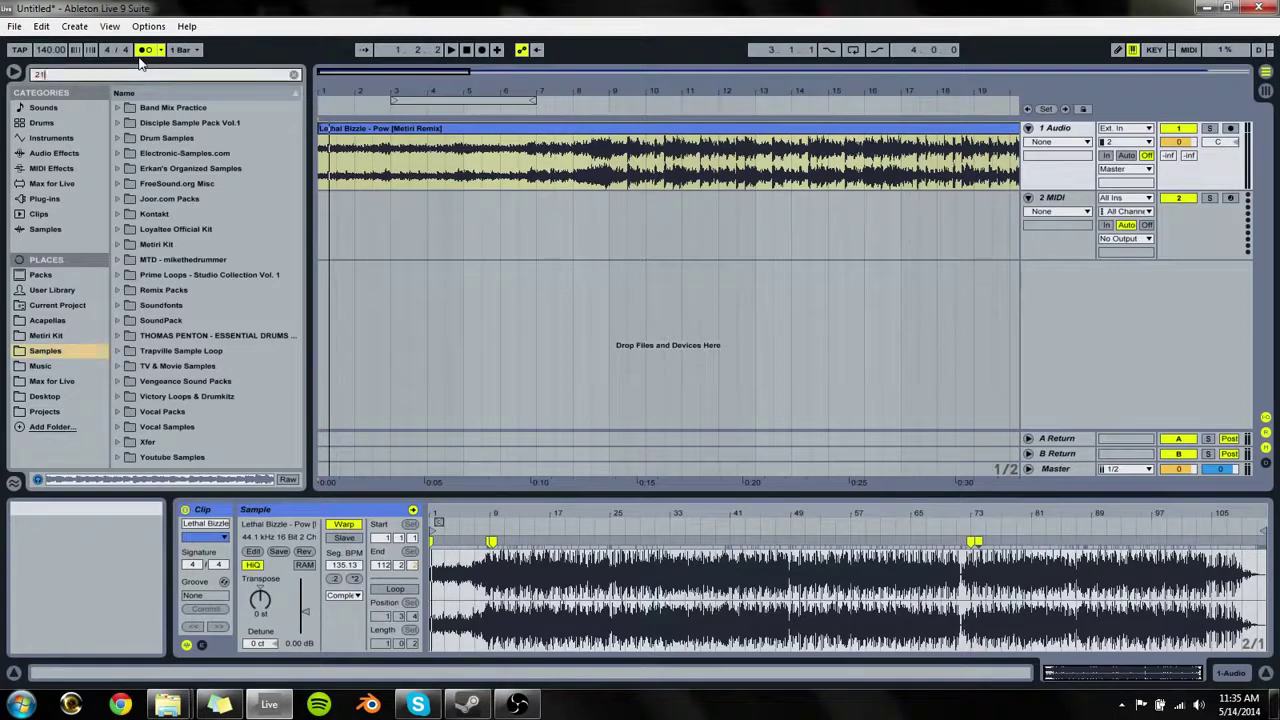
pyautogui.write('bl')
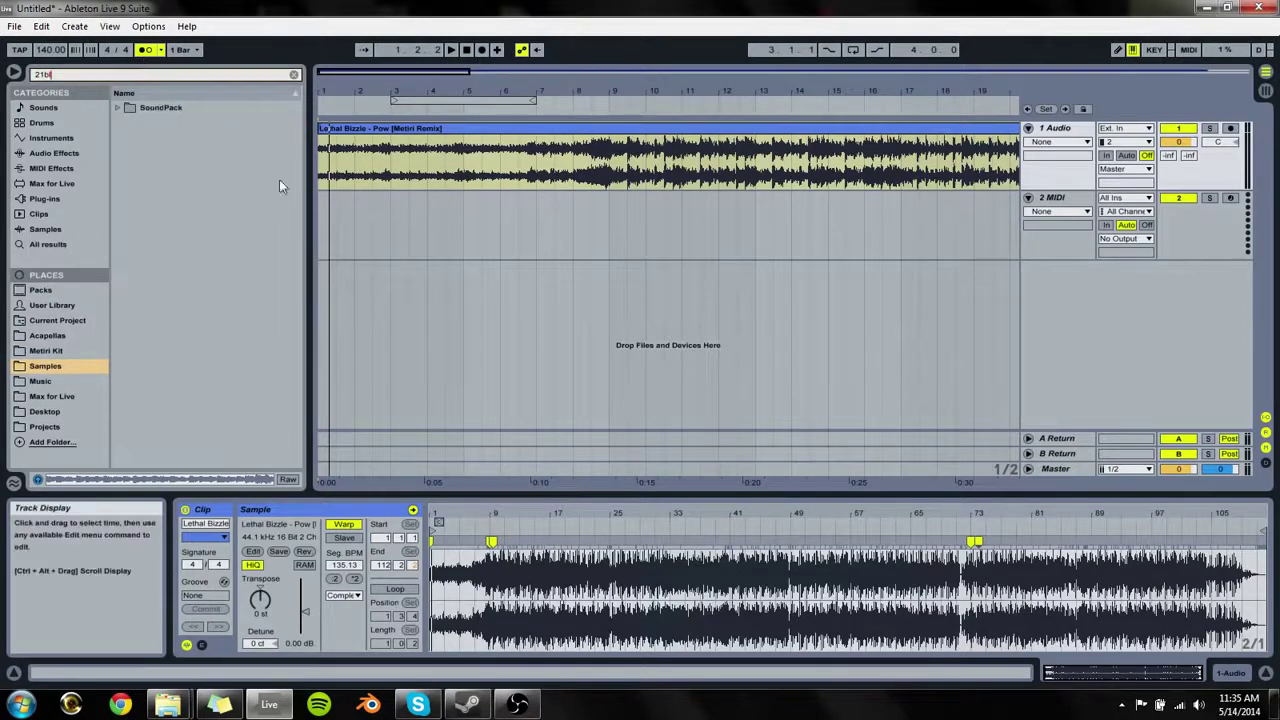
# Step: Expand SoundPack, Coast to Coast Kit, MidWest and MW1_INST, and place 21BL11m.wav at the start of the second track
pyautogui.click(117, 108)
pyautogui.click(127, 123)
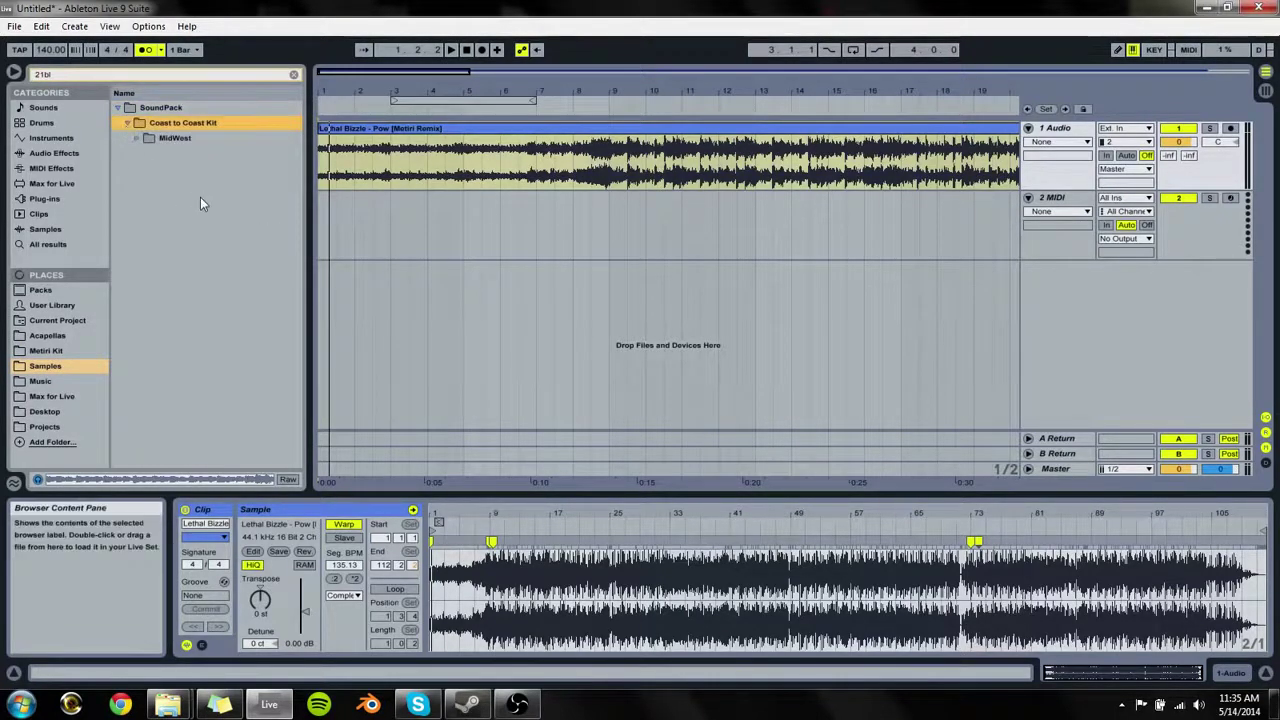
pyautogui.press('Down')
pyautogui.press('Right')
pyautogui.press('Down')
pyautogui.press('Right')
pyautogui.press('Down')
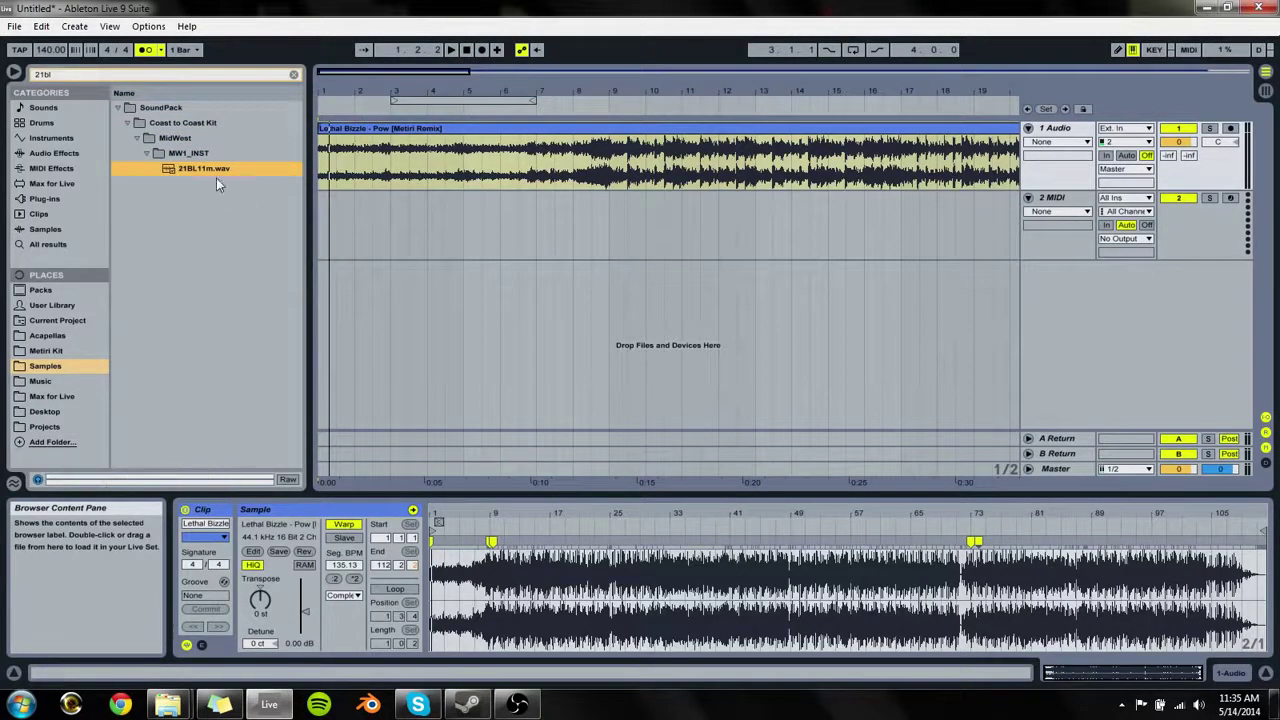
pyautogui.moveTo(195, 170); pyautogui.dragTo(324, 235)
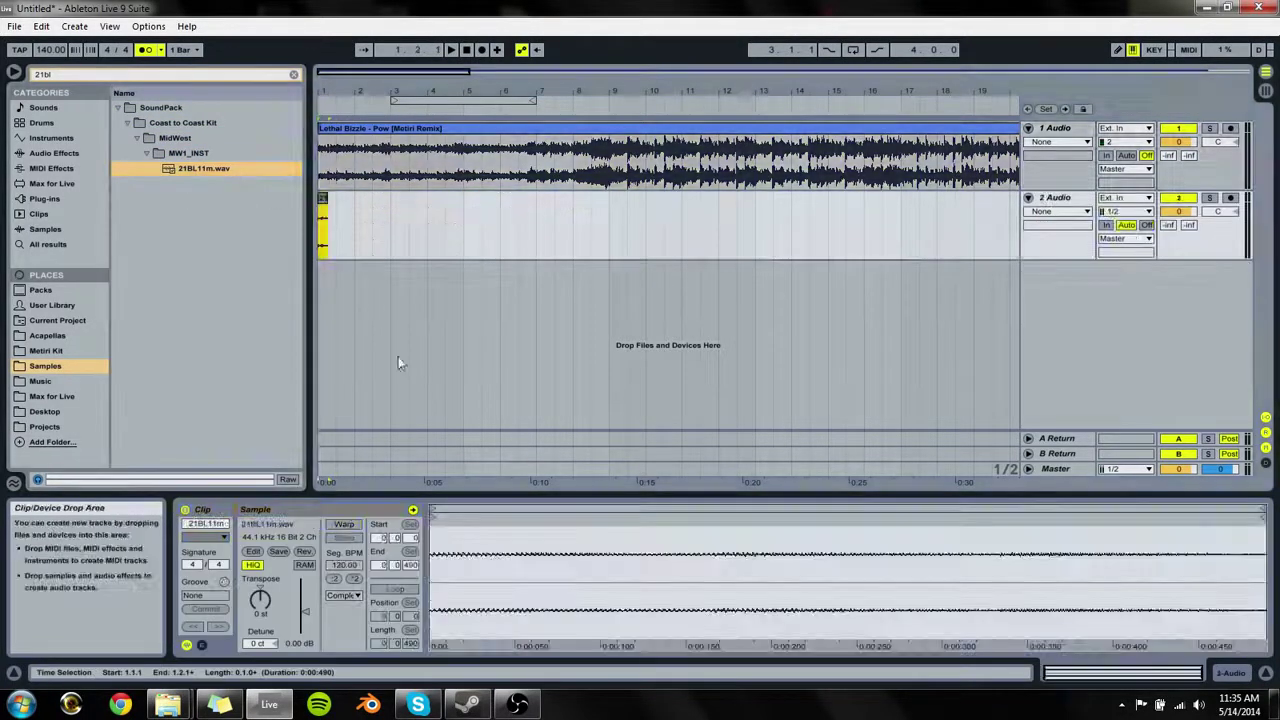
# Step: Raise the gain of the 21BL11m clip to 23.8 dB and mute the 1 Audio track
pyautogui.moveTo(305, 611); pyautogui.dragTo(305, 580)
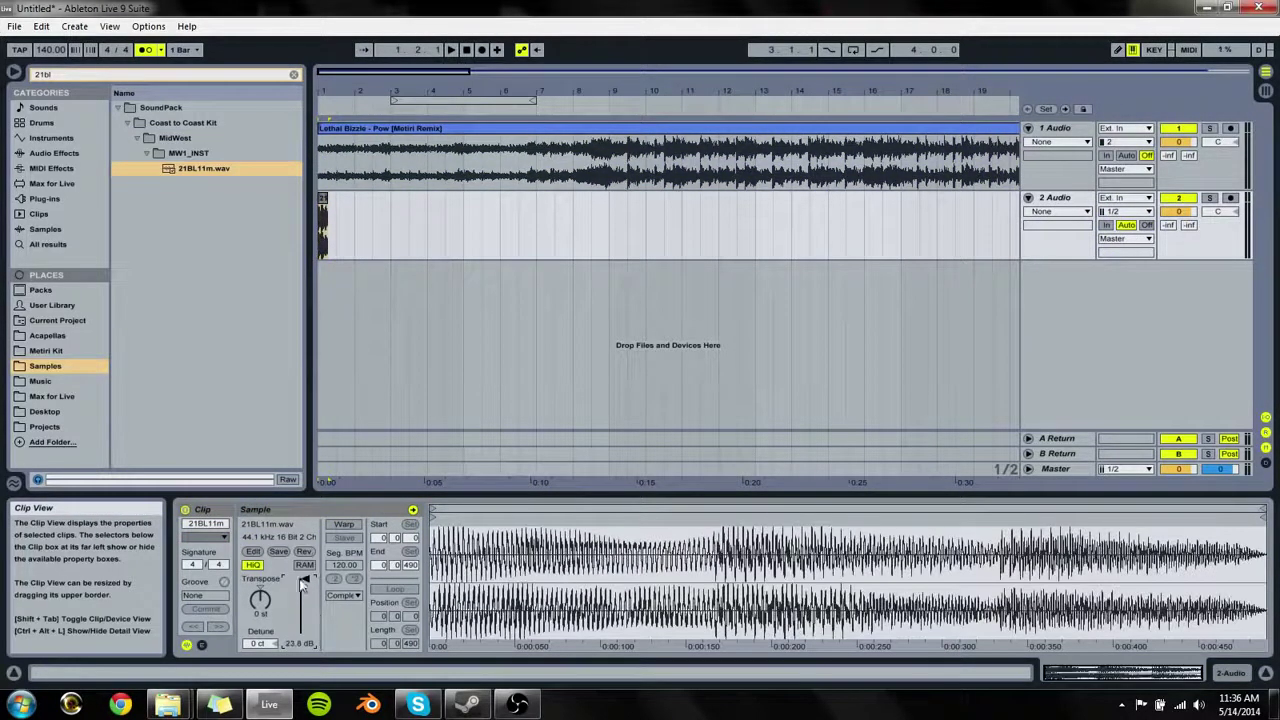
pyautogui.press('space')
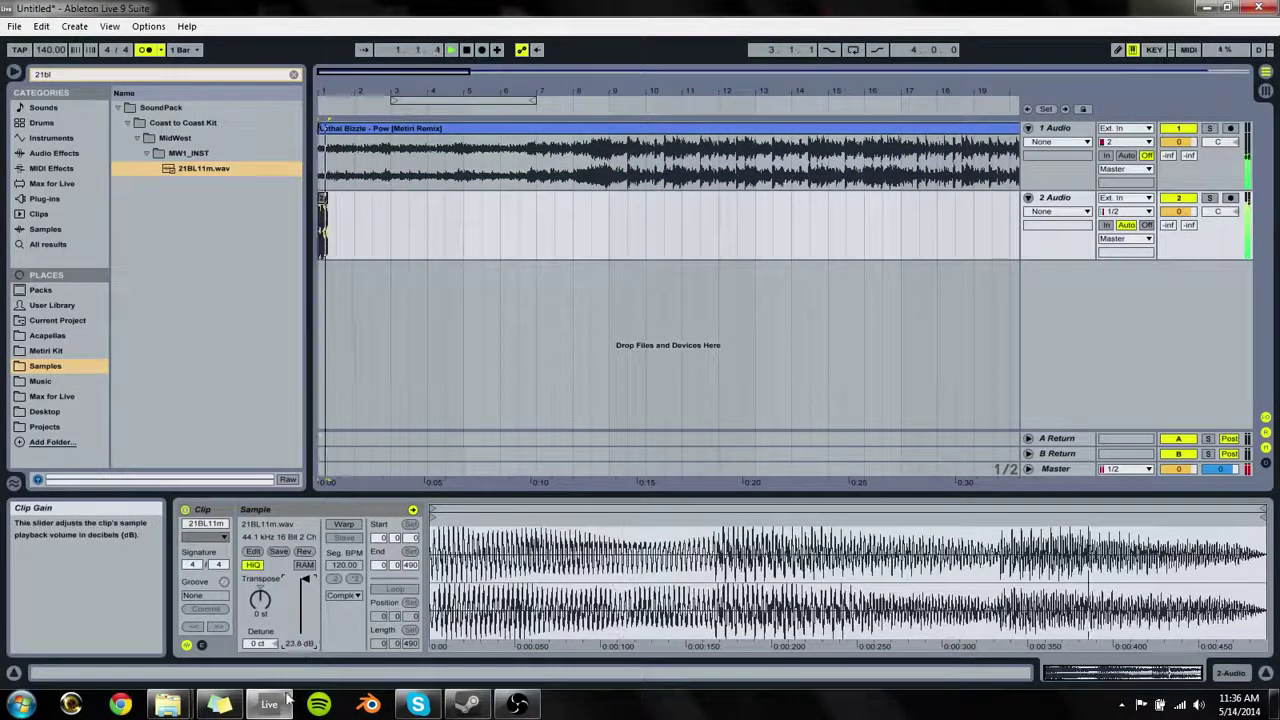
pyautogui.click(1177, 130)
pyautogui.press('space')
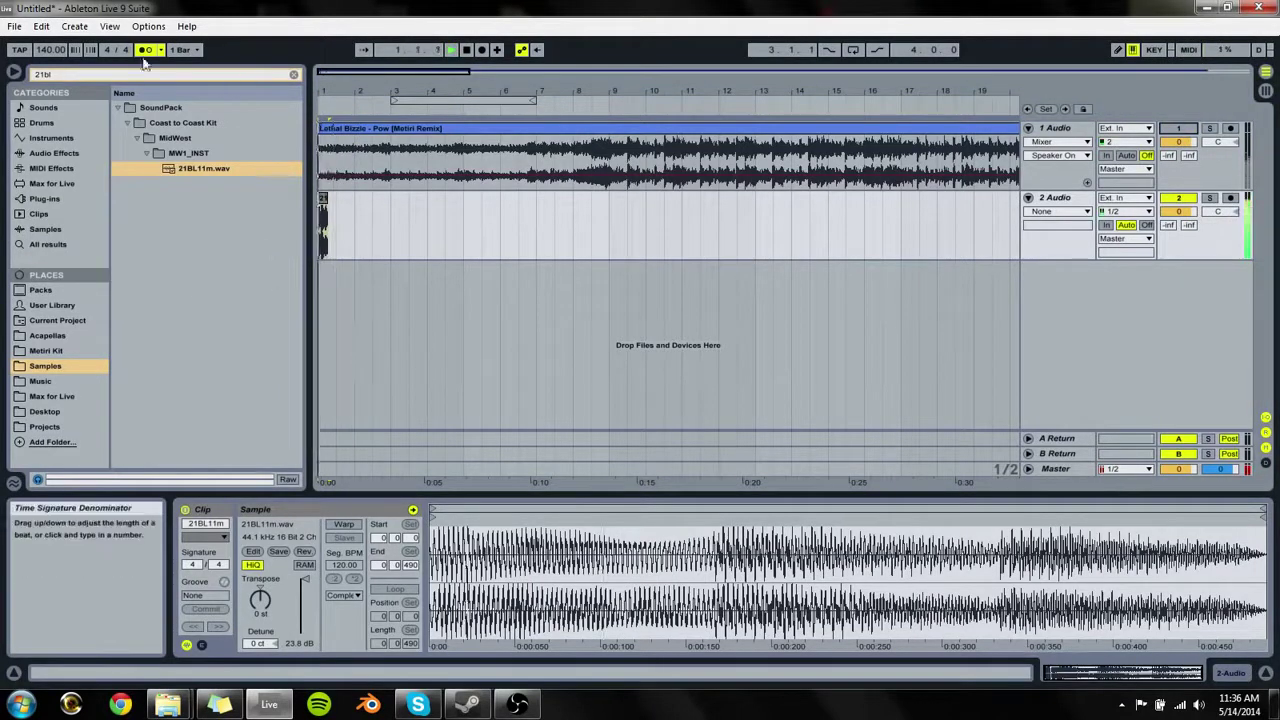
# Step: Listen to the 21BL11m clip on its own, viewed up close in the arrangement
pyautogui.click(350, 155)
pyautogui.press('space')
pyautogui.moveTo(331, 94); pyautogui.dragTo(331, 185)
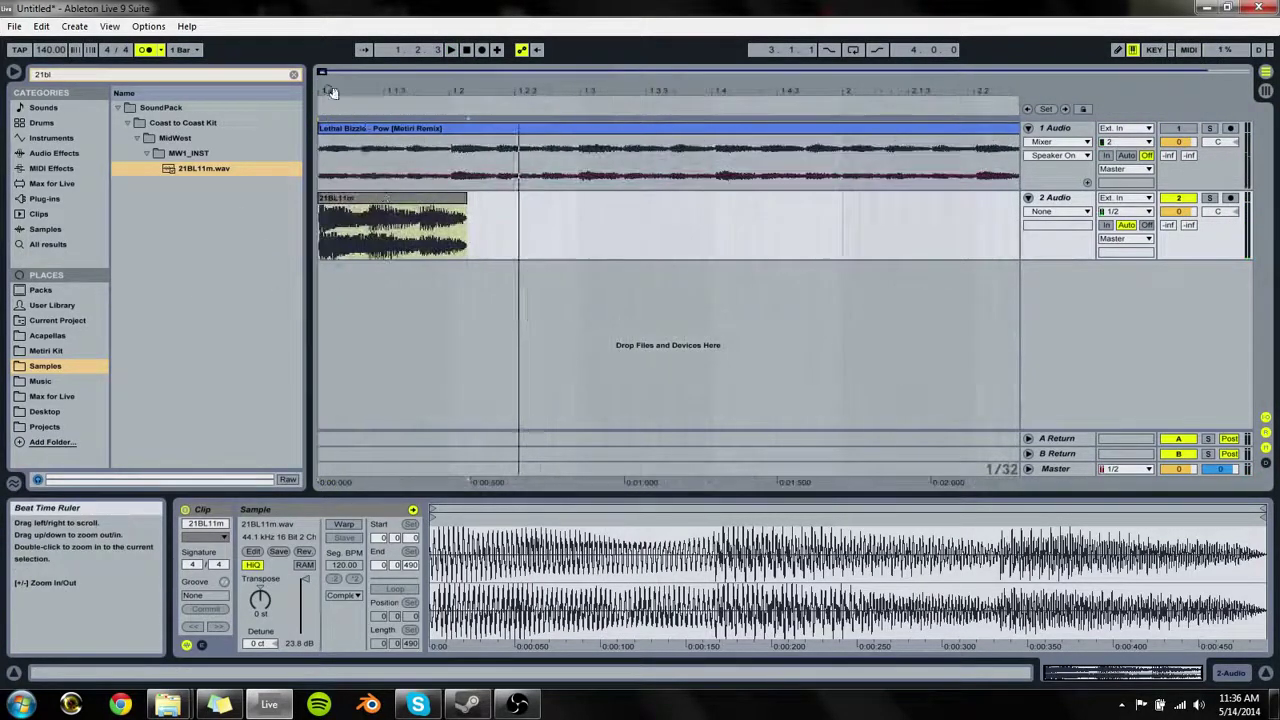
pyautogui.press('space')
pyautogui.press('space')
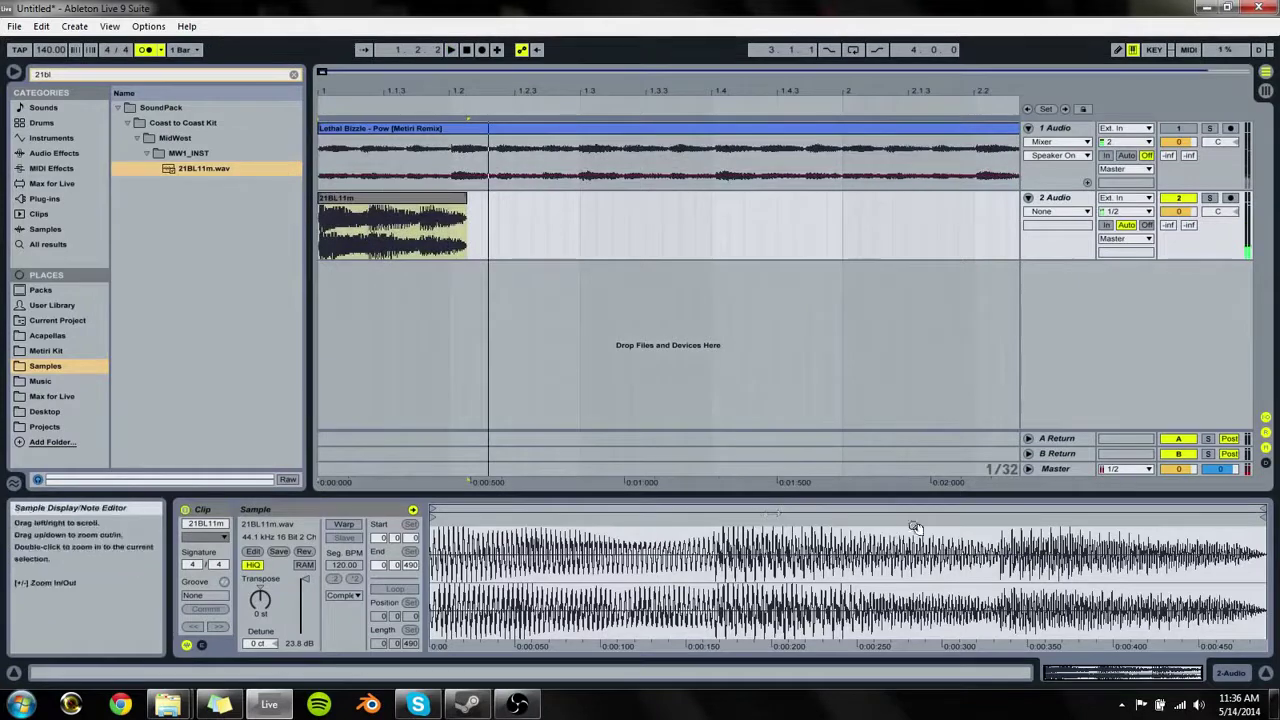
# Step: Turn on warping for the 21BL11m clip and place warp markers on its second and third notes, pulling them slightly earlier
pyautogui.click(343, 524)
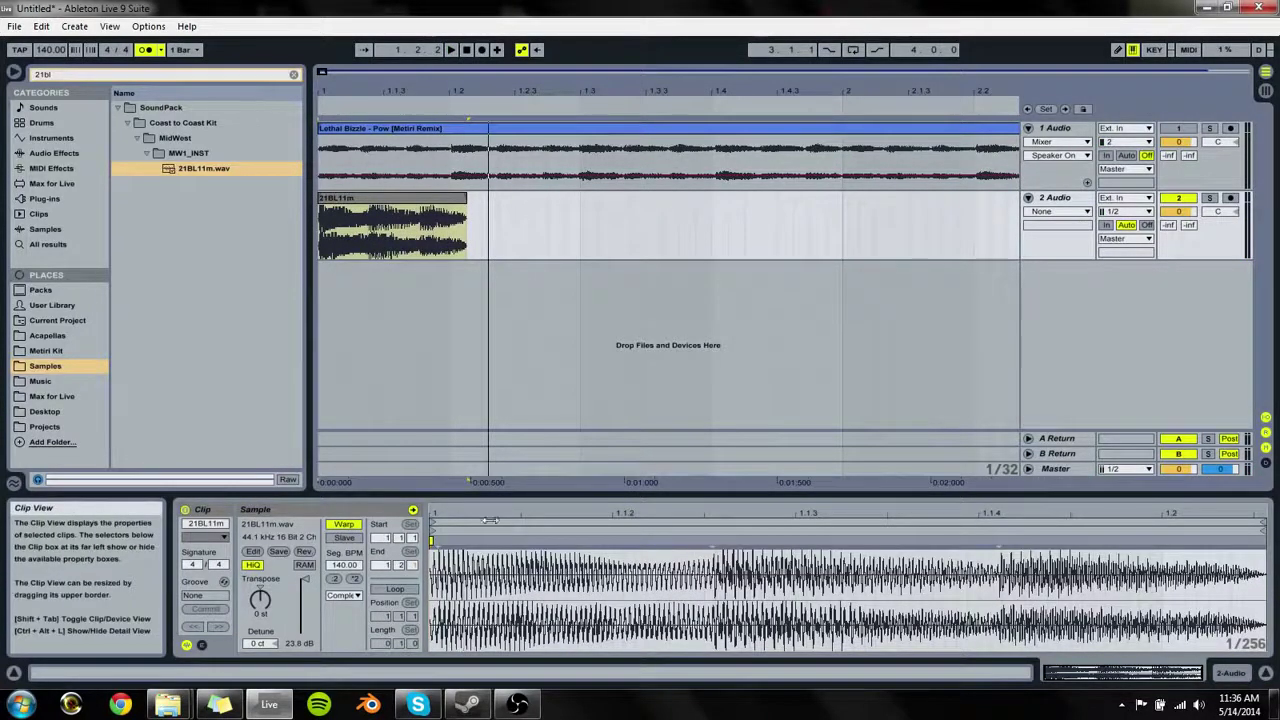
pyautogui.moveTo(1000, 540); pyautogui.dragTo(979, 541)
pyautogui.doubleClick(703, 541)
pyautogui.moveTo(703, 541); pyautogui.dragTo(706, 541)
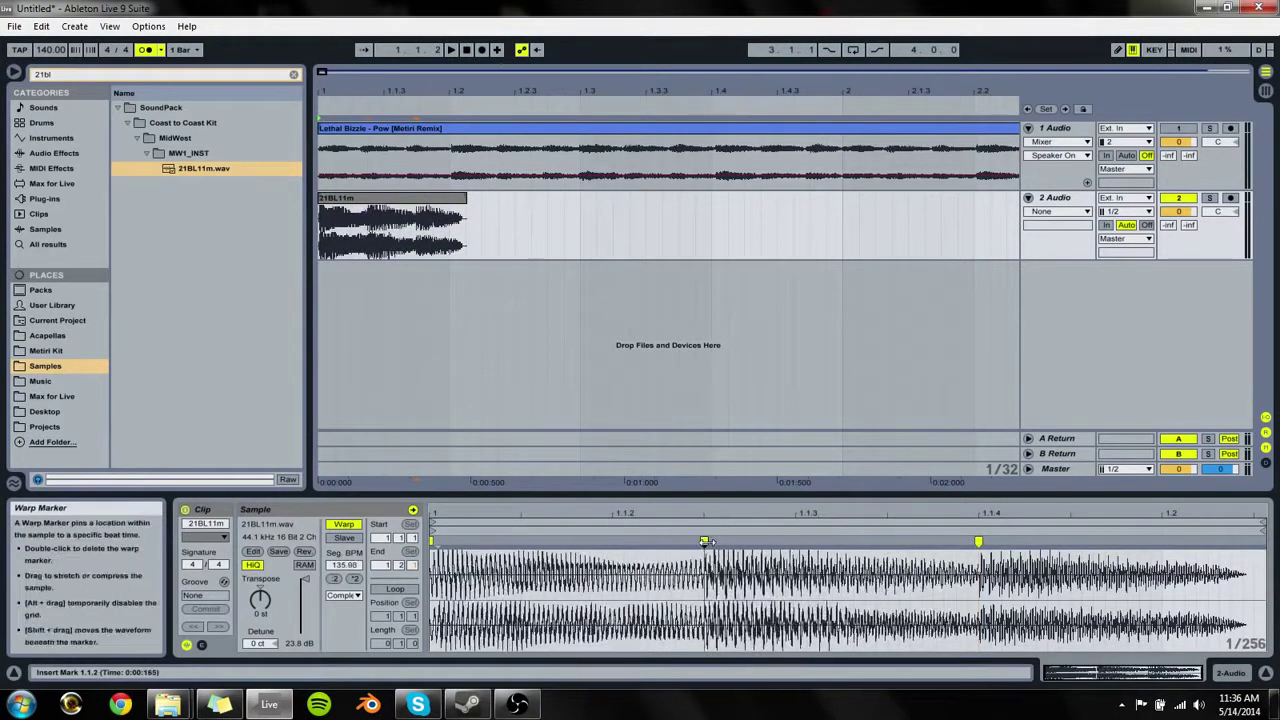
# Step: Shorten the 21BL11m clip to end near beat 1.2 and compress the sample's tail to the clip end with a warp marker
pyautogui.click(1262, 524)
pyautogui.moveTo(1262, 524); pyautogui.dragTo(1160, 524)
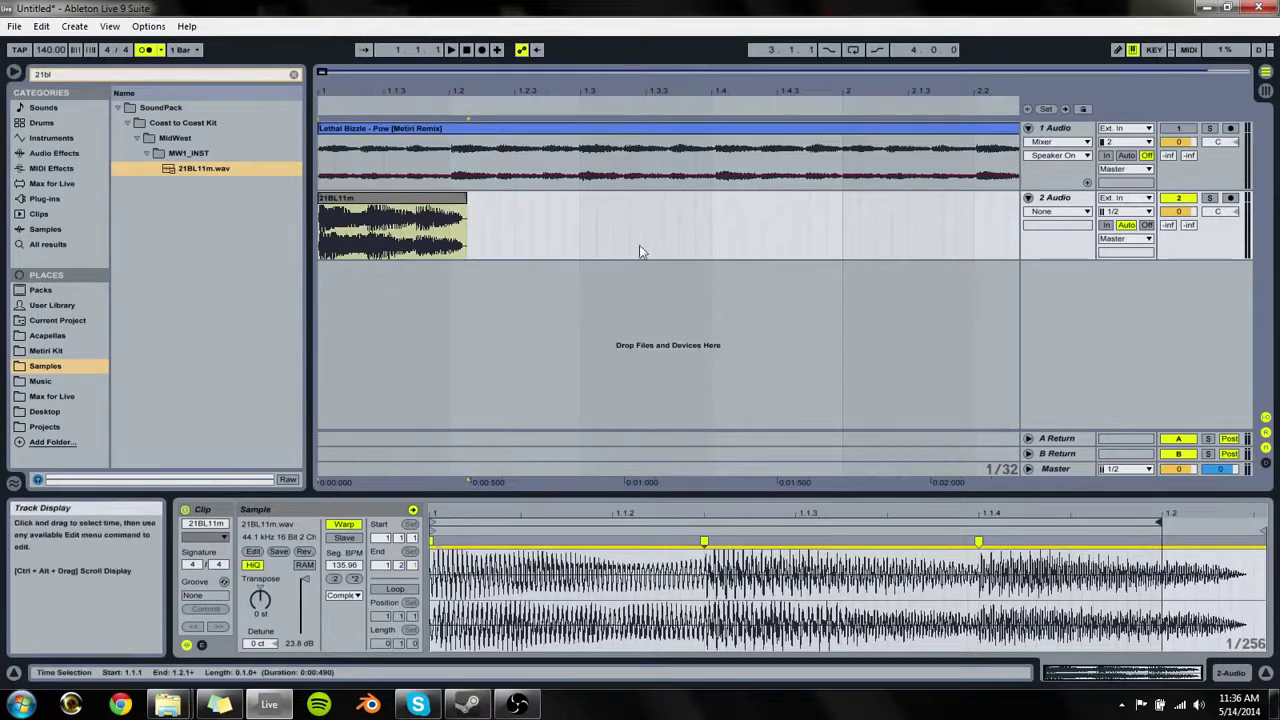
pyautogui.click(458, 202)
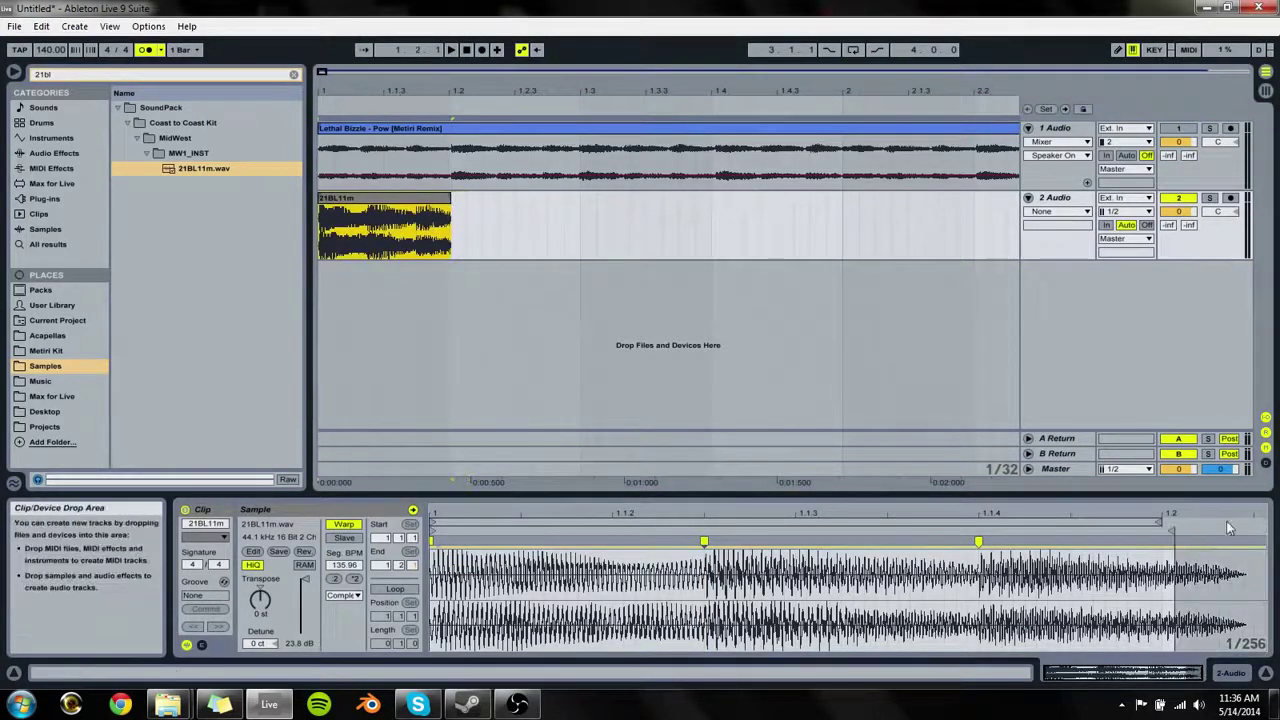
pyautogui.moveTo(1244, 540); pyautogui.dragTo(1174, 541)
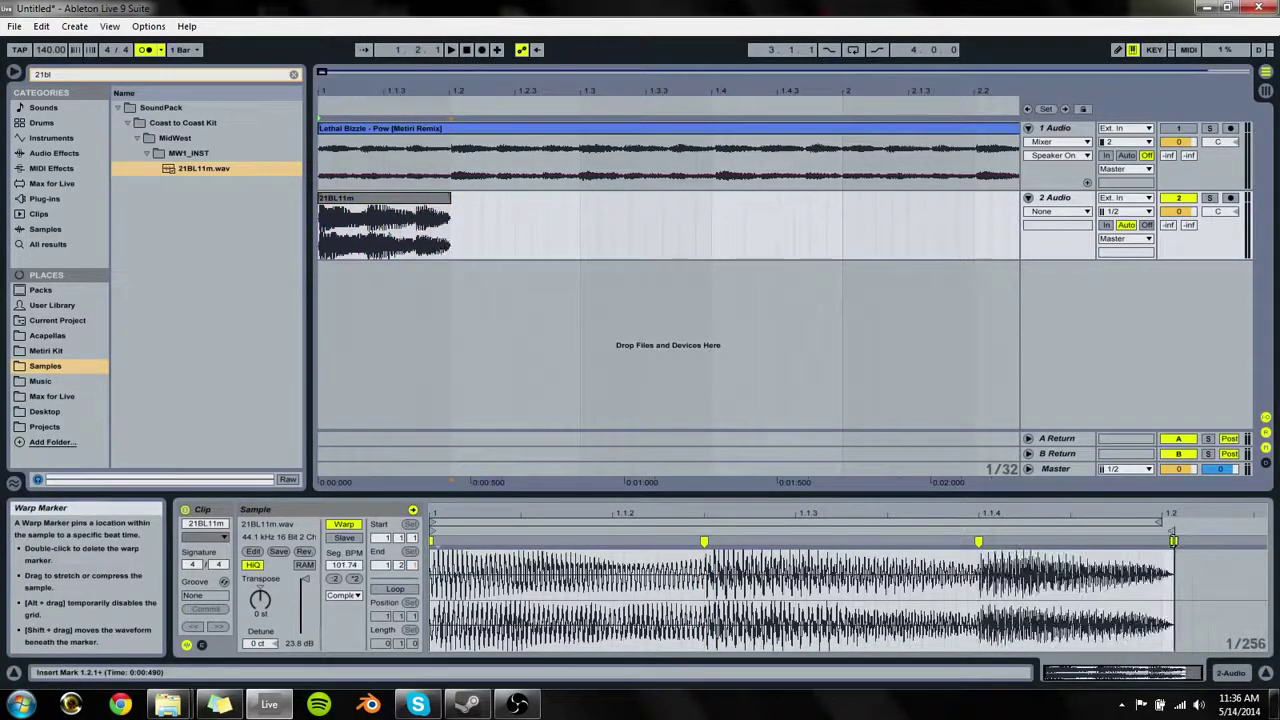
# Step: Delete the warp markers on the second and third notes, playing the clip to check its rhythm
pyautogui.doubleClick(978, 542)
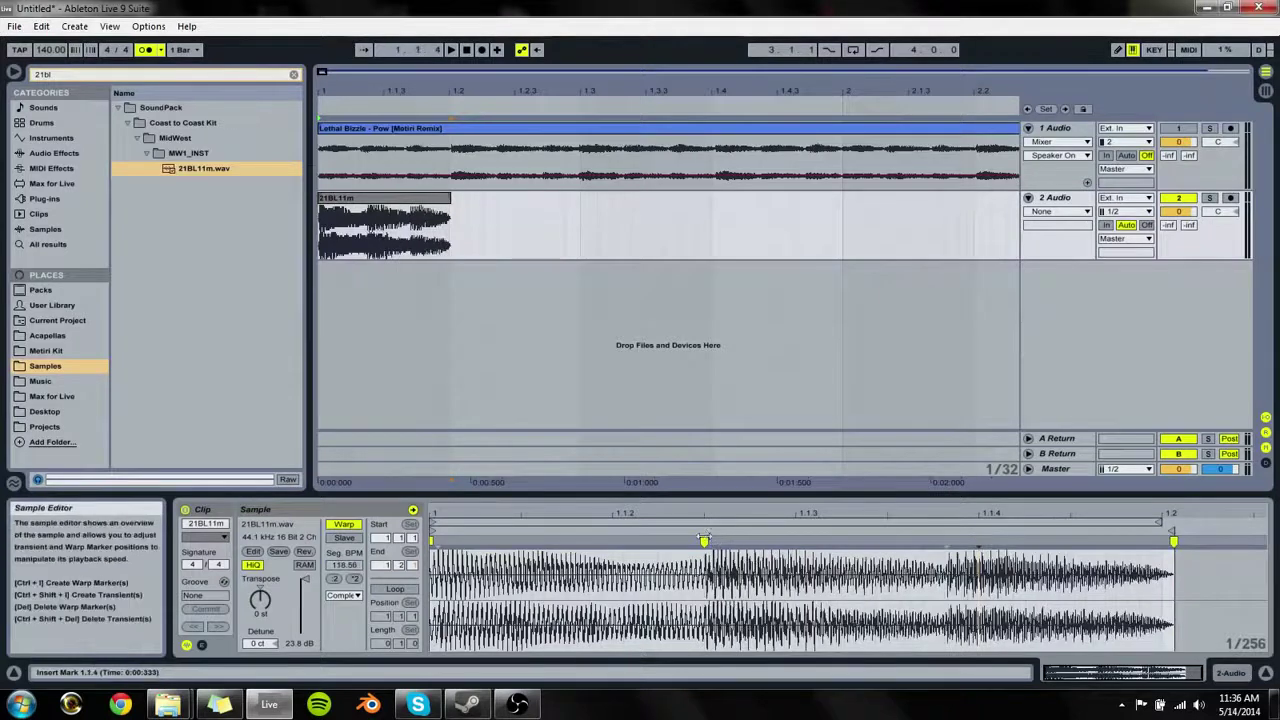
pyautogui.press('space')
pyautogui.doubleClick(704, 538)
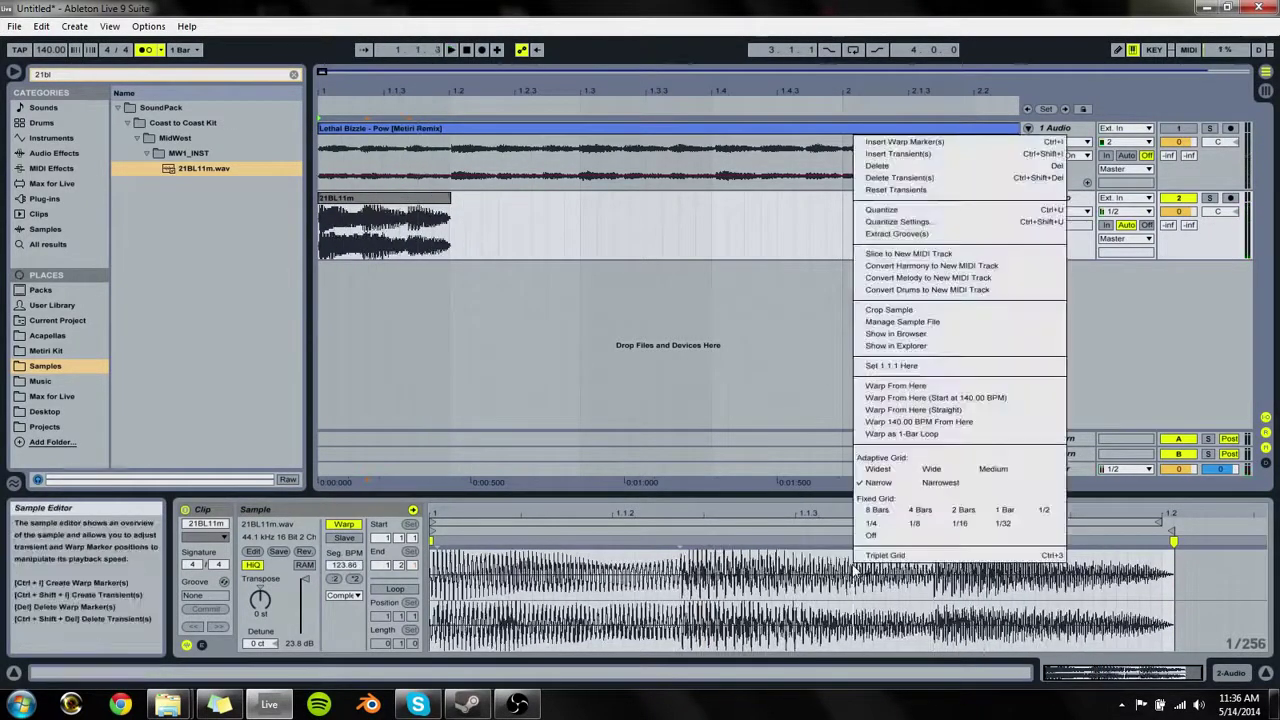
# Step: Switch the sample editor to the triplet grid, put warp markers on the second and third notes along it, and play the clip
pyautogui.rightClick(856, 560)
pyautogui.click(899, 554)
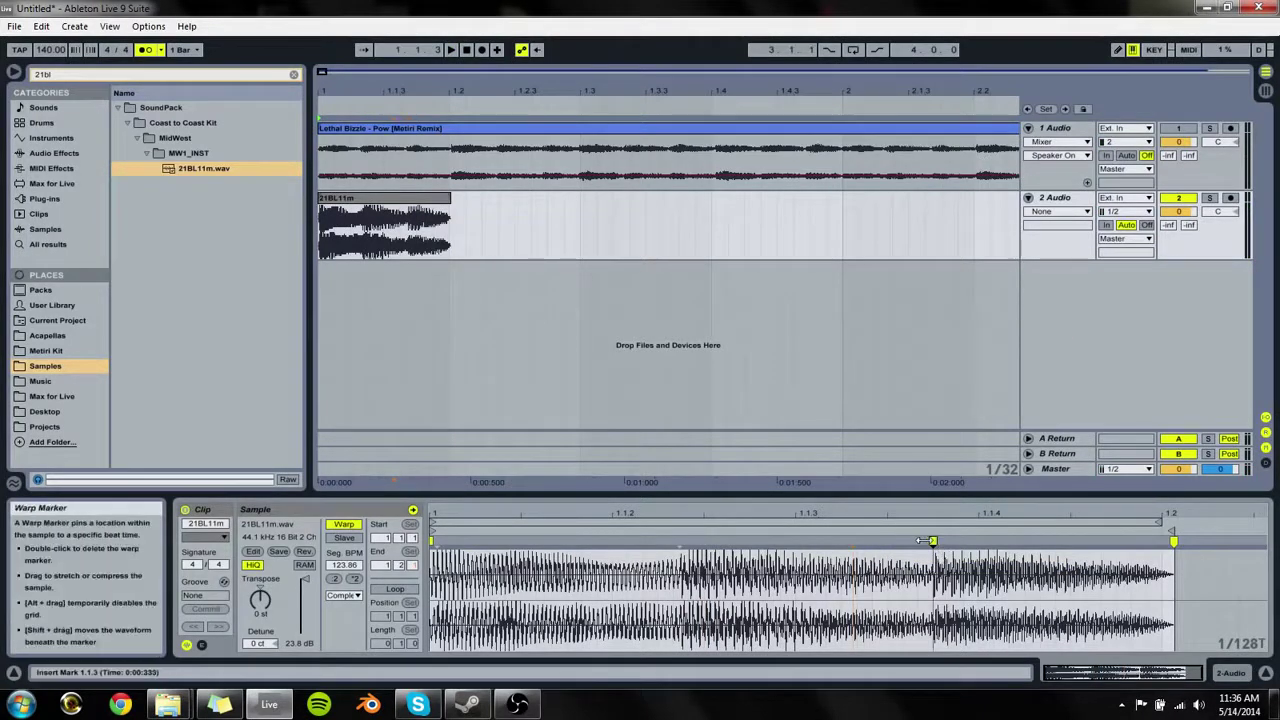
pyautogui.moveTo(680, 543); pyautogui.dragTo(673, 543)
pyautogui.press('space')
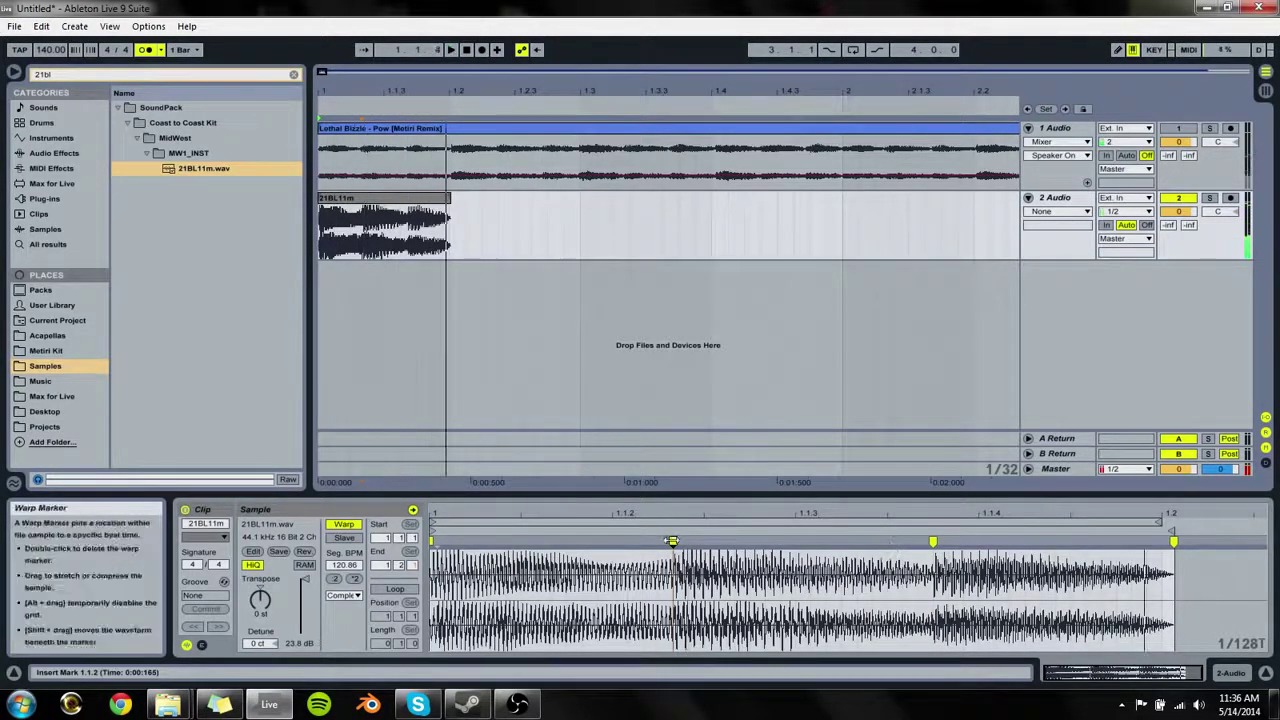
pyautogui.press('space')
# Step: Trim the 21BL11m clip slightly with its end warp marker moved to match, and remove the two inner warp markers
pyautogui.click(427, 198)
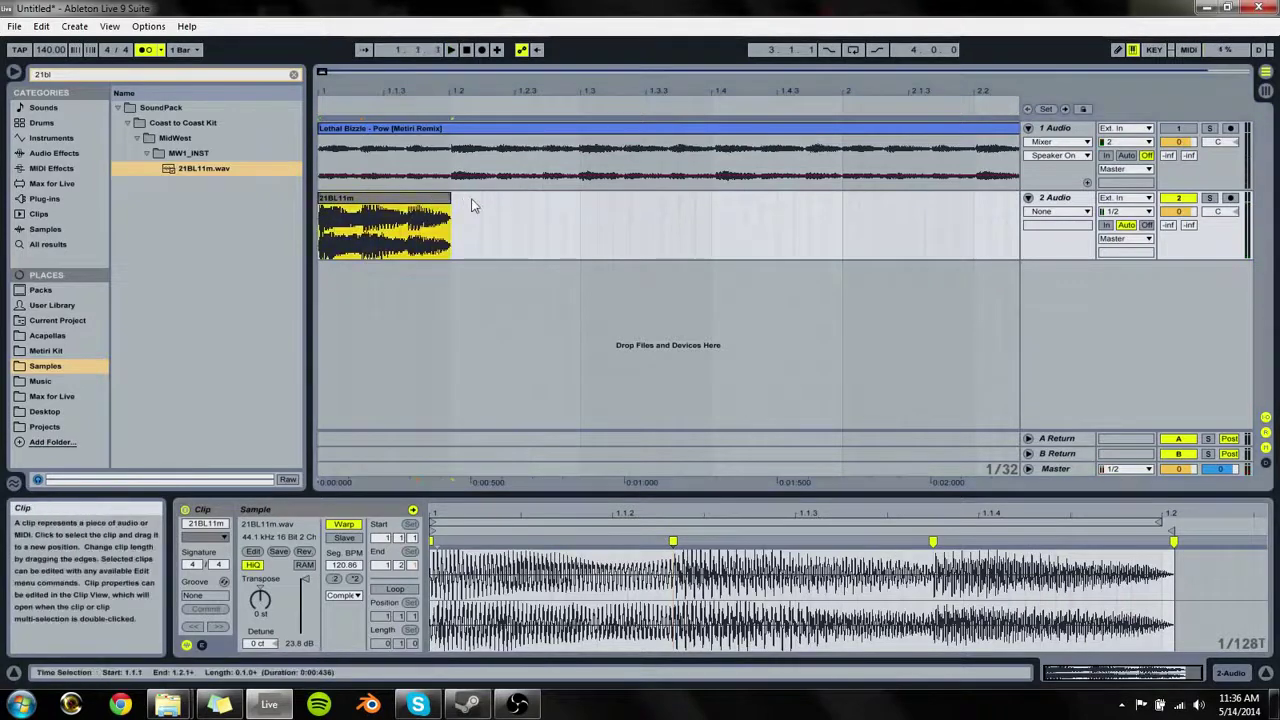
pyautogui.moveTo(450, 198); pyautogui.dragTo(448, 198)
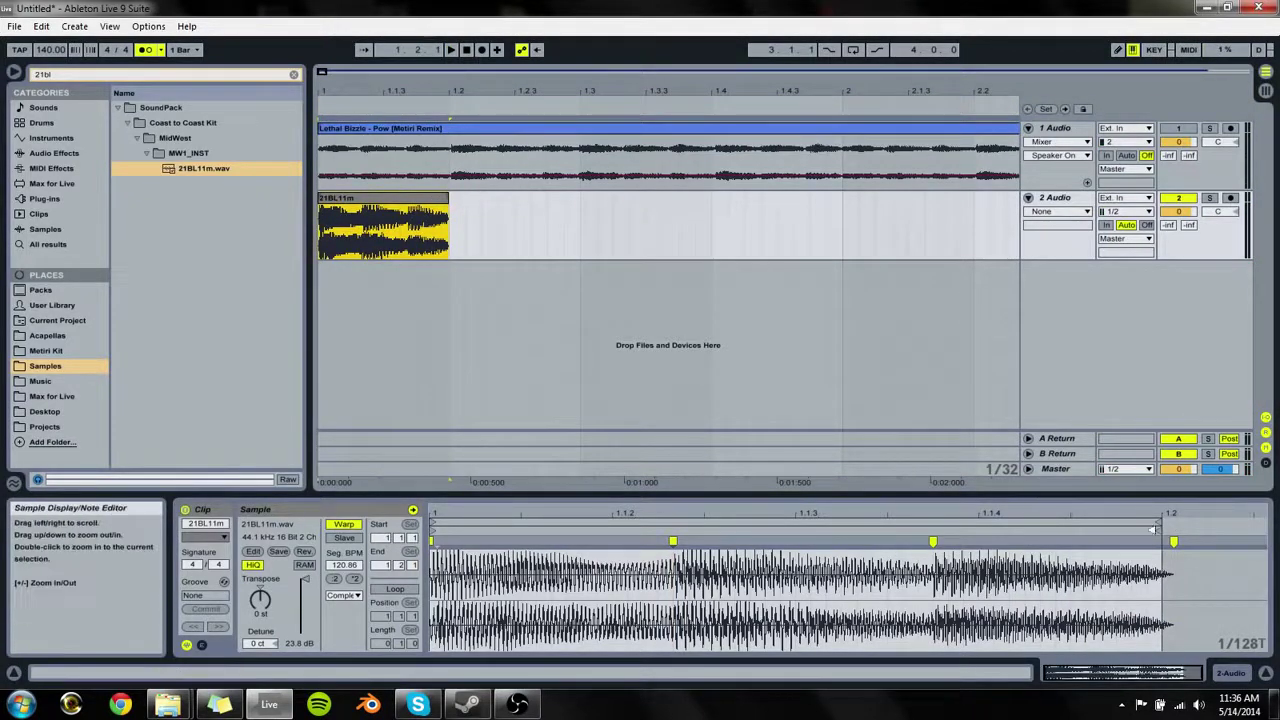
pyautogui.moveTo(1174, 541); pyautogui.dragTo(1161, 541)
pyautogui.doubleClick(940, 534)
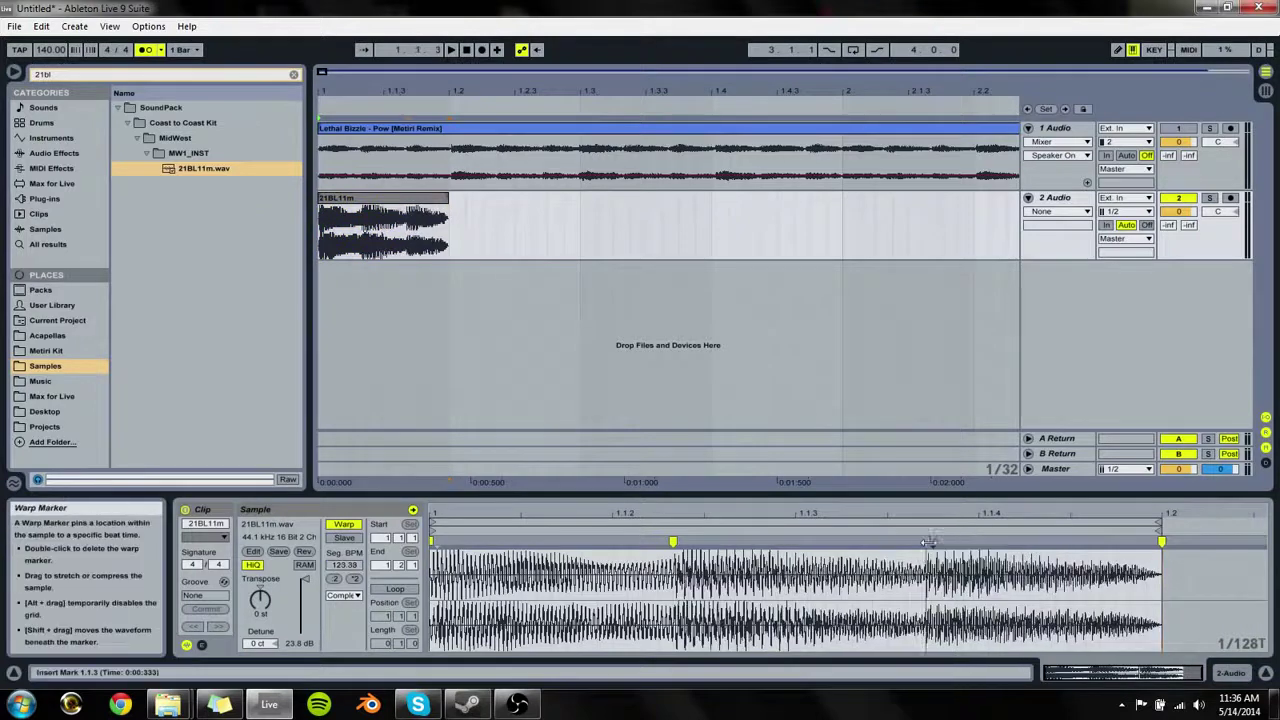
pyautogui.doubleClick(673, 540)
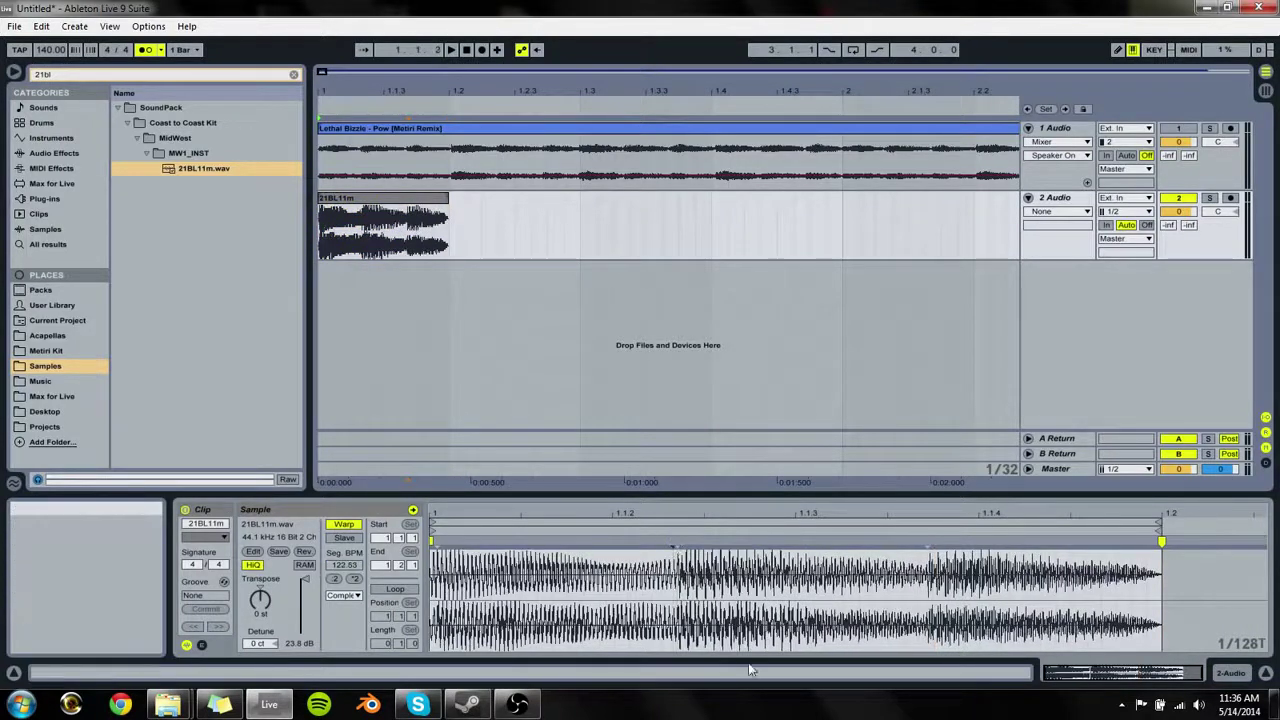
# Step: Put warp markers on the second and third notes of the 21BL11m sample, nudge the second note's marker slightly earlier, and play the clip
pyautogui.doubleClick(933, 541)
pyautogui.moveTo(679, 543); pyautogui.dragTo(674, 543)
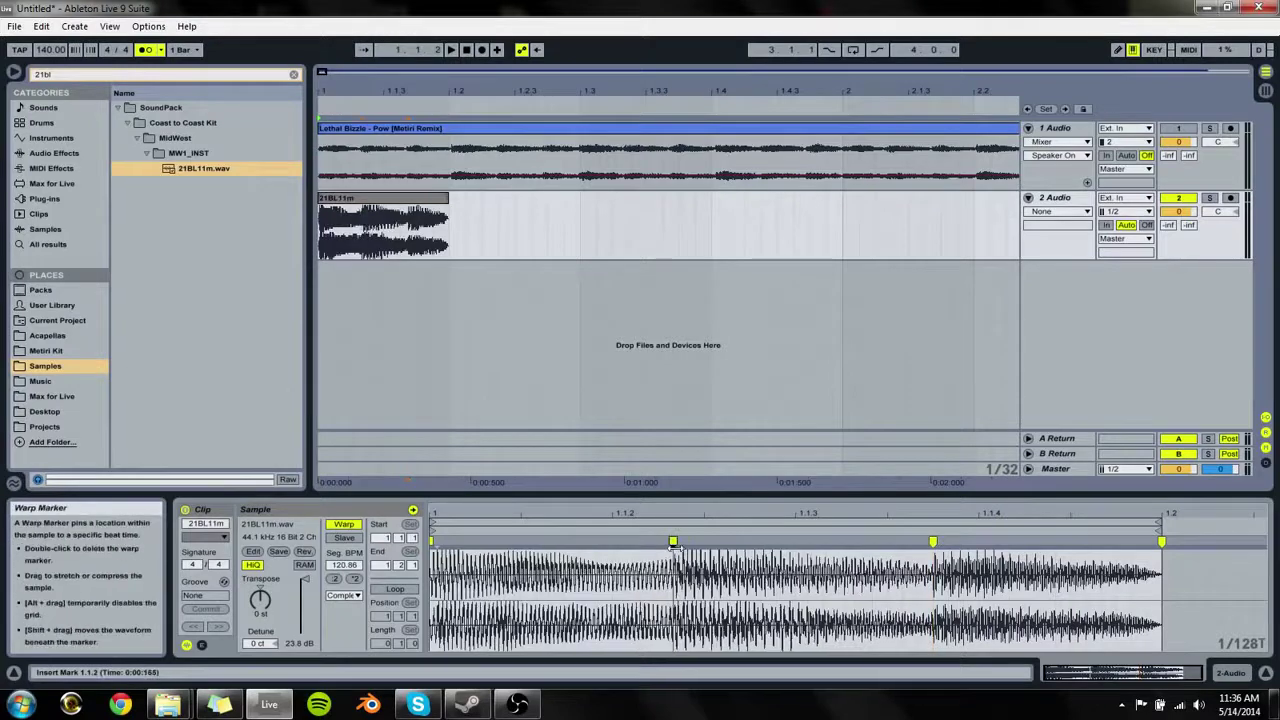
pyautogui.press('space')
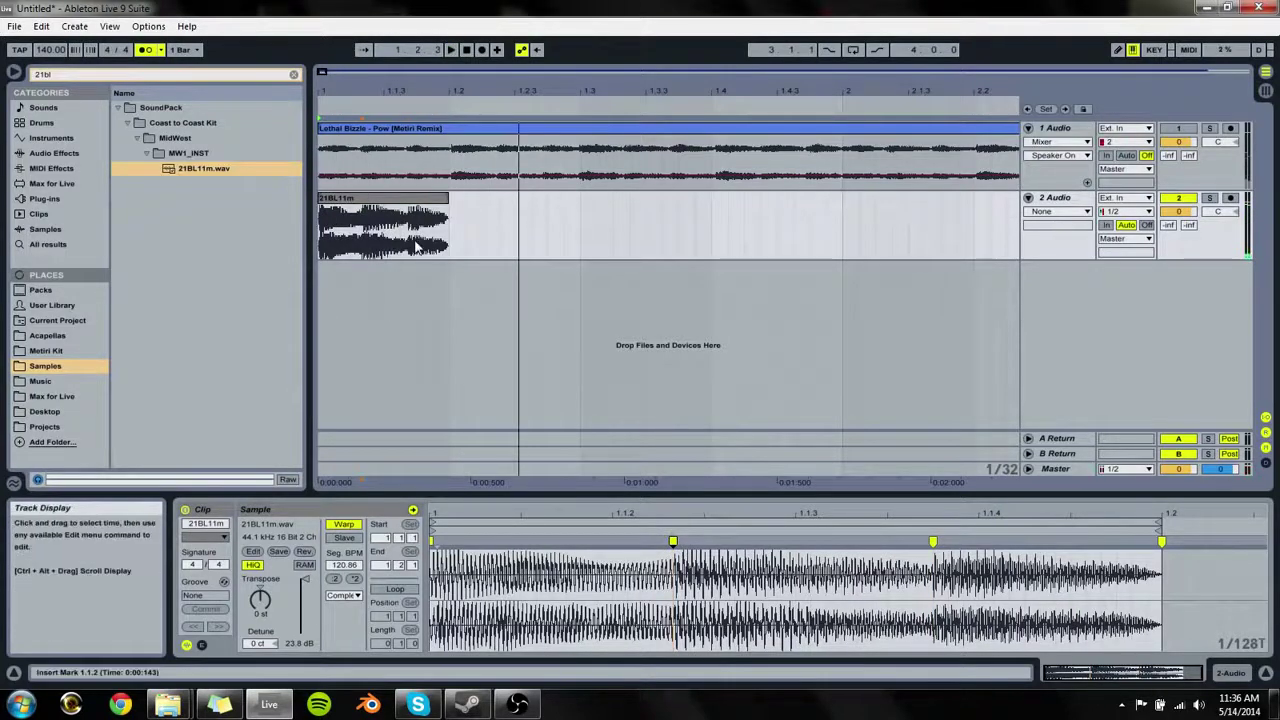
# Step: Duplicate the 21BL11m clip directly after itself on the second audio track and play the clips
pyautogui.click(418, 246)
pyautogui.hotkey('ctrl', 'd')
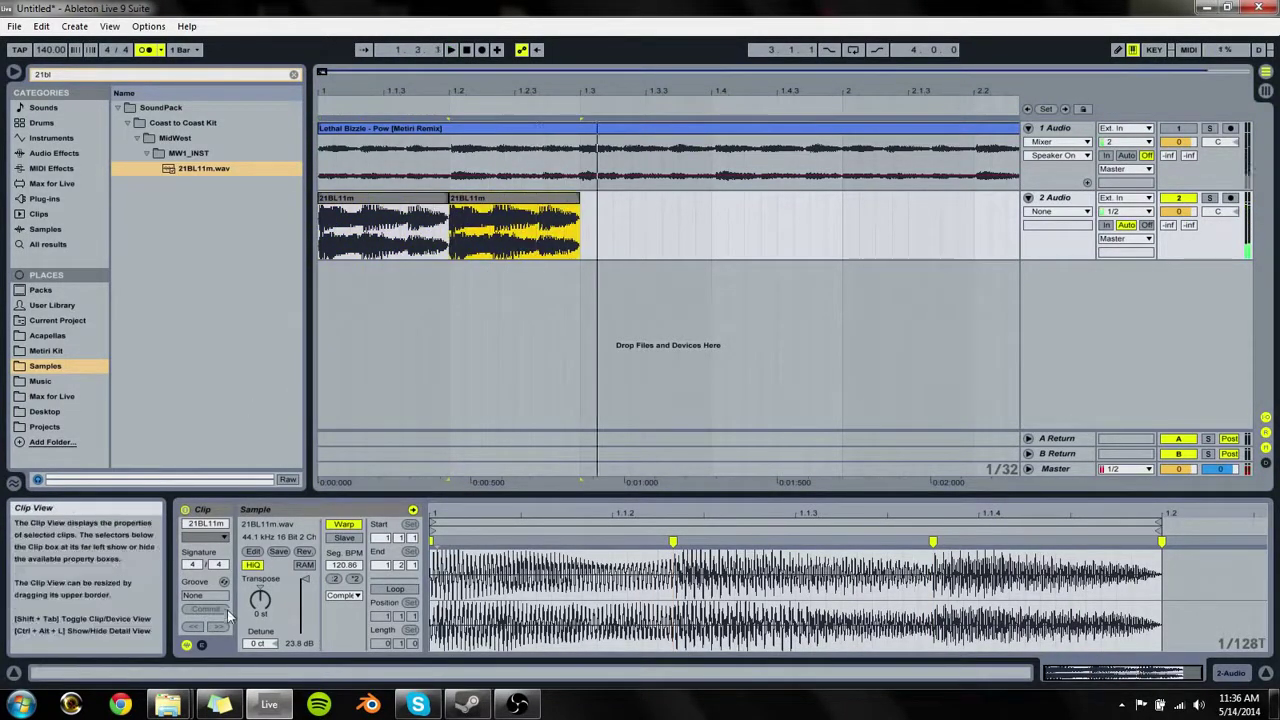
pyautogui.click(282, 600)
pyautogui.press('space')
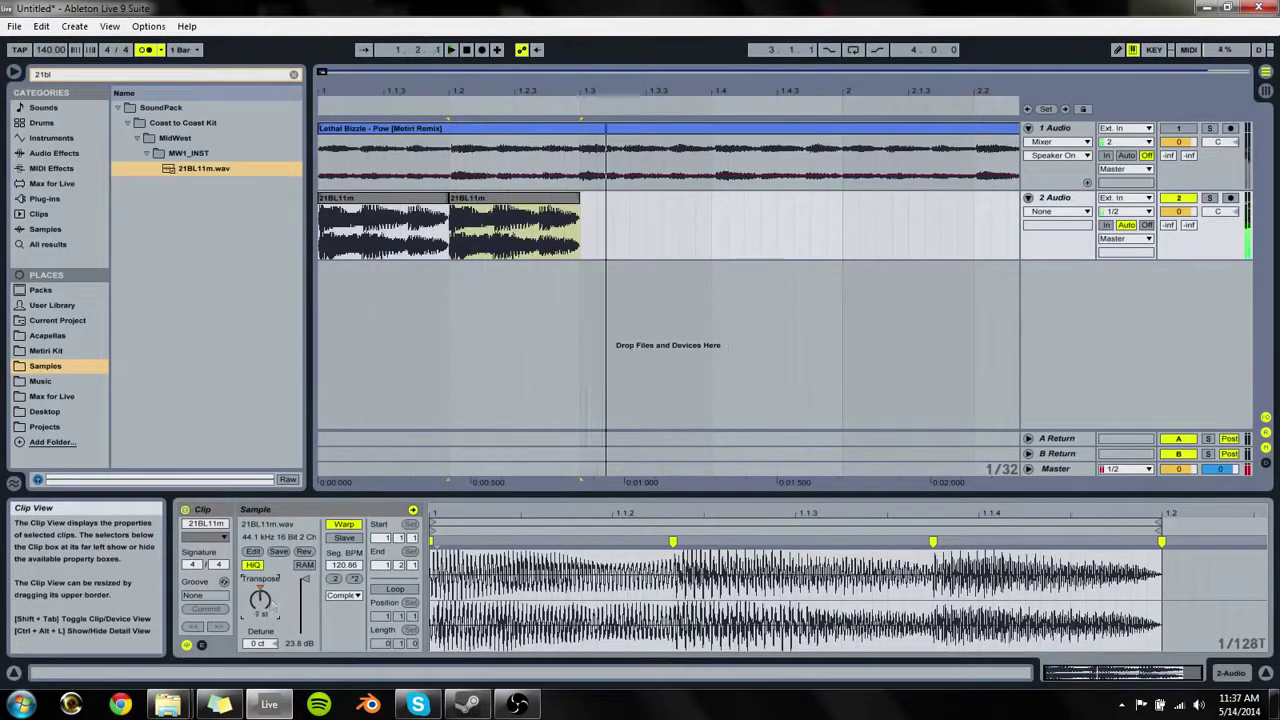
pyautogui.press('space')
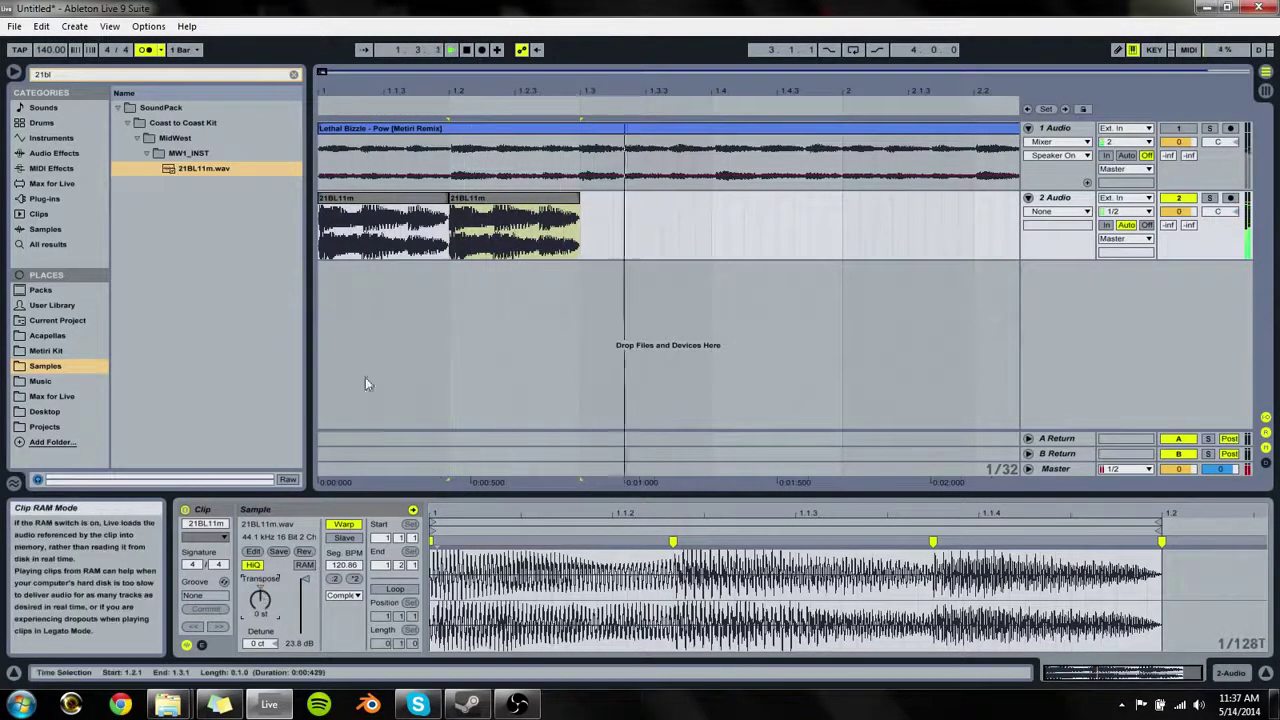
pyautogui.press('space')
pyautogui.click(425, 208)
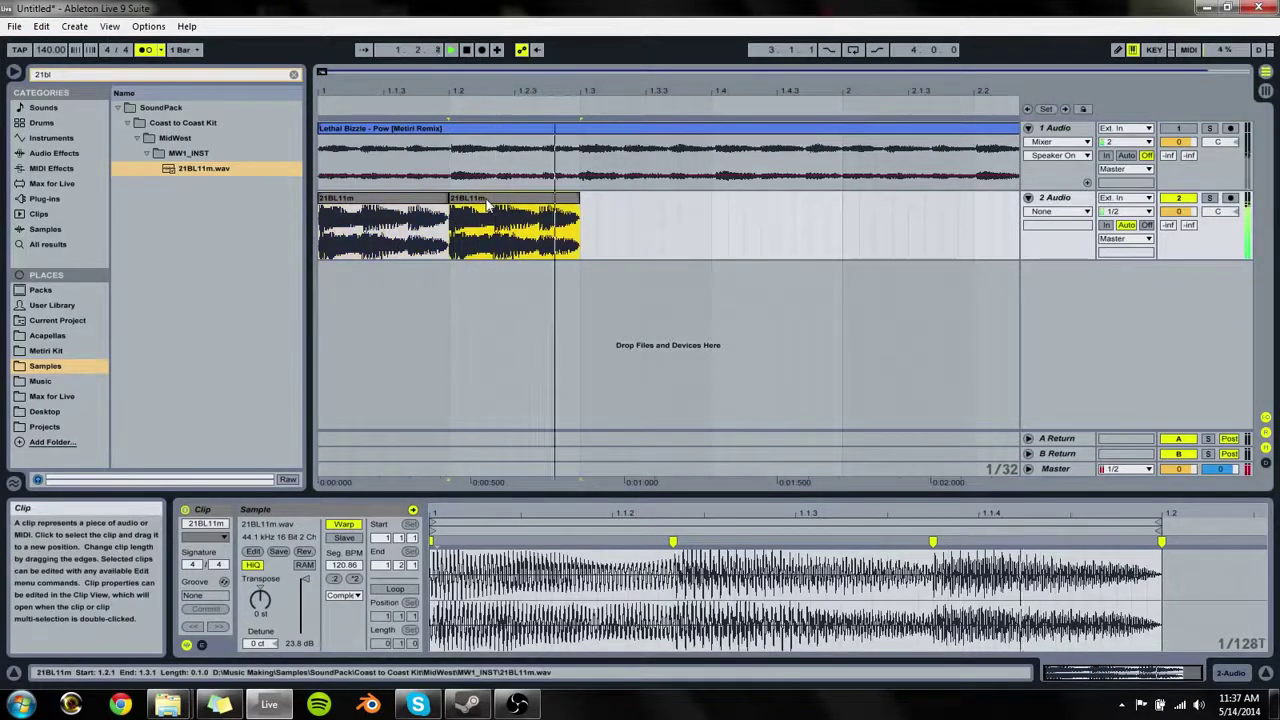
pyautogui.press('space')
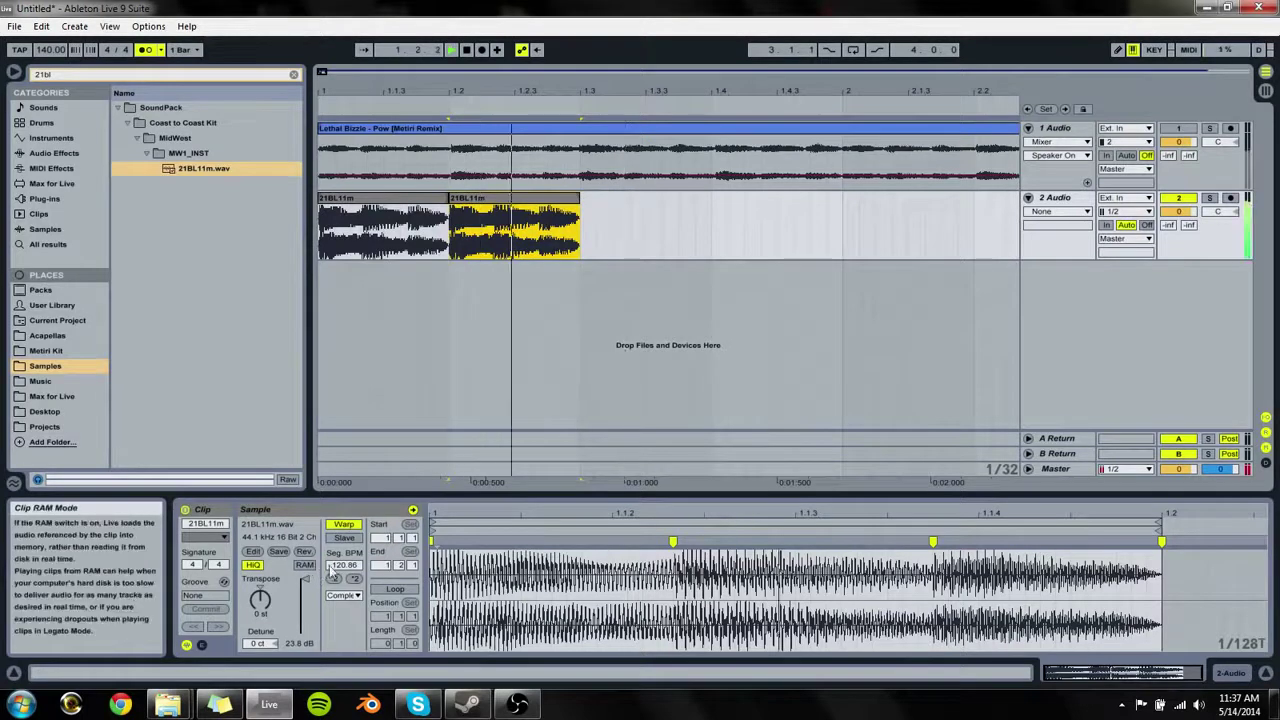
# Step: Try reversing the duplicated 21BL11m clip's sample, play it, and restore its original direction
pyautogui.click(304, 552)
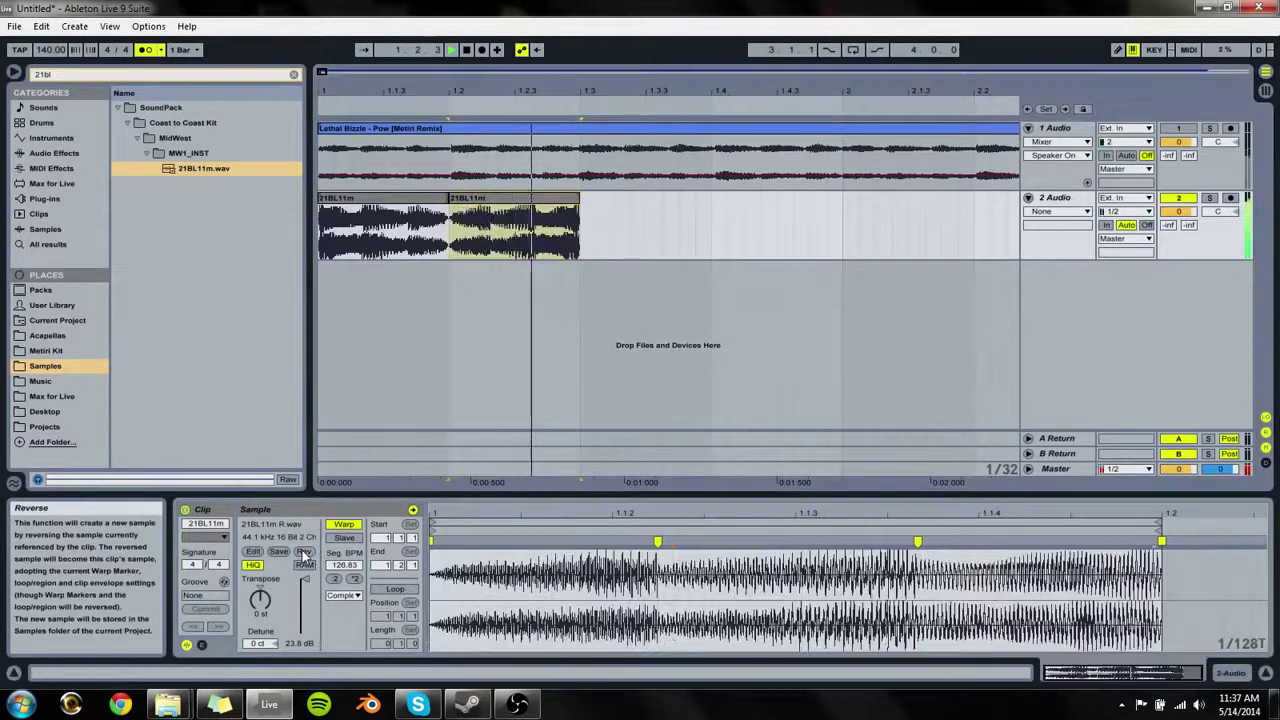
pyautogui.press('space')
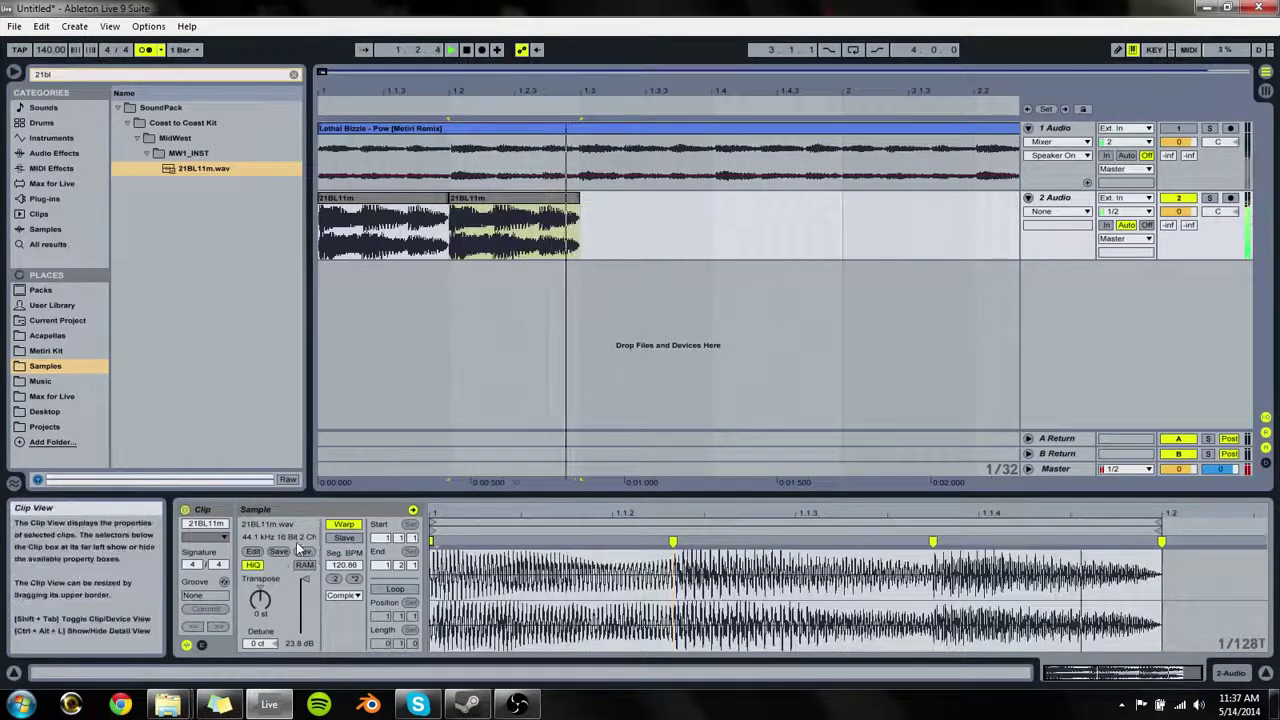
pyautogui.press('space')
# Step: Solo the Lethal Bizzle song track and play it from beat 1.2
pyautogui.click(451, 159)
pyautogui.press('space')
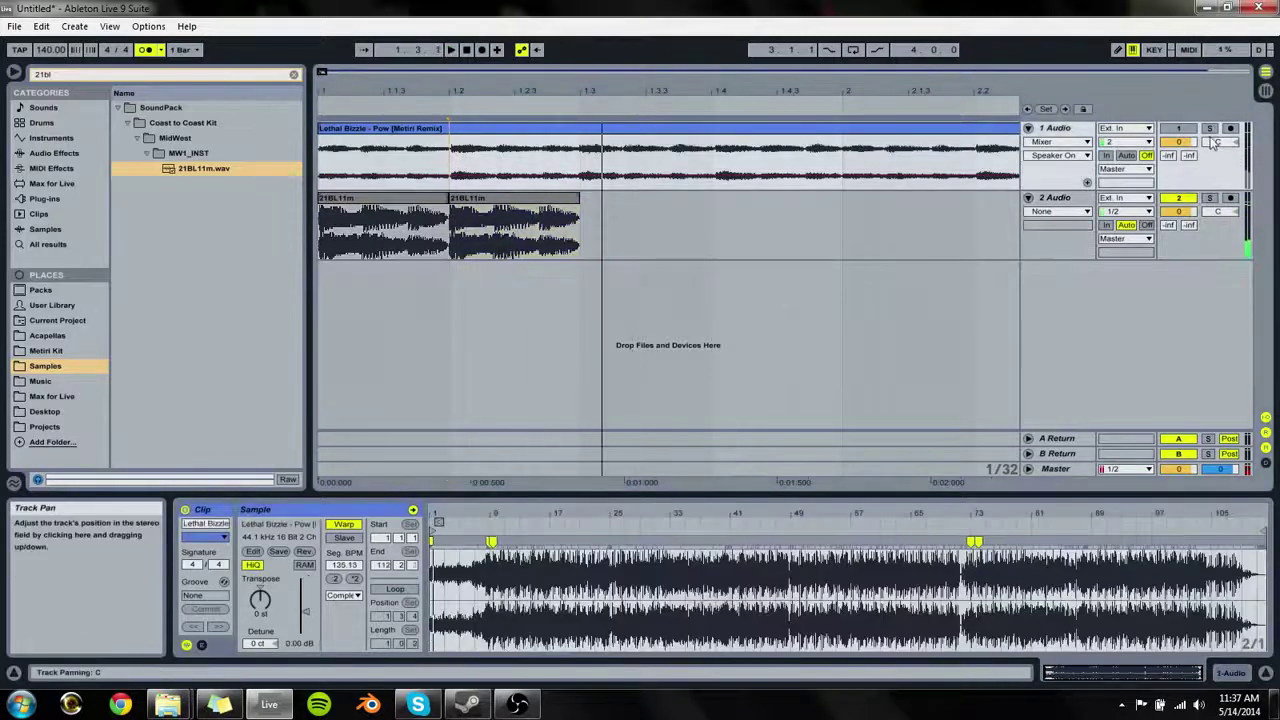
pyautogui.click(1209, 129)
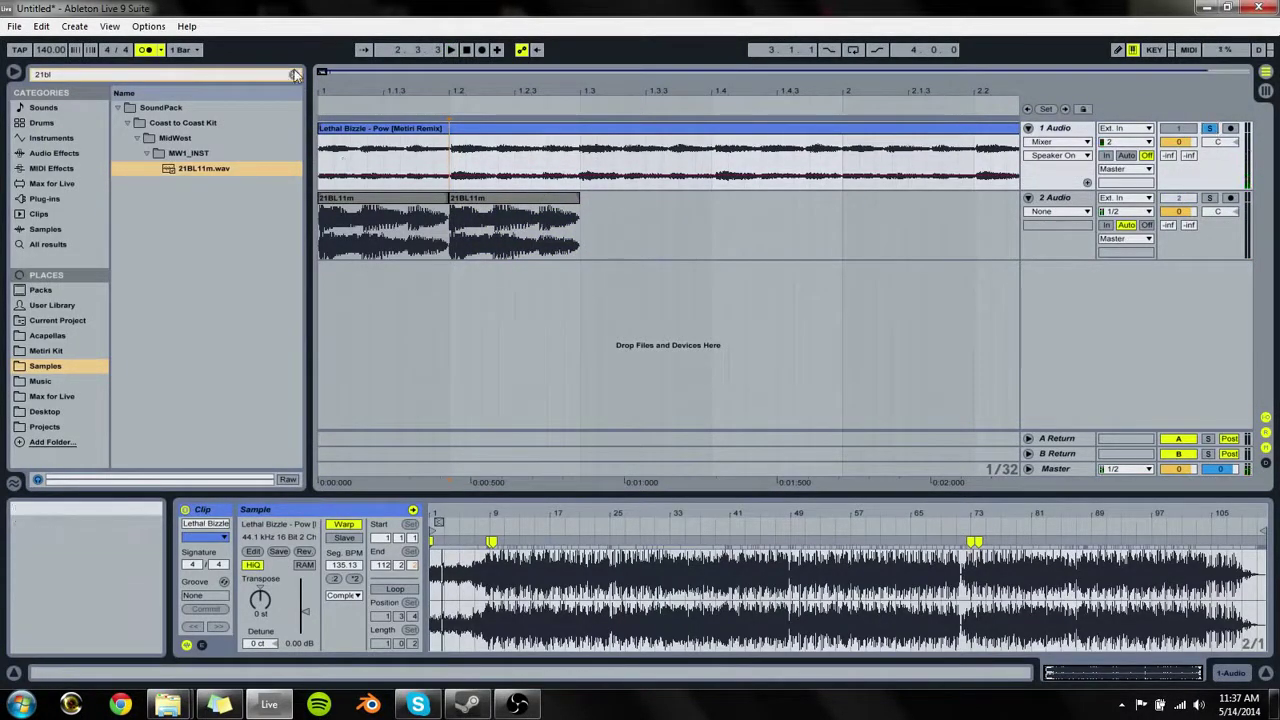
# Step: Clear the browser search and audition the MW1_INST samples one after another through 24BL14m.wav
pyautogui.click(295, 75)
pyautogui.scroll(-8, 246, 278)
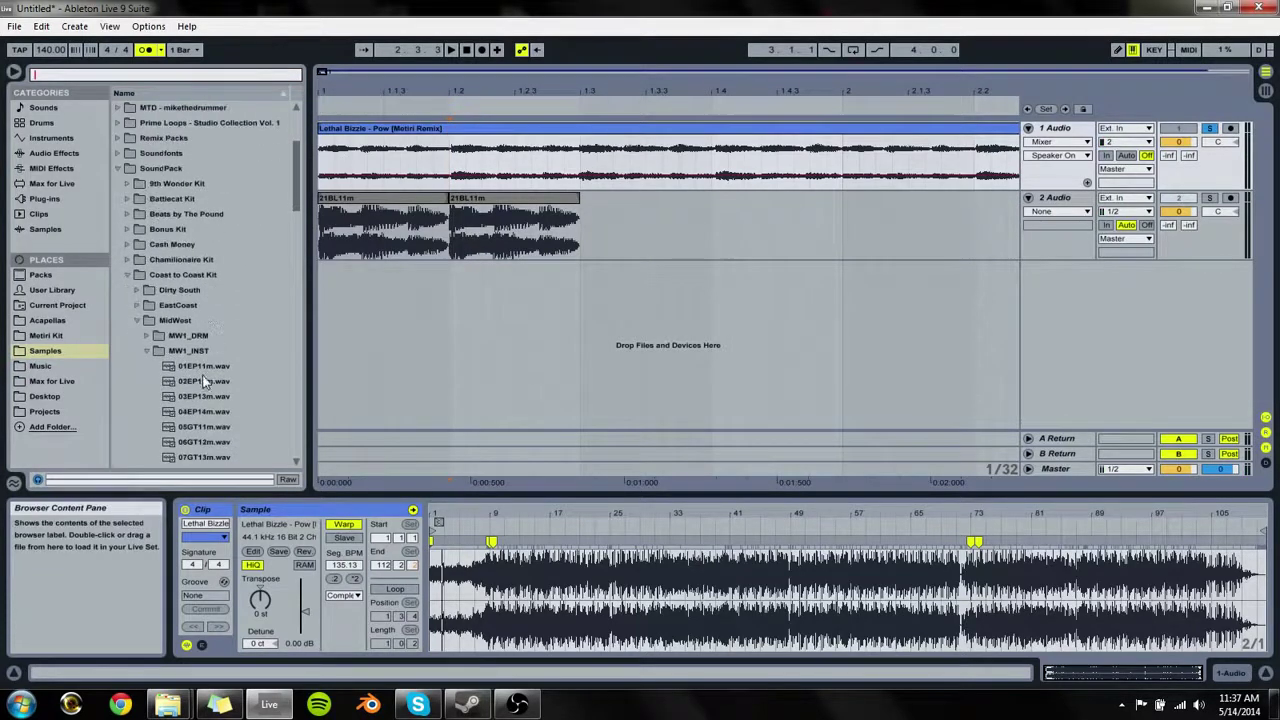
pyautogui.click(204, 380)
pyautogui.scroll(-1, 240, 400)
pyautogui.press('Down')
pyautogui.press('Down')
pyautogui.press('Down')
pyautogui.press('Down')
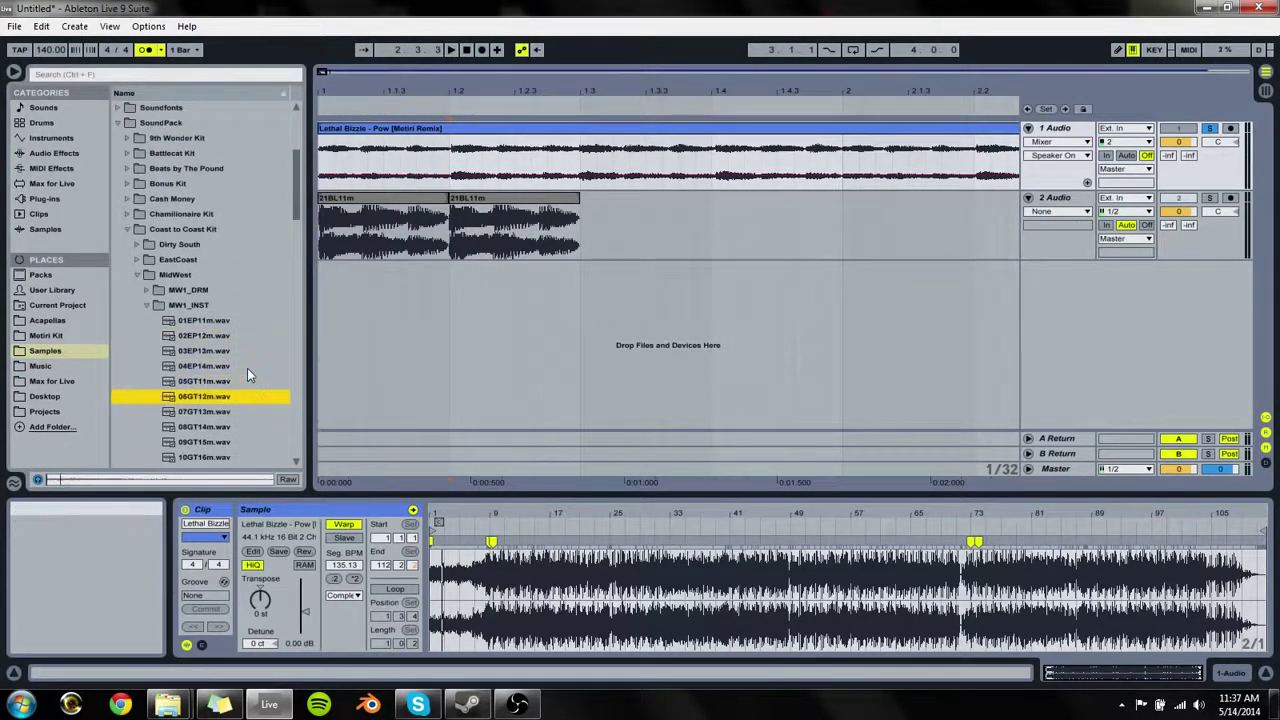
pyautogui.press('Down')
pyautogui.press('Down')
pyautogui.press('Down')
pyautogui.press('Down')
pyautogui.press('Down')
pyautogui.press('Down')
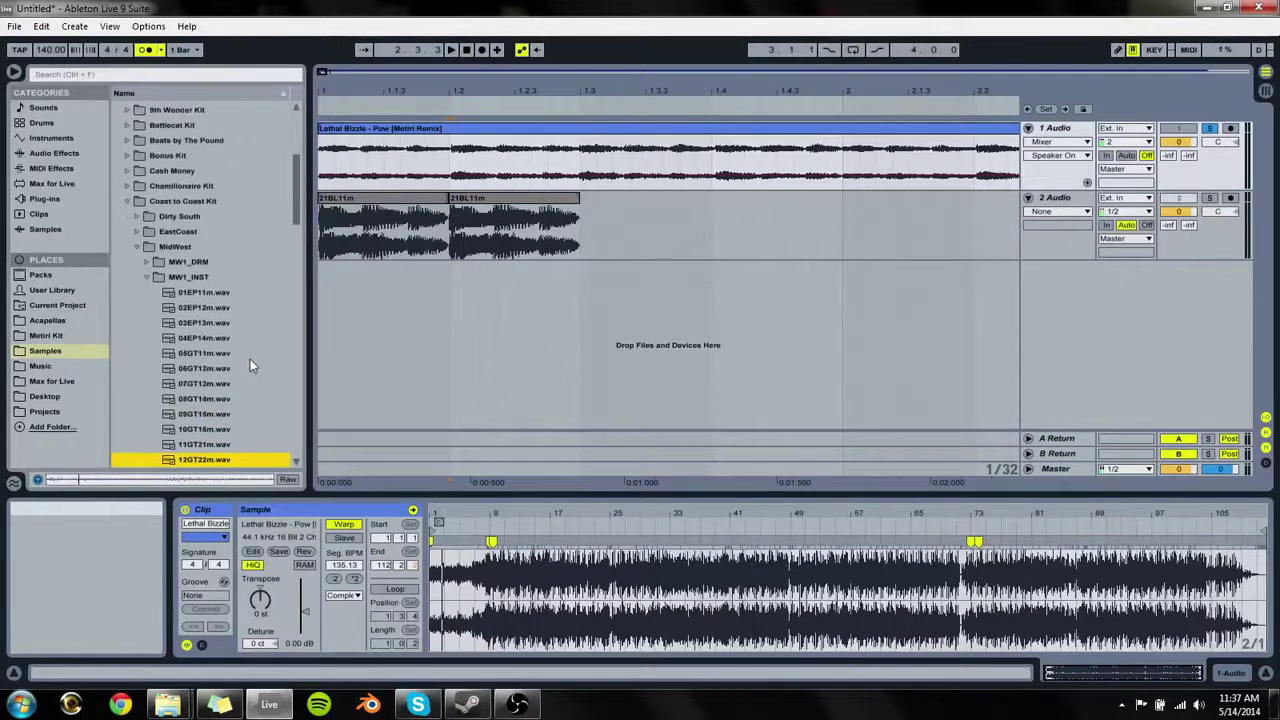
pyautogui.press('Down')
pyautogui.press('Down')
pyautogui.press('Down')
pyautogui.press('Down')
pyautogui.press('Down')
pyautogui.press('Down')
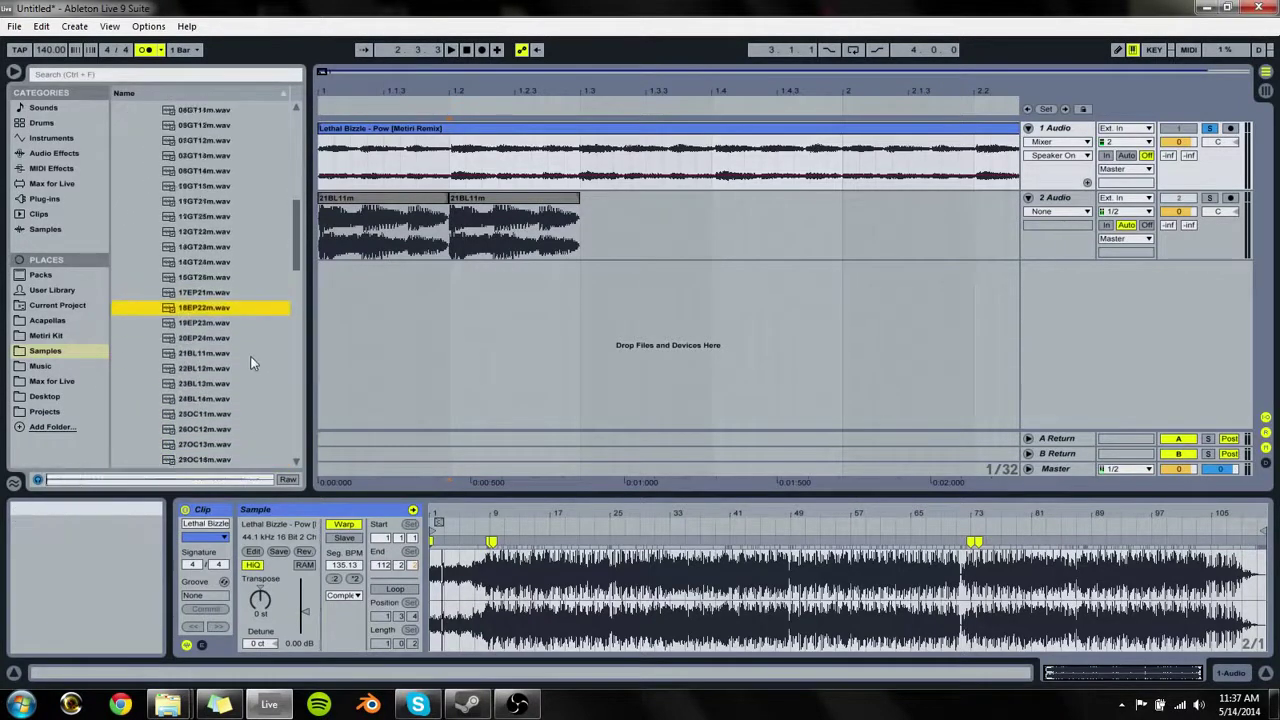
pyautogui.press('Down')
pyautogui.press('Down')
pyautogui.press('Down')
pyautogui.press('Down')
pyautogui.press('Down')
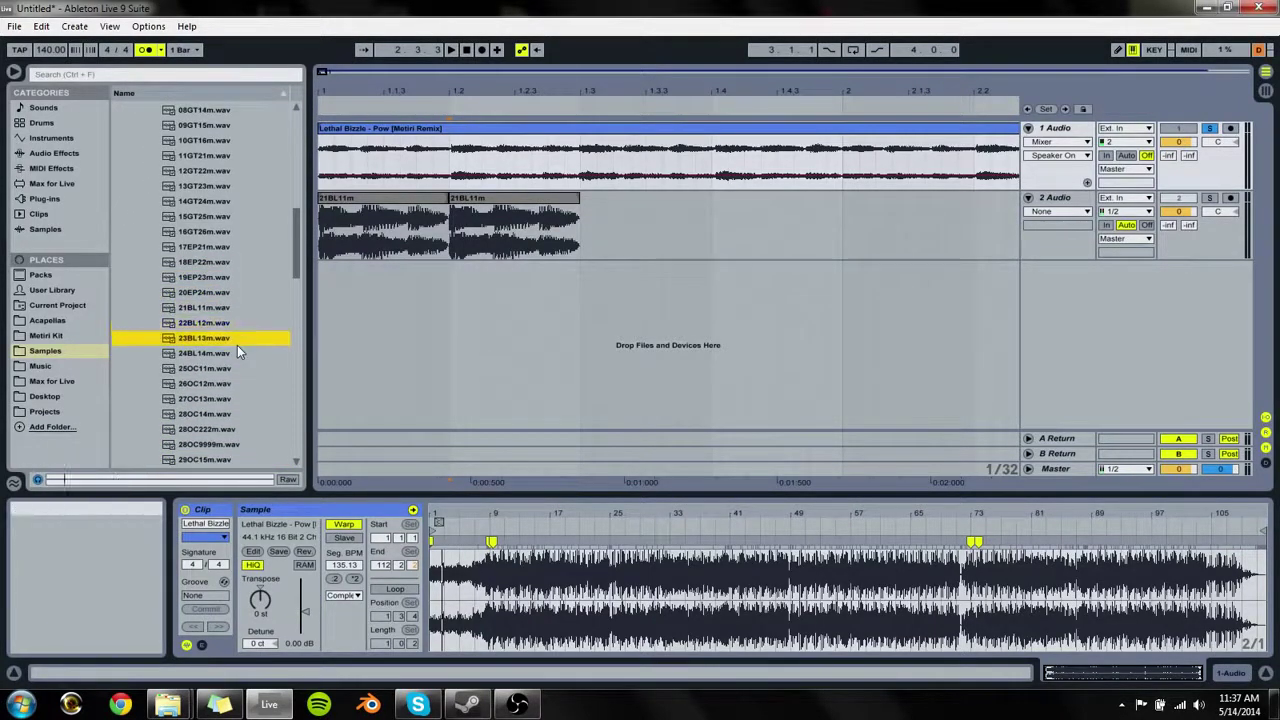
pyautogui.press('Down')
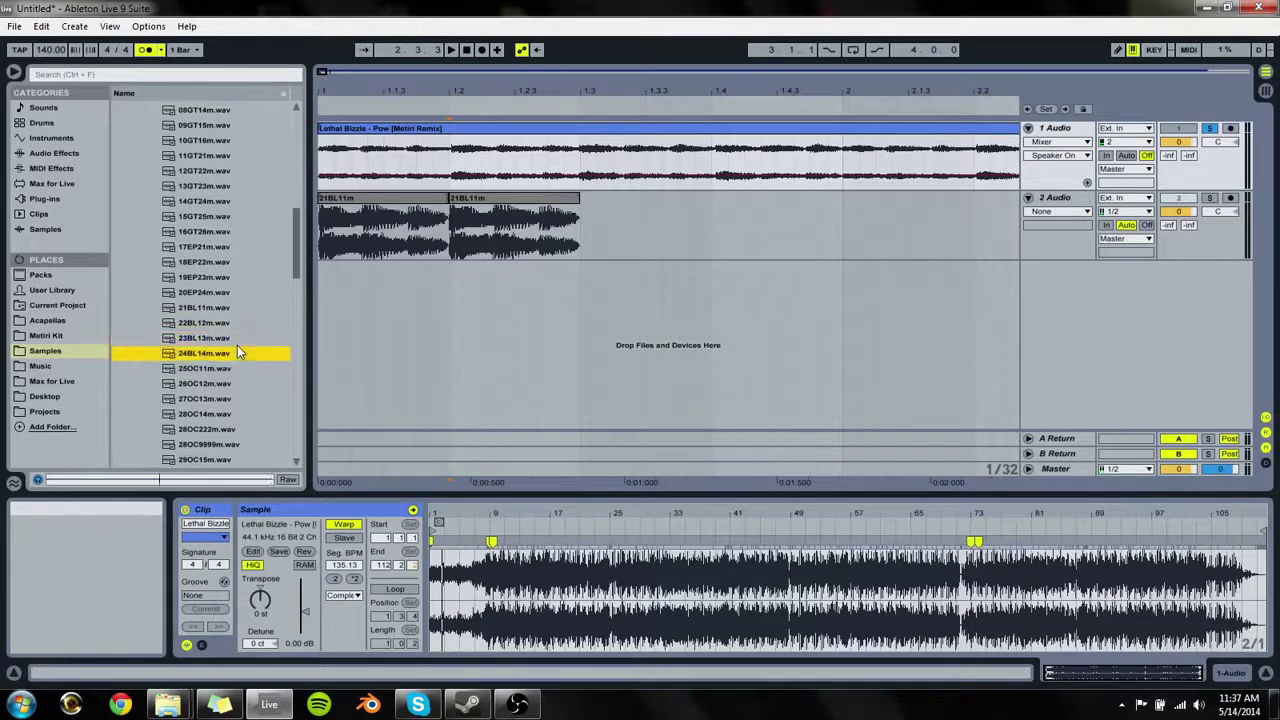
# Step: Compare the samples from 25OC11m.wav back to 21BL11m.wav by ear, ending on 22BL12m.wav
pyautogui.press('Down')
pyautogui.press('Up')
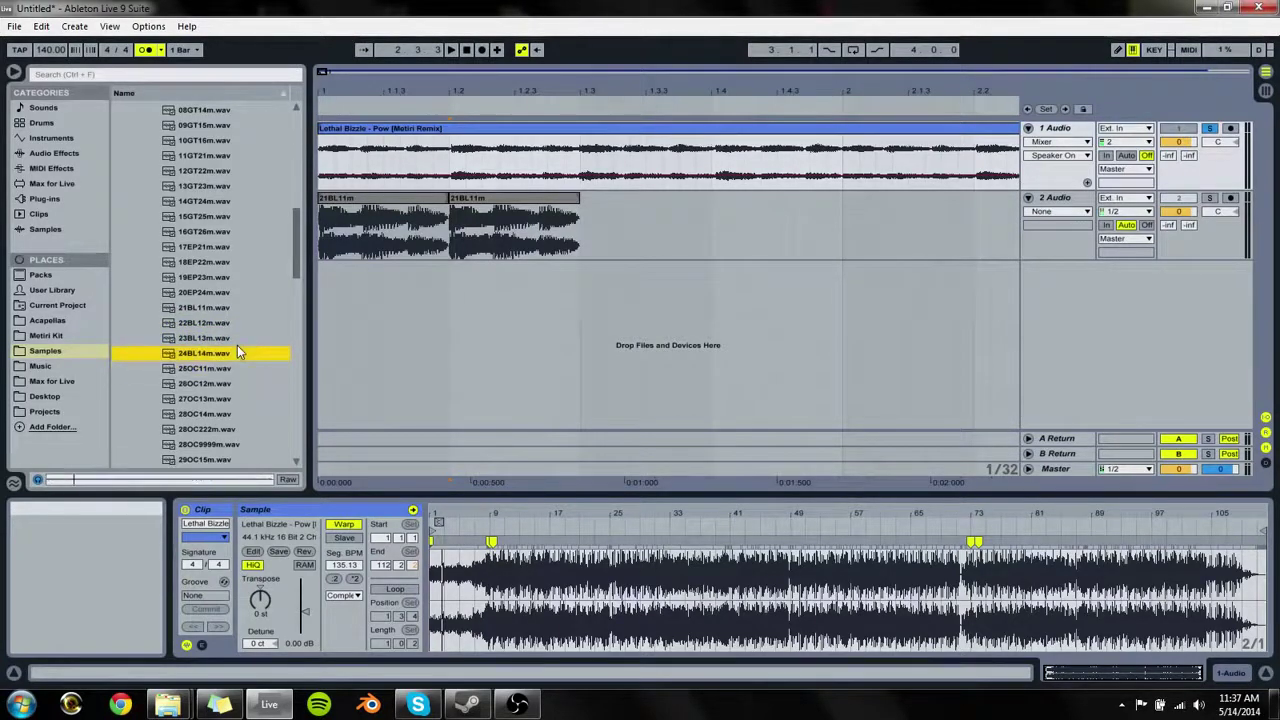
pyautogui.press('Down')
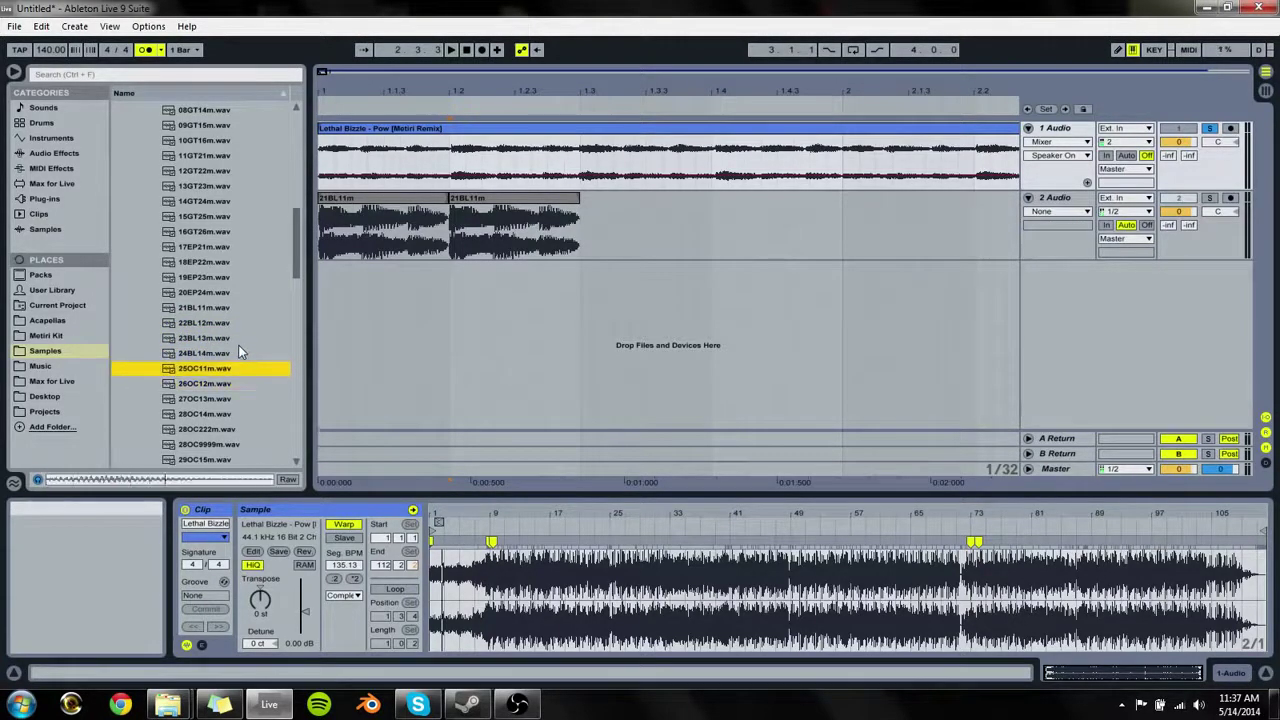
pyautogui.press('Up')
pyautogui.press('Up')
pyautogui.press('Up')
pyautogui.press('Up')
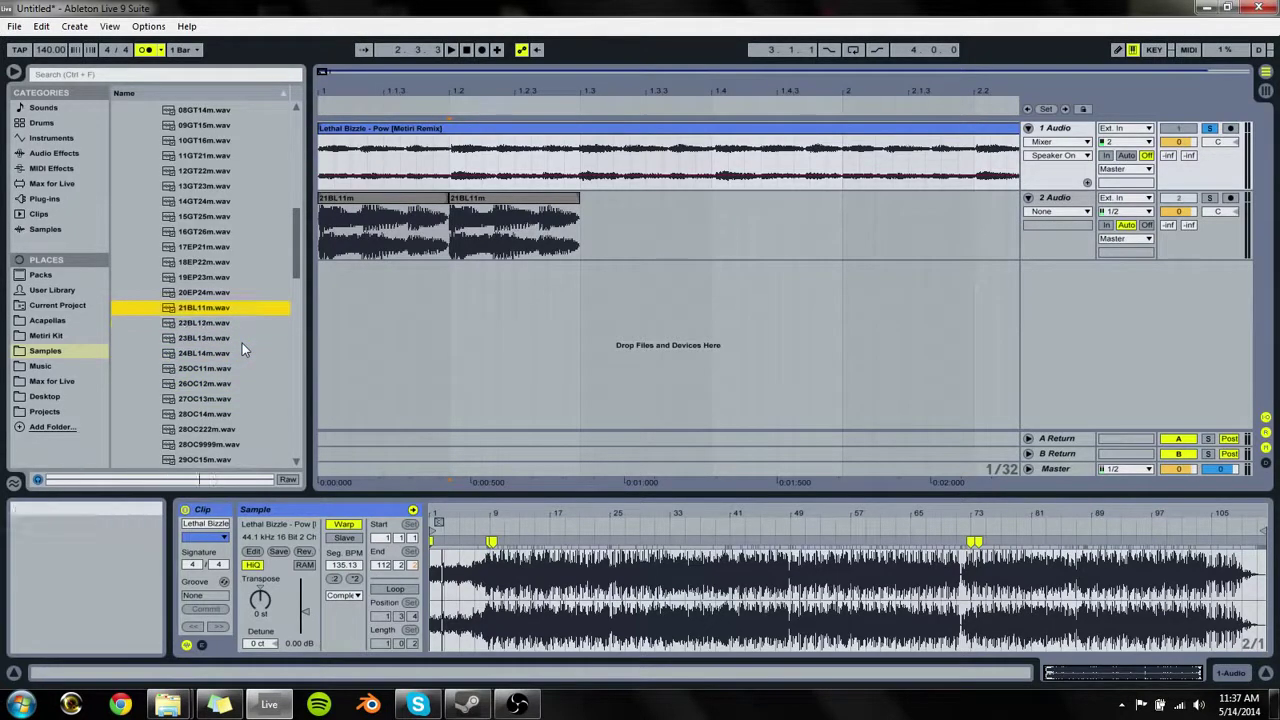
pyautogui.press('Up')
pyautogui.click(208, 307)
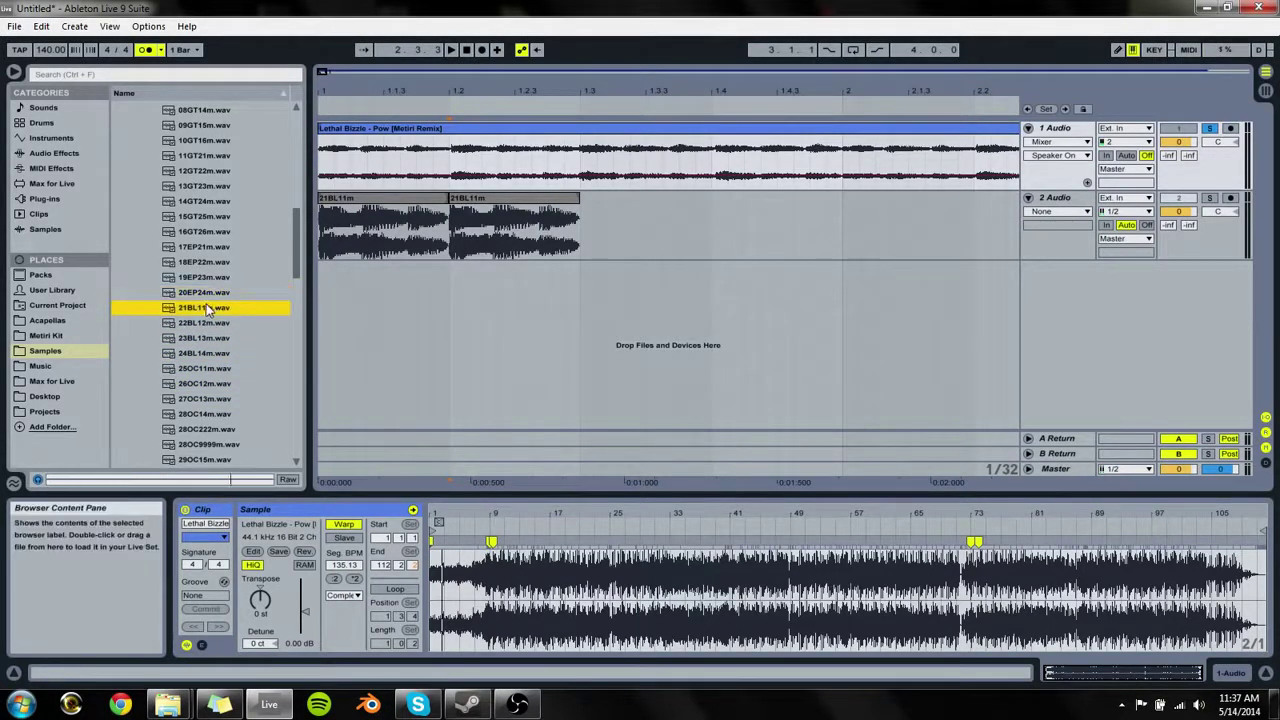
pyautogui.press('Down')
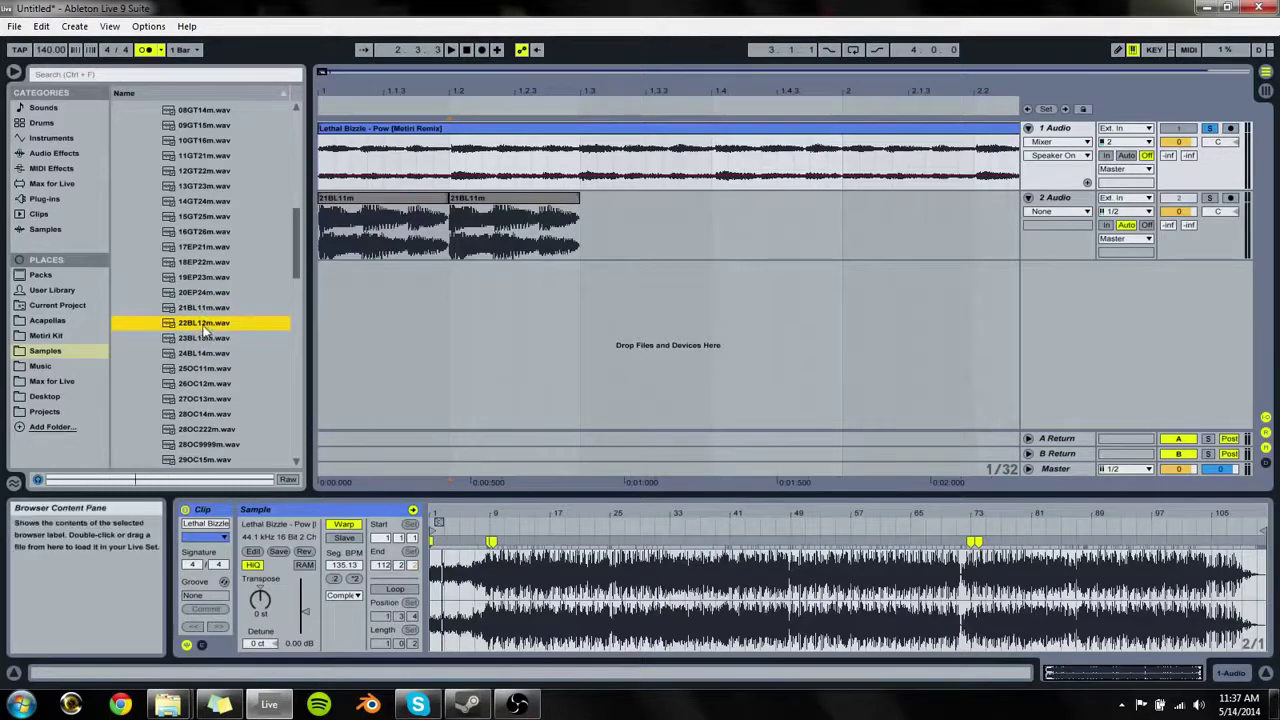
# Step: Delete the second 21BL11m clip and select the remaining one
pyautogui.click(398, 230)
pyautogui.press('space')
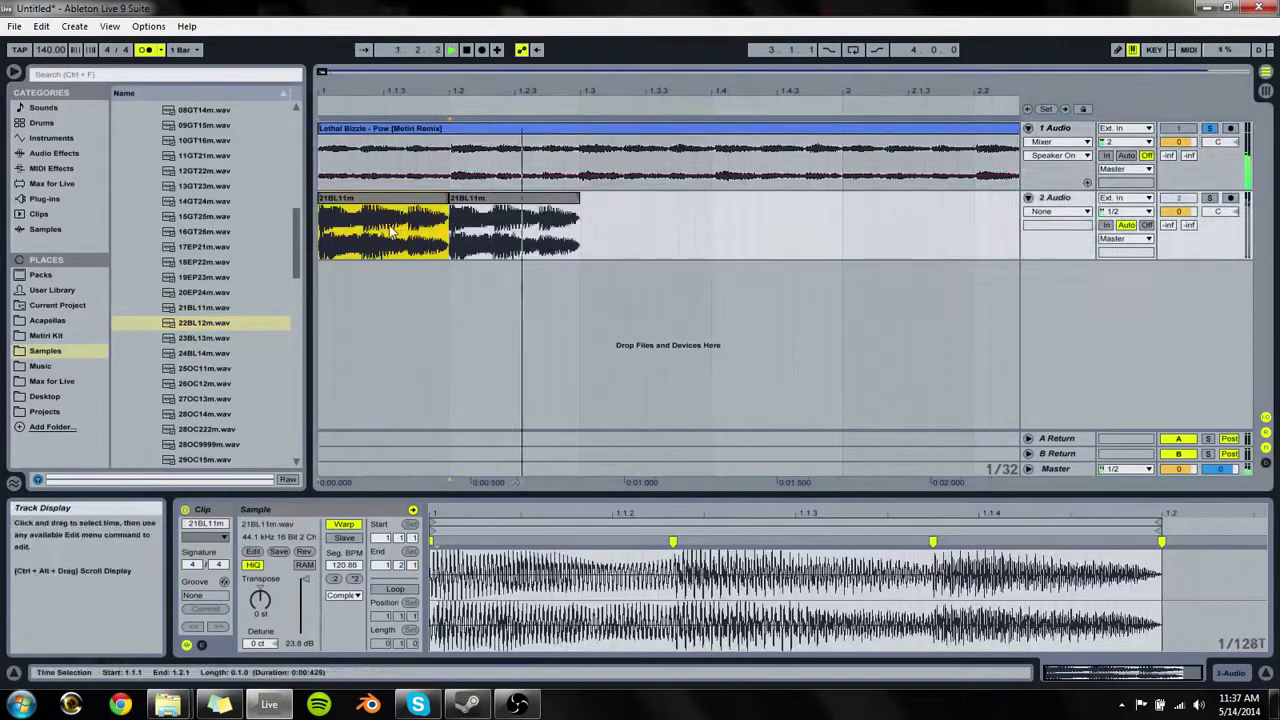
pyautogui.click(480, 202)
pyautogui.press('Delete')
pyautogui.click(420, 207)
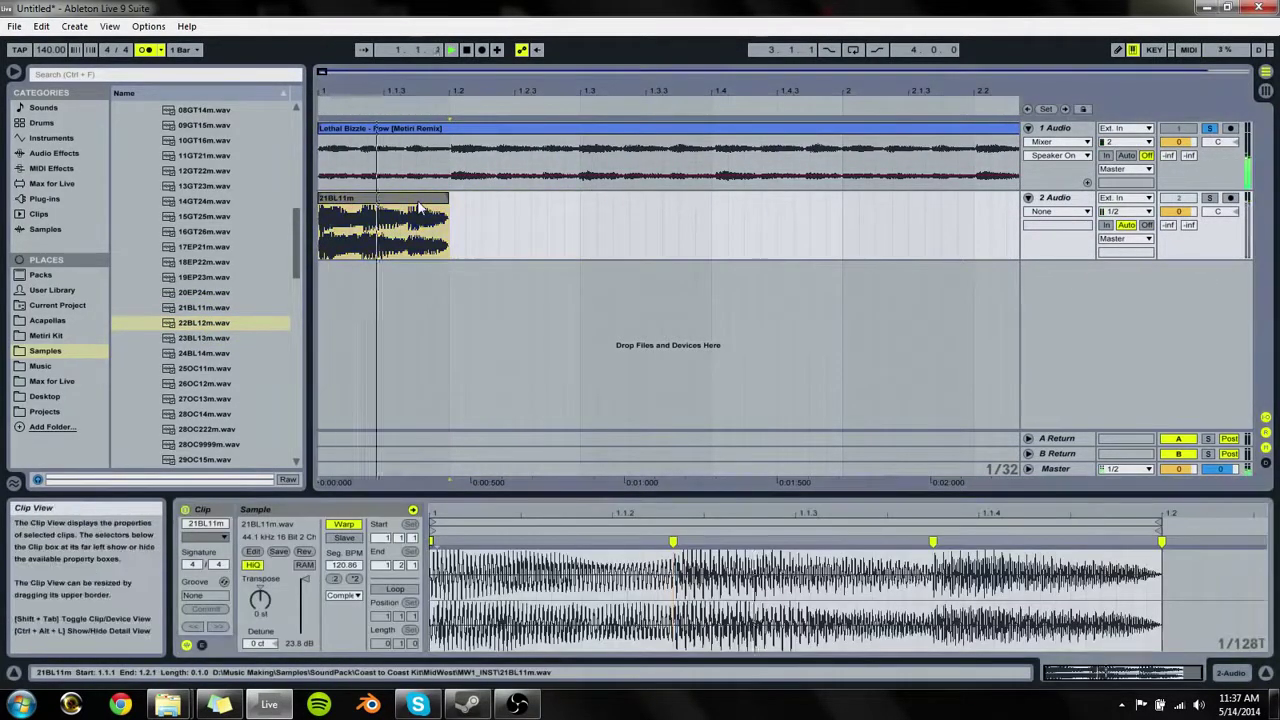
pyautogui.press('space')
# Step: Audition the BL samples again and place 22BL12m.wav at beat 1.2 on the second audio track, directly after the 21BL11m clip
pyautogui.click(209, 342)
pyautogui.click(198, 358)
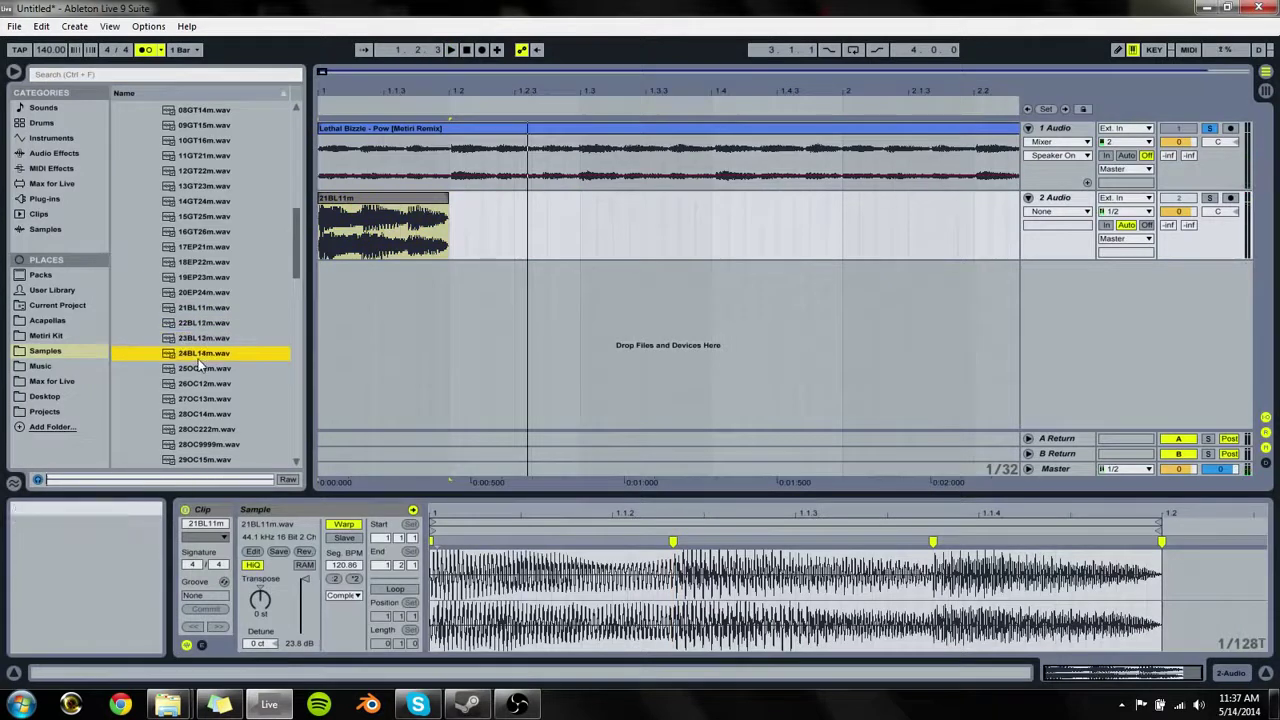
pyautogui.click(203, 322)
pyautogui.click(204, 308)
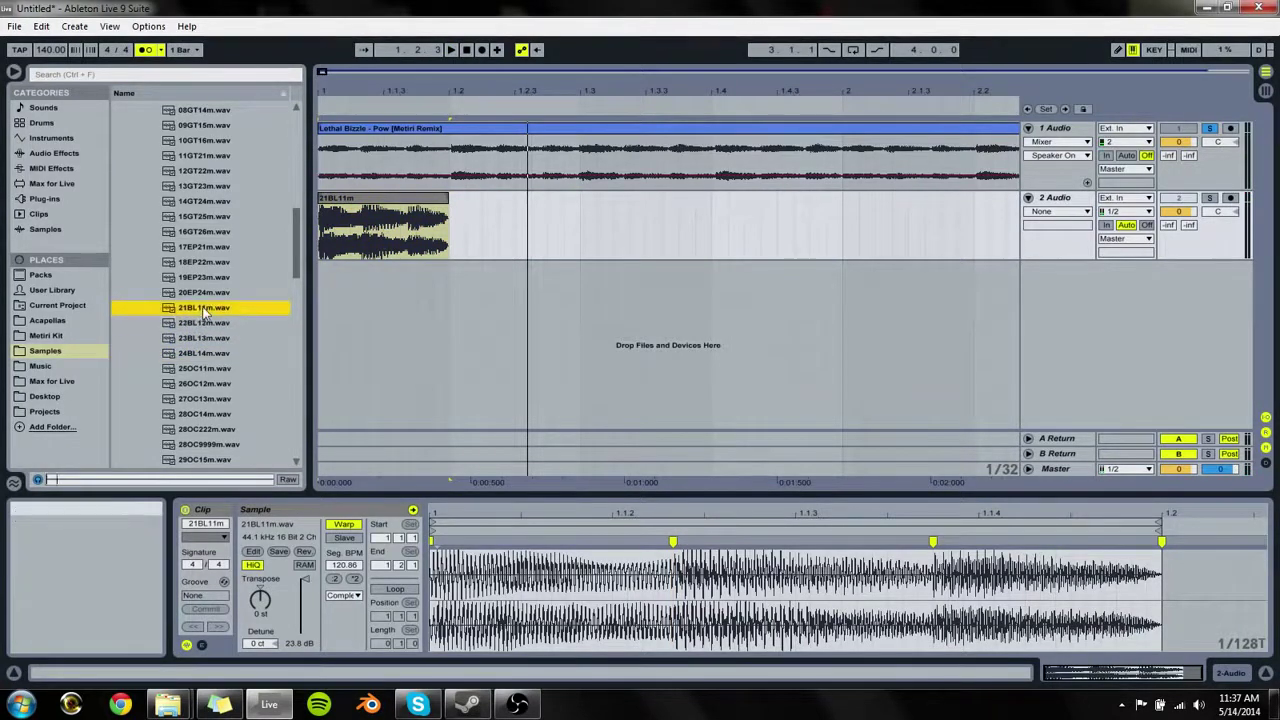
pyautogui.click(211, 325)
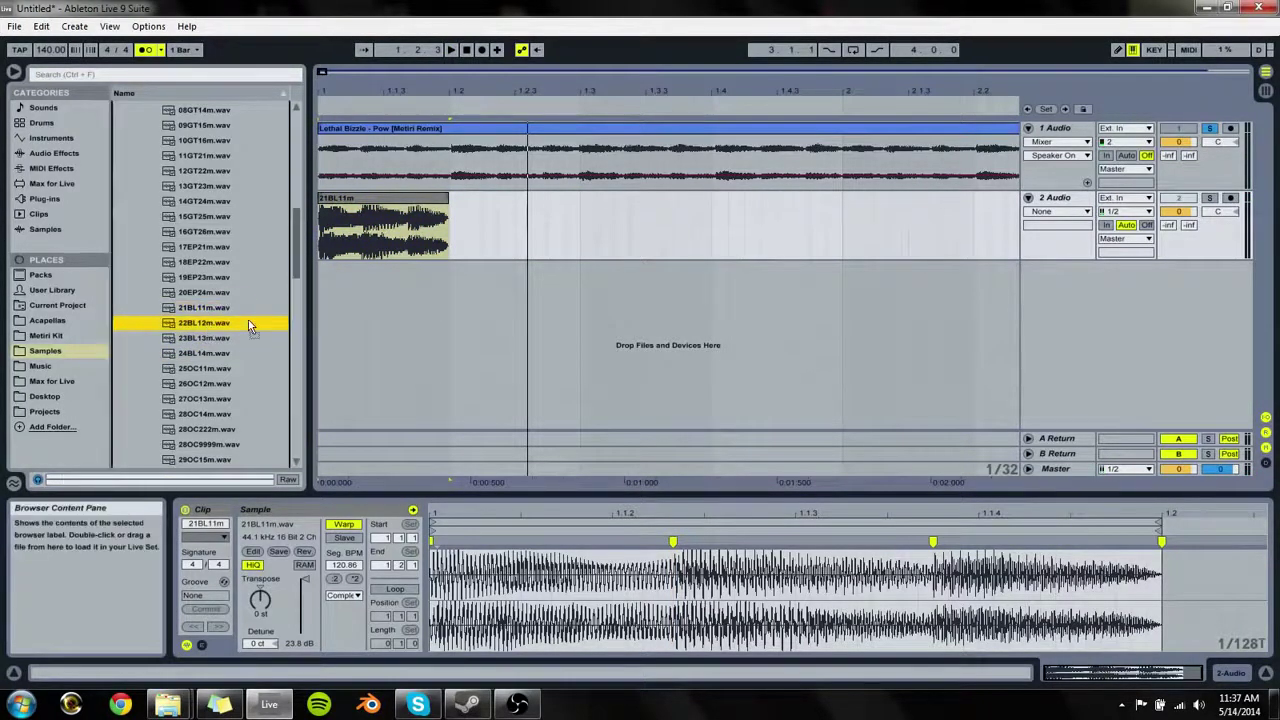
pyautogui.moveTo(249, 326); pyautogui.dragTo(455, 215)
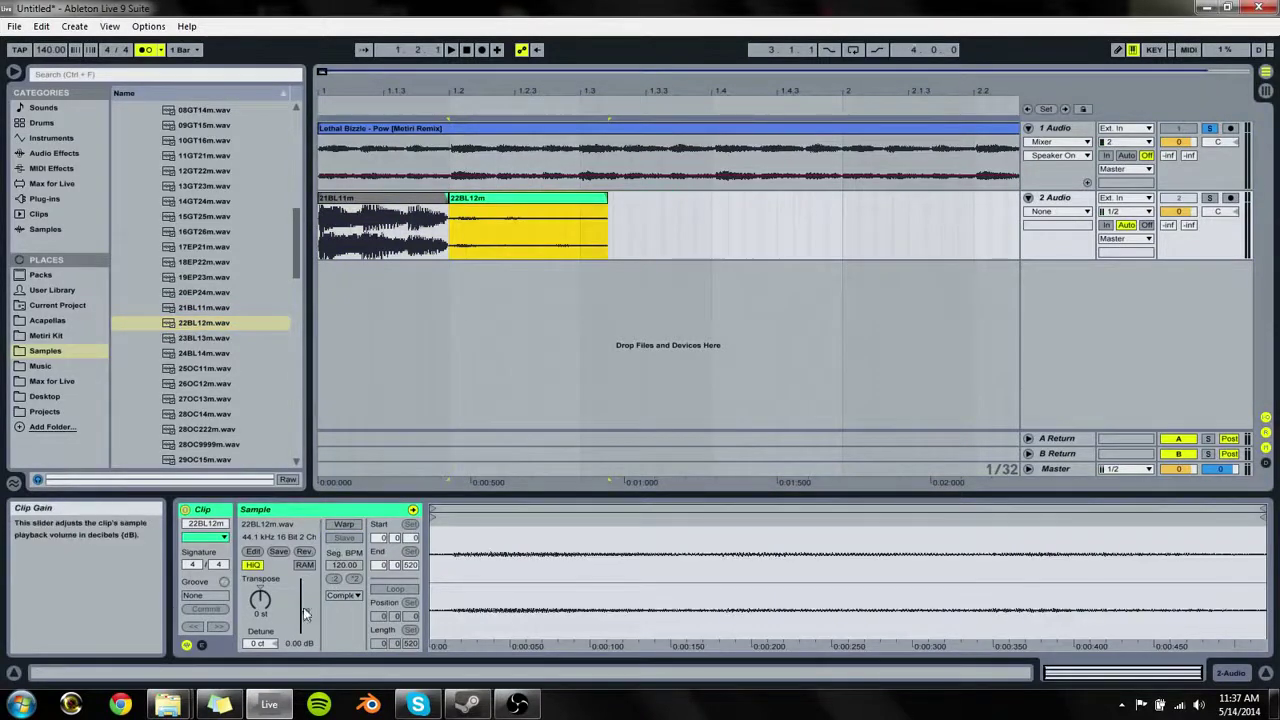
# Step: Raise the 22BL12m clip's gain to 21.3 dB and shorten the clip to end at beat 1.3
pyautogui.moveTo(305, 613); pyautogui.dragTo(305, 590)
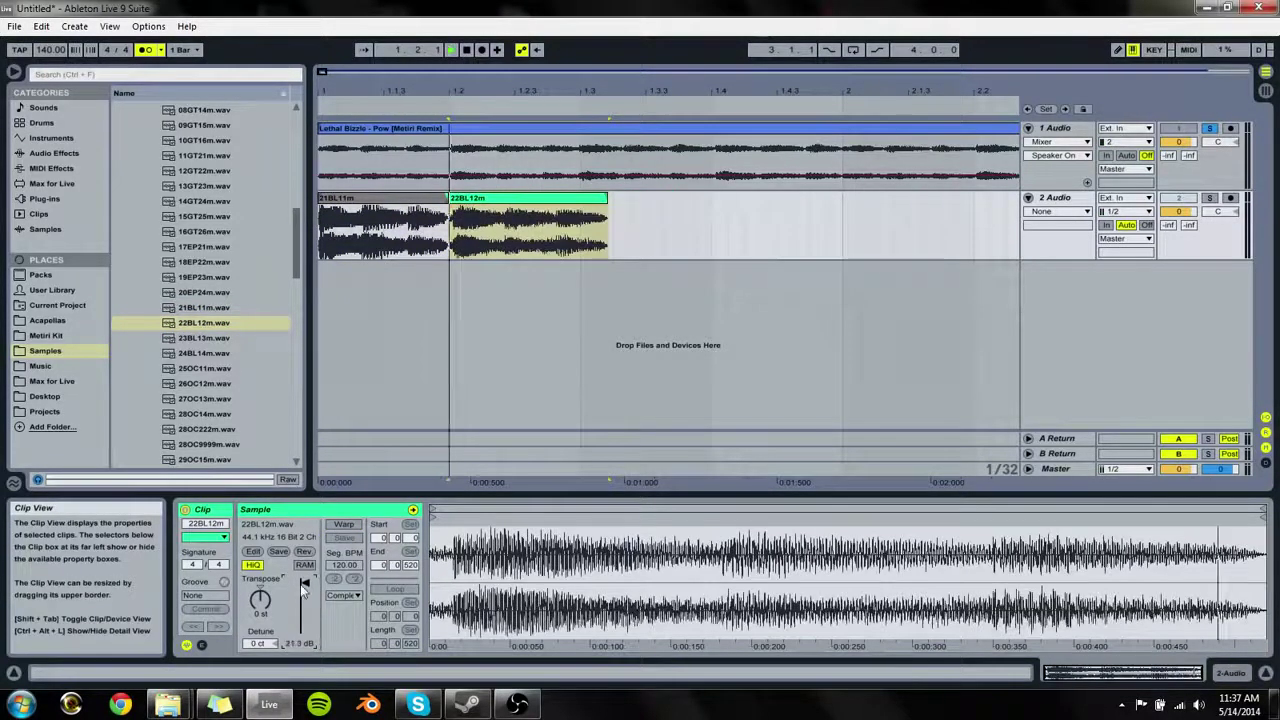
pyautogui.moveTo(605, 200); pyautogui.dragTo(581, 200)
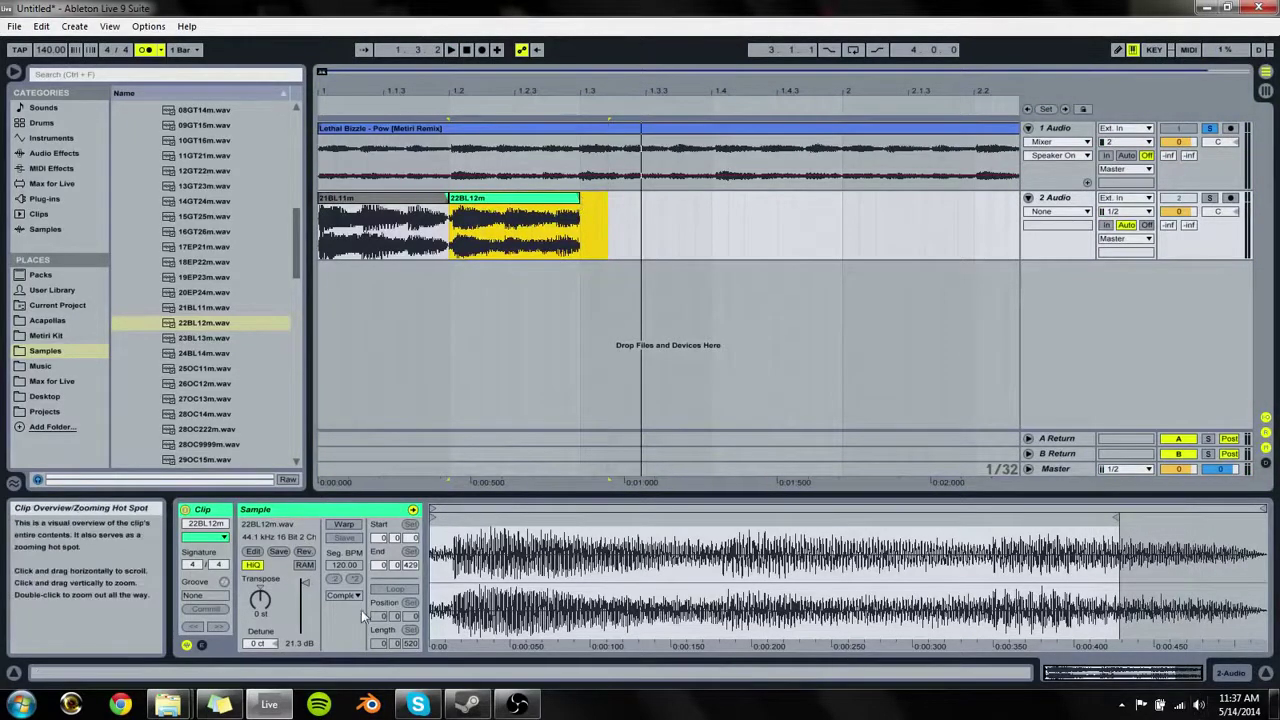
# Step: Turn on warping for the 22BL12m clip and solo the second audio track, playing both clips to compare them
pyautogui.click(343, 524)
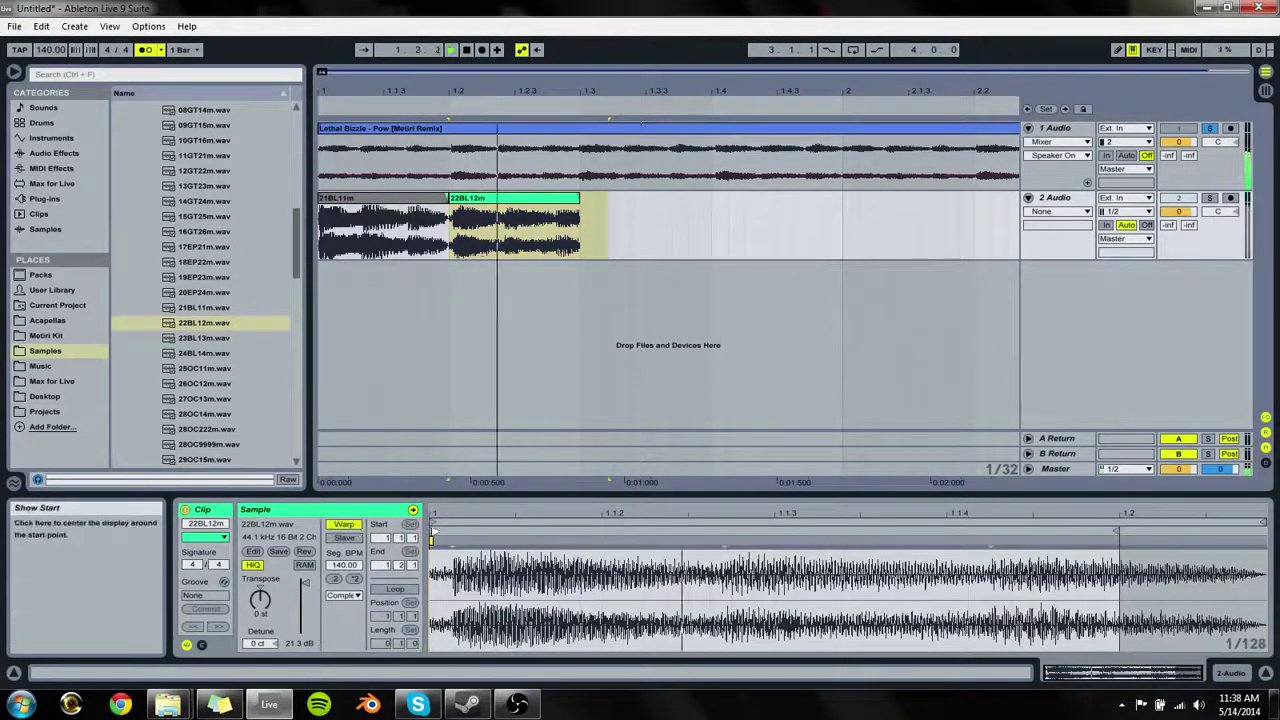
pyautogui.click(1210, 199)
pyautogui.press('space')
pyautogui.press('space')
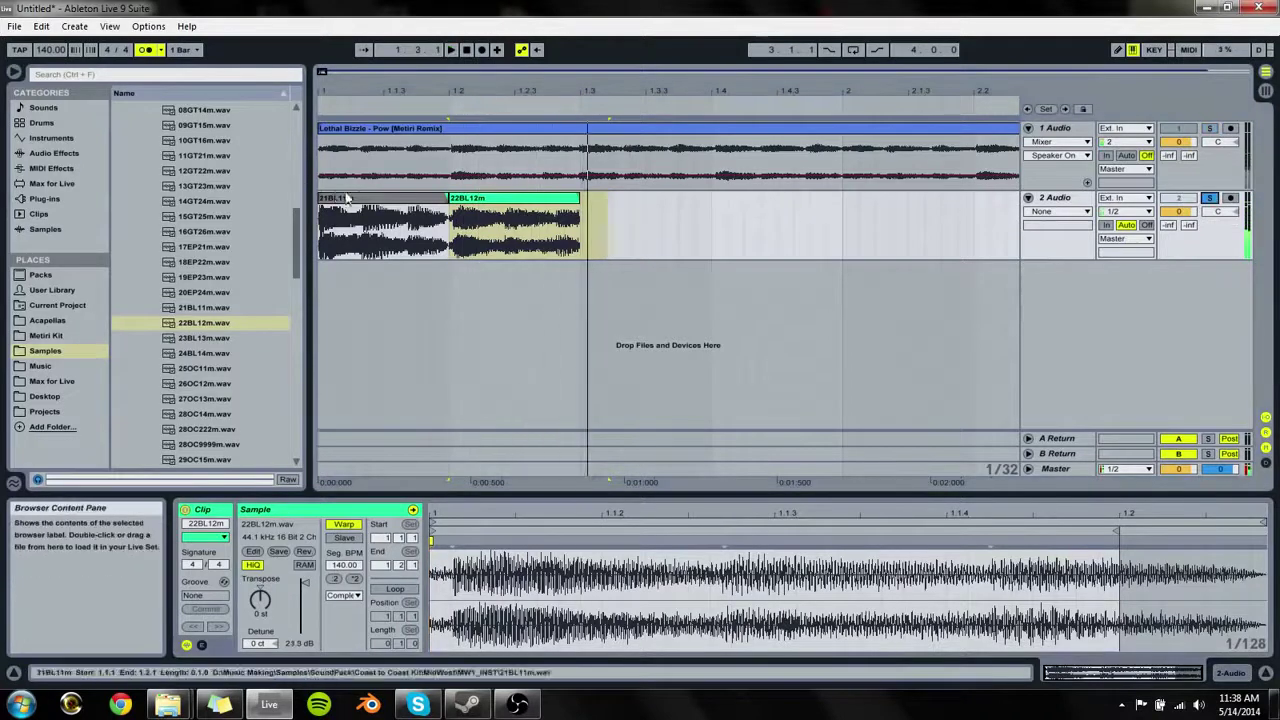
pyautogui.click(393, 199)
pyautogui.press('space')
pyautogui.click(514, 200)
pyautogui.press('space')
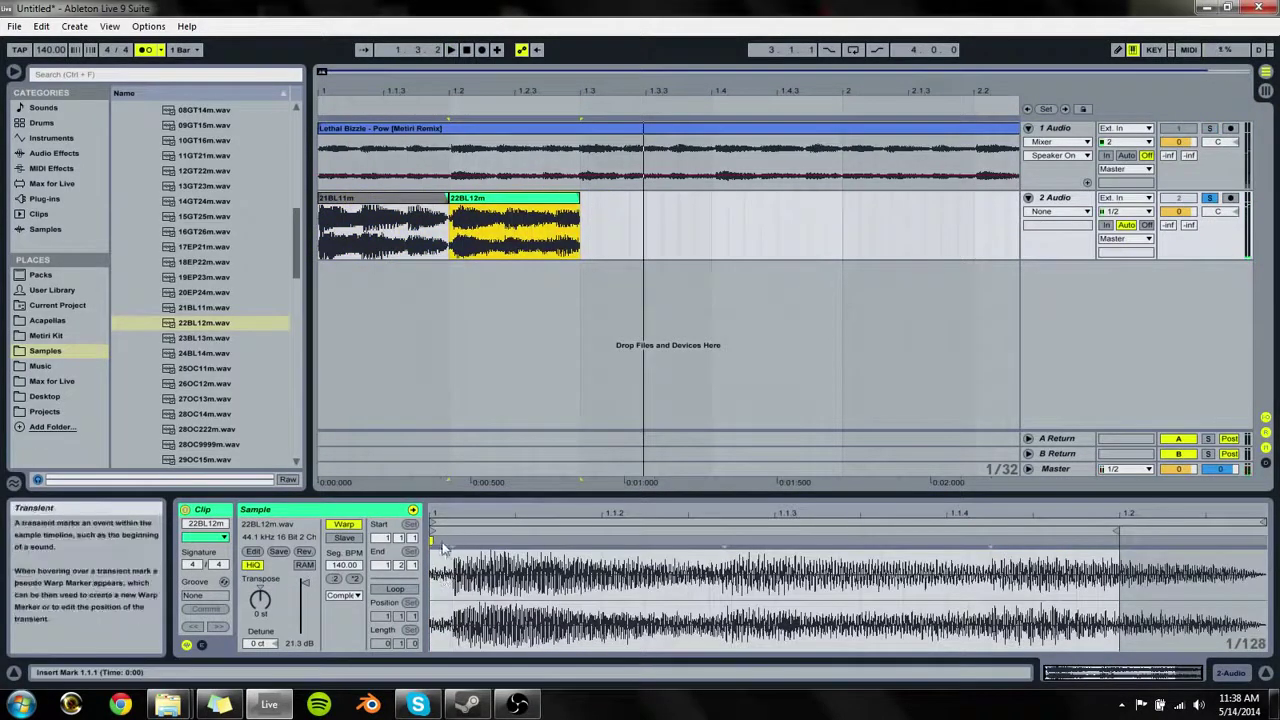
# Step: Put a warp marker on the 22BL12m sample's first strong transient and align it with the clip start at 1.1.1
pyautogui.click(431, 540)
pyautogui.click(451, 541)
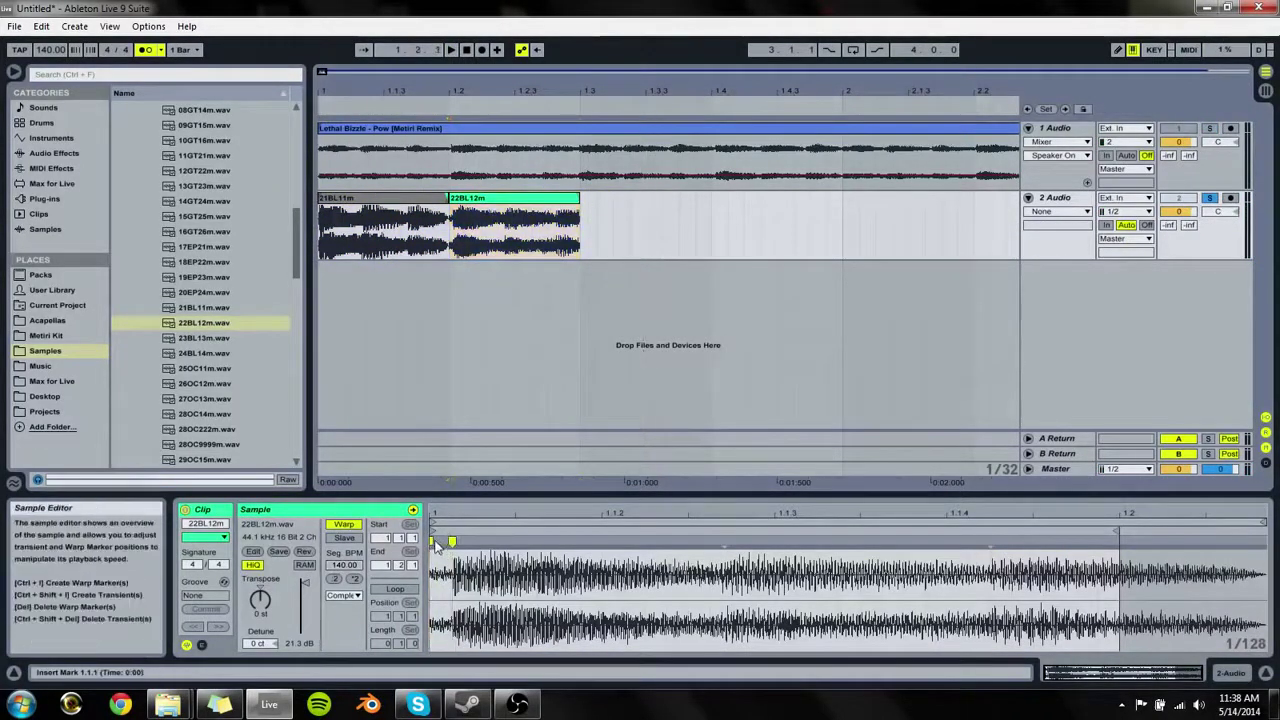
pyautogui.moveTo(451, 541)
pyautogui.mouseDown()
pyautogui.moveTo(600, 545)
pyautogui.moveTo(617, 557)
pyautogui.mouseUp()
pyautogui.moveTo(681, 518); pyautogui.dragTo(639, 508)
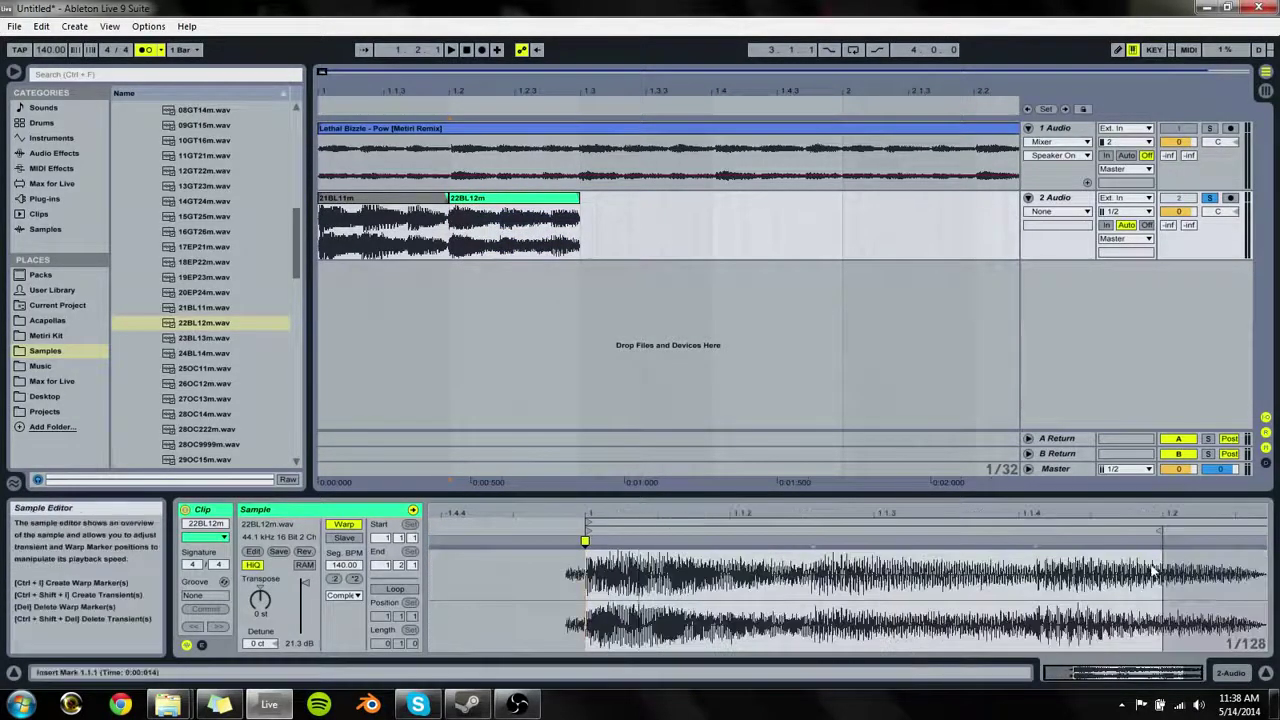
# Step: Warp the end of the 22BL12m sample to 1.2, pin its last transient with another marker, and play both clips
pyautogui.doubleClick(1266, 542)
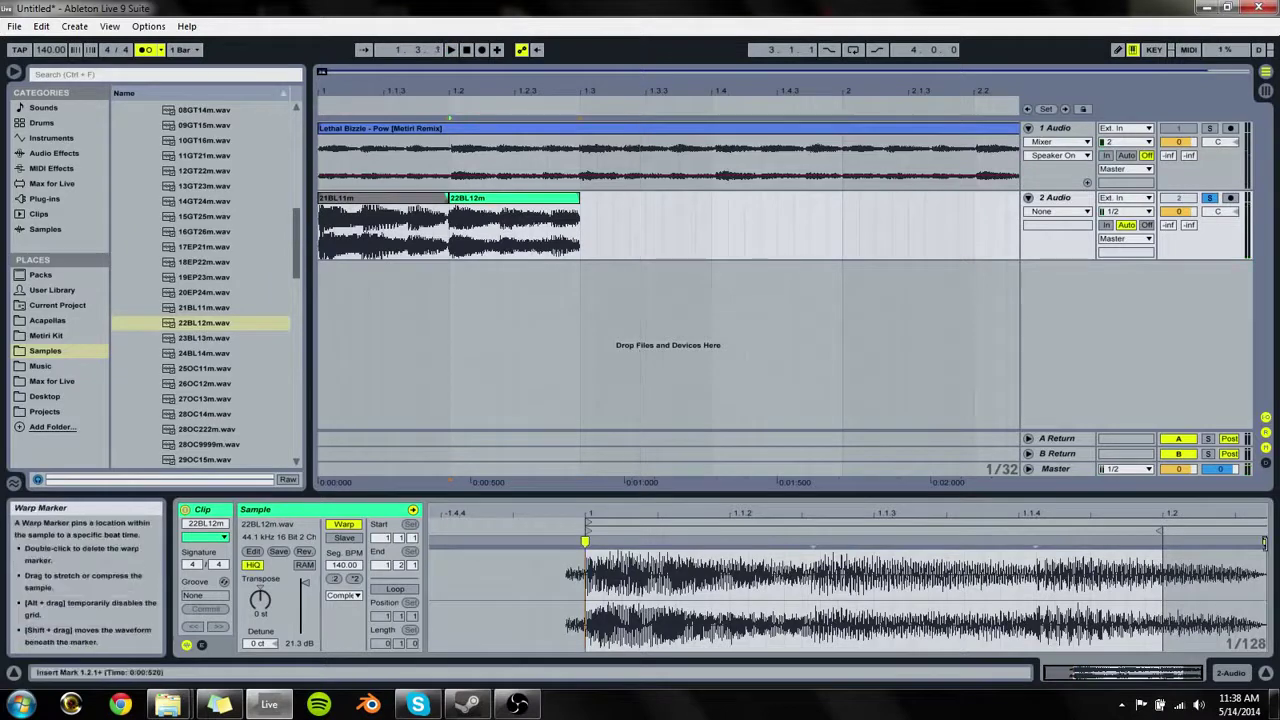
pyautogui.moveTo(1266, 542); pyautogui.dragTo(1162, 542)
pyautogui.press('space')
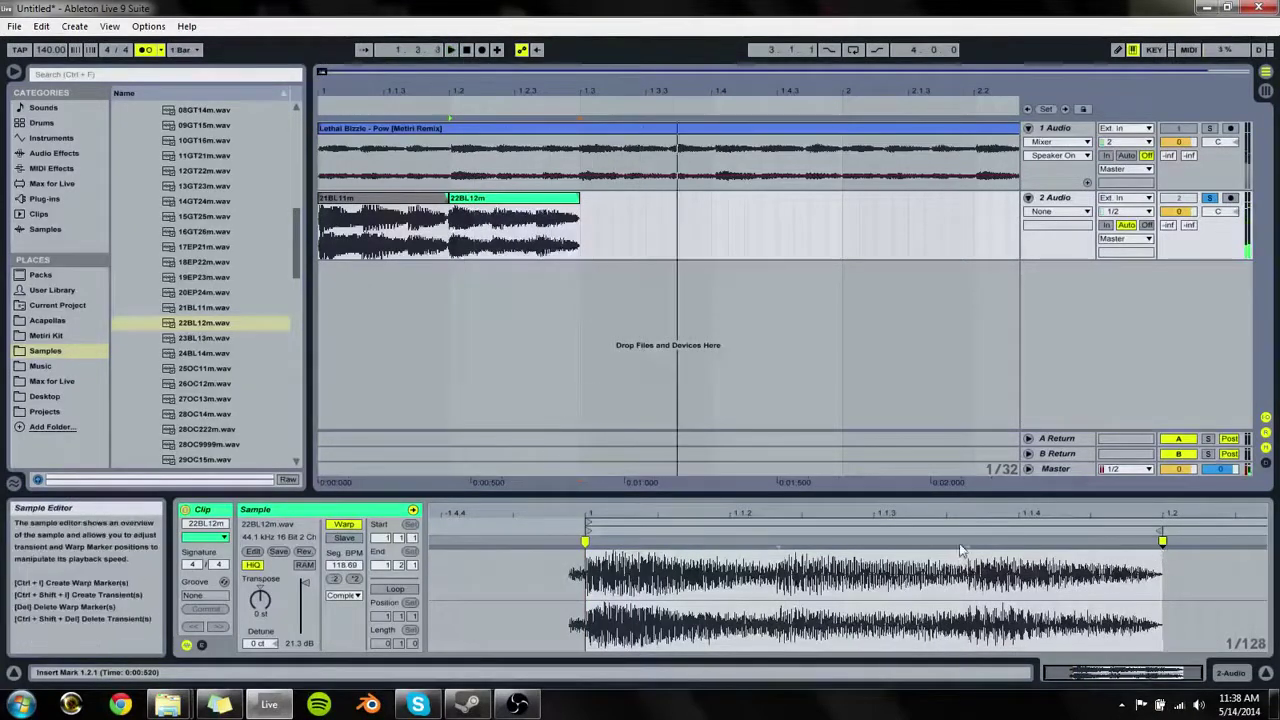
pyautogui.press('space')
pyautogui.doubleClick(966, 543)
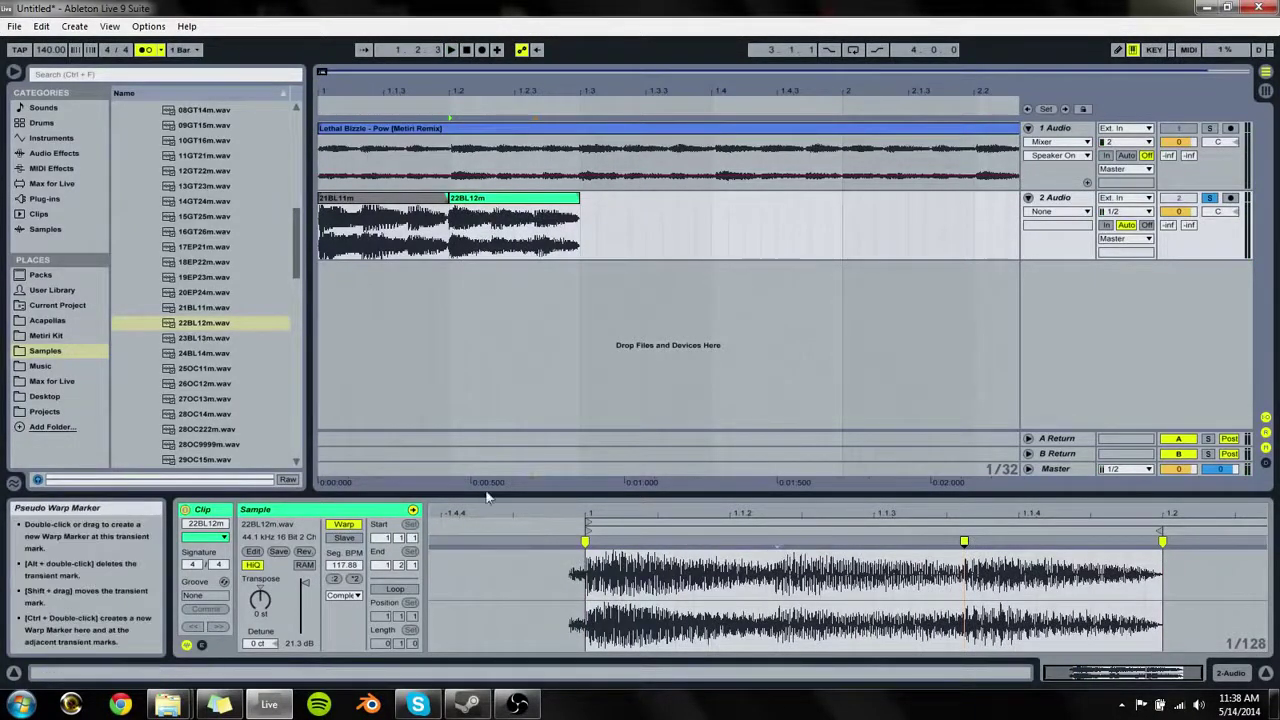
pyautogui.click(415, 200)
pyautogui.press('space')
pyautogui.press('space')
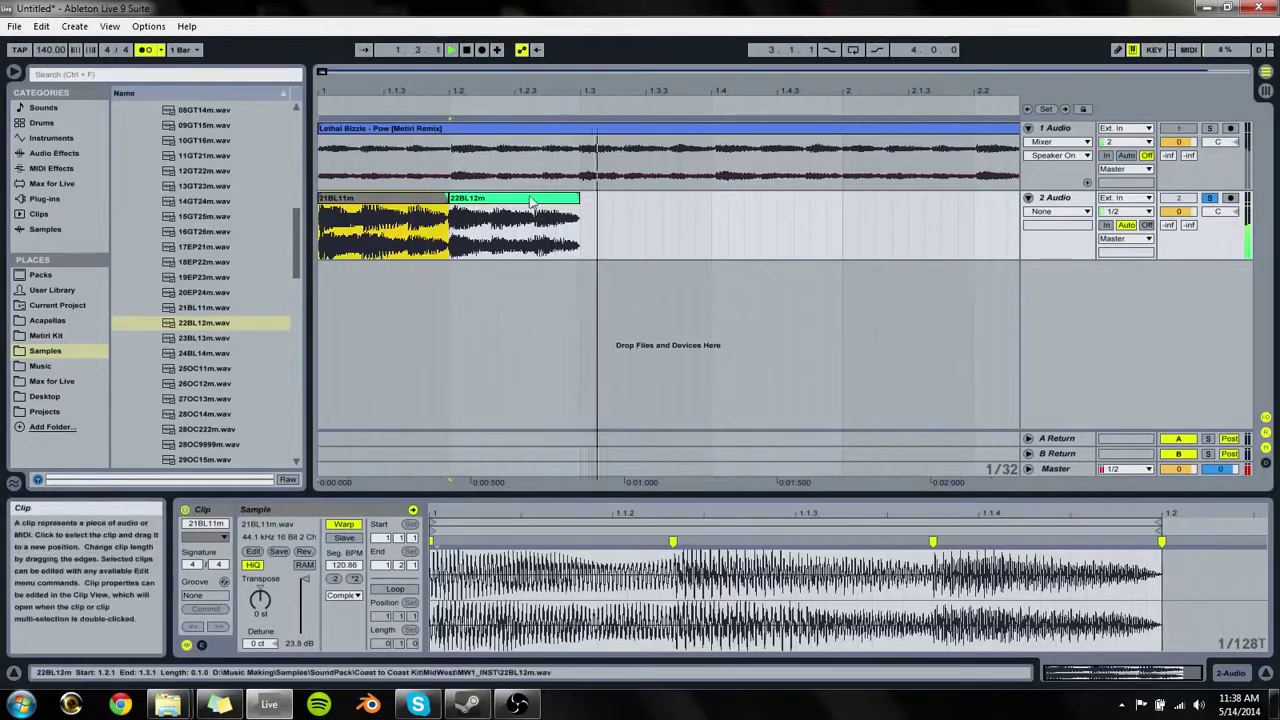
# Step: Duplicate the 22BL12m clip to beat 1.3 and play the resulting sequence
pyautogui.click(543, 203)
pyautogui.hotkey('ctrl', 'd')
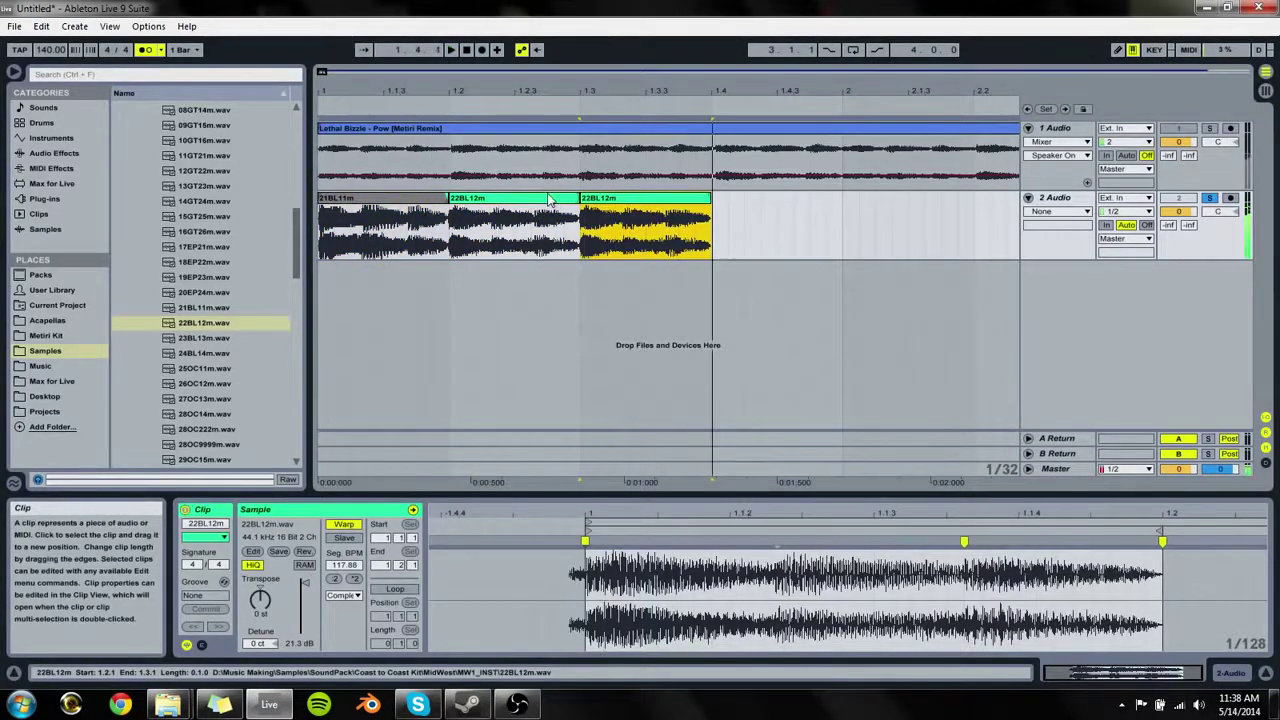
pyautogui.press('space')
pyautogui.click(400, 200)
pyautogui.press('space')
pyautogui.press('space')
pyautogui.click(608, 200)
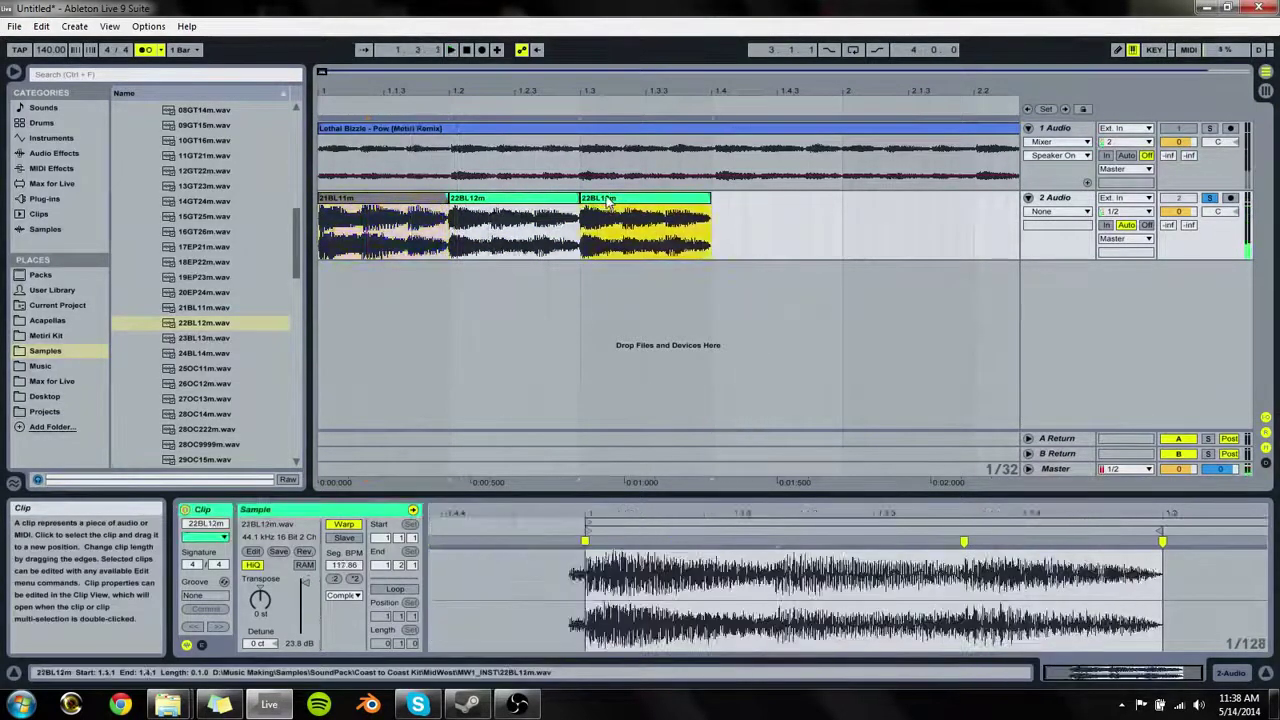
pyautogui.moveTo(268, 599); pyautogui.dragTo(268, 606)
pyautogui.press('space')
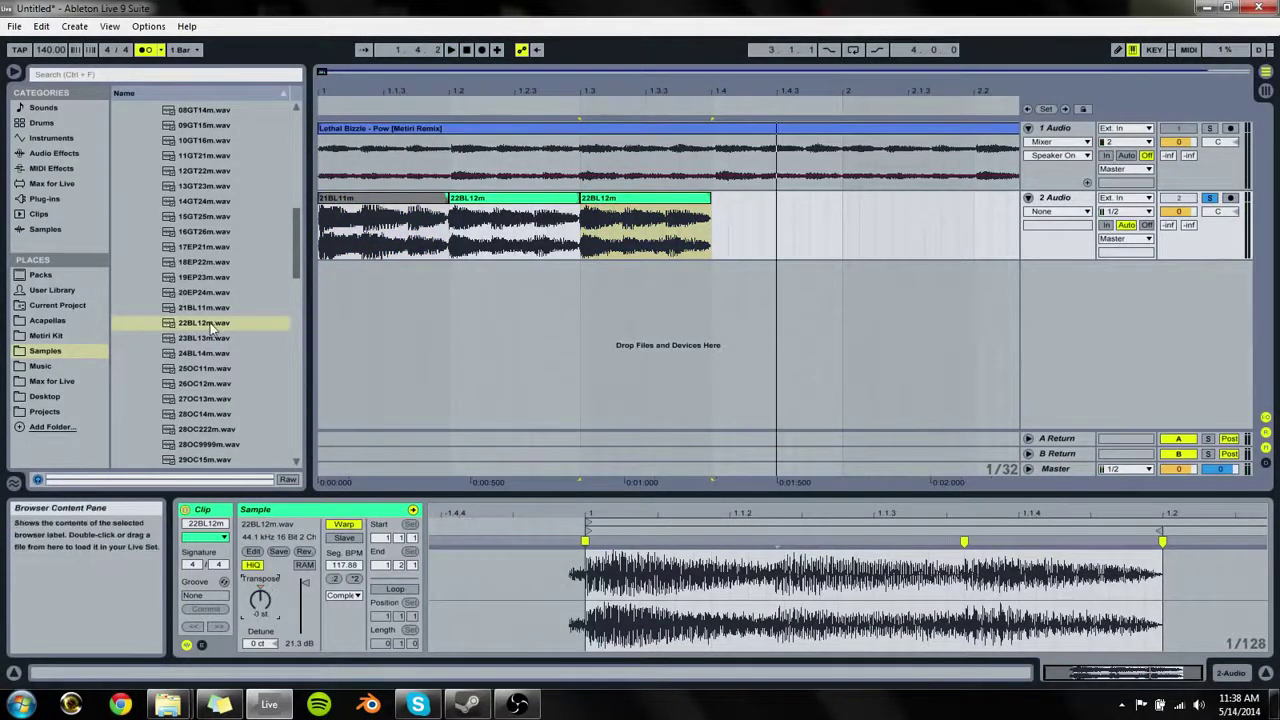
# Step: Place 23BL13m.wav at beat 1.3 on the second audio track and shorten it to end at bar 2
pyautogui.moveTo(210, 335); pyautogui.dragTo(585, 228)
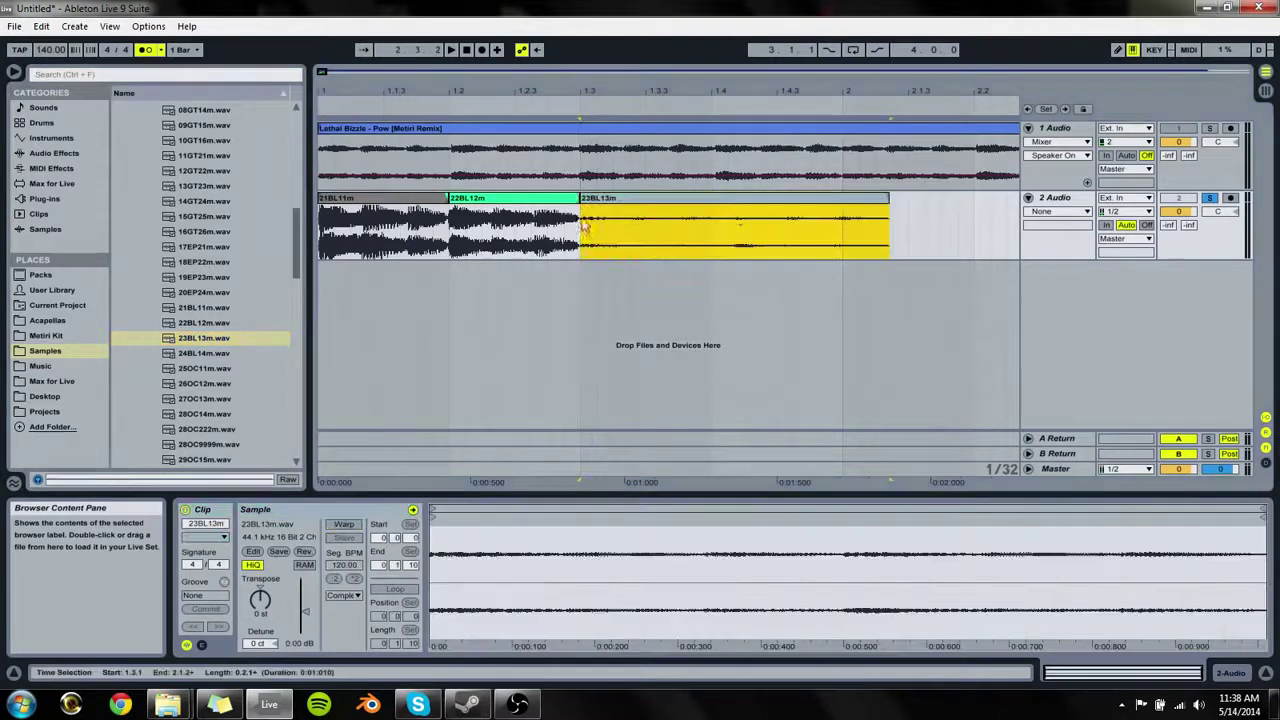
pyautogui.press('space')
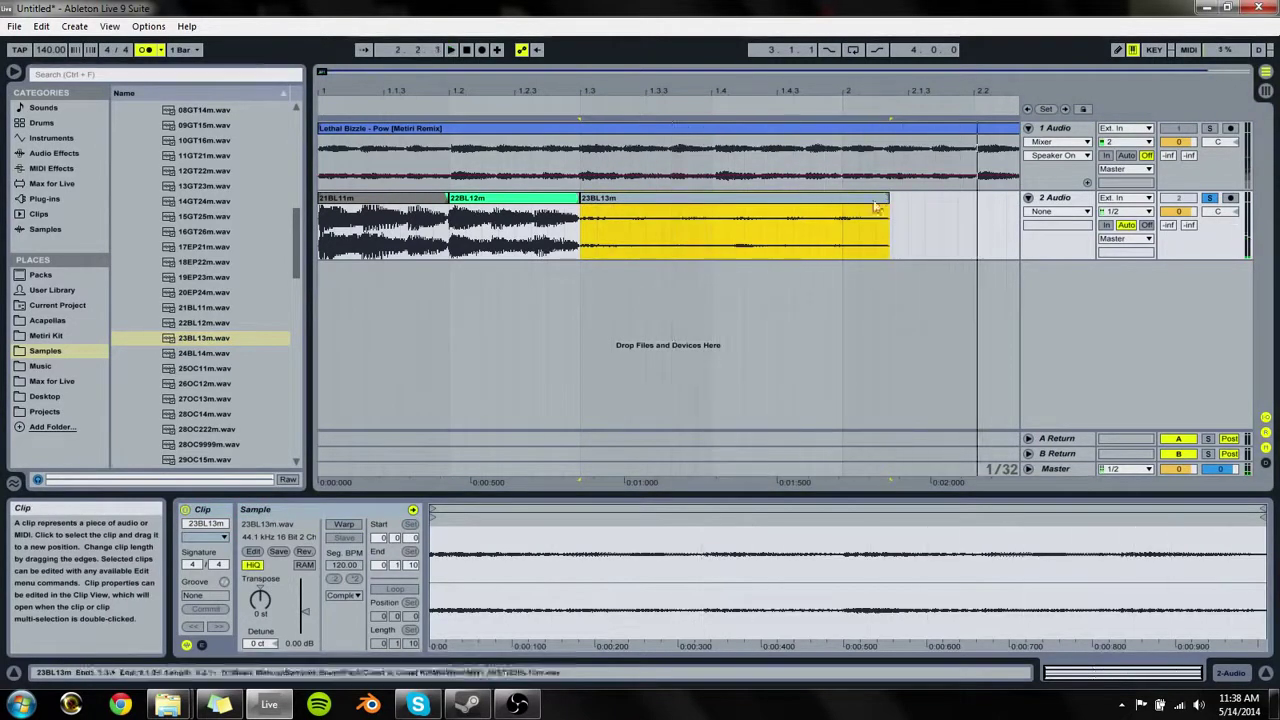
pyautogui.moveTo(887, 206); pyautogui.dragTo(843, 203)
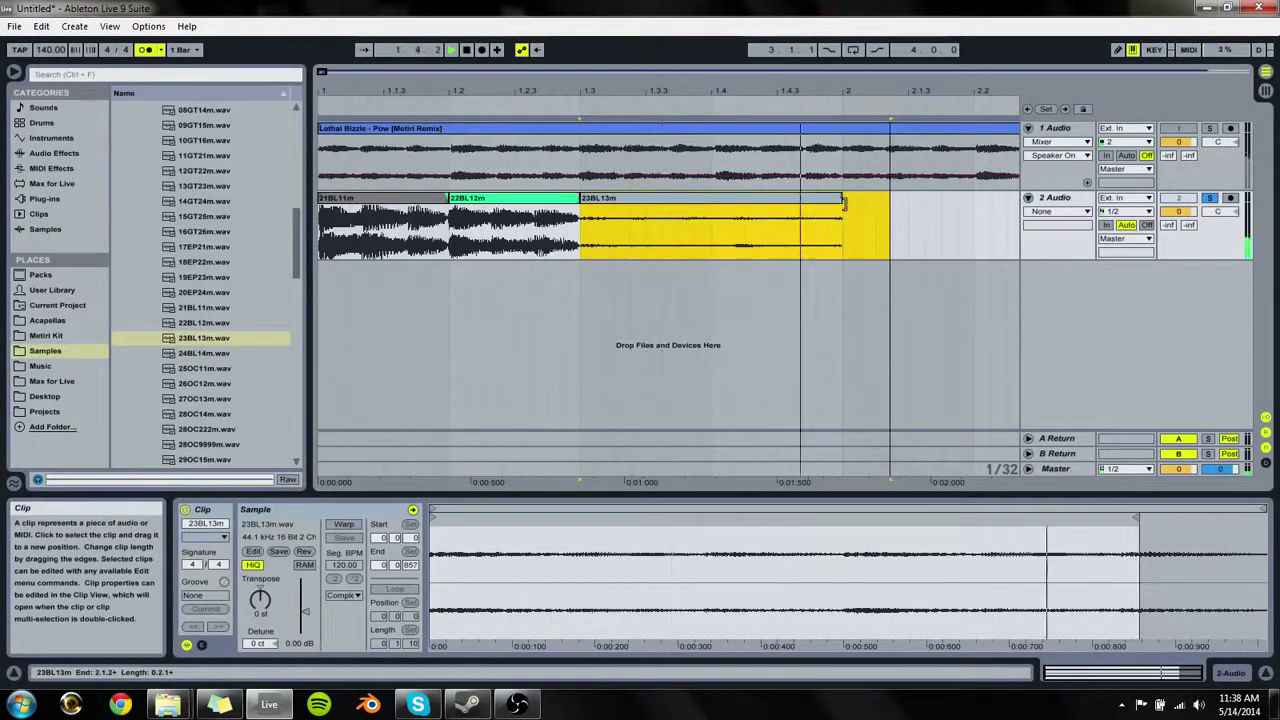
# Step: Play the song with the first audio track soloed, clear the solo, and mute that track
pyautogui.moveTo(564, 152); pyautogui.dragTo(549, 152)
pyautogui.press('space')
pyautogui.press('space')
pyautogui.click(1210, 129)
pyautogui.press('space')
pyautogui.press('space')
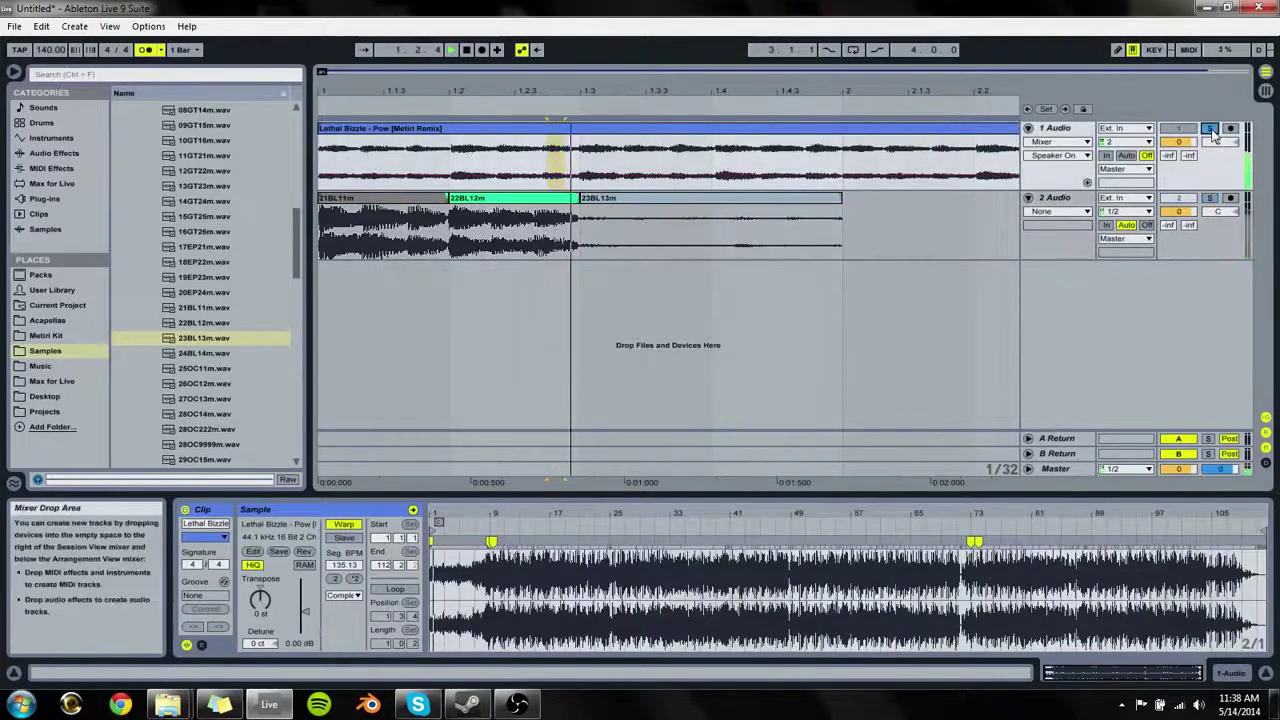
pyautogui.click(1210, 129)
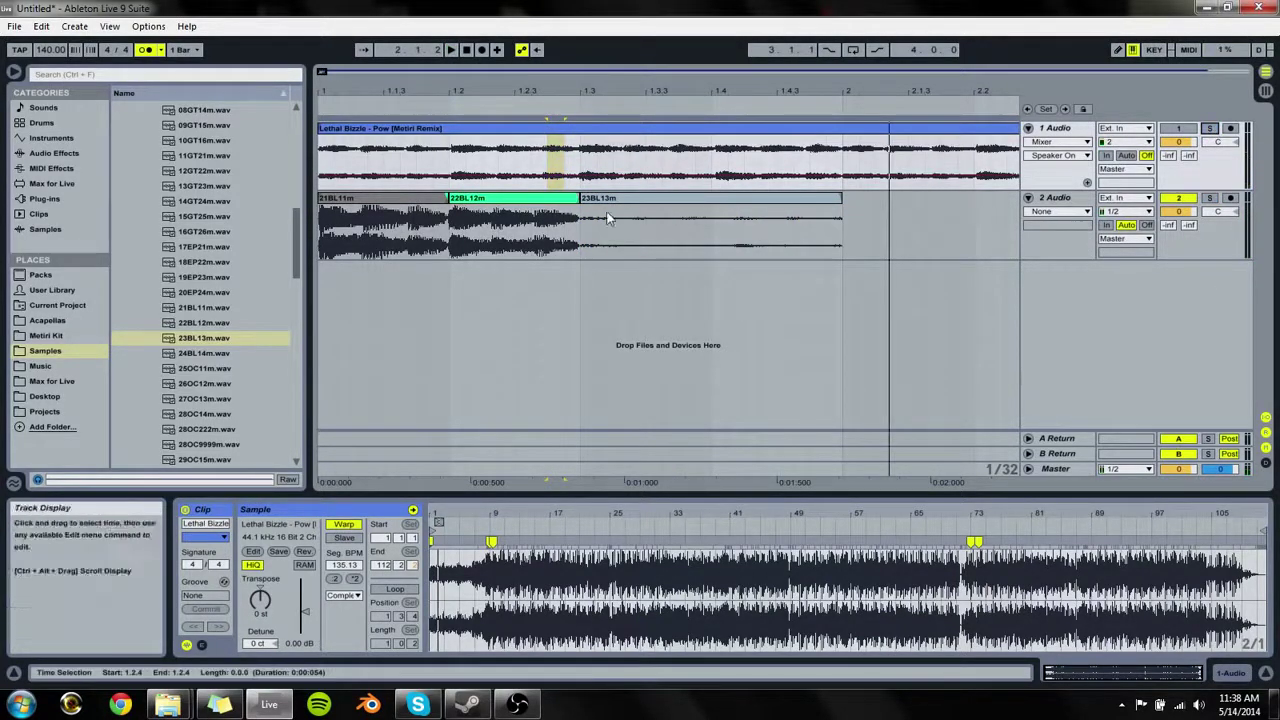
# Step: Play the sample sequence and raise the 23BL13m clip's gain to 21.8 dB
pyautogui.click(422, 199)
pyautogui.press('space')
pyautogui.click(838, 213)
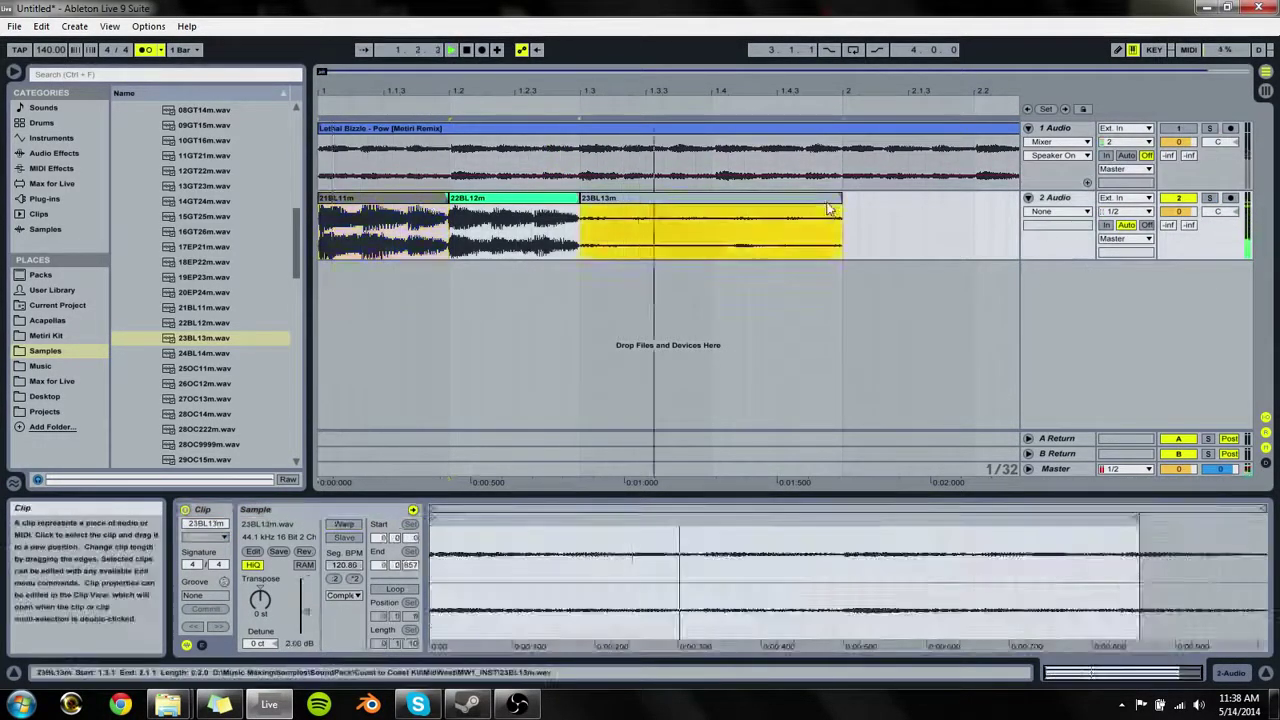
pyautogui.moveTo(305, 605); pyautogui.dragTo(305, 580)
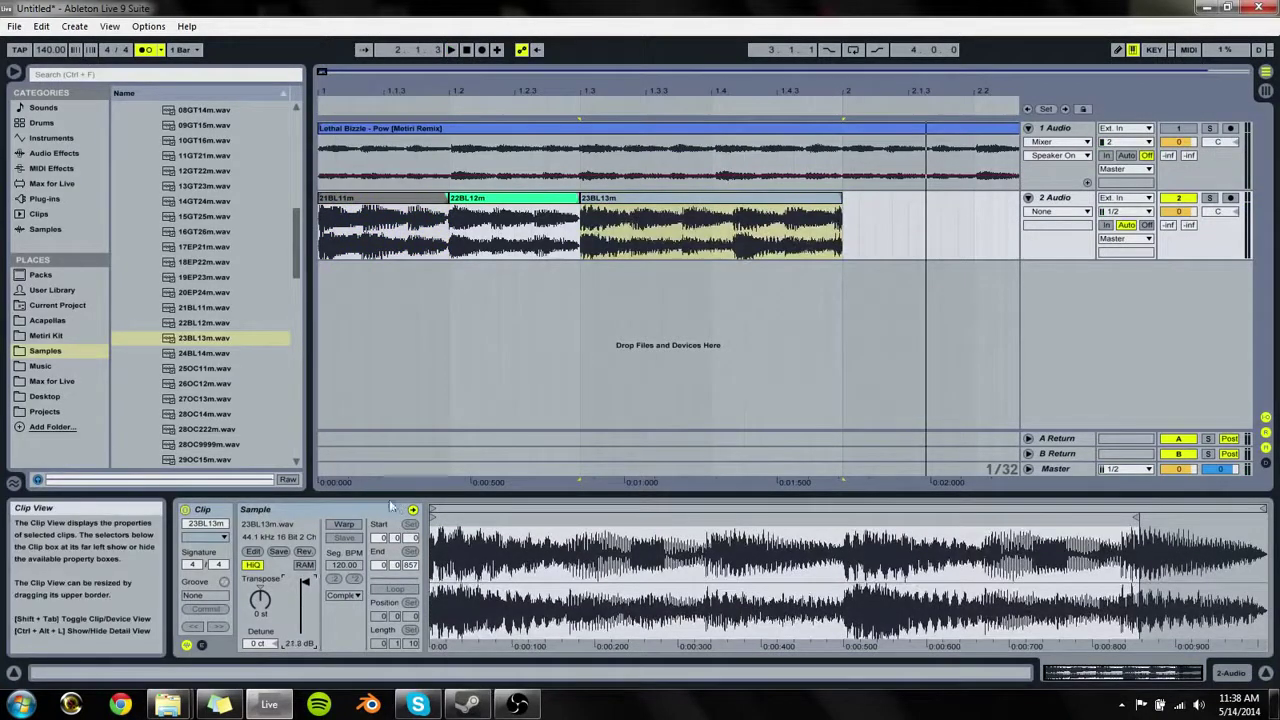
# Step: Turn on warping for the 23BL13m clip and pin the end of the sample at 1.3 with a warp marker
pyautogui.click(343, 524)
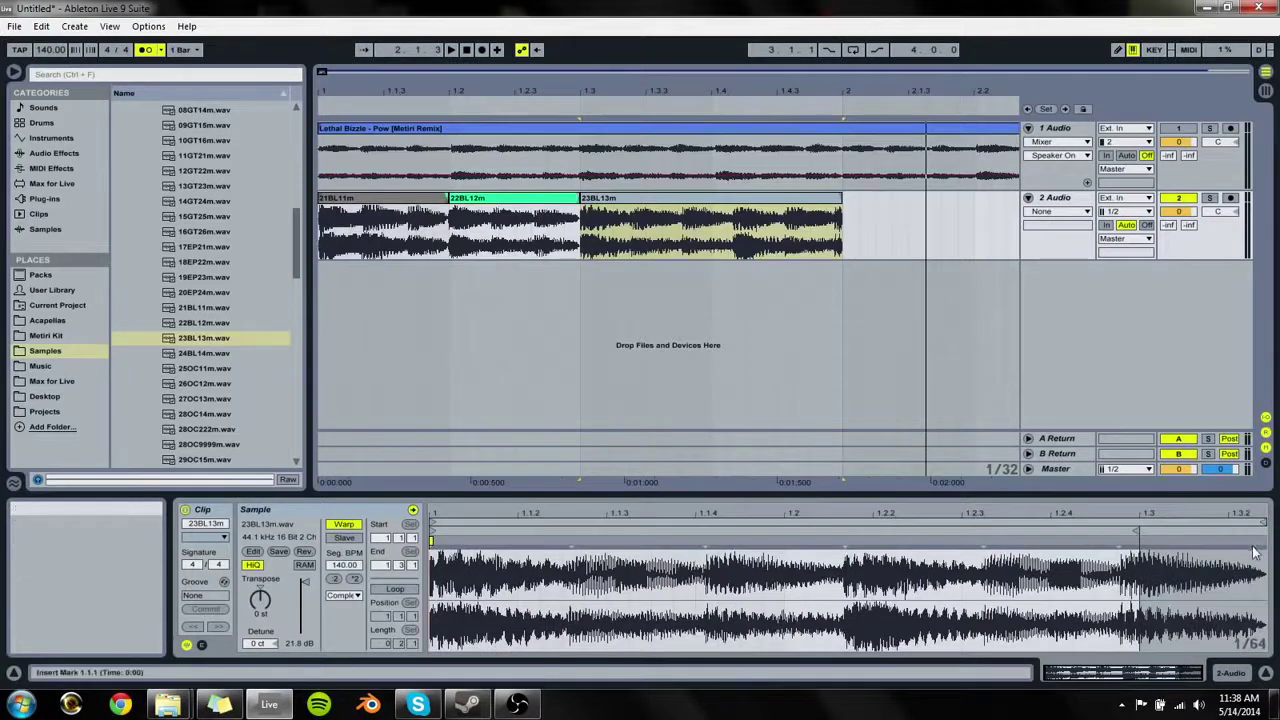
pyautogui.moveTo(1258, 540); pyautogui.dragTo(1138, 538)
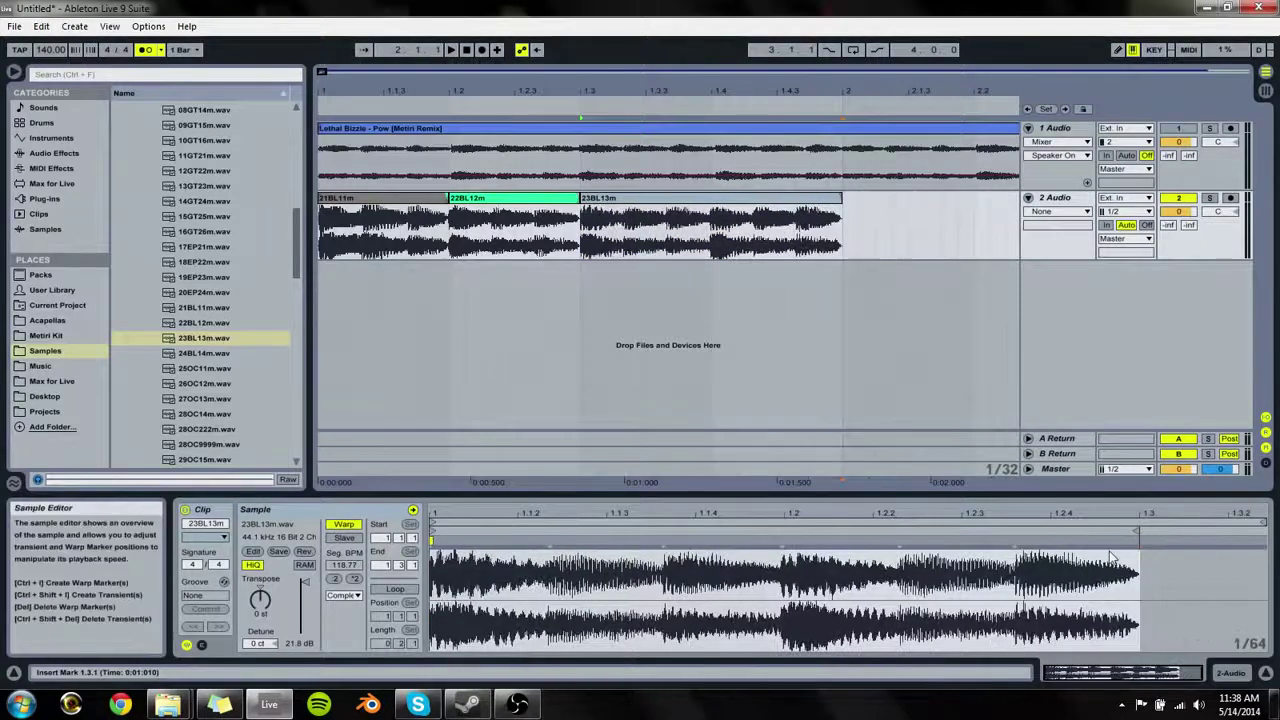
pyautogui.doubleClick(1139, 541)
pyautogui.press('space')
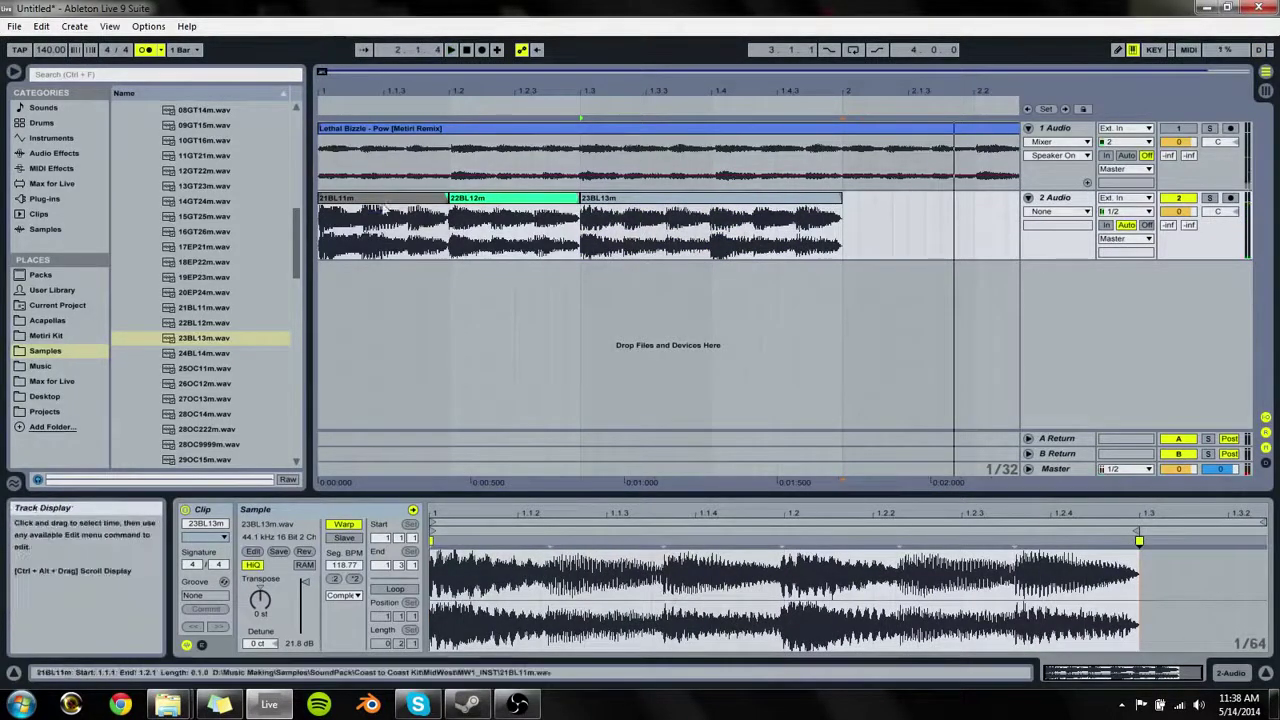
# Step: Play the three sample clips from bar 1 and duplicate them together to bar 2
pyautogui.click(400, 198)
pyautogui.keyDown('shift'); pyautogui.click(618, 198); pyautogui.keyUp('shift')
pyautogui.press('space')
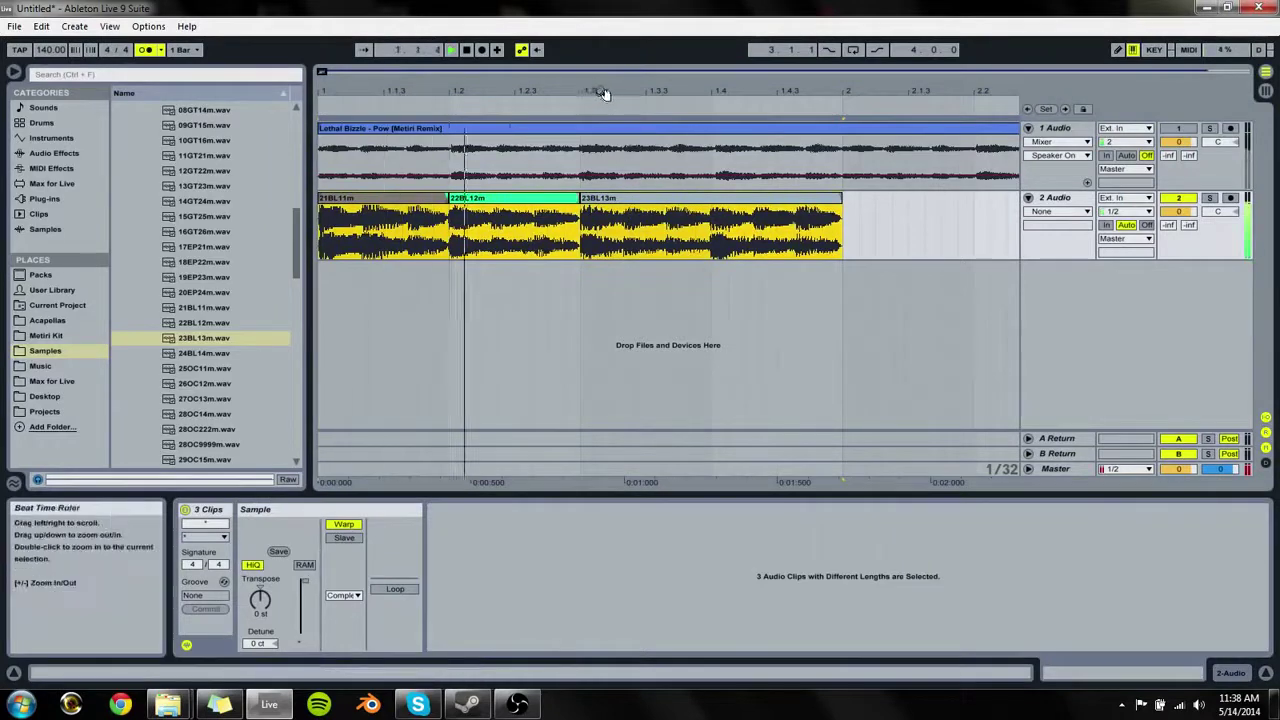
pyautogui.moveTo(605, 92); pyautogui.dragTo(605, 40)
pyautogui.hotkey('ctrl', 'd')
# Step: Shorten the second 23BL13m clip to end at beat 2.4 and place 24BL14m.wav directly after it
pyautogui.click(569, 220)
pyautogui.click(543, 240)
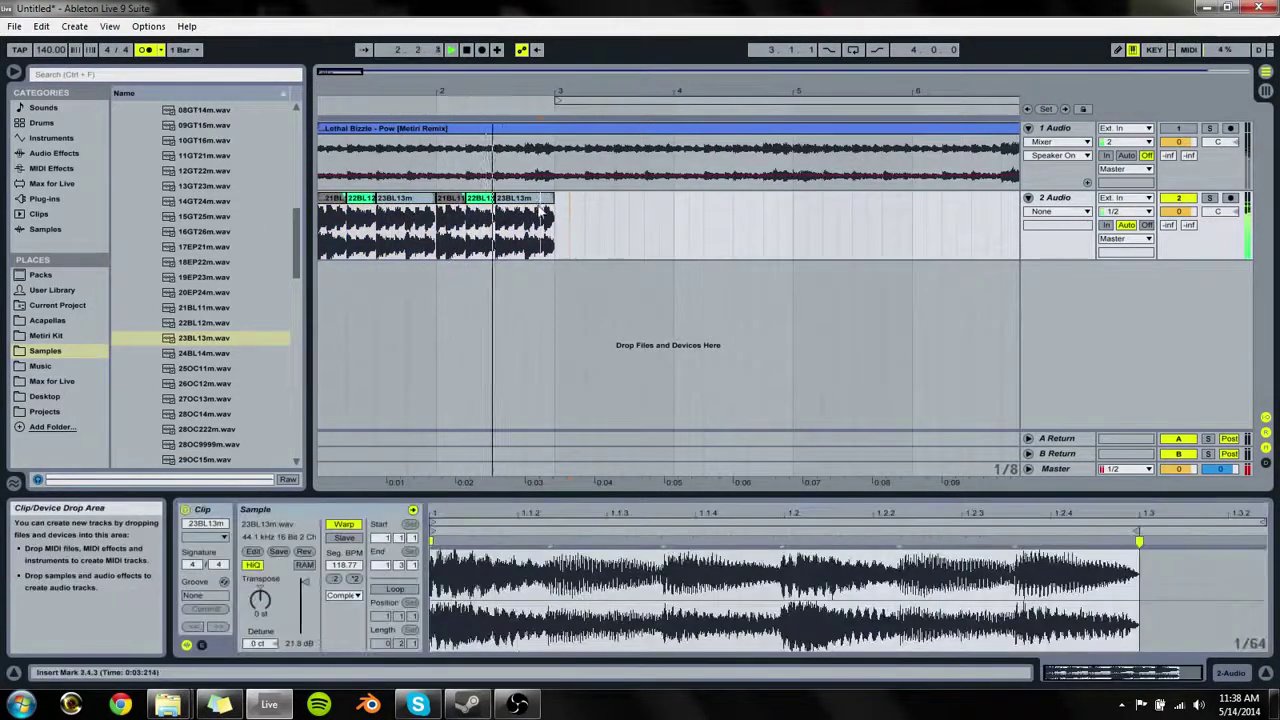
pyautogui.moveTo(556, 204); pyautogui.dragTo(524, 204)
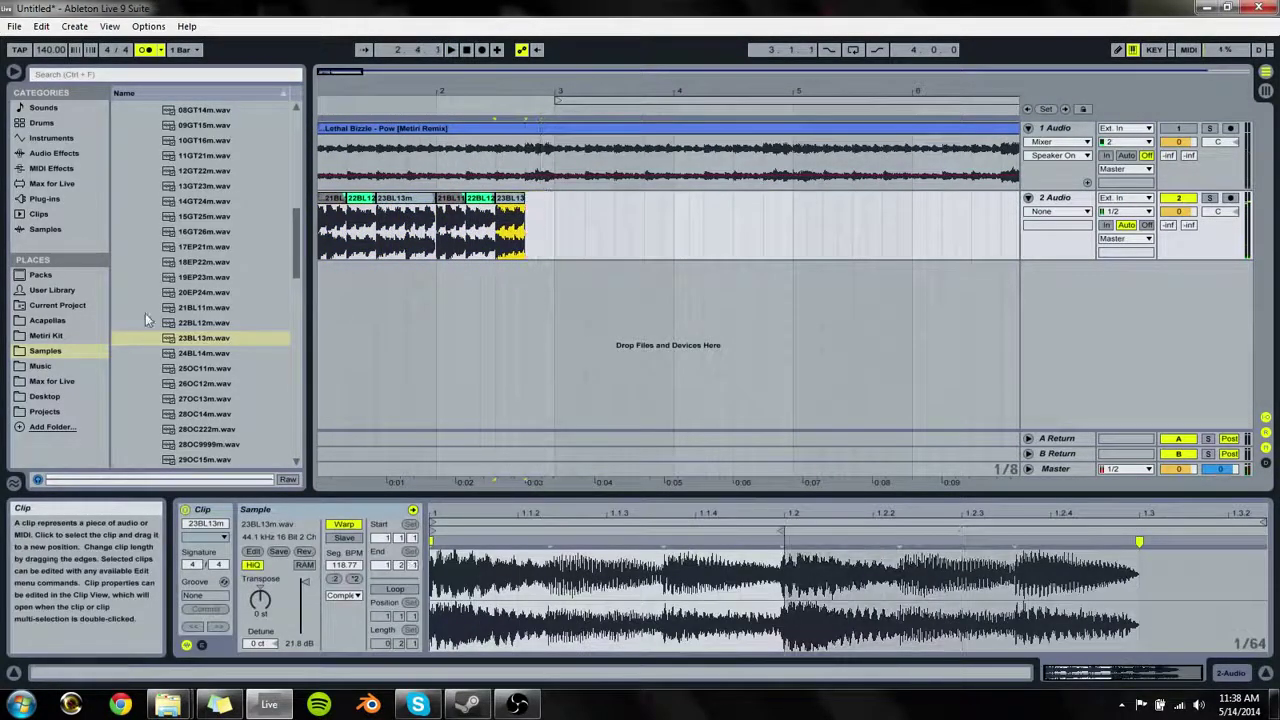
pyautogui.click(221, 357)
pyautogui.moveTo(517, 257); pyautogui.dragTo(525, 231)
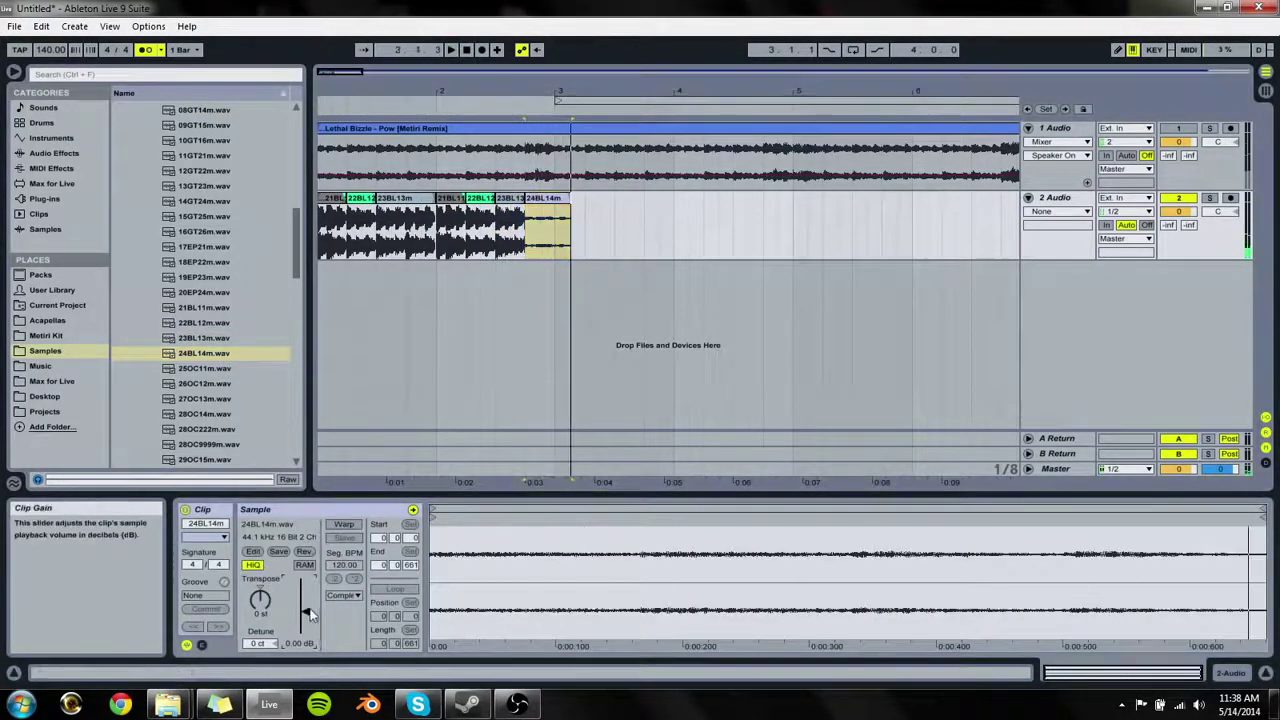
# Step: Raise the 24BL14m clip's gain to 18.3 dB and shorten the clip to end at bar 3
pyautogui.moveTo(305, 602); pyautogui.dragTo(305, 587)
pyautogui.press('space')
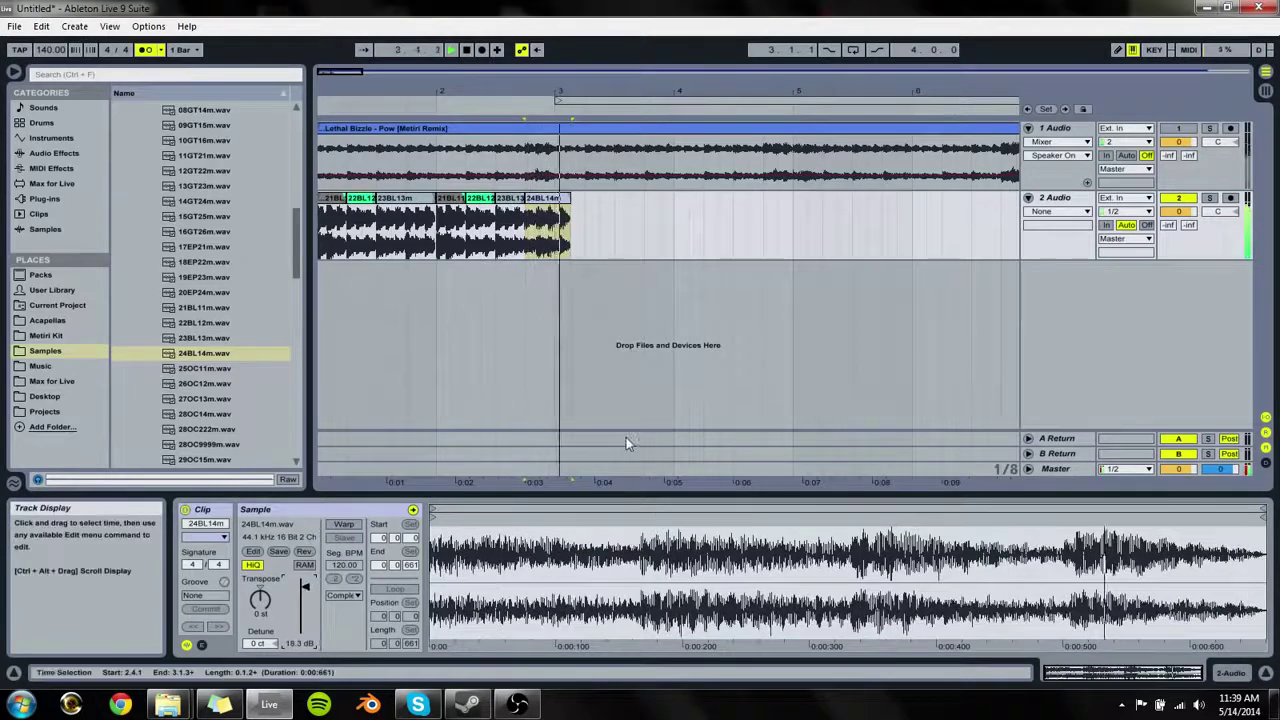
pyautogui.press('space')
pyautogui.moveTo(569, 198); pyautogui.dragTo(556, 199)
pyautogui.press('space')
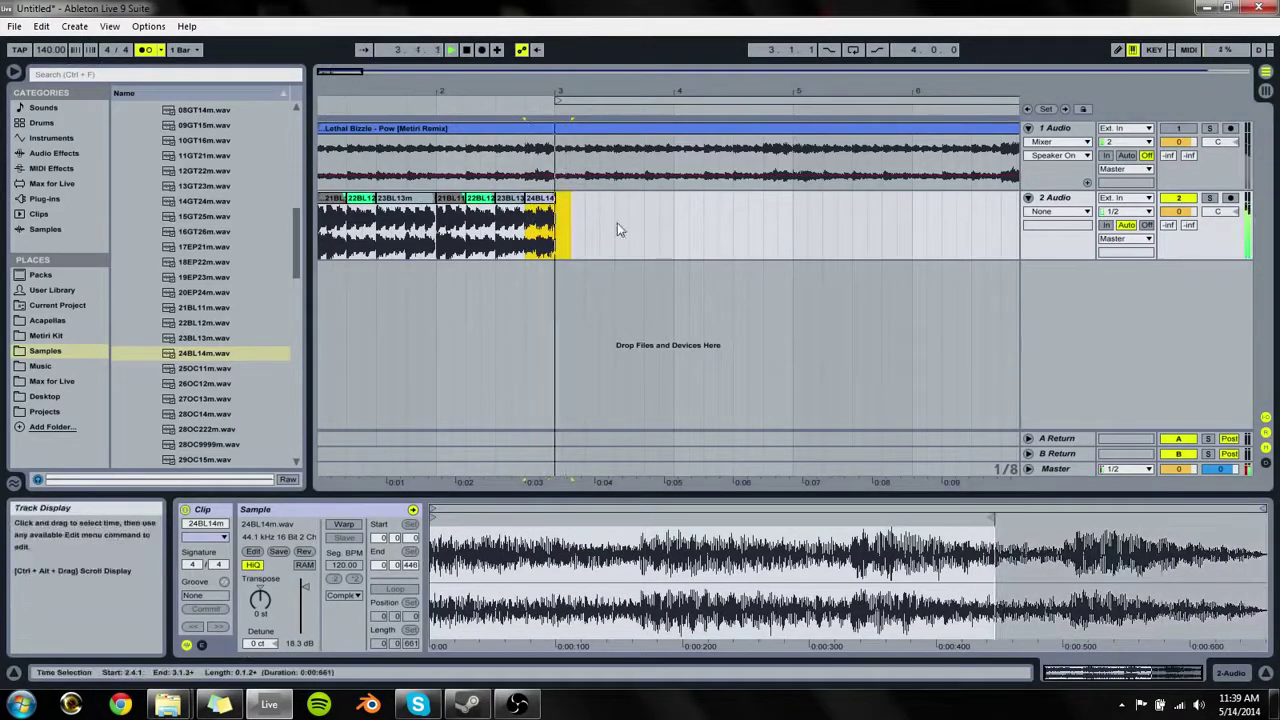
pyautogui.press('space')
pyautogui.click(568, 211)
pyautogui.click(558, 199)
pyautogui.click(553, 199)
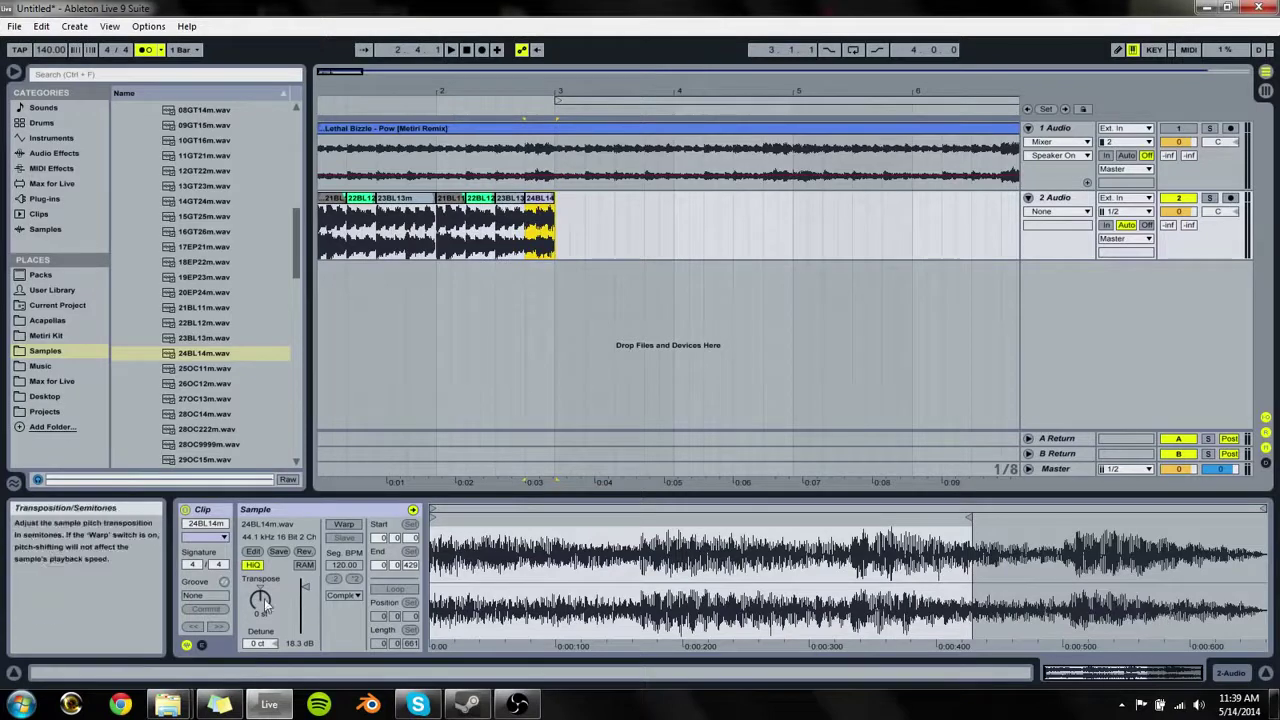
# Step: Turn on warping for the 24BL14m clip and move a warp marker from just before its last transient to 1.2
pyautogui.click(343, 524)
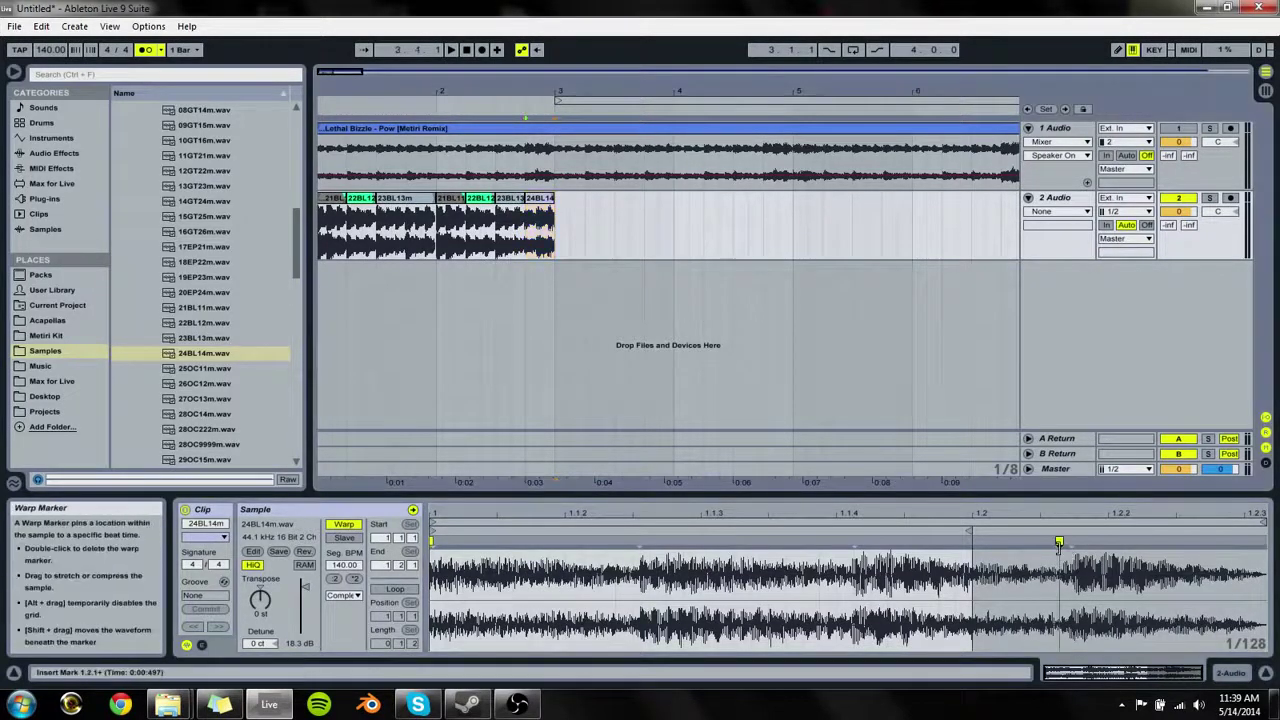
pyautogui.moveTo(1059, 543)
pyautogui.mouseDown()
pyautogui.moveTo(937, 541)
pyautogui.moveTo(972, 541)
pyautogui.mouseUp()
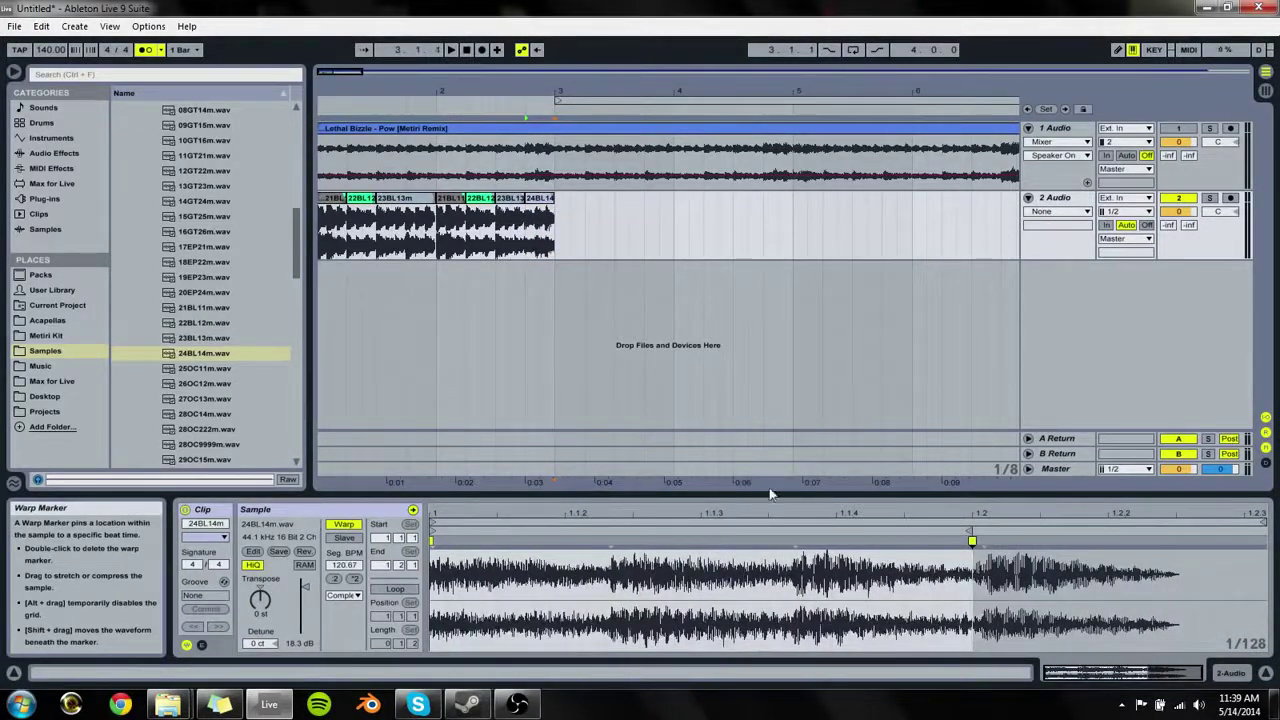
pyautogui.press('space')
pyautogui.press('space')
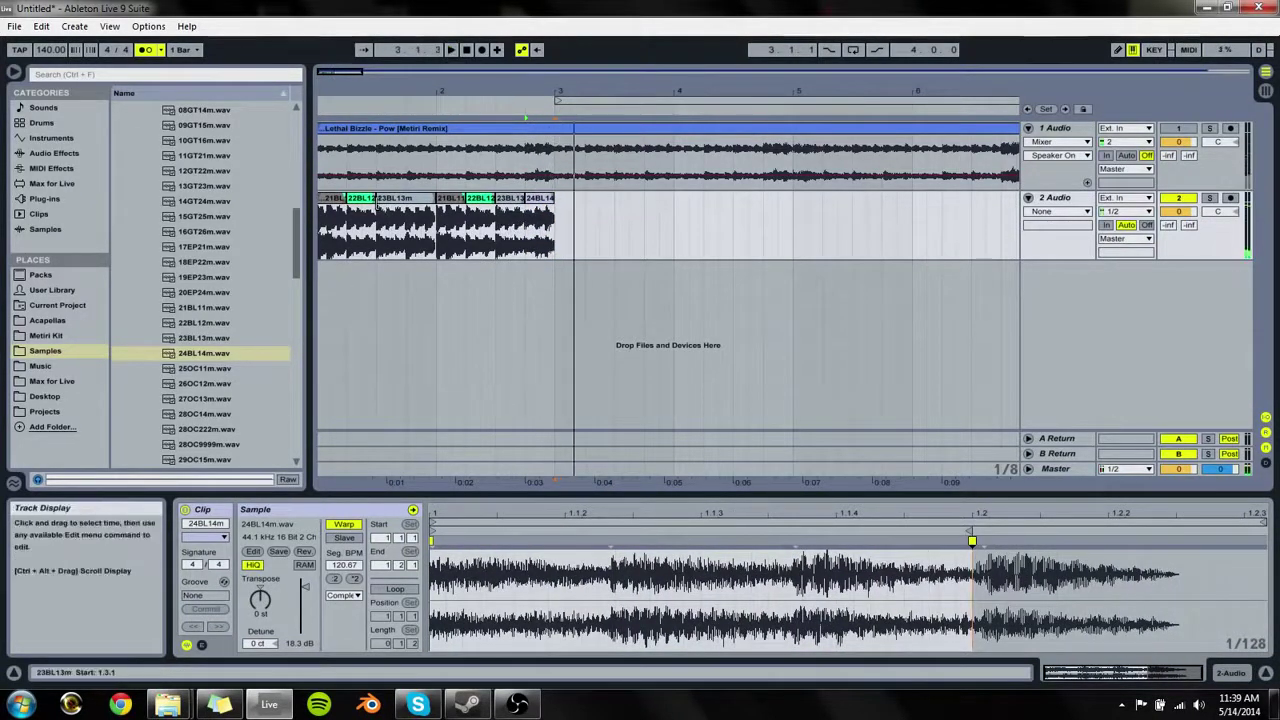
# Step: Play the sequence from bar 1 and consolidate all seven sample clips into a single two-bar clip
pyautogui.click(333, 198)
pyautogui.press('space')
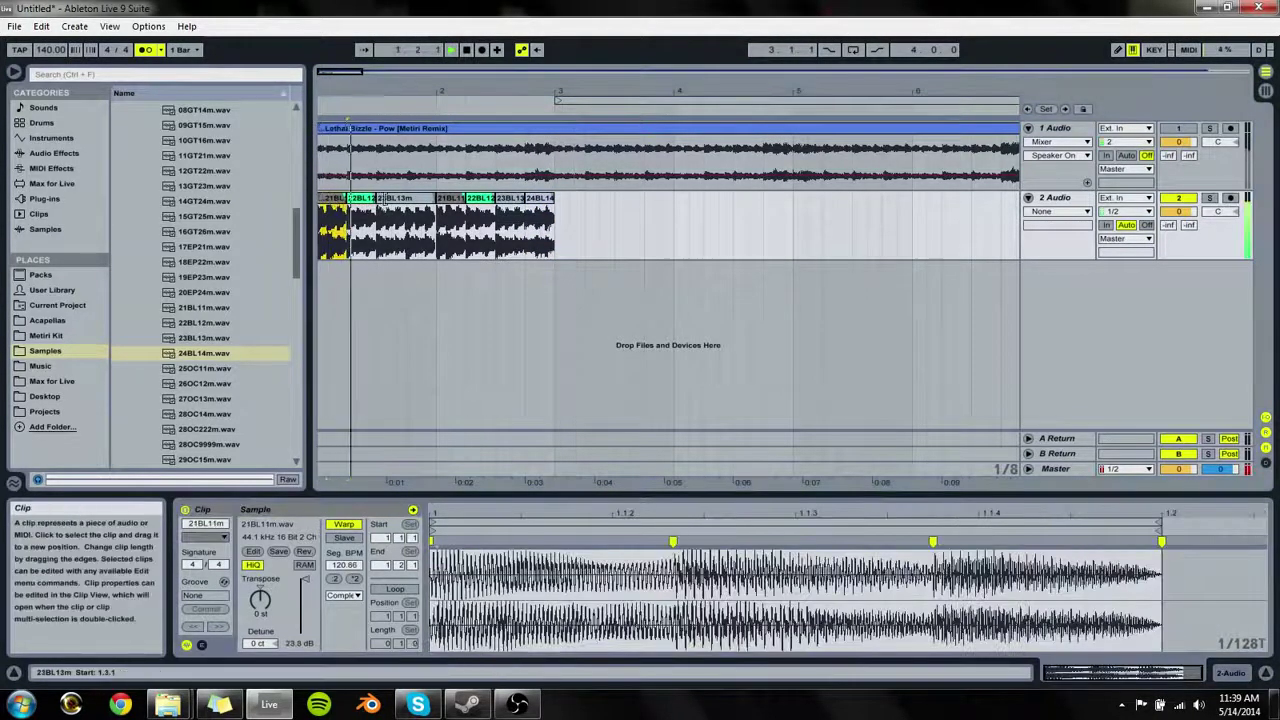
pyautogui.click(539, 198)
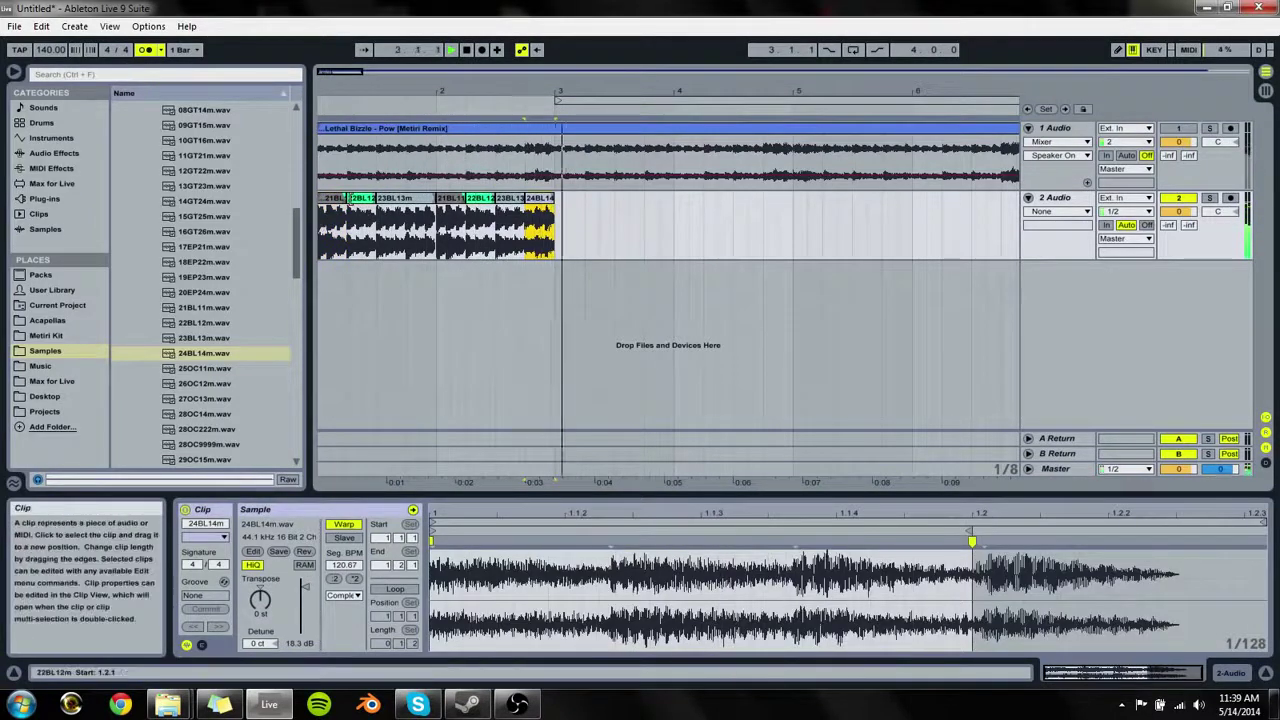
pyautogui.keyDown('shift'); pyautogui.click(343, 196); pyautogui.keyUp('shift')
pyautogui.hotkey('ctrl', 'j')
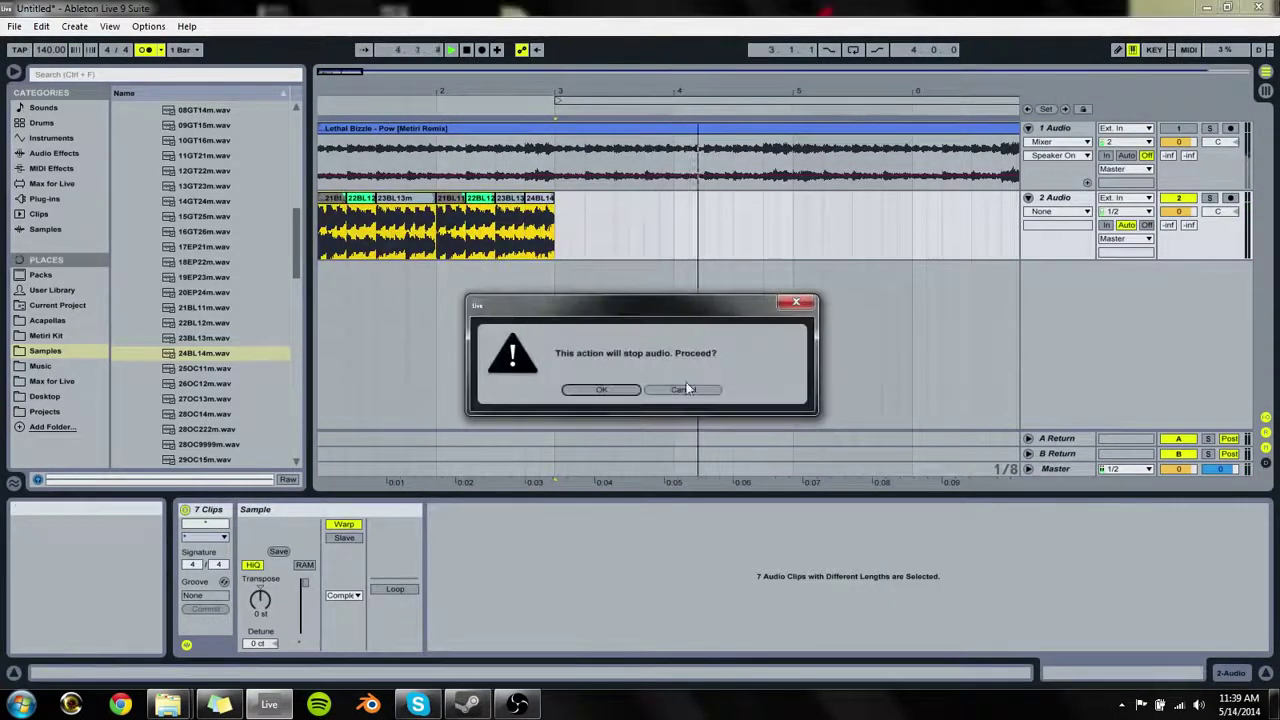
pyautogui.click(612, 391)
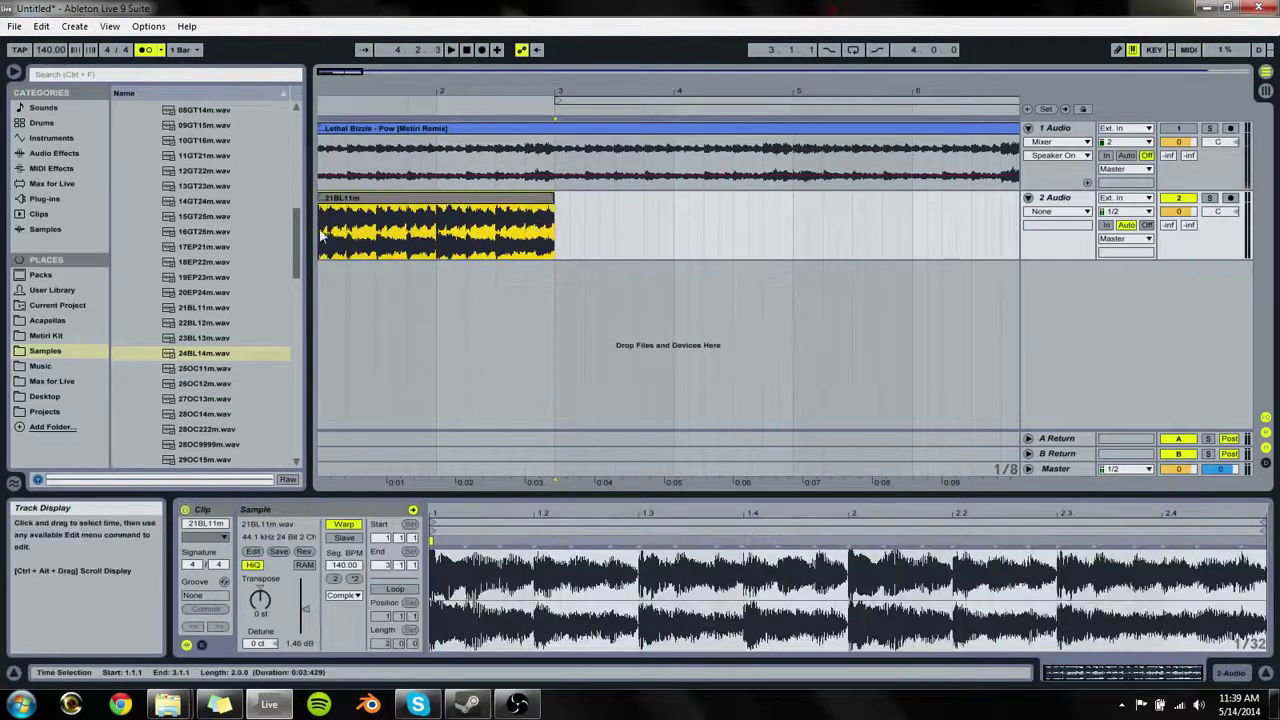
# Step: Turn on looping for the consolidated clip and start playing it with the whole song in view
pyautogui.rightClick(483, 205)
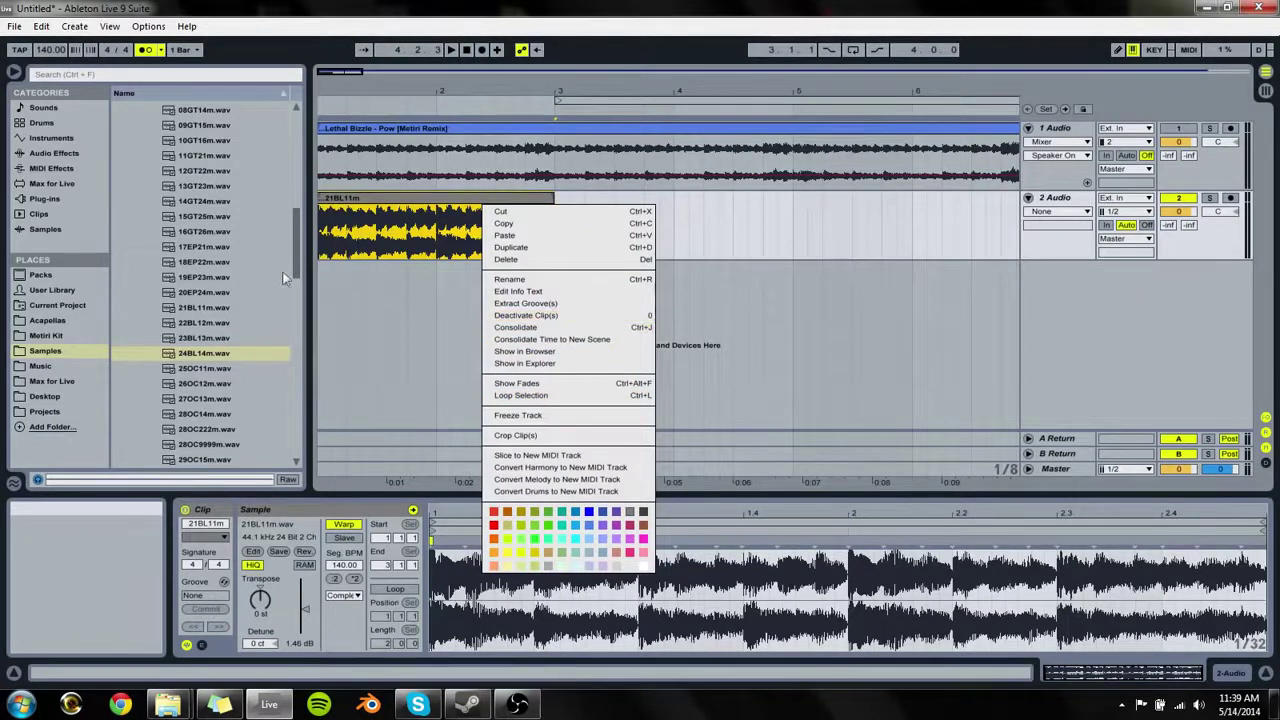
pyautogui.click(362, 210)
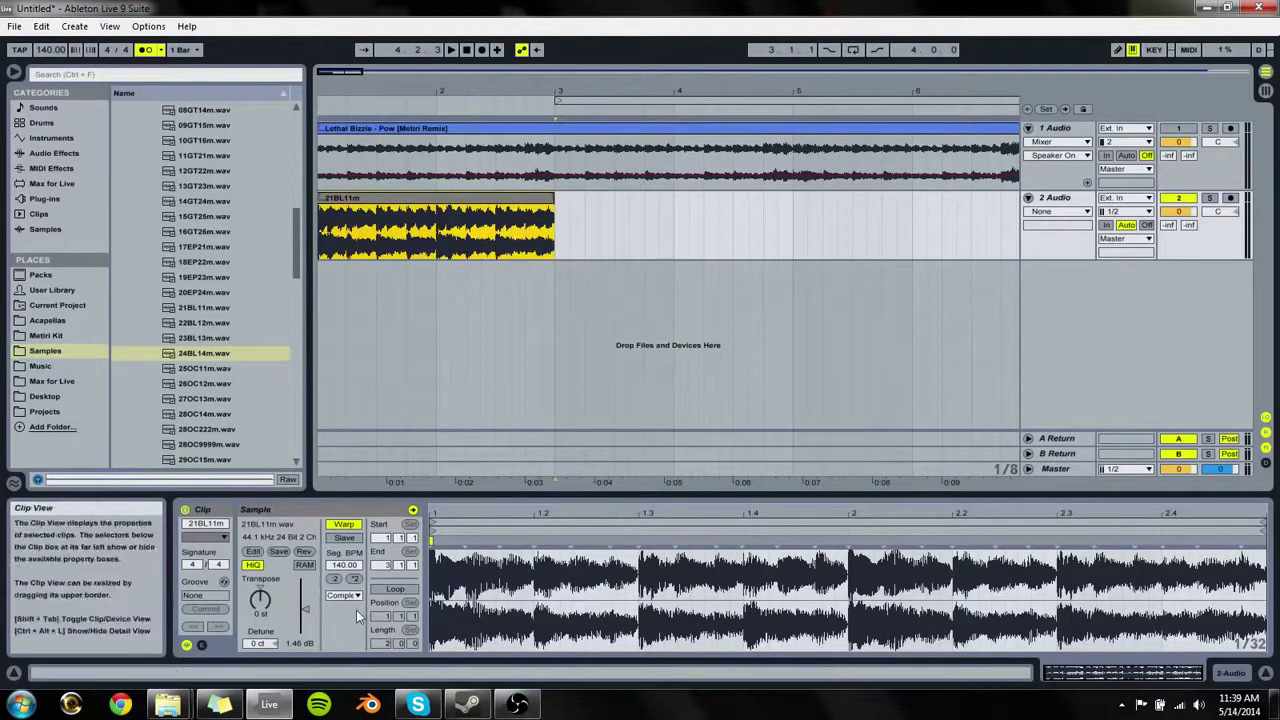
pyautogui.click(401, 589)
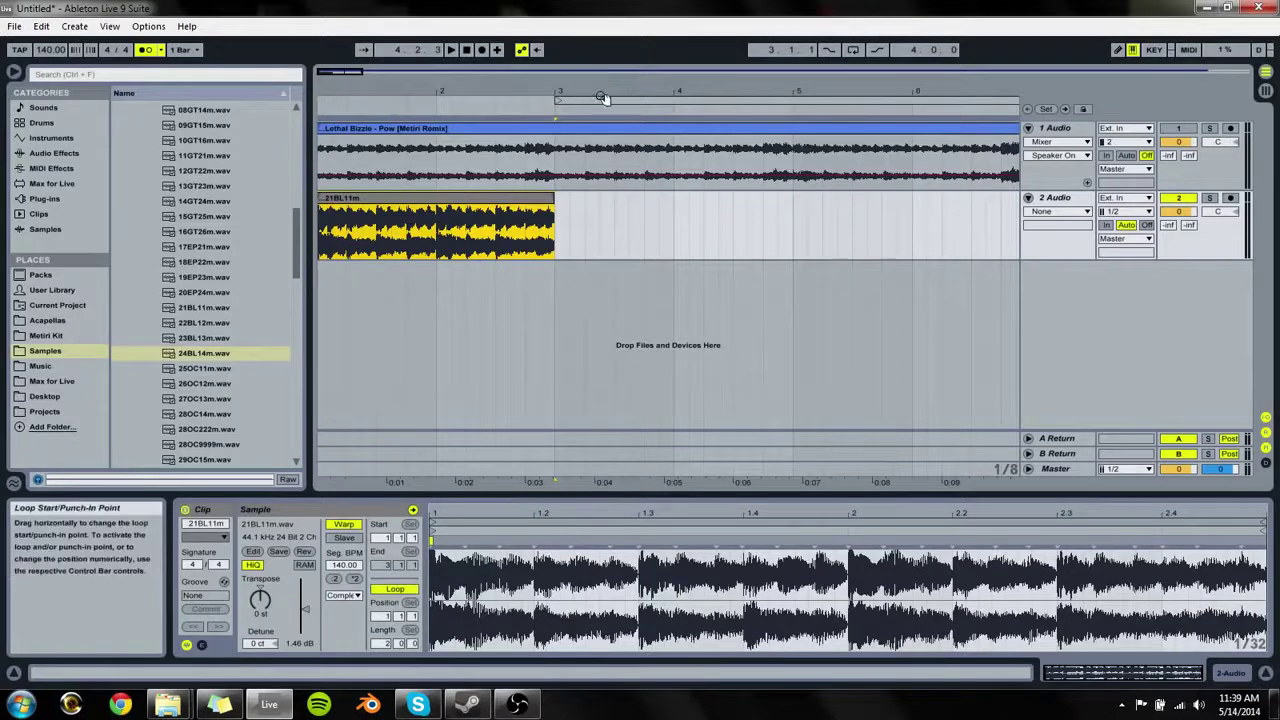
pyautogui.moveTo(603, 92); pyautogui.dragTo(340, 92)
pyautogui.press('space')
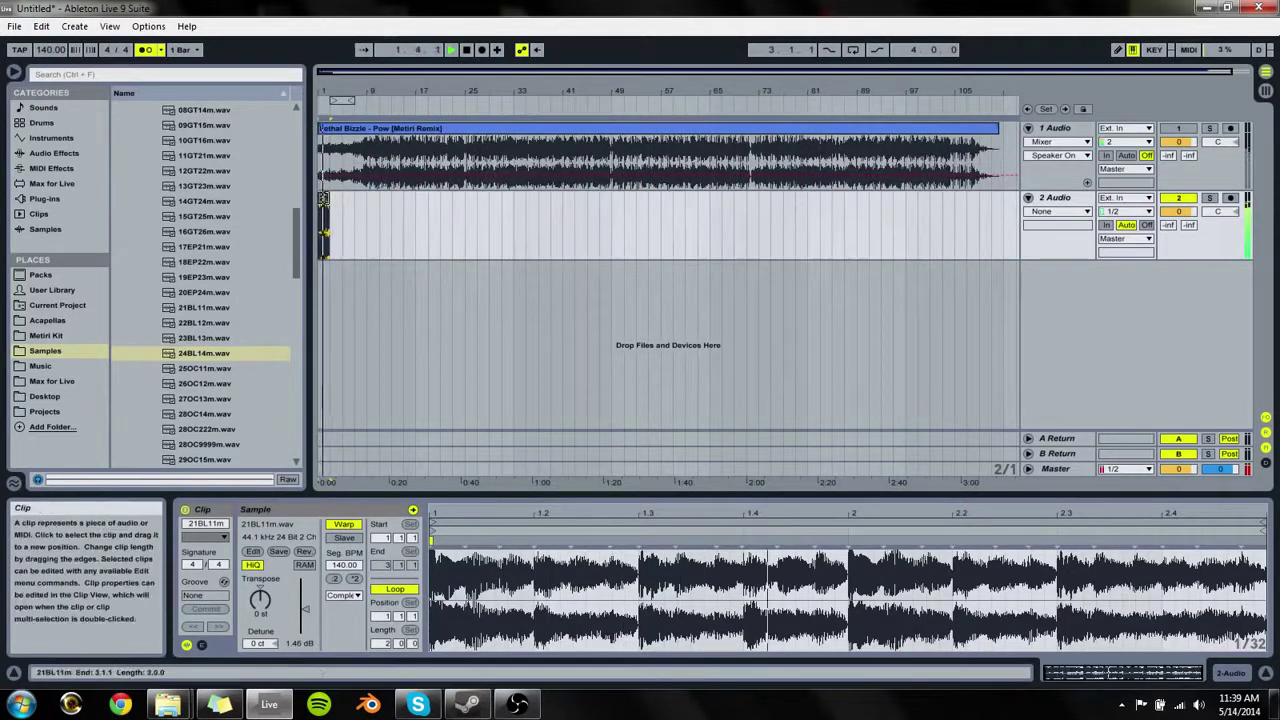
# Step: Extend the looped sample clip on track 2 to end at bar 9 and duplicate it directly after itself
pyautogui.moveTo(328, 199); pyautogui.dragTo(366, 201)
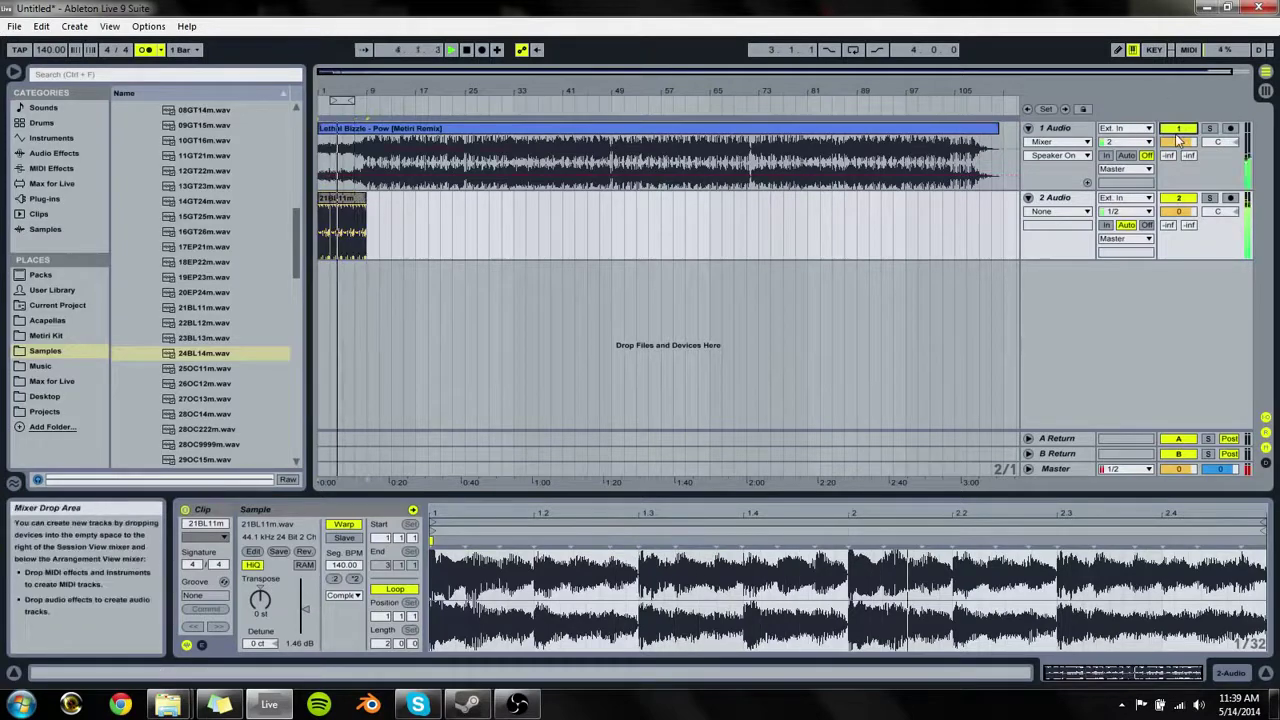
pyautogui.moveTo(360, 92); pyautogui.dragTo(380, 155)
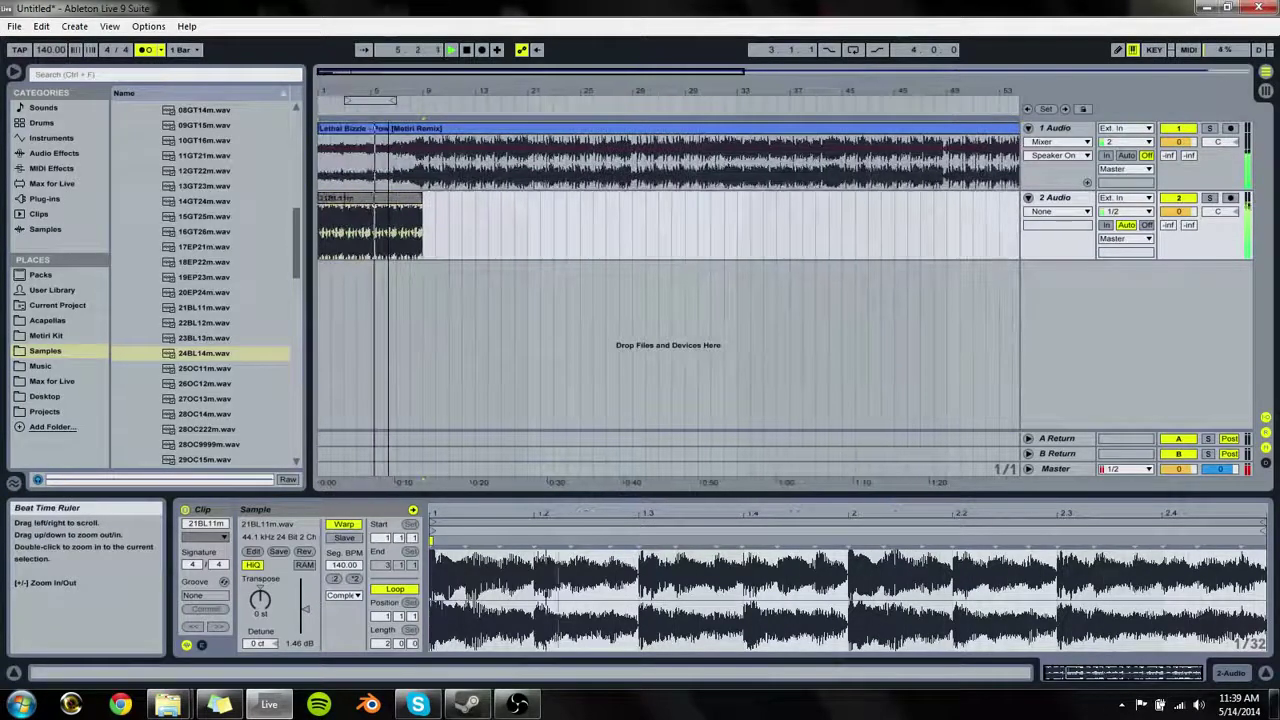
pyautogui.click(419, 202)
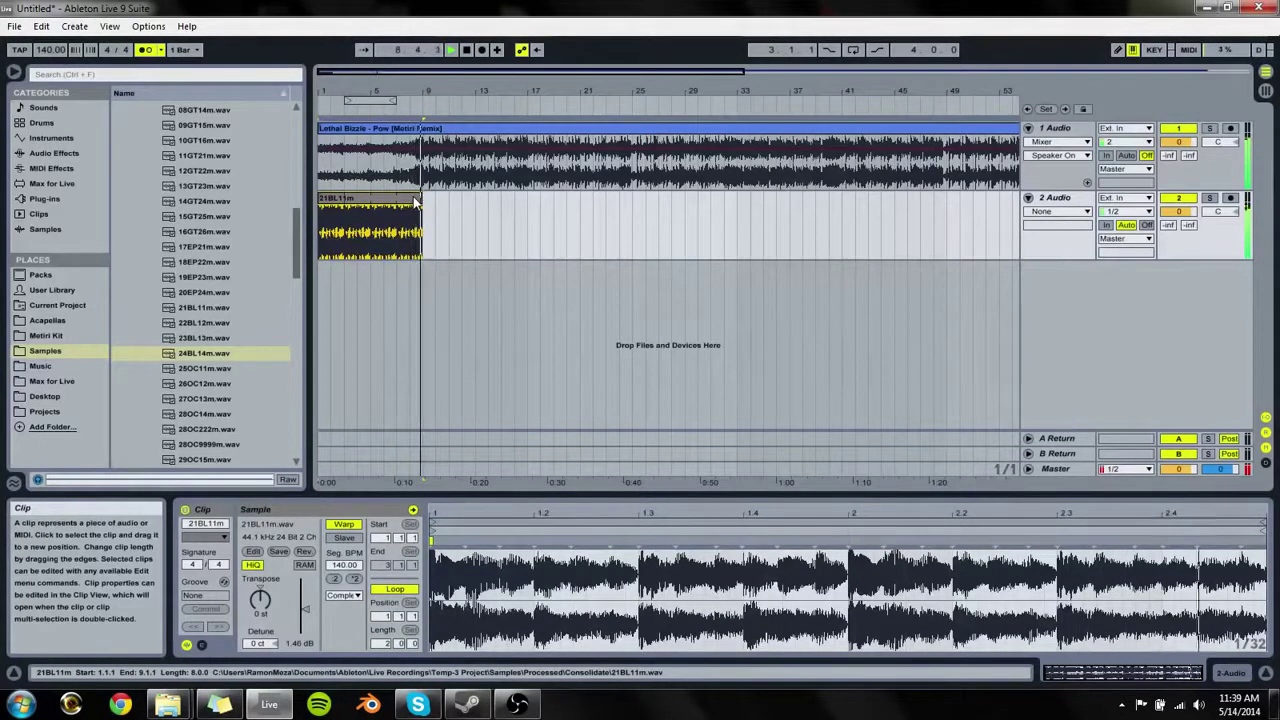
pyautogui.hotkey('ctrl', 'd')
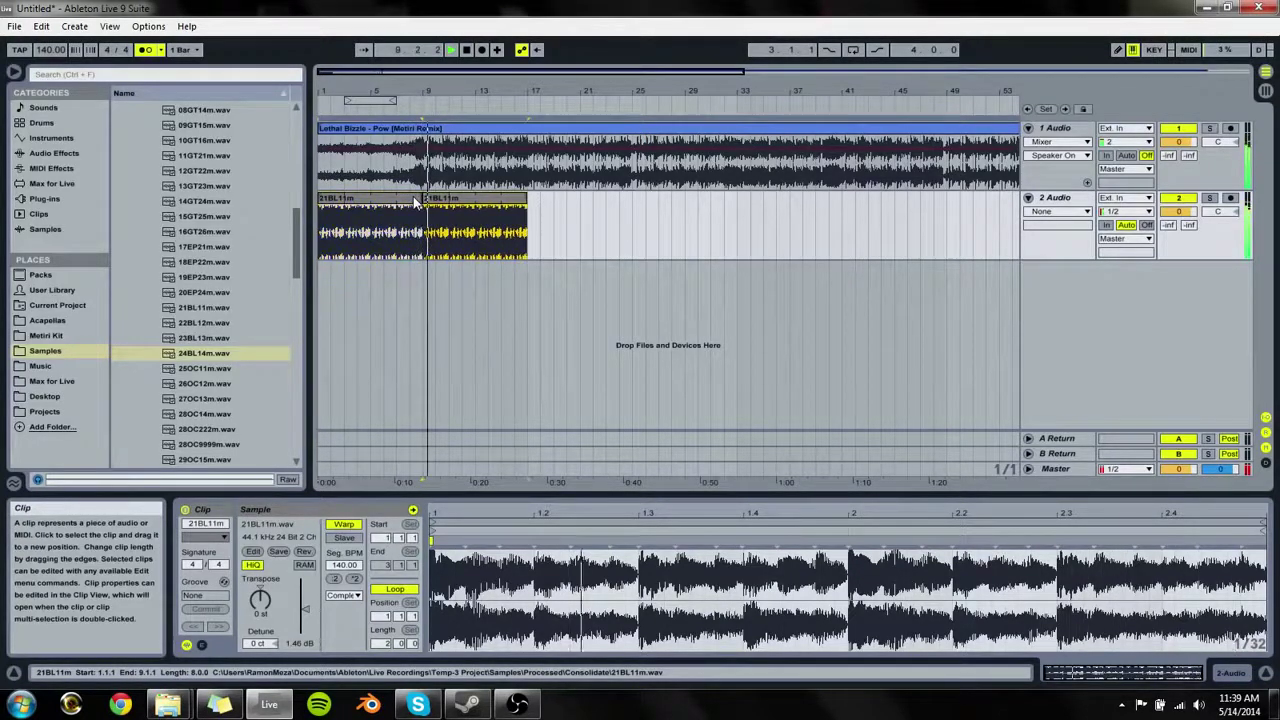
# Step: Duplicate the eight-bar sample clip two more times in a row, filling track 2 up to bar 33
pyautogui.click(533, 185)
pyautogui.click(515, 198)
pyautogui.hotkey('ctrl', 'd')
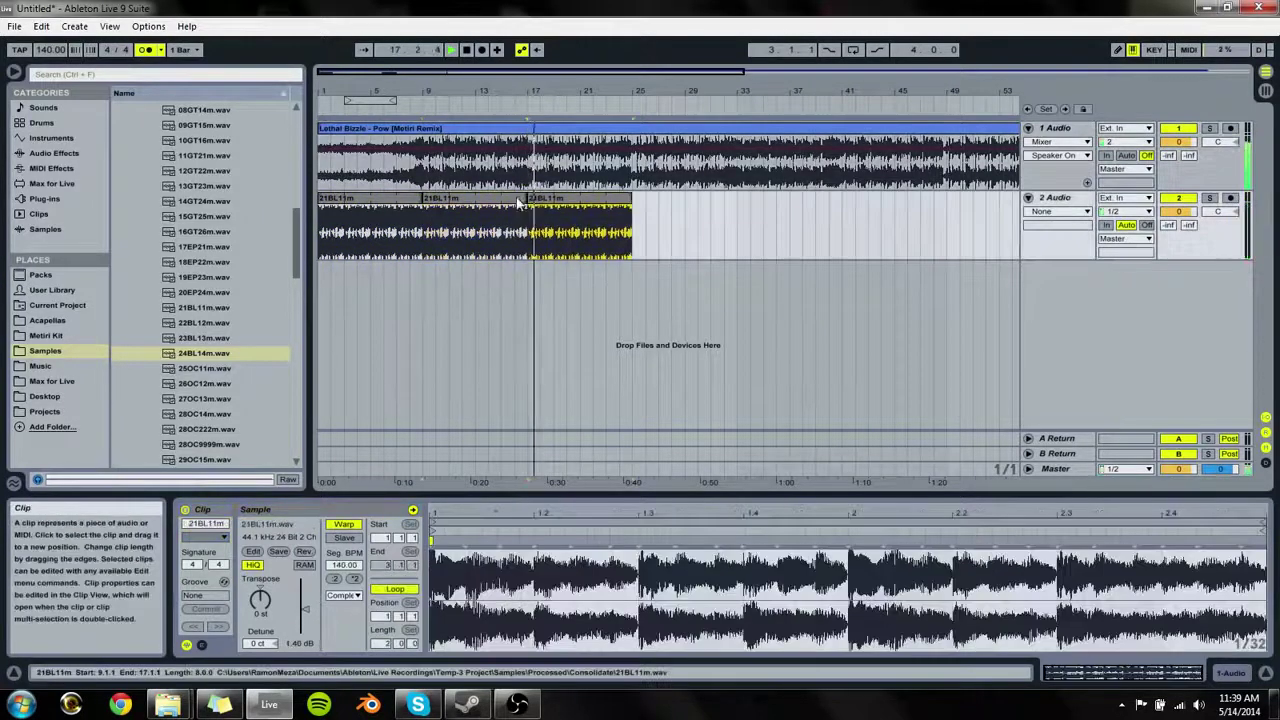
pyautogui.click(636, 175)
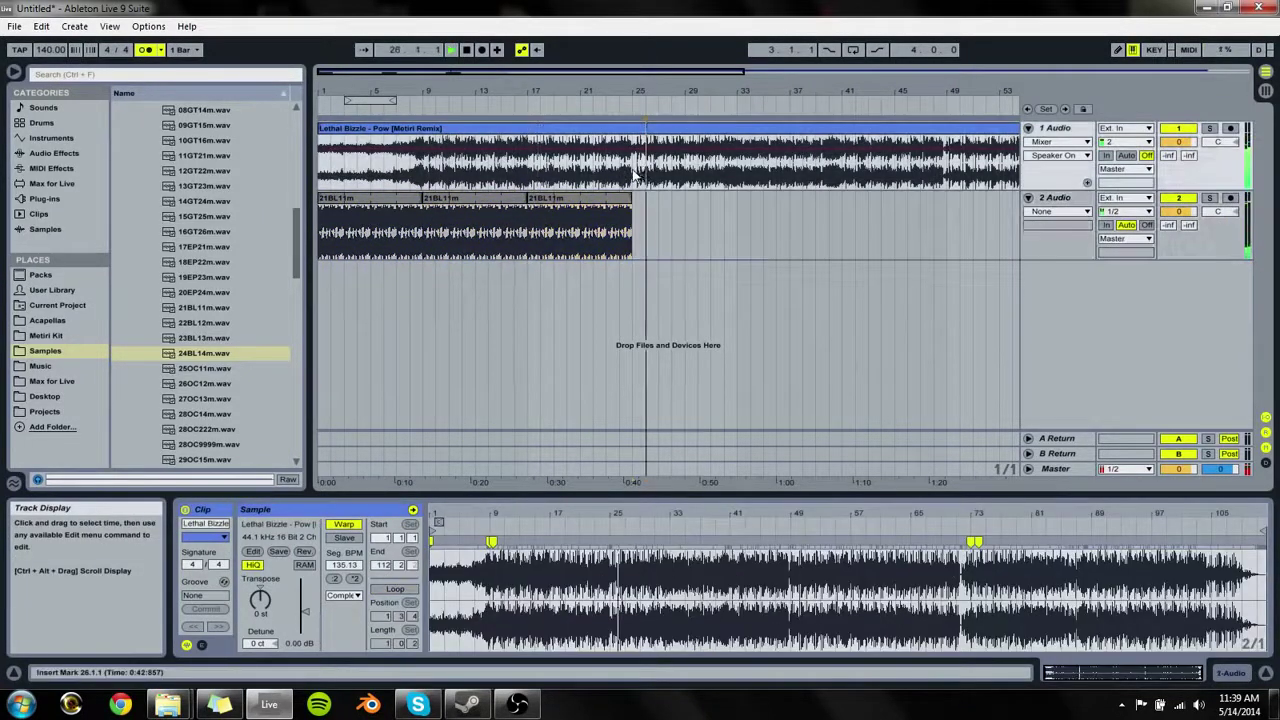
pyautogui.click(592, 203)
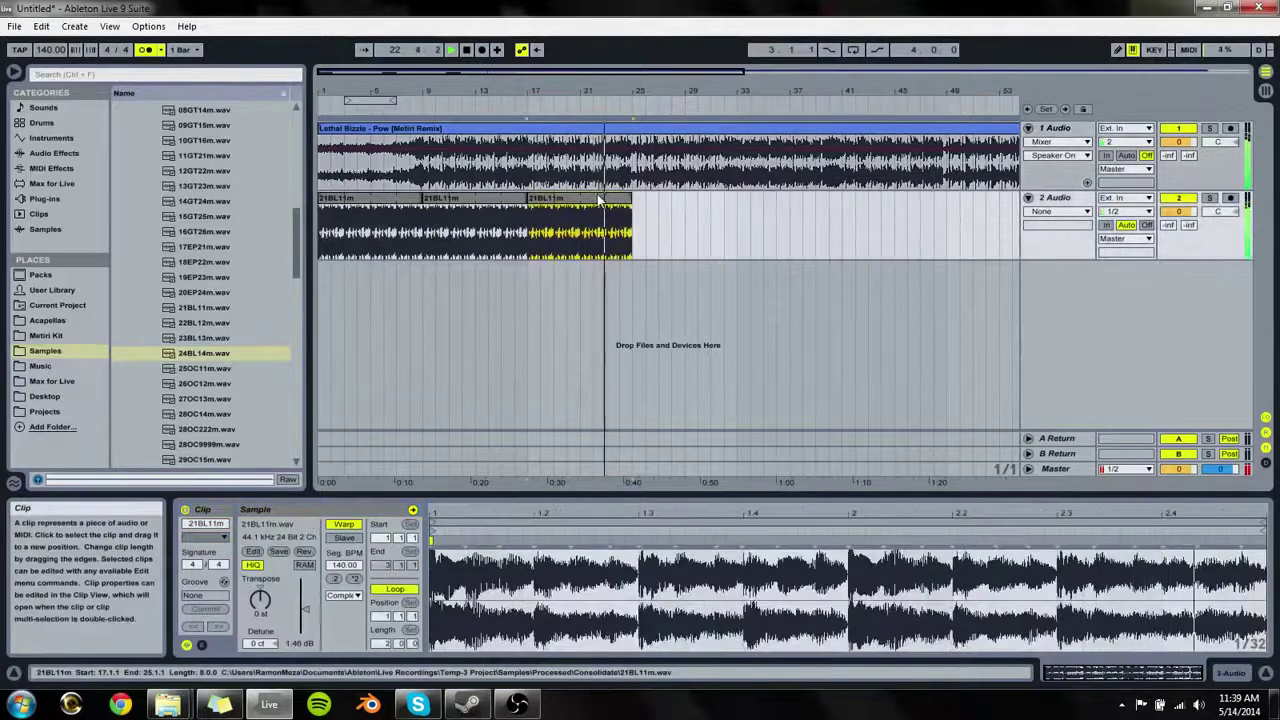
pyautogui.hotkey('ctrl', 'd')
pyautogui.click(635, 176)
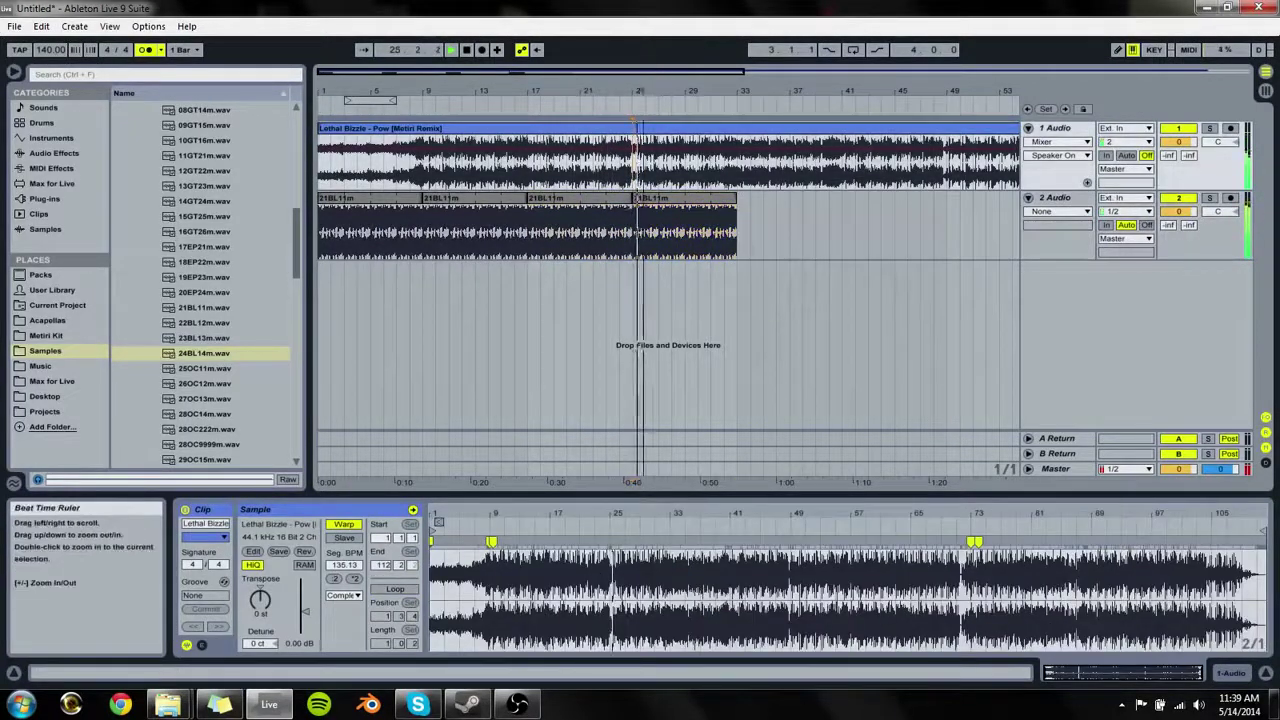
# Step: Trim the start of the fourth sample clip to 25.3 and play the song's break around bar 25
pyautogui.moveTo(640, 92)
pyautogui.mouseDown()
pyautogui.moveTo(617, 198)
pyautogui.moveTo(641, 199)
pyautogui.moveTo(617, 199)
pyautogui.moveTo(629, 199)
pyautogui.mouseUp()
pyautogui.click(608, 178)
pyautogui.press('space')
pyautogui.moveTo(635, 91); pyautogui.dragTo(635, 128)
pyautogui.click(614, 130)
pyautogui.press('space')
pyautogui.press('space')
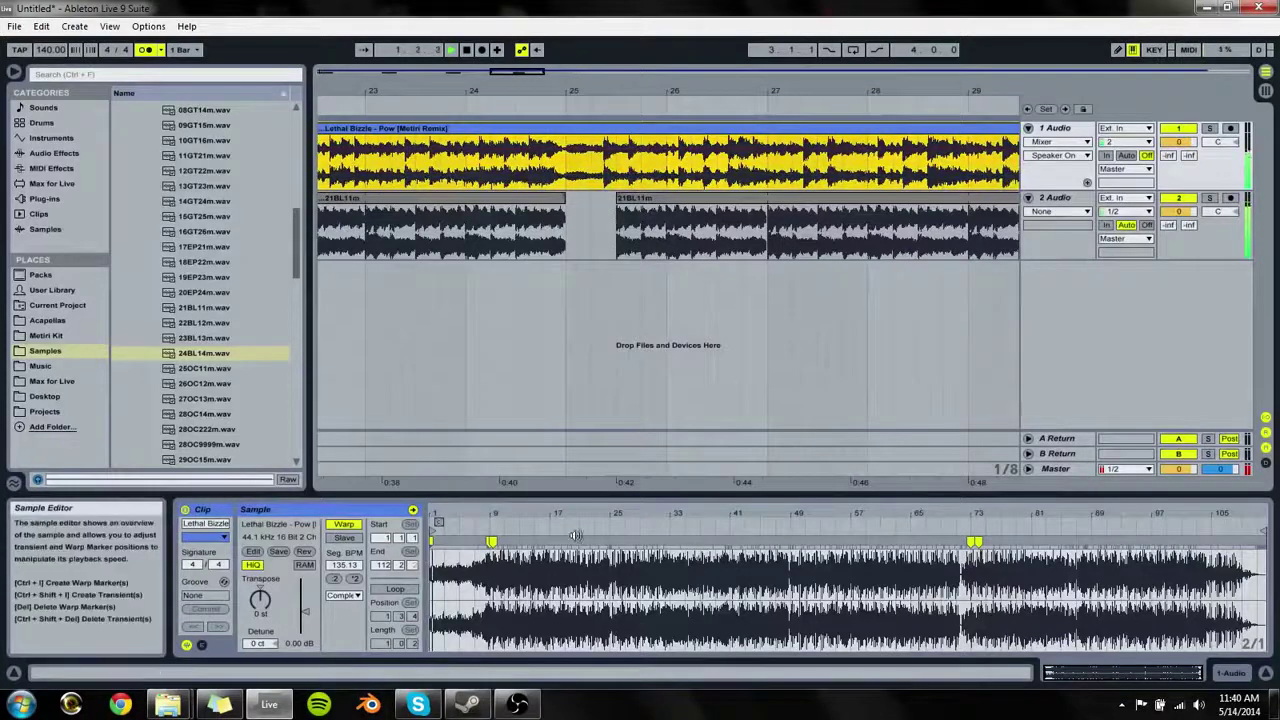
pyautogui.press('space')
pyautogui.click(552, 184)
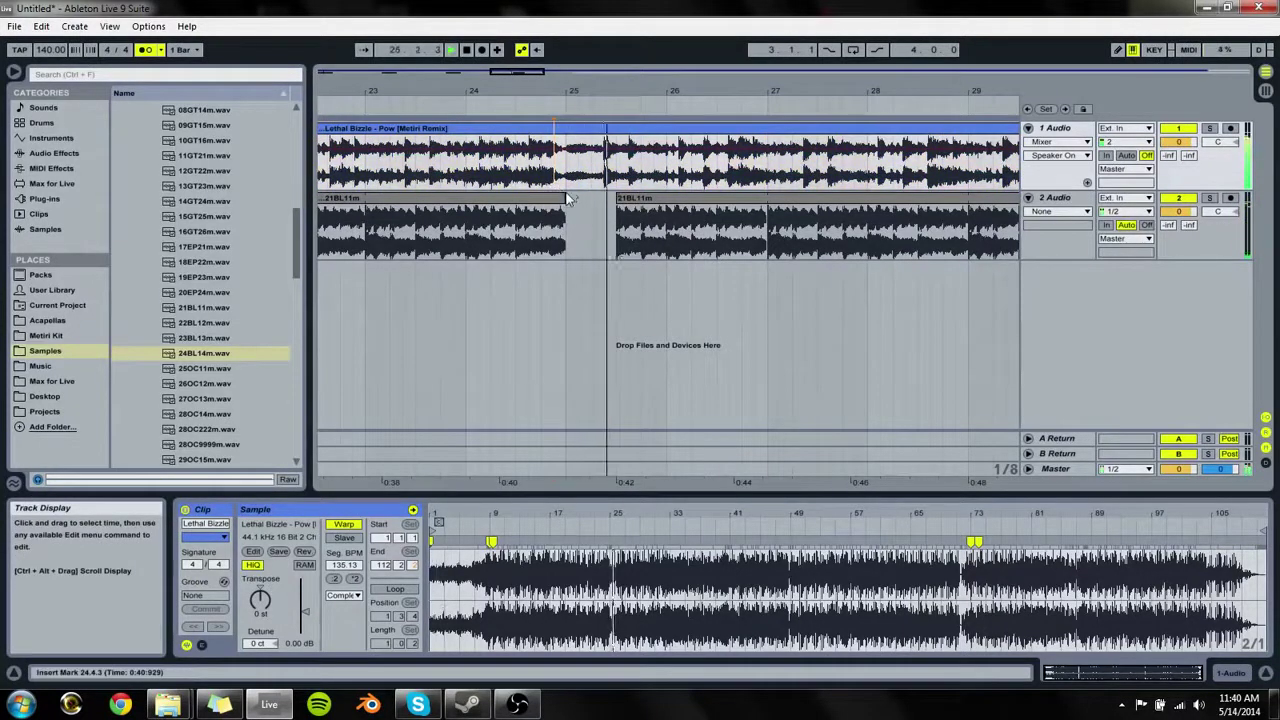
pyautogui.press('space')
# Step: Add a warp marker to the song at the transient ending the bar 25 break and move it to 25.3
pyautogui.click(603, 129)
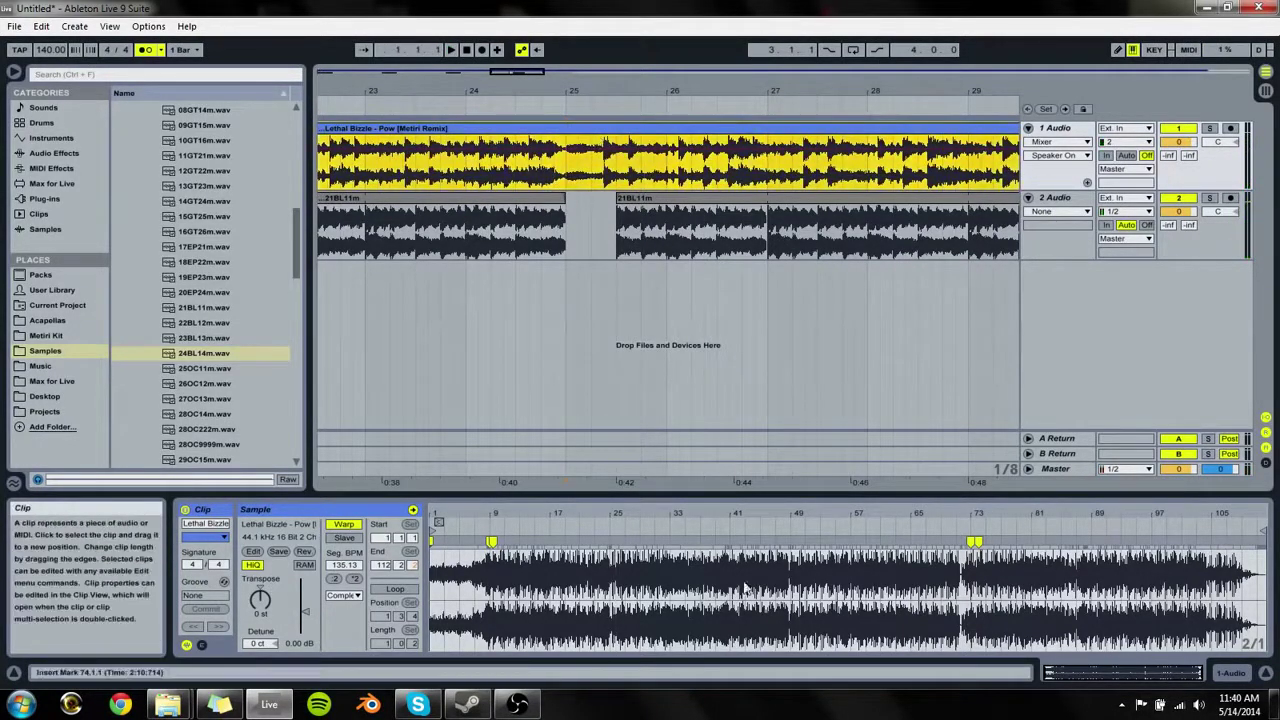
pyautogui.moveTo(621, 516); pyautogui.dragTo(734, 511)
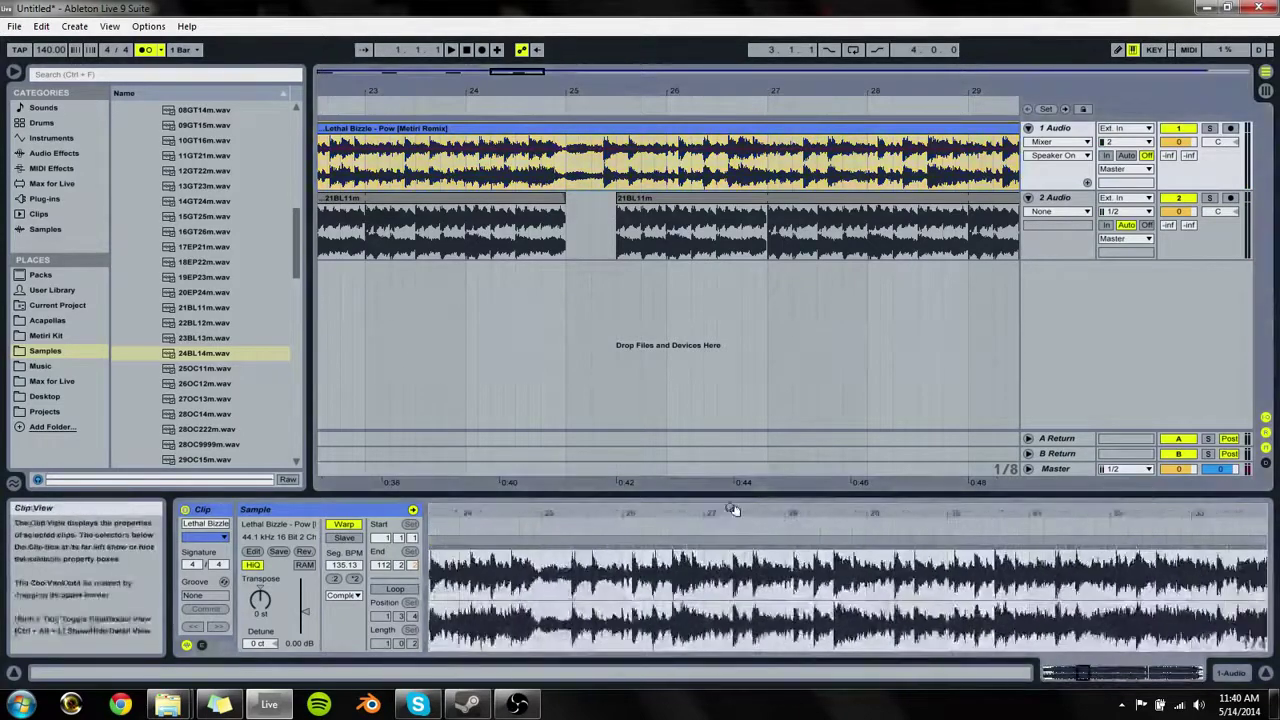
pyautogui.press('space')
pyautogui.press('space')
pyautogui.click(567, 177)
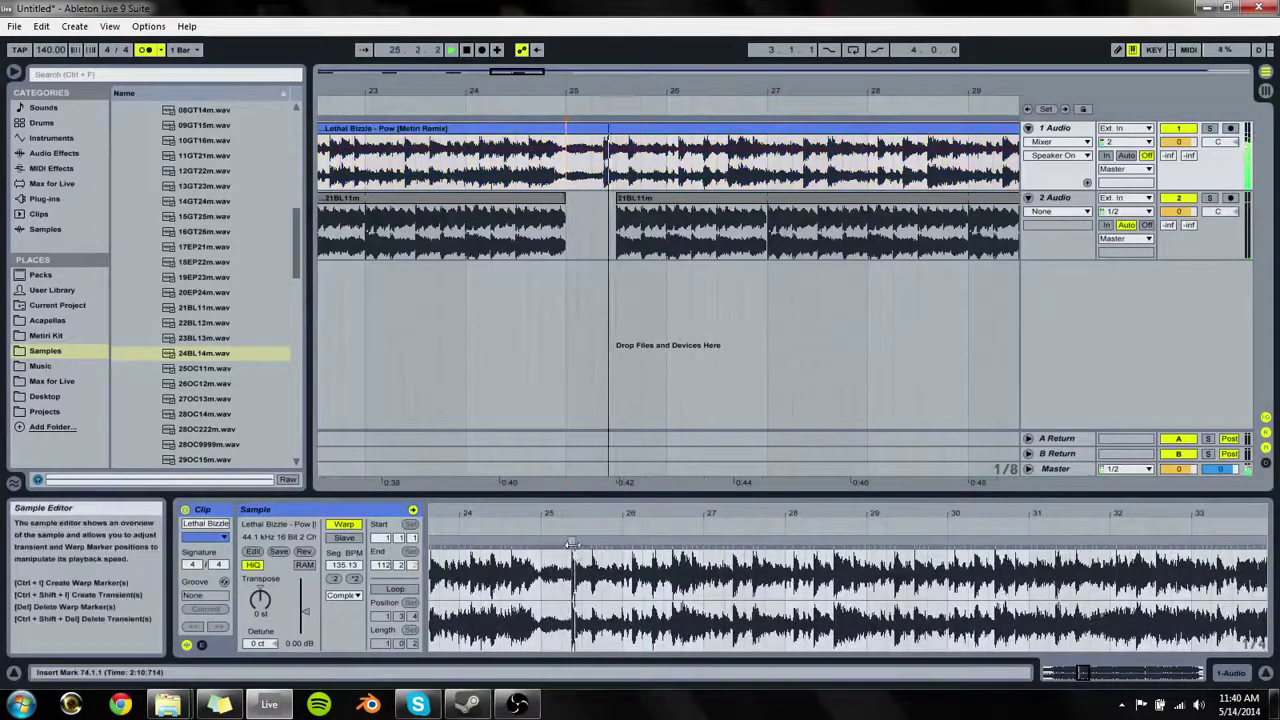
pyautogui.press('space')
pyautogui.doubleClick(571, 541)
pyautogui.moveTo(571, 541); pyautogui.dragTo(582, 541)
pyautogui.press('space')
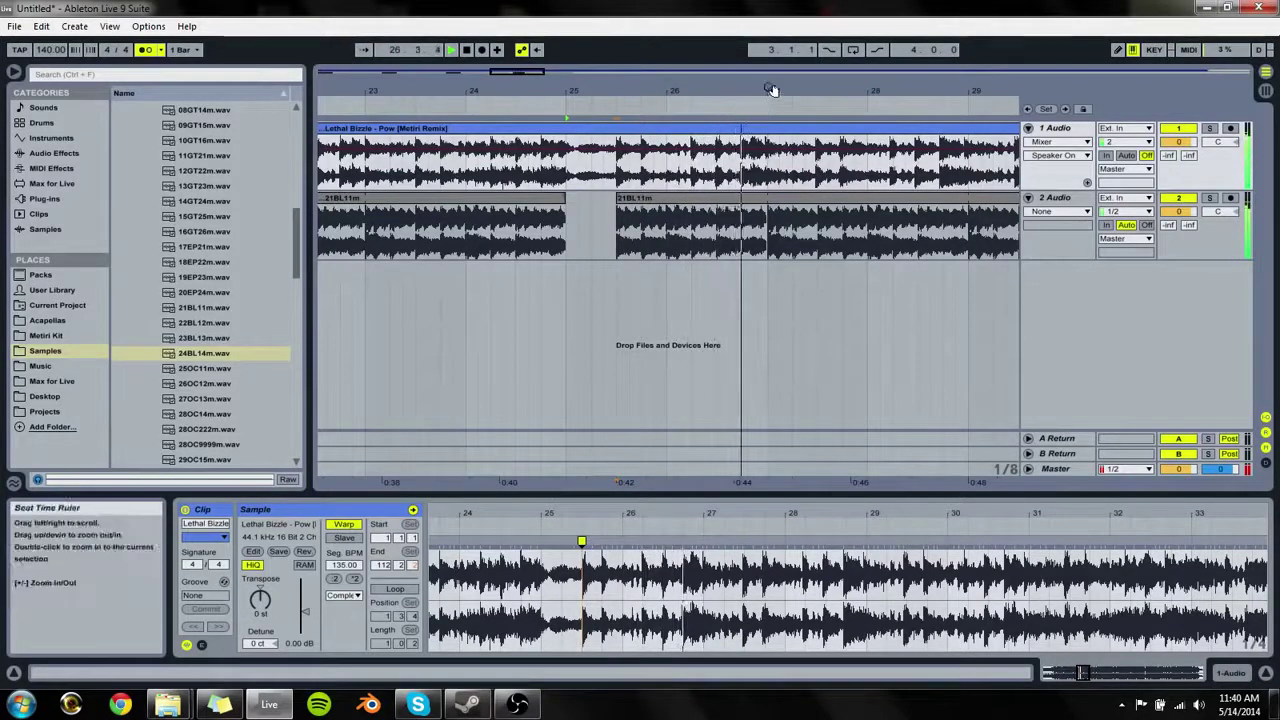
# Step: Lower the 2 Audio track's volume to -13.0 while the arrangement plays
pyautogui.moveTo(770, 90); pyautogui.dragTo(765, 55)
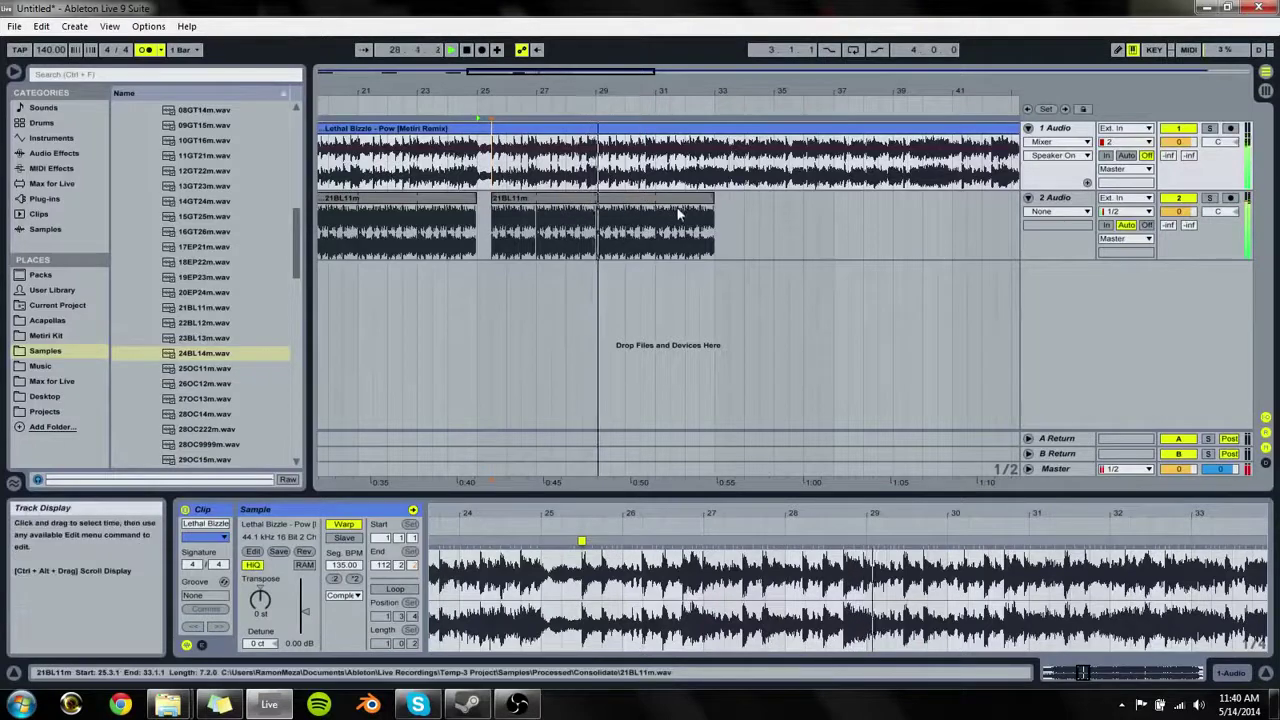
pyautogui.moveTo(1179, 211); pyautogui.dragTo(1179, 270)
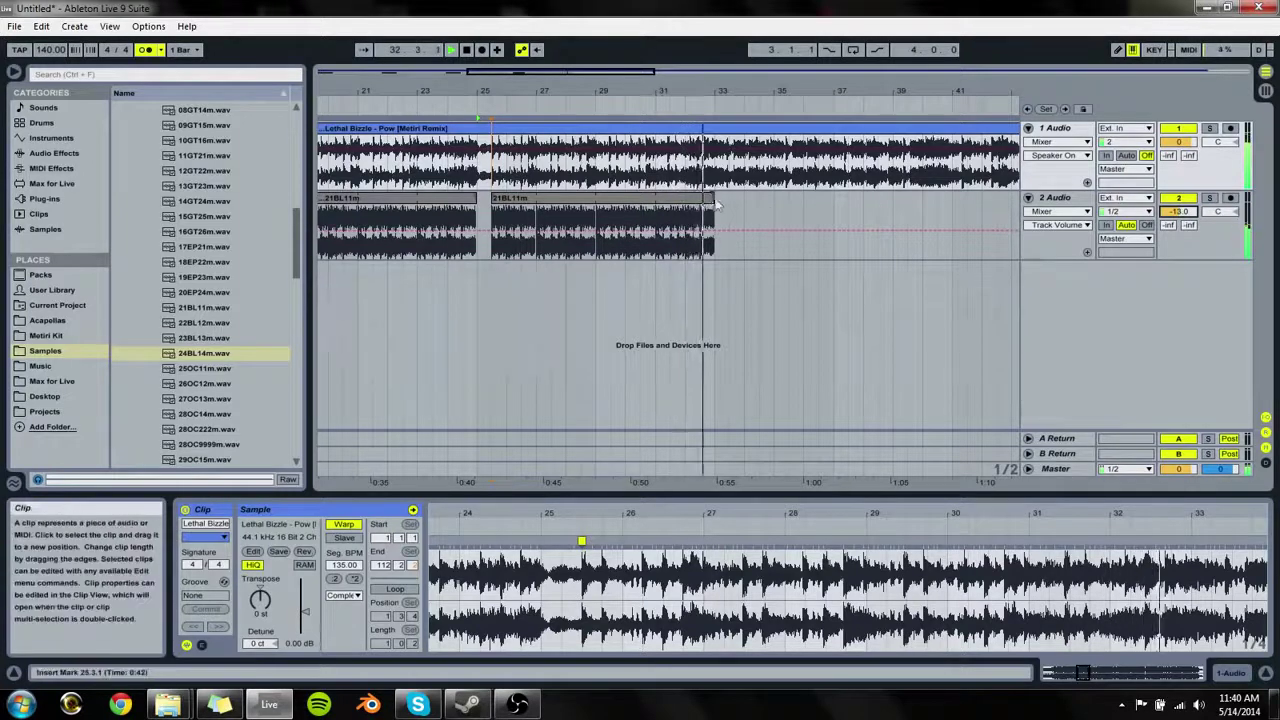
pyautogui.click(632, 200)
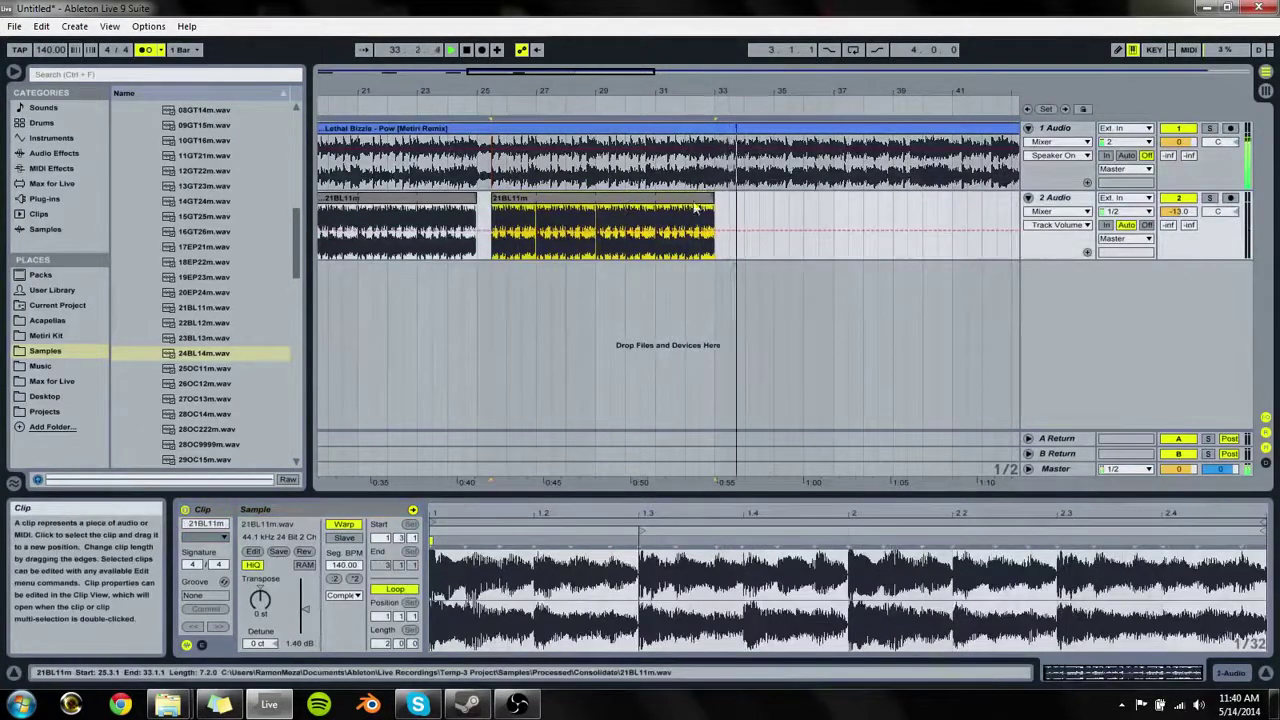
pyautogui.click(909, 213)
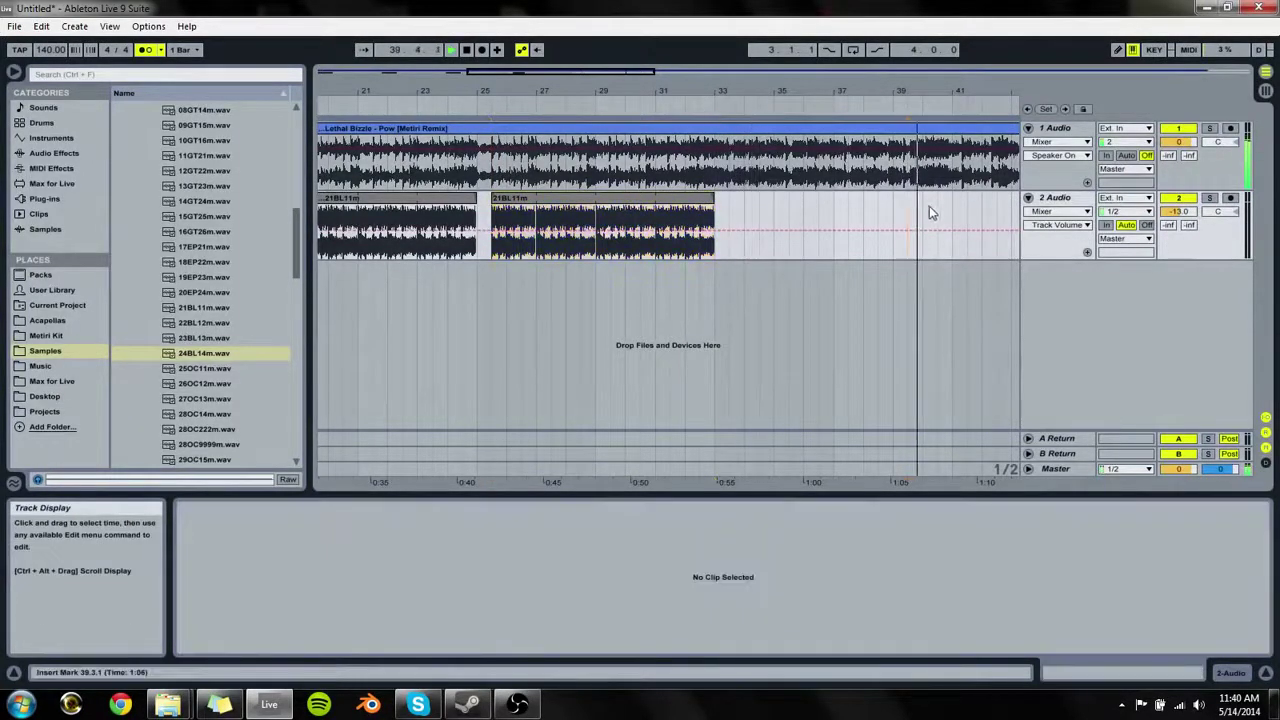
# Step: Select all four sample clips and copy them to start at bar 41 on the same track
pyautogui.click(541, 225)
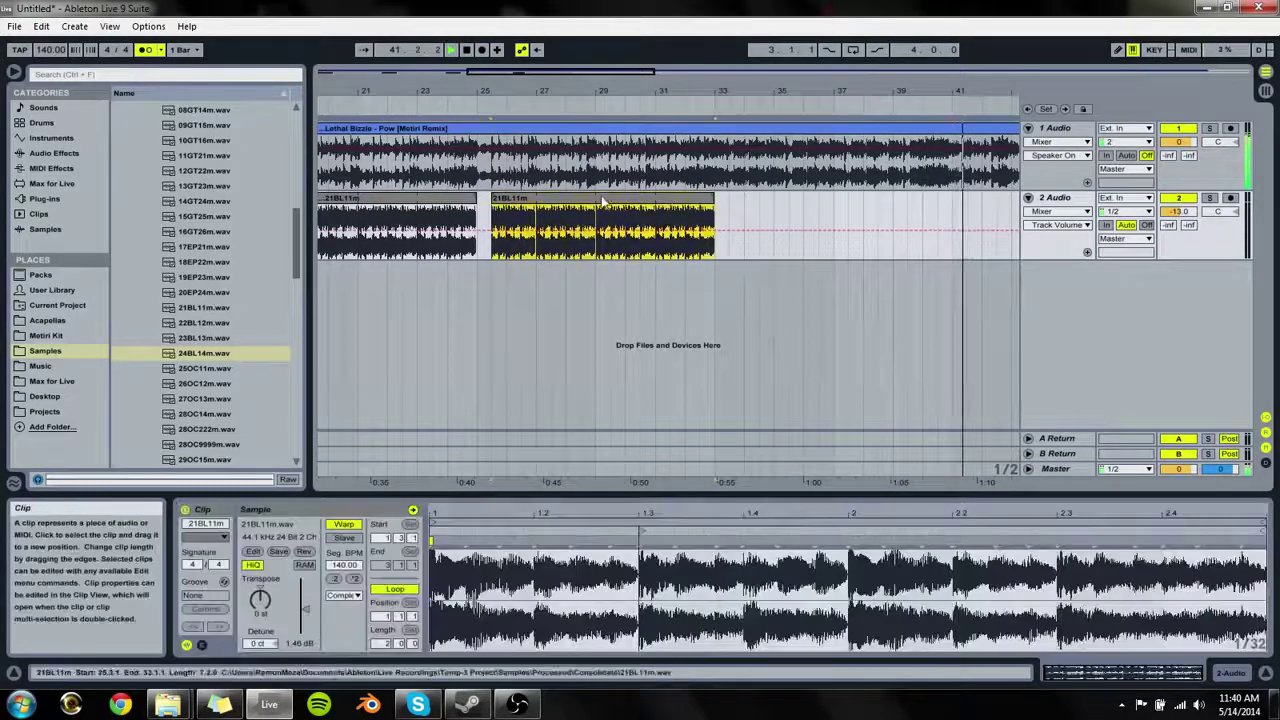
pyautogui.moveTo(545, 92); pyautogui.dragTo(545, 30)
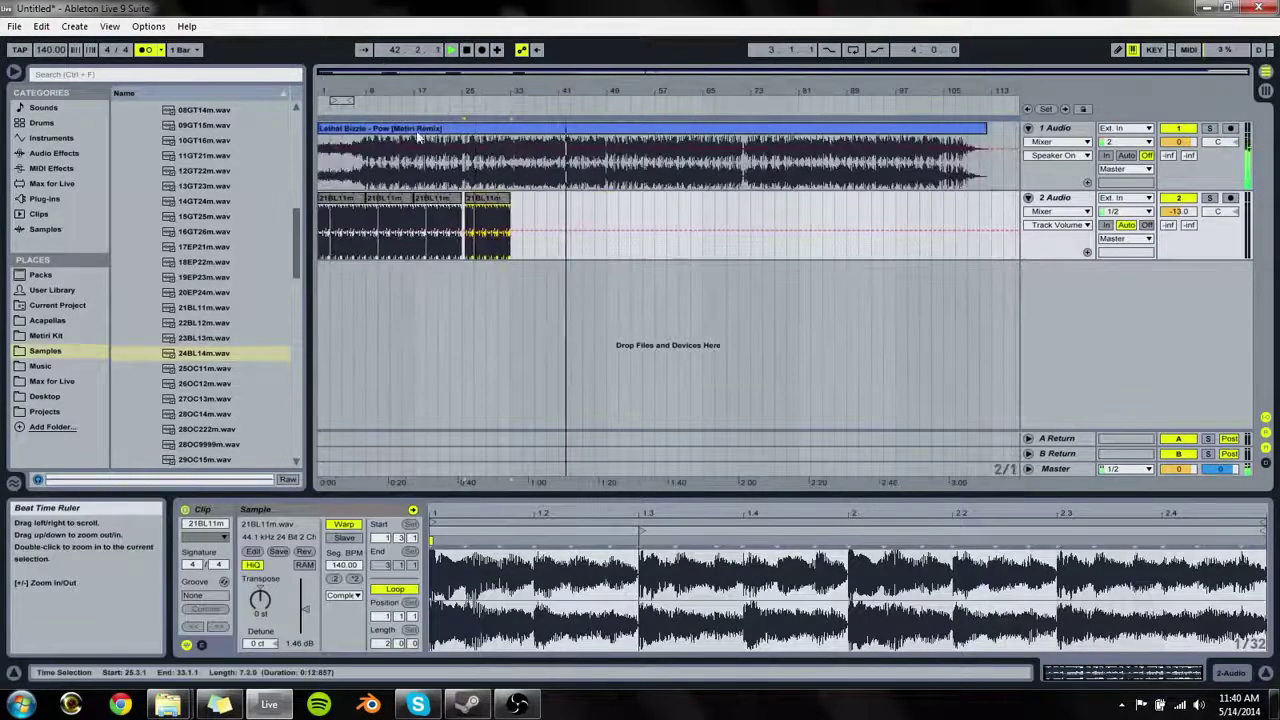
pyautogui.keyDown('shift'); pyautogui.click(332, 199); pyautogui.keyUp('shift')
pyautogui.moveTo(328, 199); pyautogui.dragTo(565, 197)
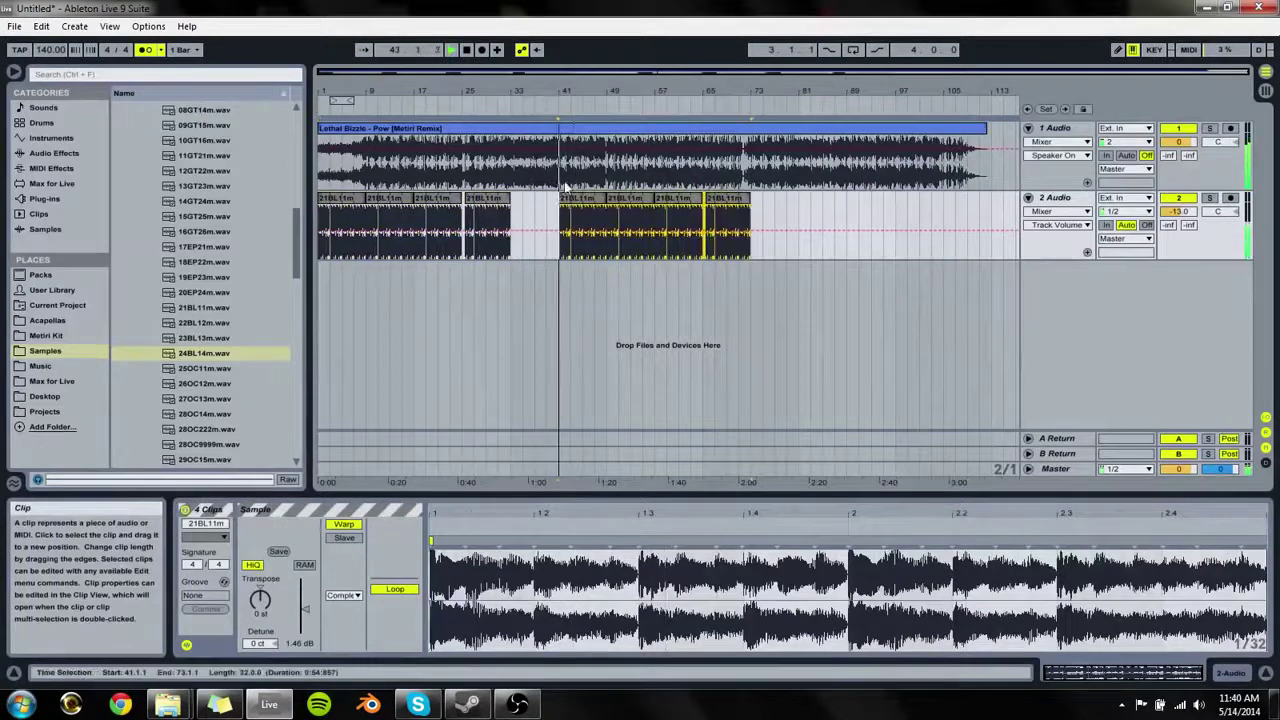
# Step: Mute the 2 Audio track and trim the start of the sample clip at bar 49 to 49.3
pyautogui.click(548, 183)
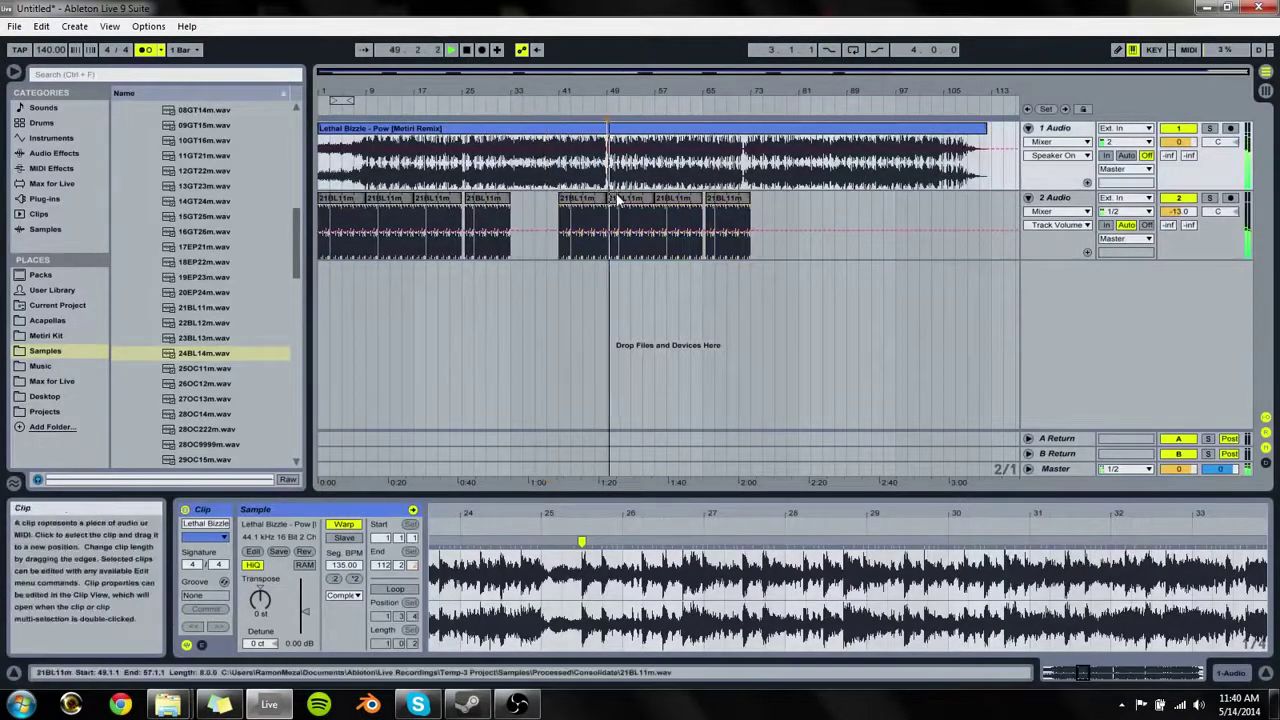
pyautogui.click(1178, 198)
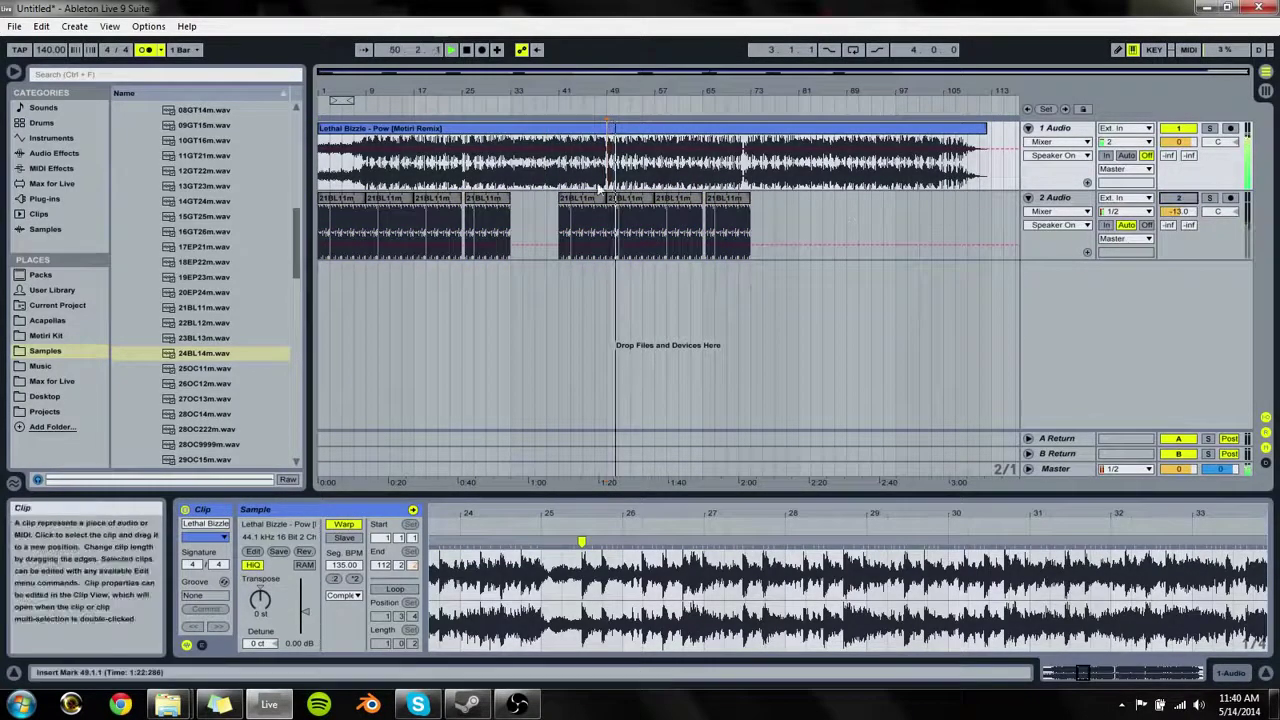
pyautogui.press('space')
pyautogui.press('space')
pyautogui.moveTo(611, 100); pyautogui.dragTo(597, 100)
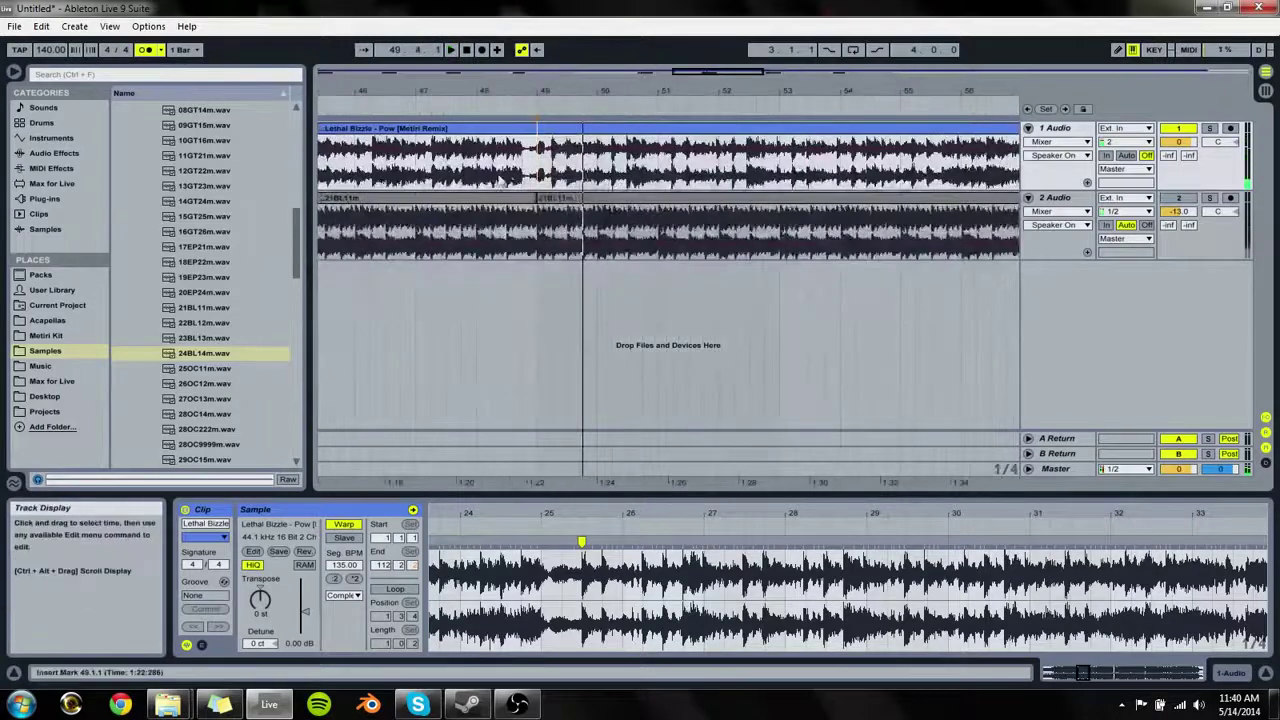
pyautogui.moveTo(548, 195); pyautogui.dragTo(567, 198)
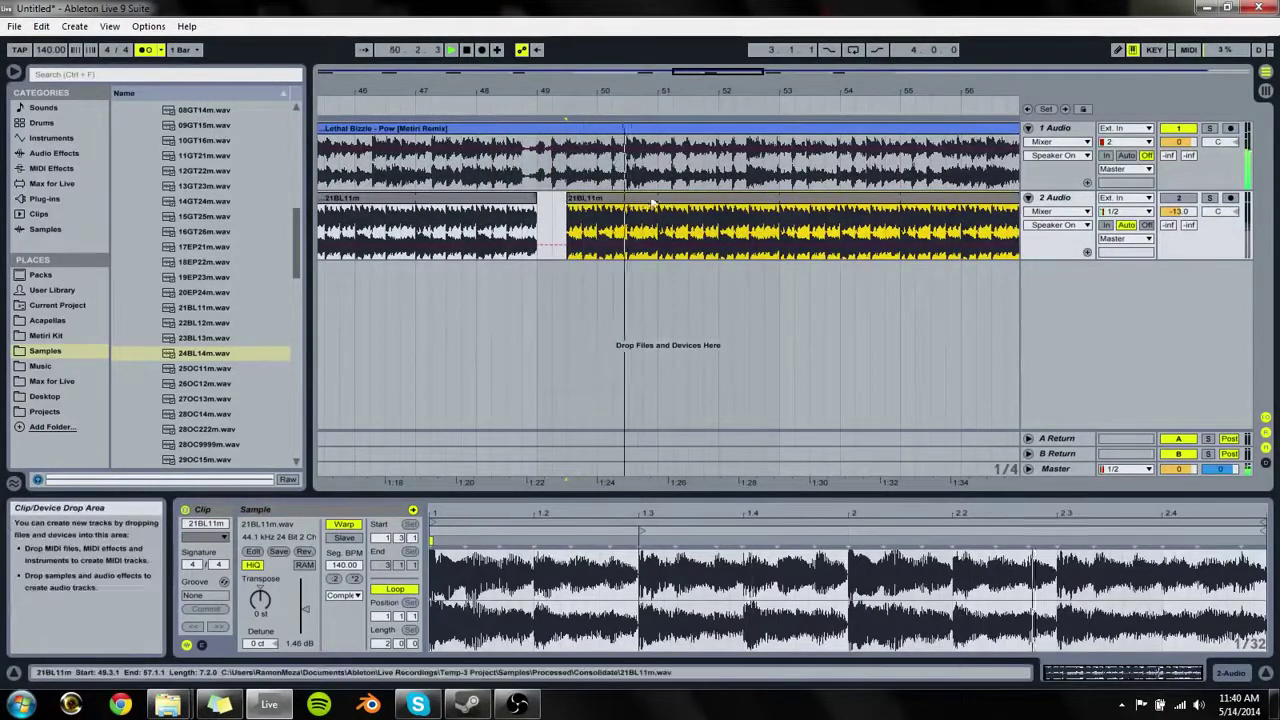
# Step: Delete the song clip's warp markers around bar 73
pyautogui.click(570, 133)
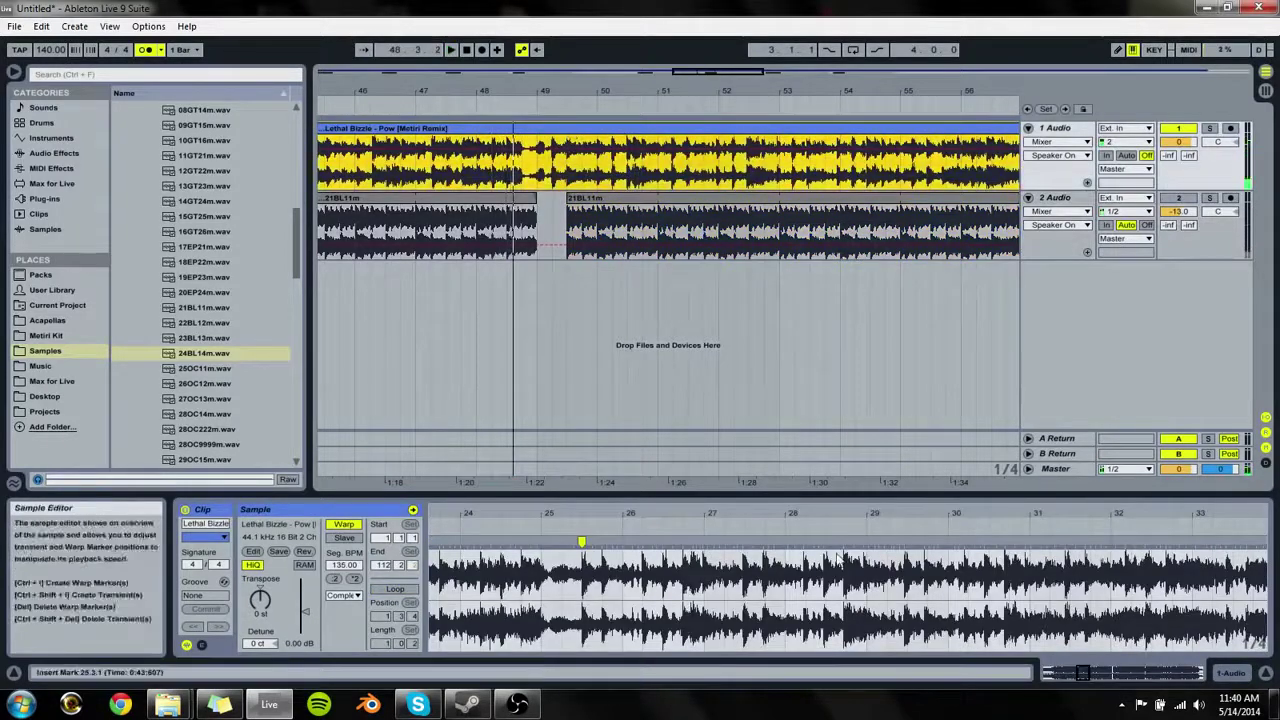
pyautogui.press('space')
pyautogui.moveTo(955, 516); pyautogui.dragTo(945, 455)
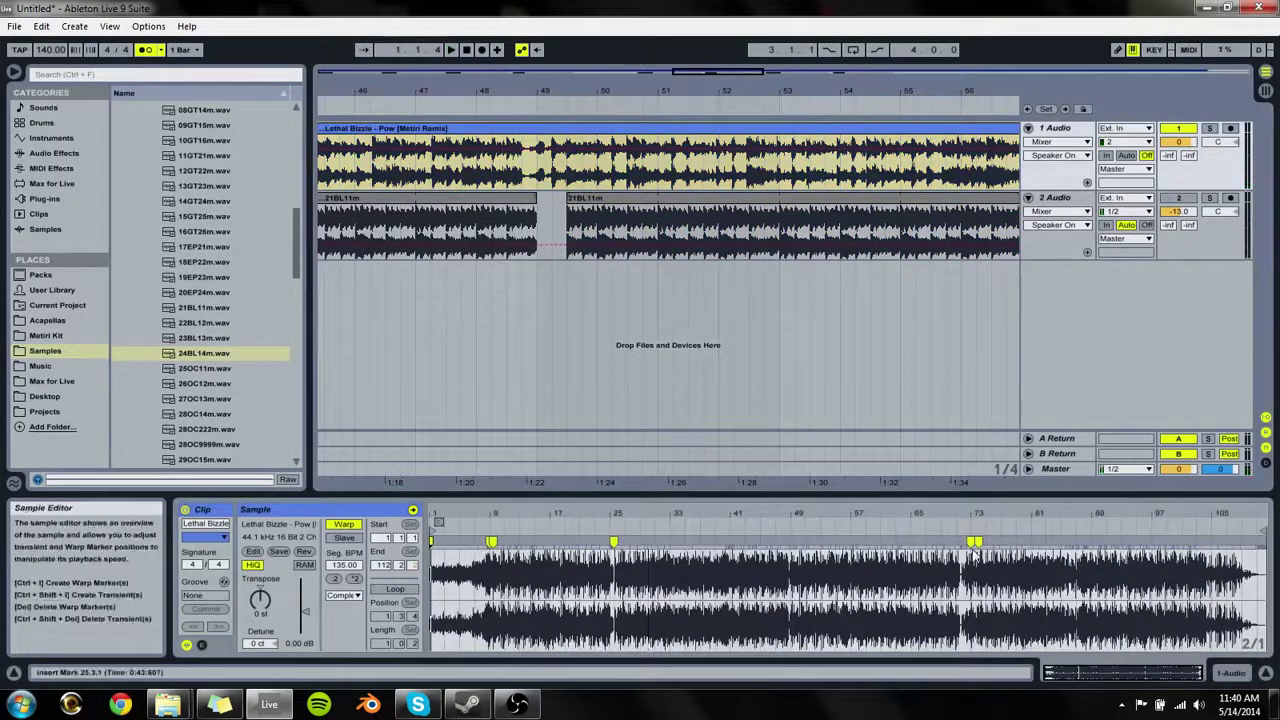
pyautogui.moveTo(975, 548); pyautogui.dragTo(978, 548)
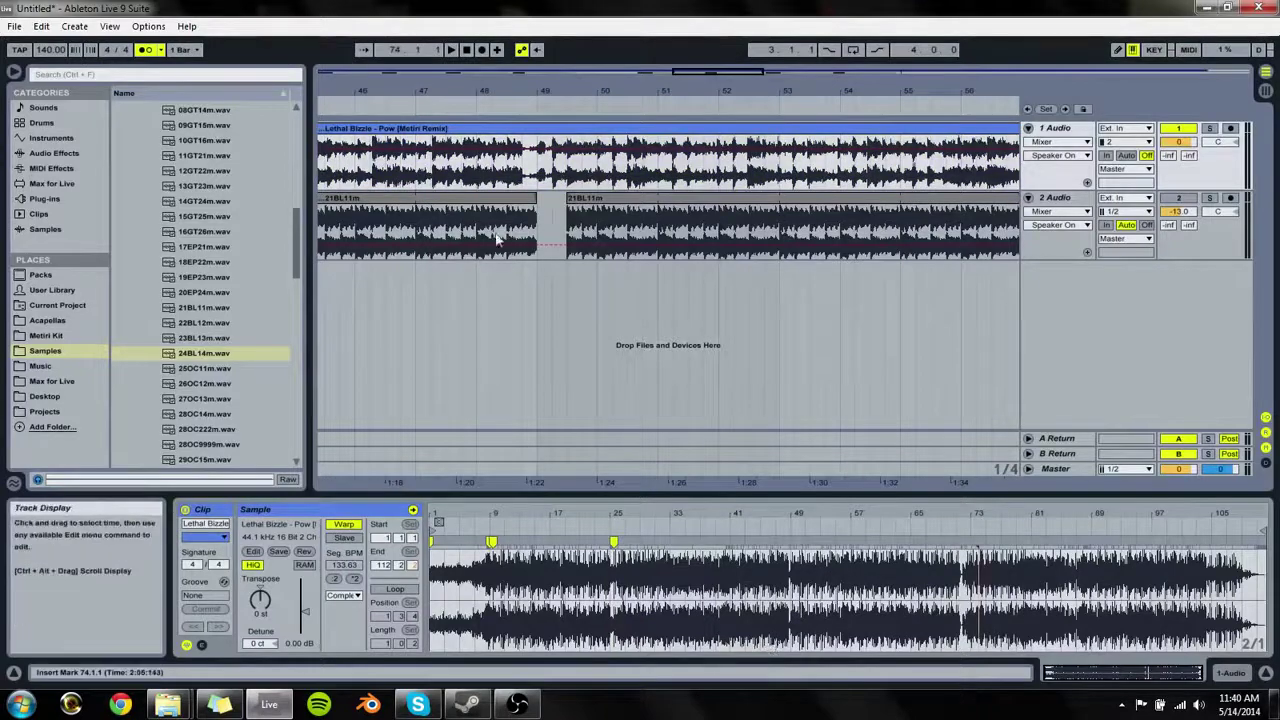
# Step: Play the song from bar 46 and place a warp marker at 49.3 on the transient ending the bar 49 break
pyautogui.click(413, 149)
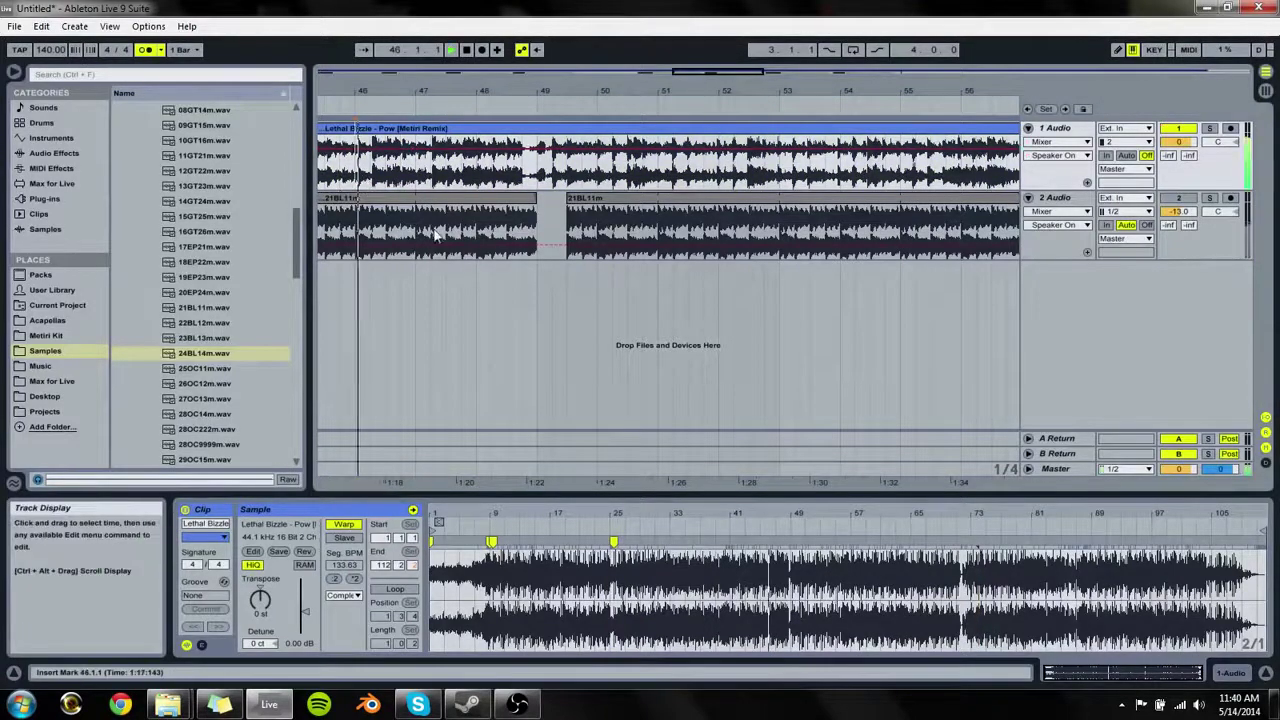
pyautogui.moveTo(797, 521)
pyautogui.mouseDown()
pyautogui.moveTo(790, 560)
pyautogui.moveTo(730, 580)
pyautogui.moveTo(735, 541)
pyautogui.moveTo(749, 541)
pyautogui.mouseUp()
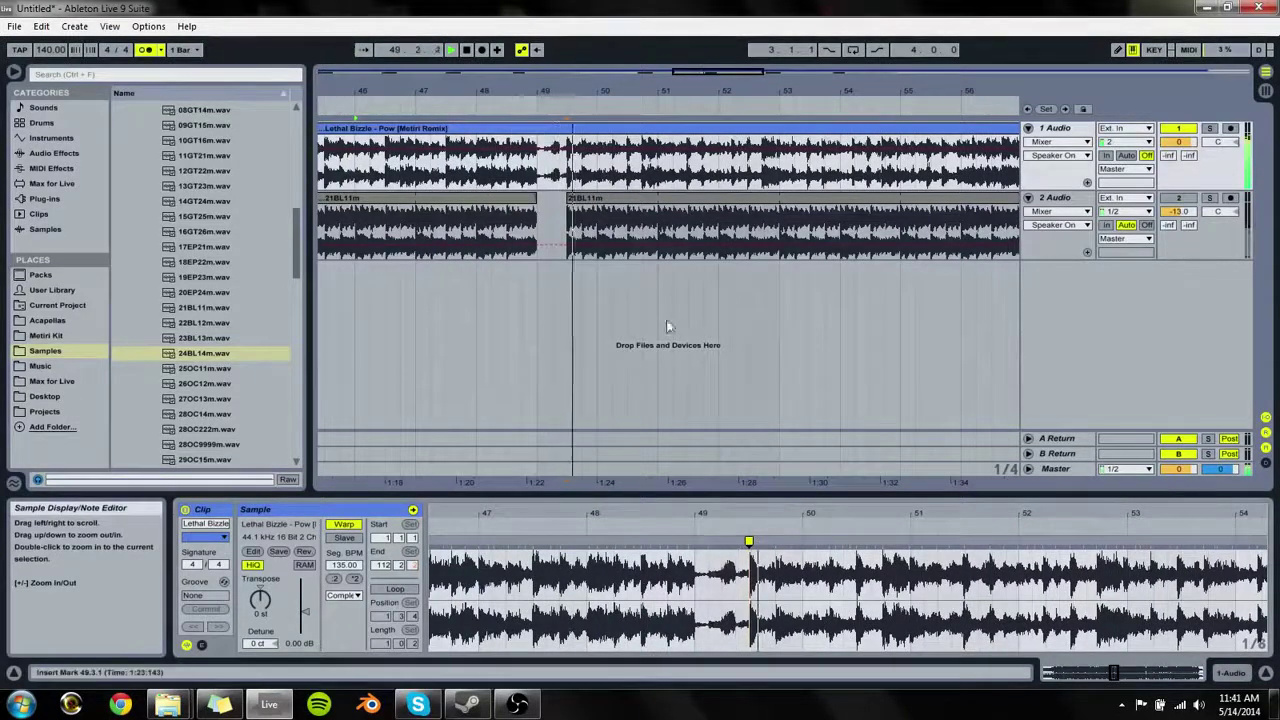
pyautogui.moveTo(590, 92); pyautogui.dragTo(542, 55)
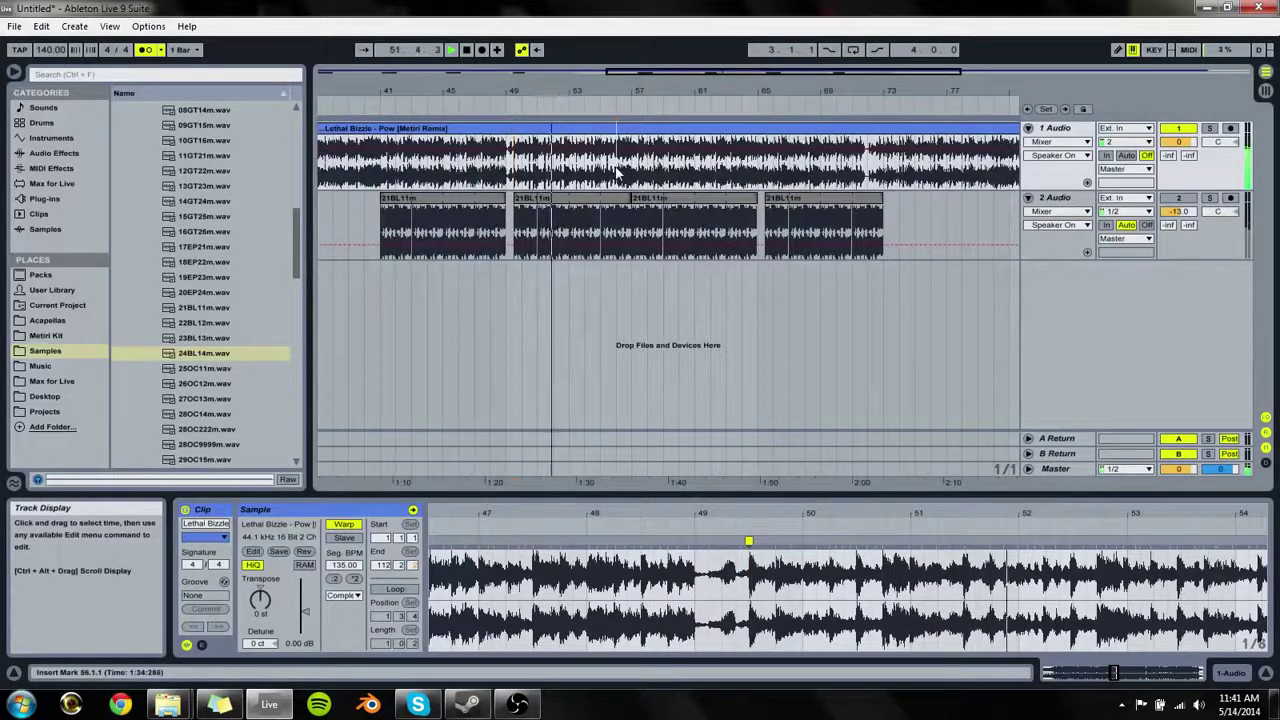
# Step: Duplicate the sample clip spanning bars 57 to 65 so the copy fills bars 65 to 73, replacing the trimmed clip there
pyautogui.press('space')
pyautogui.moveTo(757, 199)
pyautogui.mouseDown()
pyautogui.moveTo(870, 204)
pyautogui.moveTo(757, 207)
pyautogui.mouseUp()
pyautogui.hotkey('ctrl', 'd')
pyautogui.hotkey('ctrl', 'z')
pyautogui.hotkey('ctrl', 'd')
pyautogui.click(748, 186)
pyautogui.press('space')
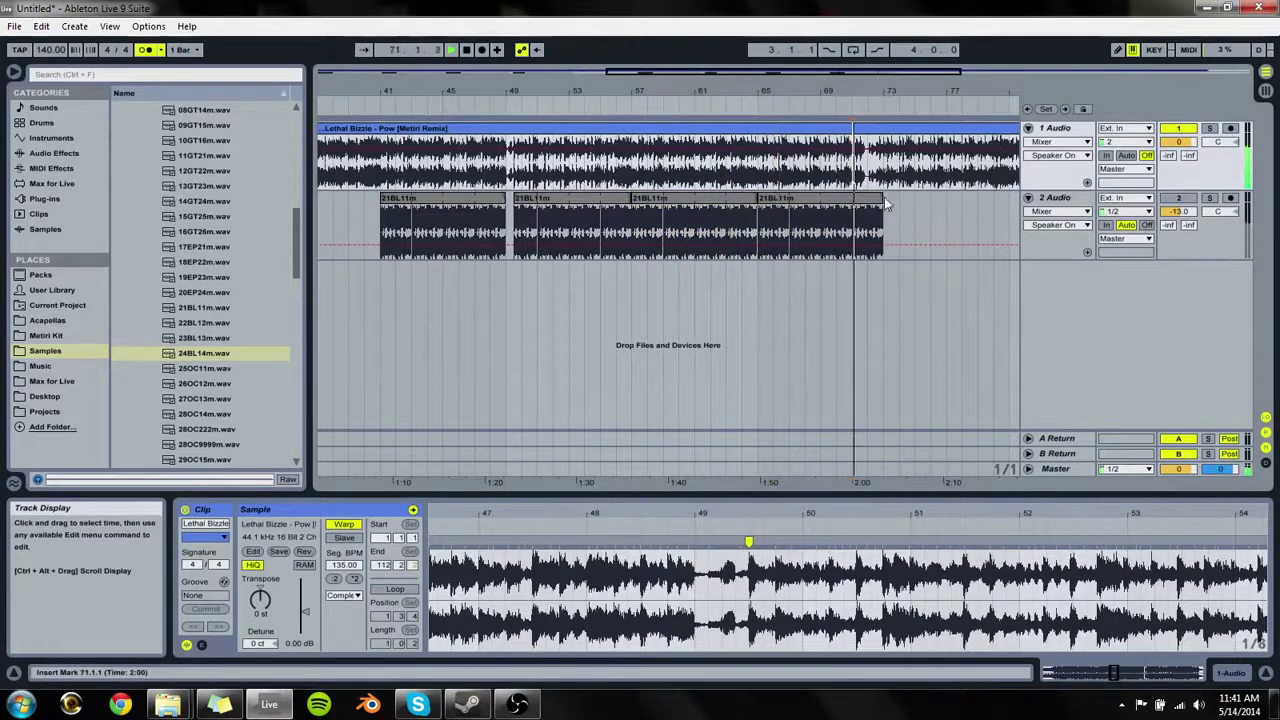
# Step: Trim the last sample clip to end at 71.4, where the song's break begins, and play the section
pyautogui.moveTo(883, 204); pyautogui.dragTo(852, 203)
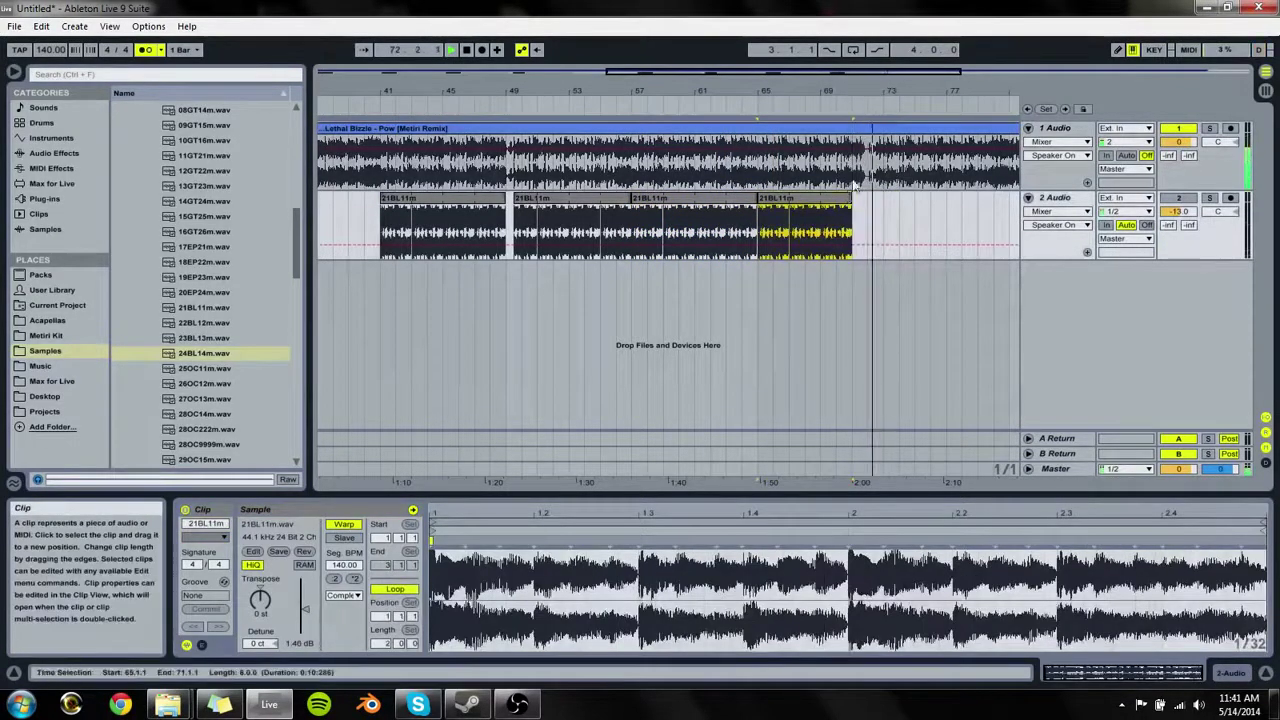
pyautogui.press('space')
pyautogui.press('space')
pyautogui.moveTo(869, 91); pyautogui.dragTo(735, 177)
pyautogui.click(726, 177)
pyautogui.press('space')
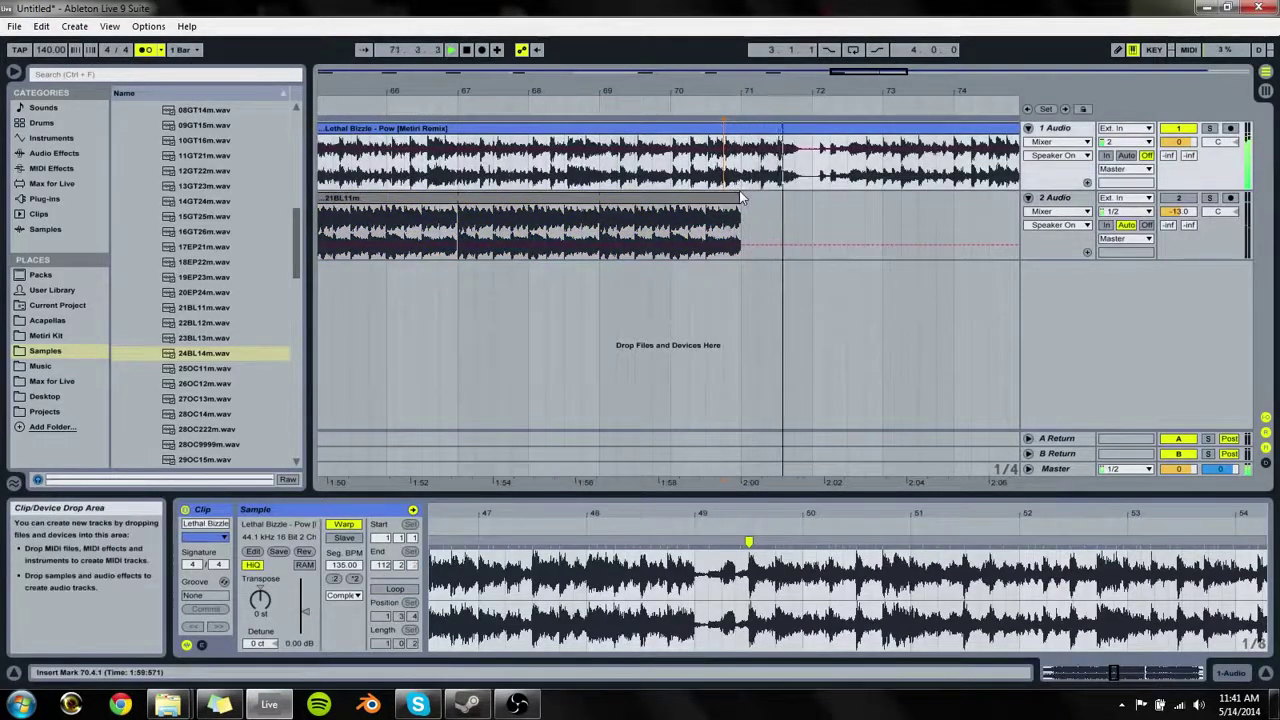
pyautogui.moveTo(740, 197); pyautogui.dragTo(808, 210)
pyautogui.click(782, 186)
pyautogui.press('space')
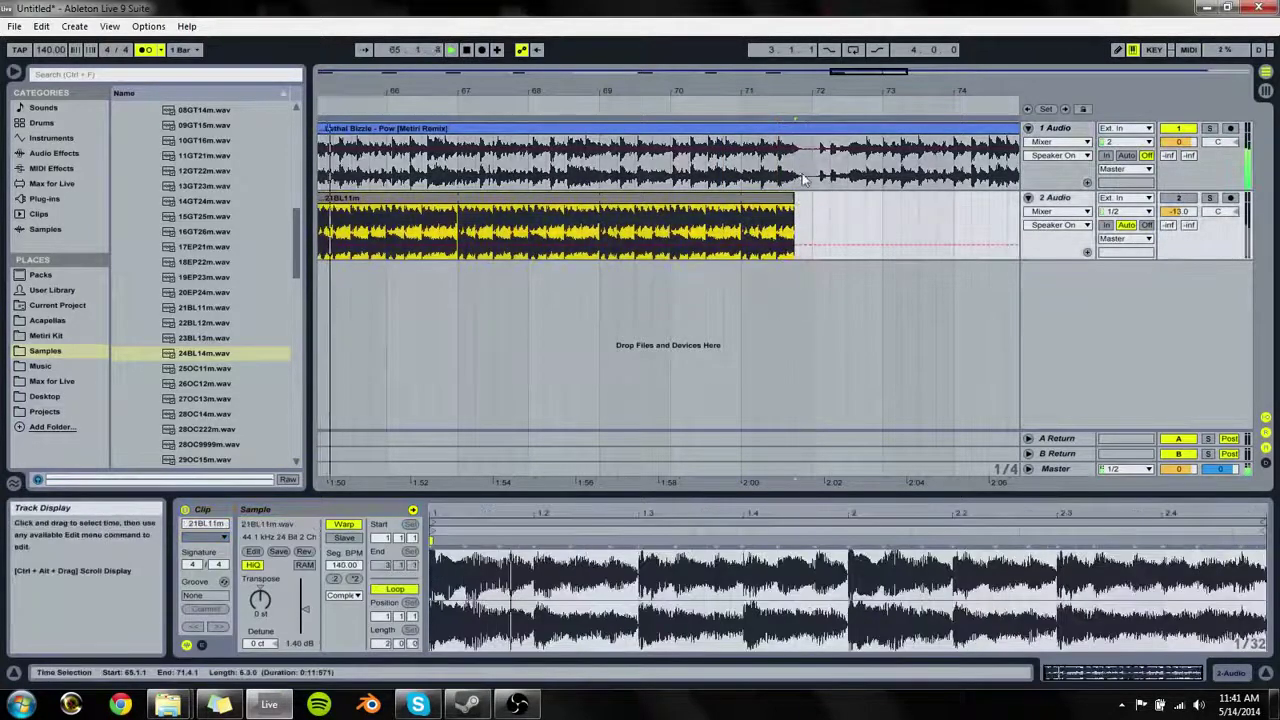
# Step: Play the song from its break at 71.4 and again from bar 72 to check its timing
pyautogui.click(799, 176)
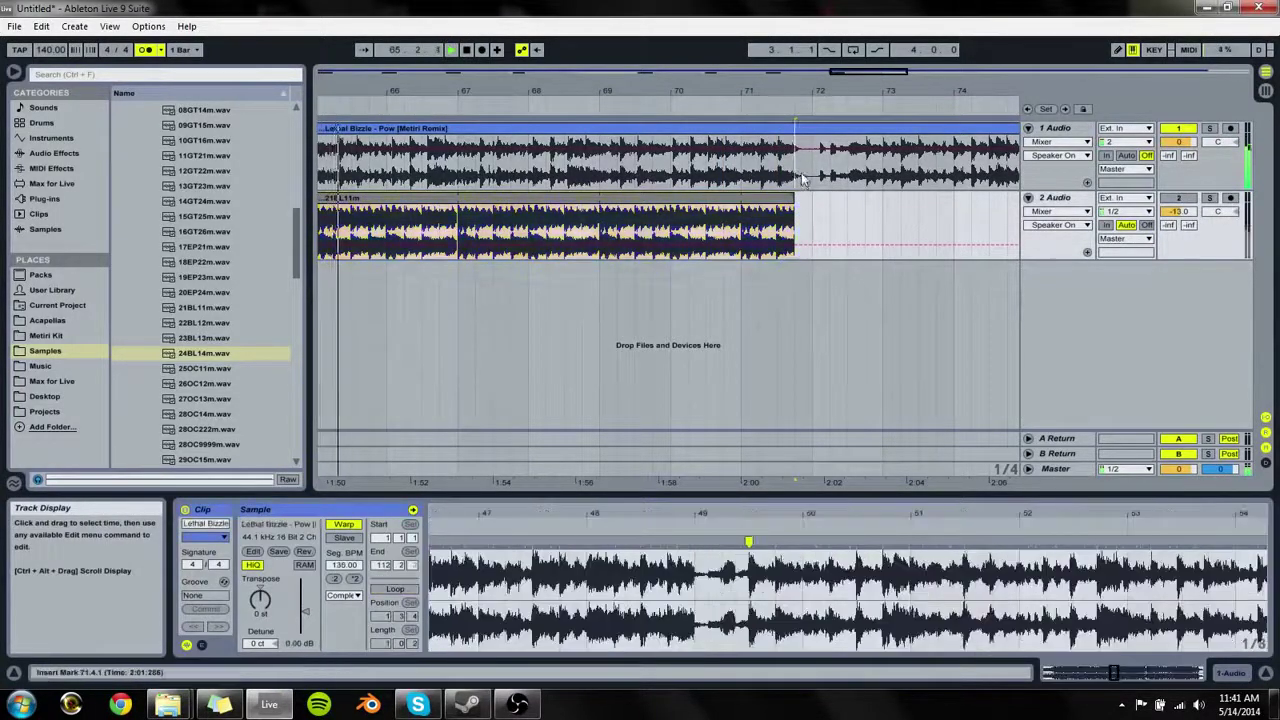
pyautogui.click(844, 217)
pyautogui.press('space')
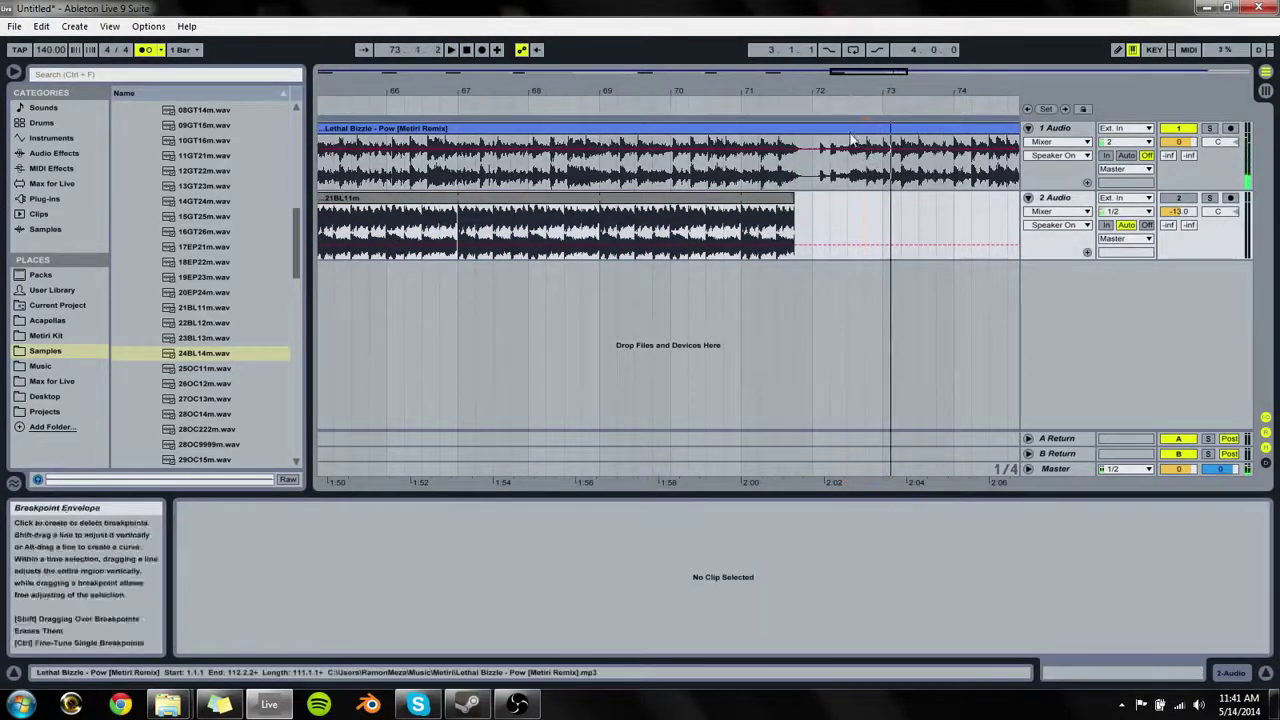
pyautogui.click(850, 131)
pyautogui.click(812, 165)
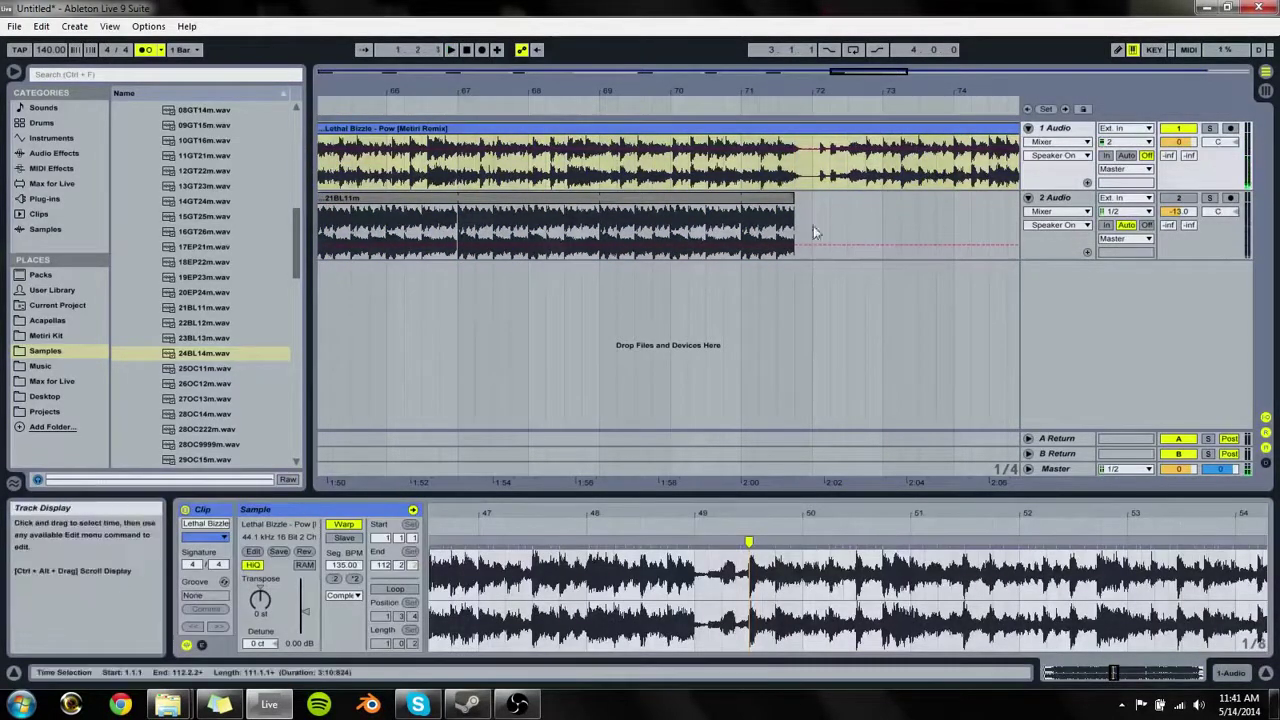
pyautogui.press('space')
# Step: Place a warp marker on the song's transient just after the bar 72 break and move it to bar 73
pyautogui.moveTo(994, 513); pyautogui.dragTo(576, 513)
pyautogui.press('space')
pyautogui.press('space')
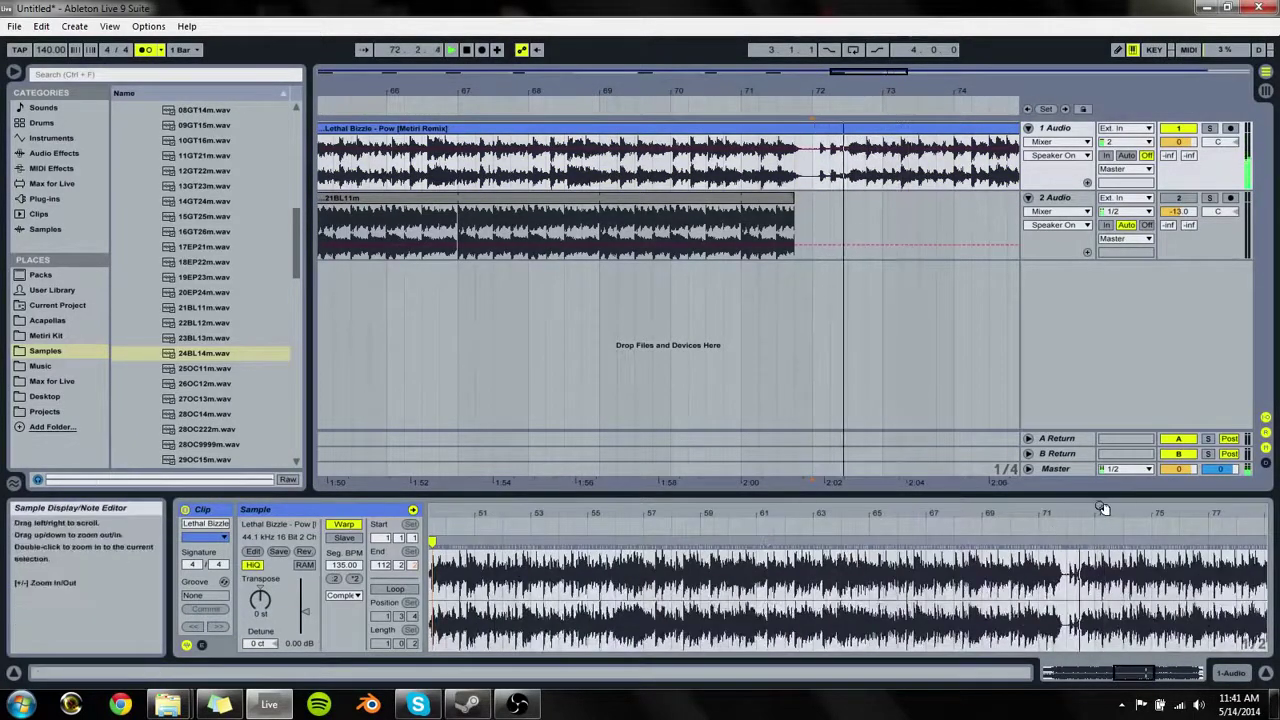
pyautogui.moveTo(1102, 509); pyautogui.dragTo(1046, 600)
pyautogui.press('space')
pyautogui.doubleClick(977, 541)
pyautogui.moveTo(977, 541); pyautogui.dragTo(1054, 543)
pyautogui.press('space')
# Step: Extend the last sample clip to end at 72.1 and play the song from 71.3
pyautogui.moveTo(838, 93); pyautogui.dragTo(795, 58)
pyautogui.moveTo(769, 198); pyautogui.dragTo(779, 198)
pyautogui.click(760, 172)
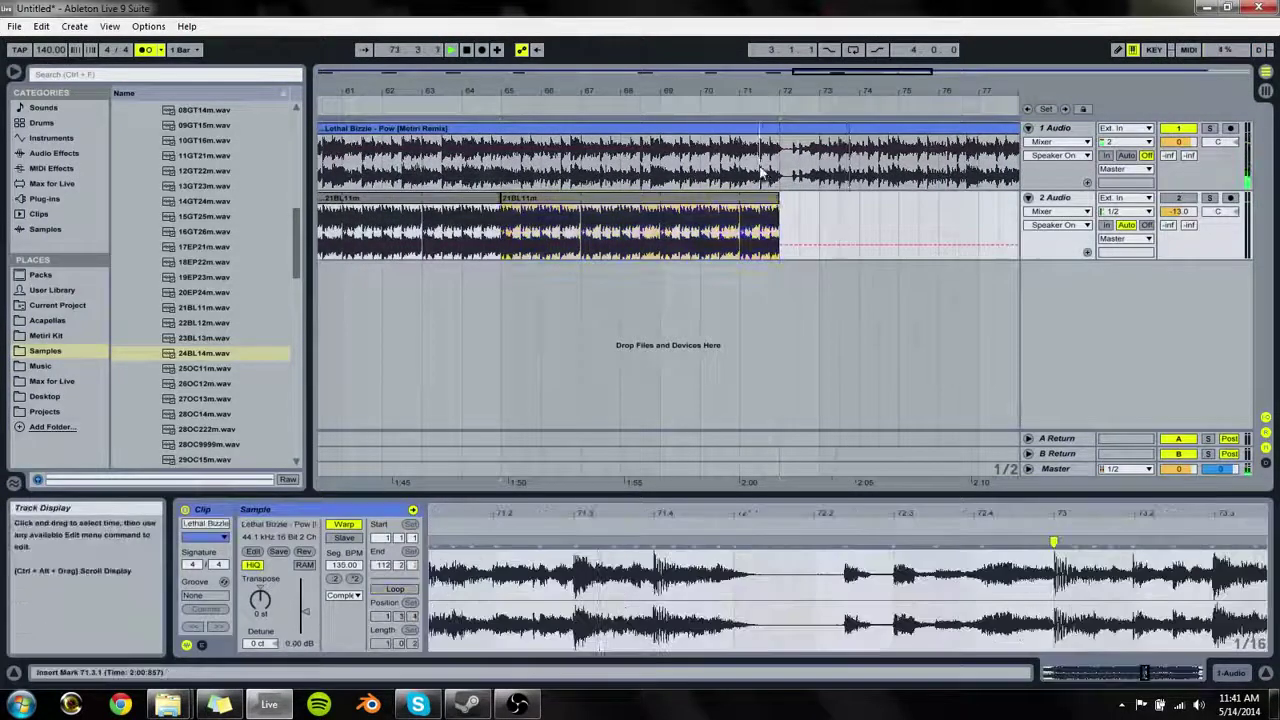
pyautogui.press('space')
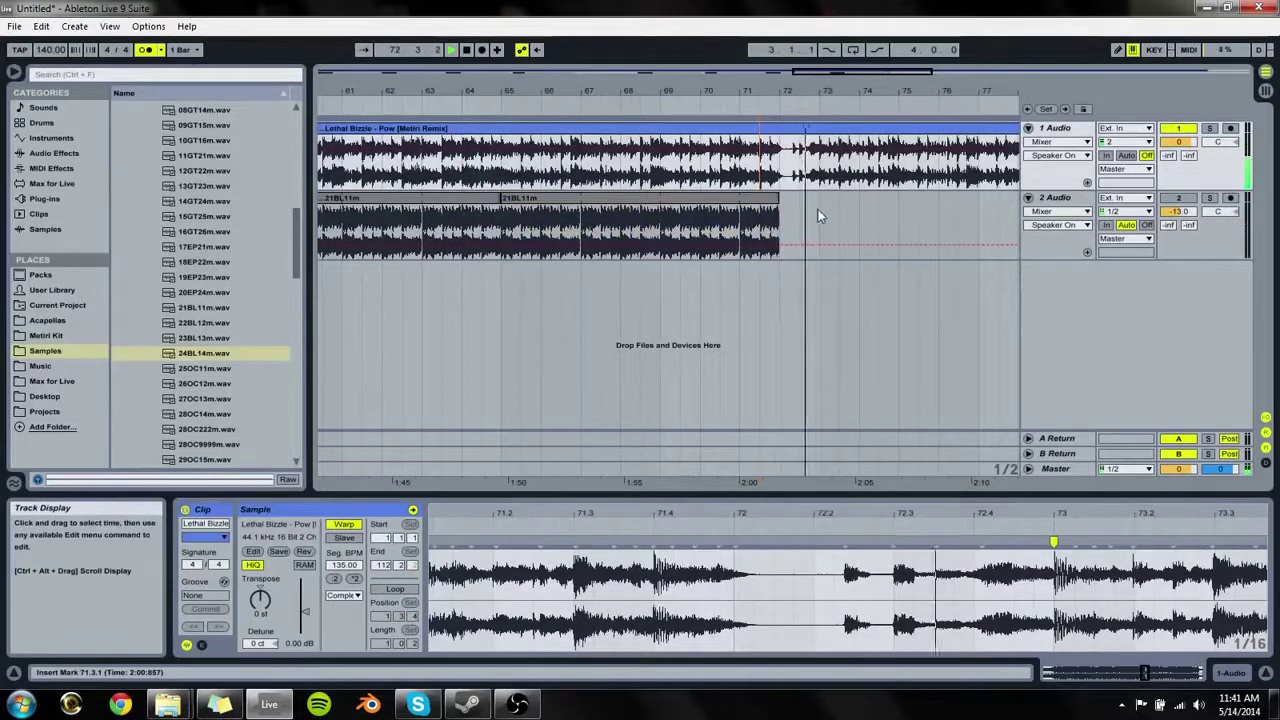
# Step: Duplicate the sample track's range from bar 65 to 73 so the copied clip starts at bar 73
pyautogui.click(777, 198)
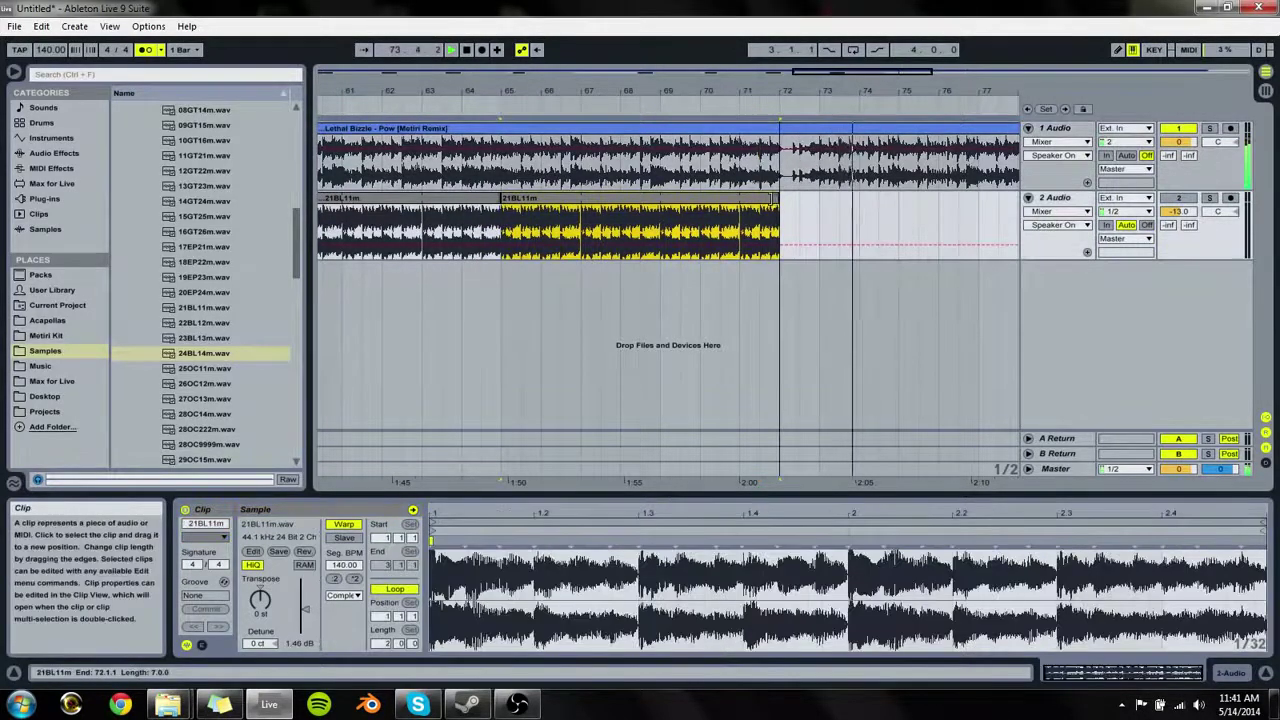
pyautogui.click(815, 216)
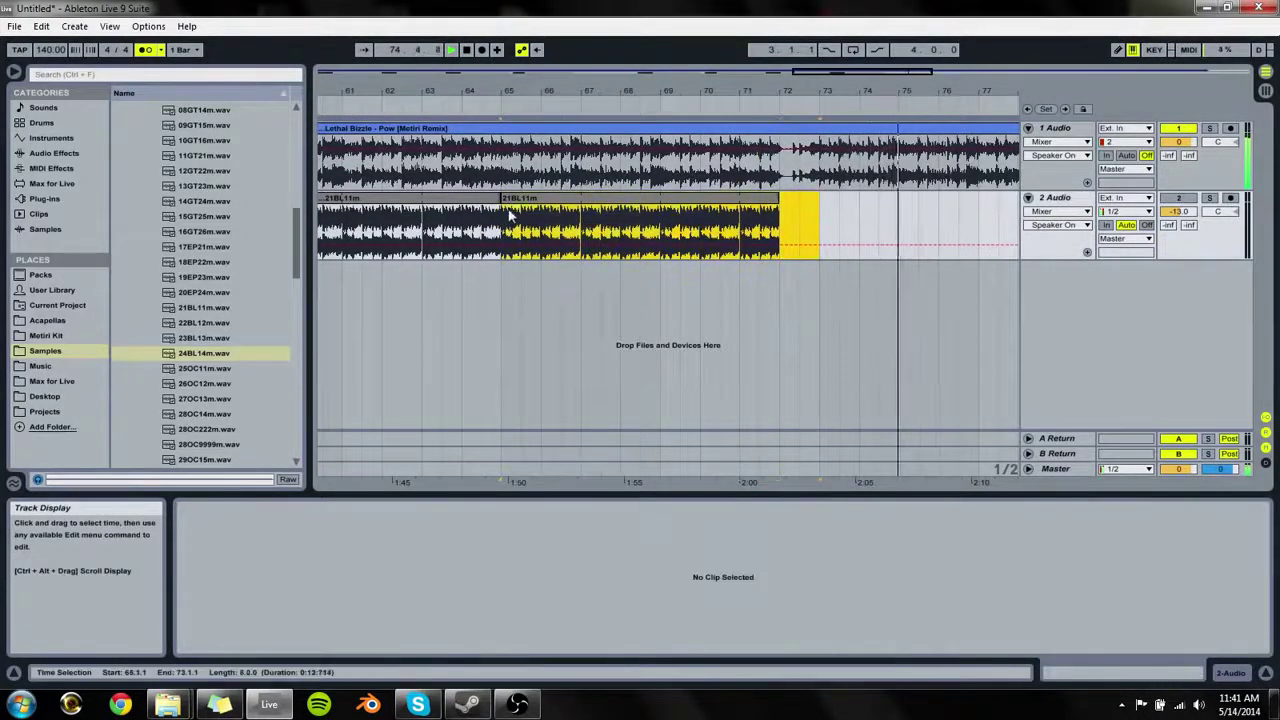
pyautogui.hotkey('ctrl', 'v')
pyautogui.click(853, 220)
pyautogui.moveTo(853, 220); pyautogui.dragTo(842, 219)
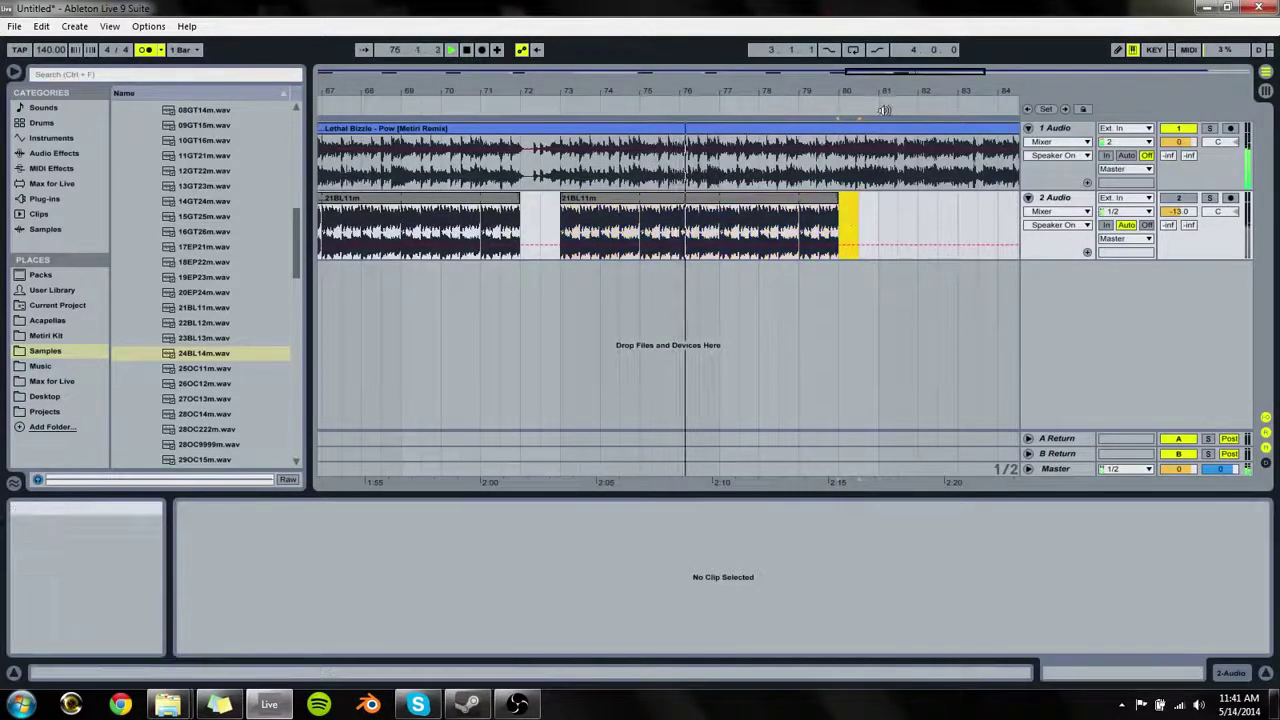
# Step: Extend the last sample clip to end at bar 81 and play the song onward from there
pyautogui.press('space')
pyautogui.moveTo(899, 91); pyautogui.dragTo(738, 50)
pyautogui.click(799, 150)
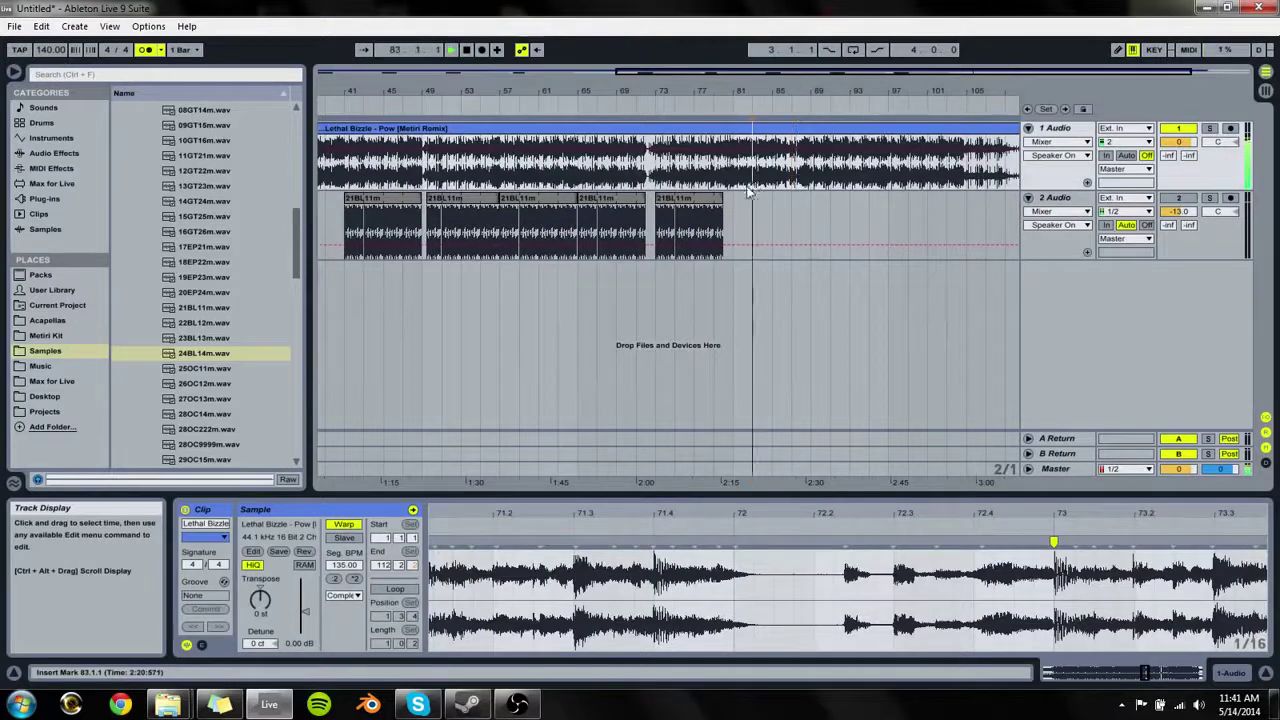
pyautogui.moveTo(724, 91); pyautogui.dragTo(725, 175)
pyautogui.click(888, 158)
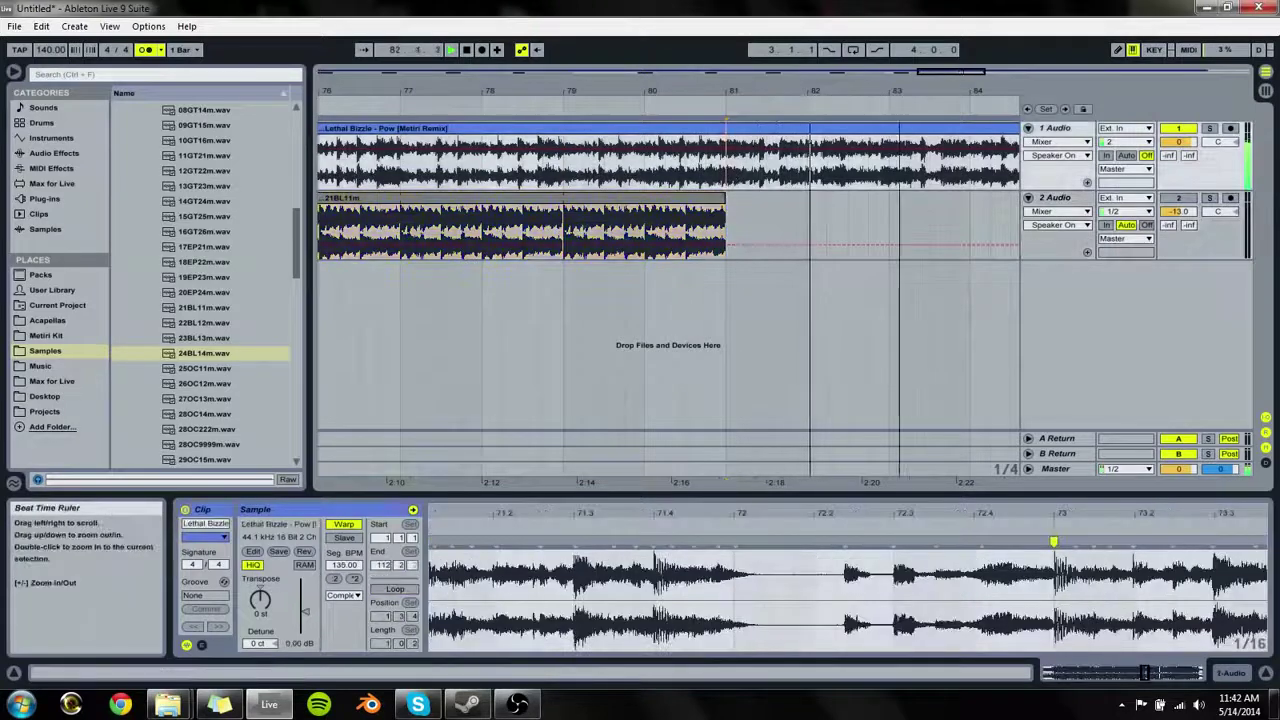
pyautogui.moveTo(884, 91); pyautogui.dragTo(573, 40)
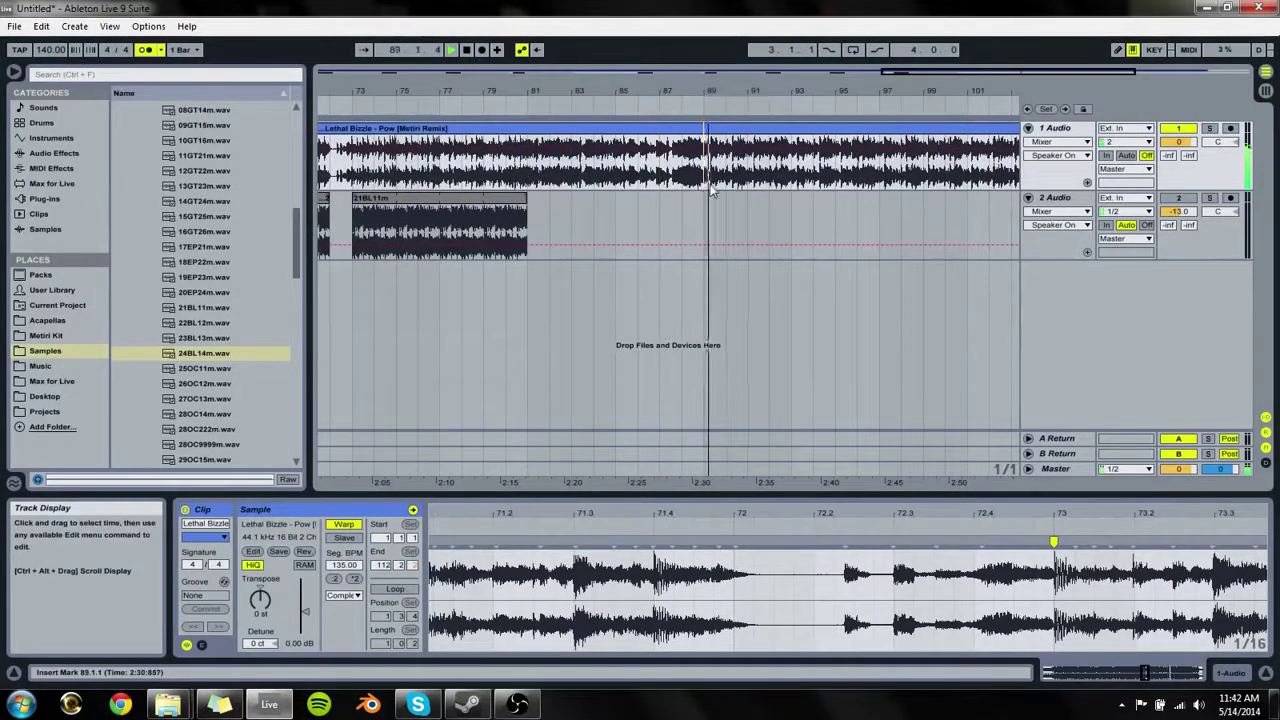
# Step: Copy the sample clip spanning bars 73 to 81 to bar 89 and play from there
pyautogui.moveTo(442, 199); pyautogui.dragTo(785, 222)
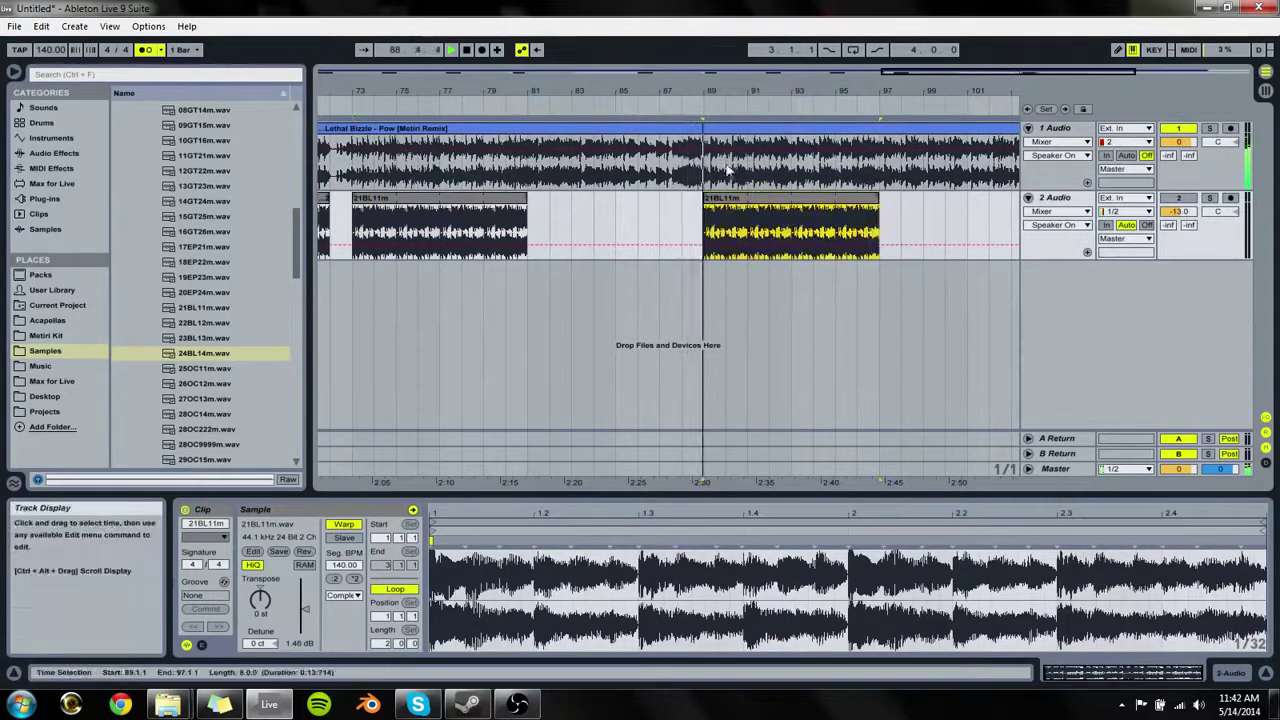
pyautogui.moveTo(834, 91); pyautogui.dragTo(522, 91)
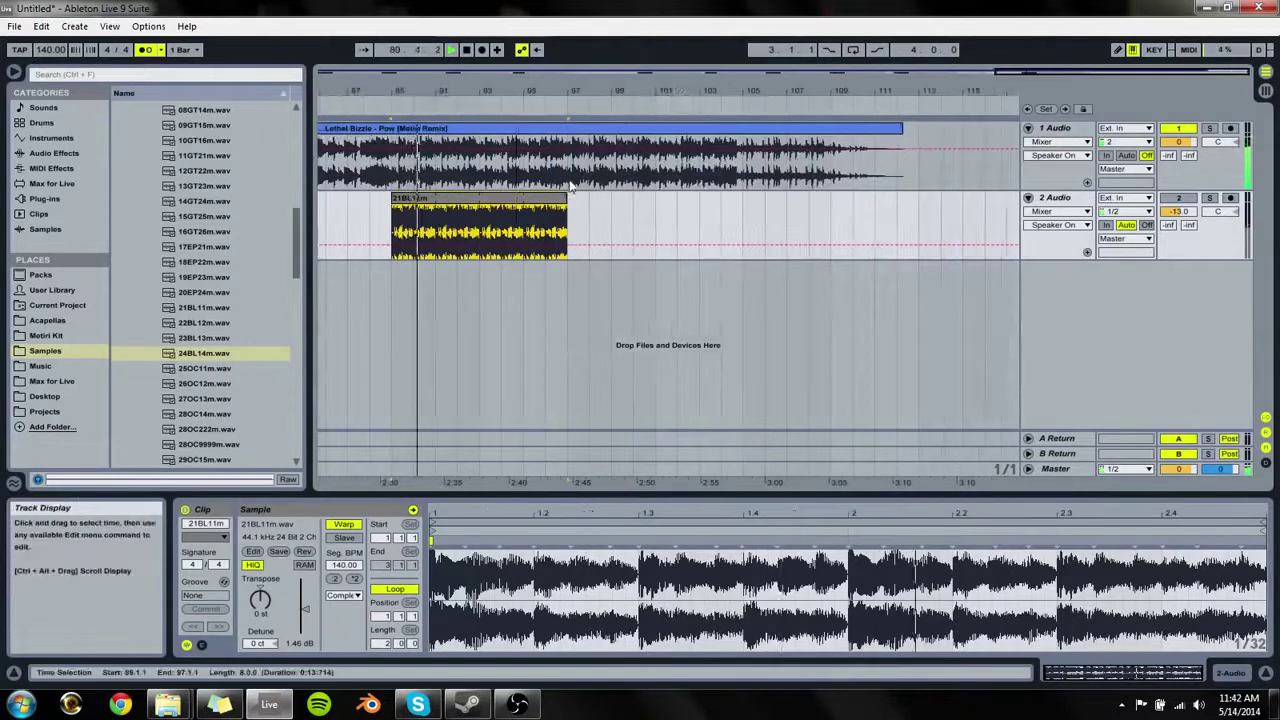
pyautogui.click(387, 183)
pyautogui.press('space')
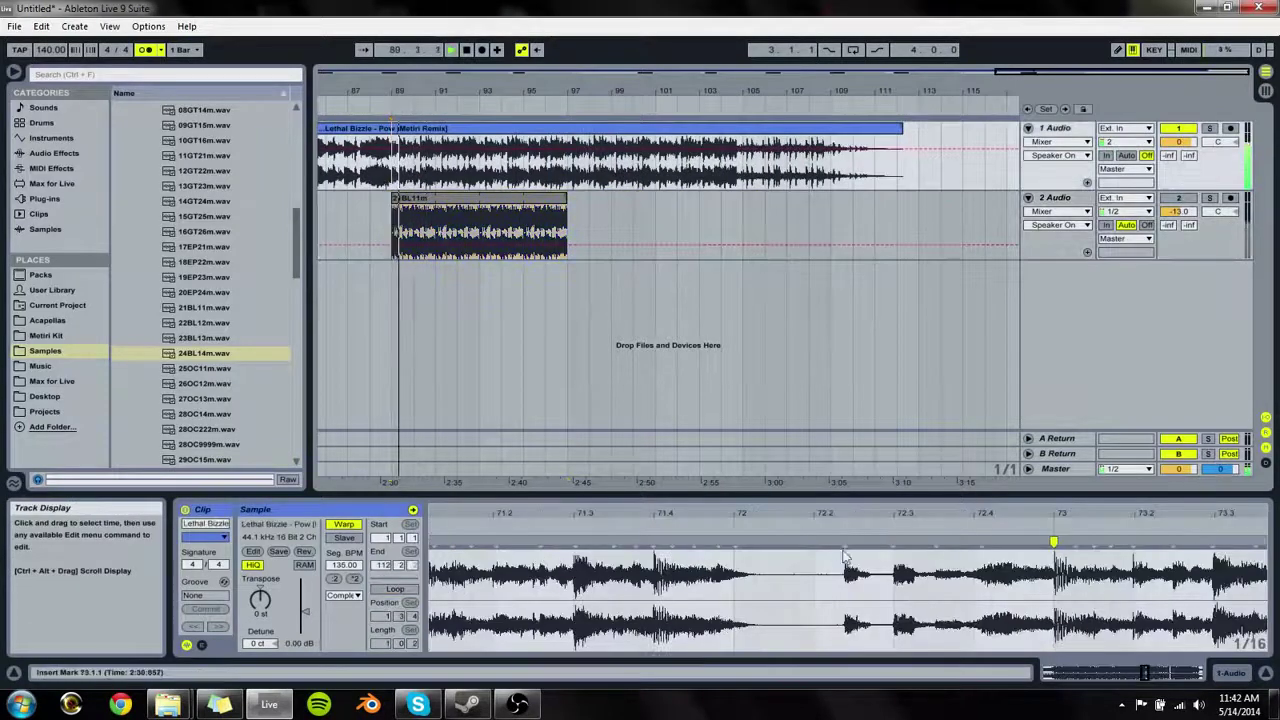
# Step: Check the song's alignment around bar 89, and extend the last sample clip through the end of the song
pyautogui.moveTo(1134, 512); pyautogui.dragTo(700, 450)
pyautogui.press('space')
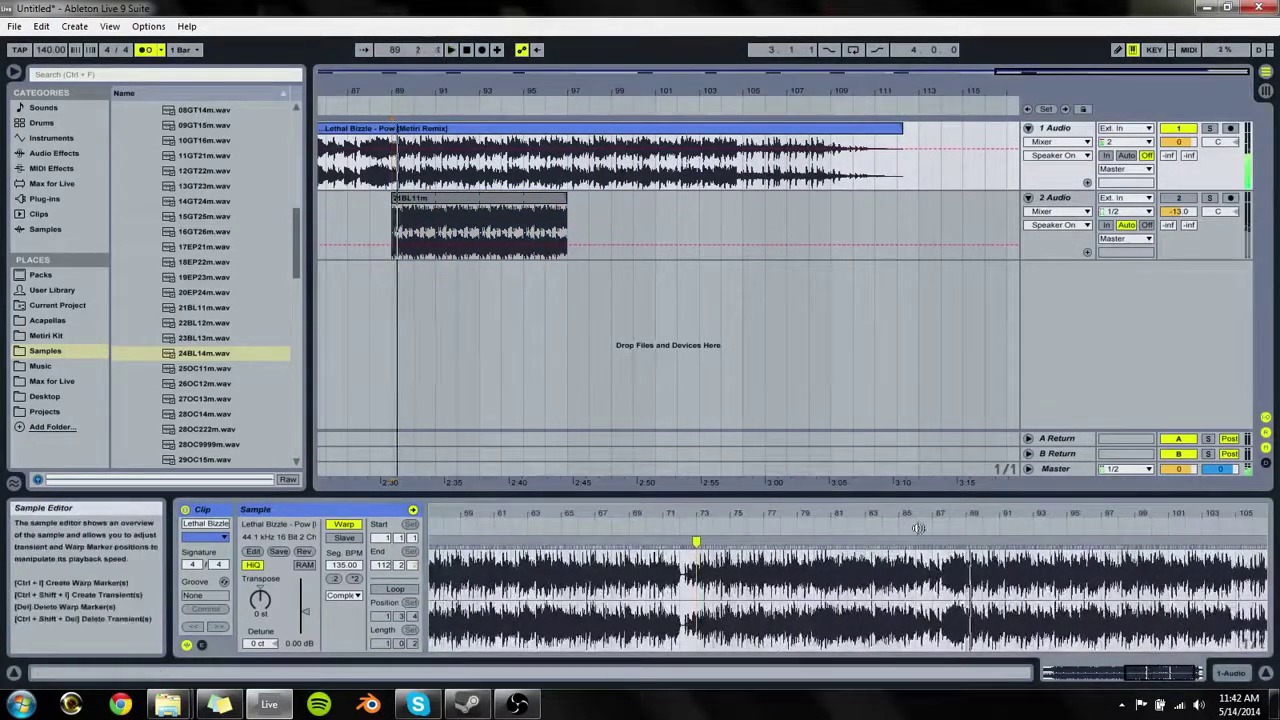
pyautogui.moveTo(971, 512)
pyautogui.mouseDown()
pyautogui.moveTo(983, 549)
pyautogui.moveTo(997, 543)
pyautogui.mouseUp()
pyautogui.press('space')
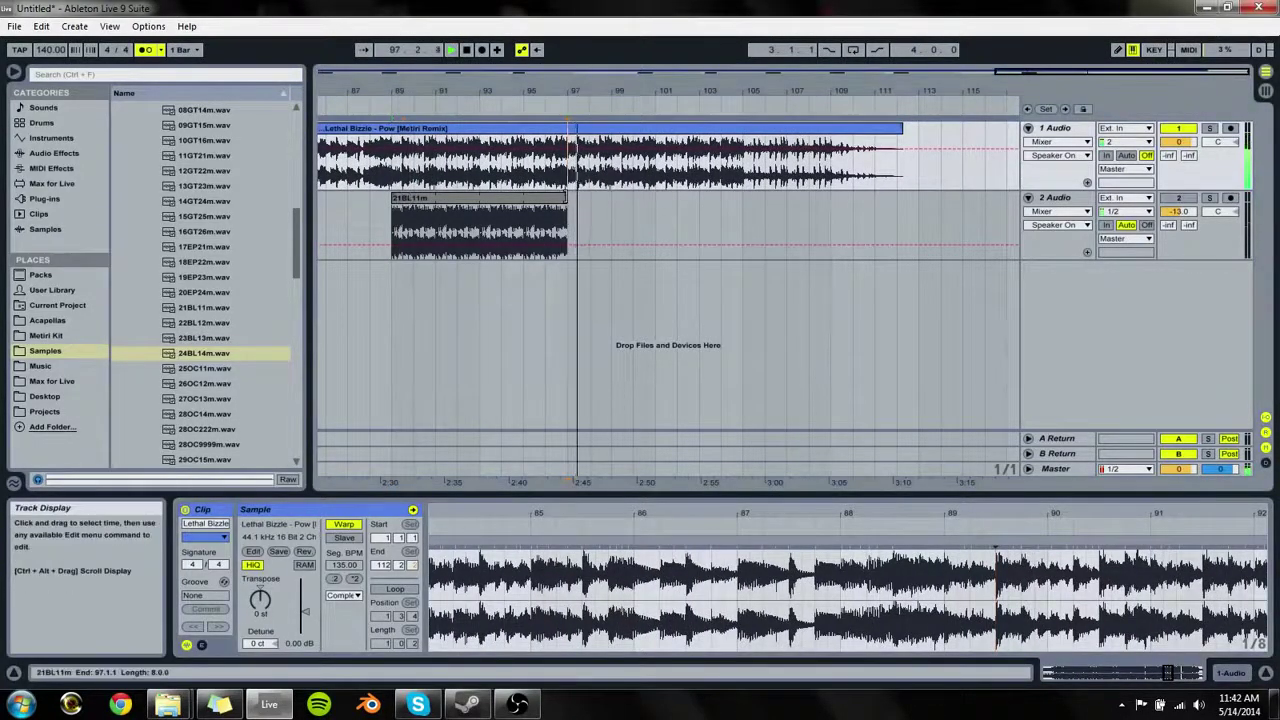
pyautogui.moveTo(568, 205); pyautogui.dragTo(874, 200)
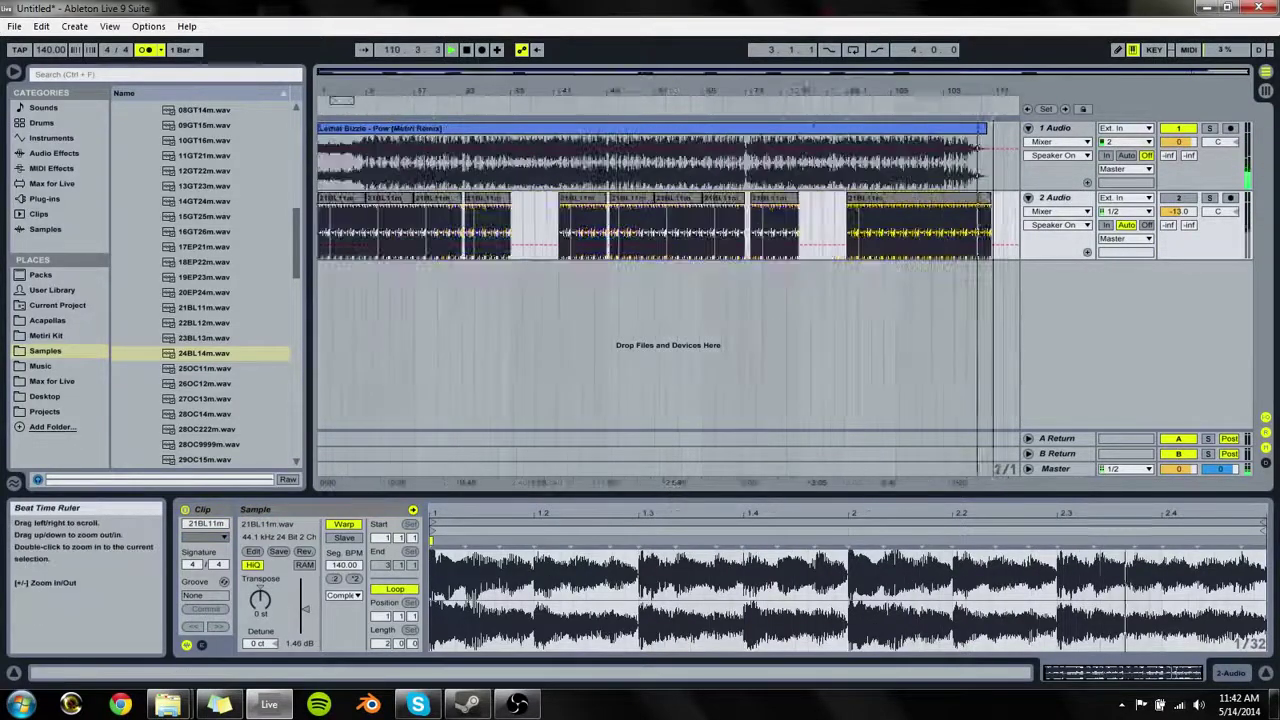
pyautogui.click(963, 145)
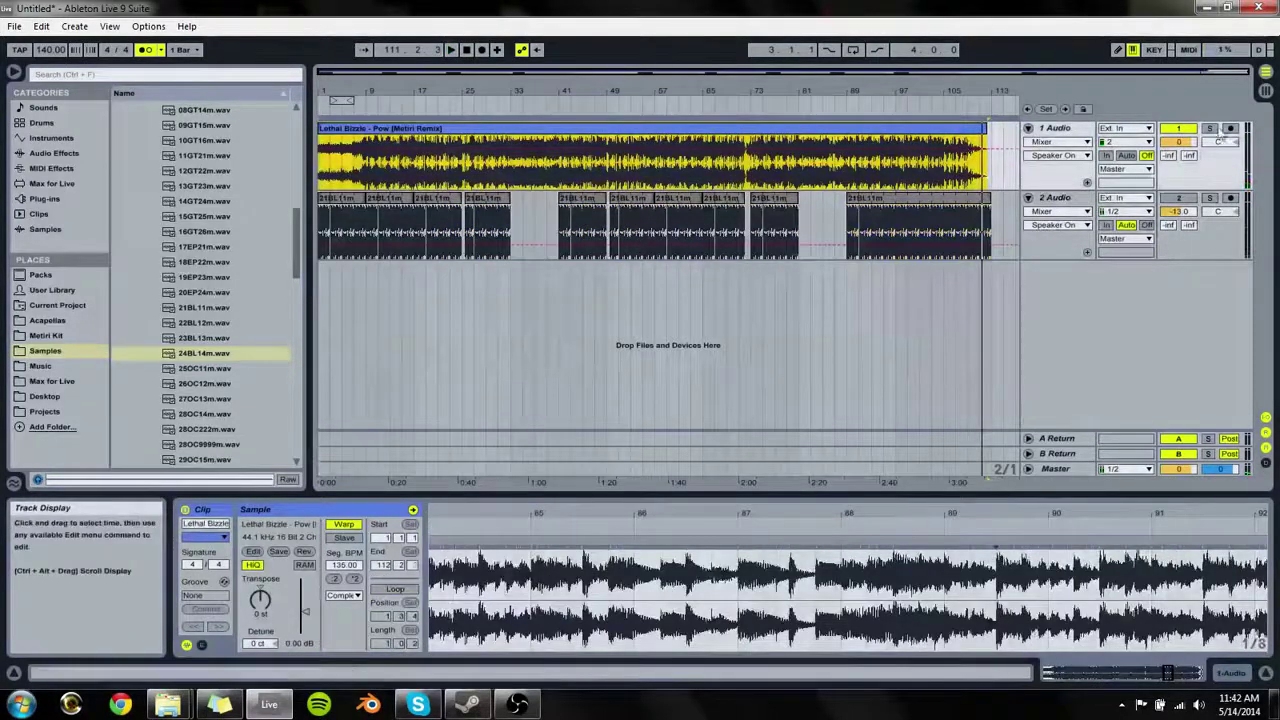
# Step: Fold both audio tracks and rename the sample track Bell Loop
pyautogui.click(1028, 128)
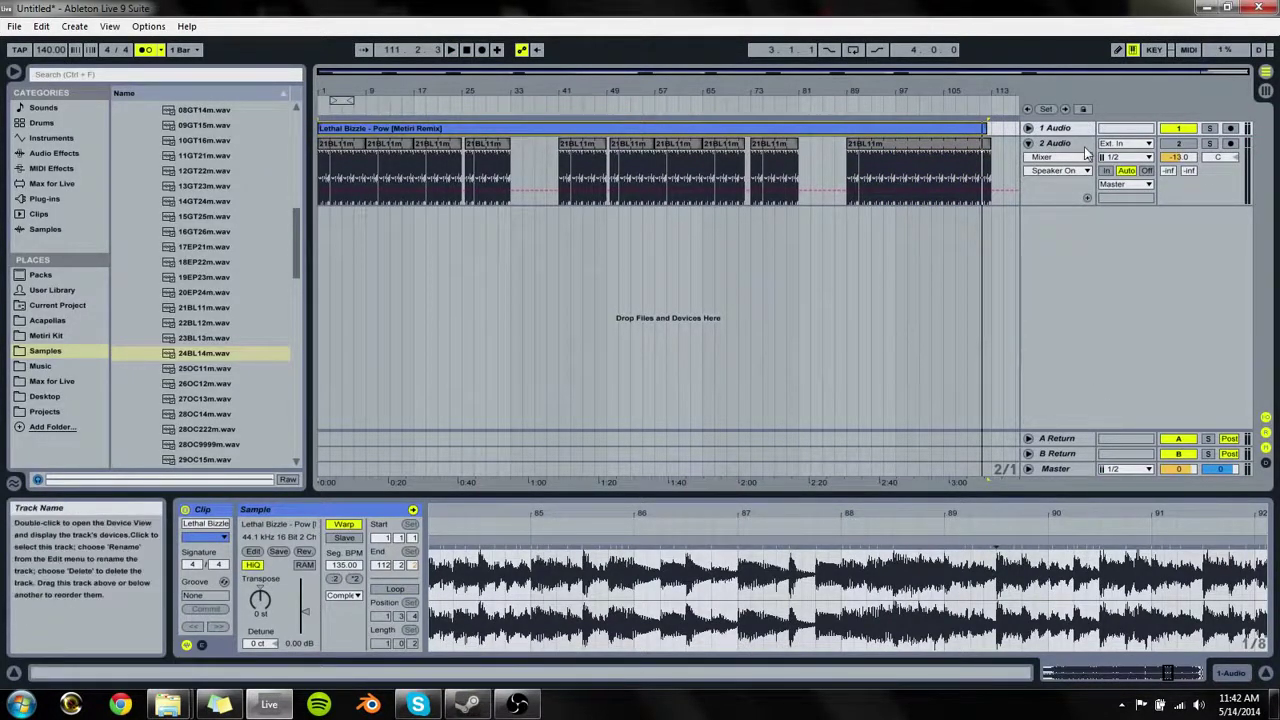
pyautogui.click(1028, 143)
pyautogui.click(1175, 143)
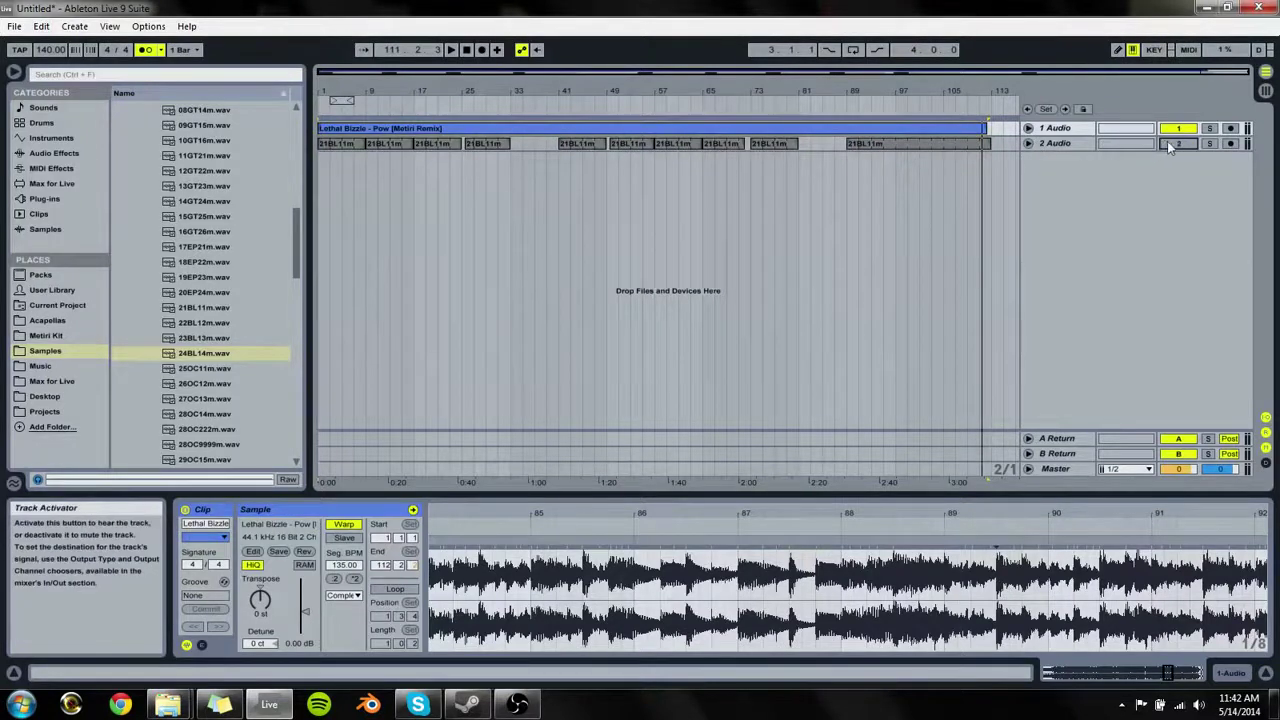
pyautogui.click(1063, 144)
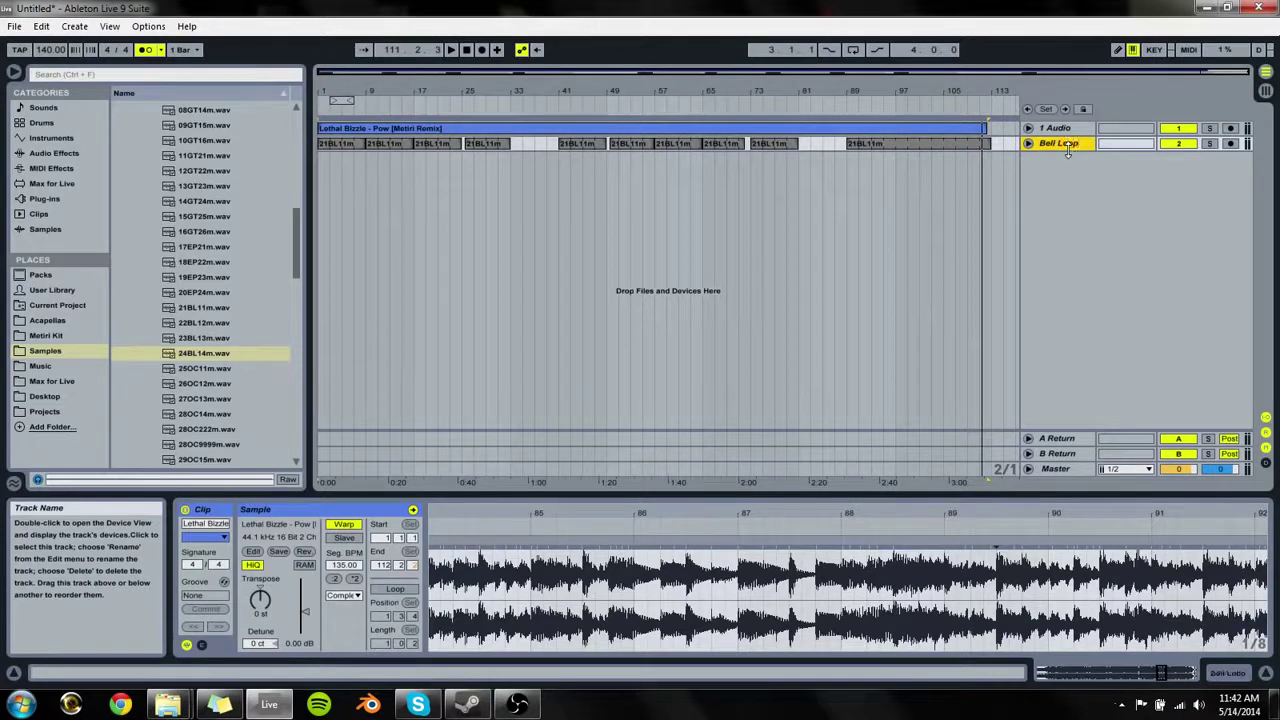
# Step: Unfold the song track and play its section from bar 15 to about bar 19
pyautogui.click(1055, 128)
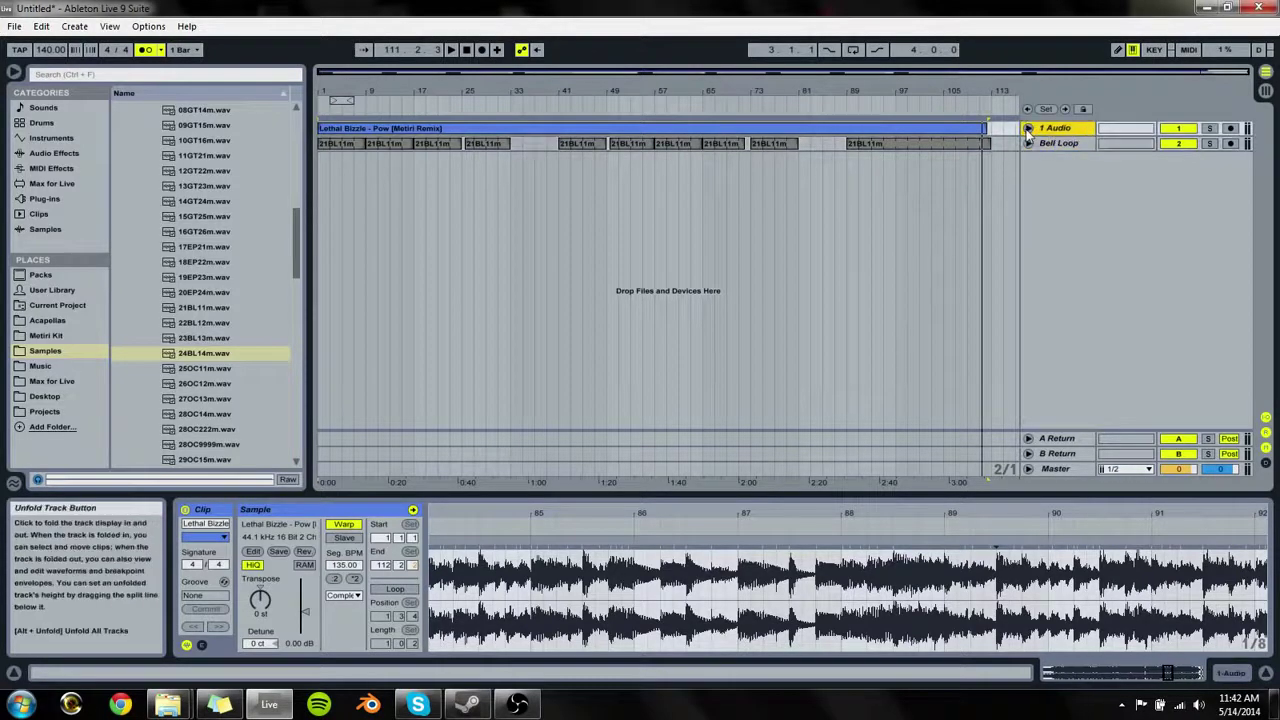
pyautogui.click(1028, 128)
pyautogui.moveTo(407, 181); pyautogui.dragTo(431, 182)
pyautogui.press('space')
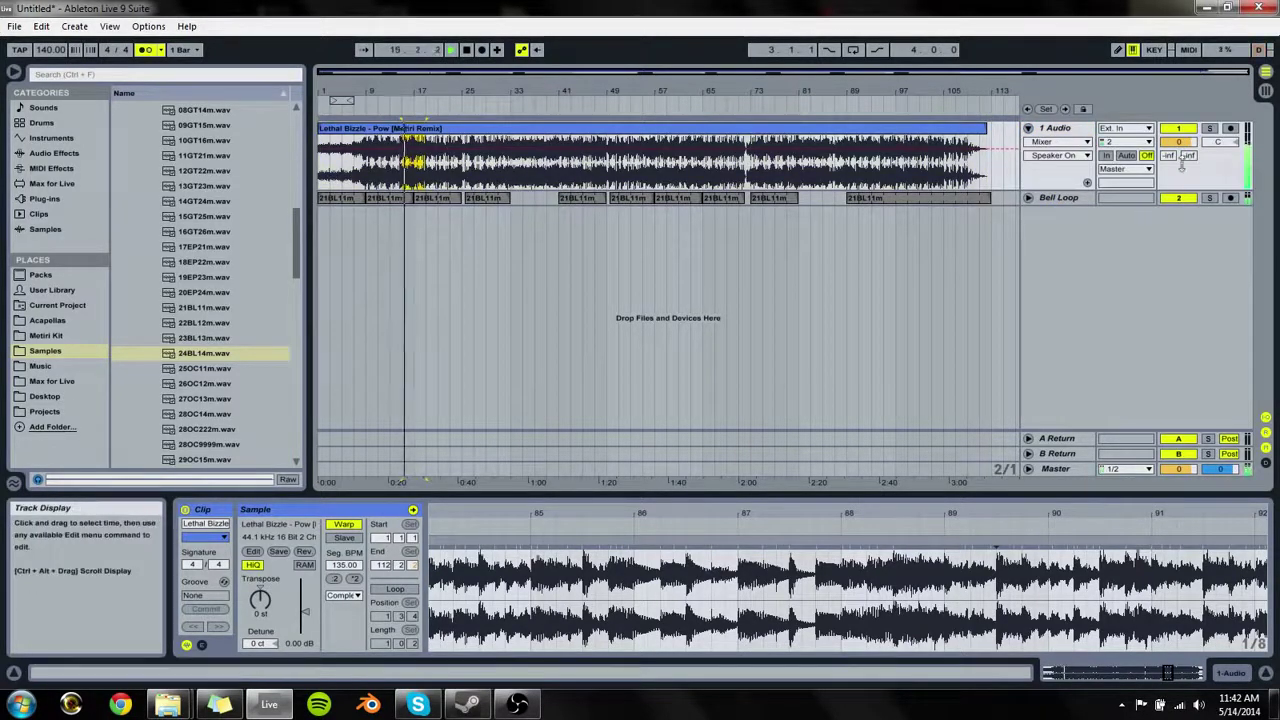
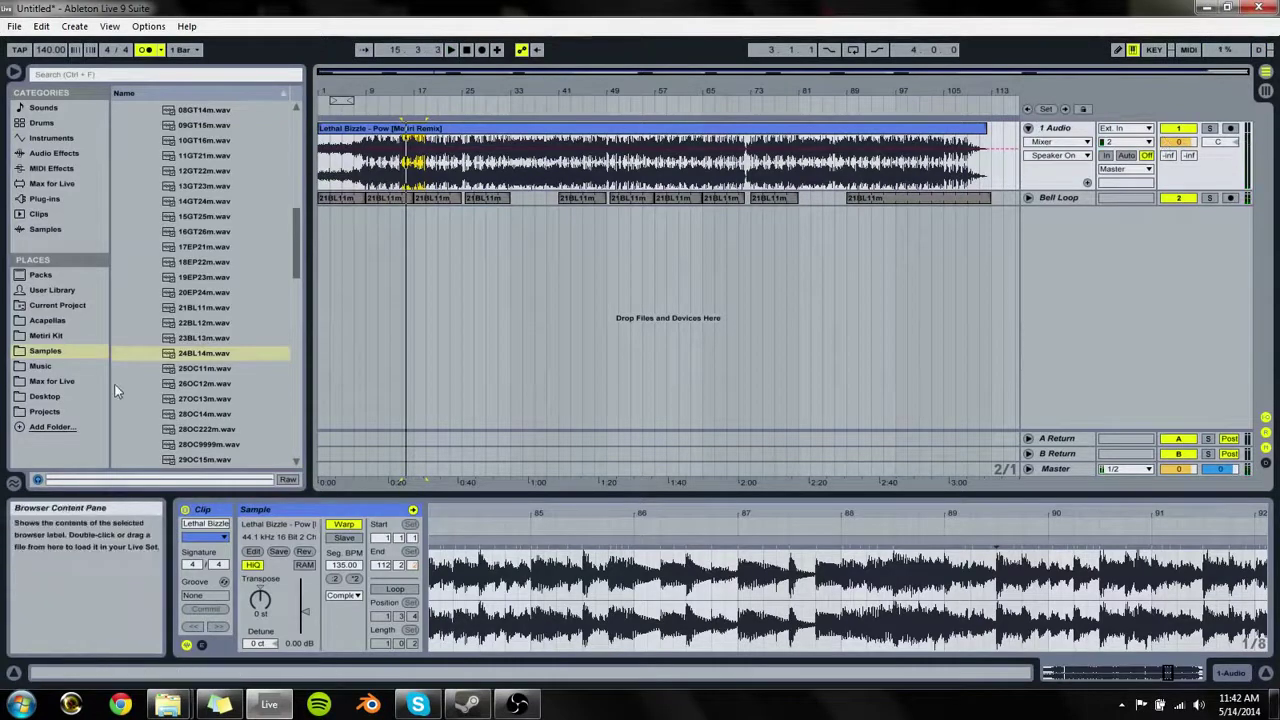
# Step: Add Lethal Bizzle- Pow Acapella.wav from the Acapellas folder to a new track at bar 1 and set its clip gain to 5.81 dB
pyautogui.click(46, 321)
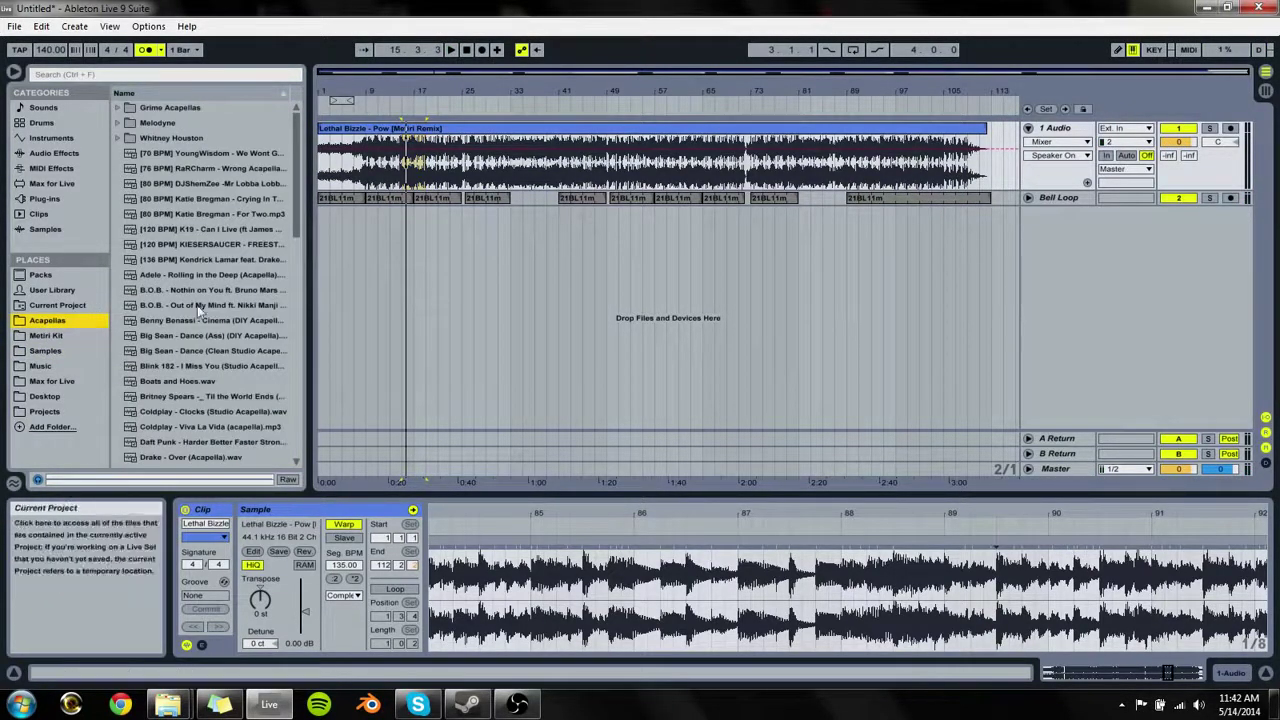
pyautogui.scroll(-3, 300, 223)
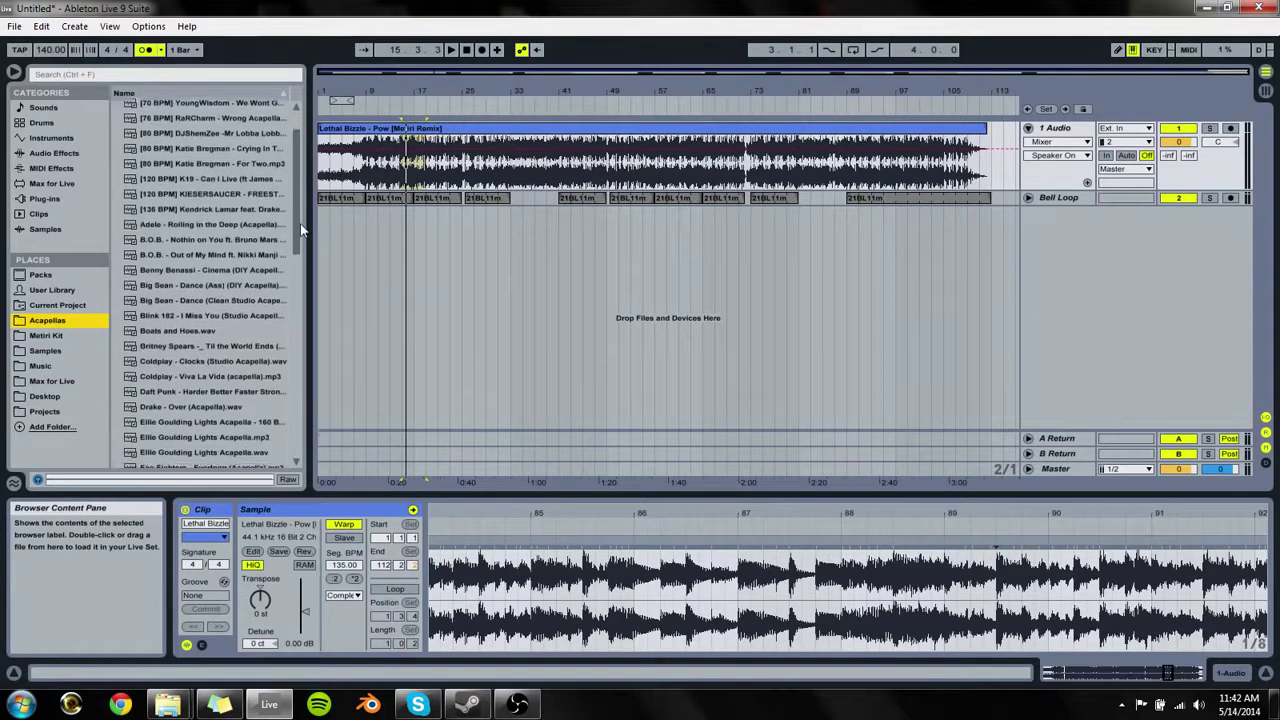
pyautogui.scroll(-10, 303, 231)
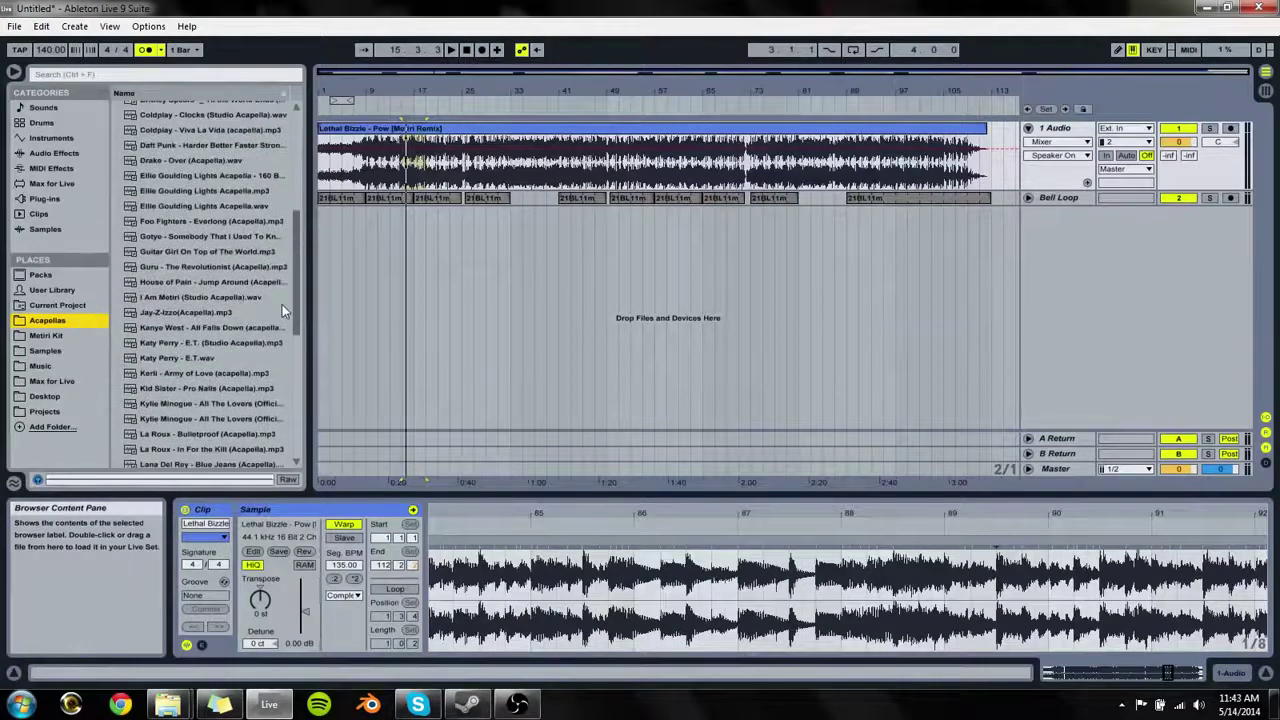
pyautogui.scroll(-4, 282, 304)
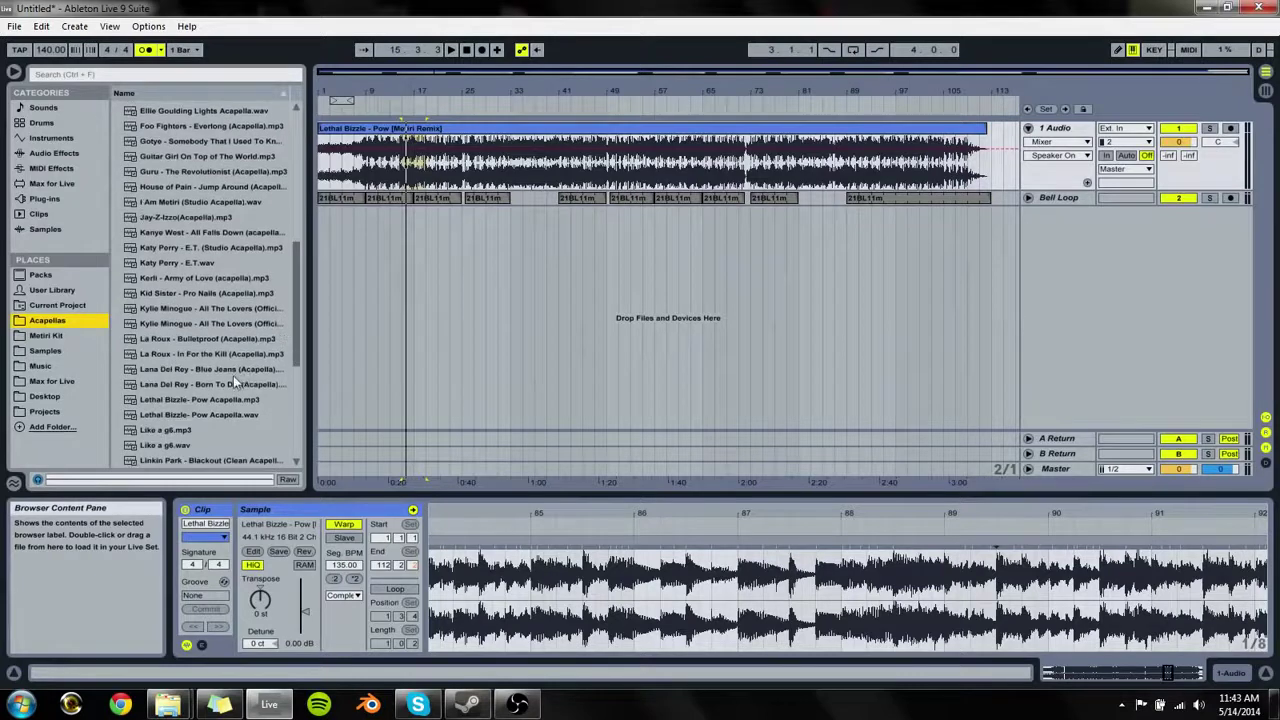
pyautogui.click(202, 404)
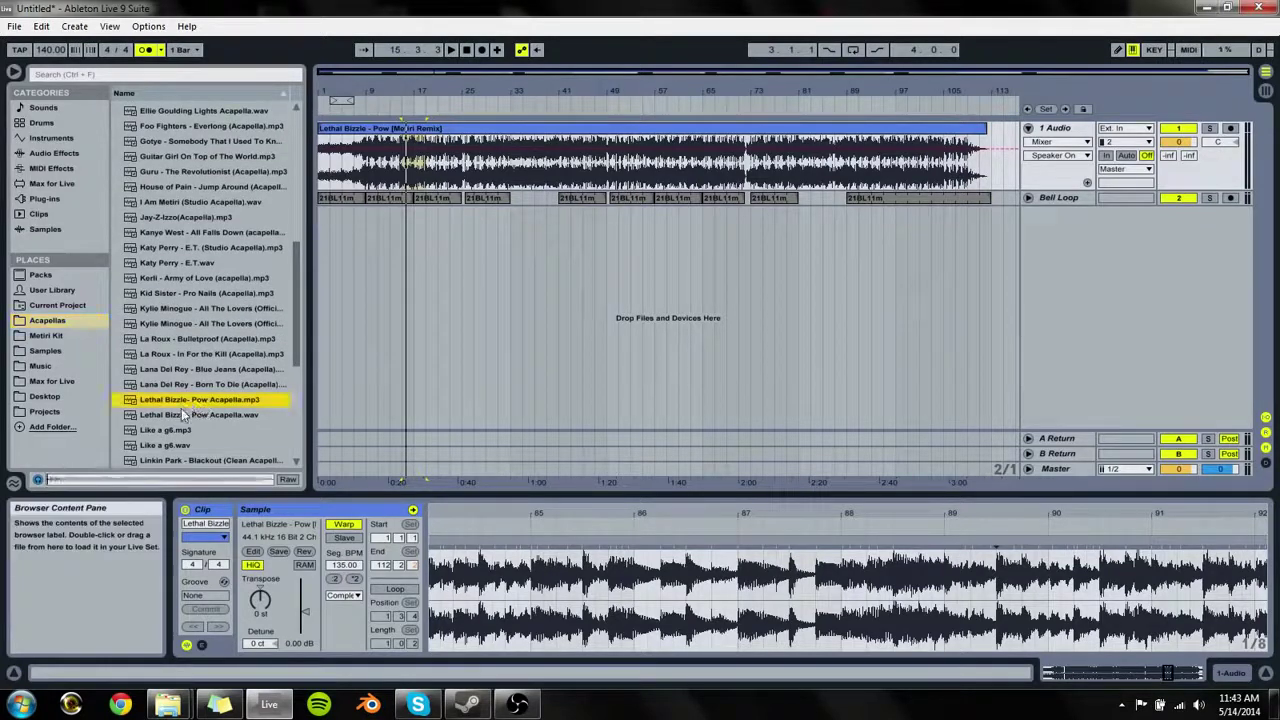
pyautogui.click(181, 412)
pyautogui.moveTo(173, 414); pyautogui.dragTo(319, 263)
pyautogui.moveTo(204, 414); pyautogui.dragTo(319, 267)
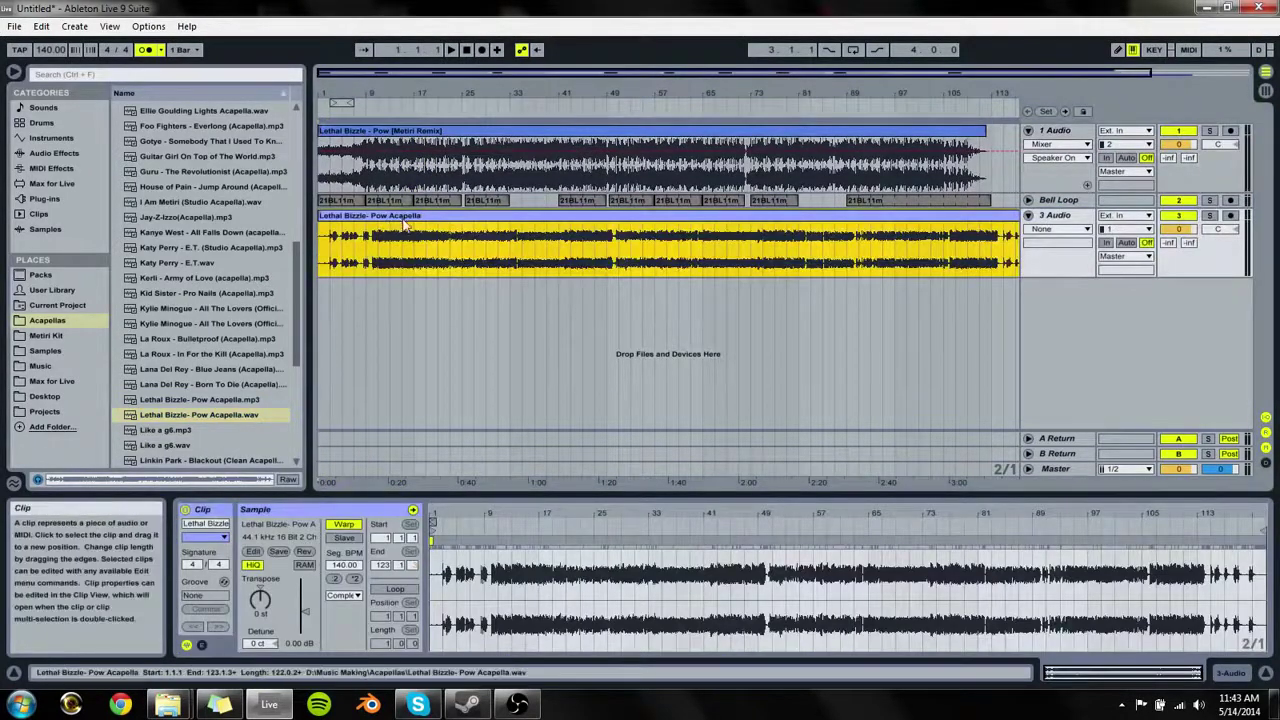
pyautogui.moveTo(305, 612); pyautogui.dragTo(305, 602)
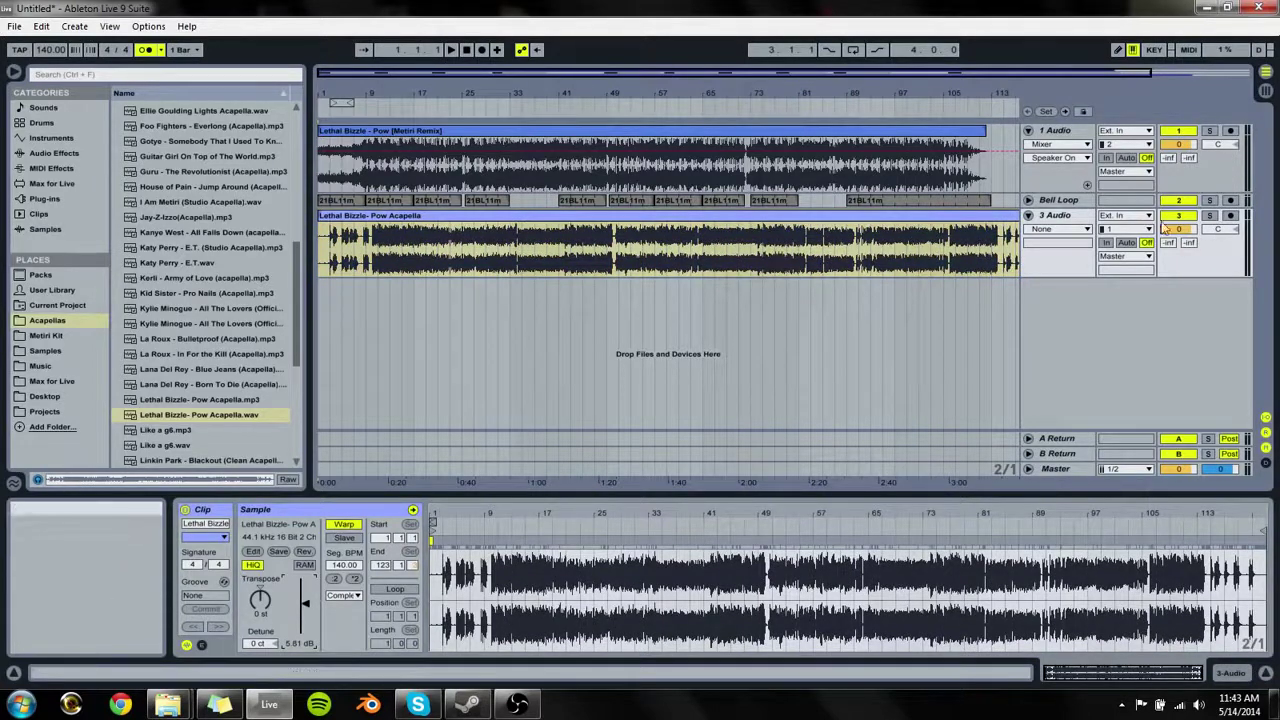
# Step: Rename the acapella track Vocals and move it directly below the song track, above Bell Loop
pyautogui.click(1027, 131)
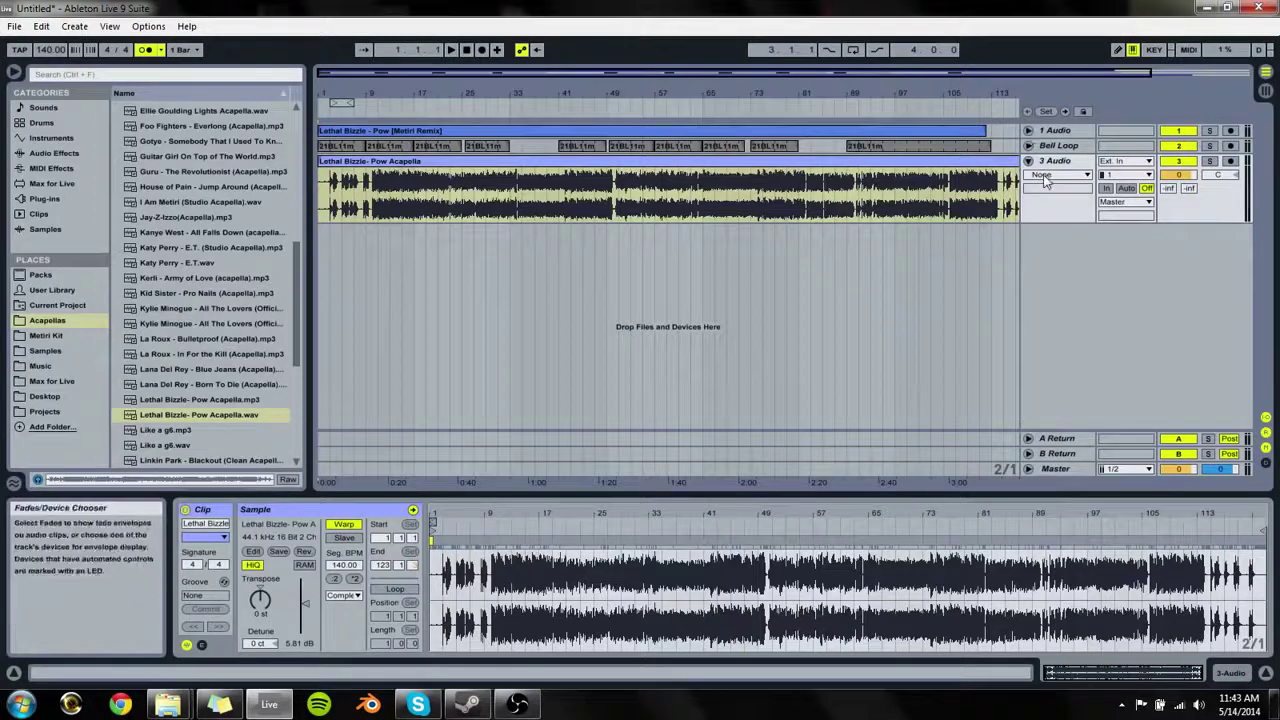
pyautogui.click(1028, 161)
pyautogui.click(1028, 161)
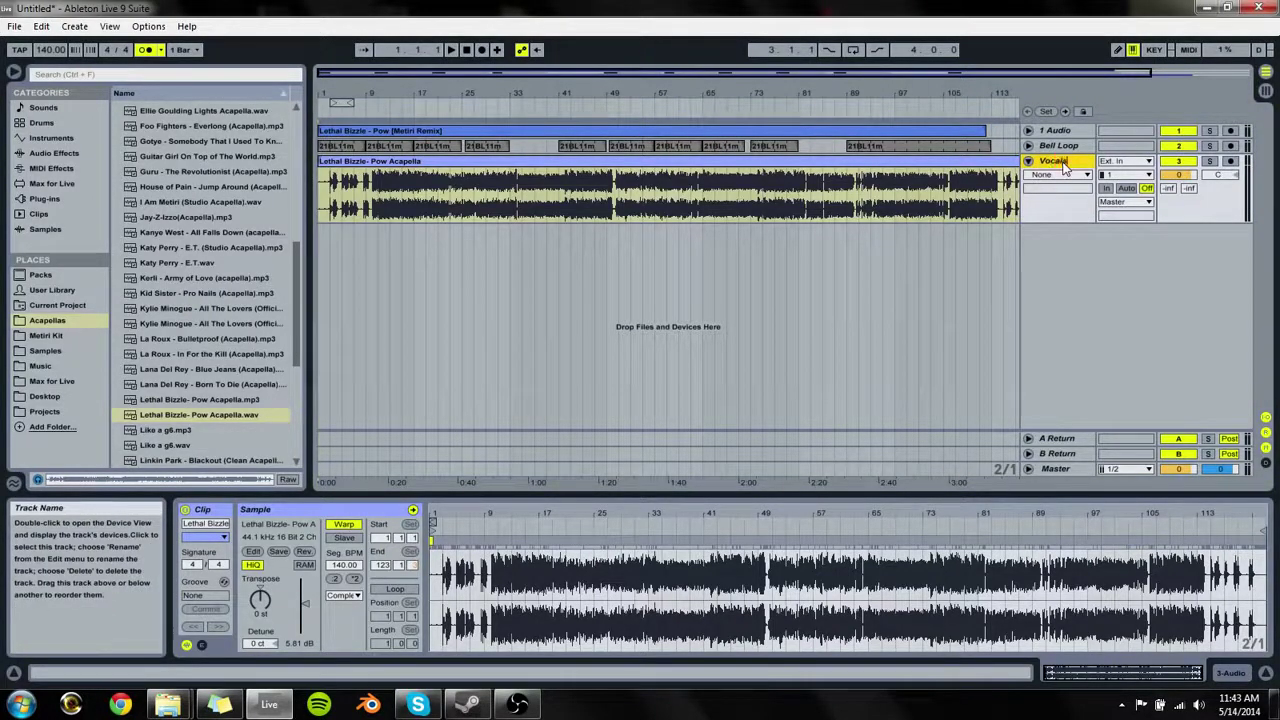
pyautogui.moveTo(1062, 168); pyautogui.dragTo(1048, 135)
pyautogui.click(1176, 145)
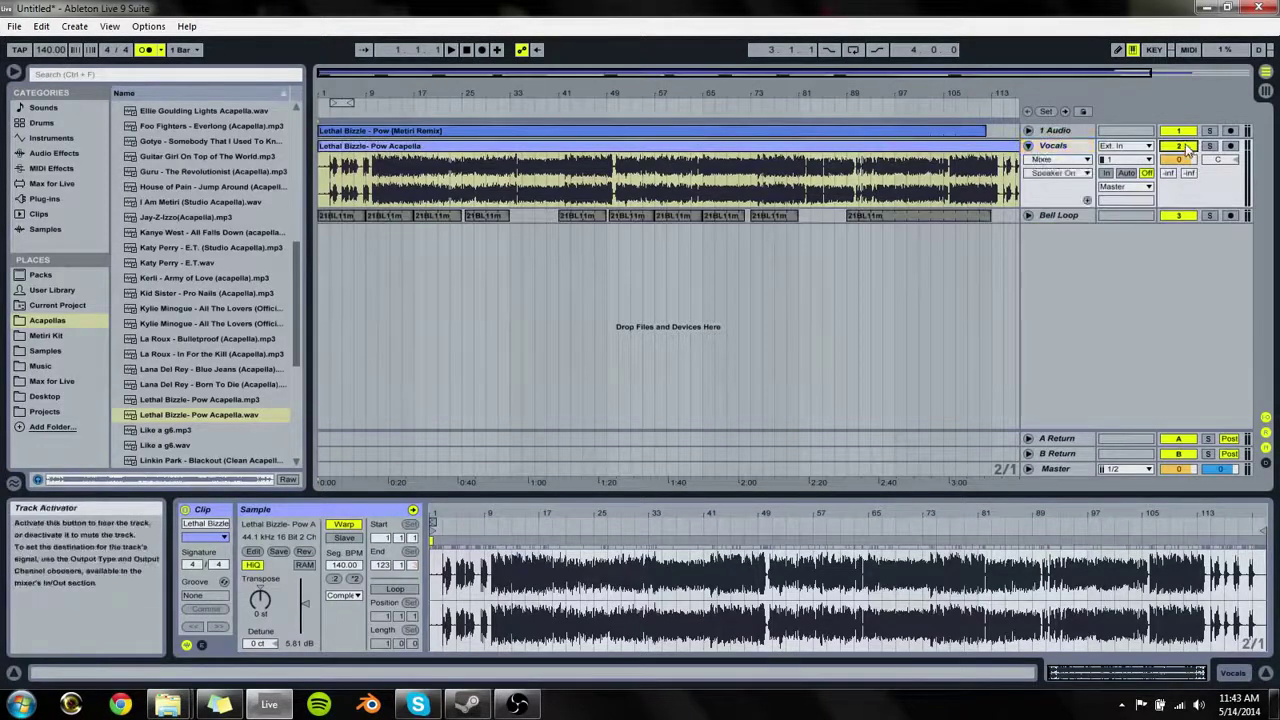
# Step: Unfold the song track, keep Bell Loop folded, and mute the Vocals and Bell Loop tracks
pyautogui.click(1028, 130)
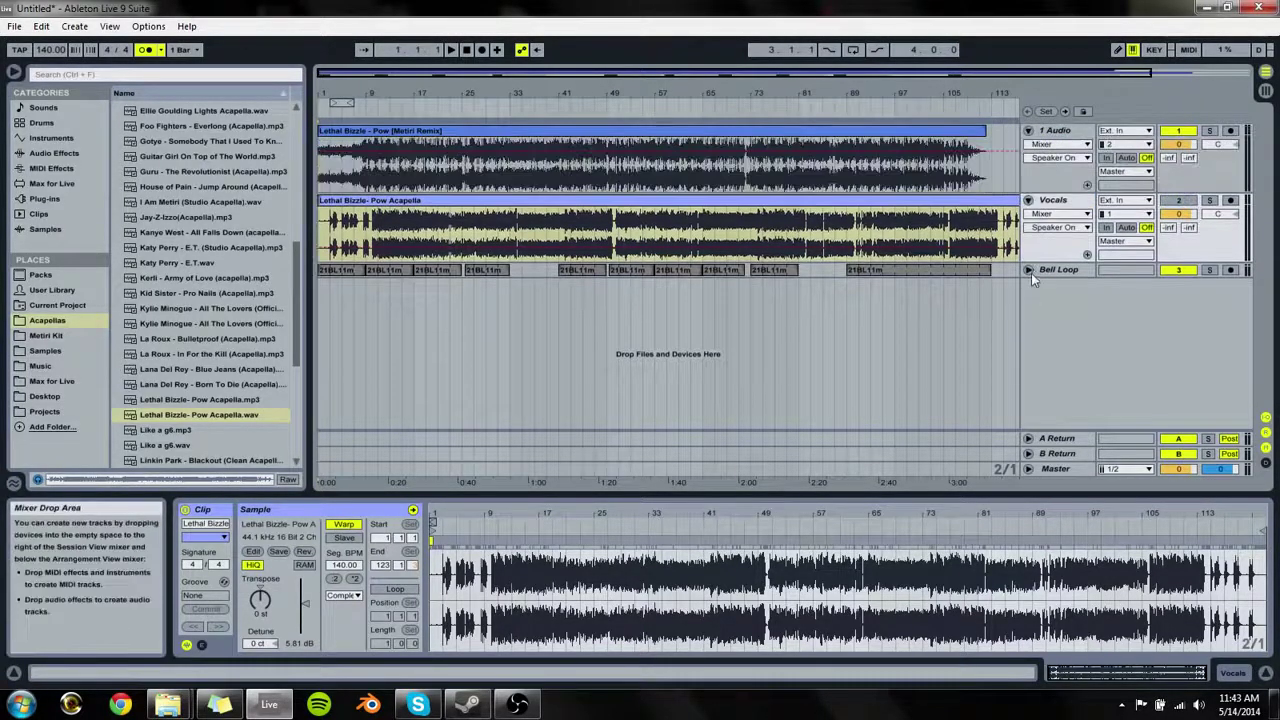
pyautogui.click(1028, 270)
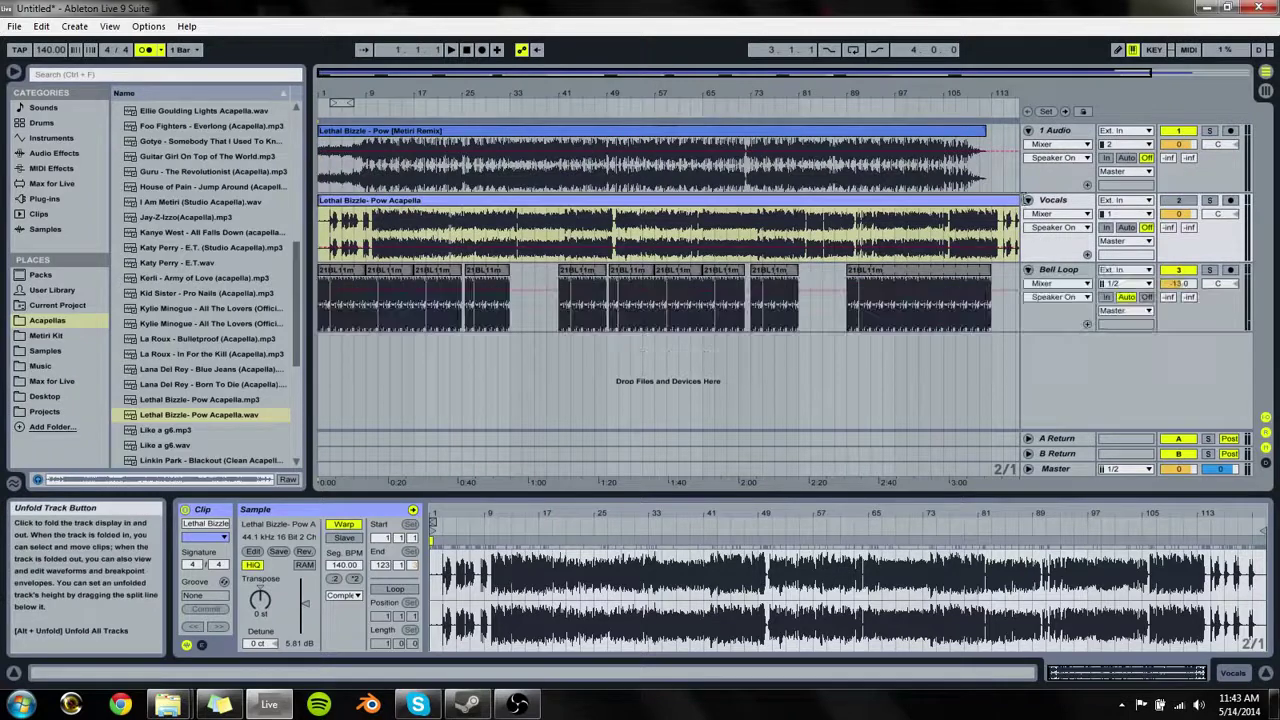
pyautogui.click(1028, 270)
pyautogui.click(1178, 270)
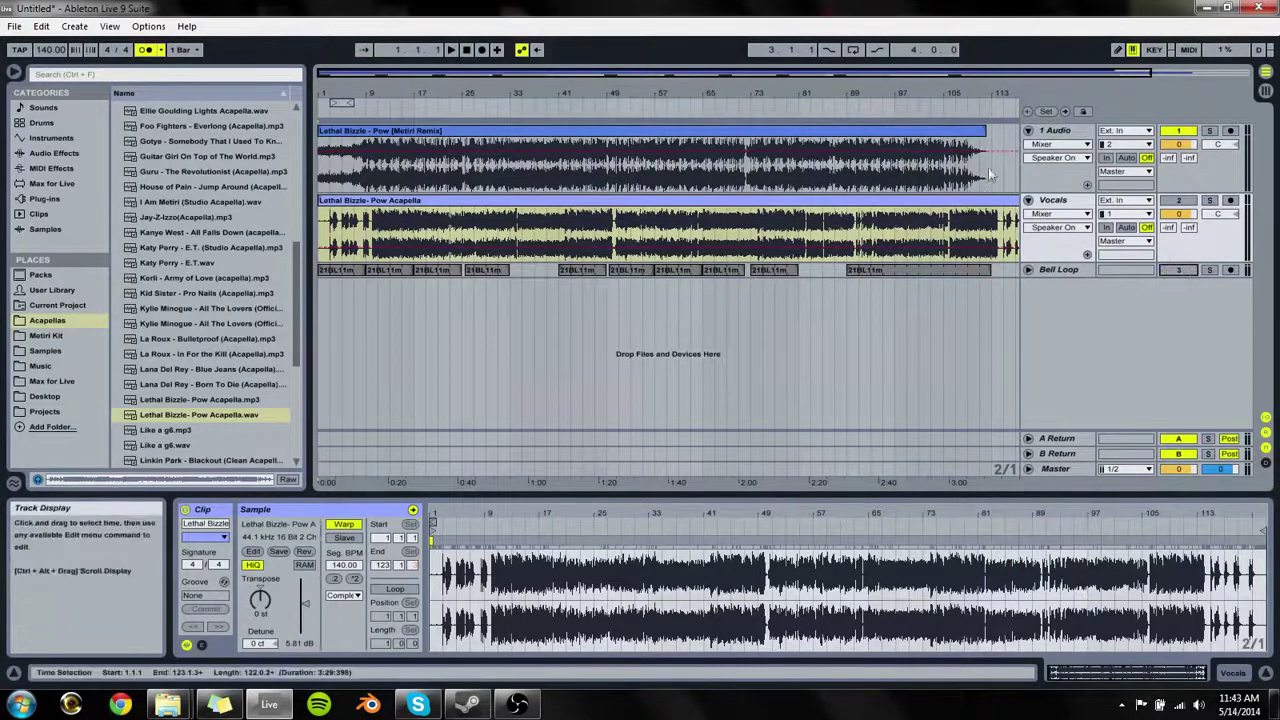
# Step: Solo the song track and play its intro from about bar 6
pyautogui.moveTo(992, 95); pyautogui.dragTo(923, 97)
pyautogui.press('space')
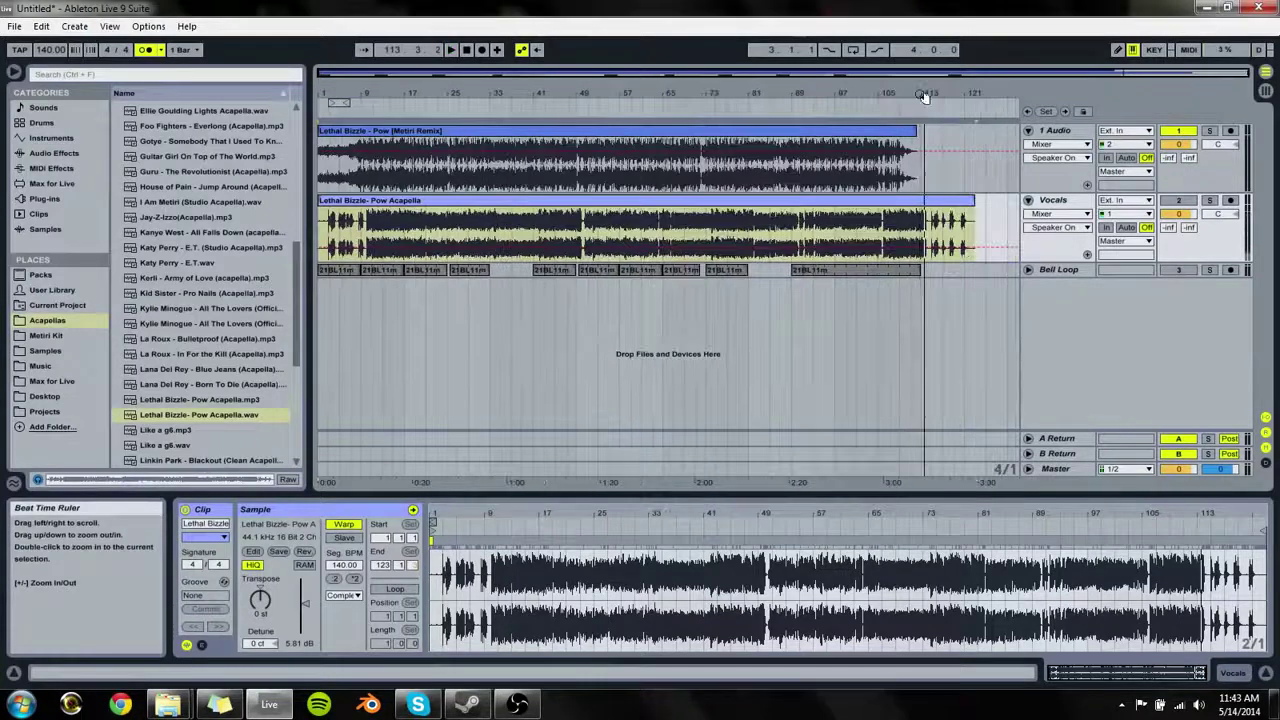
pyautogui.click(1209, 131)
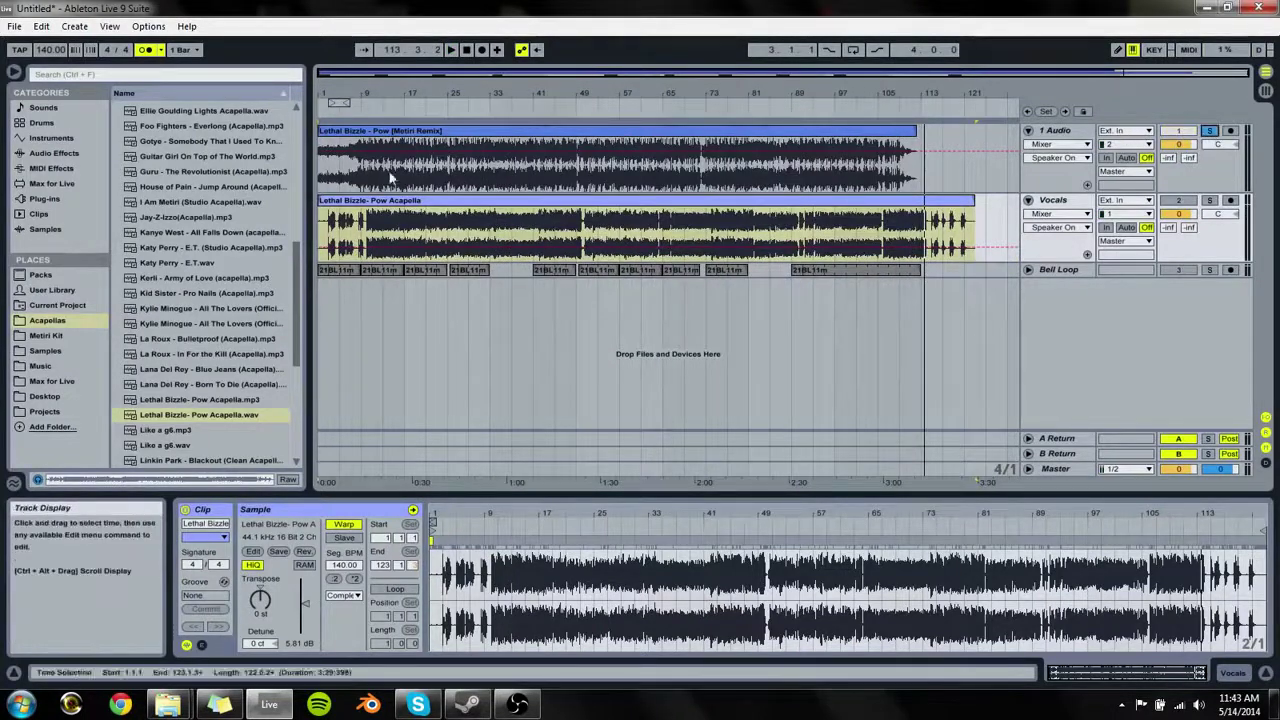
pyautogui.click(346, 192)
pyautogui.press('space')
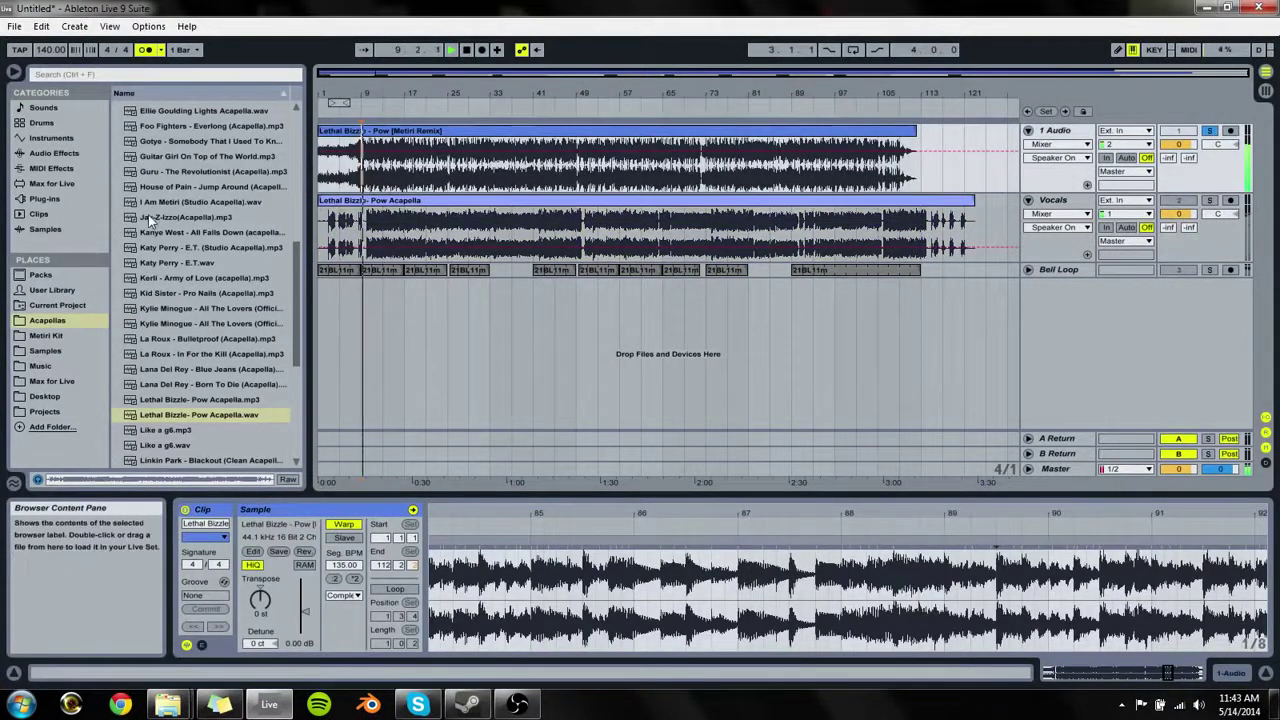
# Step: Add 25OC11m.wav from the Samples folder to a new track below Bell Loop at bar 13 and play the song from bar 1
pyautogui.click(45, 351)
pyautogui.click(214, 380)
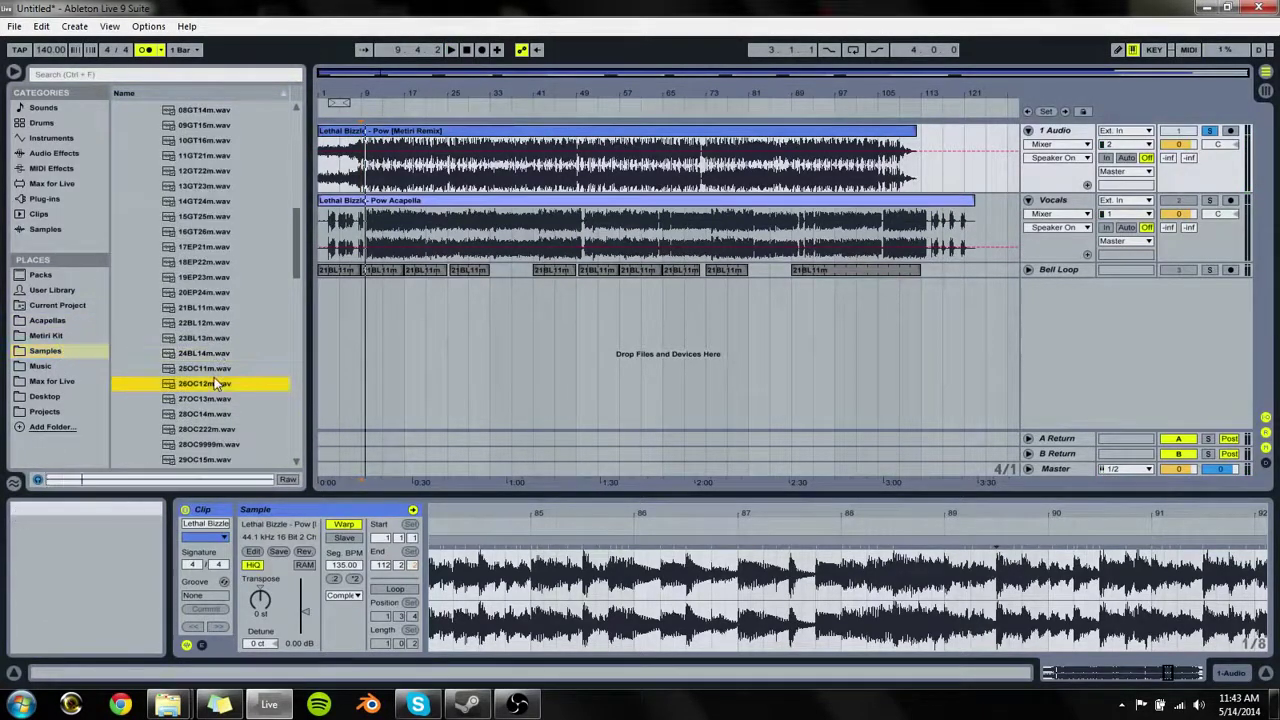
pyautogui.click(222, 371)
pyautogui.moveTo(205, 370); pyautogui.dragTo(385, 297)
pyautogui.click(332, 292)
pyautogui.press('space')
pyautogui.click(322, 289)
pyautogui.press('space')
pyautogui.press('space')
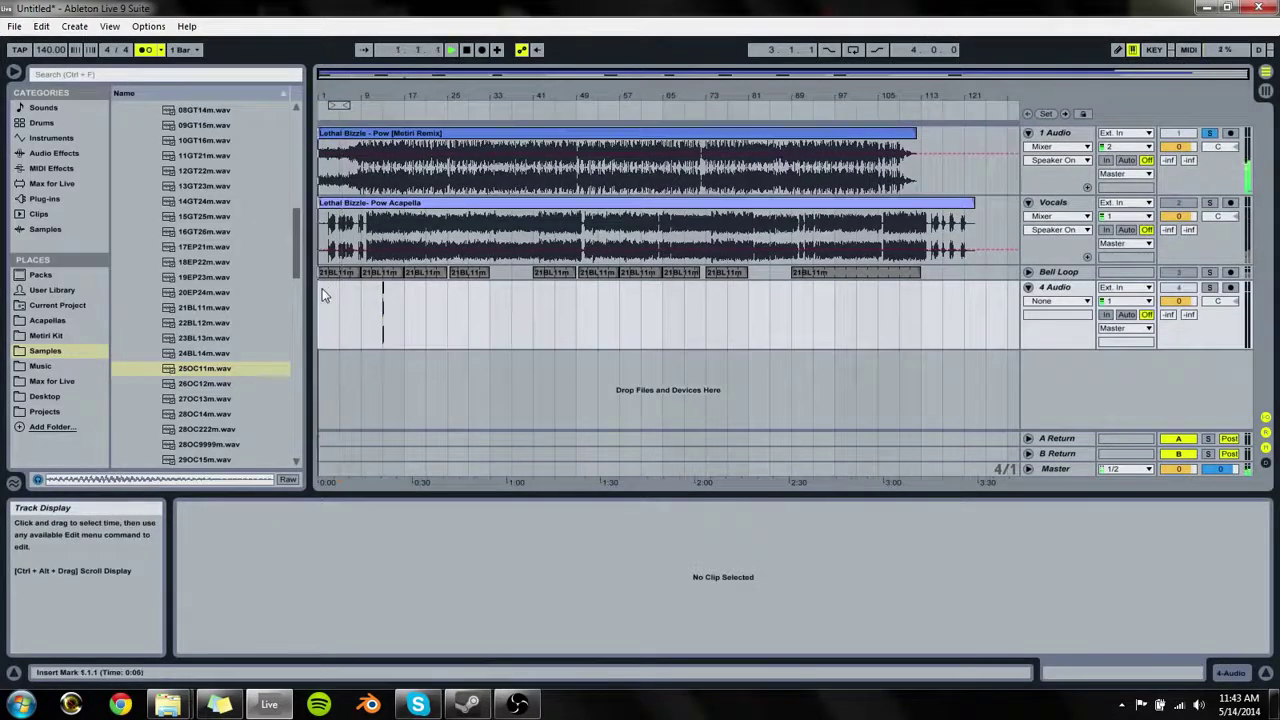
# Step: Move the 25OC11m clip to bar 5, unsolo the song track and unmute Vocals to hear them together
pyautogui.moveTo(340, 97); pyautogui.dragTo(522, 281)
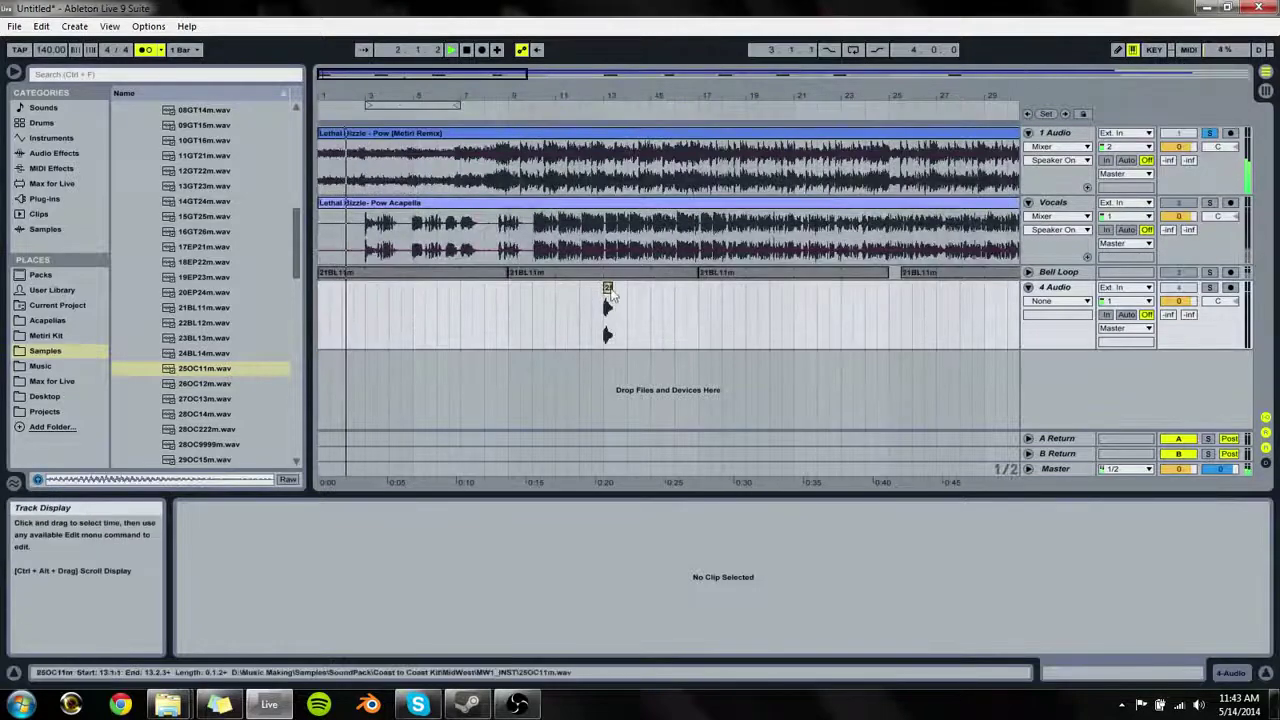
pyautogui.moveTo(607, 308); pyautogui.dragTo(422, 306)
pyautogui.click(458, 305)
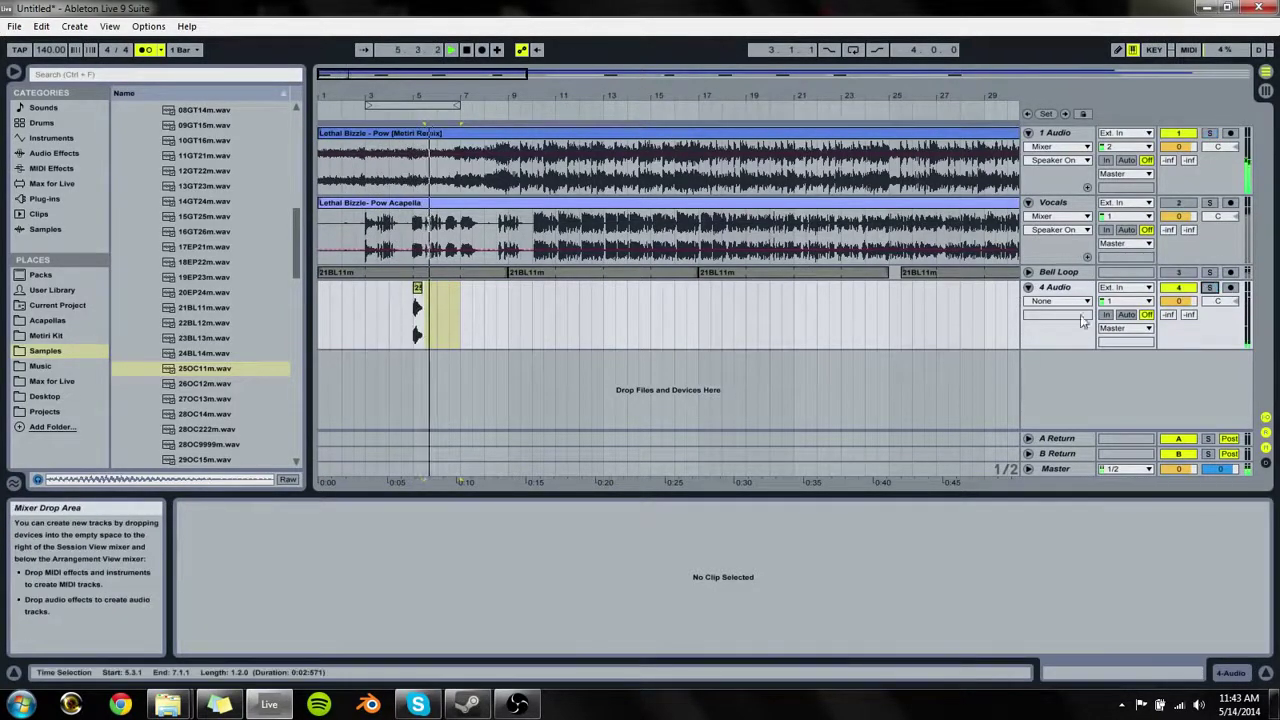
pyautogui.click(418, 310)
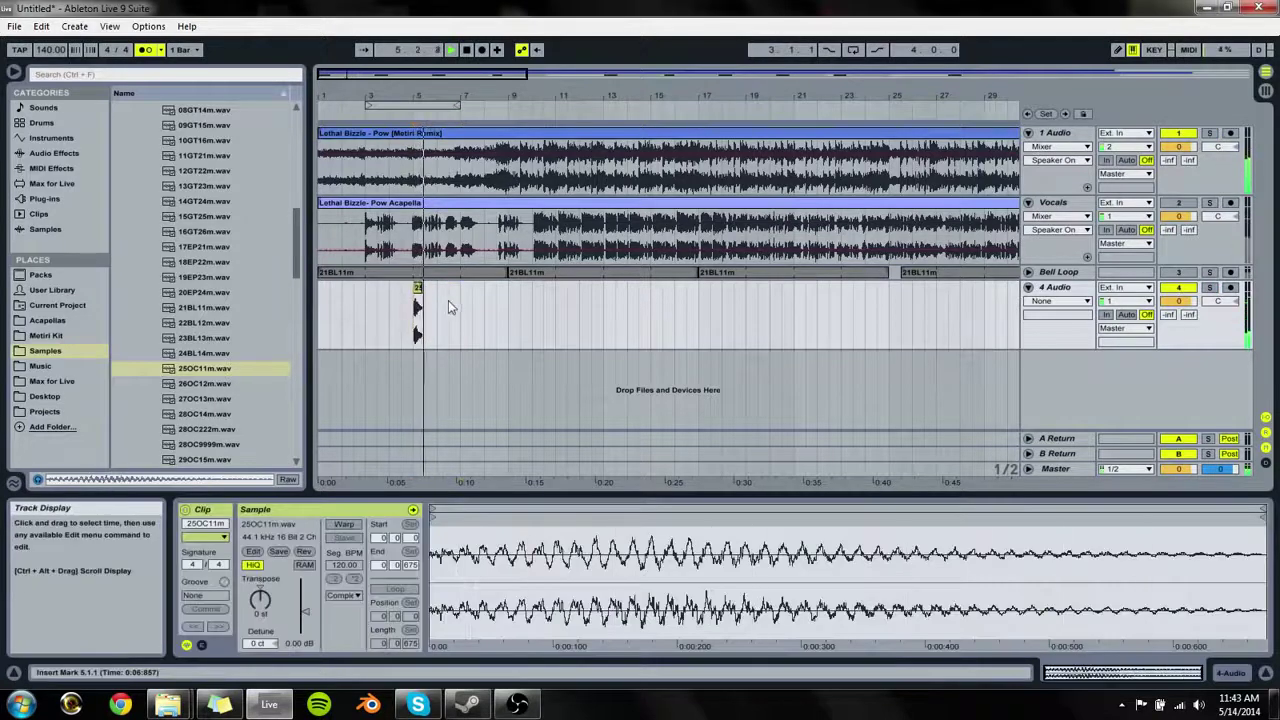
# Step: Duplicate the two-bar section from bar 5 to bar 7 on the new sample track, placing a second 25OC11m clip at bar 7
pyautogui.moveTo(460, 302); pyautogui.dragTo(414, 305)
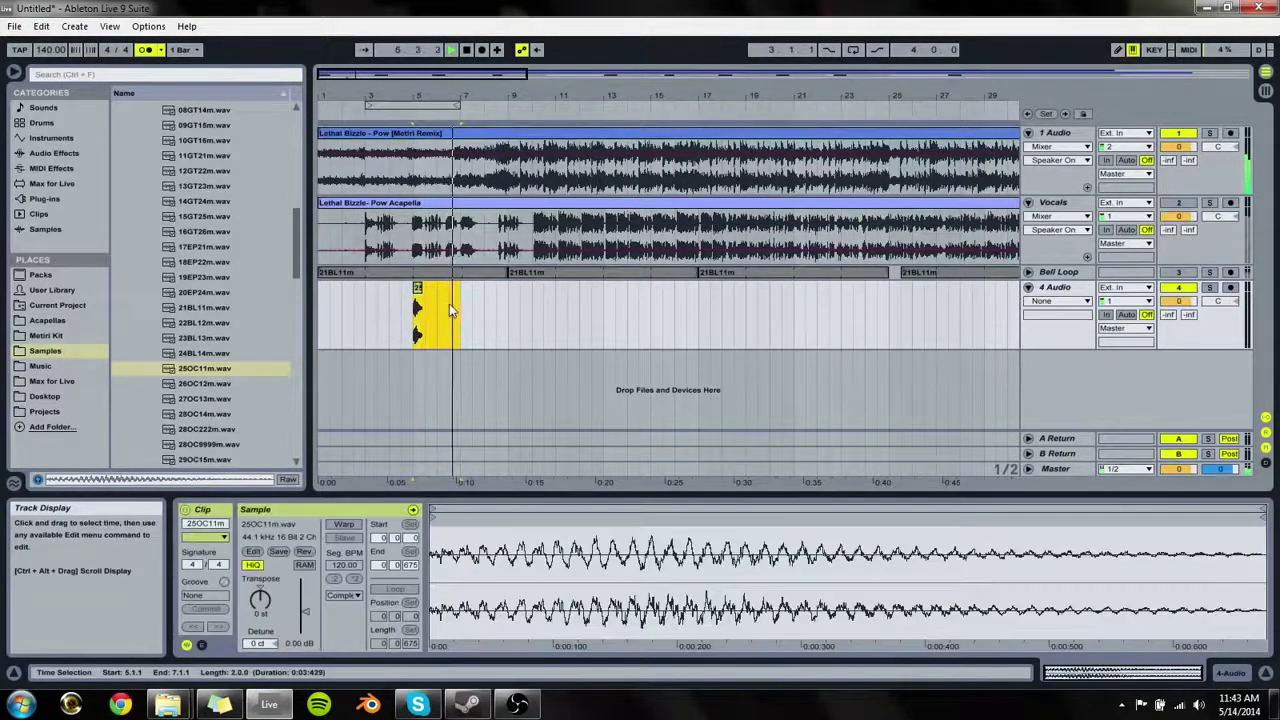
pyautogui.hotkey('ctrl', 'd')
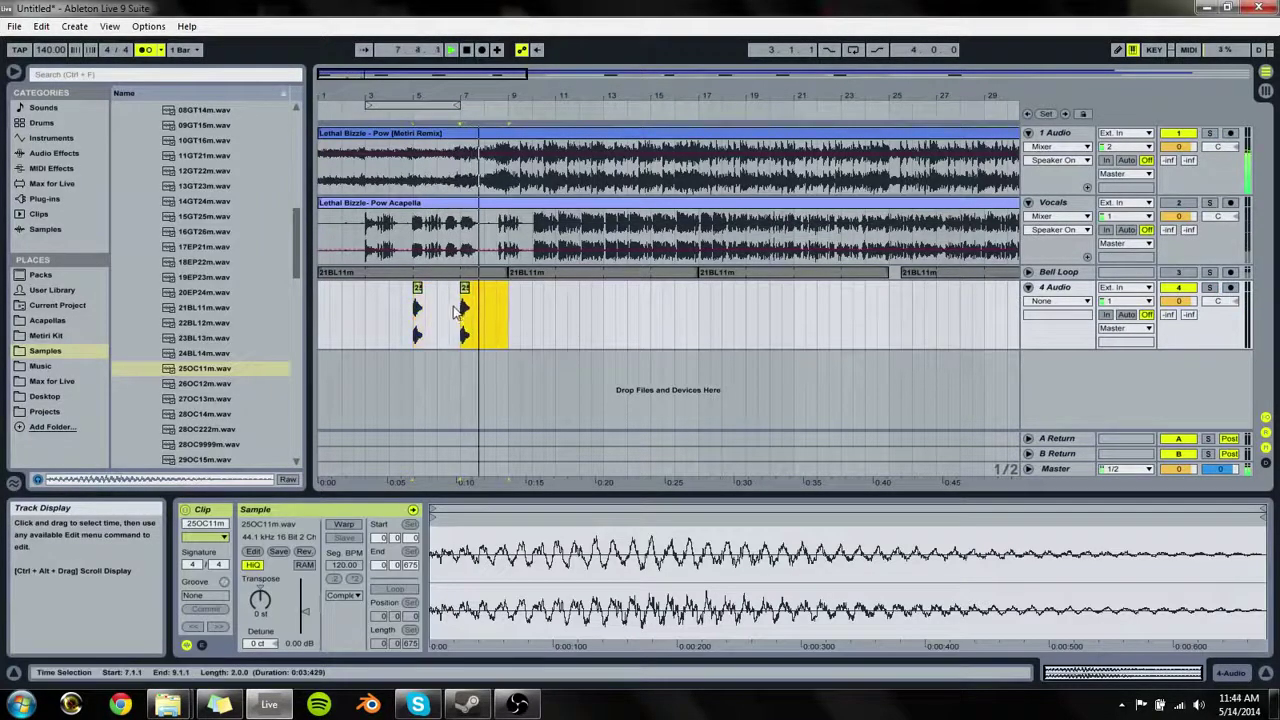
pyautogui.click(488, 310)
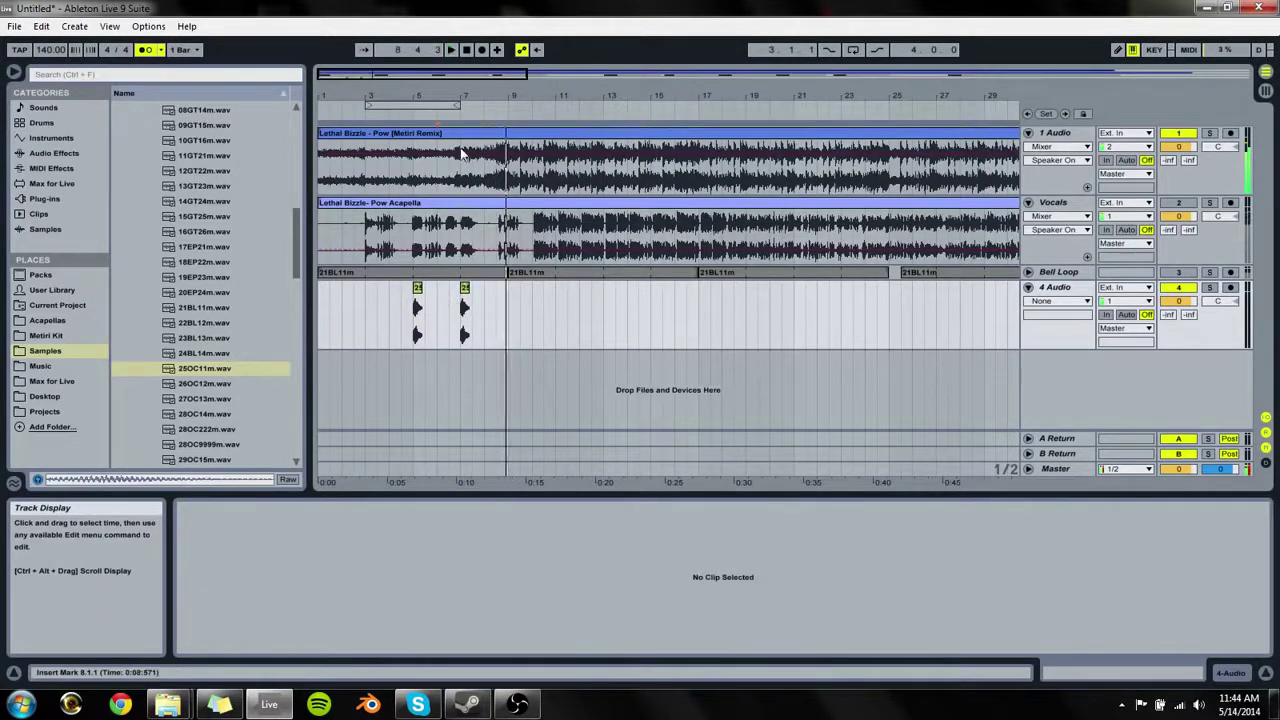
# Step: Place a copy of the 25OC11m clip at 6.4.1, directly before the one at bar 7, and play the passage
pyautogui.moveTo(457, 97); pyautogui.dragTo(474, 264)
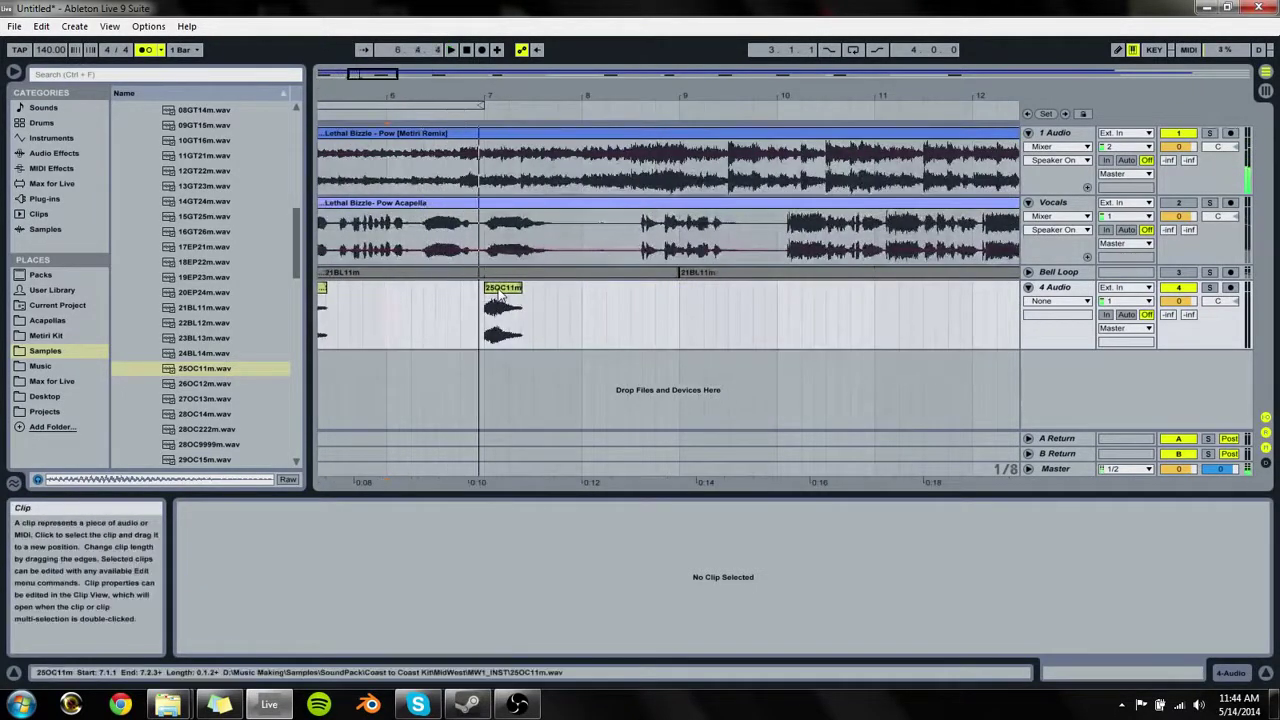
pyautogui.click(500, 291)
pyautogui.press('space')
pyautogui.moveTo(487, 300)
pyautogui.mouseDown()
pyautogui.moveTo(505, 307)
pyautogui.moveTo(465, 290)
pyautogui.moveTo(477, 290)
pyautogui.mouseUp()
pyautogui.click(488, 318)
pyautogui.press('space')
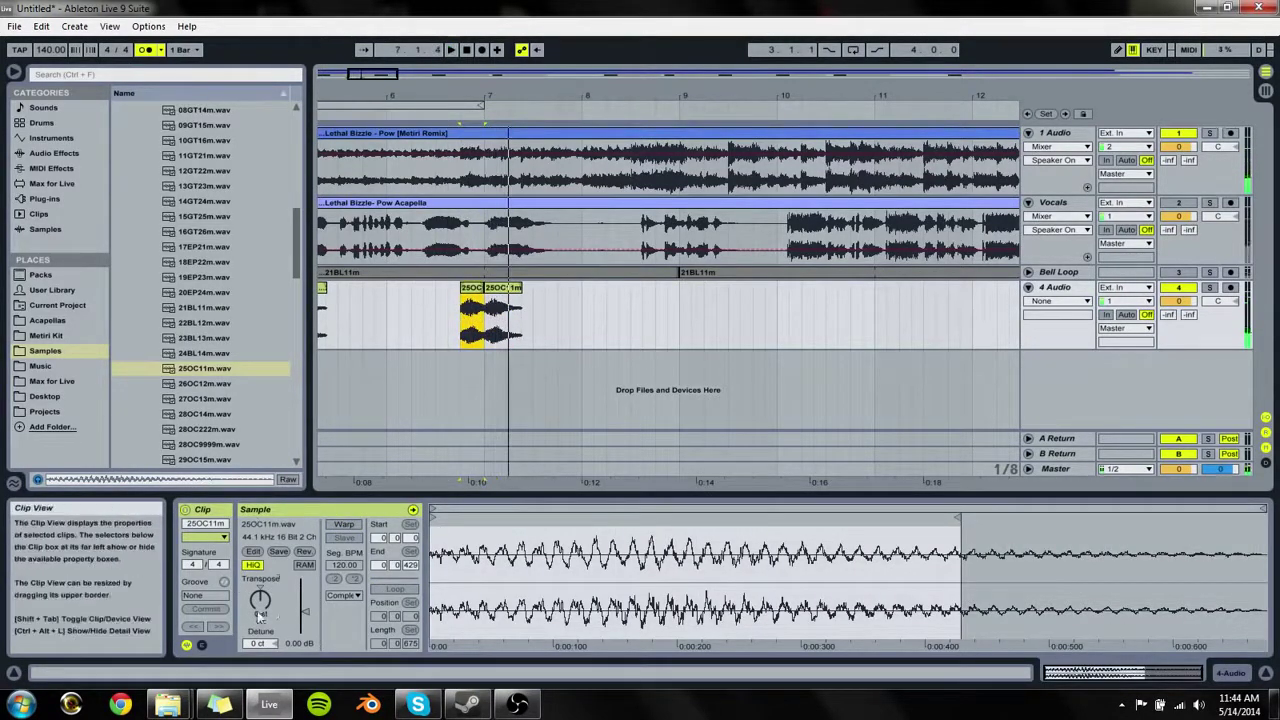
# Step: Transpose the short 25OC11m clip at 6.4.1 to 1 st and listen to it leading into the bar 7 clip
pyautogui.press('space')
pyautogui.press('space')
pyautogui.moveTo(262, 613); pyautogui.dragTo(262, 617)
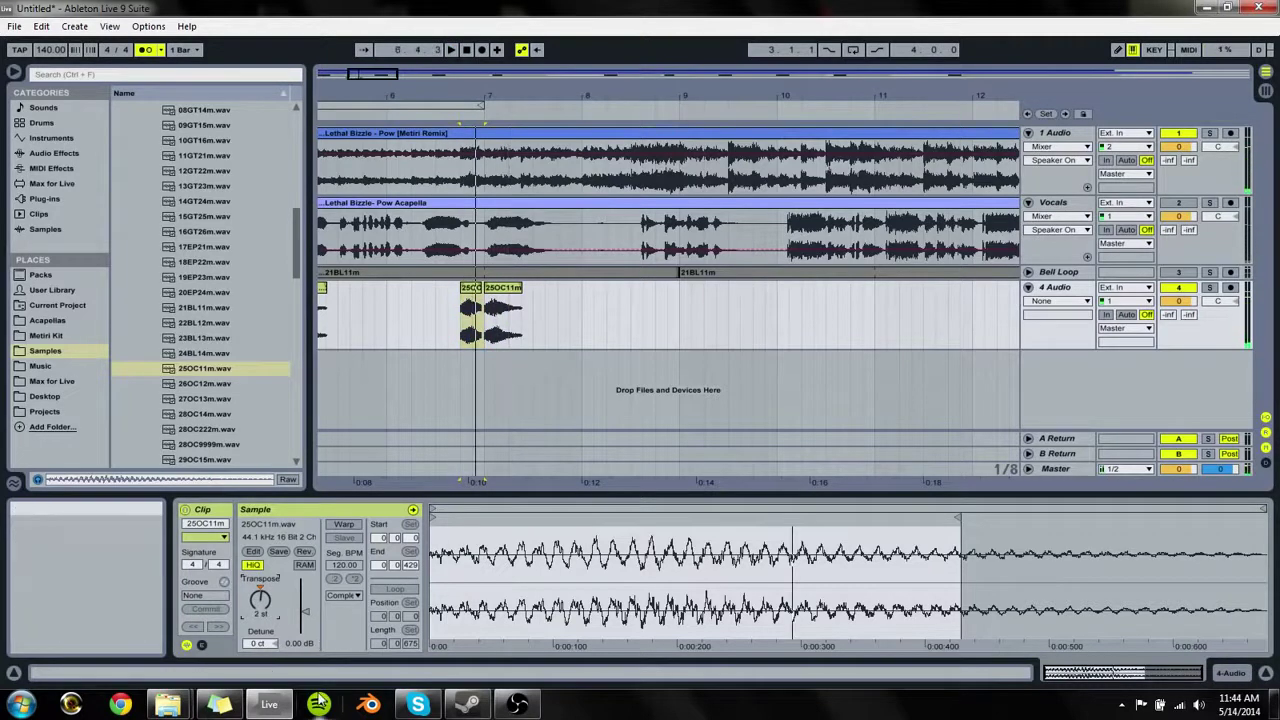
pyautogui.press('space')
pyautogui.press('space')
pyautogui.click(494, 288)
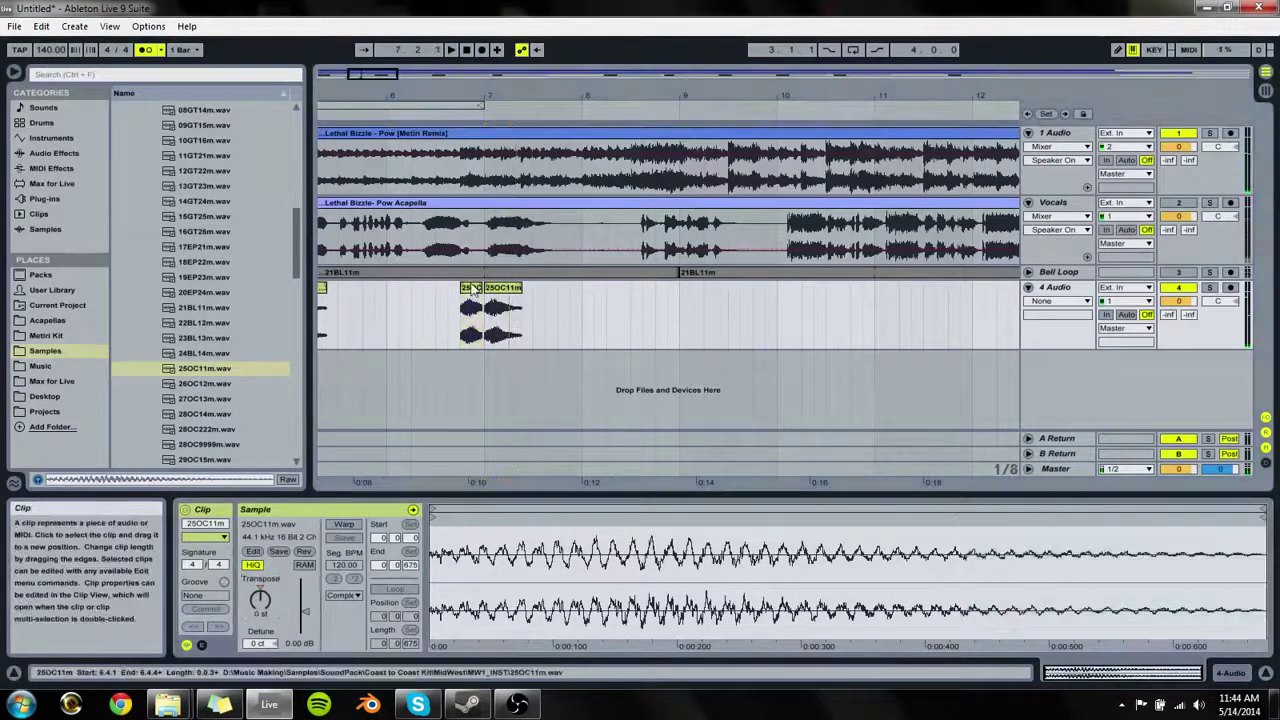
pyautogui.click(479, 288)
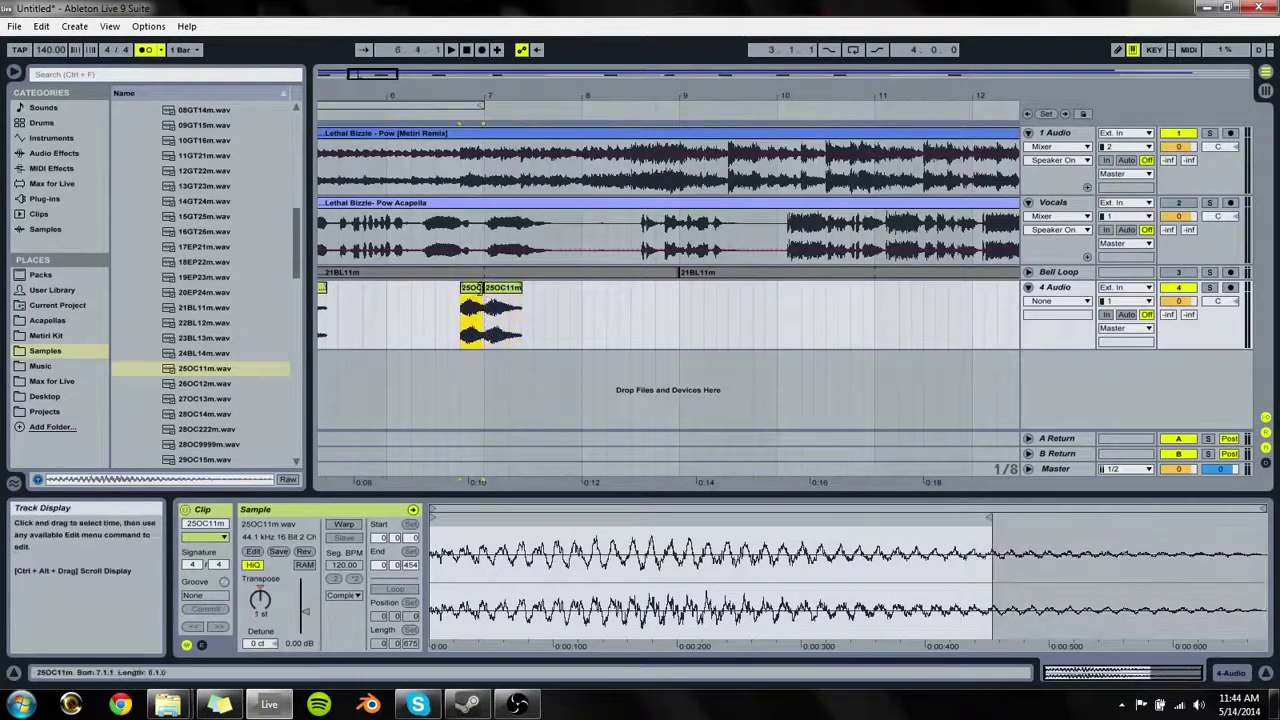
pyautogui.click(494, 299)
pyautogui.click(477, 297)
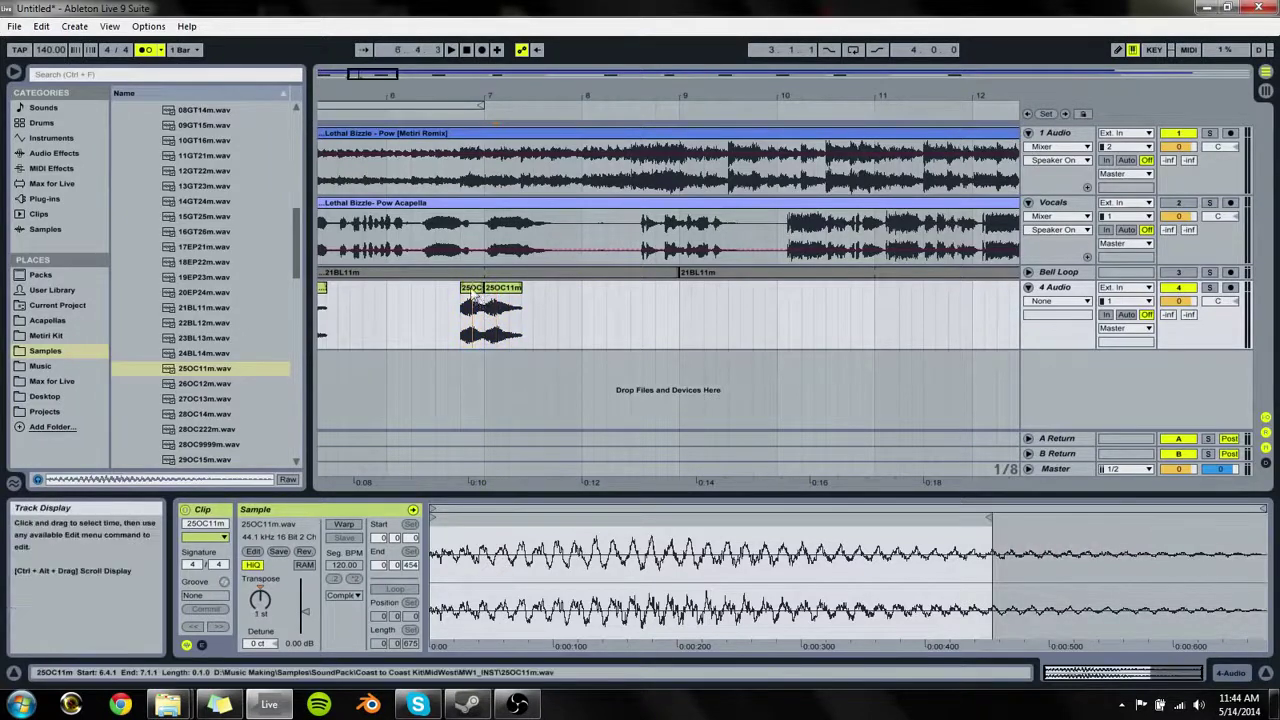
pyautogui.click(474, 288)
pyautogui.press('space')
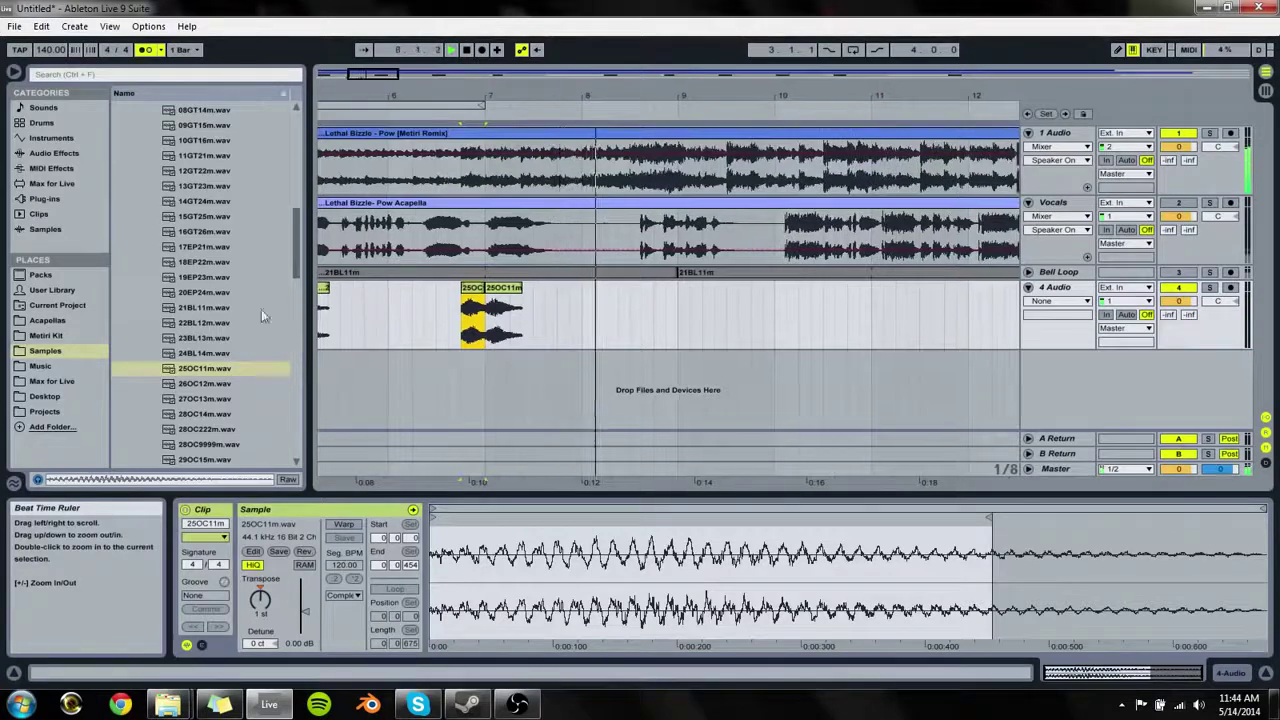
# Step: Audition the samples from 26OC12m.wav down to 32OC18m.wav and back up to 24BL14m.wav in the Samples folder
pyautogui.click(208, 389)
pyautogui.click(204, 398)
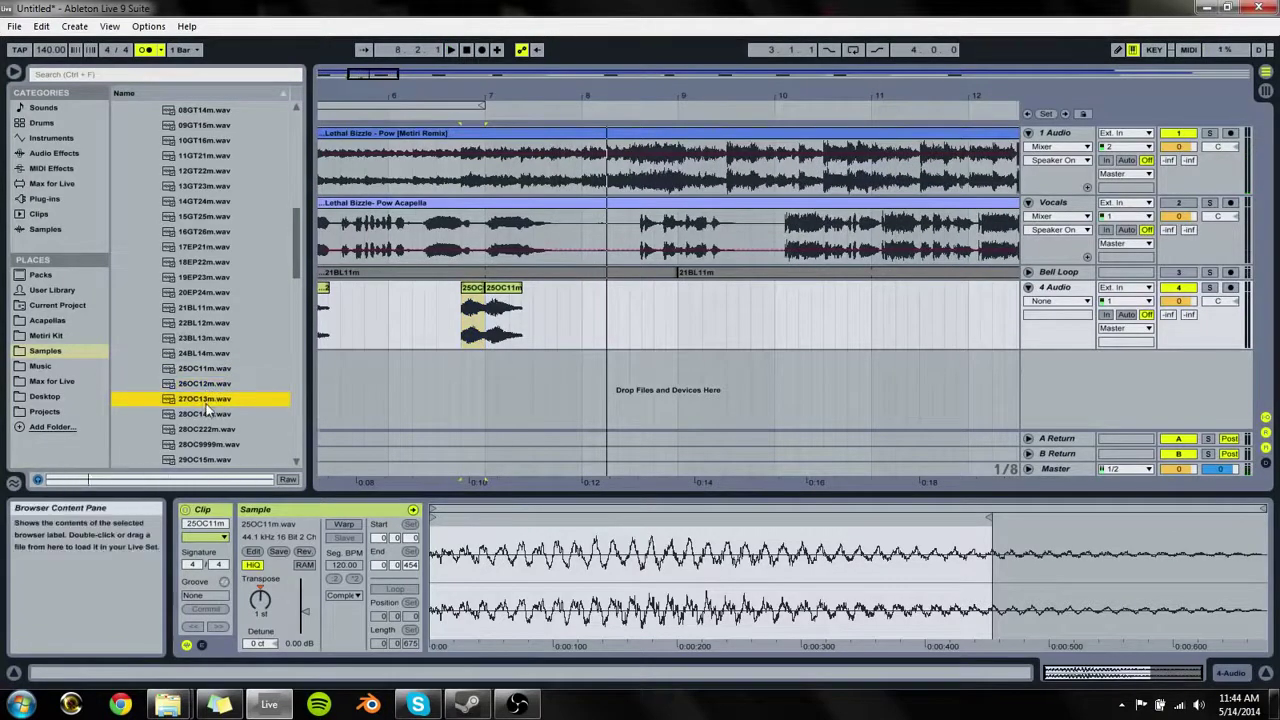
pyautogui.click(207, 413)
pyautogui.click(212, 428)
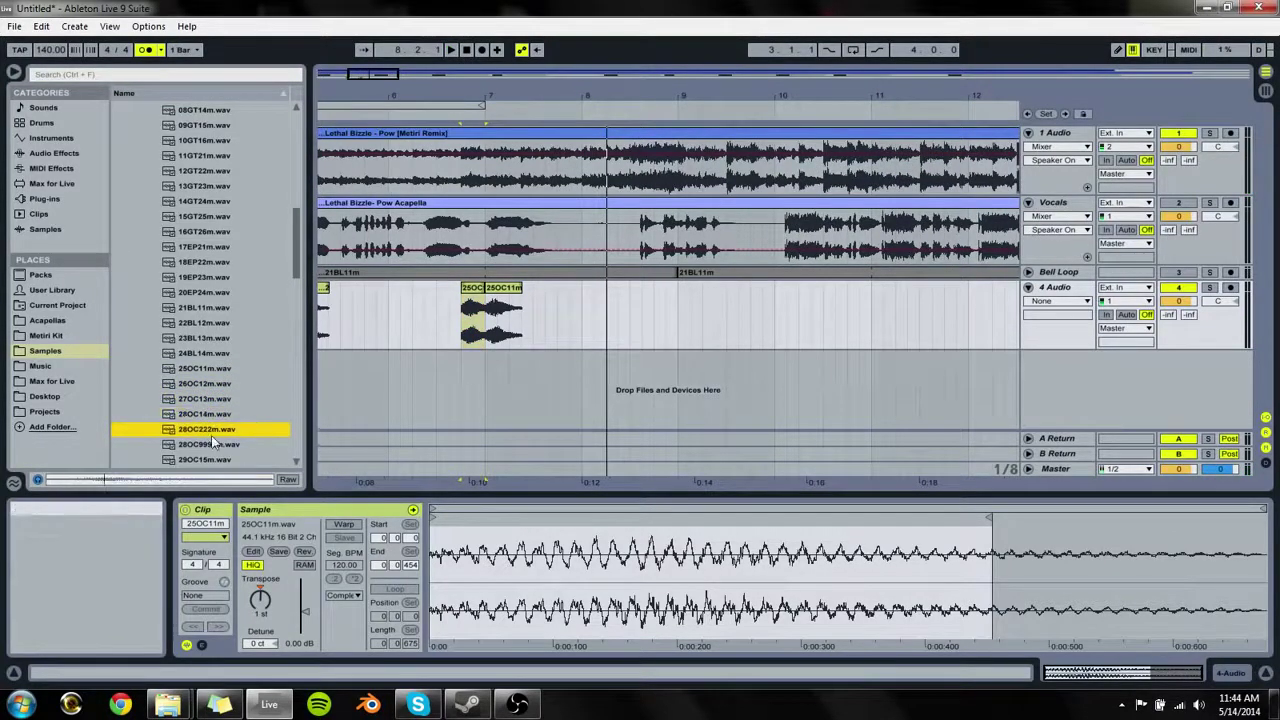
pyautogui.click(212, 443)
pyautogui.scroll(-2, 220, 425)
pyautogui.press('Down')
pyautogui.press('Down')
pyautogui.press('Down')
pyautogui.press('Down')
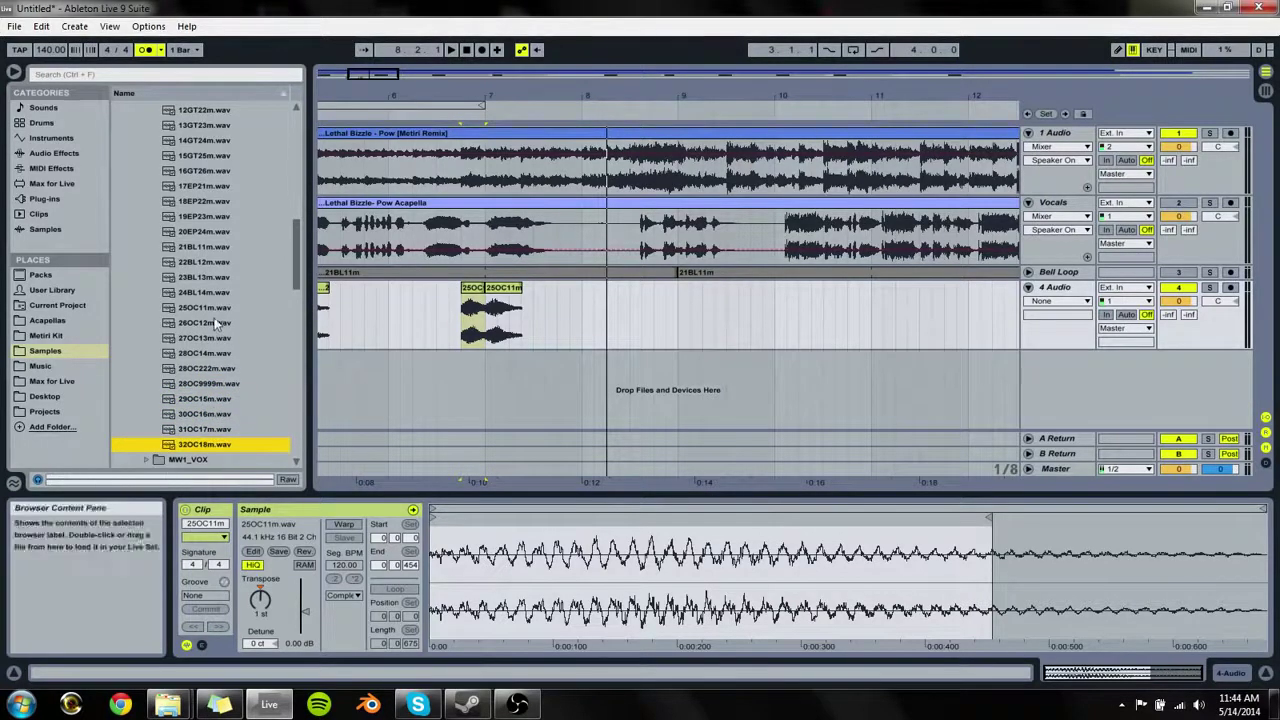
pyautogui.press('Up')
pyautogui.press('Up')
pyautogui.press('Up')
pyautogui.press('Up')
pyautogui.press('Up')
pyautogui.press('Up')
pyautogui.press('Up')
pyautogui.press('Up')
pyautogui.press('Up')
pyautogui.press('Up')
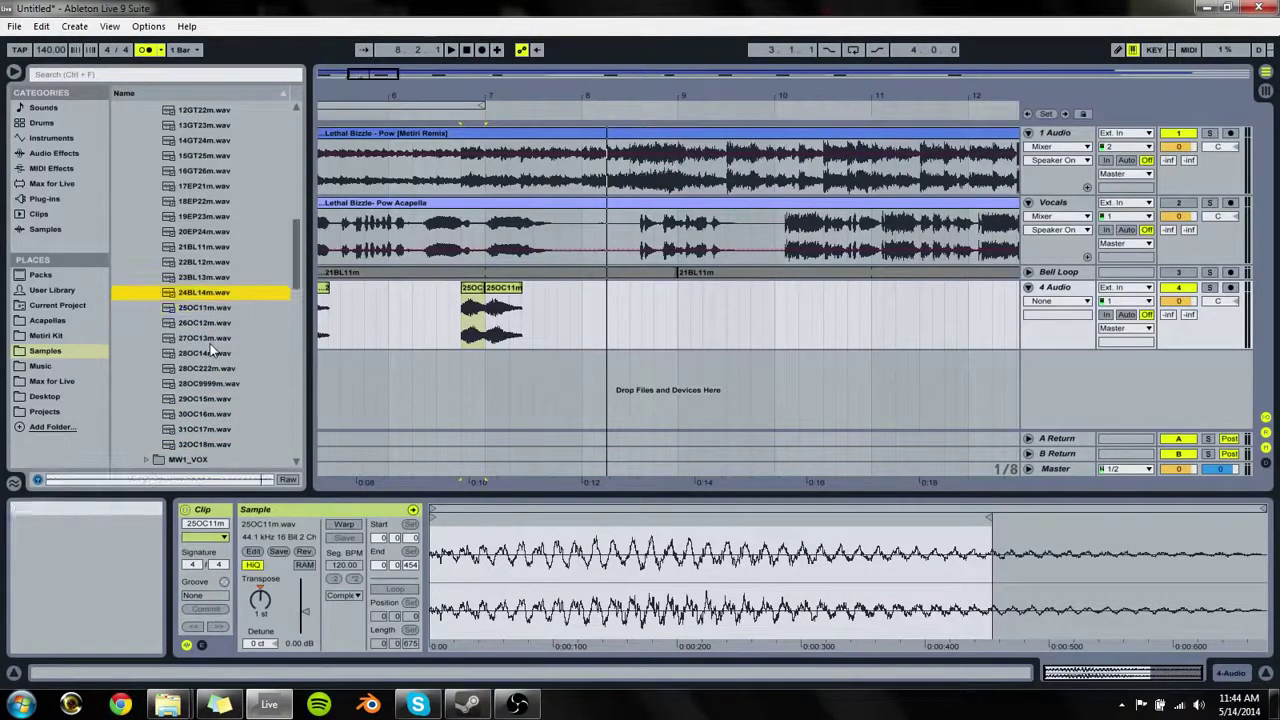
pyautogui.press('Down')
pyautogui.press('Down')
# Step: Play the arrangement from about the middle of bar 7 and audition the samples from 27OC13m.wav to 31OC17m.wav
pyautogui.click(551, 310)
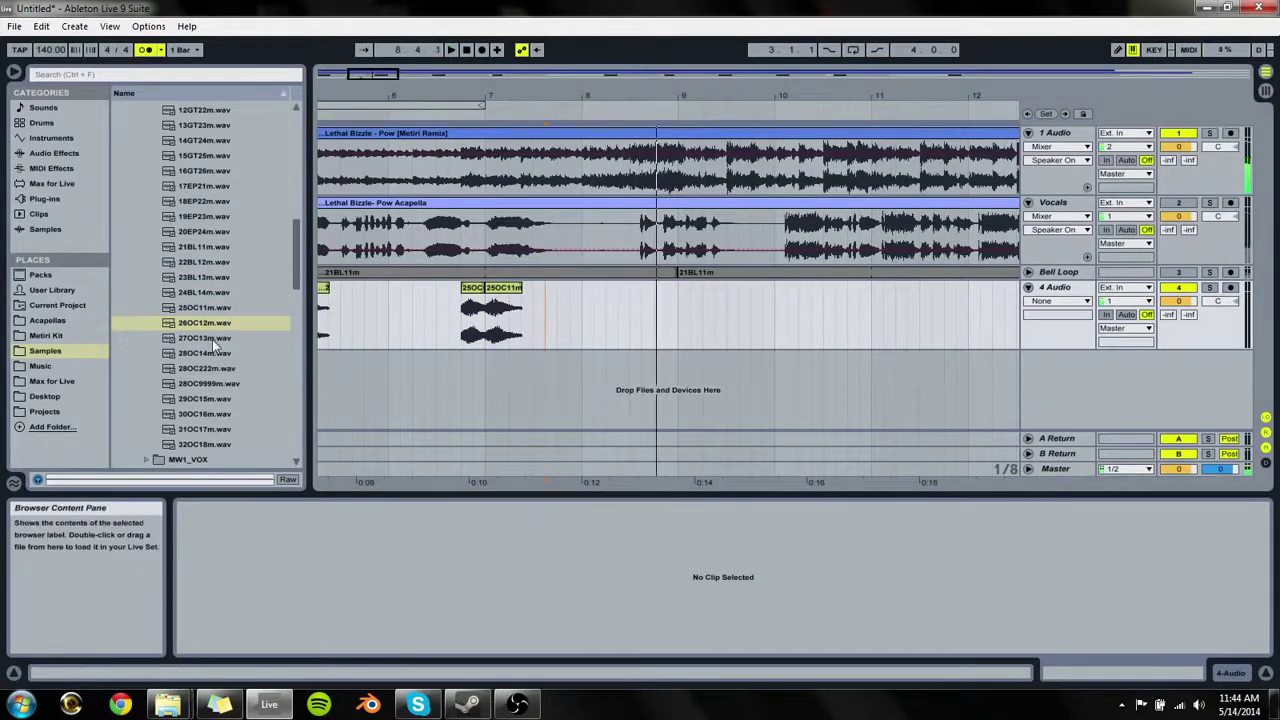
pyautogui.press('Down')
pyautogui.press('Down')
pyautogui.press('Down')
pyautogui.press('Down')
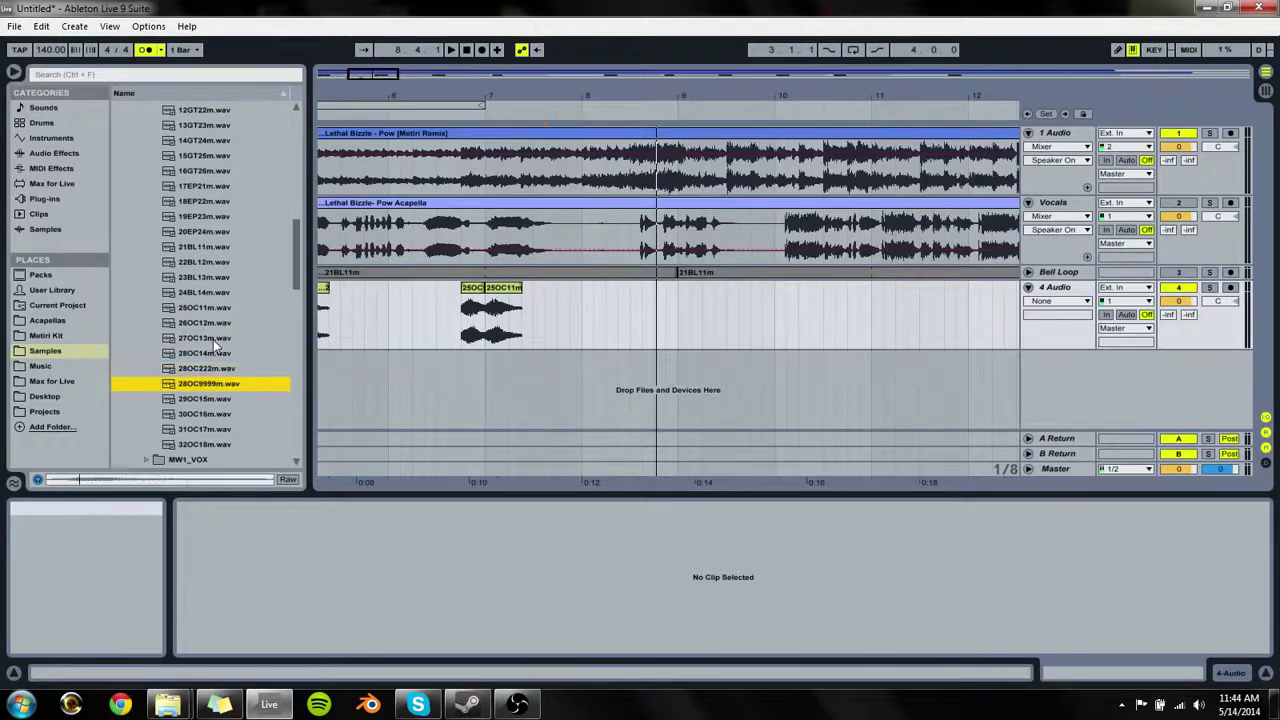
pyautogui.press('Down')
pyautogui.press('Down')
pyautogui.press('Down')
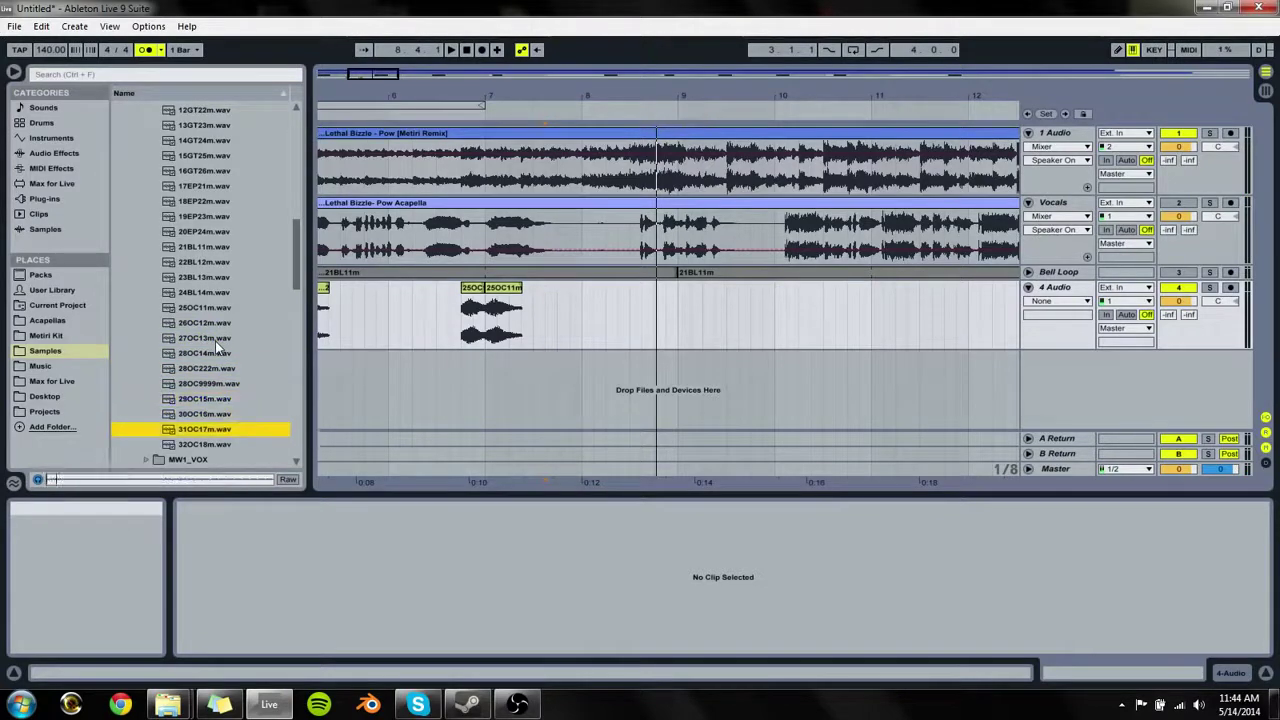
# Step: Add 31OC17m.wav to the new sample track at bar 8 and raise its clip gain to 15.4 dB
pyautogui.moveTo(225, 430); pyautogui.dragTo(622, 307)
pyautogui.press('space')
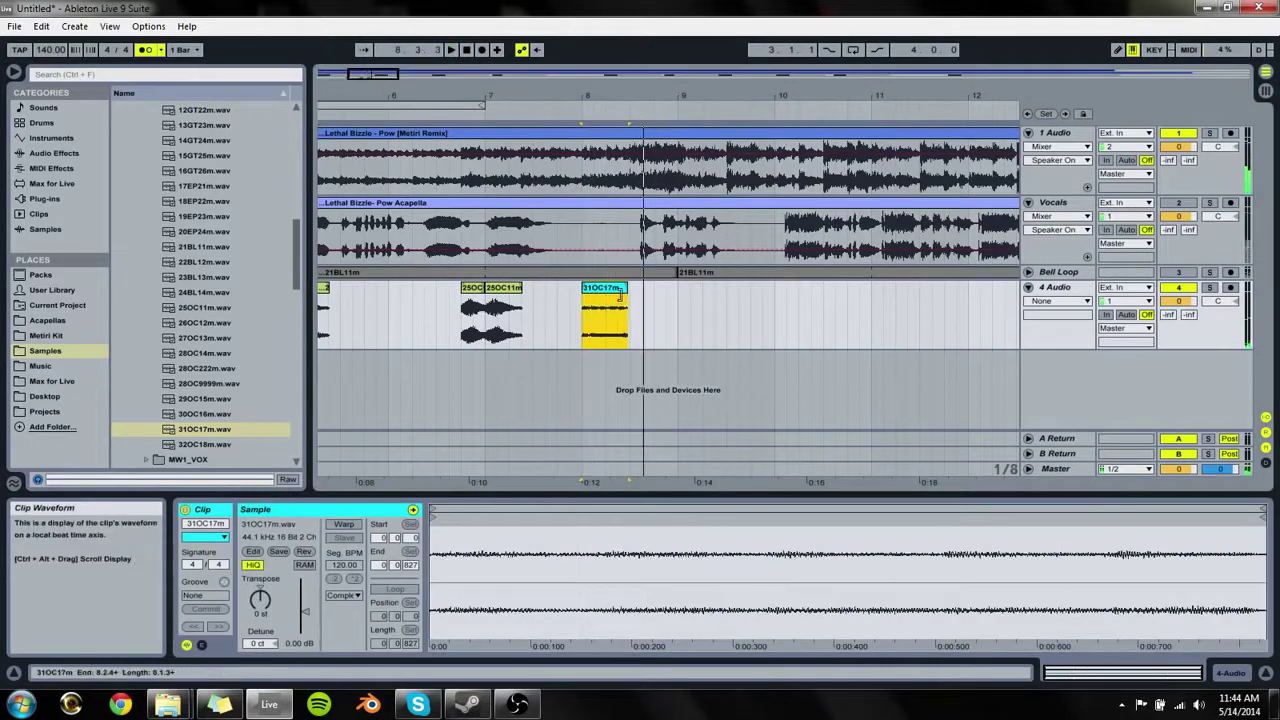
pyautogui.moveTo(307, 614); pyautogui.dragTo(305, 590)
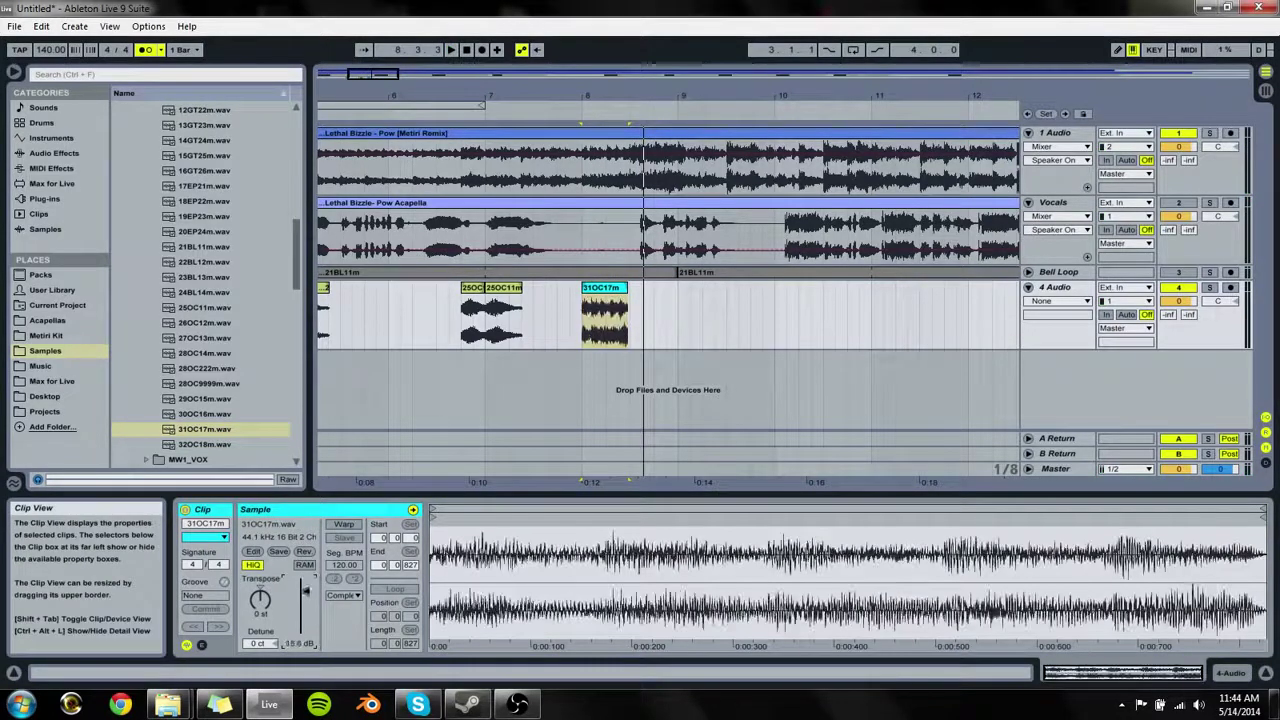
pyautogui.click(615, 288)
pyautogui.press('space')
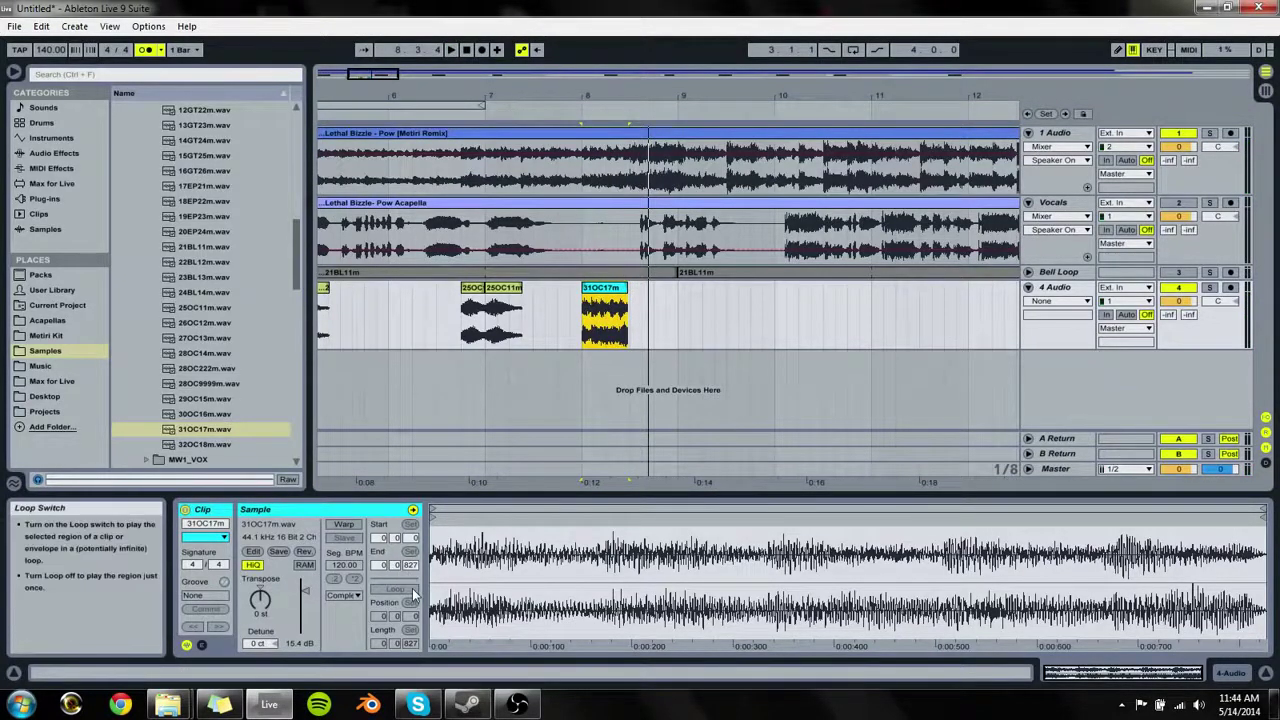
# Step: Turn on Warp for the 31OC17m clip and double its segment BPM to 280
pyautogui.click(344, 524)
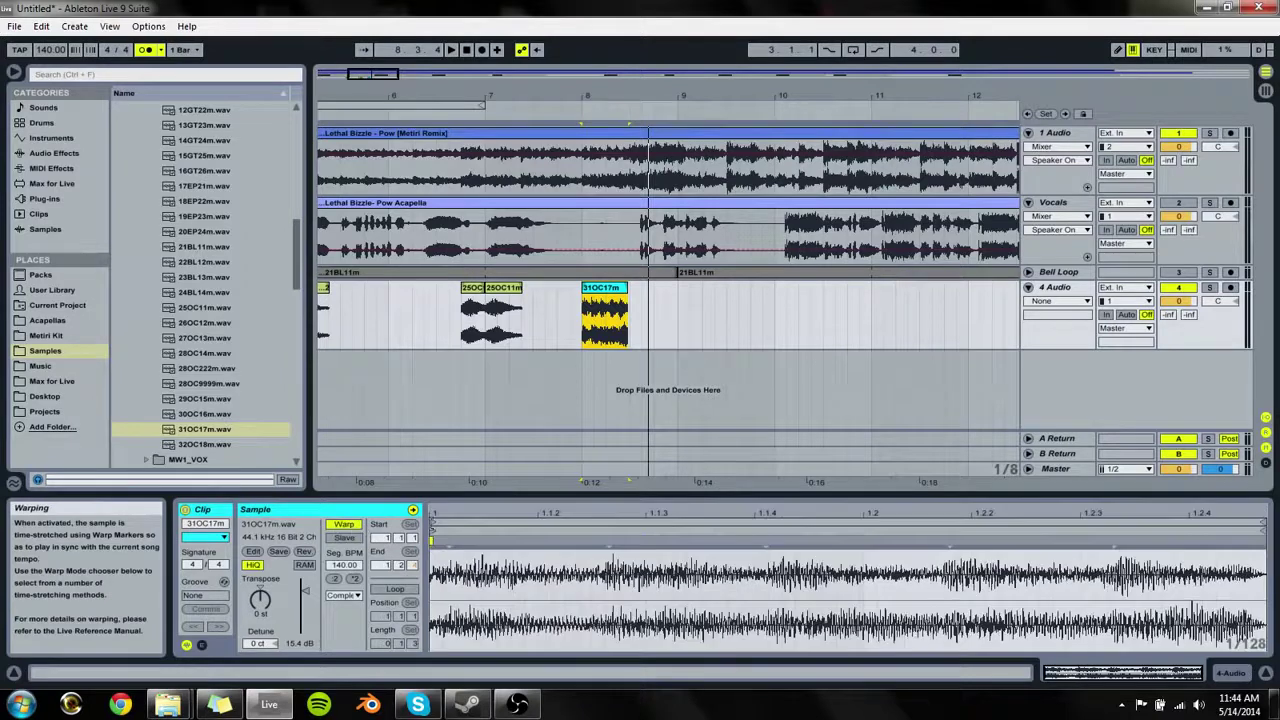
pyautogui.press('space')
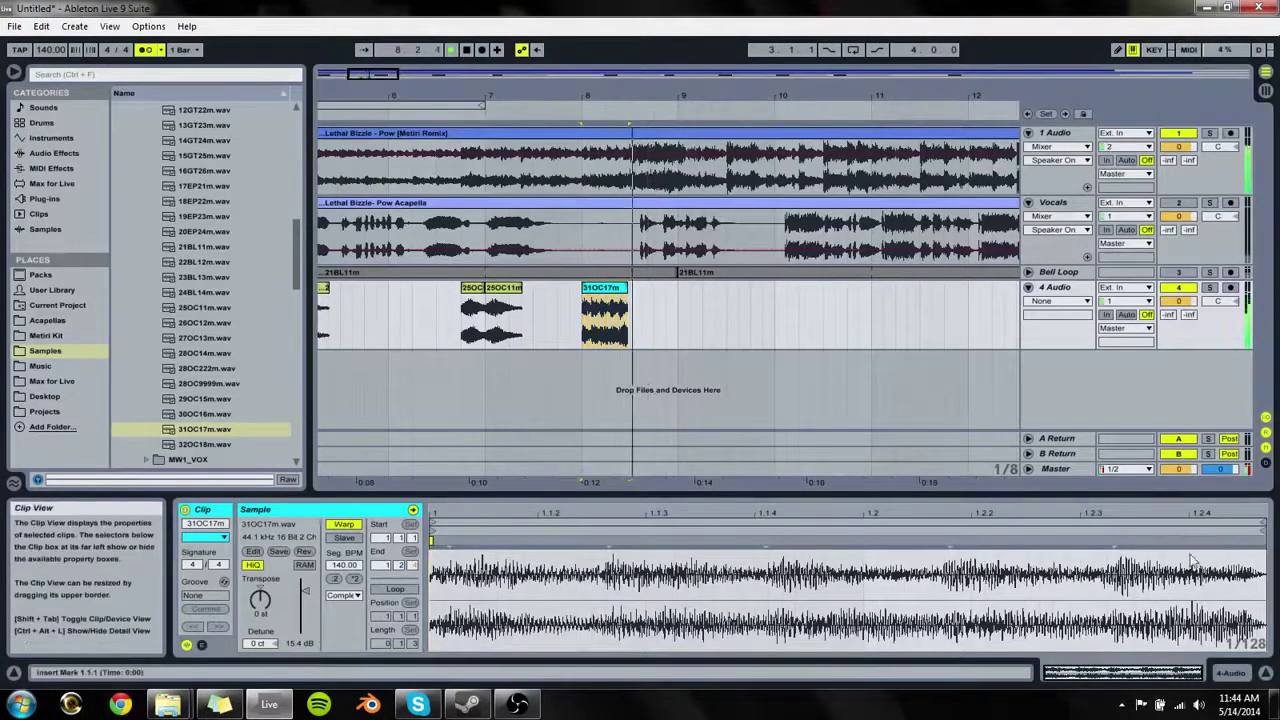
pyautogui.press('space')
pyautogui.moveTo(1263, 523)
pyautogui.mouseDown()
pyautogui.moveTo(1277, 525)
pyautogui.moveTo(1256, 503)
pyautogui.mouseUp()
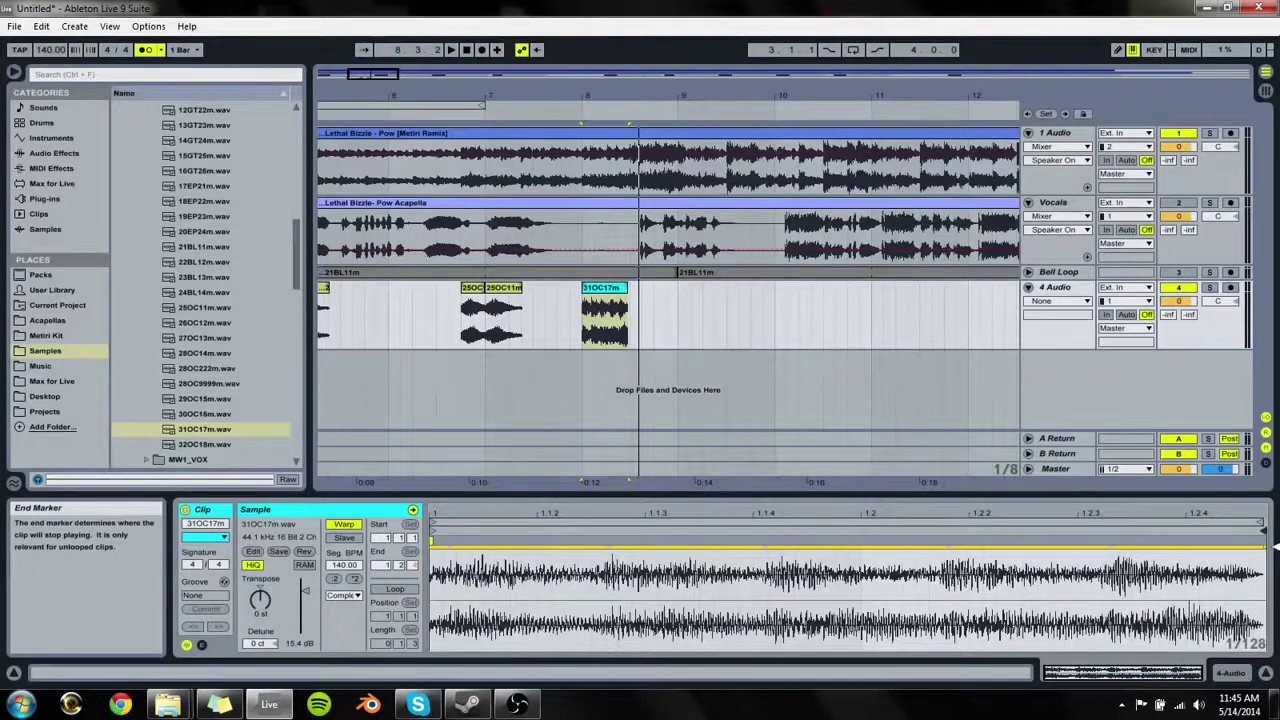
pyautogui.click(354, 580)
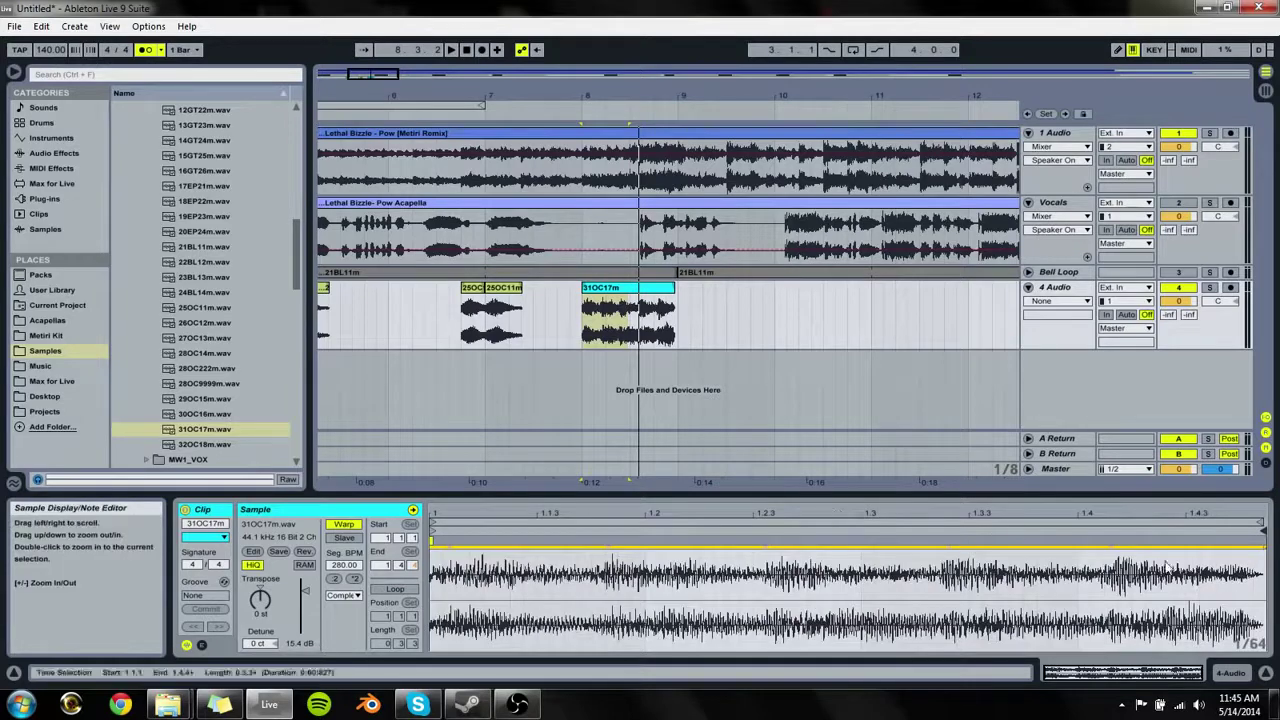
# Step: Trim the 31OC17m clip to end at 8.3 and compress the whole sample to end at 1.3 with a warp marker
pyautogui.moveTo(675, 289); pyautogui.dragTo(630, 289)
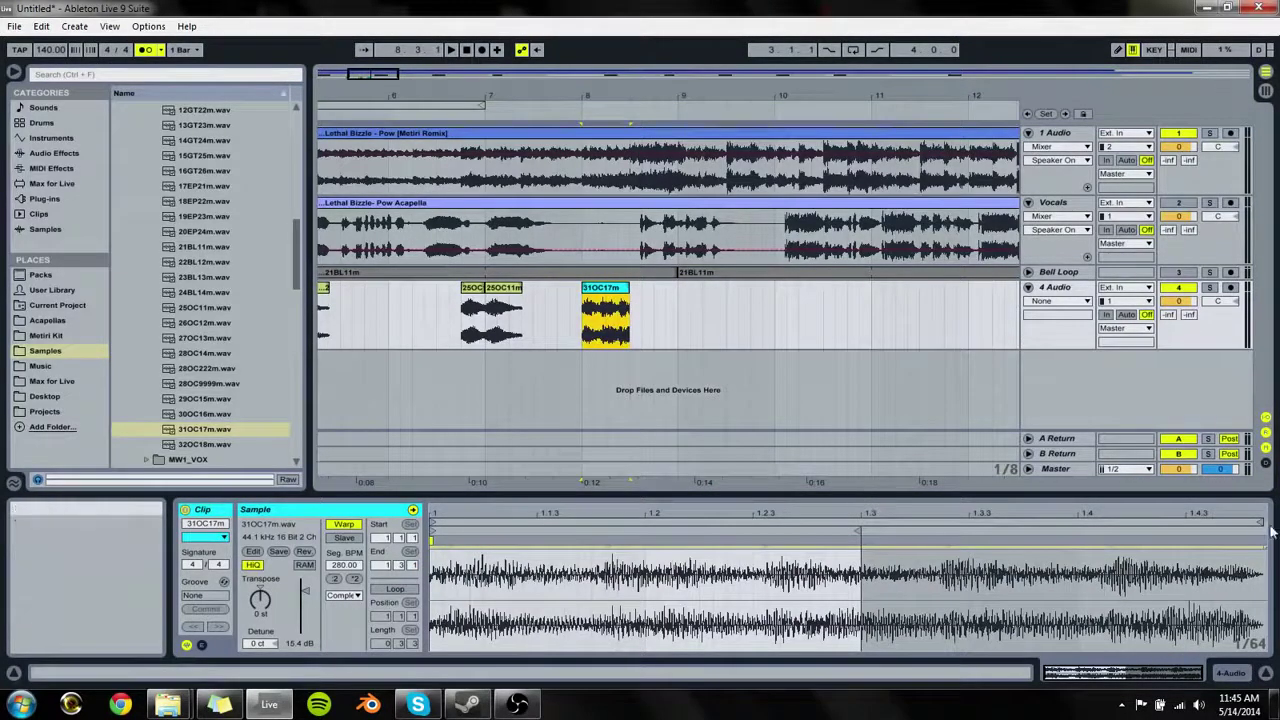
pyautogui.moveTo(860, 527); pyautogui.dragTo(832, 562)
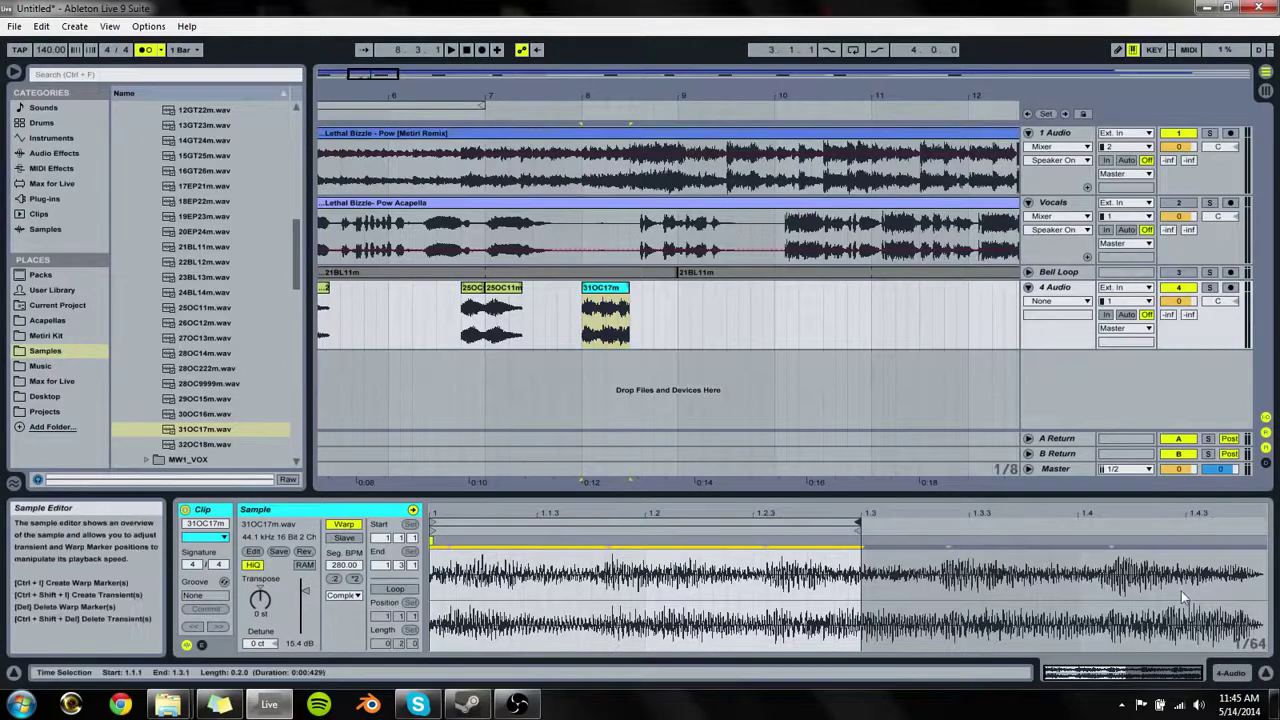
pyautogui.moveTo(1262, 549); pyautogui.dragTo(860, 556)
# Step: Solo the 4 Audio track and move the 31OC17m clip's end warp marker to 1.2.3 during playback
pyautogui.press('space')
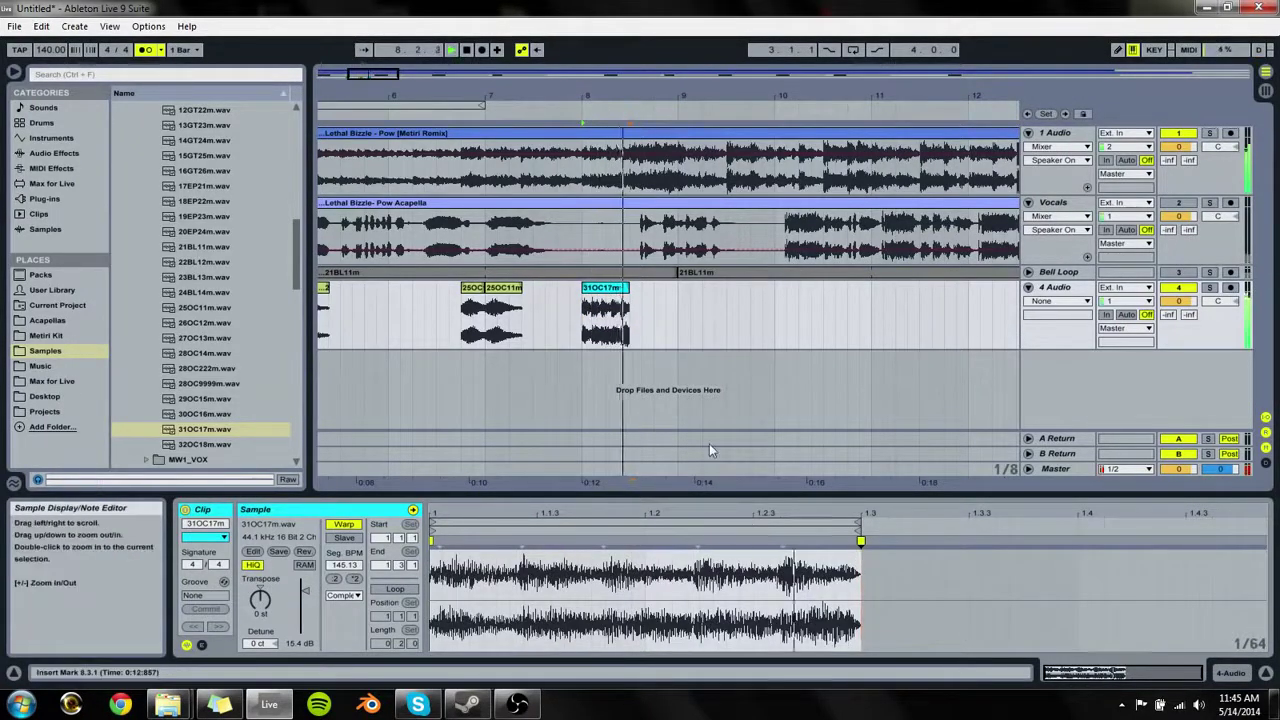
pyautogui.click(1209, 288)
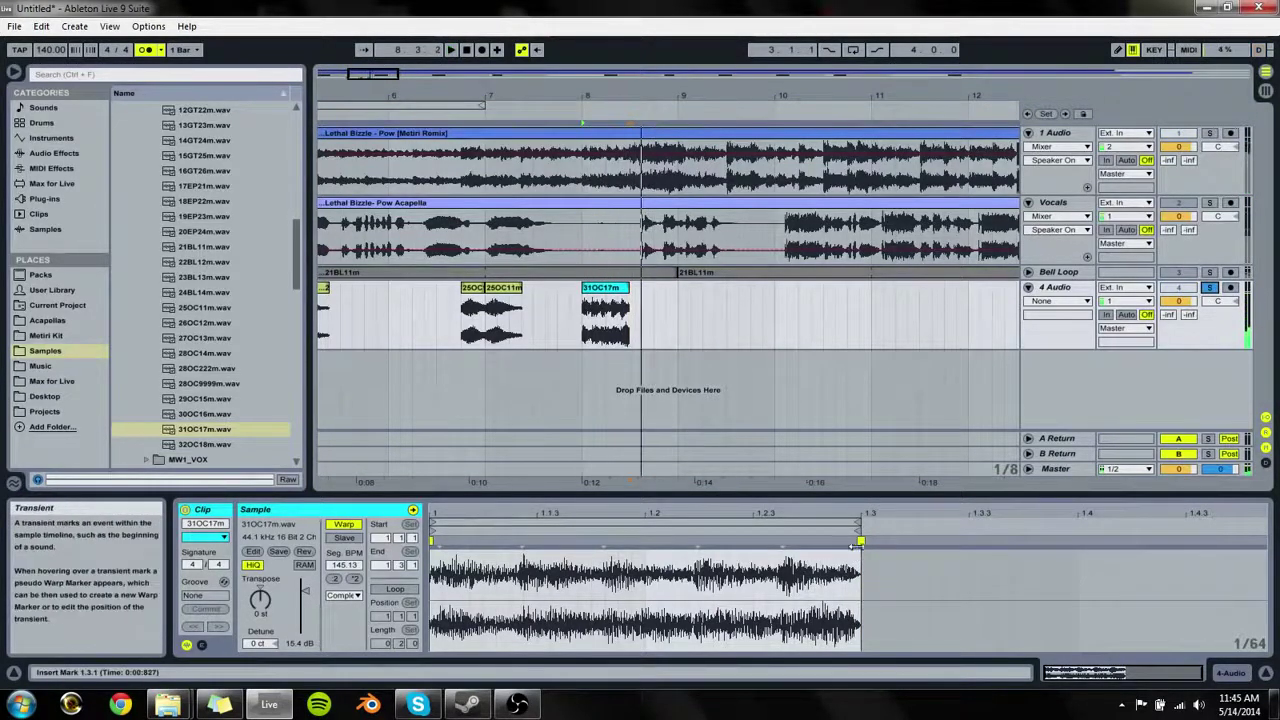
pyautogui.moveTo(852, 565)
pyautogui.mouseDown()
pyautogui.moveTo(730, 552)
pyautogui.moveTo(745, 550)
pyautogui.mouseUp()
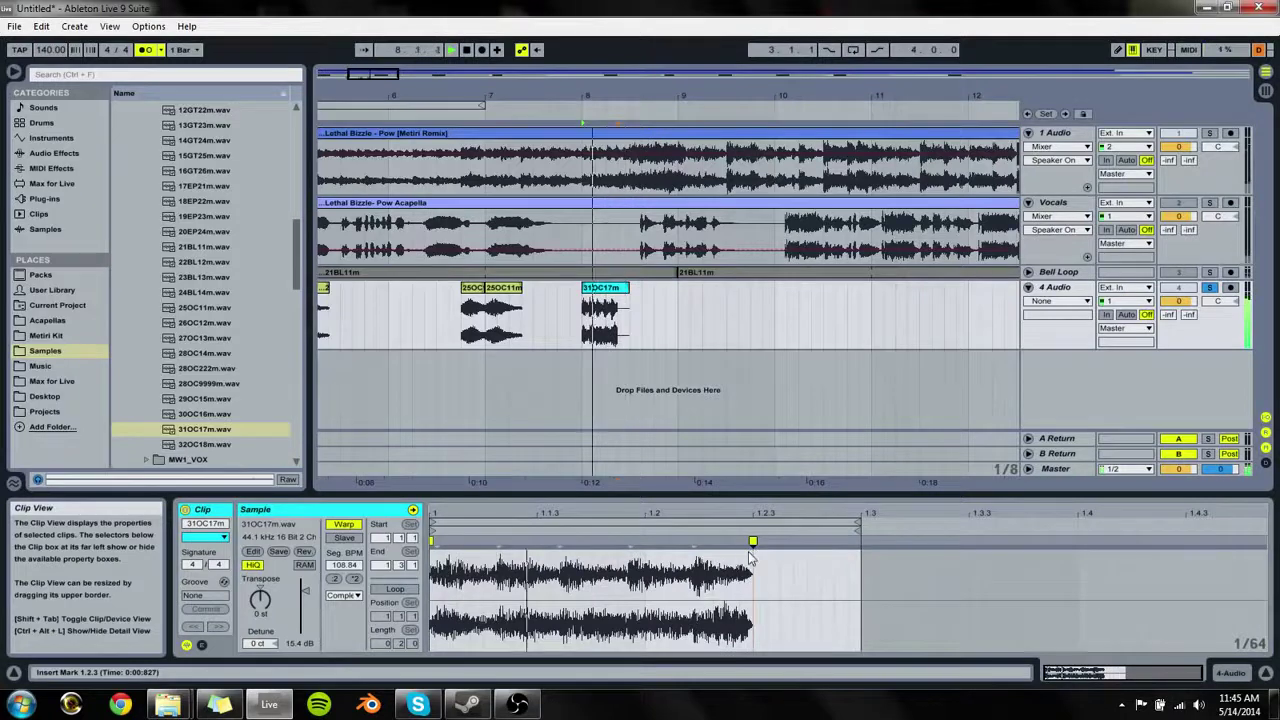
# Step: Solo the 1 Audio track and play it repeatedly from bar 8 to examine the song's rhythm against the sample
pyautogui.click(1210, 134)
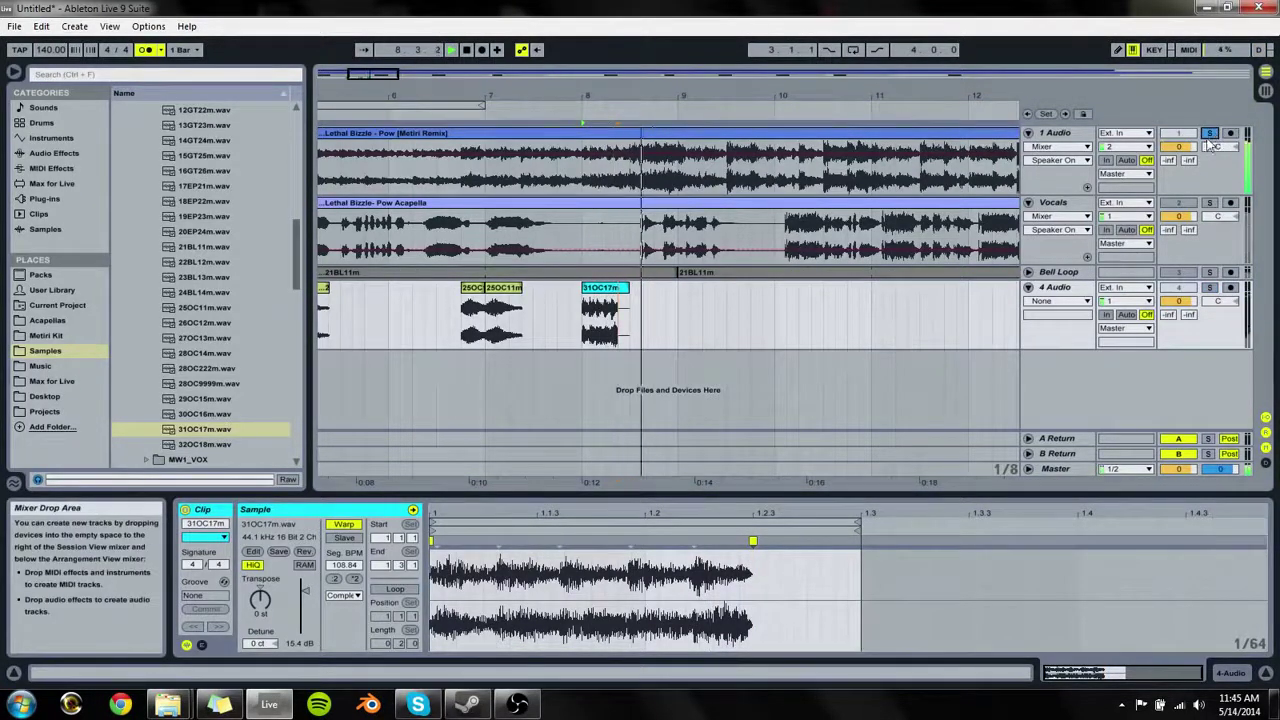
pyautogui.press('space')
pyautogui.press('space')
pyautogui.press('space')
pyautogui.moveTo(753, 542)
pyautogui.mouseDown()
pyautogui.moveTo(821, 543)
pyautogui.moveTo(754, 543)
pyautogui.mouseUp()
pyautogui.press('space')
pyautogui.press('space')
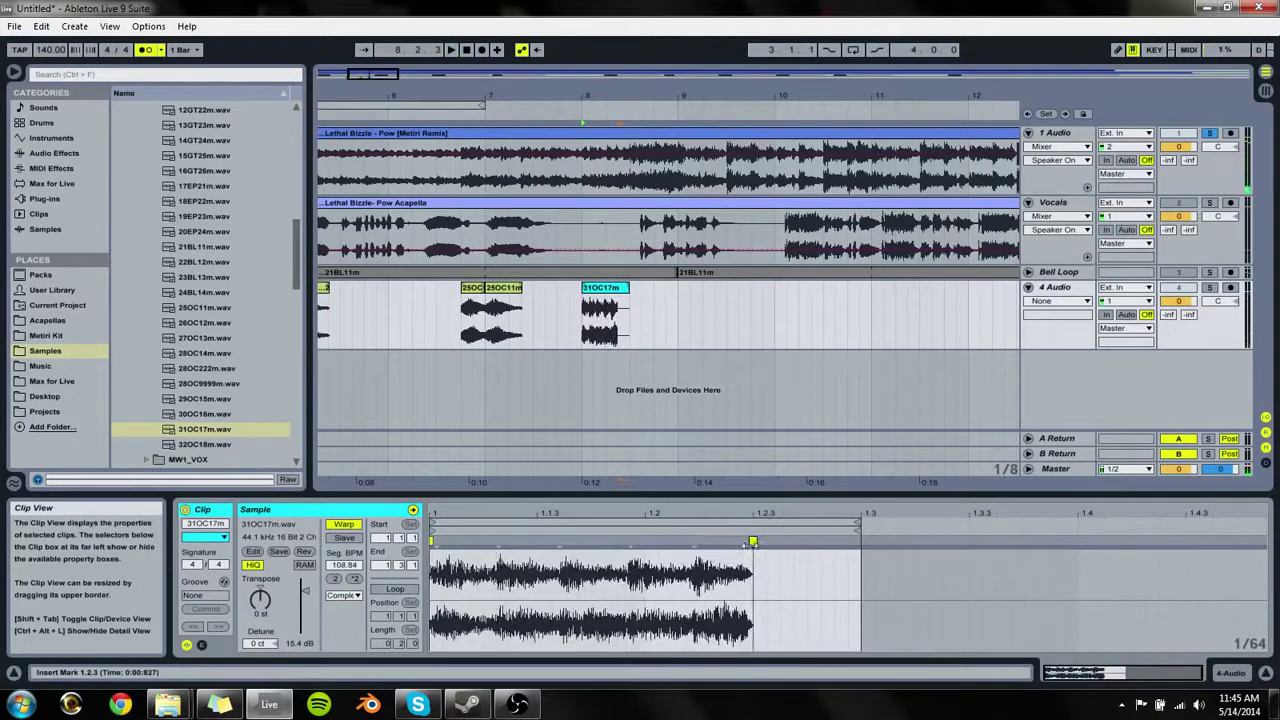
pyautogui.press('space')
pyautogui.press('space')
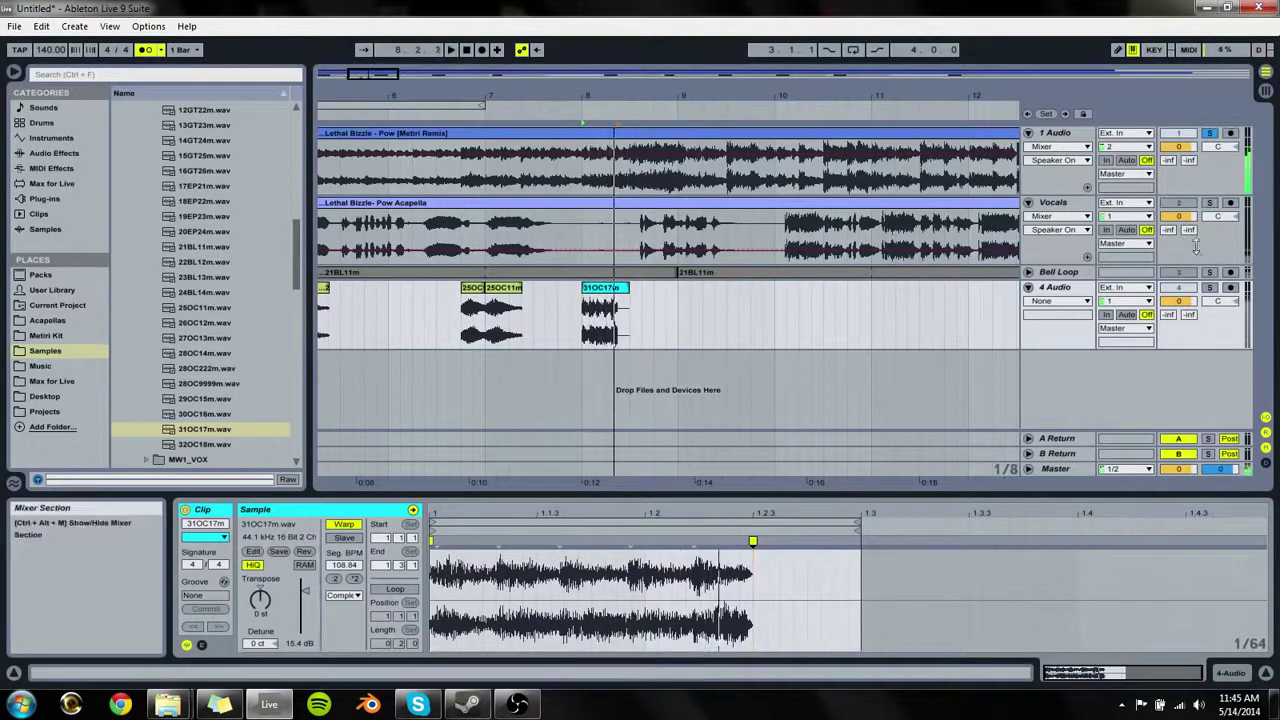
# Step: Switch the solo back to the 4 Audio track and play the 31OC17m clip from bar 8
pyautogui.click(1210, 133)
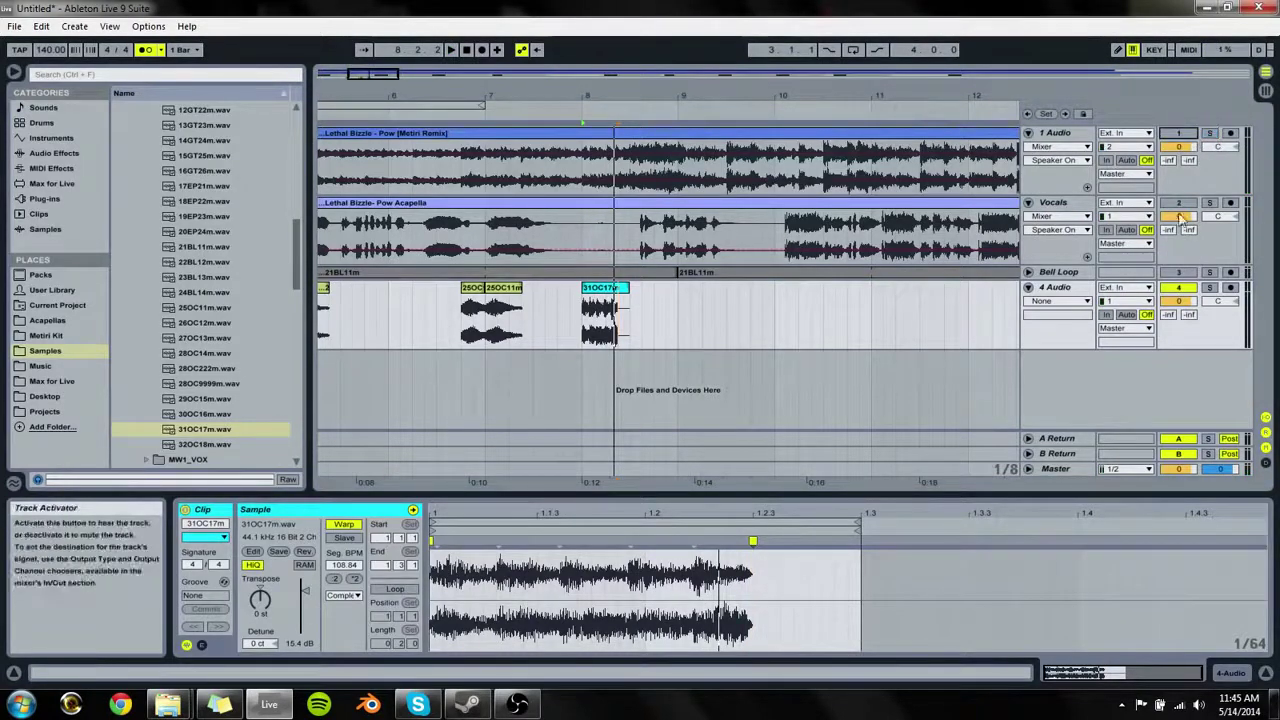
pyautogui.click(1209, 287)
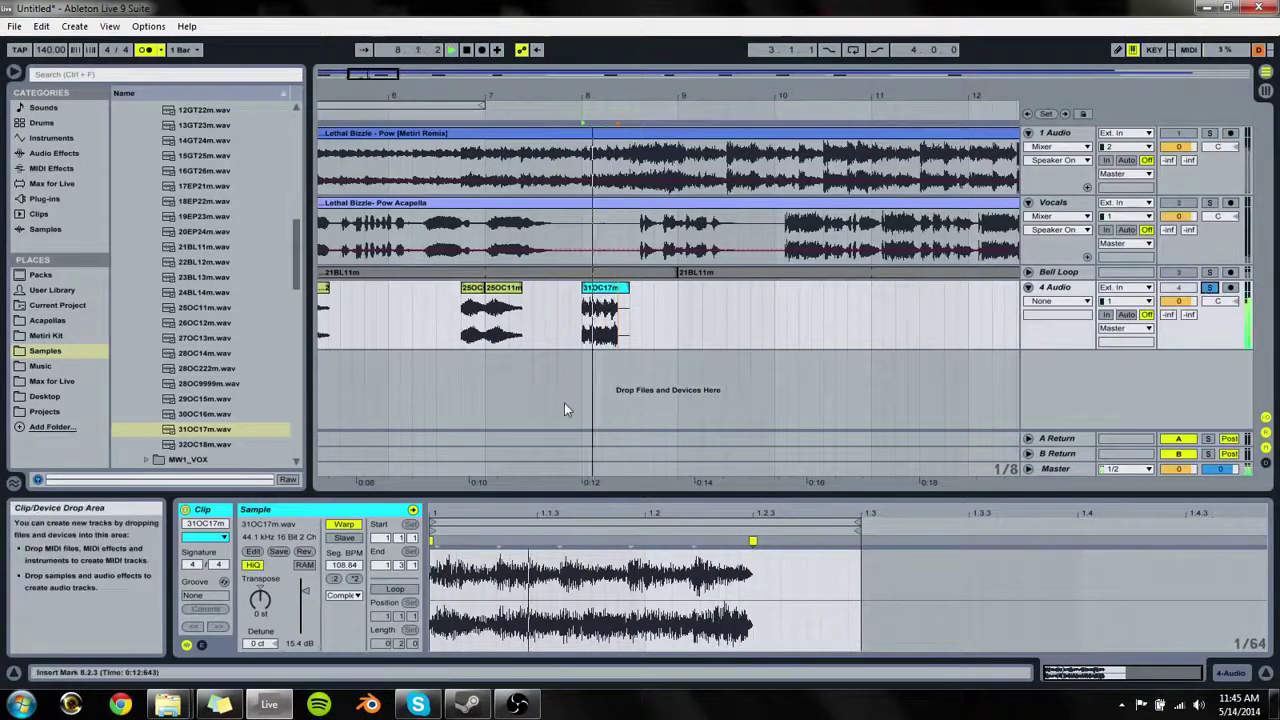
pyautogui.press('space')
pyautogui.press('space')
# Step: Try pinning two inner transients of the 31OC17m clip to 1.2 and 1.1.2 with warp markers
pyautogui.doubleClick(631, 543)
pyautogui.moveTo(631, 543); pyautogui.dragTo(645, 543)
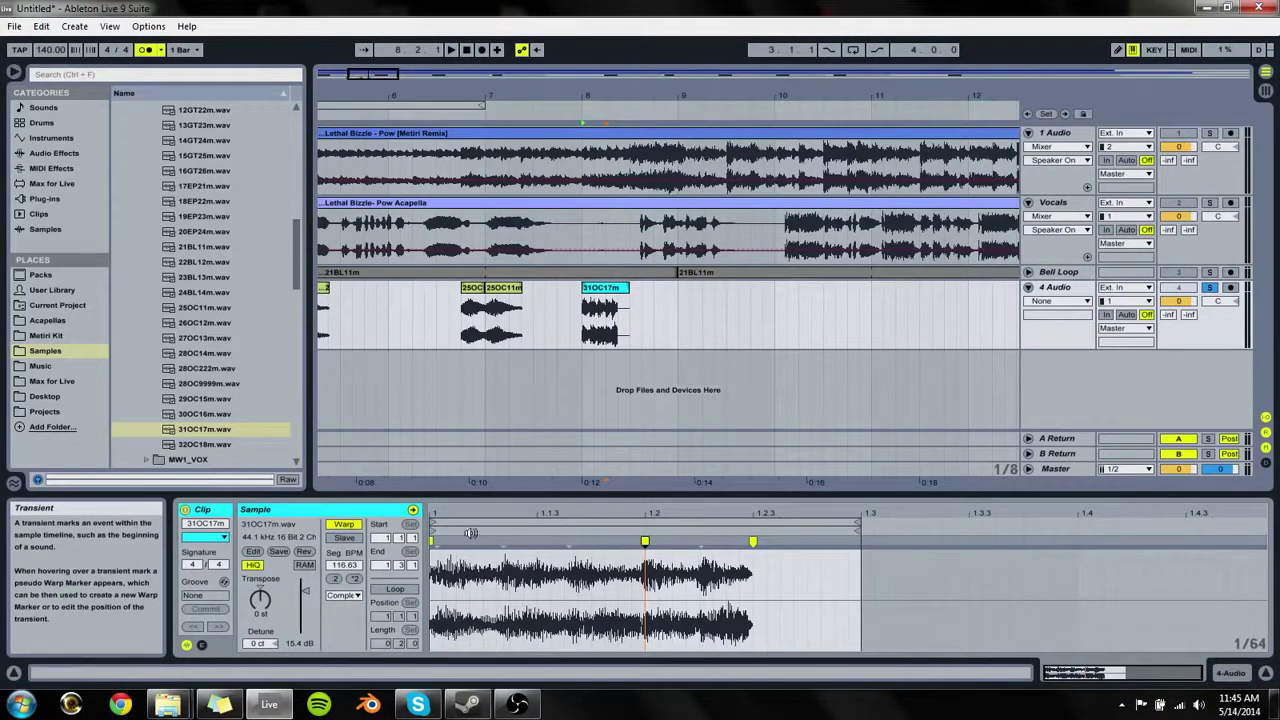
pyautogui.doubleClick(496, 543)
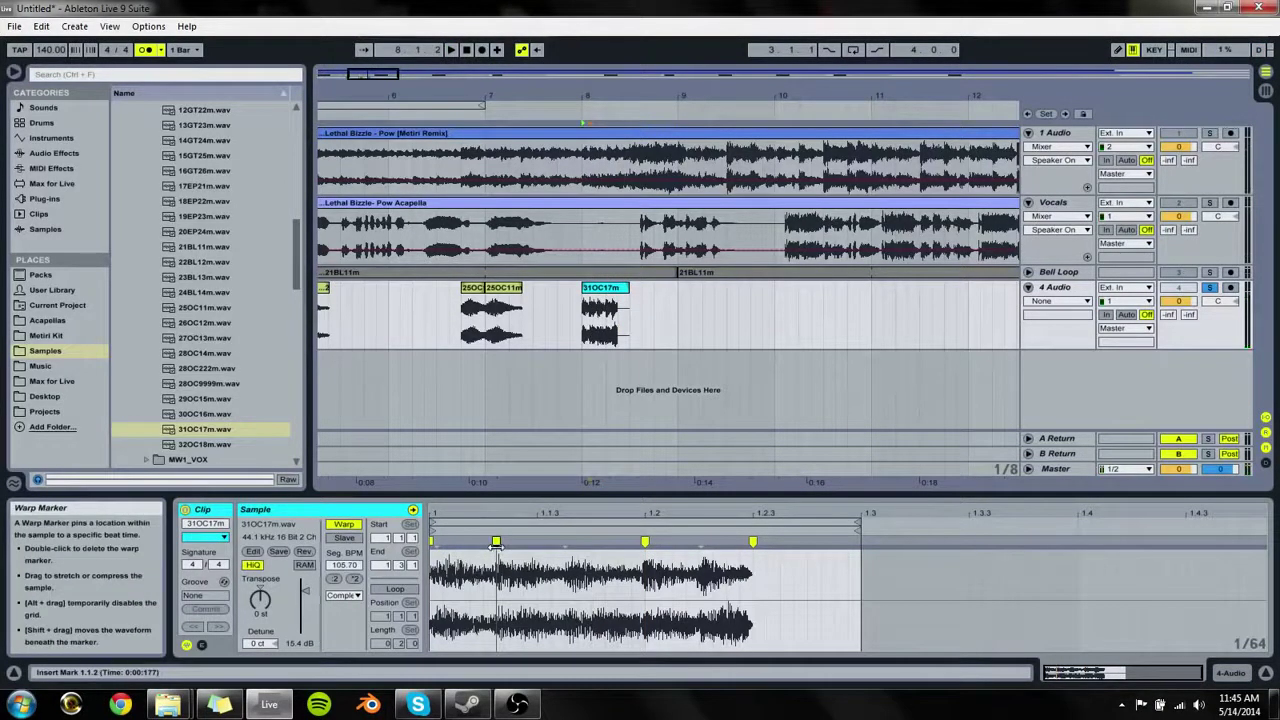
pyautogui.moveTo(496, 543); pyautogui.dragTo(483, 543)
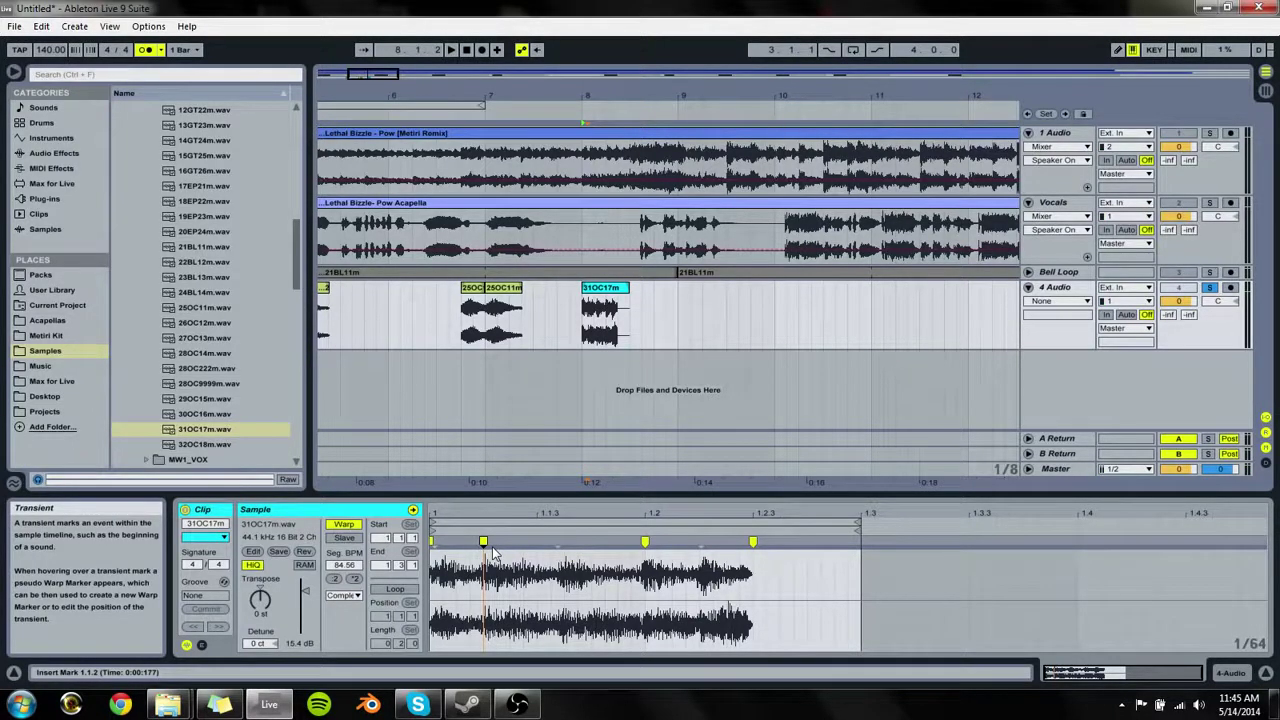
# Step: Delete the 31OC17m clip's warp markers at 1.1.2, 1.2 and 1.2.3
pyautogui.doubleClick(483, 541)
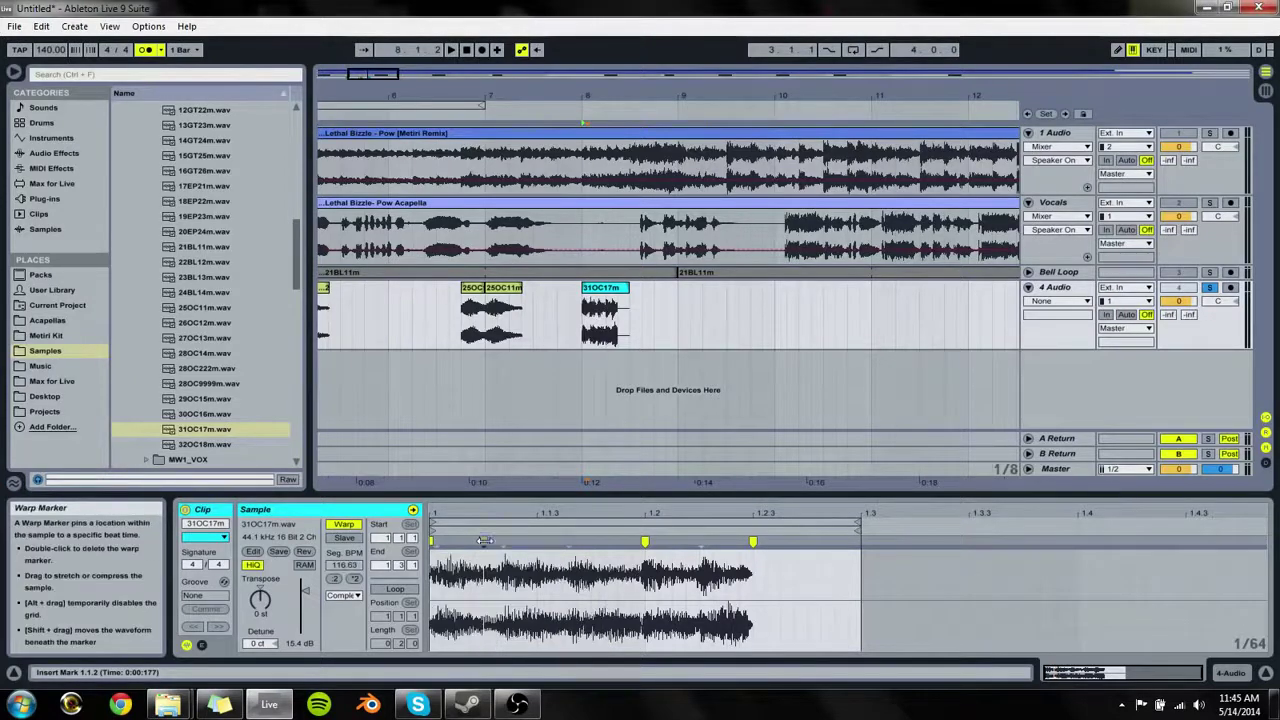
pyautogui.doubleClick(645, 541)
pyautogui.press('space')
pyautogui.doubleClick(752, 543)
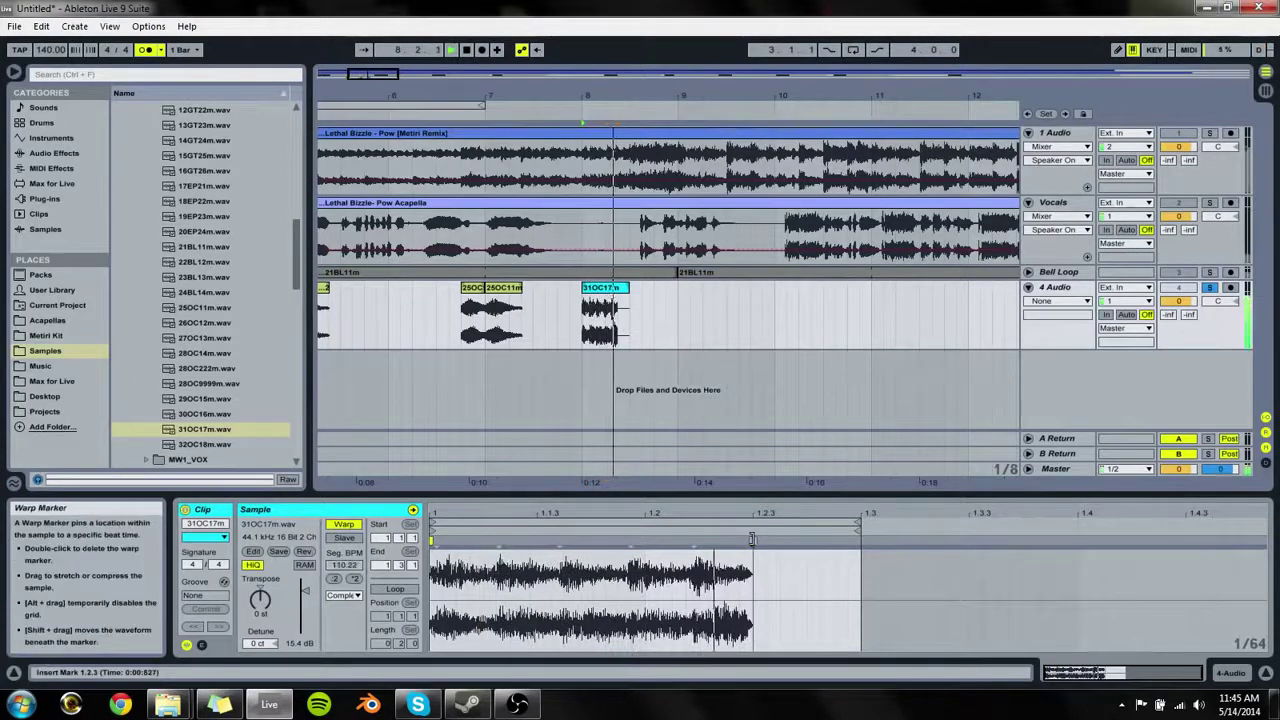
# Step: Pin the last strong transient of the 31OC17m clip to 1.2.3 with a warp marker and play the result
pyautogui.press('space')
pyautogui.moveTo(694, 543)
pyautogui.mouseDown()
pyautogui.moveTo(857, 548)
pyautogui.moveTo(752, 555)
pyautogui.mouseUp()
pyautogui.press('space')
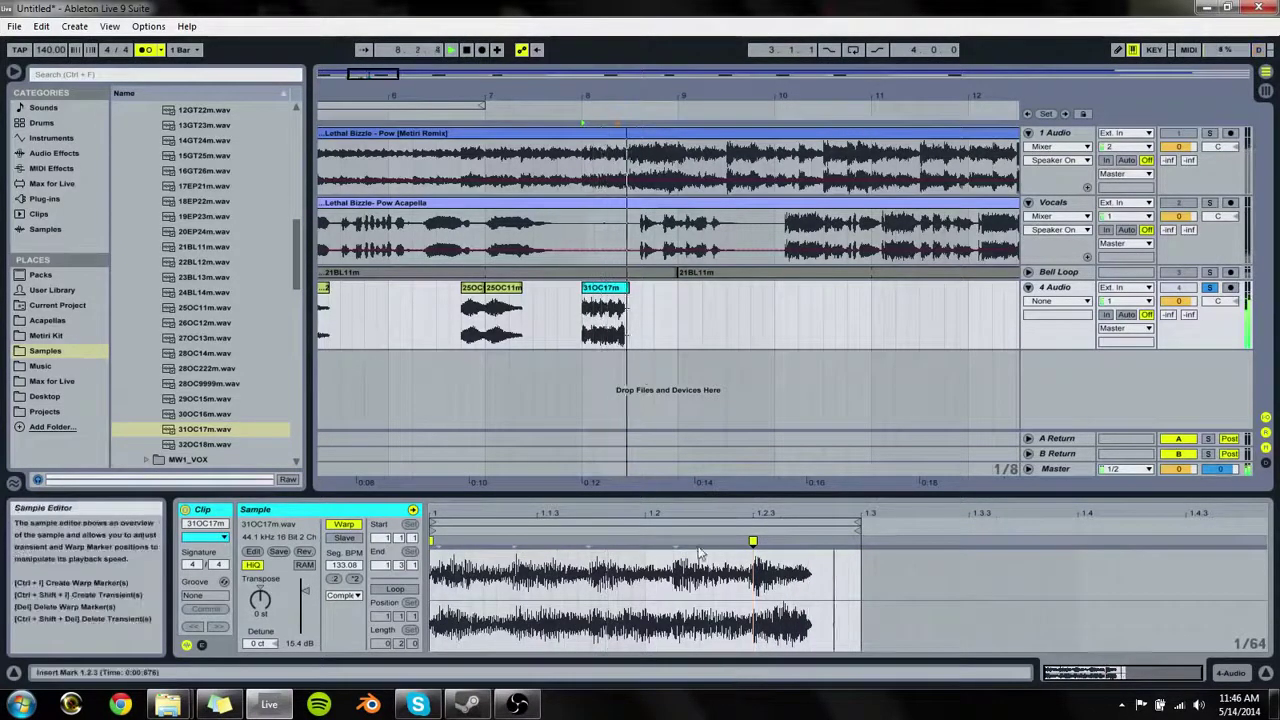
pyautogui.click(752, 600)
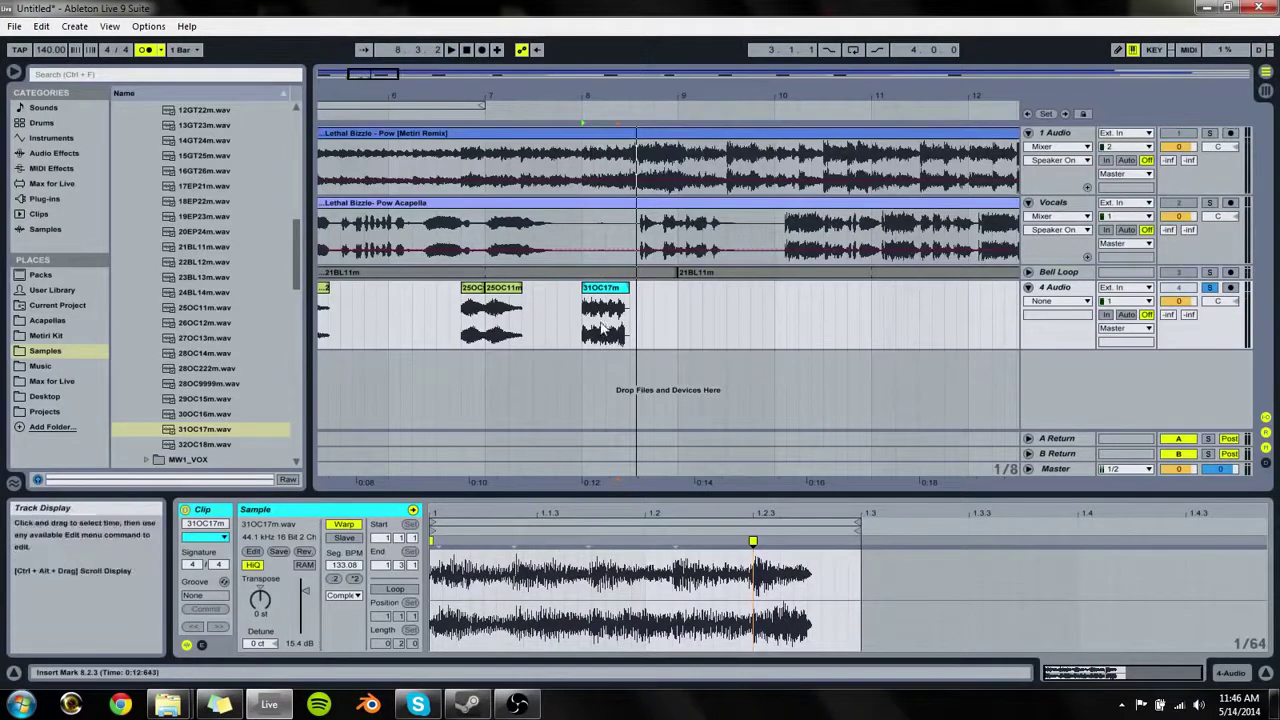
# Step: Play the rewarped 31OC17m clip from just before bar 8 to check its timing
pyautogui.press('+')
pyautogui.press('space')
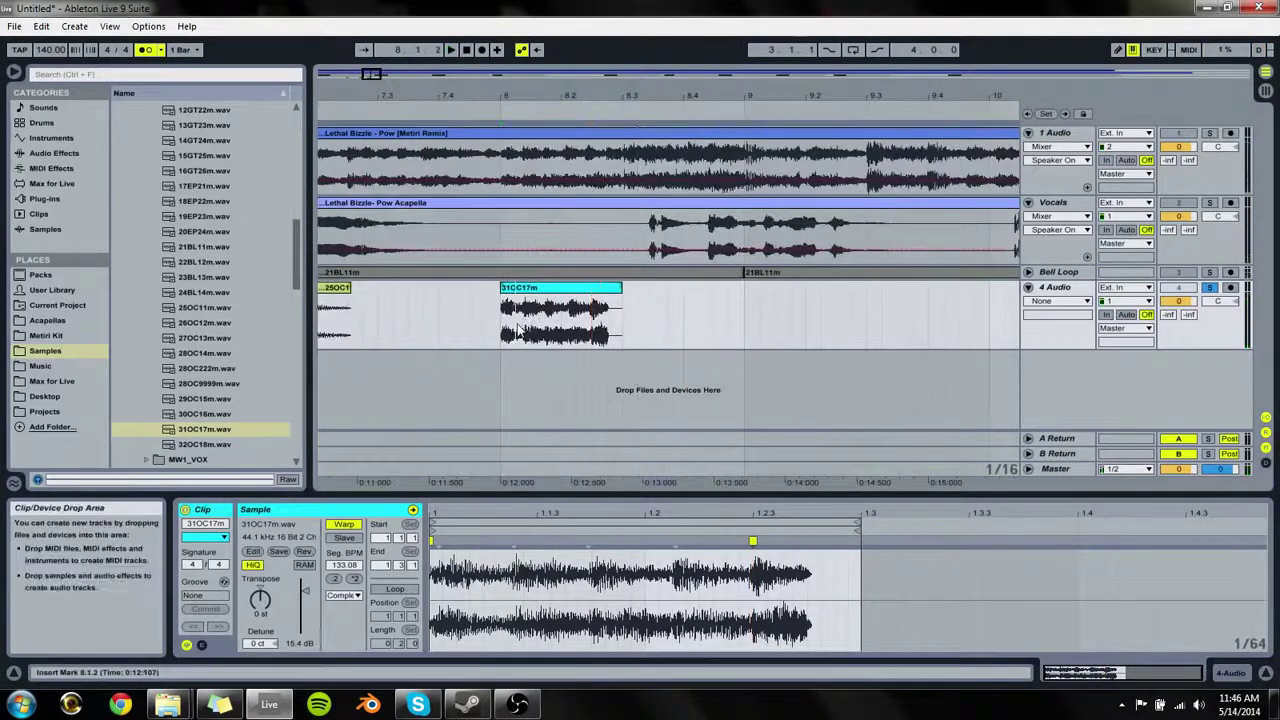
pyautogui.press('space')
pyautogui.moveTo(578, 334); pyautogui.dragTo(591, 334)
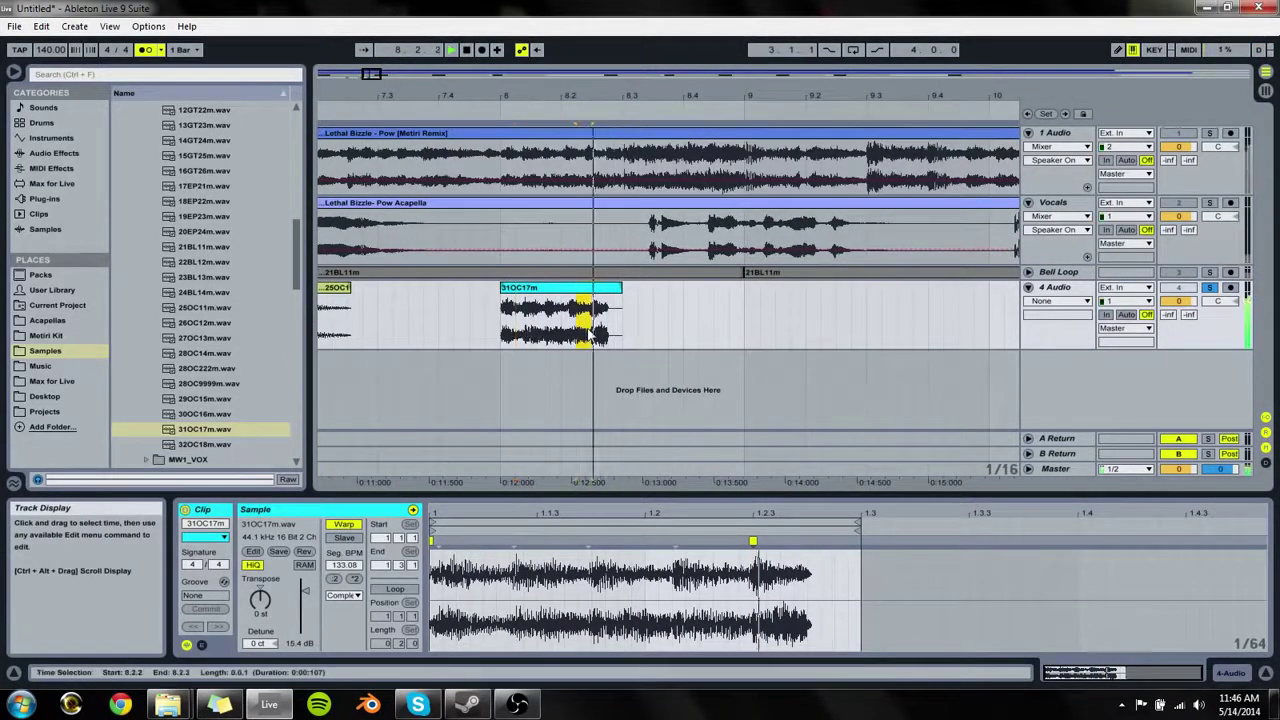
pyautogui.click(568, 318)
pyautogui.click(487, 334)
pyautogui.press('space')
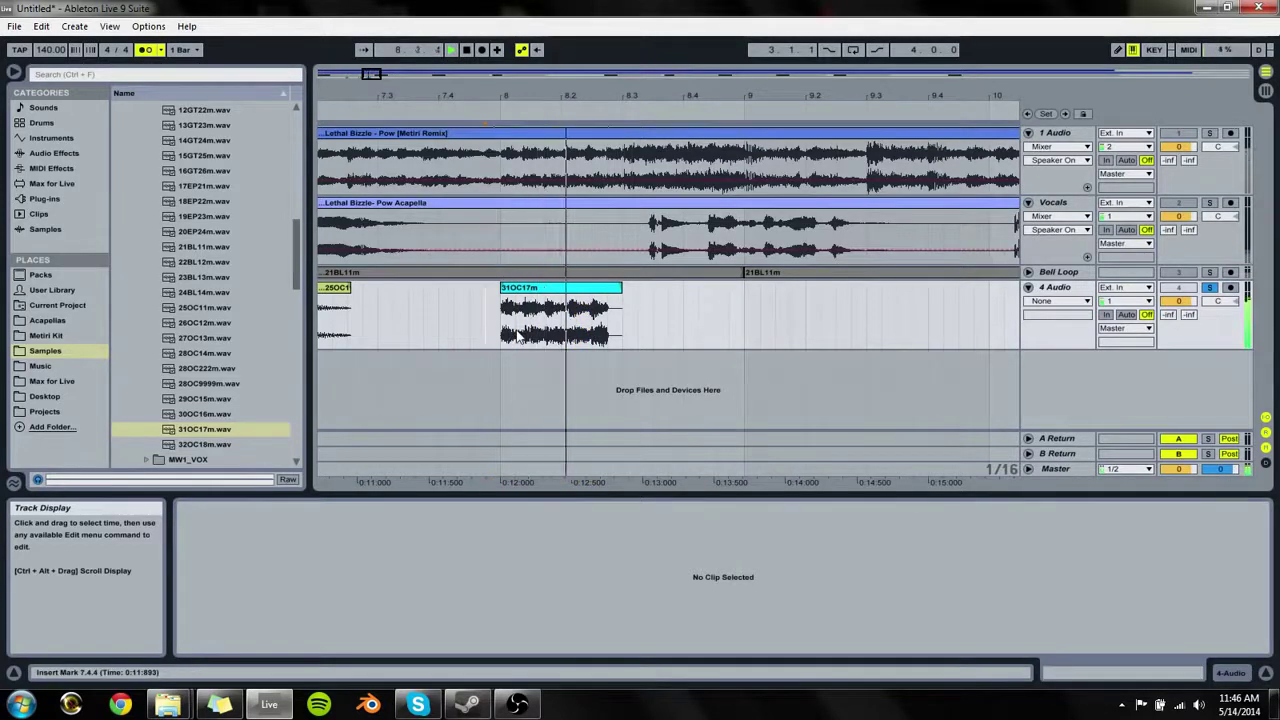
# Step: Copy a short slice near the start of the 31OC17m clip, paste it at 8.2.4 and play the result
pyautogui.moveTo(519, 338); pyautogui.dragTo(539, 338)
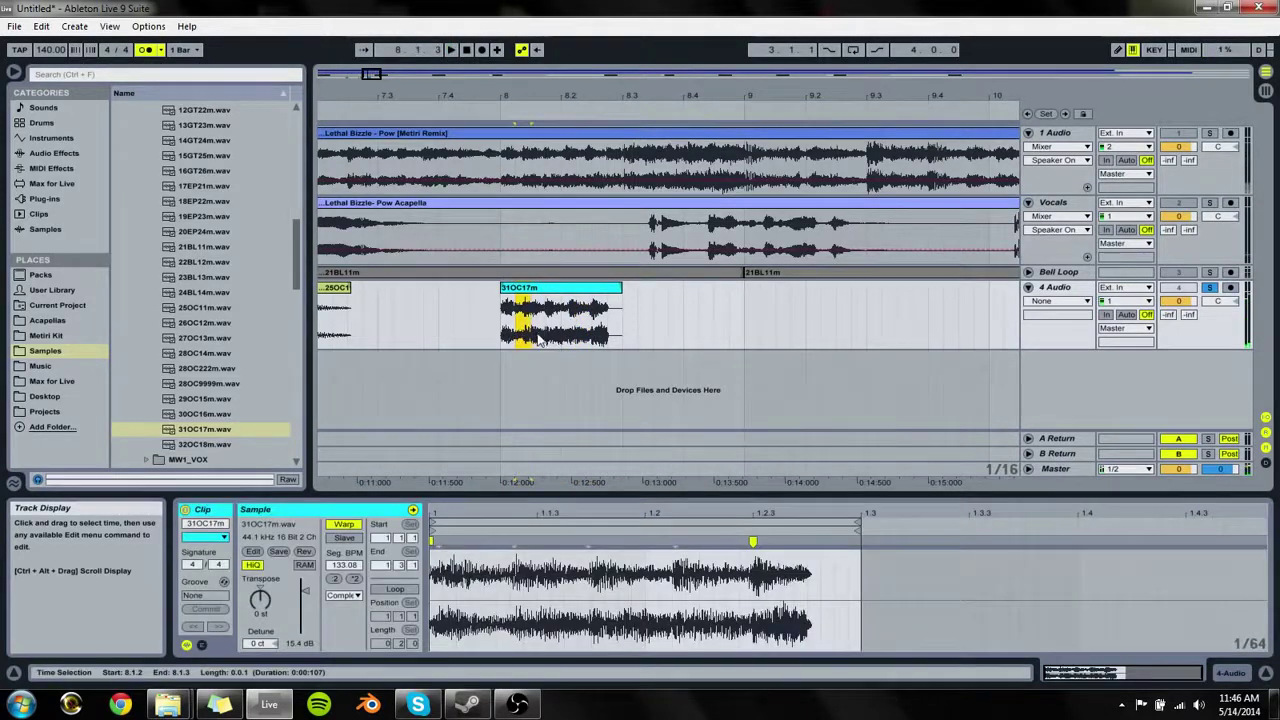
pyautogui.click(612, 322)
pyautogui.hotkey('ctrl', 'v')
pyautogui.click(487, 315)
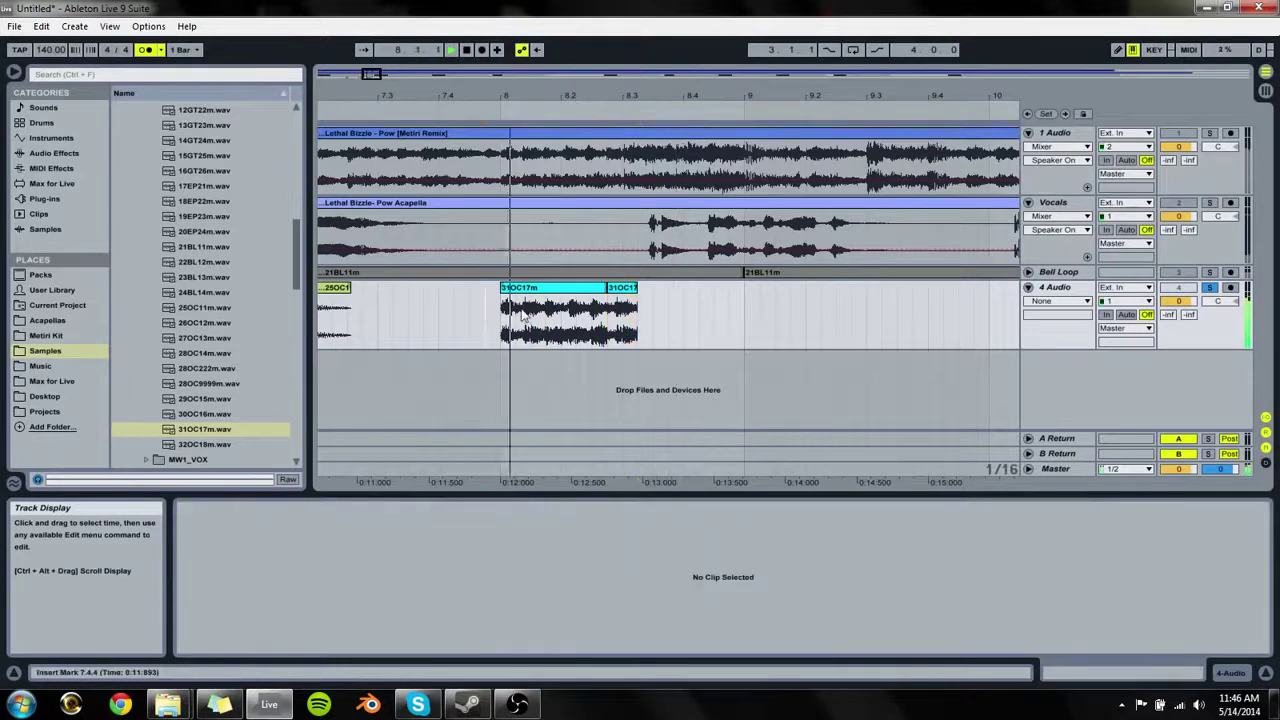
pyautogui.press('space')
# Step: Move the pasted 31OC17m slice to 8.3 and replace its 1.2.3 warp marker with markers at the slice's start and end
pyautogui.moveTo(612, 288); pyautogui.dragTo(623, 288)
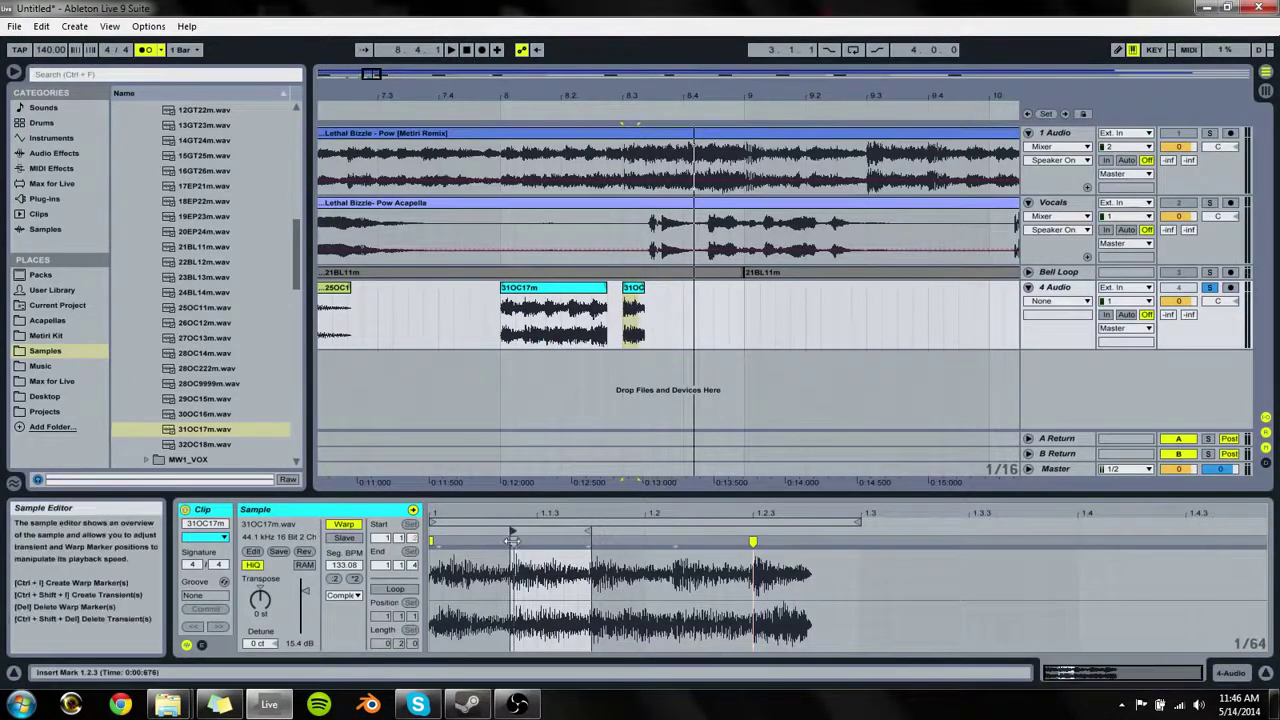
pyautogui.doubleClick(511, 539)
pyautogui.doubleClick(755, 541)
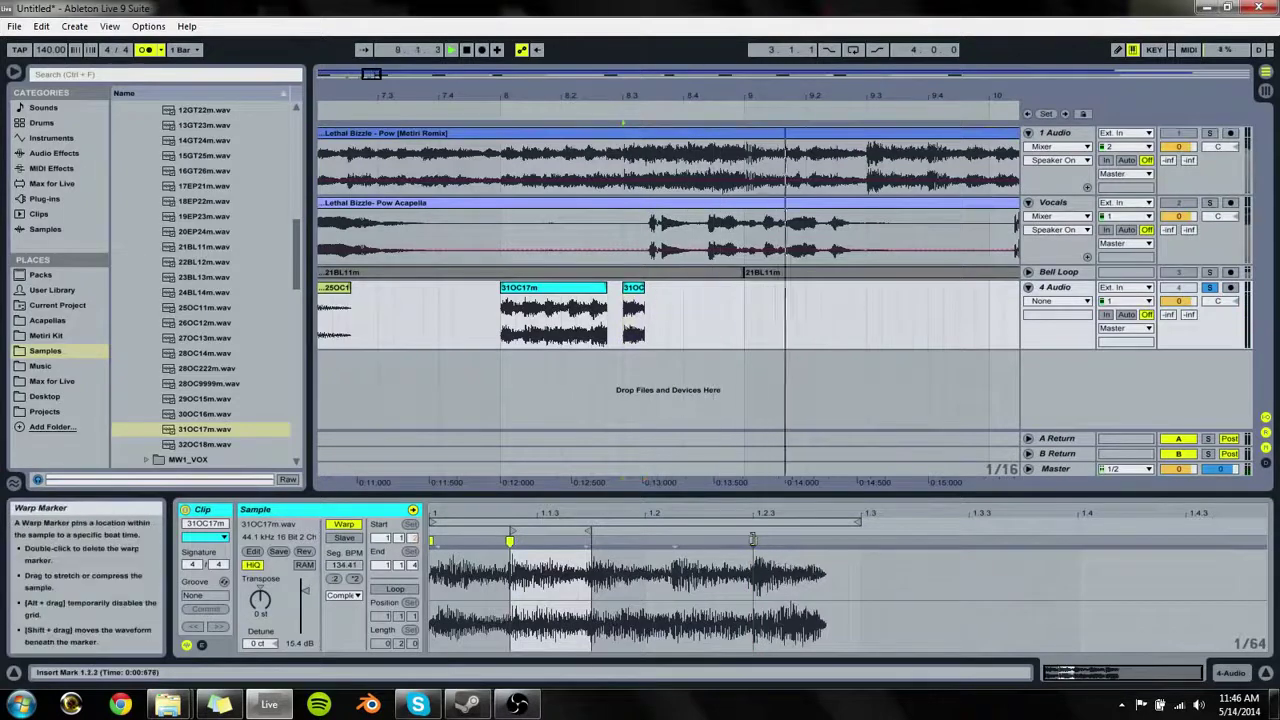
pyautogui.moveTo(587, 541); pyautogui.dragTo(591, 541)
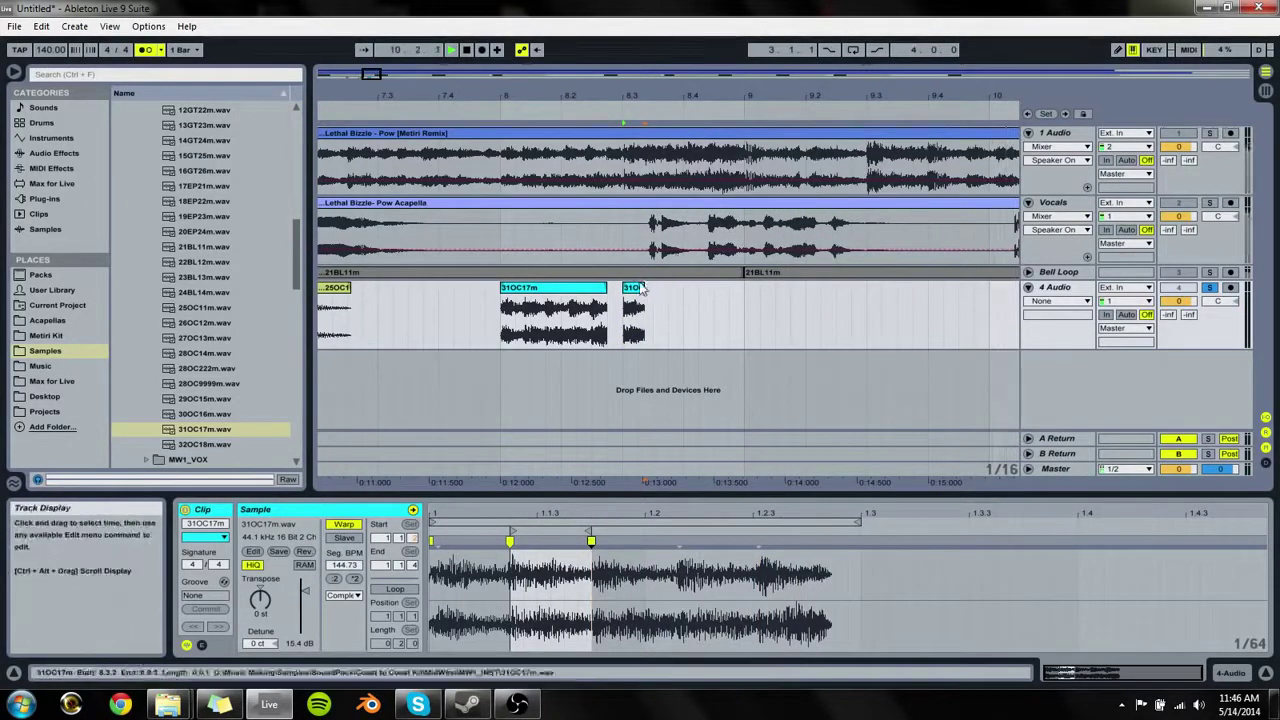
# Step: Move the short 31OC17m slice back to 8.2.4, directly after the main clip
pyautogui.click(638, 289)
pyautogui.moveTo(638, 289); pyautogui.dragTo(622, 289)
pyautogui.click(608, 316)
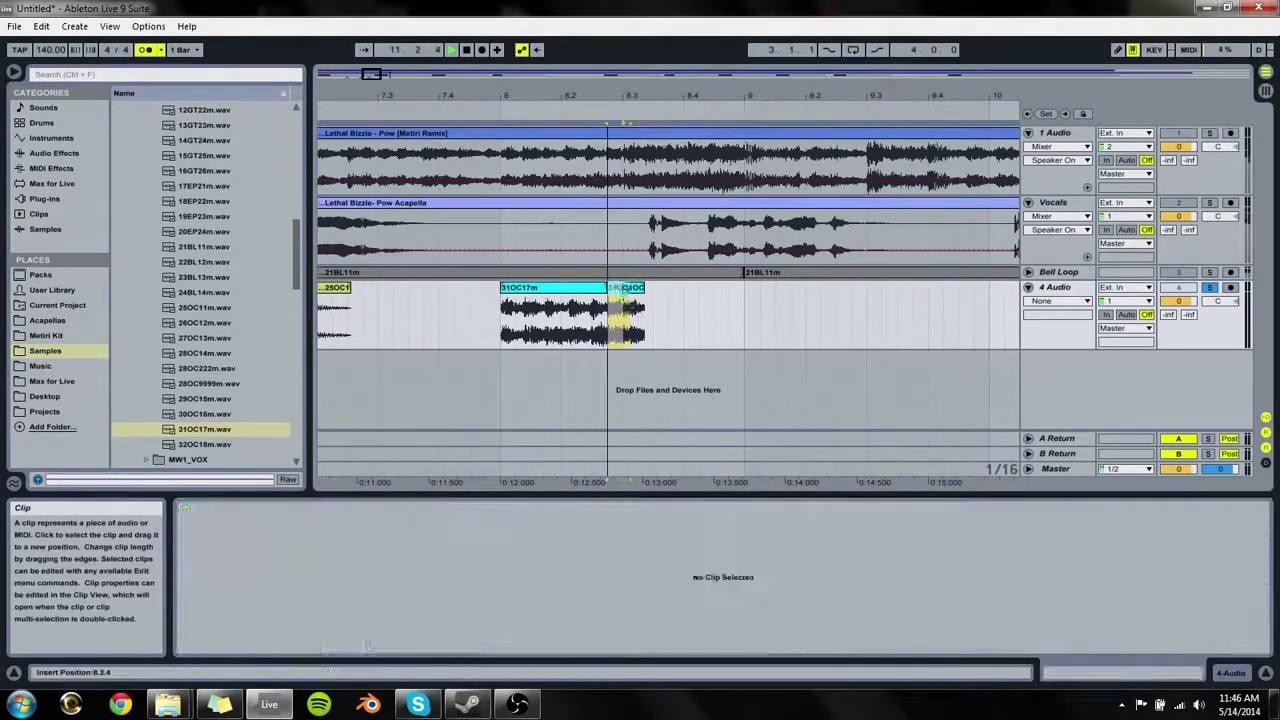
# Step: Play the sample track from bar 8, then delete the short 31OC17m slice after the main clip
pyautogui.click(498, 323)
pyautogui.press('space')
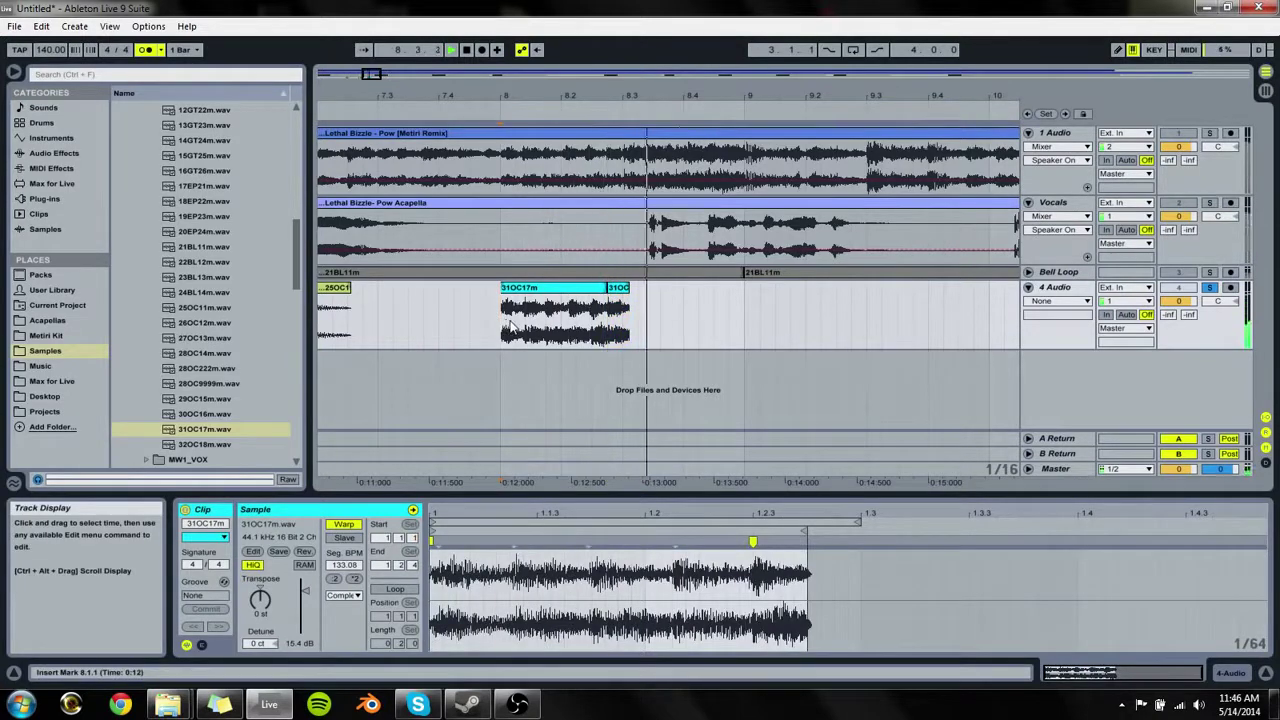
pyautogui.press('space')
pyautogui.click(616, 289)
pyautogui.press('Delete')
# Step: Play from bar 8 and solo the 1 Audio track to hear the song without the samples
pyautogui.click(503, 163)
pyautogui.press('space')
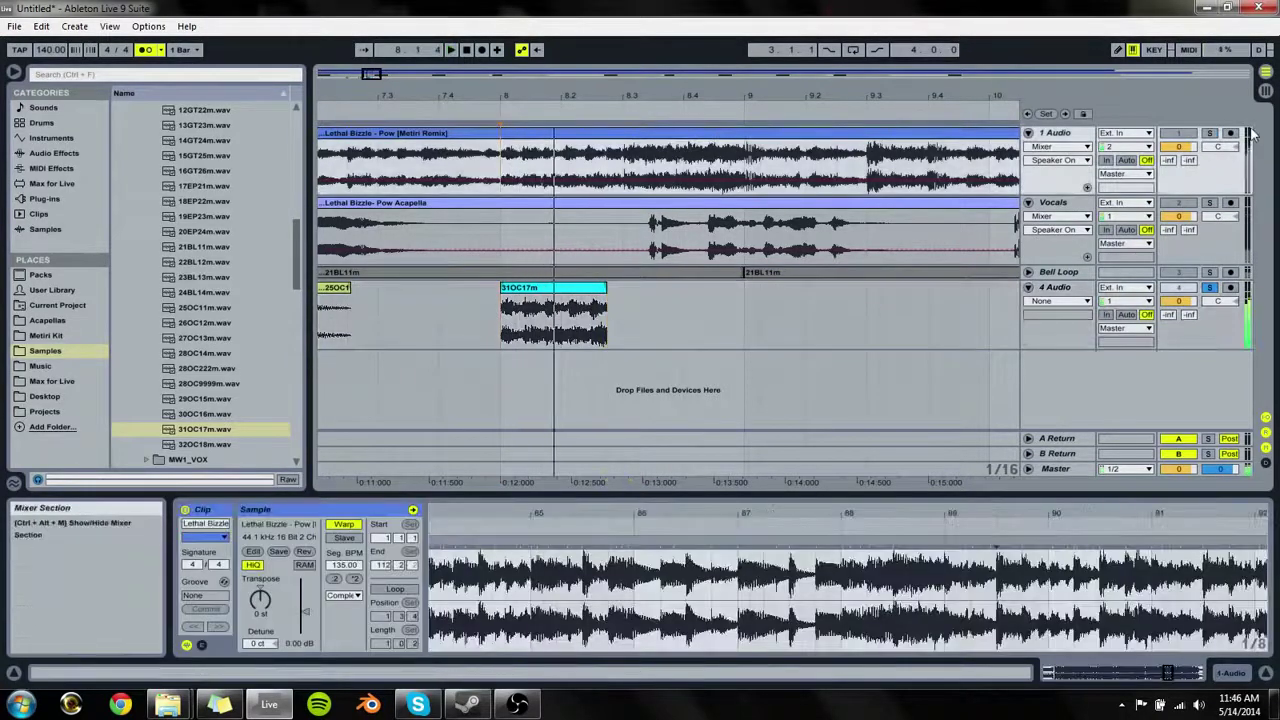
pyautogui.click(1212, 133)
pyautogui.press('space')
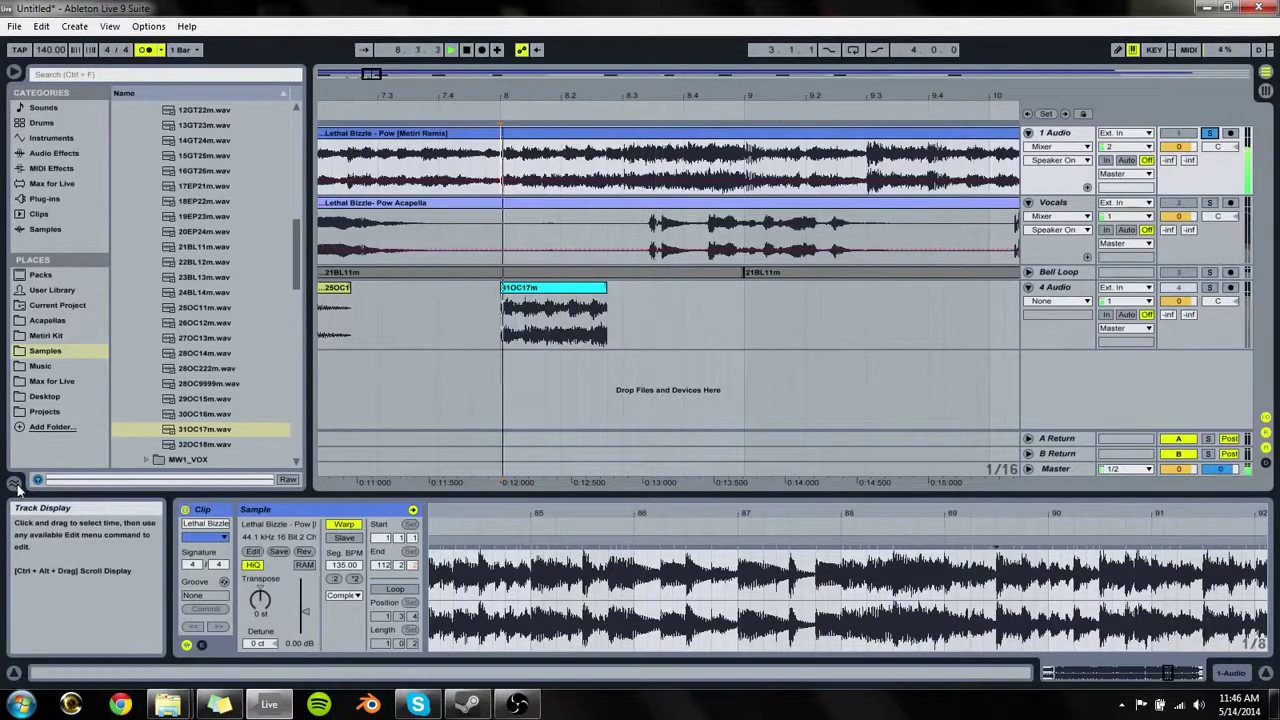
# Step: Audition the samples from 30OC16m.wav up to 24BL14m.wav and back down to 31OC17m.wav
pyautogui.click(210, 416)
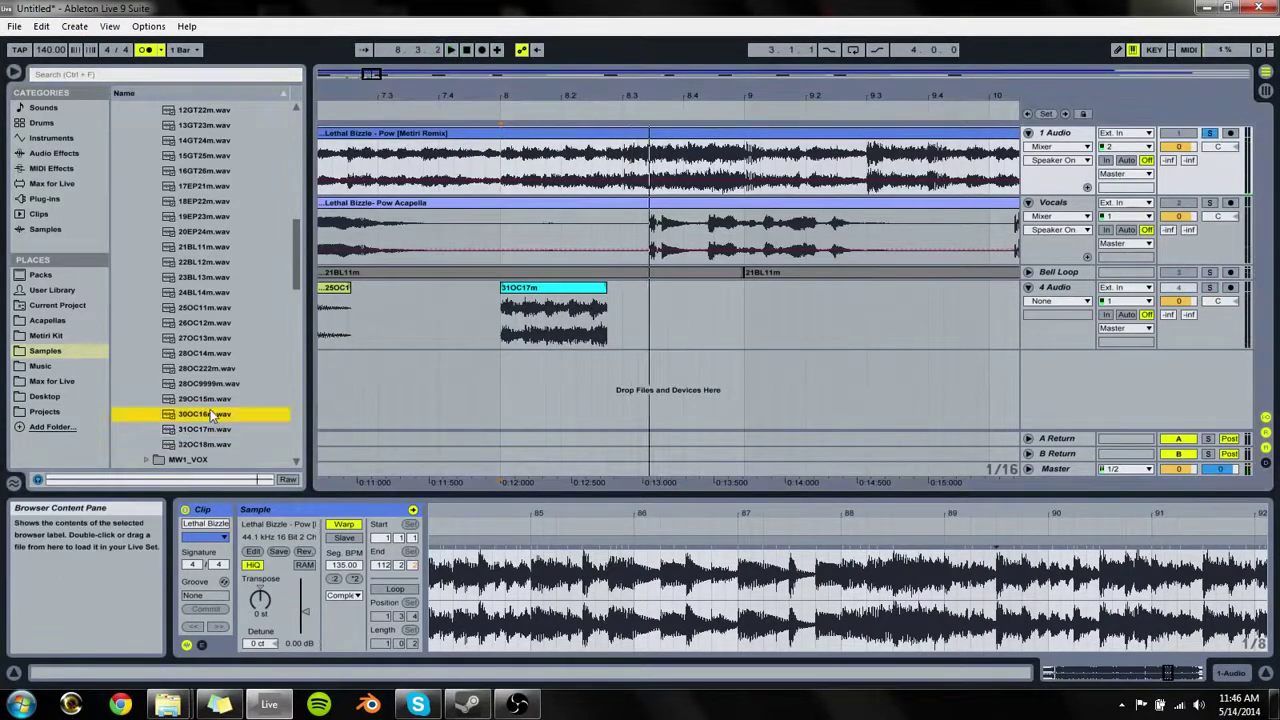
pyautogui.press('Up')
pyautogui.press('Up')
pyautogui.press('Up')
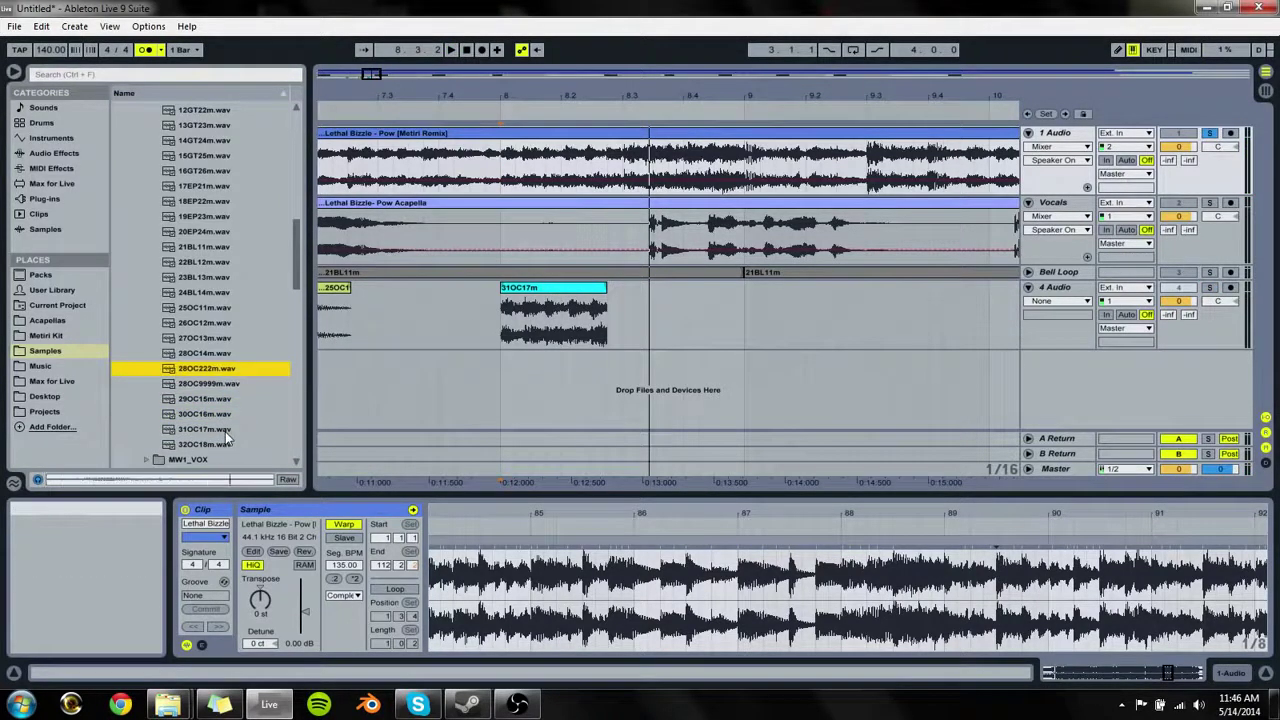
pyautogui.press('Up')
pyautogui.press('Up')
pyautogui.press('Up')
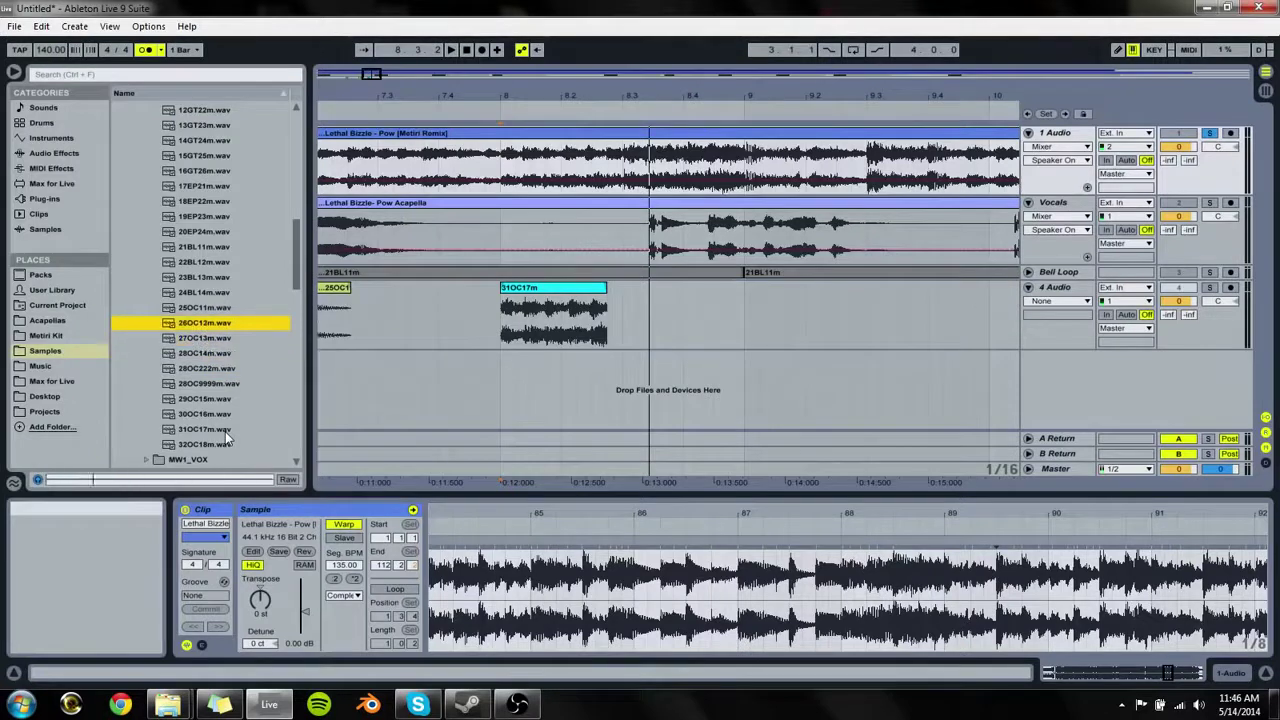
pyautogui.press('Up')
pyautogui.press('Up')
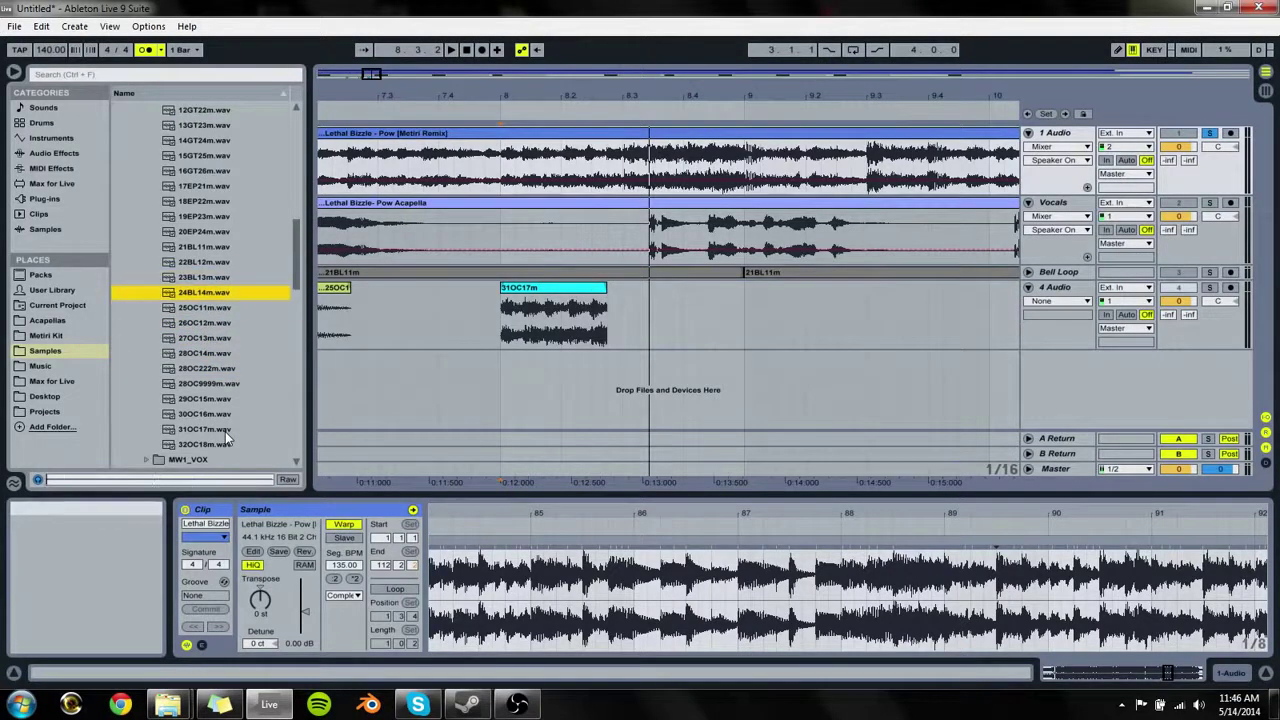
pyautogui.press('Down')
pyautogui.press('Down')
pyautogui.press('Down')
pyautogui.press('Down')
pyautogui.press('Down')
pyautogui.press('Down')
pyautogui.press('Down')
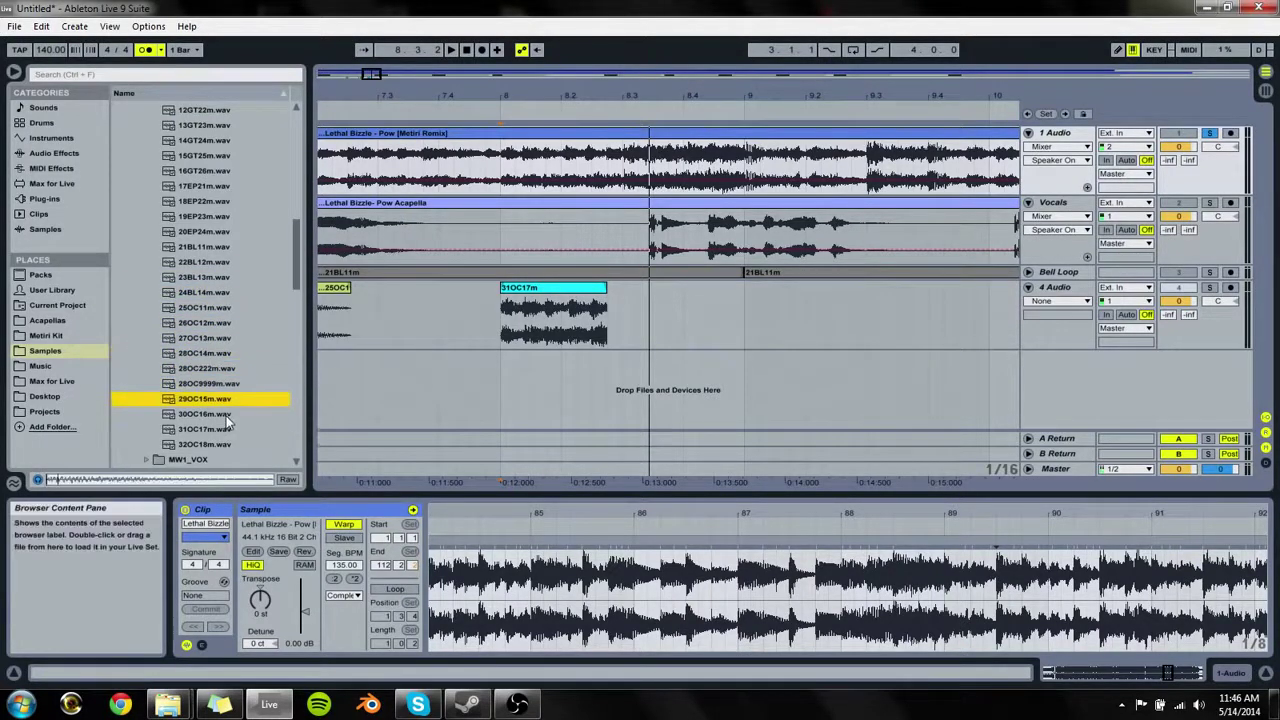
pyautogui.press('Down')
pyautogui.press('Down')
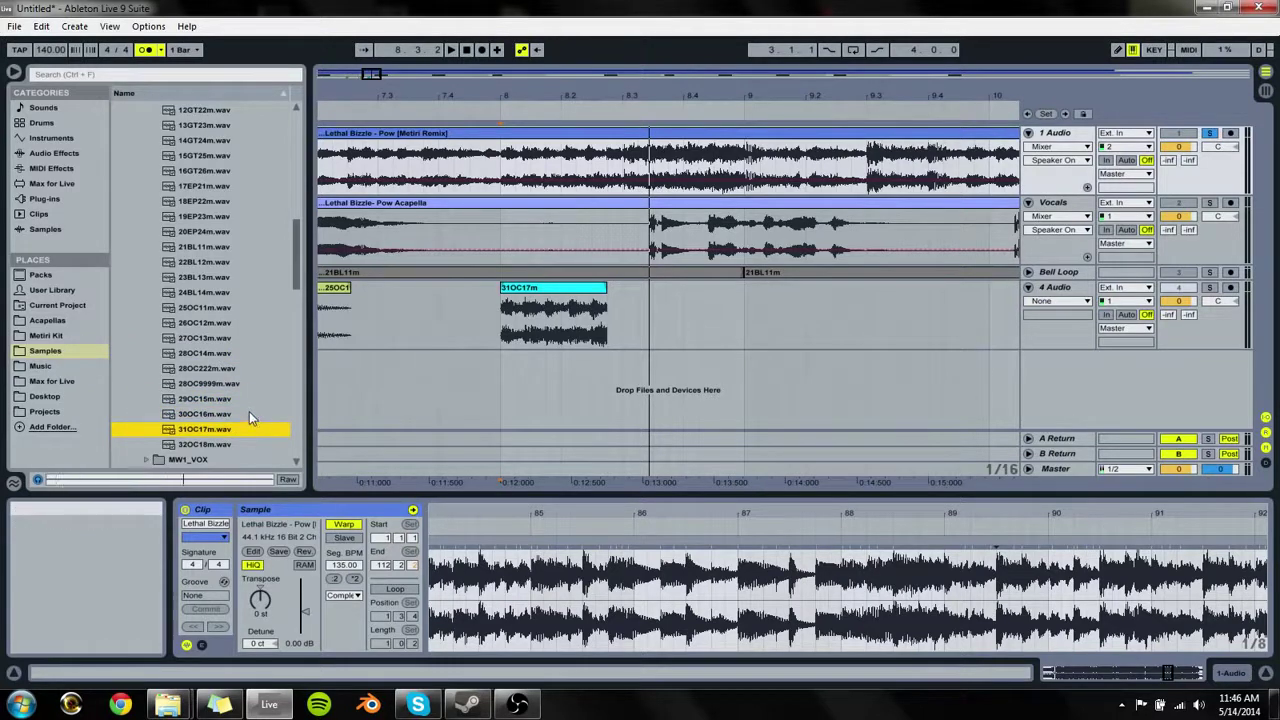
# Step: Audition the samples from 31OC17m.wav up to 26OC12m.wav and back down to the last few in the folder
pyautogui.press('Up')
pyautogui.press('Up')
pyautogui.press('Up')
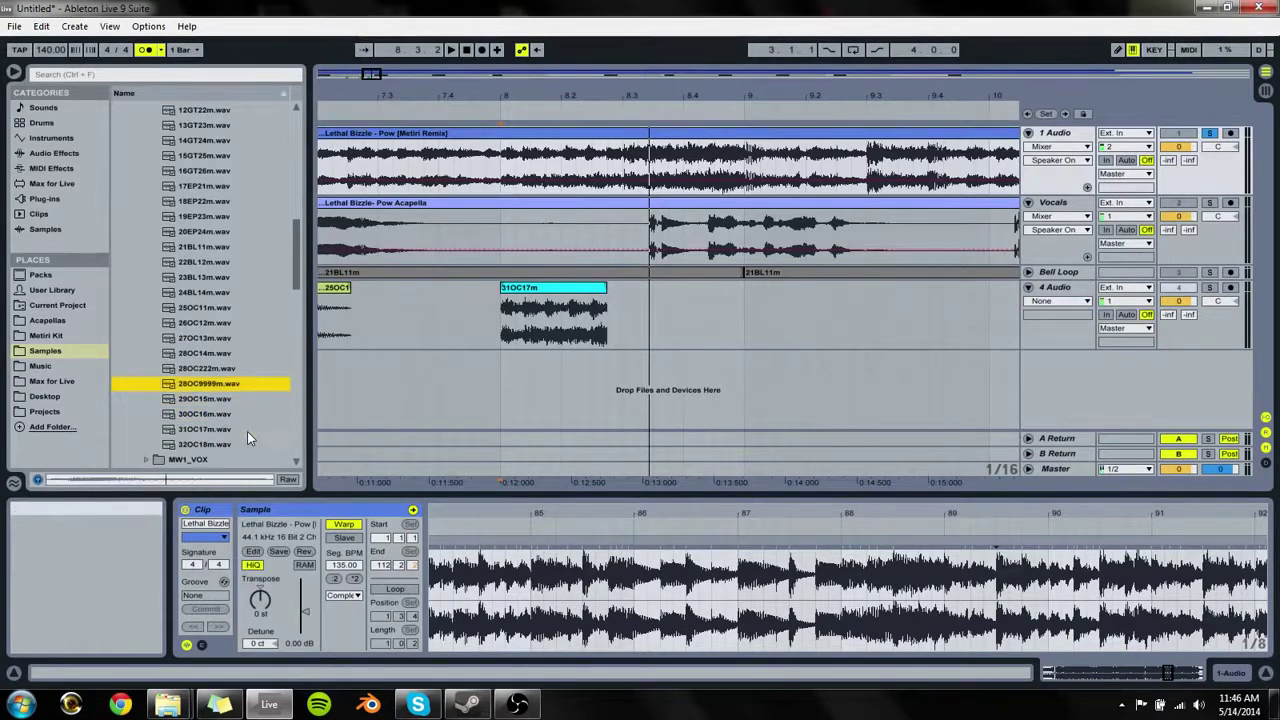
pyautogui.press('Up')
pyautogui.press('Up')
pyautogui.press('Up')
pyautogui.press('Up')
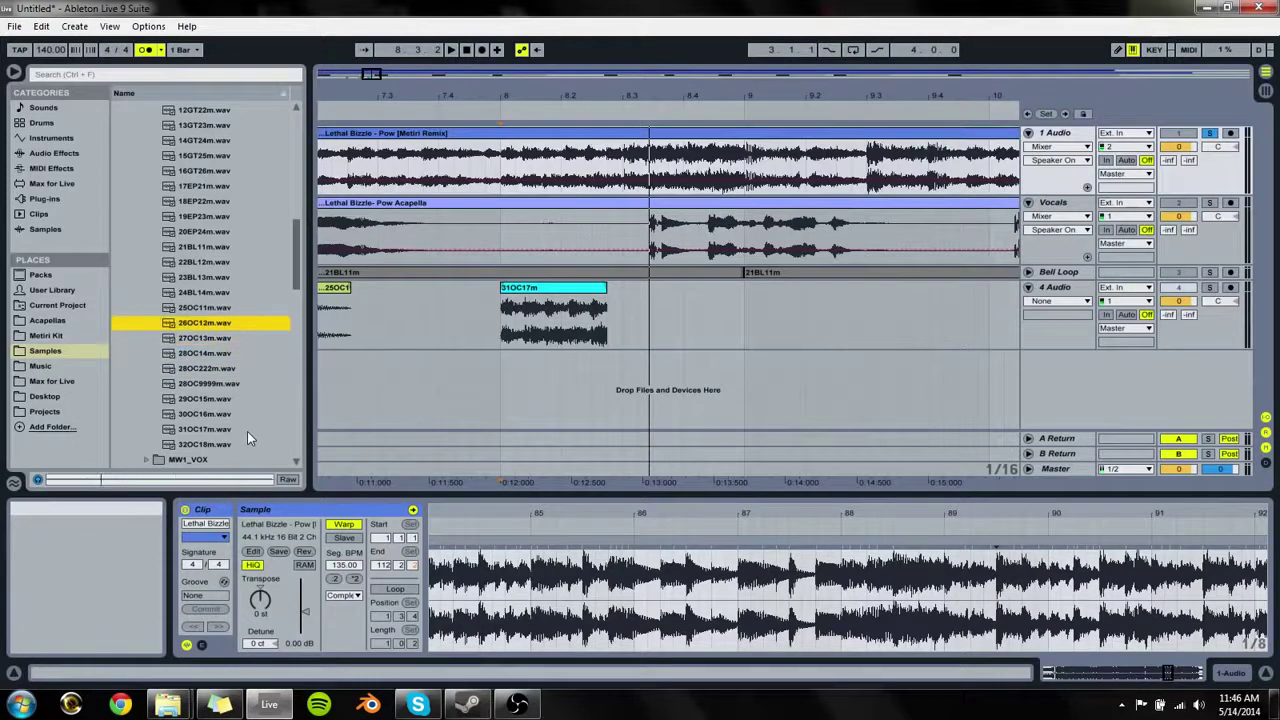
pyautogui.press('Down')
pyautogui.press('Down')
pyautogui.press('Down')
pyautogui.press('Down')
pyautogui.press('Down')
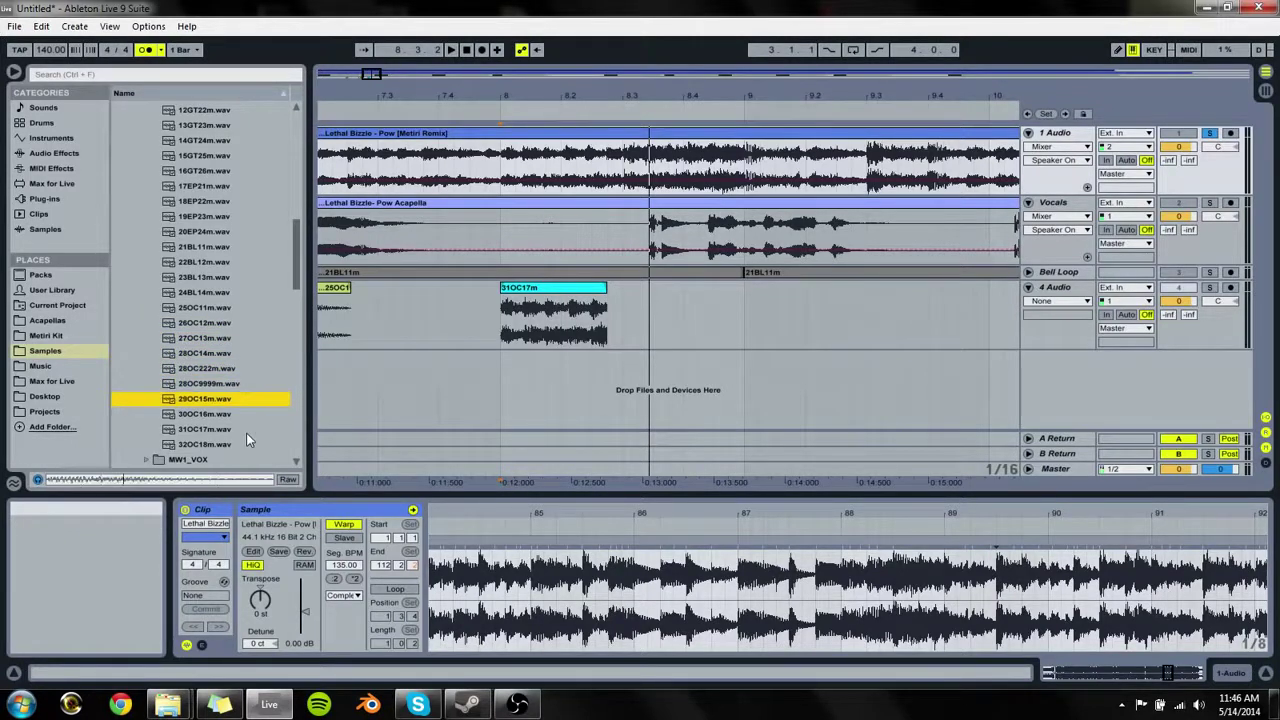
pyautogui.press('Down')
pyautogui.press('Down')
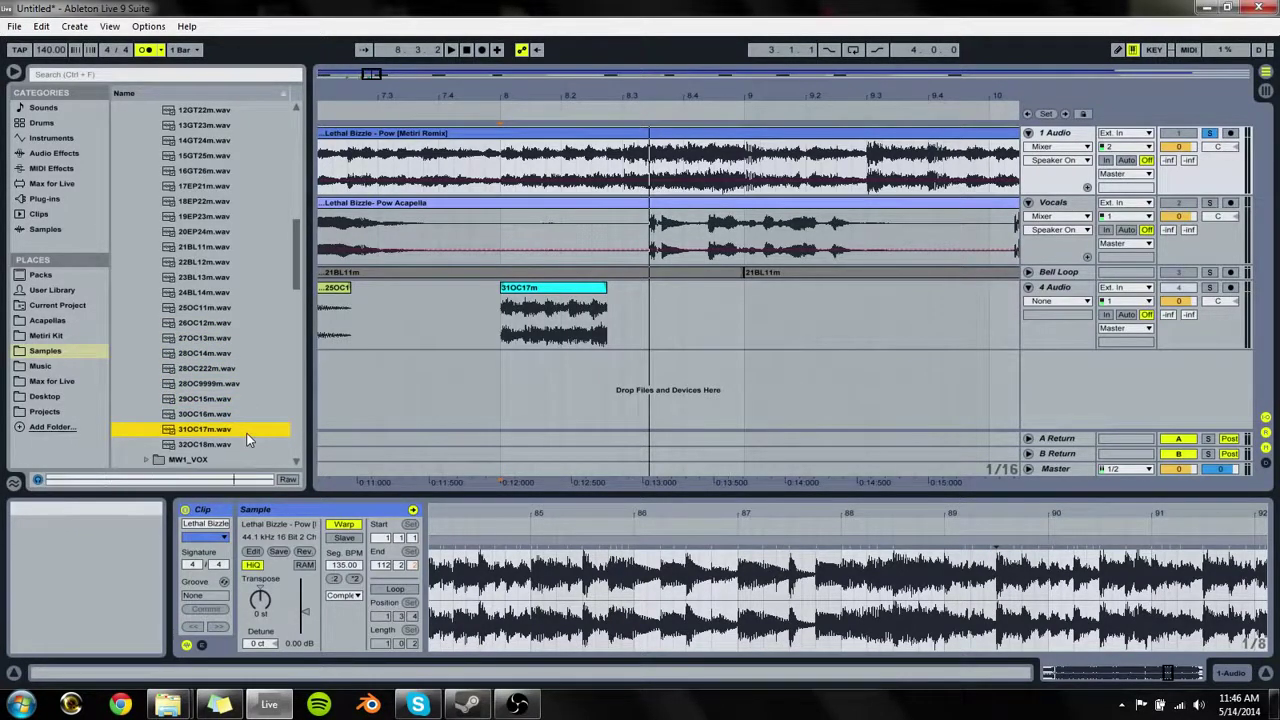
pyautogui.press('Down')
pyautogui.press('Up')
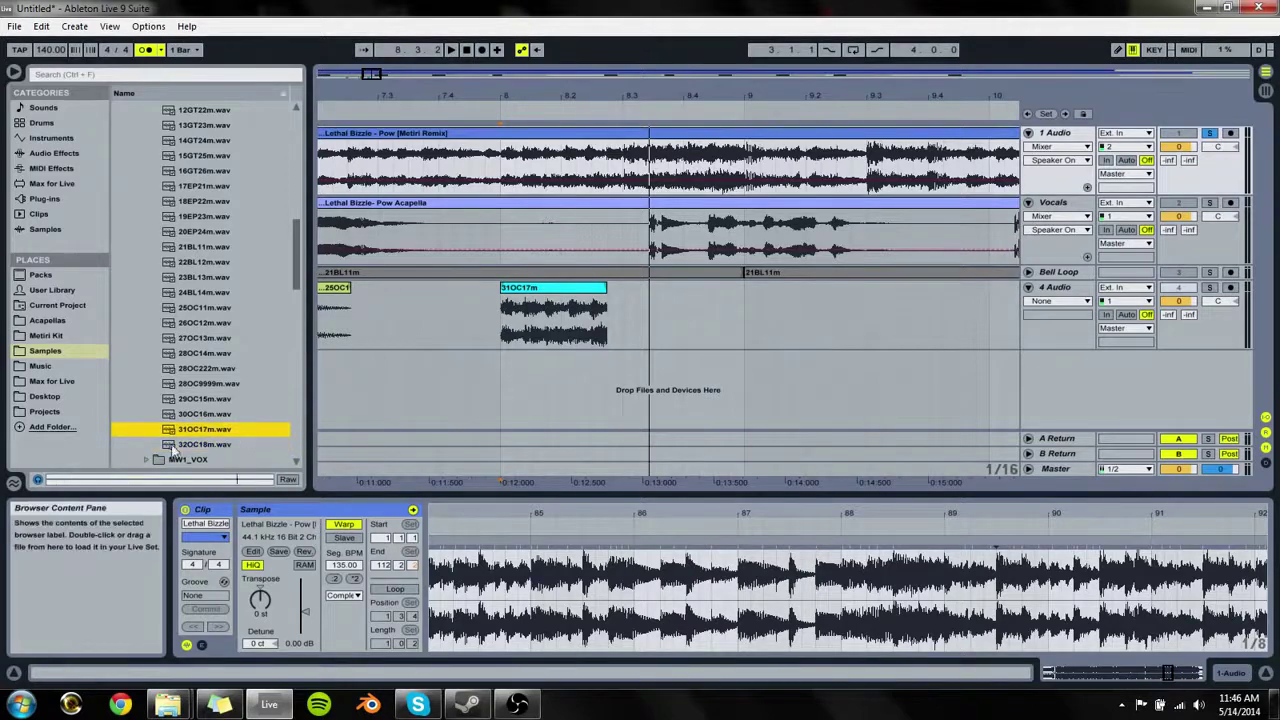
# Step: Try placing an unwarped 31OC17m.wav over the start of the existing clip at bar 8 with its gain raised to 17.3 dB
pyautogui.moveTo(199, 437); pyautogui.dragTo(488, 366)
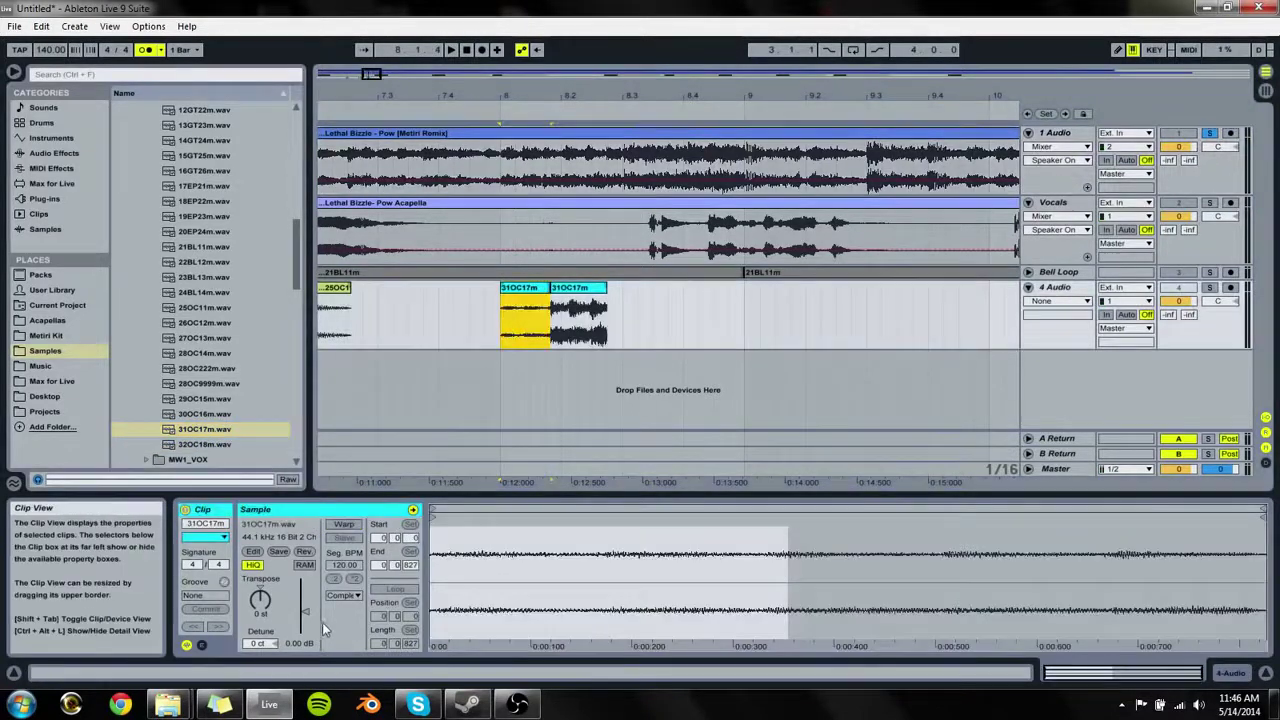
pyautogui.moveTo(305, 611); pyautogui.dragTo(305, 586)
pyautogui.press('space')
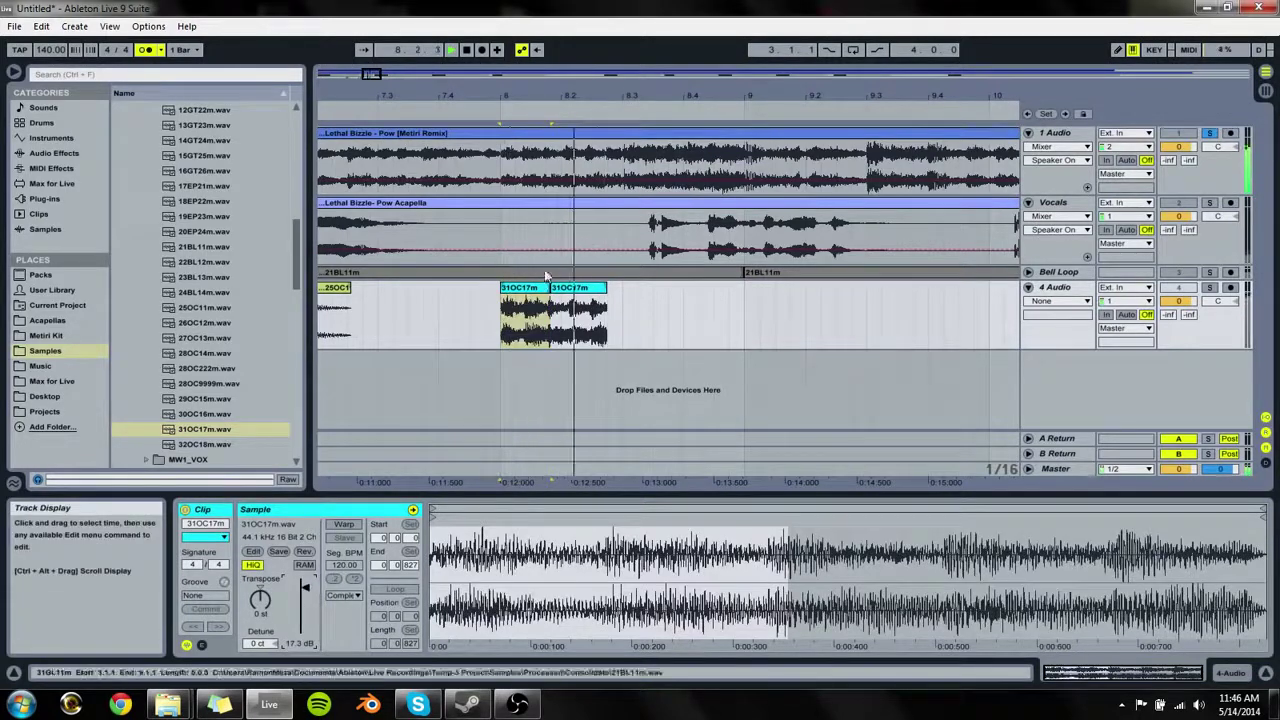
pyautogui.keyDown('shift'); pyautogui.click(551, 288); pyautogui.keyUp('shift')
pyautogui.hotkey('ctrl', 'j')
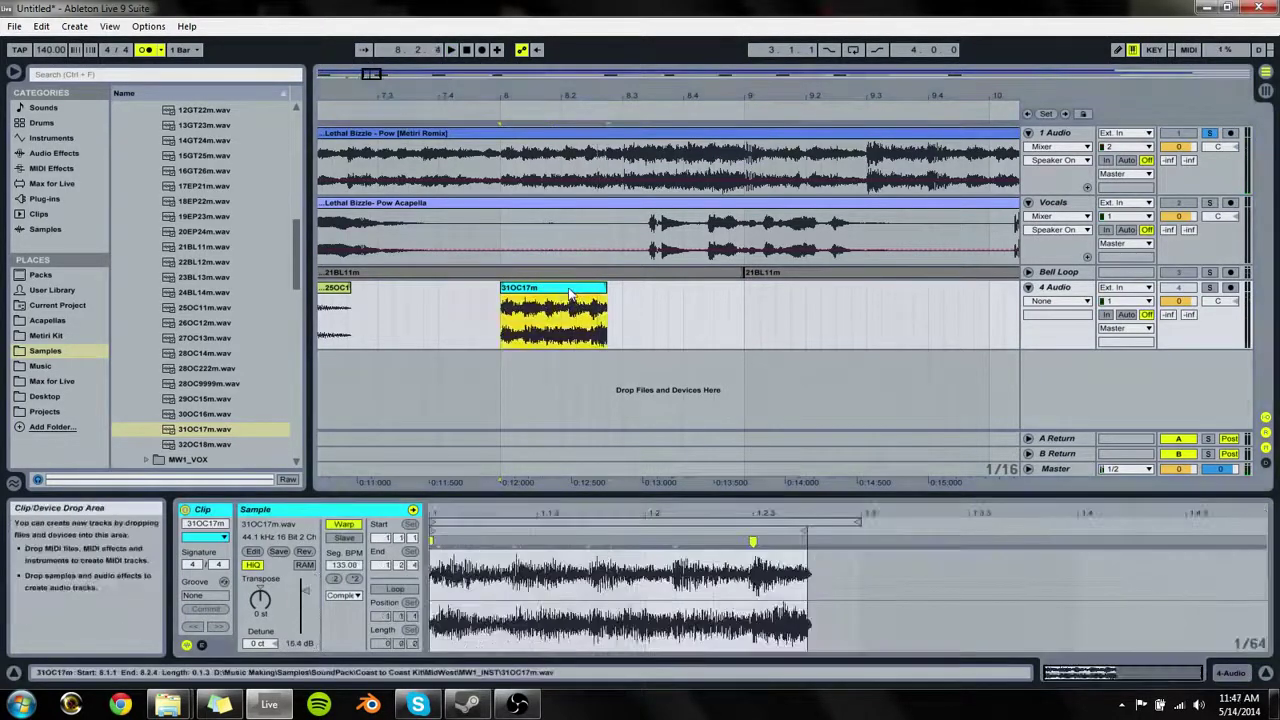
# Step: Pan the 4 Audio track to 50R and the 1 Audio track to 45L, and slow the tempo to 56 BPM
pyautogui.moveTo(1219, 301); pyautogui.dragTo(1219, 291)
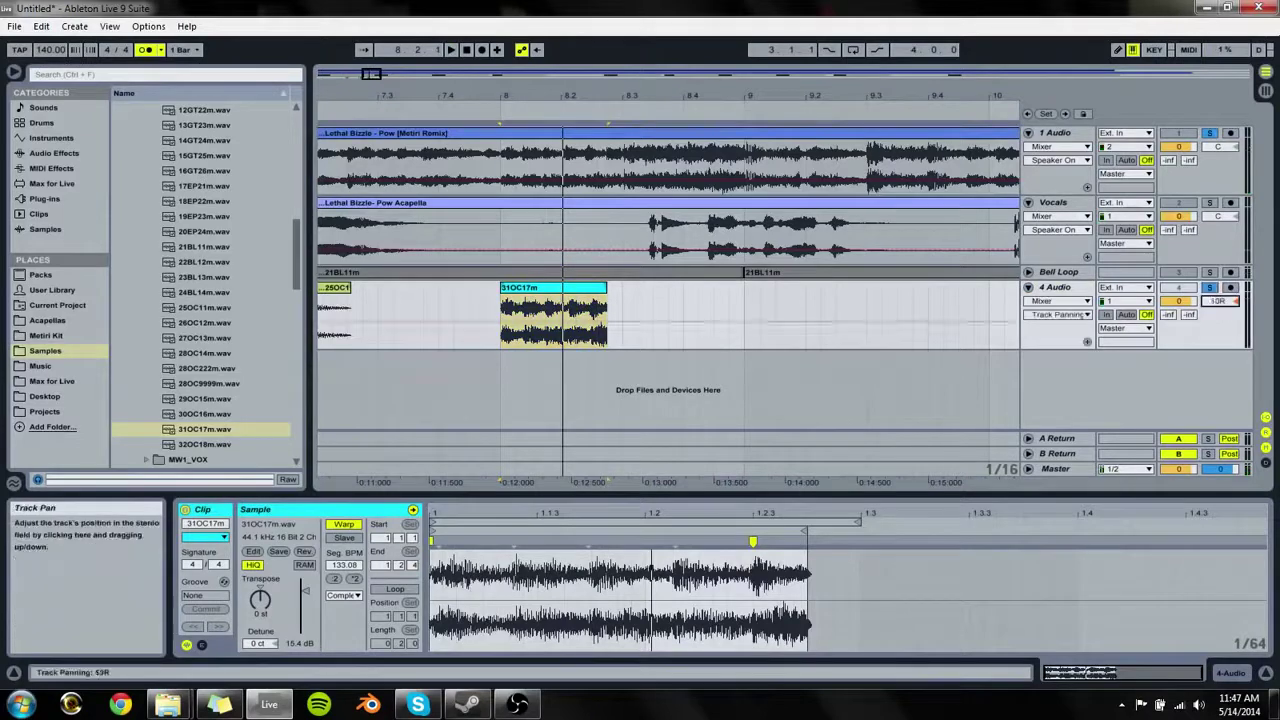
pyautogui.moveTo(1233, 140); pyautogui.dragTo(1233, 175)
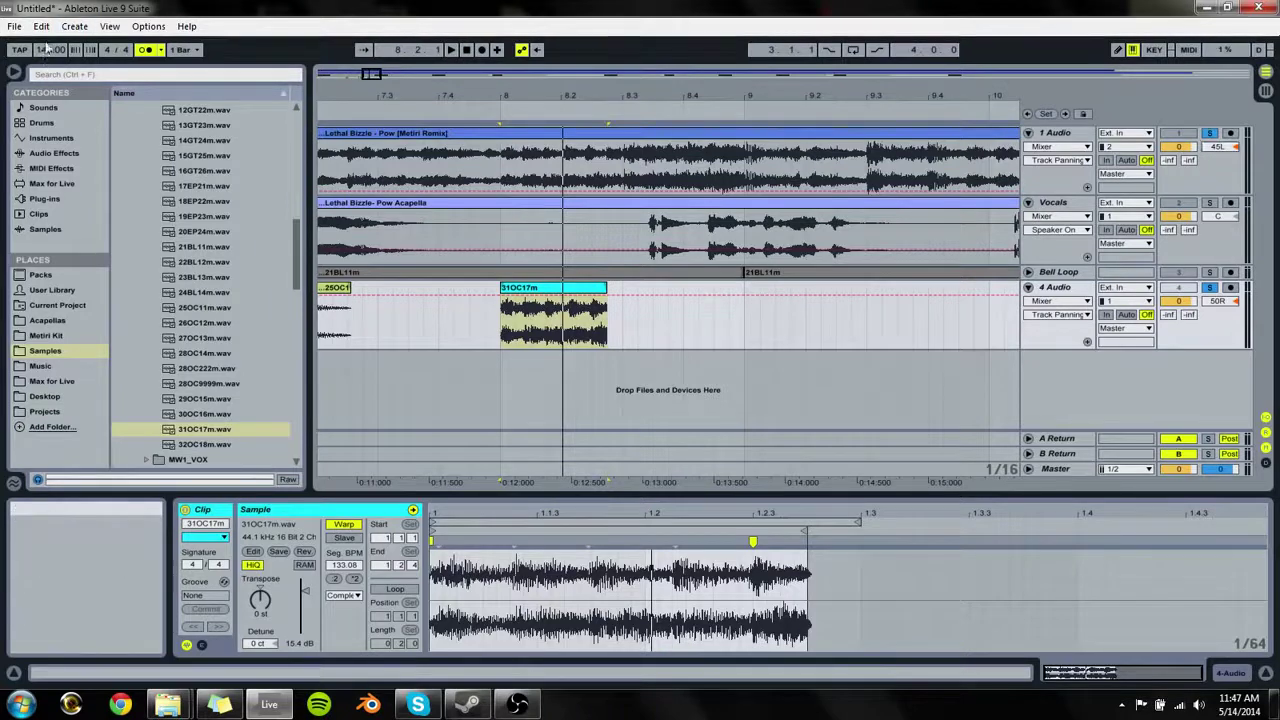
pyautogui.moveTo(44, 49); pyautogui.dragTo(44, 80)
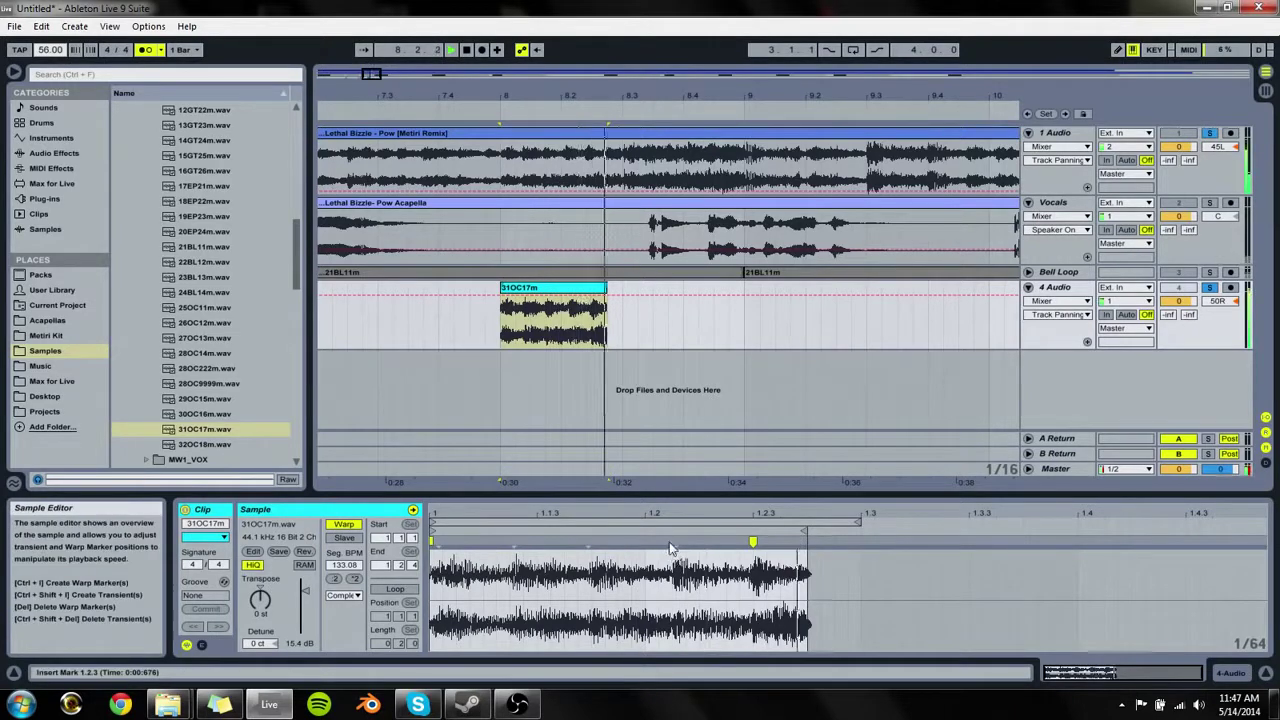
# Step: Extend the 31OC17m clip to 8.3 and warp its tail so that the sound ends on 8.2.4
pyautogui.moveTo(806, 531); pyautogui.dragTo(866, 545)
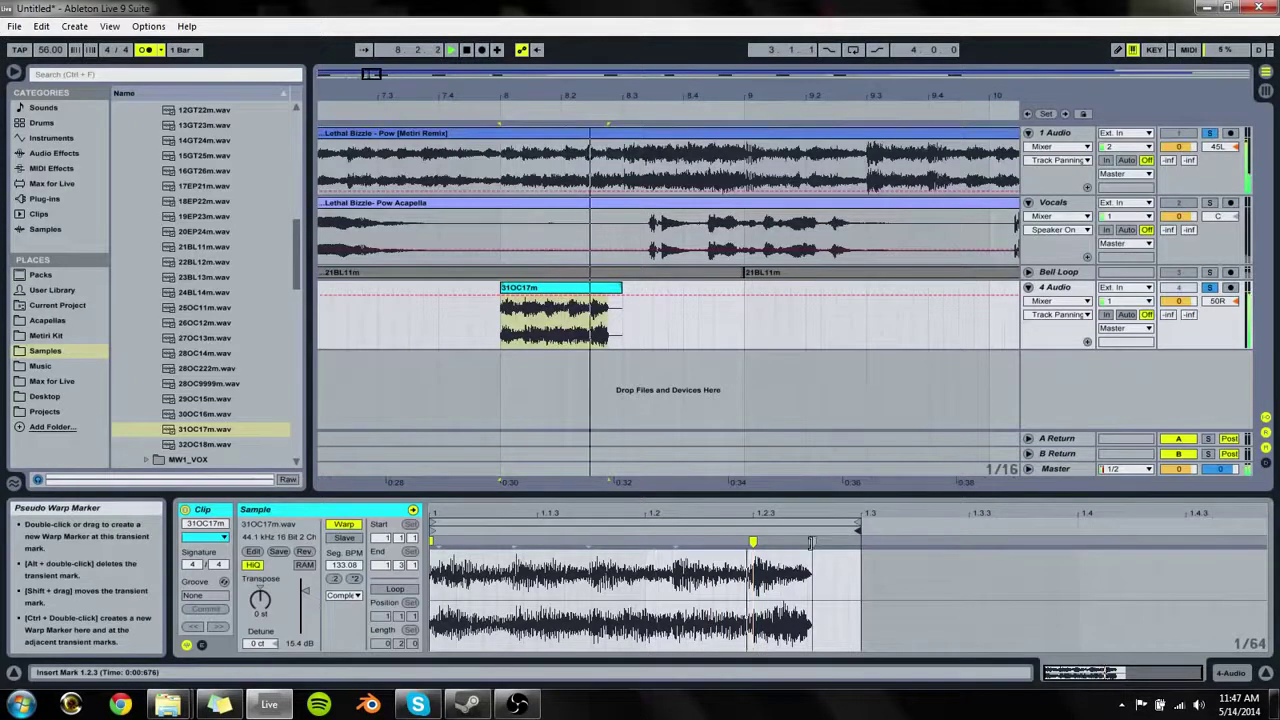
pyautogui.click(812, 543)
pyautogui.press('space')
pyautogui.press('space')
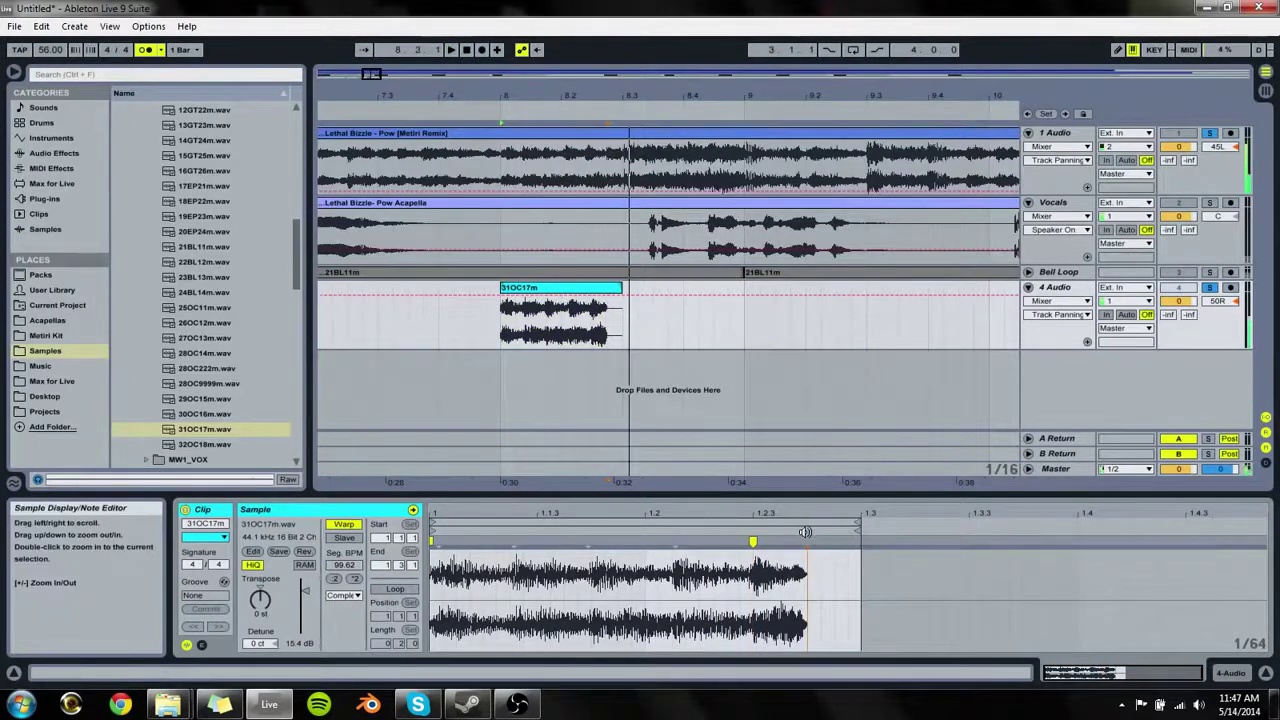
pyautogui.moveTo(615, 90); pyautogui.dragTo(617, 238)
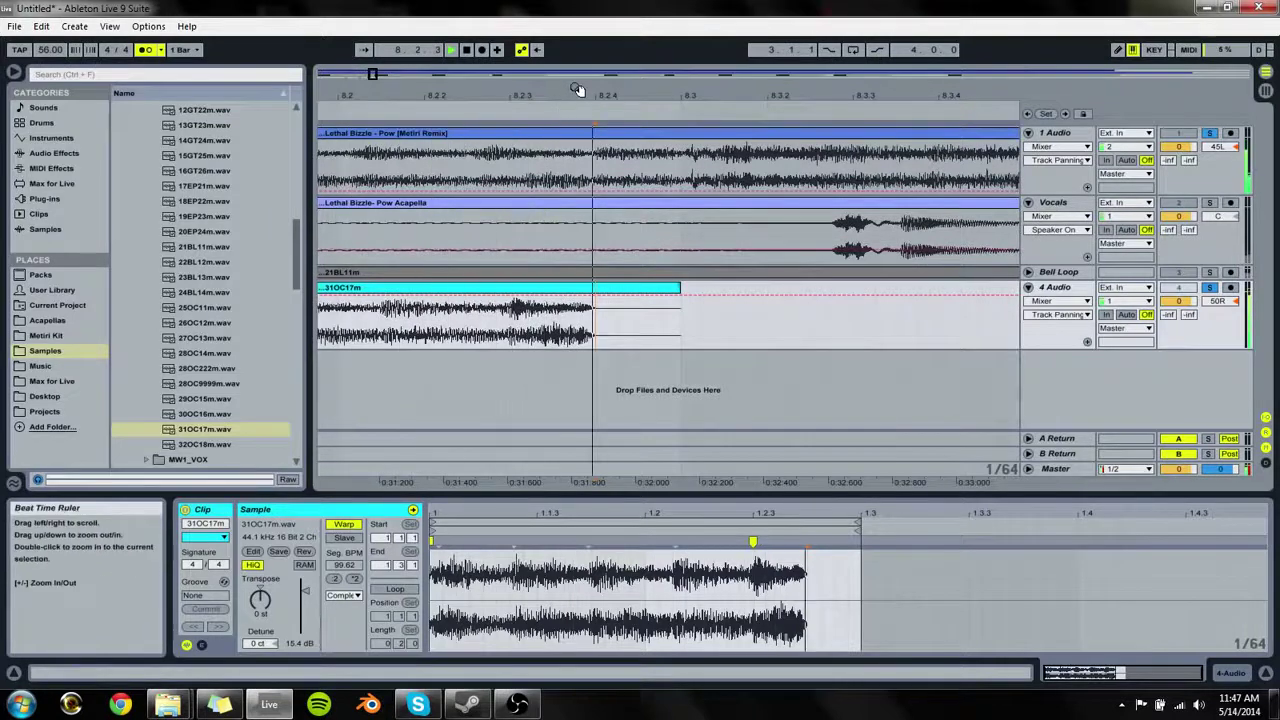
pyautogui.moveTo(578, 90); pyautogui.dragTo(592, 24)
pyautogui.press('space')
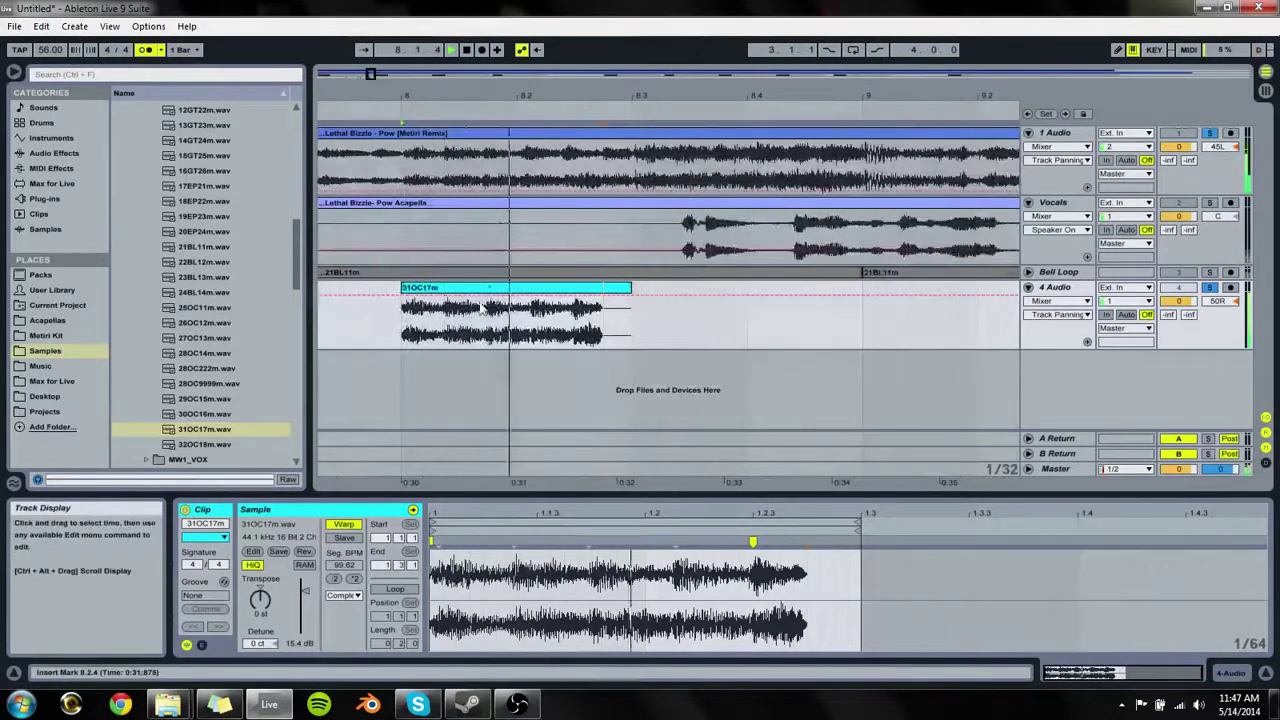
# Step: Play the 31OC17m clip from 8.1.2 and around its end to compare its hits with the song
pyautogui.press('space')
pyautogui.click(543, 328)
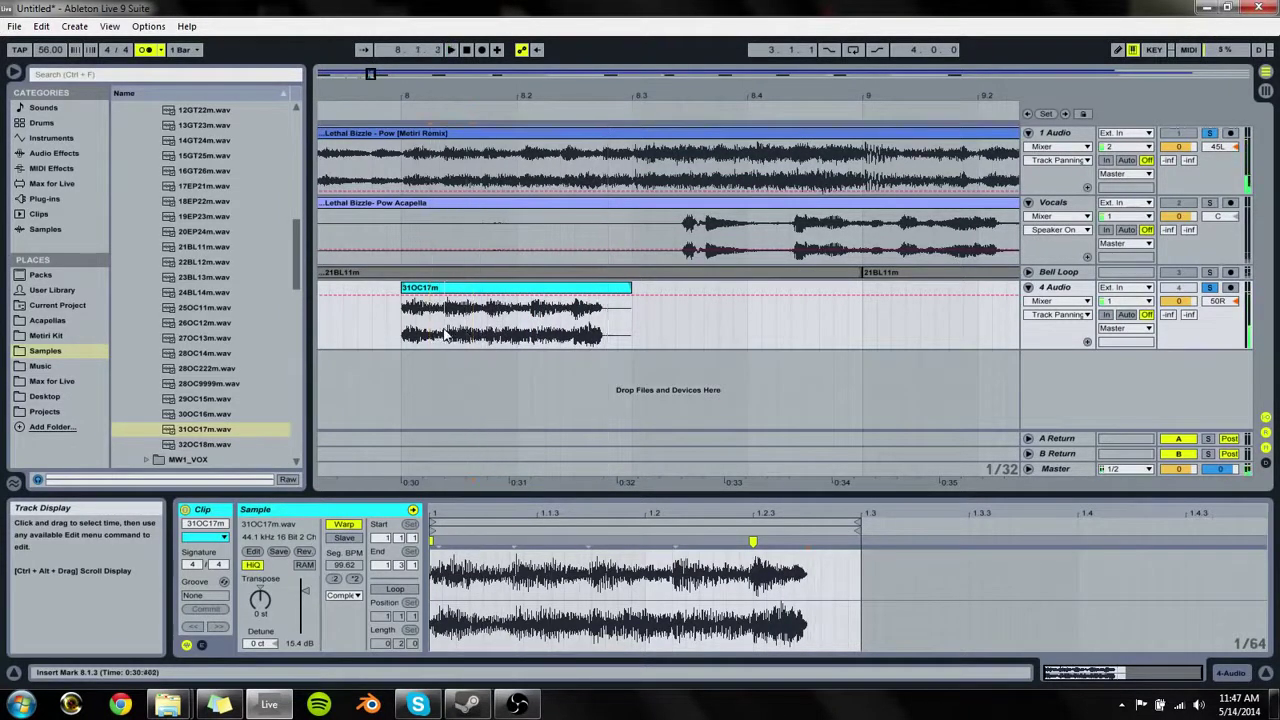
pyautogui.press('space')
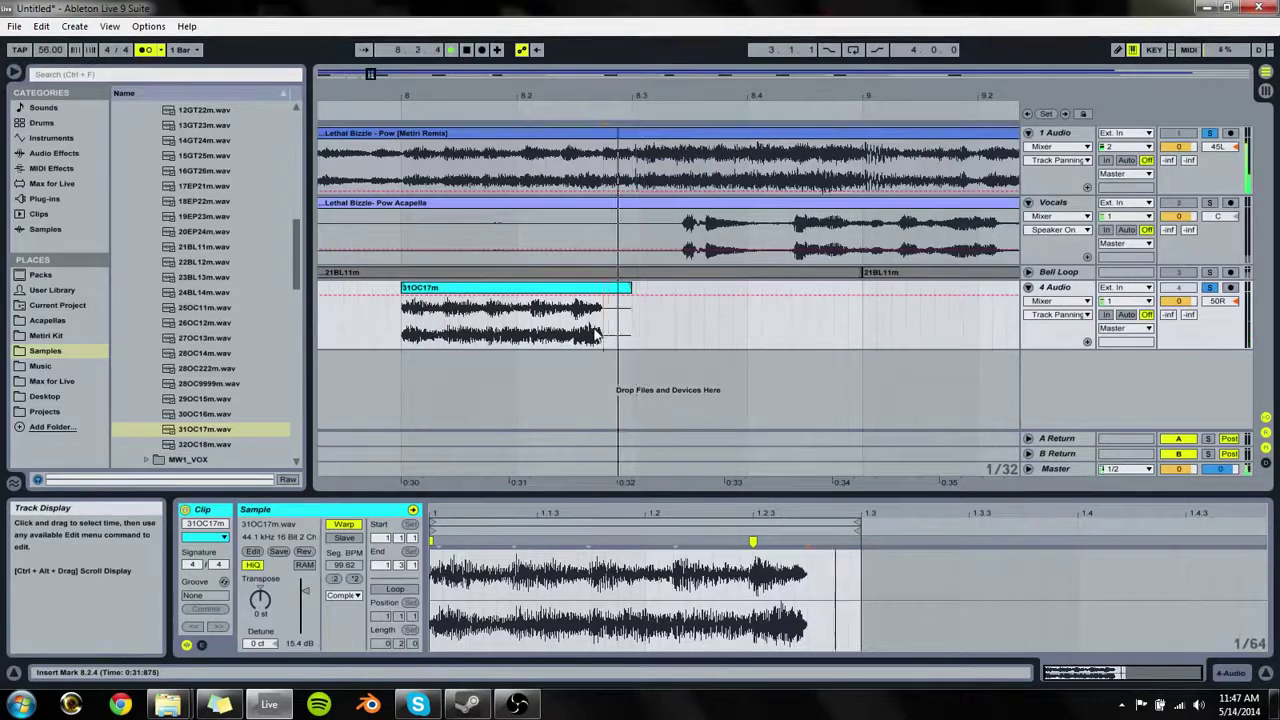
pyautogui.press('space')
pyautogui.press('space')
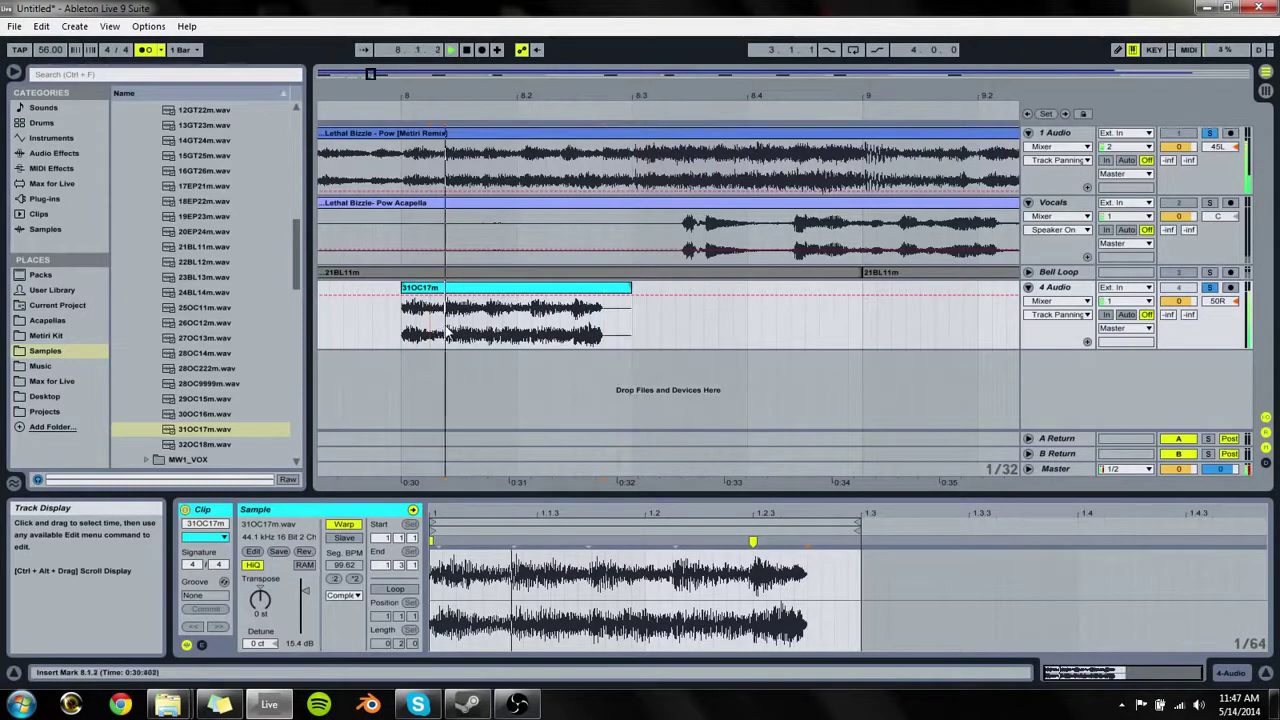
# Step: Copy the short section starting at 8.1.2 in the 31OC17m clip to 8.2.4, directly after the clip's sounding part
pyautogui.press('space')
pyautogui.moveTo(446, 334); pyautogui.dragTo(644, 333)
pyautogui.click(449, 343)
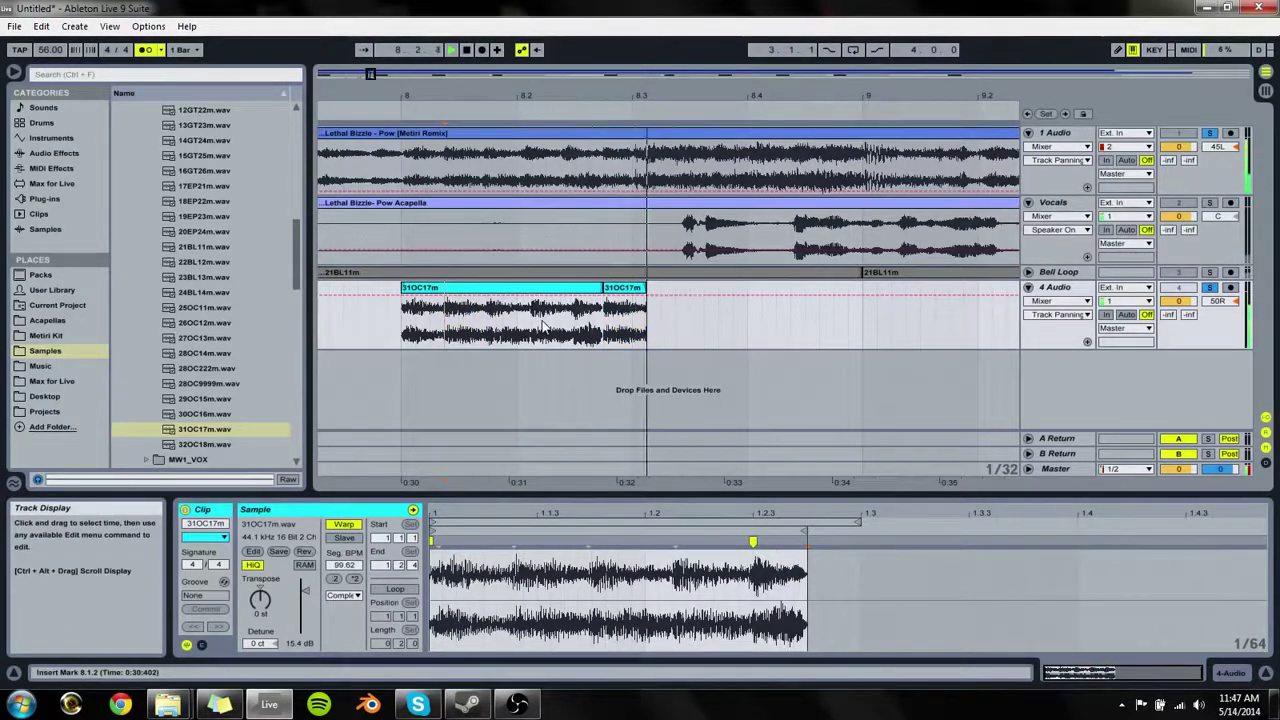
# Step: Show the fades of the 4 Audio track and create a short crossfade where the two 31OC17m clips meet
pyautogui.click(610, 289)
pyautogui.keyDown('shift'); pyautogui.click(500, 320); pyautogui.keyUp('shift')
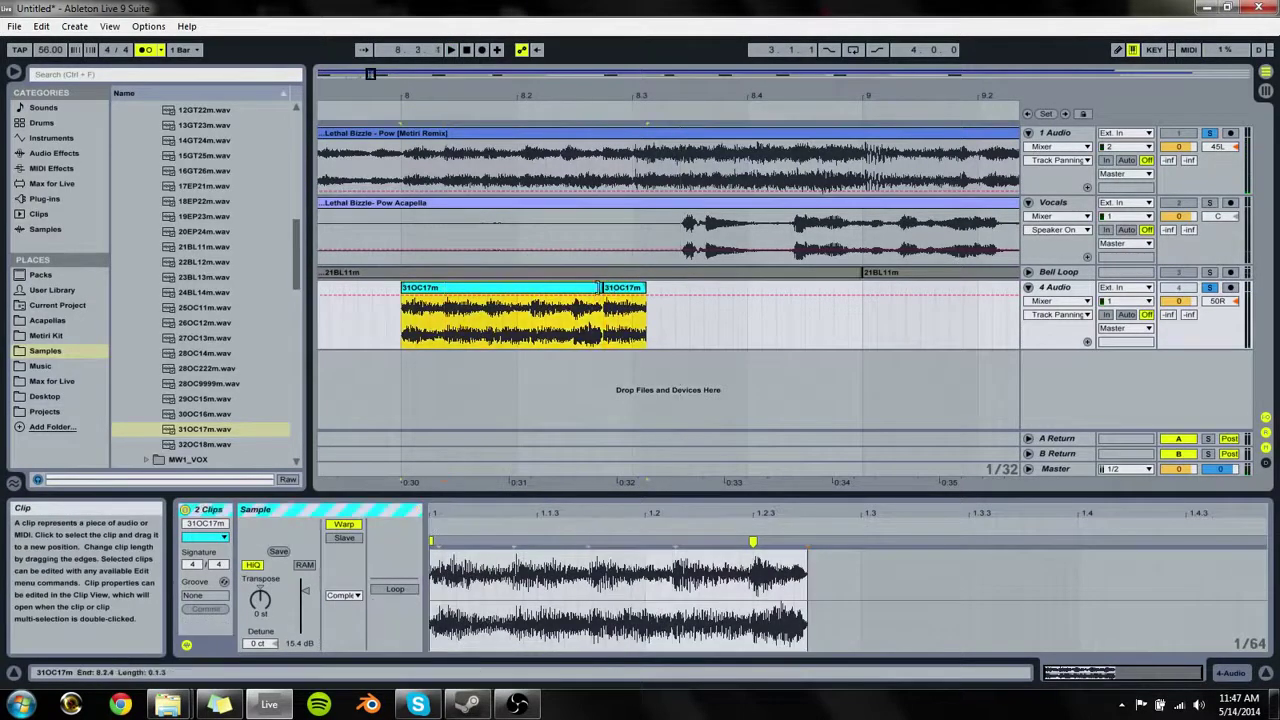
pyautogui.click(1058, 301)
pyautogui.click(1037, 325)
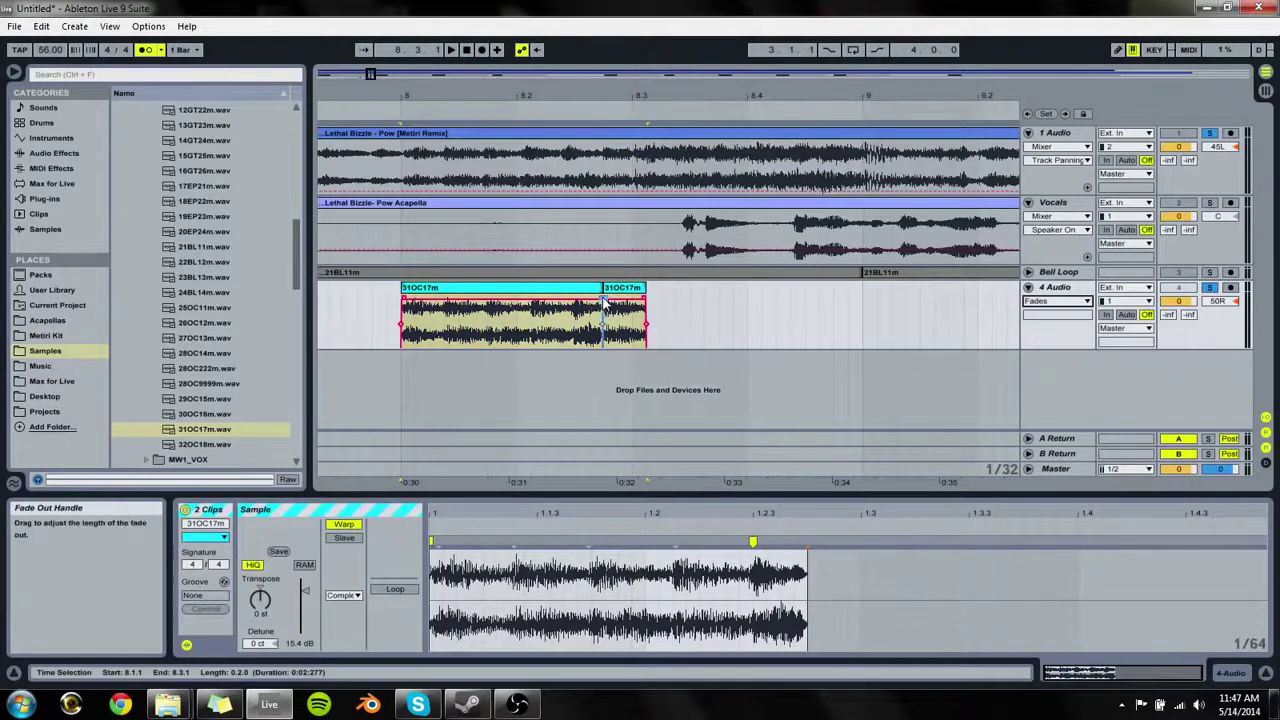
pyautogui.click(604, 300)
pyautogui.moveTo(598, 97); pyautogui.dragTo(612, 190)
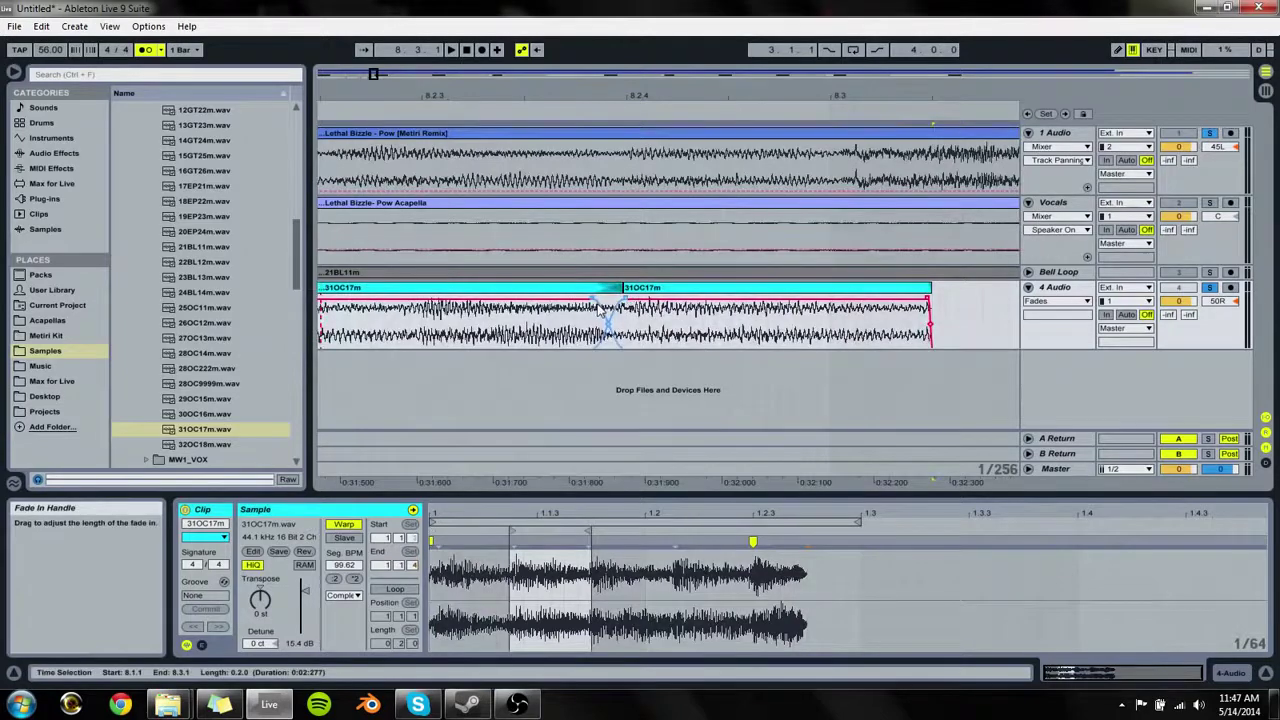
pyautogui.moveTo(625, 300); pyautogui.dragTo(638, 304)
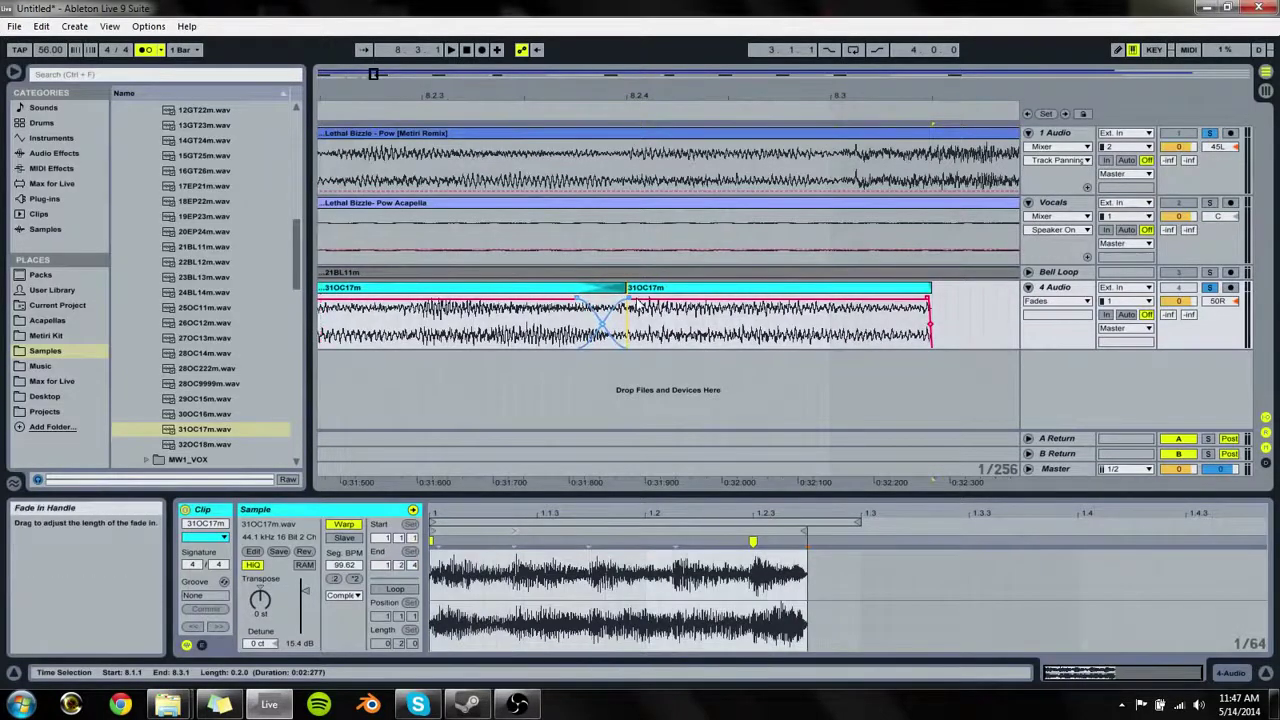
# Step: Widen the crossfade between the two 31OC17m clips and play it from 8.2.1
pyautogui.moveTo(577, 98); pyautogui.dragTo(576, 20)
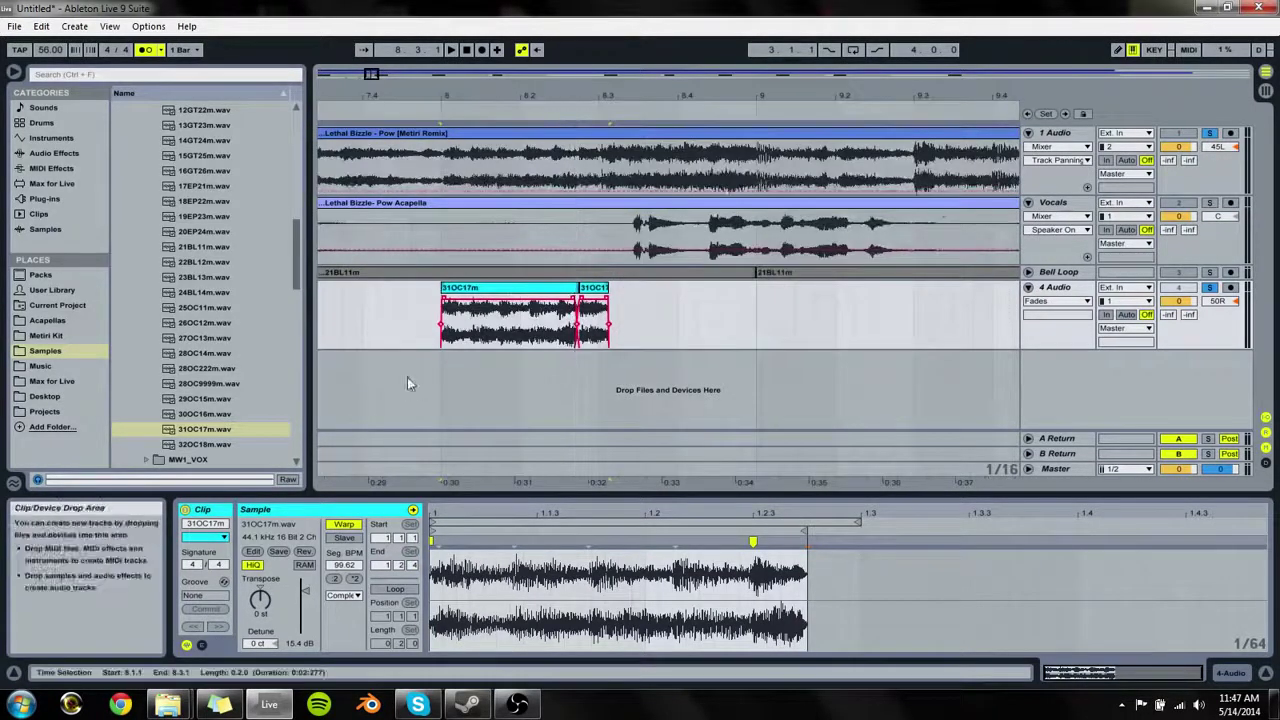
pyautogui.press('space')
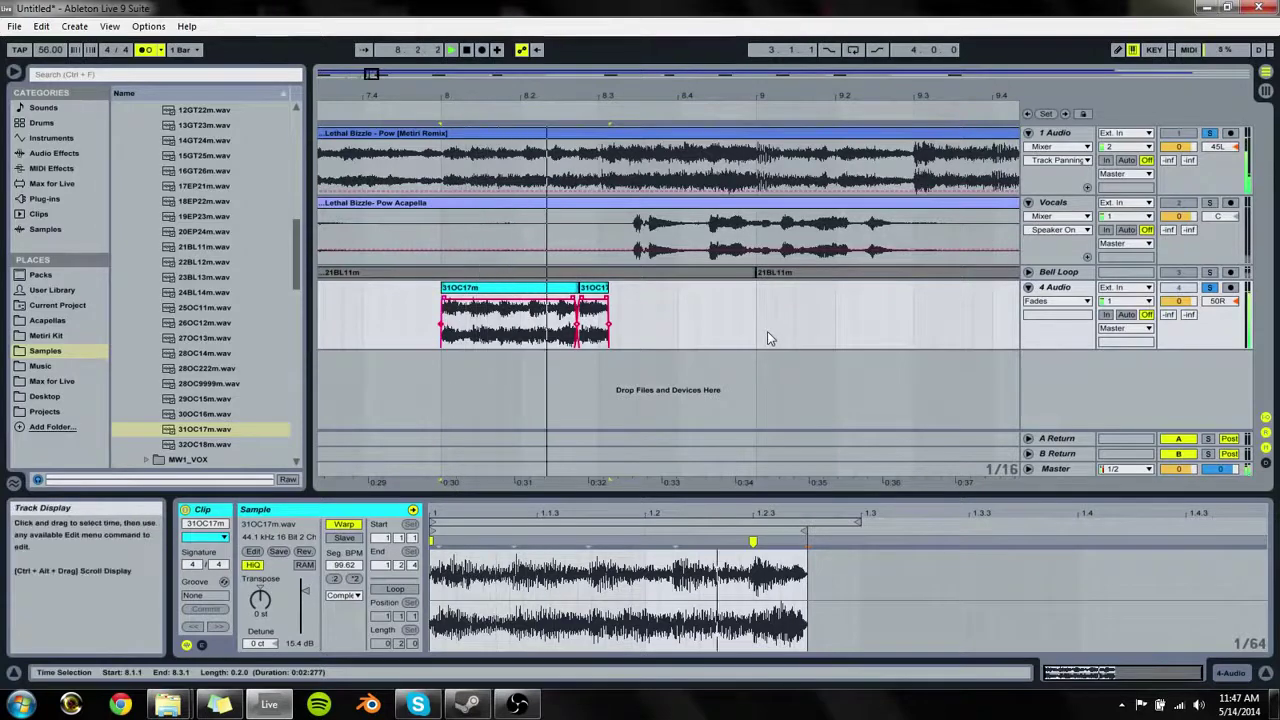
pyautogui.press('space')
pyautogui.moveTo(573, 299); pyautogui.dragTo(561, 302)
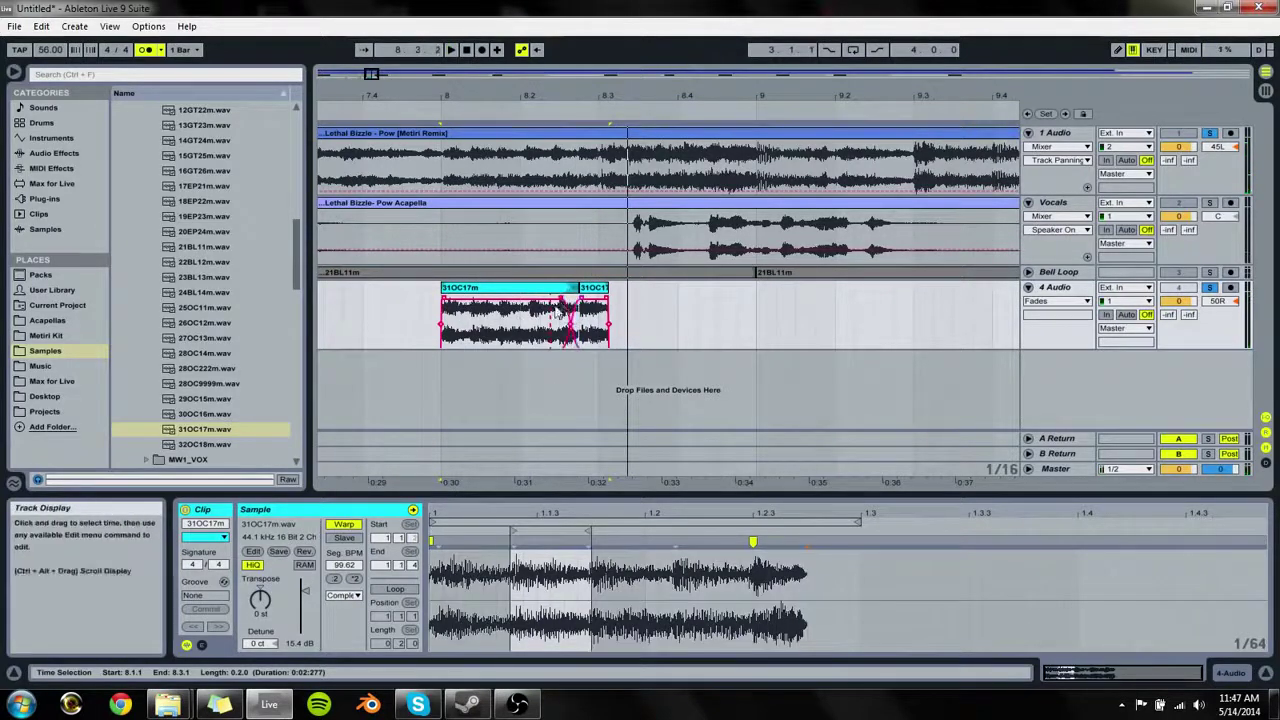
pyautogui.click(523, 325)
pyautogui.press('space')
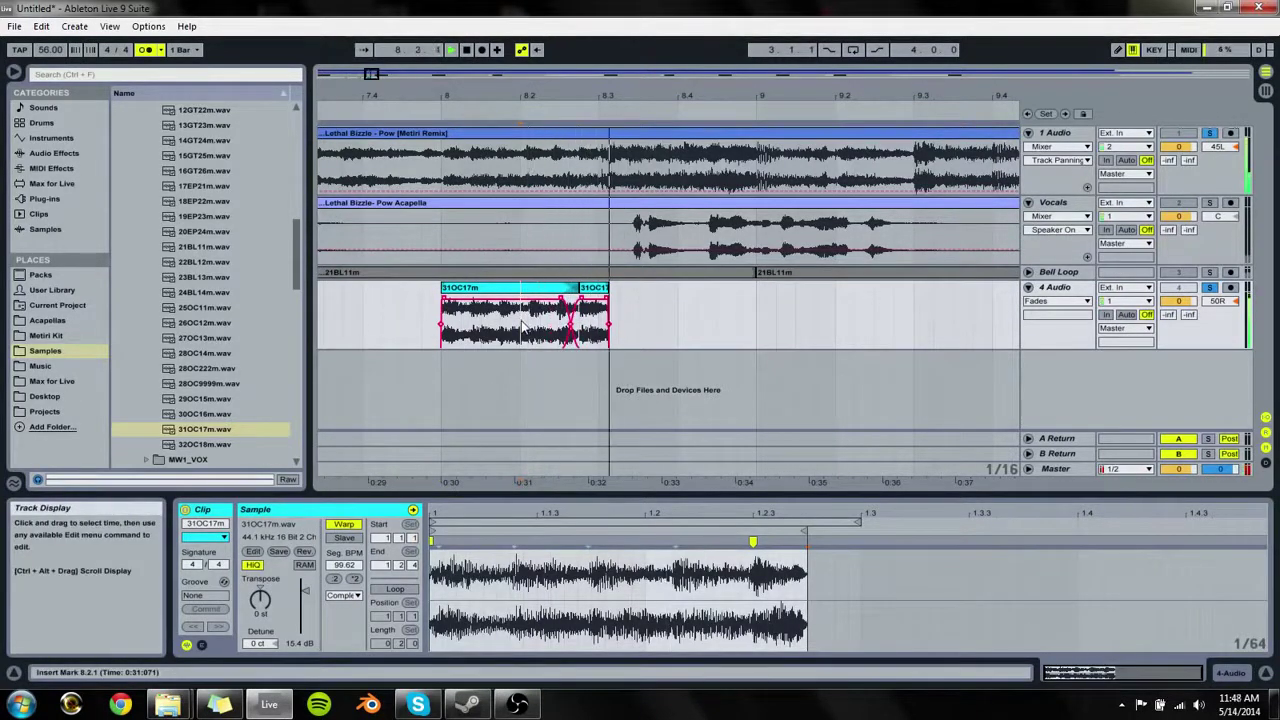
pyautogui.press('space')
# Step: Add warp markers on the transients at the start and end of the short 31OC17m slice
pyautogui.click(514, 546)
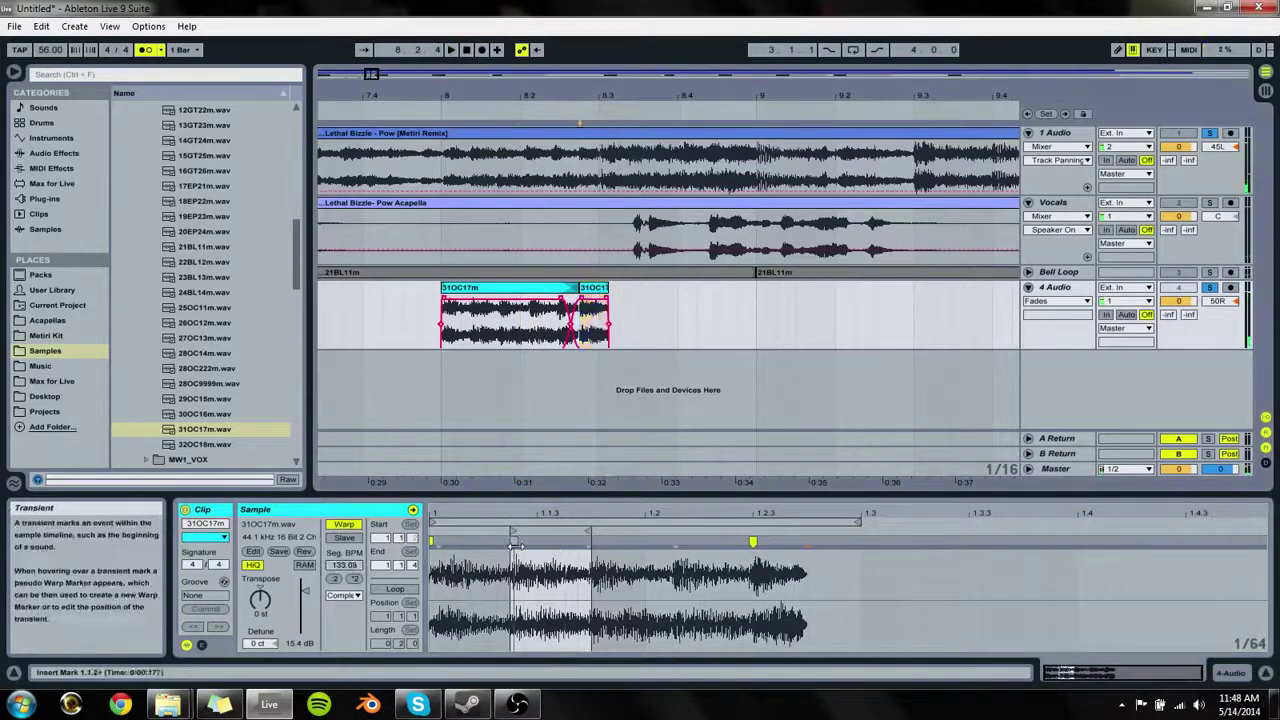
pyautogui.doubleClick(515, 545)
pyautogui.press('space')
pyautogui.press('space')
pyautogui.doubleClick(591, 544)
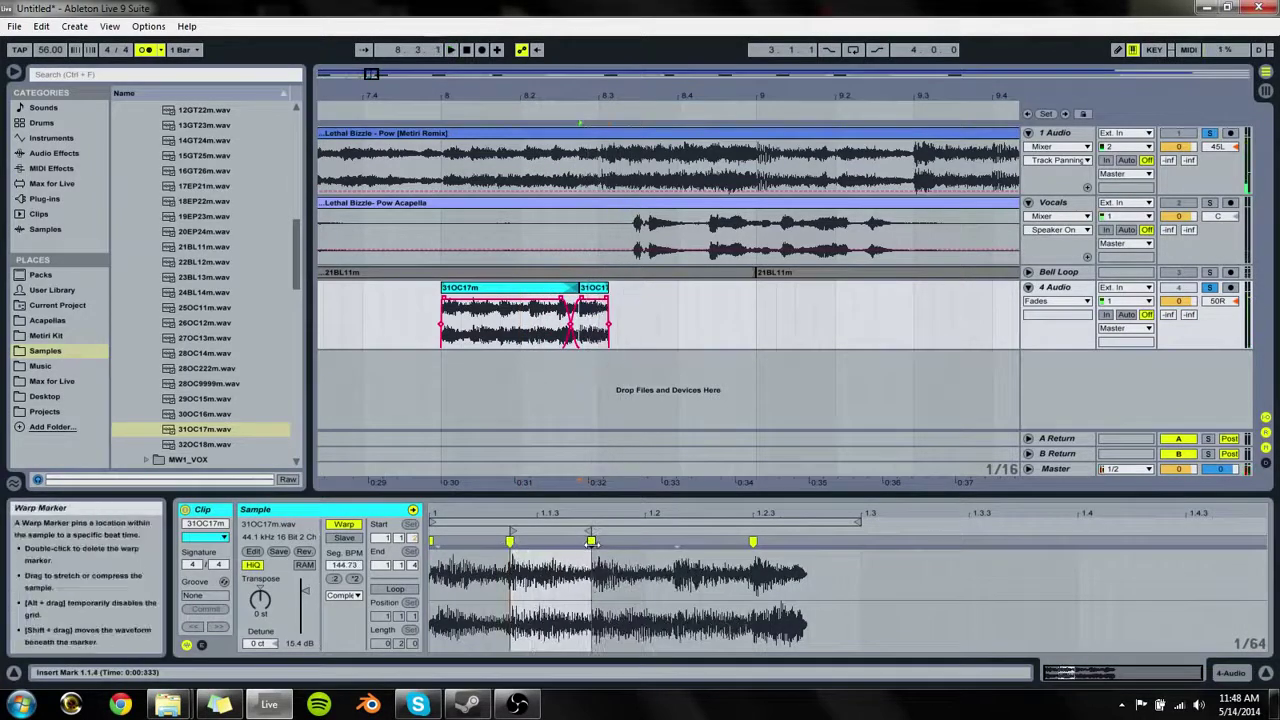
pyautogui.press('space')
pyautogui.press('space')
# Step: Try moving the short slice's first warp marker later, play the join, and return the marker to the sample start
pyautogui.moveTo(433, 543); pyautogui.dragTo(483, 543)
pyautogui.press('space')
pyautogui.press('space')
pyautogui.click(494, 320)
pyautogui.press('space')
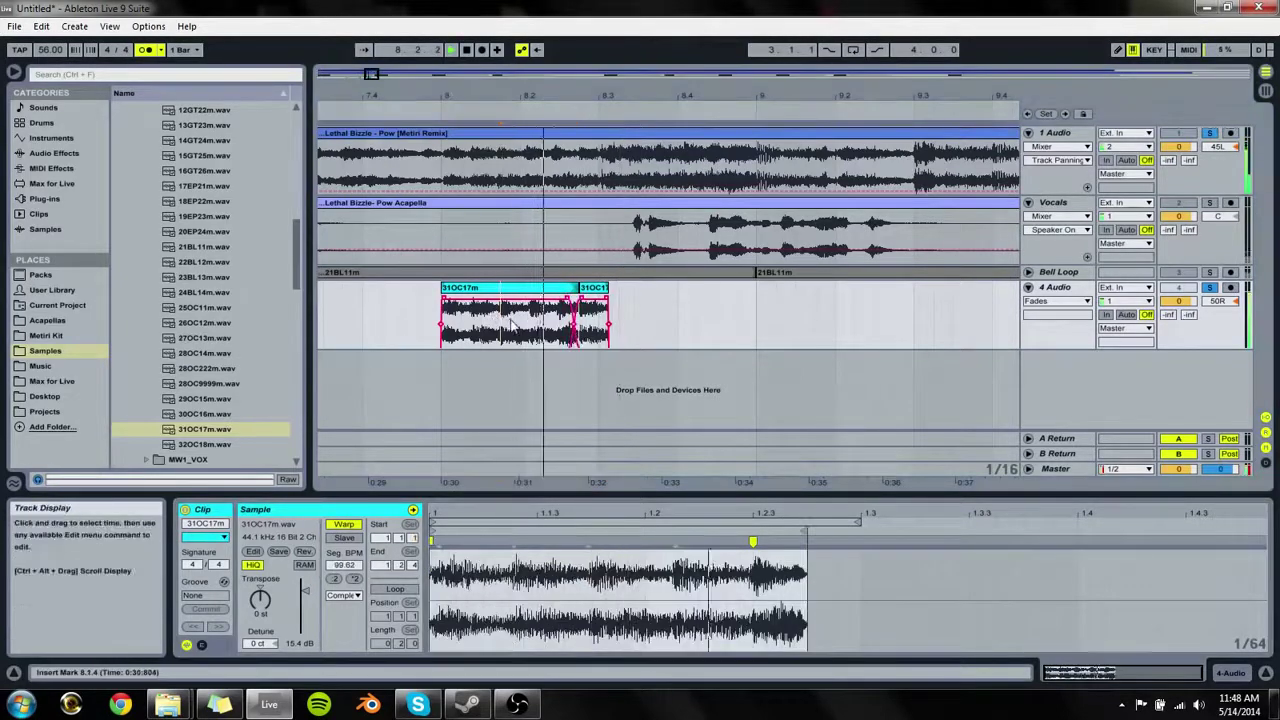
pyautogui.press('space')
pyautogui.press('space')
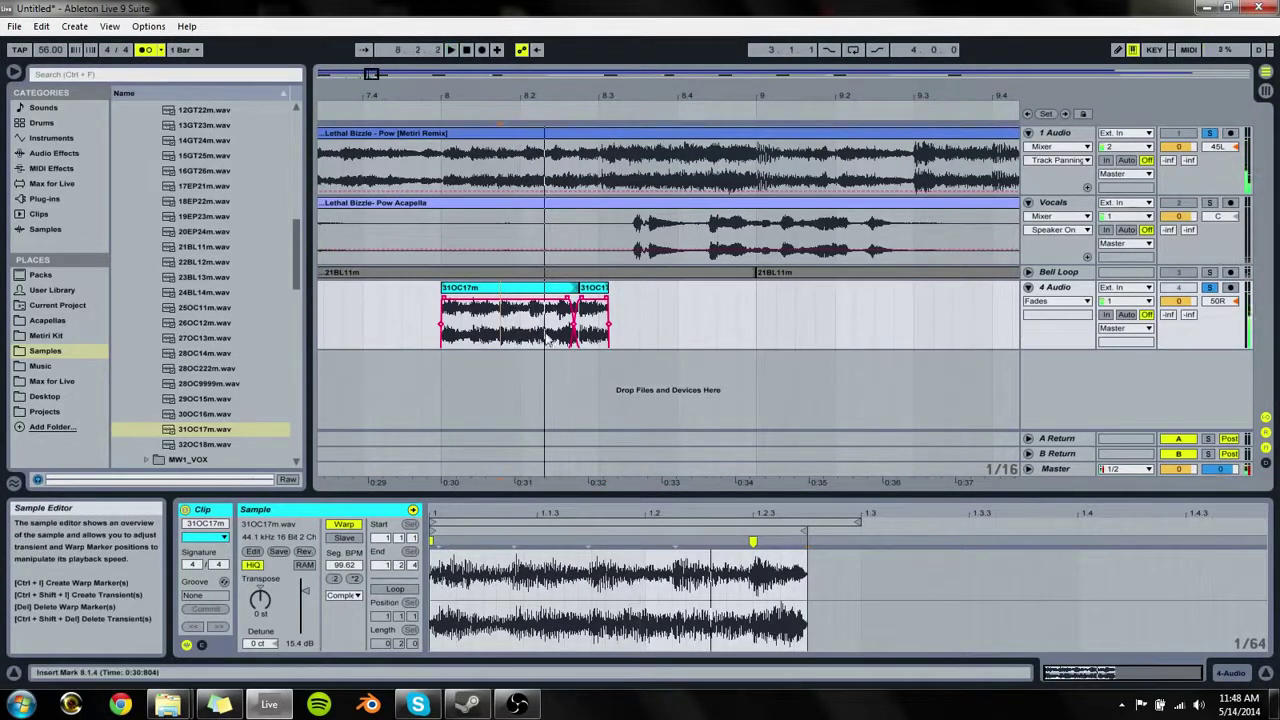
pyautogui.click(593, 318)
pyautogui.press('space')
pyautogui.moveTo(483, 543); pyautogui.dragTo(434, 546)
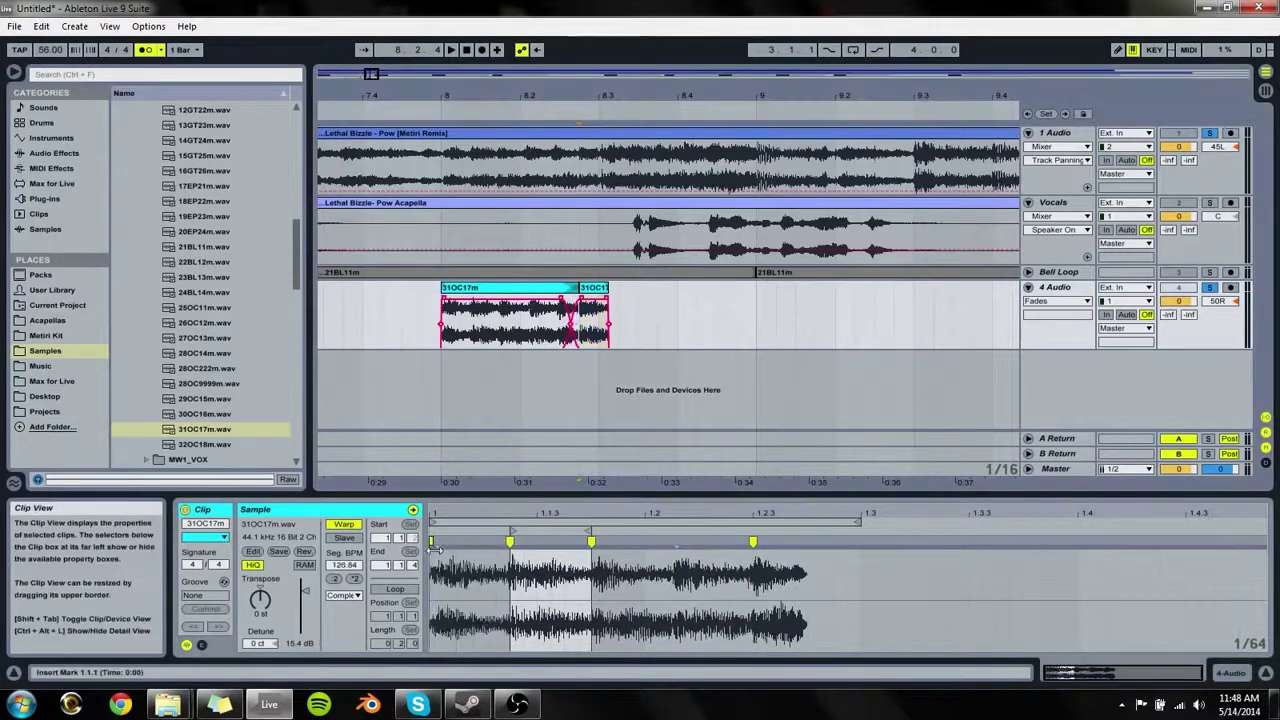
# Step: Play the 31OC17m clips from several points, including 8.1.2 and 8.2.1, to check the join against the song
pyautogui.click(558, 333)
pyautogui.press('space')
pyautogui.press('space')
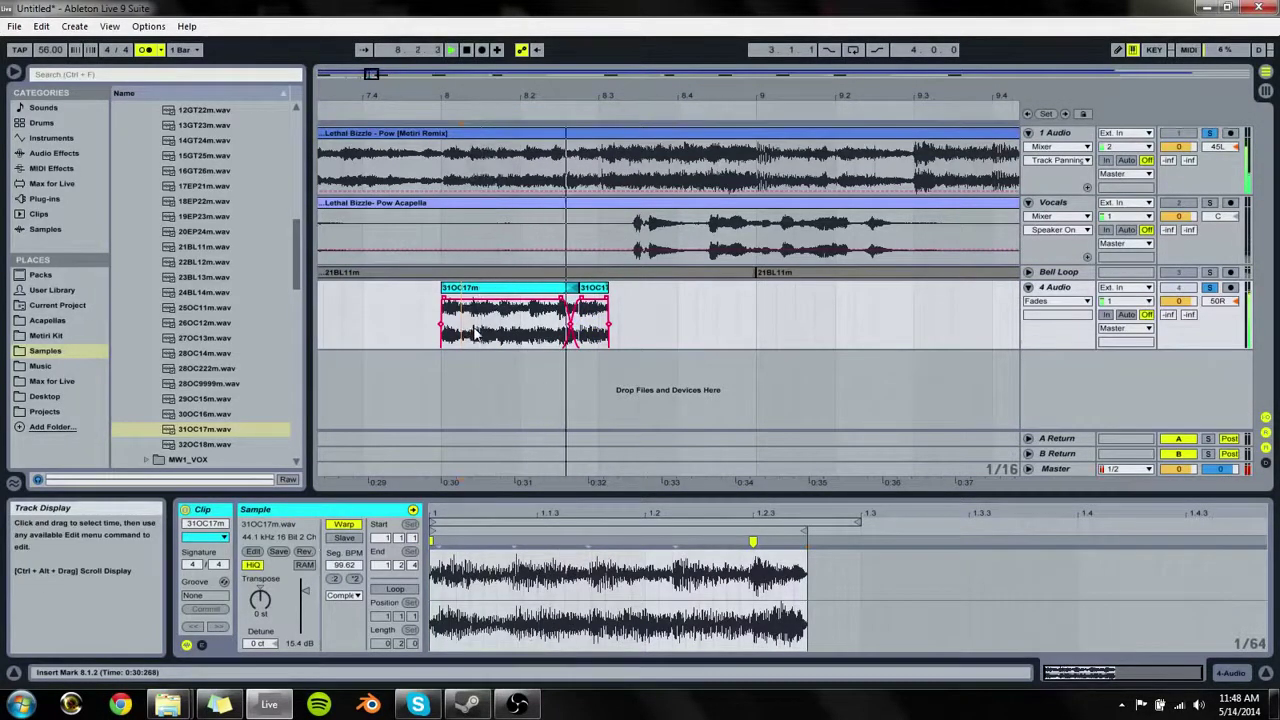
pyautogui.click(514, 328)
pyautogui.press('space')
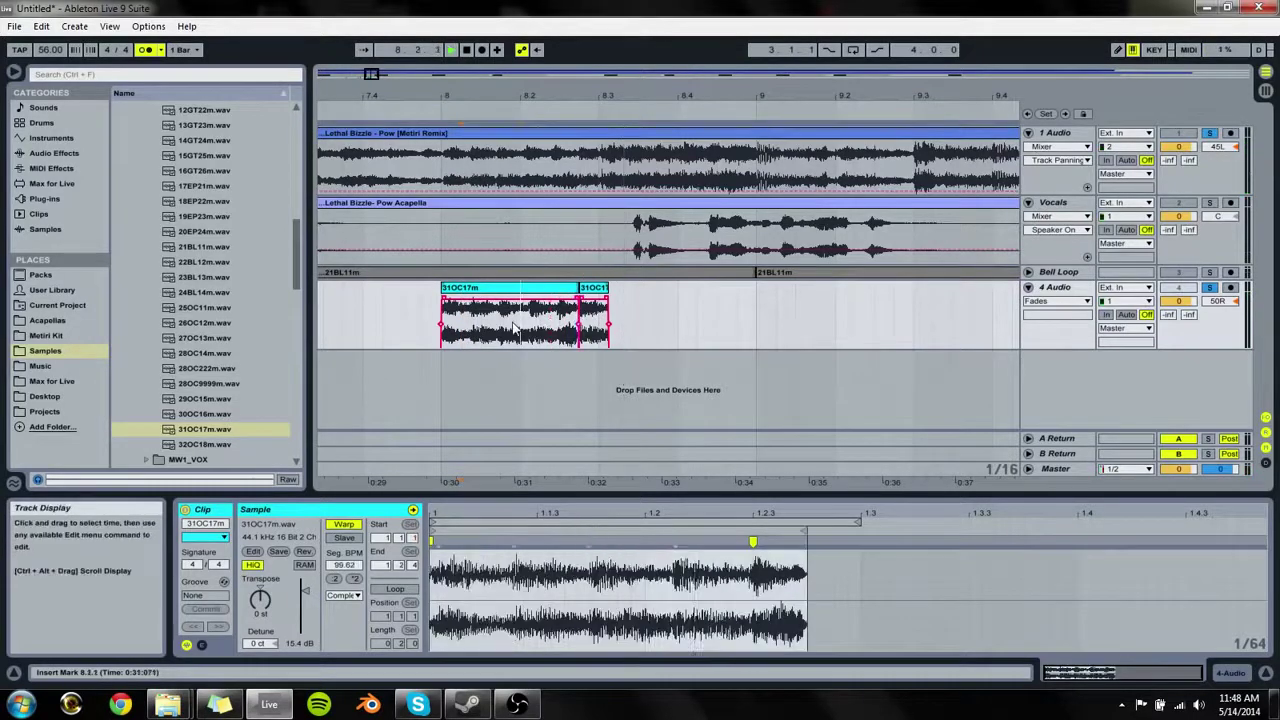
pyautogui.press('space')
pyautogui.press('space')
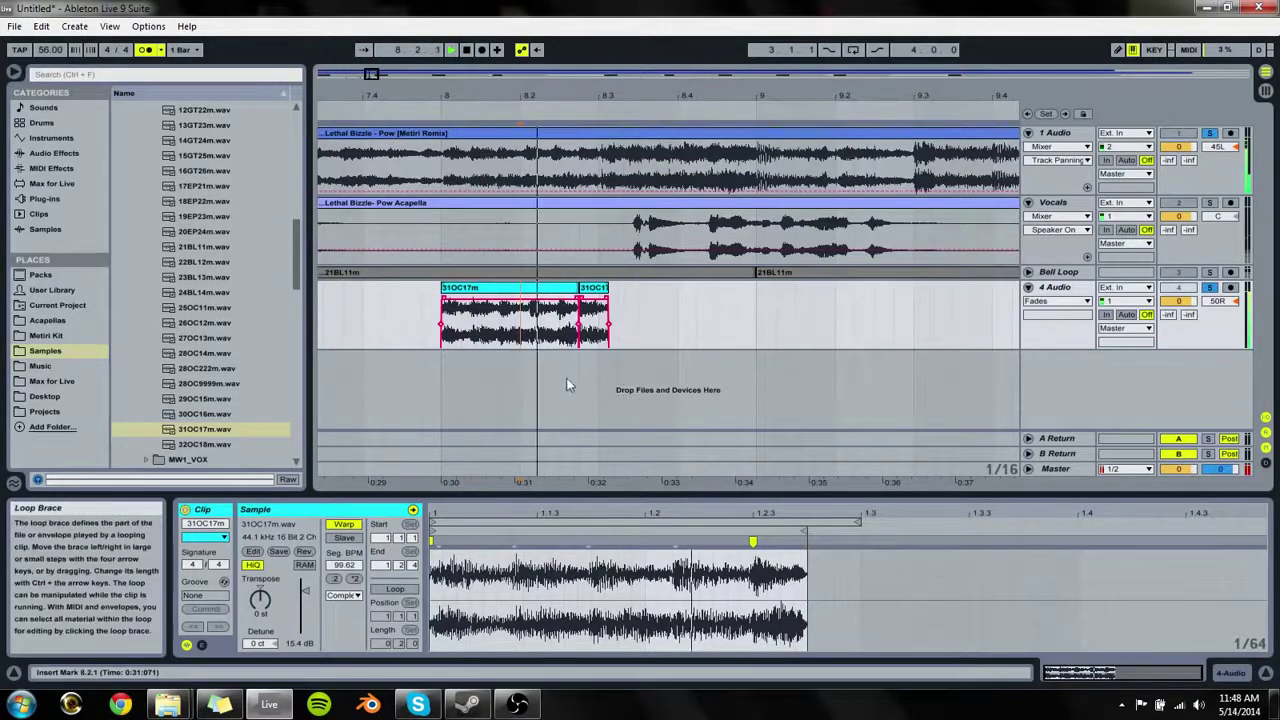
# Step: Try moving the short 31OC17m slice's first warp marker later, and play the join from the long clip
pyautogui.click(594, 288)
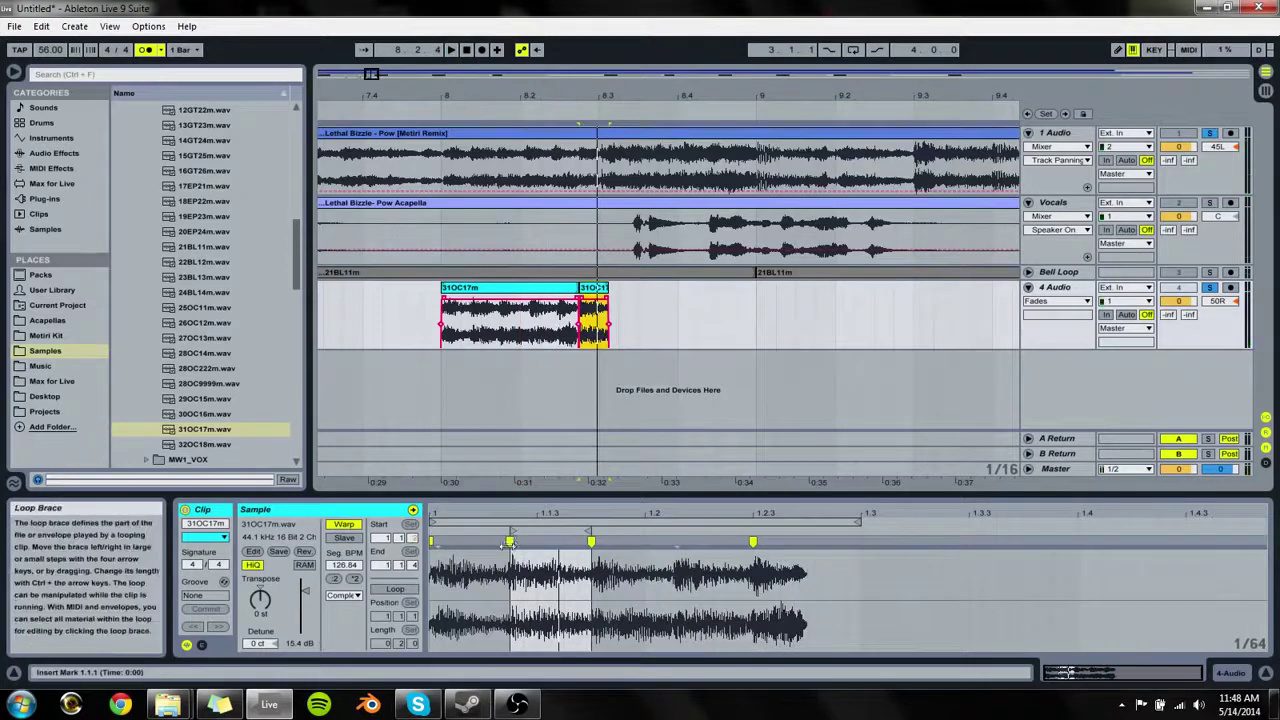
pyautogui.moveTo(510, 541)
pyautogui.mouseDown()
pyautogui.moveTo(656, 556)
pyautogui.moveTo(637, 541)
pyautogui.mouseUp()
pyautogui.press('space')
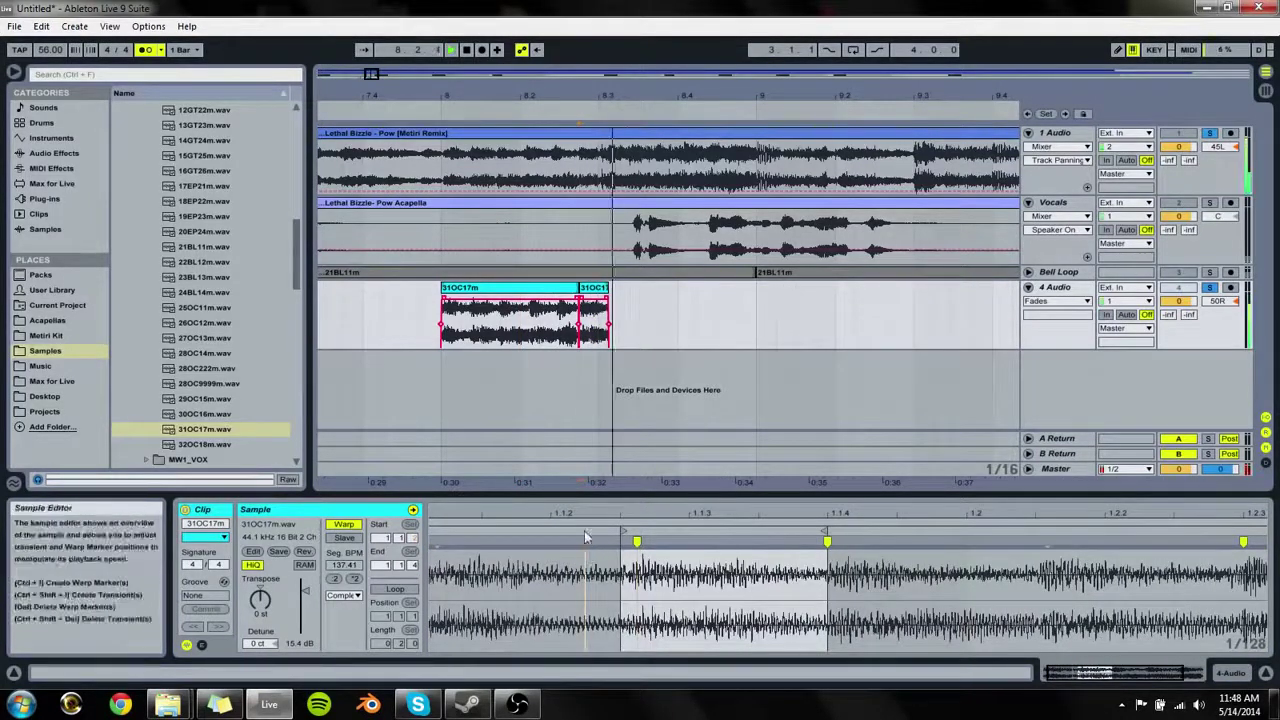
pyautogui.press('space')
pyautogui.click(541, 316)
pyautogui.press('space')
pyautogui.press('space')
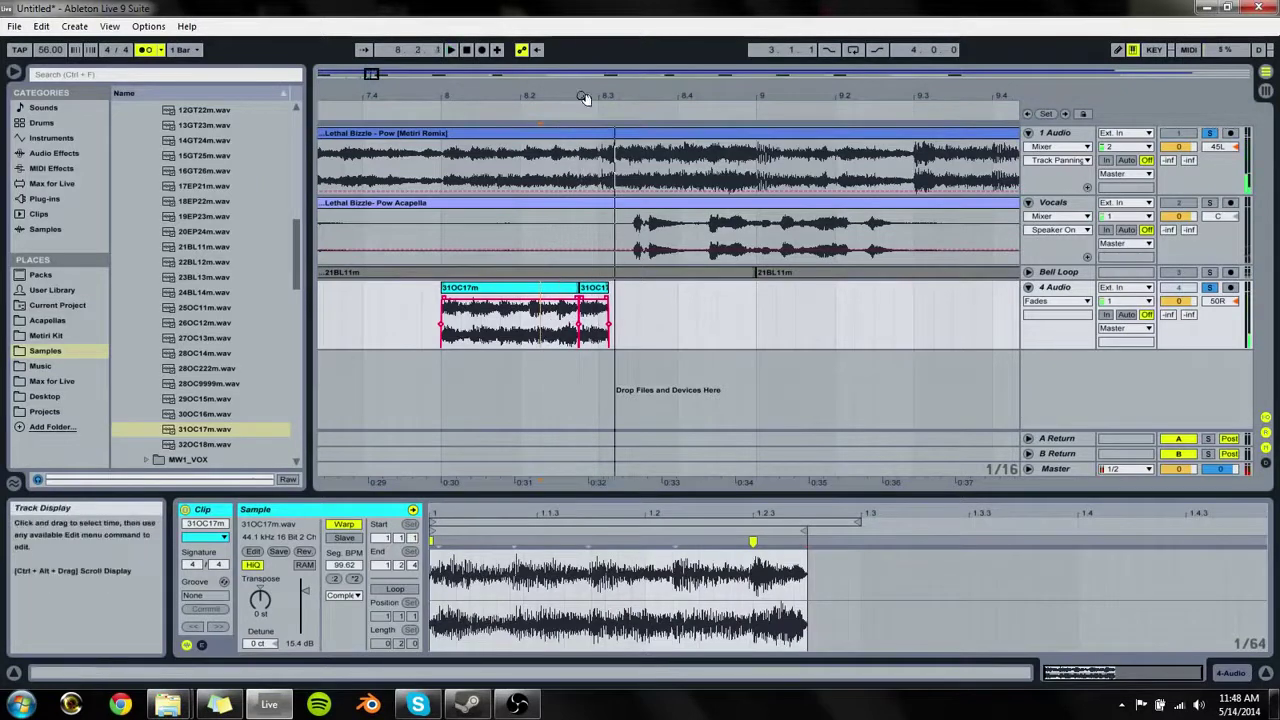
# Step: Widen the crossfade between the two 31OC17m clips and play across the join
pyautogui.moveTo(588, 98); pyautogui.dragTo(588, 198)
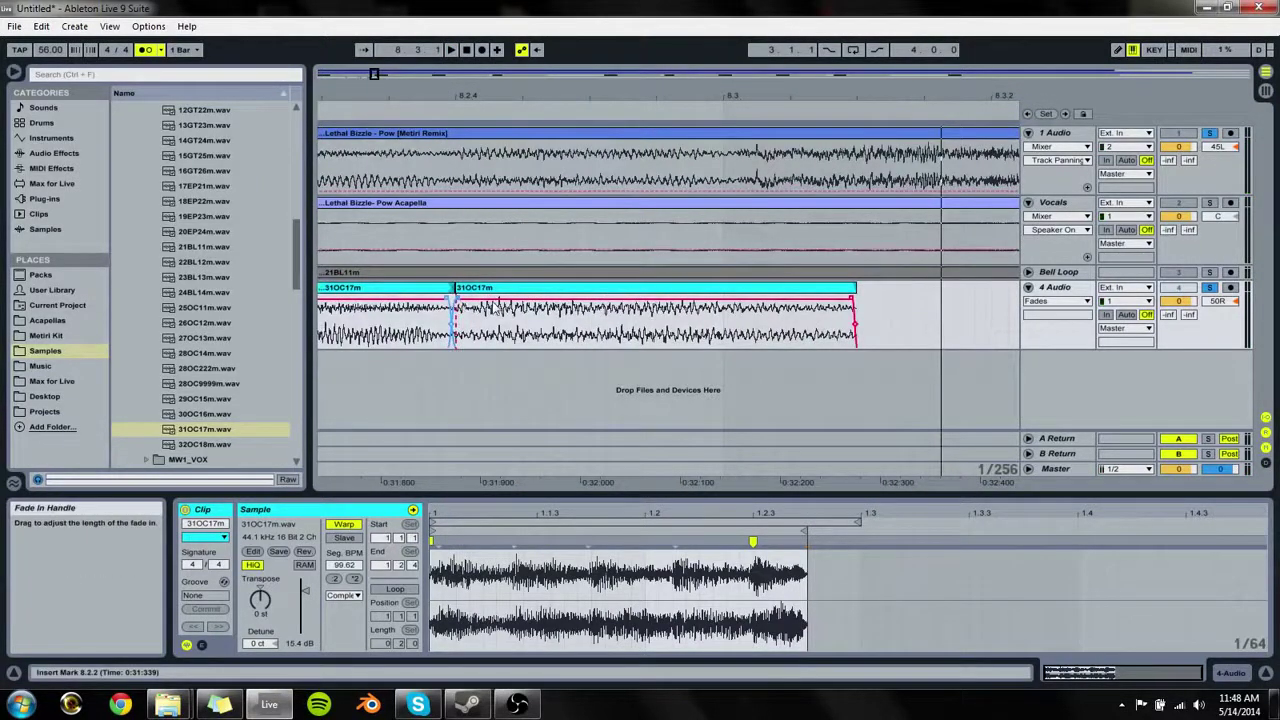
pyautogui.click(445, 309)
pyautogui.click(428, 308)
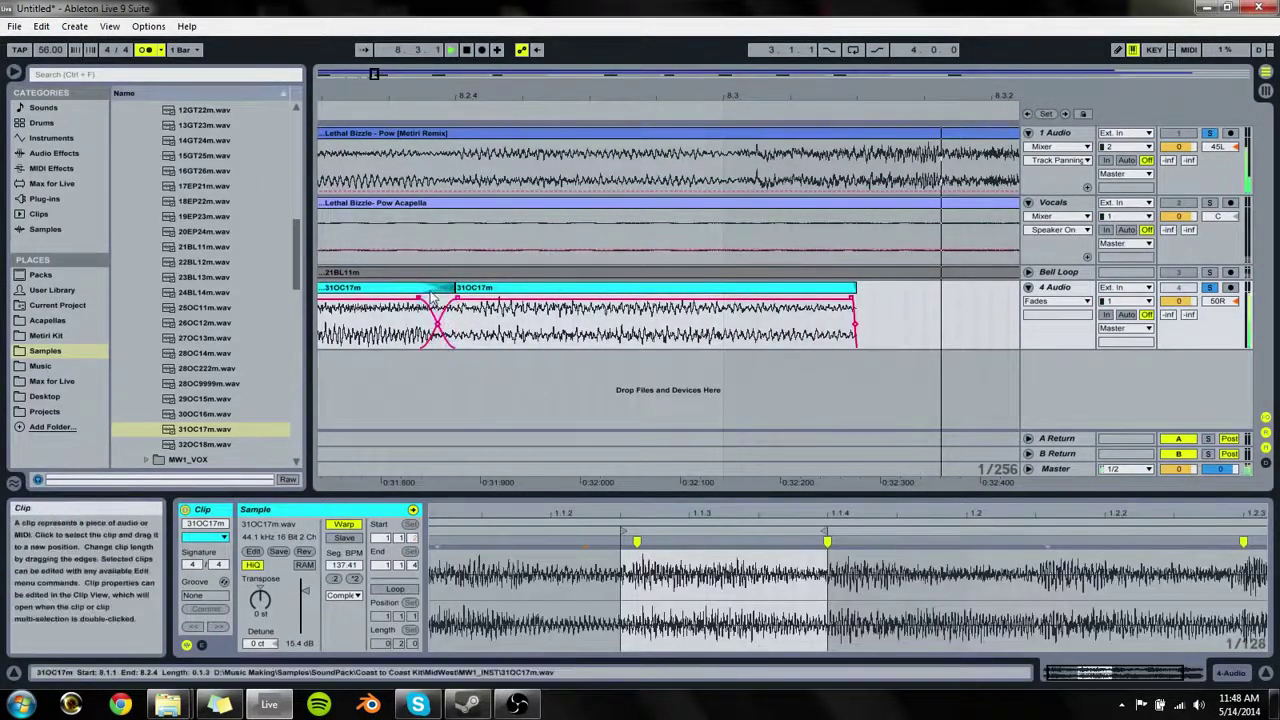
pyautogui.press('space')
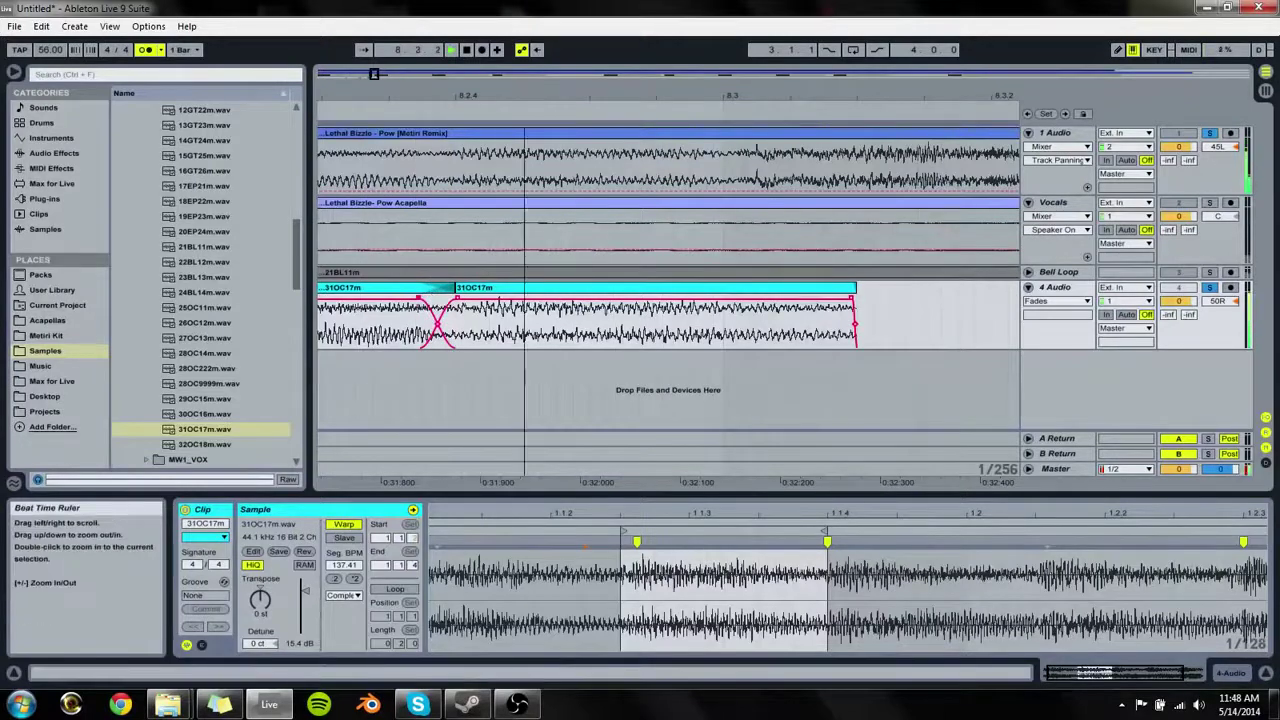
pyautogui.moveTo(528, 97); pyautogui.dragTo(535, 5)
pyautogui.moveTo(535, 98); pyautogui.dragTo(613, 132)
pyautogui.press('space')
pyautogui.press('space')
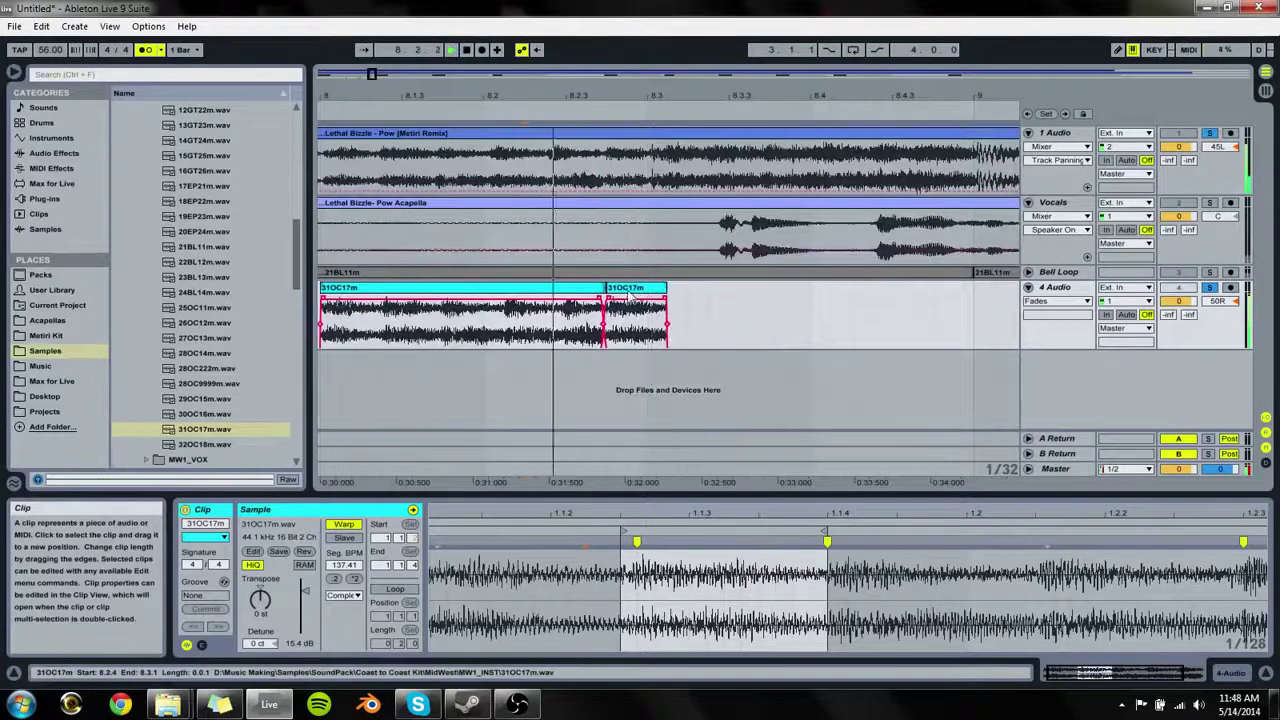
# Step: Play both 31OC17m clips and move the short slice's first warp marker back to the slice's start
pyautogui.click(600, 289)
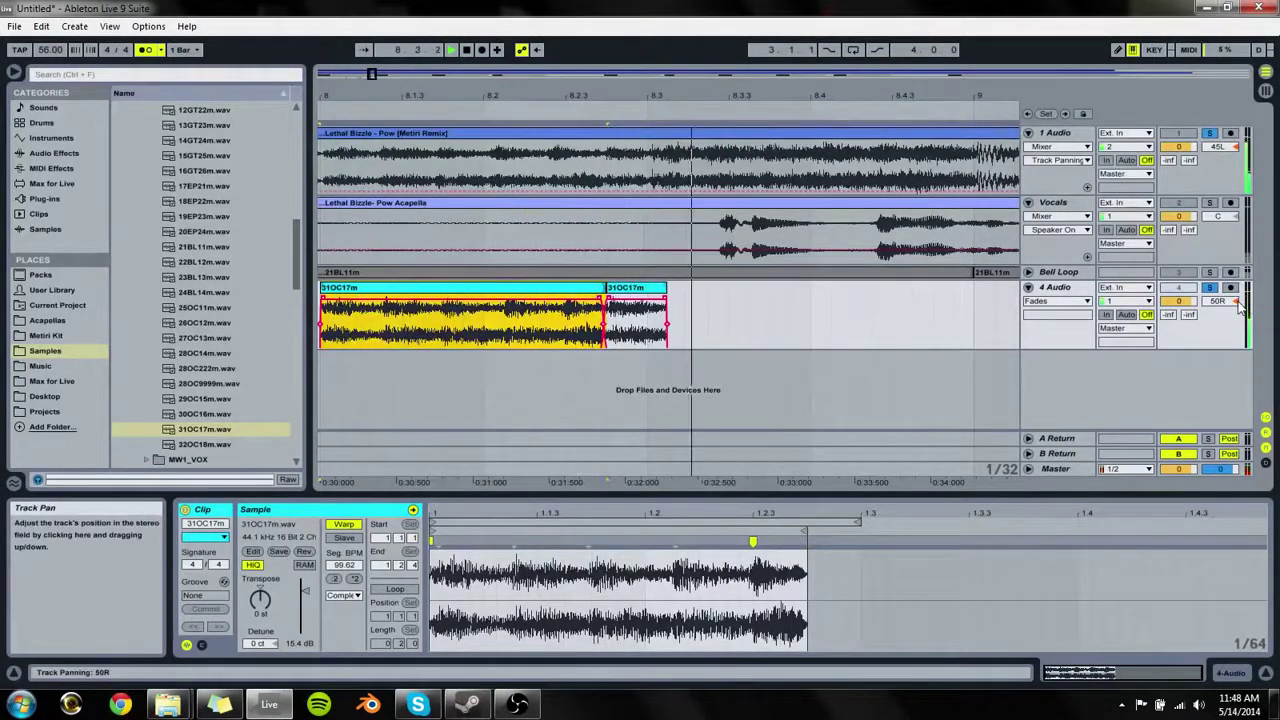
pyautogui.click(647, 290)
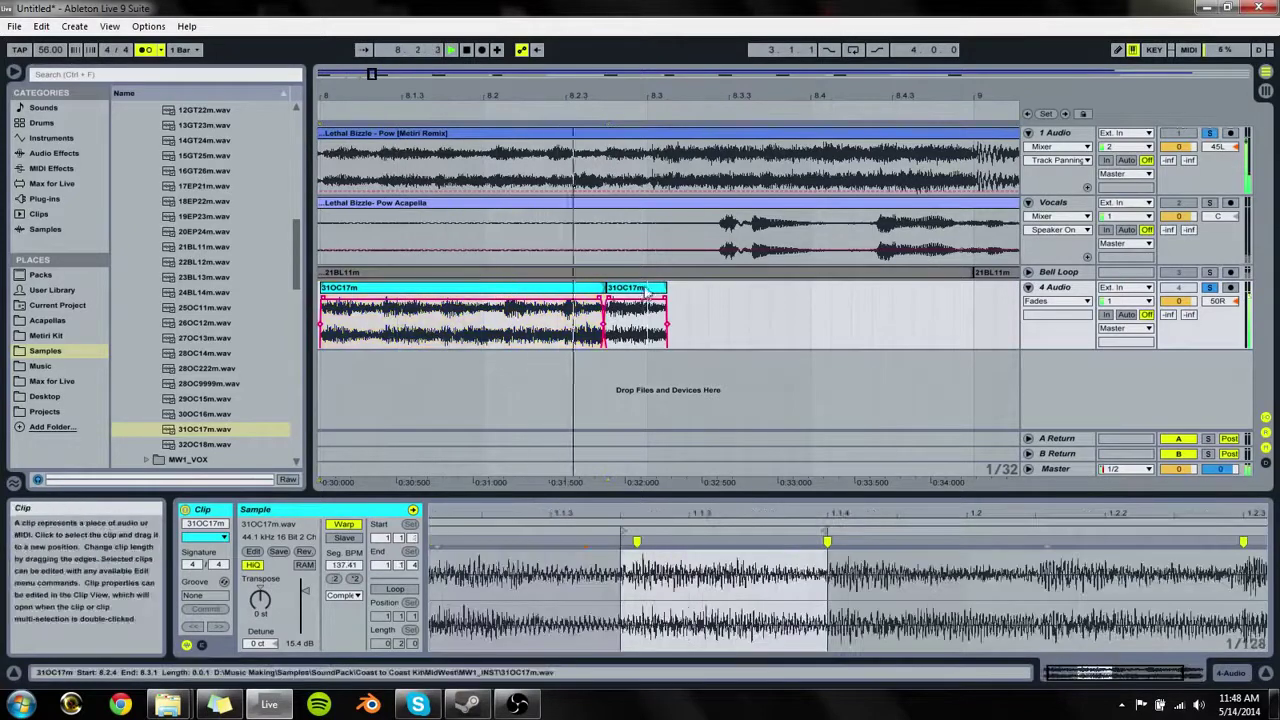
pyautogui.press('space')
pyautogui.moveTo(637, 542); pyautogui.dragTo(619, 545)
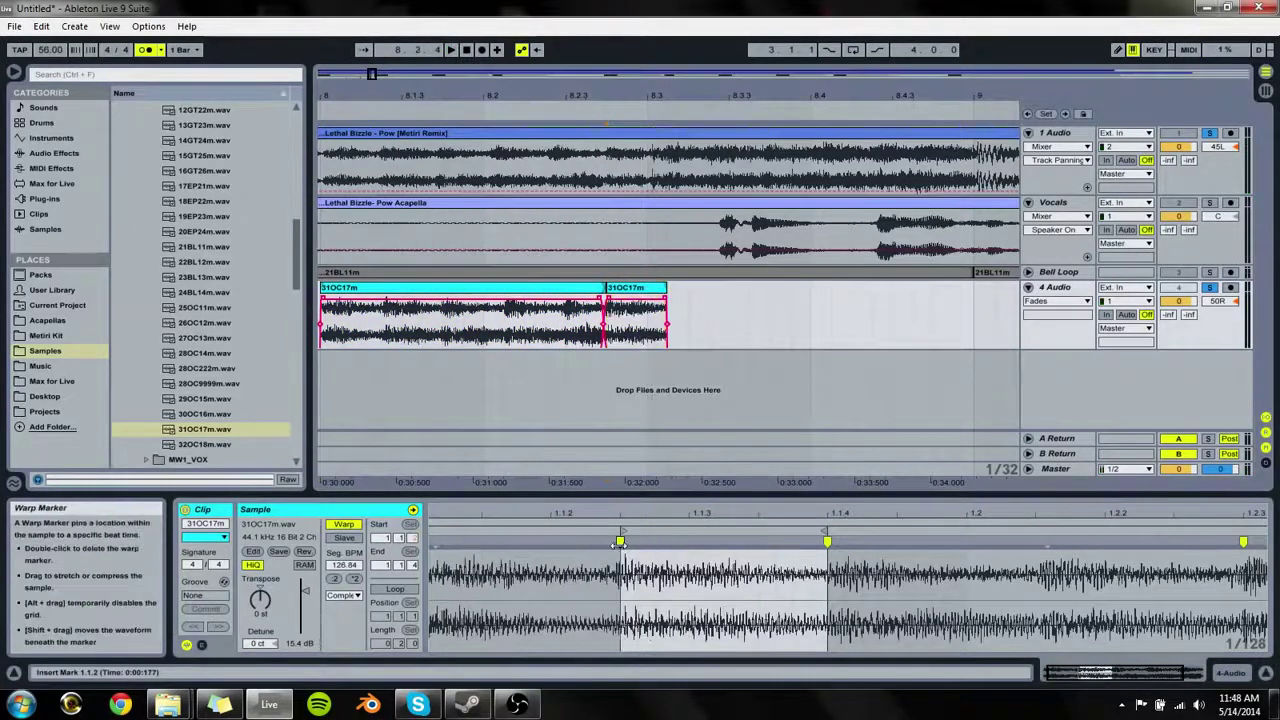
# Step: Play the join, lengthen the crossfade between the 31OC17m clips further, and place the playback start at 8.2
pyautogui.click(525, 335)
pyautogui.press('space')
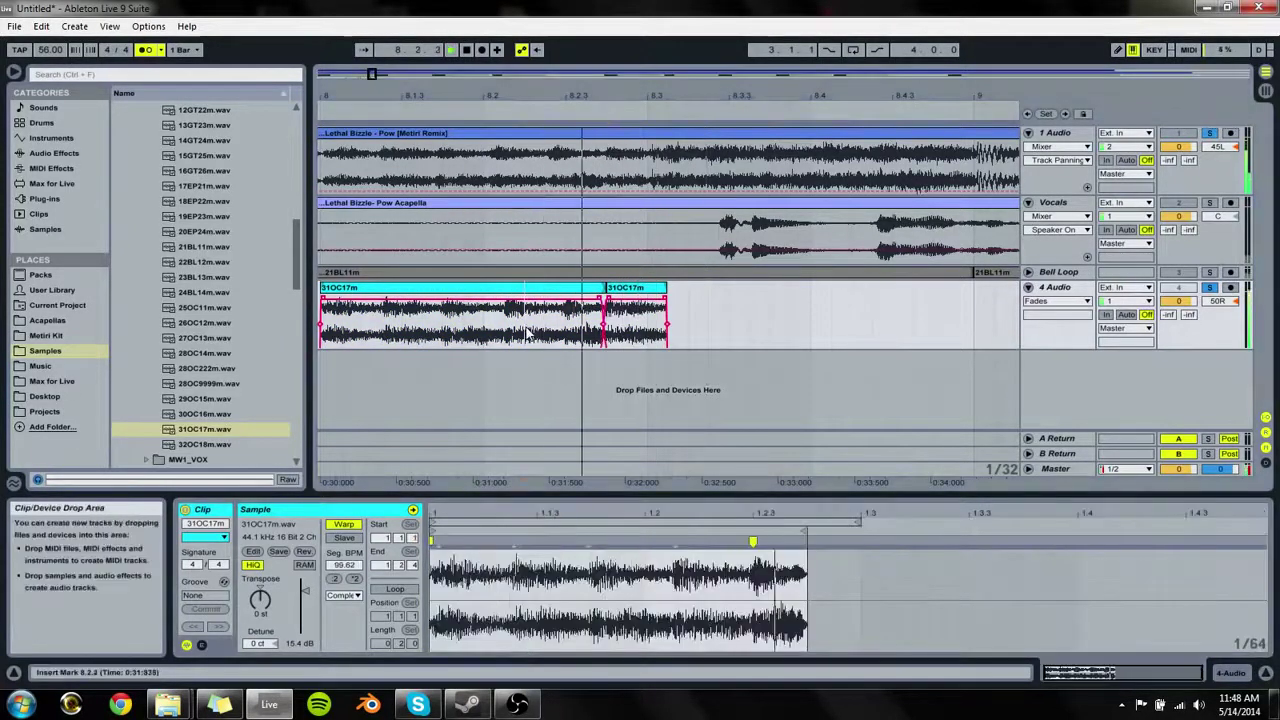
pyautogui.click(606, 302)
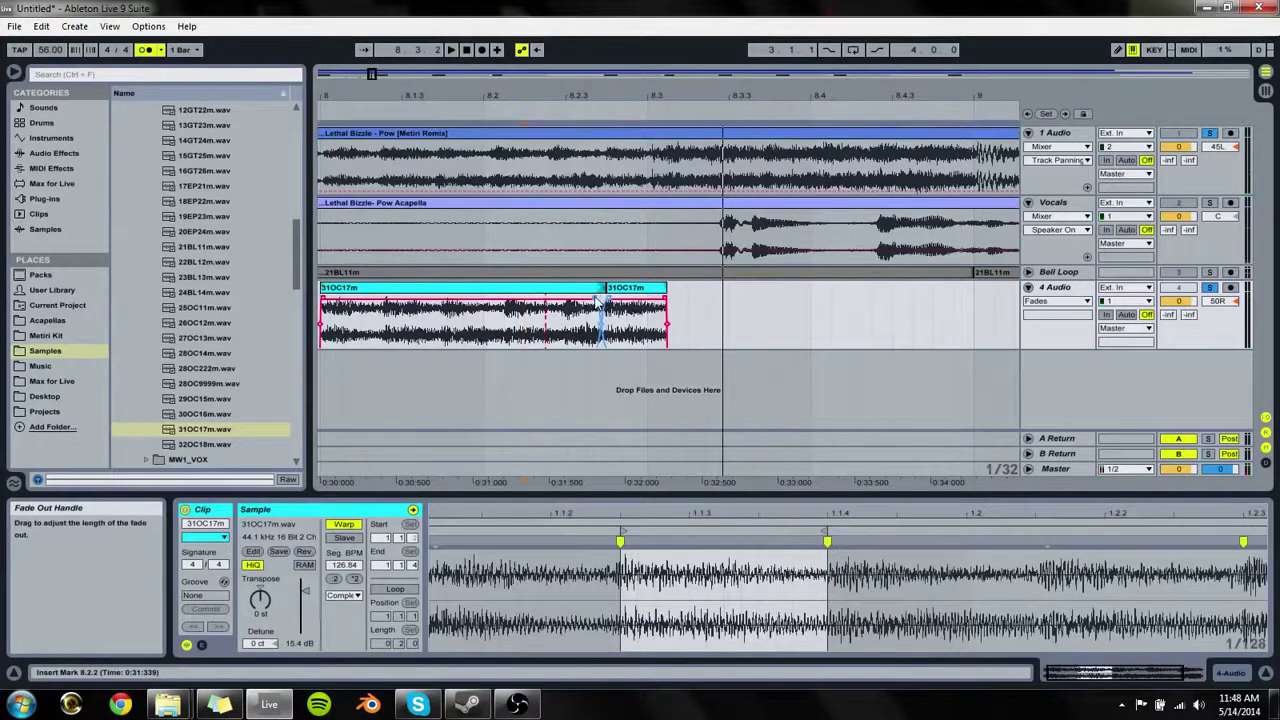
pyautogui.click(487, 325)
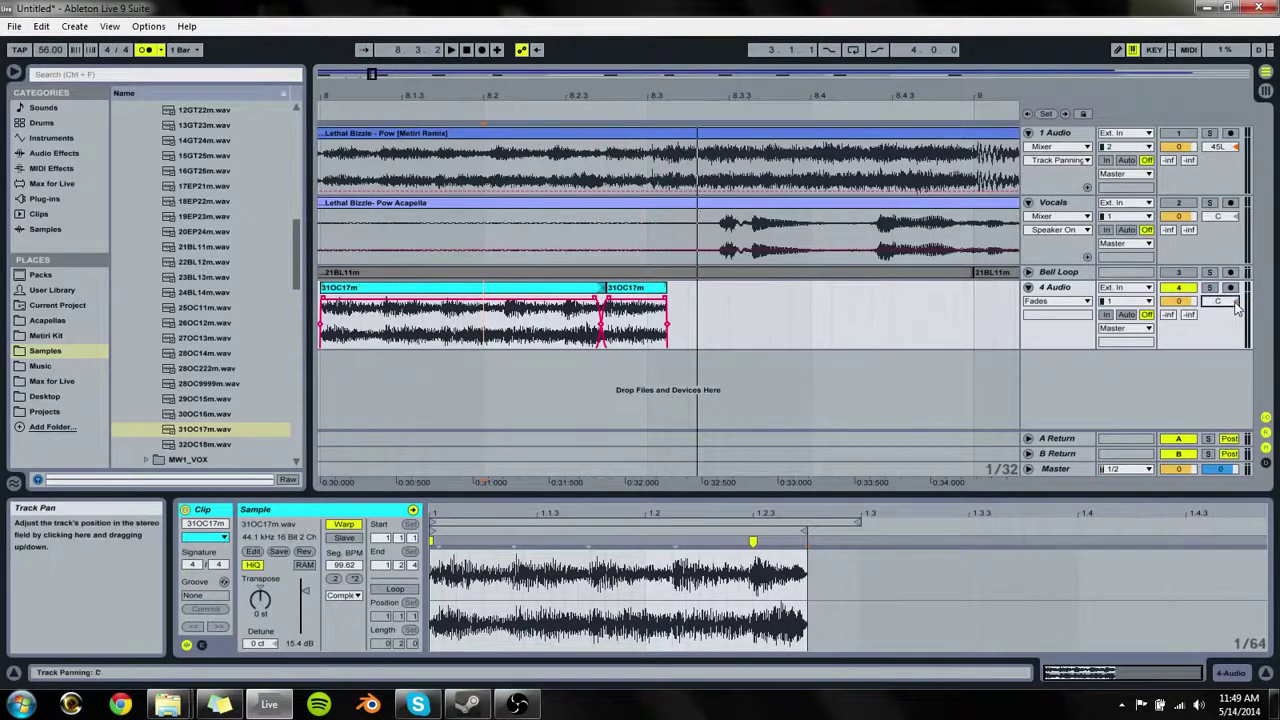
# Step: Centre the panning of the 1 Audio track and turn off record arming on the Vocals track
pyautogui.click(1028, 133)
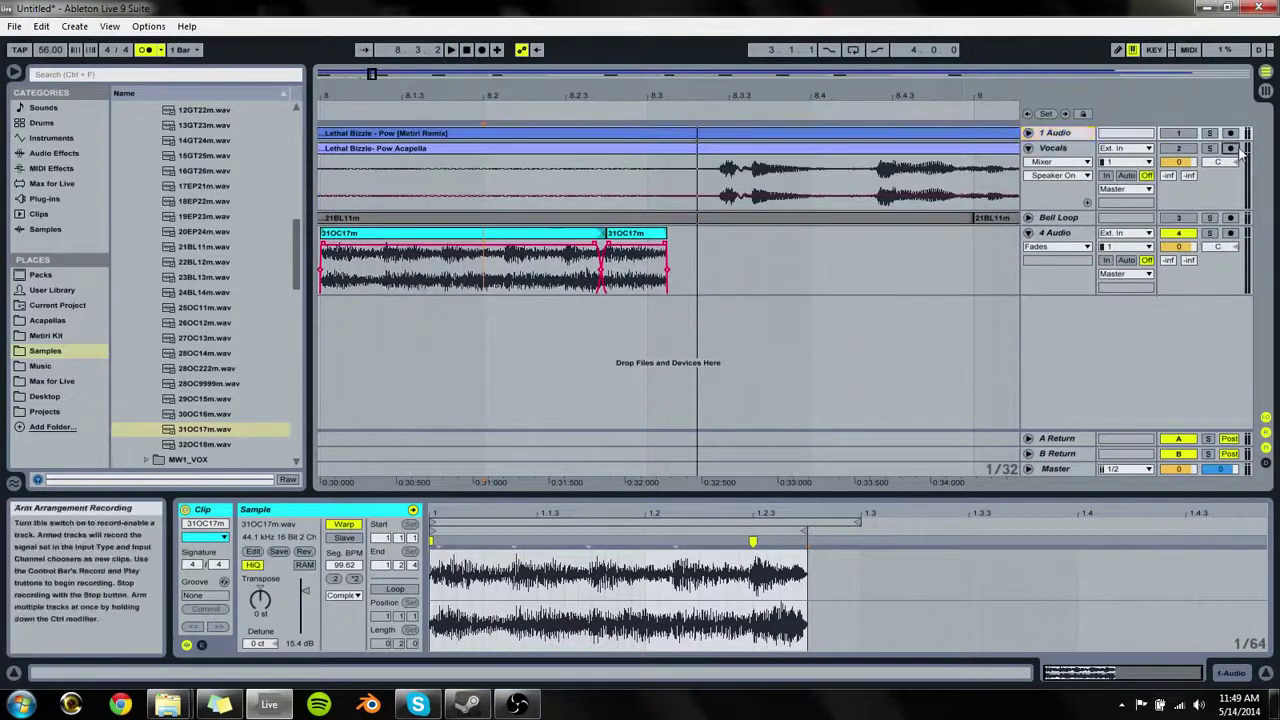
pyautogui.click(1028, 133)
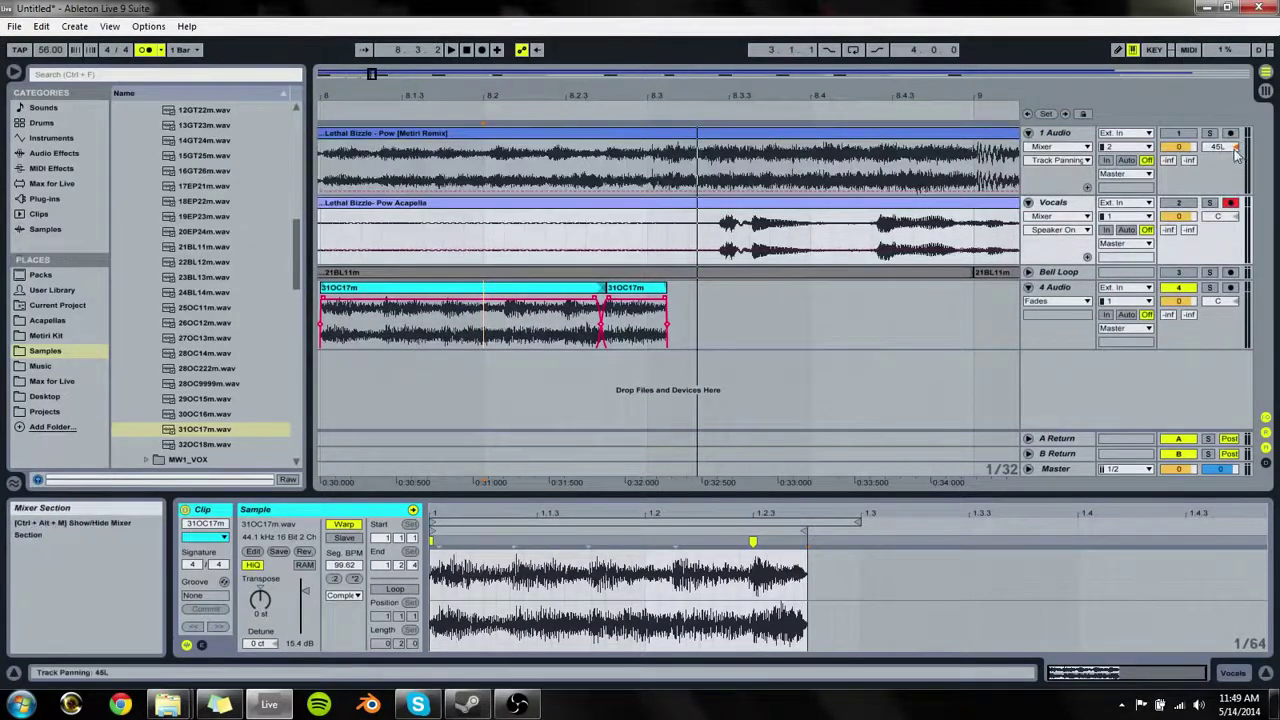
pyautogui.click(1236, 148)
pyautogui.click(1231, 203)
# Step: Play the 31OC17m clips, set the song tempo to 140.00 BPM, and play them at that tempo
pyautogui.press('space')
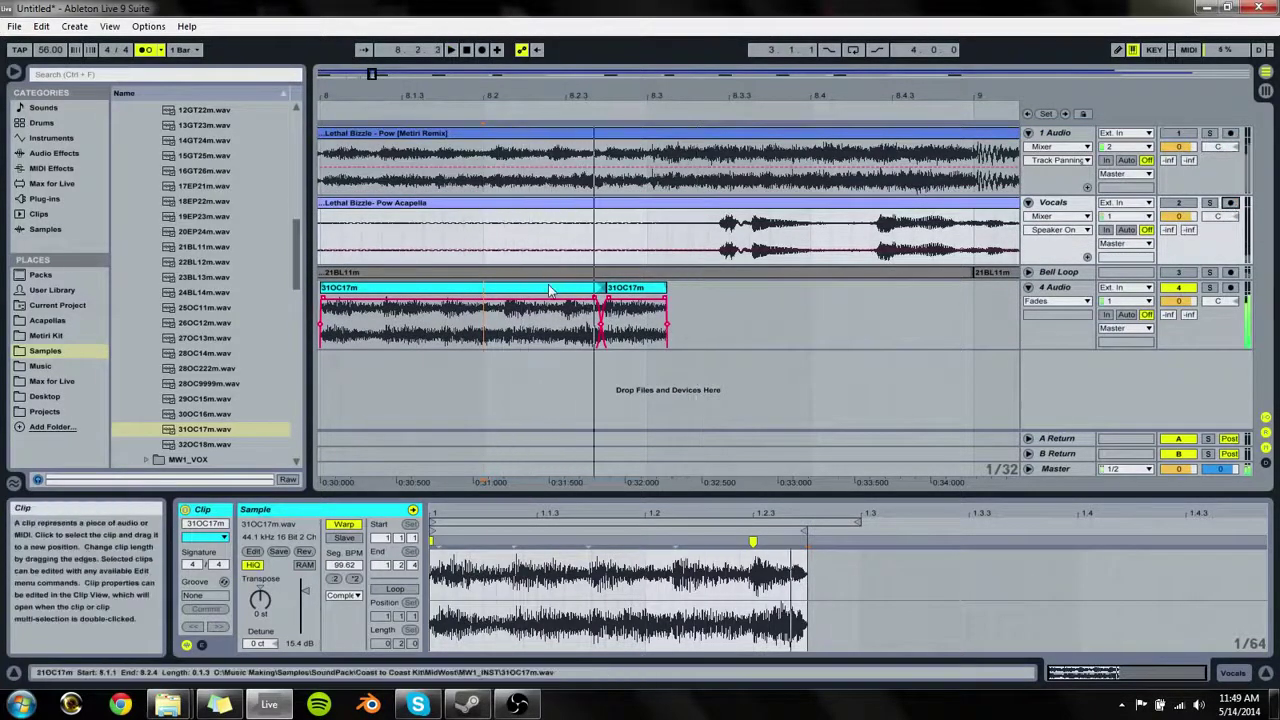
pyautogui.click(549, 290)
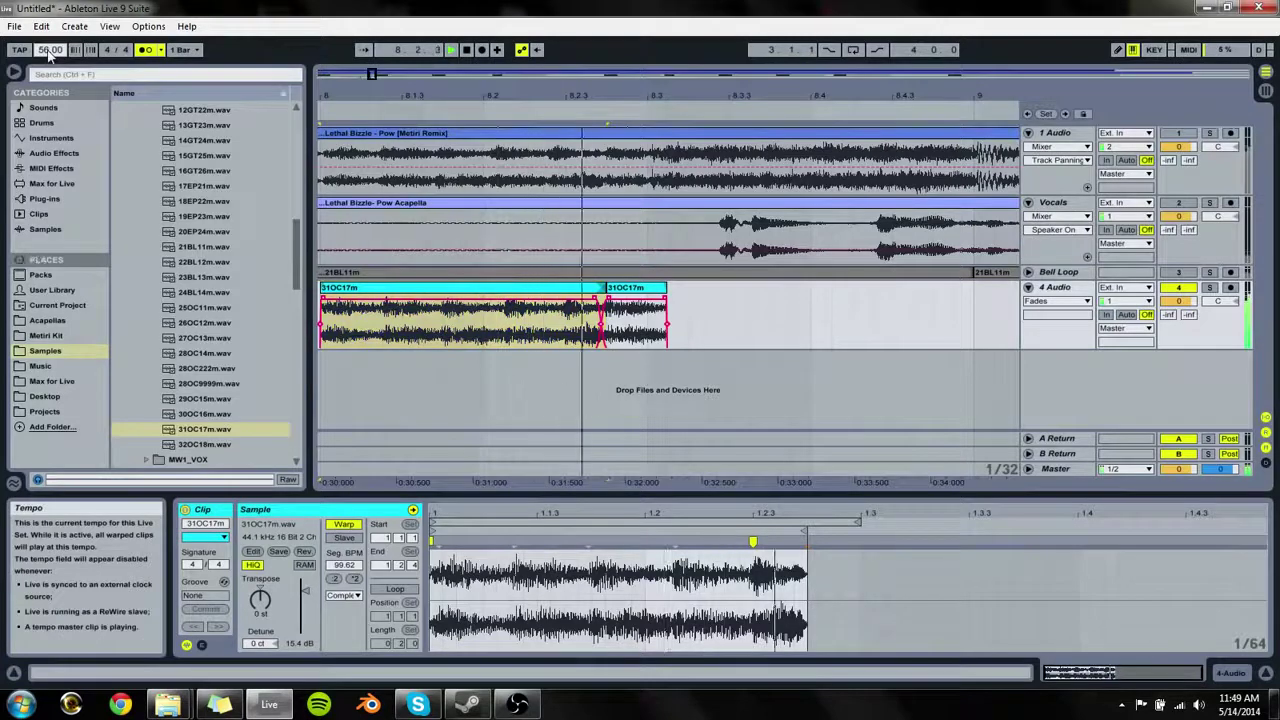
pyautogui.press('space')
pyautogui.press('v')
pyautogui.press('space')
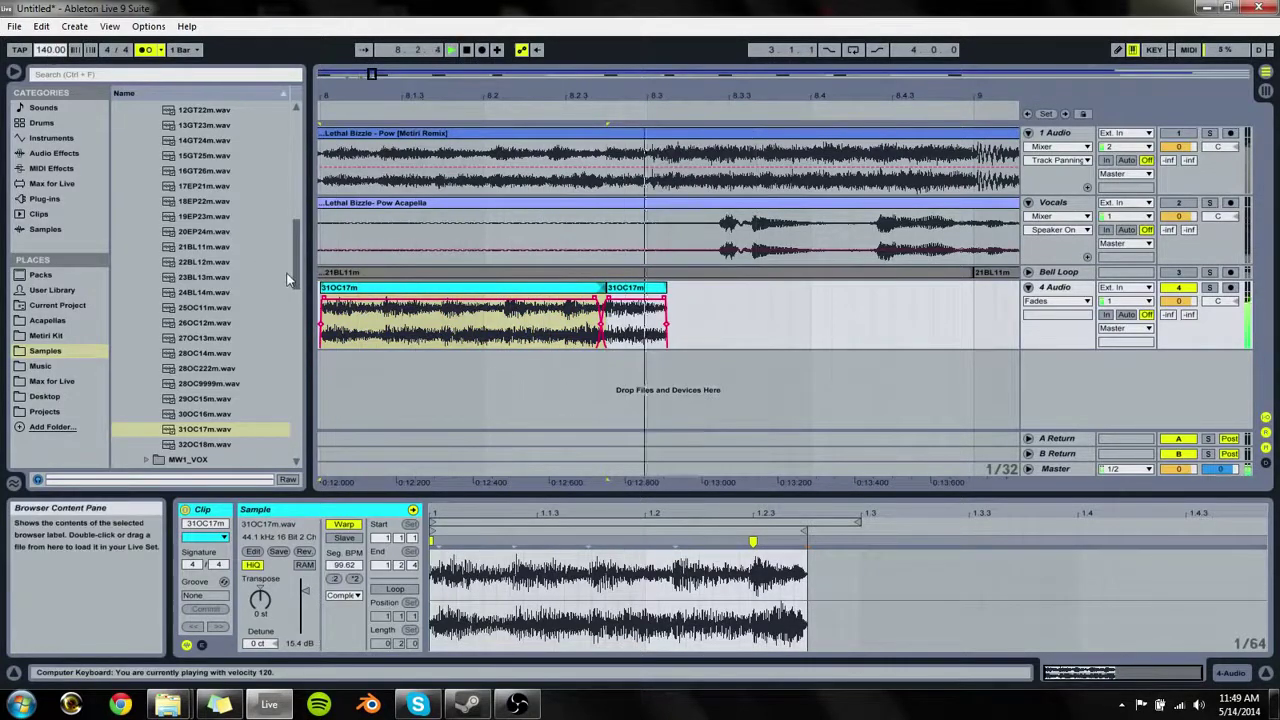
# Step: Play the short 31OC17m slice and move its first warp marker slightly later than the slice's start
pyautogui.click(614, 288)
pyautogui.press('space')
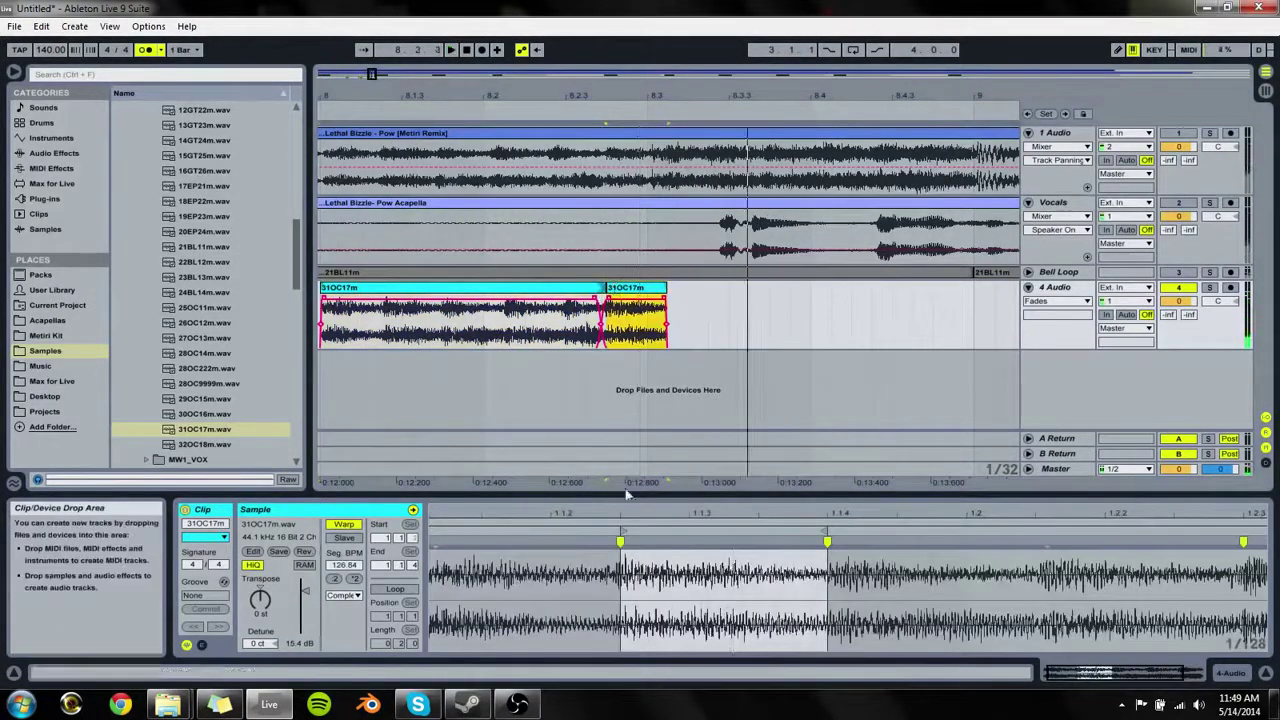
pyautogui.press('space')
pyautogui.click(620, 541)
pyautogui.press('space')
pyautogui.moveTo(621, 514); pyautogui.dragTo(621, 590)
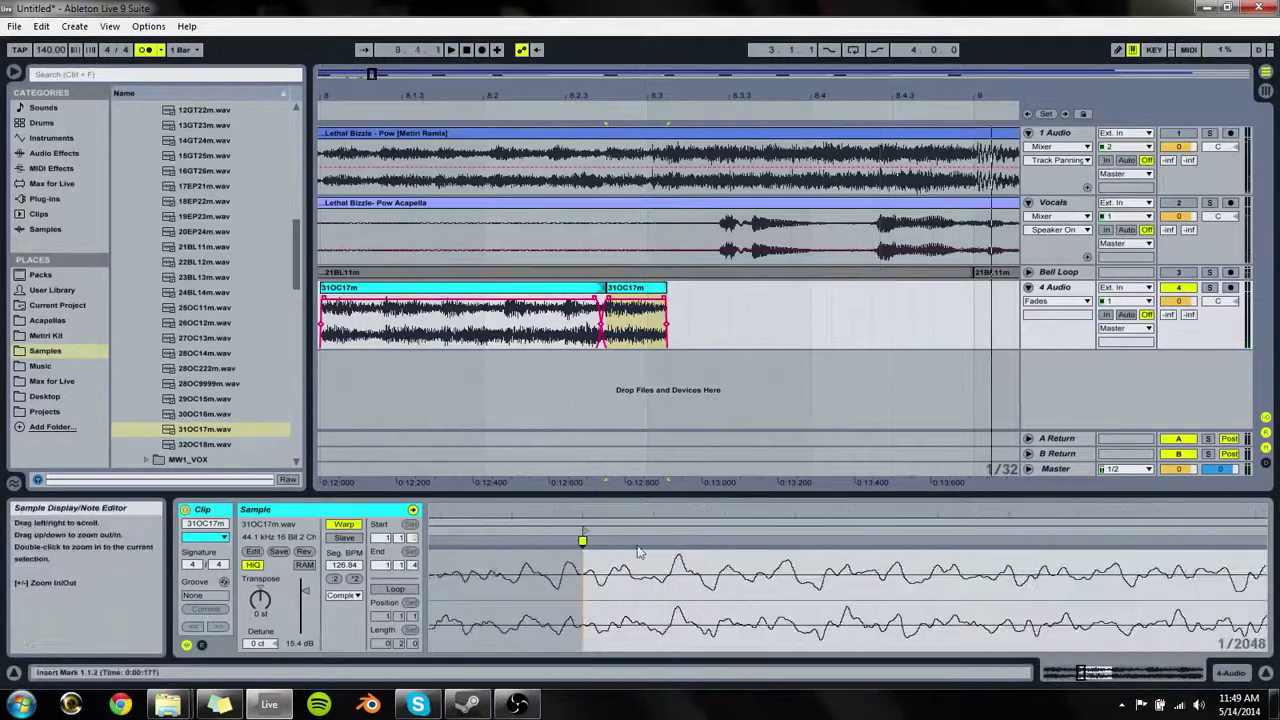
pyautogui.moveTo(586, 541); pyautogui.dragTo(671, 545)
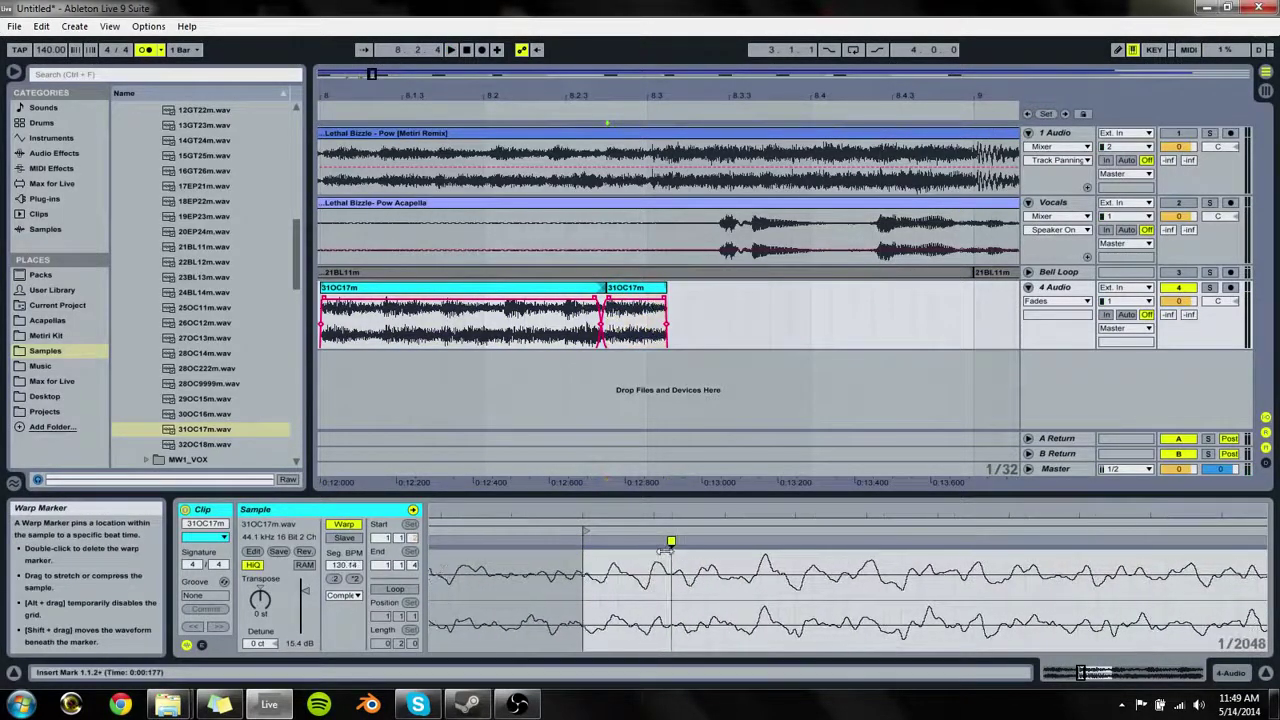
# Step: Remove the crossfade between the two adjoining 31OC17m clips on 4 Audio and play back the join
pyautogui.press('space')
pyautogui.press('space')
pyautogui.press('space')
pyautogui.click(419, 323)
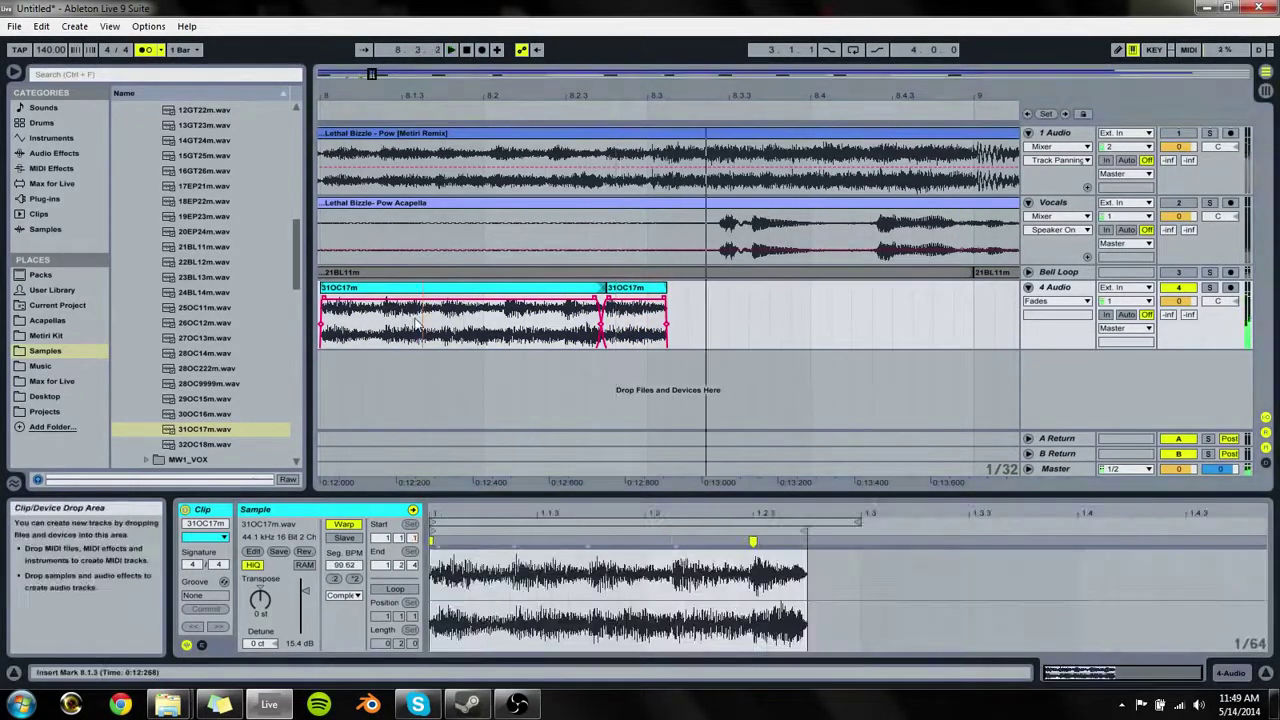
pyautogui.press('space')
pyautogui.moveTo(595, 298); pyautogui.dragTo(608, 300)
pyautogui.click(457, 335)
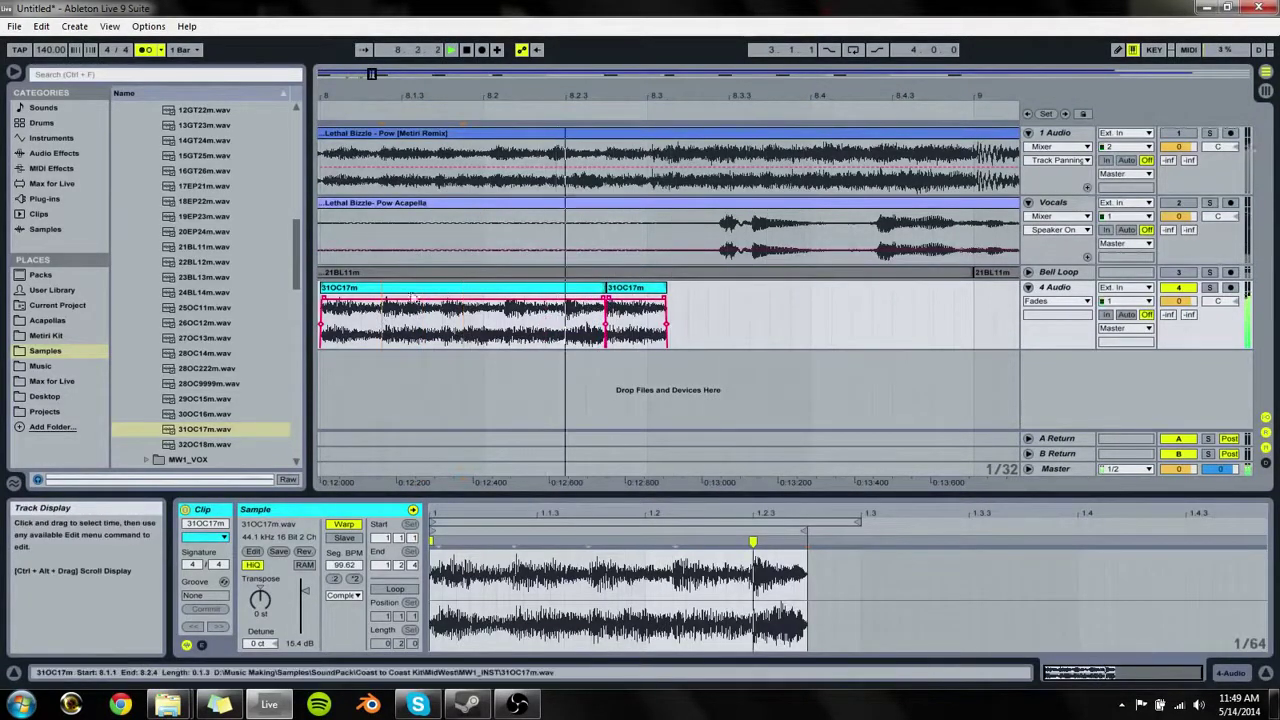
pyautogui.click(452, 287)
pyautogui.press('space')
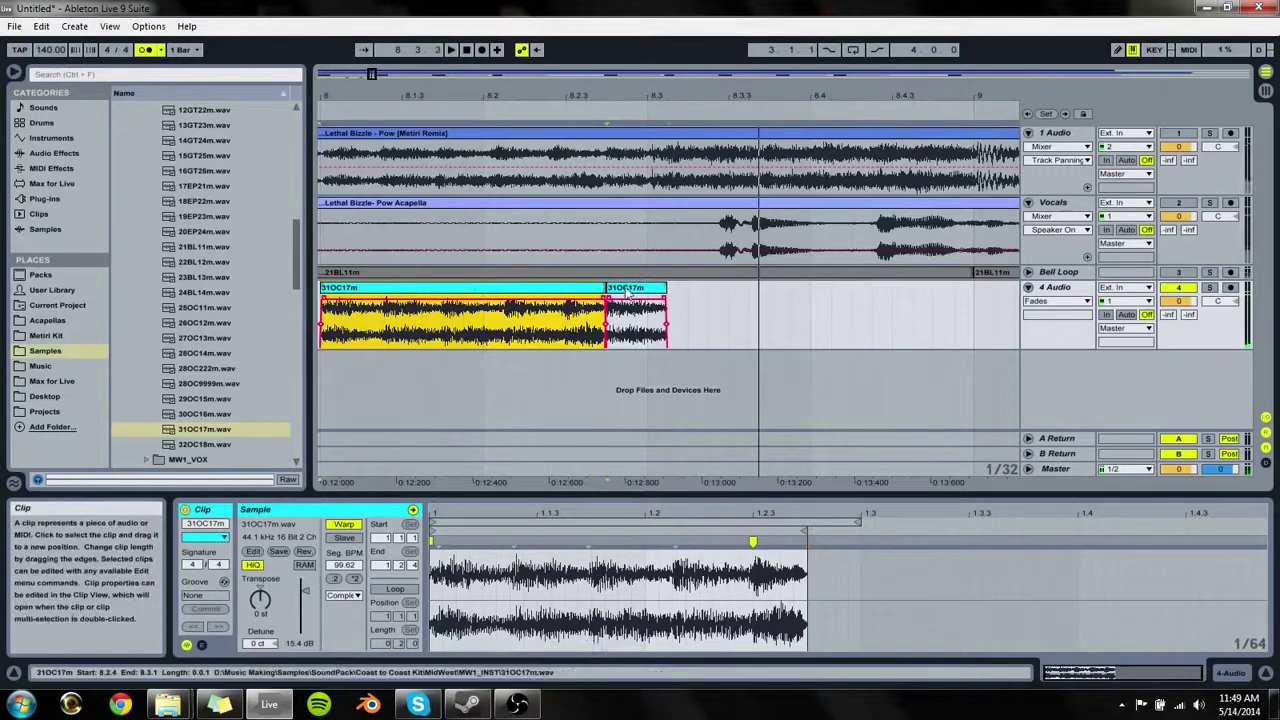
# Step: Shorten the second 31OC17m clip so it ends at 8.3.1 and audition it
pyautogui.click(636, 295)
pyautogui.press('space')
pyautogui.moveTo(646, 94); pyautogui.dragTo(646, 28)
pyautogui.moveTo(648, 90); pyautogui.dragTo(648, 190)
pyautogui.click(645, 267)
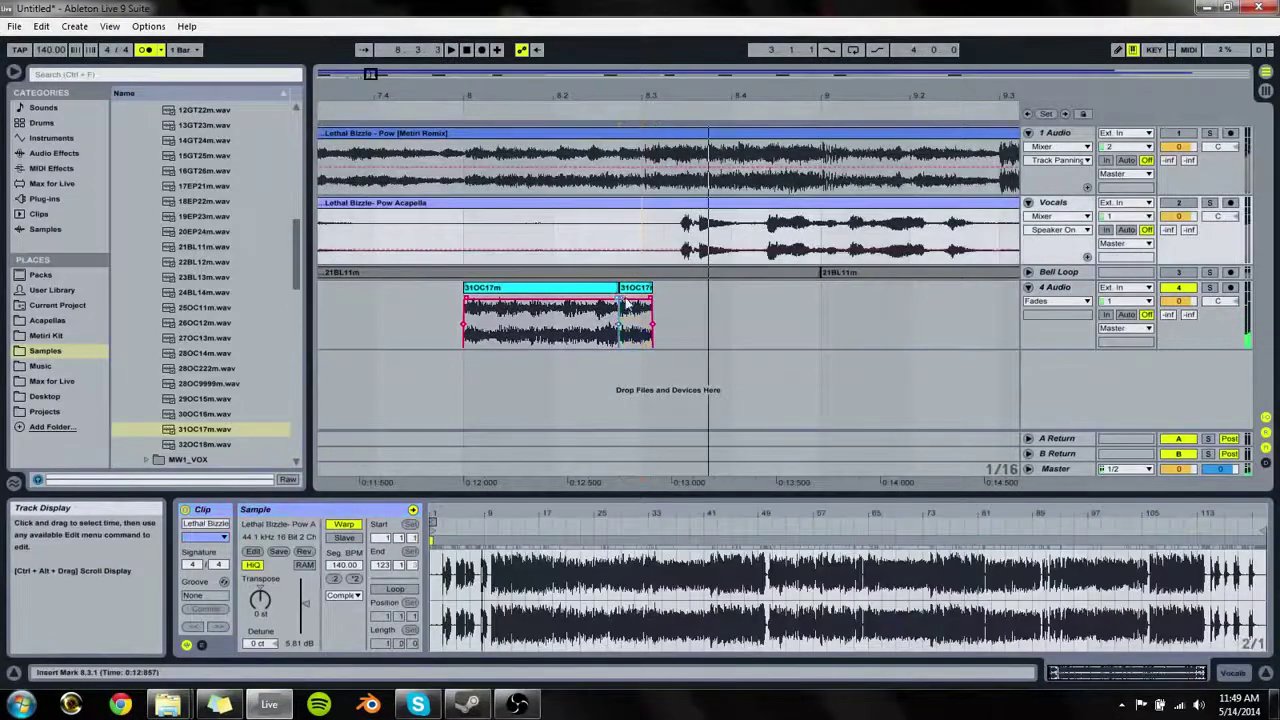
pyautogui.moveTo(623, 100); pyautogui.dragTo(610, 183)
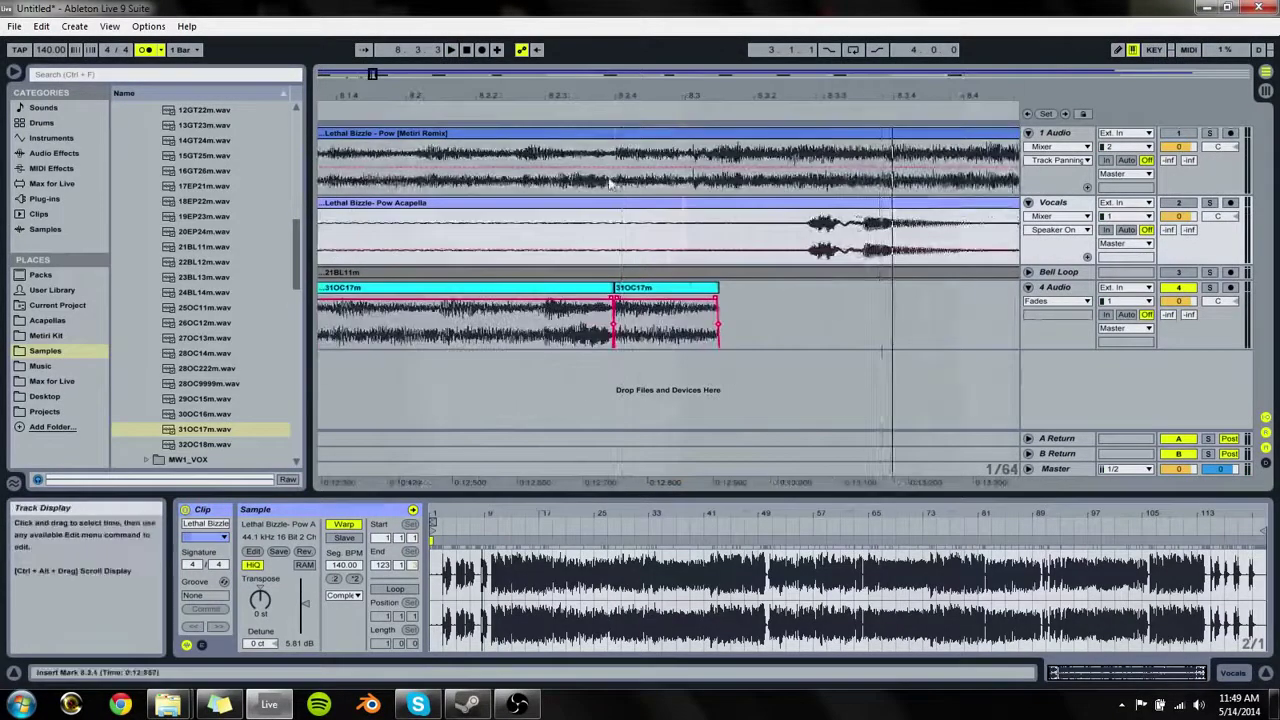
pyautogui.moveTo(716, 288); pyautogui.dragTo(687, 290)
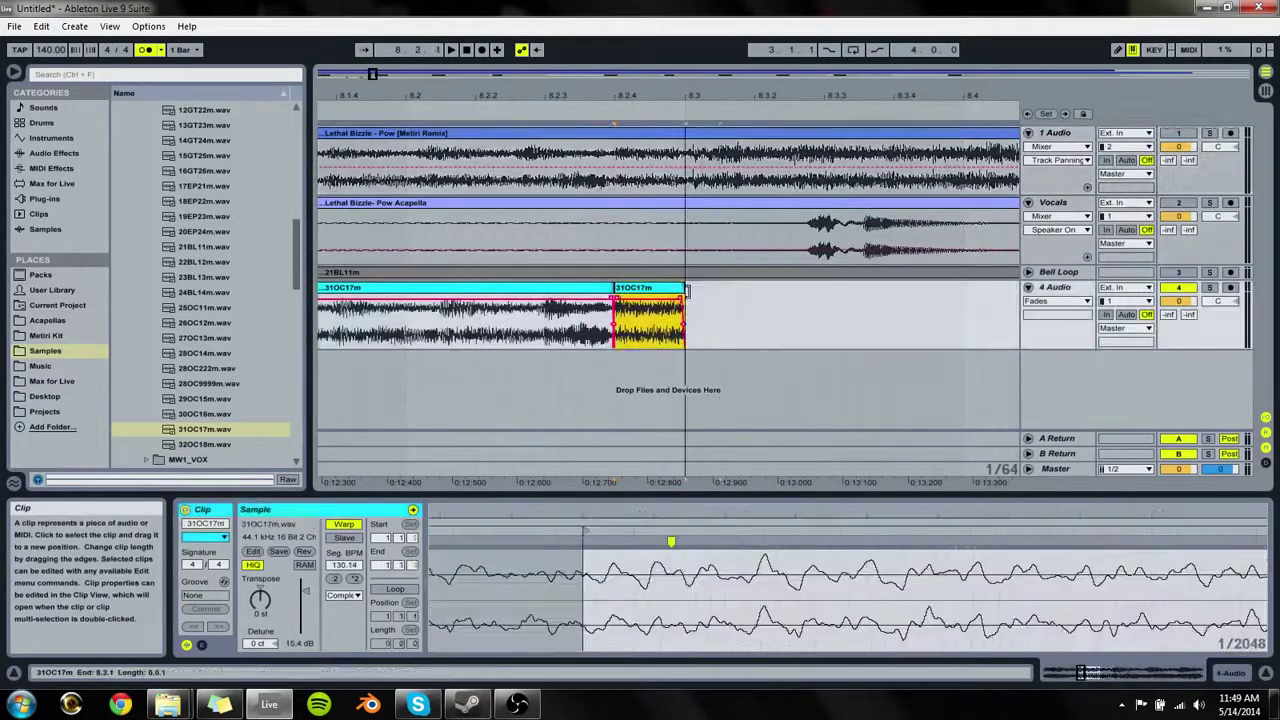
pyautogui.press('space')
pyautogui.press('space')
pyautogui.press('space')
pyautogui.press('space')
pyautogui.press('space')
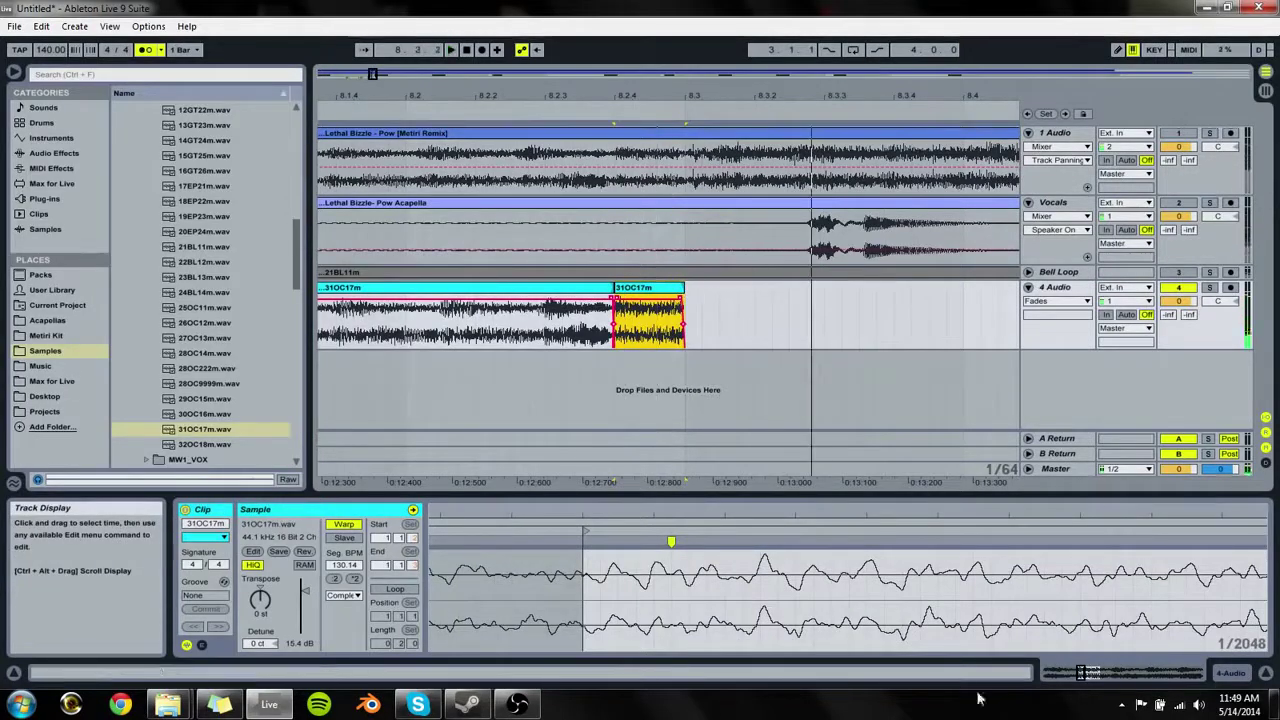
# Step: Shift the warp marker beyond the short 31OC17m clip's end closer to that end and audition the clip repeatedly
pyautogui.moveTo(791, 518)
pyautogui.mouseDown()
pyautogui.moveTo(791, 478)
pyautogui.moveTo(735, 472)
pyautogui.mouseUp()
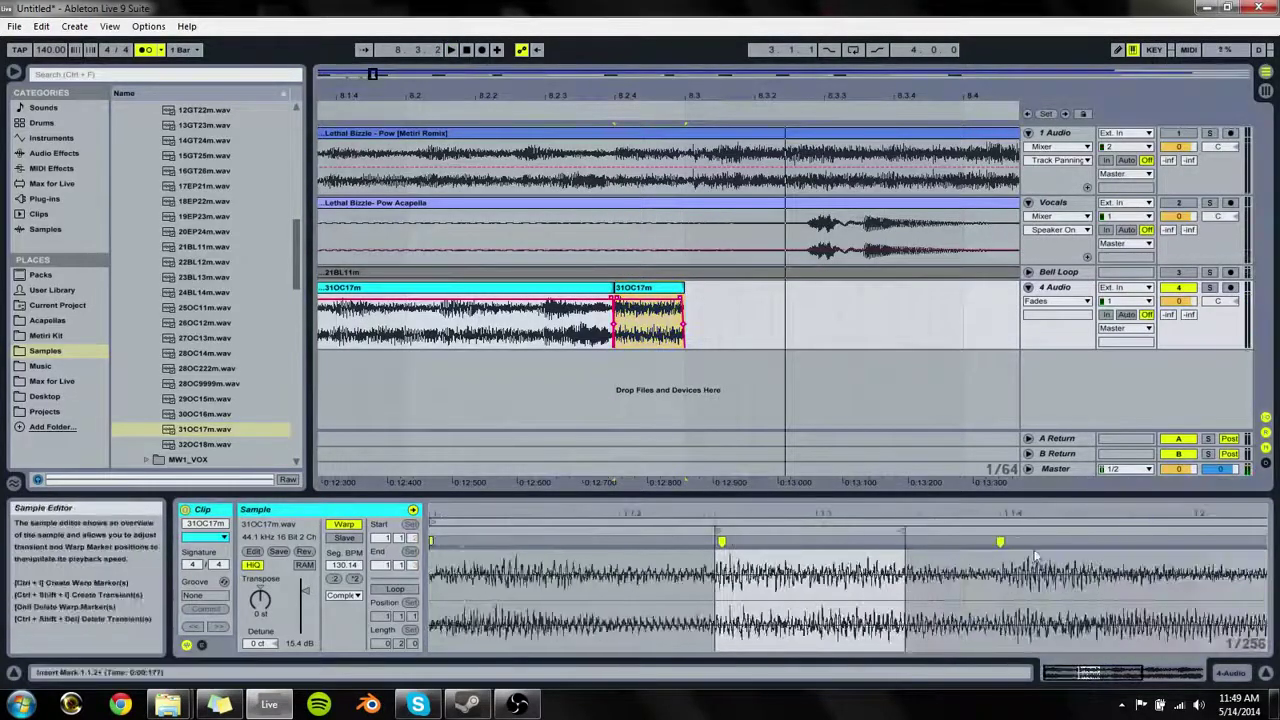
pyautogui.press('space')
pyautogui.moveTo(997, 547); pyautogui.dragTo(922, 552)
pyautogui.press('space')
pyautogui.press('space')
pyautogui.press('space')
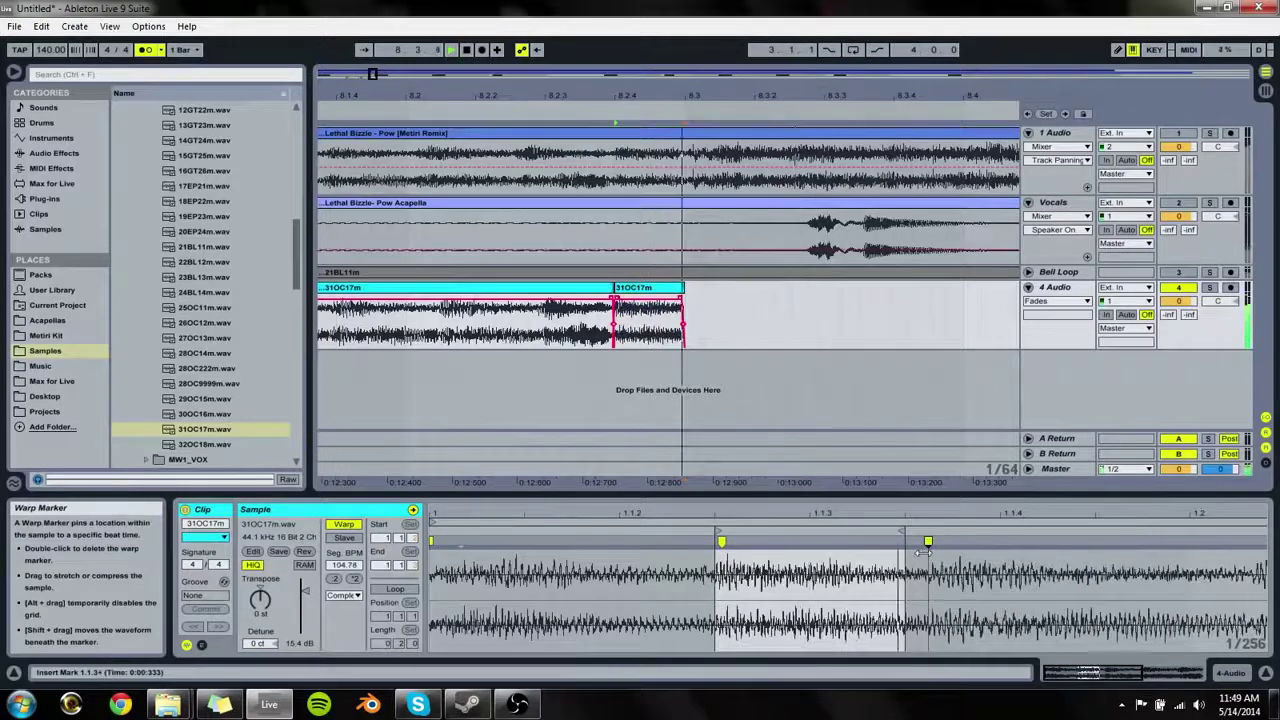
pyautogui.press('space')
pyautogui.press('space')
pyautogui.press('space')
pyautogui.press('space')
pyautogui.press('space')
pyautogui.press('space')
pyautogui.press('space')
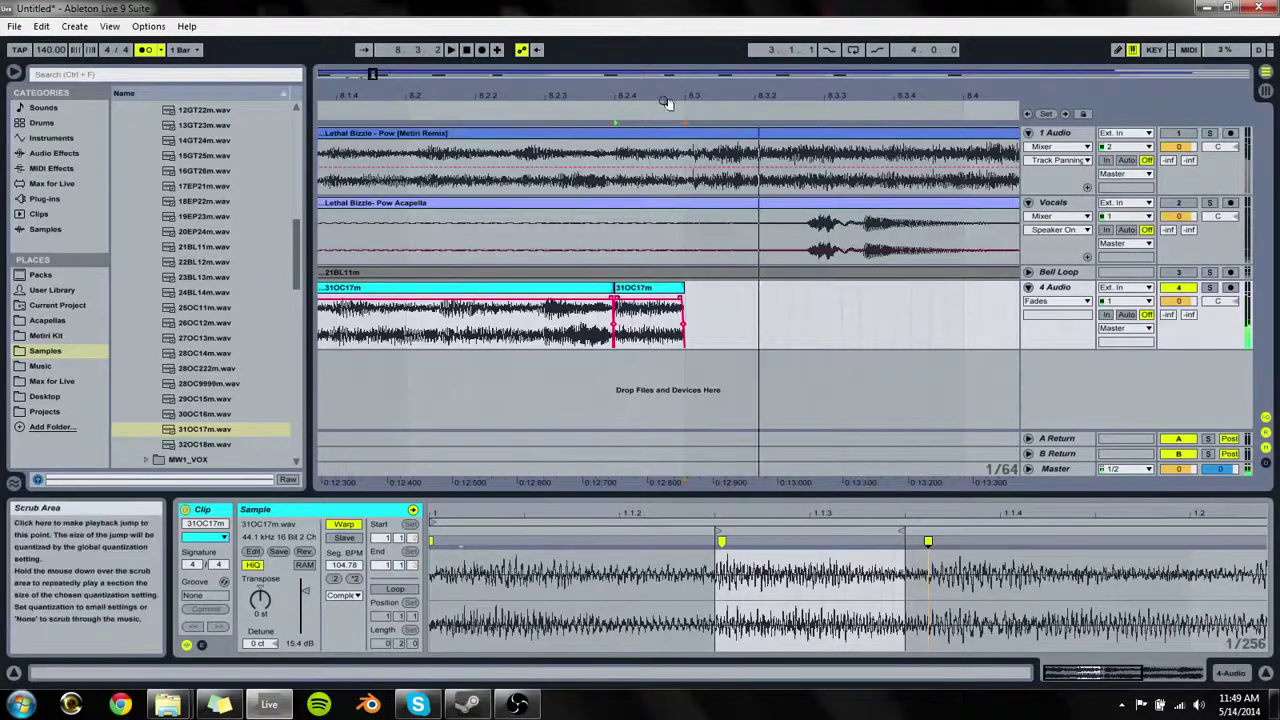
# Step: Duplicate the pair of 31OC17m clips so the copies start at 8.3.1
pyautogui.moveTo(667, 97); pyautogui.dragTo(667, 60)
pyautogui.click(628, 291)
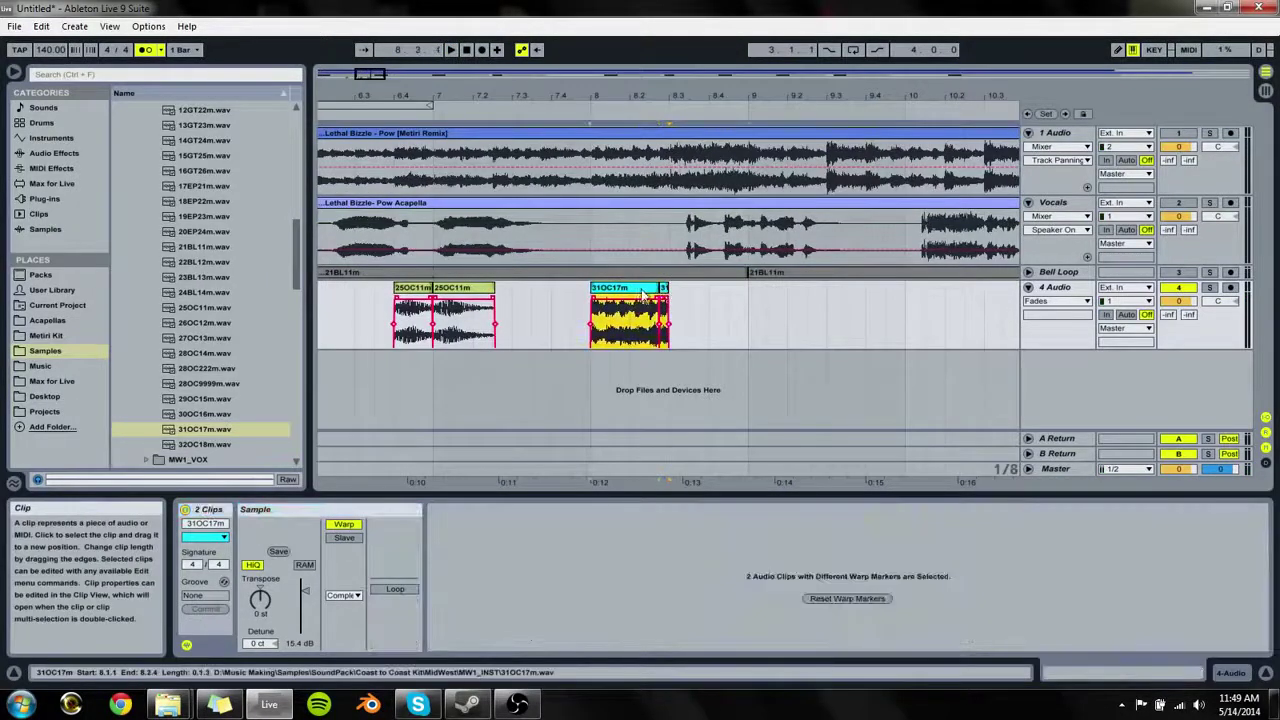
pyautogui.hotkey('ctrl', 'd')
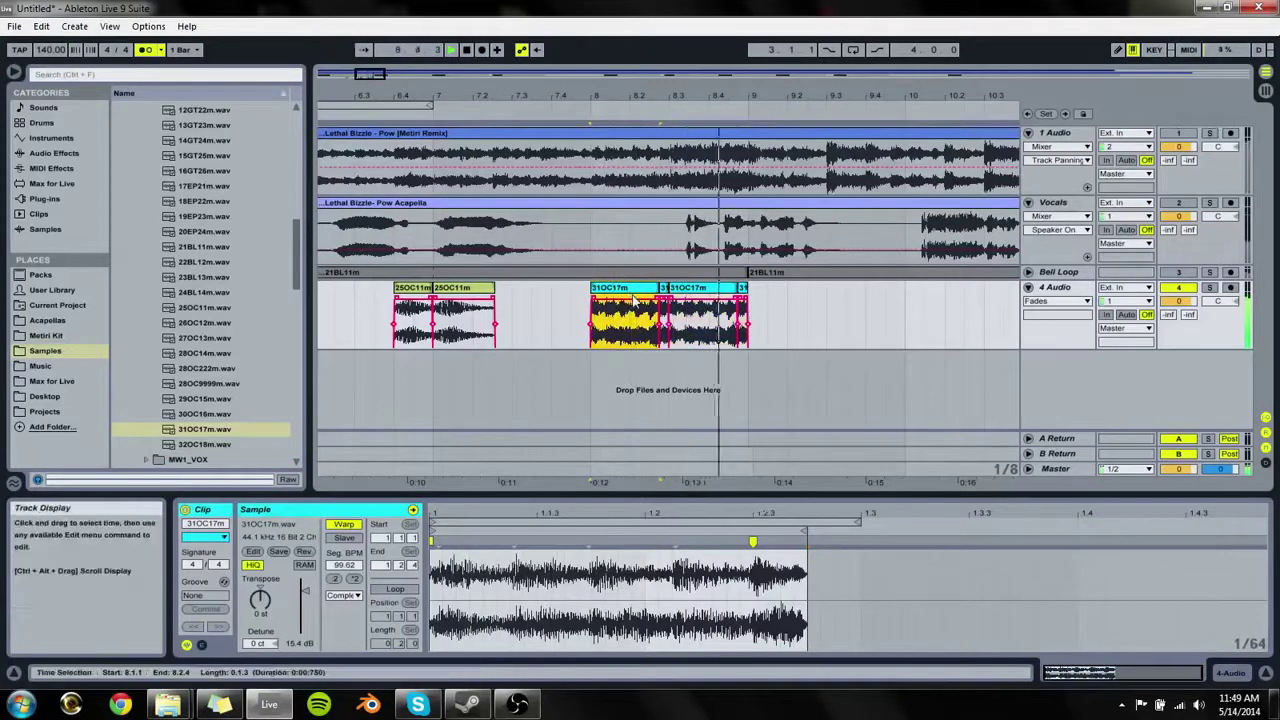
# Step: Solo the remix on 1 Audio and listen to its passage from bar 8
pyautogui.moveTo(665, 97); pyautogui.dragTo(665, 203)
pyautogui.click(621, 181)
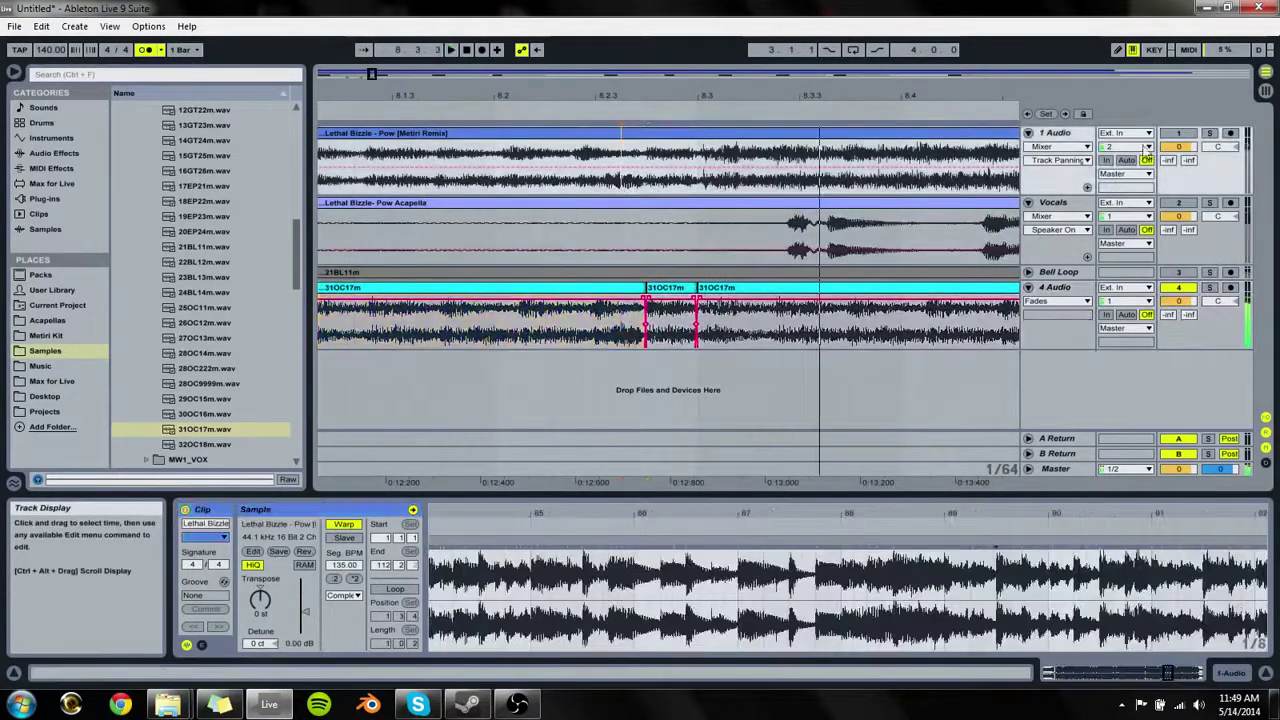
pyautogui.click(1207, 134)
pyautogui.press('space')
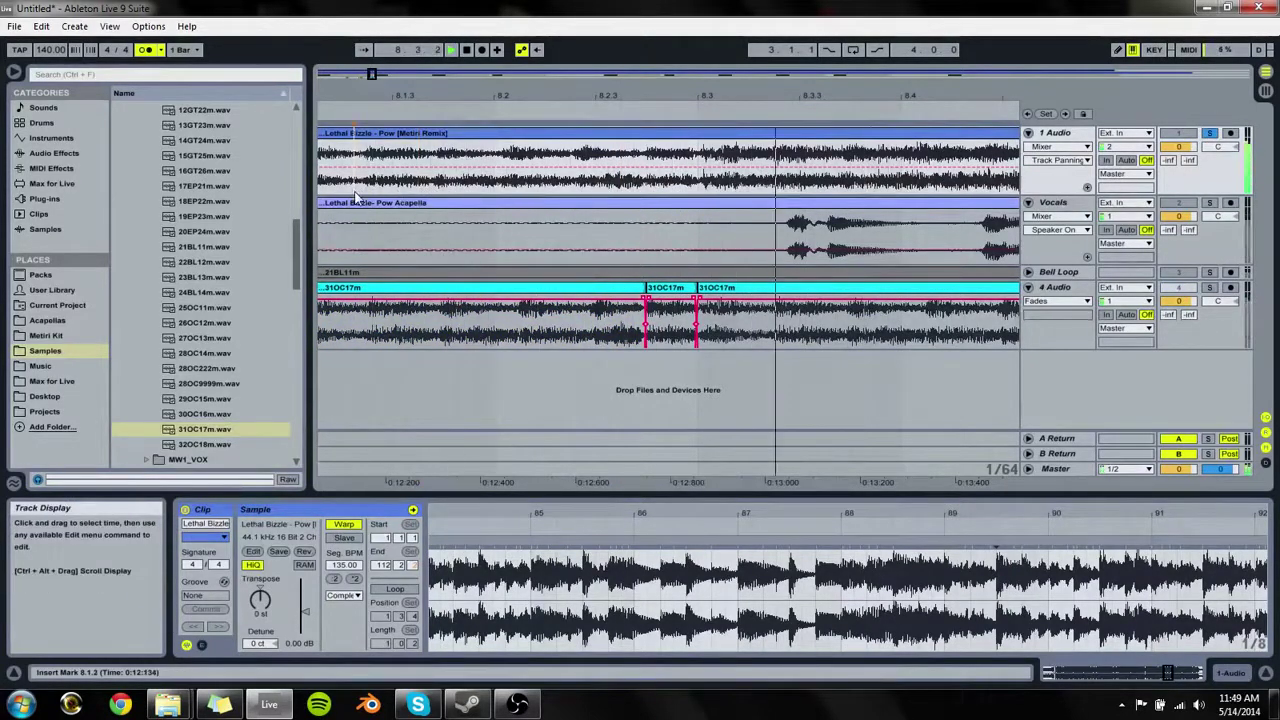
pyautogui.press('space')
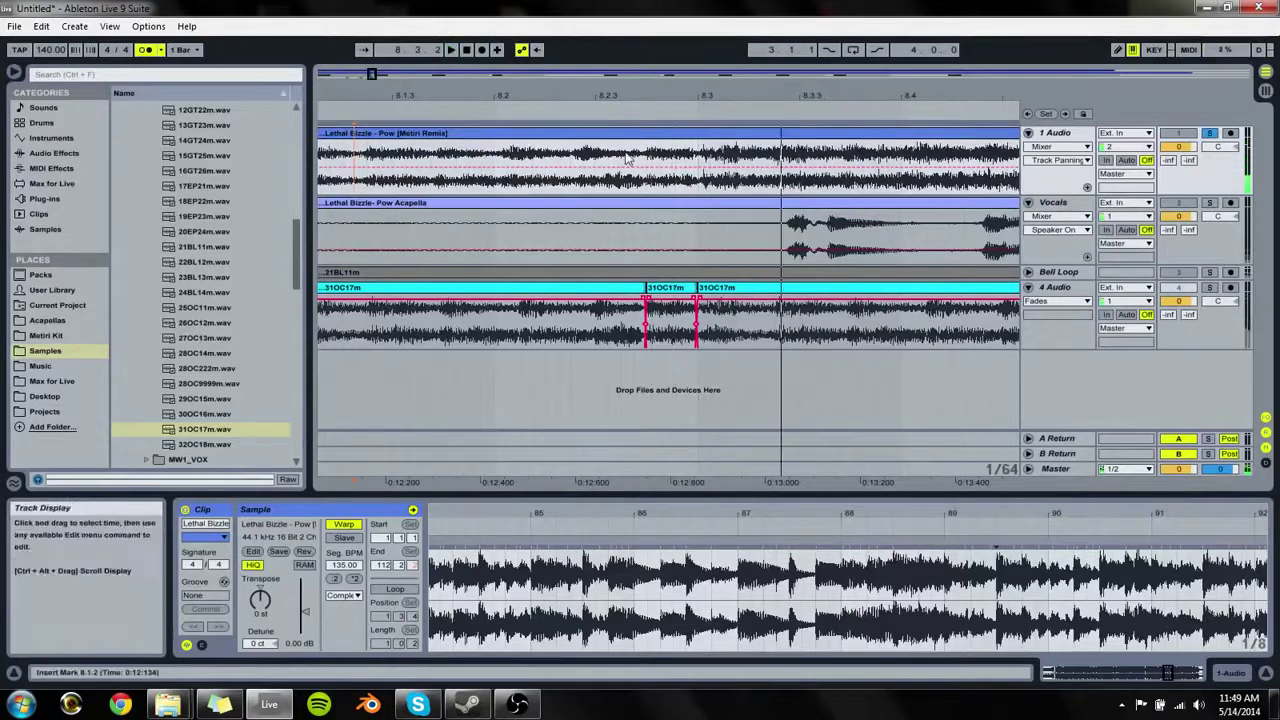
pyautogui.press('space')
pyautogui.moveTo(652, 97); pyautogui.dragTo(654, 45)
pyautogui.press('space')
pyautogui.click(597, 298)
pyautogui.press('space')
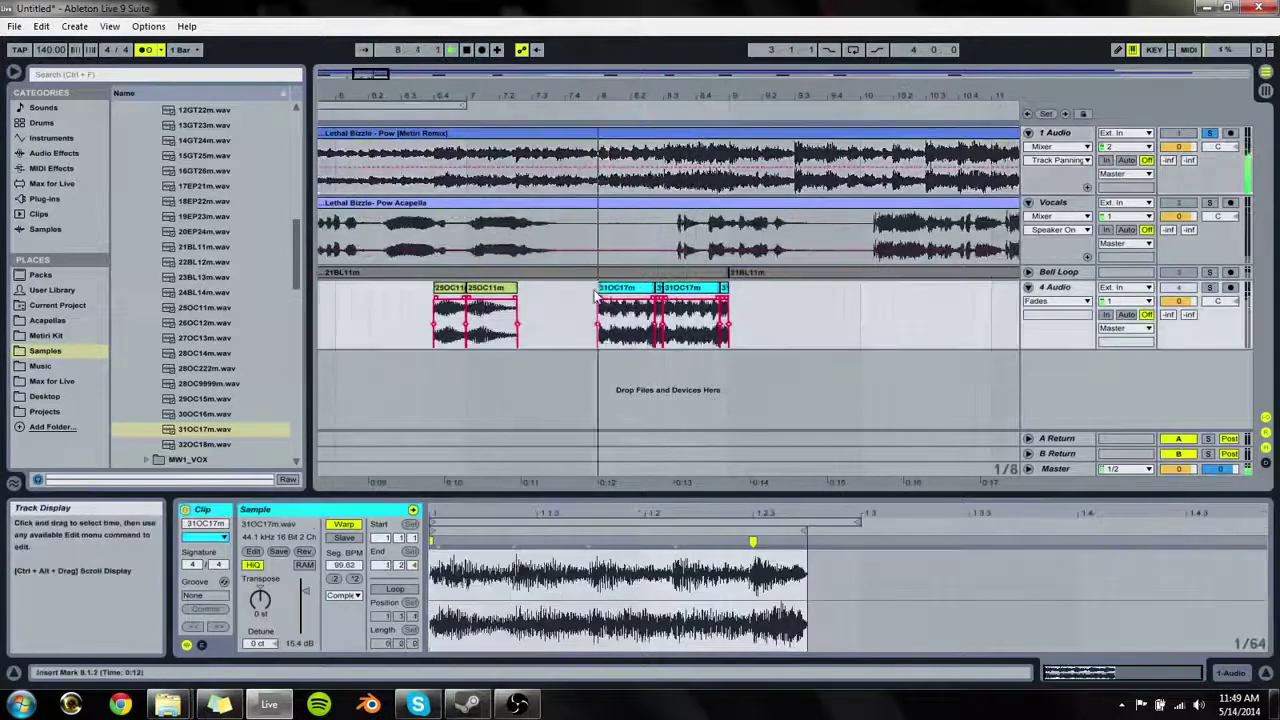
# Step: Compare the 31OC17m clips on 4 Audio with the remix by playing bar 8 with different solo settings
pyautogui.click(1209, 288)
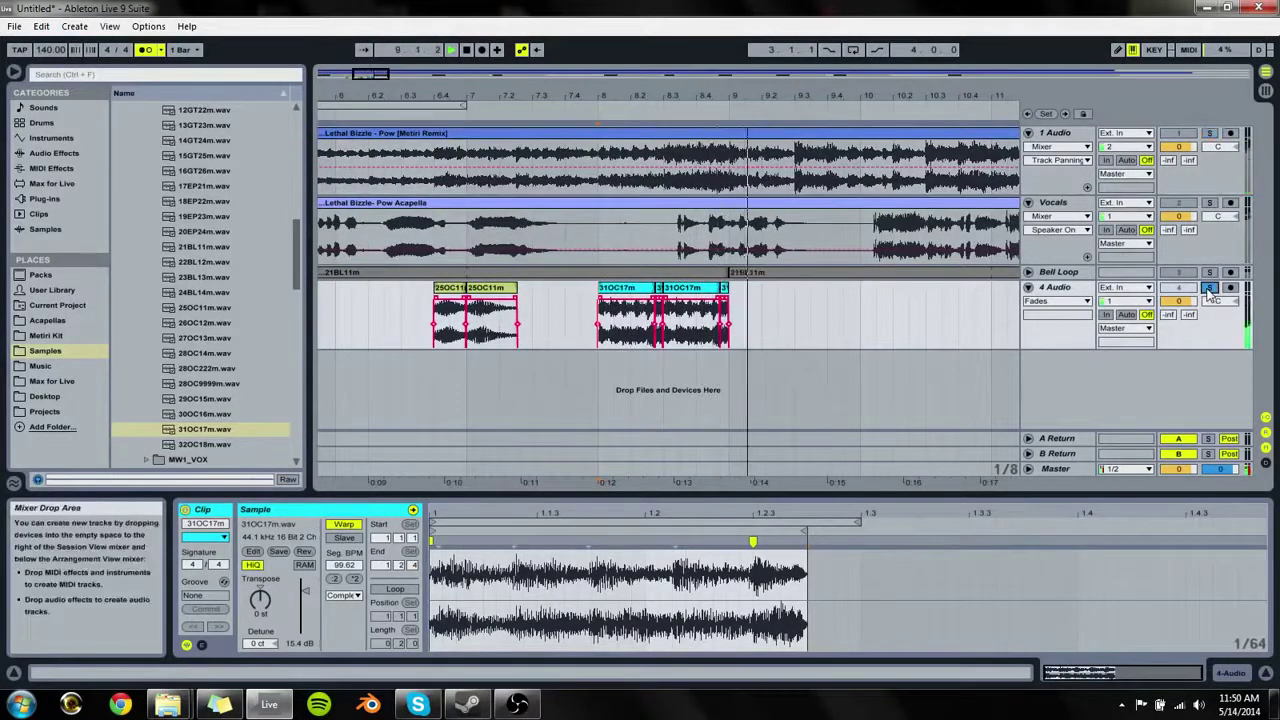
pyautogui.press('space')
pyautogui.click(1178, 133)
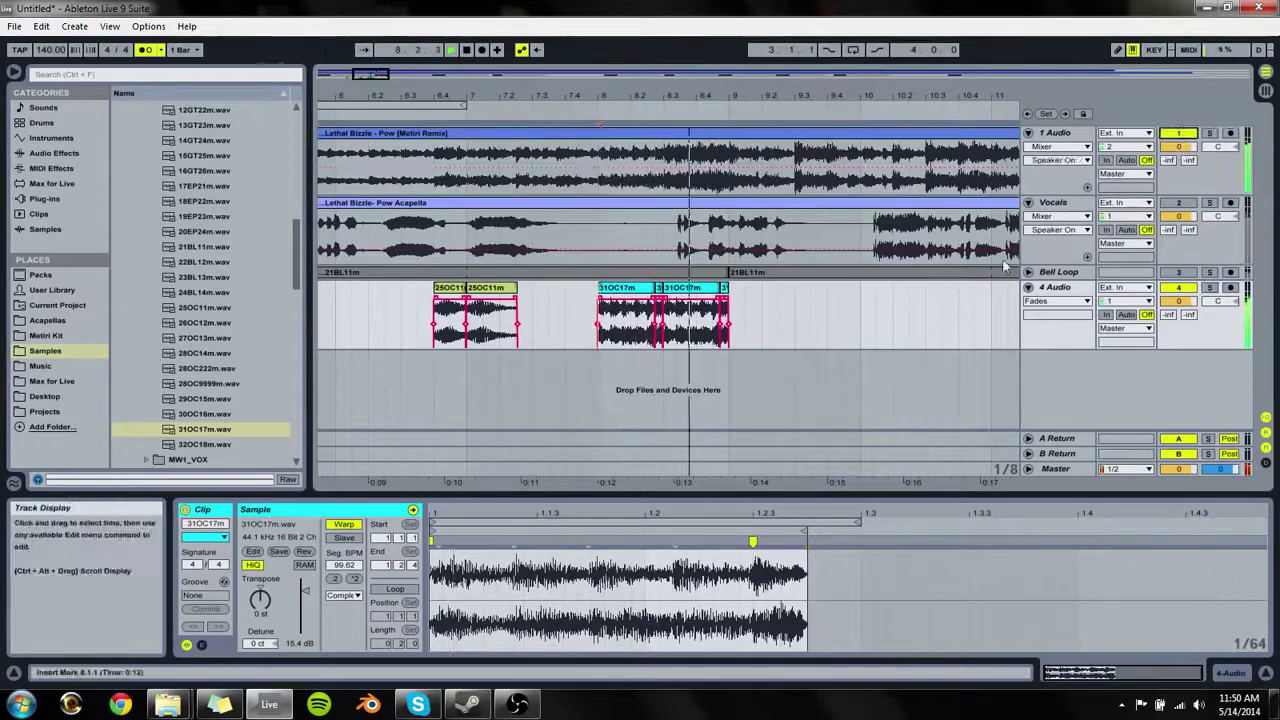
pyautogui.press('space')
pyautogui.press('space')
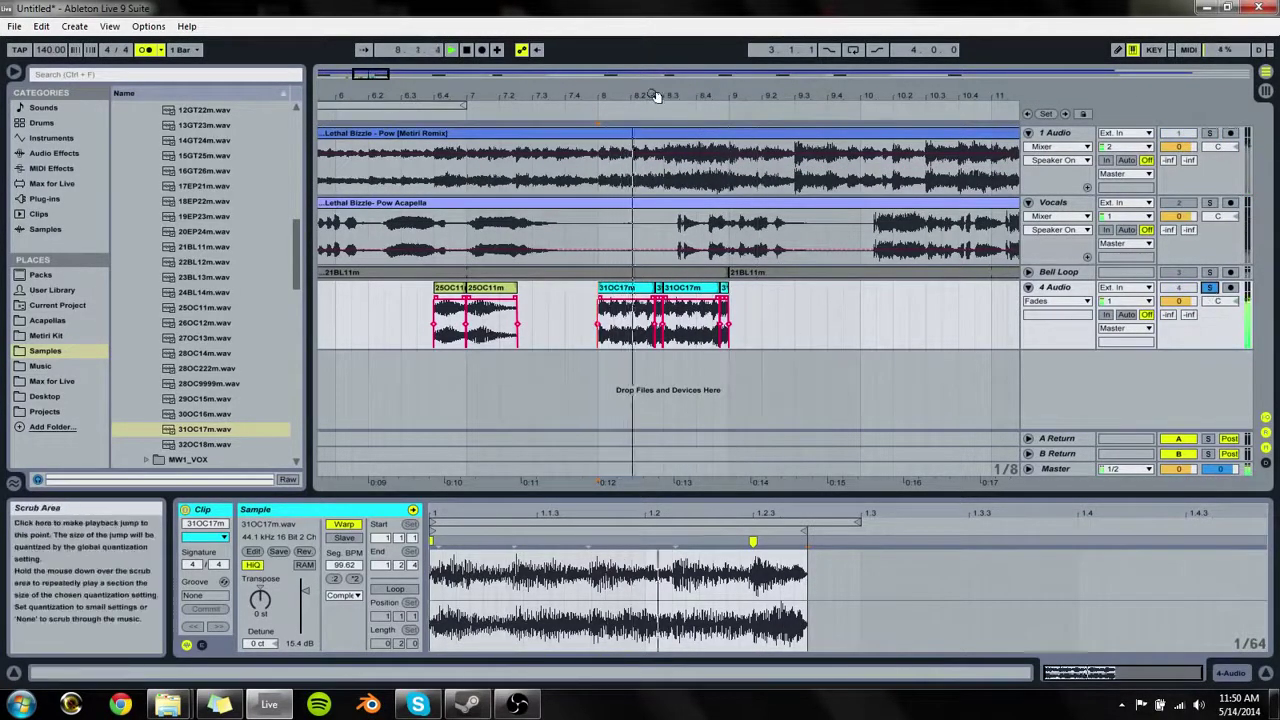
# Step: Switch the arrangement to a triplet grid while auditioning the 31OC17m clips on 4 Audio
pyautogui.moveTo(666, 94); pyautogui.dragTo(667, 146)
pyautogui.press('space')
pyautogui.press('space')
pyautogui.rightClick(656, 330)
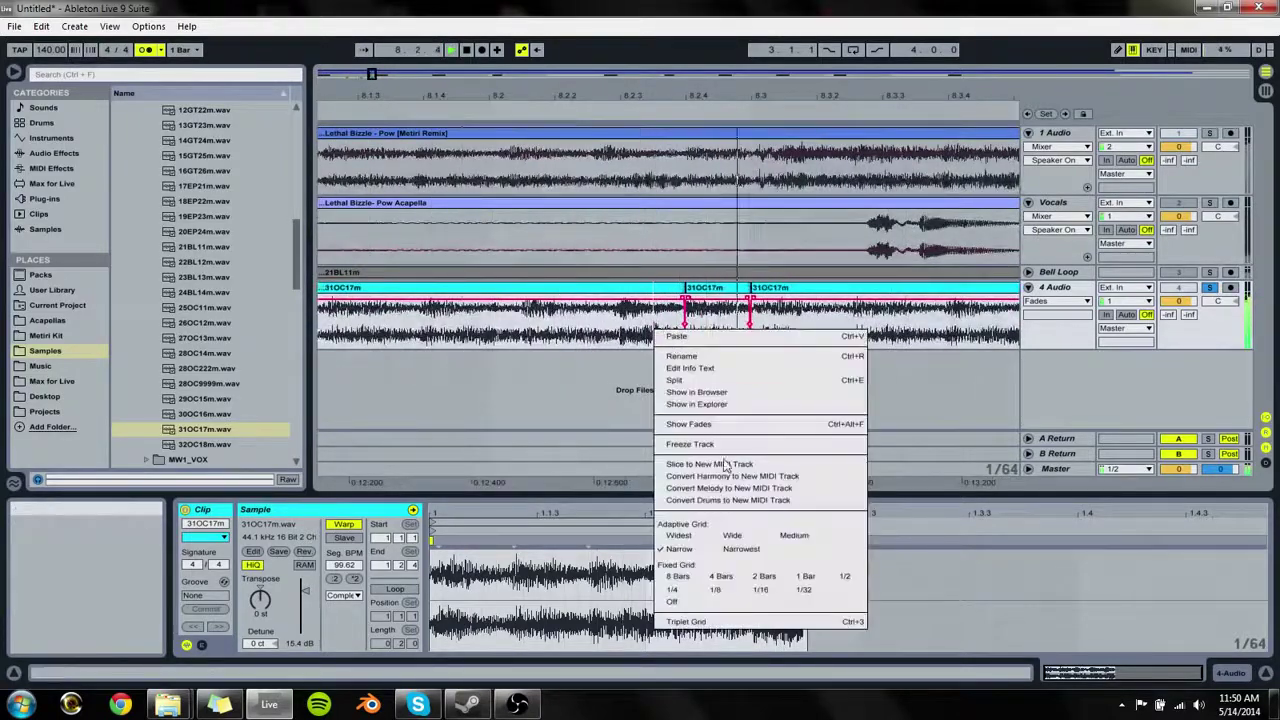
pyautogui.click(714, 622)
pyautogui.press('space')
pyautogui.press('space')
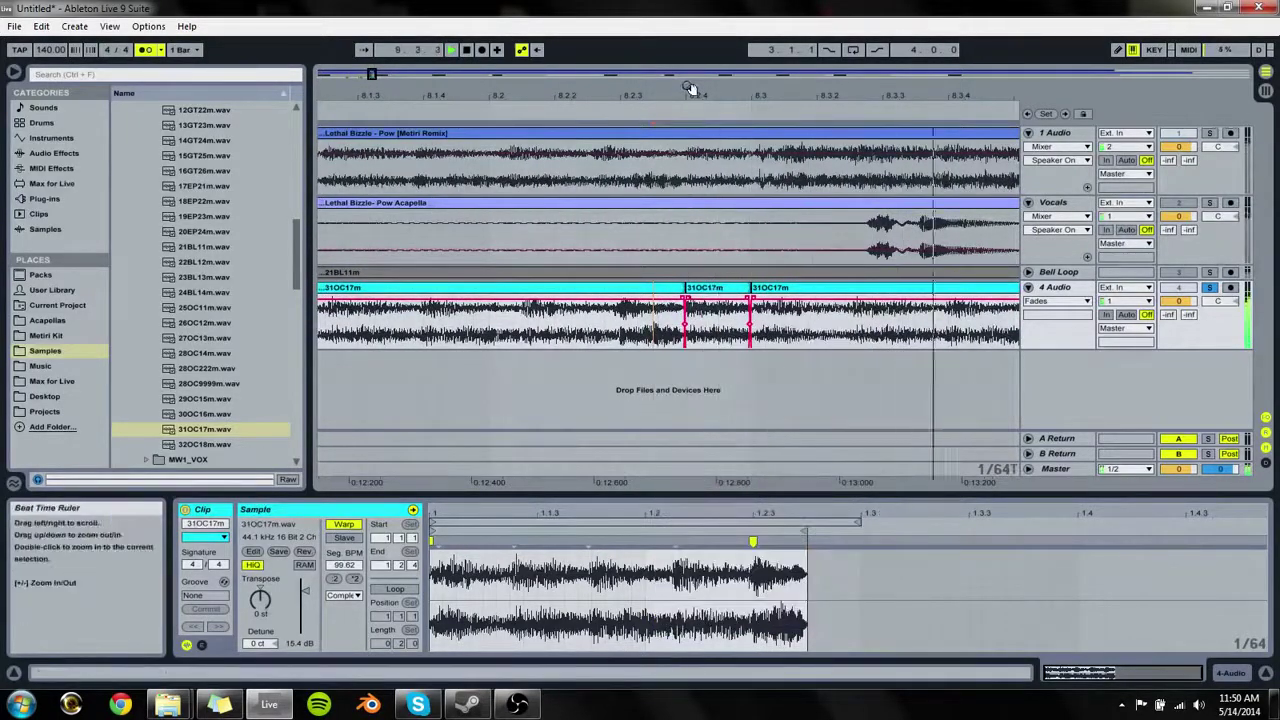
# Step: Move the warp marker beyond the first short 31OC17m clip onto the clip's end and audition it
pyautogui.moveTo(693, 92)
pyautogui.mouseDown()
pyautogui.moveTo(693, 76)
pyautogui.moveTo(691, 89)
pyautogui.mouseUp()
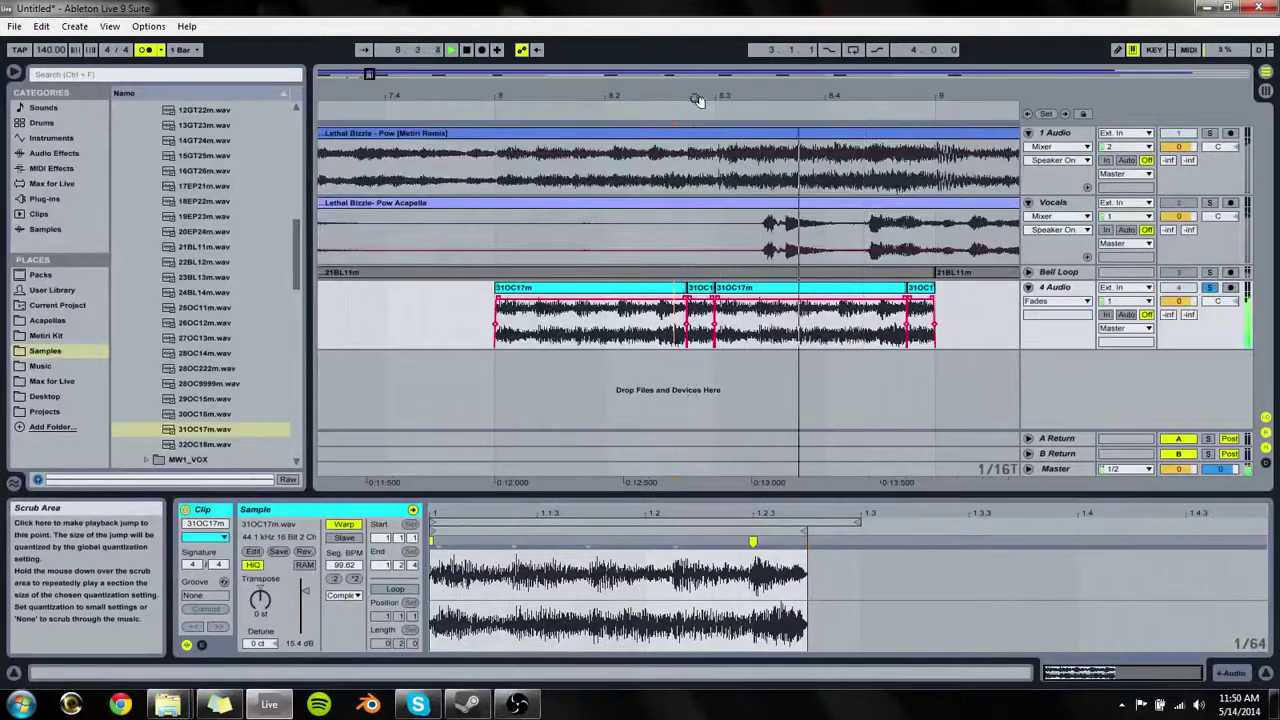
pyautogui.moveTo(698, 97); pyautogui.dragTo(692, 124)
pyautogui.click(609, 289)
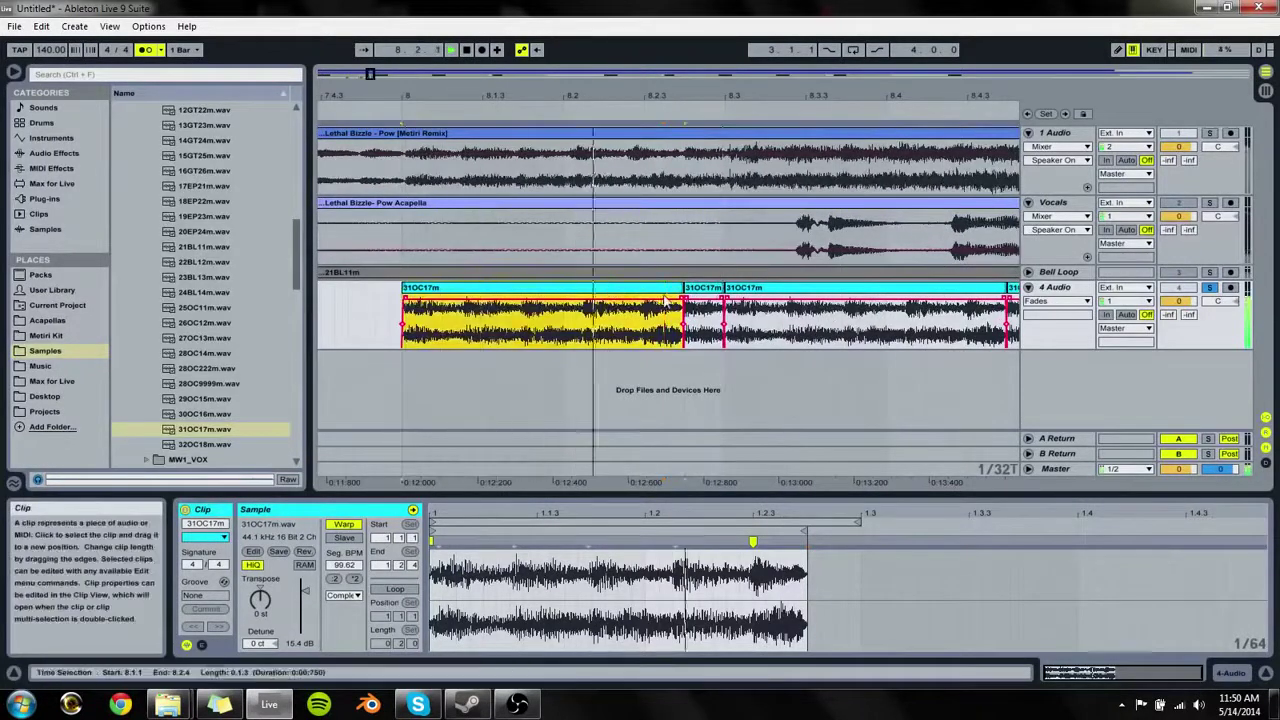
pyautogui.press('space')
pyautogui.moveTo(703, 289)
pyautogui.mouseDown()
pyautogui.moveTo(665, 302)
pyautogui.moveTo(713, 300)
pyautogui.mouseUp()
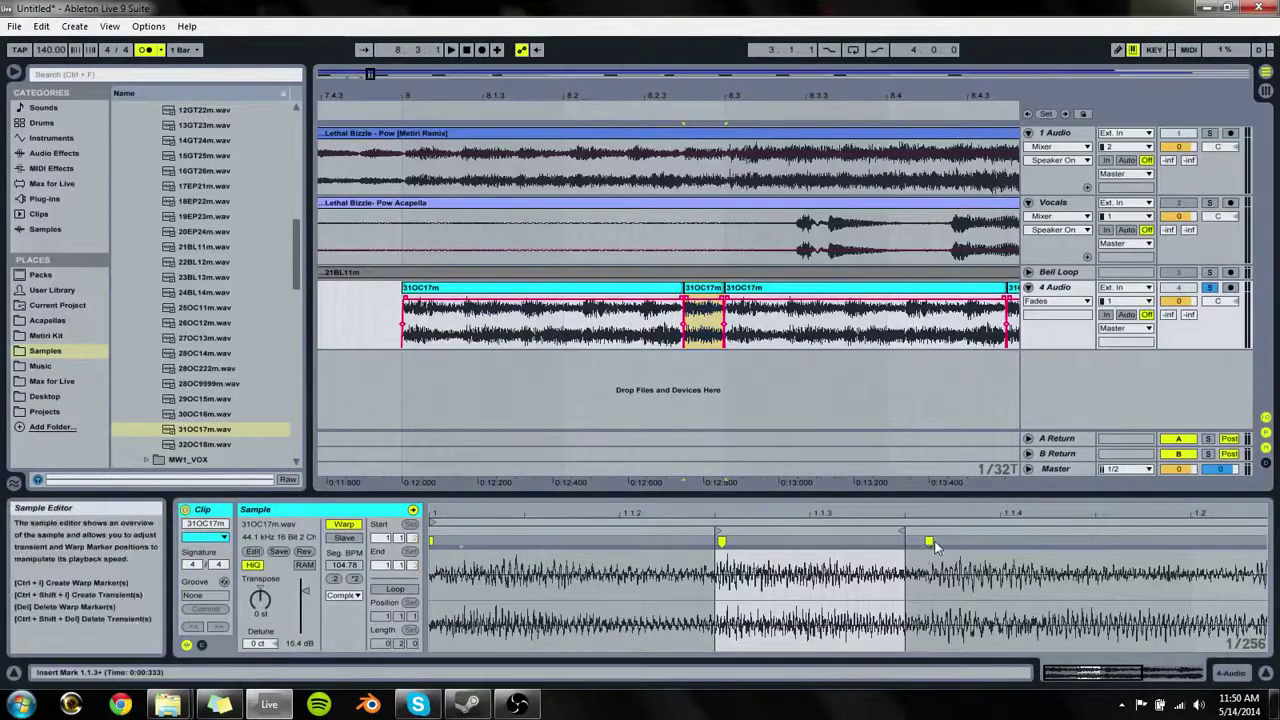
pyautogui.moveTo(929, 541); pyautogui.dragTo(905, 541)
pyautogui.press('space')
pyautogui.press('space')
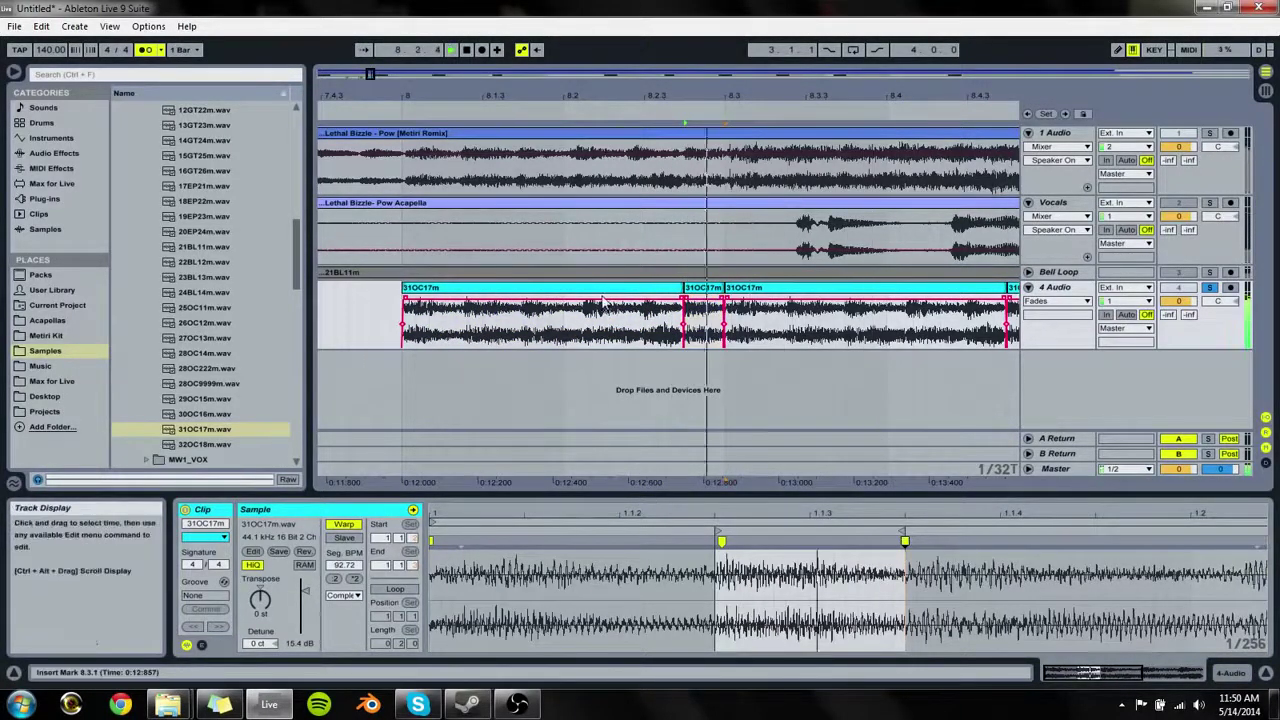
# Step: Extend the start of the first short 31OC17m clip one triplet grid line earlier and play the passage
pyautogui.click(333, 330)
pyautogui.press('space')
pyautogui.press('space')
pyautogui.moveTo(682, 289); pyautogui.dragTo(671, 296)
pyautogui.press('space')
pyautogui.press('space')
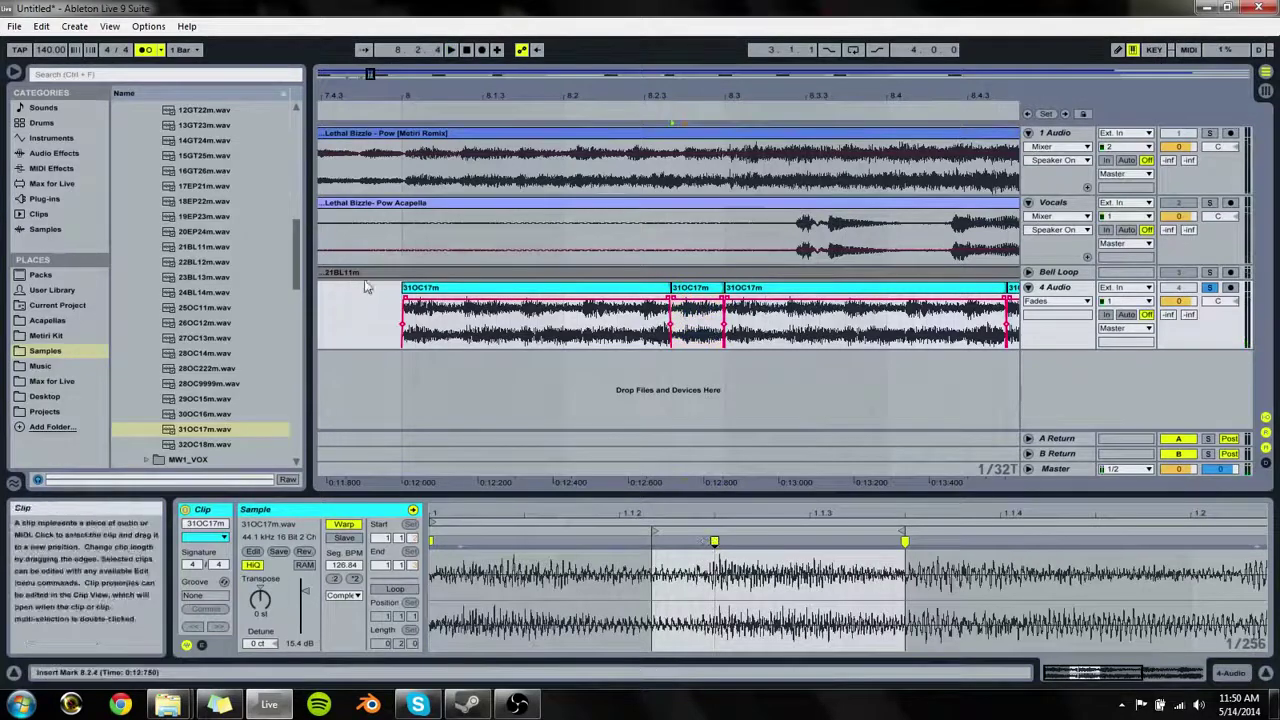
pyautogui.click(356, 326)
pyautogui.press('space')
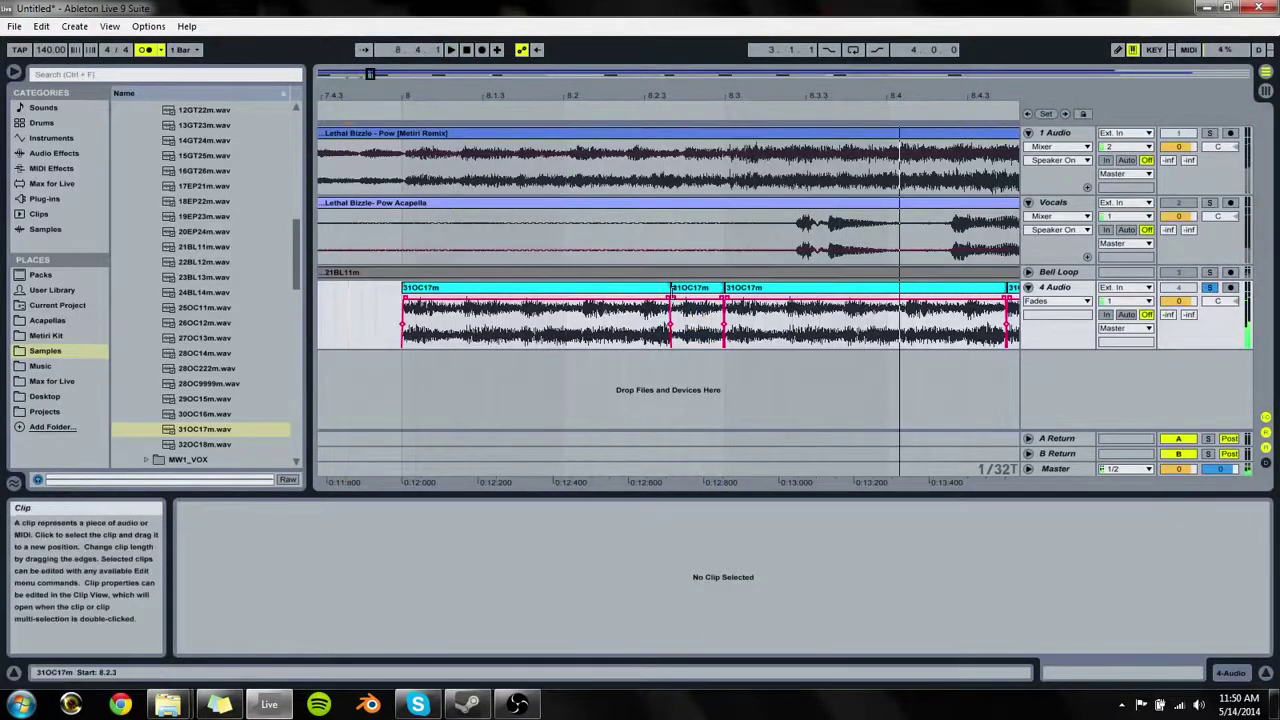
# Step: Audition the short 31OC17m clip before 8.3.1 on 4 Audio and delete it
pyautogui.click(668, 289)
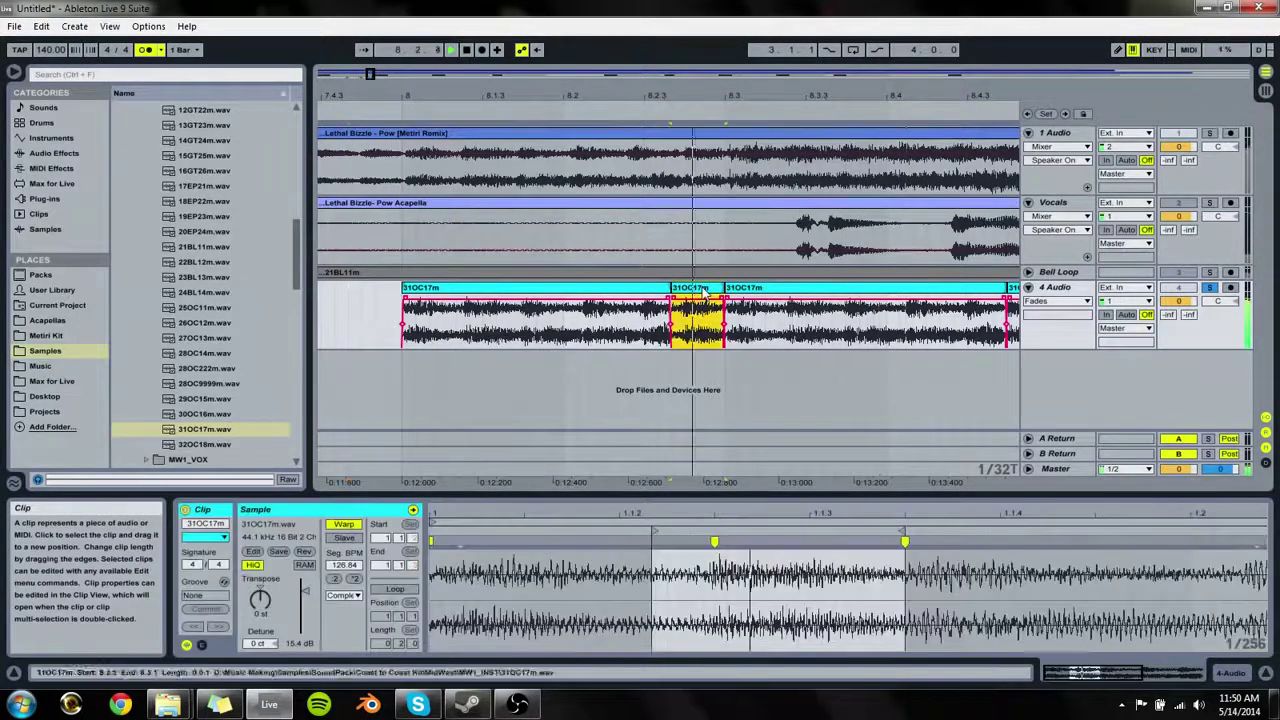
pyautogui.click(685, 326)
pyautogui.press('space')
pyautogui.press('space')
pyautogui.press('space')
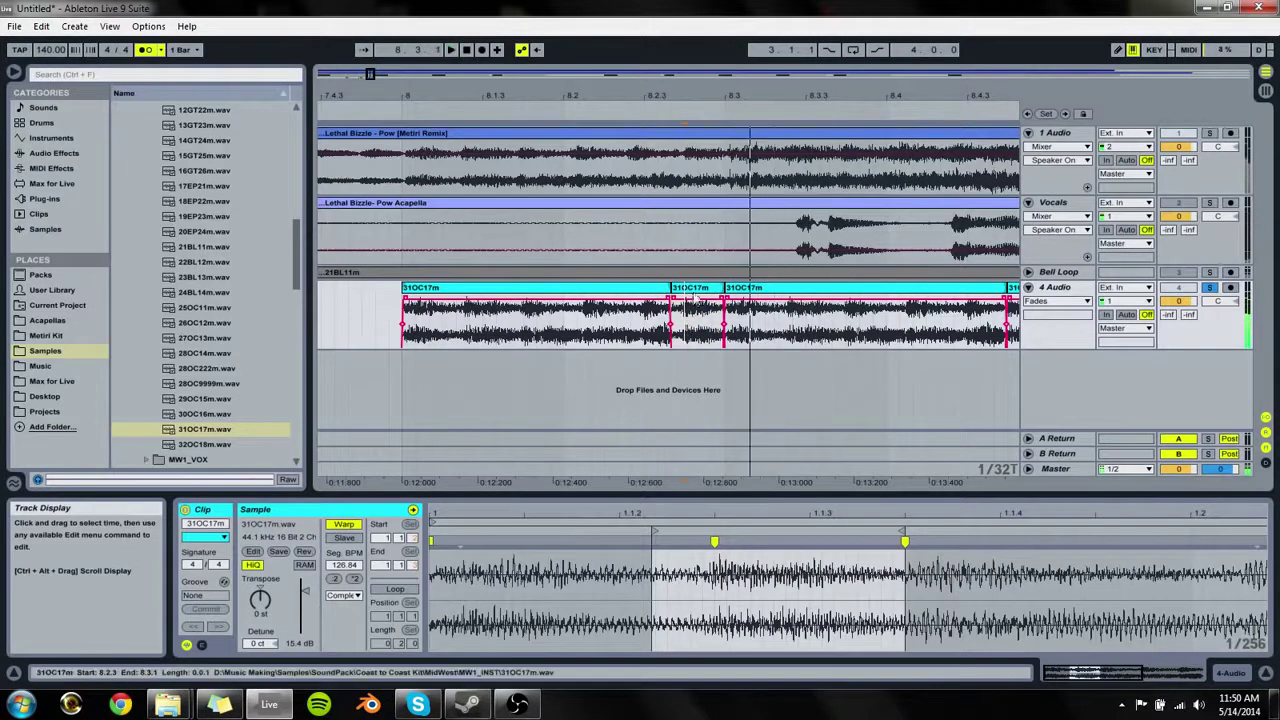
pyautogui.press('Delete')
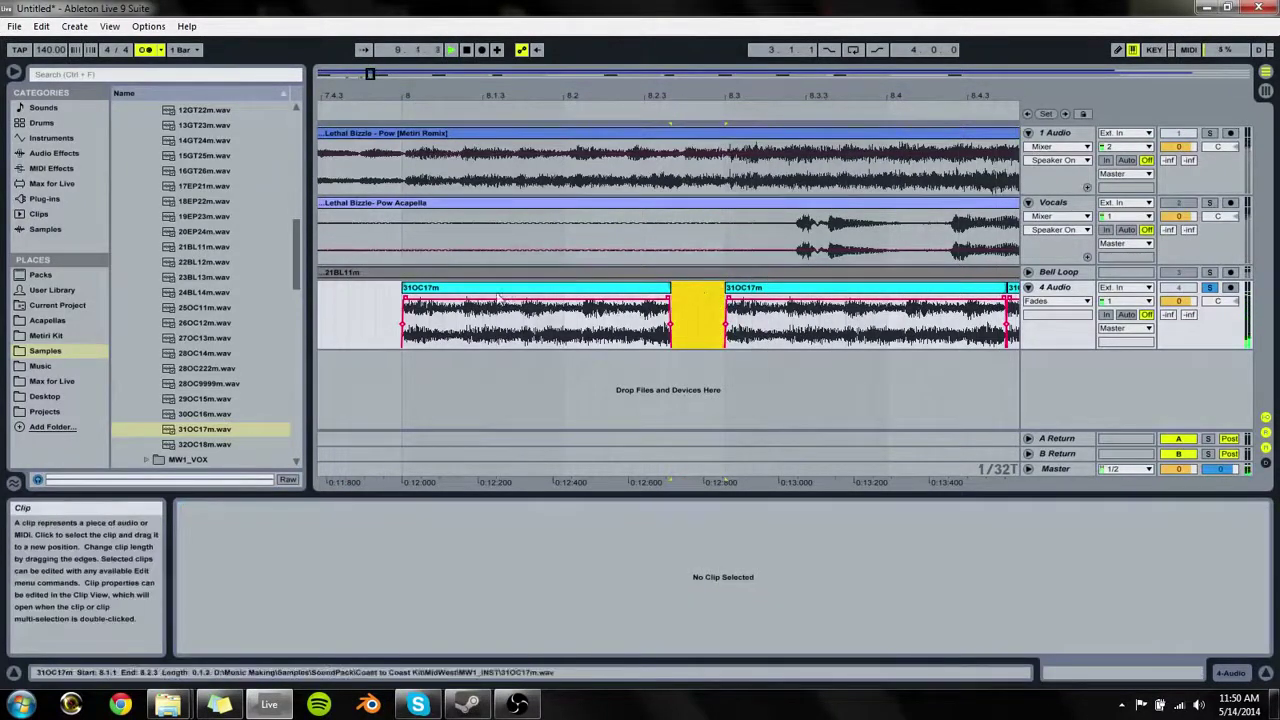
# Step: Solo 1 Audio and copy the remix slice from 8.2.4 to 8.3.1 into the gap on 4 Audio
pyautogui.click(551, 288)
pyautogui.press('space')
pyautogui.press('space')
pyautogui.click(1209, 133)
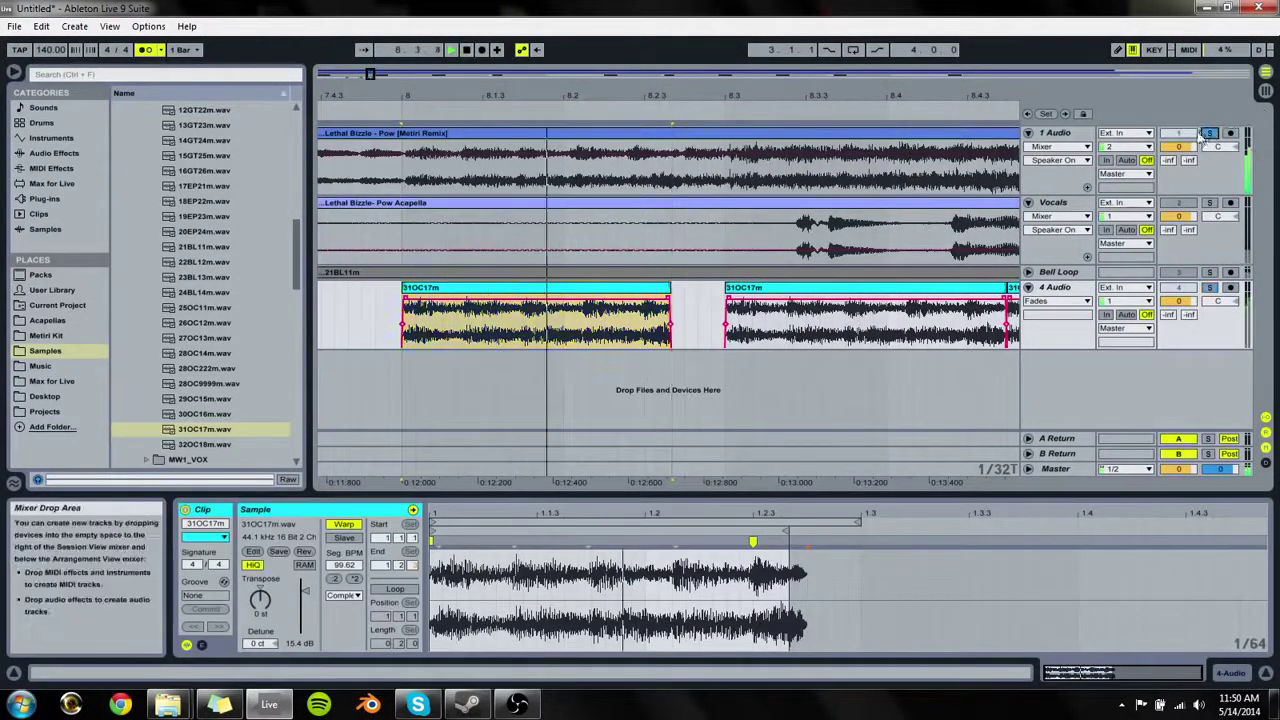
pyautogui.click(681, 294)
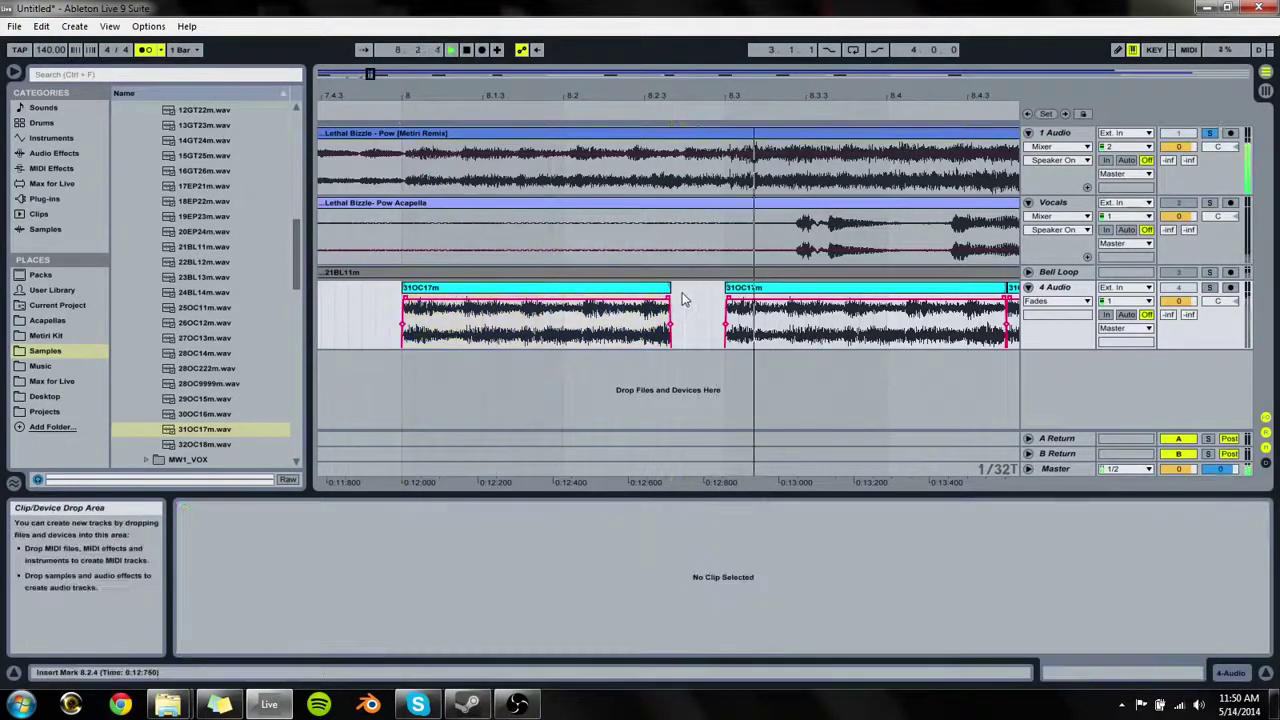
pyautogui.moveTo(686, 170); pyautogui.dragTo(666, 302)
# Step: Extend the first 31OC17m clip's end to 8.2.4 and solo 4 Audio for playback
pyautogui.click(668, 288)
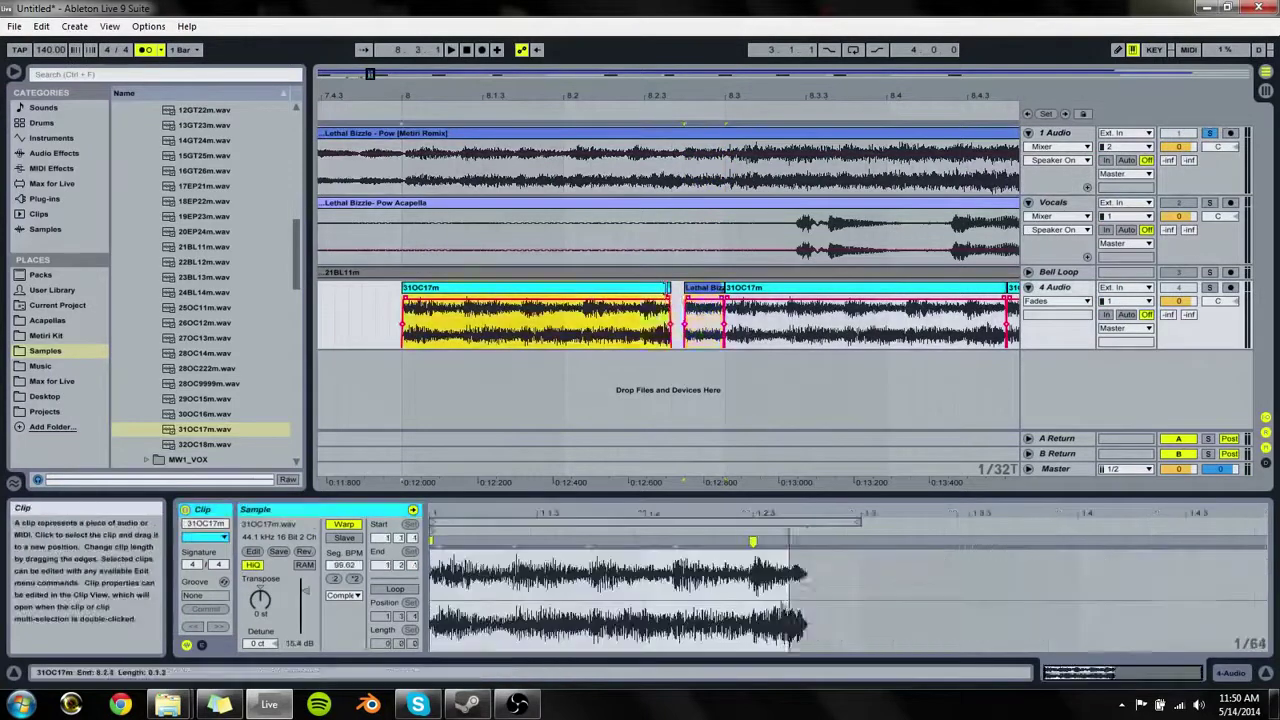
pyautogui.press('space')
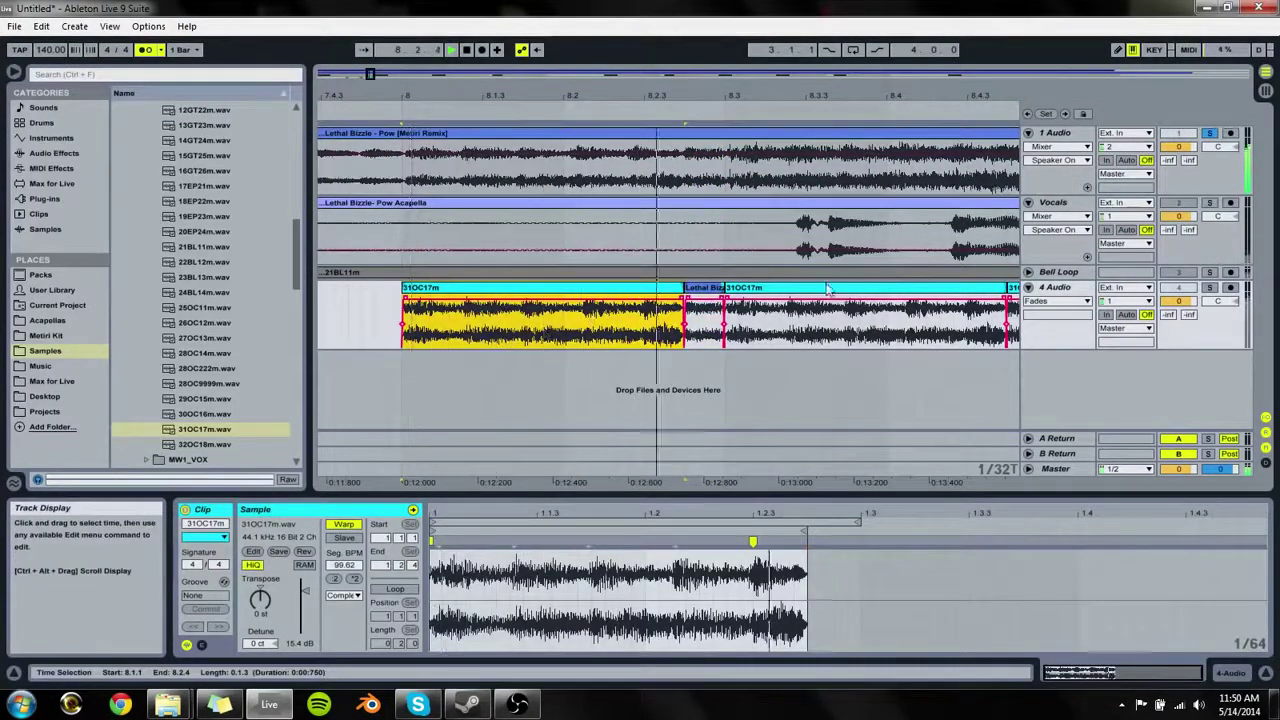
pyautogui.click(1209, 287)
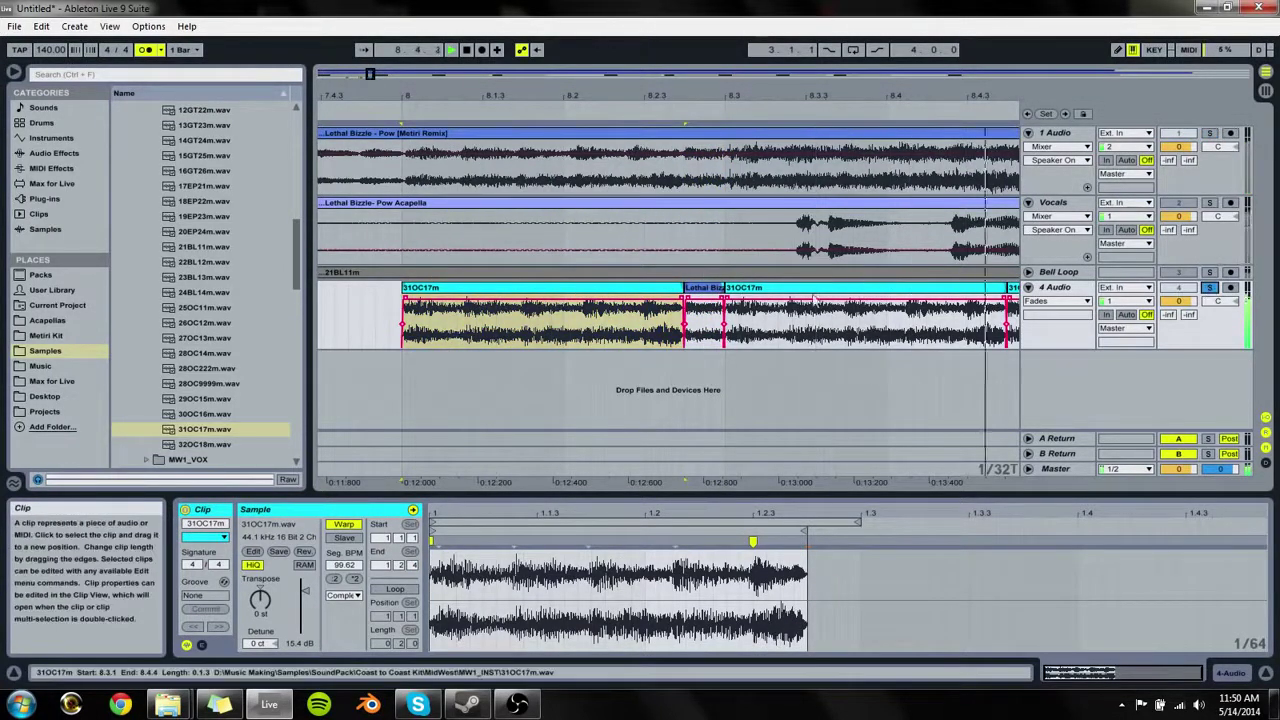
# Step: Play the passage on 4 Audio and add a short crossfade between the first 31OC17m clip and the remix slice at 8.2.4
pyautogui.press('space')
pyautogui.press('space')
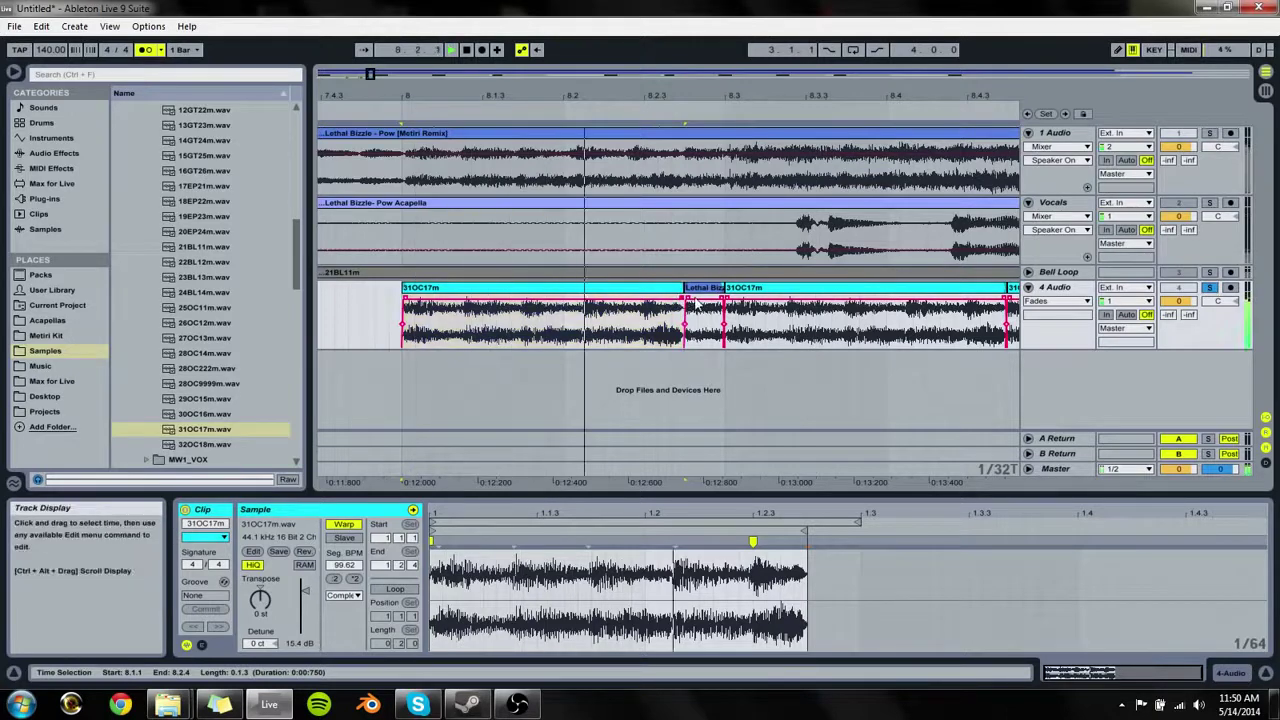
pyautogui.press('space')
pyautogui.moveTo(688, 298); pyautogui.dragTo(669, 298)
# Step: Audition the Samples folder's files between 21BL11m.wav and 29OC15m.wav to find a sound for the gap before 8.3.1
pyautogui.click(201, 369)
pyautogui.press('Up')
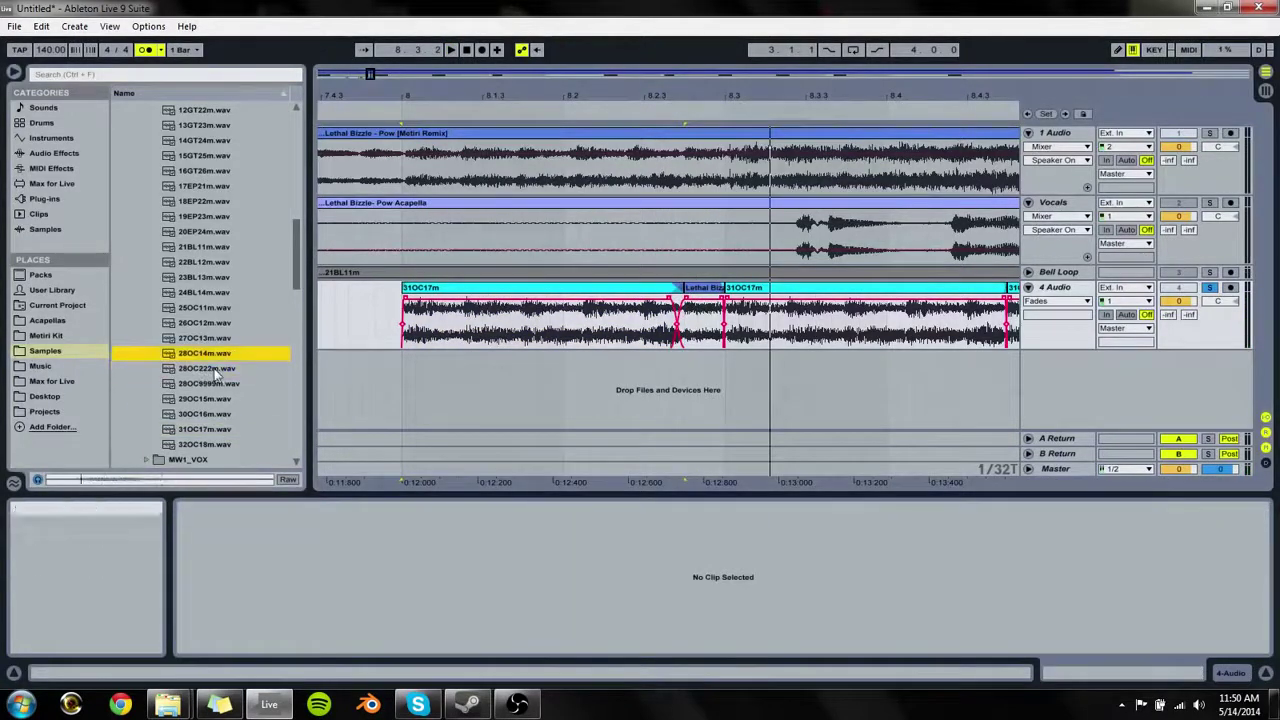
pyautogui.press('Up')
pyautogui.press('Down')
pyautogui.press('Up')
pyautogui.press('Up')
pyautogui.press('Up')
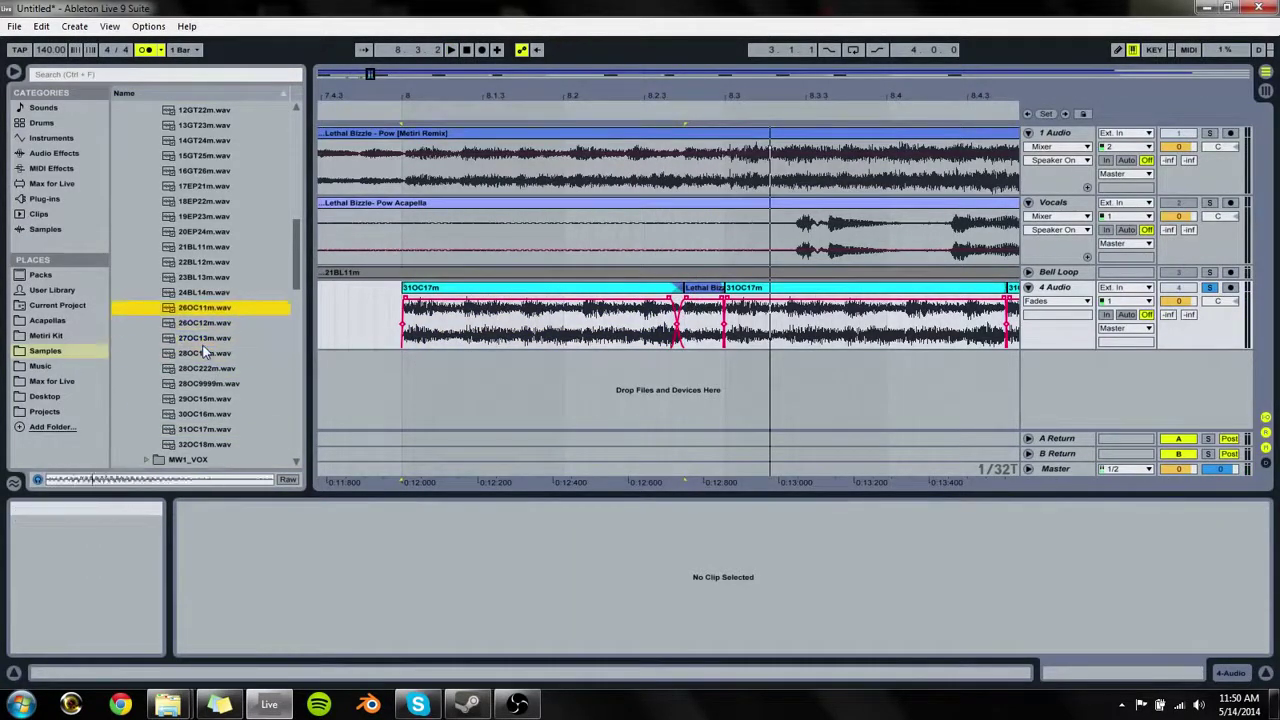
pyautogui.press('Up')
pyautogui.press('Up')
pyautogui.press('Up')
pyautogui.press('Up')
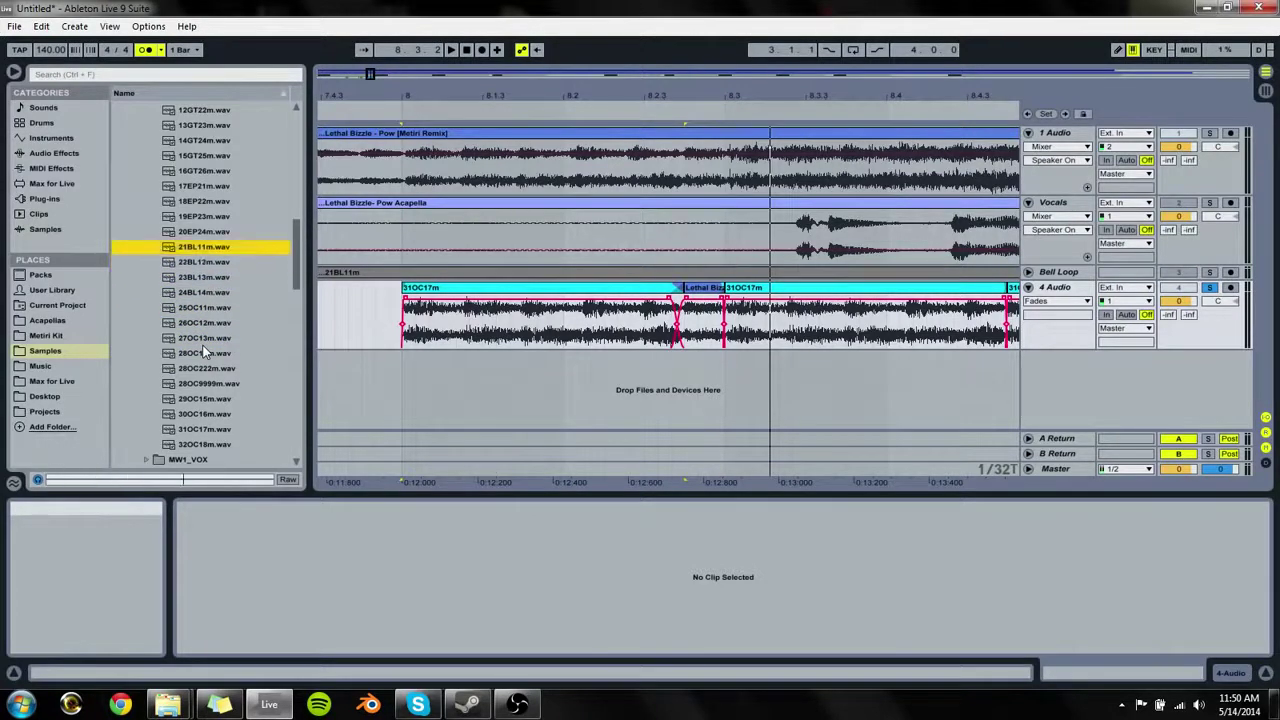
pyautogui.press('Down')
pyautogui.press('Down')
pyautogui.press('Down')
pyautogui.press('Down')
pyautogui.press('Down')
pyautogui.press('Down')
pyautogui.press('Down')
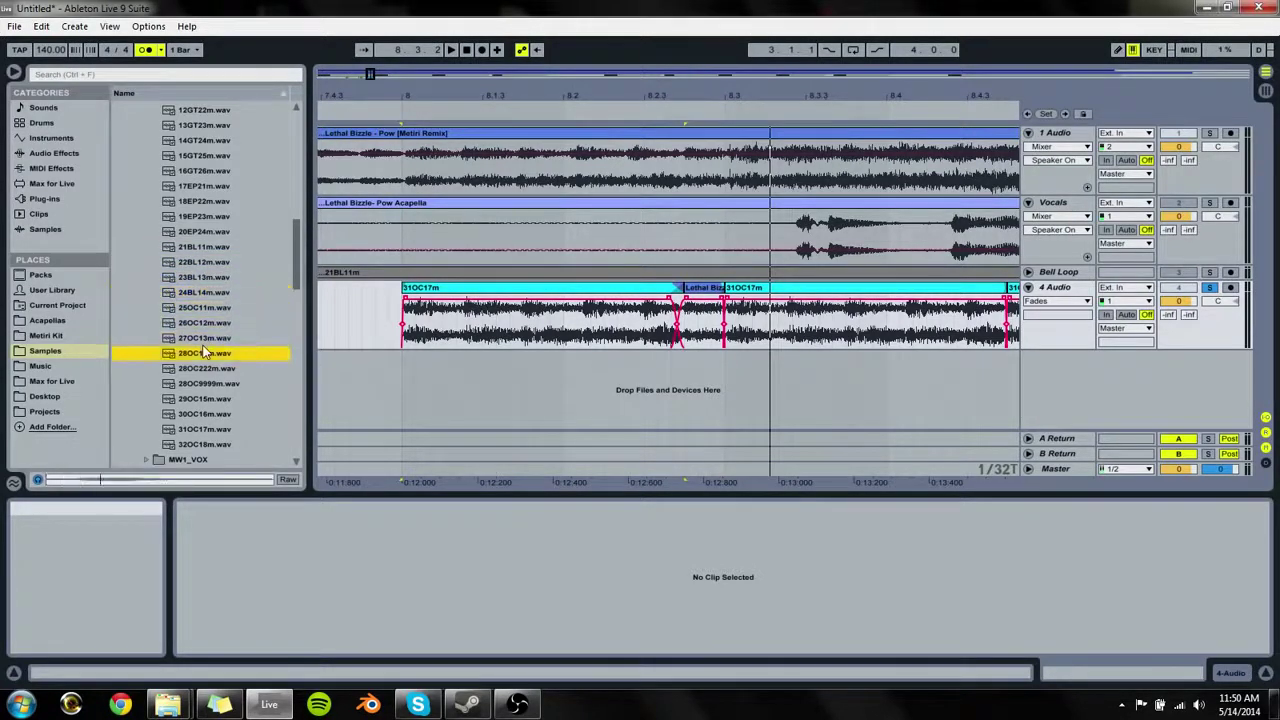
pyautogui.press('Up')
pyautogui.press('Down')
pyautogui.press('Down')
pyautogui.press('Down')
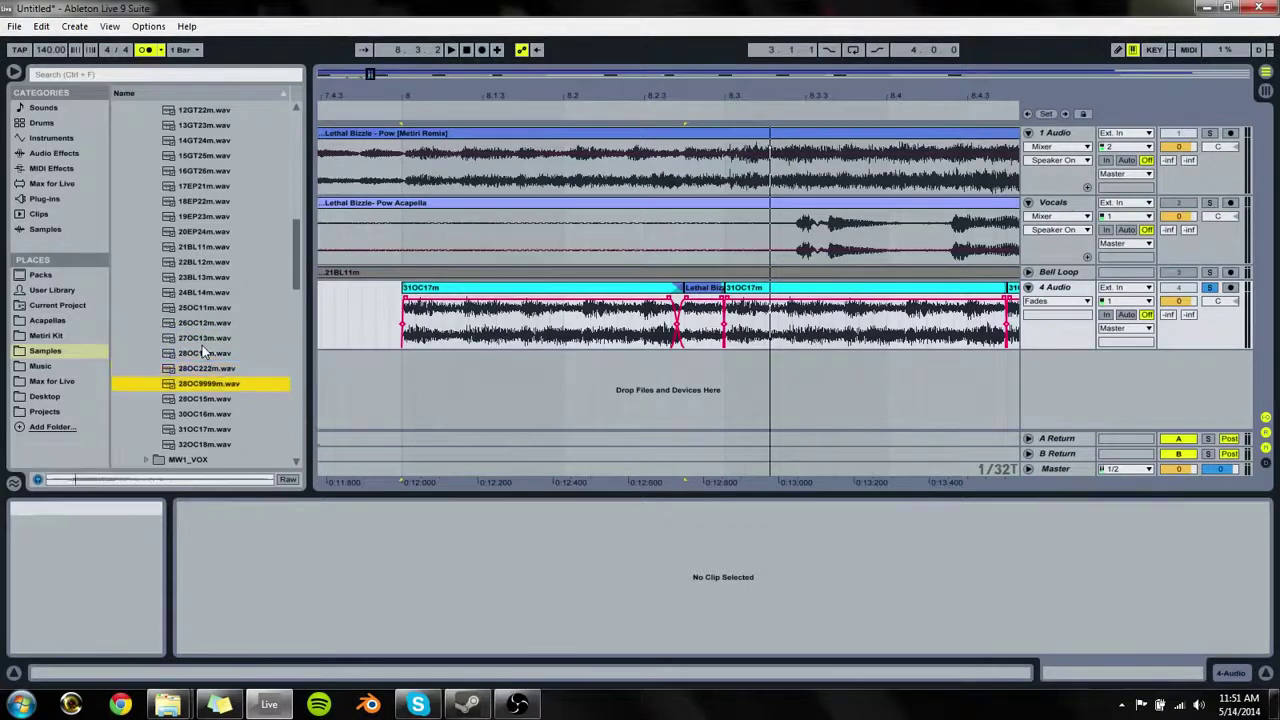
pyautogui.press('Down')
pyautogui.press('Up')
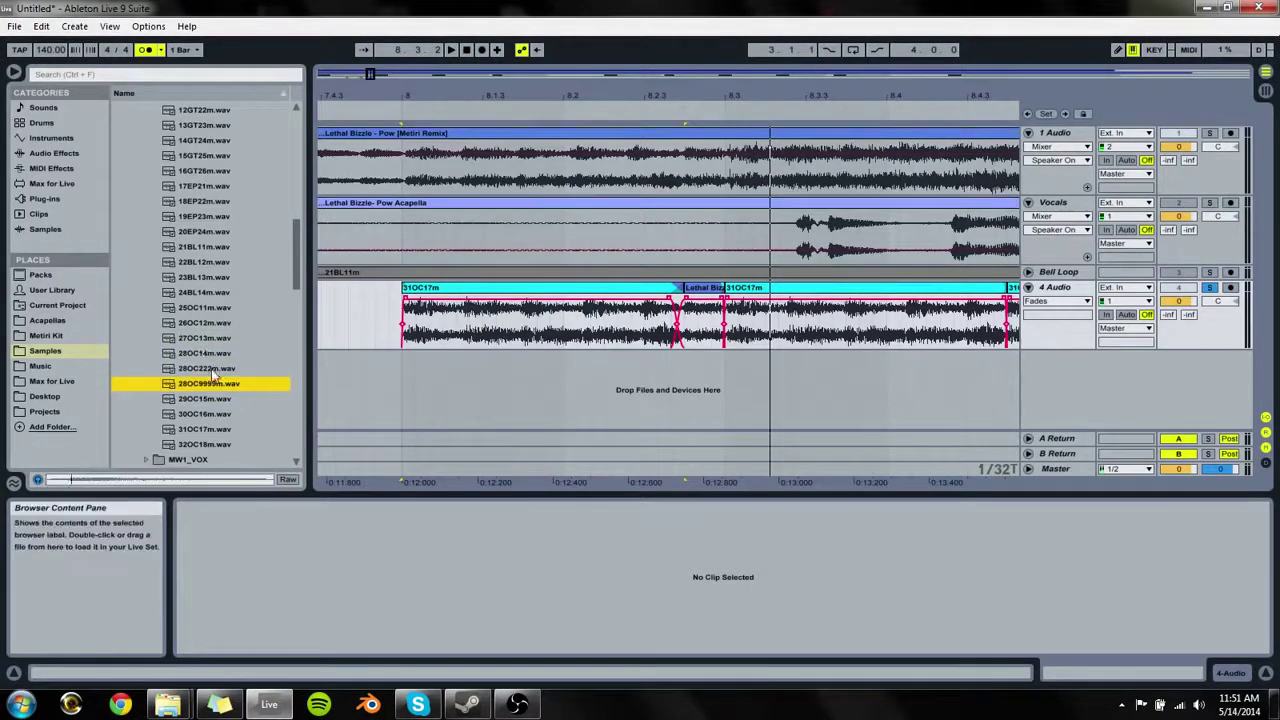
# Step: Place 28OC9999m.wav at 8.2.4 on 4 Audio, raise its clip gain to 9.38 dB and play the passage
pyautogui.moveTo(203, 386); pyautogui.dragTo(700, 318)
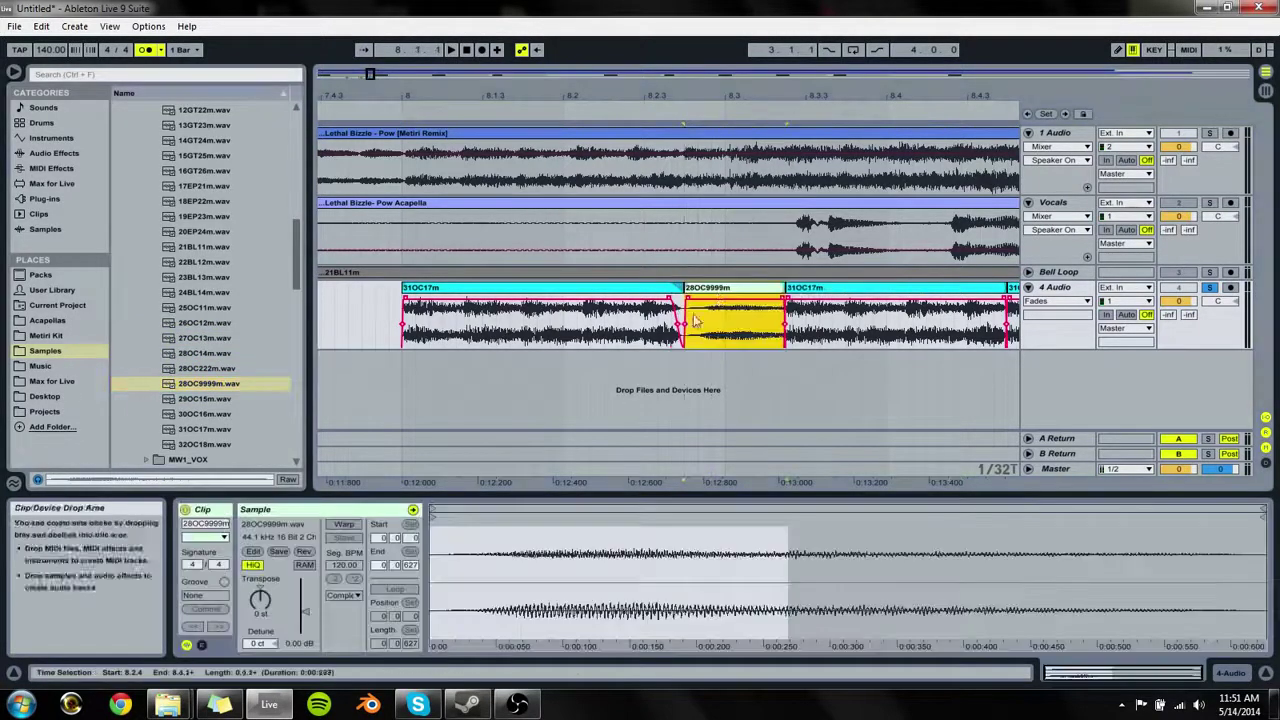
pyautogui.moveTo(305, 611); pyautogui.dragTo(305, 597)
pyautogui.press('space')
pyautogui.press('space')
pyautogui.press('space')
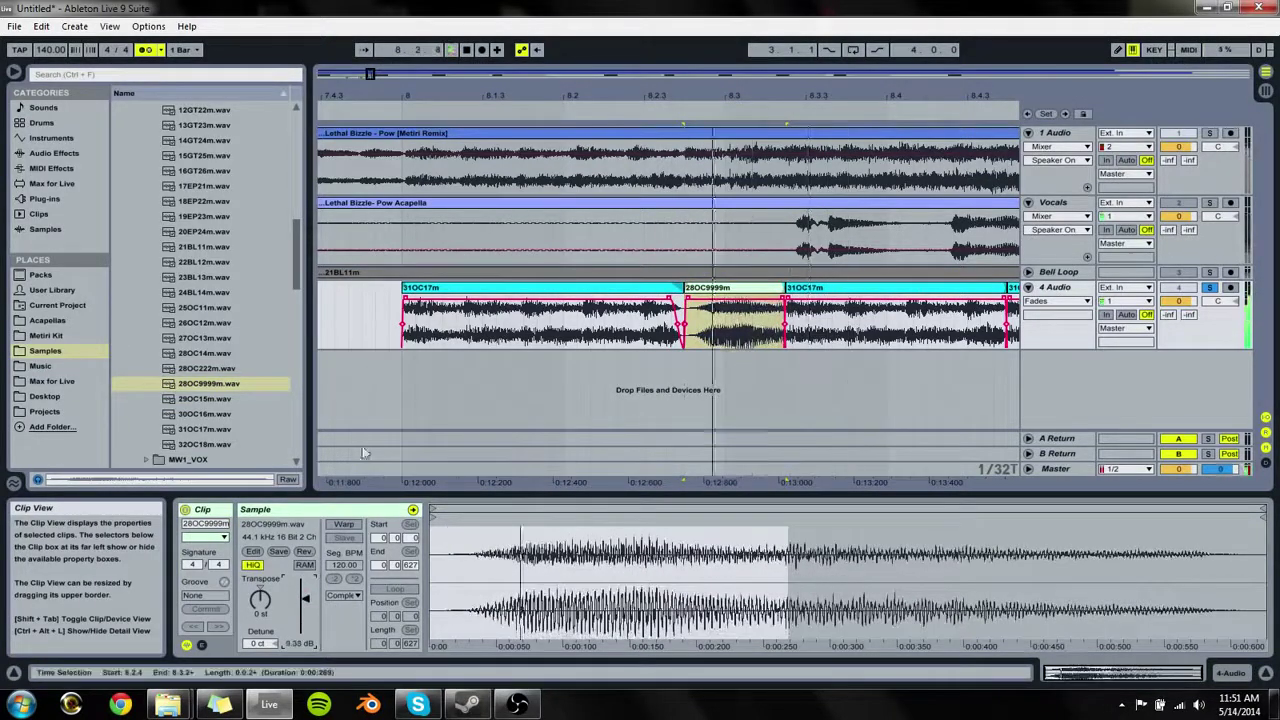
pyautogui.click(660, 310)
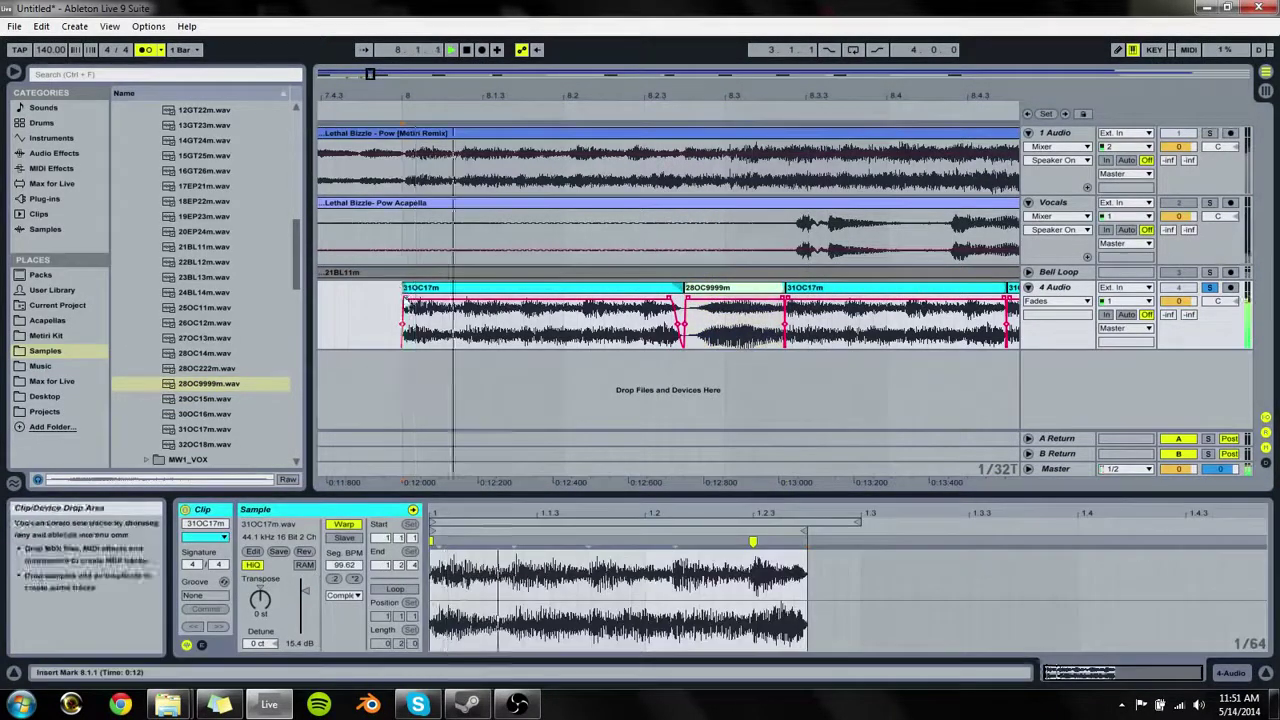
# Step: Remove the crossfade at 8.2.4 and try a later start point in the 28OC9999m clip before restoring its start to zero
pyautogui.click(696, 304)
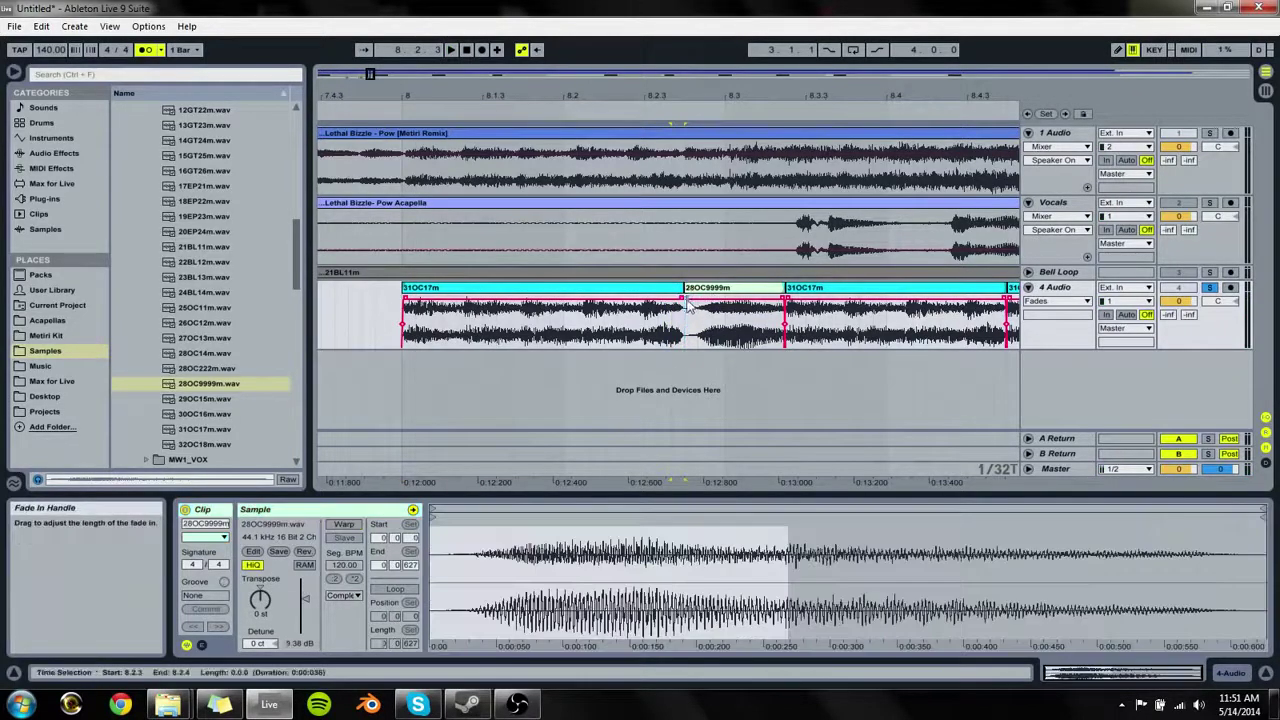
pyautogui.moveTo(686, 304)
pyautogui.mouseDown()
pyautogui.moveTo(722, 298)
pyautogui.moveTo(694, 298)
pyautogui.mouseUp()
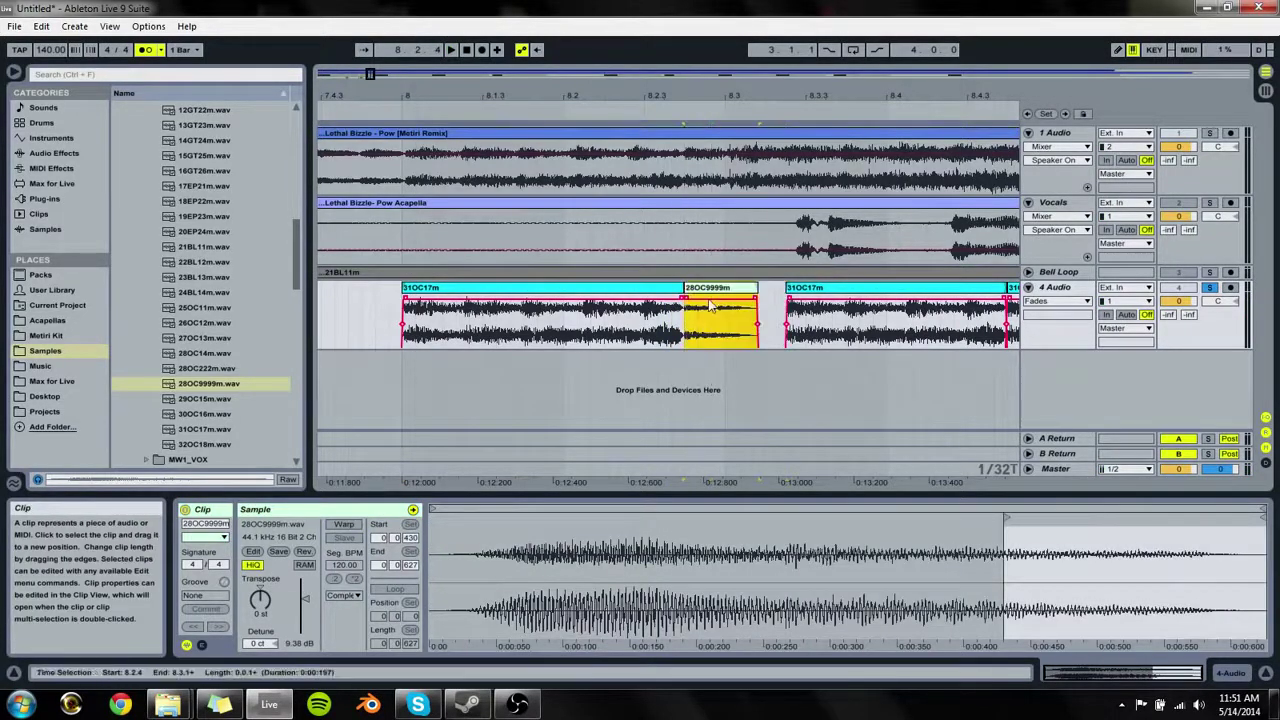
pyautogui.press('space')
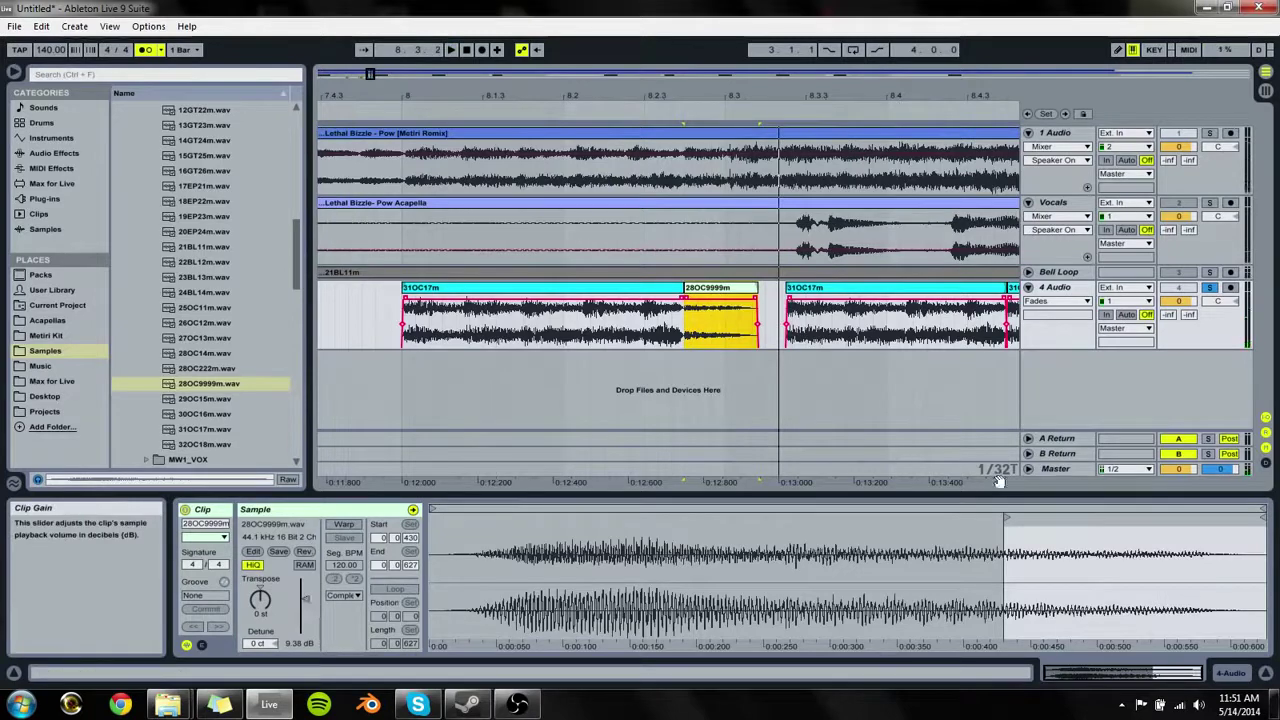
pyautogui.moveTo(997, 525); pyautogui.dragTo(432, 520)
# Step: Warp the 28OC9999m clip, pull its attack and body earlier with warp markers, and trim its end to 8.3.1
pyautogui.click(344, 524)
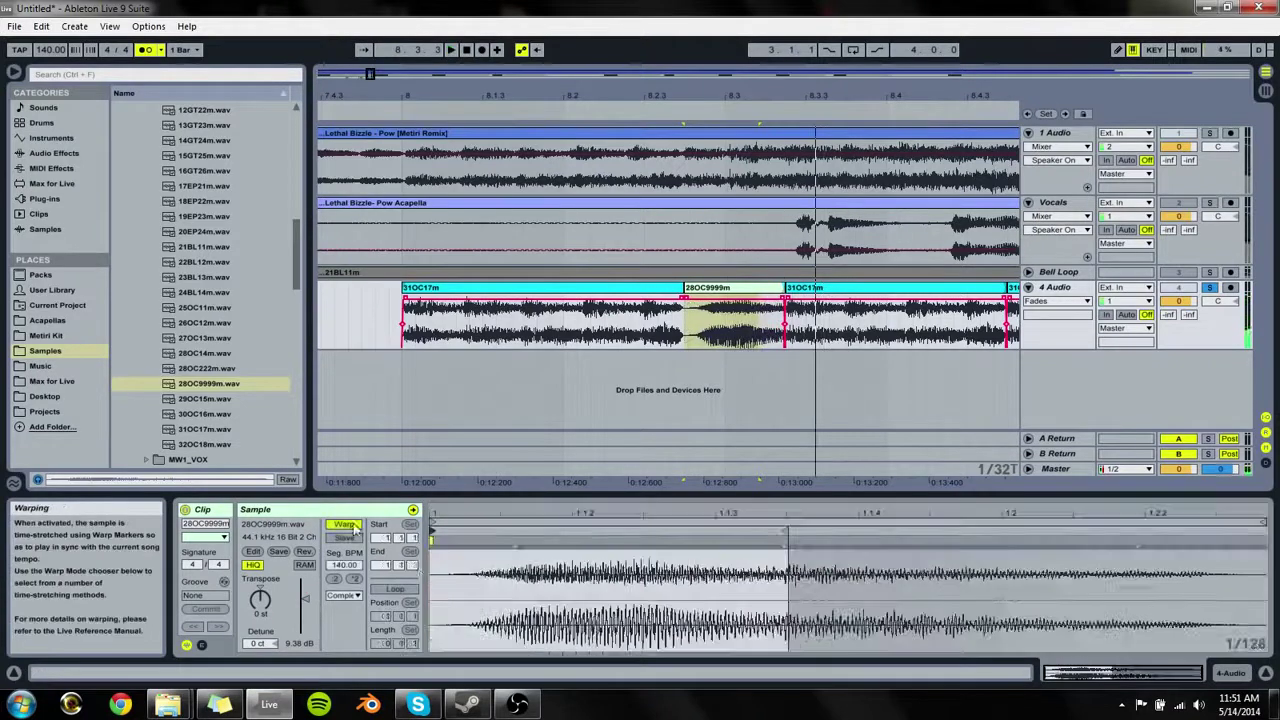
pyautogui.doubleClick(514, 542)
pyautogui.moveTo(514, 542); pyautogui.dragTo(438, 550)
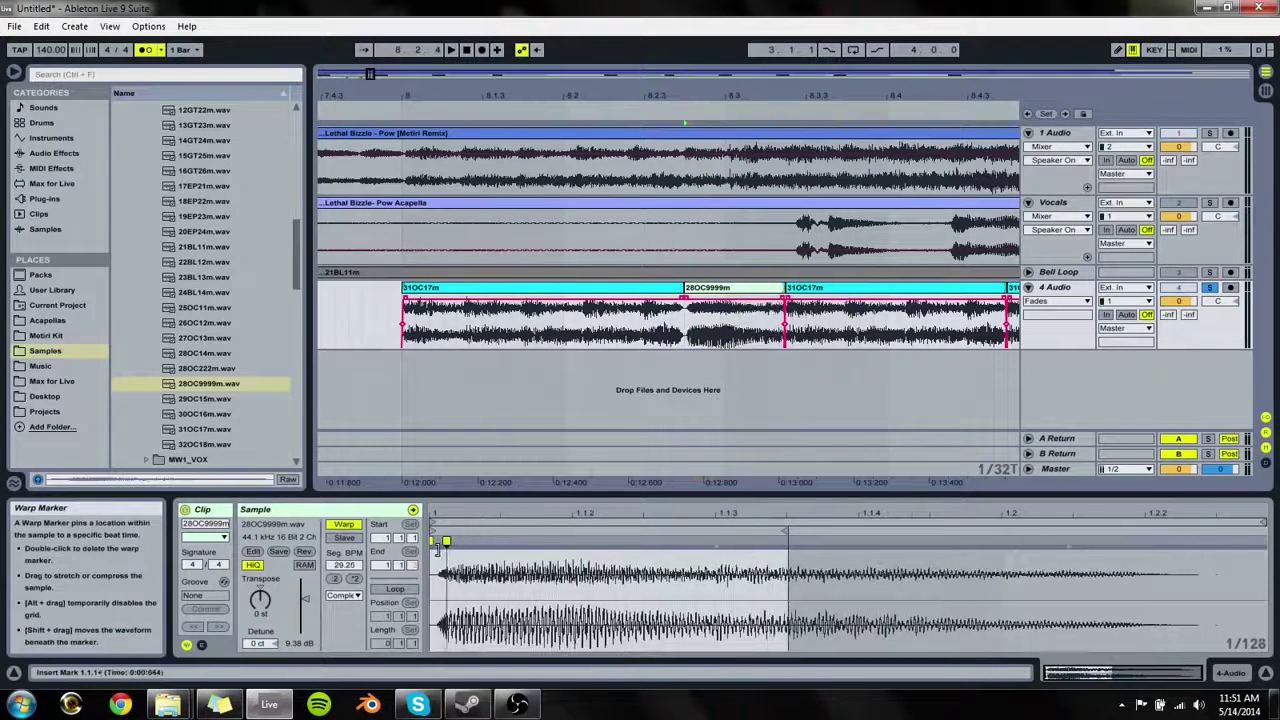
pyautogui.press('space')
pyautogui.moveTo(717, 540)
pyautogui.mouseDown()
pyautogui.moveTo(606, 540)
pyautogui.moveTo(643, 543)
pyautogui.mouseUp()
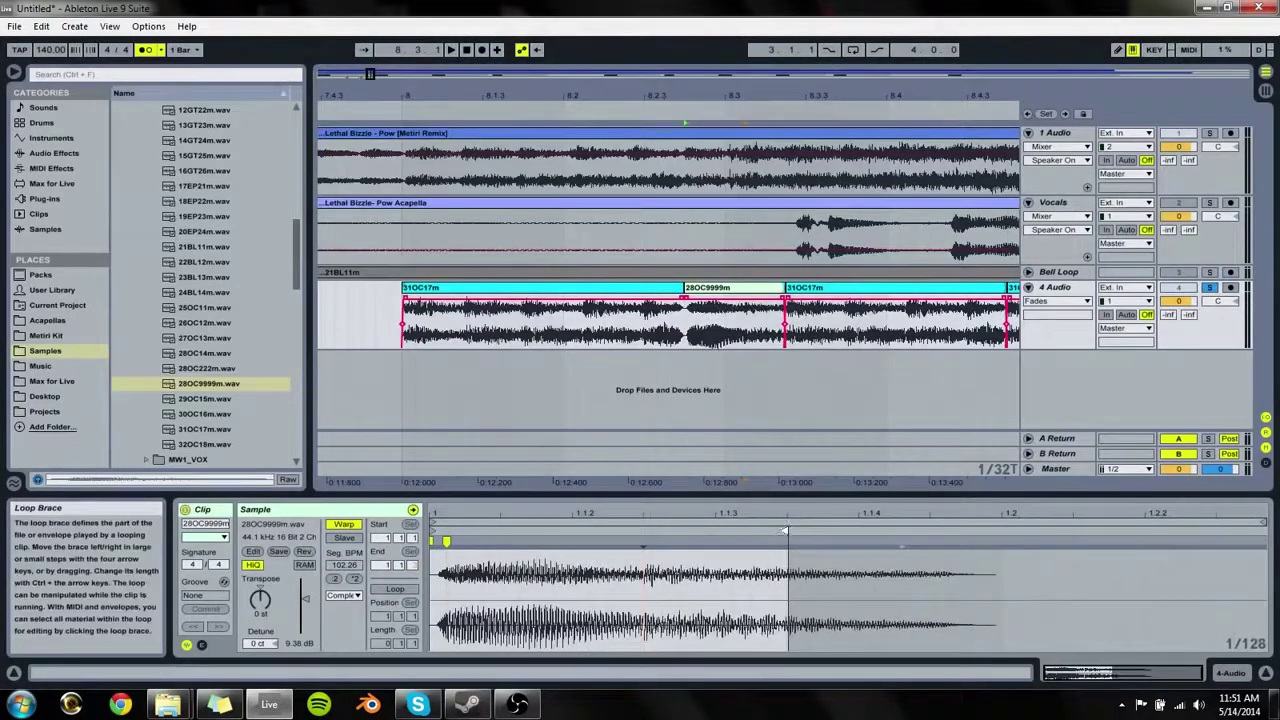
pyautogui.moveTo(784, 531)
pyautogui.mouseDown()
pyautogui.moveTo(571, 533)
pyautogui.moveTo(588, 545)
pyautogui.moveTo(568, 545)
pyautogui.mouseUp()
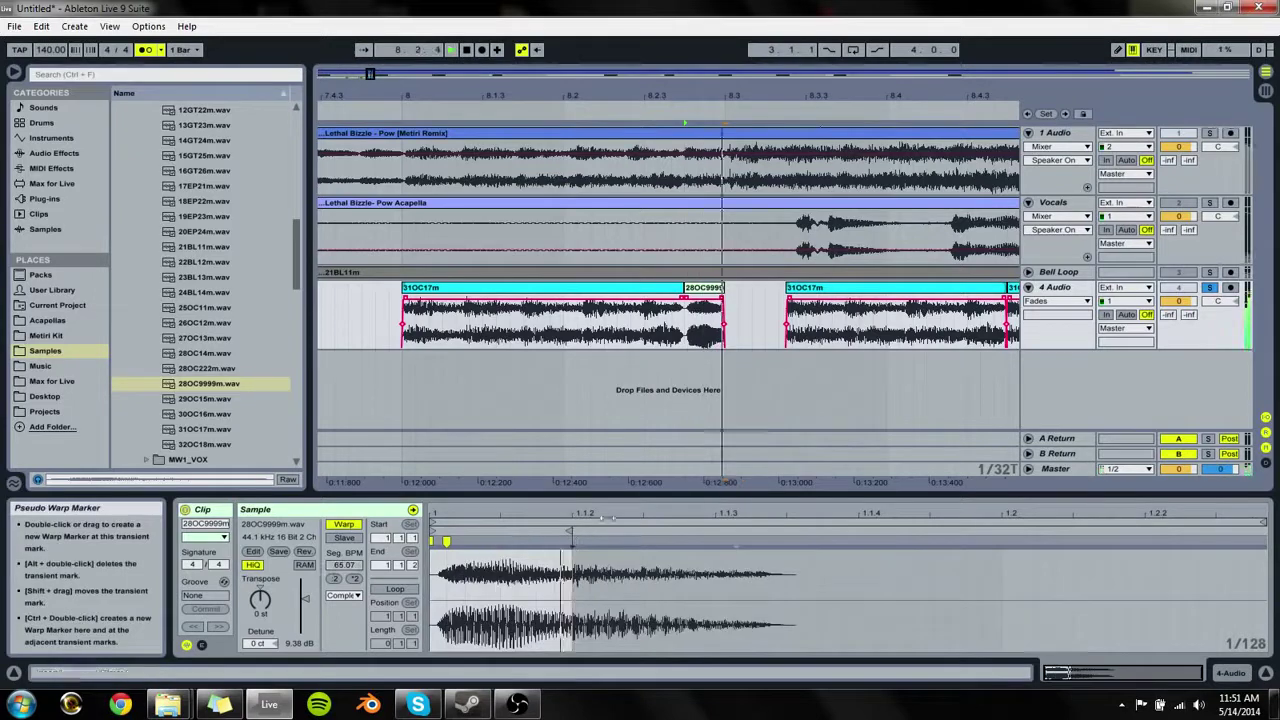
# Step: Play the passage from 8.1.1 and delete the 28OC9999m clip from 4 Audio
pyautogui.click(455, 292)
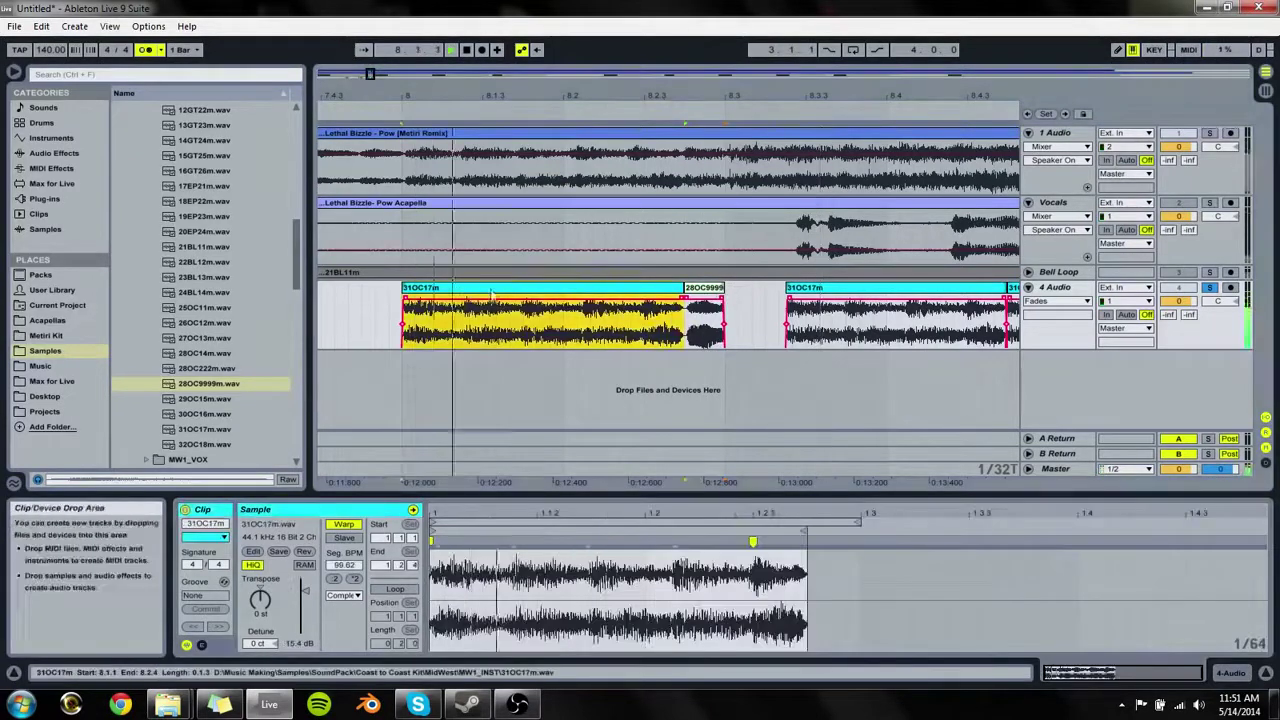
pyautogui.click(699, 300)
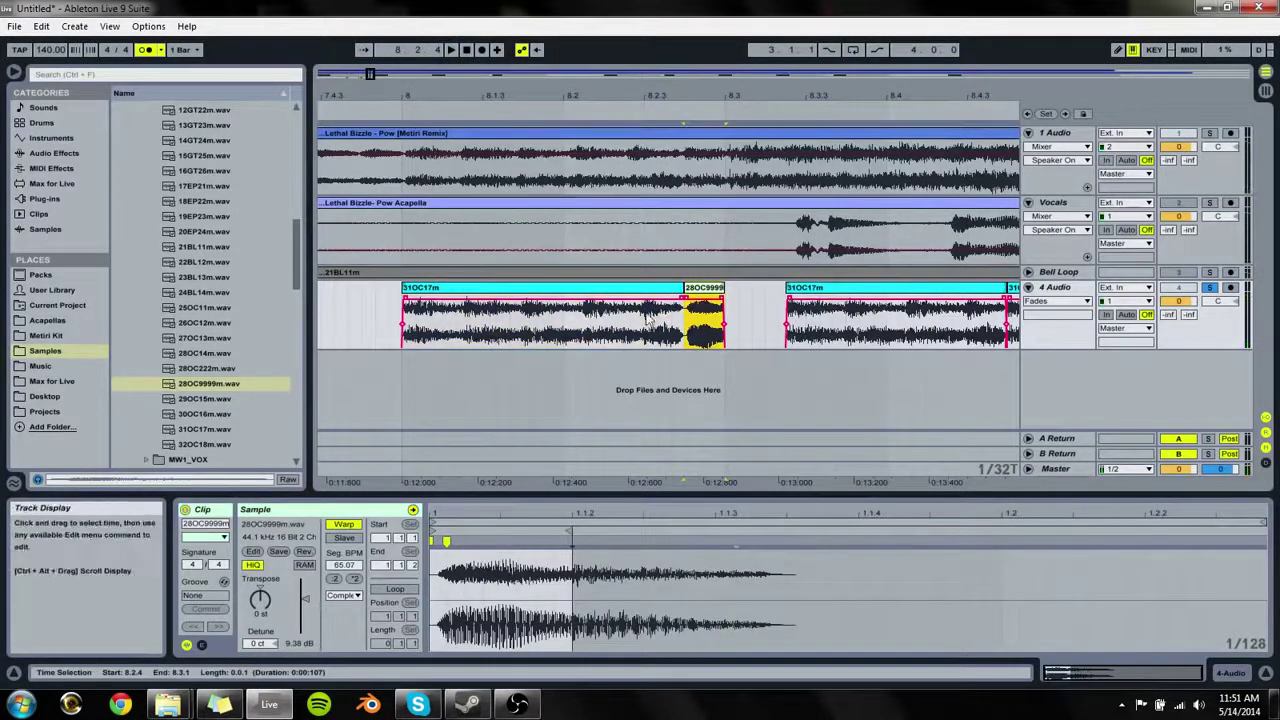
pyautogui.press('Delete')
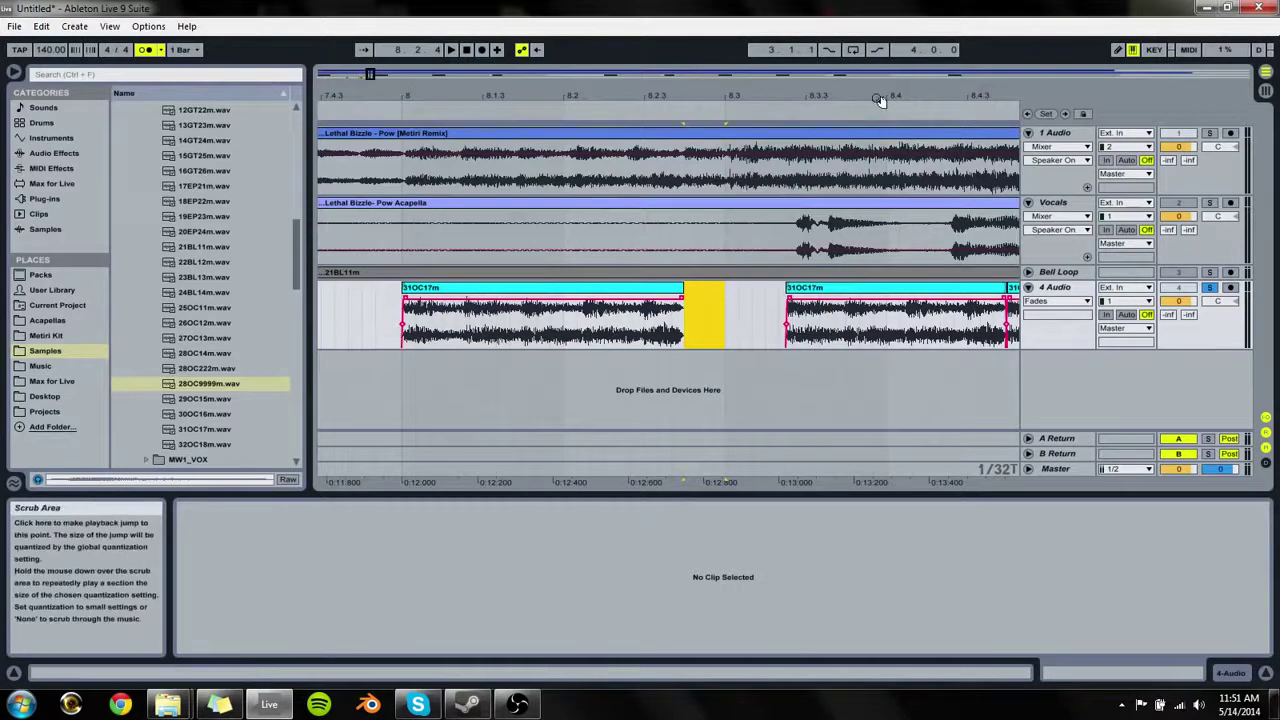
# Step: Try to move the last two 31OC17m clips of bar 8 earlier on 4 Audio
pyautogui.moveTo(880, 97); pyautogui.dragTo(790, 54)
pyautogui.click(820, 289)
pyautogui.keyDown('shift'); pyautogui.click(853, 289); pyautogui.keyUp('shift')
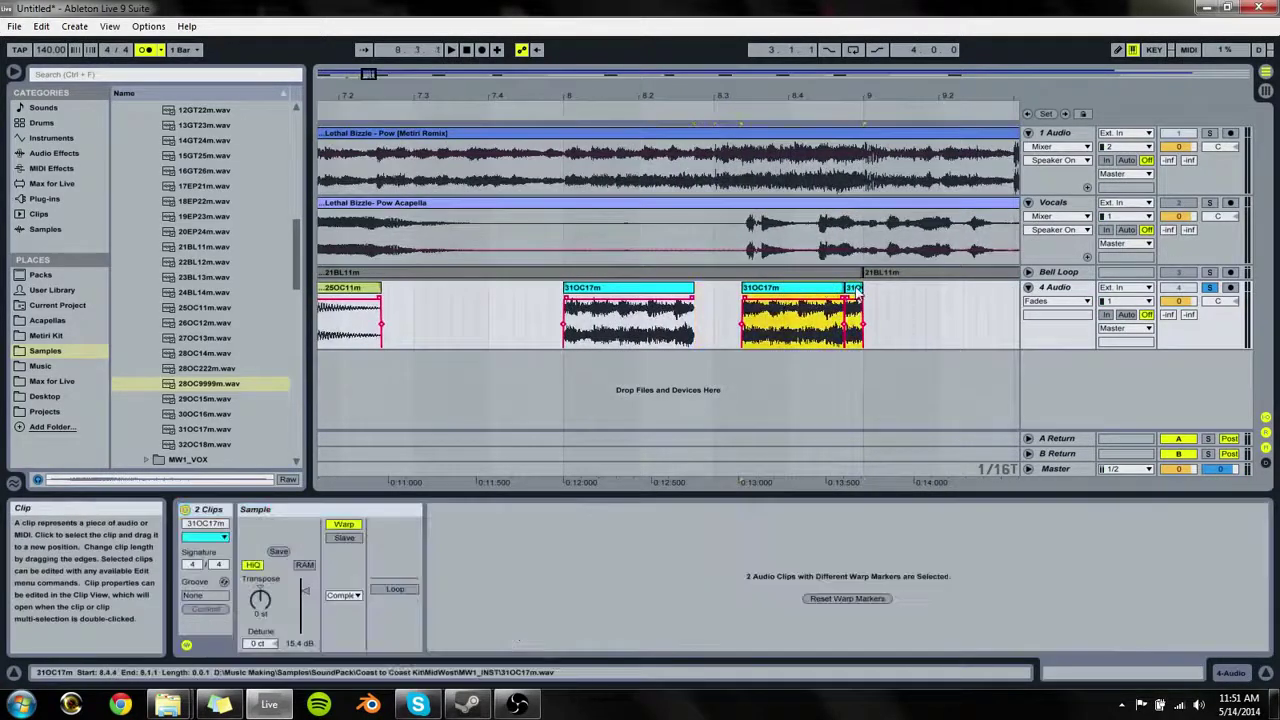
pyautogui.moveTo(808, 289); pyautogui.dragTo(622, 307)
pyautogui.hotkey('ctrl', 'z')
# Step: Copy the shortened pair of 31OC17m clips to 8.1.1 on 4 Audio, then delete the clips before 8.2.4
pyautogui.moveTo(723, 97); pyautogui.dragTo(695, 56)
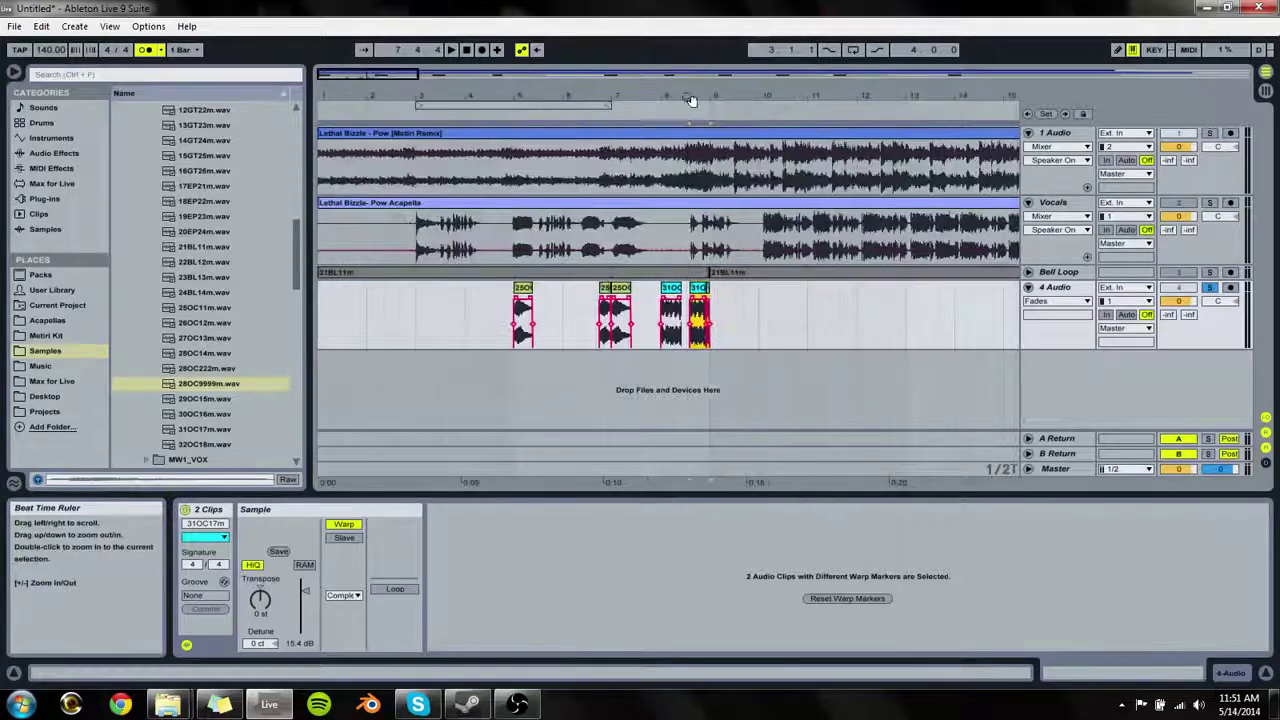
pyautogui.click(641, 343)
pyautogui.press('space')
pyautogui.moveTo(710, 318); pyautogui.dragTo(694, 325)
pyautogui.hotkey('ctrl', 'c')
pyautogui.click(669, 288)
pyautogui.hotkey('ctrl', 'v')
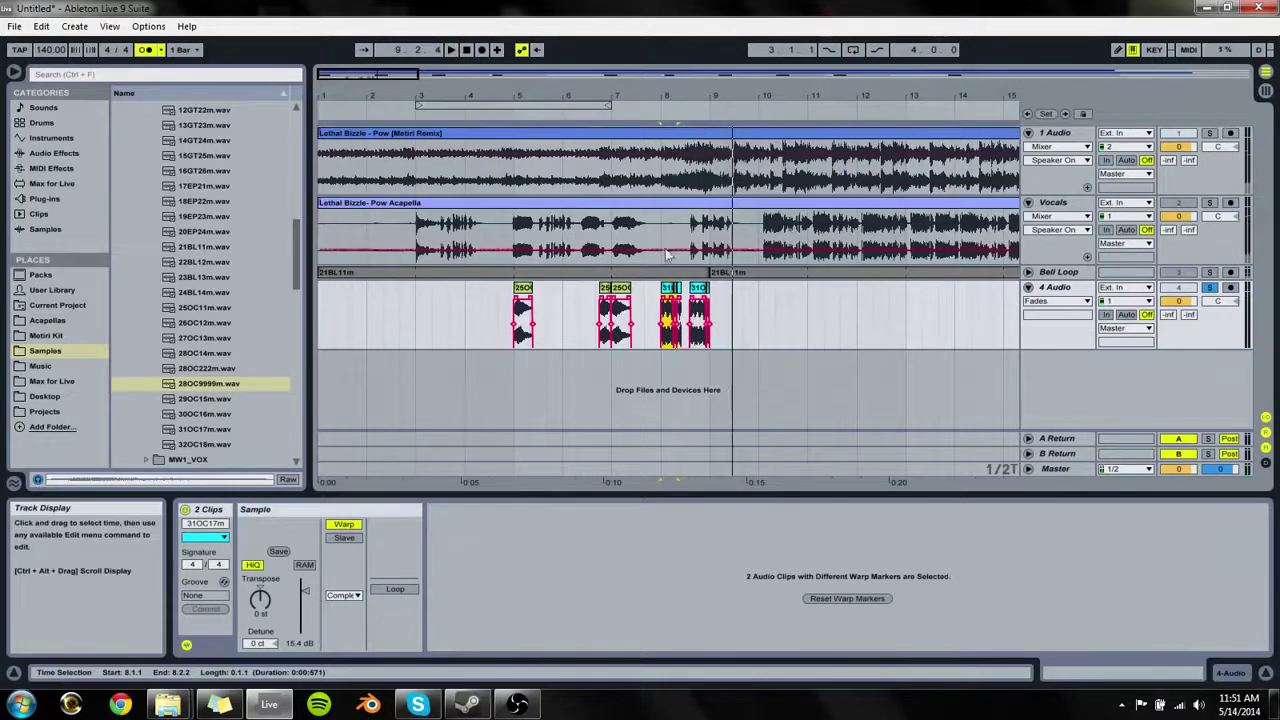
pyautogui.click(680, 312)
pyautogui.press('Delete')
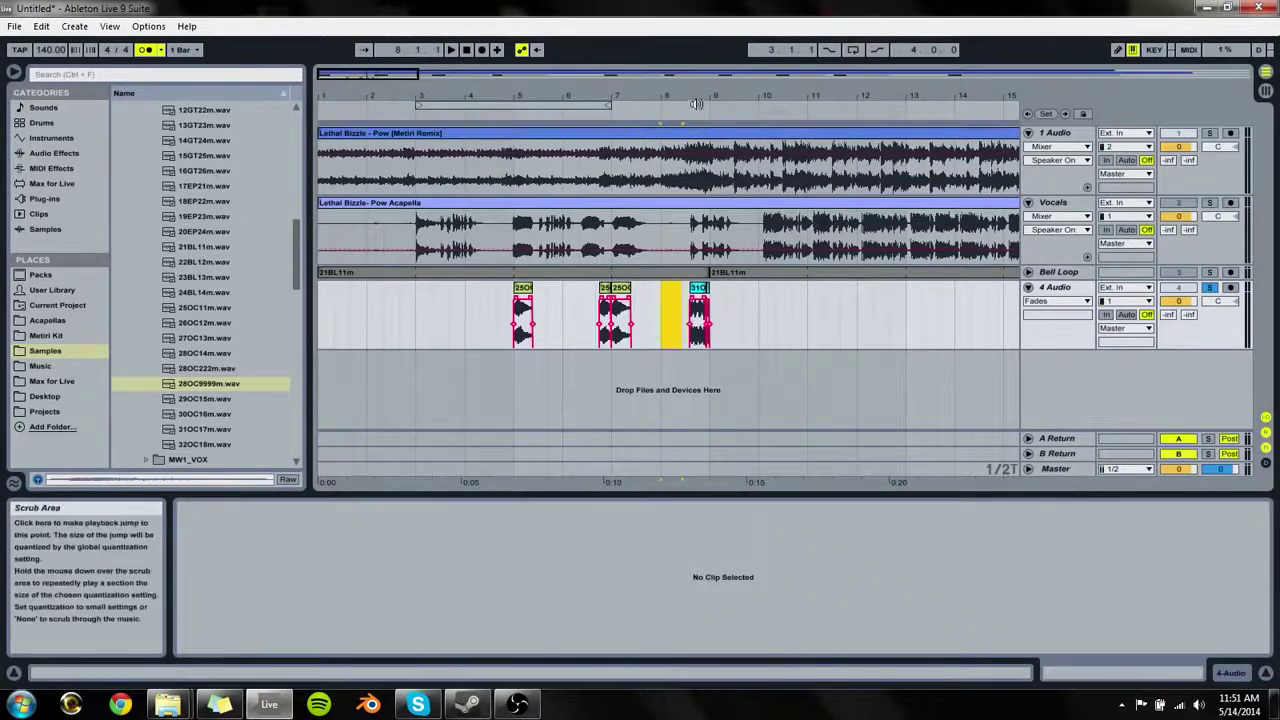
# Step: Restore the last 31OC17m pair's start to 8.3.1 and place a copy of both clips at 8.1.1
pyautogui.moveTo(692, 97); pyautogui.dragTo(692, 130)
pyautogui.click(682, 327)
pyautogui.moveTo(682, 327); pyautogui.dragTo(603, 330)
pyautogui.press('space')
pyautogui.click(721, 289)
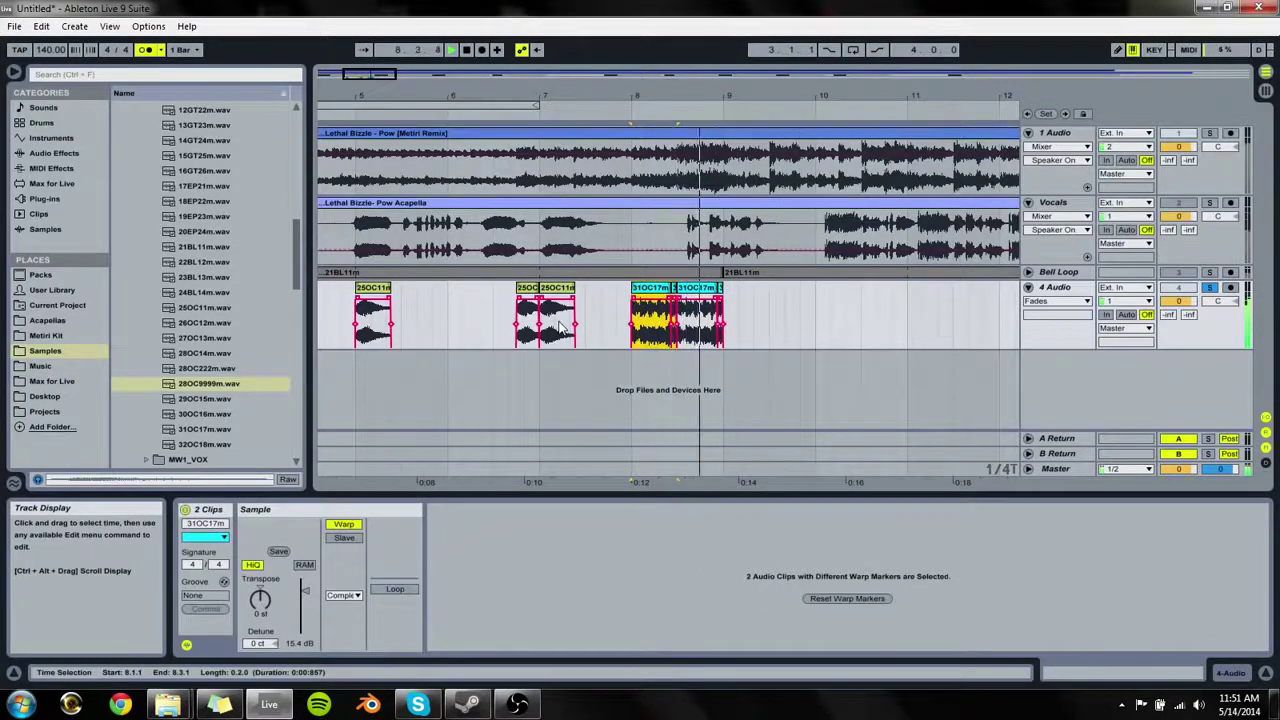
# Step: Play the duplicated 31OC17m passage in bar 8 from 8.1.1
pyautogui.press('space')
pyautogui.press('space')
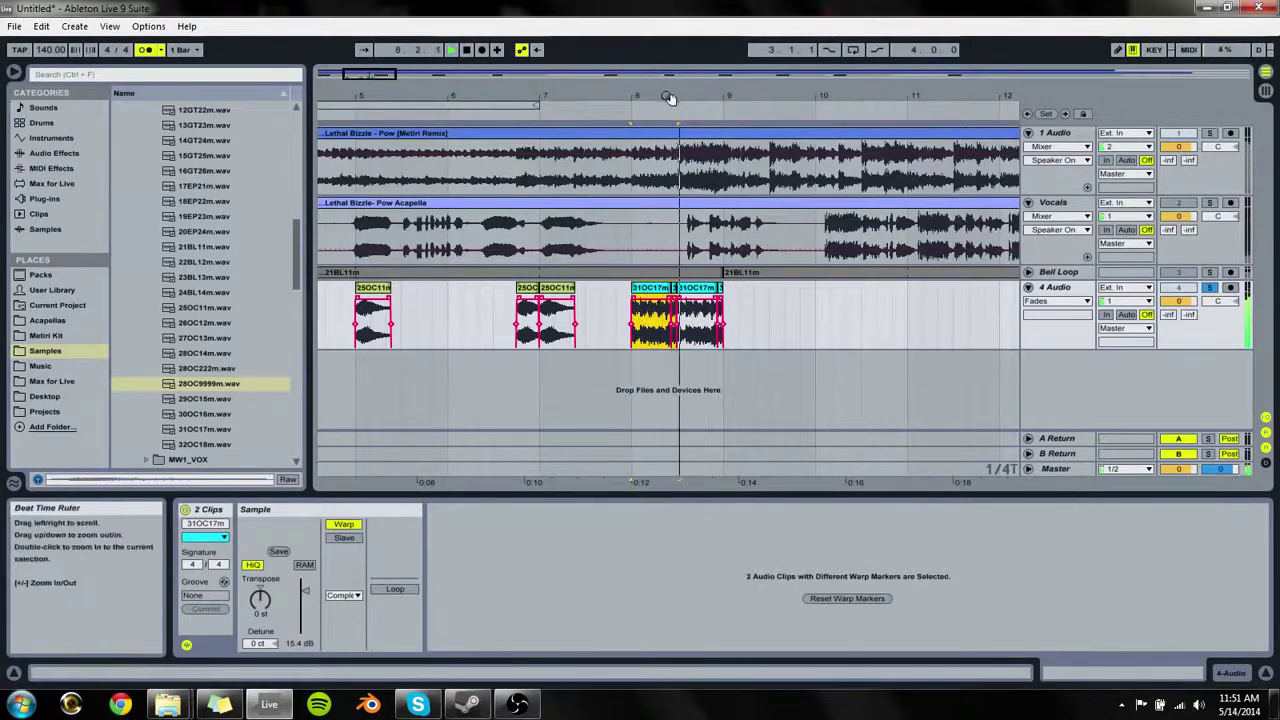
pyautogui.press('space')
pyautogui.moveTo(668, 98); pyautogui.dragTo(668, 128)
pyautogui.press('space')
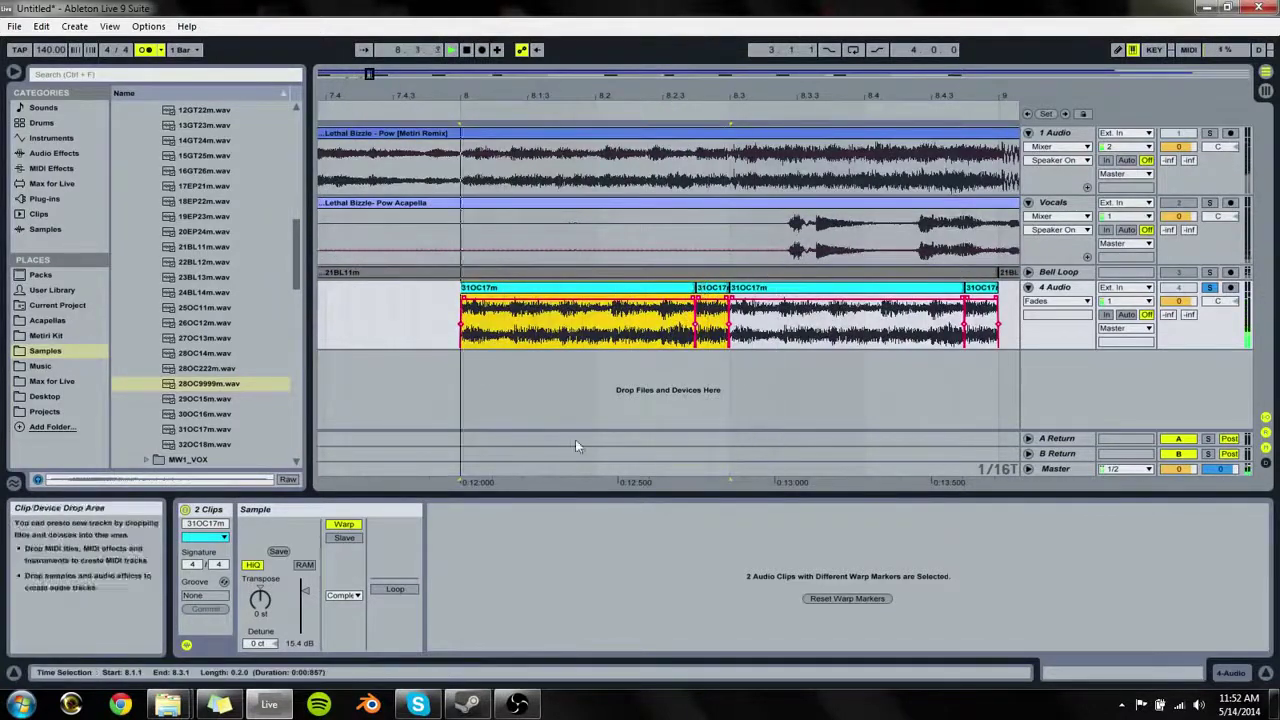
pyautogui.press('space')
pyautogui.press('space')
pyautogui.press('space')
# Step: Shift the first warp marker of the short 31OC17m clip at 8.2.4 slightly later and delete the marker after its end
pyautogui.click(712, 290)
pyautogui.click(730, 298)
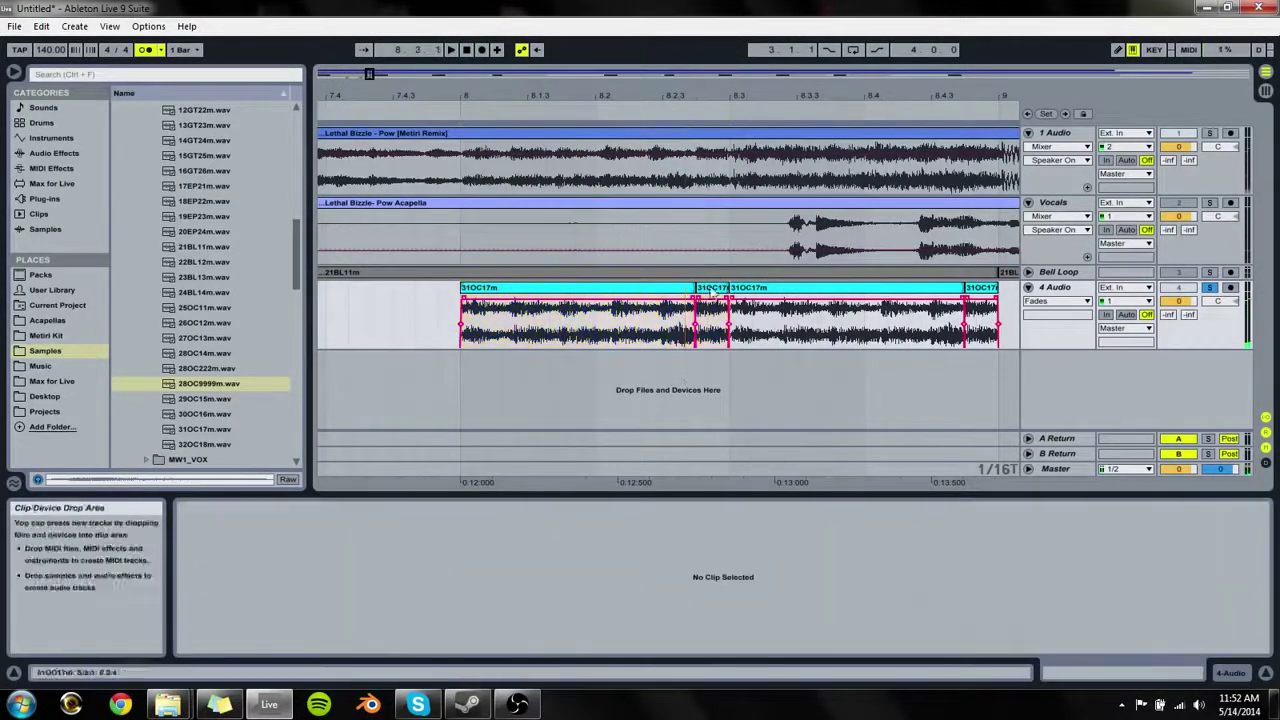
pyautogui.click(706, 290)
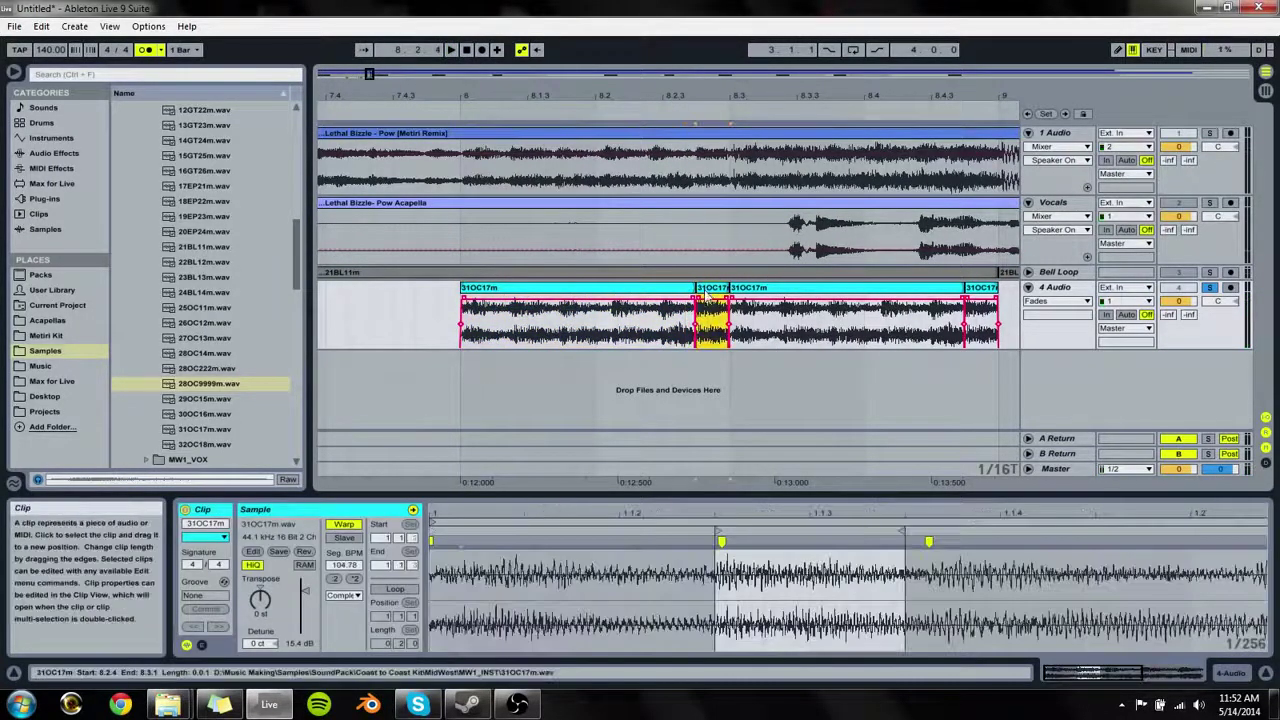
pyautogui.click(720, 540)
pyautogui.moveTo(721, 540); pyautogui.dragTo(727, 539)
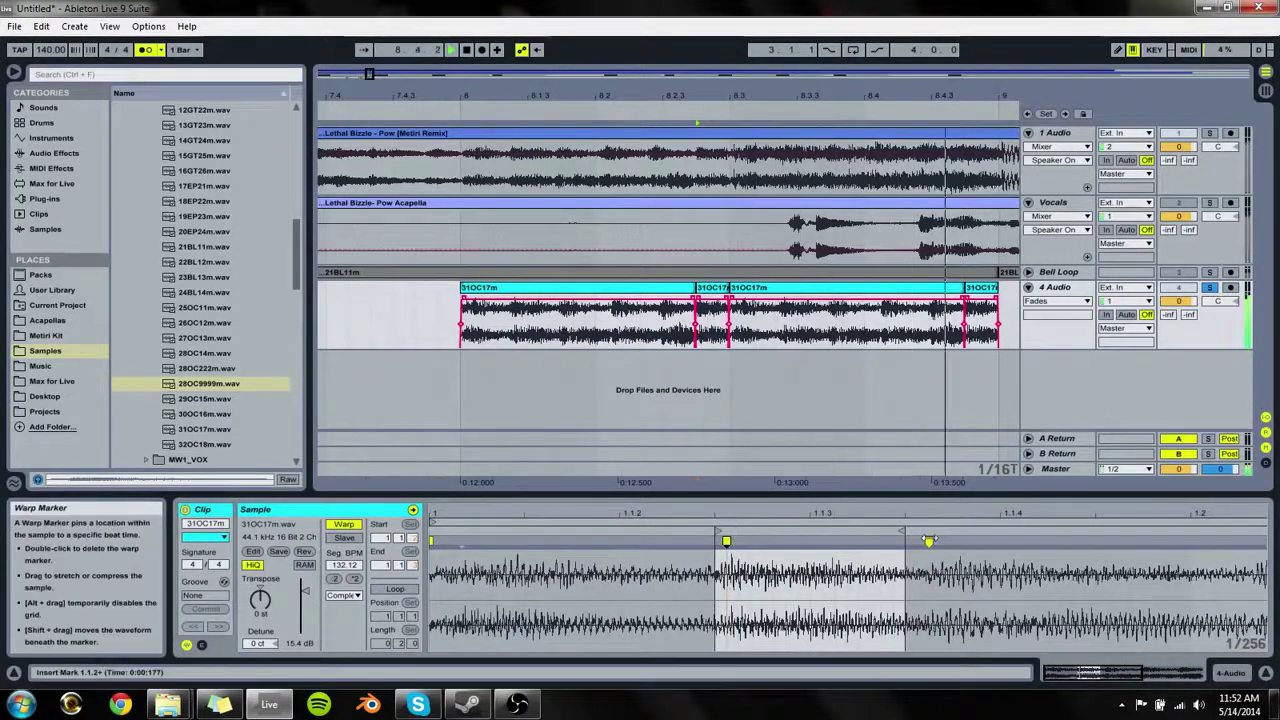
pyautogui.doubleClick(929, 541)
# Step: Replay bar 8 from the first 31OC17m clip to check the short clip's adjusted warp timing
pyautogui.click(680, 288)
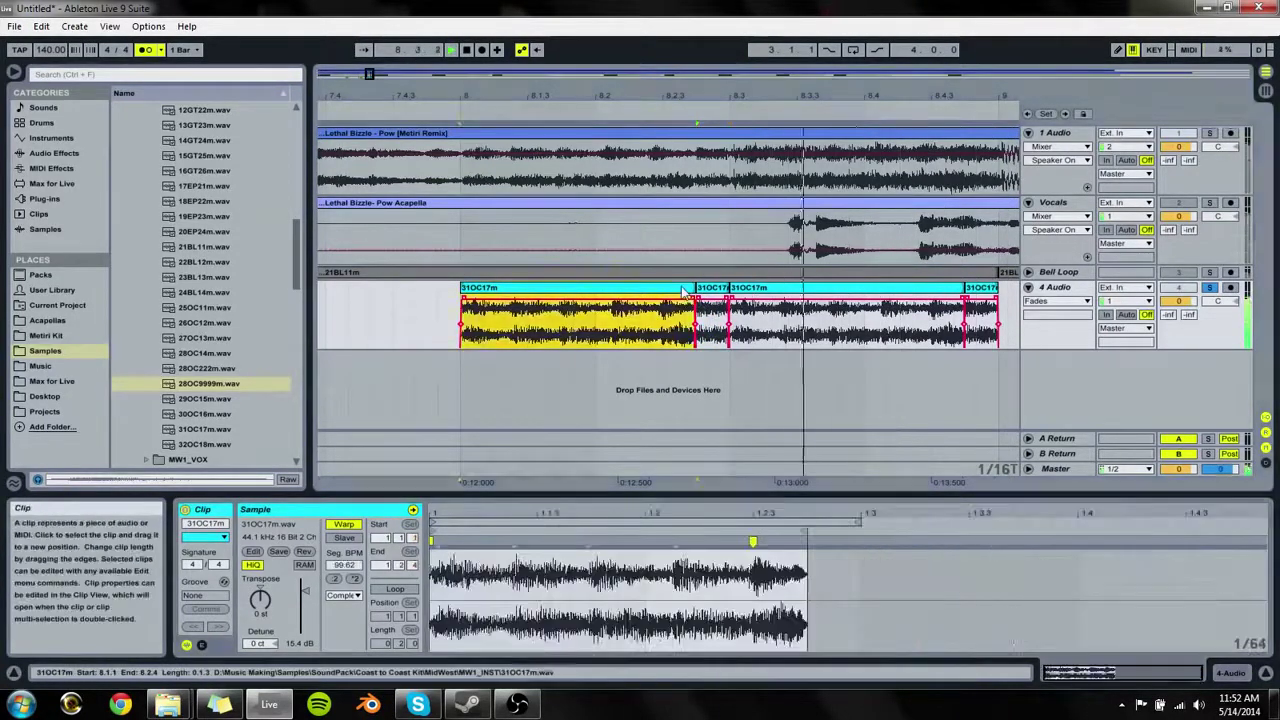
pyautogui.press('space')
pyautogui.press('space')
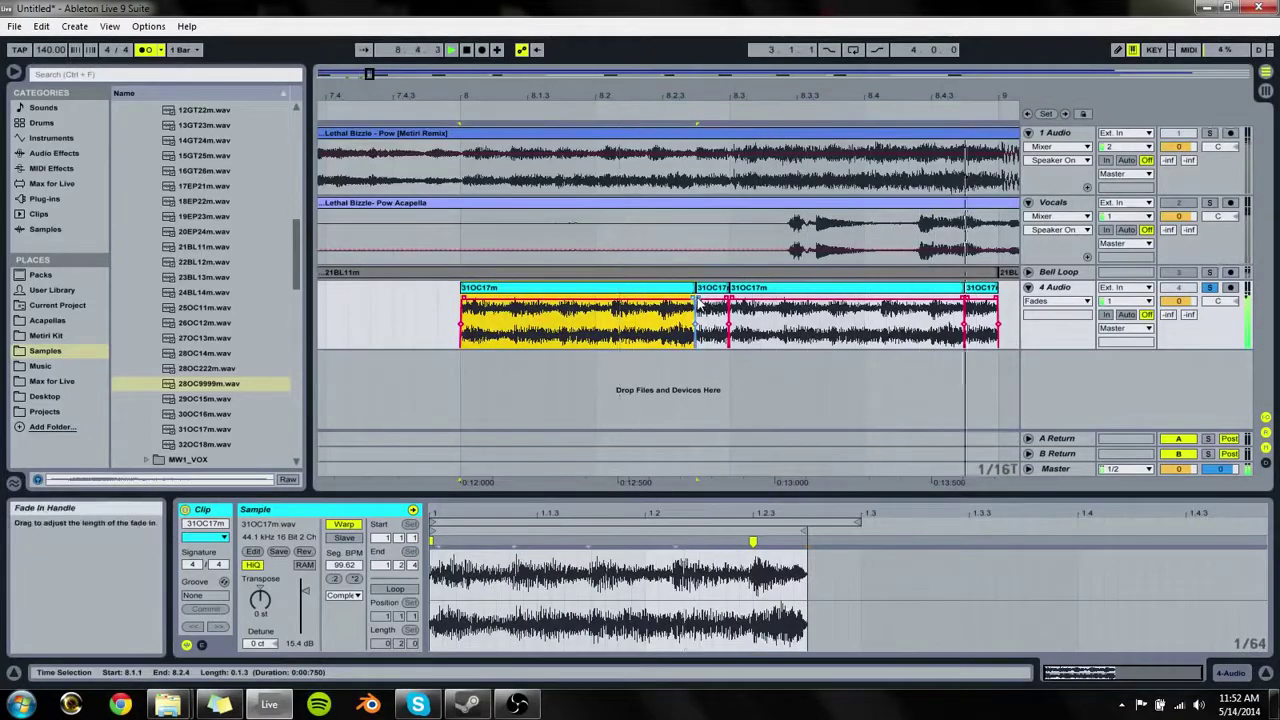
pyautogui.press('space')
pyautogui.press('space')
pyautogui.press('space')
# Step: Move the short 31OC17m clip about 27 ms earlier than 8.2.4, extend its end back to 8.3.1 and play the passage
pyautogui.moveTo(703, 96); pyautogui.dragTo(704, 170)
pyautogui.moveTo(713, 289); pyautogui.dragTo(674, 291)
pyautogui.click(604, 290)
pyautogui.moveTo(782, 290); pyautogui.dragTo(818, 291)
pyautogui.click(578, 298)
pyautogui.press('space')
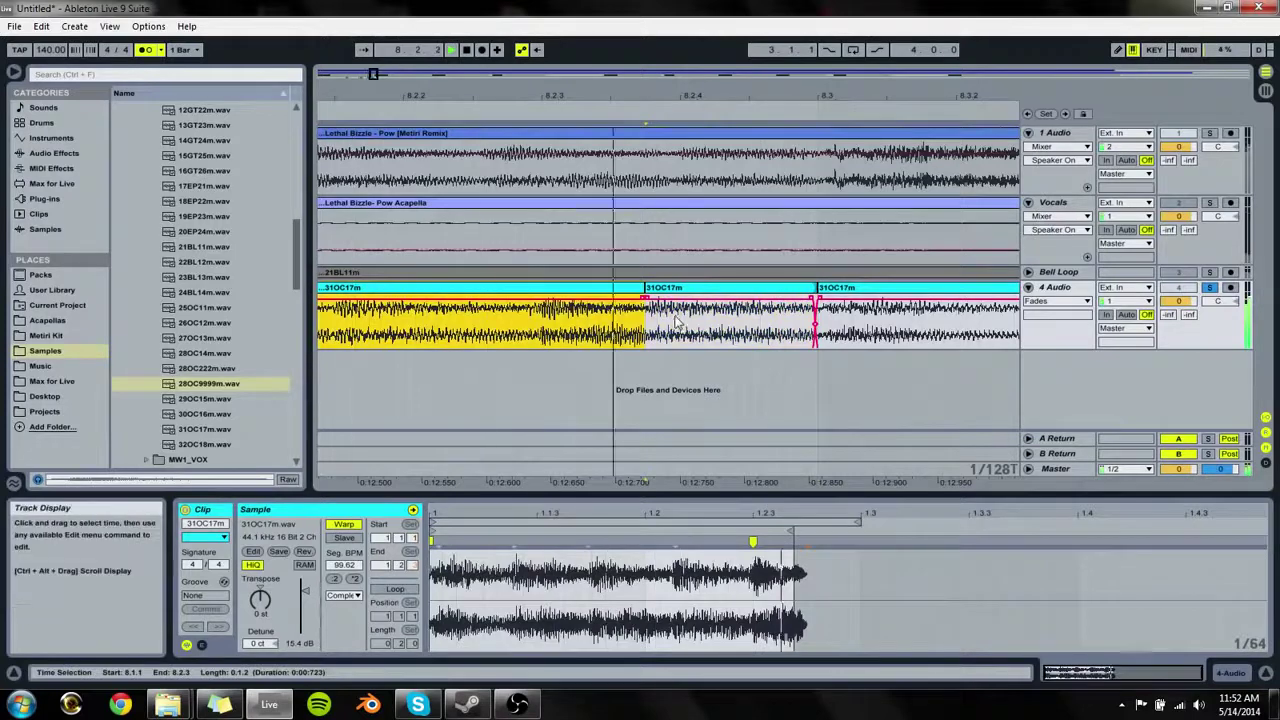
# Step: Shift the short 31OC17m clip about 27 ms further ahead, close the gap up to 8.3.1 and audition the transition
pyautogui.press('space')
pyautogui.moveTo(676, 290); pyautogui.dragTo(642, 290)
pyautogui.moveTo(783, 297); pyautogui.dragTo(816, 297)
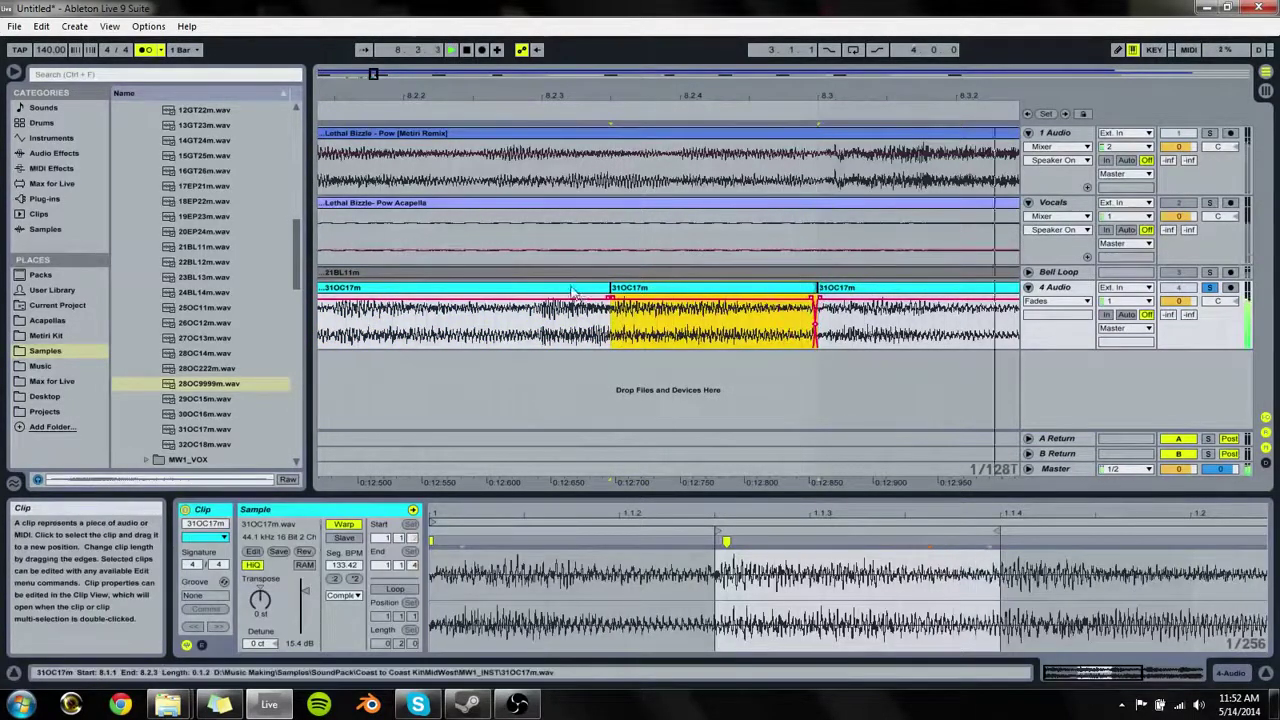
pyautogui.click(577, 300)
pyautogui.press('space')
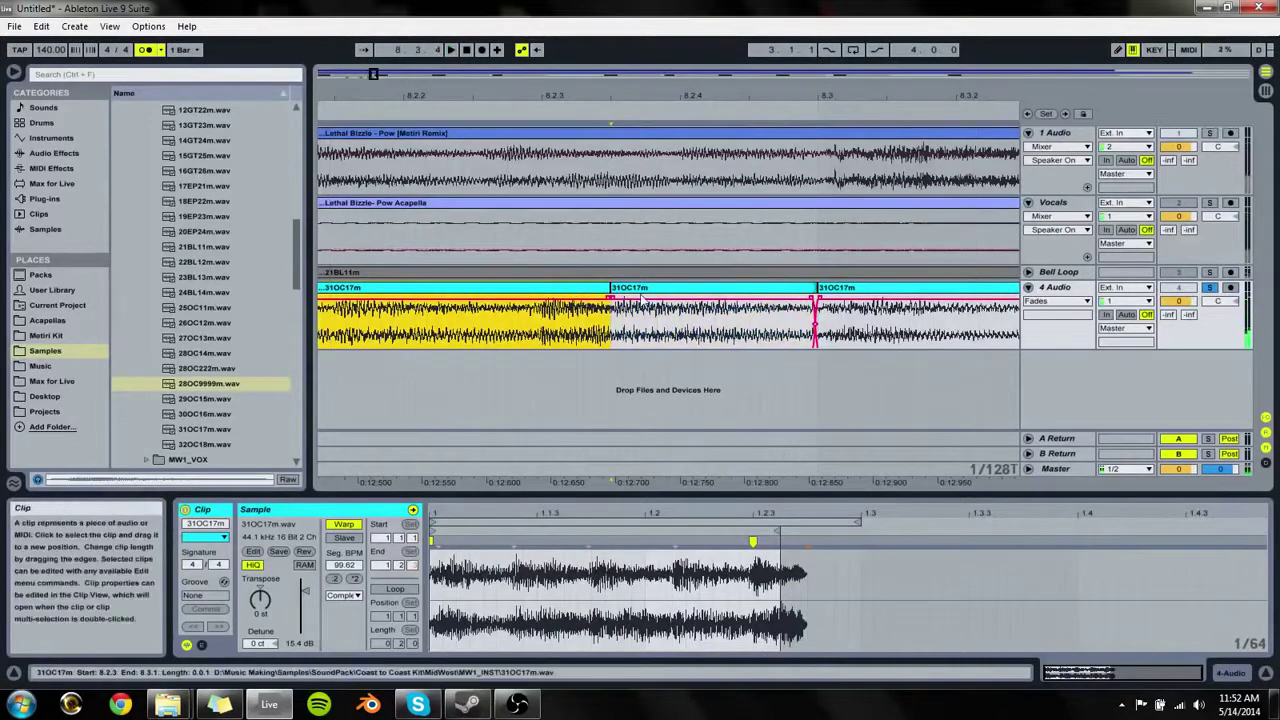
# Step: Undo the last shifts of the short 31OC17m clip so it starts at 8.2.4 again, and play the passage
pyautogui.hotkey('ctrl', 'z')
pyautogui.hotkey('ctrl', 'z')
pyautogui.hotkey('ctrl', 'z')
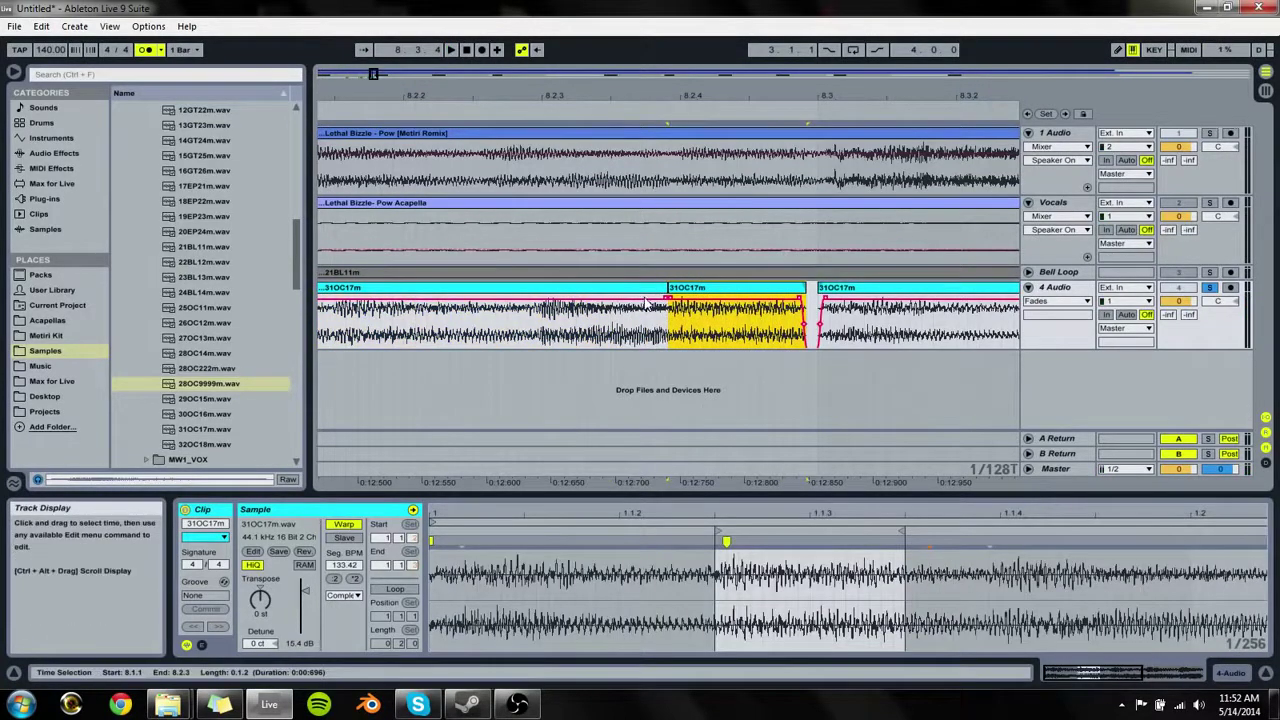
pyautogui.press('space')
pyautogui.hotkey('ctrl', 'z')
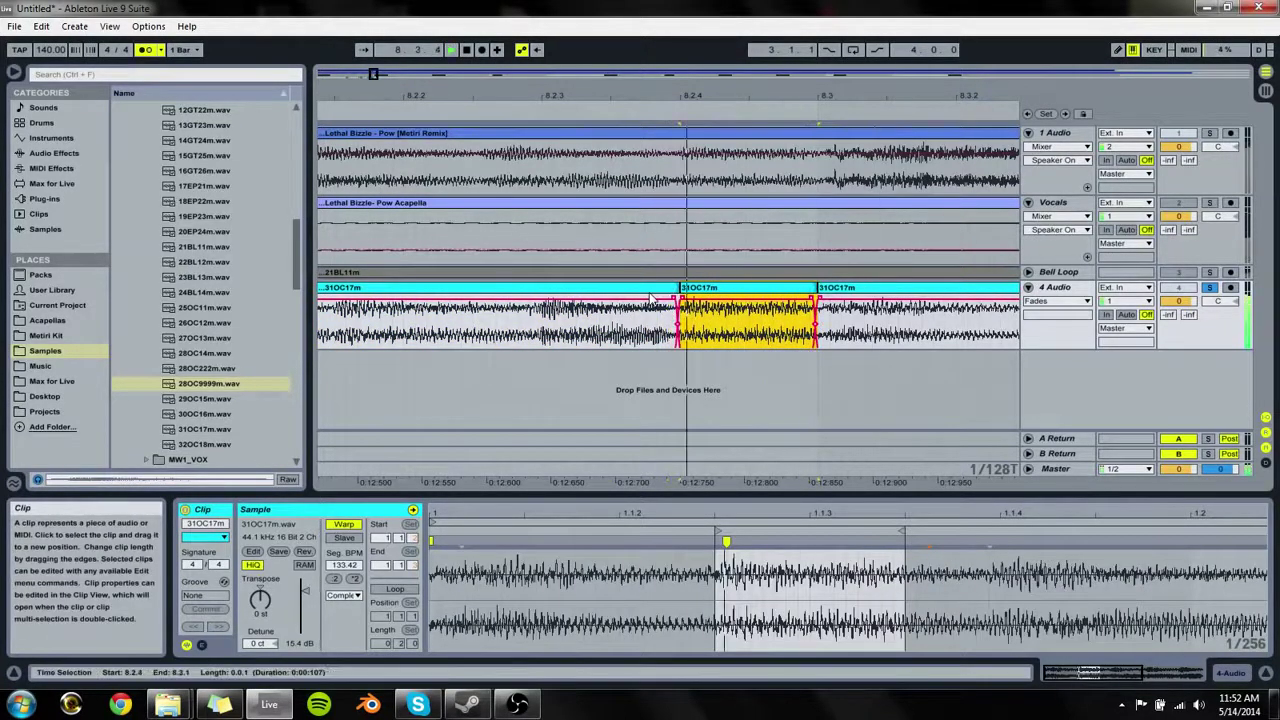
# Step: Lengthen the crossfade before 8.2.4 between the first and the short 31OC17m clips and audition the transition
pyautogui.click(650, 298)
pyautogui.press('space')
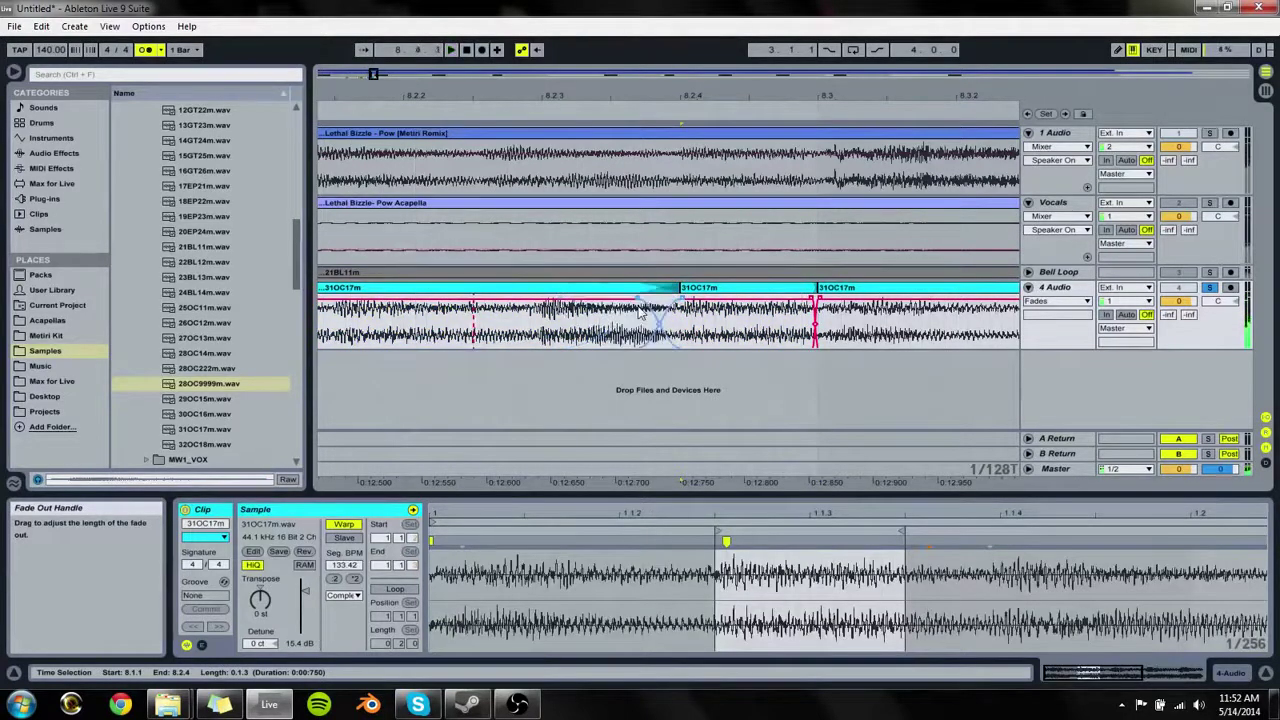
pyautogui.click(700, 310)
pyautogui.press('space')
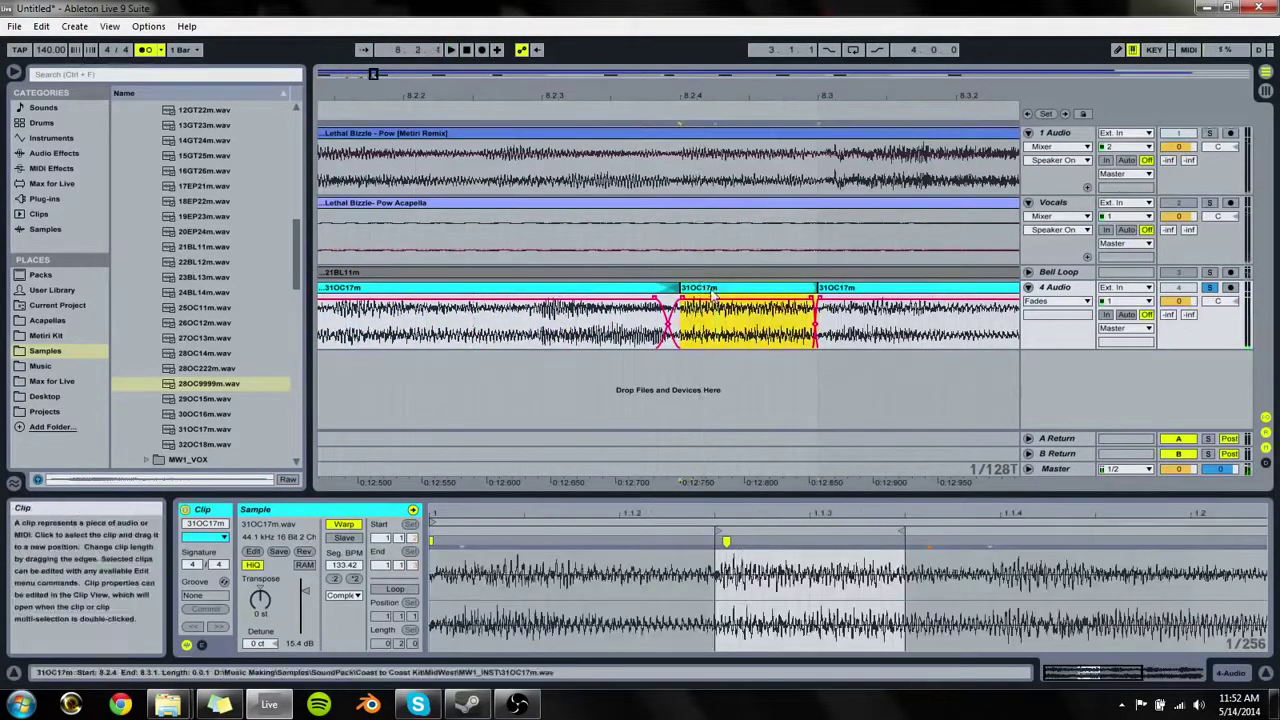
# Step: Delete the short 31OC17m clip's warp markers near 1.1.2 and 1.2.3, keeping only the one at its sample start, and replay it
pyautogui.doubleClick(727, 541)
pyautogui.press('space')
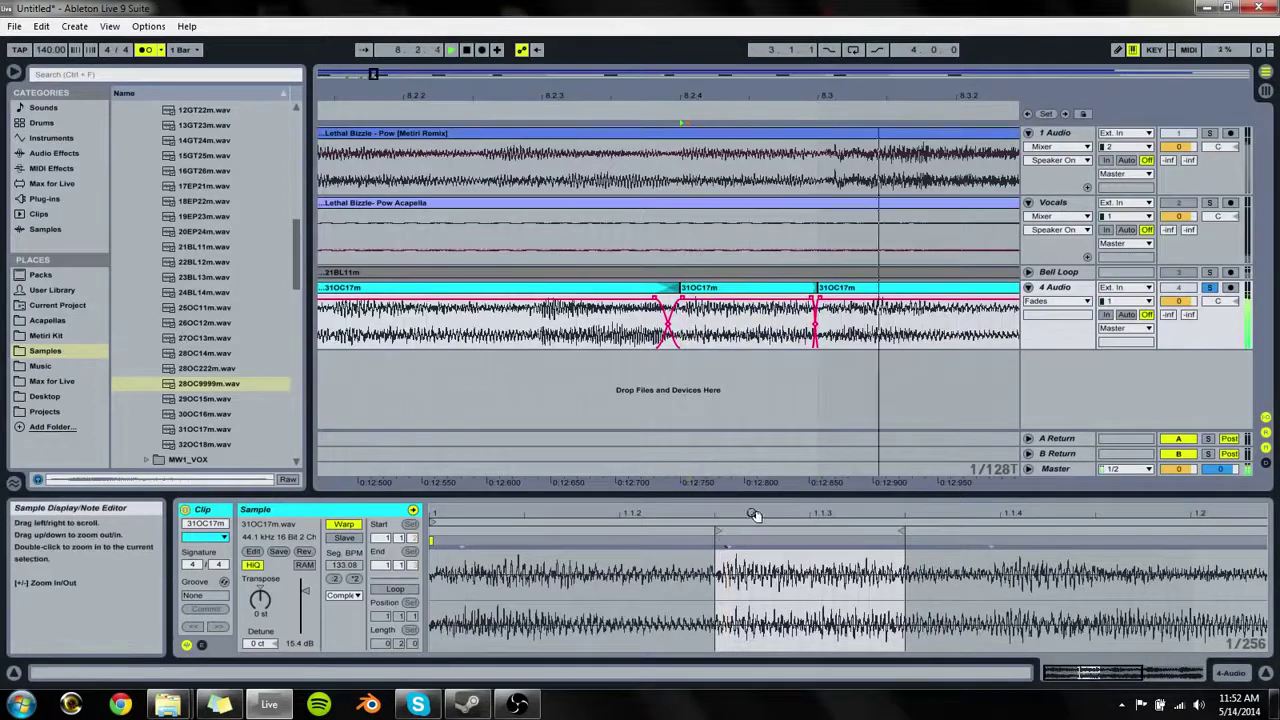
pyautogui.moveTo(960, 517); pyautogui.dragTo(756, 517)
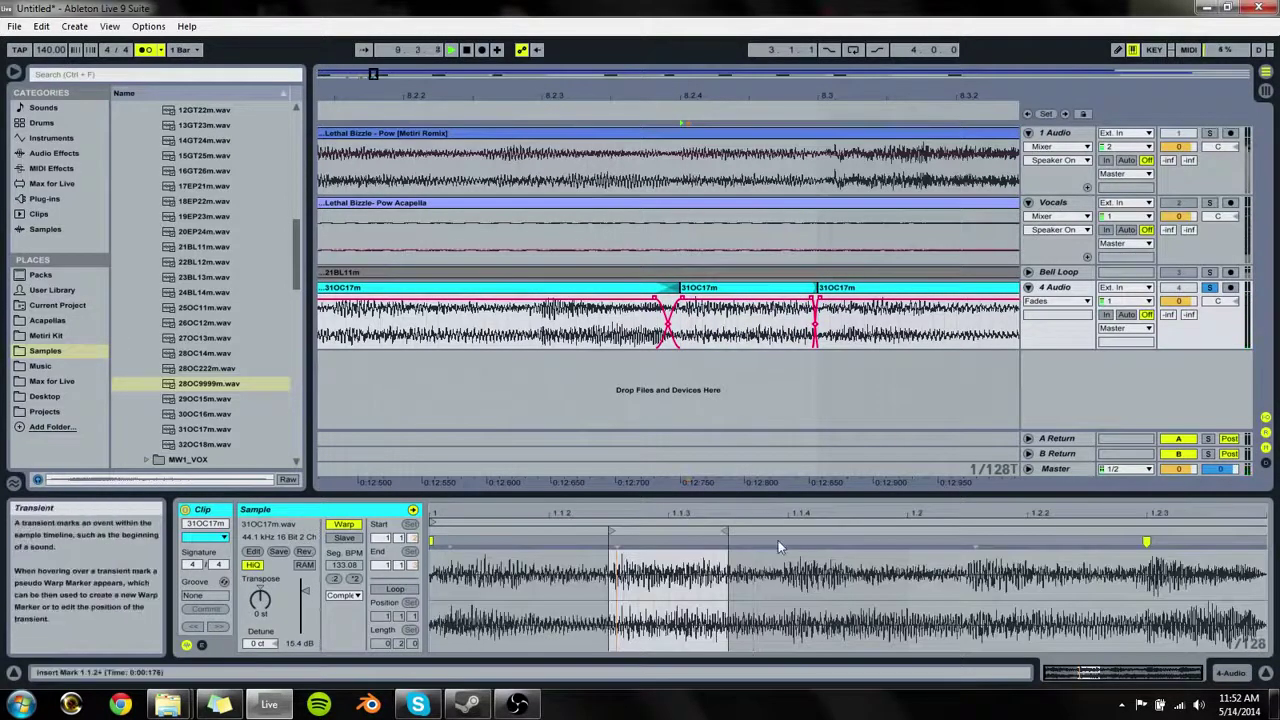
pyautogui.doubleClick(1147, 541)
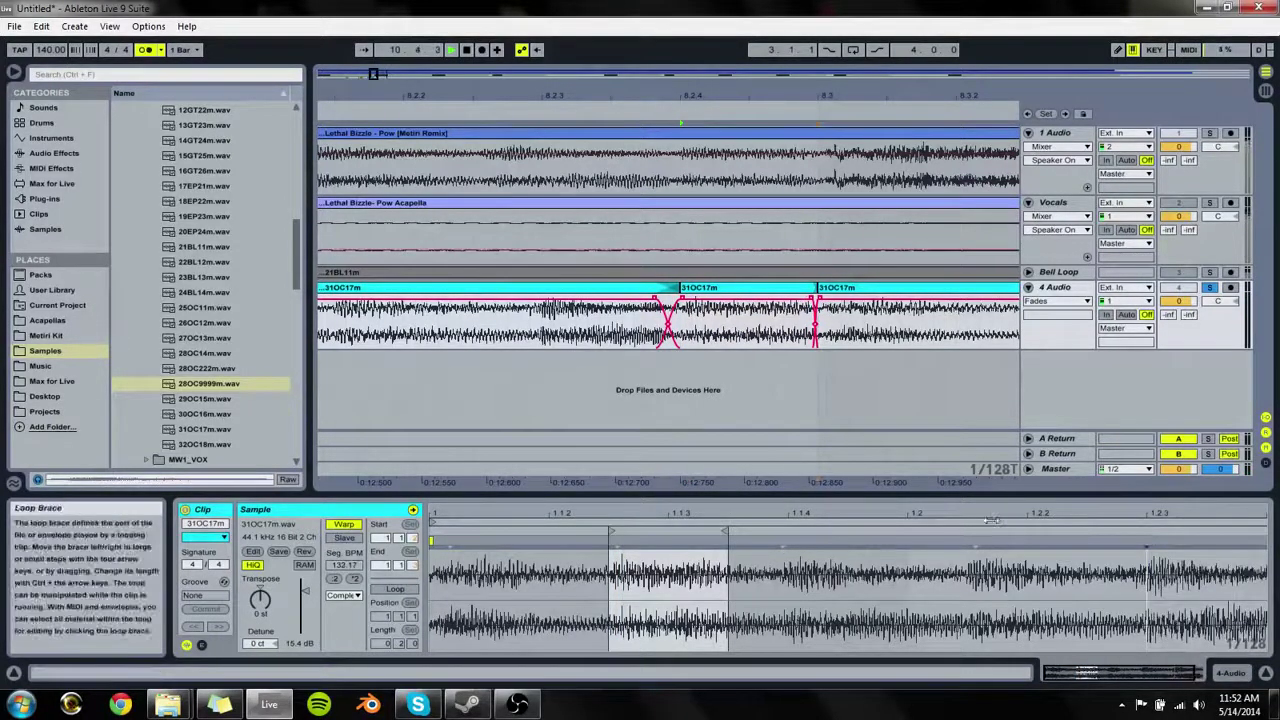
pyautogui.press('space')
pyautogui.press('space')
pyautogui.moveTo(993, 514); pyautogui.dragTo(993, 508)
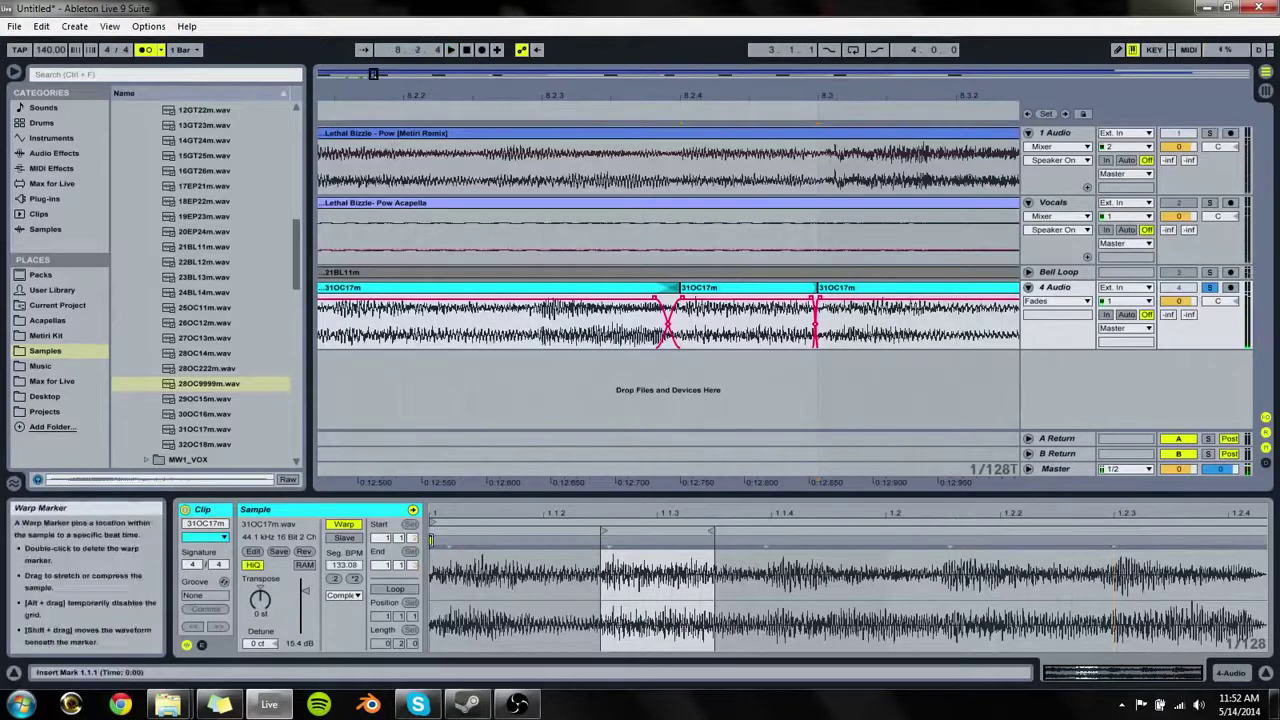
pyautogui.press('space')
pyautogui.press('space')
# Step: Remove the long crossfade before 8.2.4 between the first and the short 31OC17m clips and replay from 8.1.1
pyautogui.click(650, 308)
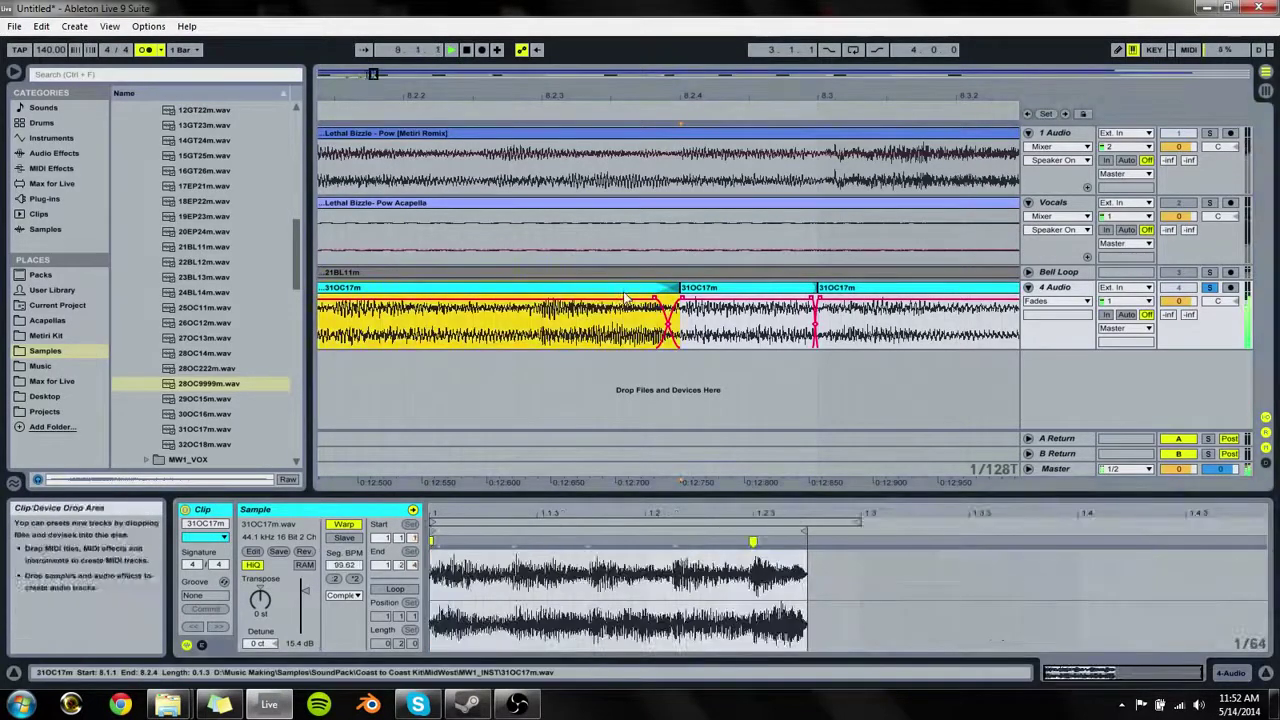
pyautogui.press('space')
pyautogui.moveTo(638, 288); pyautogui.dragTo(740, 300)
pyautogui.hotkey('ctrl', 'z')
pyautogui.hotkey('ctrl', 'a')
pyautogui.click(649, 312)
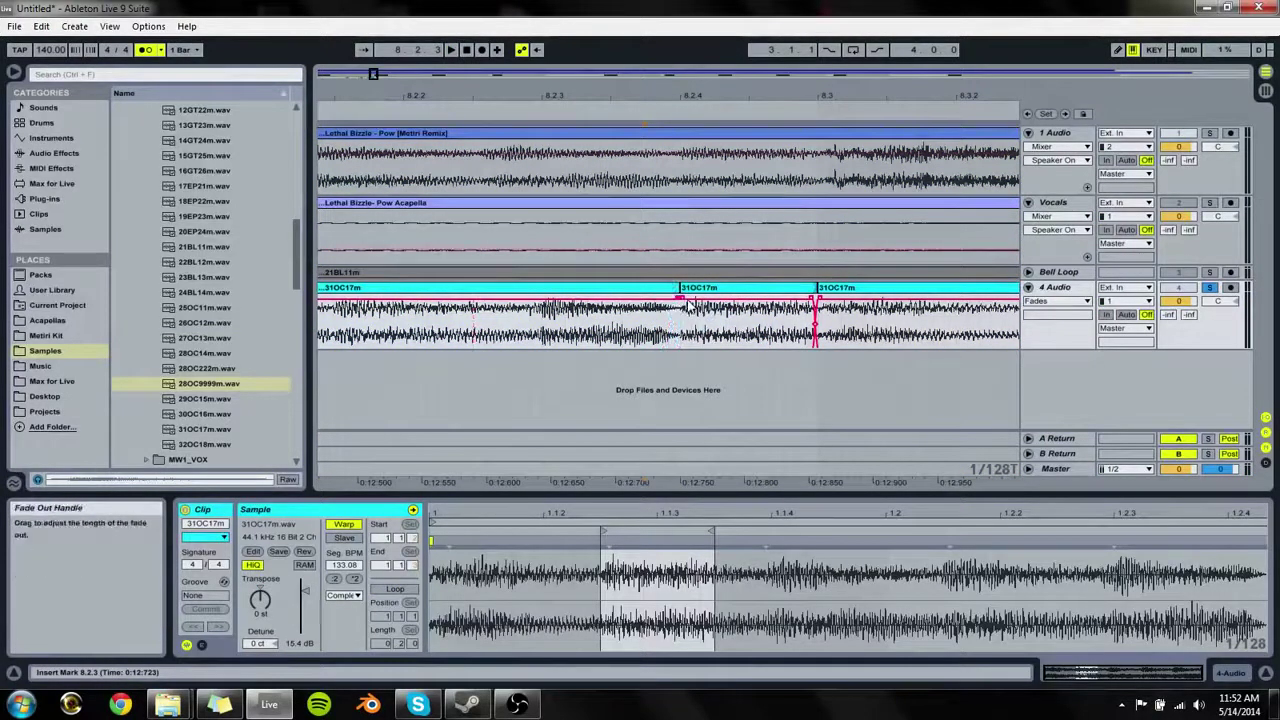
pyautogui.click(678, 308)
pyautogui.press('space')
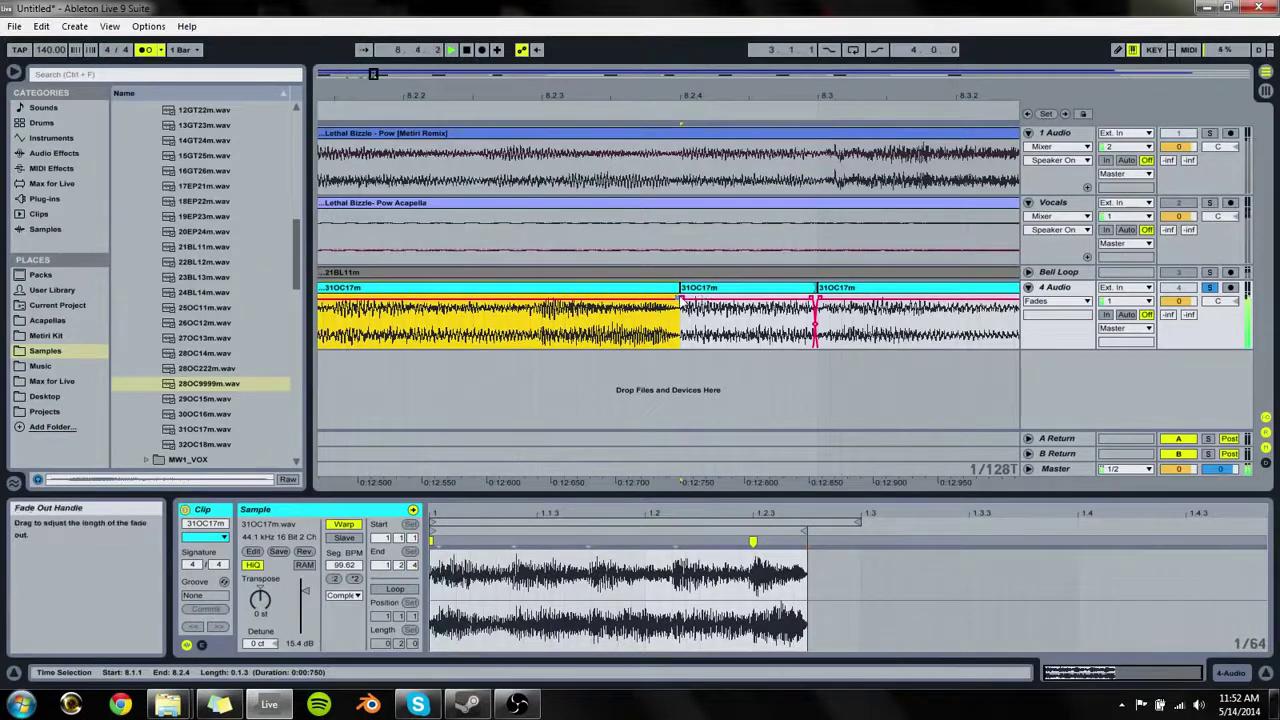
# Step: Add a warp marker near the end of the first 31OC17m clip, move it to 1.2.4 and replay the clip
pyautogui.click(795, 543)
pyautogui.moveTo(796, 542); pyautogui.dragTo(807, 542)
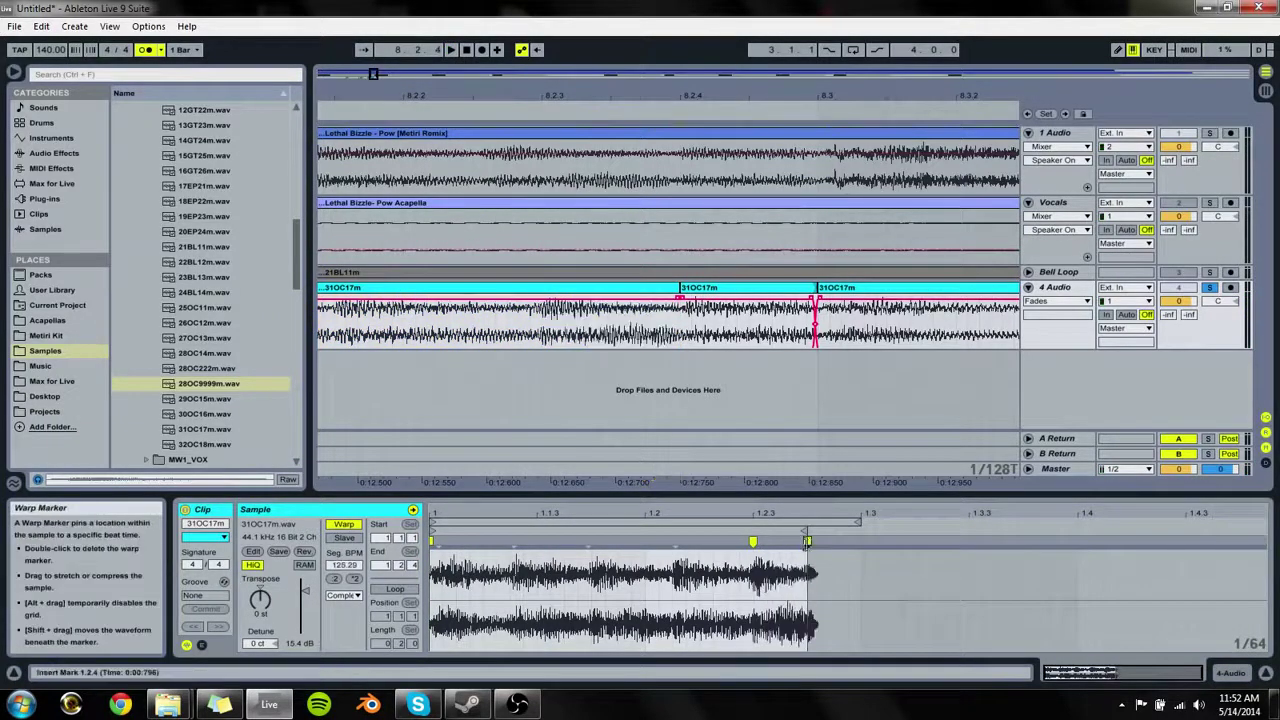
pyautogui.click(670, 288)
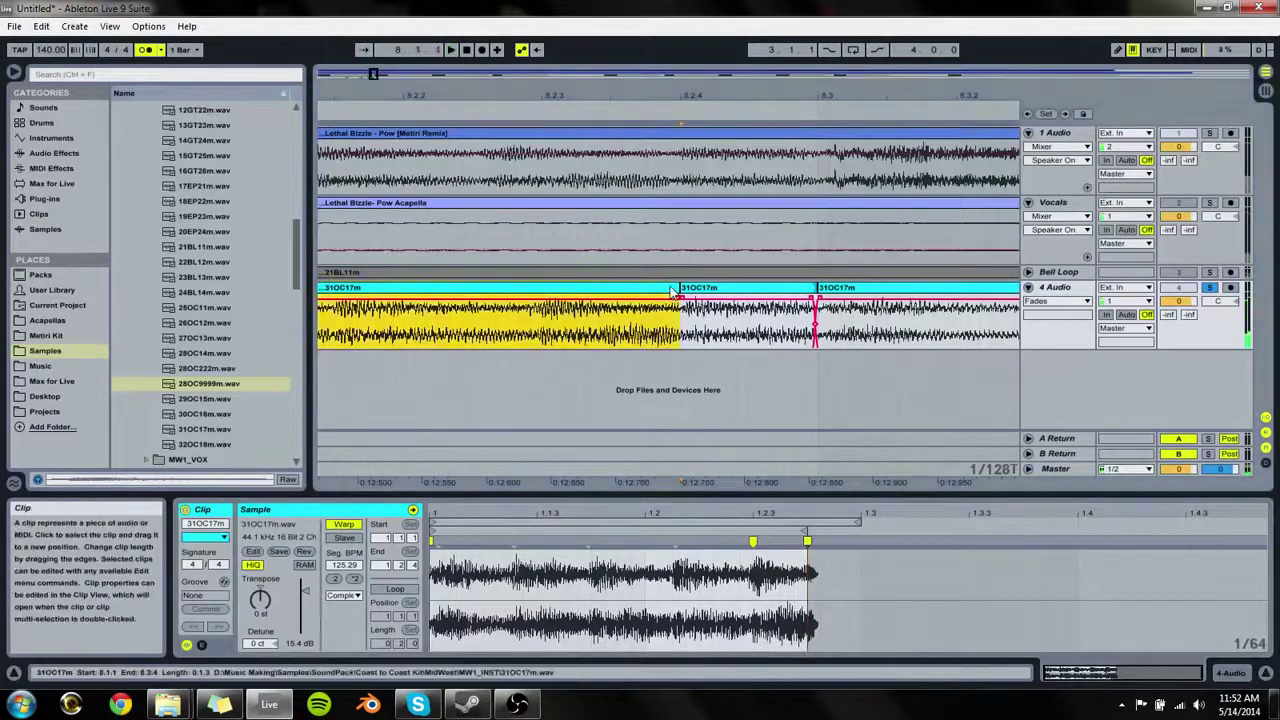
pyautogui.press('space')
pyautogui.press('space')
# Step: Crossfade the first and short 31OC17m clips before 8.2.4, duplicate the pair to 8.3.1 and play the result
pyautogui.click(673, 310)
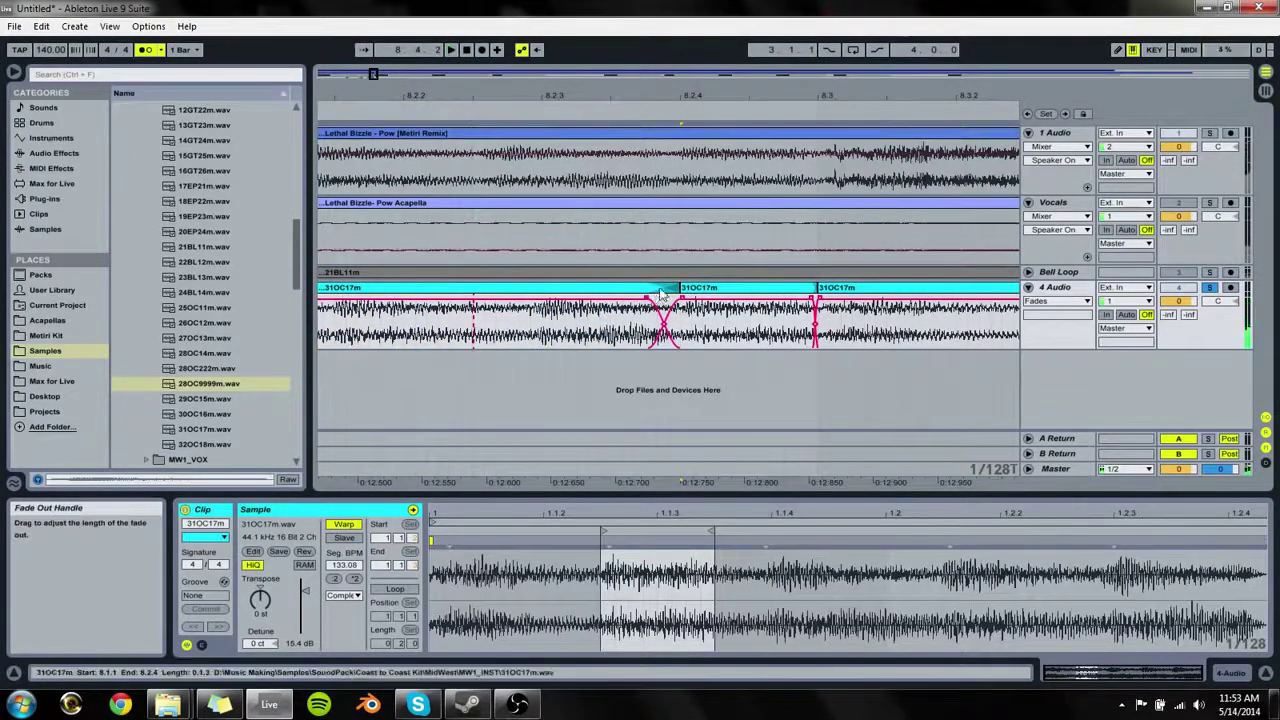
pyautogui.click(660, 289)
pyautogui.keyDown('shift'); pyautogui.click(688, 289); pyautogui.keyUp('shift')
pyautogui.hotkey('ctrl', 'd')
pyautogui.press('space')
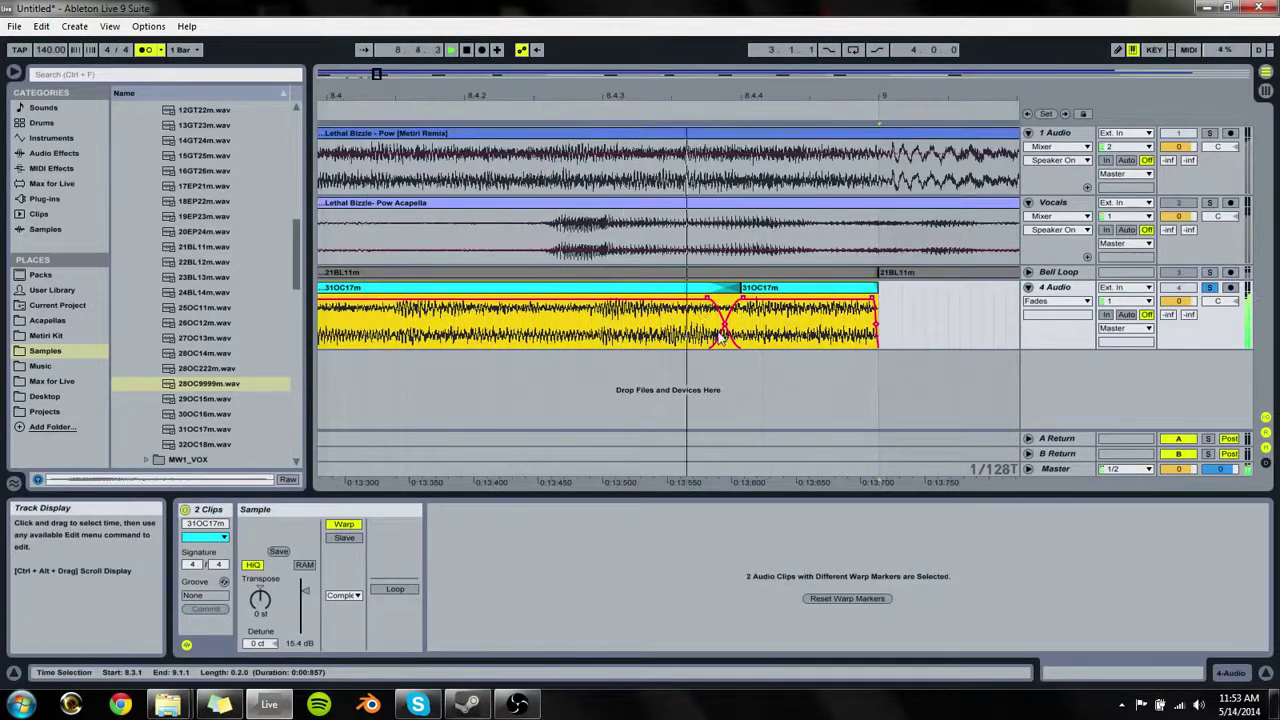
# Step: Play the arrangement from 5.1.1 and copy the 25OC11m clip from bar 5 on 4 Audio to 9.1.1
pyautogui.moveTo(380, 100); pyautogui.dragTo(380, 74)
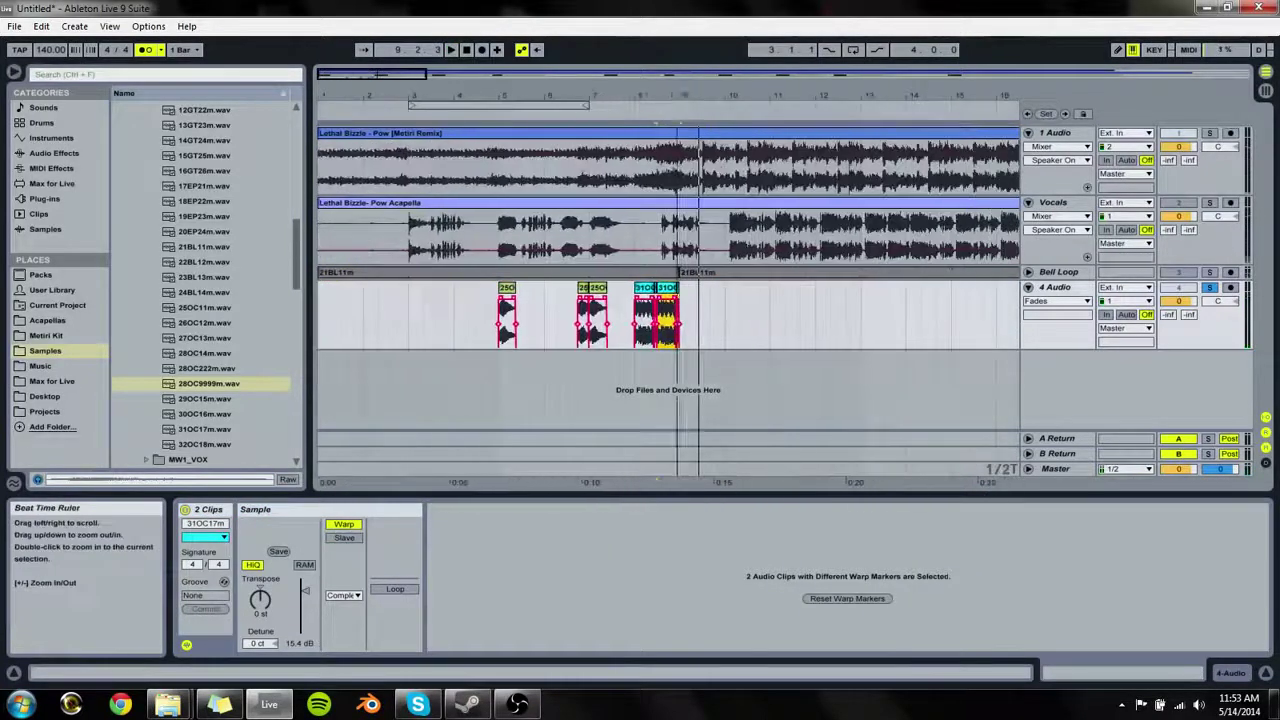
pyautogui.click(500, 330)
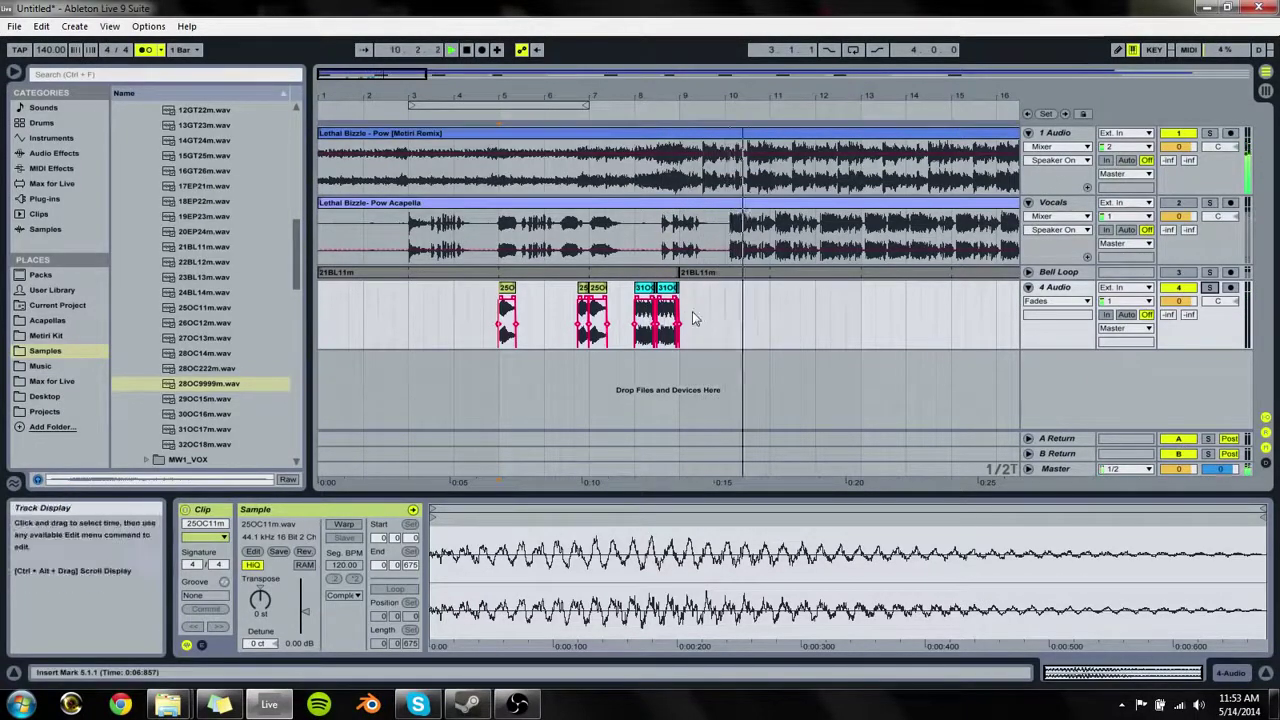
pyautogui.moveTo(510, 289); pyautogui.dragTo(704, 298)
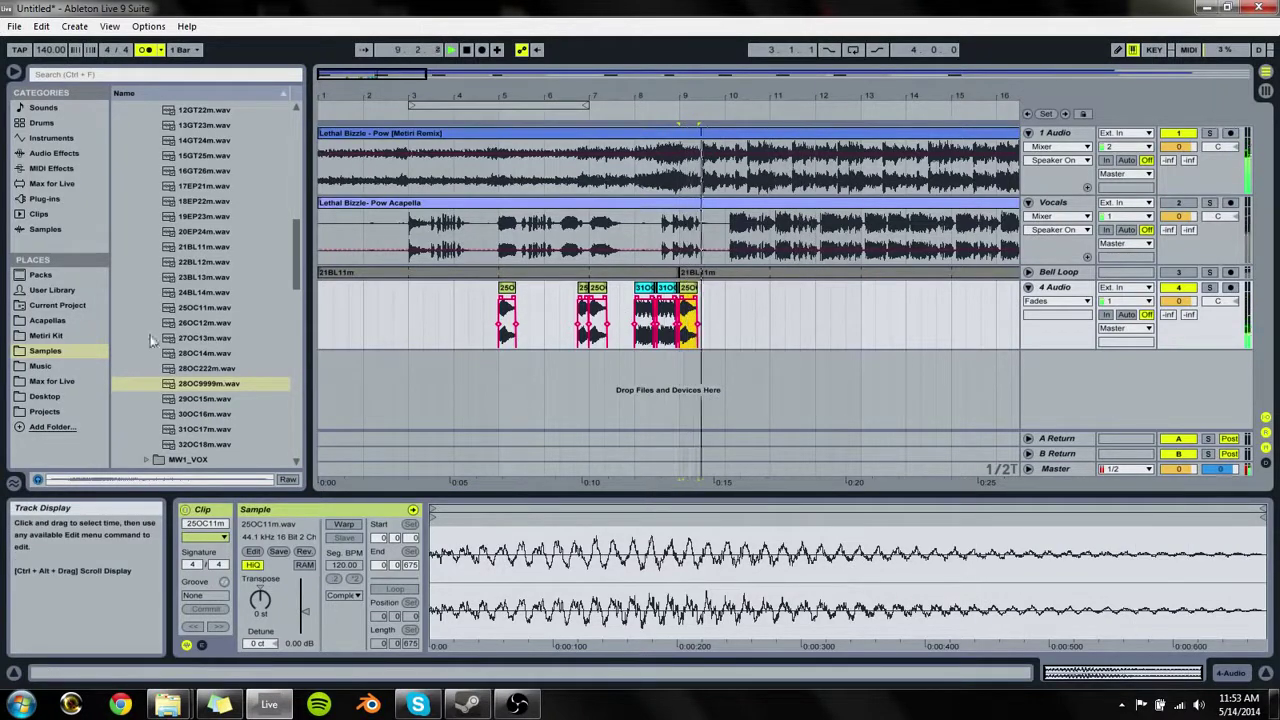
# Step: Audition the samples from 27OC13m.wav to 32OC18m.wav and play the arrangement from 9.2.3 for comparison
pyautogui.click(205, 400)
pyautogui.press('Down')
pyautogui.press('Down')
pyautogui.press('Down')
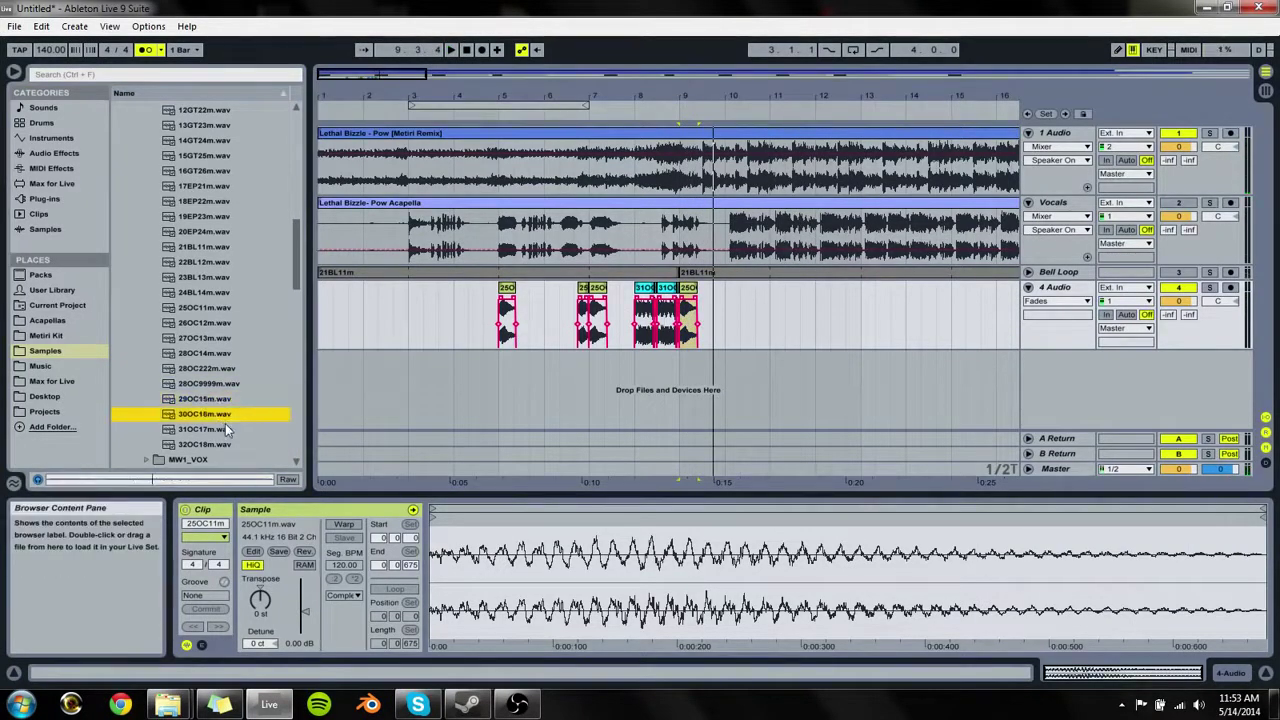
pyautogui.press('Up')
pyautogui.press('Up')
pyautogui.press('Up')
pyautogui.press('Up')
pyautogui.press('Up')
pyautogui.press('Up')
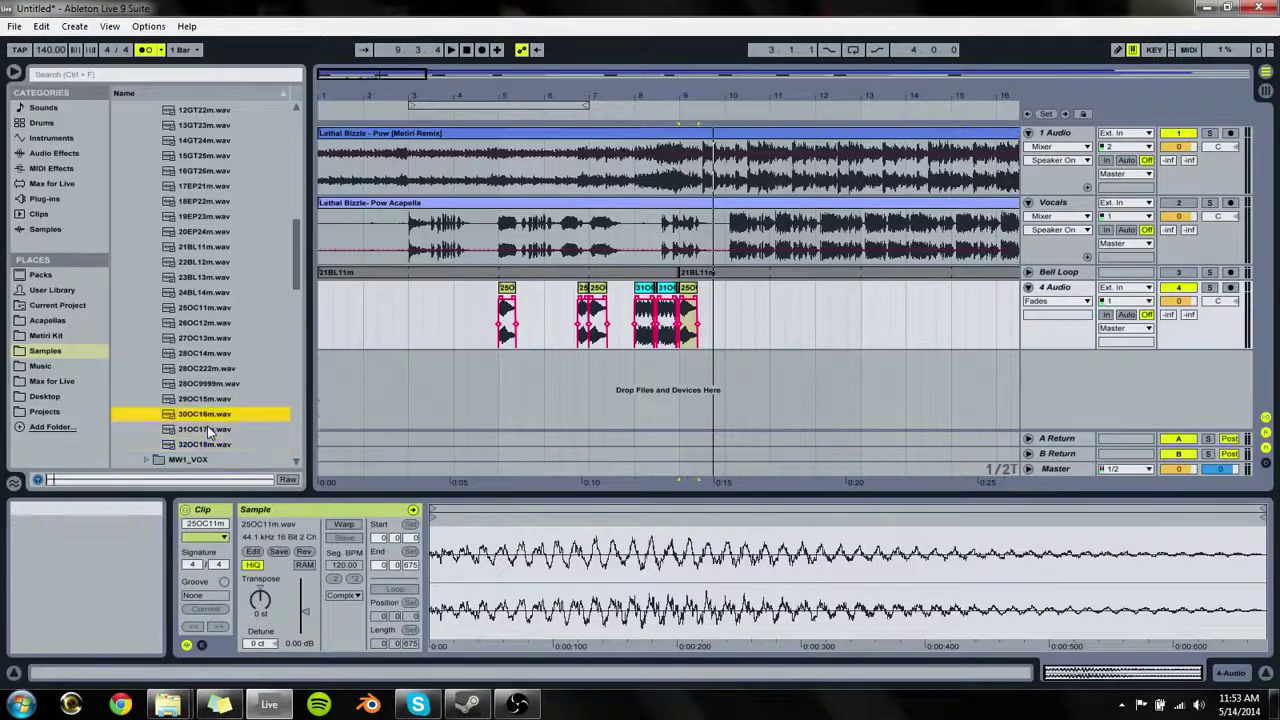
pyautogui.press('Up')
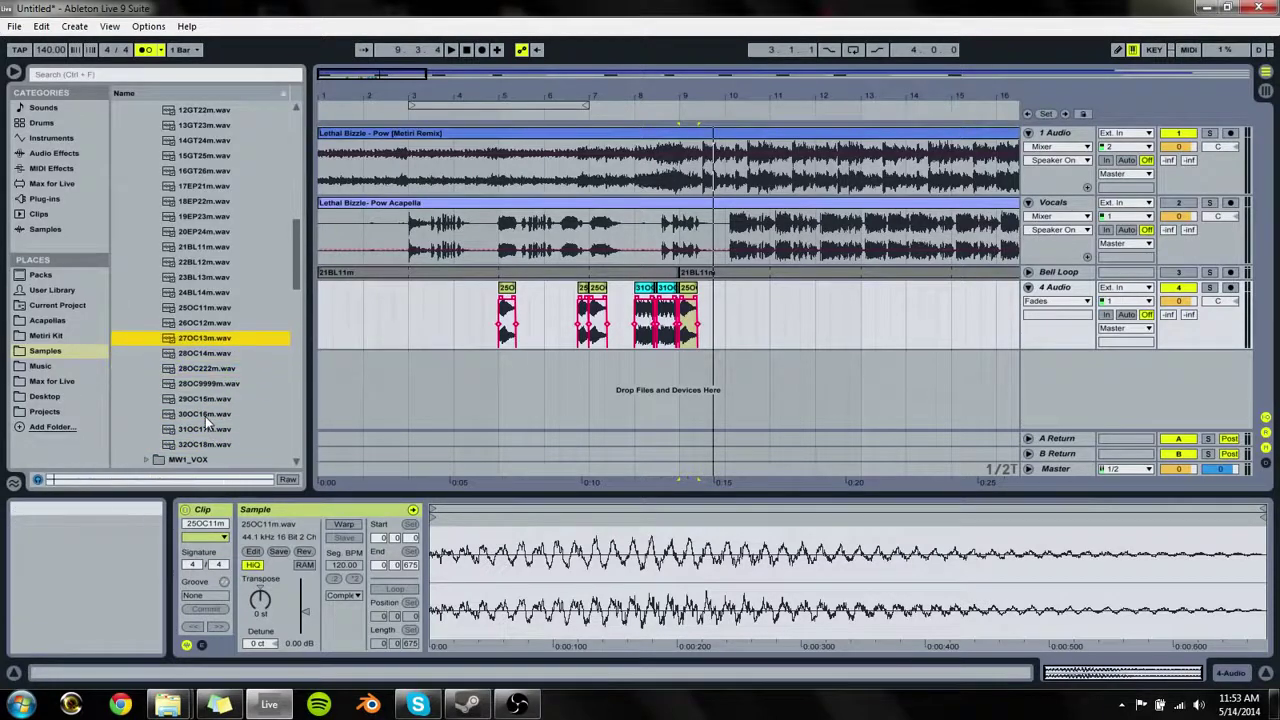
pyautogui.click(704, 310)
pyautogui.press('space')
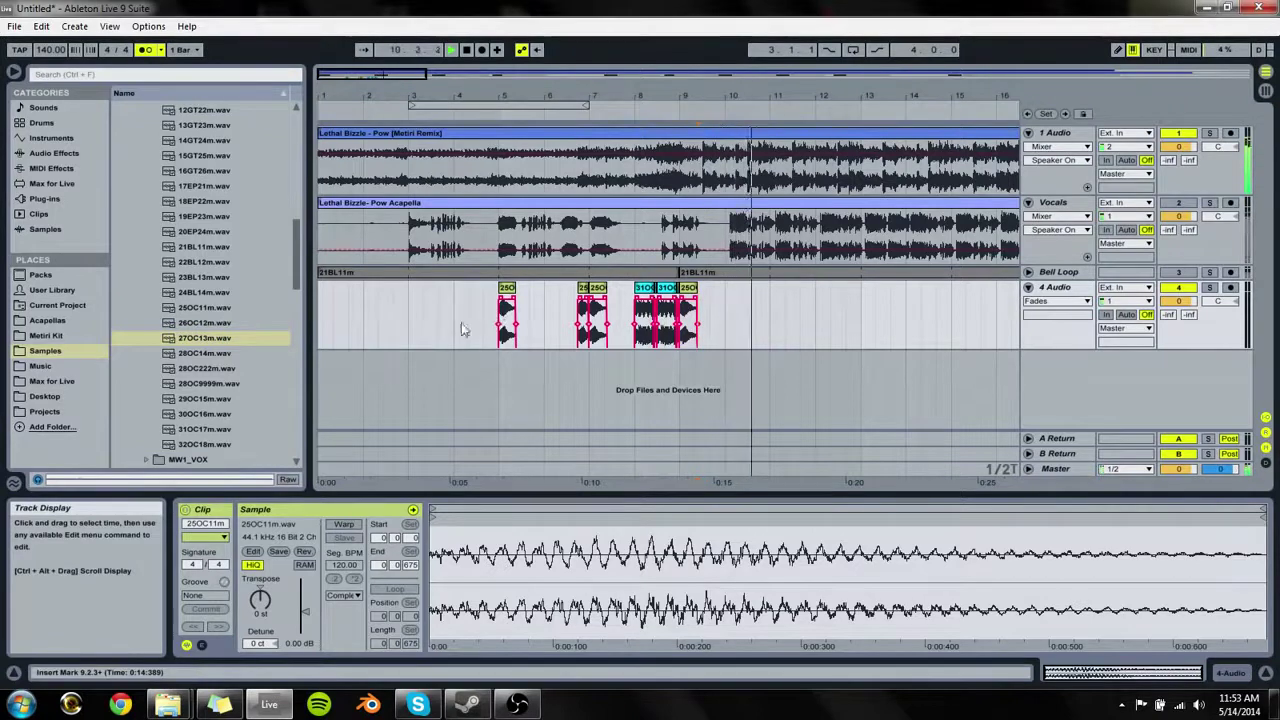
# Step: Audition the samples from 32OC18m.wav back up to 26OC12m.wav for the remix's next sound
pyautogui.click(218, 399)
pyautogui.press('Down')
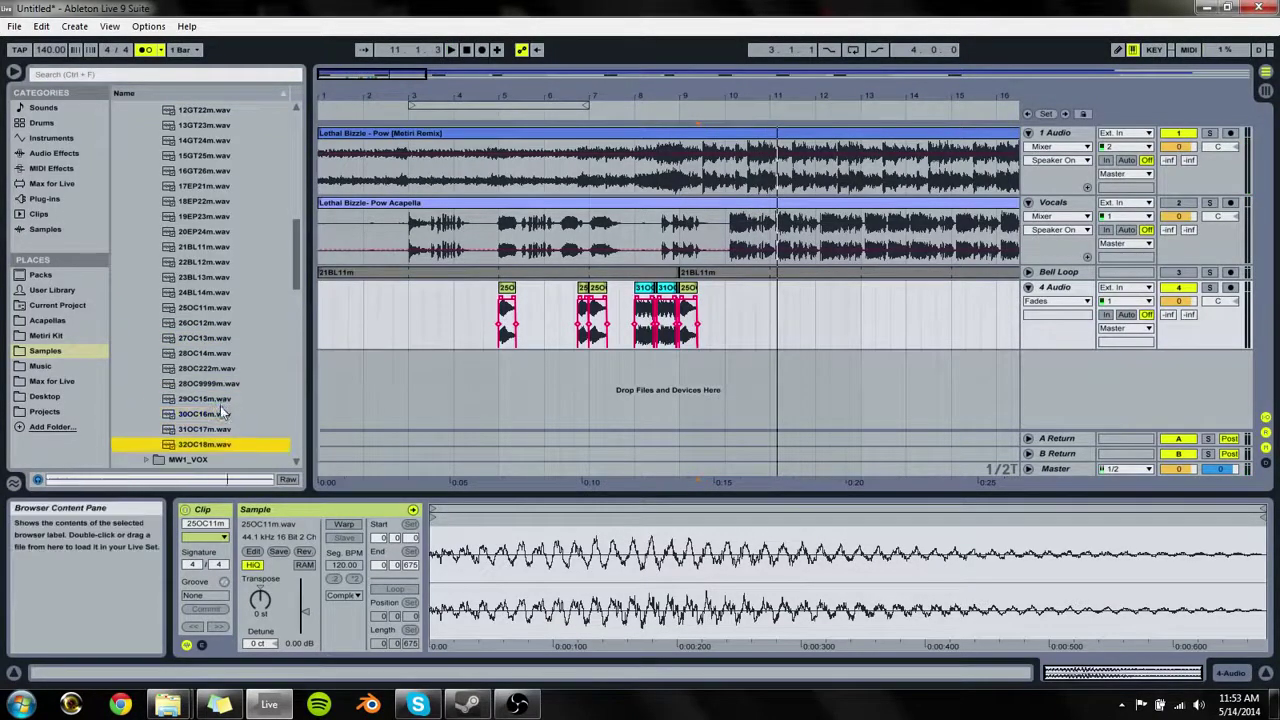
pyautogui.press('Up')
pyautogui.press('Up')
pyautogui.press('Up')
pyautogui.press('Up')
pyautogui.press('Up')
pyautogui.press('Up')
pyautogui.press('Up')
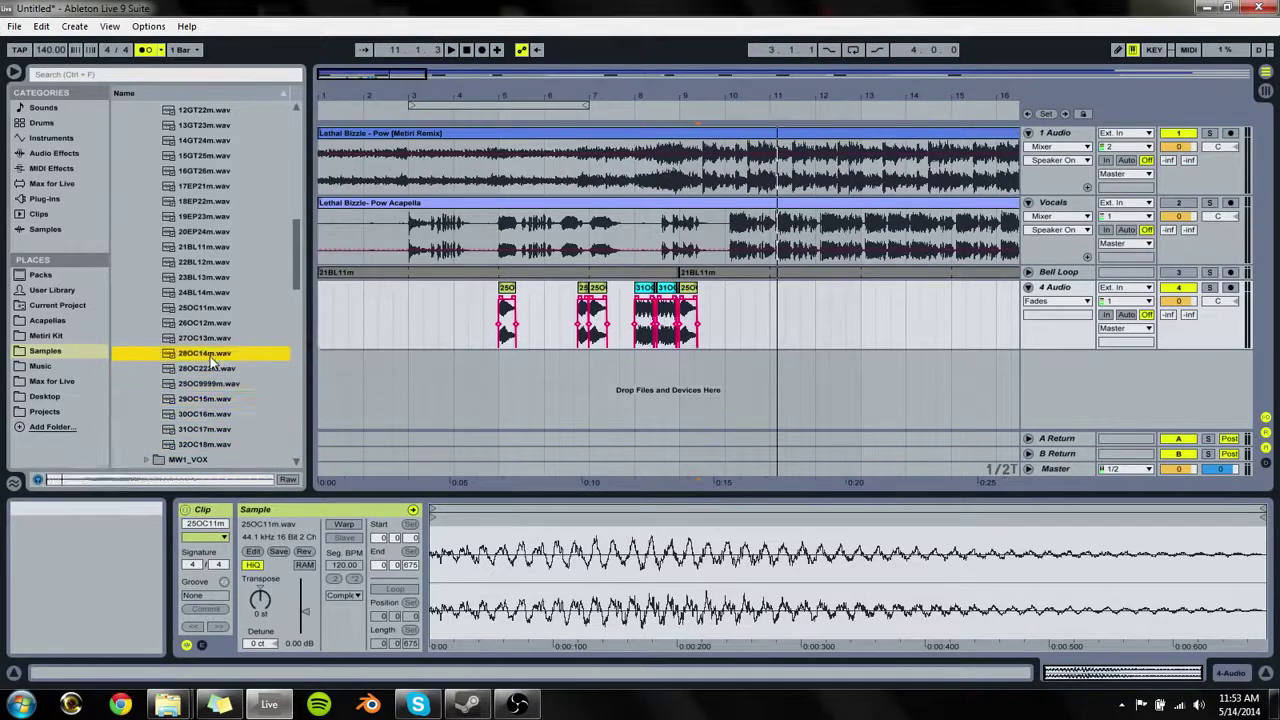
pyautogui.press('Up')
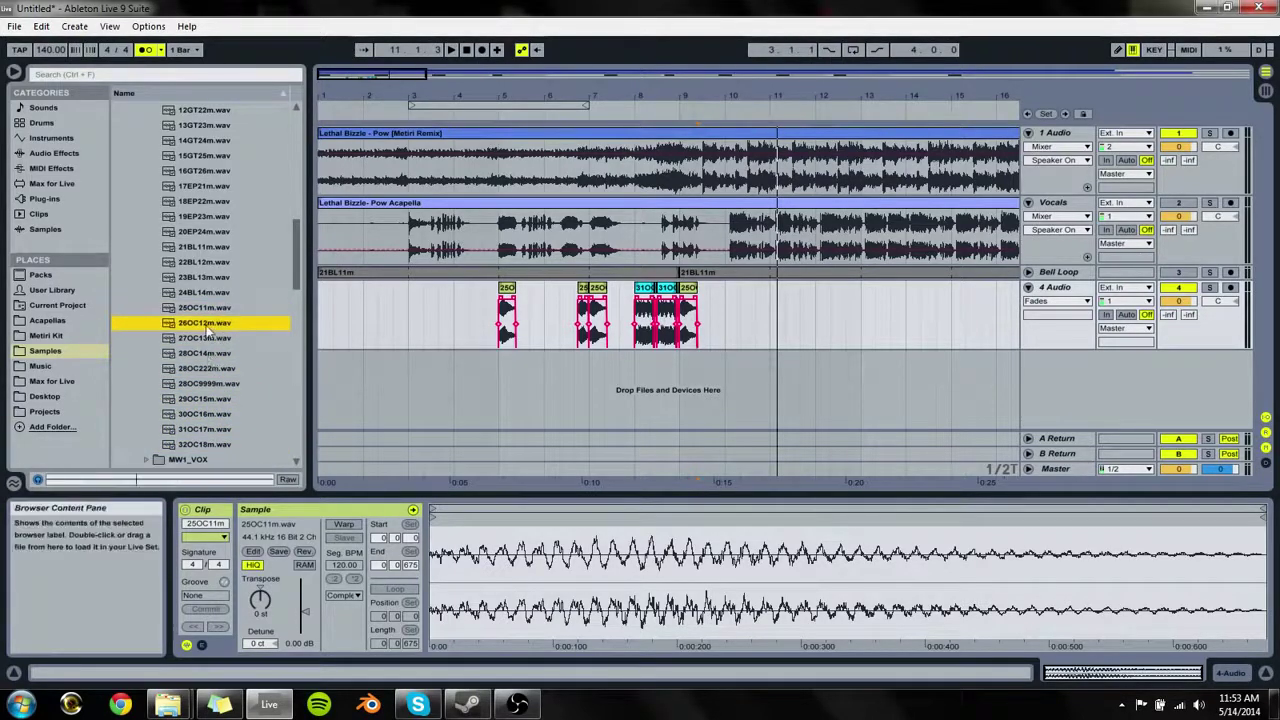
# Step: Place 26OC12m.wav on 4 Audio in bar 10, compare it with the remix and align its start to 10.4.1
pyautogui.moveTo(752, 320); pyautogui.dragTo(752, 320)
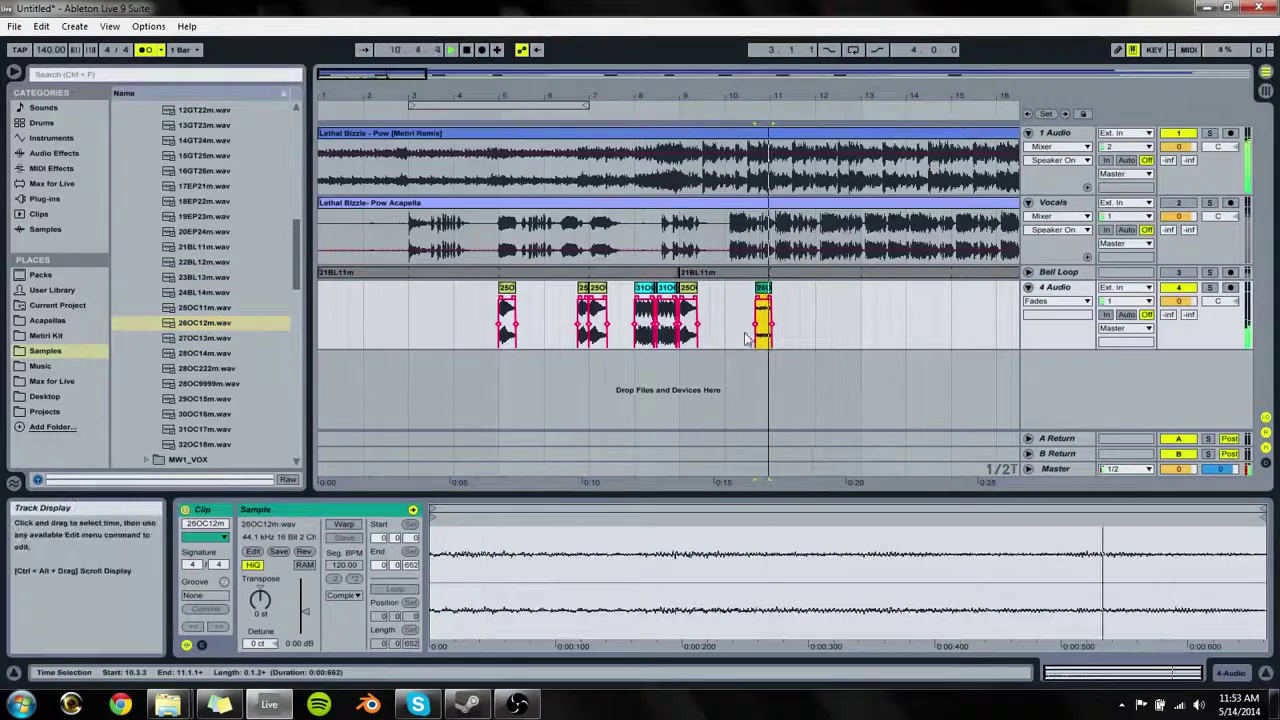
pyautogui.click(741, 308)
pyautogui.press('space')
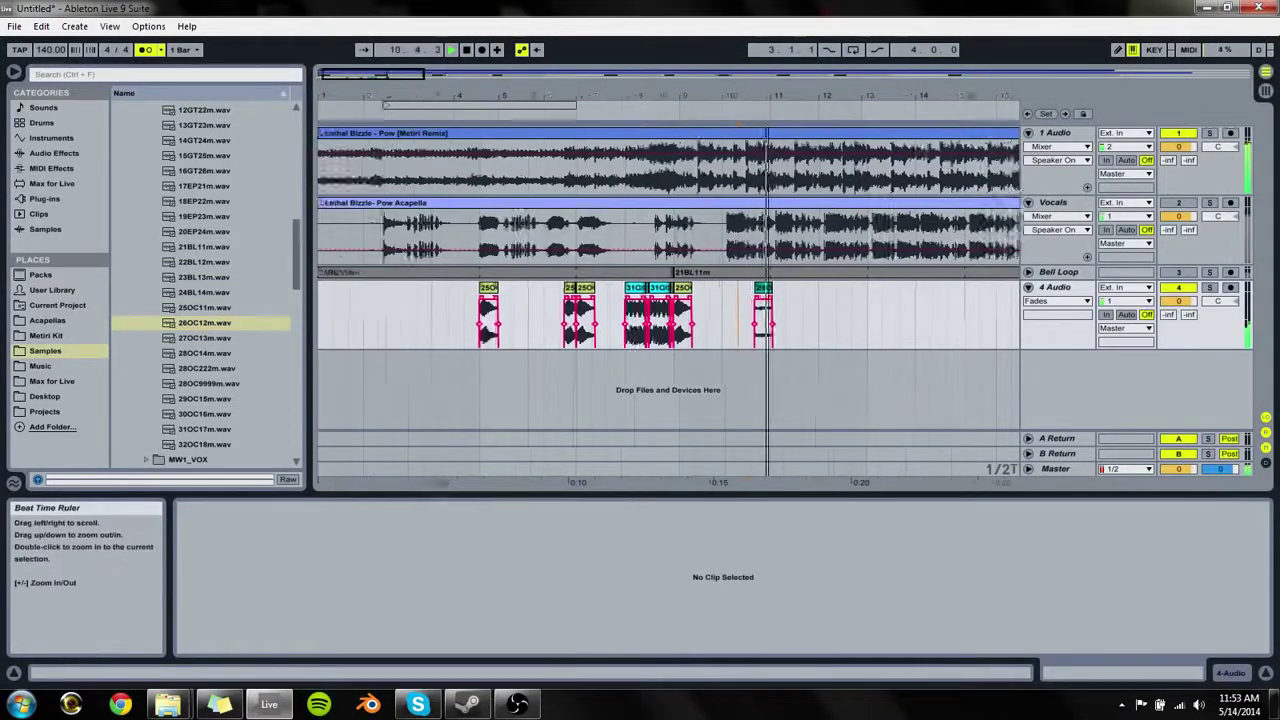
pyautogui.moveTo(750, 103); pyautogui.dragTo(771, 292)
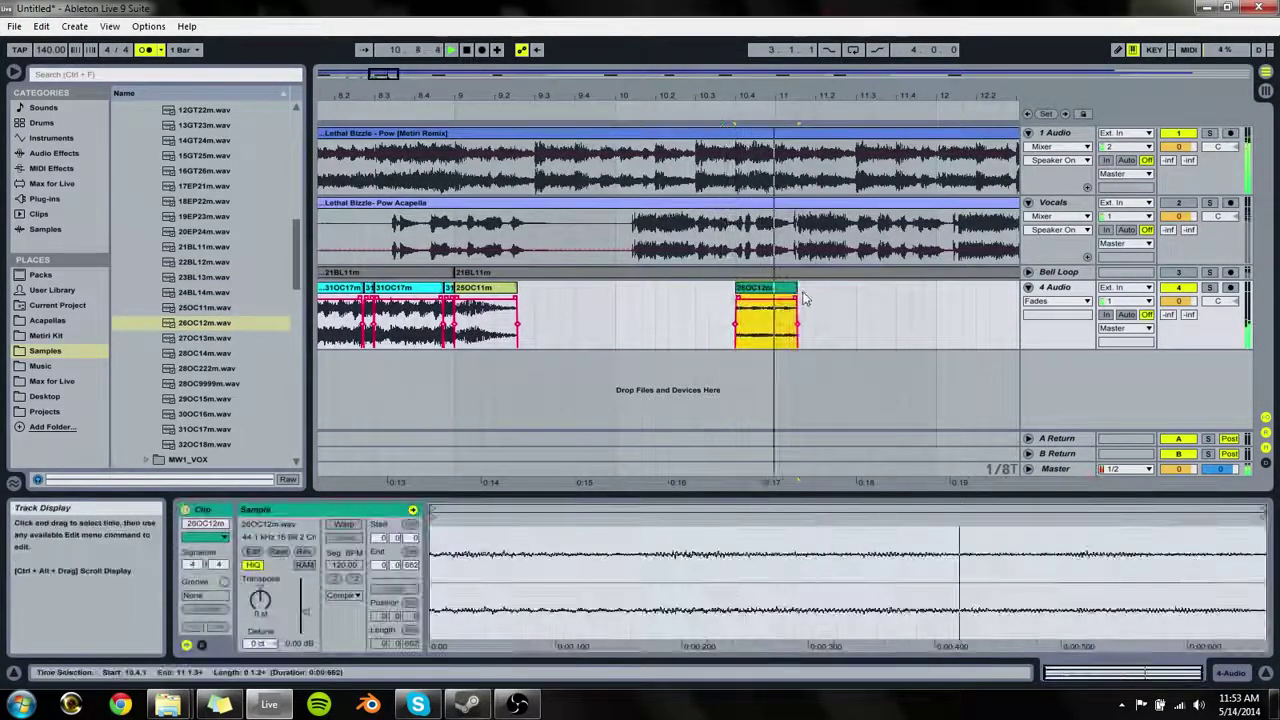
# Step: Turn off the triplet grid in the arrangement to use straight 1/8 divisions
pyautogui.click(564, 296)
pyautogui.rightClick(564, 296)
pyautogui.click(620, 463)
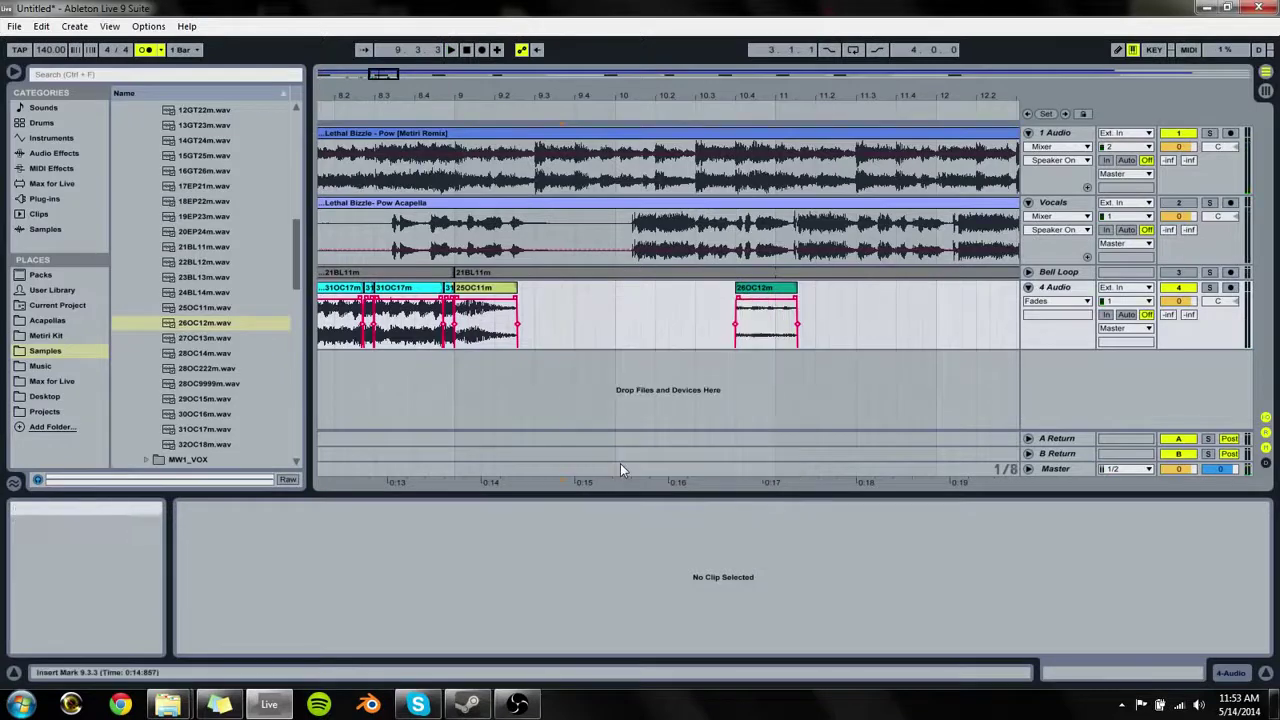
# Step: Trim the end of the 26OC12m clip to 11.1.1, solo 4 Audio and play the clip
pyautogui.click(788, 289)
pyautogui.press('space')
pyautogui.moveTo(797, 290); pyautogui.dragTo(775, 290)
pyautogui.press('space')
pyautogui.press('space')
pyautogui.click(1210, 288)
pyautogui.press('space')
pyautogui.press('space')
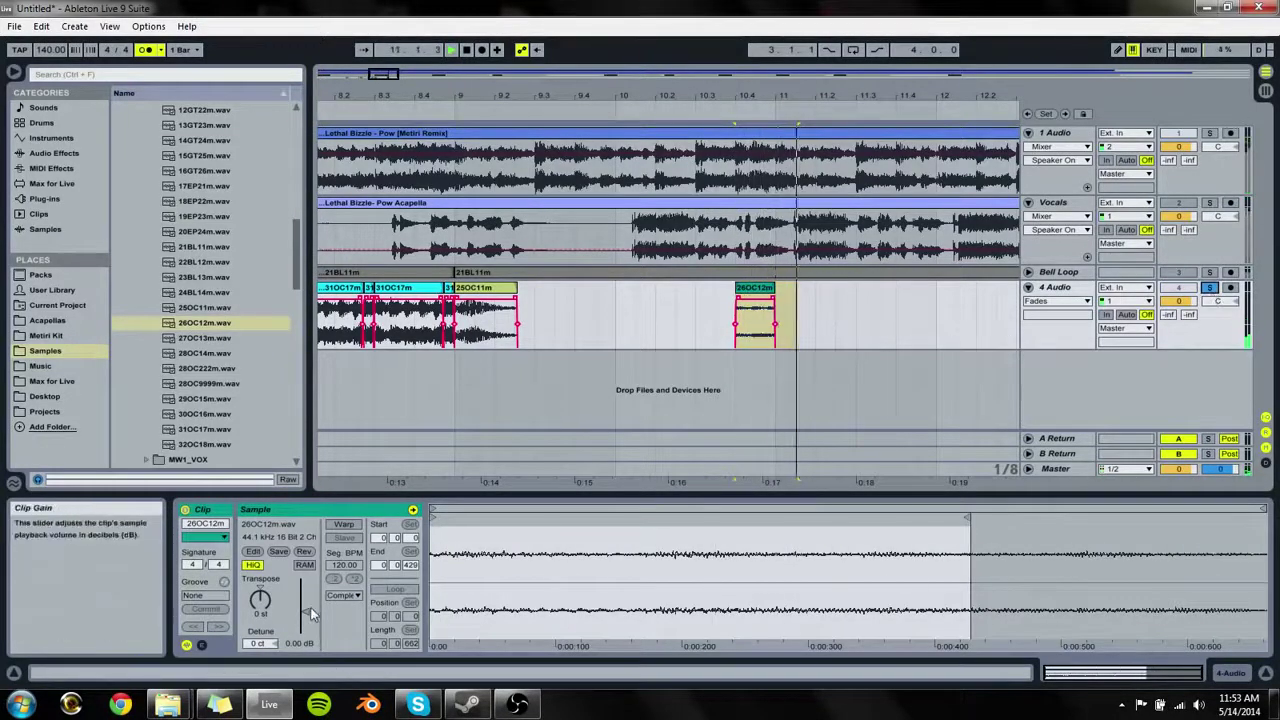
# Step: Raise the 26OC12m clip's gain to 17.8 dB and audition it from 10.4.1
pyautogui.moveTo(305, 610); pyautogui.dragTo(305, 587)
pyautogui.press('space')
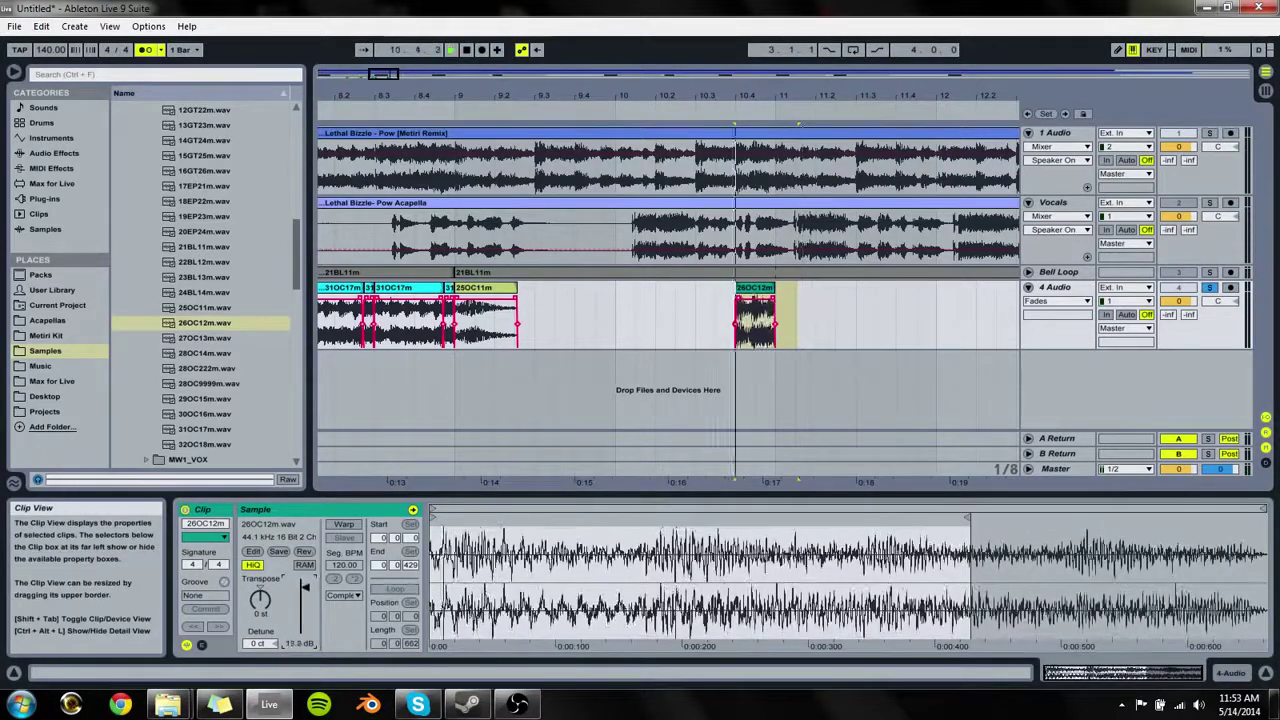
pyautogui.press('space')
pyautogui.press('space')
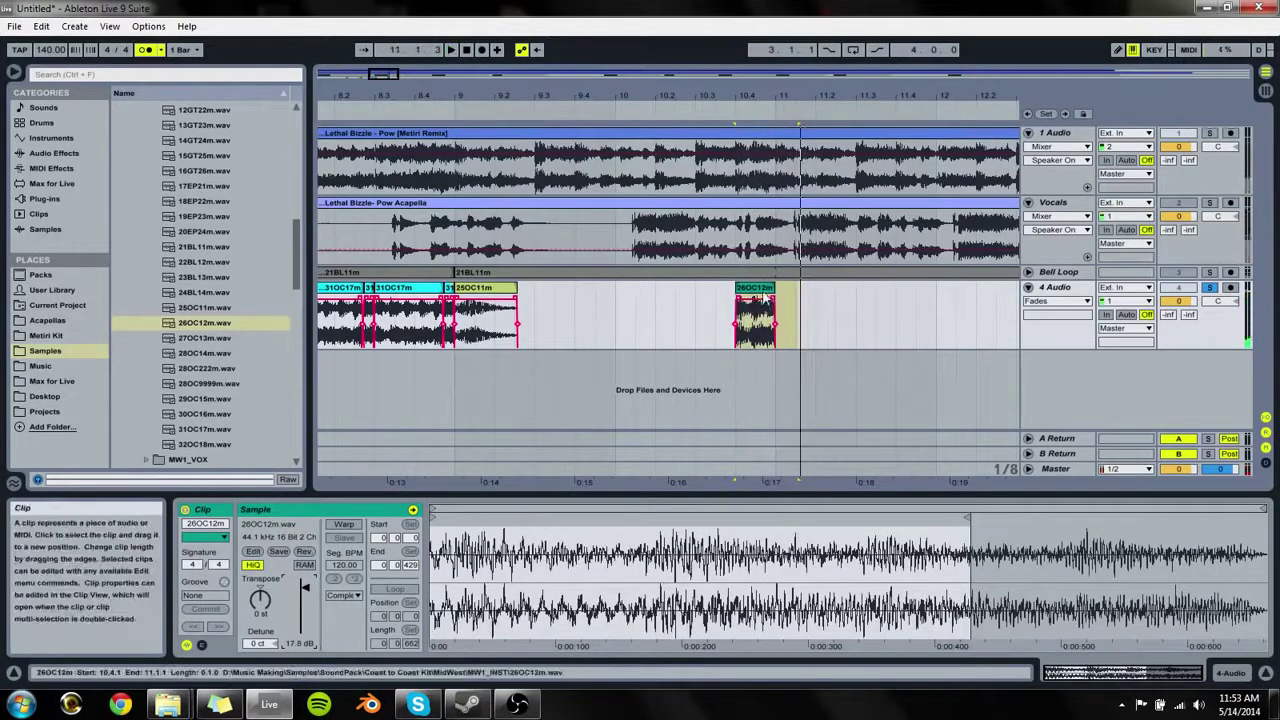
pyautogui.press('space')
pyautogui.press('space')
# Step: Enable warping on the 26OC12m clip, add a warp marker on the transient before 1.2.2 and shift it slightly earlier
pyautogui.click(345, 525)
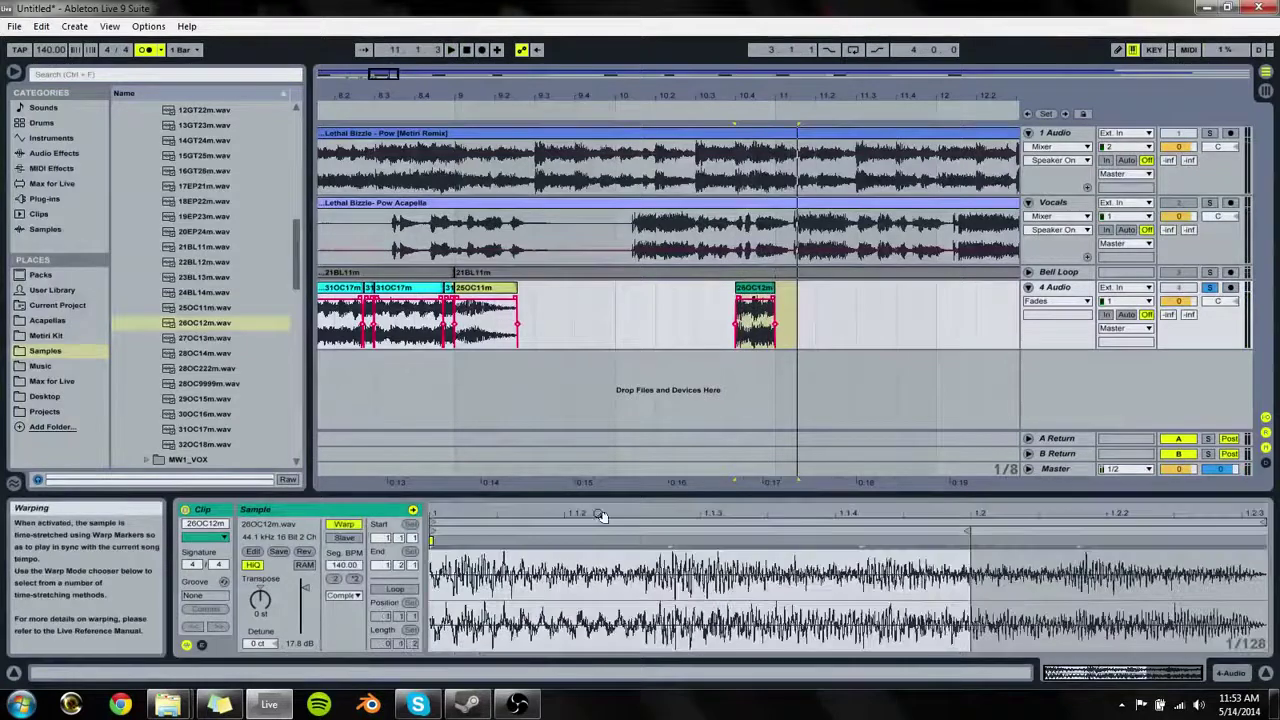
pyautogui.doubleClick(1078, 541)
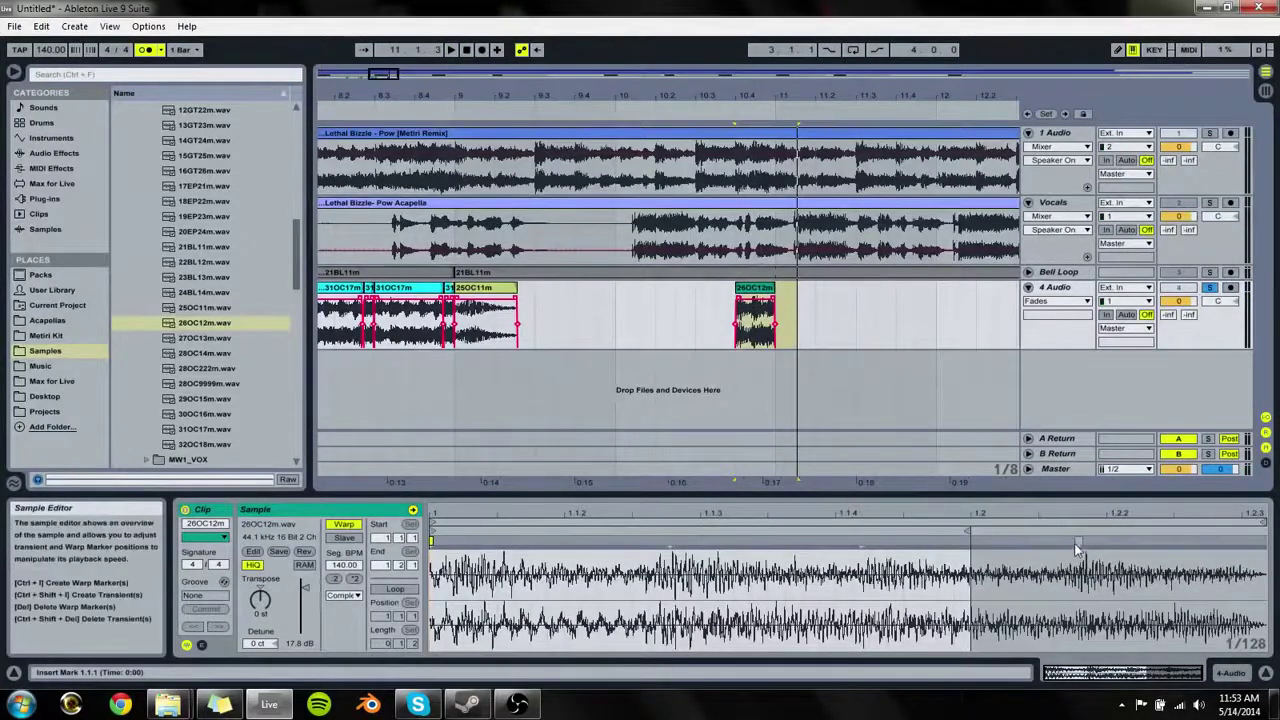
pyautogui.moveTo(1078, 541); pyautogui.dragTo(1038, 541)
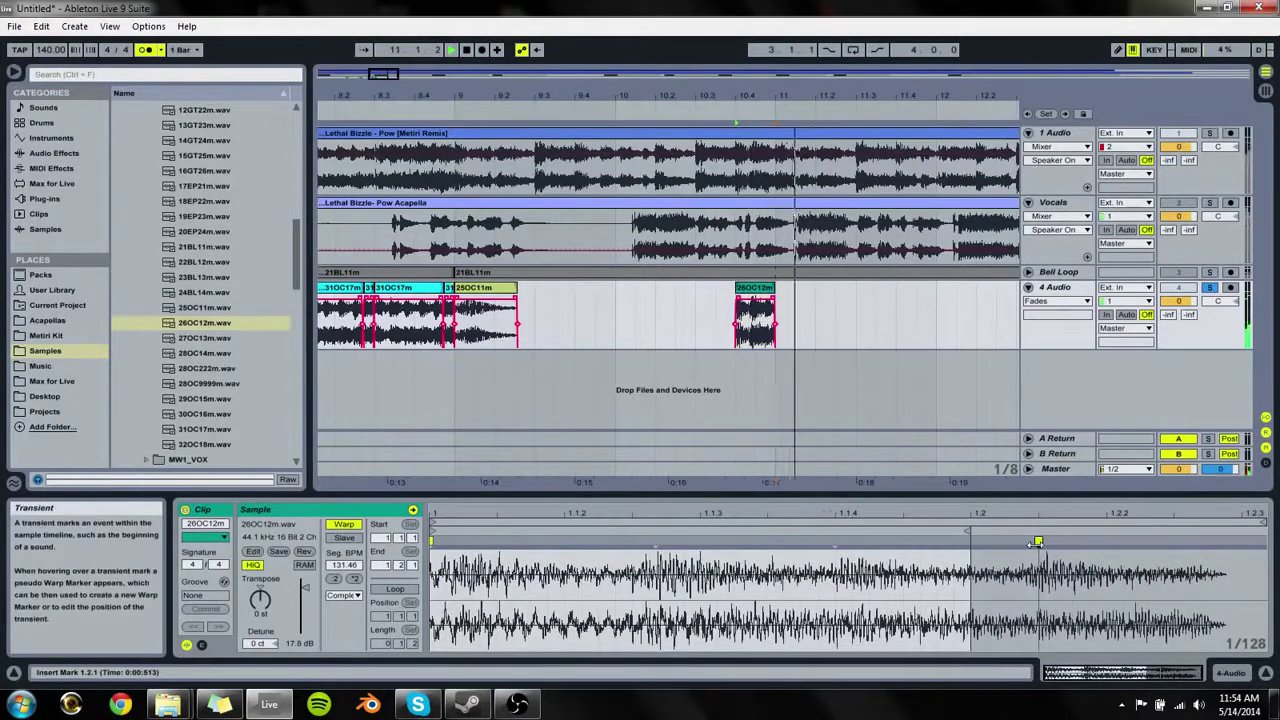
# Step: Unsolo 4 Audio, play the full mix from bar 10 and copy the 25OC11m clip to 11.1.1
pyautogui.click(621, 318)
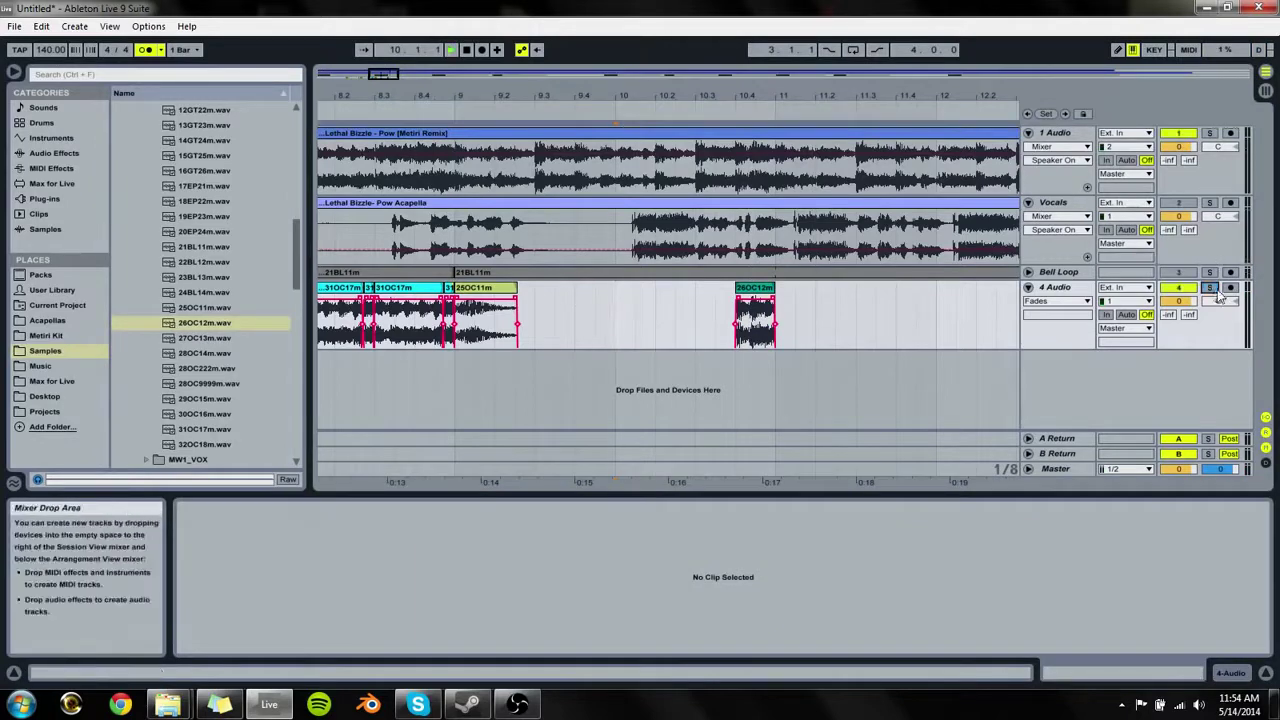
pyautogui.press('space')
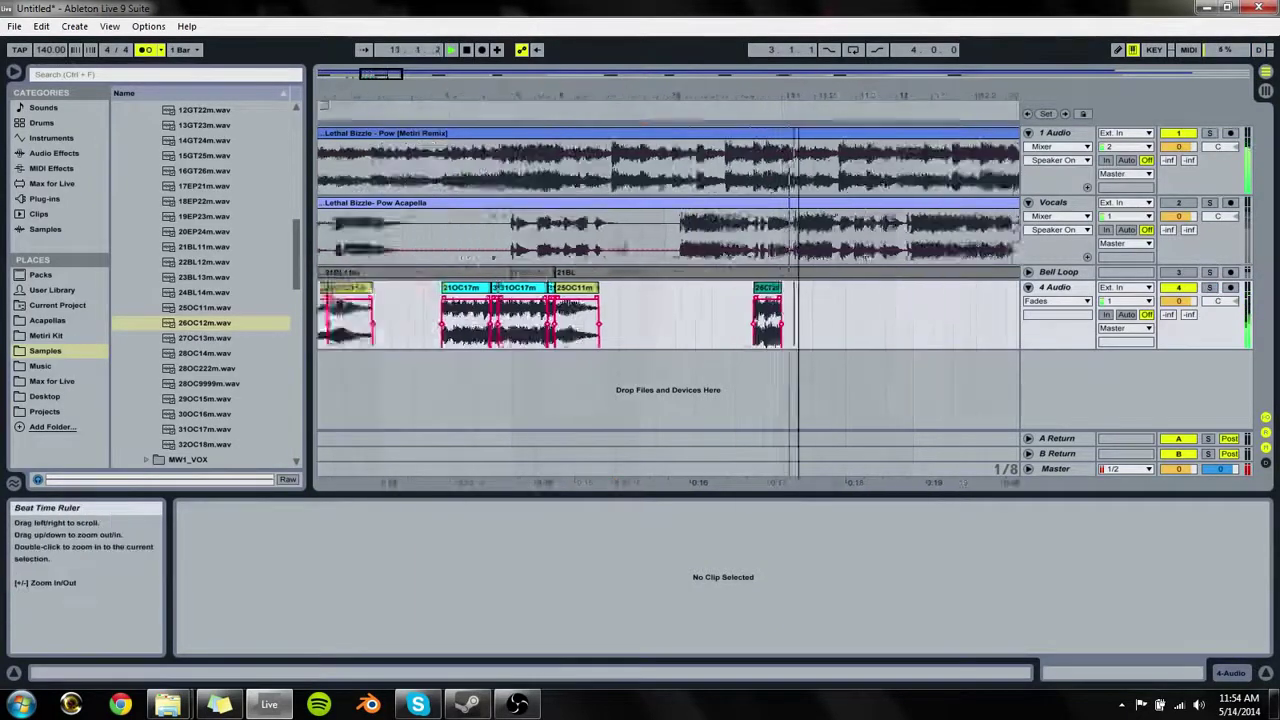
pyautogui.moveTo(795, 90); pyautogui.dragTo(600, 70)
pyautogui.moveTo(563, 294); pyautogui.dragTo(627, 302)
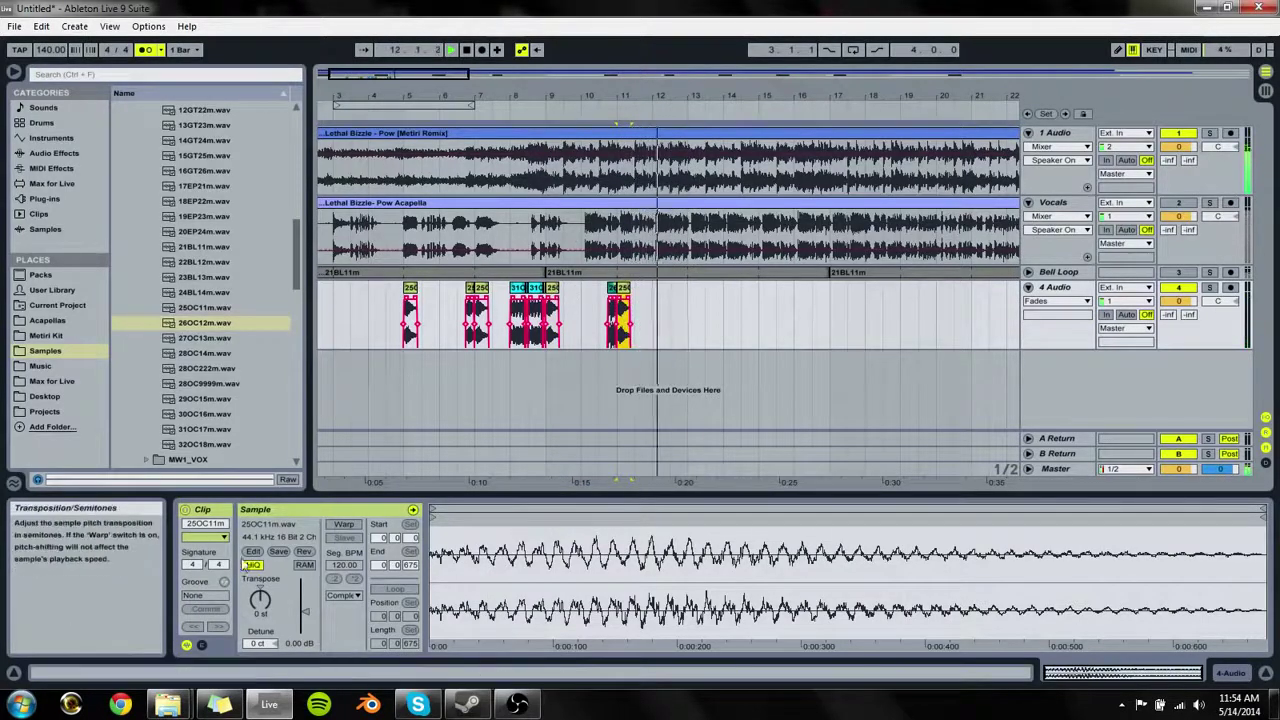
# Step: Add the 27OC13m.wav sample to 4 Audio and position it at 12.4.1
pyautogui.moveTo(213, 340); pyautogui.dragTo(675, 345)
pyautogui.press('space')
pyautogui.moveTo(683, 97); pyautogui.dragTo(683, 180)
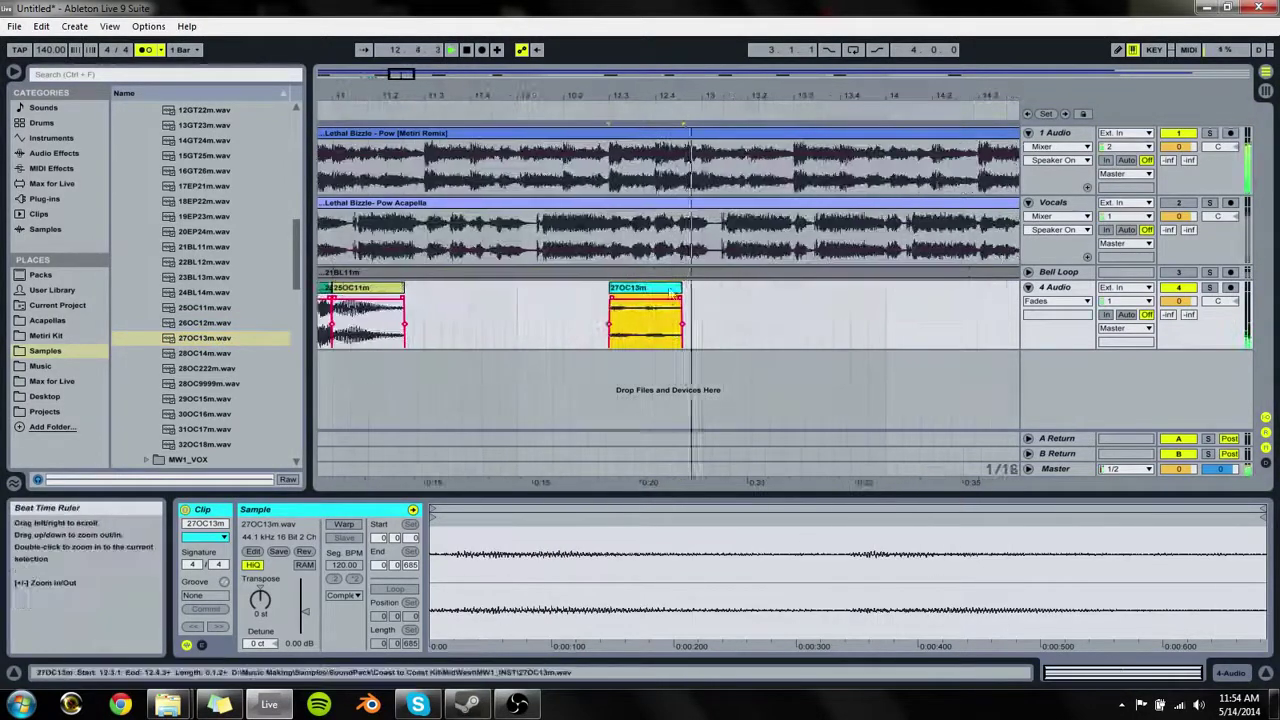
pyautogui.moveTo(648, 291); pyautogui.dragTo(697, 305)
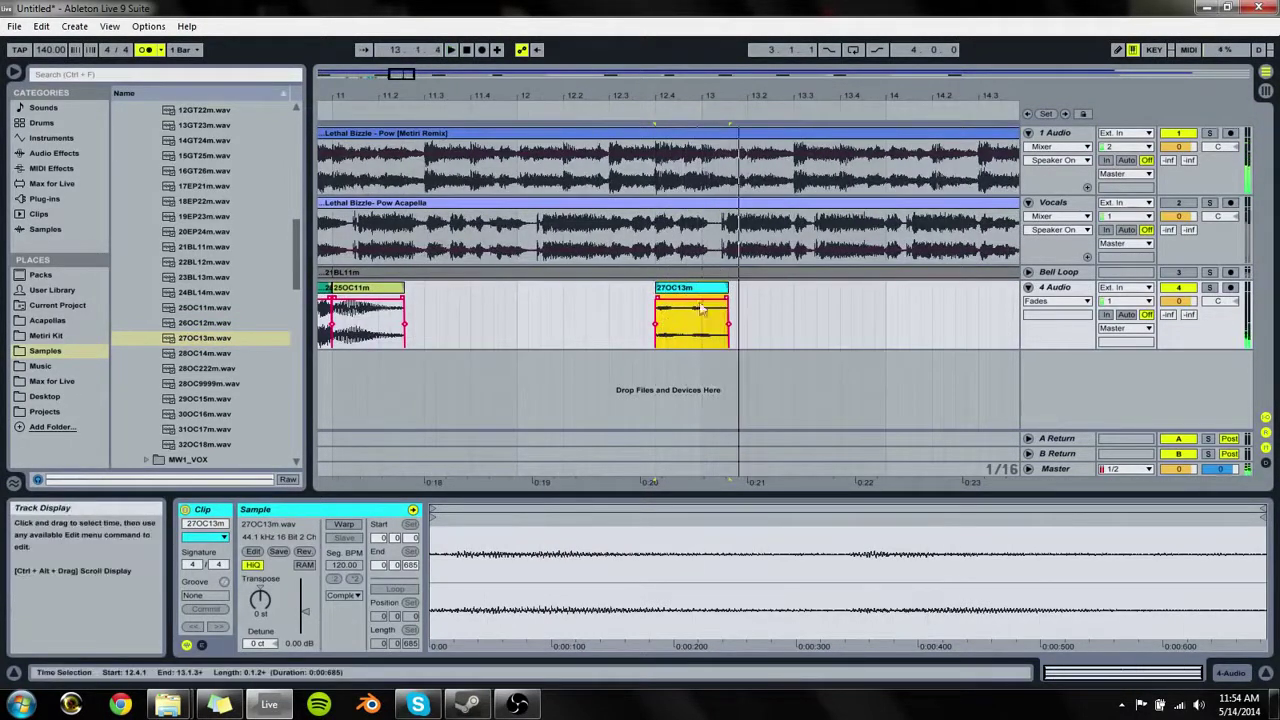
# Step: Raise the 27OC13m clip's gain to 18.6 dB and audition it with 4 Audio soloed
pyautogui.moveTo(305, 612); pyautogui.dragTo(305, 585)
pyautogui.click(1209, 288)
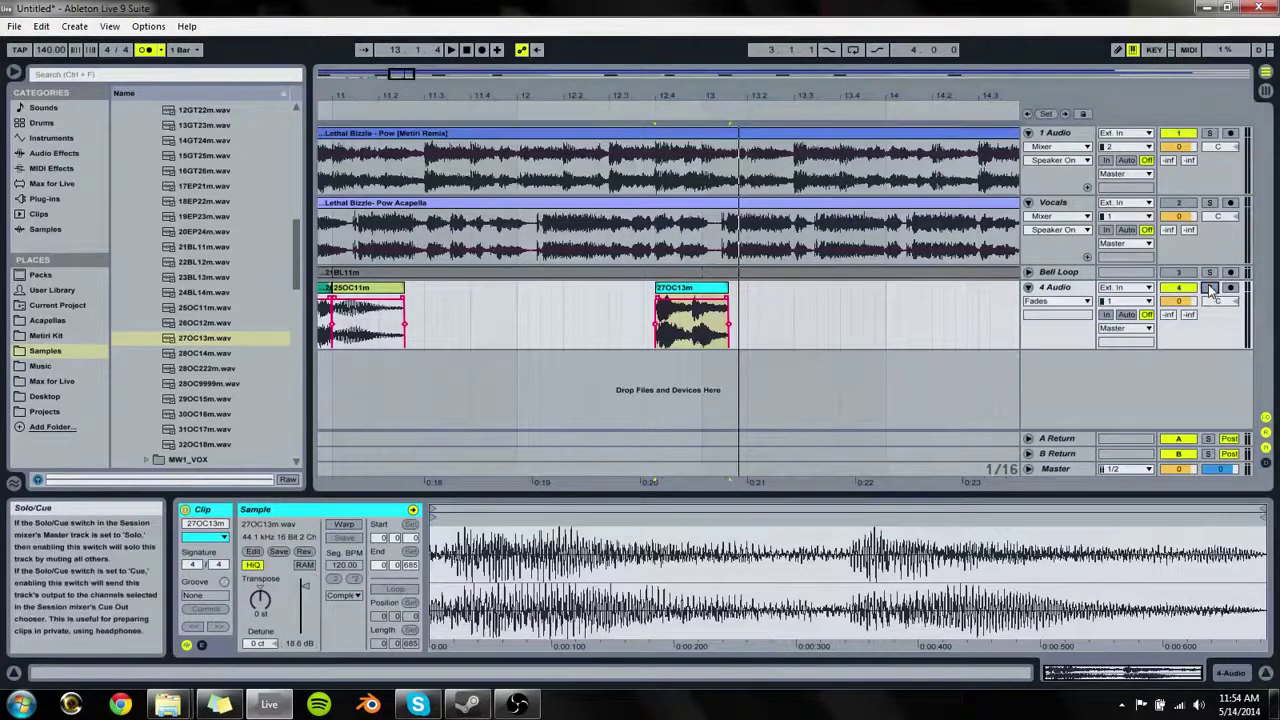
pyautogui.click(1209, 288)
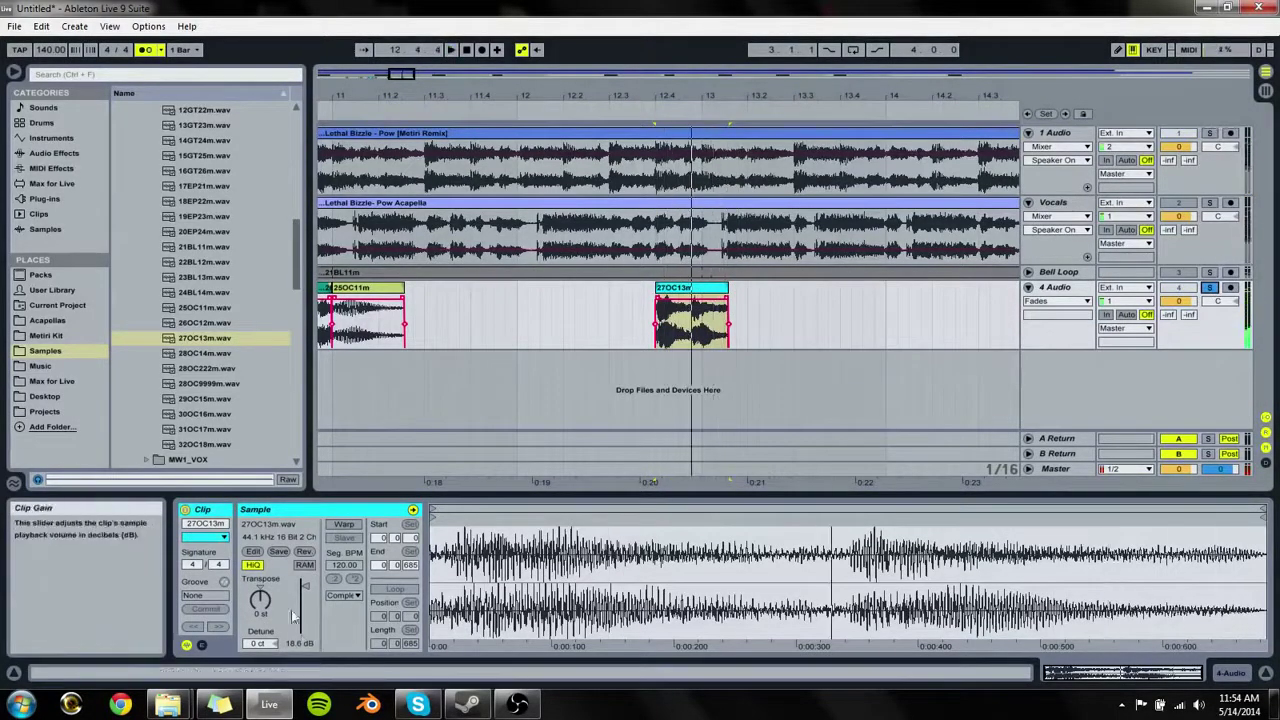
# Step: Enable warping on the 27OC13m clip, shift its second hit slightly earlier with a warp marker and pull its end in slightly
pyautogui.click(343, 524)
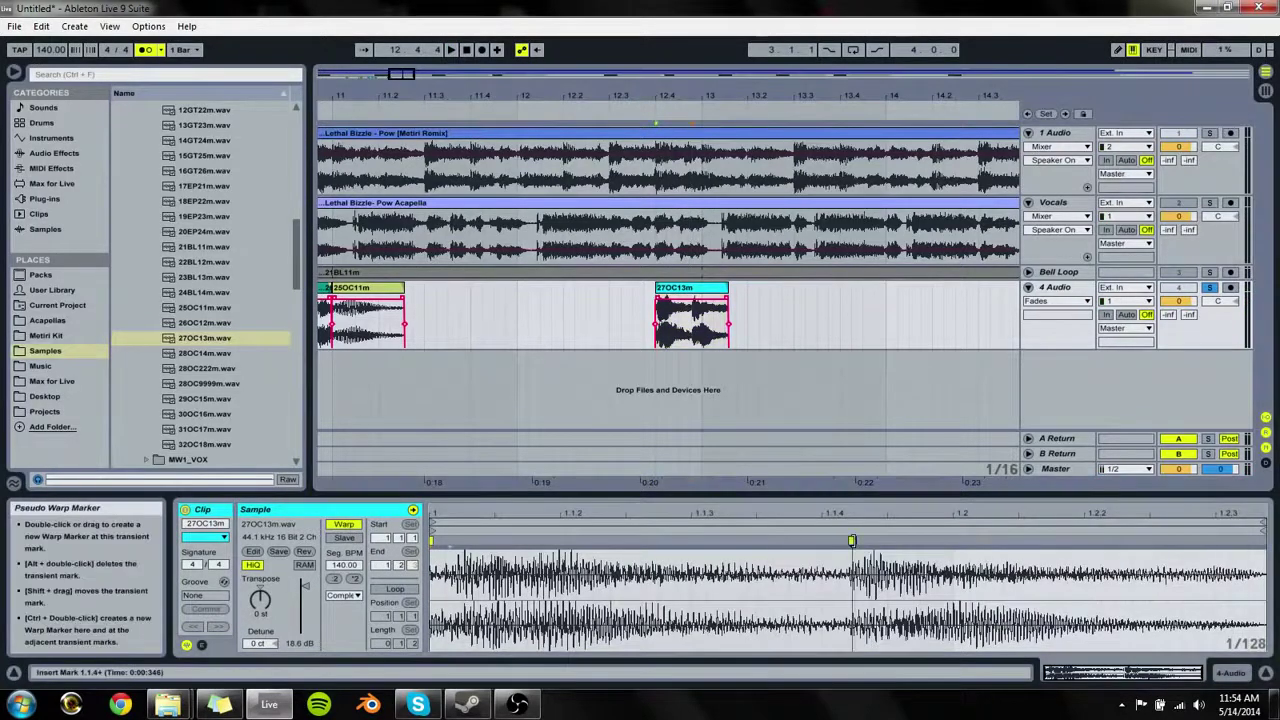
pyautogui.moveTo(851, 540); pyautogui.dragTo(821, 541)
pyautogui.click(1212, 524)
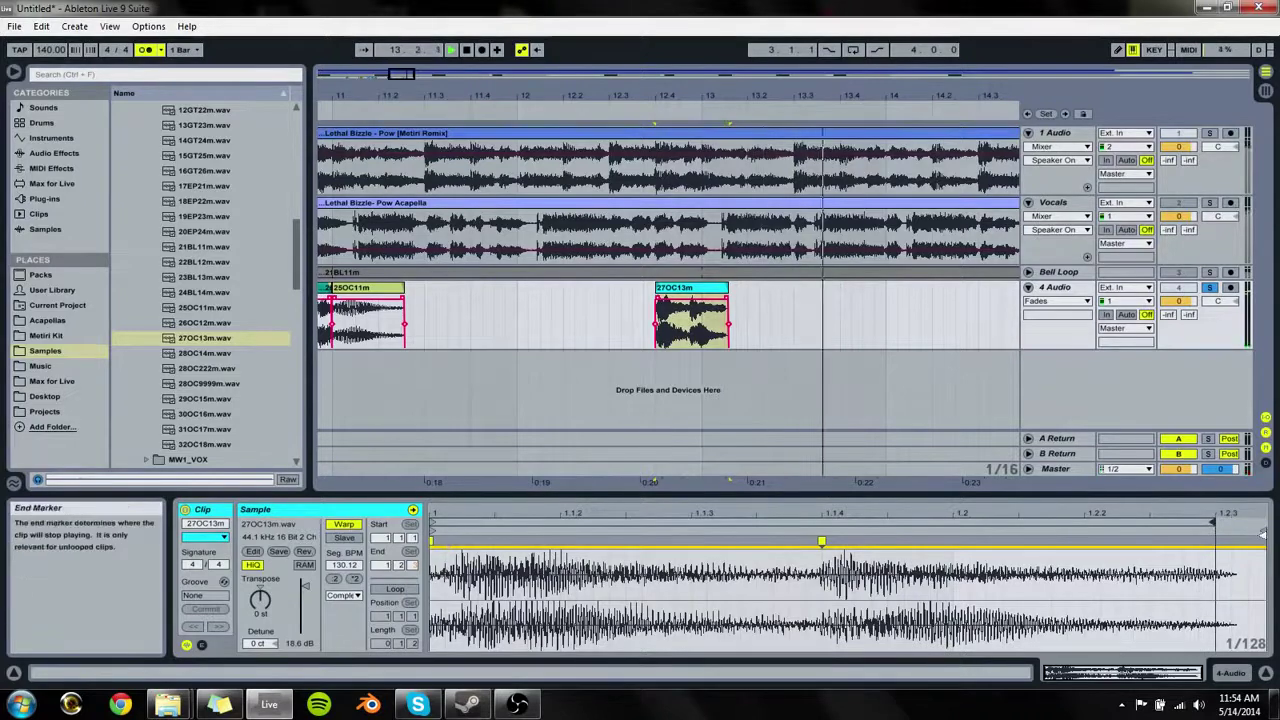
pyautogui.moveTo(1212, 530); pyautogui.dragTo(1199, 532)
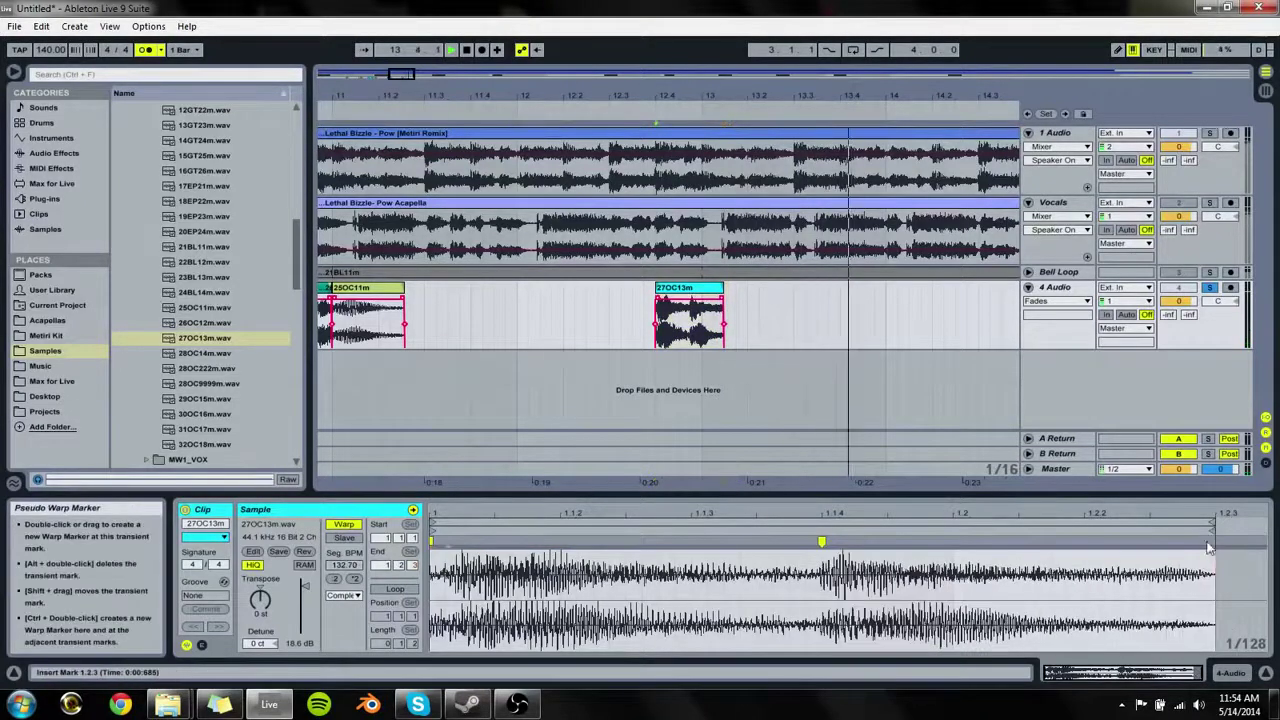
# Step: Trim the end of the 27OC13m clip to 13.1.1 and audition it
pyautogui.click(673, 332)
pyautogui.moveTo(722, 305); pyautogui.dragTo(699, 291)
pyautogui.press('space')
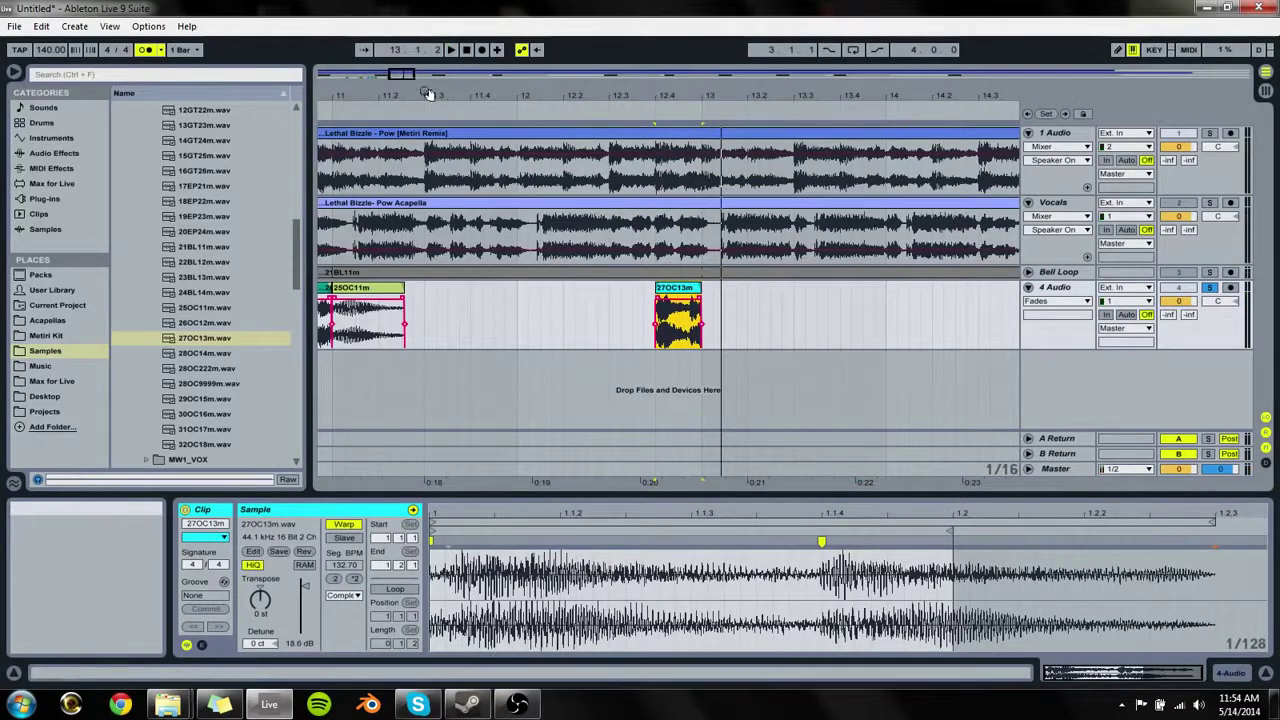
# Step: Duplicate the 9.1.1–13.1.1 passage on 4 Audio to bar 13 and delete the copied 27OC13m clip at 16.4.1
pyautogui.moveTo(447, 98); pyautogui.dragTo(454, 44)
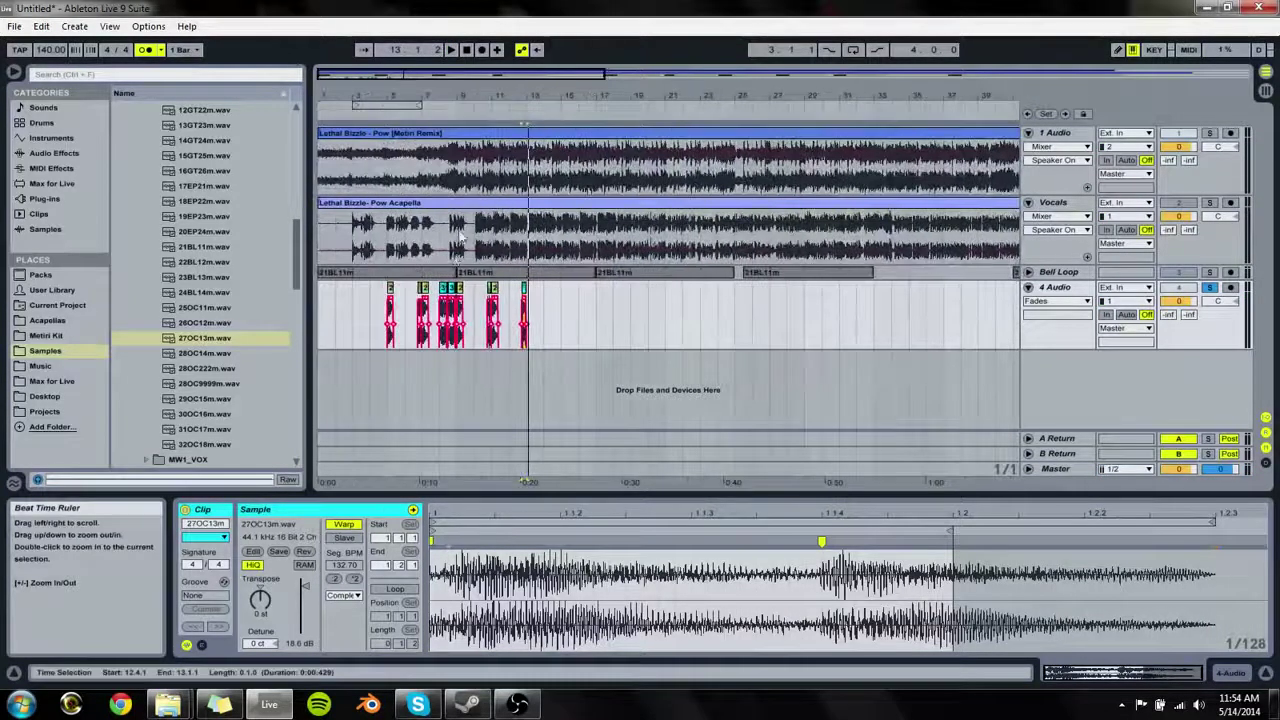
pyautogui.keyDown('shift'); pyautogui.click(463, 290); pyautogui.keyUp('shift')
pyautogui.hotkey('ctrl', 'd')
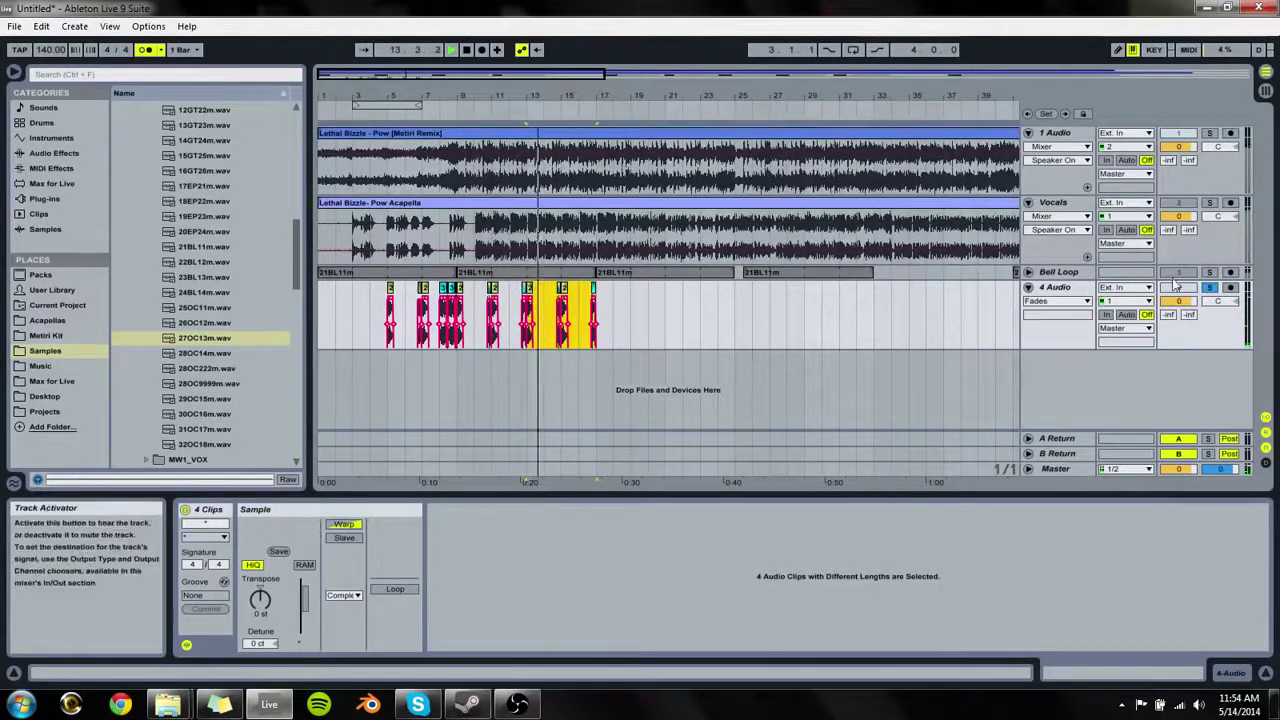
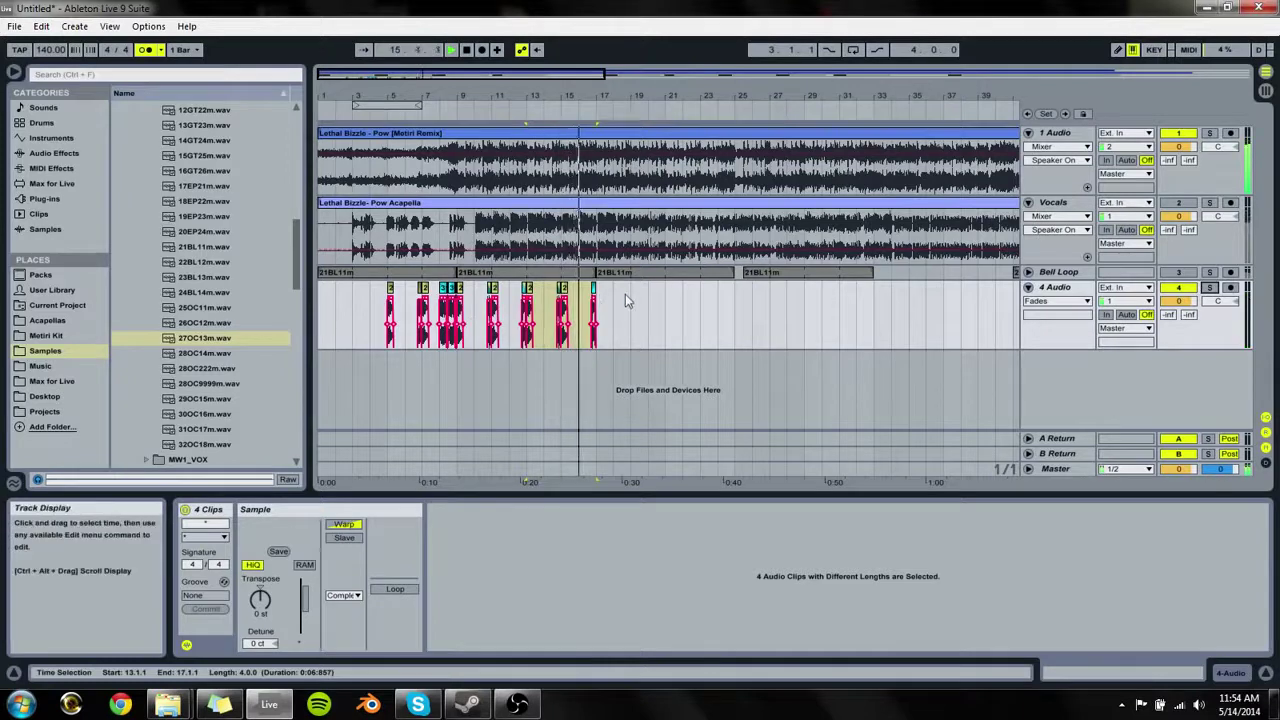
pyautogui.moveTo(613, 298); pyautogui.dragTo(593, 296)
pyautogui.press('Delete')
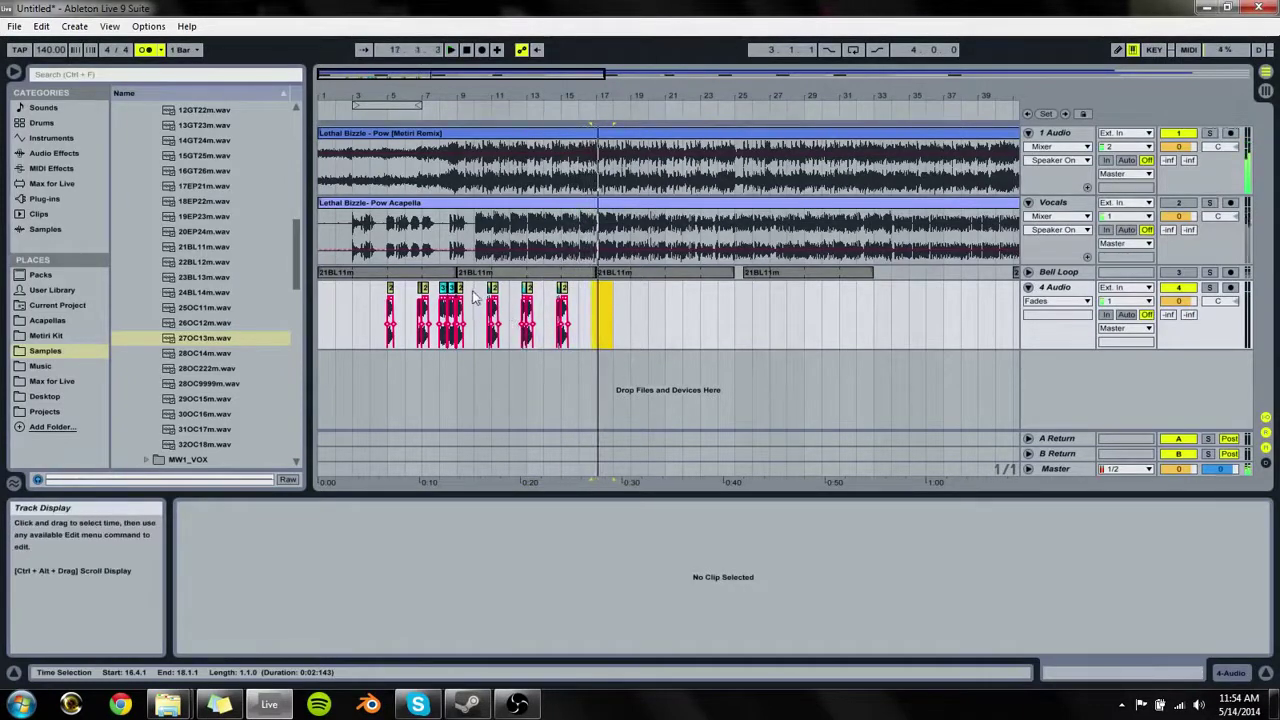
pyautogui.press('space')
# Step: Copy the bar 8 clips on 4 Audio to bar 16 and duplicate the 9.1.1–17.1.1 passage to 17.1.1
pyautogui.click(443, 288)
pyautogui.keyDown('shift'); pyautogui.click(452, 288); pyautogui.keyUp('shift')
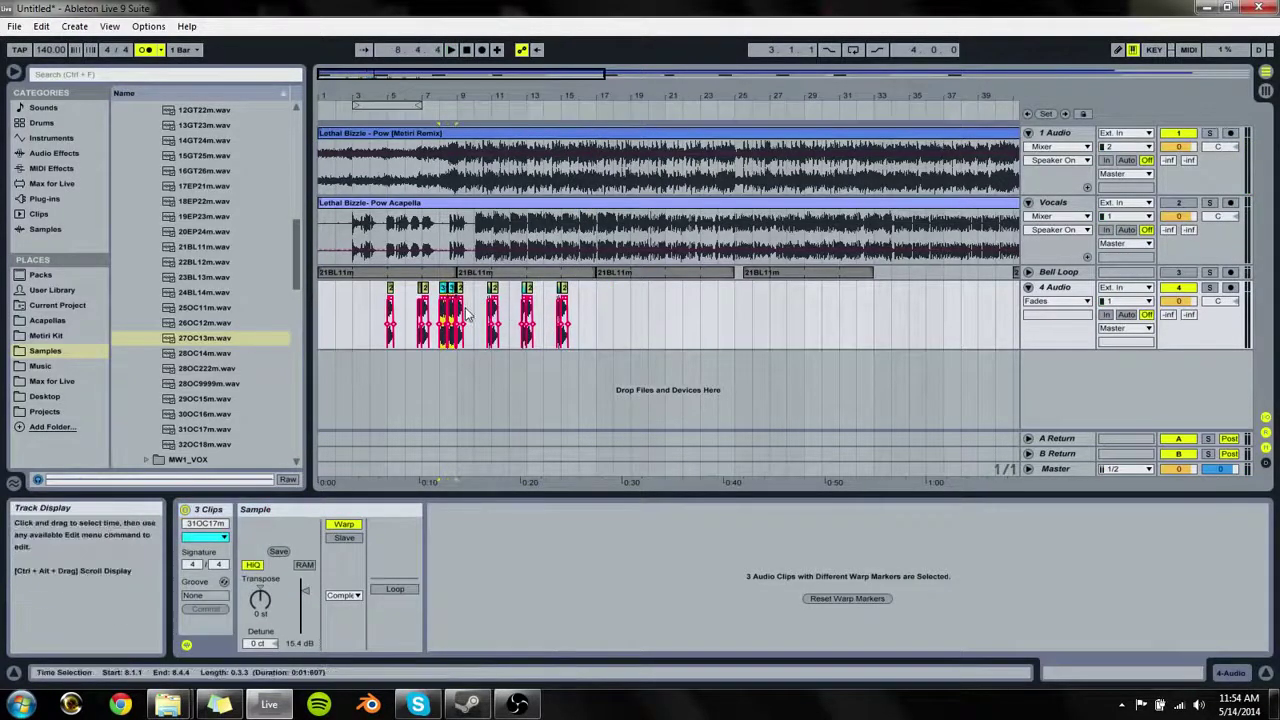
pyautogui.moveTo(446, 98); pyautogui.dragTo(448, 125)
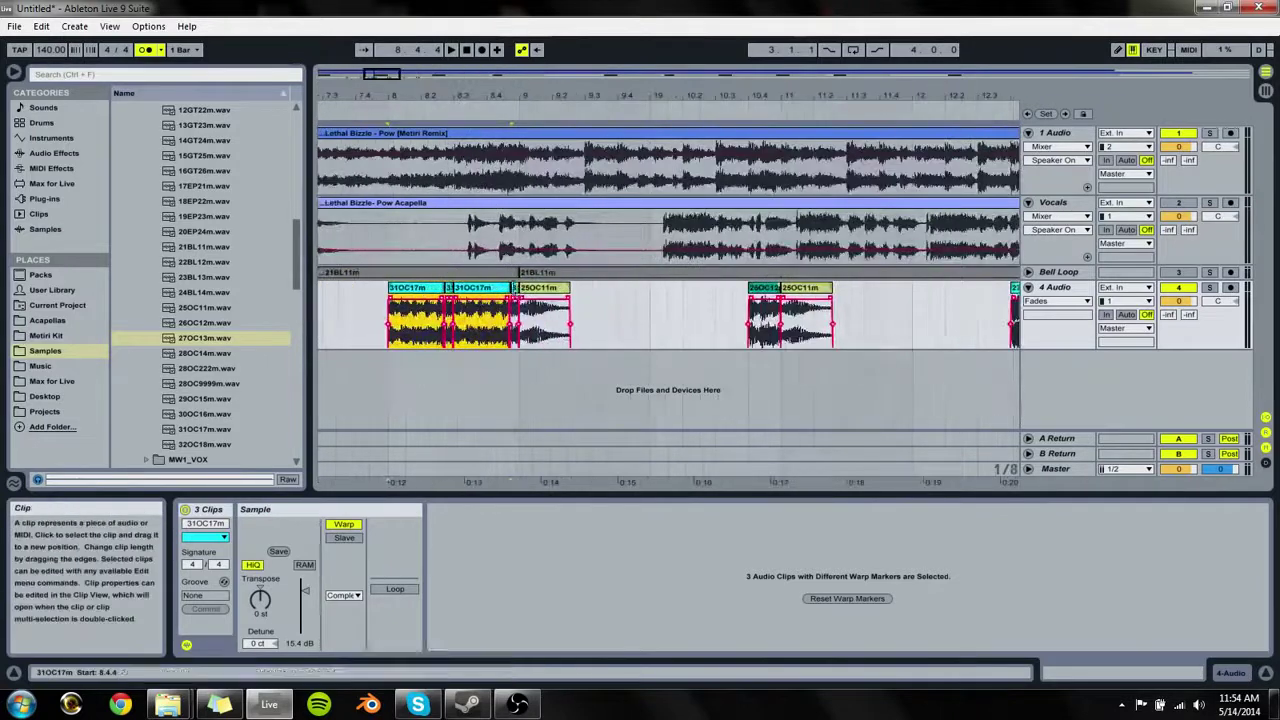
pyautogui.moveTo(718, 96); pyautogui.dragTo(576, 75)
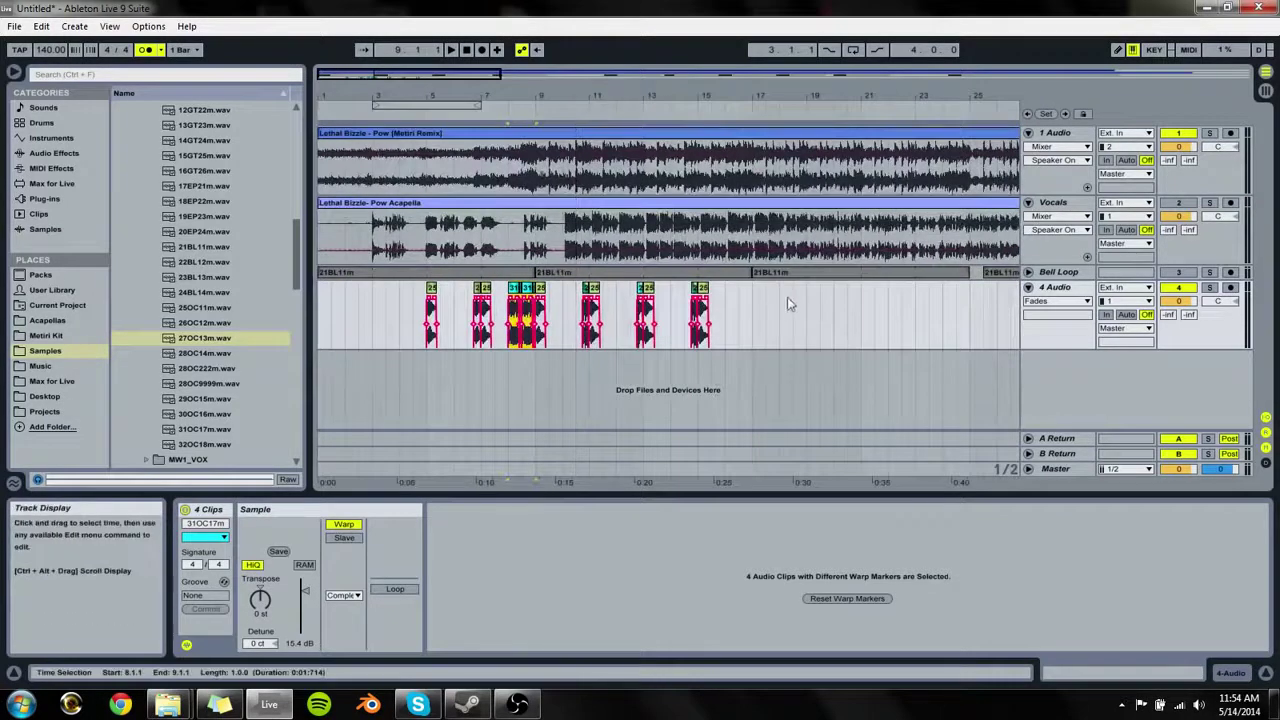
pyautogui.click(724, 314)
pyautogui.hotkey('ctrl', 'v')
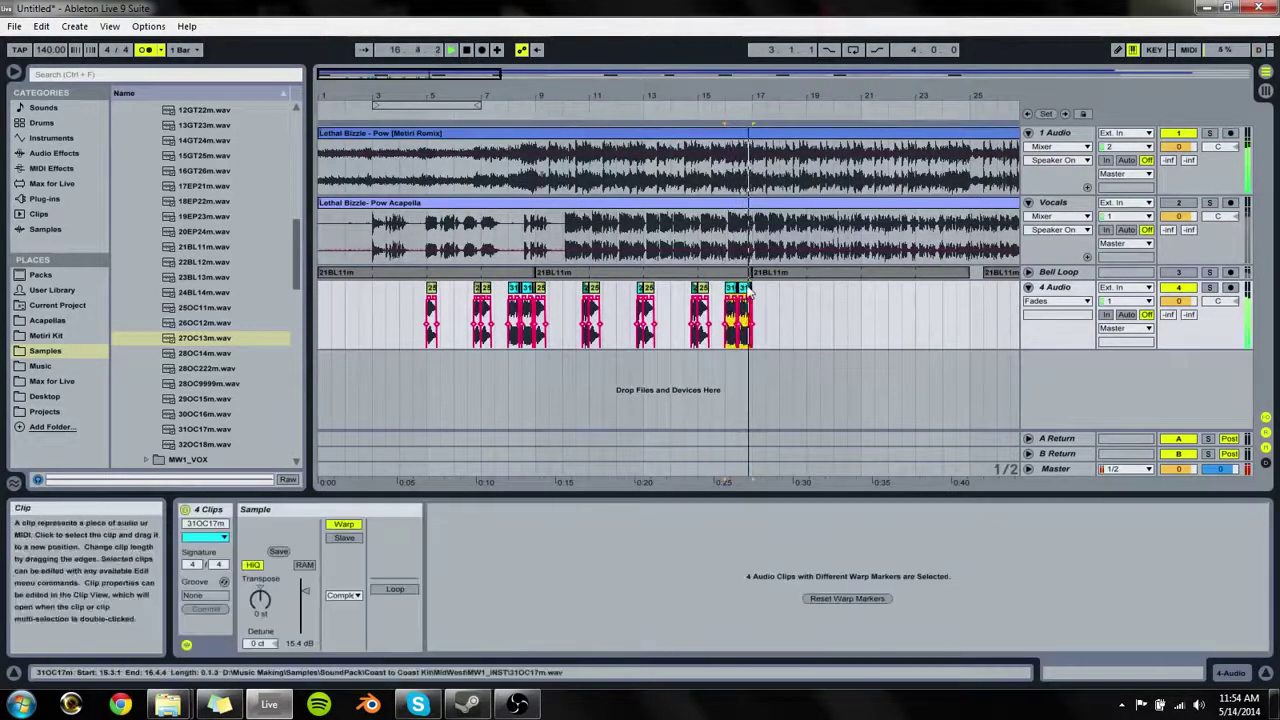
pyautogui.keyDown('shift'); pyautogui.click(547, 297); pyautogui.keyUp('shift')
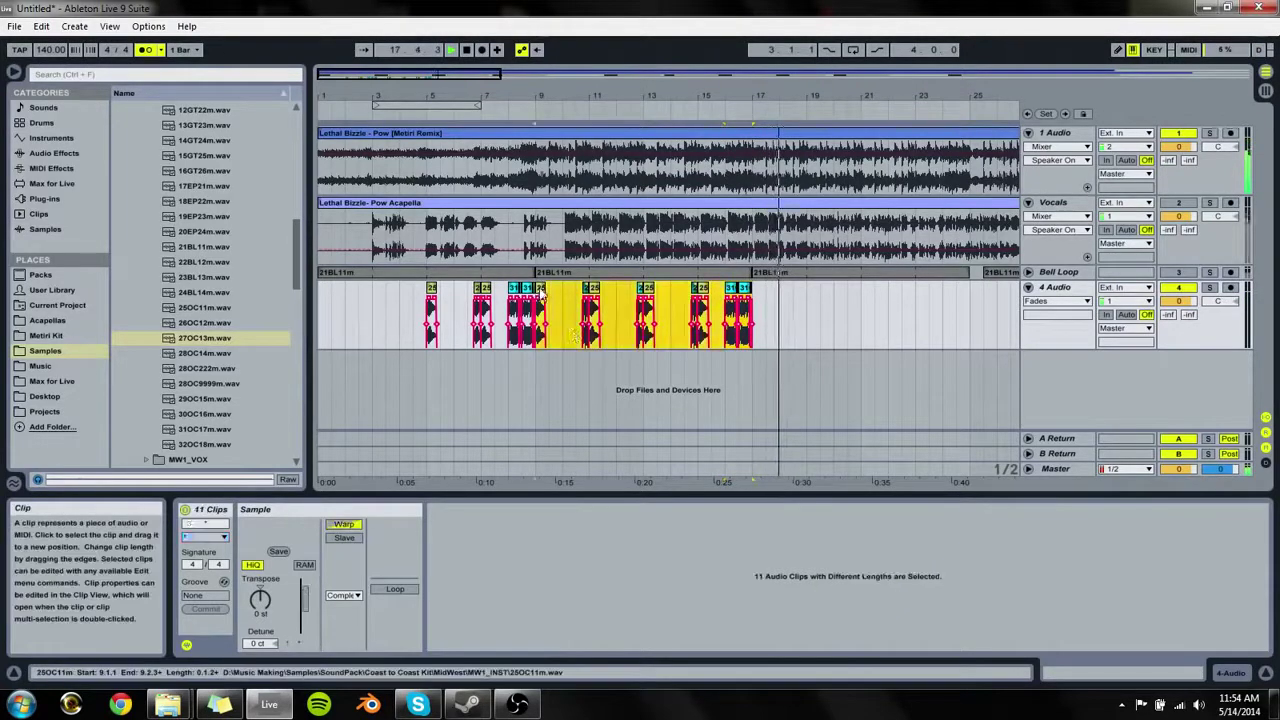
pyautogui.hotkey('ctrl', 'd')
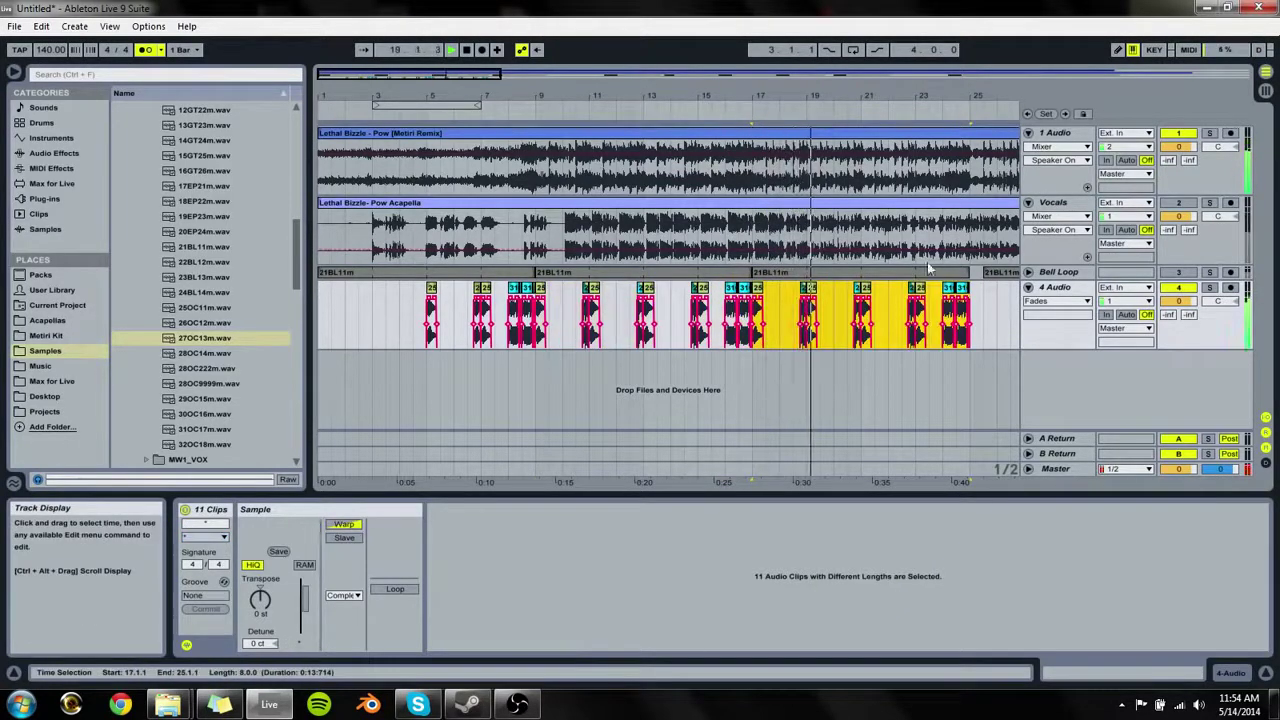
# Step: Duplicate the 9.1.1–25.1.1 passage on 4 Audio to 25.1.1 and delete the copied 25OC11m clip at 25.1.1
pyautogui.click(947, 300)
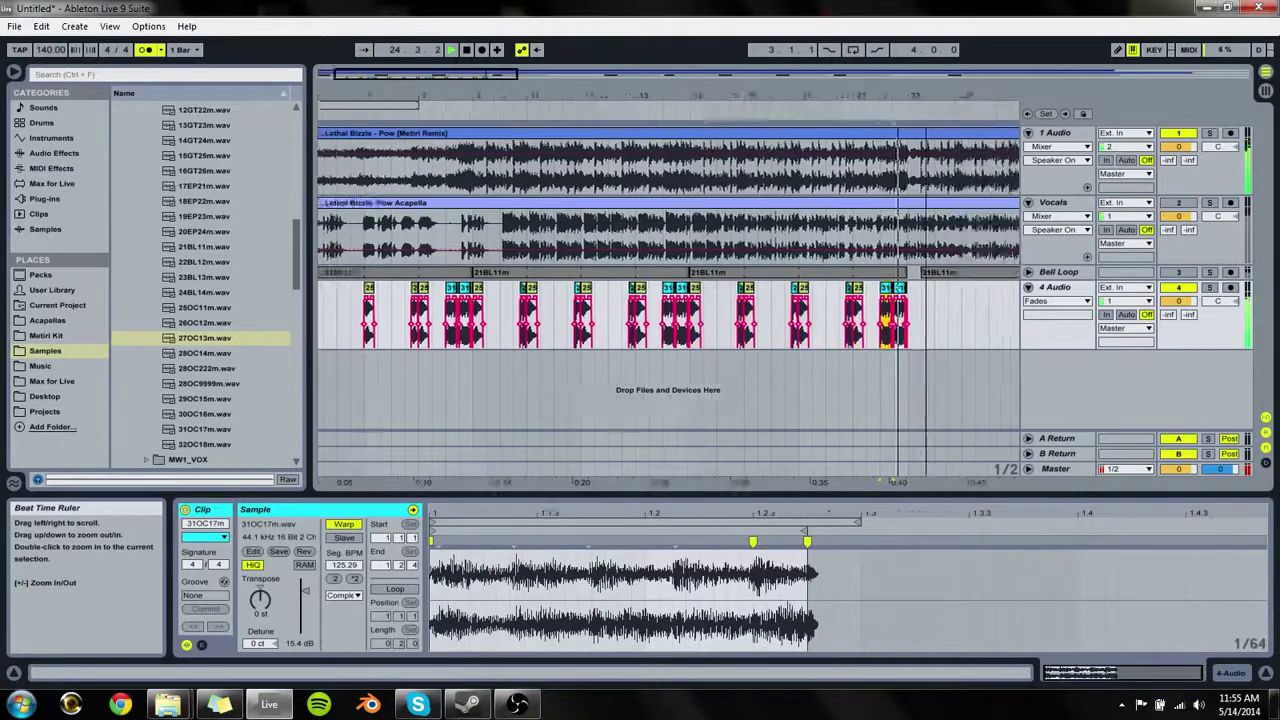
pyautogui.moveTo(895, 96); pyautogui.dragTo(600, 135)
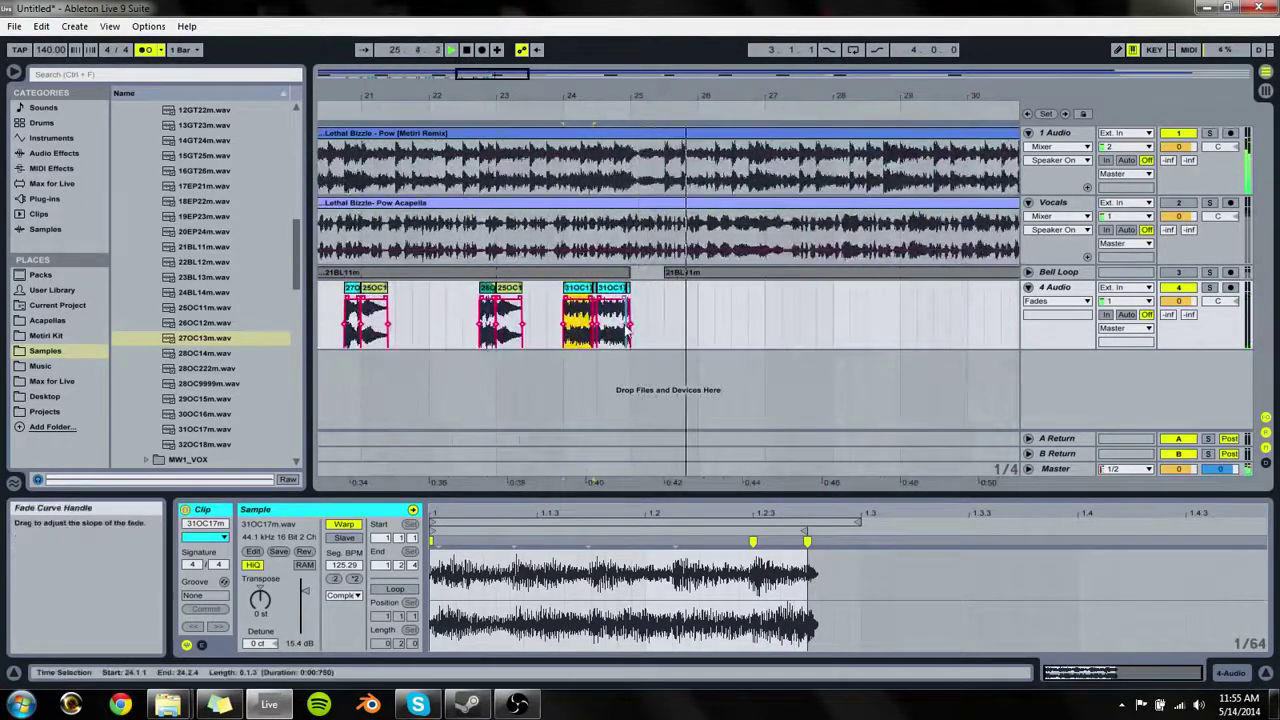
pyautogui.moveTo(704, 95); pyautogui.dragTo(710, 48)
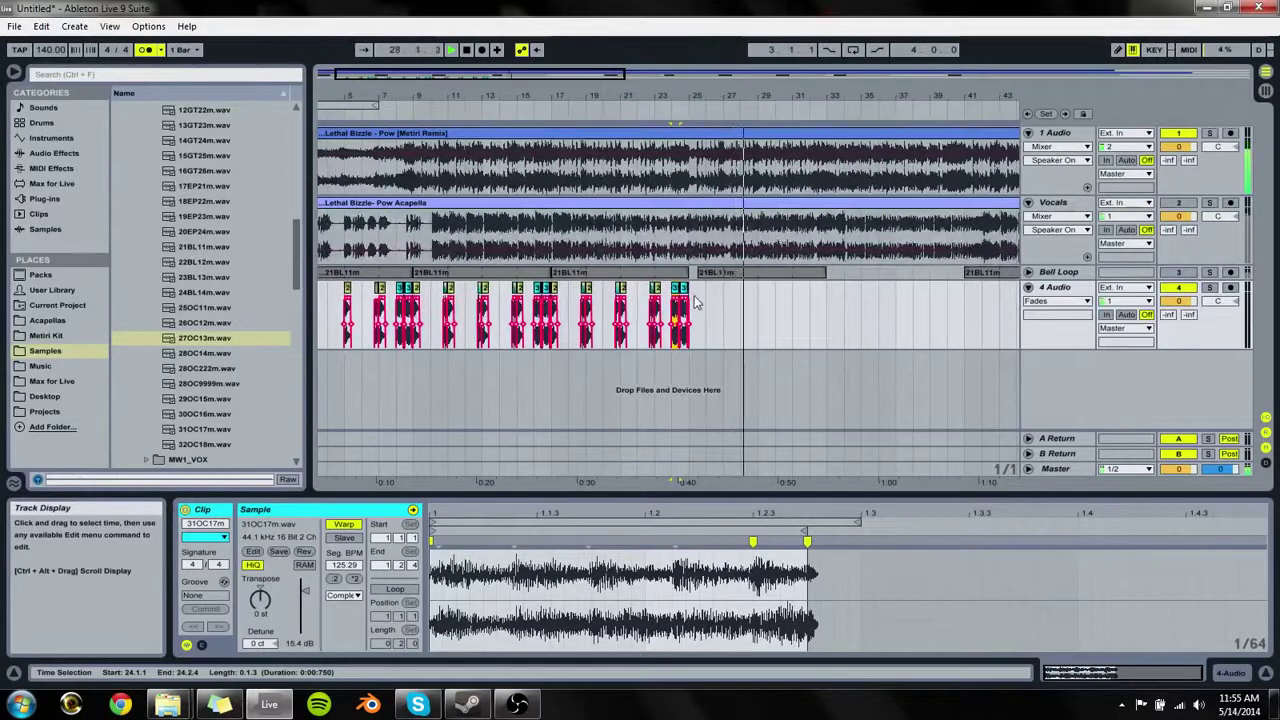
pyautogui.moveTo(697, 302); pyautogui.dragTo(422, 320)
pyautogui.hotkey('ctrl', 'd')
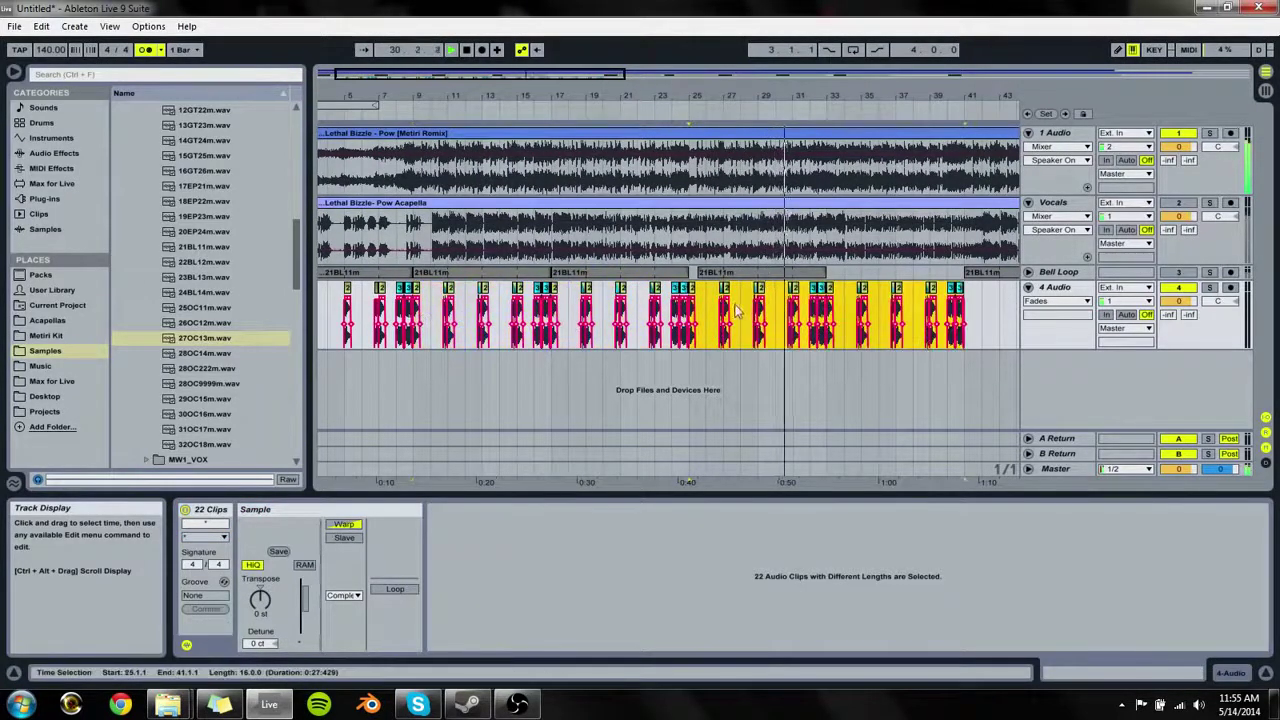
pyautogui.click(692, 288)
pyautogui.press('Delete')
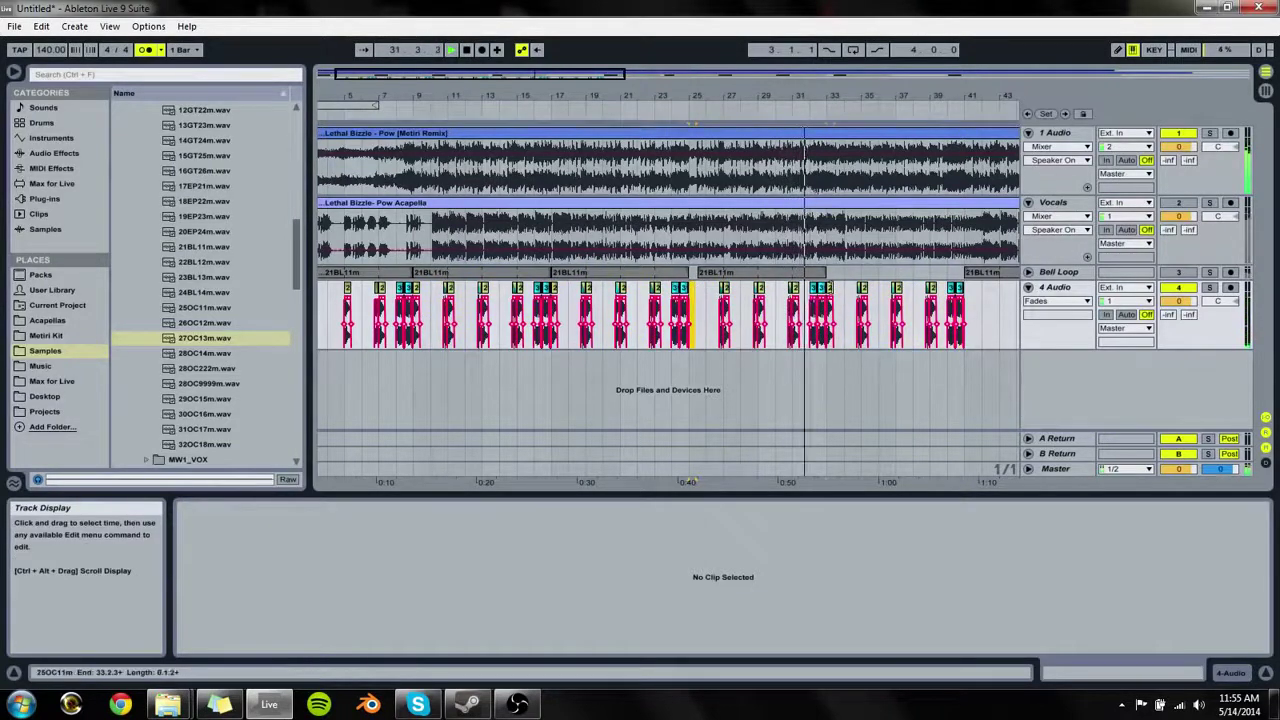
pyautogui.moveTo(845, 300); pyautogui.dragTo(982, 300)
pyautogui.press('Delete')
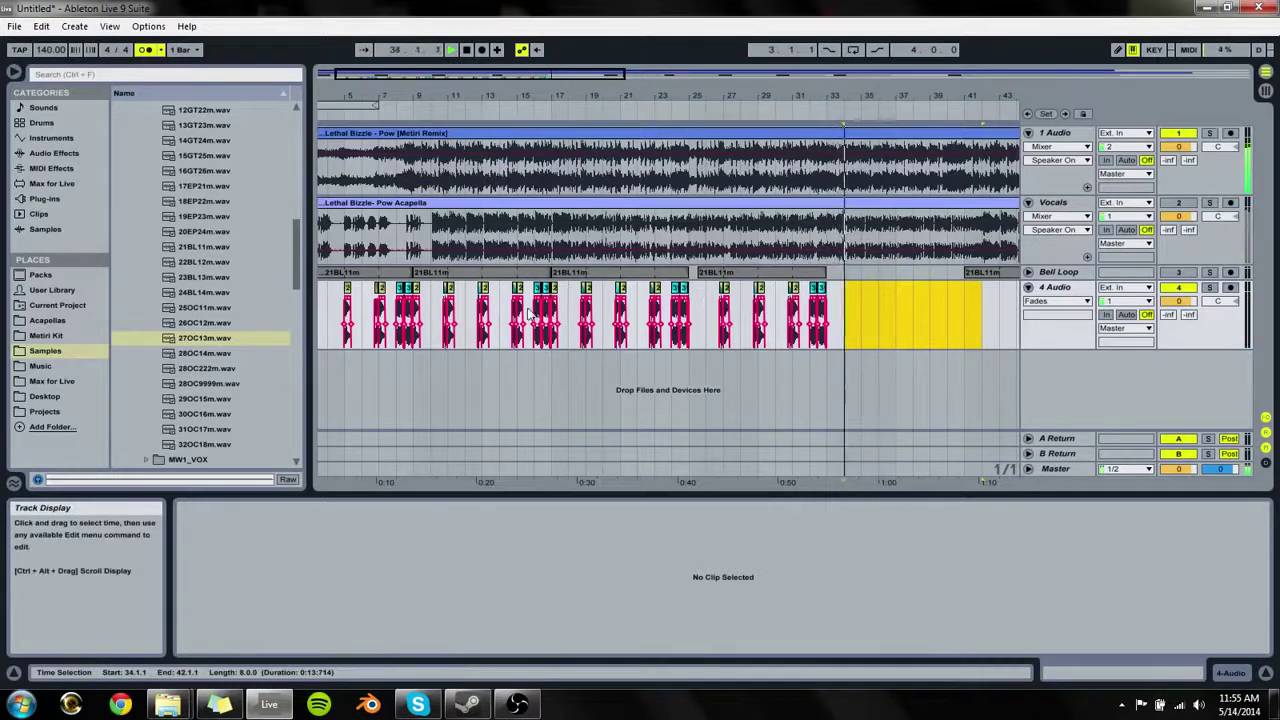
pyautogui.hotkey('ctrl', 'v')
pyautogui.click(862, 312)
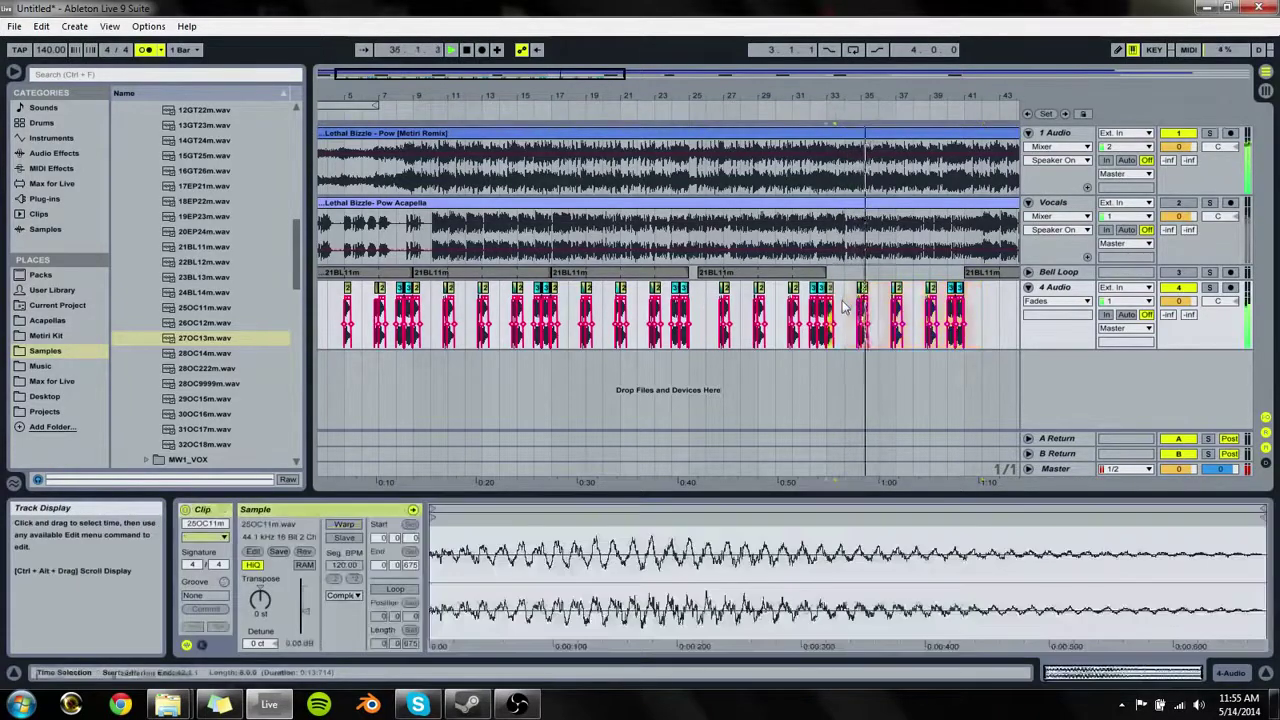
pyautogui.click(878, 310)
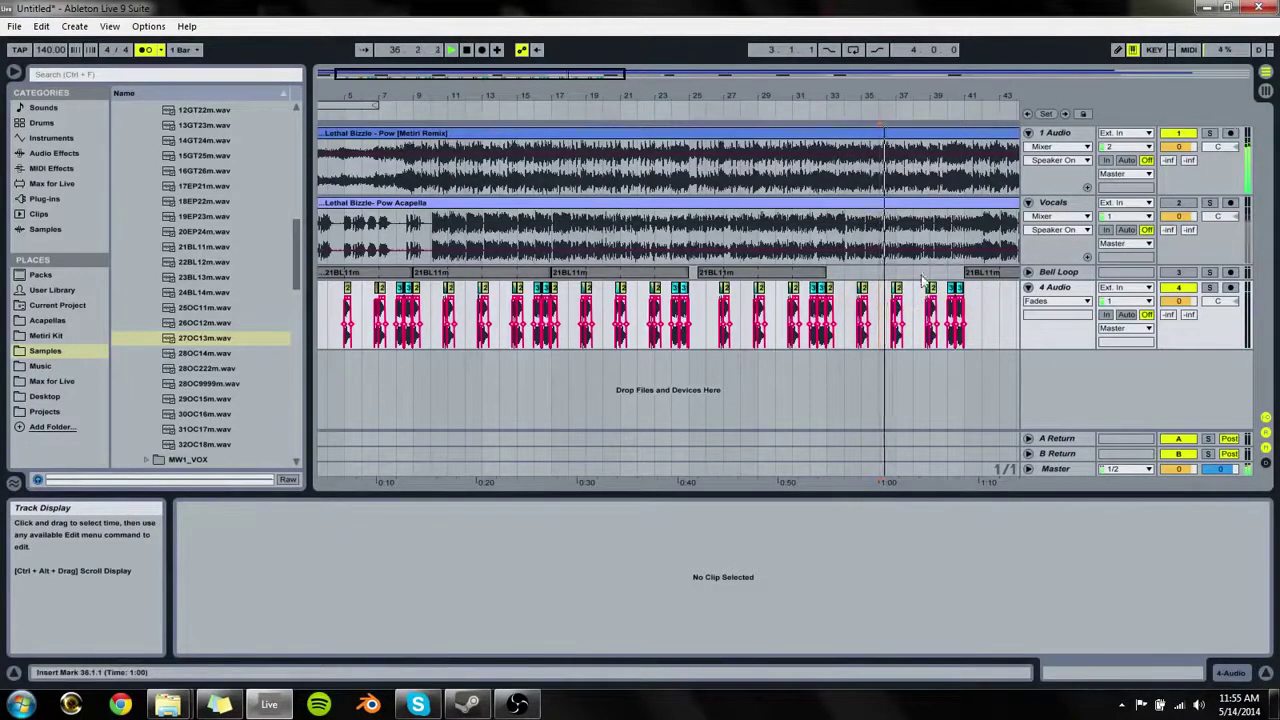
# Step: Mute 4 Audio and play the original remix from bar 33 for comparison
pyautogui.moveTo(910, 110); pyautogui.dragTo(773, 113)
pyautogui.click(1172, 288)
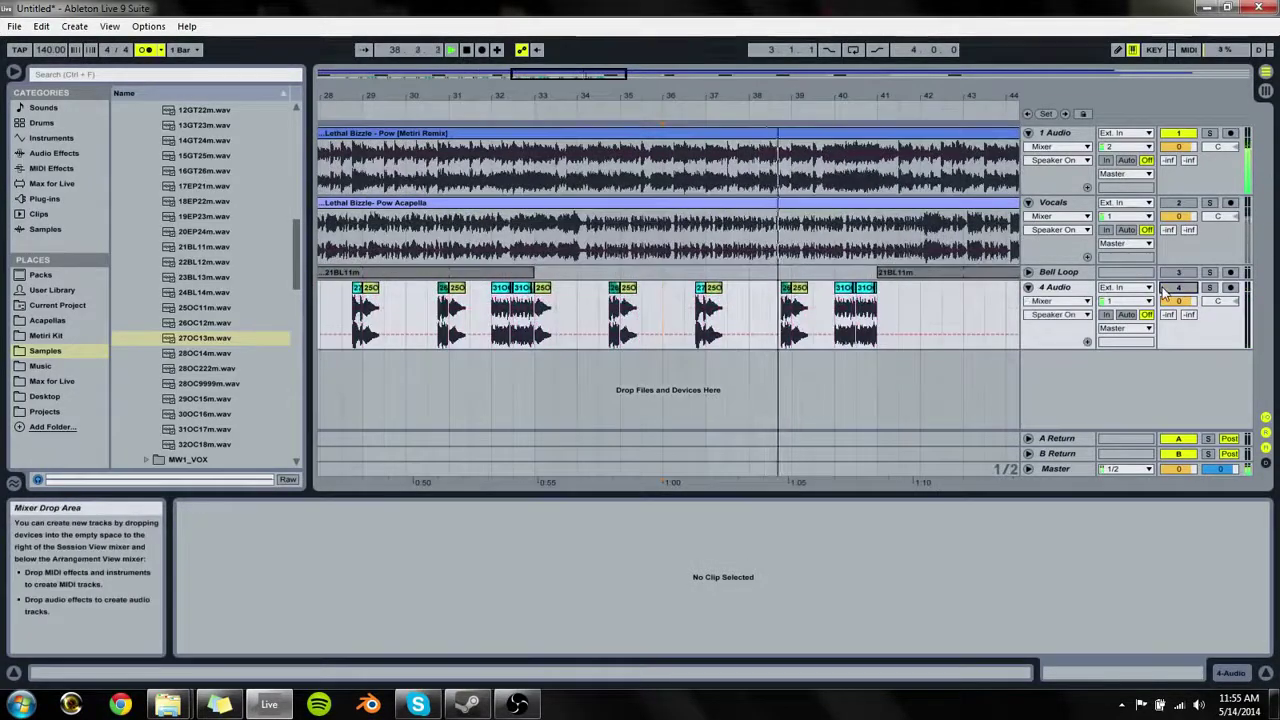
pyautogui.press('space')
pyautogui.click(539, 295)
pyautogui.press('space')
pyautogui.click(614, 290)
pyautogui.press('Delete')
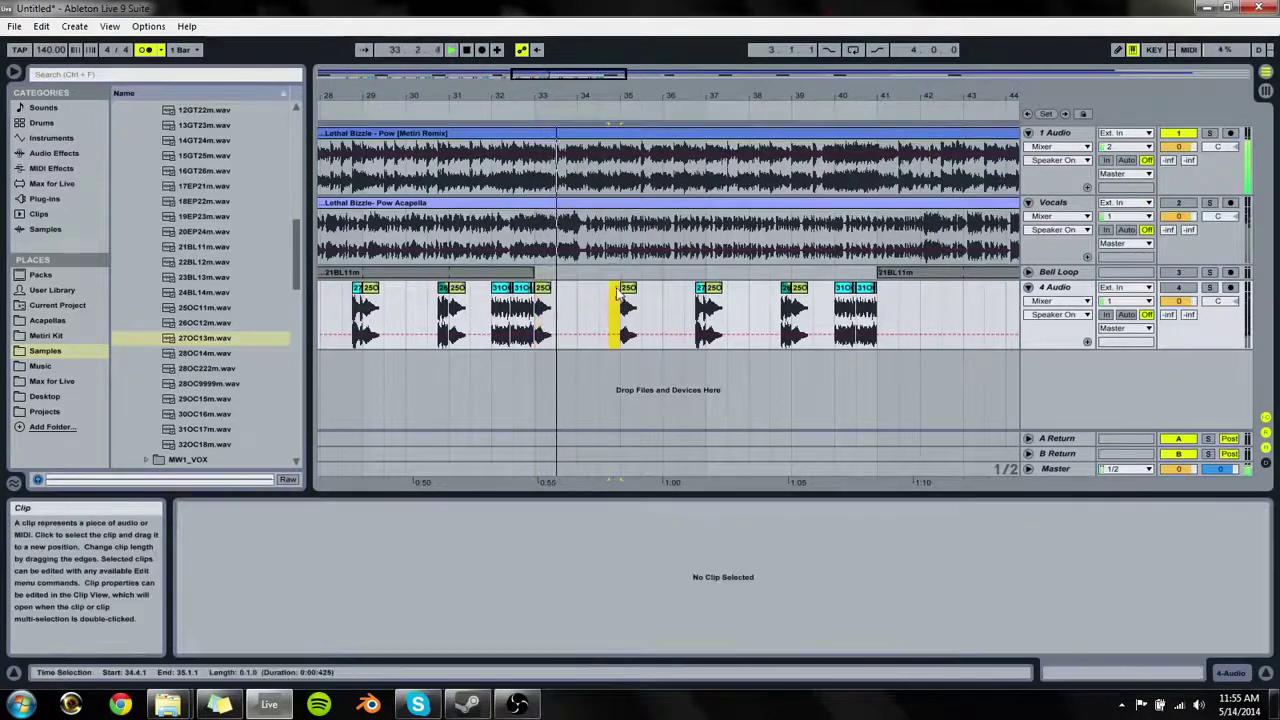
pyautogui.click(701, 292)
pyautogui.press('Delete')
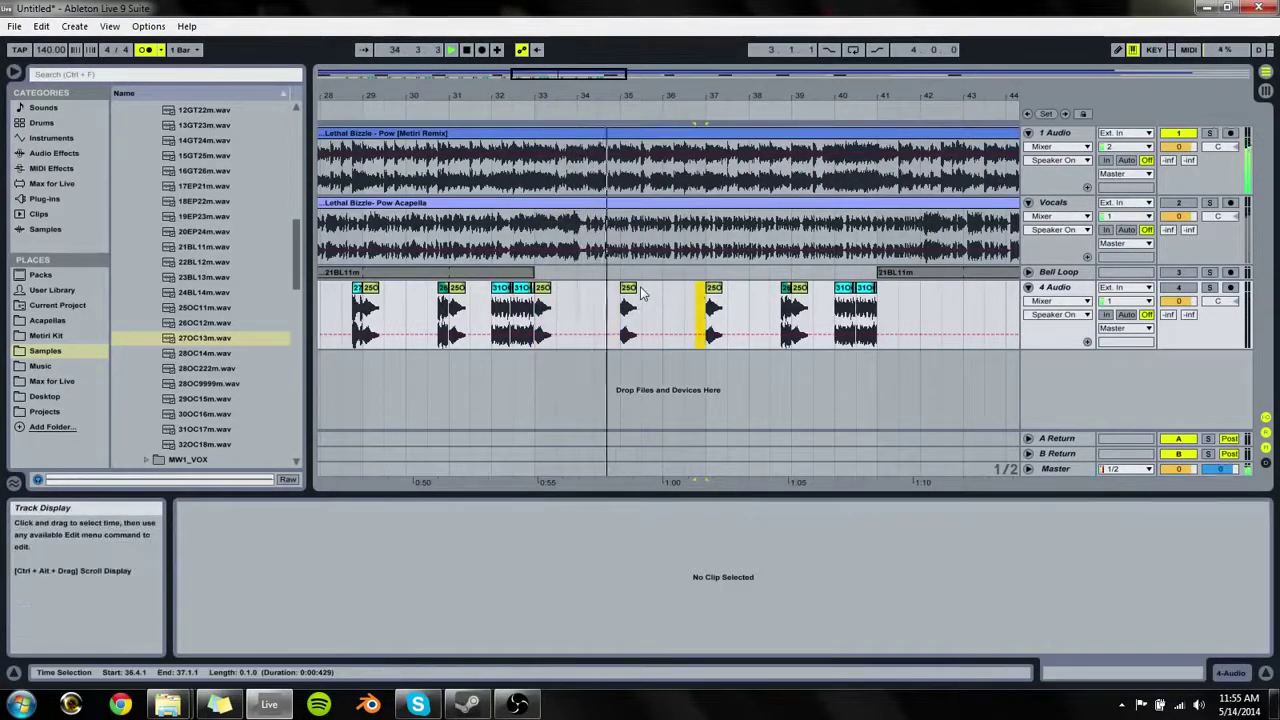
pyautogui.hotkey('ctrl', 'z')
pyautogui.hotkey('ctrl', 'z')
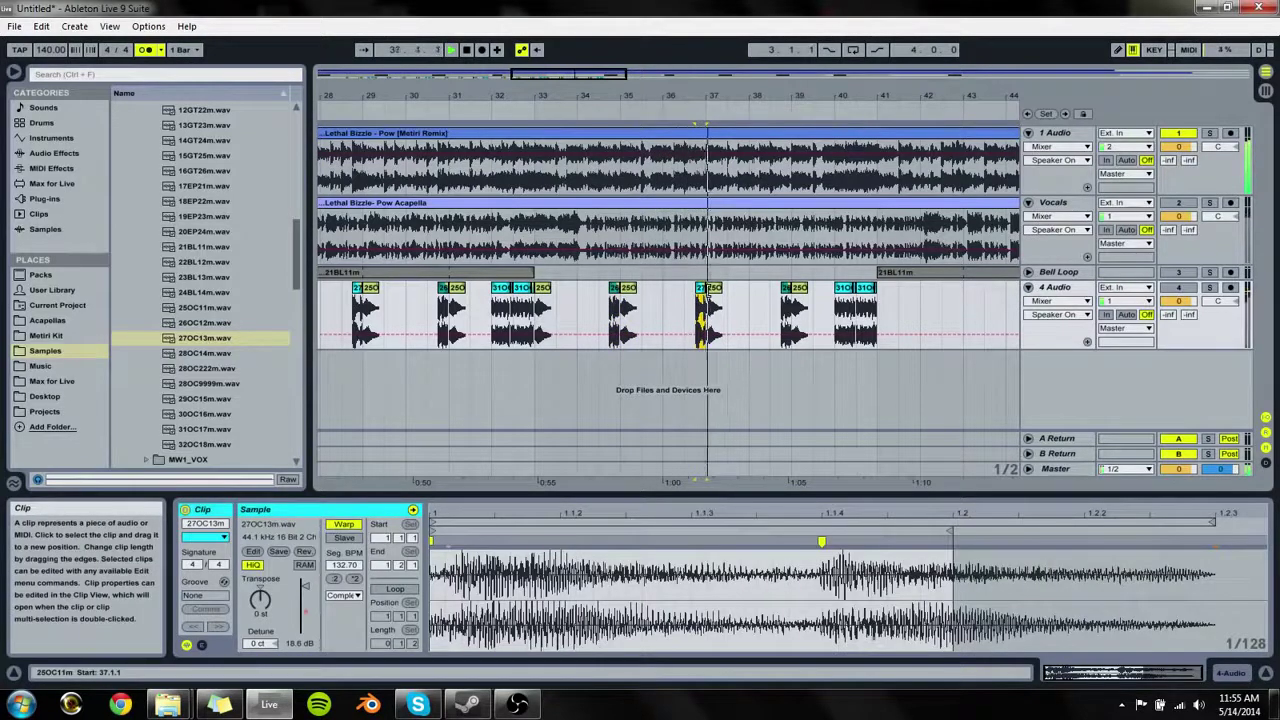
# Step: Replace the 26OC12m clip at 38.4.1 on 4 Audio with a copy of the 25OC11m clip from 39.1.1
pyautogui.click(786, 289)
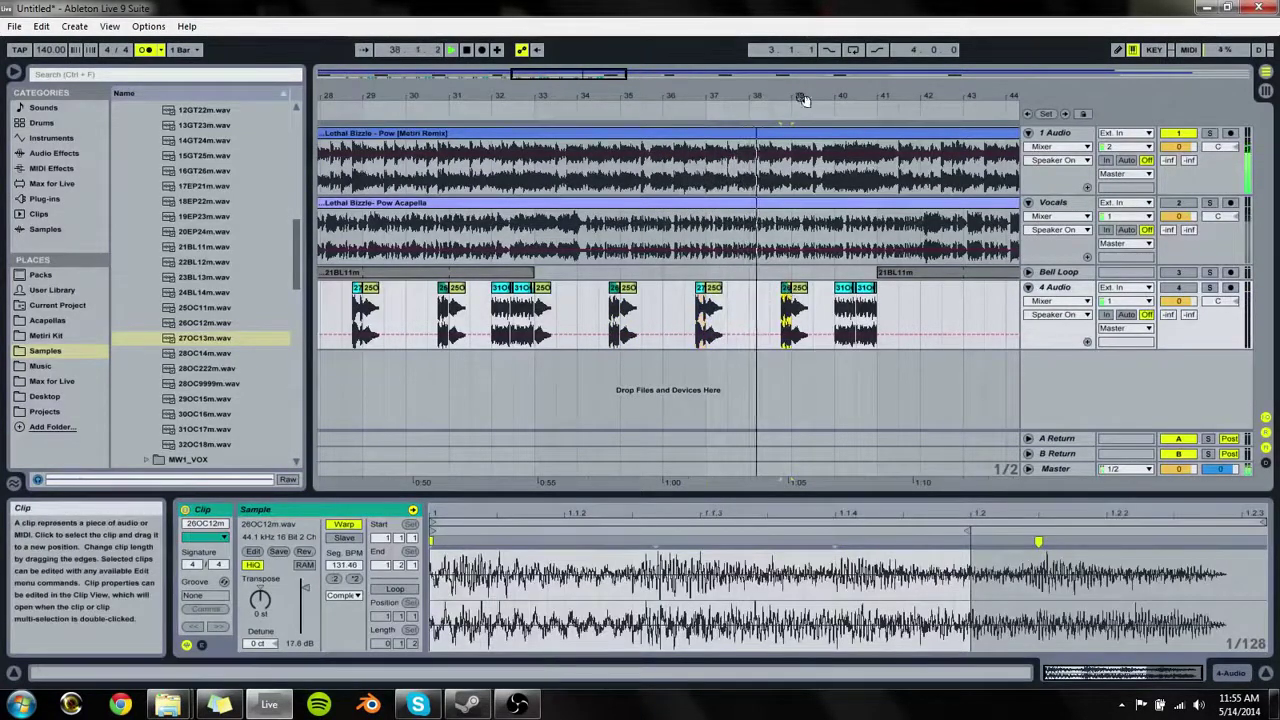
pyautogui.moveTo(803, 98); pyautogui.dragTo(797, 160)
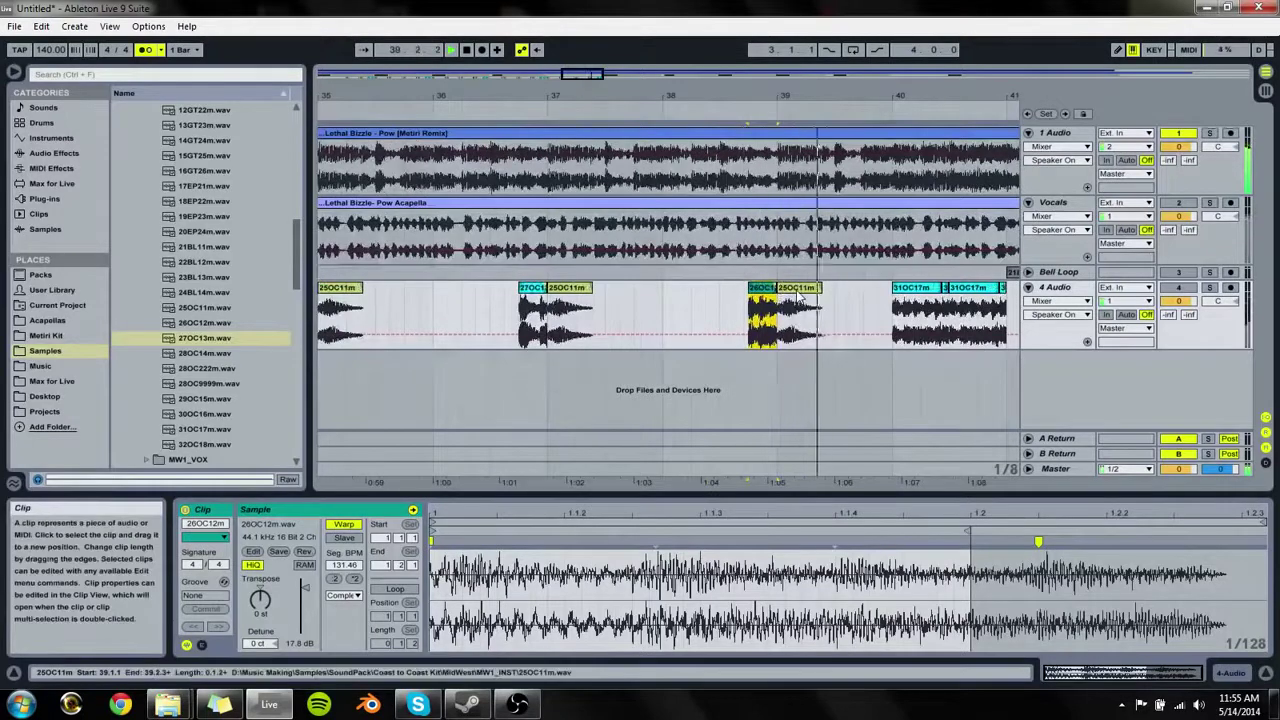
pyautogui.press('space')
pyautogui.moveTo(798, 292)
pyautogui.mouseDown()
pyautogui.moveTo(768, 292)
pyautogui.moveTo(779, 290)
pyautogui.mouseUp()
pyautogui.click(766, 294)
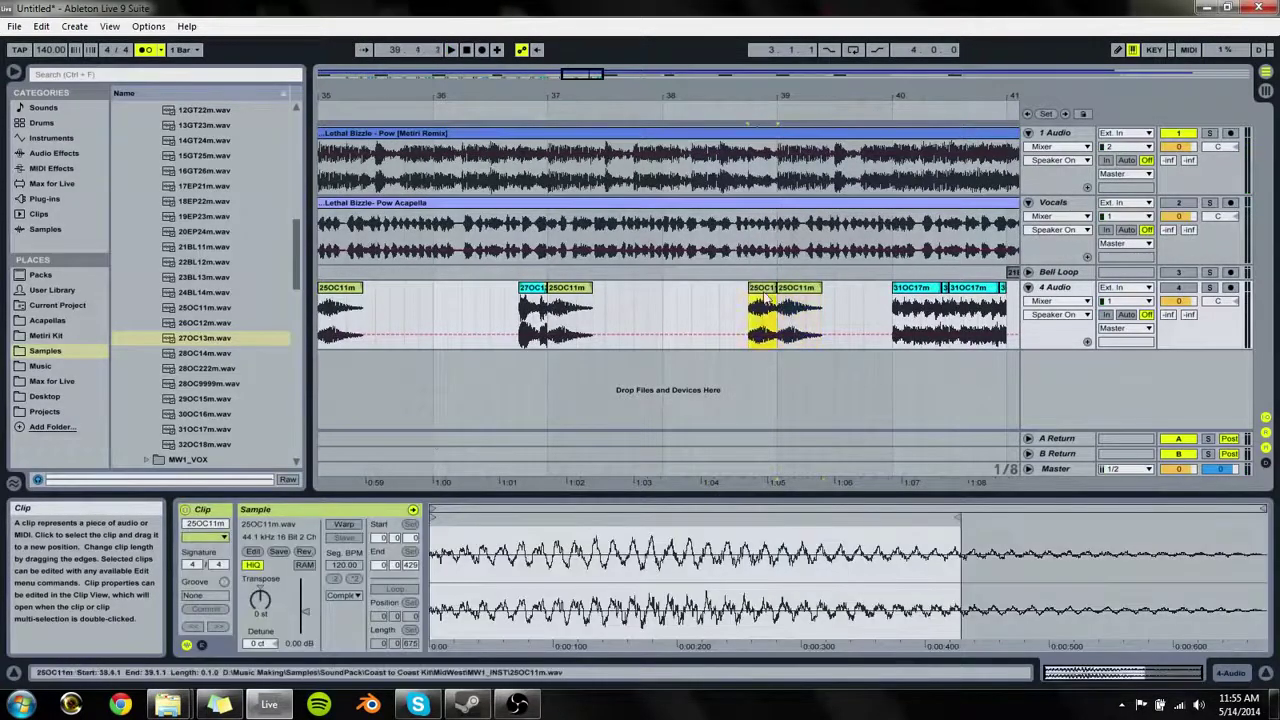
pyautogui.press('space')
pyautogui.press('space')
# Step: Transpose the copied 25OC11m clip at 38.4.1 to 1 st and extend its end to 39.1.1
pyautogui.click(260, 600)
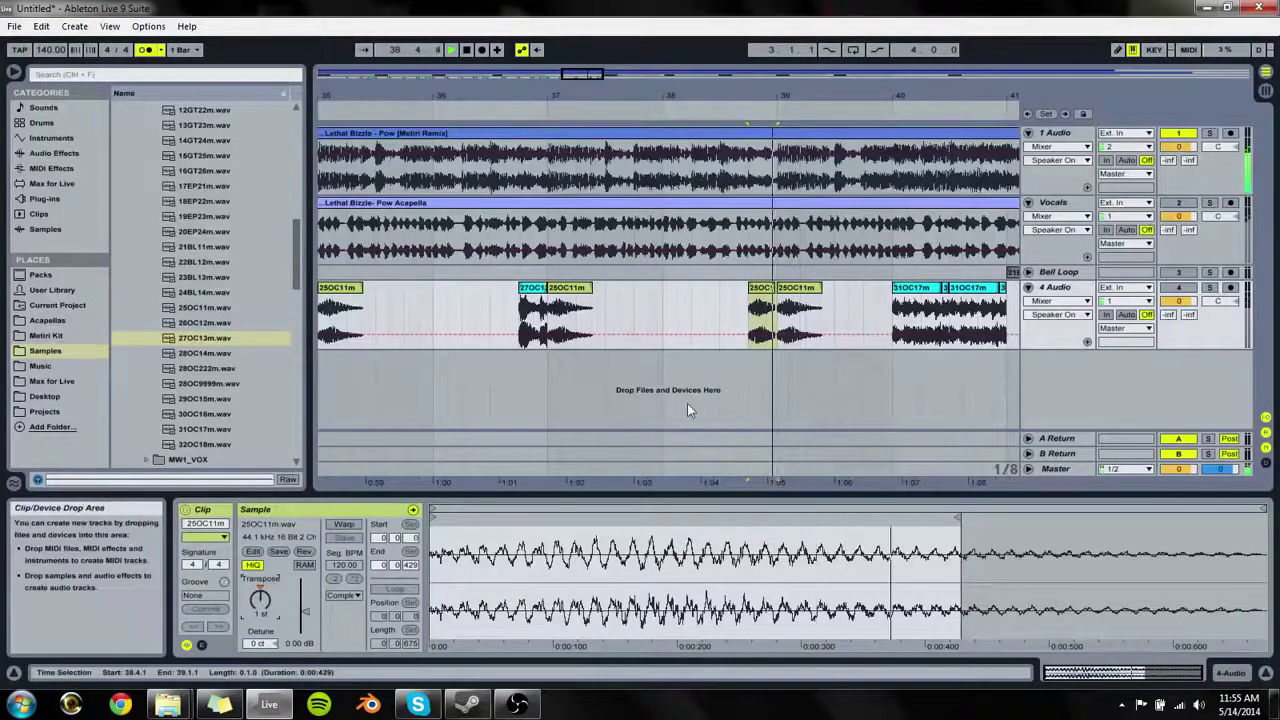
pyautogui.press('space')
pyautogui.click(773, 289)
pyautogui.moveTo(773, 290); pyautogui.dragTo(778, 290)
pyautogui.press('space')
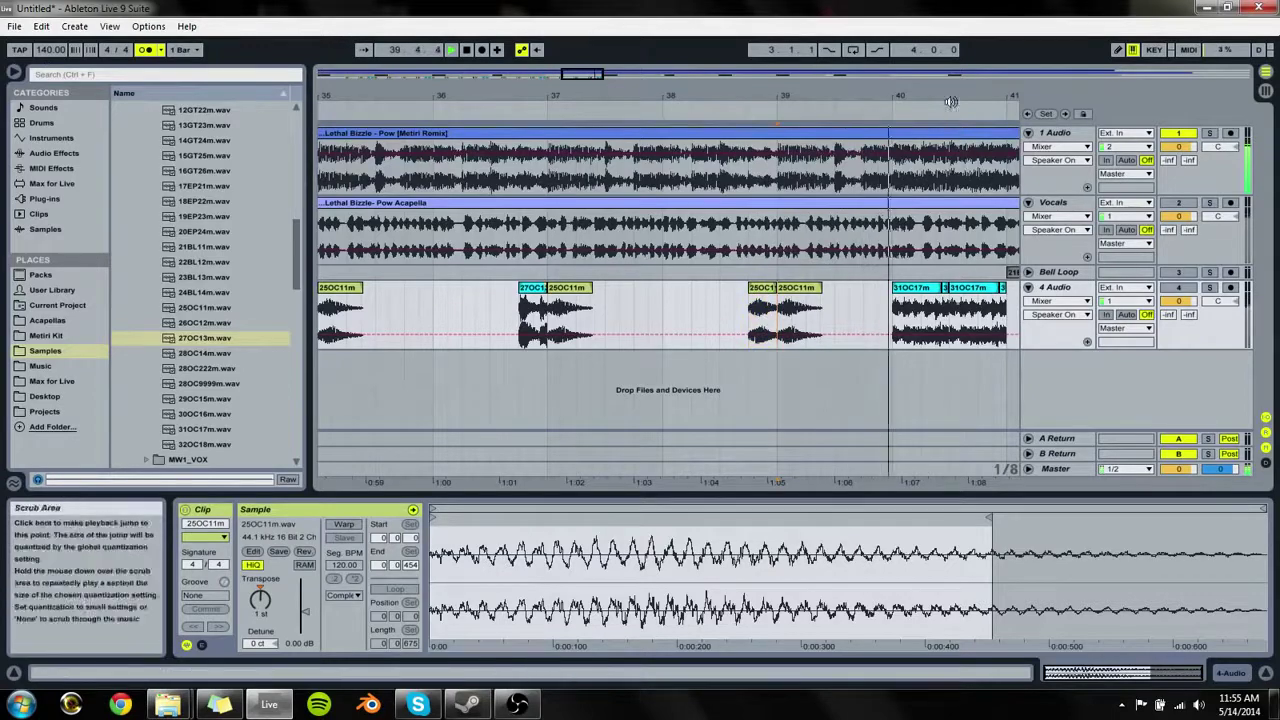
# Step: Copy the 9.1.1–17.1.1 passage on 4 Audio to 41.1.1
pyautogui.moveTo(951, 97); pyautogui.dragTo(757, 30)
pyautogui.moveTo(760, 95); pyautogui.dragTo(808, 96)
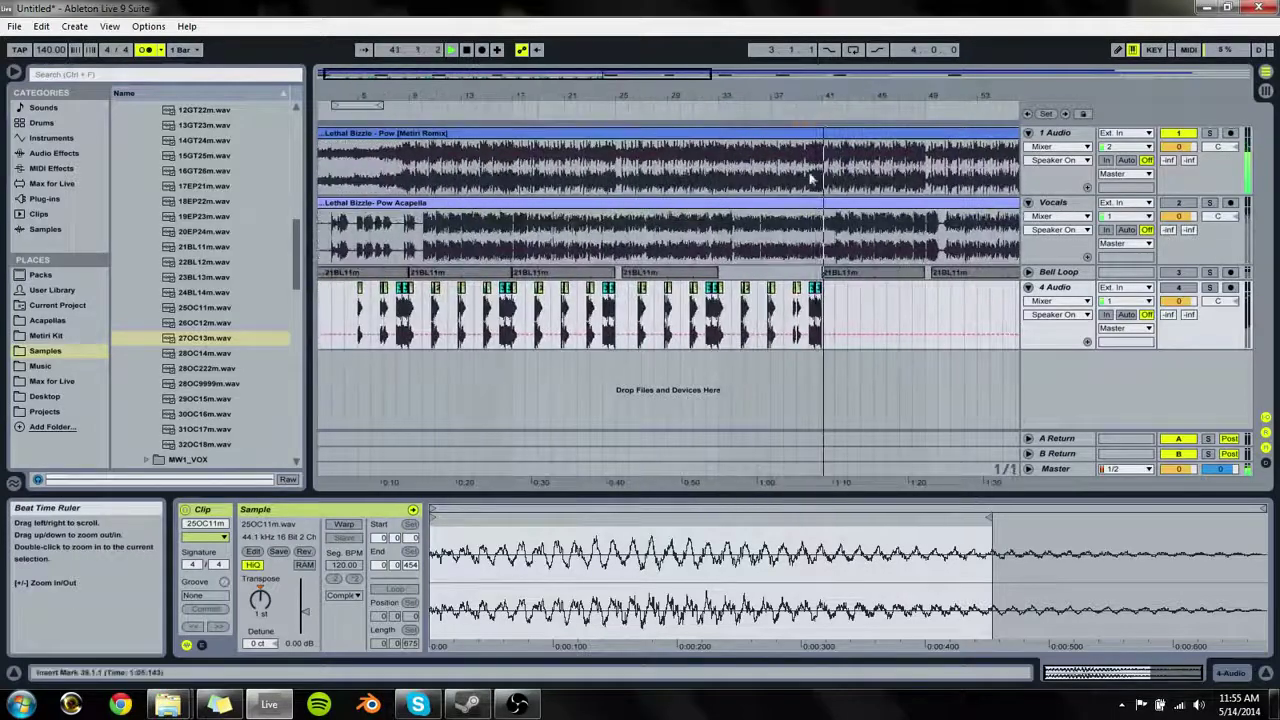
pyautogui.click(407, 303)
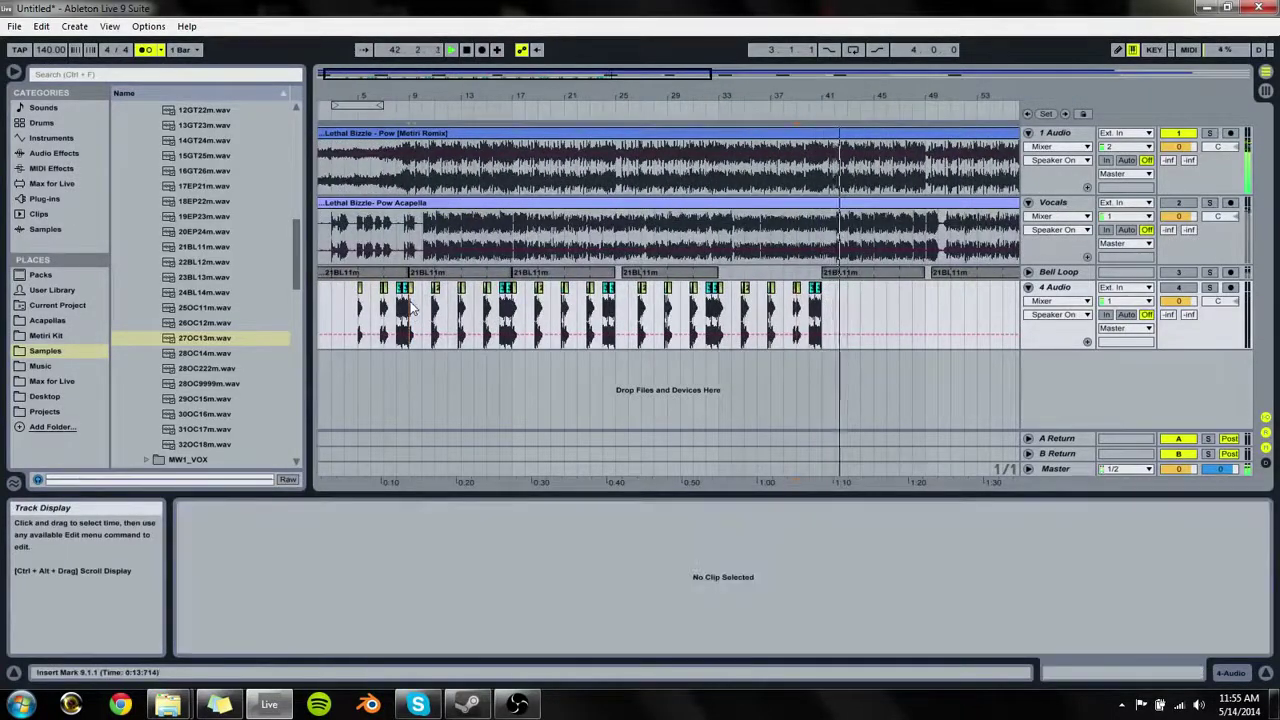
pyautogui.moveTo(435, 313); pyautogui.dragTo(510, 320)
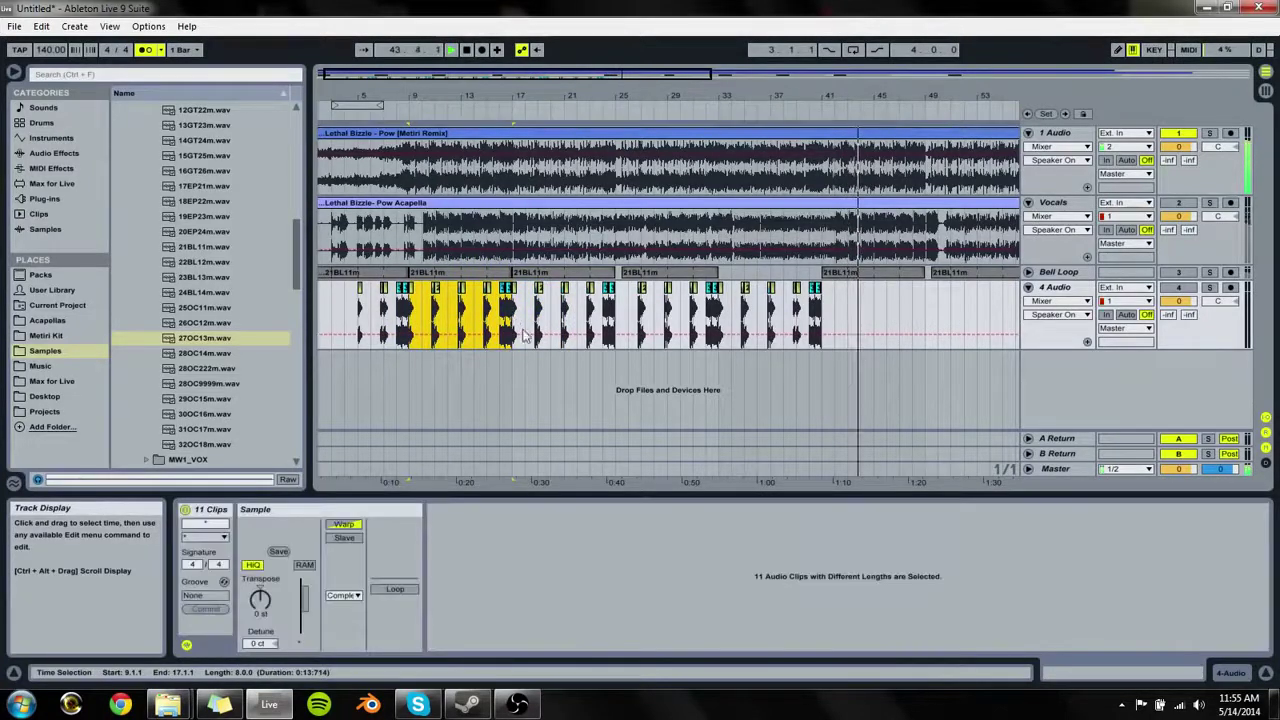
pyautogui.click(828, 315)
pyautogui.hotkey('ctrl', 'v')
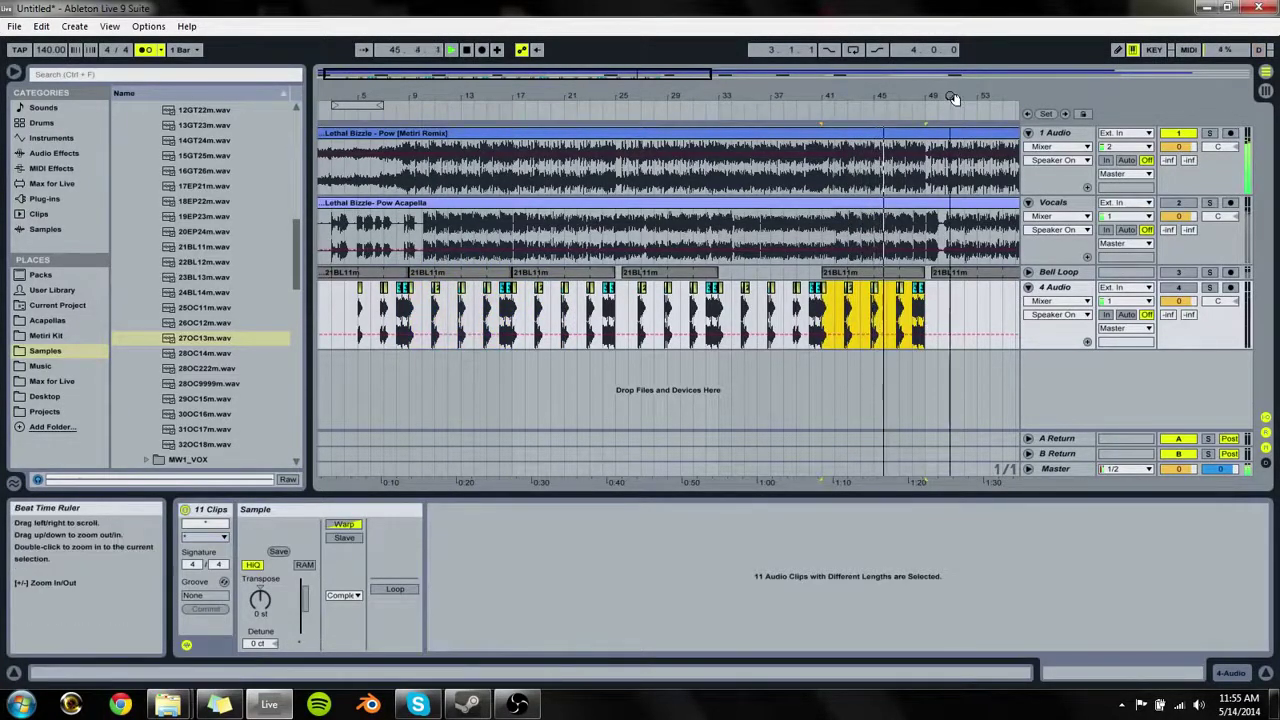
# Step: Paste the eight-bar passage at 49.1.1 on 4 Audio and delete its first 25OC11m clip at 49.1.1
pyautogui.moveTo(951, 98); pyautogui.dragTo(950, 190)
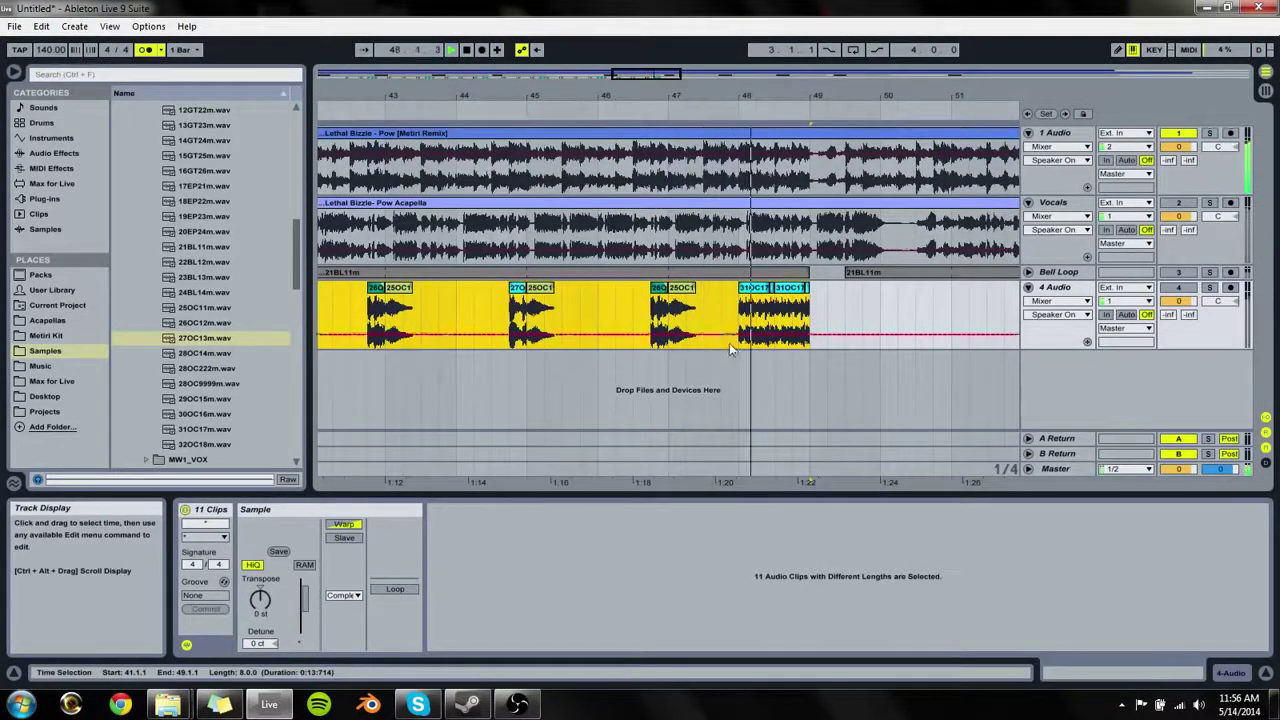
pyautogui.click(815, 308)
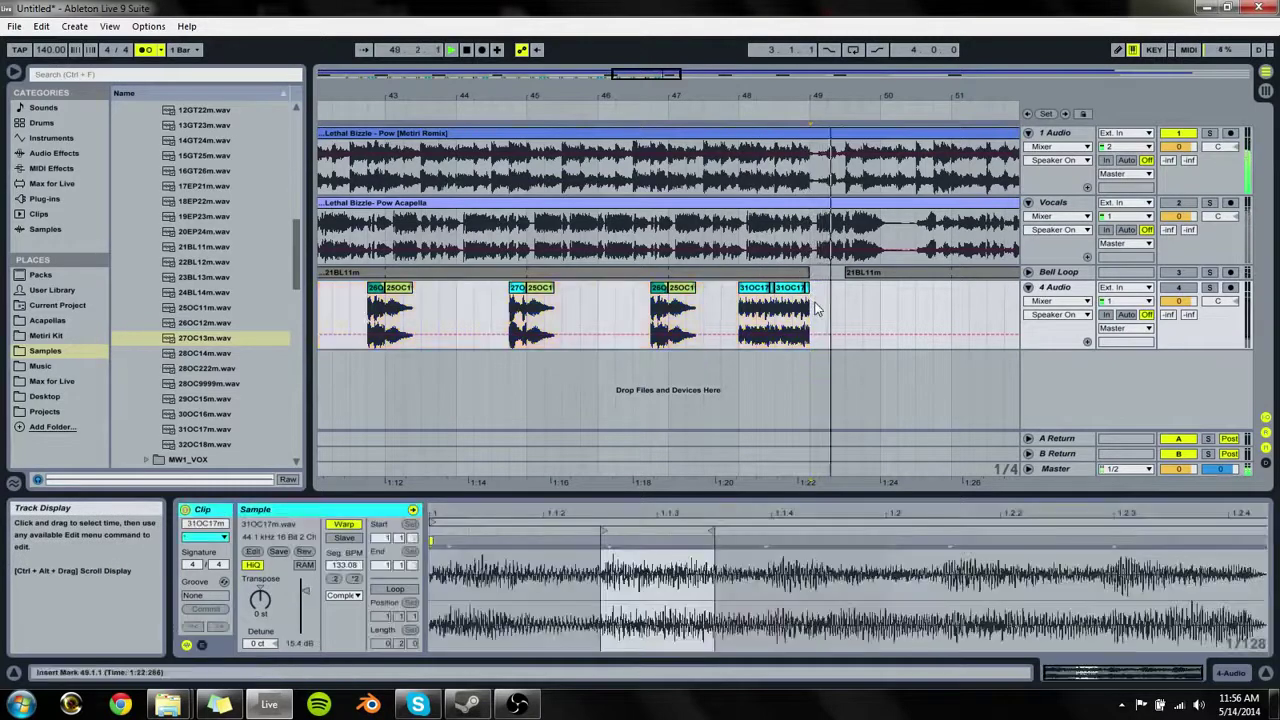
pyautogui.hotkey('ctrl', 'v')
pyautogui.click(826, 288)
pyautogui.press('Delete')
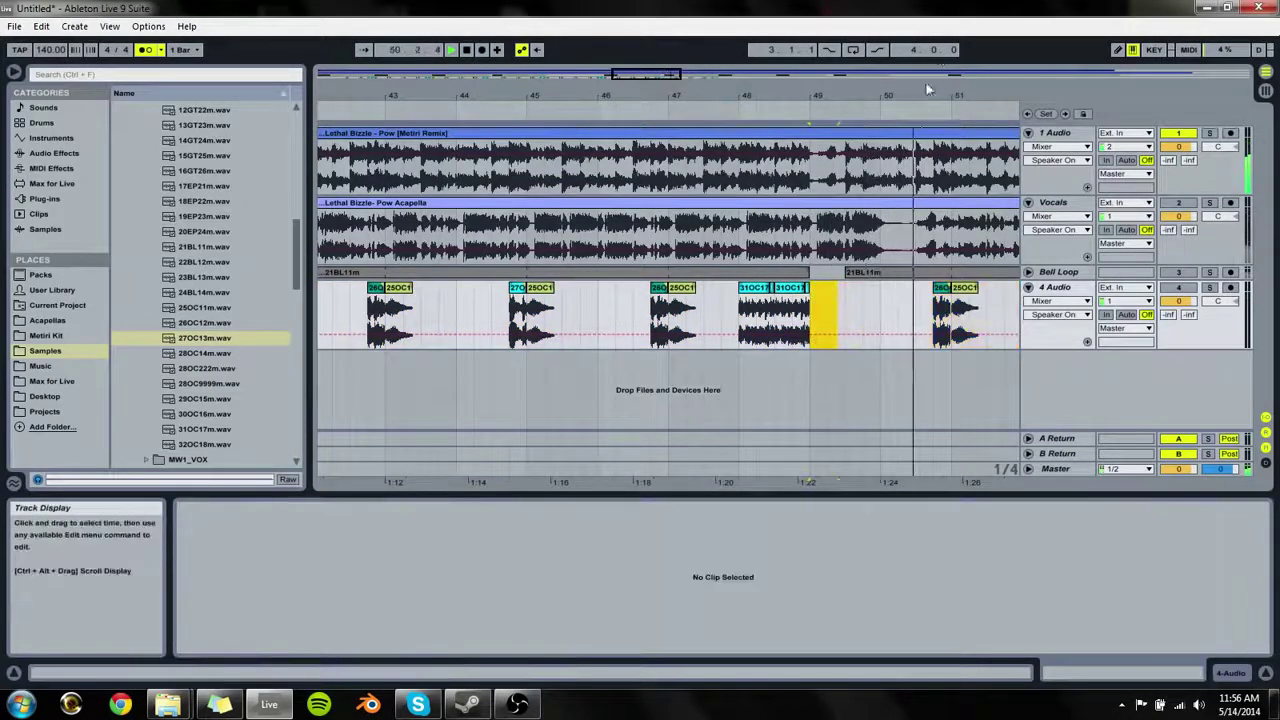
# Step: Paste the eight-bar passage on 4 Audio at 57.1.1 and again at 65.1.1
pyautogui.moveTo(874, 94); pyautogui.dragTo(288, 67)
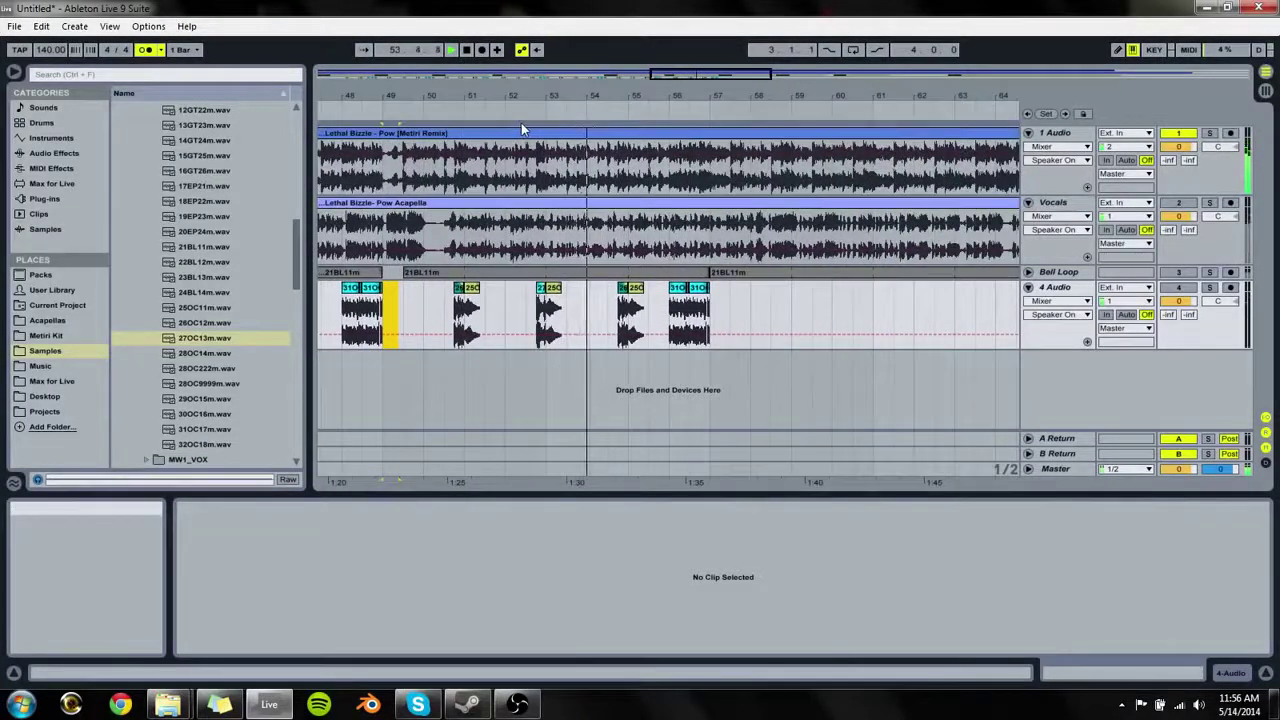
pyautogui.click(706, 324)
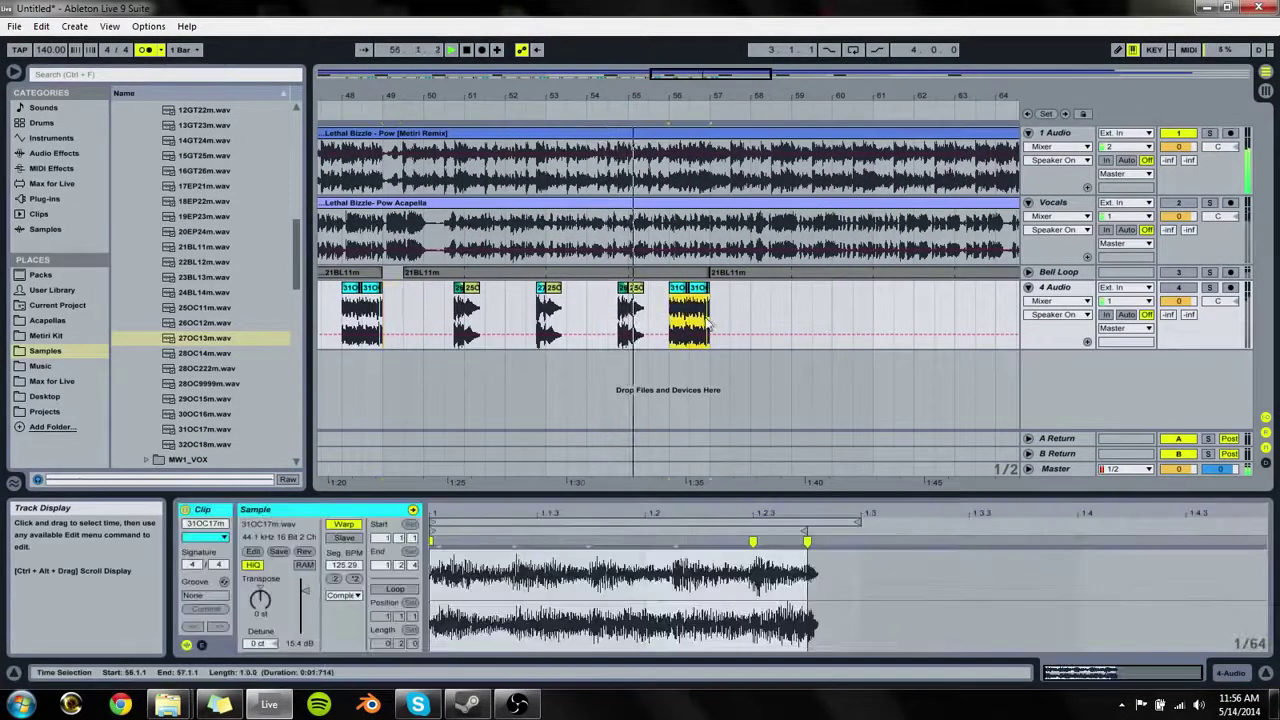
pyautogui.click(712, 324)
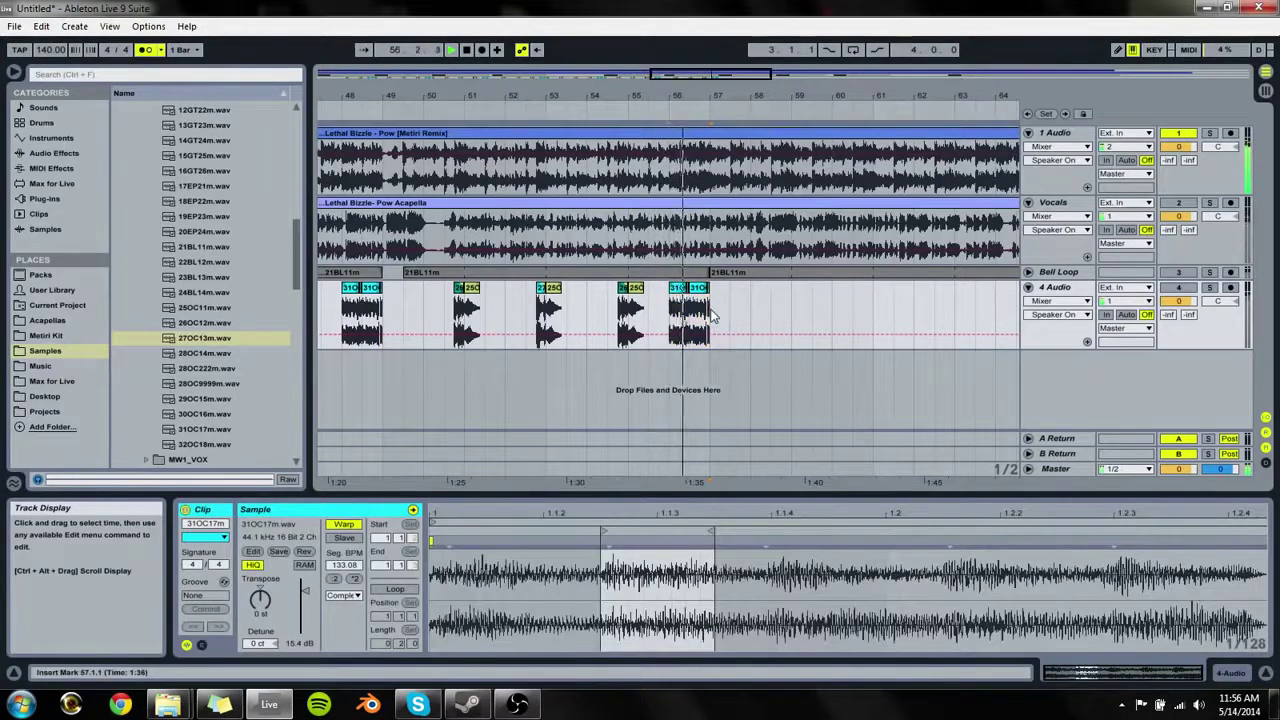
pyautogui.moveTo(711, 310); pyautogui.dragTo(544, 329)
pyautogui.click(718, 306)
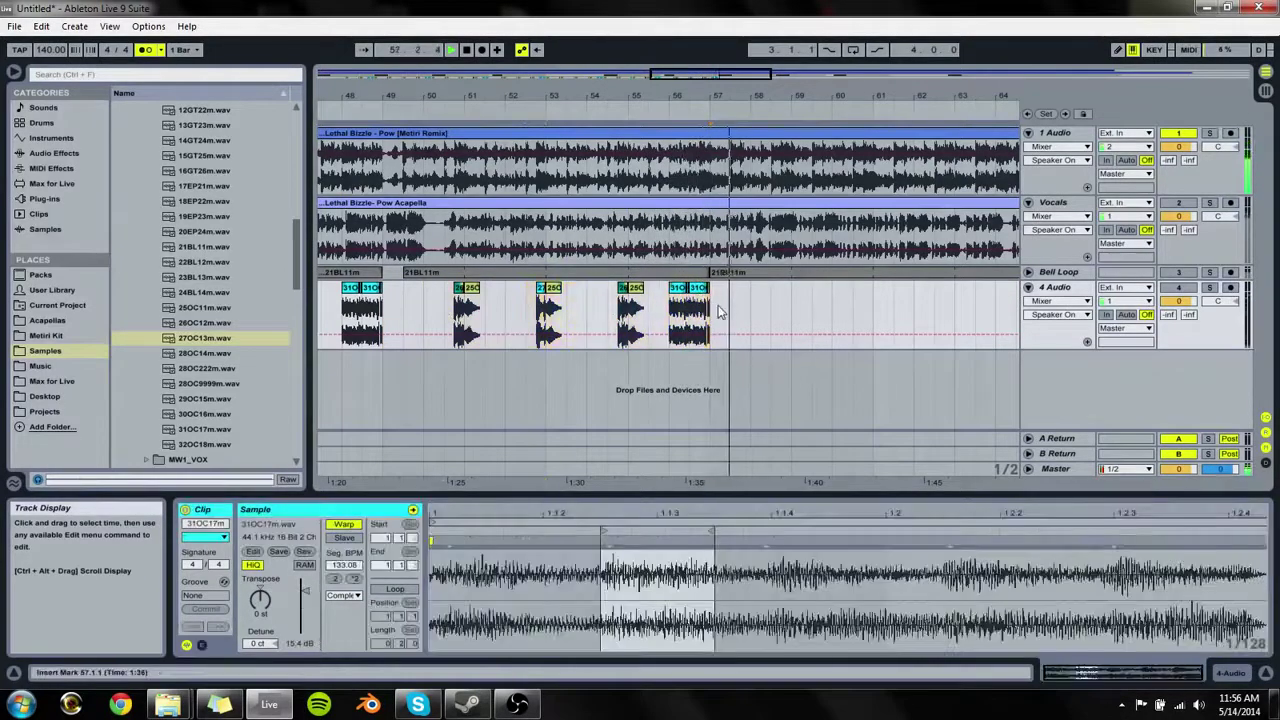
pyautogui.hotkey('ctrl', 'v')
pyautogui.moveTo(848, 98); pyautogui.dragTo(560, 95)
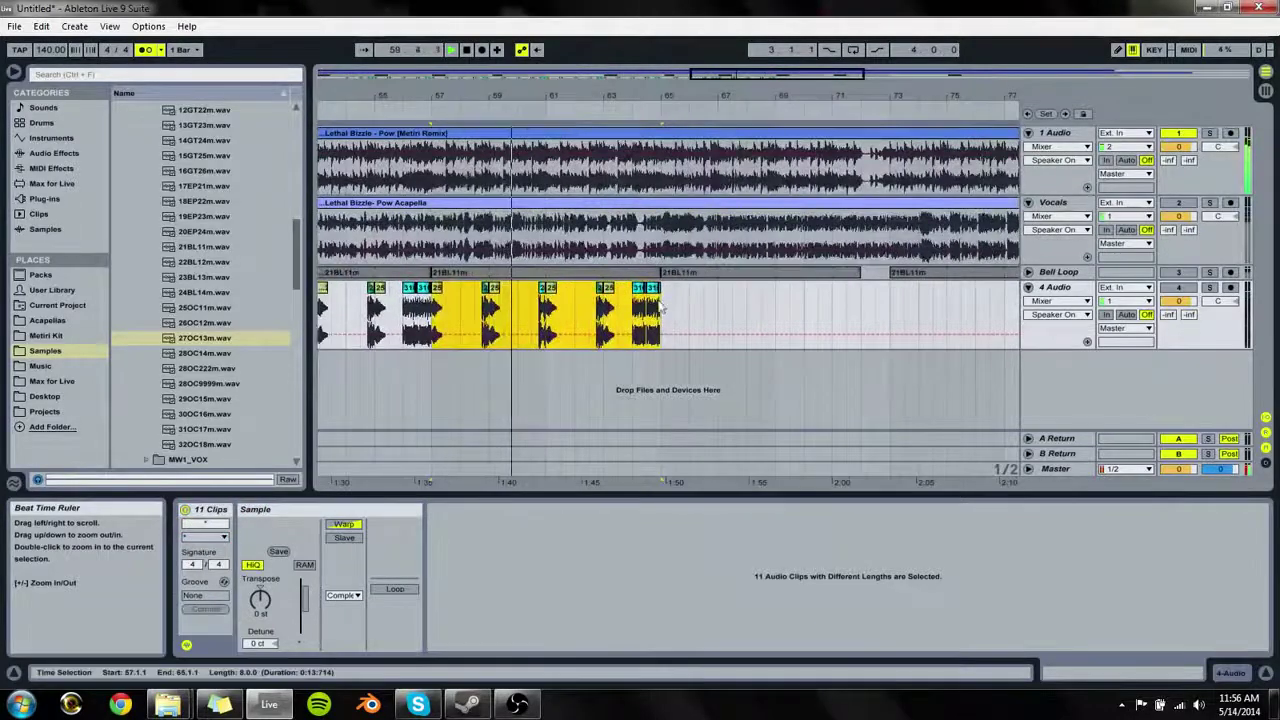
pyautogui.click(658, 312)
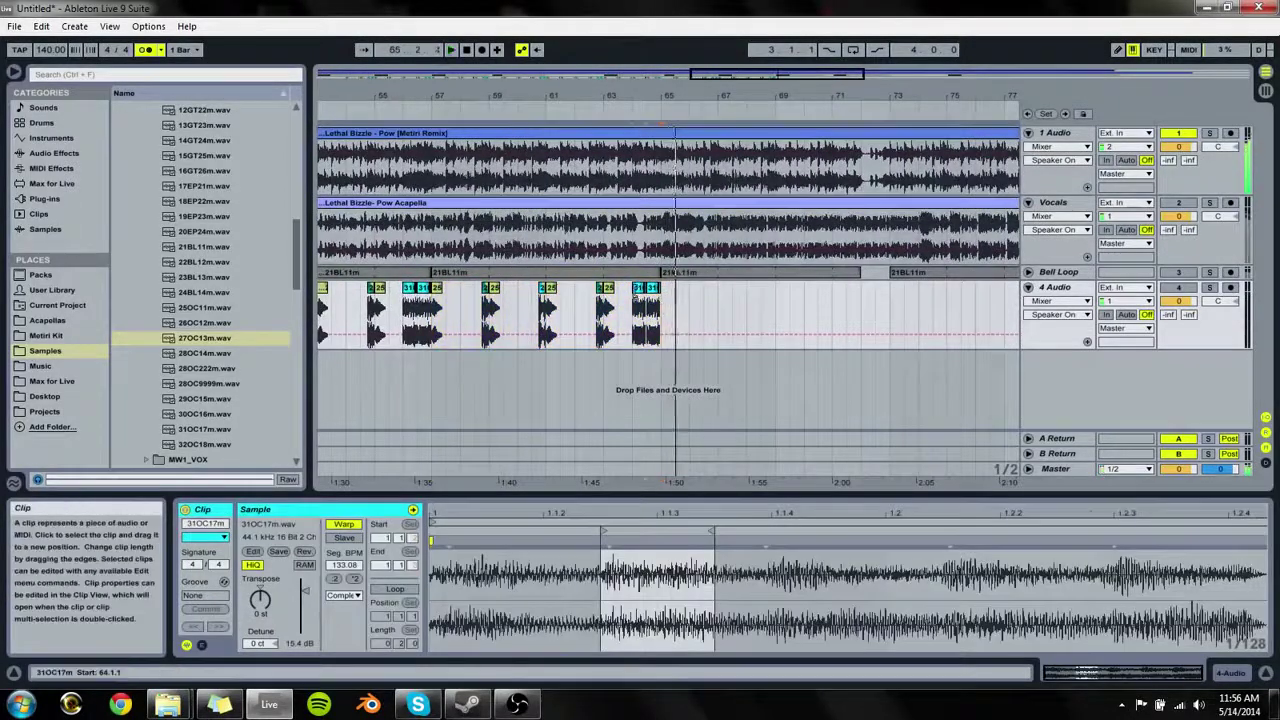
pyautogui.hotkey('ctrl', 'v')
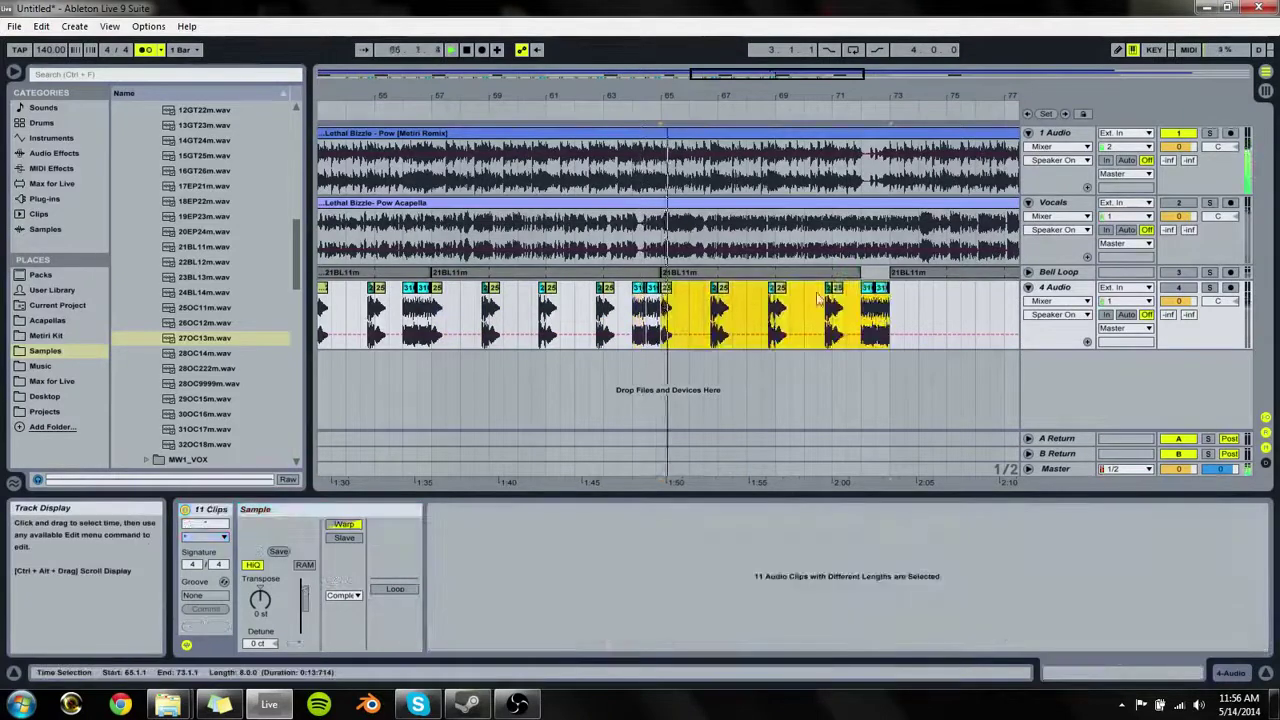
# Step: Play the remix around bar 72 and delete the 31OC17m clips between 72.1.1 and 73.1.1 on 4 Audio
pyautogui.click(848, 311)
pyautogui.press('space')
pyautogui.moveTo(848, 311); pyautogui.dragTo(901, 303)
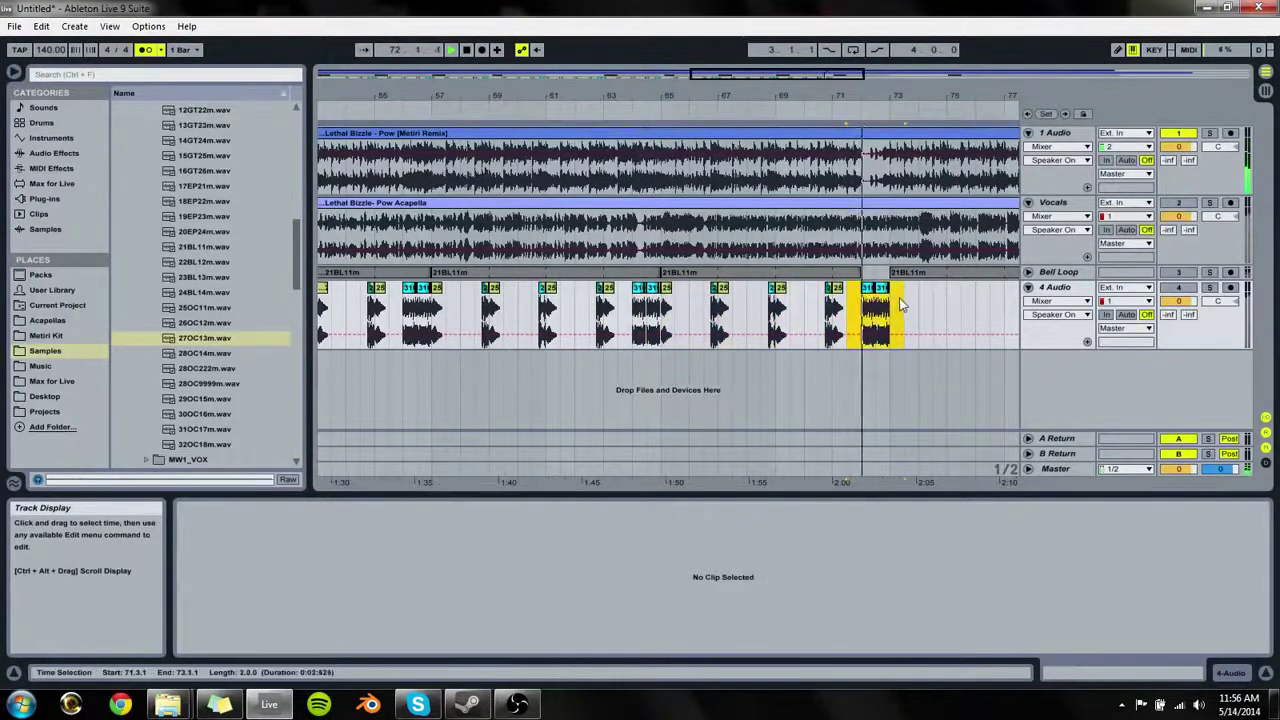
pyautogui.press('End')
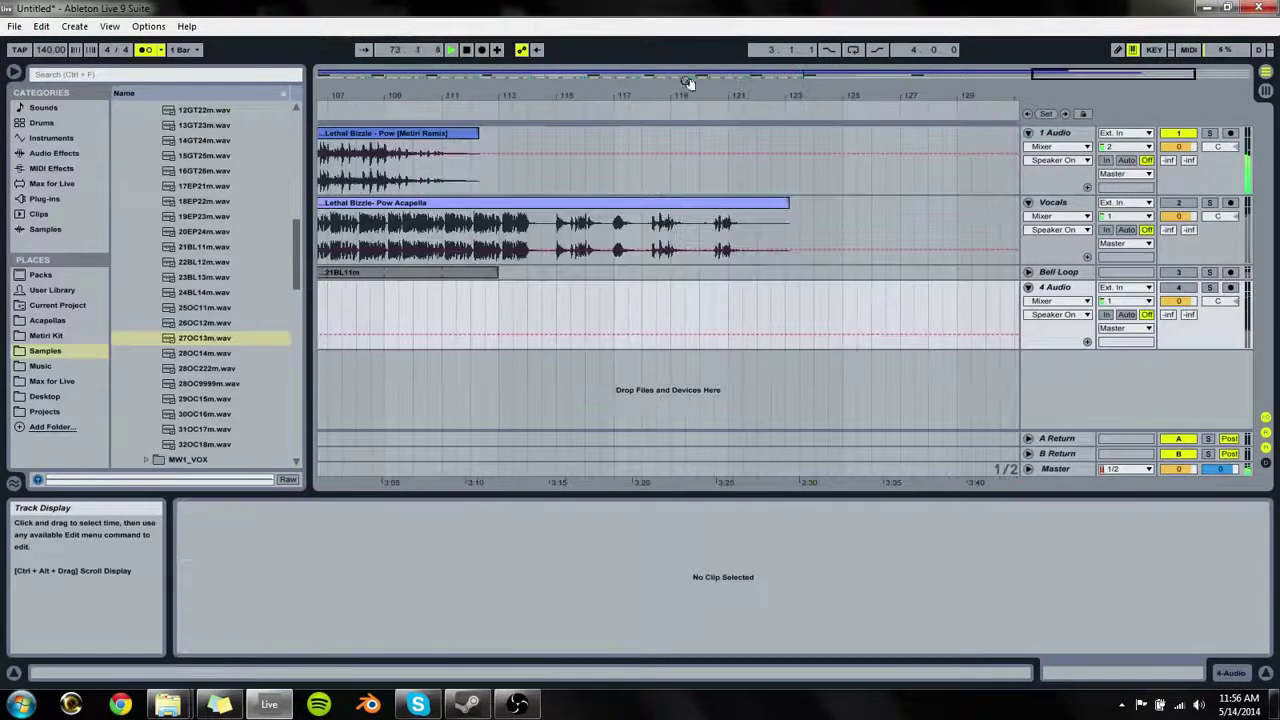
pyautogui.moveTo(788, 95); pyautogui.dragTo(810, 88)
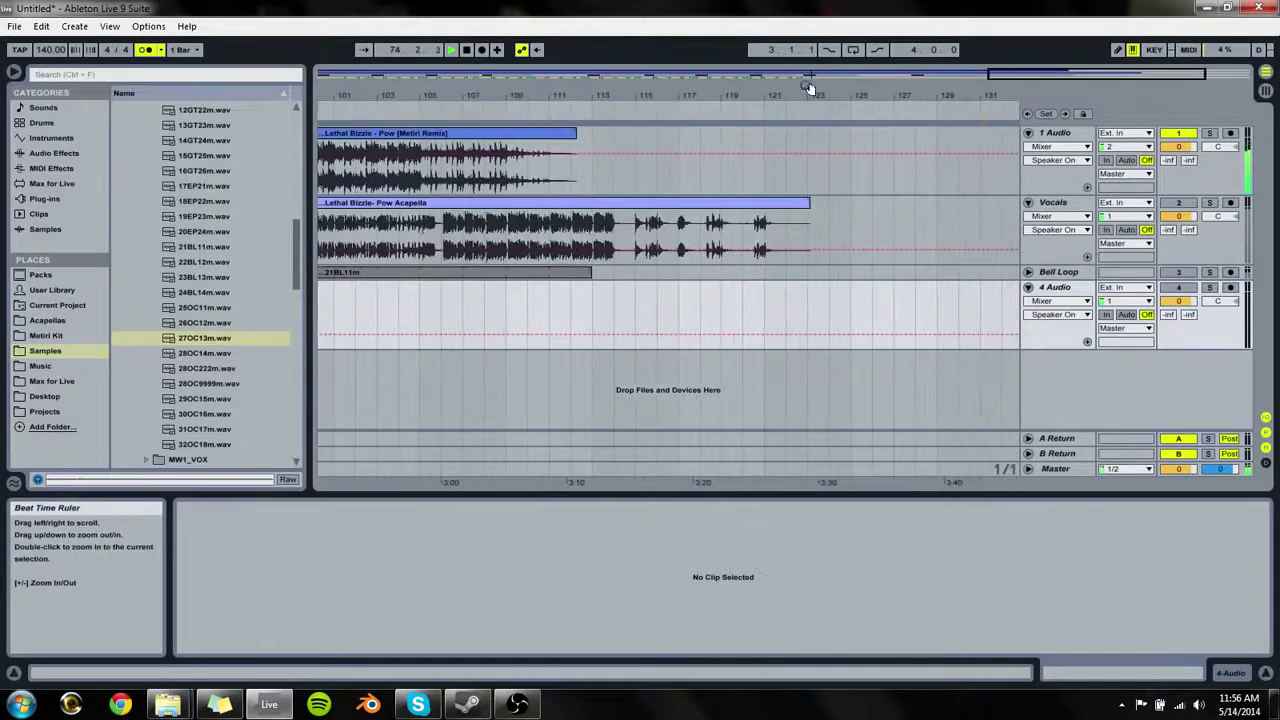
pyautogui.click(805, 74)
pyautogui.moveTo(722, 305); pyautogui.dragTo(652, 311)
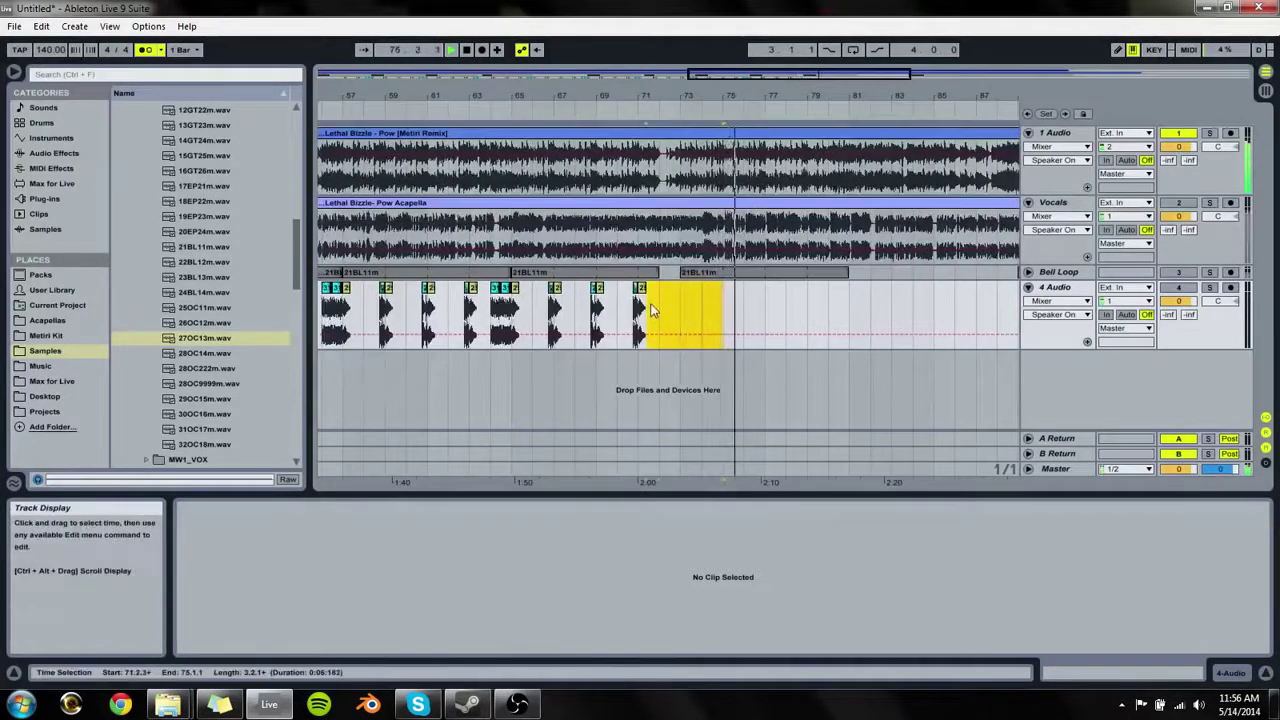
# Step: Replace the 26OC12m clip at 70.4.1 on 4 Audio with a copy of the 25OC11m clip from 71.1.1
pyautogui.click(641, 310)
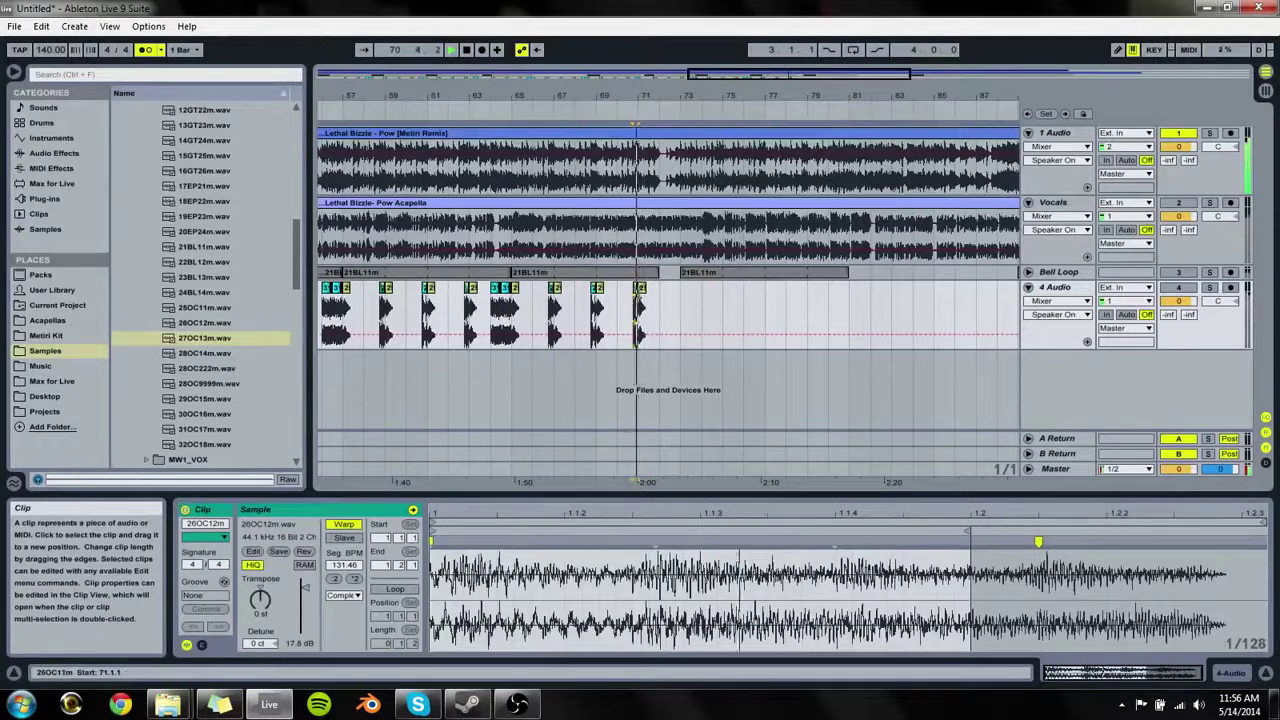
pyautogui.press('space')
pyautogui.moveTo(621, 97); pyautogui.dragTo(644, 137)
pyautogui.moveTo(706, 289); pyautogui.dragTo(672, 293)
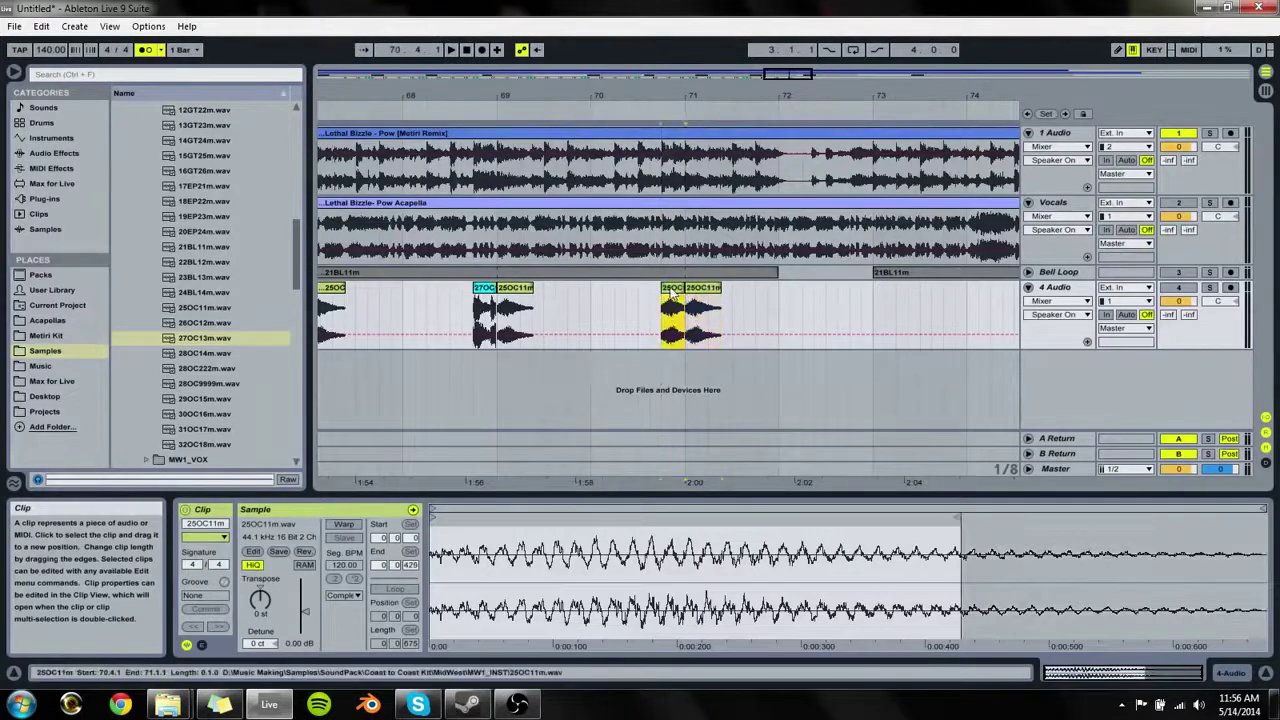
# Step: Transpose the copied 25OC11m clip at 70.4.1 to 1 st, extend its end to 71.1.1 and play it
pyautogui.click(267, 608)
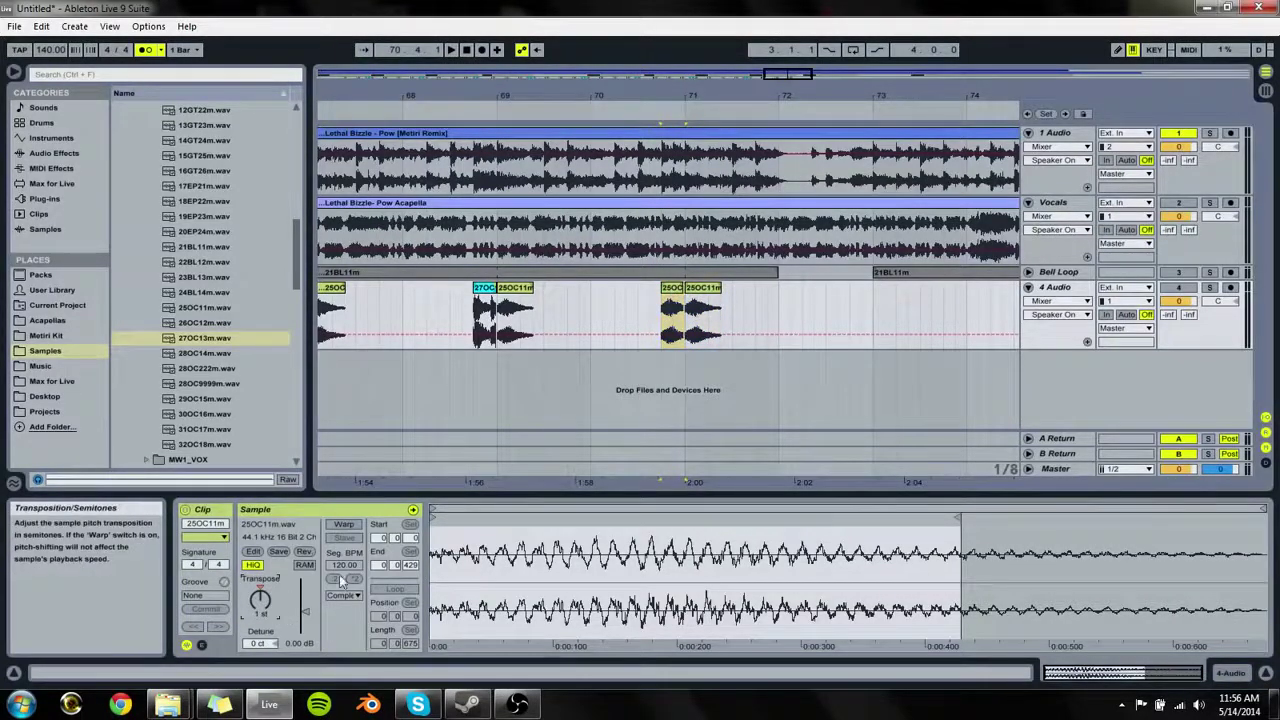
pyautogui.moveTo(685, 289); pyautogui.dragTo(684, 289)
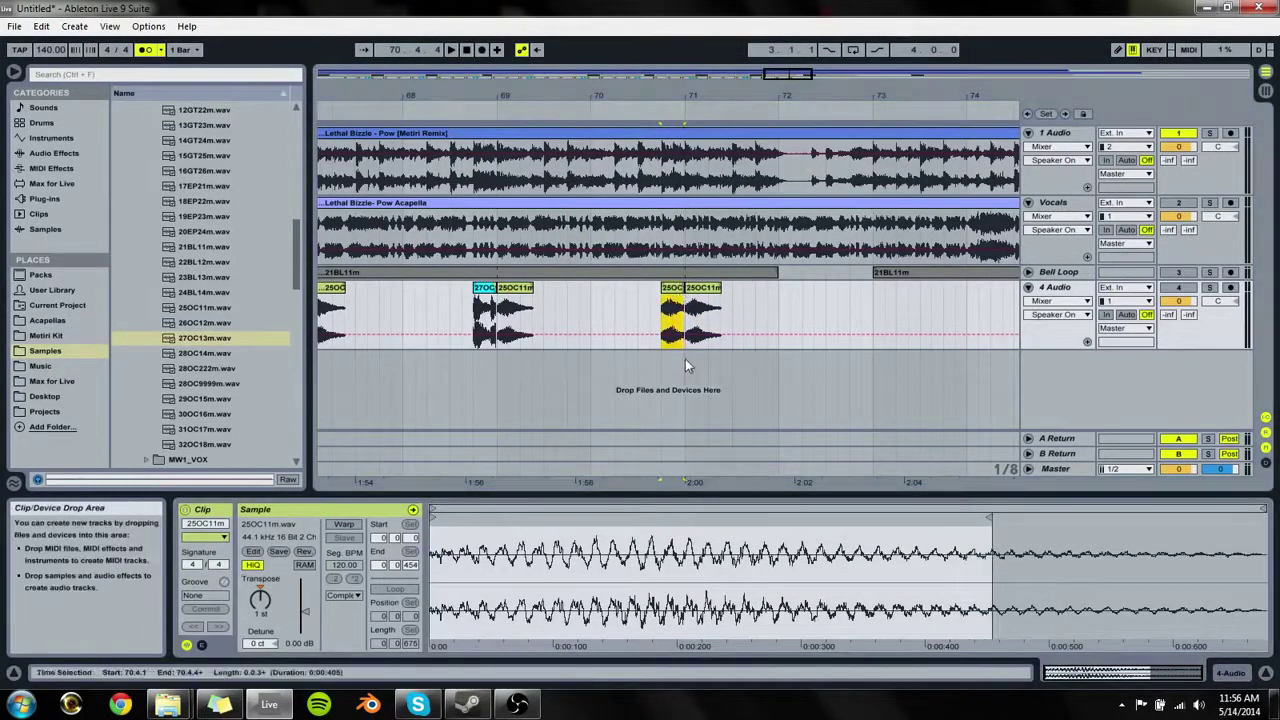
pyautogui.click(660, 296)
pyautogui.press('space')
# Step: Play the remix from bar 9 and from the 26OC12m clip at 14.4.1 to check the earlier repeats
pyautogui.moveTo(738, 98); pyautogui.dragTo(738, 30)
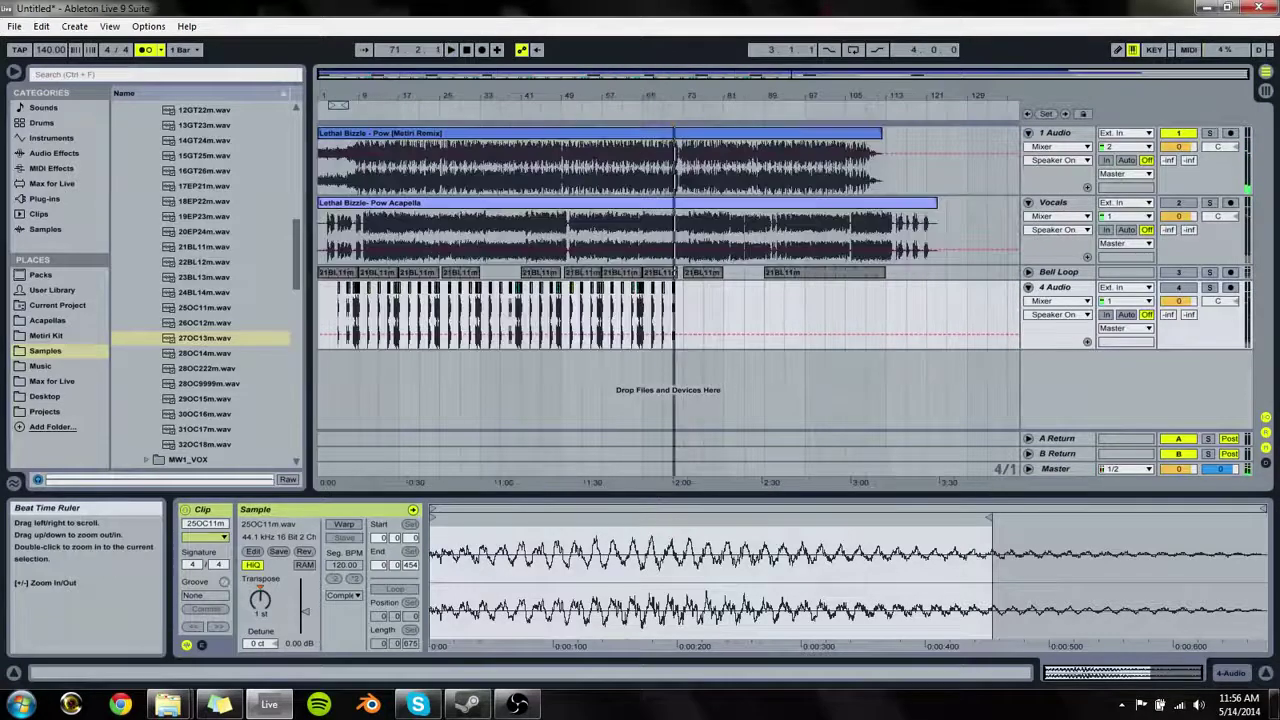
pyautogui.click(362, 316)
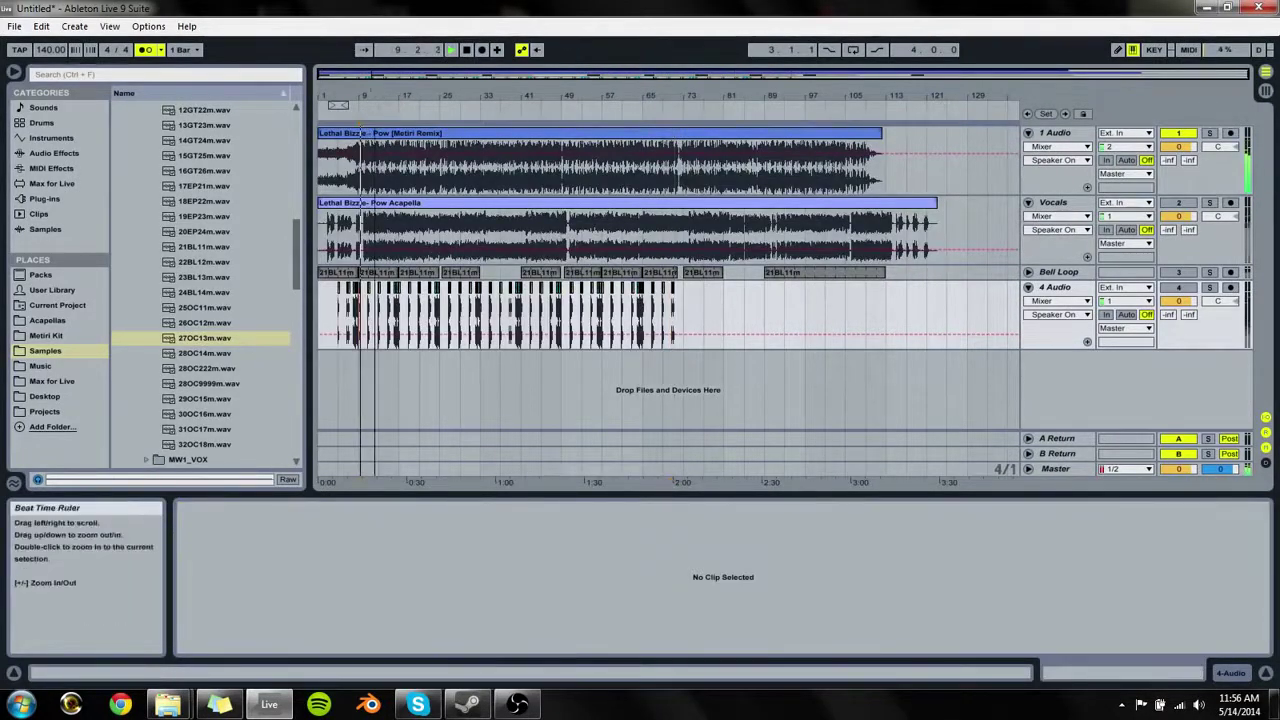
pyautogui.moveTo(367, 98); pyautogui.dragTo(477, 259)
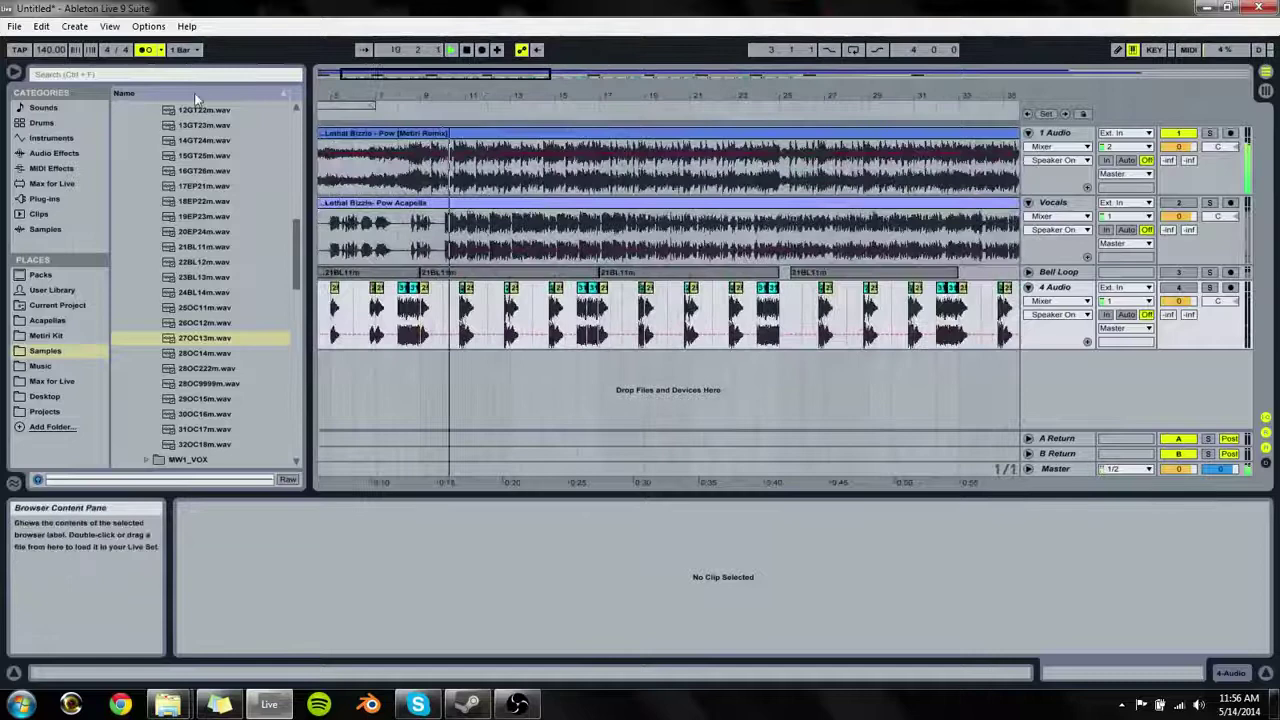
pyautogui.click(466, 310)
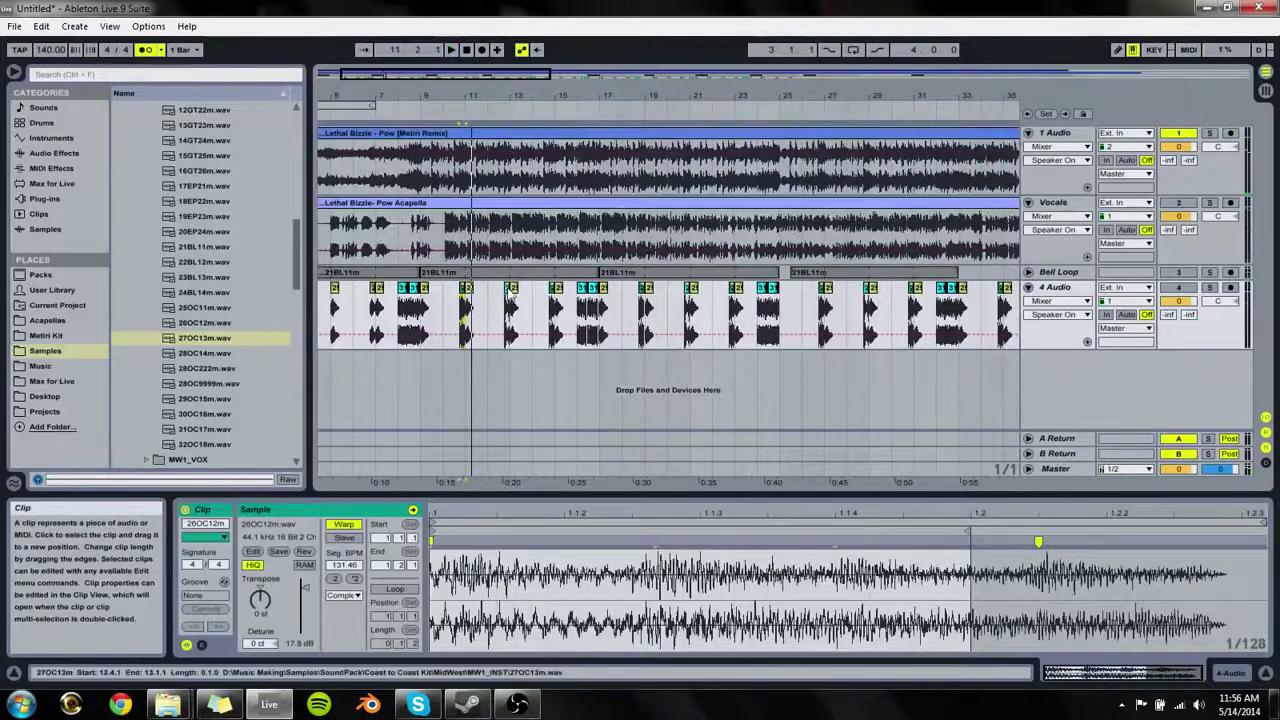
pyautogui.click(511, 295)
pyautogui.click(552, 288)
pyautogui.press('space')
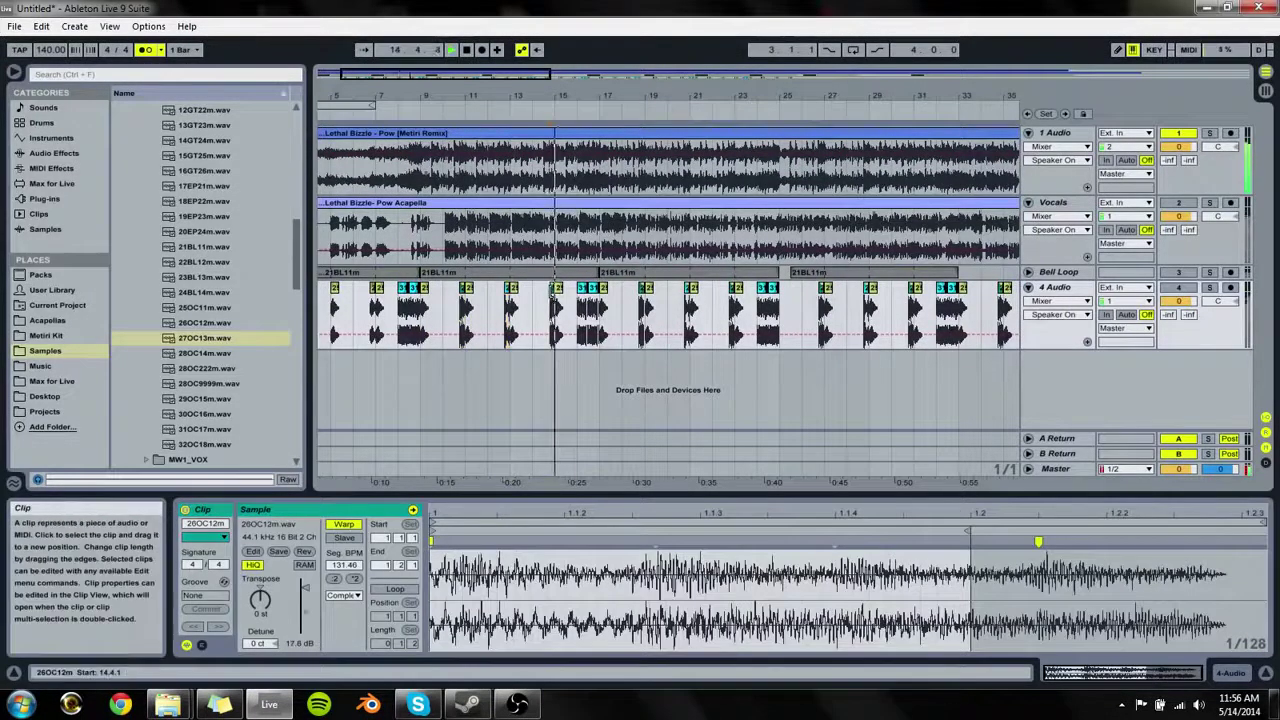
pyautogui.press('space')
# Step: Replace the 26OC12m clip at 14.4.1 on 4 Audio with a copy of the 25OC11m clip from 15.1.1, transposed to 1 st
pyautogui.click(559, 288)
pyautogui.moveTo(549, 94); pyautogui.dragTo(552, 165)
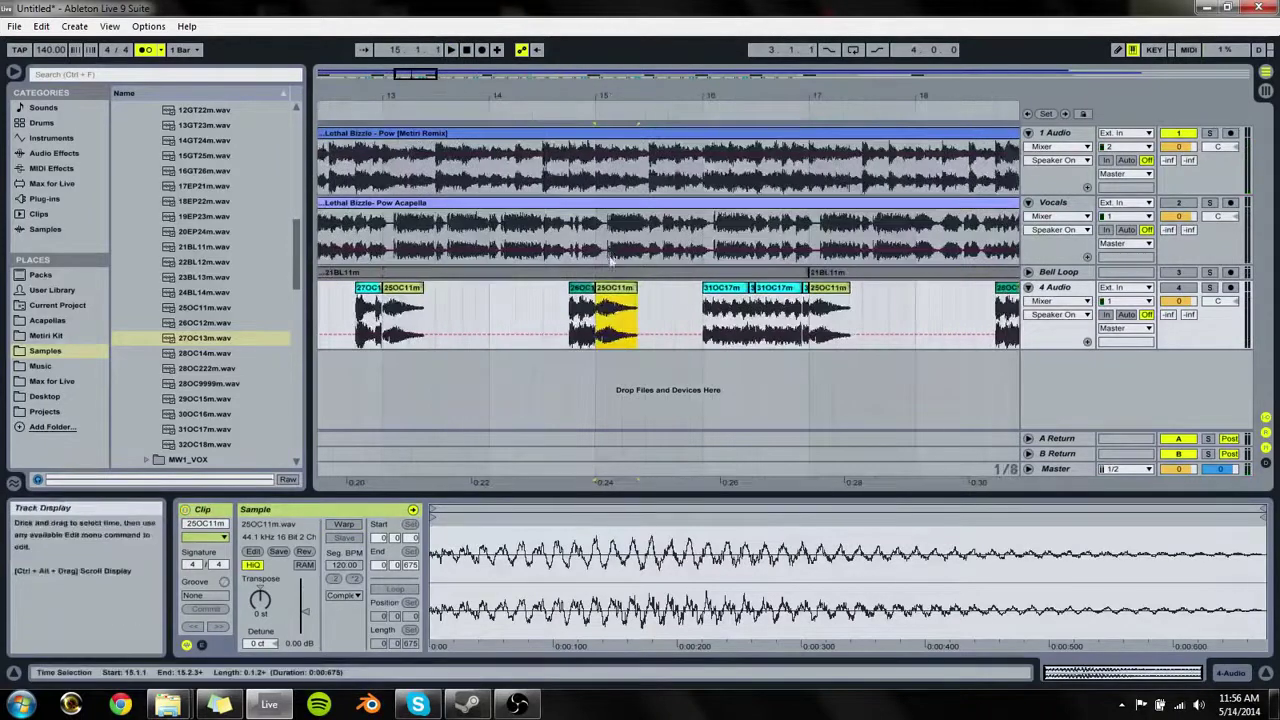
pyautogui.moveTo(604, 289); pyautogui.dragTo(582, 293)
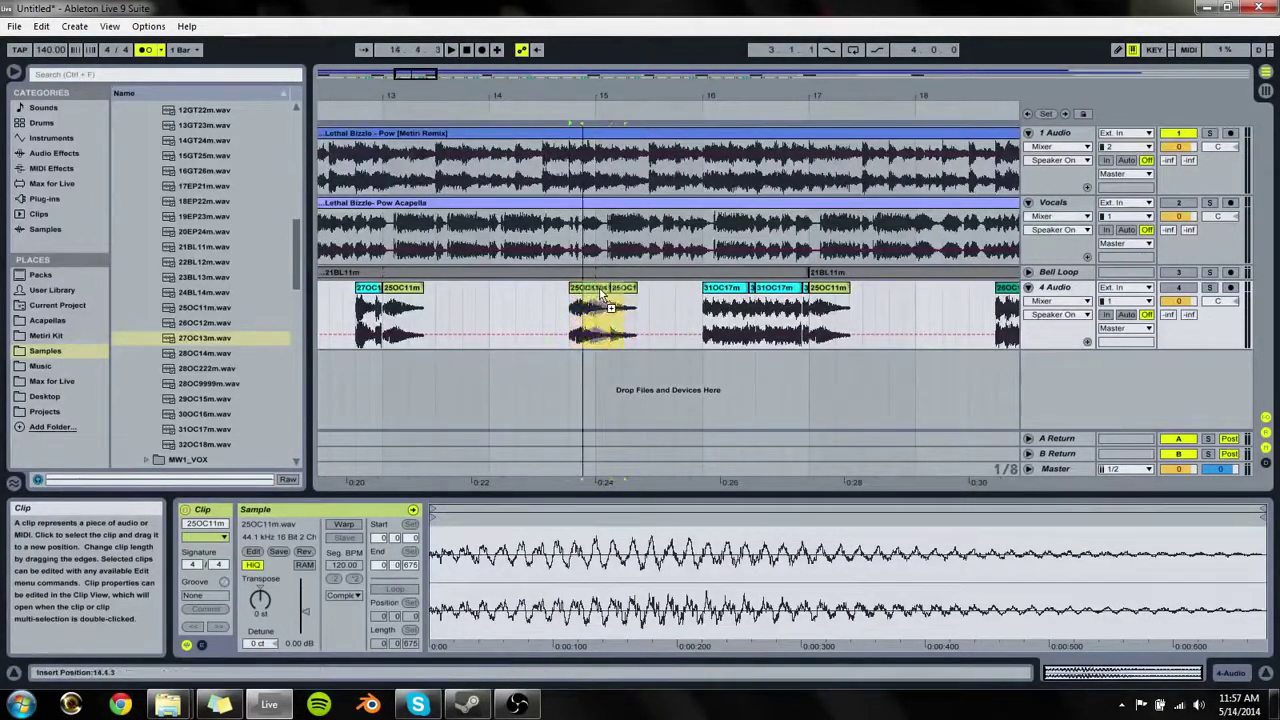
pyautogui.click(586, 295)
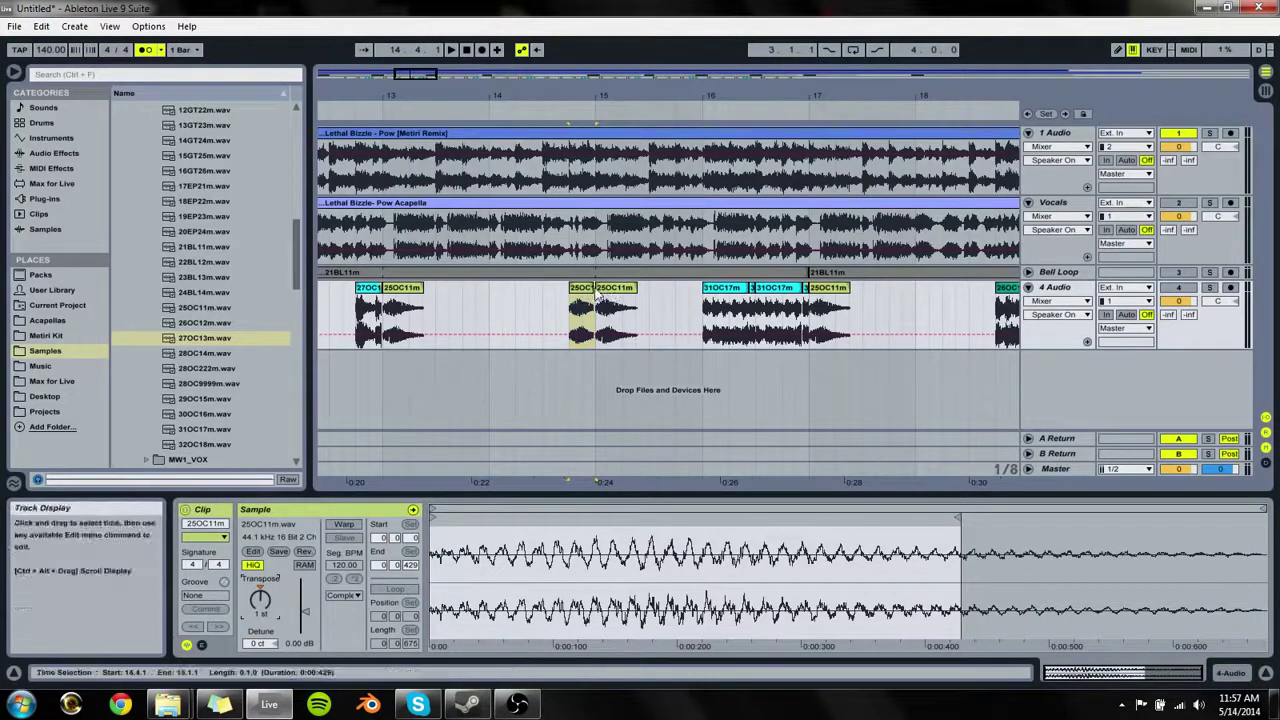
# Step: Copy the two 25OC11m clips from 14.4.1 to 15.3.1 on 4 Audio and play the remix from there
pyautogui.moveTo(592, 289); pyautogui.dragTo(574, 302)
pyautogui.click(645, 304)
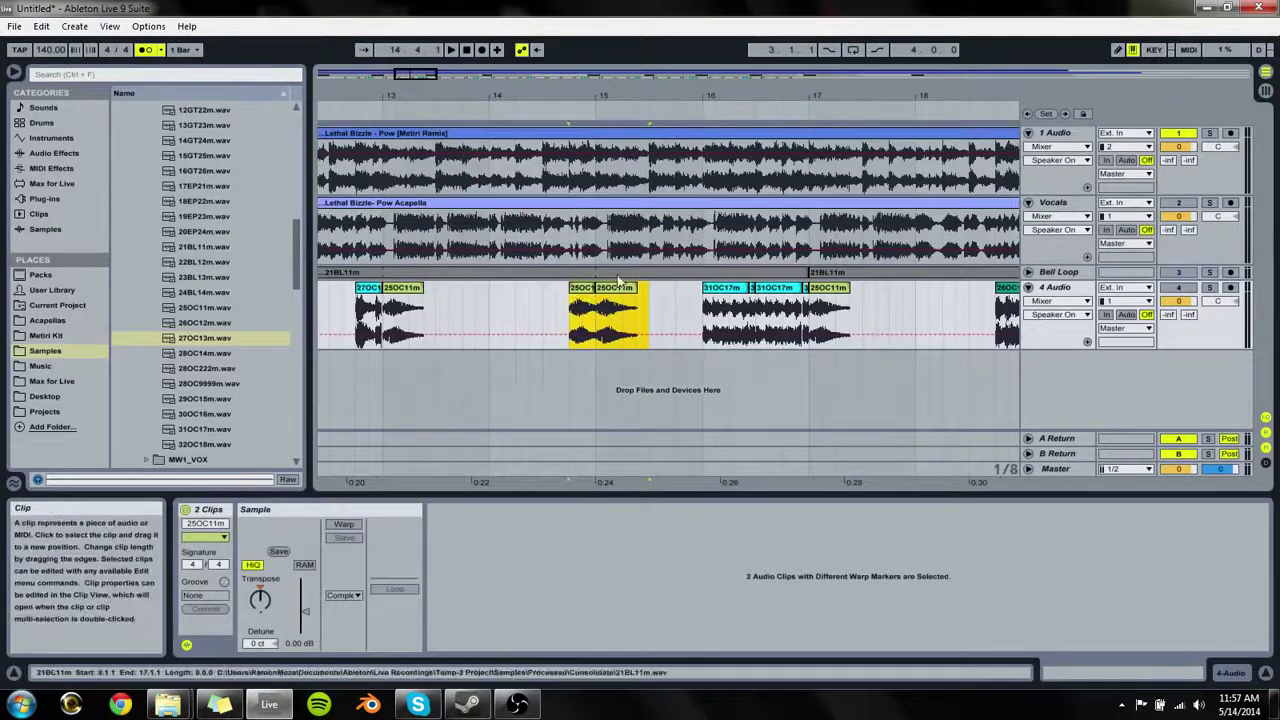
pyautogui.press('space')
pyautogui.moveTo(814, 96); pyautogui.dragTo(700, 62)
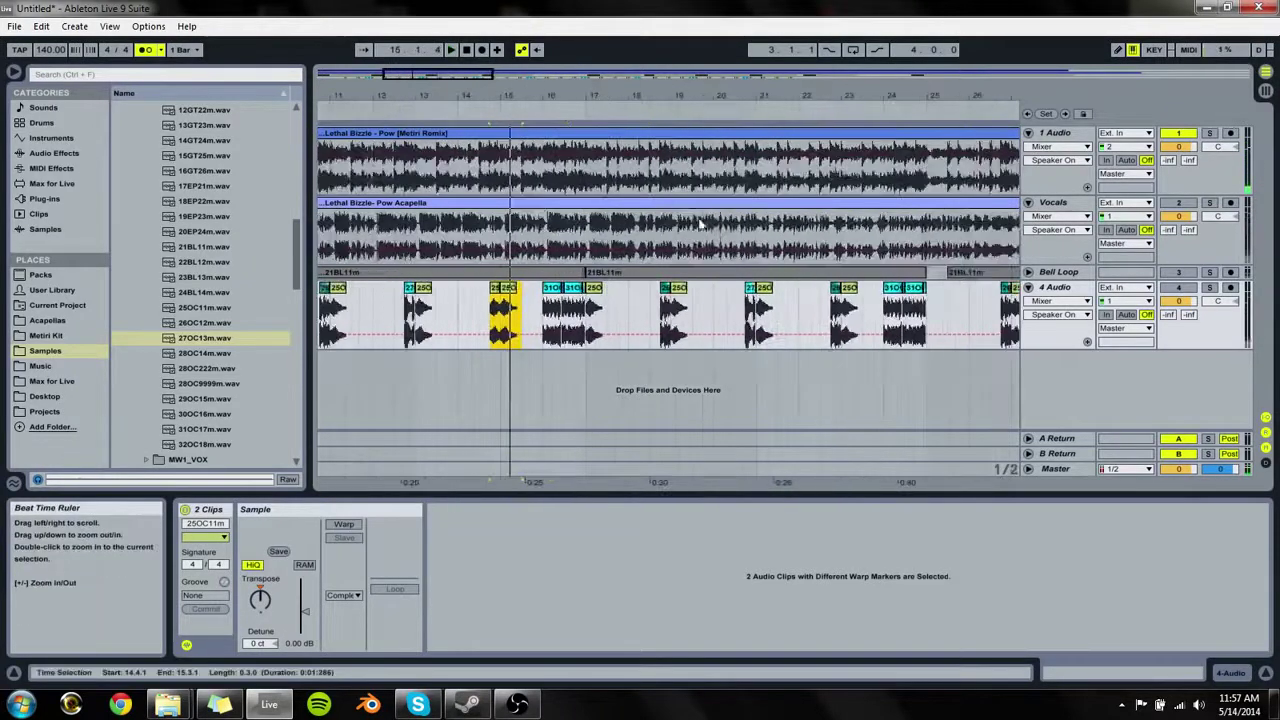
# Step: Check the remix from the clips at 18.4.1, 20.4.1 and 22.4.1, and paste the copied 25OC11m pair over 22.4.1
pyautogui.click(665, 288)
pyautogui.press('space')
pyautogui.press('space')
pyautogui.click(750, 288)
pyautogui.press('space')
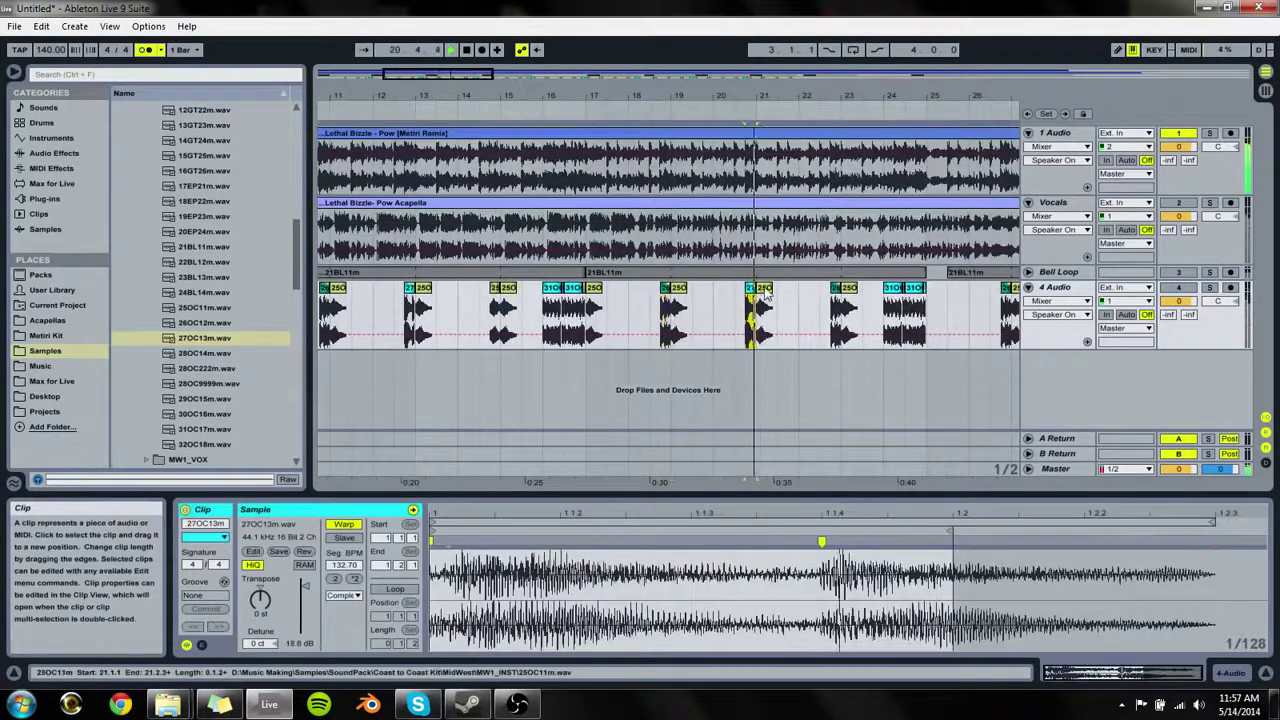
pyautogui.click(836, 288)
pyautogui.press('space')
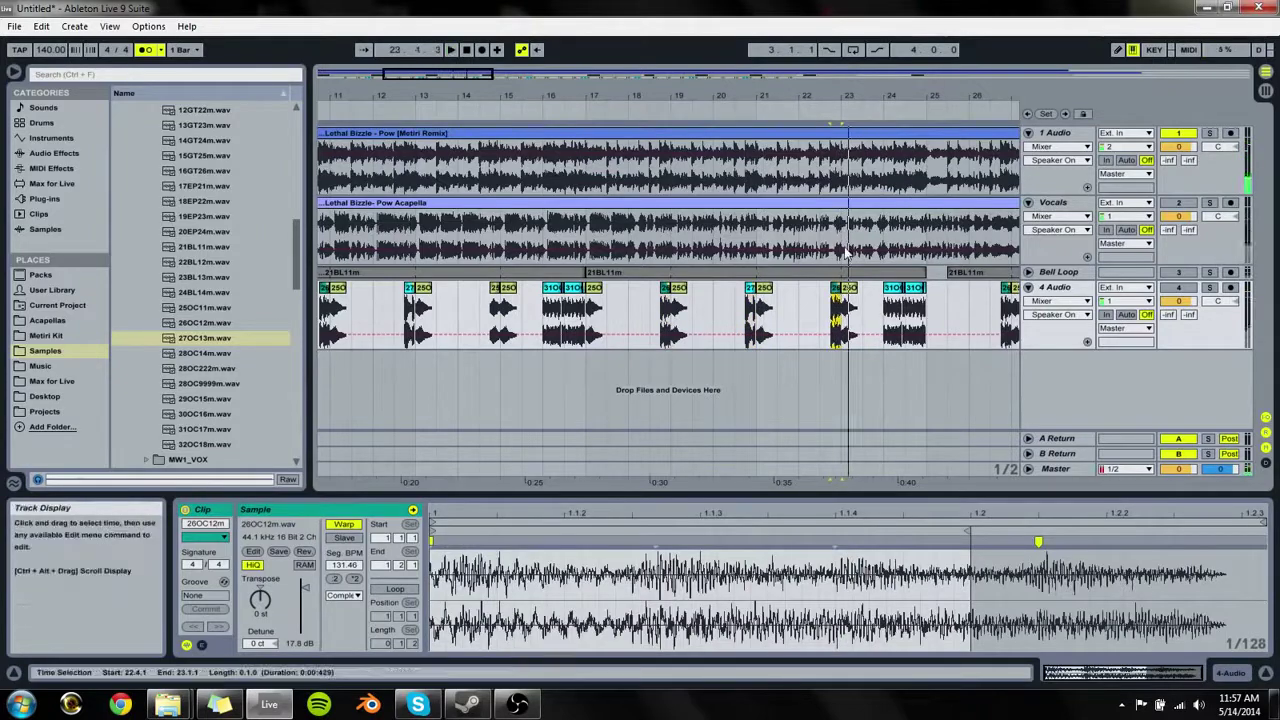
pyautogui.hotkey('ctrl', 'v')
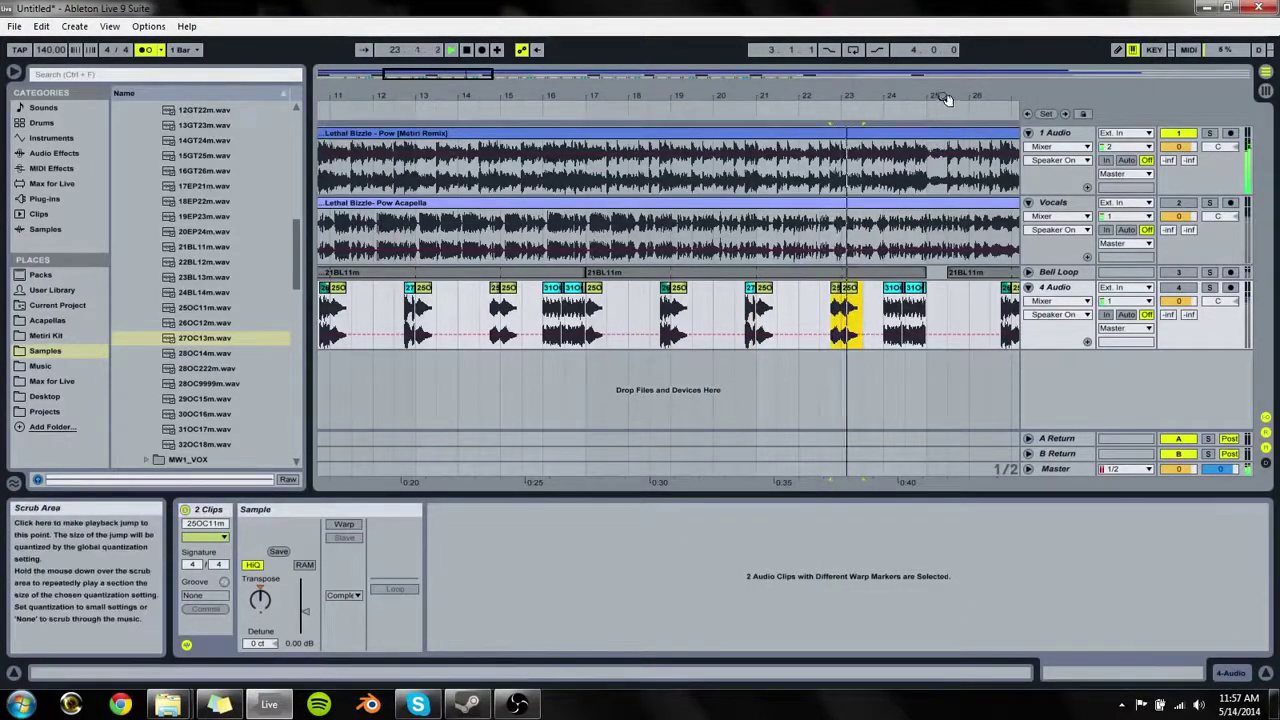
# Step: Play the remix from the clips at 26.4.1 and 28.4.1, and replace the pair at 30.4.1 with the copied 25OC11m pair
pyautogui.moveTo(943, 95); pyautogui.dragTo(935, 70)
pyautogui.moveTo(700, 95); pyautogui.dragTo(753, 120)
pyautogui.click(668, 287)
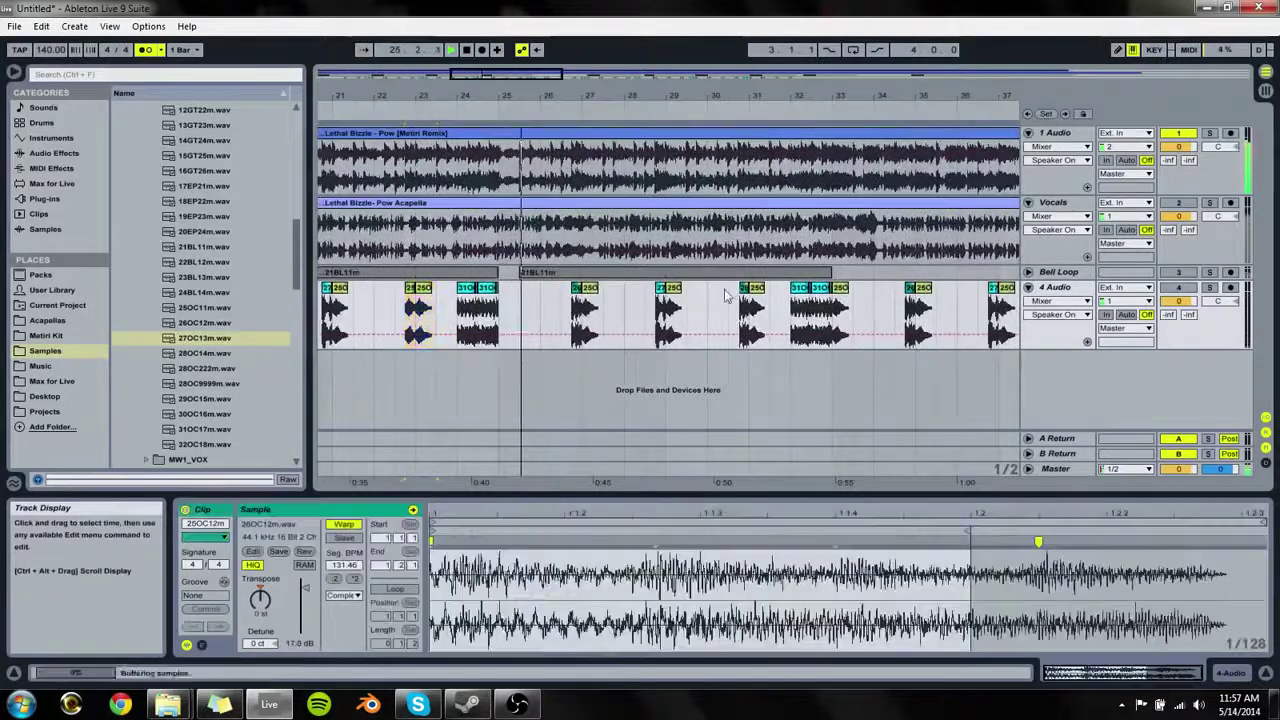
pyautogui.click(661, 287)
pyautogui.click(577, 287)
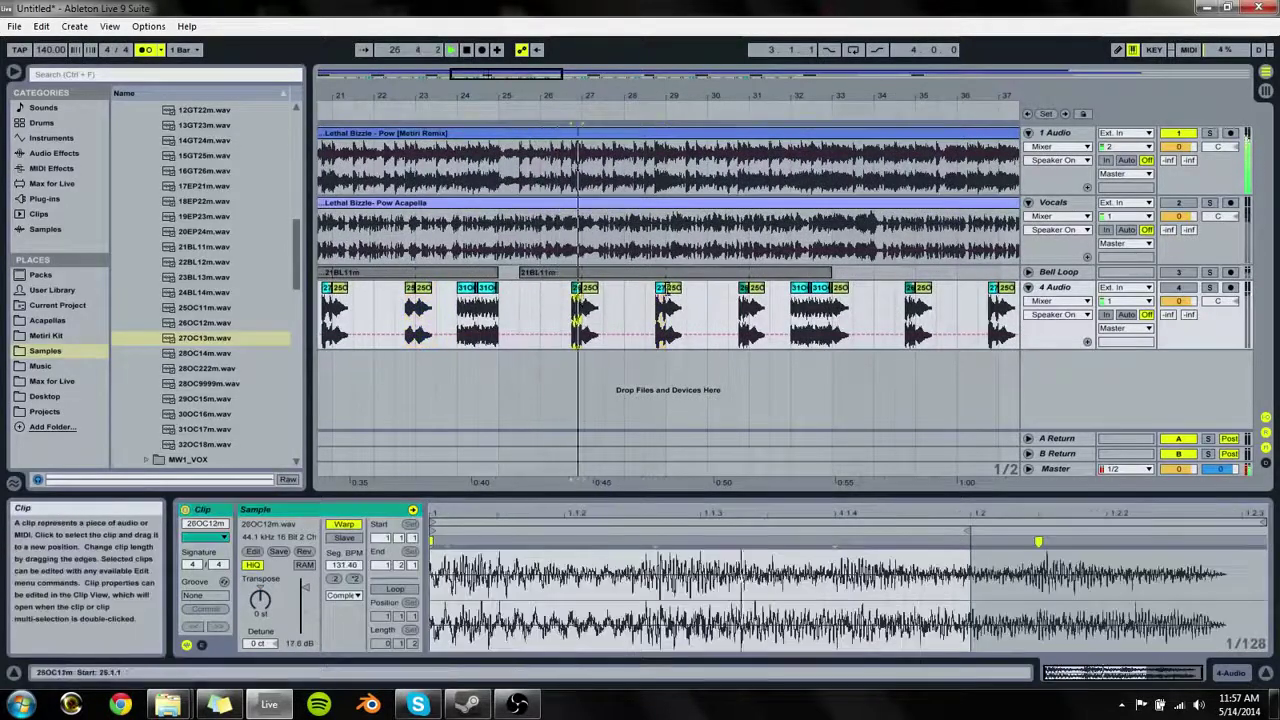
pyautogui.click(661, 287)
pyautogui.click(745, 310)
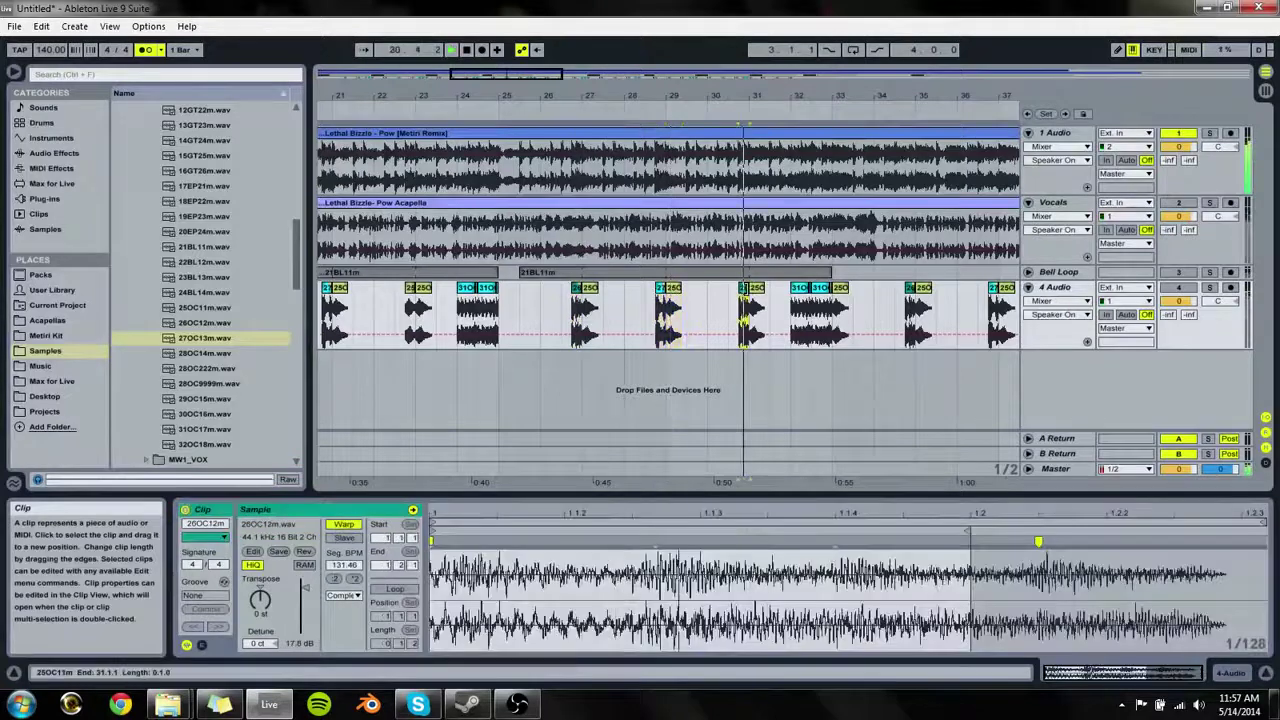
pyautogui.moveTo(768, 318); pyautogui.dragTo(737, 320)
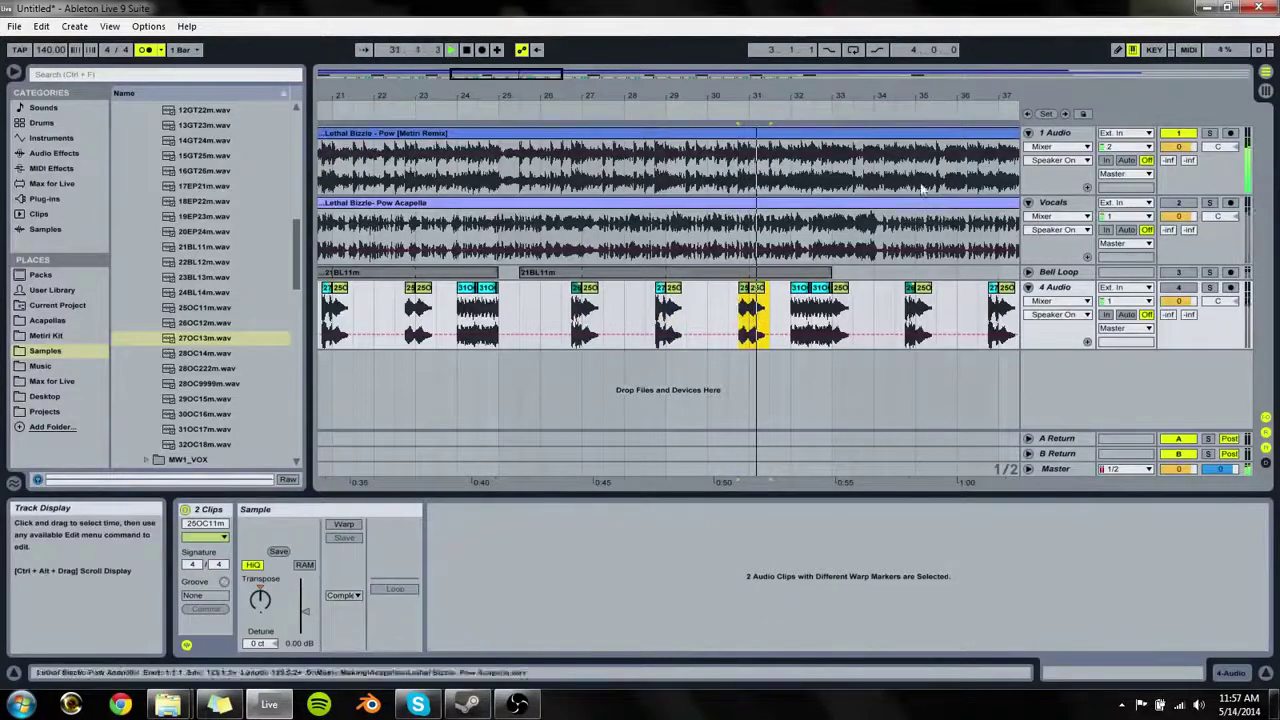
# Step: Play the remix from 34.4.1, and replace the clip pair at 38.4.1 on 4 Audio with the copied 25OC11m pair
pyautogui.press('space')
pyautogui.click(908, 306)
pyautogui.press('space')
pyautogui.press('space')
pyautogui.moveTo(960, 97); pyautogui.dragTo(460, 97)
pyautogui.click(575, 288)
pyautogui.press('space')
pyautogui.press('space')
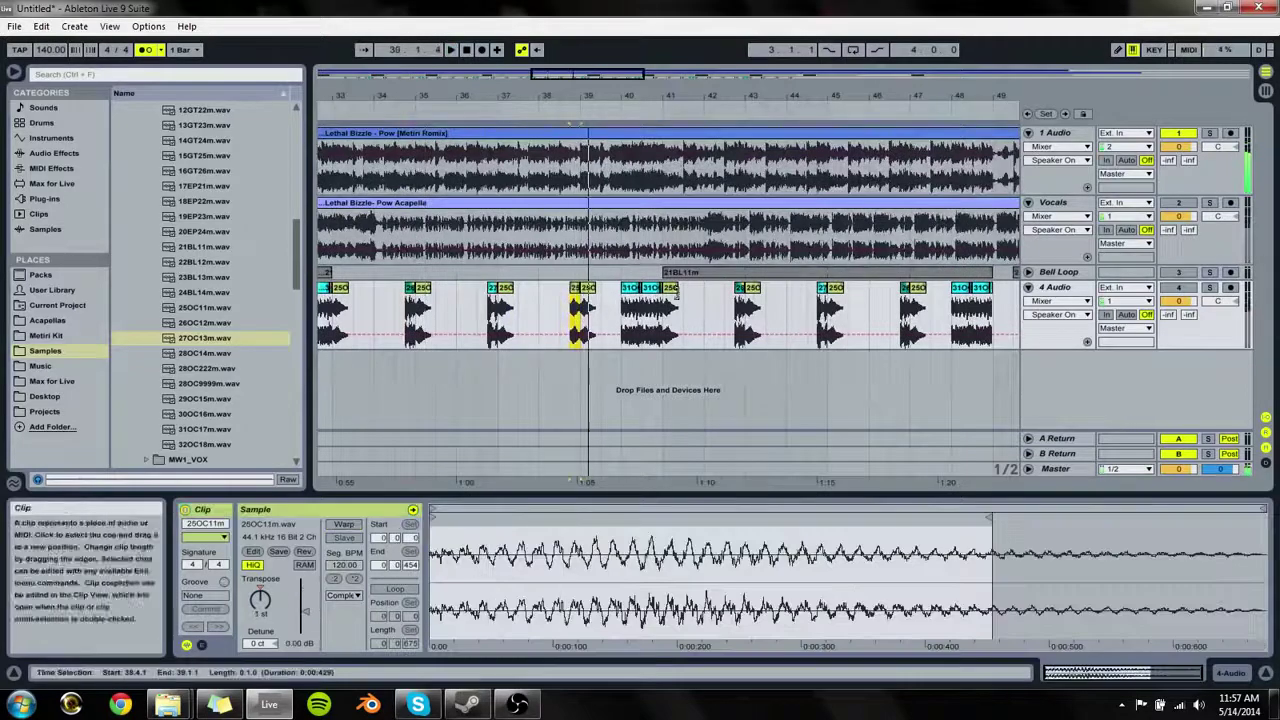
# Step: Check the remix from the clips at 42.4.1 and 44.4.1, and paste the copied 25OC11m pair over 46.4.1
pyautogui.click(740, 288)
pyautogui.press('space')
pyautogui.press('space')
pyautogui.click(822, 288)
pyautogui.press('space')
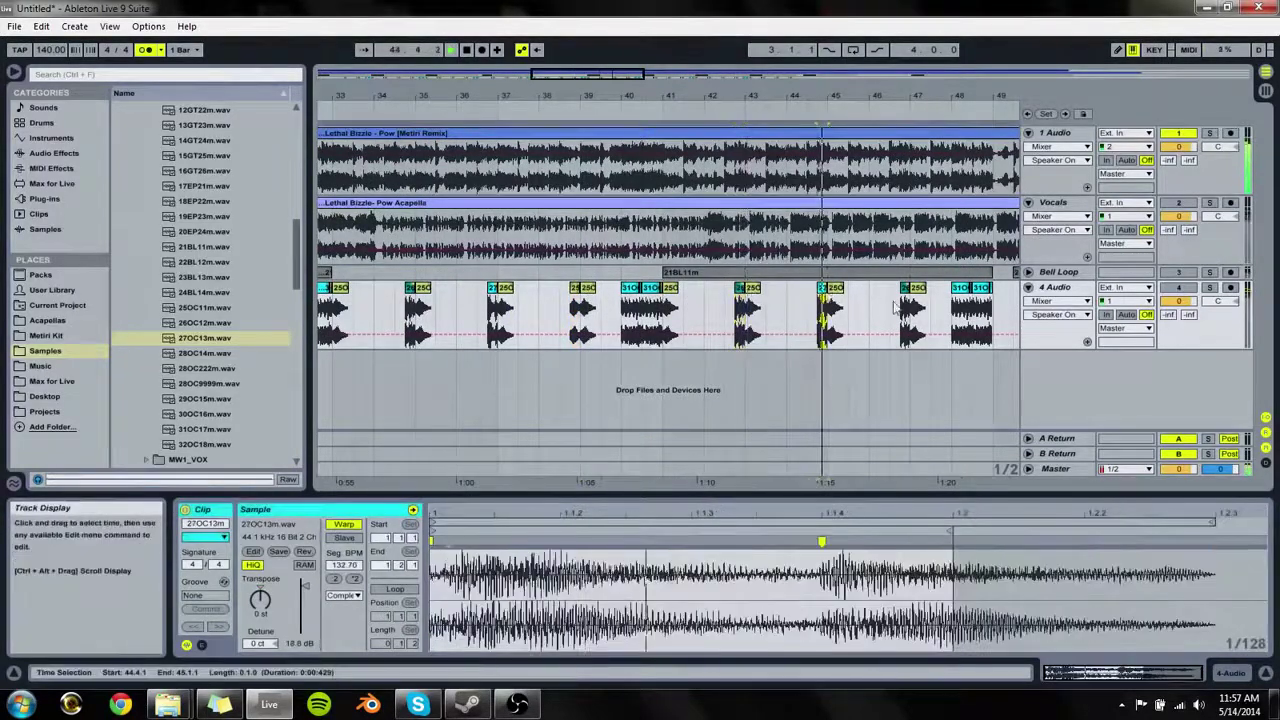
pyautogui.press('space')
pyautogui.click(907, 297)
pyautogui.keyDown('shift'); pyautogui.click(914, 296); pyautogui.keyUp('shift')
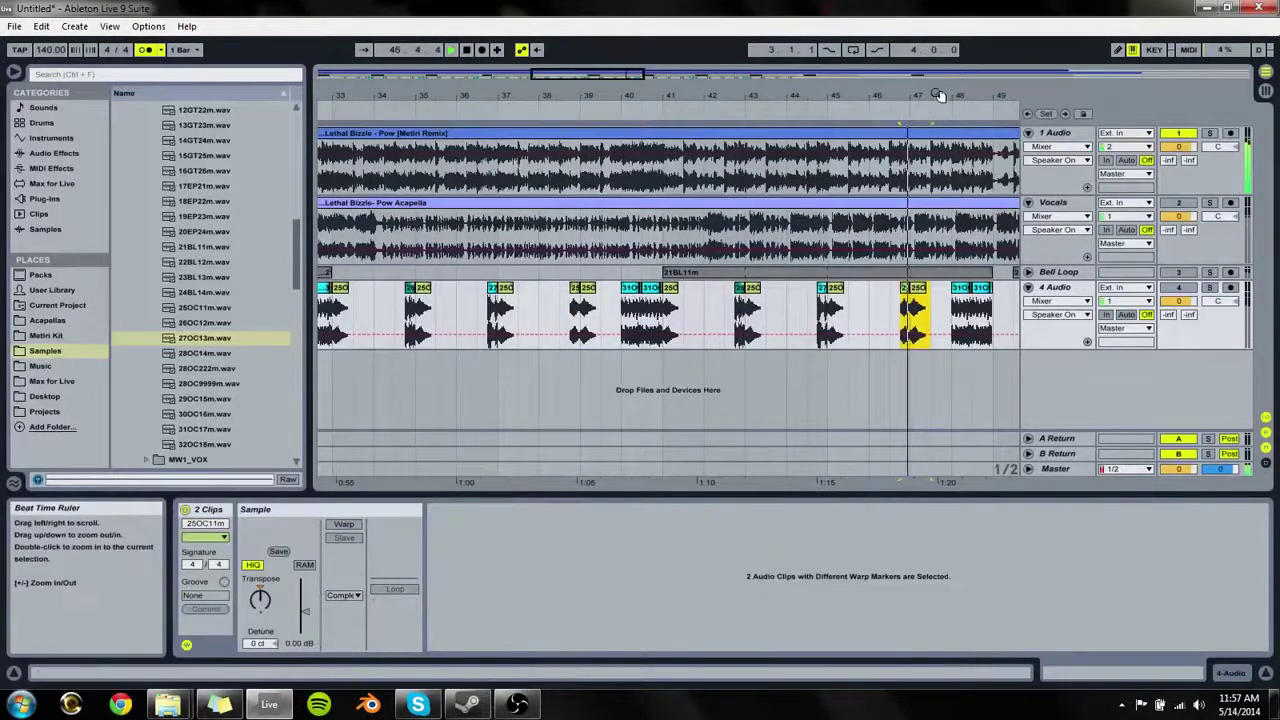
# Step: Replace the clip pairs at 54.4.1 and 62.4.1 with the copied 25OC11m pair, and play the remix from 70.4.1 and 72.1.1
pyautogui.moveTo(938, 97); pyautogui.dragTo(368, 95)
pyautogui.click(673, 290)
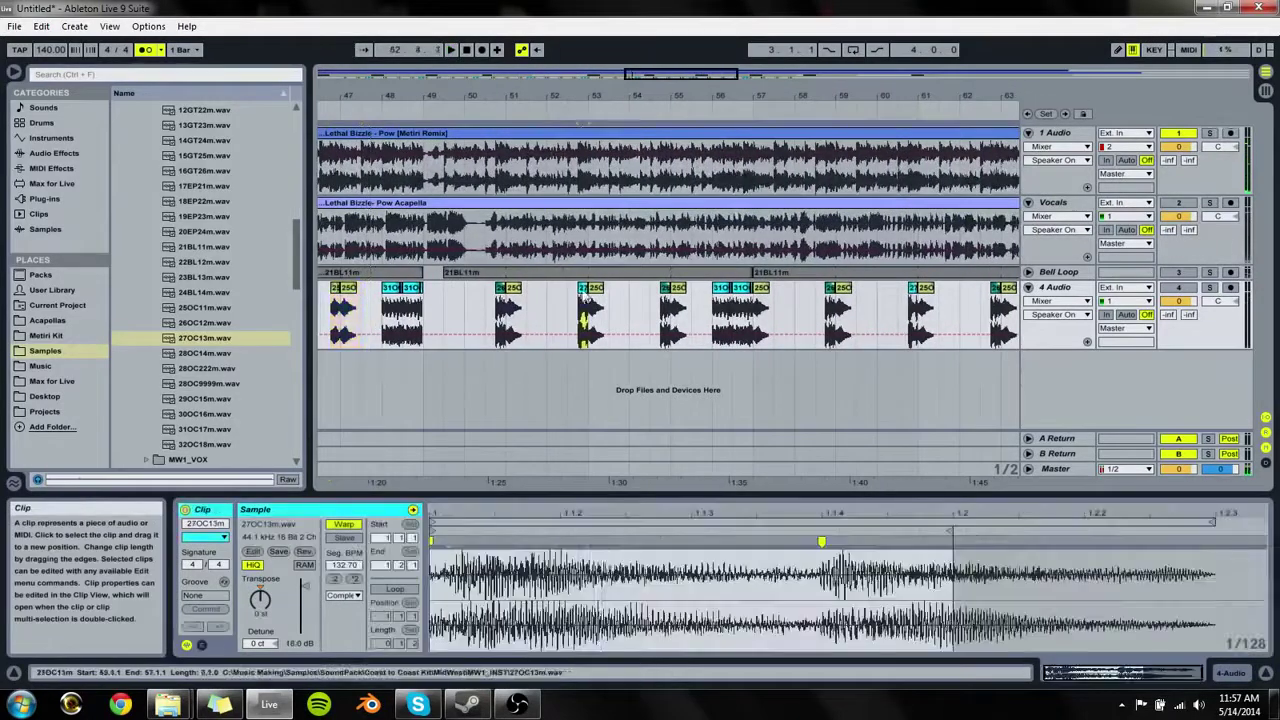
pyautogui.keyDown('shift'); pyautogui.click(683, 296); pyautogui.keyUp('shift')
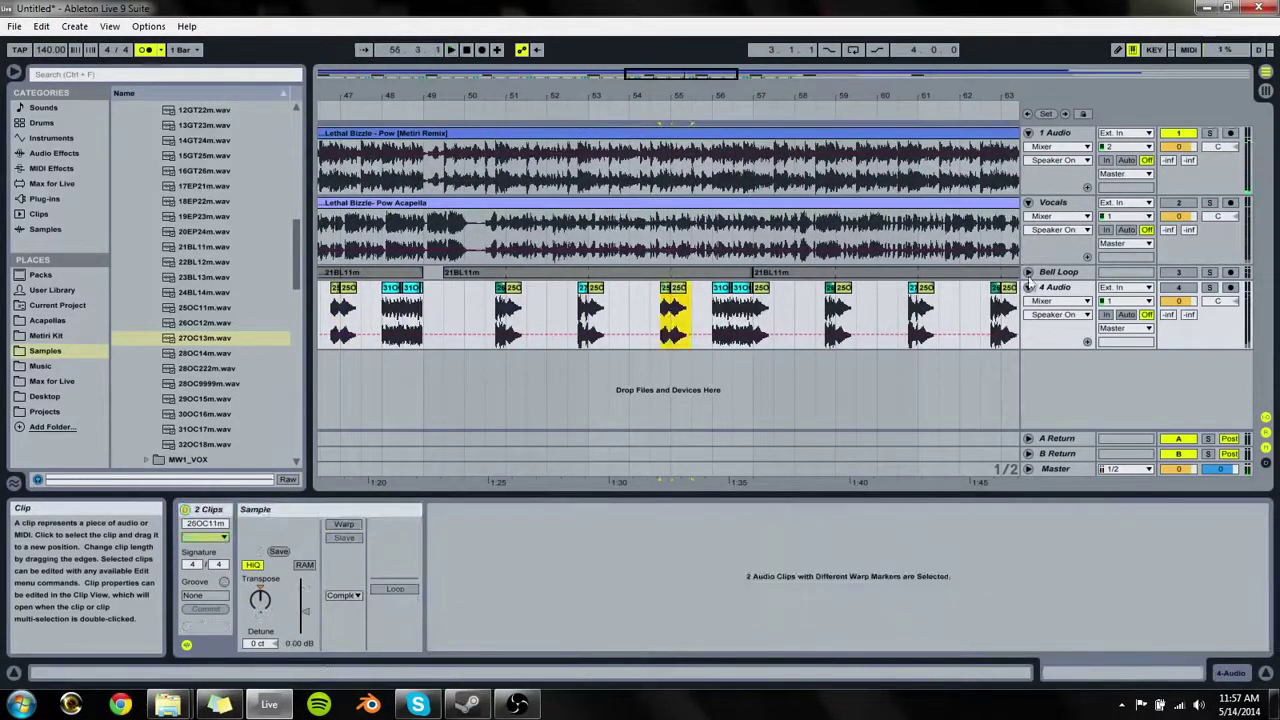
pyautogui.click(999, 296)
pyautogui.keyDown('shift'); pyautogui.click(1008, 296); pyautogui.keyUp('shift')
pyautogui.click(986, 100)
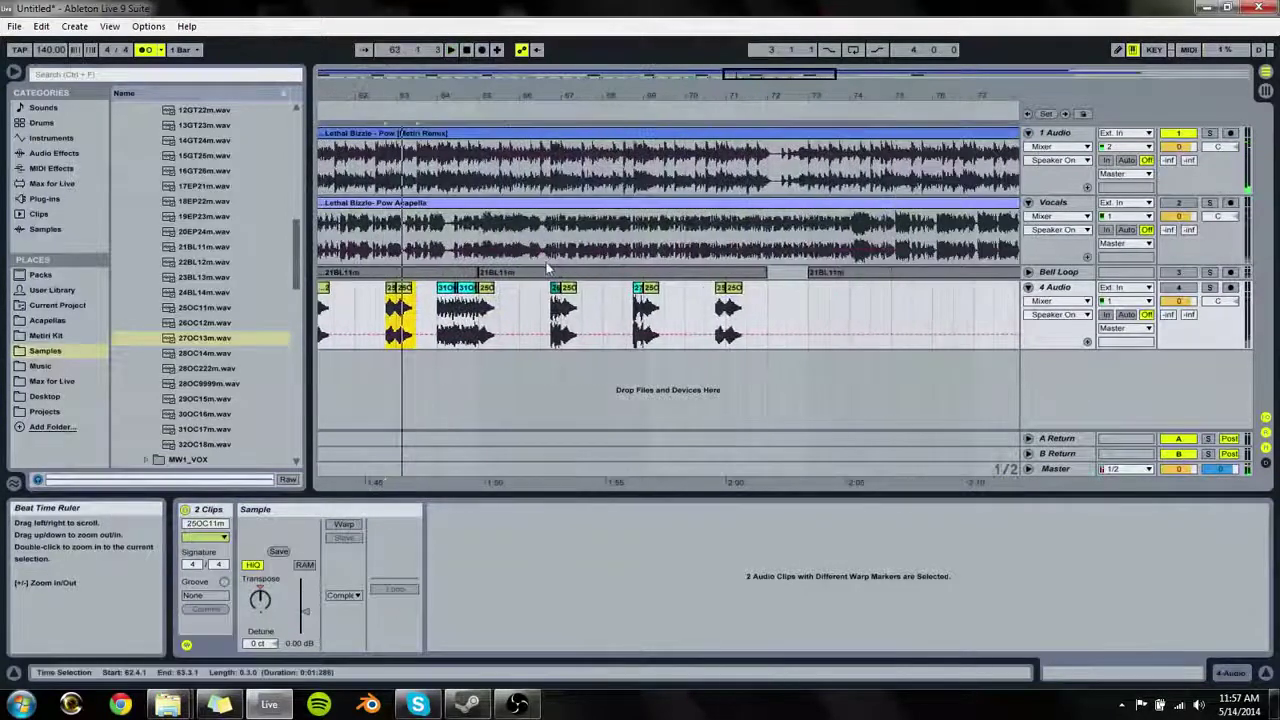
pyautogui.click(725, 290)
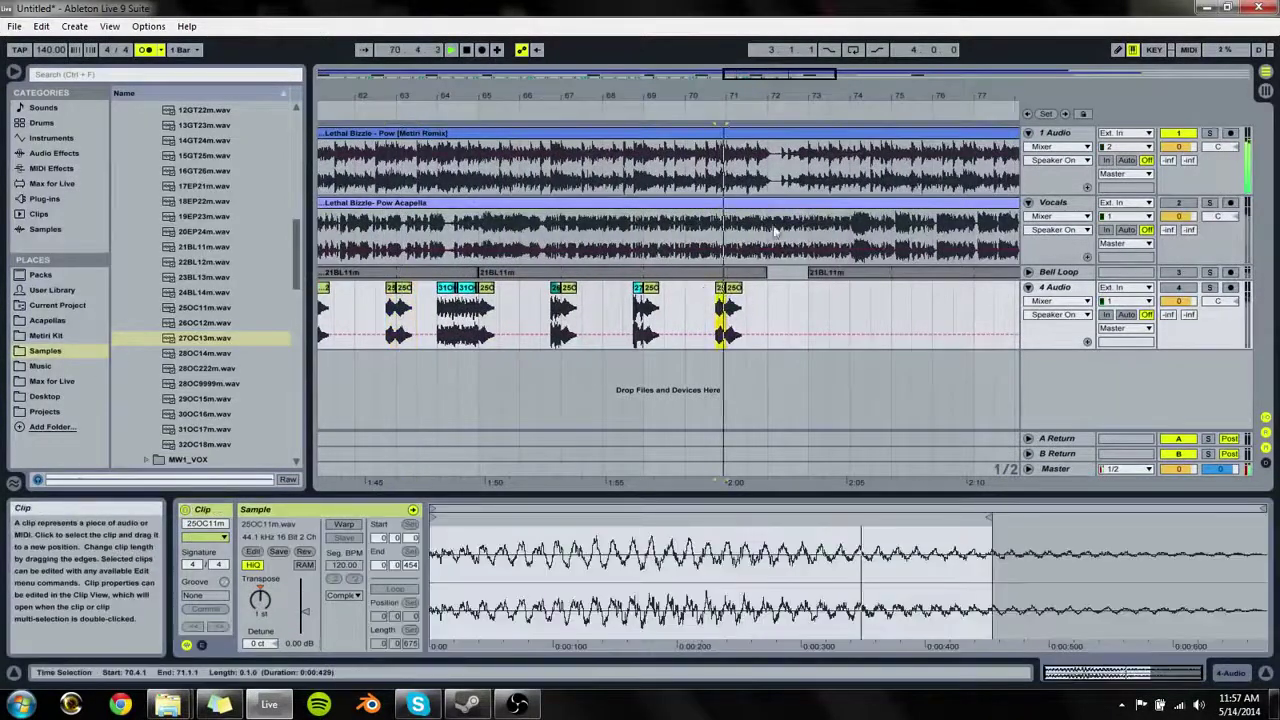
pyautogui.click(760, 315)
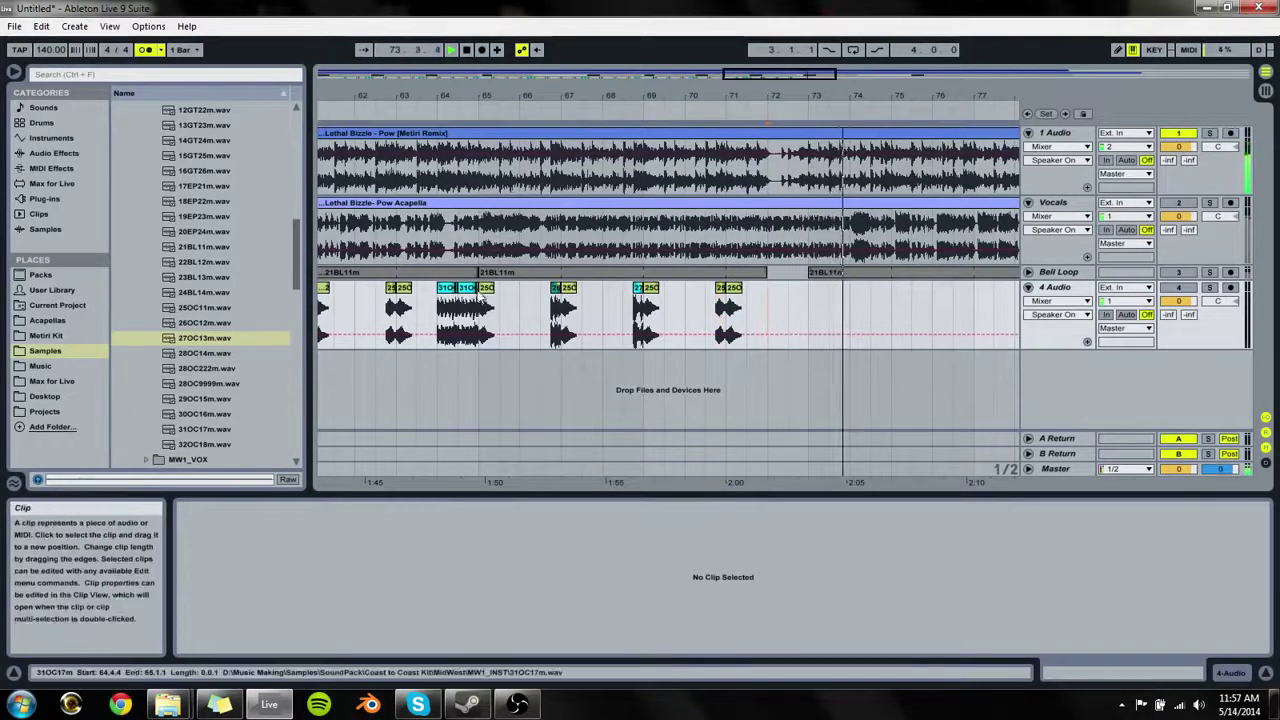
# Step: Copy the chopped pattern from 57.1.1 to 65.1.1 on 4 Audio
pyautogui.click(455, 336)
pyautogui.press('-')
pyautogui.press('-')
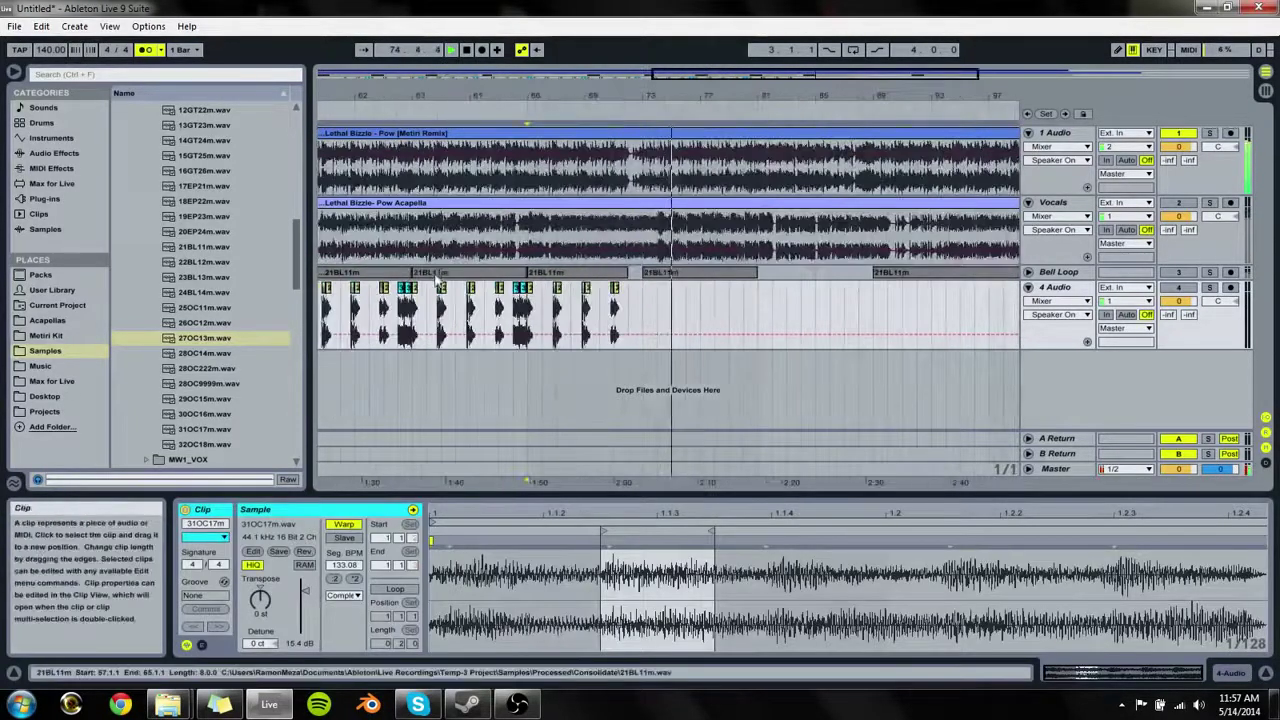
pyautogui.moveTo(413, 315); pyautogui.dragTo(527, 314)
pyautogui.hotkey('ctrl', 'd')
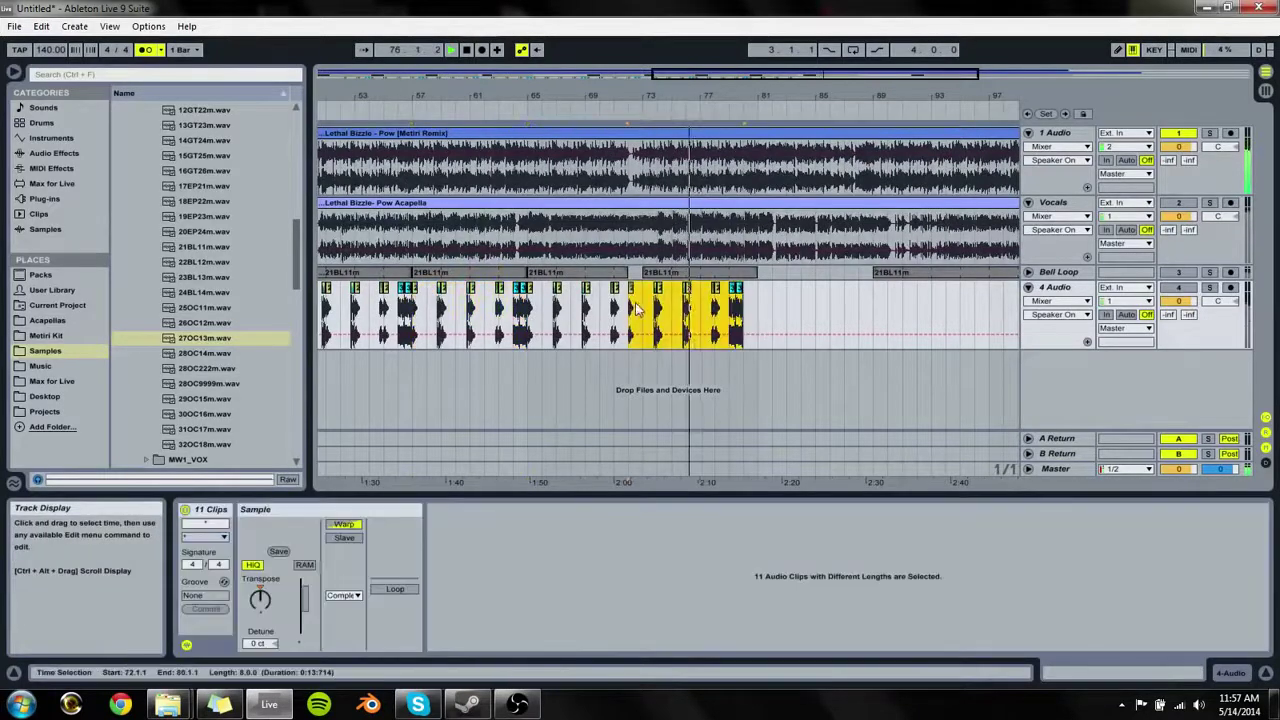
pyautogui.click(633, 304)
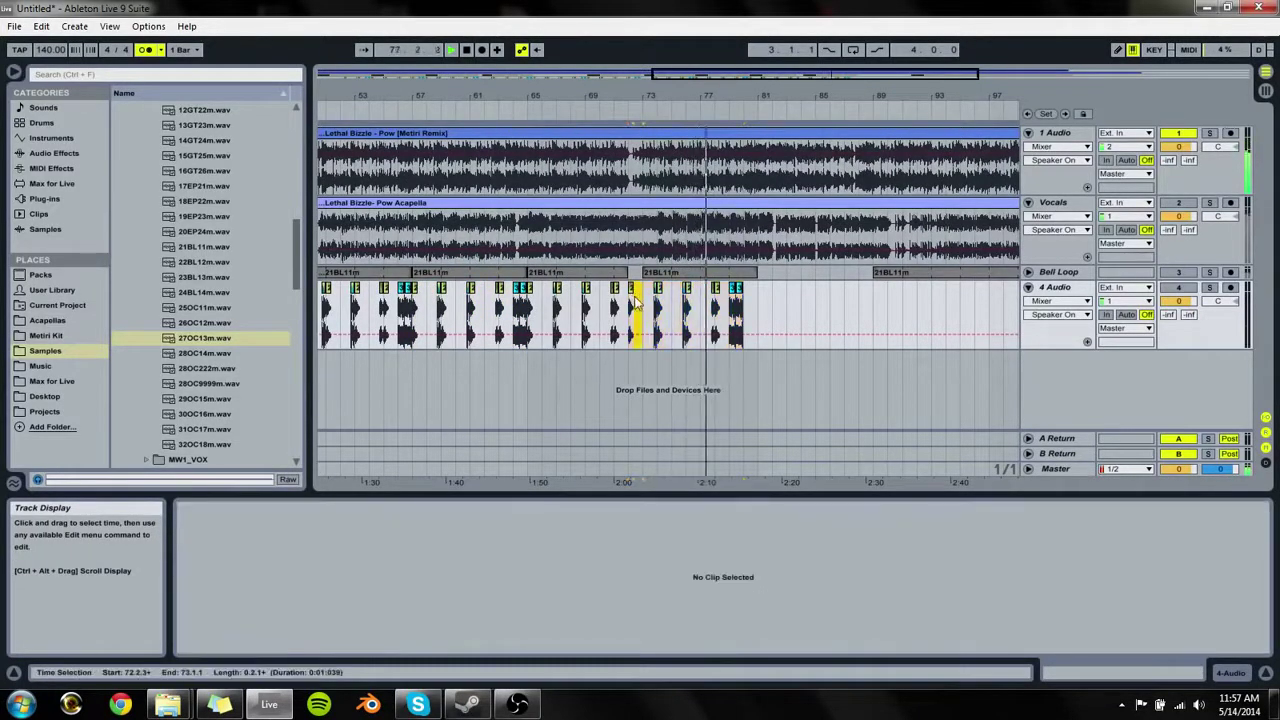
pyautogui.hotkey('ctrl', 'z')
# Step: Play the remix from 73.1.1 and paste the copied eight-bar pattern there on 4 Audio
pyautogui.click(643, 297)
pyautogui.press('space')
pyautogui.press('space')
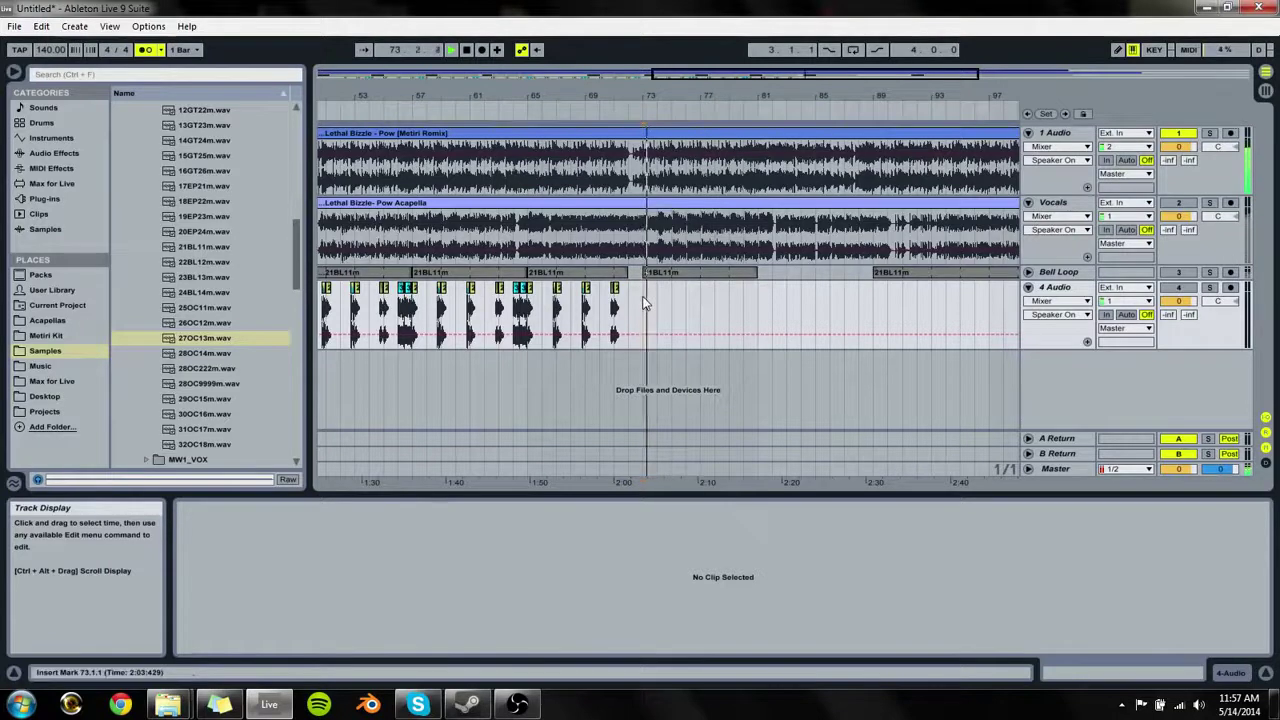
pyautogui.hotkey('ctrl', 'v')
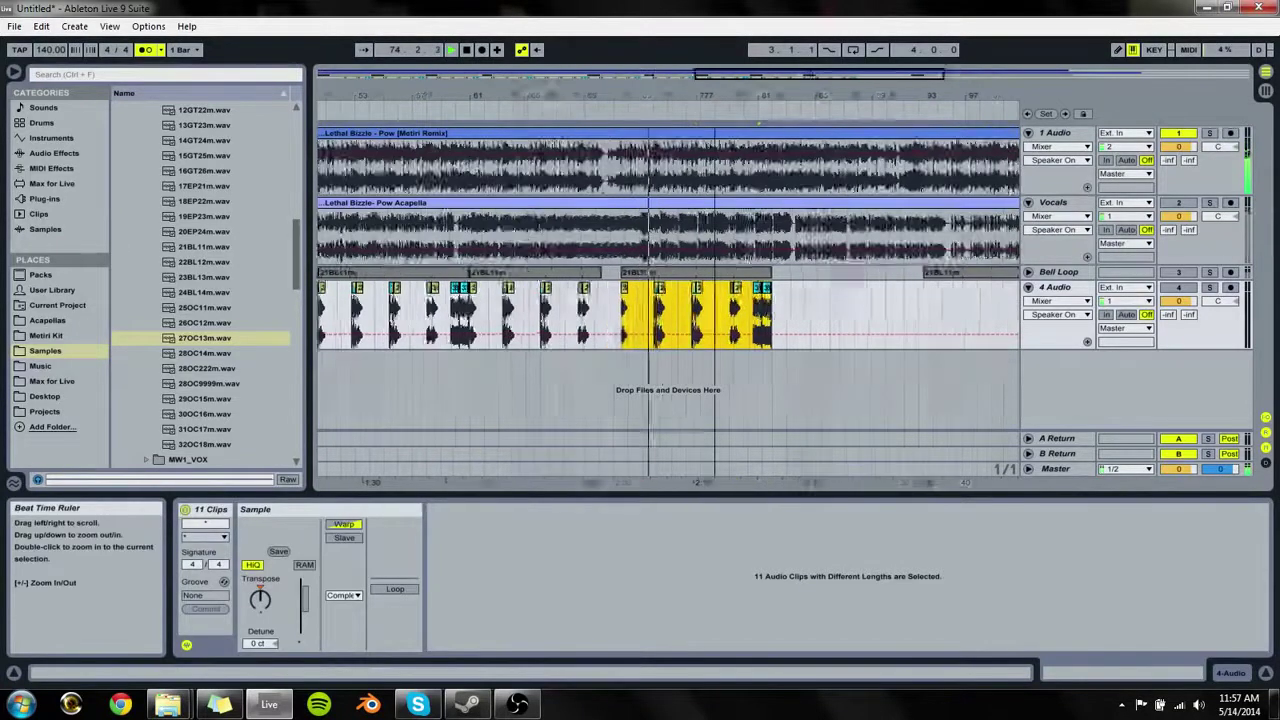
# Step: Play the remix from the clips at 78.4.1 and 80.1.1, and duplicate the pattern from 73.1.1–81.1.1 to 81.1.1
pyautogui.moveTo(706, 95); pyautogui.dragTo(714, 270)
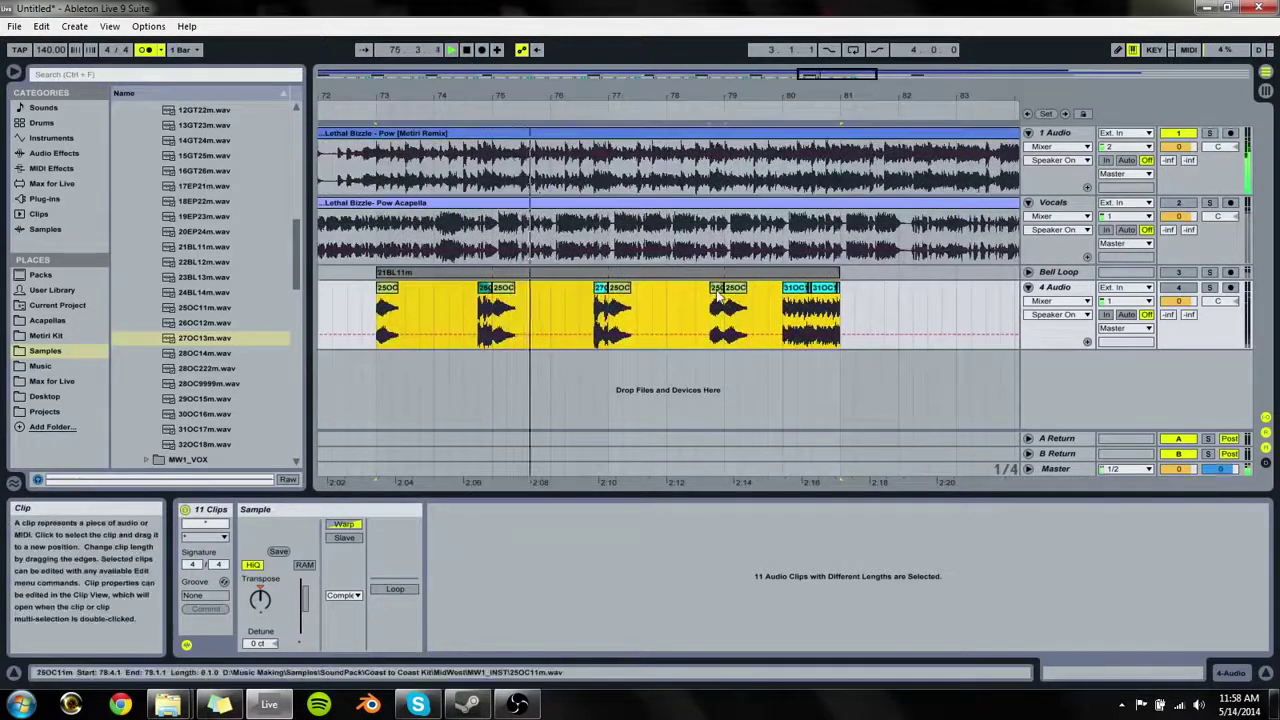
pyautogui.click(716, 293)
pyautogui.click(790, 292)
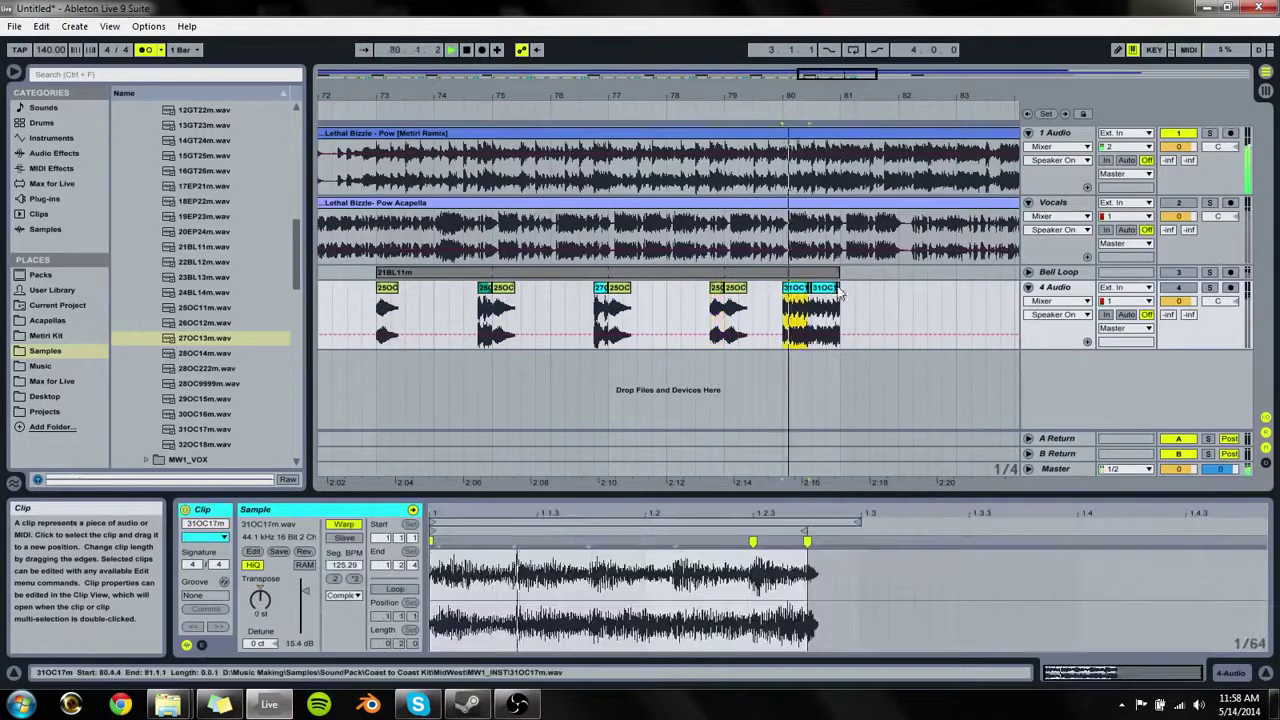
pyautogui.moveTo(844, 293); pyautogui.dragTo(377, 336)
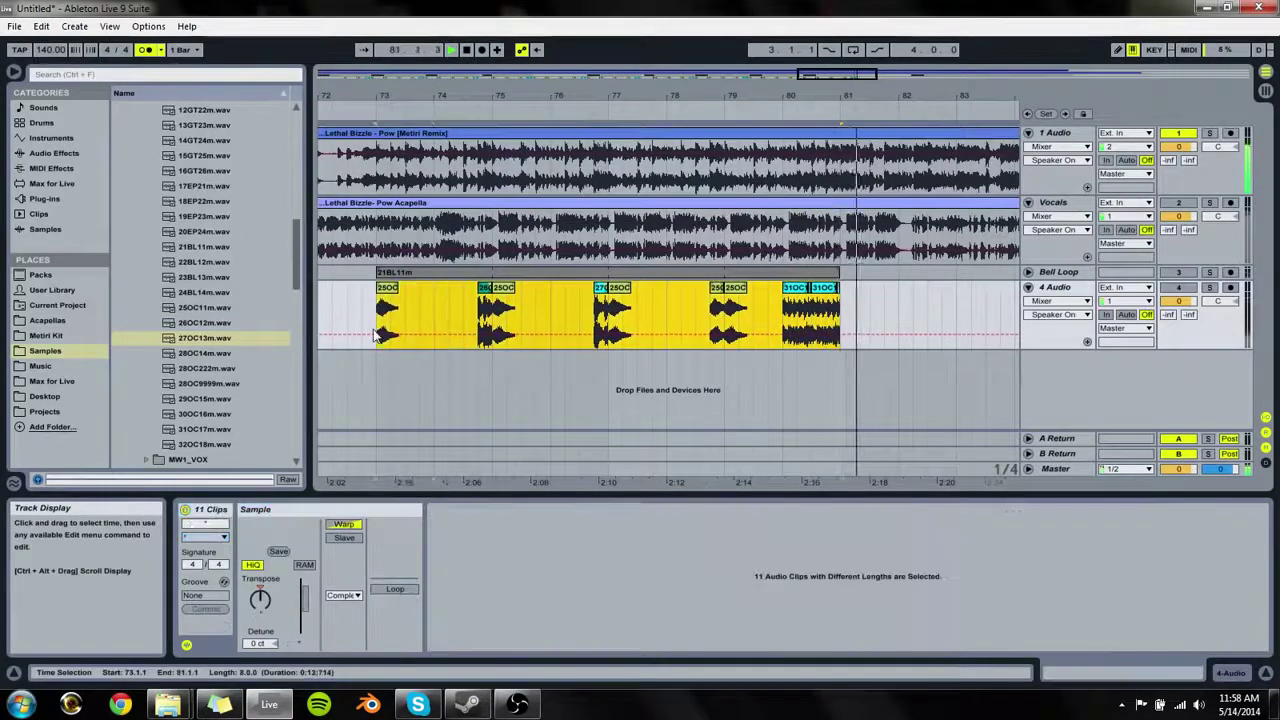
pyautogui.hotkey('ctrl', 'd')
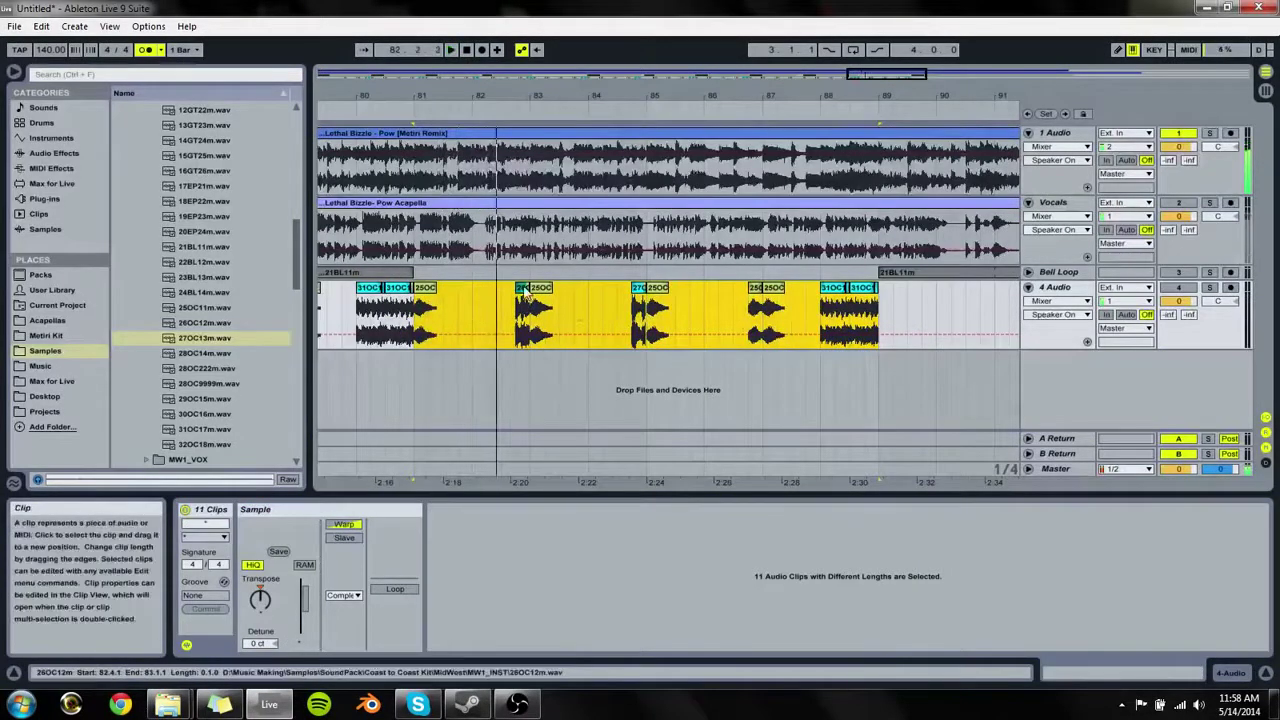
# Step: Check the duplicated pattern by playing from several of its clips up to 88.1.1, and paste the pattern again at 89.1.1
pyautogui.click(533, 305)
pyautogui.click(642, 305)
pyautogui.click(775, 303)
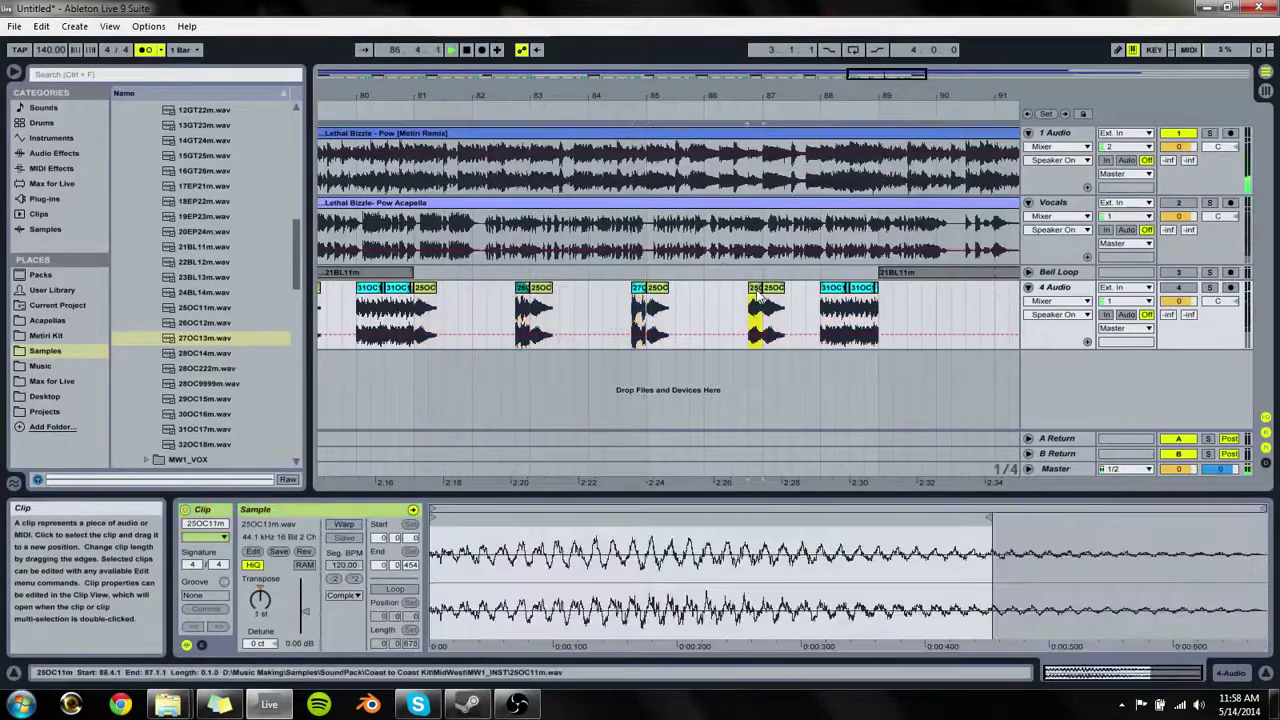
pyautogui.click(831, 290)
pyautogui.press('space')
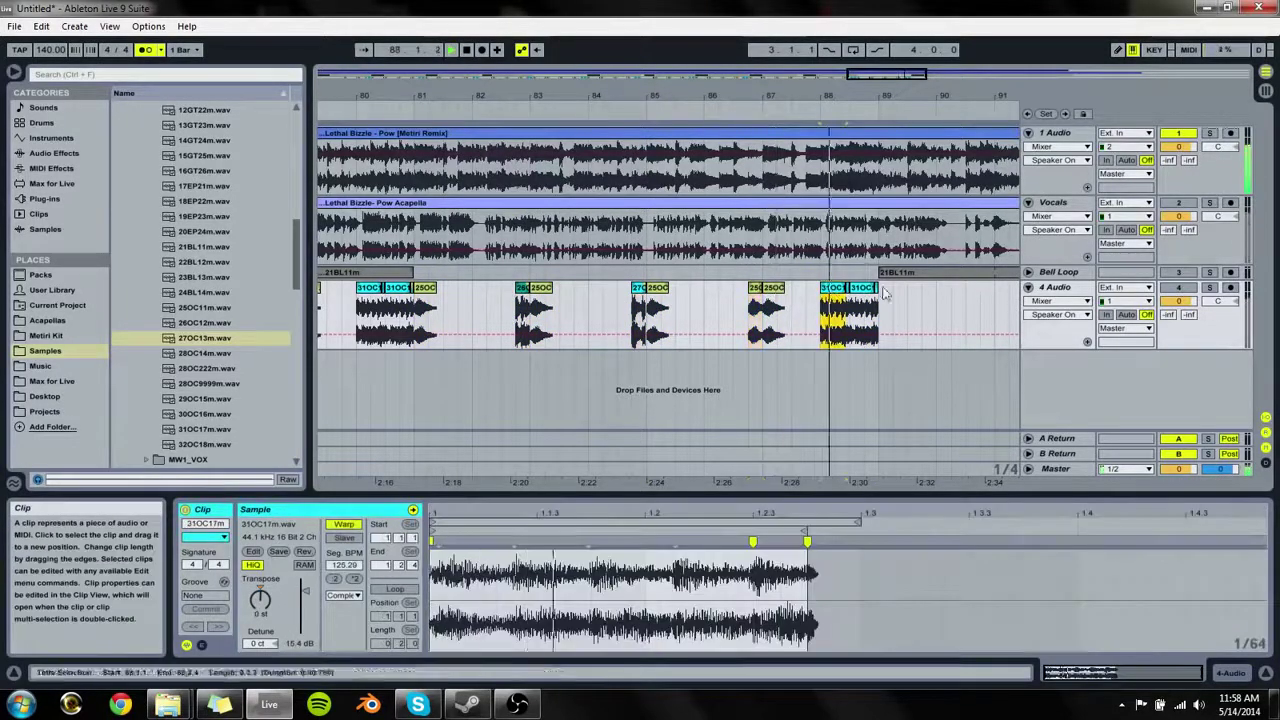
pyautogui.moveTo(931, 95); pyautogui.dragTo(615, 84)
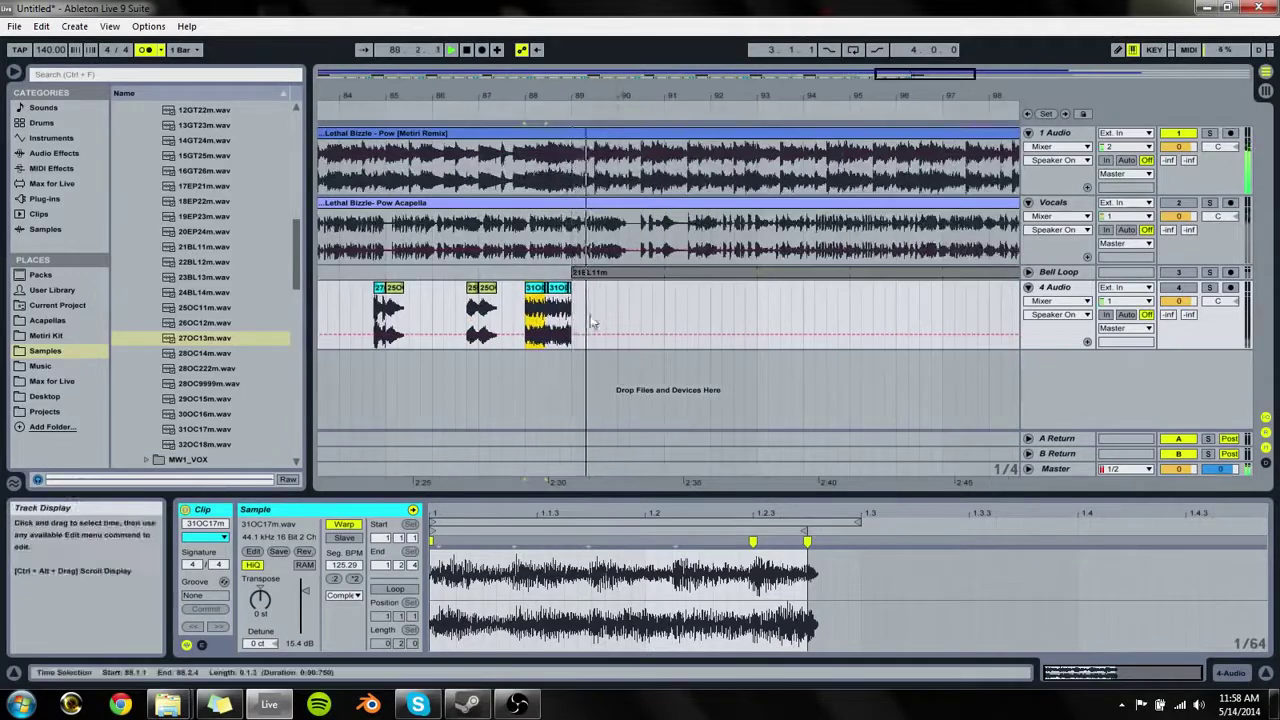
pyautogui.click(576, 317)
pyautogui.hotkey('ctrl', 'v')
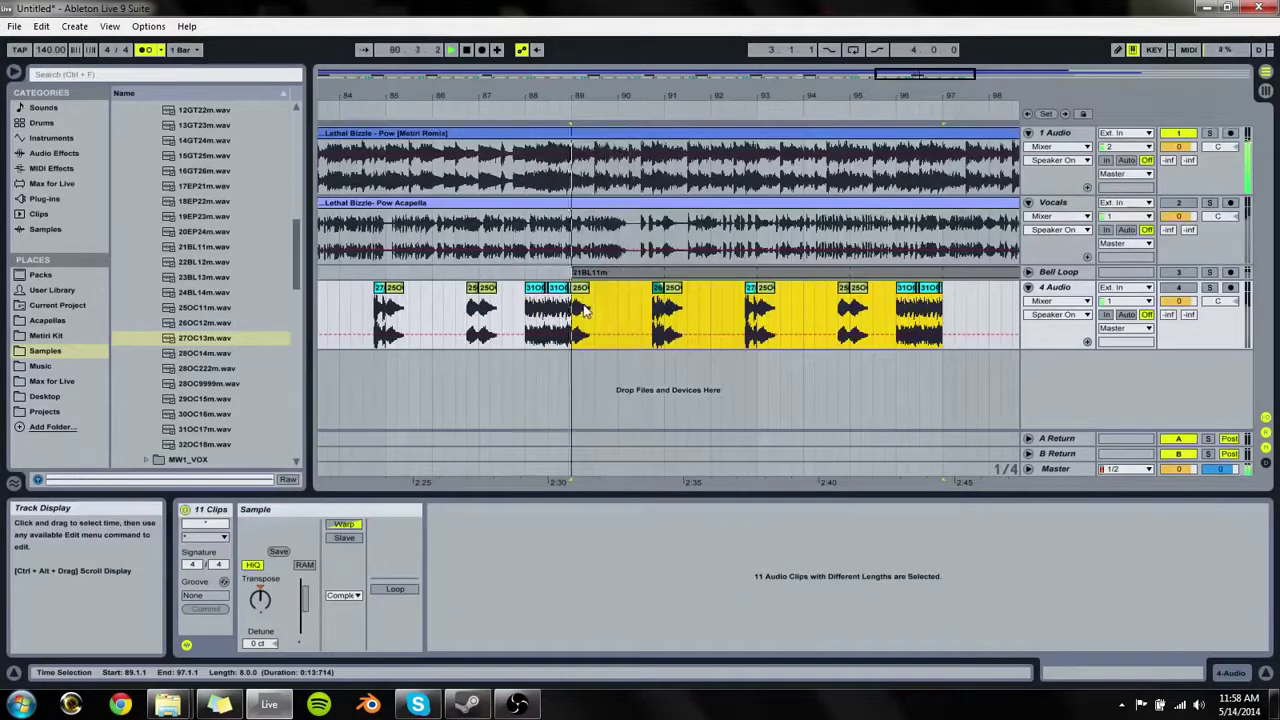
# Step: Play the remix from the 25OC11m clip at 94.4.1, and duplicate the pattern from 89.1.1–97.1.1 to 97.1.1
pyautogui.moveTo(580, 97); pyautogui.dragTo(597, 28)
pyautogui.moveTo(652, 98); pyautogui.dragTo(648, 175)
pyautogui.click(633, 288)
pyautogui.press('space')
pyautogui.press('space')
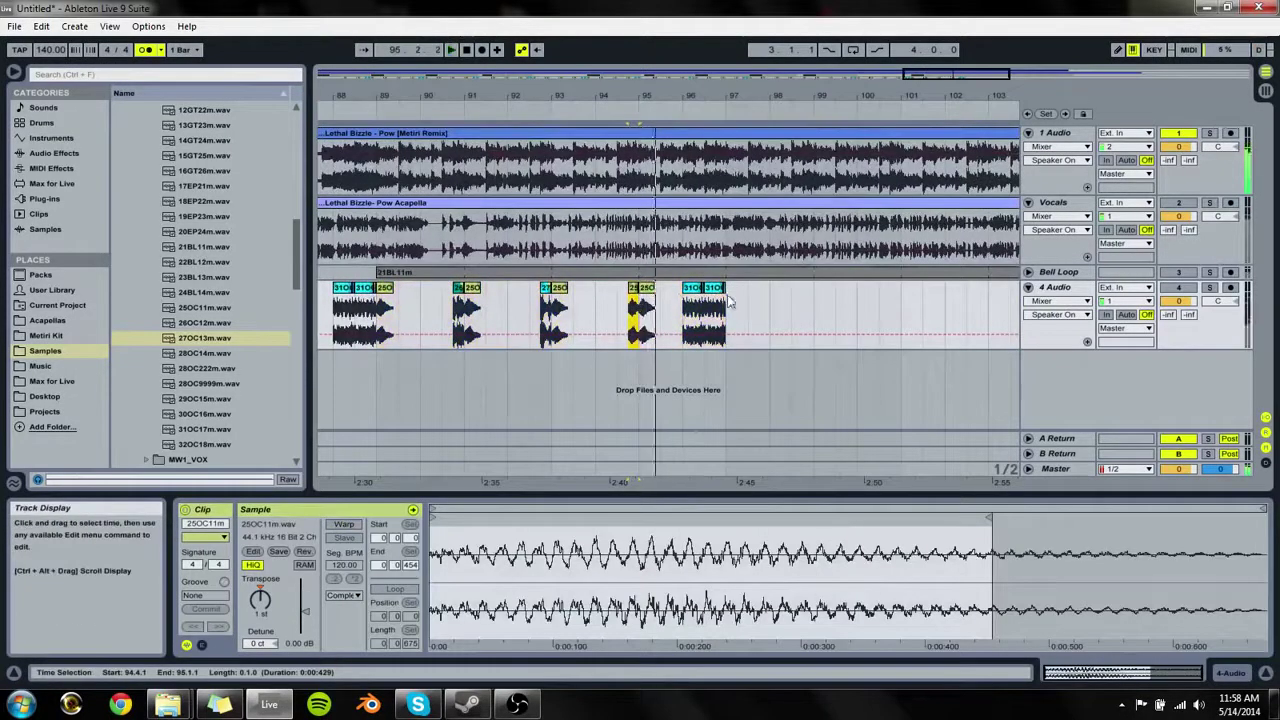
pyautogui.moveTo(718, 315); pyautogui.dragTo(374, 332)
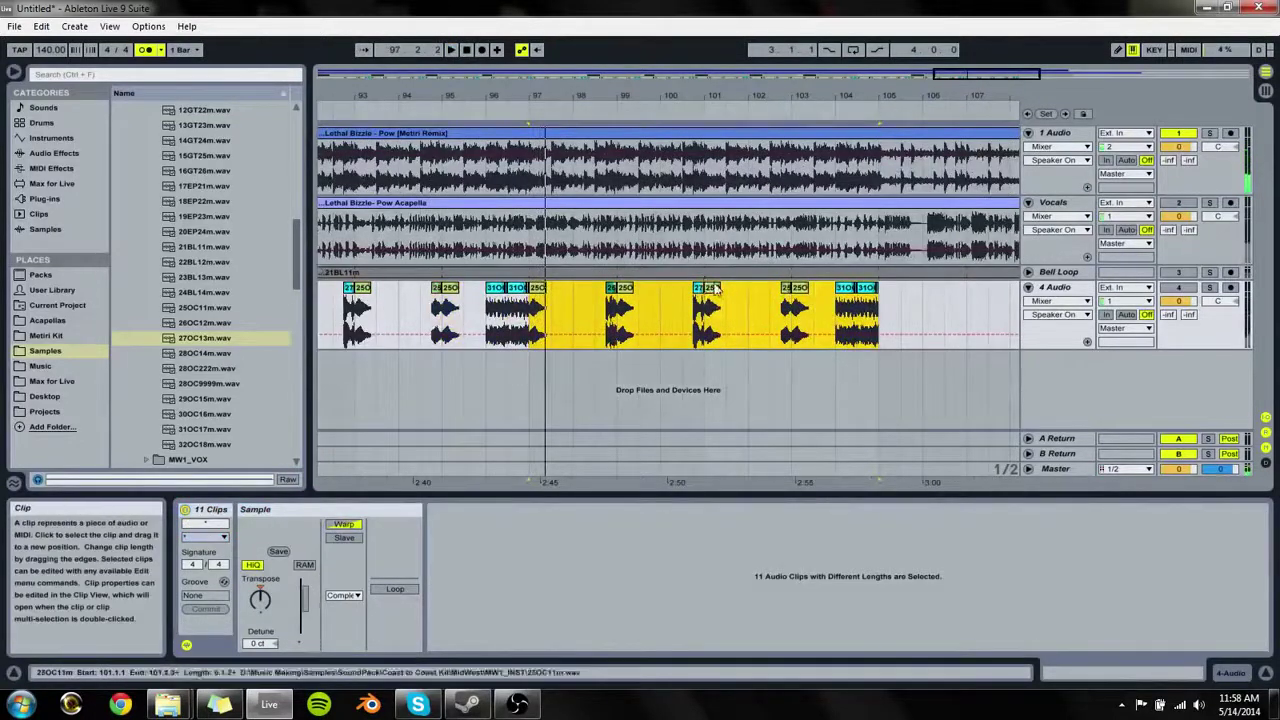
# Step: Play the remix from about bar 101, from 102.4.1 and from the pattern's end at 105.1.1 to check the last repeat
pyautogui.click(706, 300)
pyautogui.click(792, 300)
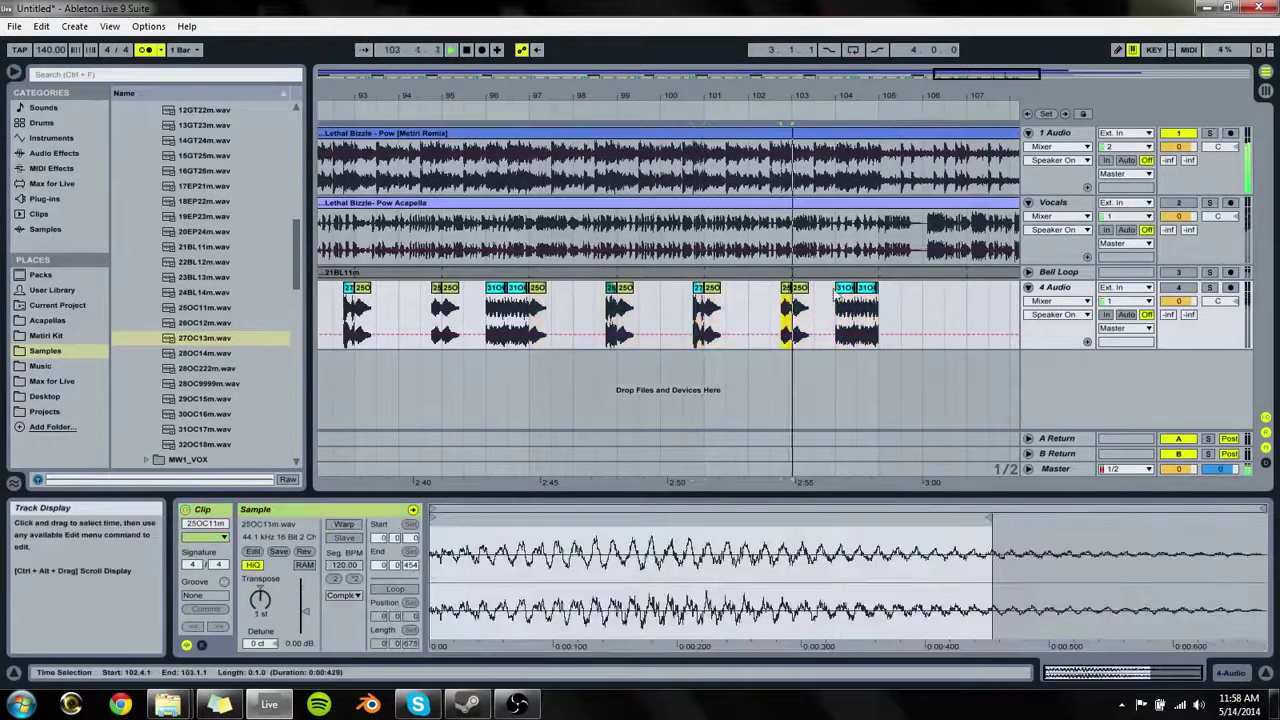
pyautogui.click(886, 305)
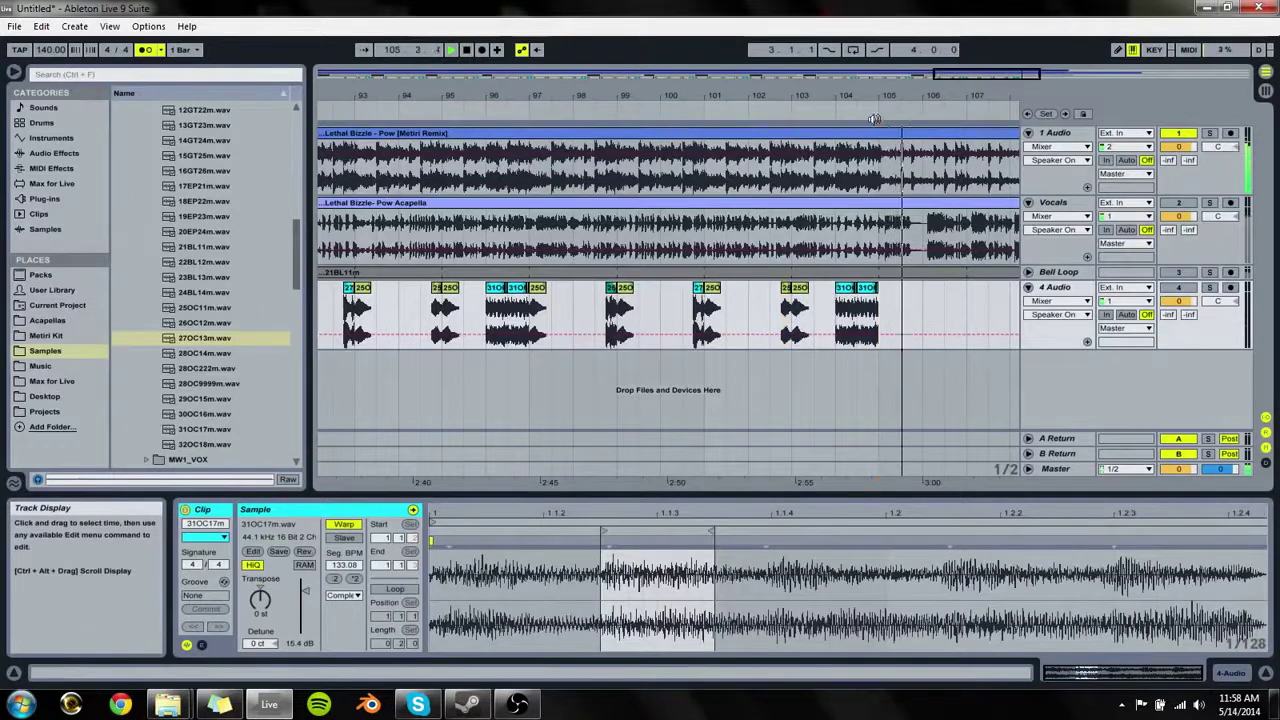
pyautogui.moveTo(887, 95); pyautogui.dragTo(887, 82)
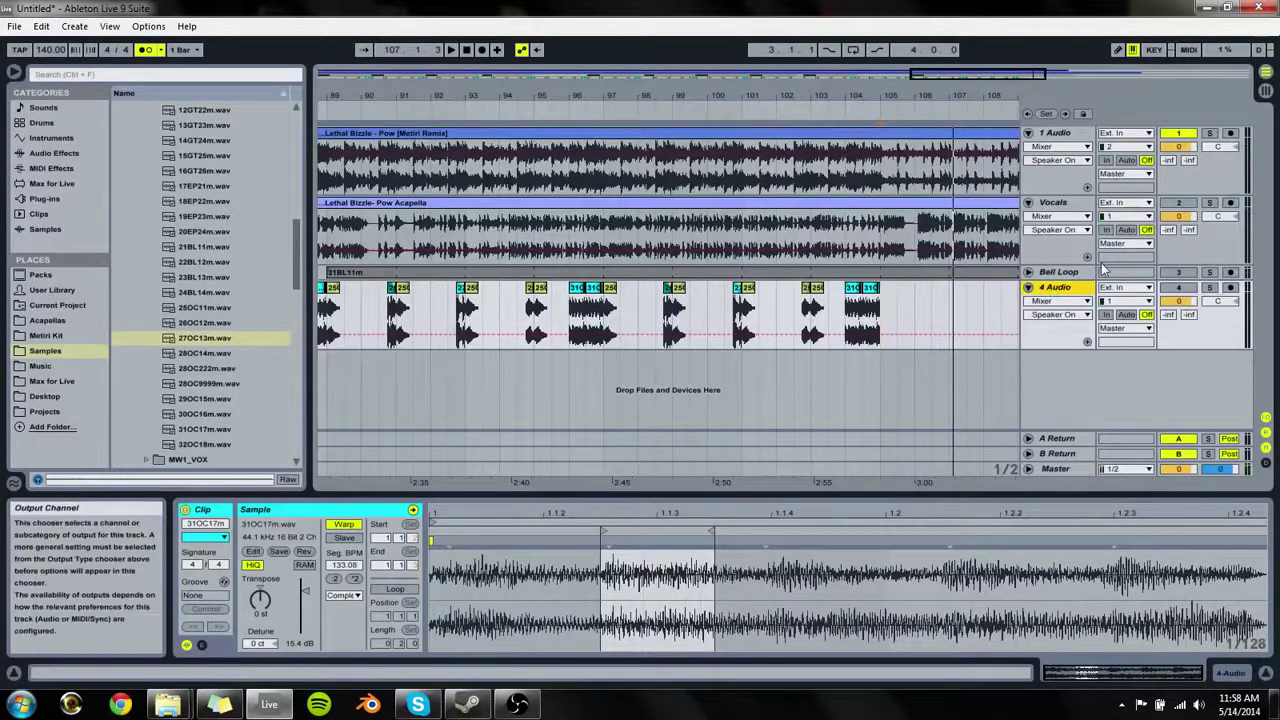
# Step: Rename the 4 Audio track as Horn Hits and collapse the Vocals track
pyautogui.hotkey('ctrl', 'f')
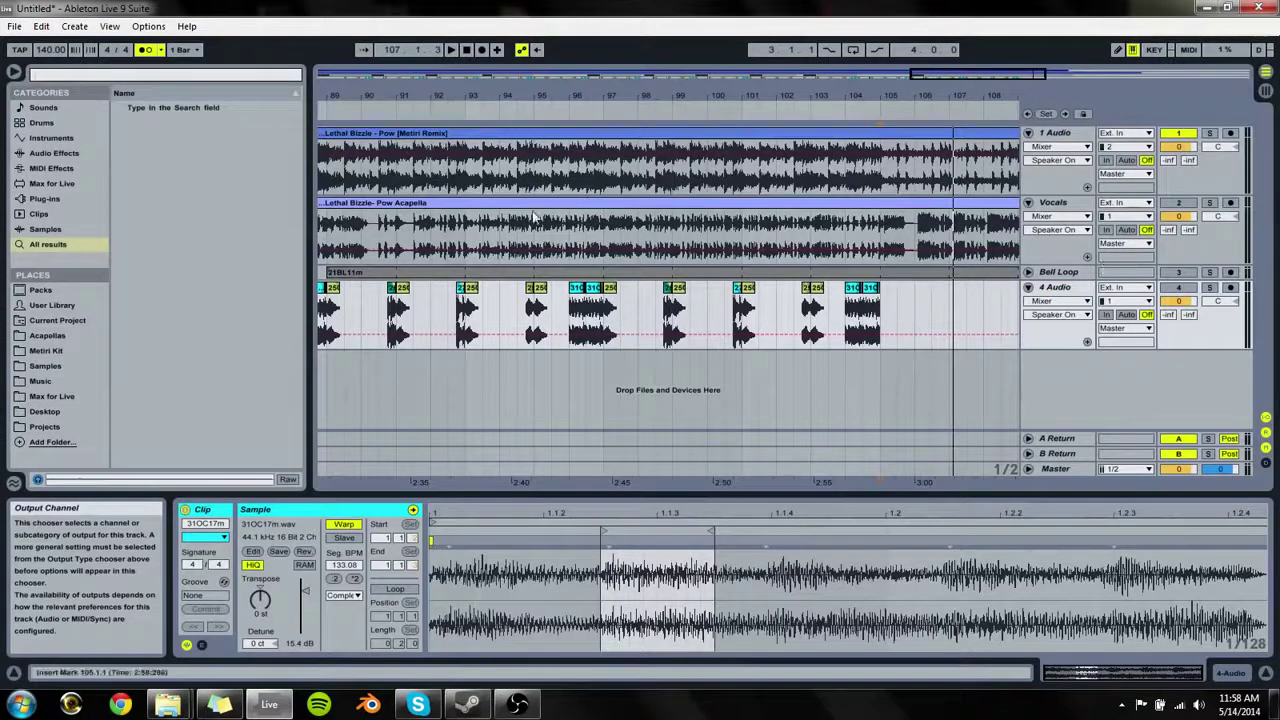
pyautogui.click(1203, 338)
pyautogui.click(1068, 289)
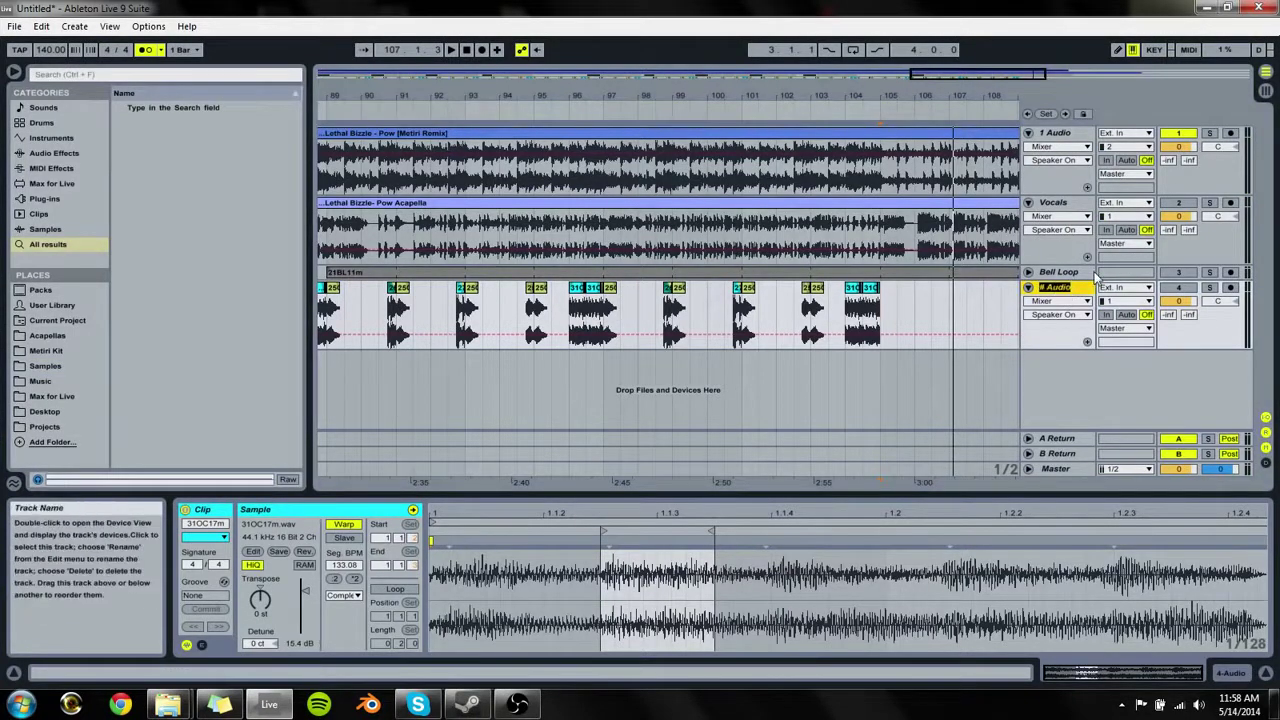
pyautogui.write('Horn Hits')
pyautogui.press('Return')
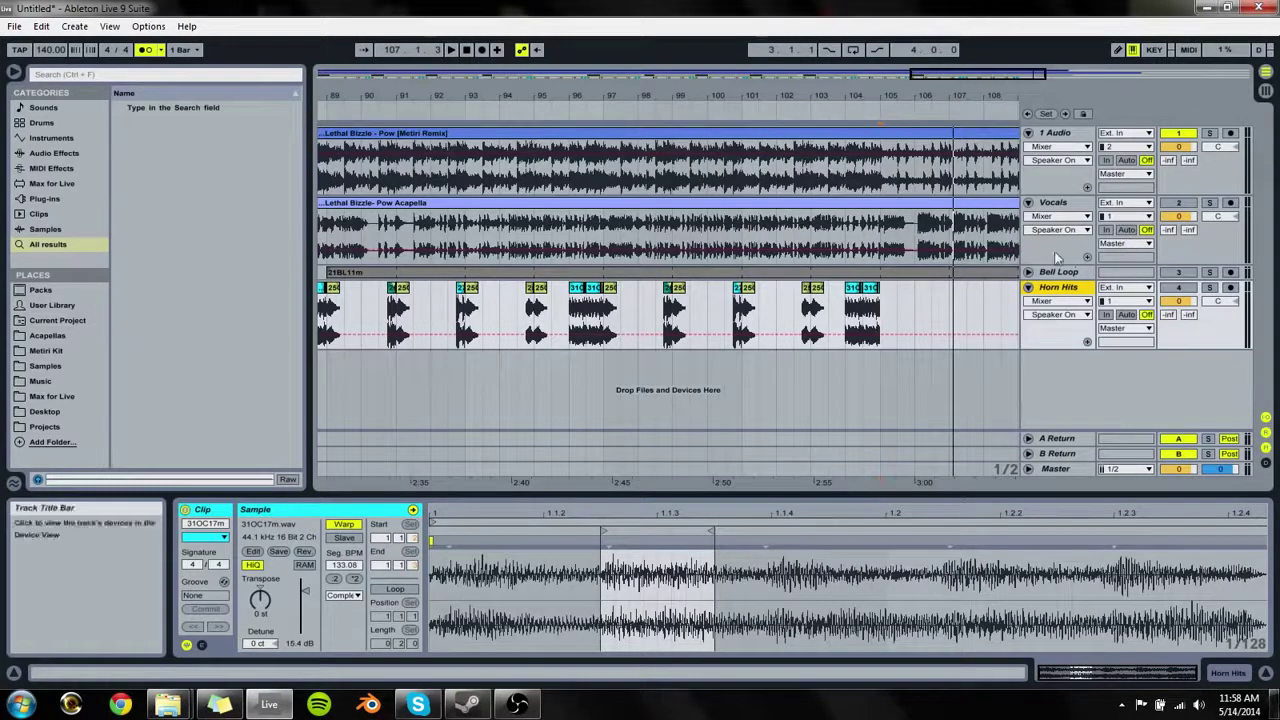
pyautogui.click(1028, 202)
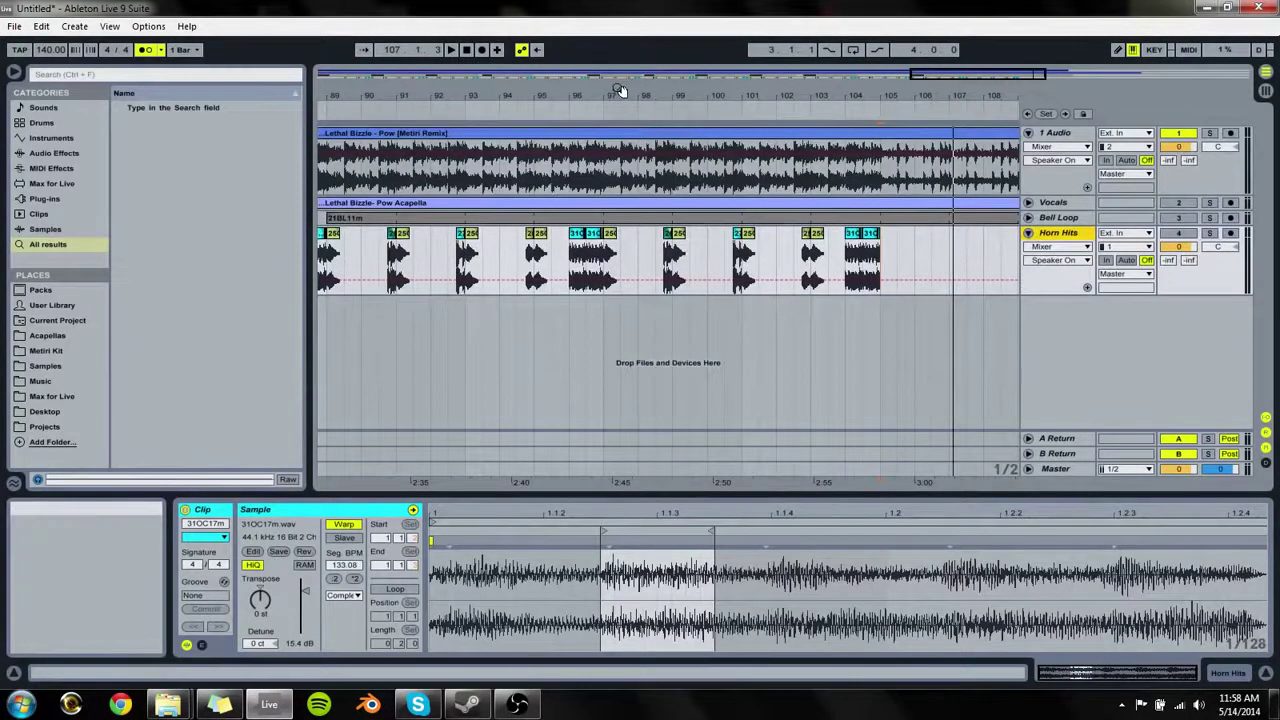
# Step: Play the remix from 9.1.1 and from 7.1.1, and collapse the Horn Hits track
pyautogui.moveTo(622, 94); pyautogui.dragTo(622, 30)
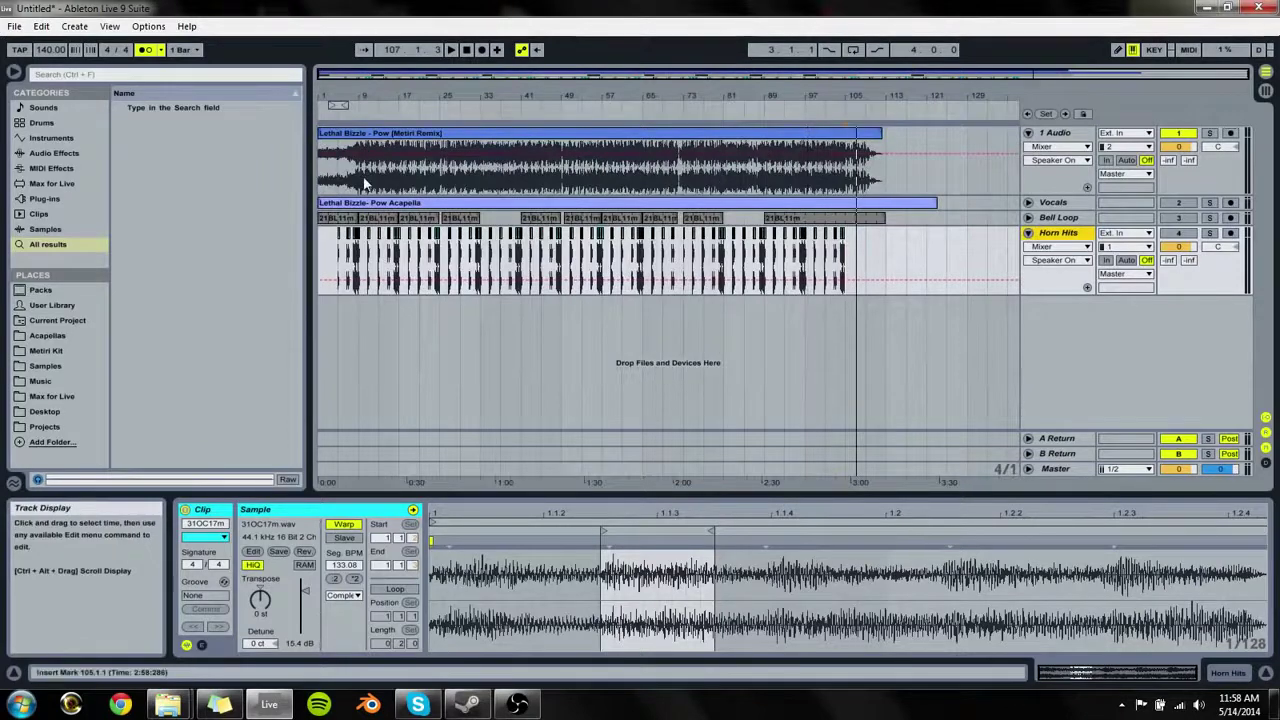
pyautogui.click(364, 185)
pyautogui.press('space')
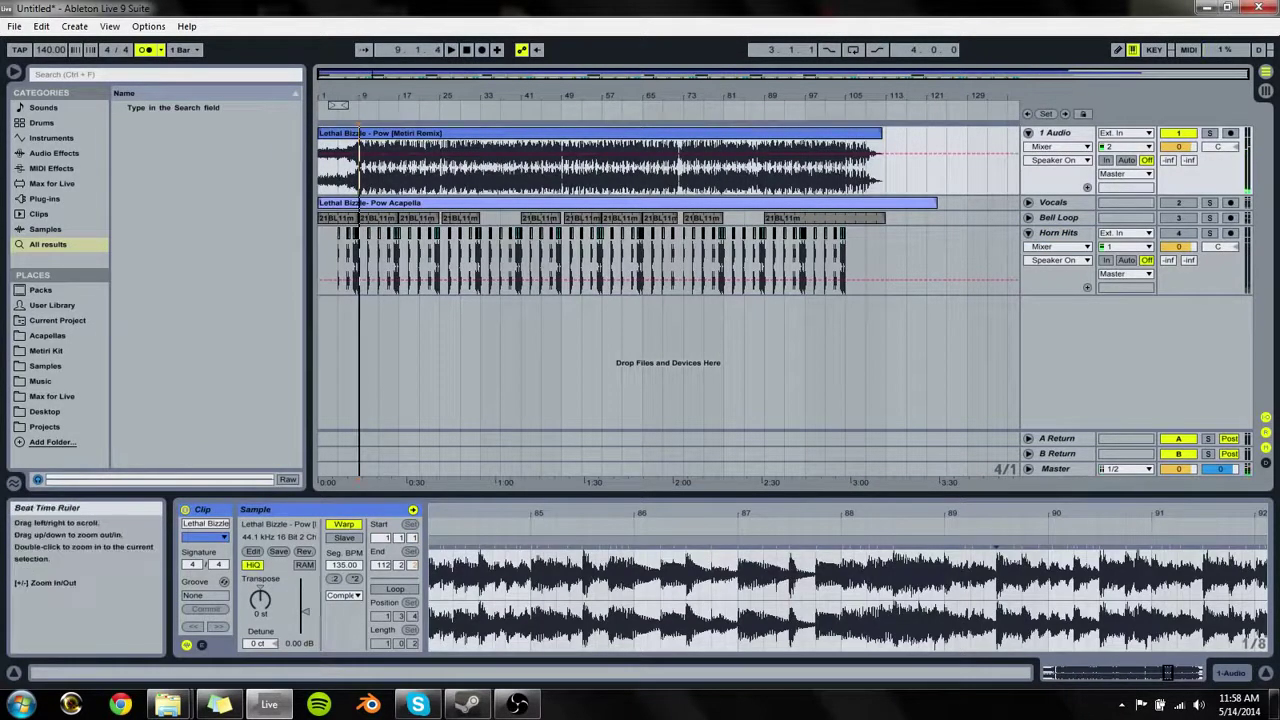
pyautogui.moveTo(358, 96); pyautogui.dragTo(959, 247)
pyautogui.click(1030, 234)
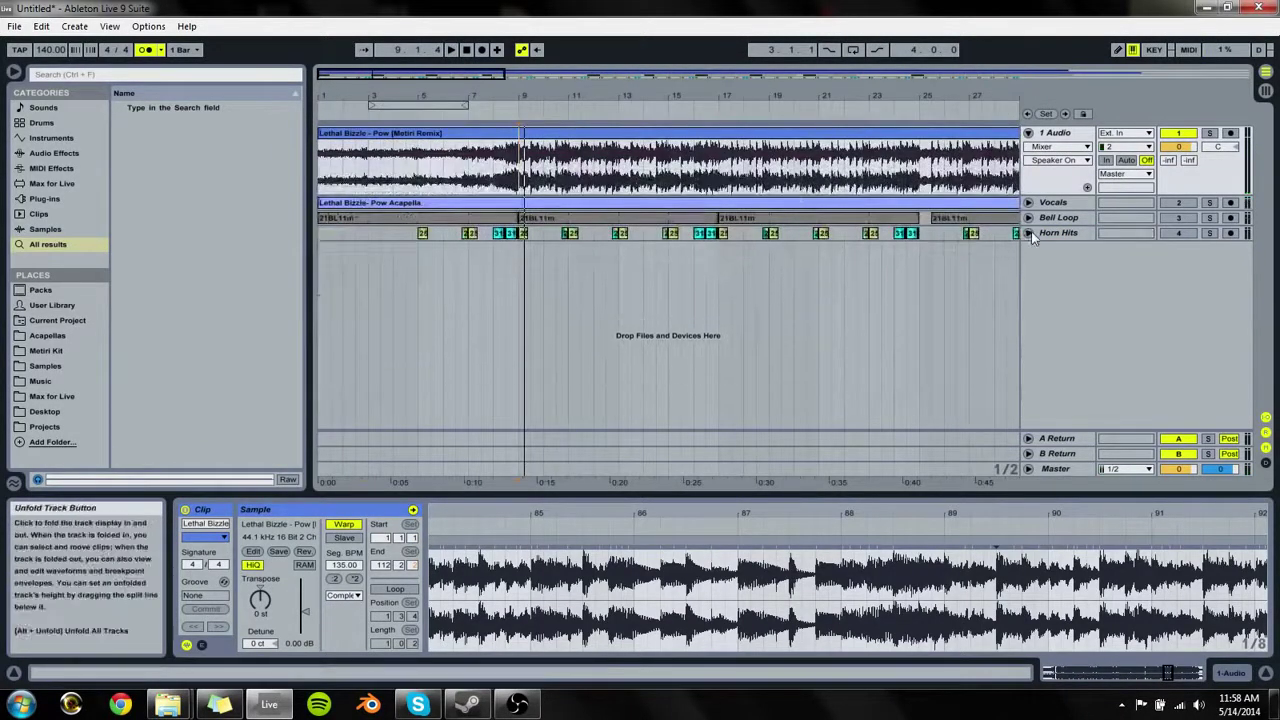
pyautogui.click(478, 182)
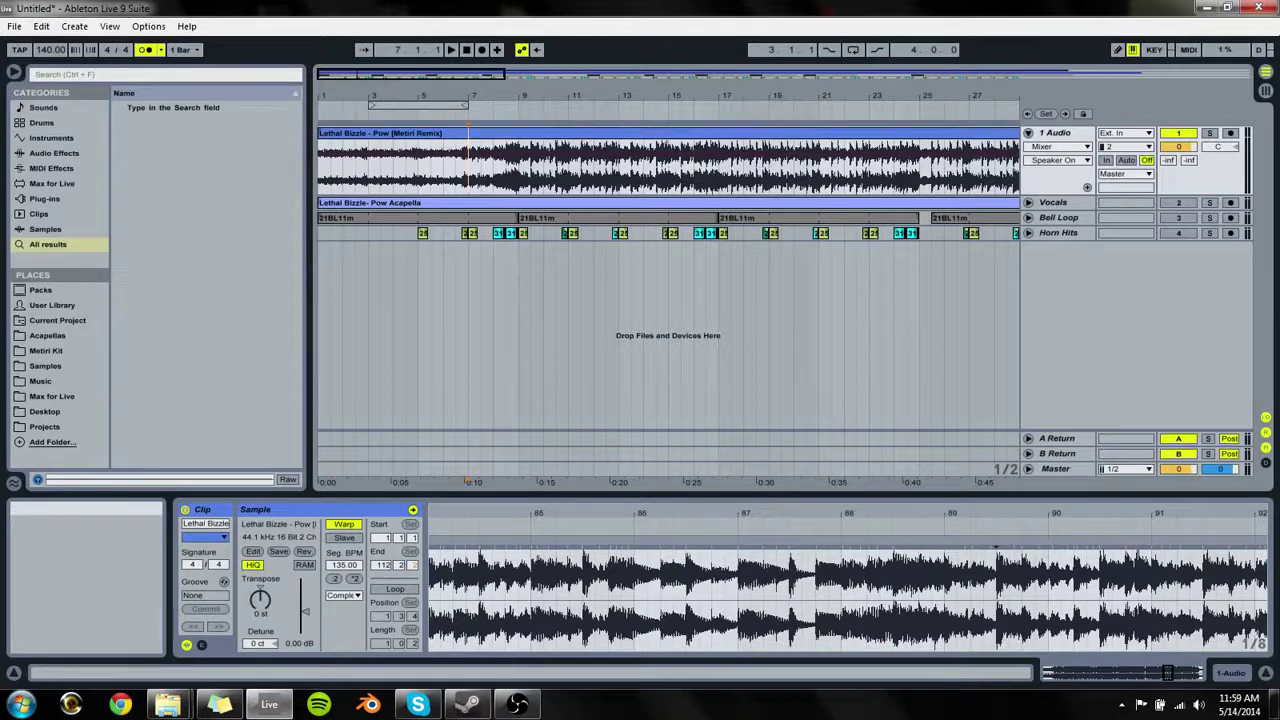
pyautogui.click(517, 705)
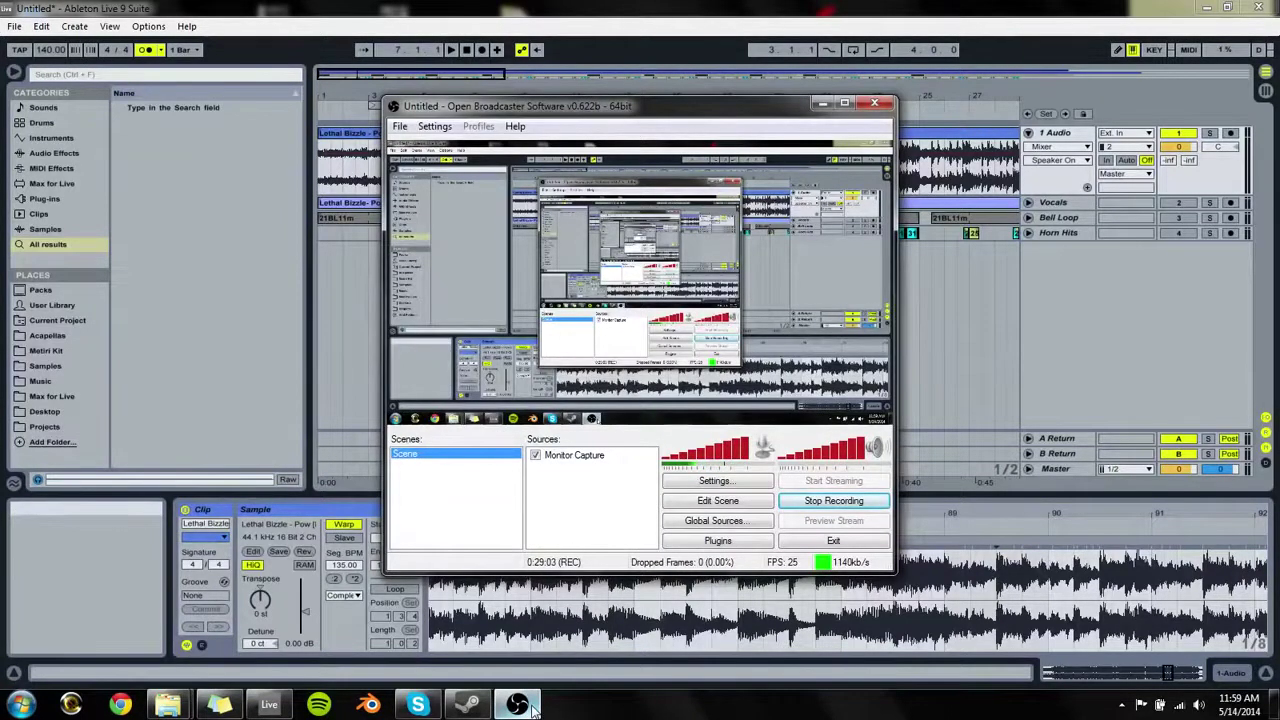
pyautogui.click(520, 705)
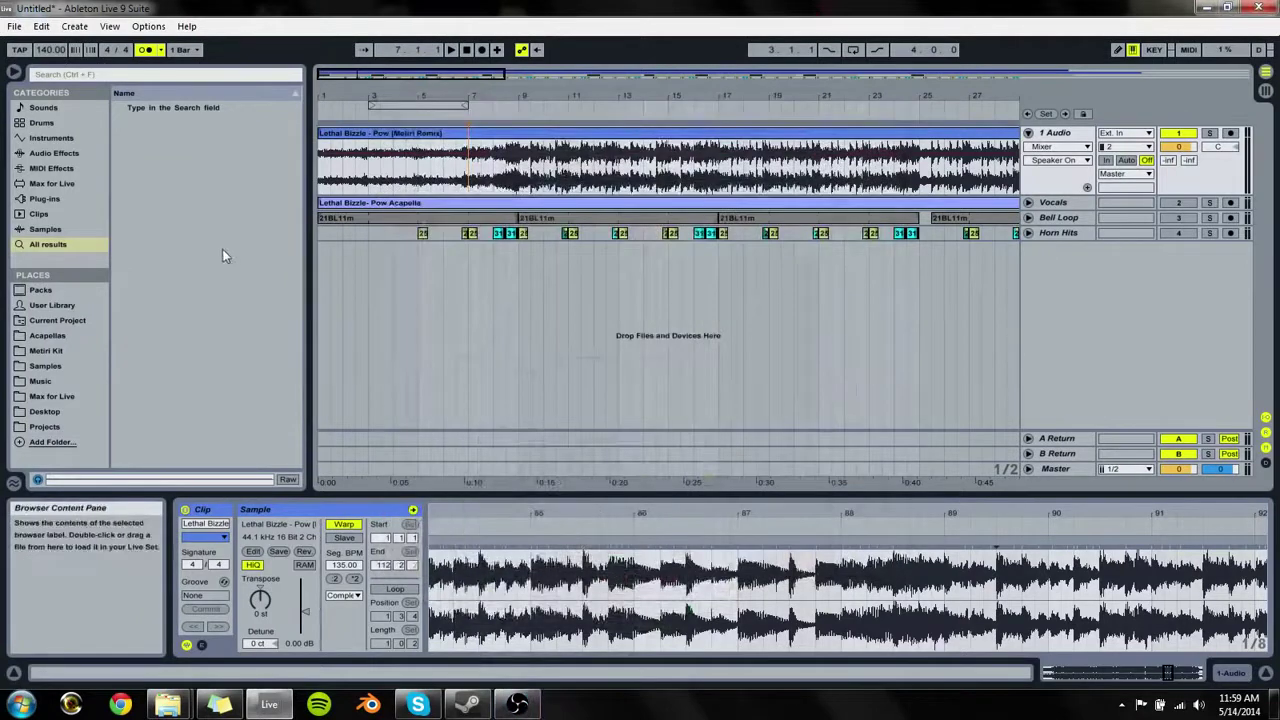
# Step: Return to the Samples folder in the browser and collapse its open subfolders up to SoundPack
pyautogui.click(44, 366)
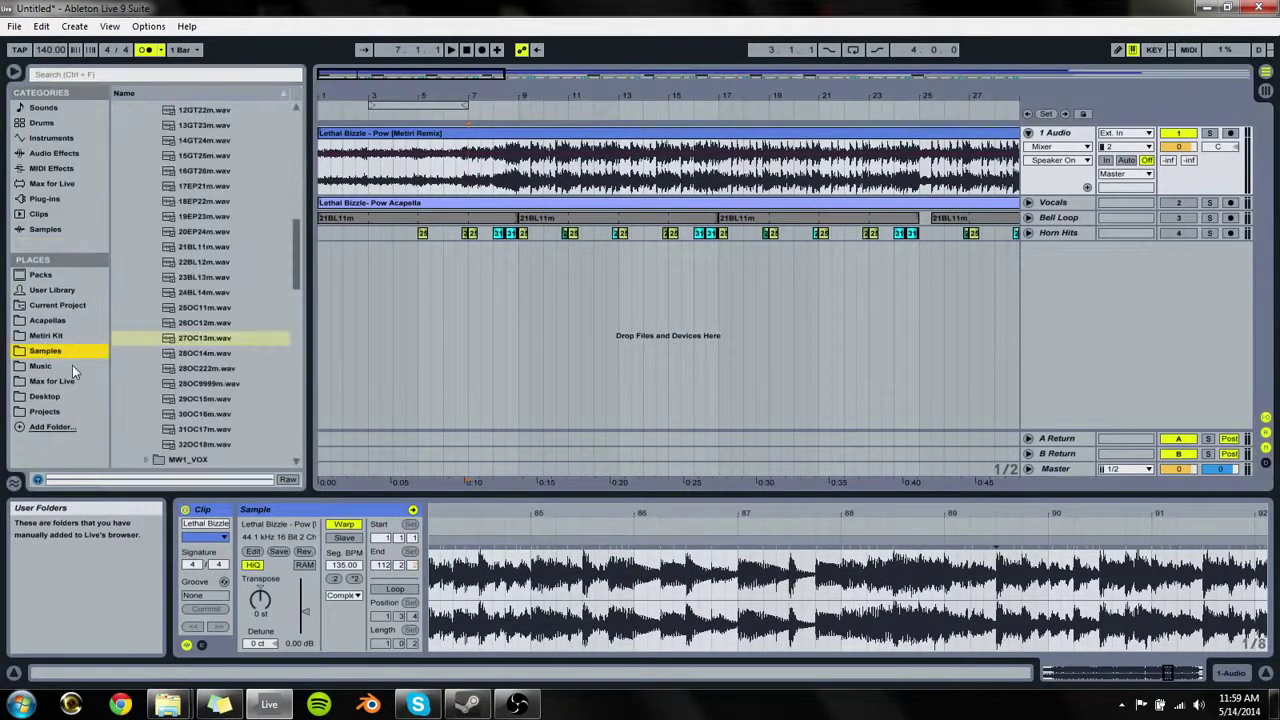
pyautogui.click(251, 276)
pyautogui.press('Left')
pyautogui.press('Left')
pyautogui.press('Left')
pyautogui.press('Left')
pyautogui.press('Left')
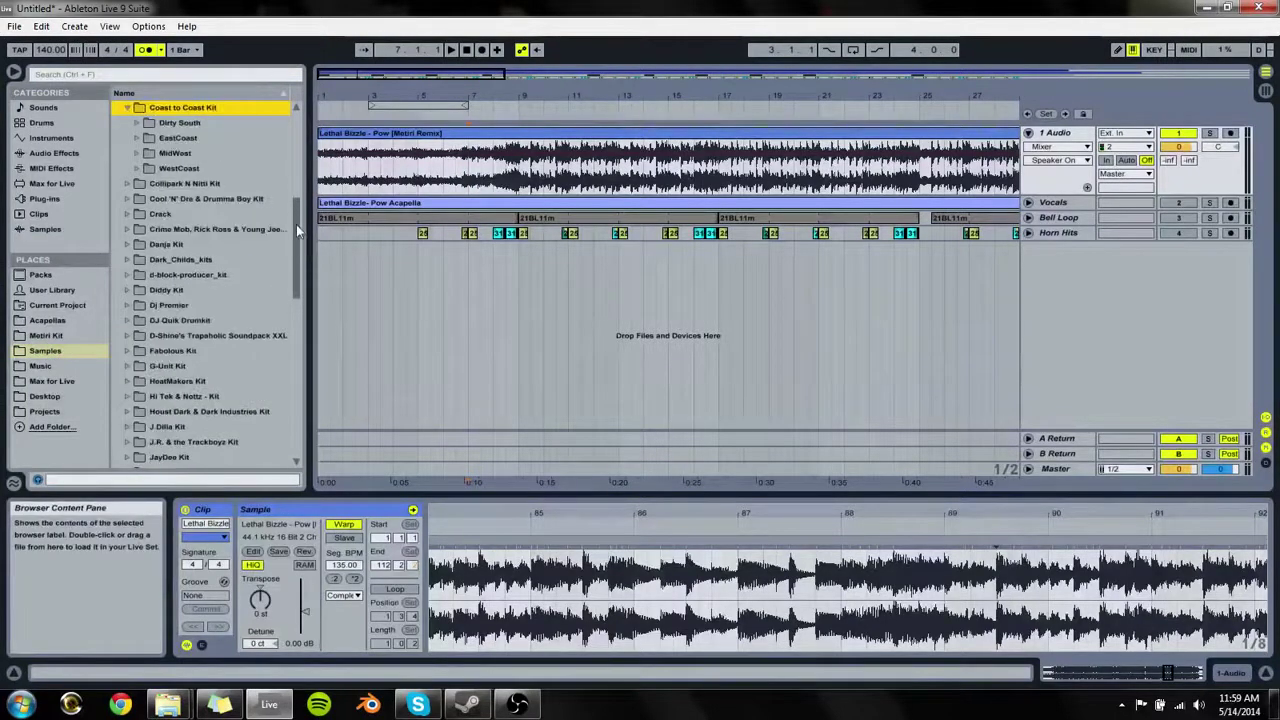
pyautogui.scroll(-10, 244, 218)
pyautogui.click(200, 322)
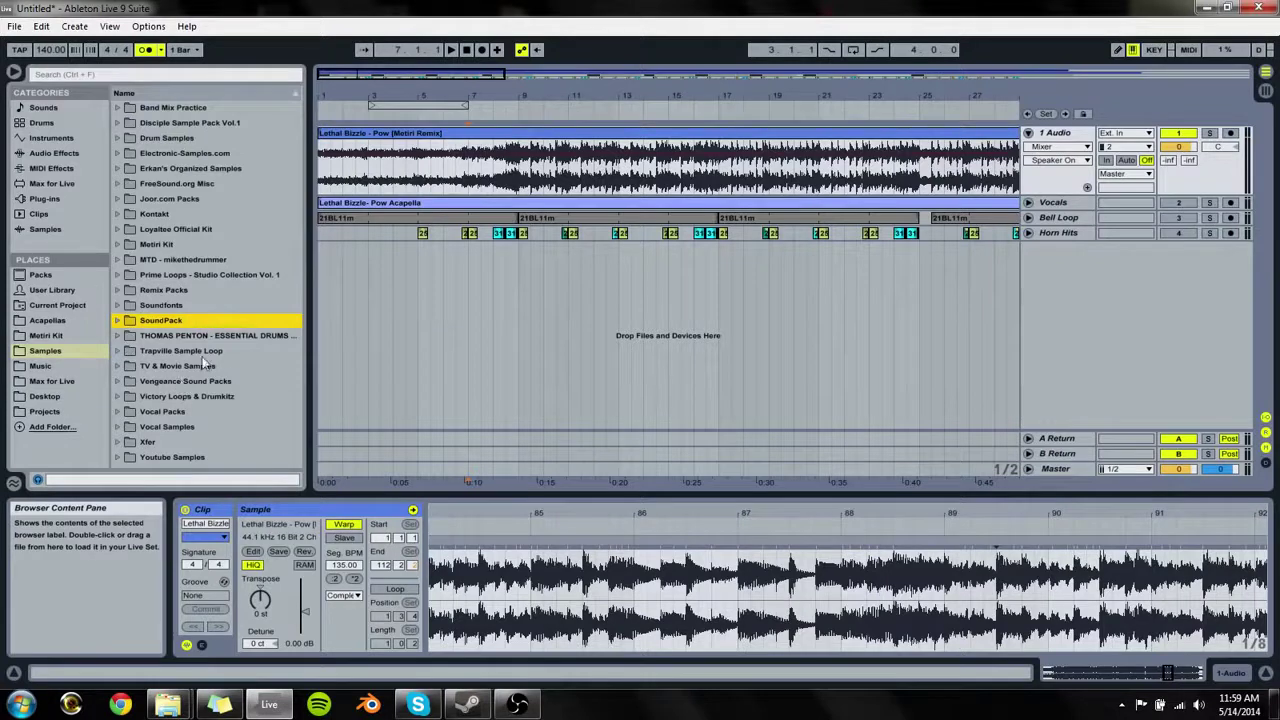
# Step: Expand the Drum Samples folder among the sample packs in the browser
pyautogui.click(160, 125)
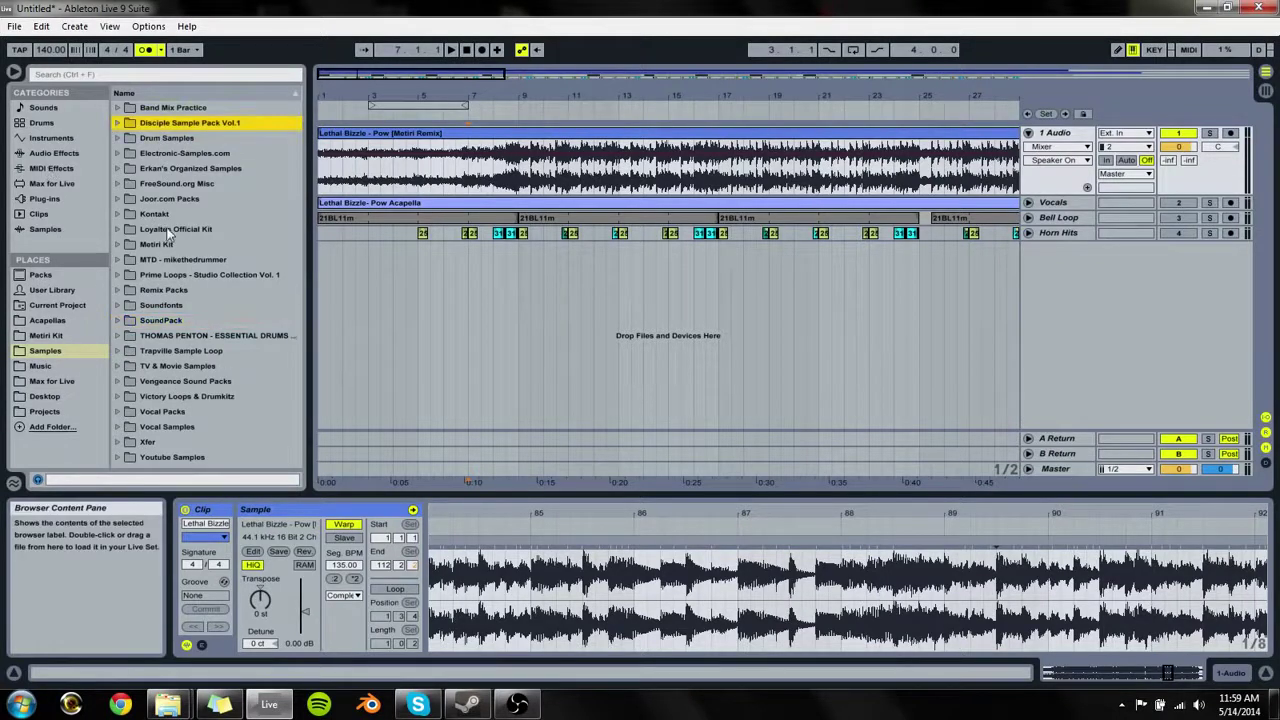
pyautogui.press('Down')
pyautogui.press('Right')
pyautogui.press('Left')
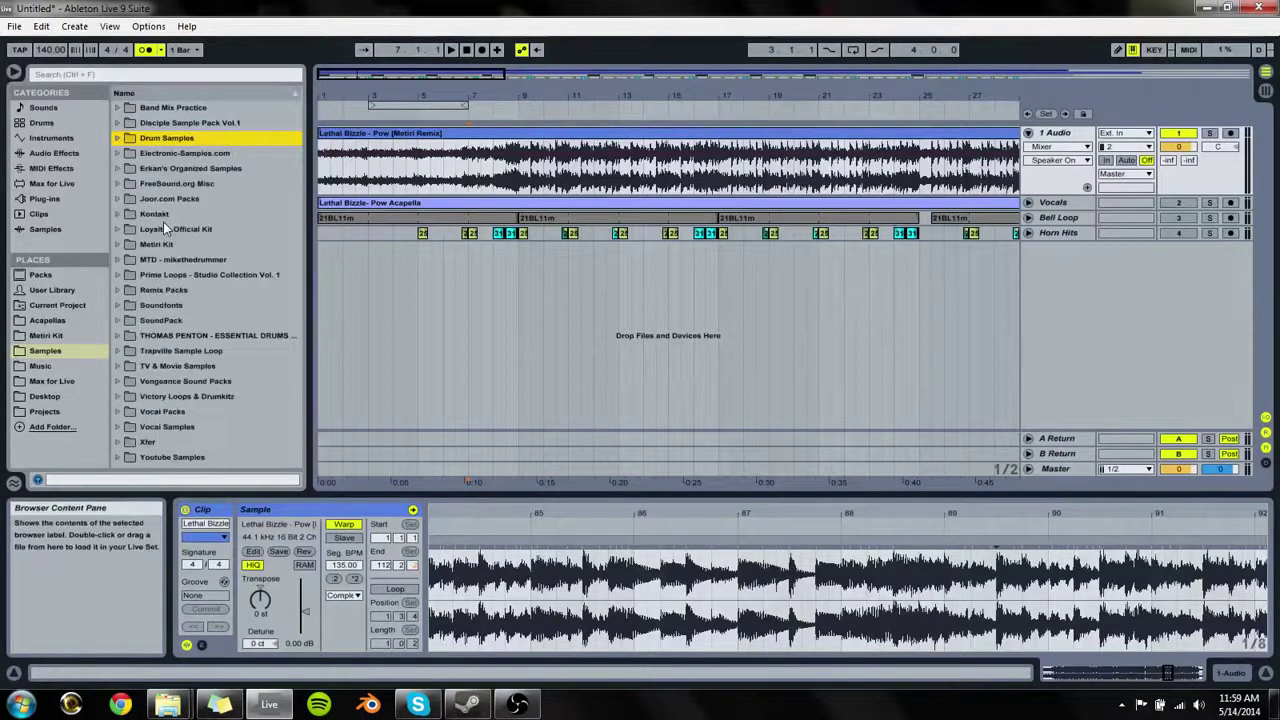
pyautogui.press('Right')
pyautogui.scroll(-2, 200, 283)
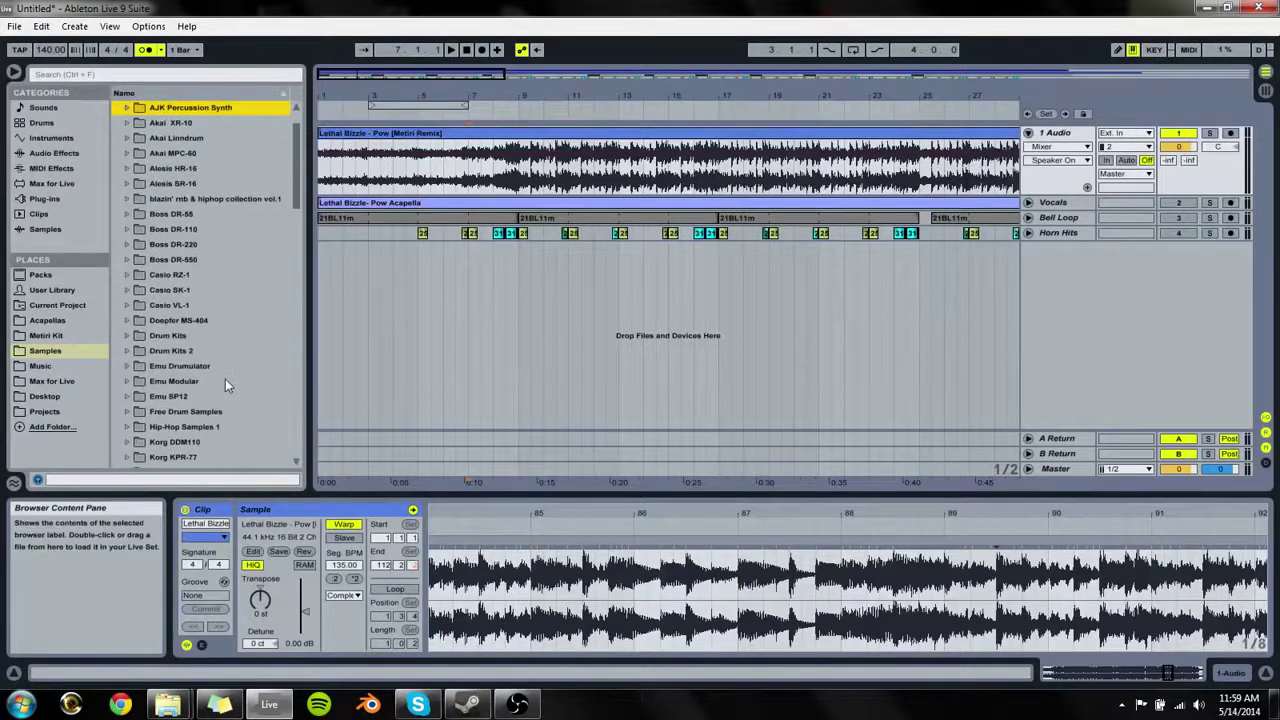
# Step: Expand the Lex Luger Kit folder and its Kicks (30) subfolder
pyautogui.scroll(-4, 199, 418)
pyautogui.click(190, 381)
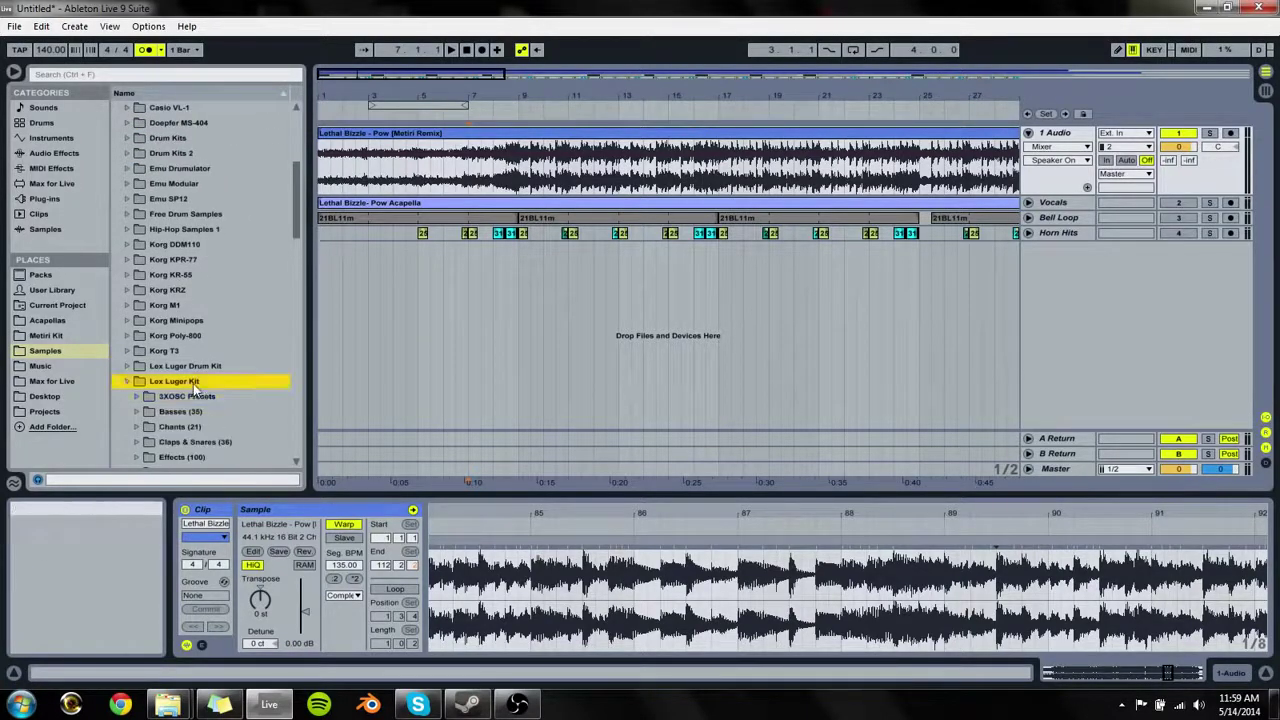
pyautogui.press('Right')
pyautogui.press('Down')
pyautogui.press('Down')
pyautogui.press('Down')
pyautogui.press('Down')
pyautogui.press('Down')
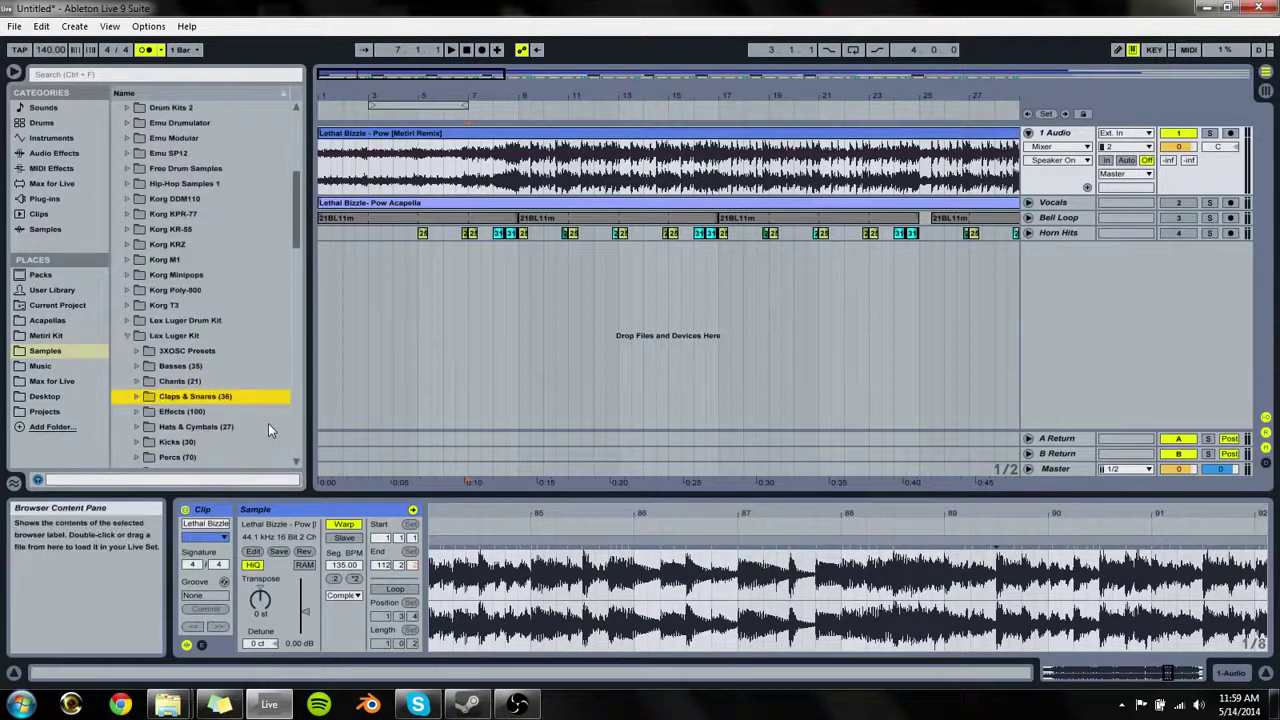
pyautogui.press('Down')
pyautogui.press('Down')
pyautogui.press('Right')
# Step: Audition the kick samples in order from Kick_01.wav through Kick_12.wav
pyautogui.press('Down')
pyautogui.press('Down')
pyautogui.press('Down')
pyautogui.press('Down')
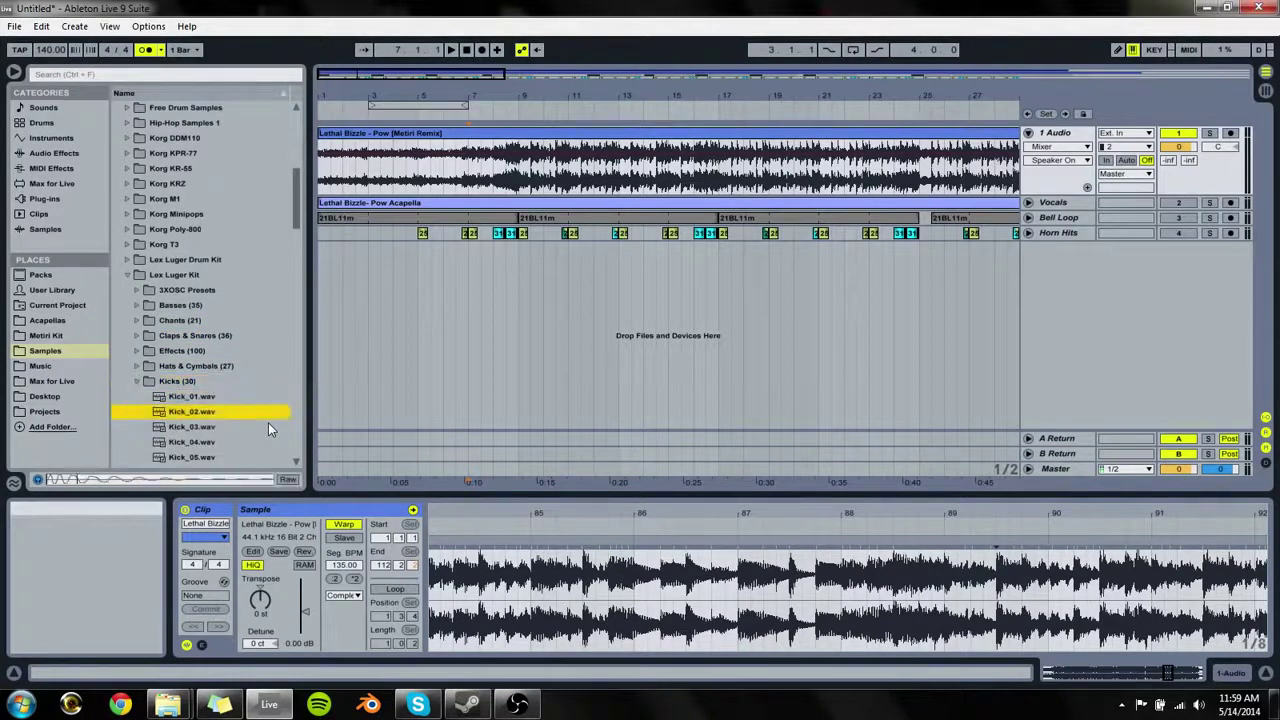
pyautogui.press('Down')
pyautogui.press('Down')
pyautogui.press('Down')
pyautogui.press('Down')
pyautogui.press('Down')
pyautogui.press('Down')
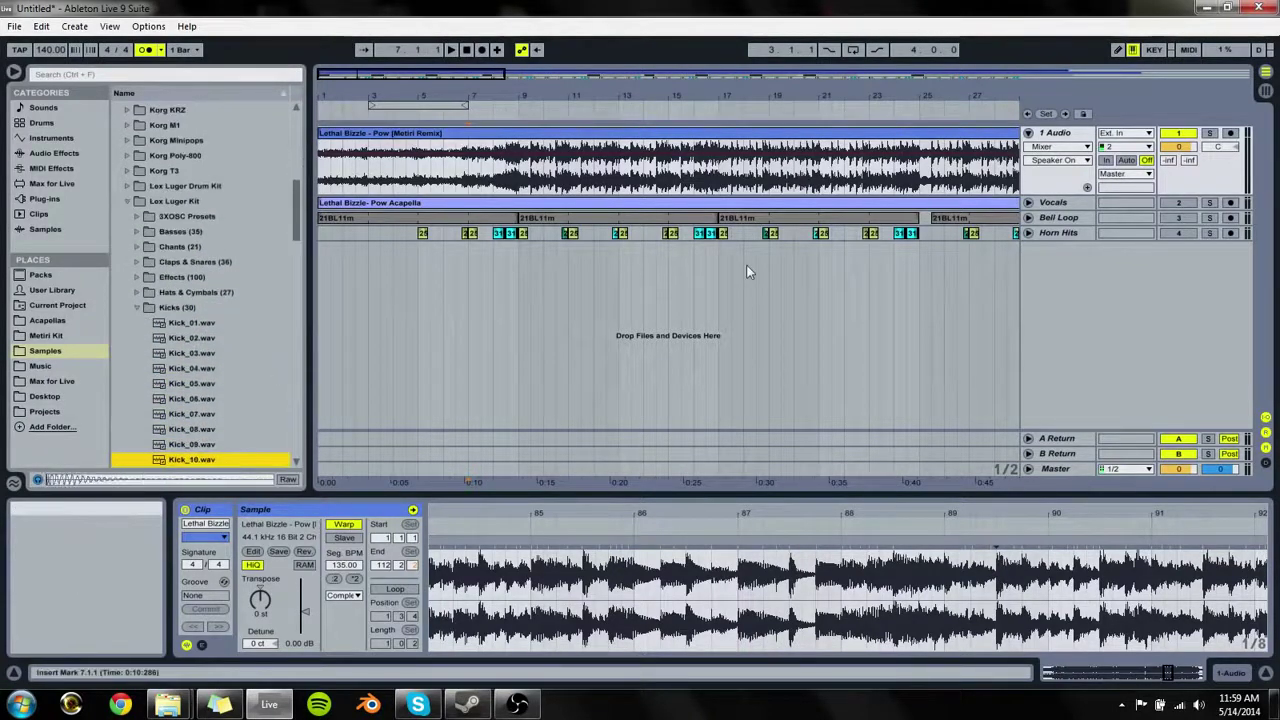
pyautogui.press('Down')
pyautogui.press('Down')
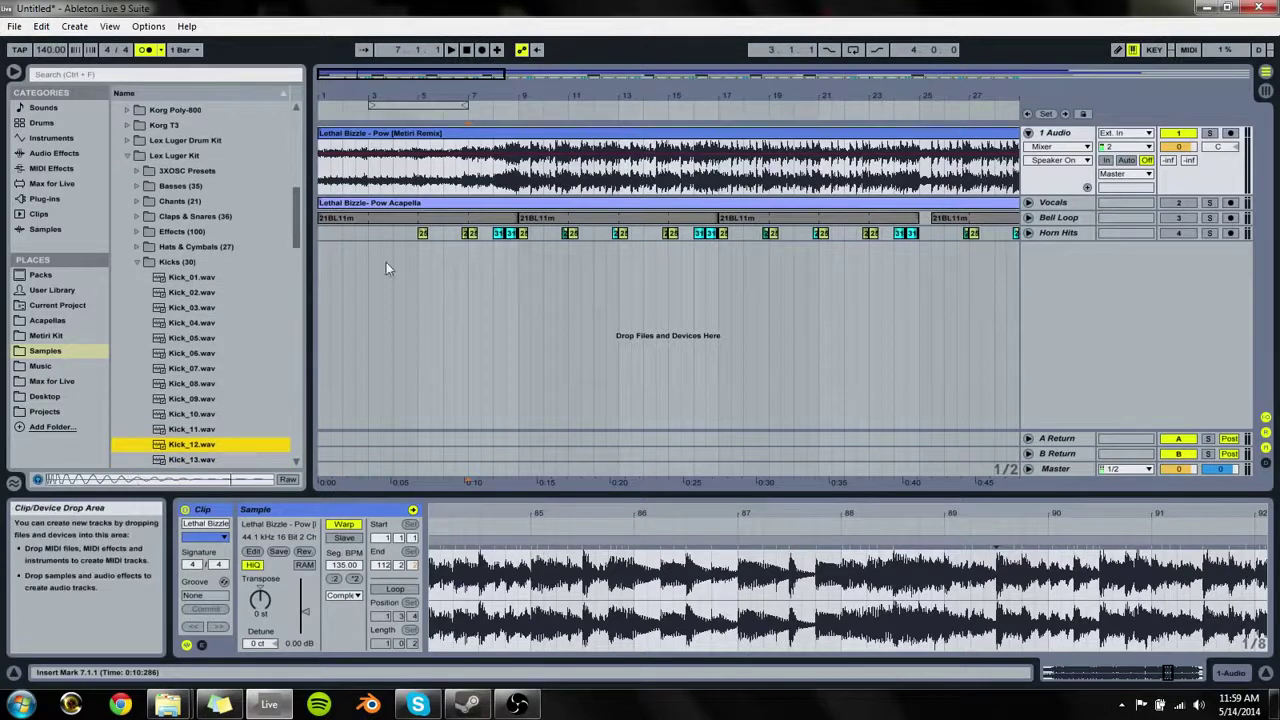
# Step: Play the remix from 9.1.1 as a reference and audition the kick samples from Kick_12.wav through Kick_28.wav
pyautogui.click(373, 249)
pyautogui.click(513, 242)
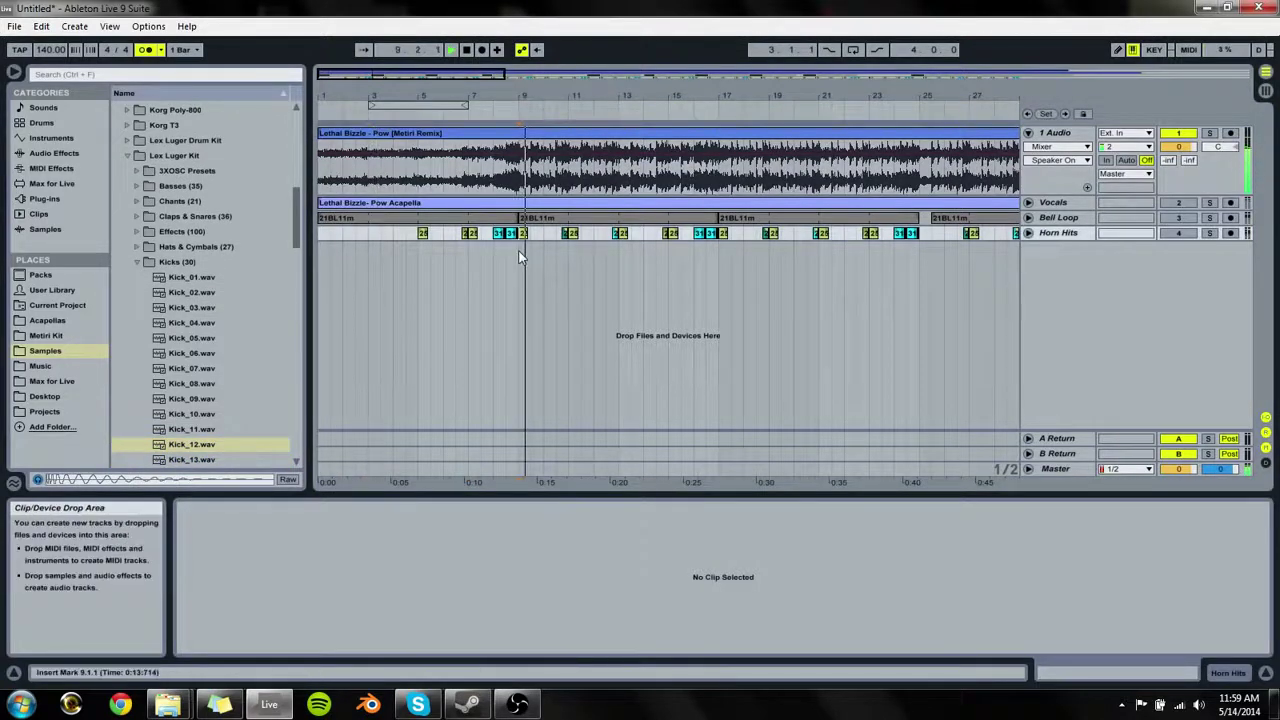
pyautogui.click(221, 448)
pyautogui.press('Down')
pyautogui.press('Down')
pyautogui.press('Down')
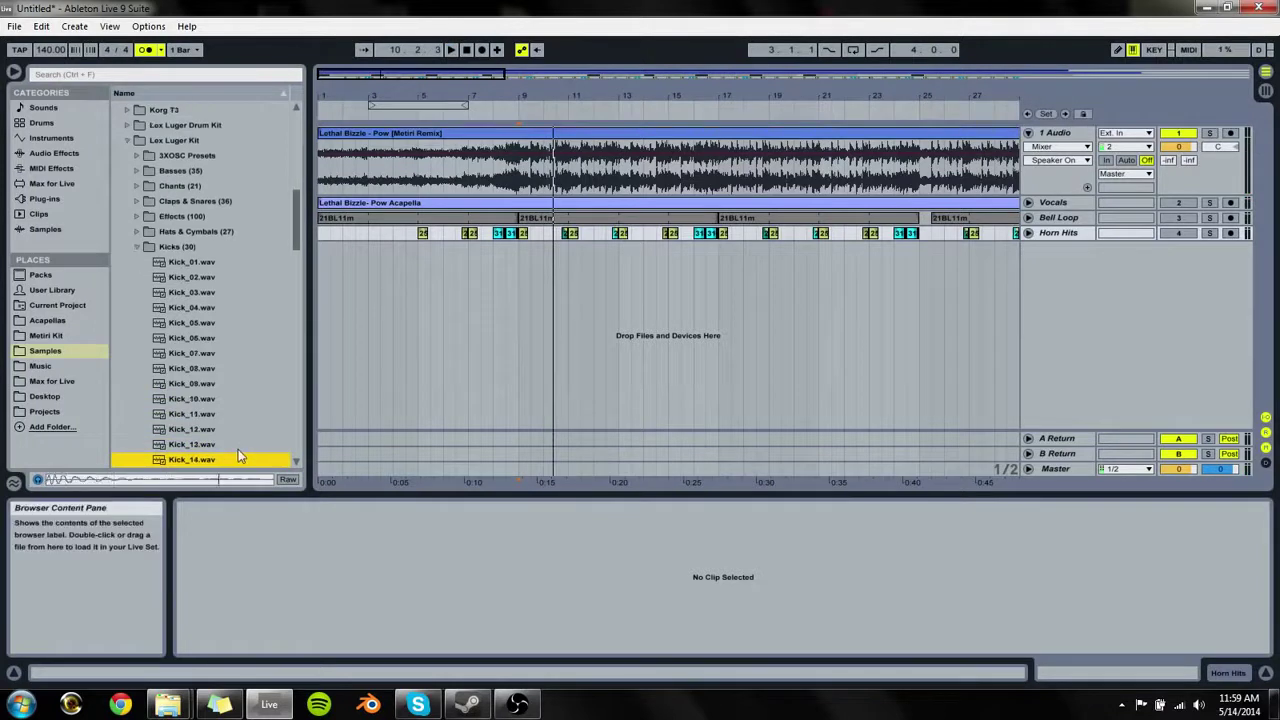
pyautogui.press('Down')
pyautogui.press('Down')
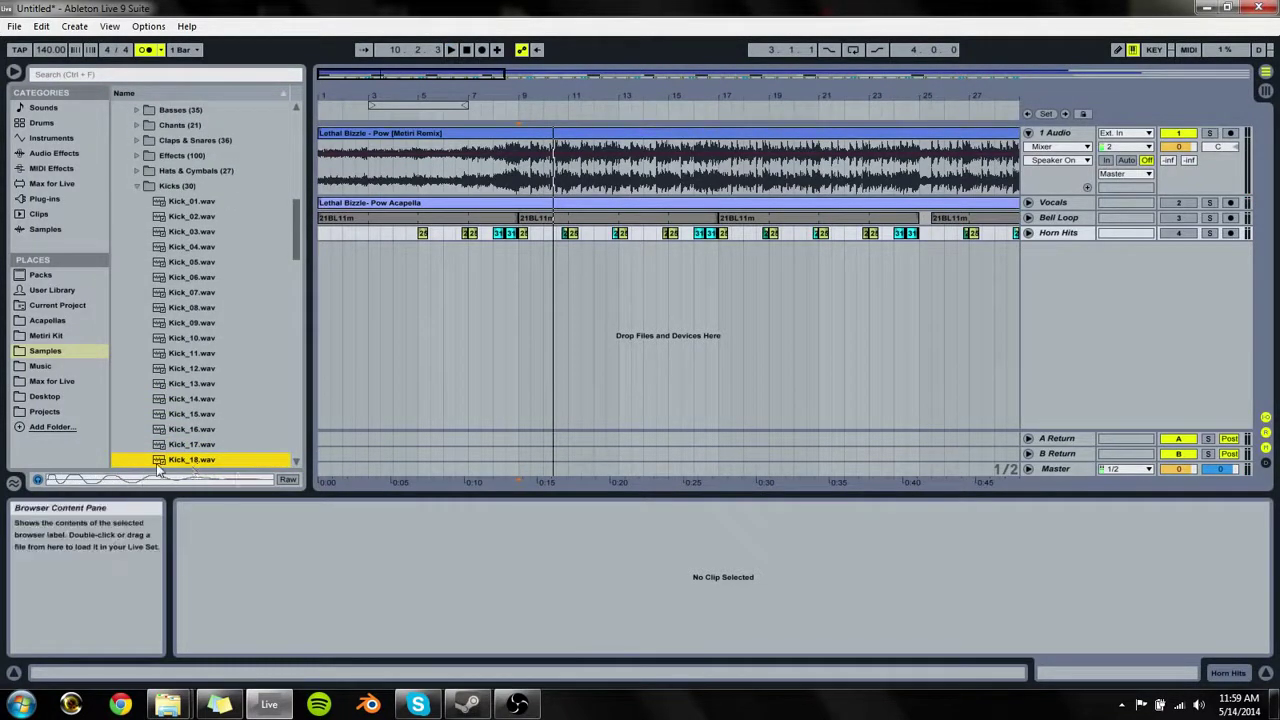
pyautogui.press('Down')
pyautogui.press('Down')
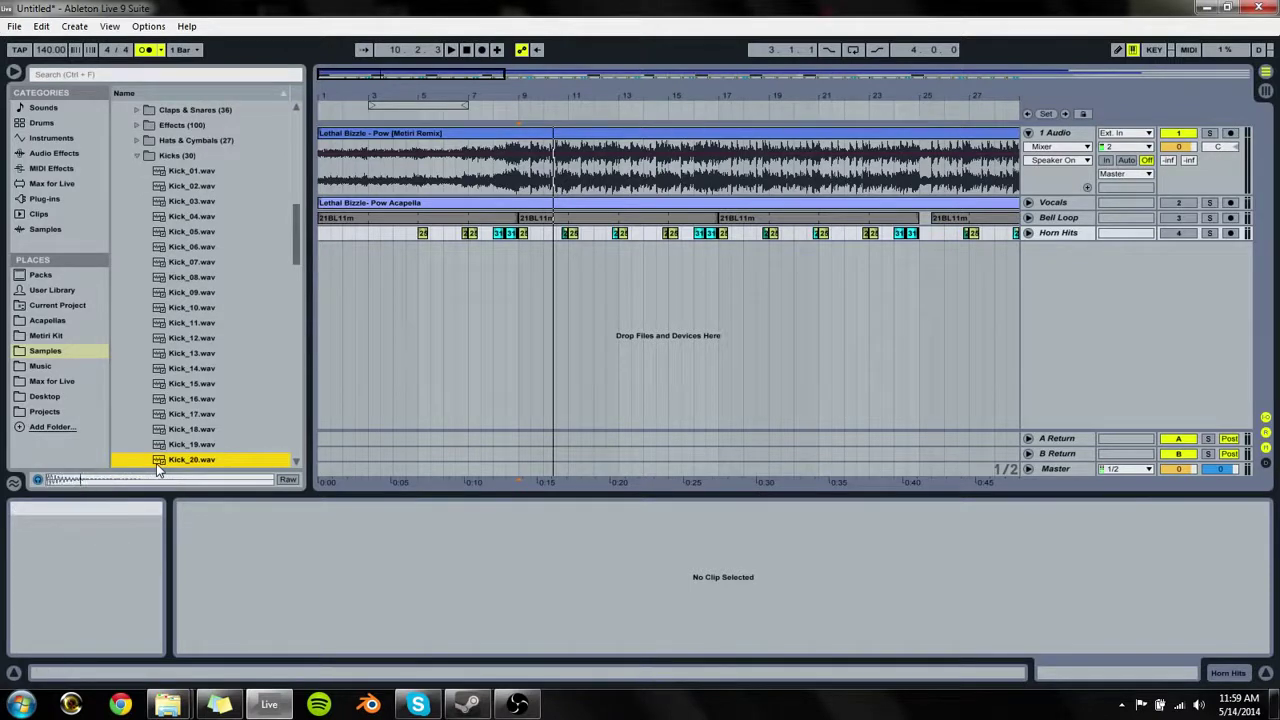
pyautogui.press('Down')
pyautogui.press('Down')
pyautogui.press('Down')
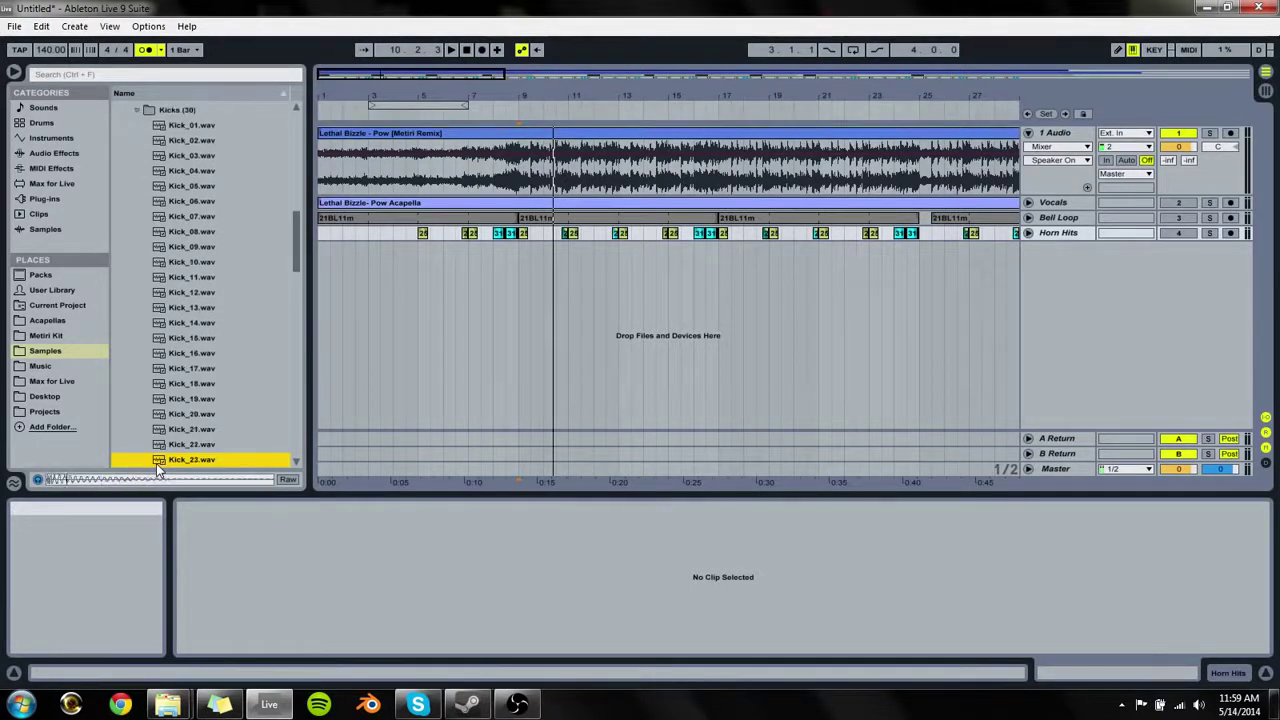
pyautogui.press('Down')
pyautogui.press('Down')
pyautogui.press('Down')
pyautogui.press('Down')
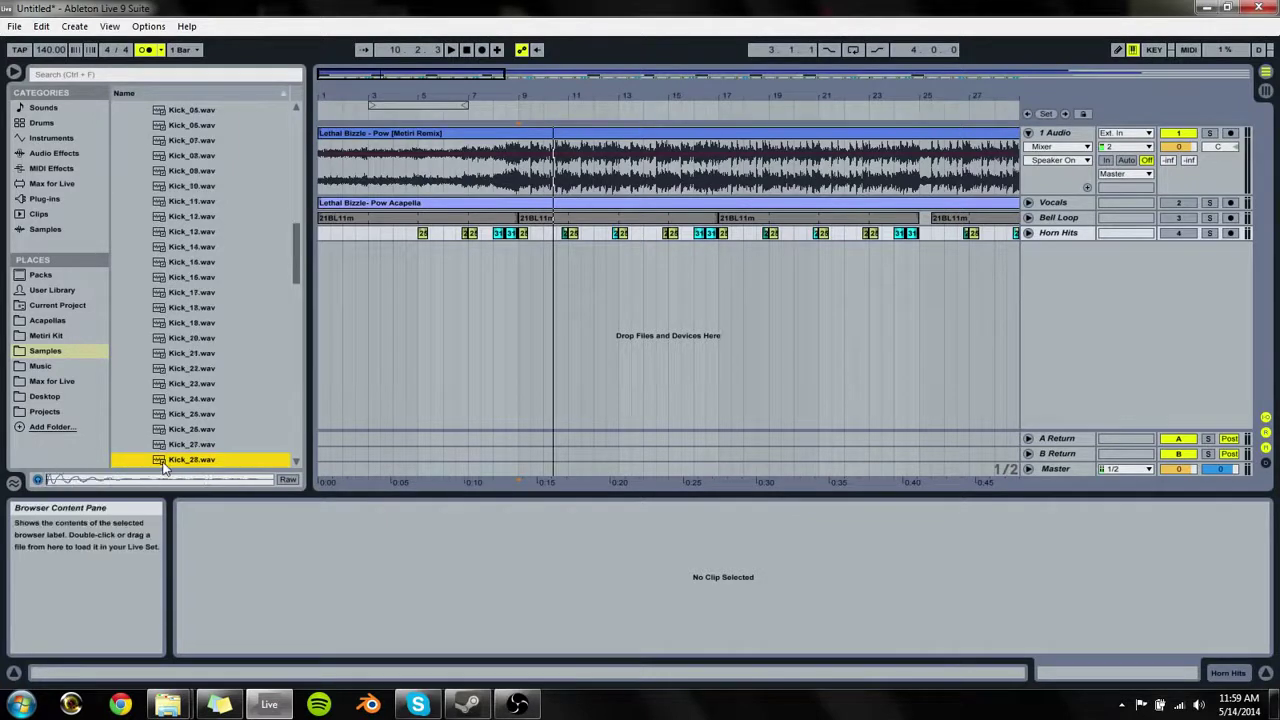
# Step: Place Kick_27.wav on a new audio track at 9.1.1
pyautogui.scroll(-1, 200, 453)
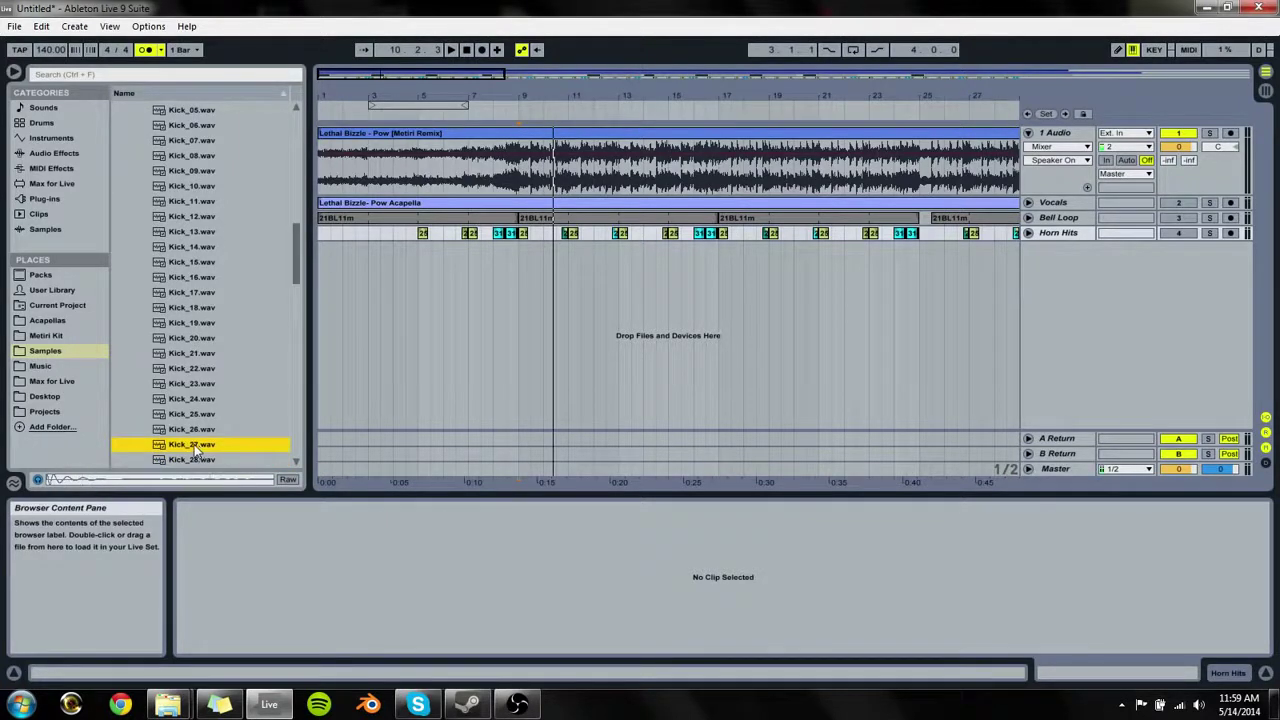
pyautogui.click(520, 299)
pyautogui.moveTo(522, 293); pyautogui.dragTo(521, 293)
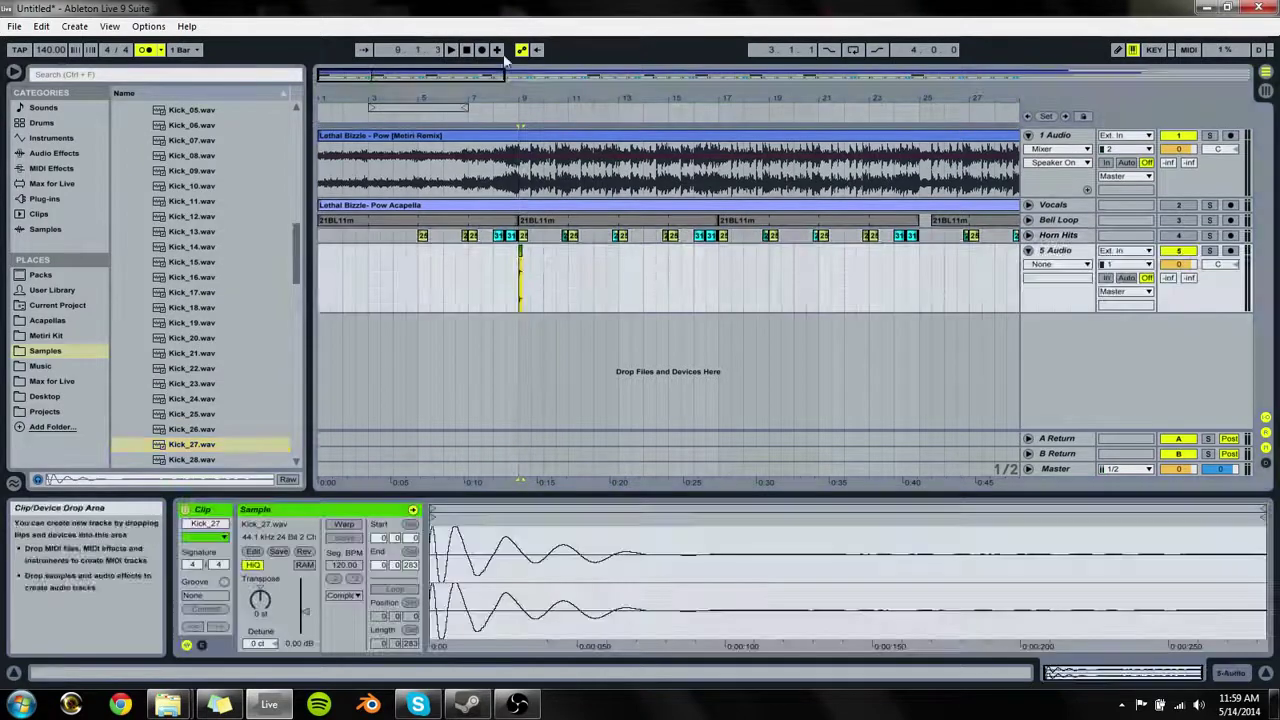
# Step: Play the arrangement from 9.1.1 and solo the new 5 Audio track to hear the kick alone
pyautogui.moveTo(530, 98); pyautogui.dragTo(534, 108)
pyautogui.press('space')
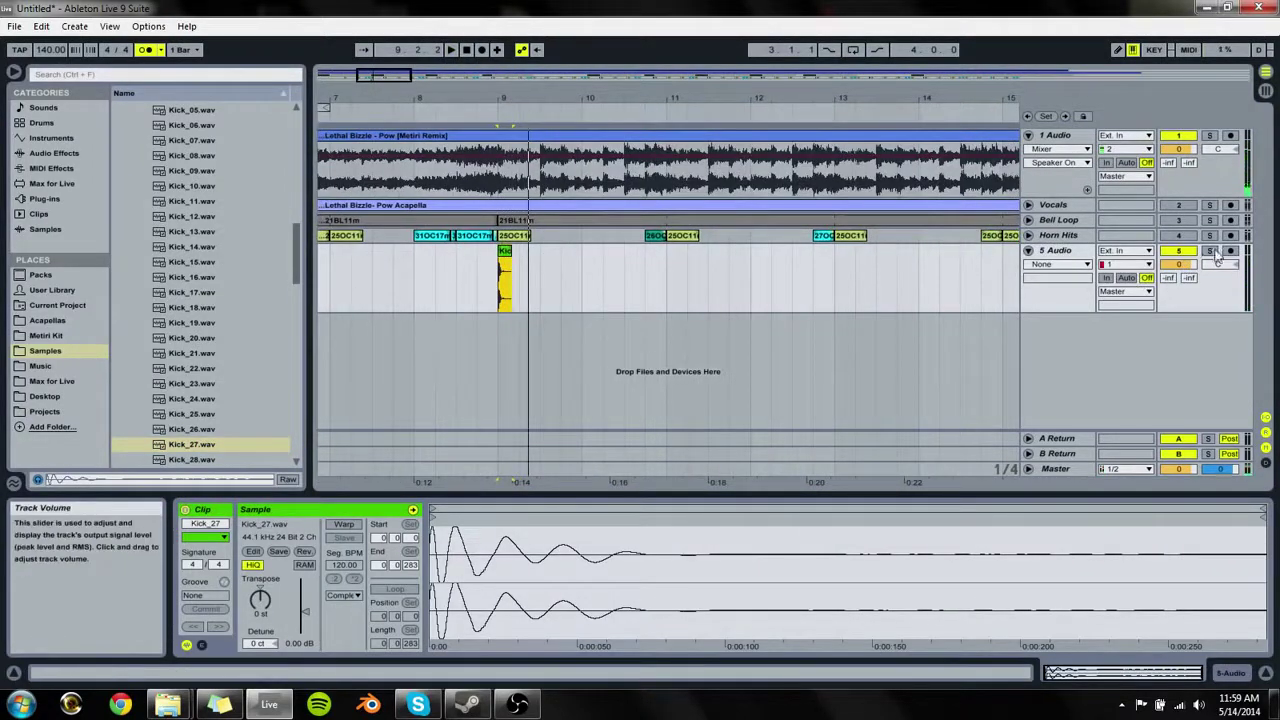
pyautogui.press('space')
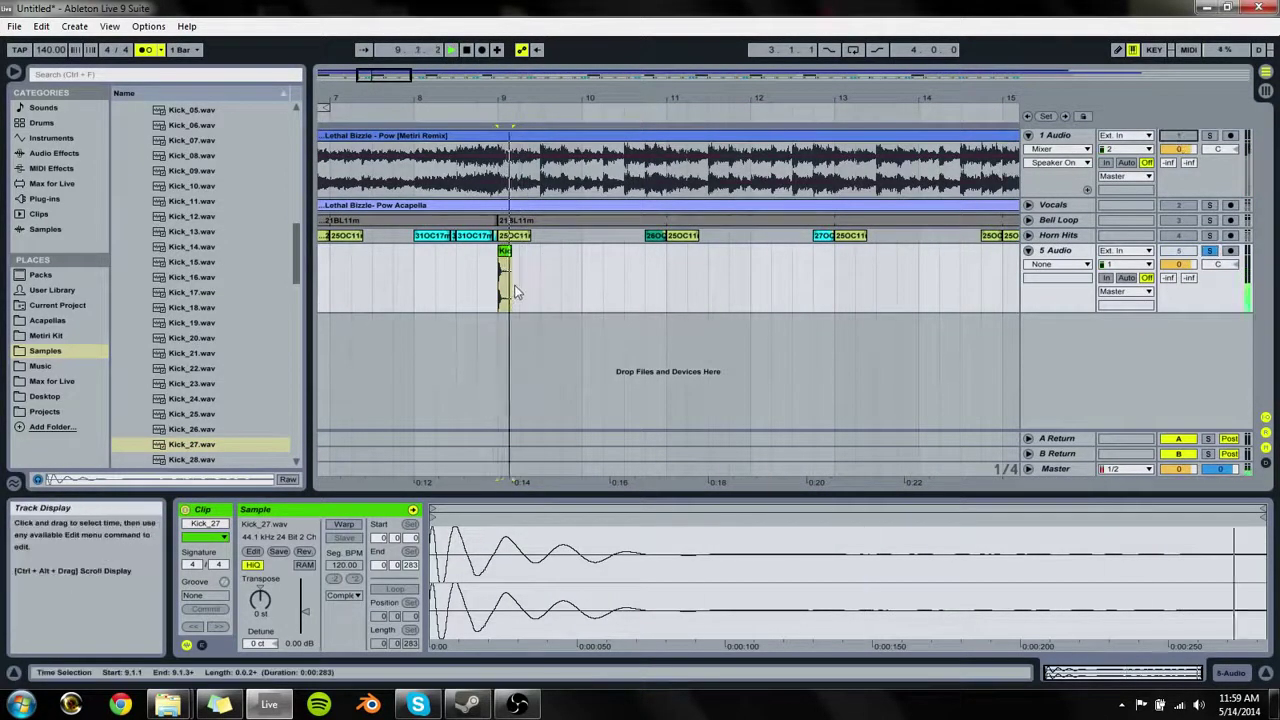
# Step: Try a higher clip gain on Kick_27, reset it to 0.00 dB and play the kick again
pyautogui.moveTo(305, 610); pyautogui.dragTo(305, 584)
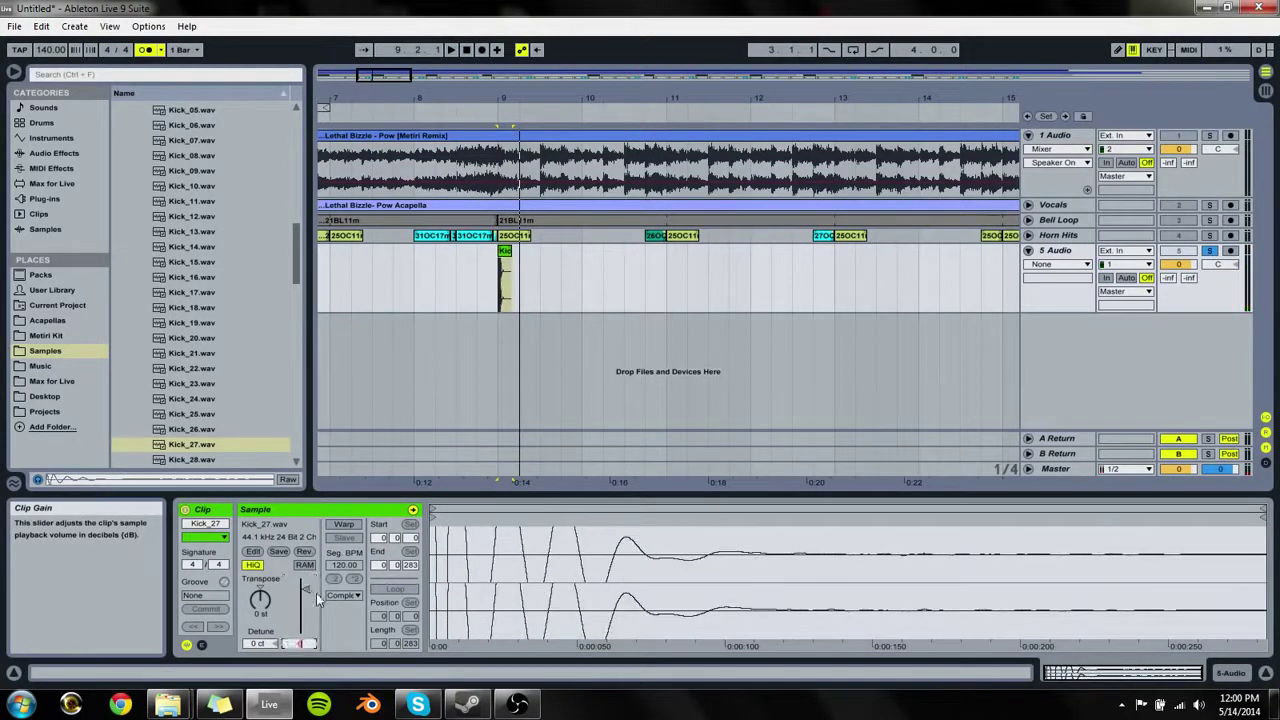
pyautogui.press('Delete')
pyautogui.press('space')
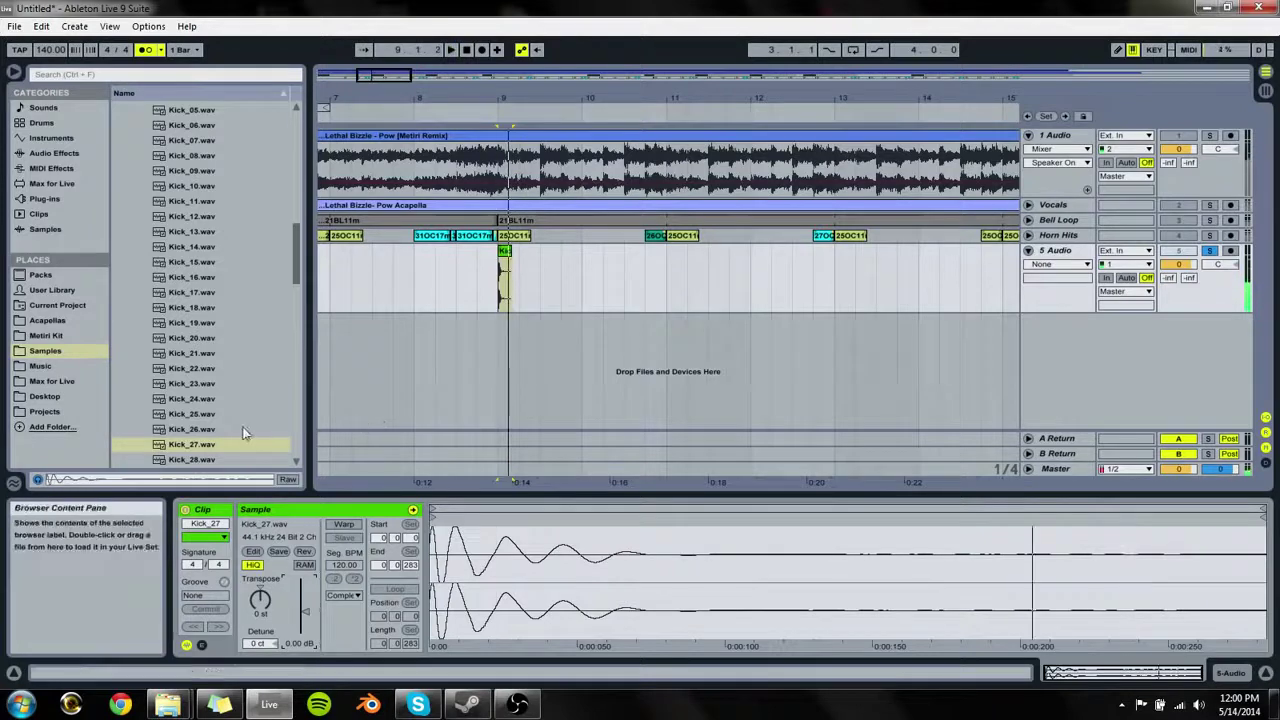
# Step: Show the fades on the 5 Audio track, shorten Kick_27 to about 107 ms and give it a fade-out over its tail
pyautogui.click(1060, 264)
pyautogui.click(1055, 278)
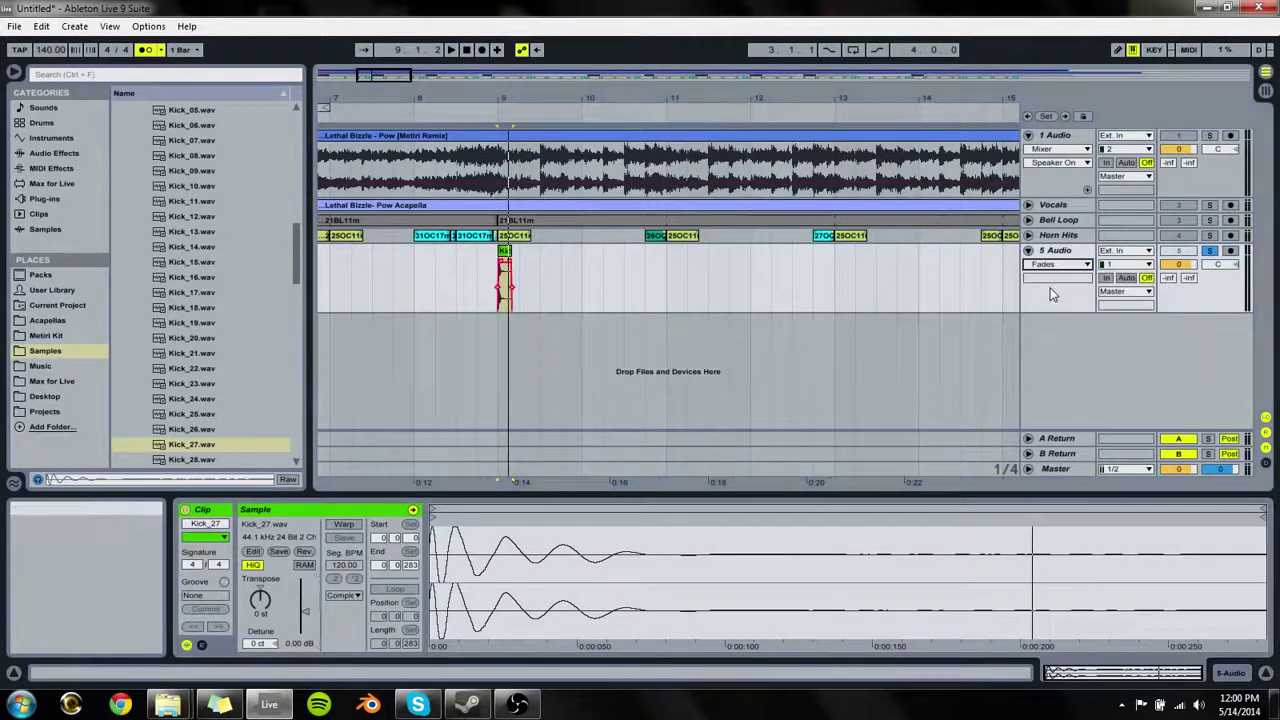
pyautogui.moveTo(535, 107); pyautogui.dragTo(540, 180)
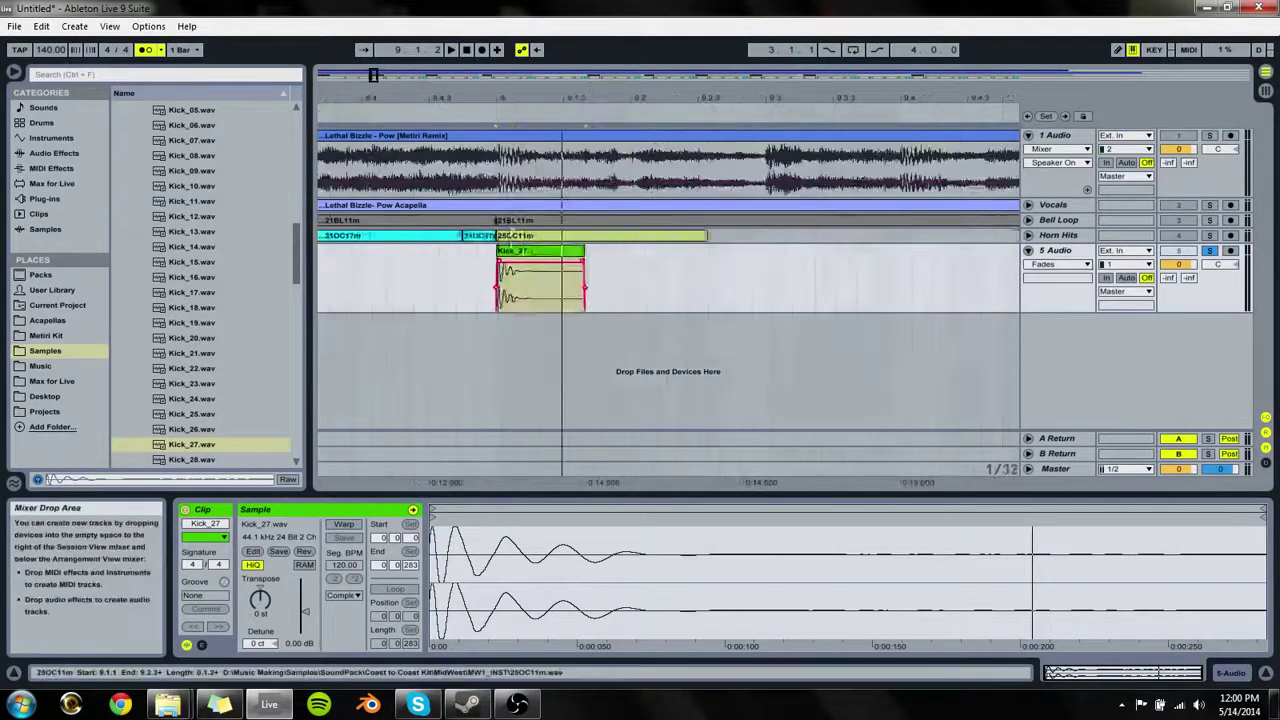
pyautogui.moveTo(584, 260); pyautogui.dragTo(536, 262)
pyautogui.click(528, 270)
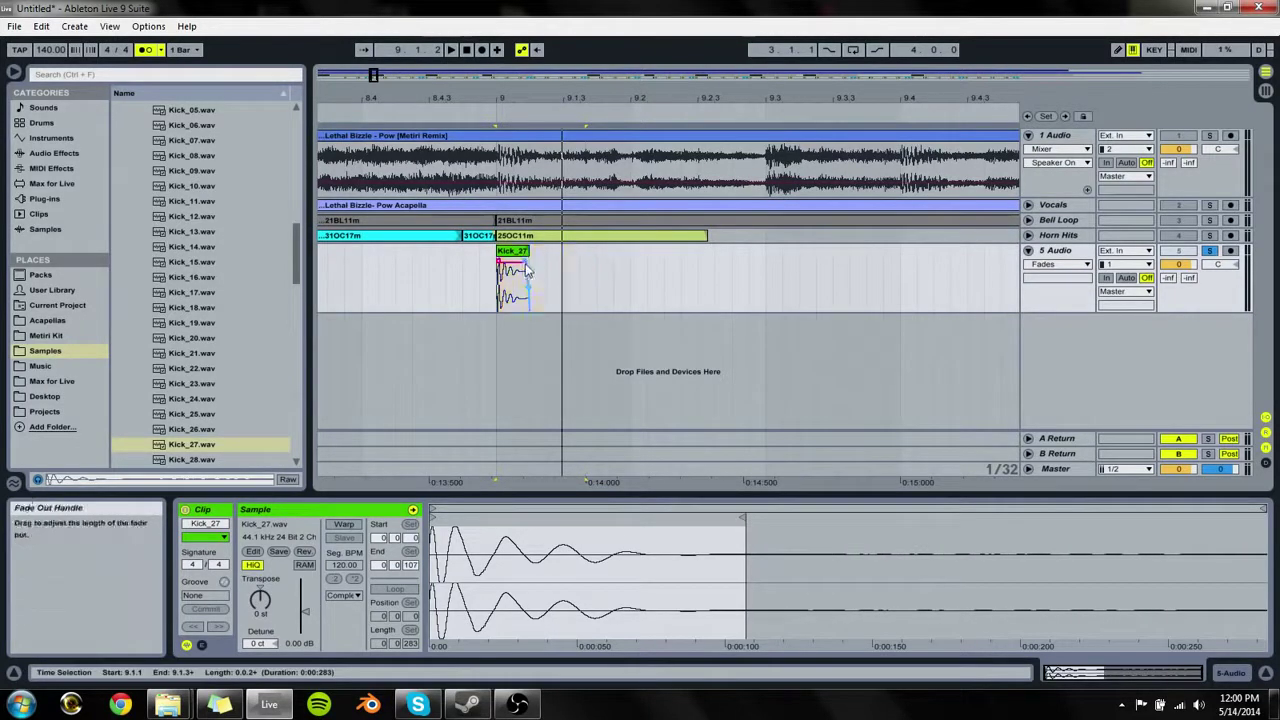
pyautogui.moveTo(511, 265); pyautogui.dragTo(506, 264)
pyautogui.click(505, 252)
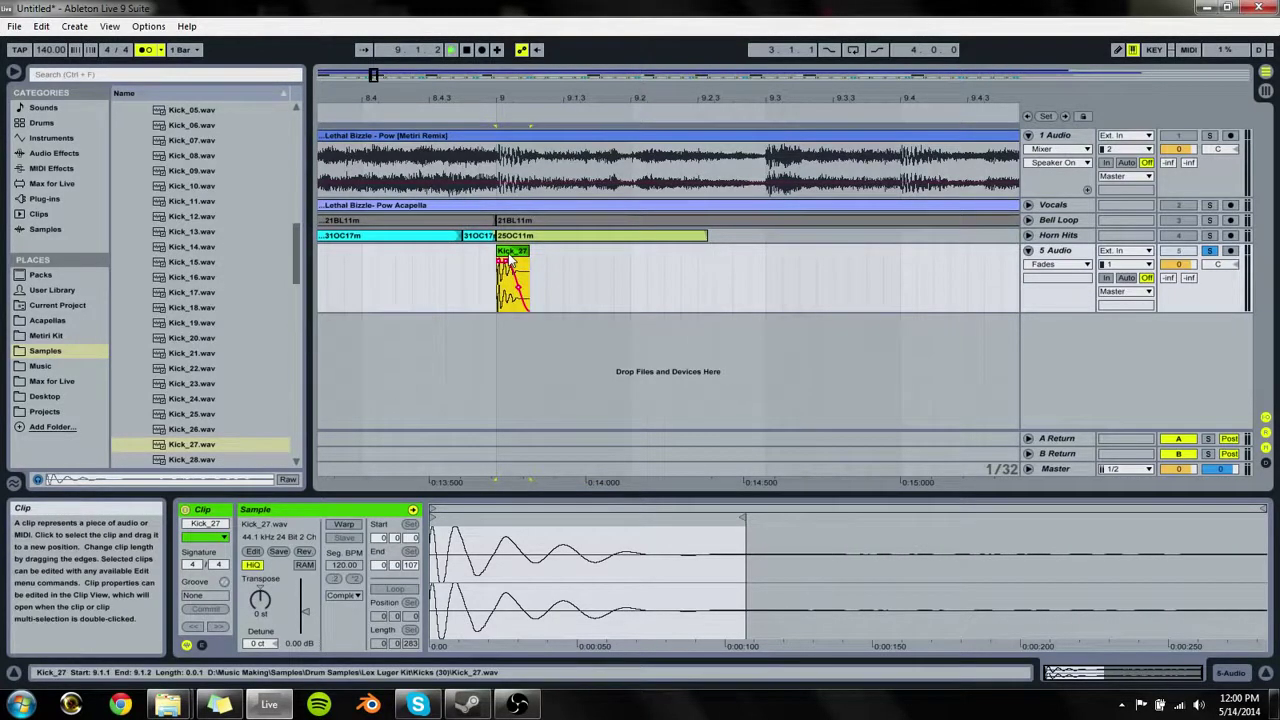
# Step: Audition the kick samples from Kick_25.wav back to Kick_19.wav
pyautogui.click(207, 419)
pyautogui.press('Up')
pyautogui.press('Up')
pyautogui.press('Up')
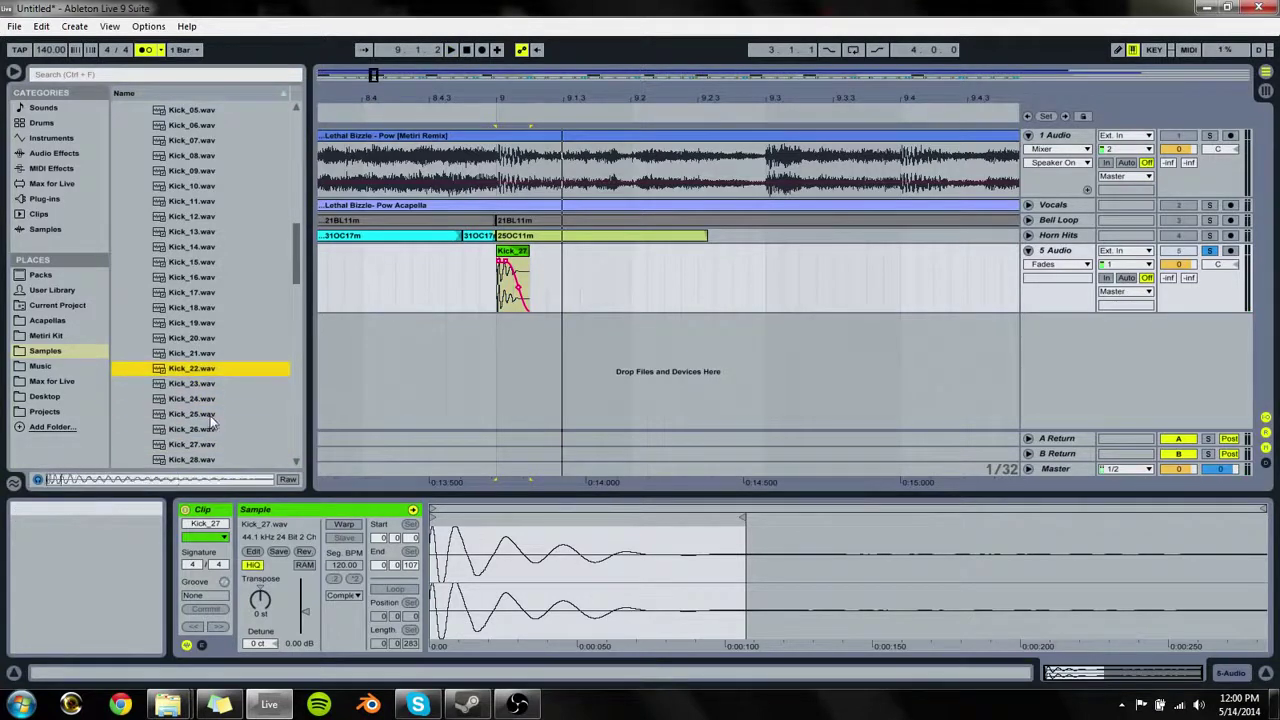
pyautogui.press('Up')
pyautogui.press('Up')
pyautogui.press('Up')
pyautogui.press('Up')
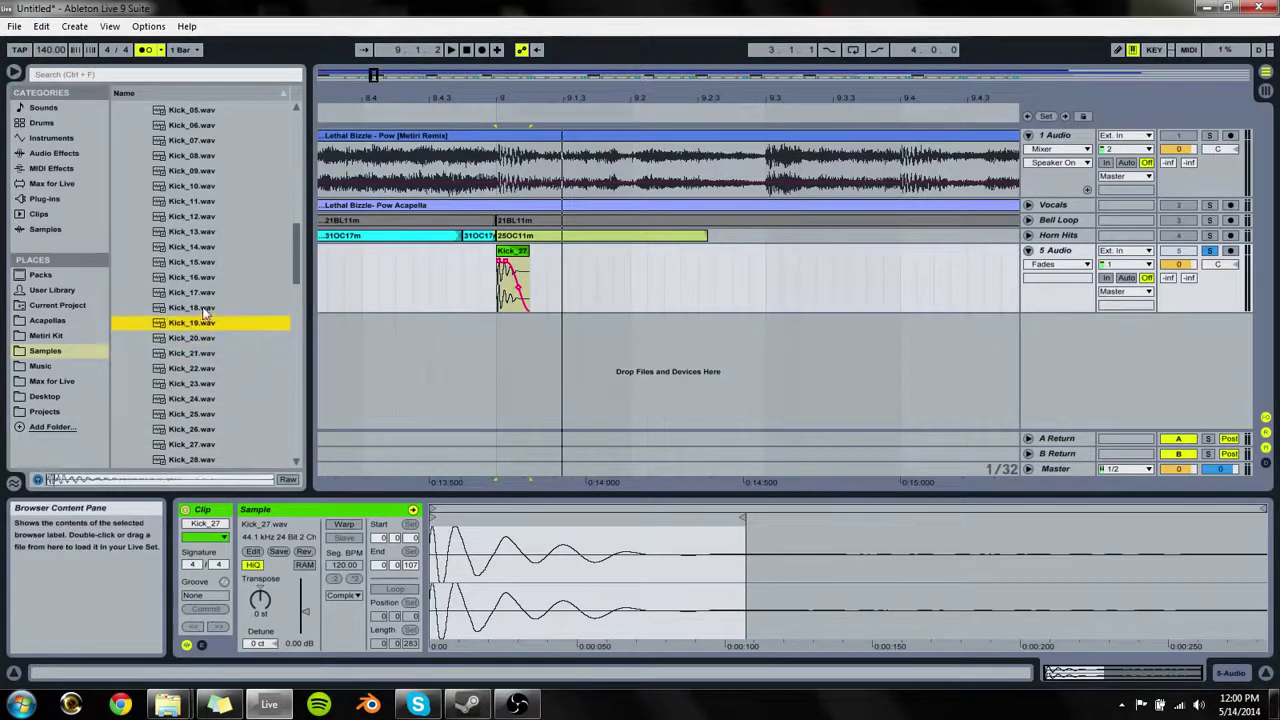
# Step: Place Kick_19.wav on a new audio track at 9.1.1, cut its end to about 214 ms and add a fade-out
pyautogui.click(212, 325)
pyautogui.moveTo(186, 331); pyautogui.dragTo(497, 340)
pyautogui.click(1074, 338)
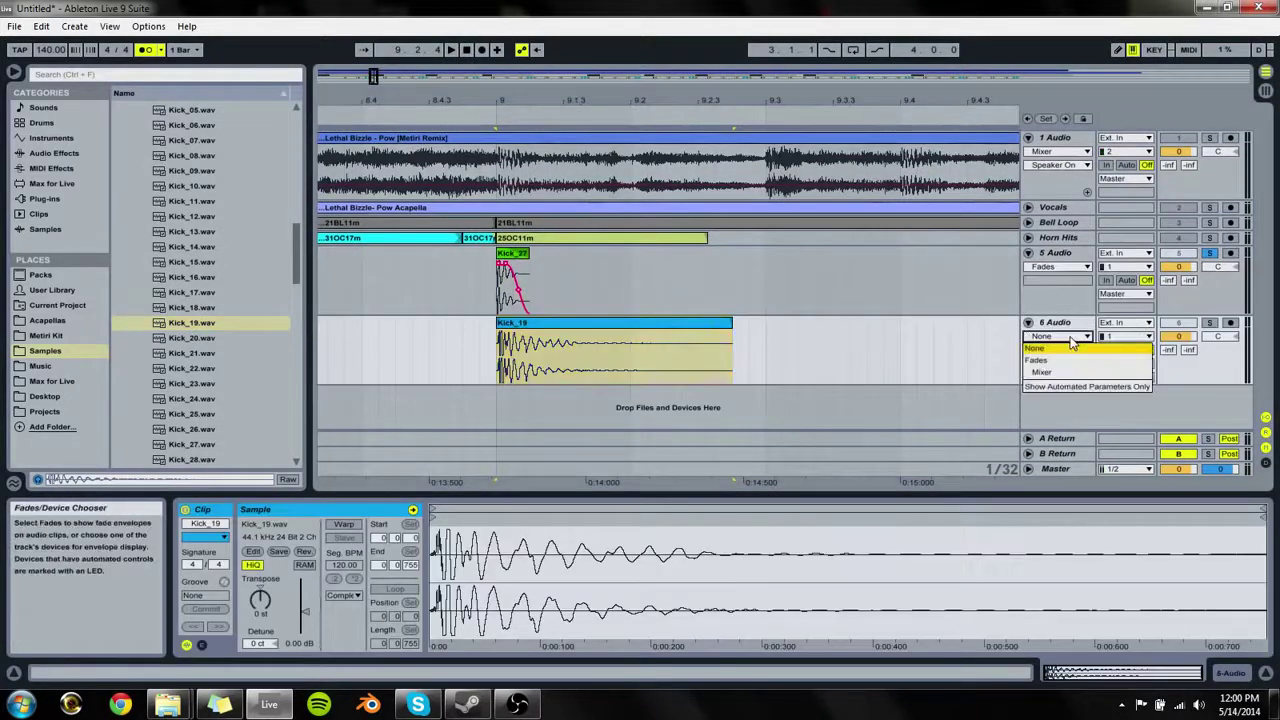
pyautogui.click(1050, 360)
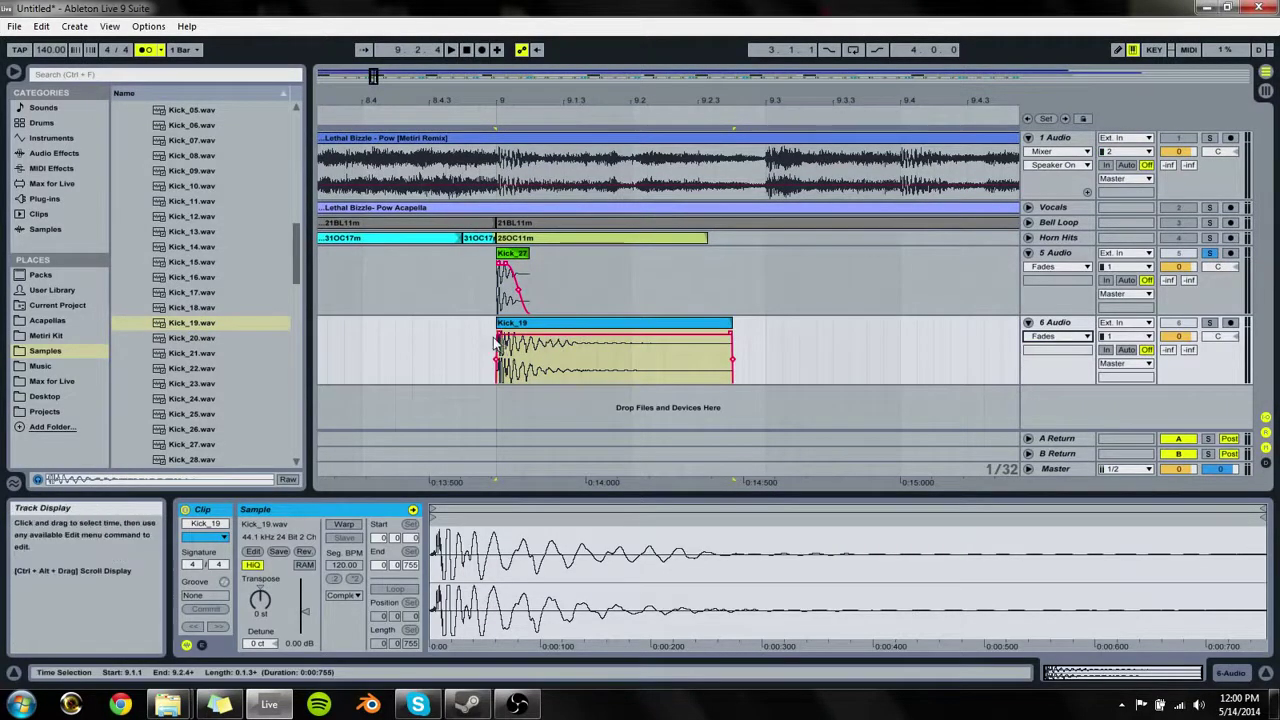
pyautogui.moveTo(731, 350); pyautogui.dragTo(530, 334)
pyautogui.click(531, 323)
# Step: Solo 6 Audio together with 5 Audio, play both kicks, and trim about 54 ms off Kick_19's start with a short fade-in
pyautogui.keyDown('ctrl'); pyautogui.click(1210, 323); pyautogui.keyUp('ctrl')
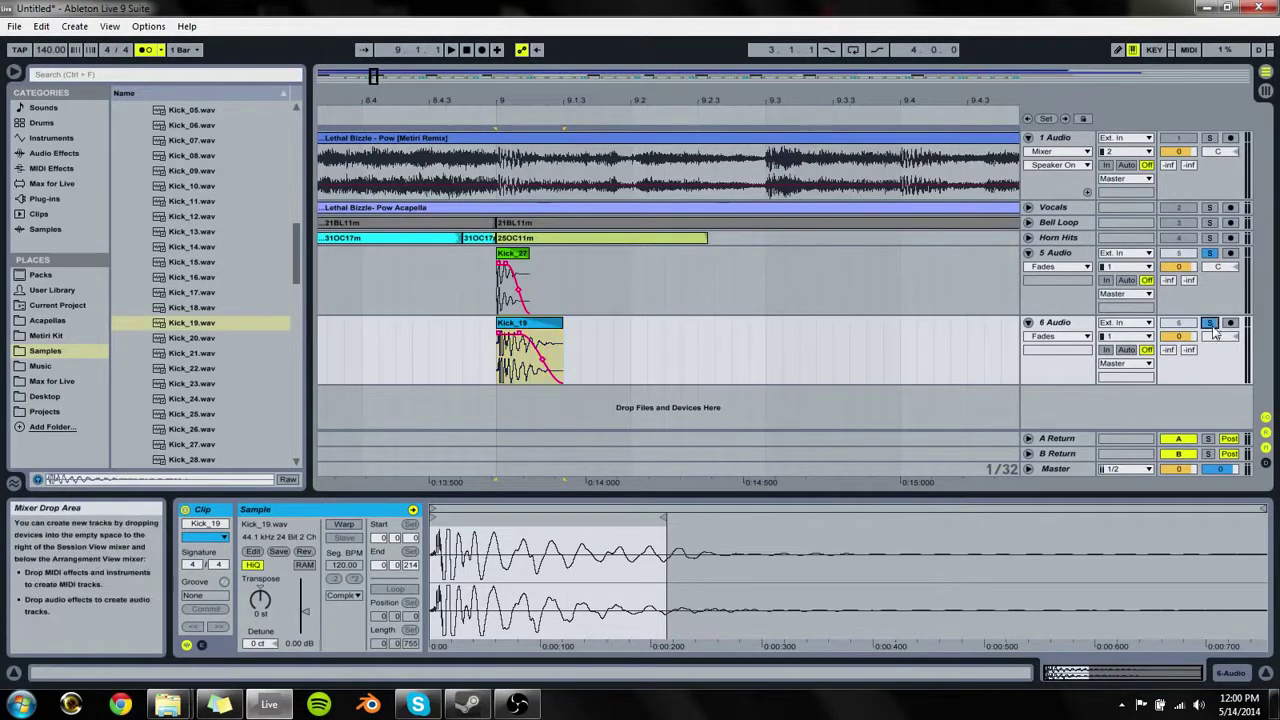
pyautogui.press('space')
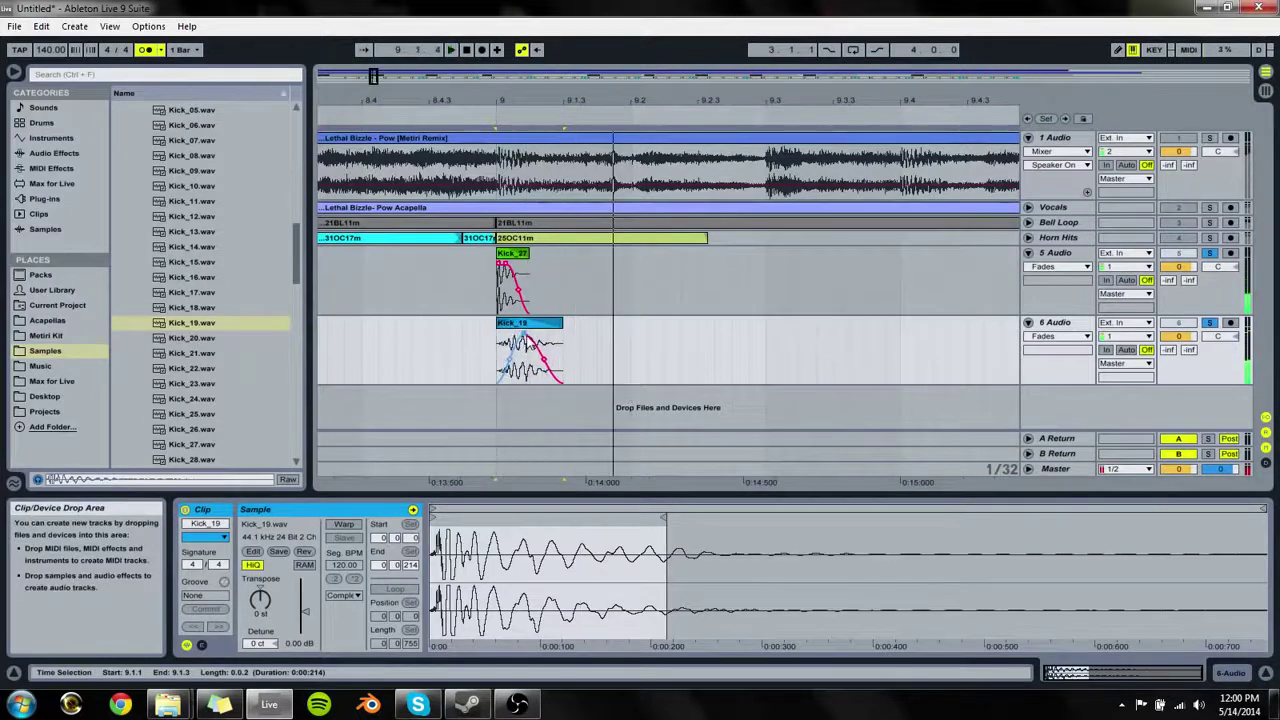
pyautogui.moveTo(498, 340)
pyautogui.mouseDown()
pyautogui.moveTo(516, 336)
pyautogui.moveTo(508, 350)
pyautogui.moveTo(511, 335)
pyautogui.mouseUp()
pyautogui.click(494, 334)
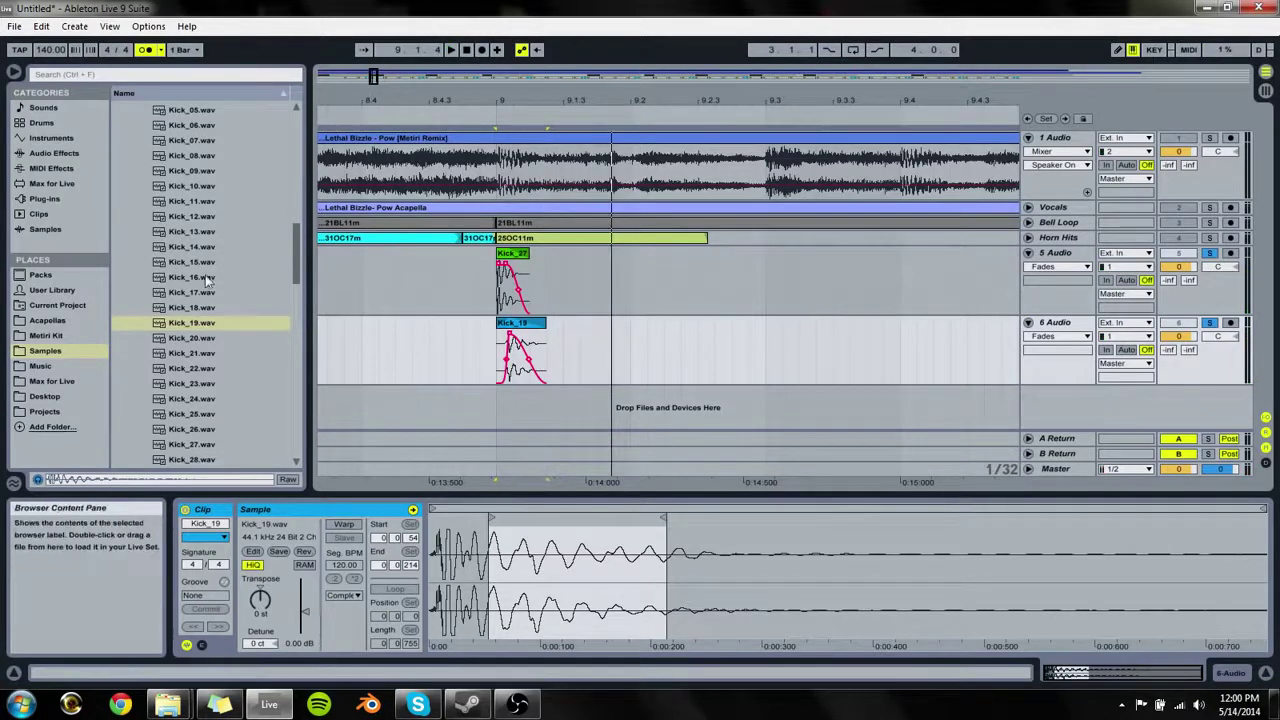
# Step: Add an EQ Eight to both the 5 Audio and 6 Audio tracks and play the layered kicks
pyautogui.click(50, 168)
pyautogui.click(54, 153)
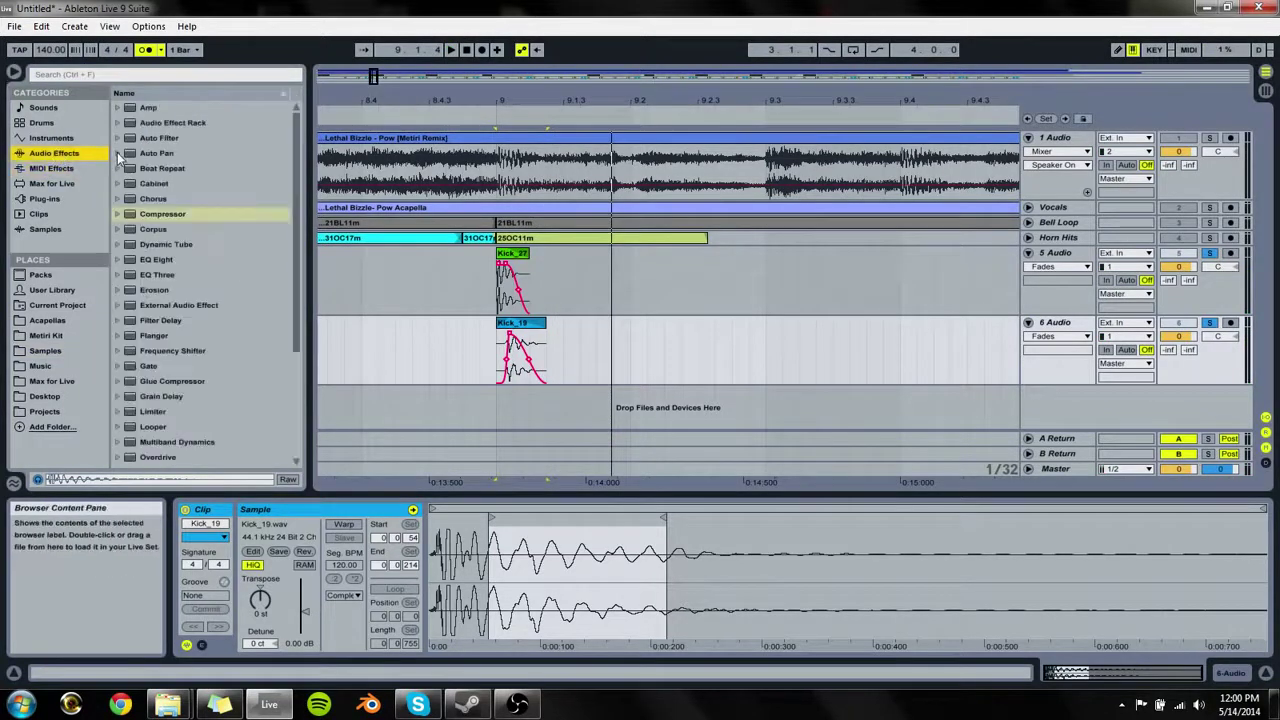
pyautogui.click(164, 259)
pyautogui.doubleClick(164, 262)
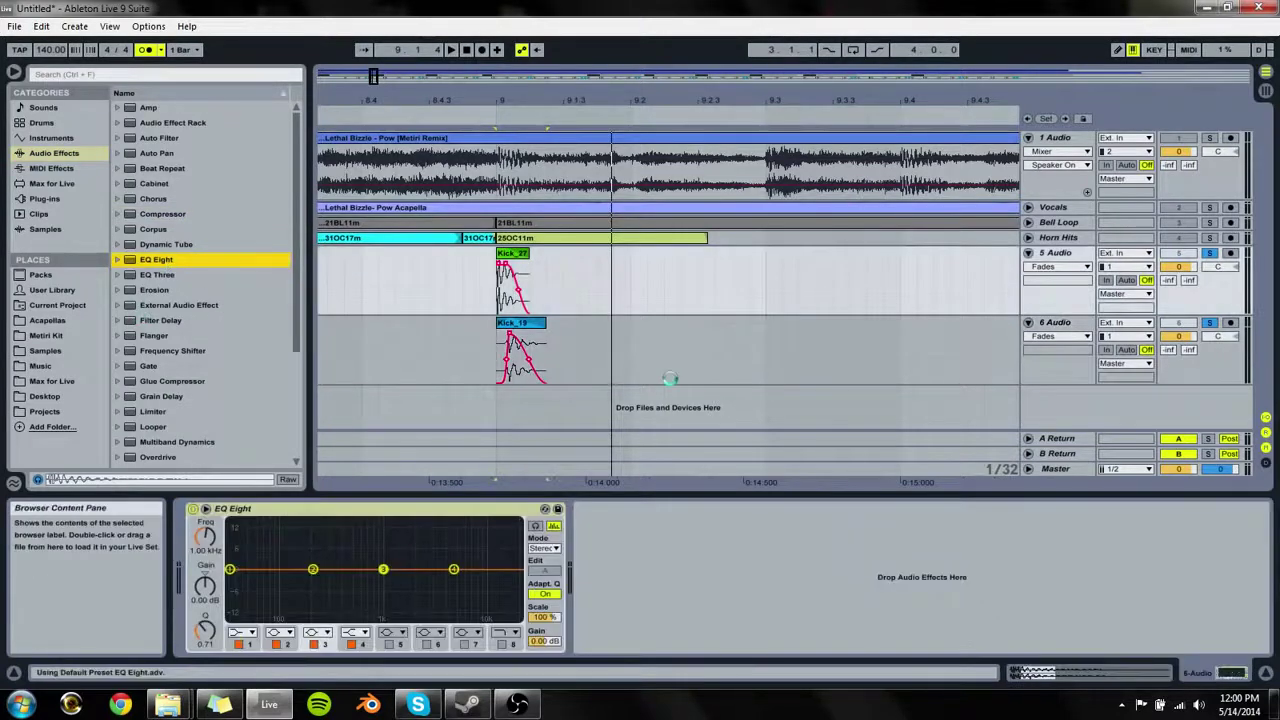
pyautogui.click(588, 378)
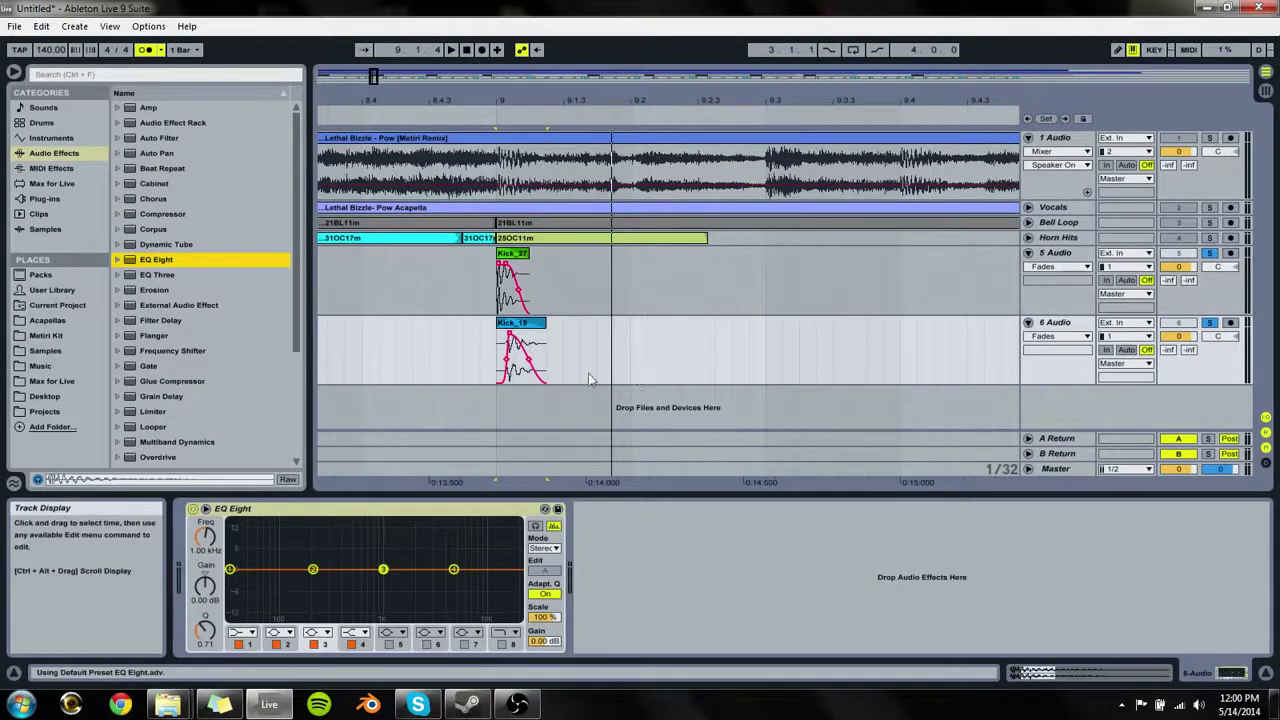
pyautogui.click(389, 568)
pyautogui.press('space')
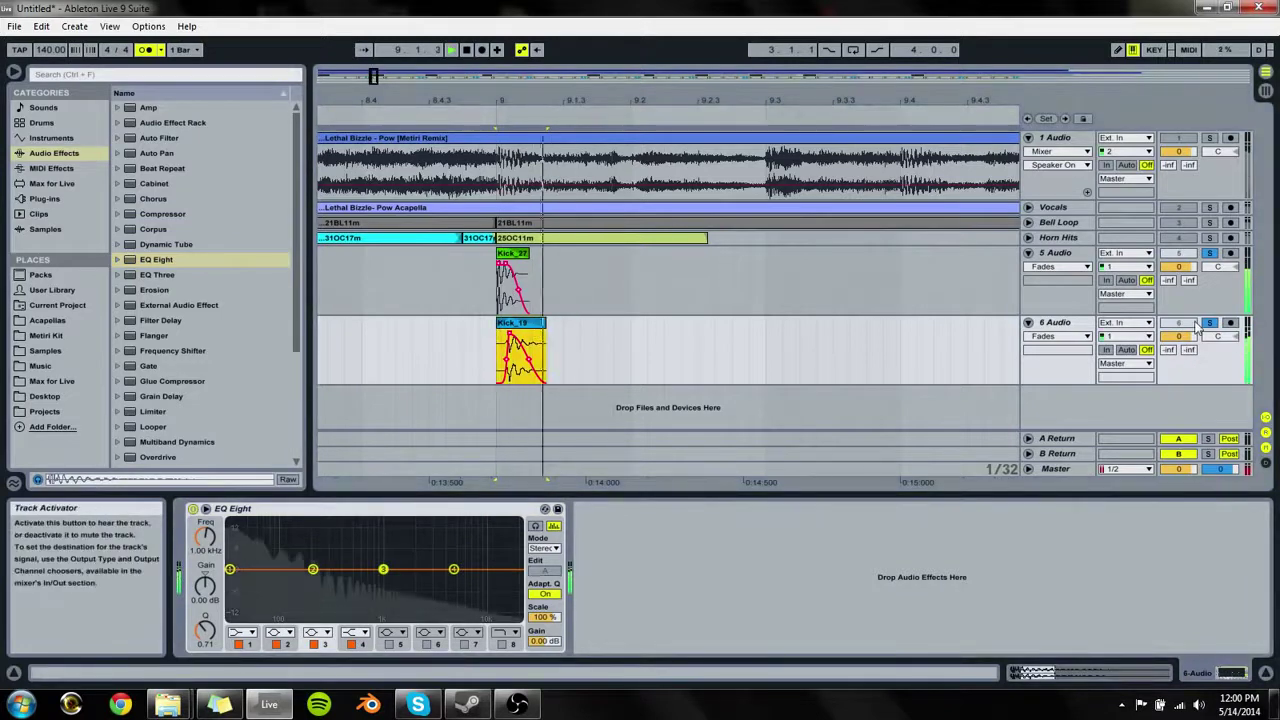
pyautogui.press('space')
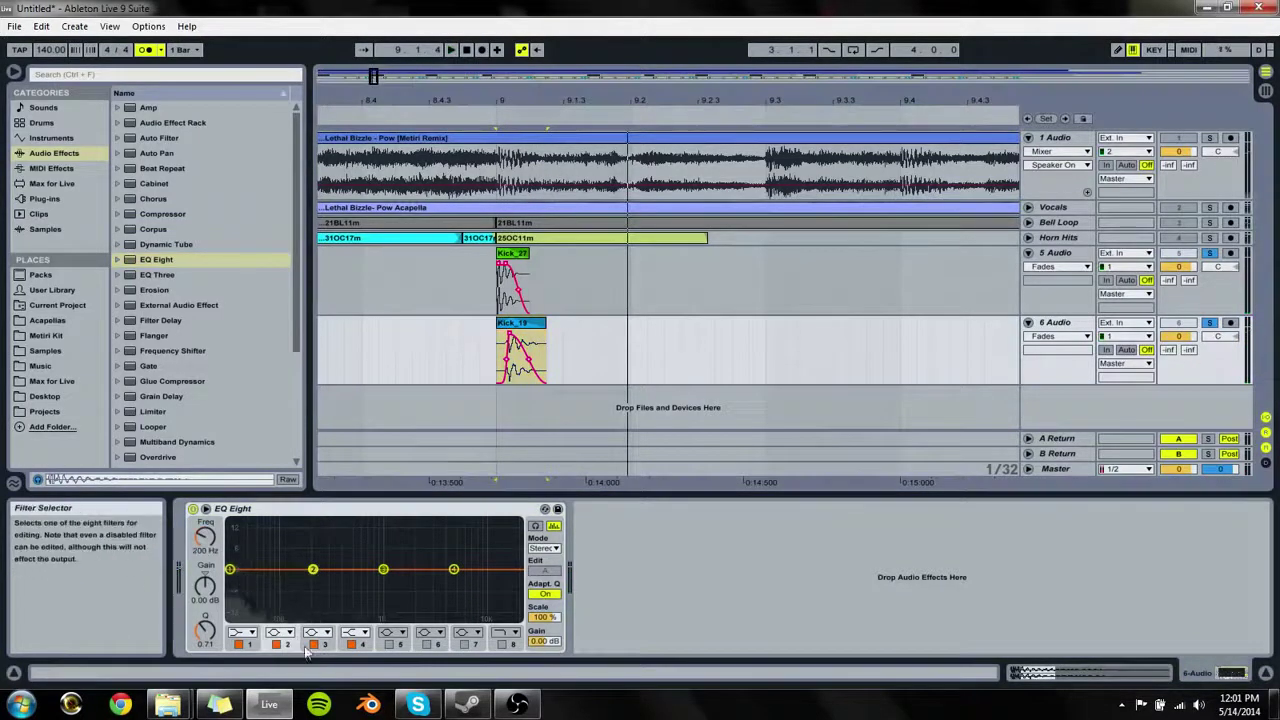
# Step: Make filter 2 of 6 Audio's EQ Eight a 12 dB low cut at 96.6 Hz, checking it by ear
pyautogui.click(276, 632)
pyautogui.click(288, 547)
pyautogui.press('space')
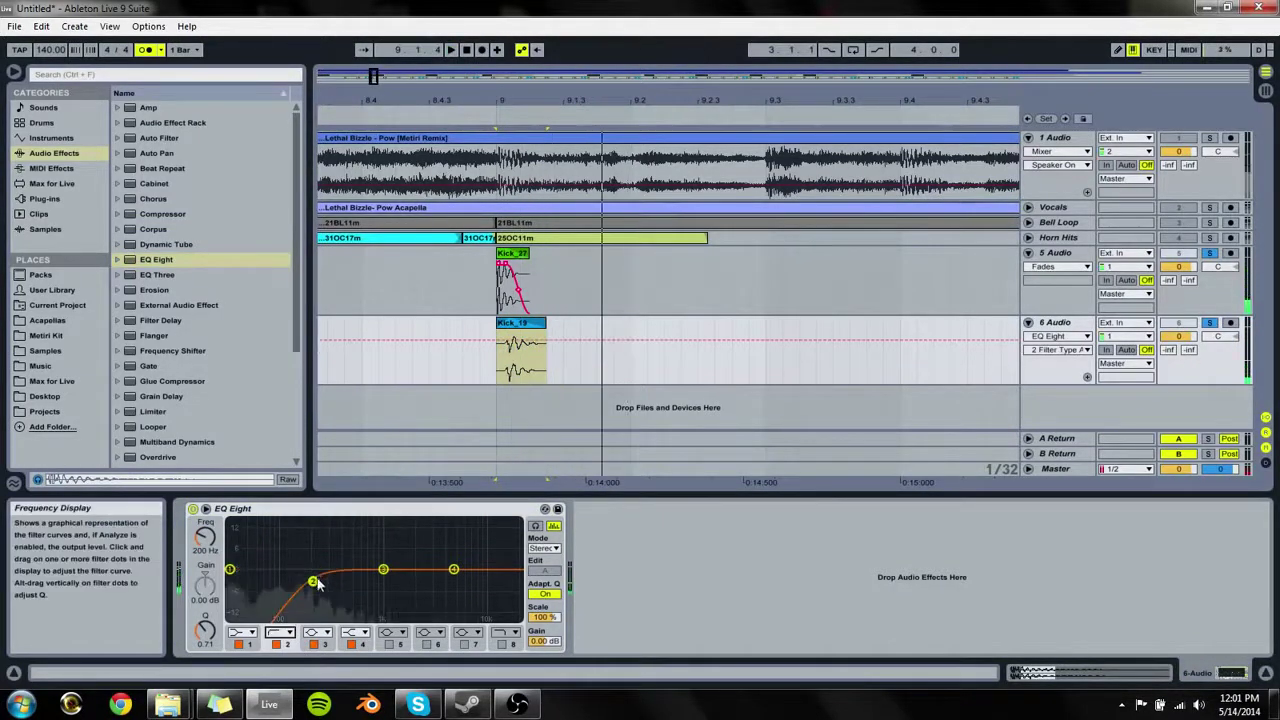
pyautogui.moveTo(314, 580); pyautogui.dragTo(281, 585)
pyautogui.press('space')
pyautogui.press('space')
pyautogui.press('space')
# Step: Switch filter 2 on 6 Audio to the steeper 48 dB low cut and raise it to 114 Hz while replaying the kicks
pyautogui.click(282, 632)
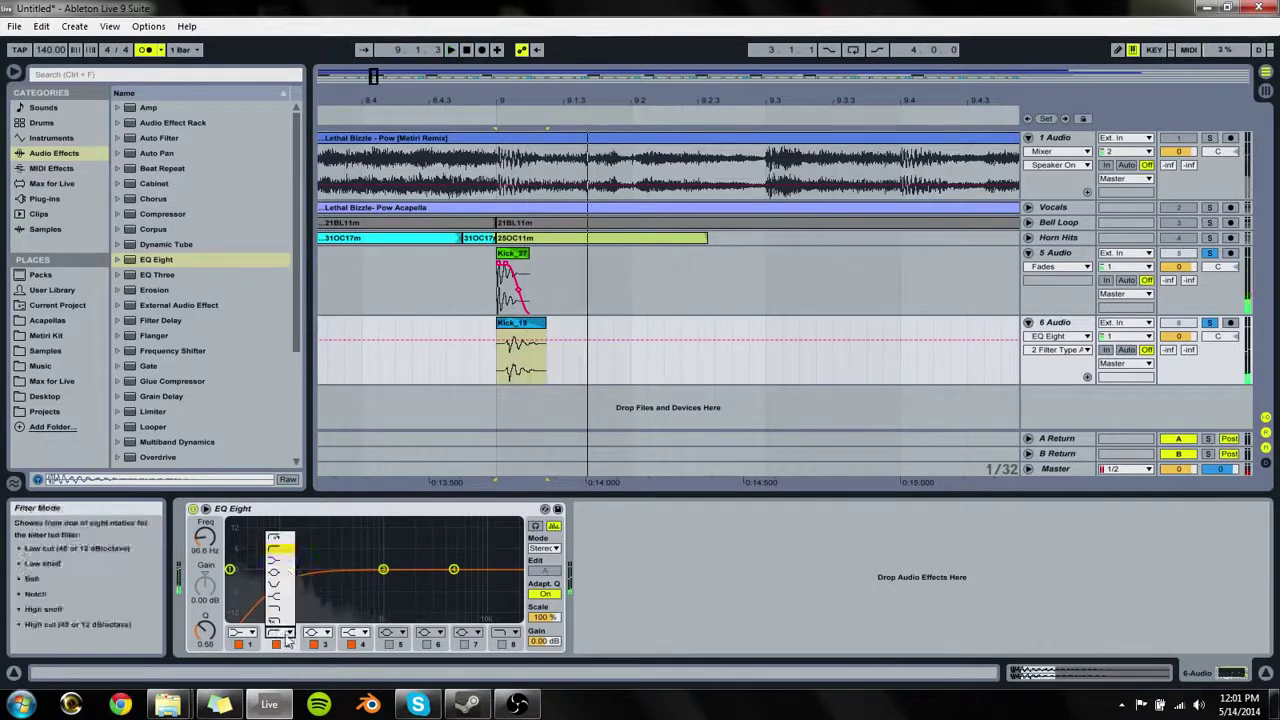
pyautogui.click(280, 544)
pyautogui.press('space')
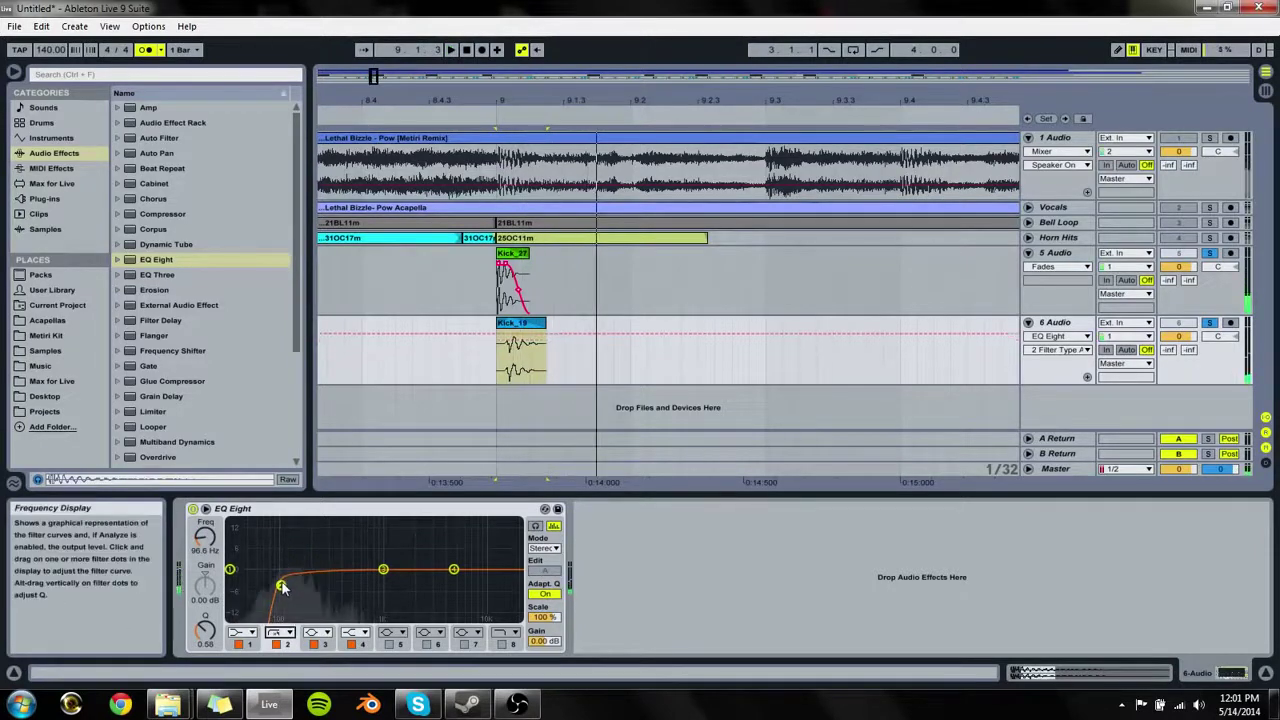
pyautogui.press('space')
pyautogui.press('space')
pyautogui.moveTo(281, 585); pyautogui.dragTo(287, 584)
pyautogui.press('space')
pyautogui.press('space')
pyautogui.press('space')
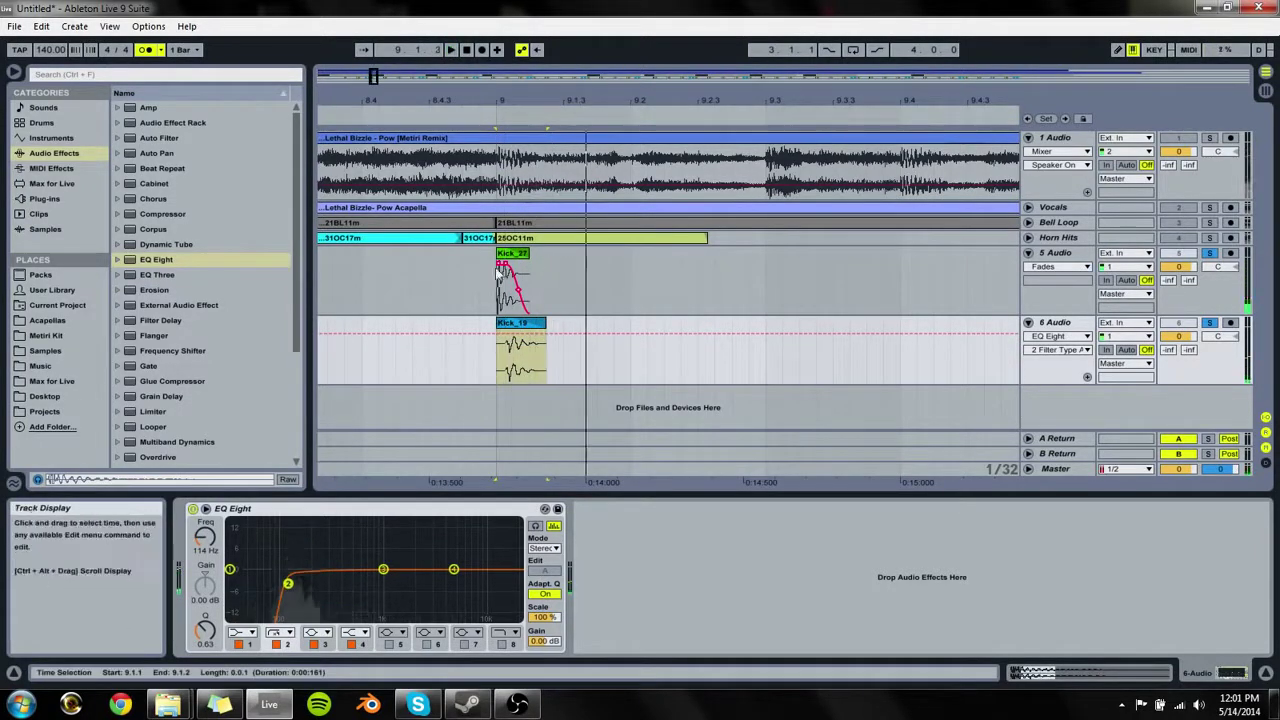
# Step: Boost filter 2 of the EQ Eight on the Kick_27 track by 7.81 dB at 47.4 Hz and replay the kicks
pyautogui.click(506, 254)
pyautogui.press('space')
pyautogui.press('space')
pyautogui.moveTo(313, 569); pyautogui.dragTo(250, 544)
pyautogui.press('space')
pyautogui.press('space')
pyautogui.press('space')
pyautogui.press('space')
pyautogui.press('space')
pyautogui.press('space')
pyautogui.press('space')
pyautogui.press('space')
pyautogui.press('space')
pyautogui.press('space')
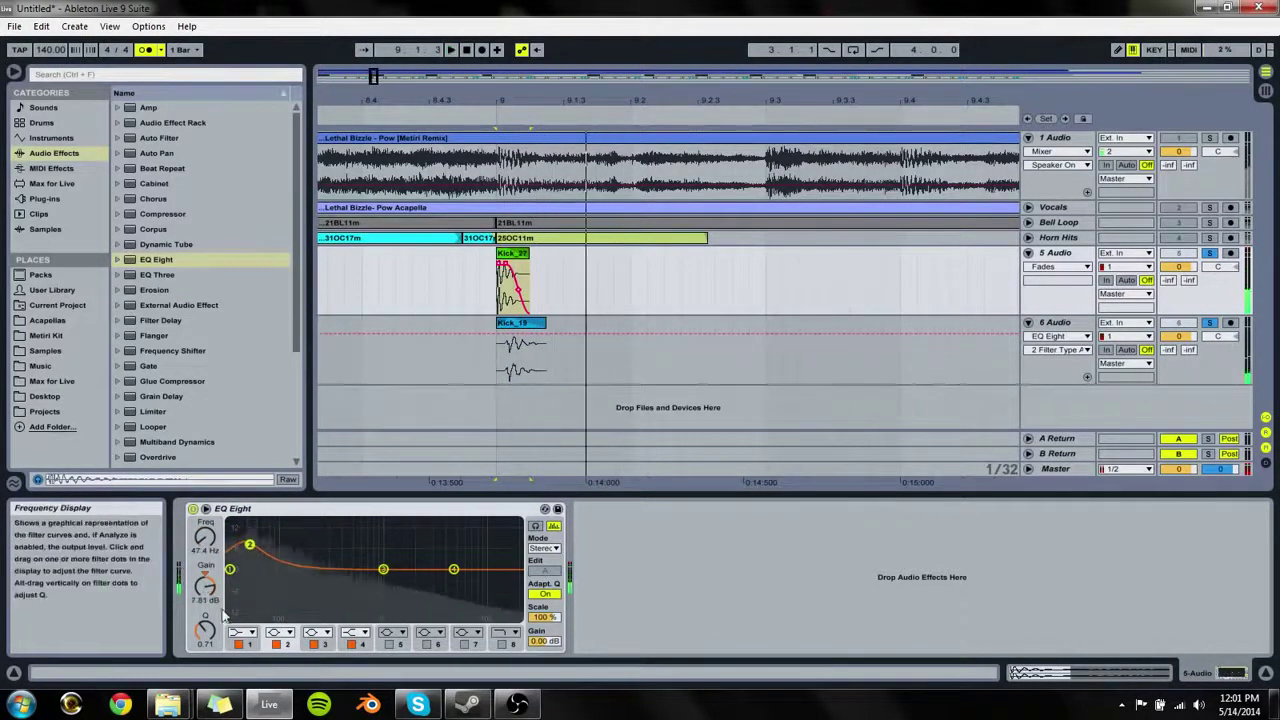
# Step: Narrow 5 Audio's low boost to a Q of 3.61 and set it to 3.60 dB at 49.1 Hz
pyautogui.press('space')
pyautogui.press('space')
pyautogui.moveTo(205, 630); pyautogui.dragTo(205, 588)
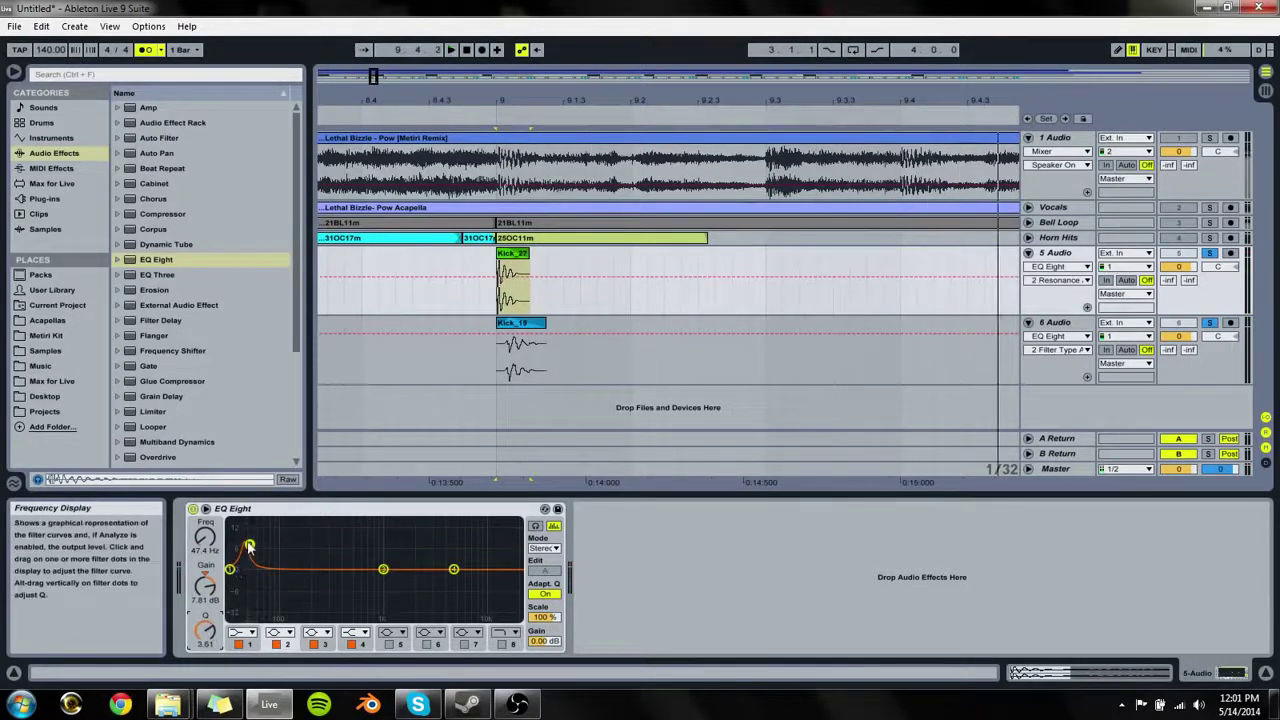
pyautogui.press('space')
pyautogui.press('space')
pyautogui.press('space')
pyautogui.moveTo(250, 544); pyautogui.dragTo(251, 558)
pyautogui.press('space')
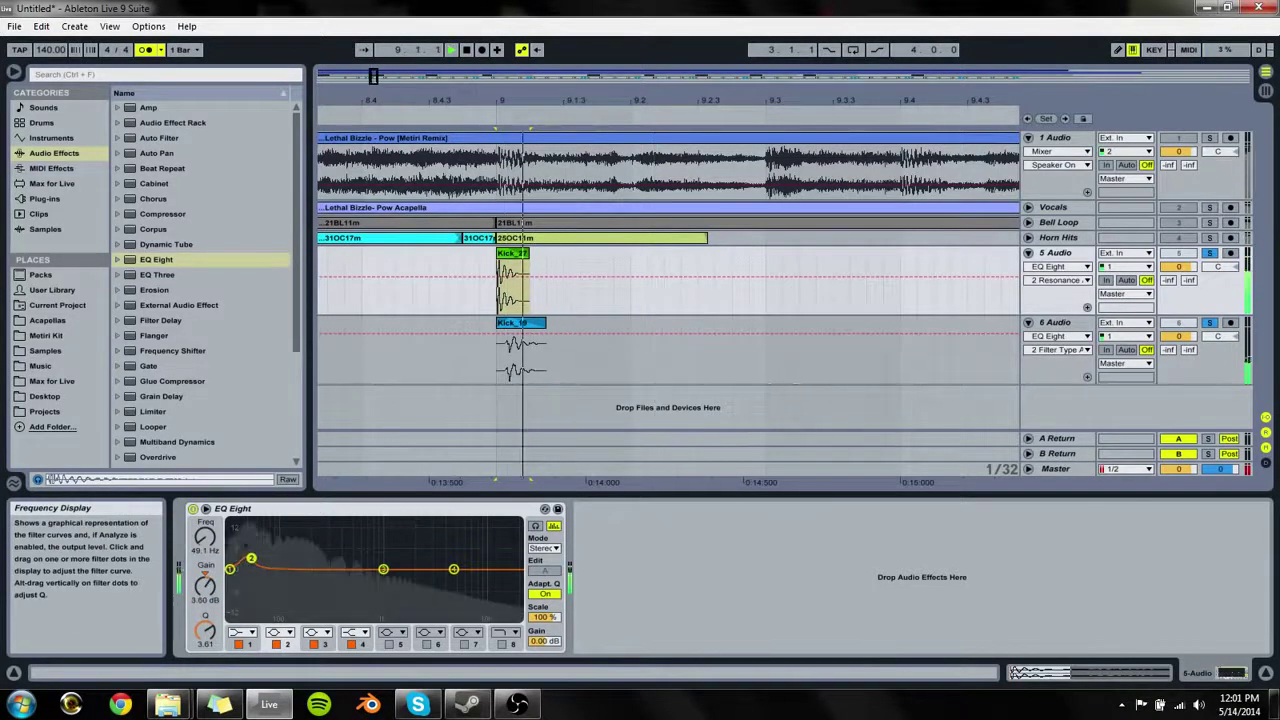
# Step: Turn filter 3 of 5 Audio's EQ Eight into a 48 dB high cut at 197 Hz, comparing by ear
pyautogui.moveTo(384, 569); pyautogui.dragTo(378, 580)
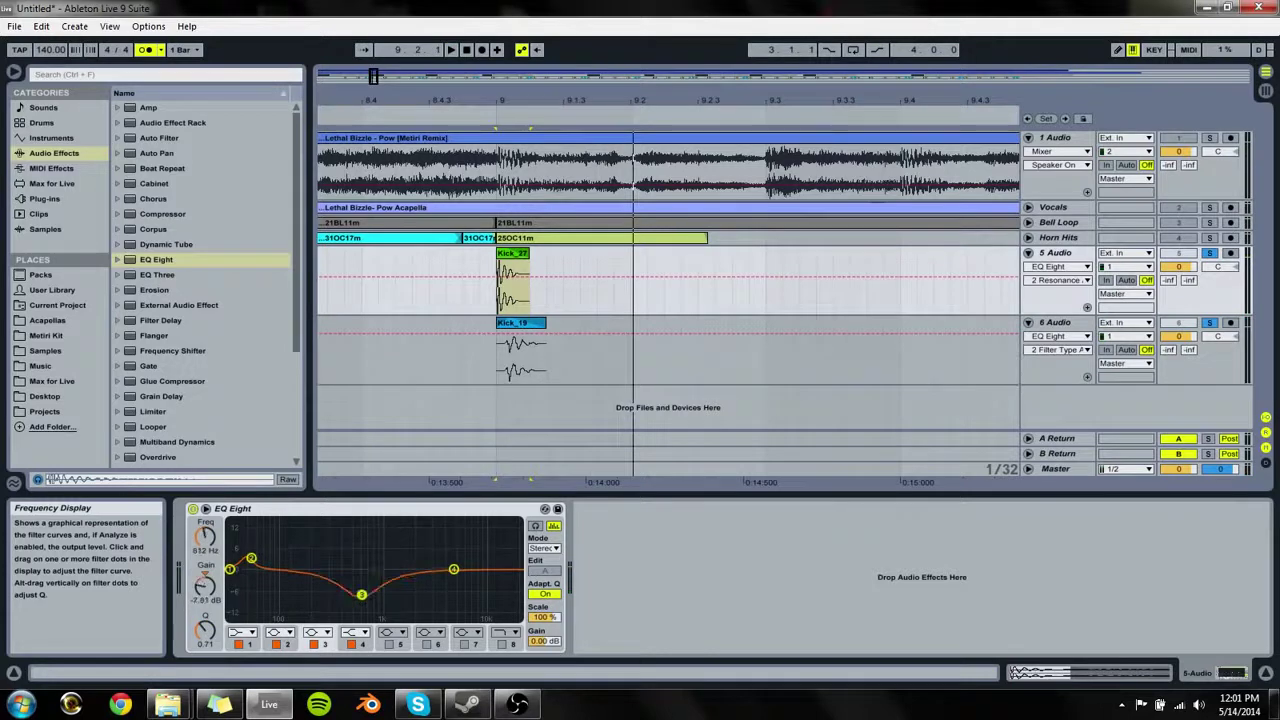
pyautogui.click(316, 633)
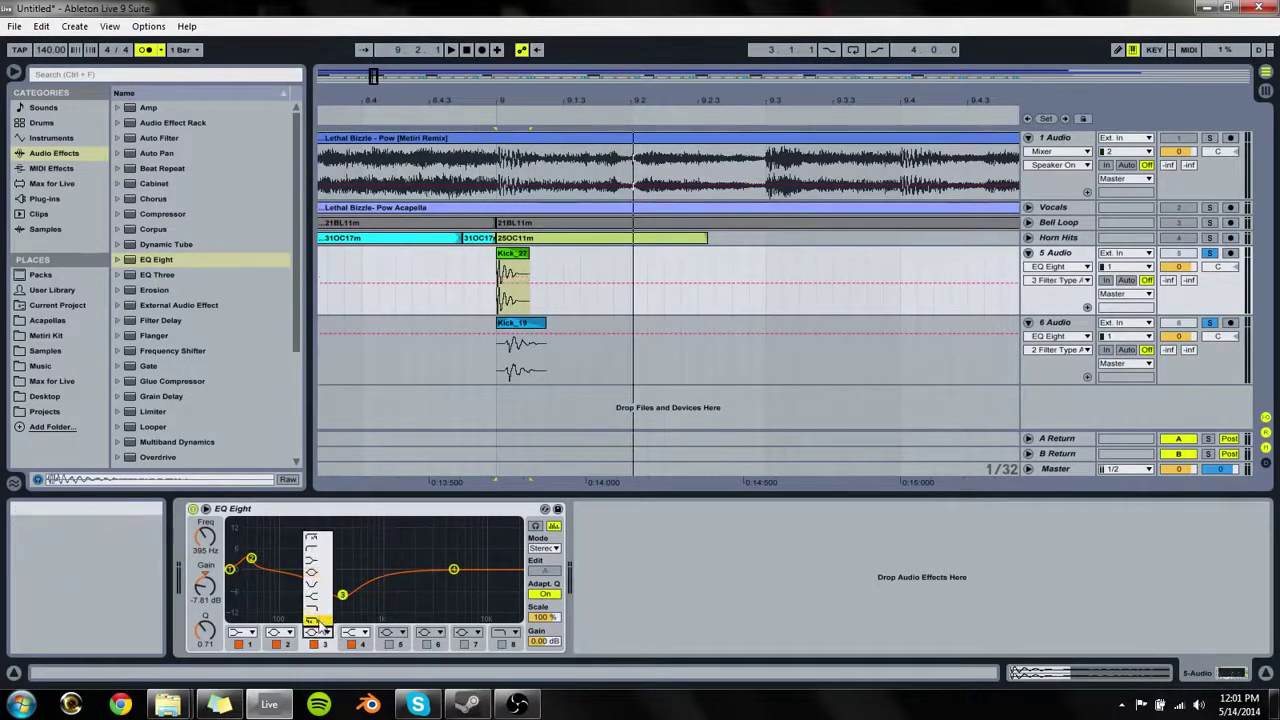
pyautogui.click(319, 622)
pyautogui.press('space')
pyautogui.press('space')
pyautogui.press('space')
pyautogui.moveTo(343, 583); pyautogui.dragTo(312, 587)
pyautogui.press('space')
pyautogui.press('space')
pyautogui.press('space')
pyautogui.press('space')
pyautogui.press('space')
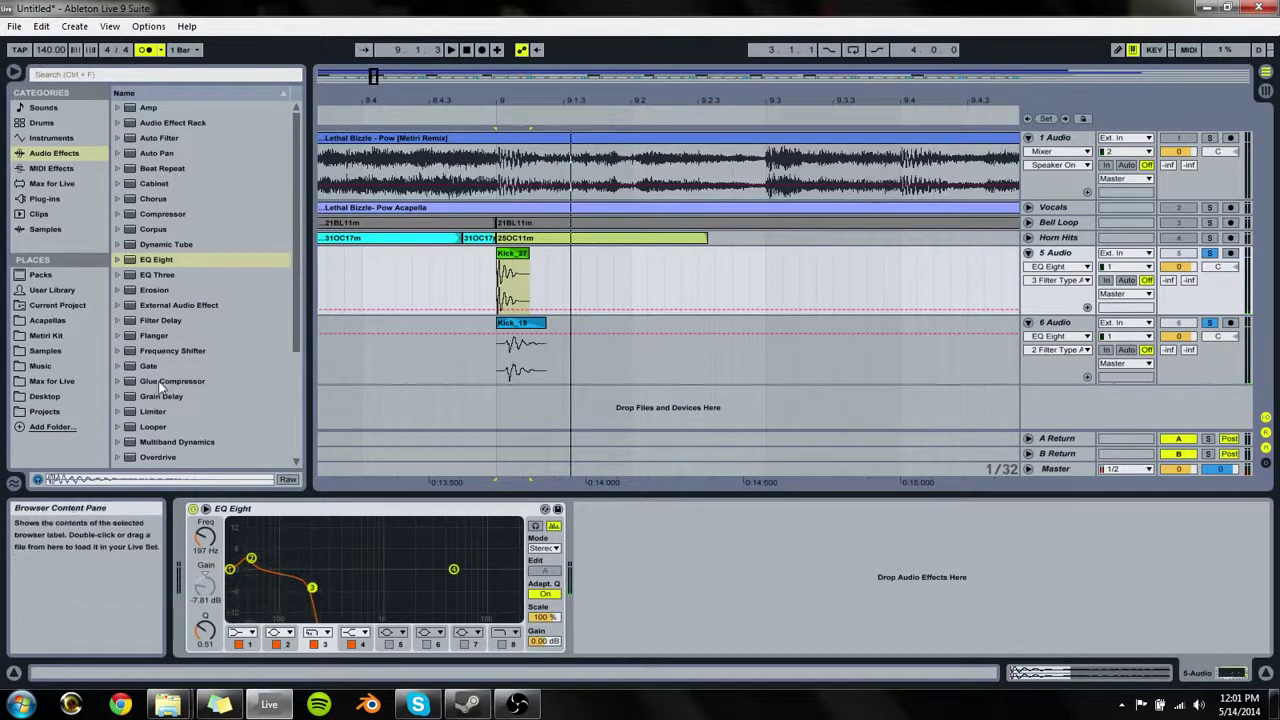
# Step: Add a Gate after the EQ Eight on 5 Audio and solo only that track for playback
pyautogui.moveTo(150, 366); pyautogui.dragTo(622, 282)
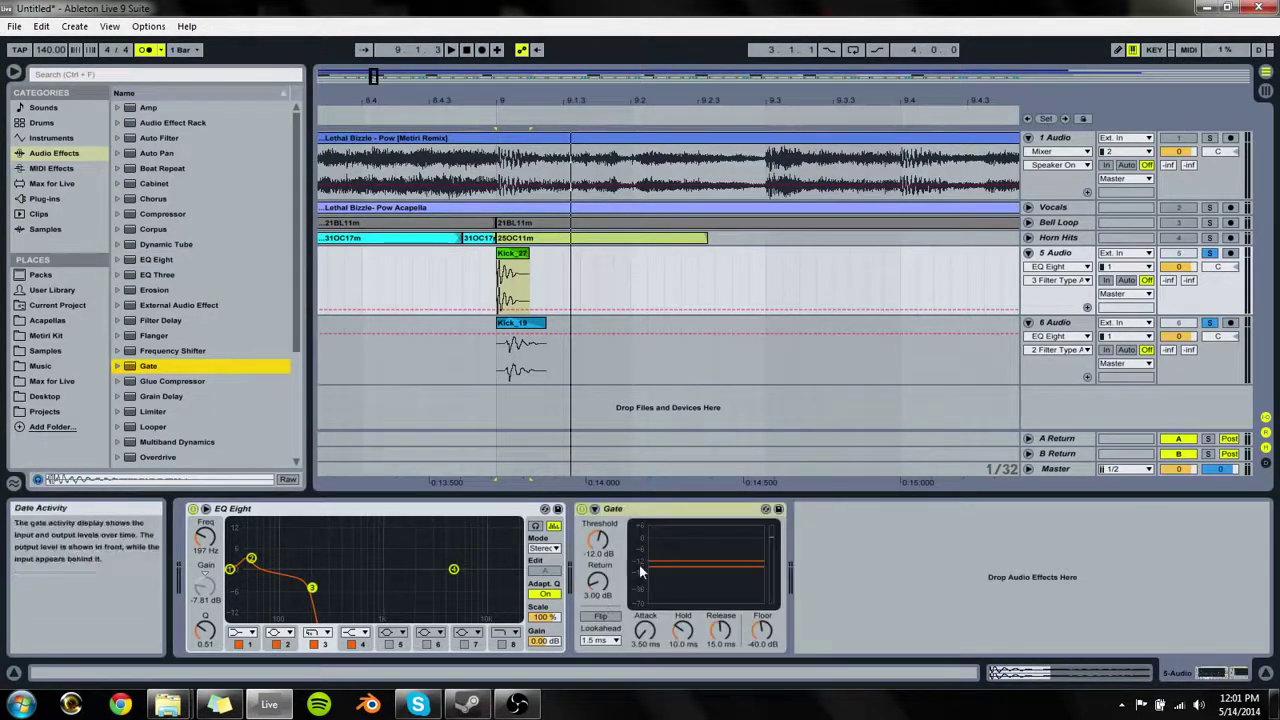
pyautogui.press('space')
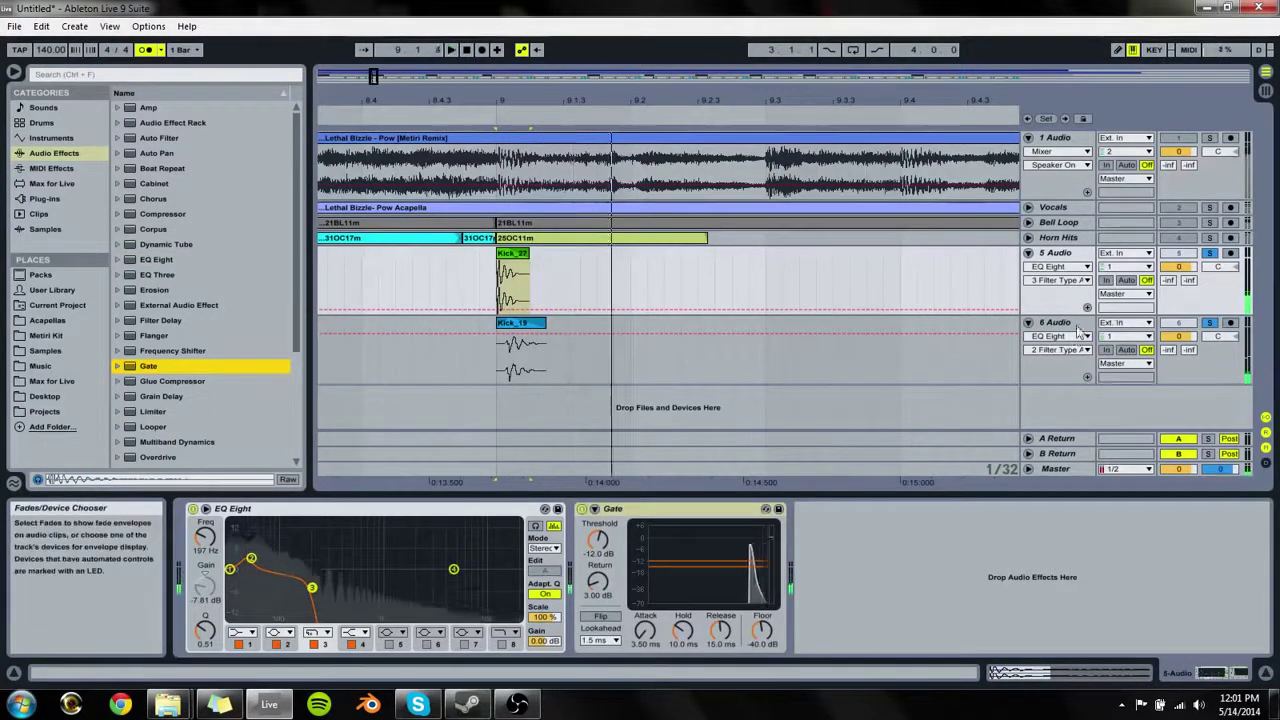
pyautogui.click(1210, 255)
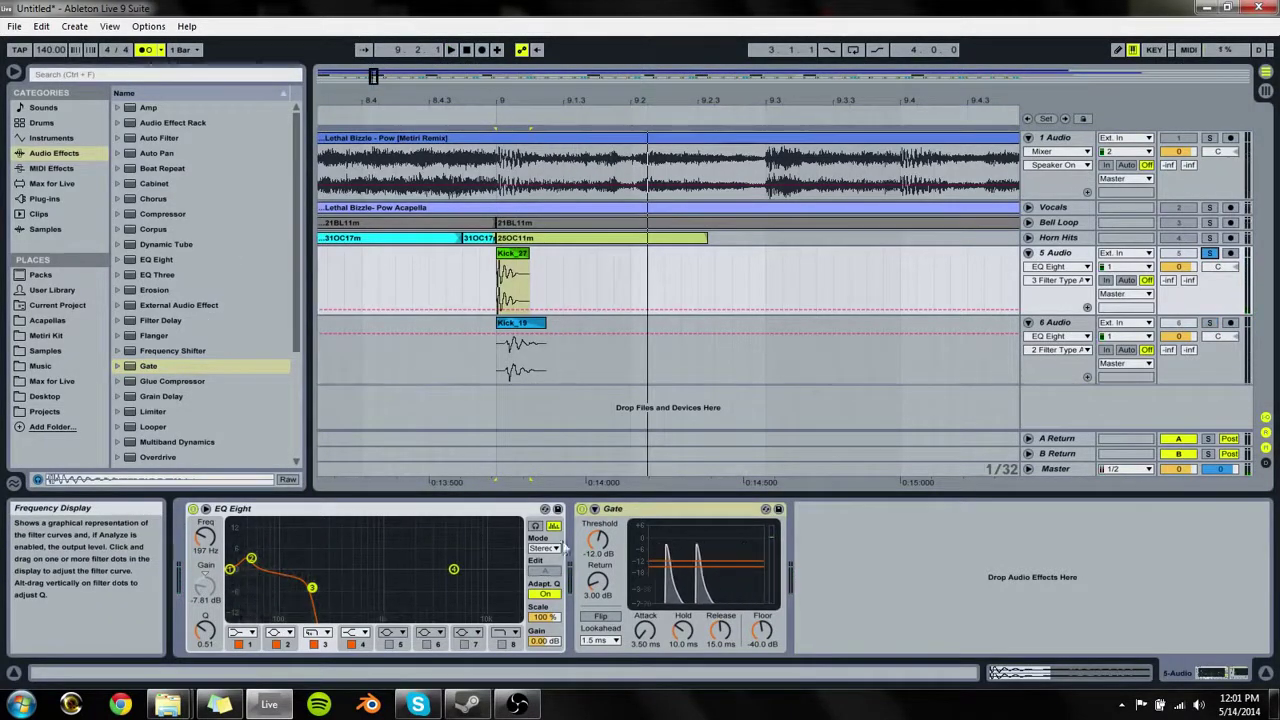
pyautogui.press('space')
pyautogui.press('space')
# Step: Set the Gate's threshold to -12.4 dB and its return to 6.67 dB while repeatedly replaying Kick_27
pyautogui.moveTo(598, 540)
pyautogui.mouseDown()
pyautogui.moveTo(598, 488)
pyautogui.moveTo(598, 604)
pyautogui.moveTo(598, 540)
pyautogui.moveTo(598, 574)
pyautogui.moveTo(598, 562)
pyautogui.mouseUp()
pyautogui.press('space')
pyautogui.press('space')
pyautogui.press('space')
pyautogui.press('space')
pyautogui.press('space')
pyautogui.press('space')
pyautogui.press('space')
pyautogui.press('space')
pyautogui.press('space')
pyautogui.press('space')
pyautogui.press('space')
pyautogui.press('space')
pyautogui.press('space')
pyautogui.press('space')
pyautogui.press('space')
pyautogui.press('space')
pyautogui.press('space')
pyautogui.press('space')
pyautogui.press('space')
pyautogui.press('space')
pyautogui.press('space')
pyautogui.press('space')
pyautogui.press('space')
pyautogui.press('space')
pyautogui.press('space')
pyautogui.press('space')
pyautogui.press('space')
# Step: Shorten the Gate's release to 2.64 ms and replay the kick
pyautogui.moveTo(720, 631); pyautogui.dragTo(720, 653)
pyautogui.press('space')
pyautogui.press('space')
pyautogui.press('space')
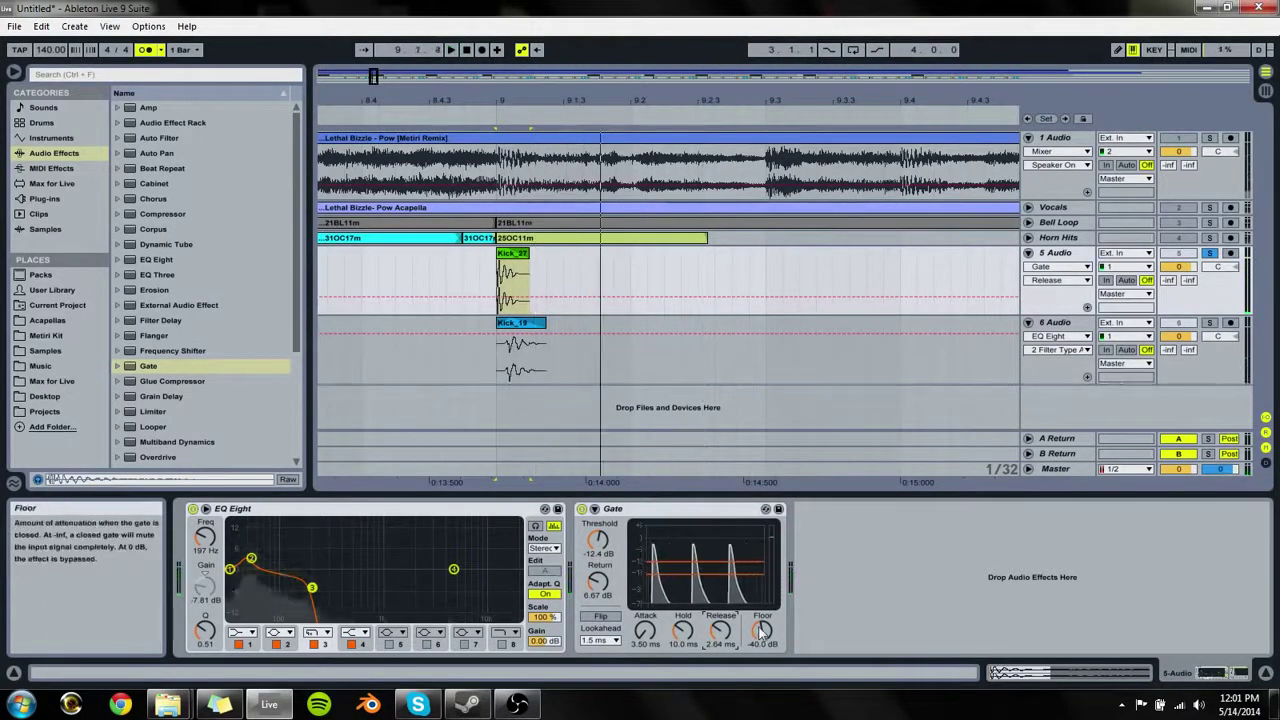
pyautogui.press('space')
pyautogui.press('space')
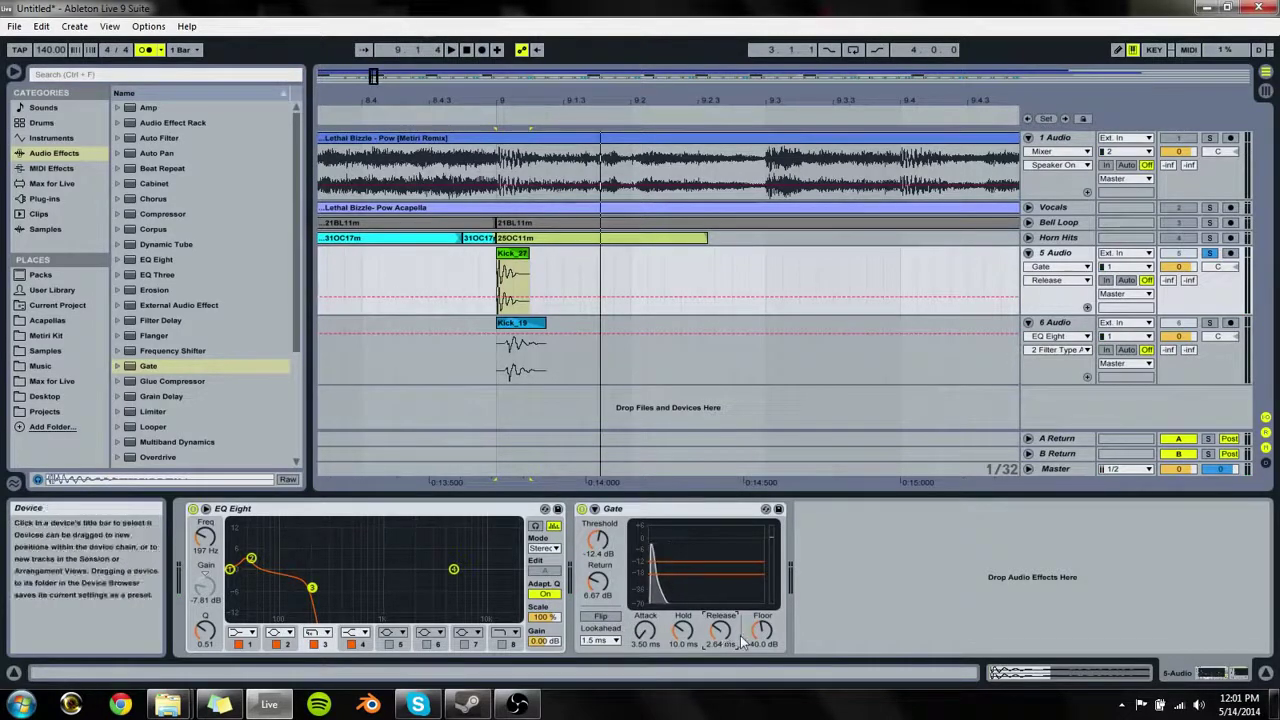
# Step: Set the Gate's attack to 0.02 ms, replay Kick_27, and lower the return to 5.69 dB
pyautogui.moveTo(645, 632); pyautogui.dragTo(645, 656)
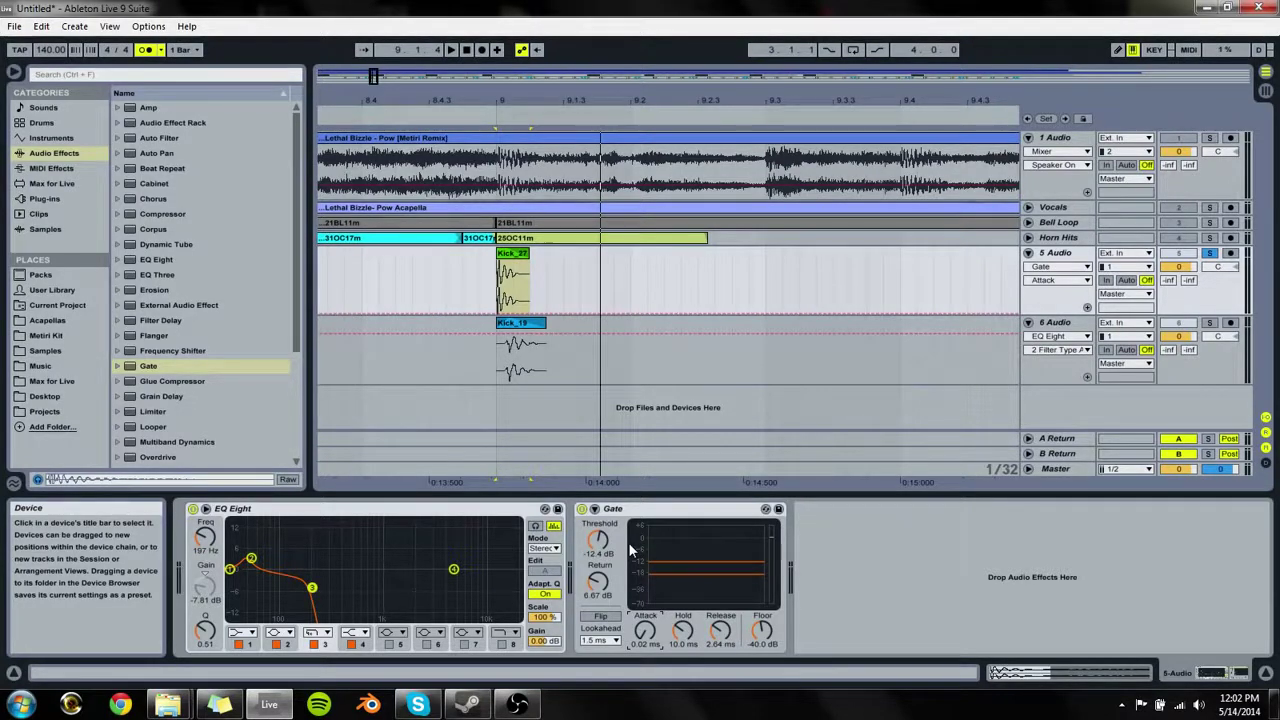
pyautogui.click(505, 304)
pyautogui.press('space')
pyautogui.press('space')
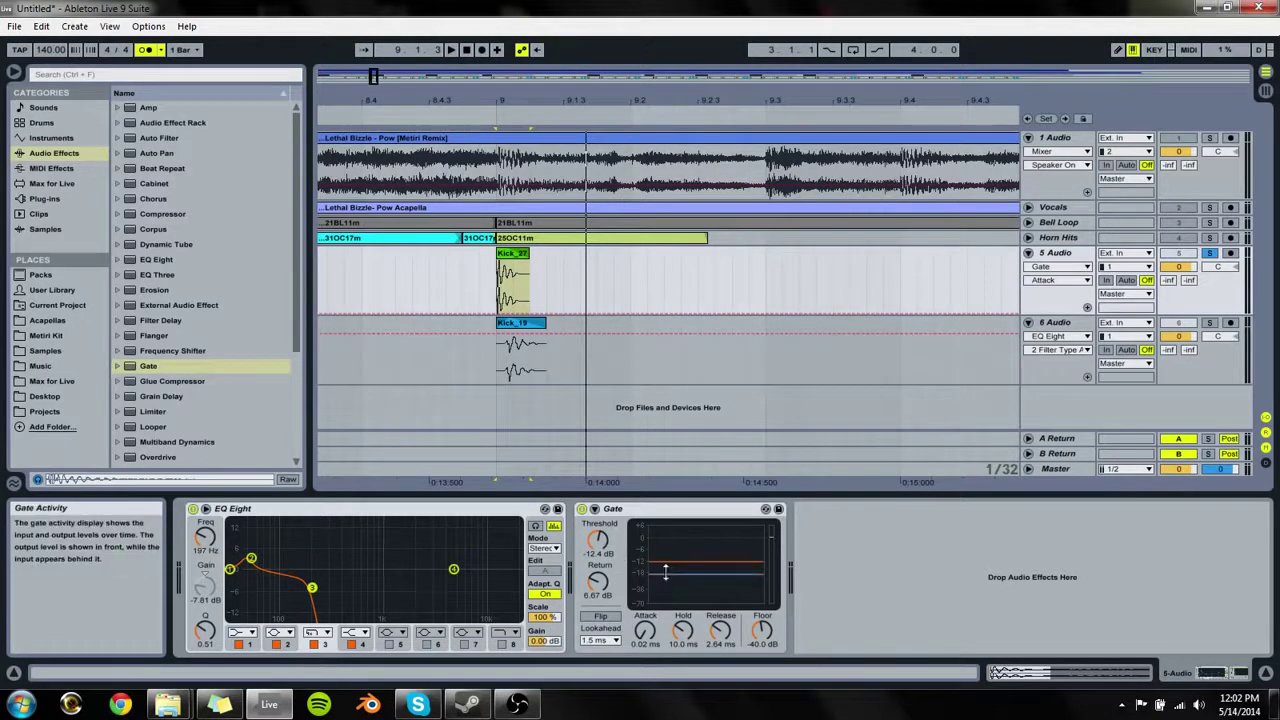
pyautogui.moveTo(723, 569); pyautogui.dragTo(723, 567)
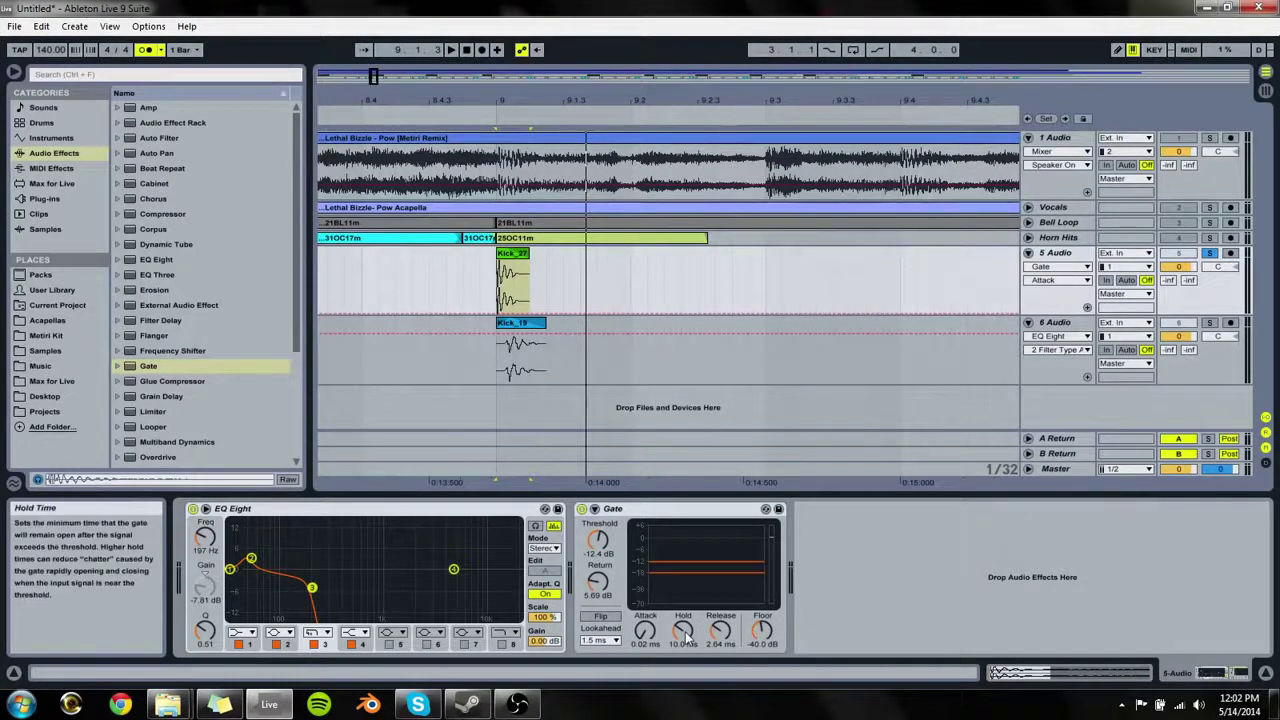
pyautogui.click(727, 634)
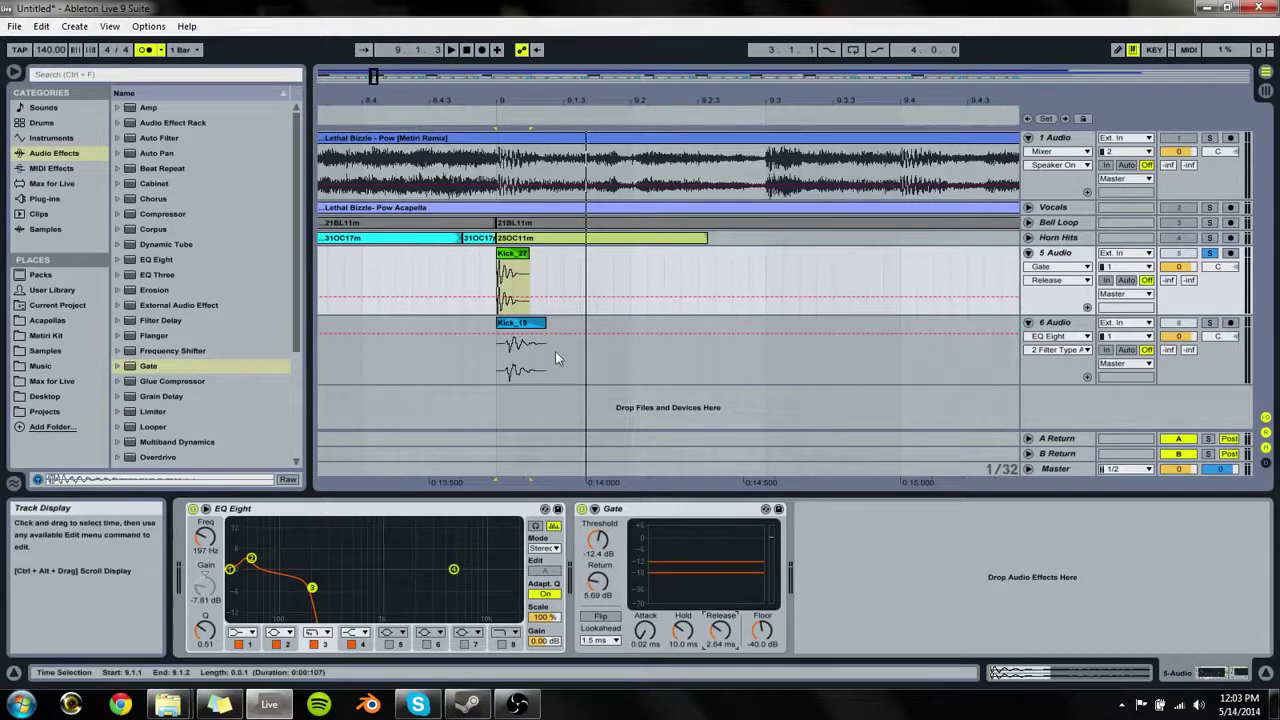
# Step: Replay Kick_27 on 5 Audio to check the Gate's effect on its tail
pyautogui.press('space')
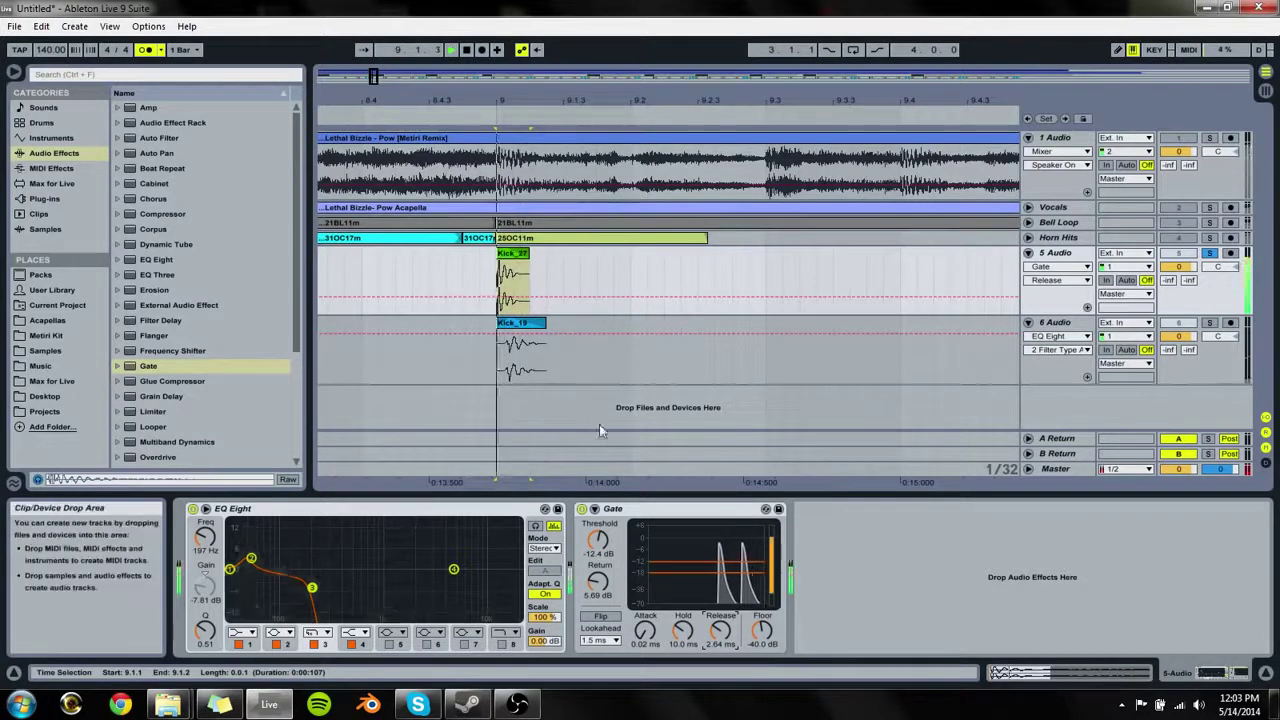
pyautogui.click(645, 630)
pyautogui.press('space')
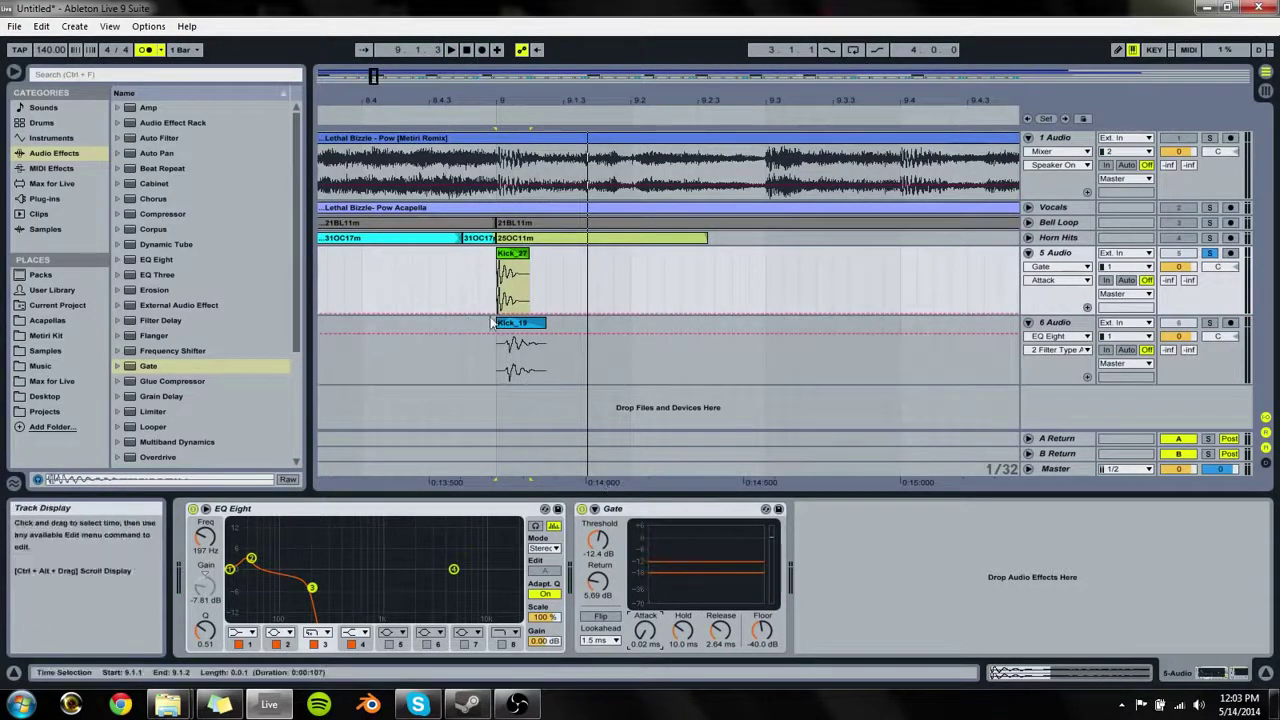
# Step: Solo only the 6 Audio track and replay Kick_19 a few times
pyautogui.click(515, 345)
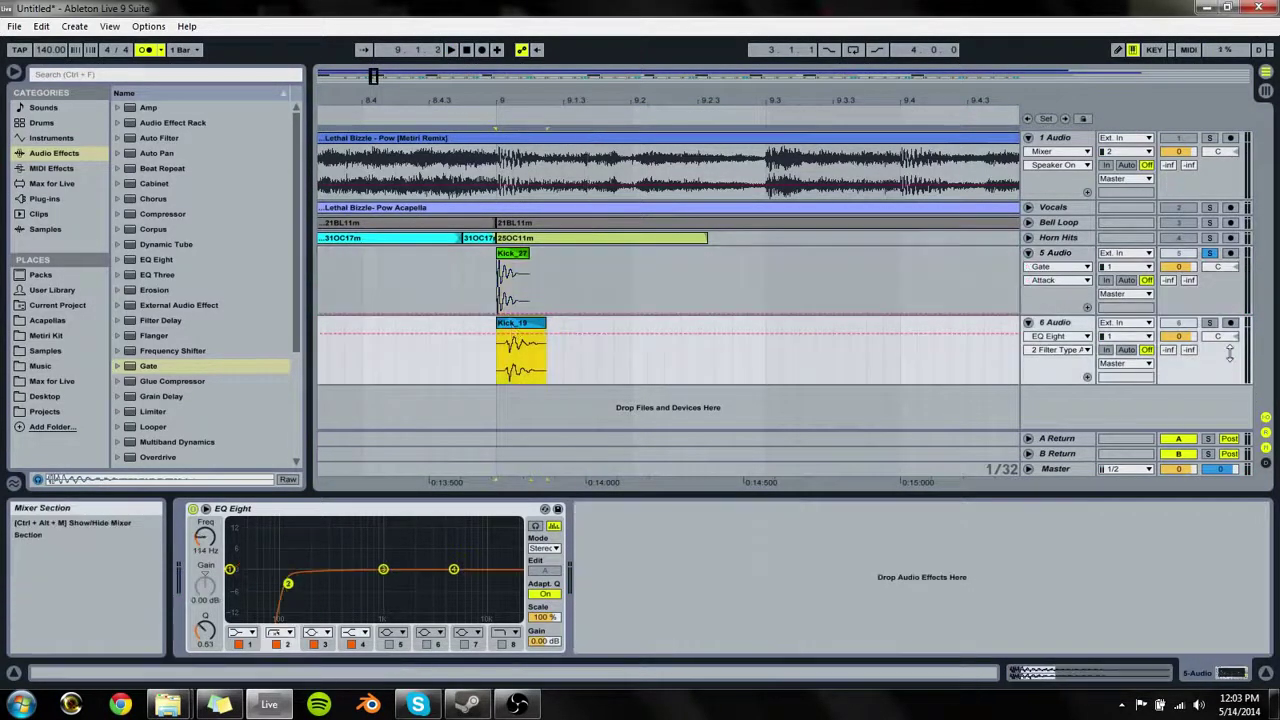
pyautogui.click(686, 323)
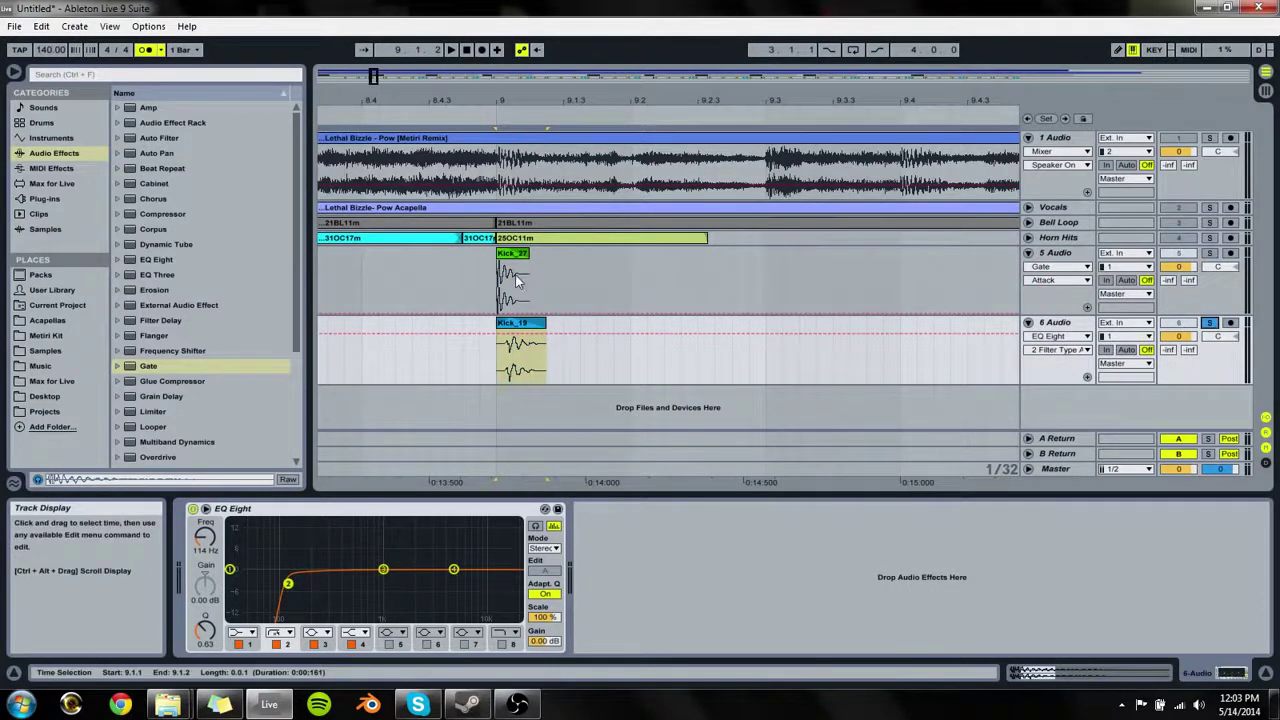
pyautogui.press('space')
pyautogui.press('space')
pyautogui.press('space')
pyautogui.press('space')
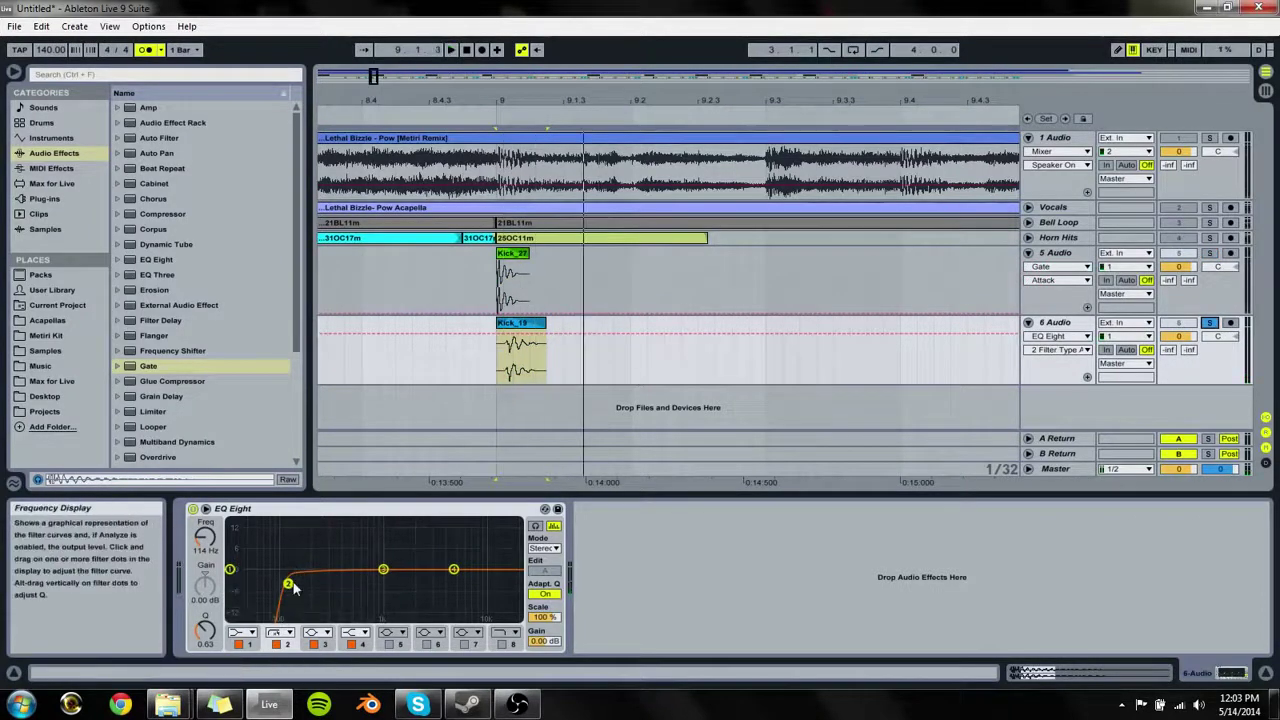
# Step: On 6 Audio's EQ Eight, set band 3 to about -5.57 dB at 623 Hz and band 4 to 2.36 dB at 4.02 kHz
pyautogui.press('space')
pyautogui.moveTo(384, 570); pyautogui.dragTo(362, 591)
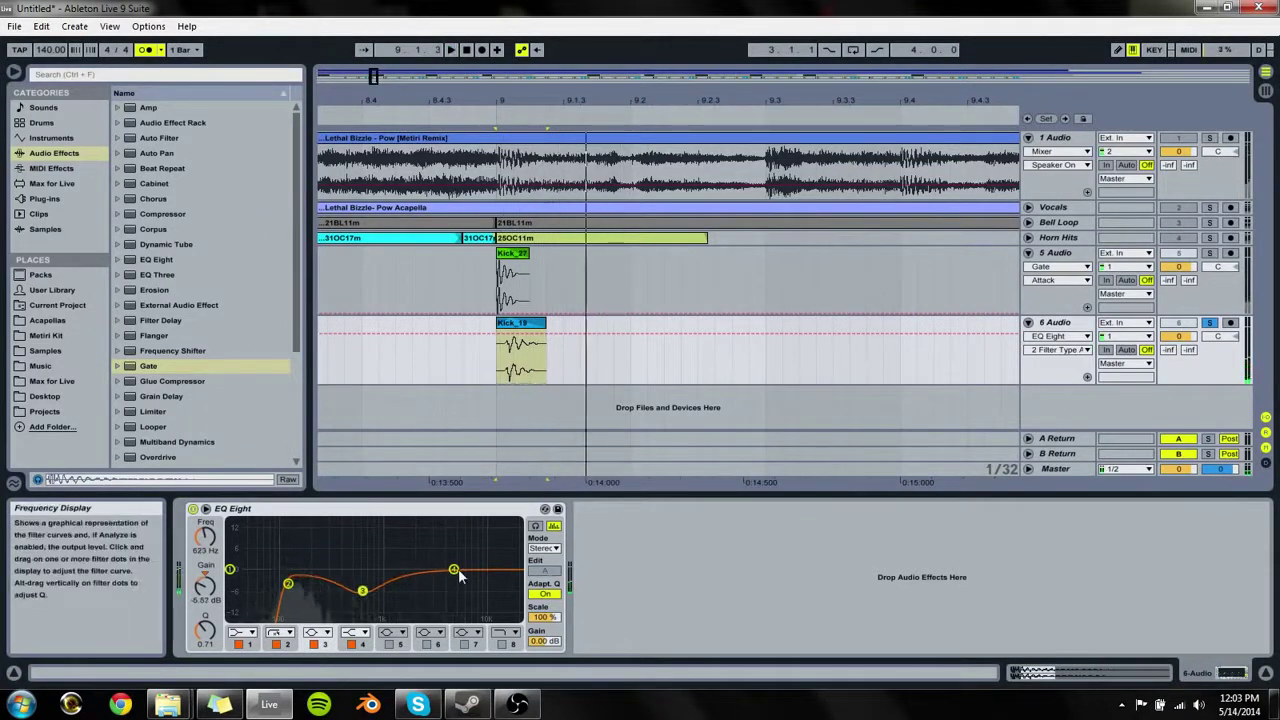
pyautogui.moveTo(459, 576)
pyautogui.mouseDown()
pyautogui.moveTo(457, 556)
pyautogui.moveTo(451, 568)
pyautogui.moveTo(445, 557)
pyautogui.mouseUp()
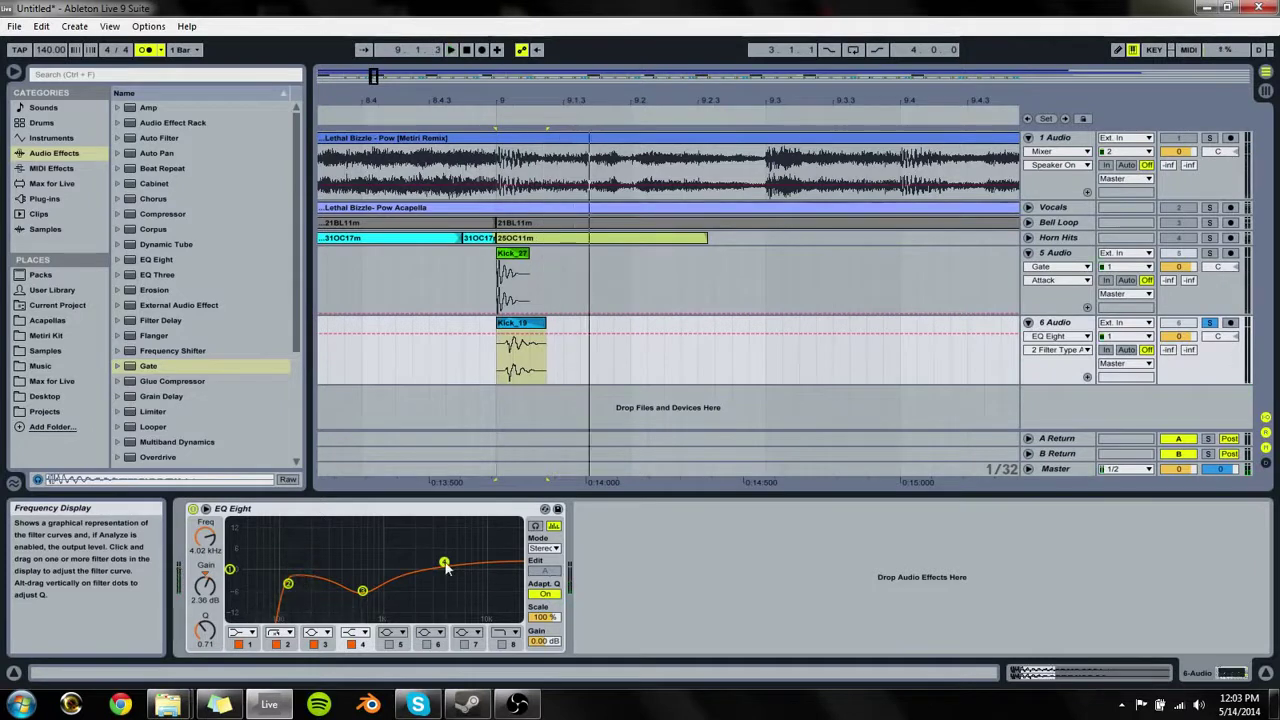
# Step: Enable band 8 as a high cut at 16.1 kHz with Q 0.63 on 6 Audio's EQ Eight and replay Kick_19
pyautogui.click(502, 644)
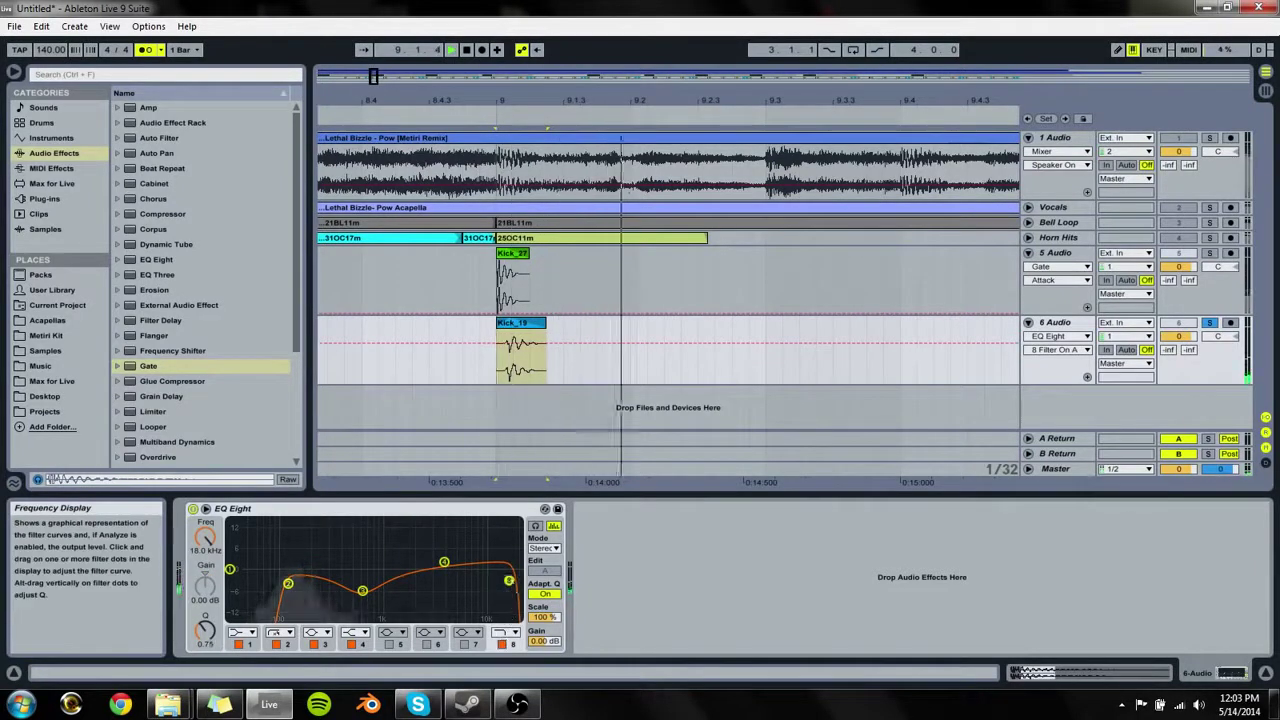
pyautogui.moveTo(510, 570)
pyautogui.mouseDown()
pyautogui.moveTo(467, 580)
pyautogui.moveTo(504, 583)
pyautogui.mouseUp()
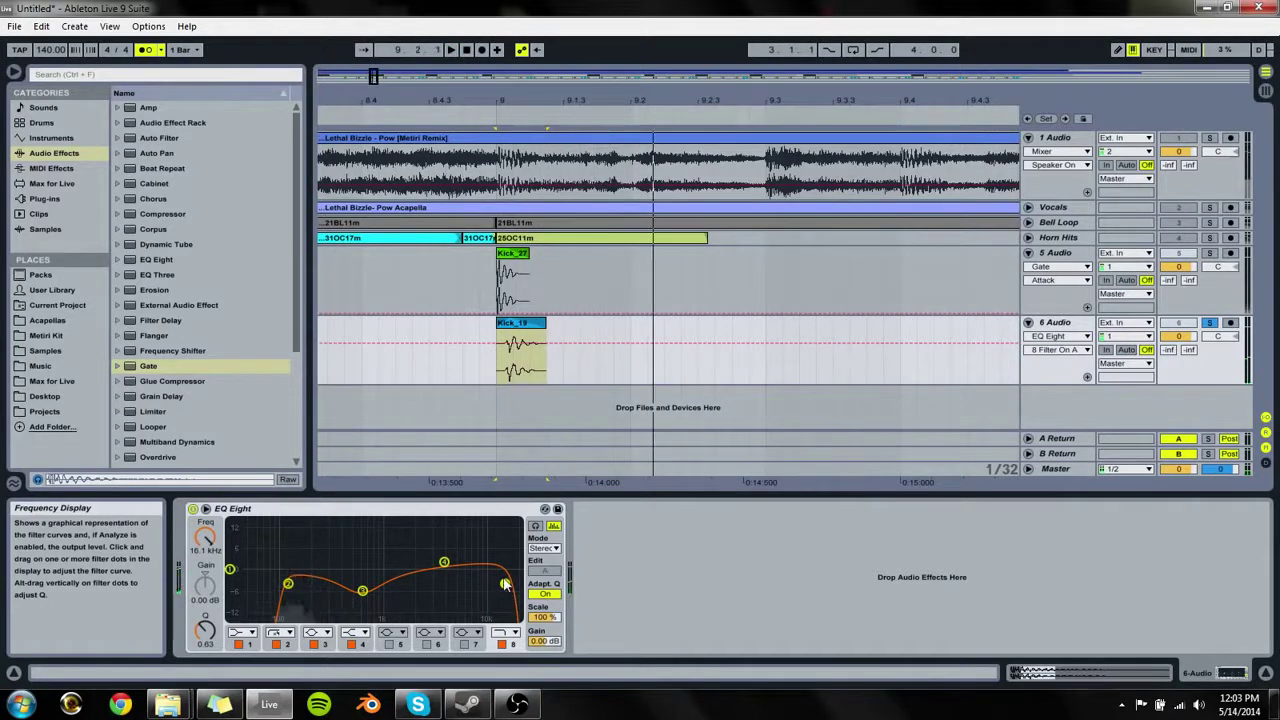
pyautogui.press('space')
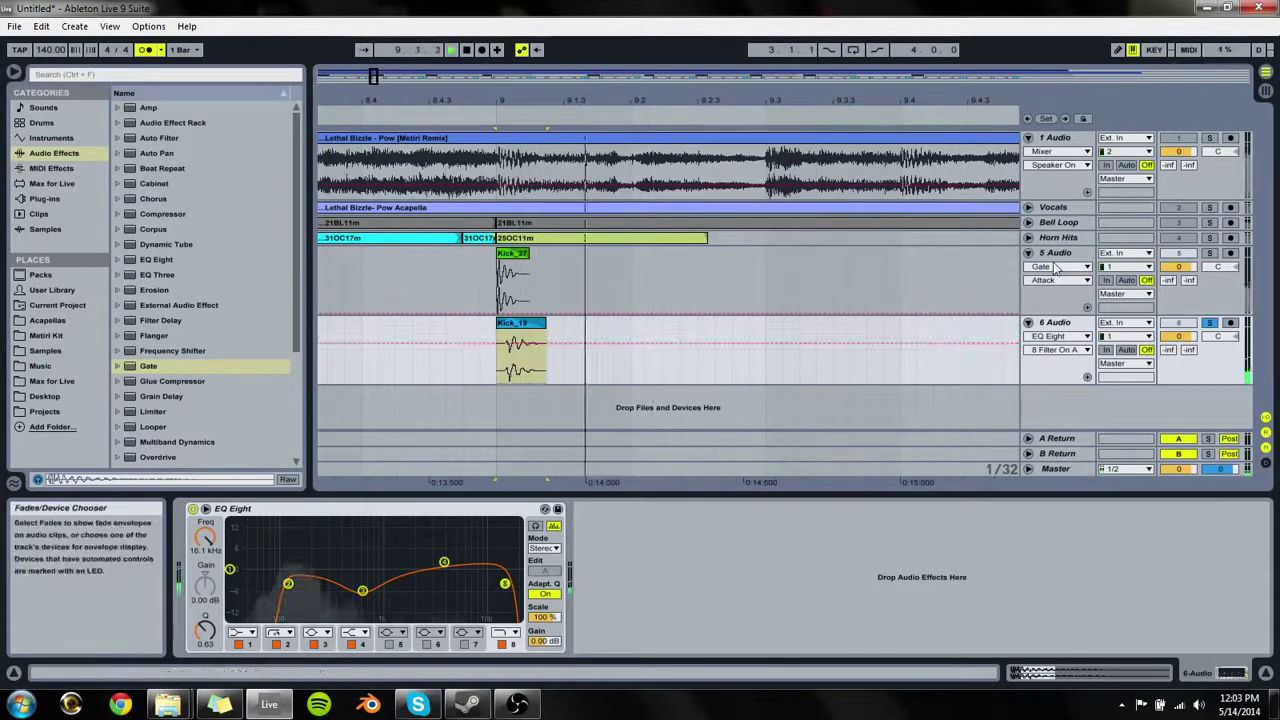
pyautogui.press('space')
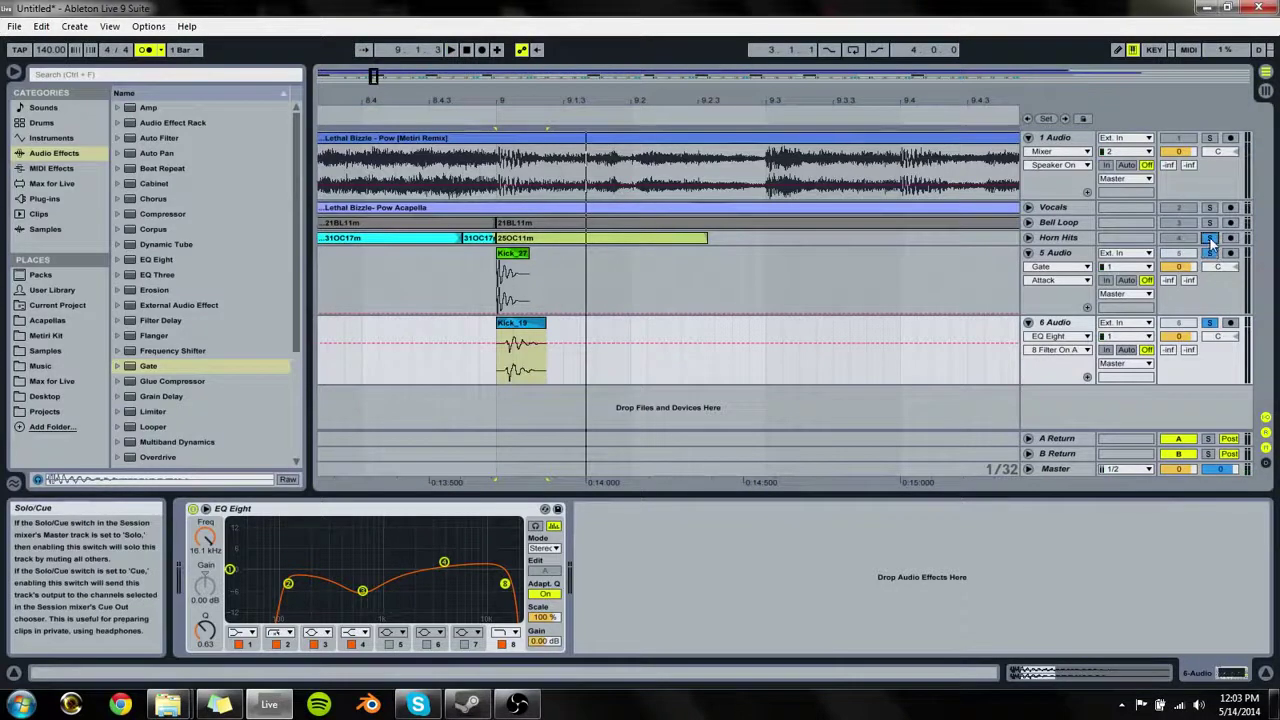
# Step: Clear the track solos and group 5 Audio and 6 Audio under the name Kick
pyautogui.click(1210, 240)
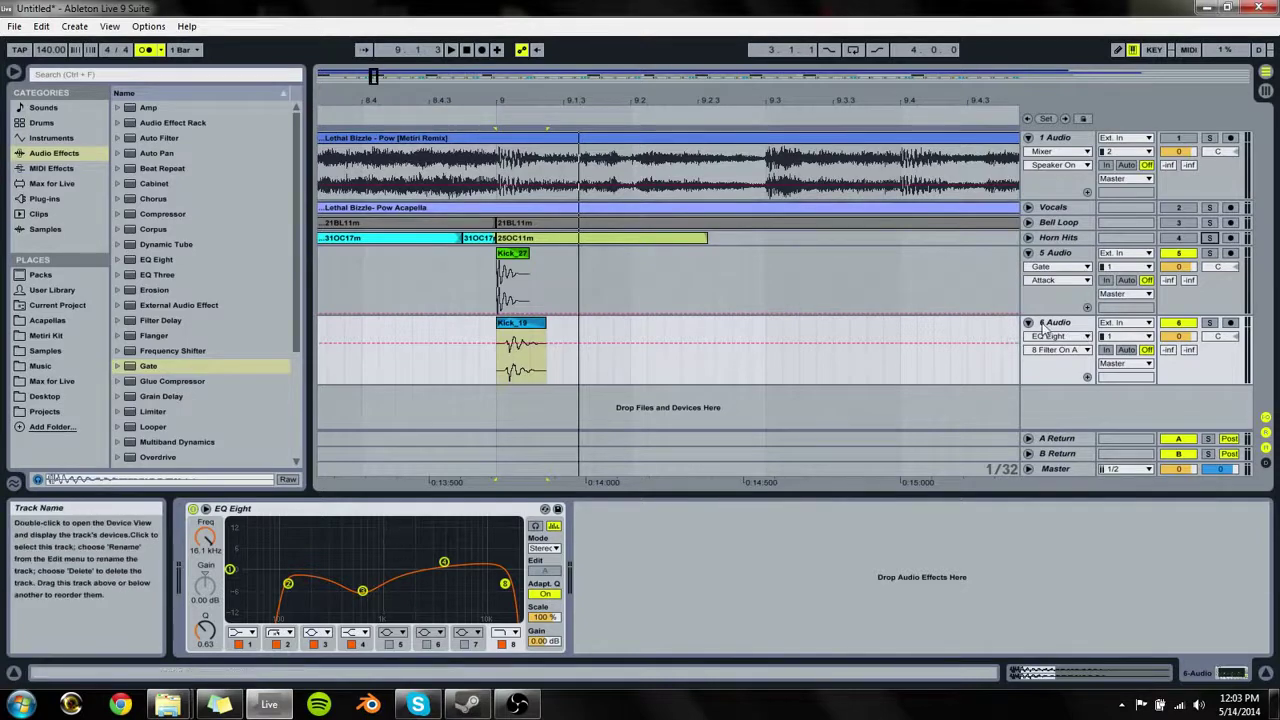
pyautogui.click(1058, 258)
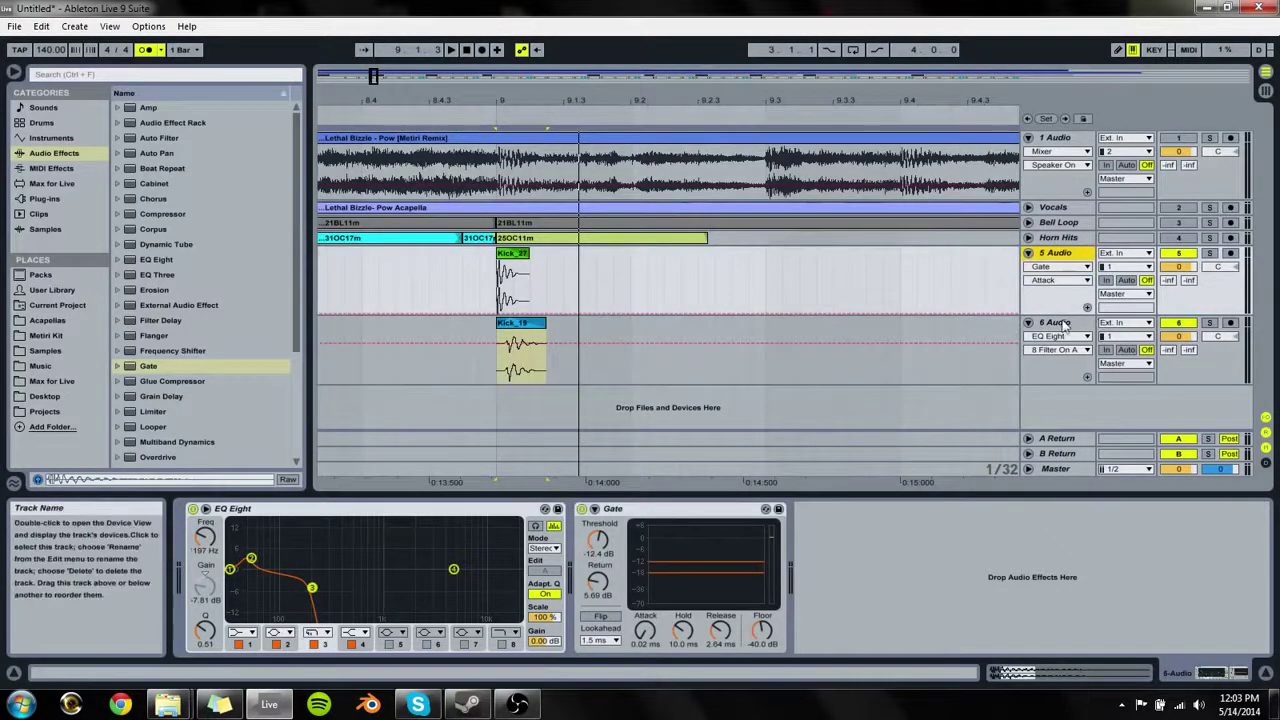
pyautogui.click(1065, 325)
pyautogui.click(1066, 262)
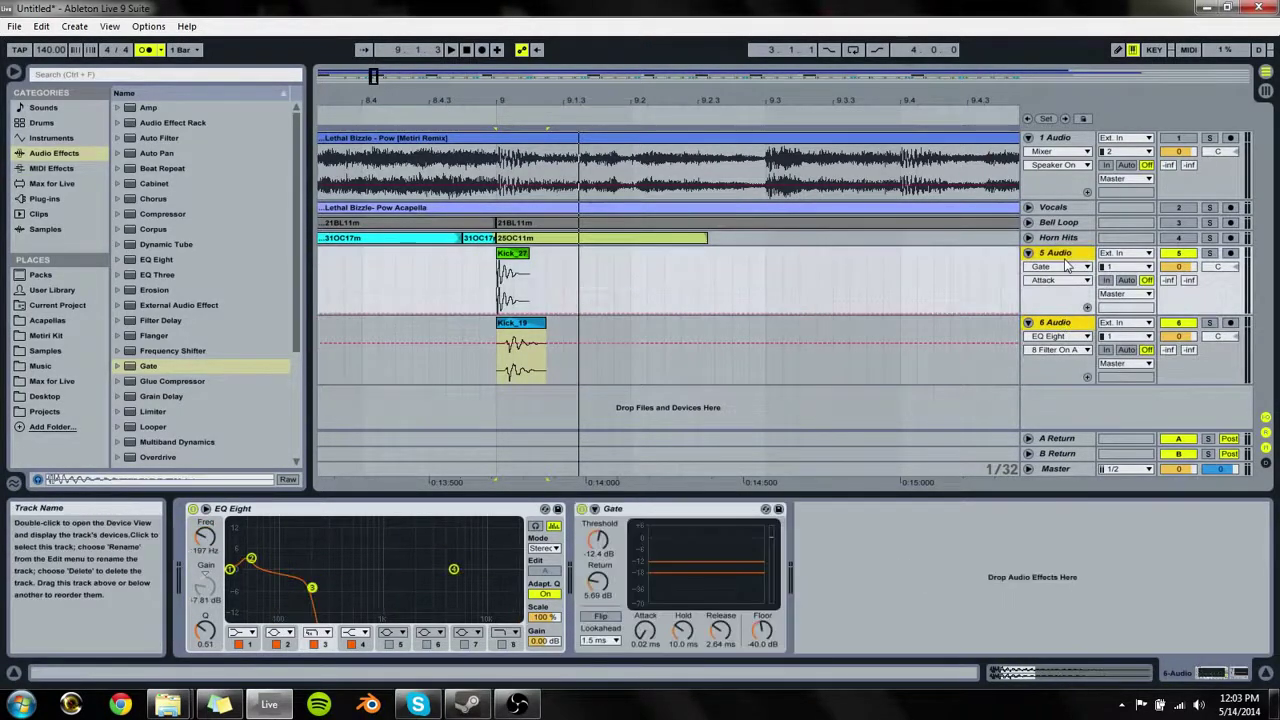
pyautogui.hotkey('ctrl', 'g')
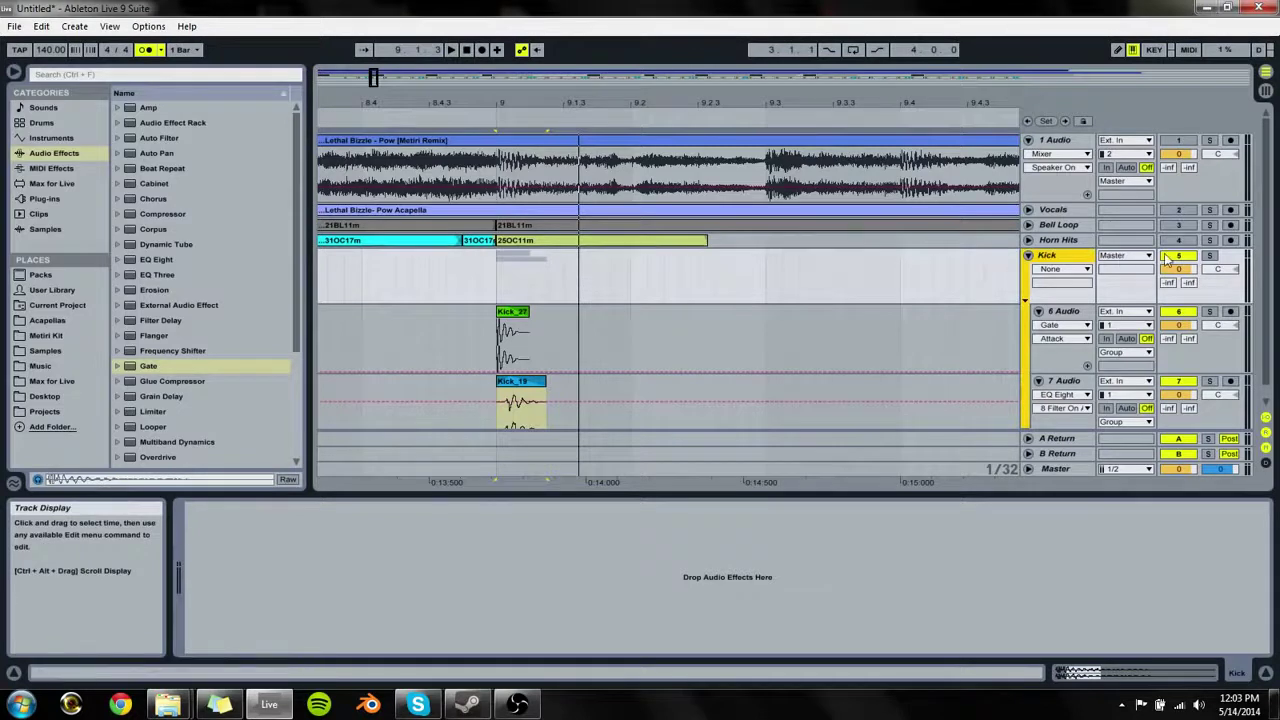
# Step: Loop the arrangement from 9.1.1 to 9.2.1 and start playback of the layered kick
pyautogui.moveTo(575, 341); pyautogui.dragTo(552, 330)
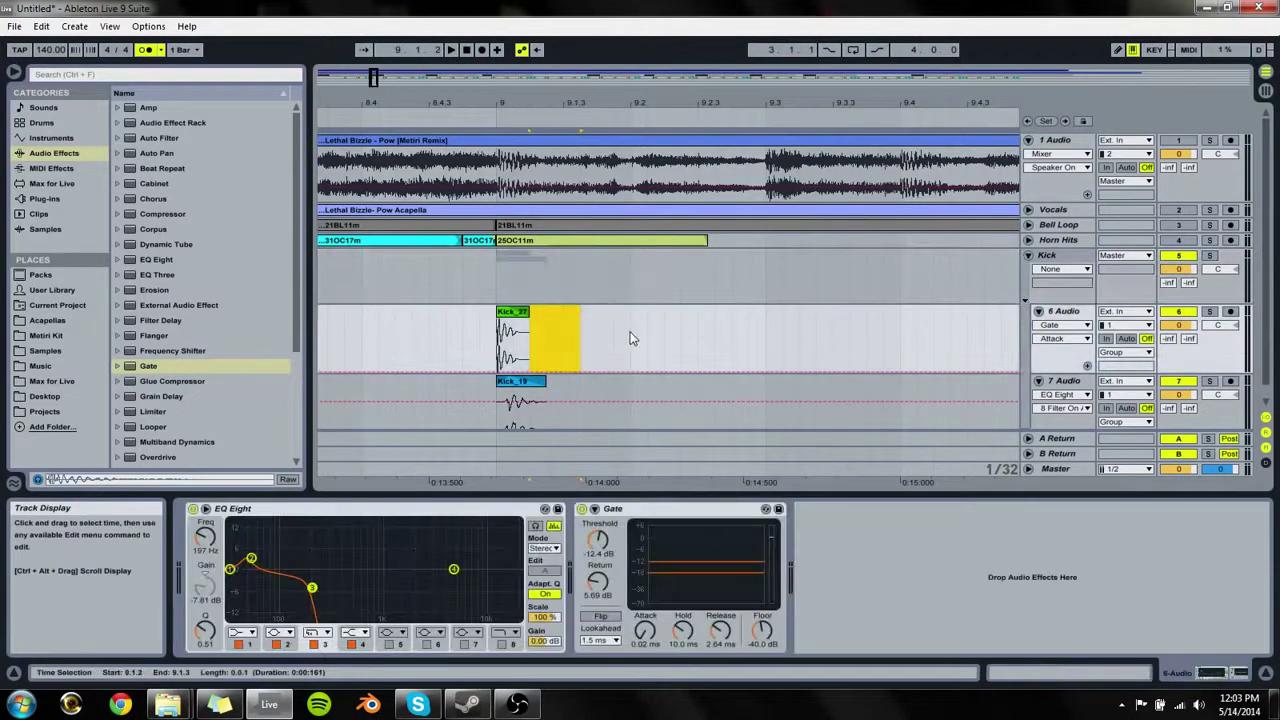
pyautogui.moveTo(630, 338); pyautogui.dragTo(500, 350)
pyautogui.hotkey('ctrl', 'l')
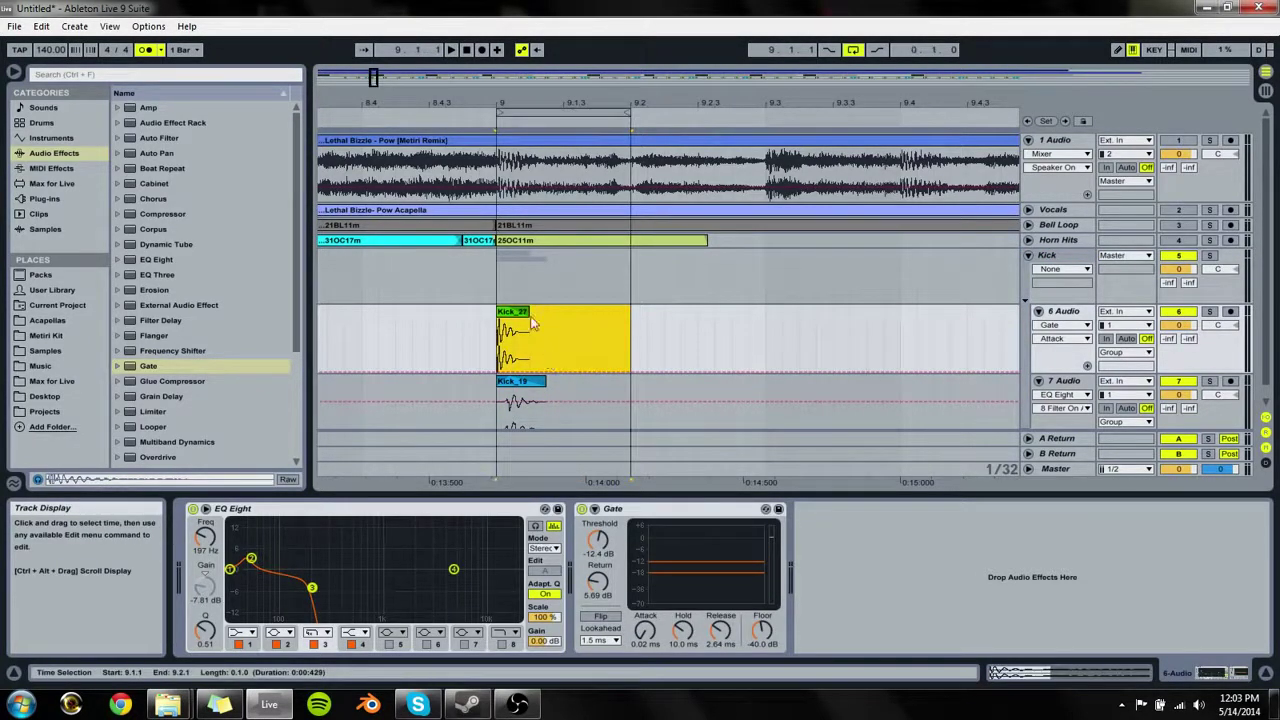
pyautogui.press('space')
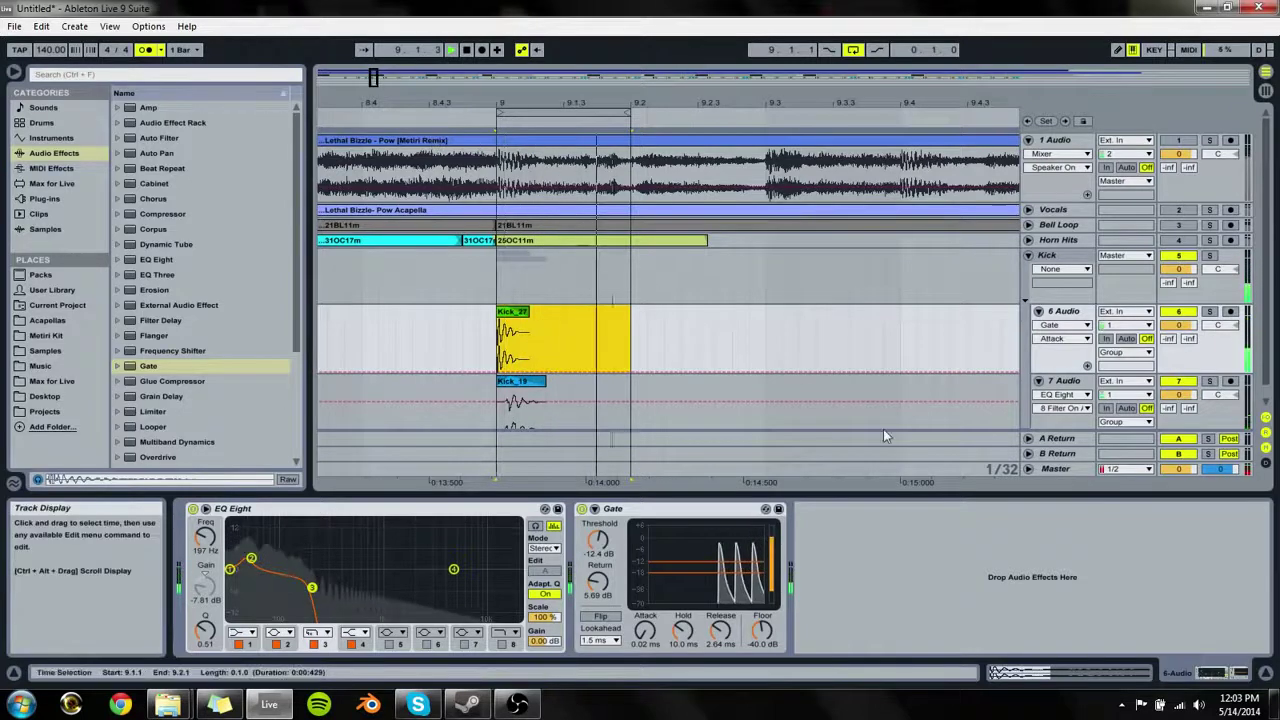
# Step: Turn off the metronome and fold the two tracks inside the Kick group
pyautogui.click(1038, 381)
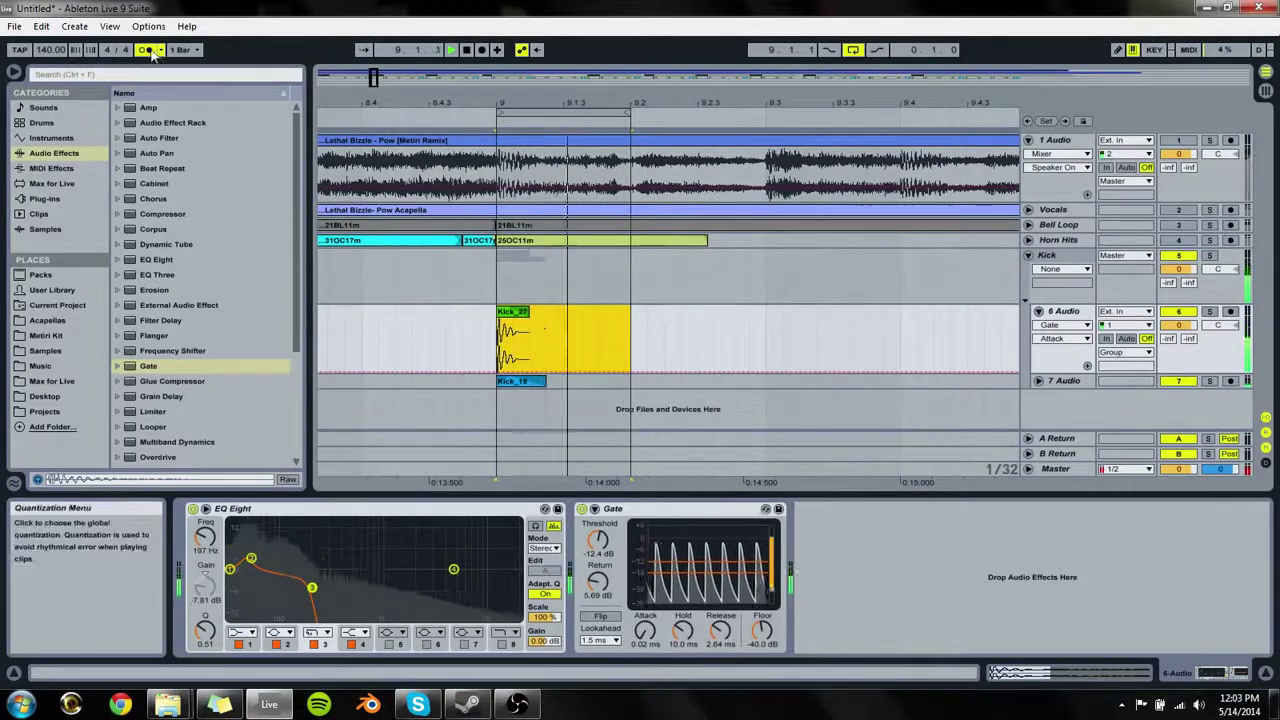
pyautogui.click(1039, 312)
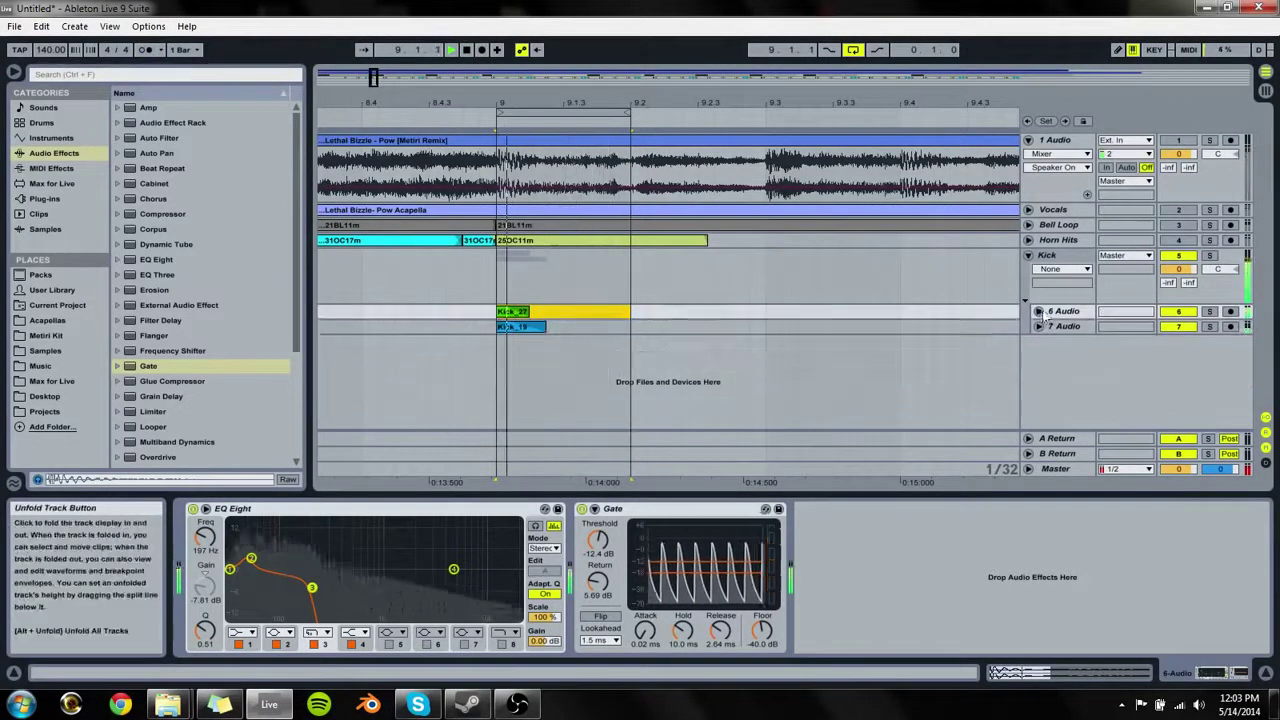
# Step: On Kick_19's EQ Eight, deepen band 3 to -9.55 dB at 360 Hz and bring band 4 down to about 0 dB
pyautogui.click(1039, 326)
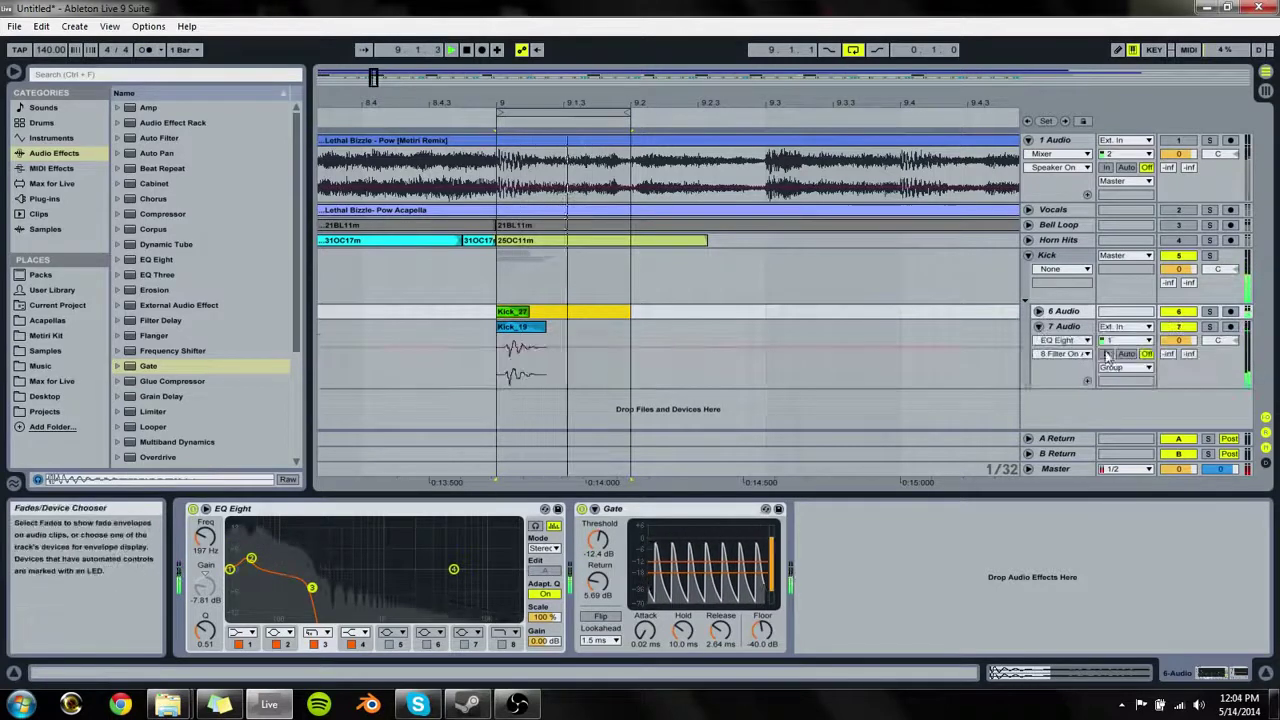
pyautogui.click(543, 343)
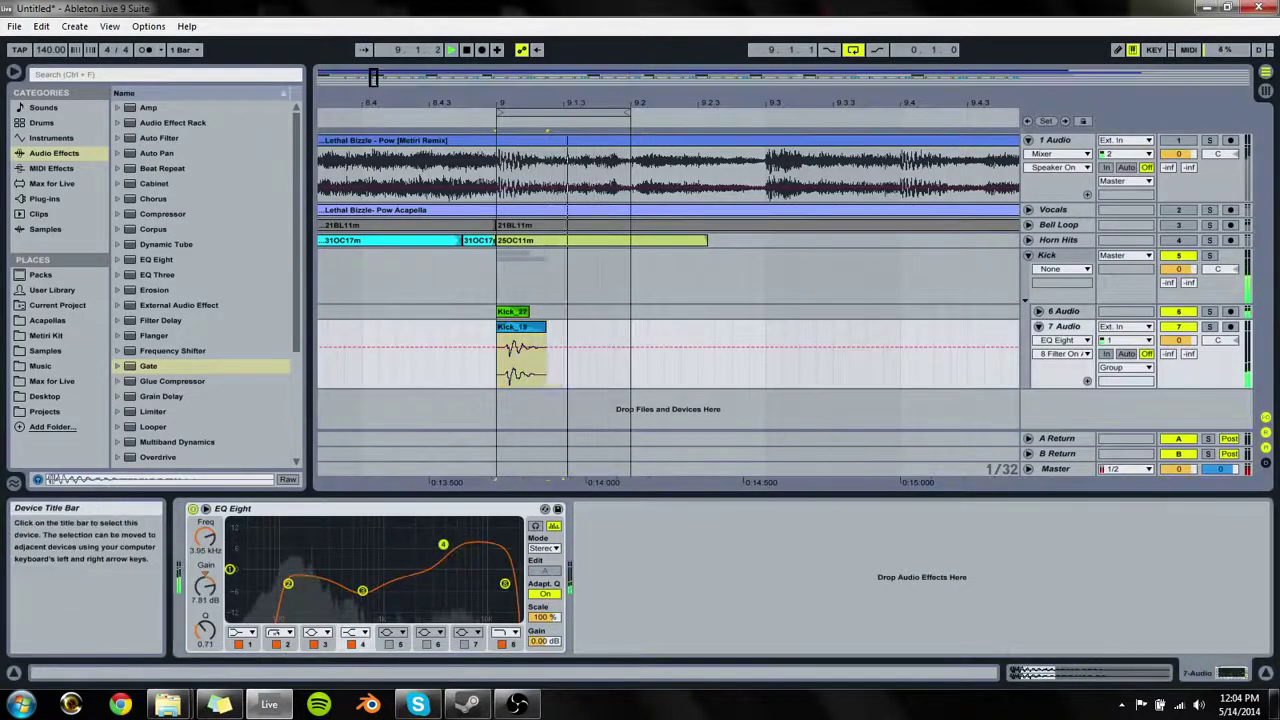
pyautogui.moveTo(437, 548); pyautogui.dragTo(380, 551)
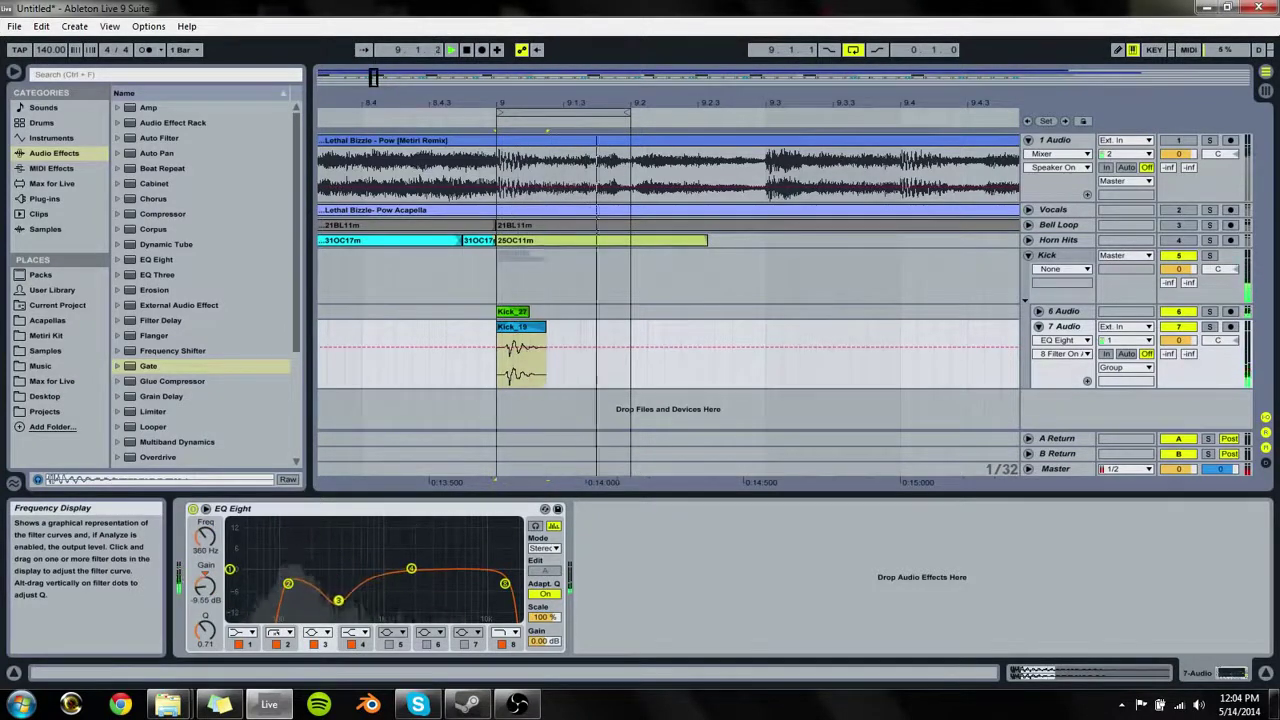
# Step: For Kick_27, move EQ Eight band 3's high cut to 228 Hz and set the Gate's release to 5.08 ms
pyautogui.click(522, 312)
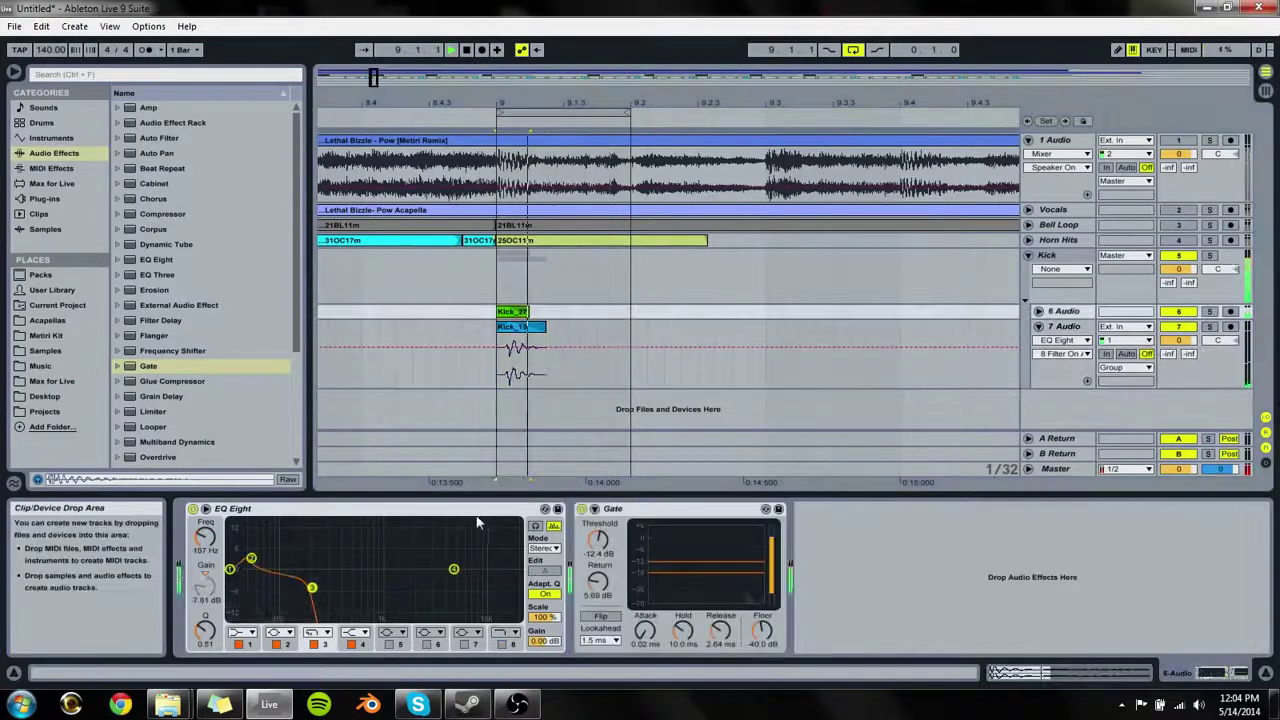
pyautogui.moveTo(312, 588)
pyautogui.mouseDown()
pyautogui.moveTo(290, 583)
pyautogui.moveTo(318, 588)
pyautogui.mouseUp()
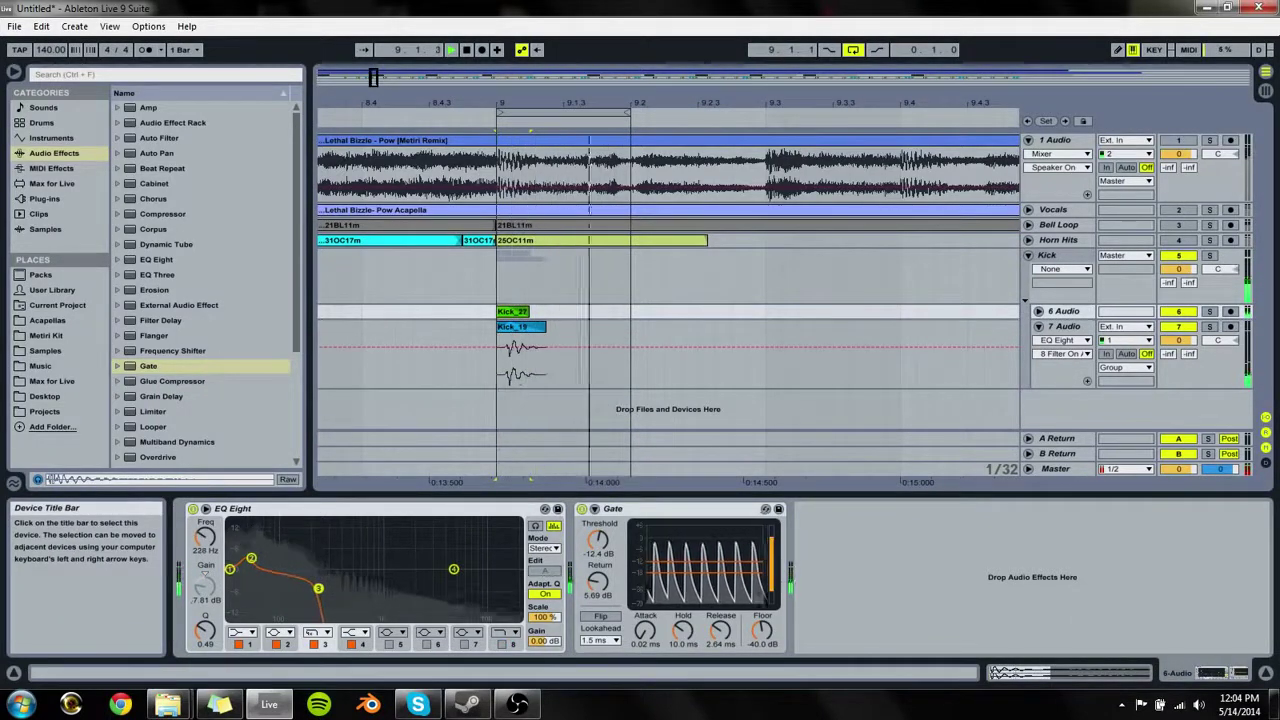
pyautogui.moveTo(720, 631); pyautogui.dragTo(720, 648)
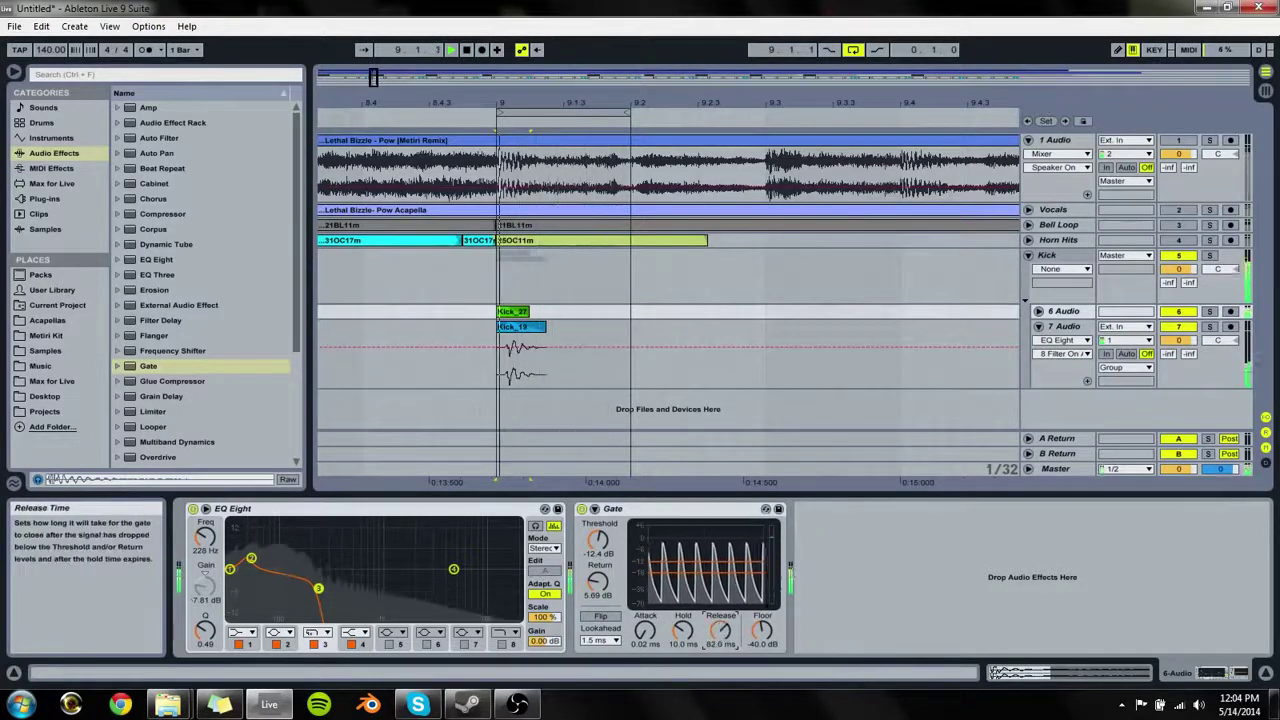
pyautogui.moveTo(707, 614); pyautogui.dragTo(707, 618)
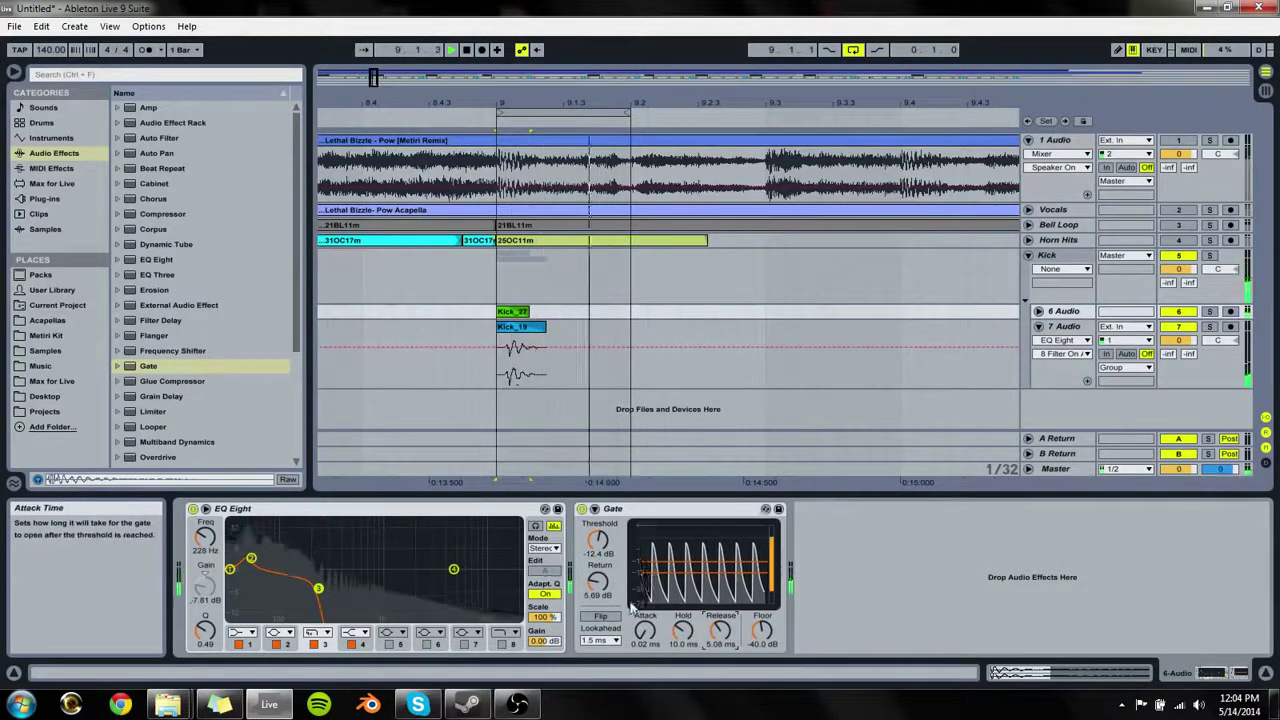
# Step: Set the Gate on 6 Audio to a -14.0 dB threshold, 1.26 ms hold, 0.02 ms attack and -inf dB floor
pyautogui.moveTo(590, 543); pyautogui.dragTo(590, 548)
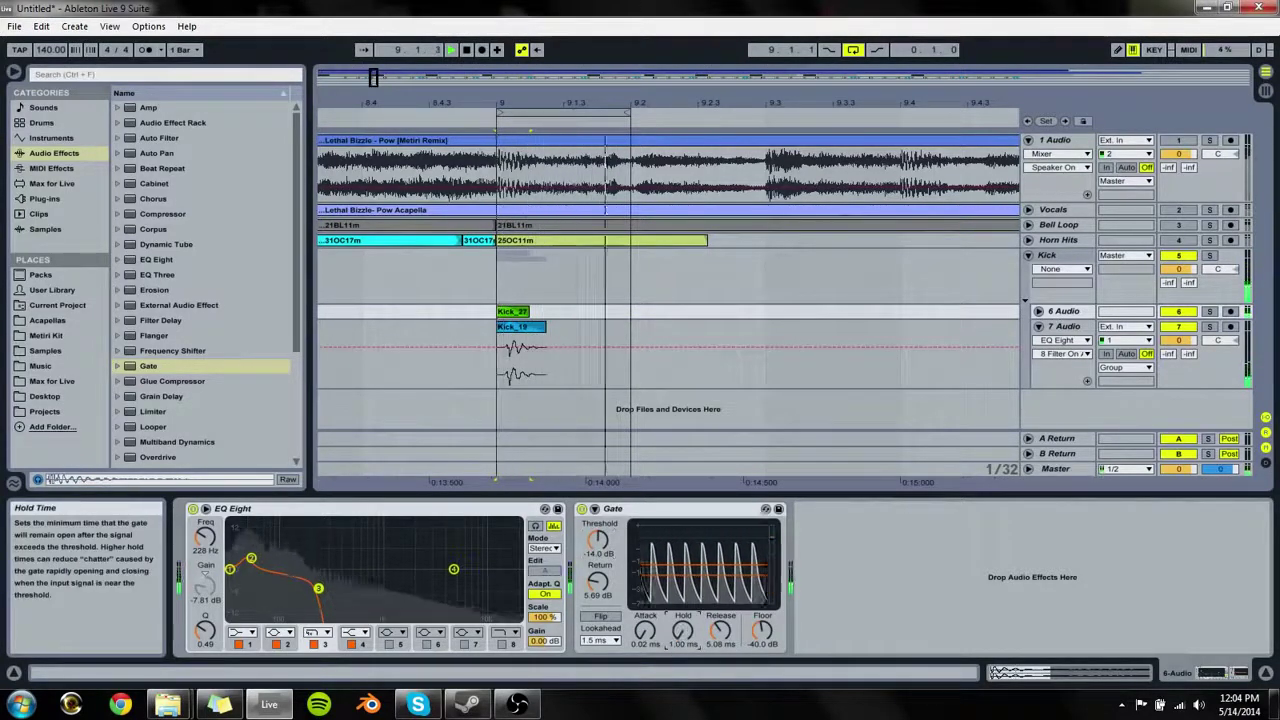
pyautogui.moveTo(652, 634)
pyautogui.mouseDown()
pyautogui.moveTo(652, 612)
pyautogui.moveTo(645, 656)
pyautogui.mouseUp()
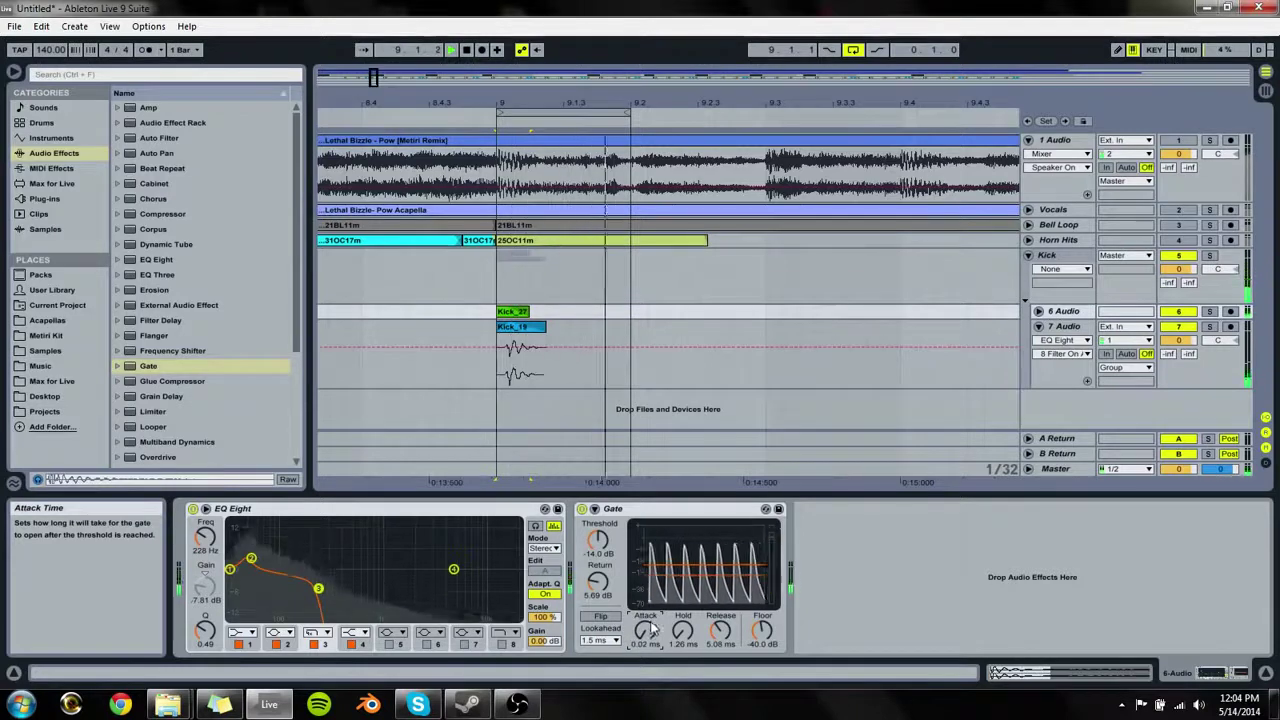
pyautogui.moveTo(758, 630); pyautogui.dragTo(758, 660)
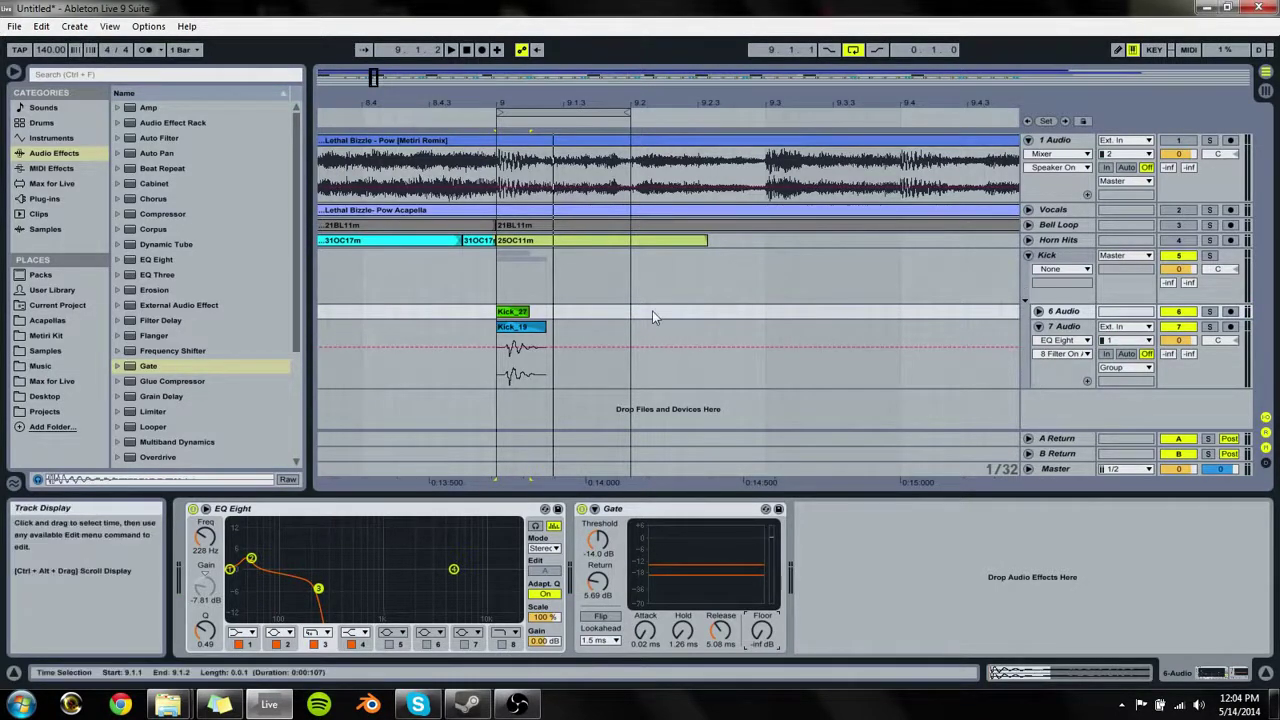
# Step: In the Session View mixer, set the volumes of 6 Audio and 7 Audio to -1.8 dB each during looped playback
pyautogui.press('Tab')
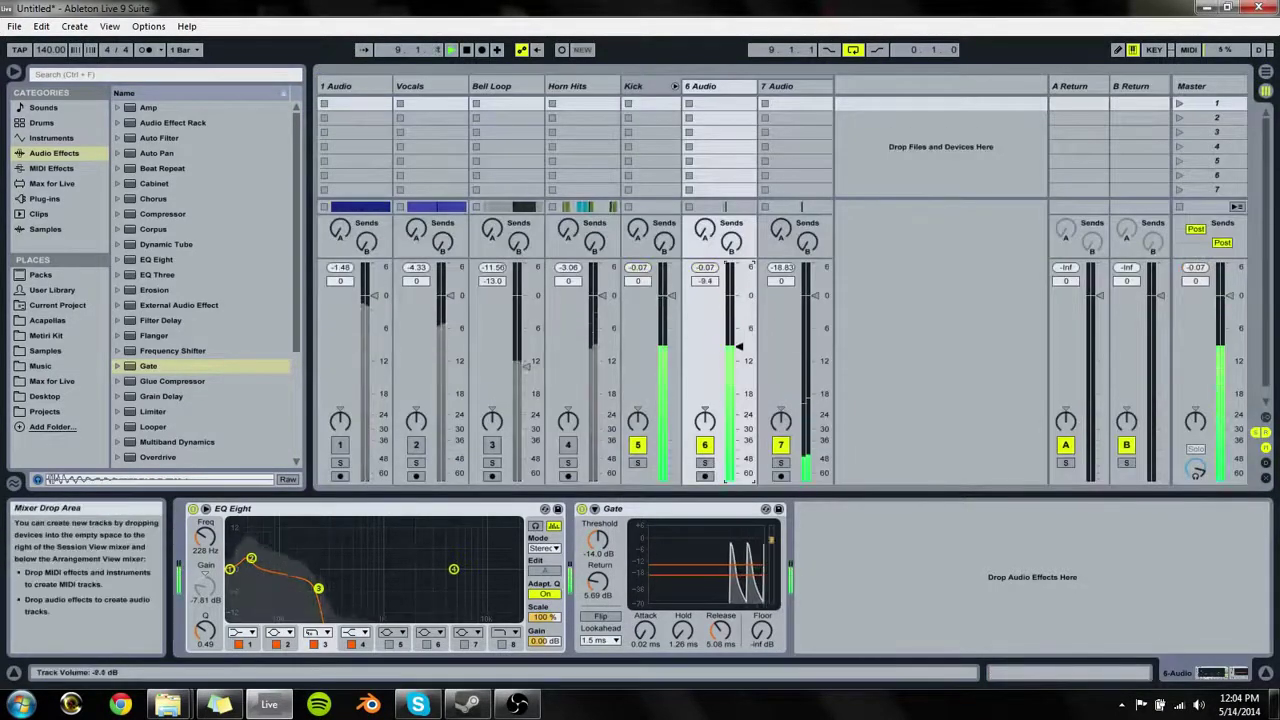
pyautogui.moveTo(740, 477); pyautogui.dragTo(740, 418)
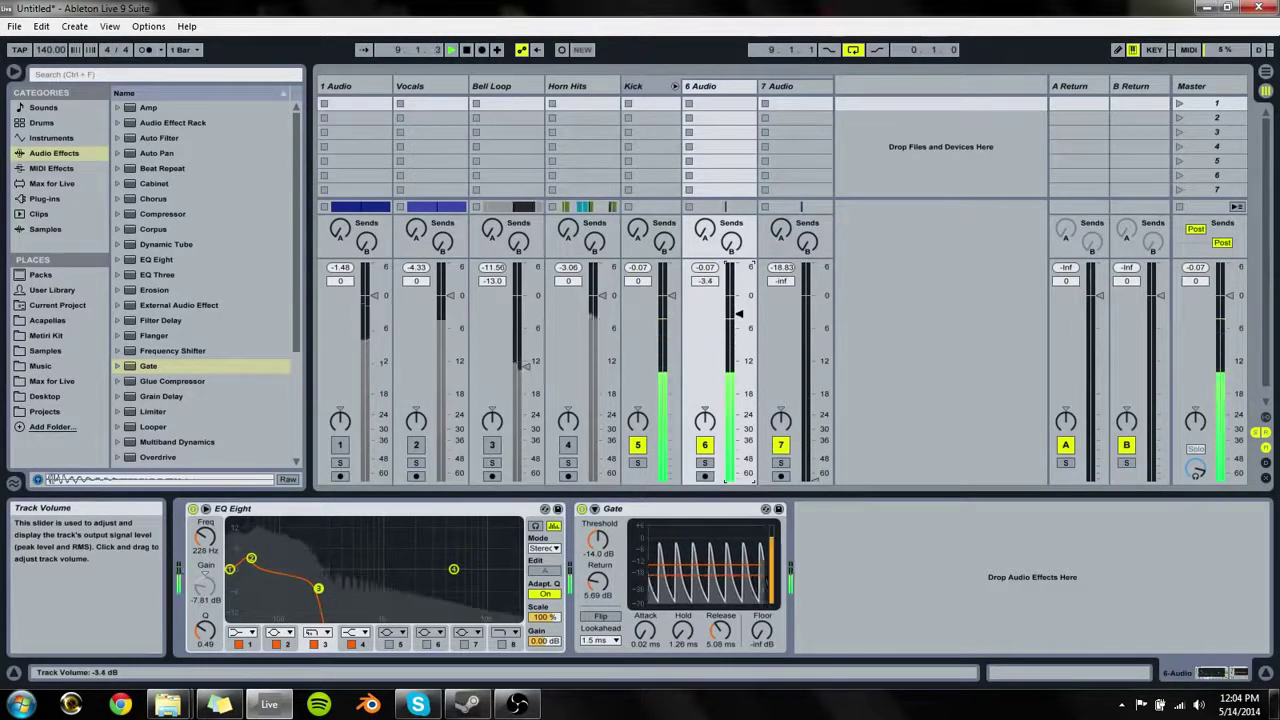
pyautogui.moveTo(812, 368); pyautogui.dragTo(740, 305)
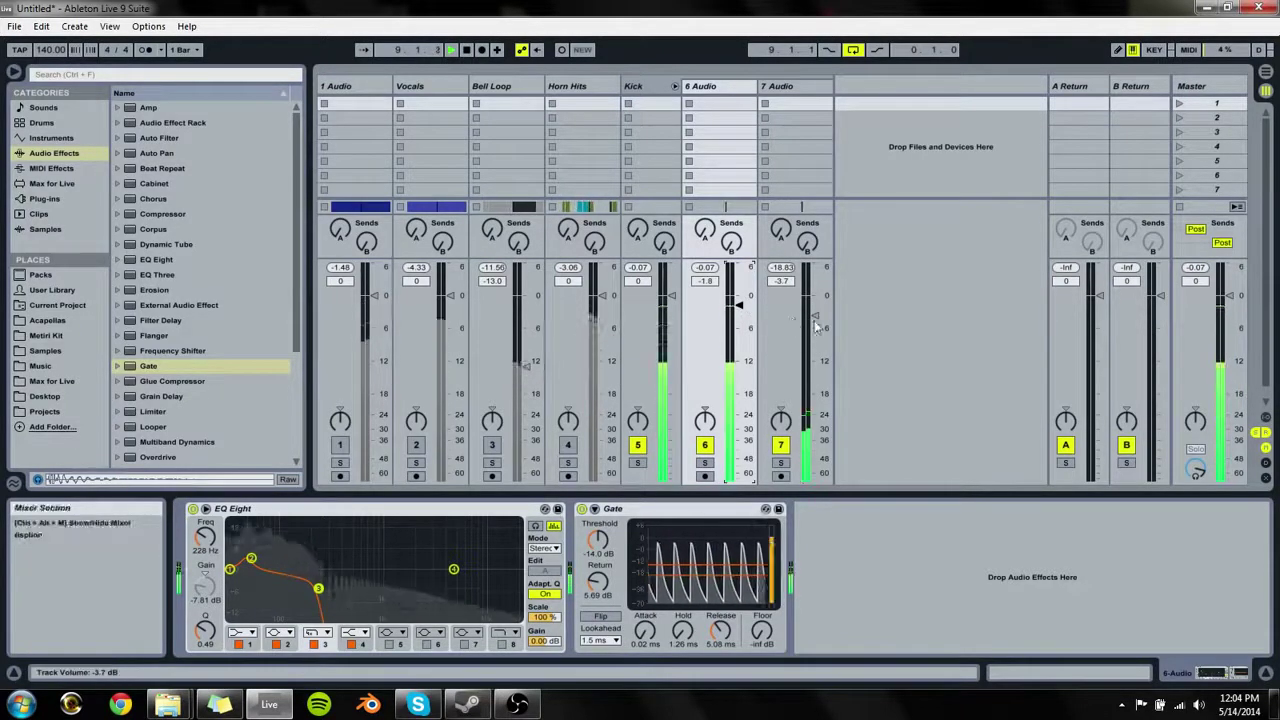
pyautogui.moveTo(816, 316)
pyautogui.mouseDown()
pyautogui.moveTo(815, 282)
pyautogui.moveTo(815, 305)
pyautogui.mouseUp()
# Step: Add a Compressor to the Kick group track
pyautogui.click(661, 121)
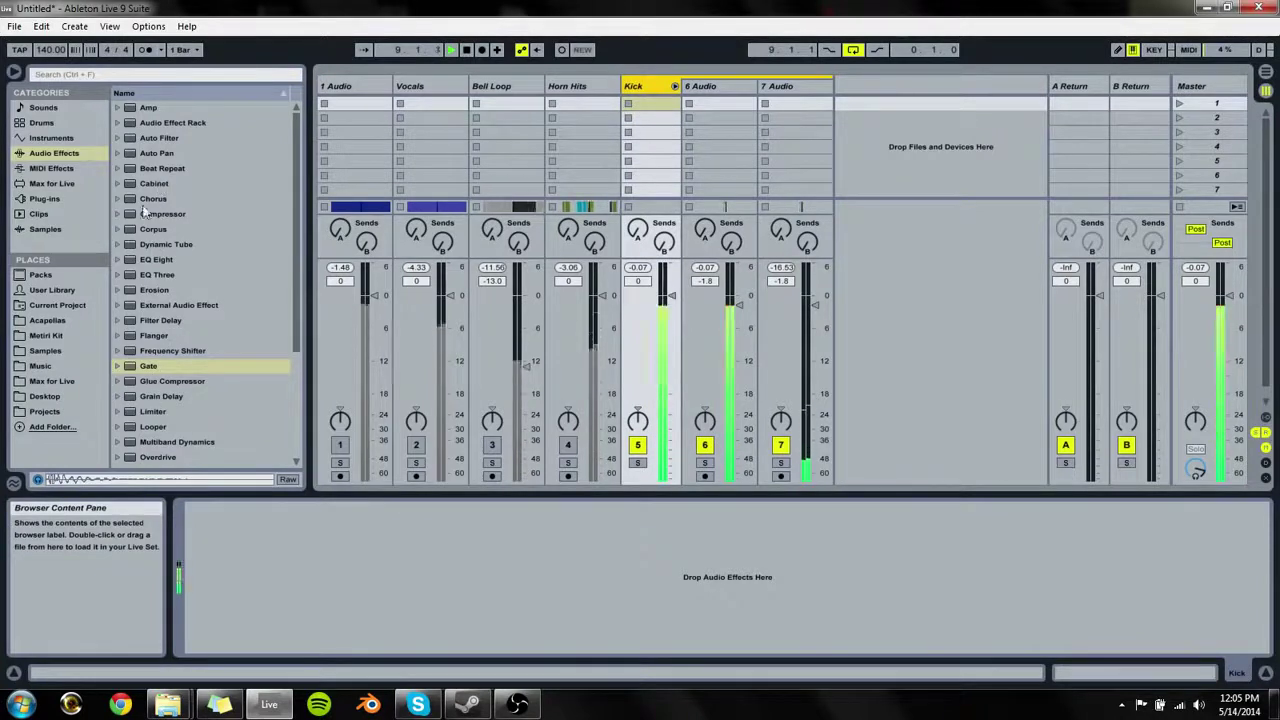
pyautogui.moveTo(163, 217); pyautogui.dragTo(656, 84)
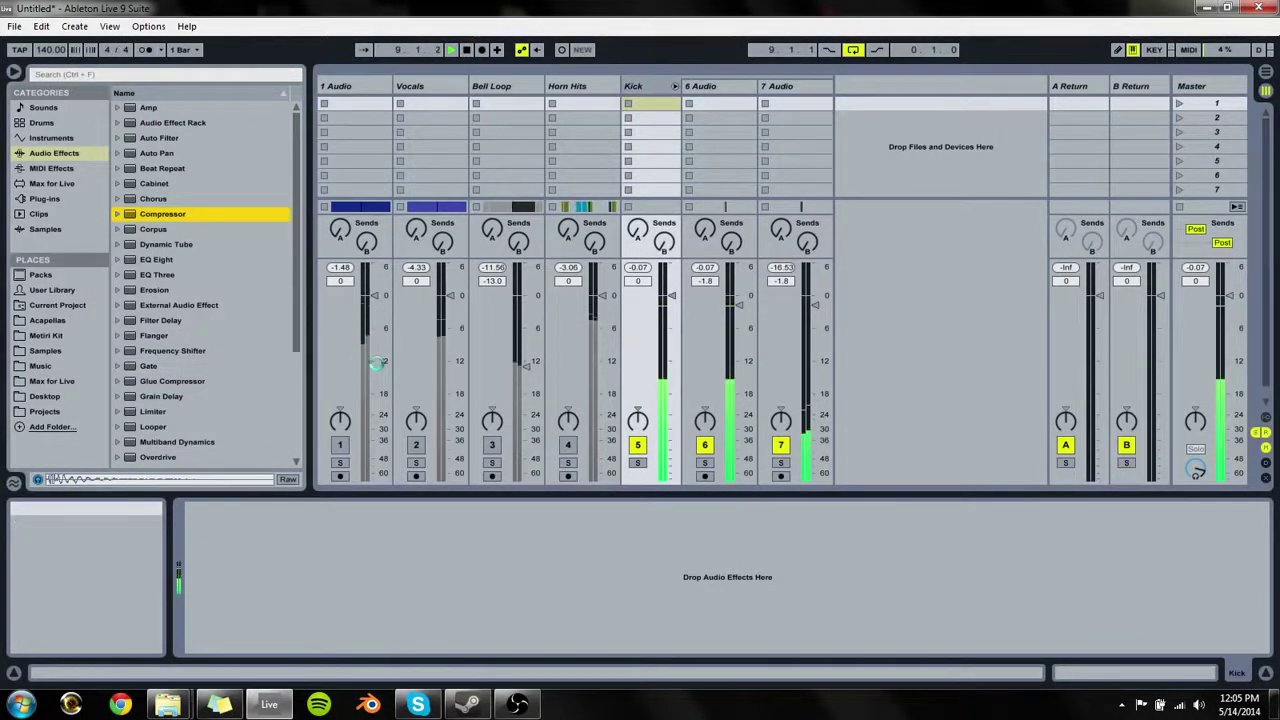
# Step: Set the Kick group's Compressor to RMS mode, 3.23:1 ratio, 0.27 ms attack, 174 ms release and -2.97 dB output gain
pyautogui.click(349, 570)
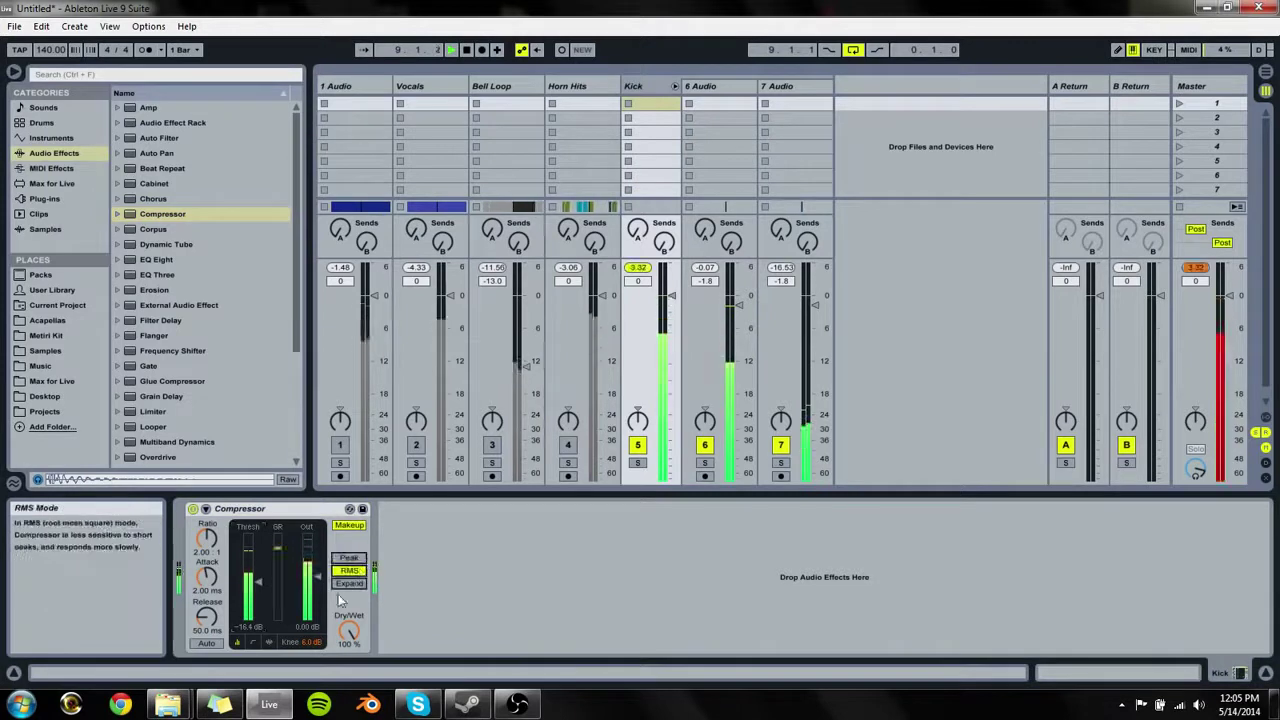
pyautogui.moveTo(255, 547); pyautogui.dragTo(250, 576)
pyautogui.moveTo(207, 539); pyautogui.dragTo(207, 529)
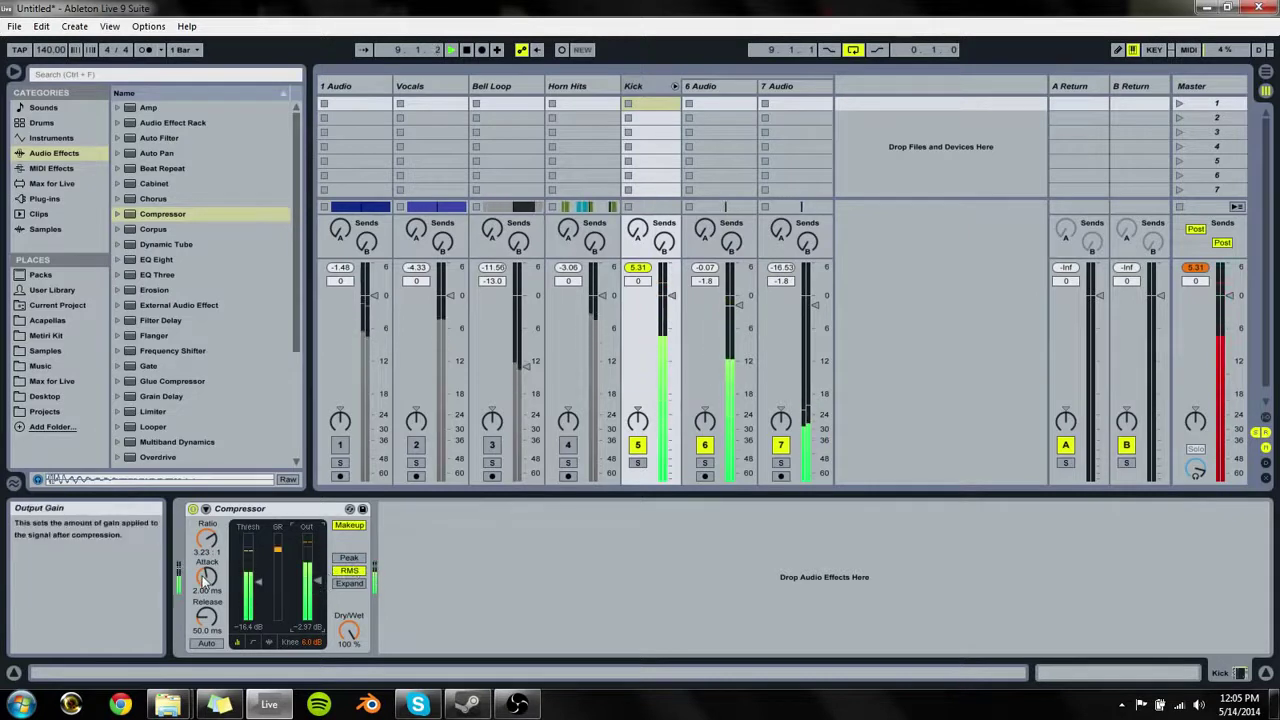
pyautogui.moveTo(206, 577); pyautogui.dragTo(219, 613)
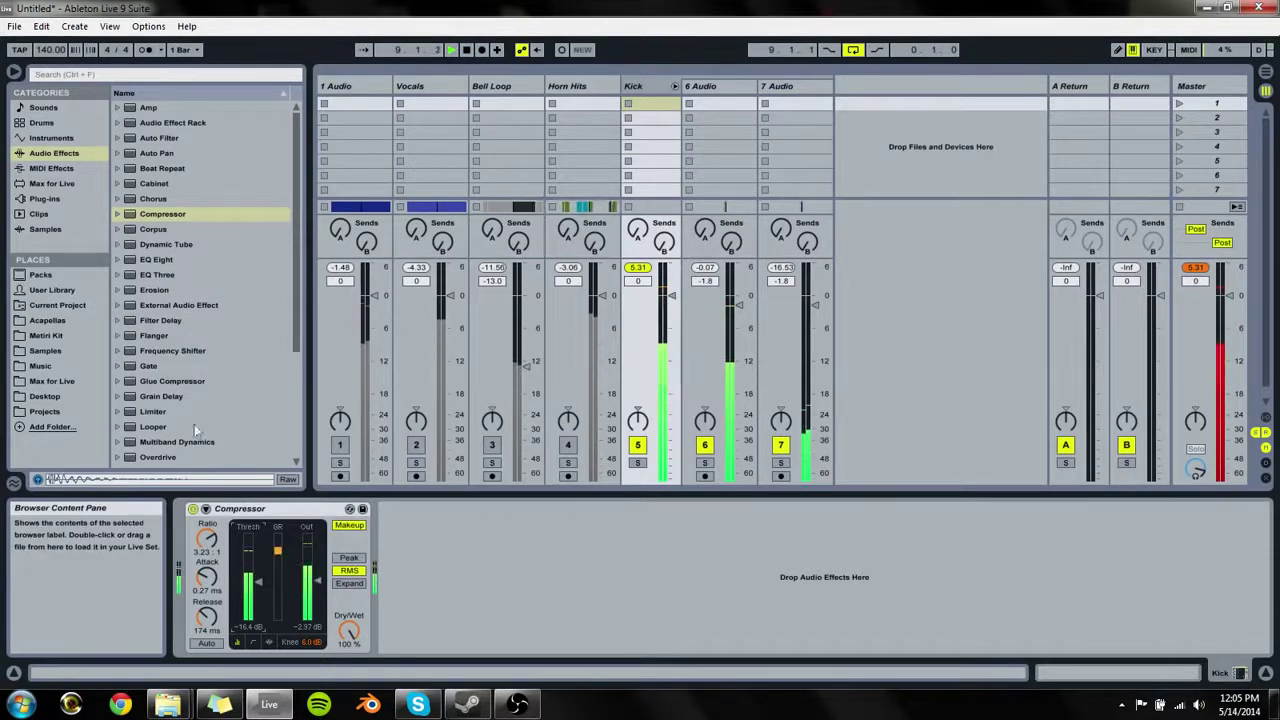
# Step: Add an EQ Eight after the Compressor, disable band 4 and cut band 2 by 11.3 dB at 180 Hz with Q 1.40
pyautogui.scroll(-1, 185, 420)
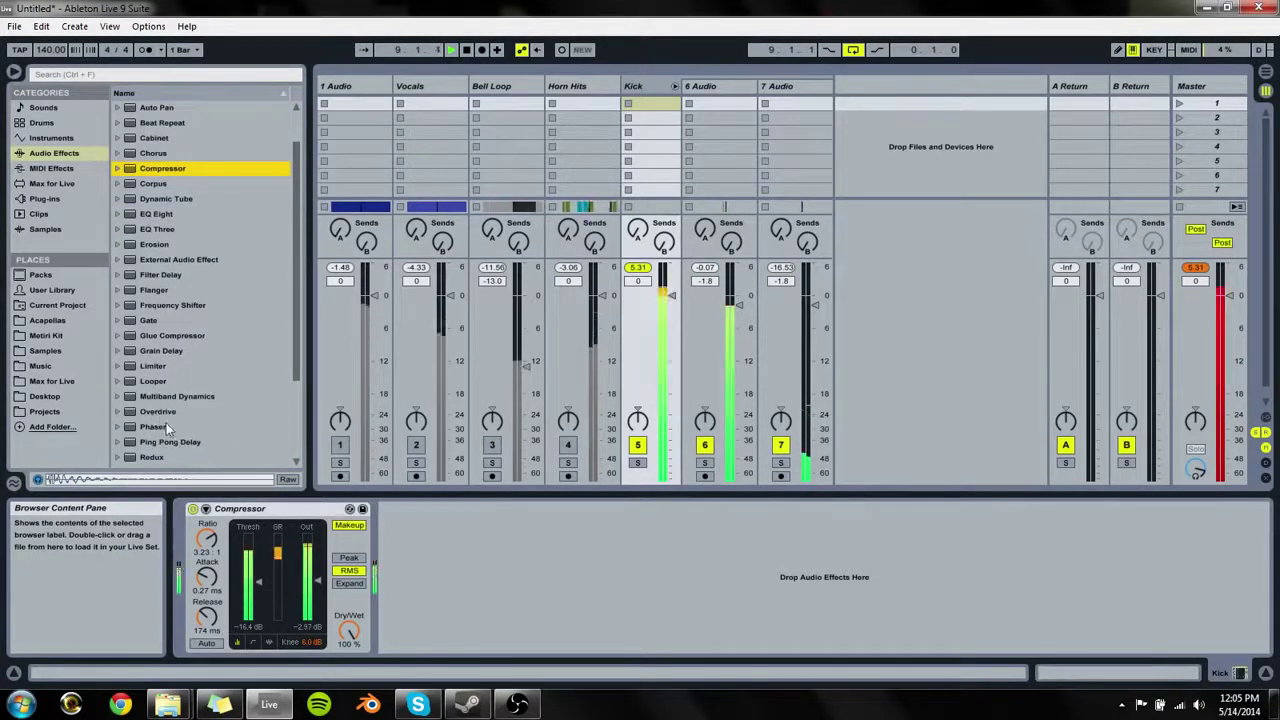
pyautogui.click(155, 213)
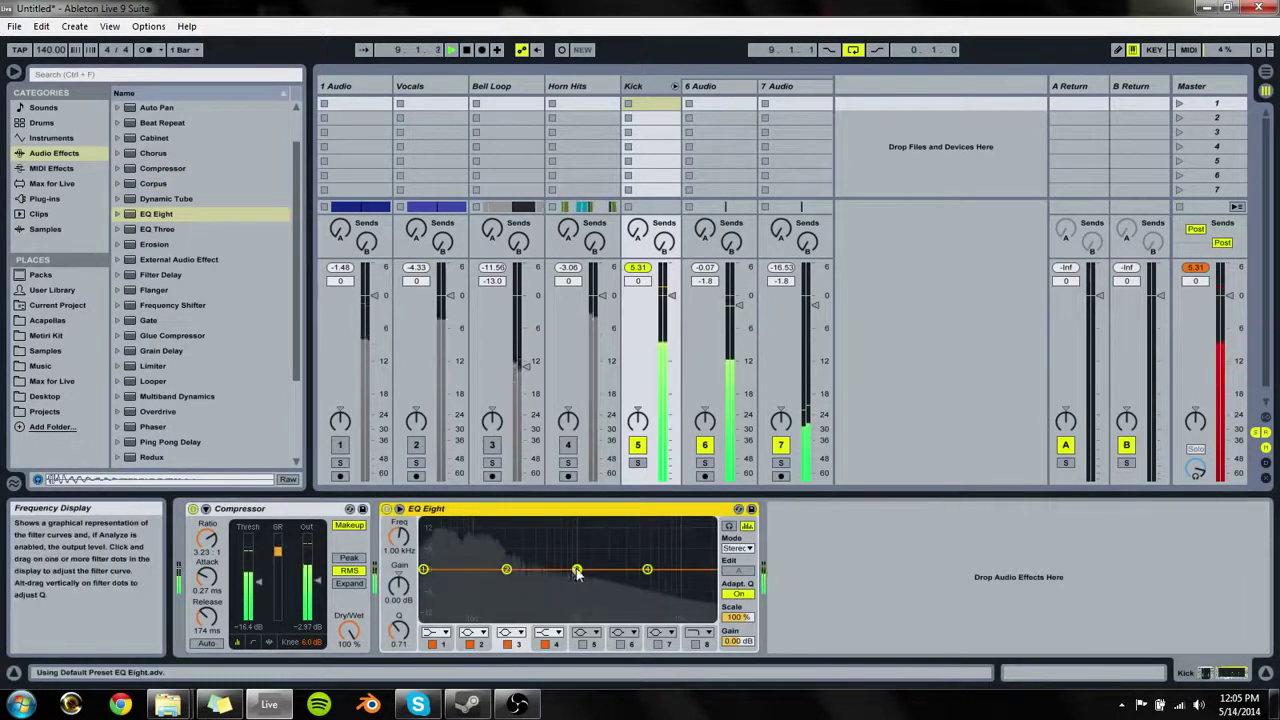
pyautogui.moveTo(549, 587); pyautogui.dragTo(513, 589)
pyautogui.click(545, 644)
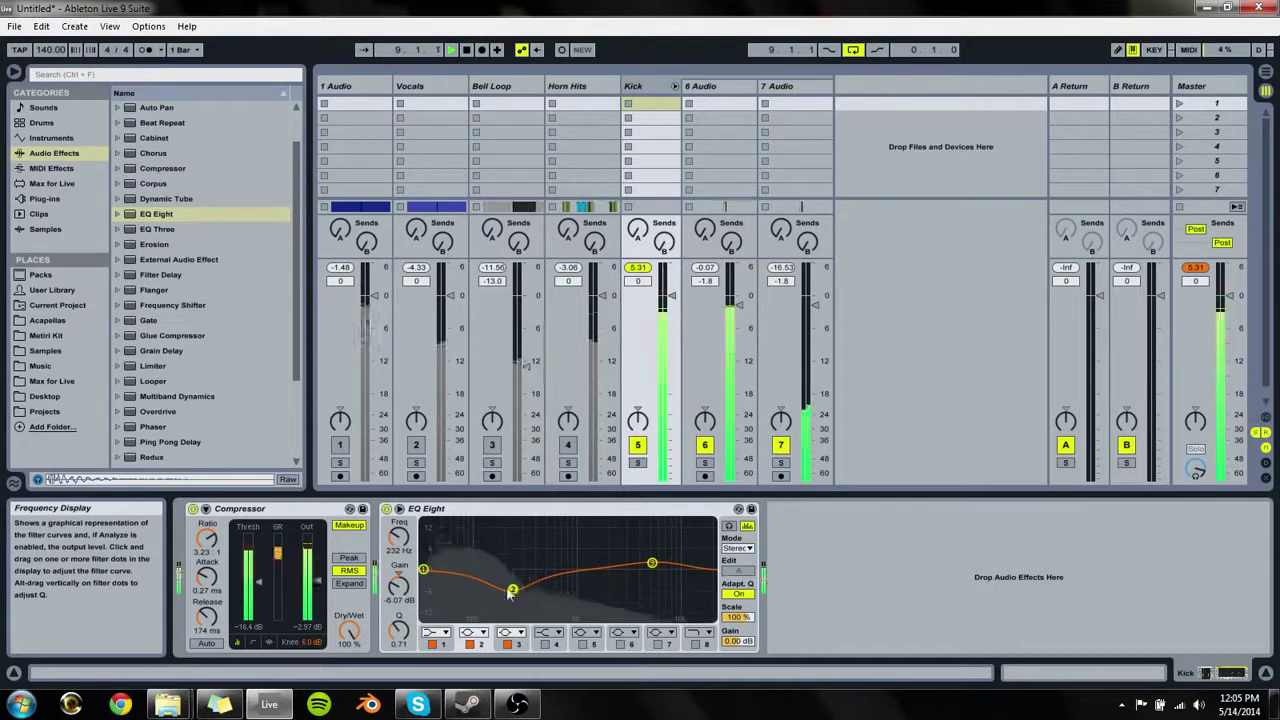
pyautogui.moveTo(399, 630); pyautogui.dragTo(399, 610)
pyautogui.moveTo(512, 588); pyautogui.dragTo(501, 605)
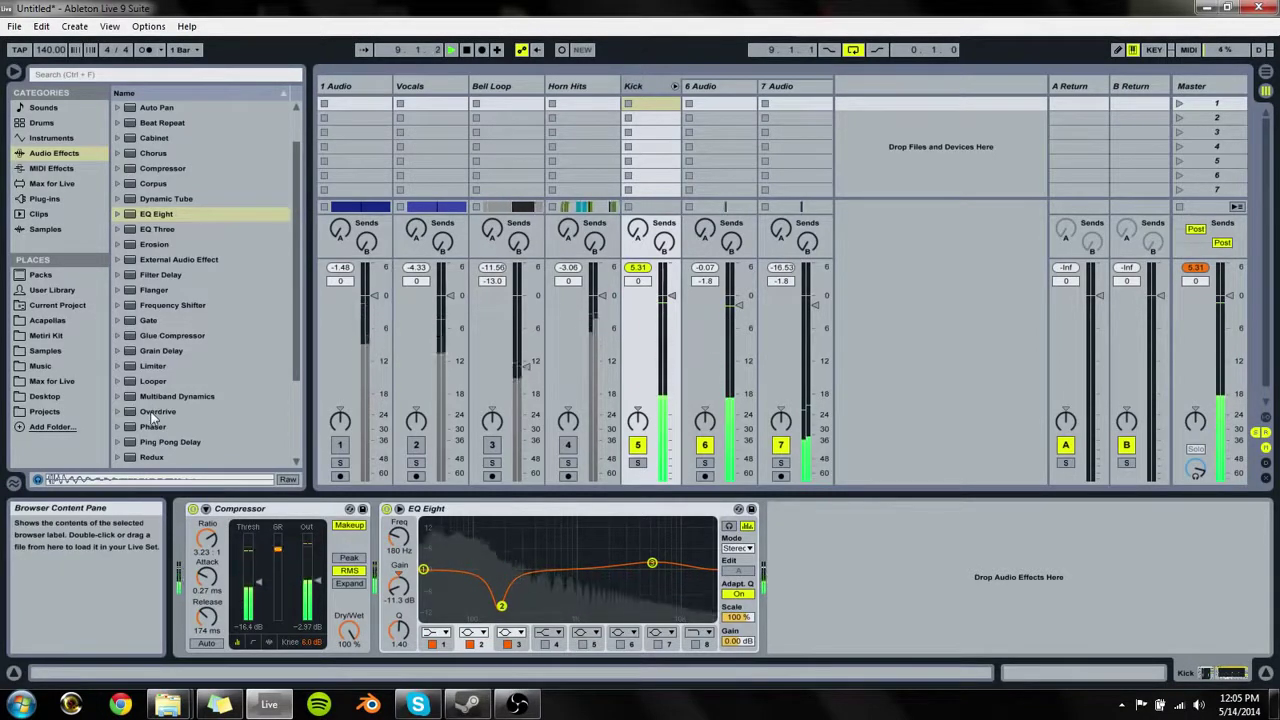
# Step: Insert a Saturator between the Compressor and EQ Eight, using Medium Curve, 1.14 dB drive and 42.1% dry/wet
pyautogui.scroll(-3, 210, 446)
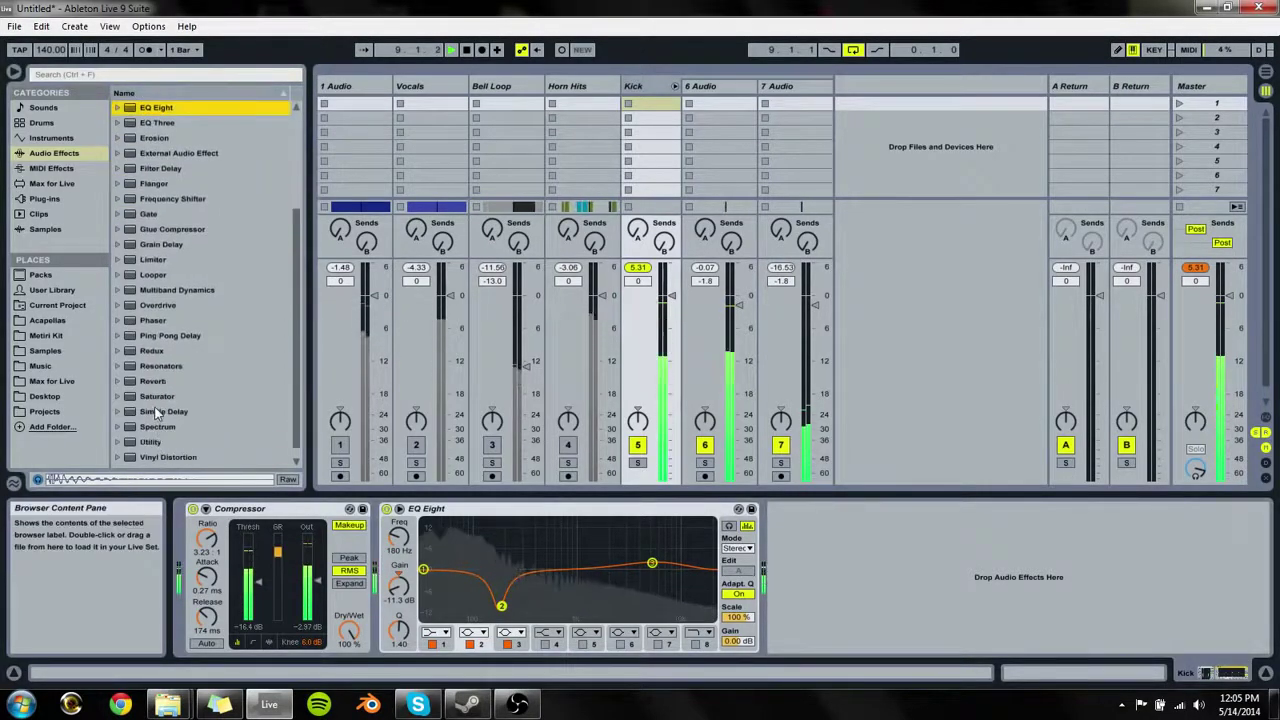
pyautogui.moveTo(158, 397); pyautogui.dragTo(398, 545)
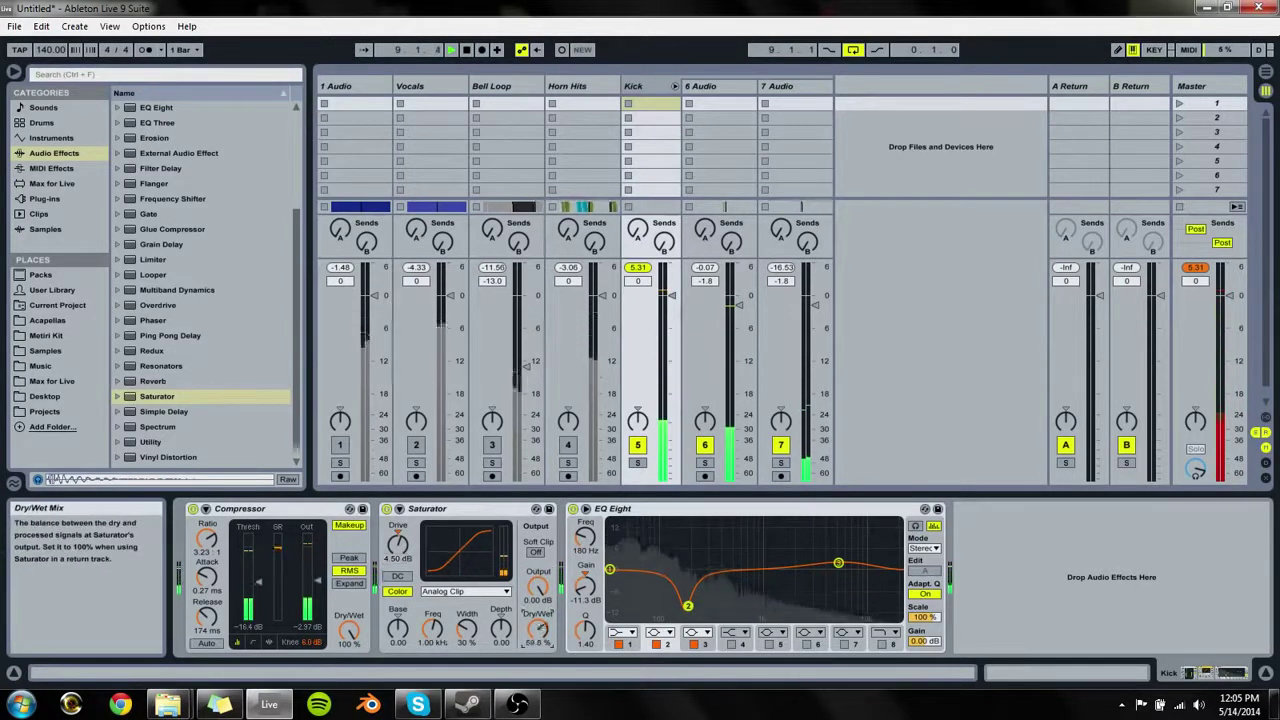
pyautogui.click(465, 591)
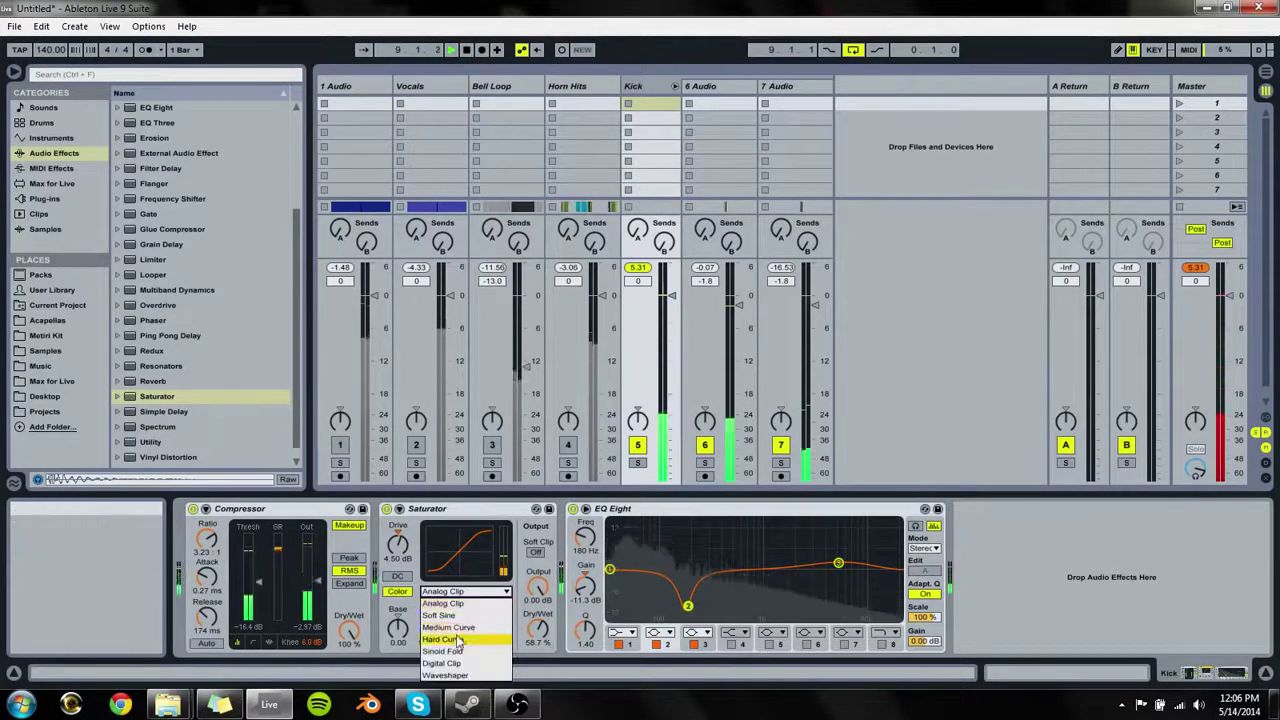
pyautogui.click(463, 628)
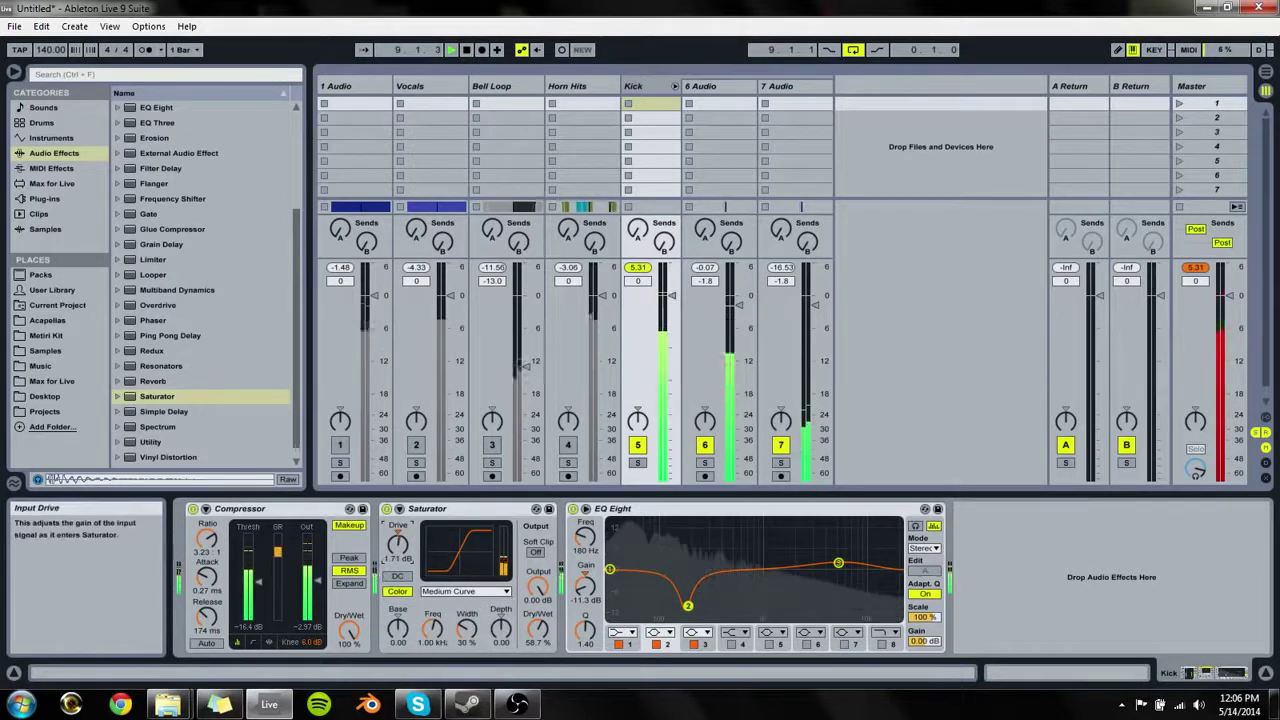
pyautogui.moveTo(530, 637); pyautogui.dragTo(530, 663)
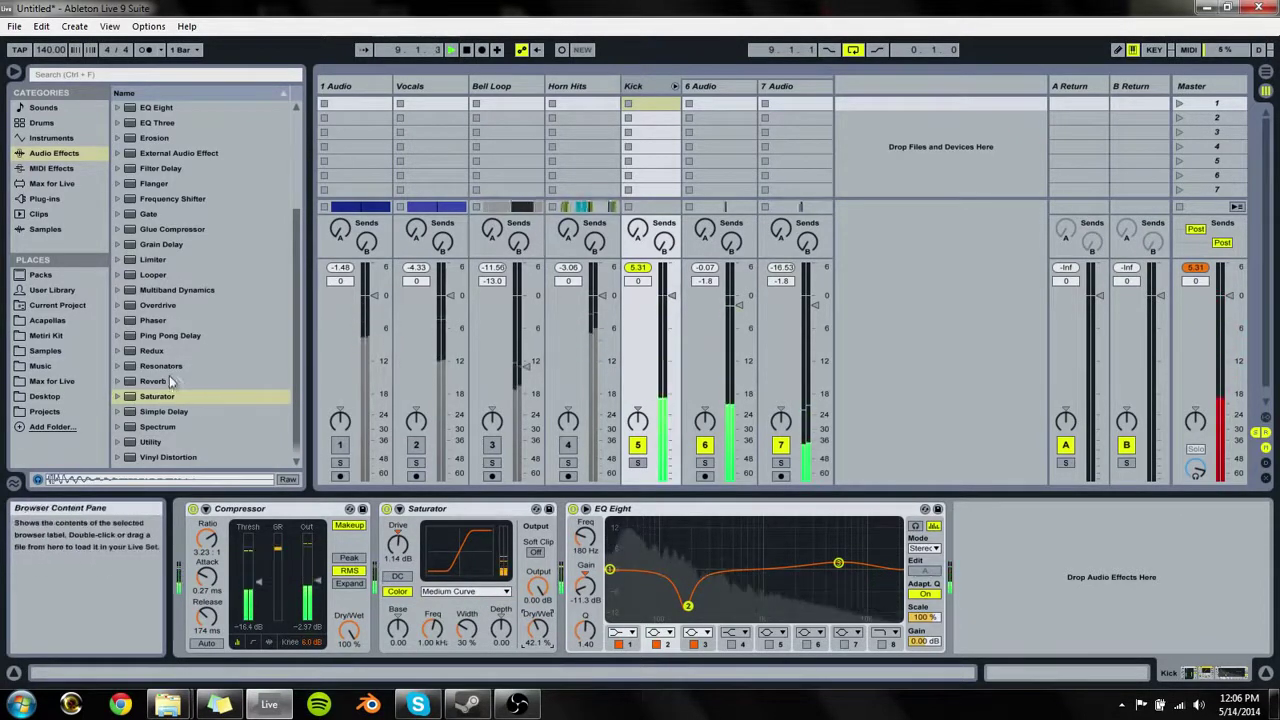
# Step: Add a Limiter at the end of the Kick group's chain and raise EQ Eight's output gain to 4.31 dB
pyautogui.scroll(-1, 159, 297)
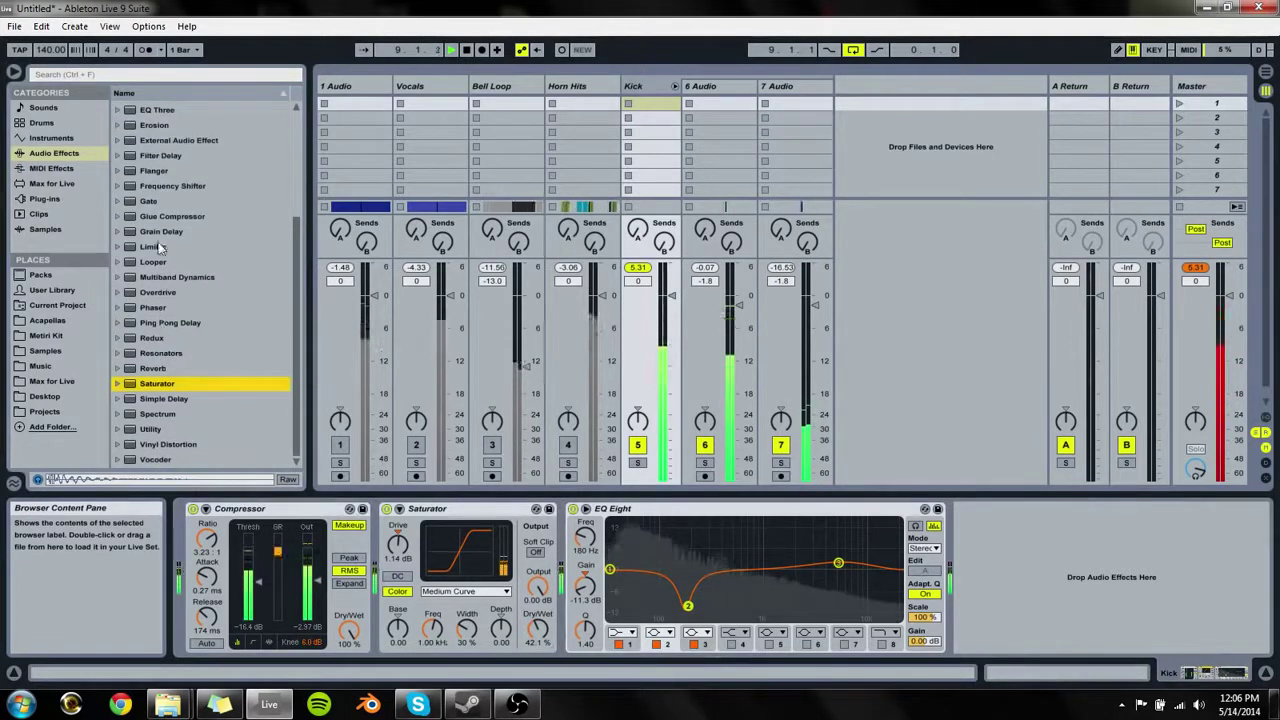
pyautogui.click(153, 246)
pyautogui.moveTo(153, 246); pyautogui.dragTo(952, 550)
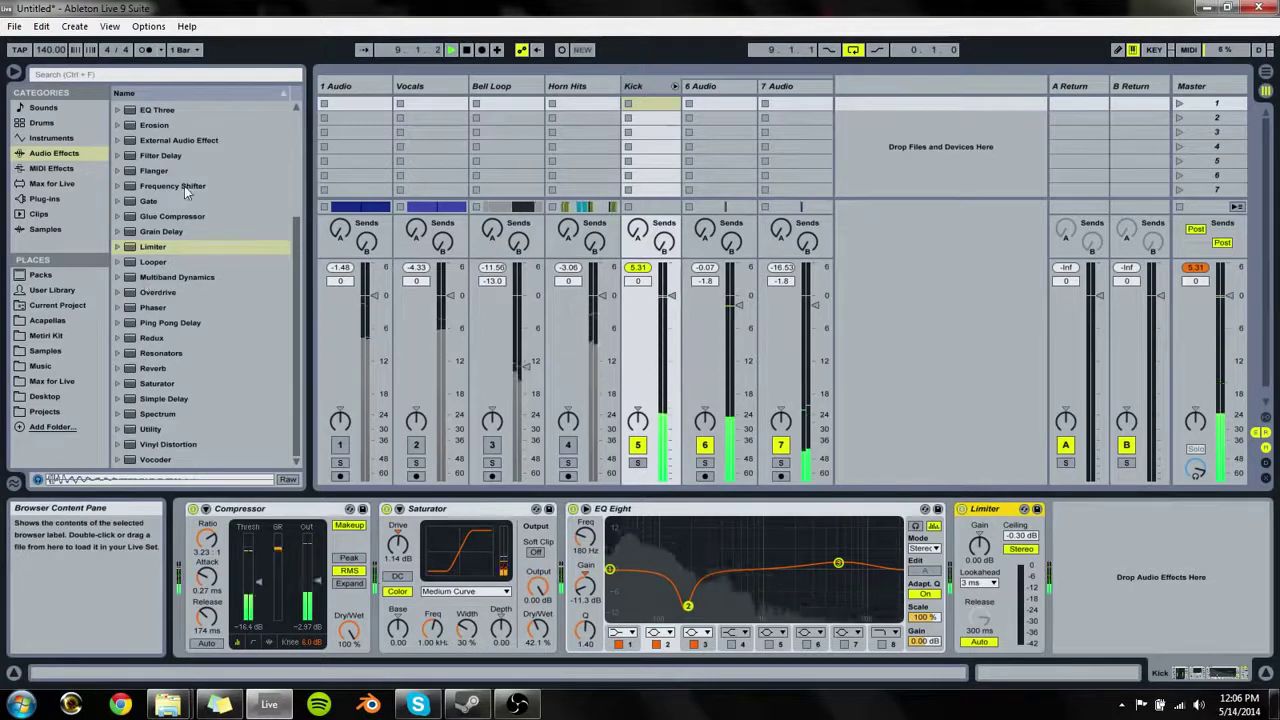
pyautogui.scroll(2, 140, 125)
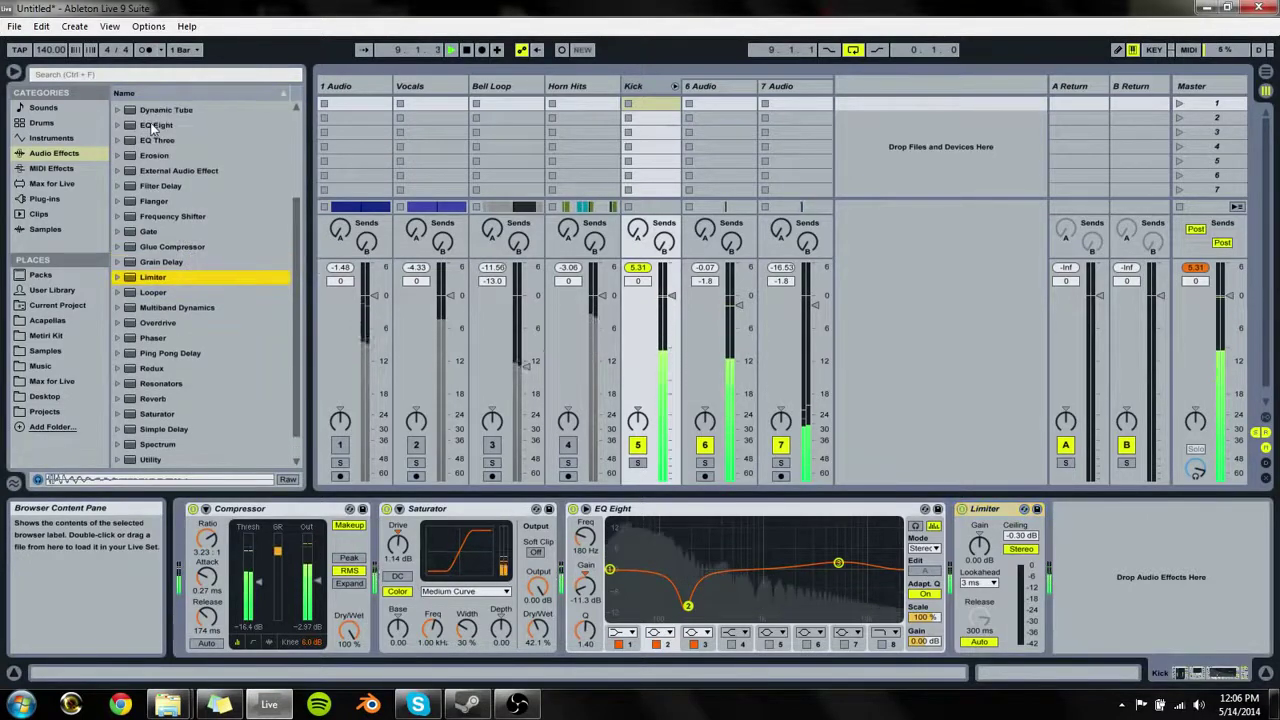
pyautogui.moveTo(924, 641)
pyautogui.mouseDown()
pyautogui.moveTo(924, 596)
pyautogui.moveTo(924, 618)
pyautogui.mouseUp()
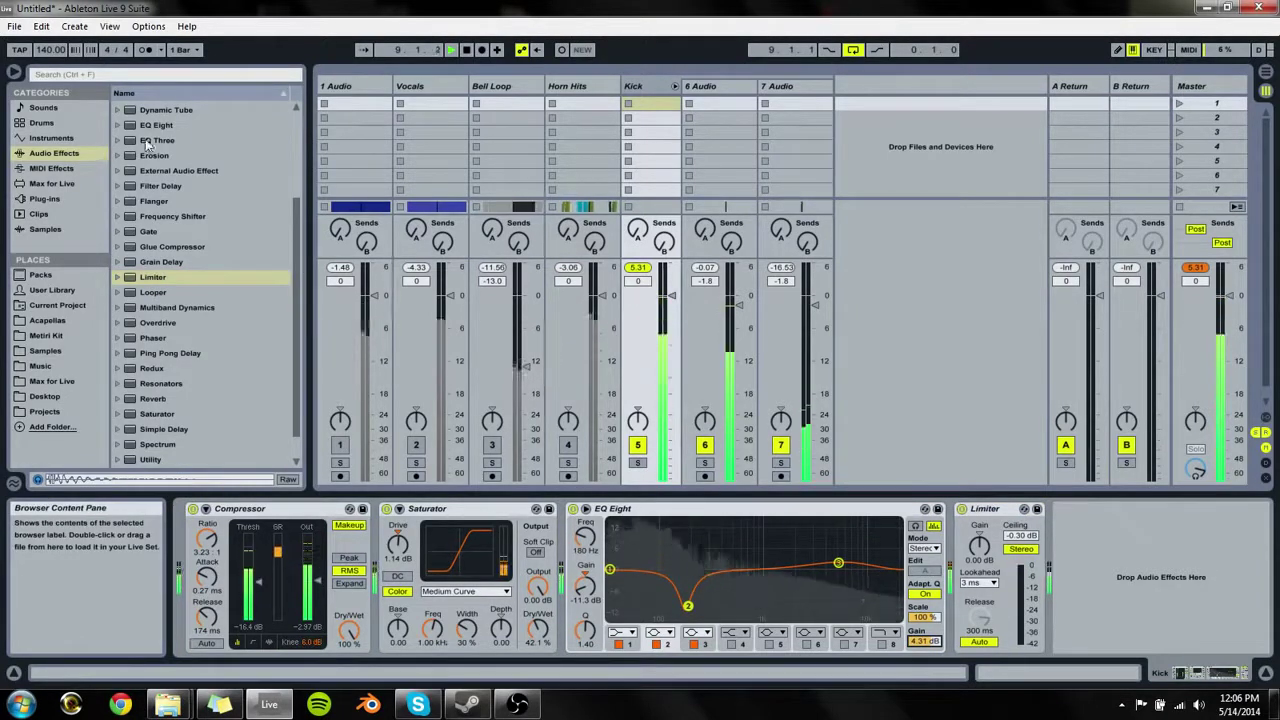
# Step: Insert a Gate between EQ Eight and the Limiter, with a -17.8 dB threshold, 0.02 ms attack and -inf dB floor
pyautogui.scroll(1, 162, 316)
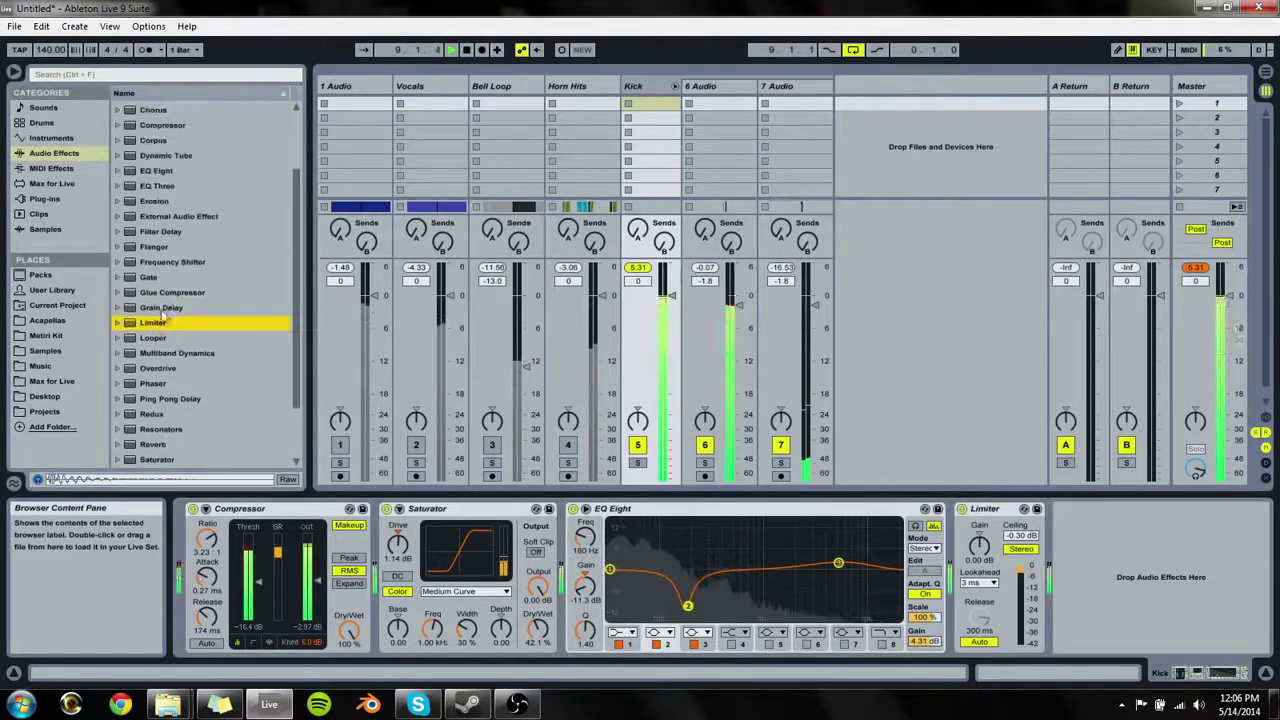
pyautogui.moveTo(148, 277); pyautogui.dragTo(1025, 676)
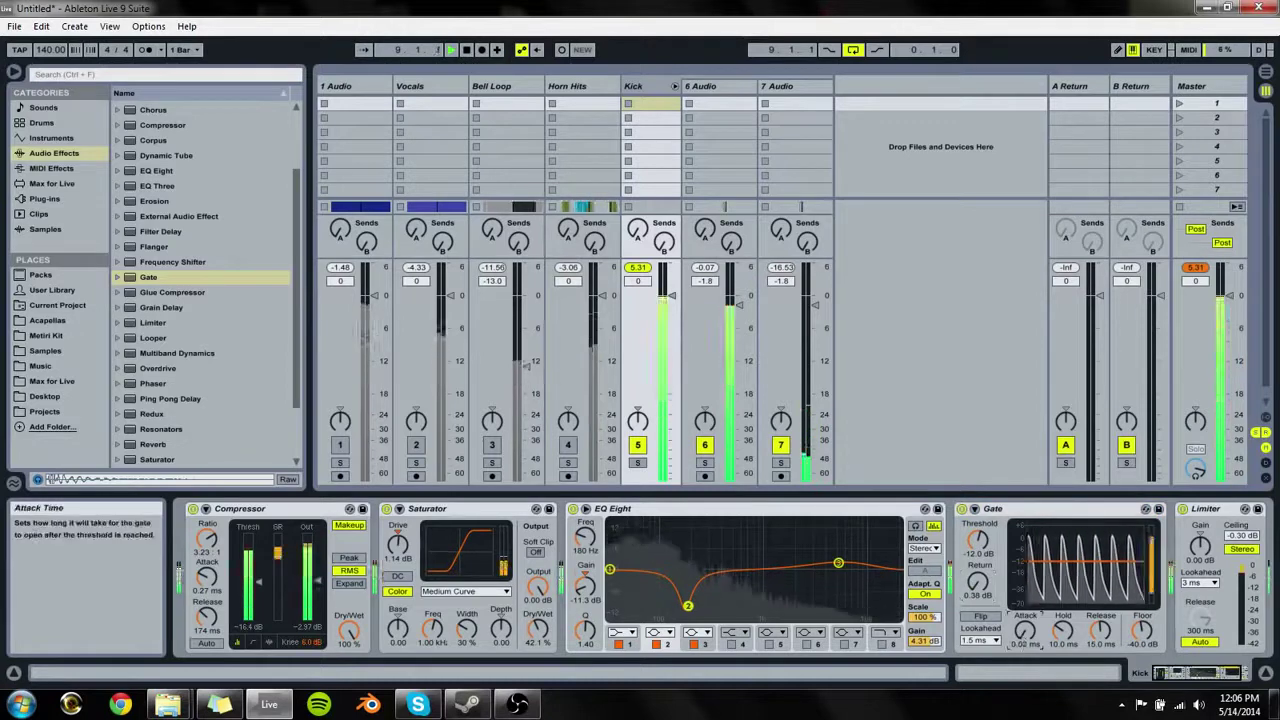
pyautogui.moveTo(1100, 631)
pyautogui.mouseDown()
pyautogui.moveTo(1100, 660)
pyautogui.moveTo(1100, 642)
pyautogui.mouseUp()
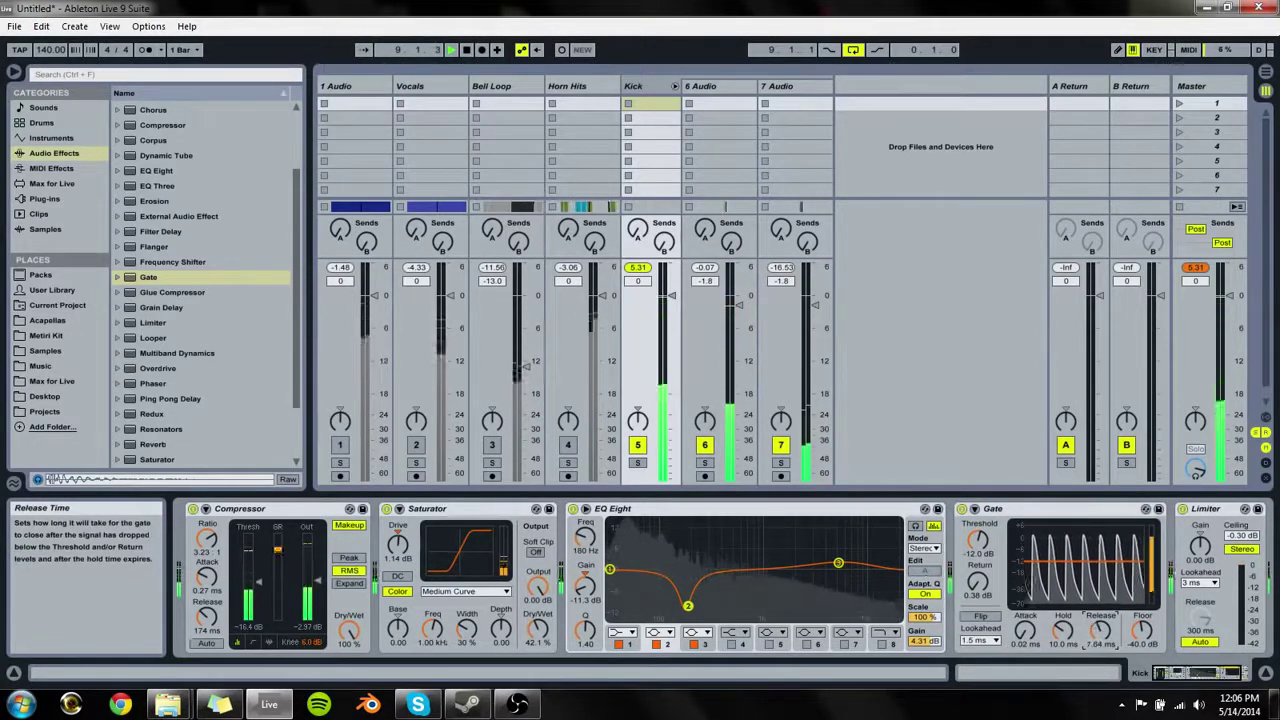
pyautogui.moveTo(977, 541); pyautogui.dragTo(977, 552)
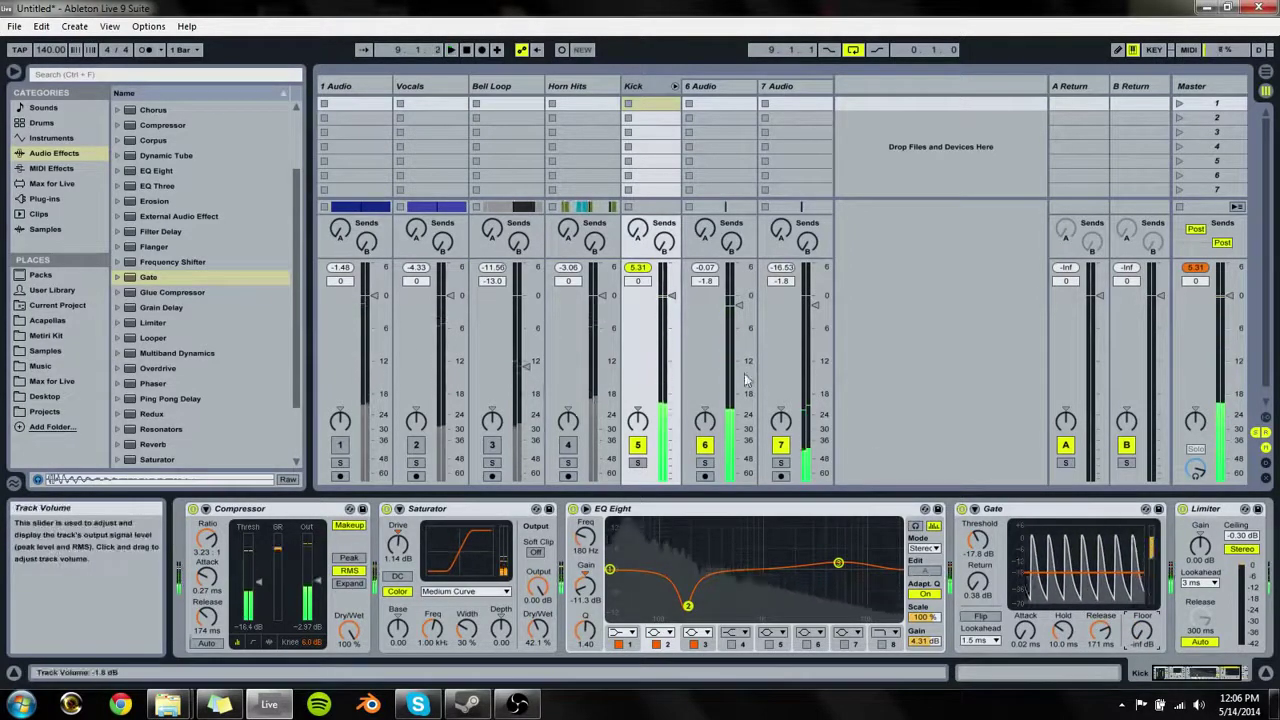
# Step: Turn off loop playback and set the Kick group Gate's return to 7.05 dB and release to 123 ms
pyautogui.click(848, 54)
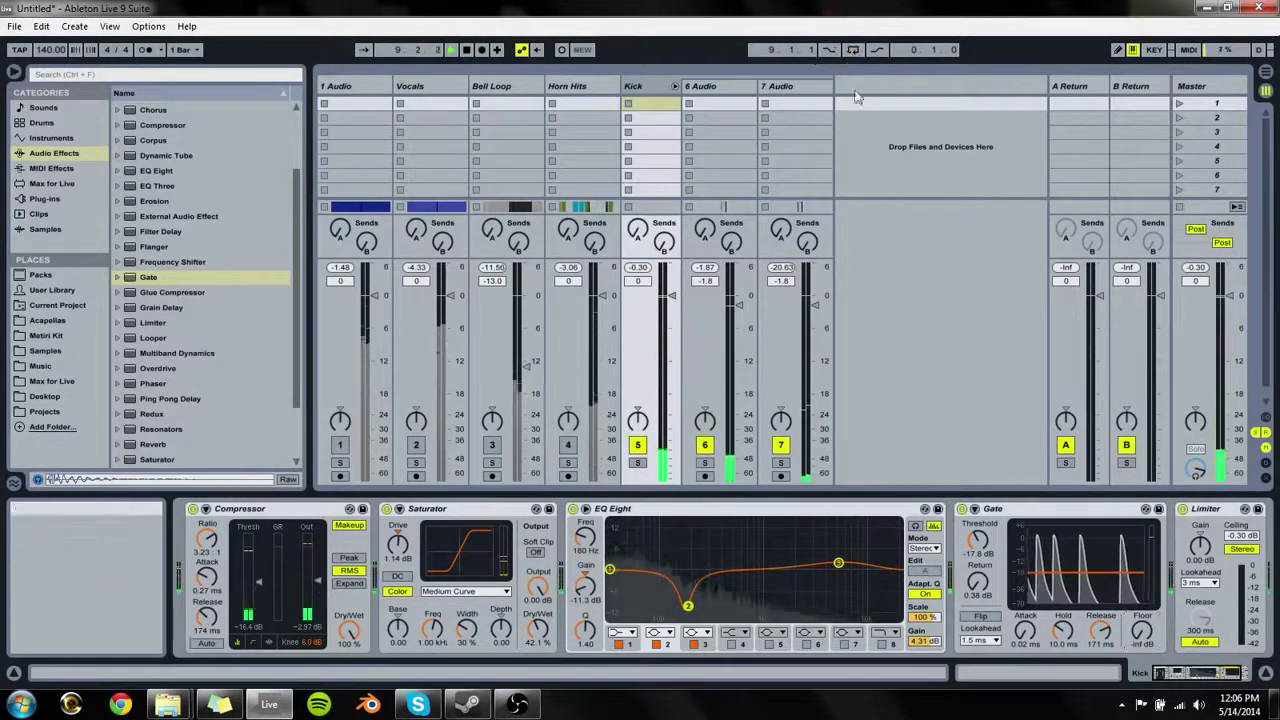
pyautogui.moveTo(978, 582); pyautogui.dragTo(978, 554)
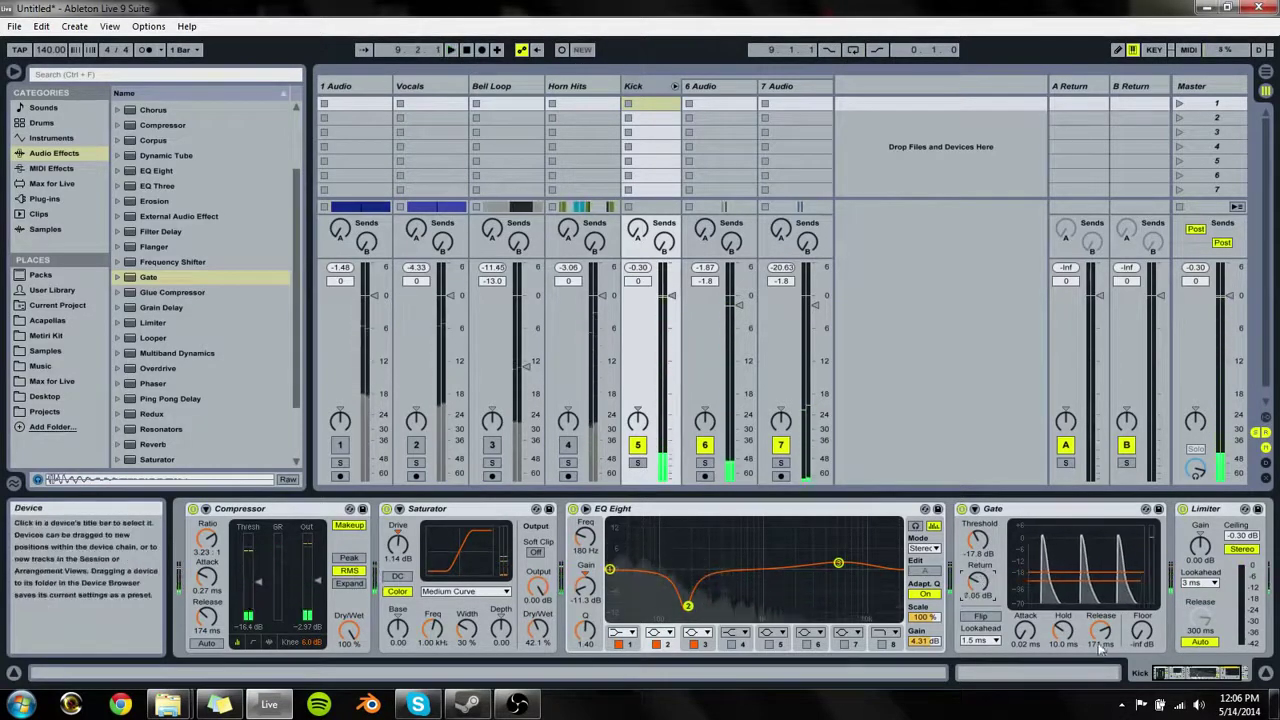
pyautogui.moveTo(1100, 630)
pyautogui.mouseDown()
pyautogui.moveTo(1100, 655)
pyautogui.moveTo(1100, 610)
pyautogui.moveTo(1103, 632)
pyautogui.mouseUp()
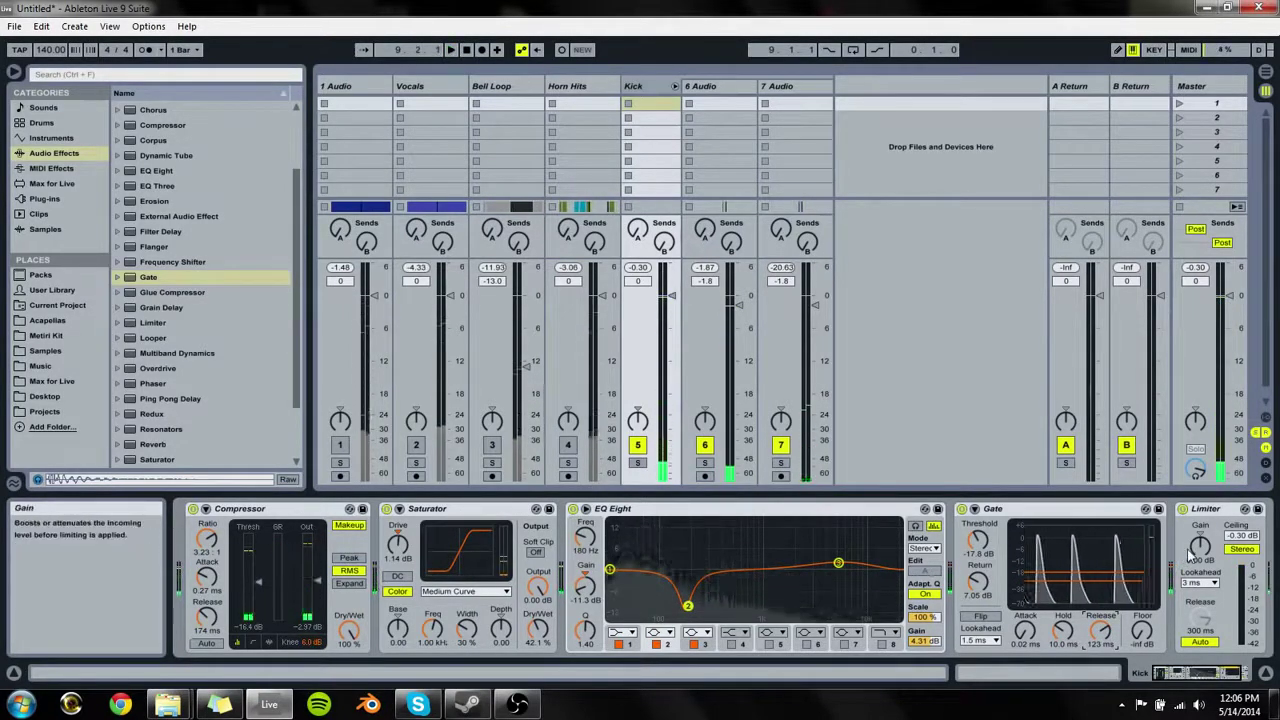
# Step: Fold the Kick group and insert a new audio track below it in the Arrangement View
pyautogui.click(675, 87)
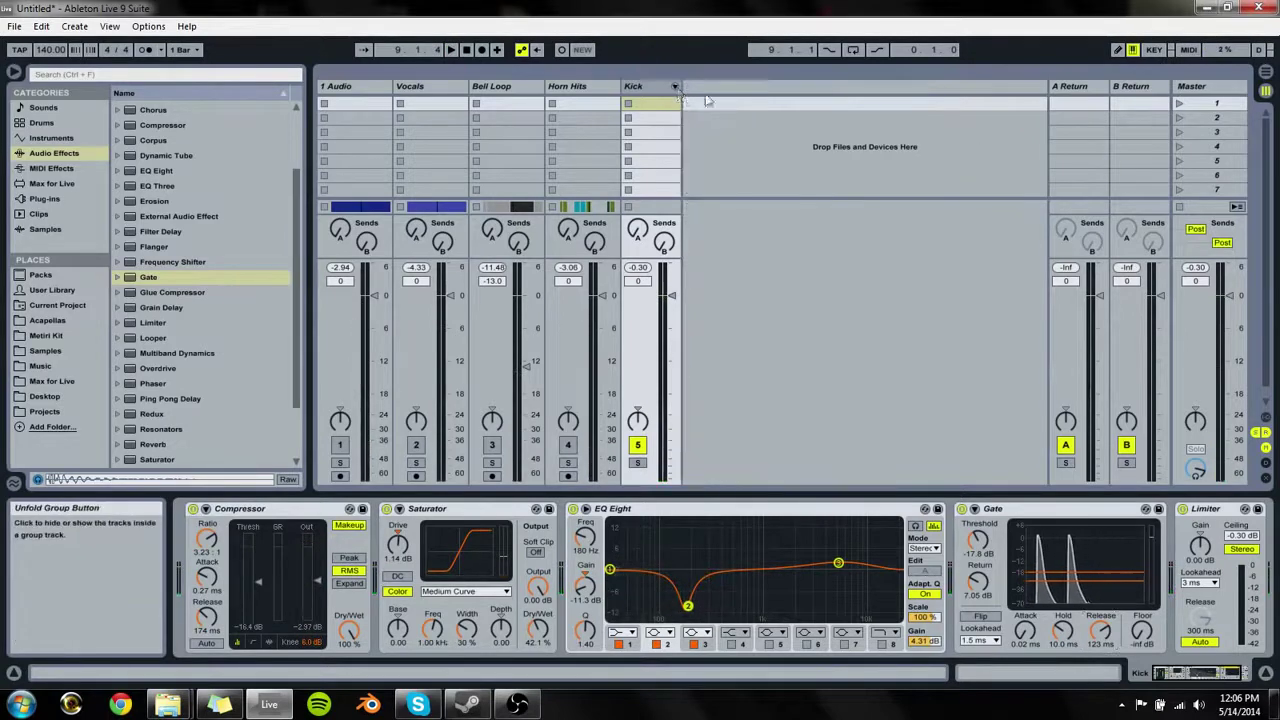
pyautogui.press('Tab')
pyautogui.press('Tab')
pyautogui.press('Tab')
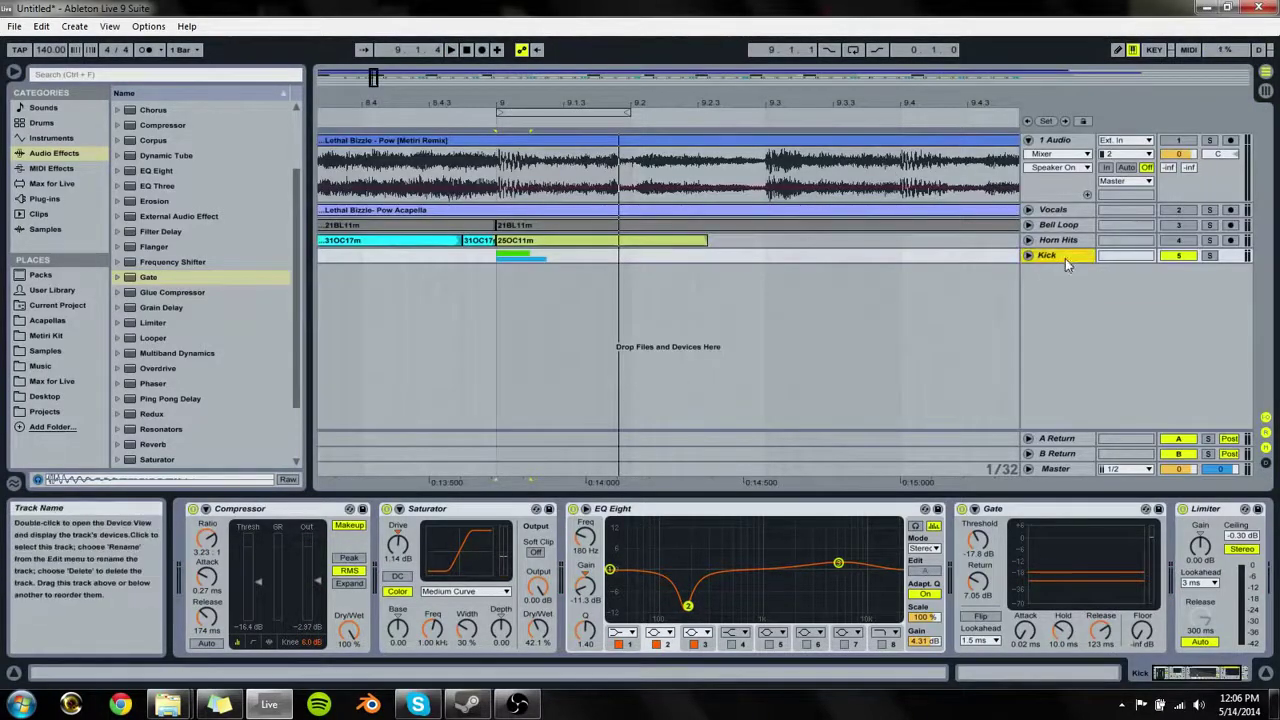
pyautogui.hotkey('ctrl', 't')
pyautogui.click(1086, 287)
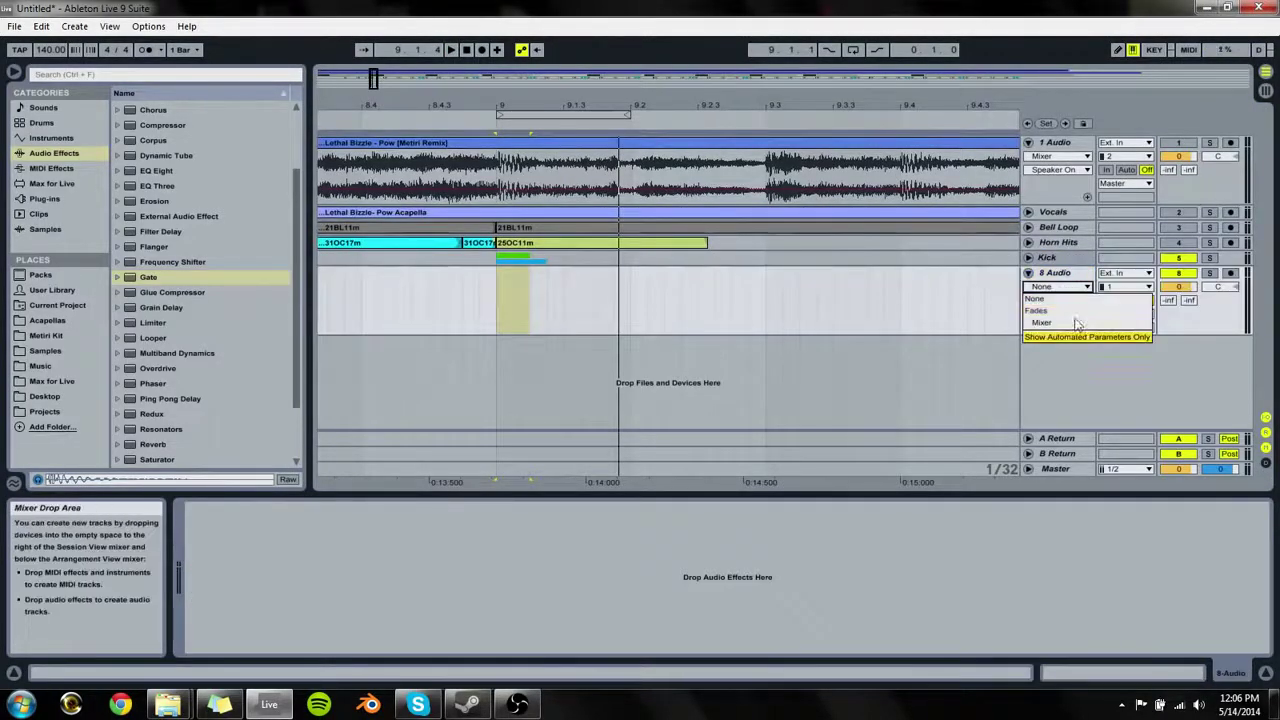
pyautogui.click(1044, 301)
pyautogui.click(1050, 288)
pyautogui.click(998, 299)
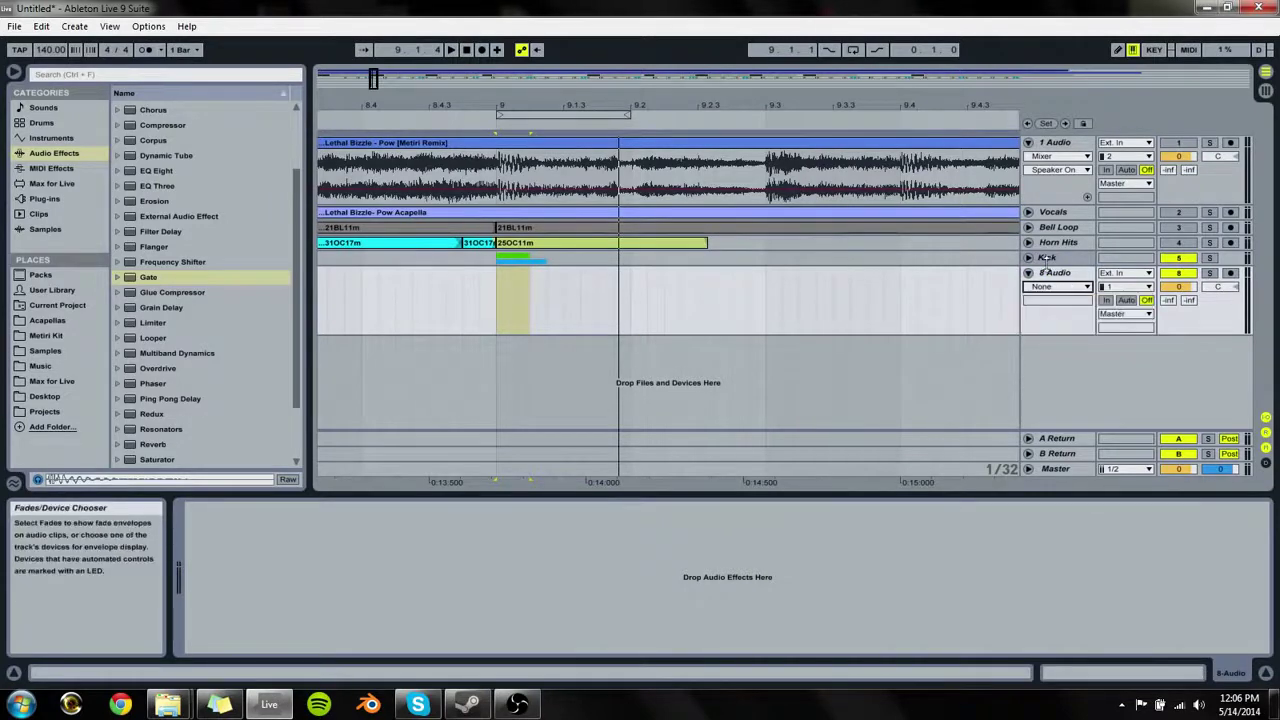
pyautogui.click(1047, 260)
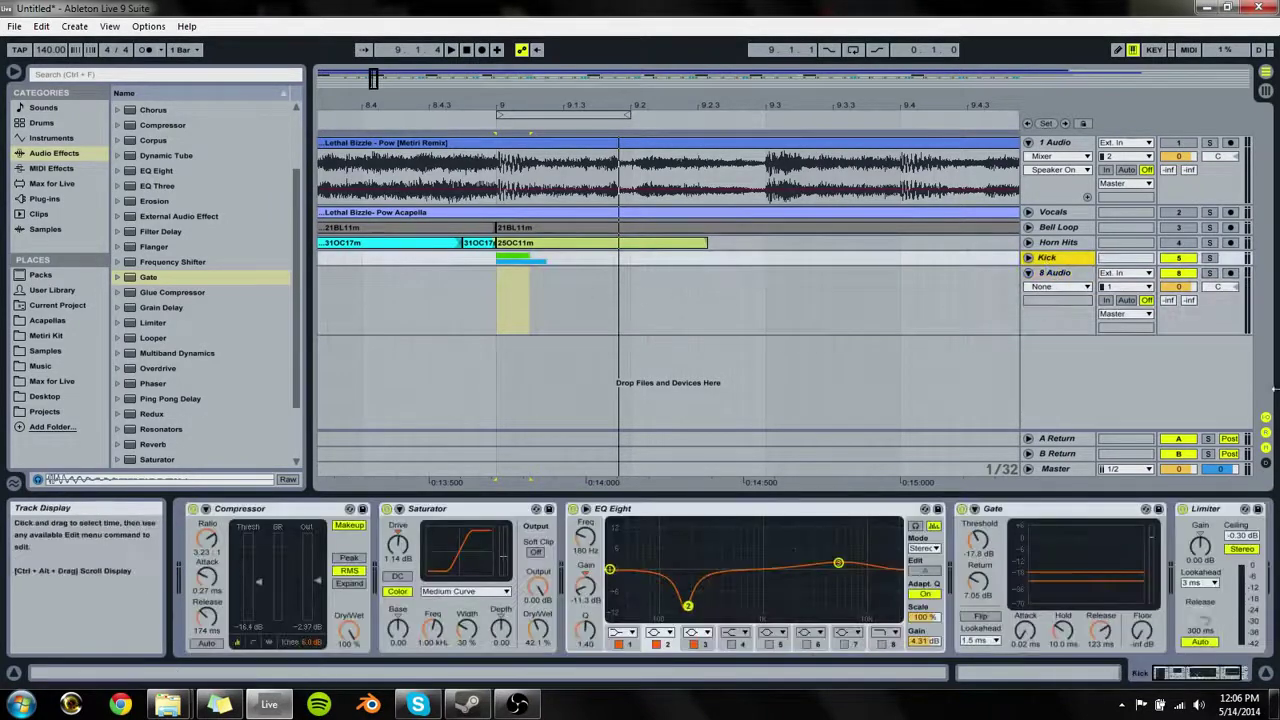
pyautogui.click(1067, 277)
pyautogui.click(1106, 287)
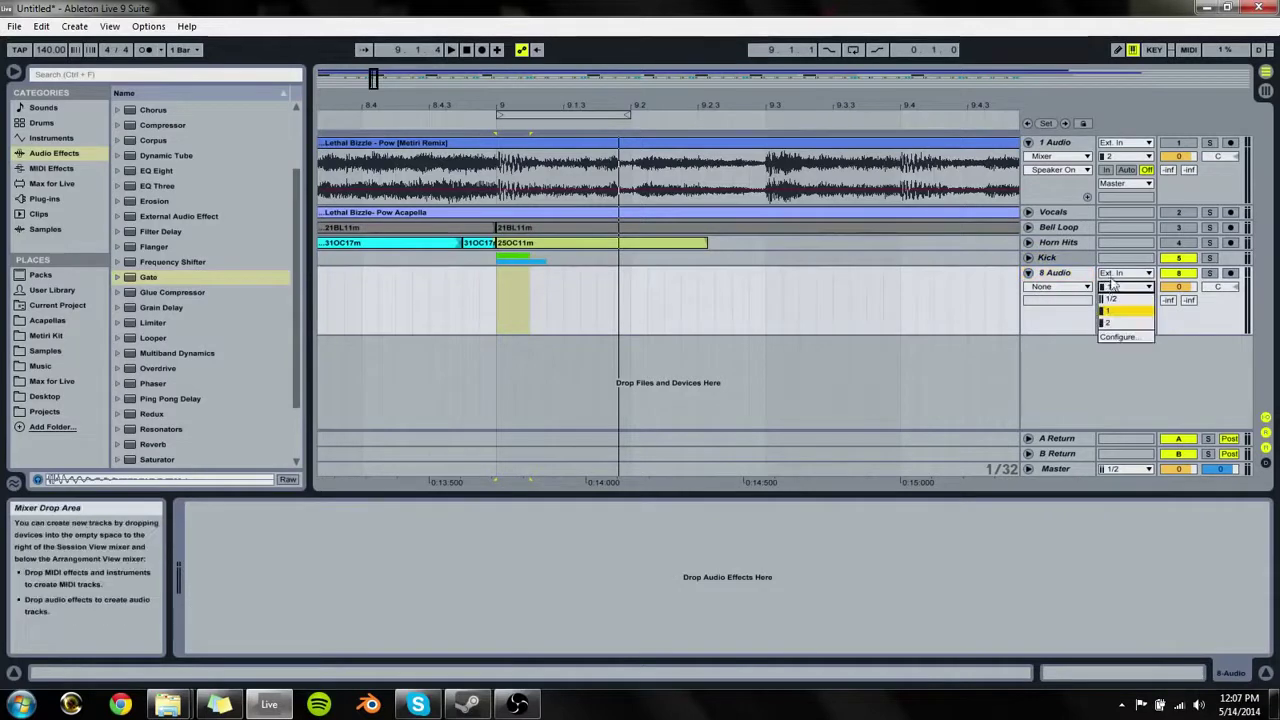
pyautogui.click(1082, 346)
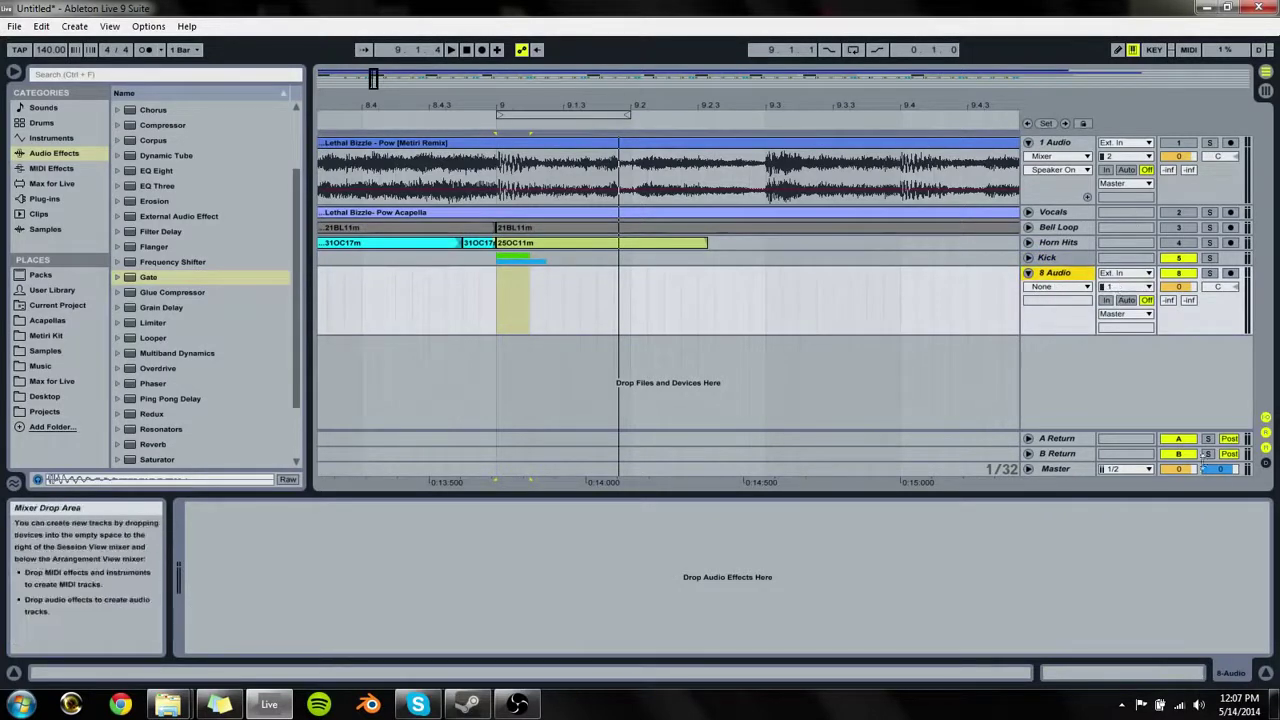
pyautogui.click(1265, 420)
pyautogui.click(1265, 420)
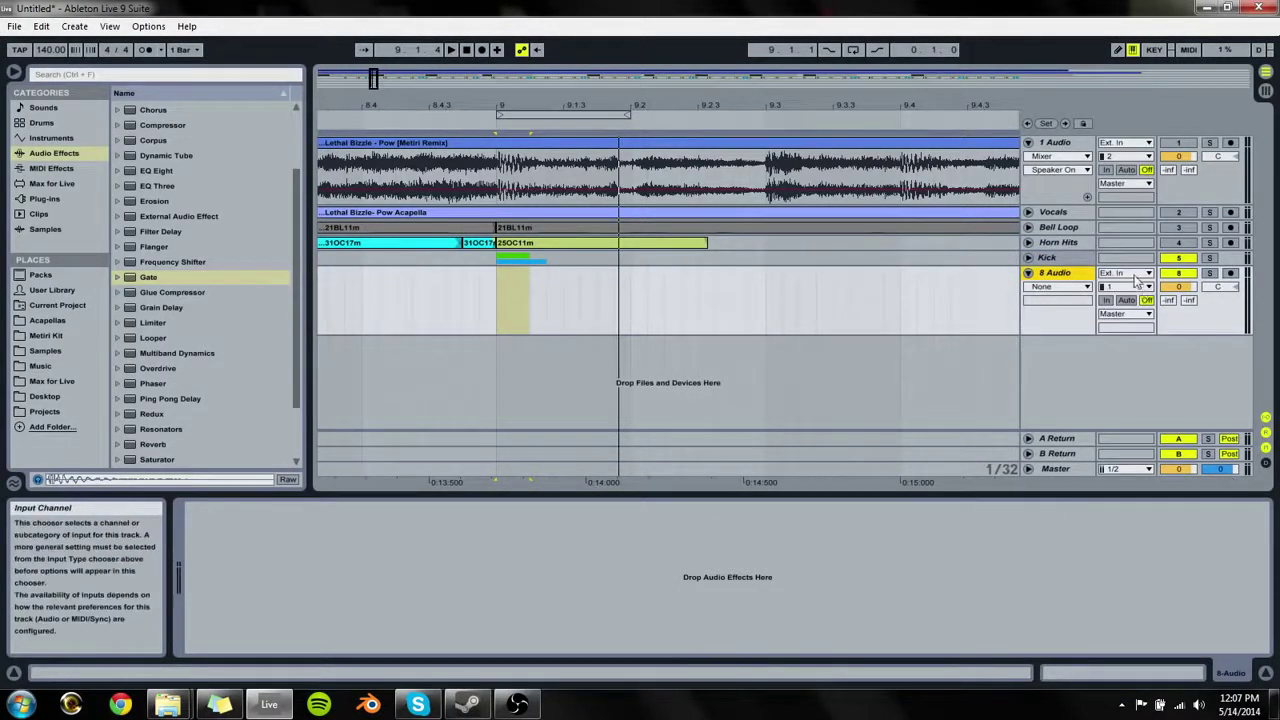
# Step: Route the Kick group into 8 Audio and prepare that track to record from 9.1.1 to 9.2.1 with punch-out enabled
pyautogui.click(1134, 277)
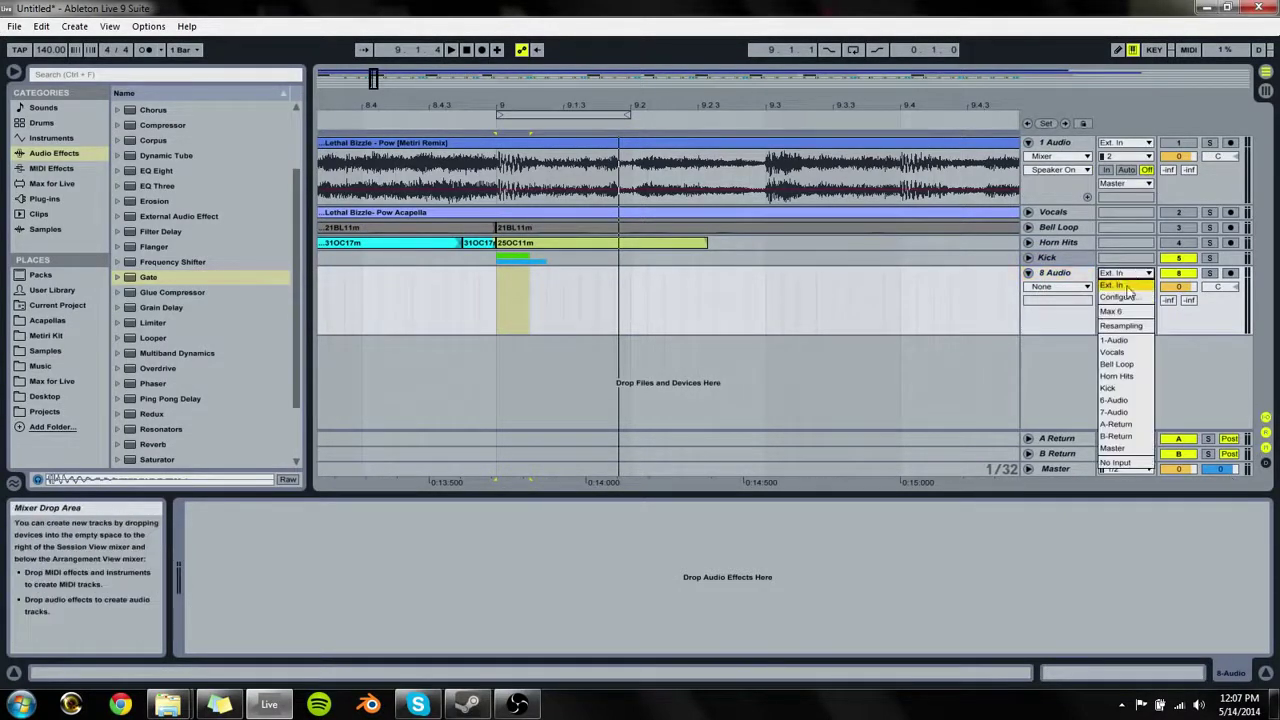
pyautogui.click(1128, 388)
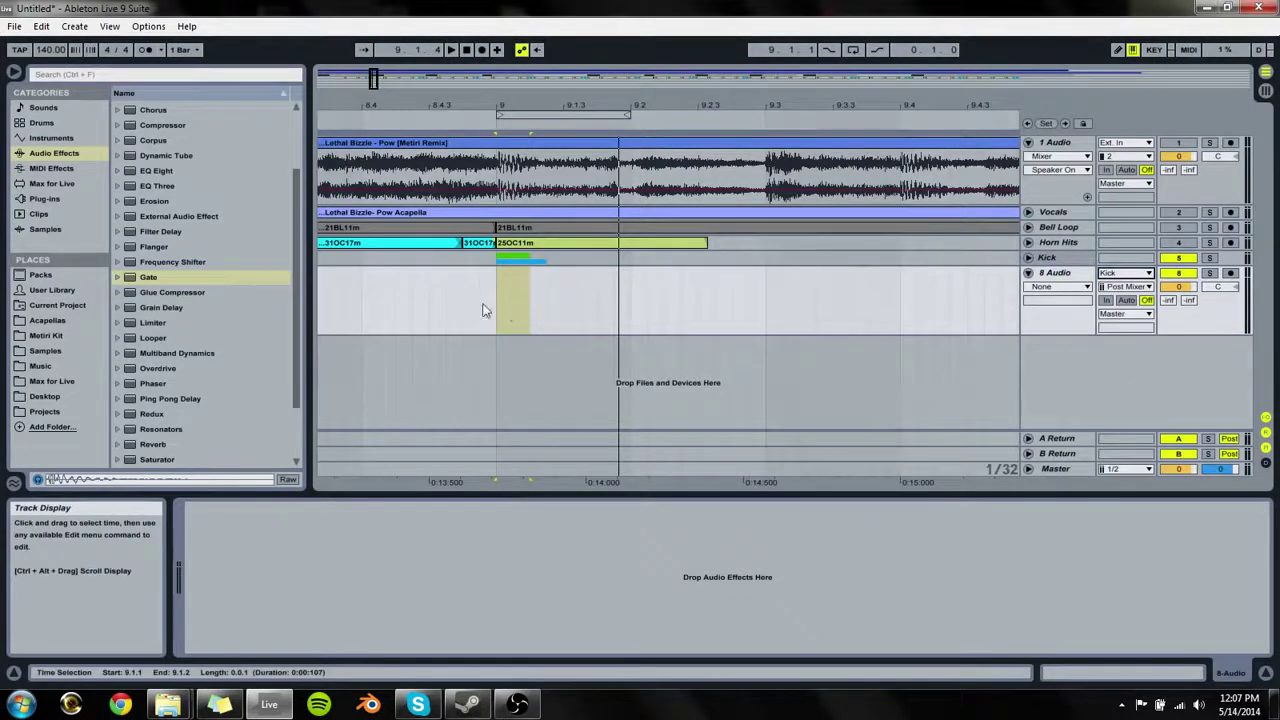
pyautogui.click(1240, 283)
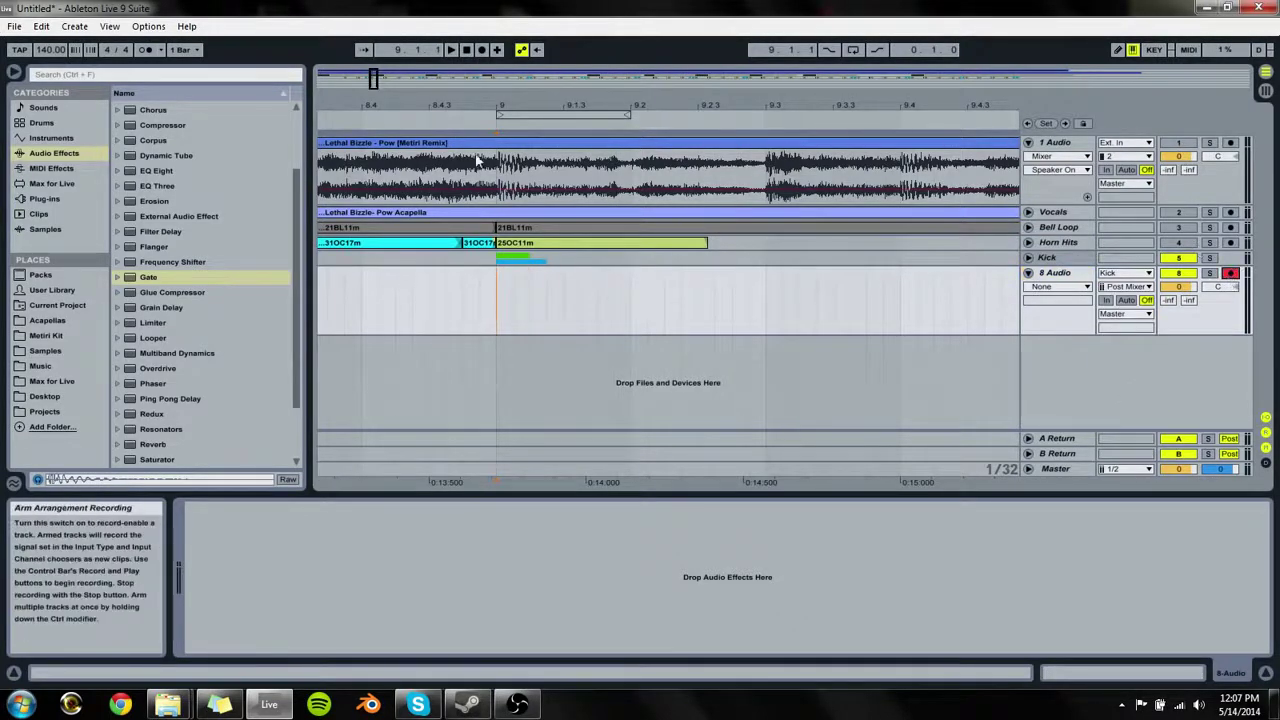
pyautogui.click(626, 113)
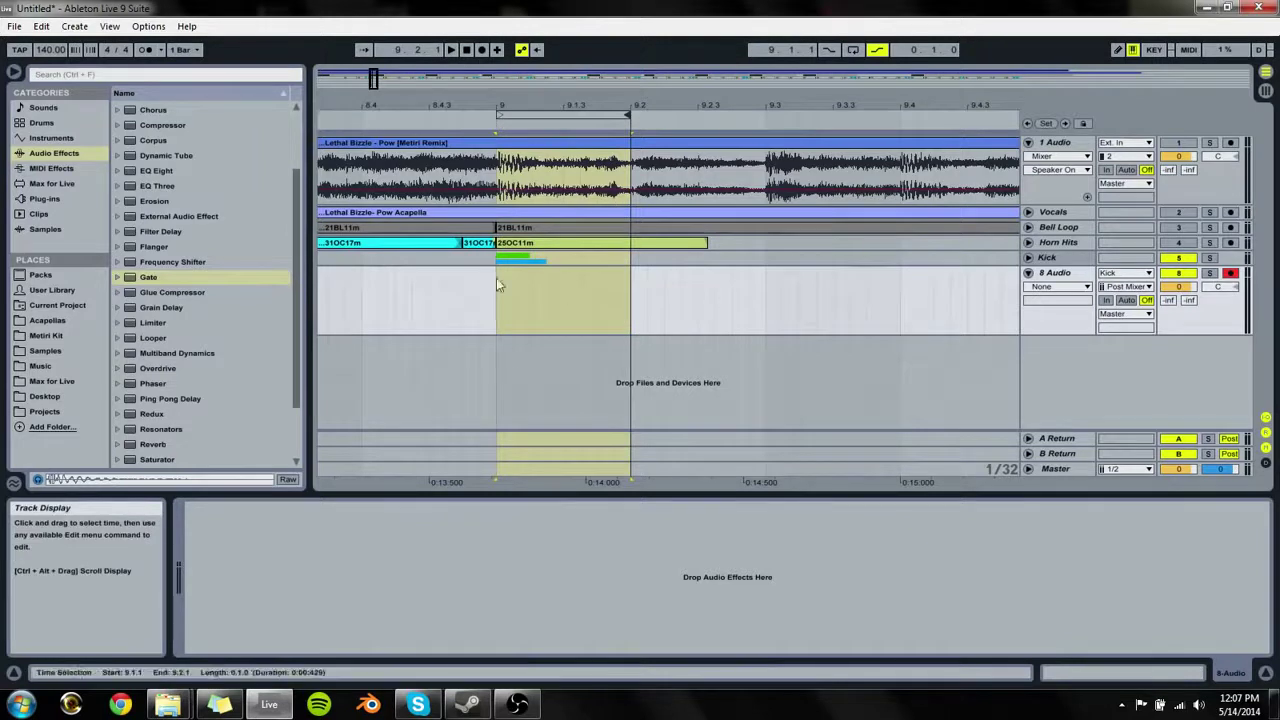
# Step: Record the Kick group onto 8 Audio and shorten the recorded clip to end at 9.1.3
pyautogui.click(482, 50)
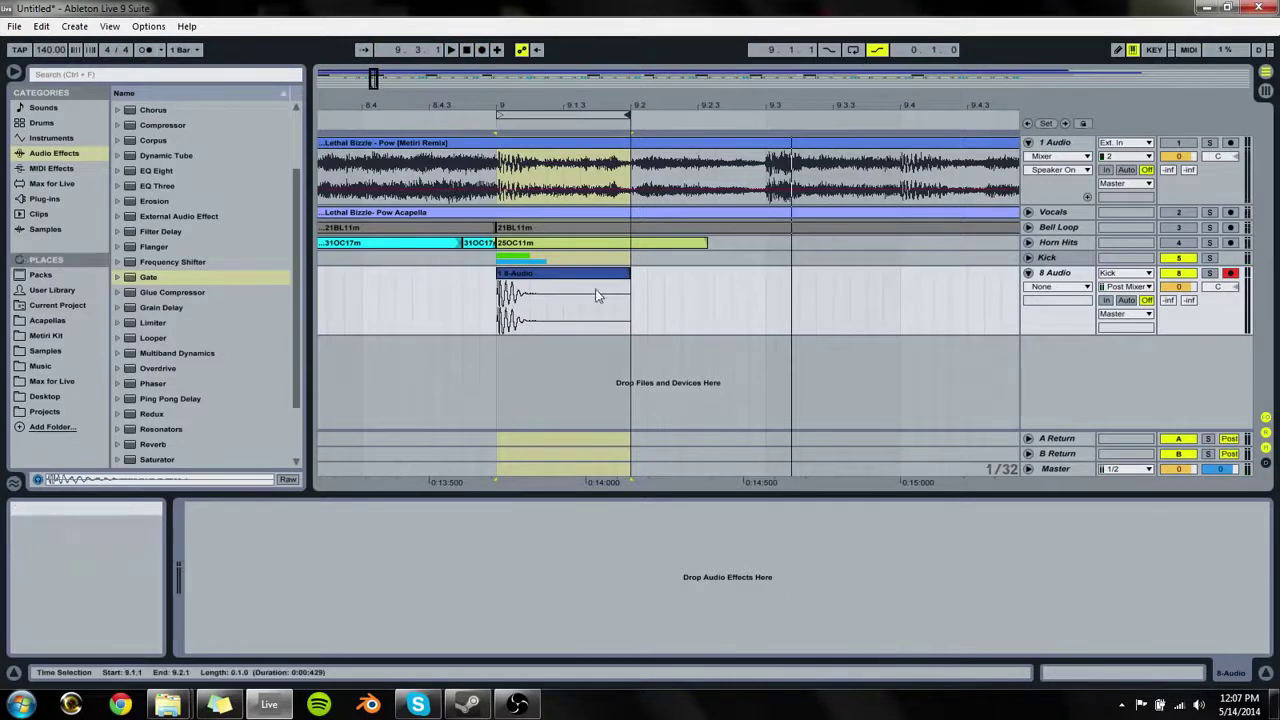
pyautogui.click(550, 280)
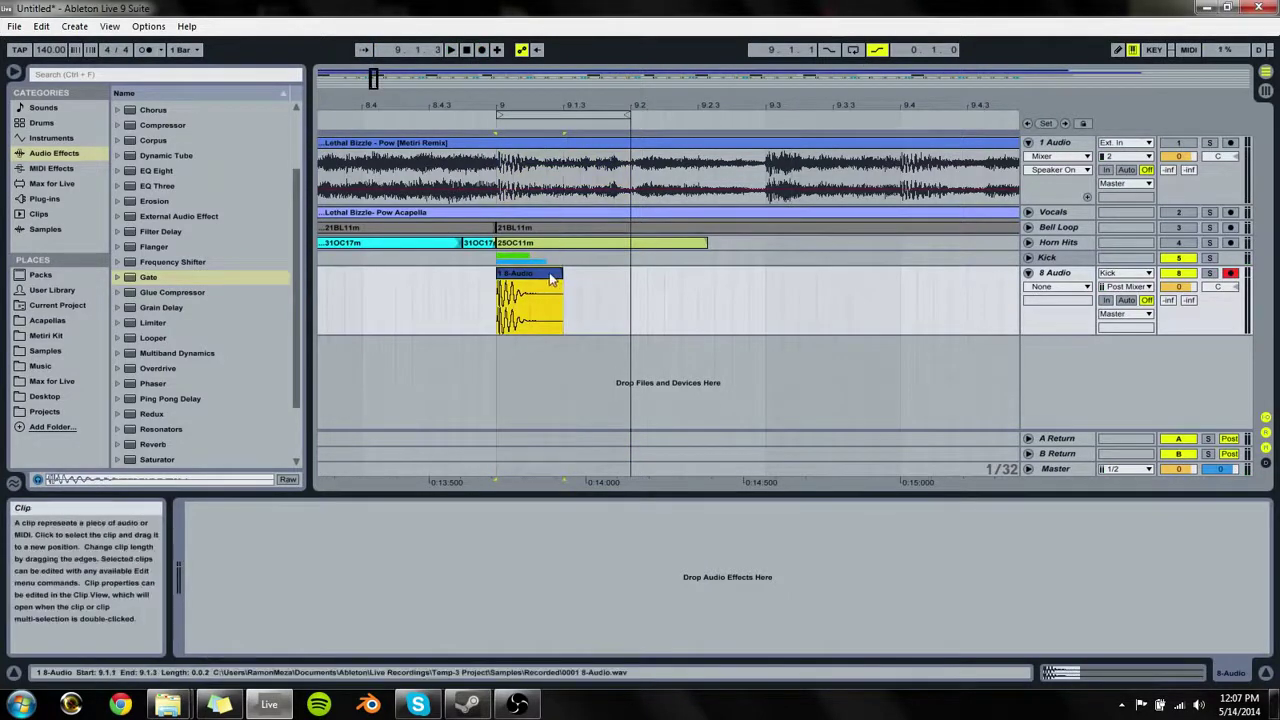
pyautogui.rightClick(550, 280)
pyautogui.click(1032, 320)
# Step: Show the fades on 8 Audio, trim the recorded kick clip to end at 9.1.2 and fade out its tail
pyautogui.click(1052, 288)
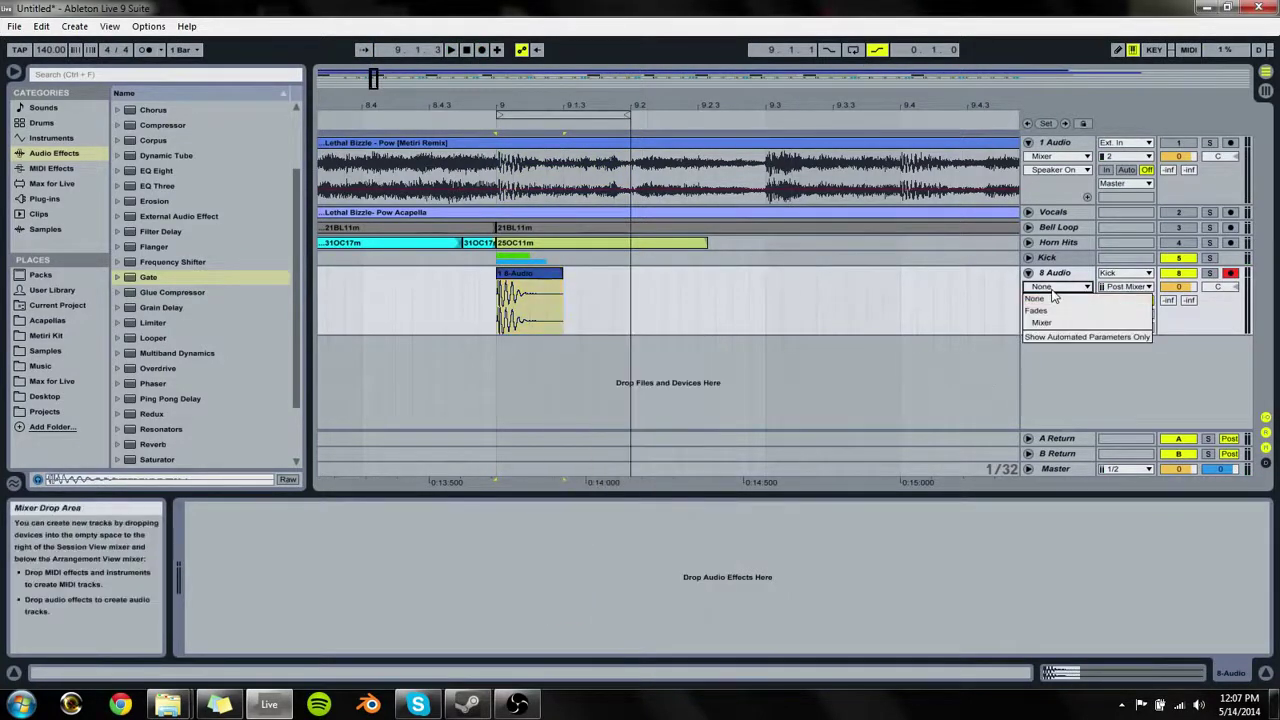
pyautogui.click(1040, 310)
pyautogui.click(498, 285)
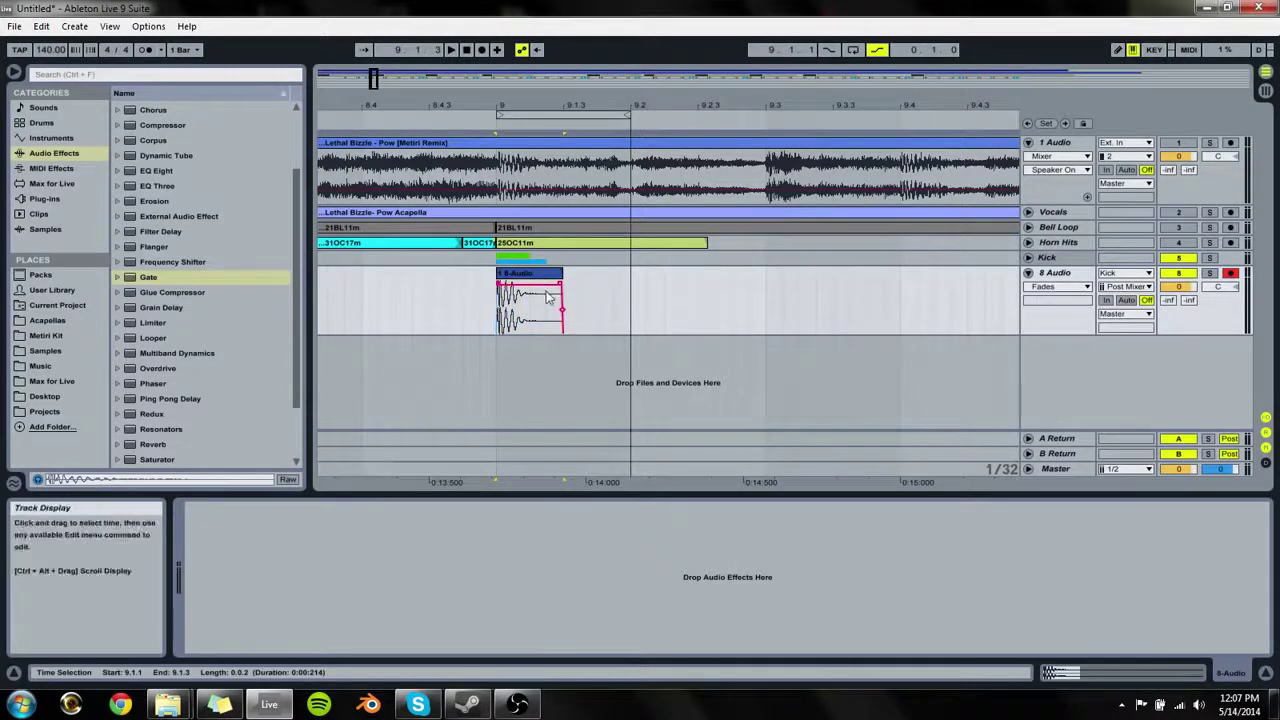
pyautogui.moveTo(565, 292); pyautogui.dragTo(546, 290)
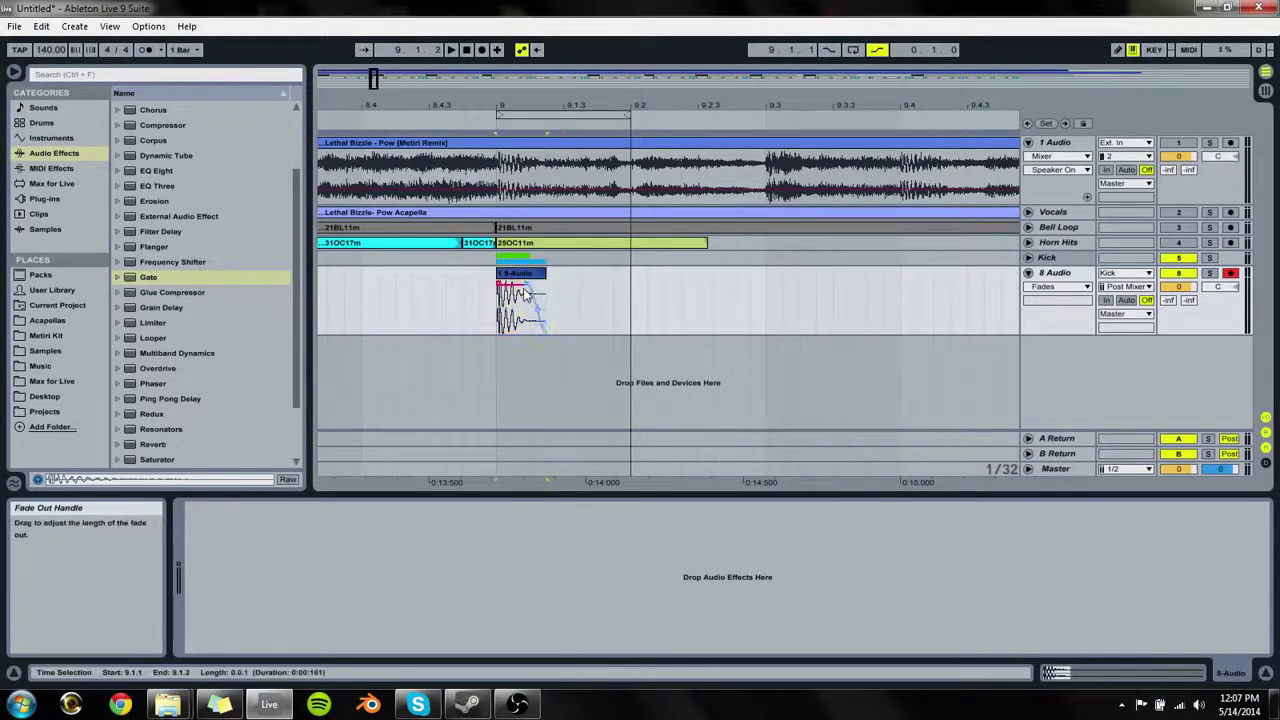
pyautogui.rightClick(531, 280)
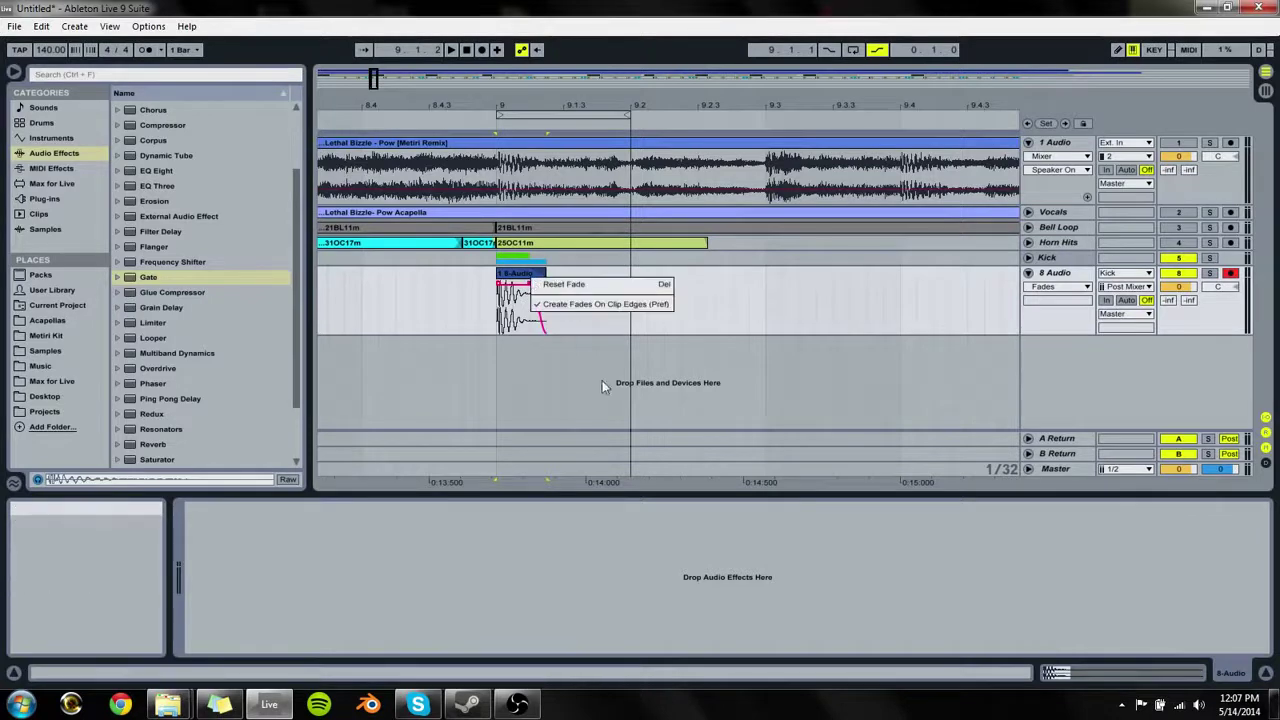
# Step: Crop the recorded kick clip and consolidate it to a new scene
pyautogui.rightClick(521, 281)
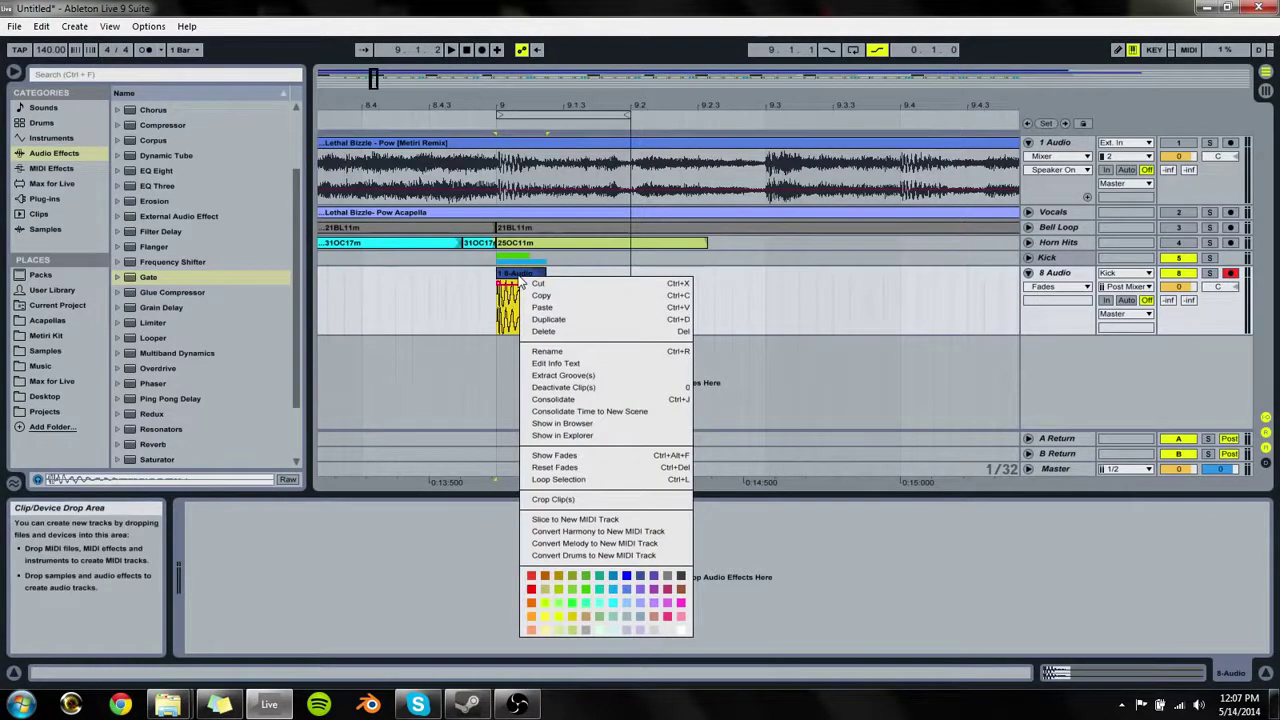
pyautogui.click(585, 500)
pyautogui.rightClick(519, 283)
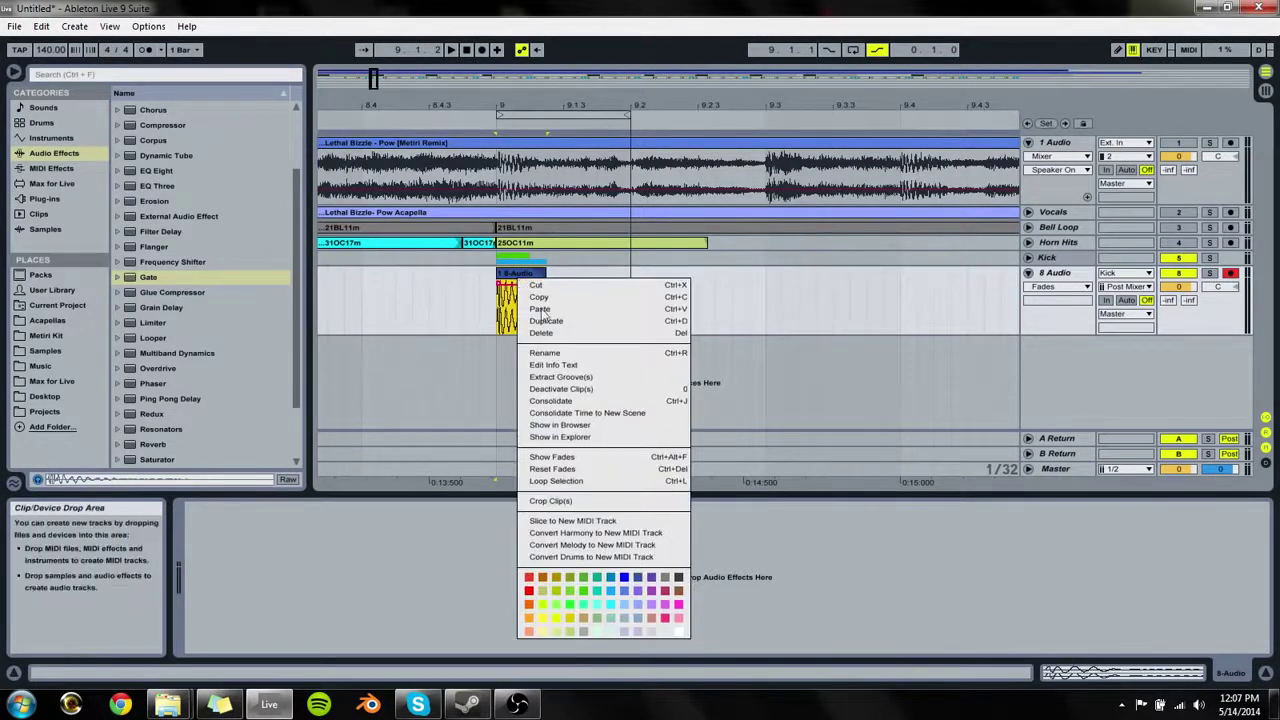
pyautogui.click(583, 414)
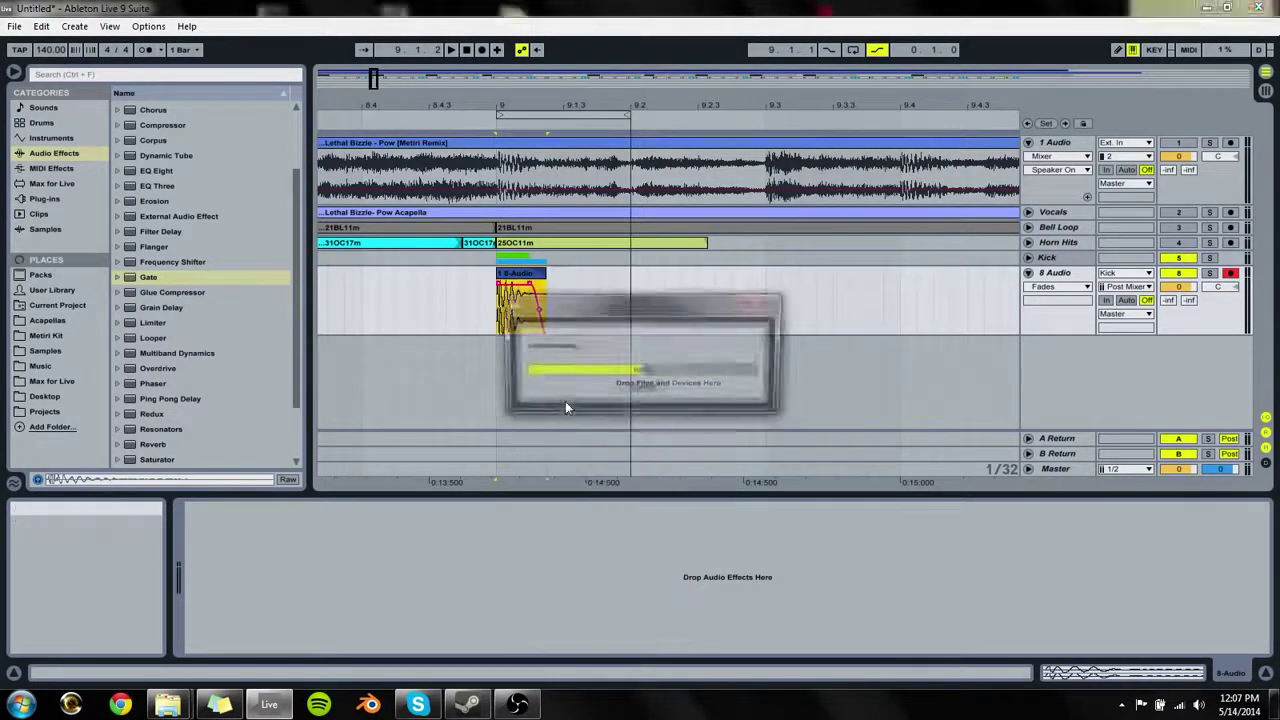
# Step: Rename the consolidated clip as Kick and delete the original Kick group
pyautogui.click(508, 285)
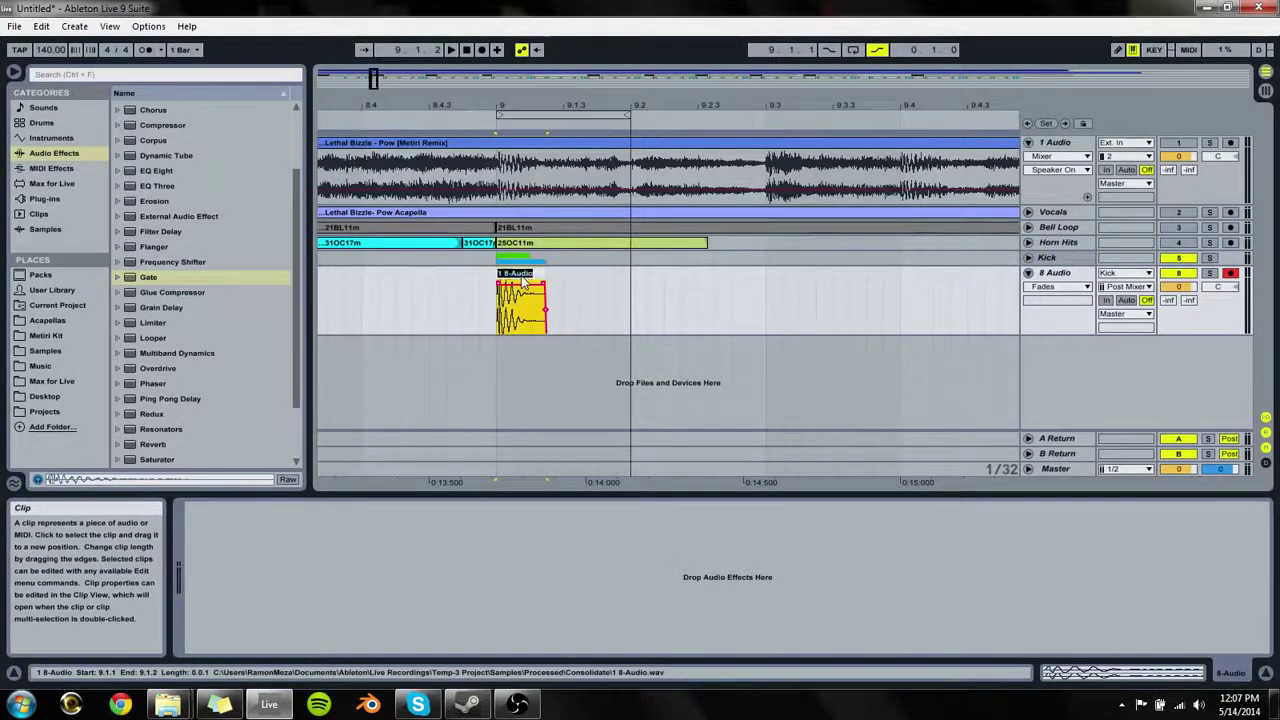
pyautogui.click(1077, 260)
pyautogui.press('Delete')
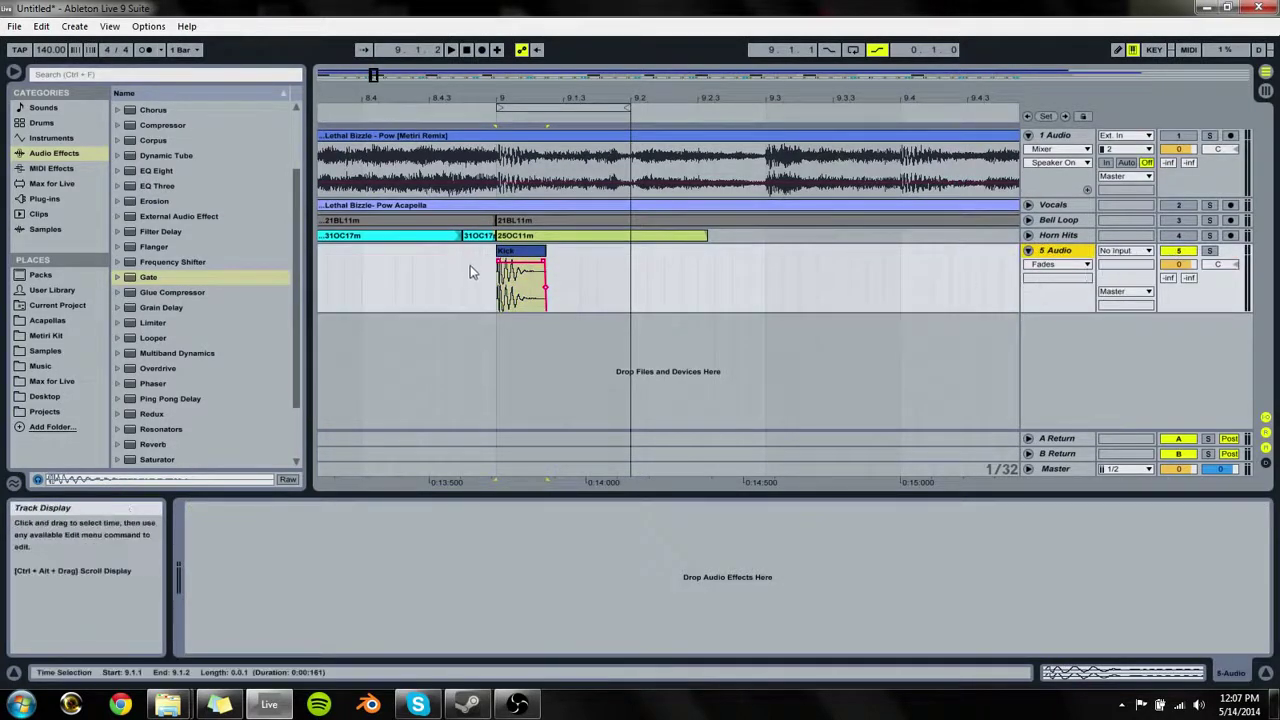
# Step: Audition the Kick clip, lengthen its fade-out over the tail, and name its track Kick
pyautogui.click(538, 262)
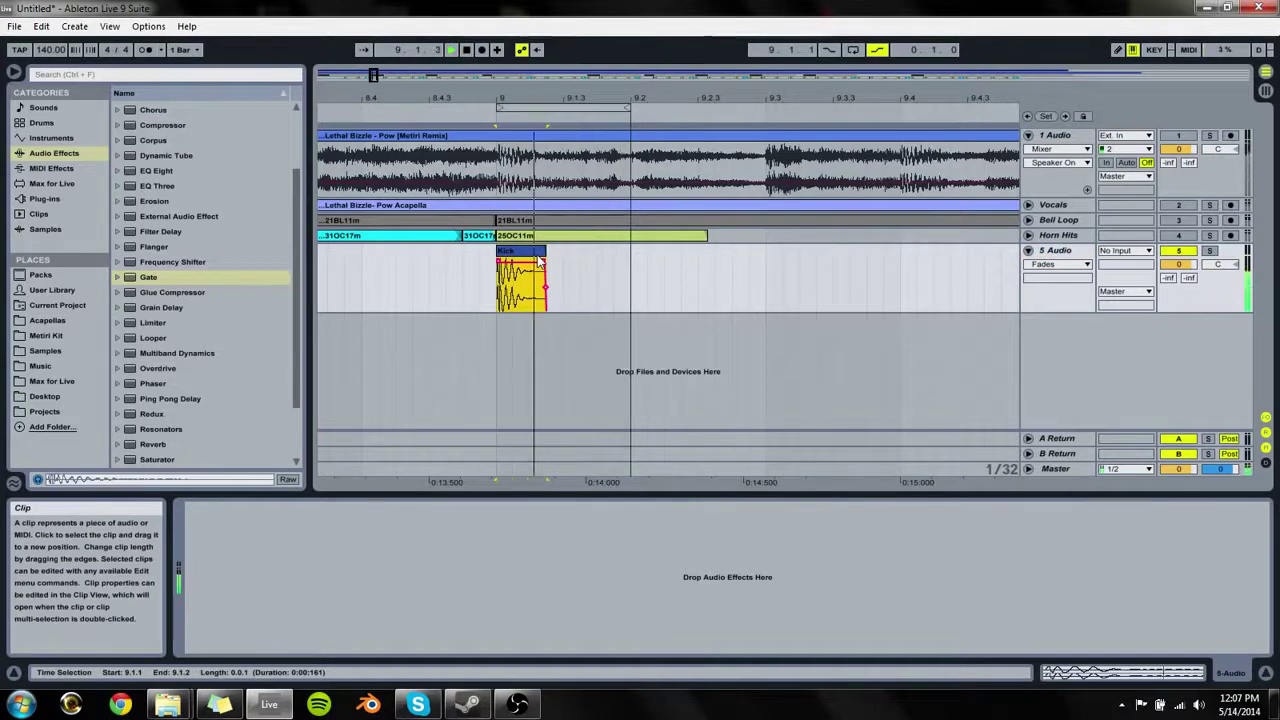
pyautogui.moveTo(541, 262); pyautogui.dragTo(529, 268)
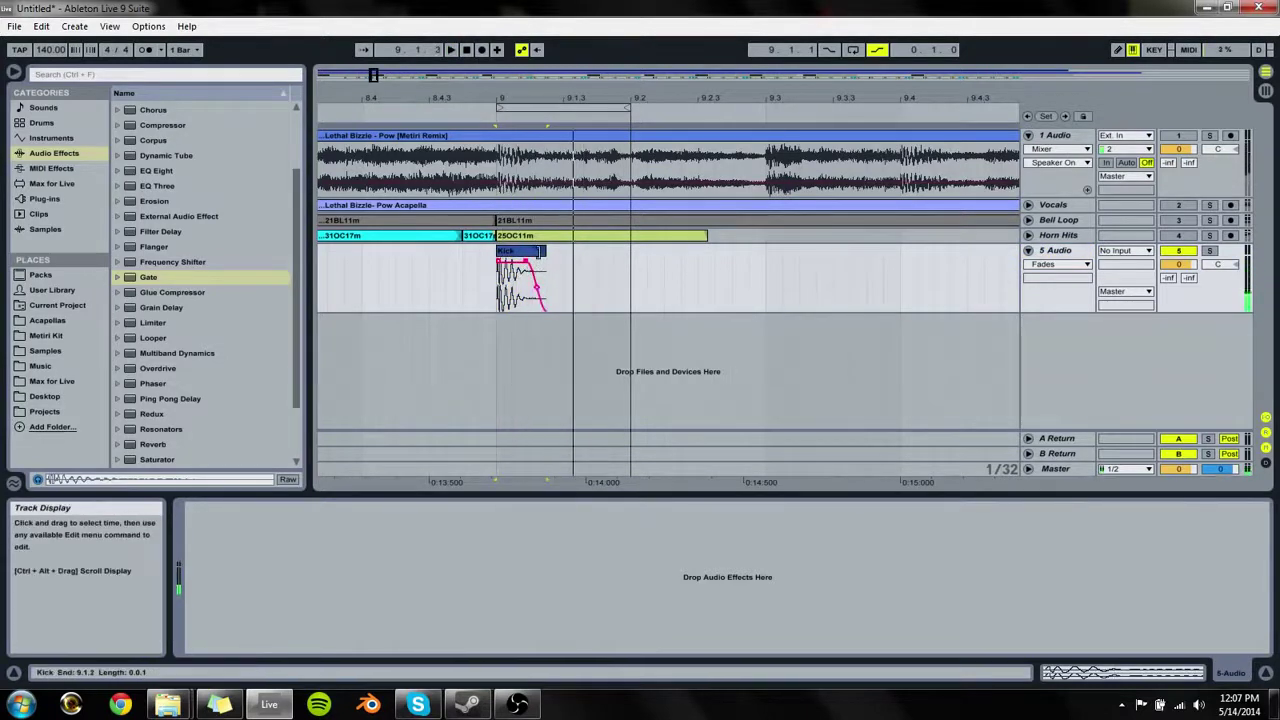
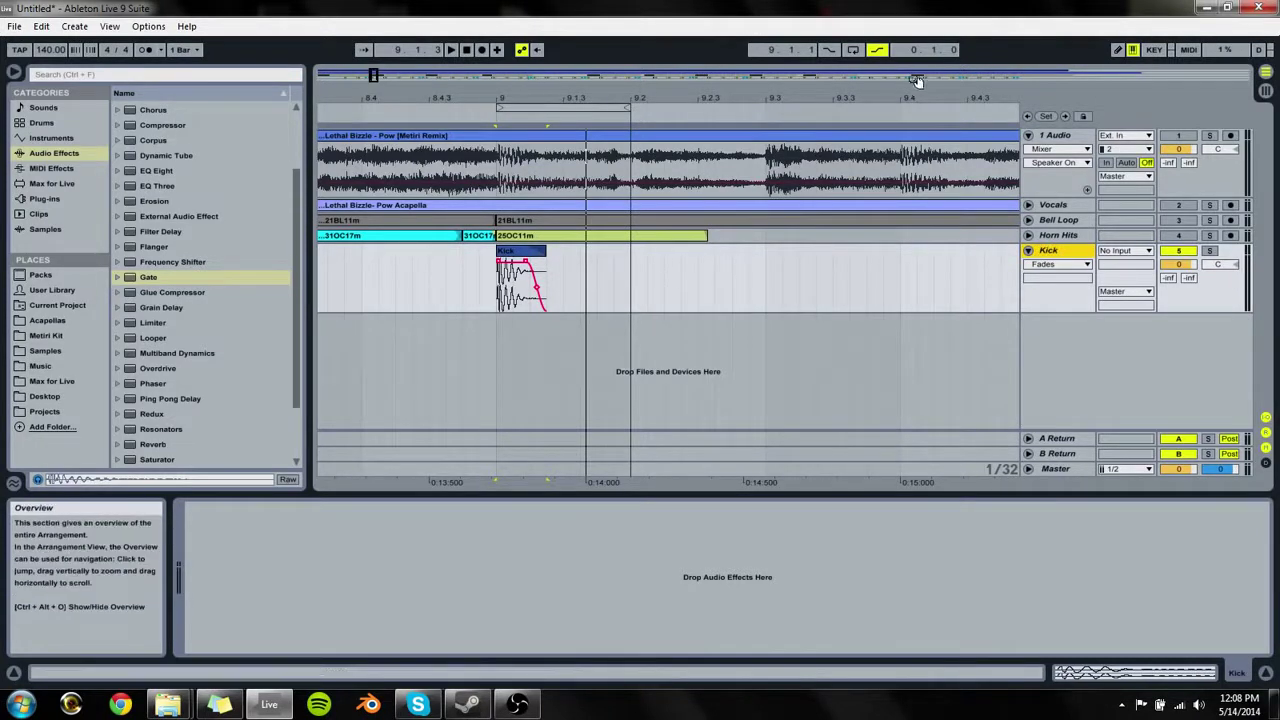
# Step: Turn off punch-out, reactivate the 1 Audio reference track and play the arrangement to hear the kick pattern
pyautogui.moveTo(571, 98); pyautogui.dragTo(445, 66)
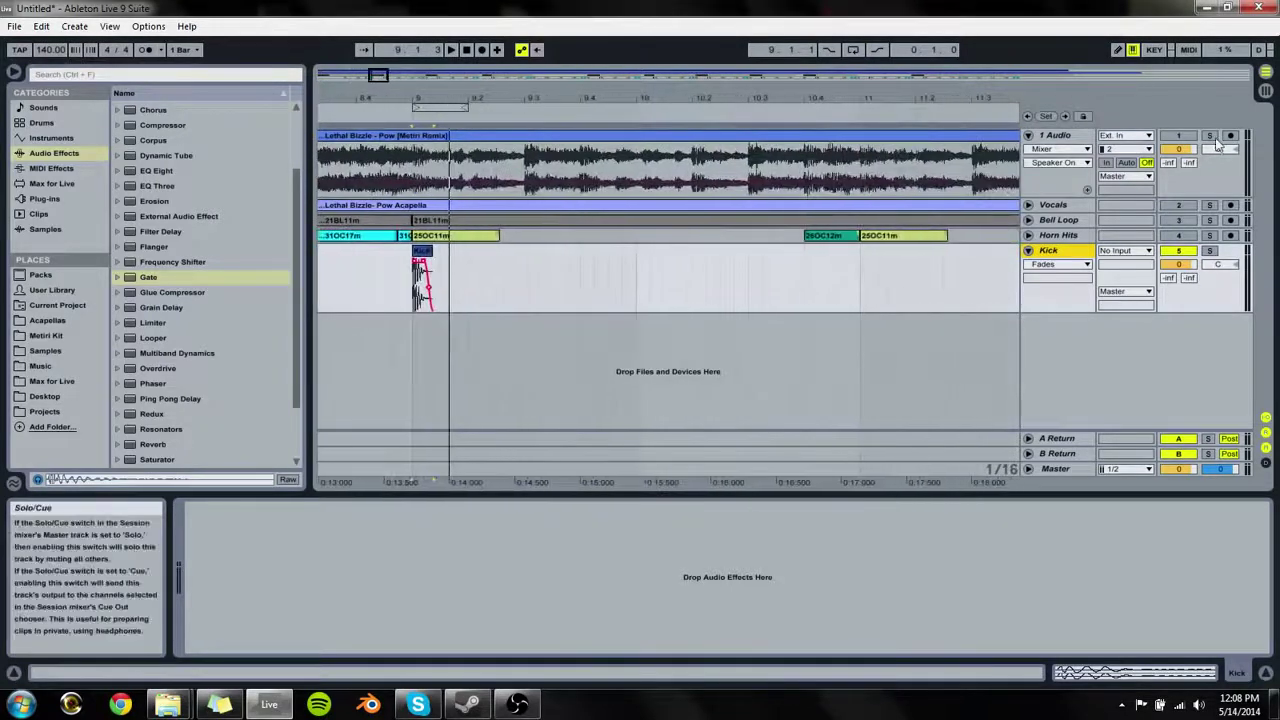
pyautogui.click(1180, 136)
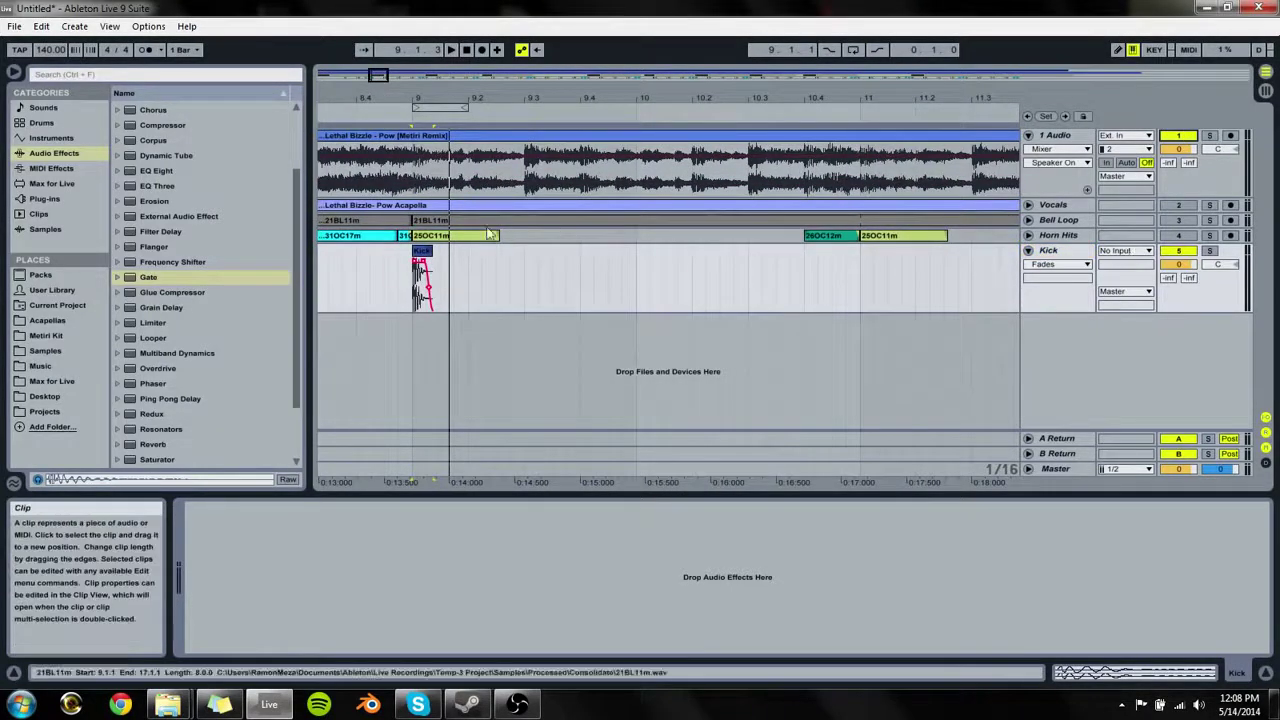
pyautogui.press('space')
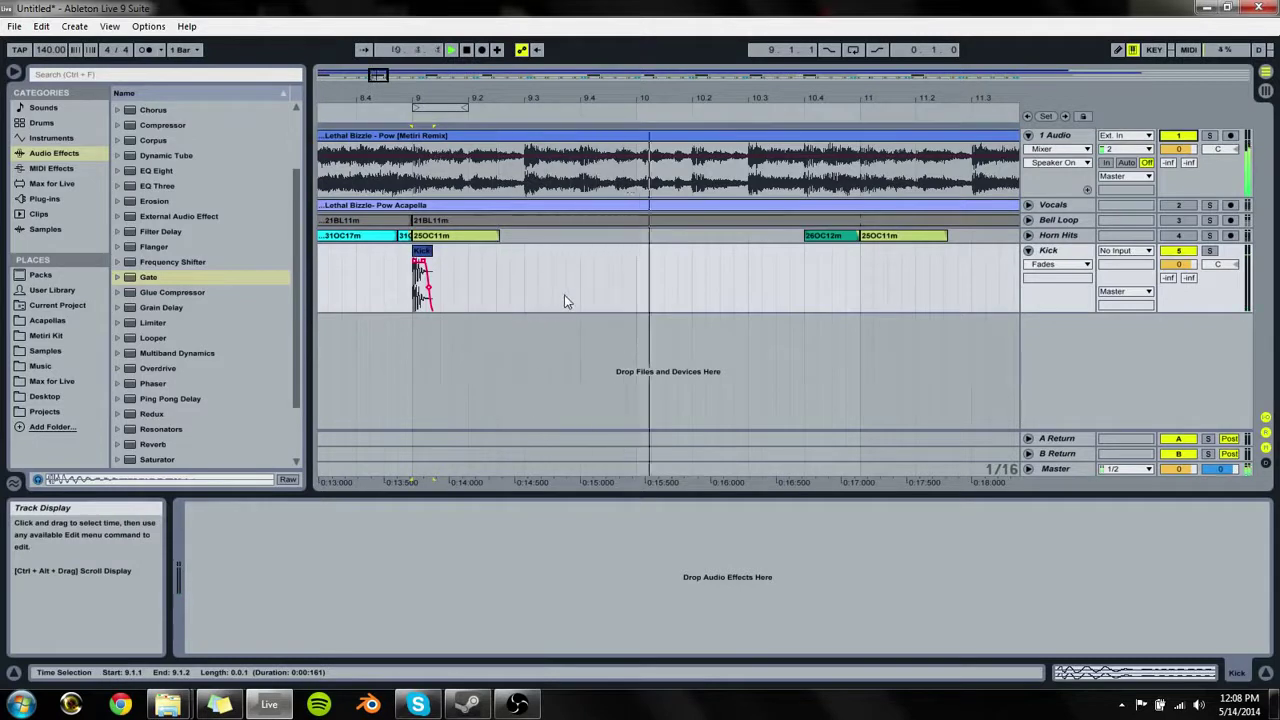
# Step: Duplicate the kick along the Kick track so that copies start at 9.4.1, 10.2.1 and 10.4.1
pyautogui.moveTo(578, 298); pyautogui.dragTo(398, 287)
pyautogui.hotkey('ctrl', 'd')
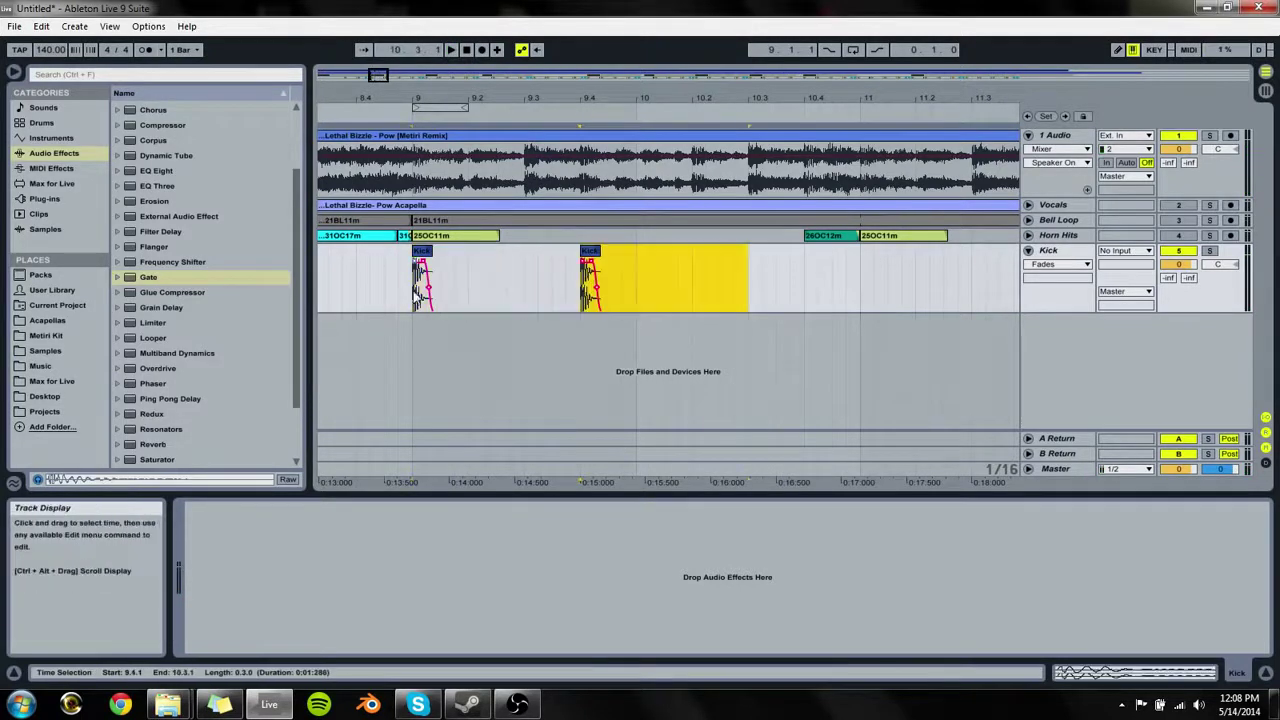
pyautogui.moveTo(688, 290); pyautogui.dragTo(657, 292)
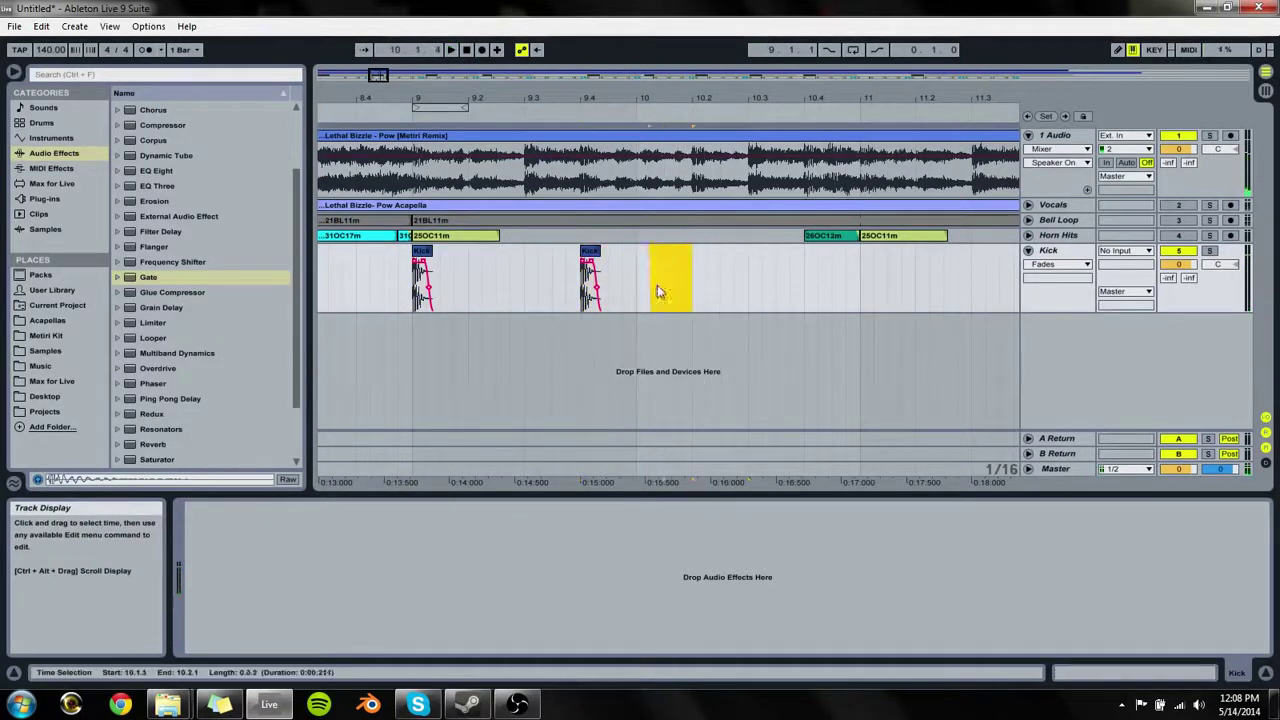
pyautogui.hotkey('ctrl', 'd')
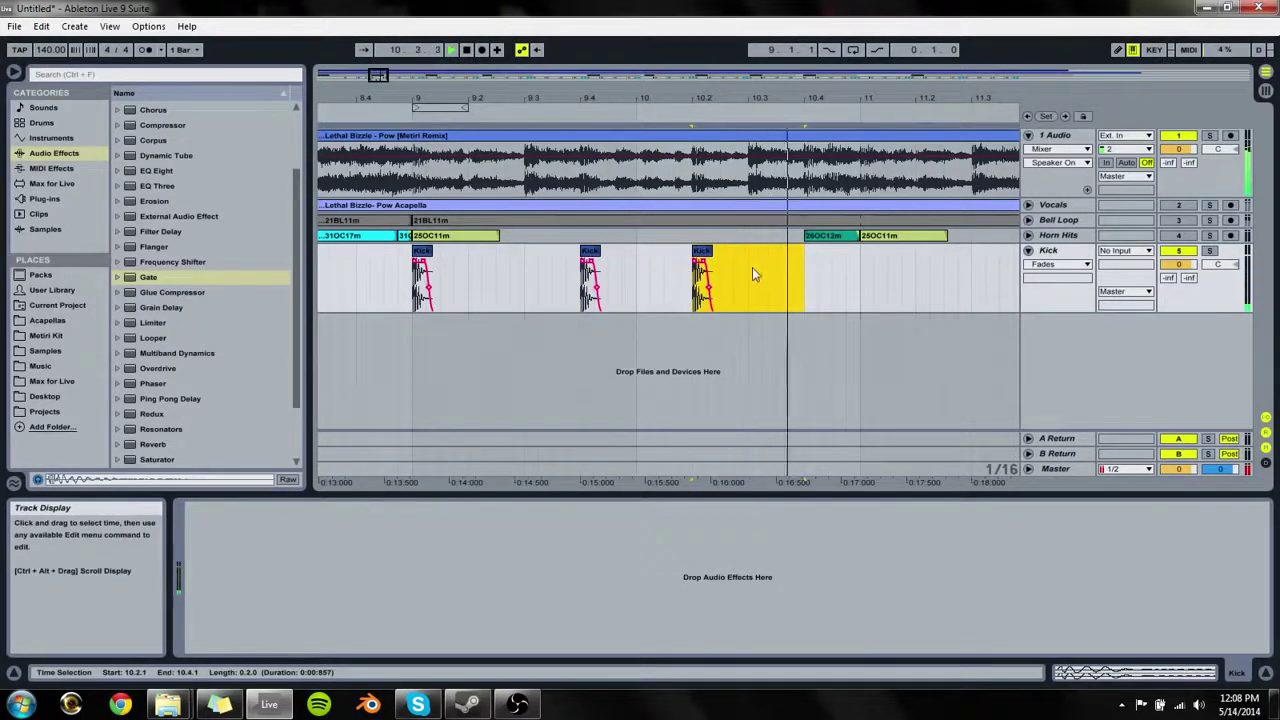
pyautogui.hotkey('ctrl', 'd')
# Step: Duplicate the 10.4.1 kick to 10.4.3 and play it against the reference track
pyautogui.press('space')
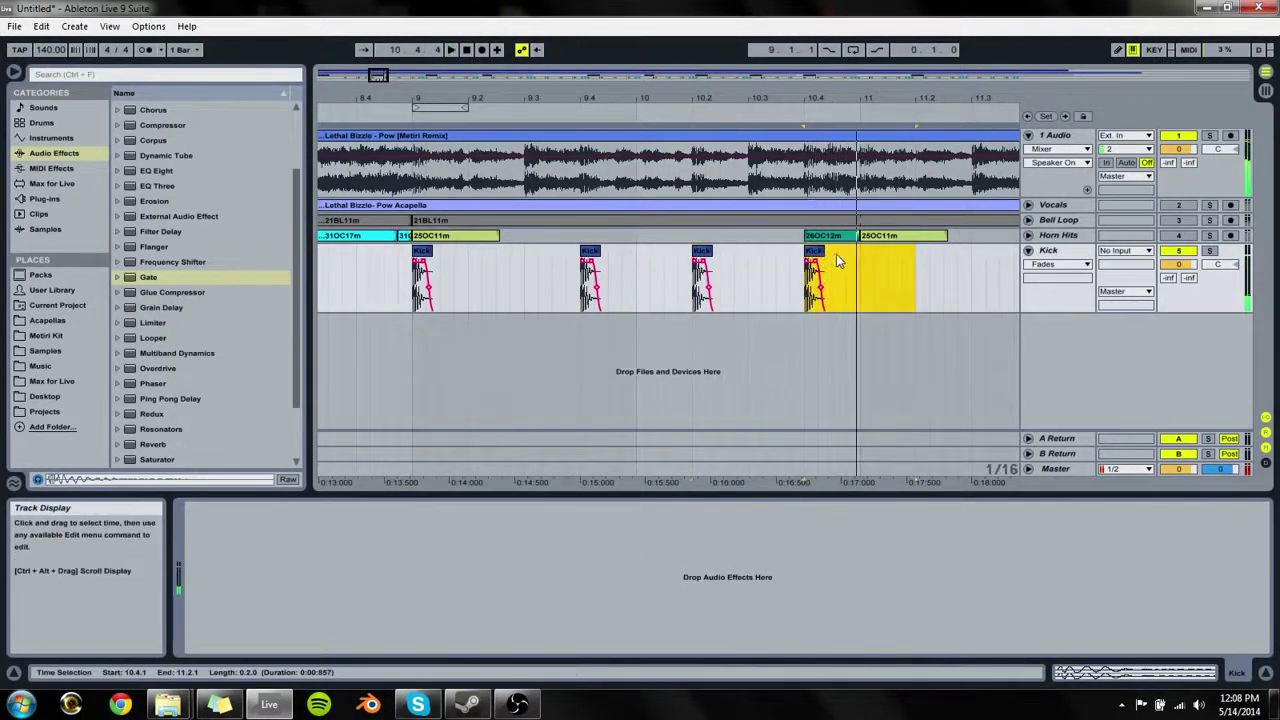
pyautogui.moveTo(831, 262); pyautogui.dragTo(817, 260)
pyautogui.press('space')
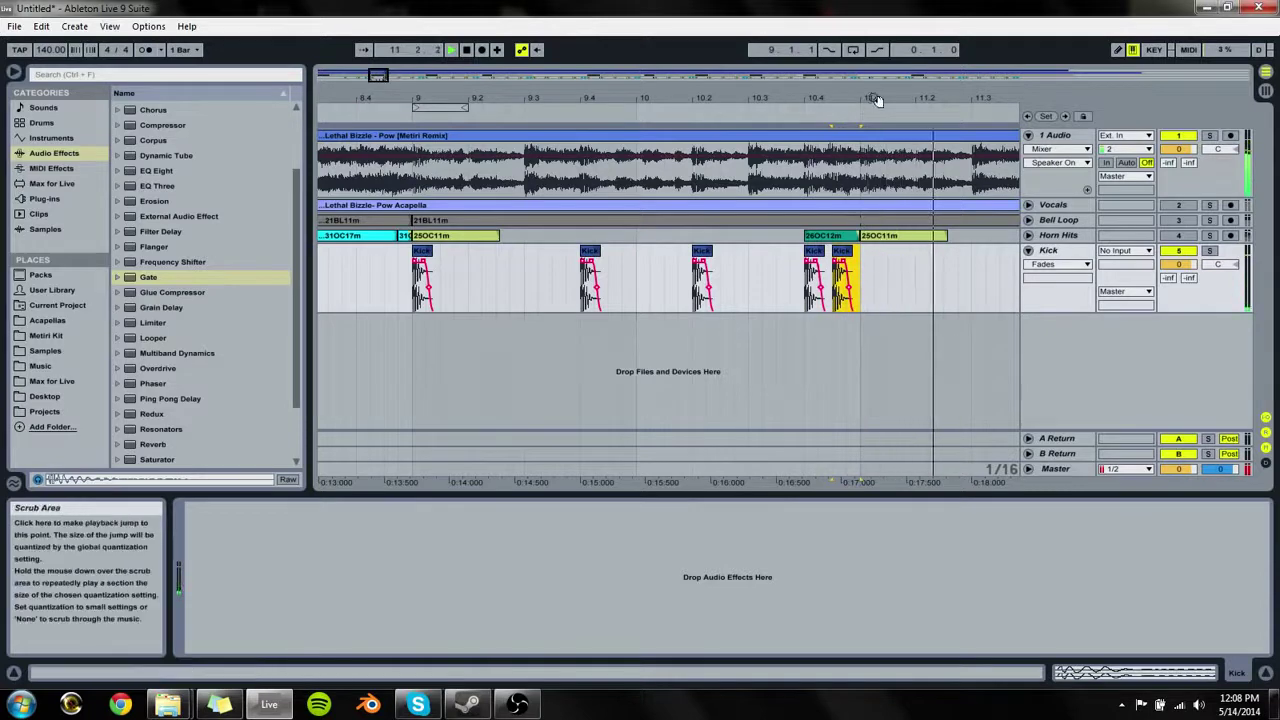
# Step: Duplicate the two-bar kick pattern from bars 9–11 into bars 11–13 on the Kick track
pyautogui.moveTo(869, 97); pyautogui.dragTo(719, 80)
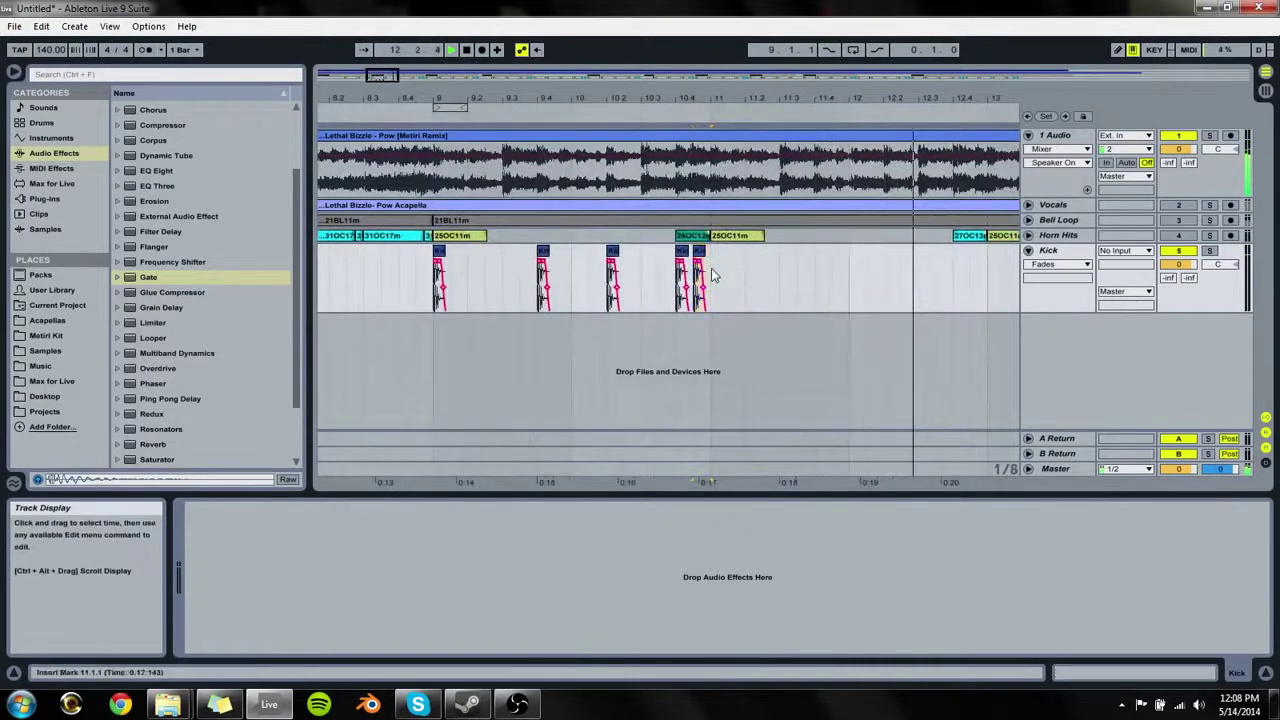
pyautogui.moveTo(711, 274); pyautogui.dragTo(447, 283)
pyautogui.hotkey('ctrl', 'd')
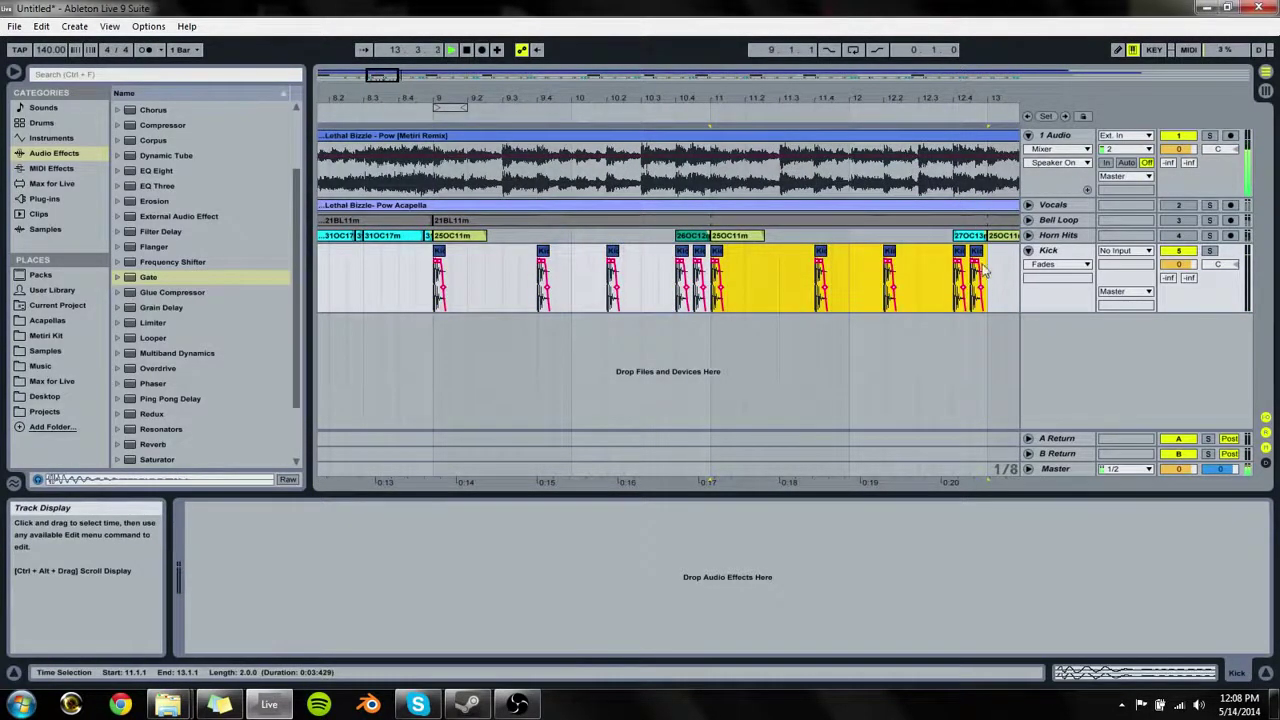
# Step: Delete the last kick before bar 13 and duplicate the four-bar kick pattern from bar 9 into bars 13–17
pyautogui.press('Delete')
pyautogui.hotkey('ctrl', 'z')
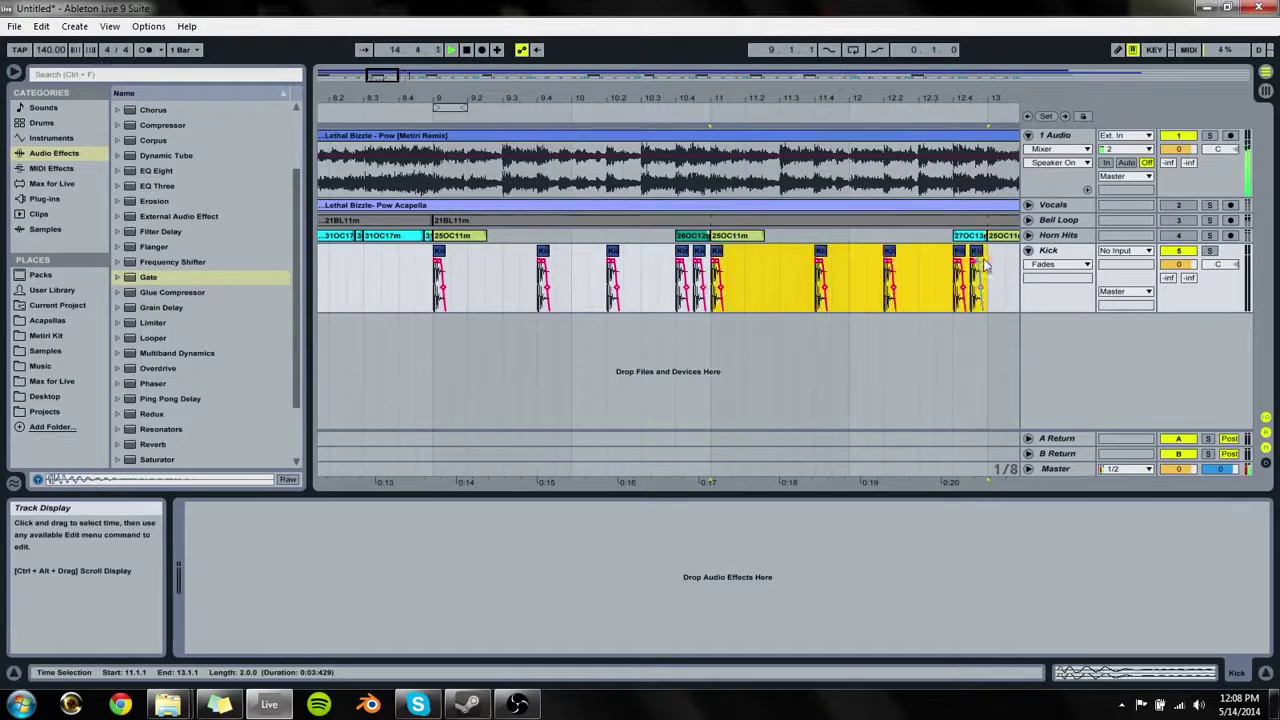
pyautogui.moveTo(985, 262); pyautogui.dragTo(437, 287)
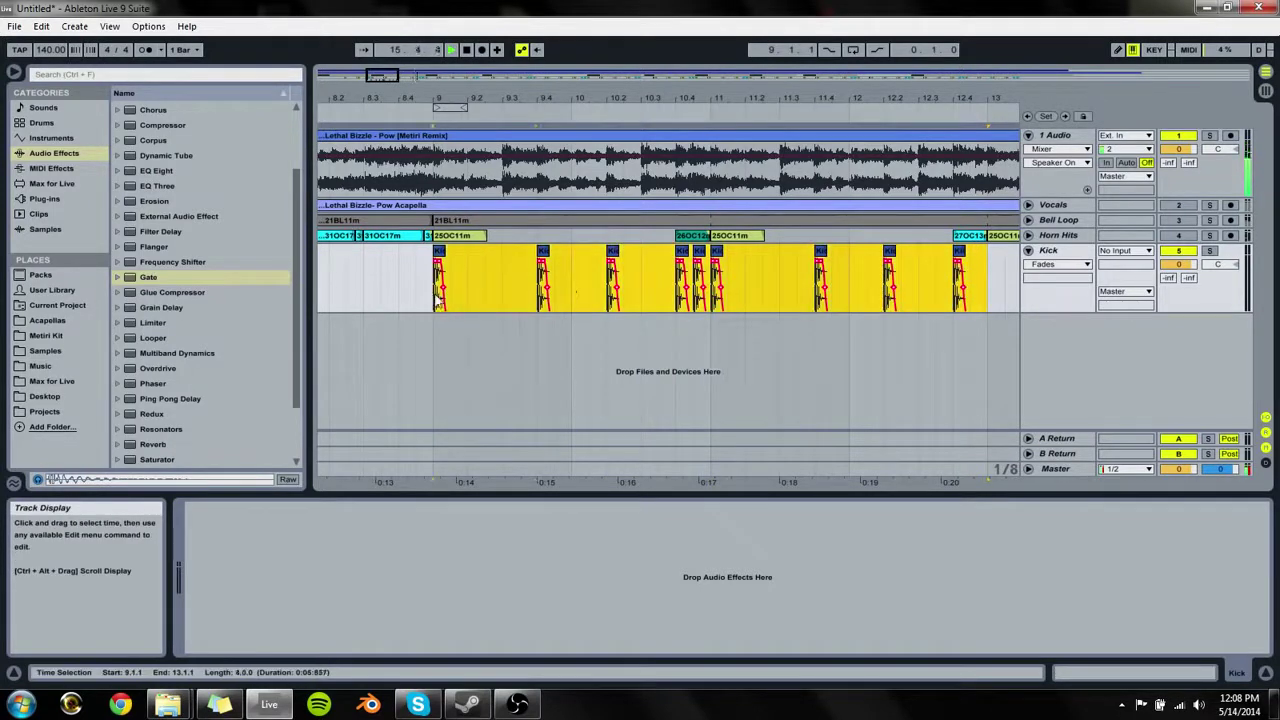
pyautogui.hotkey('ctrl', 'd')
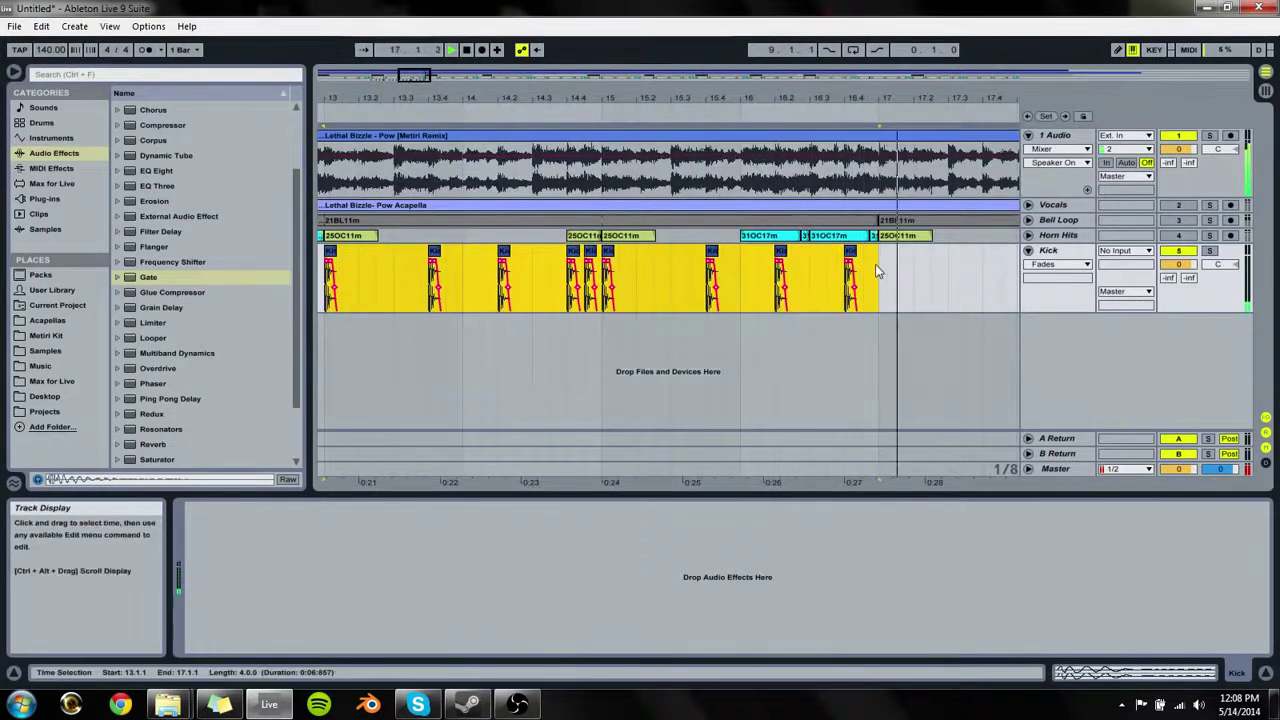
# Step: Duplicate the eight-bar kick pattern from bars 9–17 into bars 17–25
pyautogui.moveTo(749, 97); pyautogui.dragTo(749, 209)
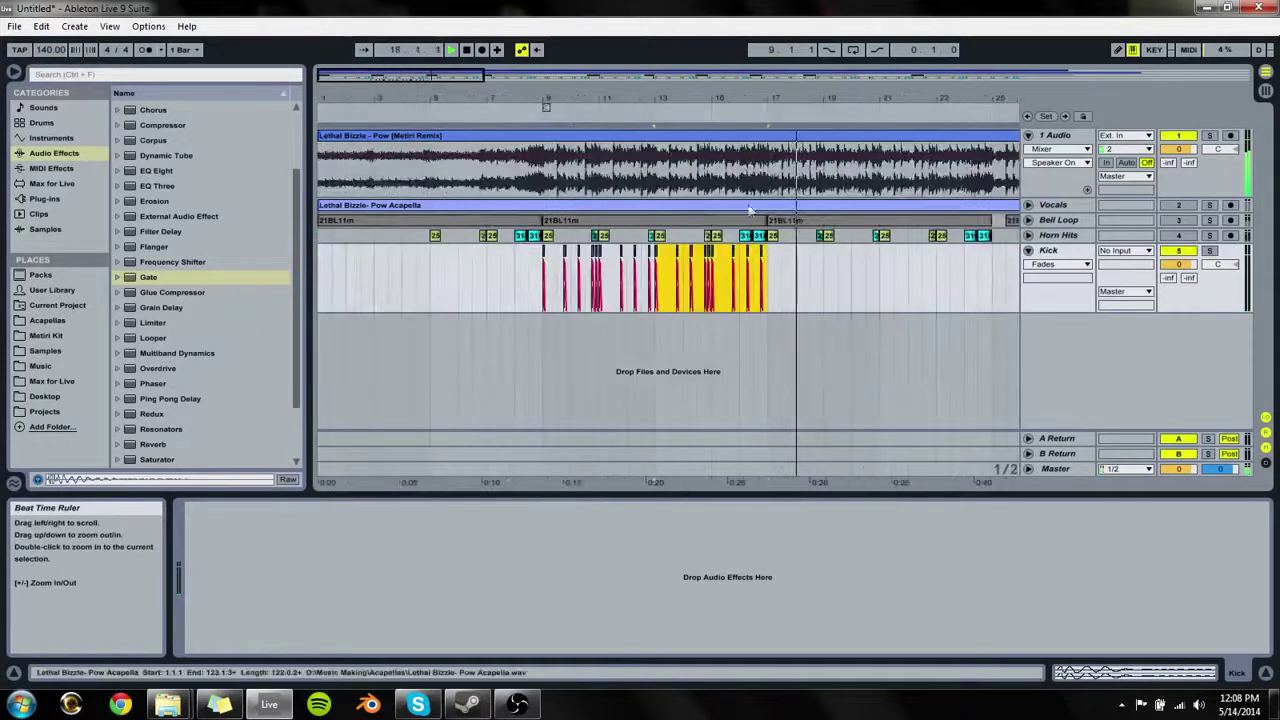
pyautogui.keyDown('shift'); pyautogui.click(543, 278); pyautogui.keyUp('shift')
pyautogui.hotkey('ctrl', 'd')
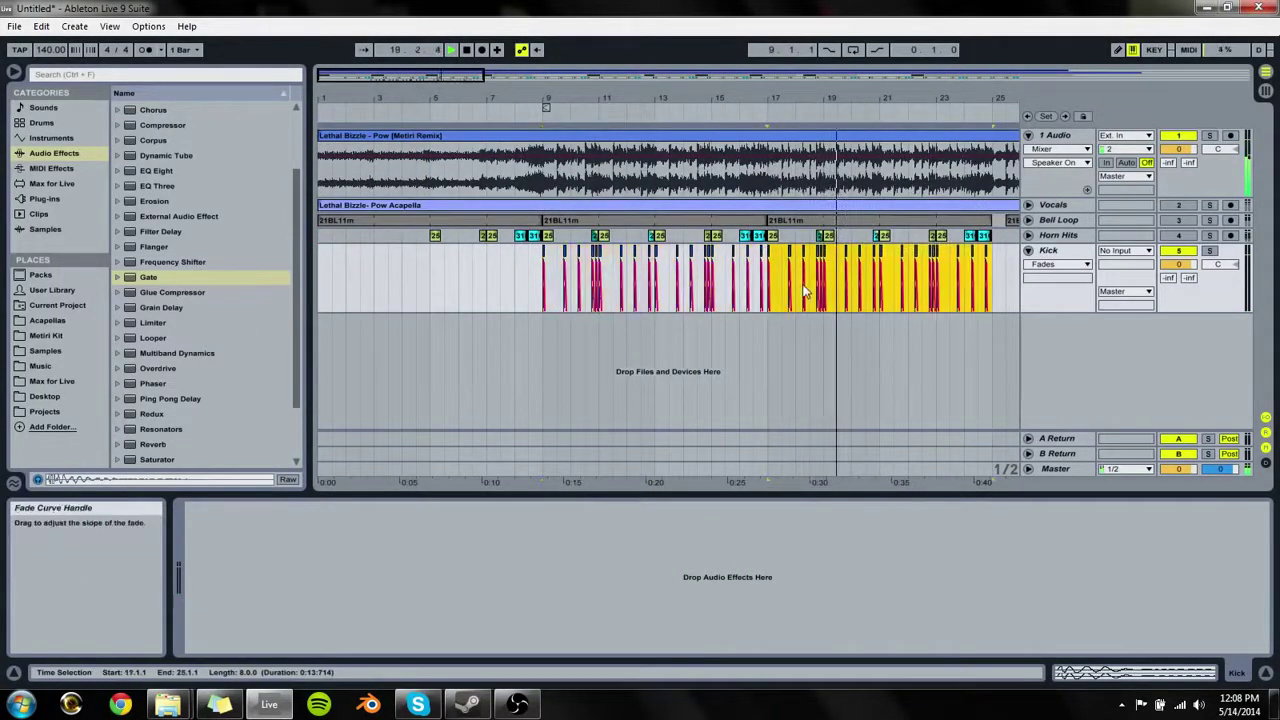
# Step: Mute the Kick track and duplicate its pattern to fill bars 25–41
pyautogui.click(1178, 250)
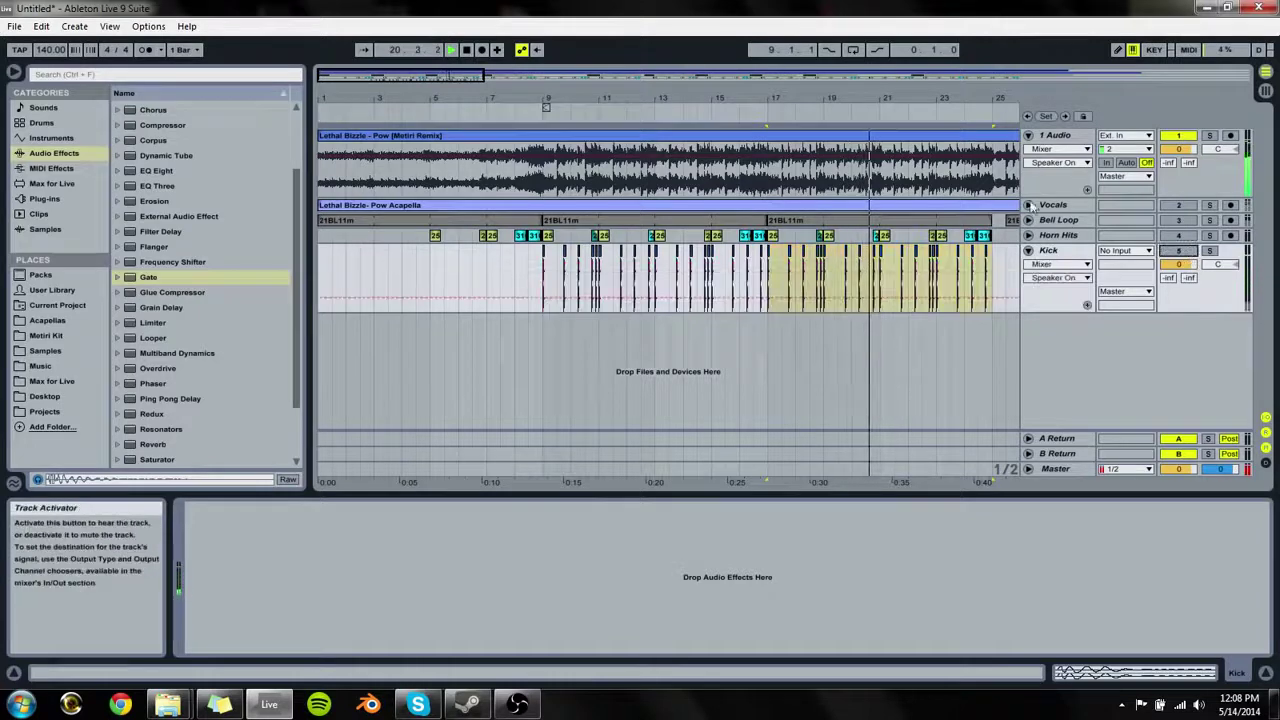
pyautogui.moveTo(956, 98); pyautogui.dragTo(712, 88)
pyautogui.moveTo(731, 283); pyautogui.dragTo(375, 306)
pyautogui.hotkey('ctrl', 'd')
# Step: Delete the single kick clip at the start of bar 25
pyautogui.click(527, 272)
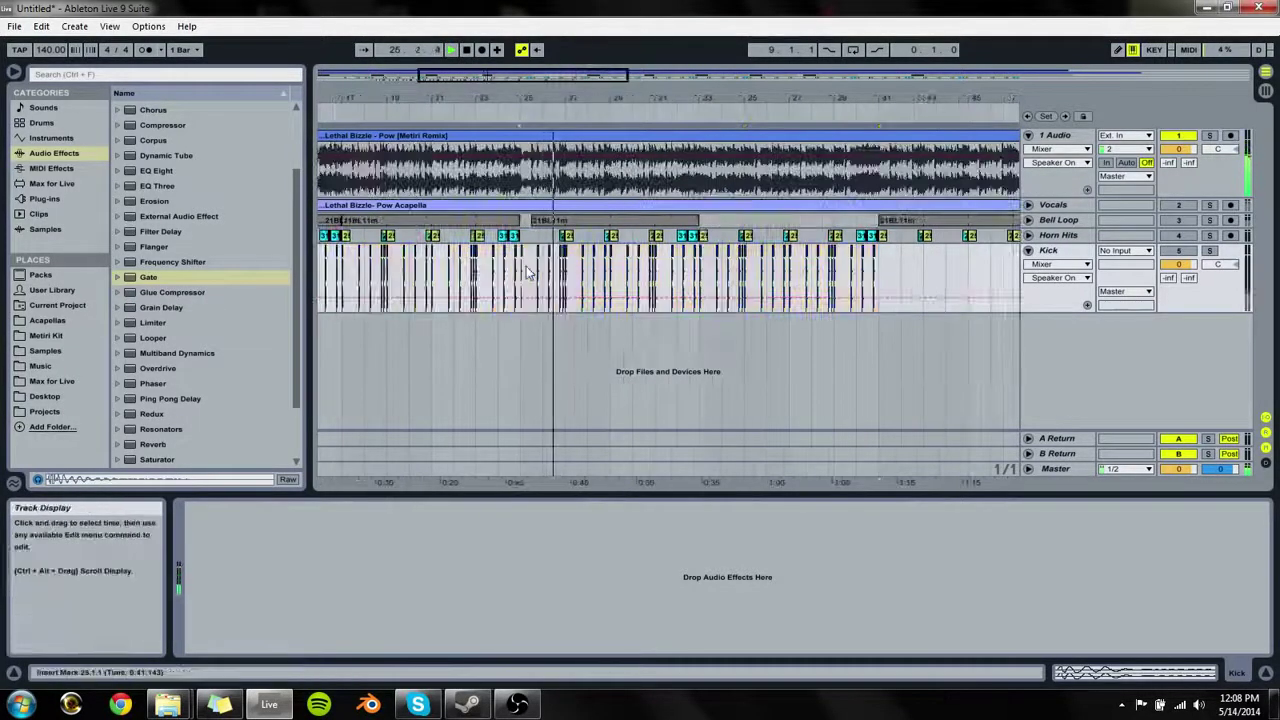
pyautogui.click(522, 252)
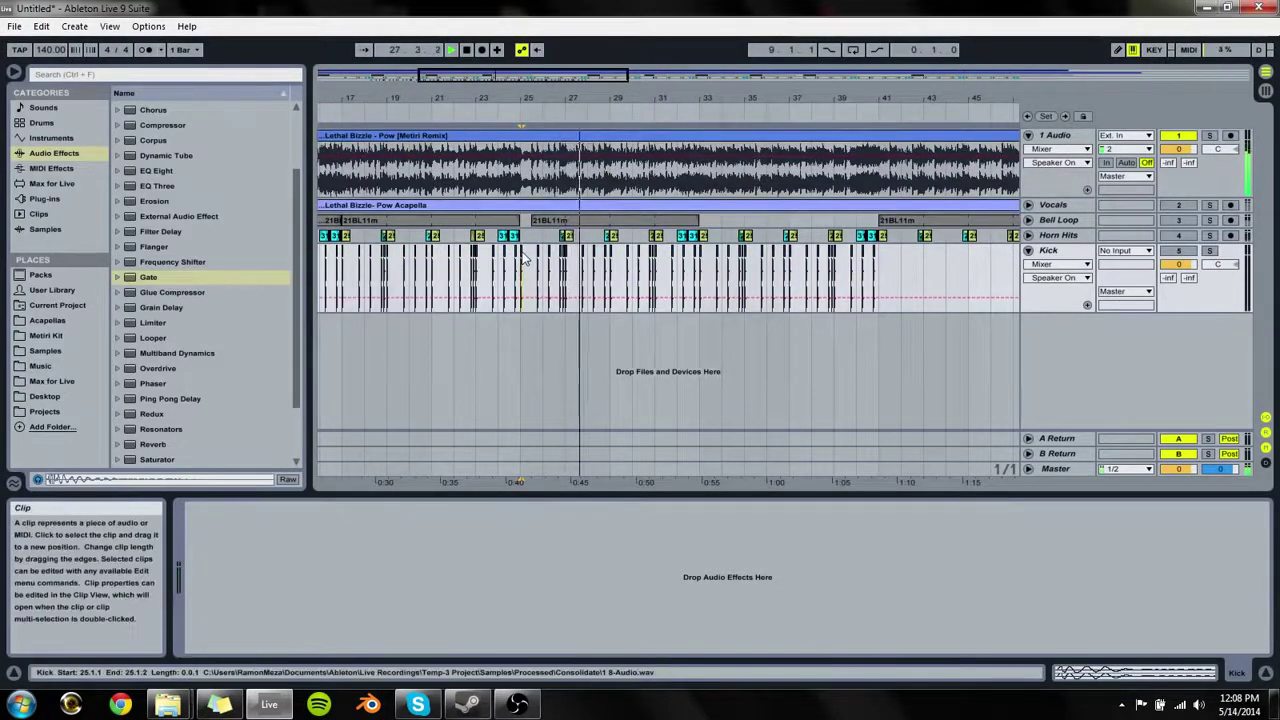
pyautogui.press('Delete')
# Step: Add a locator named 808 at bar 33, where the bell loop ends
pyautogui.moveTo(606, 94); pyautogui.dragTo(457, 90)
pyautogui.click(364, 50)
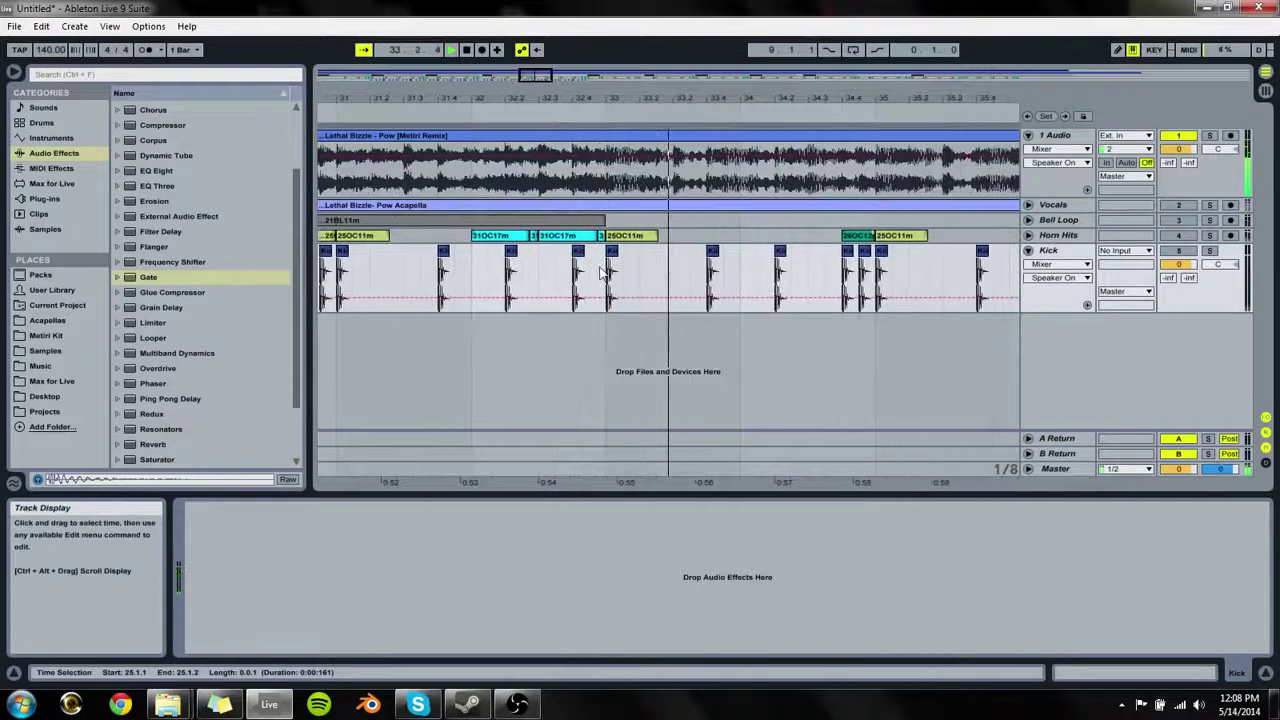
pyautogui.click(601, 273)
pyautogui.rightClick(583, 114)
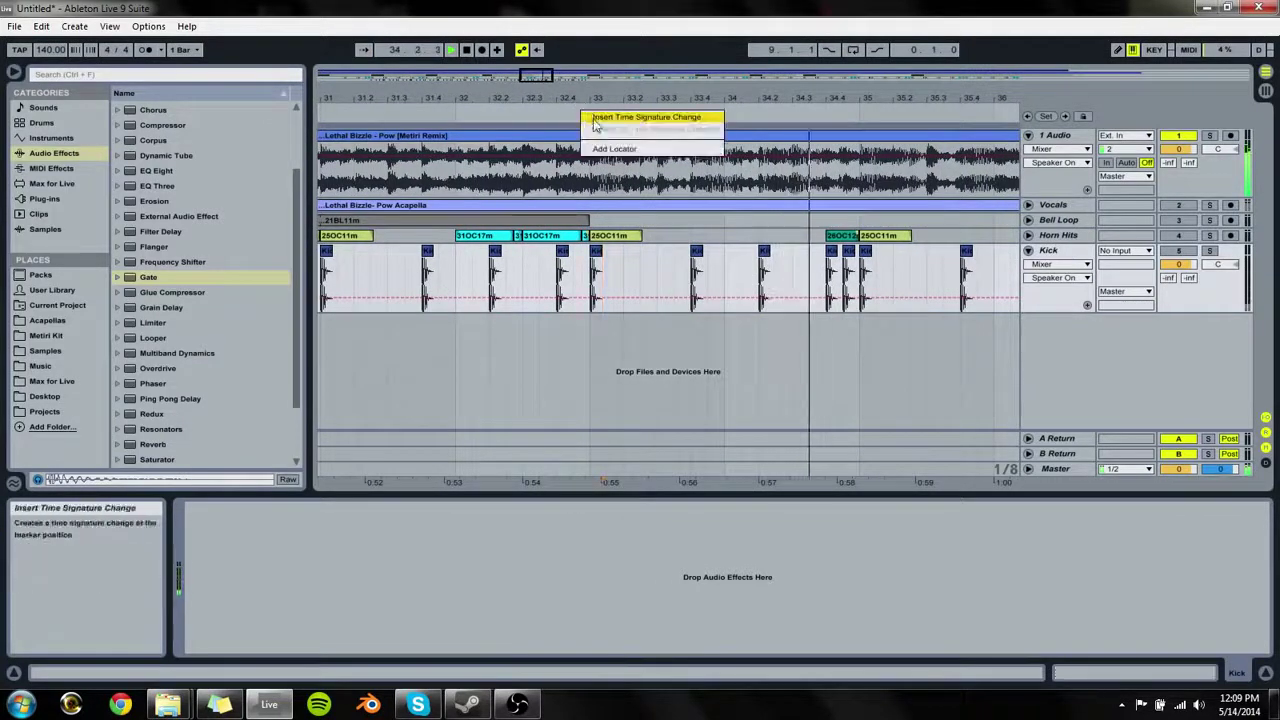
pyautogui.click(603, 145)
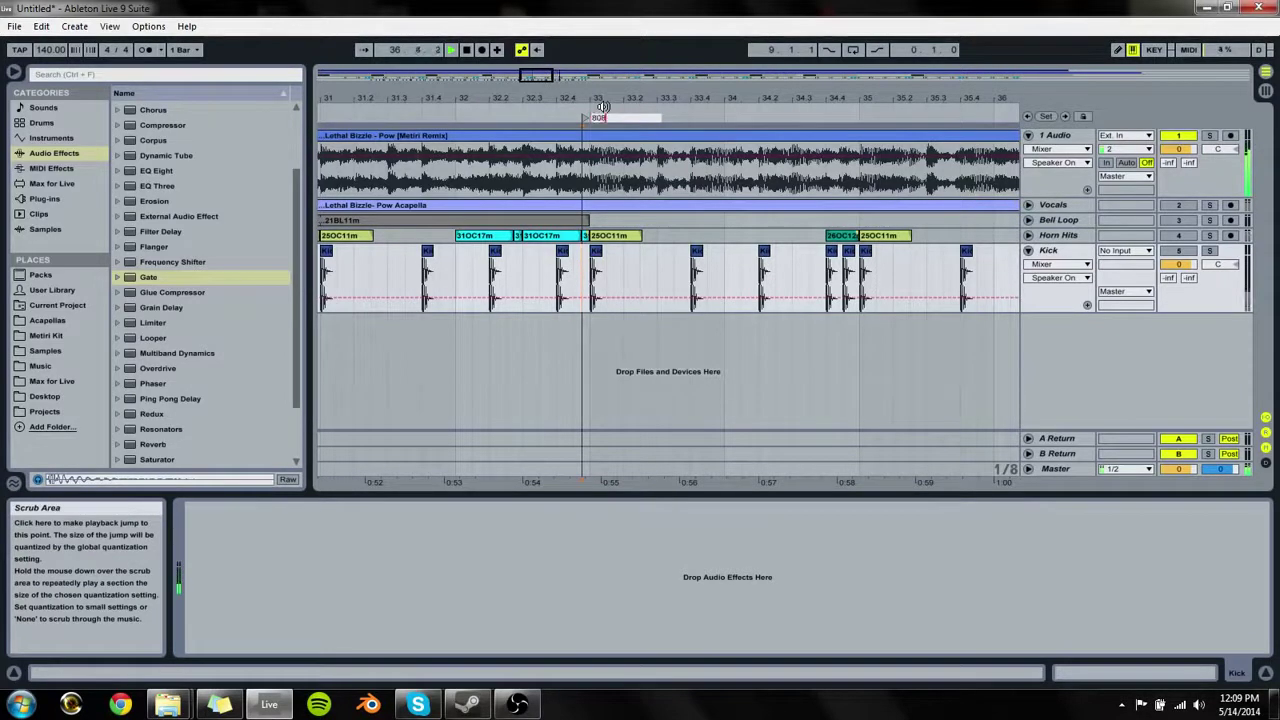
pyautogui.press('Return')
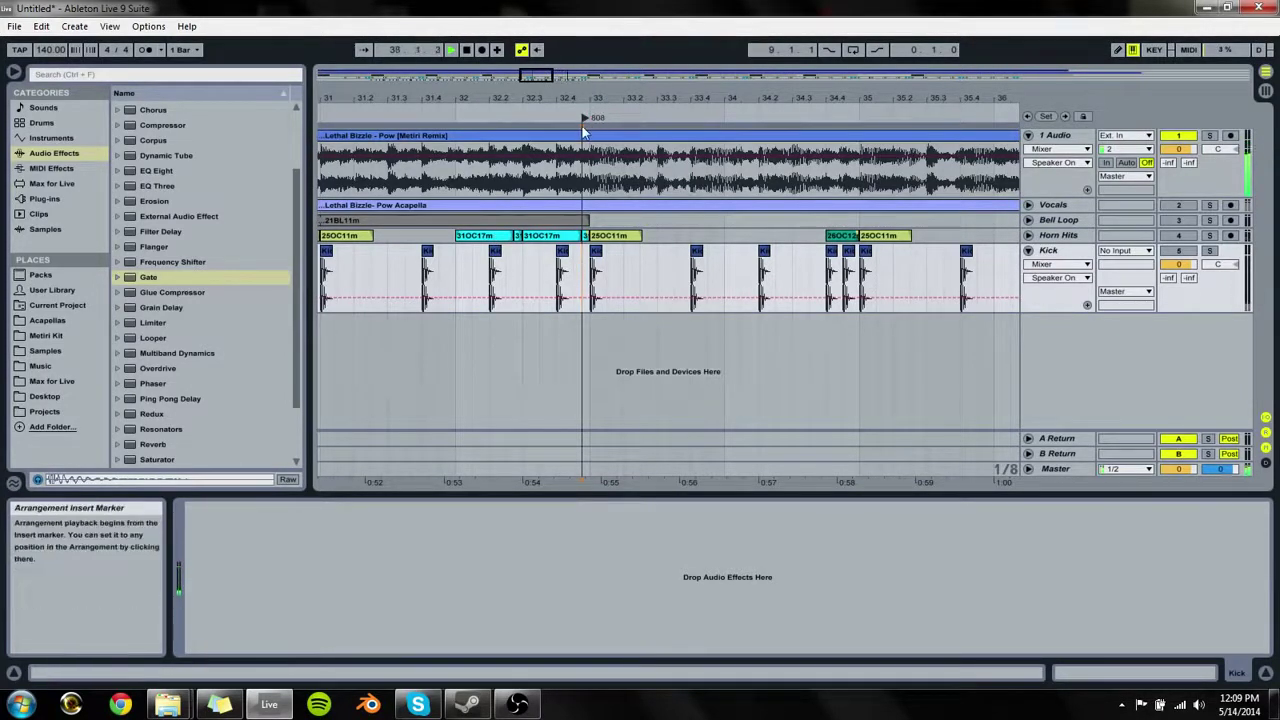
# Step: Cut the kick clips from bars 33–41 and paste them at bar 41
pyautogui.moveTo(585, 119); pyautogui.dragTo(425, 88)
pyautogui.moveTo(749, 263); pyautogui.dragTo(427, 281)
pyautogui.hotkey('ctrl', 'x')
pyautogui.click(753, 271)
pyautogui.hotkey('ctrl', 'v')
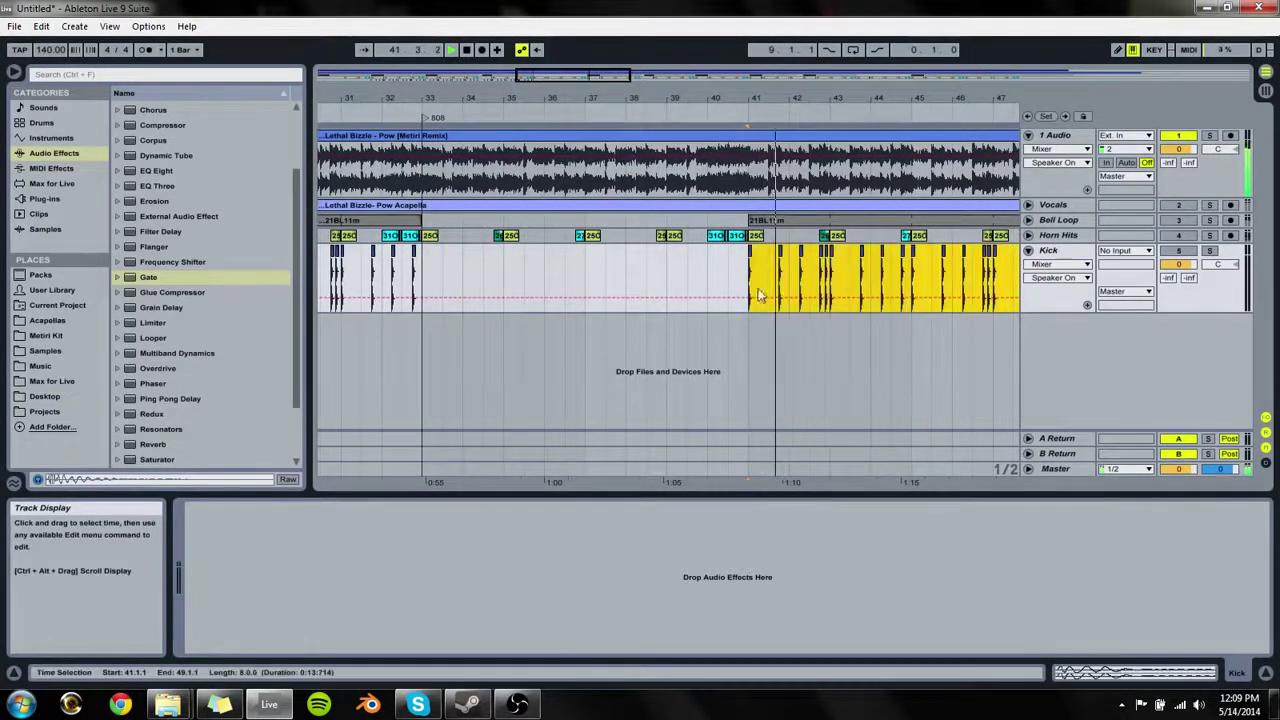
# Step: Duplicate the eight-bar kick pattern from bars 41–49 into bars 49–57
pyautogui.click(822, 283)
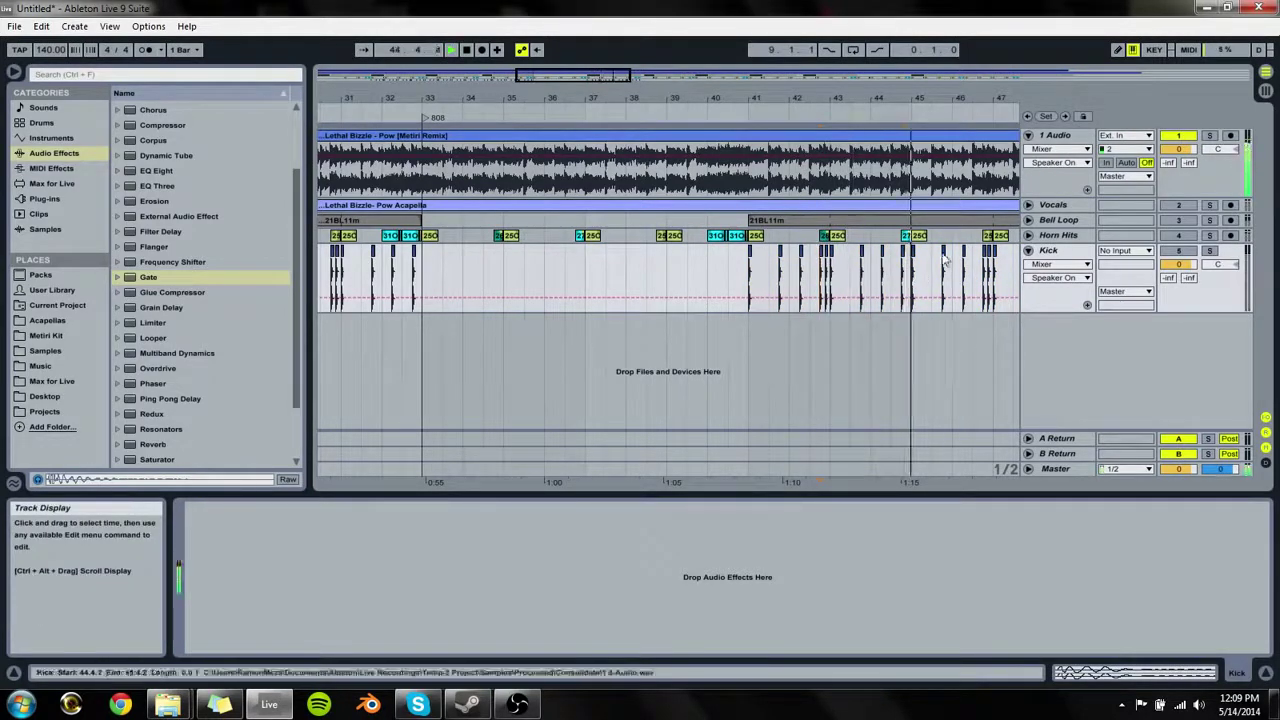
pyautogui.click(981, 104)
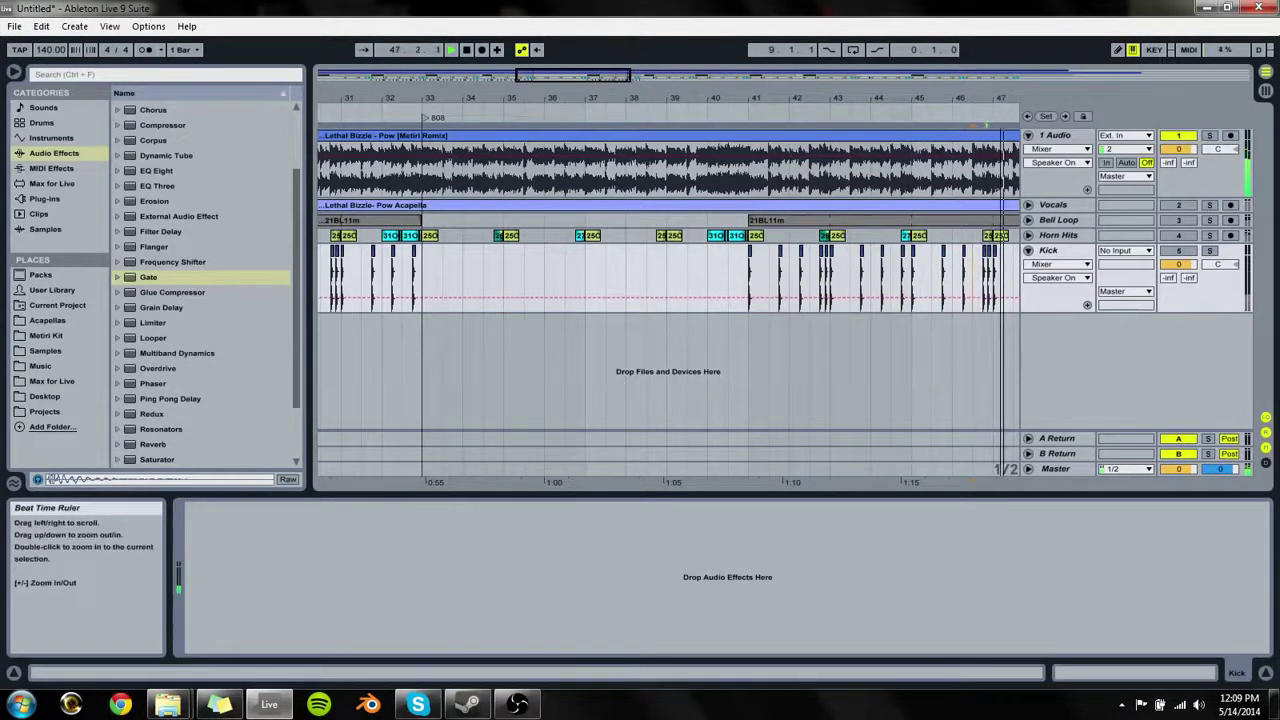
pyautogui.moveTo(985, 98); pyautogui.dragTo(636, 75)
pyautogui.press('space')
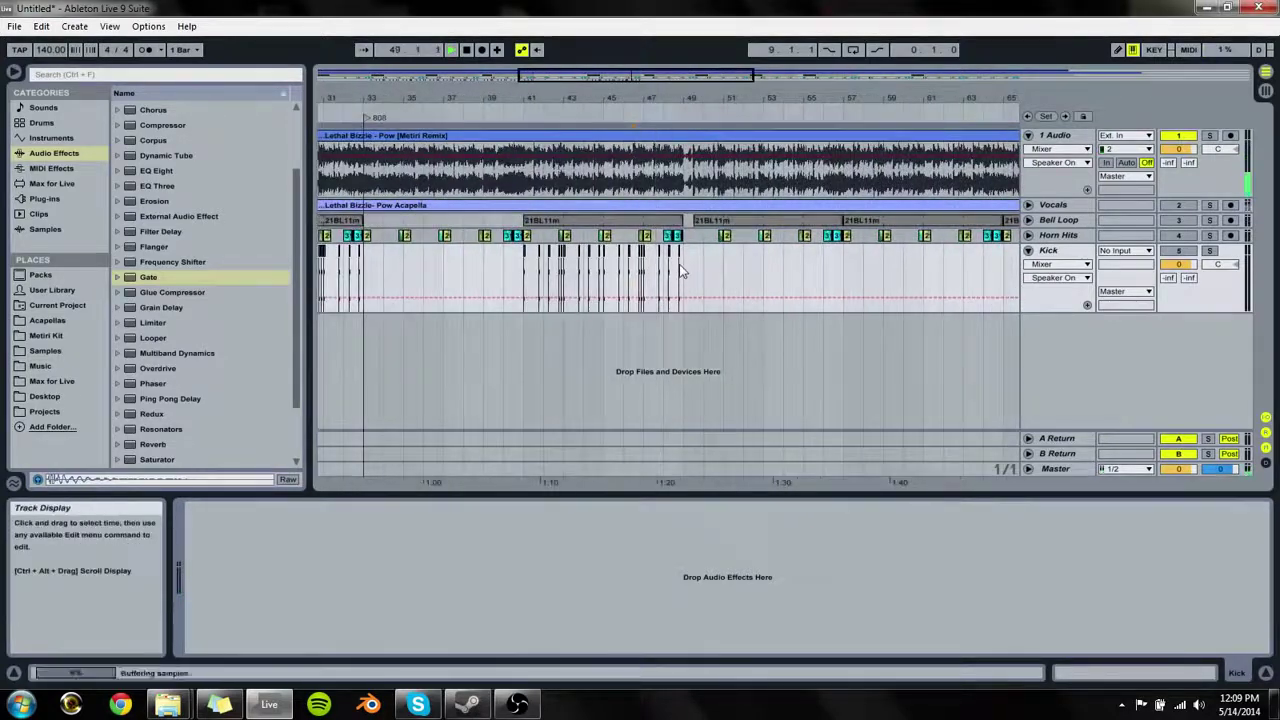
pyautogui.click(688, 280)
pyautogui.press('space')
pyautogui.moveTo(686, 280); pyautogui.dragTo(526, 278)
pyautogui.hotkey('ctrl', 'd')
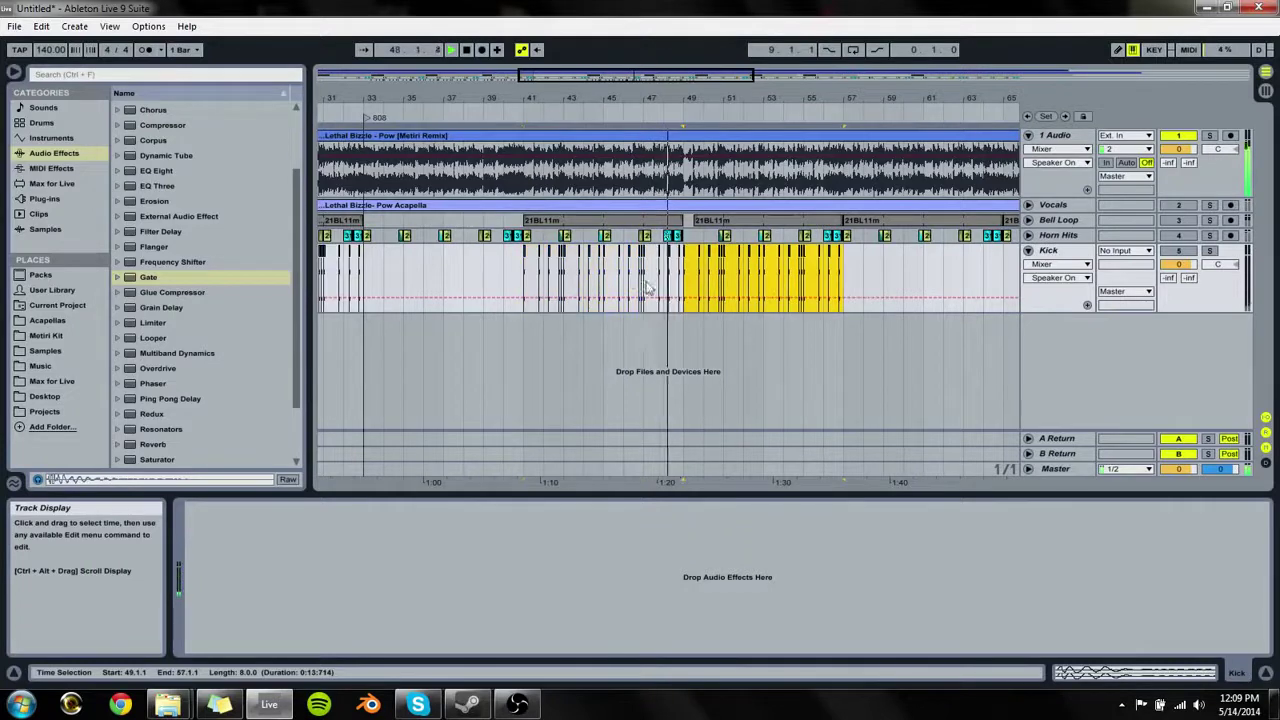
# Step: Delete the kick clip at the start of bar 49, in the gap between the bell loops
pyautogui.click(686, 258)
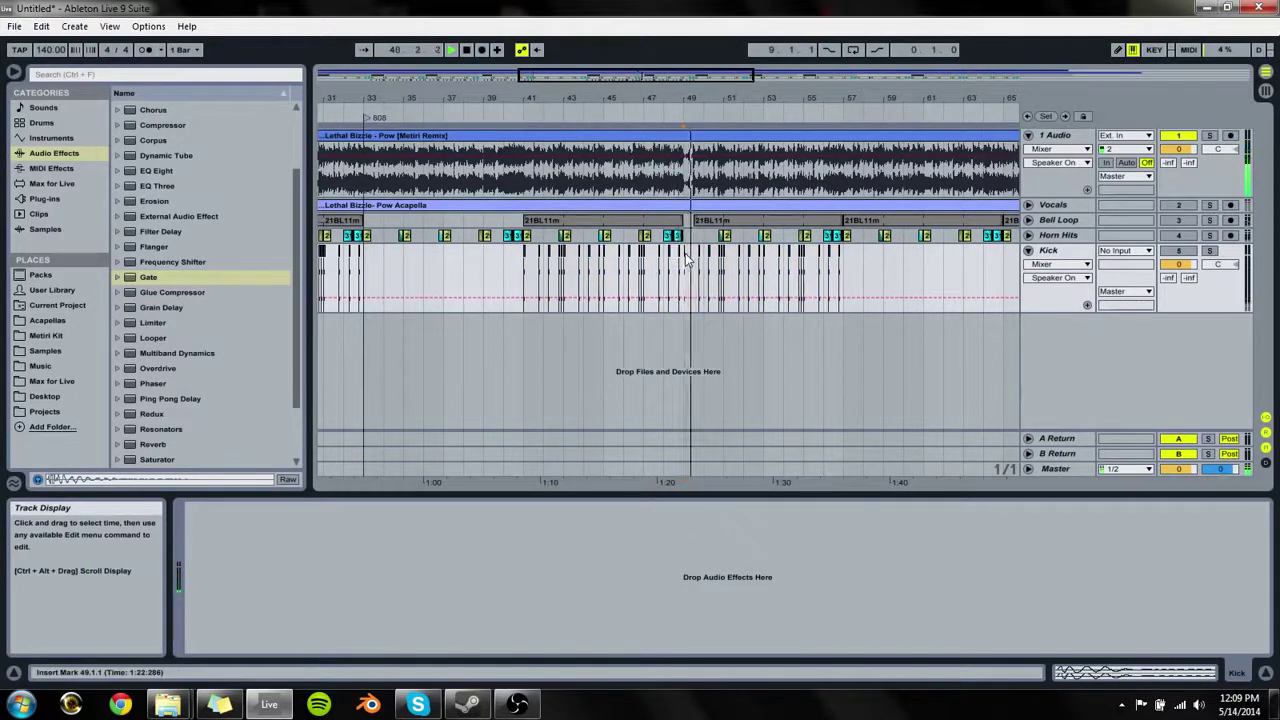
pyautogui.moveTo(691, 103); pyautogui.dragTo(690, 190)
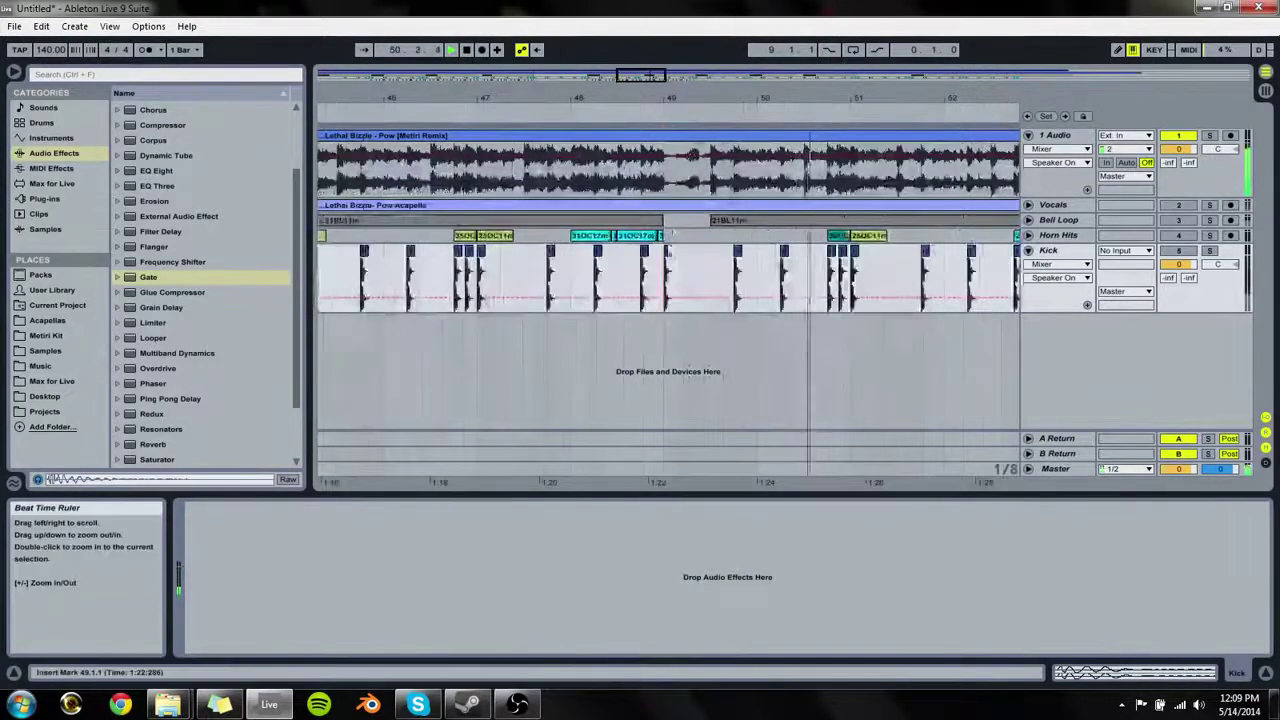
pyautogui.click(669, 252)
pyautogui.press('Delete')
# Step: Copy the kick pattern from bars 41–49 and paste it at bars 57 and 65
pyautogui.moveTo(824, 118); pyautogui.dragTo(600, 95)
pyautogui.moveTo(557, 272); pyautogui.dragTo(386, 280)
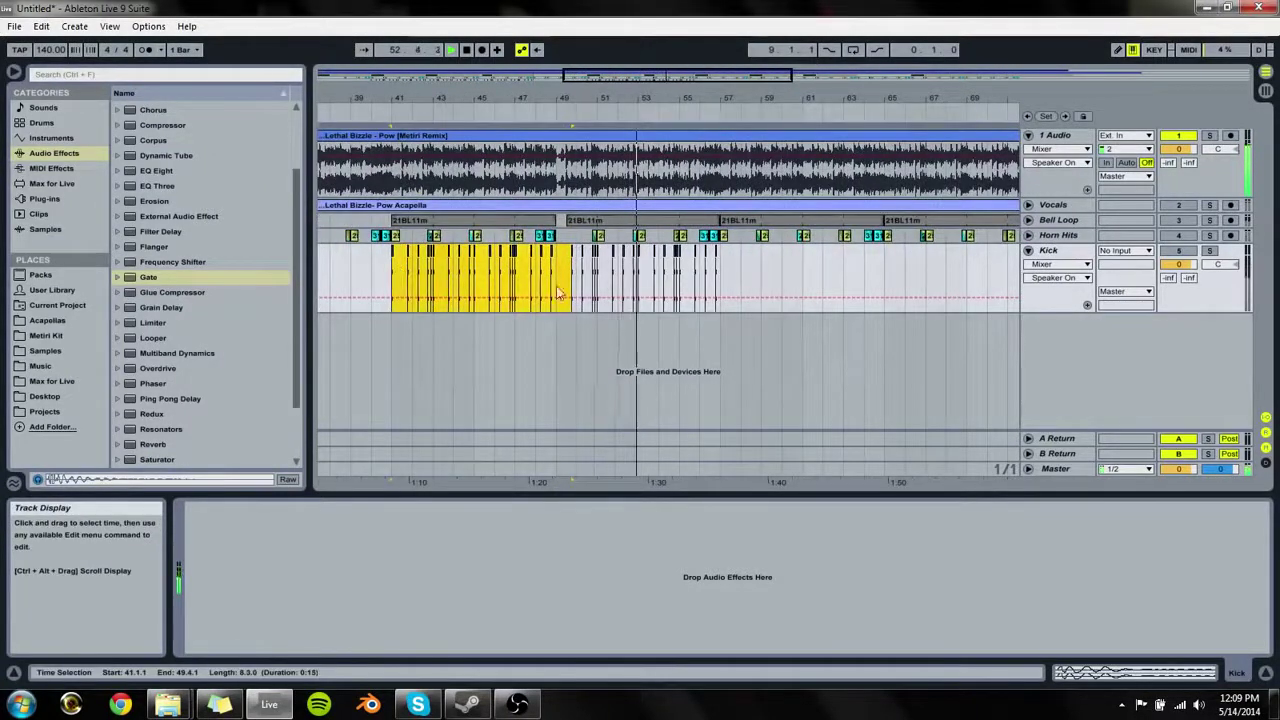
pyautogui.click(557, 280)
pyautogui.moveTo(557, 280); pyautogui.dragTo(392, 282)
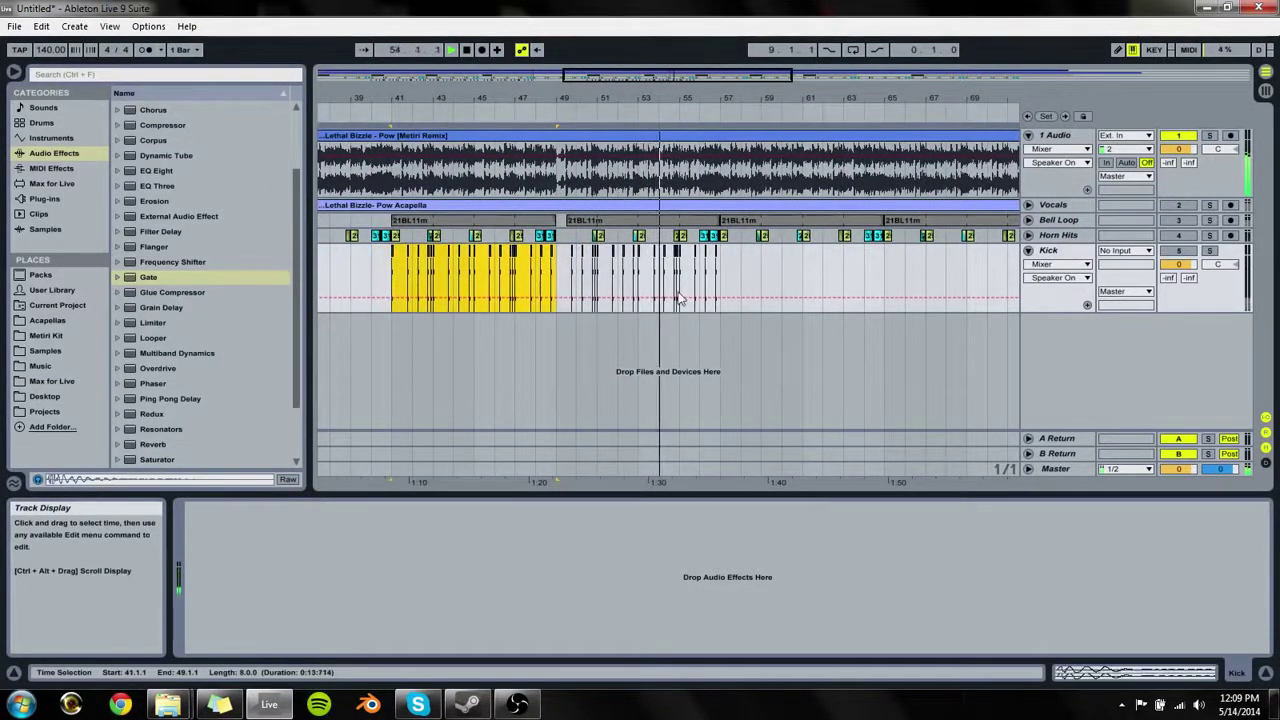
pyautogui.click(722, 281)
pyautogui.hotkey('ctrl', 'v')
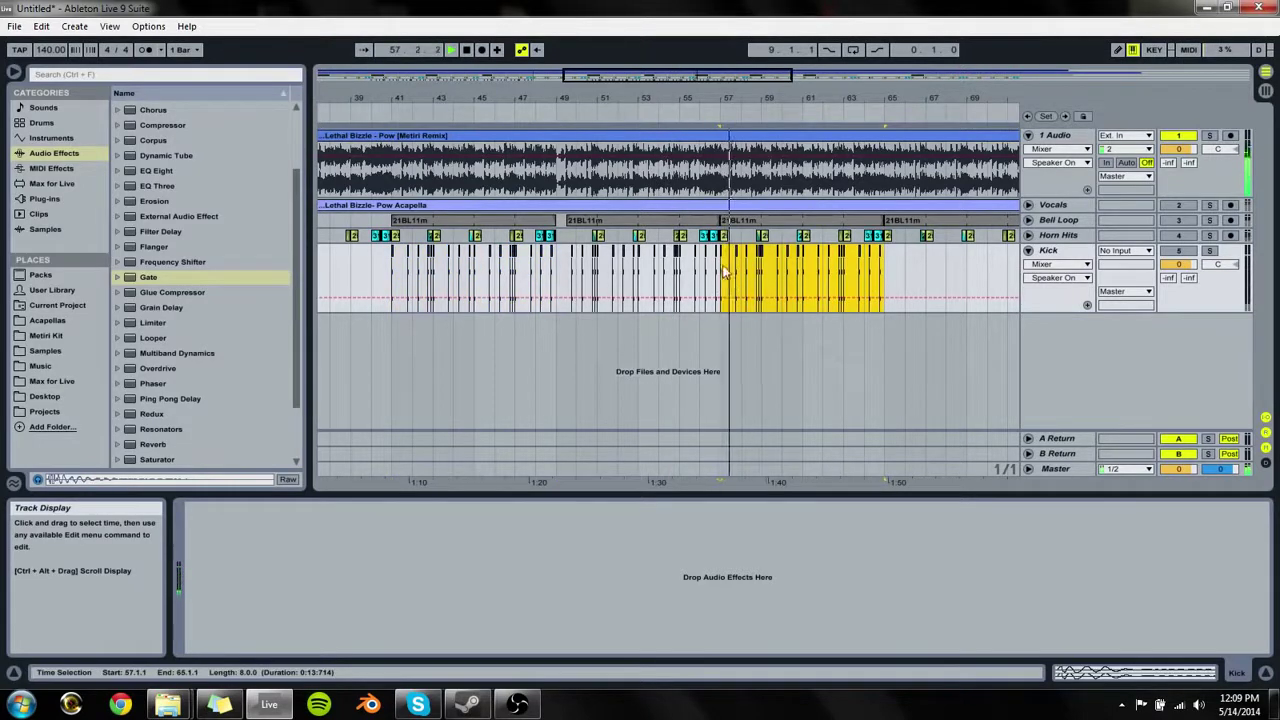
pyautogui.click(890, 260)
pyautogui.hotkey('ctrl', 'v')
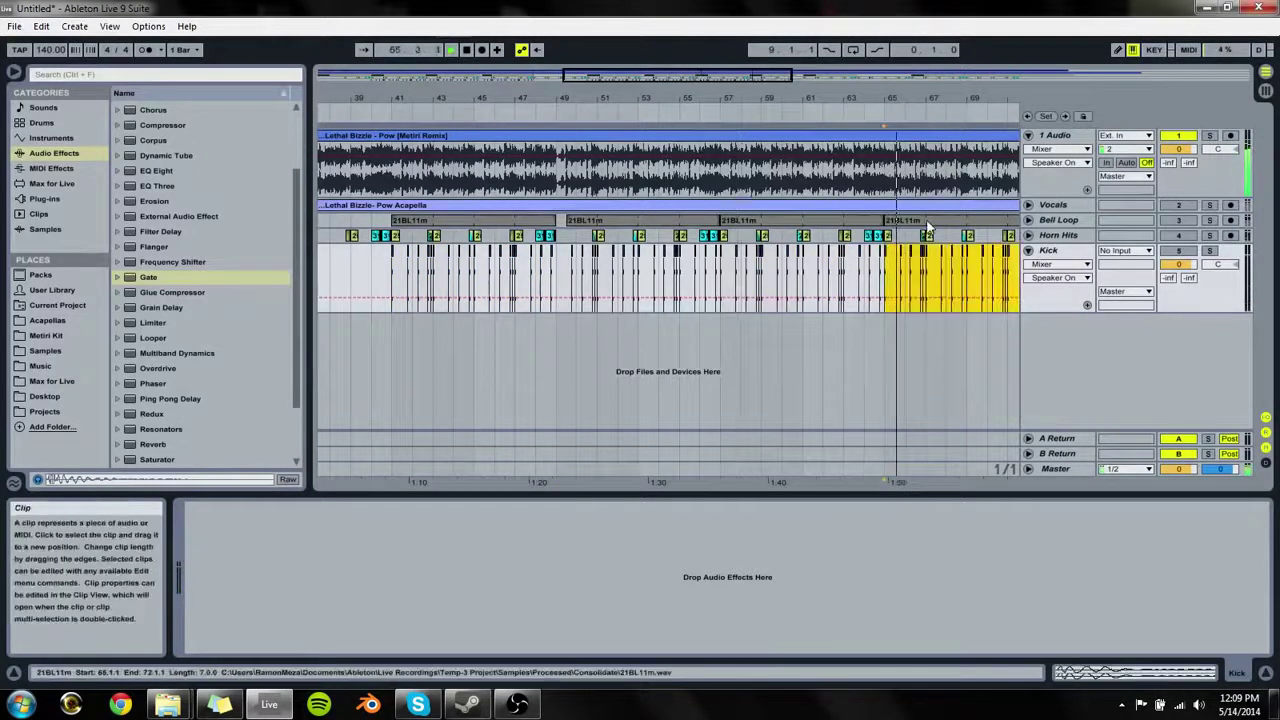
# Step: Delete the kicks in bar 72 and paste the eight-bar kick pattern at bar 73
pyautogui.click(637, 280)
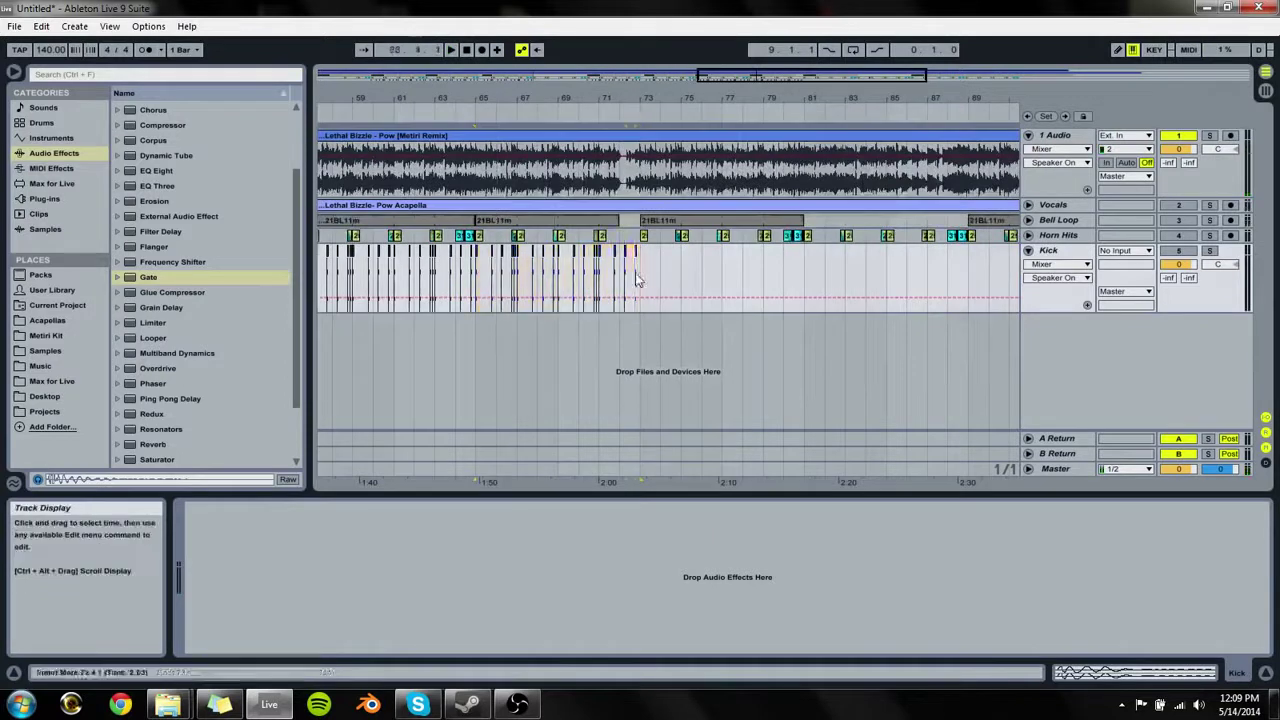
pyautogui.click(620, 264)
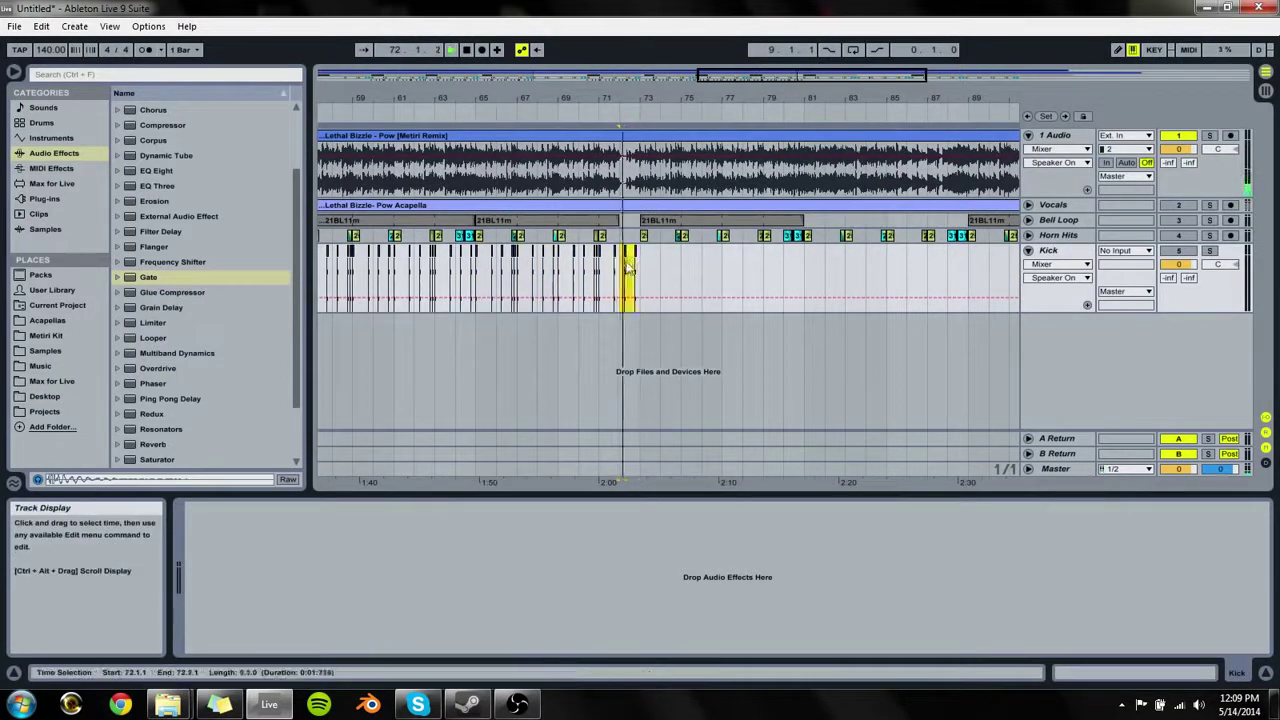
pyautogui.click(643, 272)
pyautogui.hotkey('ctrl', 'v')
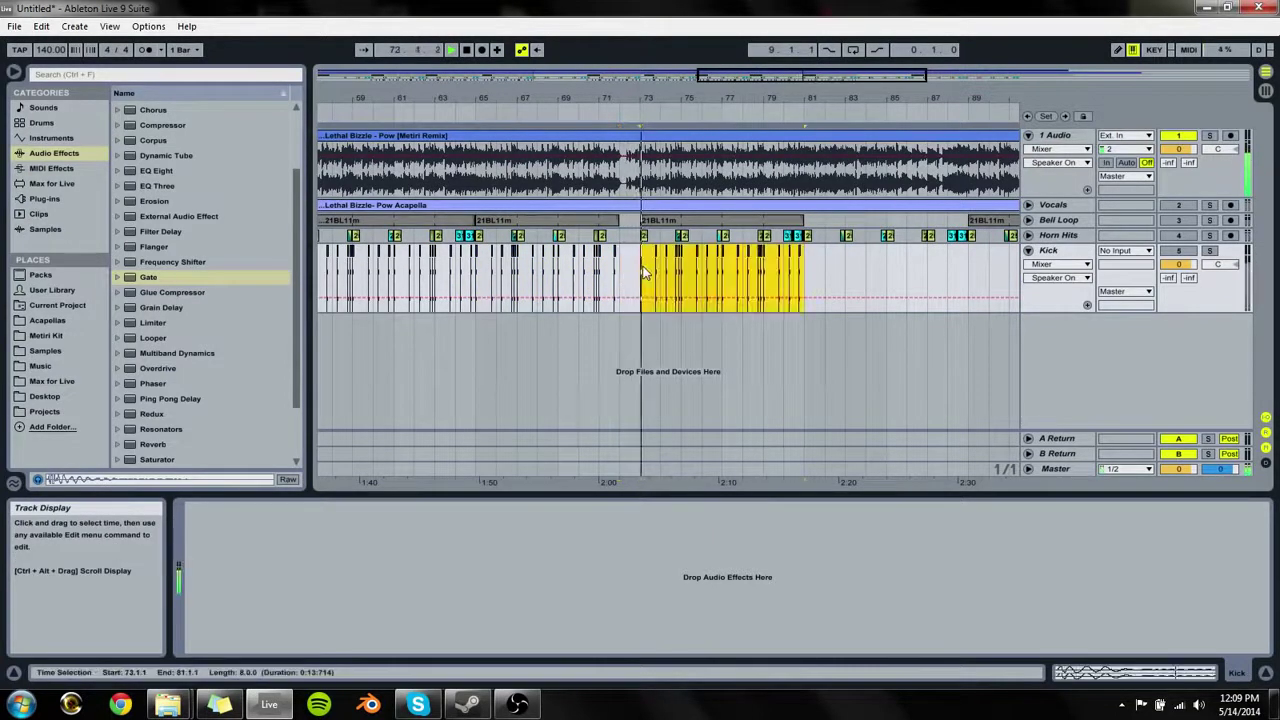
pyautogui.click(809, 275)
pyautogui.press('space')
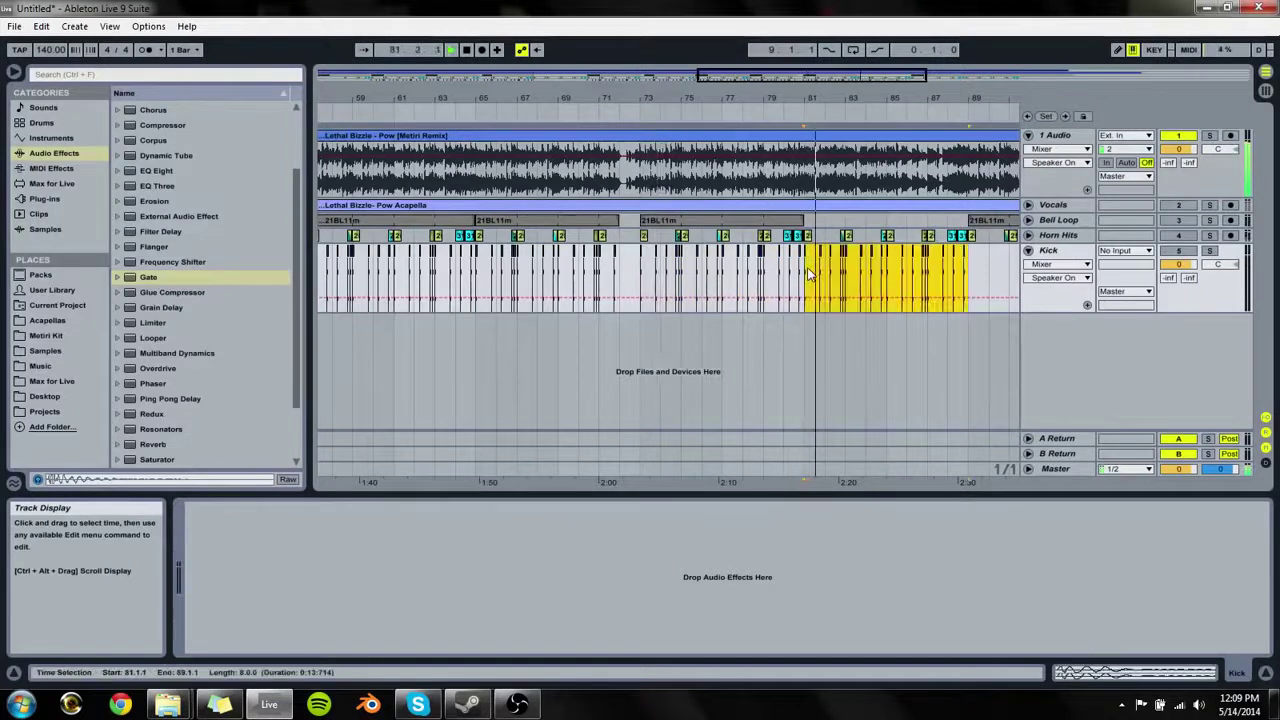
pyautogui.rightClick(800, 108)
pyautogui.click(812, 114)
pyautogui.hotkey('ctrl', 'z')
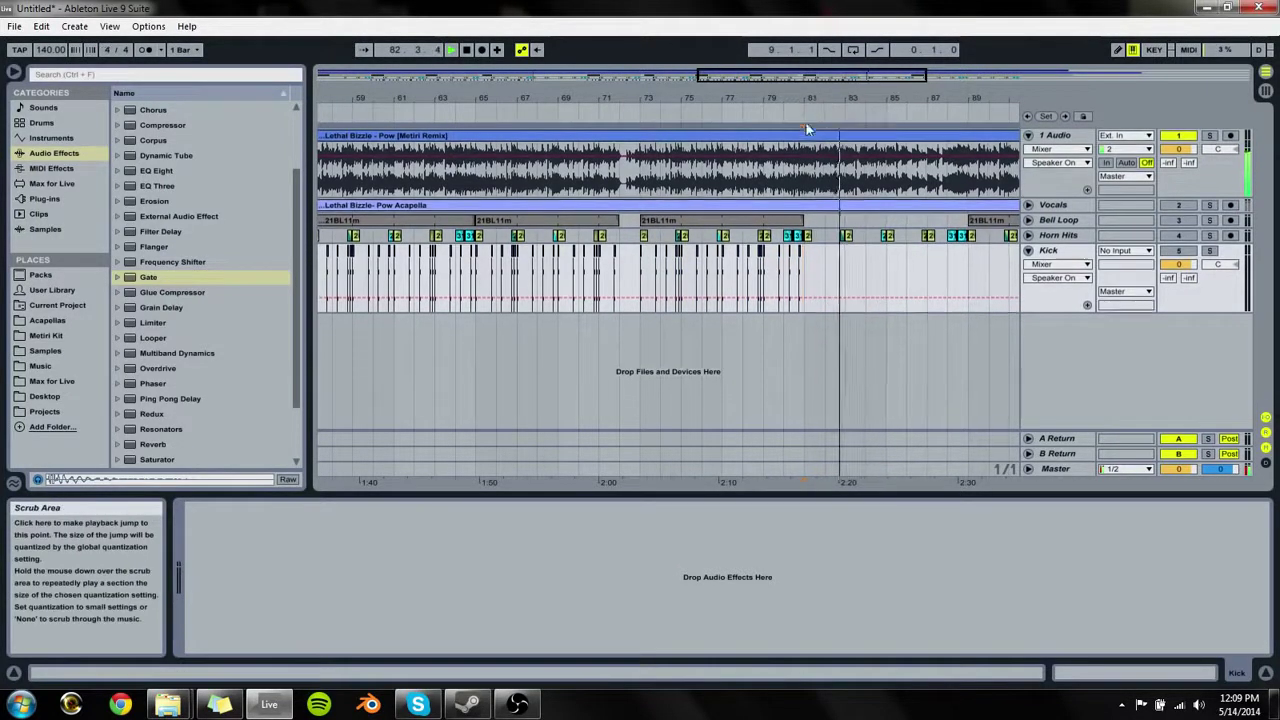
# Step: Add a locator named 808 at bar 81, where the kick clips end
pyautogui.rightClick(805, 114)
pyautogui.click(838, 151)
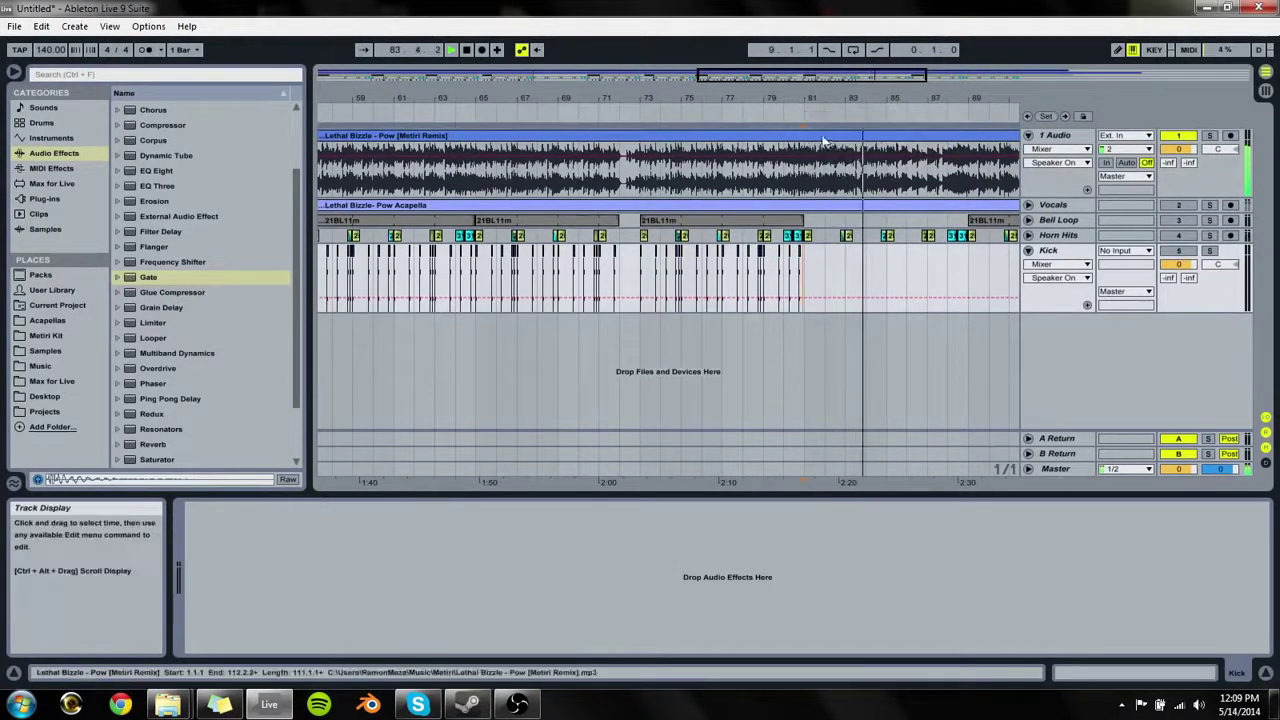
pyautogui.rightClick(808, 117)
pyautogui.click(833, 155)
pyautogui.rightClick(810, 117)
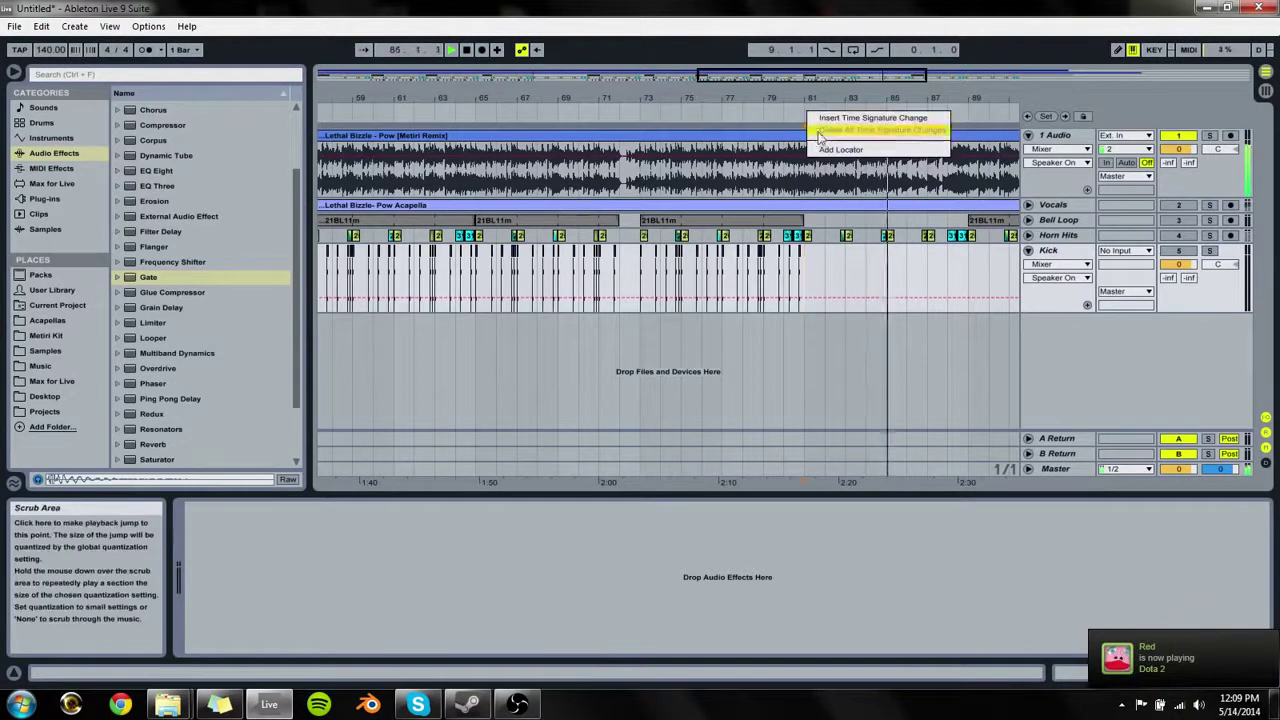
pyautogui.click(828, 148)
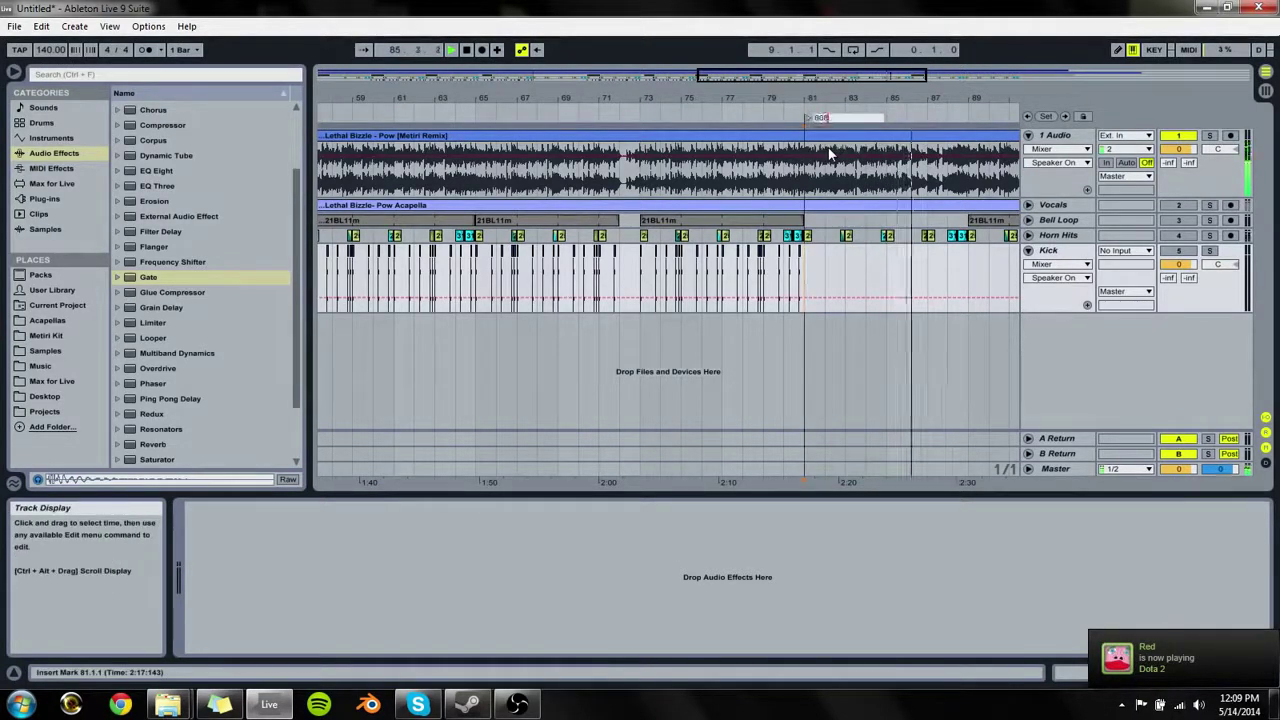
pyautogui.write('808')
pyautogui.press('Return')
# Step: Paste the eight-bar kick pattern at bar 89, leaving the 808 section without kicks
pyautogui.moveTo(808, 76)
pyautogui.mouseDown()
pyautogui.moveTo(808, 18)
pyautogui.moveTo(808, 56)
pyautogui.mouseUp()
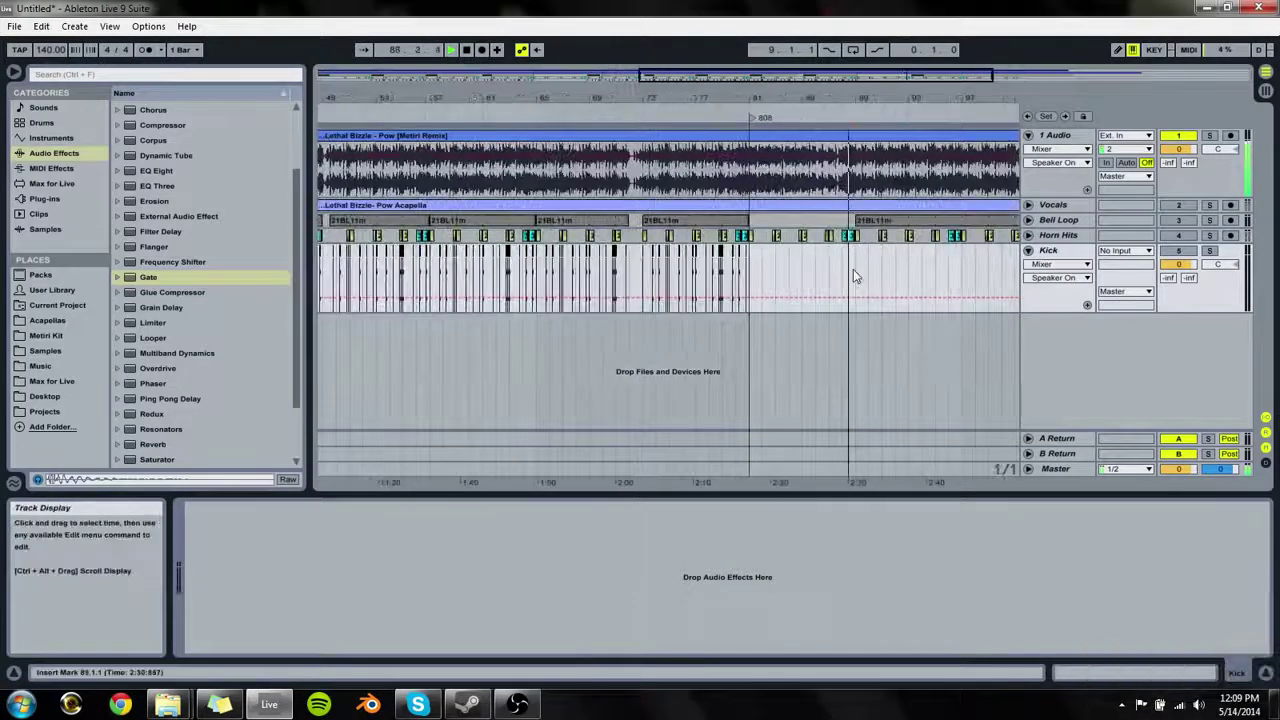
pyautogui.hotkey('ctrl', 'v')
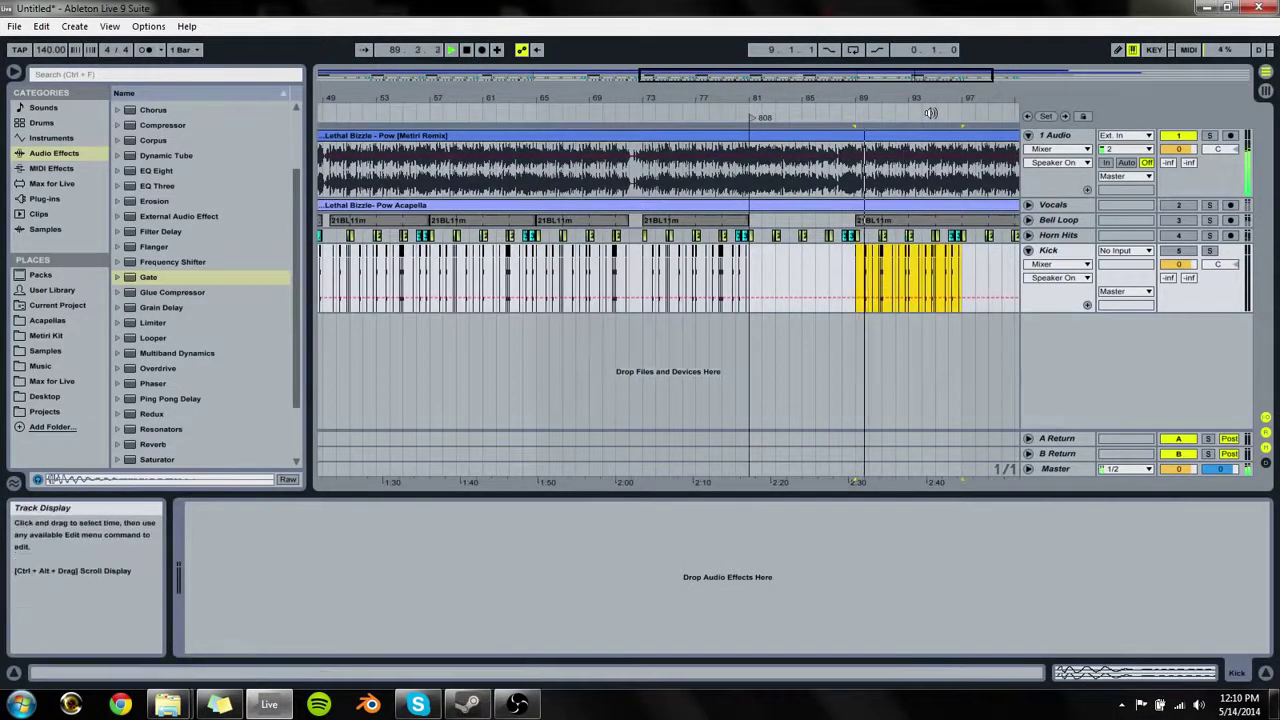
# Step: Duplicate the eight-bar kick pattern from bar 89 to bars 97 and 105
pyautogui.moveTo(934, 100); pyautogui.dragTo(636, 100)
pyautogui.hotkey('ctrl', 'd')
pyautogui.hotkey('ctrl', 'd')
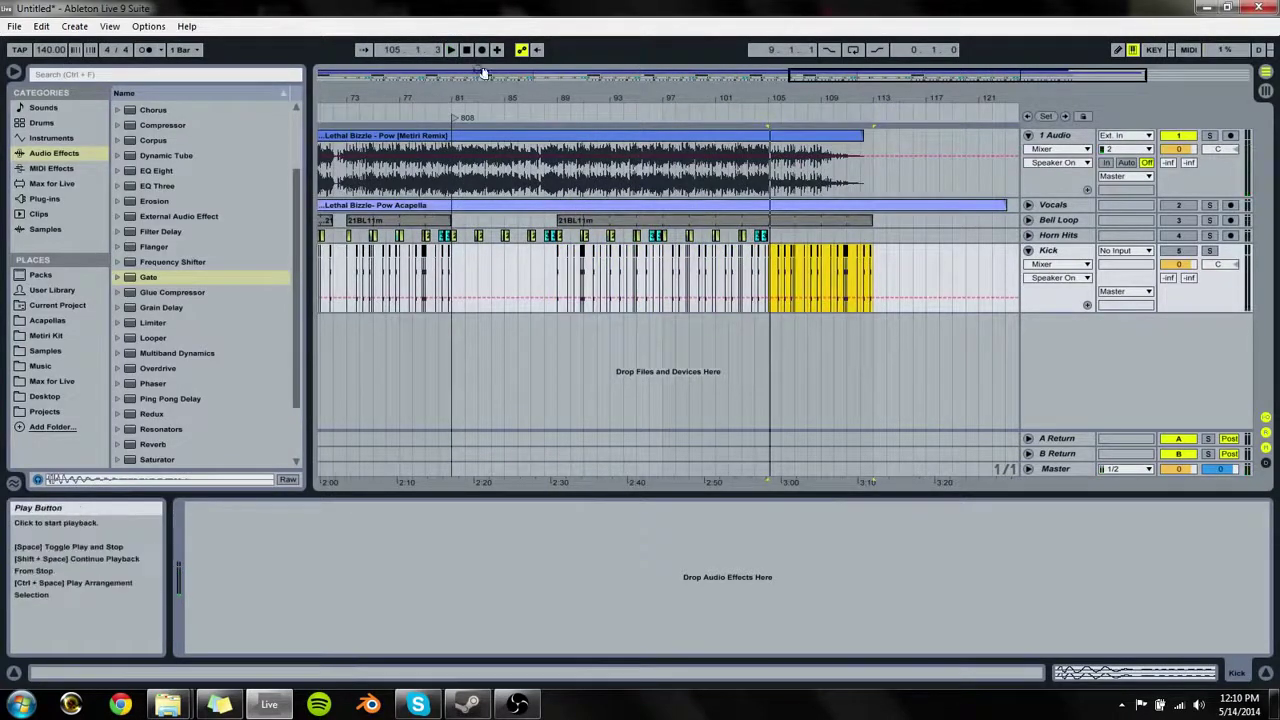
# Step: Set the loop region to bars 1–9 at the song's start and collapse the Kick track
pyautogui.moveTo(789, 84); pyautogui.dragTo(478, 72)
pyautogui.rightClick(608, 113)
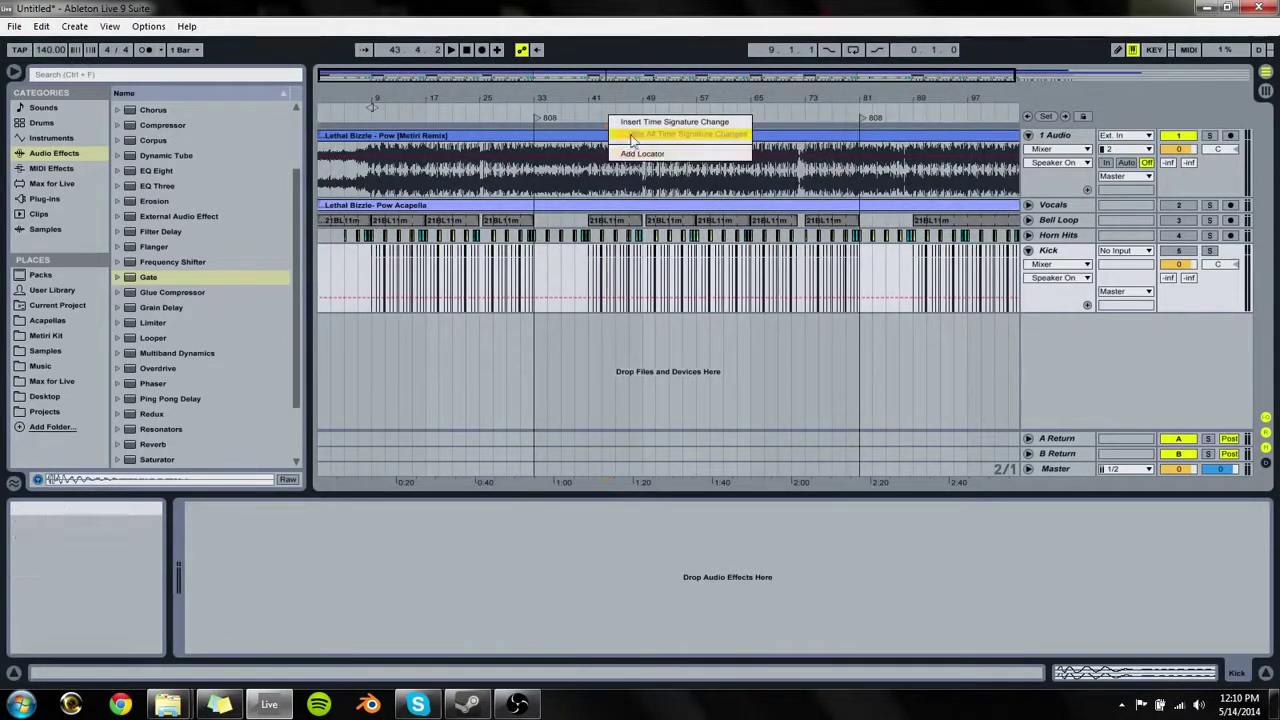
pyautogui.click(559, 93)
pyautogui.moveTo(541, 101)
pyautogui.mouseDown()
pyautogui.moveTo(397, 105)
pyautogui.moveTo(540, 107)
pyautogui.moveTo(290, 126)
pyautogui.mouseUp()
pyautogui.moveTo(412, 108); pyautogui.dragTo(397, 108)
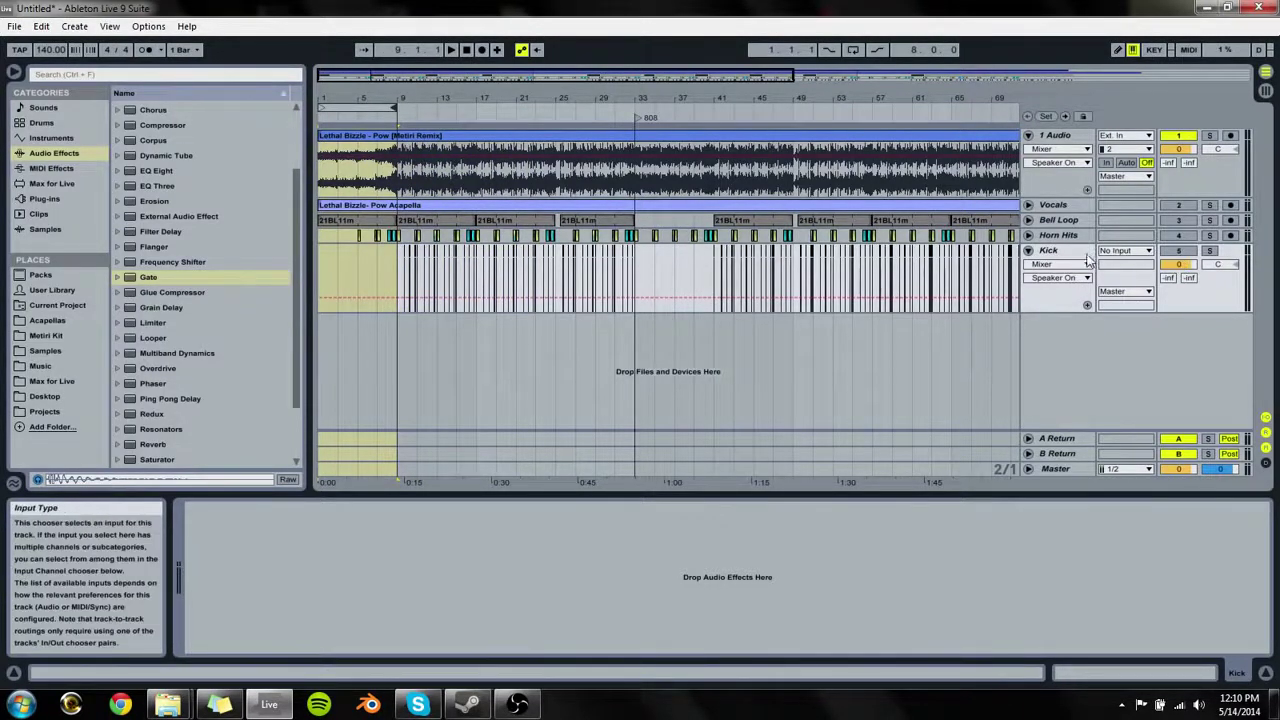
pyautogui.click(1028, 250)
pyautogui.click(391, 279)
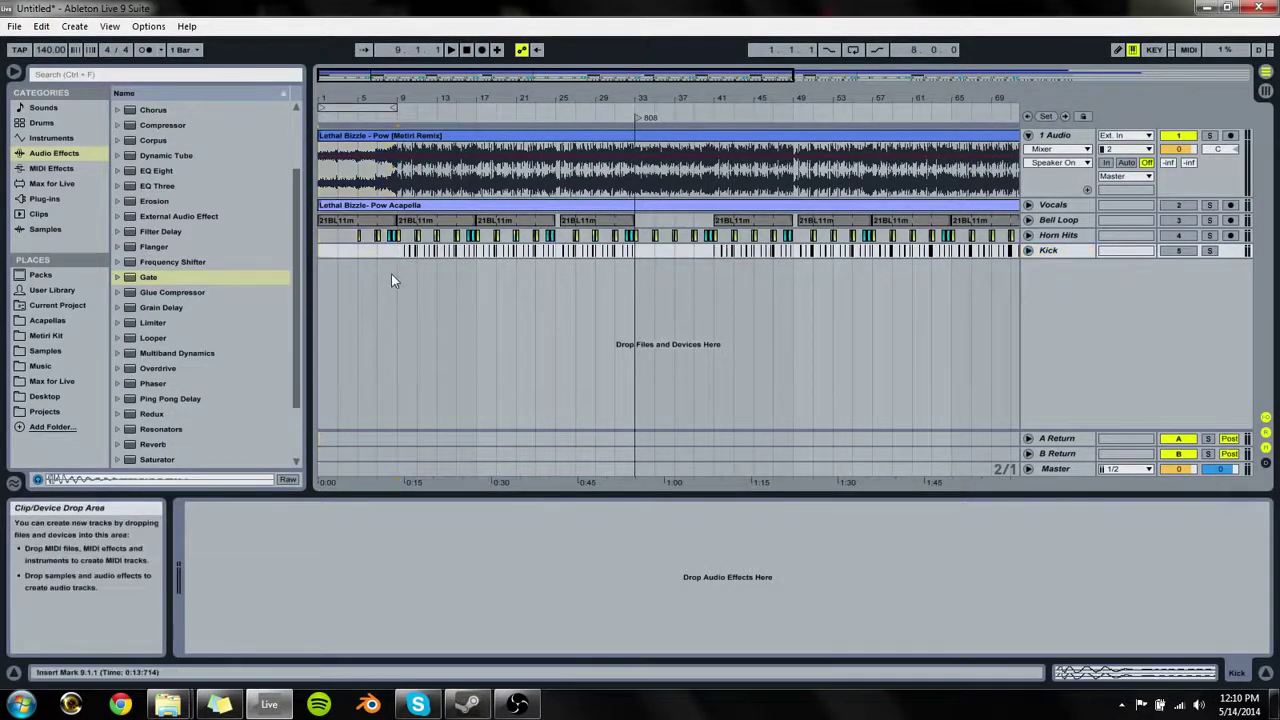
# Step: Collapse the Kicks folder in the Samples place and expand the Lex Luger Kit's Claps & Snares folder
pyautogui.click(57, 337)
pyautogui.click(60, 350)
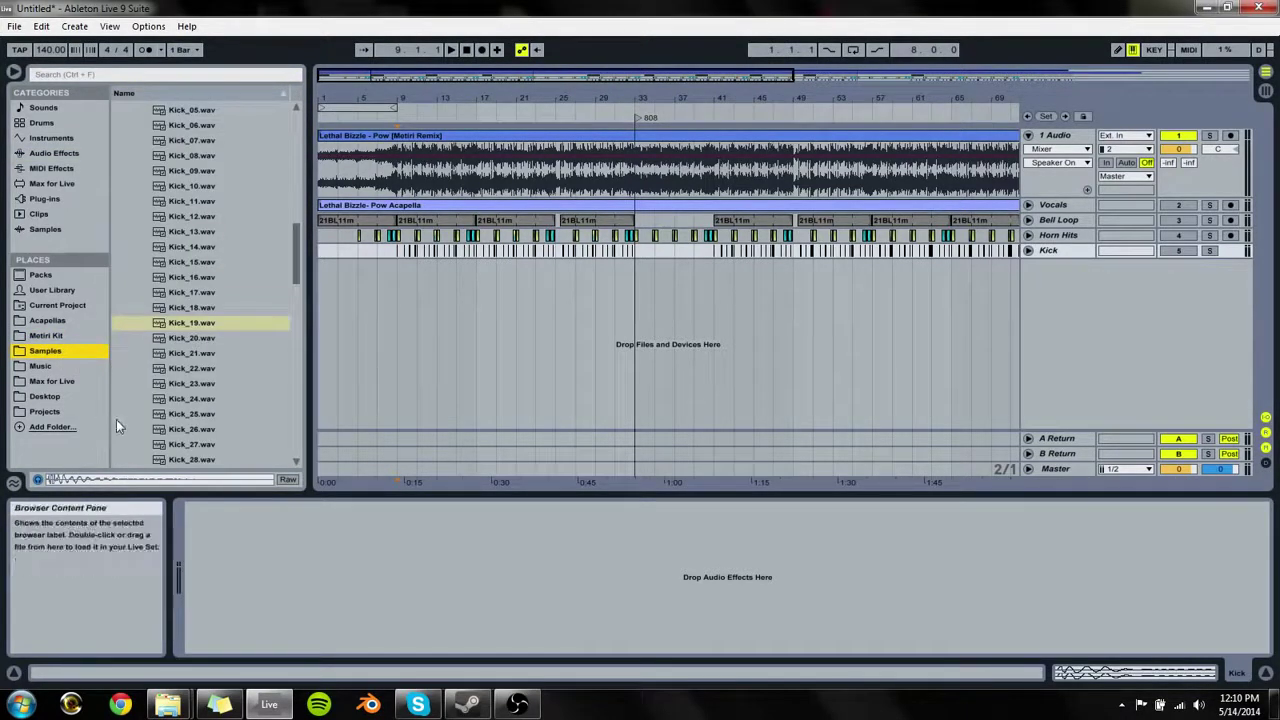
pyautogui.click(178, 373)
pyautogui.press('Left')
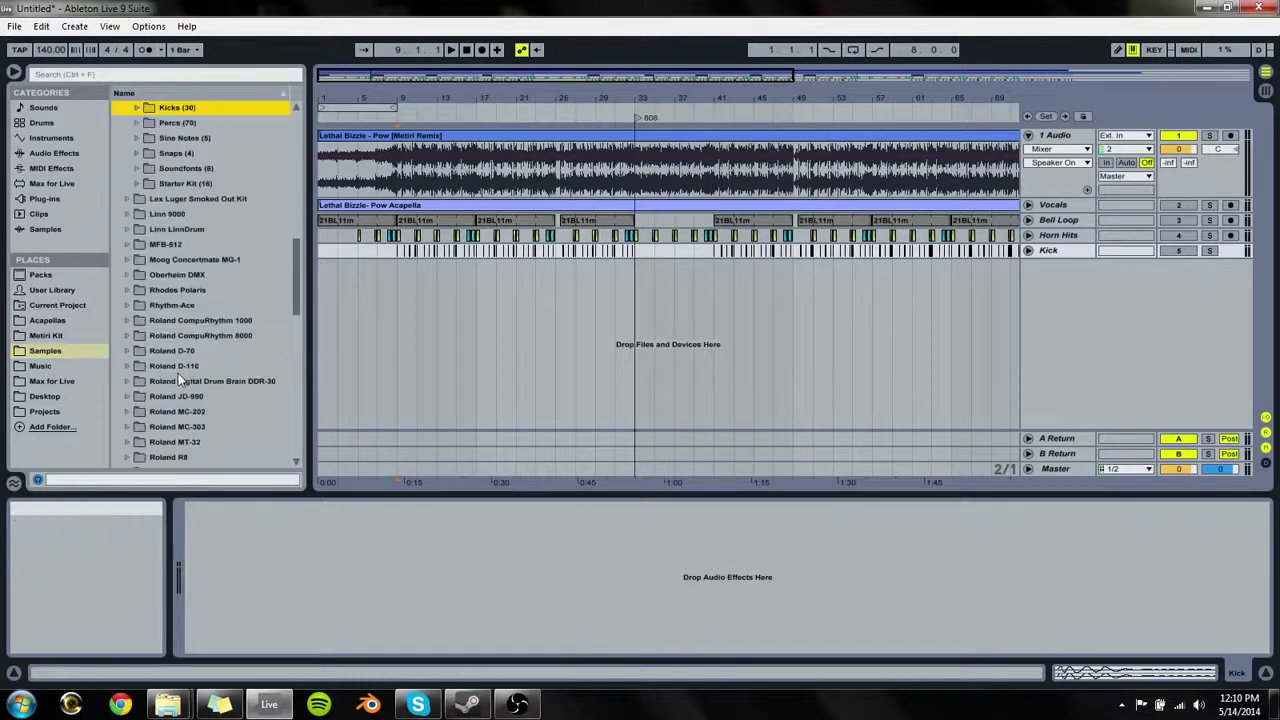
pyautogui.press('Down')
pyautogui.press('Down')
pyautogui.press('Down')
pyautogui.press('Down')
pyautogui.press('Up')
pyautogui.press('Up')
pyautogui.press('Up')
pyautogui.press('Up')
pyautogui.press('Up')
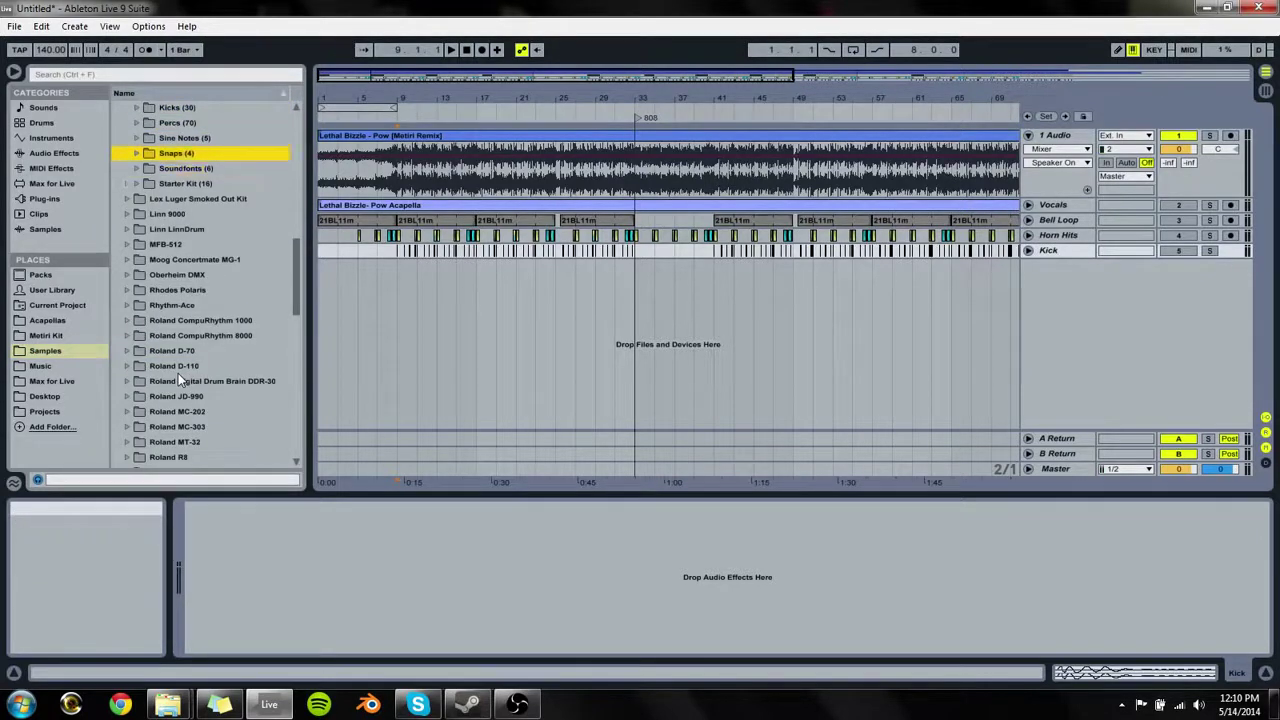
pyautogui.press('Up')
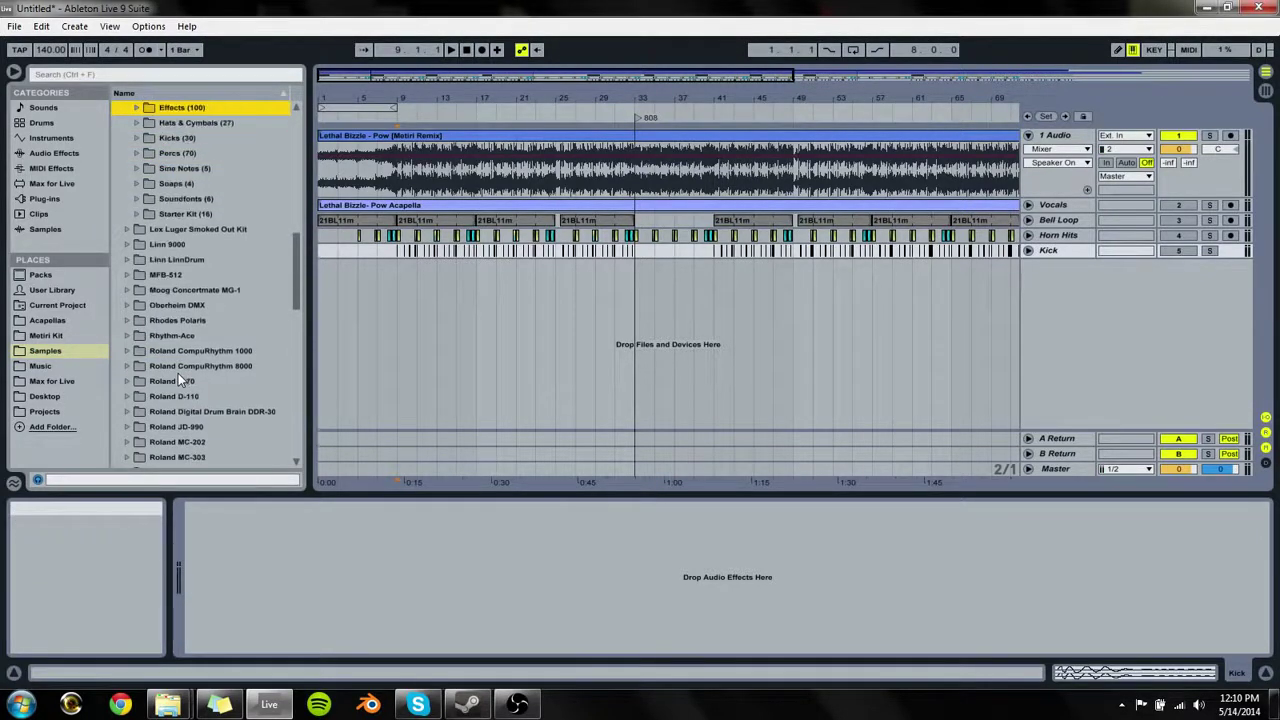
pyautogui.press('Down')
pyautogui.press('Up')
pyautogui.press('Up')
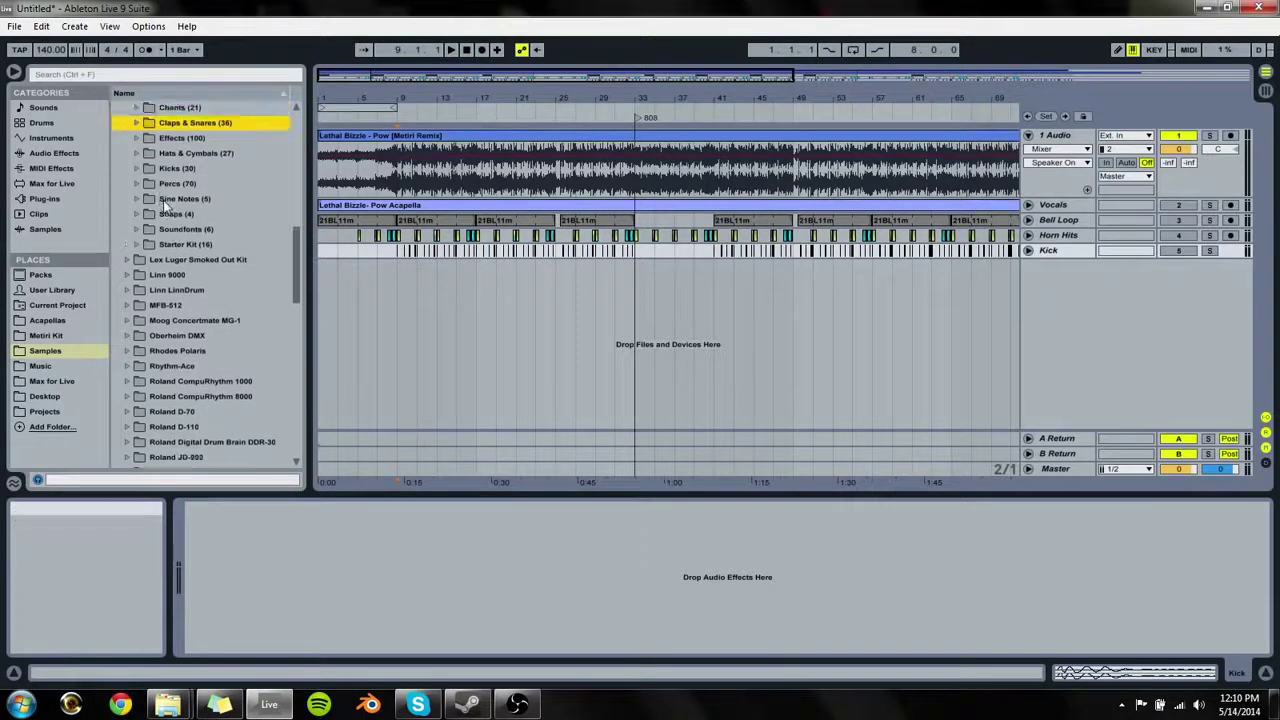
pyautogui.press('Right')
# Step: Preview the clap and snare samples from Clap_01.wav to Snare_10.wav
pyautogui.press('Down')
pyautogui.press('Down')
pyautogui.press('Down')
pyautogui.press('Down')
pyautogui.press('Down')
pyautogui.press('Down')
pyautogui.press('Down')
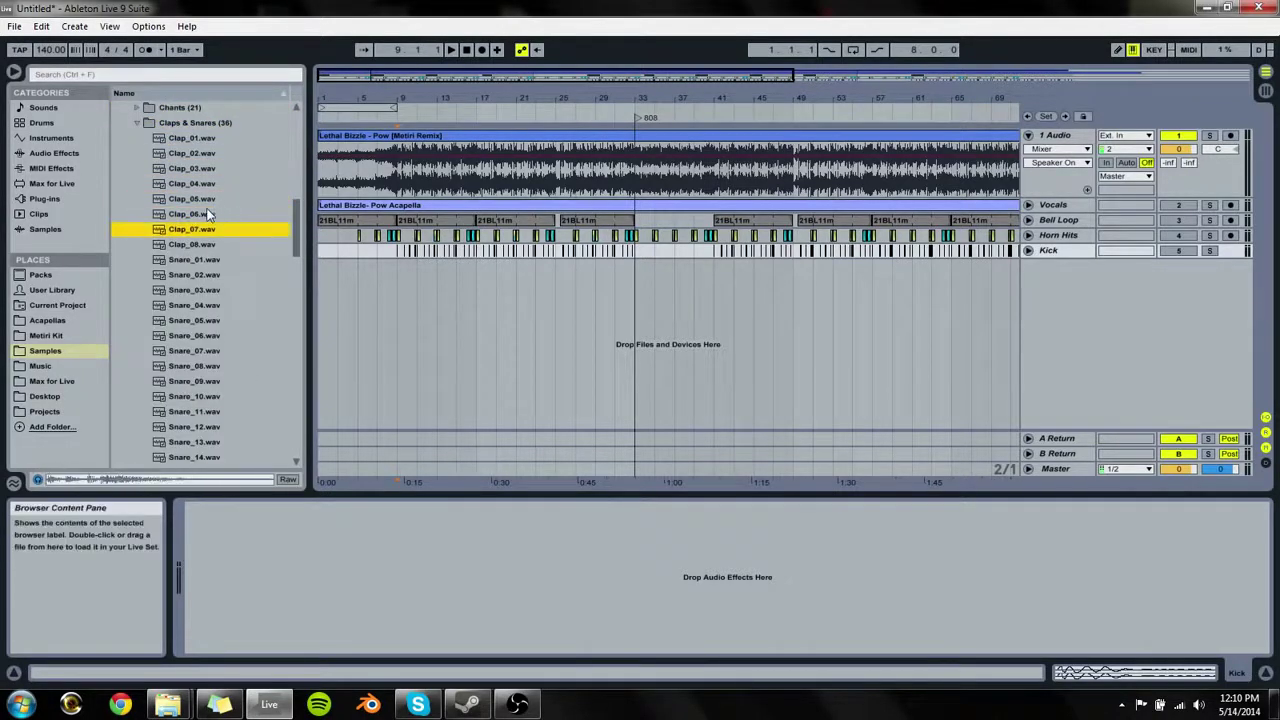
pyautogui.press('Down')
pyautogui.press('Down')
pyautogui.press('Down')
pyautogui.press('Down')
pyautogui.press('Down')
pyautogui.press('Down')
pyautogui.press('Down')
pyautogui.press('Down')
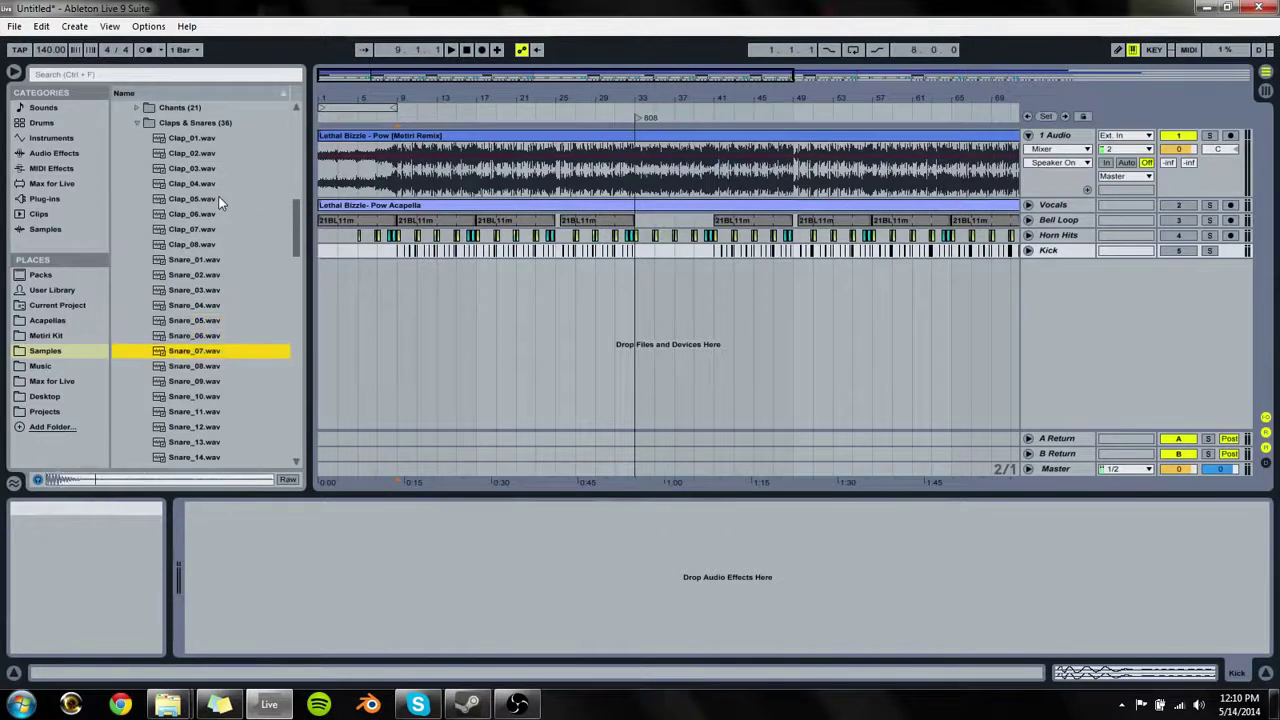
pyautogui.press('Down')
pyautogui.press('Down')
pyautogui.press('Down')
# Step: Play the original remix briefly from bar 11 and compare it with the snare samples from Snare_11.wav onward
pyautogui.click(420, 180)
pyautogui.press('space')
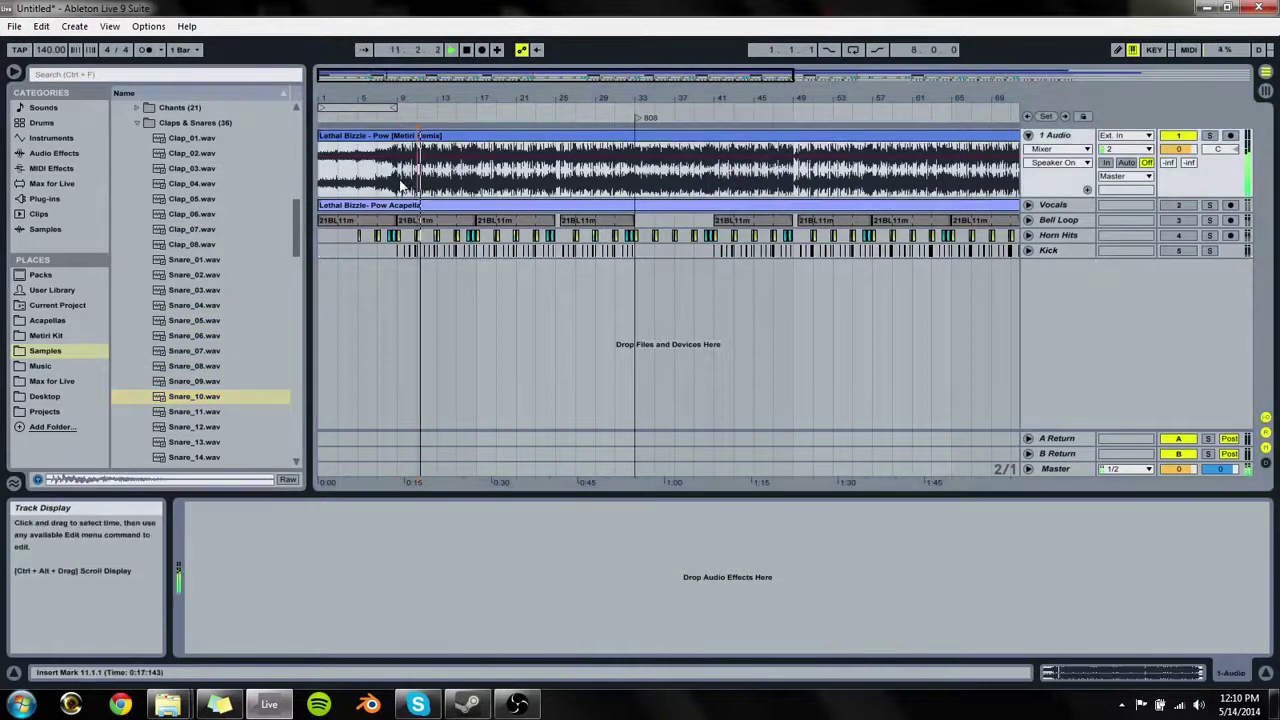
pyautogui.click(221, 423)
pyautogui.press('Down')
pyautogui.press('Down')
pyautogui.press('Down')
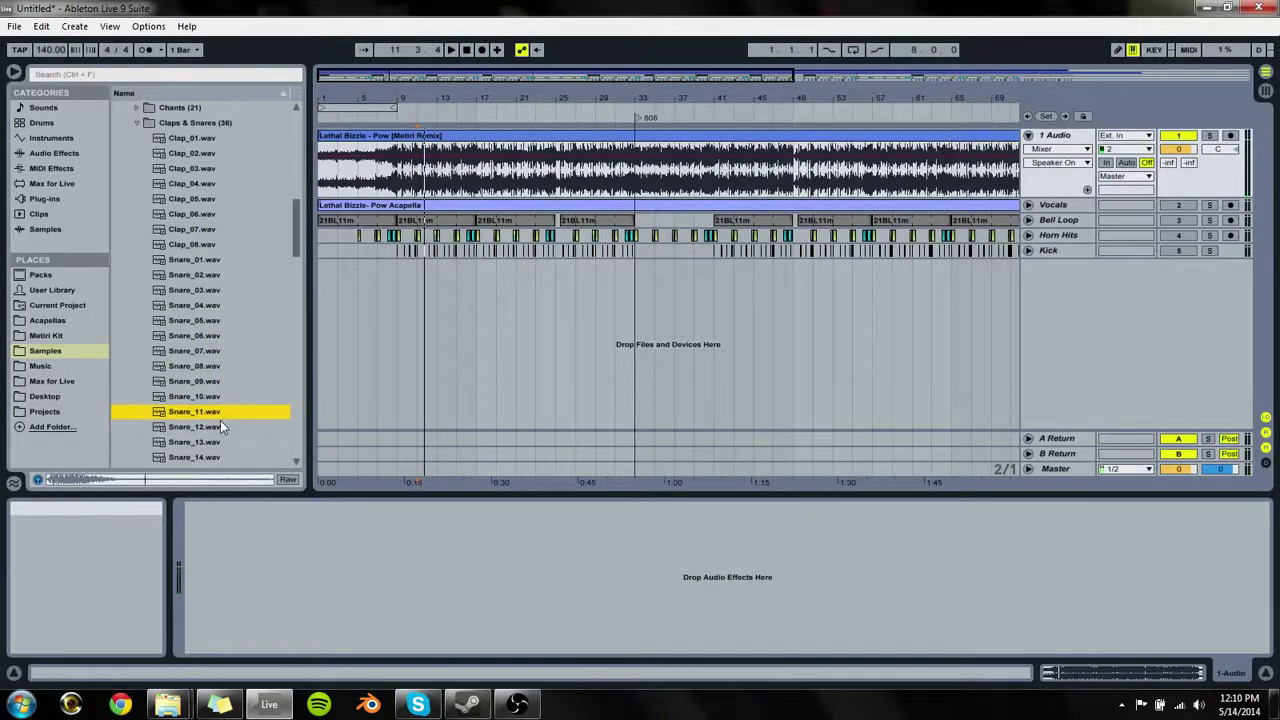
pyautogui.press('Up')
pyautogui.press('Up')
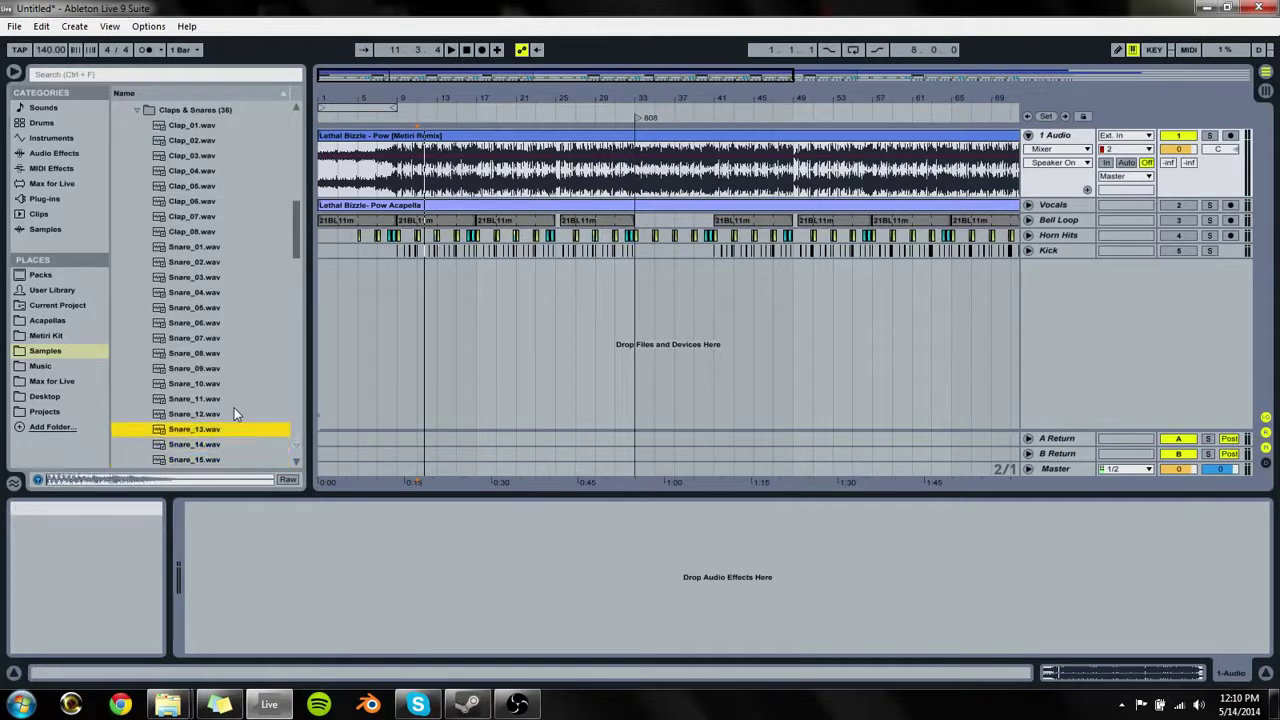
pyautogui.press('Down')
pyautogui.press('Down')
pyautogui.press('Down')
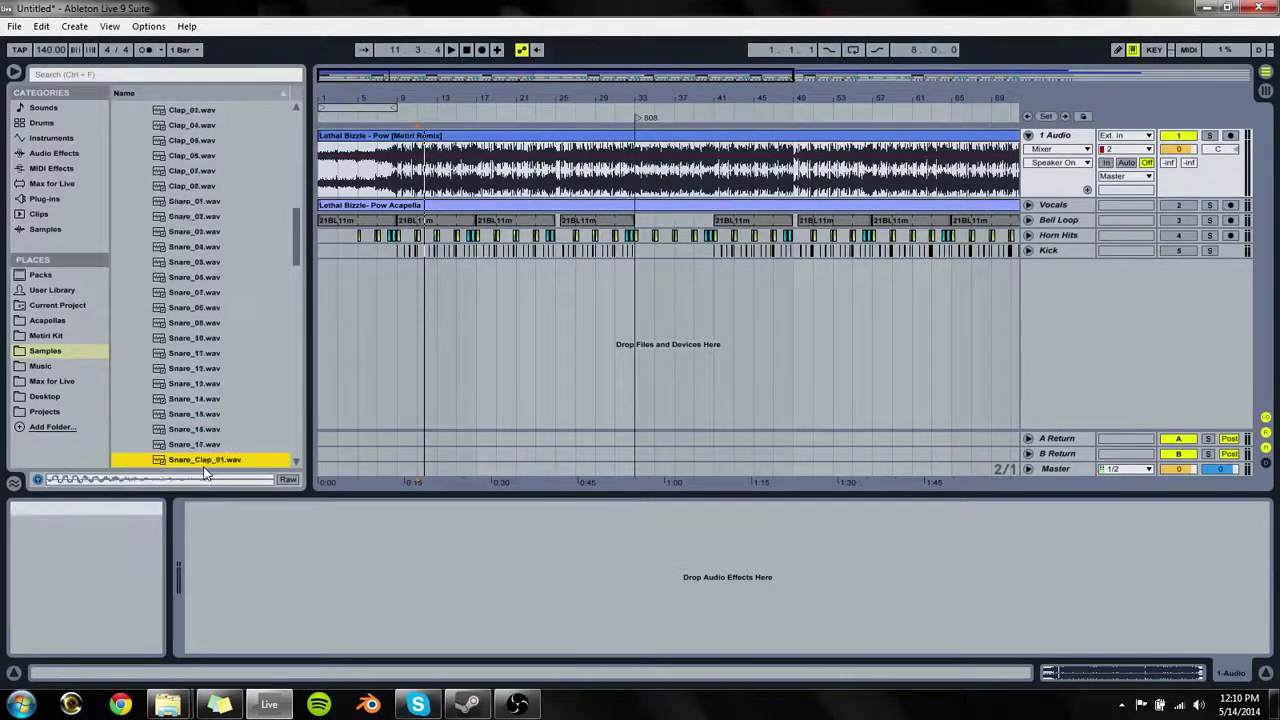
pyautogui.press('Up')
pyautogui.press('Up')
pyautogui.scroll(-3, 193, 448)
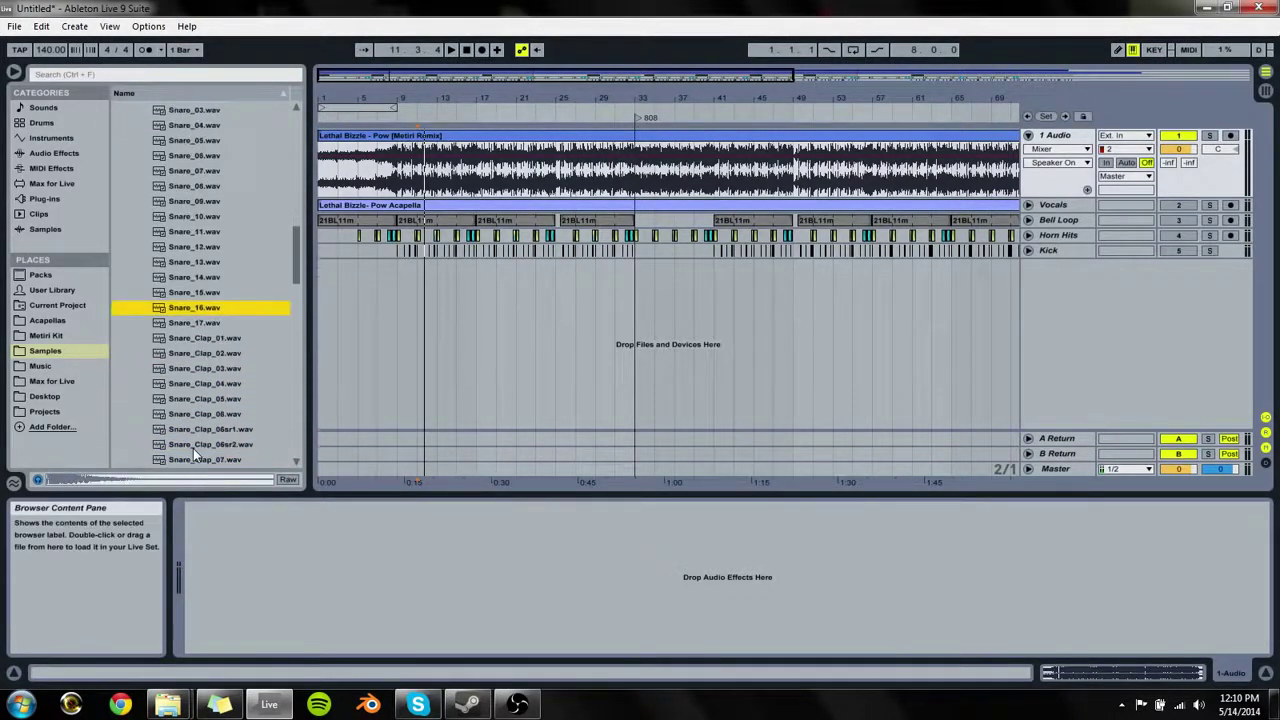
# Step: Preview the Snare_Clap samples at the end of the Claps & Snares folder
pyautogui.press('Down')
pyautogui.press('Down')
pyautogui.press('Down')
pyautogui.press('Down')
pyautogui.press('Down')
pyautogui.press('Down')
pyautogui.press('Down')
pyautogui.press('Down')
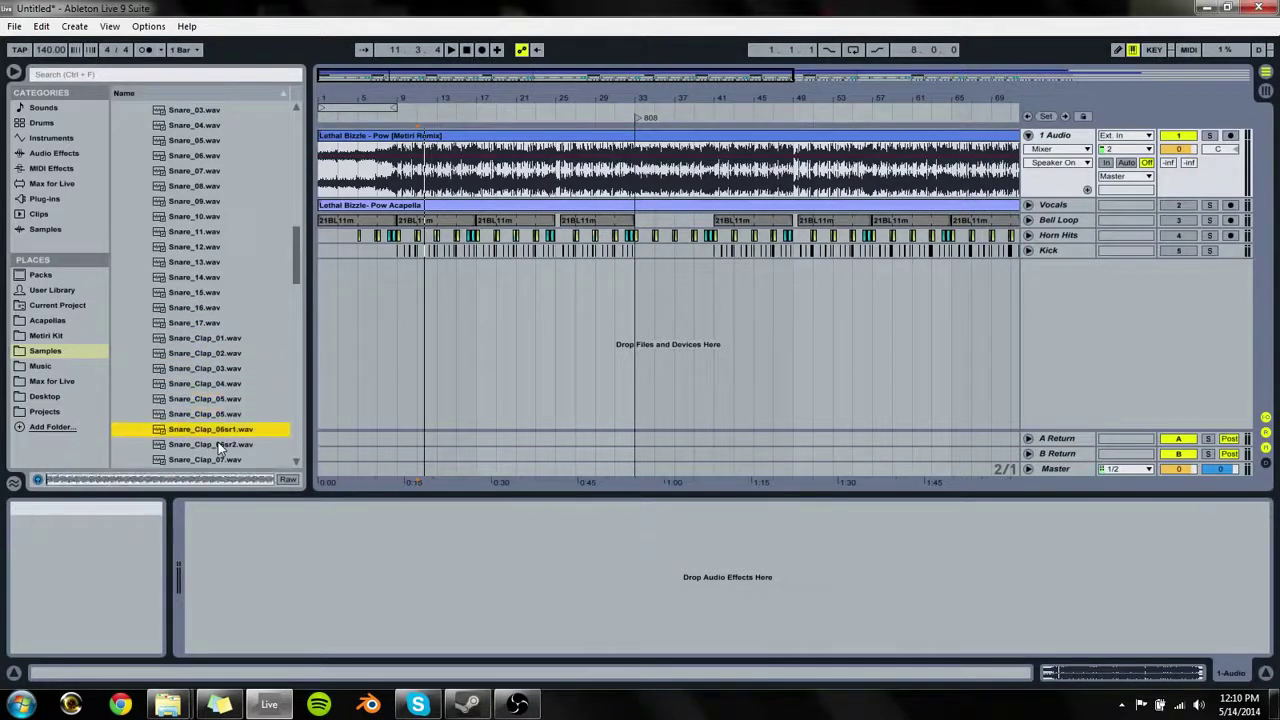
pyautogui.press('Down')
pyautogui.press('Down')
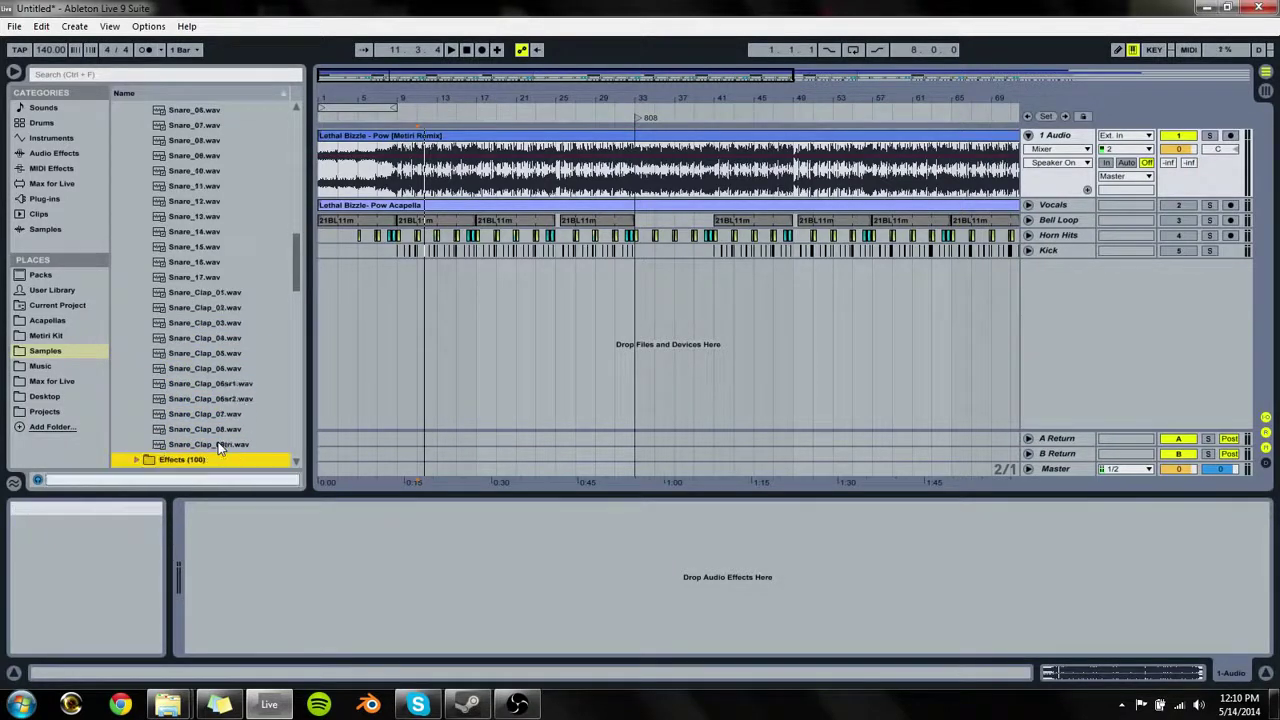
# Step: Return to the start of the Claps & Snares folder and preview the Clap samples again
pyautogui.scroll(2, 175, 338)
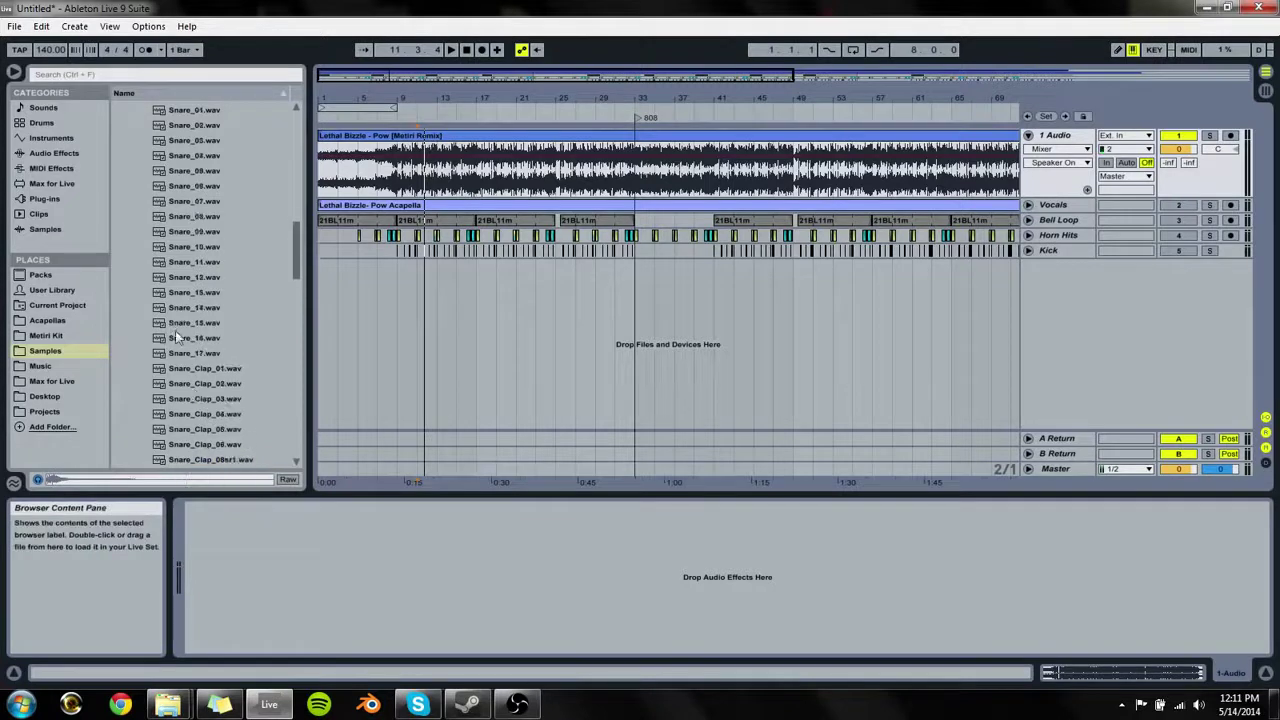
pyautogui.scroll(4, 224, 277)
pyautogui.press('Left')
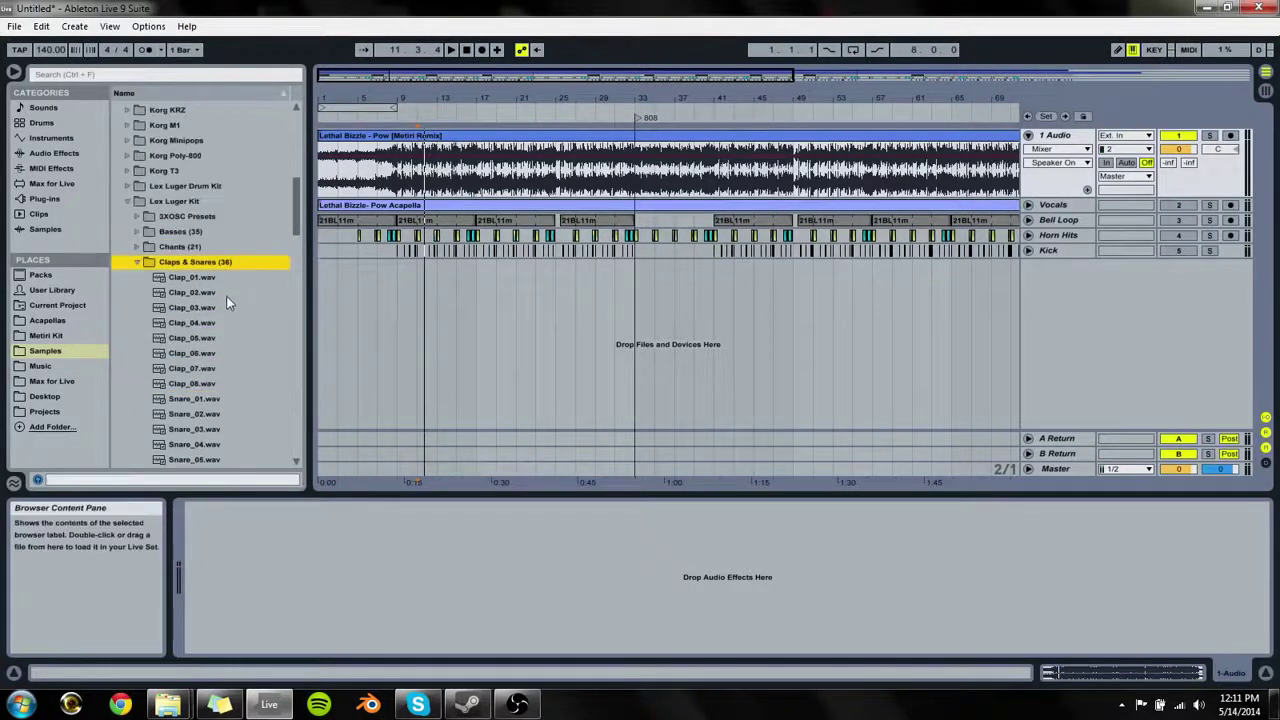
pyautogui.press('Down')
pyautogui.press('Down')
pyautogui.press('Down')
pyautogui.press('Down')
pyautogui.press('Down')
pyautogui.press('Down')
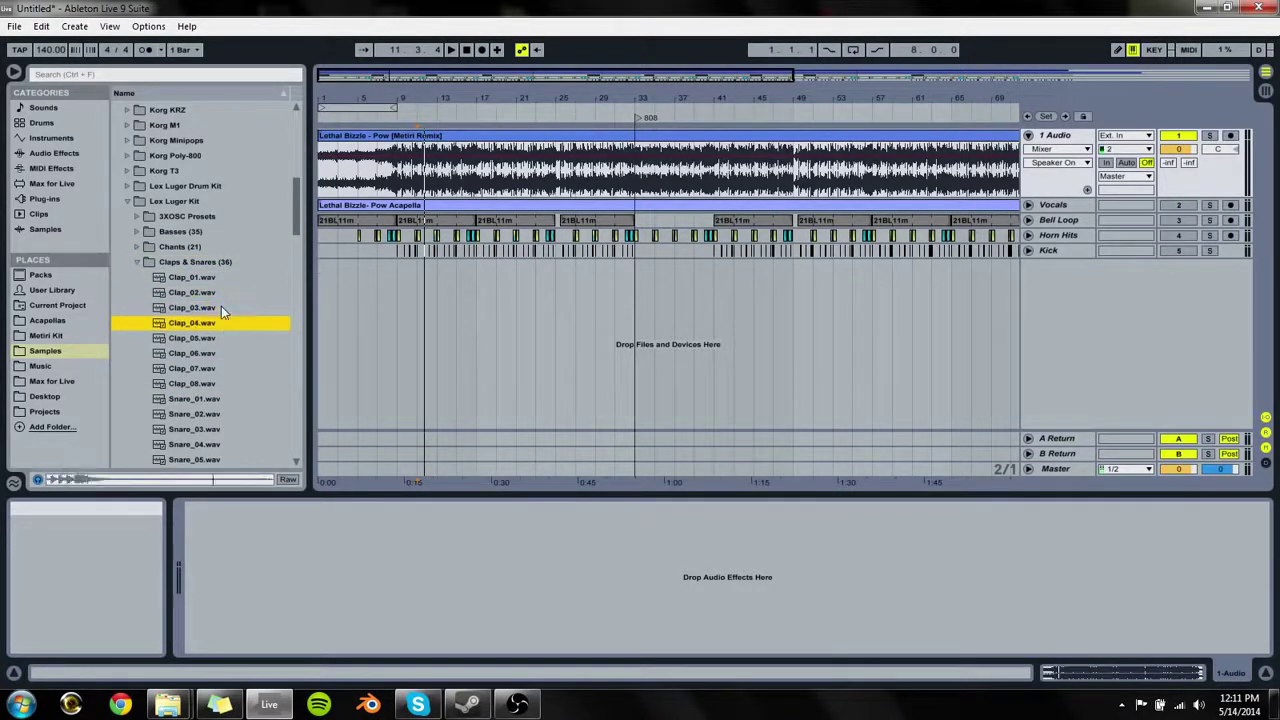
pyautogui.press('Down')
pyautogui.press('Down')
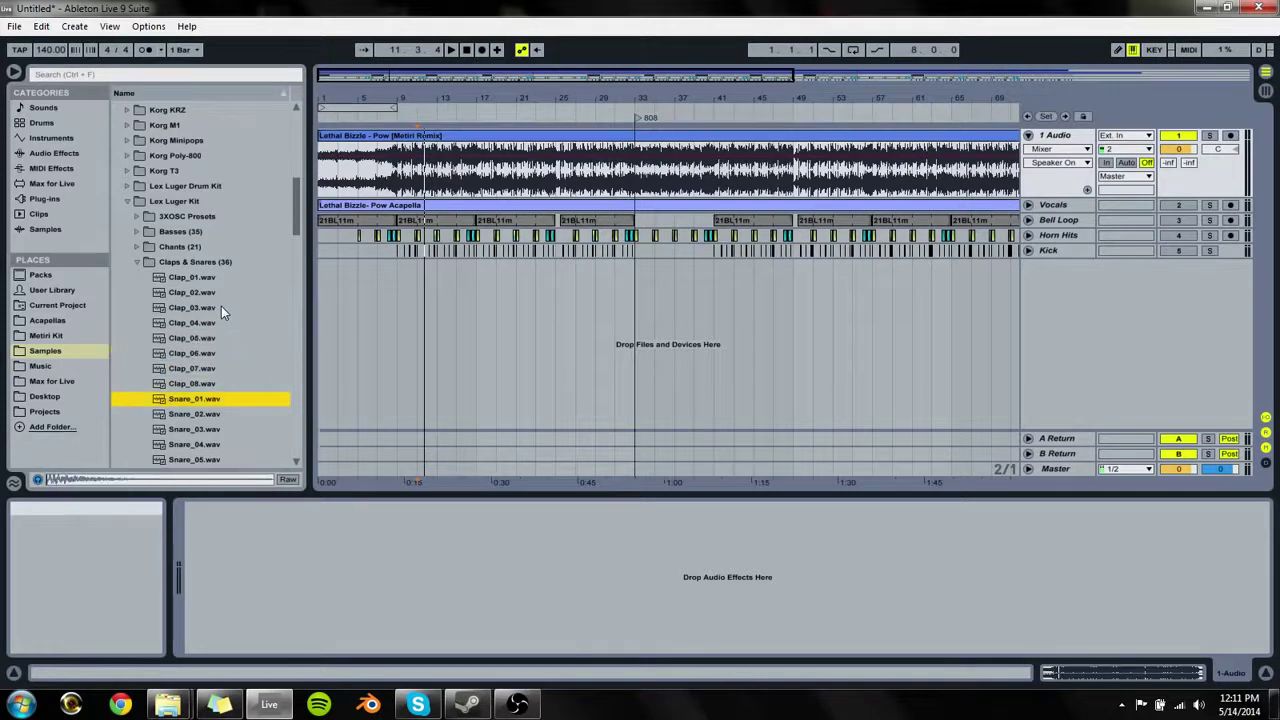
pyautogui.press('Up')
pyautogui.press('Up')
pyautogui.press('Up')
pyautogui.press('Up')
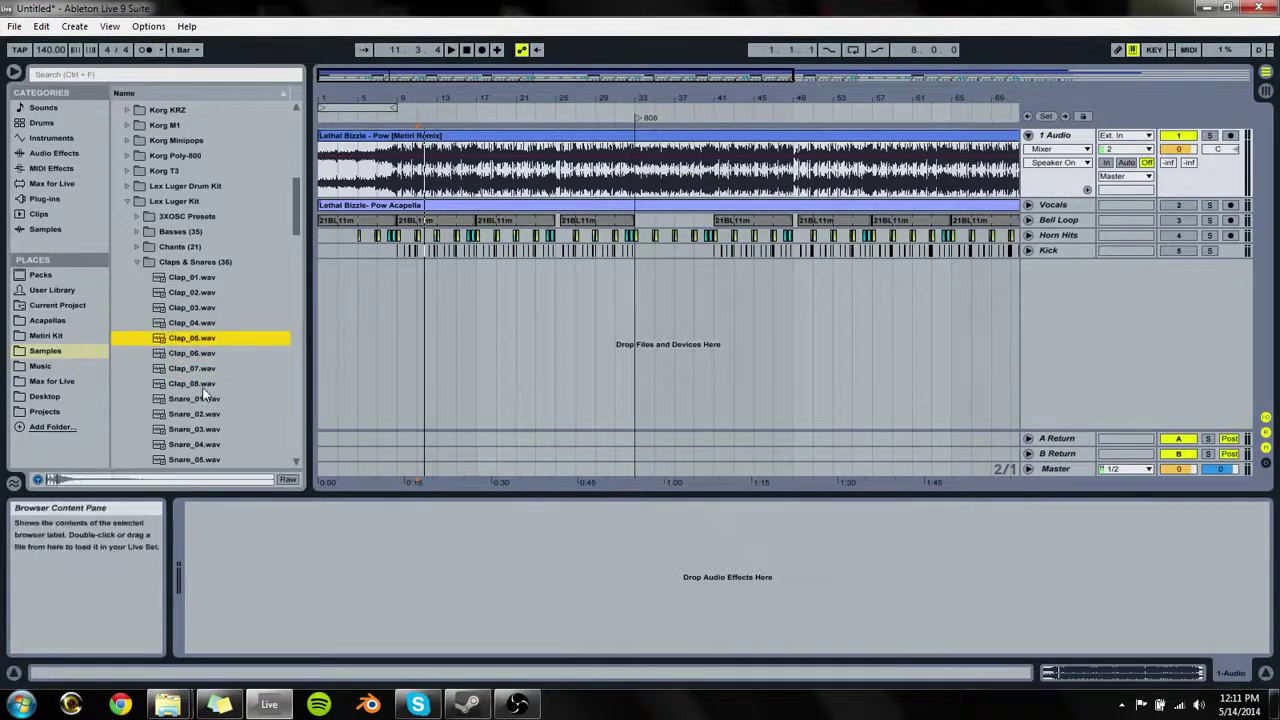
pyautogui.press('Up')
pyautogui.press('Up')
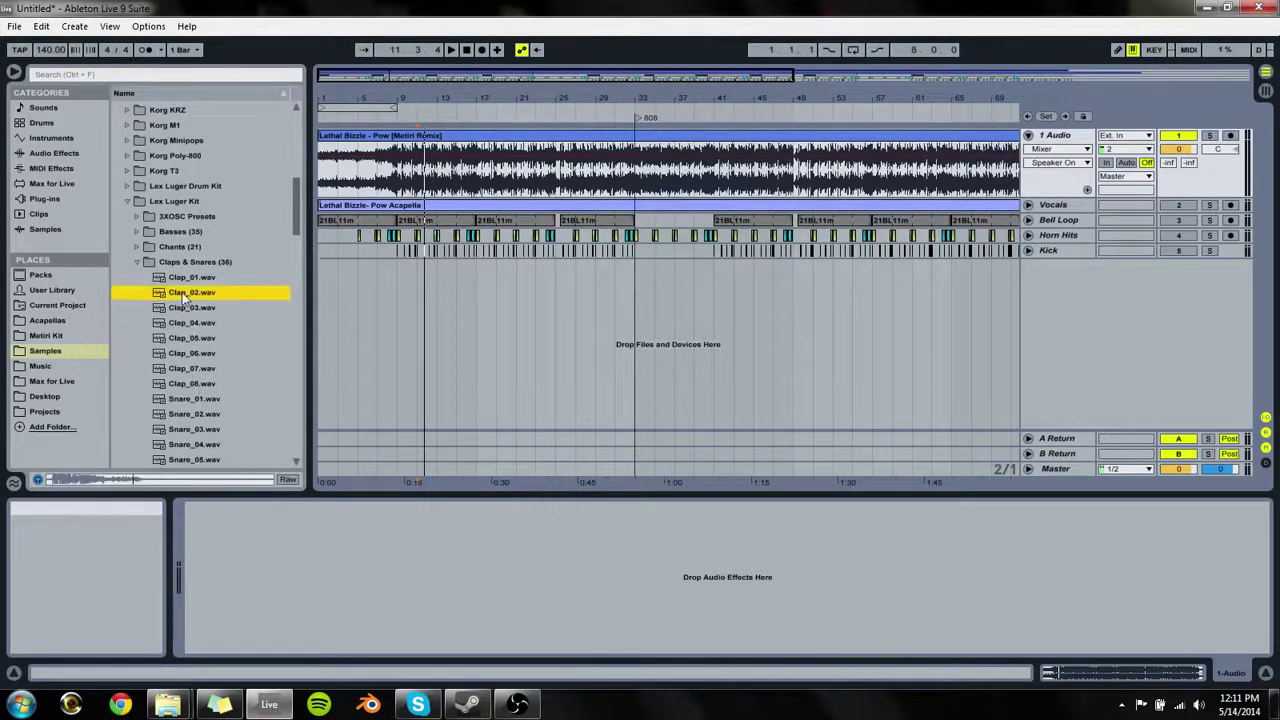
pyautogui.press('Up')
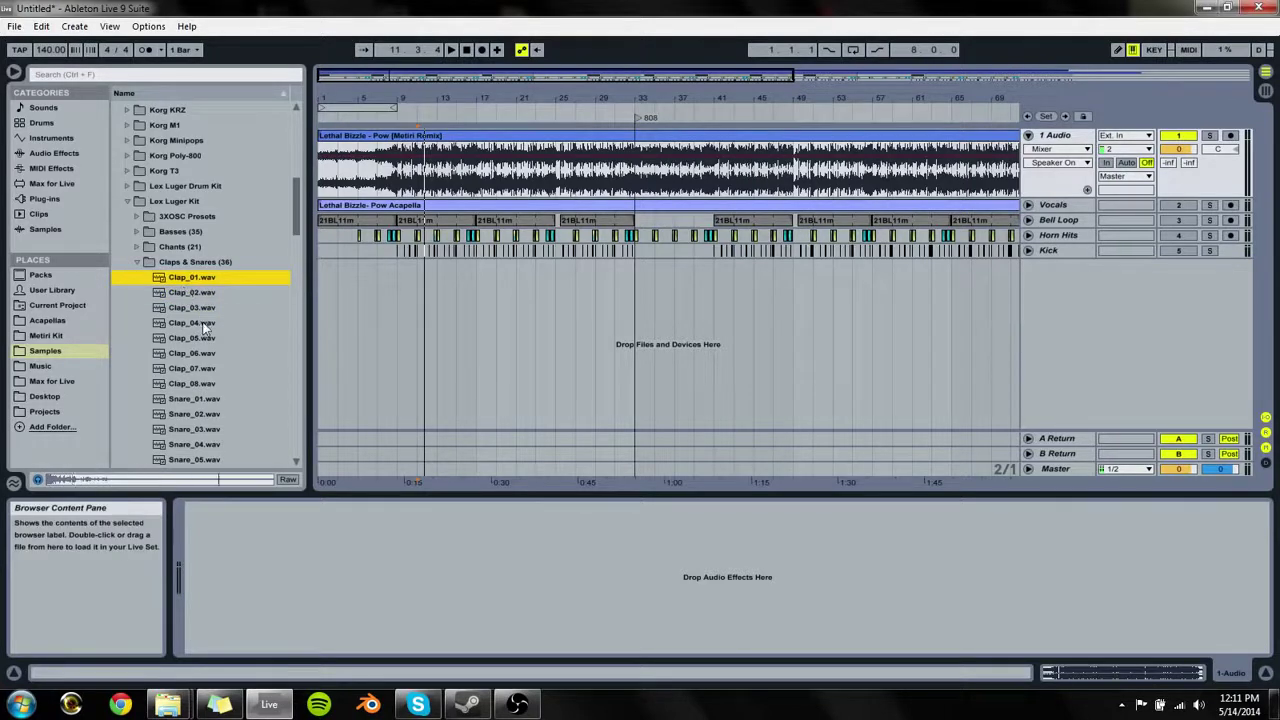
# Step: Check the groove from bar 9 and add Clap_03.wav at bar 11 on a new audio track
pyautogui.click(387, 287)
pyautogui.press('space')
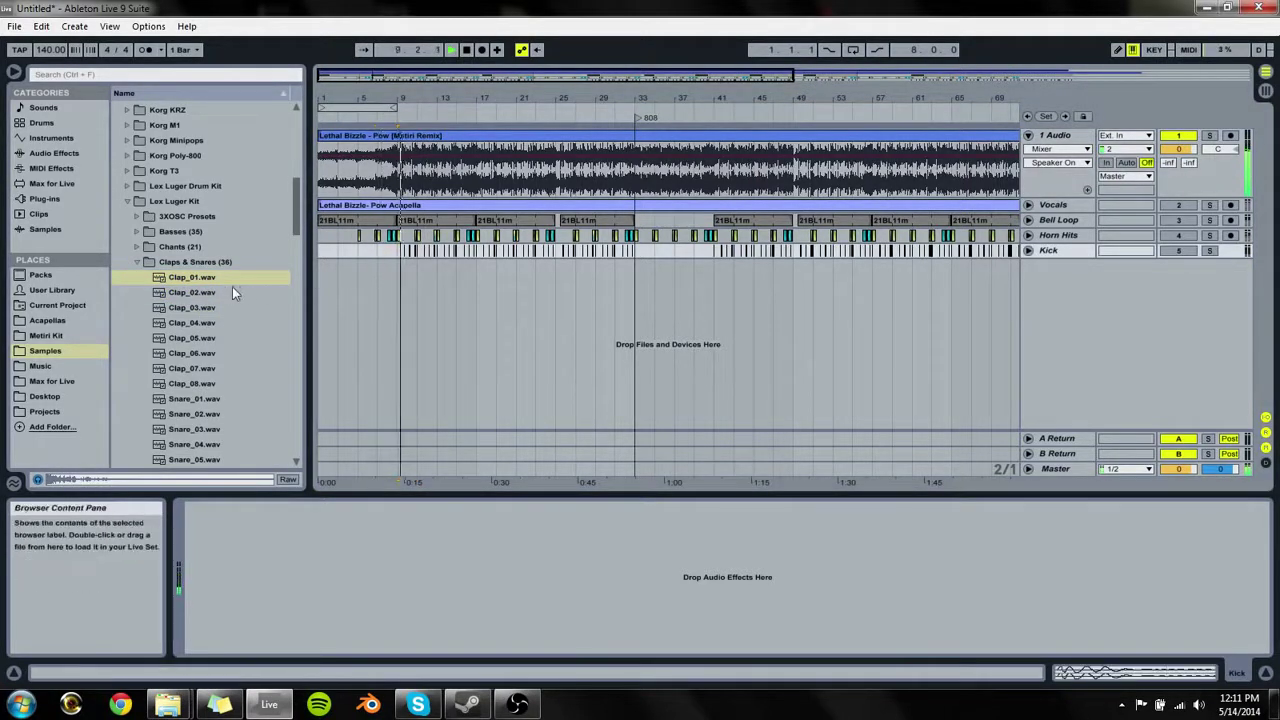
pyautogui.press('space')
pyautogui.click(202, 293)
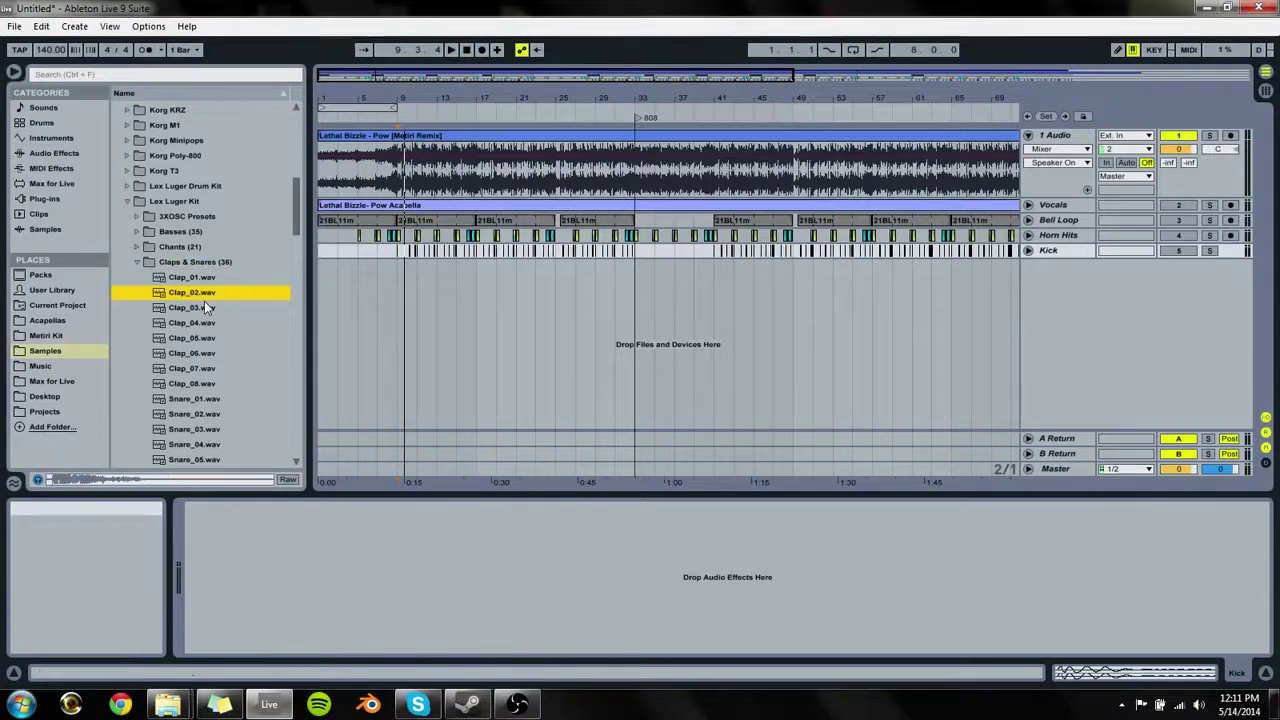
pyautogui.moveTo(195, 298); pyautogui.dragTo(423, 290)
pyautogui.click(192, 307)
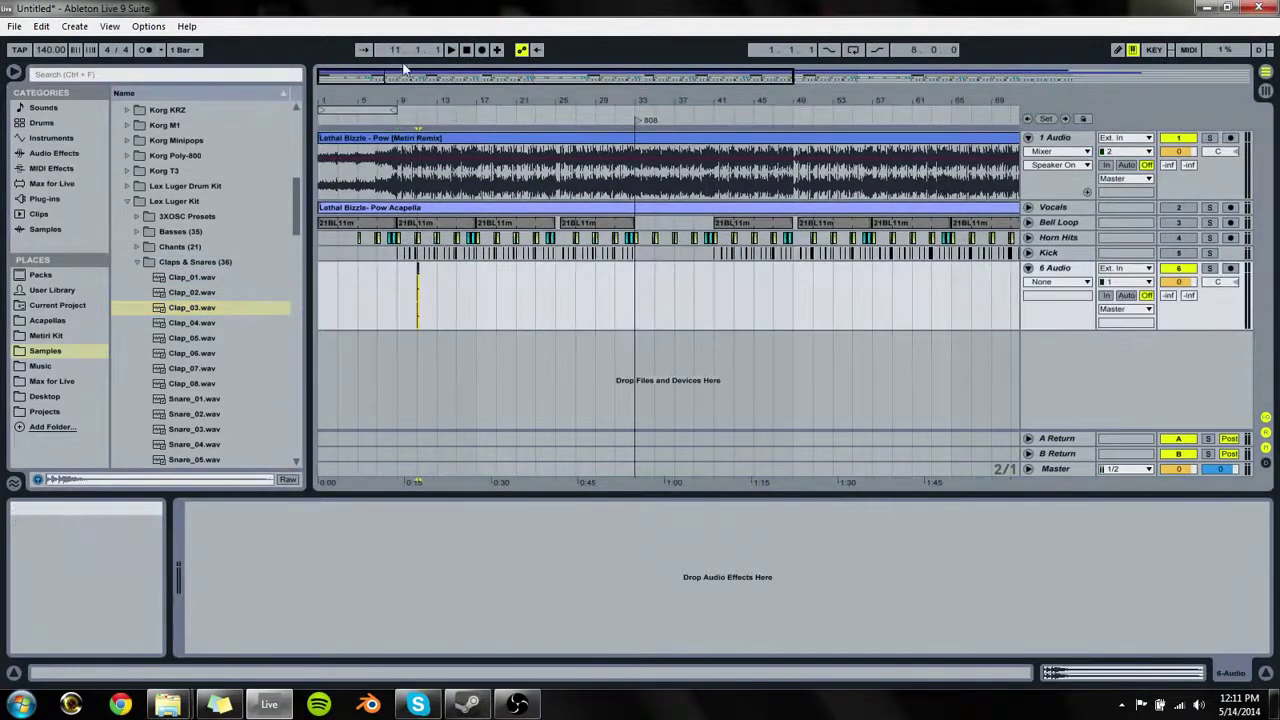
# Step: Move the clap clip to position 9.3.1
pyautogui.moveTo(614, 98); pyautogui.dragTo(615, 107)
pyautogui.moveTo(649, 283); pyautogui.dragTo(606, 290)
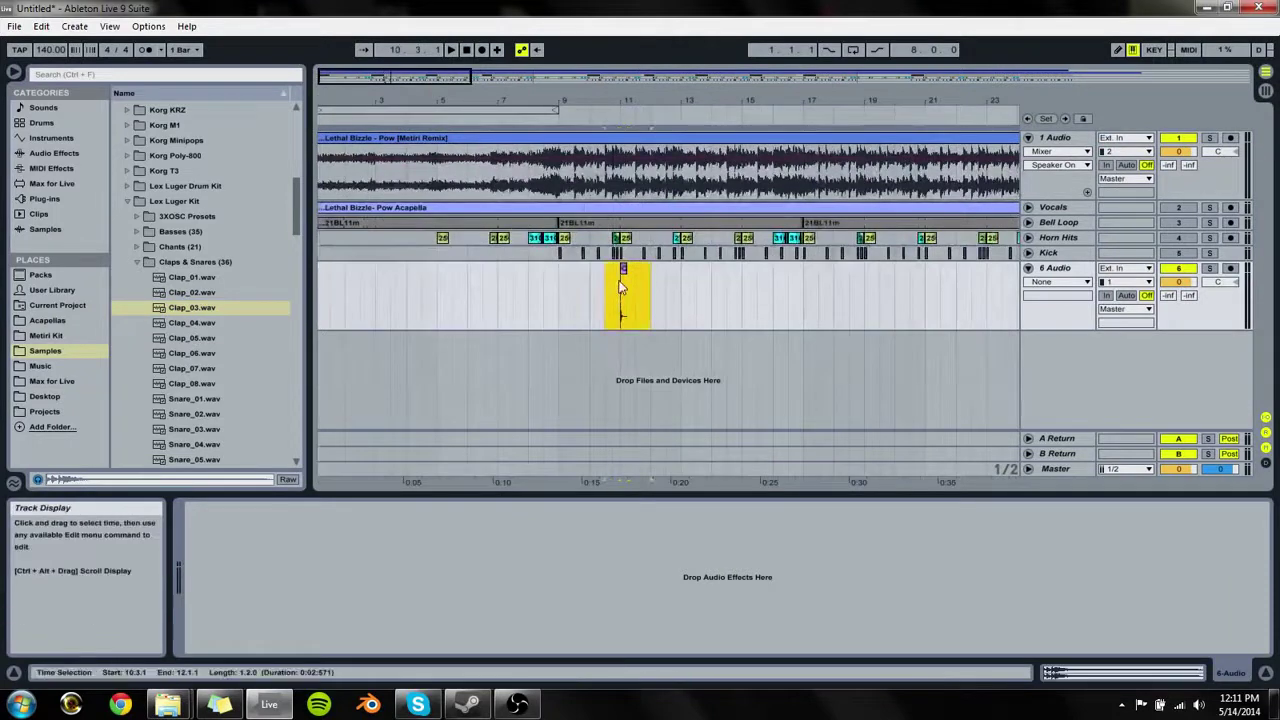
pyautogui.click(580, 284)
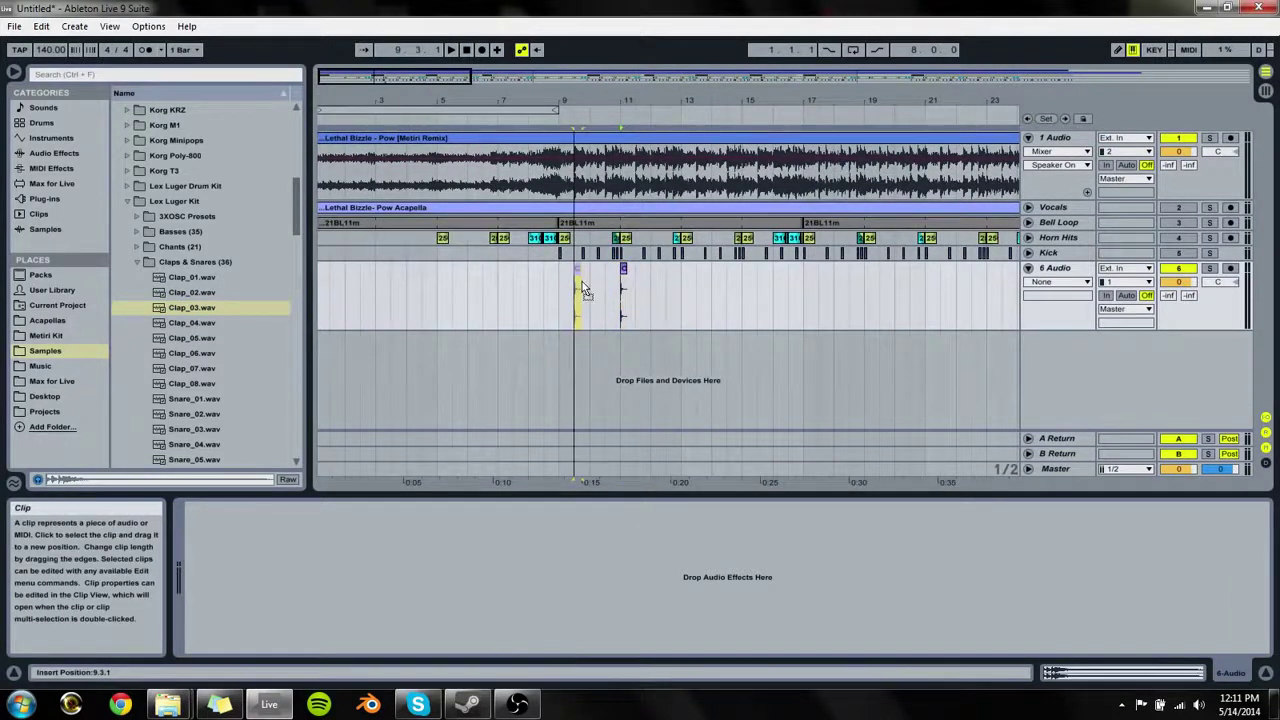
# Step: Show Fades on both the new clap track and the Kick track, keeping the Kick track collapsed
pyautogui.click(1058, 281)
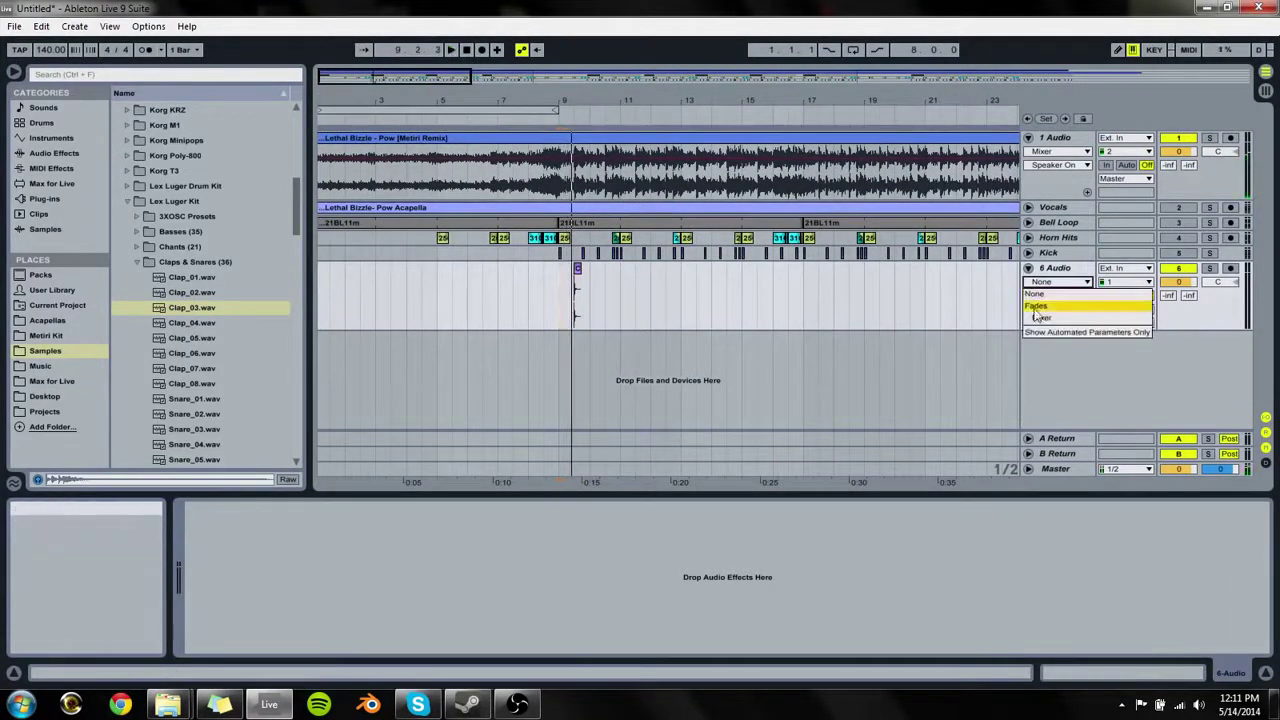
pyautogui.click(1037, 306)
pyautogui.moveTo(584, 106); pyautogui.dragTo(615, 180)
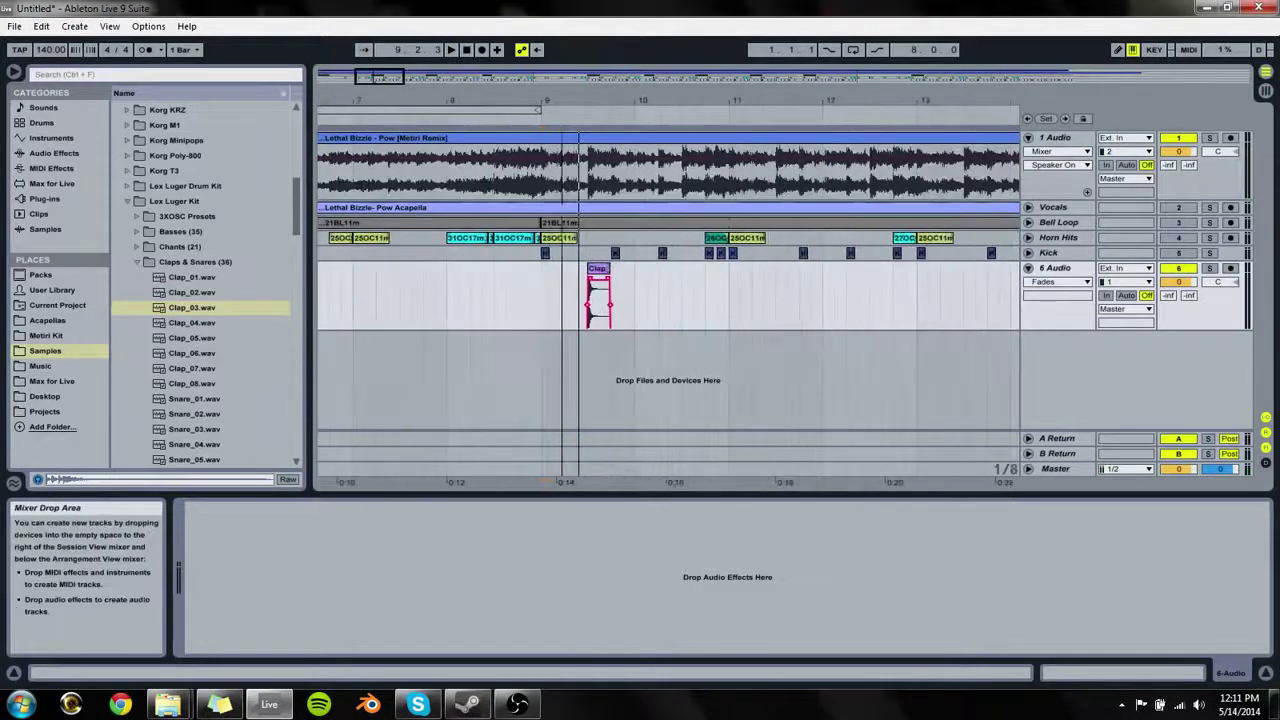
pyautogui.click(1029, 253)
pyautogui.click(1058, 267)
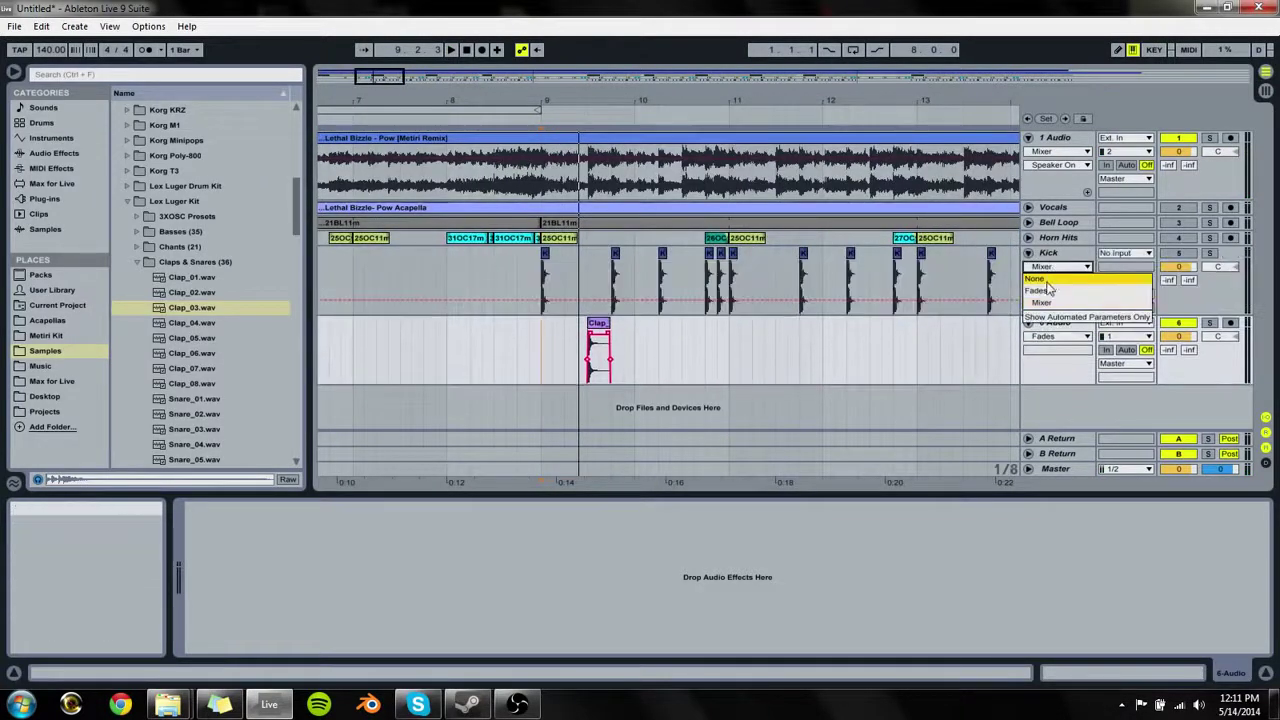
pyautogui.click(1045, 290)
pyautogui.click(1029, 253)
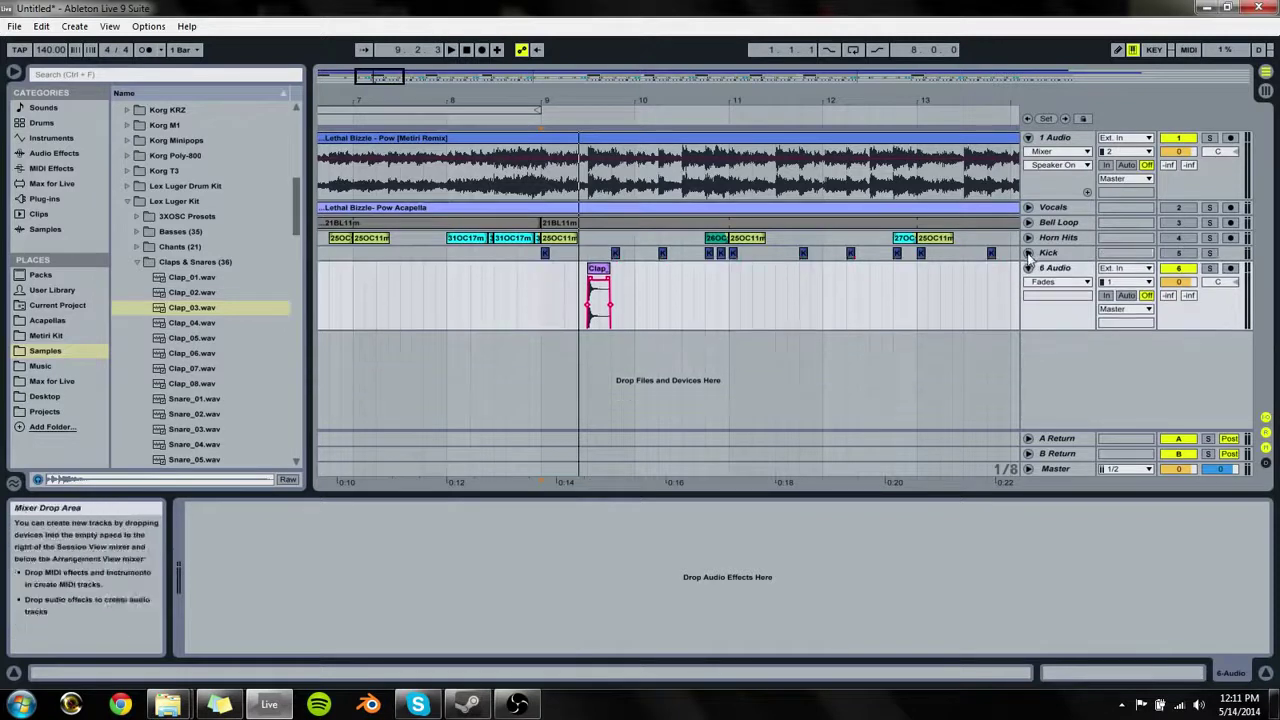
# Step: Lengthen the fade-out of the clap clip in bar 9 and duplicate the bar so the clap repeats in bar 10
pyautogui.click(596, 290)
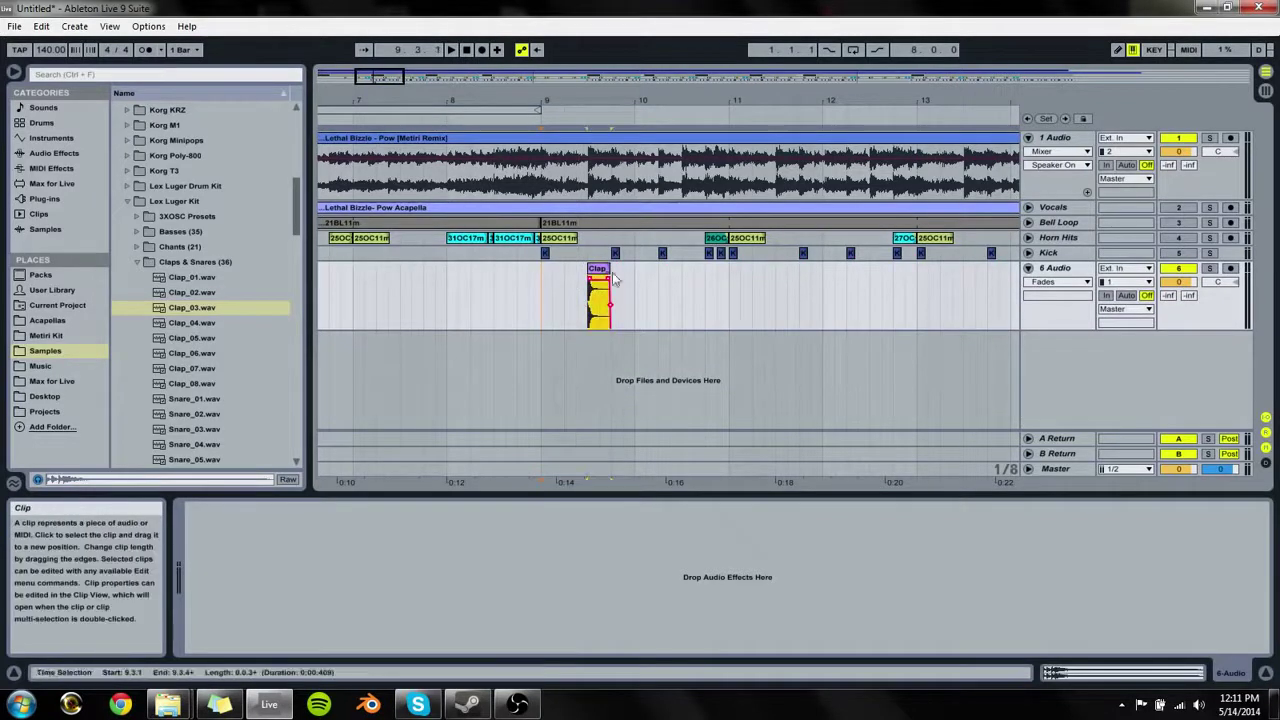
pyautogui.click(605, 285)
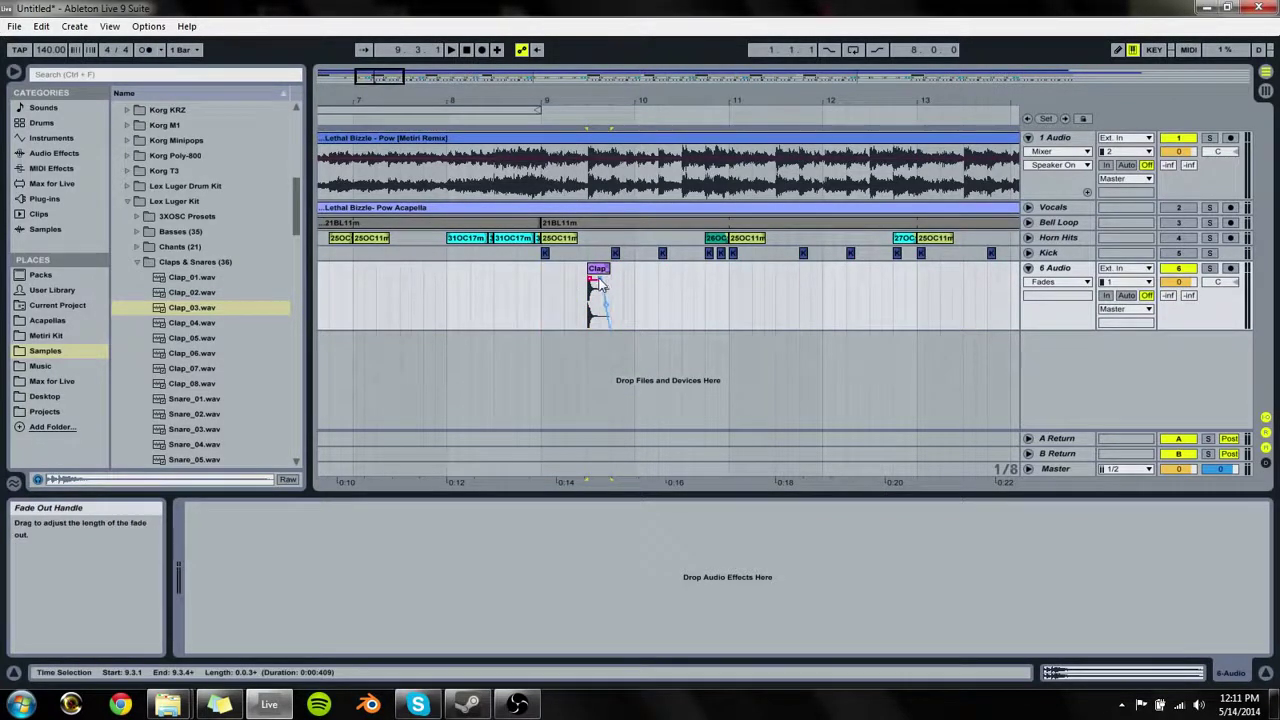
pyautogui.moveTo(631, 290); pyautogui.dragTo(576, 292)
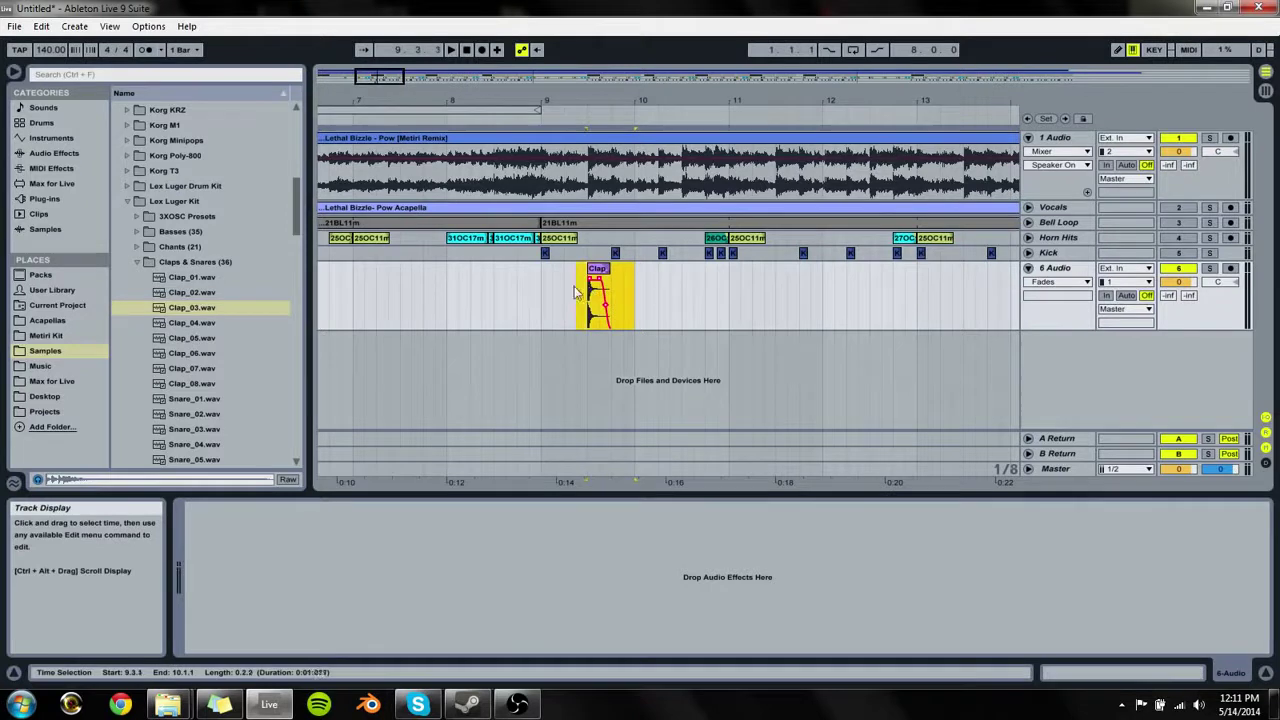
pyautogui.hotkey('ctrl', 'd')
pyautogui.click(523, 297)
pyautogui.press('space')
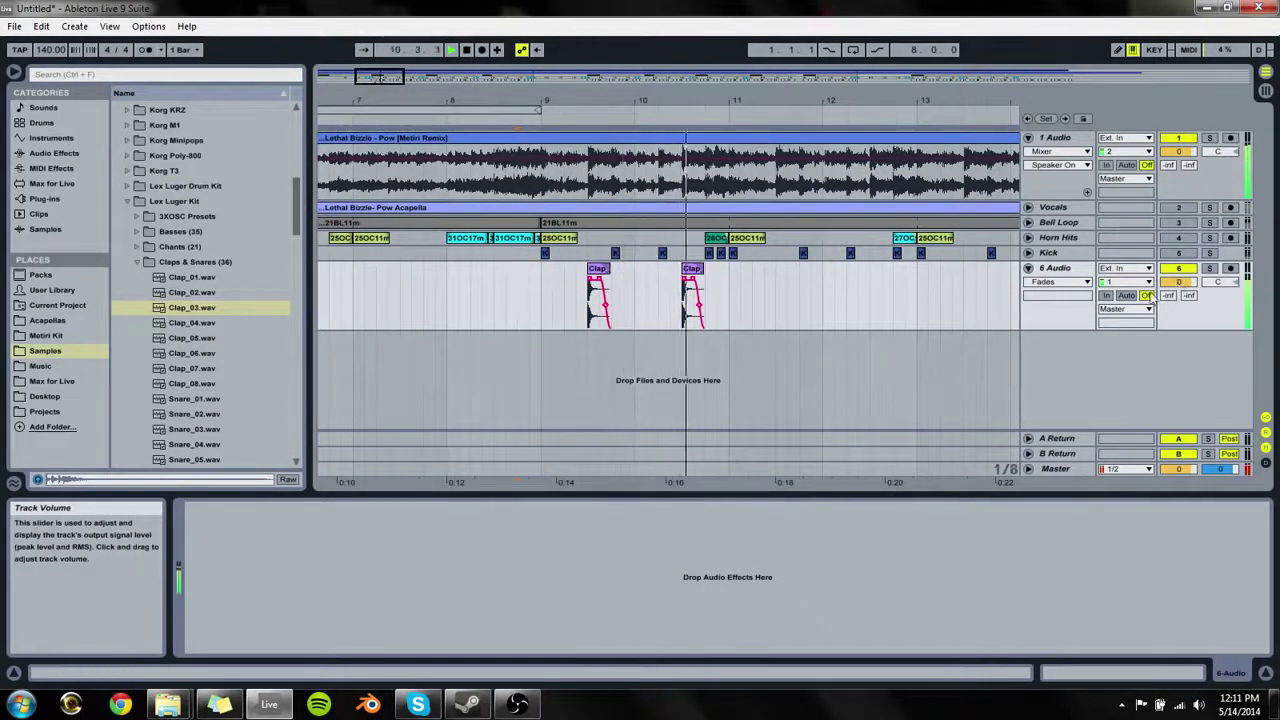
# Step: Preview the first snare samples in the Claps & Snares folder up to Snare_05.wav
pyautogui.click(215, 434)
pyautogui.press('Down')
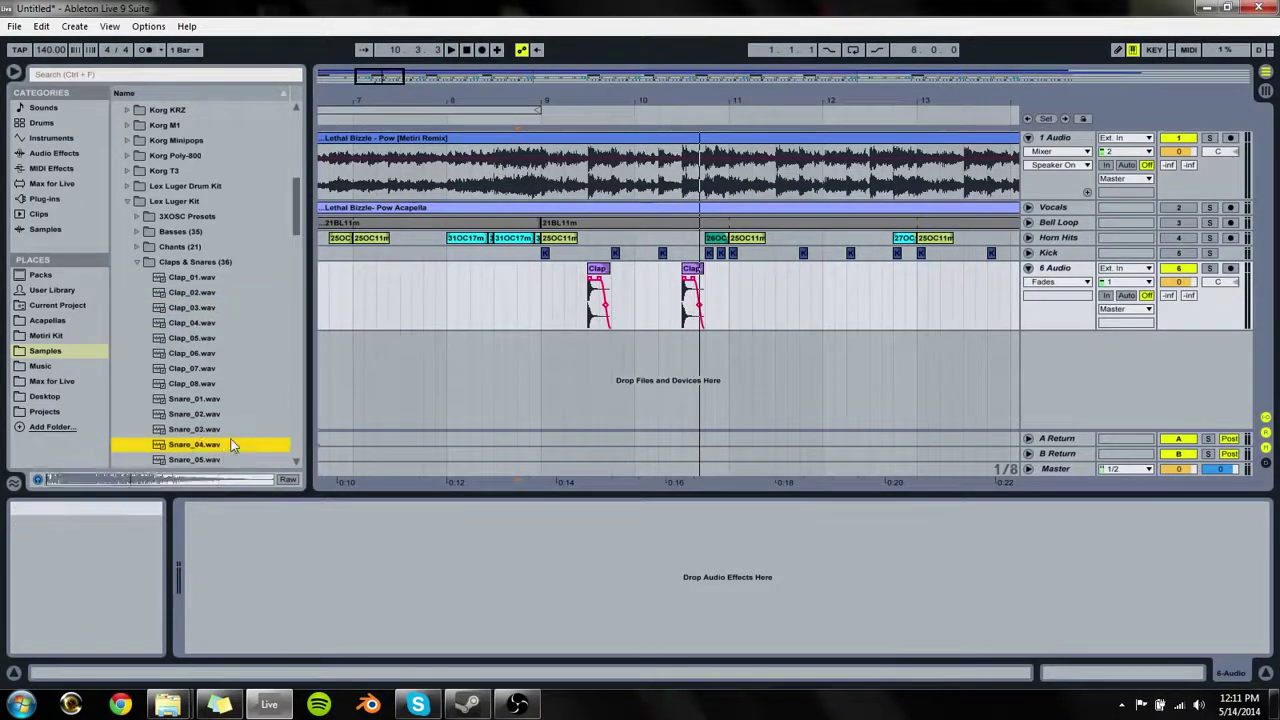
pyautogui.press('Down')
# Step: Rename the clap track as Clap and insert a new audio track below it
pyautogui.click(1057, 272)
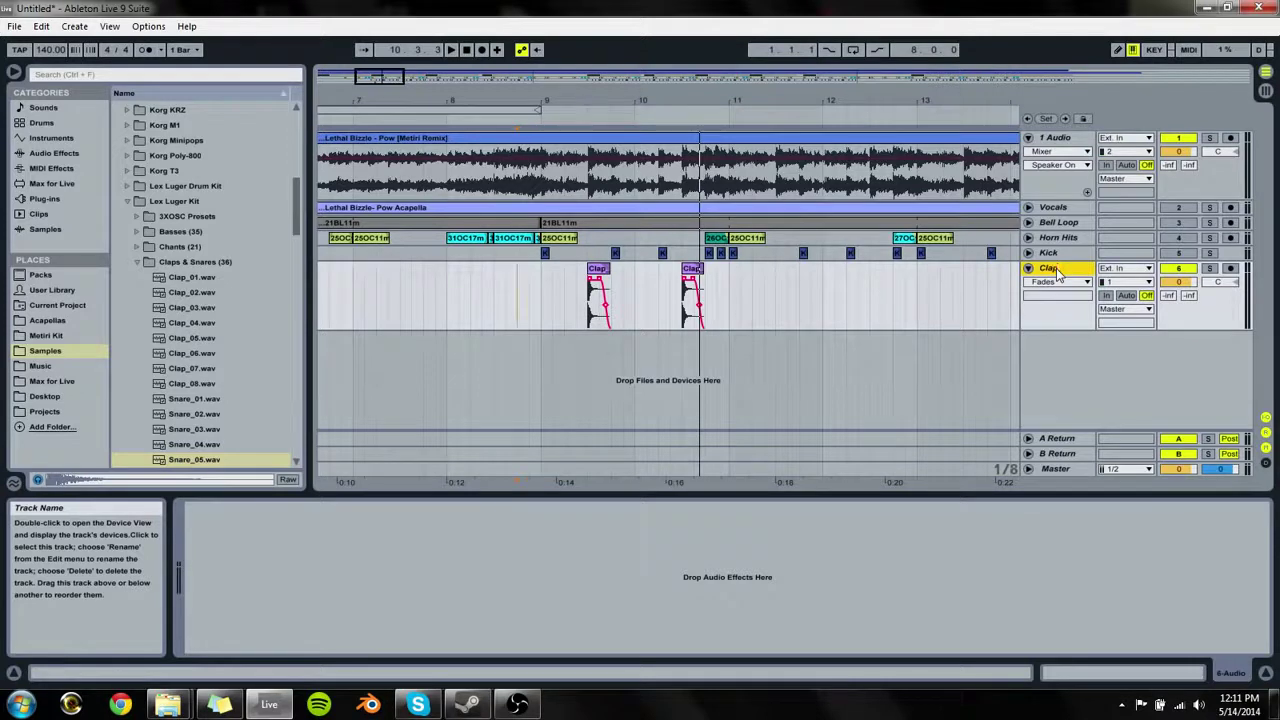
pyautogui.press('Down')
pyautogui.hotkey('ctrl', 't')
pyautogui.hotkey('ctrl', 'r')
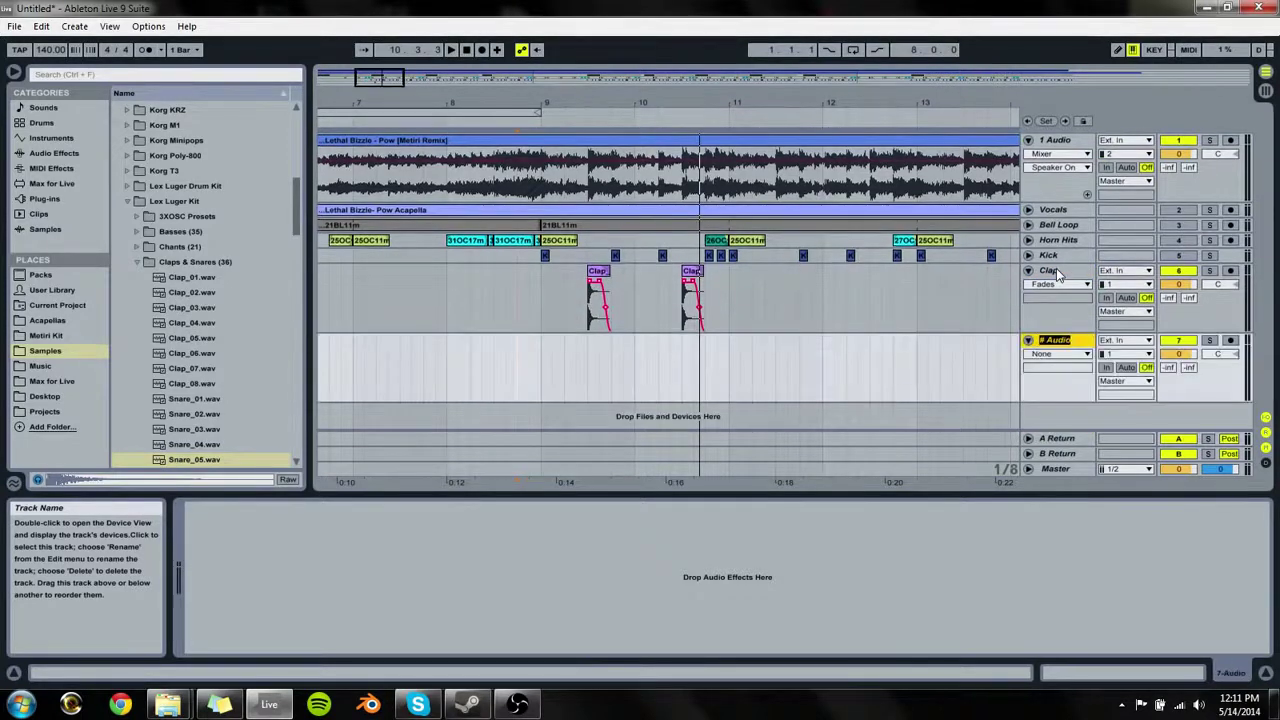
pyautogui.write('Snare')
# Step: Add another audio track named Roll Snare and rename the empty track above it as Snare
pyautogui.hotkey('ctrl', 't')
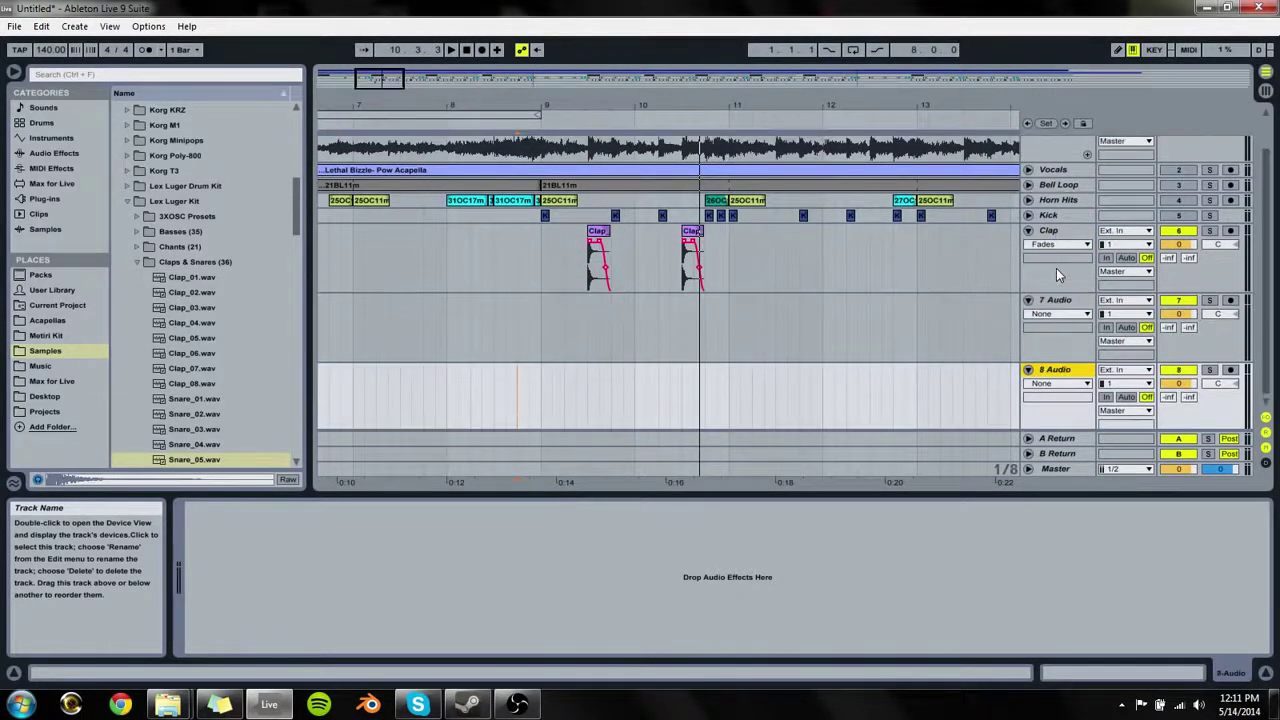
pyautogui.hotkey('ctrl', 'r')
pyautogui.write('Roll Snare')
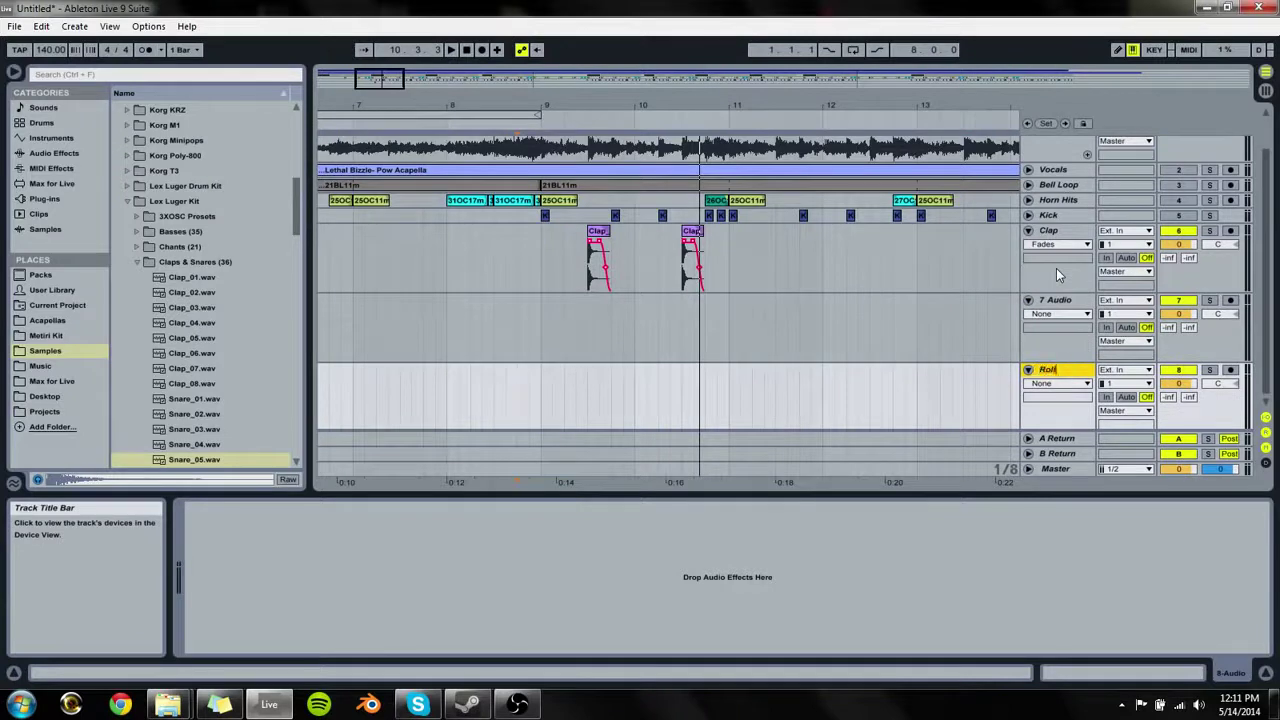
pyautogui.press('Return')
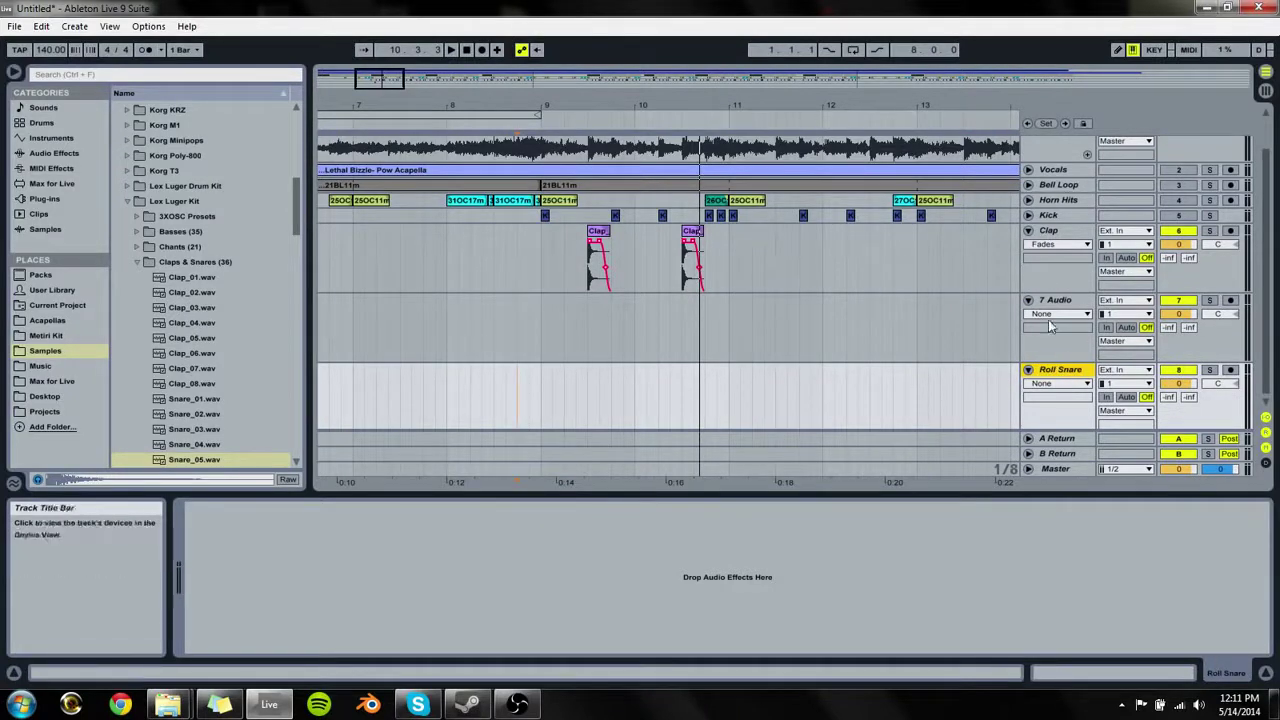
pyautogui.click(1055, 305)
pyautogui.write('Snare')
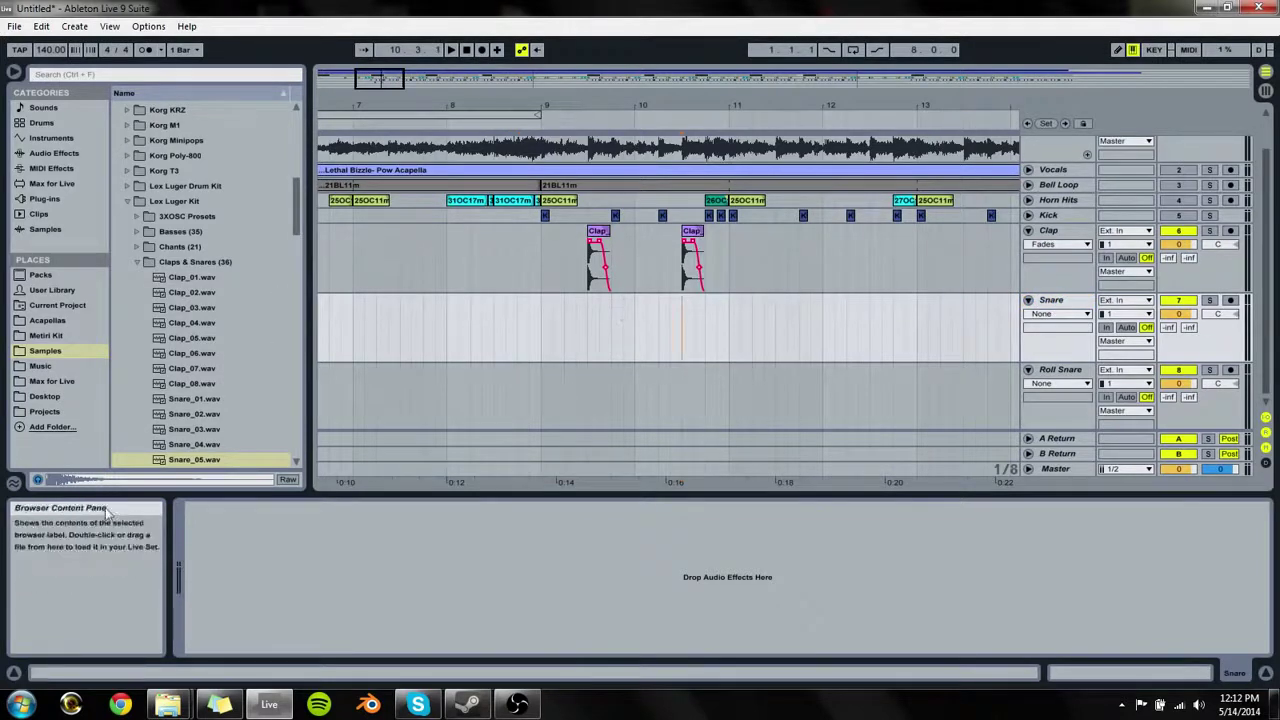
# Step: Preview the snare samples in order up to Snare_16.wav, trying out Snare_14.wav at position 10.3.1 on the Snare track
pyautogui.click(211, 432)
pyautogui.press('Down')
pyautogui.press('Down')
pyautogui.press('Down')
pyautogui.press('Down')
pyautogui.press('Down')
pyautogui.press('Down')
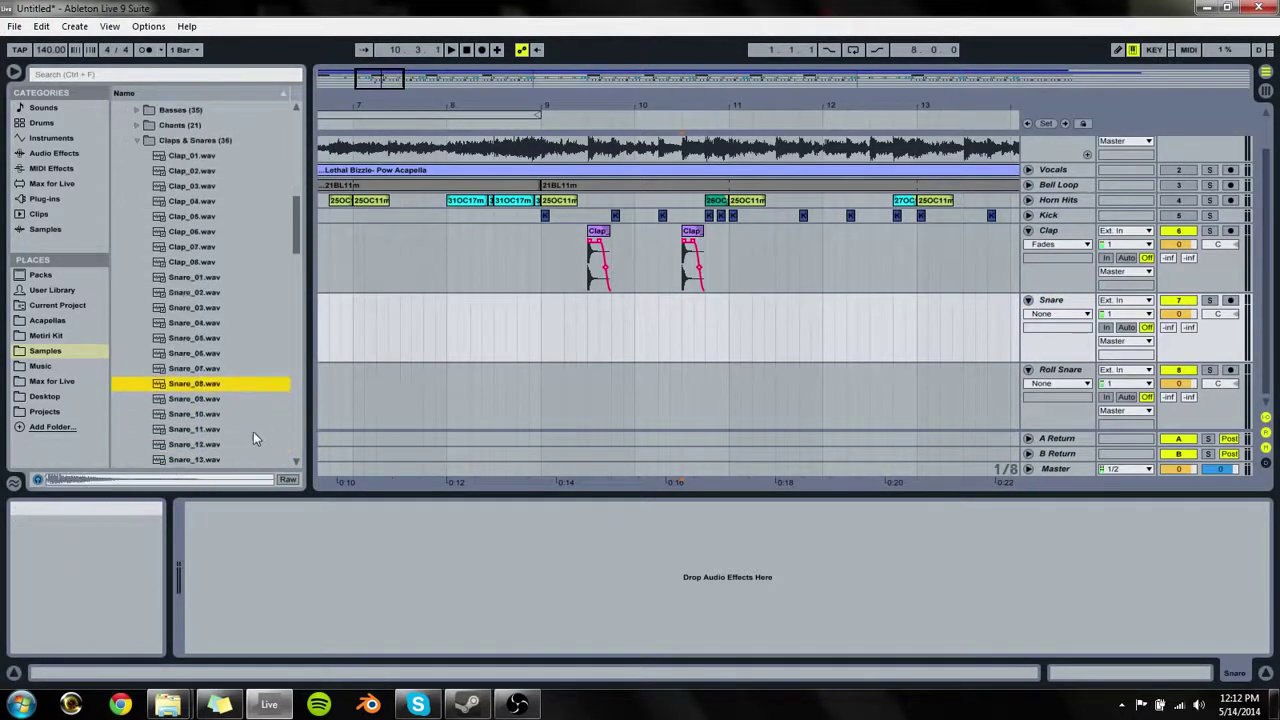
pyautogui.press('Down')
pyautogui.press('Down')
pyautogui.press('Down')
pyautogui.press('Down')
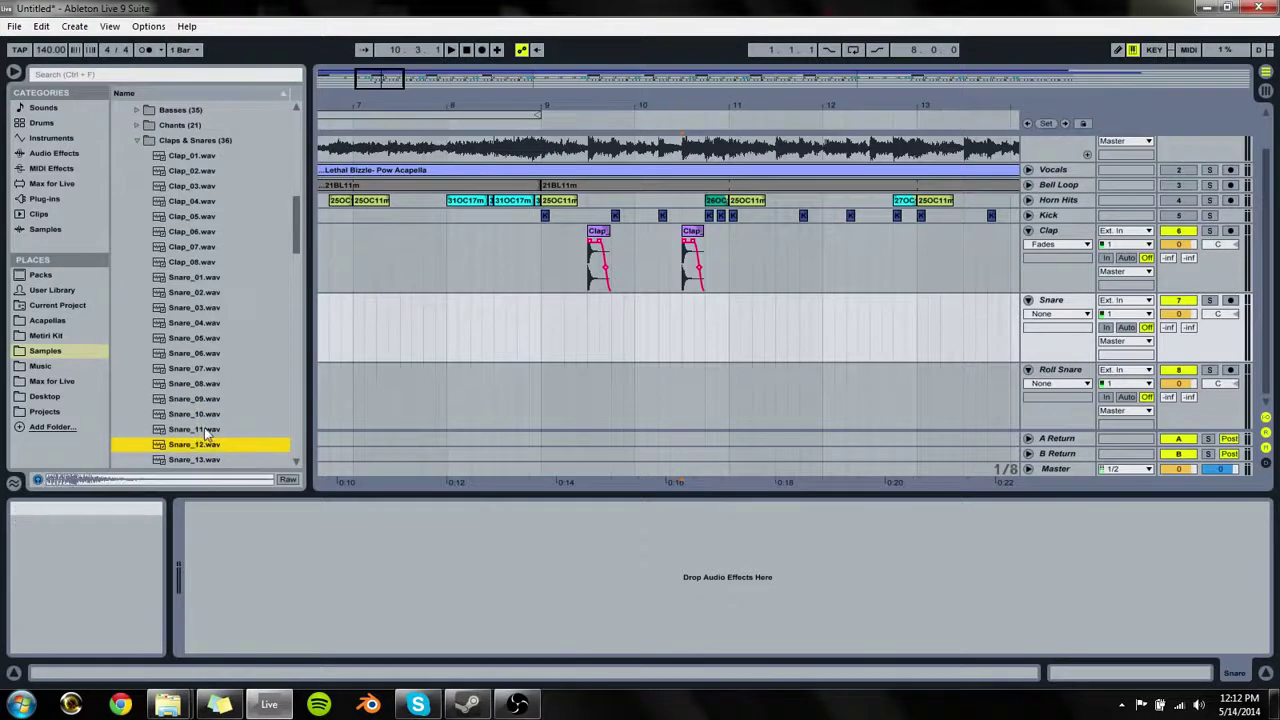
pyautogui.press('Down')
pyautogui.click(685, 304)
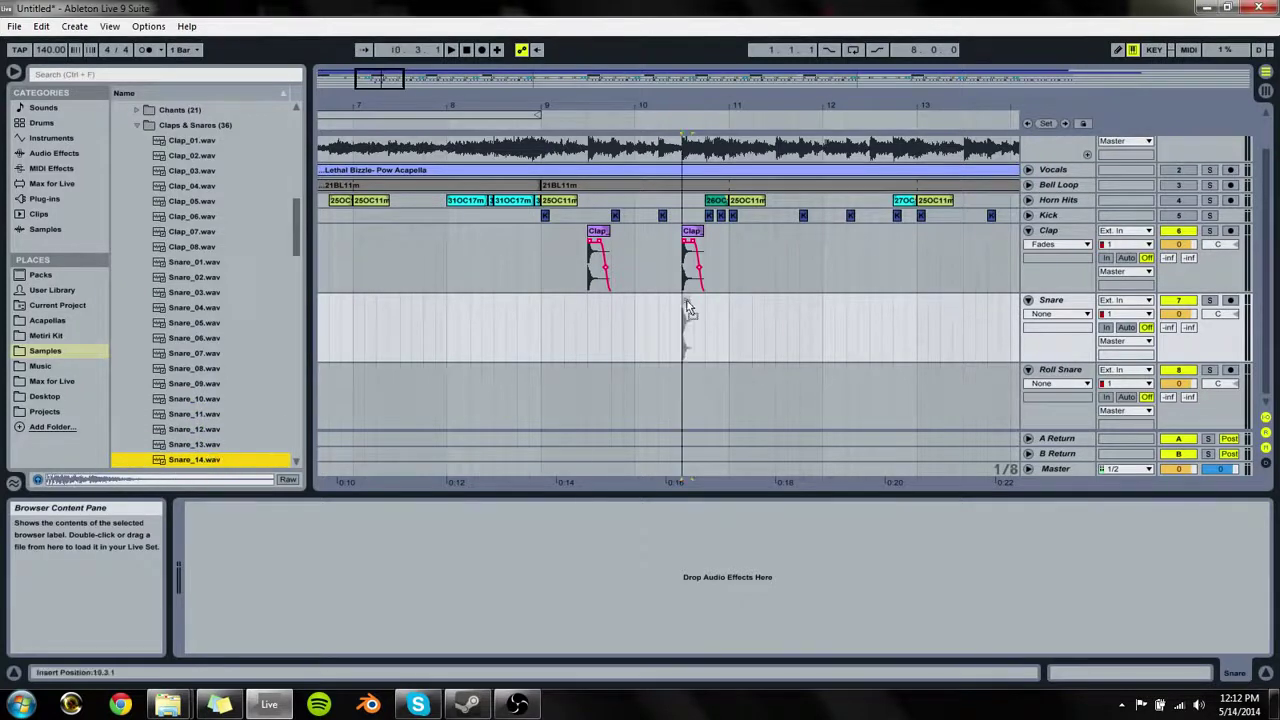
pyautogui.press('Down')
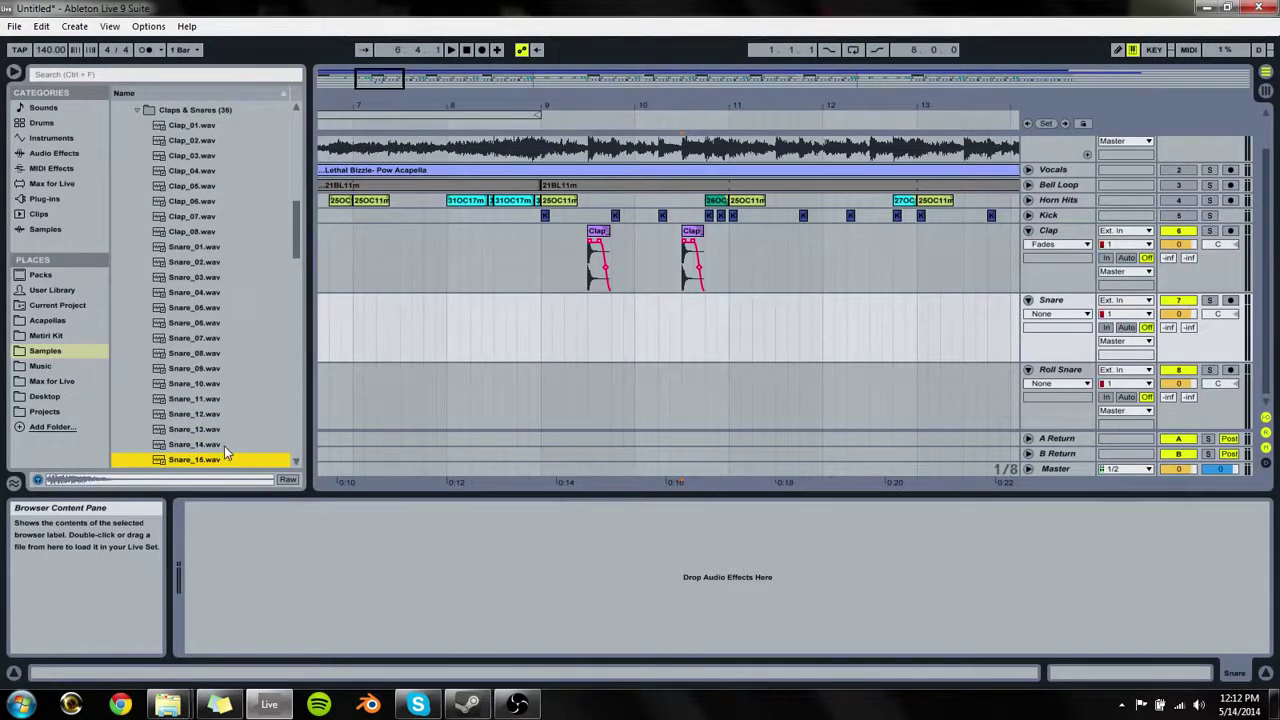
pyautogui.press('Down')
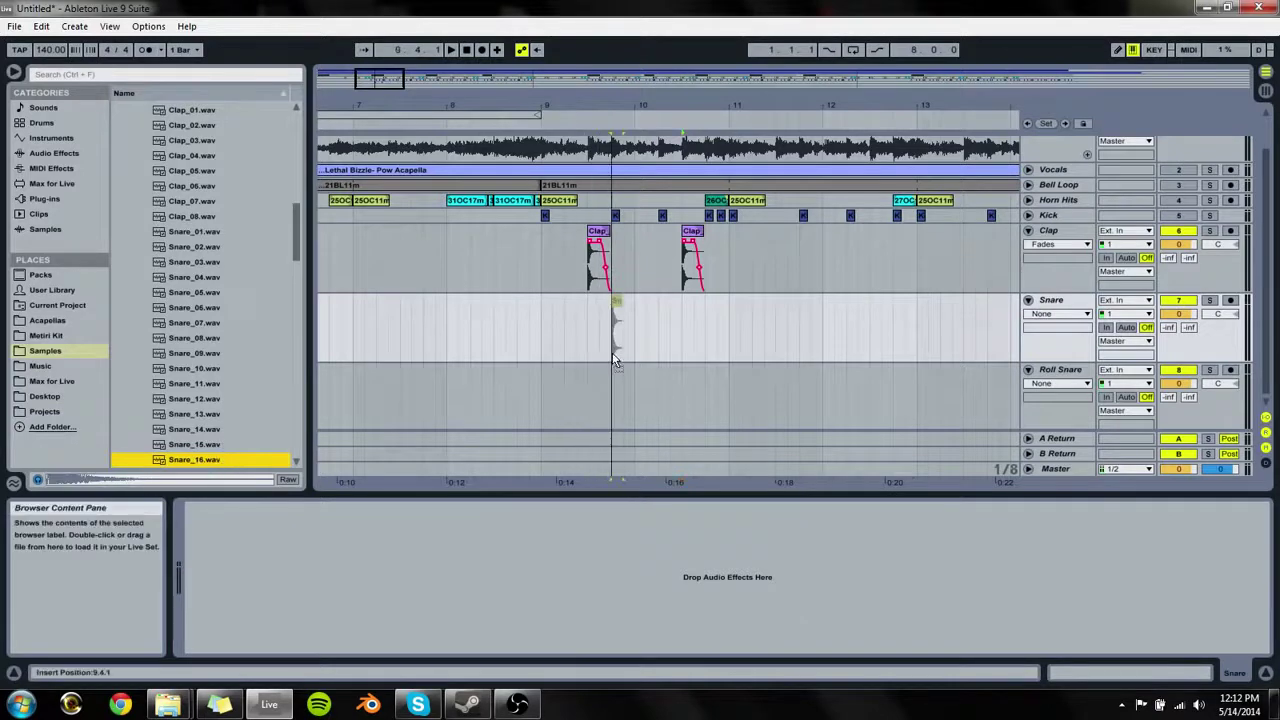
# Step: Place Snare_16.wav at position 9.3.1 on the Snare track and show the track's Fades
pyautogui.moveTo(613, 360); pyautogui.dragTo(591, 352)
pyautogui.click(1053, 314)
pyautogui.click(1040, 338)
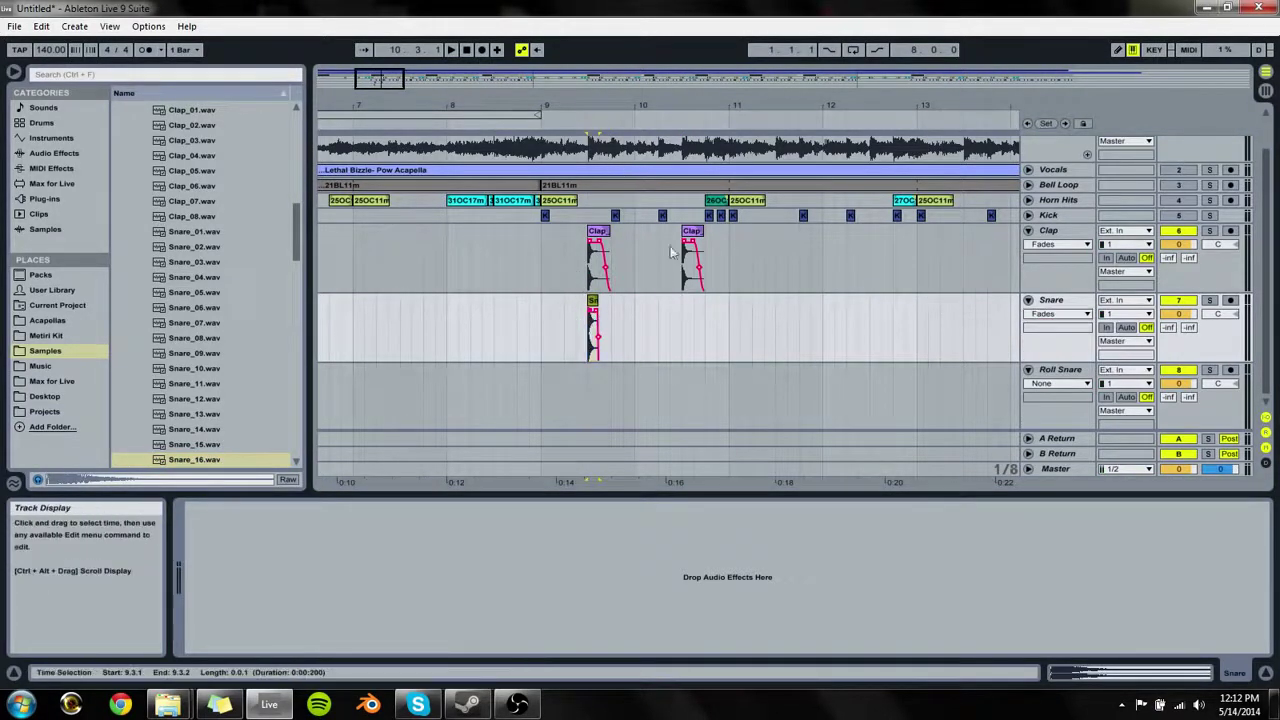
# Step: Trim the end of the Snare_16 clip to about 146 ms and lengthen its fade-out, checking it in playback
pyautogui.moveTo(592, 106); pyautogui.dragTo(635, 215)
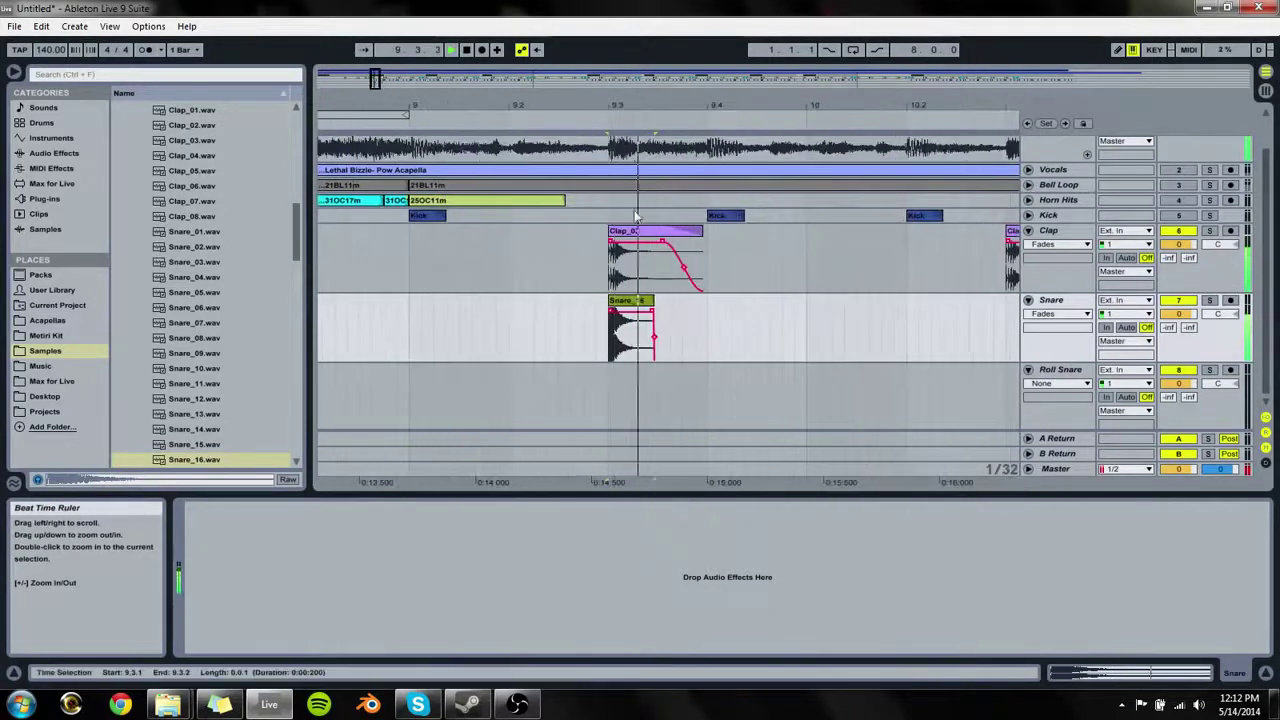
pyautogui.press('space')
pyautogui.moveTo(654, 301); pyautogui.dragTo(645, 301)
pyautogui.press('space')
pyautogui.press('space')
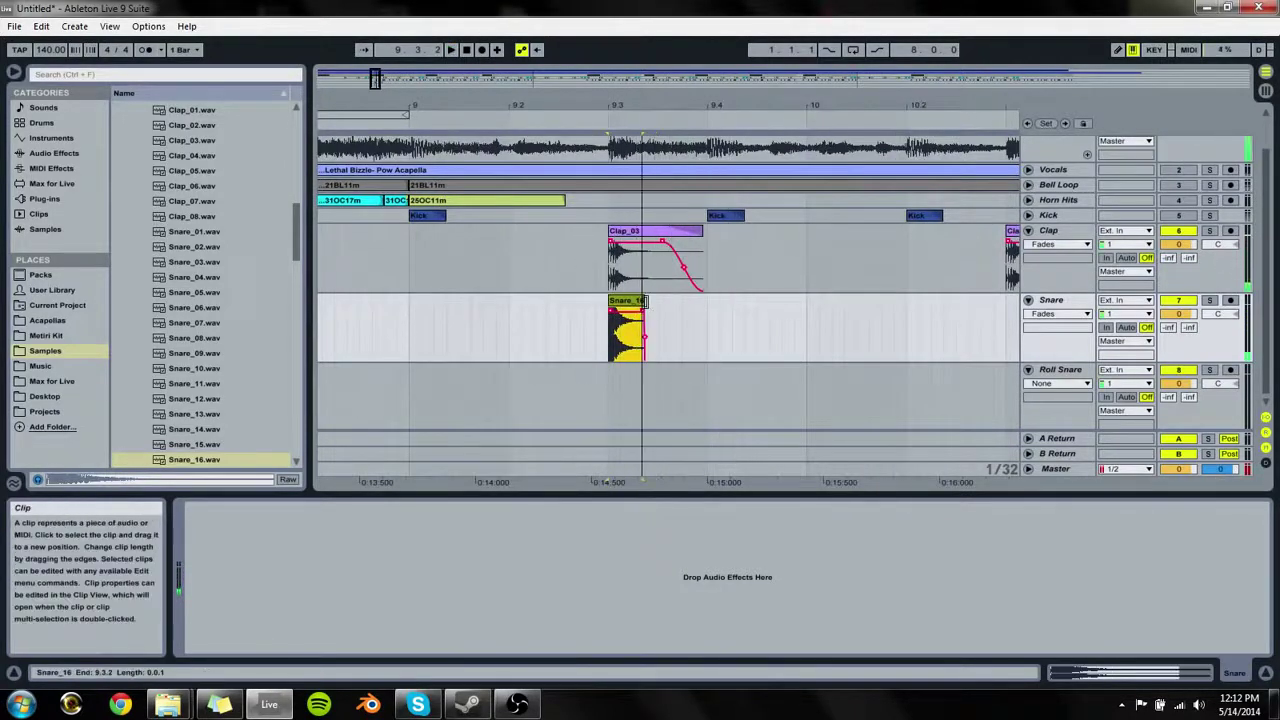
pyautogui.press('space')
pyautogui.press('space')
pyautogui.press('space')
pyautogui.press('space')
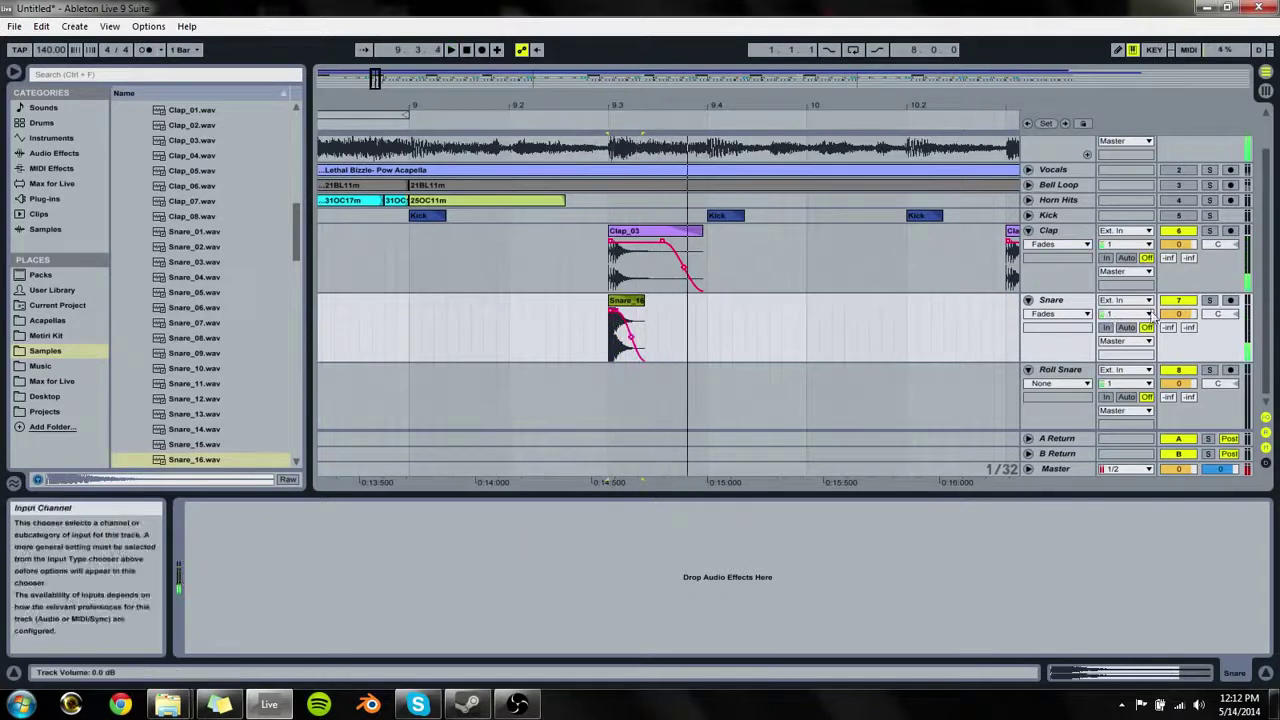
# Step: Set the Snare track's volume to -3.3 dB and duplicate its bar 9 into bar 10
pyautogui.moveTo(1184, 316); pyautogui.dragTo(1184, 328)
pyautogui.press('space')
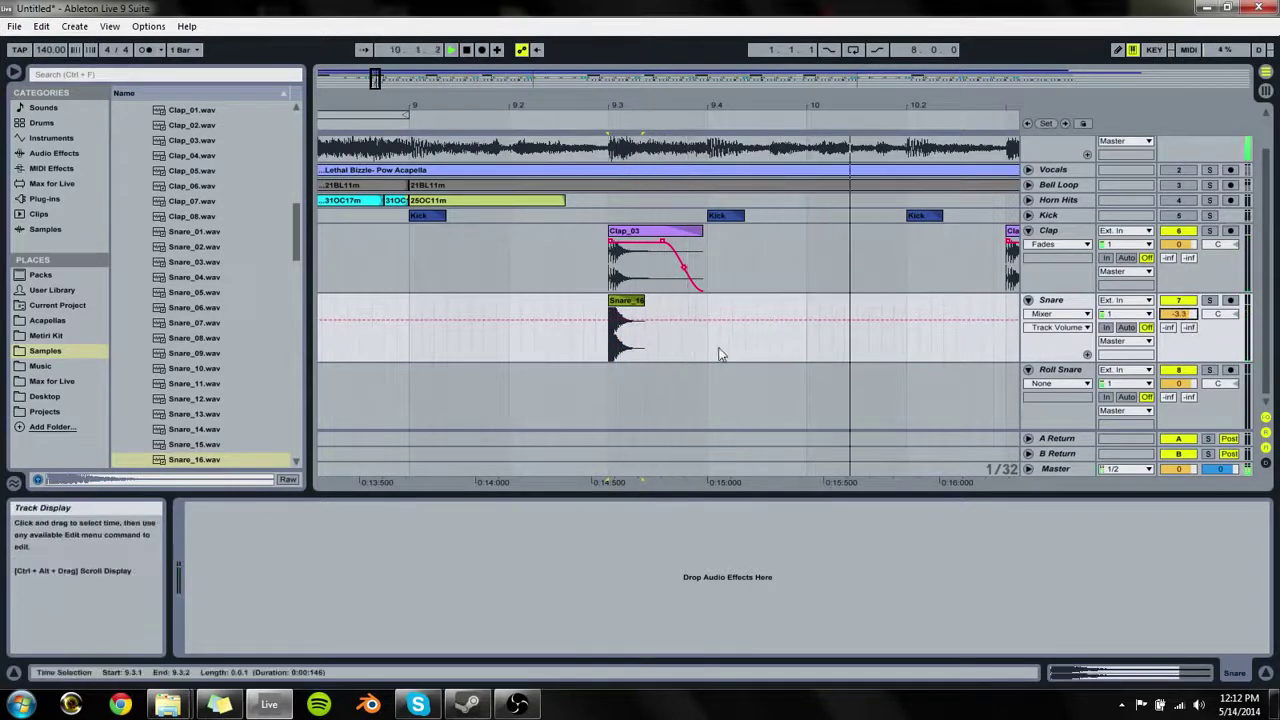
pyautogui.moveTo(819, 347); pyautogui.dragTo(500, 360)
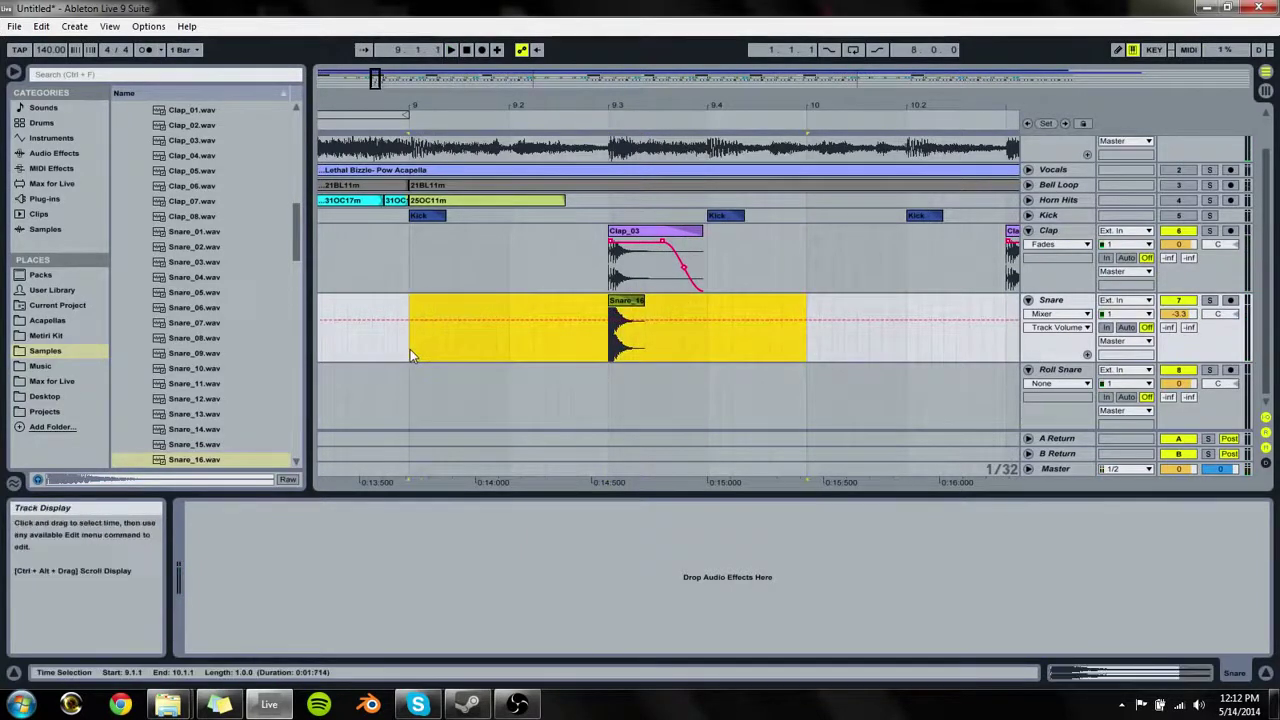
pyautogui.hotkey('ctrl', 'd')
# Step: Duplicate the two-bar pattern of bars 9 and 10 on the Clap and Snare tracks repeatedly until it reaches the end of the kick arrangement
pyautogui.moveTo(746, 105); pyautogui.dragTo(746, 28)
pyautogui.keyDown('shift'); pyautogui.click(666, 260); pyautogui.keyUp('shift')
pyautogui.hotkey('ctrl', 'd')
pyautogui.hotkey('ctrl', 'd')
pyautogui.hotkey('ctrl', 'd')
pyautogui.hotkey('ctrl', 'd')
pyautogui.hotkey('ctrl', 'd')
pyautogui.hotkey('ctrl', 'd')
pyautogui.hotkey('ctrl', 'd')
pyautogui.hotkey('ctrl', 'd')
pyautogui.hotkey('ctrl', 'd')
pyautogui.hotkey('ctrl', 'd')
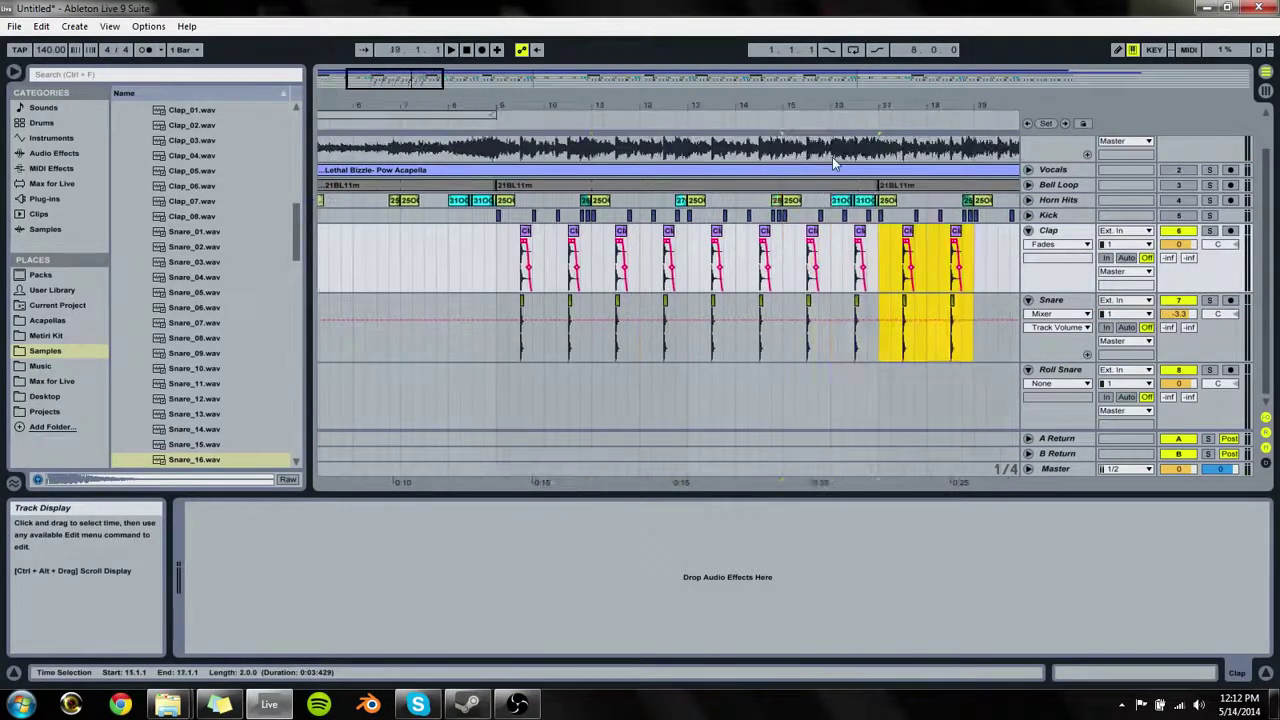
pyautogui.hotkey('ctrl', 'd')
pyautogui.hotkey('ctrl', 'd')
pyautogui.hotkey('ctrl', 'd')
pyautogui.hotkey('ctrl', 'd')
pyautogui.hotkey('ctrl', 'd')
pyautogui.hotkey('ctrl', 'd')
pyautogui.hotkey('ctrl', 'd')
pyautogui.hotkey('ctrl', 'd')
pyautogui.hotkey('ctrl', 'd')
pyautogui.hotkey('ctrl', 'd')
pyautogui.hotkey('ctrl', 'd')
pyautogui.hotkey('ctrl', 'd')
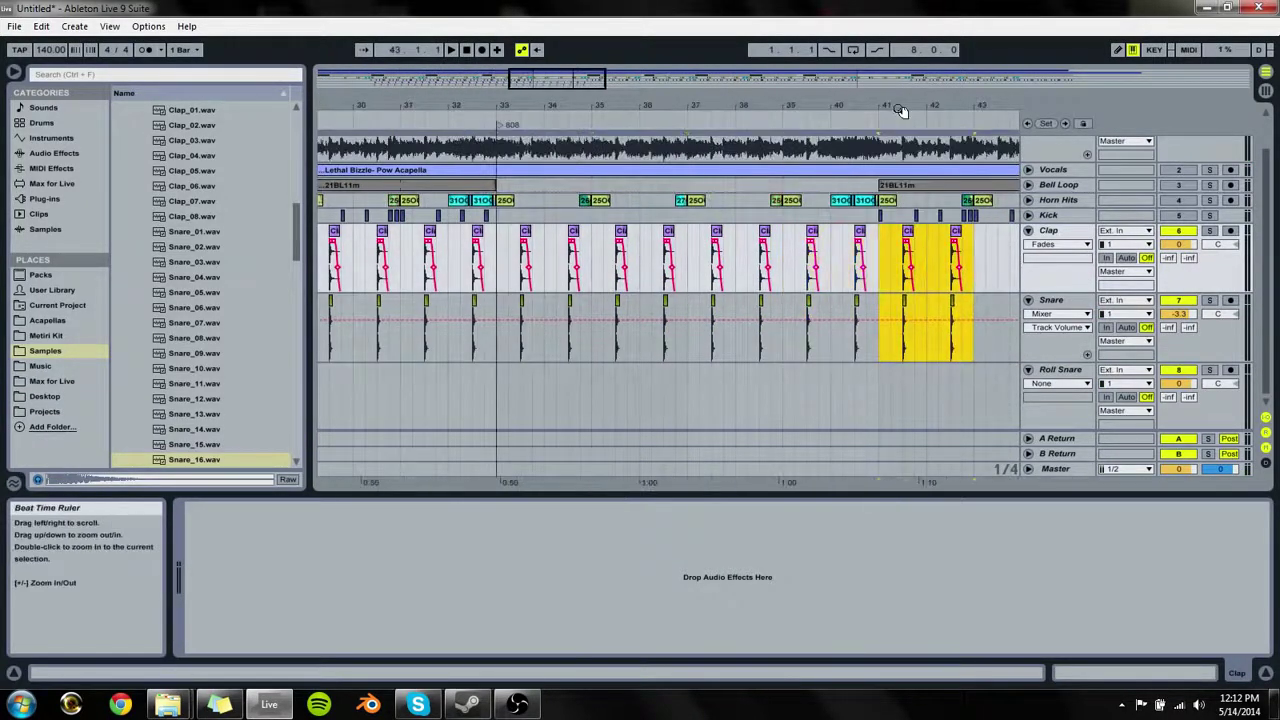
pyautogui.hotkey('ctrl', 'd')
pyautogui.moveTo(898, 108); pyautogui.dragTo(604, 28)
pyautogui.hotkey('ctrl', 'd')
pyautogui.hotkey('ctrl', 'd')
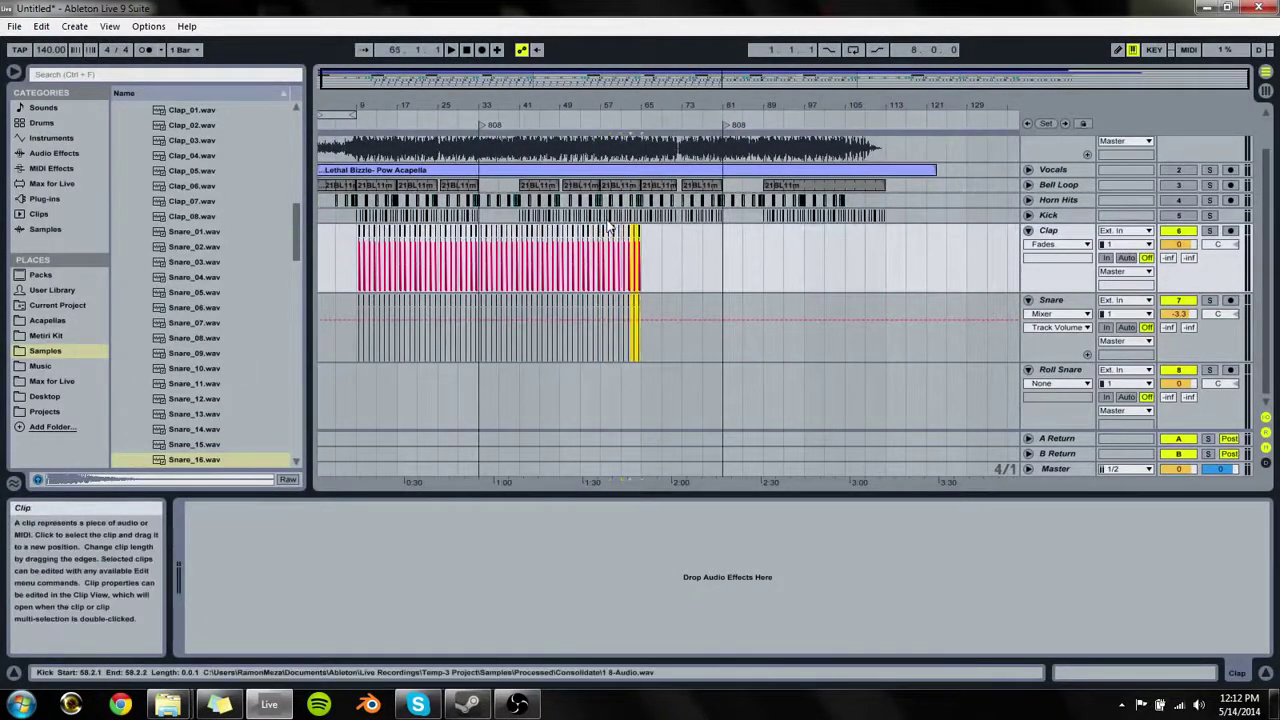
pyautogui.hotkey('ctrl', 'd')
pyautogui.hotkey('ctrl', 'd')
pyautogui.hotkey('ctrl', 'd')
pyautogui.hotkey('ctrl', 'd')
pyautogui.hotkey('ctrl', 'd')
pyautogui.hotkey('ctrl', 'd')
pyautogui.hotkey('ctrl', 'd')
pyautogui.hotkey('ctrl', 'd')
pyautogui.hotkey('ctrl', 'd')
pyautogui.hotkey('ctrl', 'd')
pyautogui.hotkey('ctrl', 'd')
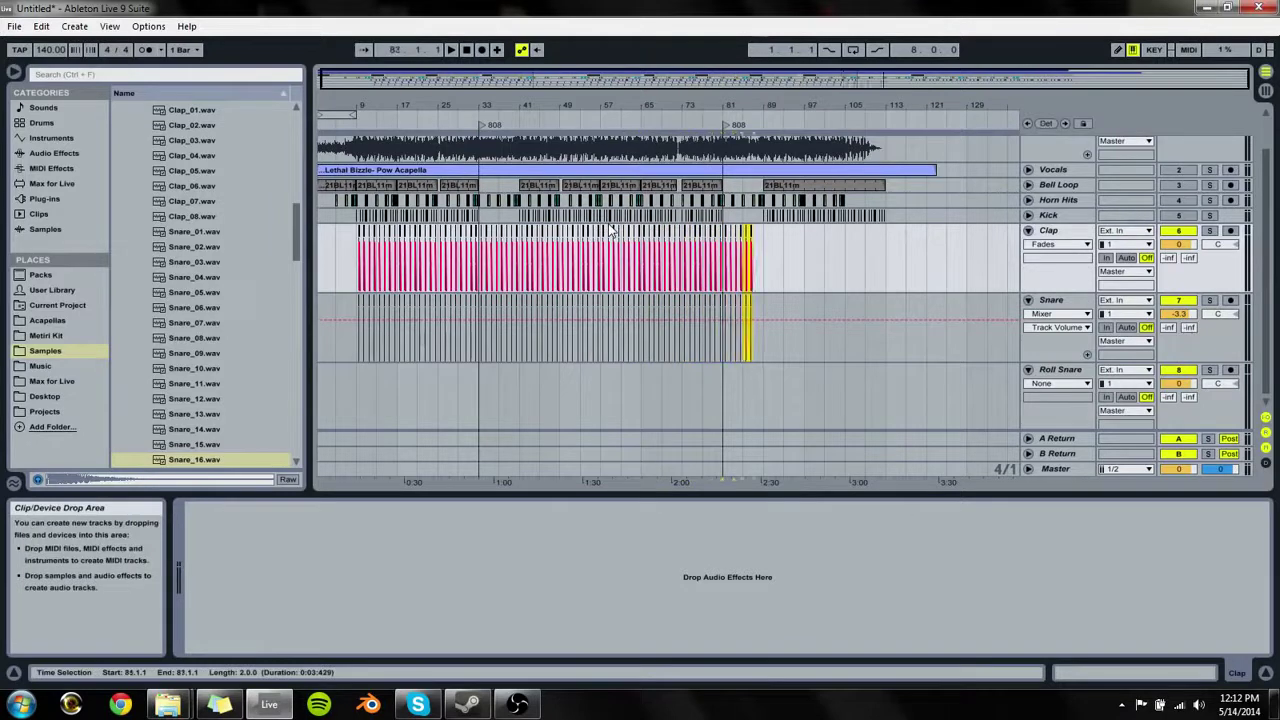
pyautogui.hotkey('ctrl', 'd')
pyautogui.hotkey('ctrl', 'd')
pyautogui.hotkey('ctrl', 'd')
pyautogui.hotkey('ctrl', 'd')
pyautogui.hotkey('ctrl', 'd')
pyautogui.hotkey('ctrl', 'd')
pyautogui.hotkey('ctrl', 'd')
pyautogui.hotkey('ctrl', 'd')
pyautogui.hotkey('ctrl', 'd')
pyautogui.hotkey('ctrl', 'd')
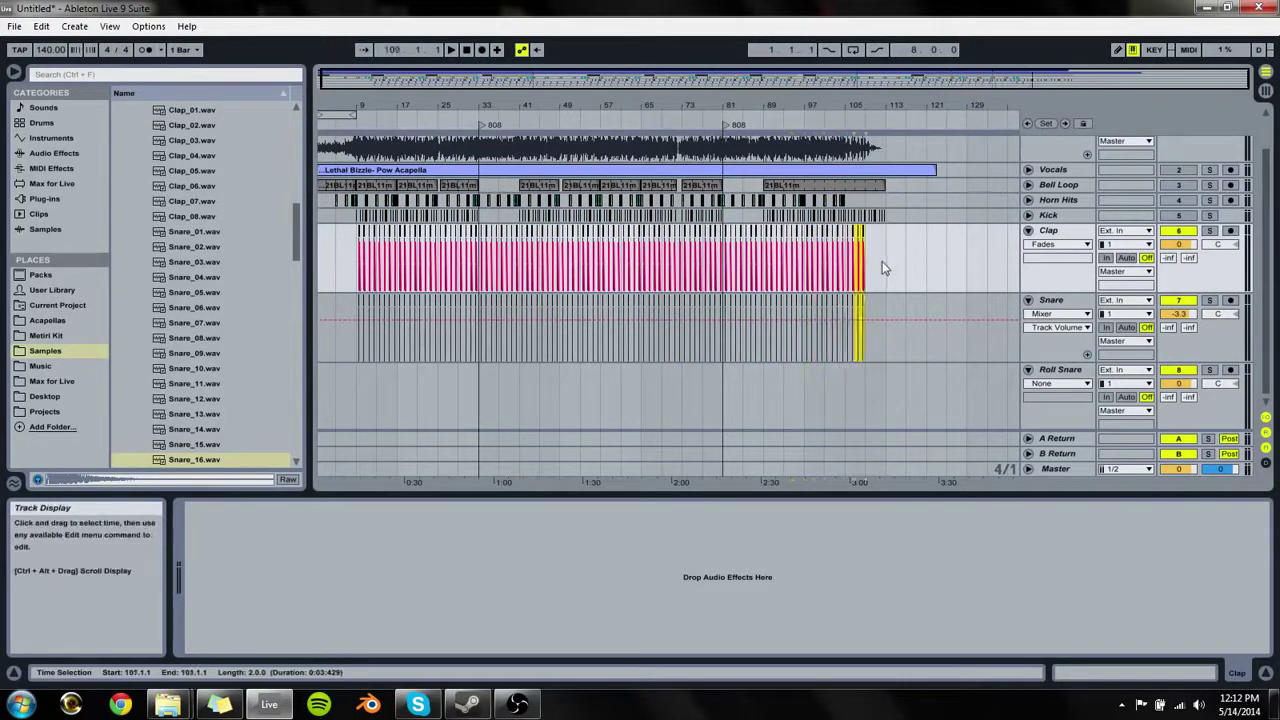
pyautogui.hotkey('ctrl', 'd')
pyautogui.hotkey('ctrl', 'd')
# Step: Play the arrangement from bar 81 and around bar 33 to check the repeated claps and snares
pyautogui.click(726, 119)
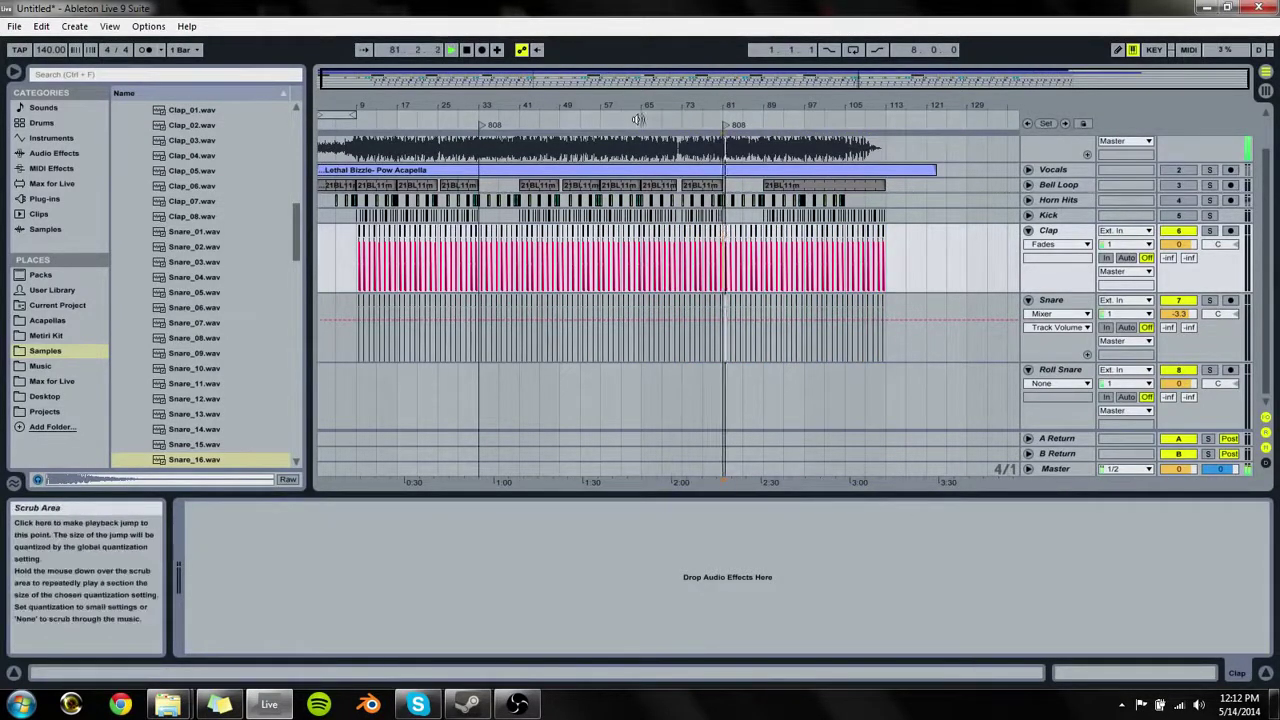
pyautogui.moveTo(694, 104); pyautogui.dragTo(896, 121)
pyautogui.press('space')
pyautogui.click(604, 248)
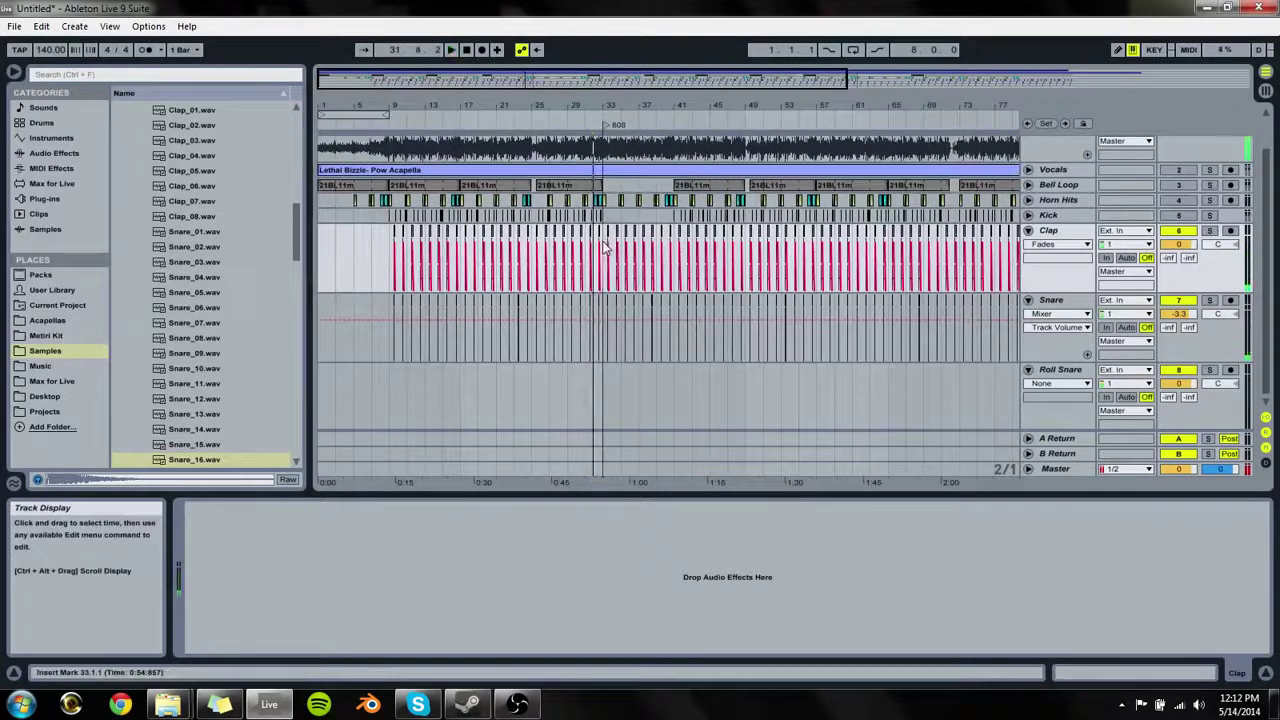
pyautogui.press('space')
# Step: Compare the Clap and Snare tracks during playback by temporarily muting and soloing them
pyautogui.click(1178, 231)
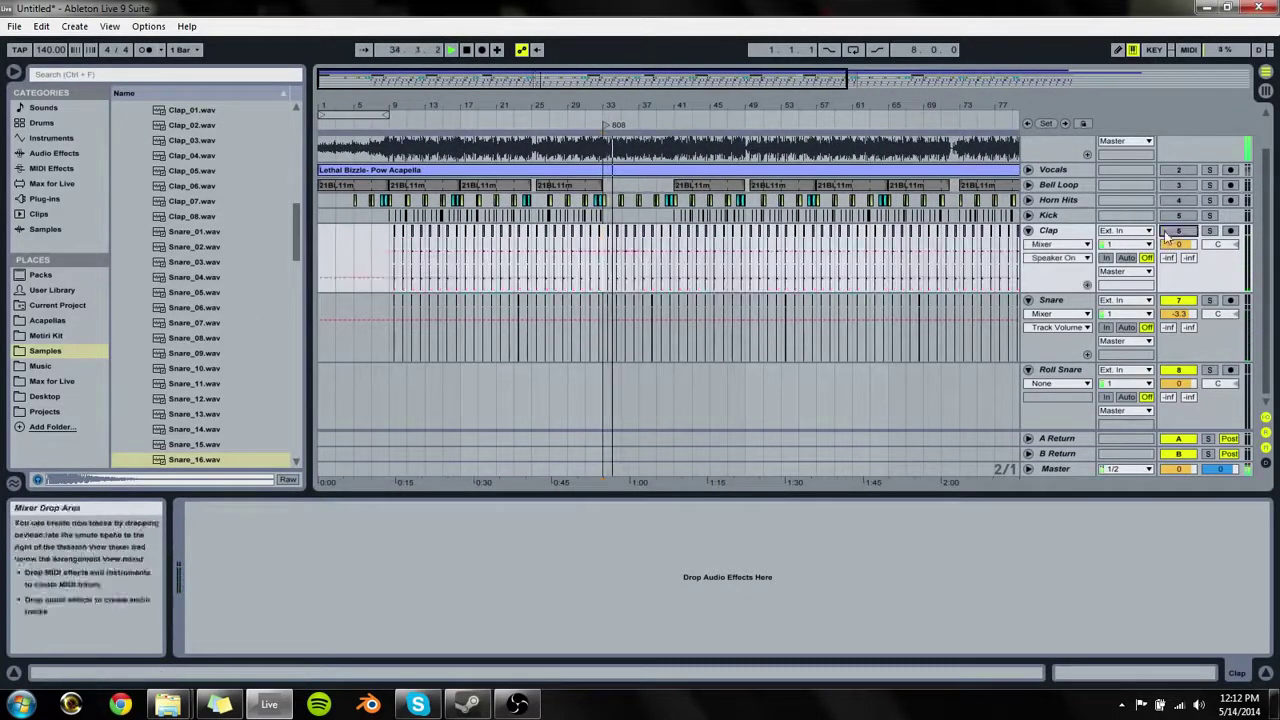
pyautogui.click(1178, 301)
pyautogui.click(1178, 302)
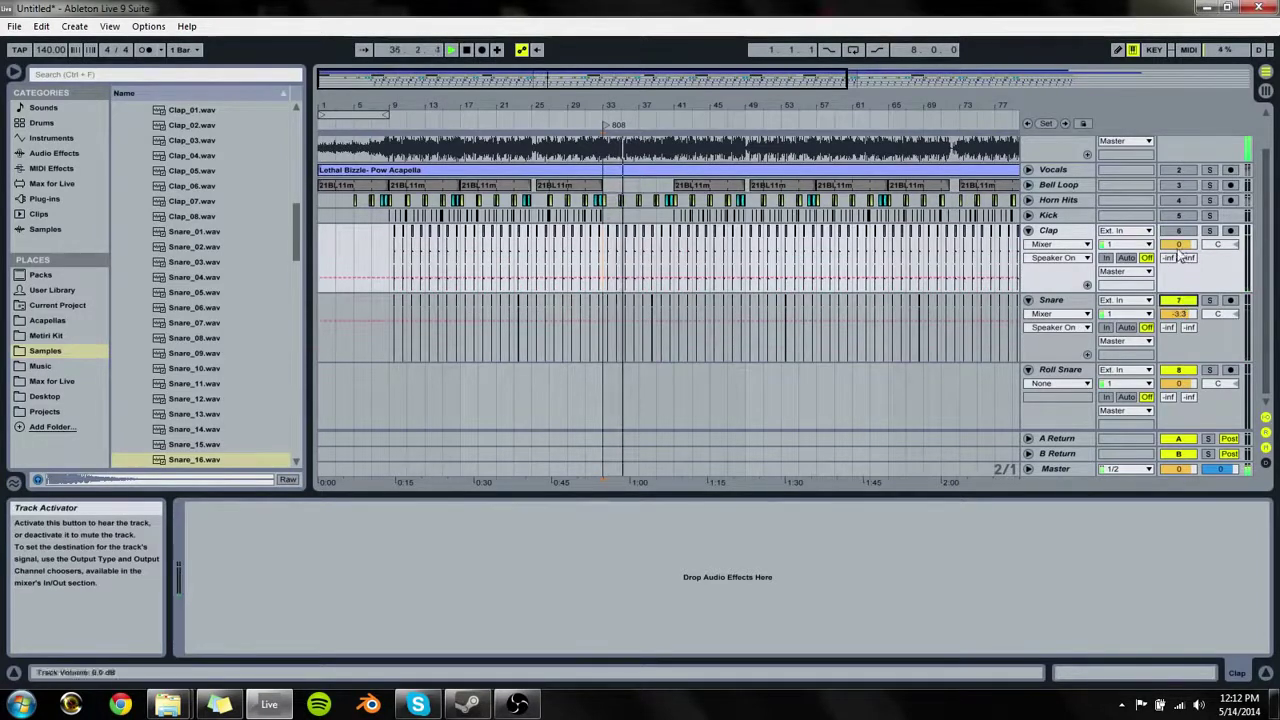
pyautogui.click(1178, 231)
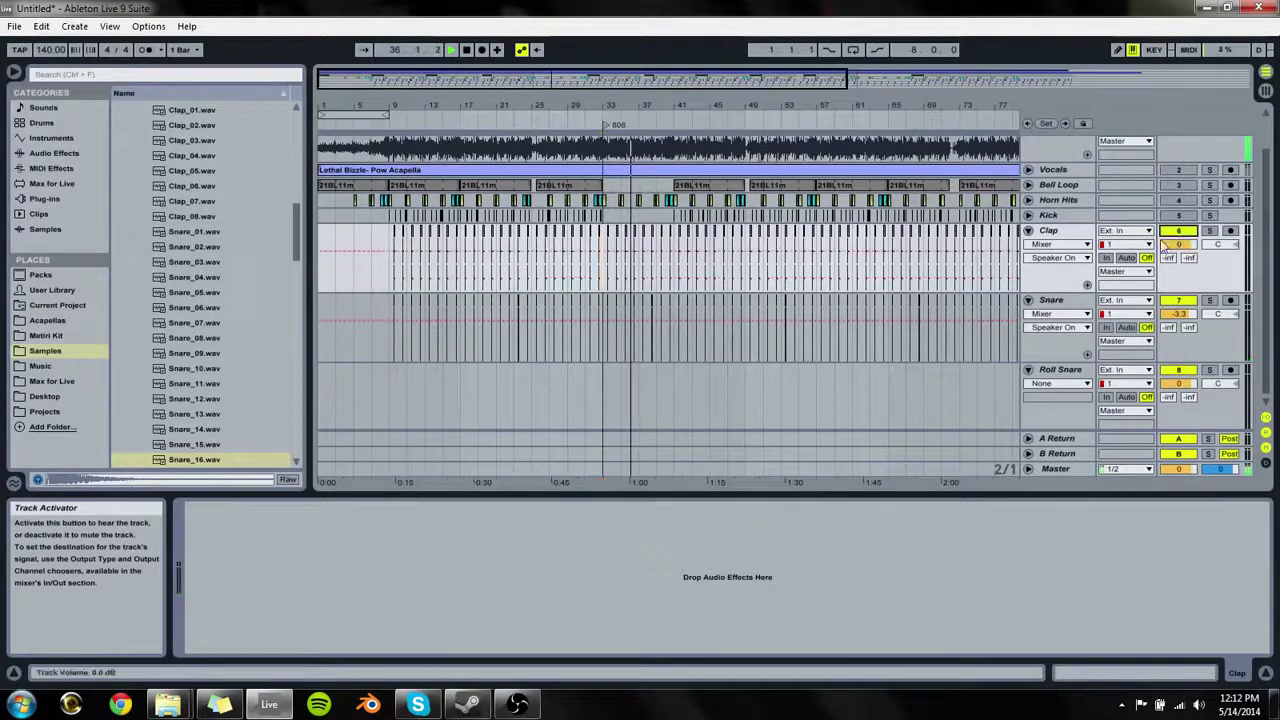
pyautogui.click(1209, 301)
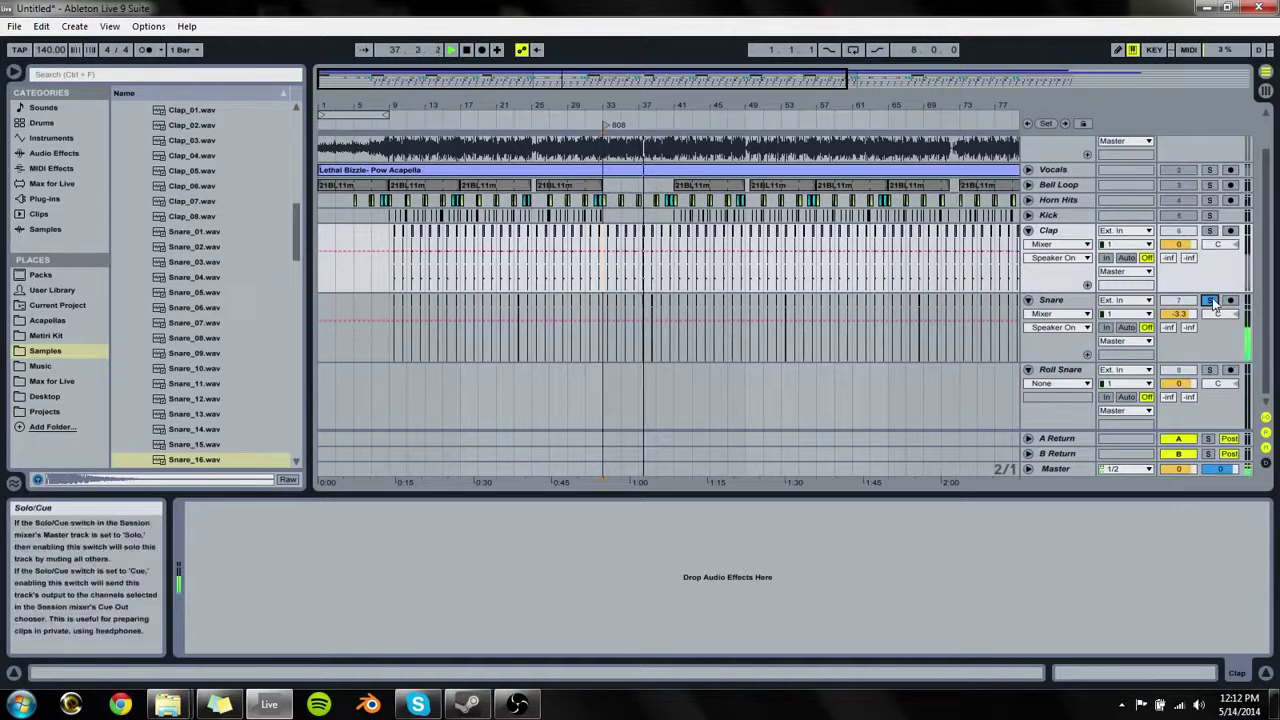
pyautogui.click(1209, 231)
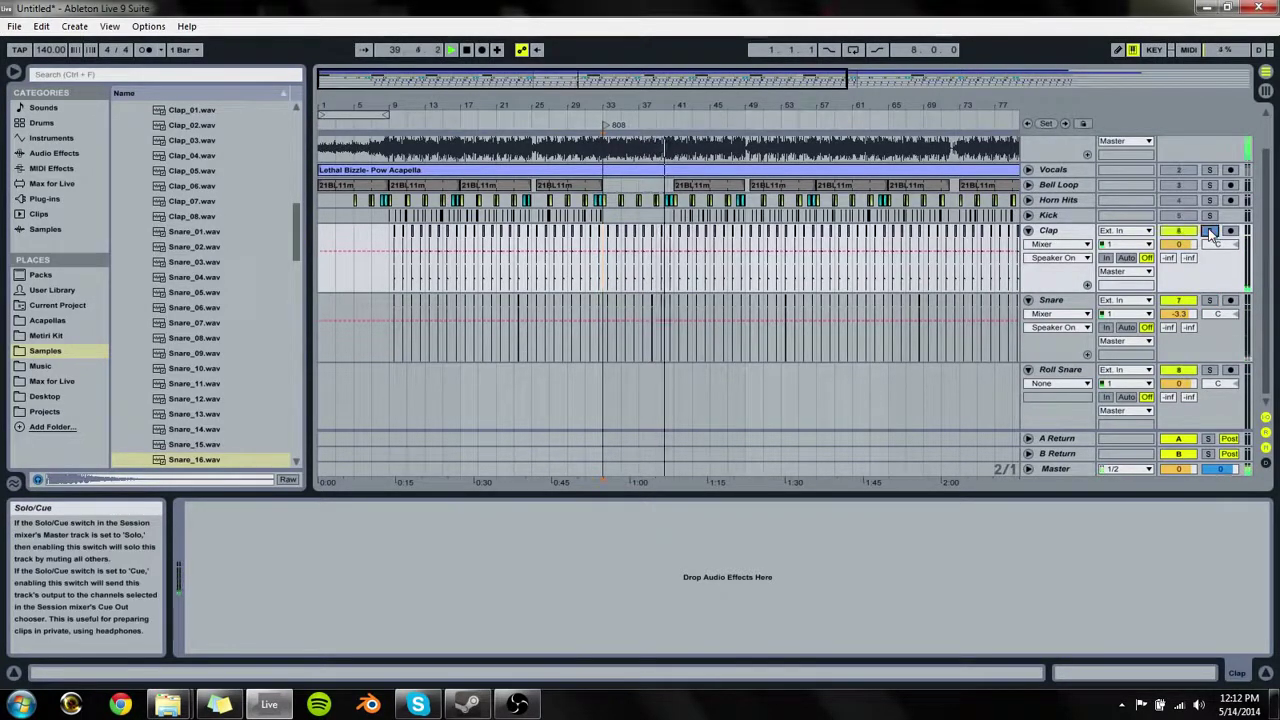
# Step: Fold the Clap and Snare tracks and move the Snare track above the Clap track
pyautogui.click(1028, 230)
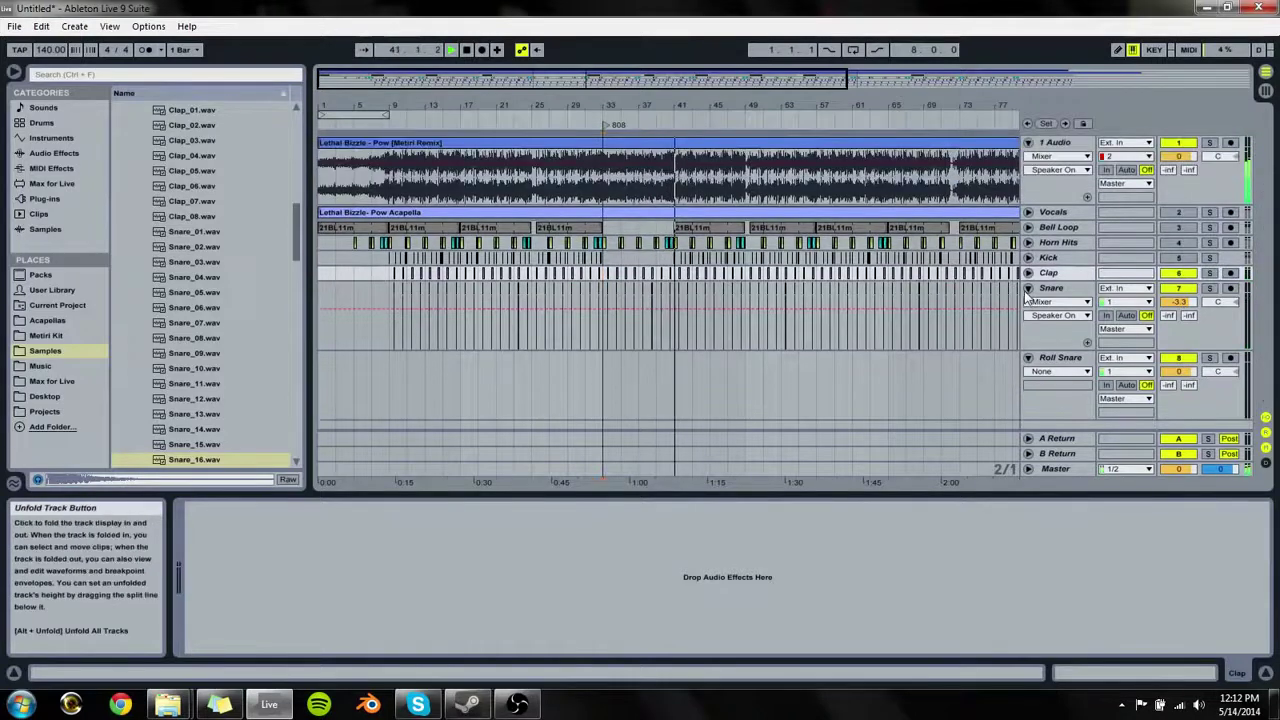
pyautogui.click(1028, 289)
pyautogui.moveTo(1048, 290); pyautogui.dragTo(1046, 269)
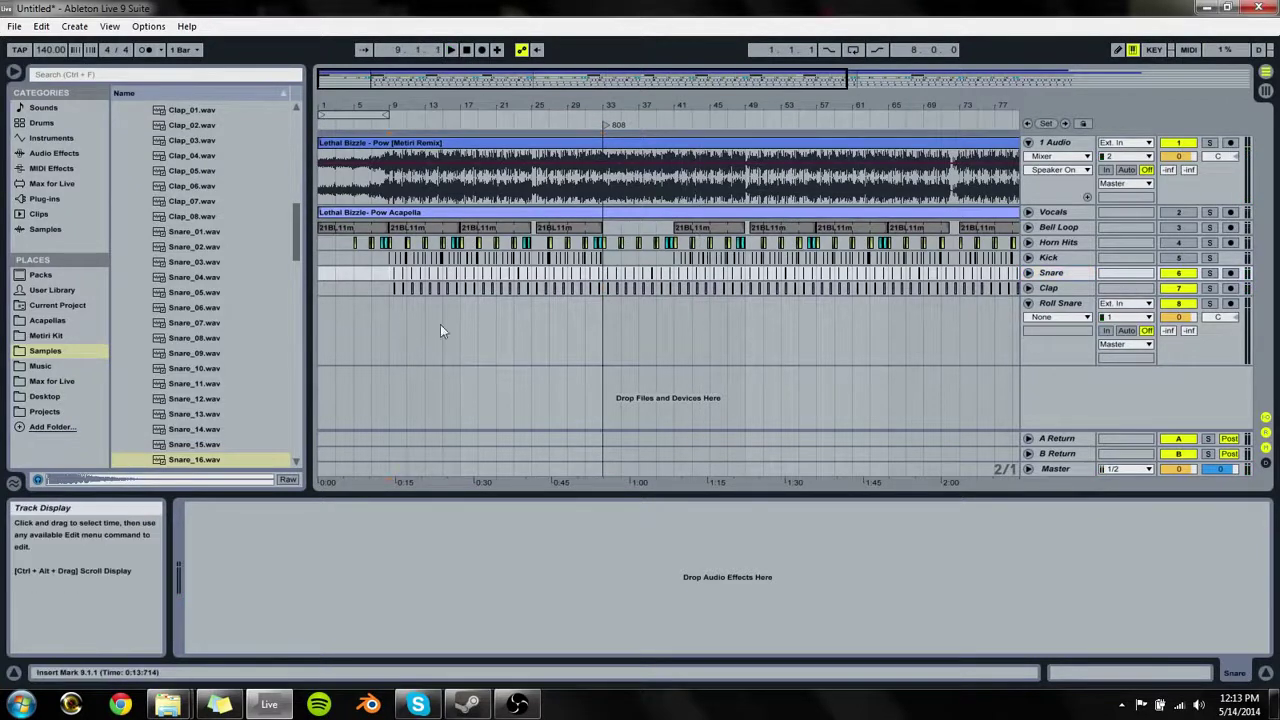
# Step: Unmute the Kick, Horn Hits, Bell Loop and Vocals tracks, and fold and mute the 1 Audio reference track
pyautogui.click(1178, 258)
pyautogui.click(1178, 242)
pyautogui.click(1028, 142)
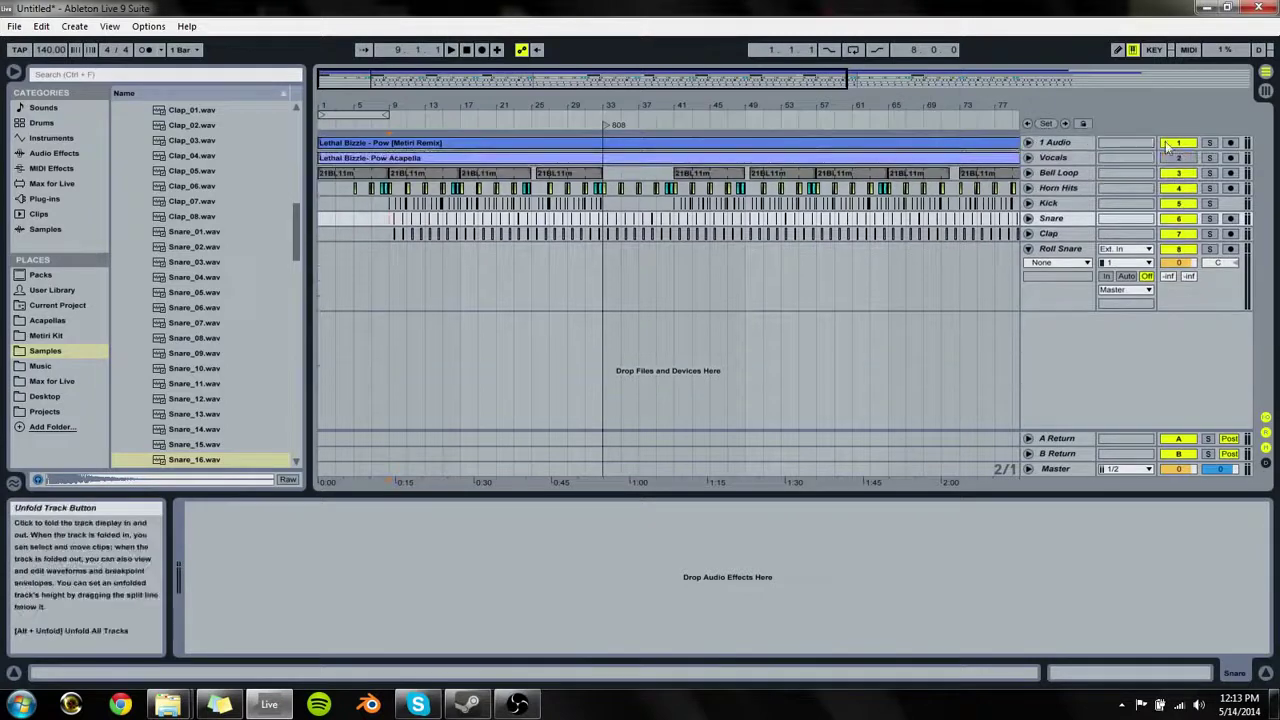
pyautogui.click(1177, 143)
pyautogui.click(1048, 160)
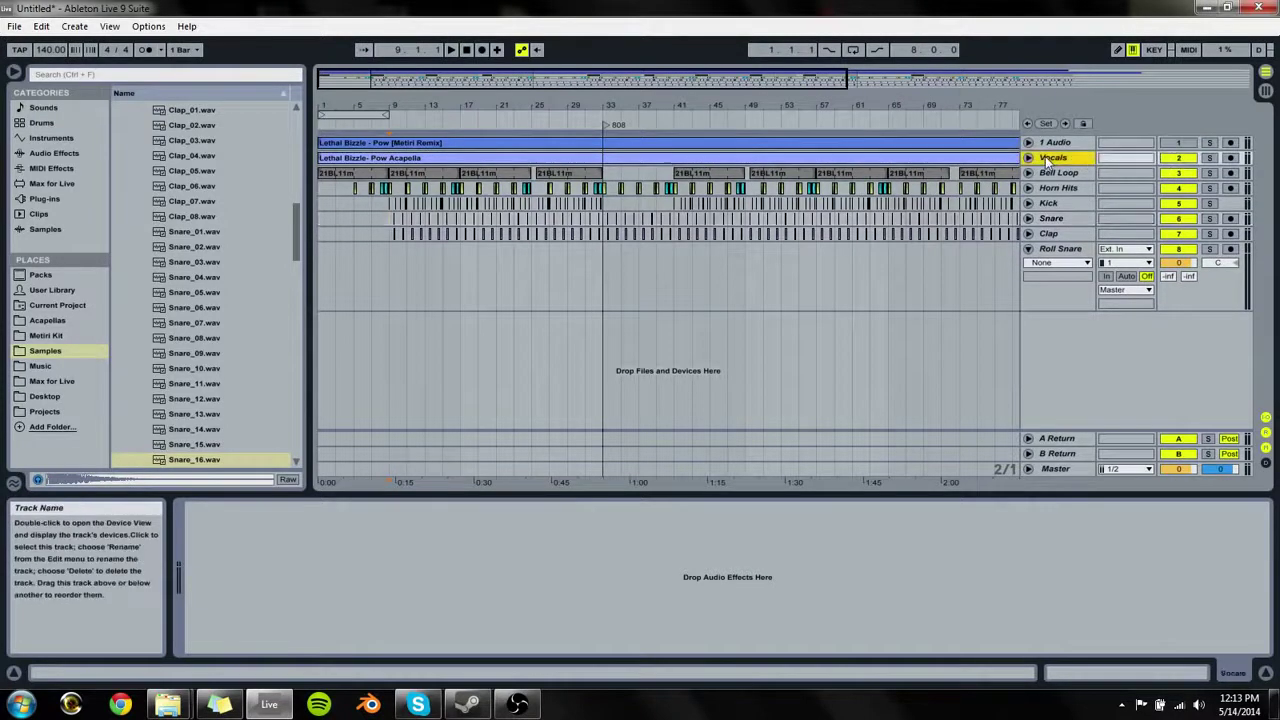
# Step: Unfold the Vocals track, play the acapella from its beginning and examine its clip and warp settings
pyautogui.click(1028, 158)
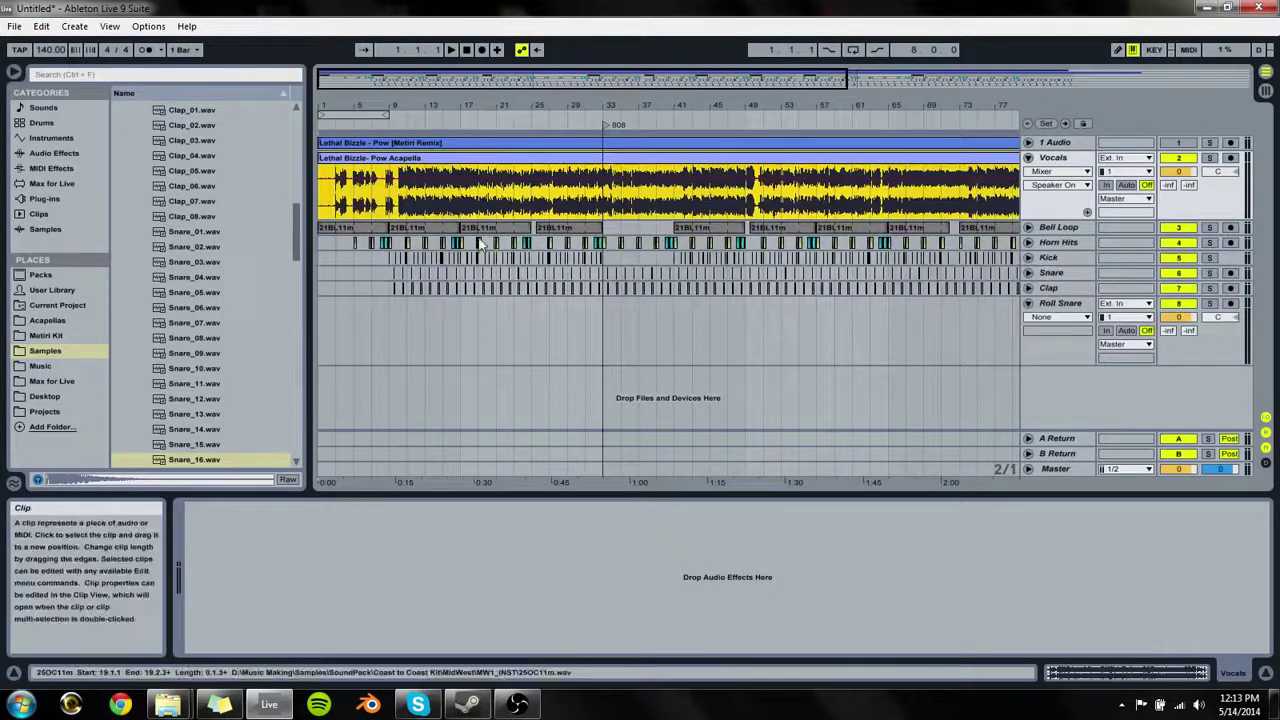
pyautogui.click(325, 213)
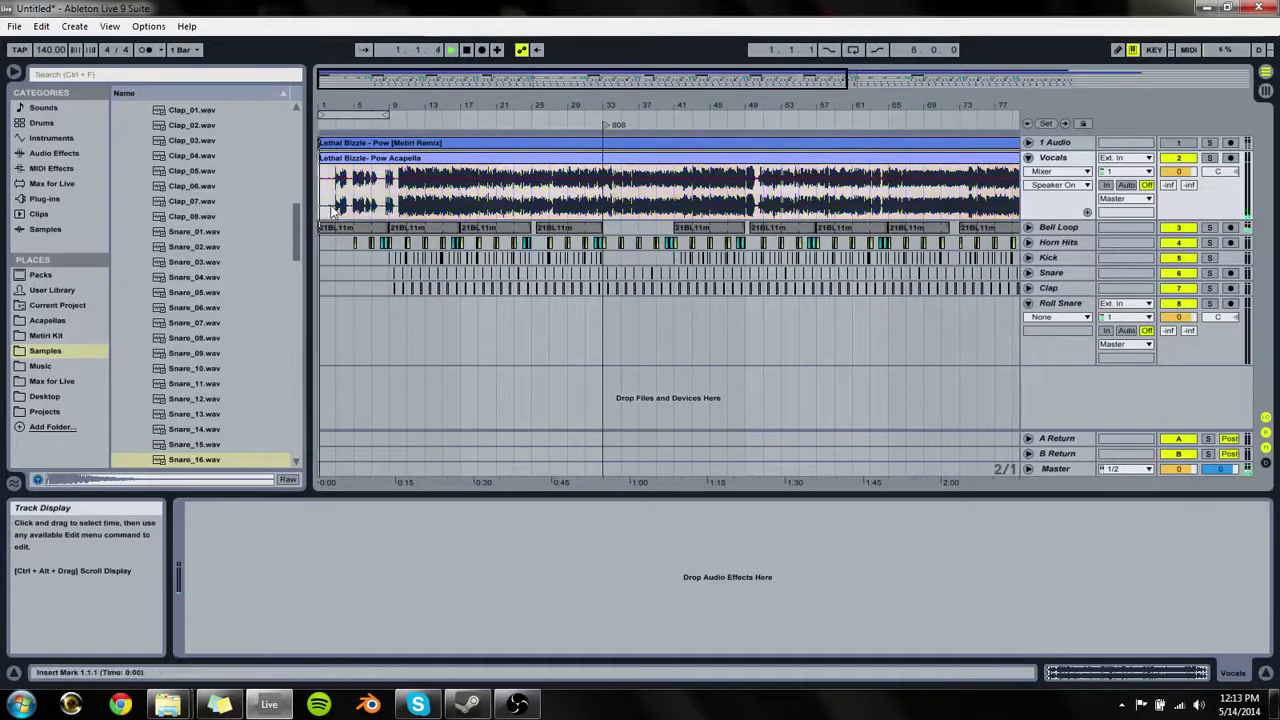
pyautogui.click(342, 175)
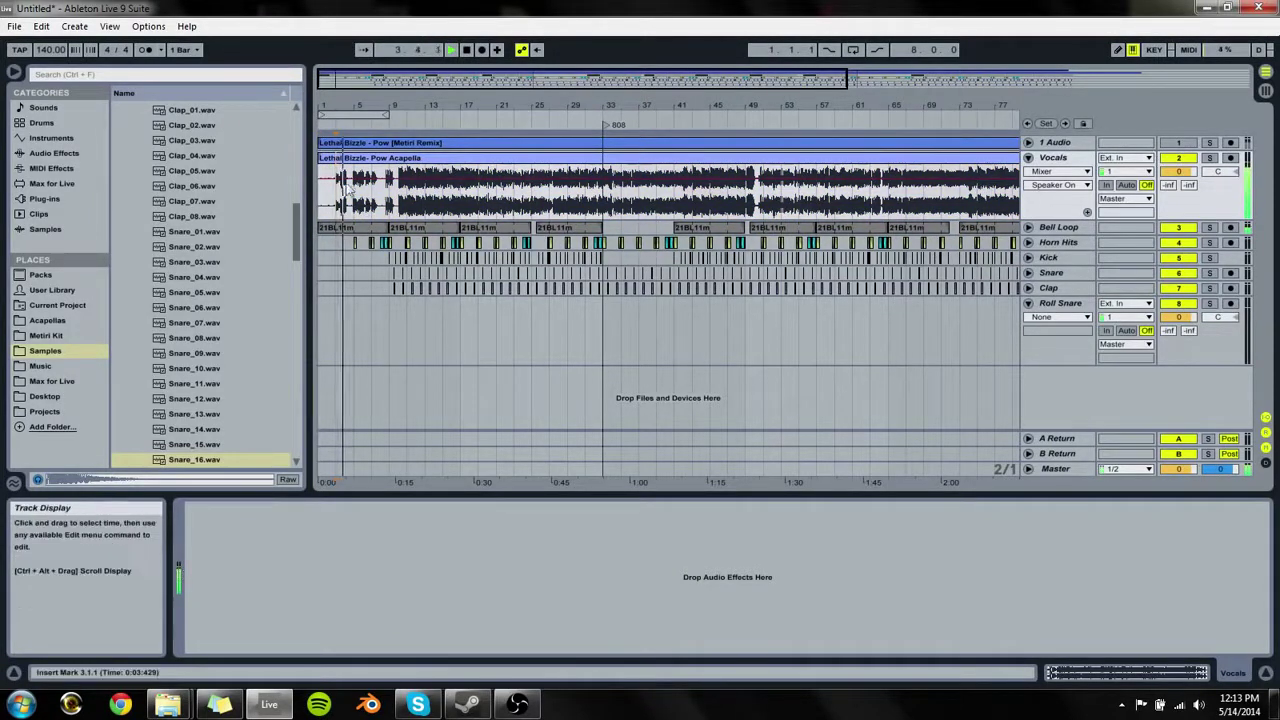
pyautogui.click(321, 158)
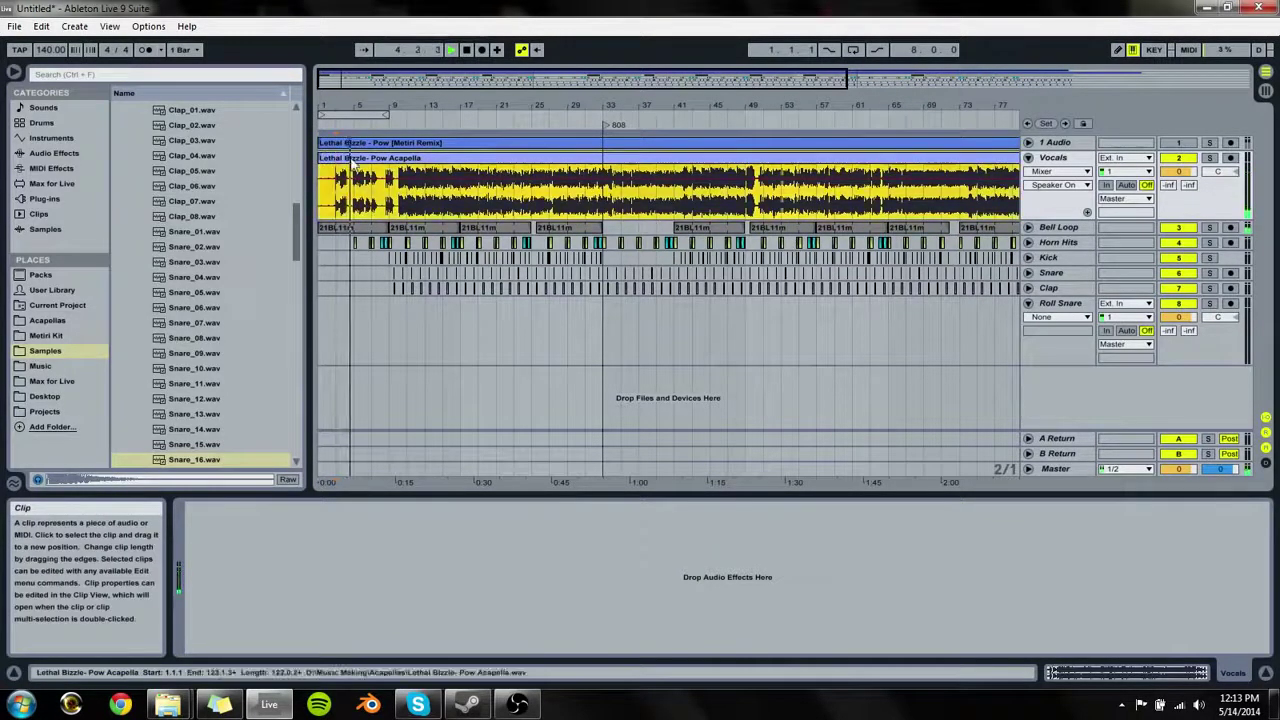
pyautogui.click(1142, 675)
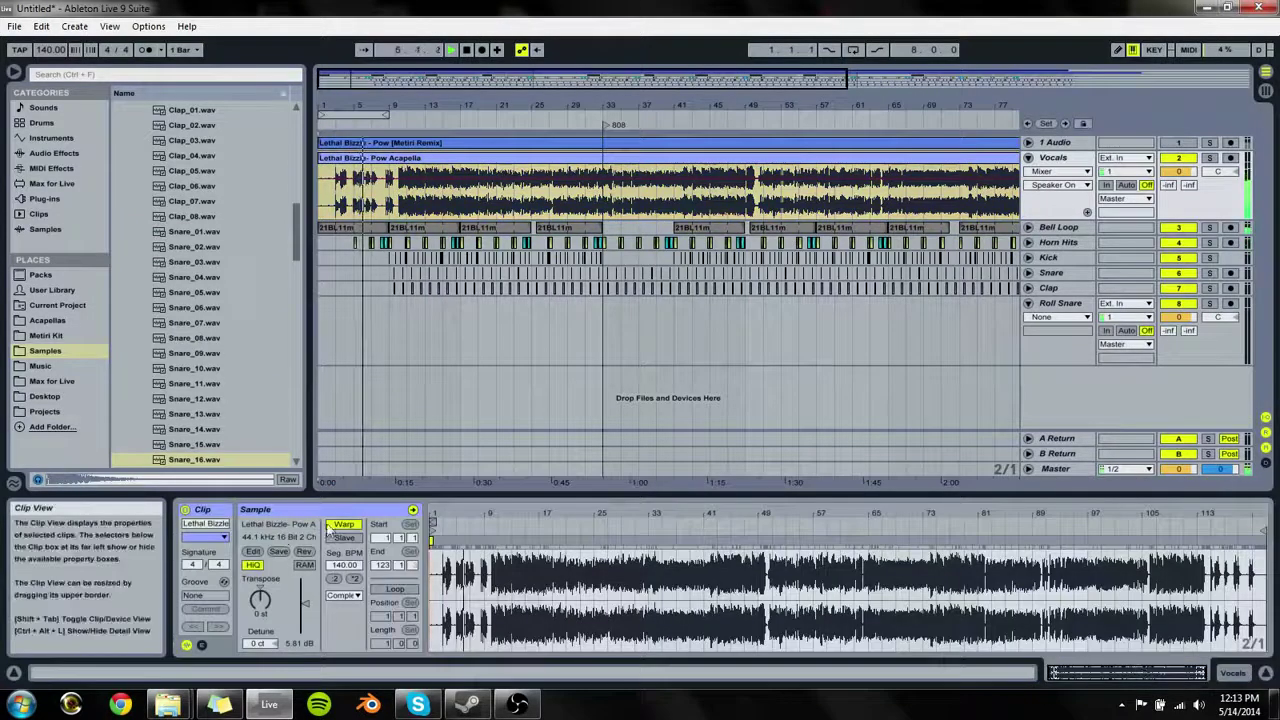
pyautogui.click(349, 526)
pyautogui.click(348, 526)
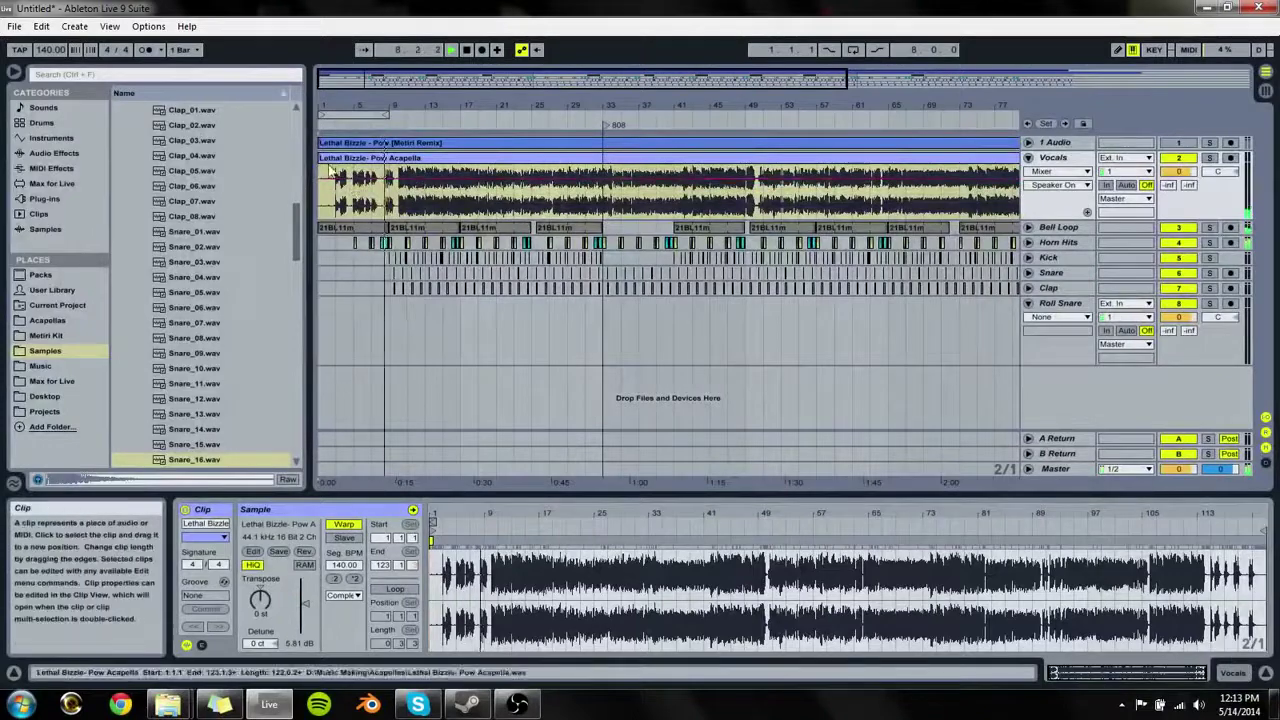
# Step: Trim the first seven bars off the acapella clip and place it at bar 4, checking the timing by playback
pyautogui.moveTo(320, 161); pyautogui.dragTo(503, 163)
pyautogui.press('space')
pyautogui.press('space')
pyautogui.press('space')
pyautogui.press('space')
pyautogui.moveTo(445, 166); pyautogui.dragTo(443, 166)
pyautogui.press('space')
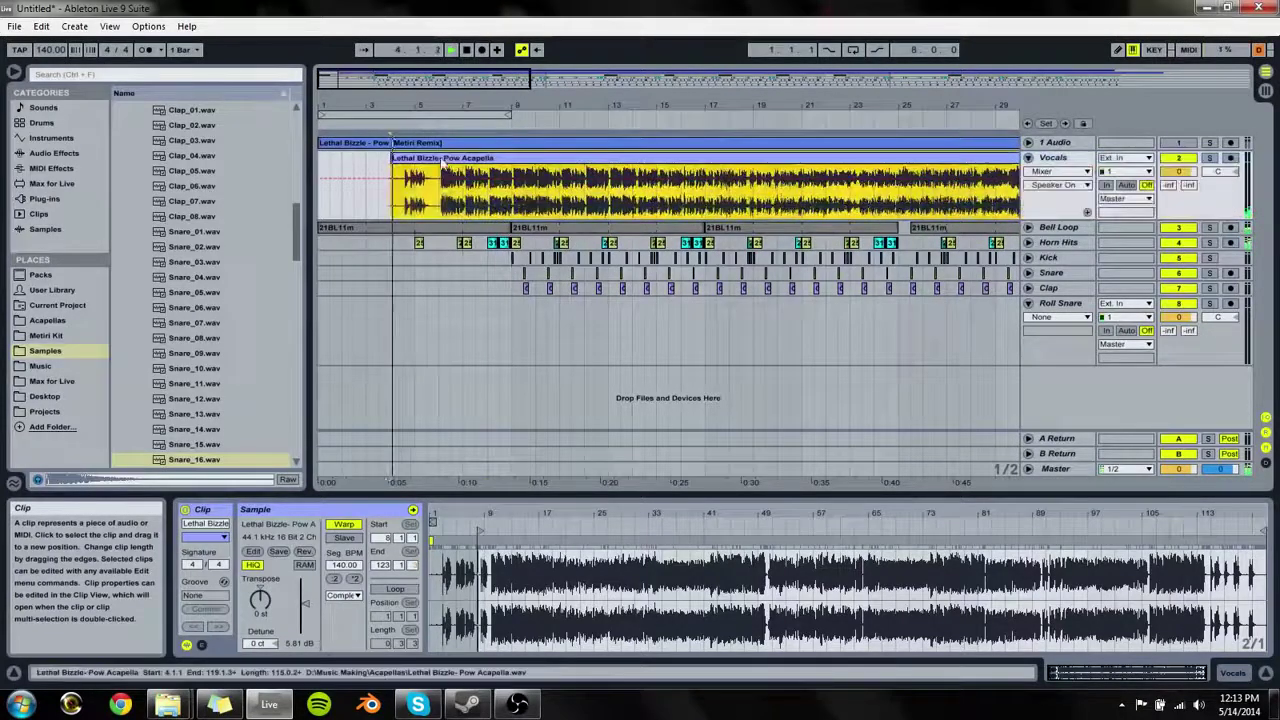
# Step: Unmute and unfold the 1 Audio reference track and solo it to hear where its vocals enter
pyautogui.click(1178, 143)
pyautogui.click(1028, 142)
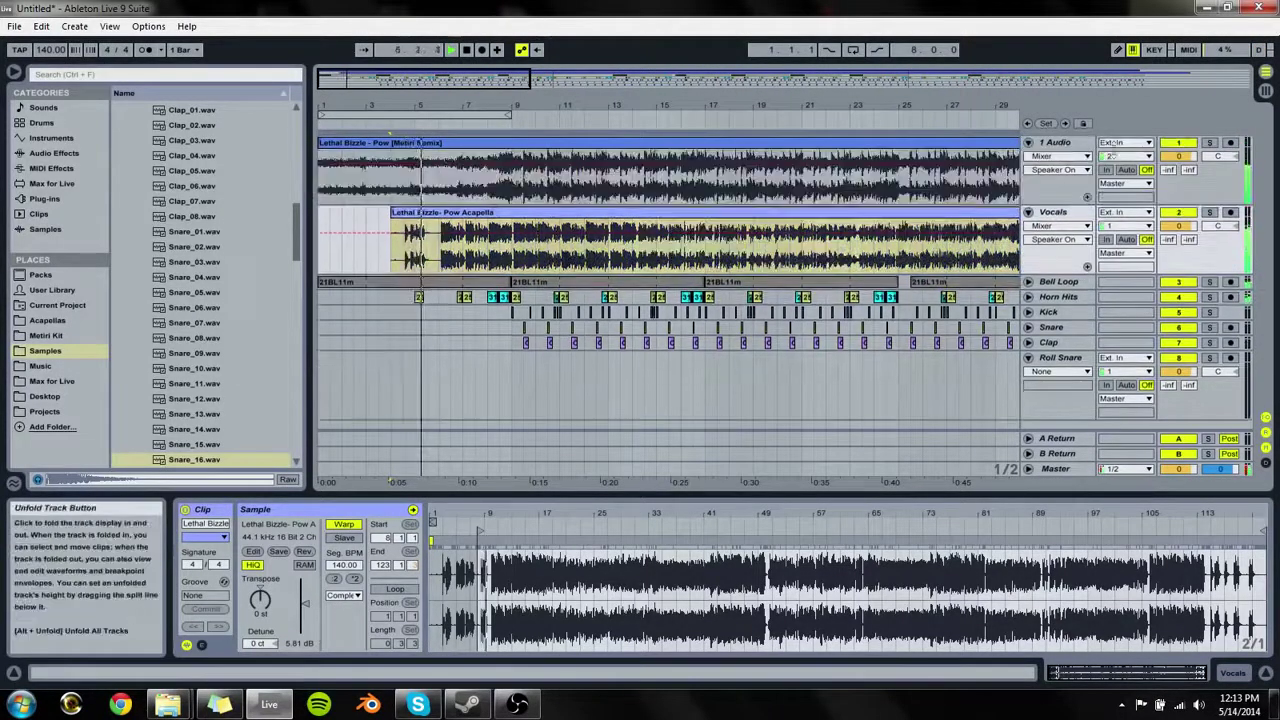
pyautogui.click(1209, 143)
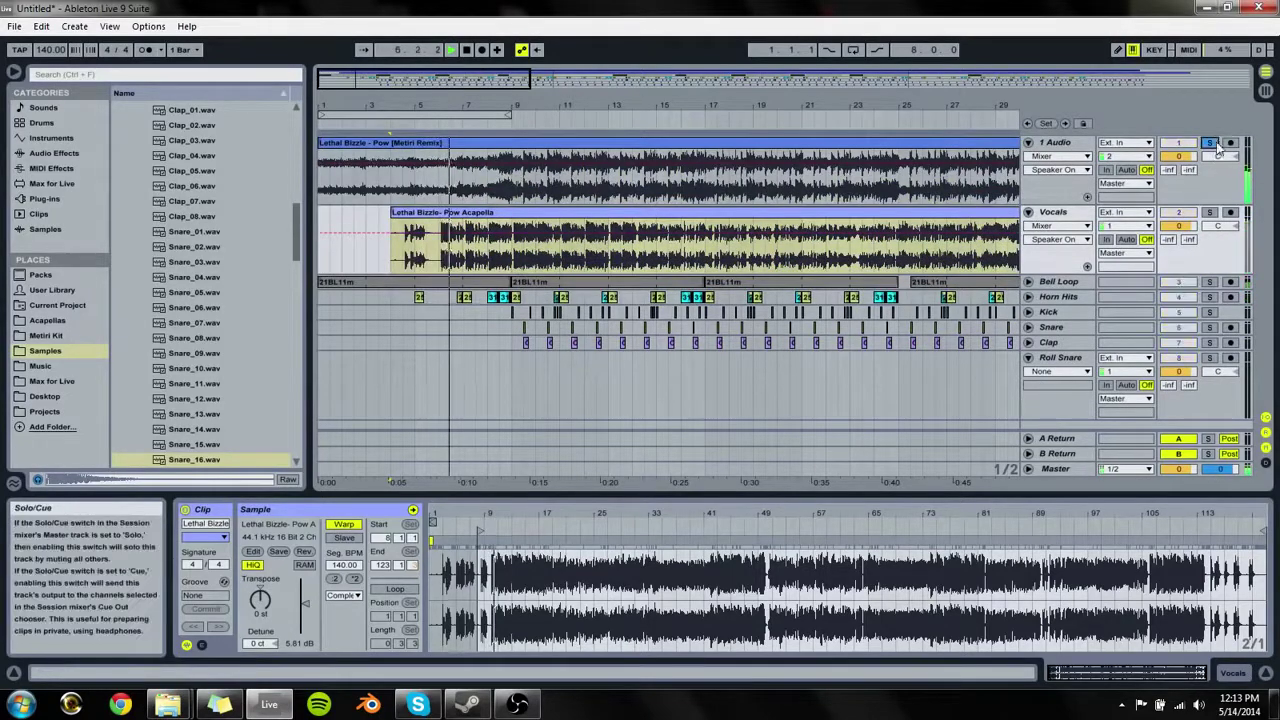
pyautogui.click(457, 195)
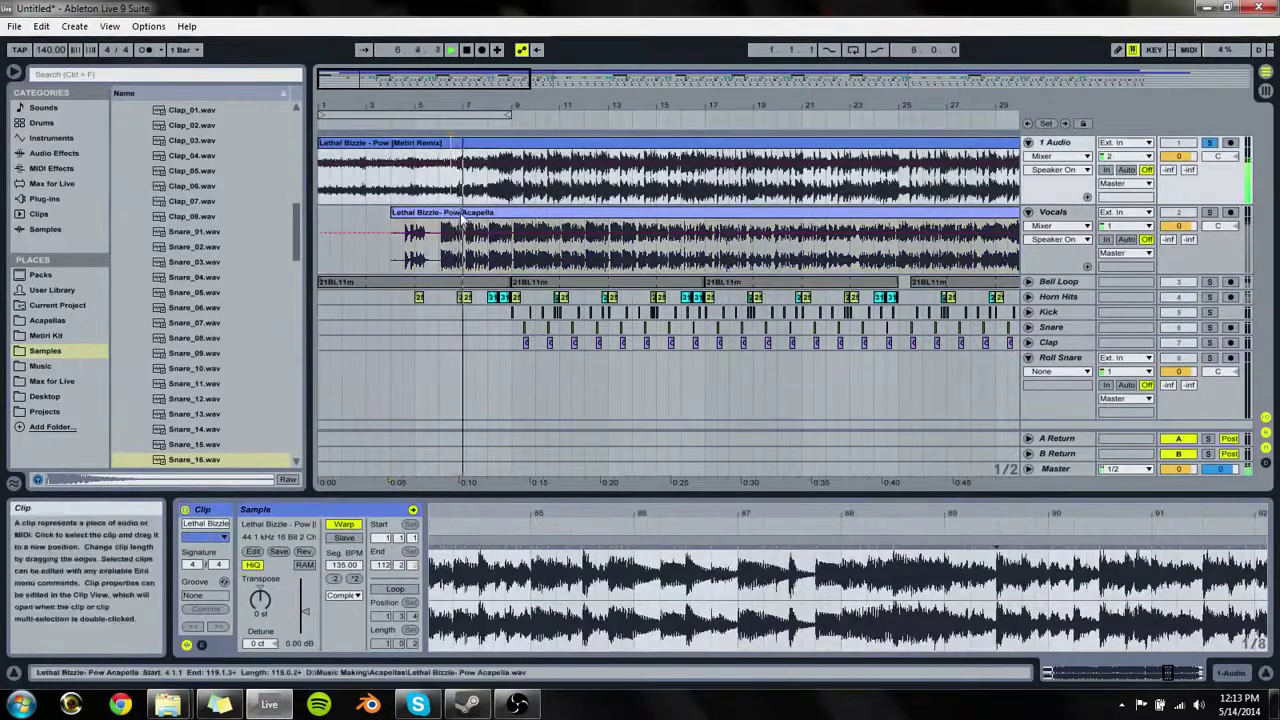
# Step: Move the acapella clip to start at 6.3.1 and take the 1 Audio track out of solo
pyautogui.moveTo(468, 214); pyautogui.dragTo(598, 220)
pyautogui.press('space')
pyautogui.click(510, 272)
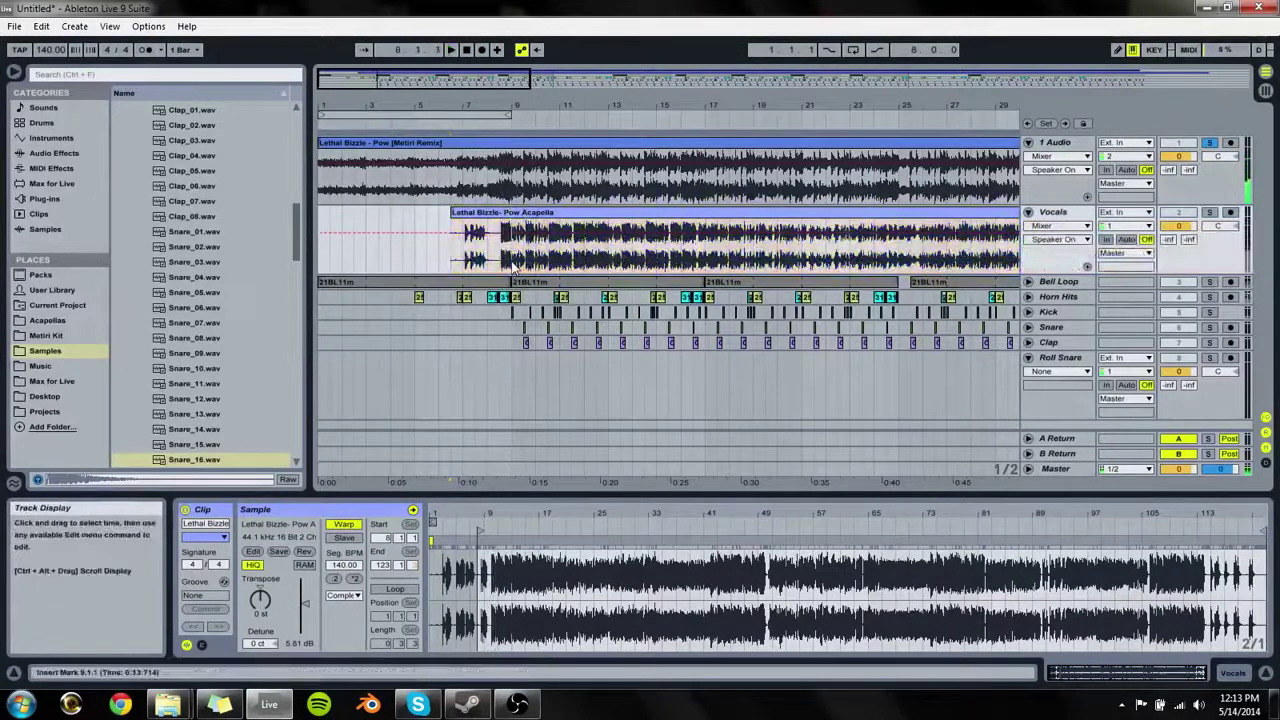
pyautogui.click(1209, 144)
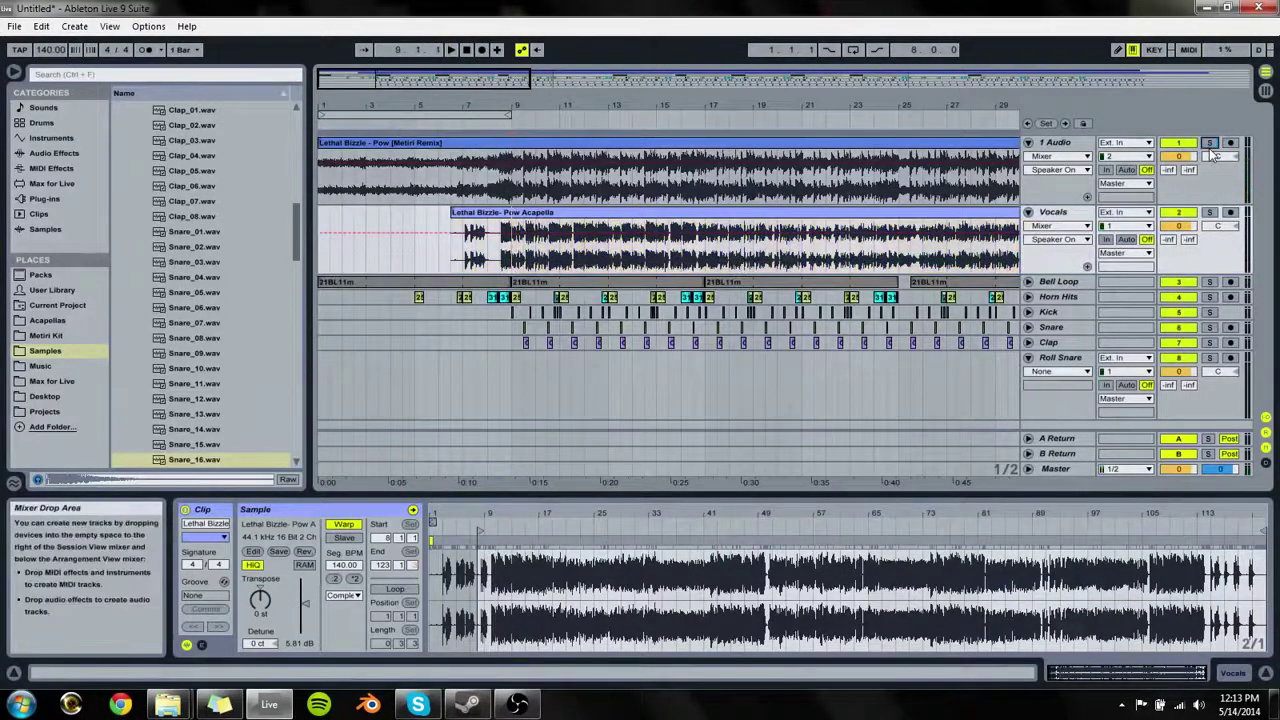
# Step: Duplicate the Vocals track twice to have three copies of the acapella
pyautogui.click(1054, 214)
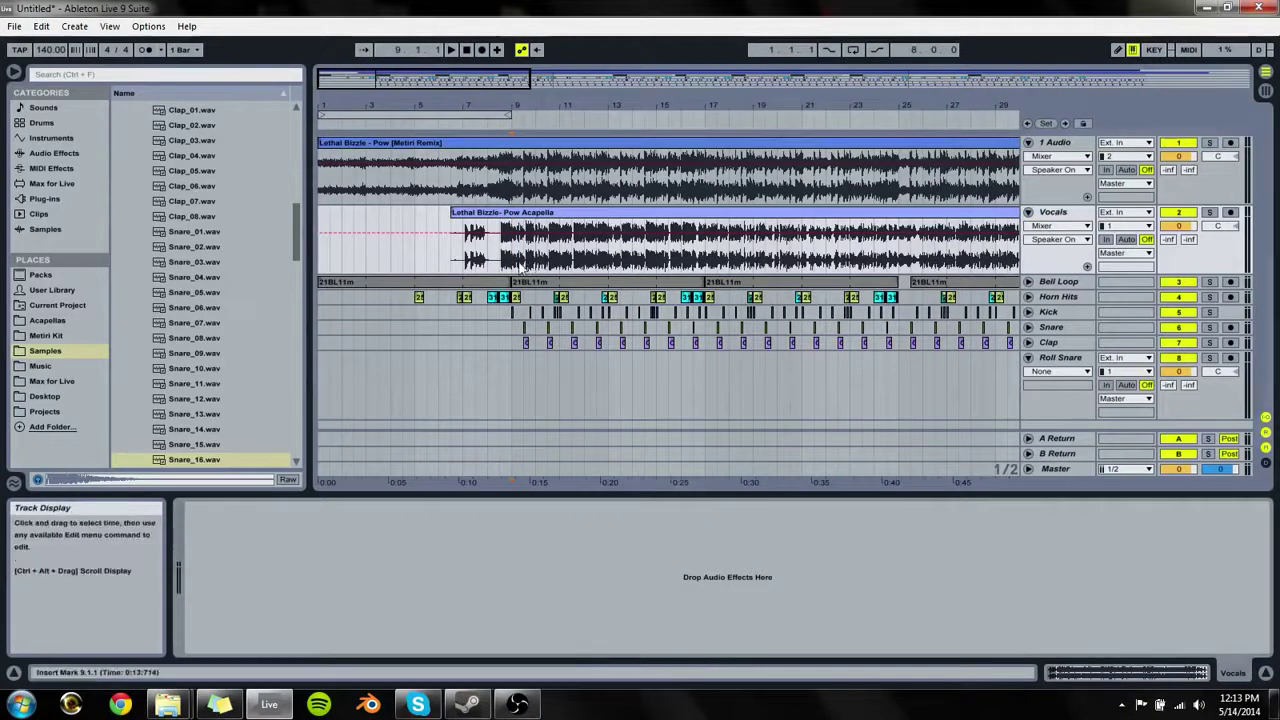
pyautogui.moveTo(525, 250)
pyautogui.mouseDown()
pyautogui.moveTo(547, 250)
pyautogui.moveTo(521, 267)
pyautogui.mouseUp()
pyautogui.click(1052, 213)
pyautogui.hotkey('ctrl', 'd')
pyautogui.hotkey('ctrl', 'd')
# Step: Delete everything after the opening phrase on the first Vocals track so its clip ends at 8.3.1
pyautogui.press('Delete')
pyautogui.click(524, 217)
pyautogui.press('Delete')
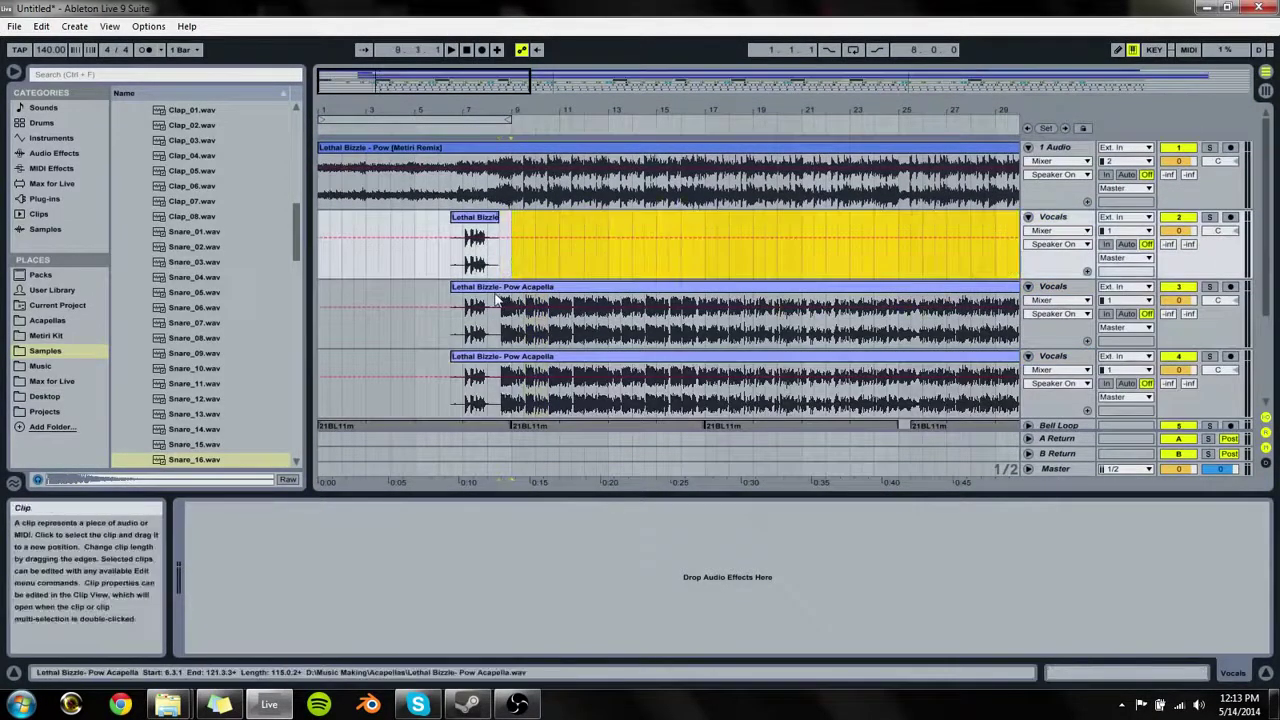
# Step: Trim the second Vocals track's clip to start at 8.3.1 and the third one's to start at 25.3.1
pyautogui.doubleClick(475, 288)
pyautogui.moveTo(452, 295); pyautogui.dragTo(492, 305)
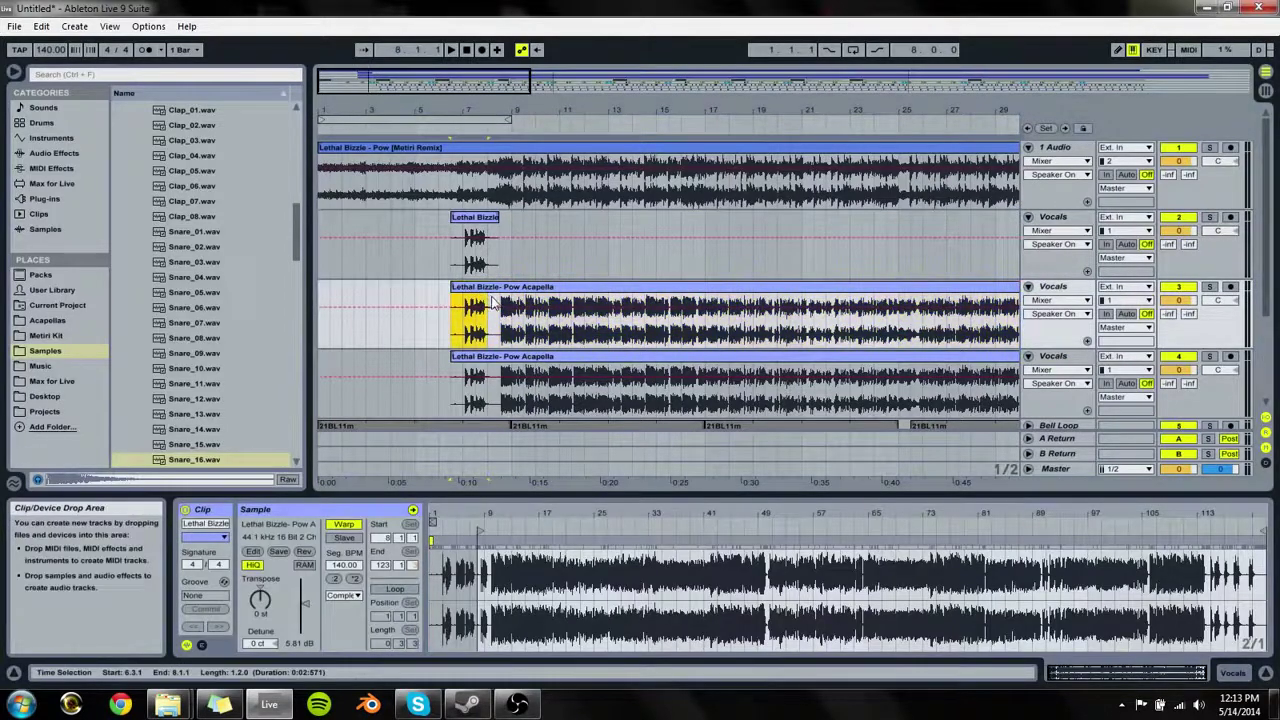
pyautogui.press('Delete')
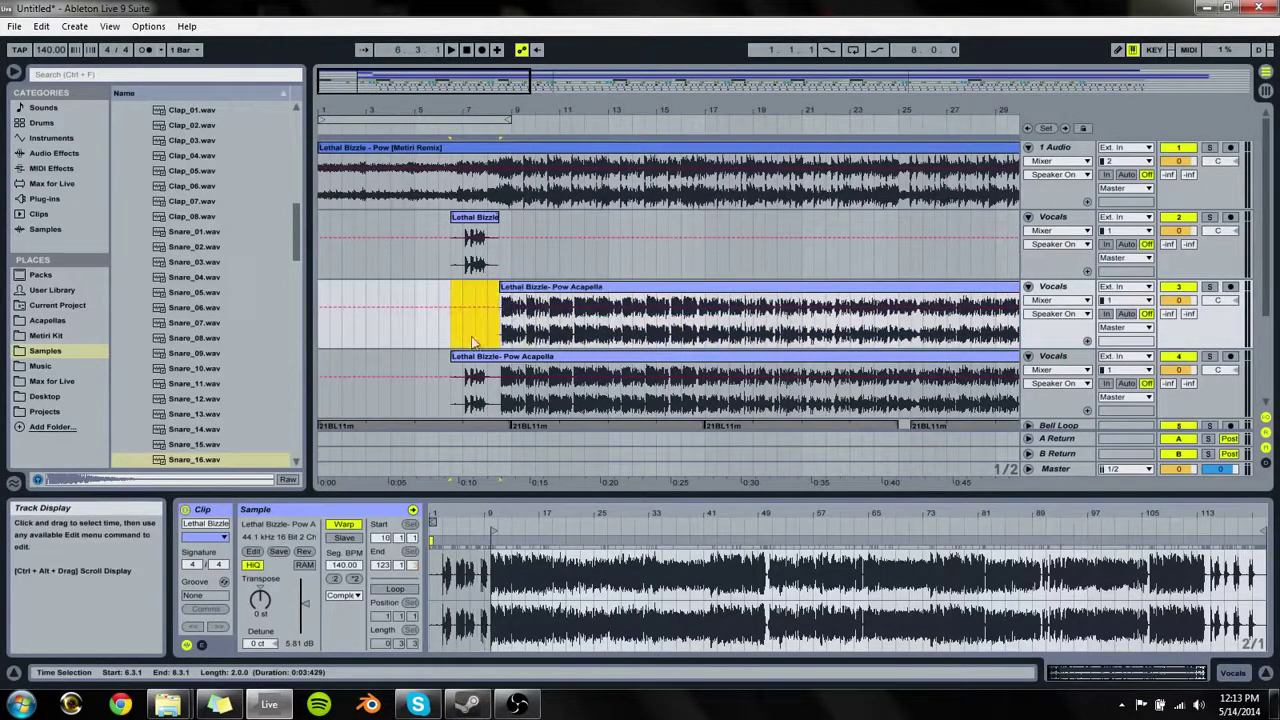
pyautogui.moveTo(452, 356); pyautogui.dragTo(911, 357)
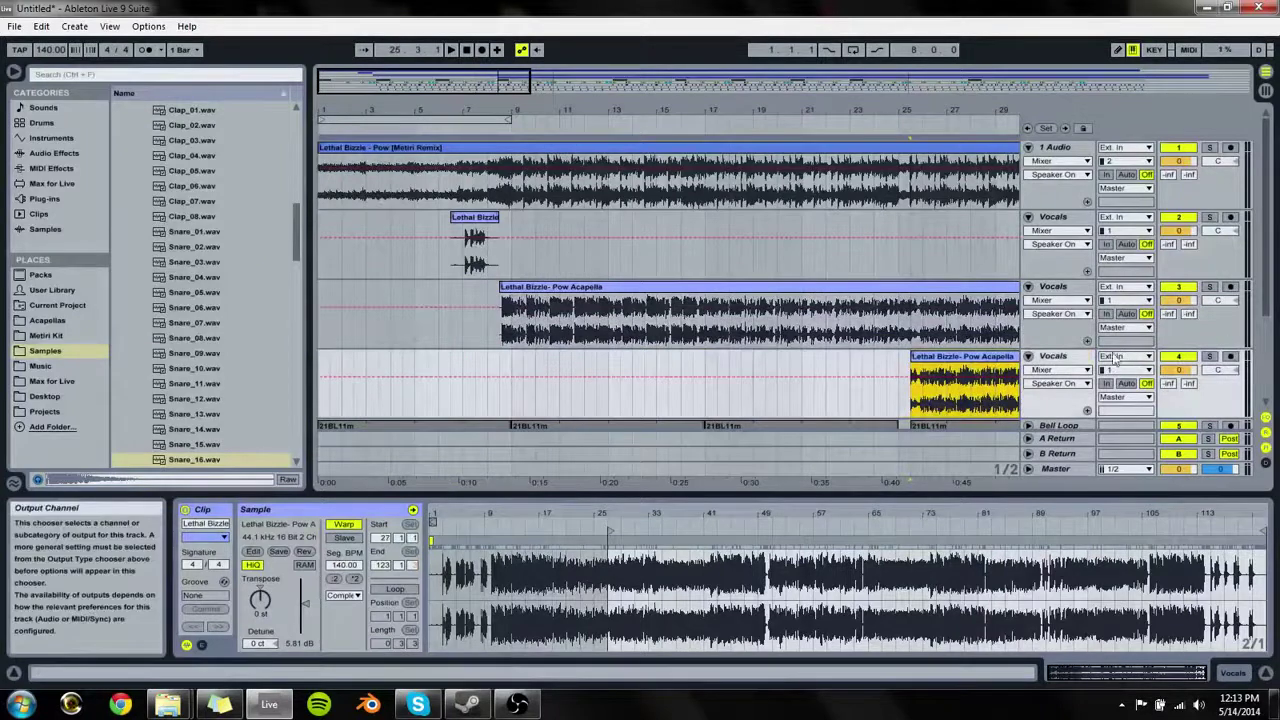
# Step: Rename the three vocal tracks Intro, Verse 1 and Verse 2 in arrangement order
pyautogui.click(1068, 290)
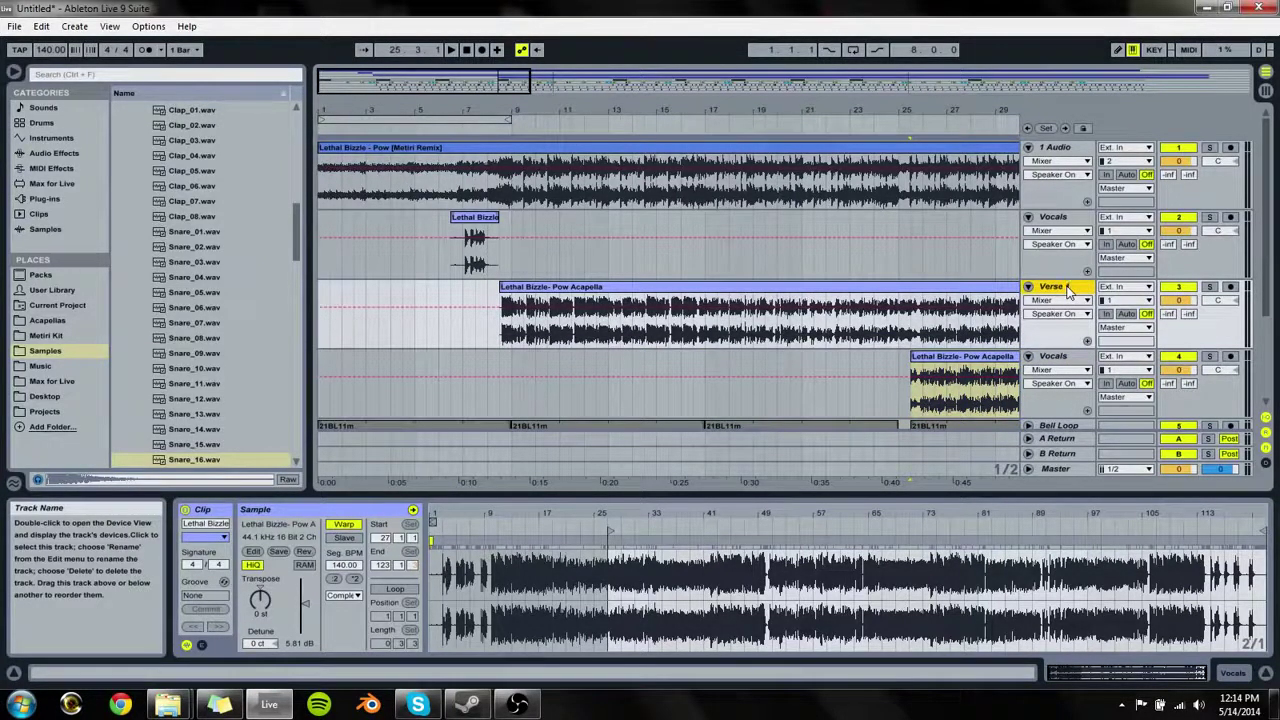
pyautogui.press('Tab')
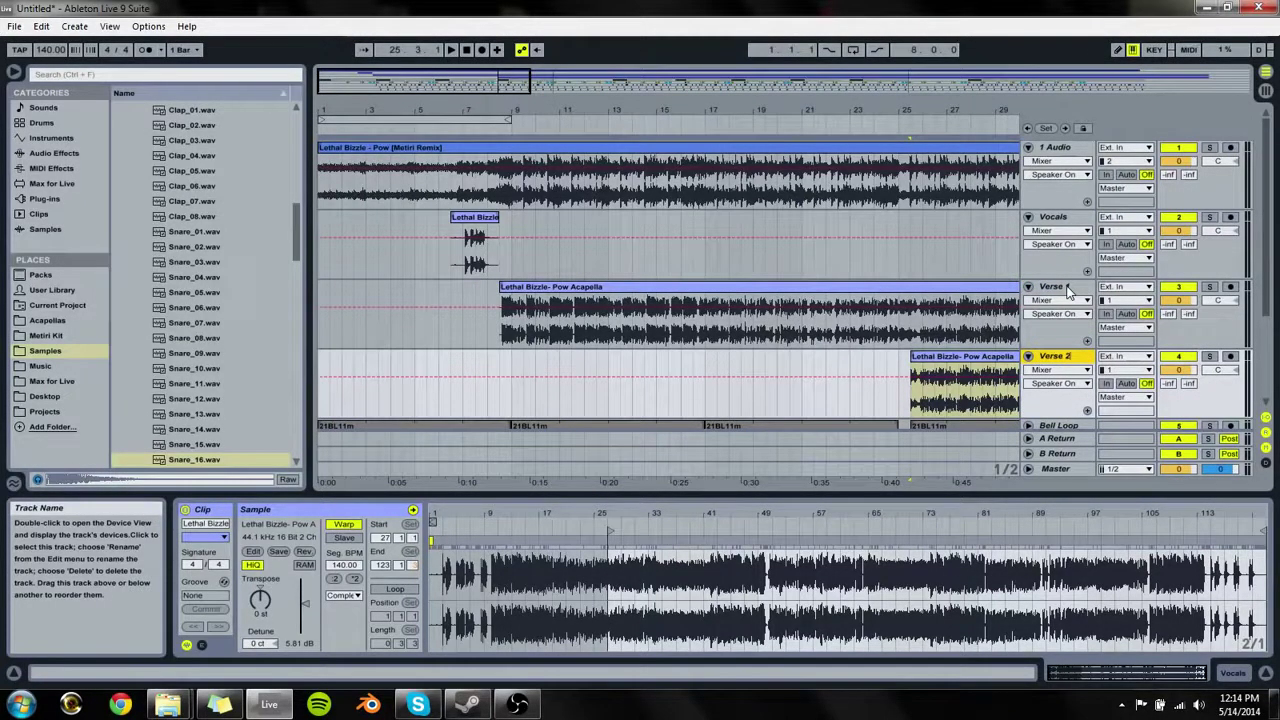
pyautogui.click(1089, 221)
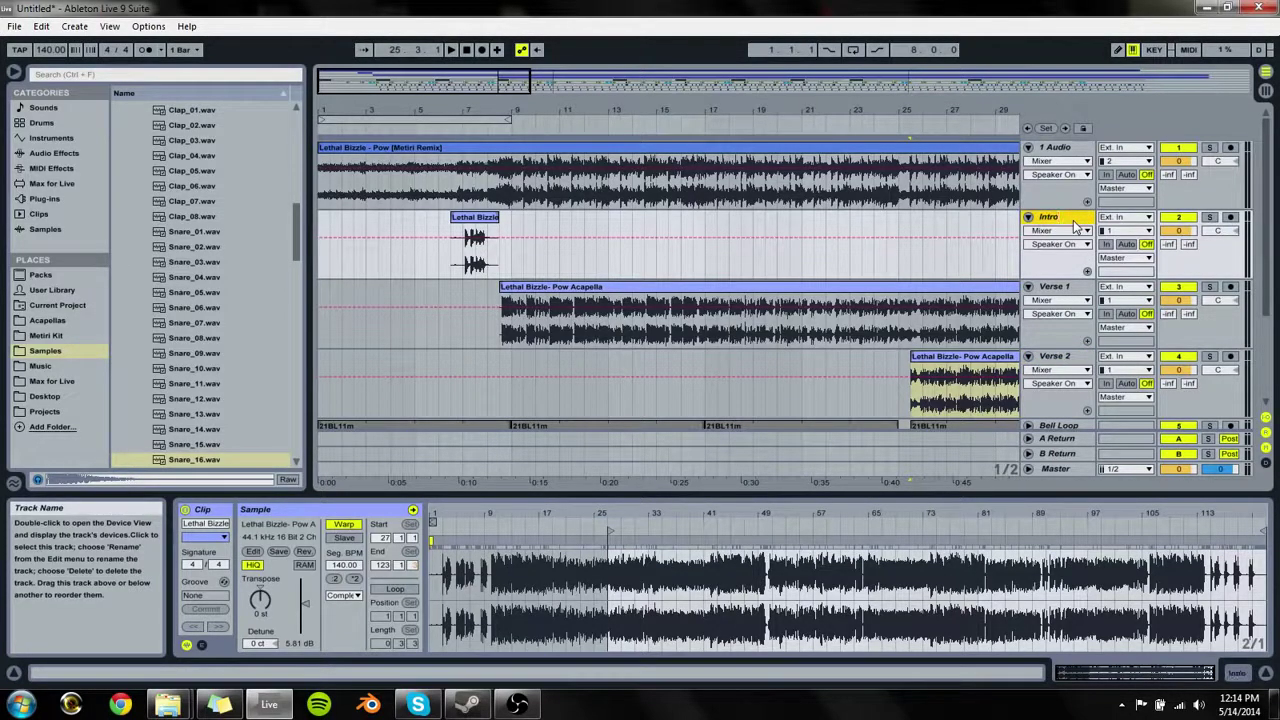
# Step: Duplicate the Intro track as Chorus and resize its clip to run from 8.3.1 to about bar 18
pyautogui.hotkey('ctrl', 'd')
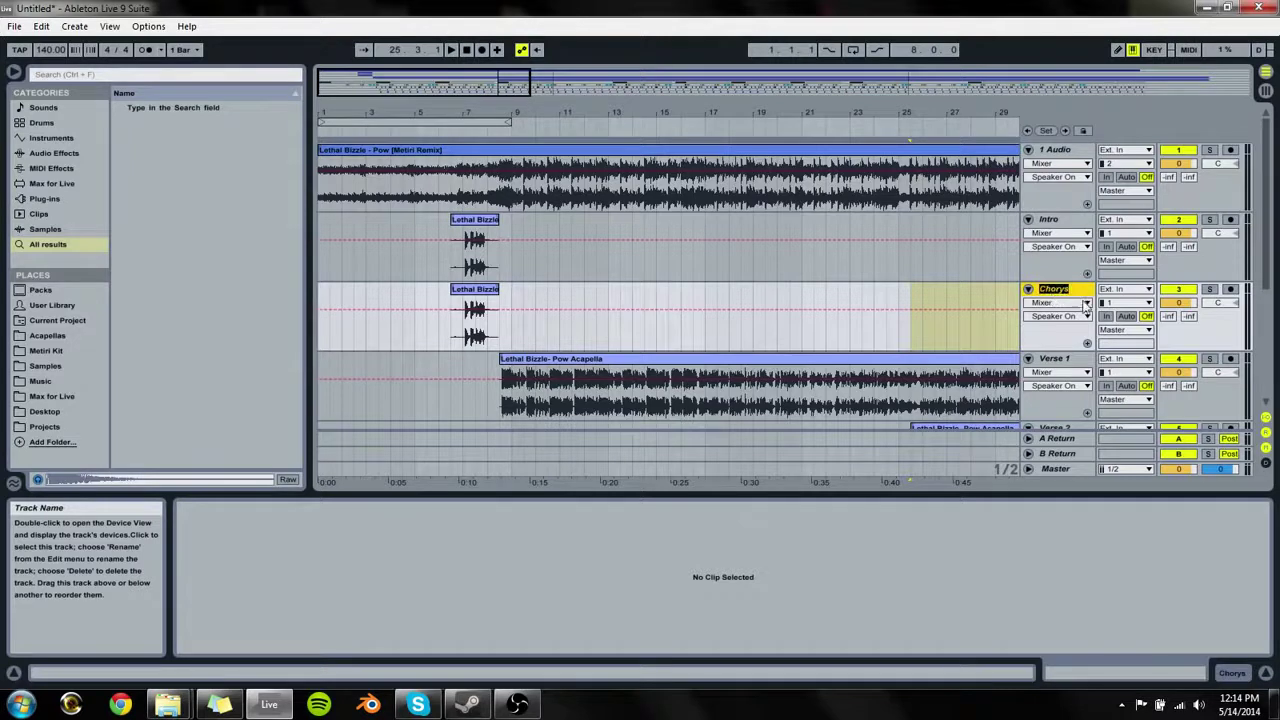
pyautogui.press('Return')
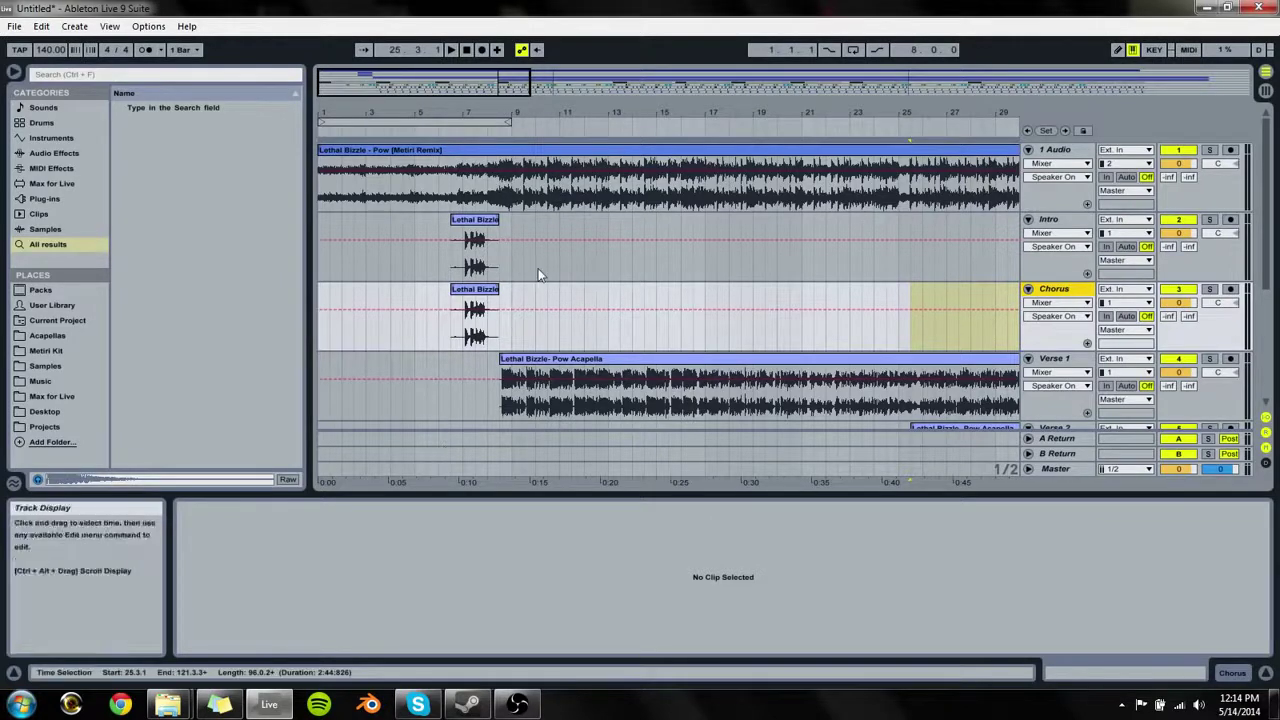
pyautogui.moveTo(498, 306); pyautogui.dragTo(728, 306)
pyautogui.moveTo(452, 295); pyautogui.dragTo(500, 295)
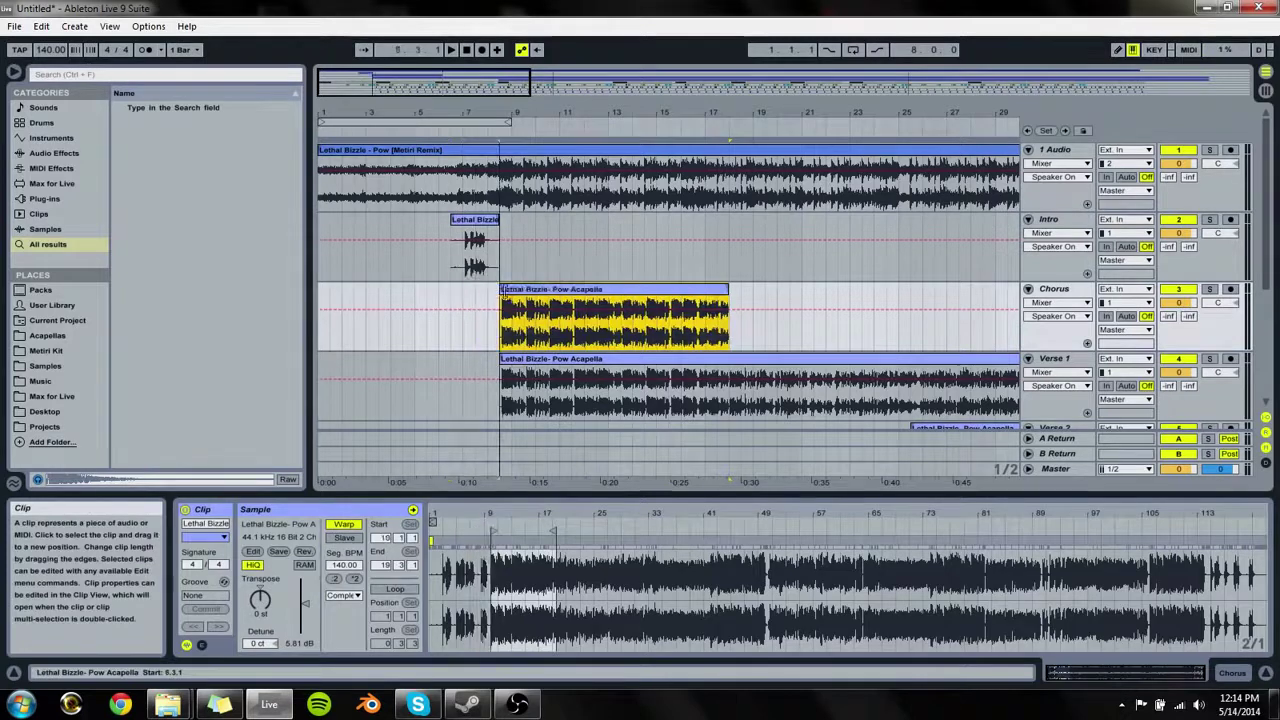
# Step: Trim the Verse 1 clip to start at 21.1.1 and the Verse 2 clip to start at 49.3.1
pyautogui.moveTo(517, 376); pyautogui.dragTo(590, 367)
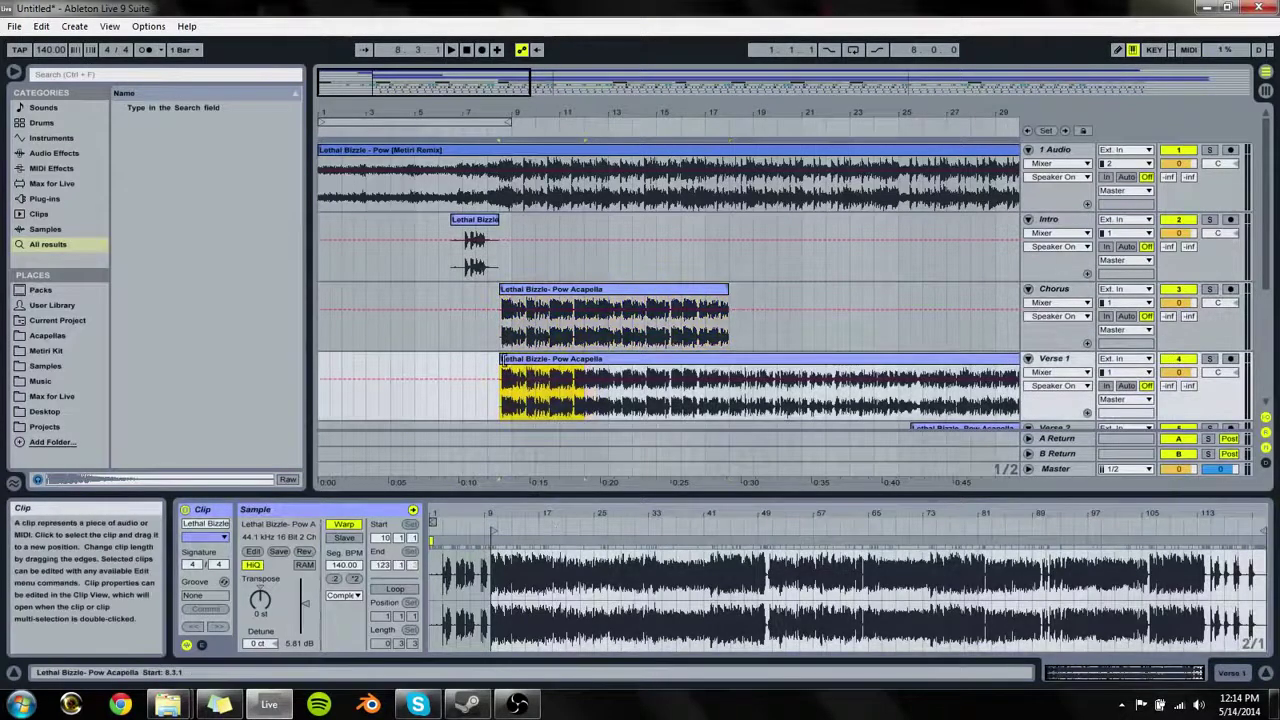
pyautogui.moveTo(503, 359); pyautogui.dragTo(803, 359)
pyautogui.moveTo(893, 114); pyautogui.dragTo(489, 115)
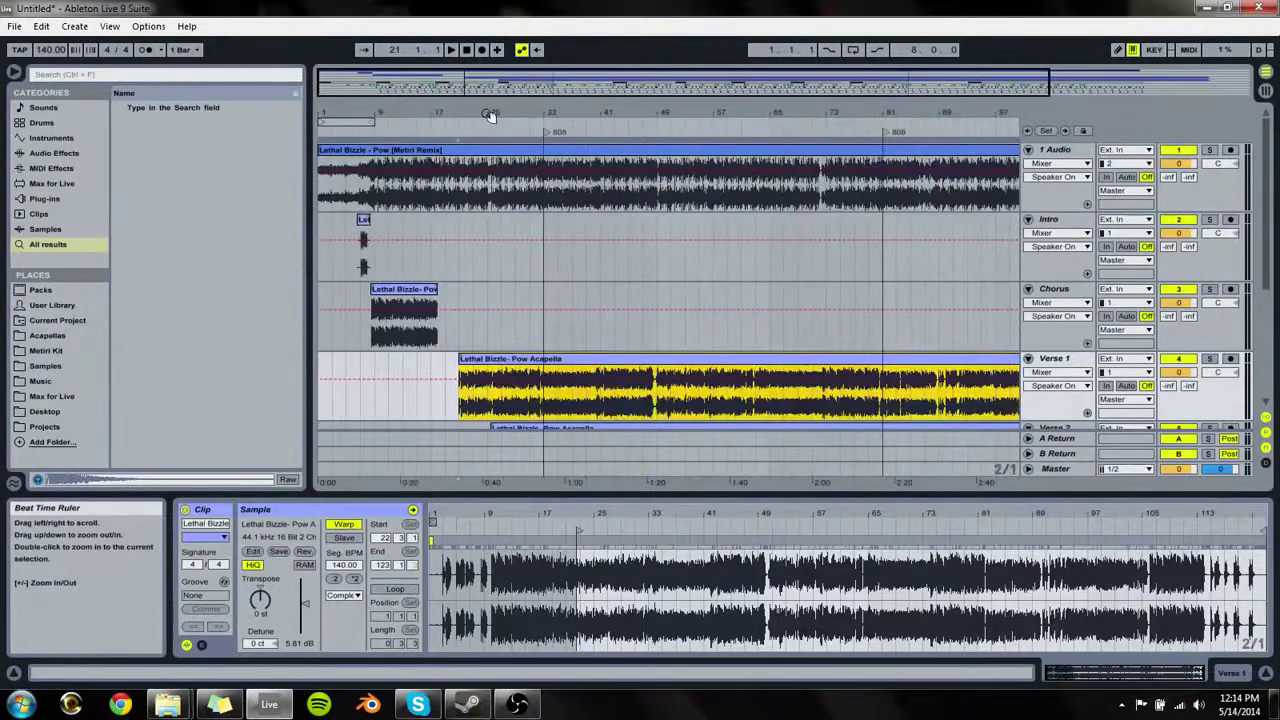
pyautogui.scroll(-3, 663, 378)
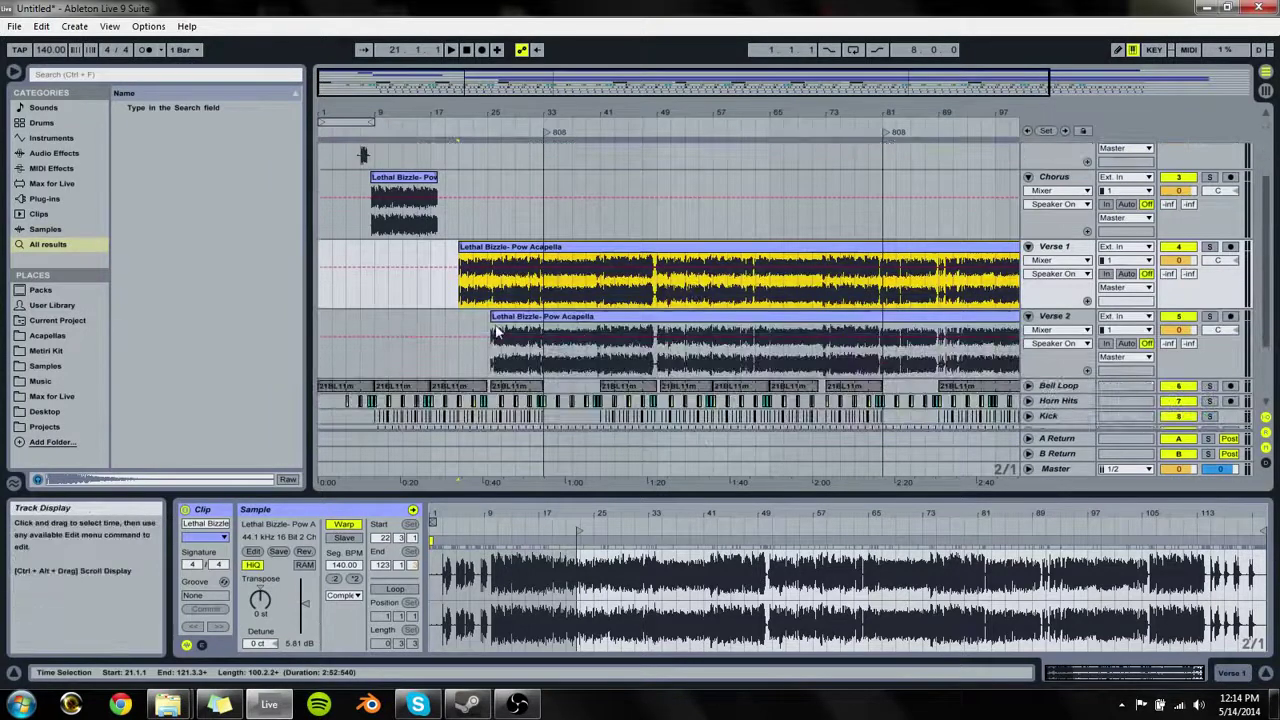
pyautogui.moveTo(496, 333); pyautogui.dragTo(664, 333)
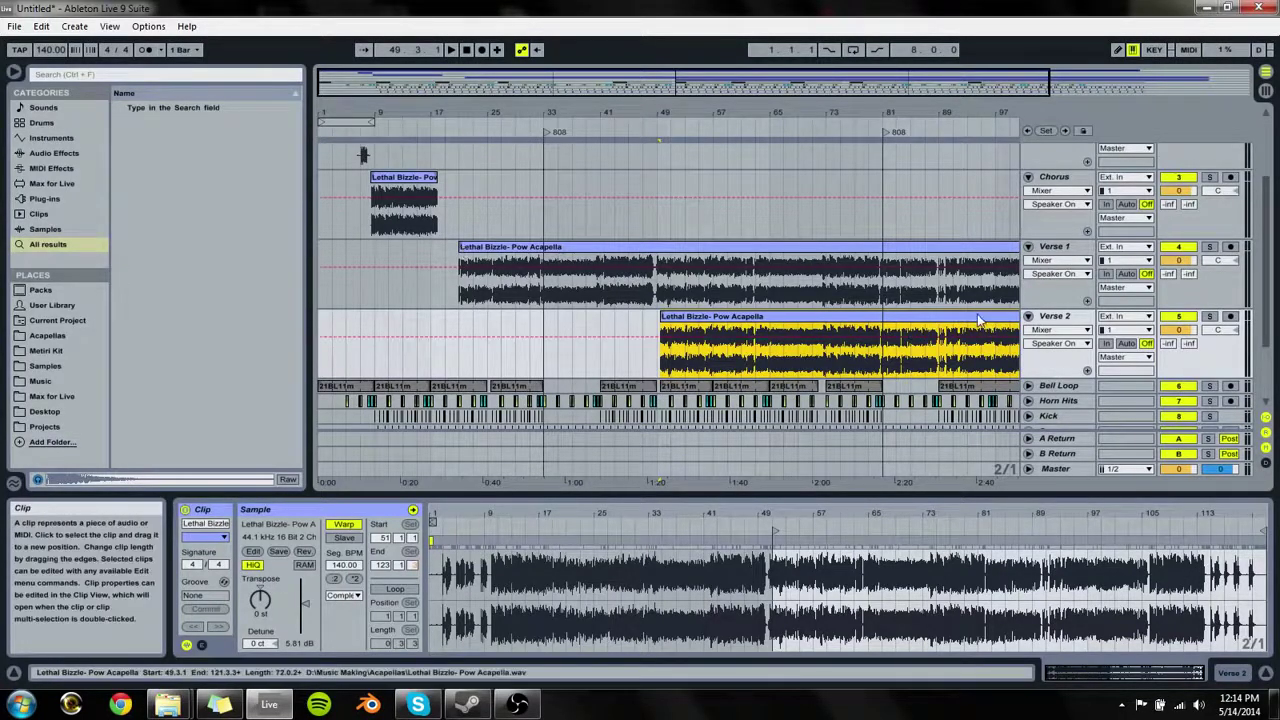
# Step: Group the Intro, Chorus, Verse 1 and Verse 2 tracks and name the group Vocals
pyautogui.scroll(2, 1040, 200)
pyautogui.click(1056, 258)
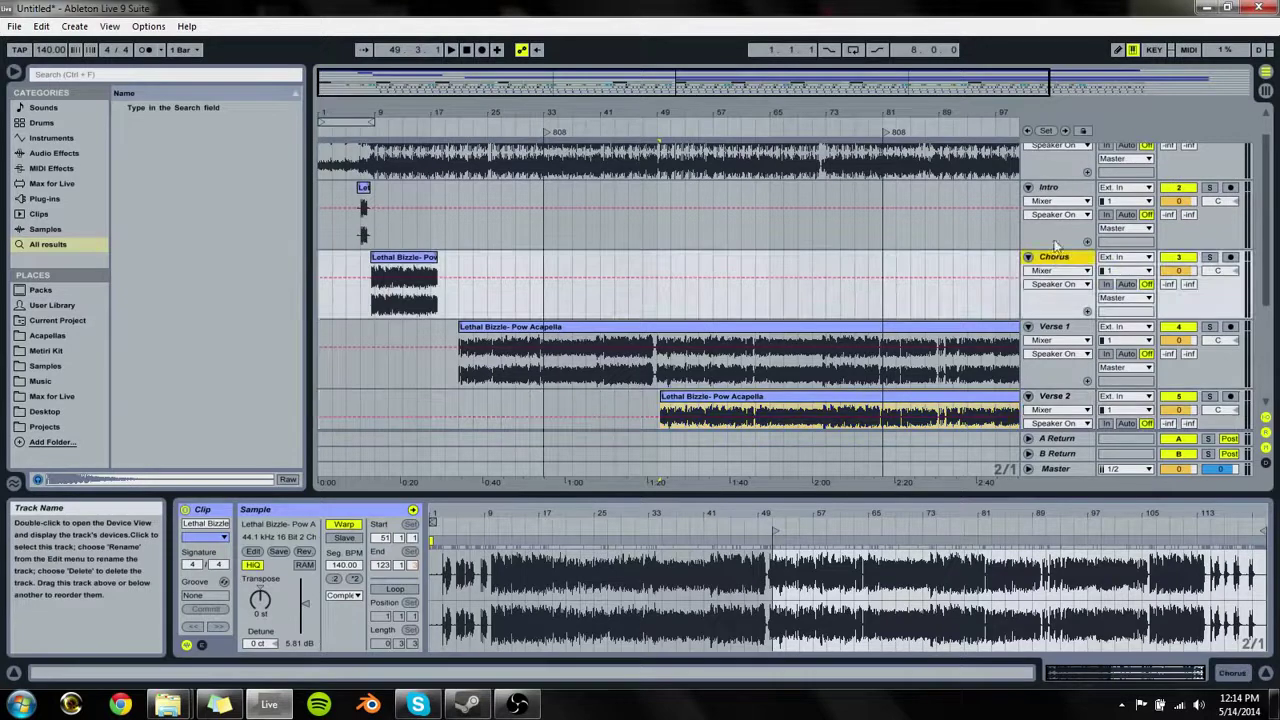
pyautogui.click(1068, 192)
pyautogui.scroll(-2, 1062, 405)
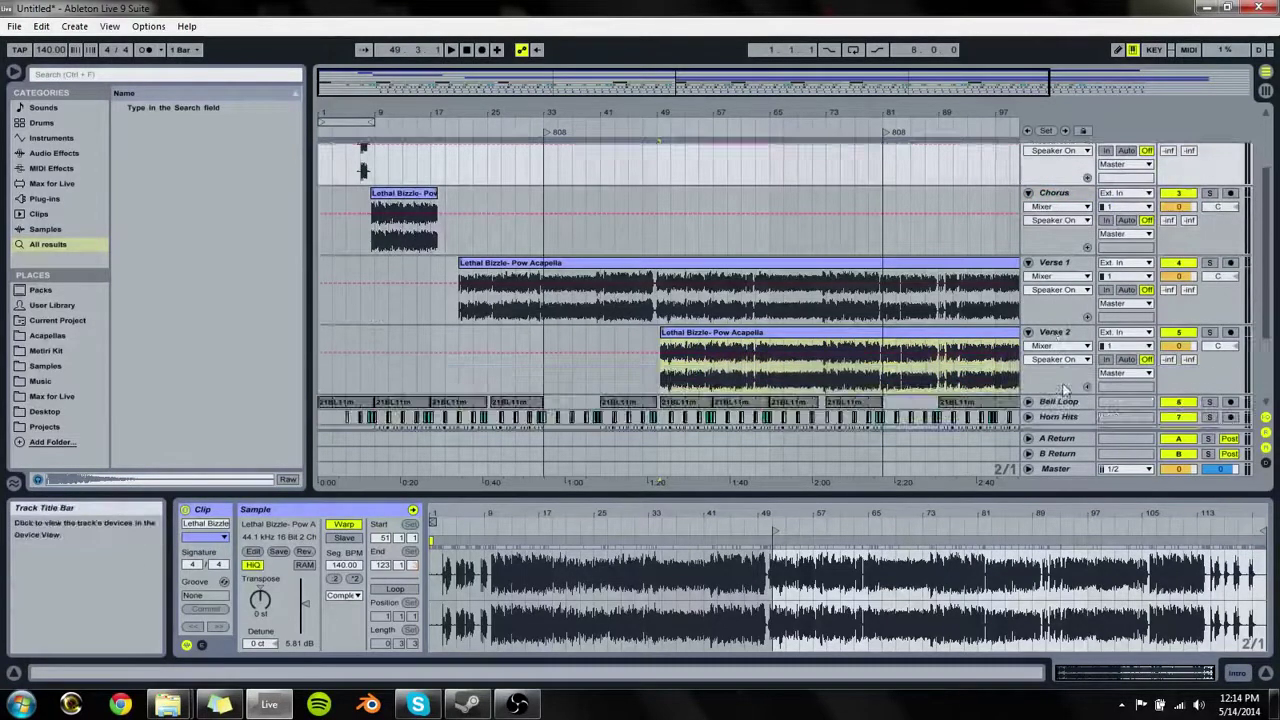
pyautogui.keyDown('shift'); pyautogui.click(1062, 336); pyautogui.keyUp('shift')
pyautogui.hotkey('ctrl', 'g')
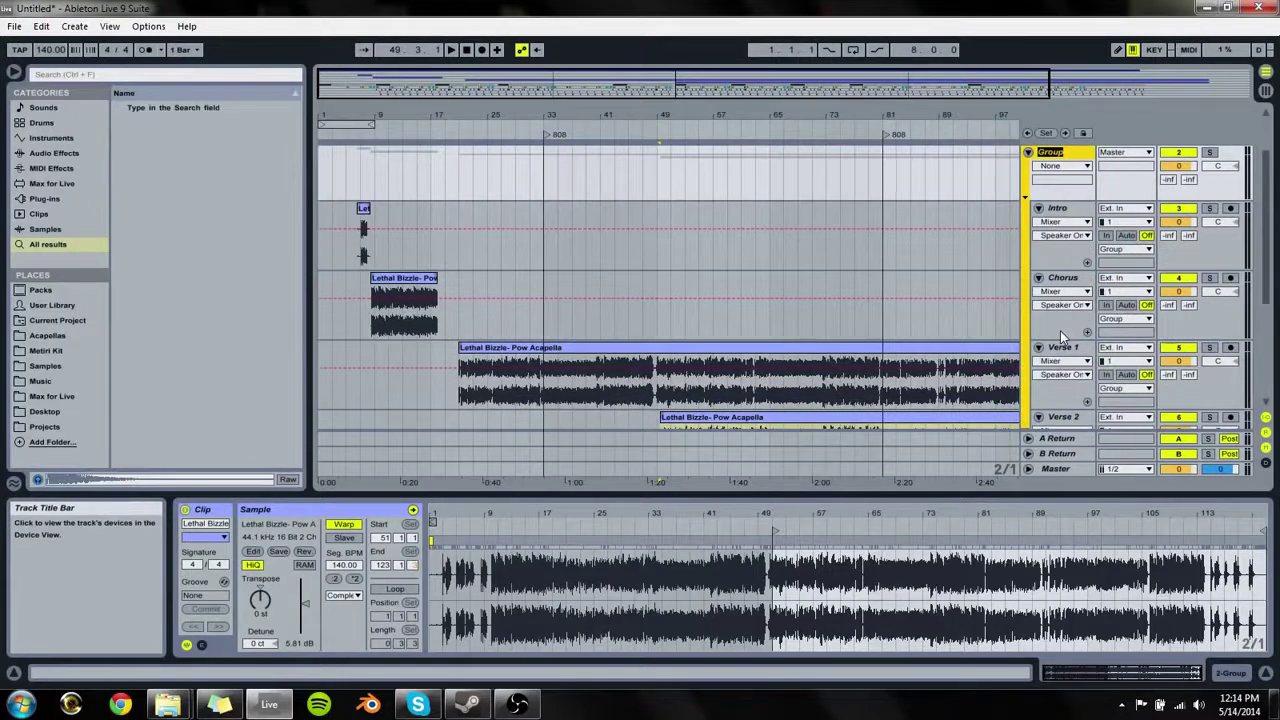
pyautogui.write('Vocals')
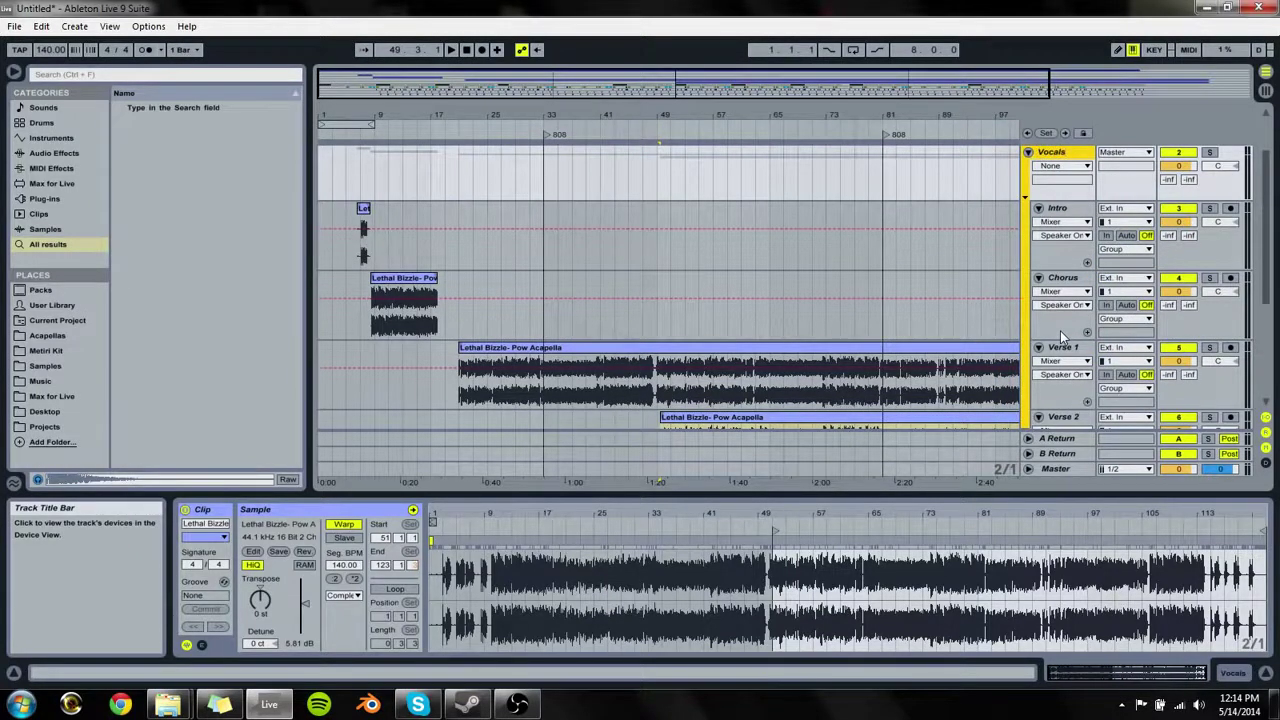
# Step: Collapse the Intro, Chorus, Verse 1 and Verse 2 tracks together
pyautogui.click(1062, 280)
pyautogui.hotkey('ctrl', 'a')
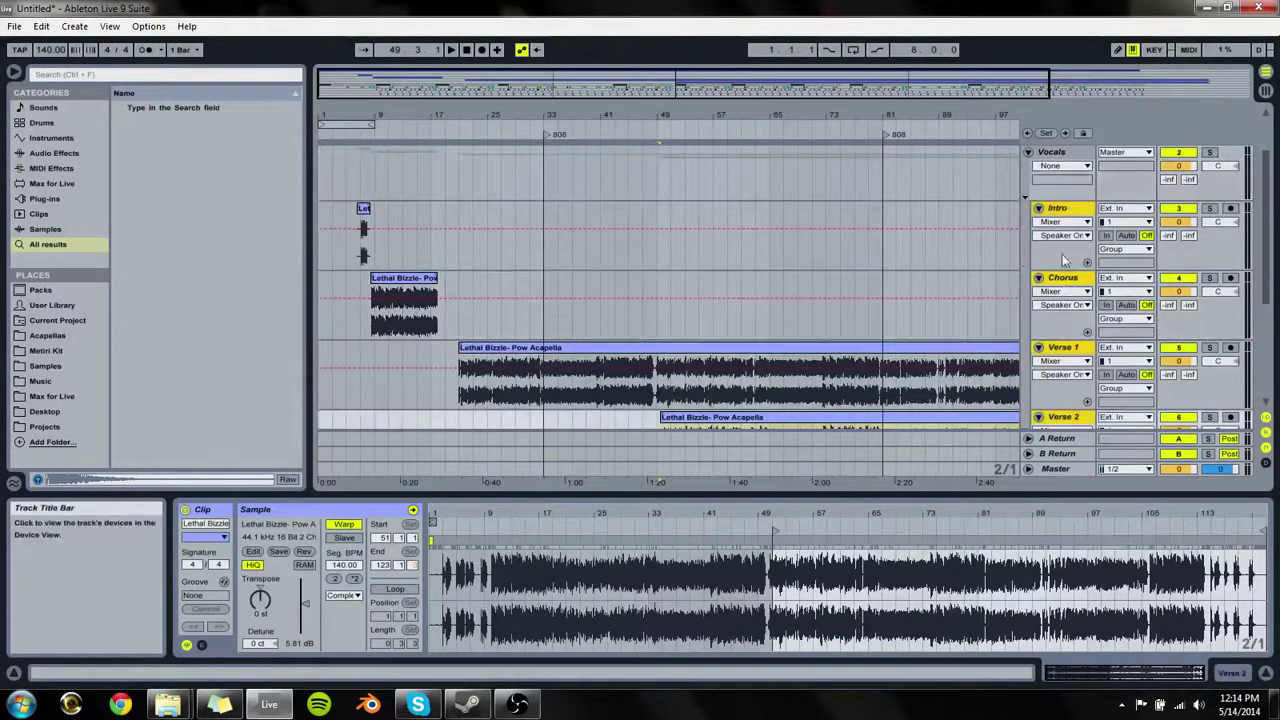
pyautogui.click(1038, 208)
# Step: Group the Bell Loop and Horn Hits tracks, name the group Instrumental and collapse it
pyautogui.click(1070, 270)
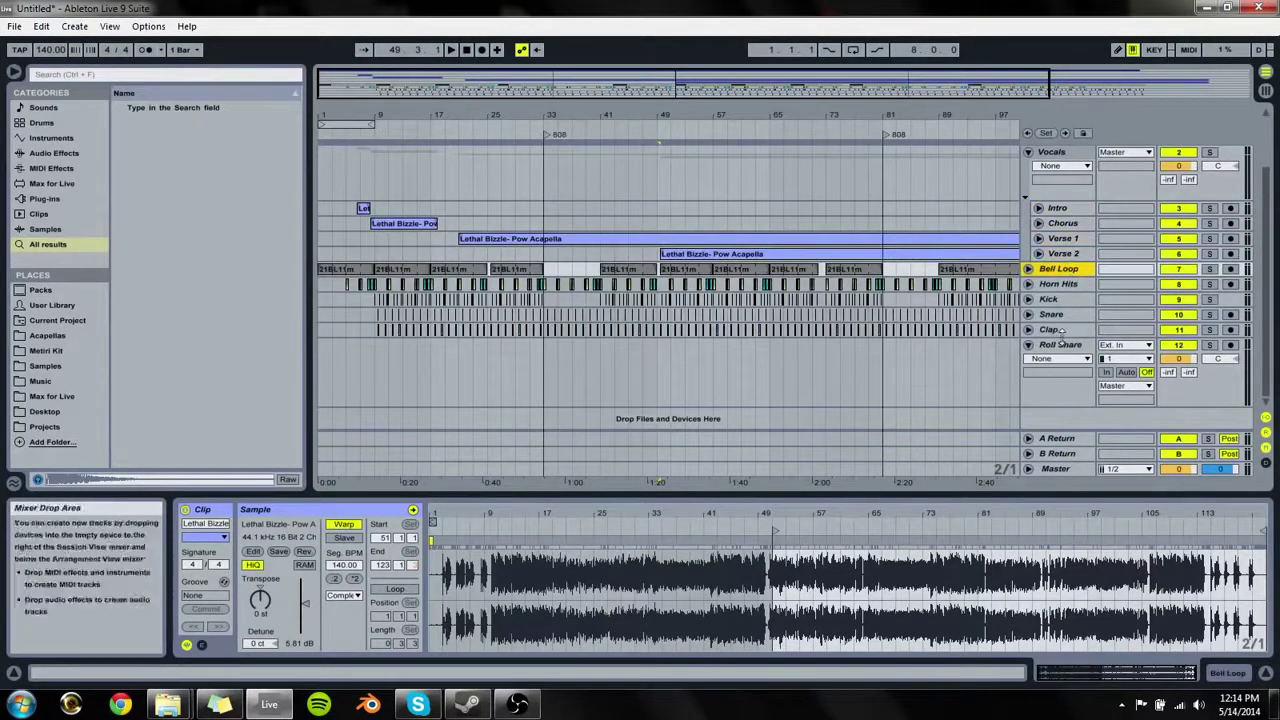
pyautogui.keyDown('shift'); pyautogui.click(1066, 286); pyautogui.keyUp('shift')
pyautogui.hotkey('ctrl', 'g')
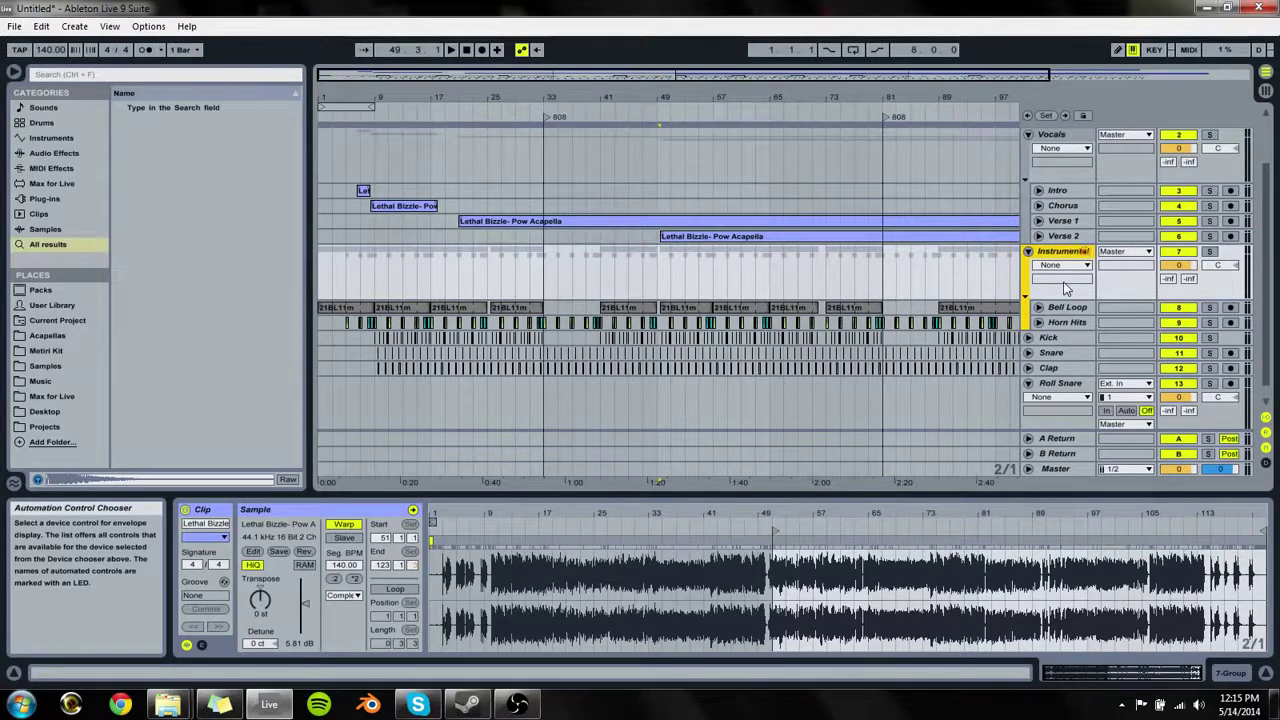
pyautogui.click(1028, 251)
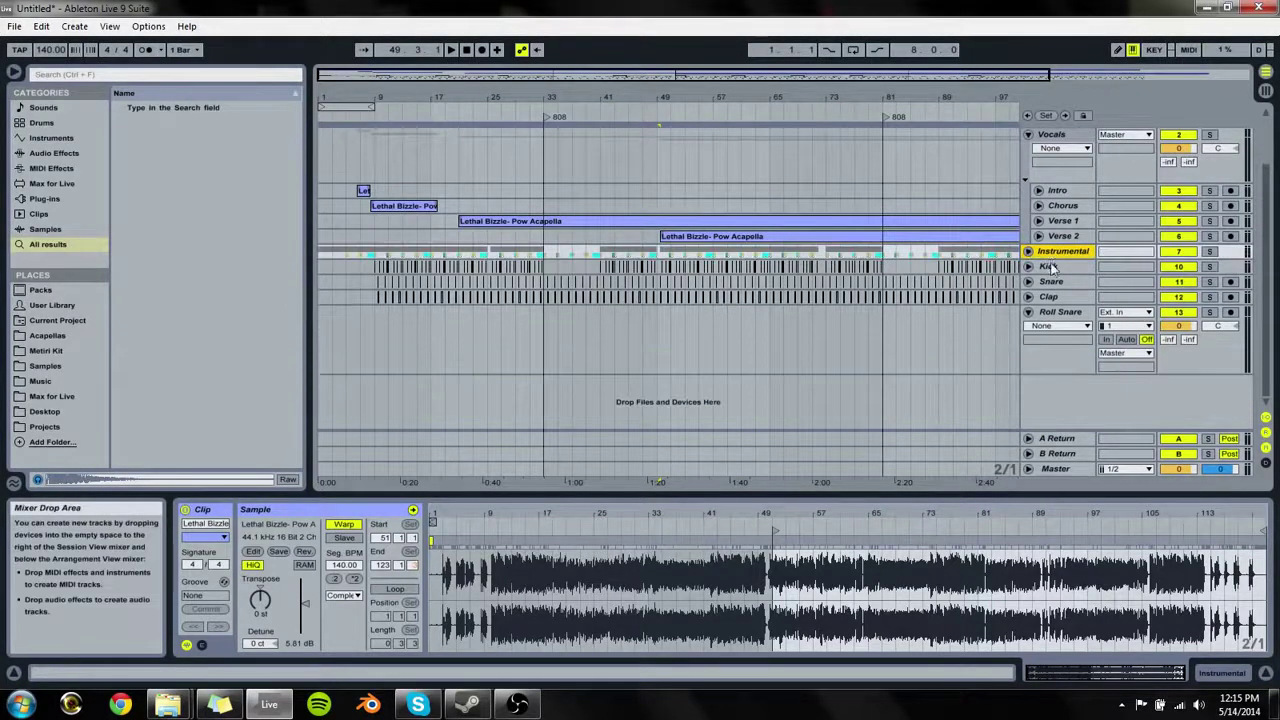
# Step: Group the Kick, Snare, Clap and Roll Snare tracks as Drums and collapse the Roll Snare track
pyautogui.click(1050, 266)
pyautogui.keyDown('shift'); pyautogui.click(1060, 314); pyautogui.keyUp('shift')
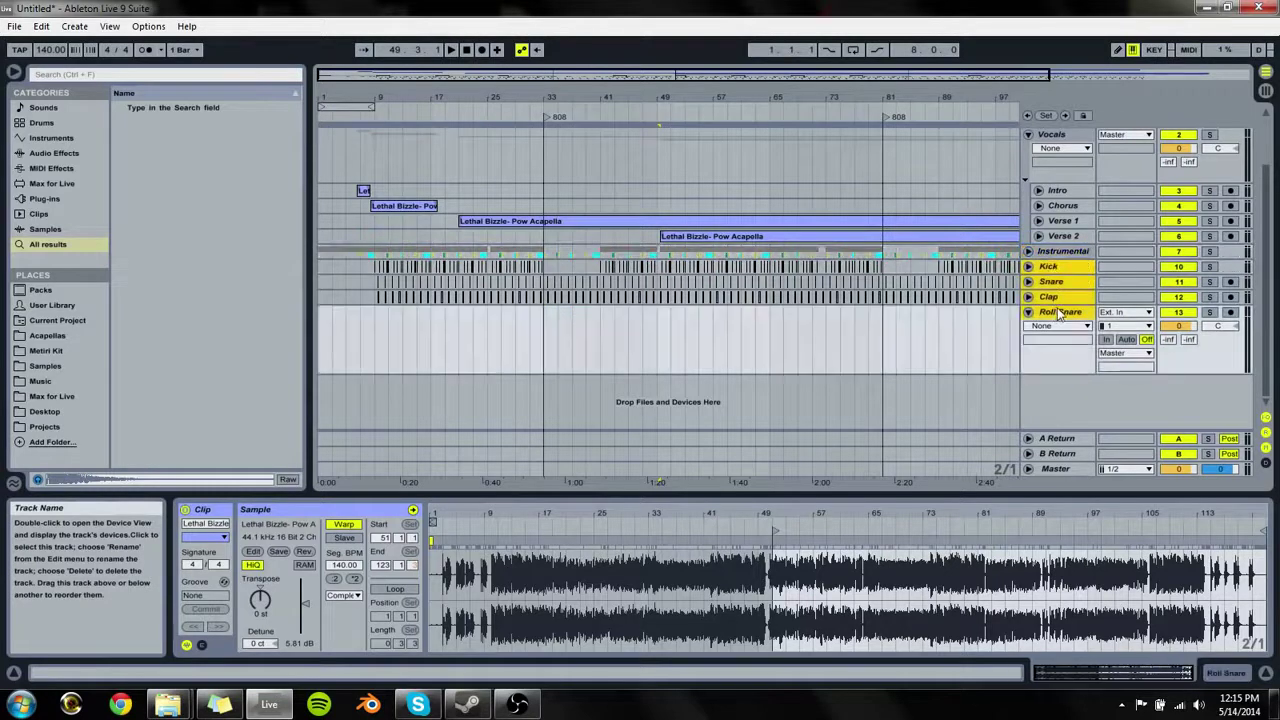
pyautogui.hotkey('ctrl', 'g')
pyautogui.write('Drums')
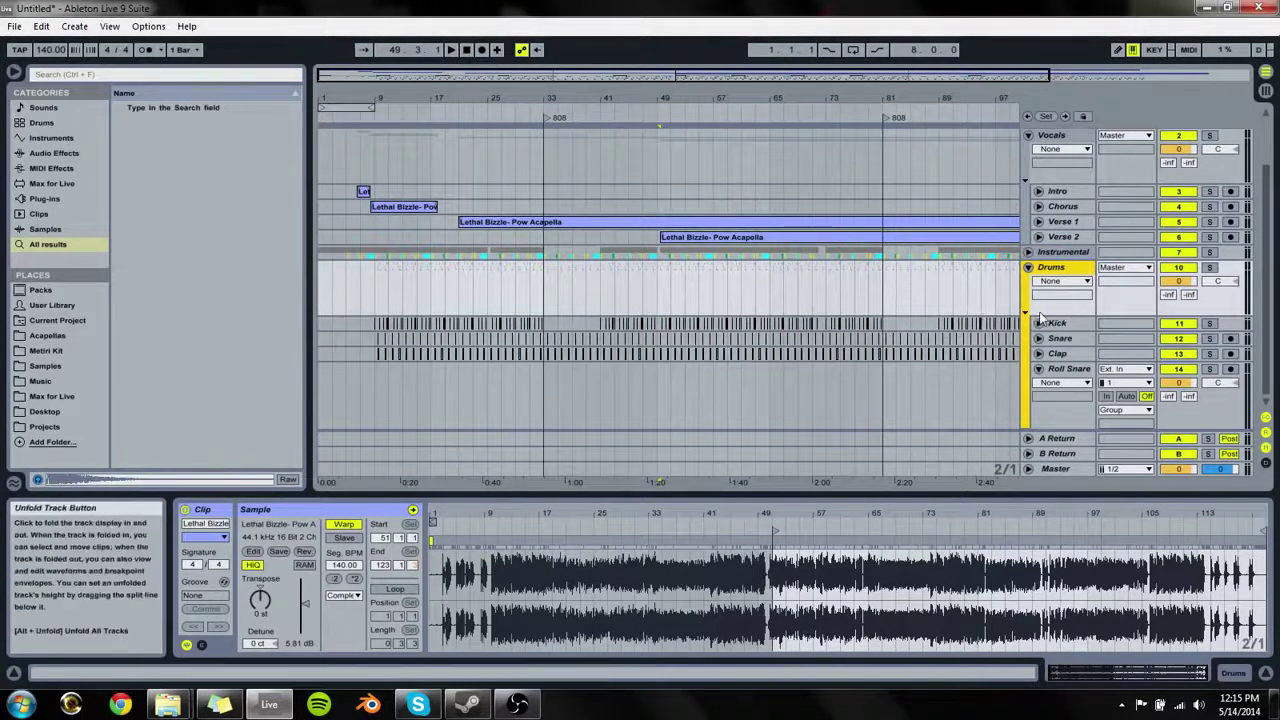
pyautogui.click(1039, 369)
pyautogui.scroll(2, 1047, 322)
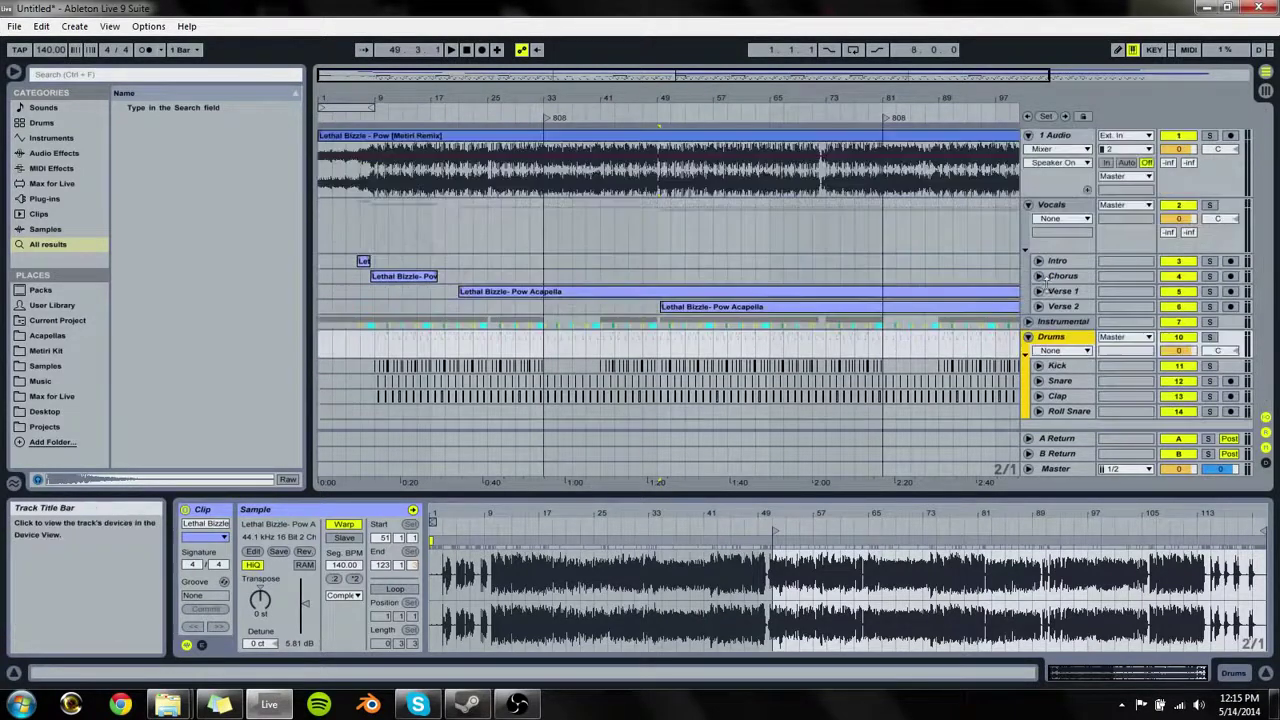
# Step: Collapse the Drums, Instrumental and Vocals groups and reduce the Vocals group track's height
pyautogui.click(1029, 337)
pyautogui.click(1029, 322)
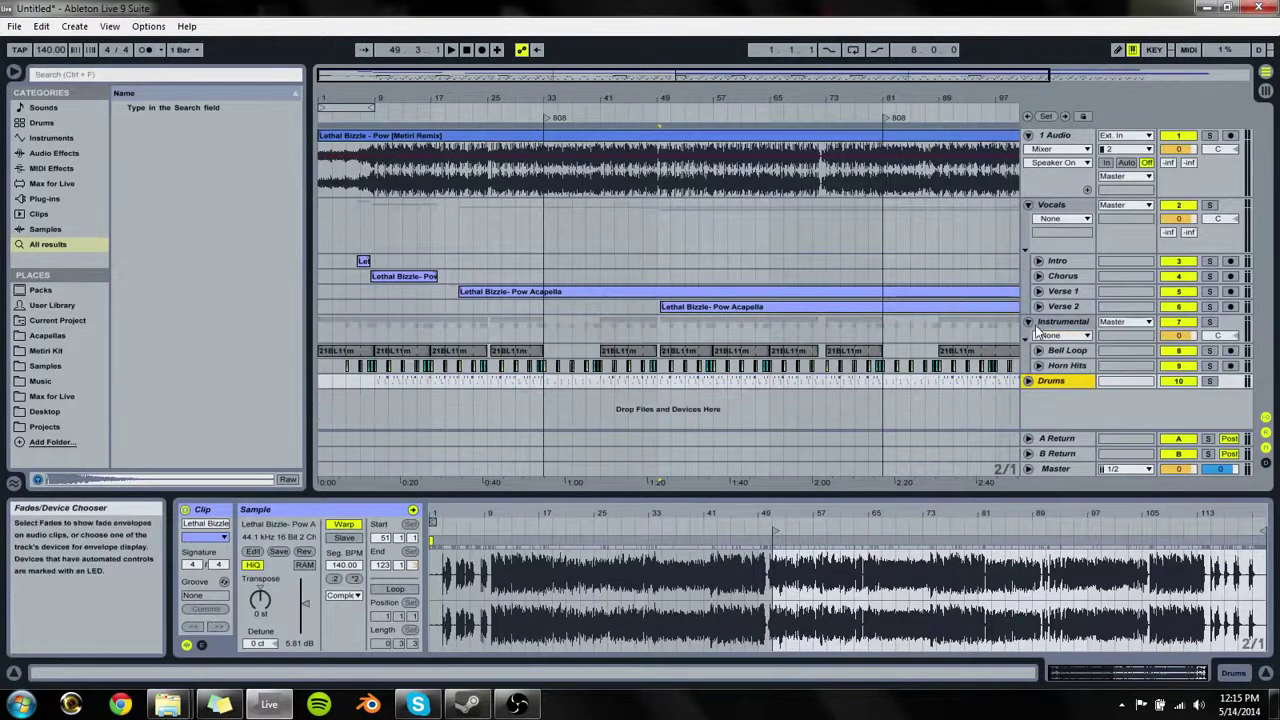
pyautogui.click(1029, 322)
pyautogui.click(1056, 261)
pyautogui.click(1053, 206)
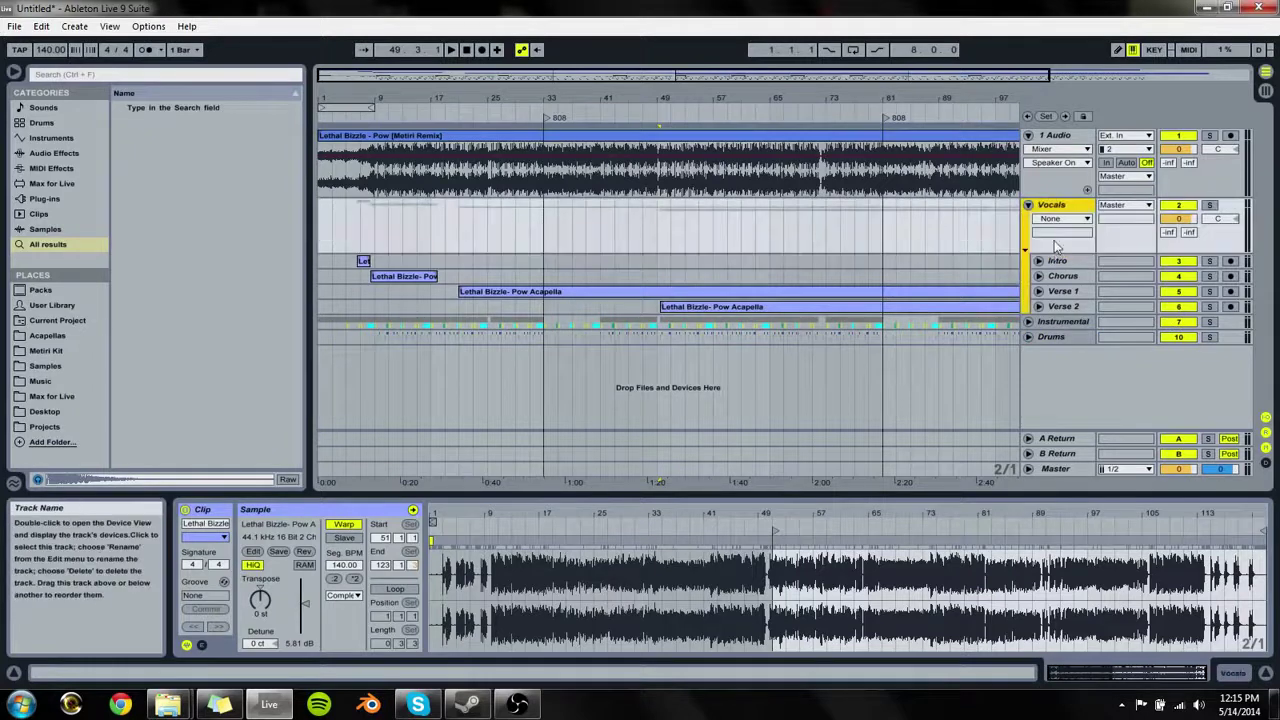
pyautogui.click(1057, 261)
pyautogui.click(1056, 249)
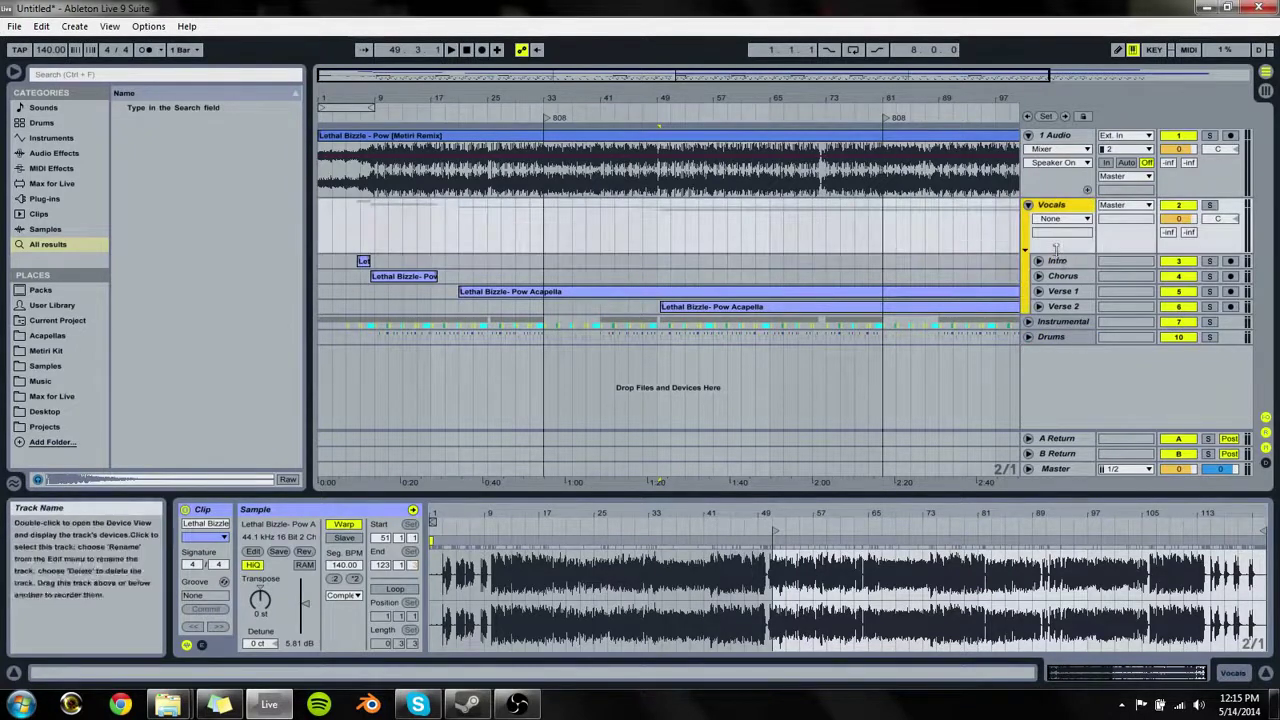
pyautogui.moveTo(1056, 249); pyautogui.dragTo(1053, 212)
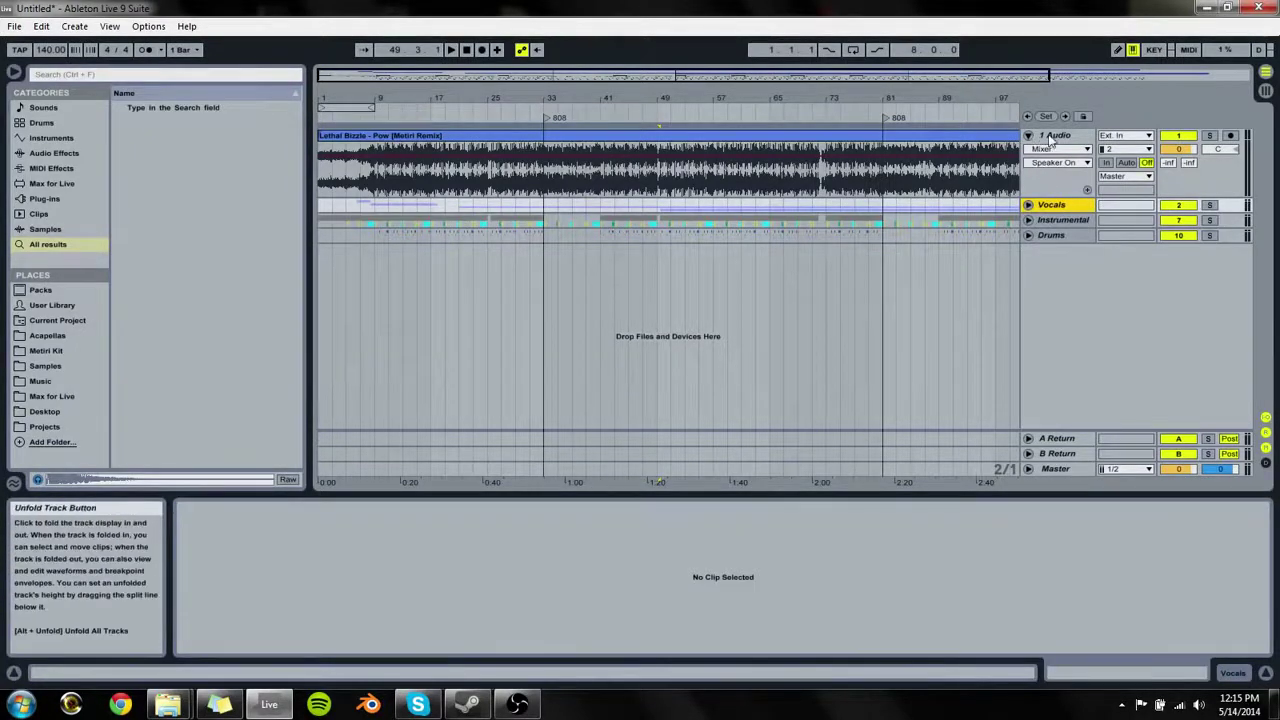
# Step: Rename the 1 Audio track as Original
pyautogui.click(1043, 135)
pyautogui.hotkey('ctrl', 'r')
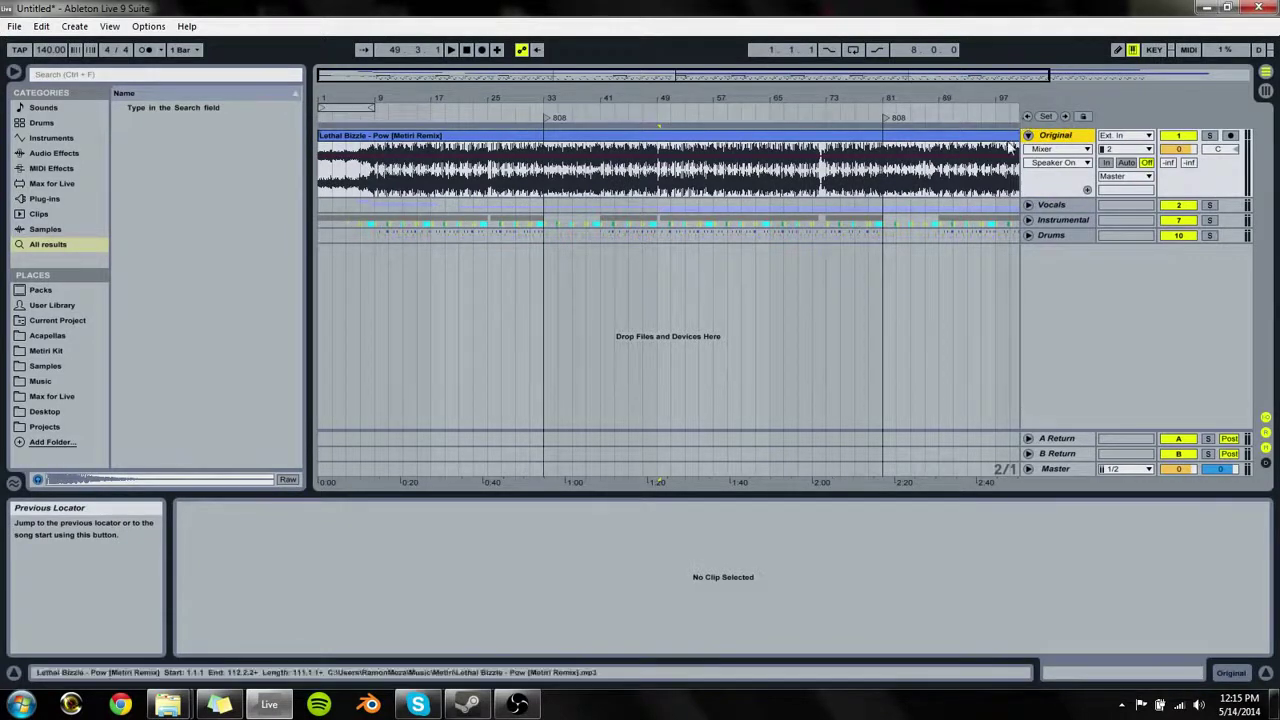
pyautogui.click(1028, 136)
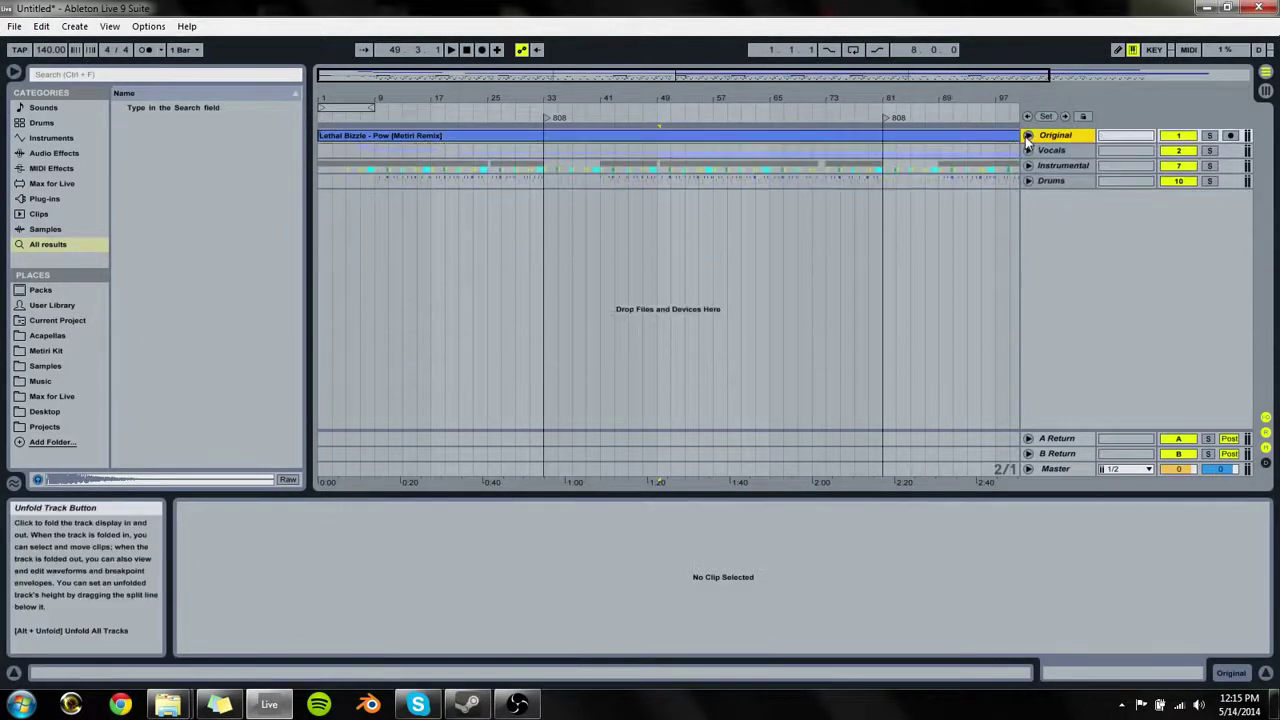
# Step: Expand the Original track and Vocals group, and deactivate Chorus, Verse 1 and Verse 2 while keeping Intro active
pyautogui.click(1029, 136)
pyautogui.click(1028, 205)
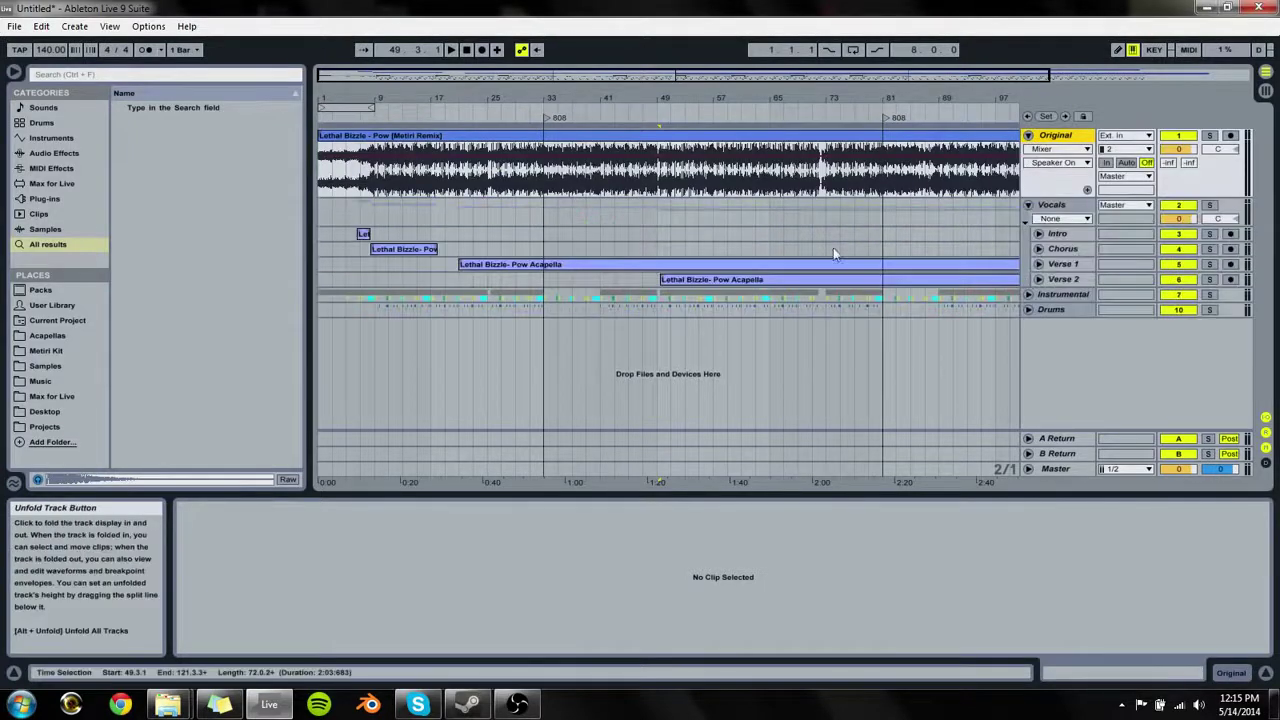
pyautogui.click(343, 248)
pyautogui.click(413, 248)
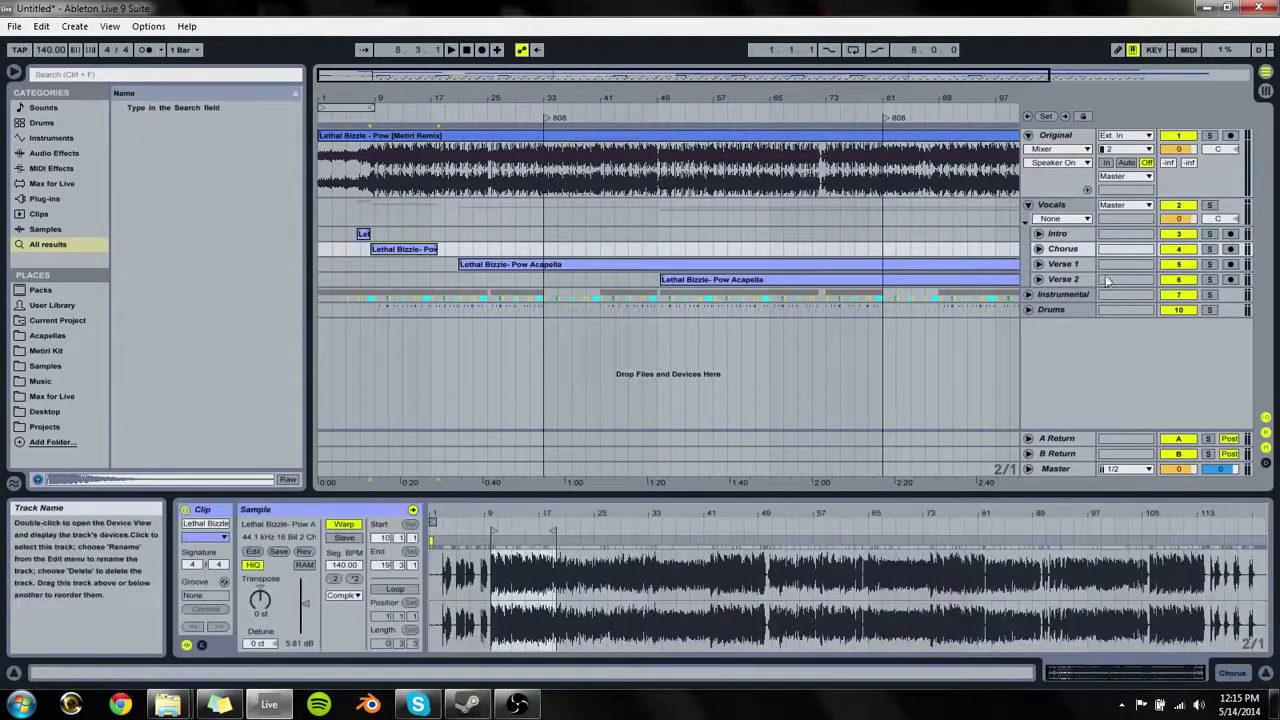
pyautogui.click(1079, 252)
pyautogui.hotkey('ctrl', 'a')
pyautogui.click(1180, 253)
pyautogui.doubleClick(1079, 236)
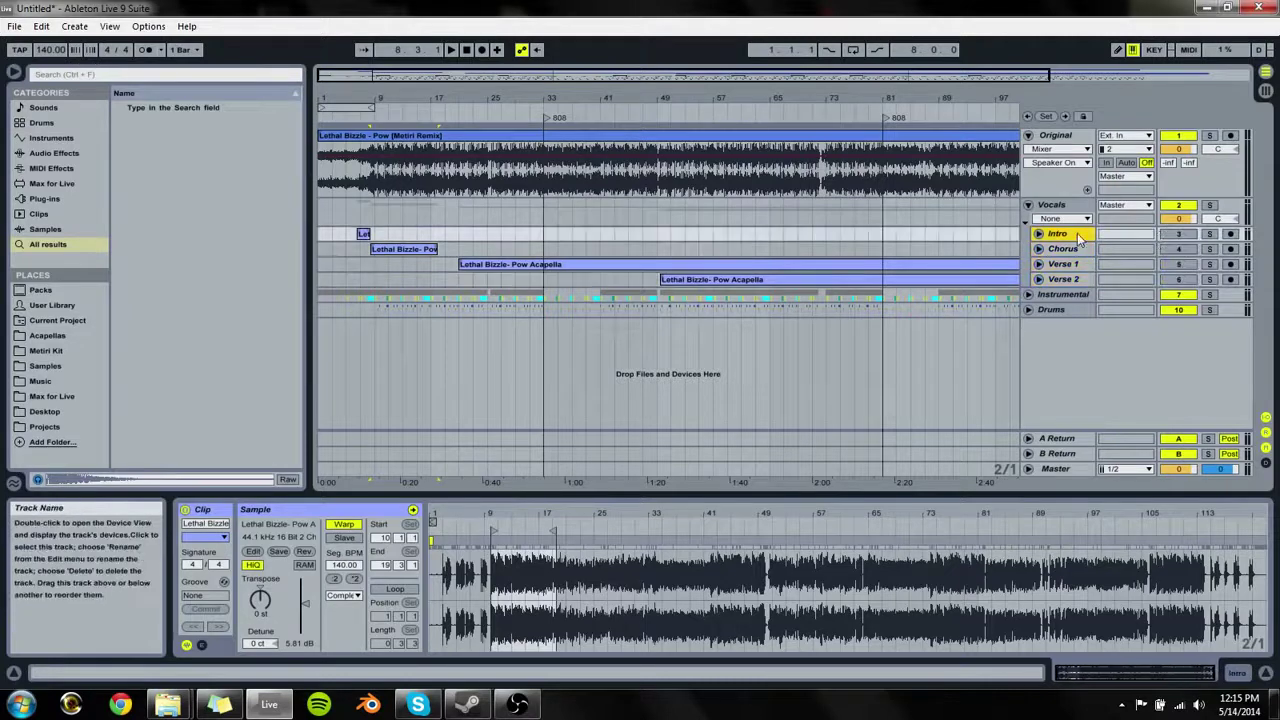
pyautogui.click(1179, 236)
pyautogui.click(1040, 234)
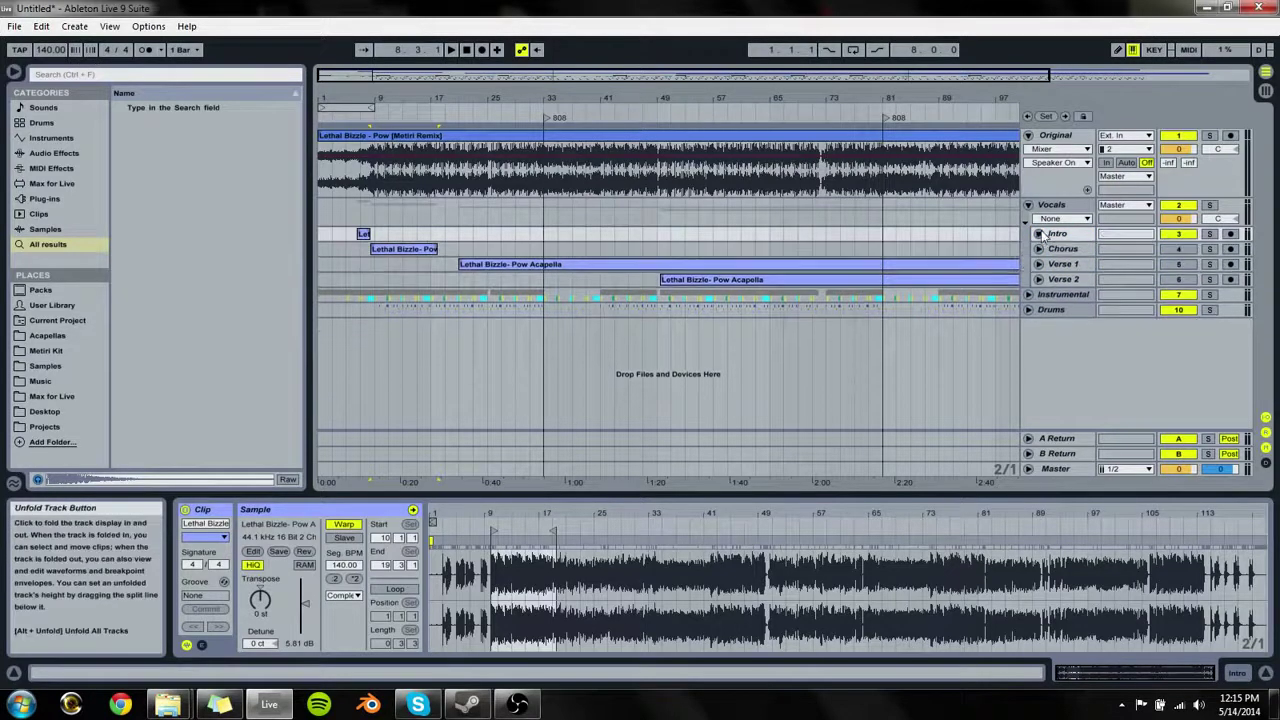
# Step: Play the intro, trim the Chorus clip to start at about 10.3 and extend the Intro clip's end to bar 9
pyautogui.click(363, 234)
pyautogui.press('space')
pyautogui.moveTo(355, 96); pyautogui.dragTo(474, 208)
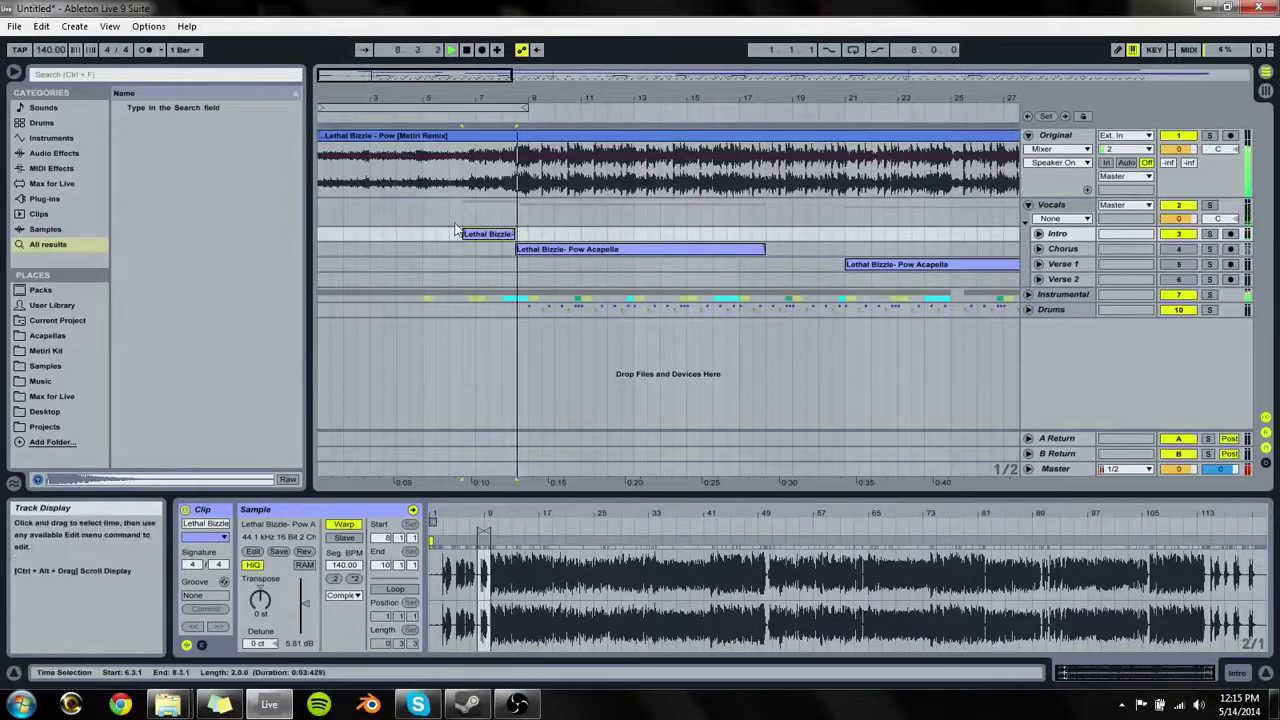
pyautogui.moveTo(516, 249)
pyautogui.mouseDown()
pyautogui.moveTo(567, 249)
pyautogui.moveTo(528, 234)
pyautogui.mouseUp()
pyautogui.press('space')
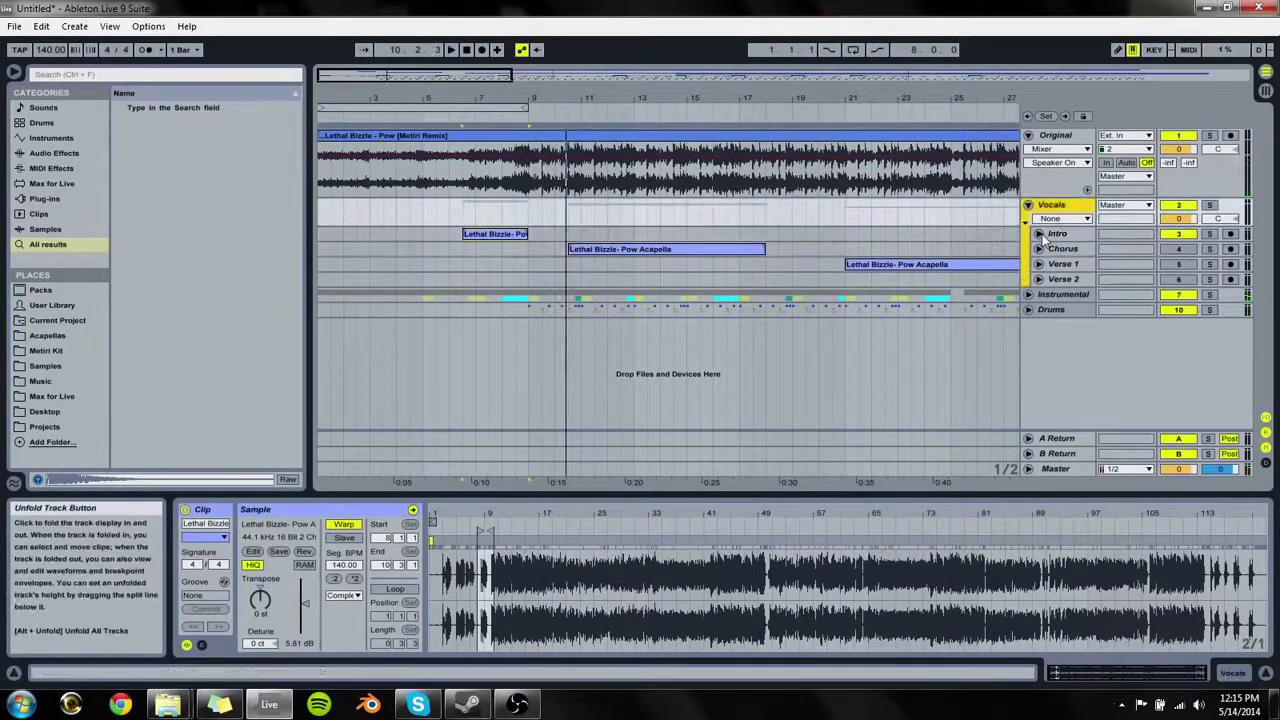
# Step: Expand and enlarge the Intro track, turn on the metronome and trim the Intro clip to start at bar 7
pyautogui.click(1038, 233)
pyautogui.moveTo(515, 103); pyautogui.dragTo(529, 206)
pyautogui.press('space')
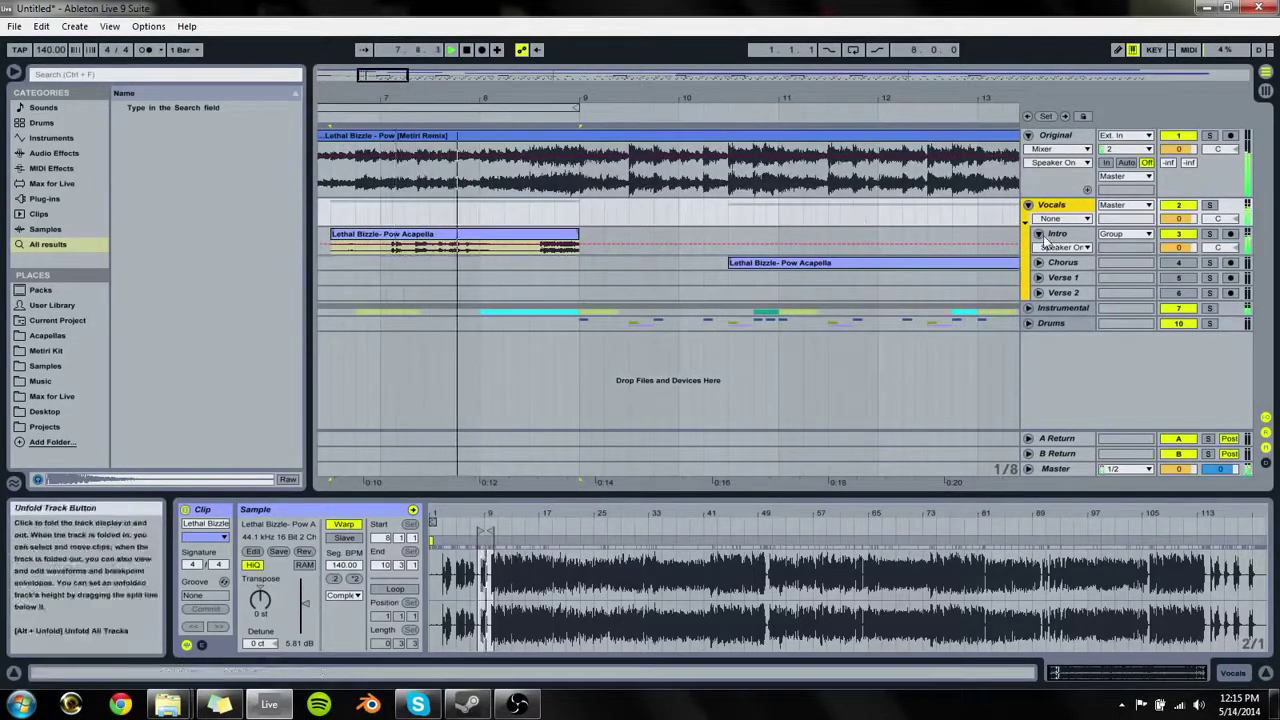
pyautogui.press('space')
pyautogui.moveTo(1049, 256); pyautogui.dragTo(1048, 280)
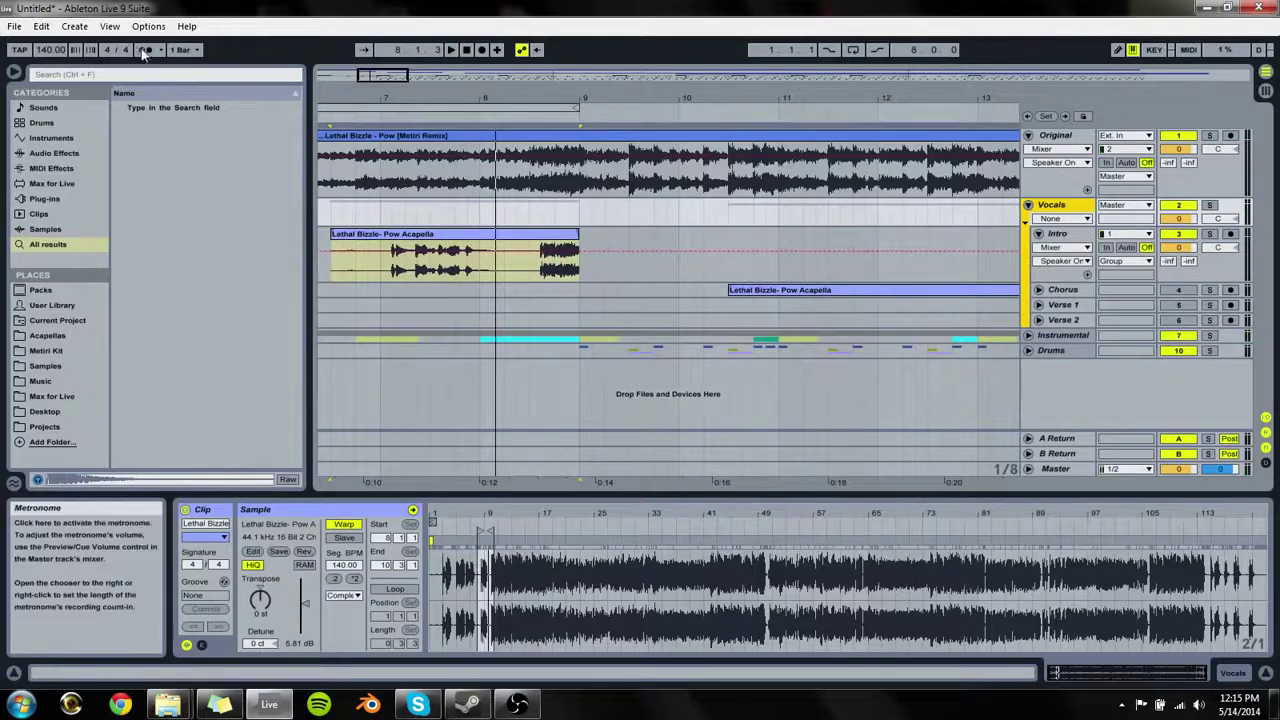
pyautogui.moveTo(332, 245); pyautogui.dragTo(380, 245)
pyautogui.press('space')
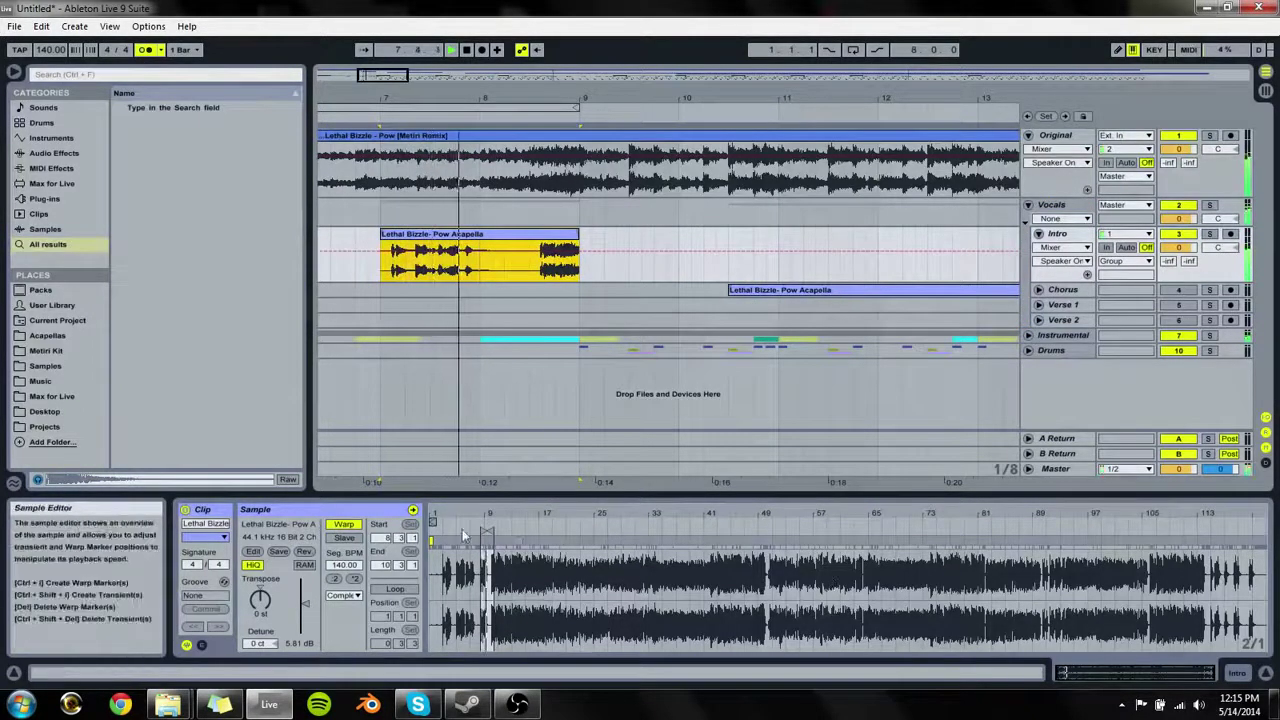
# Step: Add a warp marker at the Intro clip's first vocal hit and shift it slightly earlier, between 8.3.2 and 8.3.3
pyautogui.moveTo(484, 519)
pyautogui.mouseDown()
pyautogui.moveTo(897, 551)
pyautogui.moveTo(863, 542)
pyautogui.mouseUp()
pyautogui.press('space')
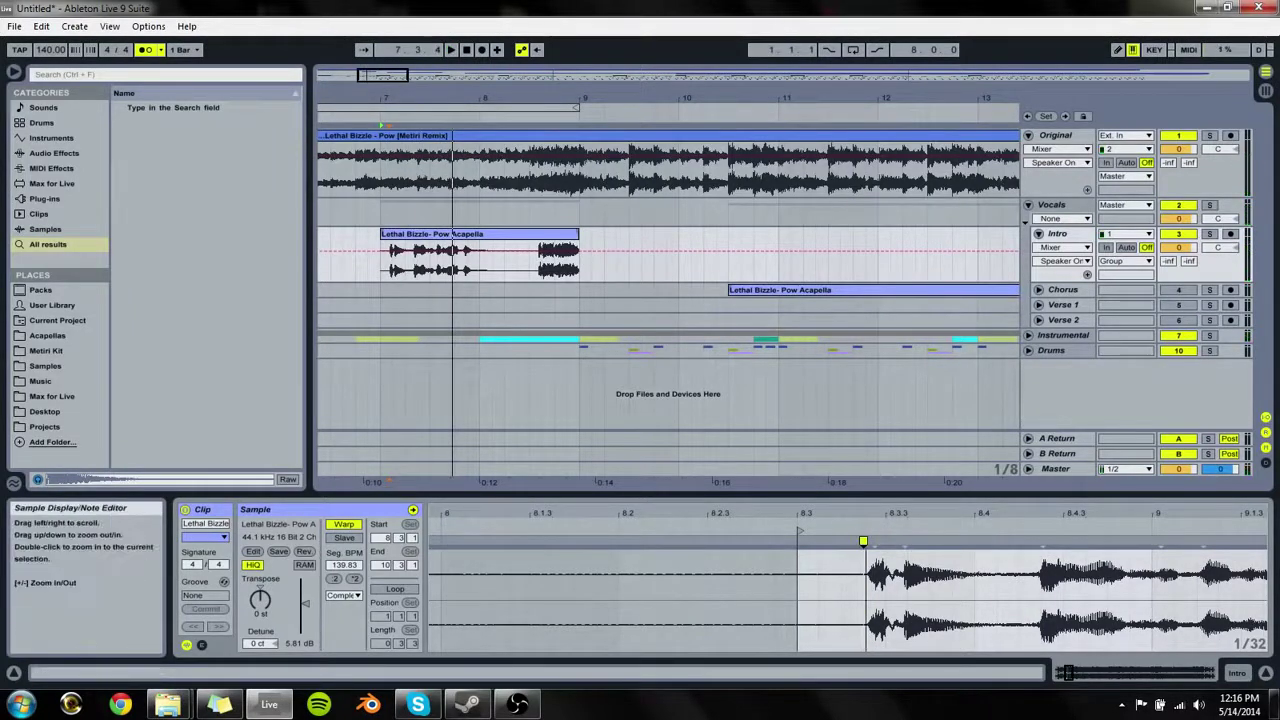
pyautogui.scroll(2, 870, 570)
pyautogui.moveTo(858, 541); pyautogui.dragTo(846, 541)
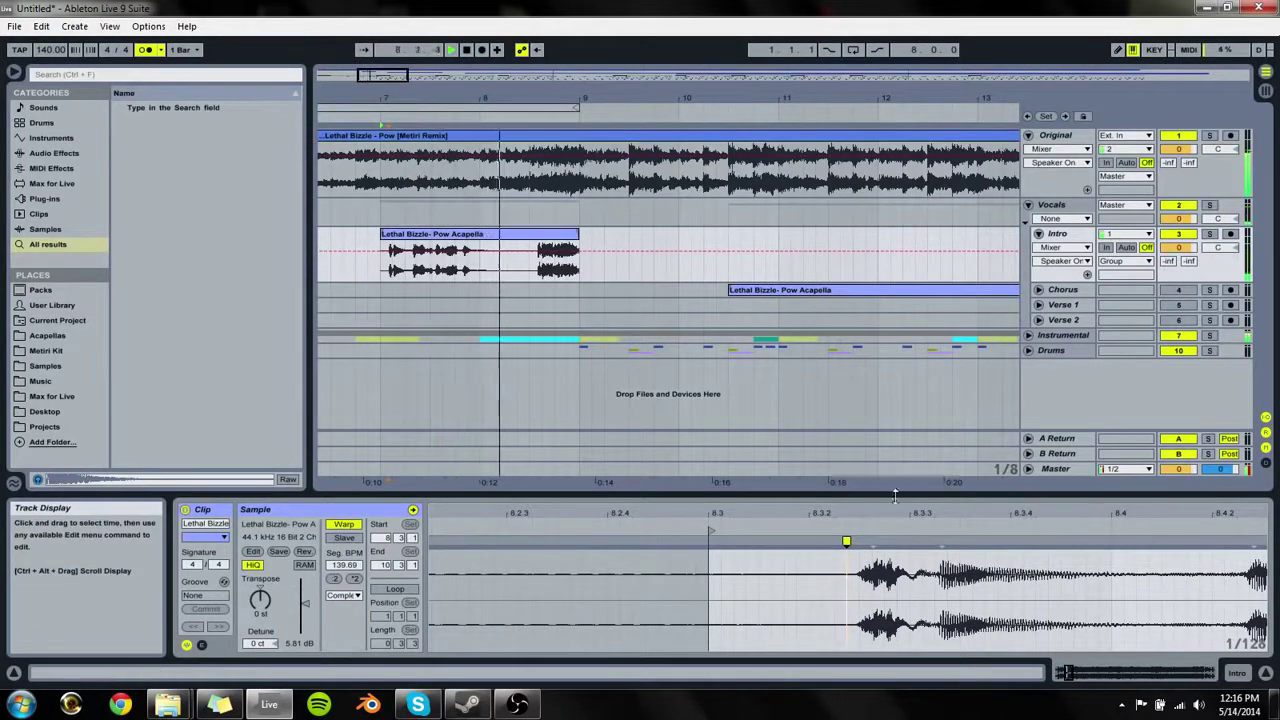
pyautogui.click(537, 265)
pyautogui.press('space')
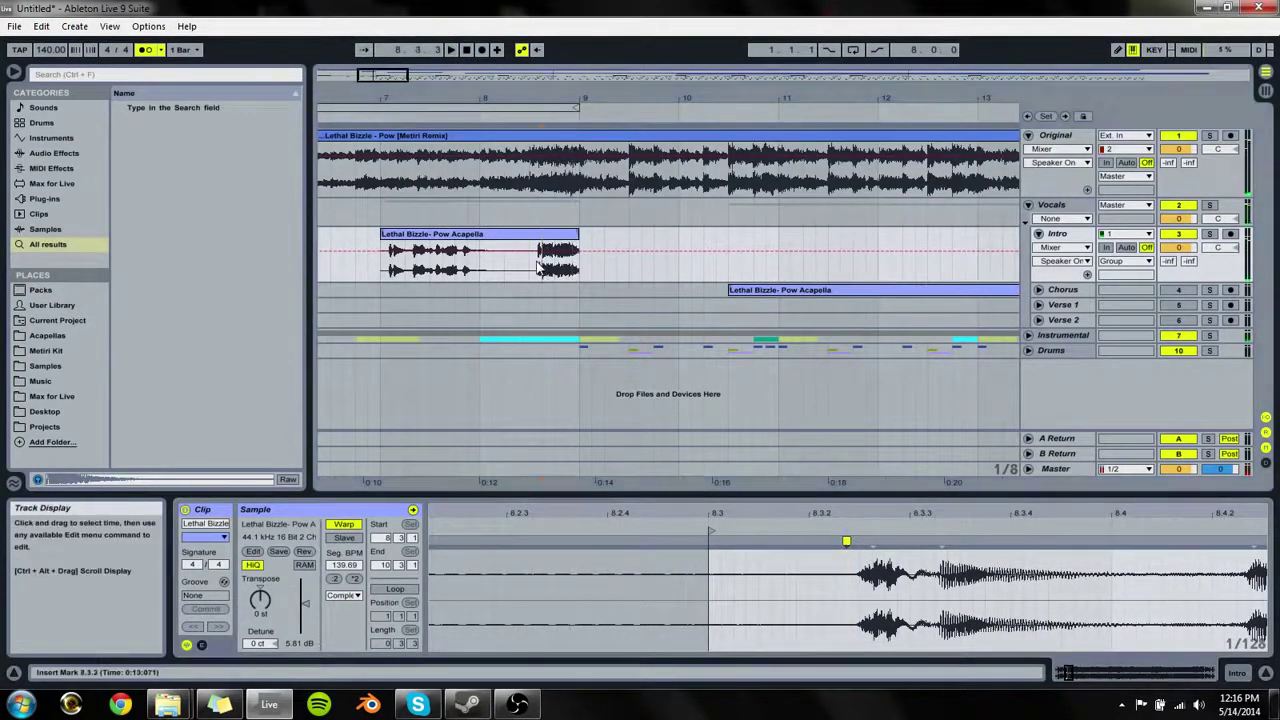
# Step: Split the Intro clip at 8.2.3, trim the start of the second piece and nudge it back to 8.2.3
pyautogui.moveTo(1120, 515); pyautogui.dragTo(540, 515)
pyautogui.click(516, 268)
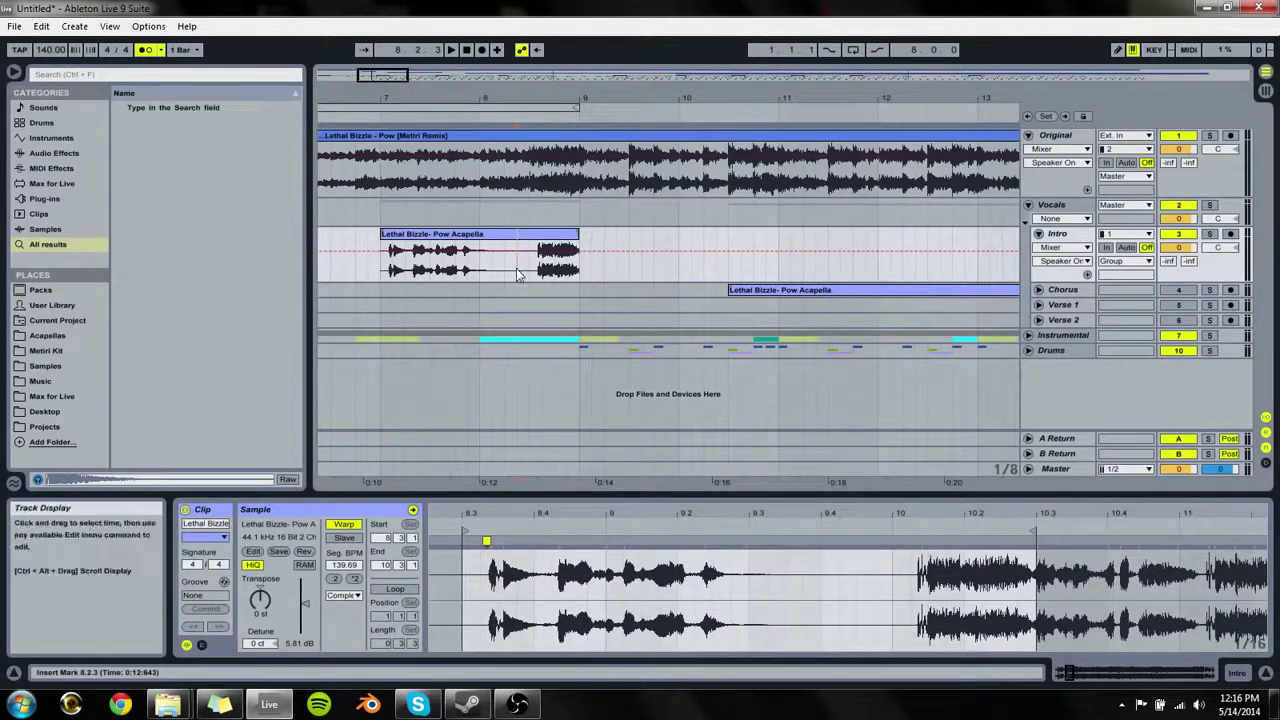
pyautogui.hotkey('ctrl', 'e')
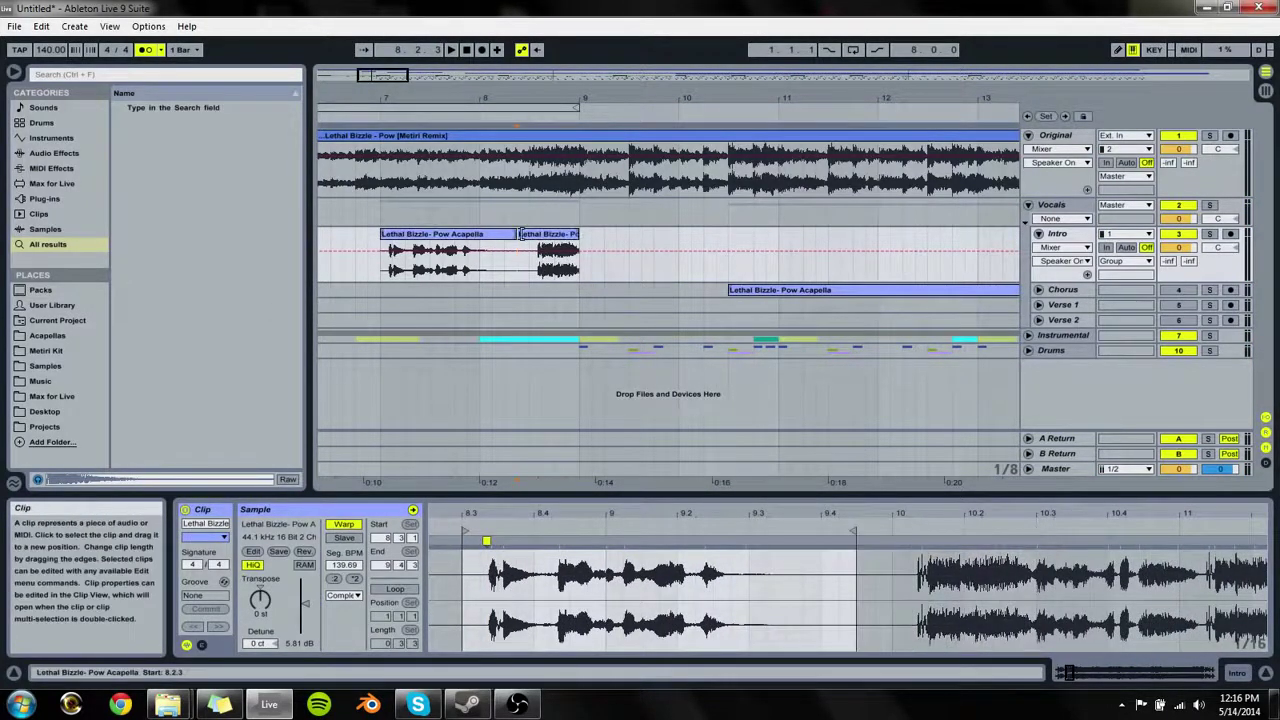
pyautogui.moveTo(518, 234); pyautogui.dragTo(531, 233)
pyautogui.press('Left')
pyautogui.press('space')
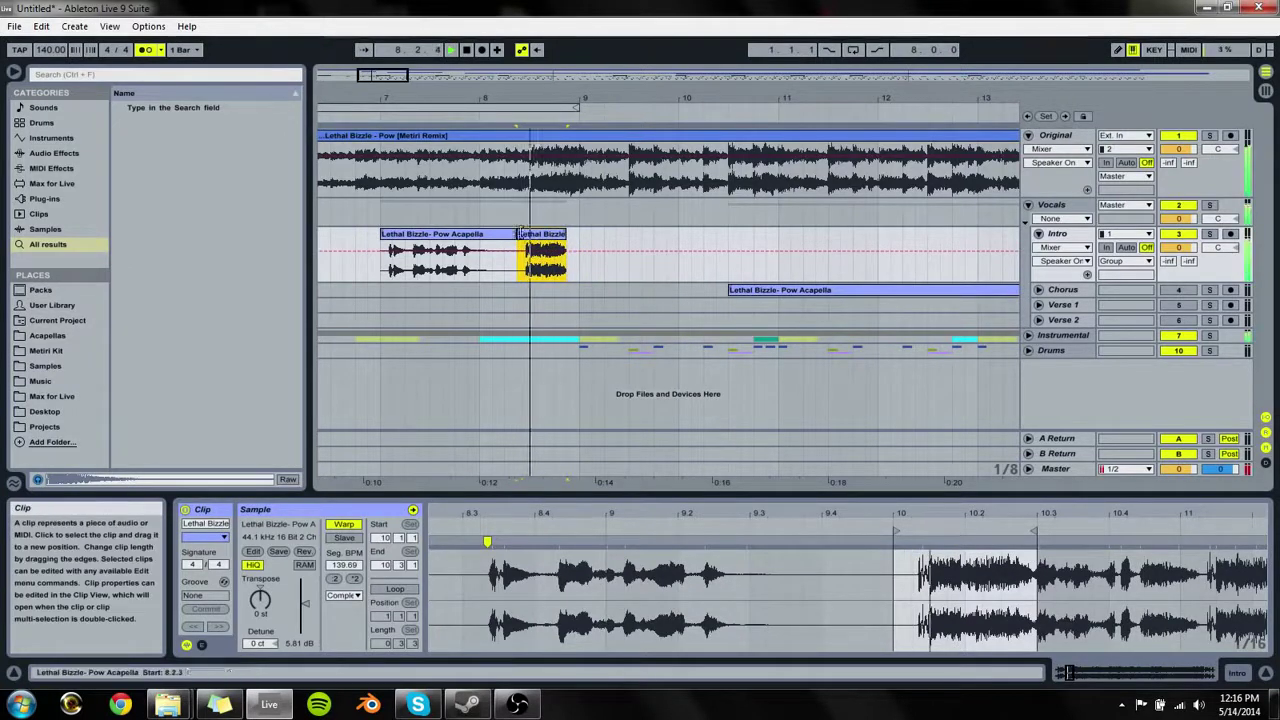
# Step: Play back the second Intro piece to check its timing against the original track
pyautogui.press('space')
pyautogui.press('space')
pyautogui.moveTo(532, 98); pyautogui.dragTo(529, 175)
pyautogui.press('space')
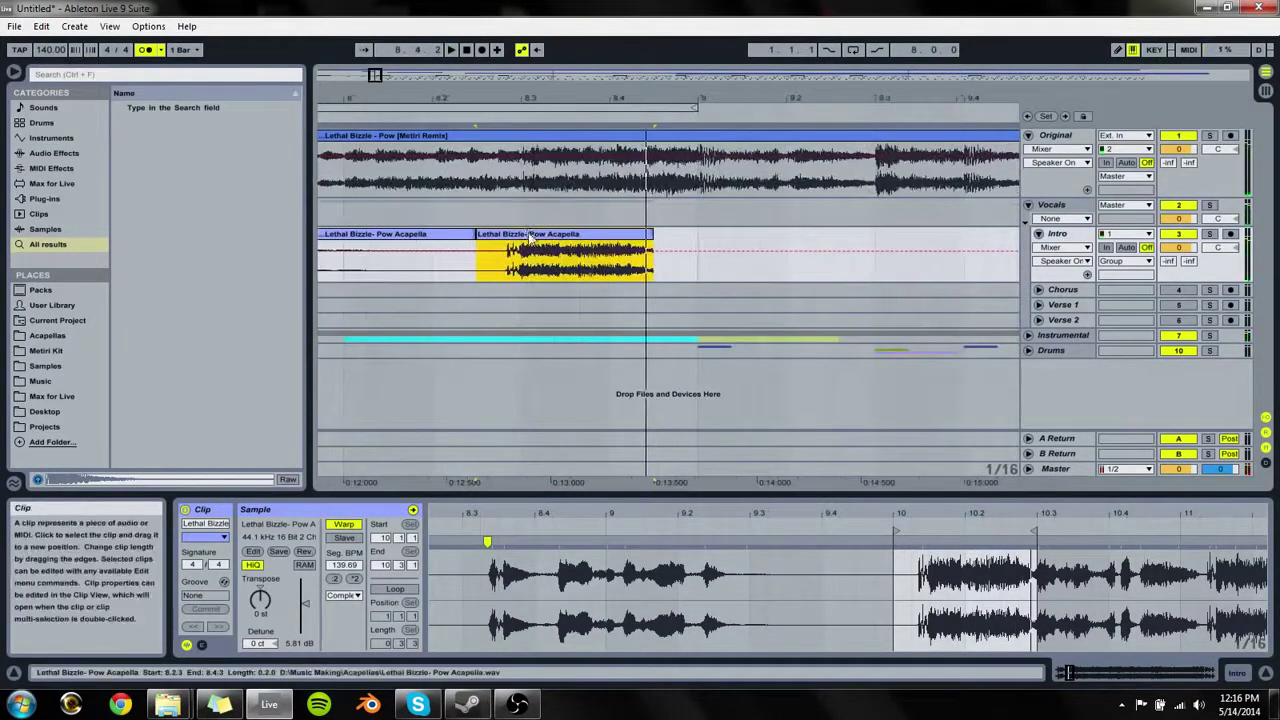
pyautogui.click(1210, 234)
pyautogui.press('space')
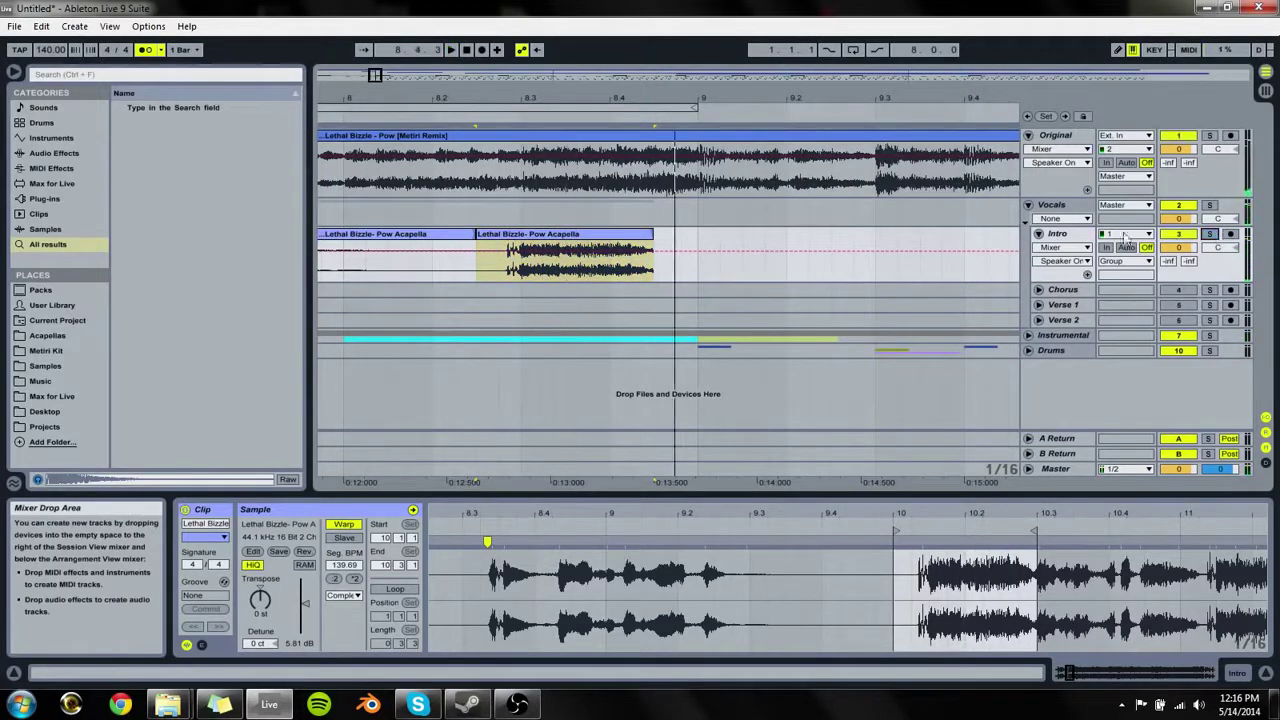
# Step: Trim the second Intro piece to end at 8.4.2 and play it back
pyautogui.moveTo(653, 236); pyautogui.dragTo(632, 236)
pyautogui.press('space')
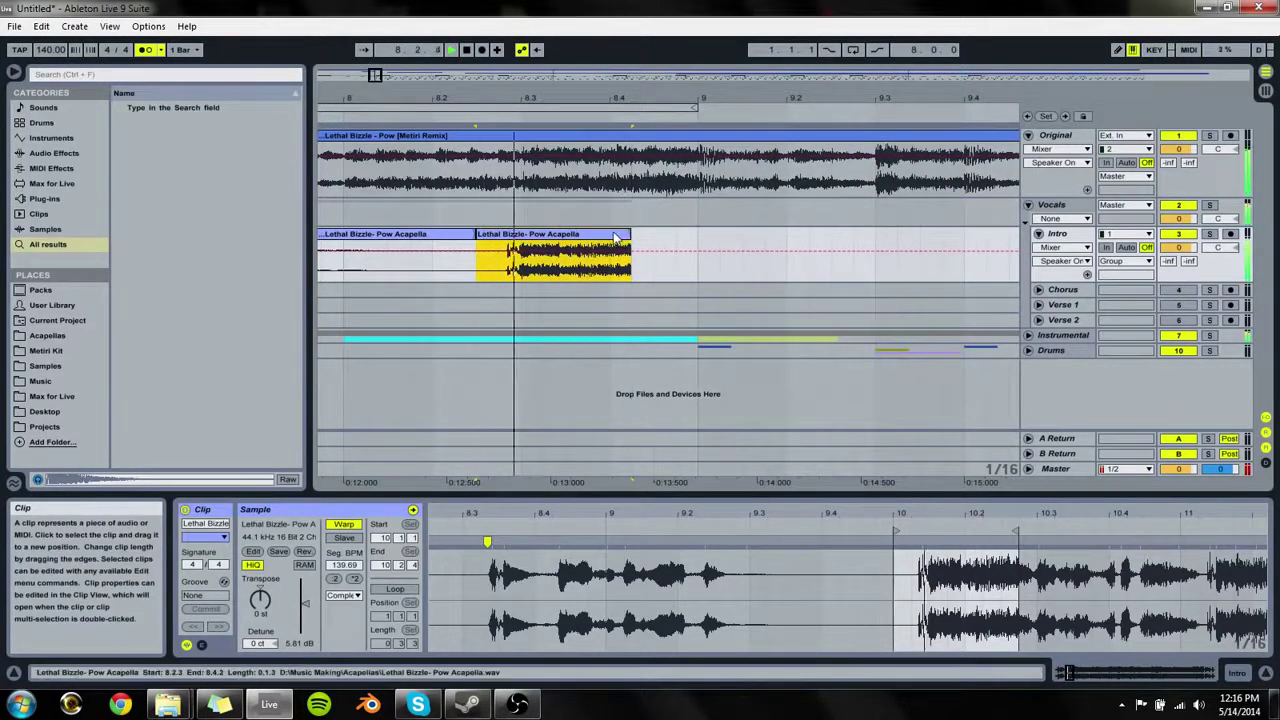
pyautogui.press('space')
# Step: Solo the Intro track and display its clip fades
pyautogui.click(1210, 234)
pyautogui.press('space')
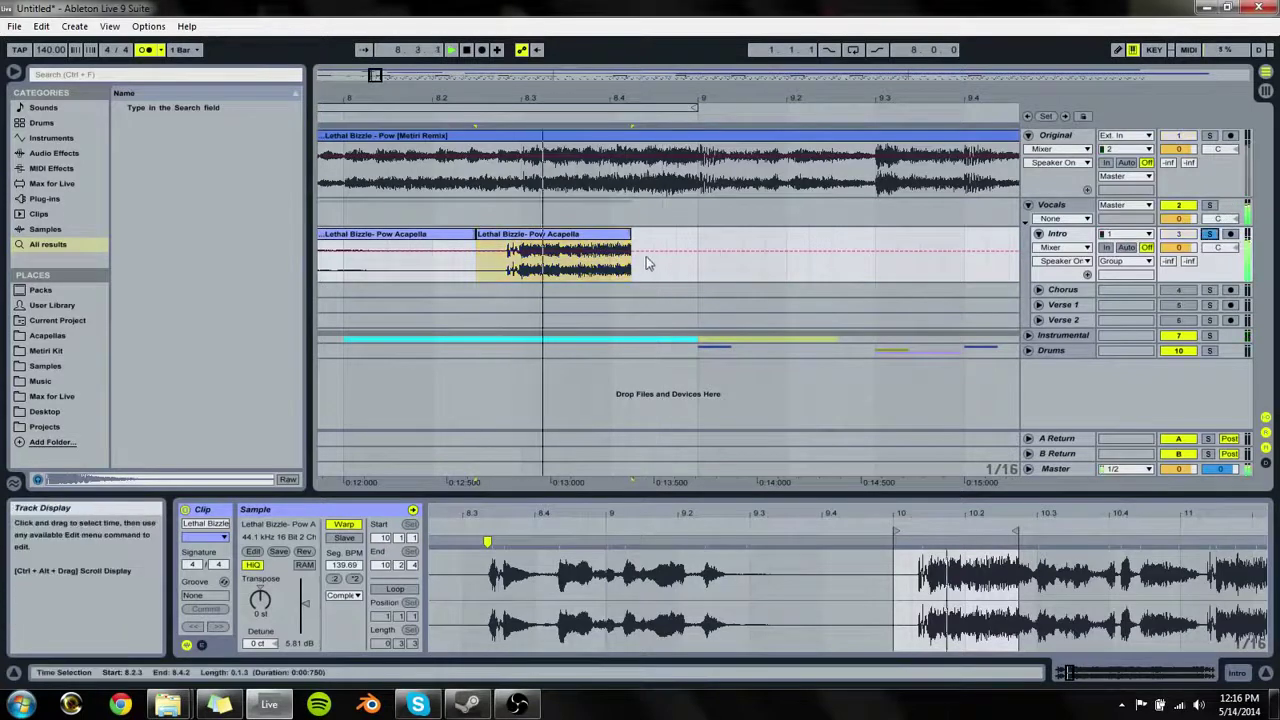
pyautogui.click(1062, 247)
pyautogui.click(1062, 264)
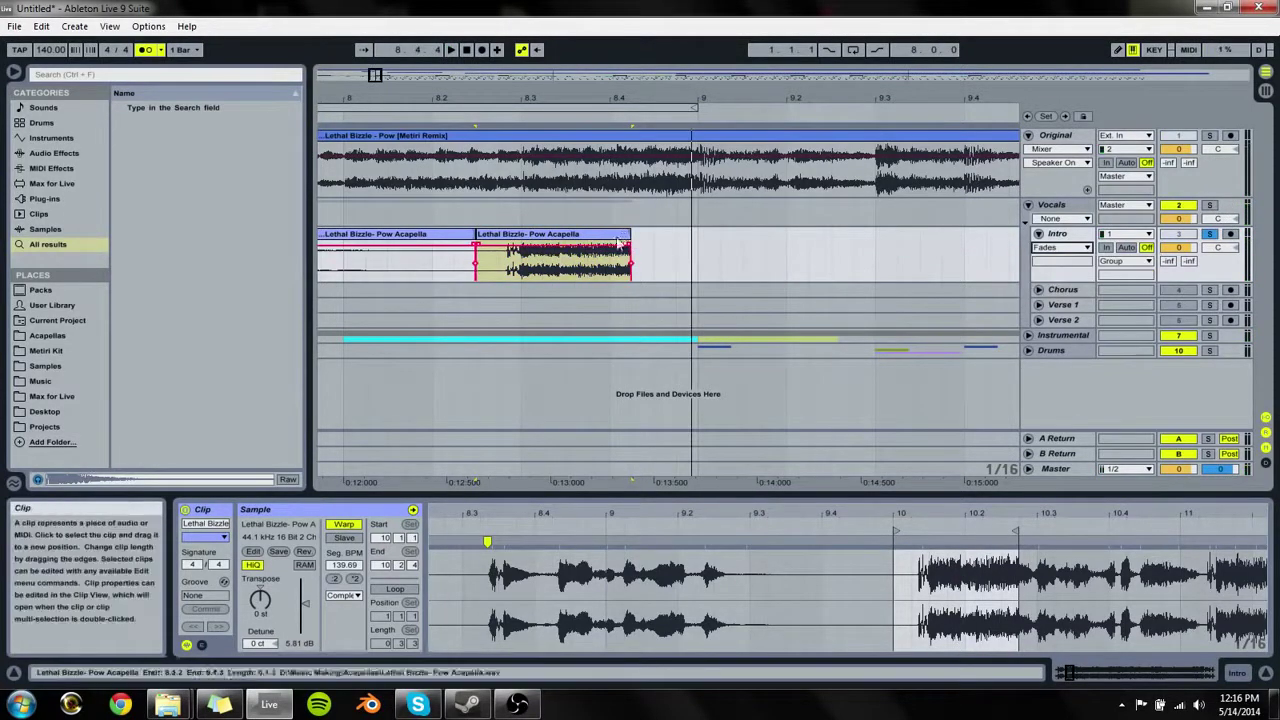
pyautogui.press('space')
pyautogui.press('space')
# Step: Add a long fade-out to the second Intro piece and set the piece to end at 8.4.3
pyautogui.moveTo(630, 238); pyautogui.dragTo(595, 246)
pyautogui.press('space')
pyautogui.press('space')
pyautogui.press('space')
pyautogui.press('space')
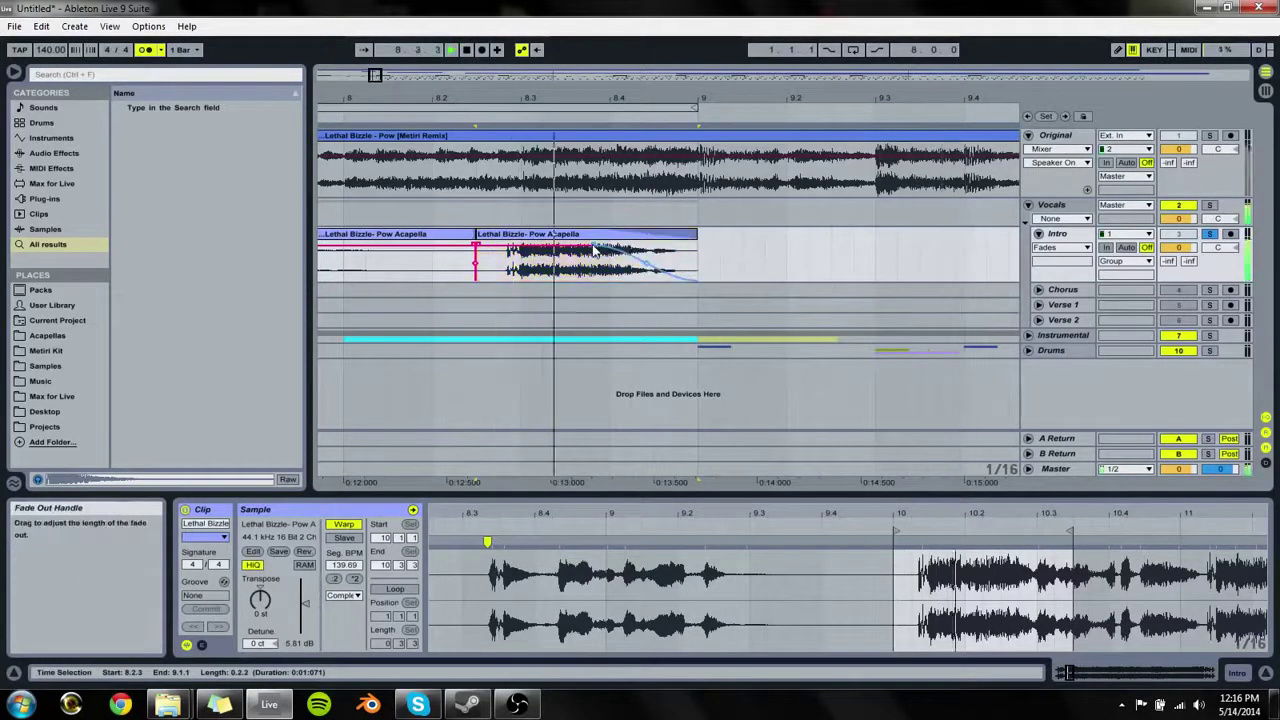
pyautogui.moveTo(698, 238); pyautogui.dragTo(652, 238)
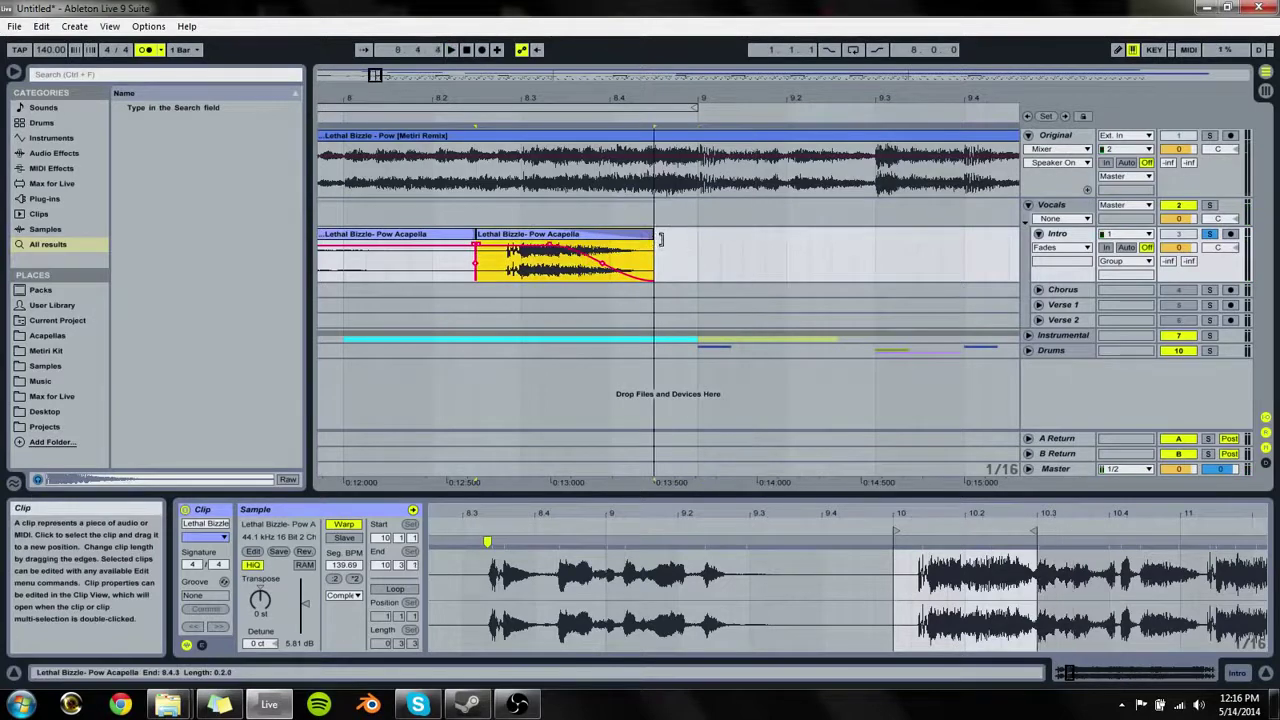
# Step: Shorten the fade-out of the second Intro piece and play it back
pyautogui.press('space')
pyautogui.moveTo(576, 249)
pyautogui.mouseDown()
pyautogui.moveTo(553, 248)
pyautogui.moveTo(571, 248)
pyautogui.mouseUp()
pyautogui.press('space')
pyautogui.press('space')
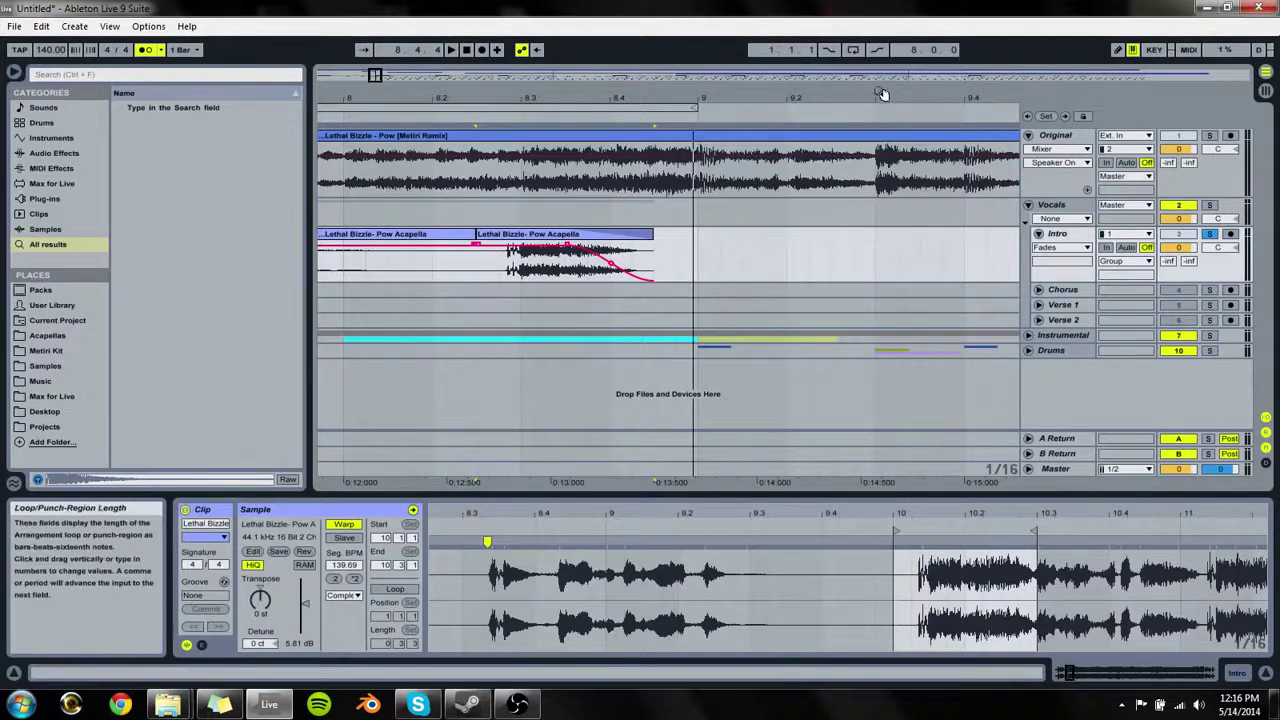
# Step: Unfold the Chorus track and move its acapella clip to start at 9.2.1
pyautogui.moveTo(877, 98); pyautogui.dragTo(613, 38)
pyautogui.click(708, 274)
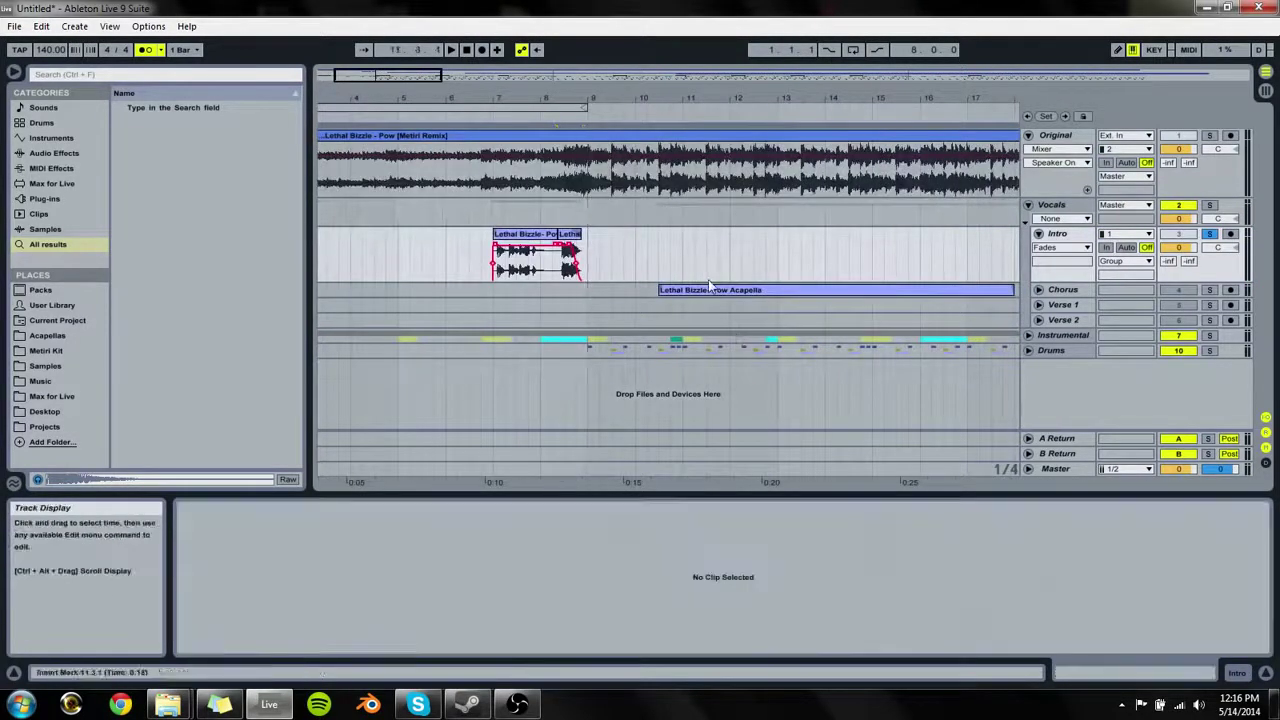
pyautogui.click(691, 291)
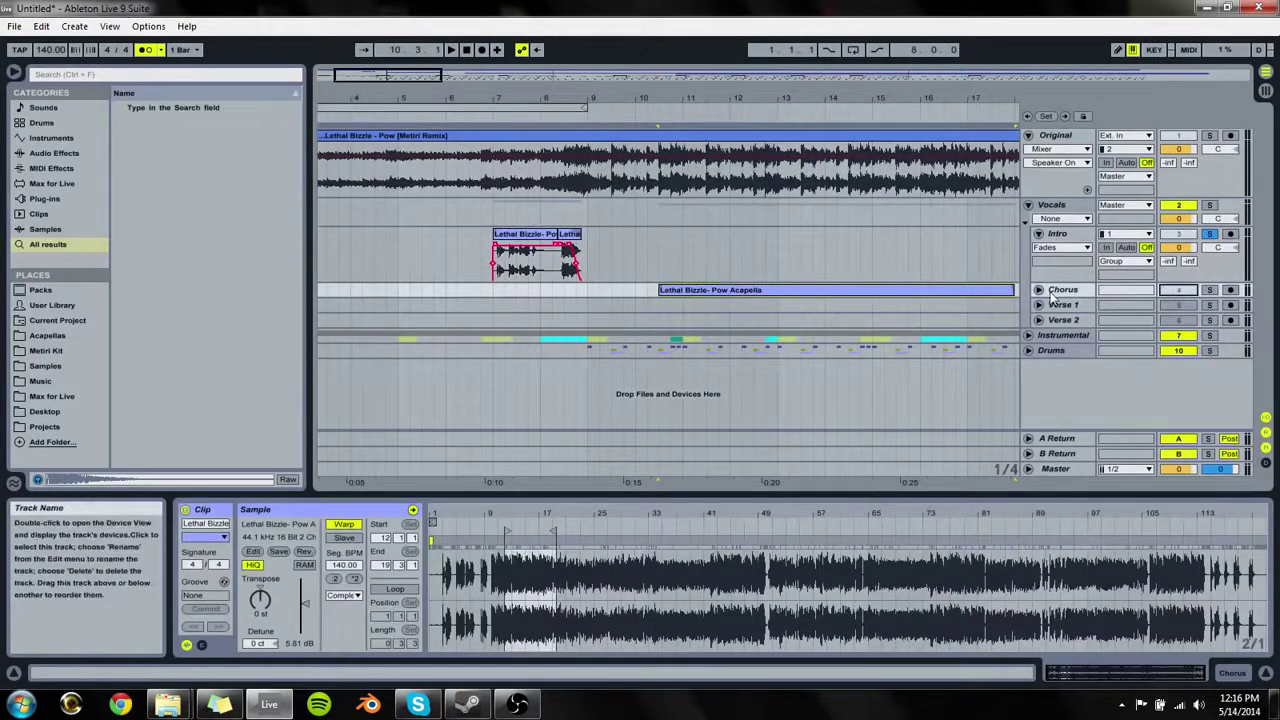
pyautogui.click(1038, 289)
pyautogui.click(573, 291)
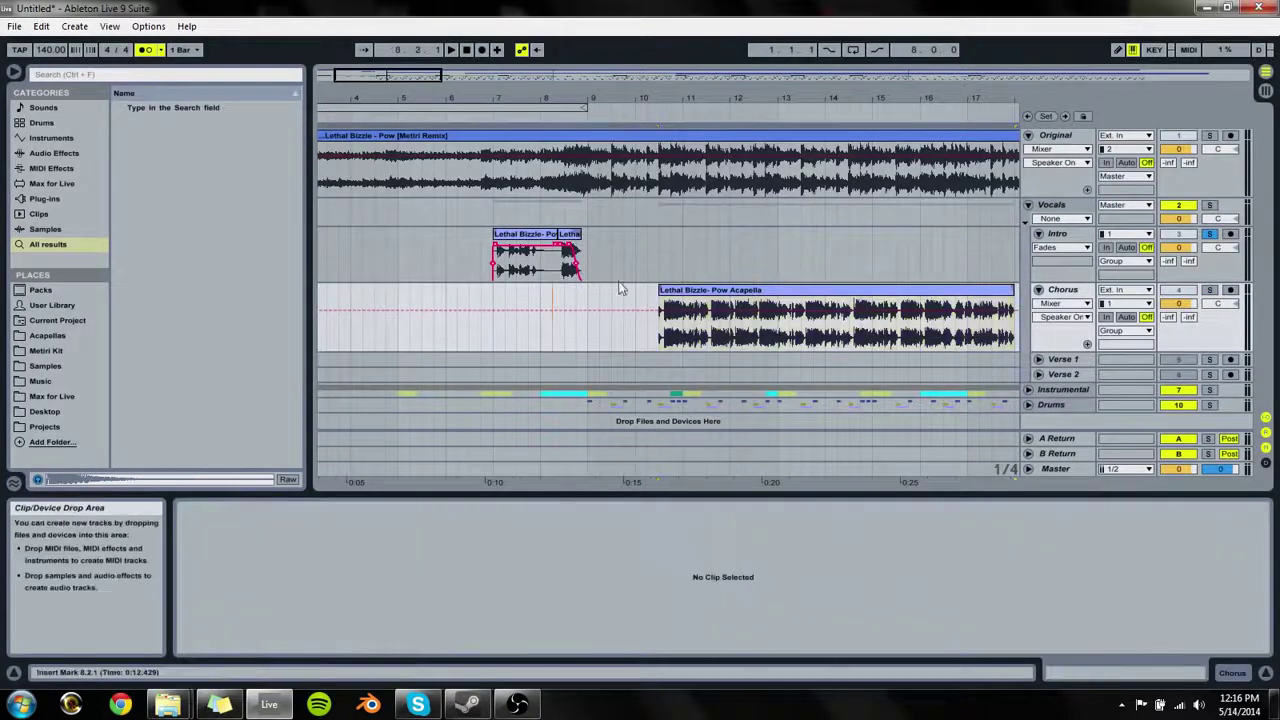
pyautogui.moveTo(704, 291); pyautogui.dragTo(645, 298)
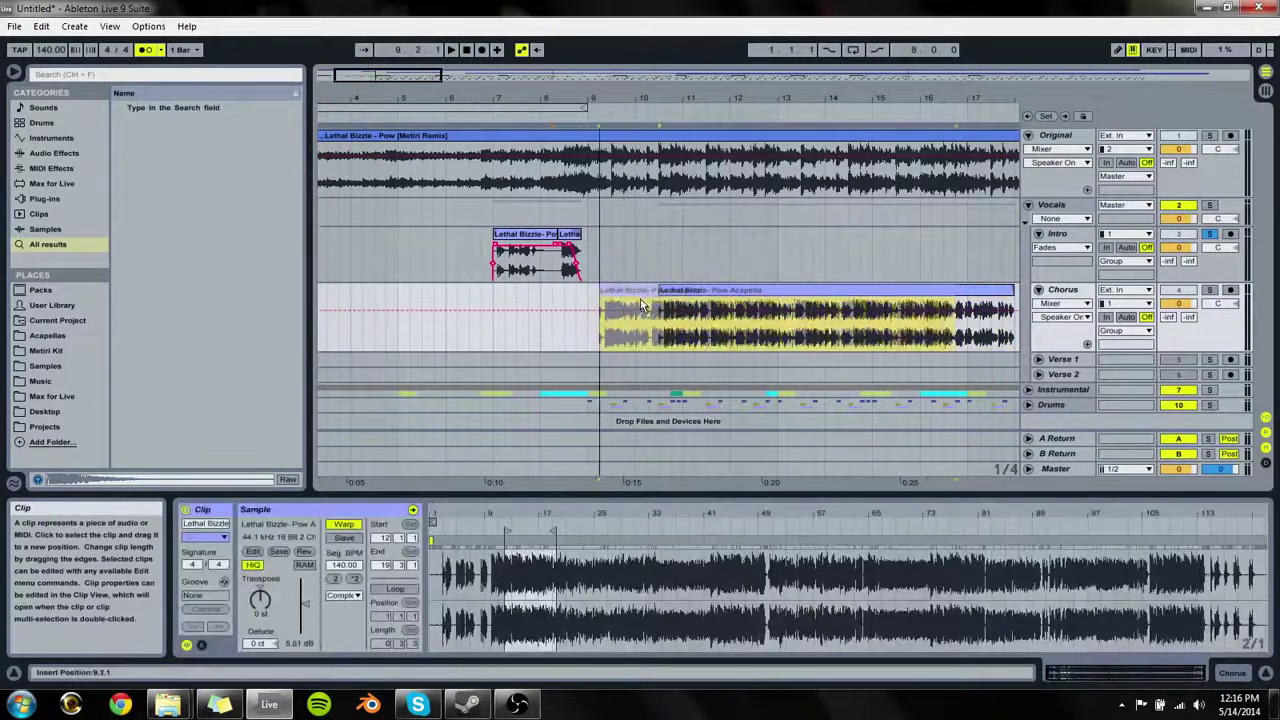
pyautogui.click(541, 300)
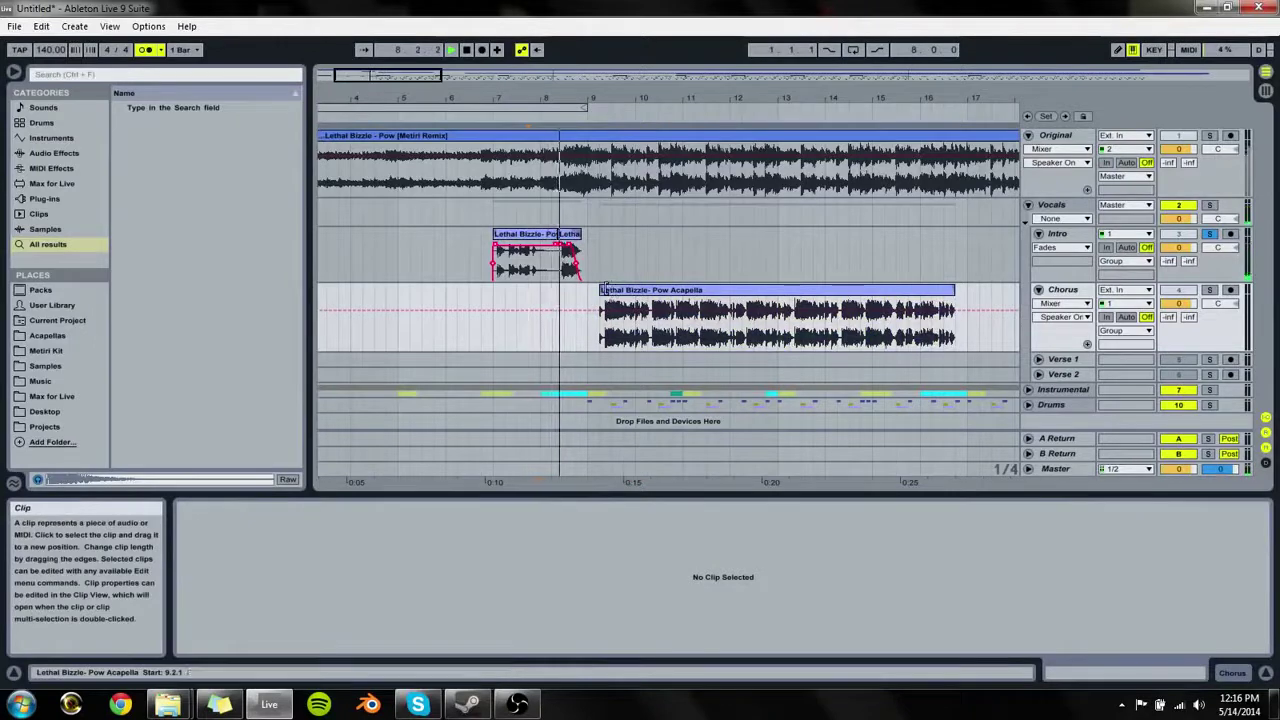
# Step: Extend the Chorus clip's start back to 8.2.1 and solo the Vocals group instead of the Intro track
pyautogui.moveTo(600, 289); pyautogui.dragTo(553, 289)
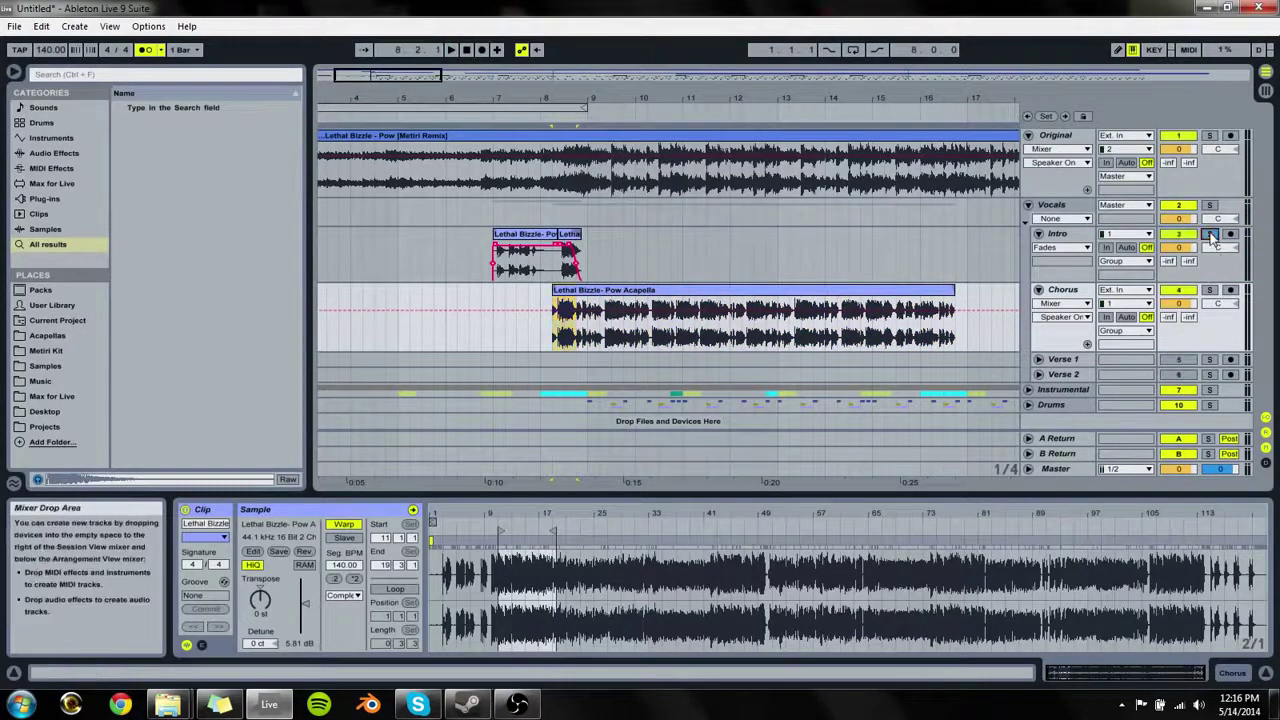
pyautogui.click(1209, 204)
pyautogui.press('space')
# Step: Trim the Chorus clip's start to 8.4.3, playing it back to check how it follows the Intro
pyautogui.moveTo(559, 290)
pyautogui.mouseDown()
pyautogui.moveTo(617, 291)
pyautogui.moveTo(542, 299)
pyautogui.moveTo(577, 299)
pyautogui.mouseUp()
pyautogui.press('space')
pyautogui.moveTo(587, 101); pyautogui.dragTo(592, 248)
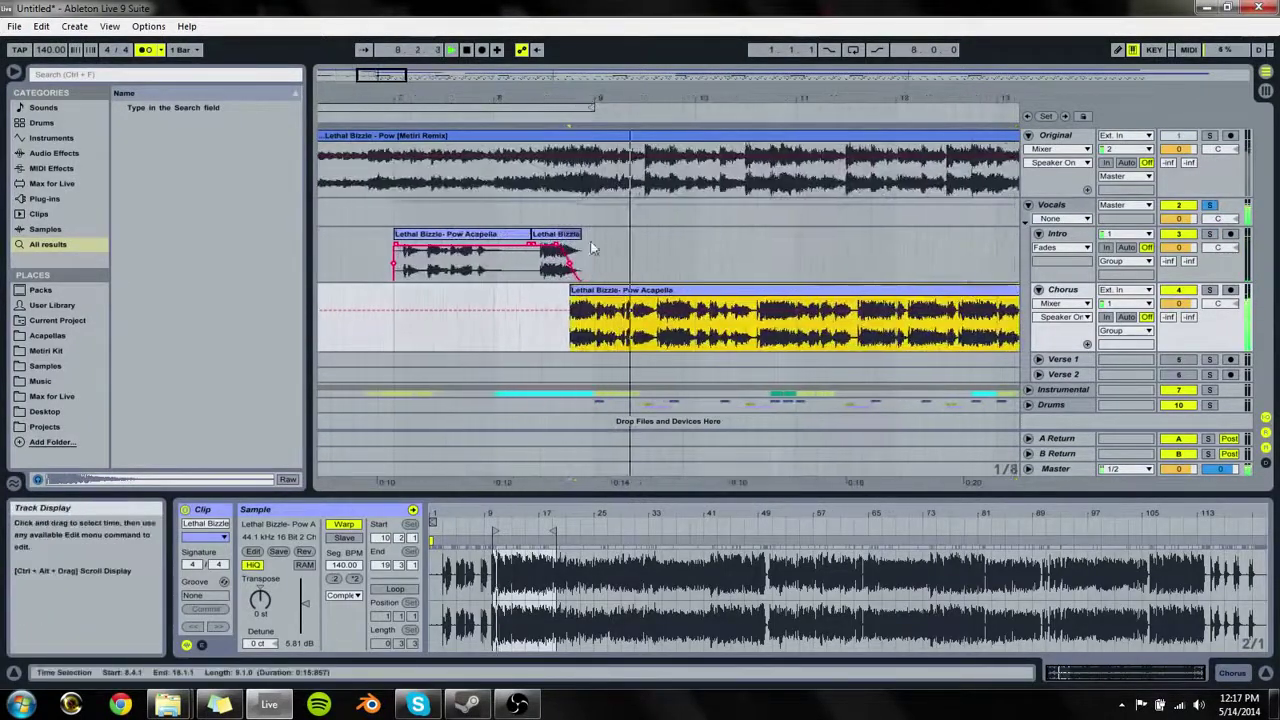
pyautogui.moveTo(587, 101); pyautogui.dragTo(587, 190)
pyautogui.press('space')
pyautogui.press('space')
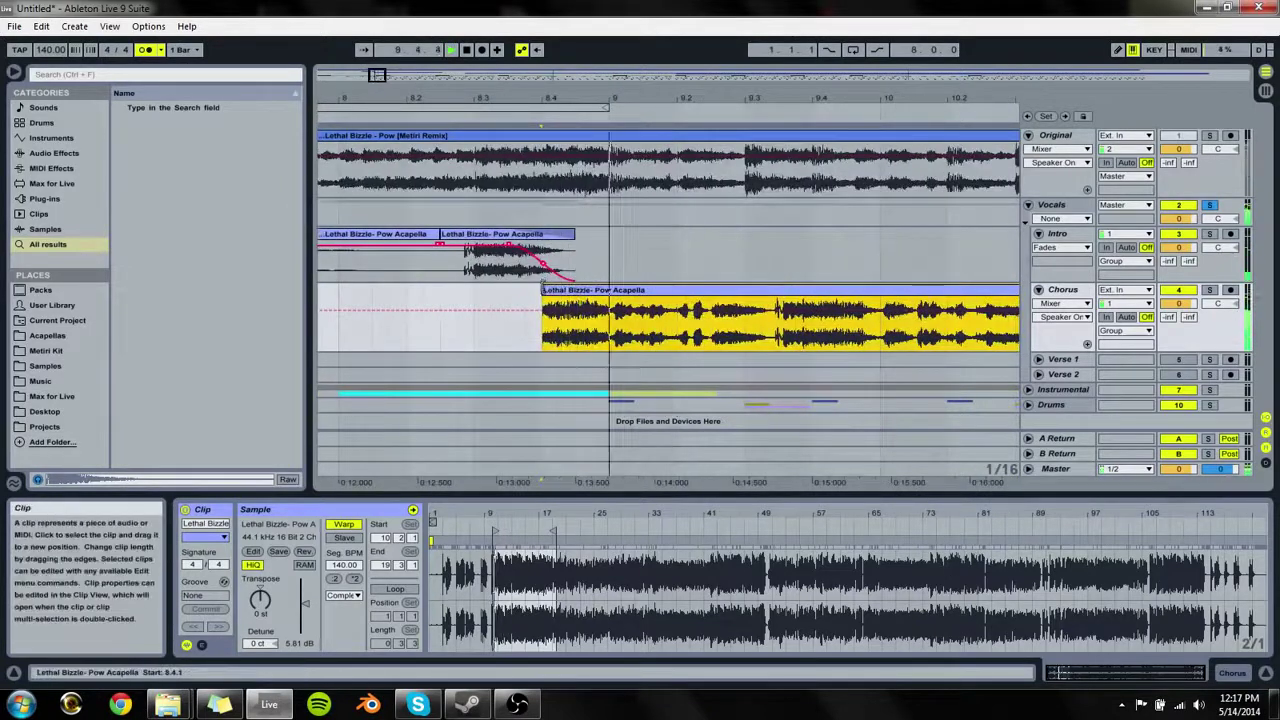
pyautogui.press('space')
pyautogui.moveTo(543, 295); pyautogui.dragTo(577, 295)
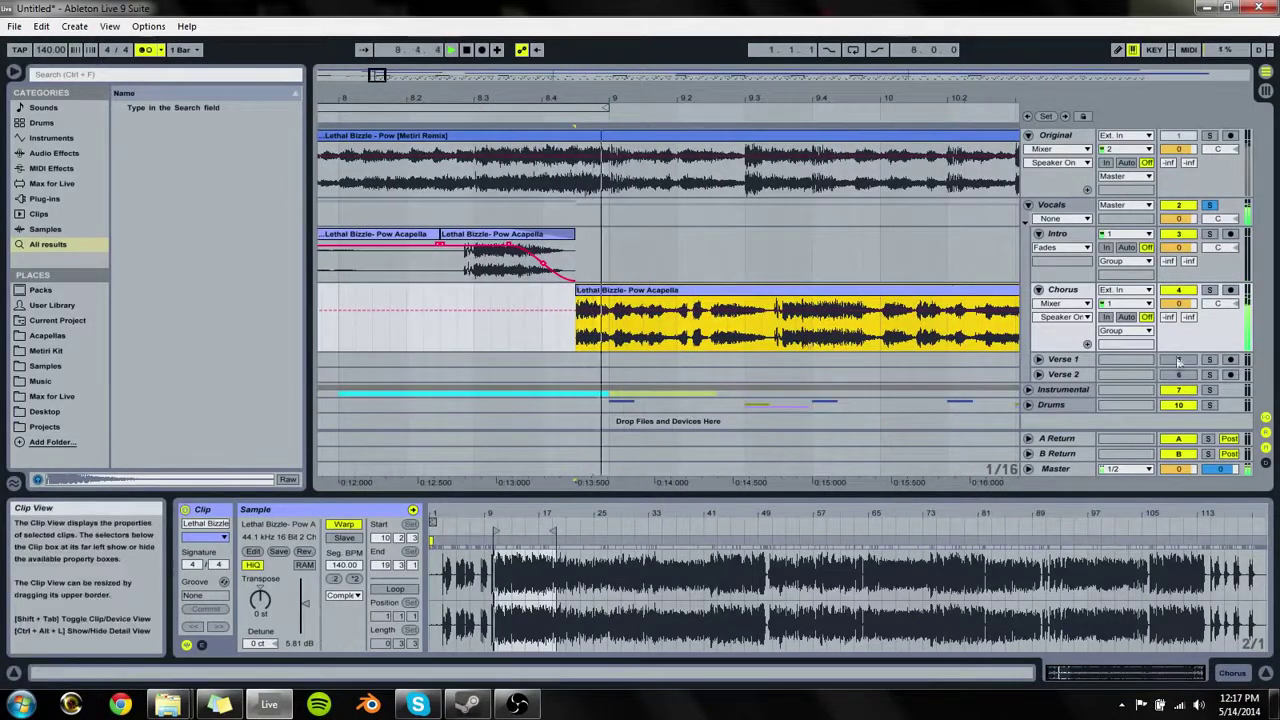
# Step: Display the clip fades on the Chorus track, add a short fade-in to its clip and play it back
pyautogui.click(1060, 303)
pyautogui.click(1063, 328)
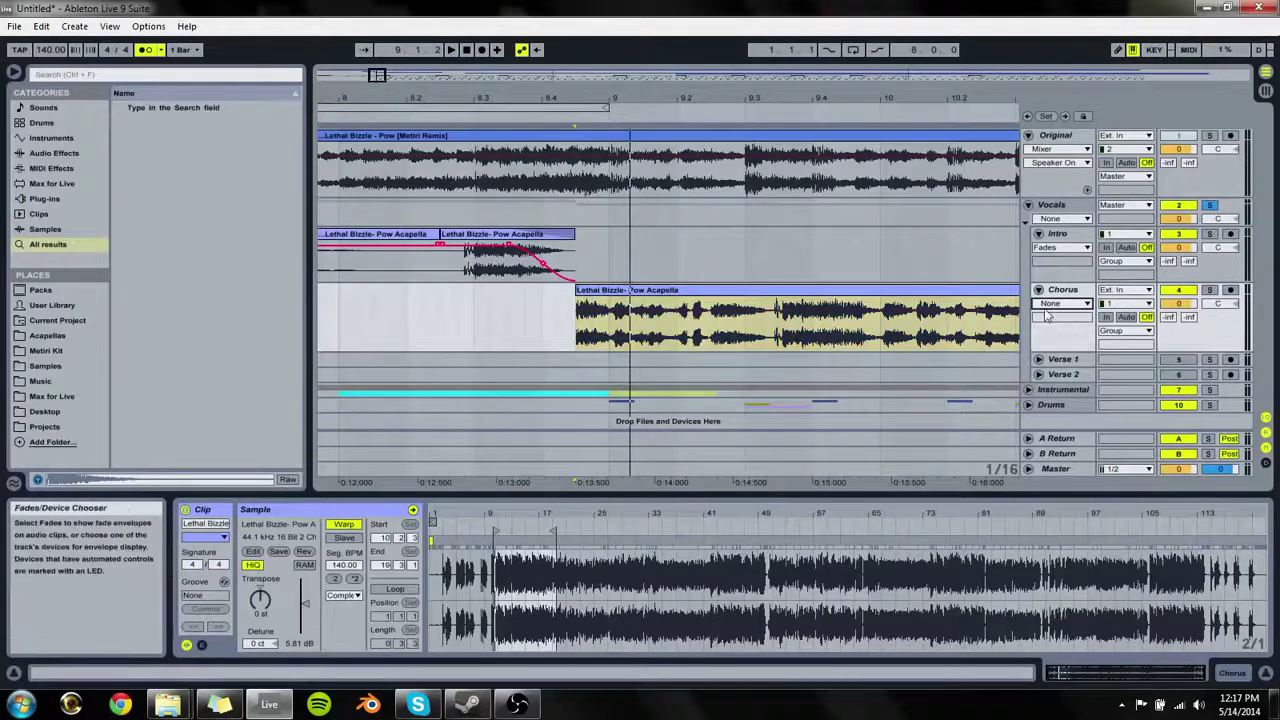
pyautogui.click(1060, 304)
pyautogui.click(1060, 334)
pyautogui.click(591, 308)
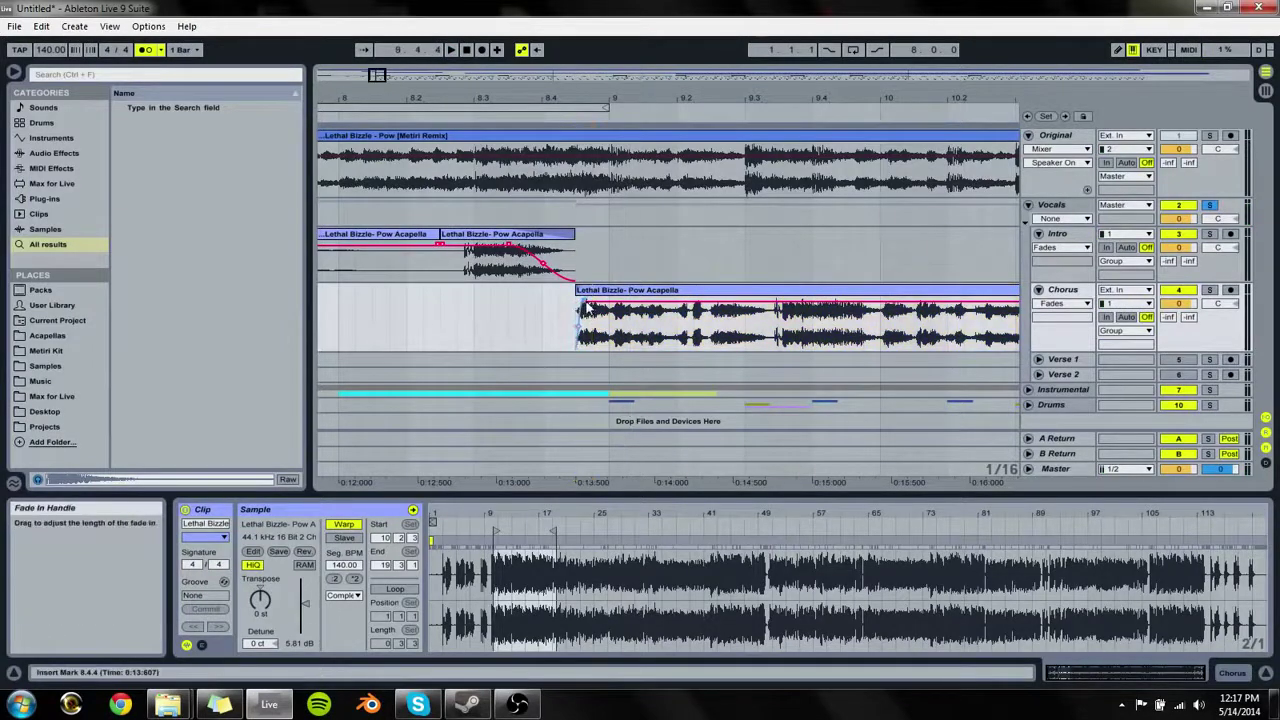
pyautogui.click(591, 308)
pyautogui.press('space')
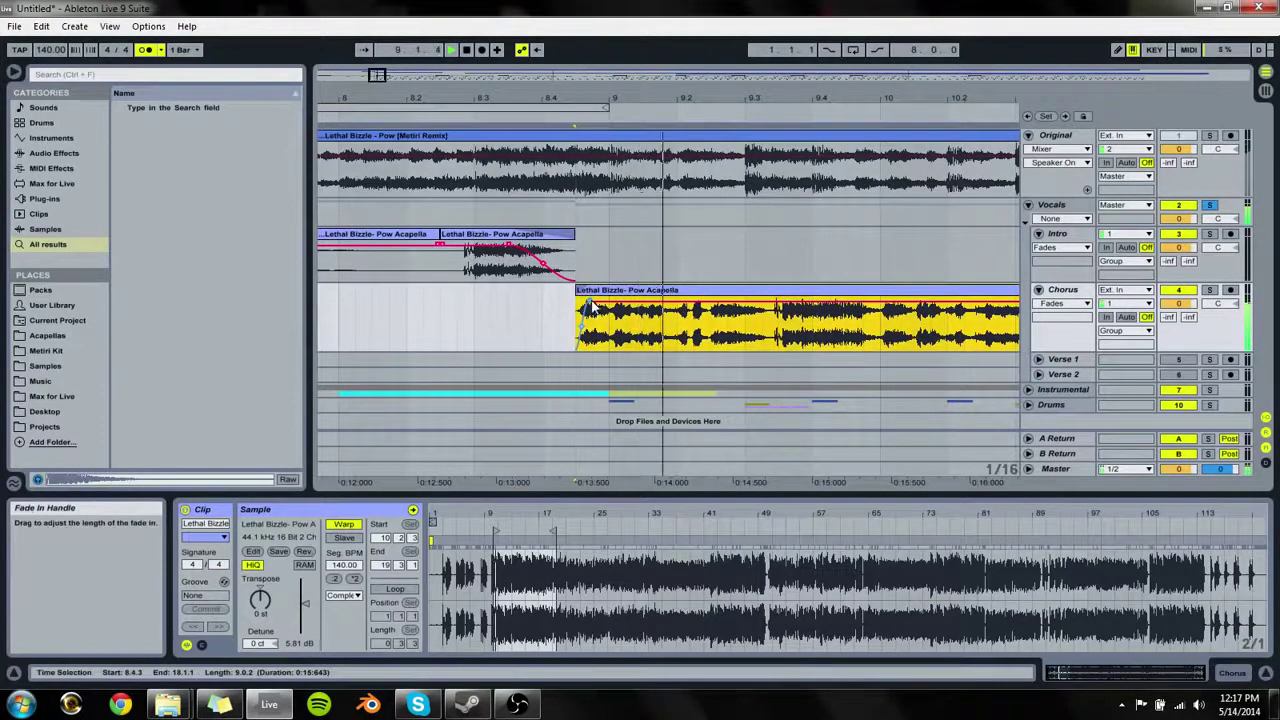
pyautogui.press('space')
pyautogui.press('space')
# Step: Trim the Chorus clip's start to 9.1.1 and play the transition from the Intro
pyautogui.moveTo(599, 303)
pyautogui.mouseDown()
pyautogui.moveTo(614, 305)
pyautogui.moveTo(580, 290)
pyautogui.moveTo(610, 291)
pyautogui.mouseUp()
pyautogui.press('space')
pyautogui.press('space')
pyautogui.press('space')
pyautogui.press('space')
pyautogui.click(645, 310)
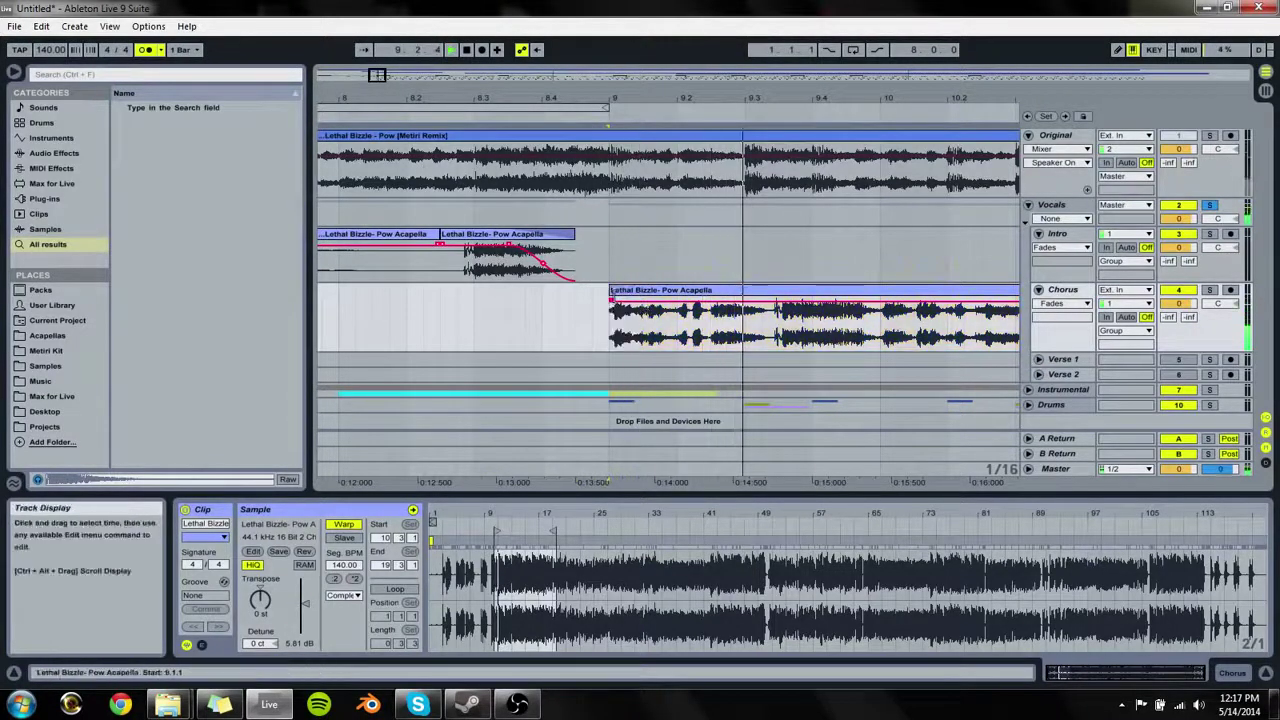
pyautogui.press('space')
pyautogui.press('space')
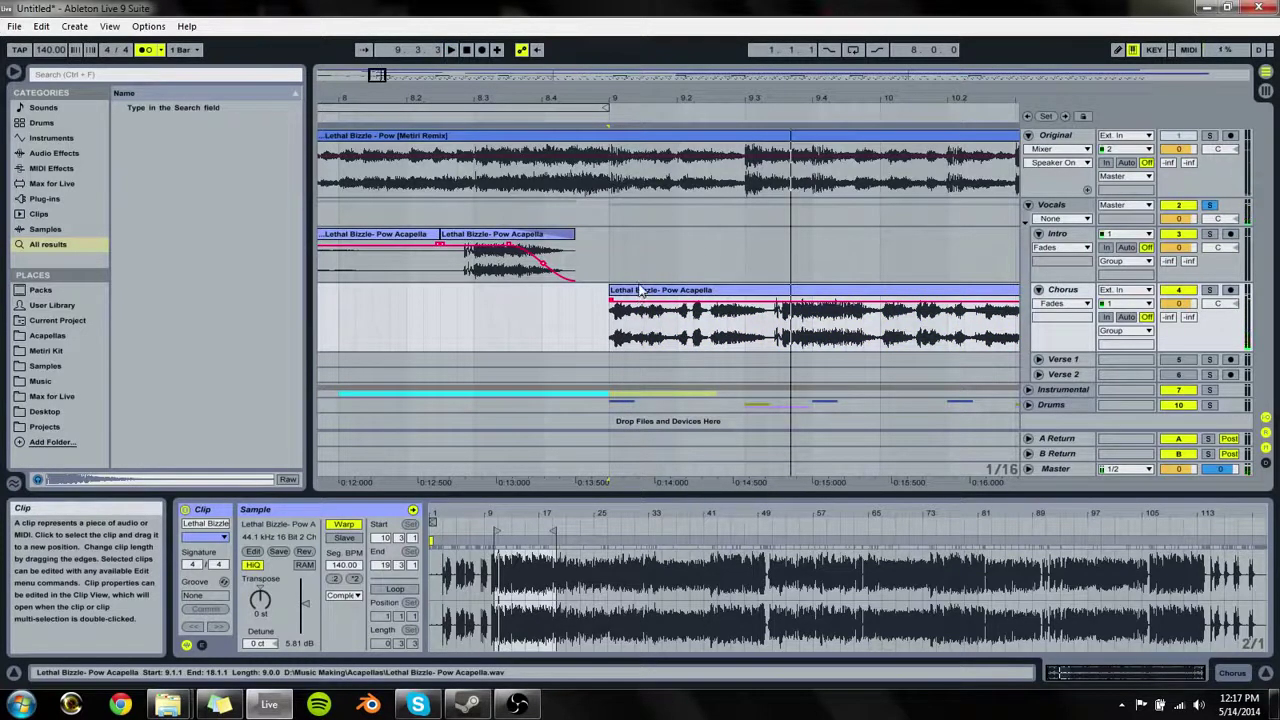
# Step: Unsolo the Vocals group and play the Chorus entry together with the other tracks
pyautogui.click(641, 290)
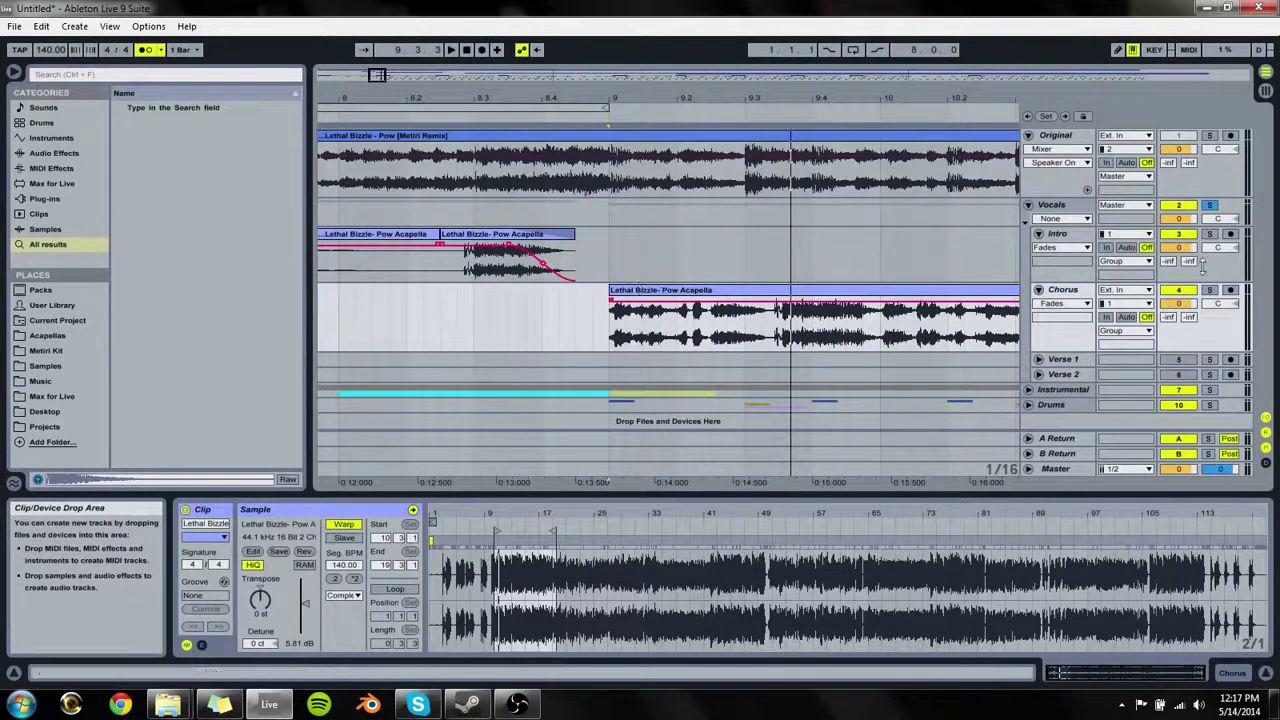
pyautogui.click(1209, 205)
pyautogui.click(449, 313)
pyautogui.press('space')
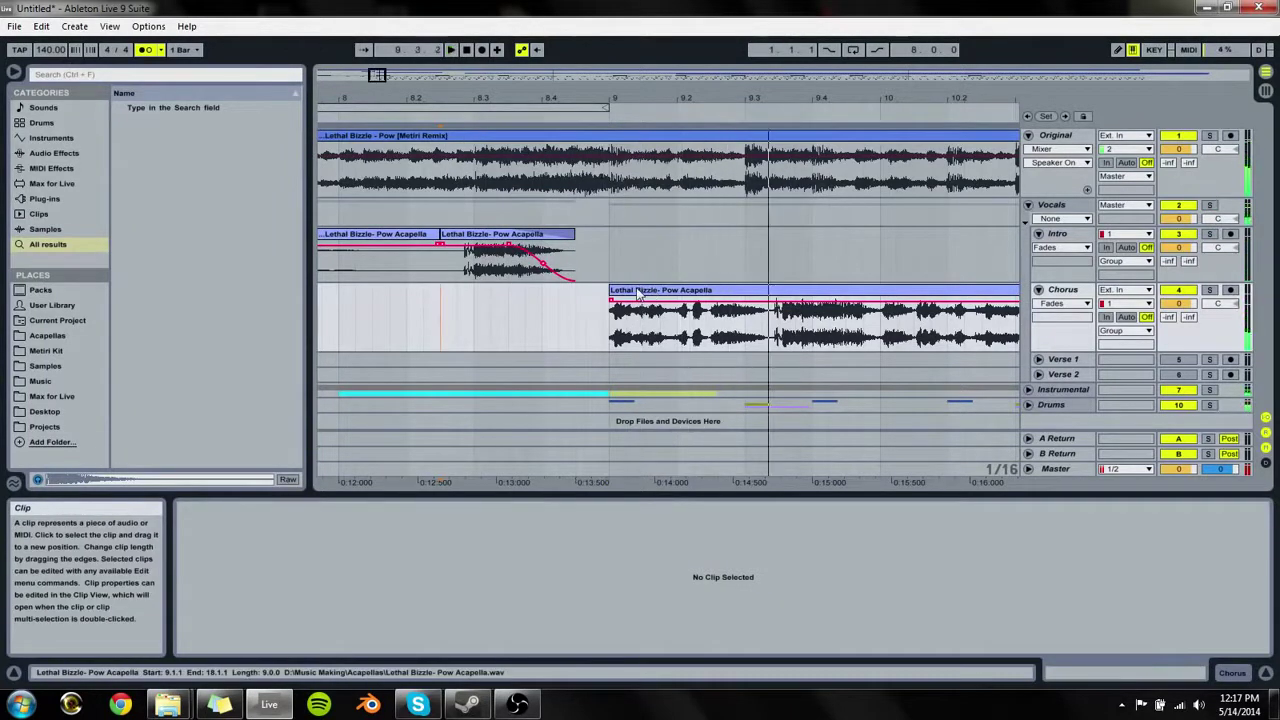
pyautogui.press('space')
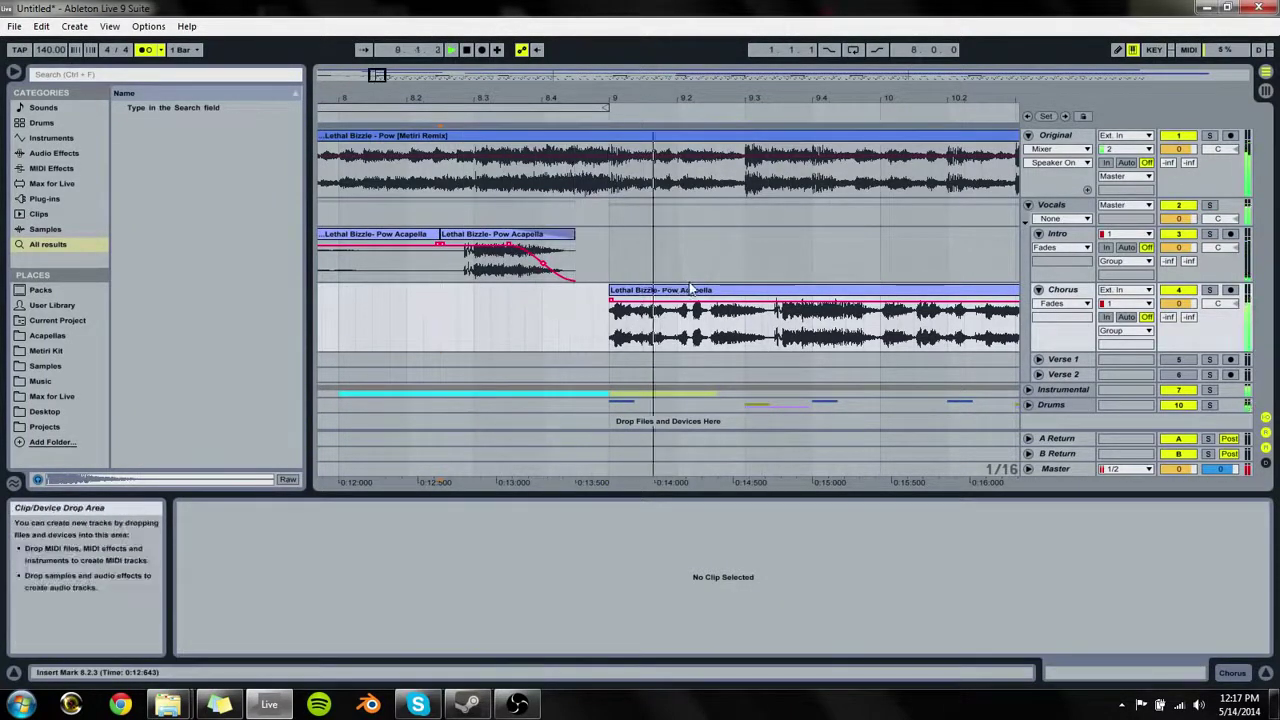
# Step: Move the Chorus clip to start at 8.4.2 and play it back
pyautogui.moveTo(687, 297)
pyautogui.mouseDown()
pyautogui.moveTo(587, 300)
pyautogui.moveTo(668, 298)
pyautogui.mouseUp()
pyautogui.press('space')
pyautogui.press('space')
pyautogui.press('space')
# Step: Play the Chorus entry from 8.1.3 and shift the Chorus clip to start at 8.4.3
pyautogui.click(392, 336)
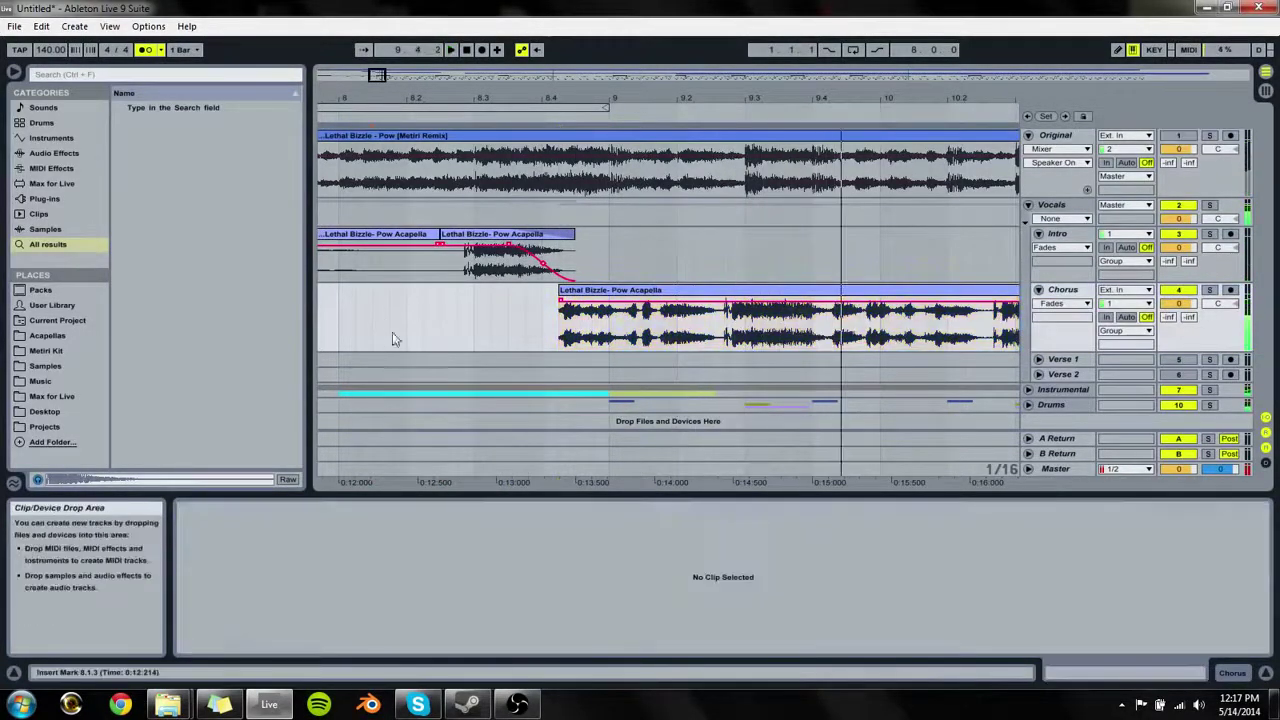
pyautogui.press('space')
pyautogui.press('space')
pyautogui.moveTo(610, 294); pyautogui.dragTo(628, 294)
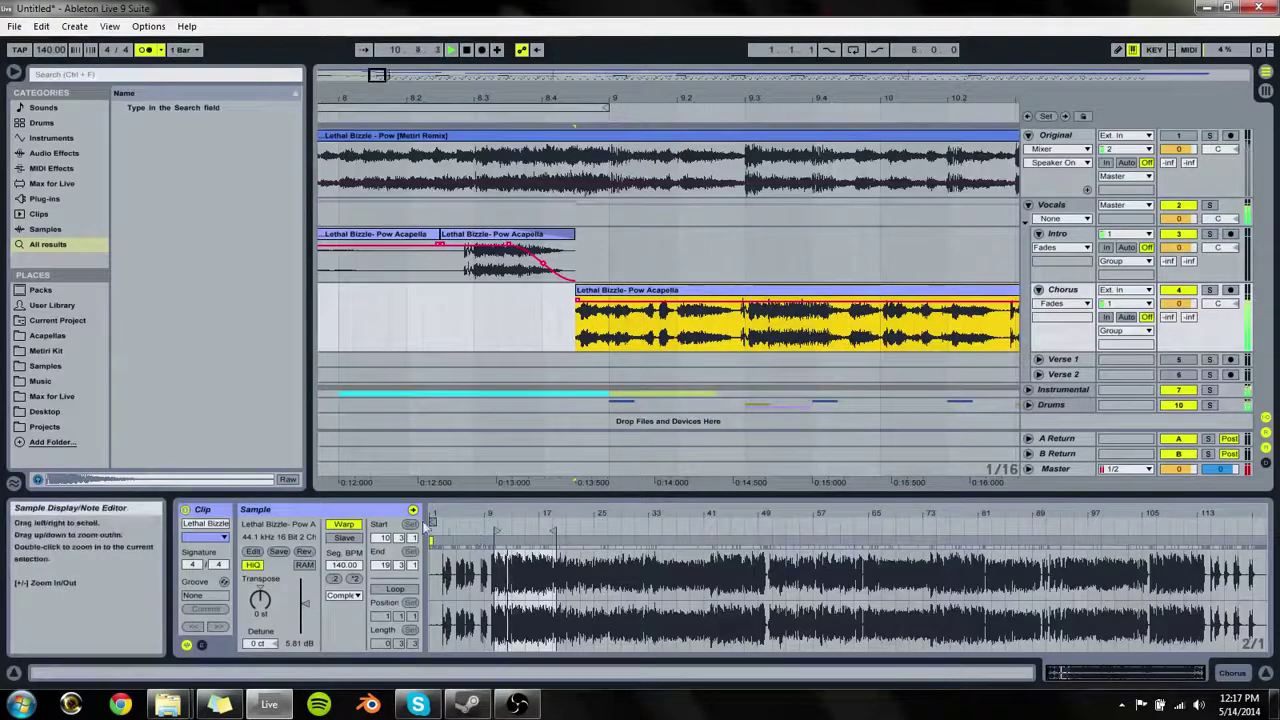
# Step: Examine the Chorus clip's waveform from its start at 10.3.1 through about bar 18 during playback
pyautogui.moveTo(493, 511); pyautogui.dragTo(604, 537)
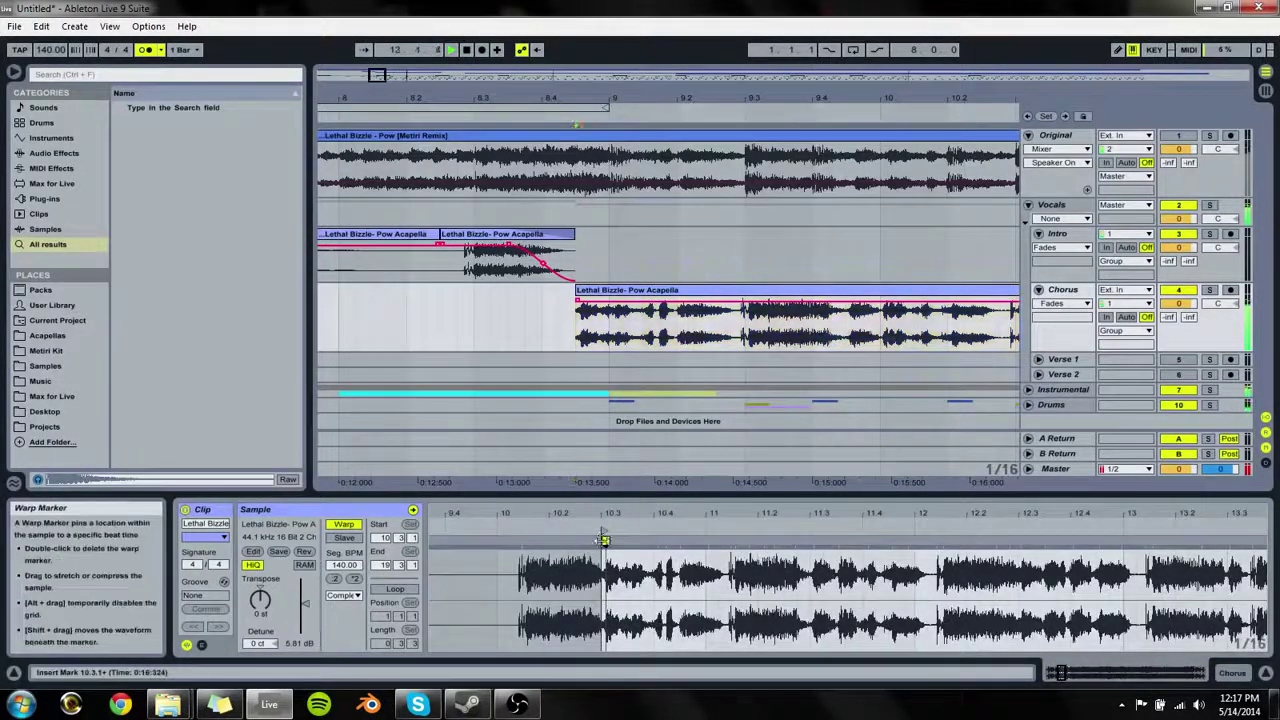
pyautogui.doubleClick(604, 537)
pyautogui.moveTo(604, 537); pyautogui.dragTo(590, 511)
pyautogui.moveTo(908, 513); pyautogui.dragTo(592, 551)
pyautogui.moveTo(668, 540); pyautogui.dragTo(640, 531)
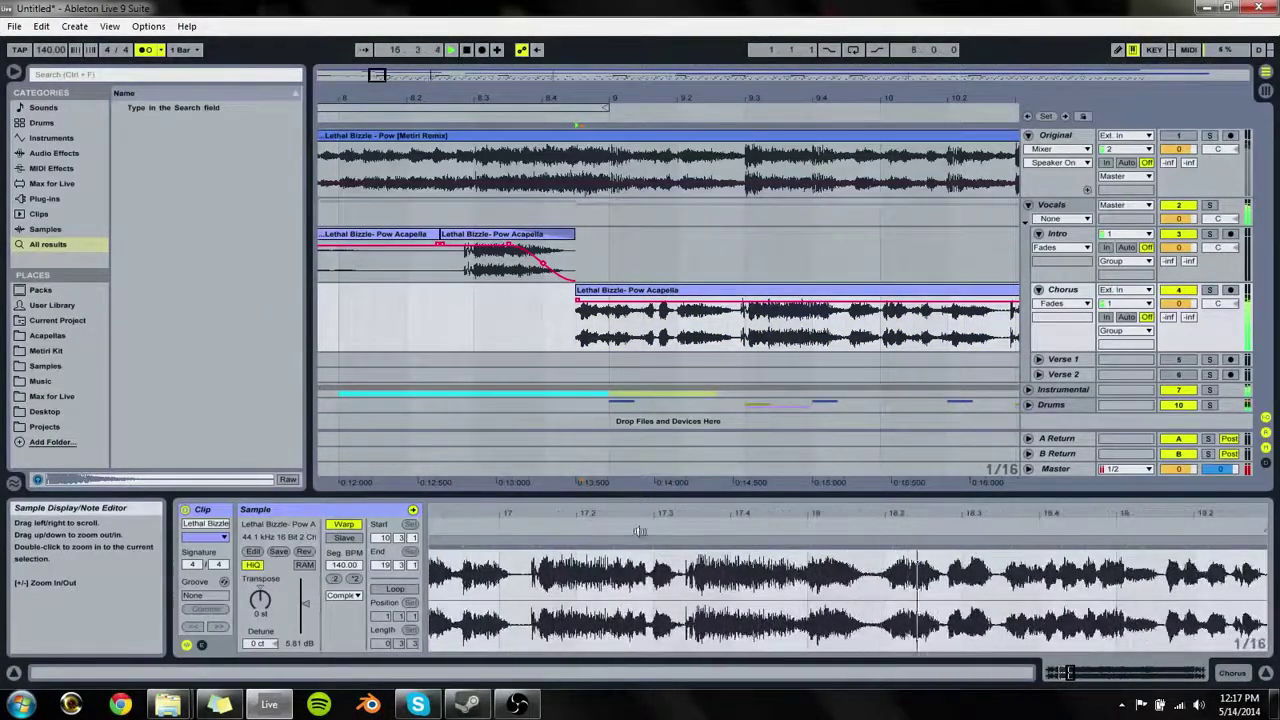
pyautogui.press('space')
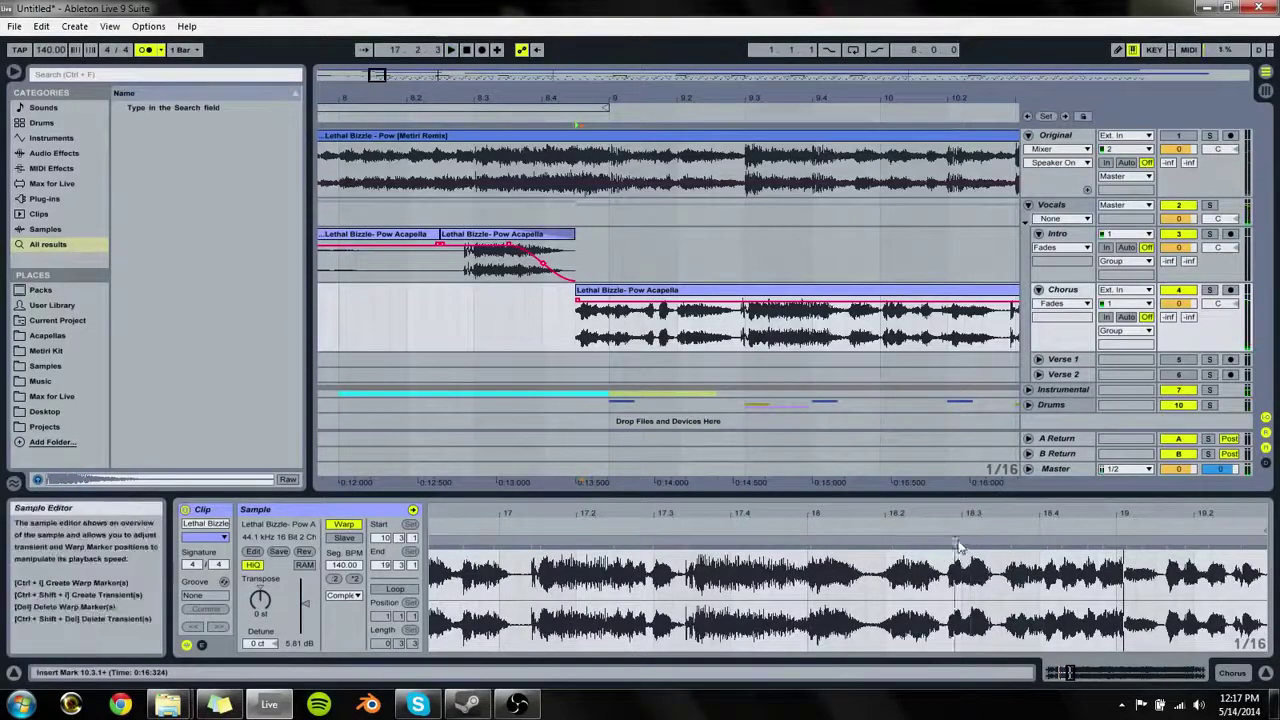
# Step: Trim the end of the Chorus clip to 17.1.1 and play back its ending
pyautogui.moveTo(903, 101); pyautogui.dragTo(335, 46)
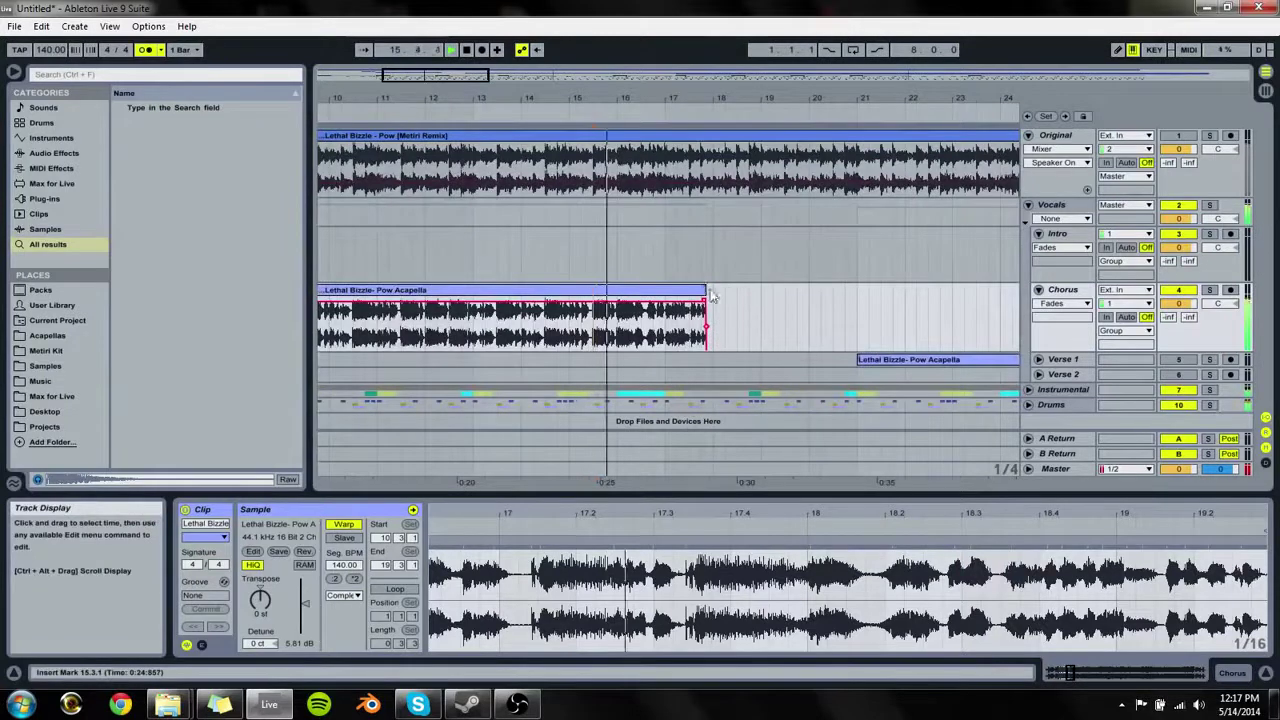
pyautogui.moveTo(708, 297); pyautogui.dragTo(634, 305)
pyautogui.click(605, 318)
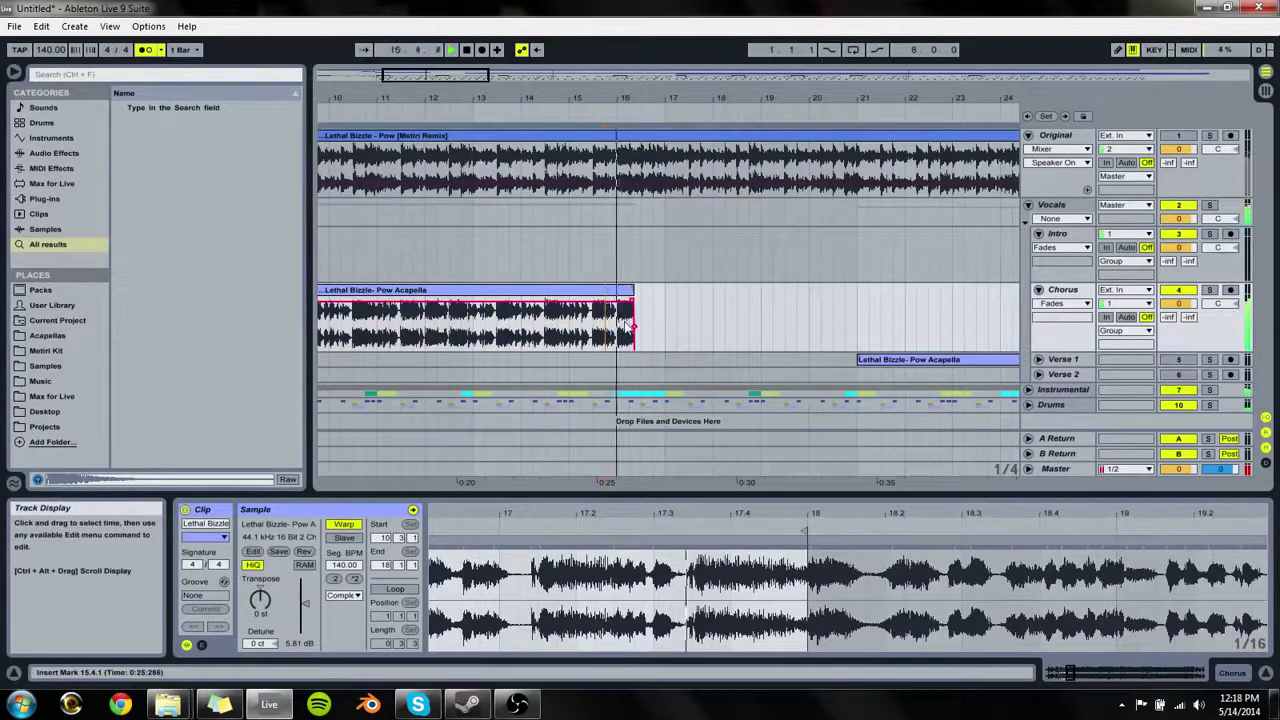
pyautogui.press('space')
pyautogui.moveTo(643, 99)
pyautogui.mouseDown()
pyautogui.moveTo(641, 285)
pyautogui.moveTo(720, 320)
pyautogui.moveTo(702, 320)
pyautogui.mouseUp()
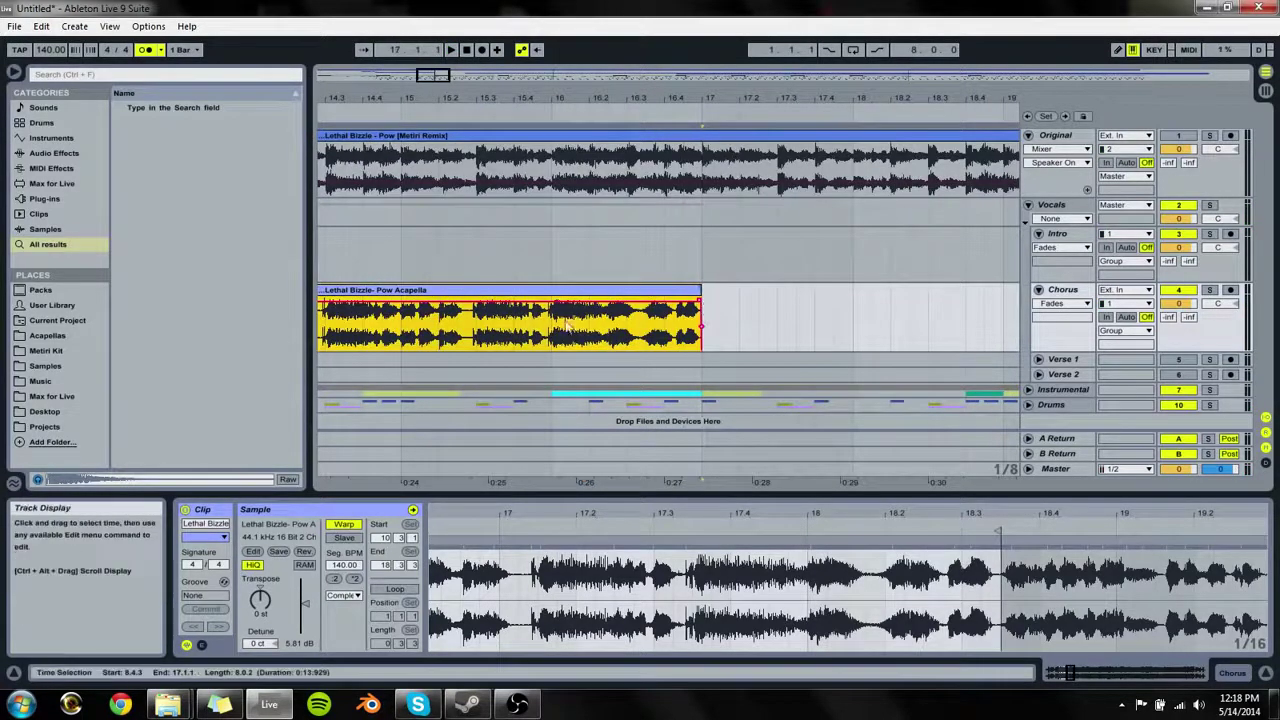
pyautogui.press('space')
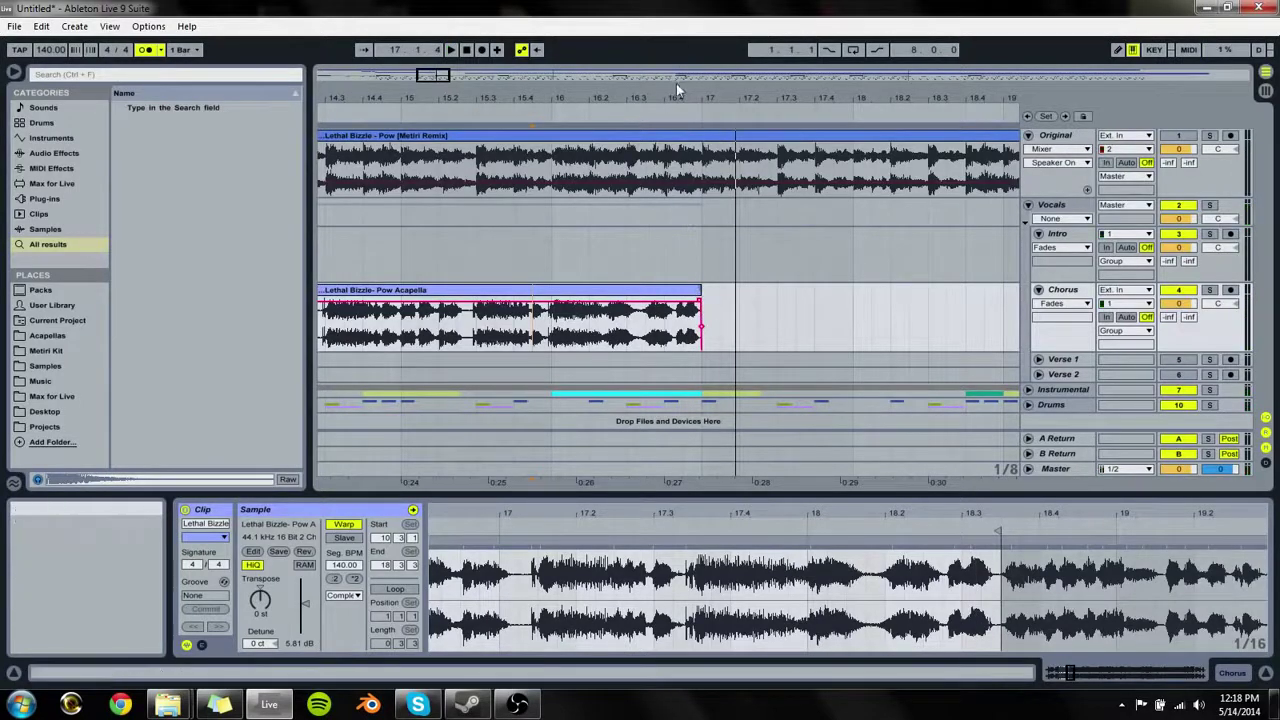
# Step: Trim the end of the Chorus clip to 16.3.3, add a short fade-out and play back the ending
pyautogui.moveTo(674, 97); pyautogui.dragTo(672, 128)
pyautogui.click(716, 290)
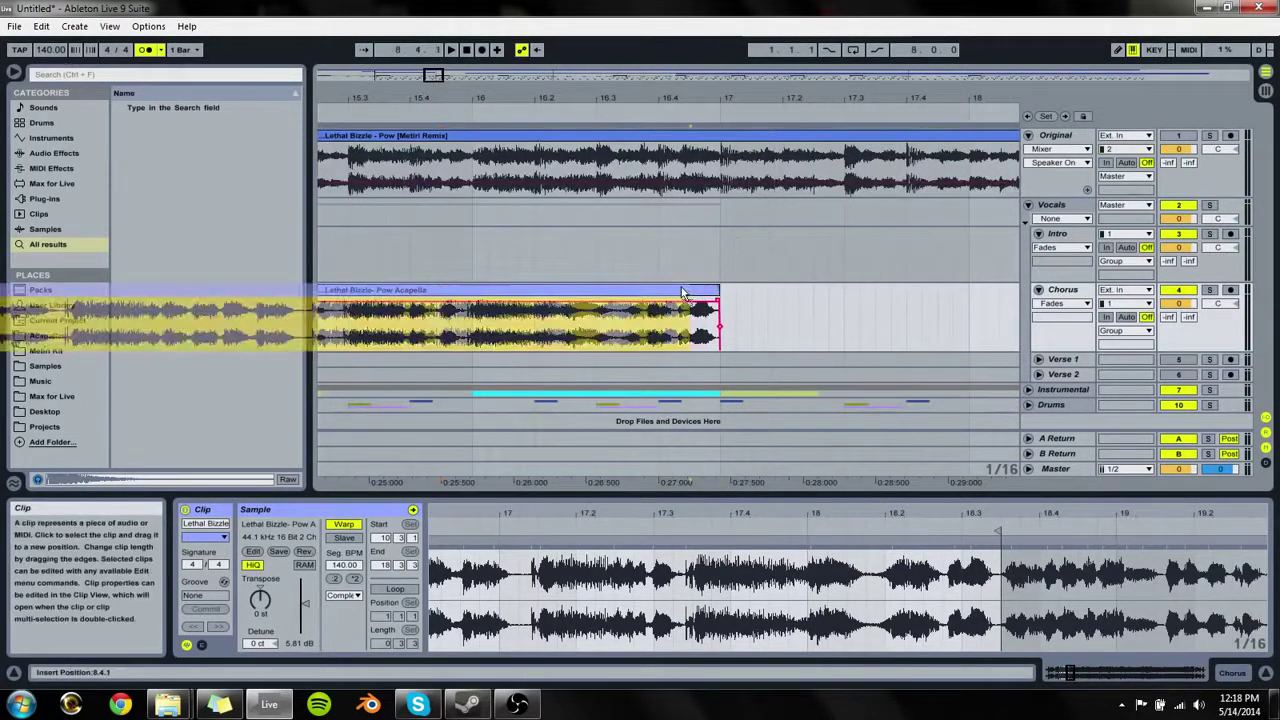
pyautogui.moveTo(716, 290); pyautogui.dragTo(625, 291)
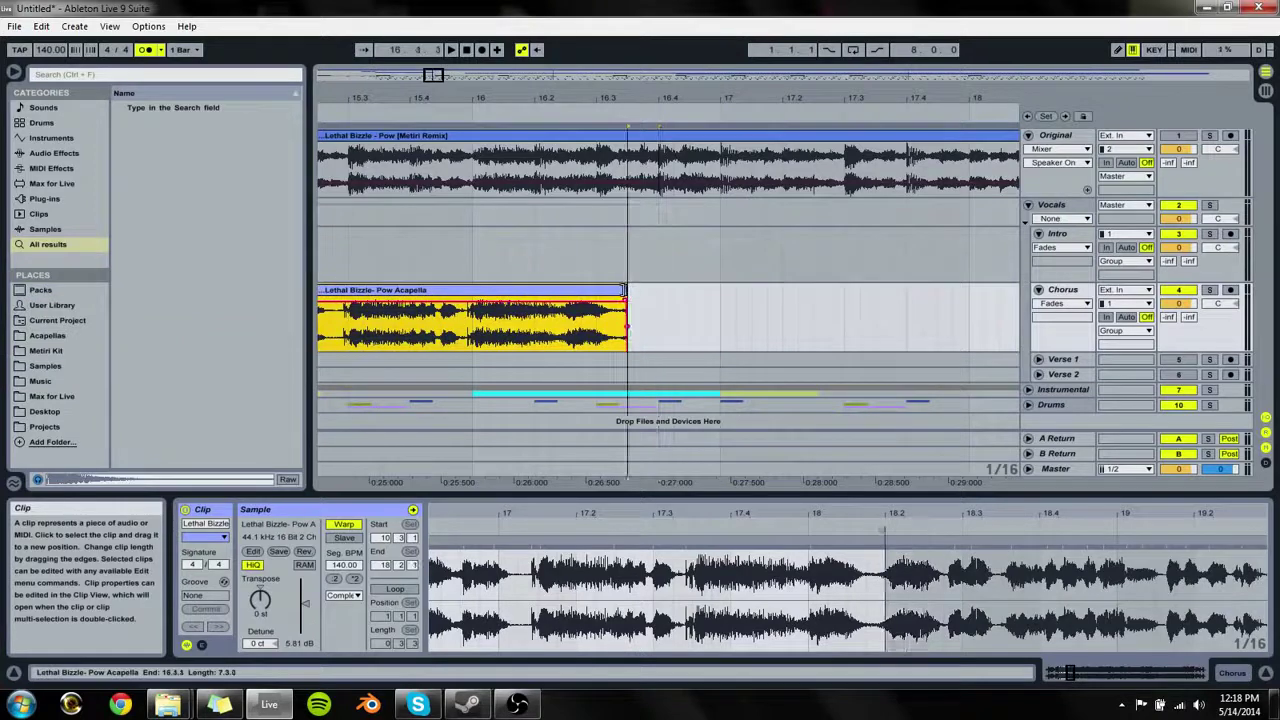
pyautogui.click(474, 322)
pyautogui.press('space')
pyautogui.press('space')
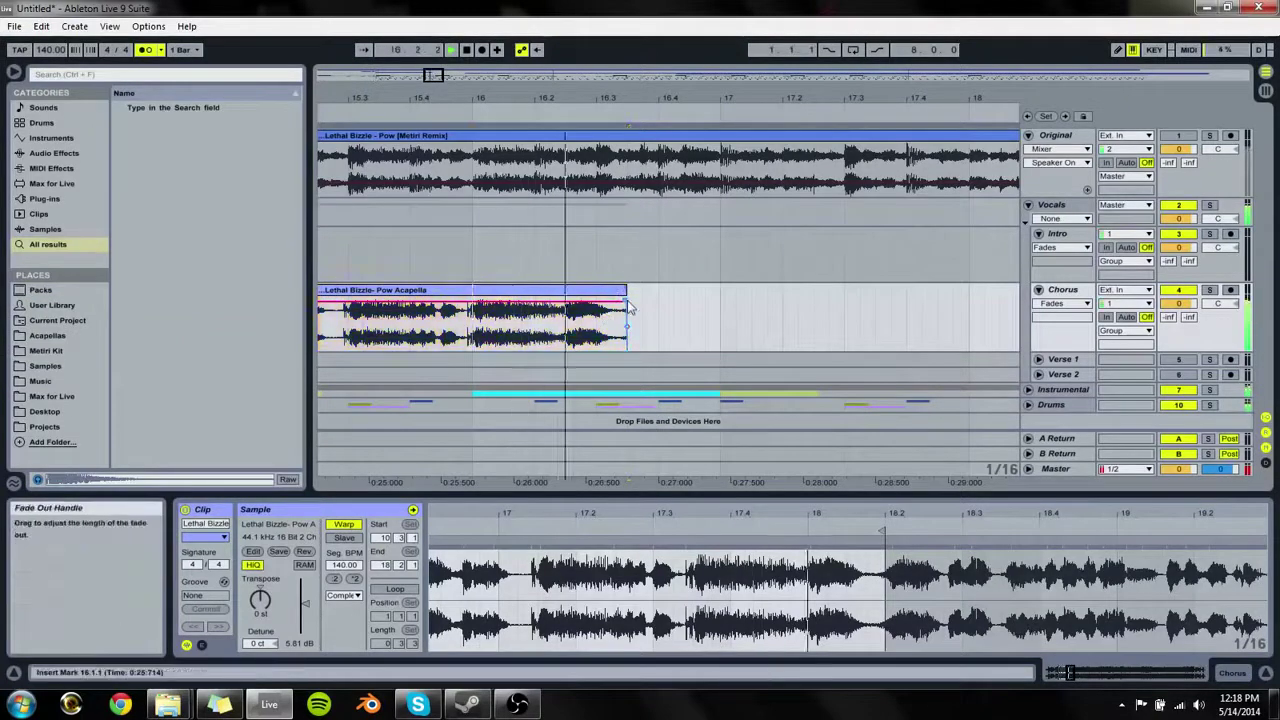
pyautogui.press('space')
pyautogui.press('space')
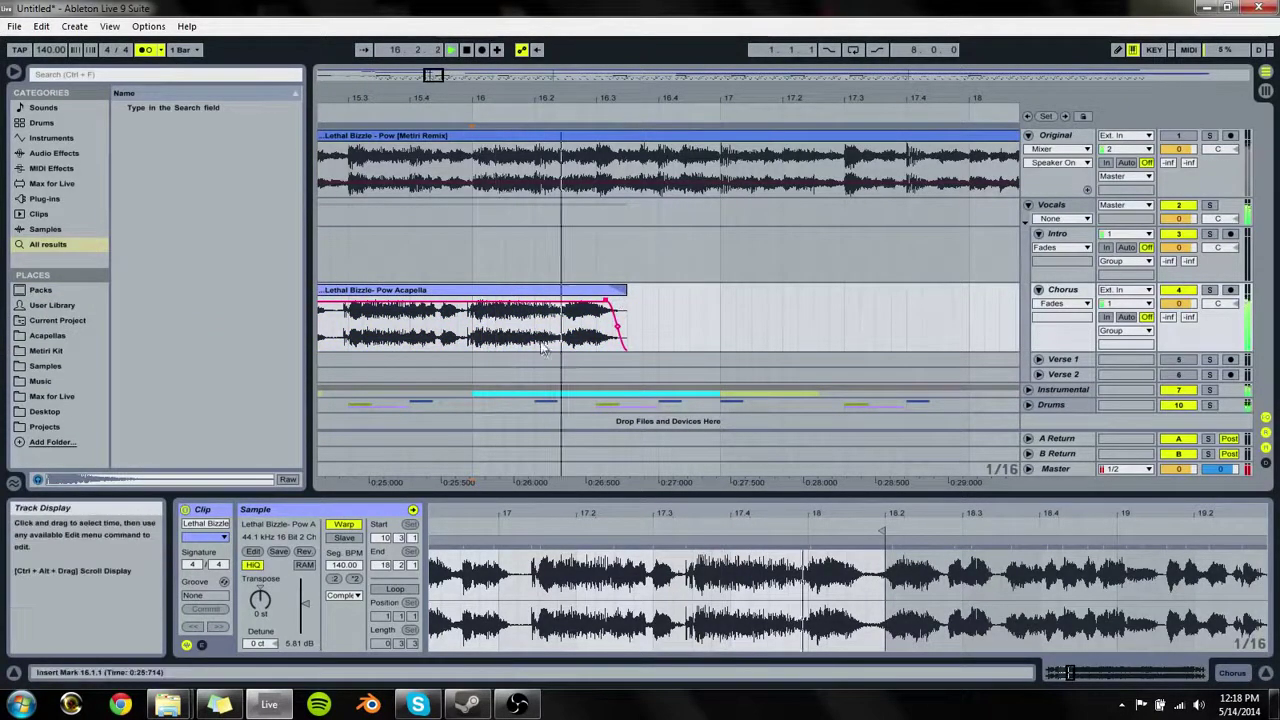
# Step: Copy the trimmed Chorus clip to the Verse 1 track and delete the old acapella clips from Verse 1 and Verse 2
pyautogui.click(620, 292)
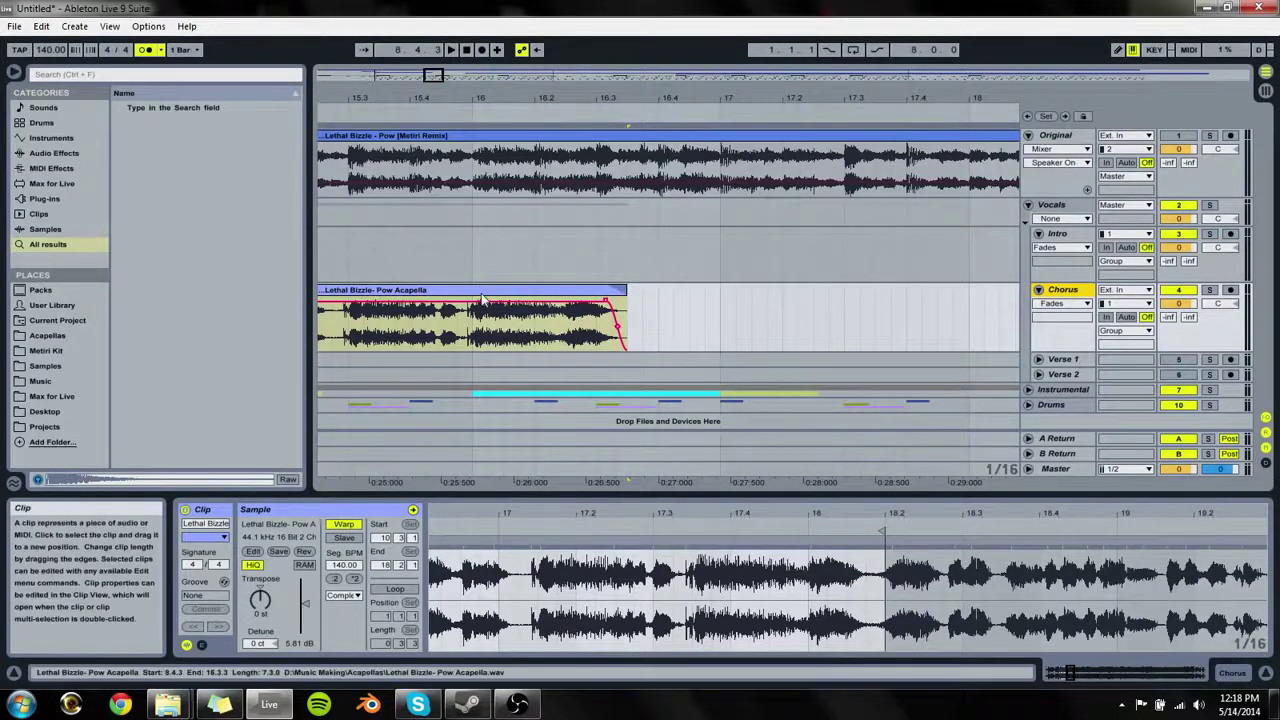
pyautogui.moveTo(479, 291); pyautogui.dragTo(480, 359)
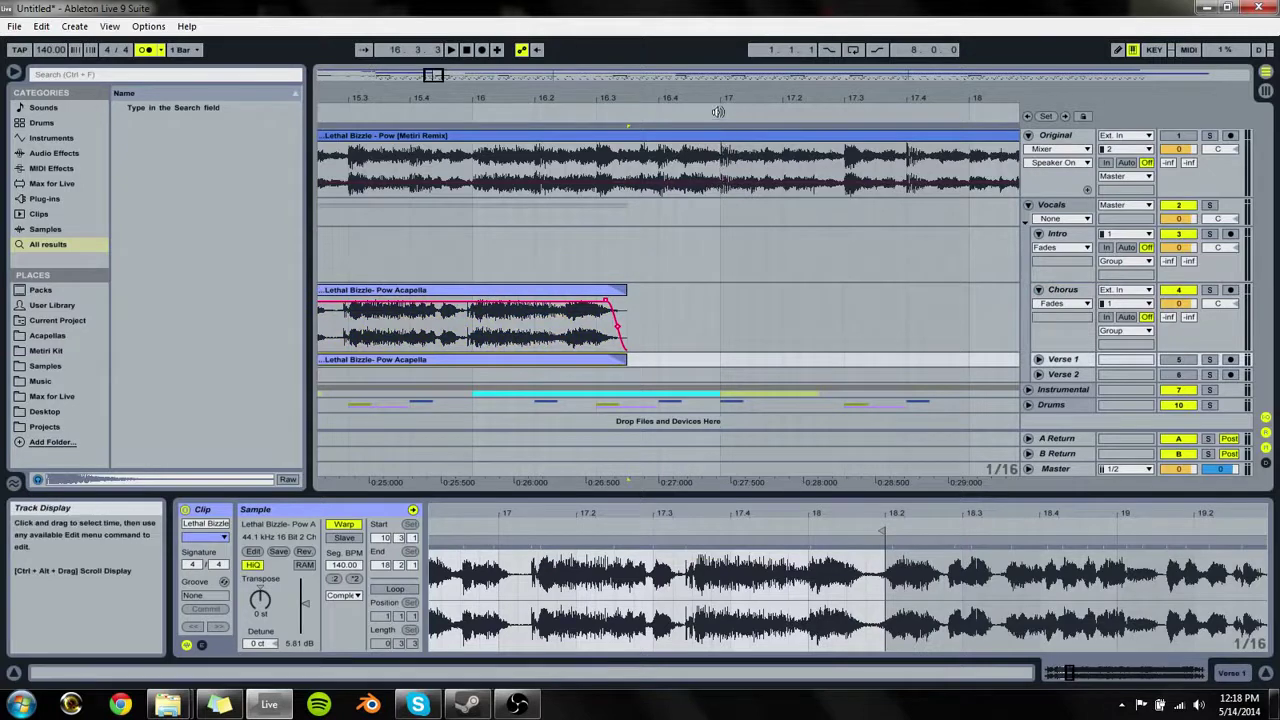
pyautogui.moveTo(720, 100); pyautogui.dragTo(720, 20)
pyautogui.click(646, 360)
pyautogui.press('Delete')
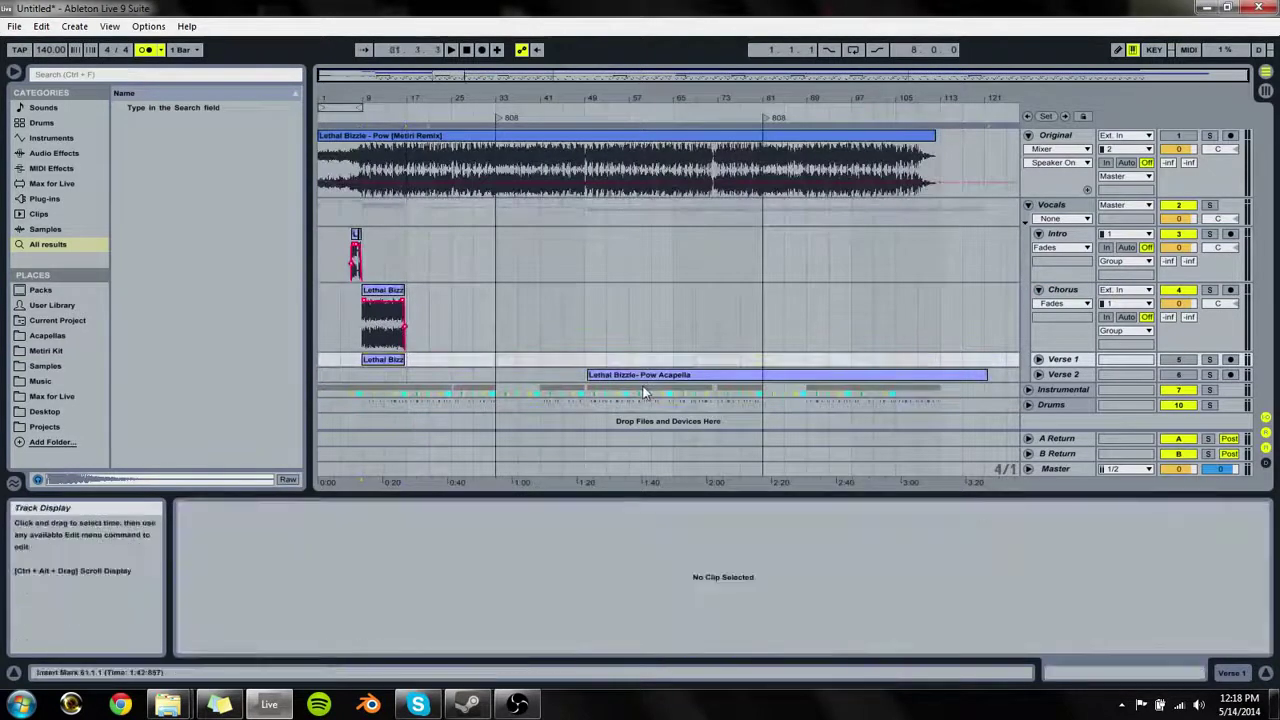
pyautogui.click(645, 375)
pyautogui.press('Delete')
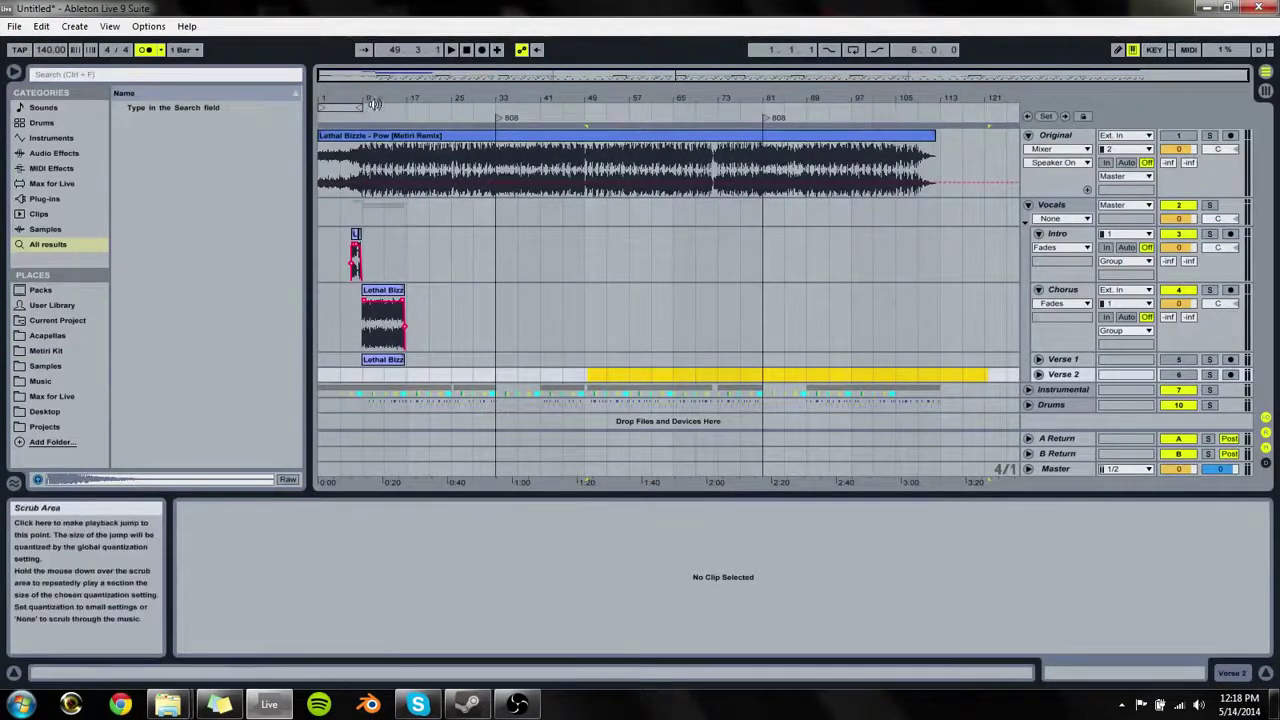
# Step: Trim the Verse 1 clip to run from 16.3.3, where the Chorus clip ends, to 17.1.3, and unfold the track
pyautogui.moveTo(383, 97); pyautogui.dragTo(533, 84)
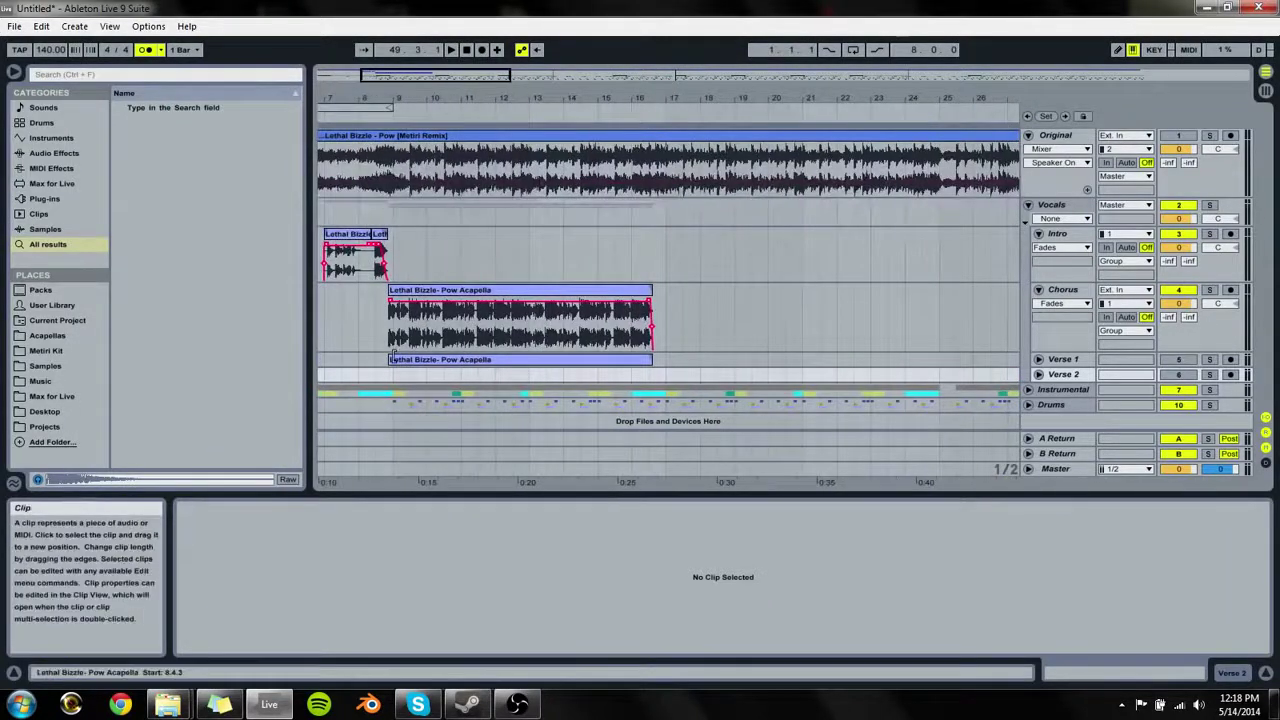
pyautogui.moveTo(390, 360); pyautogui.dragTo(681, 367)
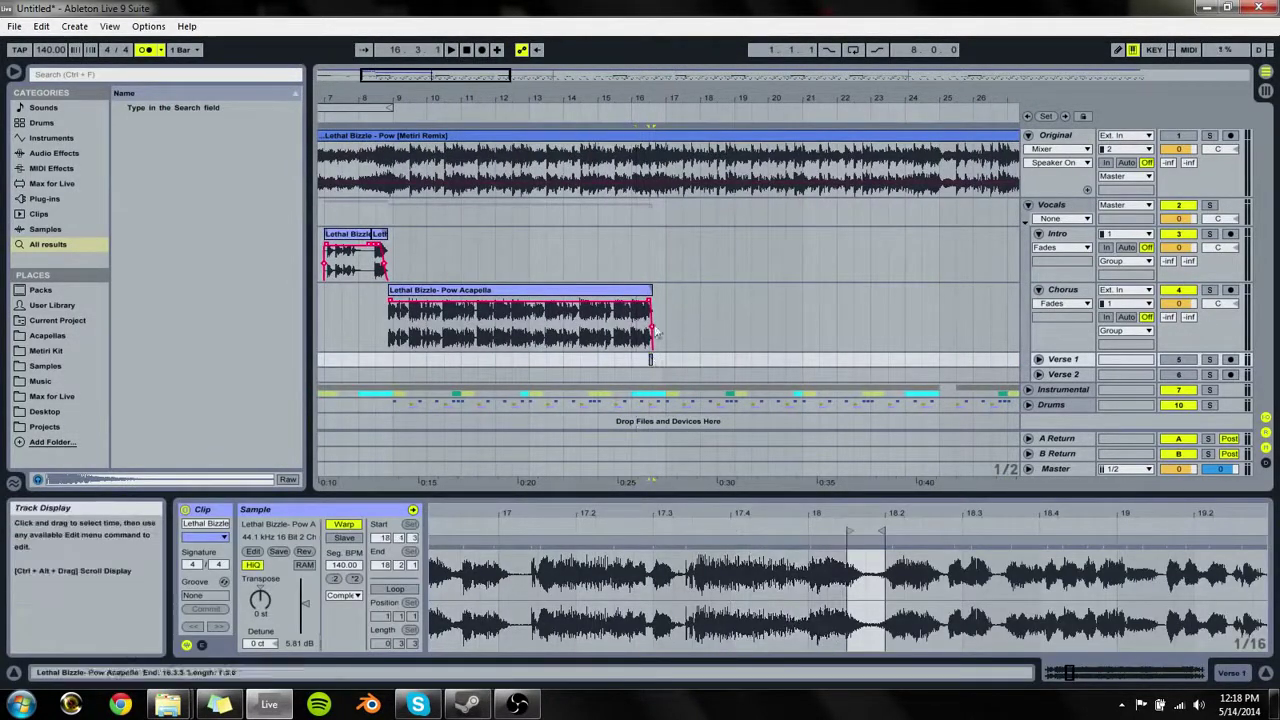
pyautogui.moveTo(655, 97); pyautogui.dragTo(609, 462)
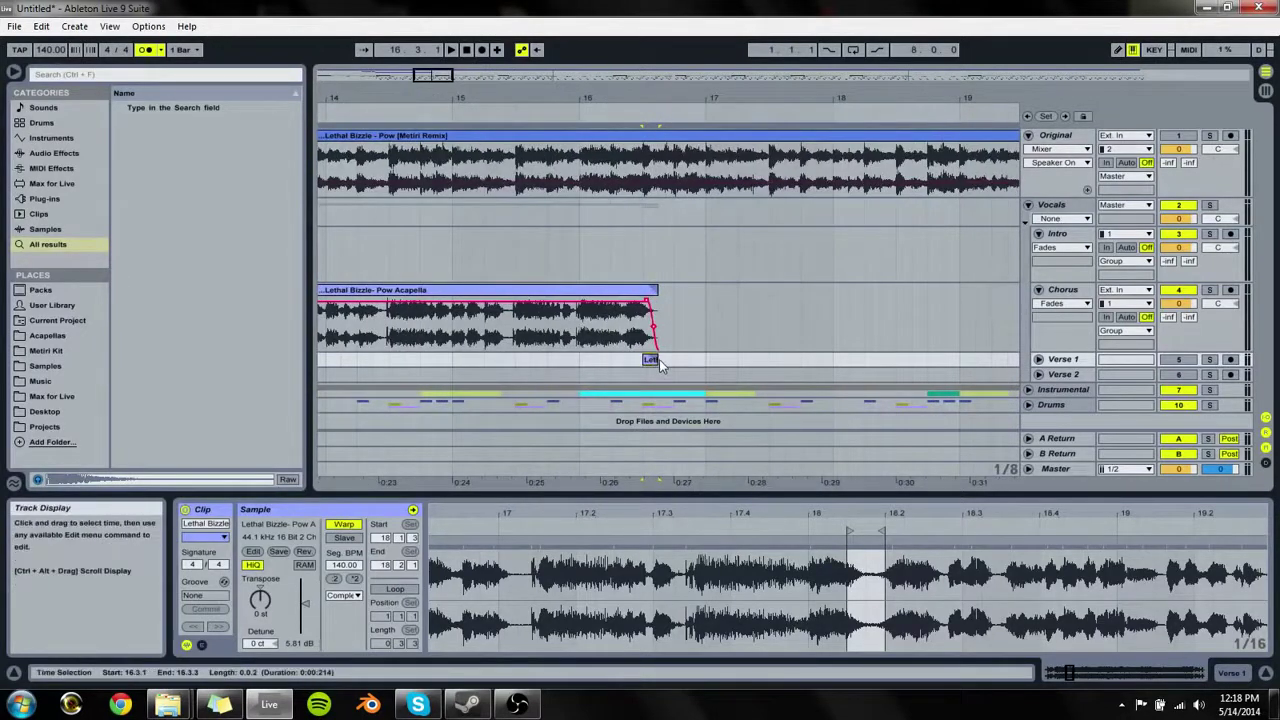
pyautogui.moveTo(657, 360)
pyautogui.mouseDown()
pyautogui.moveTo(721, 361)
pyautogui.moveTo(658, 355)
pyautogui.mouseUp()
pyautogui.click(1038, 359)
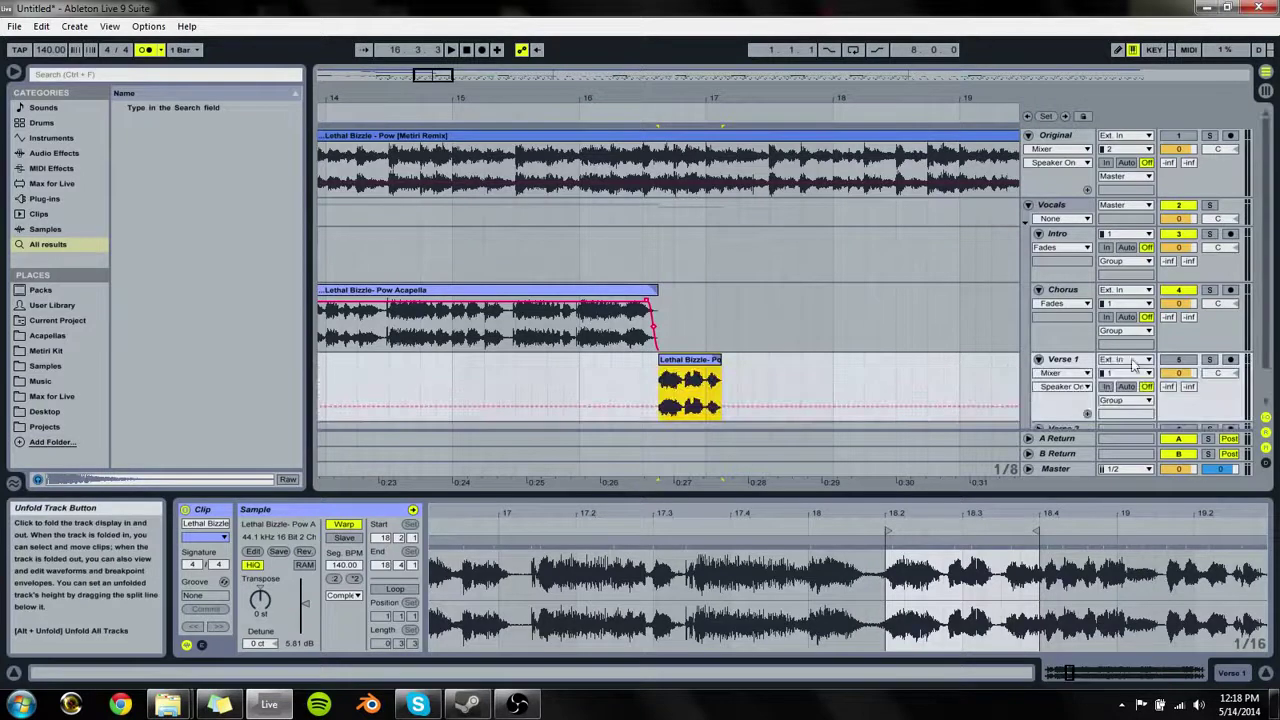
# Step: Activate the Verse 1 track and display its fades instead of its mixer automation
pyautogui.click(1176, 361)
pyautogui.moveTo(659, 362); pyautogui.dragTo(658, 364)
pyautogui.click(658, 376)
pyautogui.click(1088, 372)
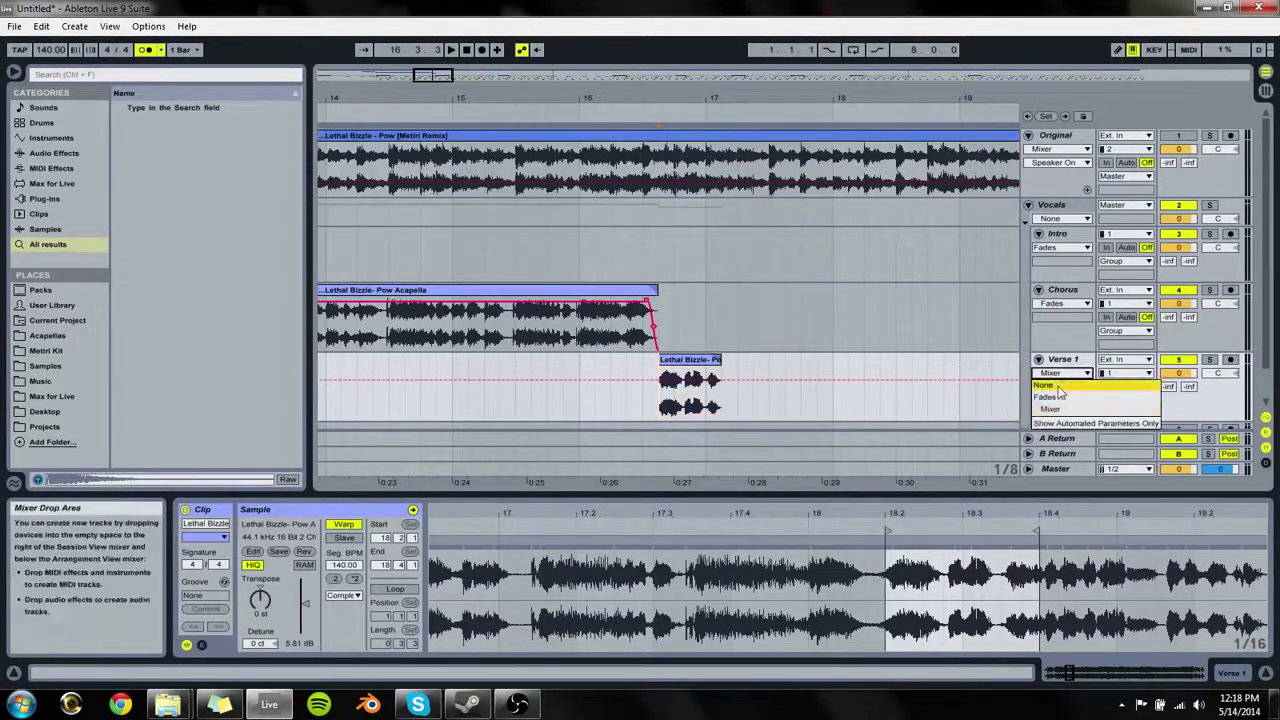
pyautogui.click(1100, 343)
# Step: Extend the start of the Verse 1 clip to 16.3.2 with a short fade-in and play back the transition from the Chorus
pyautogui.moveTo(656, 99); pyautogui.dragTo(667, 200)
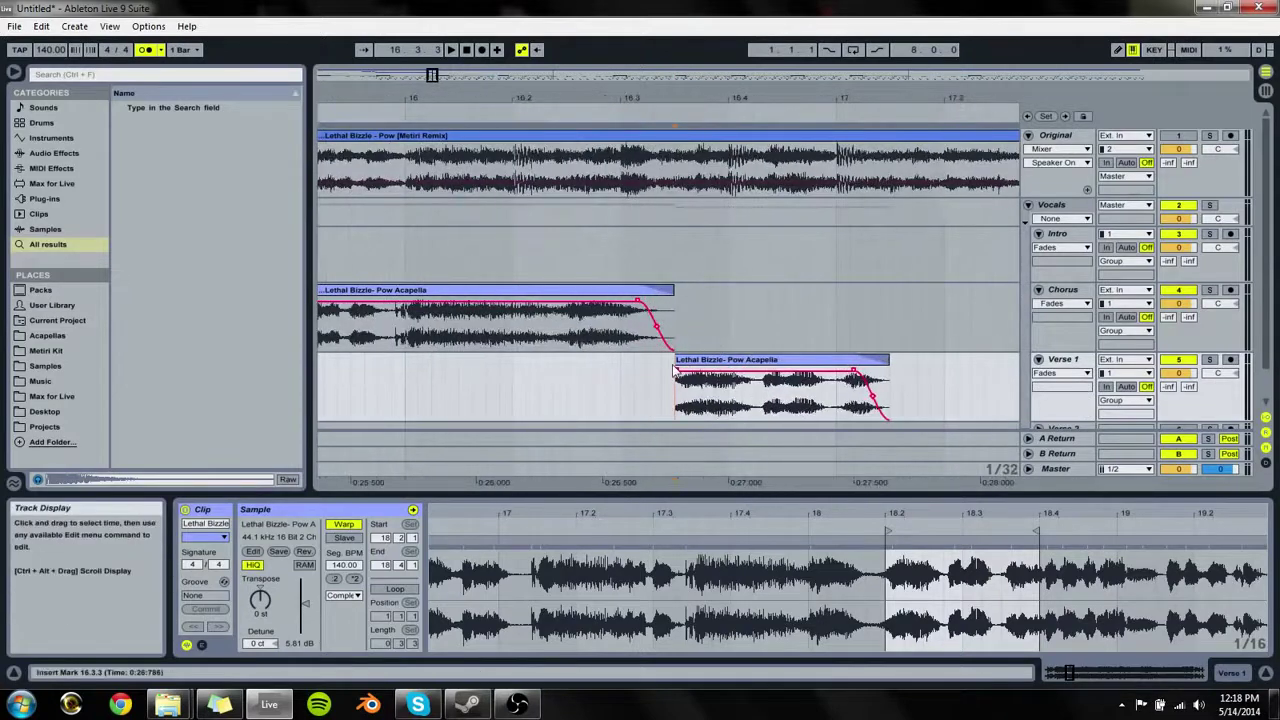
pyautogui.moveTo(675, 361)
pyautogui.mouseDown()
pyautogui.moveTo(636, 361)
pyautogui.moveTo(671, 376)
pyautogui.mouseUp()
pyautogui.click(555, 378)
pyautogui.press('space')
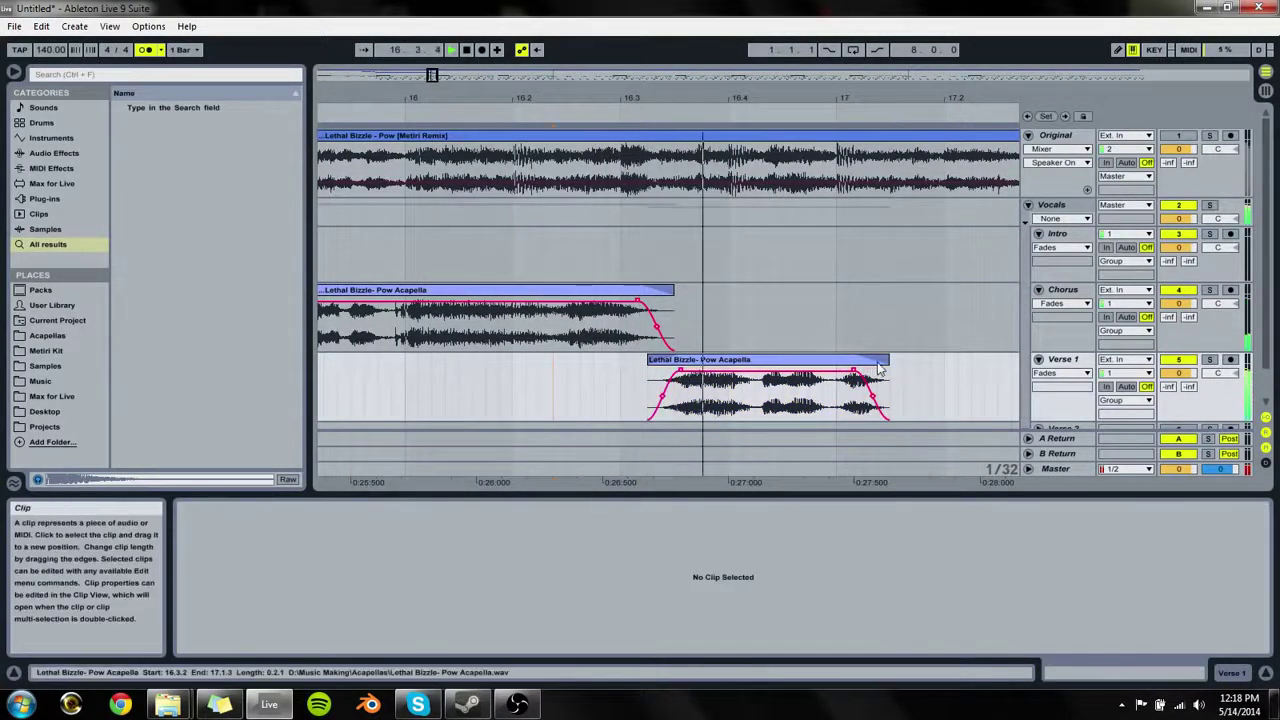
# Step: Extend the end of the Verse 1 clip to about bar 47 and play it back from 17.1.1
pyautogui.moveTo(858, 104); pyautogui.dragTo(645, 104)
pyautogui.moveTo(660, 359); pyautogui.dragTo(1035, 362)
pyautogui.moveTo(861, 98); pyautogui.dragTo(431, 25)
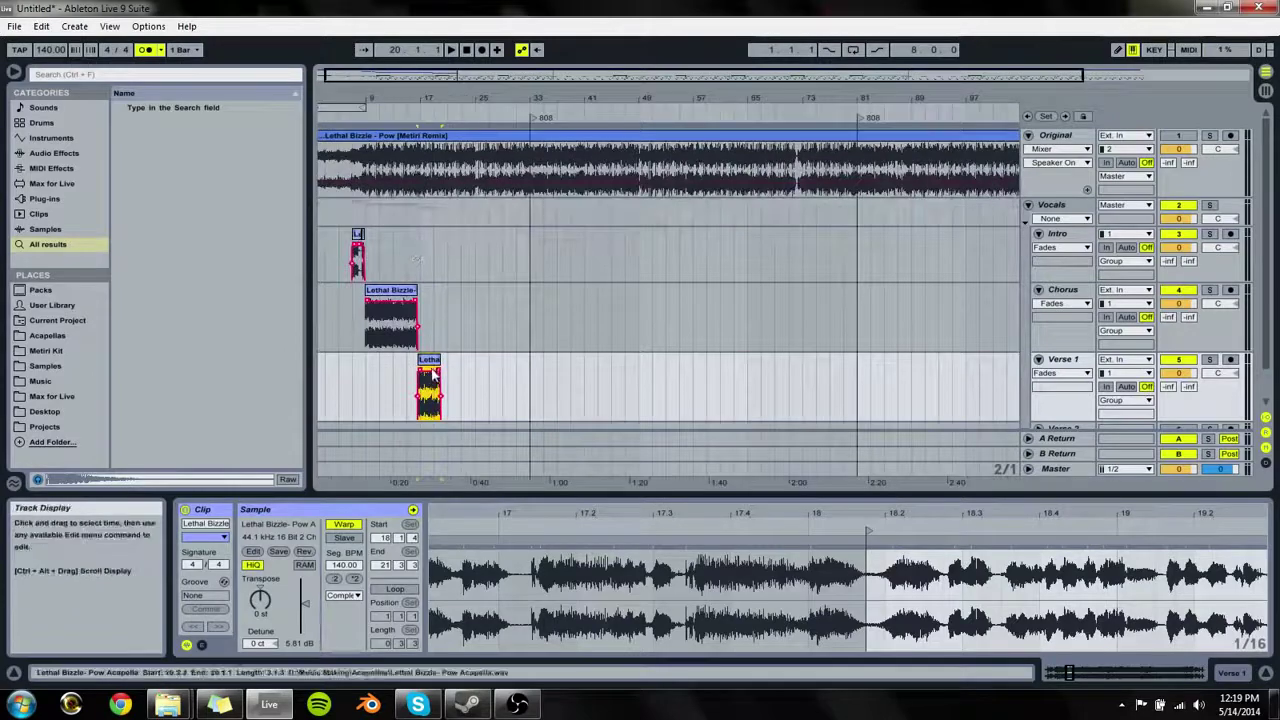
pyautogui.moveTo(442, 360); pyautogui.dragTo(625, 361)
pyautogui.click(424, 425)
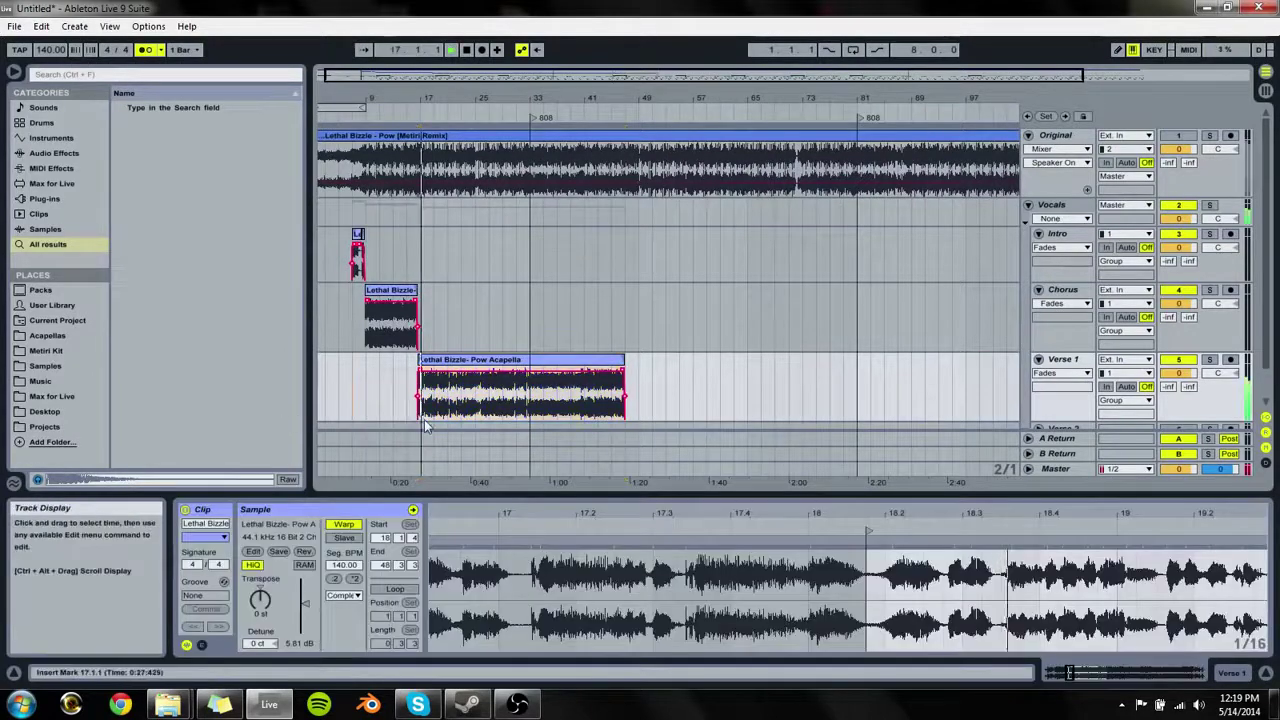
pyautogui.moveTo(467, 99); pyautogui.dragTo(607, 312)
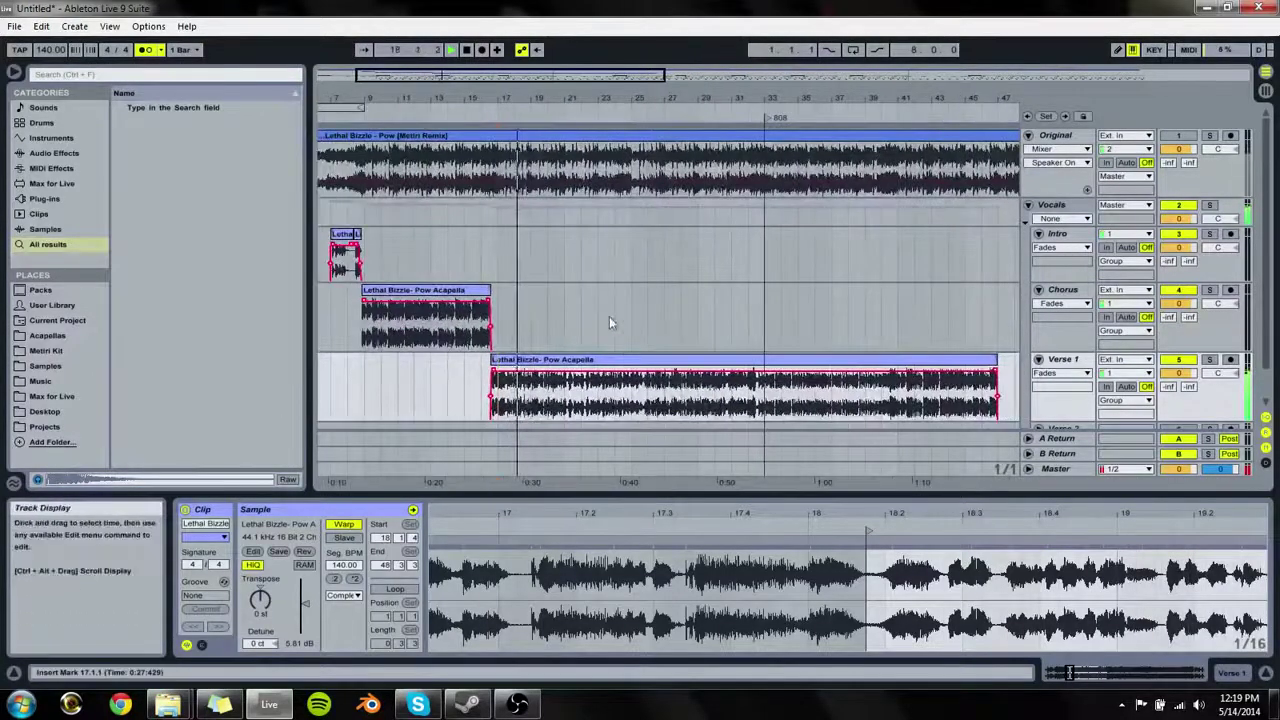
# Step: Add a warp marker at bar 26 in the Verse 1 clip's sample
pyautogui.click(622, 358)
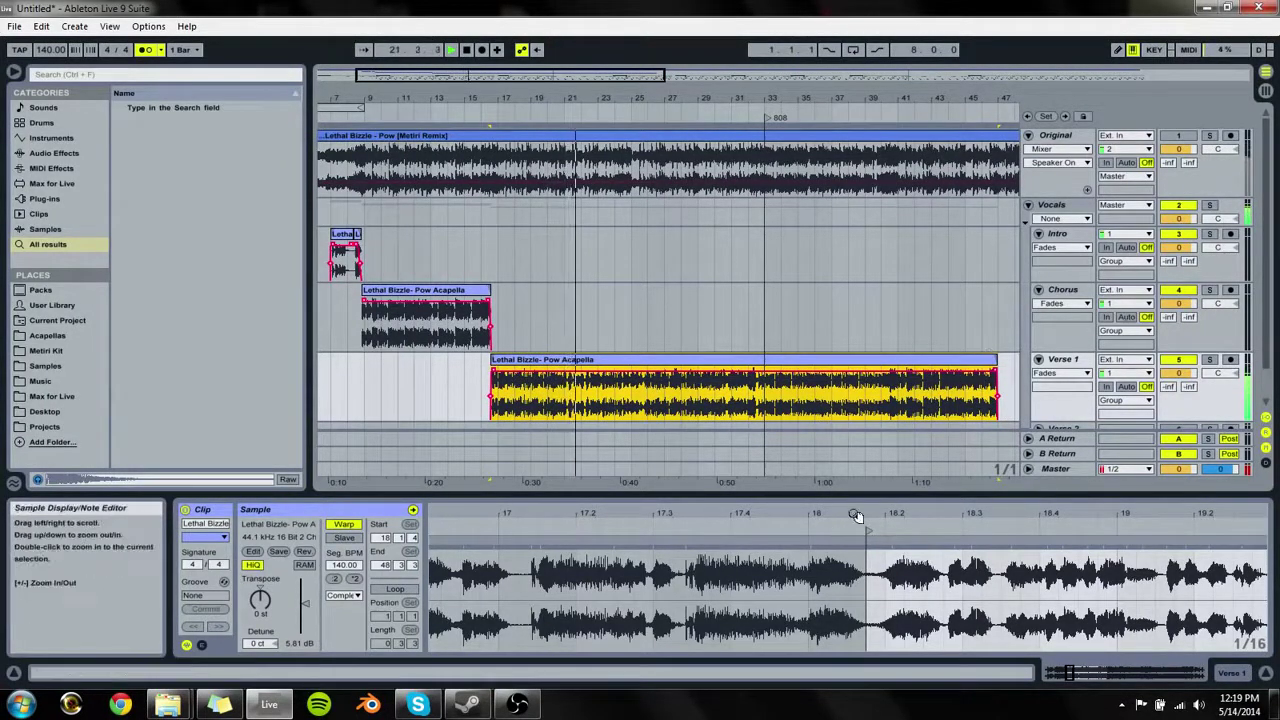
pyautogui.moveTo(858, 517); pyautogui.dragTo(603, 466)
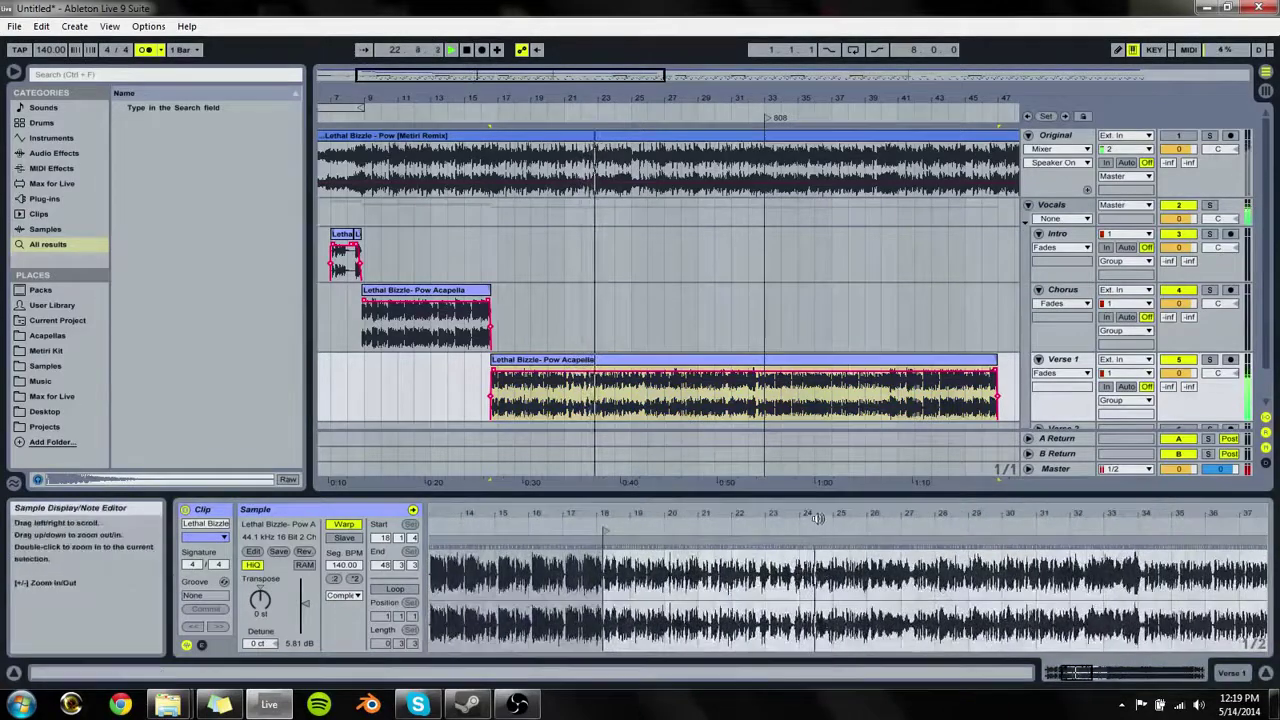
pyautogui.moveTo(845, 515)
pyautogui.mouseDown()
pyautogui.moveTo(848, 566)
pyautogui.moveTo(807, 553)
pyautogui.mouseUp()
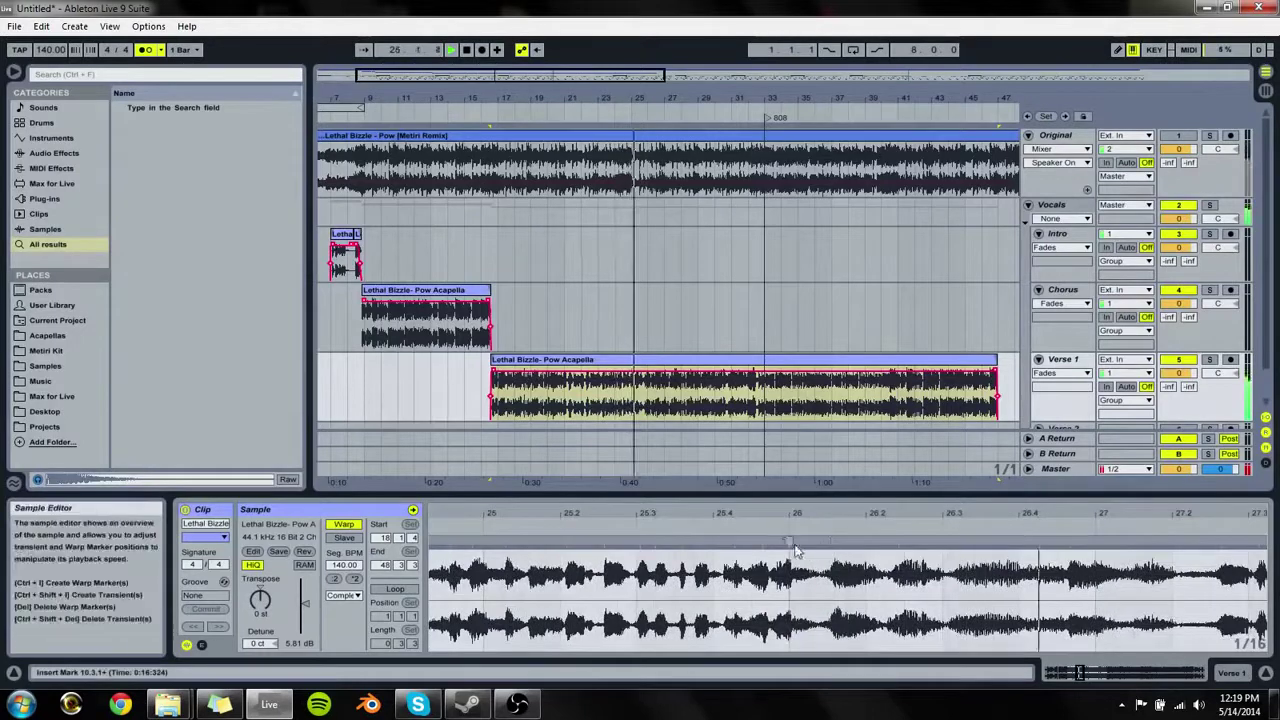
pyautogui.doubleClick(788, 541)
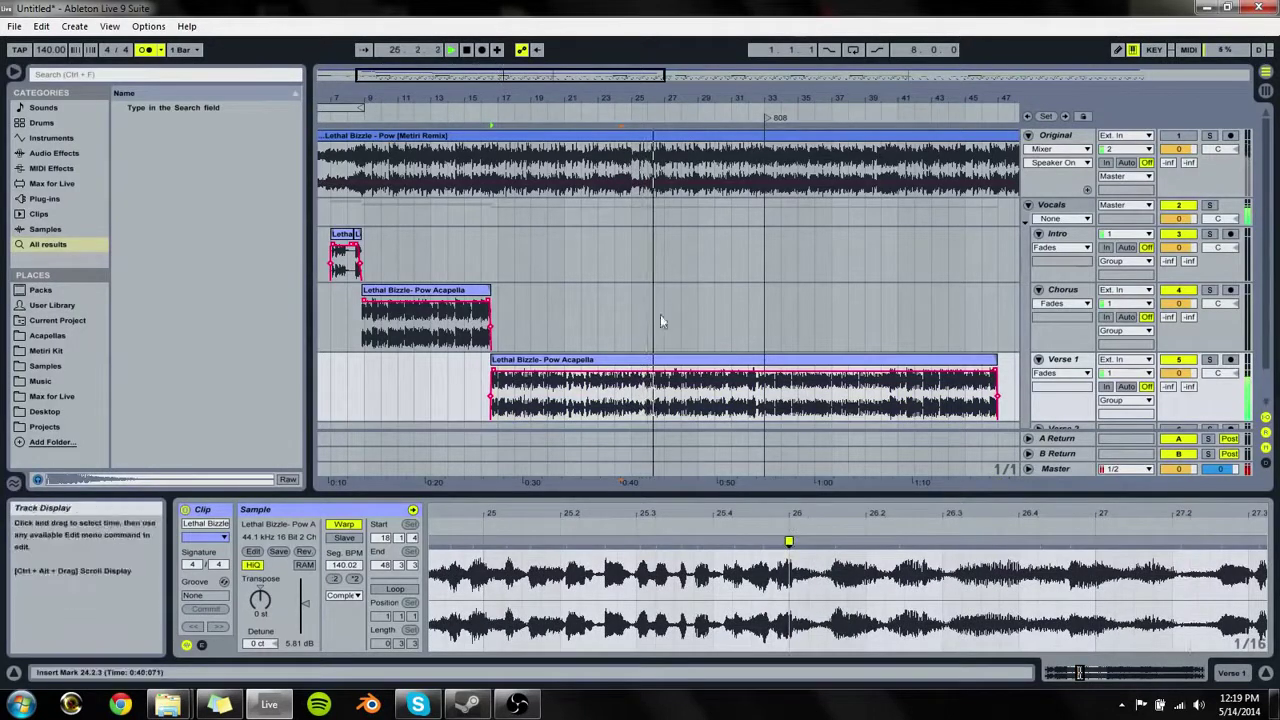
pyautogui.press('space')
# Step: Compare the soloed Original with the Verse 1 acapella from 24.1.1, and play the vocals on from 27.1.1
pyautogui.click(617, 368)
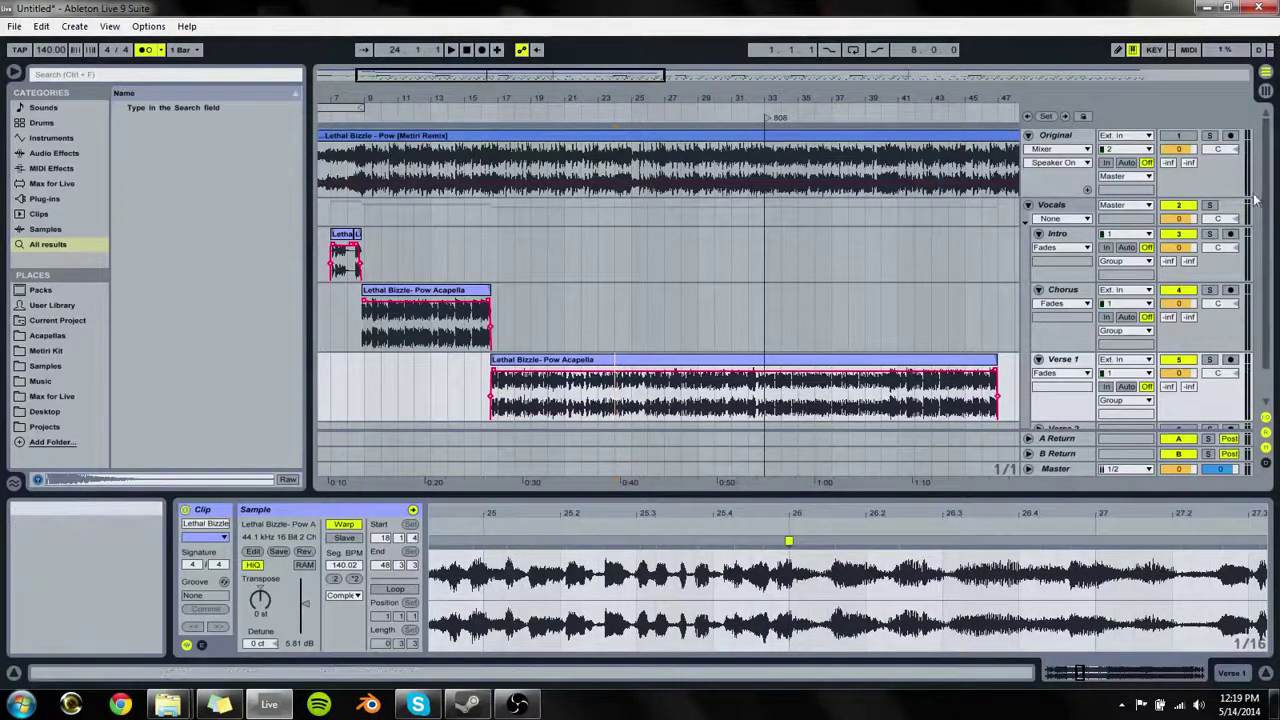
pyautogui.click(612, 160)
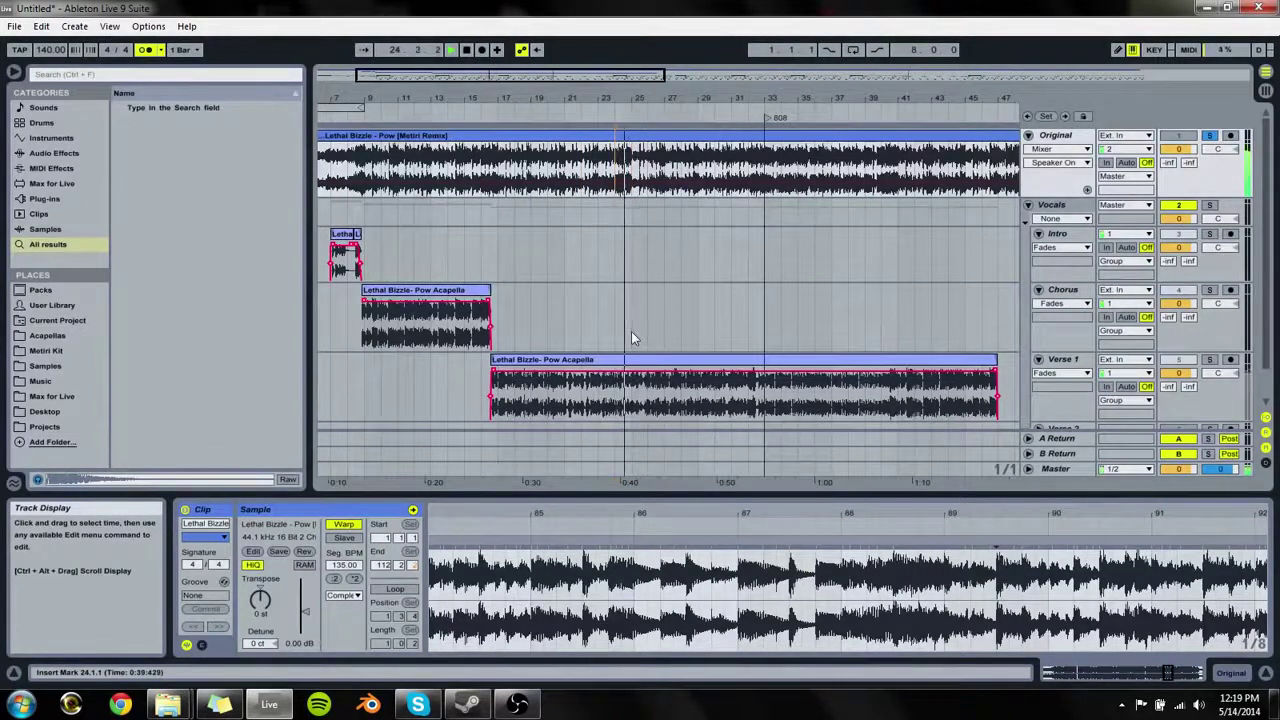
pyautogui.press('space')
pyautogui.click(618, 388)
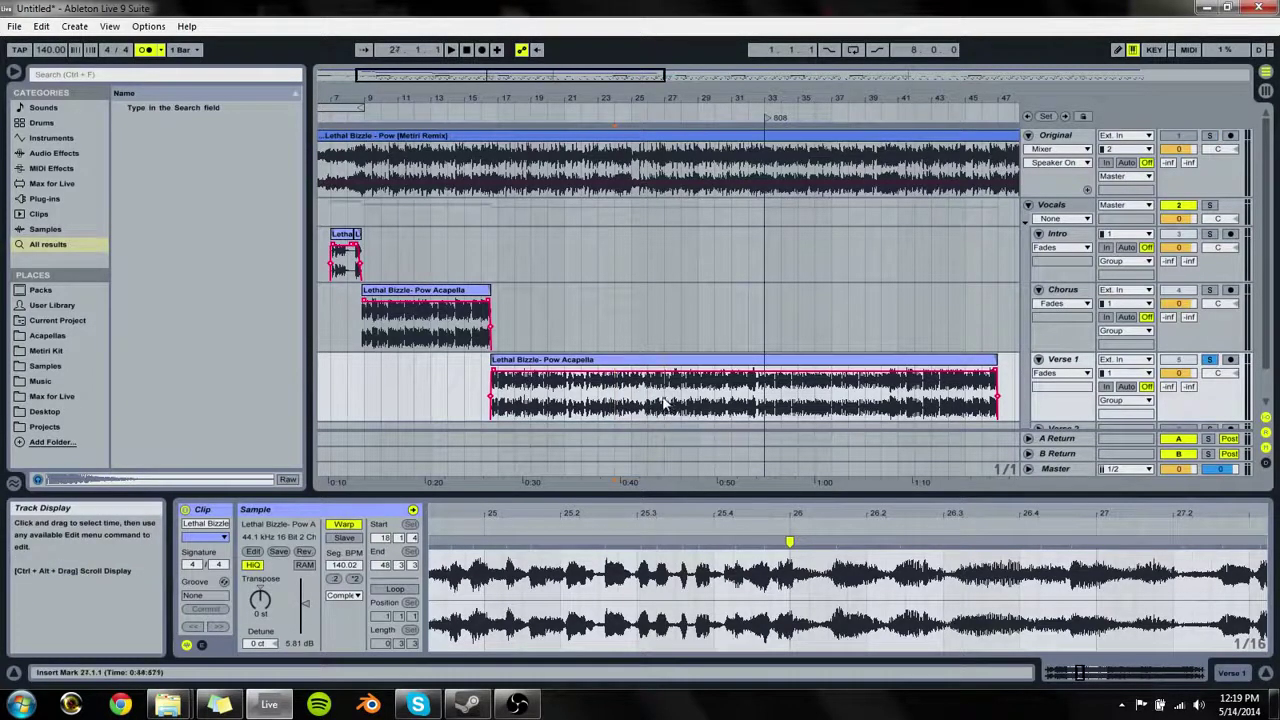
pyautogui.press('space')
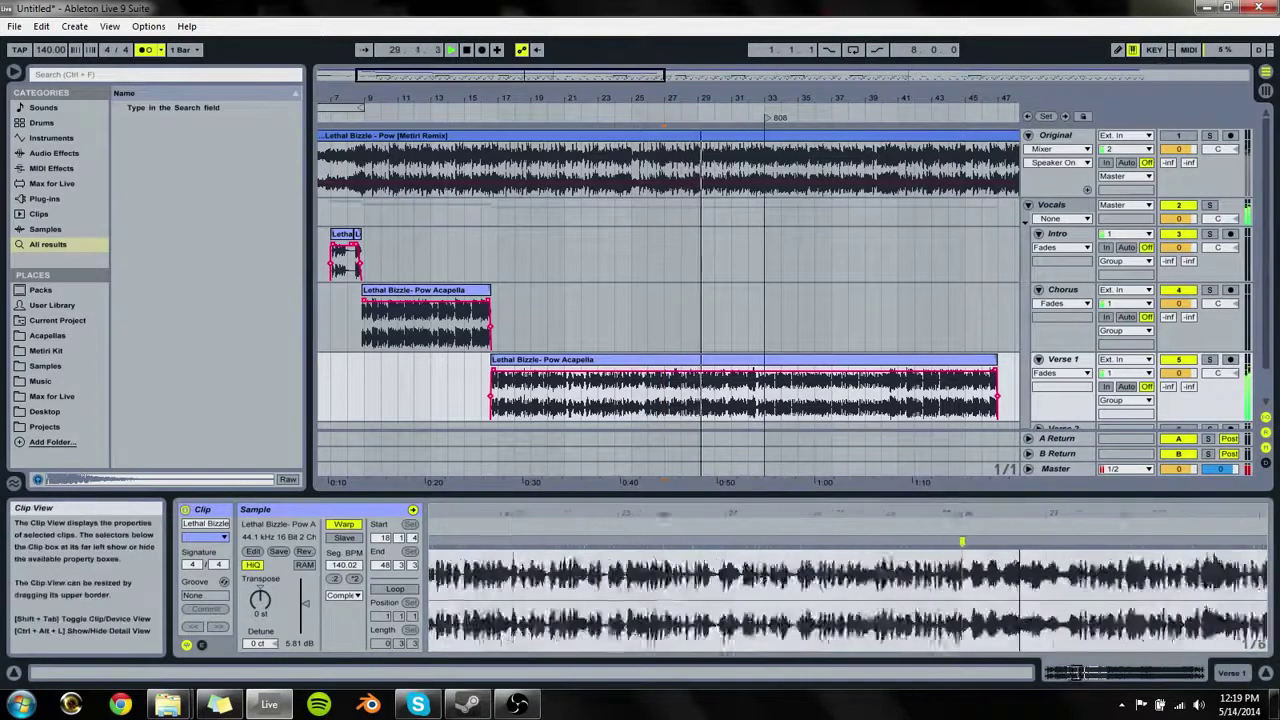
pyautogui.press('space')
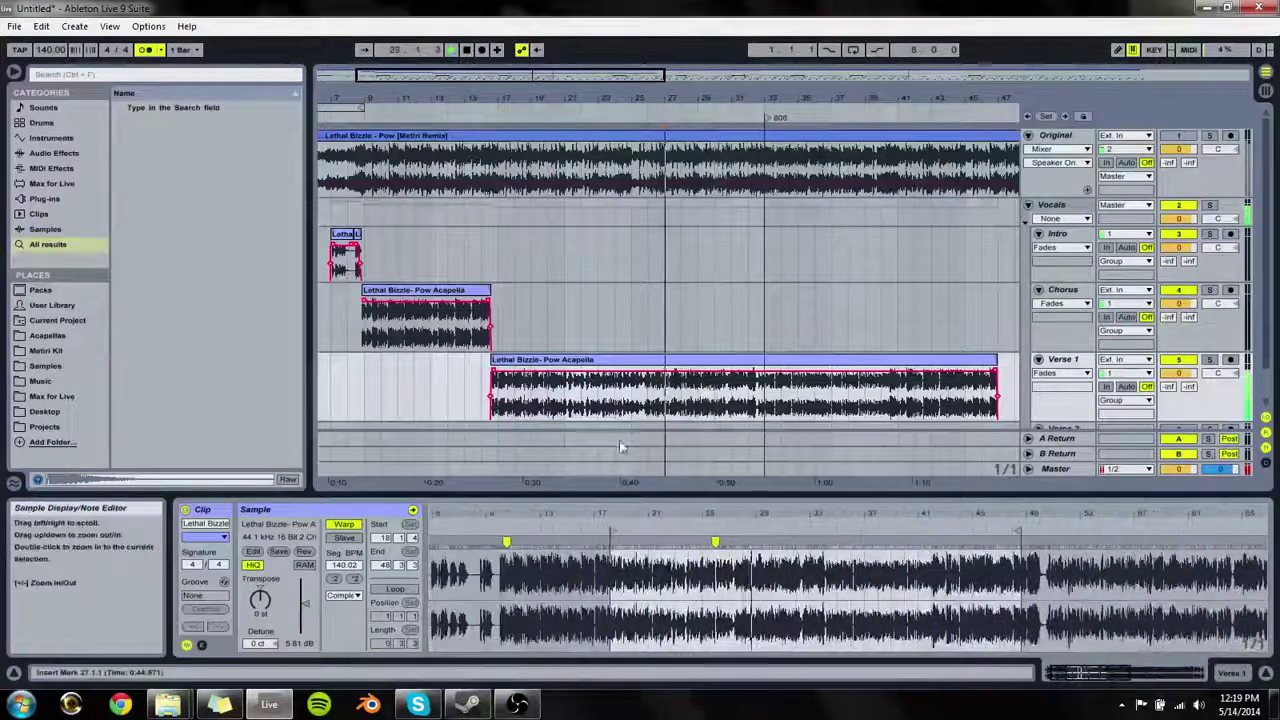
# Step: Set the Verse 1 clip's sample end to 50.1.1 and play the clip back through the warp marker at bar 26
pyautogui.click(647, 367)
pyautogui.press('space')
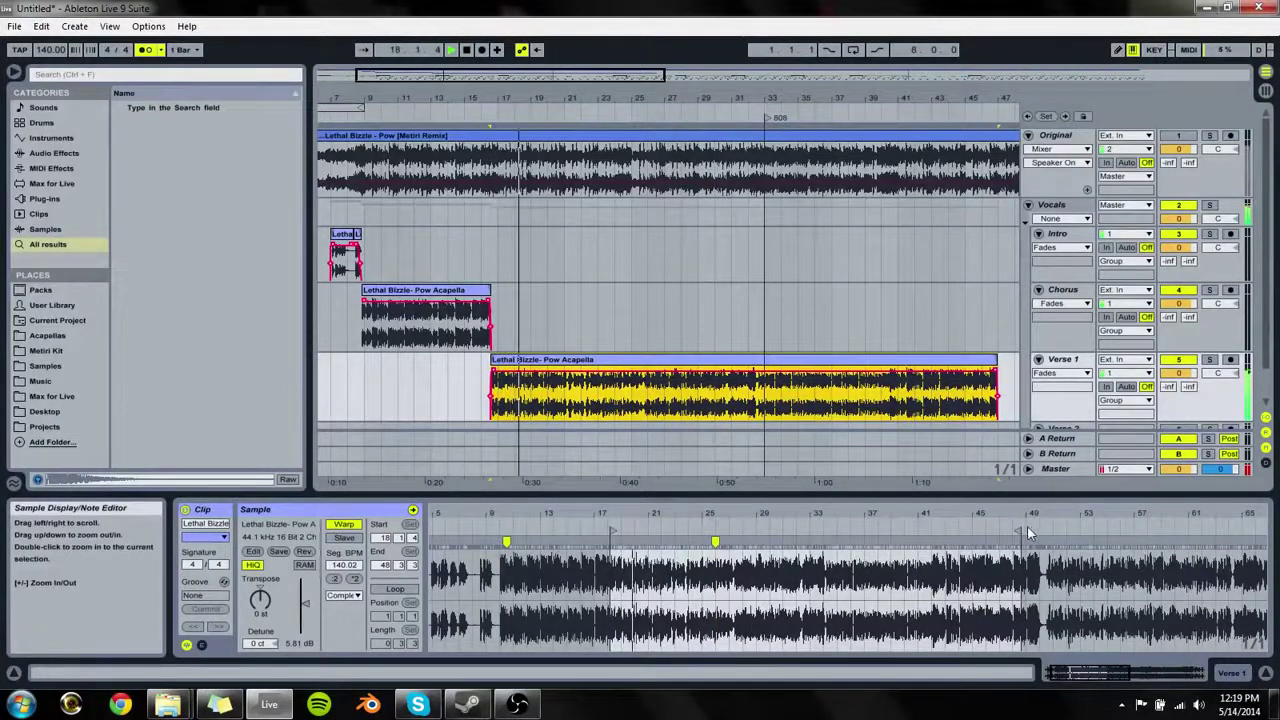
pyautogui.moveTo(1030, 533); pyautogui.dragTo(1040, 533)
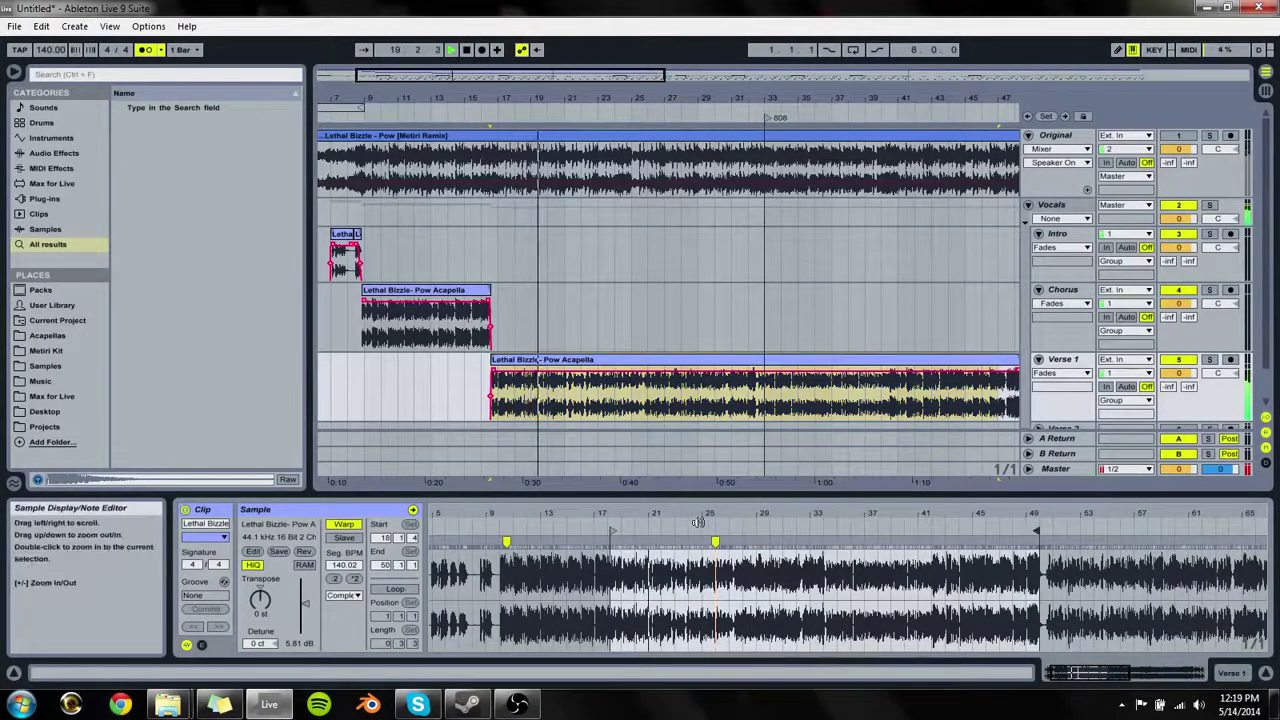
pyautogui.moveTo(733, 514)
pyautogui.mouseDown()
pyautogui.moveTo(741, 575)
pyautogui.moveTo(769, 574)
pyautogui.moveTo(738, 572)
pyautogui.moveTo(729, 517)
pyautogui.mouseUp()
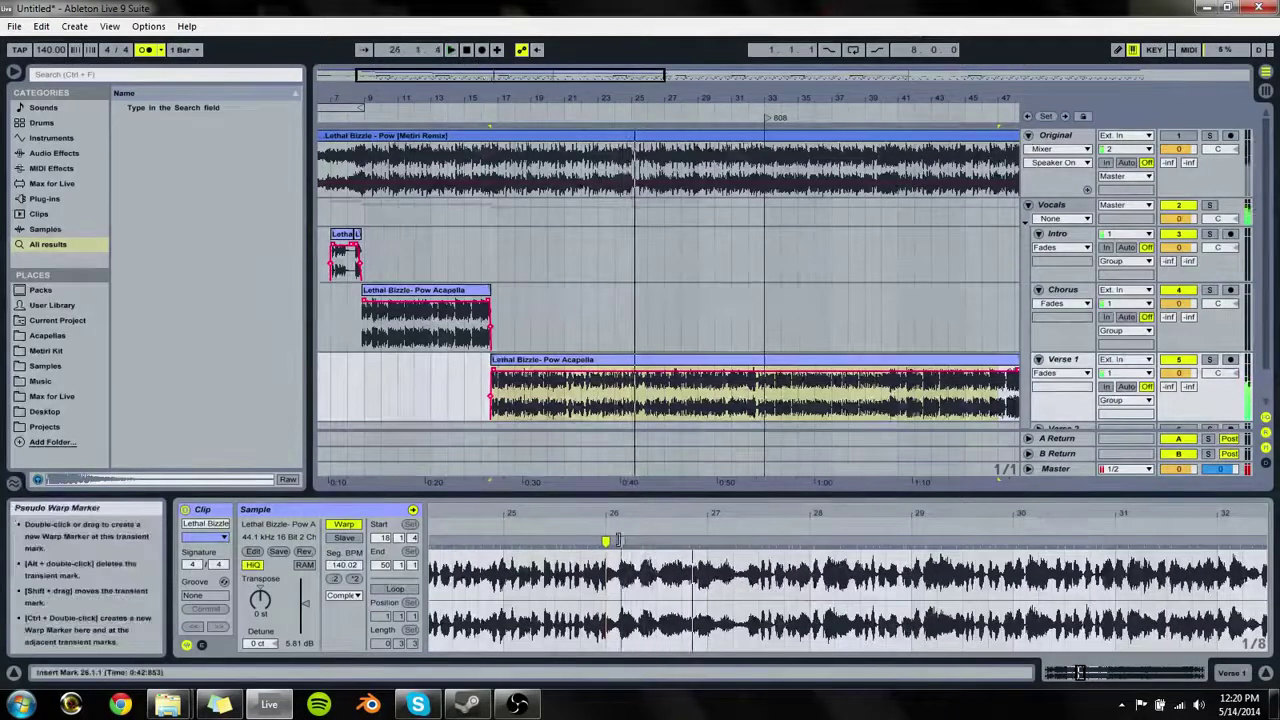
# Step: Split the Verse 1 clip at 24.1.1 and play back around the cut
pyautogui.click(615, 404)
pyautogui.hotkey('ctrl', 'e')
pyautogui.press('space')
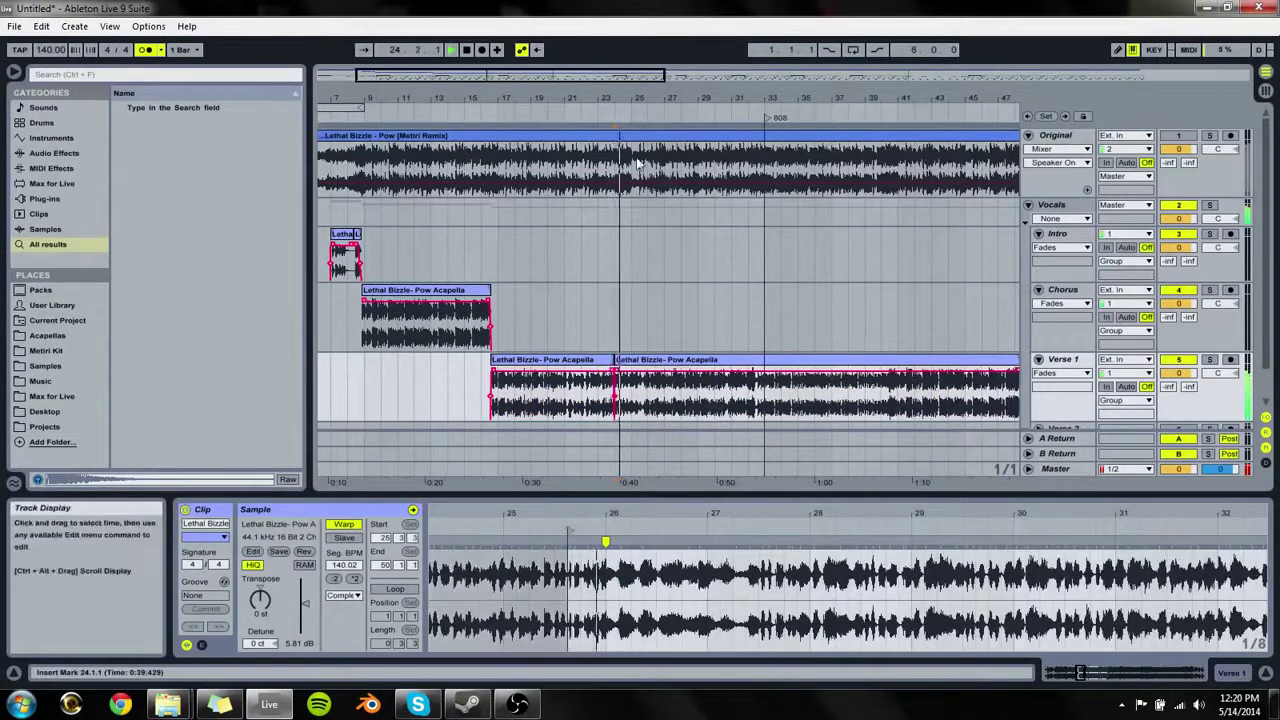
pyautogui.moveTo(624, 96); pyautogui.dragTo(631, 288)
pyautogui.press('space')
pyautogui.press('space')
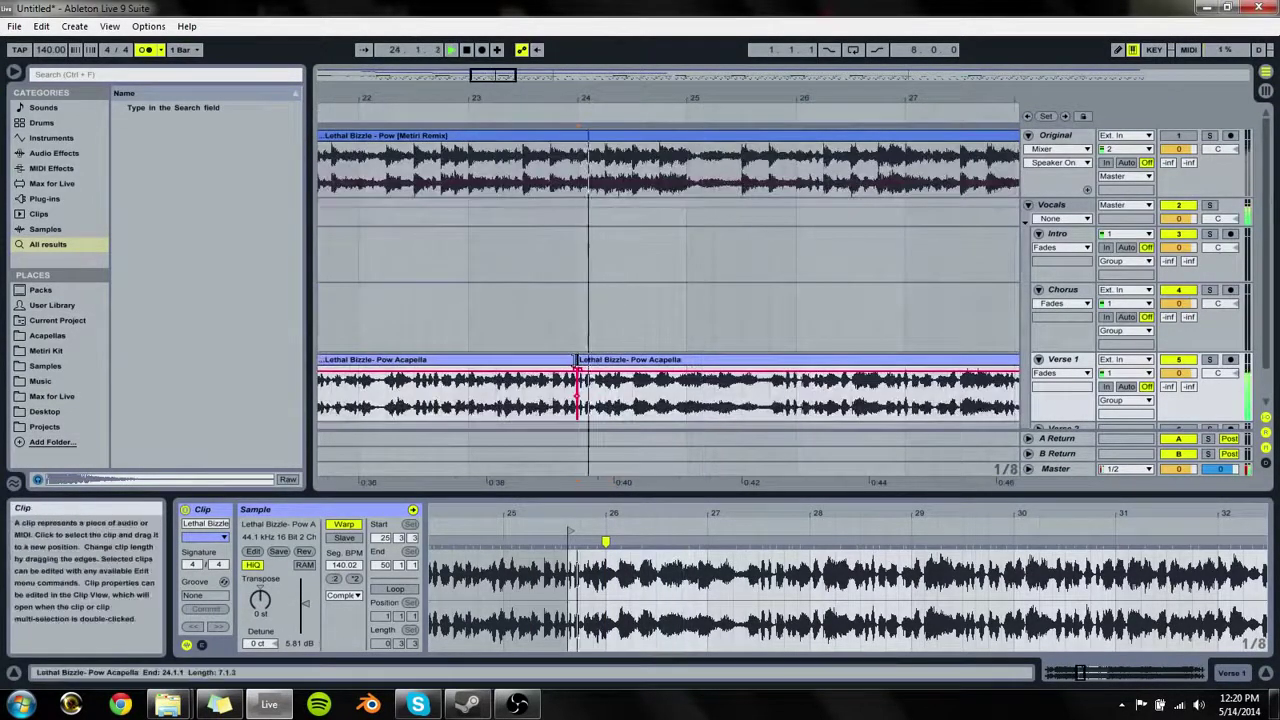
# Step: Move the cut between the two Verse 1 clips to 24.3.1 and give the first clip a short fade-out
pyautogui.moveTo(579, 362); pyautogui.dragTo(629, 366)
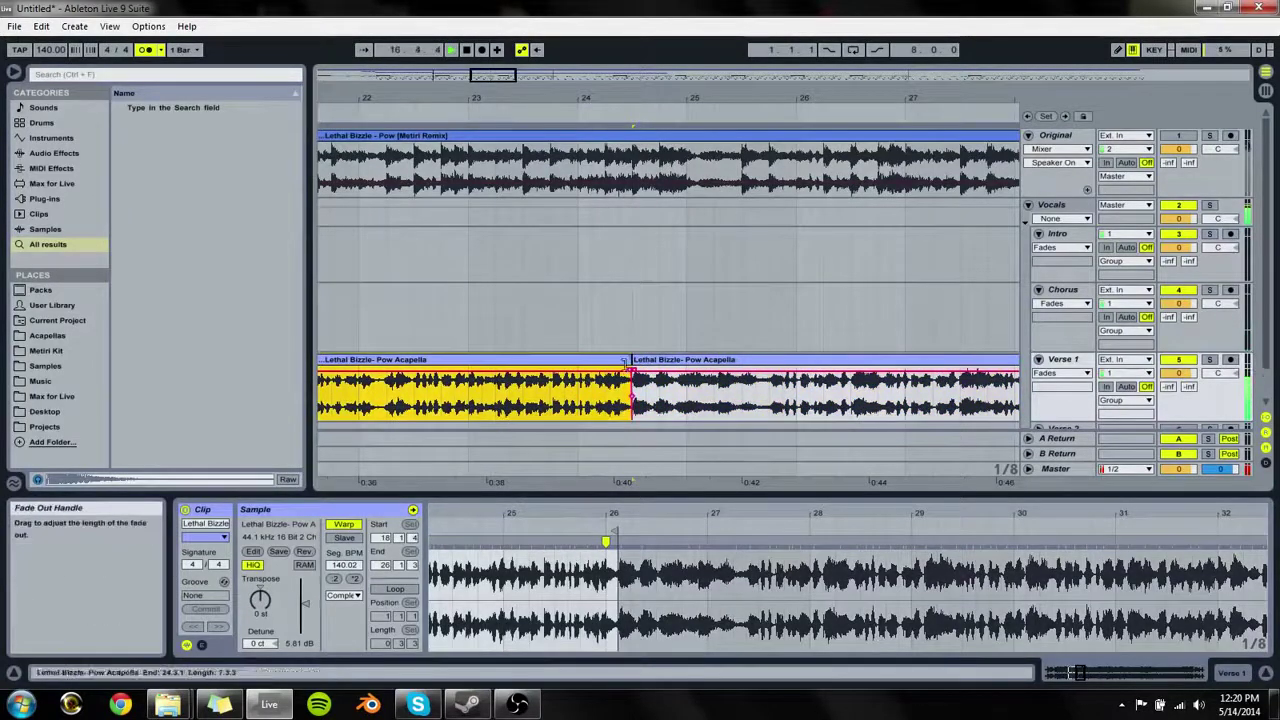
pyautogui.click(630, 382)
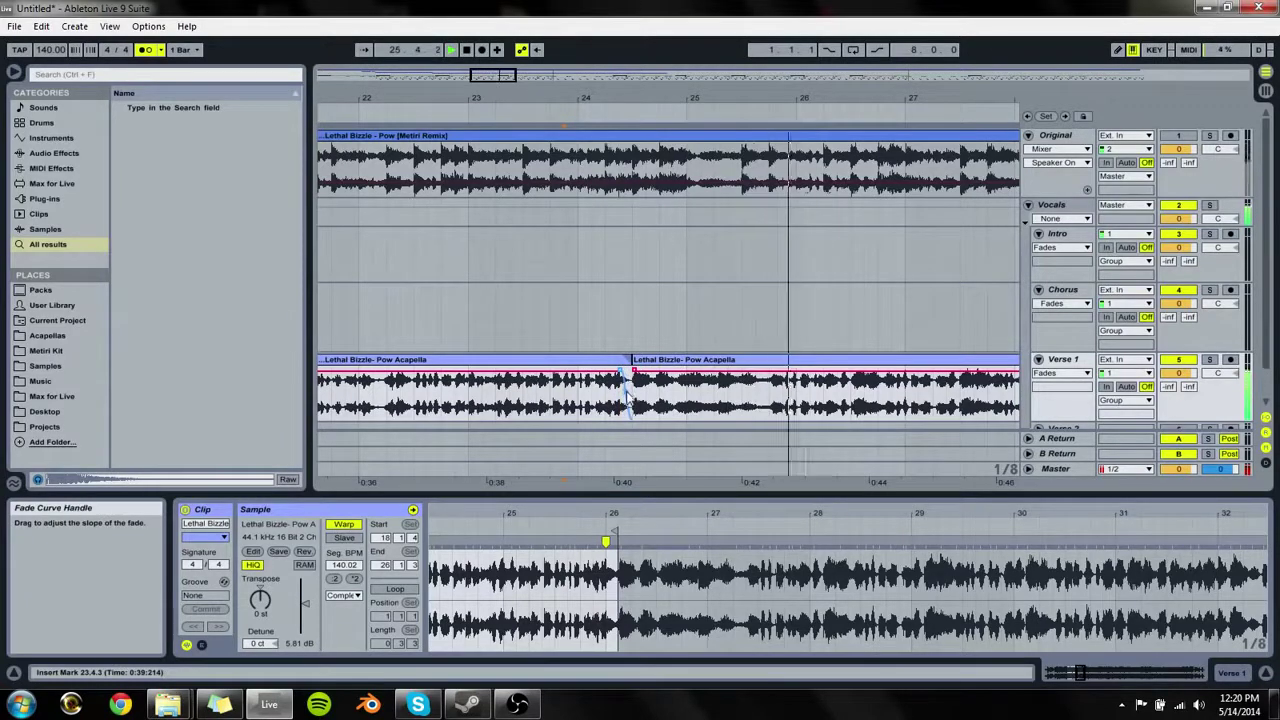
pyautogui.press('space')
# Step: Move the second Verse 1 clip to the Chorus track, keeping its start at 24.3.1, and play back its opening
pyautogui.moveTo(678, 360); pyautogui.dragTo(685, 295)
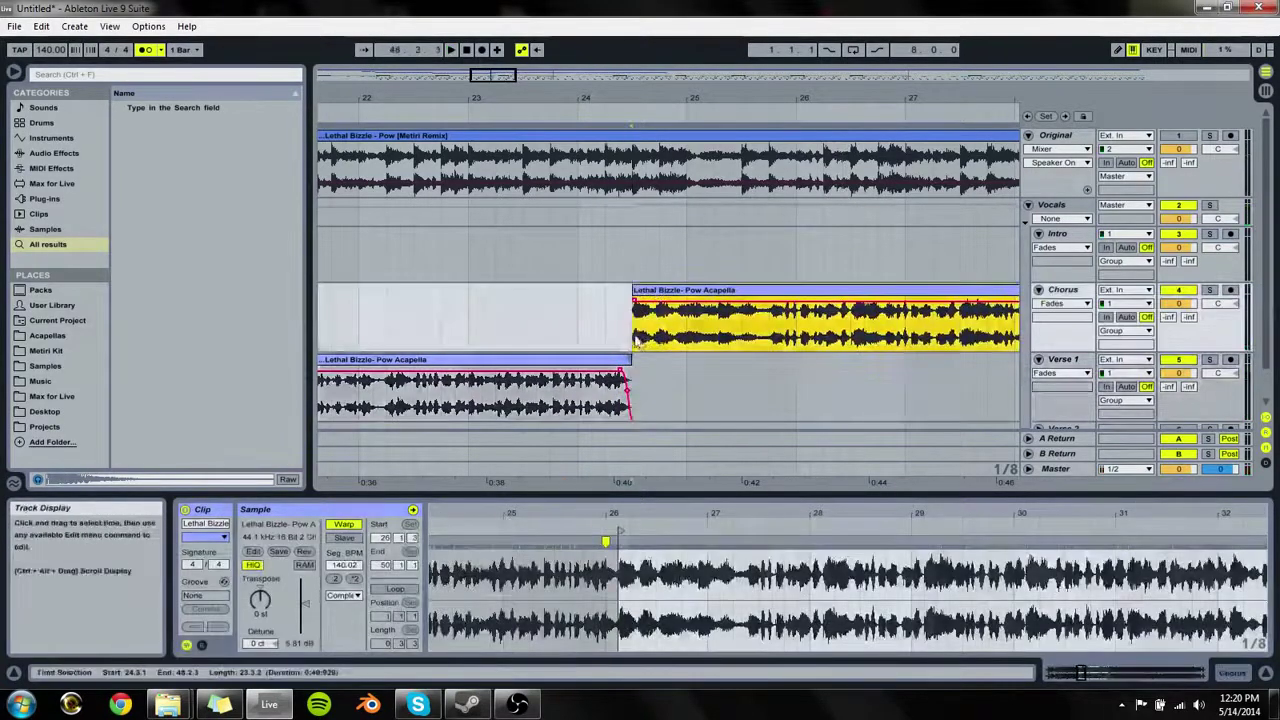
pyautogui.moveTo(635, 335); pyautogui.dragTo(686, 340)
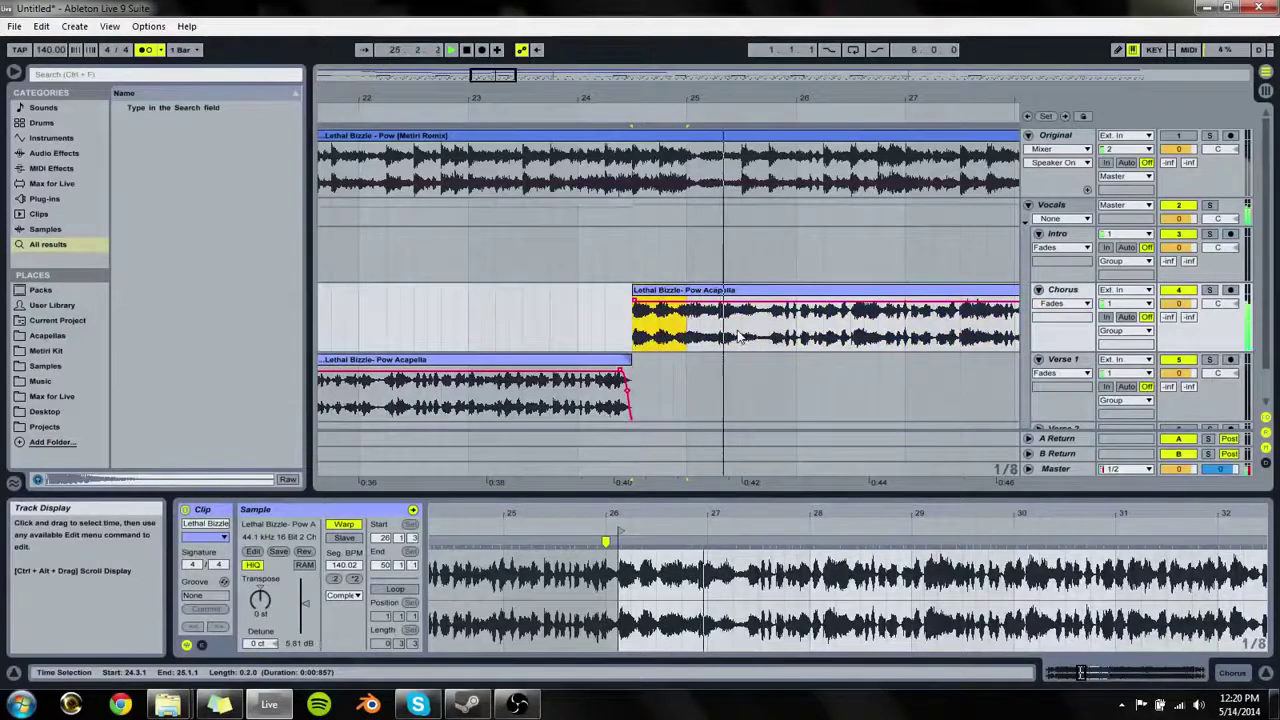
pyautogui.moveTo(773, 337); pyautogui.dragTo(709, 340)
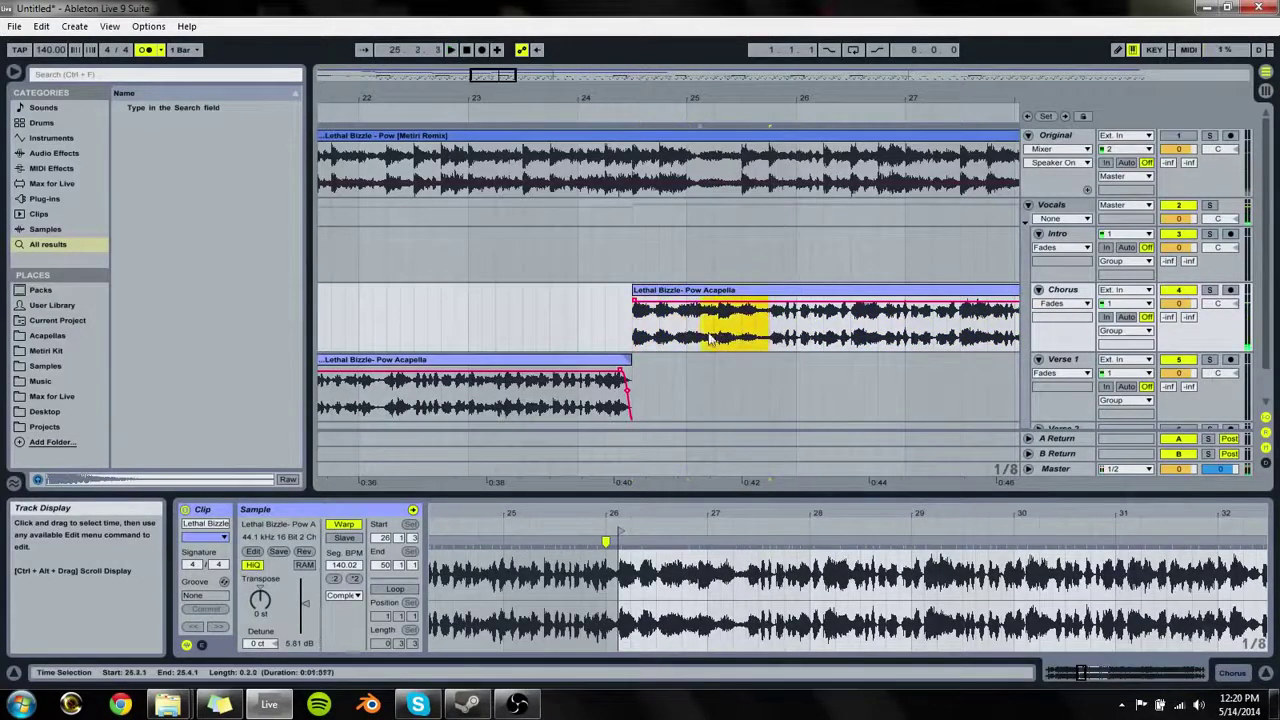
pyautogui.click(638, 334)
pyautogui.click(651, 290)
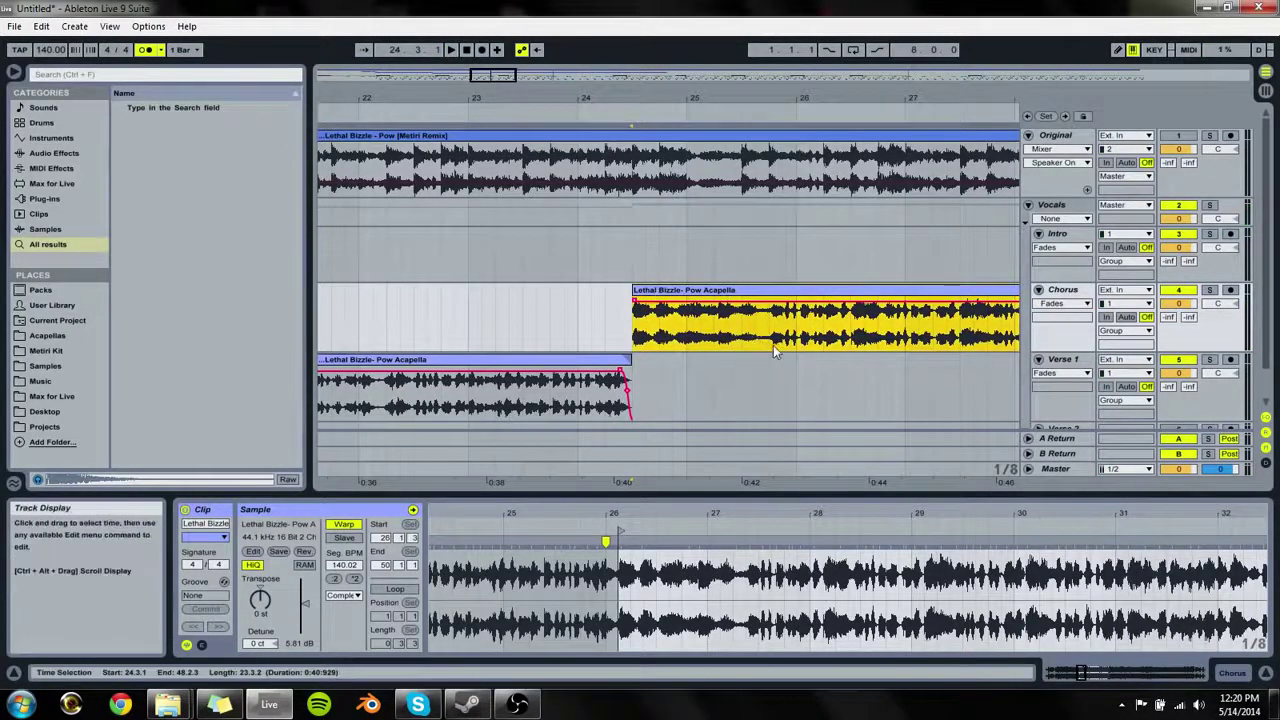
# Step: Separate the moved clip's section from 24.3.1 to 25.4.1 onto the Intro track and place the remainder on Verse 1 at 26.3.1
pyautogui.click(743, 338)
pyautogui.moveTo(770, 338); pyautogui.dragTo(678, 336)
pyautogui.moveTo(660, 291); pyautogui.dragTo(662, 250)
pyautogui.moveTo(808, 290); pyautogui.dragTo(891, 386)
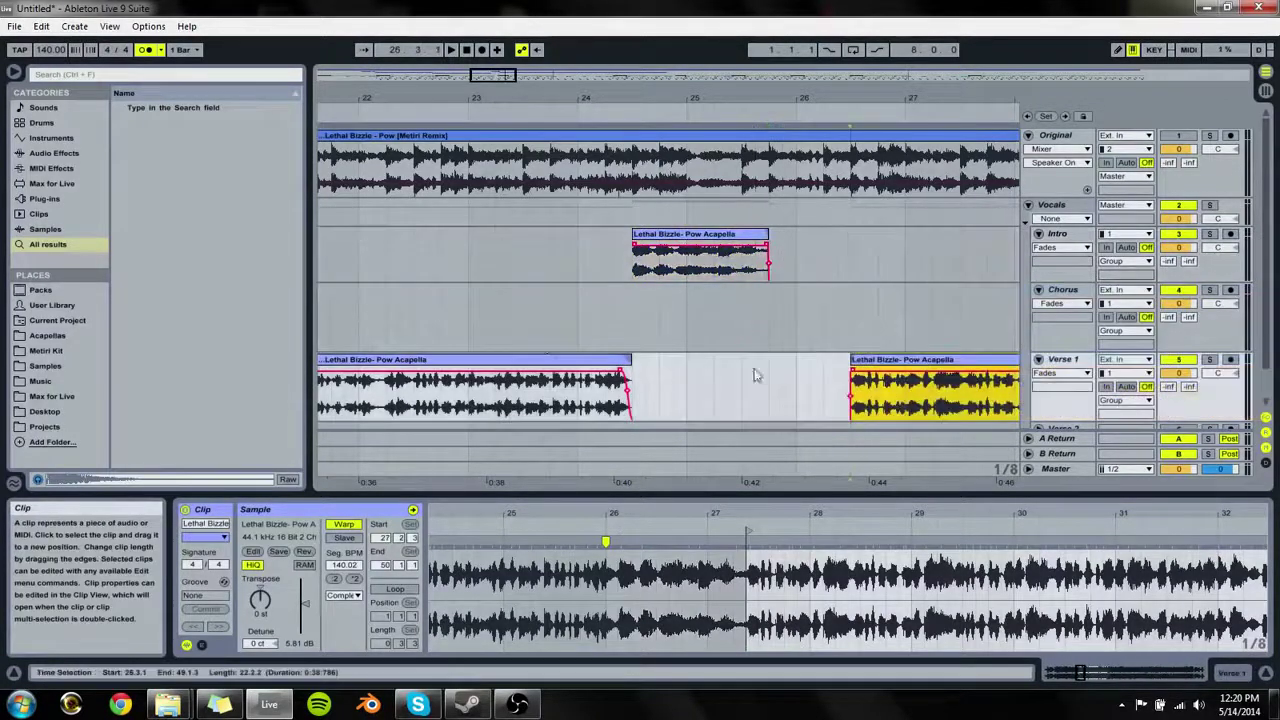
# Step: Move the separated vocal section on the Intro track to start at 24.4.3 and solo the Original track
pyautogui.click(526, 322)
pyautogui.press('space')
pyautogui.moveTo(716, 235); pyautogui.dragTo(757, 238)
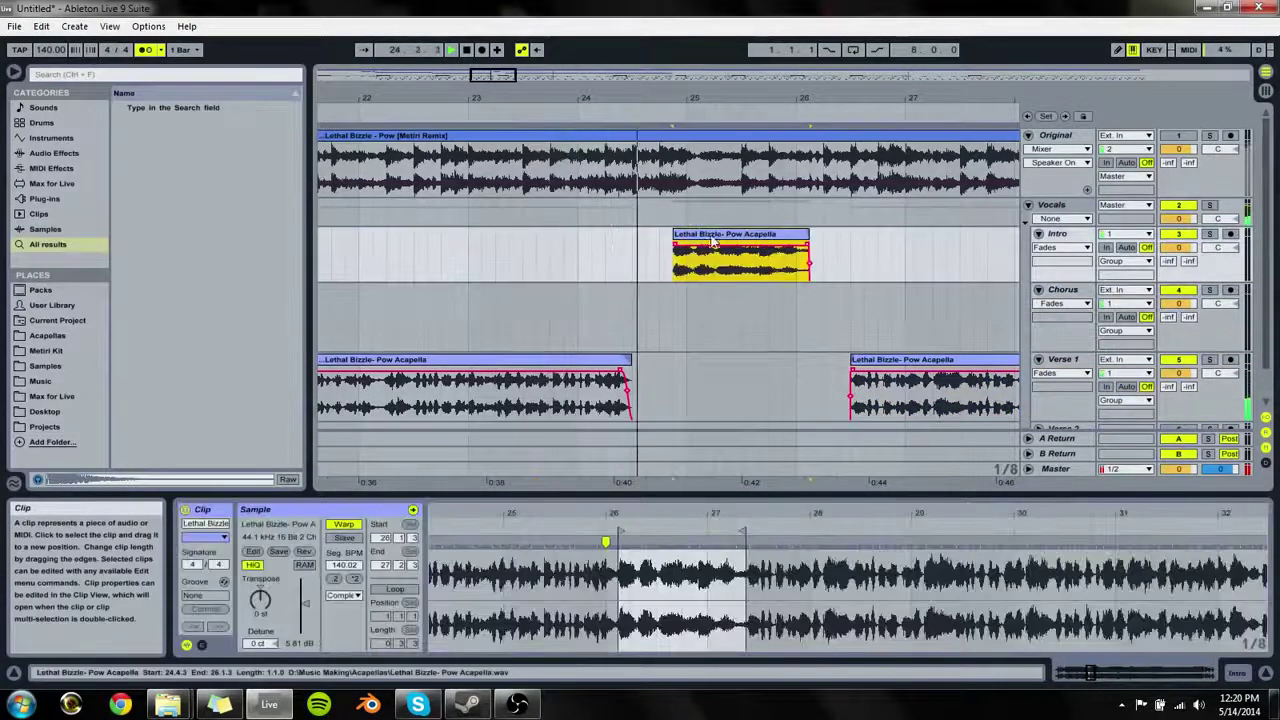
pyautogui.click(1210, 136)
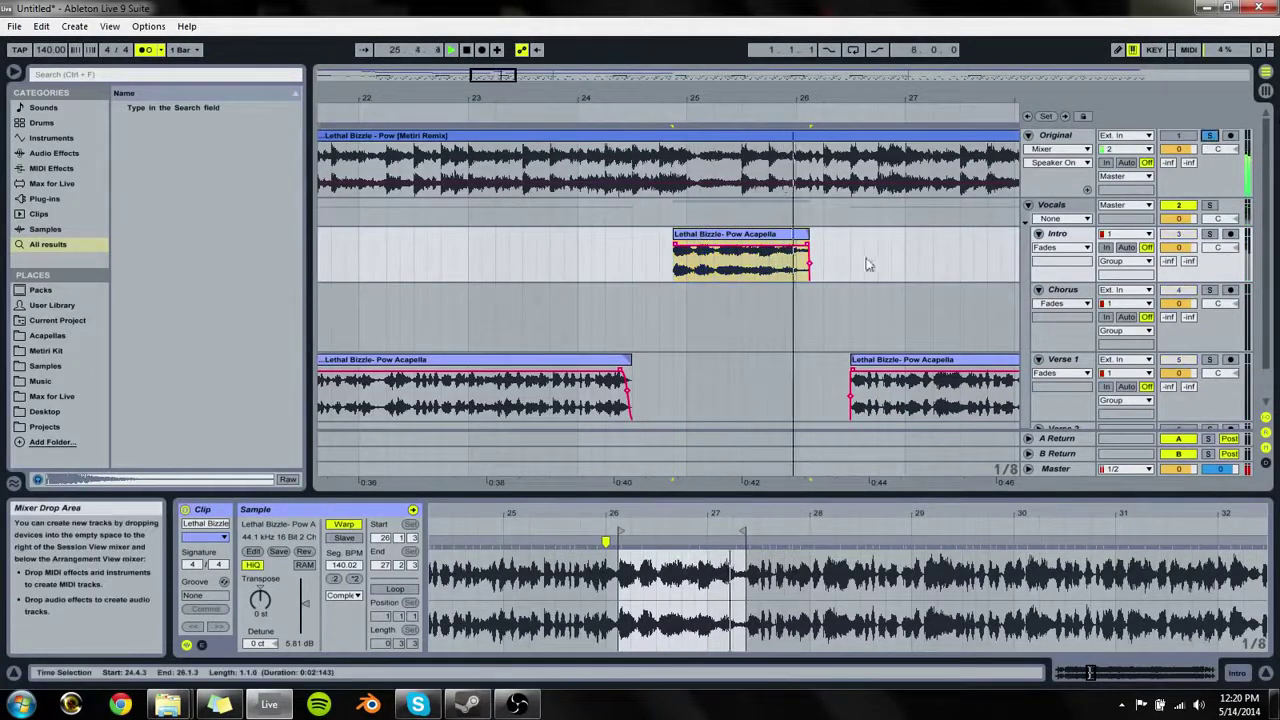
# Step: Move the Intro track's vocal section to start at 24.4.1 and replay the soloed Original around it
pyautogui.moveTo(770, 235); pyautogui.dragTo(756, 236)
pyautogui.press('space')
pyautogui.press('space')
pyautogui.click(748, 238)
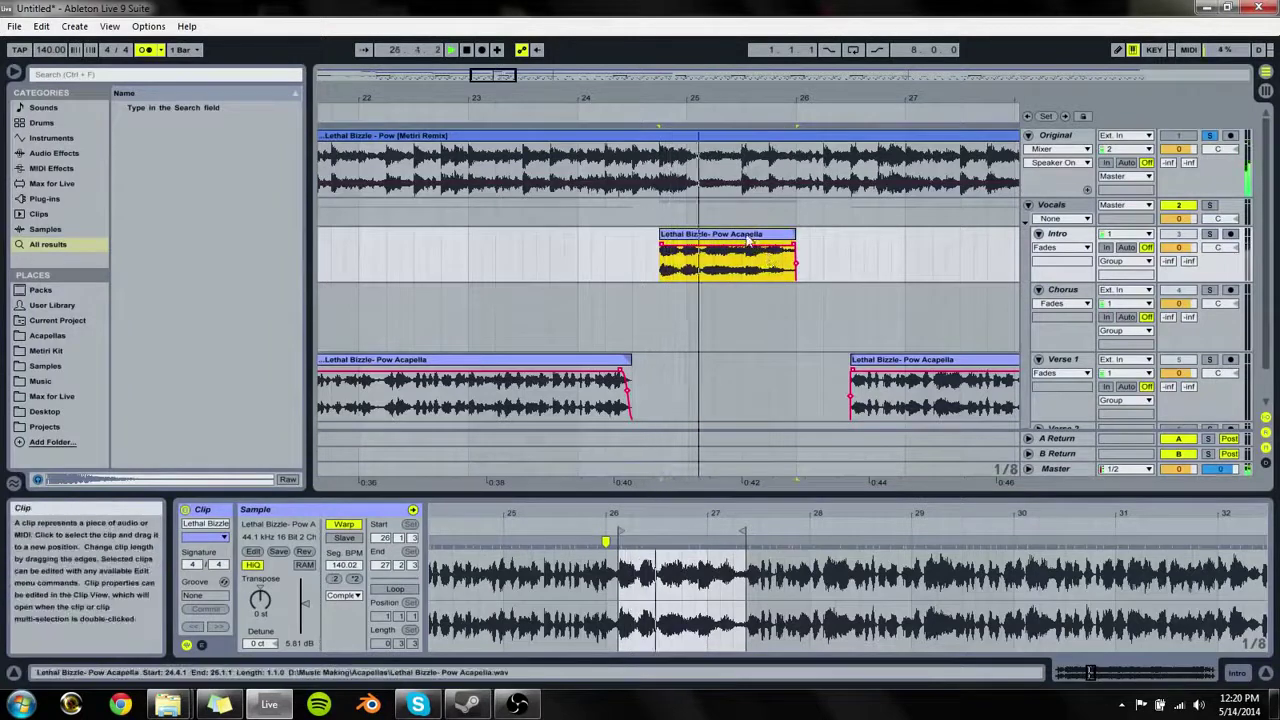
pyautogui.press('space')
pyautogui.press('space')
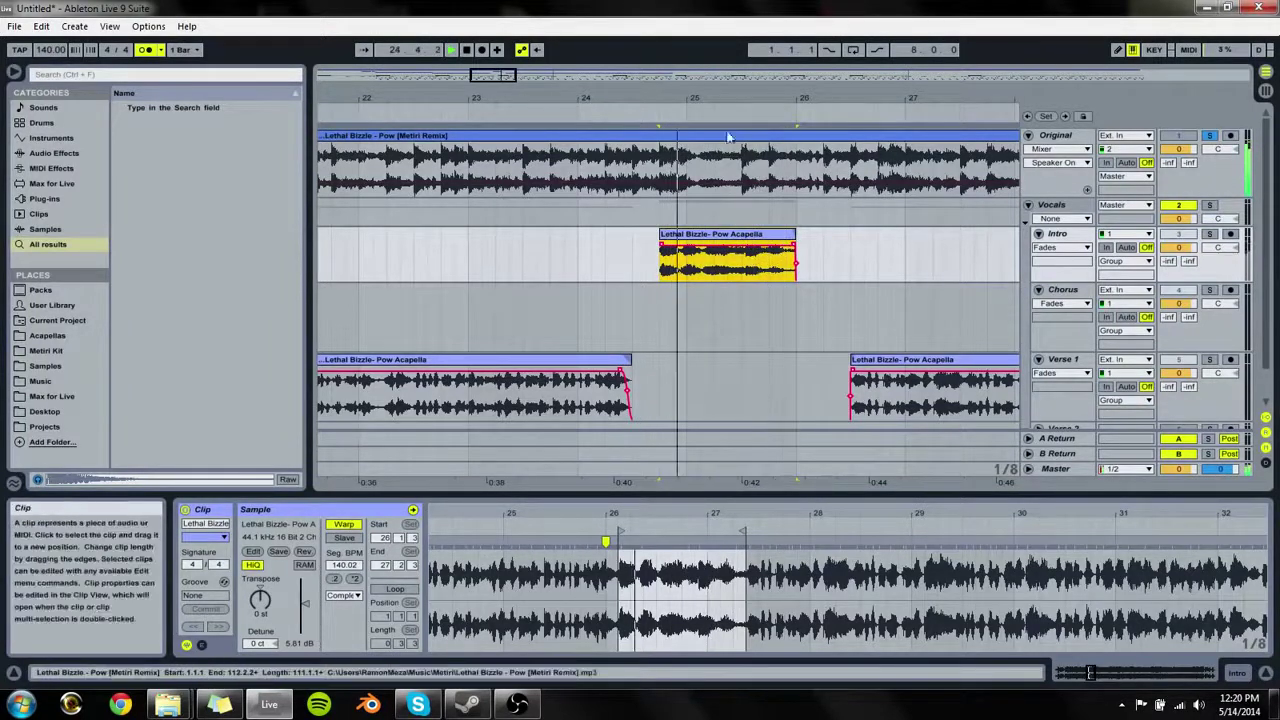
# Step: Unsolo the Original track, add a short fade-out to the end of the Intro track's vocal clip and play it back
pyautogui.press('space')
pyautogui.click(1209, 178)
pyautogui.press('space')
pyautogui.click(1210, 136)
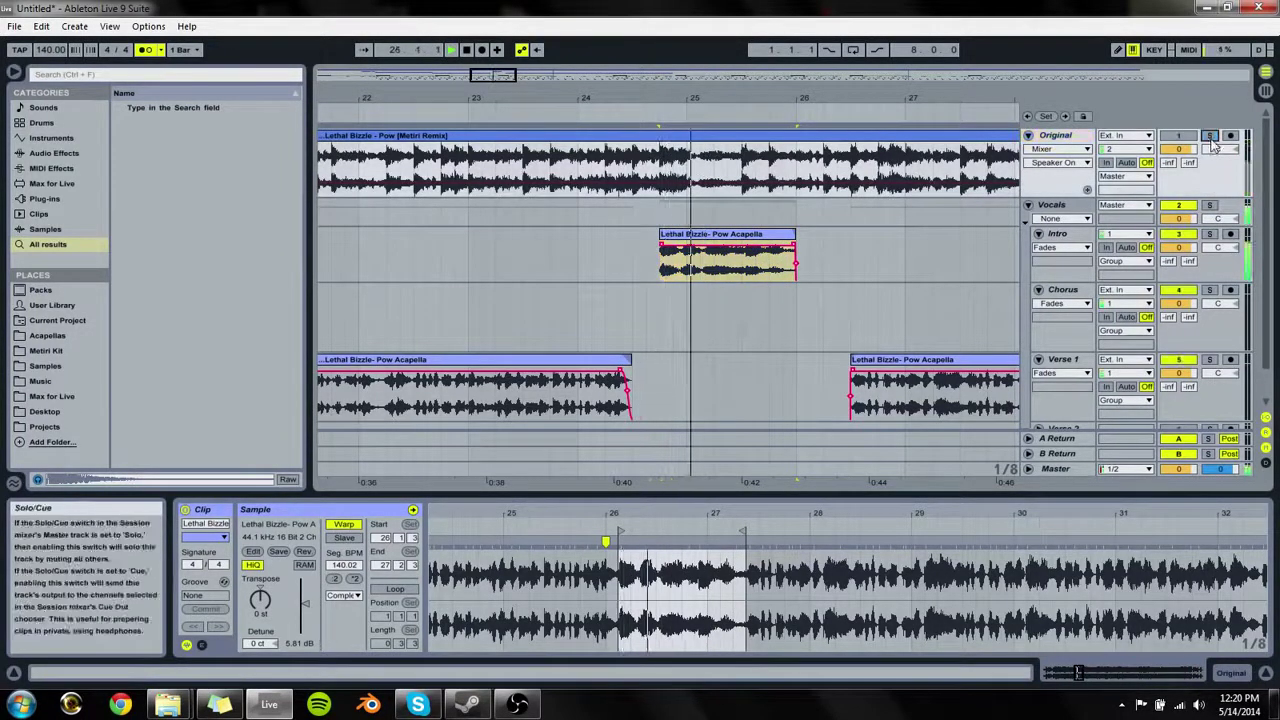
pyautogui.press('space')
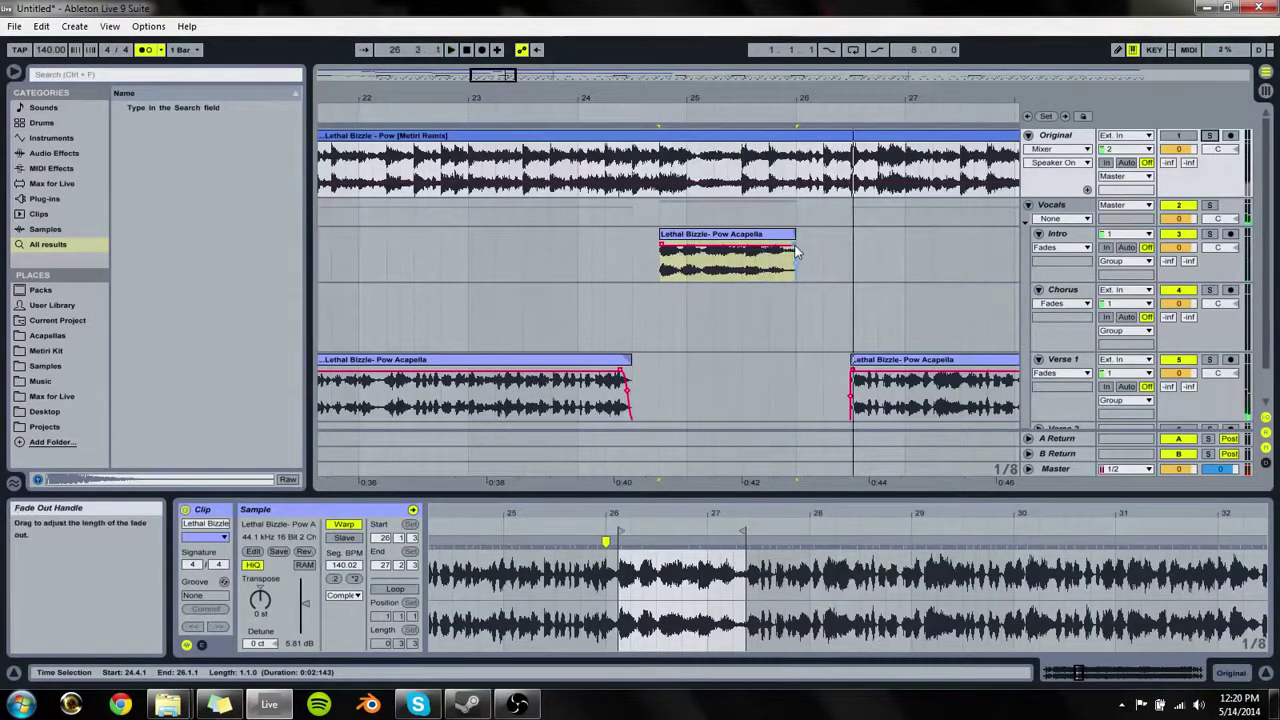
pyautogui.moveTo(796, 247); pyautogui.dragTo(783, 250)
pyautogui.click(670, 235)
pyautogui.press('space')
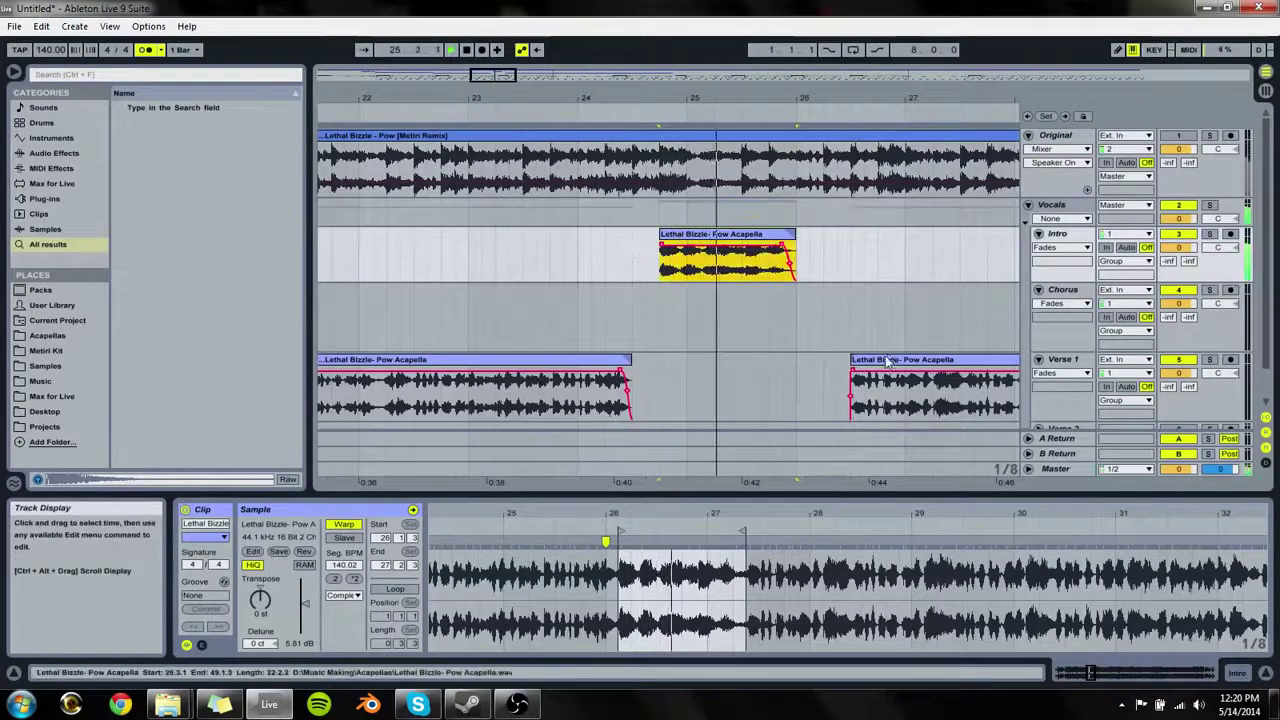
# Step: Move the later Verse 1 clip to start at 26.1.1, directly after the Intro track's vocal section, and play it back
pyautogui.moveTo(886, 362); pyautogui.dragTo(808, 372)
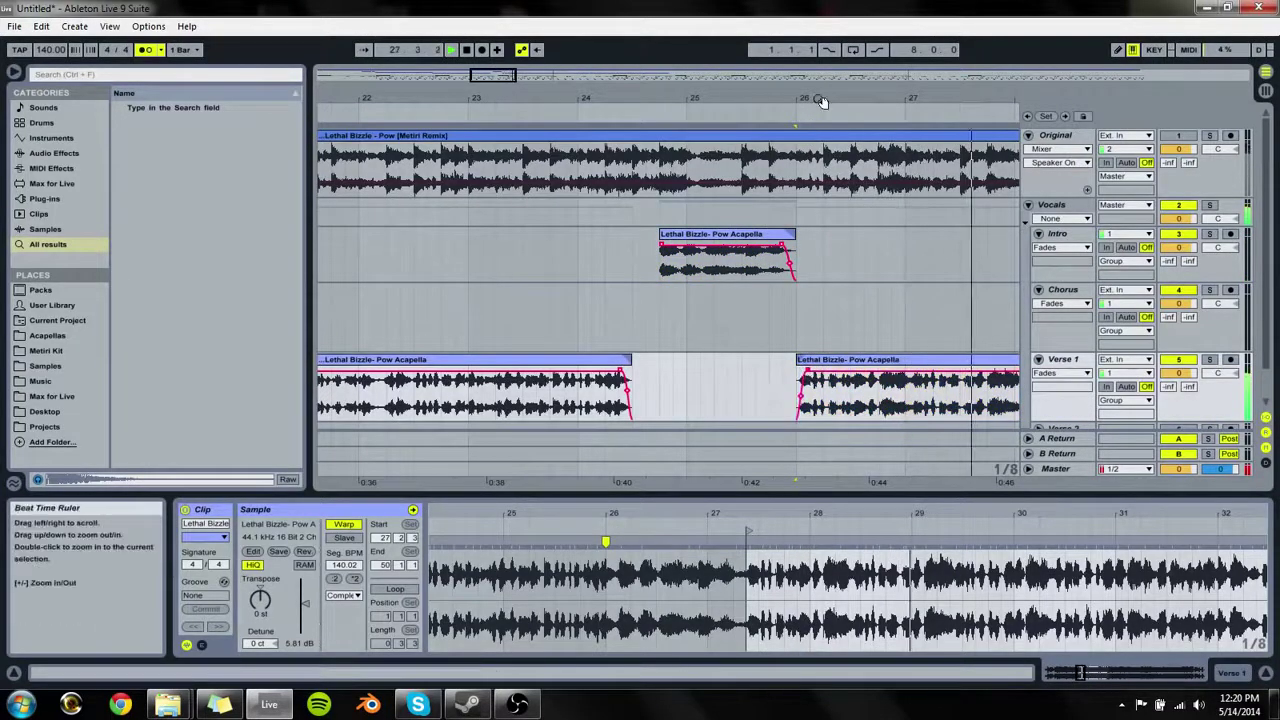
pyautogui.moveTo(820, 100); pyautogui.dragTo(818, 160)
pyautogui.click(760, 378)
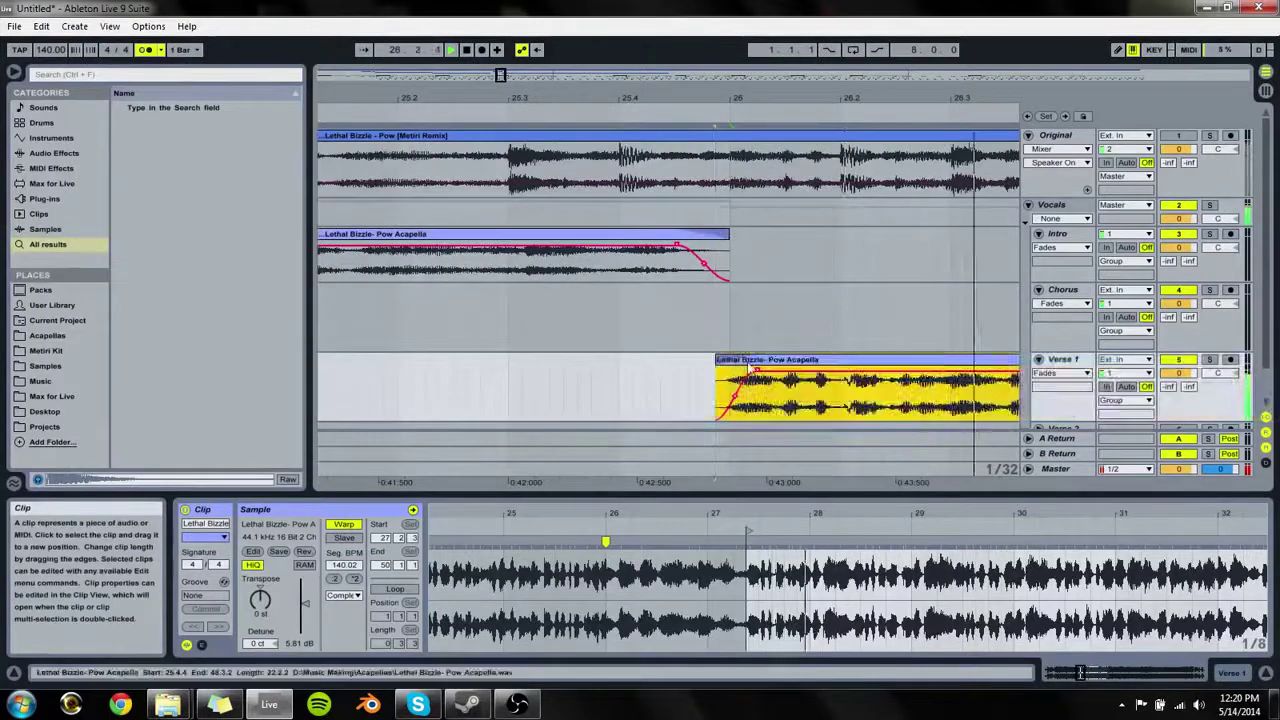
pyautogui.moveTo(834, 98); pyautogui.dragTo(523, 45)
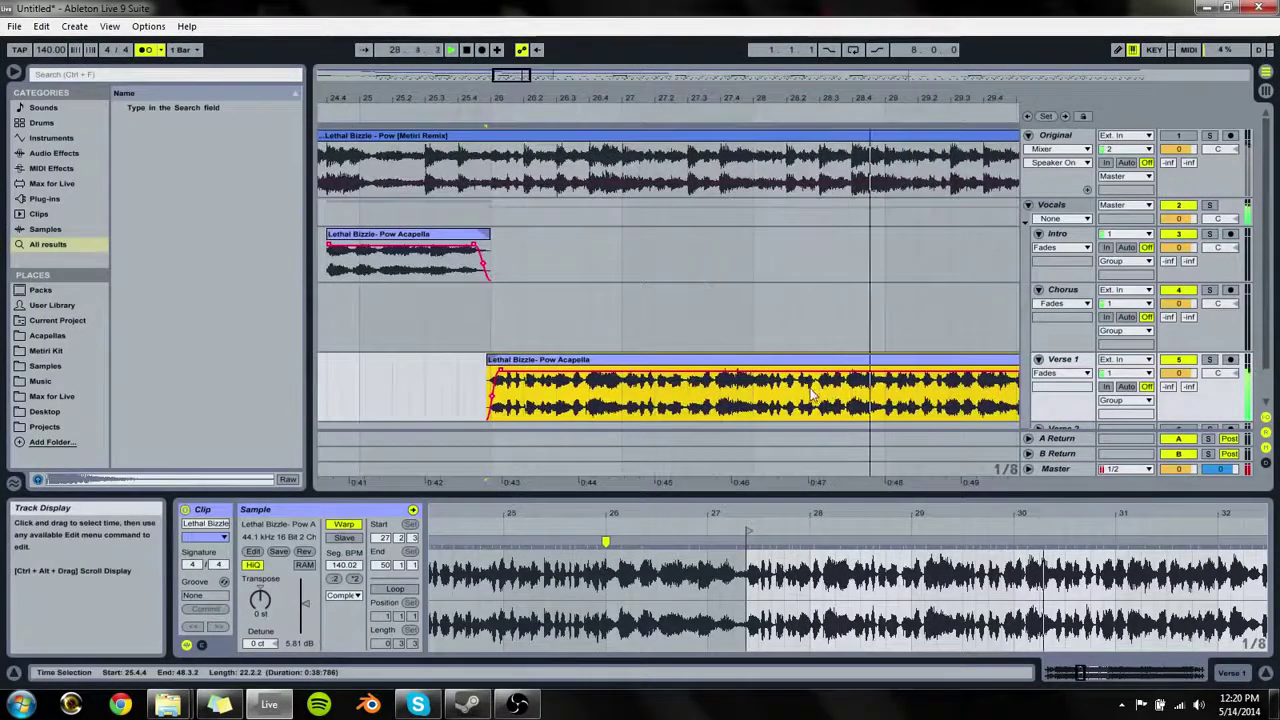
pyautogui.click(748, 540)
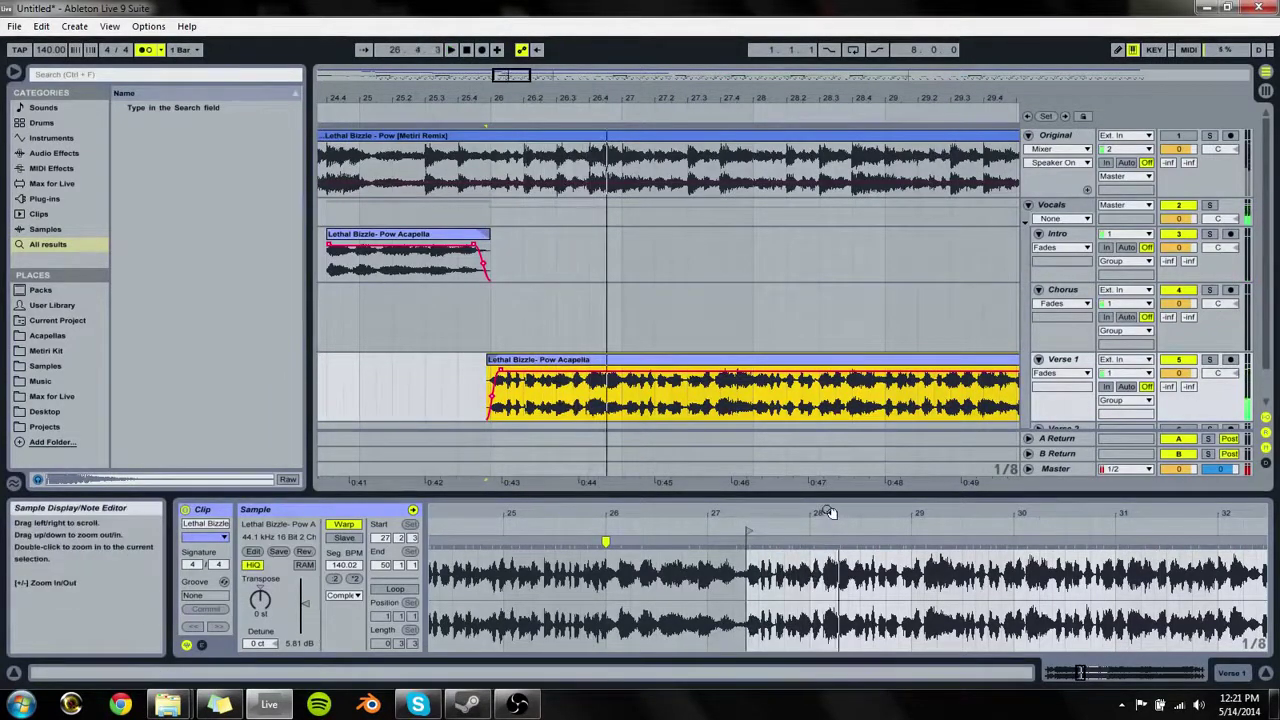
pyautogui.moveTo(828, 512); pyautogui.dragTo(826, 570)
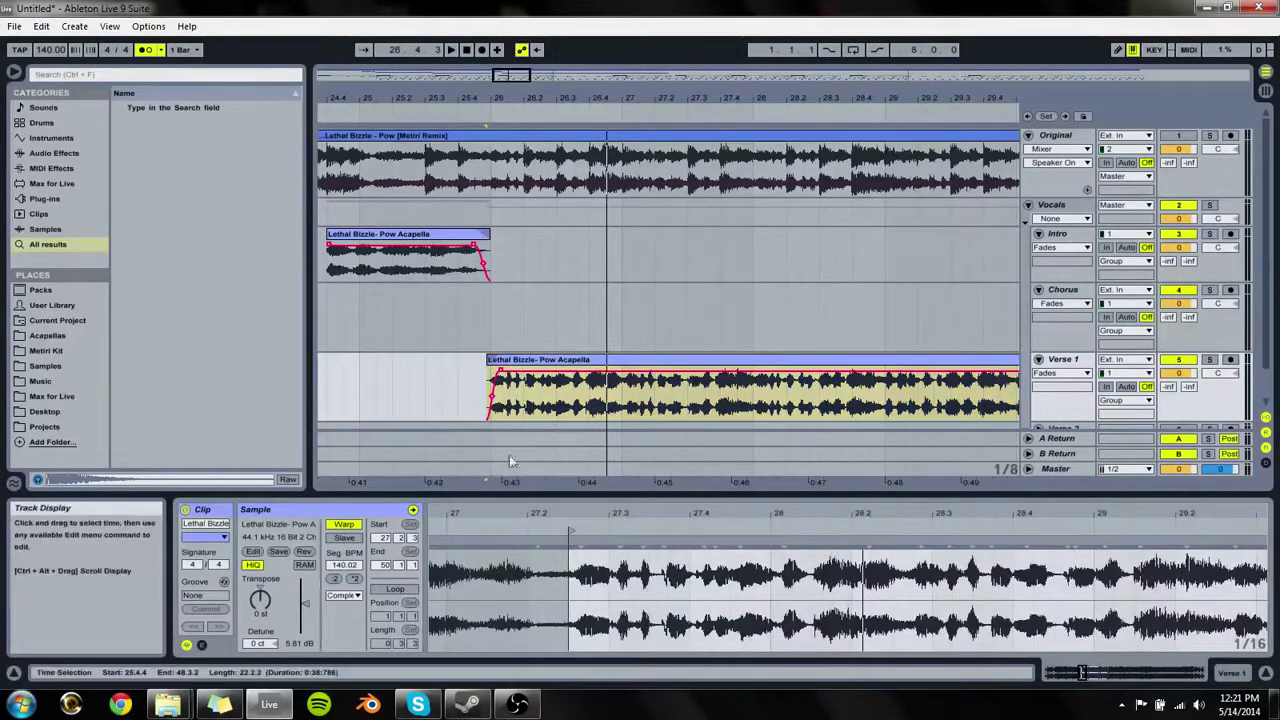
pyautogui.click(545, 362)
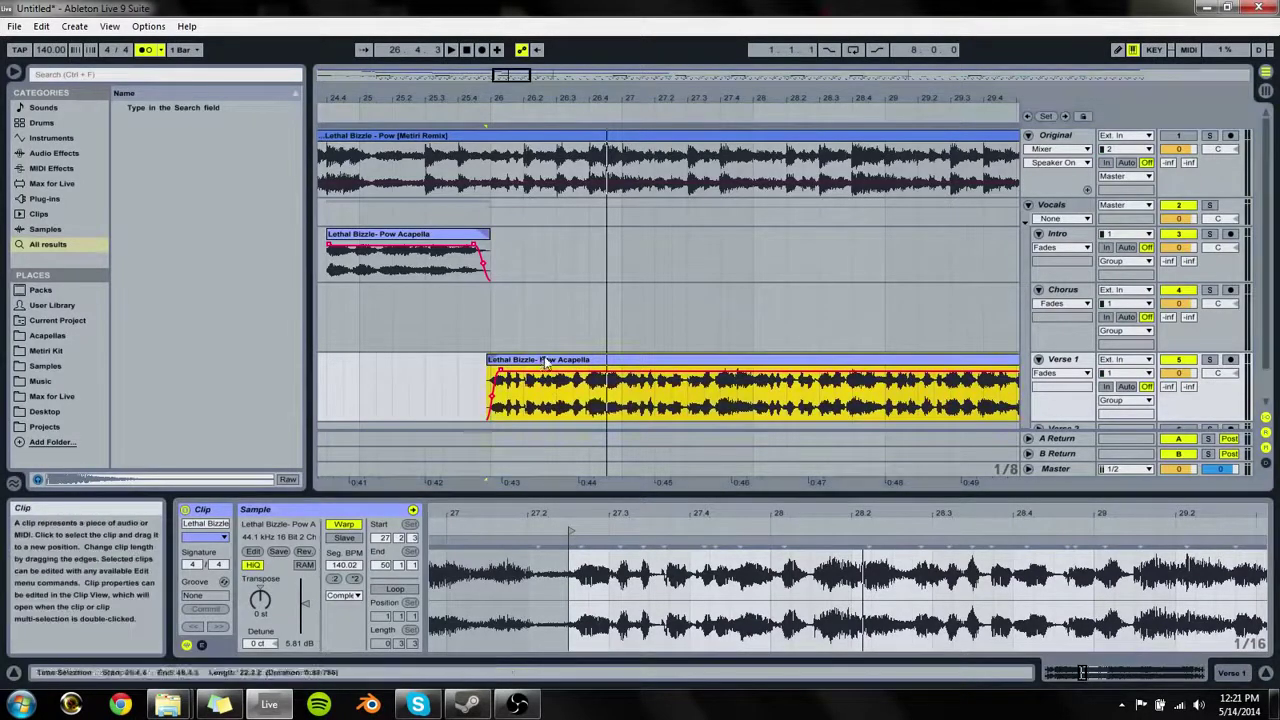
pyautogui.moveTo(545, 362); pyautogui.dragTo(548, 362)
pyautogui.press('space')
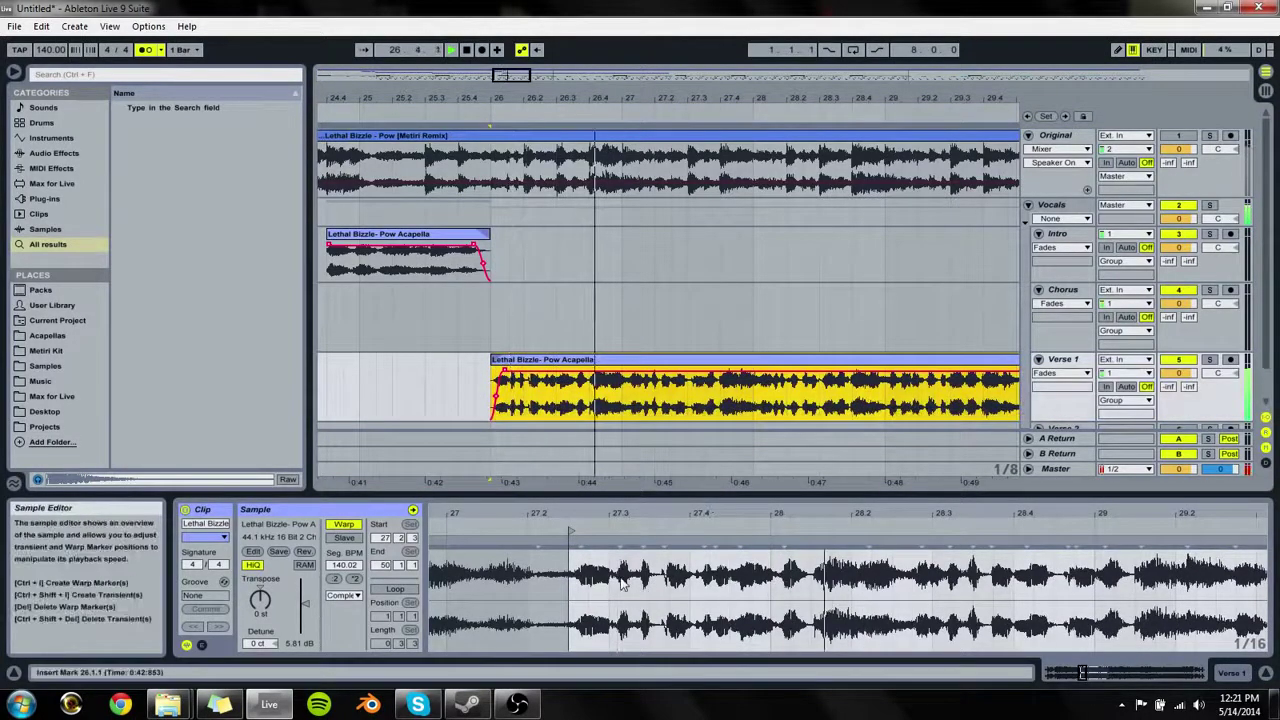
pyautogui.press('space')
# Step: Set 1.1.1 at the start of the later Verse 1 clip and warp the vocal hit near beat 1.4 to 1.4.1
pyautogui.rightClick(568, 550)
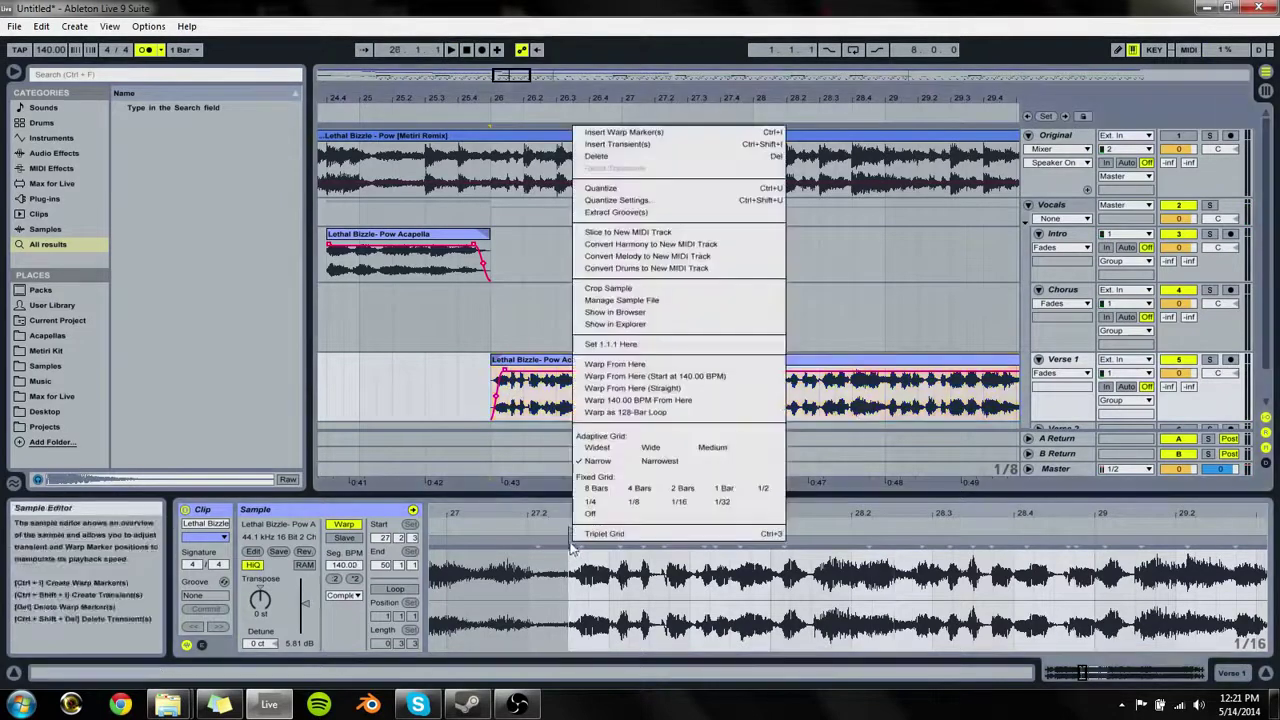
pyautogui.click(601, 344)
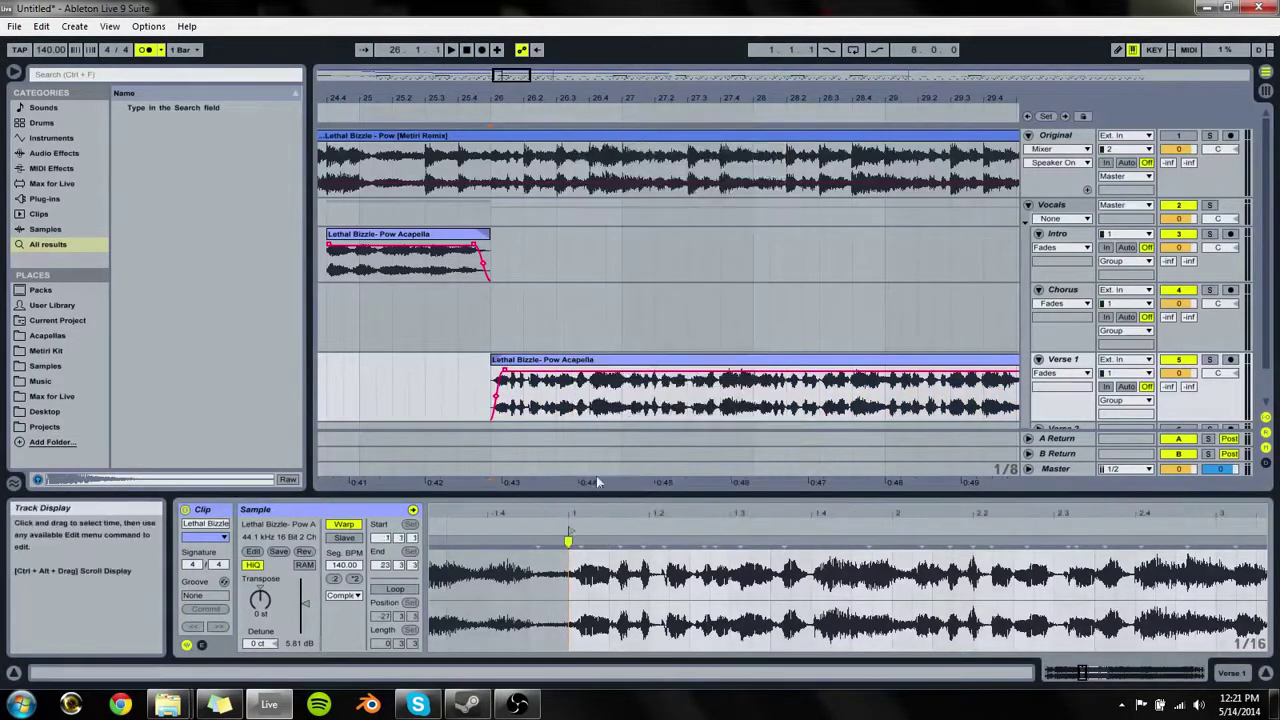
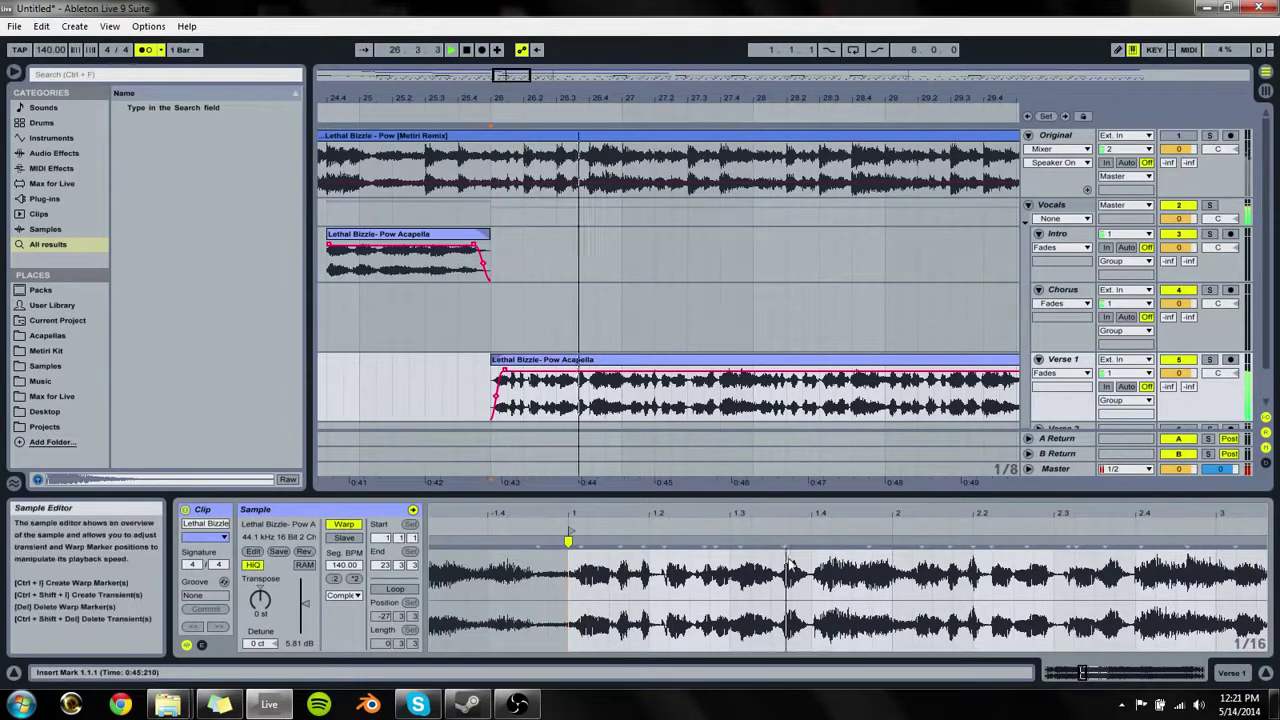
pyautogui.doubleClick(816, 543)
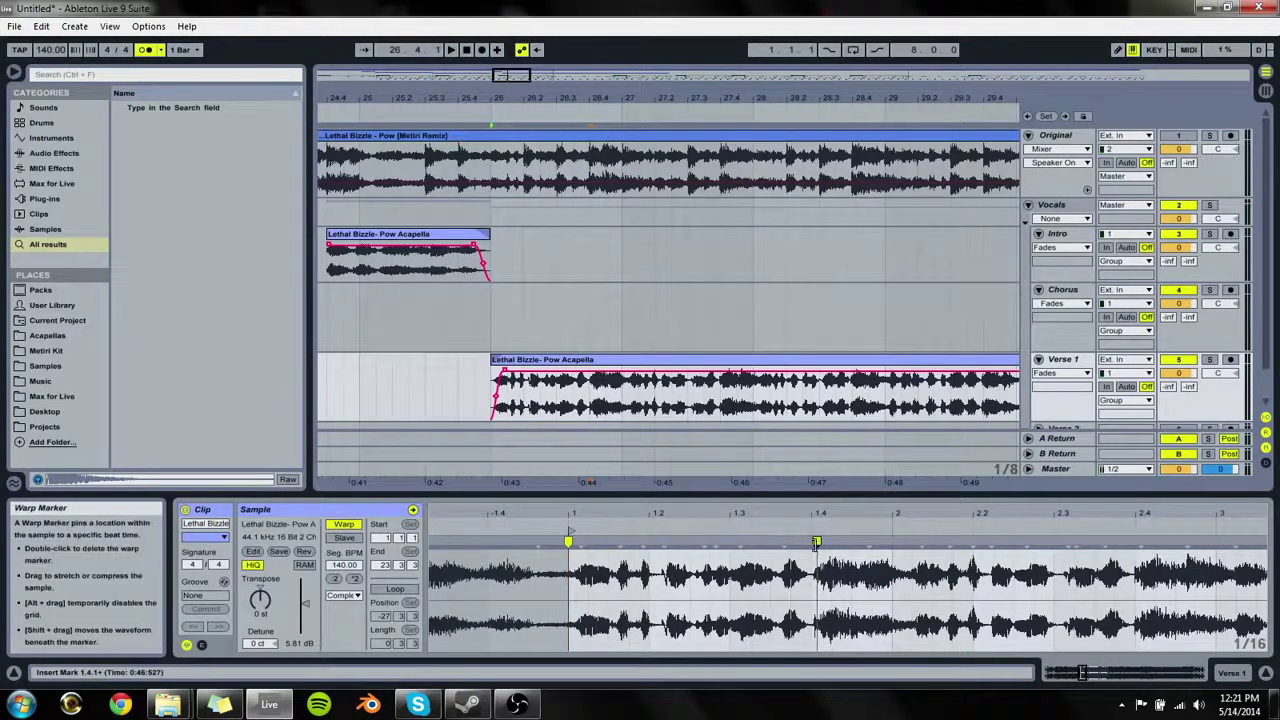
pyautogui.moveTo(816, 543); pyautogui.dragTo(811, 543)
pyautogui.press('space')
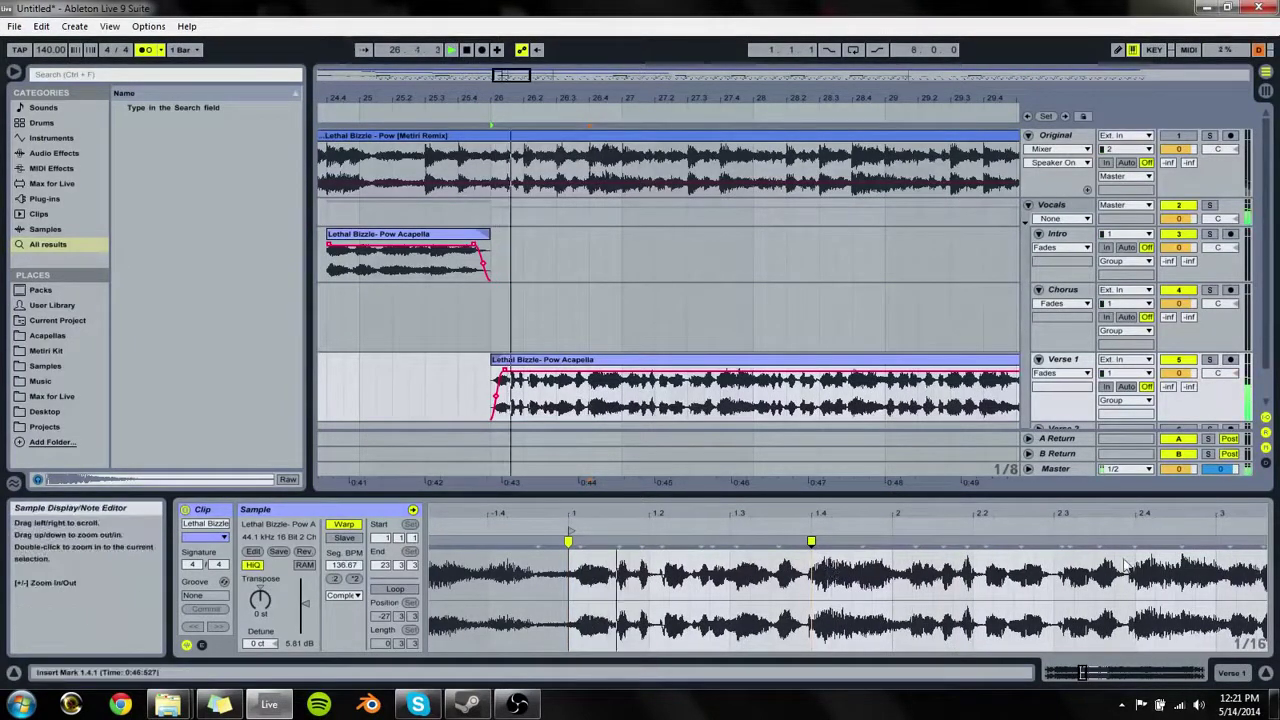
# Step: Add warp markers to the Verse 1 clip at 2.4.1 and 3.4.1, aligning the vocal hit near 3.4 to the beat
pyautogui.doubleClick(1135, 541)
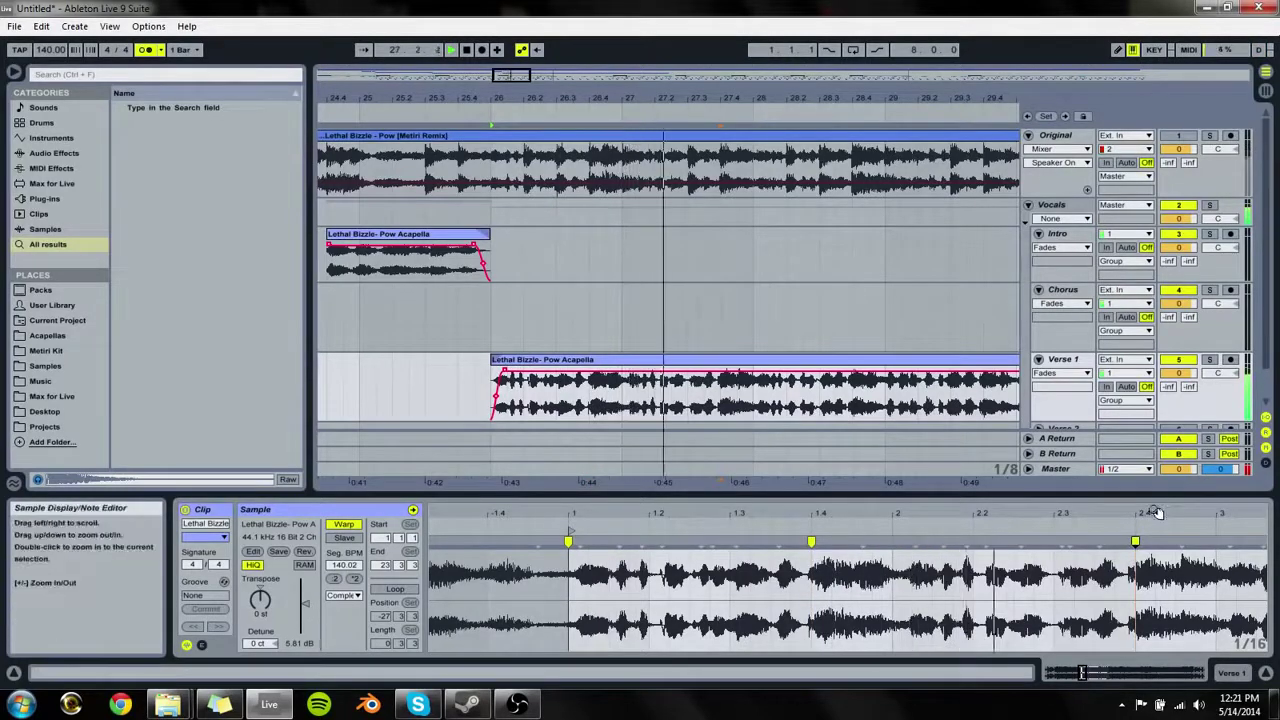
pyautogui.moveTo(1157, 512); pyautogui.dragTo(518, 511)
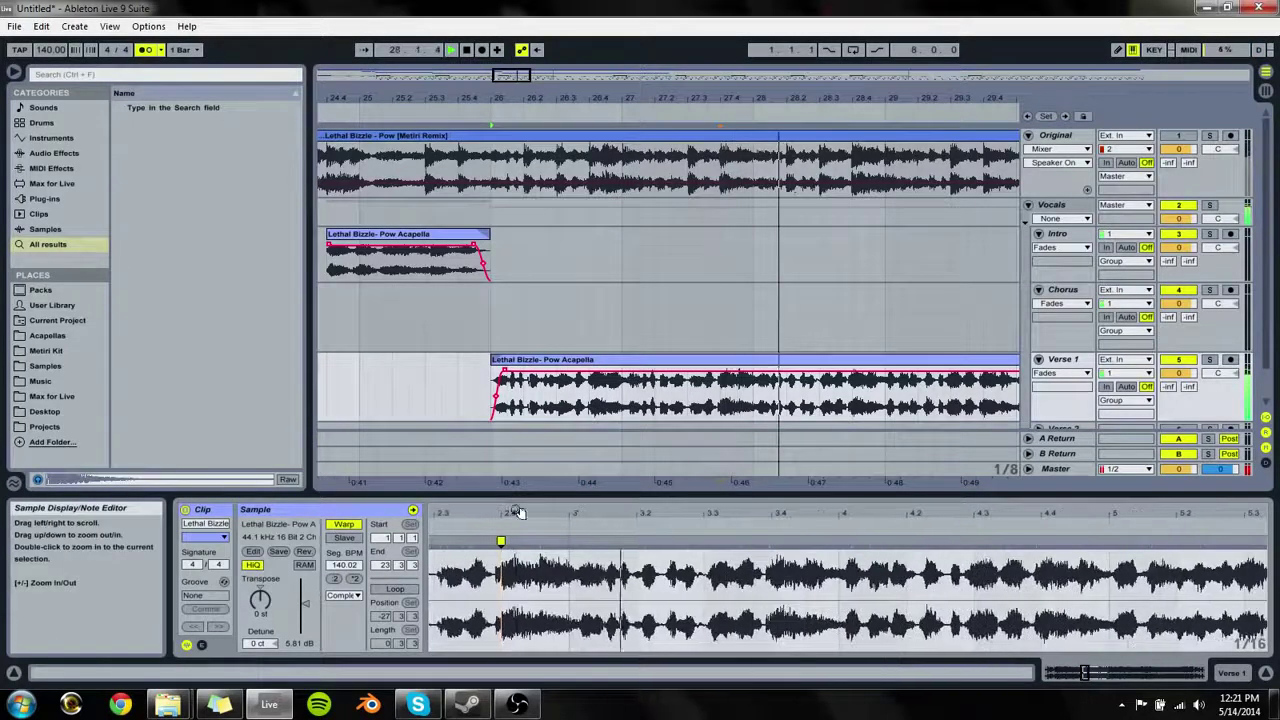
pyautogui.doubleClick(766, 548)
pyautogui.scroll(3, 768, 546)
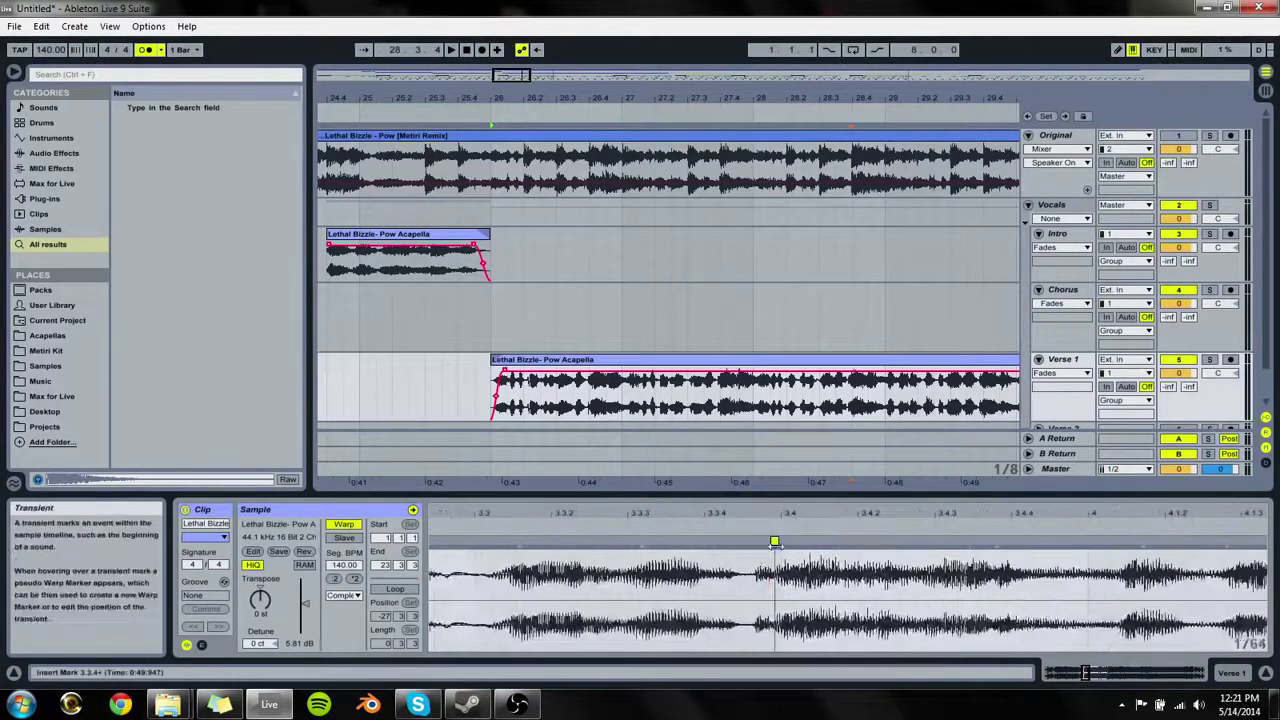
pyautogui.moveTo(755, 540)
pyautogui.mouseDown()
pyautogui.moveTo(851, 541)
pyautogui.moveTo(1094, 490)
pyautogui.moveTo(1094, 460)
pyautogui.mouseUp()
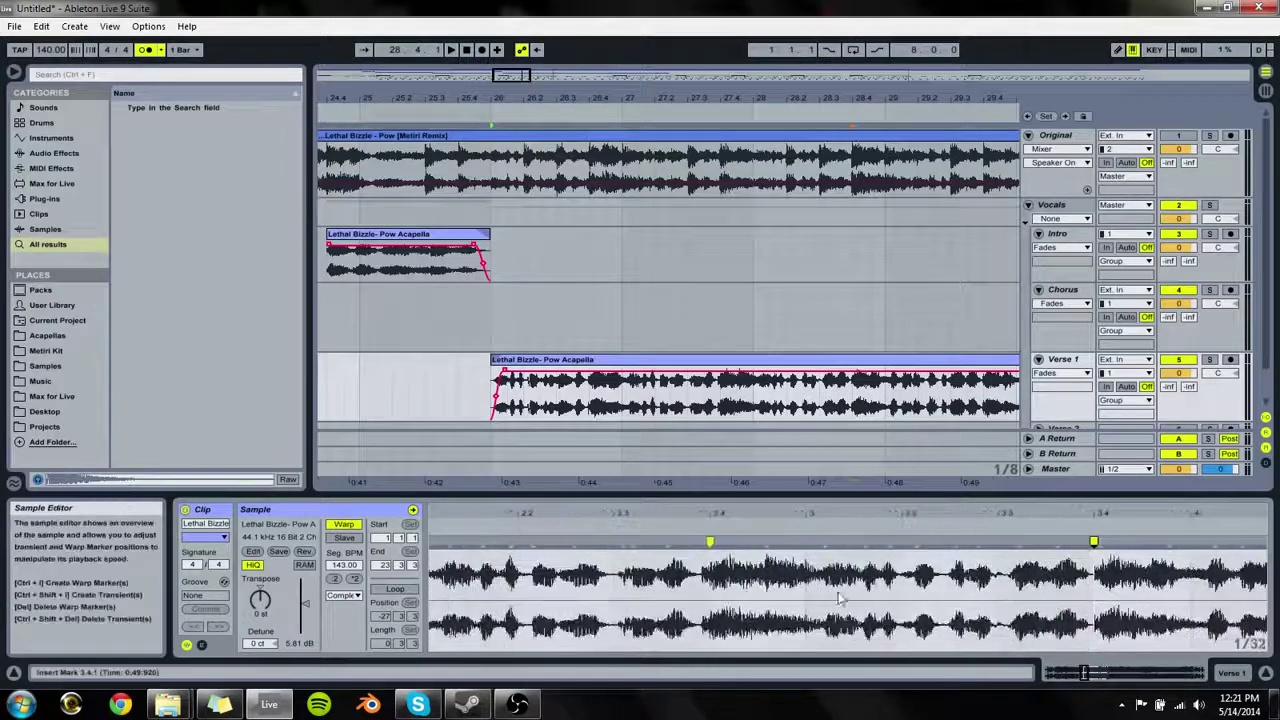
# Step: Replace the Verse 1 clip's warp markers at 2.4.1 and 1.4.1 with ones placed on the exact starts of their vocal hits
pyautogui.doubleClick(710, 541)
pyautogui.moveTo(711, 517)
pyautogui.mouseDown()
pyautogui.moveTo(708, 547)
pyautogui.moveTo(736, 540)
pyautogui.moveTo(723, 541)
pyautogui.moveTo(720, 475)
pyautogui.moveTo(688, 580)
pyautogui.moveTo(496, 608)
pyautogui.mouseUp()
pyautogui.doubleClick(710, 543)
pyautogui.press('space')
pyautogui.press('space')
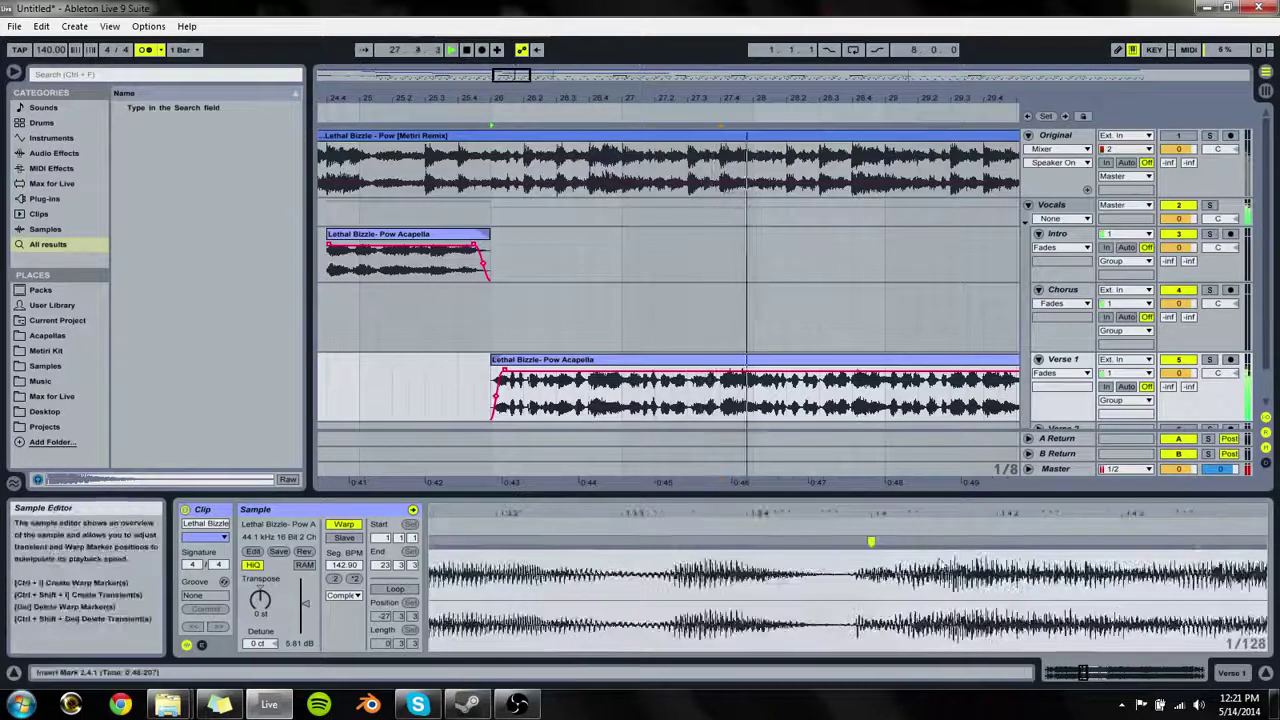
pyautogui.doubleClick(857, 542)
pyautogui.doubleClick(871, 542)
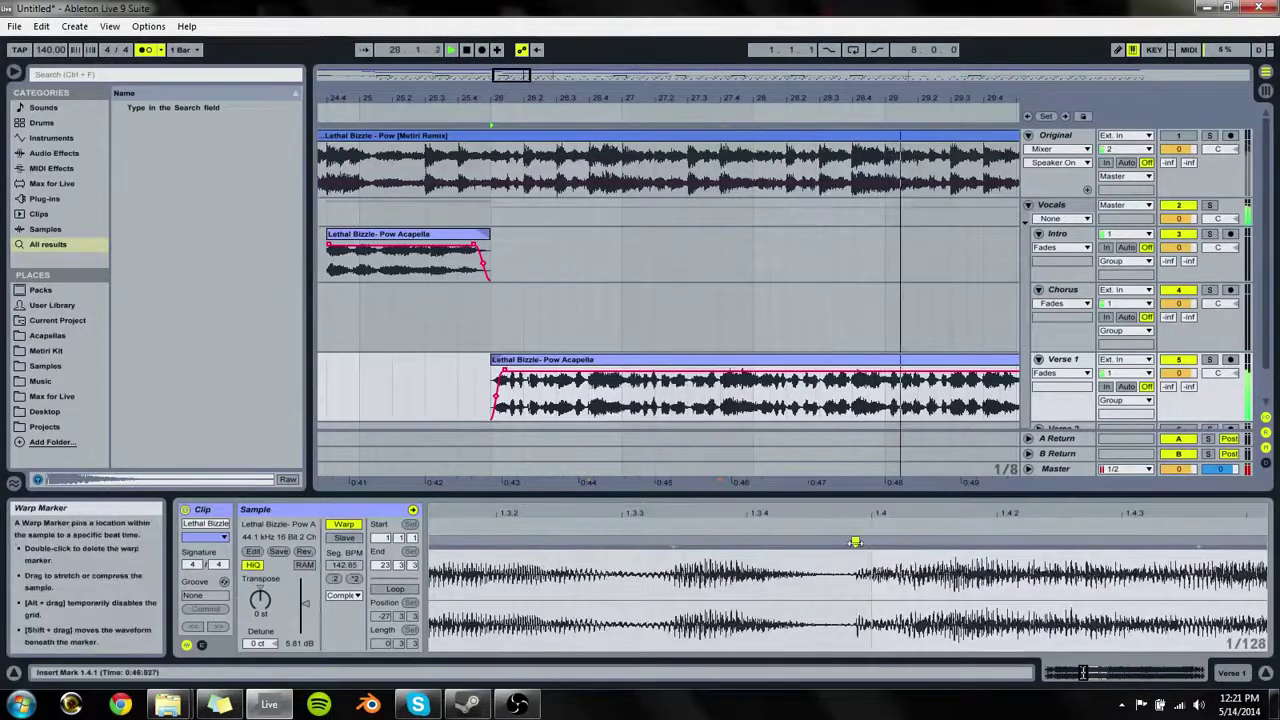
pyautogui.moveTo(856, 542)
pyautogui.mouseDown()
pyautogui.moveTo(871, 543)
pyautogui.moveTo(884, 445)
pyautogui.moveTo(475, 435)
pyautogui.mouseUp()
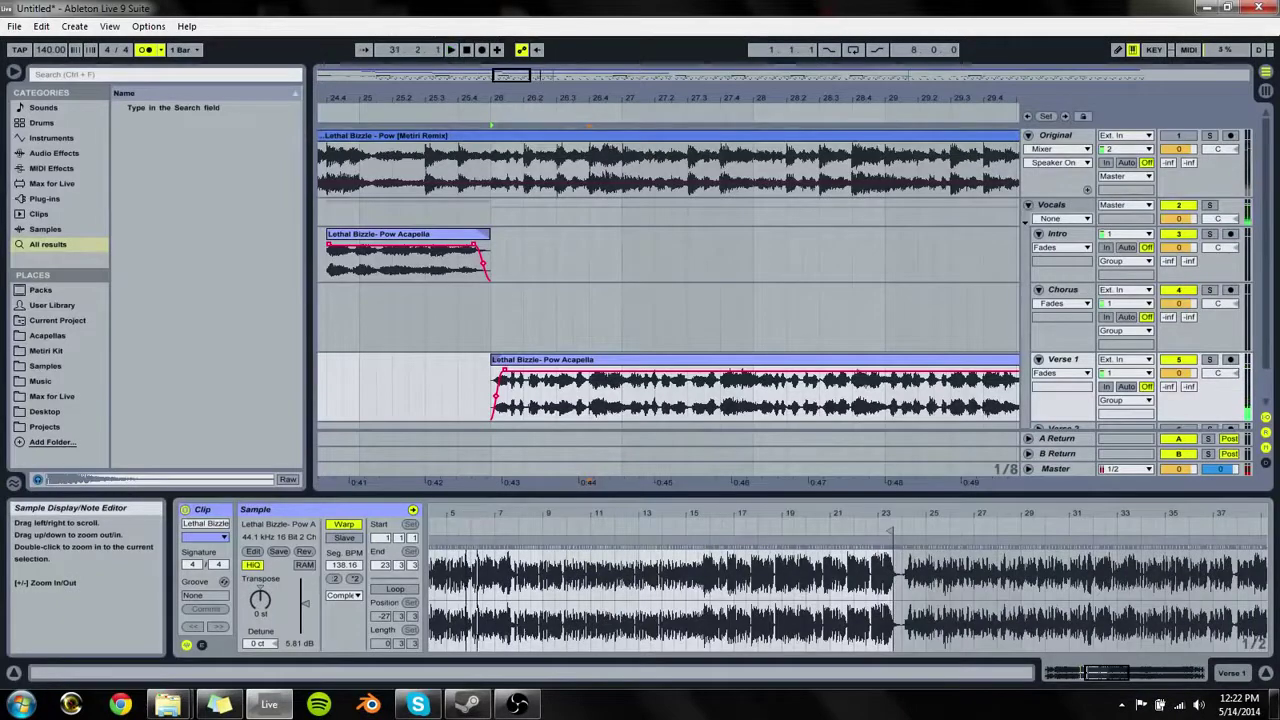
# Step: Warp the Verse 1 clip's vocal hits near beats 5.4 and 4.4 to 5.4.1 and 4.4.1
pyautogui.moveTo(467, 517); pyautogui.dragTo(626, 590)
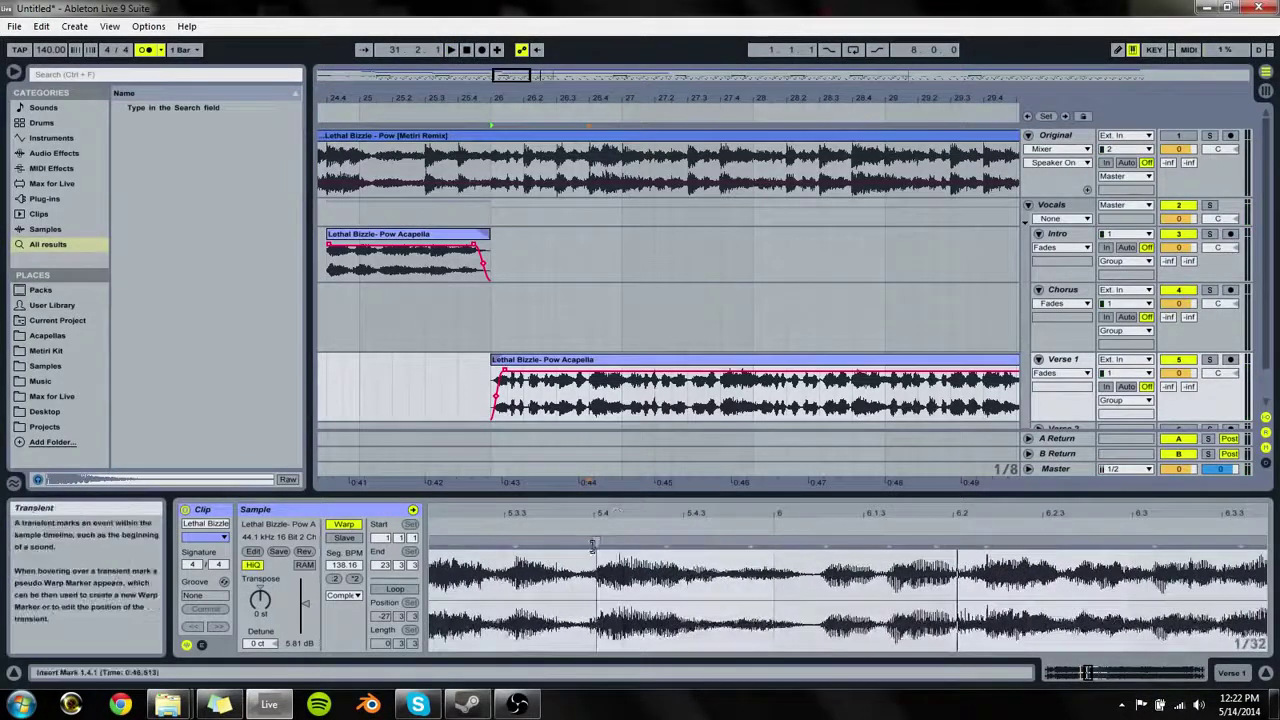
pyautogui.doubleClick(592, 542)
pyautogui.moveTo(594, 541)
pyautogui.mouseDown()
pyautogui.moveTo(605, 541)
pyautogui.moveTo(555, 540)
pyautogui.moveTo(553, 578)
pyautogui.mouseUp()
pyautogui.click(528, 625)
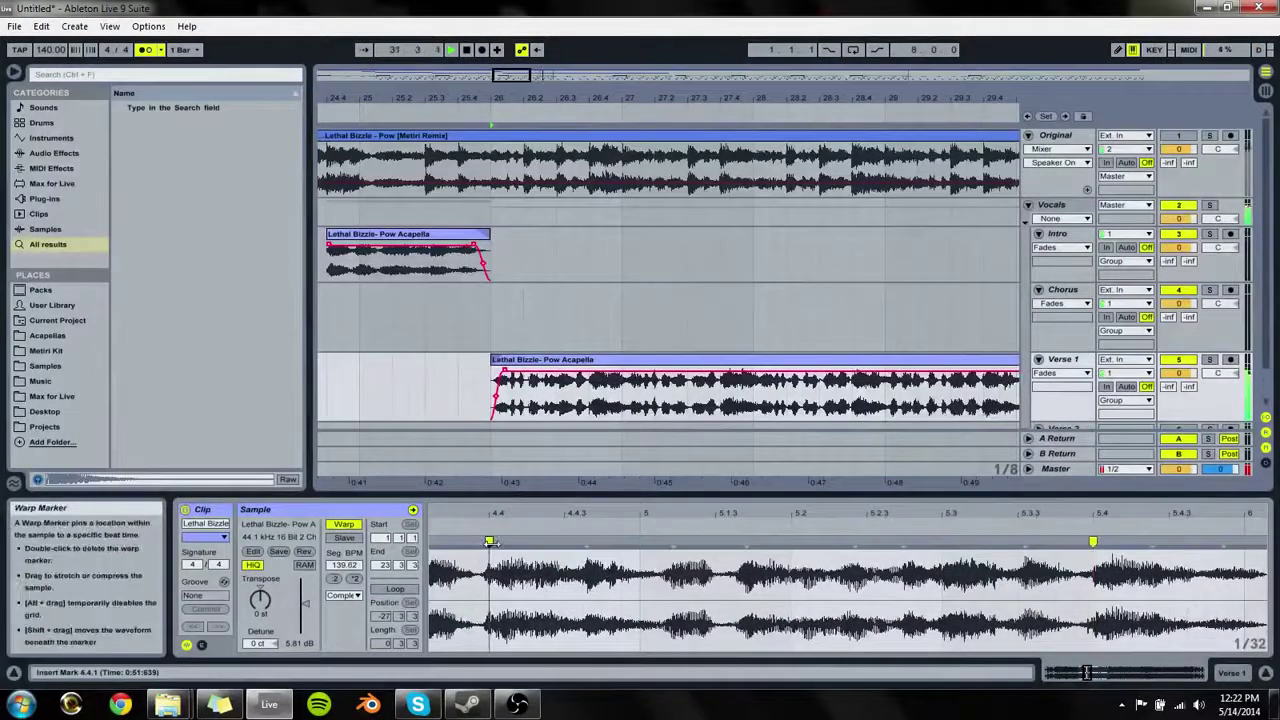
# Step: Warp the vocal hit just before bar 8 of the Verse 1 clip to 8.1.1 and play back around it
pyautogui.moveTo(564, 517); pyautogui.dragTo(500, 462)
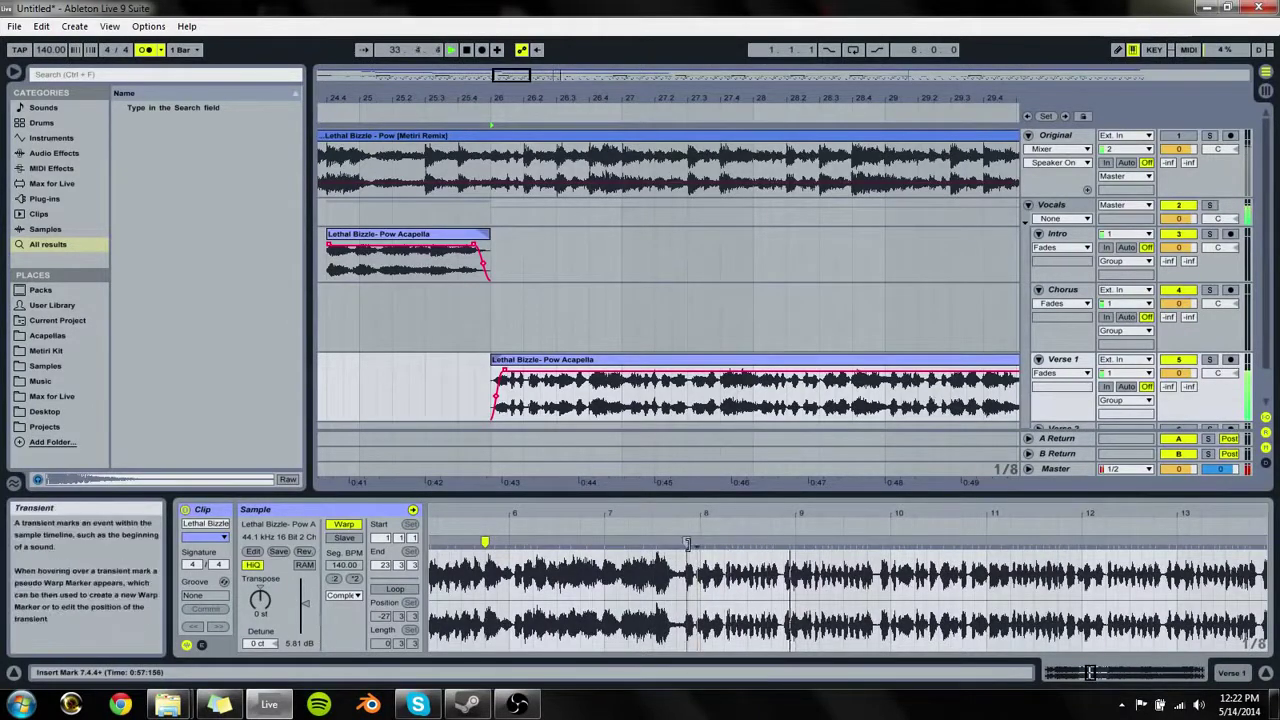
pyautogui.moveTo(696, 543); pyautogui.dragTo(700, 543)
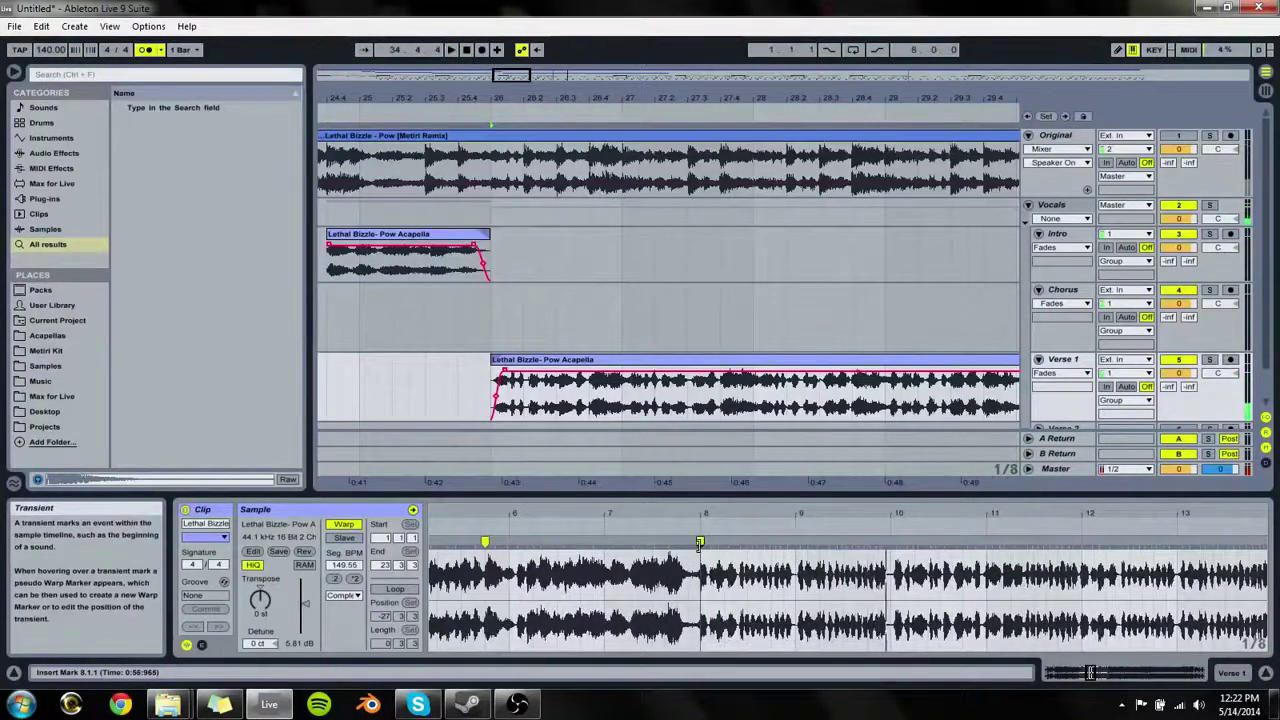
pyautogui.doubleClick(700, 542)
pyautogui.moveTo(703, 541); pyautogui.dragTo(700, 541)
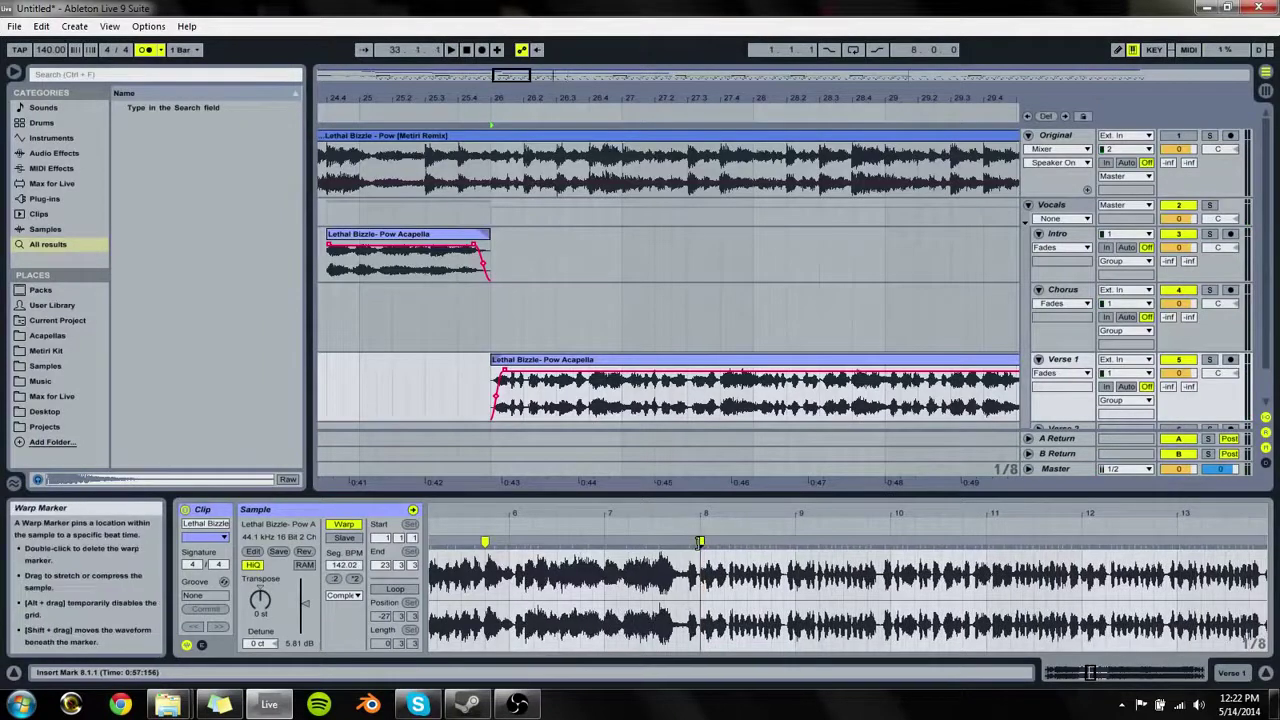
pyautogui.click(694, 527)
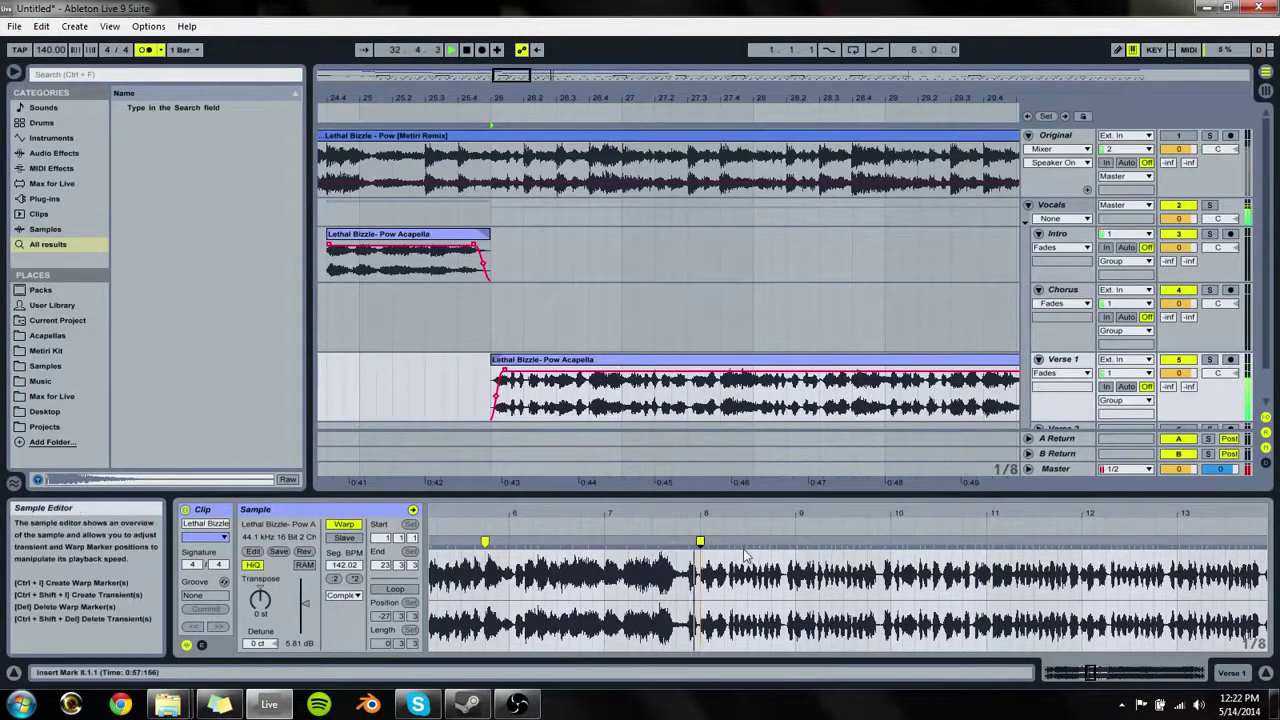
pyautogui.press('space')
# Step: Listen to the soloed Original from 31.3.1, and unsolo it to hear the vocals against it
pyautogui.moveTo(830, 98); pyautogui.dragTo(571, 25)
pyautogui.click(1211, 135)
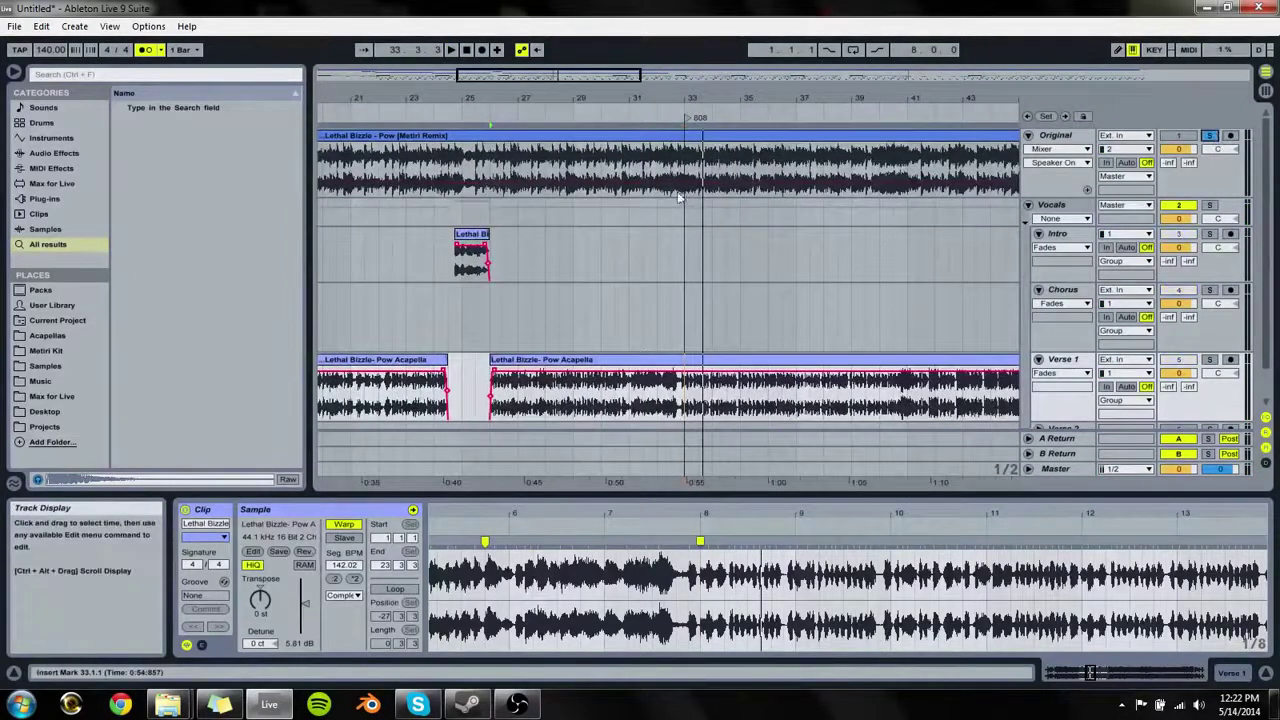
pyautogui.moveTo(671, 168); pyautogui.dragTo(659, 160)
pyautogui.press('space')
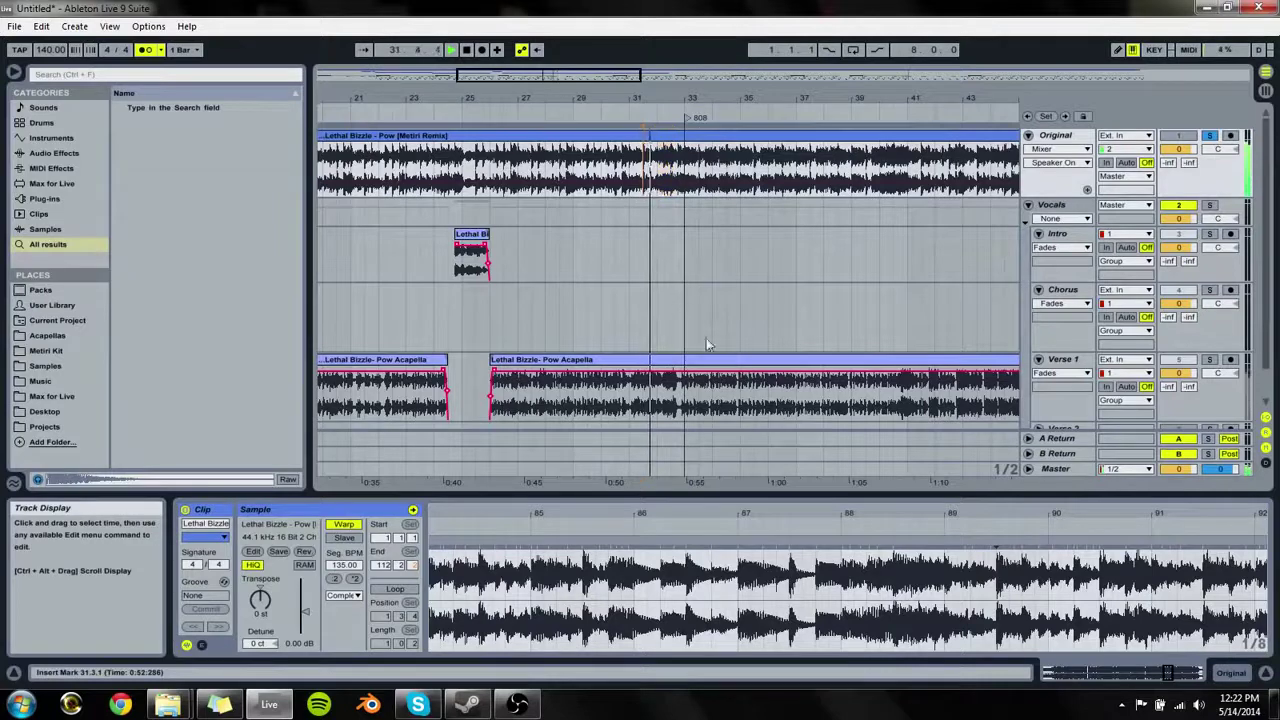
pyautogui.click(1211, 135)
pyautogui.click(655, 346)
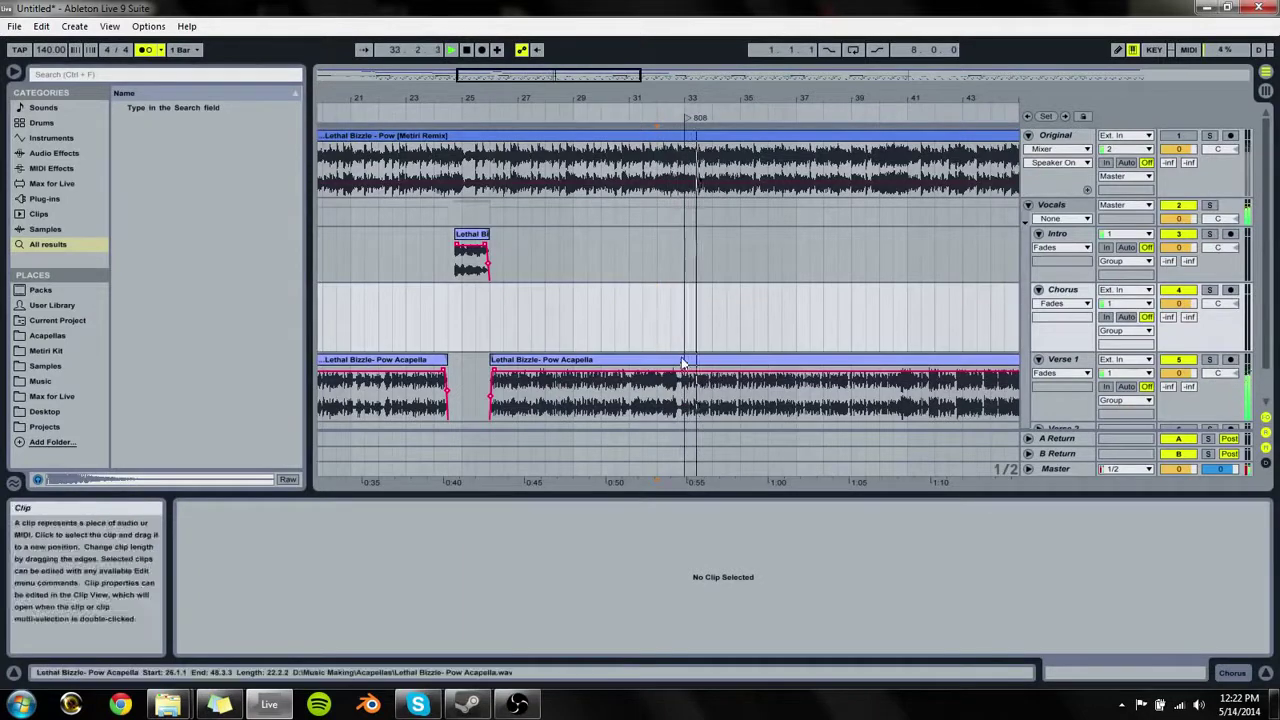
# Step: Compare the soloed Original around bars 32 and 33 with the full mix including Verse 1 near the 808 locator
pyautogui.click(676, 148)
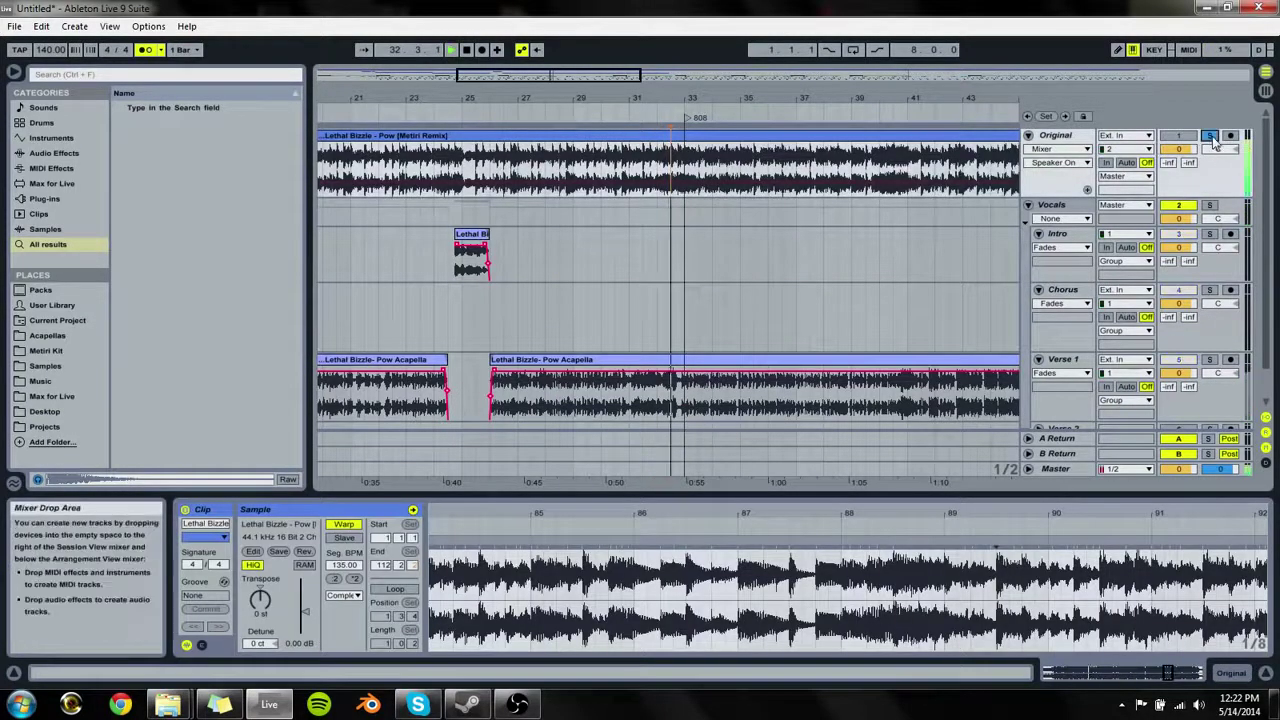
pyautogui.click(1211, 137)
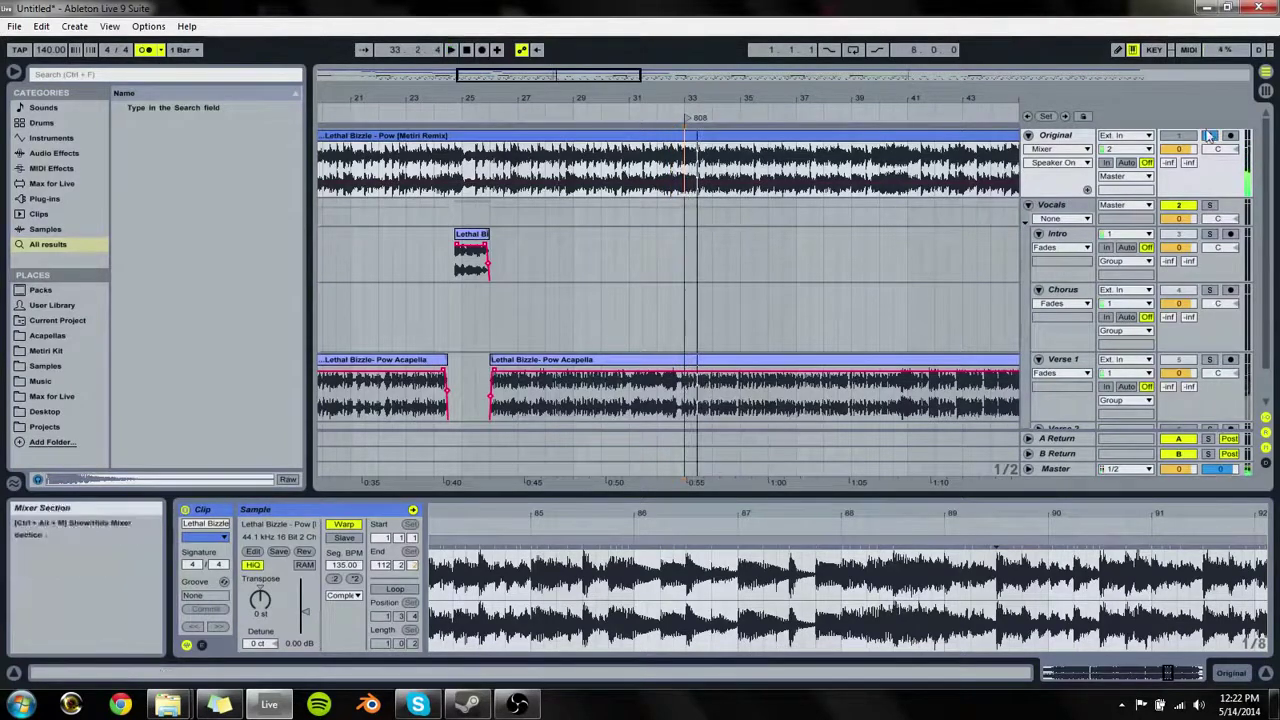
pyautogui.click(674, 398)
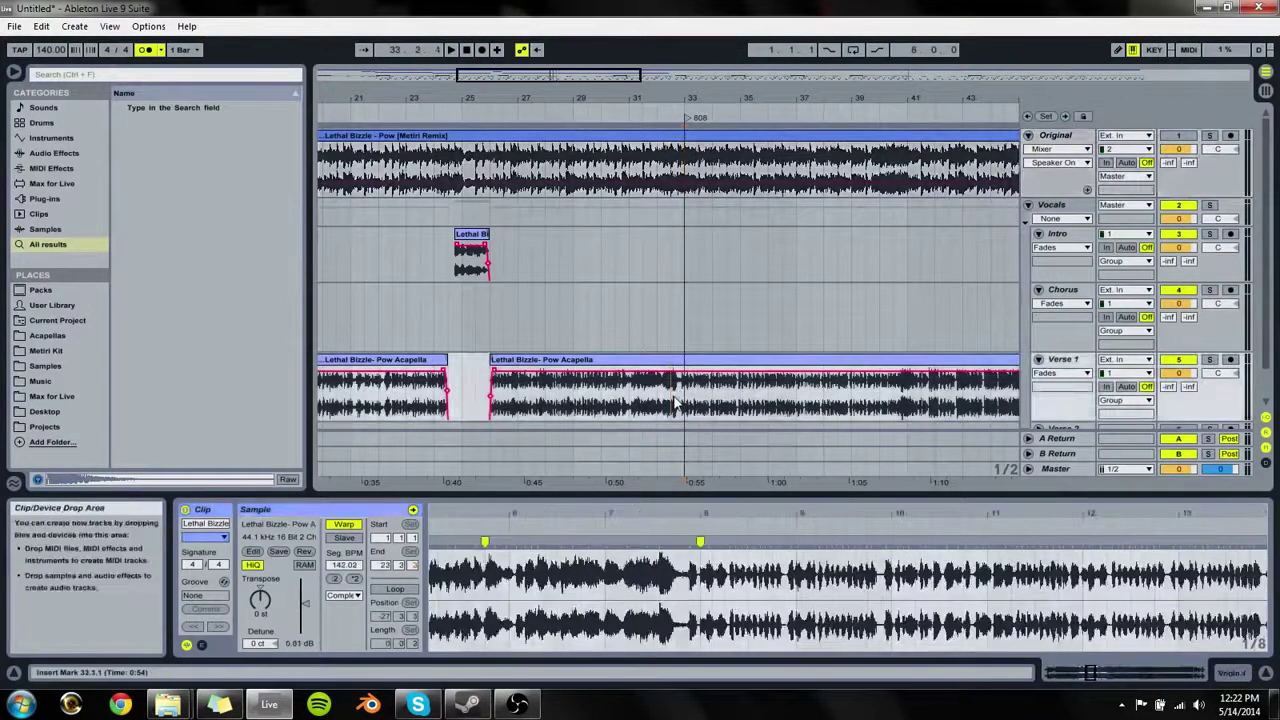
pyautogui.click(684, 412)
pyautogui.press('space')
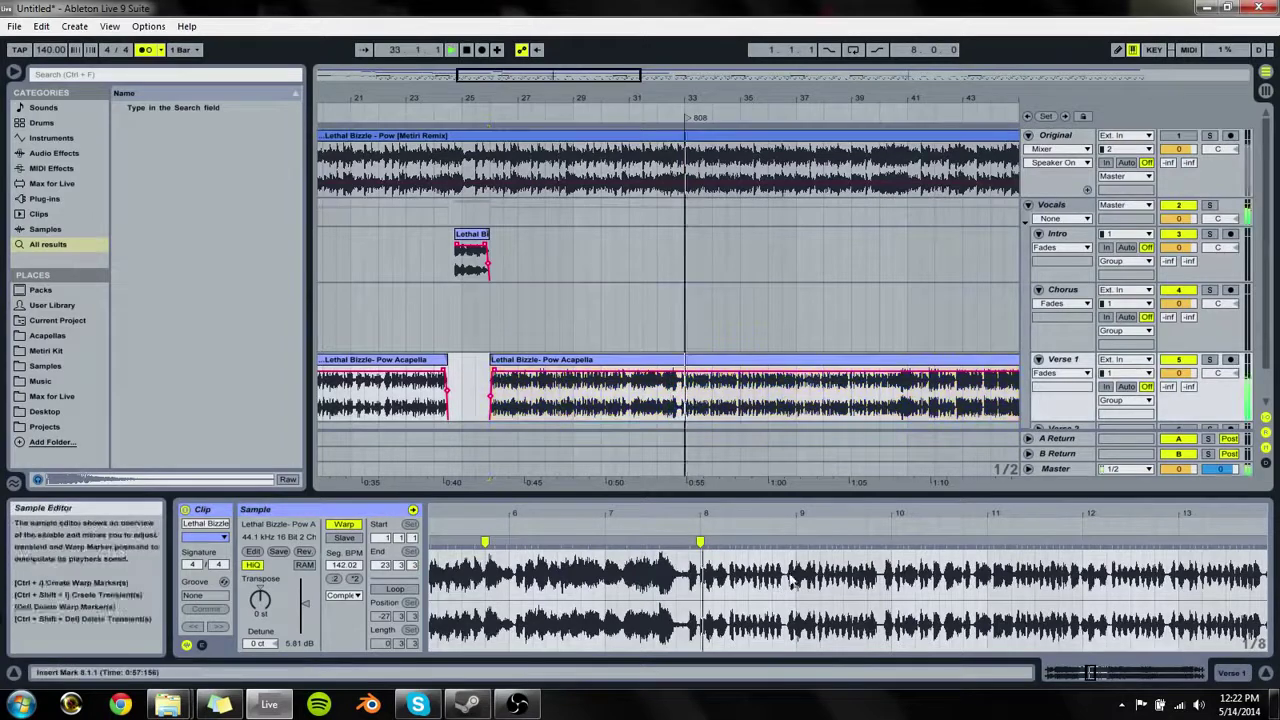
# Step: Warp the vocal hit just after beat 8.2 of the Verse 1 clip to 8.2.1 and play back around it
pyautogui.press('space')
pyautogui.press('space')
pyautogui.moveTo(706, 514)
pyautogui.mouseDown()
pyautogui.moveTo(705, 530)
pyautogui.moveTo(670, 541)
pyautogui.mouseUp()
pyautogui.press('space')
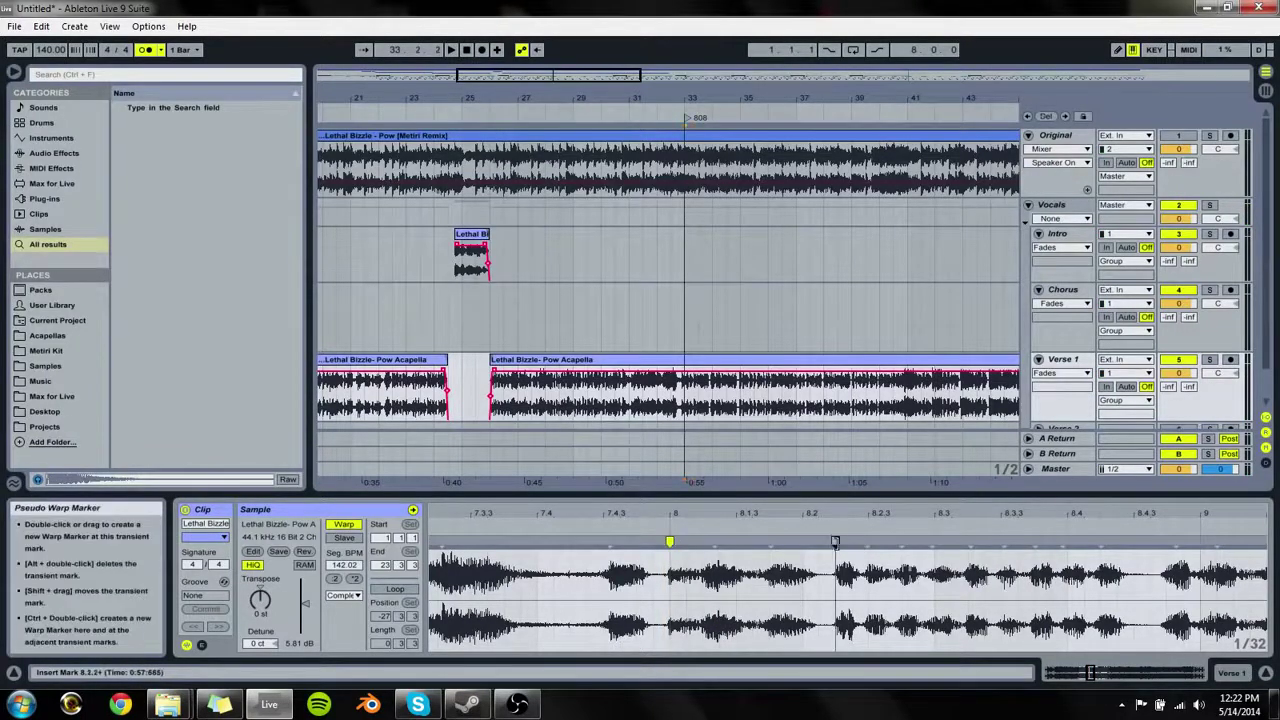
pyautogui.moveTo(835, 541); pyautogui.dragTo(803, 541)
pyautogui.press('space')
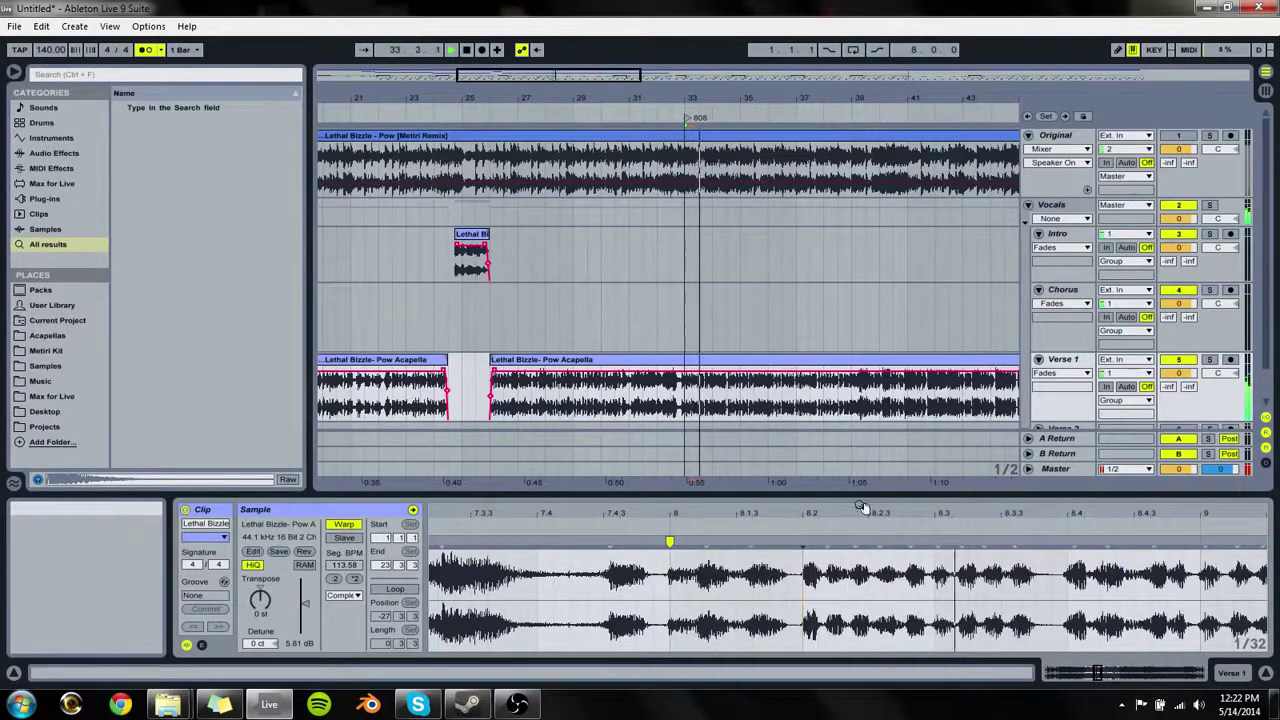
pyautogui.moveTo(835, 541); pyautogui.dragTo(643, 514)
pyautogui.press('space')
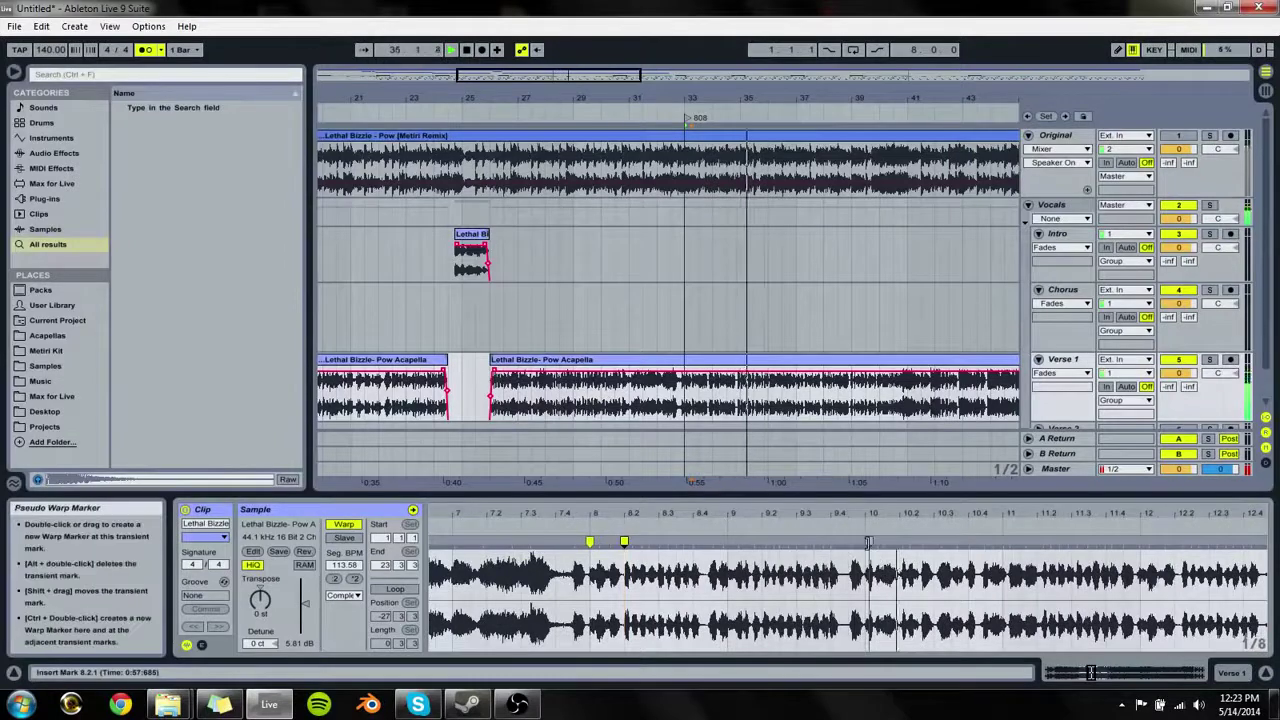
# Step: Add warp markers to the Verse 1 clip on the vocal hits at bars 10, 11, 12 and at 15.4.1
pyautogui.doubleClick(866, 558)
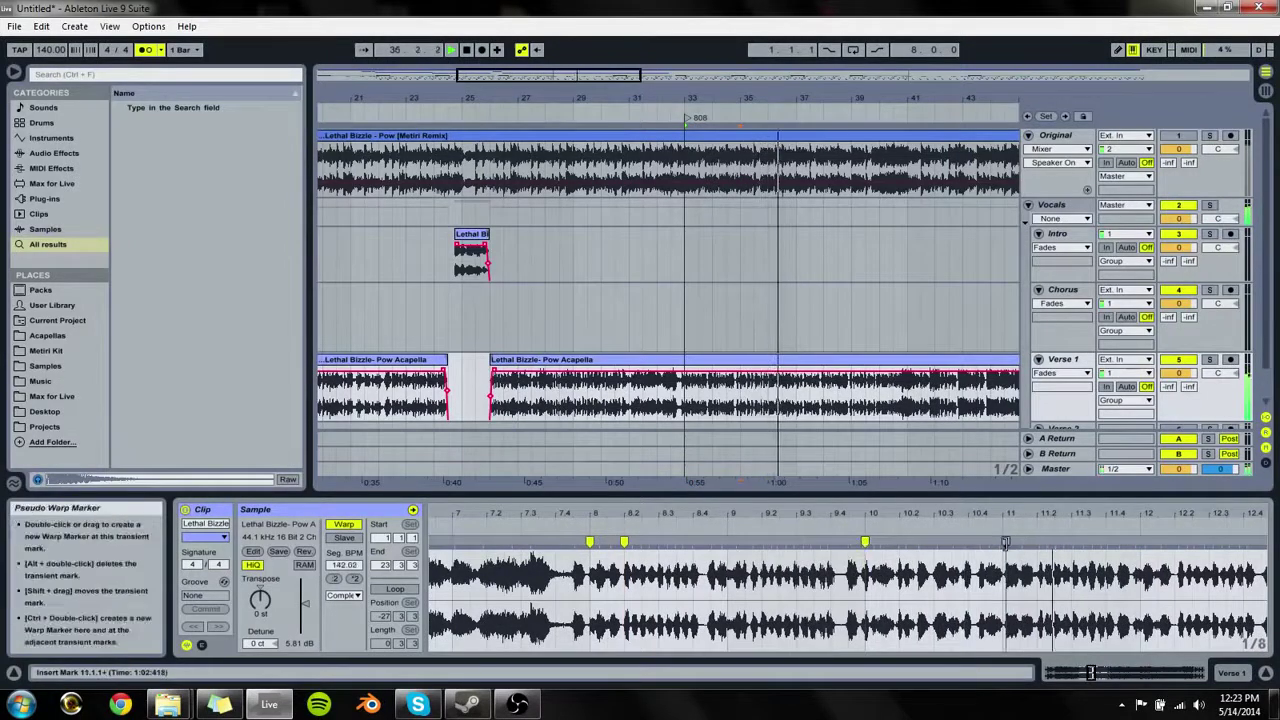
pyautogui.doubleClick(1003, 558)
pyautogui.doubleClick(1141, 543)
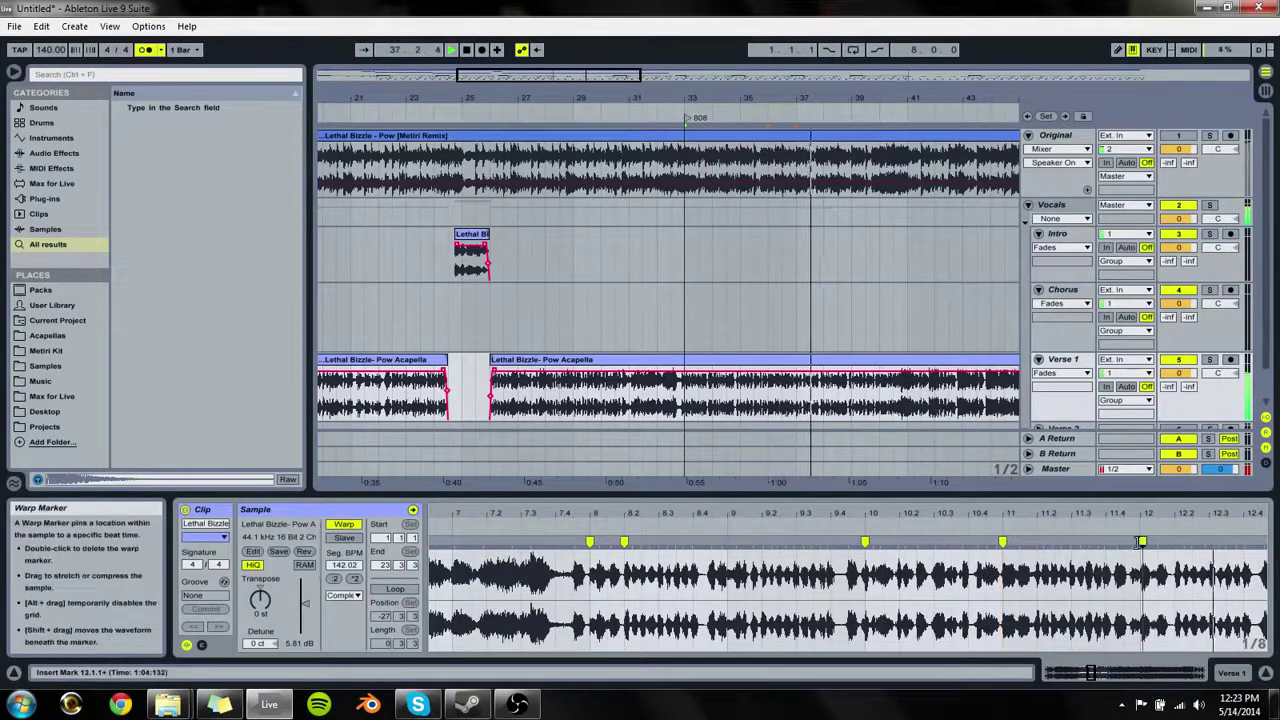
pyautogui.moveTo(1143, 543); pyautogui.dragTo(702, 513)
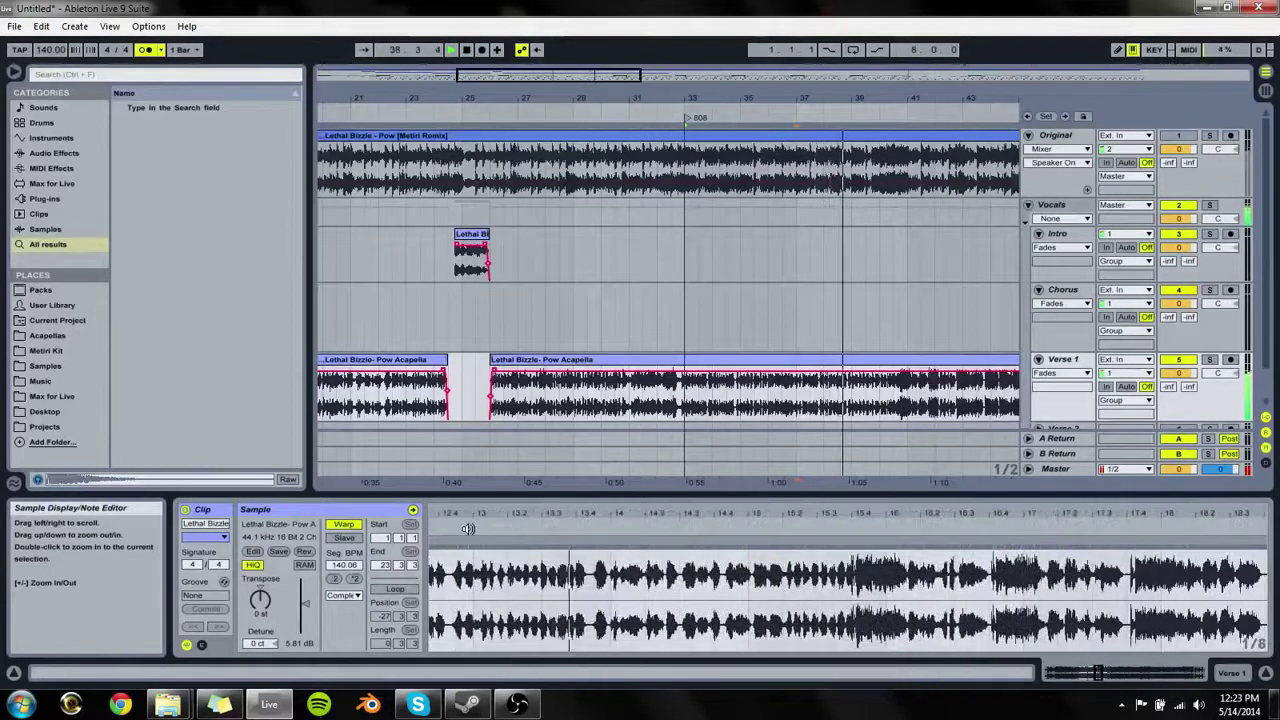
pyautogui.doubleClick(852, 541)
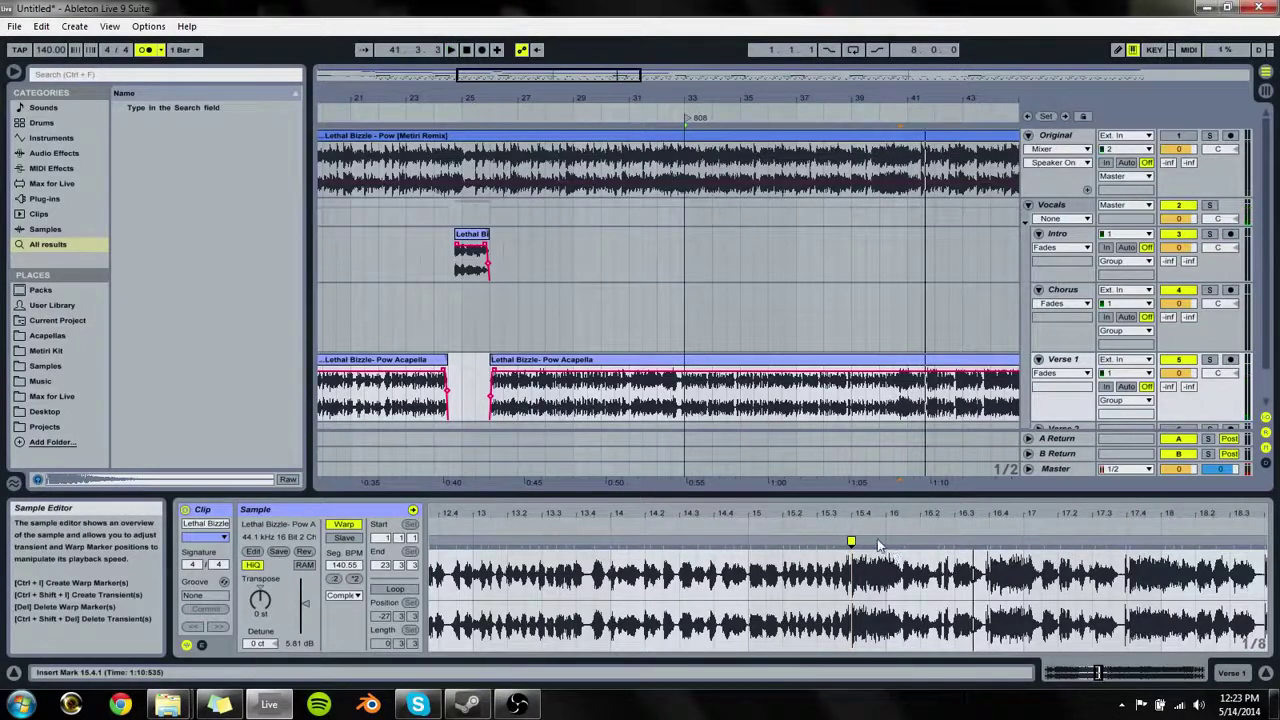
pyautogui.press('space')
# Step: Split the Verse 1 clip at 41.1.1 and delete everything after the split
pyautogui.click(866, 118)
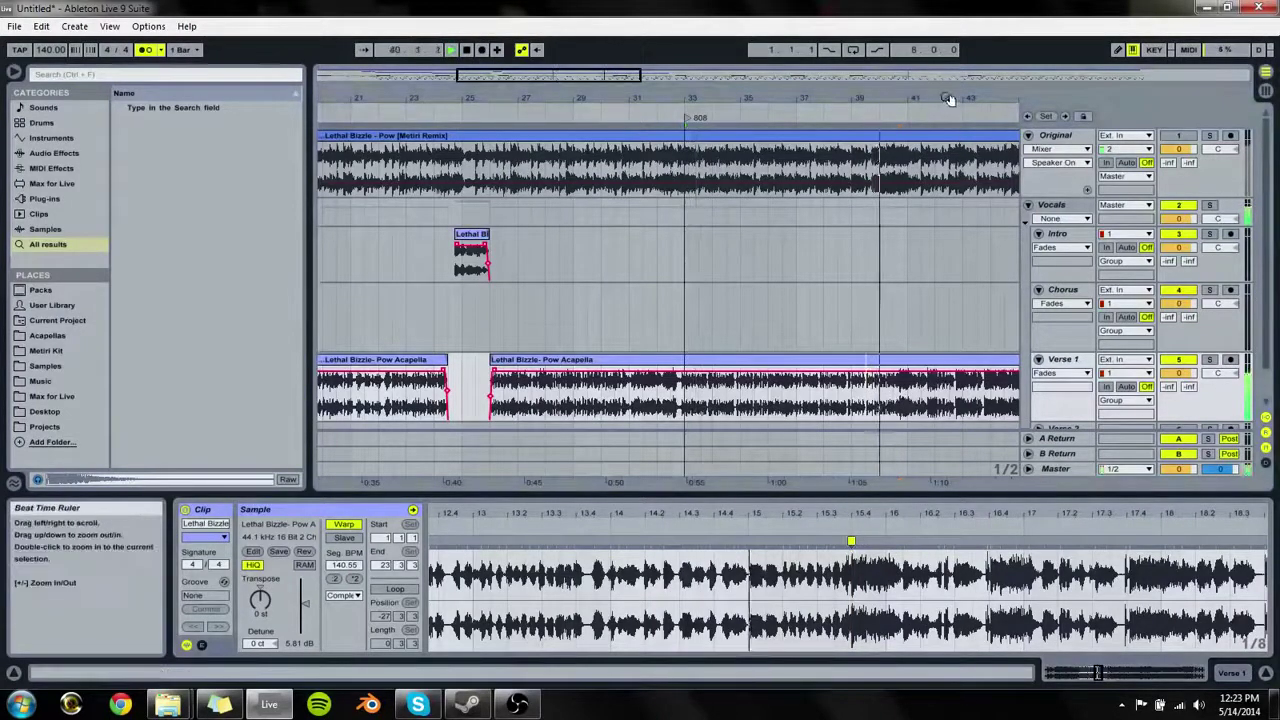
pyautogui.moveTo(950, 99); pyautogui.dragTo(945, 220)
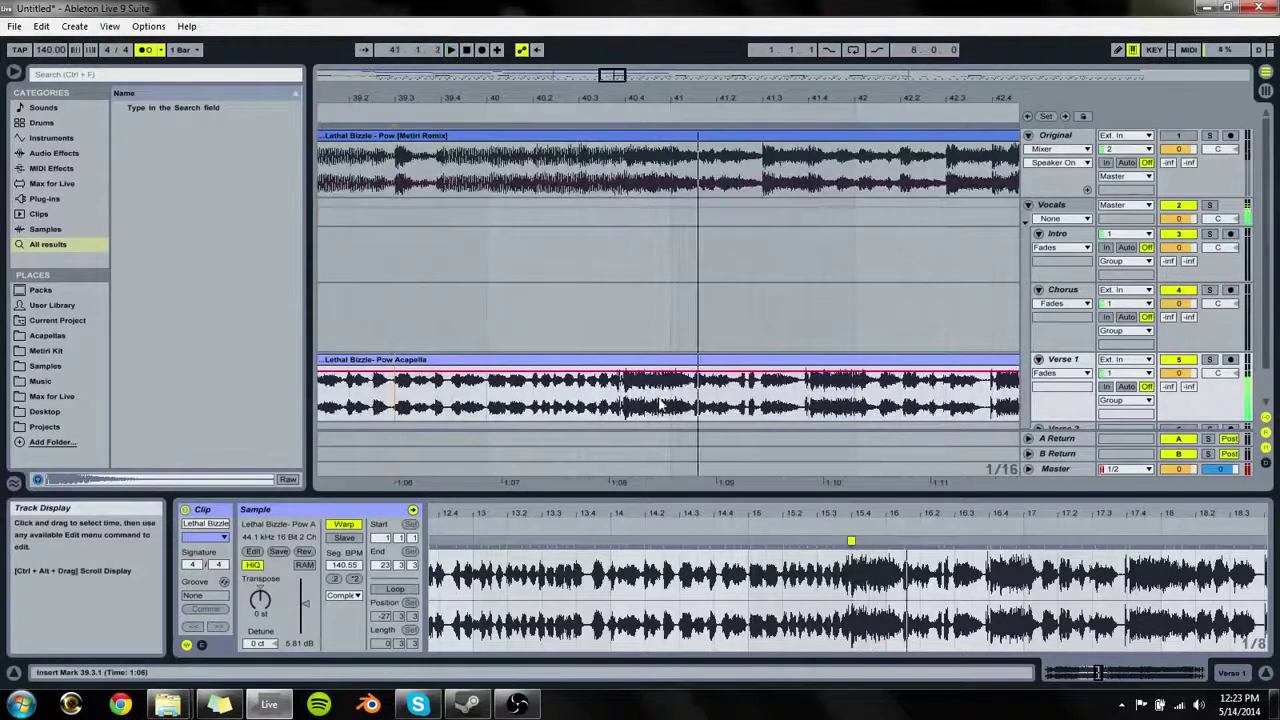
pyautogui.hotkey('ctrl', 'e')
pyautogui.click(679, 360)
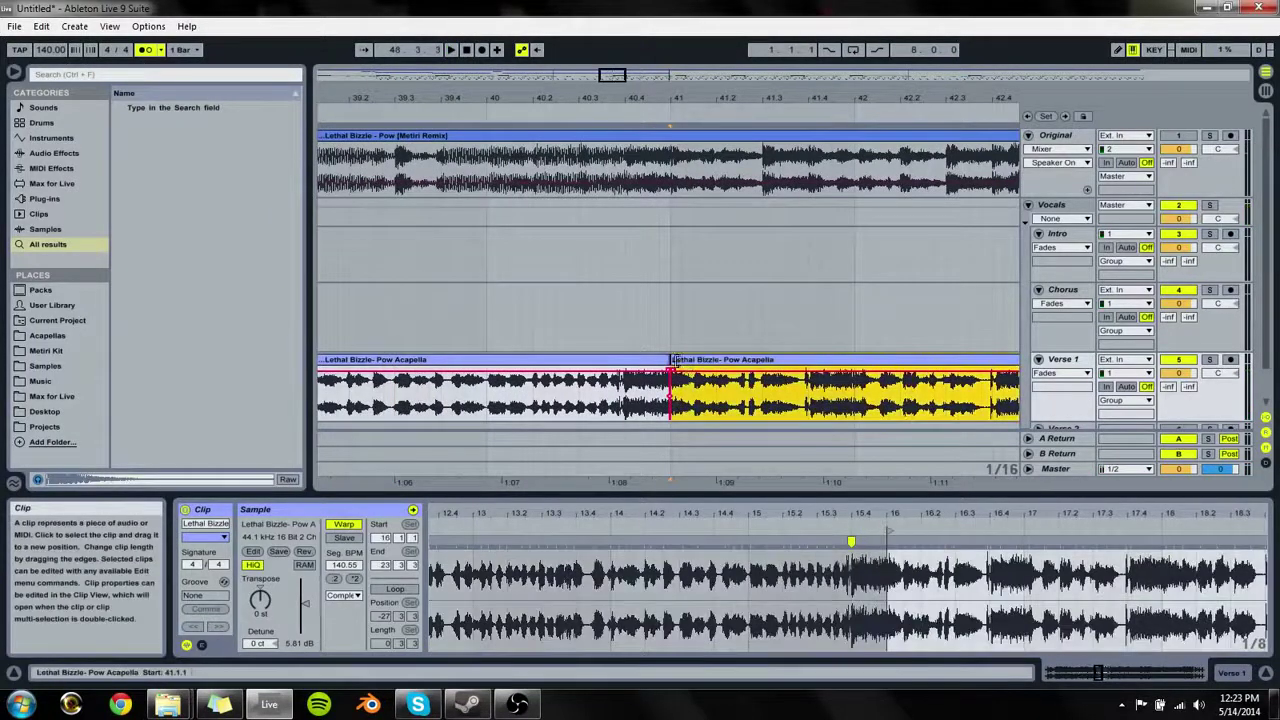
pyautogui.press('Delete')
# Step: Add a short fade-out at the end of the Verse 1 clip near bar 41 and play it back
pyautogui.click(603, 388)
pyautogui.press('space')
pyautogui.moveTo(666, 374)
pyautogui.mouseDown()
pyautogui.moveTo(645, 379)
pyautogui.moveTo(680, 360)
pyautogui.moveTo(649, 384)
pyautogui.mouseUp()
pyautogui.press('space')
pyautogui.press('space')
pyautogui.press('space')
pyautogui.press('space')
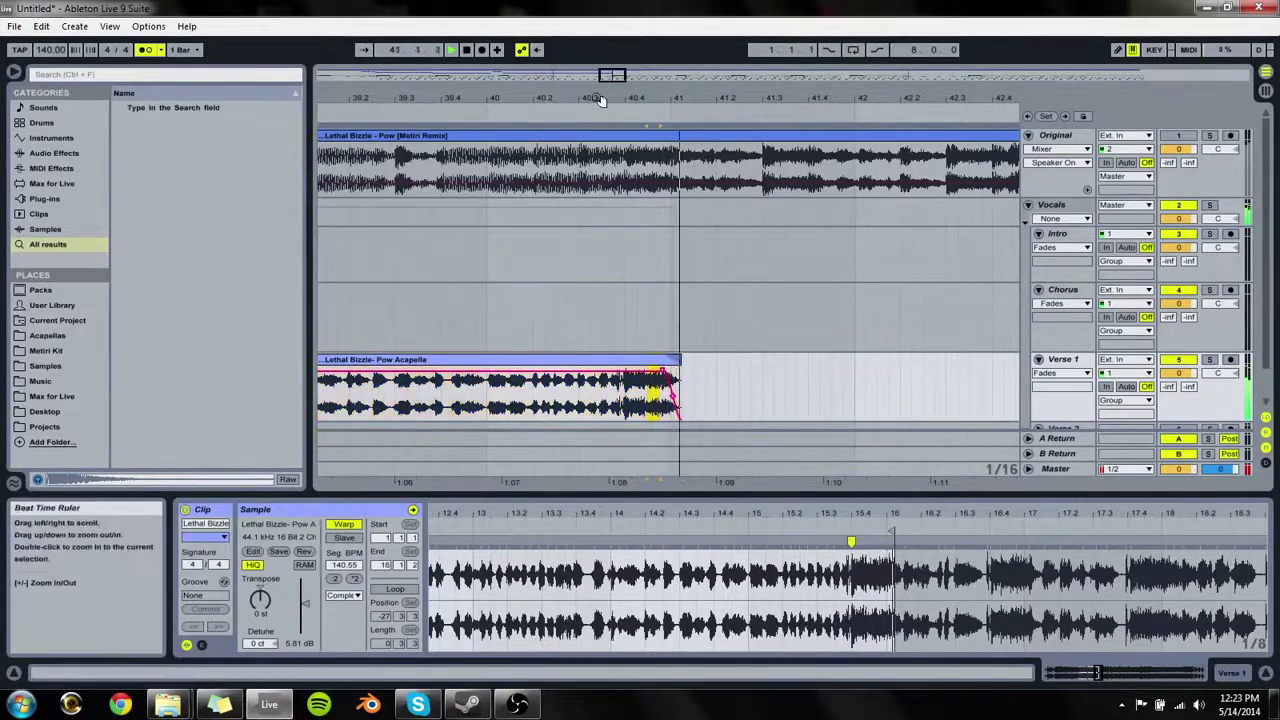
# Step: Copy the first Intro and Chorus clips from 5.1.1 to 17.1.1 and paste them at bar 37
pyautogui.moveTo(598, 100); pyautogui.dragTo(590, 55)
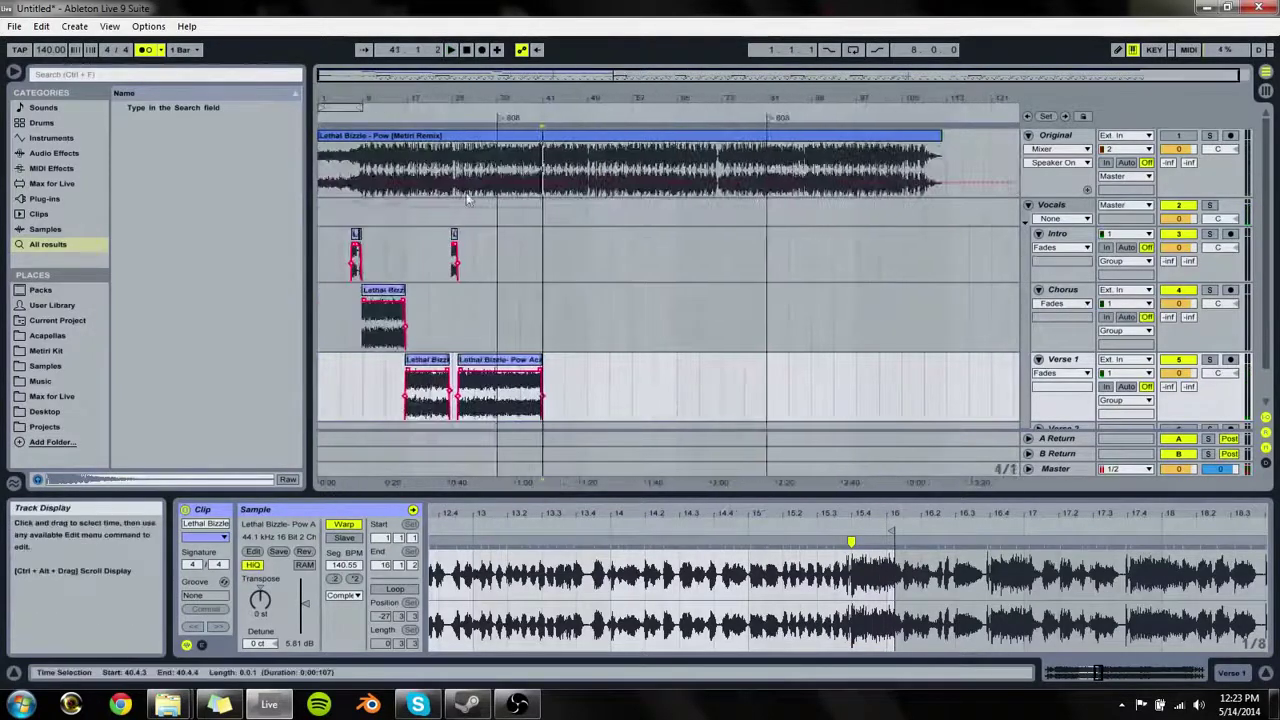
pyautogui.click(376, 250)
pyautogui.moveTo(415, 297); pyautogui.dragTo(342, 250)
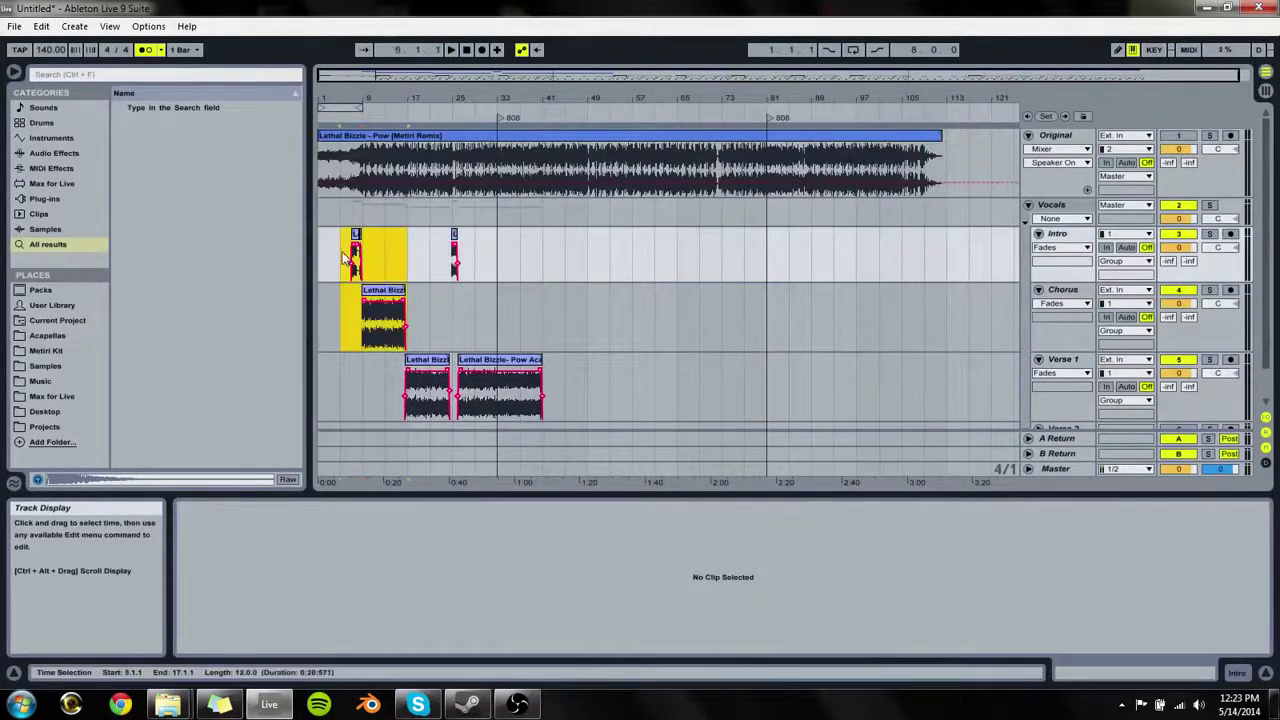
pyautogui.click(530, 257)
pyautogui.hotkey('ctrl', 'v')
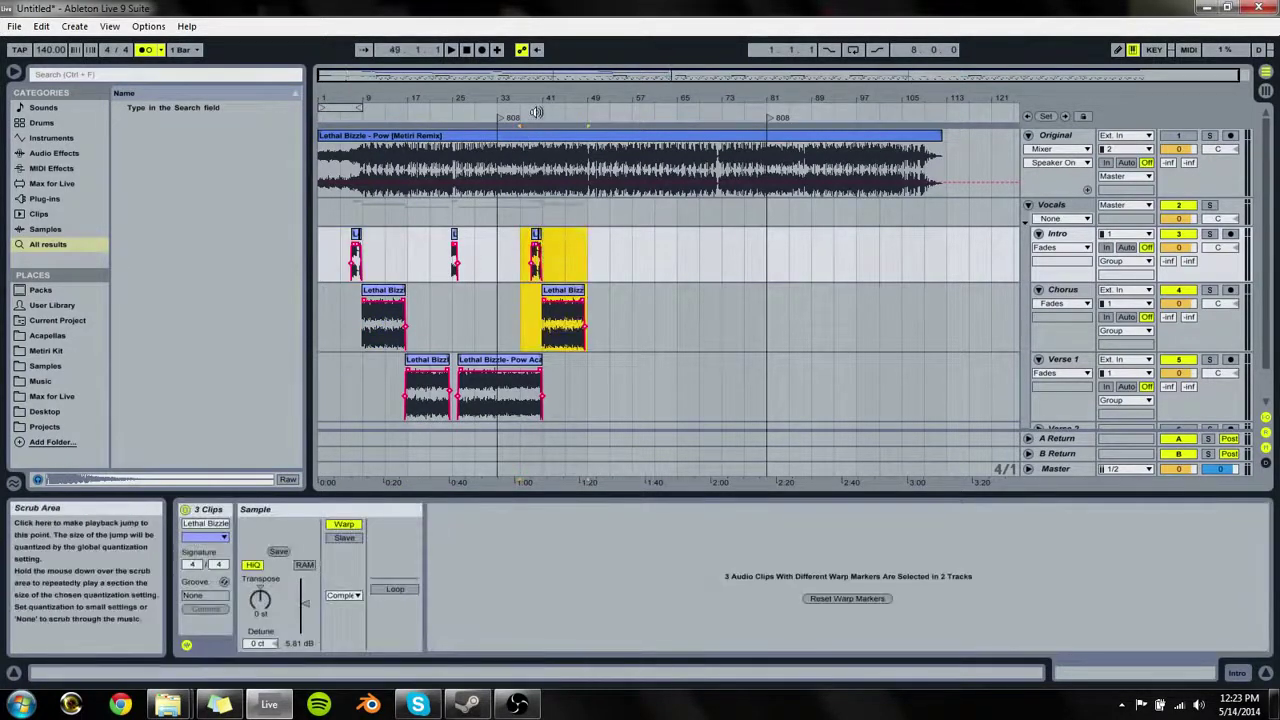
# Step: Delete the pasted Intro clip starting at 39.1.1 and play the transition into the second chorus
pyautogui.moveTo(541, 98); pyautogui.dragTo(541, 190)
pyautogui.click(510, 240)
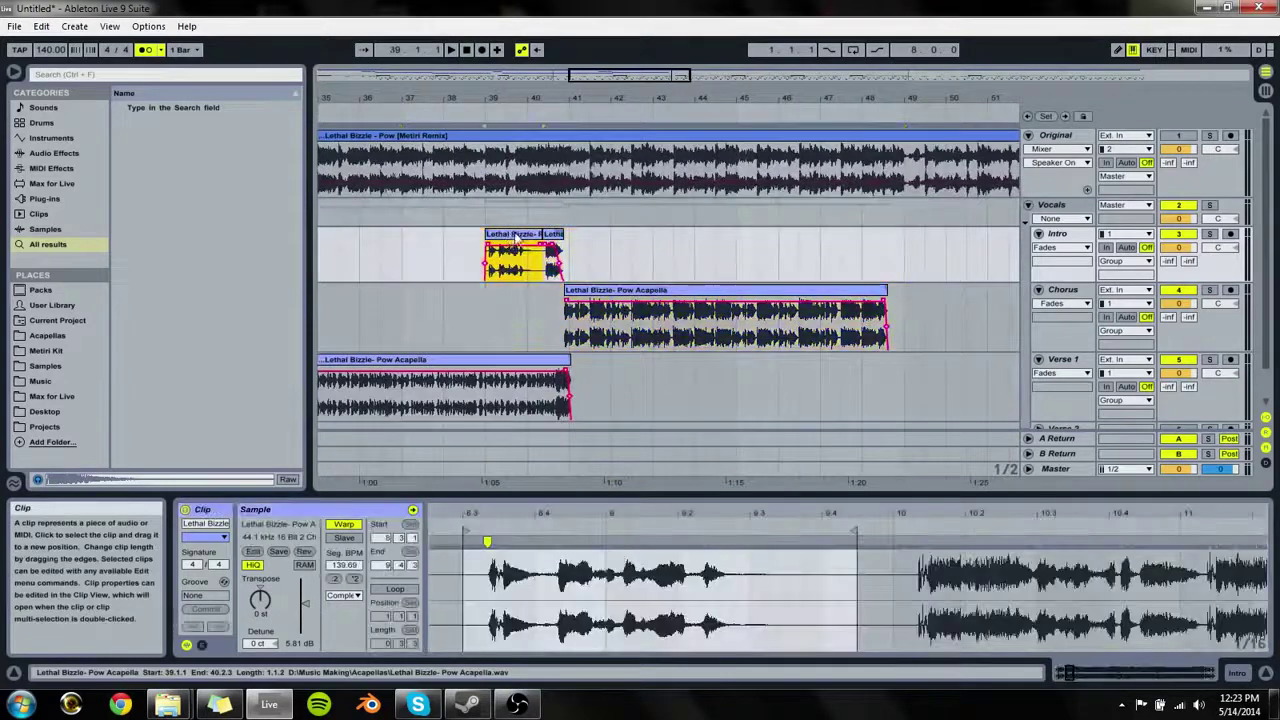
pyautogui.press('Delete')
pyautogui.click(507, 298)
pyautogui.press('space')
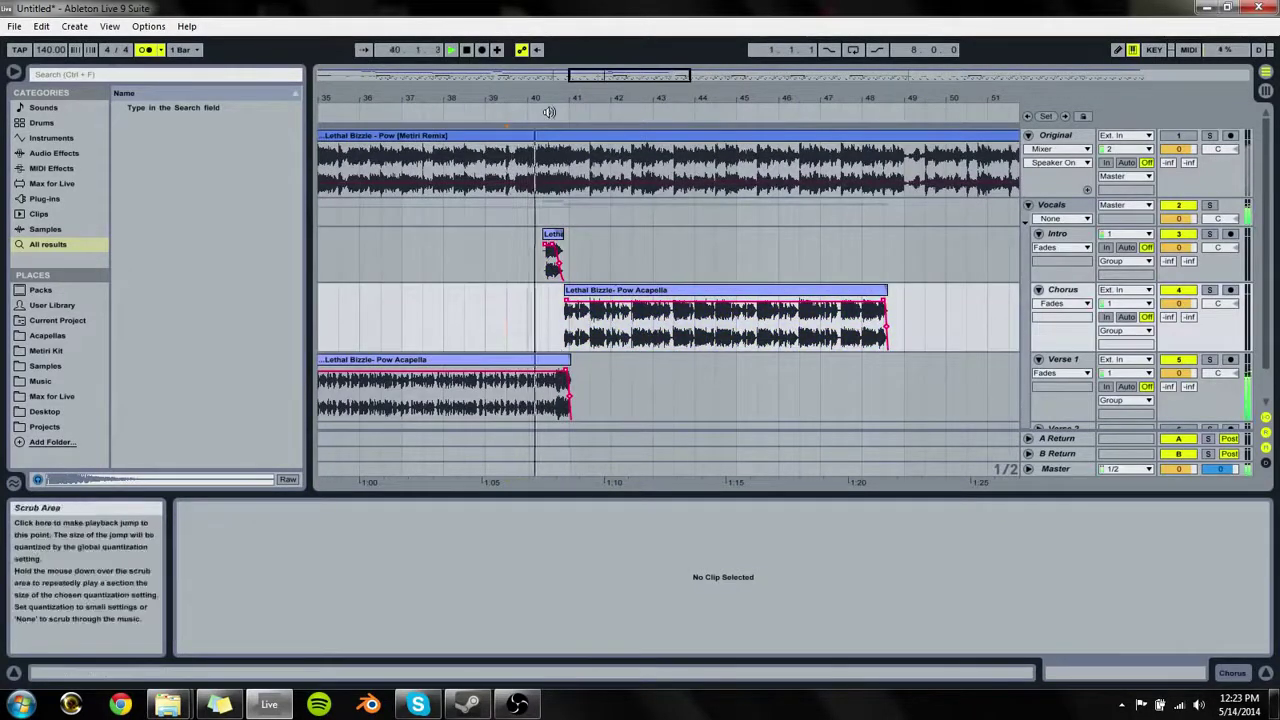
# Step: Shorten the Verse 1 clip's end to 40.2.1 and remove its fade-out
pyautogui.moveTo(558, 96); pyautogui.dragTo(625, 320)
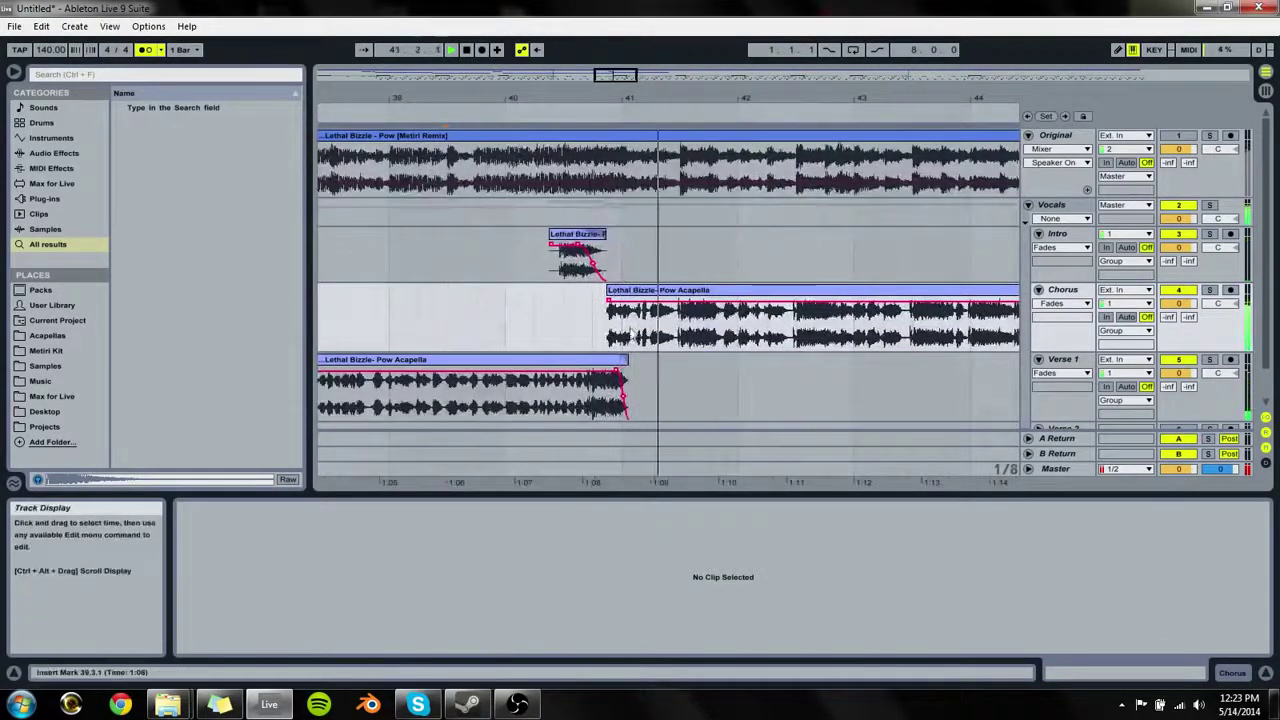
pyautogui.moveTo(627, 366); pyautogui.dragTo(541, 360)
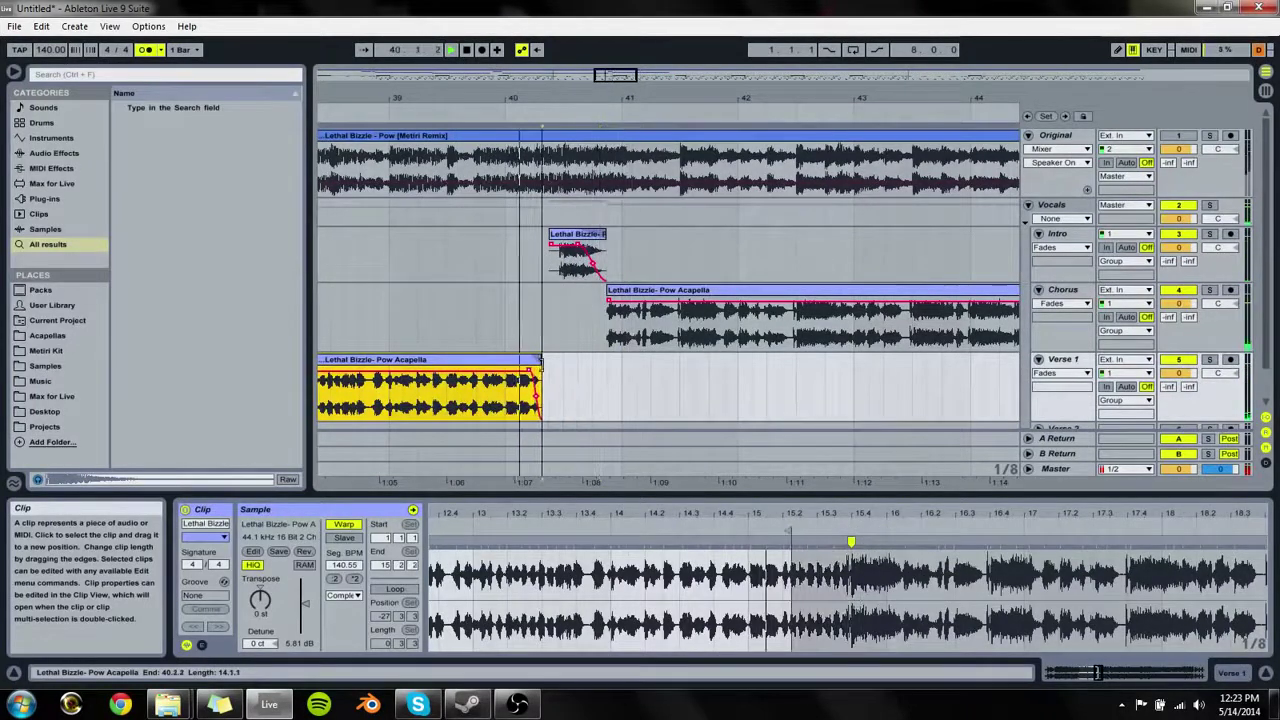
pyautogui.press('space')
pyautogui.click(538, 383)
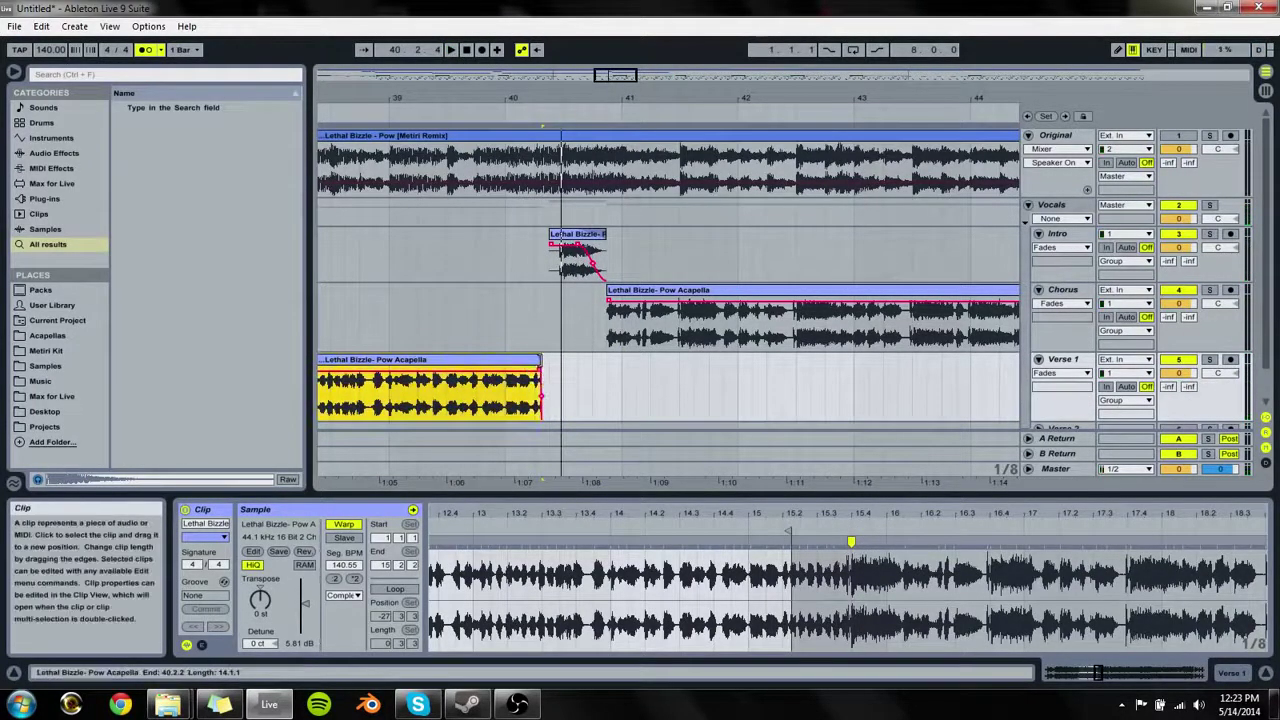
pyautogui.click(544, 373)
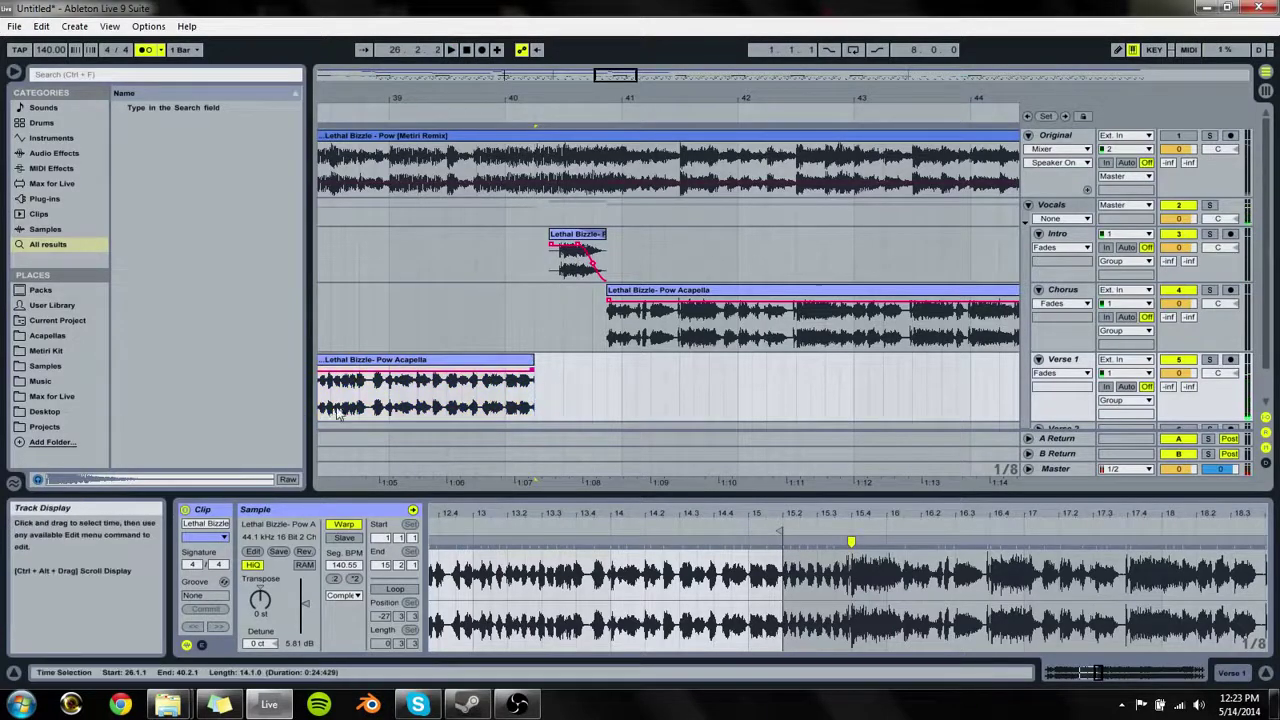
# Step: Split the Verse 1 clip at 33.1.1 under the 808 locator and listen to the section from there
pyautogui.moveTo(423, 99); pyautogui.dragTo(605, 96)
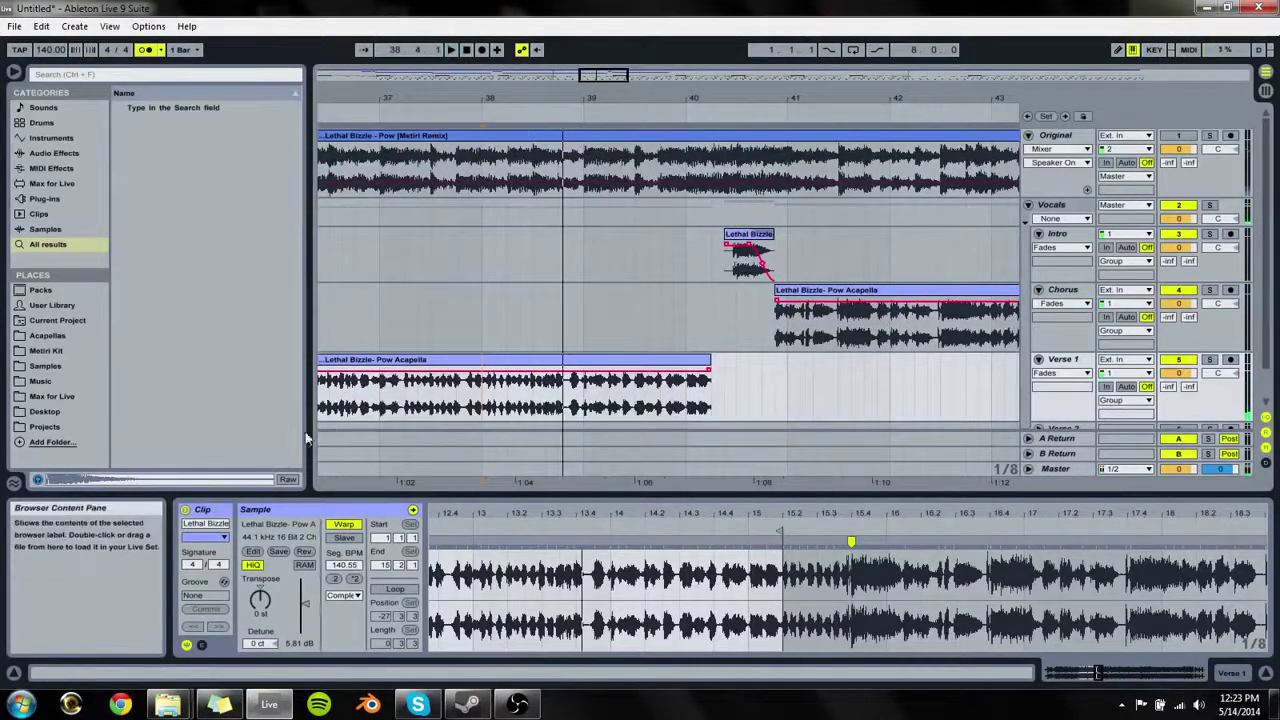
pyautogui.click(425, 390)
pyautogui.press('space')
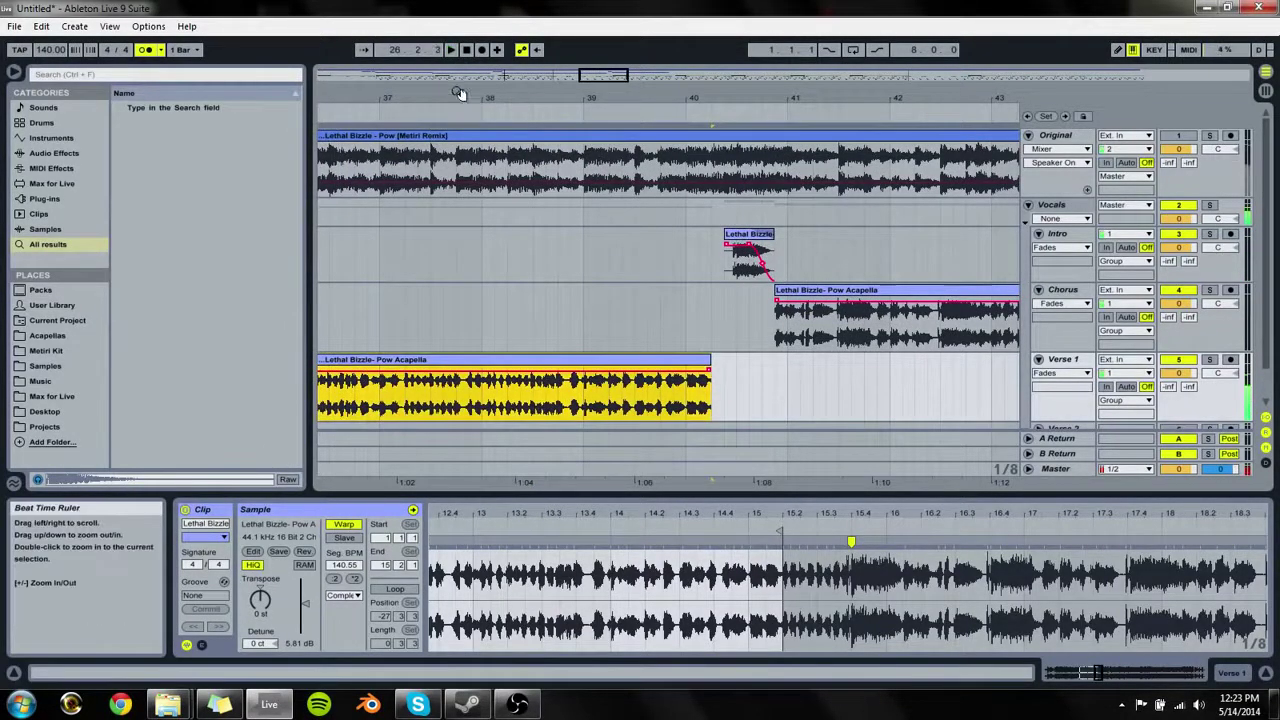
pyautogui.moveTo(462, 96); pyautogui.dragTo(746, 70)
pyautogui.click(511, 409)
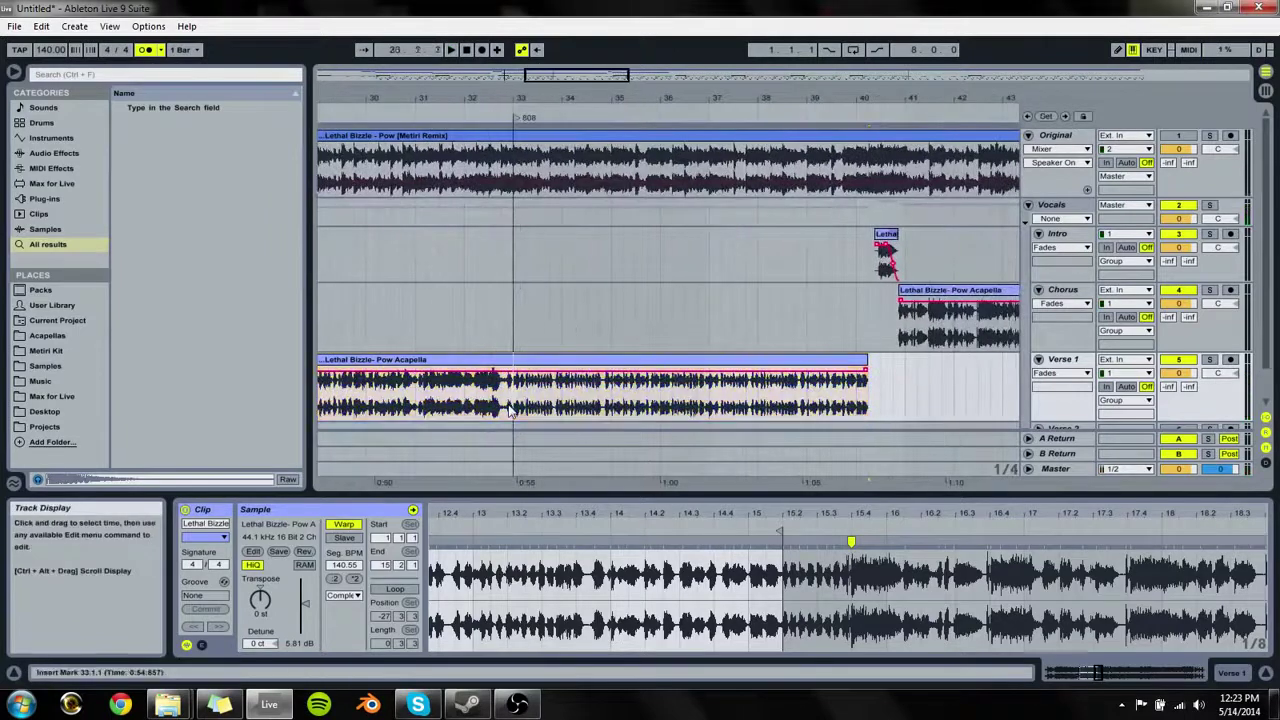
pyautogui.hotkey('ctrl', 'e')
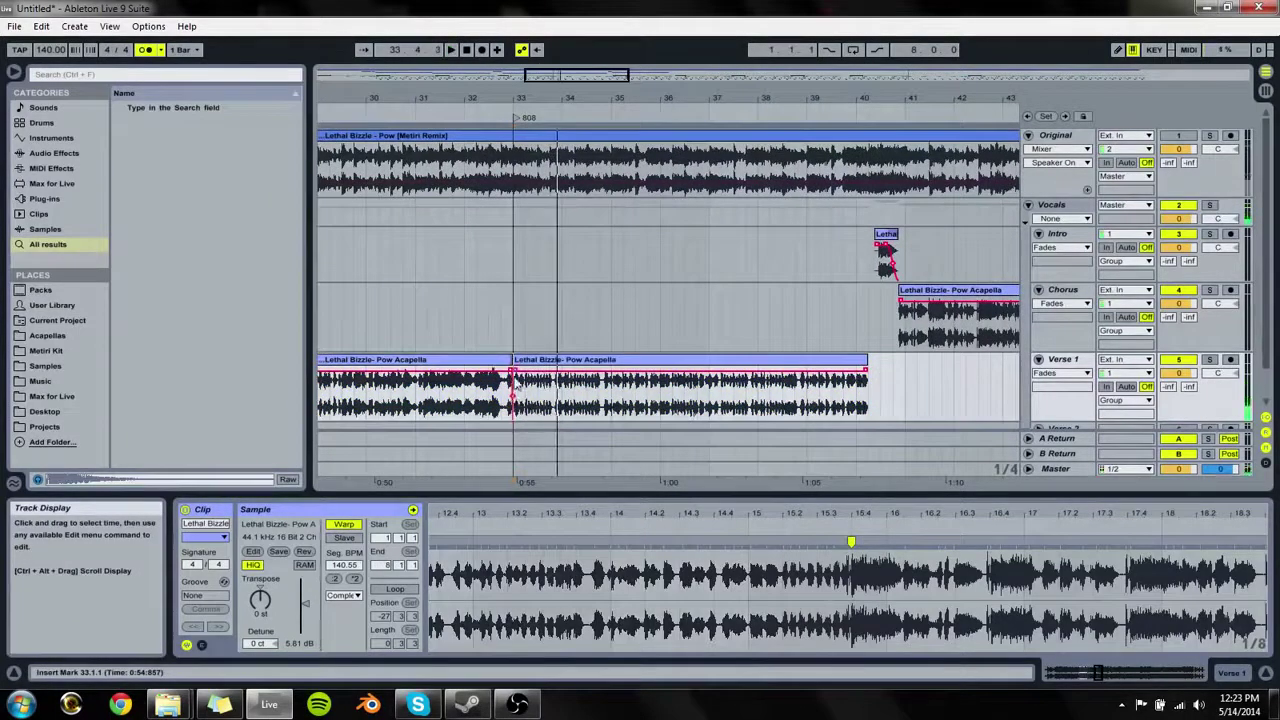
pyautogui.press('space')
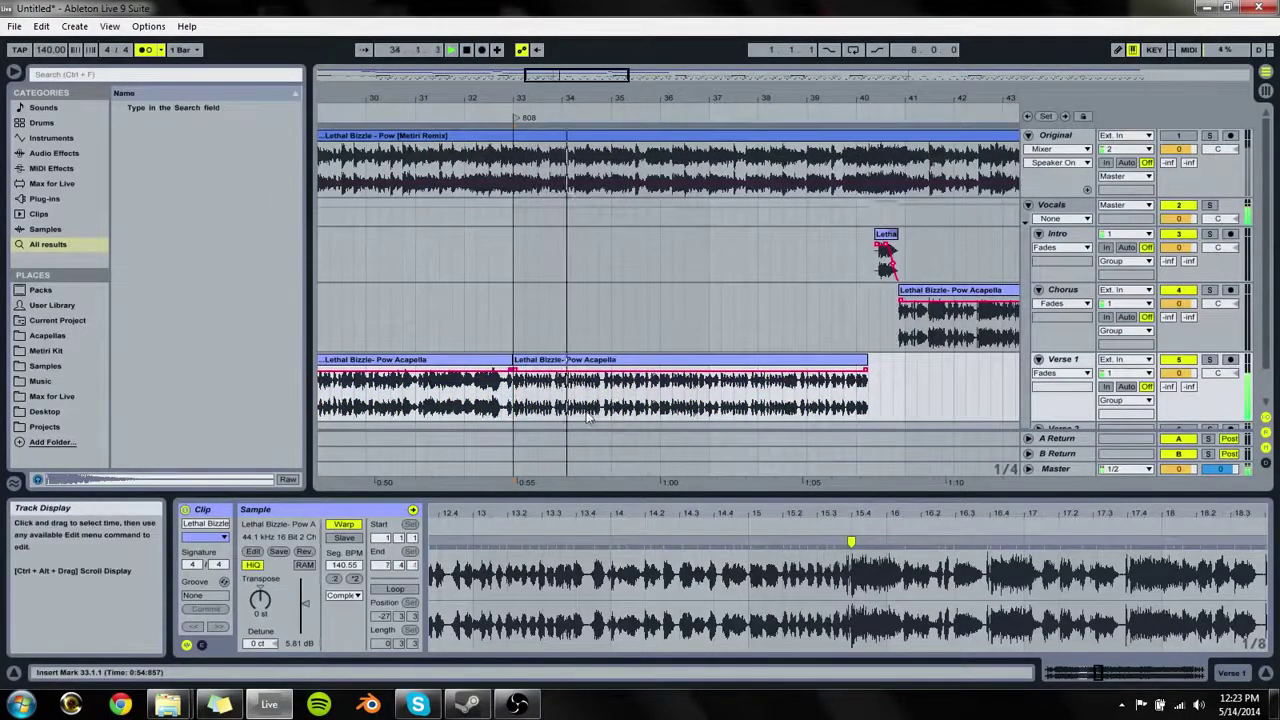
# Step: Copy the one-bar Verse 1 section starting at 33.2.1 to 40.2.1 and trim the copy's end to 40.4.2
pyautogui.click(520, 418)
pyautogui.press('space')
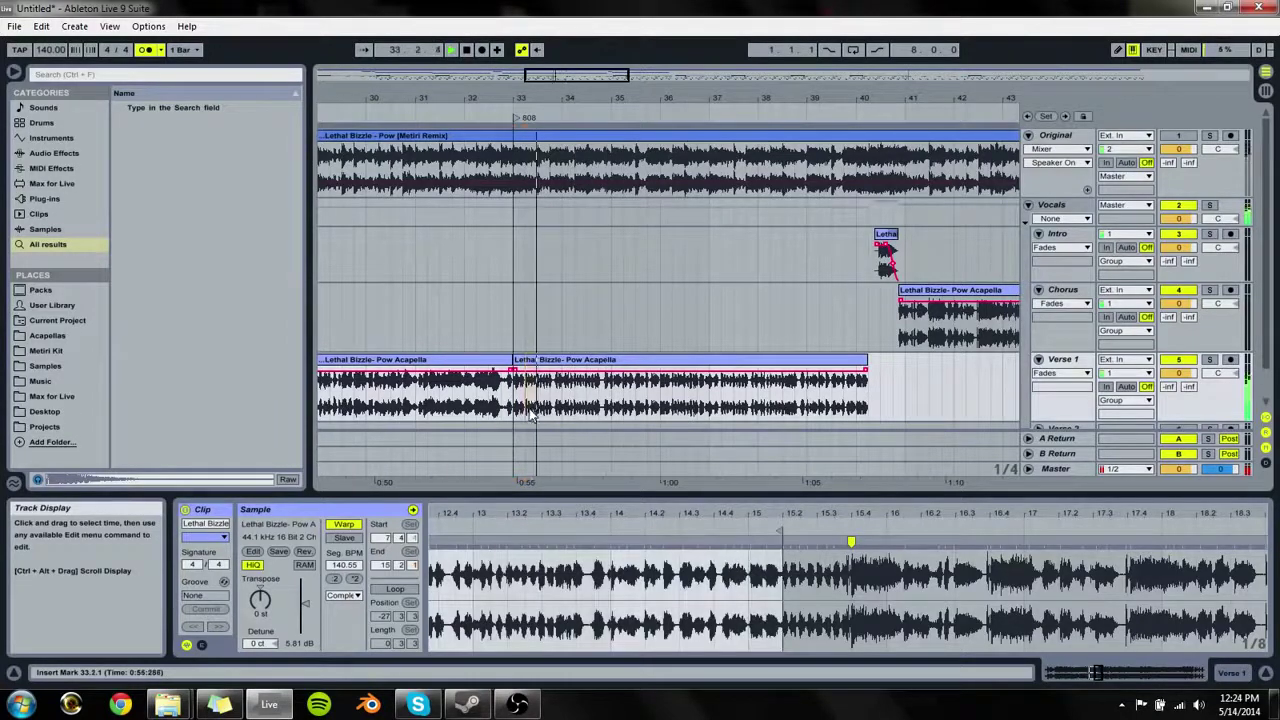
pyautogui.moveTo(531, 416); pyautogui.dragTo(919, 360)
pyautogui.moveTo(926, 98); pyautogui.dragTo(926, 175)
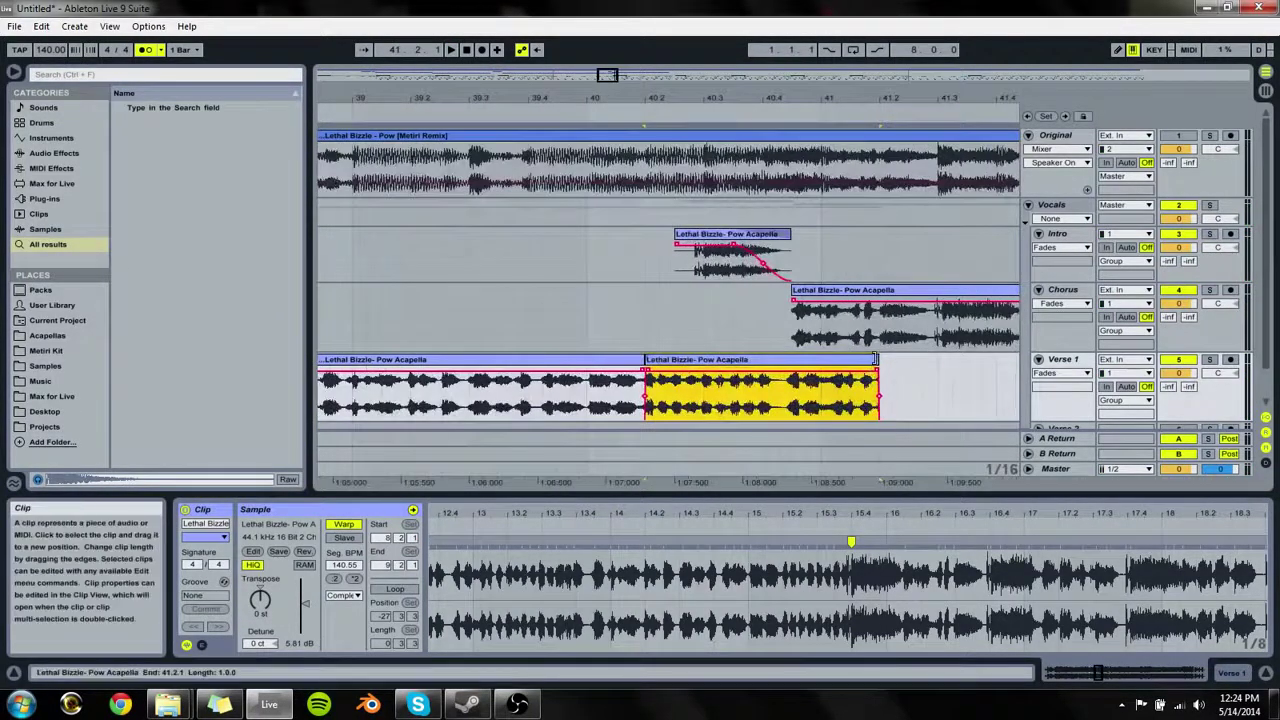
pyautogui.moveTo(878, 360); pyautogui.dragTo(790, 360)
# Step: Crossfade the two Verse 1 clips where they meet near 40.2.1 and play back from 39.3.3
pyautogui.click(644, 371)
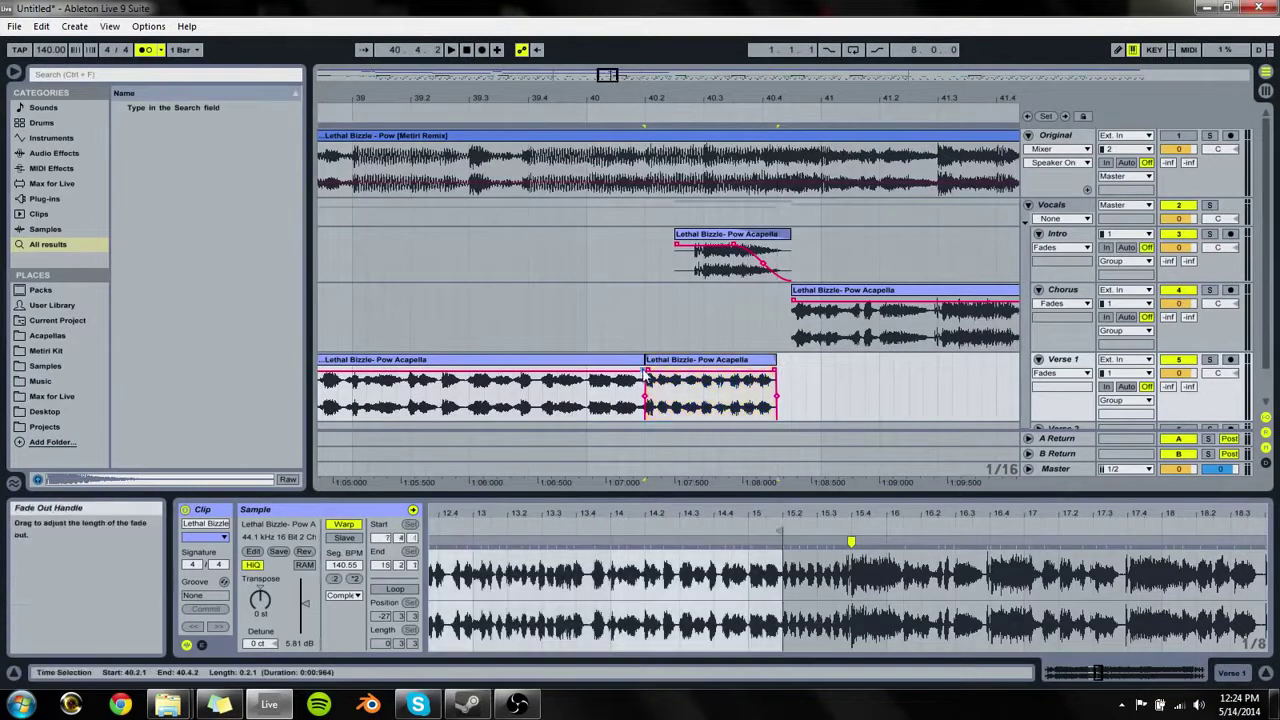
pyautogui.click(646, 372)
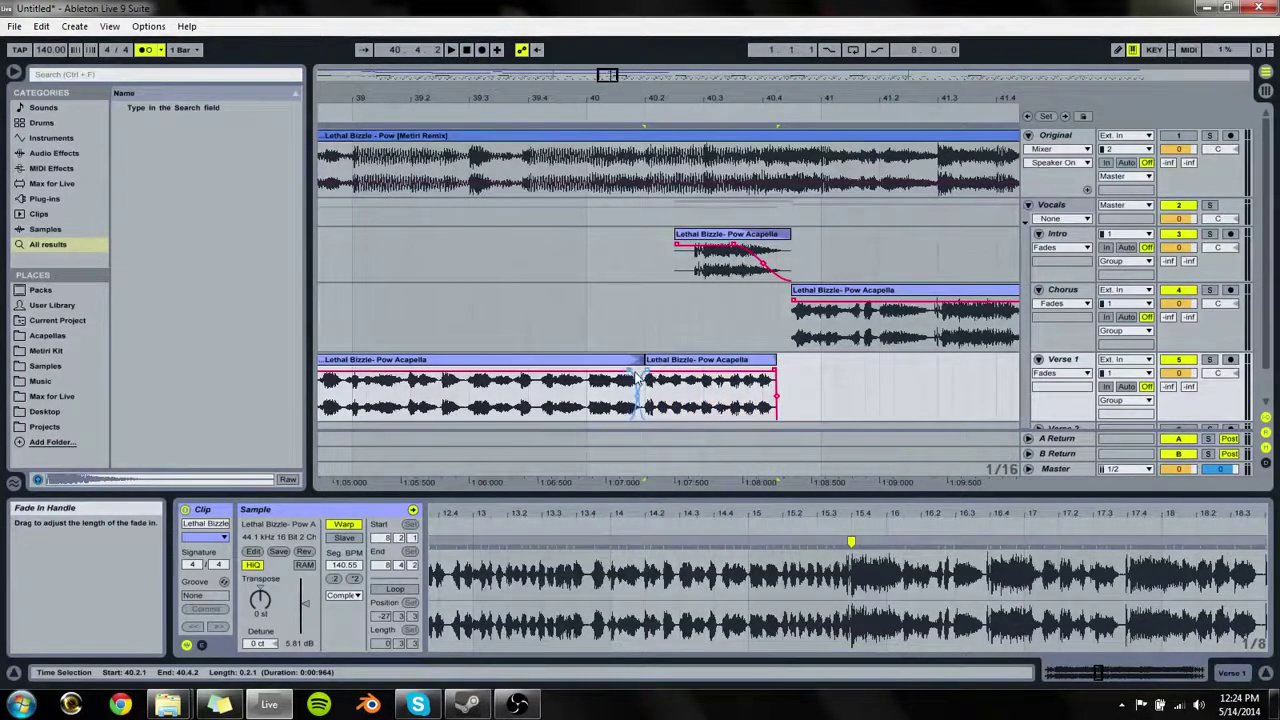
pyautogui.moveTo(646, 374); pyautogui.dragTo(659, 374)
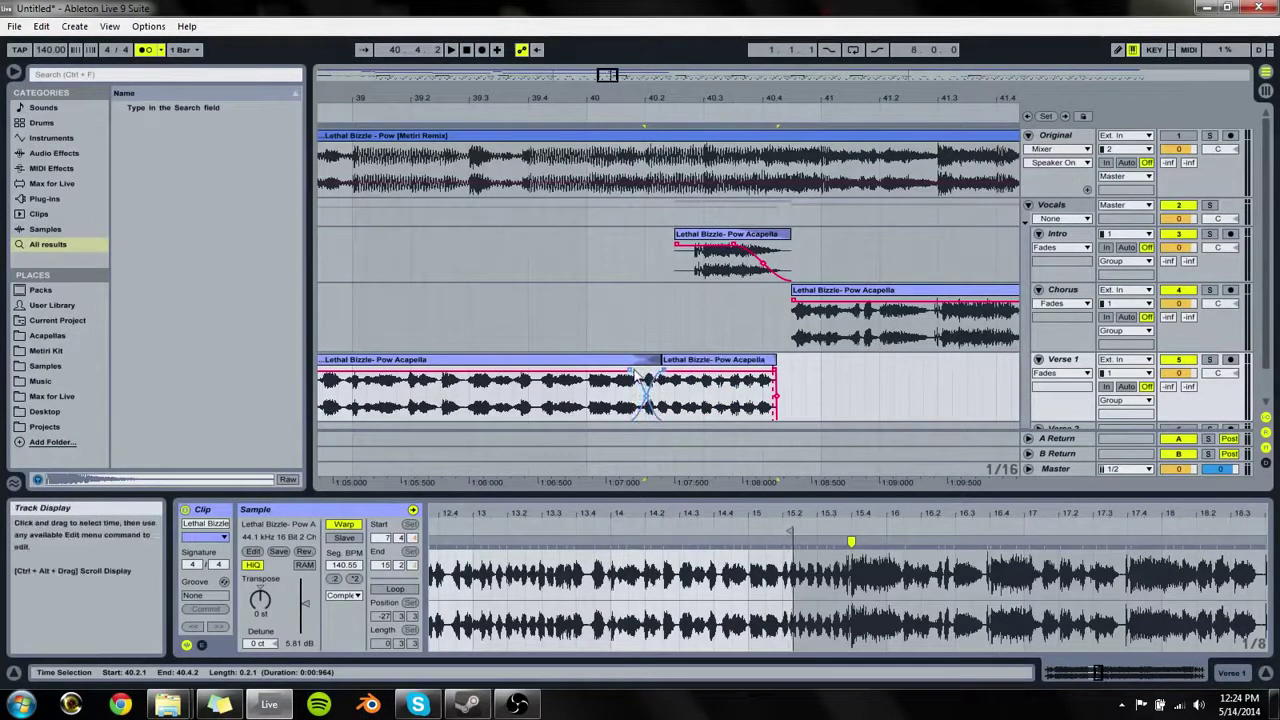
pyautogui.click(645, 376)
pyautogui.click(491, 390)
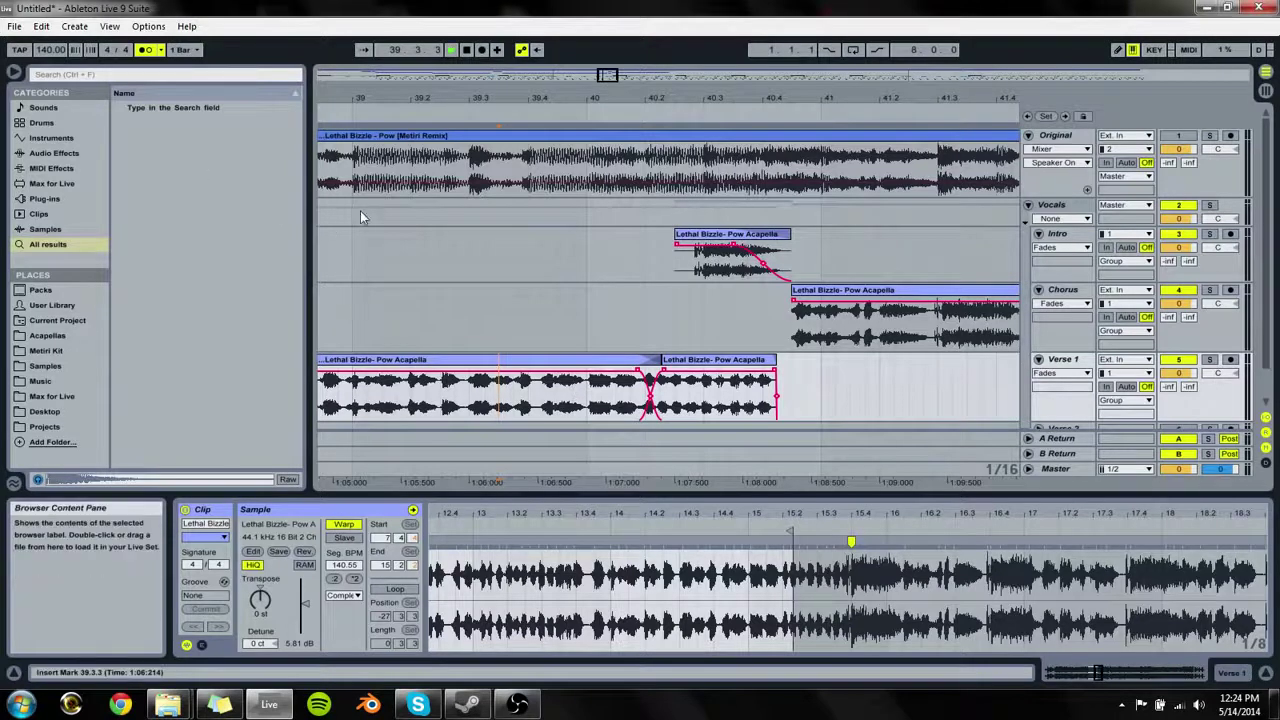
pyautogui.press('space')
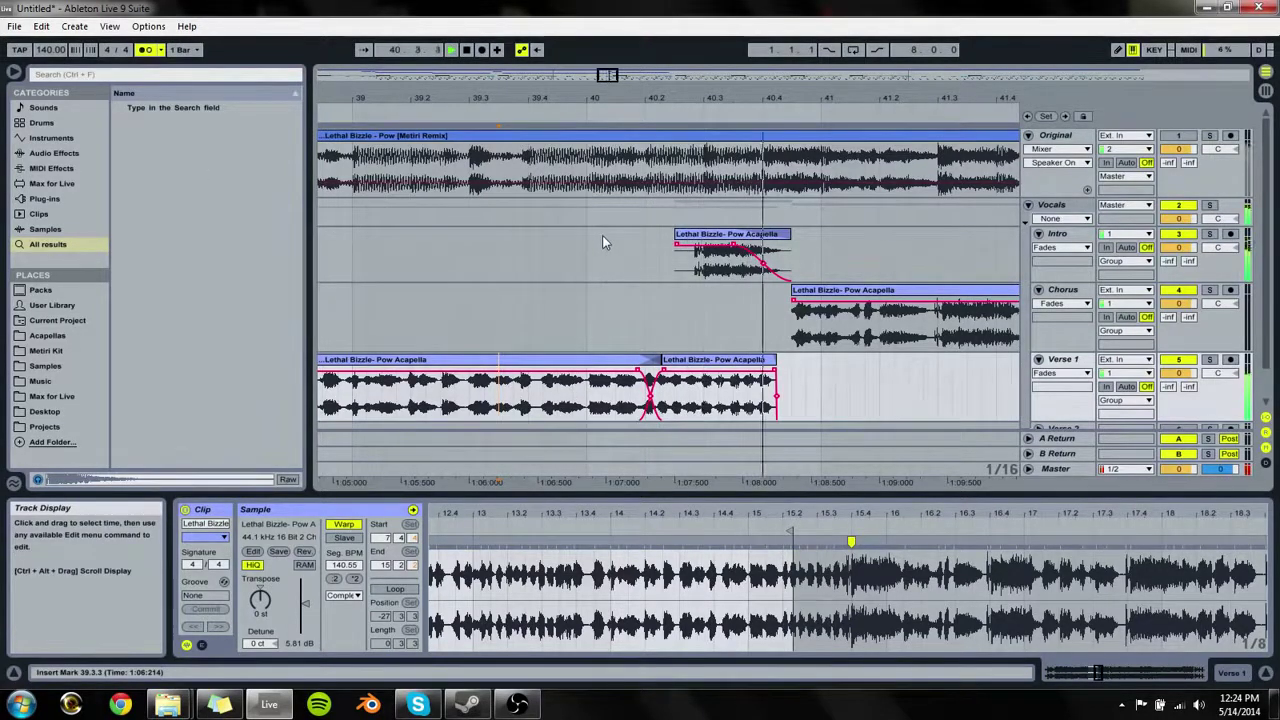
# Step: Move the short Intro clip before the chorus to start at 40.3.1 and play it
pyautogui.click(757, 245)
pyautogui.press('space')
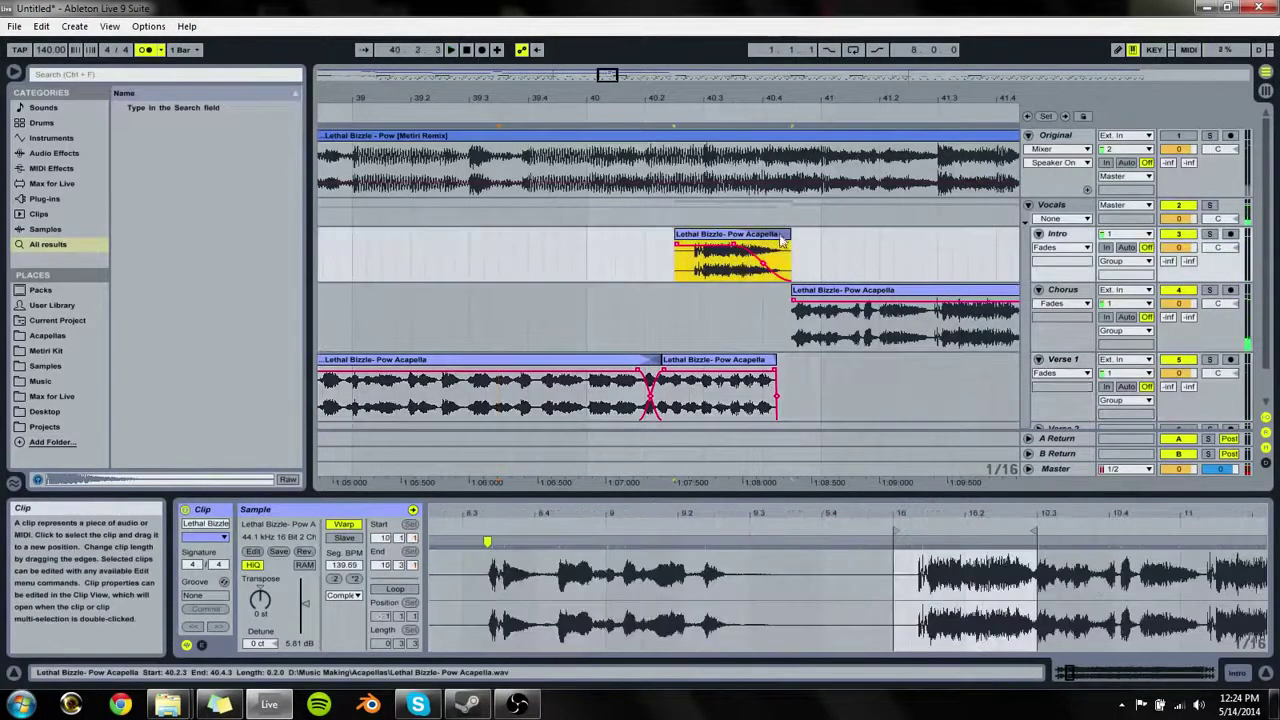
pyautogui.keyDown('shift'); pyautogui.click(834, 293); pyautogui.keyUp('shift')
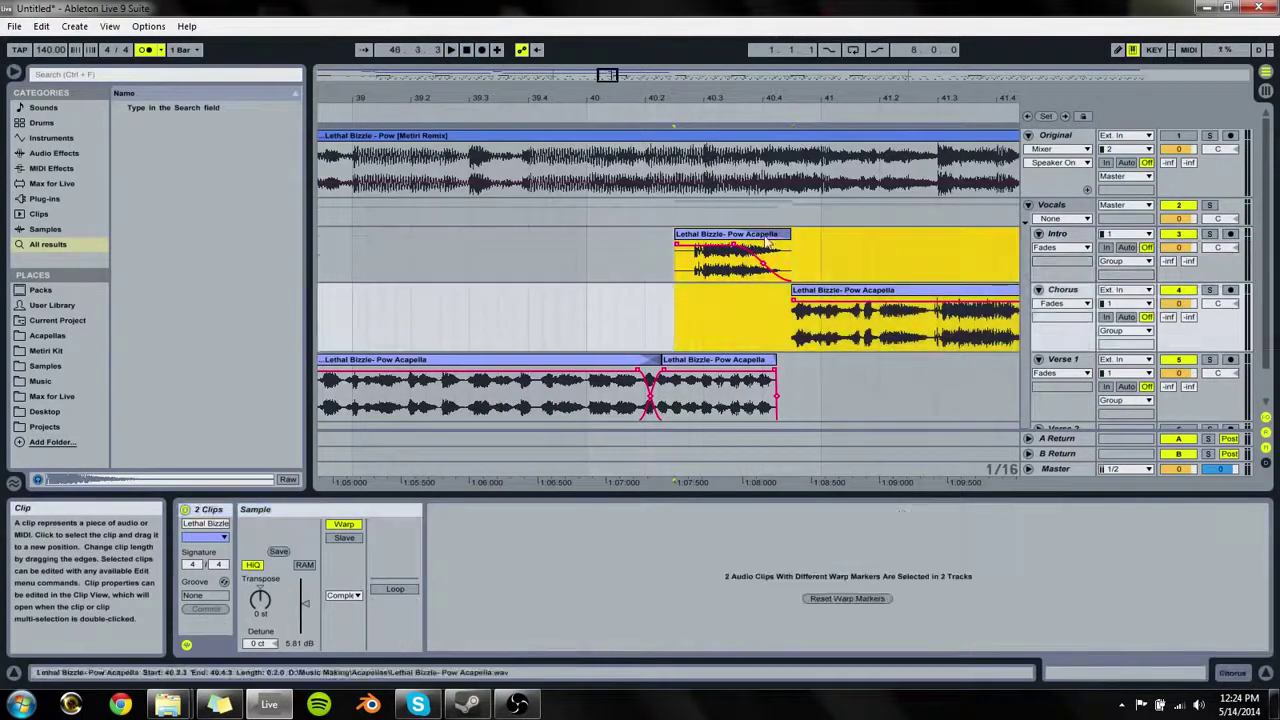
pyautogui.click(769, 243)
pyautogui.click(782, 213)
pyautogui.click(775, 232)
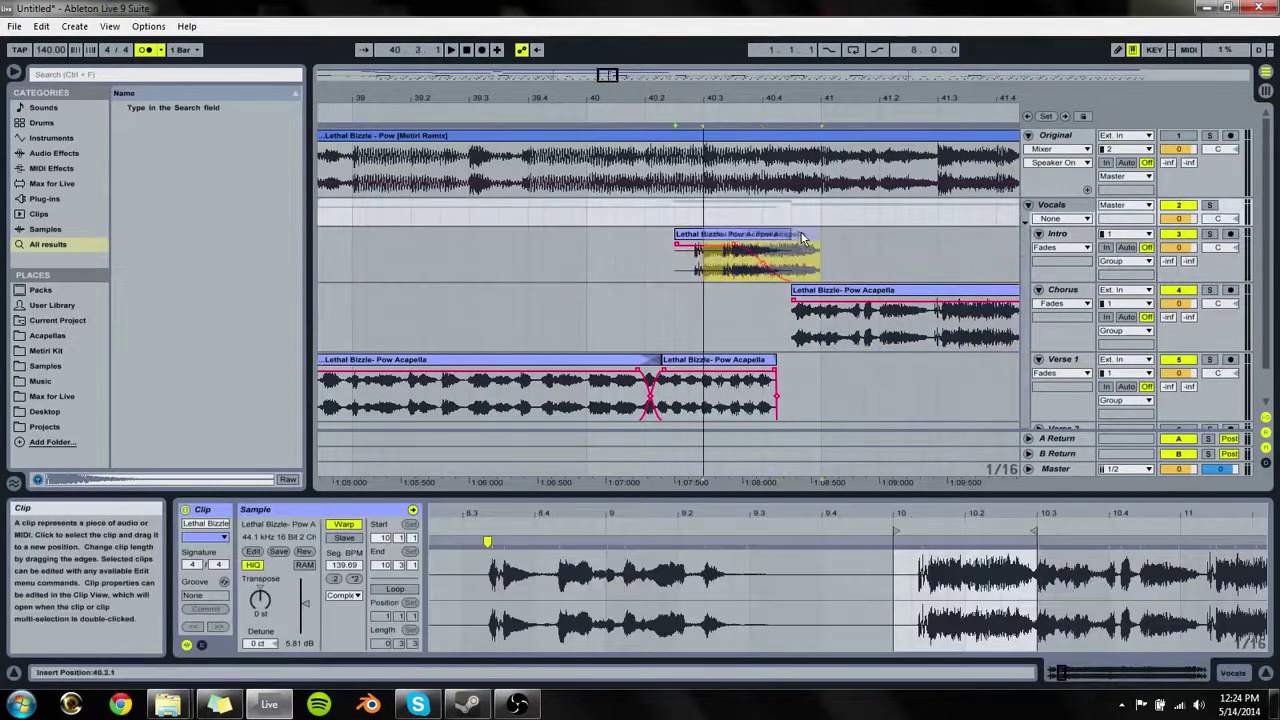
pyautogui.moveTo(775, 232); pyautogui.dragTo(804, 233)
pyautogui.press('space')
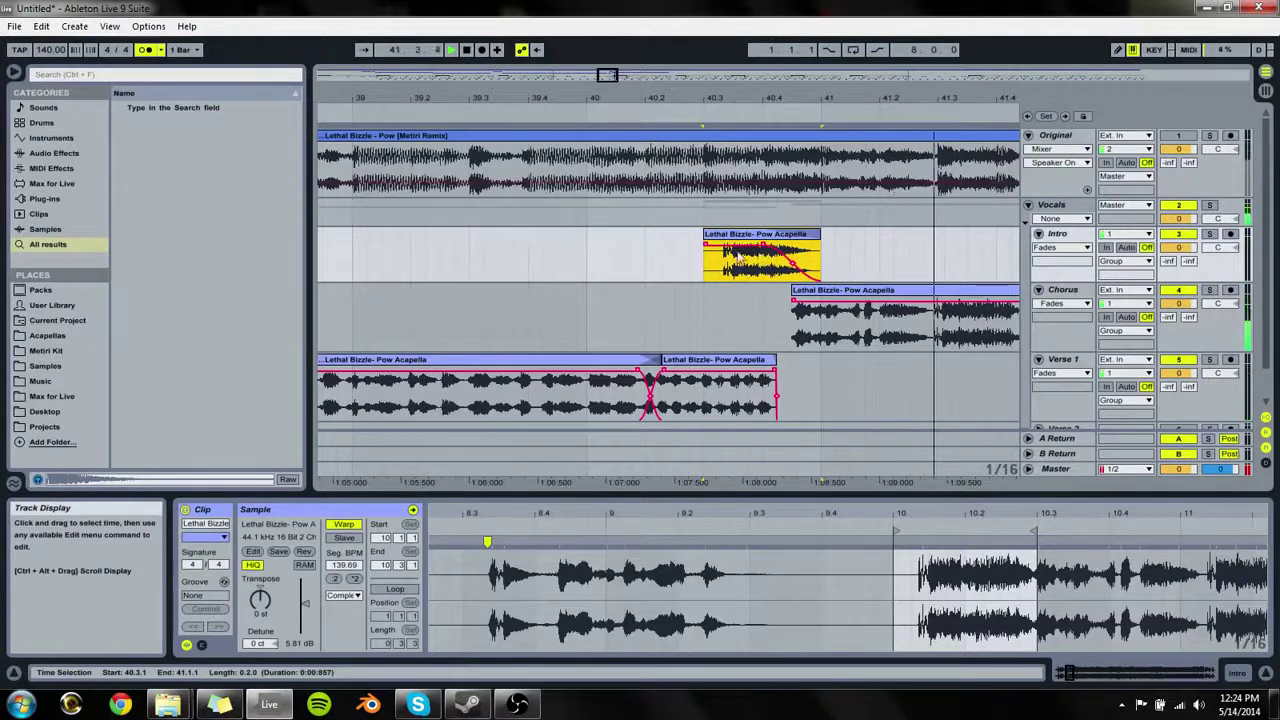
# Step: Try the Intro clip starting at 40.3.3 and play back from 39.3.2
pyautogui.click(579, 277)
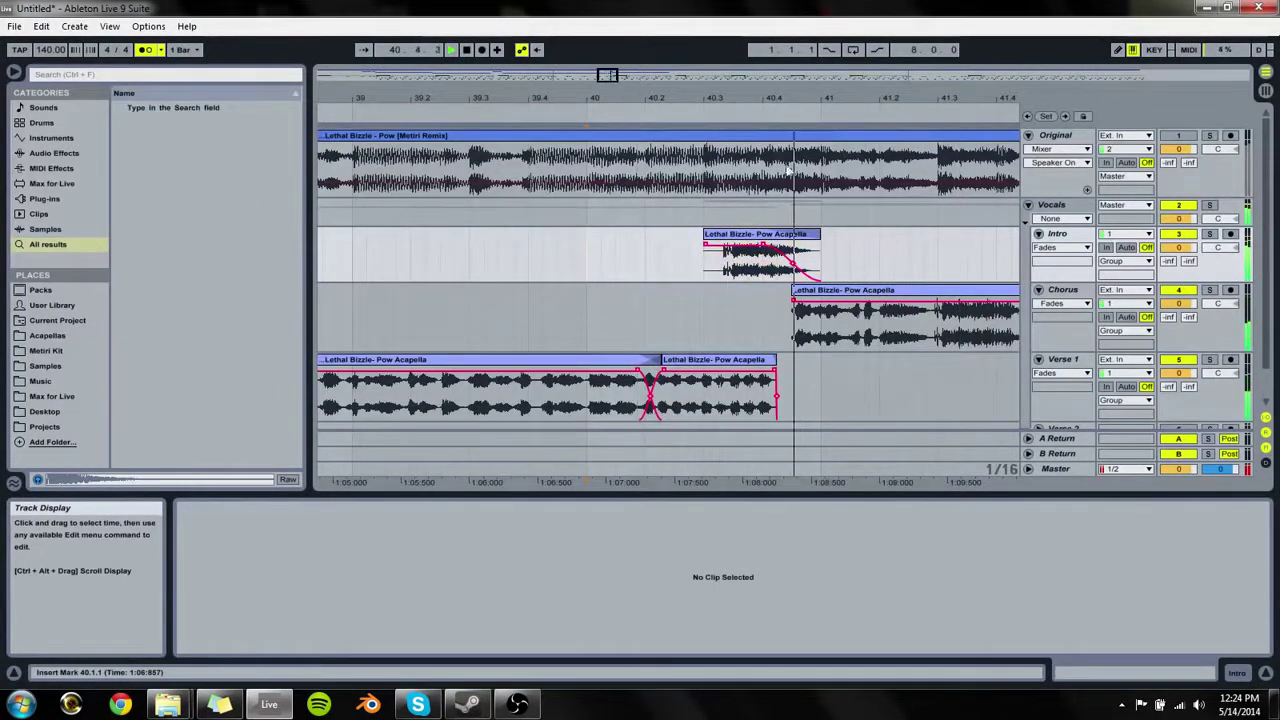
pyautogui.moveTo(706, 262); pyautogui.dragTo(714, 275)
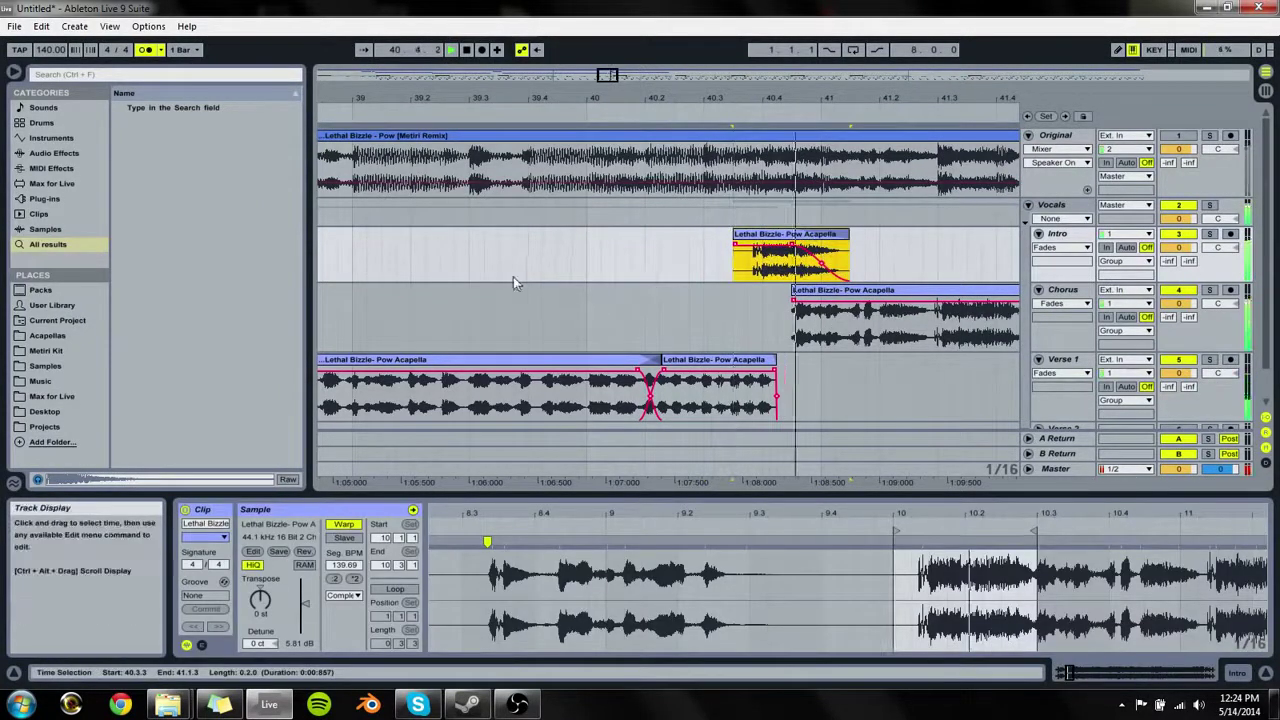
pyautogui.click(479, 268)
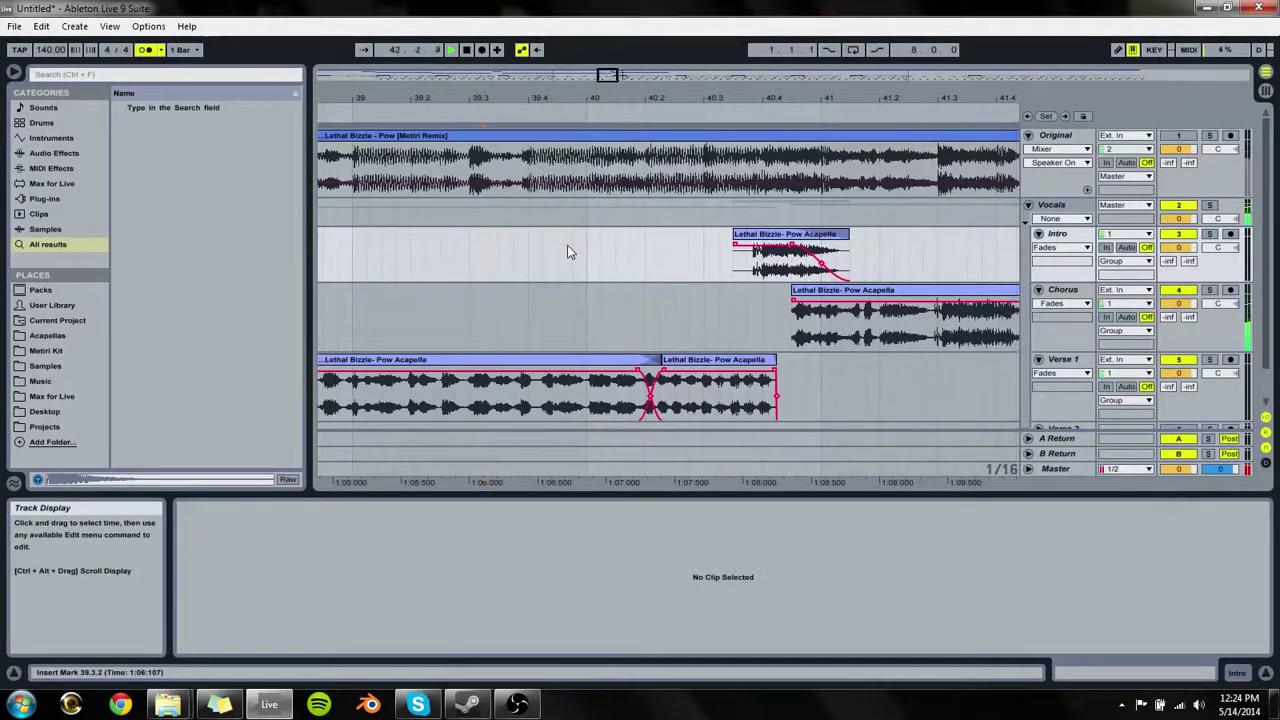
pyautogui.moveTo(759, 98); pyautogui.dragTo(567, 98)
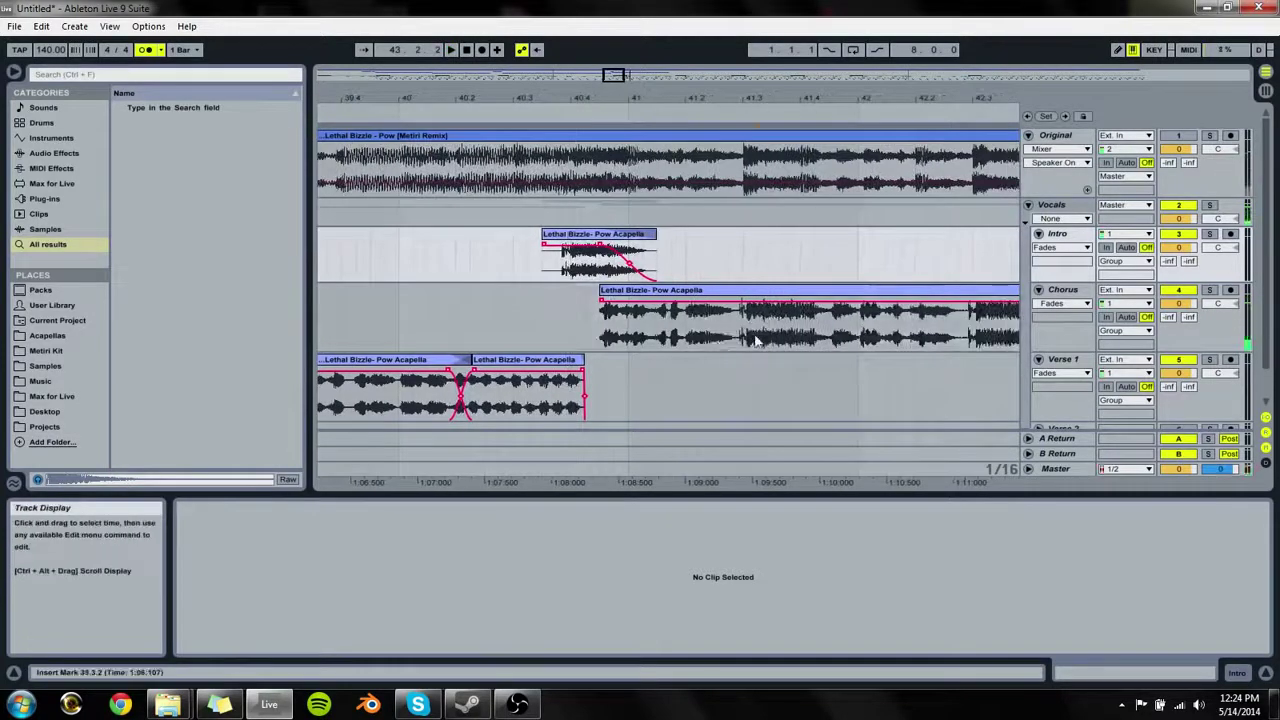
# Step: Copy a short Chorus section near 41.3 onto the Intro track at 40.3.4 and delete the leftover piece of the old Intro clip
pyautogui.click(735, 340)
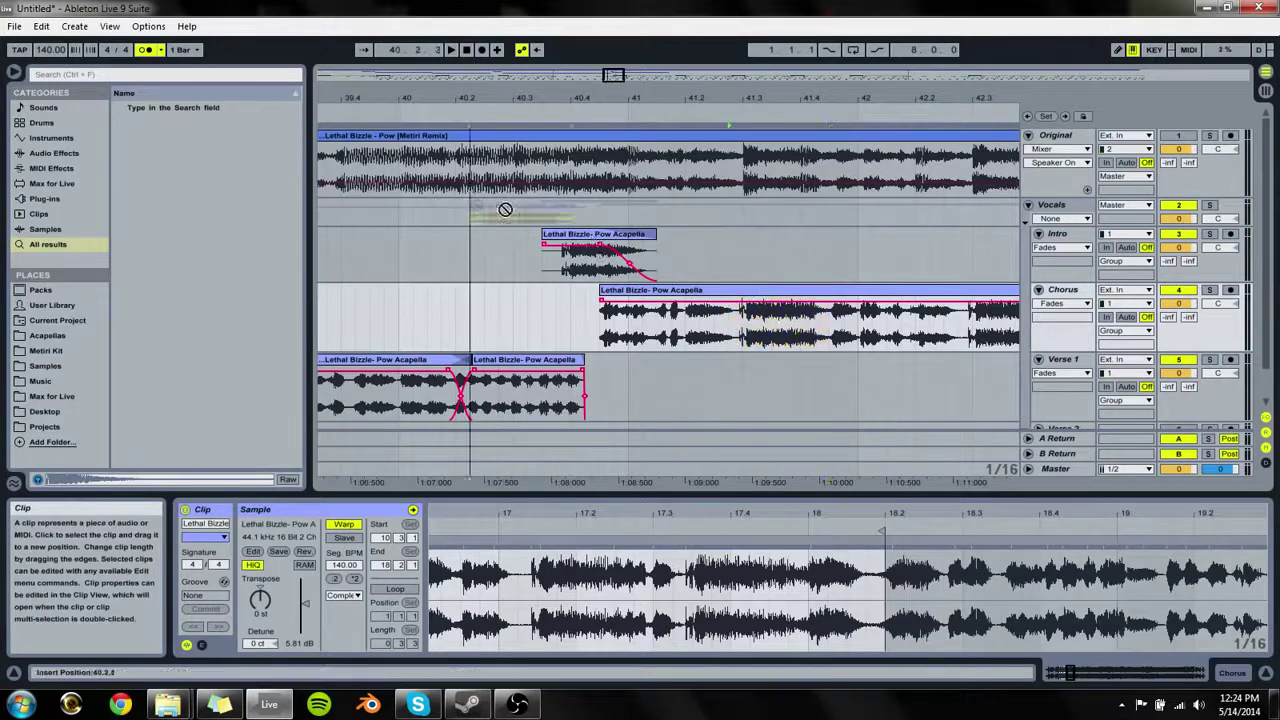
pyautogui.click(596, 252)
pyautogui.moveTo(543, 240); pyautogui.dragTo(557, 237)
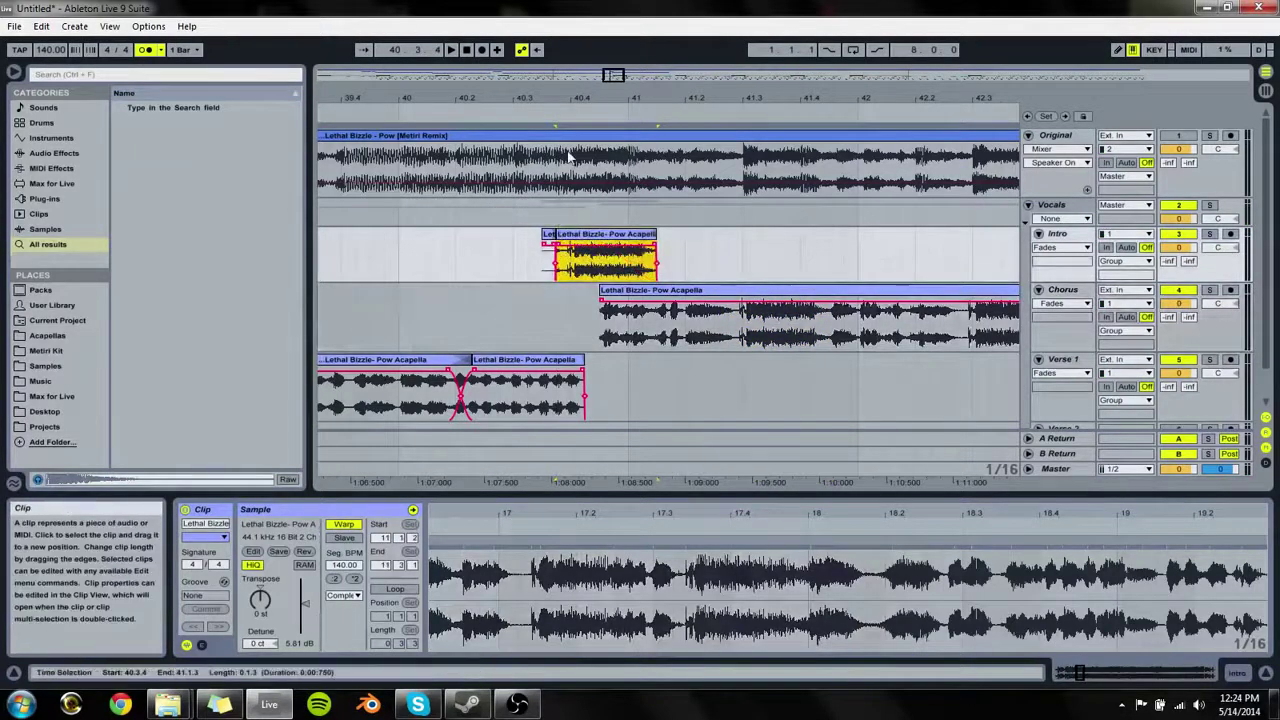
pyautogui.scroll(3, 566, 252)
pyautogui.moveTo(540, 237); pyautogui.dragTo(556, 237)
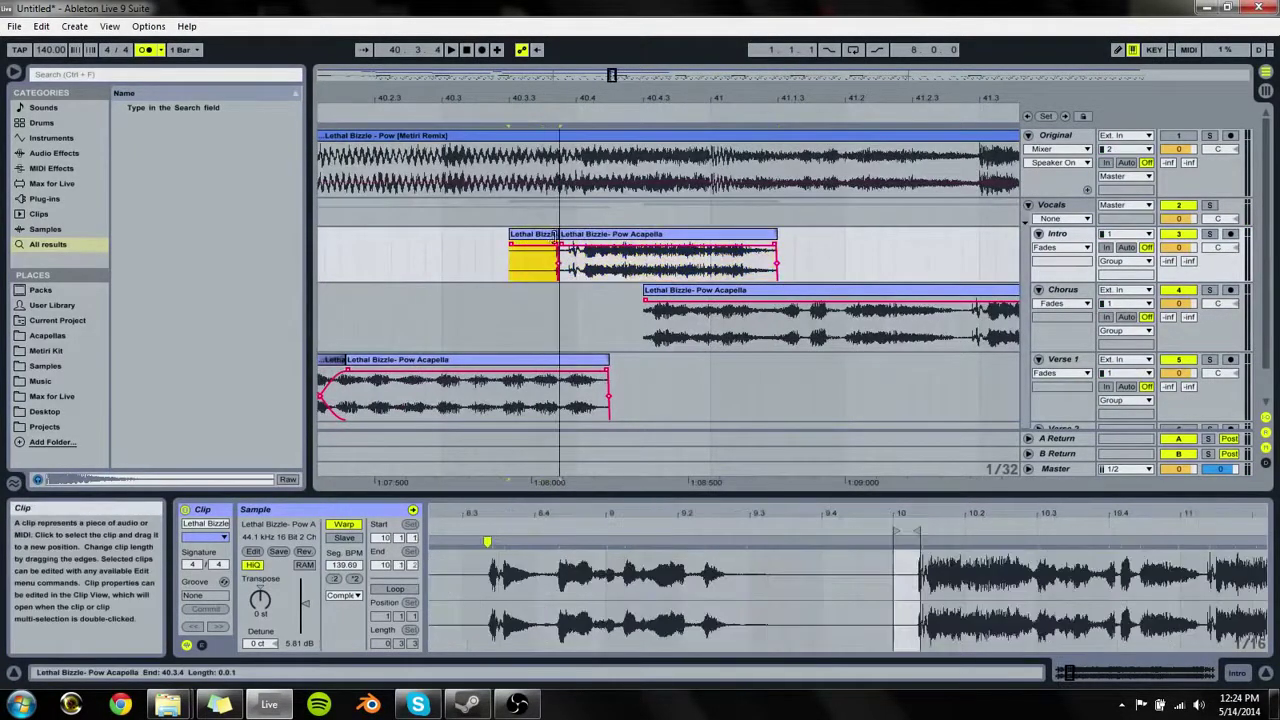
pyautogui.press('Delete')
# Step: Add a short fade-in to the copied Intro clip and shift it slightly earlier, checking it by playback
pyautogui.click(567, 250)
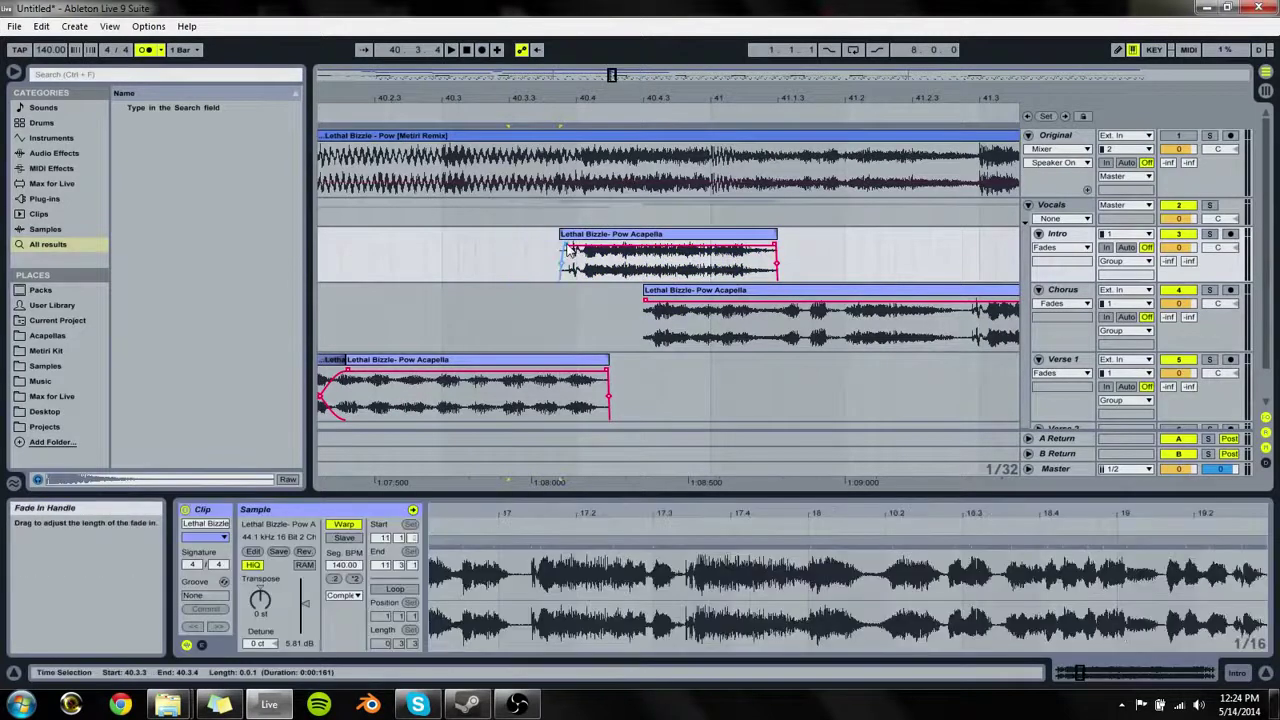
pyautogui.moveTo(493, 246); pyautogui.dragTo(482, 244)
pyautogui.press('space')
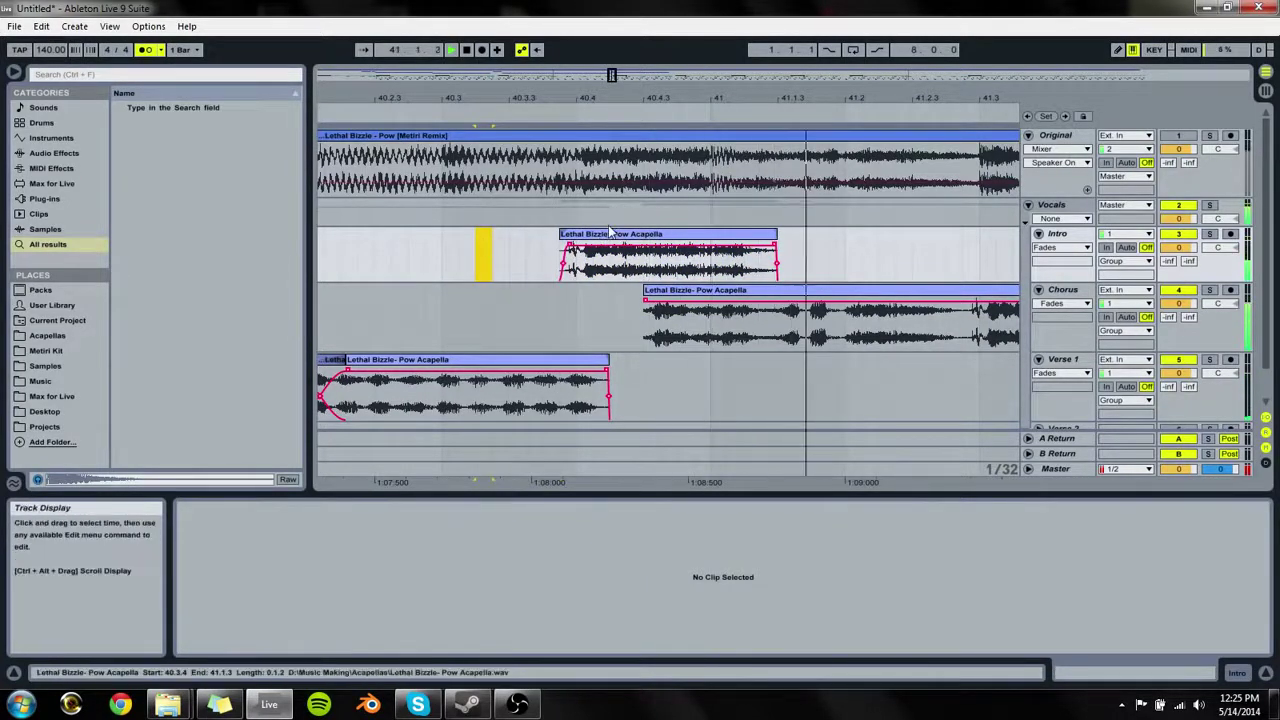
pyautogui.press('space')
pyautogui.moveTo(613, 235); pyautogui.dragTo(582, 242)
pyautogui.press('space')
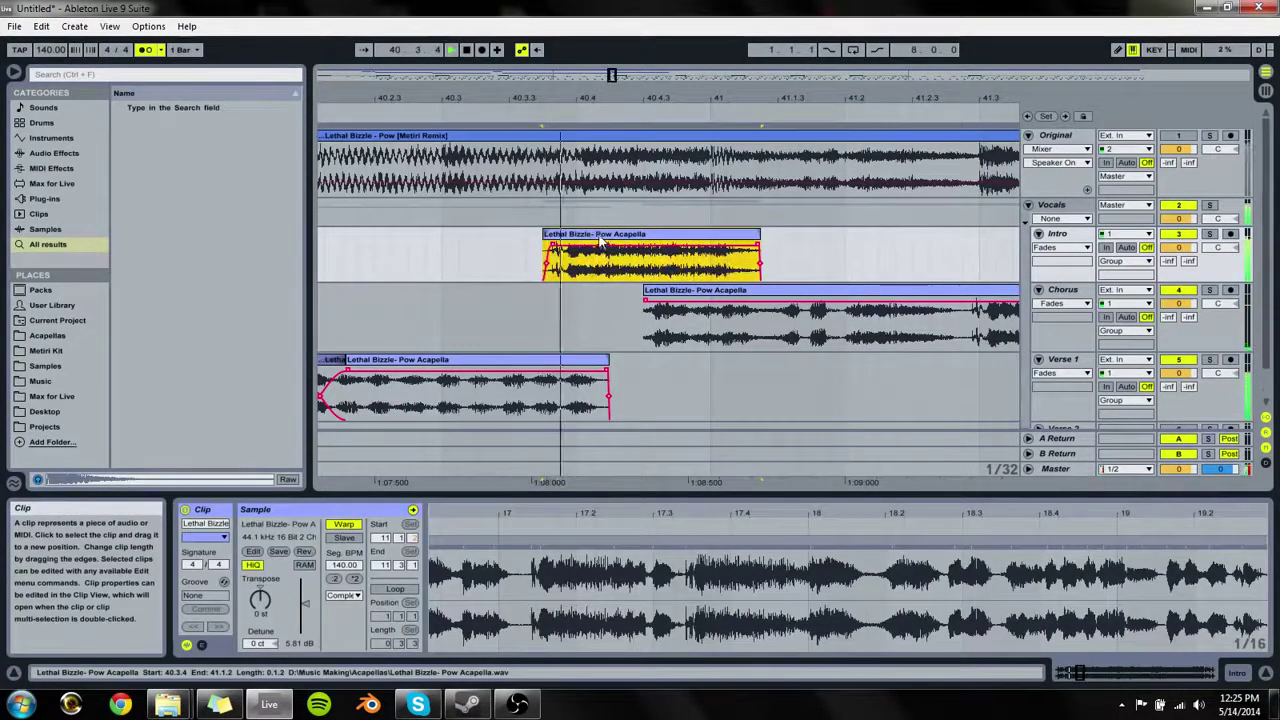
# Step: Add a fade-out to the copied Intro clip and extend its end to 41.1.3
pyautogui.click(762, 247)
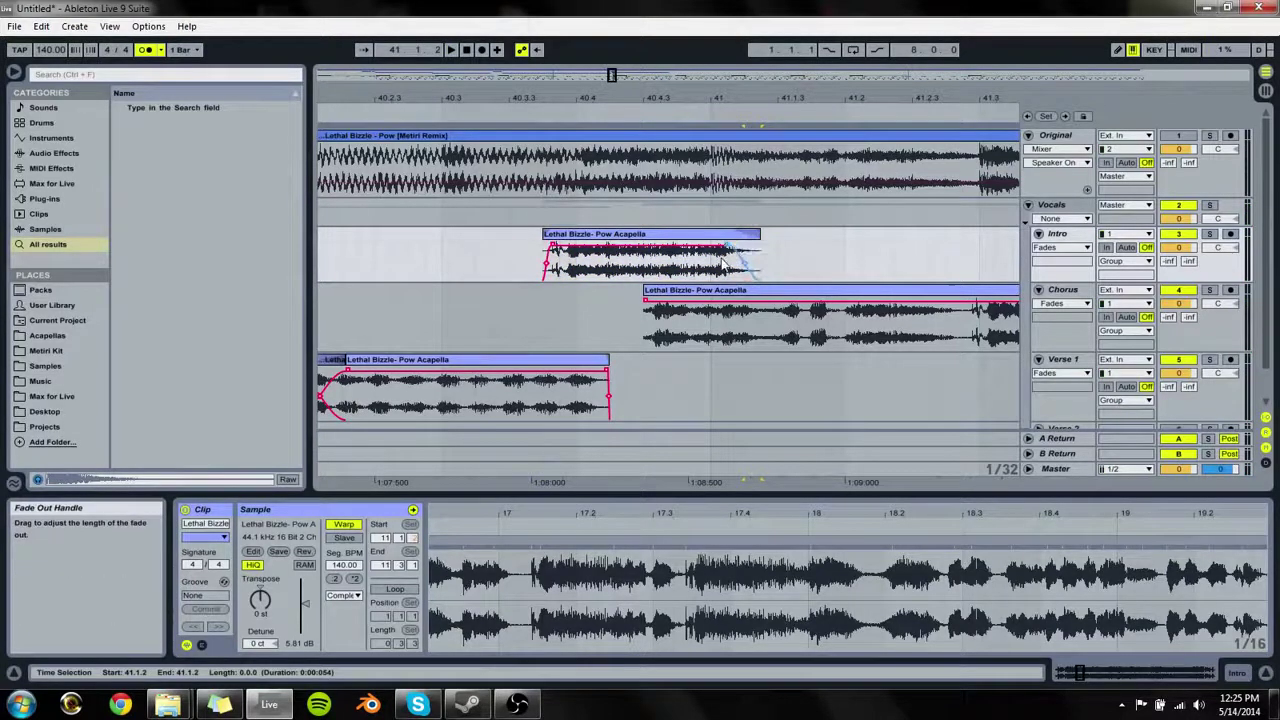
pyautogui.moveTo(760, 238); pyautogui.dragTo(777, 240)
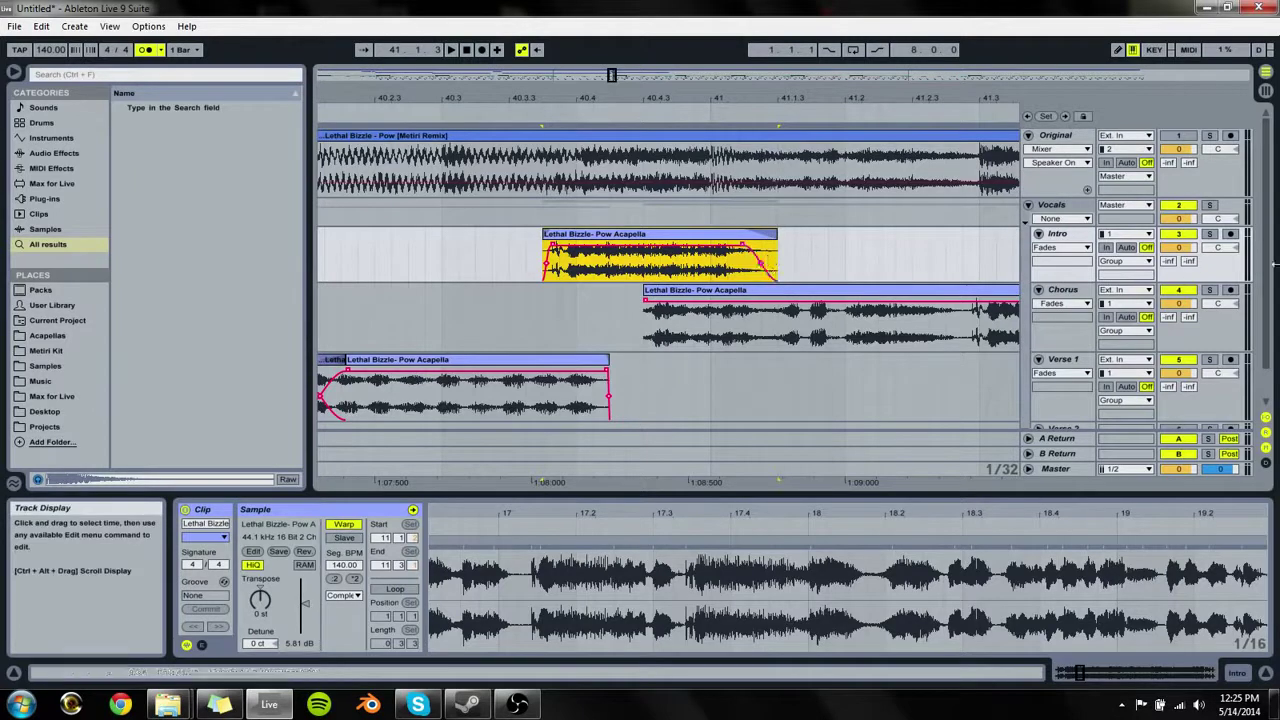
# Step: Listen to the Intro track soloed and undo the extension of the copied clip's end
pyautogui.click(1207, 234)
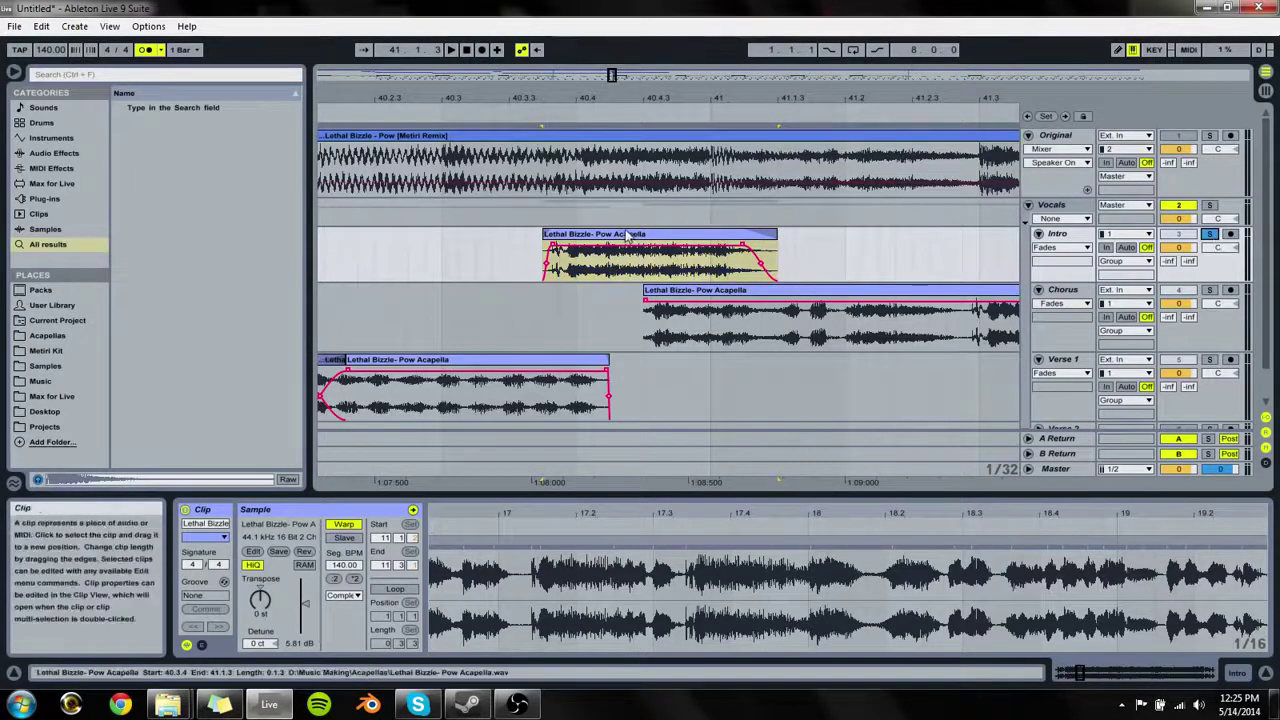
pyautogui.click(746, 252)
pyautogui.press('space')
pyautogui.press('space')
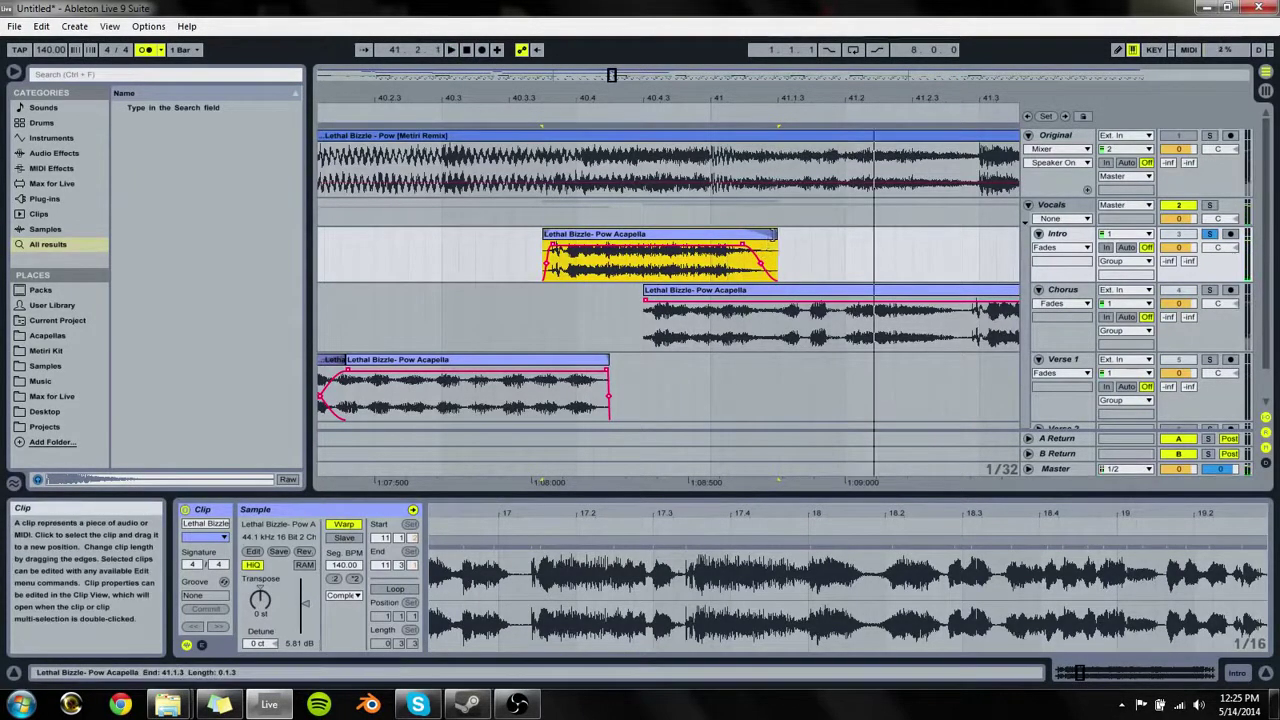
pyautogui.hotkey('ctrl', 'z')
pyautogui.press('space')
pyautogui.press('space')
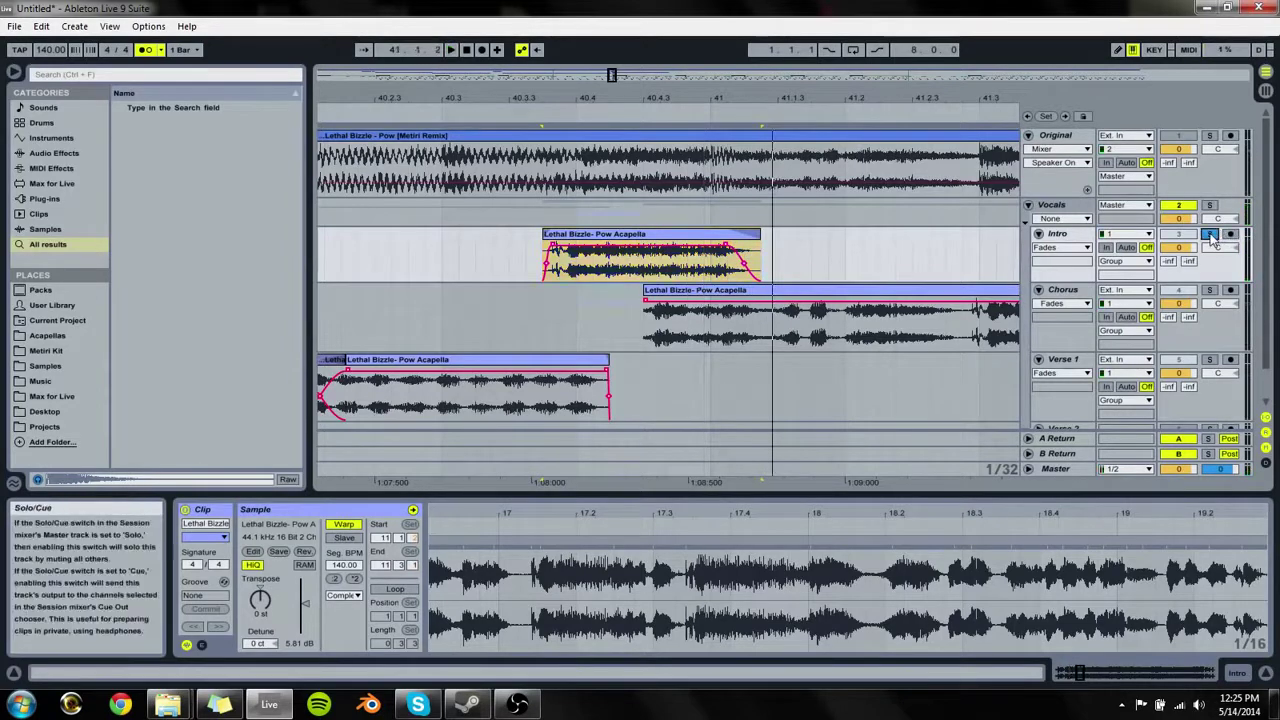
pyautogui.press('space')
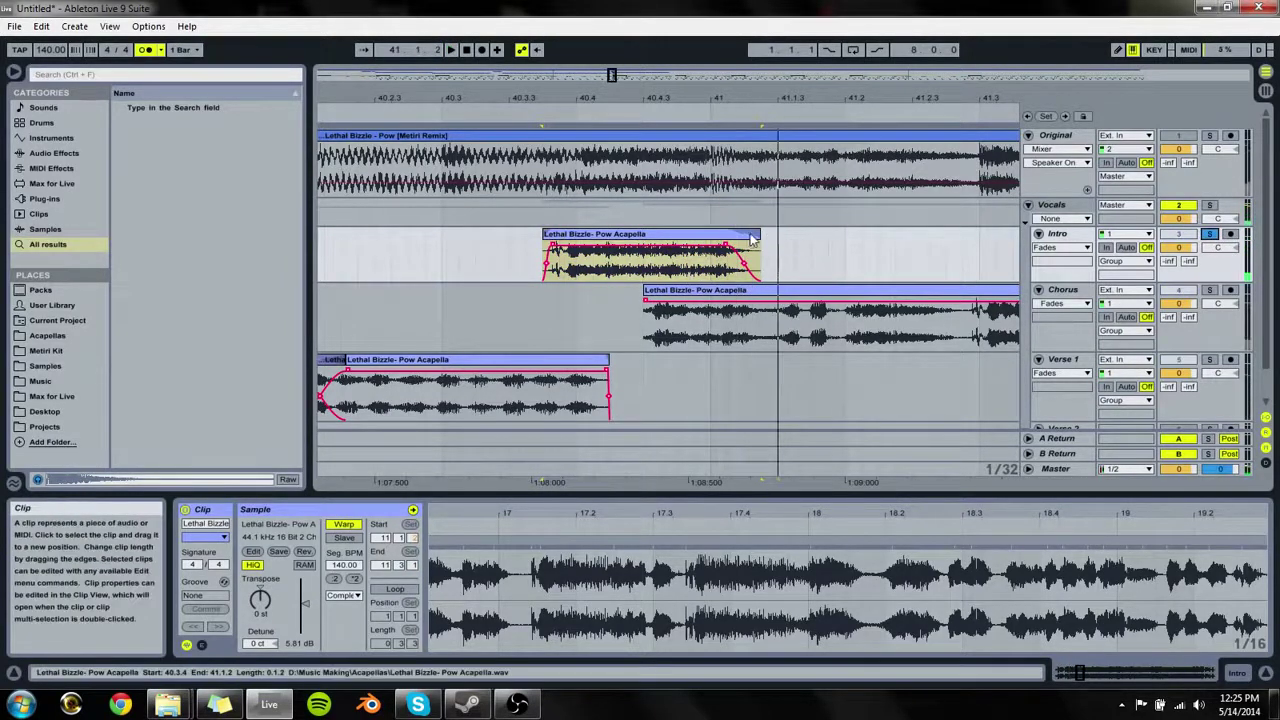
# Step: Undo the edits back to the original Intro clip at 40.3.1 and play it soloed
pyautogui.hotkey('ctrl', 'z')
pyautogui.hotkey('ctrl', 'z')
pyautogui.hotkey('ctrl', 'z')
pyautogui.hotkey('ctrl', 'z')
pyautogui.hotkey('ctrl', 'z')
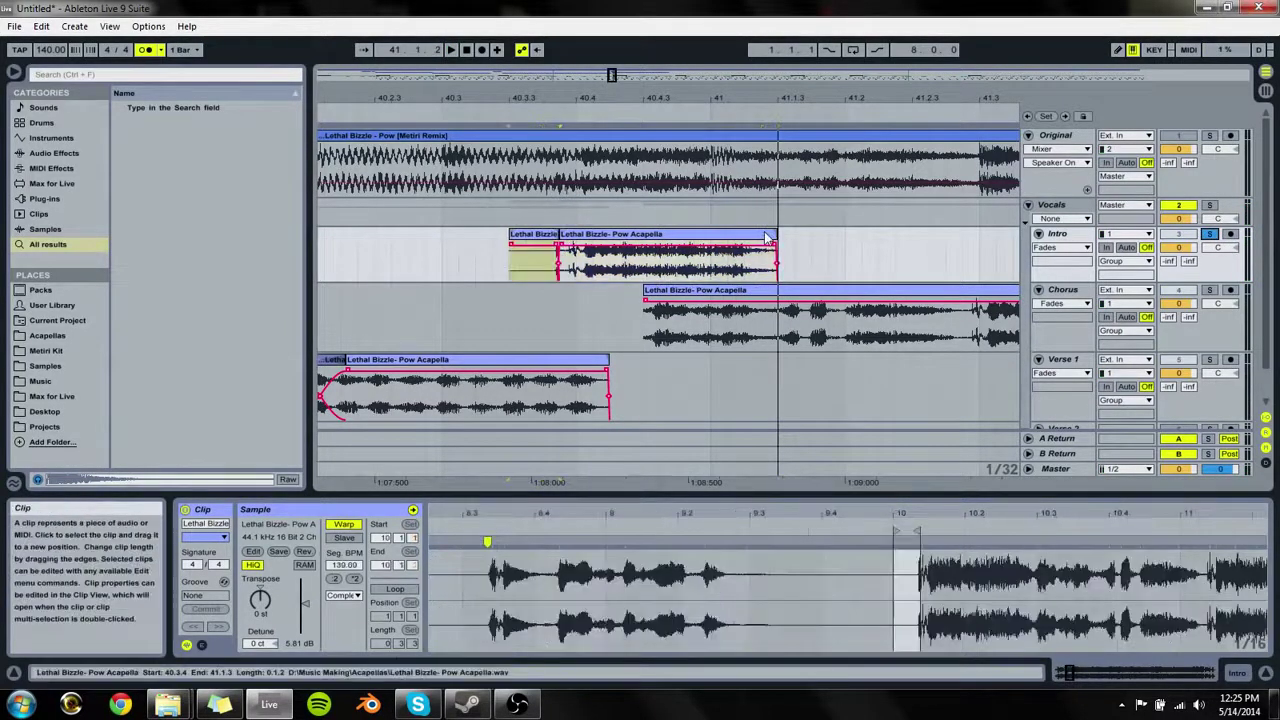
pyautogui.hotkey('ctrl', 'z')
pyautogui.click(702, 235)
pyautogui.press('space')
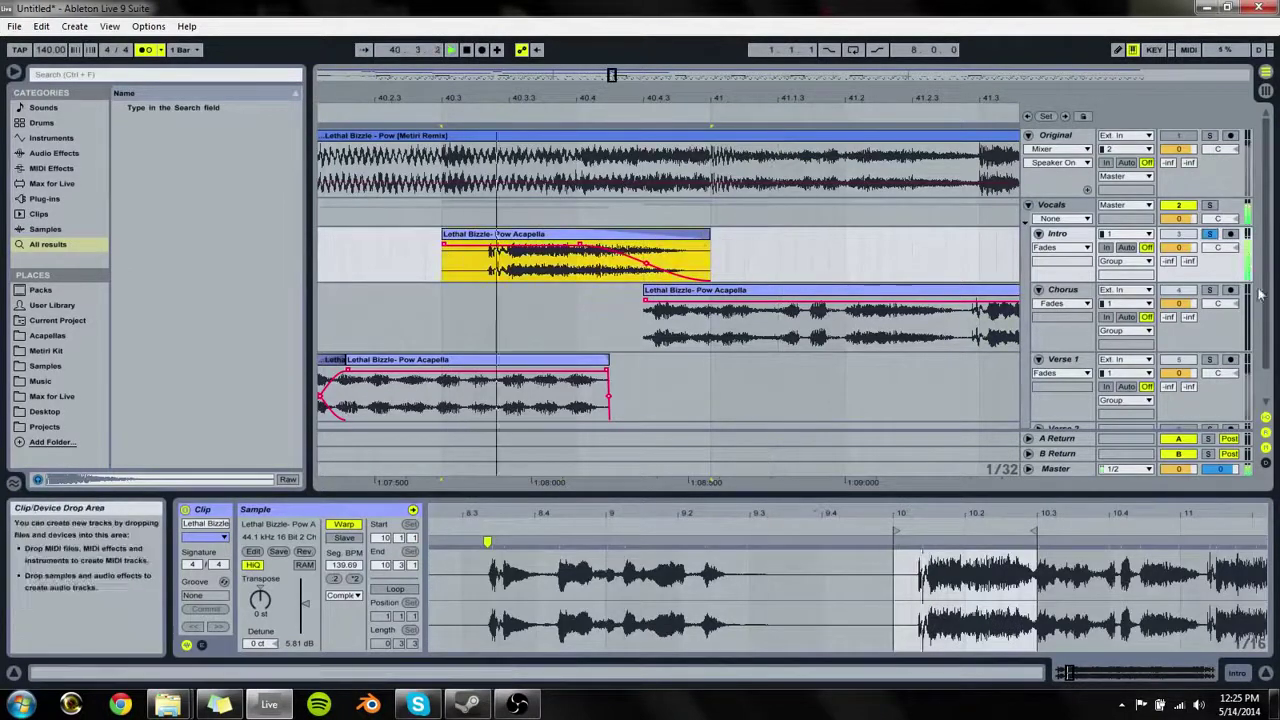
pyautogui.press('space')
pyautogui.press('space')
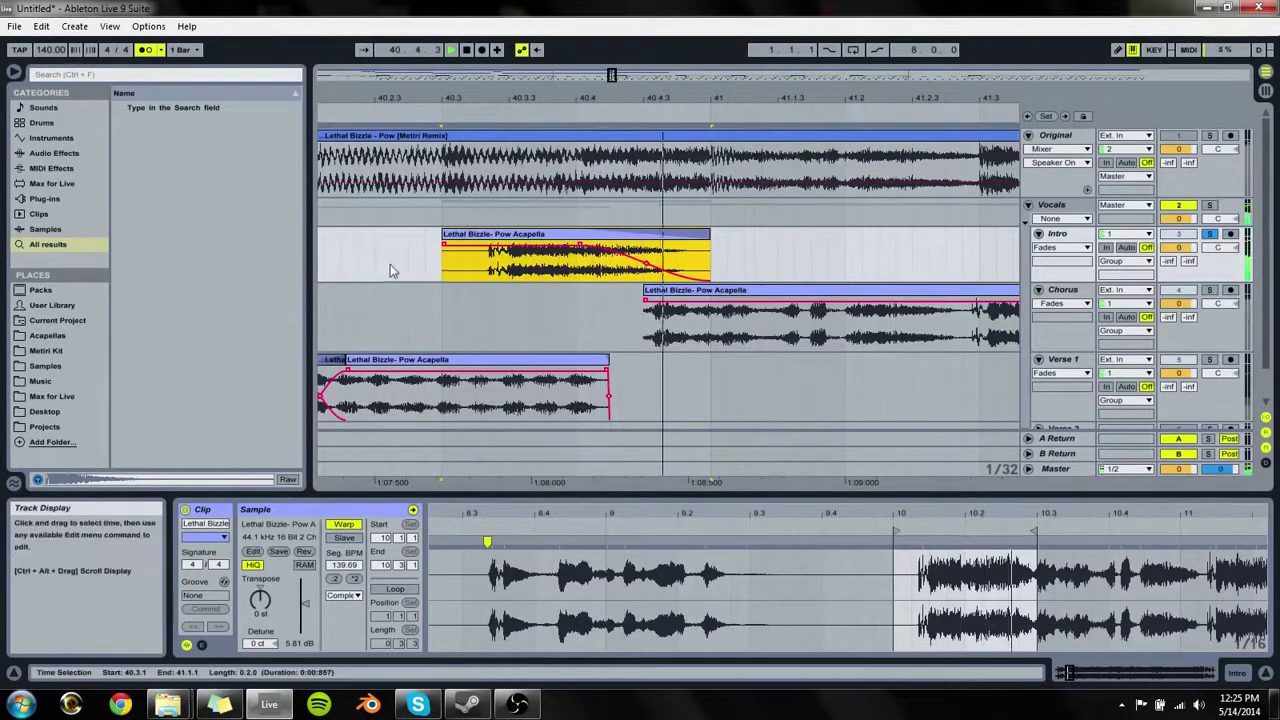
pyautogui.press('space')
pyautogui.press('space')
pyautogui.press('space')
# Step: Trim and fade in the start of the Intro clip and shift the clip later so that it ends at 41.1.3
pyautogui.moveTo(444, 236); pyautogui.dragTo(647, 247)
pyautogui.click(462, 246)
pyautogui.press('space')
pyautogui.press('space')
pyautogui.click(581, 263)
pyautogui.press('space')
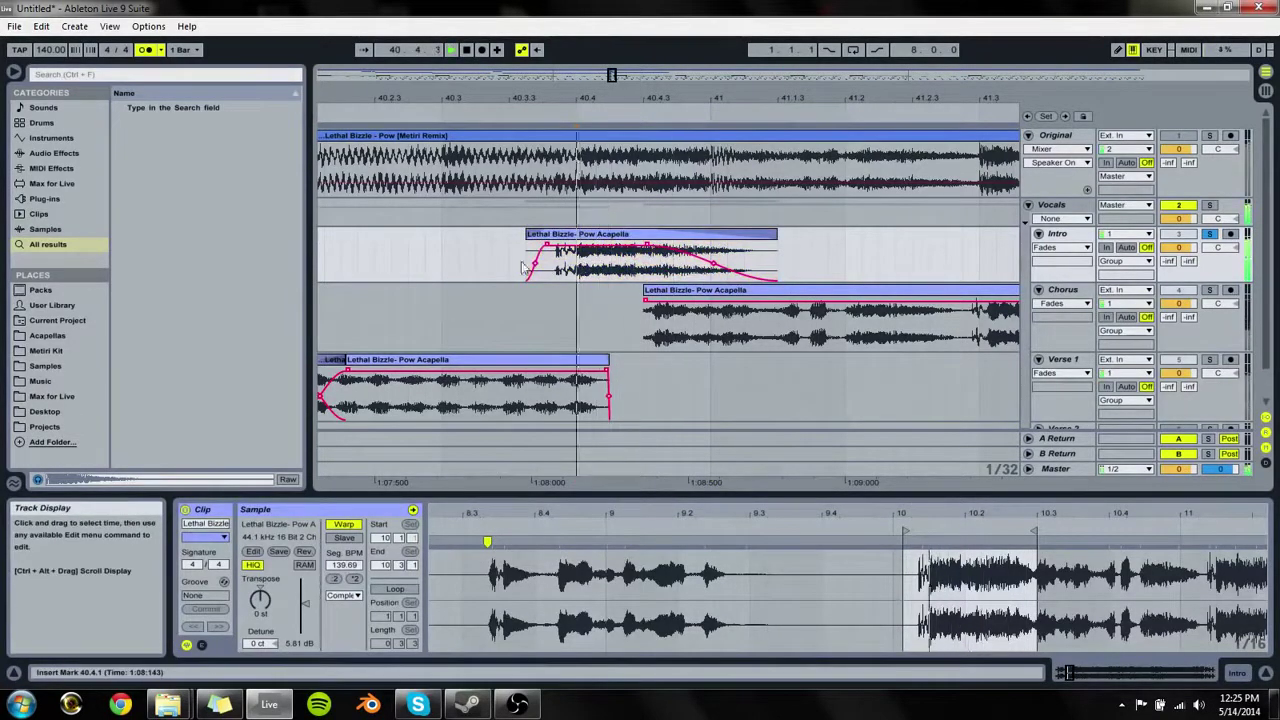
pyautogui.press('space')
# Step: Move the Intro clip slightly later to start at 40.3.4 and play it
pyautogui.click(435, 257)
pyautogui.press('space')
pyautogui.press('space')
pyautogui.moveTo(583, 237); pyautogui.dragTo(600, 240)
pyautogui.press('space')
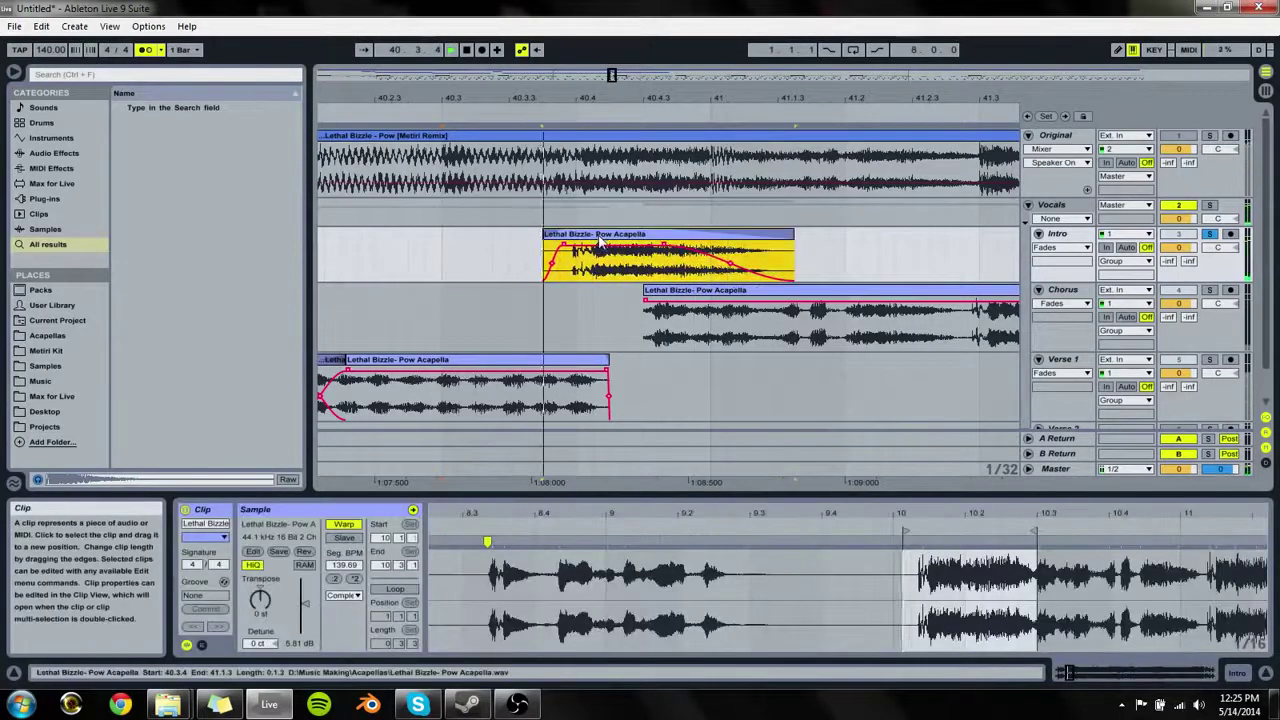
# Step: Unsolo the Intro track and listen to the transition into the chorus from 39.2.1
pyautogui.click(1210, 234)
pyautogui.press('space')
pyautogui.press('space')
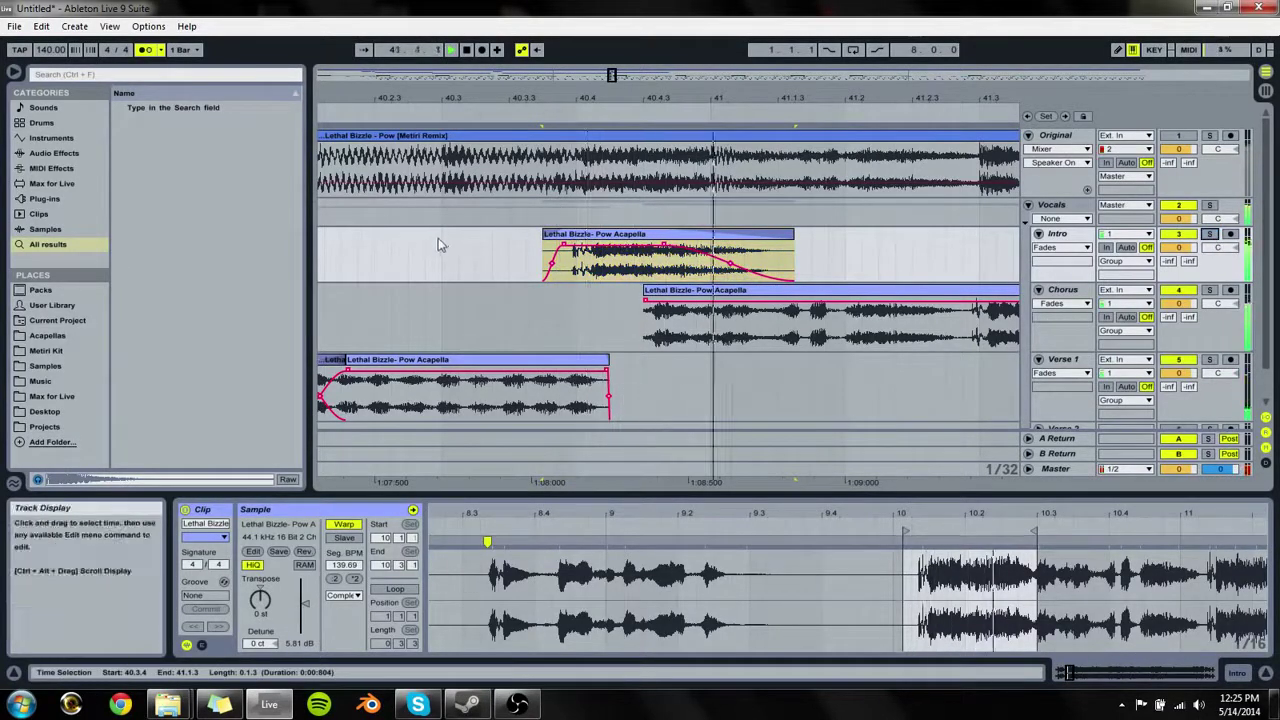
pyautogui.press('space')
pyautogui.press('space')
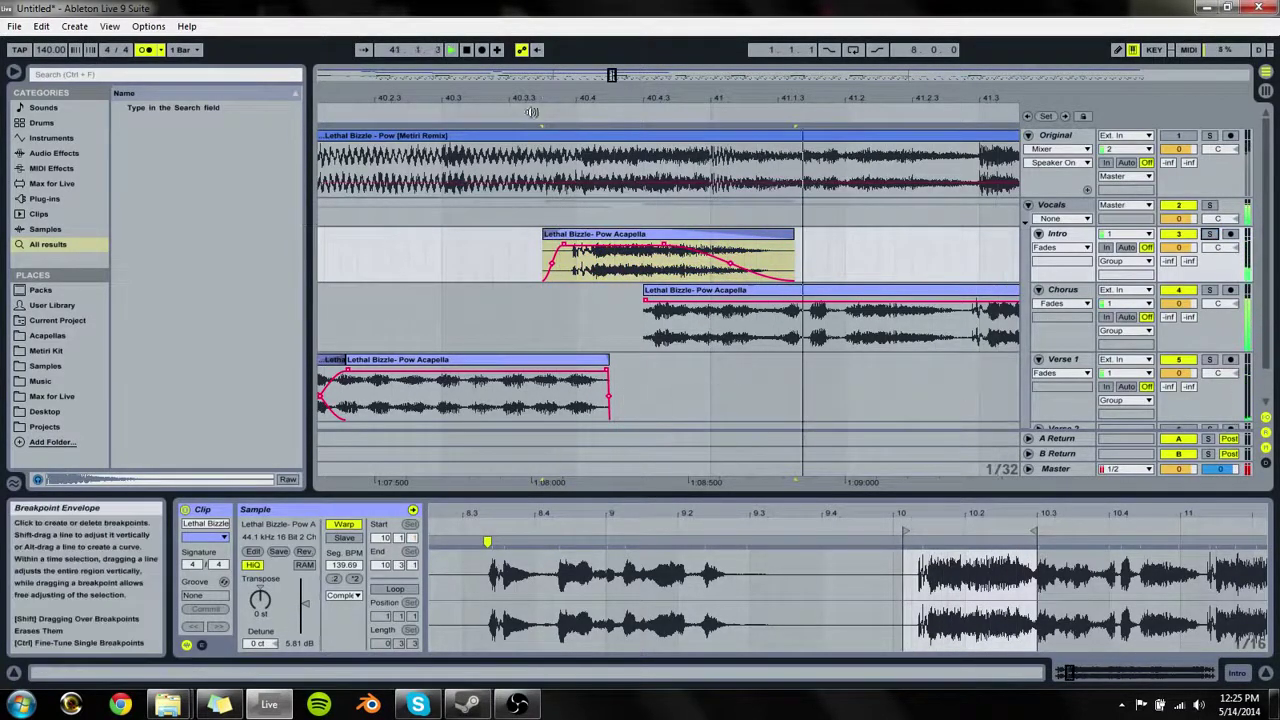
pyautogui.moveTo(543, 99); pyautogui.dragTo(543, 60)
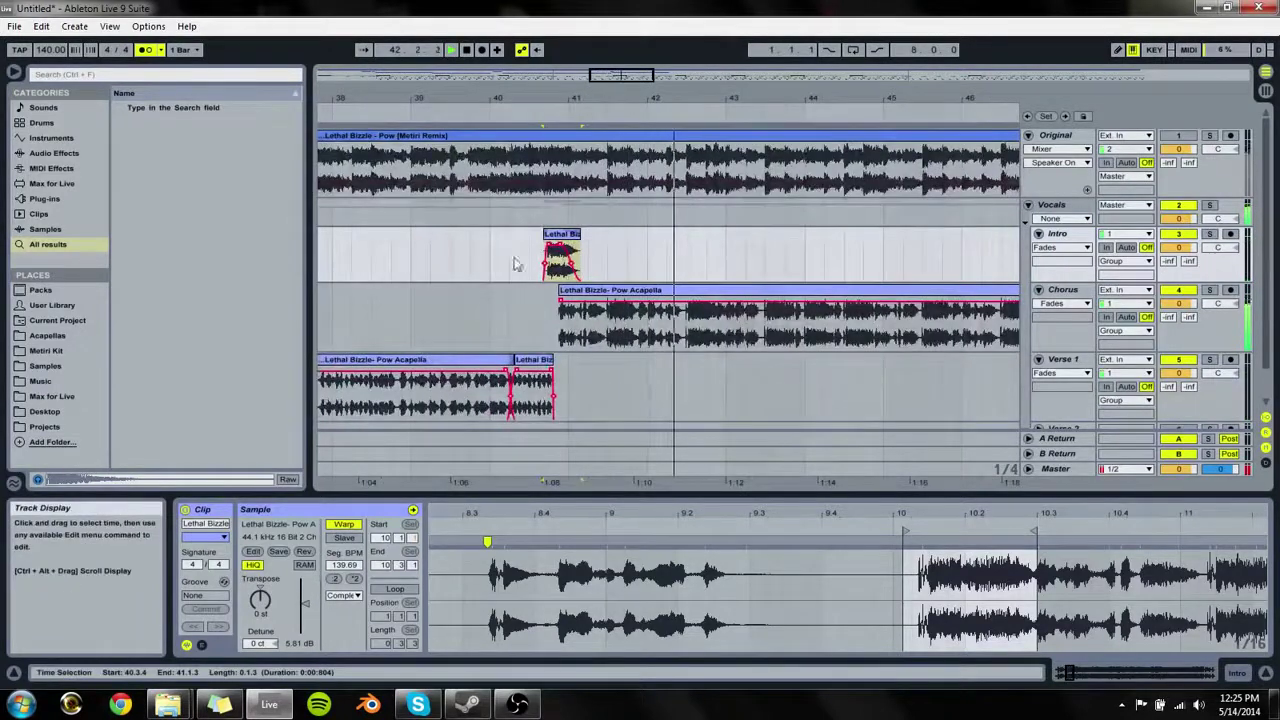
pyautogui.click(431, 262)
pyautogui.press('space')
pyautogui.press('space')
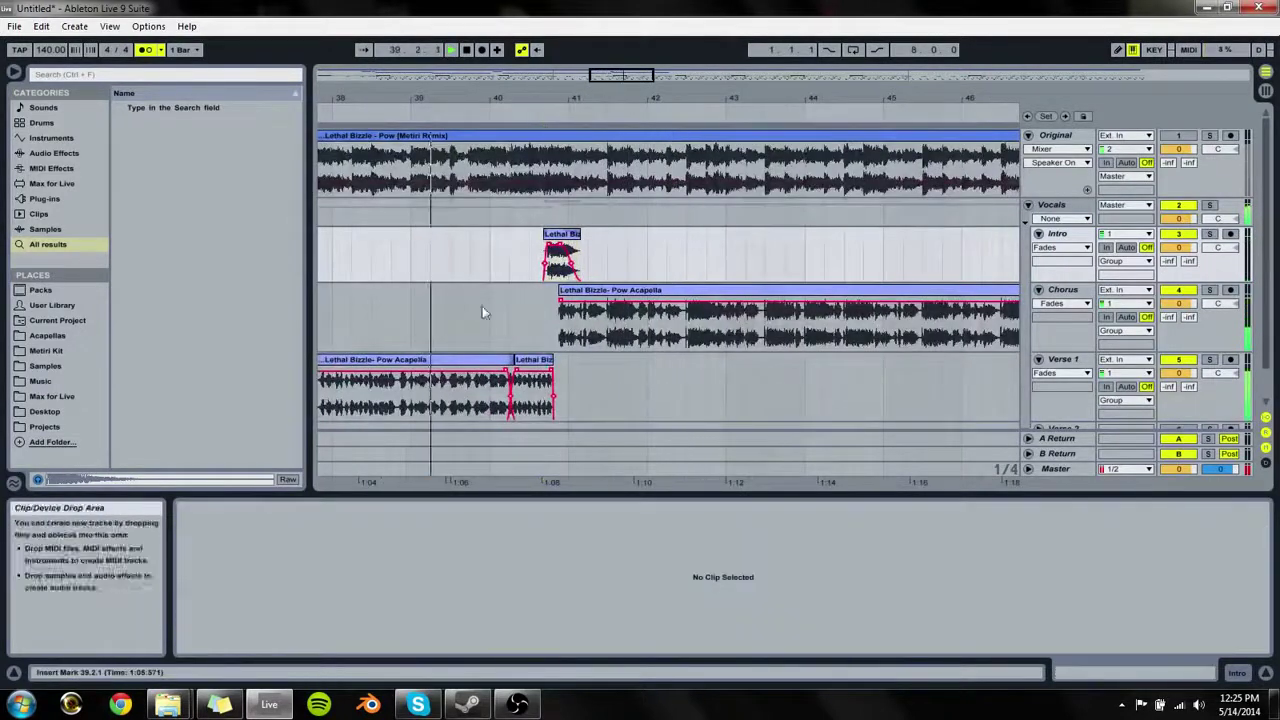
# Step: Collapse the Verse 1 track, expand Verse 2, and copy the Verse 1 clip from bar 33 into it with its end extended to 52.1.1
pyautogui.click(1038, 359)
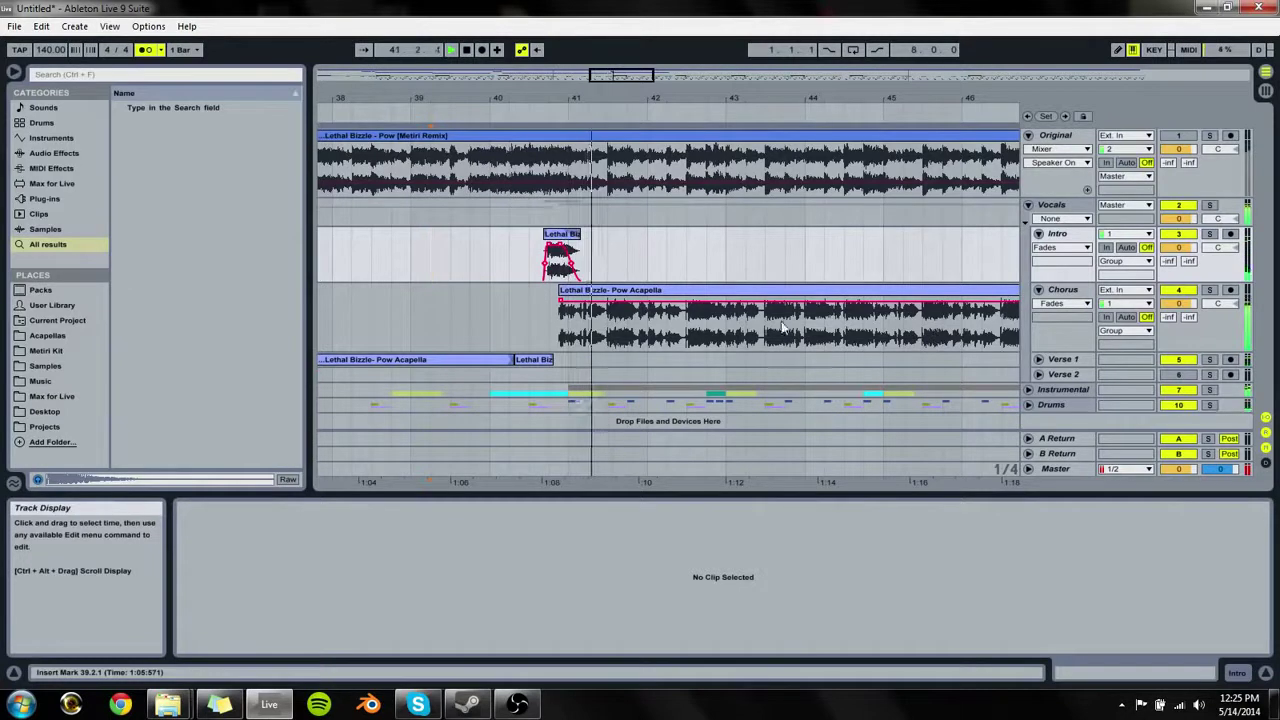
pyautogui.moveTo(629, 101); pyautogui.dragTo(629, 60)
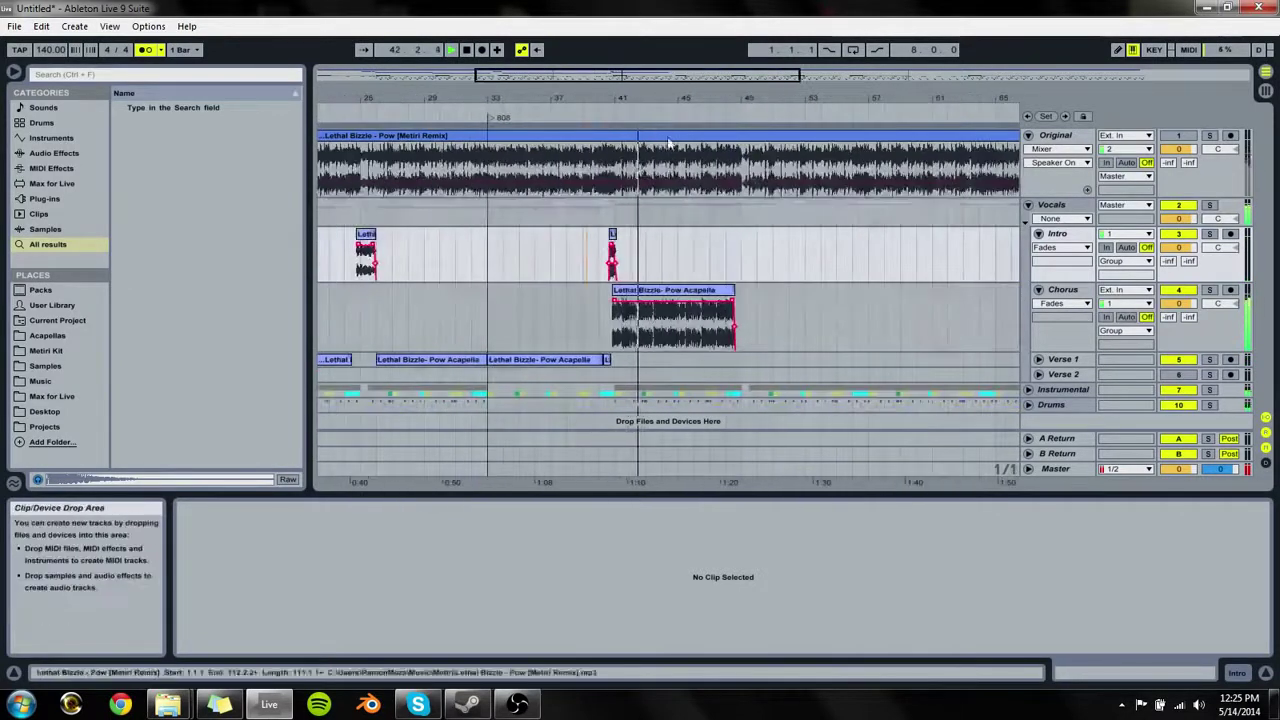
pyautogui.click(1038, 374)
pyautogui.scroll(-2, 570, 372)
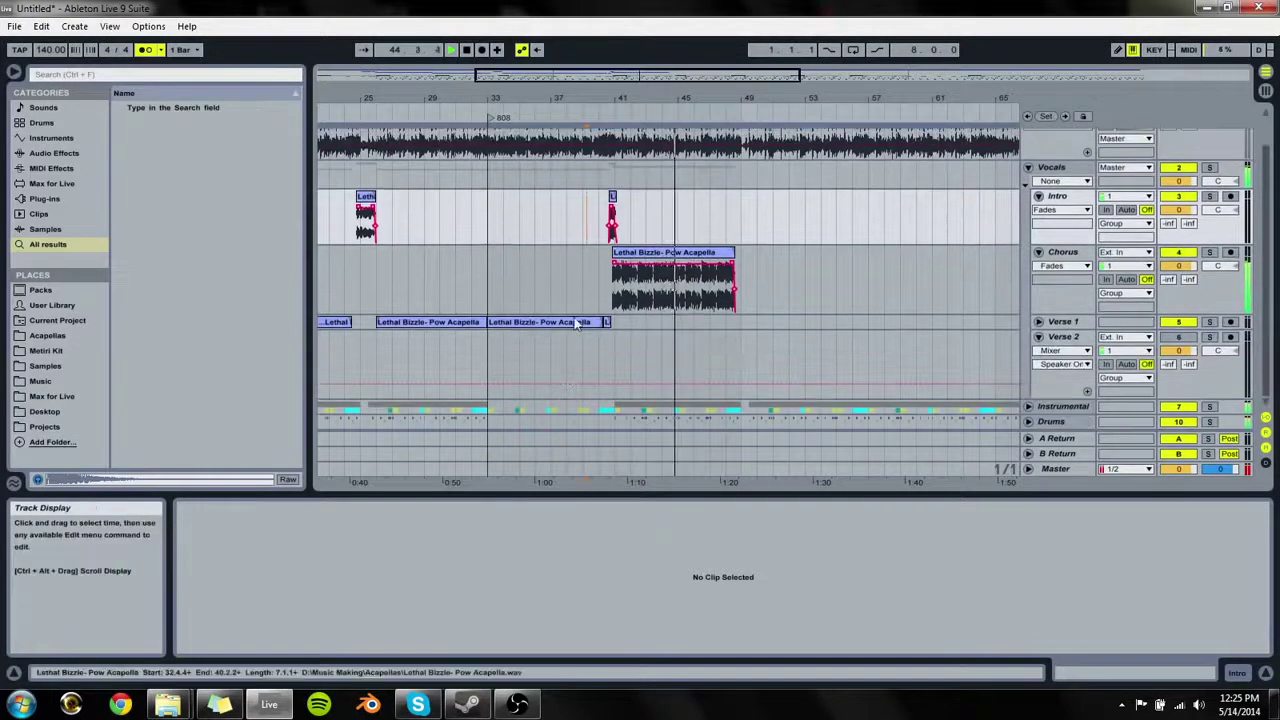
pyautogui.moveTo(576, 323); pyautogui.dragTo(788, 355)
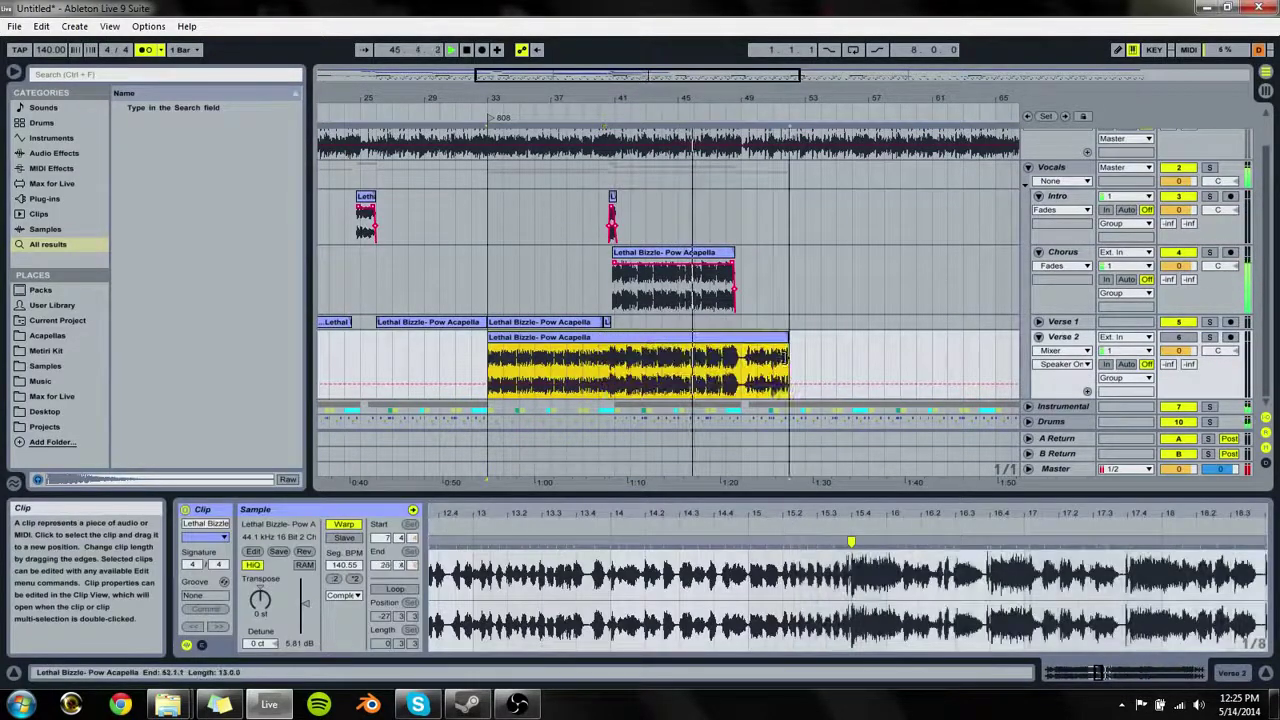
# Step: Trim the Verse 2 clip to start at 47.1.1, stop playback and activate the Verse 2 track
pyautogui.moveTo(489, 345); pyautogui.dragTo(712, 342)
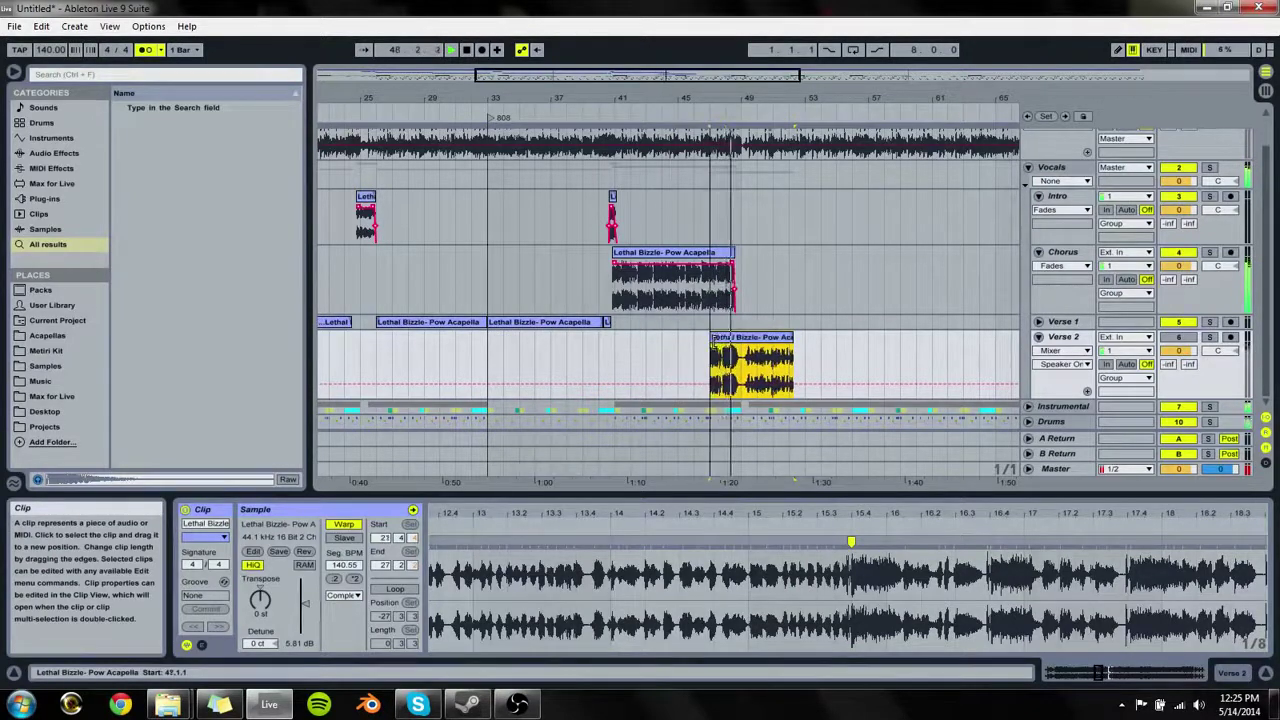
pyautogui.press('space')
pyautogui.click(1179, 337)
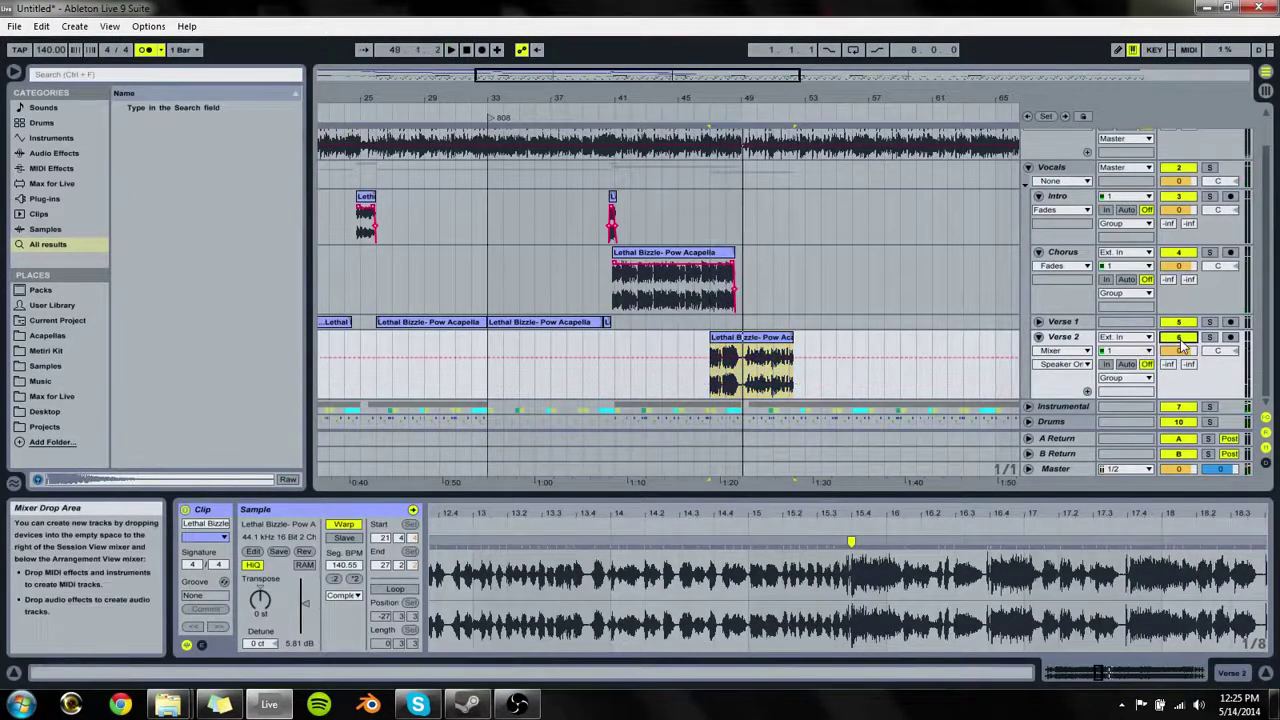
# Step: Shorten the Chorus clip to end at bar 48 and play the overlap with the start of Verse 2
pyautogui.press('space')
pyautogui.moveTo(736, 99); pyautogui.dragTo(735, 114)
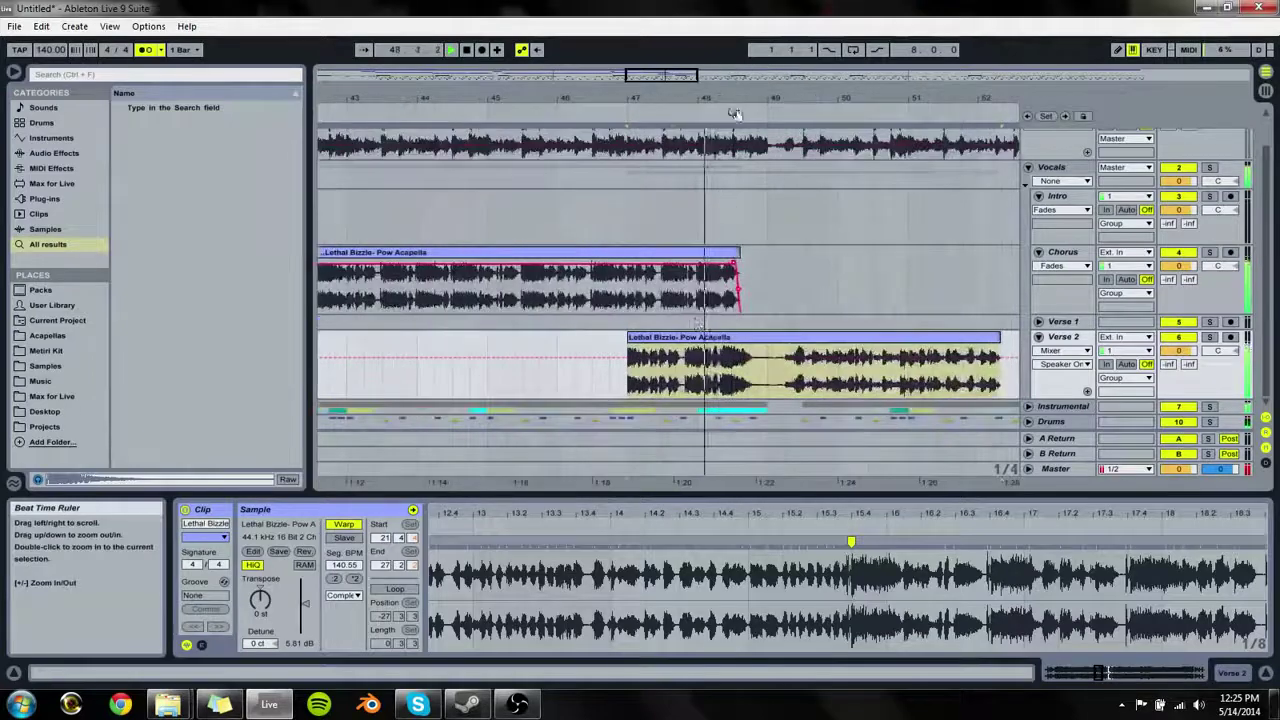
pyautogui.press('space')
pyautogui.moveTo(737, 255); pyautogui.dragTo(697, 255)
pyautogui.click(603, 348)
pyautogui.press('space')
# Step: Solo the Original track and listen to the remix's transition from the chorus into the second verse around bars 46 to 48
pyautogui.scroll(2, 1140, 240)
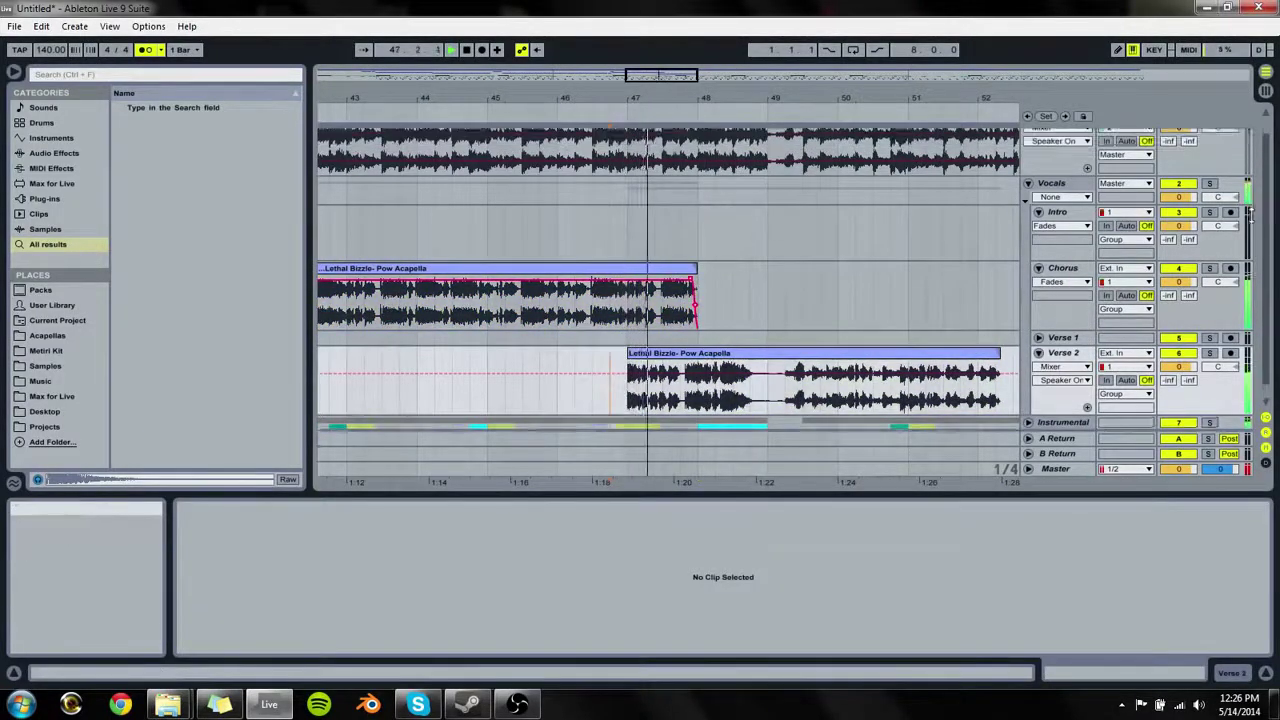
pyautogui.click(1209, 139)
pyautogui.click(1209, 135)
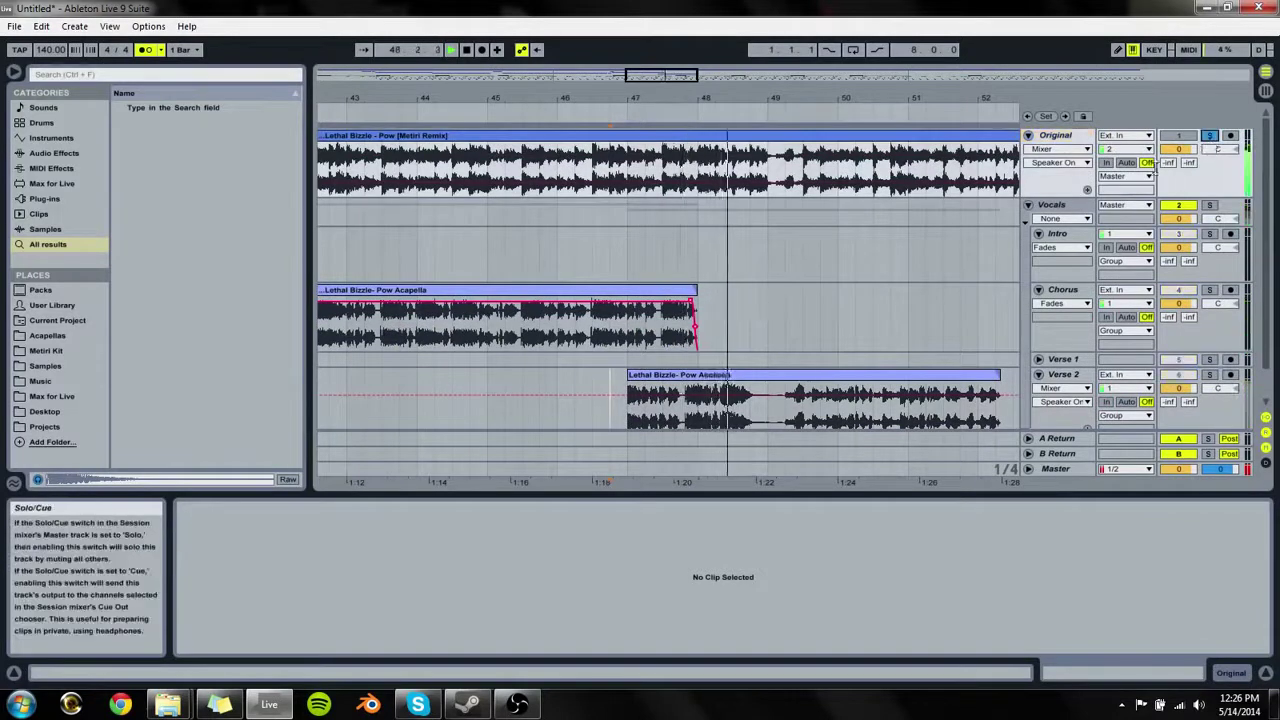
pyautogui.click(661, 240)
pyautogui.press('space')
pyautogui.press('space')
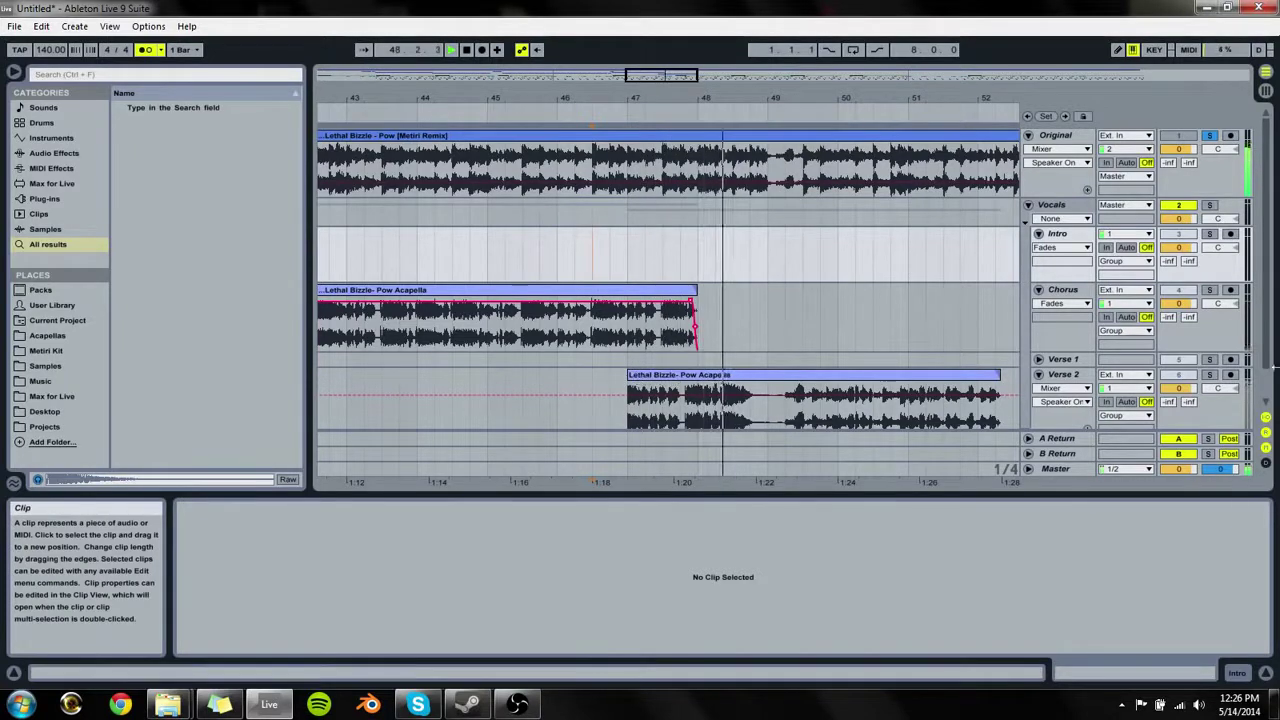
# Step: Separate the opening phrase of the Verse 2 clip before bar 49, move it into the Chorus track at 48.3.1, and play the chorus
pyautogui.click(630, 388)
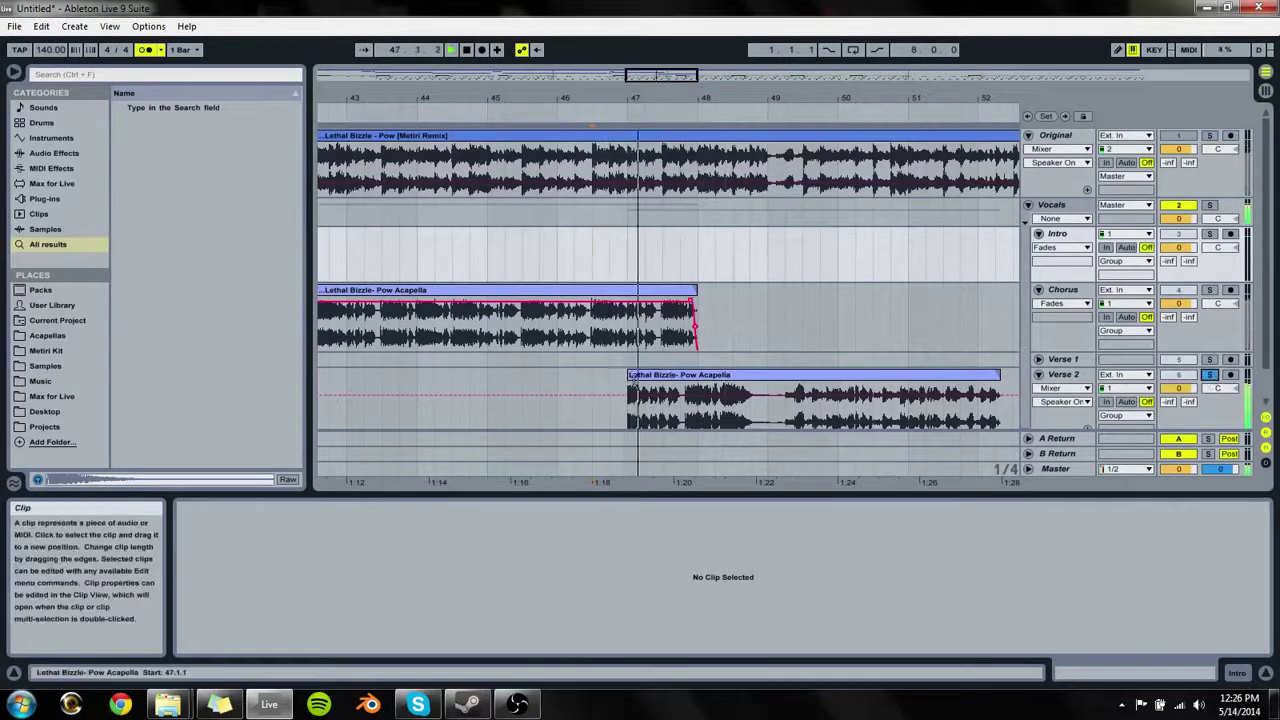
pyautogui.moveTo(632, 377); pyautogui.dragTo(703, 380)
pyautogui.moveTo(767, 422); pyautogui.dragTo(752, 300)
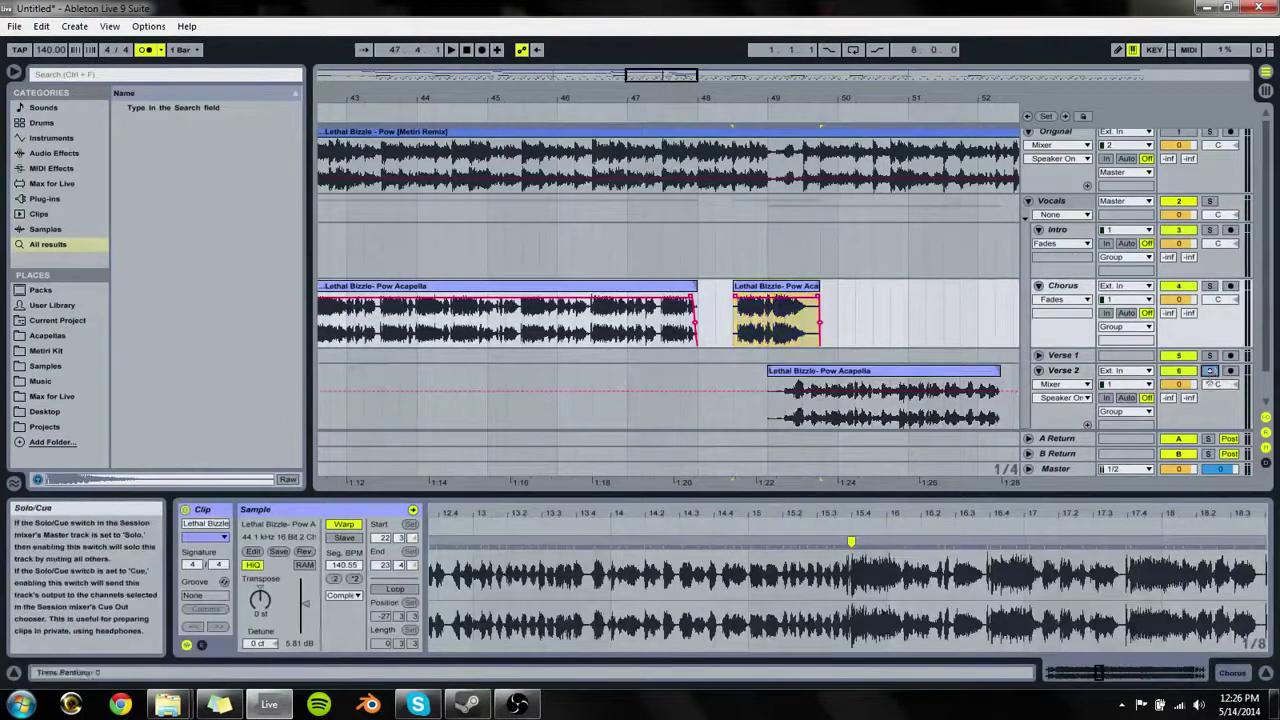
pyautogui.click(473, 263)
pyautogui.press('space')
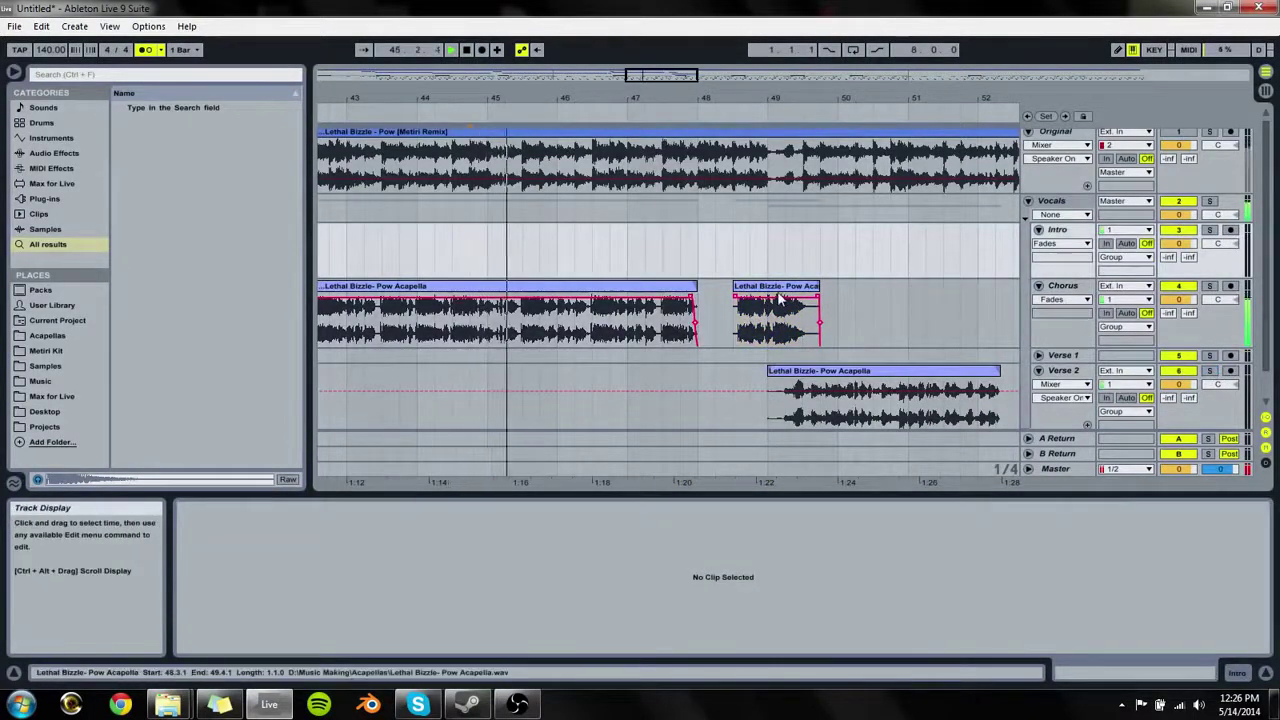
# Step: Move the separated phrase onto the Intro track and align its waveform with the matching Chorus onset just before 47.3
pyautogui.click(765, 289)
pyautogui.moveTo(765, 289)
pyautogui.mouseDown()
pyautogui.moveTo(690, 289)
pyautogui.moveTo(747, 289)
pyautogui.mouseUp()
pyautogui.moveTo(695, 103); pyautogui.dragTo(695, 150)
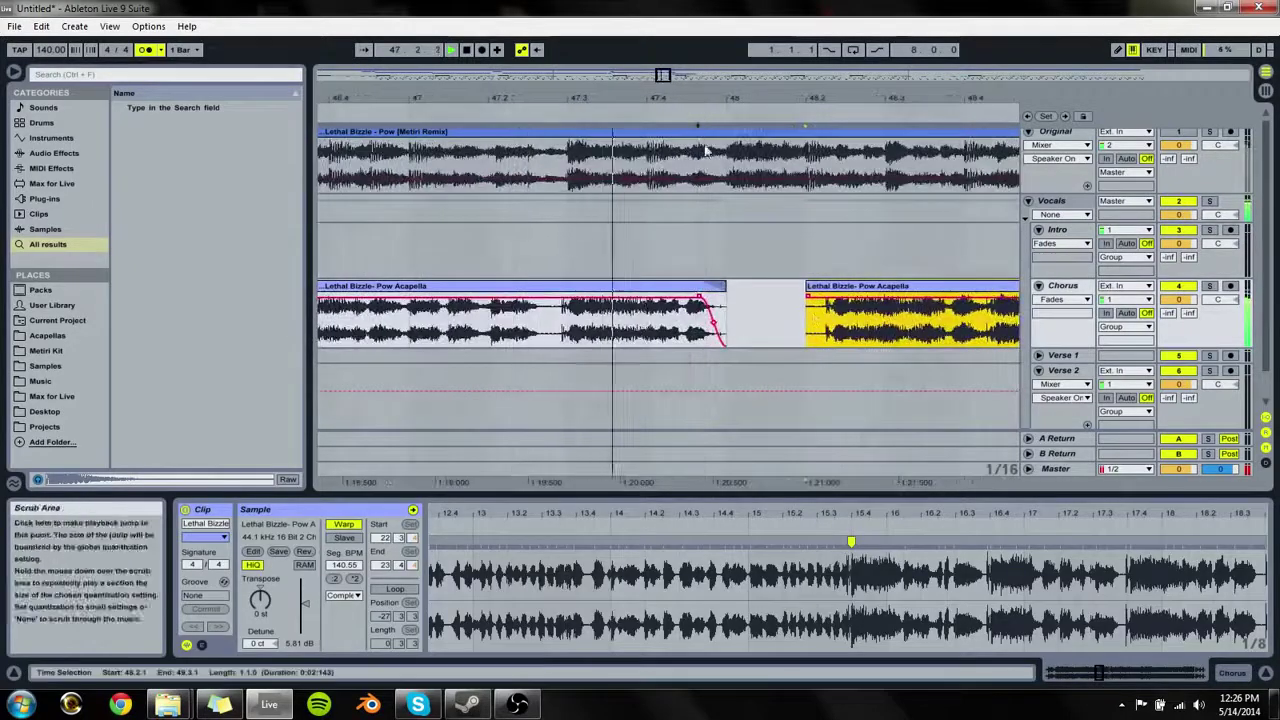
pyautogui.moveTo(845, 292); pyautogui.dragTo(567, 240)
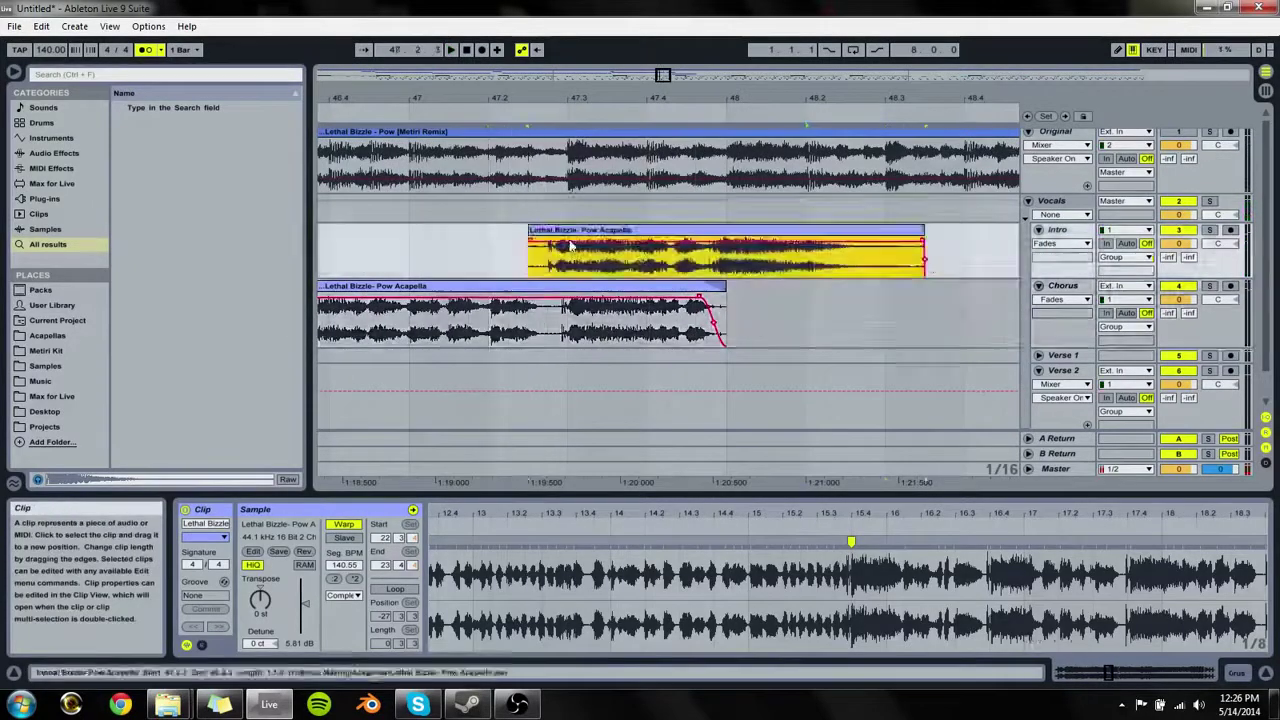
pyautogui.moveTo(563, 97); pyautogui.dragTo(563, 120)
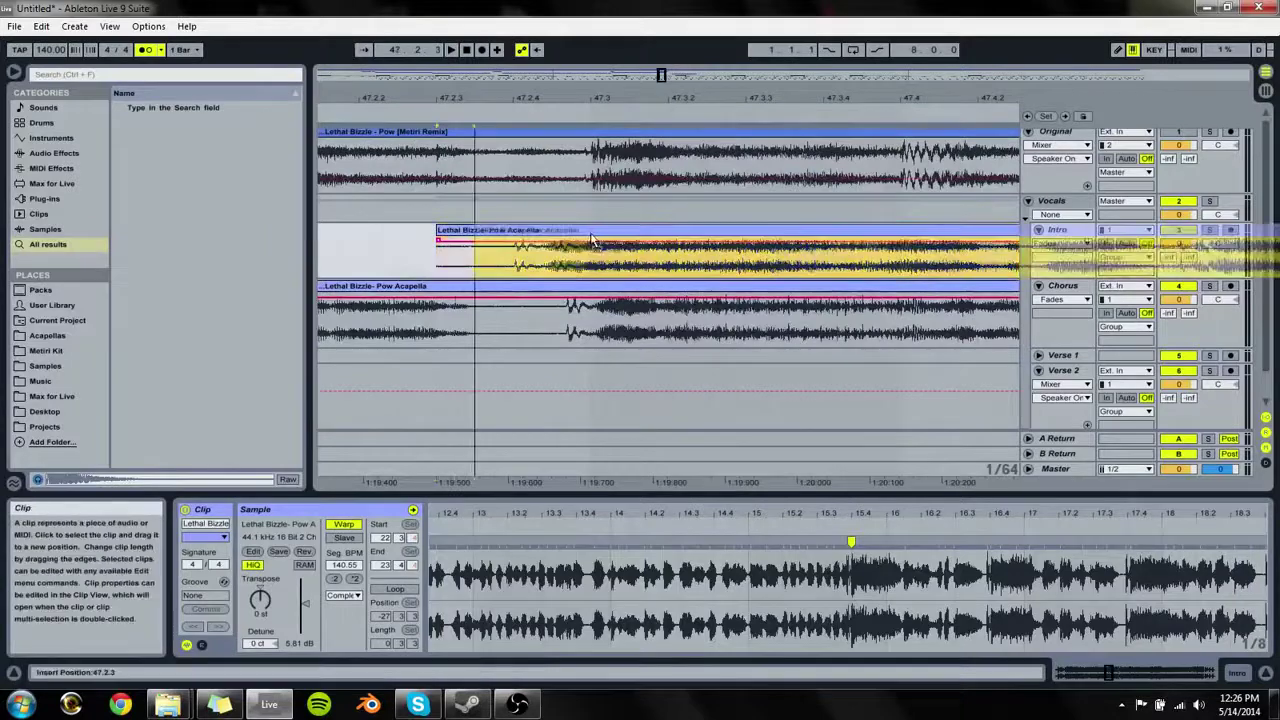
pyautogui.moveTo(552, 240); pyautogui.dragTo(597, 240)
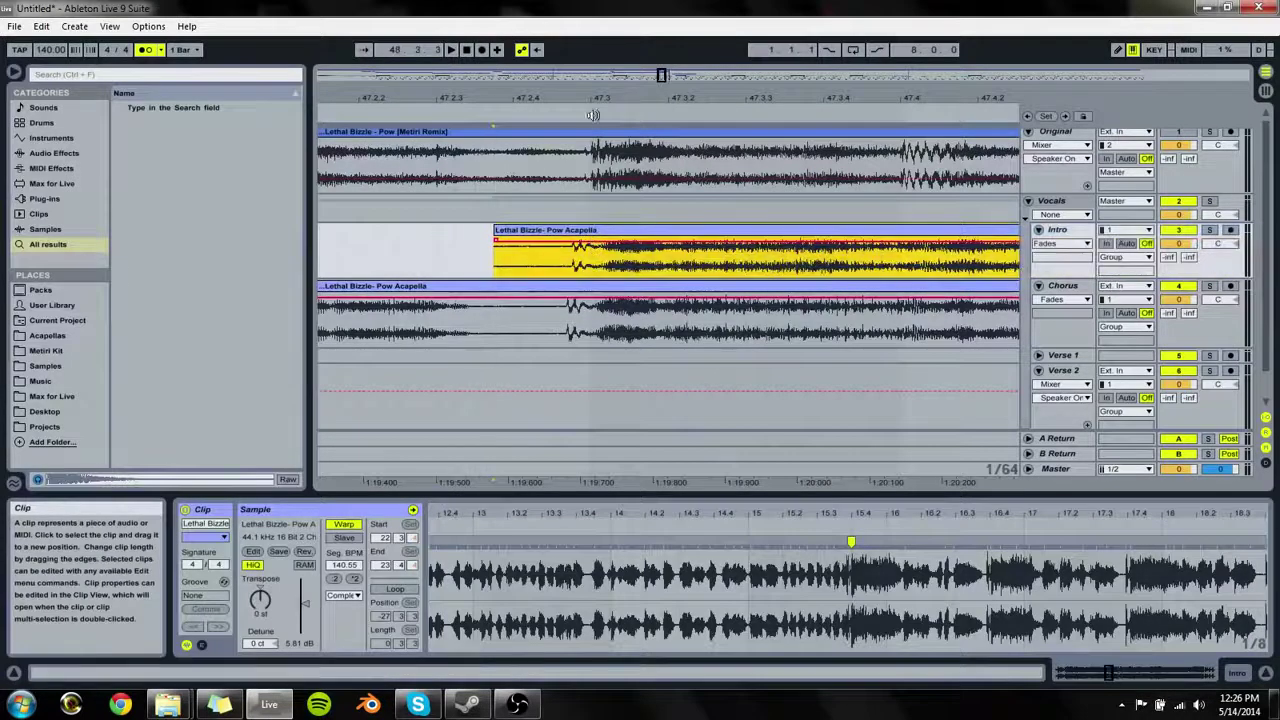
pyautogui.moveTo(589, 97); pyautogui.dragTo(530, 236)
pyautogui.click(509, 268)
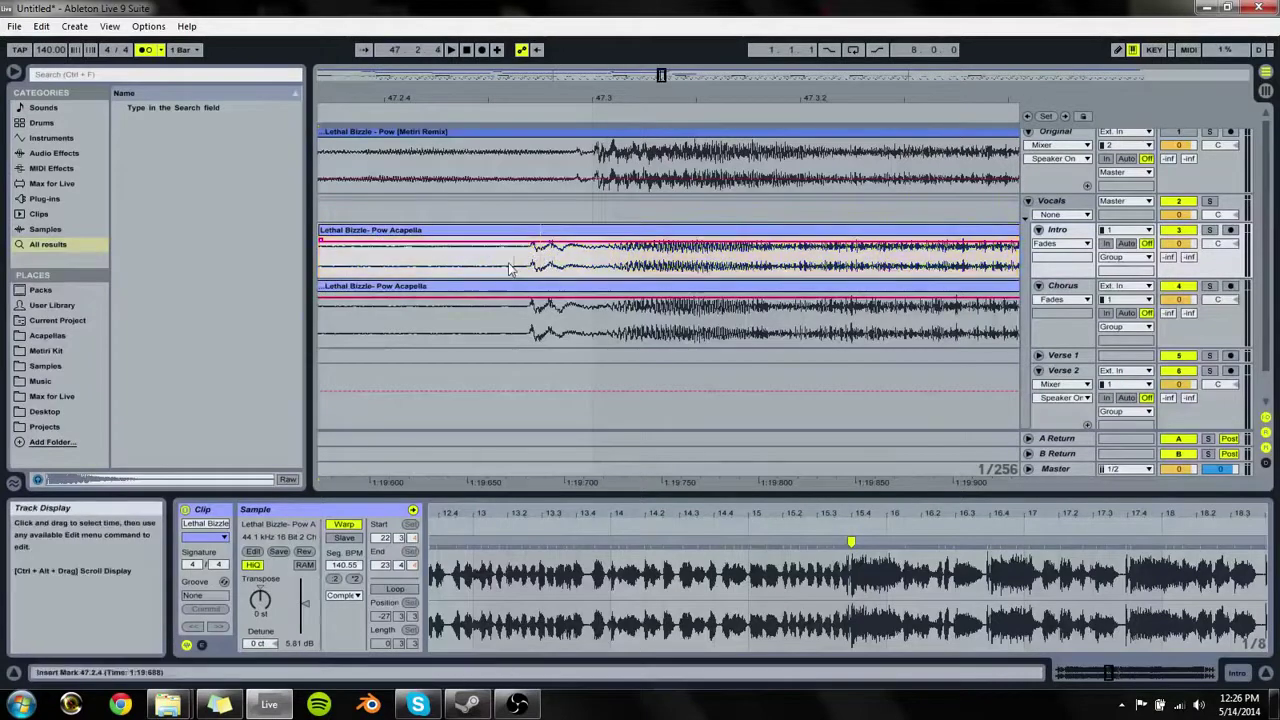
# Step: Trim the lead-in before the phrase's onset and place it in the Chorus track just before 47.3, crossfaded with the preceding clip
pyautogui.click(498, 231)
pyautogui.press('Delete')
pyautogui.moveTo(550, 232); pyautogui.dragTo(437, 296)
pyautogui.click(434, 287)
pyautogui.press('space')
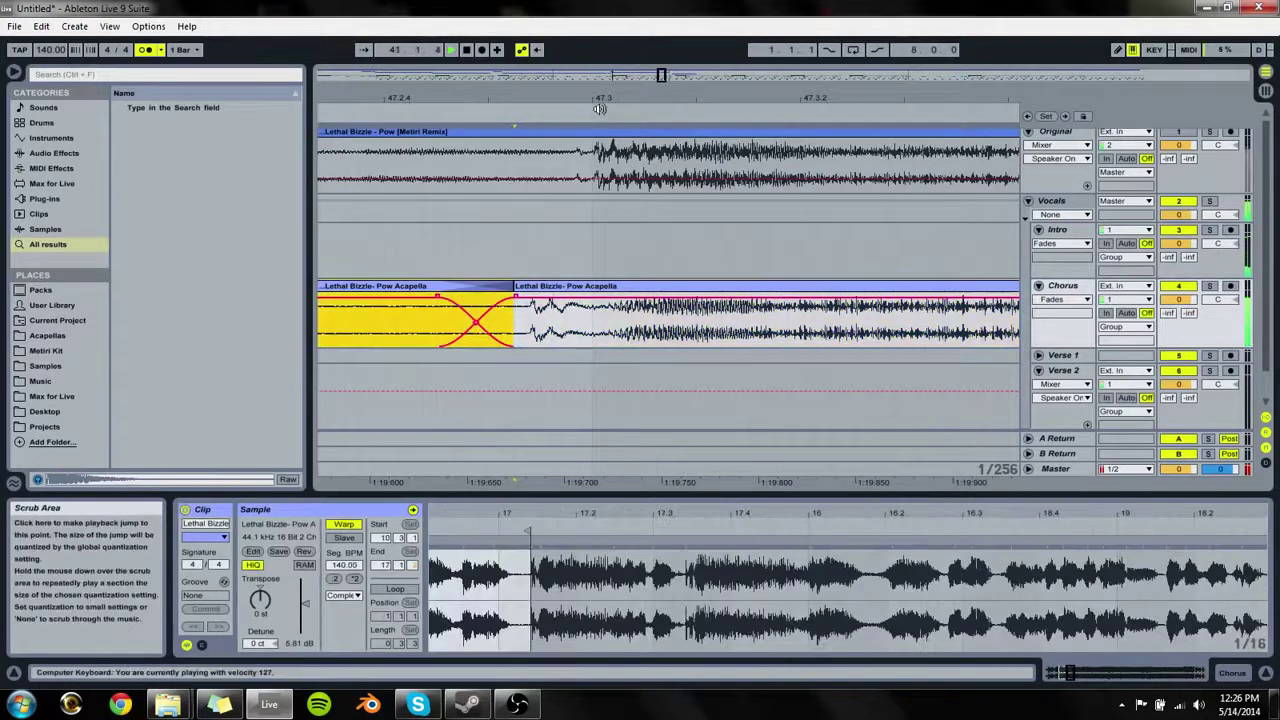
# Step: Extend the end of the moved Chorus phrase to about 48.4 and give it a fade-out
pyautogui.moveTo(601, 98); pyautogui.dragTo(604, 30)
pyautogui.click(937, 329)
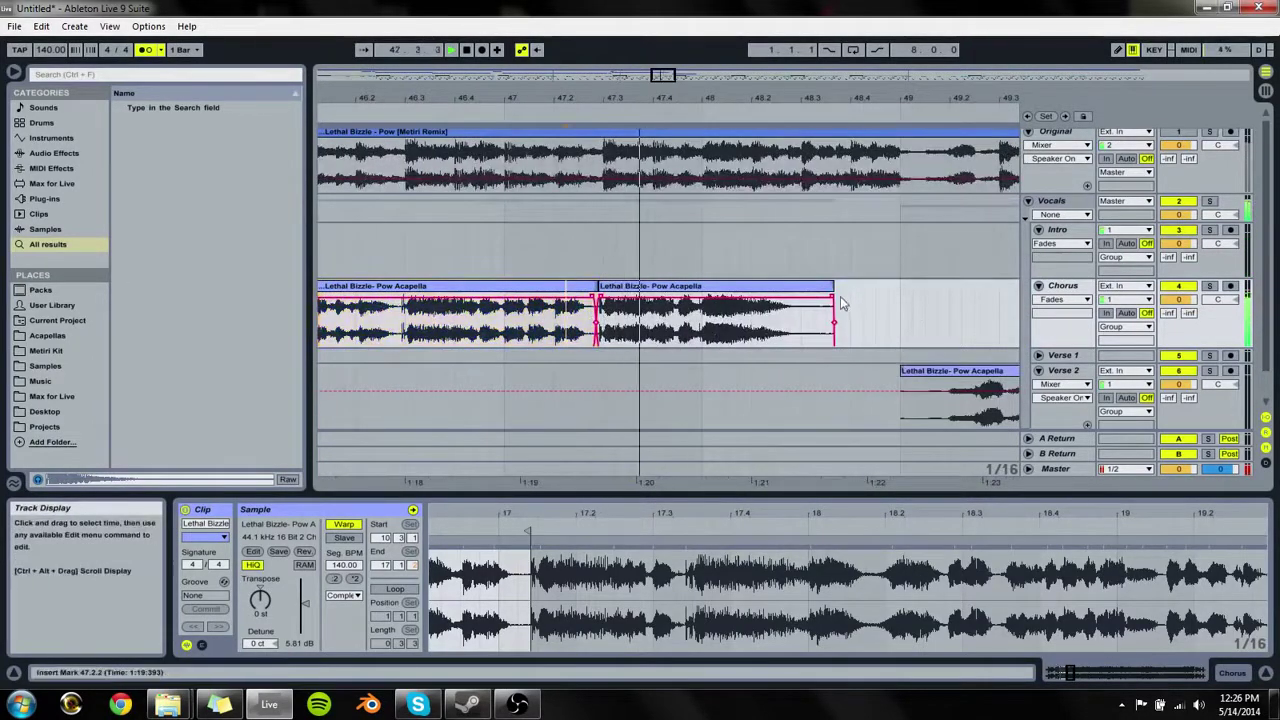
pyautogui.moveTo(836, 300)
pyautogui.mouseDown()
pyautogui.moveTo(1017, 300)
pyautogui.moveTo(846, 300)
pyautogui.mouseUp()
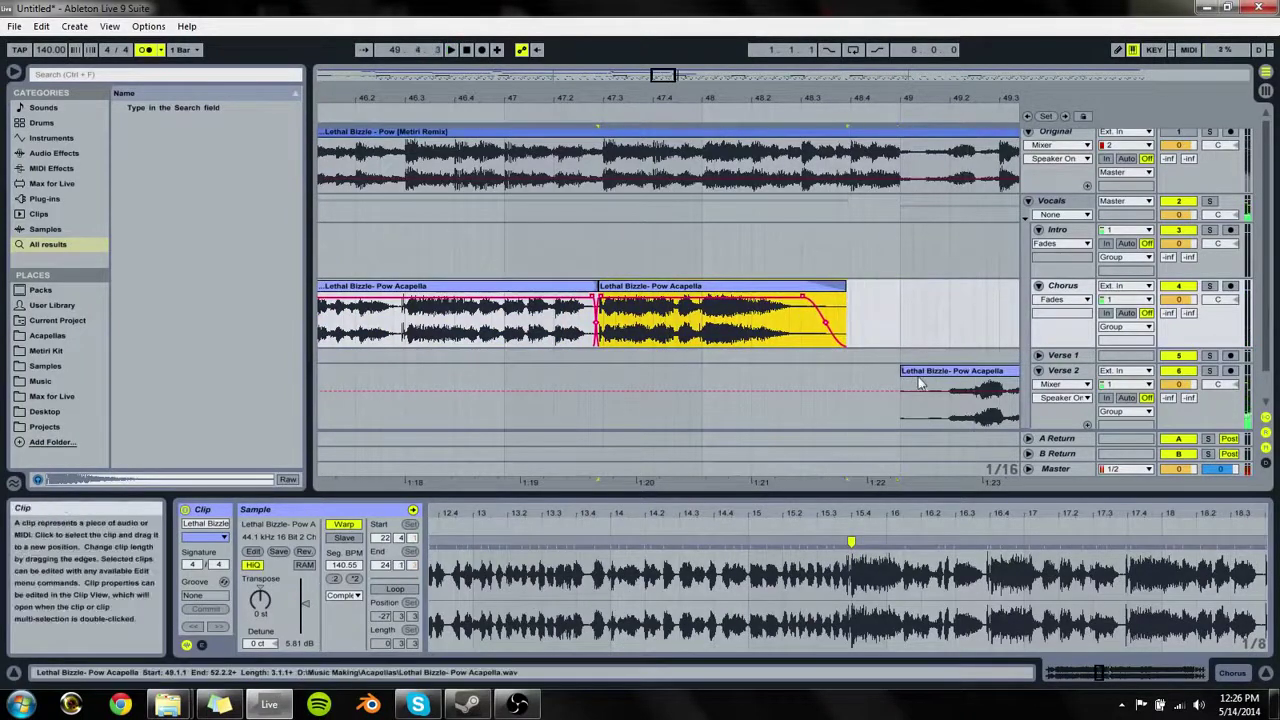
# Step: Play the Verse 2 clip from 49.1.1 and warp its first main transient earlier to 24.3 in the sample
pyautogui.click(920, 383)
pyautogui.moveTo(977, 98); pyautogui.dragTo(631, 95)
pyautogui.press('space')
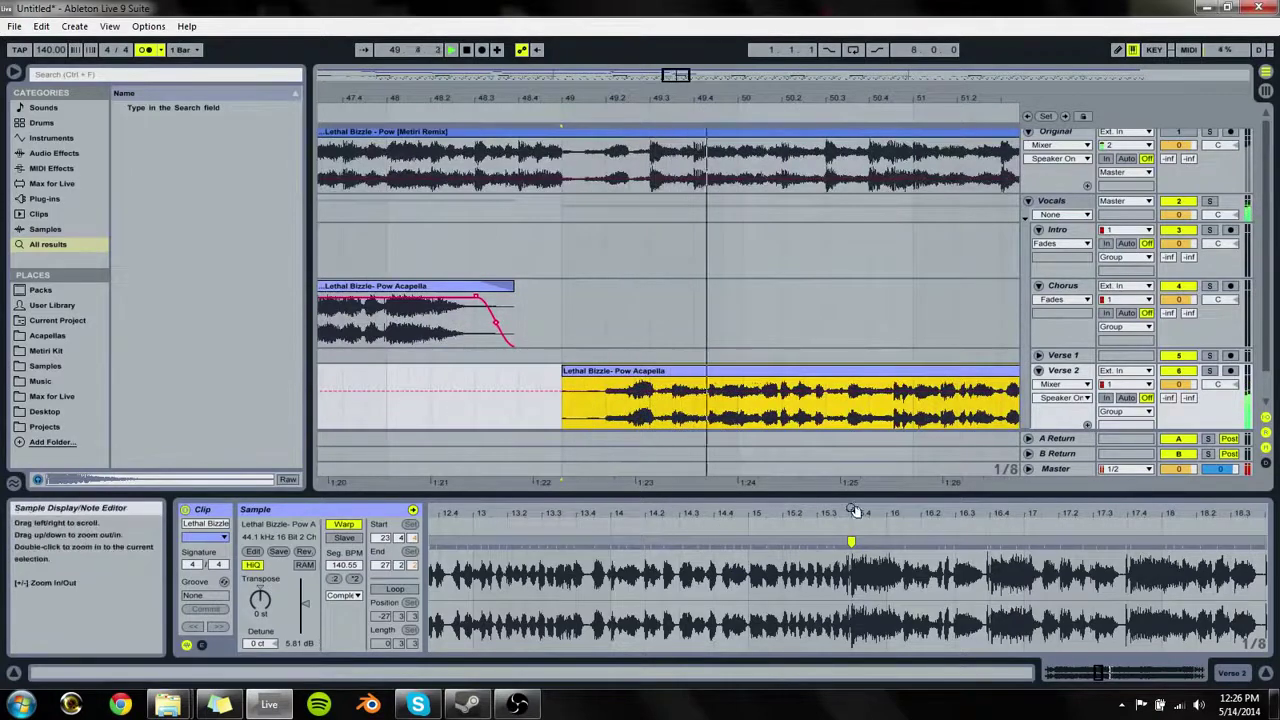
pyautogui.moveTo(1111, 671); pyautogui.dragTo(1109, 676)
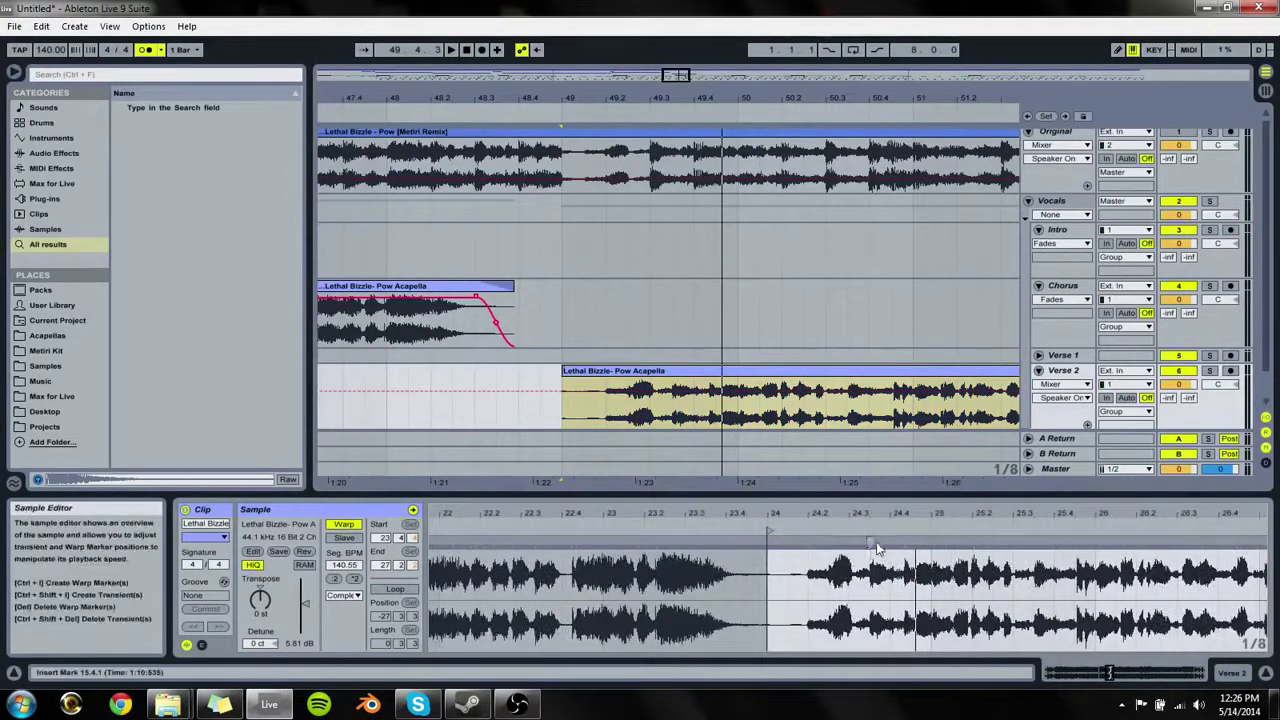
pyautogui.moveTo(871, 544); pyautogui.dragTo(849, 542)
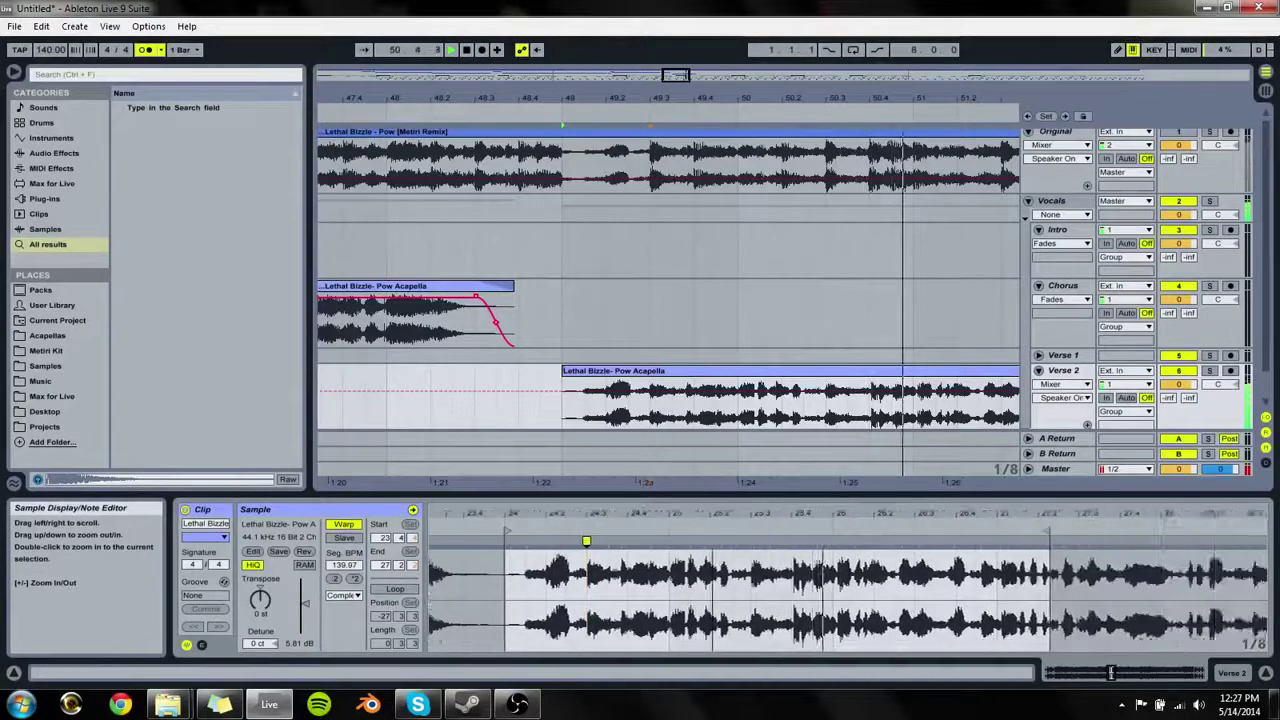
# Step: Extend the end of the Verse 2 clip to about 71.4.2 so that it covers the rest of the verse
pyautogui.moveTo(978, 514); pyautogui.dragTo(960, 420)
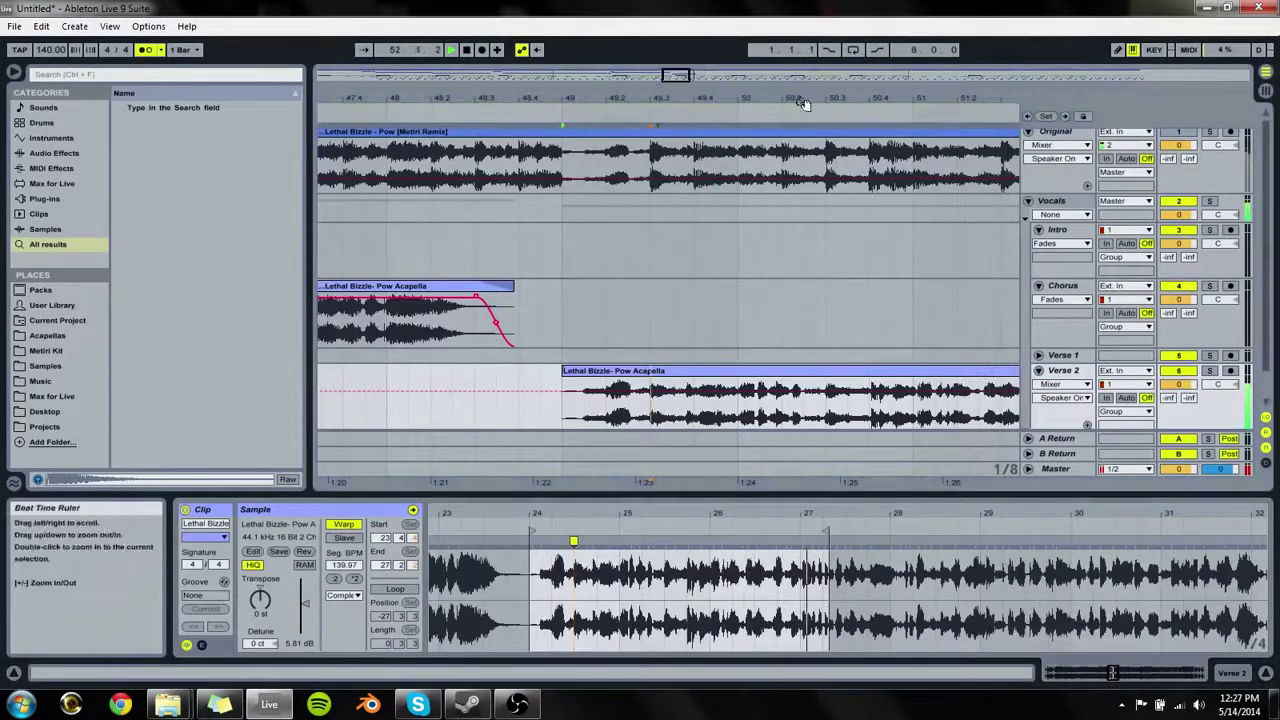
pyautogui.moveTo(803, 101); pyautogui.dragTo(503, 91)
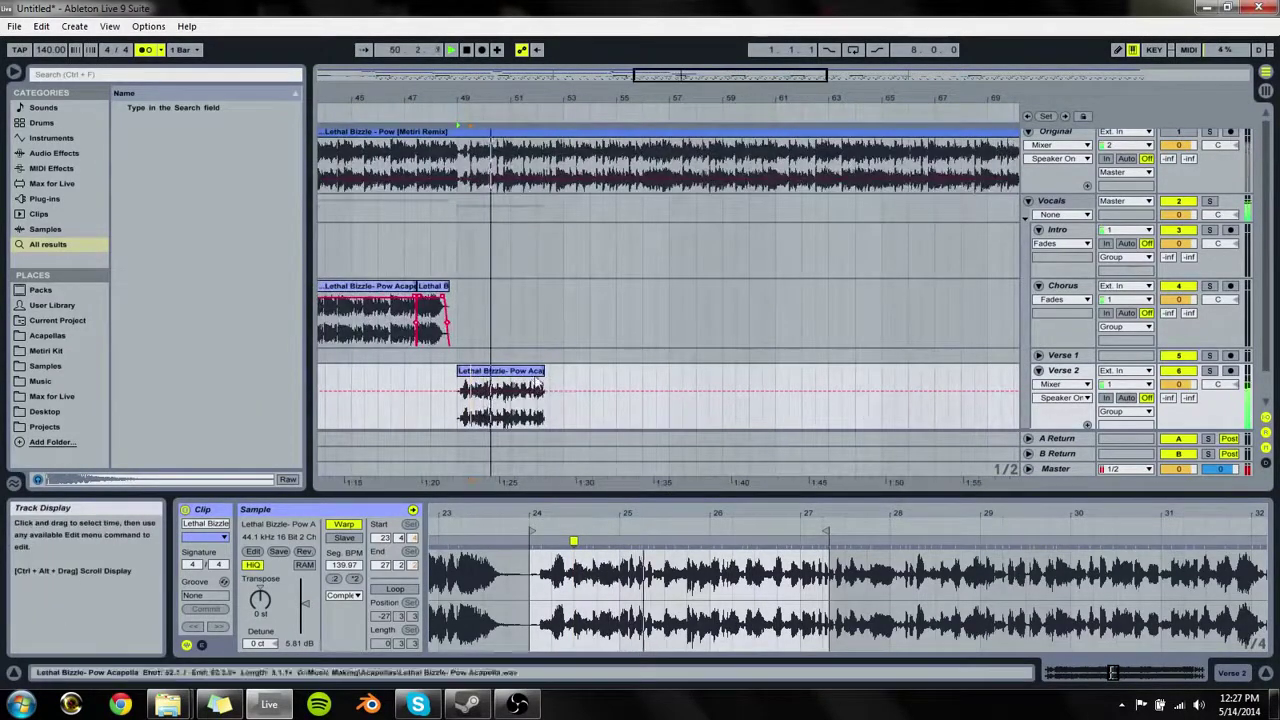
pyautogui.moveTo(543, 395); pyautogui.dragTo(1036, 372)
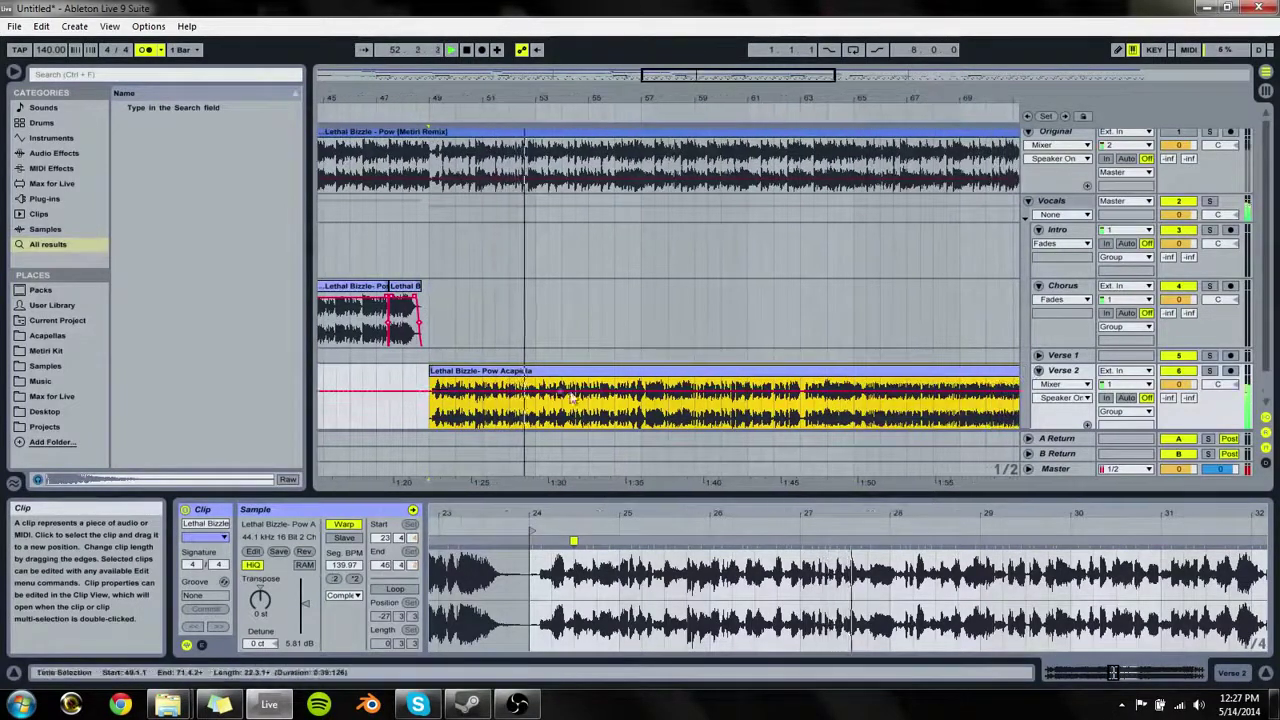
# Step: Try a warp marker at 28.1.1 in the Verse 2 clip's sample and remove it again
pyautogui.doubleClick(890, 542)
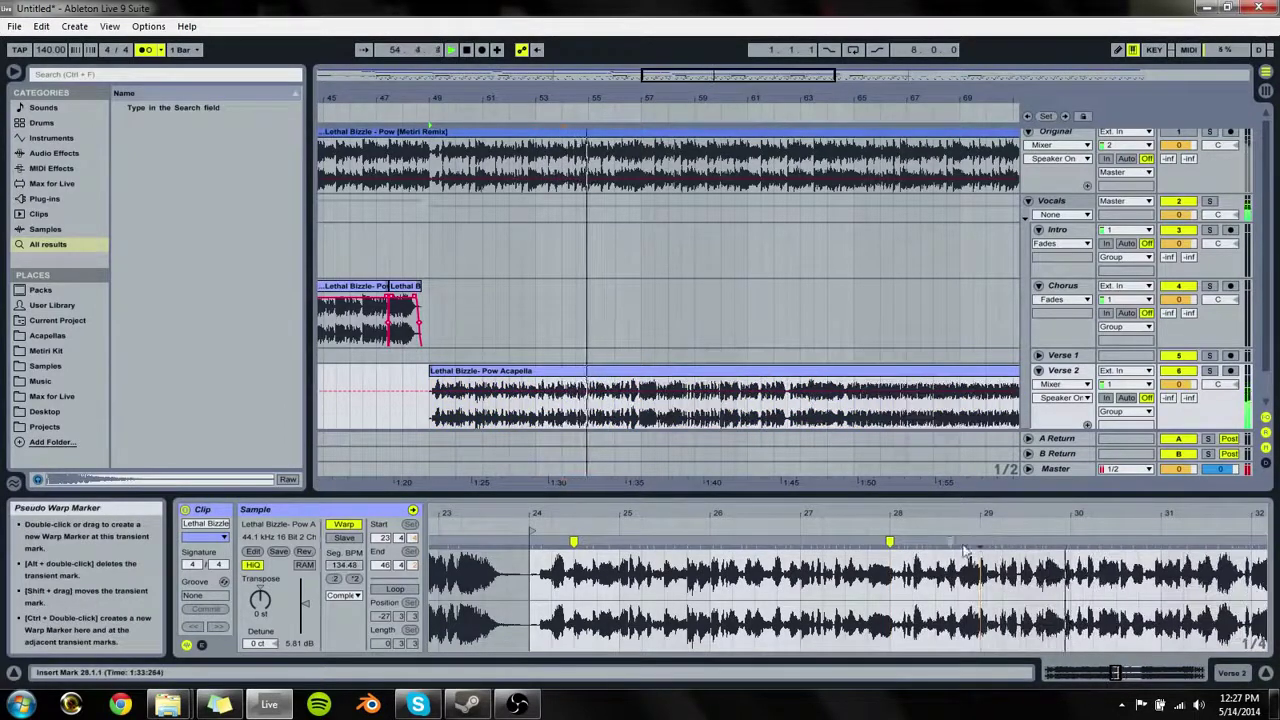
pyautogui.doubleClick(890, 542)
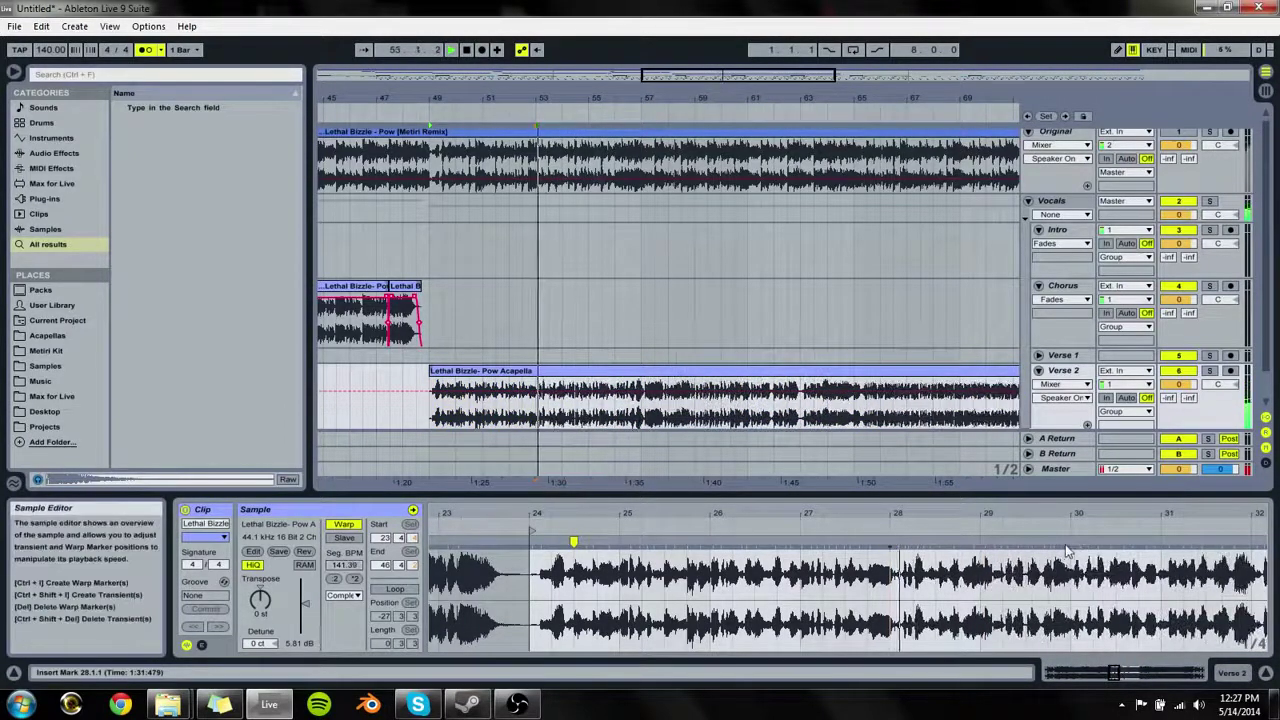
# Step: Play the Verse 2 section from bar 49 with the Original track soloed, adding the Verse 2 track to the solo
pyautogui.press('space')
pyautogui.click(1209, 132)
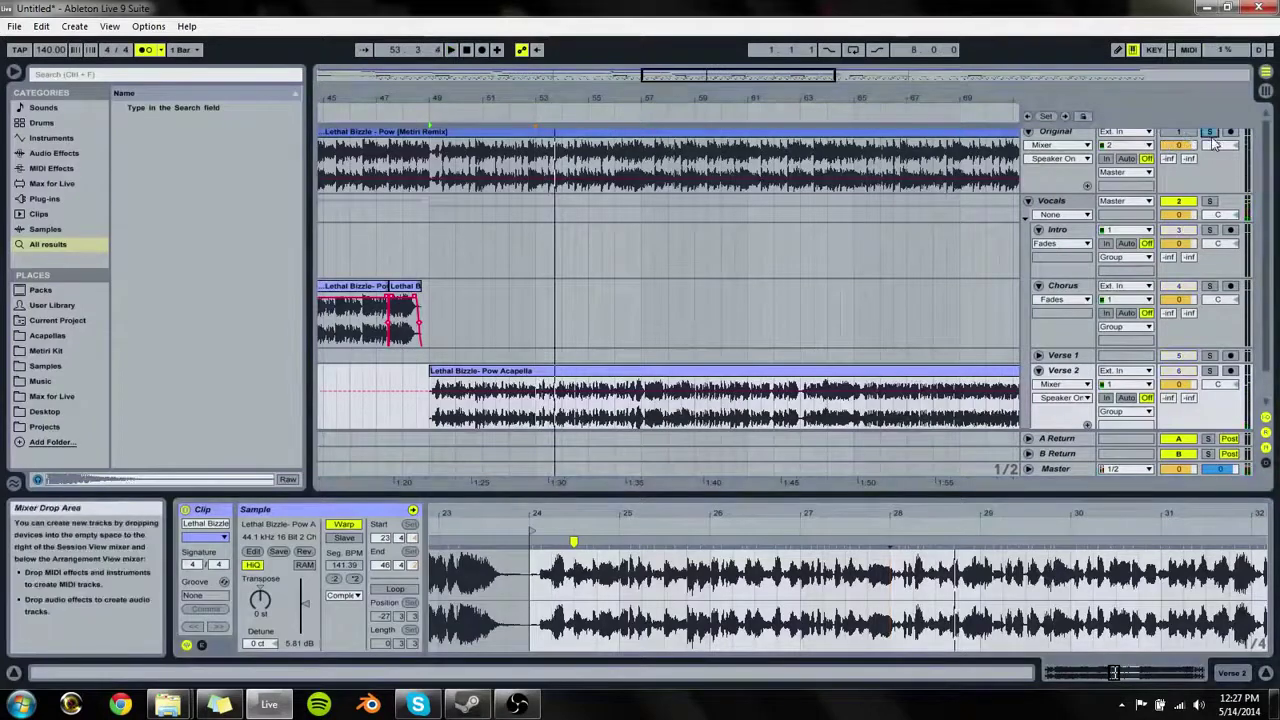
pyautogui.press('space')
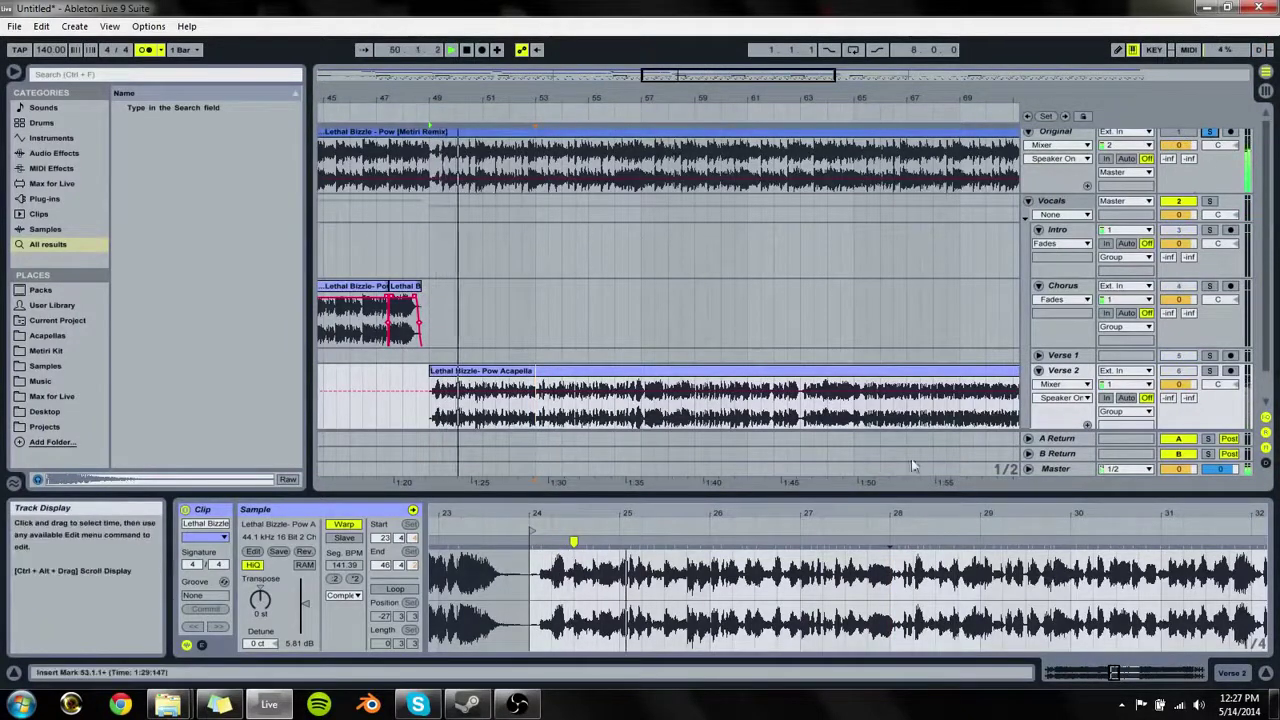
pyautogui.click(1209, 370)
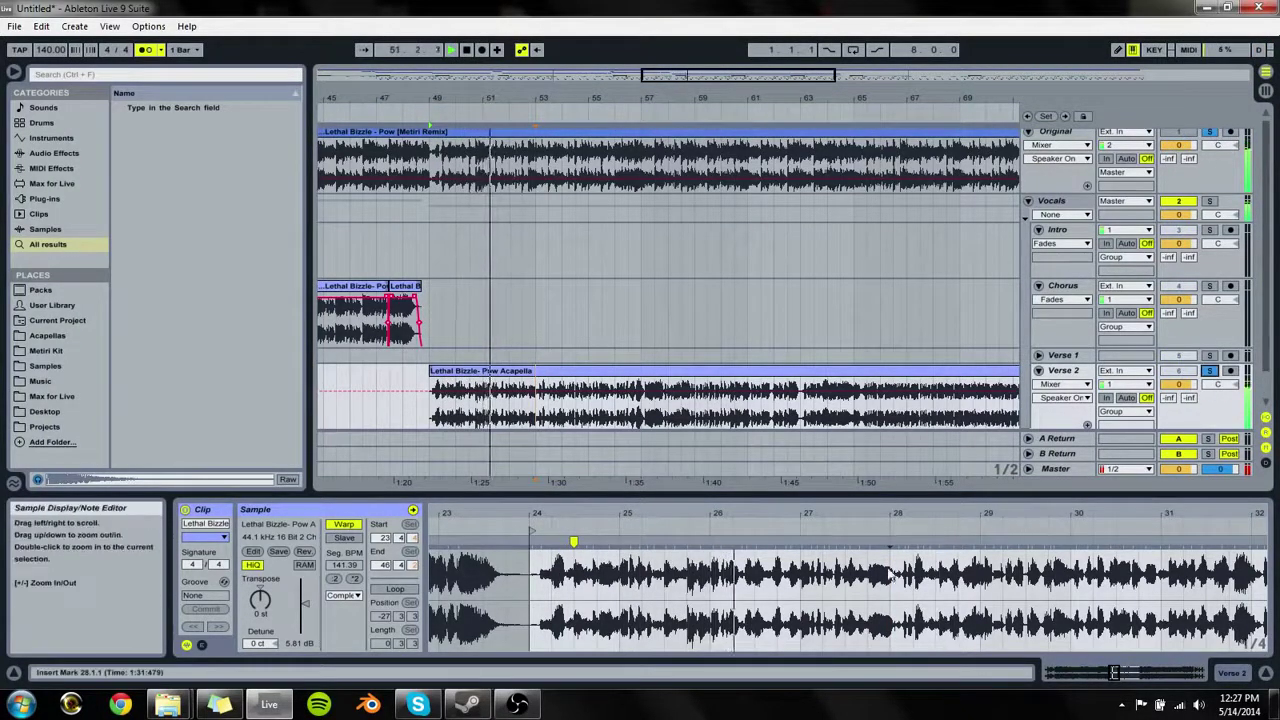
# Step: Add warp markers at bars 27, 29 and 31 of the Verse 2 acapella clip, nudging the bar 29 marker slightly earlier
pyautogui.doubleClick(800, 541)
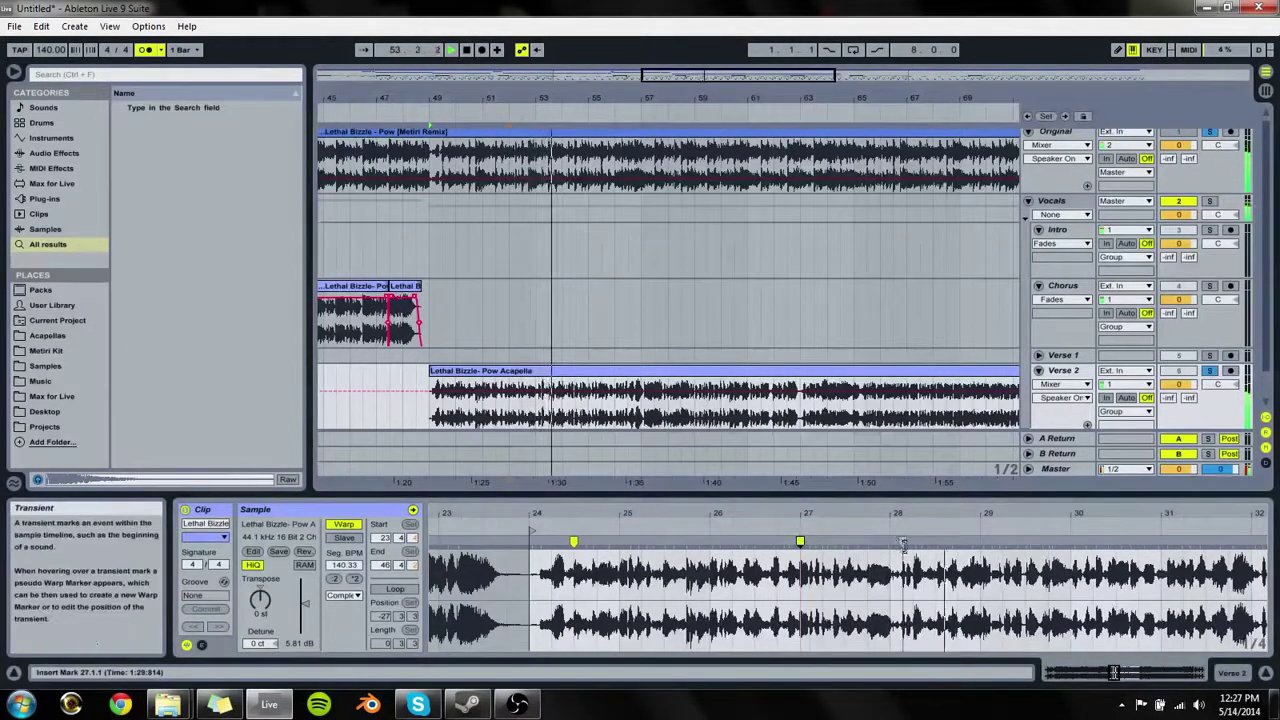
pyautogui.doubleClick(982, 541)
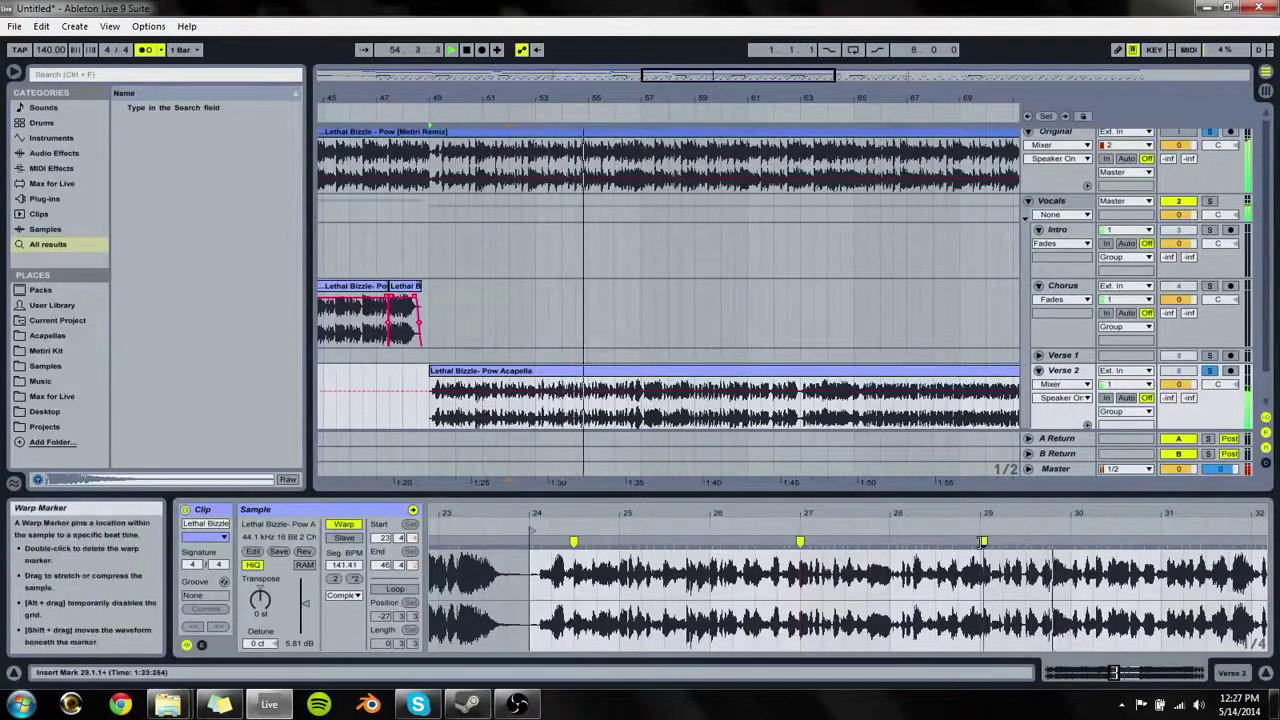
pyautogui.moveTo(982, 541); pyautogui.dragTo(979, 541)
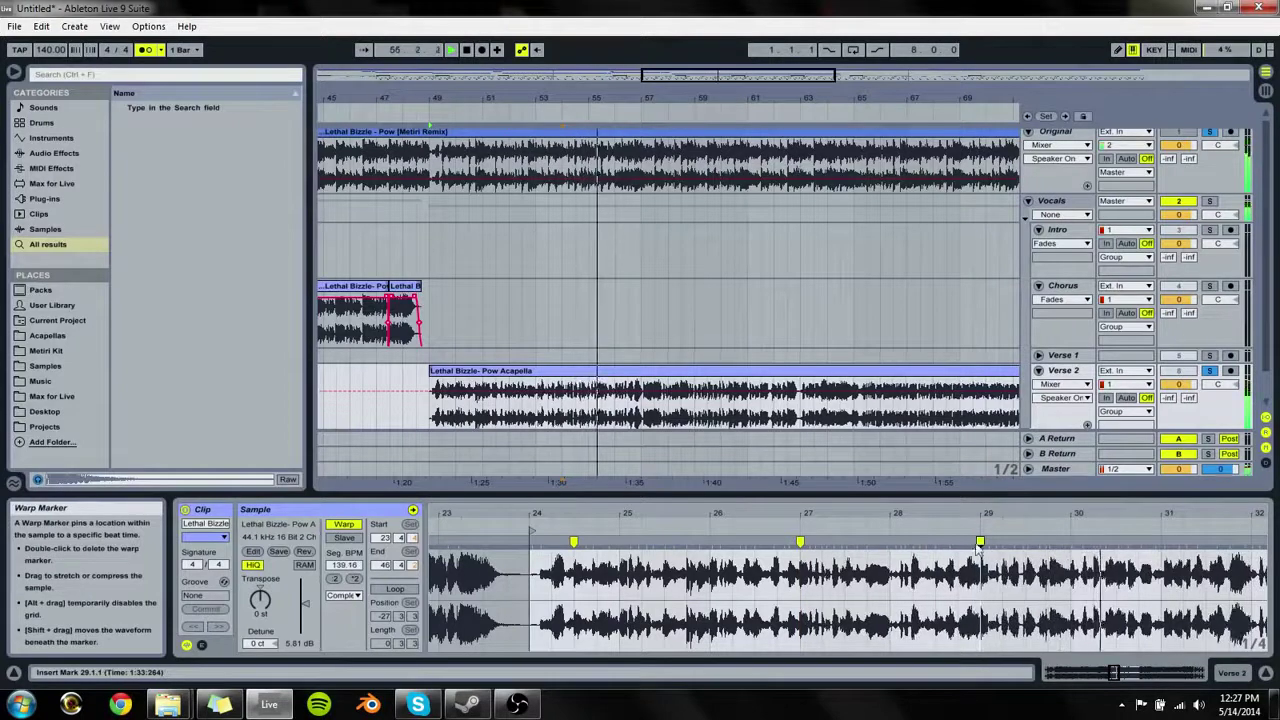
pyautogui.doubleClick(1164, 542)
pyautogui.moveTo(1165, 542); pyautogui.dragTo(639, 511)
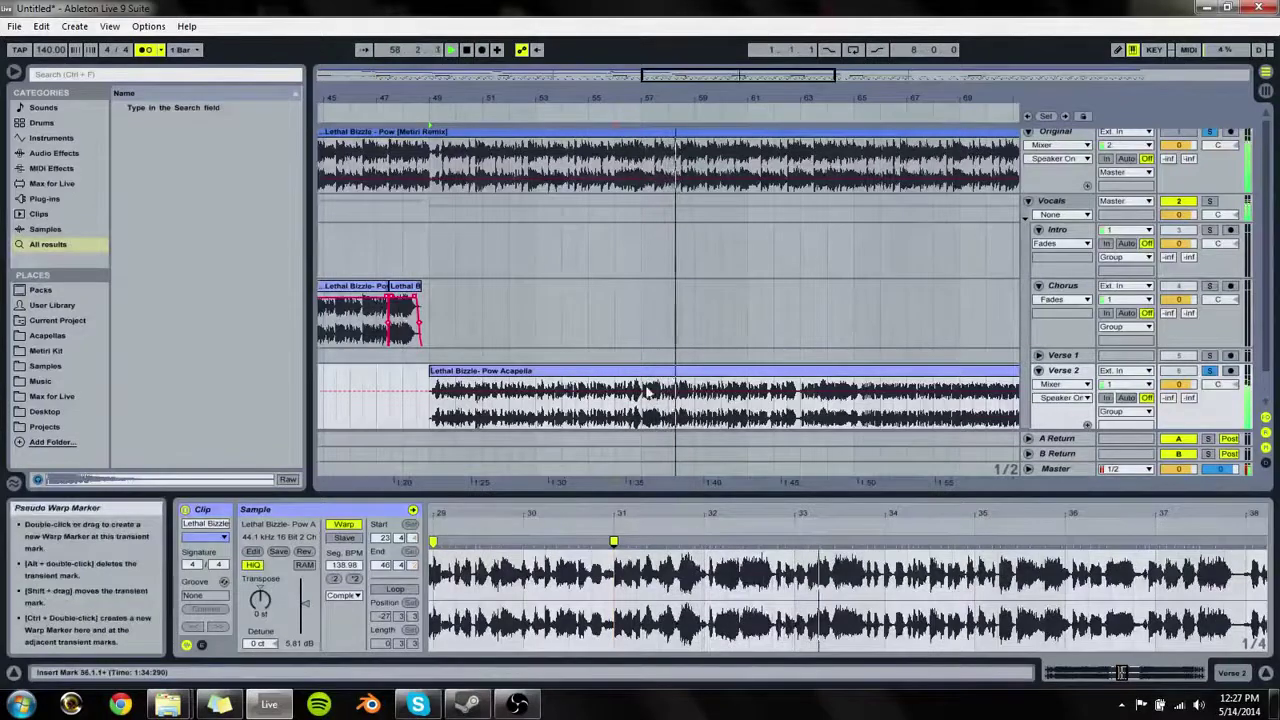
# Step: Compare the soloed Verse 2 vocal with the Original track by playing both from about bar 57
pyautogui.click(1209, 371)
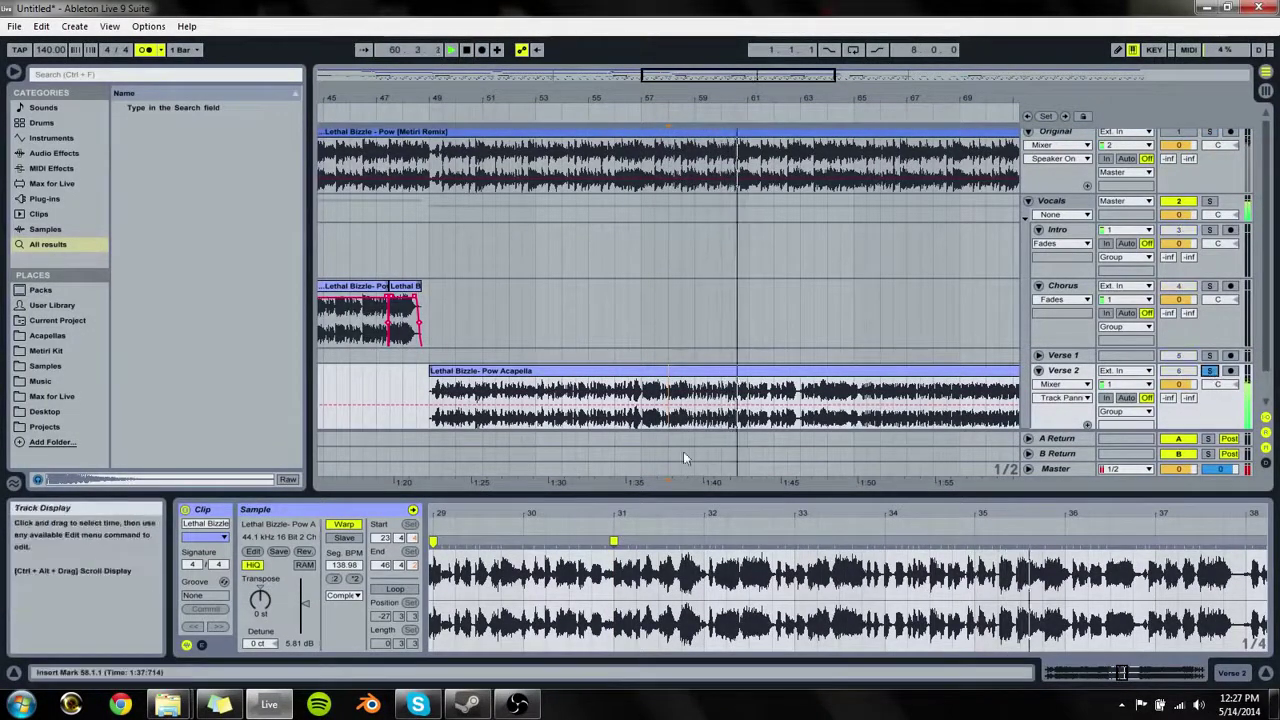
pyautogui.click(652, 424)
pyautogui.press('space')
pyautogui.press('space')
pyautogui.click(1210, 132)
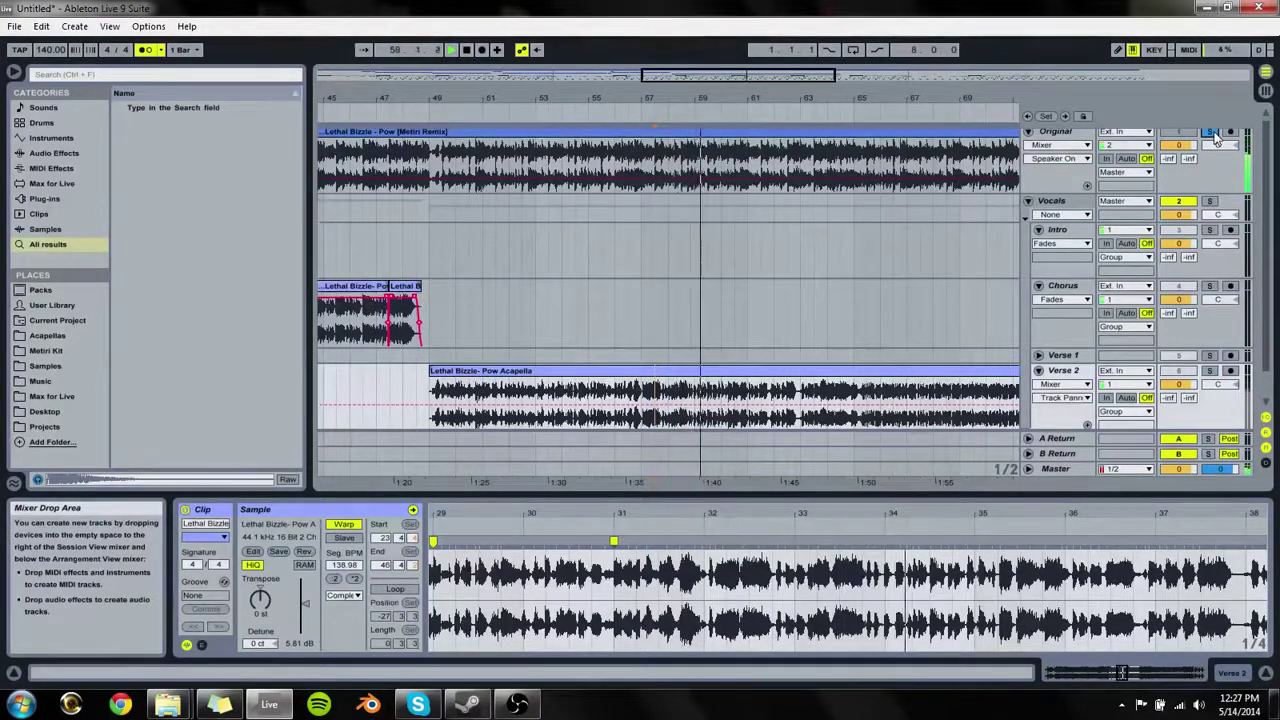
# Step: Replay the soloed Original track from around bar 56 to locate where the verse ends
pyautogui.click(616, 400)
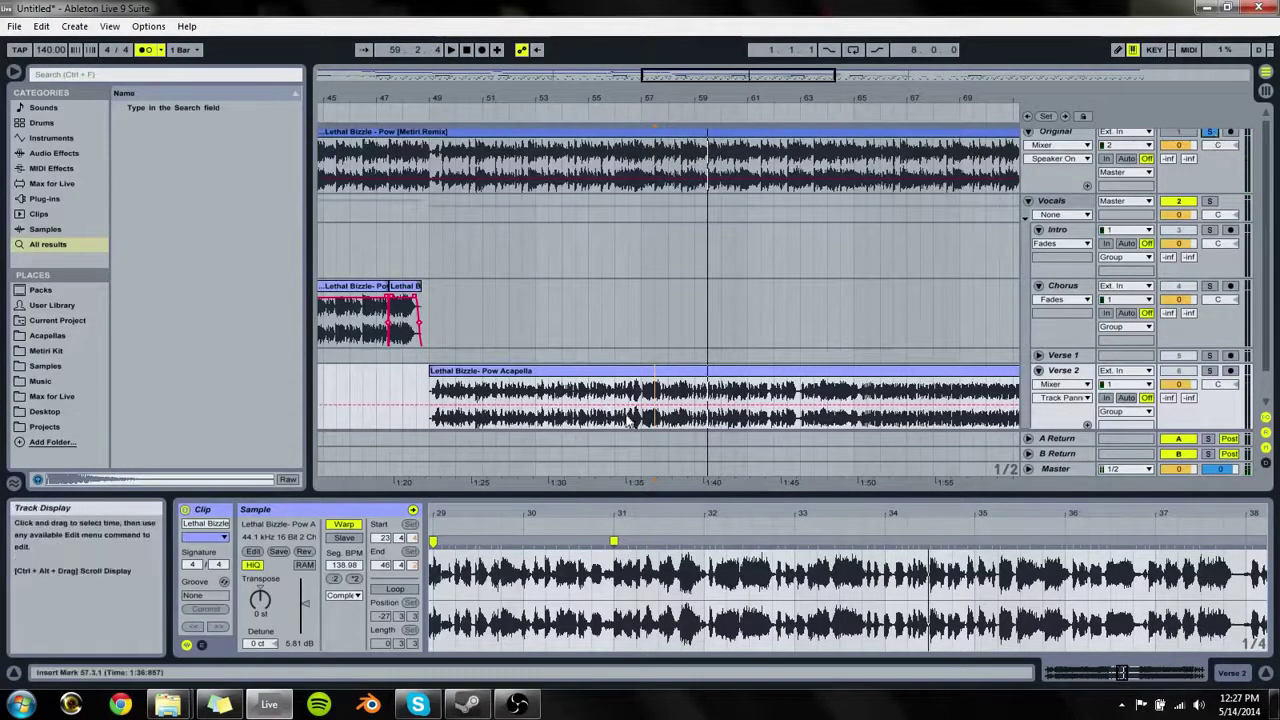
pyautogui.press('space')
pyautogui.press('space')
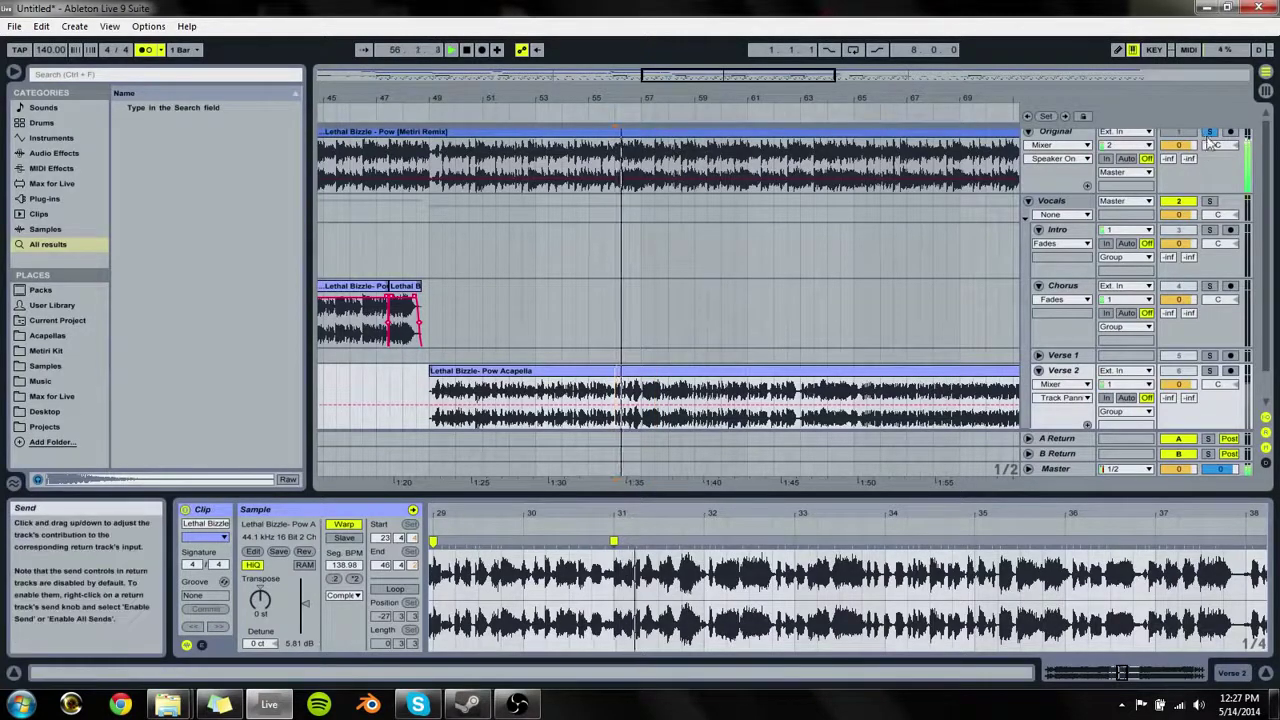
pyautogui.click(1209, 132)
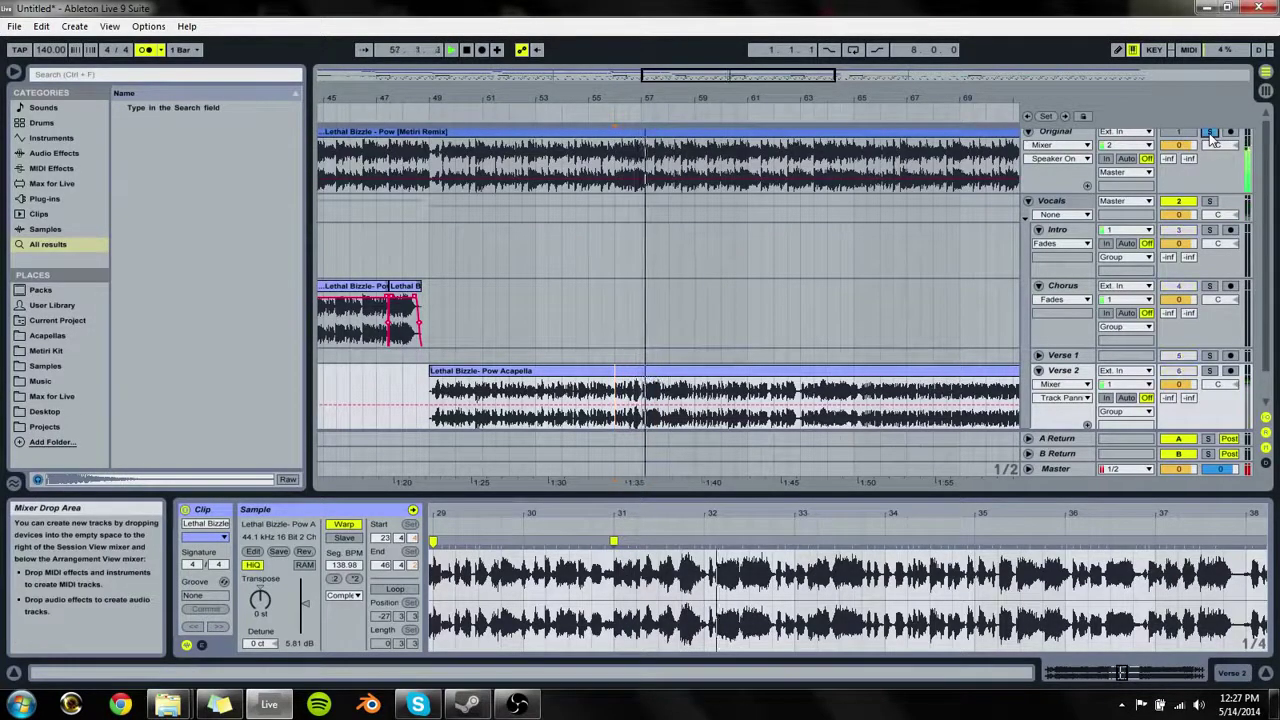
pyautogui.click(629, 240)
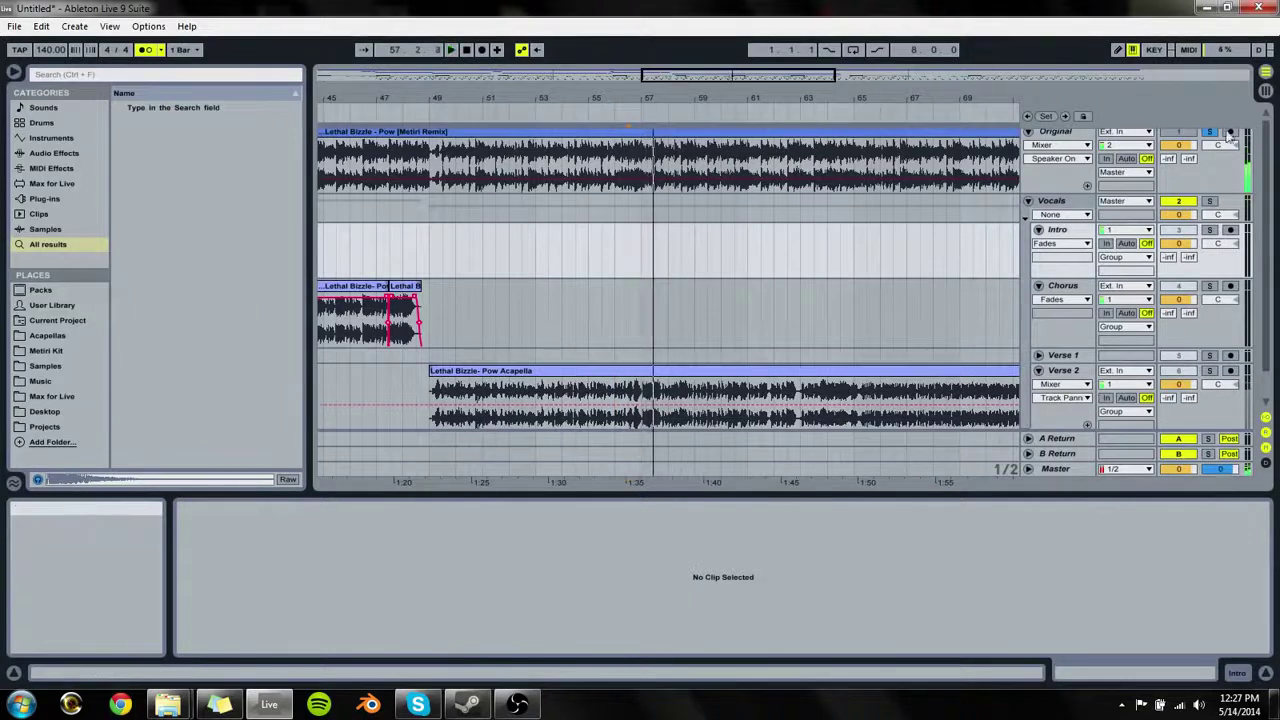
pyautogui.press('space')
pyautogui.press('space')
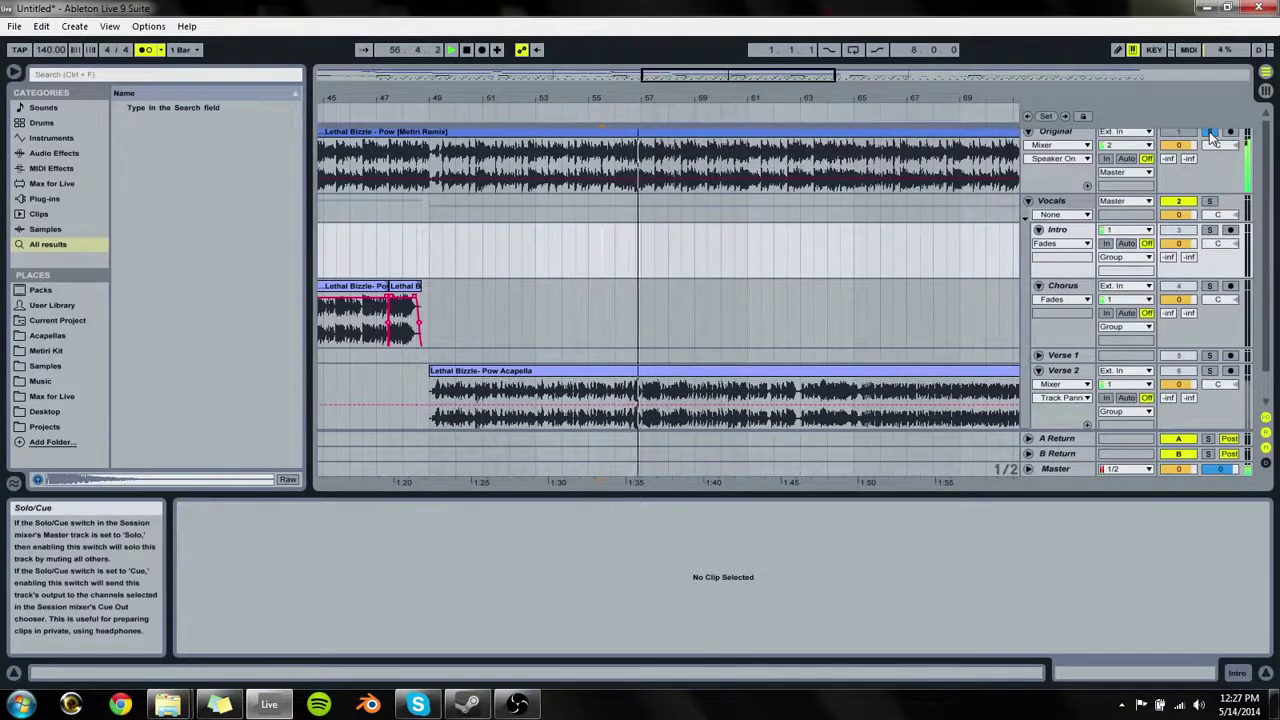
# Step: Split the Verse 2 clip at bar 57, delete the part after the split and play the clip's ending
pyautogui.click(645, 422)
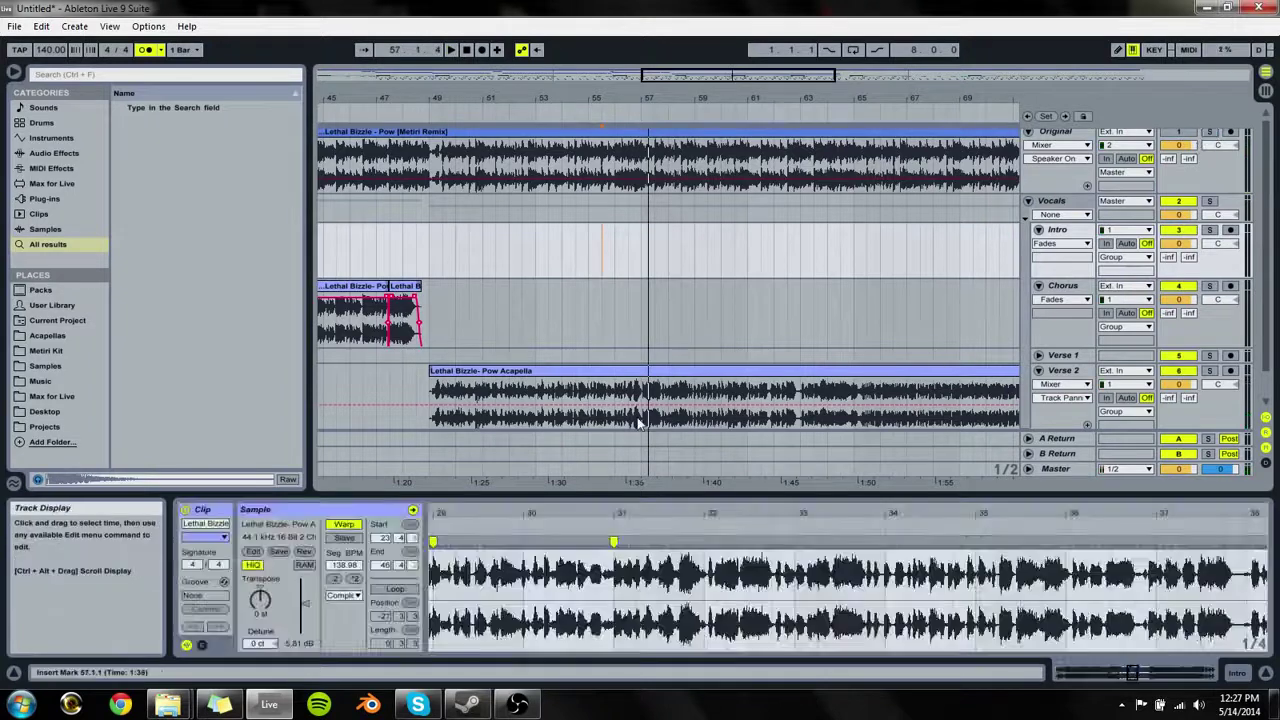
pyautogui.press('space')
pyautogui.hotkey('ctrl', 'e')
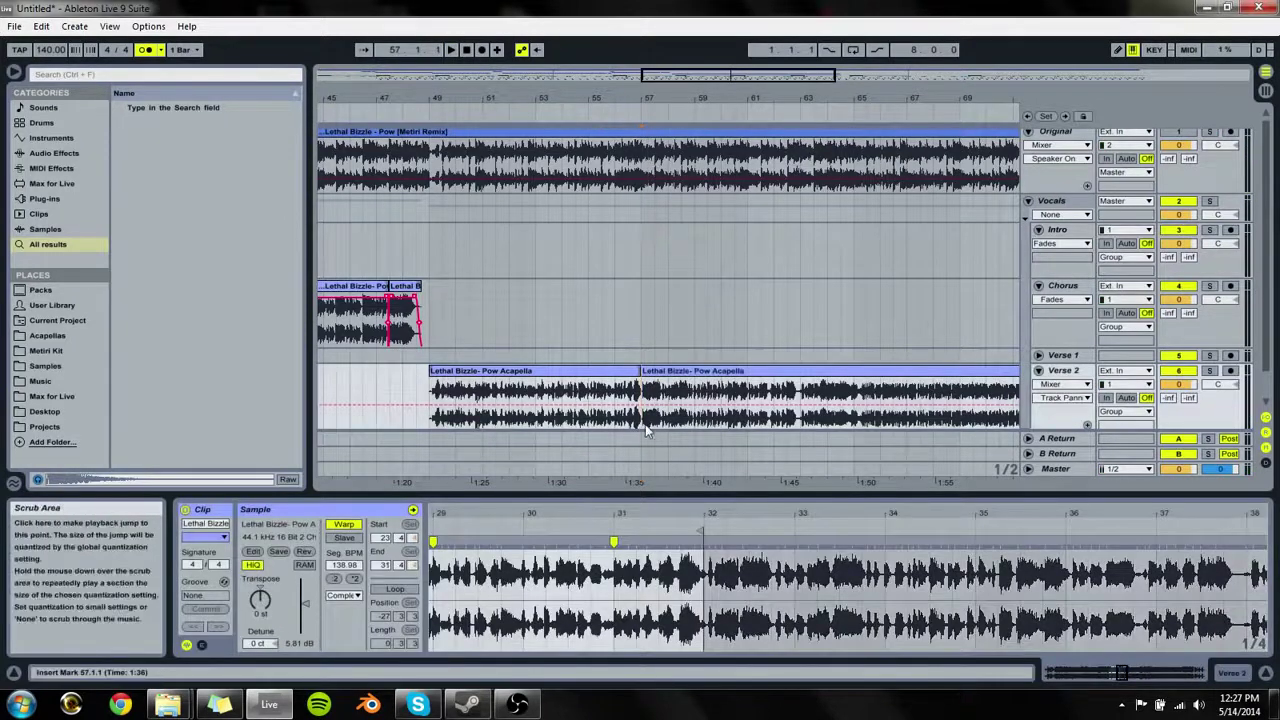
pyautogui.click(652, 371)
pyautogui.press('Delete')
pyautogui.click(617, 371)
pyautogui.click(628, 389)
pyautogui.press('space')
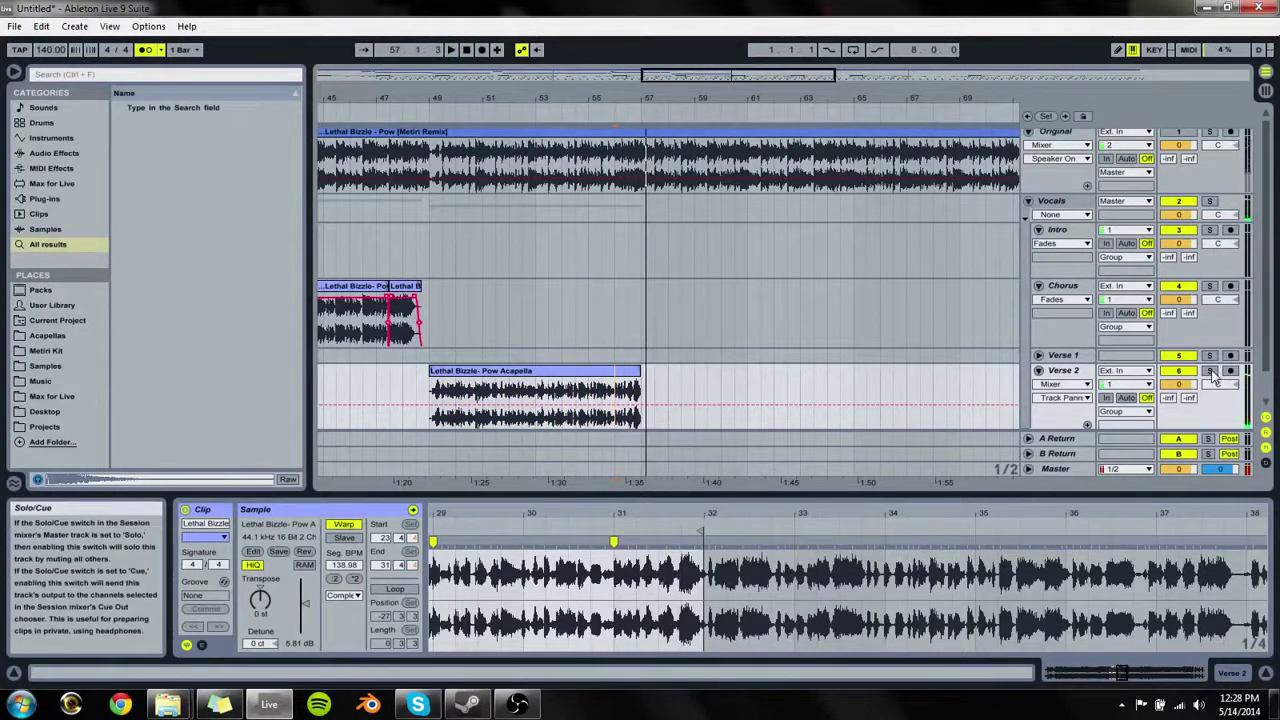
# Step: Copy the Chorus track's bars 40 to 49 to bar 56 and play them, switching to the soloed Original for comparison
pyautogui.moveTo(540, 96); pyautogui.dragTo(731, 72)
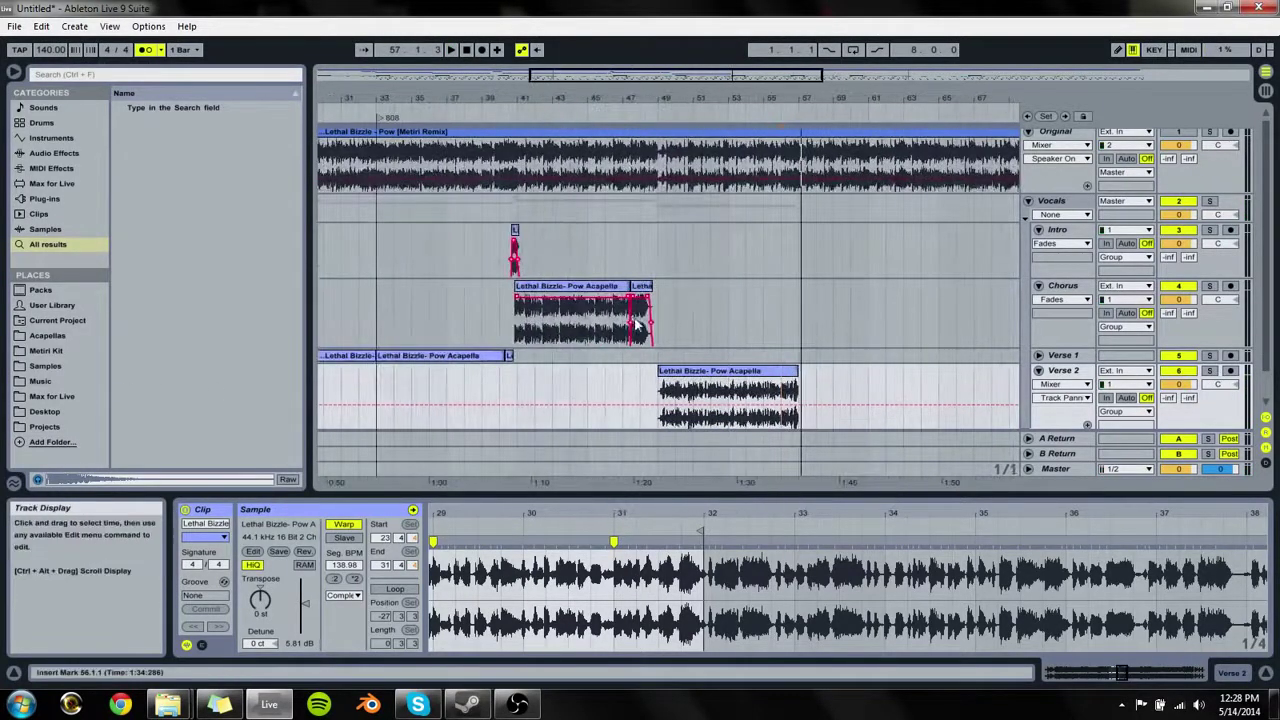
pyautogui.moveTo(660, 321); pyautogui.dragTo(504, 341)
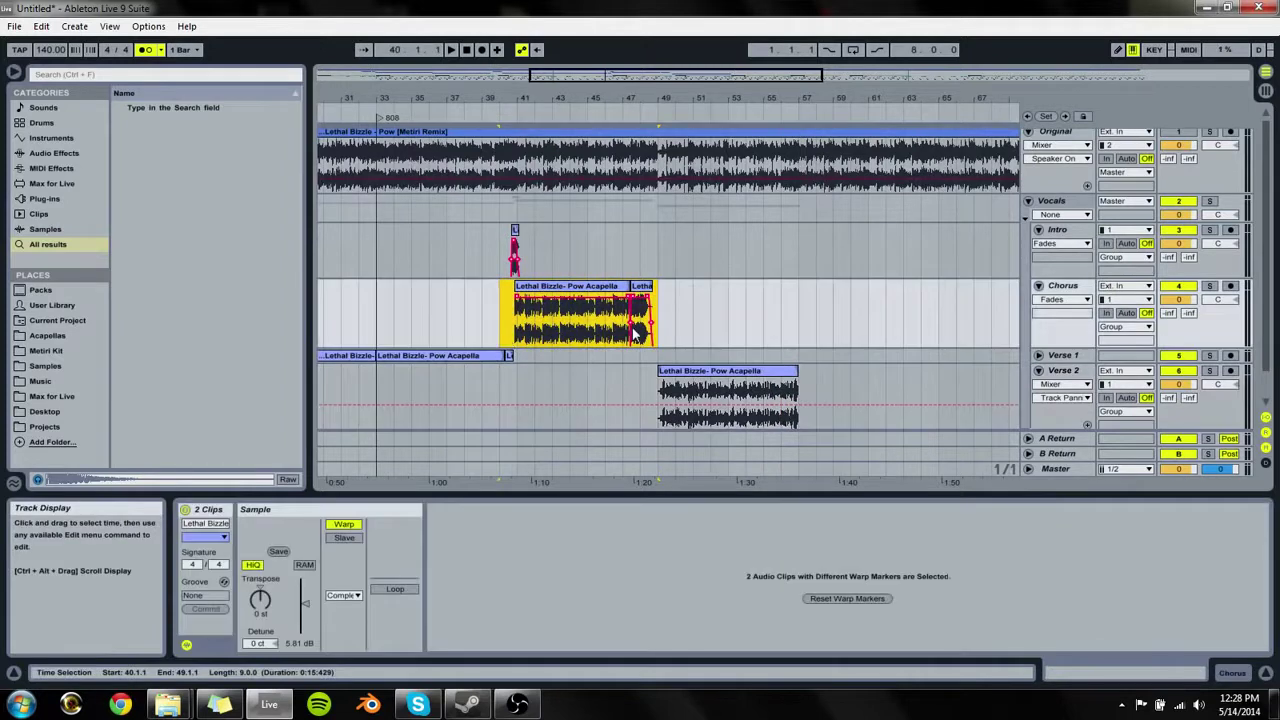
pyautogui.click(780, 325)
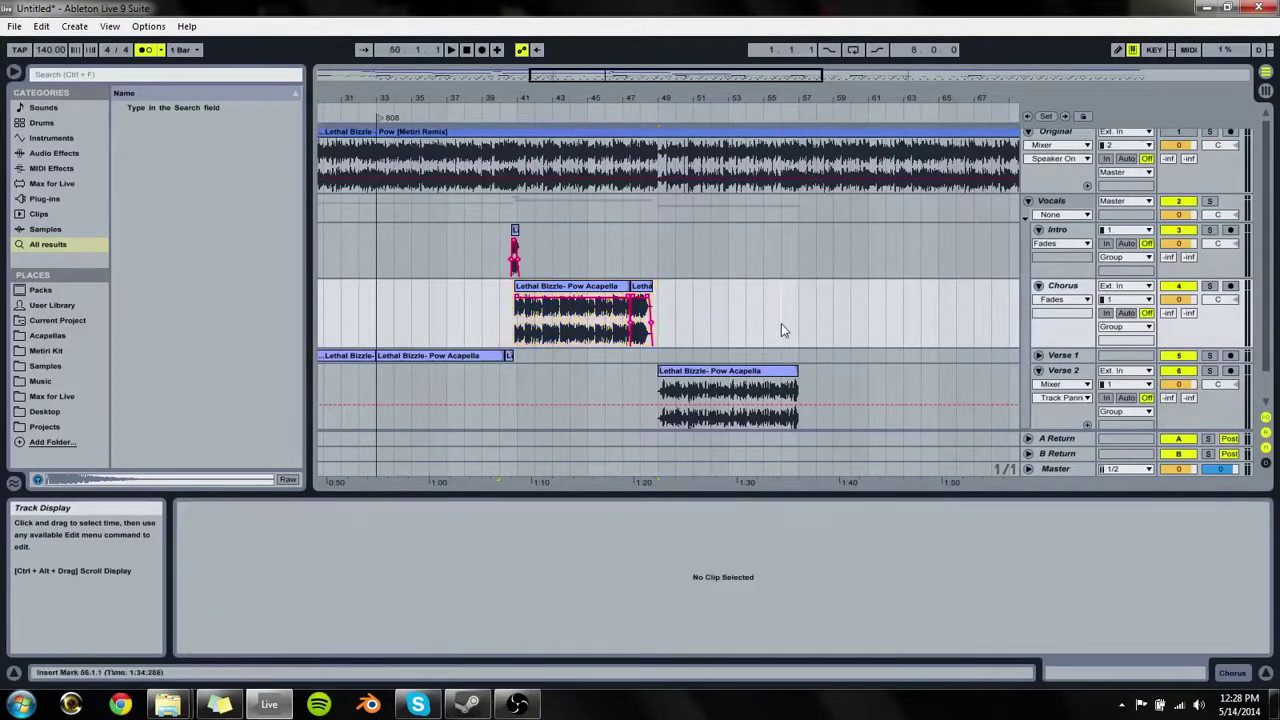
pyautogui.hotkey('ctrl', 'v')
pyautogui.click(778, 330)
pyautogui.press('space')
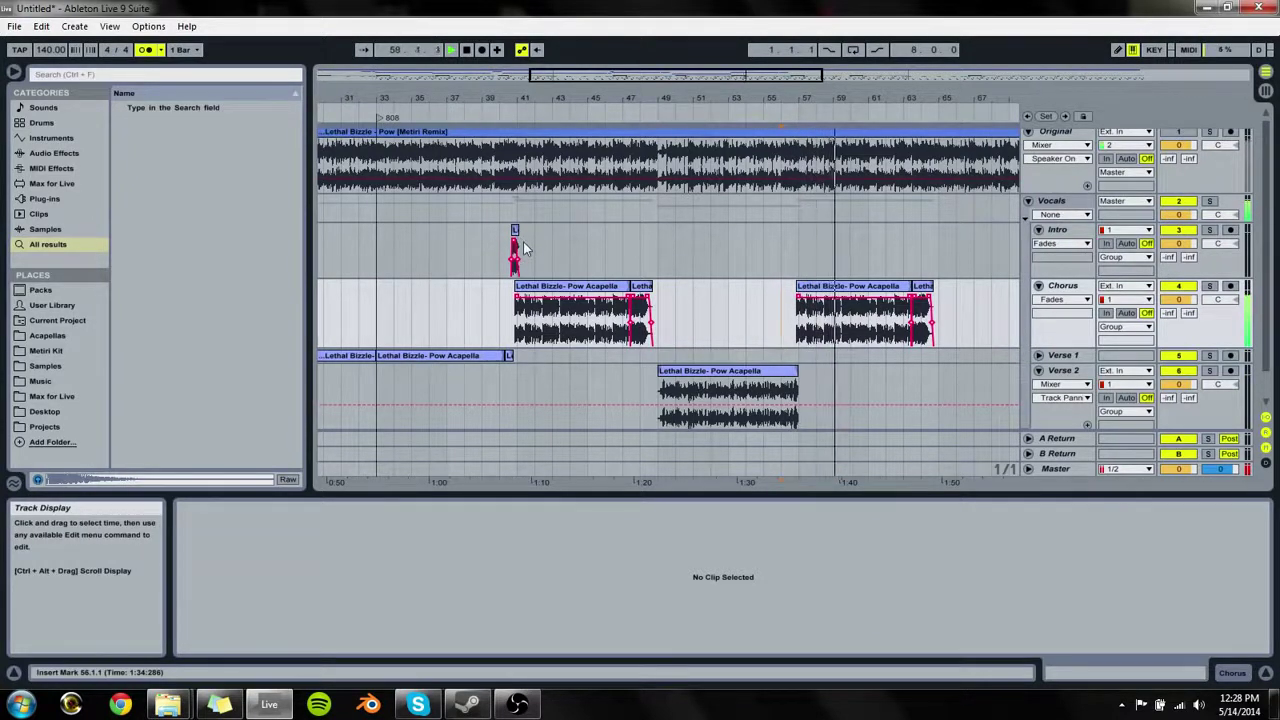
pyautogui.click(1209, 133)
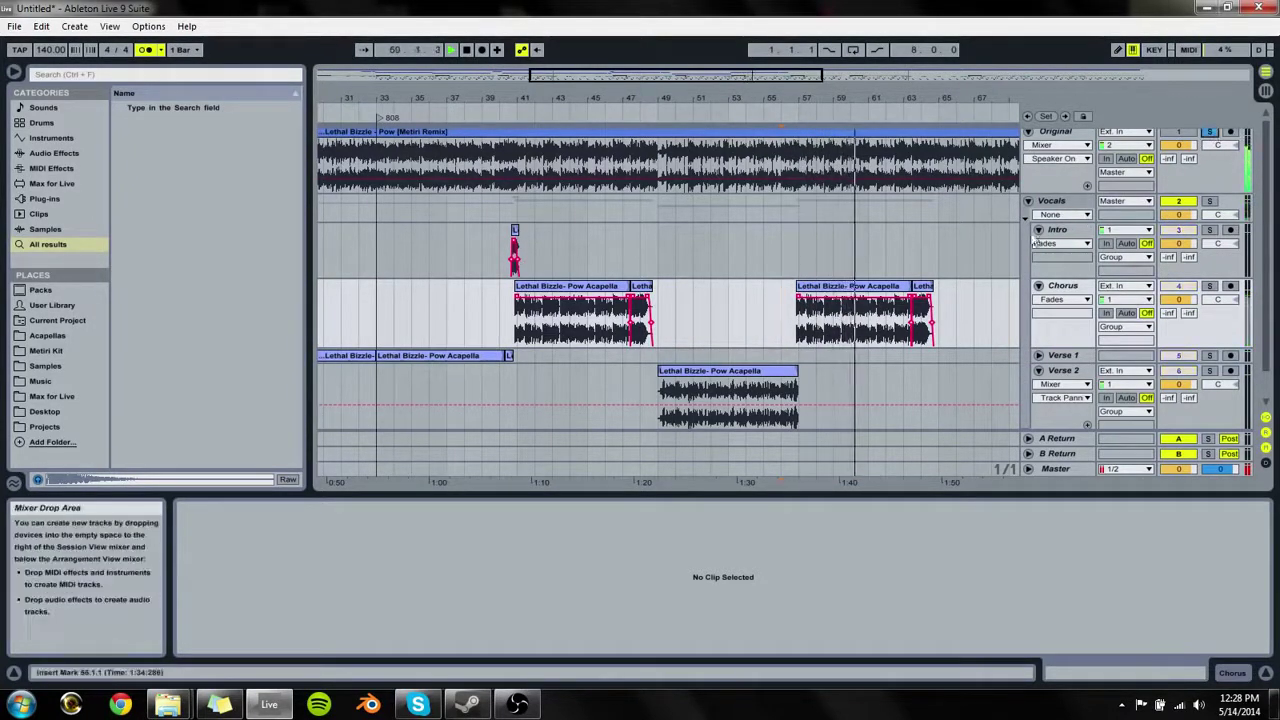
# Step: Show fades on the Verse 2 track and add a short fade-out at its clip's end at bar 57
pyautogui.click(1061, 384)
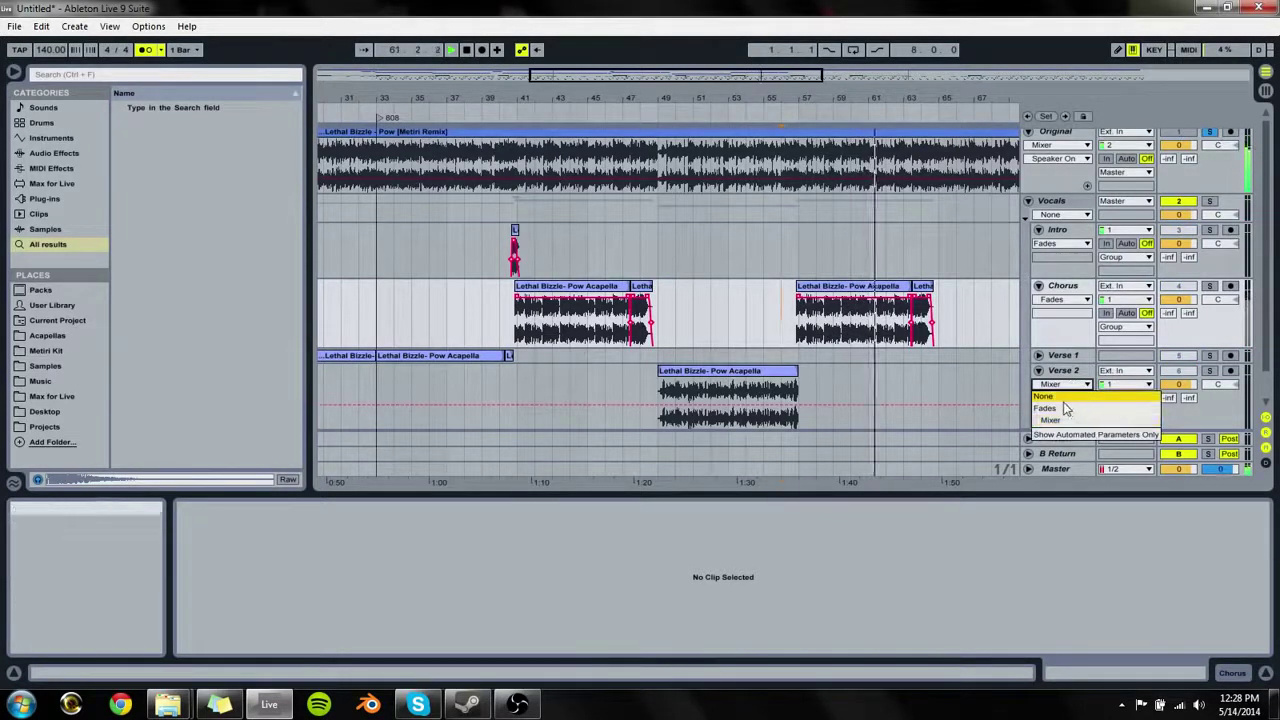
pyautogui.click(1058, 405)
pyautogui.moveTo(805, 99); pyautogui.dragTo(801, 382)
pyautogui.moveTo(699, 384); pyautogui.dragTo(675, 383)
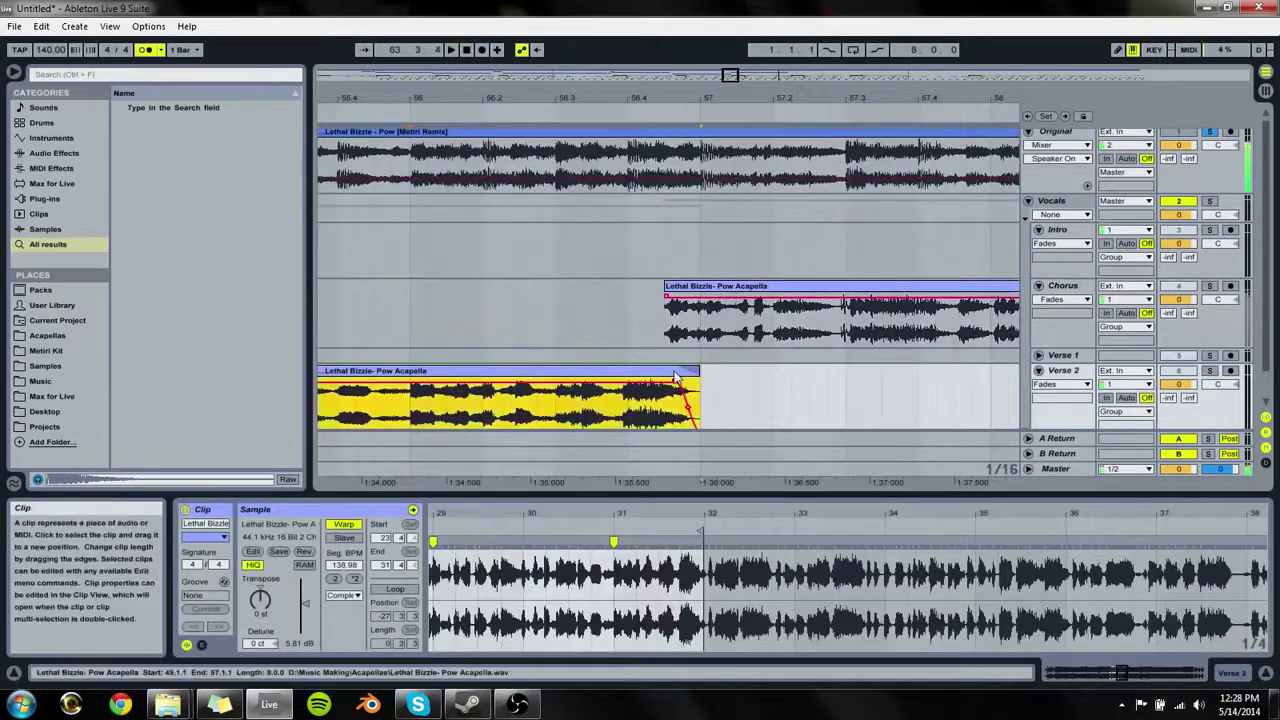
# Step: Solo the Vocals group and play the transition from the Verse 2 clip into the copied chorus
pyautogui.click(618, 310)
pyautogui.click(1217, 214)
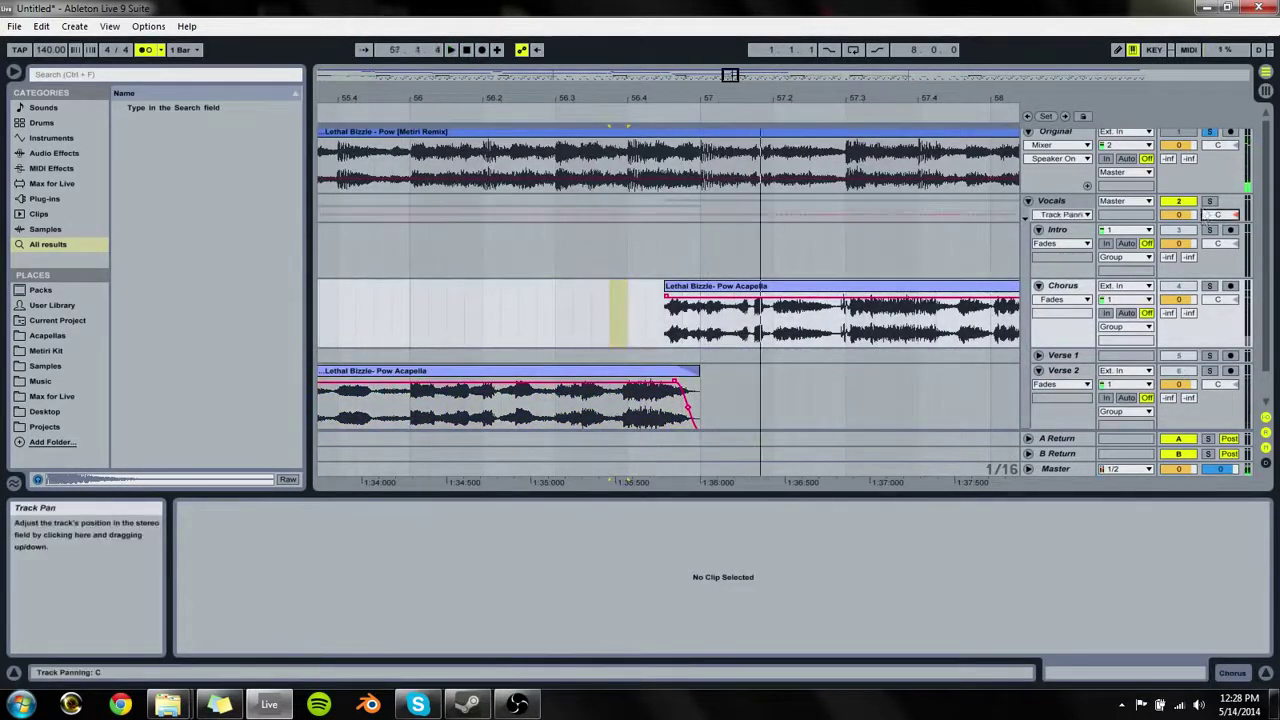
pyautogui.press('space')
pyautogui.press('space')
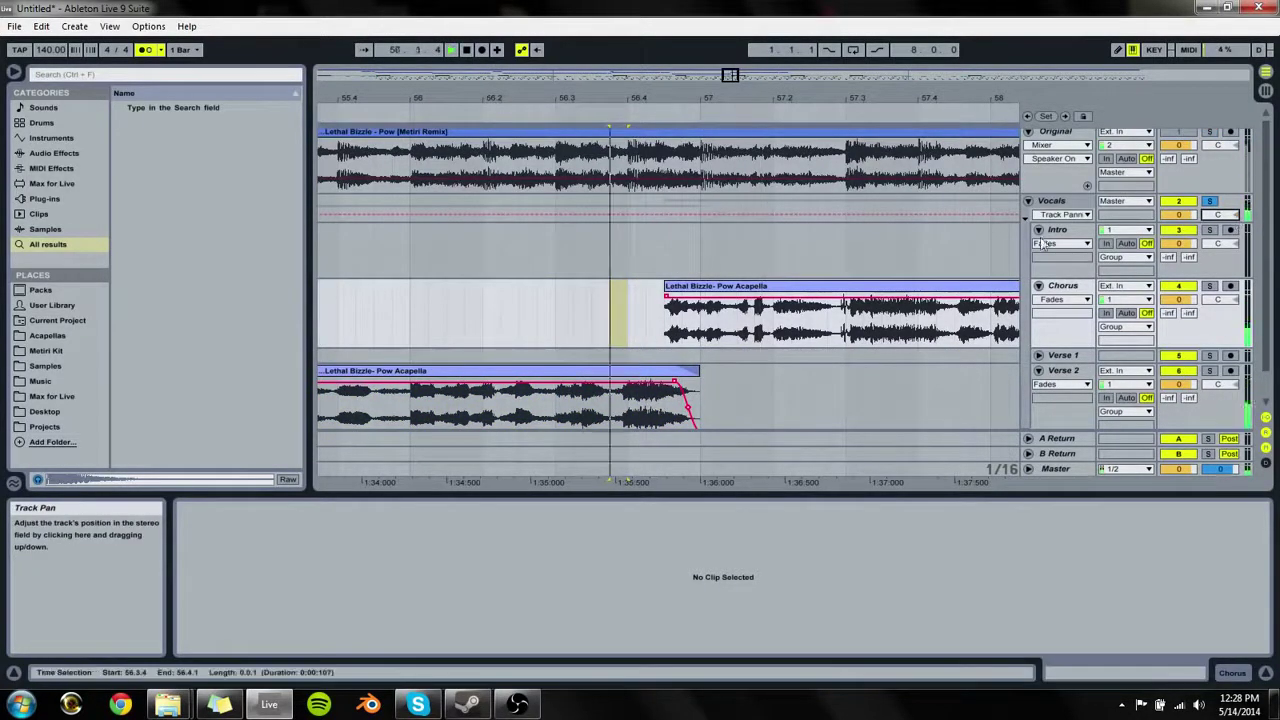
pyautogui.press('space')
pyautogui.moveTo(679, 372)
pyautogui.mouseDown()
pyautogui.moveTo(625, 386)
pyautogui.moveTo(679, 386)
pyautogui.mouseUp()
pyautogui.click(561, 356)
pyautogui.press('space')
pyautogui.click(679, 387)
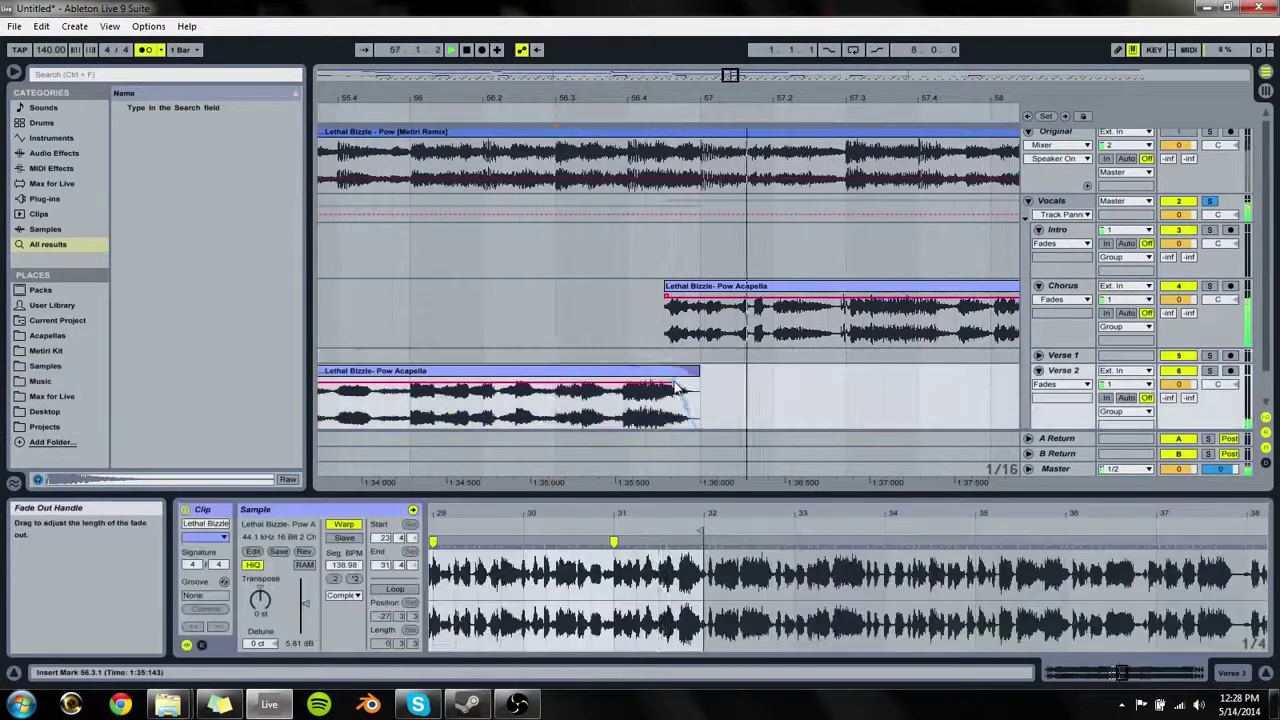
pyautogui.moveTo(699, 372); pyautogui.dragTo(628, 367)
pyautogui.moveTo(408, 400); pyautogui.dragTo(353, 402)
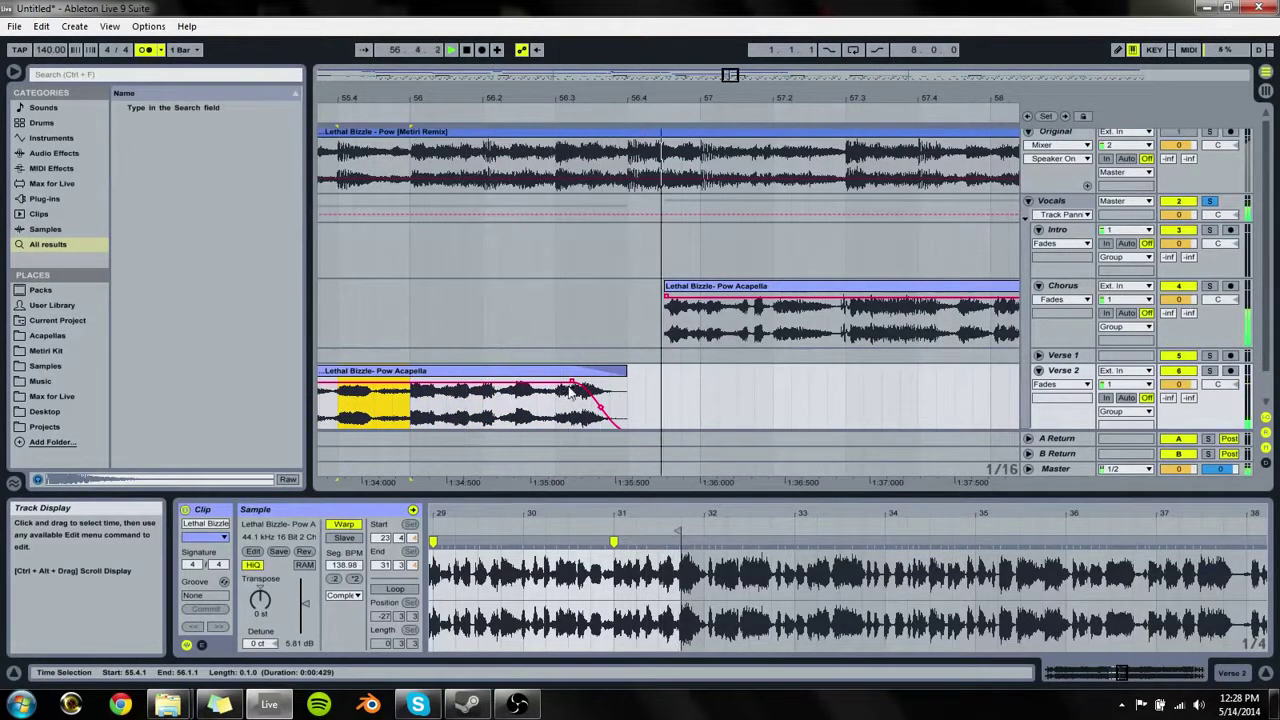
pyautogui.moveTo(570, 390); pyautogui.dragTo(700, 373)
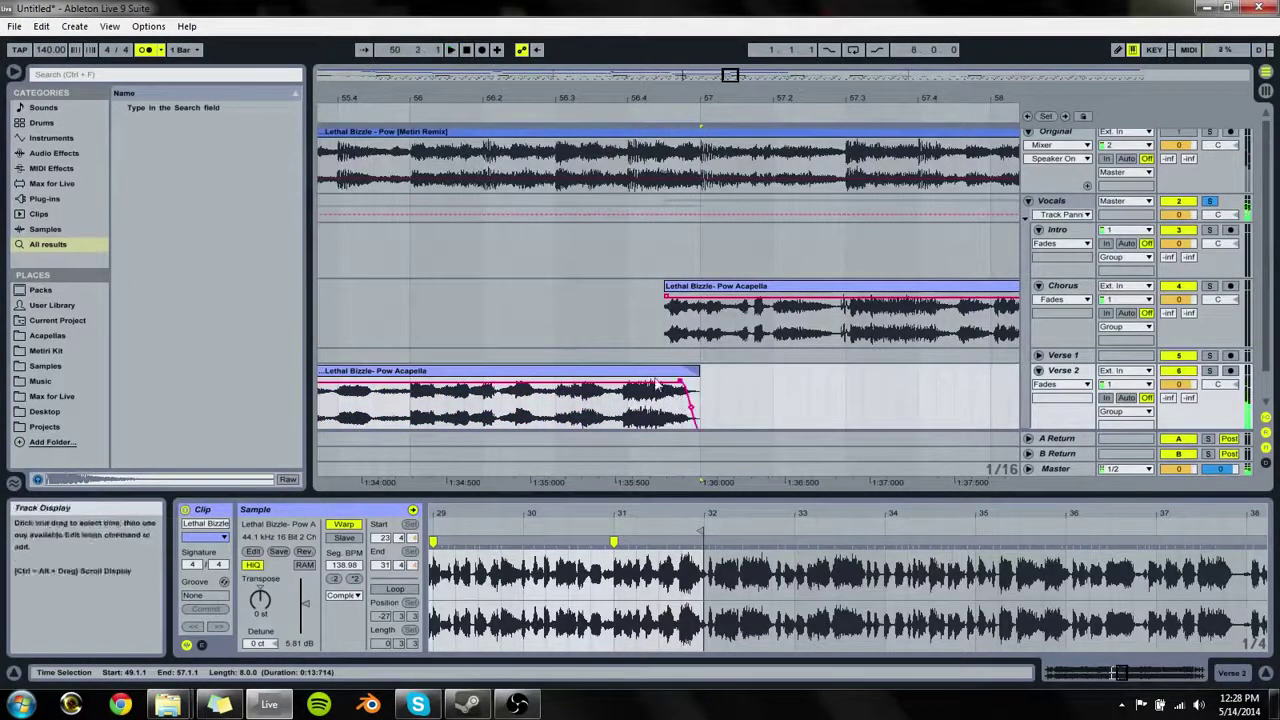
# Step: Play the verse-to-chorus transition, unsolo the Vocals group and solo the Original track to compare the chorus ending
pyautogui.click(605, 425)
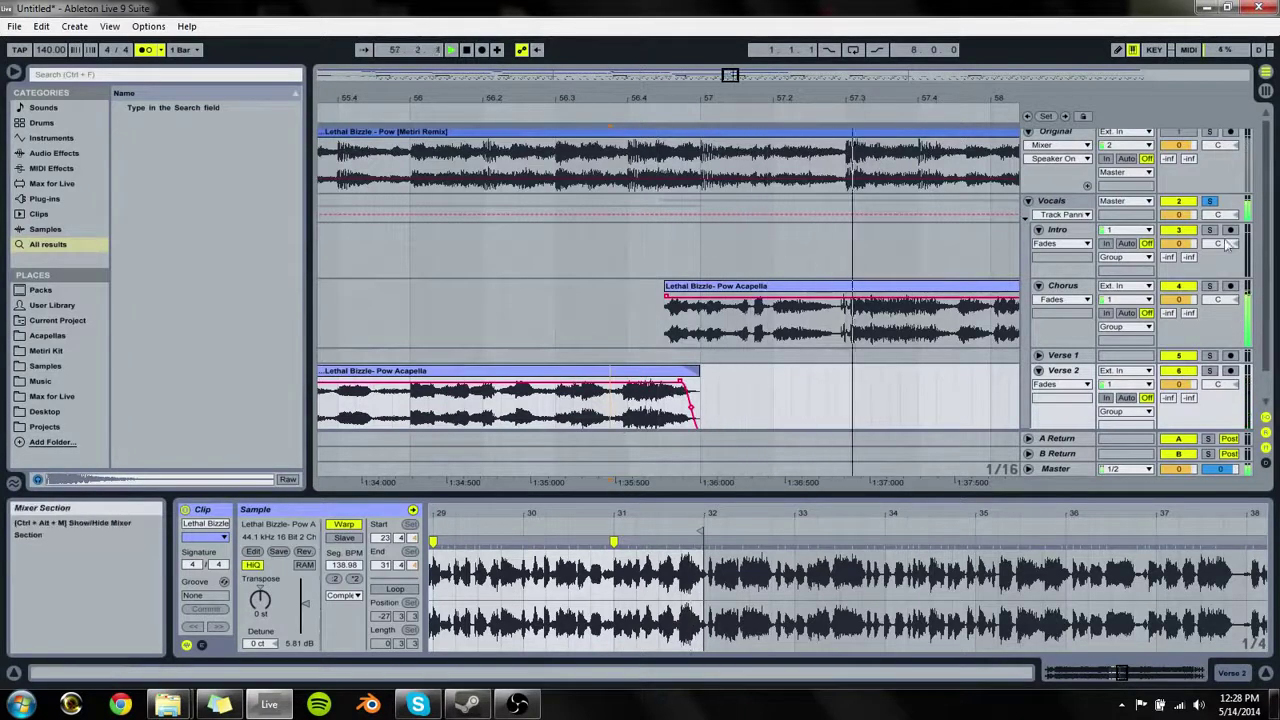
pyautogui.click(1195, 181)
pyautogui.scroll(1, 1140, 199)
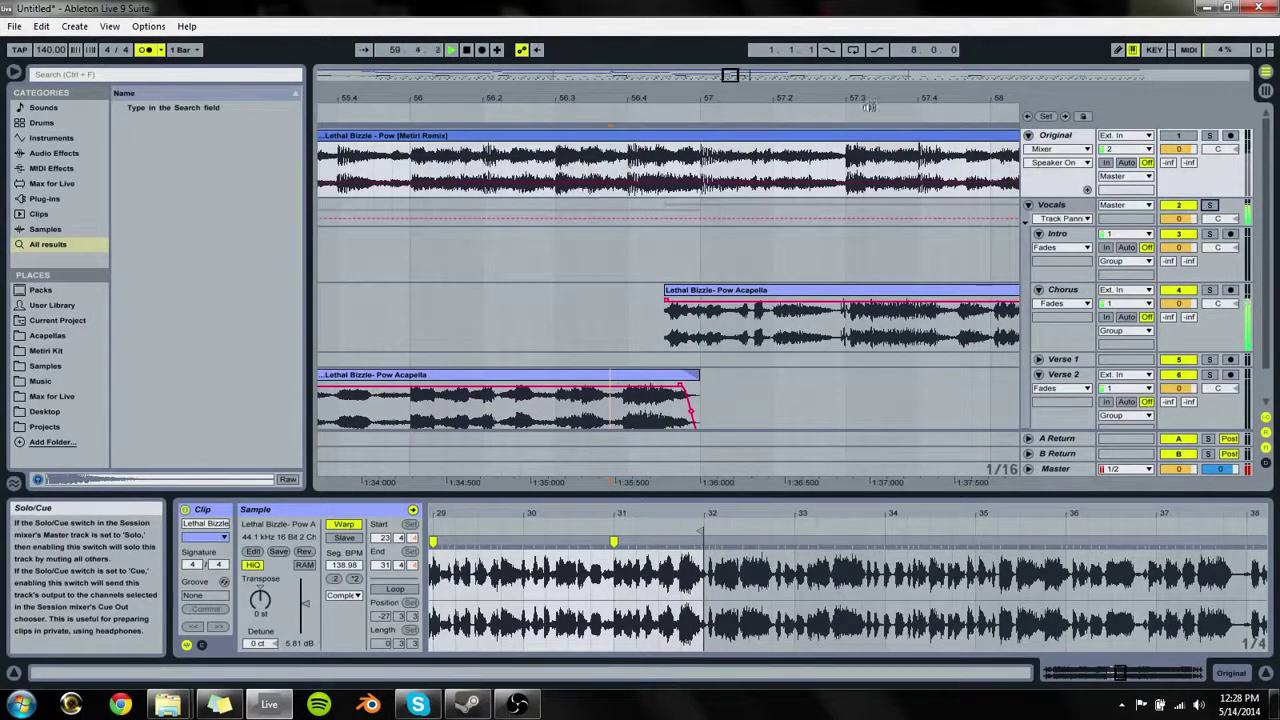
pyautogui.moveTo(869, 107); pyautogui.dragTo(869, 150)
pyautogui.click(703, 248)
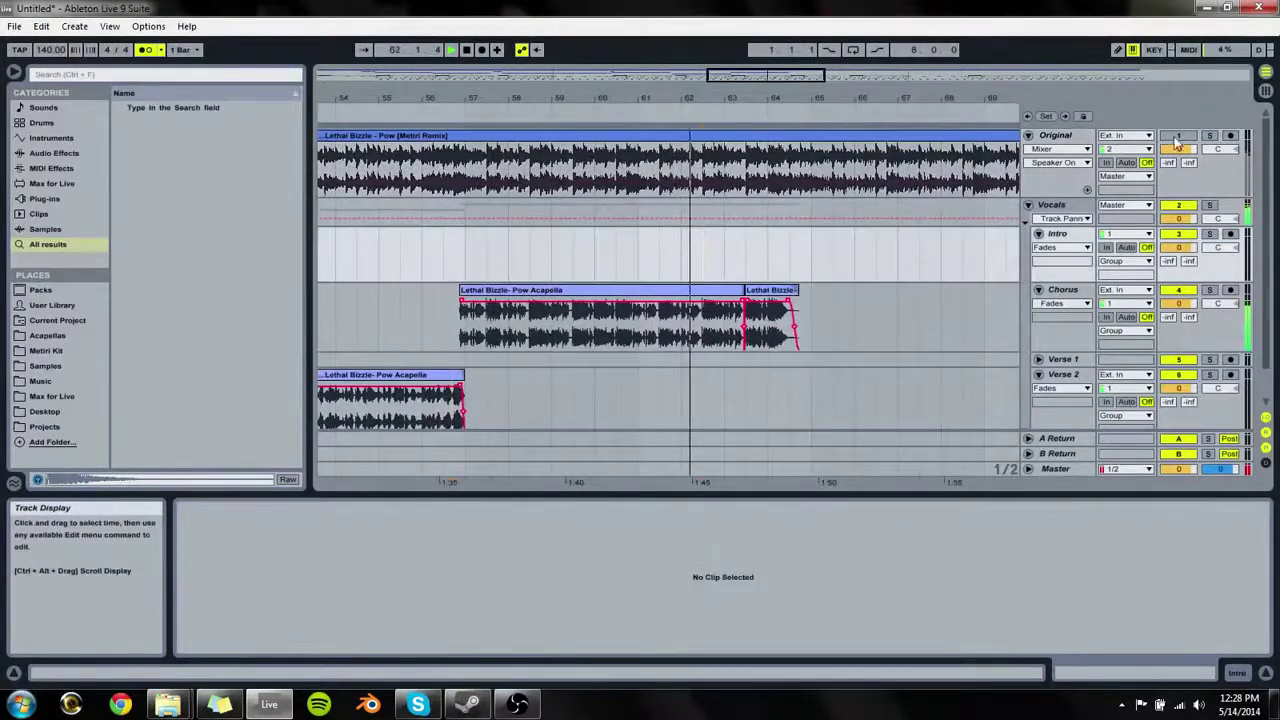
pyautogui.click(1209, 135)
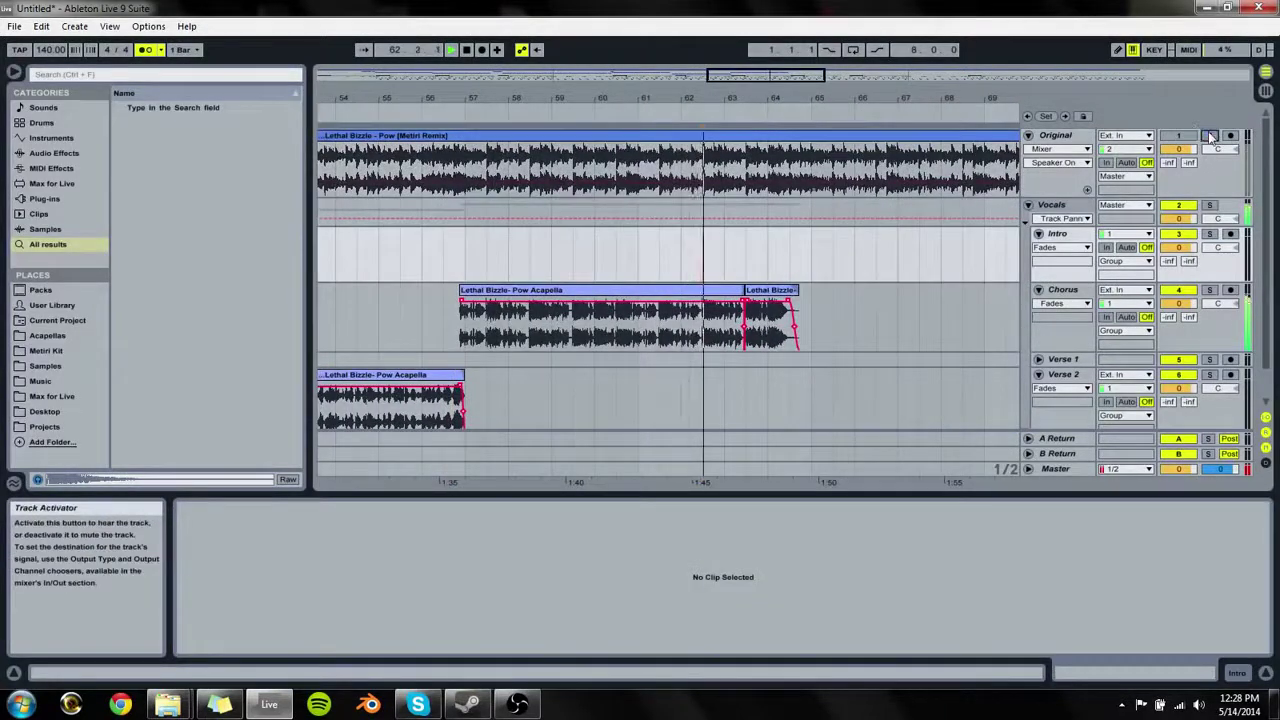
# Step: Delete the short second clip of the copied chorus and extend the main chorus clip to just before bar 65
pyautogui.click(770, 289)
pyautogui.press('Delete')
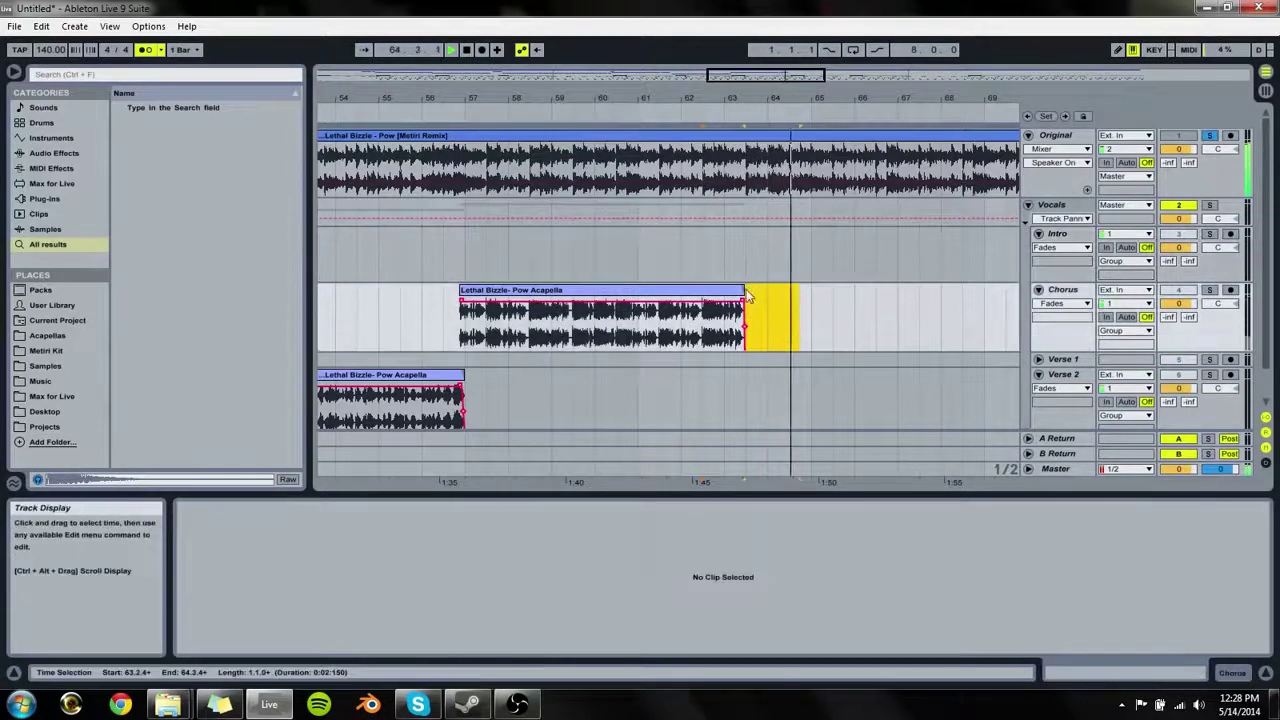
pyautogui.moveTo(747, 295); pyautogui.dragTo(803, 276)
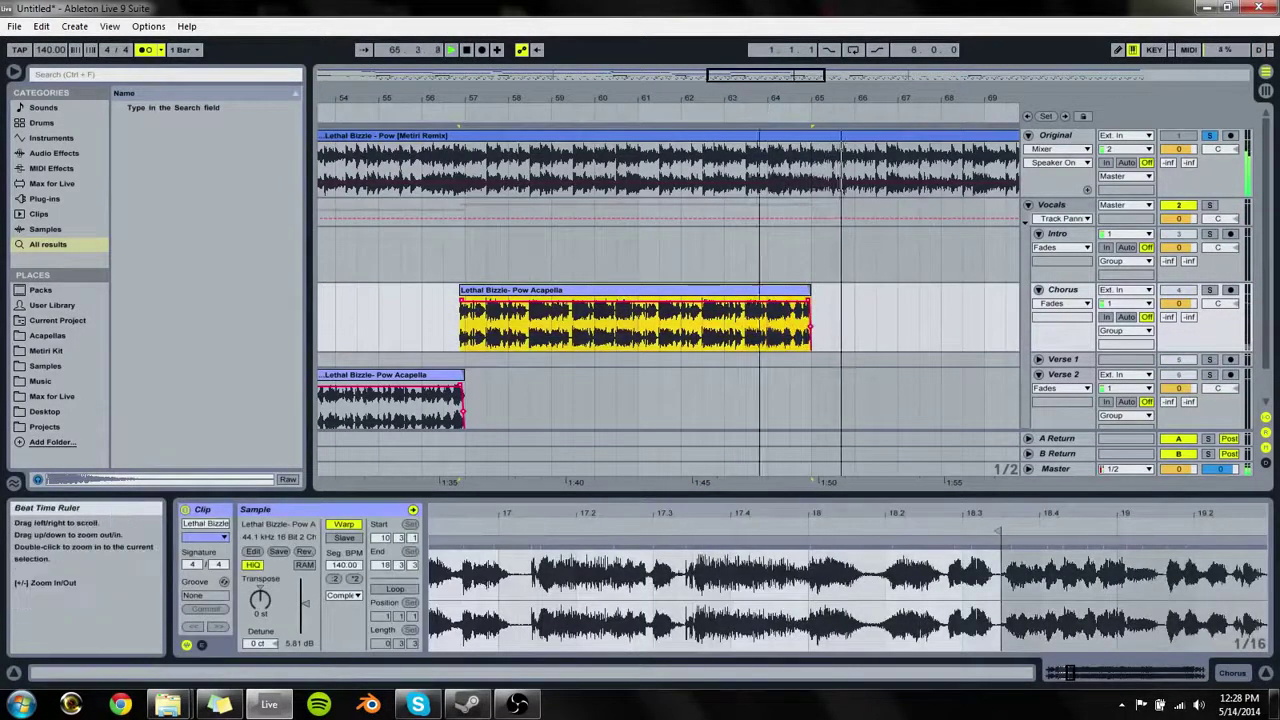
# Step: Restore the copied chorus's short second clip and play the ending from bar 63, comparing the soloed Chorus with the soloed Original track
pyautogui.moveTo(772, 98); pyautogui.dragTo(772, 70)
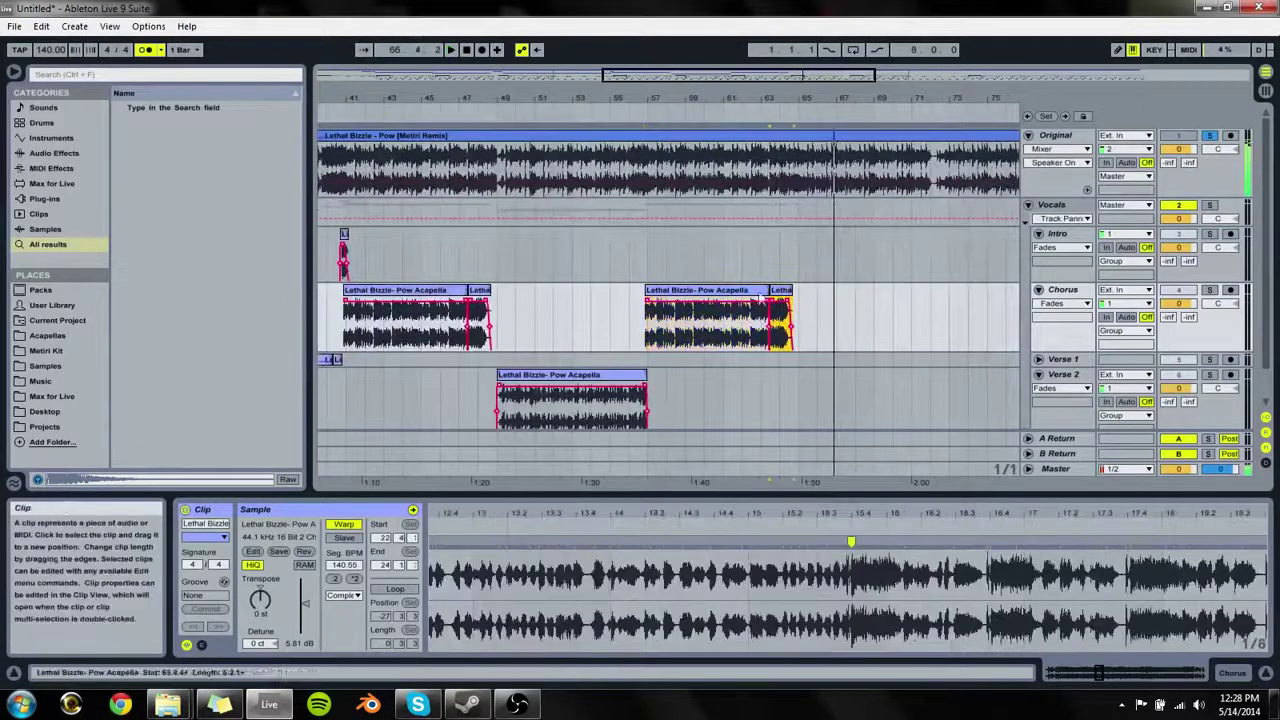
pyautogui.click(757, 264)
pyautogui.press('space')
pyautogui.click(1209, 290)
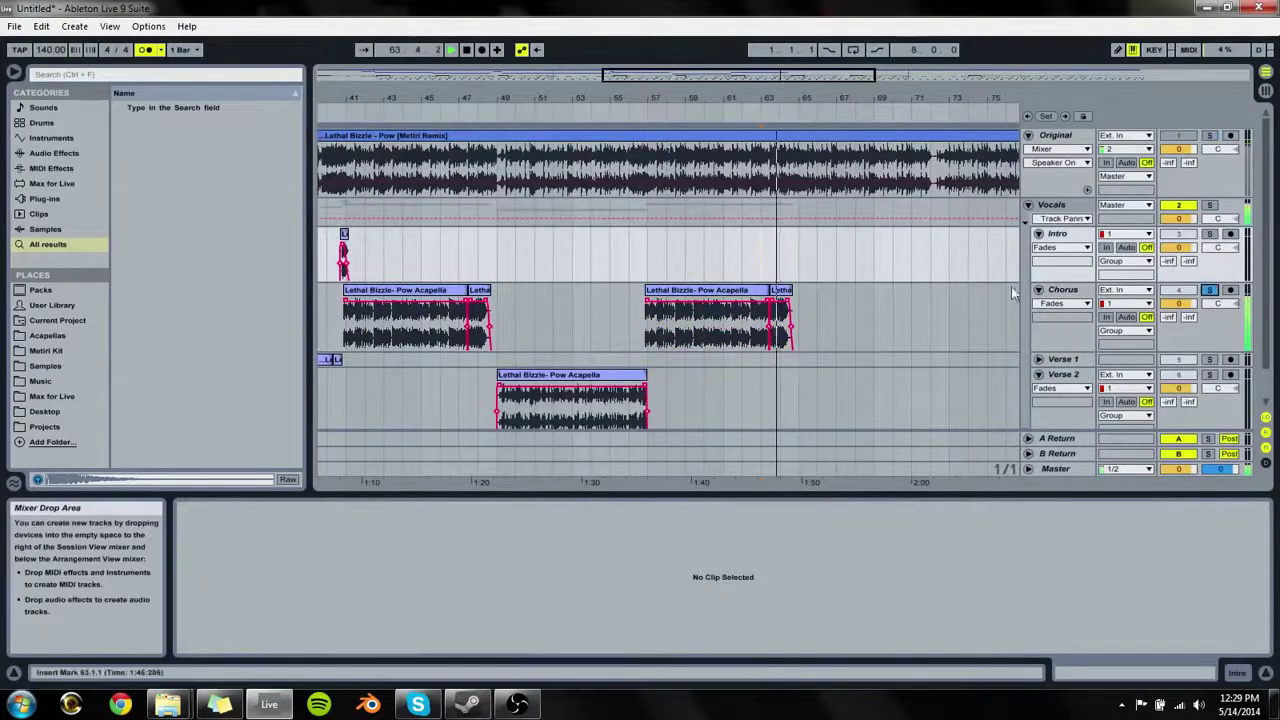
pyautogui.click(1209, 135)
pyautogui.press('space')
pyautogui.moveTo(795, 97); pyautogui.dragTo(800, 180)
pyautogui.press('space')
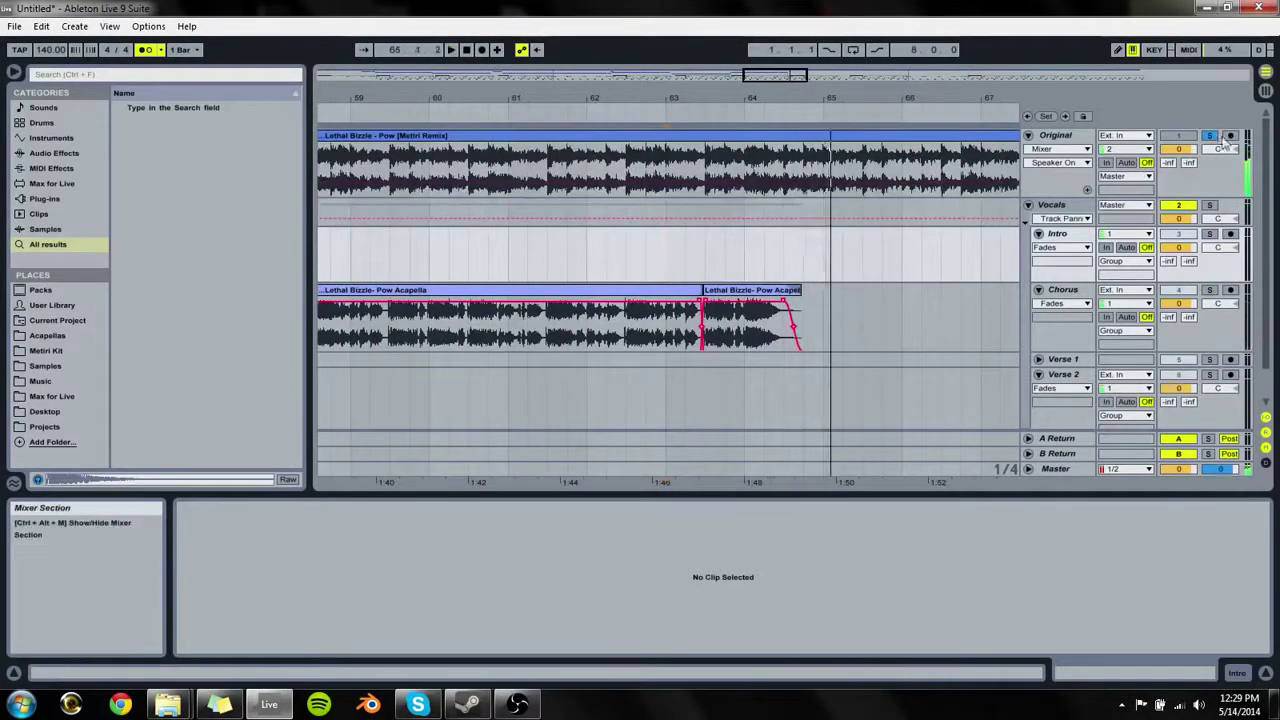
# Step: Unsolo the Original track and play the chorus ending in the arrangement from bar 62
pyautogui.click(1209, 135)
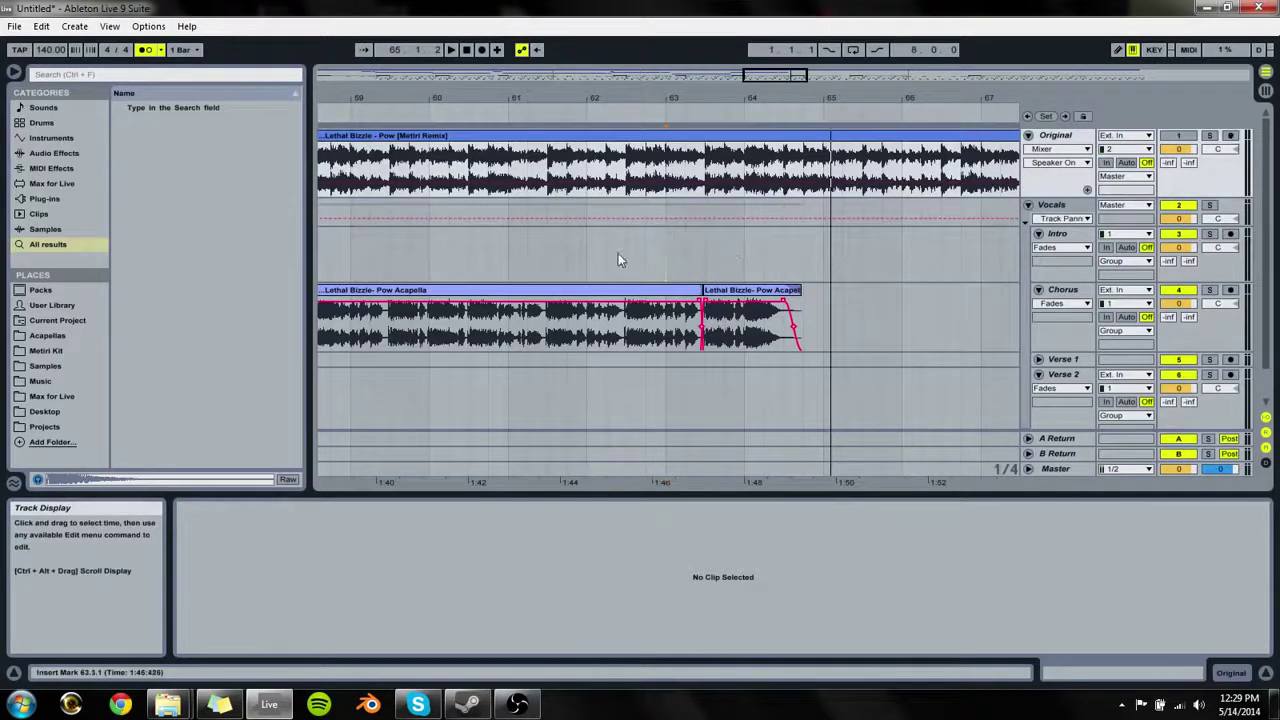
pyautogui.click(618, 258)
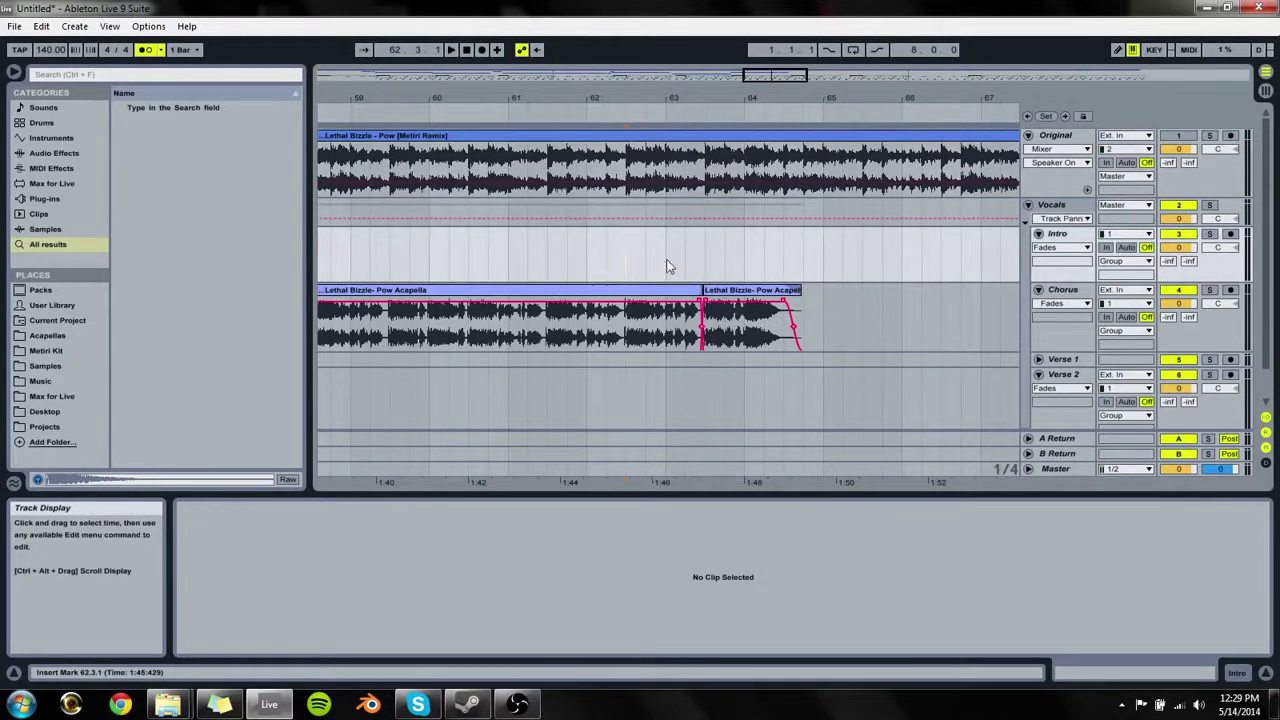
pyautogui.press('space')
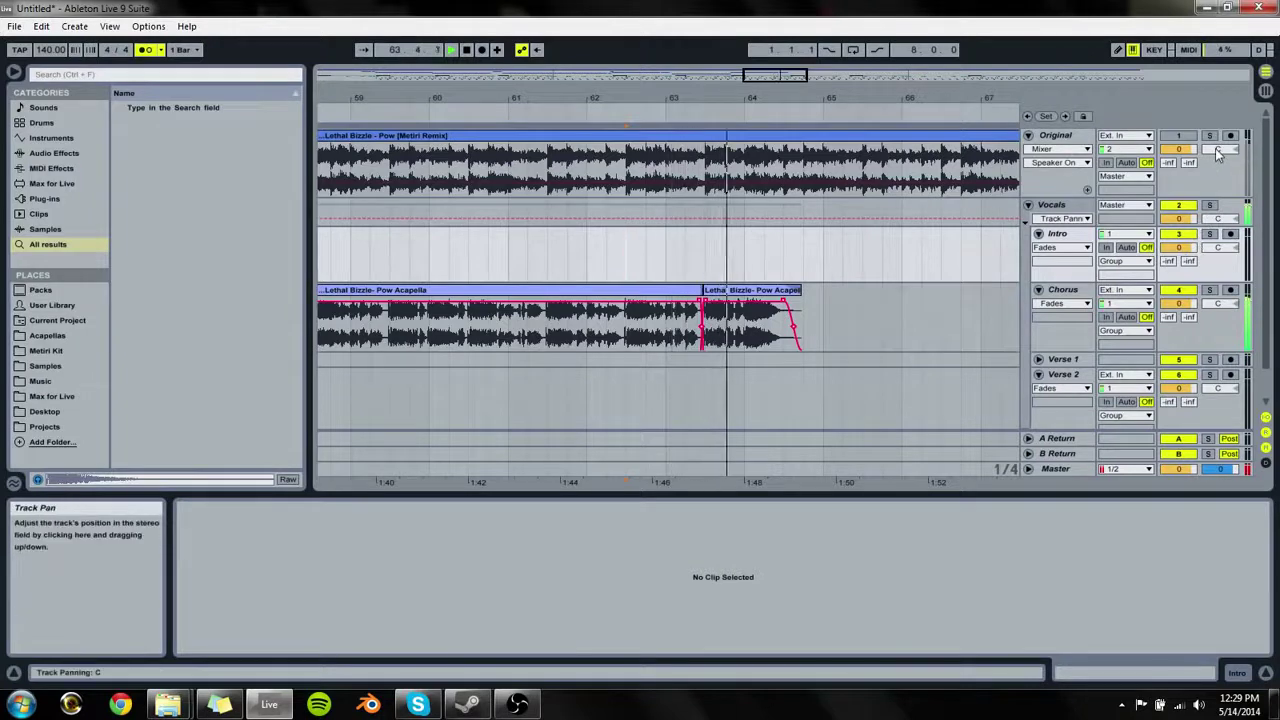
pyautogui.moveTo(799, 99); pyautogui.dragTo(799, 52)
pyautogui.scroll(-2, 731, 372)
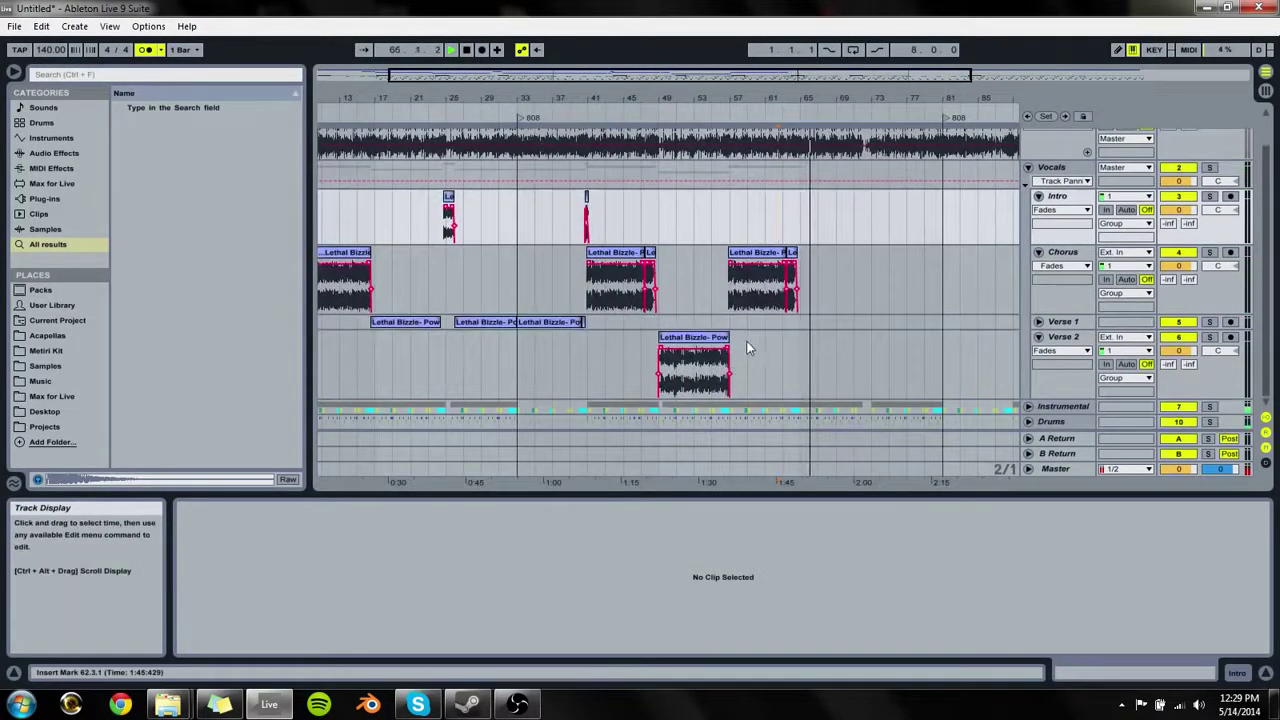
# Step: Duplicate the Verse 2 clip at bar 57 and add a new audio track named Verse 3
pyautogui.click(733, 343)
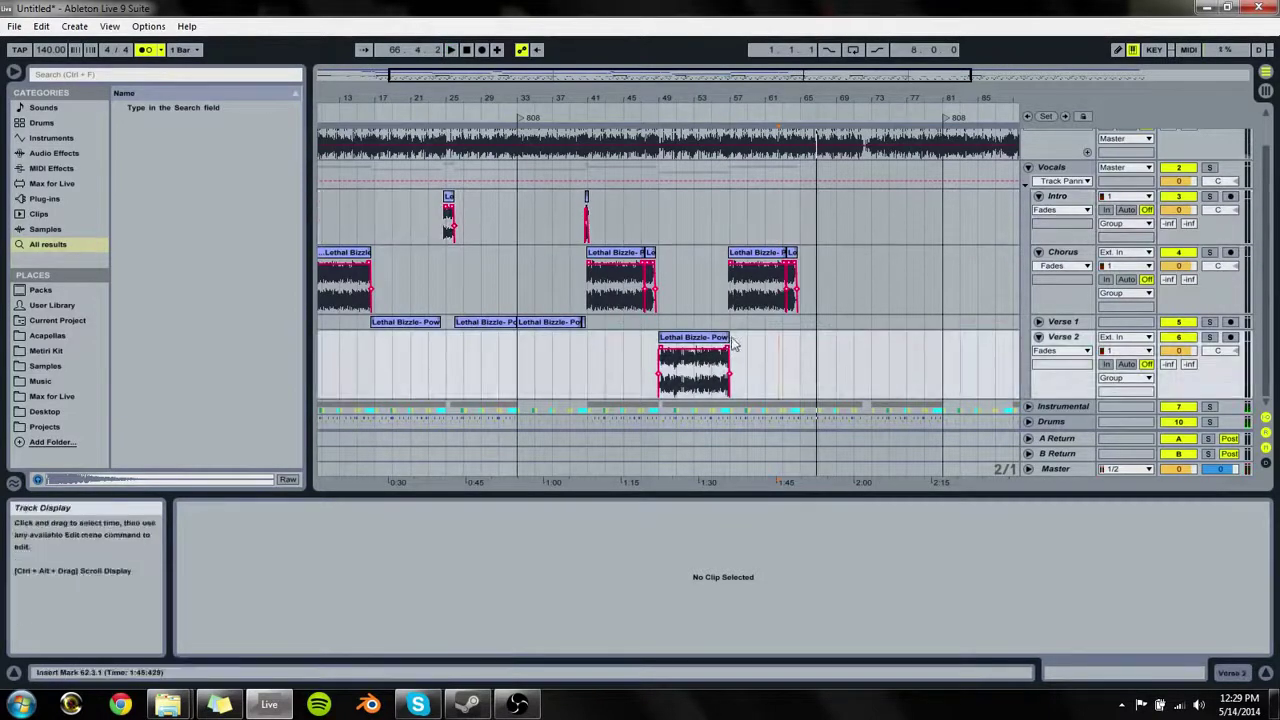
pyautogui.click(726, 338)
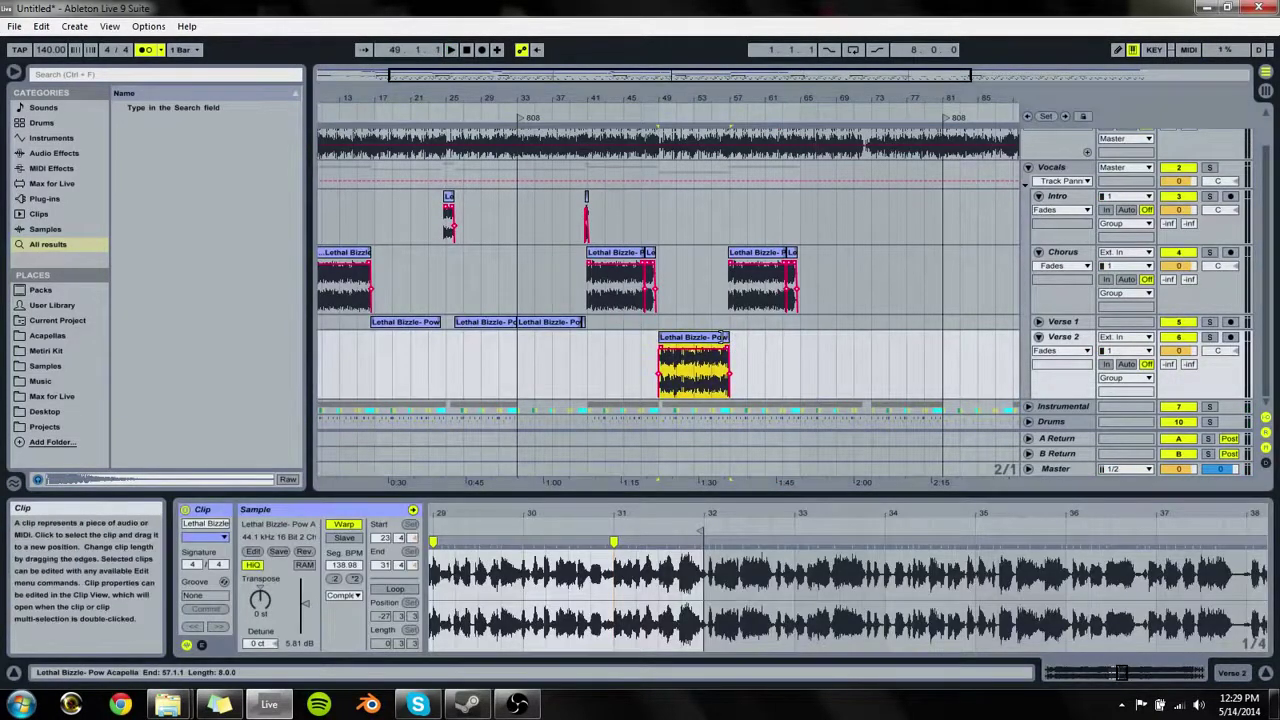
pyautogui.hotkey('ctrl', 'd')
pyautogui.hotkey('ctrl', 't')
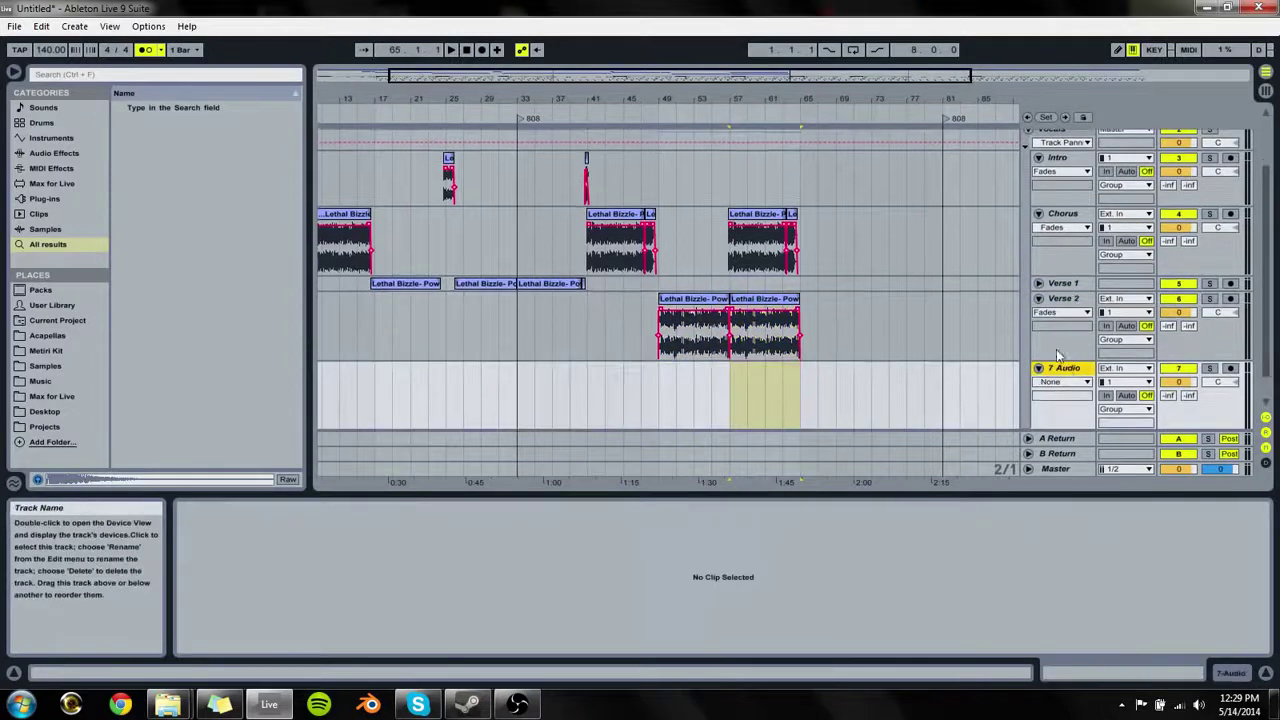
pyautogui.hotkey('ctrl', 'r')
pyautogui.press('Return')
# Step: Place the copied clip on Verse 3 with its end at bar 81, trim its start to bar 65 and audition it soloed
pyautogui.moveTo(762, 301); pyautogui.dragTo(942, 398)
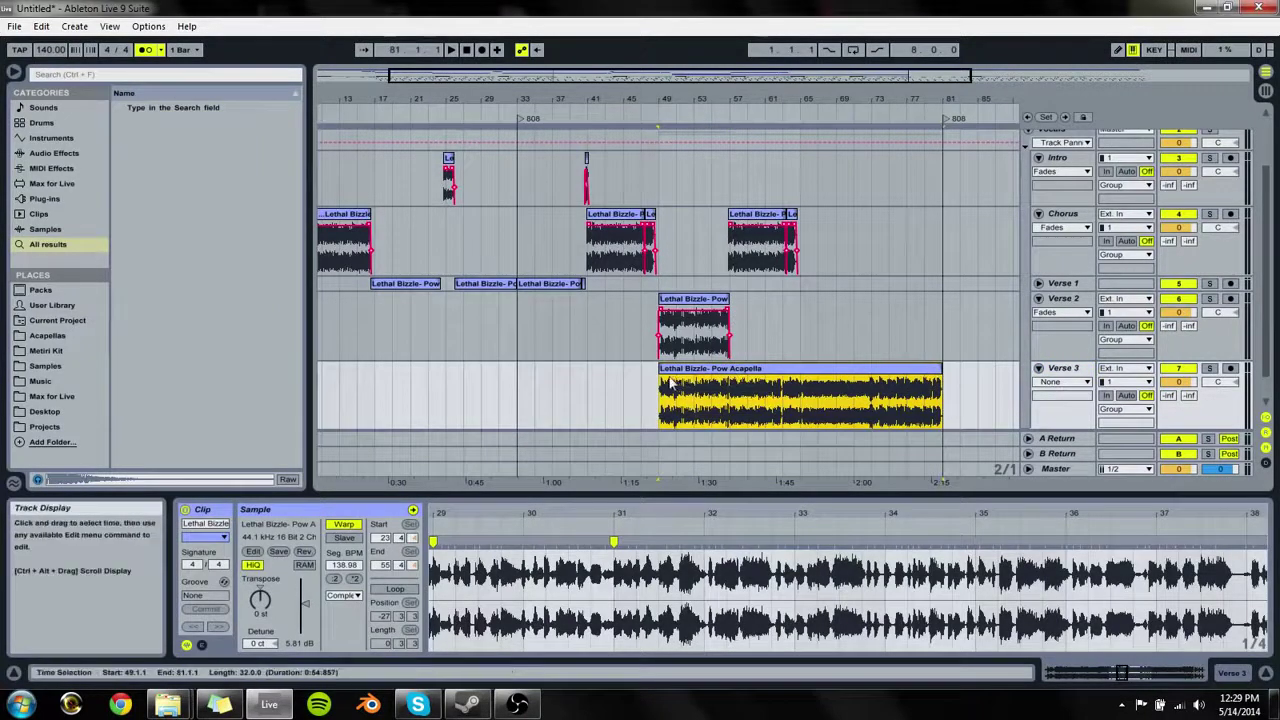
pyautogui.moveTo(660, 385); pyautogui.dragTo(800, 385)
pyautogui.press('space')
pyautogui.click(860, 397)
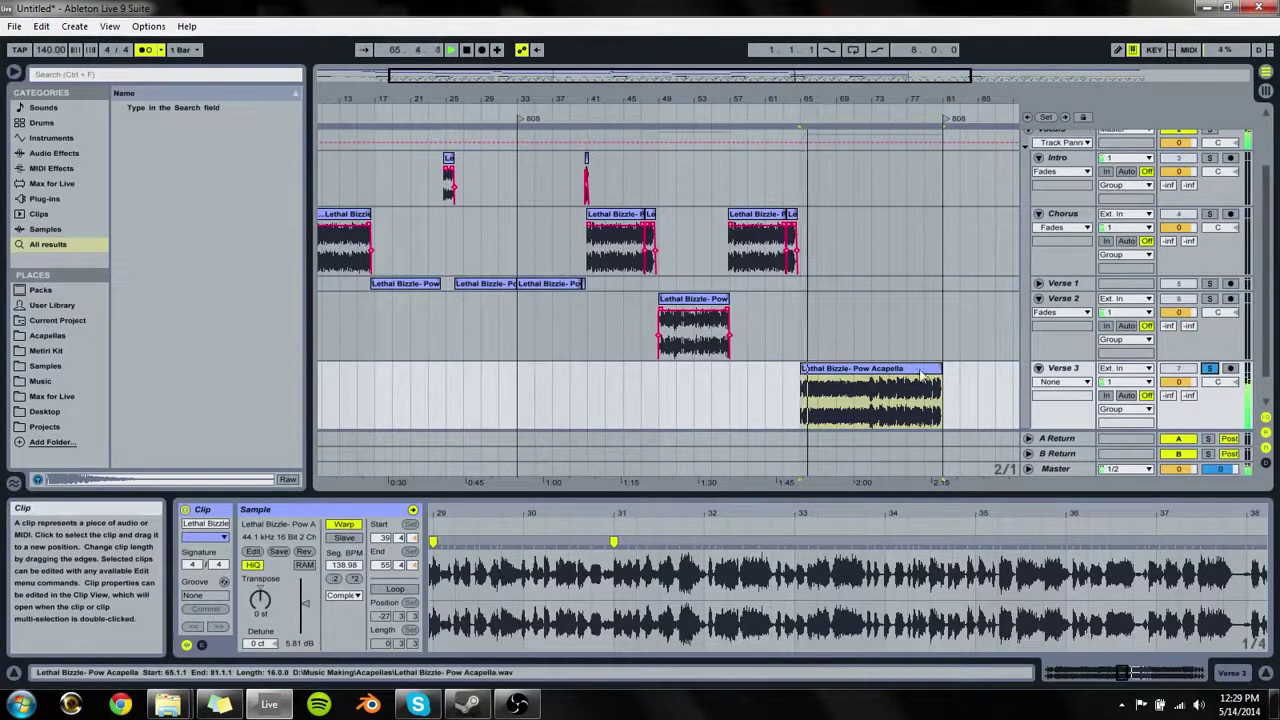
pyautogui.scroll(1, 1010, 258)
pyautogui.moveTo(900, 99); pyautogui.dragTo(664, 97)
pyautogui.scroll(-1, 741, 386)
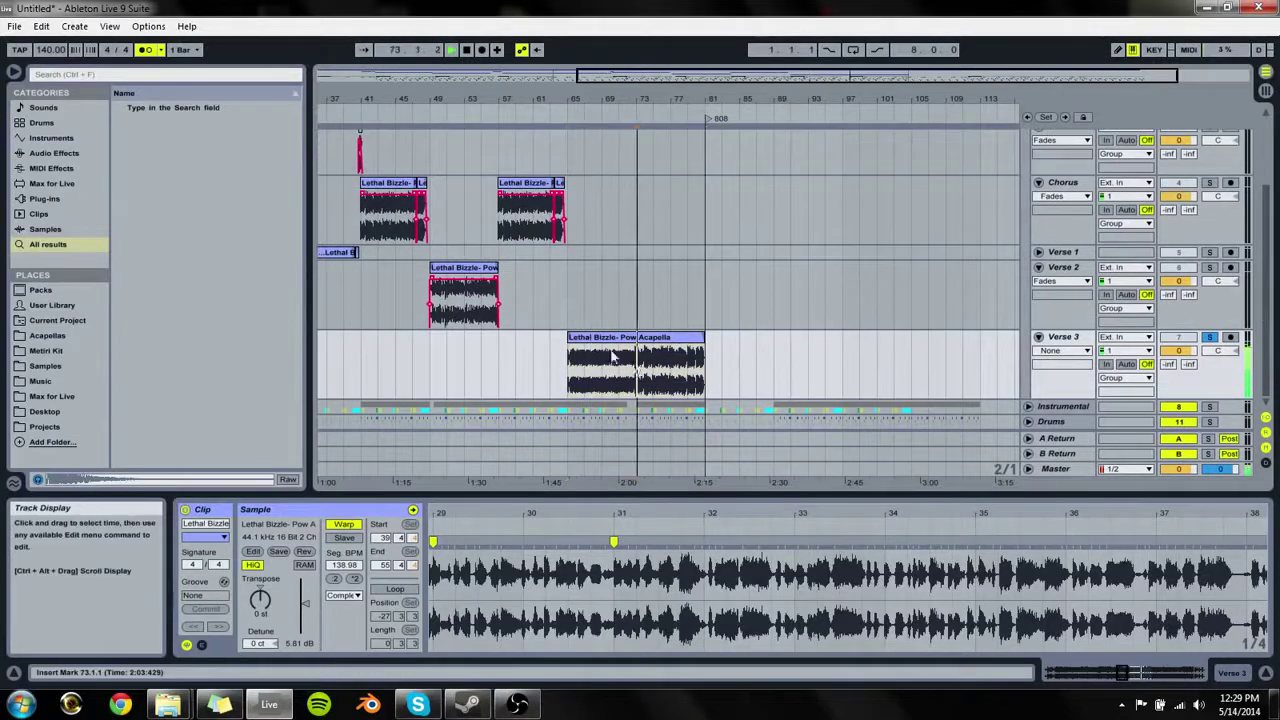
# Step: Extend the Verse 3 clip to bar 105, trim its start to bar 81, move it to start at bar 65 and play it
pyautogui.moveTo(569, 345); pyautogui.dragTo(895, 351)
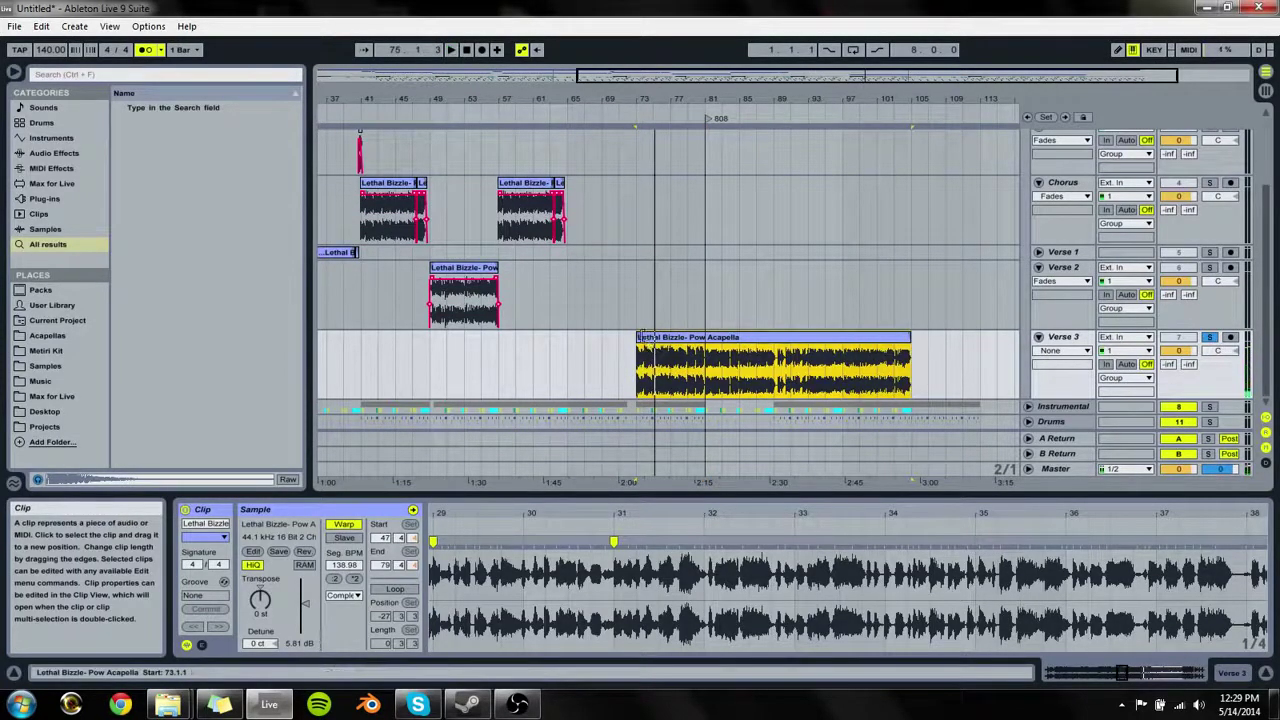
pyautogui.moveTo(641, 338); pyautogui.dragTo(660, 337)
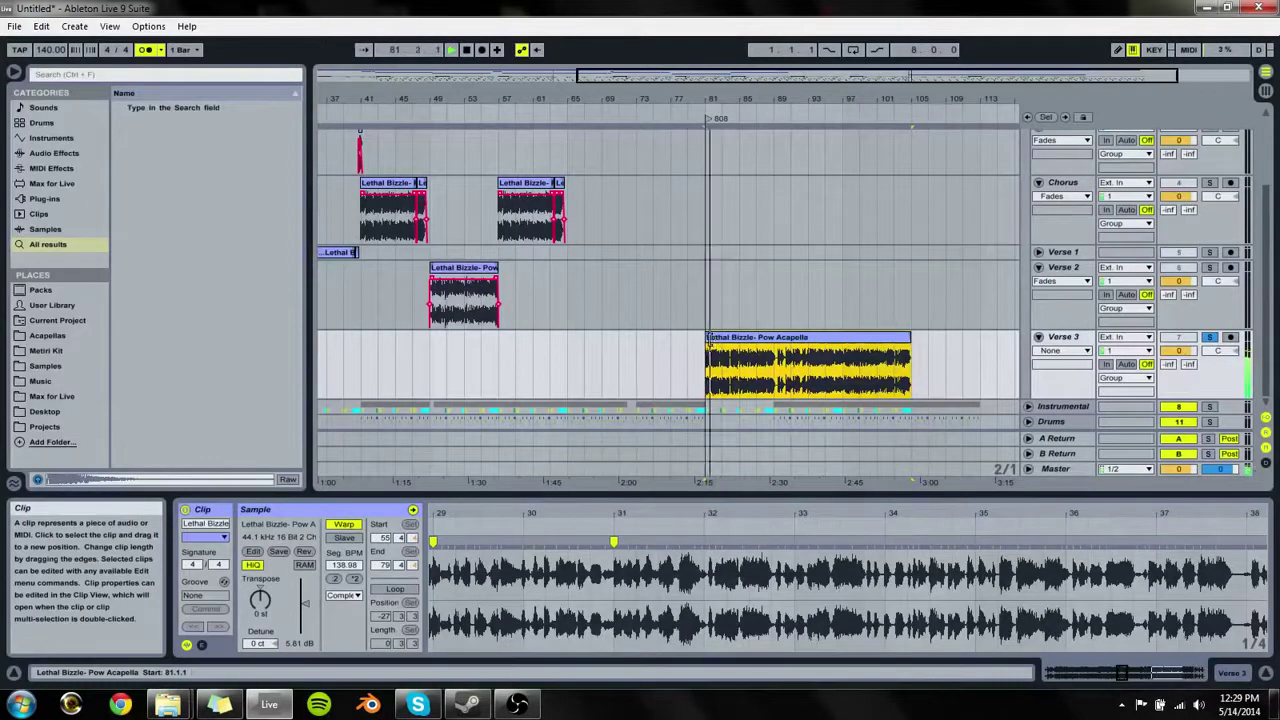
pyautogui.moveTo(752, 341); pyautogui.dragTo(630, 341)
pyautogui.click(556, 338)
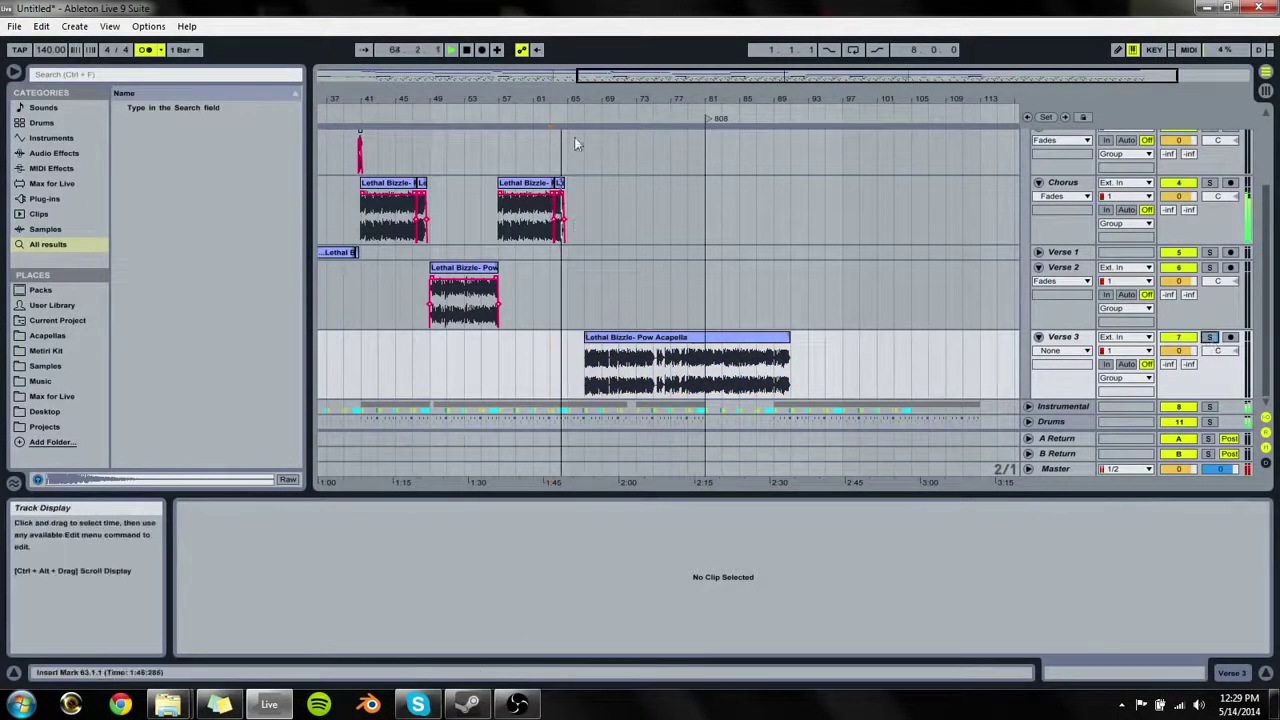
pyautogui.moveTo(589, 99); pyautogui.dragTo(651, 98)
pyautogui.moveTo(696, 338); pyautogui.dragTo(638, 341)
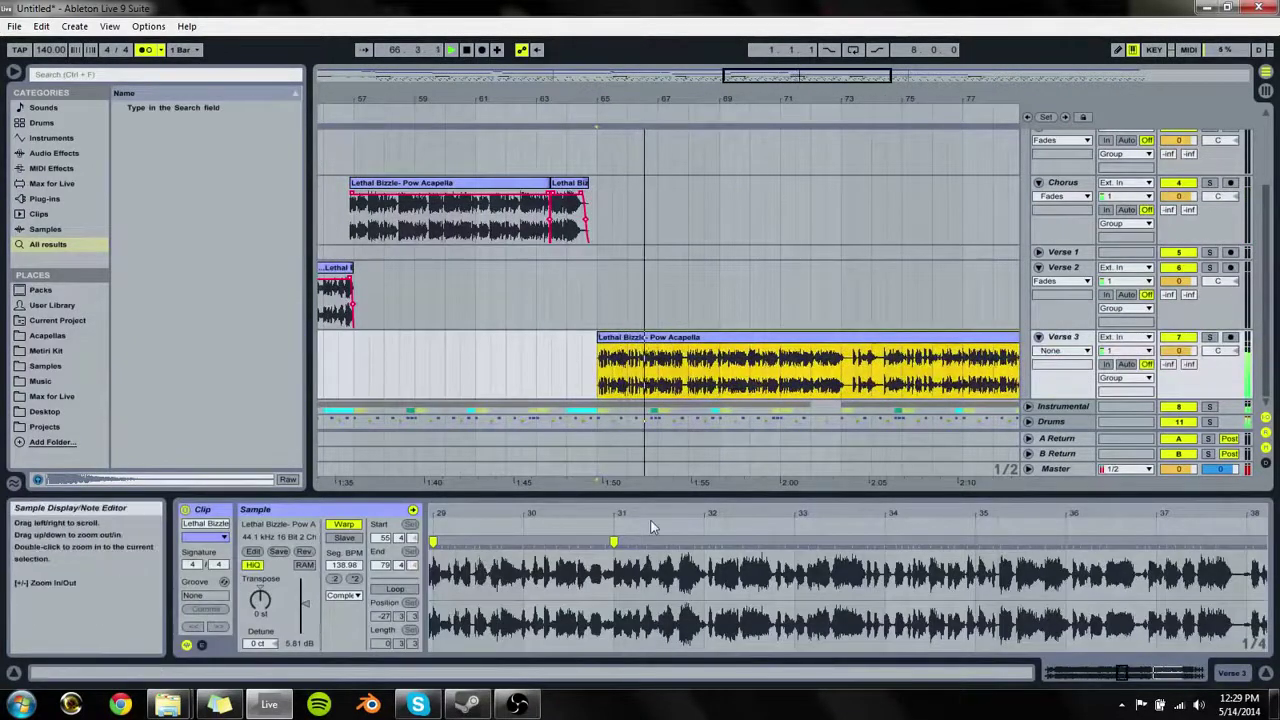
pyautogui.moveTo(805, 514); pyautogui.dragTo(820, 540)
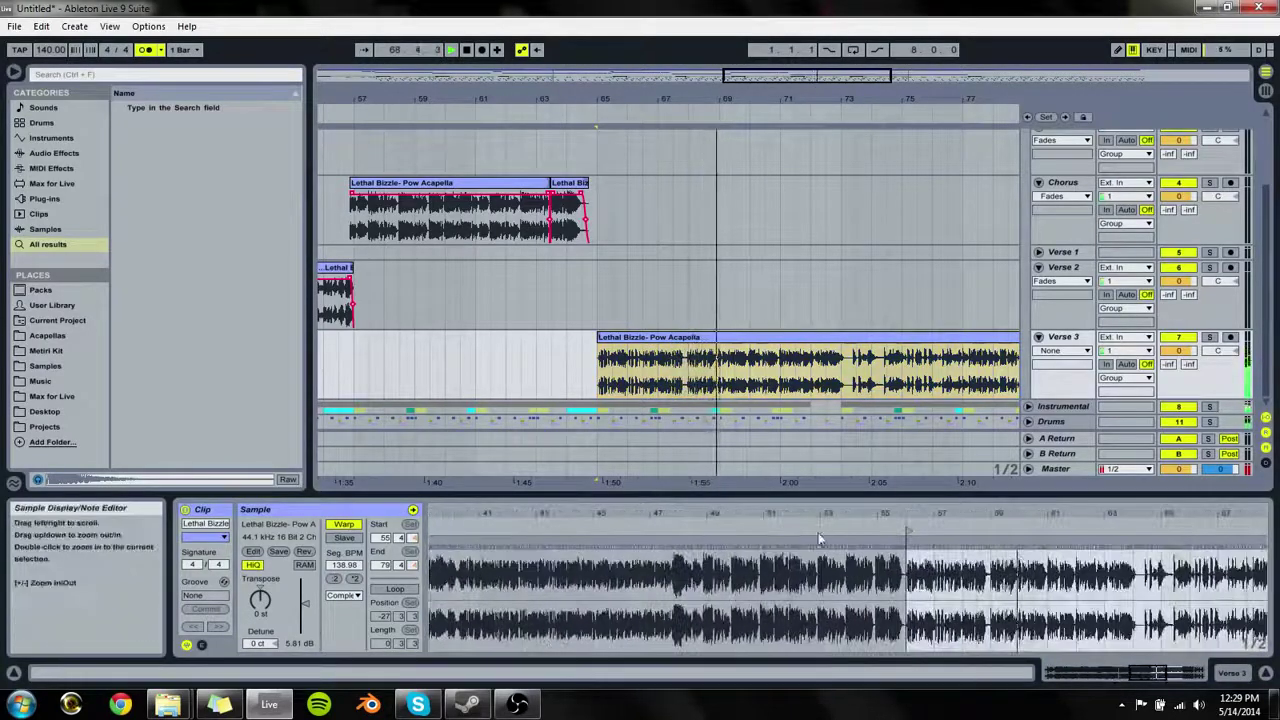
pyautogui.click(855, 380)
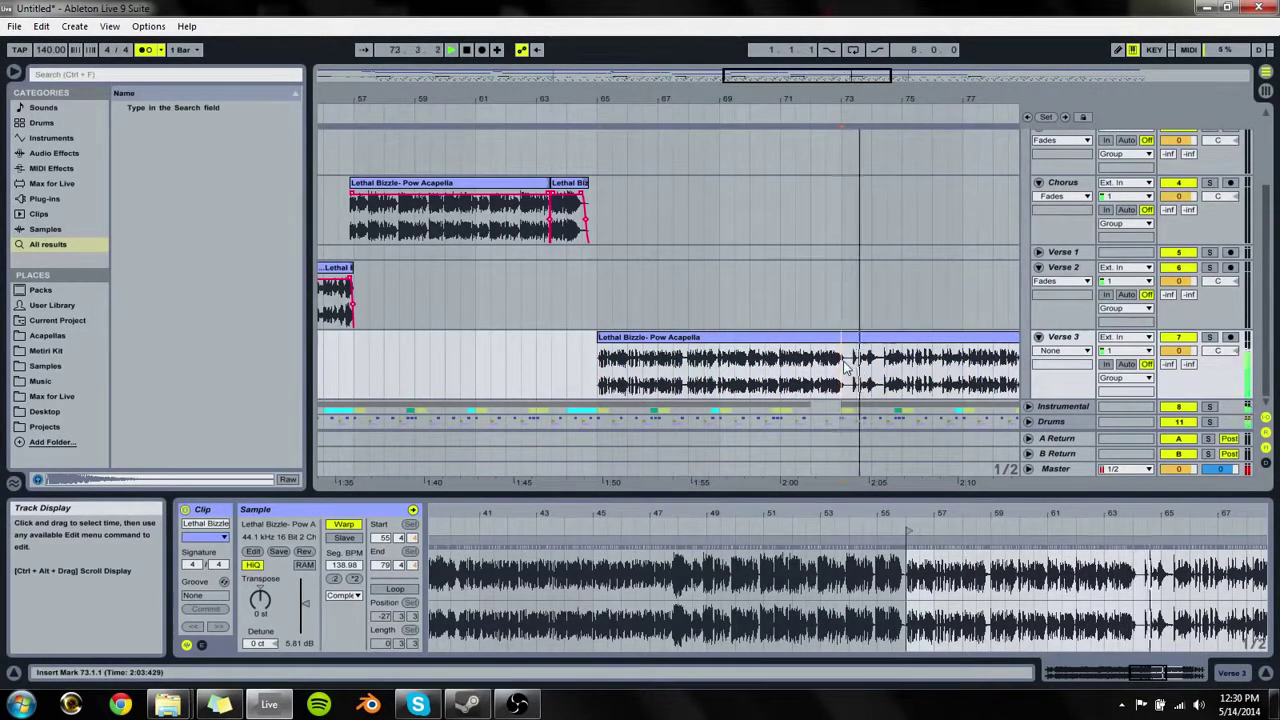
# Step: Fold the Intro, Chorus and Verse 2 tracks in the Vocals group
pyautogui.scroll(3, 1000, 380)
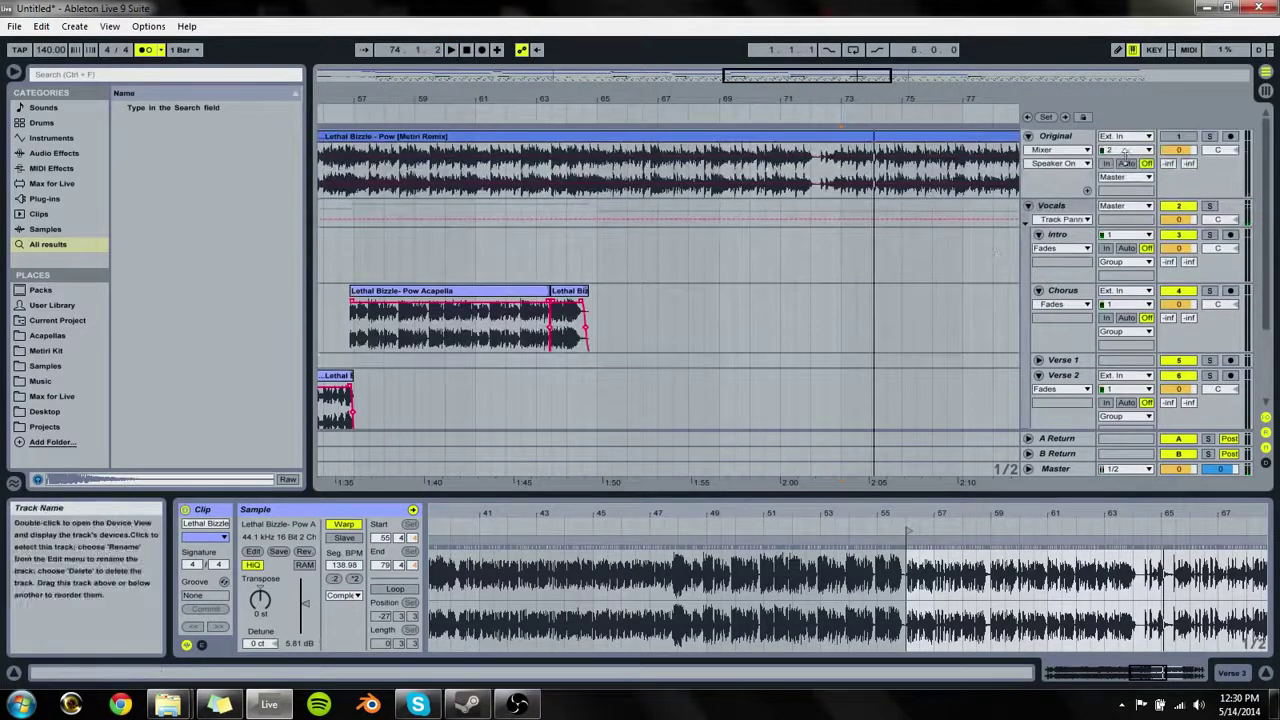
pyautogui.scroll(-3, 1040, 382)
pyautogui.click(1060, 381)
pyautogui.click(1058, 311)
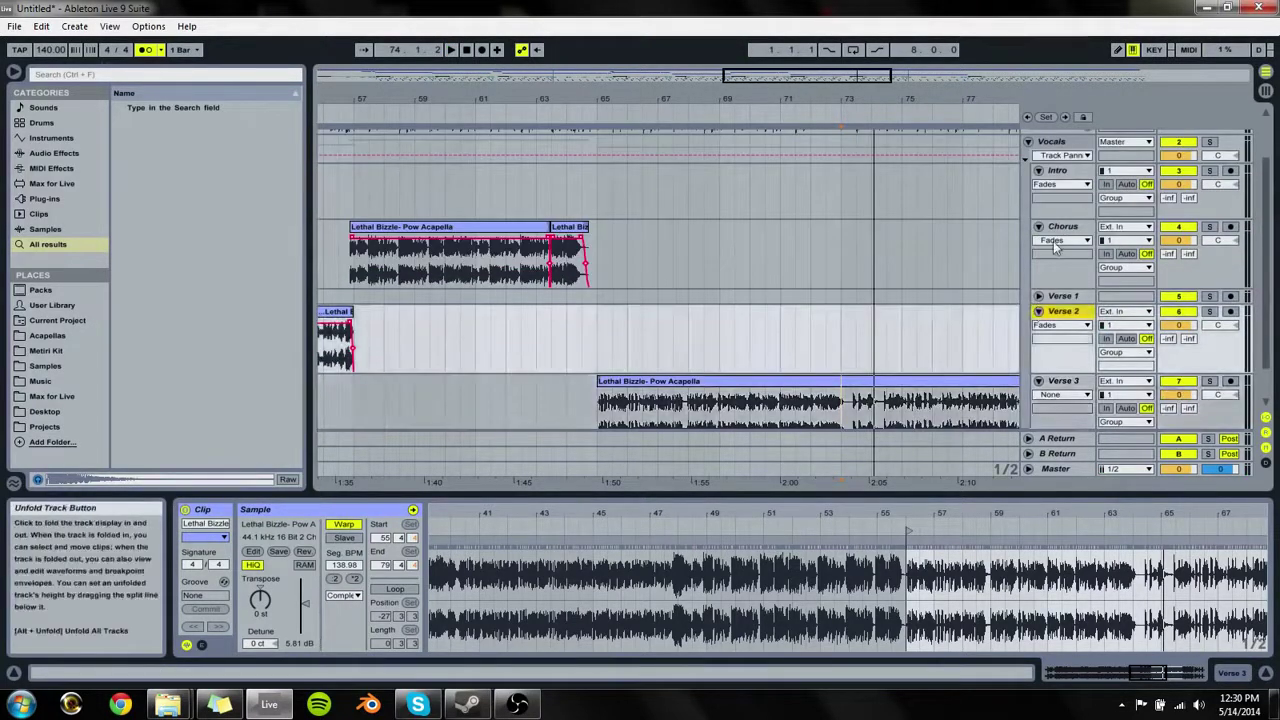
pyautogui.click(1038, 228)
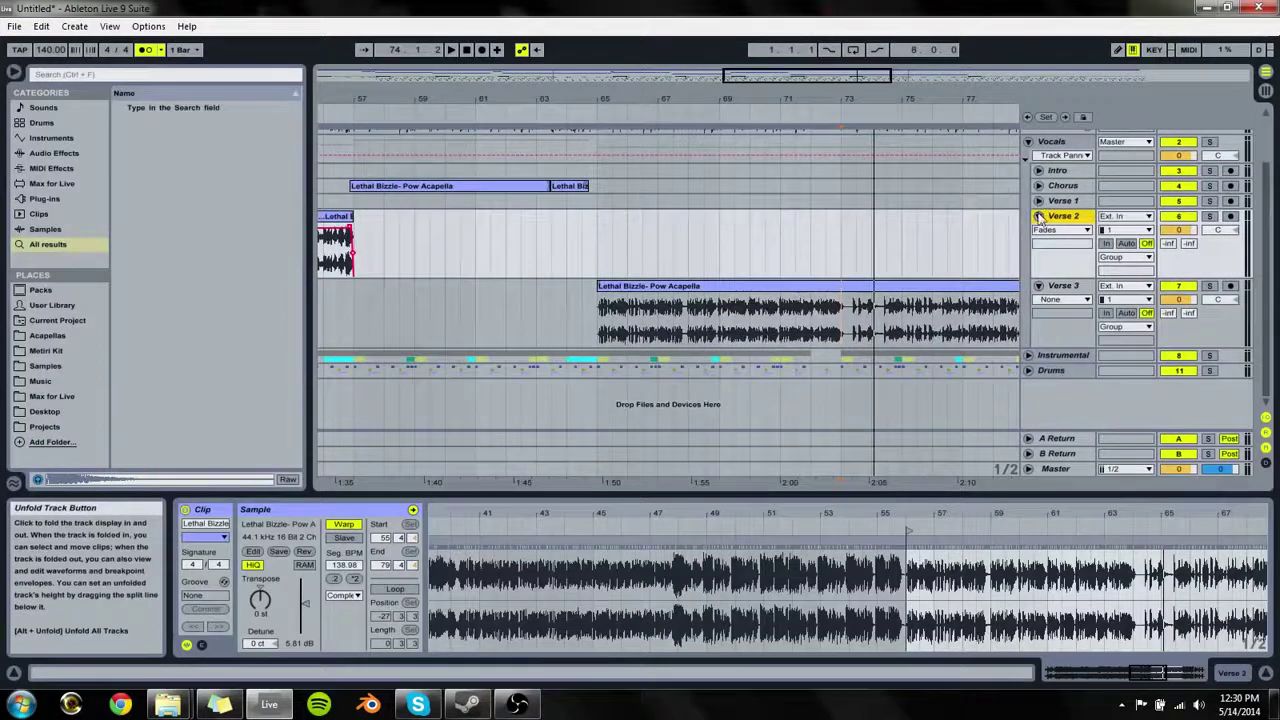
pyautogui.click(1039, 216)
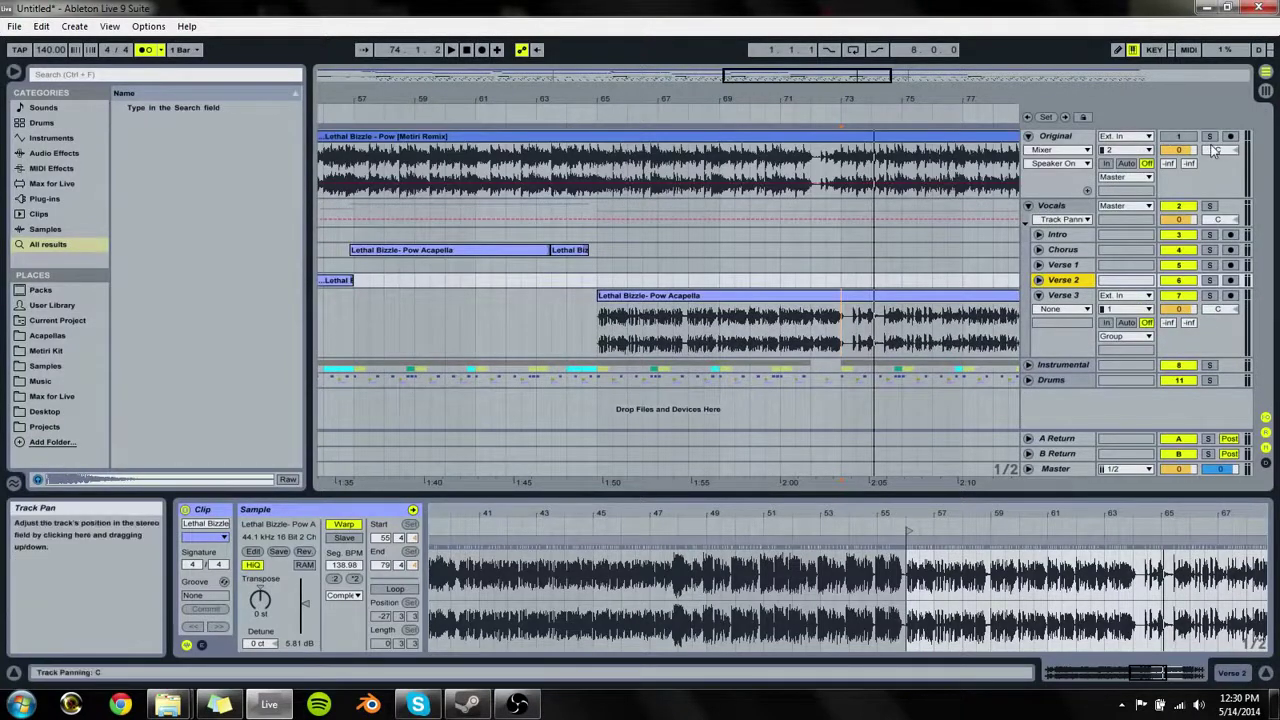
# Step: Solo the Original and Verse 3 tracks and play them together from bar 65
pyautogui.click(1209, 137)
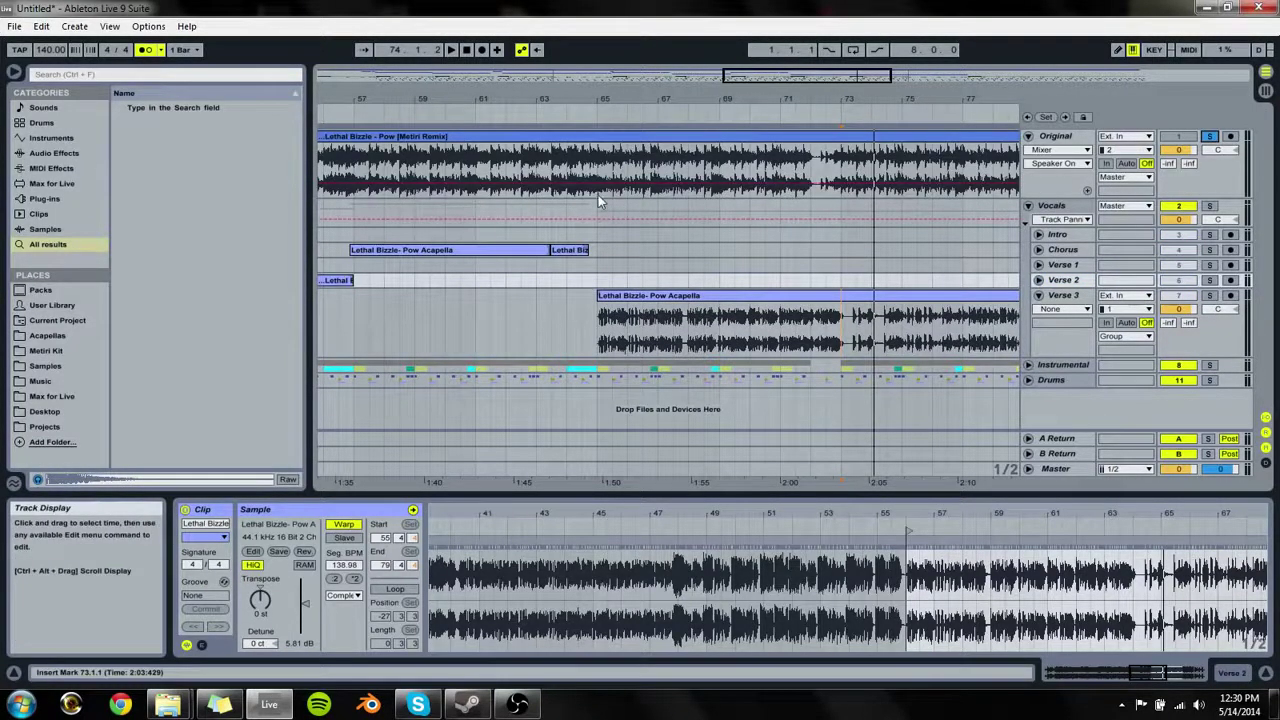
pyautogui.click(598, 194)
pyautogui.press('space')
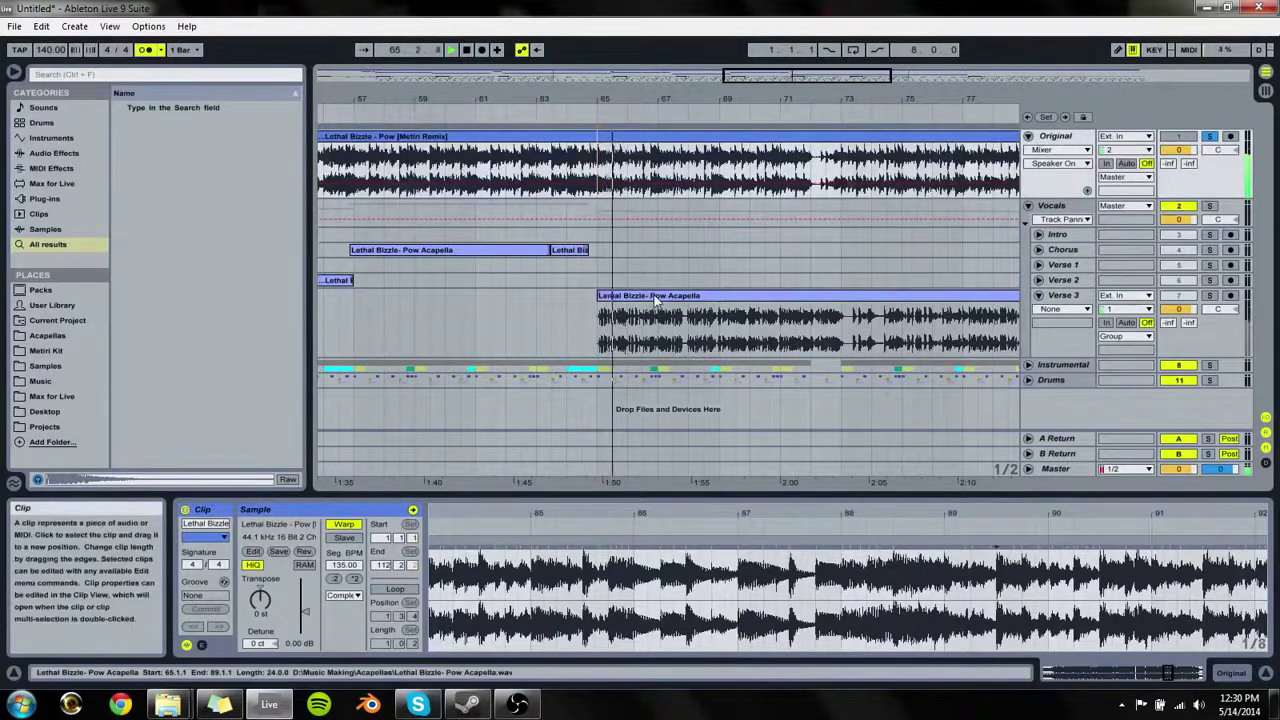
pyautogui.click(657, 297)
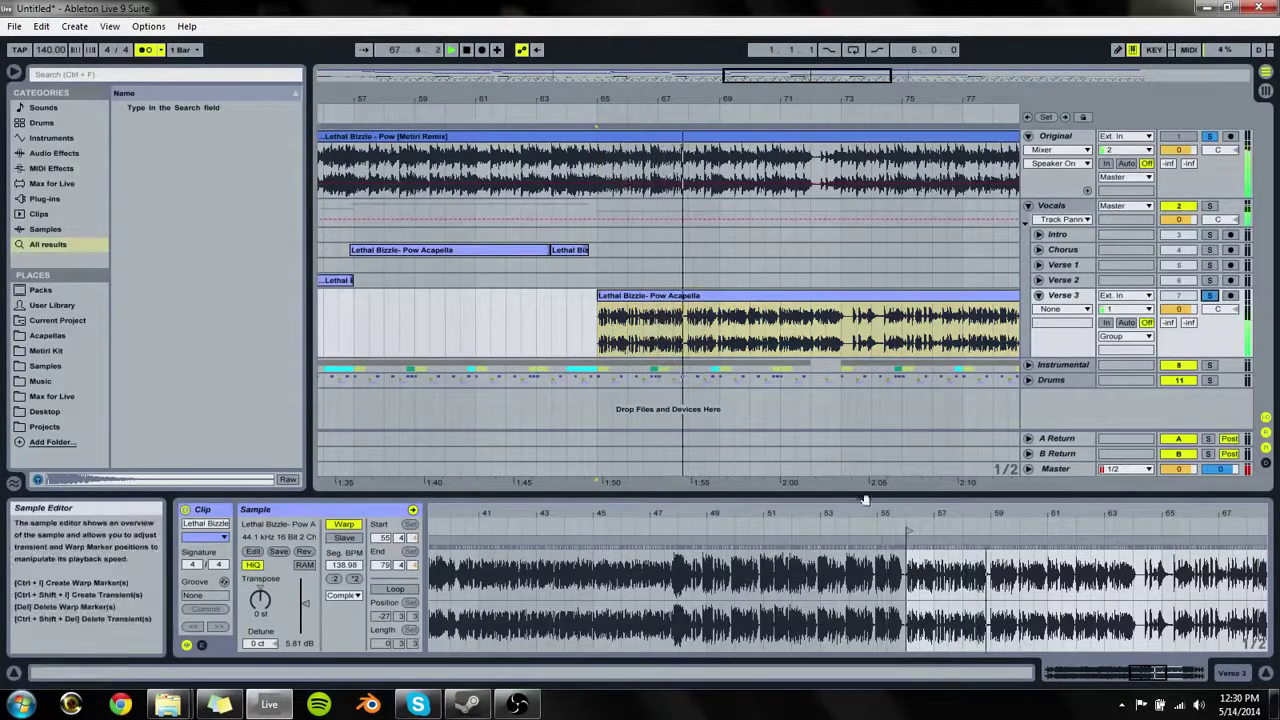
# Step: Duplicate the Verse 3 track and rename the two tracks Verse 3a and Verse 3b
pyautogui.moveTo(851, 340); pyautogui.dragTo(884, 340)
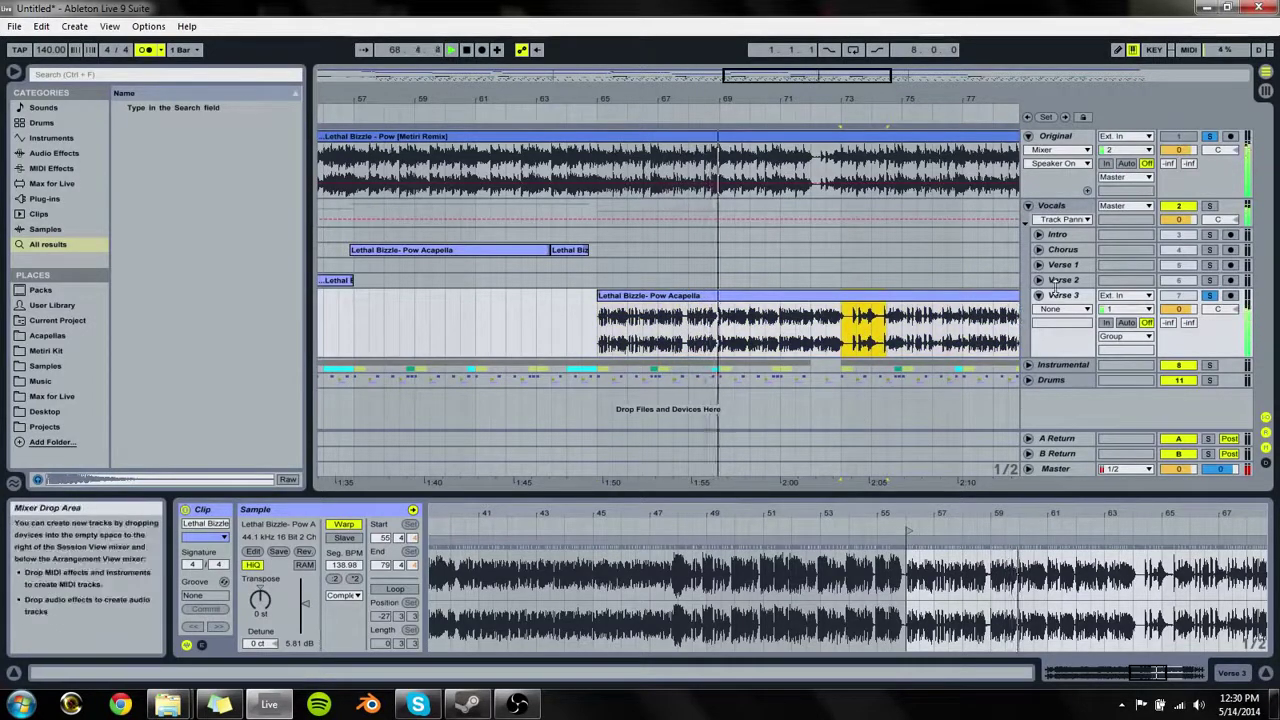
pyautogui.hotkey('ctrl', 'd')
pyautogui.click(1064, 299)
pyautogui.hotkey('ctrl', 'r')
pyautogui.press('Right')
pyautogui.write('a')
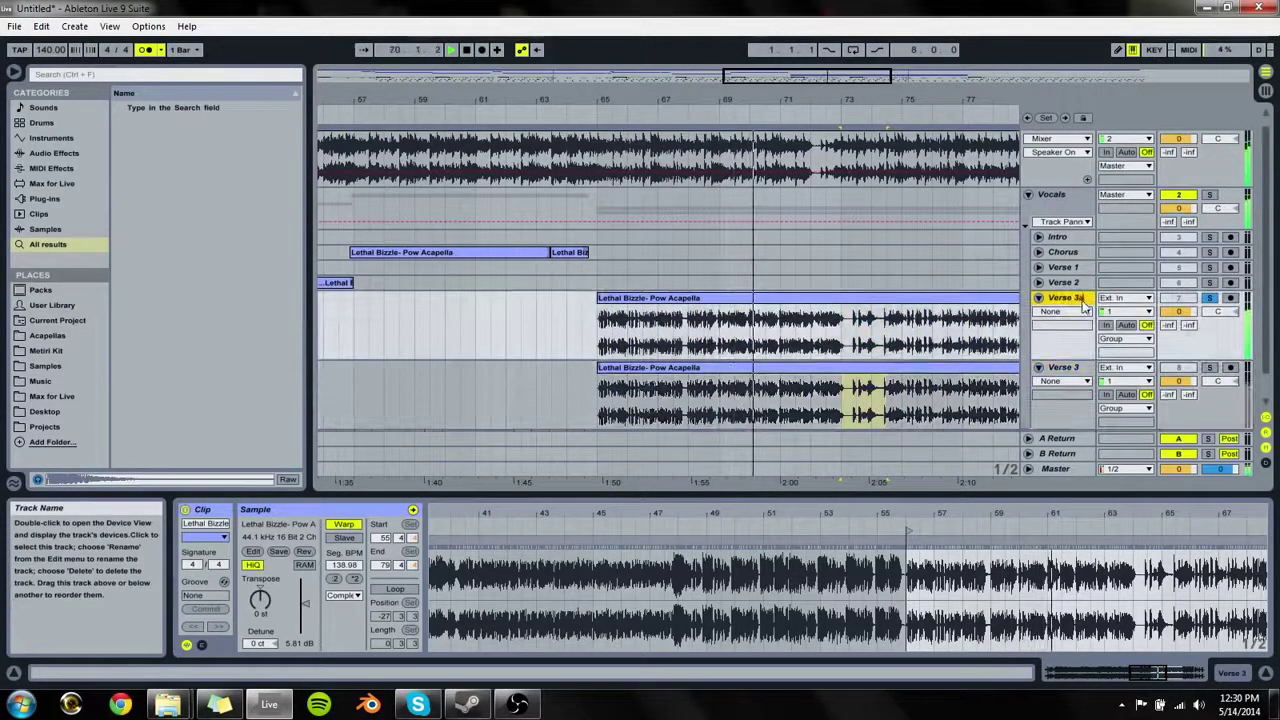
pyautogui.click(1076, 372)
pyautogui.write('b')
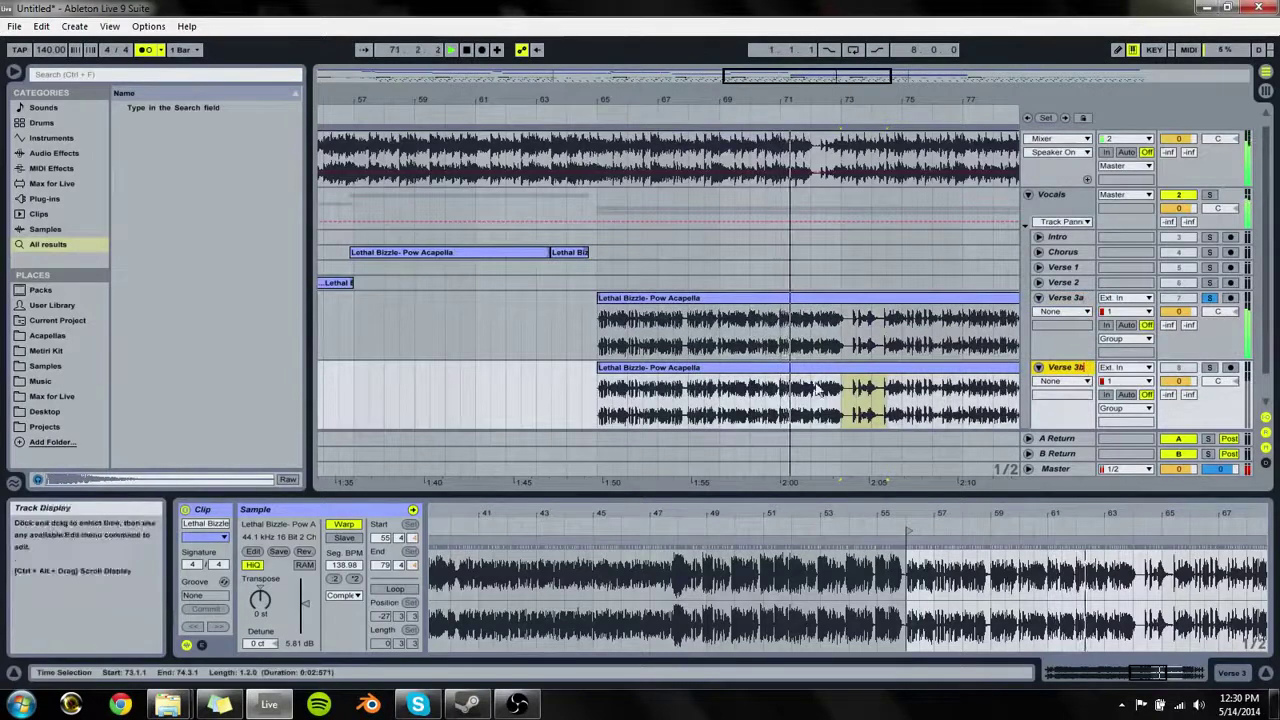
# Step: Trim the Verse 3b clip's start to bar 73, move it to begin just after bar 72 and play the passage
pyautogui.click(750, 400)
pyautogui.moveTo(599, 368); pyautogui.dragTo(778, 372)
pyautogui.press('space')
pyautogui.press('space')
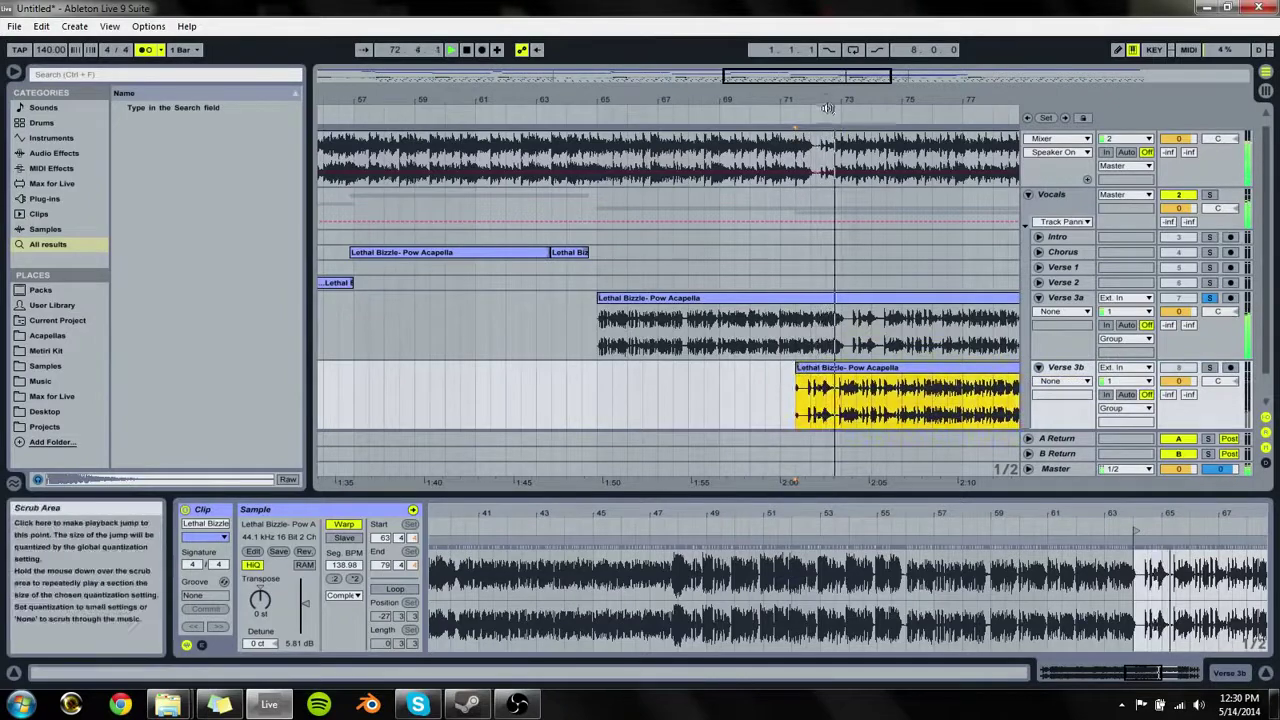
pyautogui.moveTo(826, 101); pyautogui.dragTo(826, 167)
pyautogui.press('space')
pyautogui.moveTo(720, 372); pyautogui.dragTo(882, 380)
pyautogui.click(758, 398)
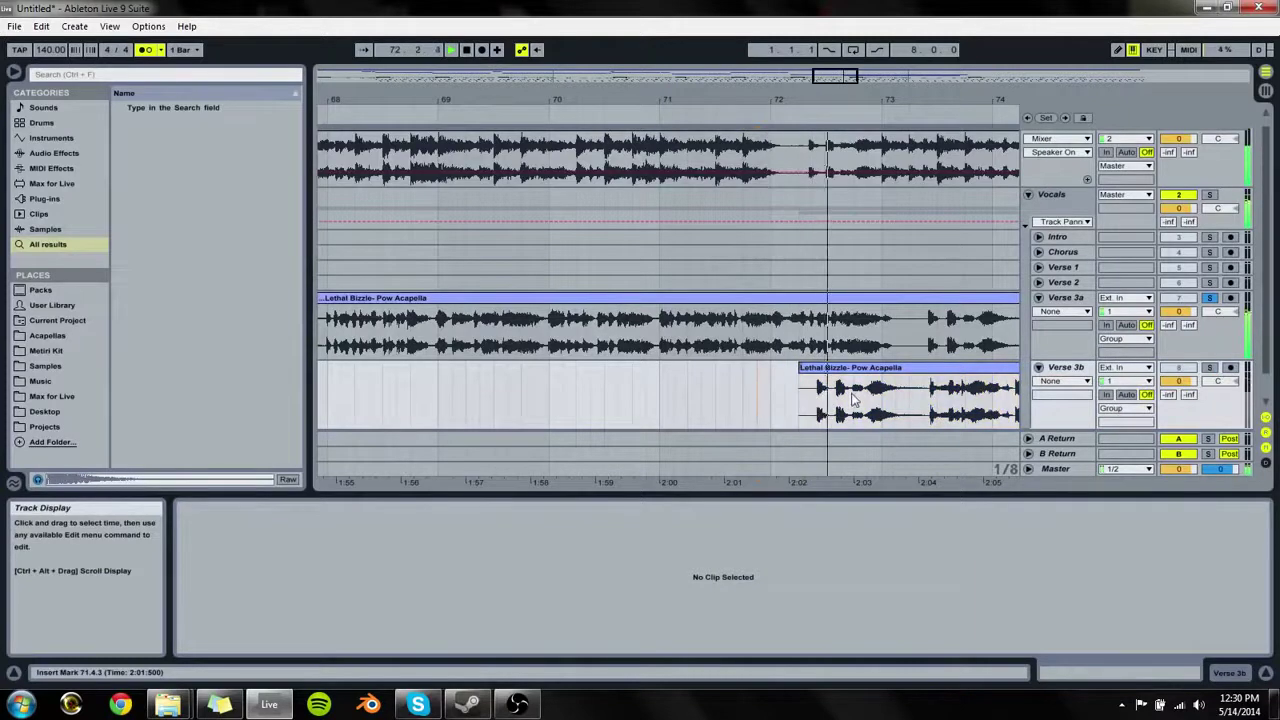
# Step: Split the Verse 3a clip at 72.1.3 and delete the part after the split
pyautogui.click(898, 335)
pyautogui.click(785, 343)
pyautogui.hotkey('ctrl', 'e')
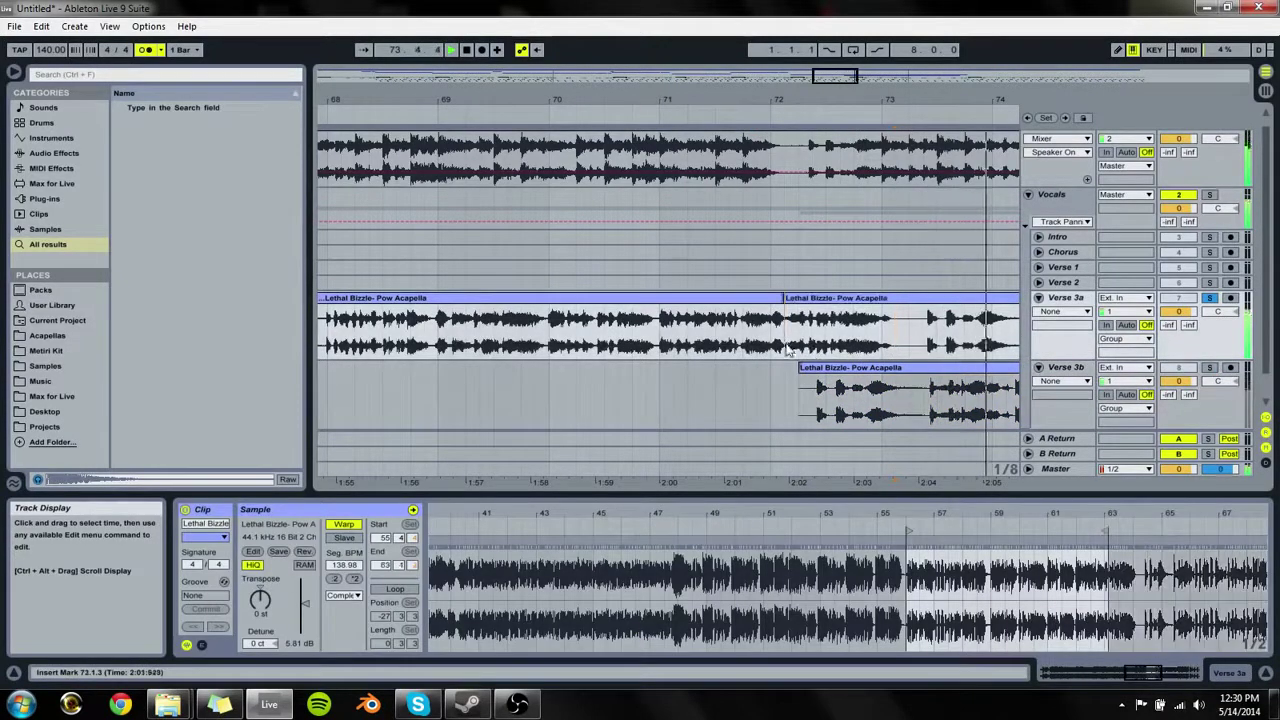
pyautogui.click(822, 299)
pyautogui.press('Delete')
# Step: Play the shortened Verse 3a clip against the original from bar 65 and again around bar 69
pyautogui.click(753, 308)
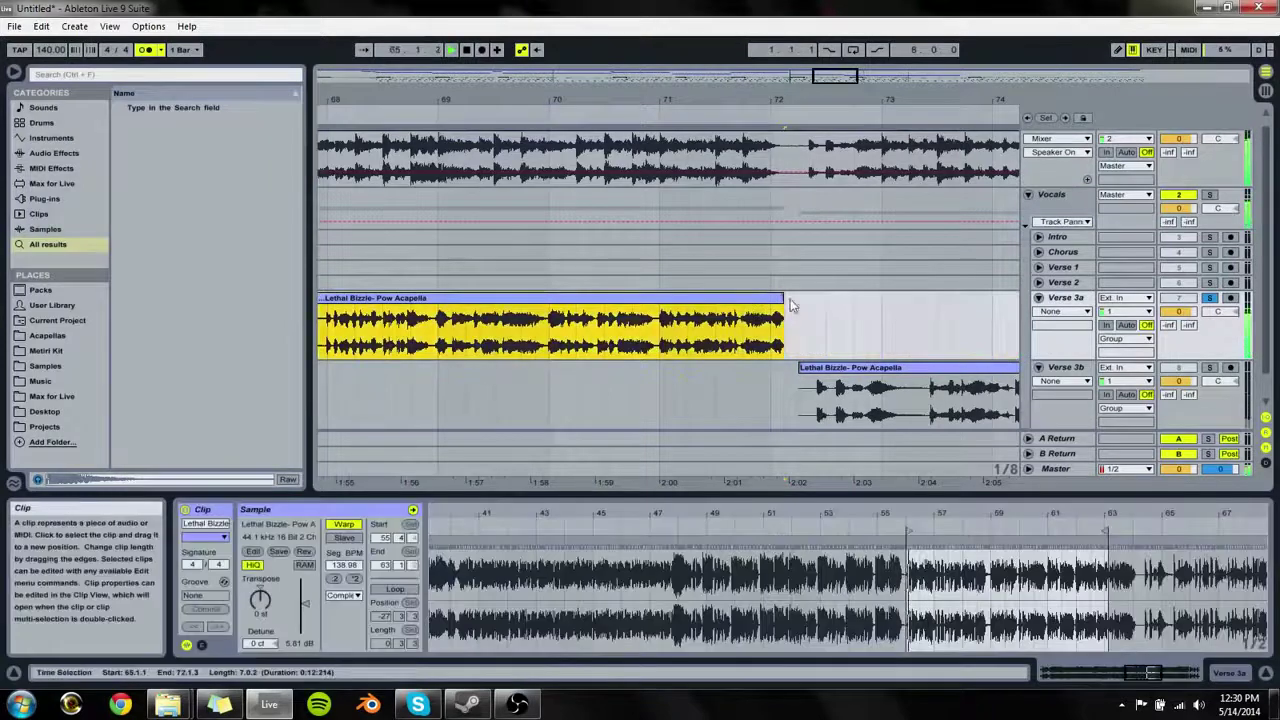
pyautogui.moveTo(632, 95); pyautogui.dragTo(903, 95)
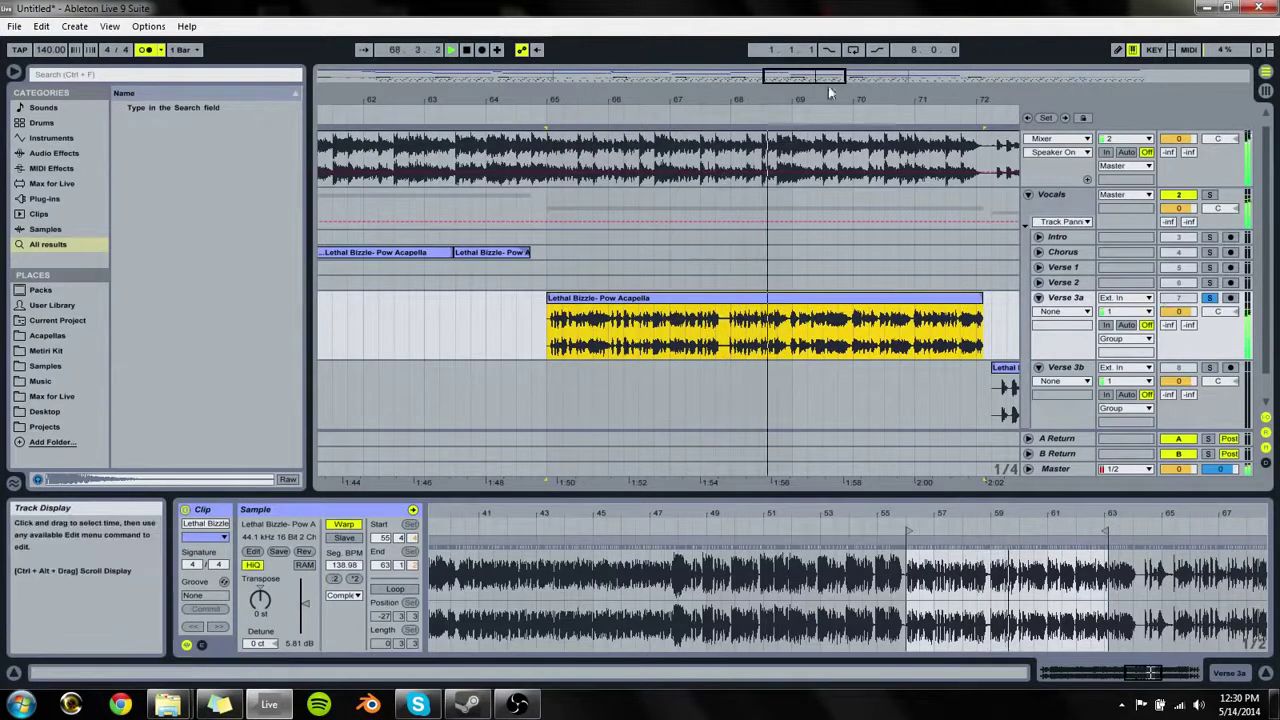
pyautogui.click(795, 322)
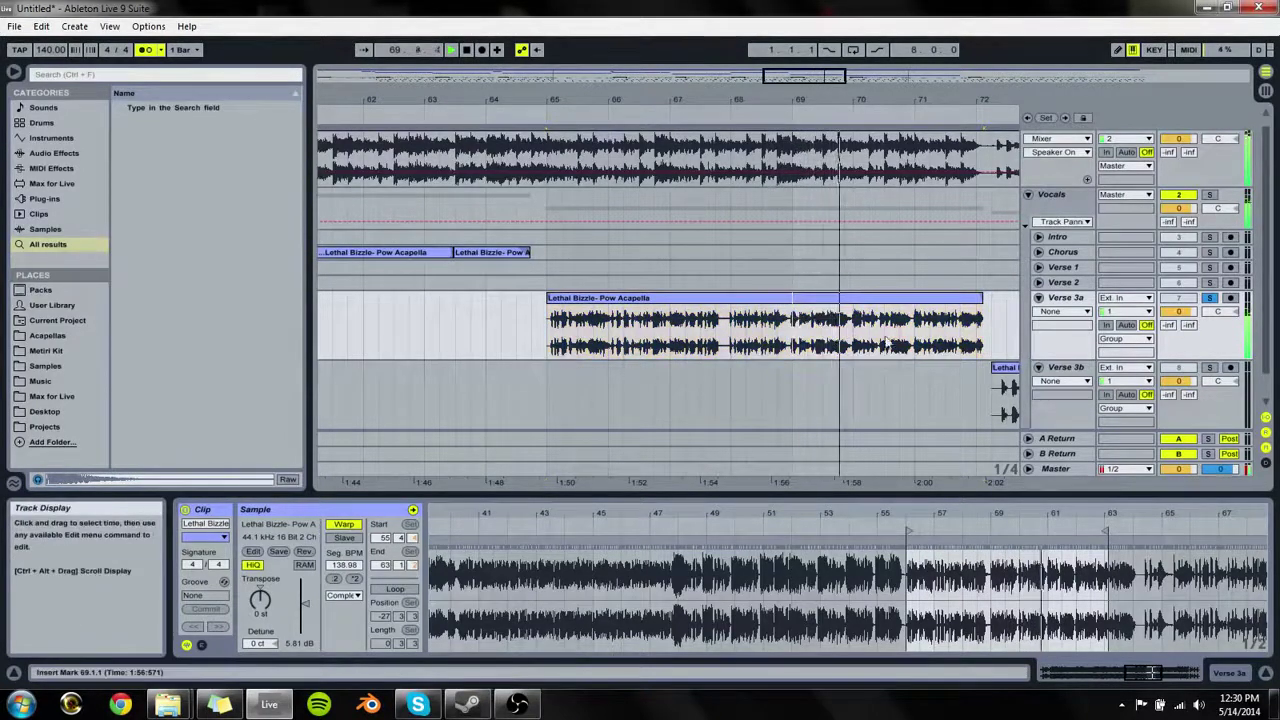
# Step: Take Verse 3a out of solo and play its clip with the full mix from bar 63 to past bar 72
pyautogui.click(673, 298)
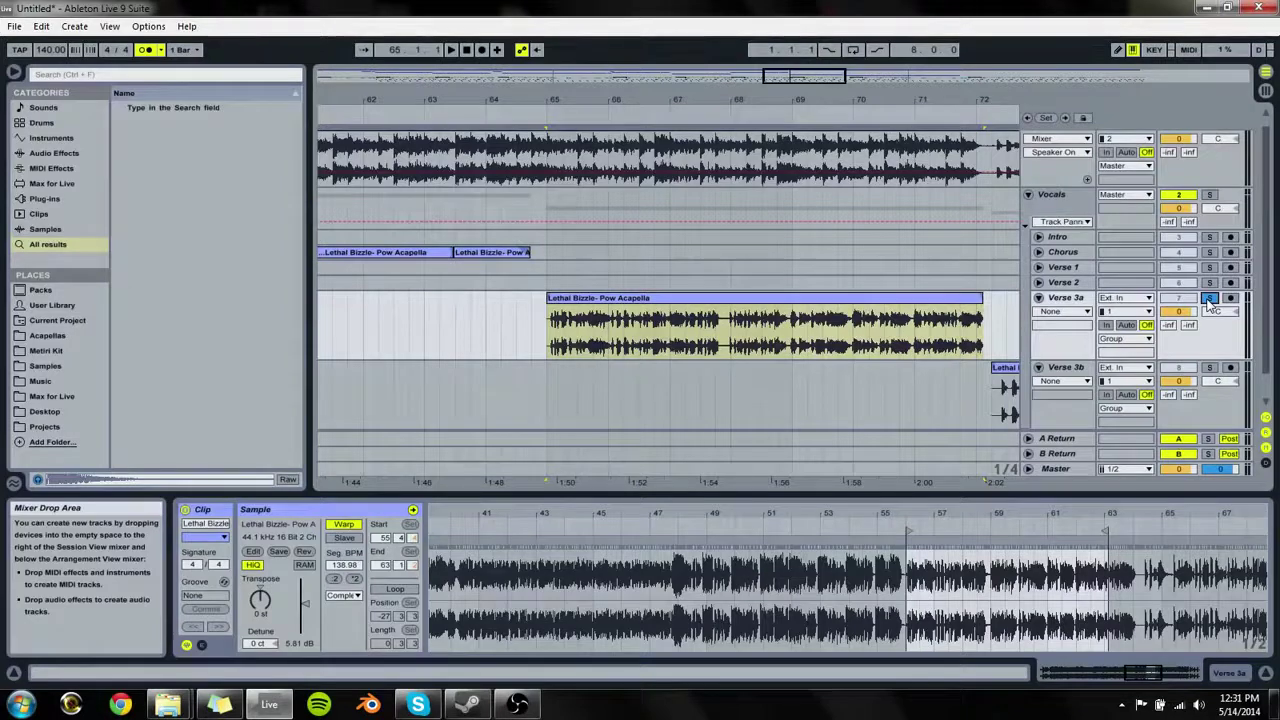
pyautogui.click(432, 320)
pyautogui.press('space')
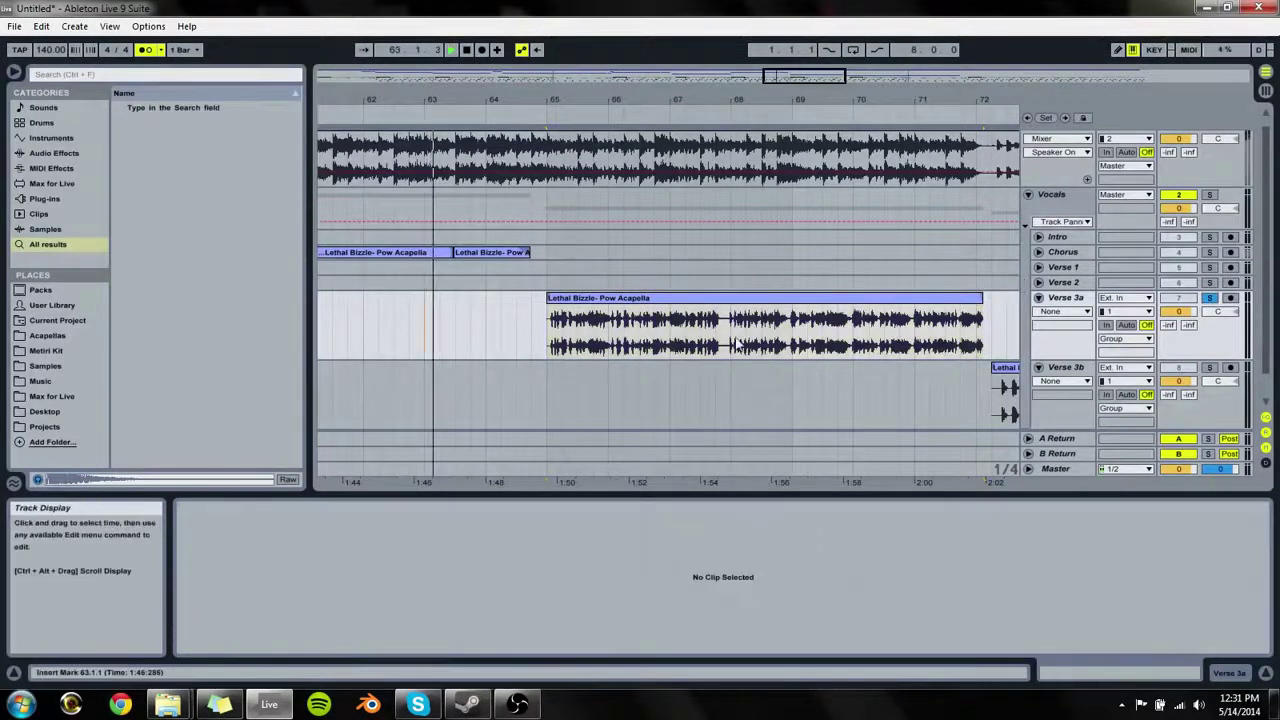
pyautogui.click(854, 300)
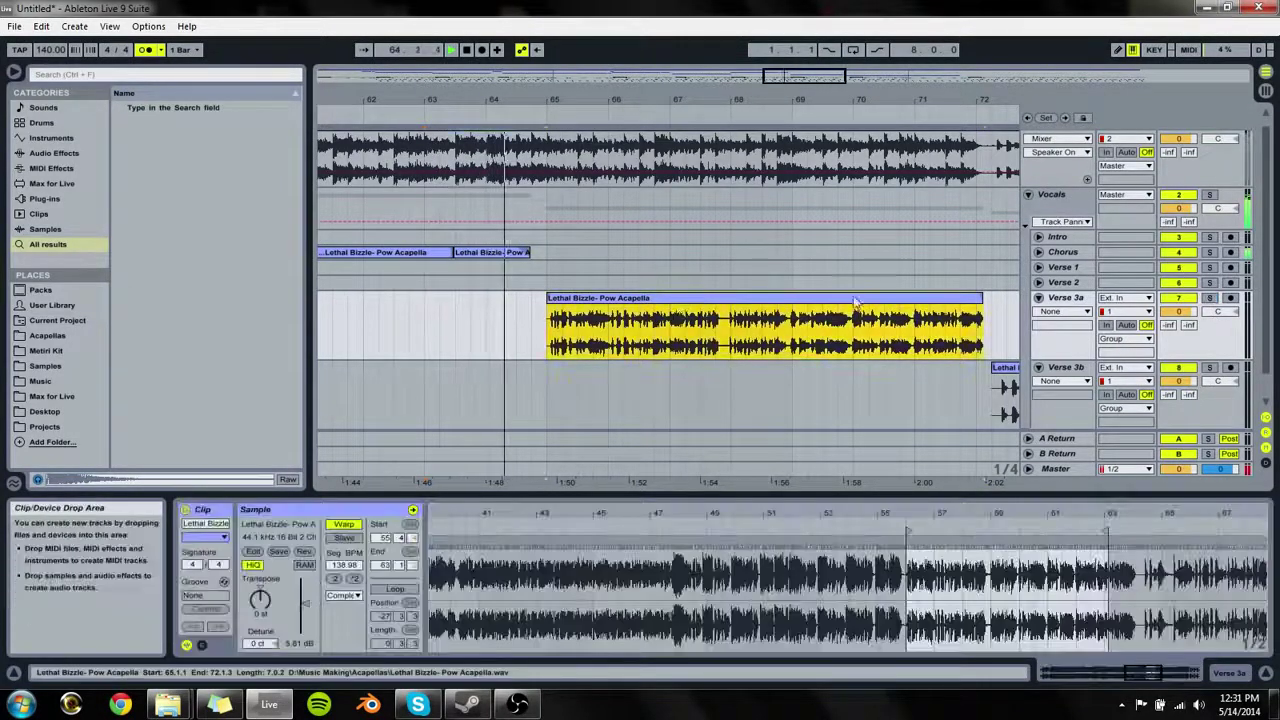
pyautogui.scroll(-1, 896, 372)
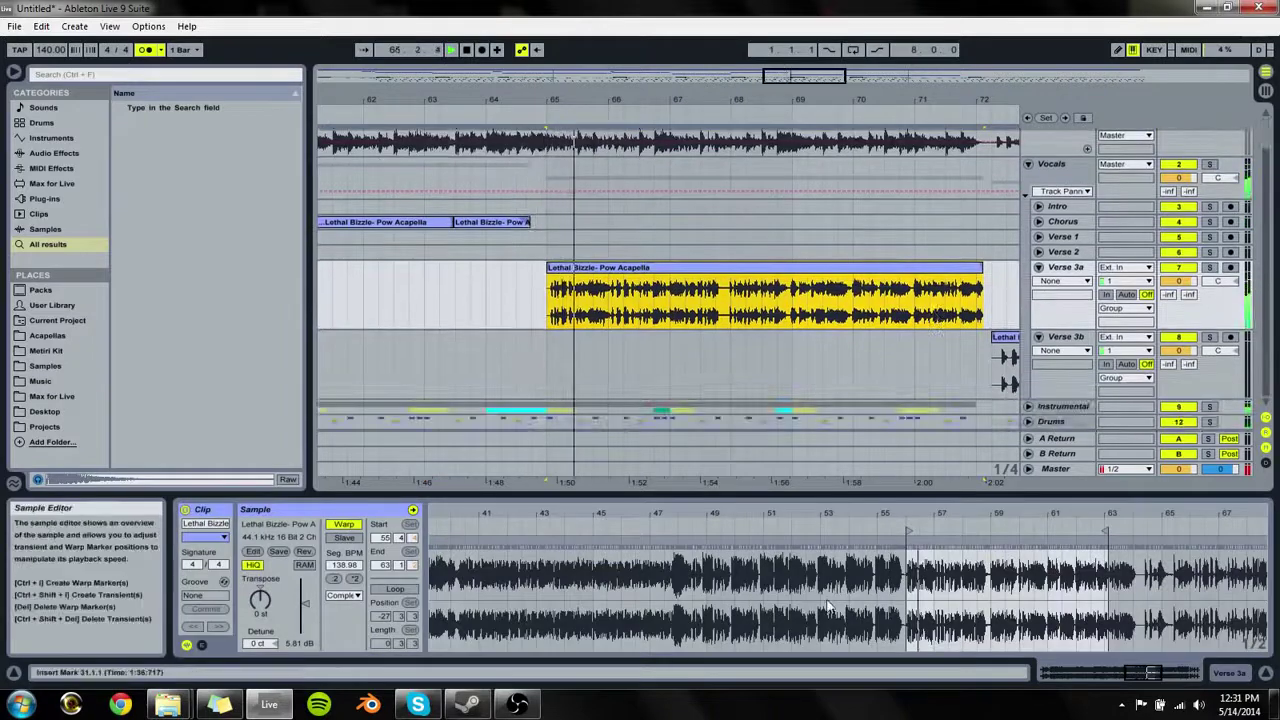
pyautogui.moveTo(914, 516)
pyautogui.mouseDown()
pyautogui.moveTo(914, 586)
pyautogui.moveTo(655, 550)
pyautogui.moveTo(660, 540)
pyautogui.mouseUp()
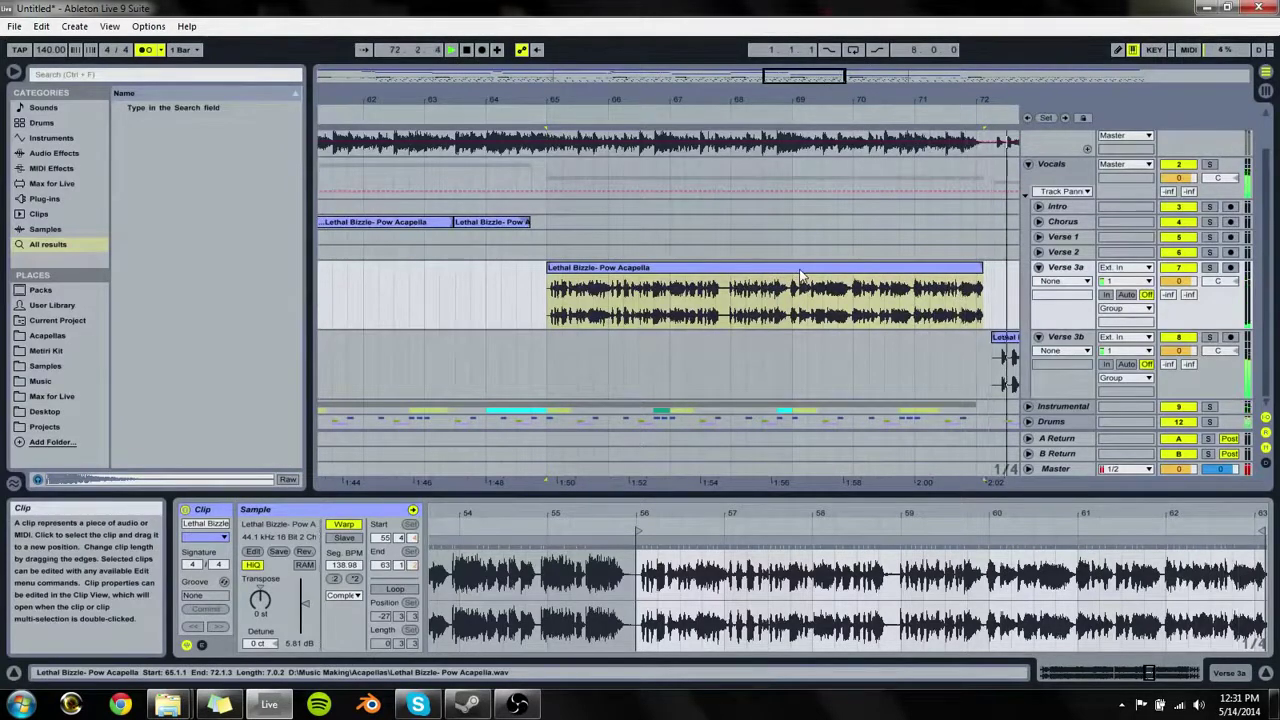
# Step: Stop playback and extend the end of the Verse 3a clip to 73.2.3
pyautogui.press('space')
pyautogui.click(978, 271)
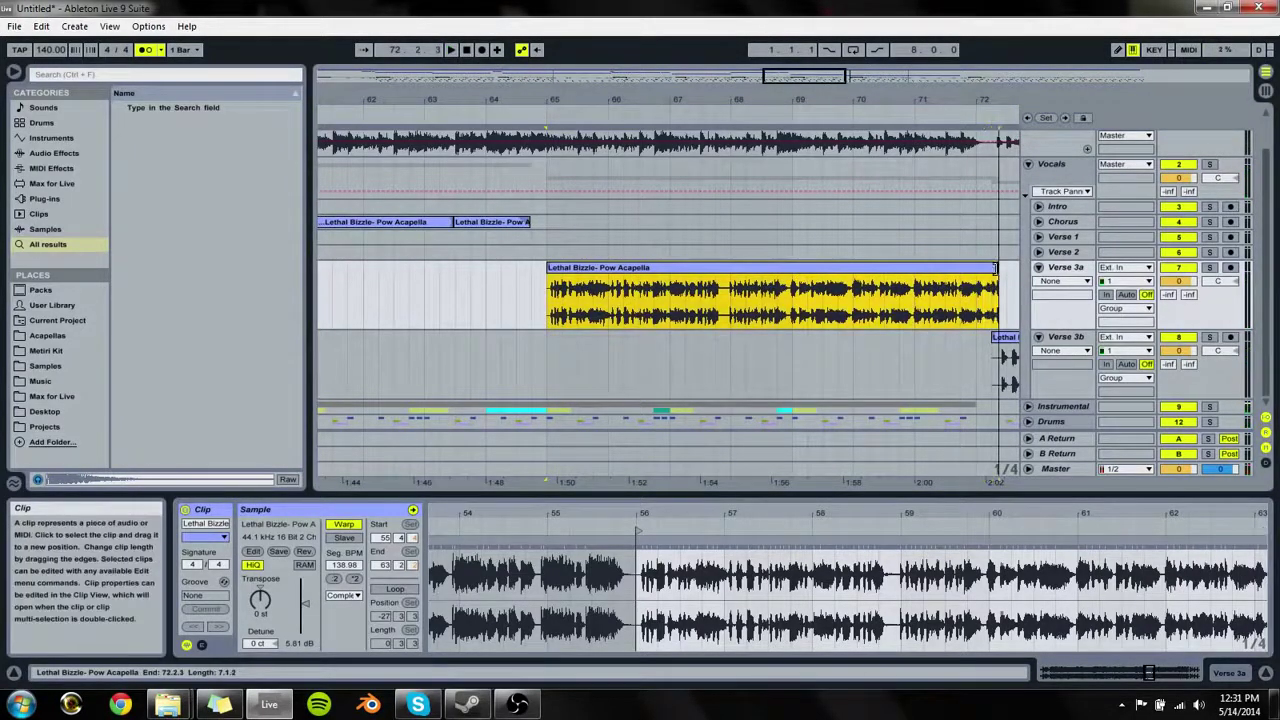
pyautogui.moveTo(1008, 271); pyautogui.dragTo(1043, 271)
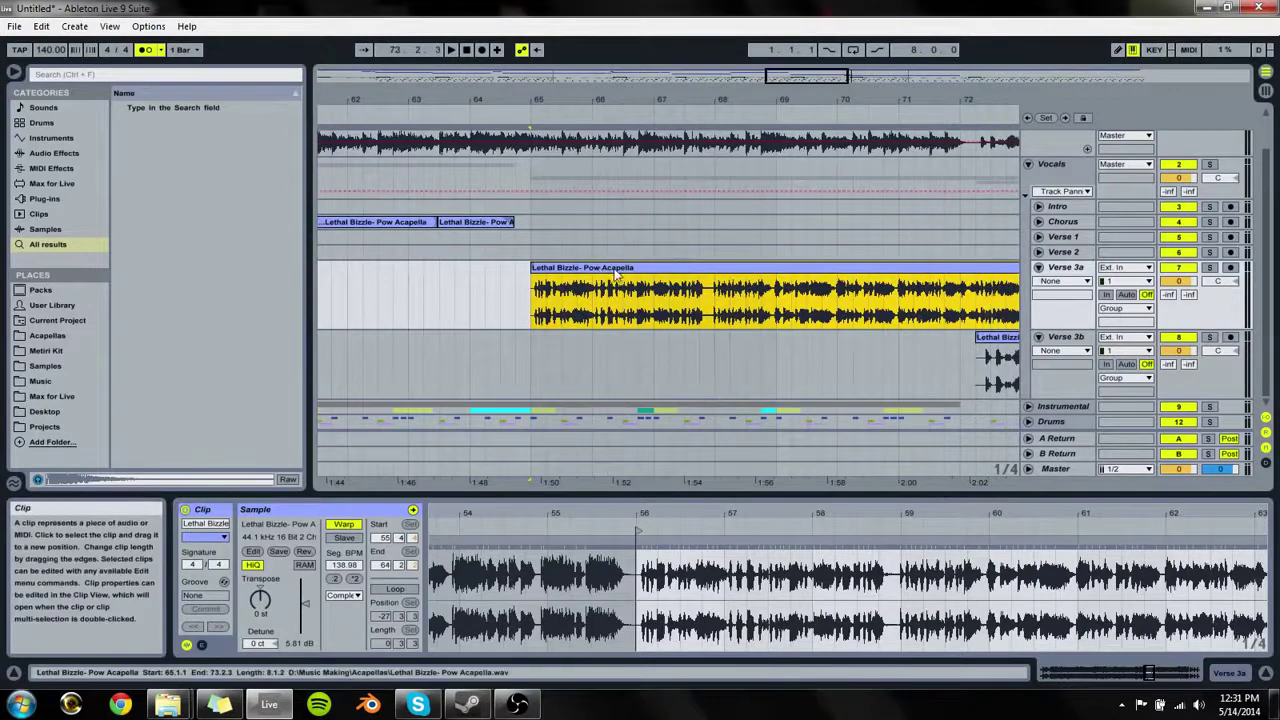
# Step: Try the Verse 3a clip starting at 64.2.1 and at 64.4.1 during playback, and return its start to bar 65
pyautogui.moveTo(610, 268); pyautogui.dragTo(566, 270)
pyautogui.click(446, 272)
pyautogui.press('space')
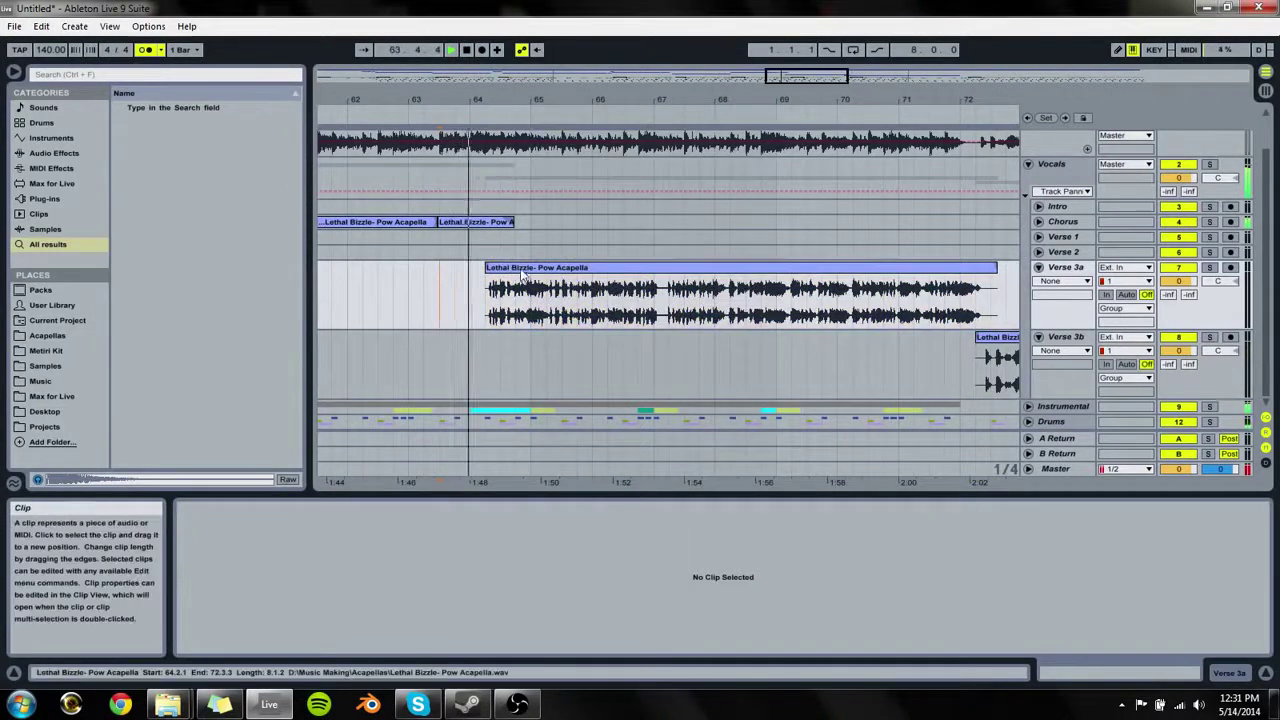
pyautogui.moveTo(534, 268); pyautogui.dragTo(565, 272)
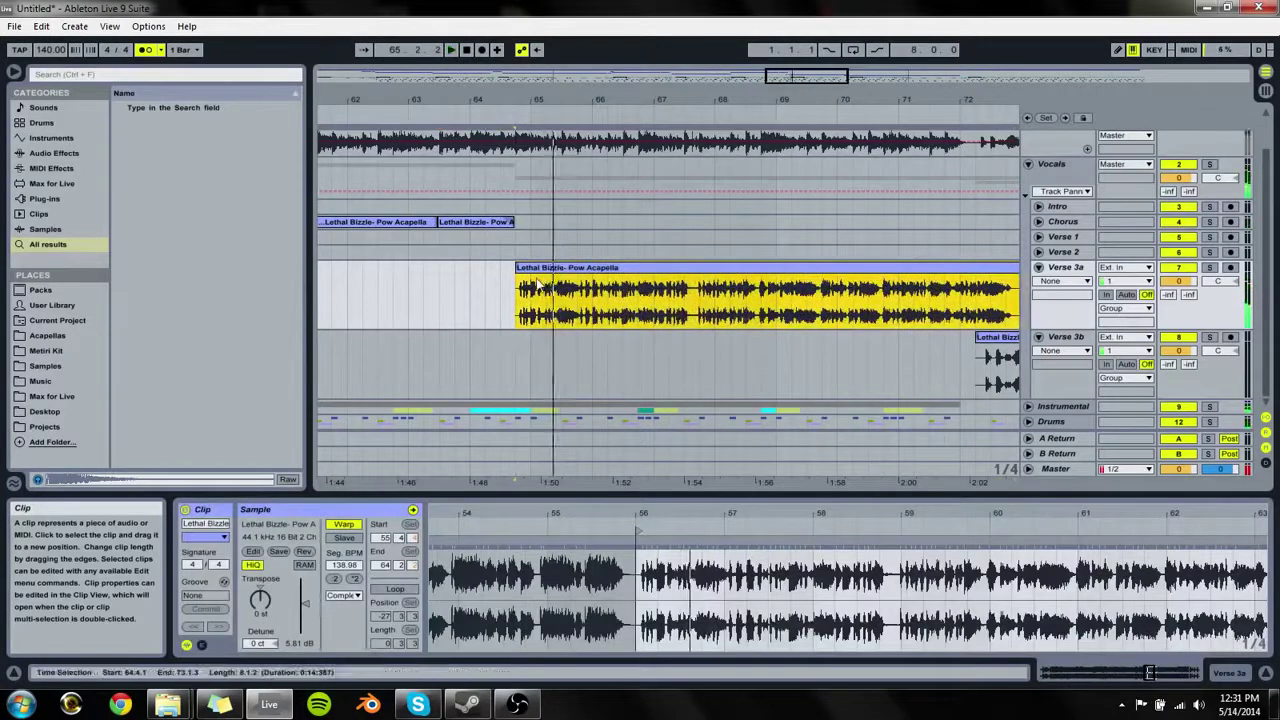
pyautogui.click(454, 293)
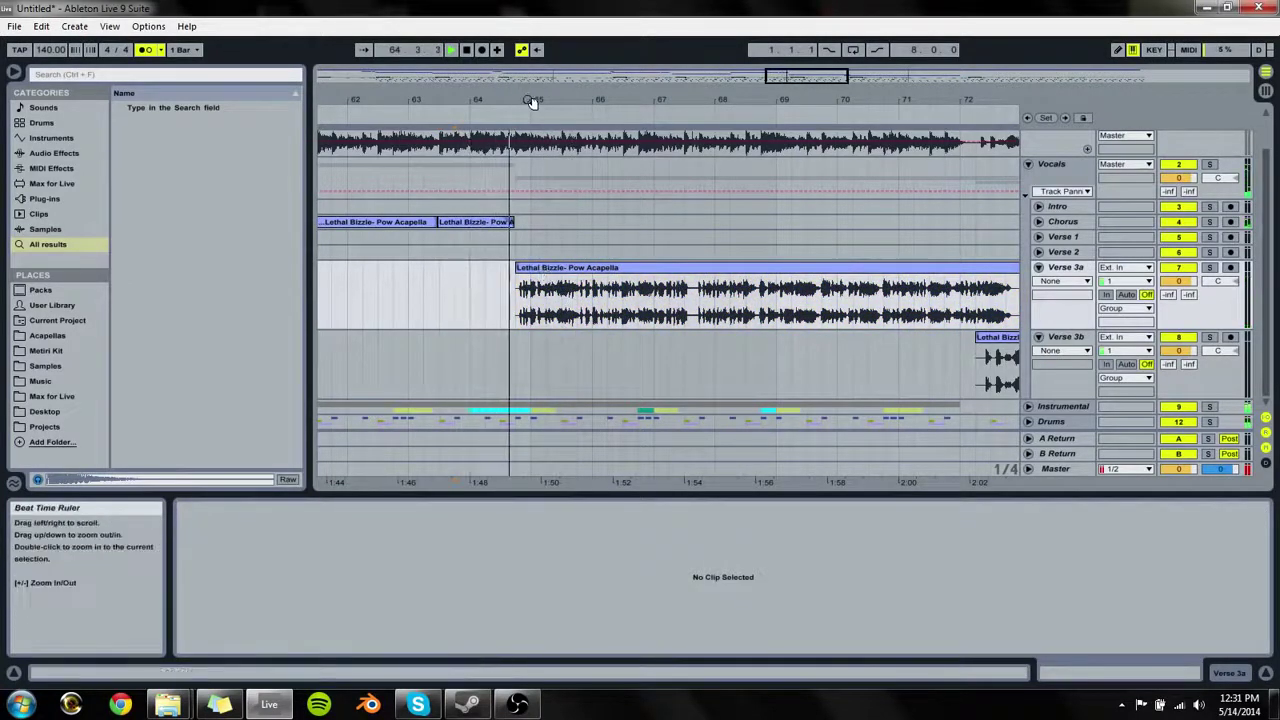
pyautogui.moveTo(532, 103); pyautogui.dragTo(534, 200)
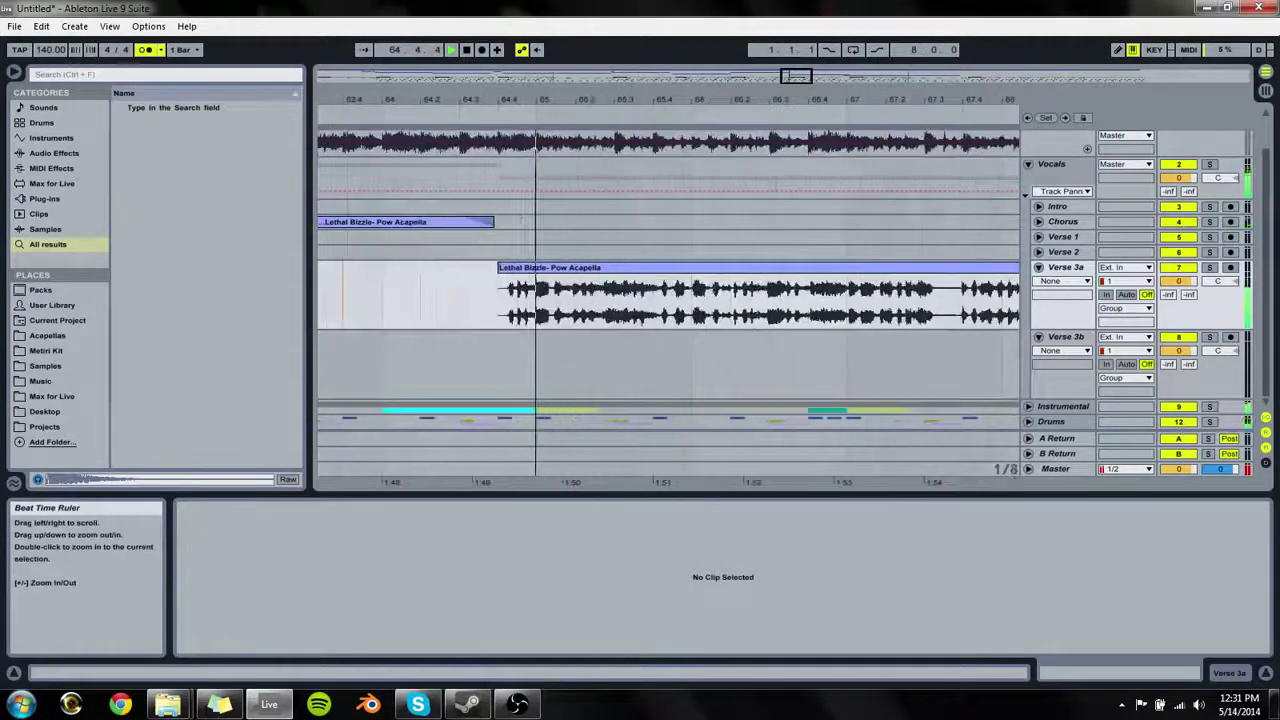
pyautogui.moveTo(537, 270); pyautogui.dragTo(569, 276)
pyautogui.click(513, 280)
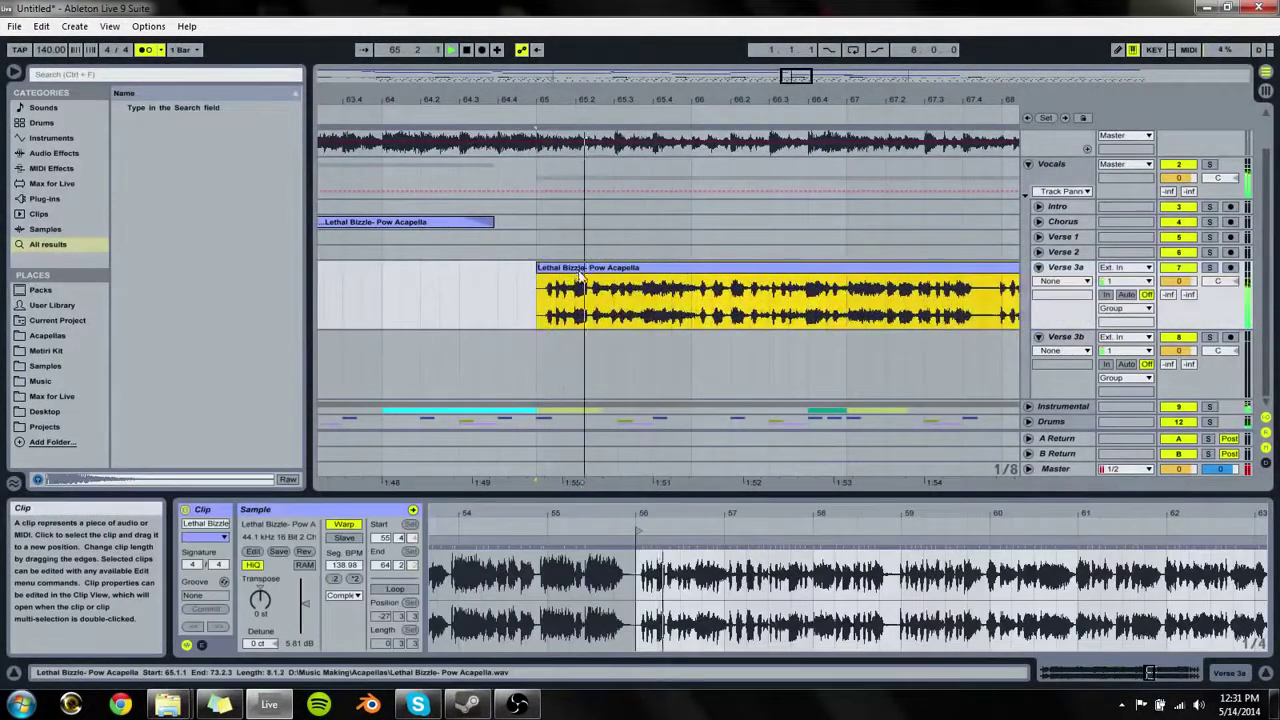
# Step: Try warping the vocal's first transient to sample bar 56 while shifting the Verse 3a clip to 64.4.3 and back to bar 65
pyautogui.click(640, 545)
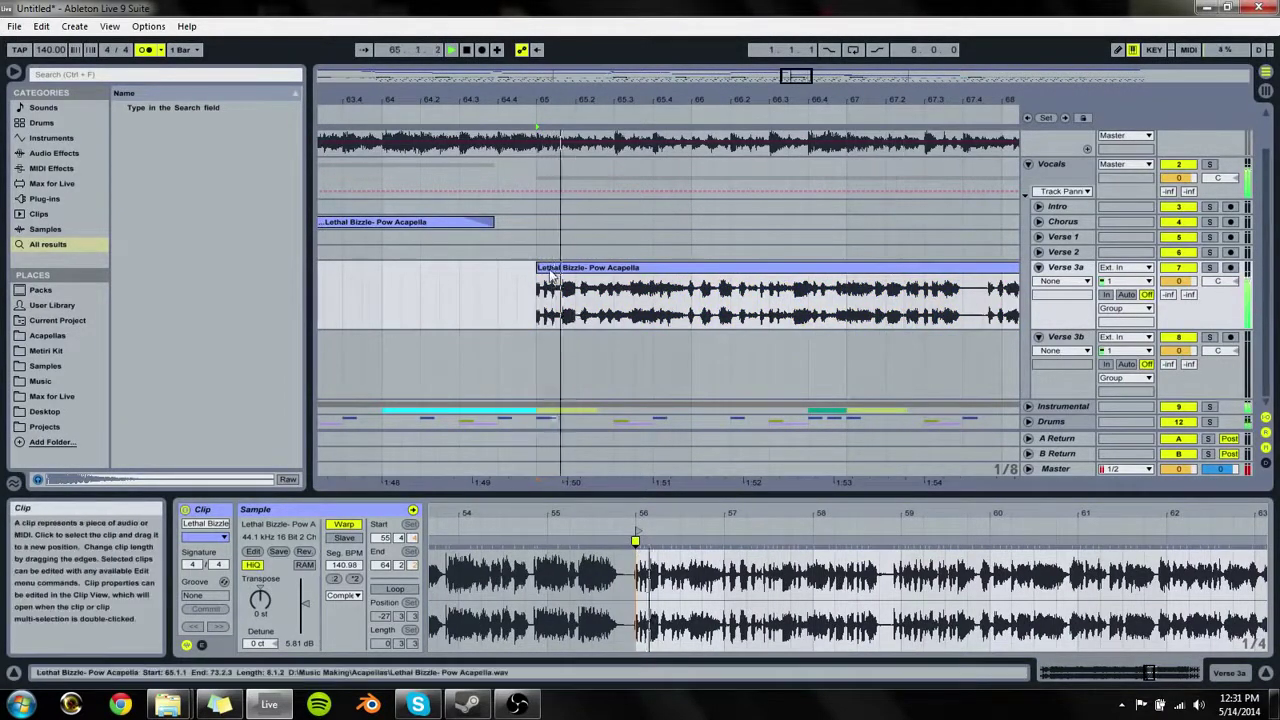
pyautogui.moveTo(549, 276); pyautogui.dragTo(529, 277)
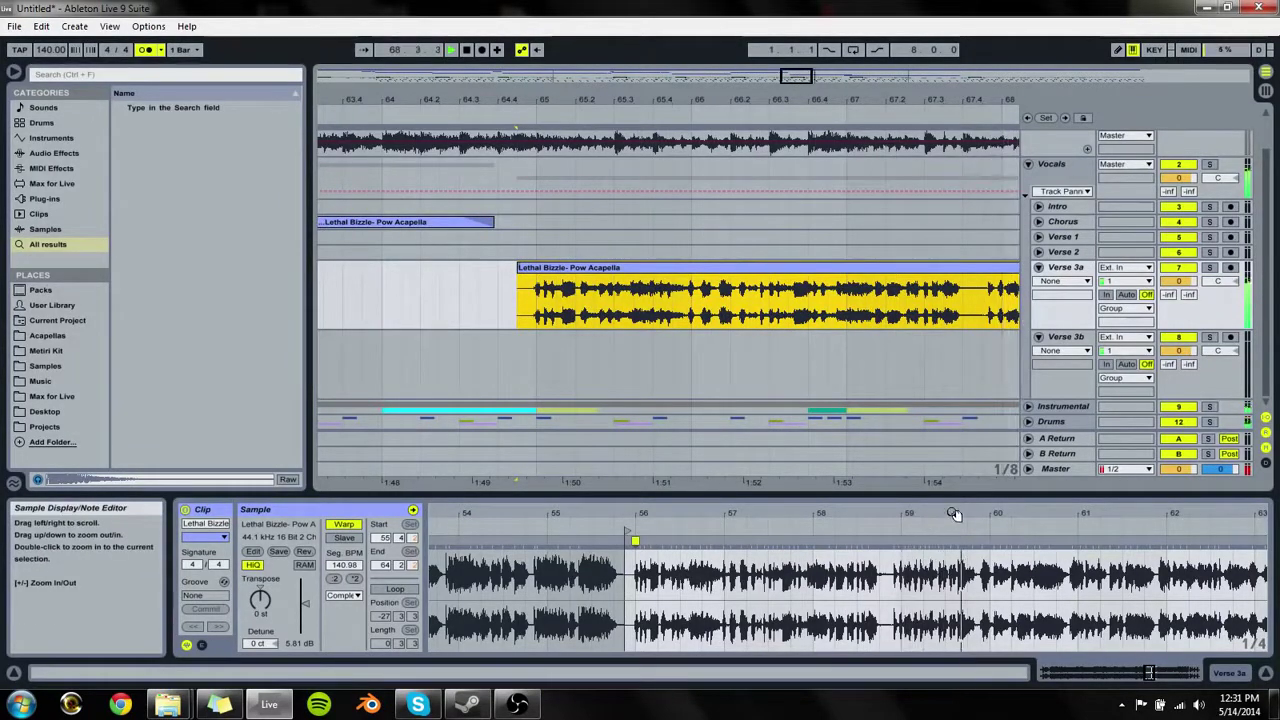
pyautogui.moveTo(954, 514); pyautogui.dragTo(590, 513)
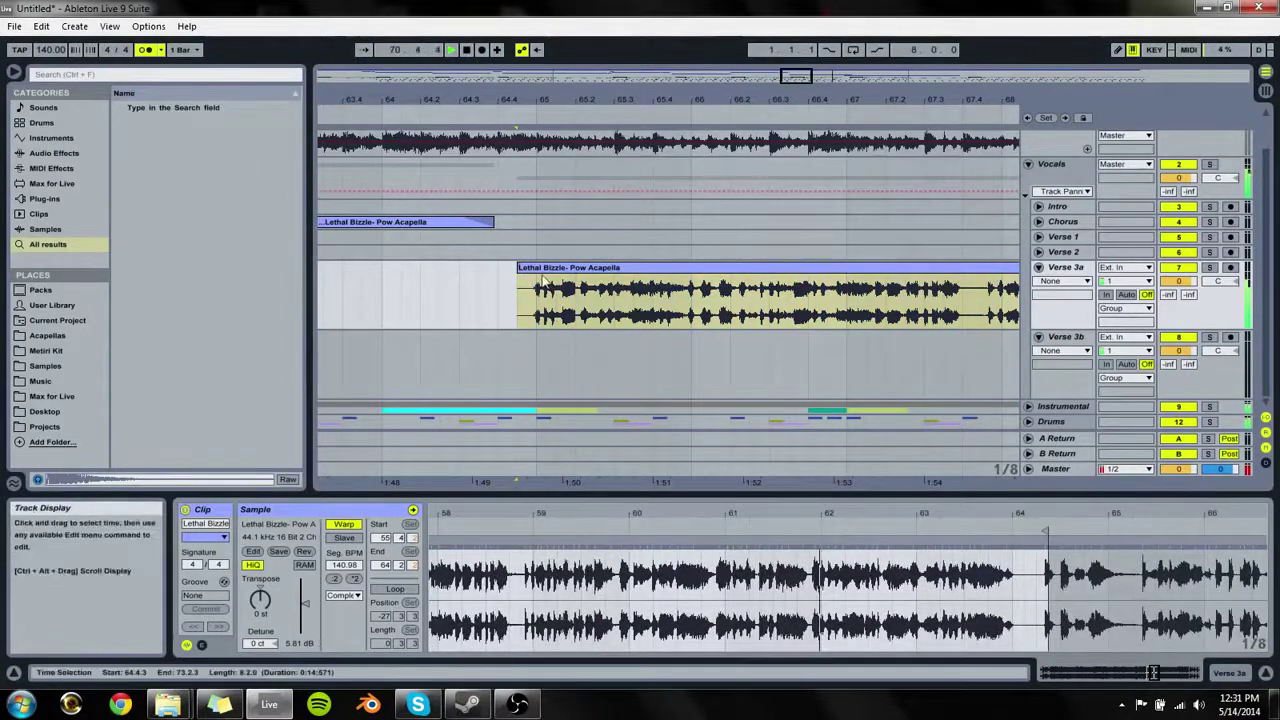
pyautogui.moveTo(529, 280); pyautogui.dragTo(549, 280)
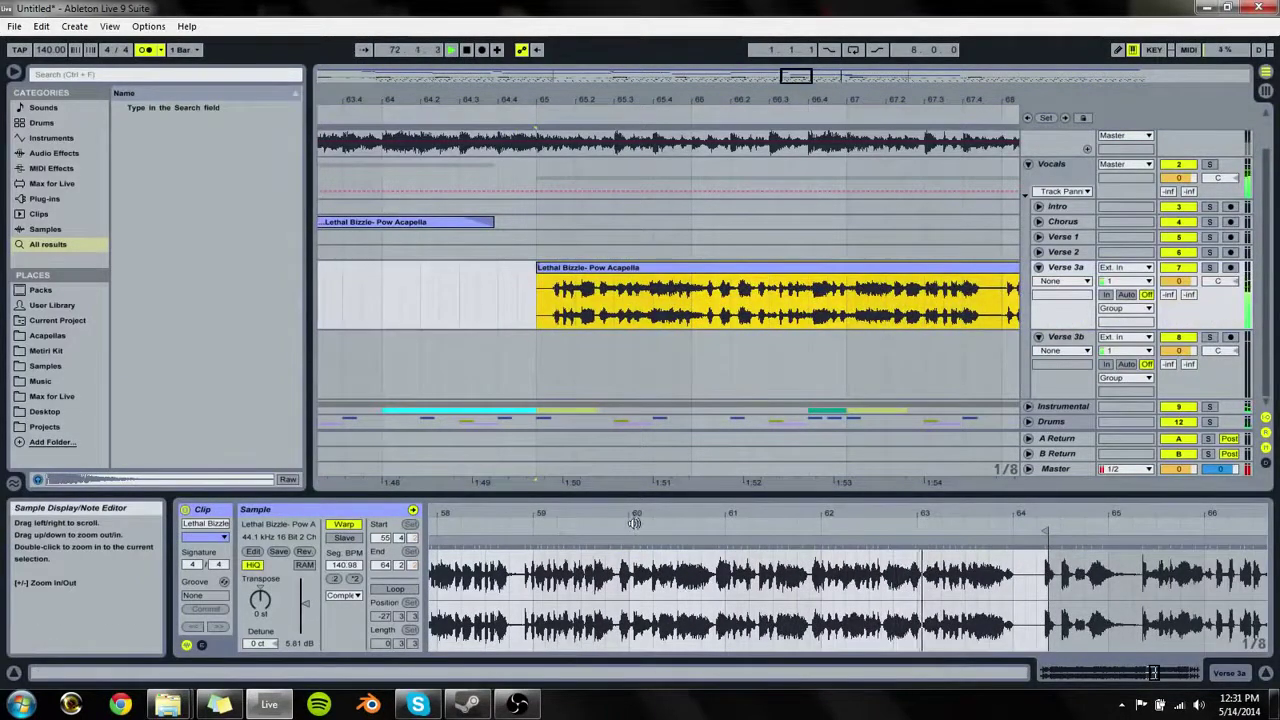
# Step: Delete the warp marker at sample bar 56 and undo the recent warp and clip-move edits
pyautogui.moveTo(634, 523); pyautogui.dragTo(1048, 518)
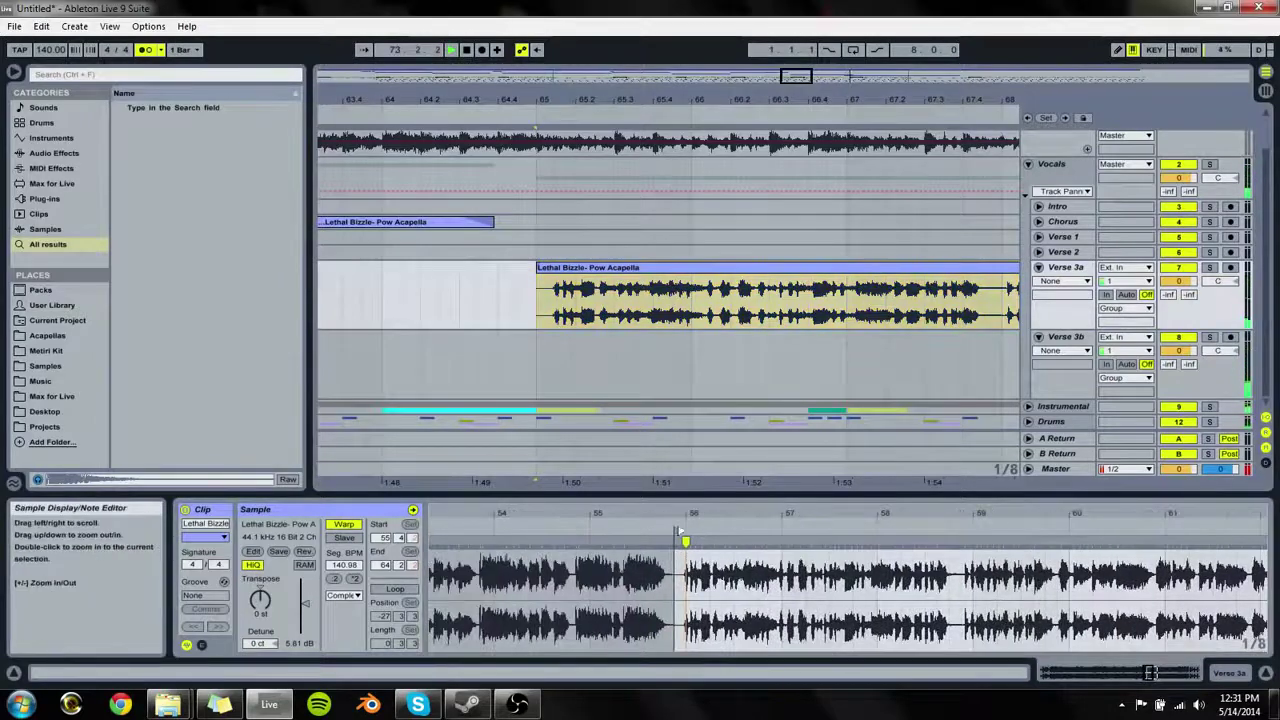
pyautogui.moveTo(690, 514); pyautogui.dragTo(686, 585)
pyautogui.doubleClick(685, 541)
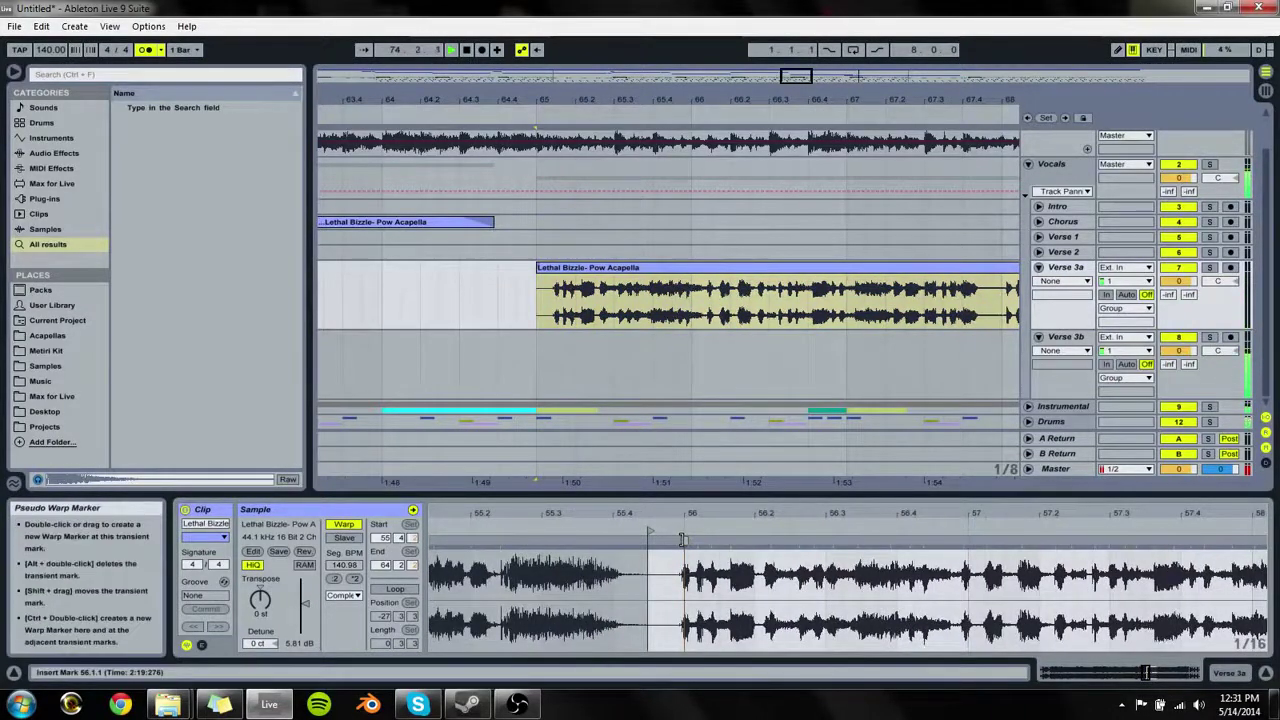
pyautogui.hotkey('ctrl', 'z')
pyautogui.hotkey('ctrl', 'z')
pyautogui.hotkey('ctrl', 'z')
# Step: Replay the Verse 3a clip from bar 65 and add warp markers aligning its transients to sample bars 59 and 62
pyautogui.click(592, 267)
pyautogui.press('space')
pyautogui.press('space')
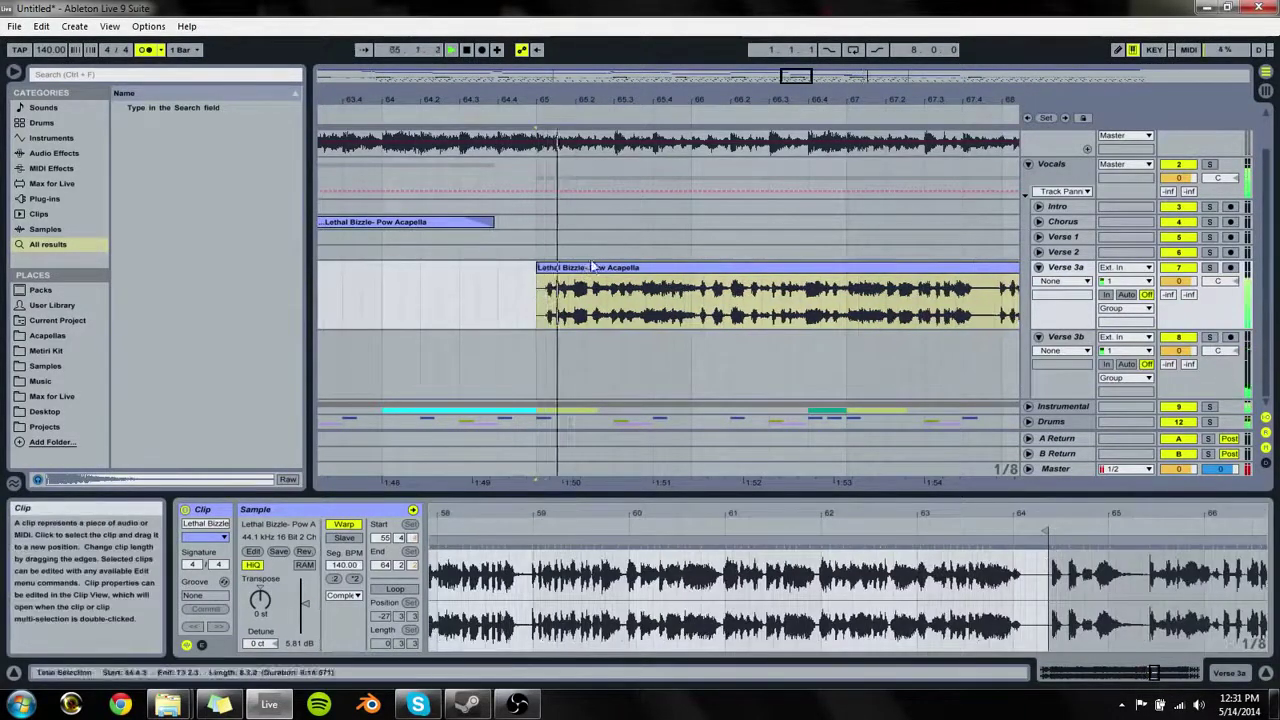
pyautogui.doubleClick(531, 542)
pyautogui.moveTo(531, 542); pyautogui.dragTo(533, 542)
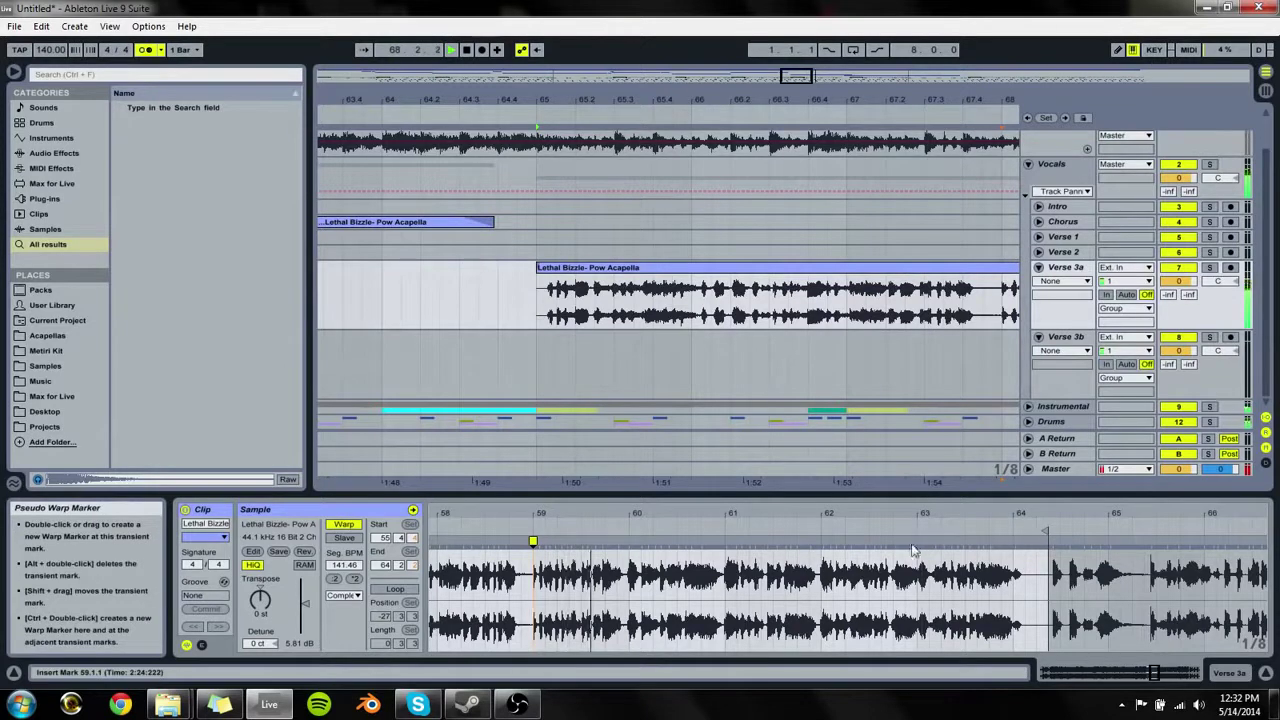
pyautogui.moveTo(822, 543)
pyautogui.mouseDown()
pyautogui.moveTo(810, 541)
pyautogui.moveTo(821, 541)
pyautogui.mouseUp()
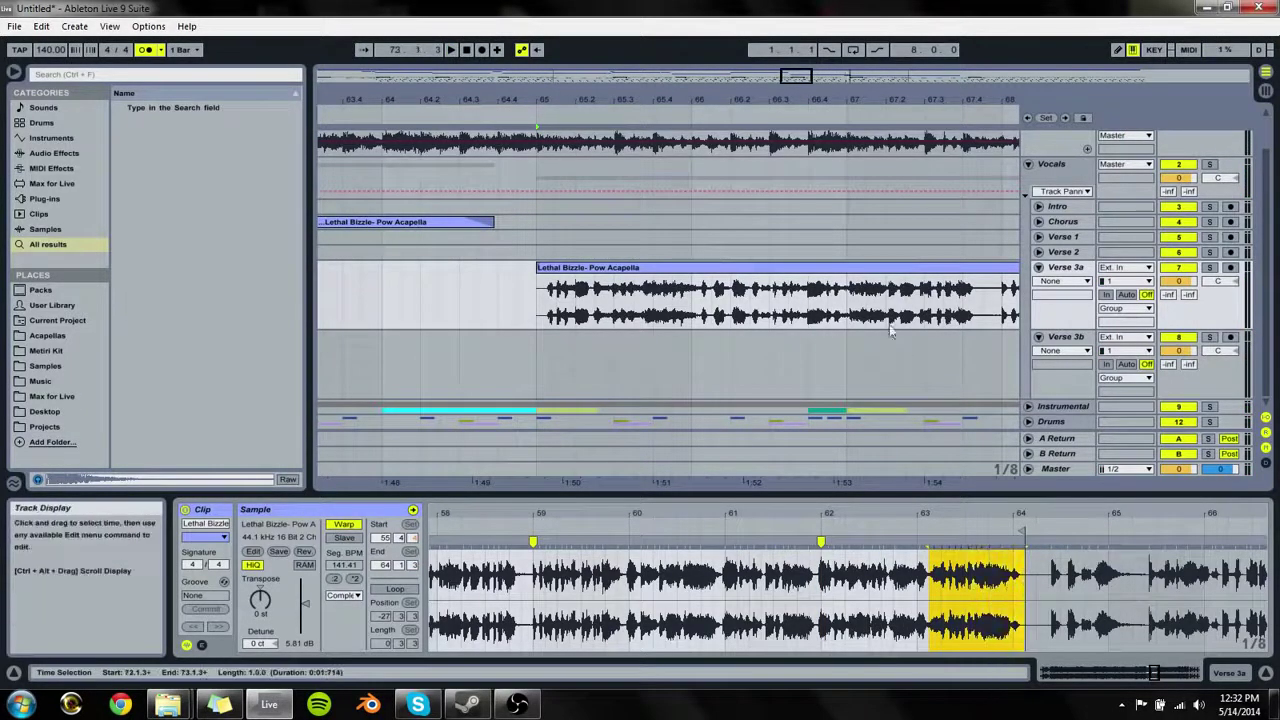
# Step: Delete the end section of the Verse 3a clip from 72.1.3 to 73.1.3
pyautogui.click(965, 107)
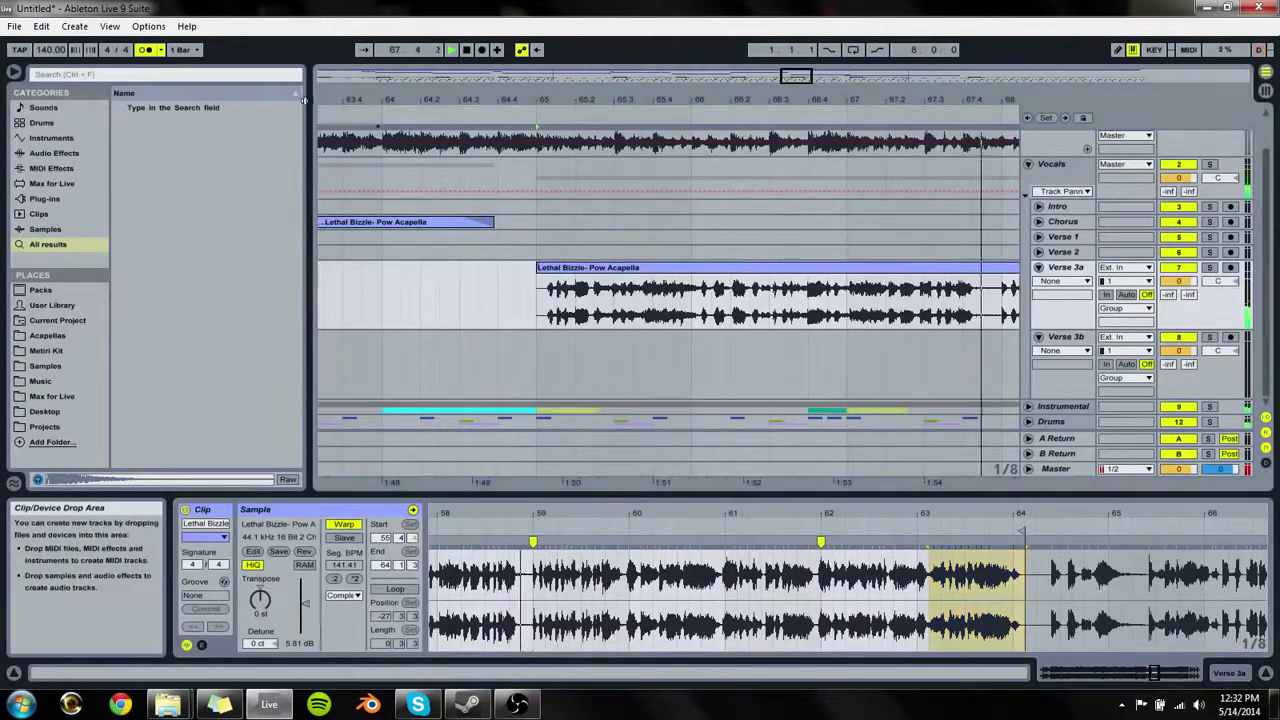
pyautogui.moveTo(842, 101); pyautogui.dragTo(714, 101)
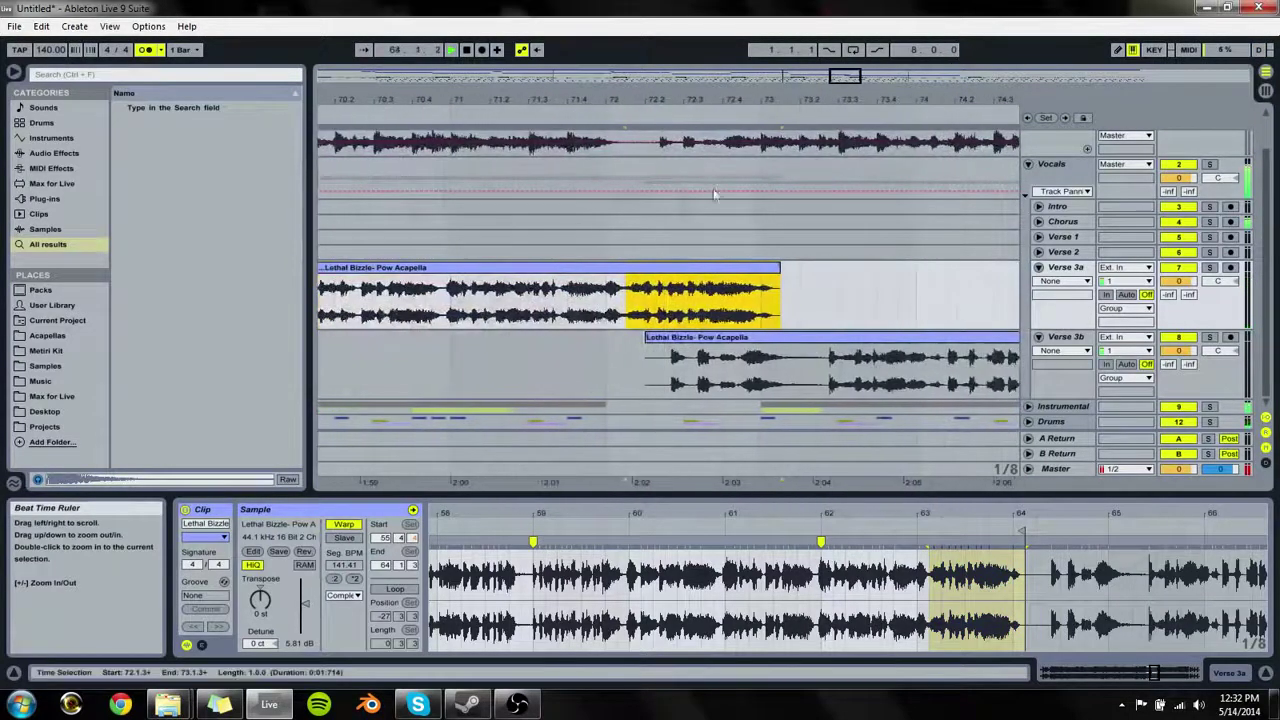
pyautogui.press('Delete')
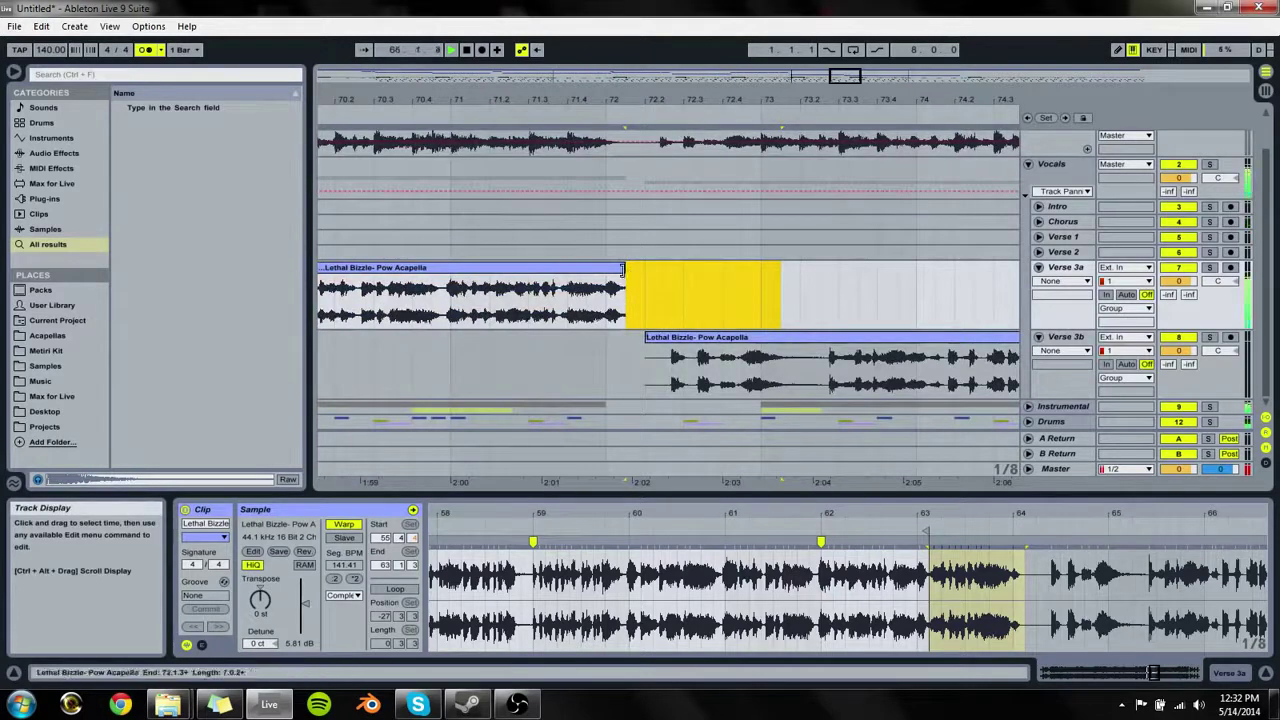
# Step: Show the fade controls on Verse 3a and add a short fade-out at the end of its clip
pyautogui.click(1062, 281)
pyautogui.click(1055, 307)
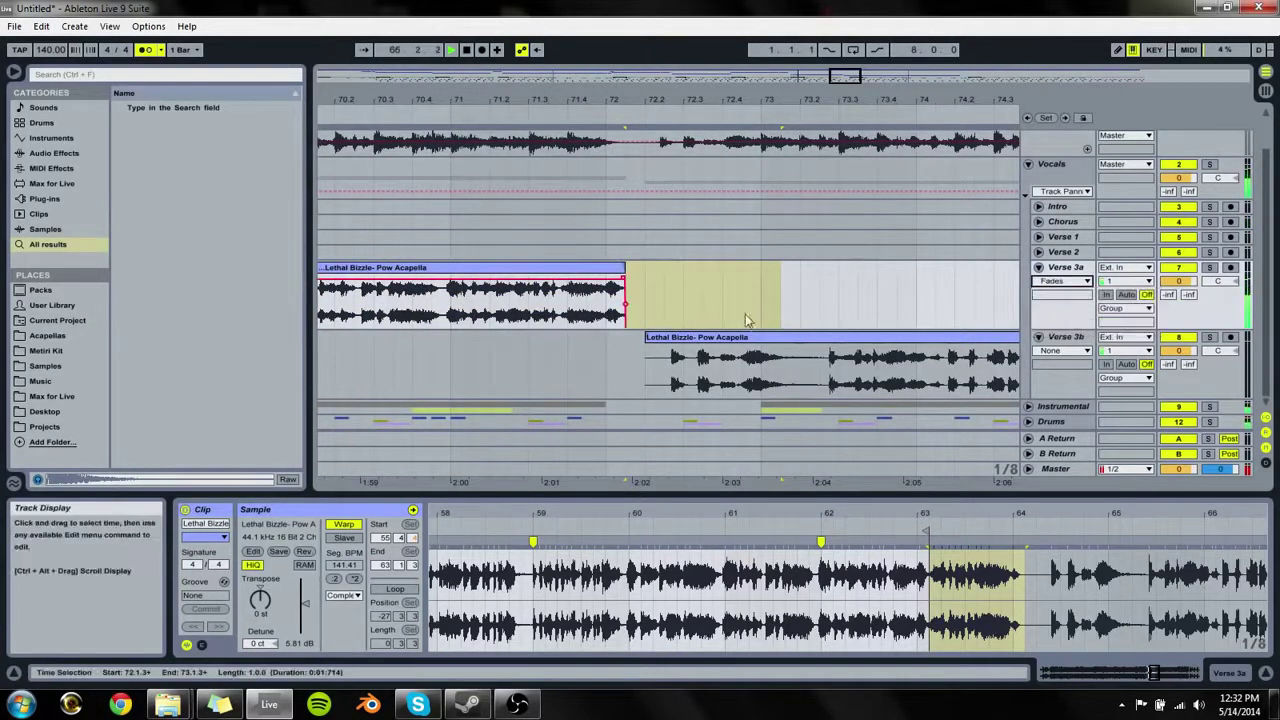
pyautogui.click(620, 285)
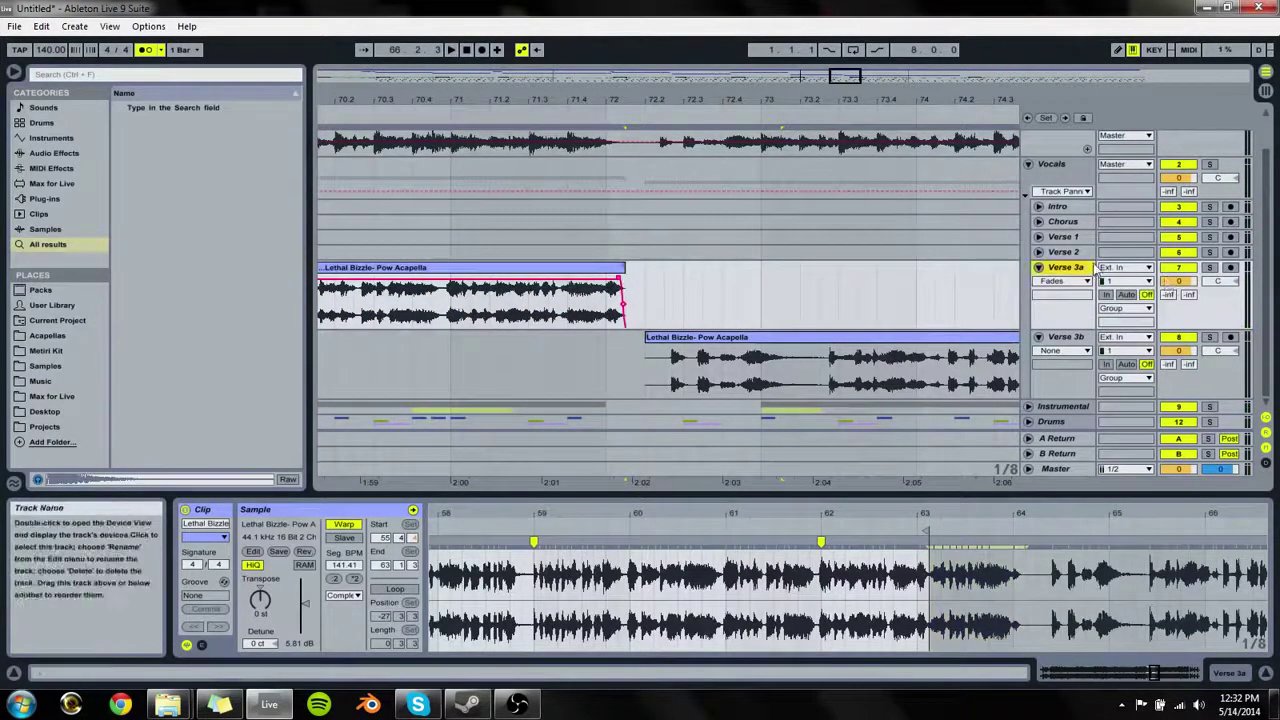
# Step: Insert an audio track below Verse 3a, place the vocal ending from 71.4.3 to 72.1.3 on it and end the Verse 3a clip at bar 72
pyautogui.hotkey('ctrl', 't')
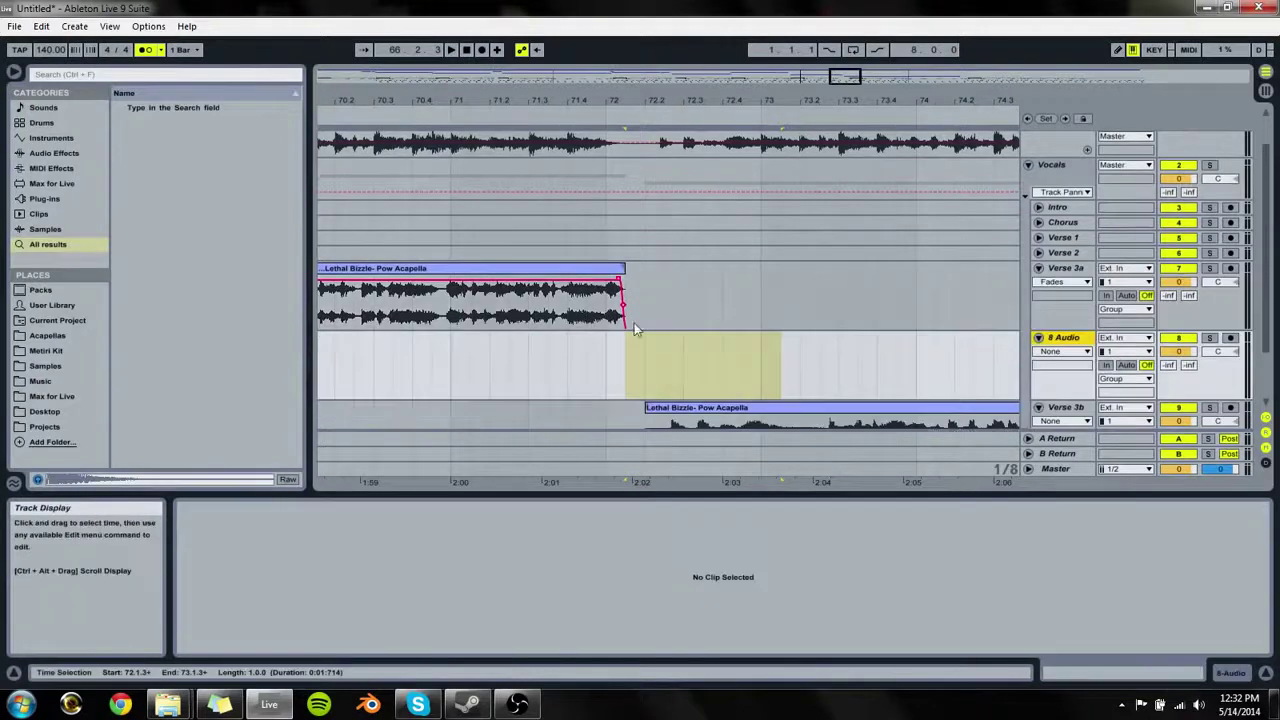
pyautogui.moveTo(635, 322); pyautogui.dragTo(588, 344)
pyautogui.hotkey('ctrl', 'z')
# Step: Show fades on the new audio track, trim its short clip's start to 71.4.4 and give it a fade-in
pyautogui.click(1046, 353)
pyautogui.click(1045, 366)
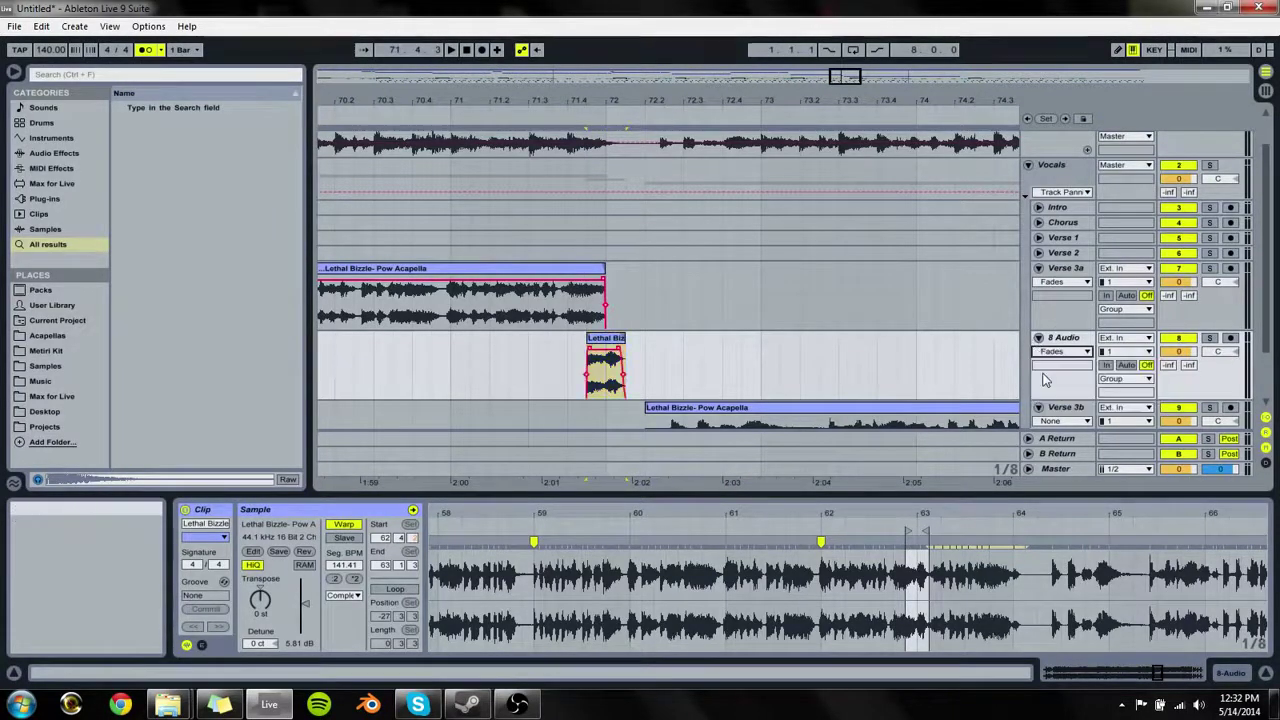
pyautogui.moveTo(595, 106); pyautogui.dragTo(597, 160)
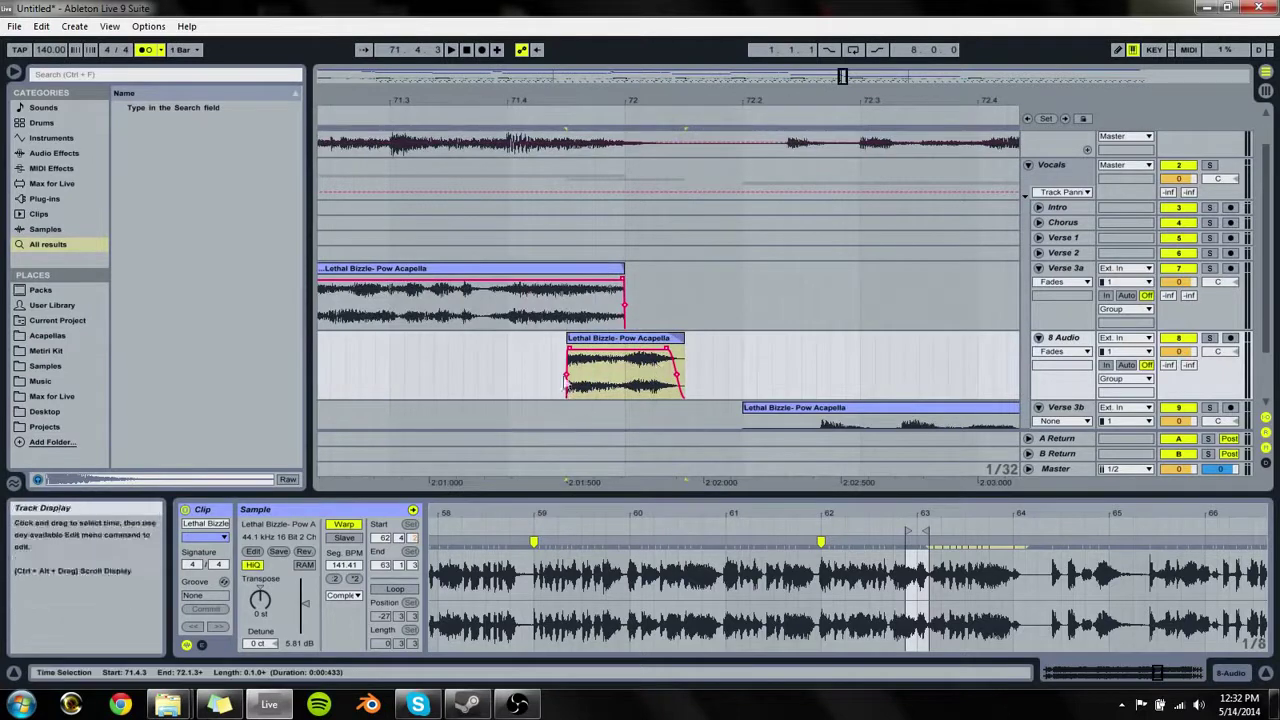
pyautogui.moveTo(566, 380); pyautogui.dragTo(595, 352)
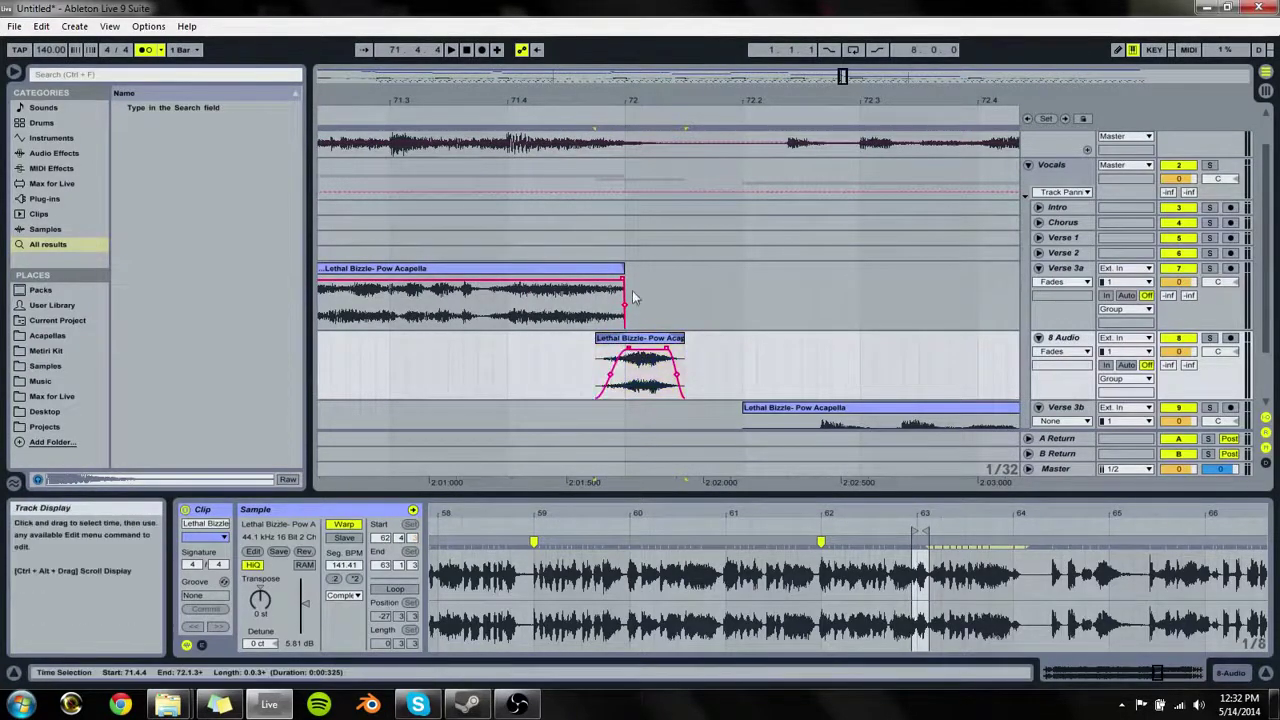
# Step: Lengthen the fade-out at the Verse 3a clip's end at bar 72 and play the transition from 71.3.4
pyautogui.click(624, 285)
pyautogui.click(419, 344)
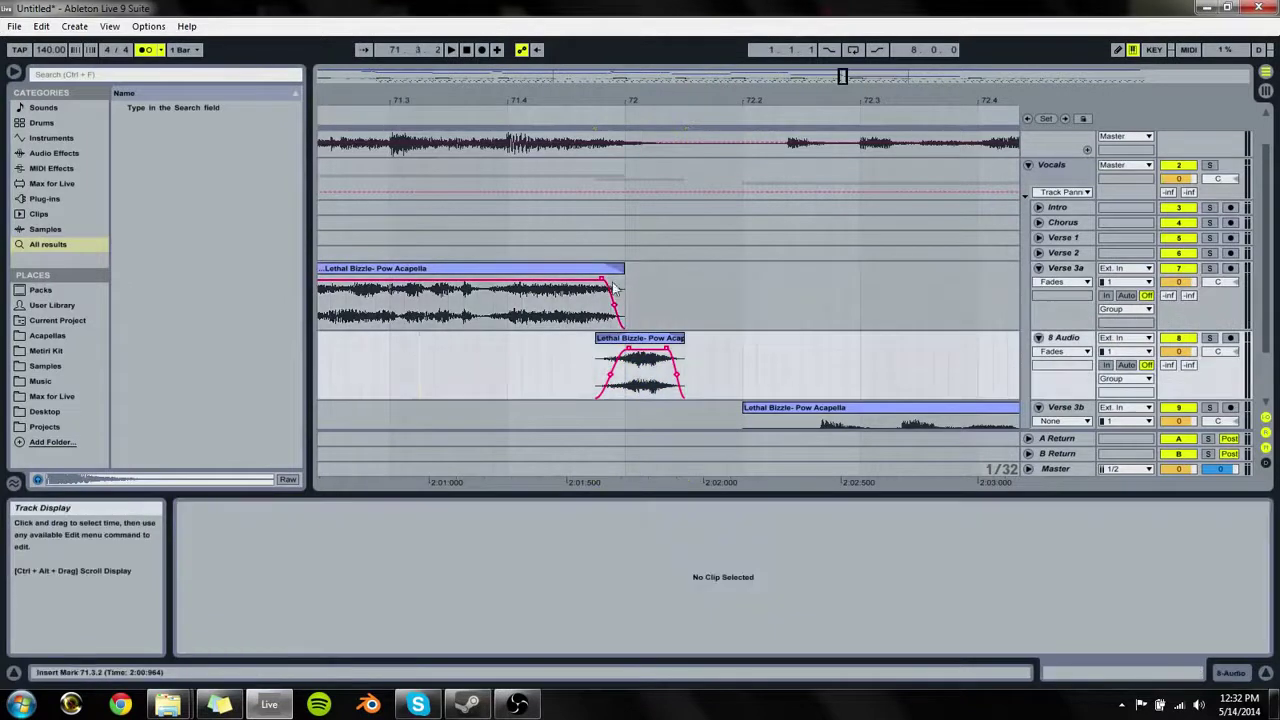
pyautogui.click(605, 286)
pyautogui.click(489, 338)
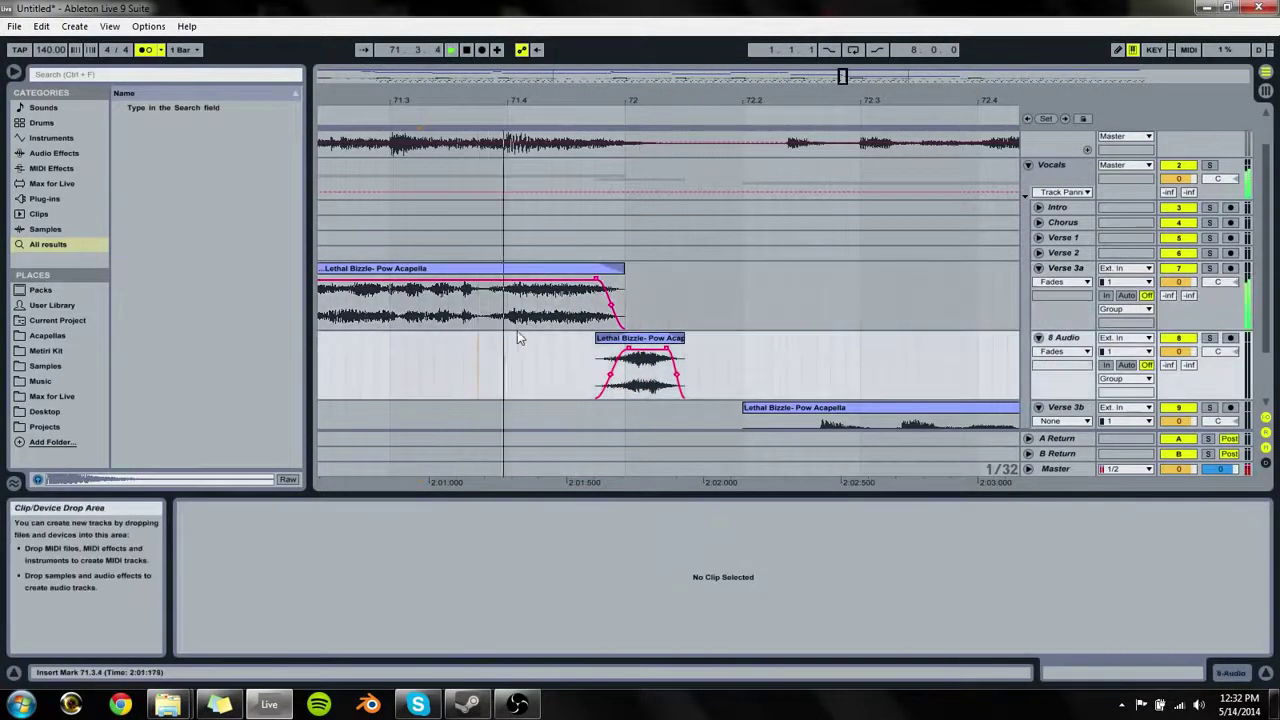
pyautogui.press('space')
pyautogui.press('space')
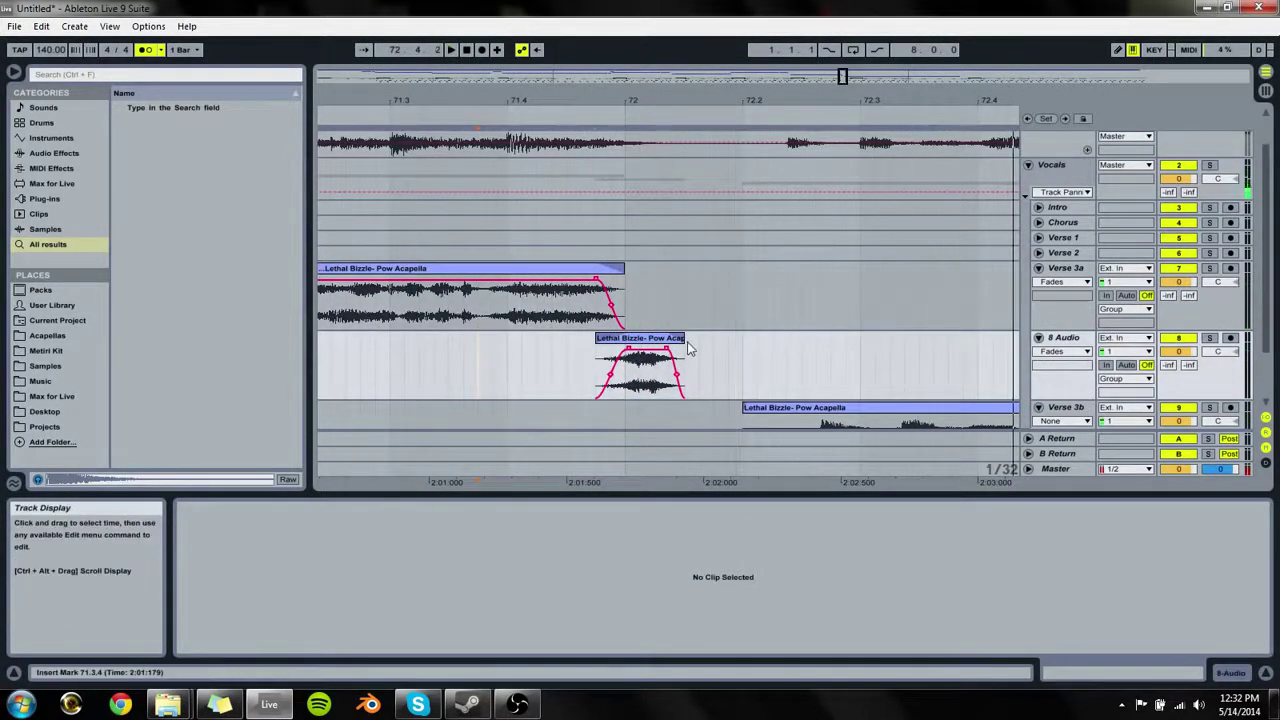
# Step: Extend the short clip on the new audio track slightly past 72.1.3, lengthen its fade-out and play it
pyautogui.moveTo(683, 339); pyautogui.dragTo(691, 341)
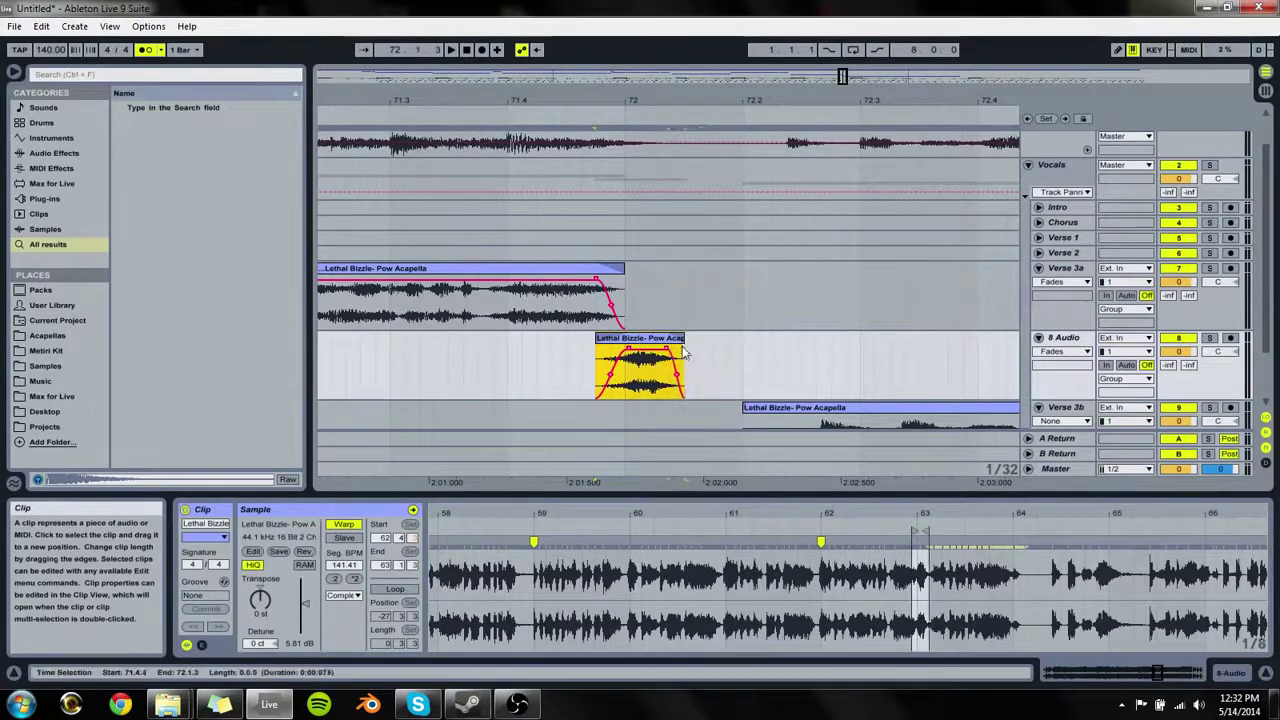
pyautogui.click(627, 372)
pyautogui.press('space')
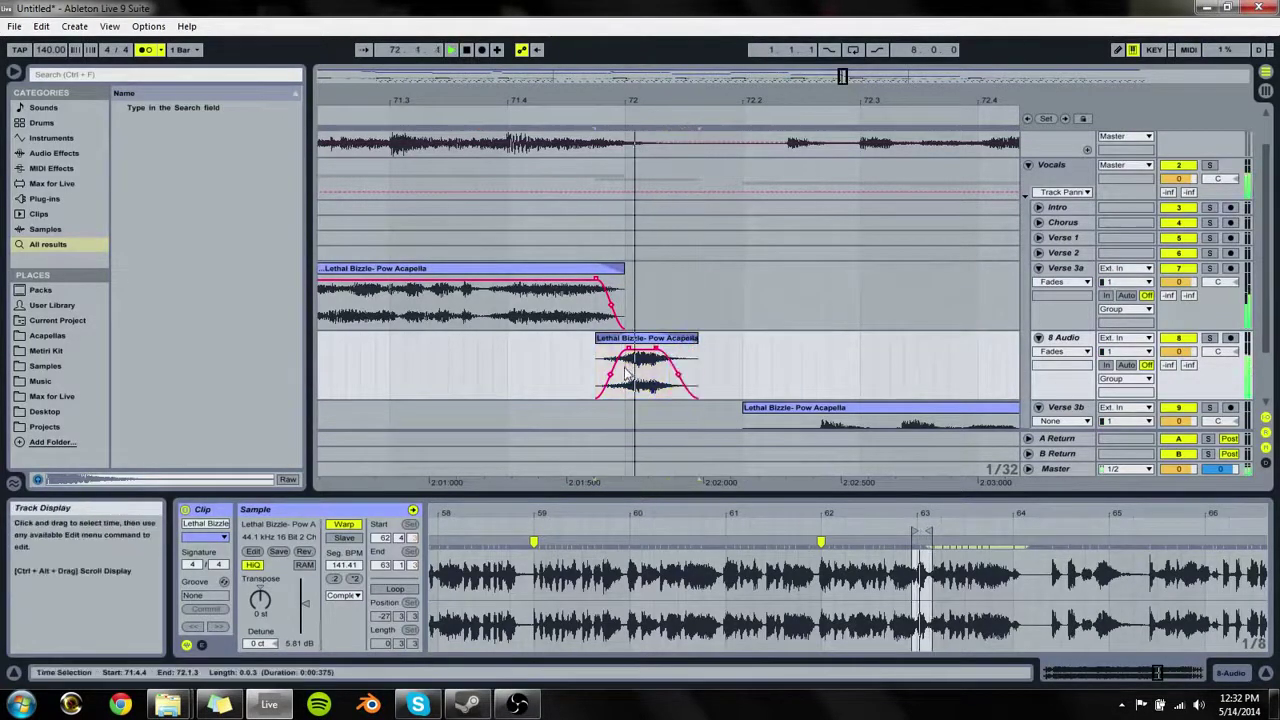
# Step: Solo the 8 Audio track and listen to its short faded vocal clip on its own
pyautogui.press('space')
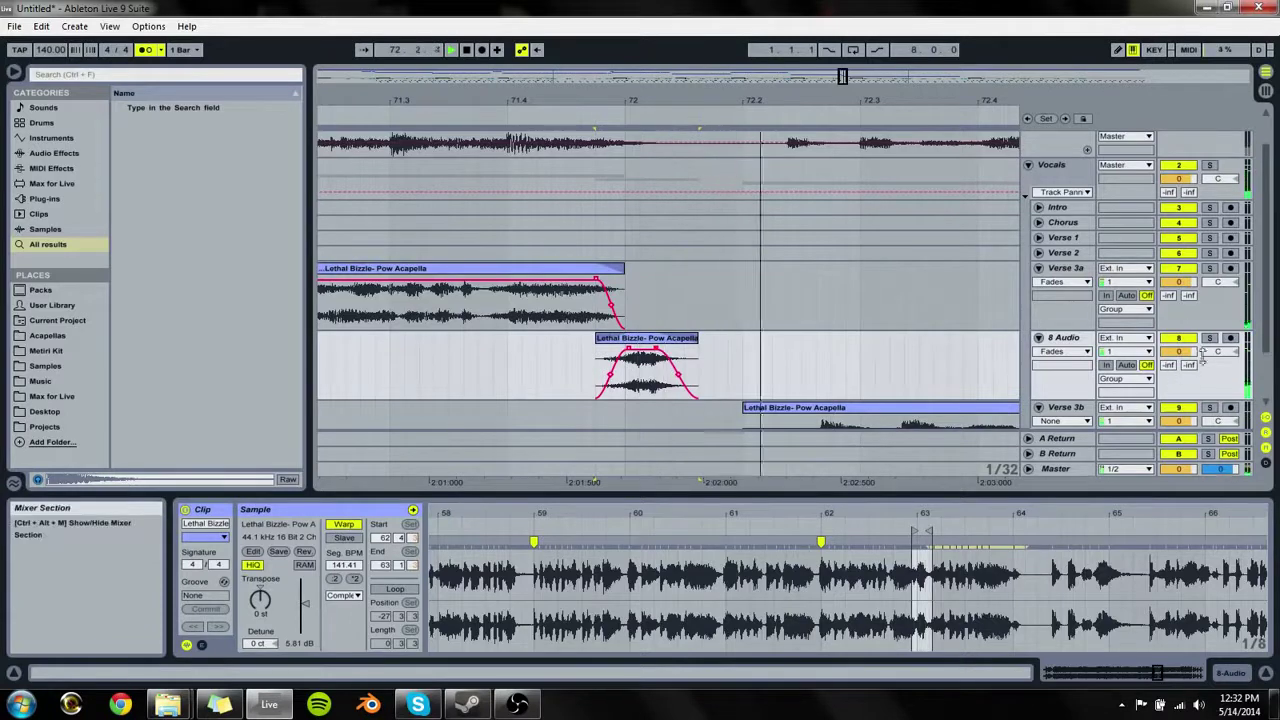
pyautogui.scroll(2, 1068, 348)
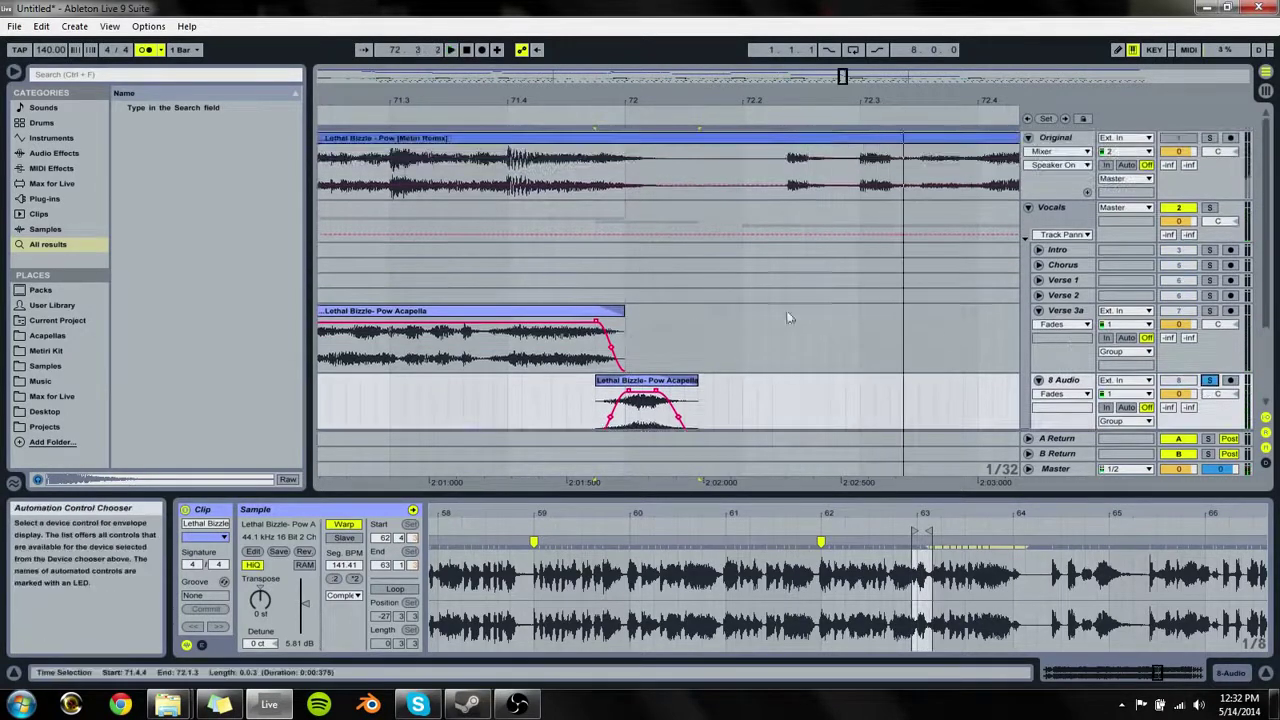
pyautogui.scroll(-2, 760, 360)
pyautogui.scroll(-2, 707, 365)
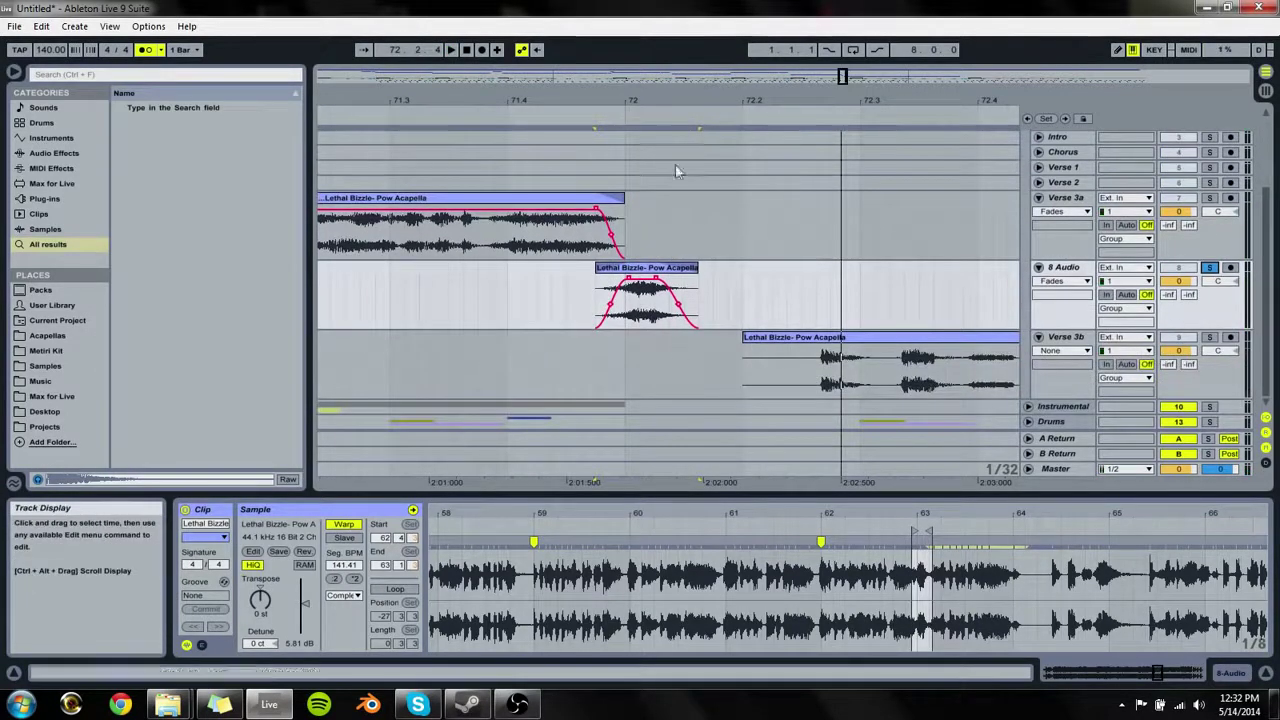
pyautogui.scroll(2, 676, 171)
pyautogui.press('space')
# Step: Add the Simple Delay audio effect to the 8 Audio track
pyautogui.click(45, 199)
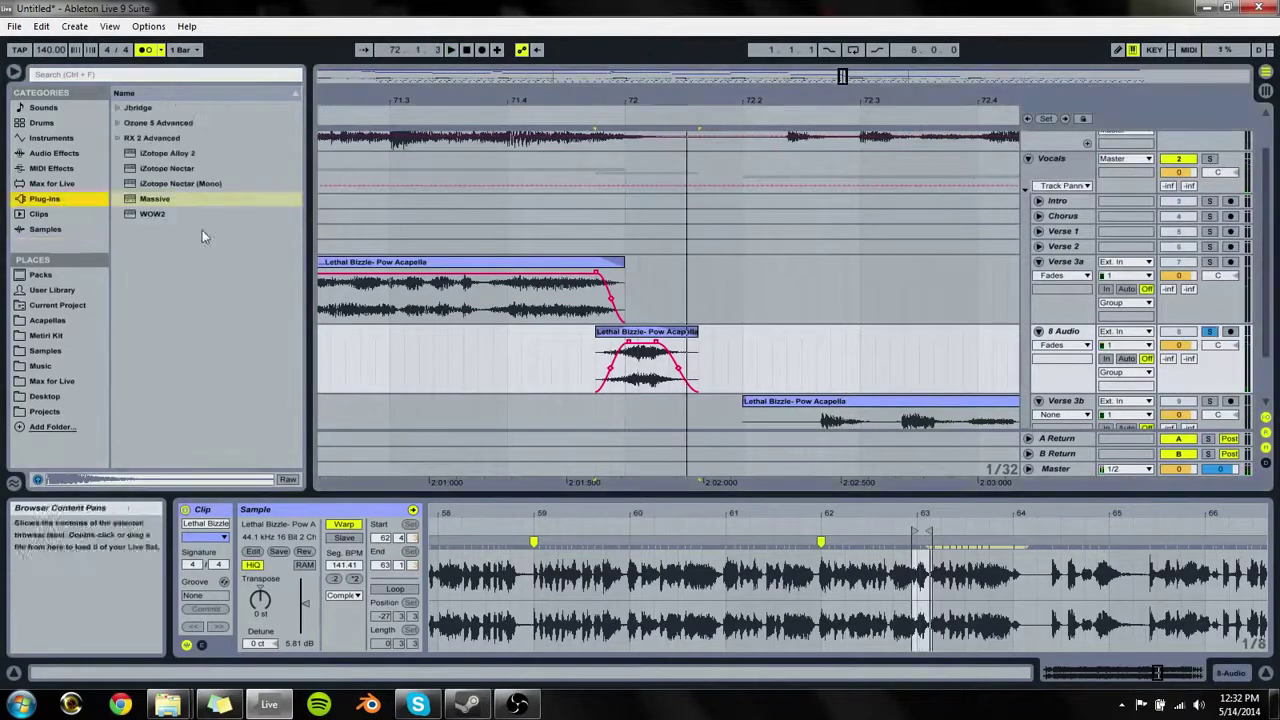
pyautogui.click(70, 169)
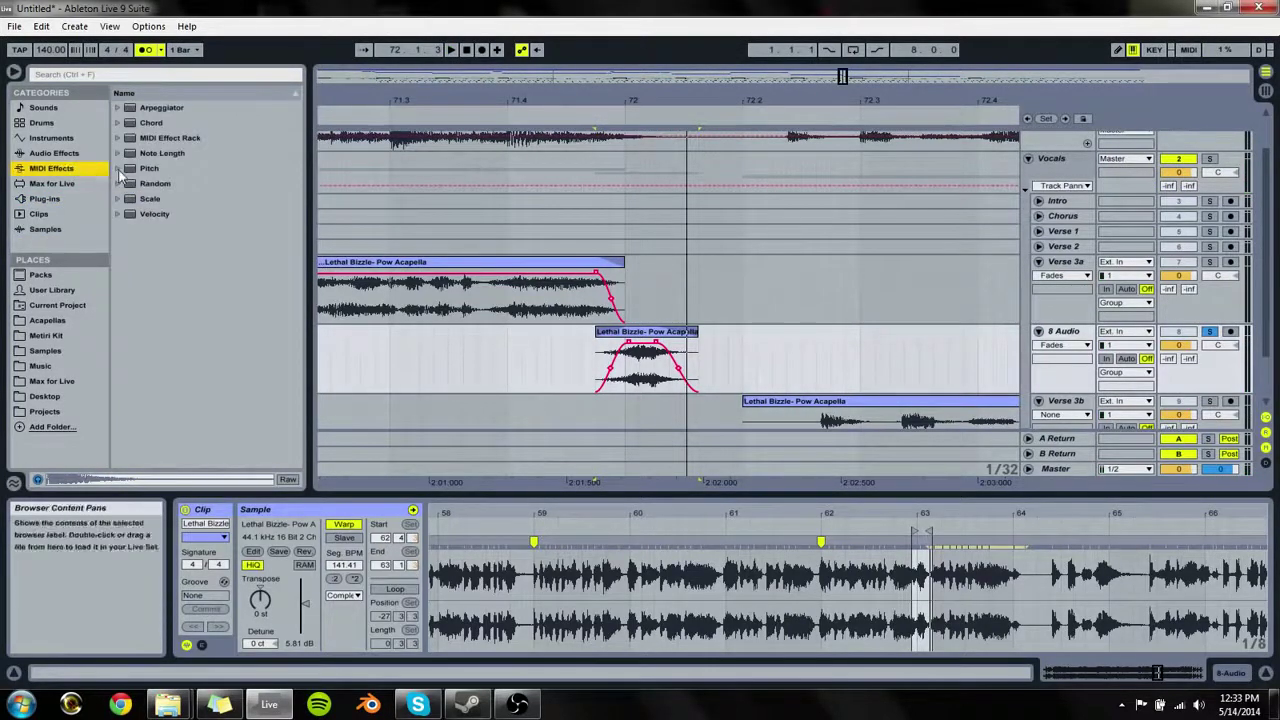
pyautogui.click(62, 154)
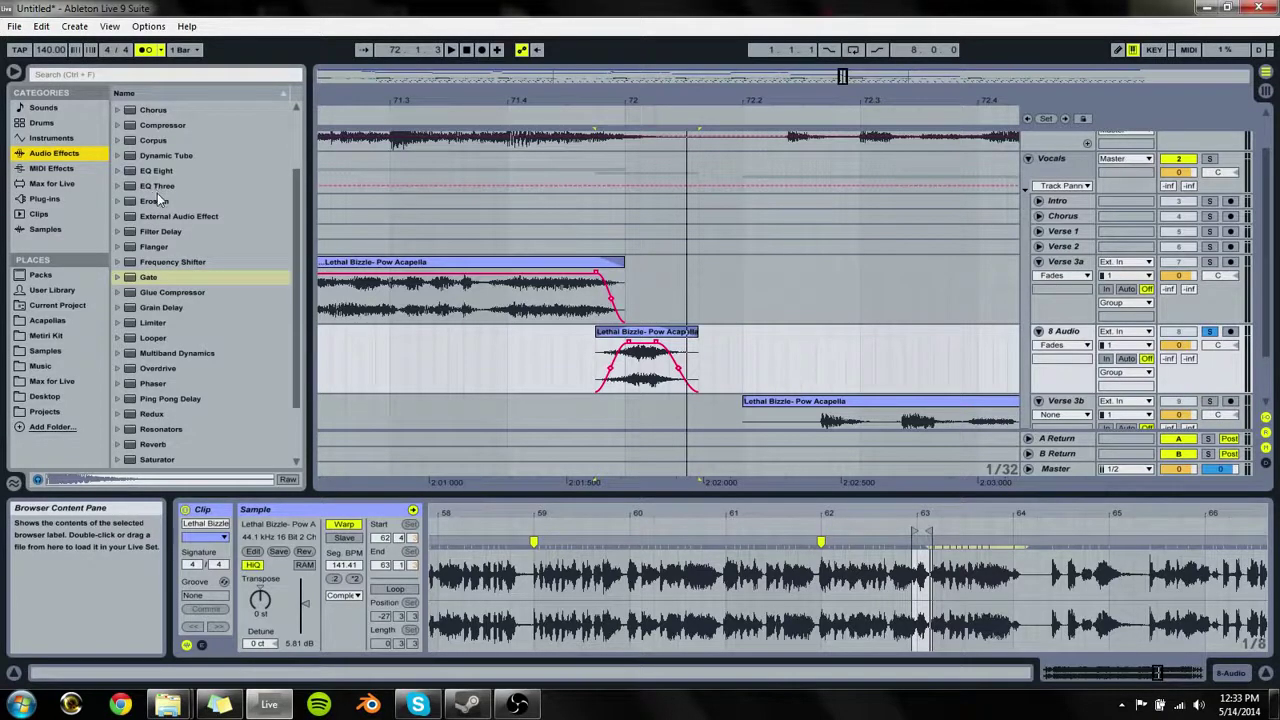
pyautogui.scroll(-5, 165, 300)
pyautogui.click(166, 398)
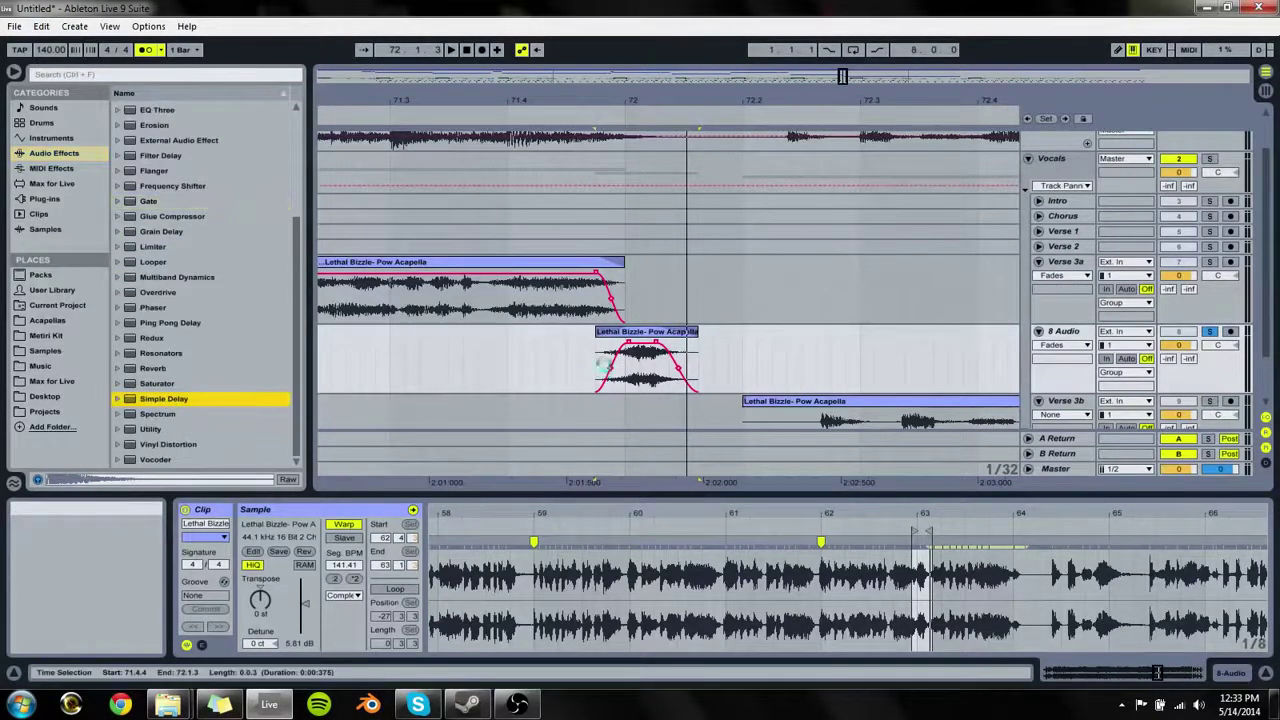
pyautogui.moveTo(603, 365); pyautogui.dragTo(600, 372)
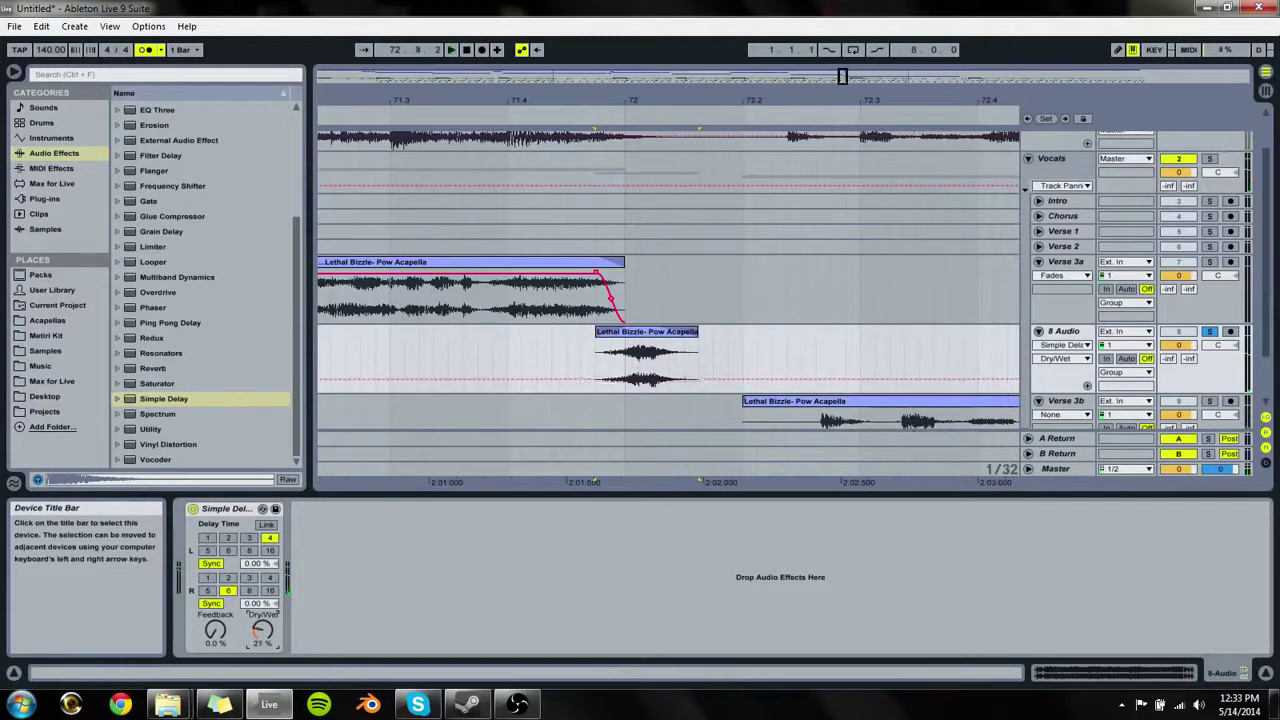
# Step: Set the Simple Delay's second delay line to 4 sixteenths, feedback to about 25 % and dry/wet to 20 % during playback
pyautogui.press('space')
pyautogui.moveTo(215, 630); pyautogui.dragTo(215, 605)
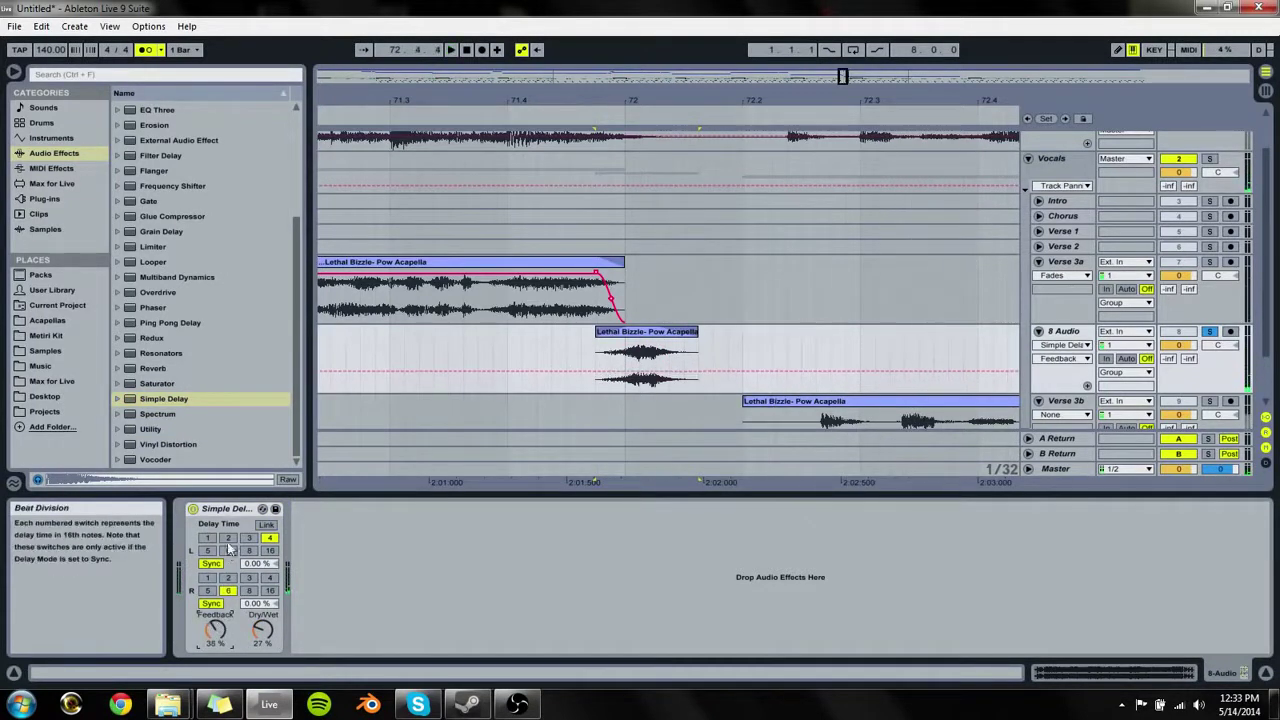
pyautogui.click(267, 579)
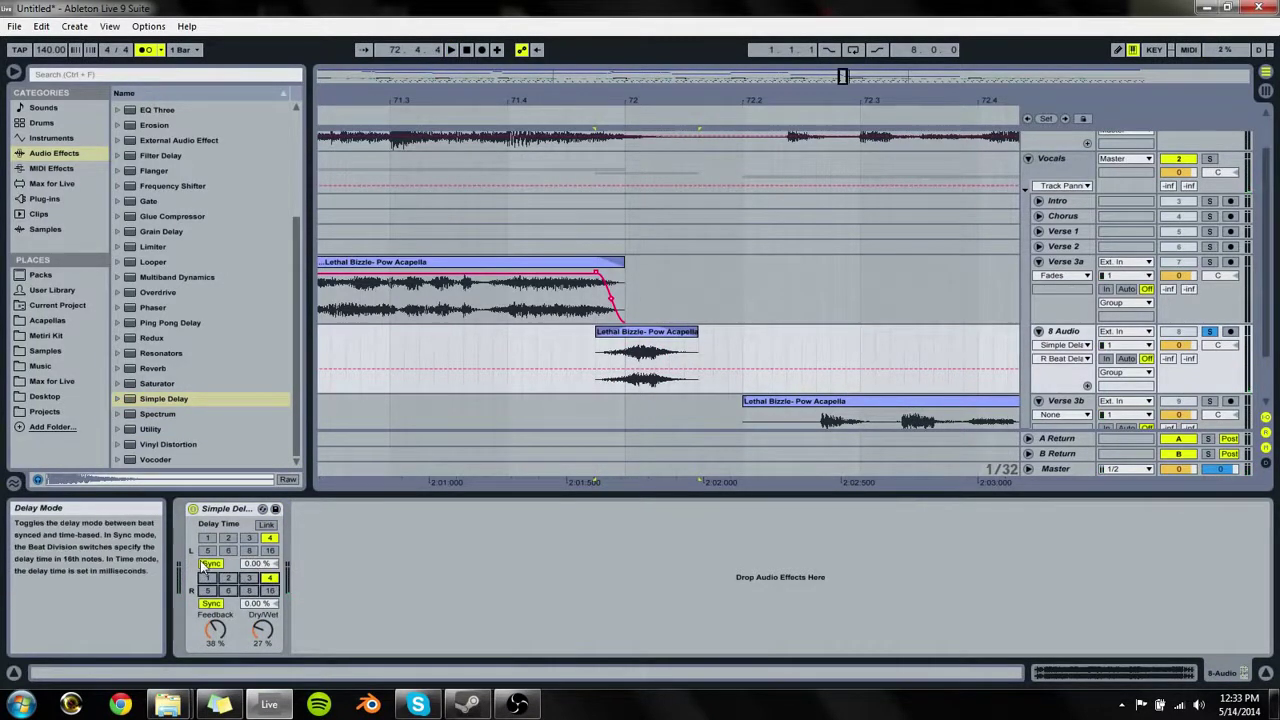
pyautogui.moveTo(264, 634); pyautogui.dragTo(215, 645)
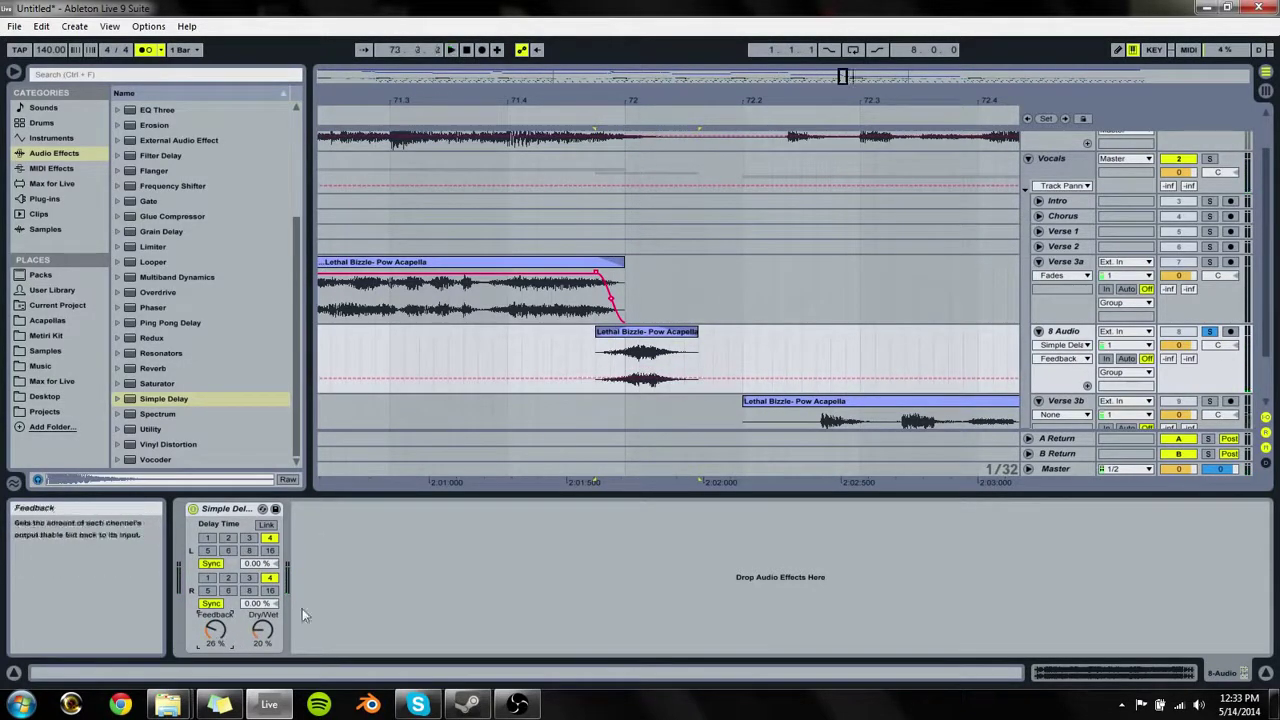
# Step: Unsolo the 8 Audio track and play the delayed transition from about 71.2.4, continuing with the start of Verse 3b
pyautogui.click(373, 314)
pyautogui.press('space')
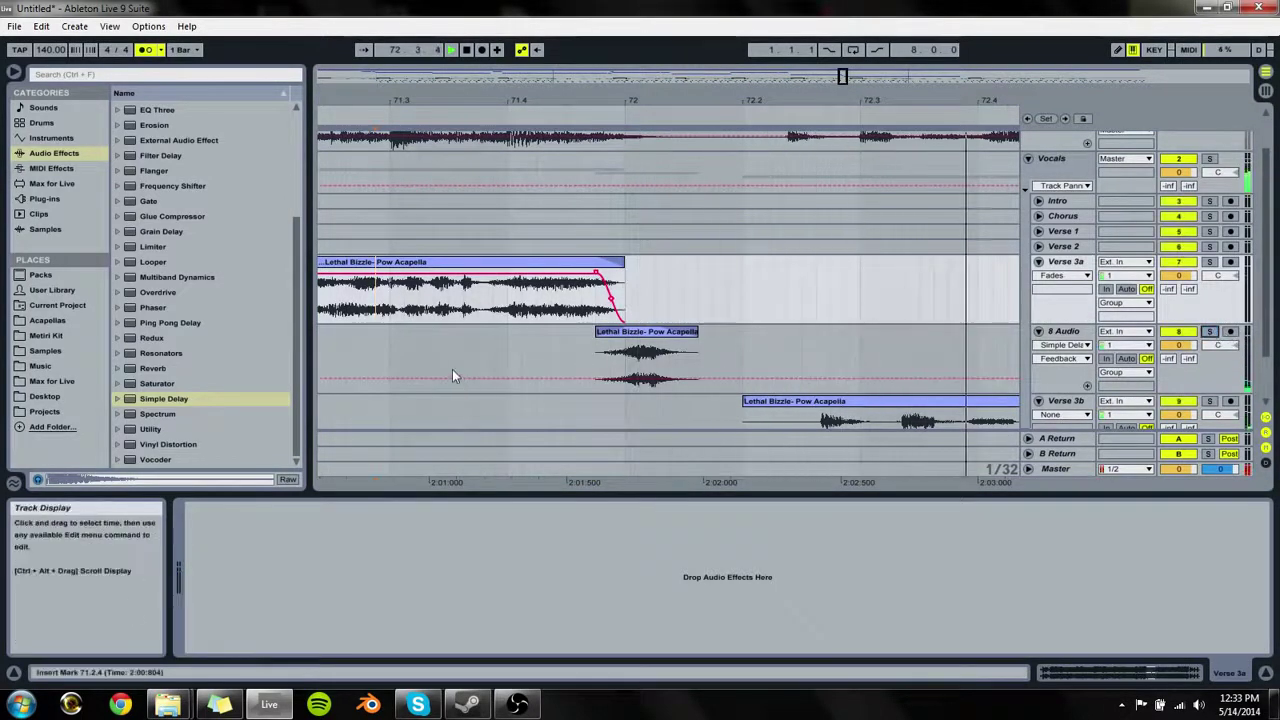
pyautogui.click(338, 357)
pyautogui.press('space')
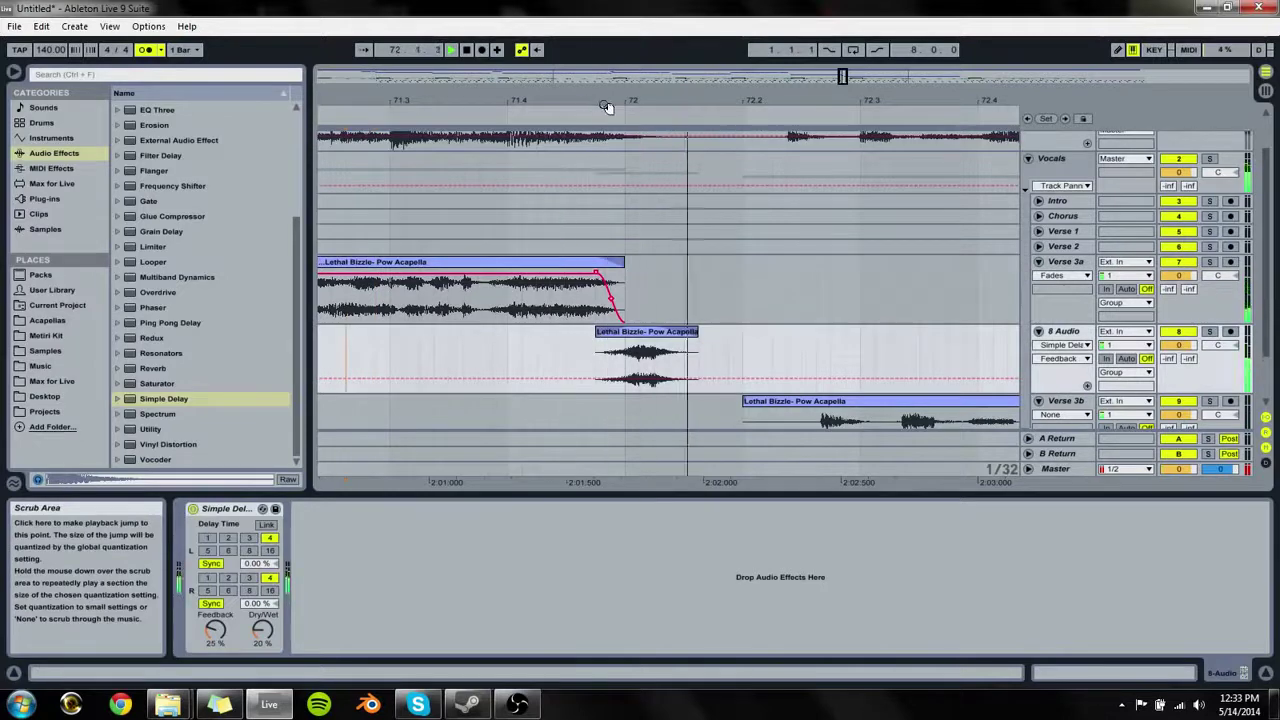
pyautogui.moveTo(606, 106); pyautogui.dragTo(606, 55)
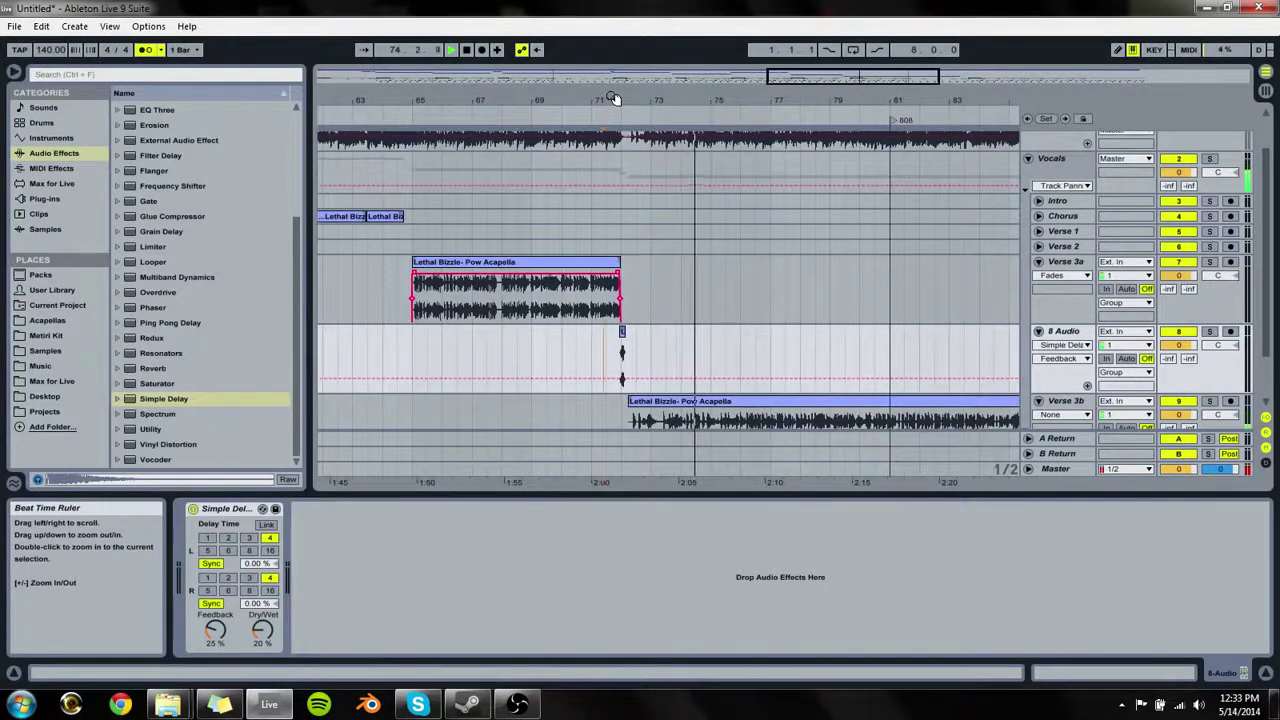
pyautogui.click(675, 415)
pyautogui.press('space')
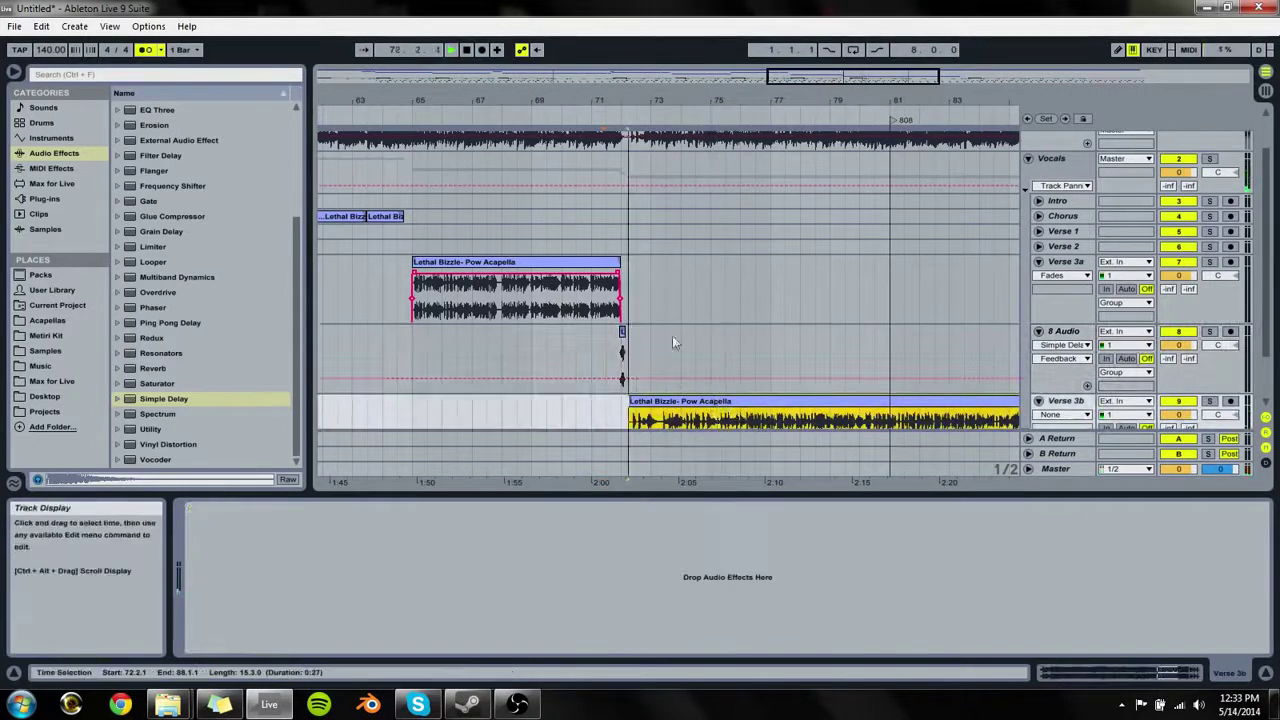
pyautogui.press('space')
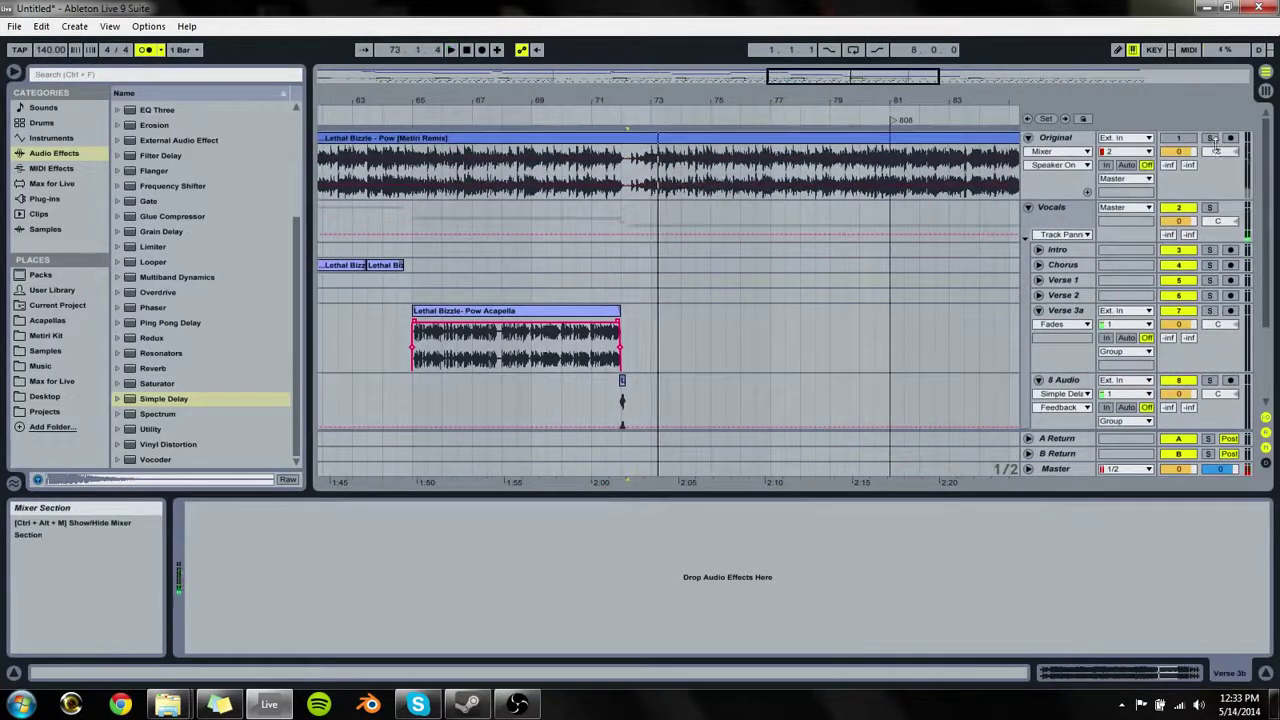
# Step: Solo the Original and Vocals tracks and fold the Verse 3a and 8 Audio tracks
pyautogui.click(1209, 138)
pyautogui.press('space')
pyautogui.click(1038, 310)
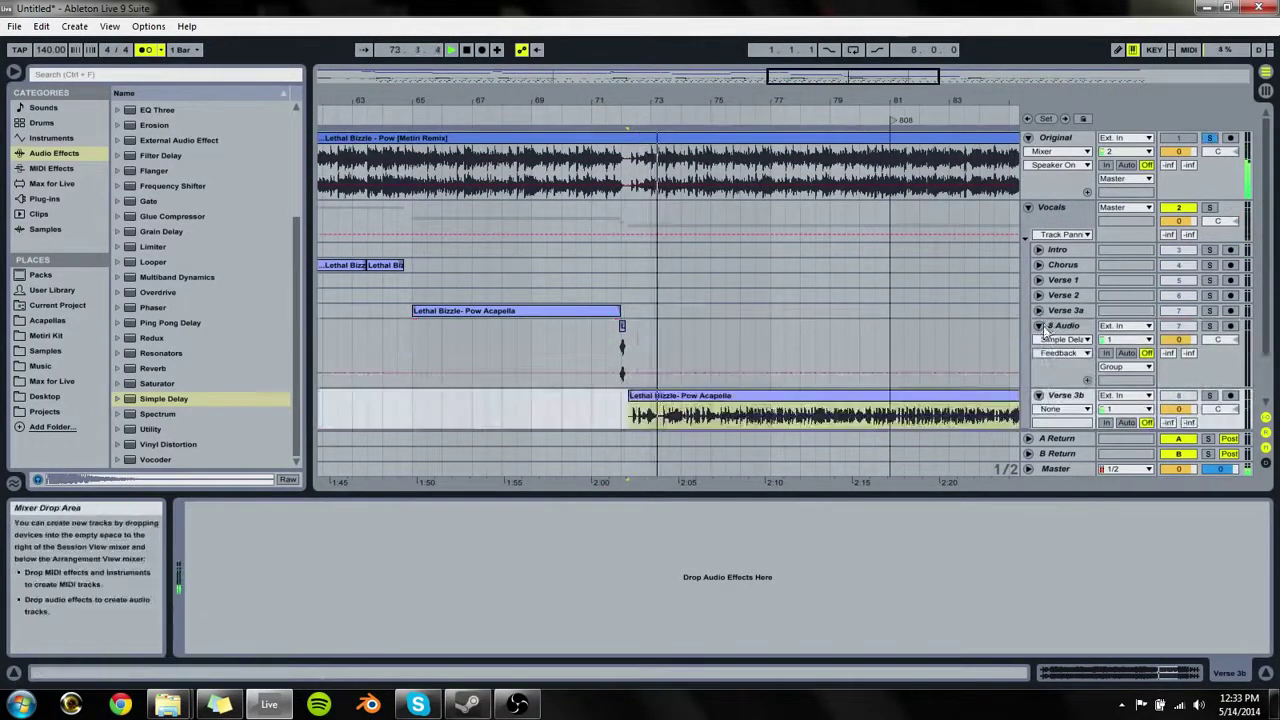
pyautogui.click(1038, 326)
pyautogui.click(1208, 208)
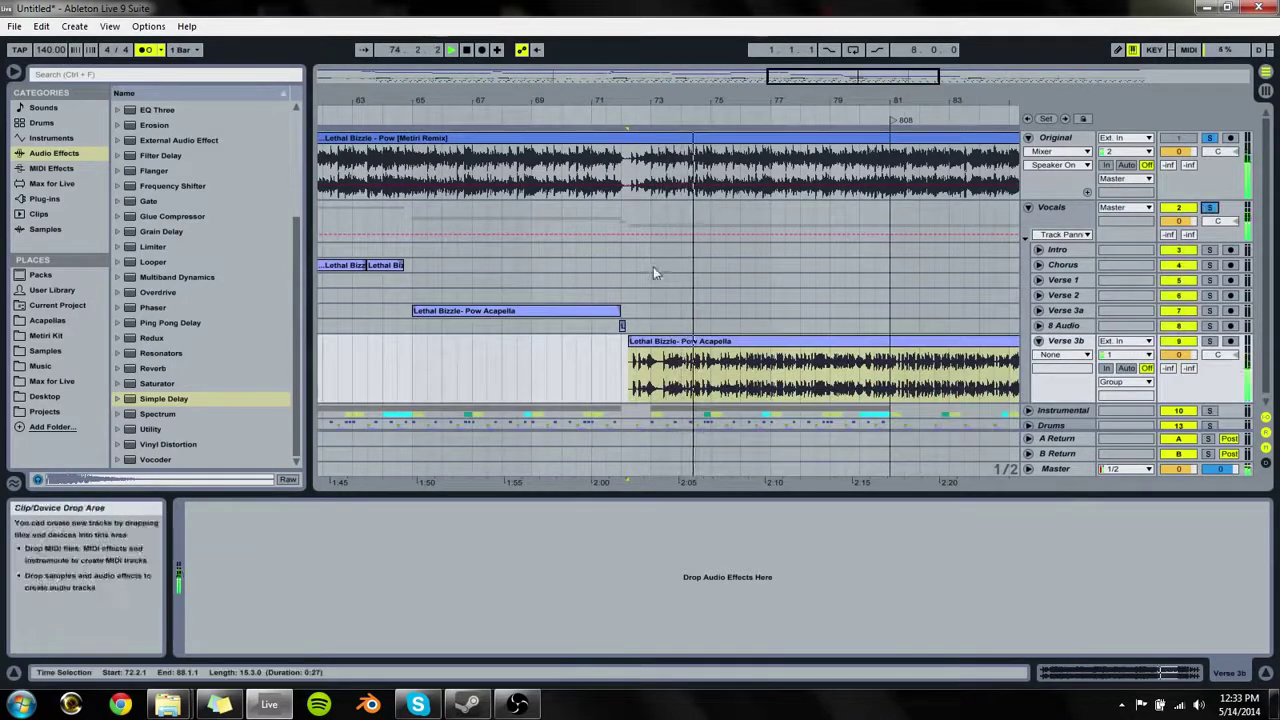
# Step: Extend the Verse 3b clip's start back to bar 72, shift its vocals slightly earlier and play it against the original
pyautogui.click(625, 353)
pyautogui.press('space')
pyautogui.press('space')
pyautogui.press('space')
pyautogui.press('space')
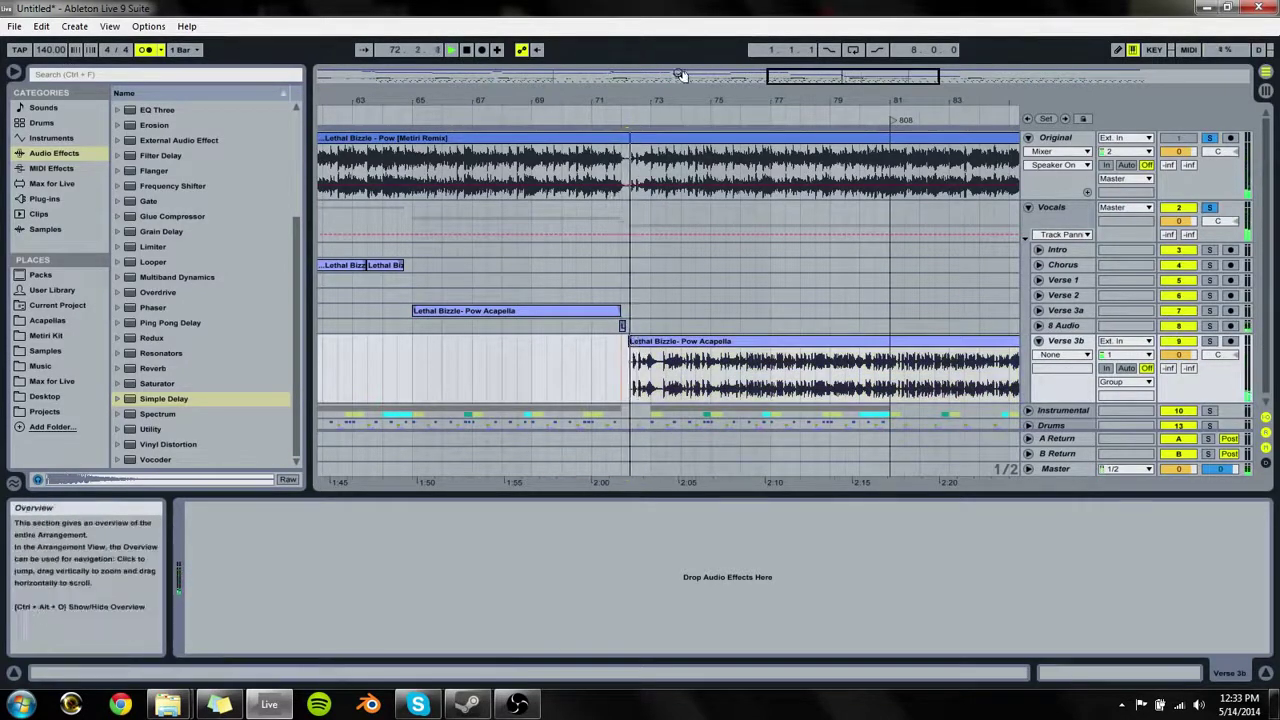
pyautogui.moveTo(645, 103); pyautogui.dragTo(640, 140)
pyautogui.click(601, 345)
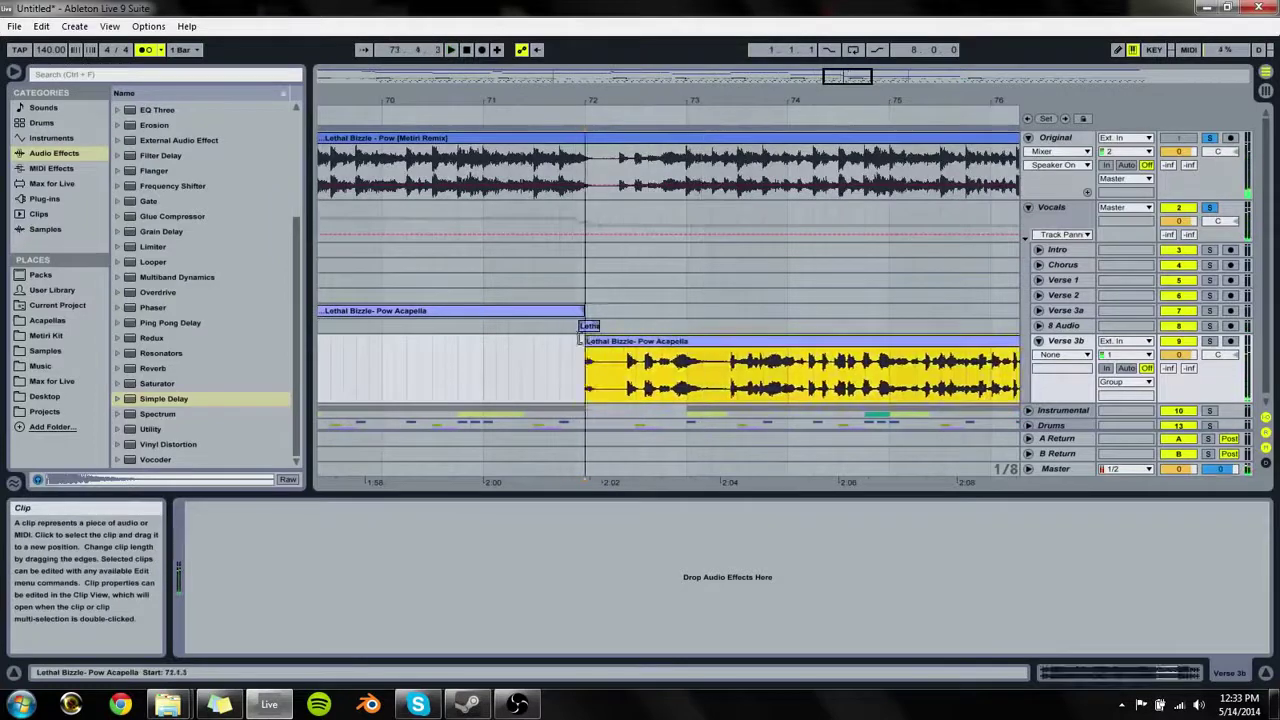
pyautogui.press('space')
pyautogui.moveTo(603, 347); pyautogui.dragTo(591, 347)
pyautogui.press('space')
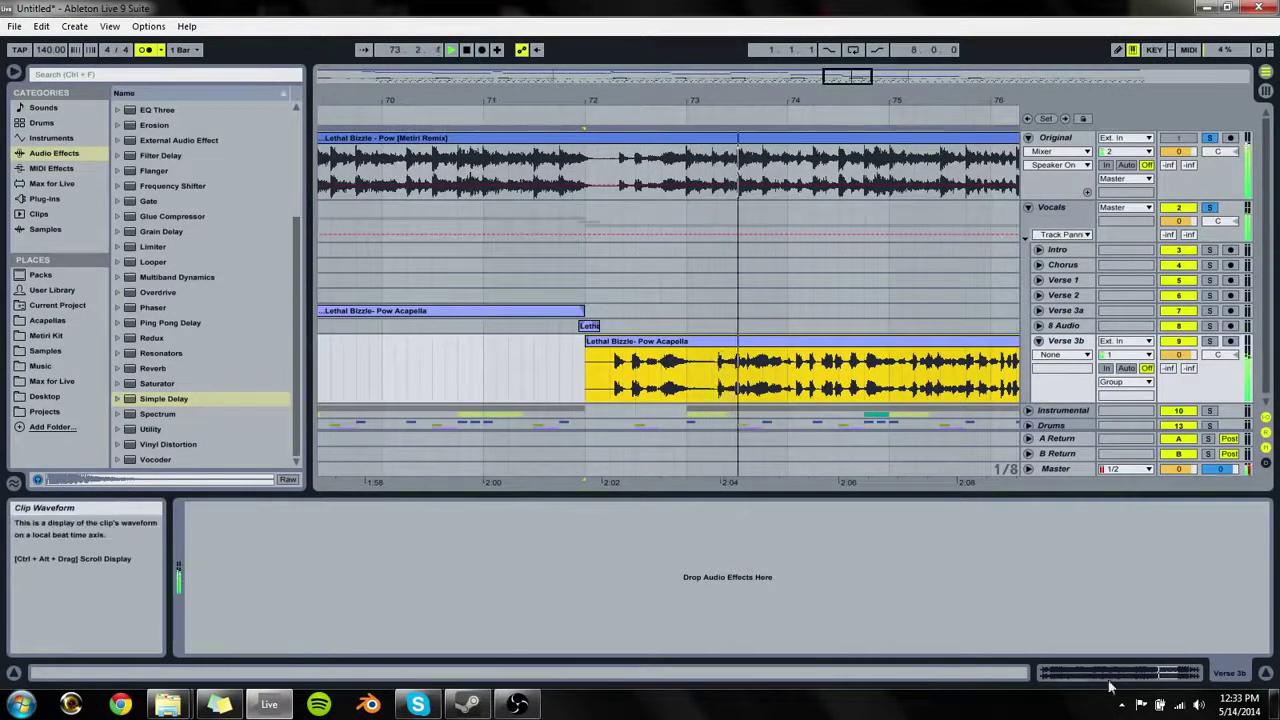
# Step: Open the Verse 3b clip's sample and warp its successive phrase starts to 65.2.3, 66.1.3 and 68.1.1
pyautogui.doubleClick(712, 378)
pyautogui.press('space')
pyautogui.moveTo(1153, 513); pyautogui.dragTo(786, 545)
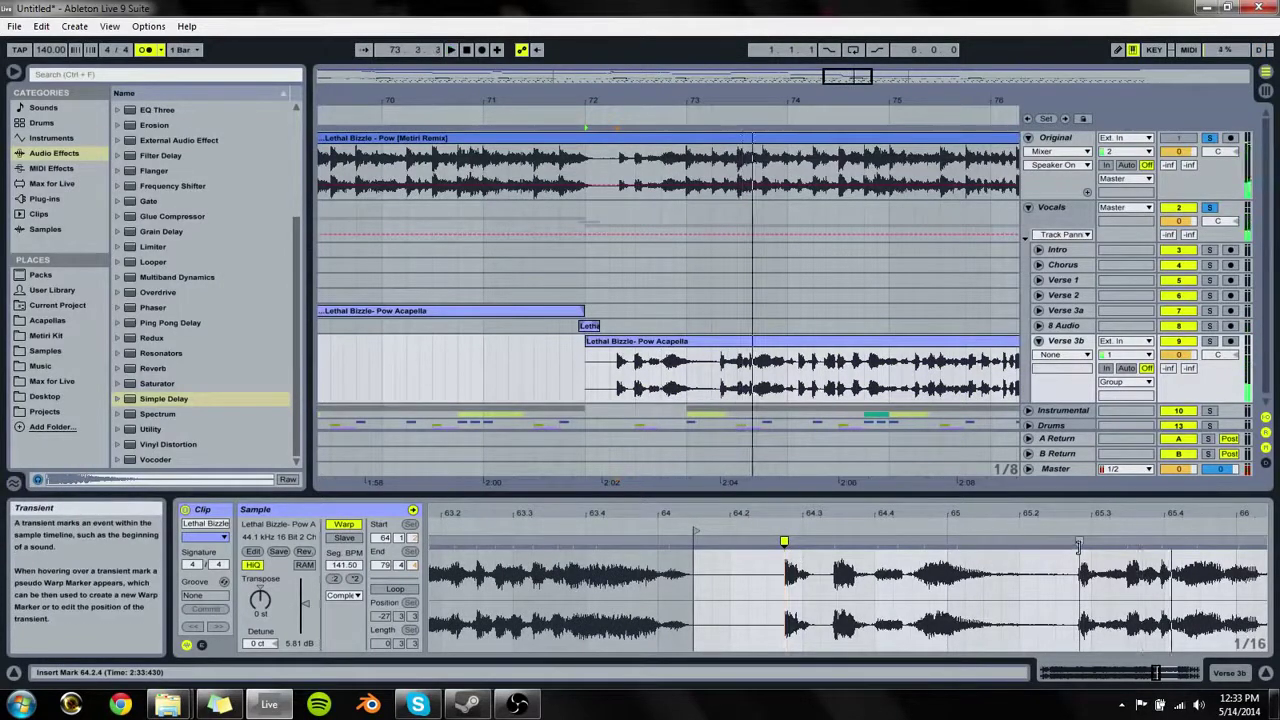
pyautogui.moveTo(1078, 544); pyautogui.dragTo(1091, 543)
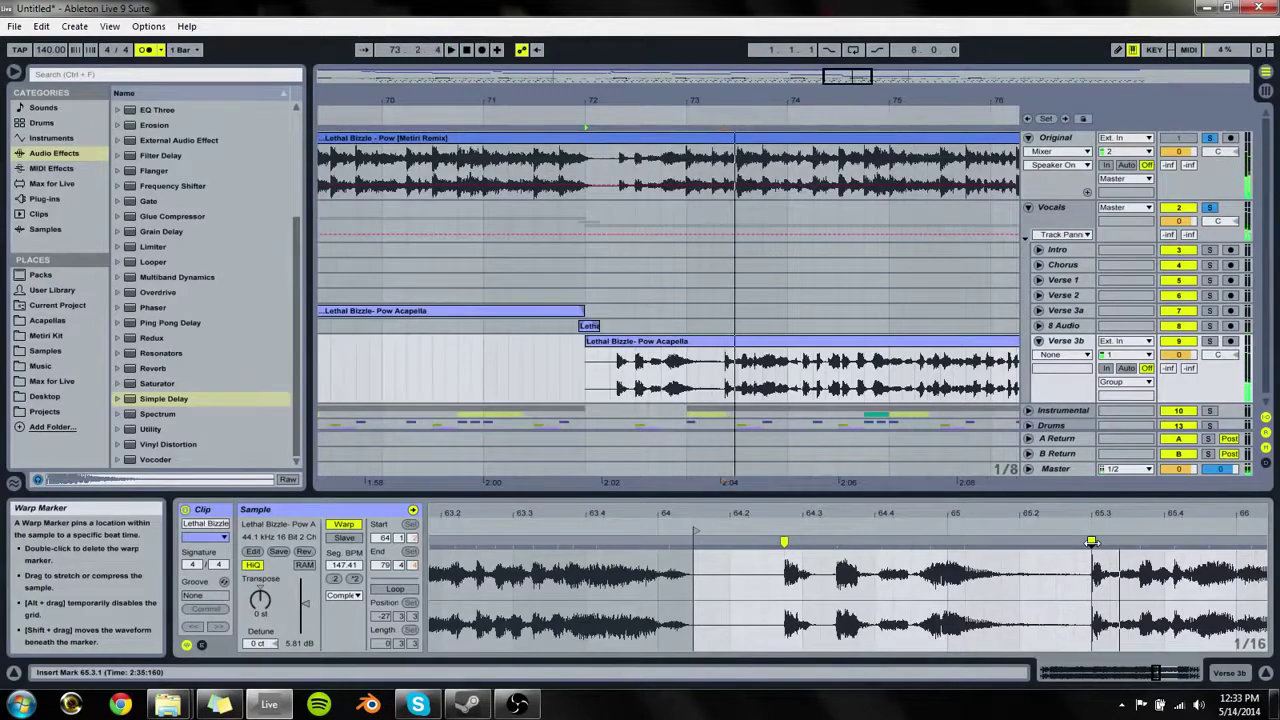
pyautogui.moveTo(1091, 541); pyautogui.dragTo(1055, 541)
pyautogui.press('space')
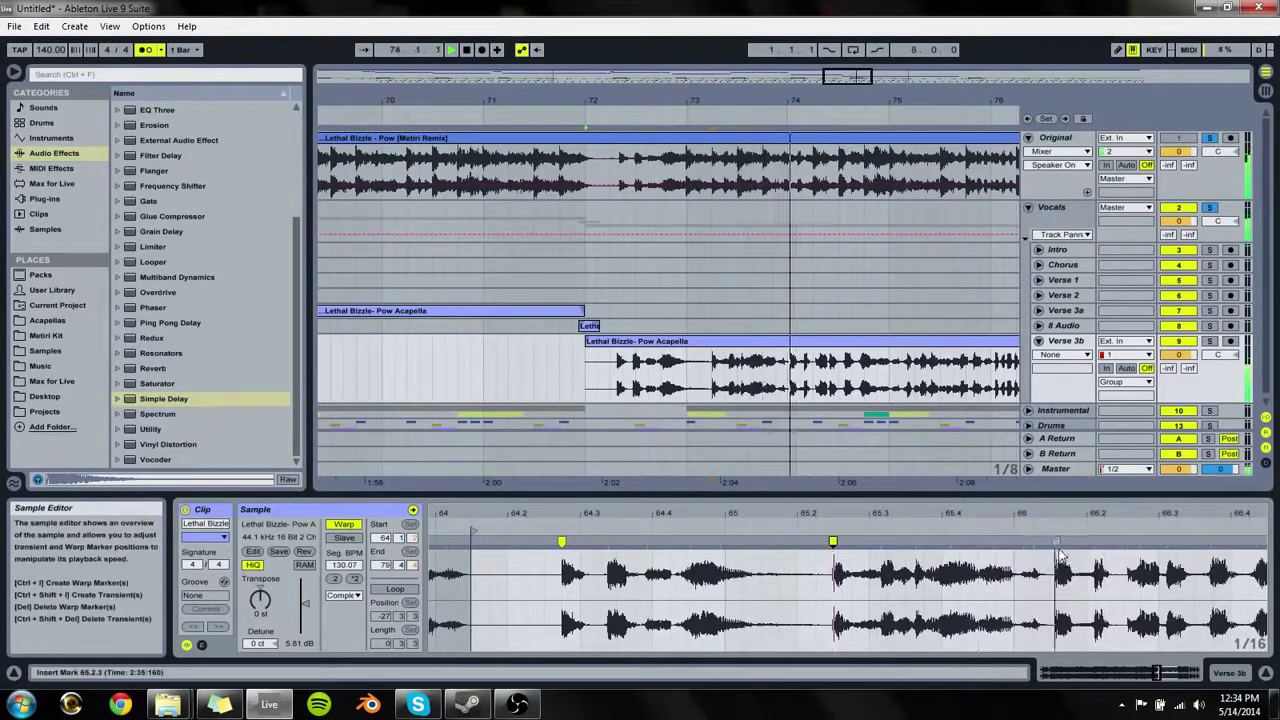
pyautogui.moveTo(1060, 550); pyautogui.dragTo(1051, 550)
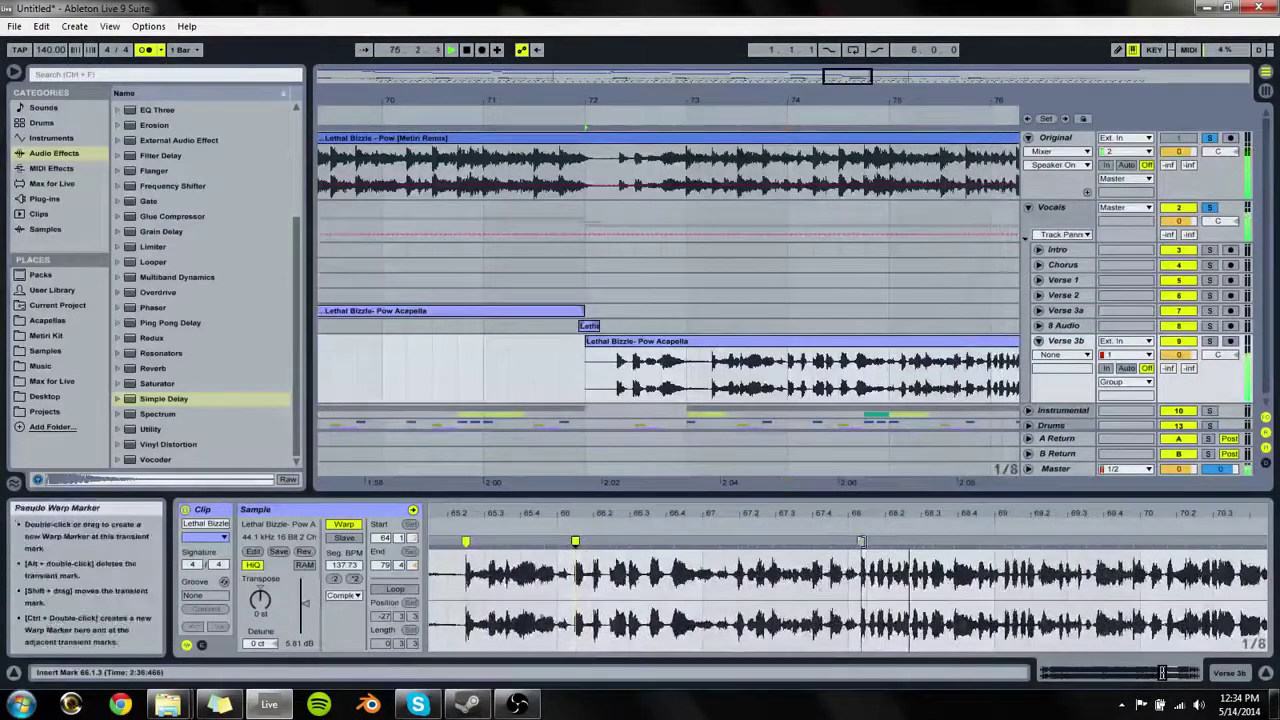
pyautogui.moveTo(861, 541); pyautogui.dragTo(848, 541)
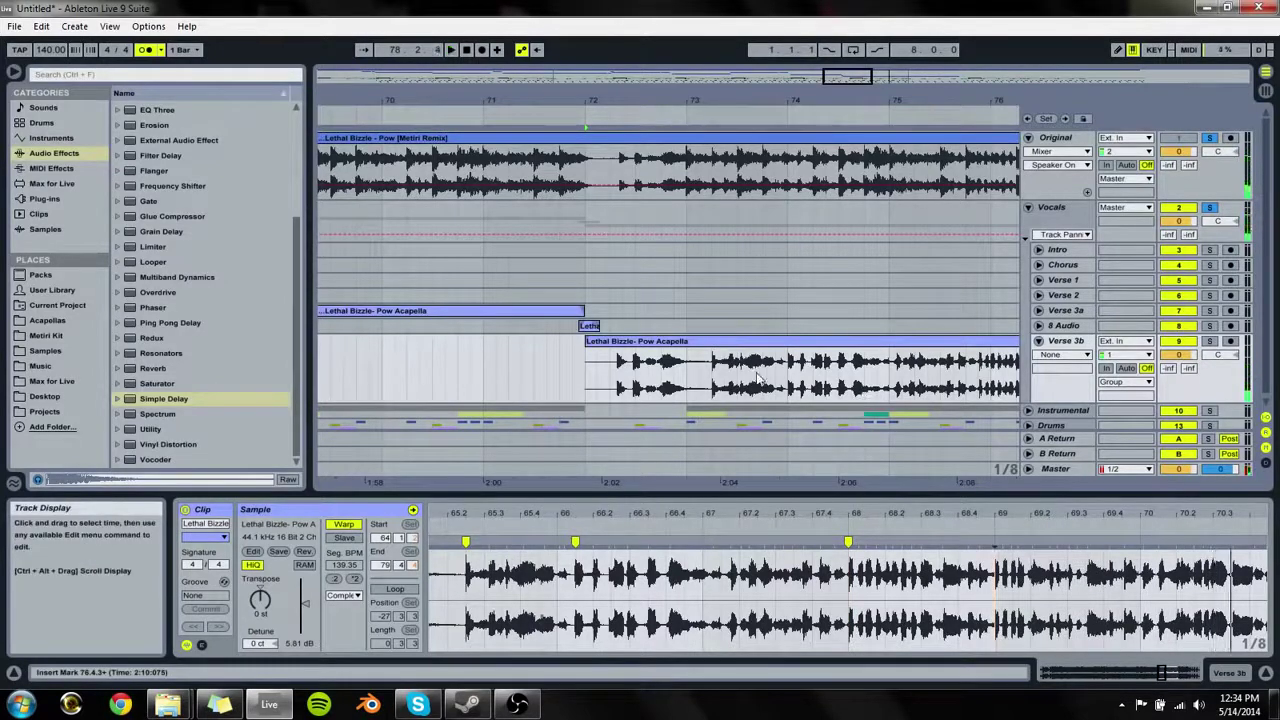
# Step: Play Verse 3b from bar 72, move the warp marker at 68.1.1 to 67.4.3 and delete that marker
pyautogui.click(788, 382)
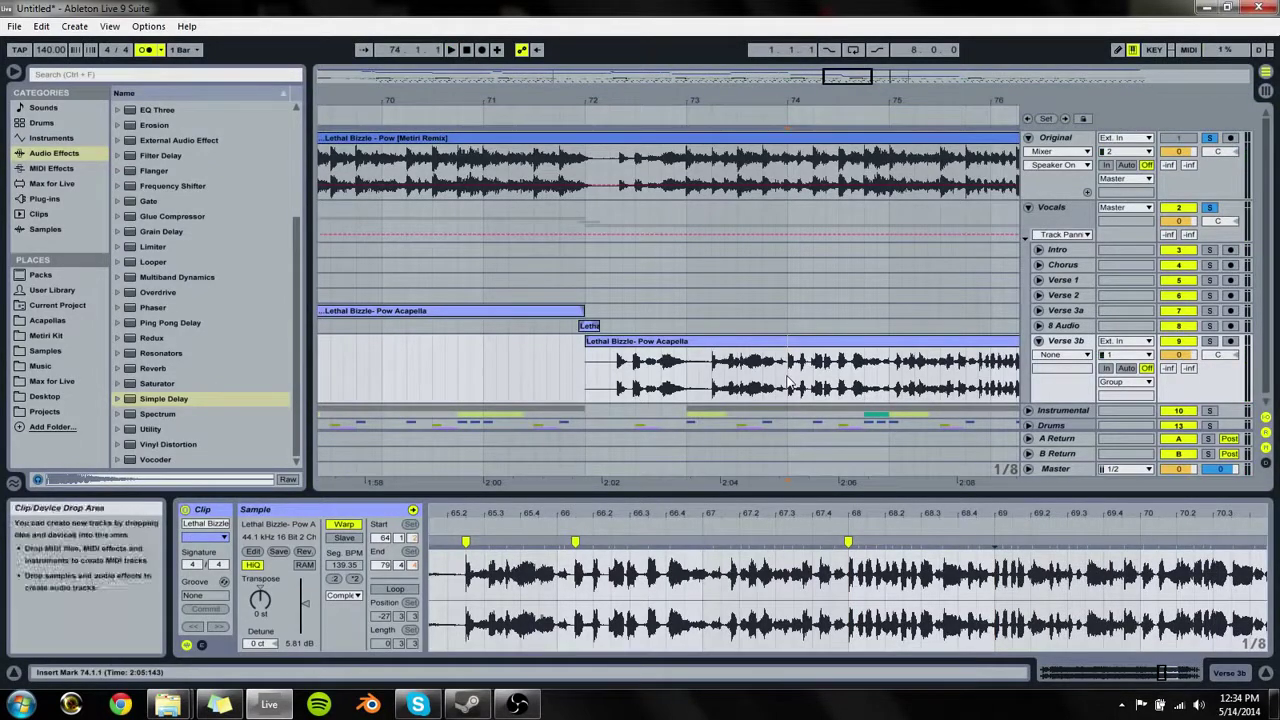
pyautogui.click(583, 368)
pyautogui.press('space')
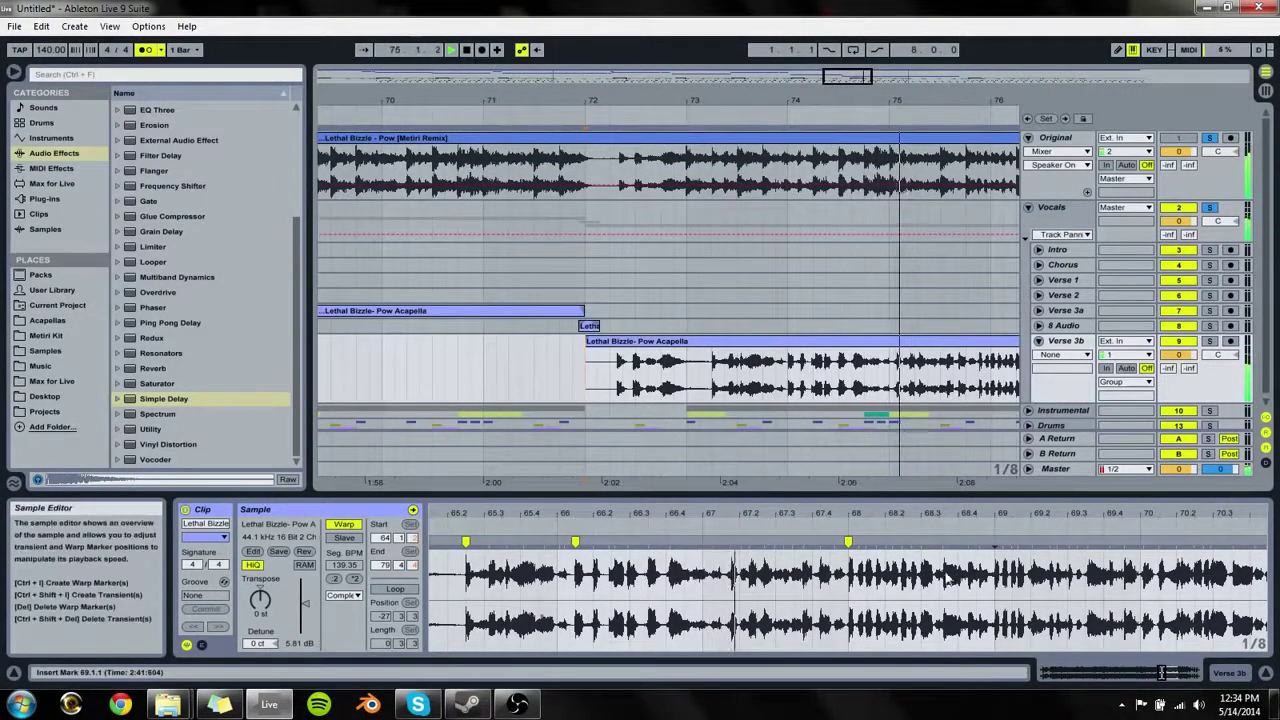
pyautogui.moveTo(849, 541); pyautogui.dragTo(833, 541)
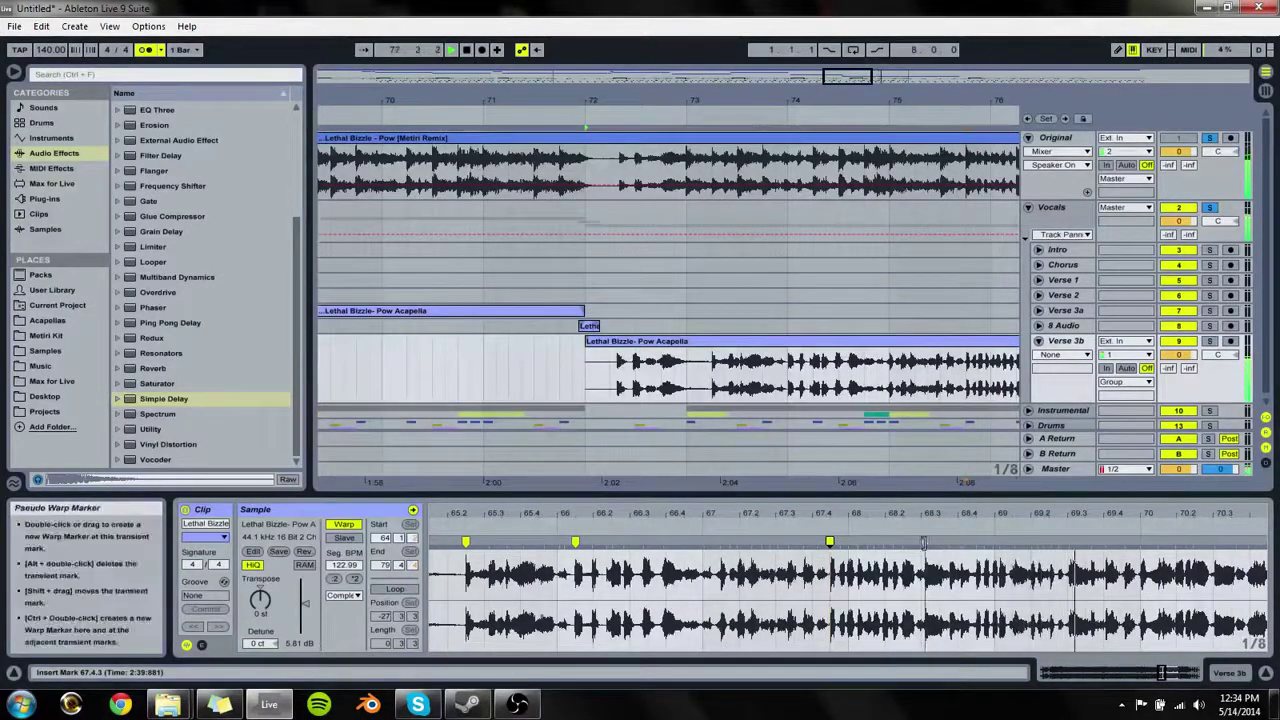
pyautogui.doubleClick(830, 541)
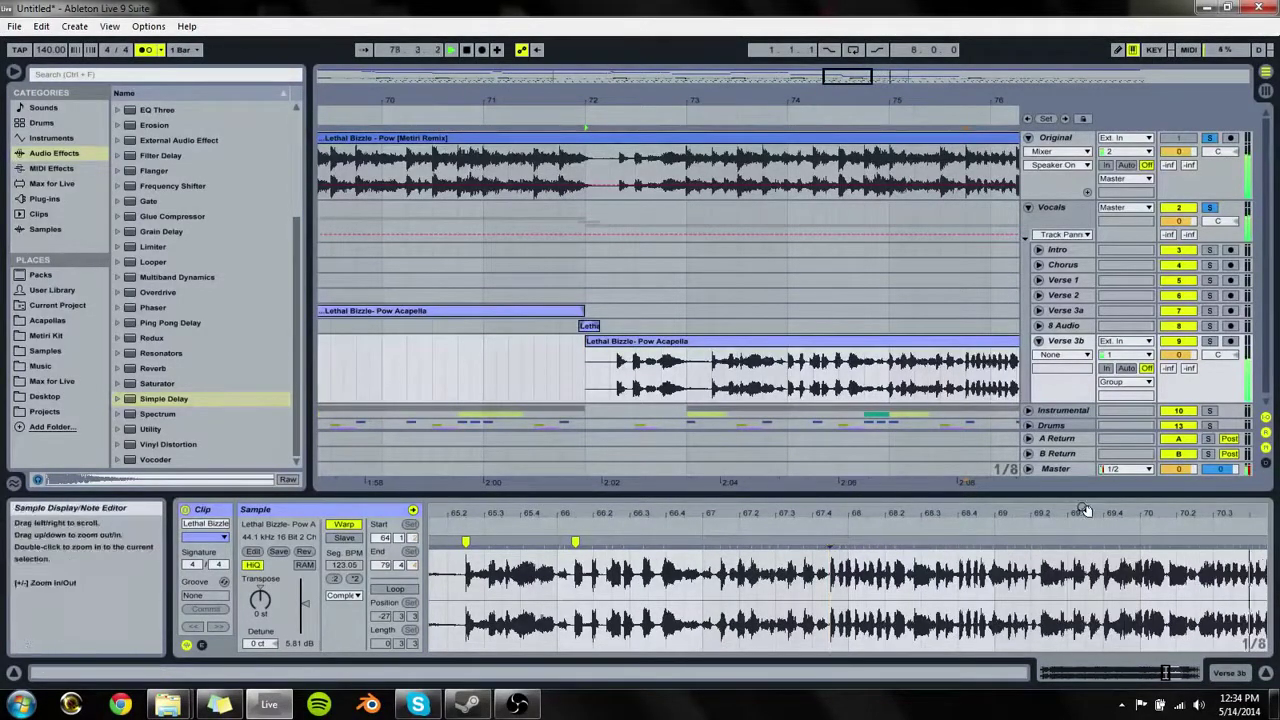
# Step: Try re-timing the second half of Verse 3b with warp markers at 72.1.1 and 73.1.1, and remove them
pyautogui.moveTo(1085, 510); pyautogui.dragTo(606, 521)
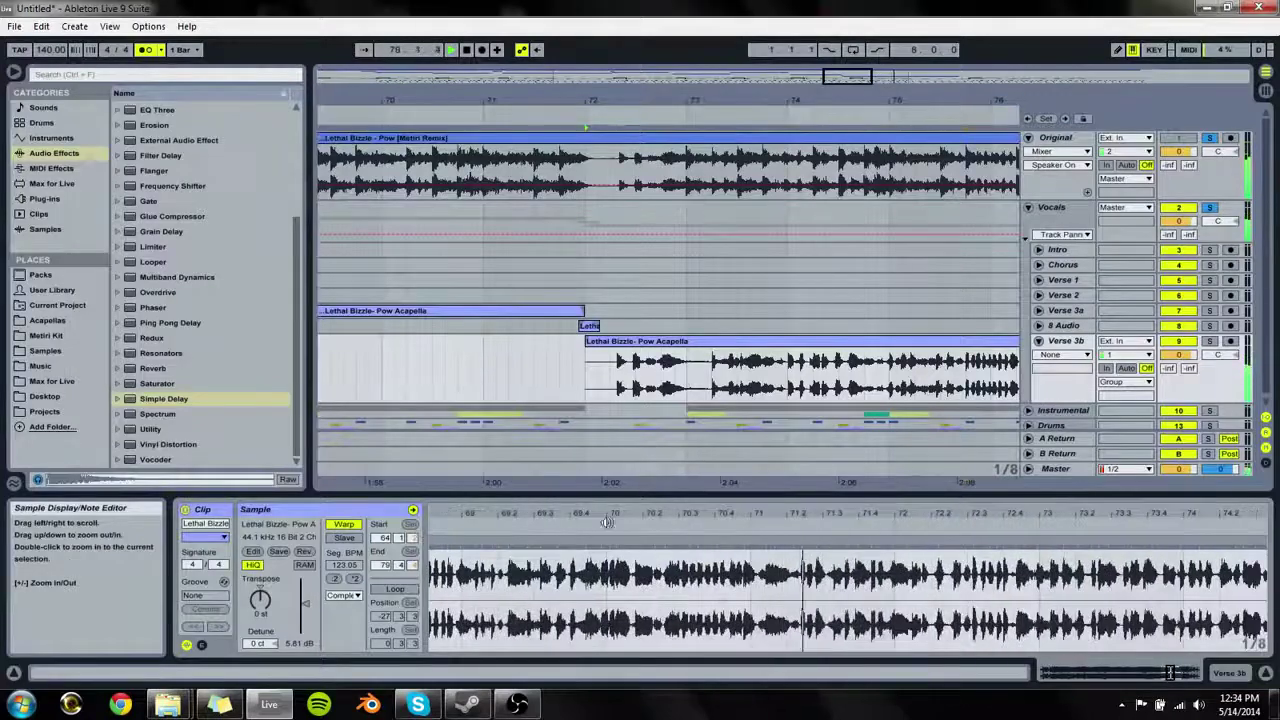
pyautogui.doubleClick(892, 543)
pyautogui.moveTo(908, 521); pyautogui.dragTo(489, 528)
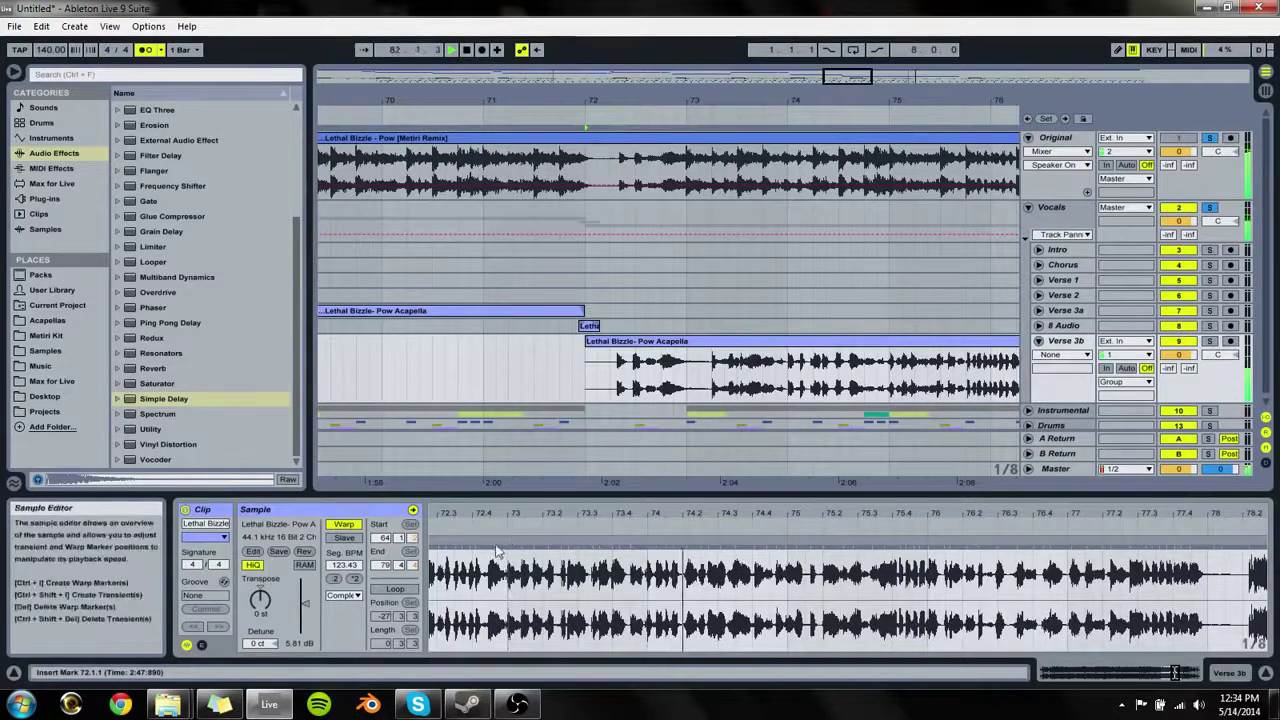
pyautogui.moveTo(488, 542); pyautogui.dragTo(507, 542)
pyautogui.doubleClick(507, 541)
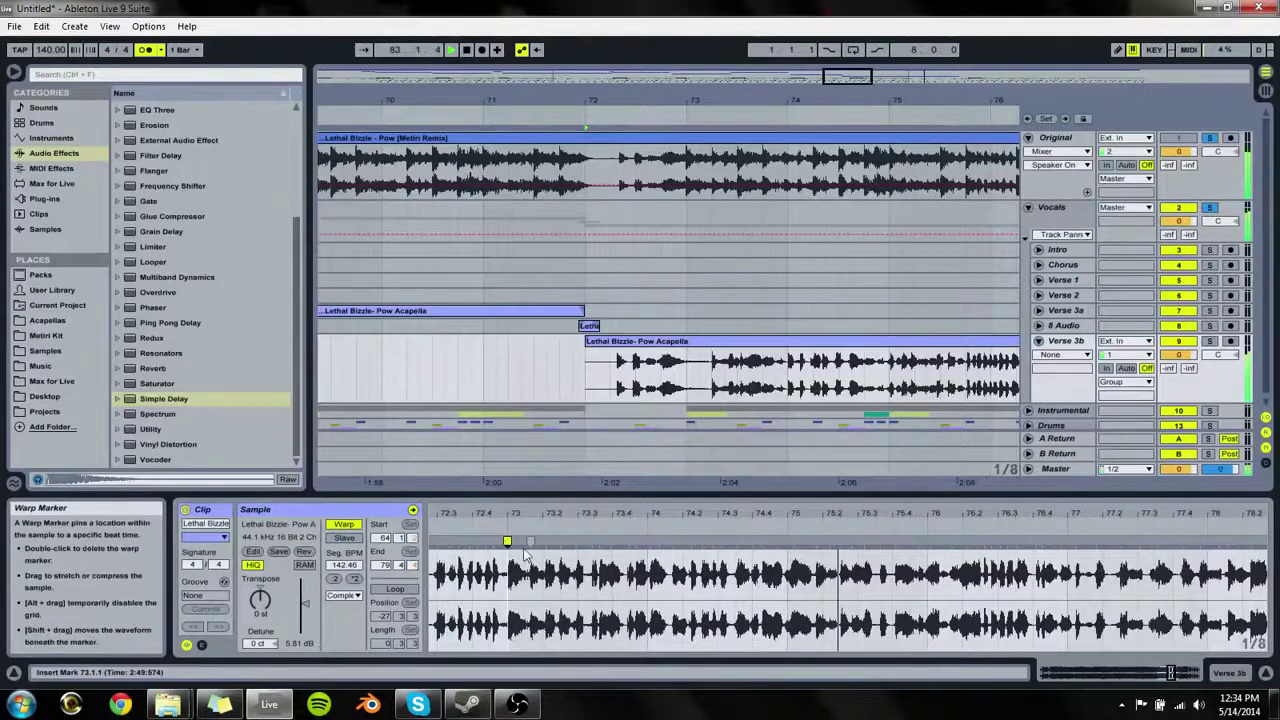
pyautogui.doubleClick(507, 541)
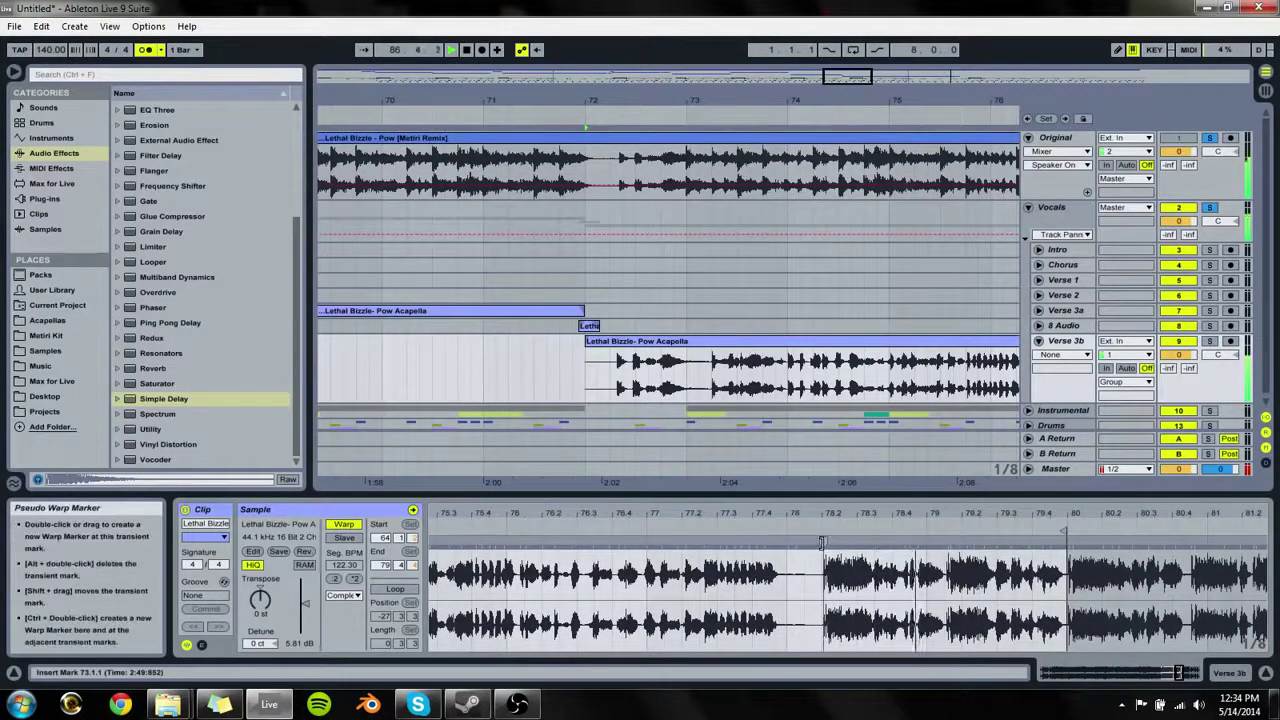
# Step: Stretch the transient near 78.2 to the Verse 3b clip's end just before bar 80 and replay from bar 72
pyautogui.moveTo(822, 543); pyautogui.dragTo(1067, 543)
pyautogui.press('space')
pyautogui.press('space')
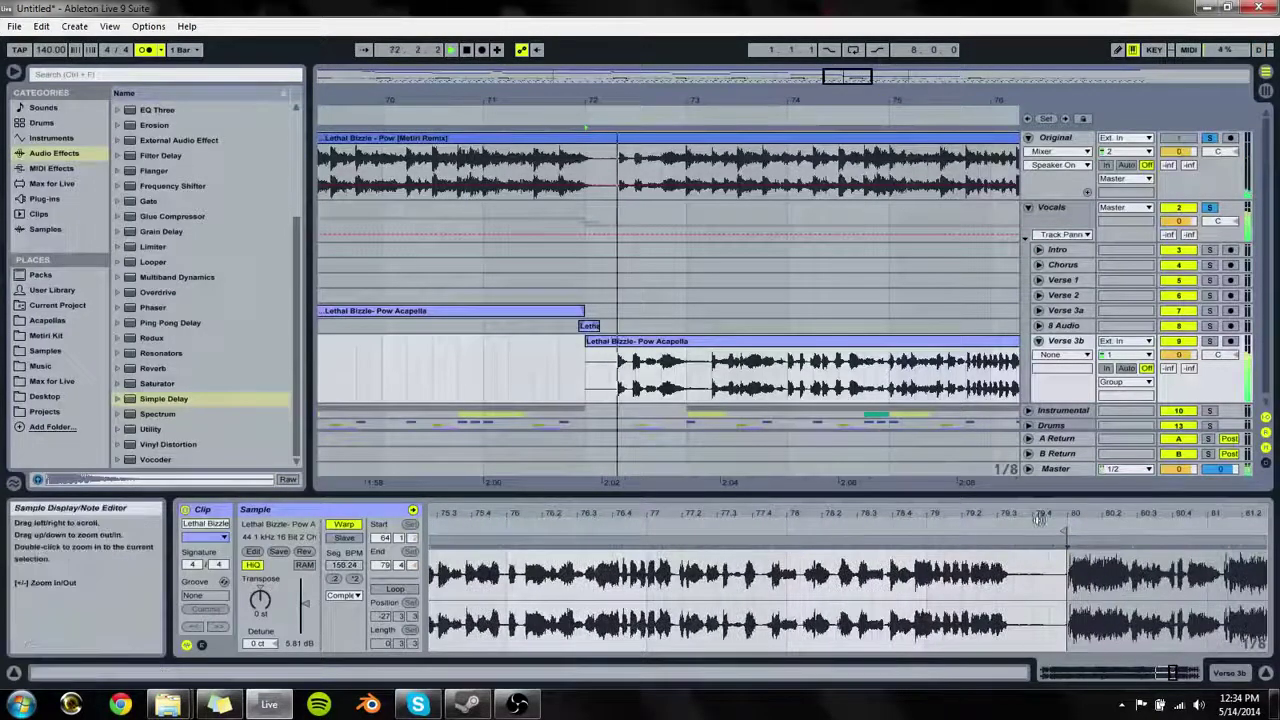
# Step: Delete the Verse 3b warp marker near 71.3 and stretch the transient that starts the following section to the clip's end just before bar 80
pyautogui.moveTo(834, 512); pyautogui.dragTo(1210, 400)
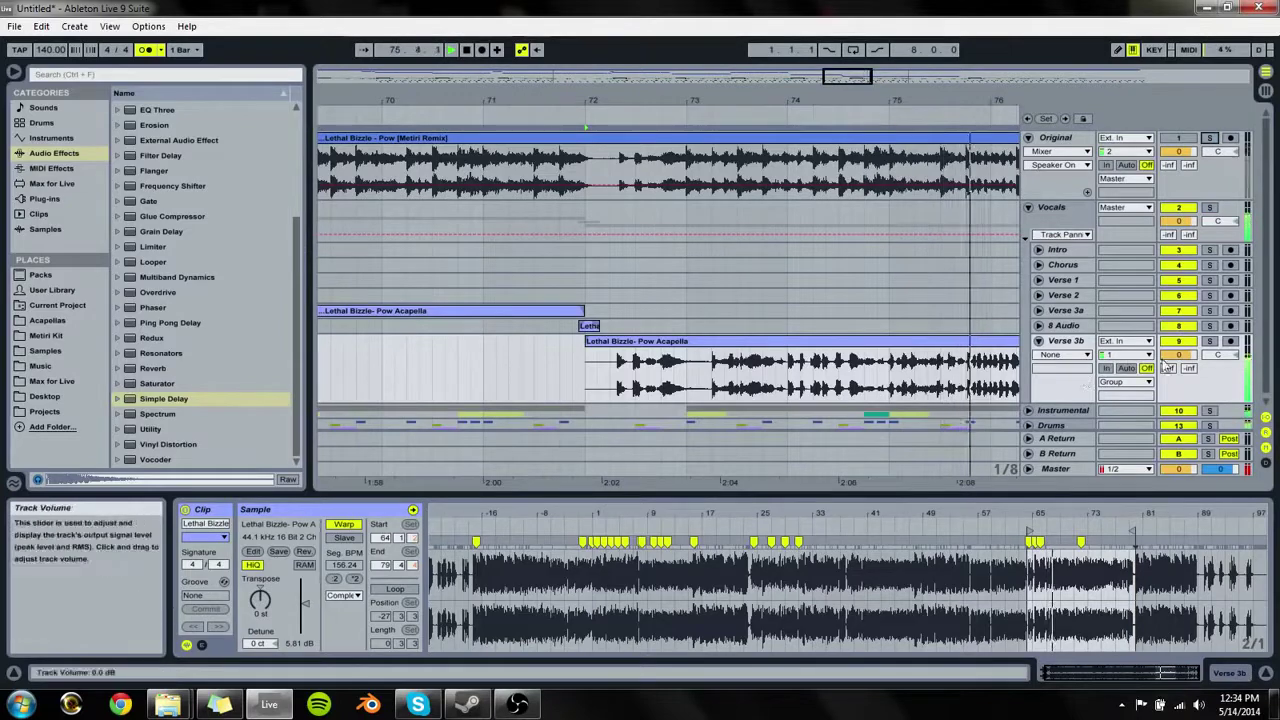
pyautogui.doubleClick(1079, 540)
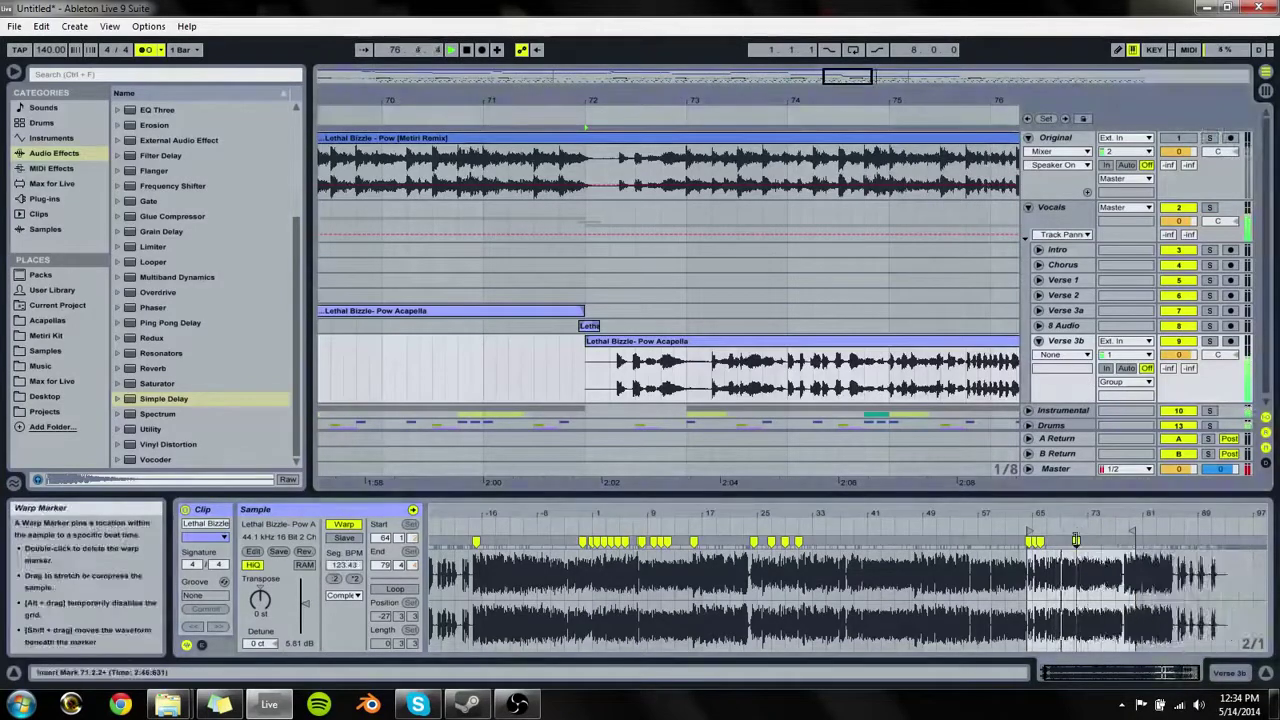
pyautogui.moveTo(1099, 518); pyautogui.dragTo(1097, 543)
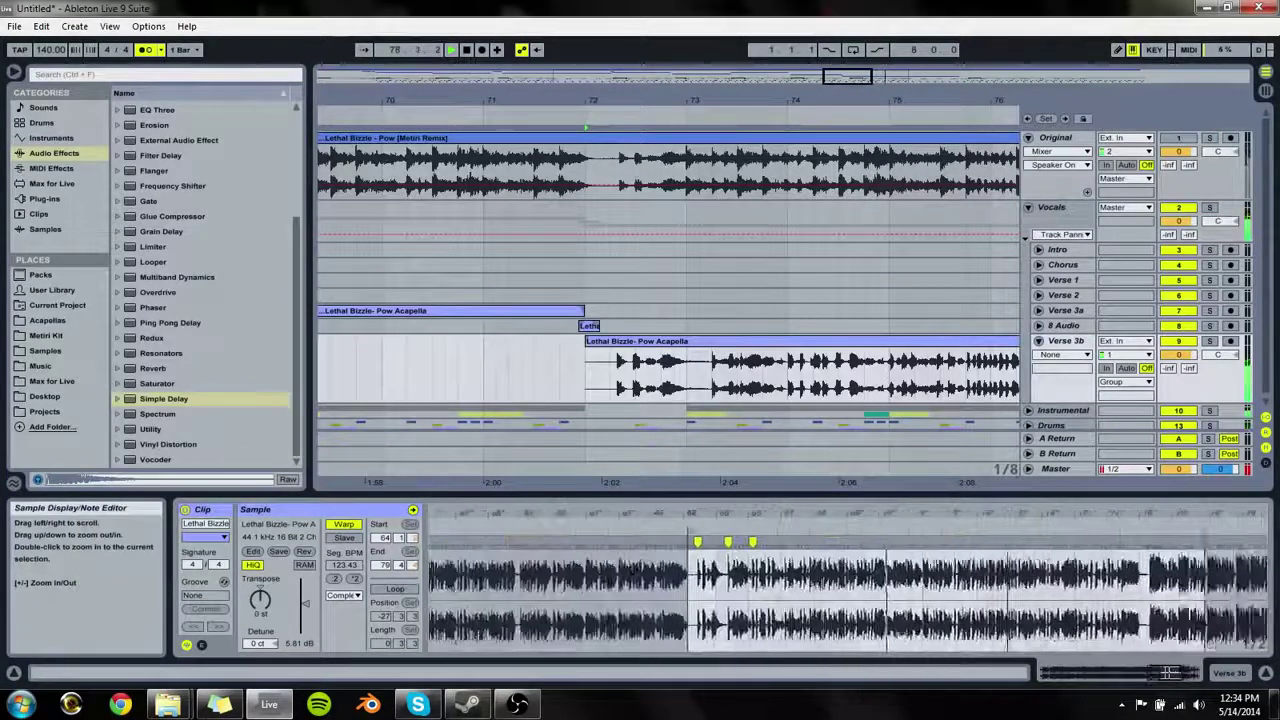
pyautogui.moveTo(846, 514); pyautogui.dragTo(860, 538)
pyautogui.moveTo(1013, 541); pyautogui.dragTo(1075, 538)
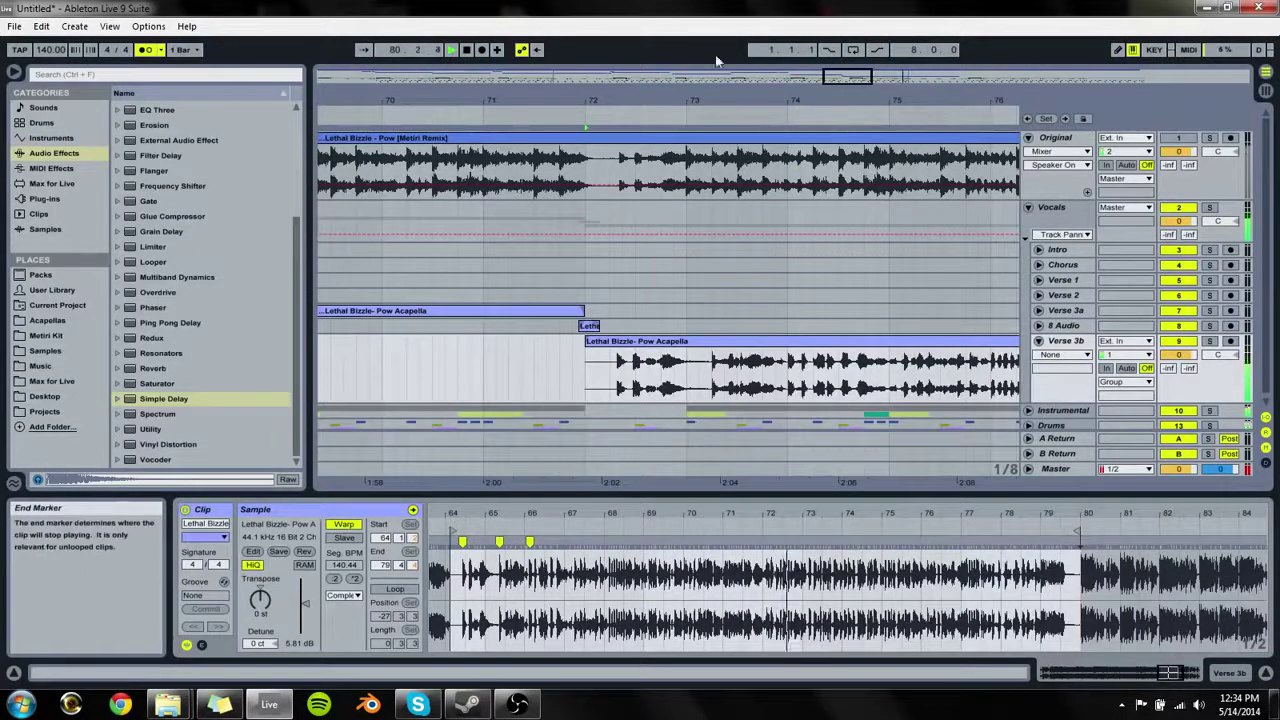
# Step: Play the second half of Verse 3b from bar 81 and replay it from bar 80 to check its timing
pyautogui.moveTo(814, 103); pyautogui.dragTo(405, 70)
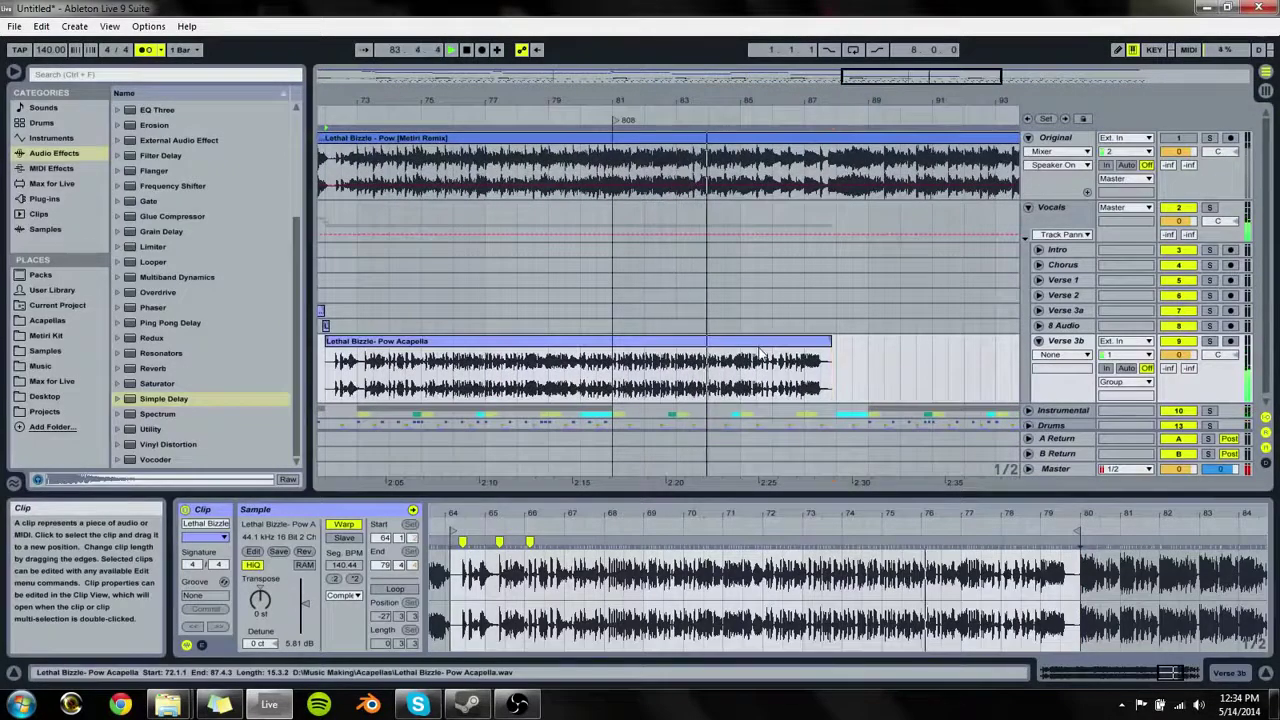
pyautogui.click(619, 372)
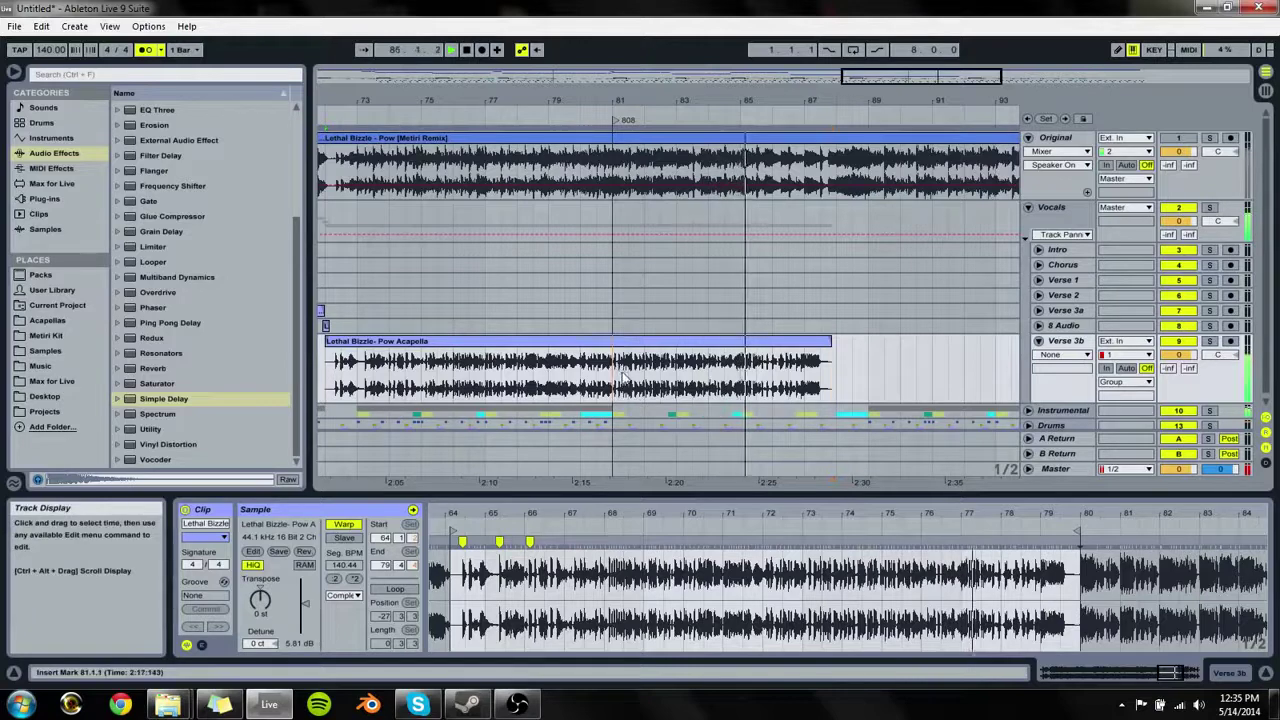
pyautogui.press('space')
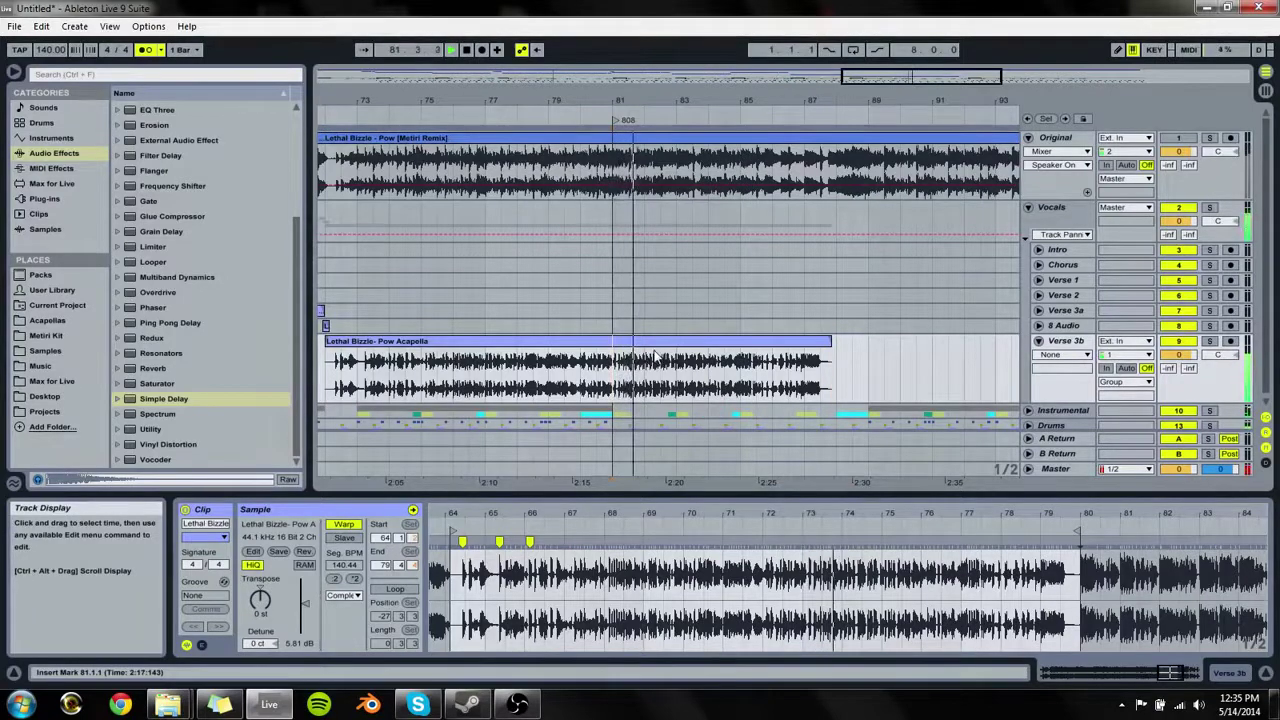
pyautogui.press('space')
pyautogui.press('space')
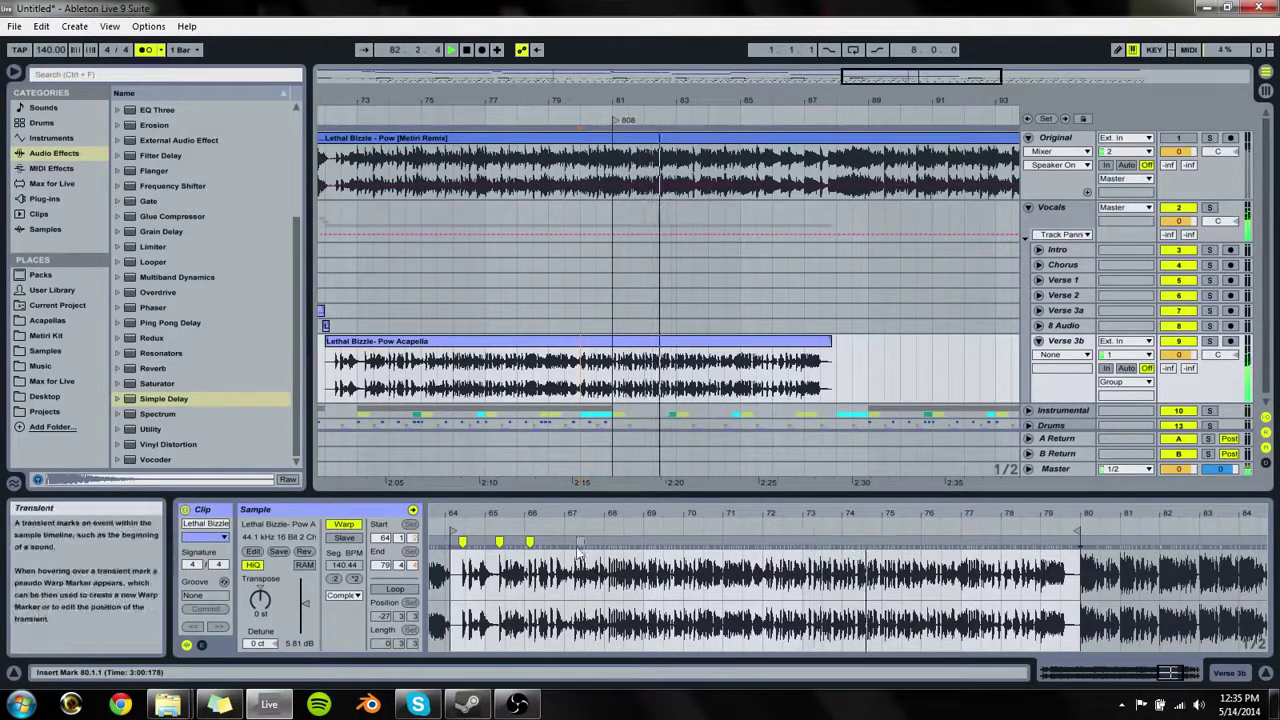
# Step: Delete Verse 3b's warp markers near 66.1 and 65.2.3 and replay from bar 80
pyautogui.doubleClick(529, 542)
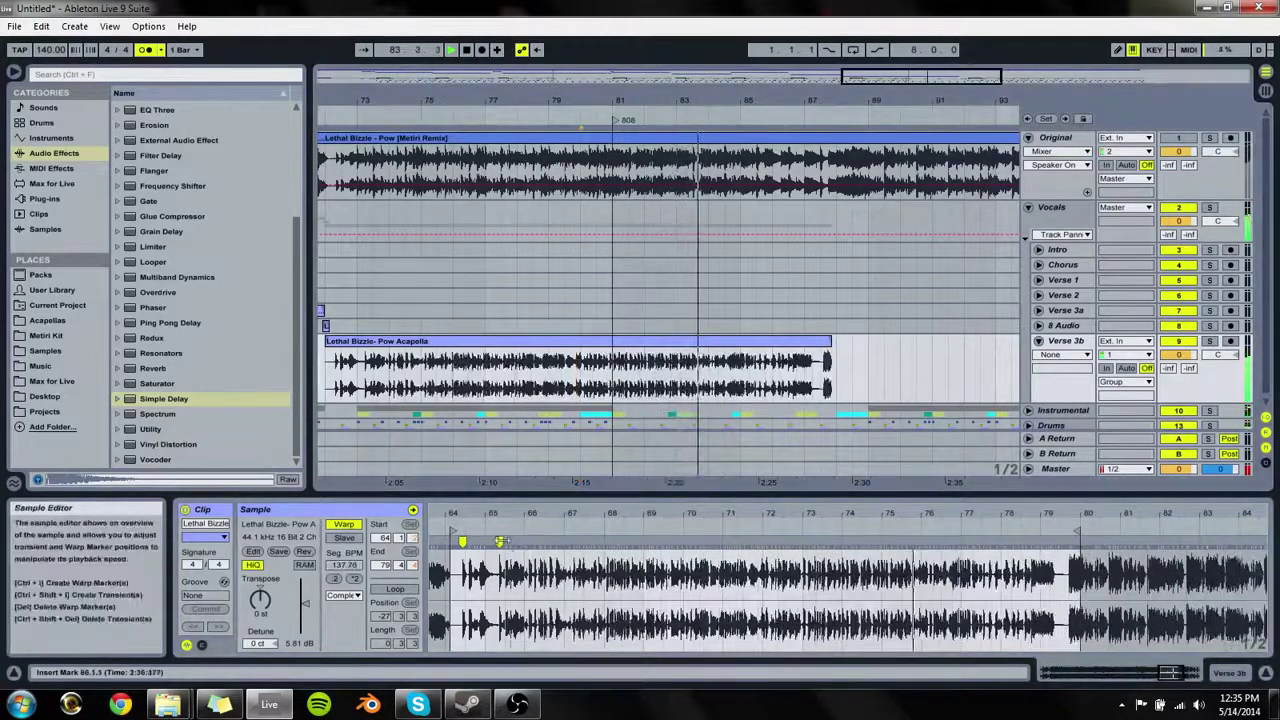
pyautogui.doubleClick(499, 542)
pyautogui.press('space')
pyautogui.press('space')
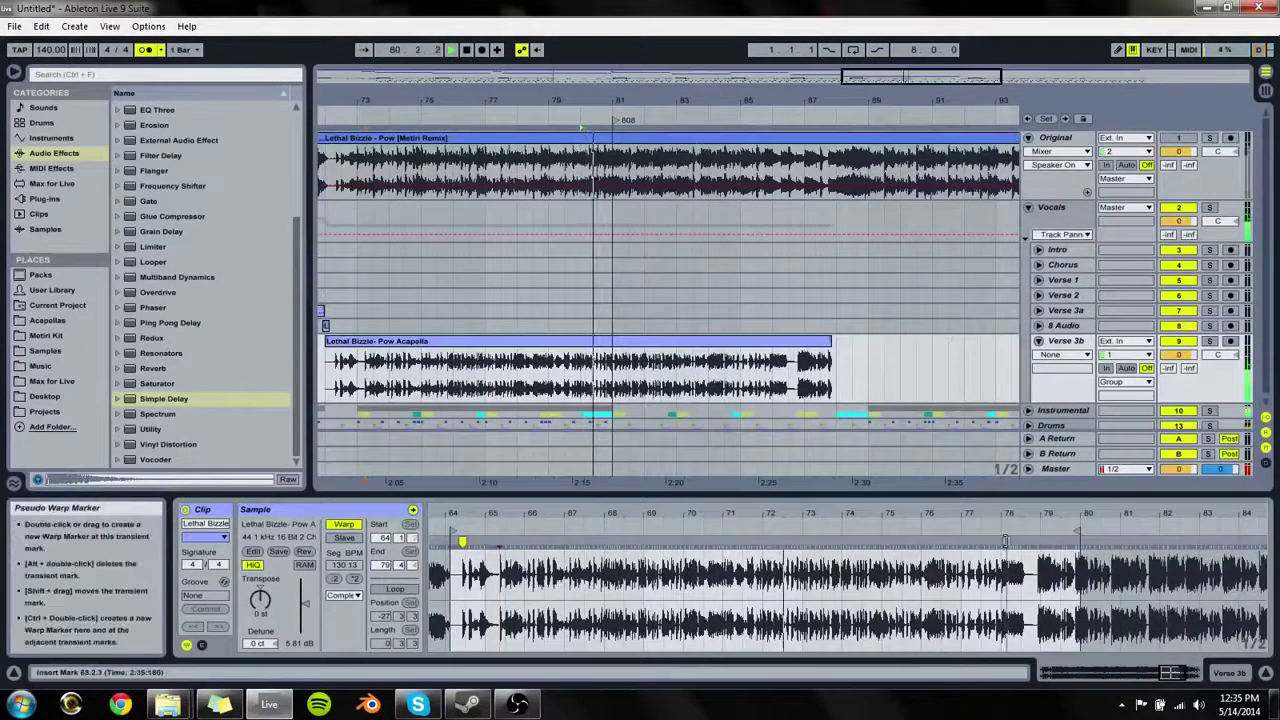
# Step: Pull the transient that follows Verse 3b back to about 78.2.3 and trim the clip to end at 86.1.3 on the timeline
pyautogui.moveTo(1036, 542)
pyautogui.mouseDown()
pyautogui.moveTo(1000, 542)
pyautogui.moveTo(1019, 542)
pyautogui.mouseUp()
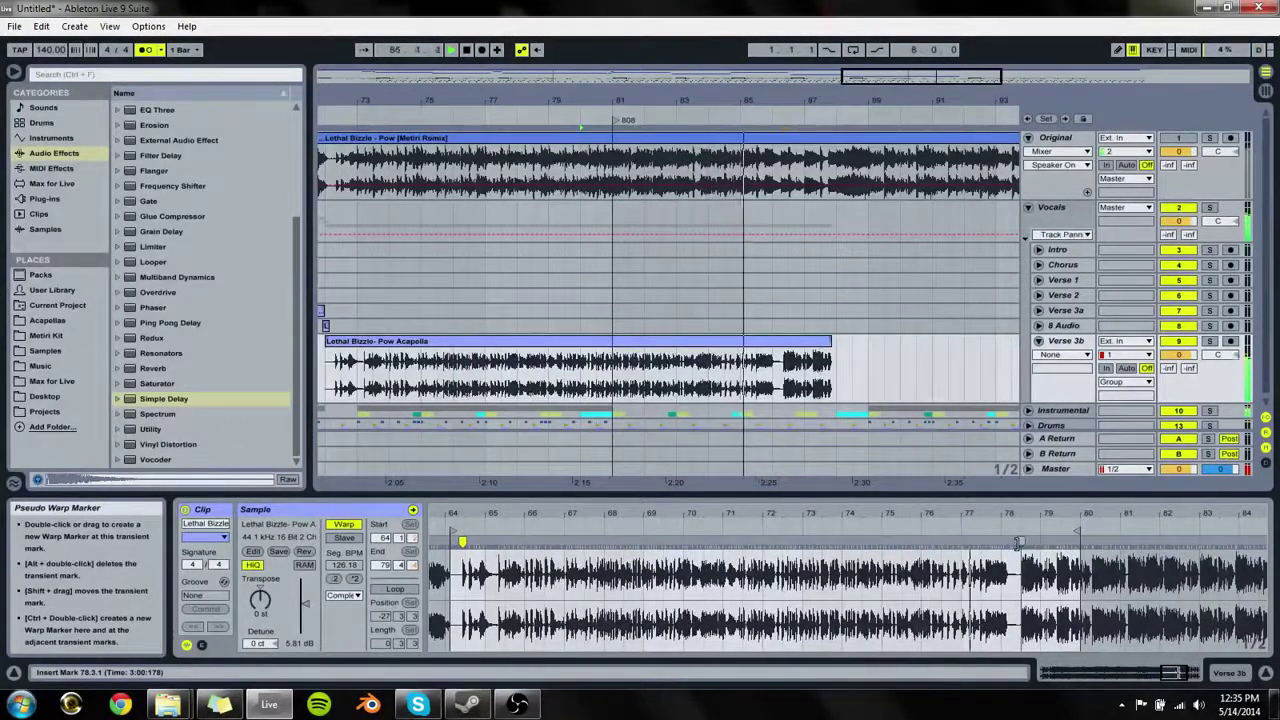
pyautogui.moveTo(1078, 532); pyautogui.dragTo(1018, 532)
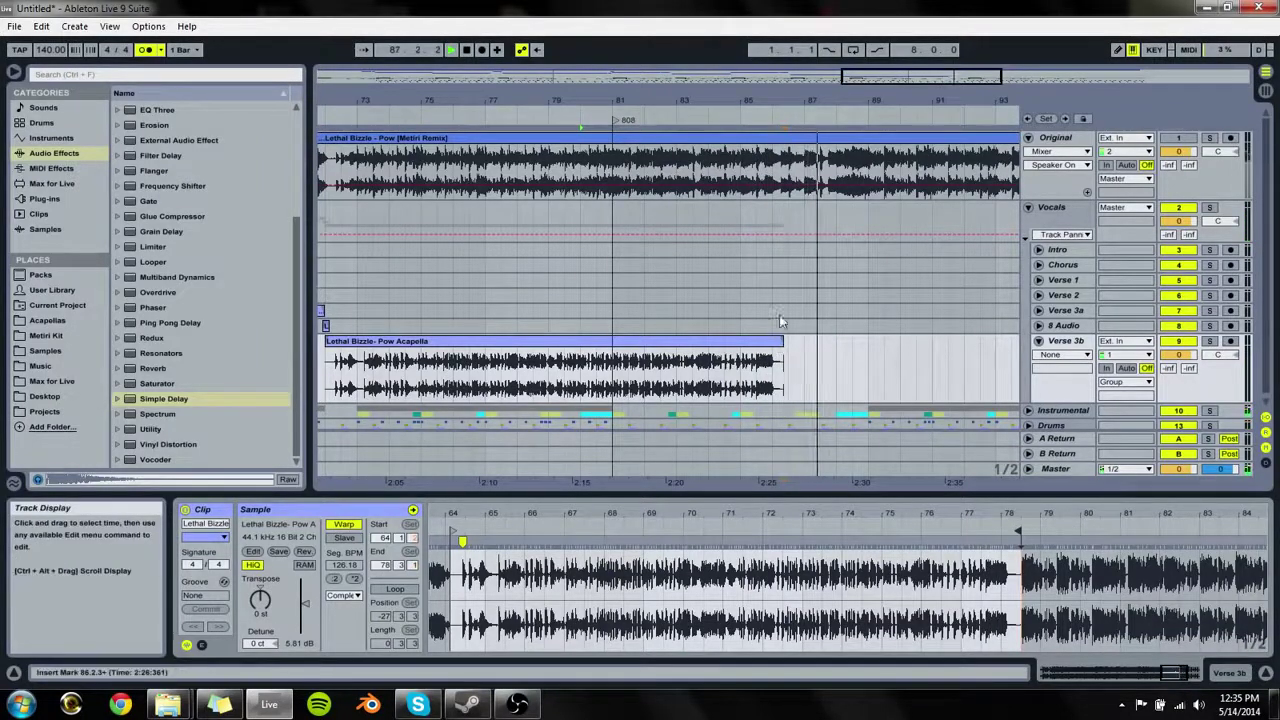
pyautogui.click(777, 343)
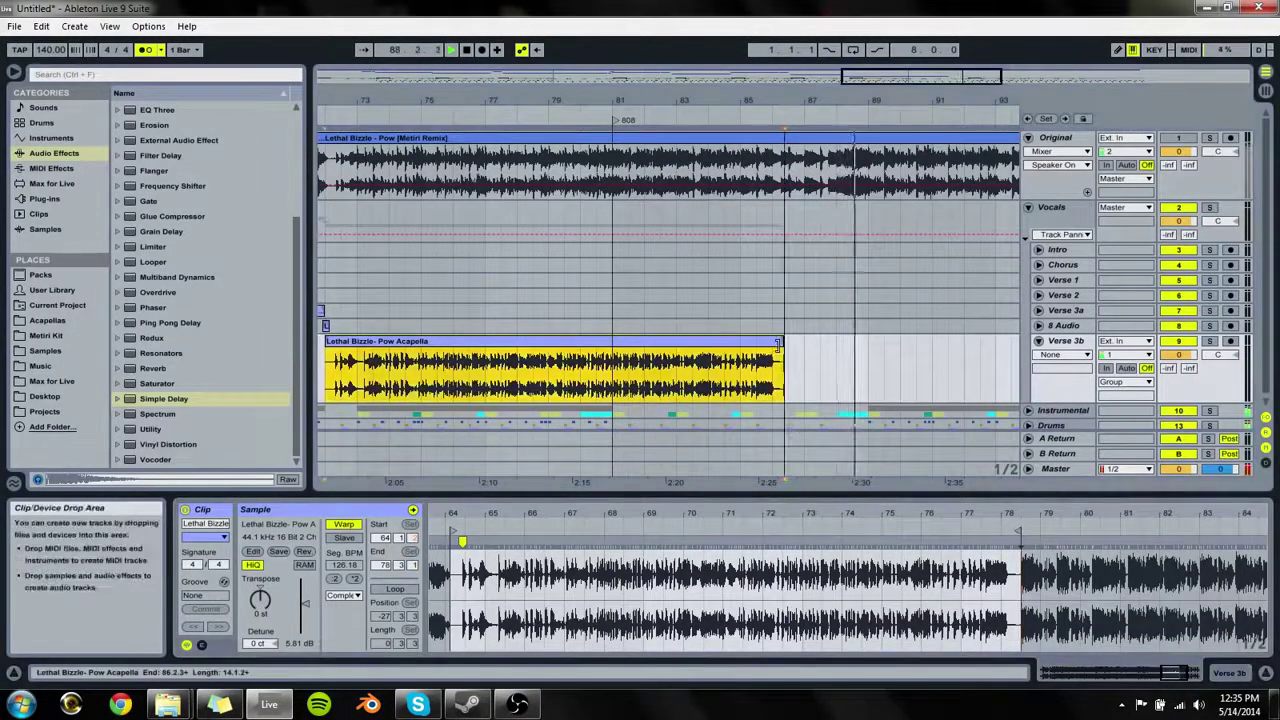
pyautogui.press('space')
pyautogui.click(620, 333)
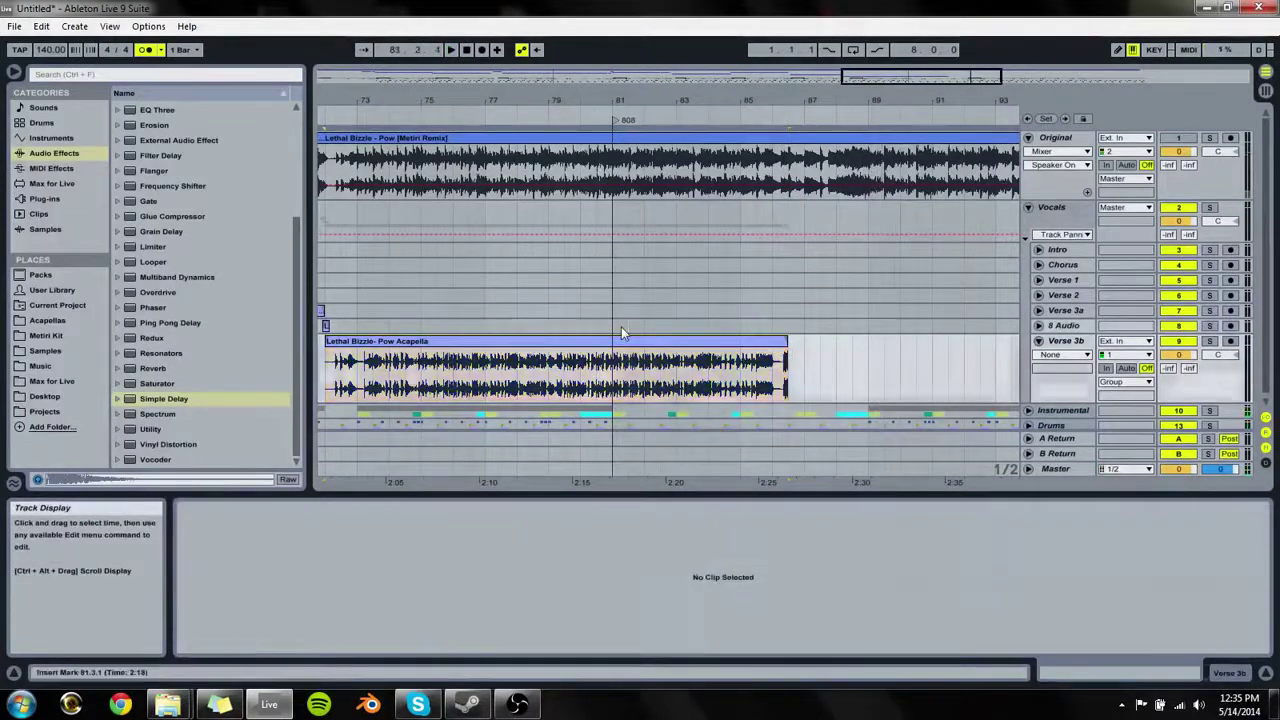
pyautogui.moveTo(613, 372); pyautogui.dragTo(598, 372)
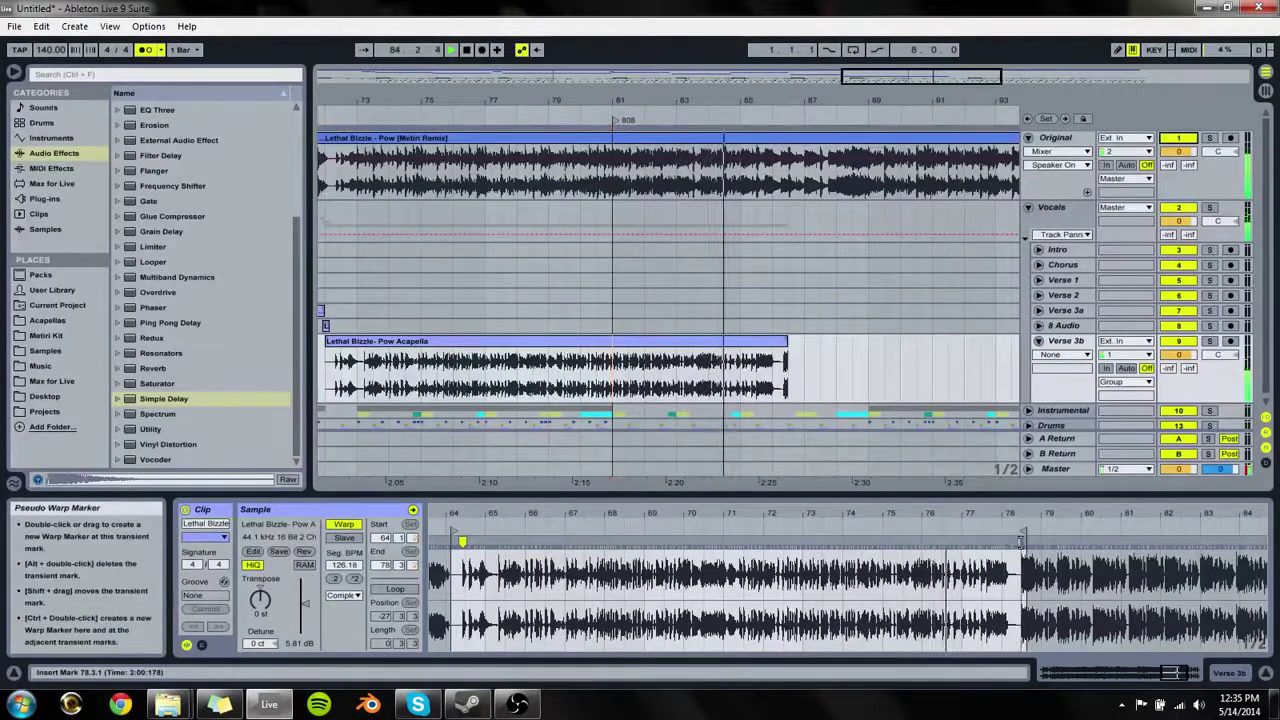
pyautogui.moveTo(1022, 534); pyautogui.dragTo(1008, 531)
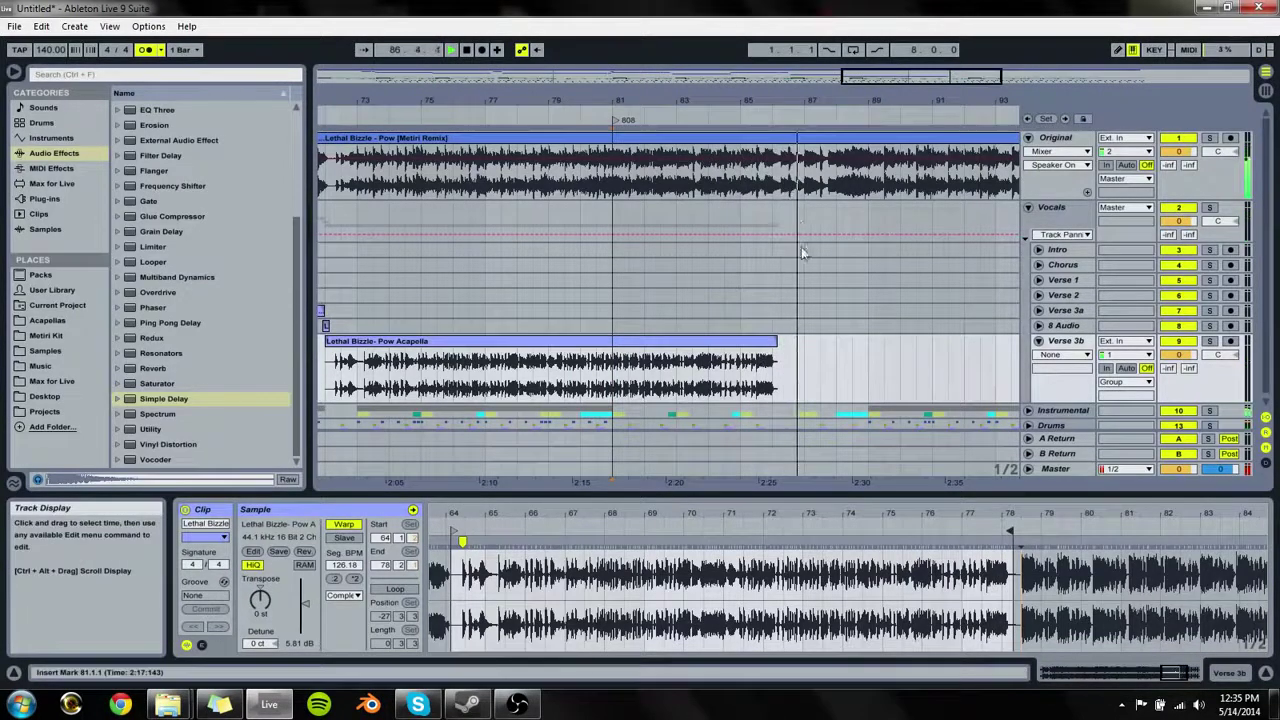
# Step: Play Verse 3b from bar 72 and mute the Original track
pyautogui.click(447, 343)
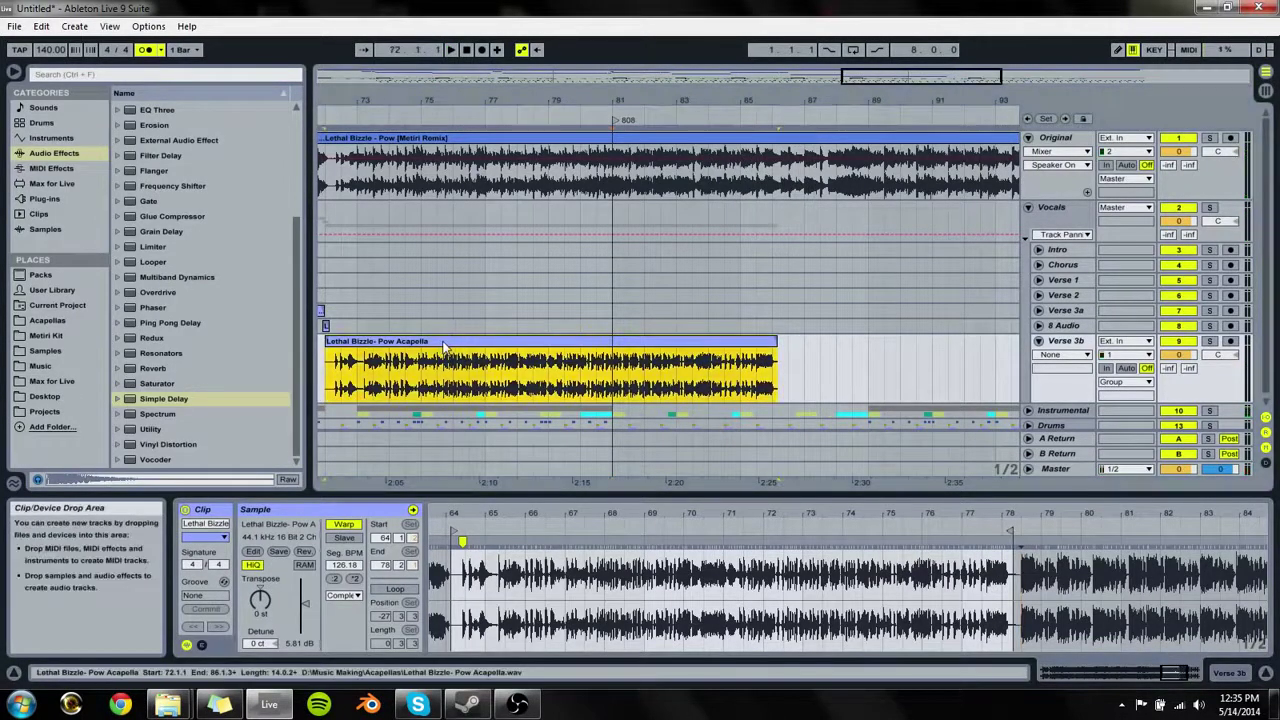
pyautogui.press('space')
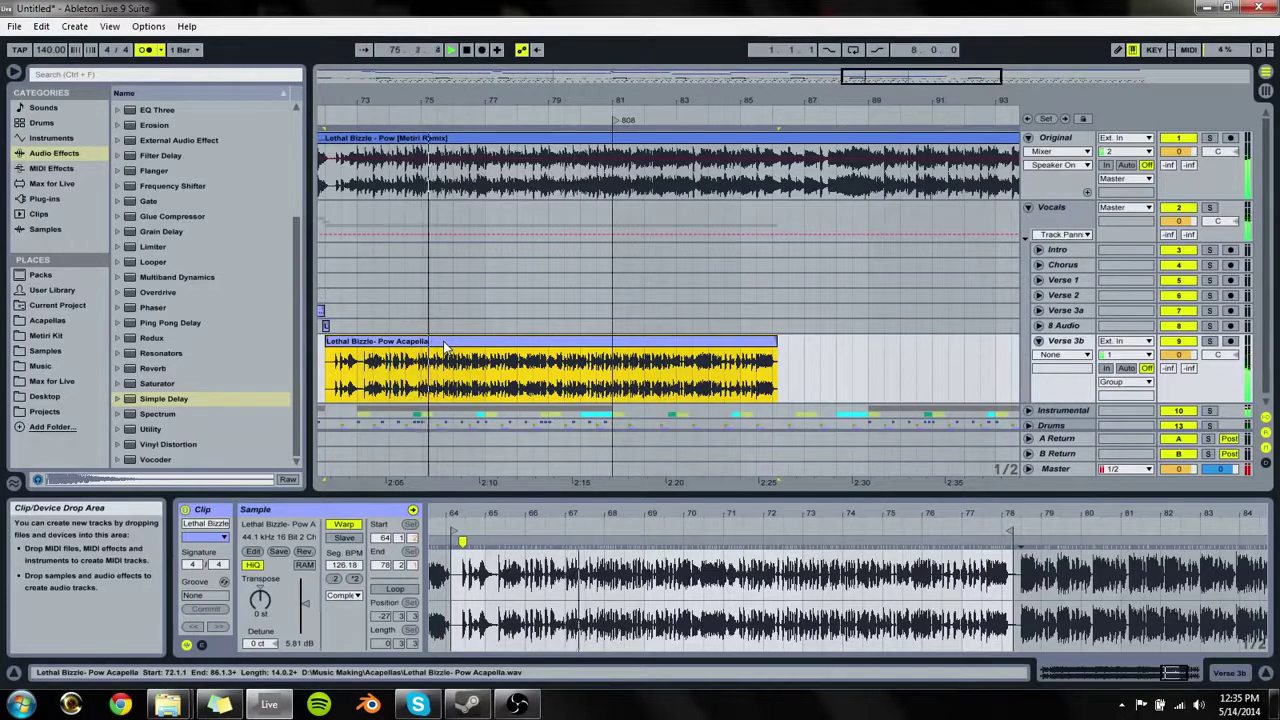
pyautogui.click(1178, 138)
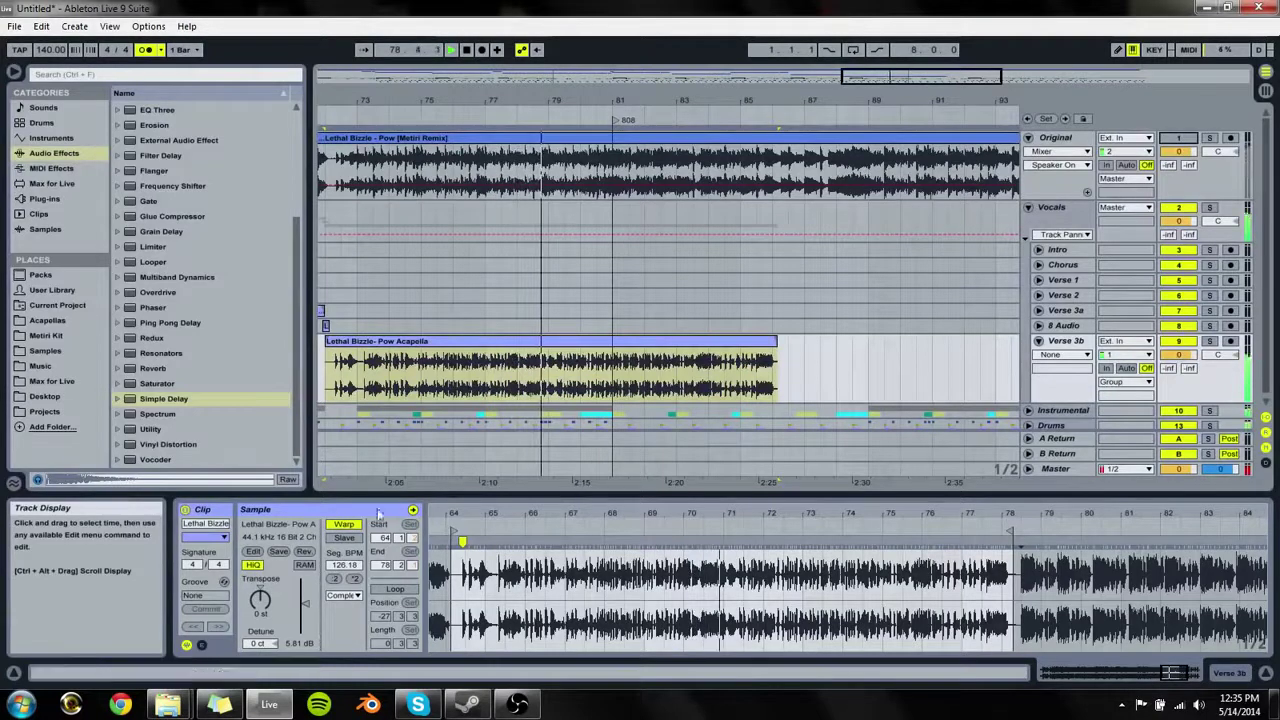
# Step: Try playing Verse 3b unwarped from bar 72, and turn warping back on with the previous warp markers
pyautogui.click(343, 525)
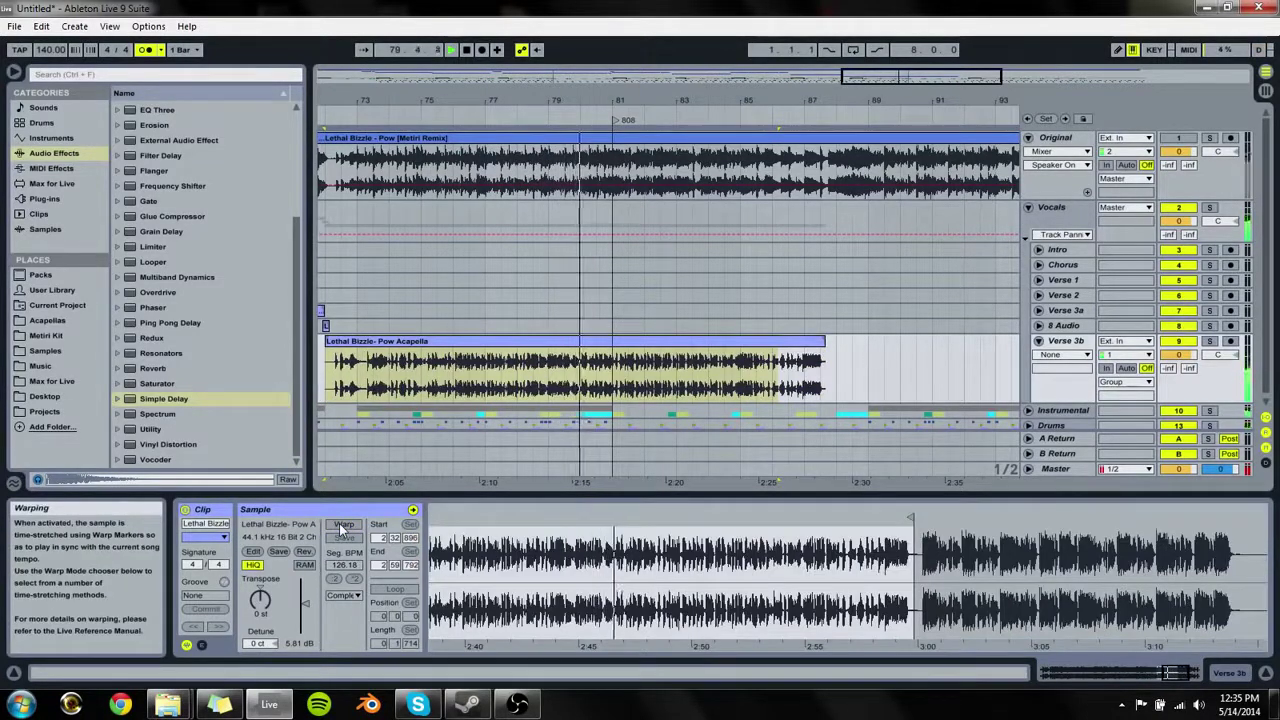
pyautogui.click(343, 399)
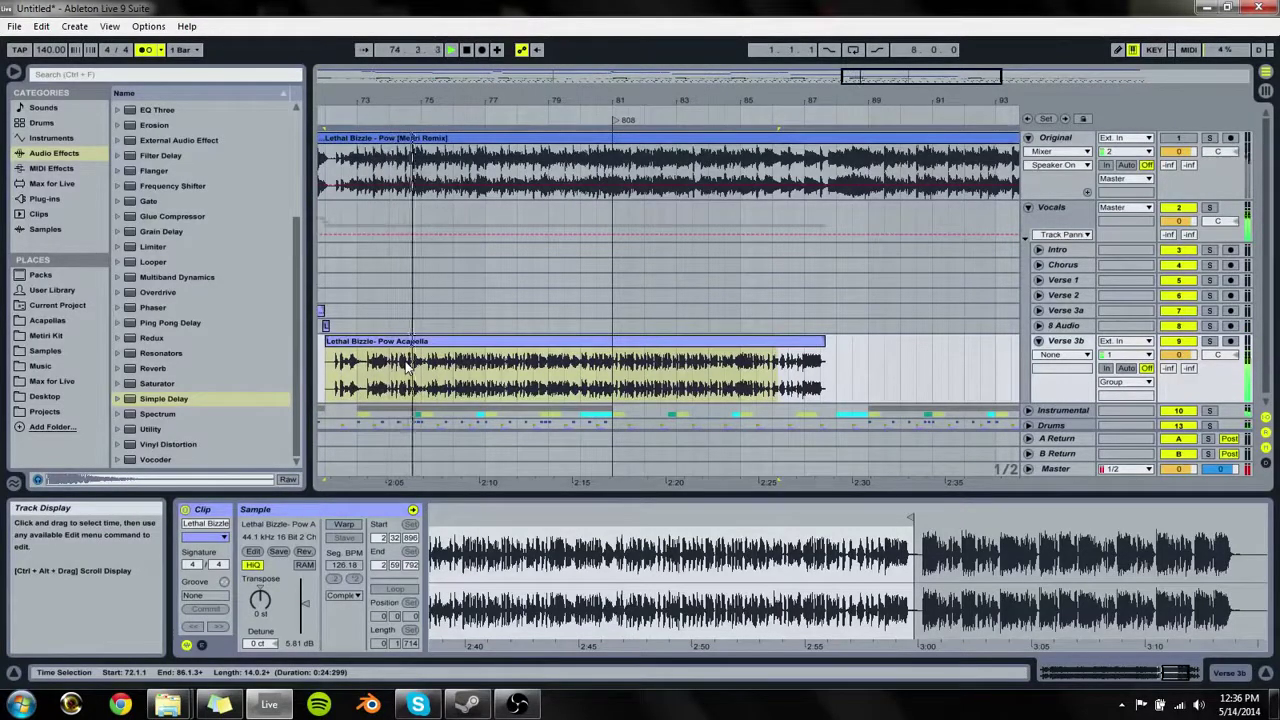
pyautogui.click(407, 366)
pyautogui.click(343, 524)
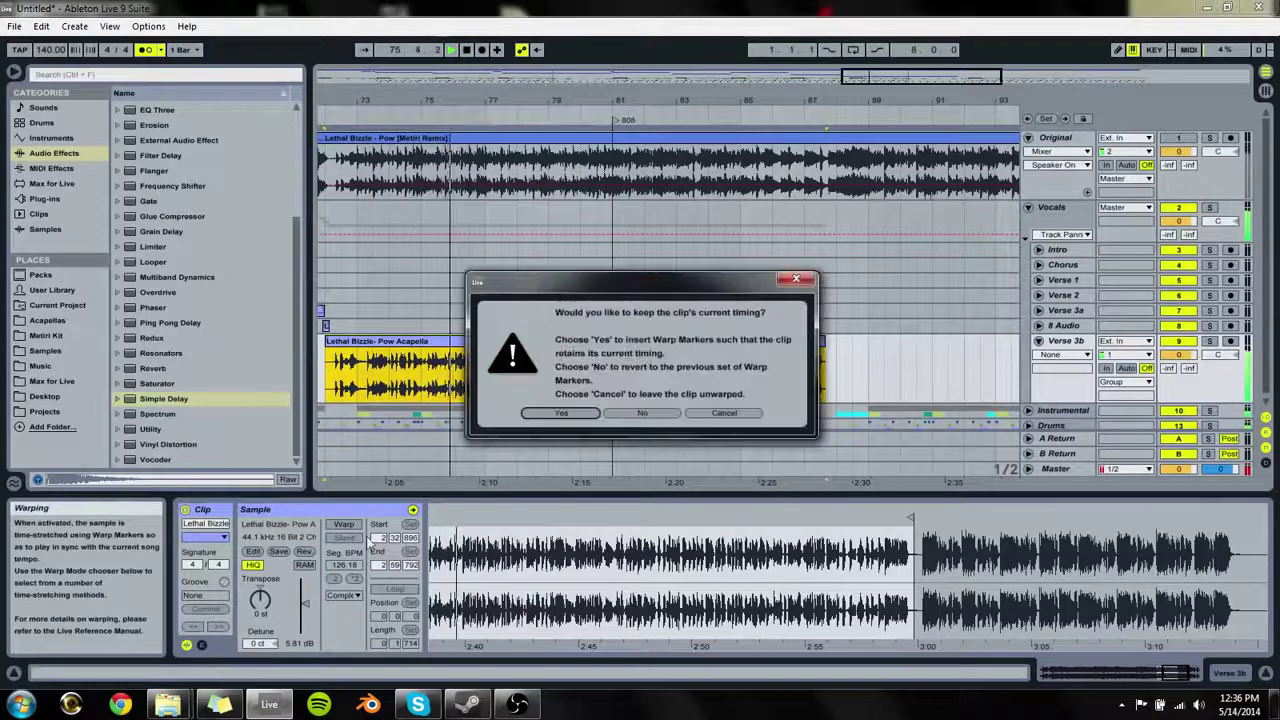
pyautogui.click(621, 411)
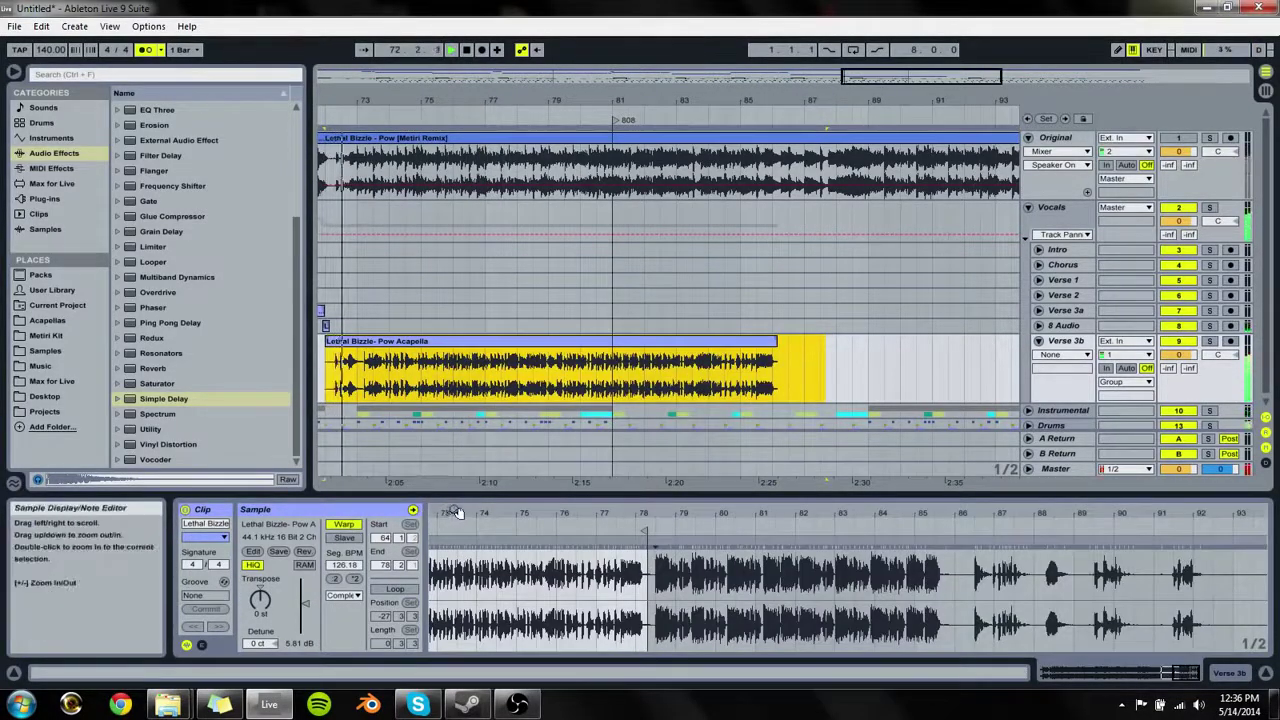
# Step: Replay the opening phrases of Verse 3b and examine their timing around the sample's first warp marker
pyautogui.moveTo(457, 514); pyautogui.dragTo(1058, 503)
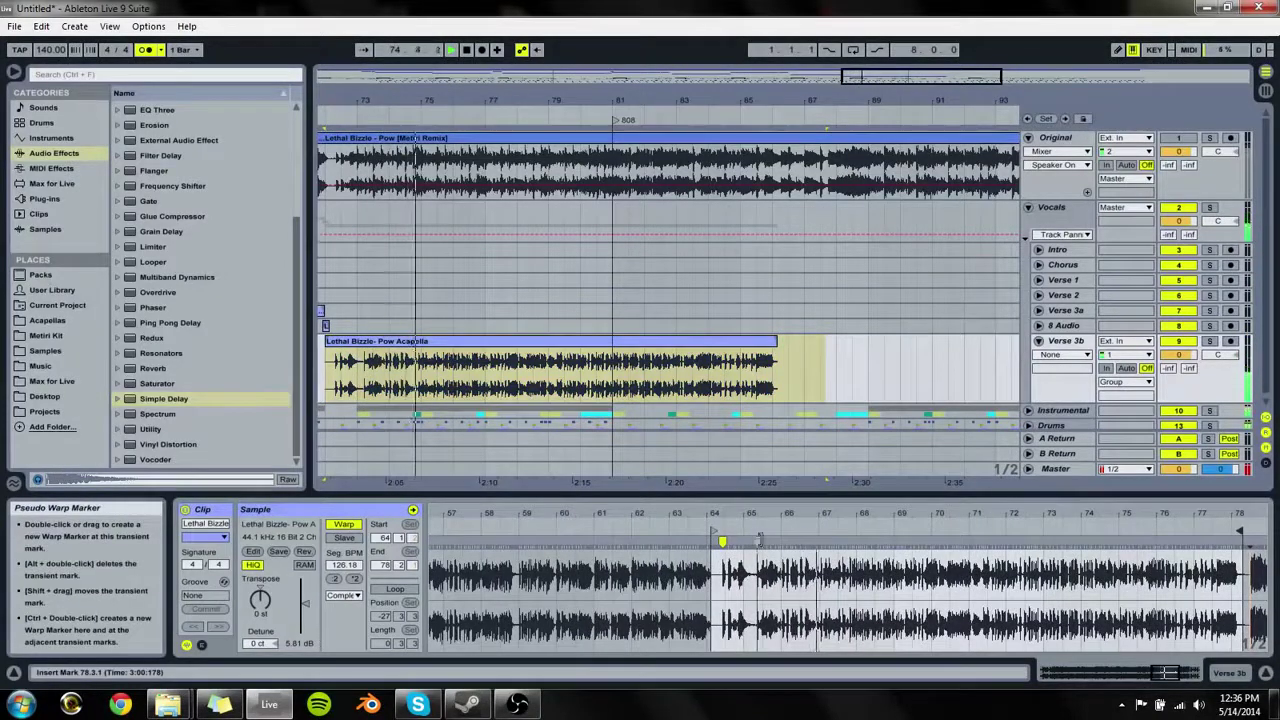
pyautogui.press('space')
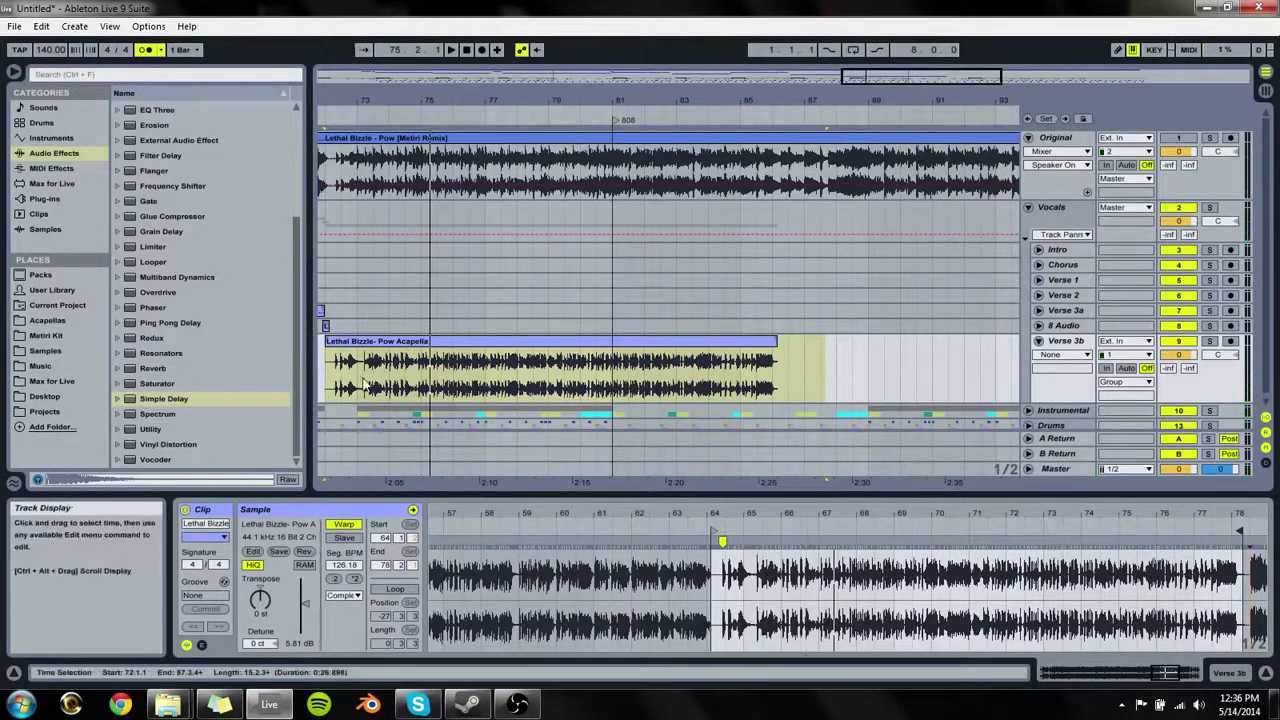
pyautogui.click(423, 448)
pyautogui.moveTo(735, 516); pyautogui.dragTo(503, 481)
pyautogui.click(357, 380)
pyautogui.press('space')
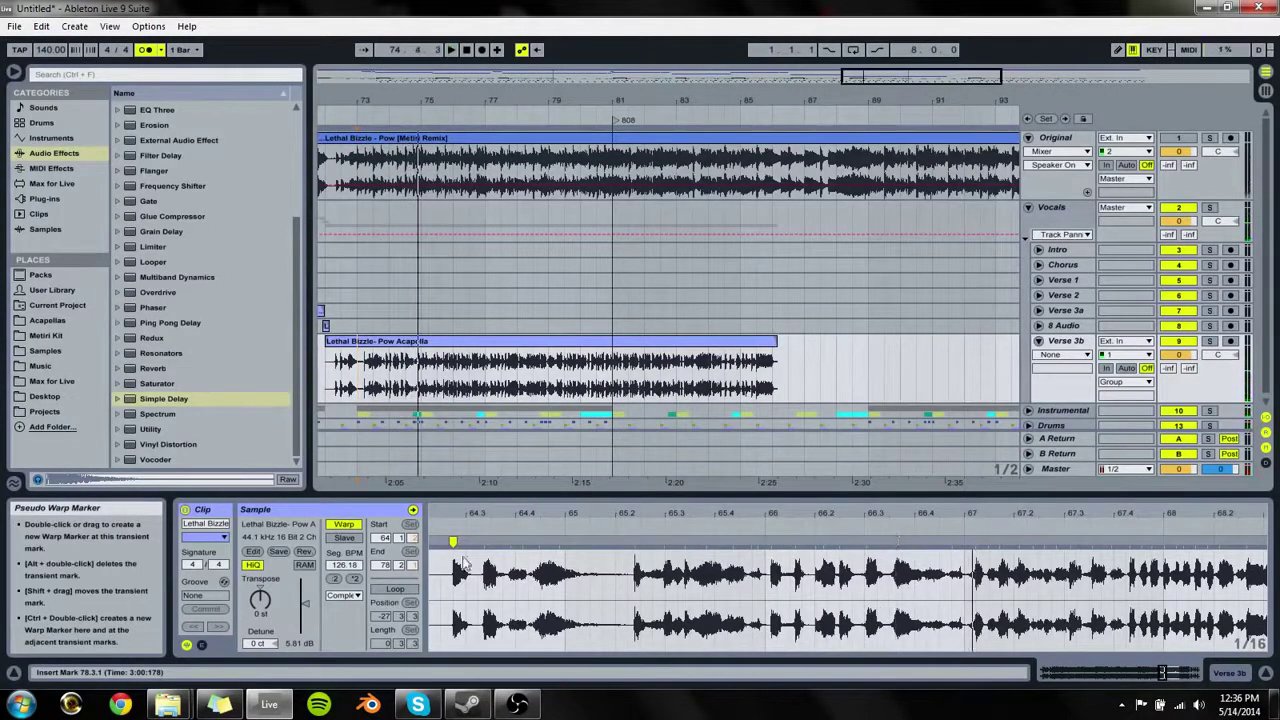
# Step: Set 1.1.1 at the start of the Verse 3b clip's sample and replay it from bar 72
pyautogui.click(415, 341)
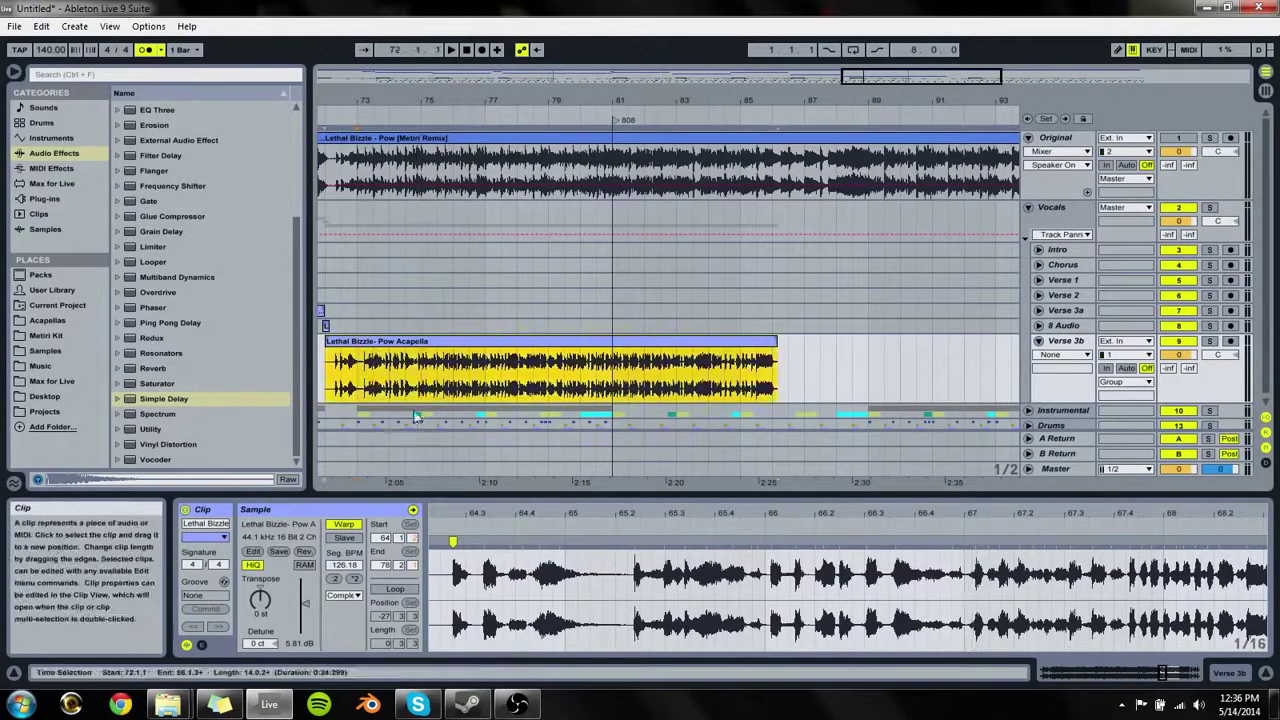
pyautogui.moveTo(517, 516); pyautogui.dragTo(1008, 550)
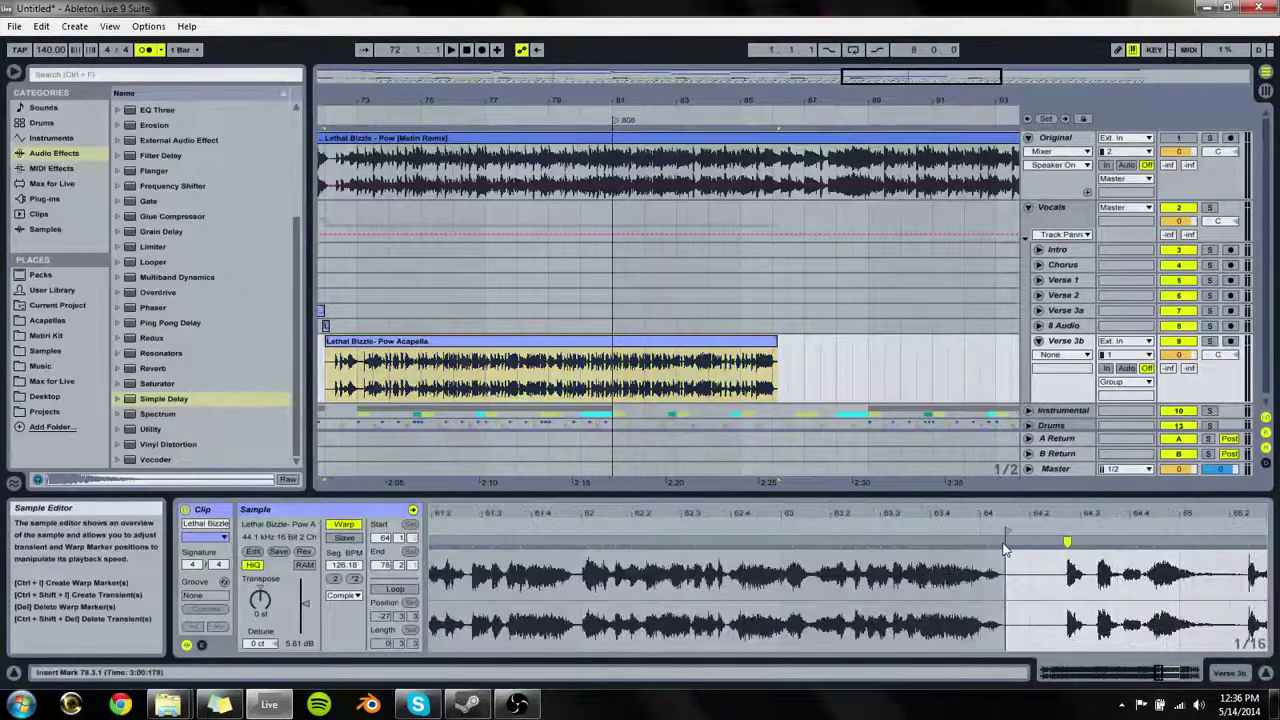
pyautogui.rightClick(1008, 550)
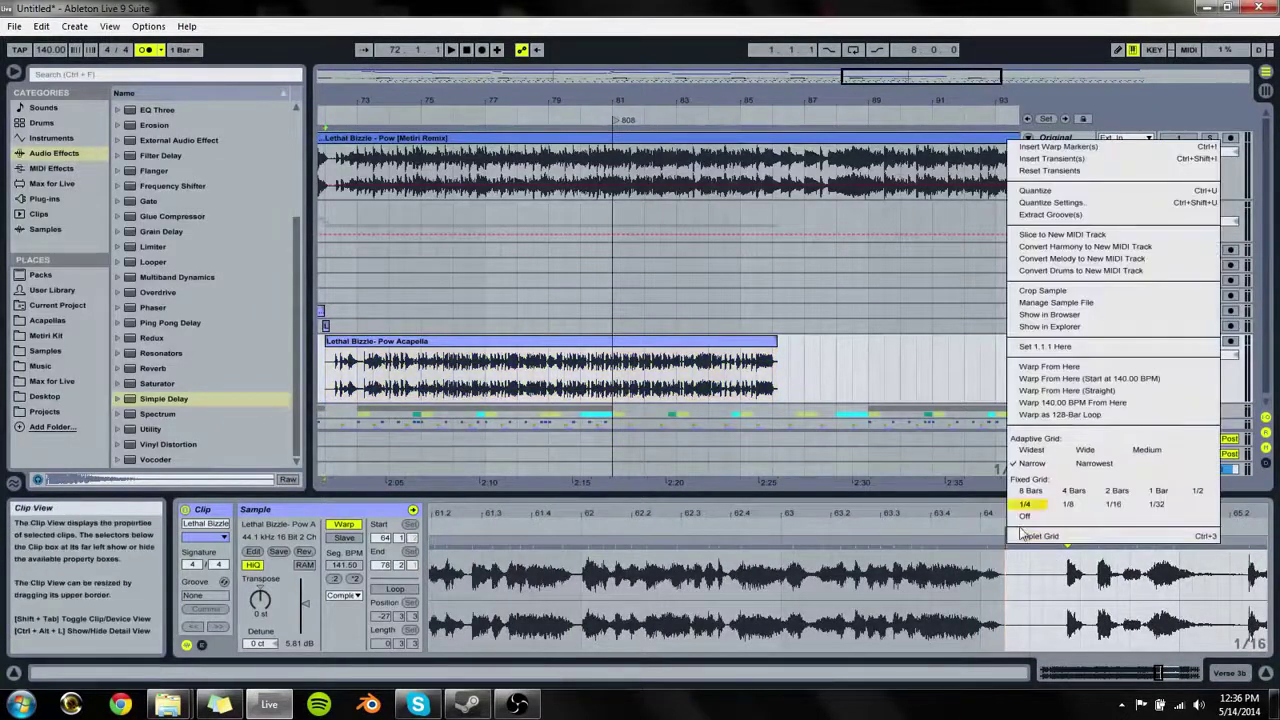
pyautogui.click(1040, 346)
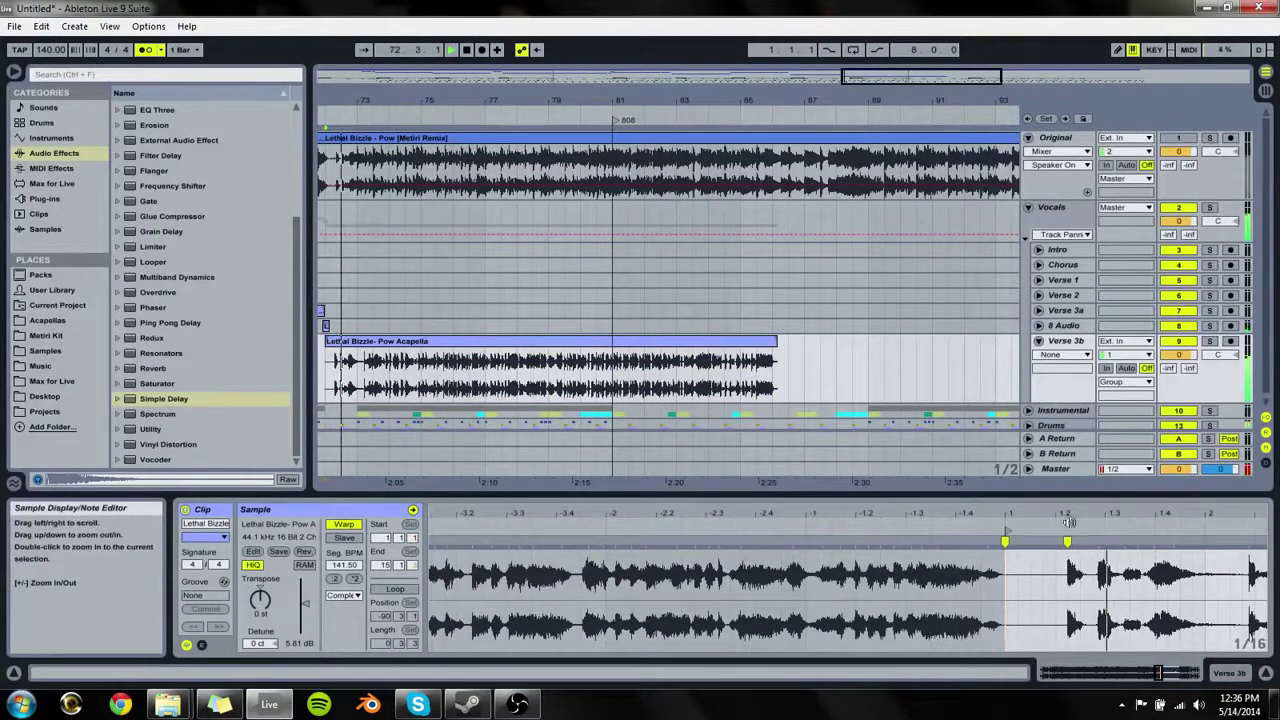
pyautogui.moveTo(1100, 517); pyautogui.dragTo(480, 520)
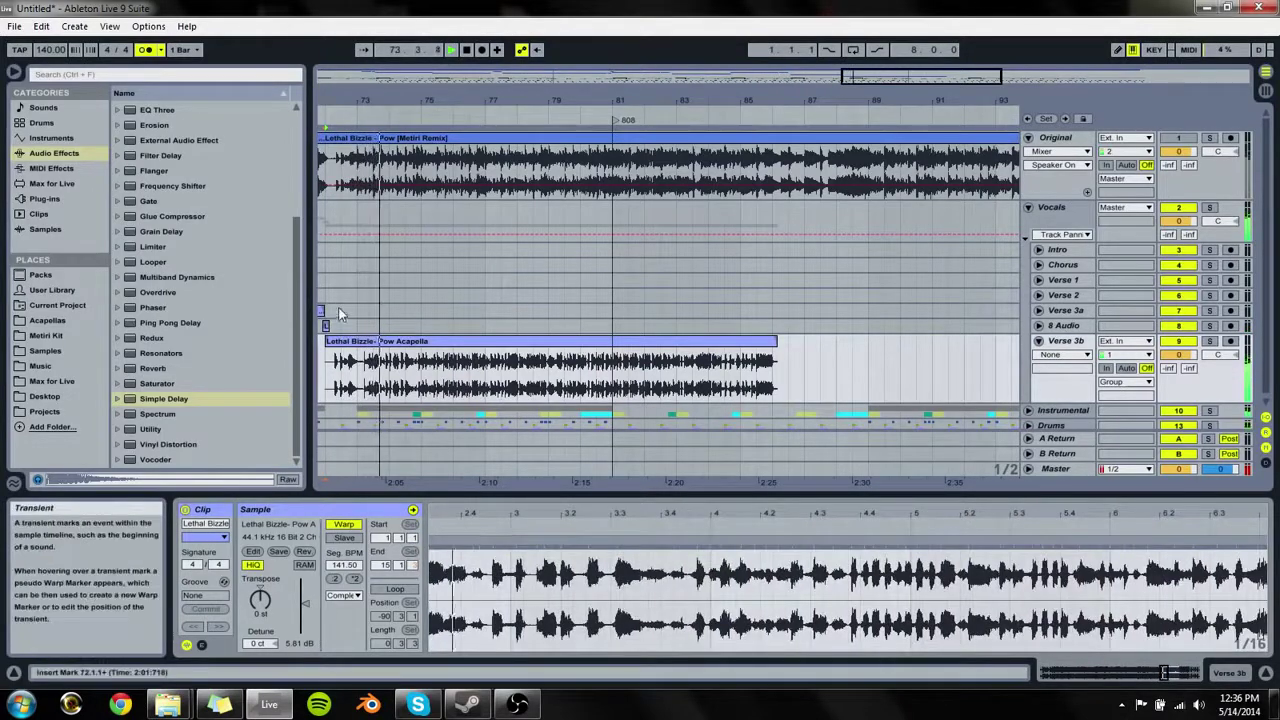
pyautogui.press('space')
# Step: Unfold the Drums group and play from the snare and clap hits at 72.3.1 to compare them with Verse 3b
pyautogui.scroll(-1, 334, 438)
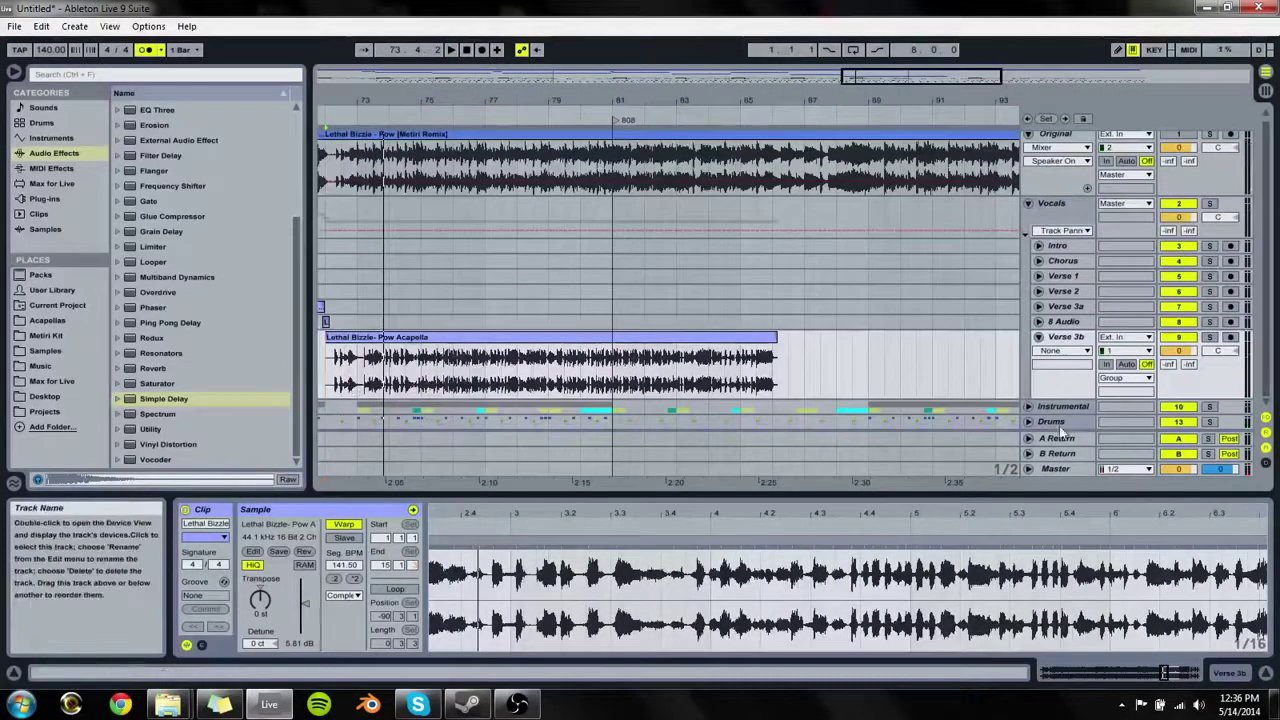
pyautogui.click(1028, 421)
pyautogui.scroll(-2, 354, 406)
pyautogui.click(352, 400)
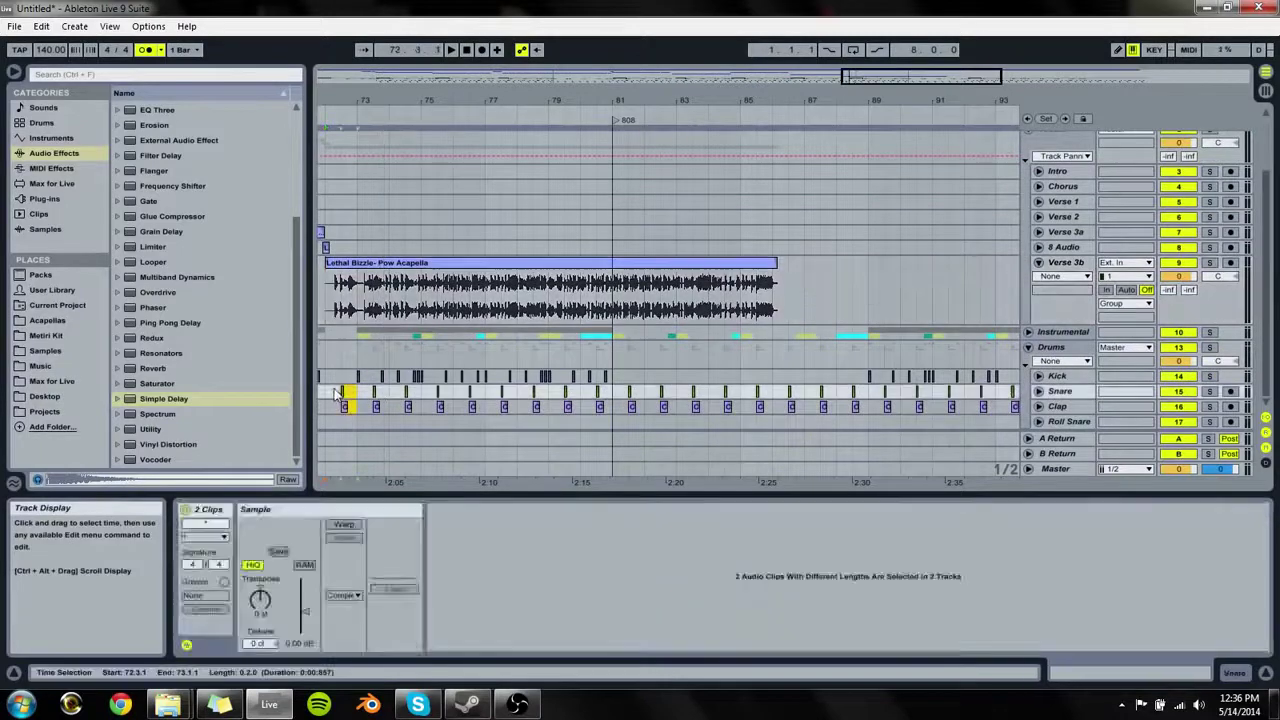
pyautogui.press('space')
# Step: Play the Verse 3b clip from bar 72 against the drum tracks
pyautogui.moveTo(508, 98); pyautogui.dragTo(492, 30)
pyautogui.click(507, 263)
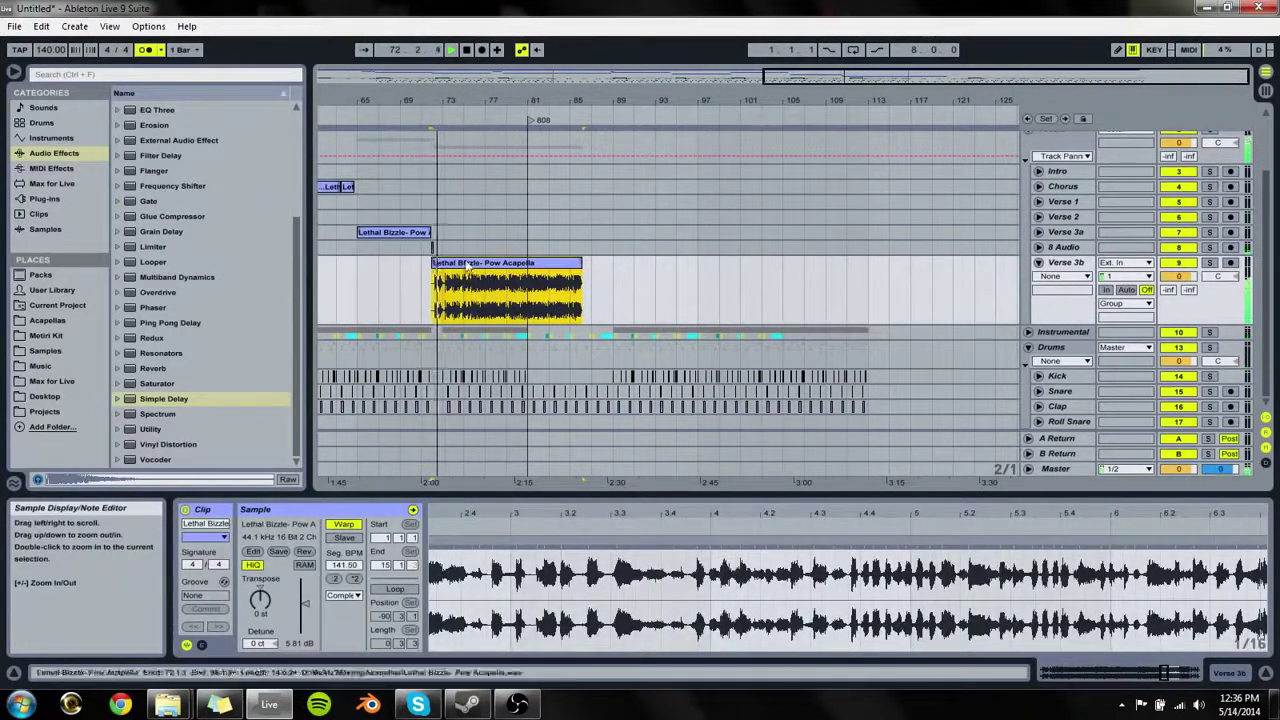
pyautogui.click(451, 303)
pyautogui.click(465, 293)
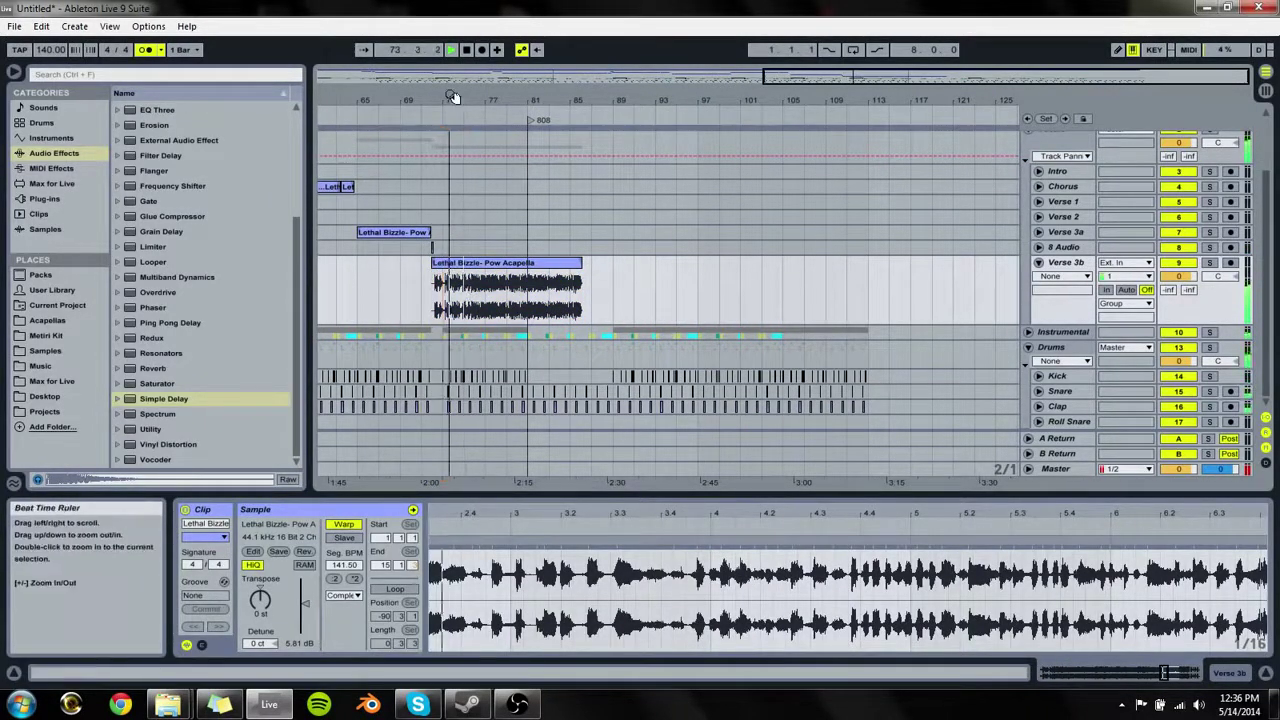
# Step: Play Verse 3b from bar 72 and warp its sample with markers at 2.2.1, 3.3.1 and 4.1.1
pyautogui.moveTo(454, 98); pyautogui.dragTo(476, 232)
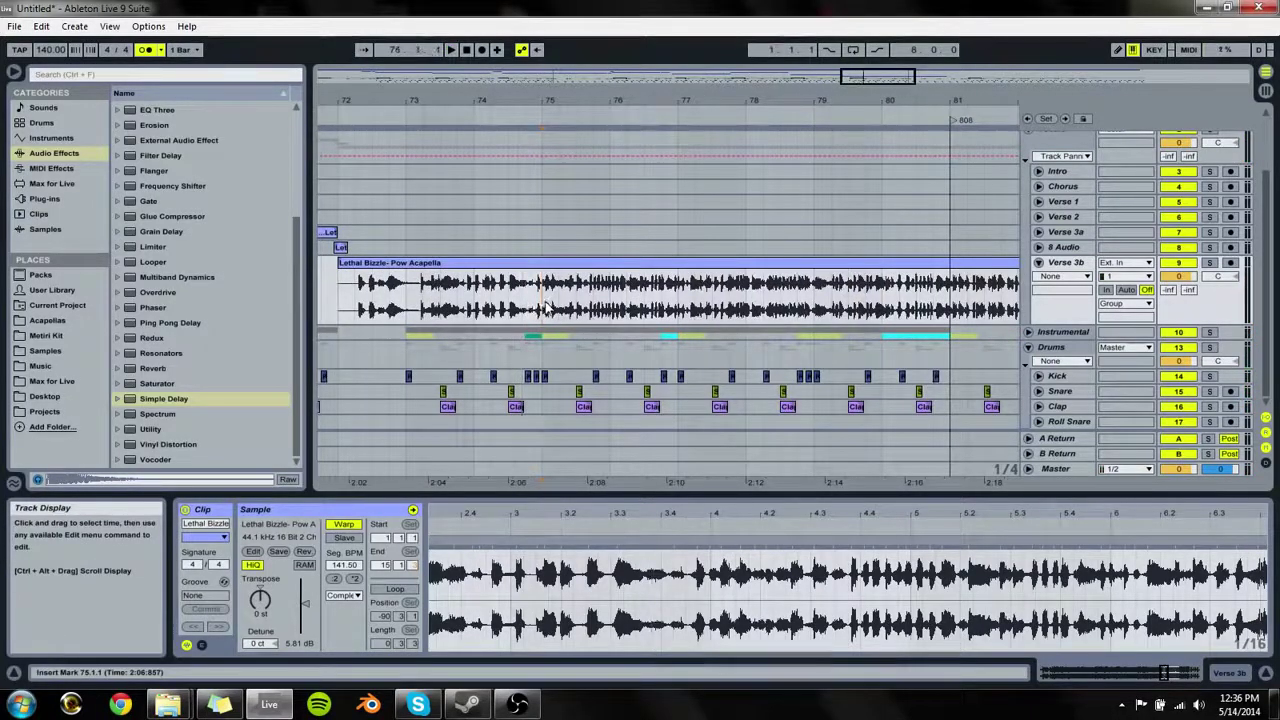
pyautogui.click(500, 276)
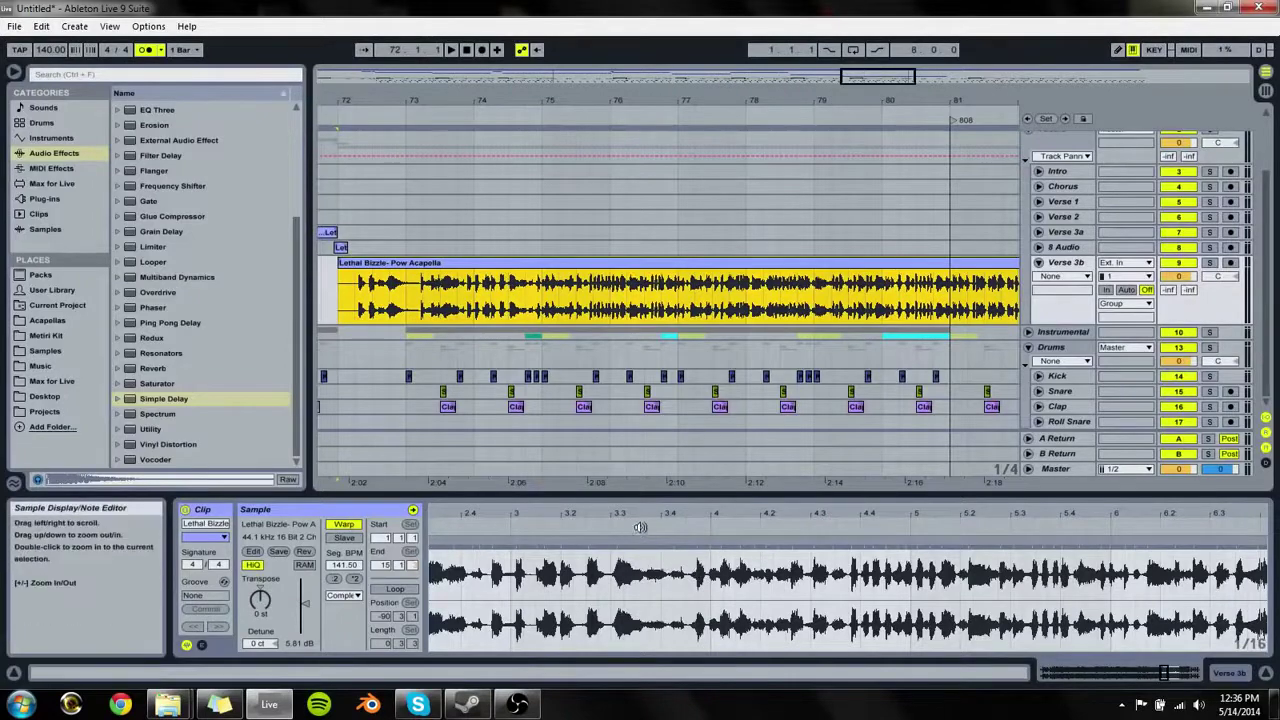
pyautogui.moveTo(655, 516)
pyautogui.mouseDown()
pyautogui.moveTo(692, 508)
pyautogui.moveTo(724, 541)
pyautogui.mouseUp()
pyautogui.press('space')
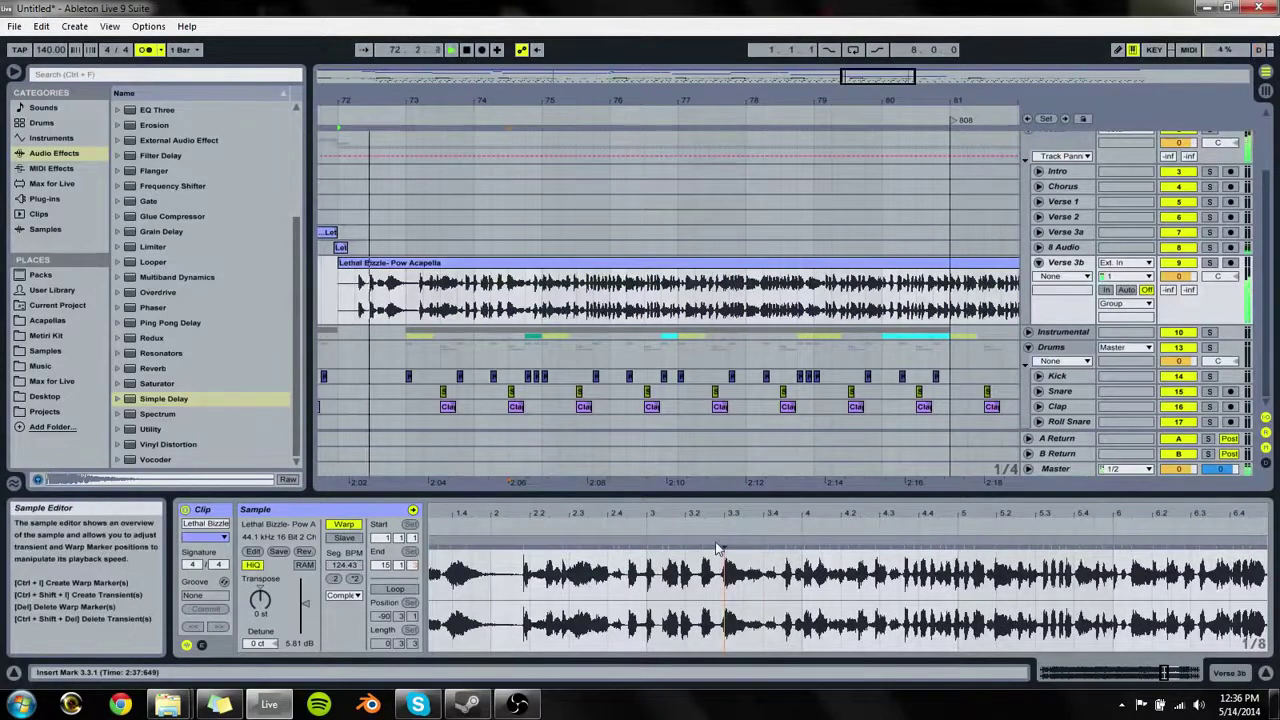
pyautogui.doubleClick(724, 541)
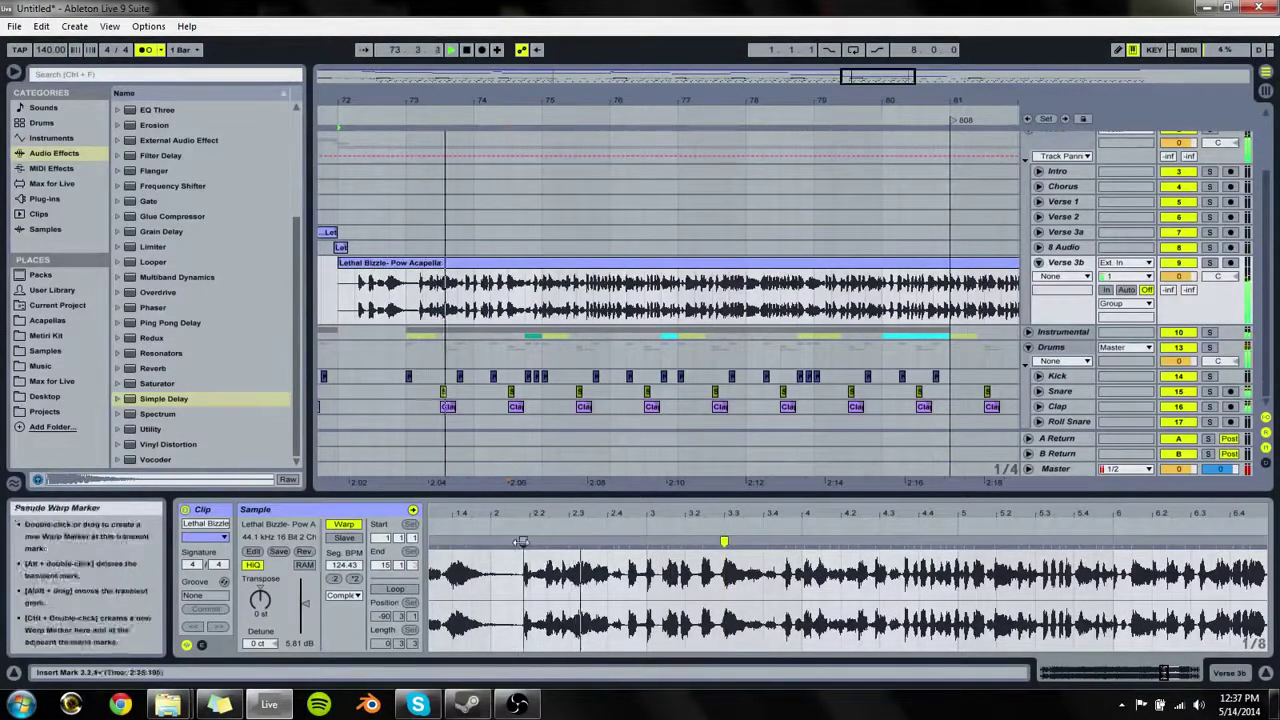
pyautogui.moveTo(523, 542)
pyautogui.mouseDown()
pyautogui.moveTo(548, 542)
pyautogui.moveTo(530, 543)
pyautogui.mouseUp()
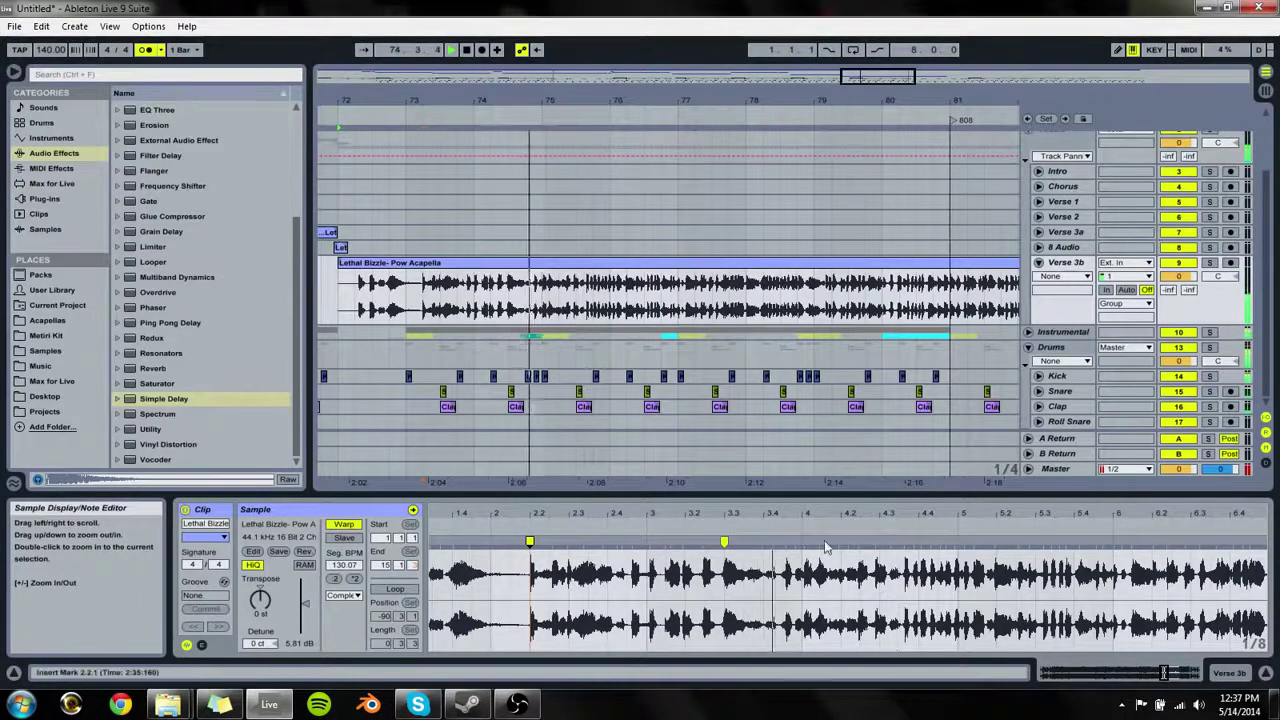
pyautogui.moveTo(826, 542); pyautogui.dragTo(801, 542)
pyautogui.press('space')
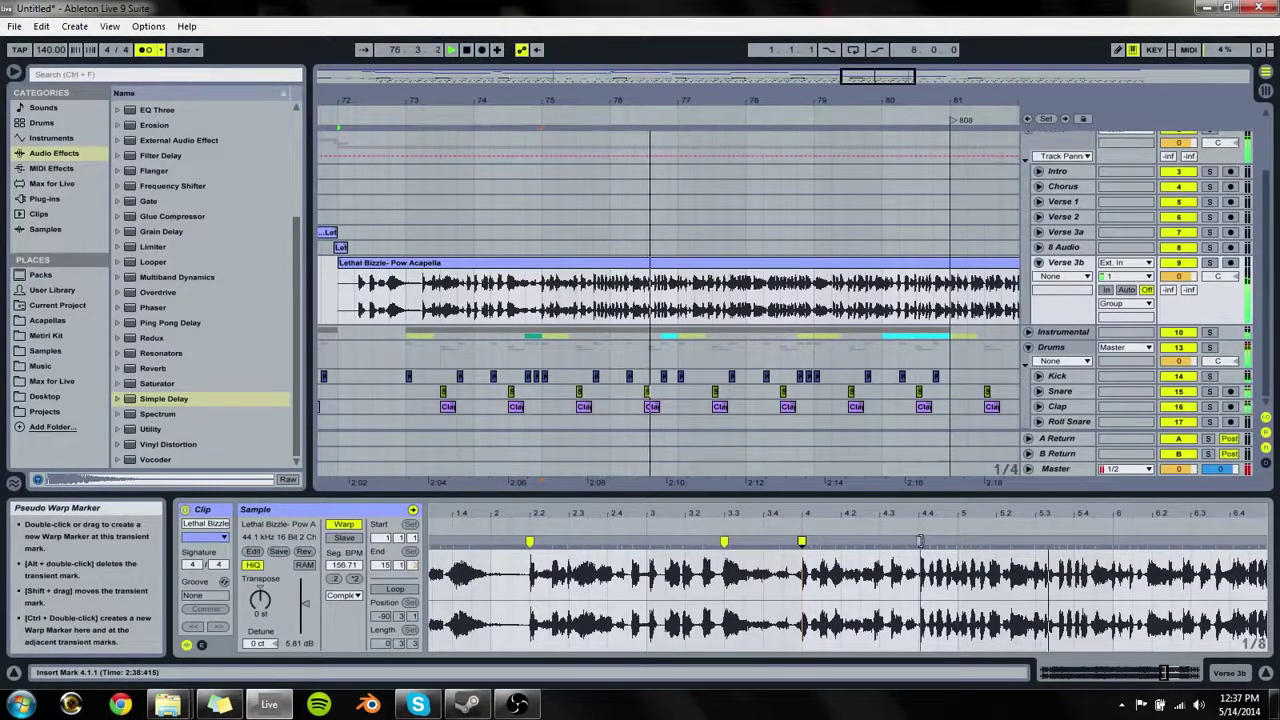
# Step: Try warp markers at 5.3.1 and 10.1.1 in the Verse 3b sample, replay, and delete both markers
pyautogui.moveTo(920, 541)
pyautogui.mouseDown()
pyautogui.moveTo(1035, 543)
pyautogui.moveTo(837, 518)
pyautogui.moveTo(778, 530)
pyautogui.mouseUp()
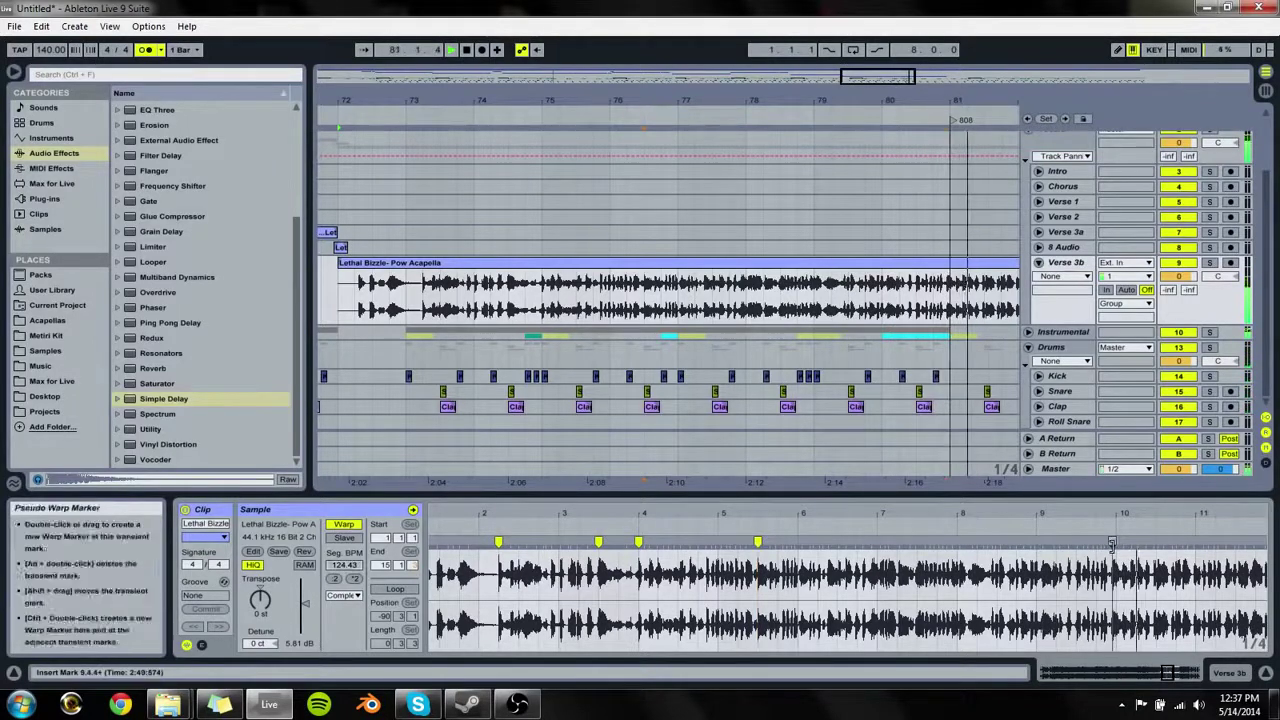
pyautogui.moveTo(1112, 544); pyautogui.dragTo(1116, 541)
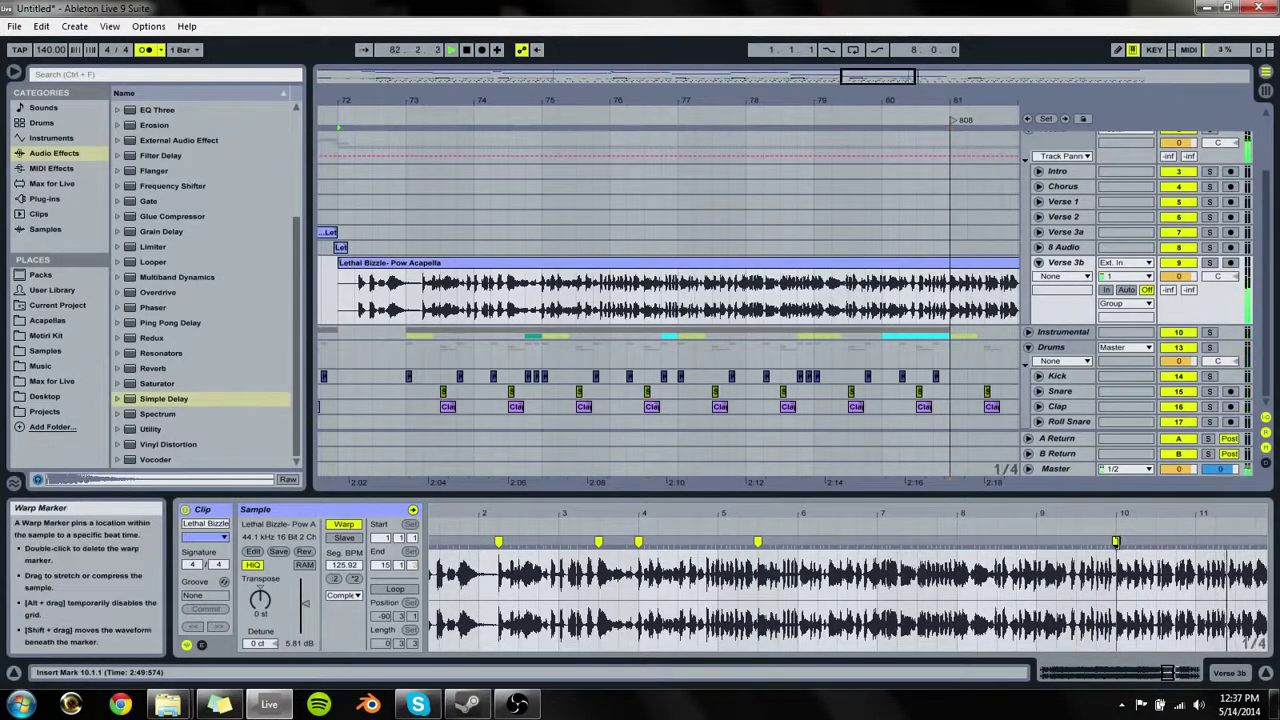
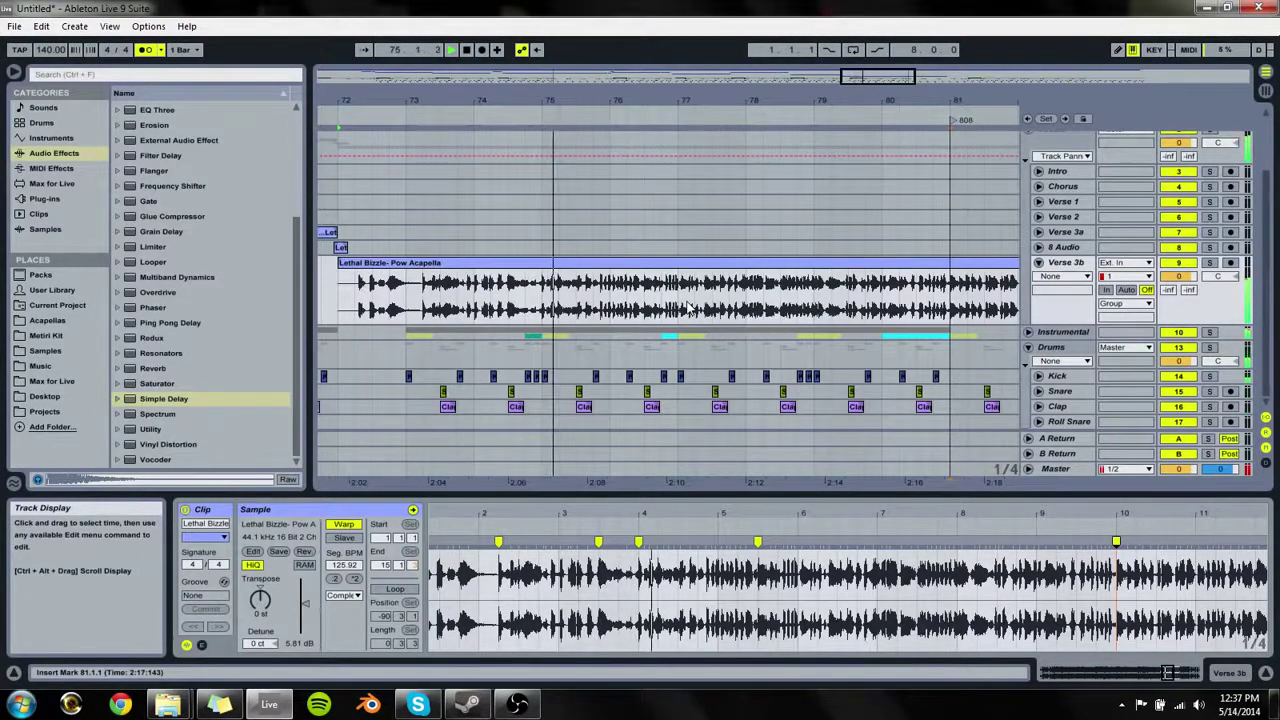
pyautogui.click(758, 542)
pyautogui.press('space')
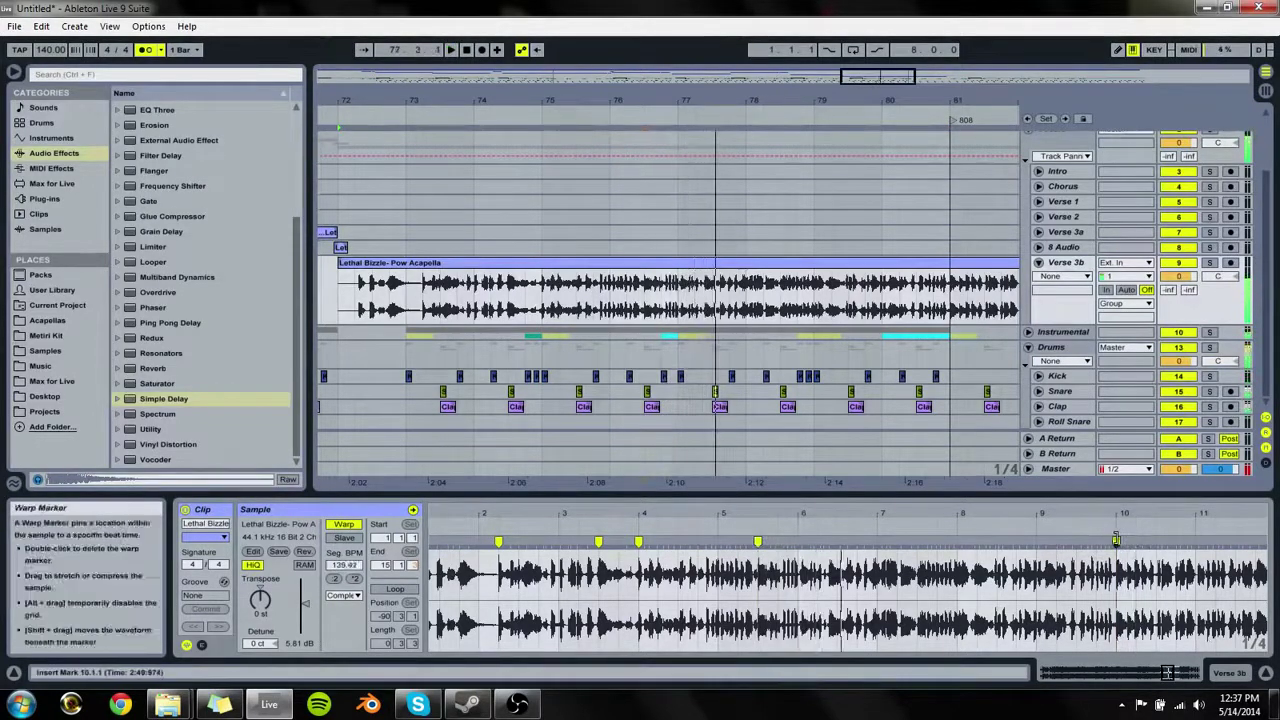
pyautogui.doubleClick(1117, 542)
pyautogui.doubleClick(758, 542)
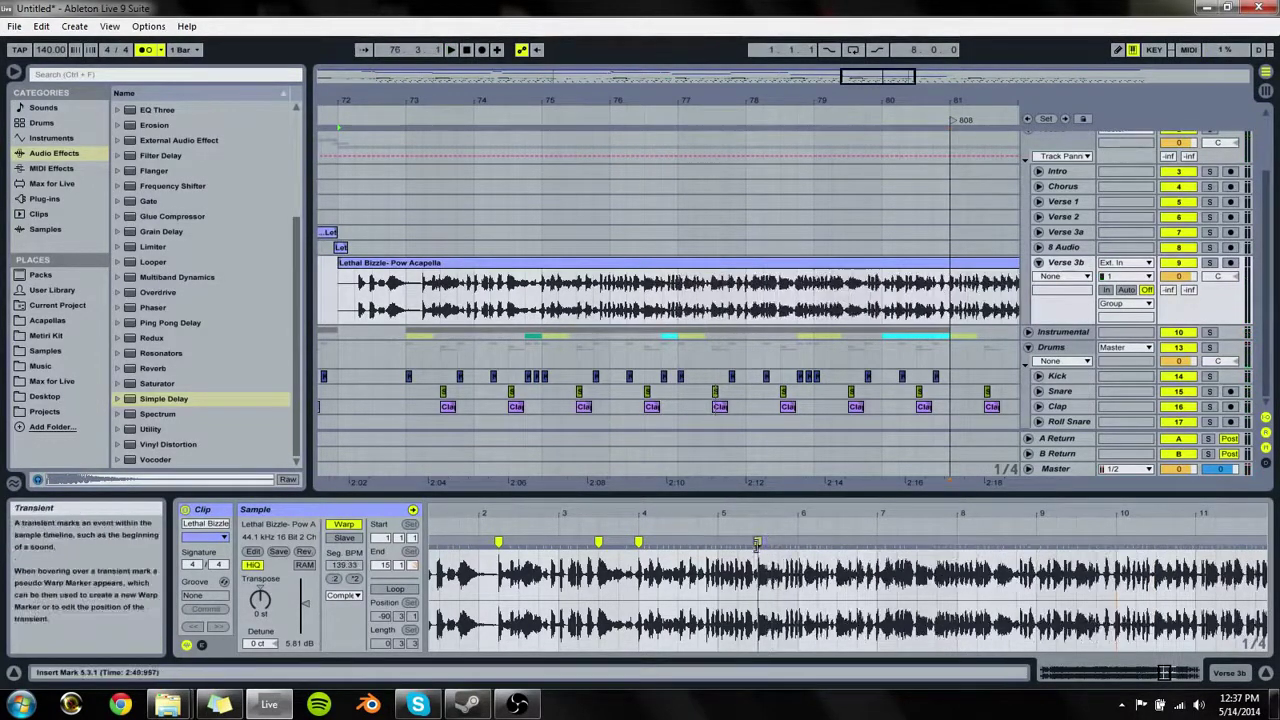
# Step: Replay Verse 3b around bar 75 and examine how the phrase leading into bar 76 lines up with the drums
pyautogui.click(625, 305)
pyautogui.press('space')
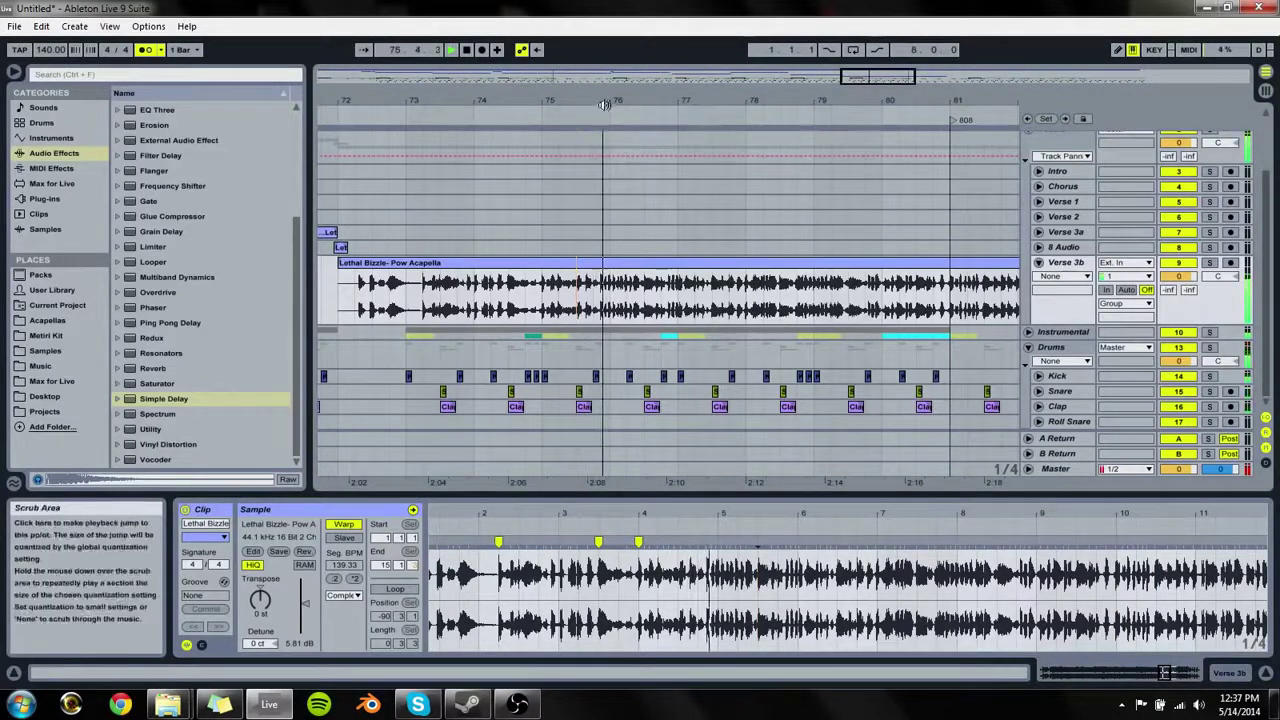
pyautogui.moveTo(600, 101); pyautogui.dragTo(597, 202)
pyautogui.press('space')
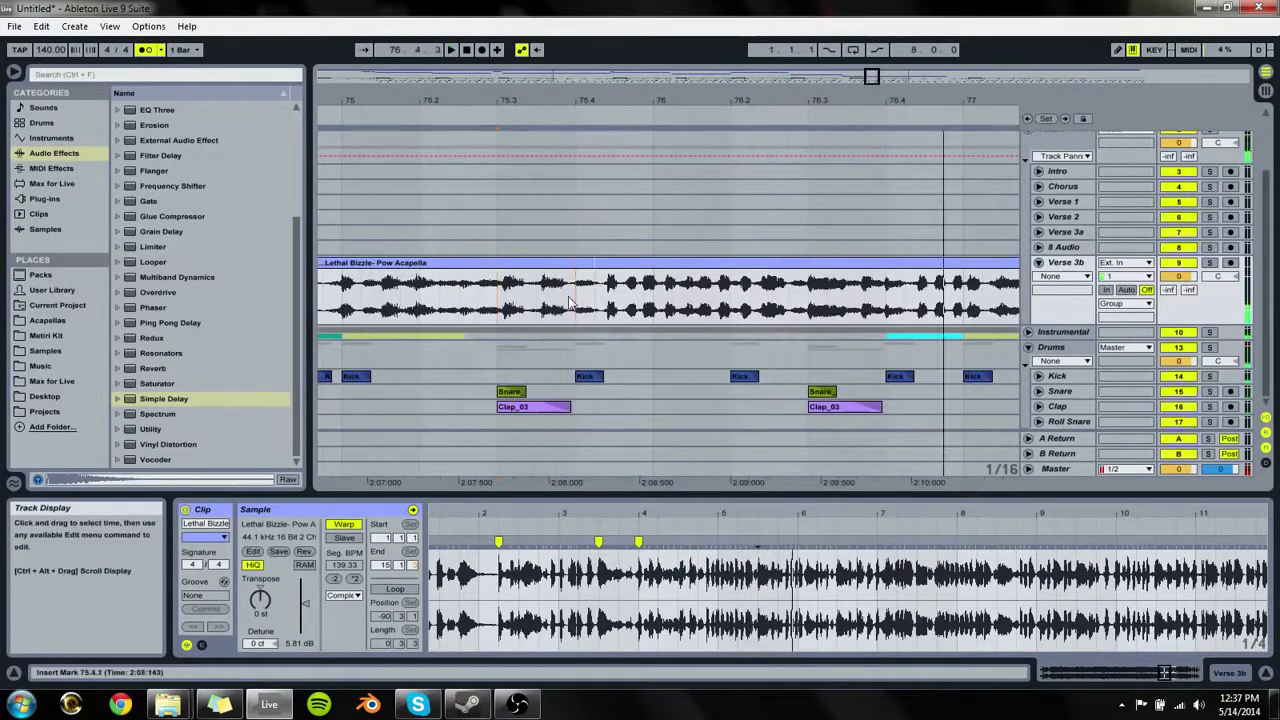
pyautogui.click(438, 264)
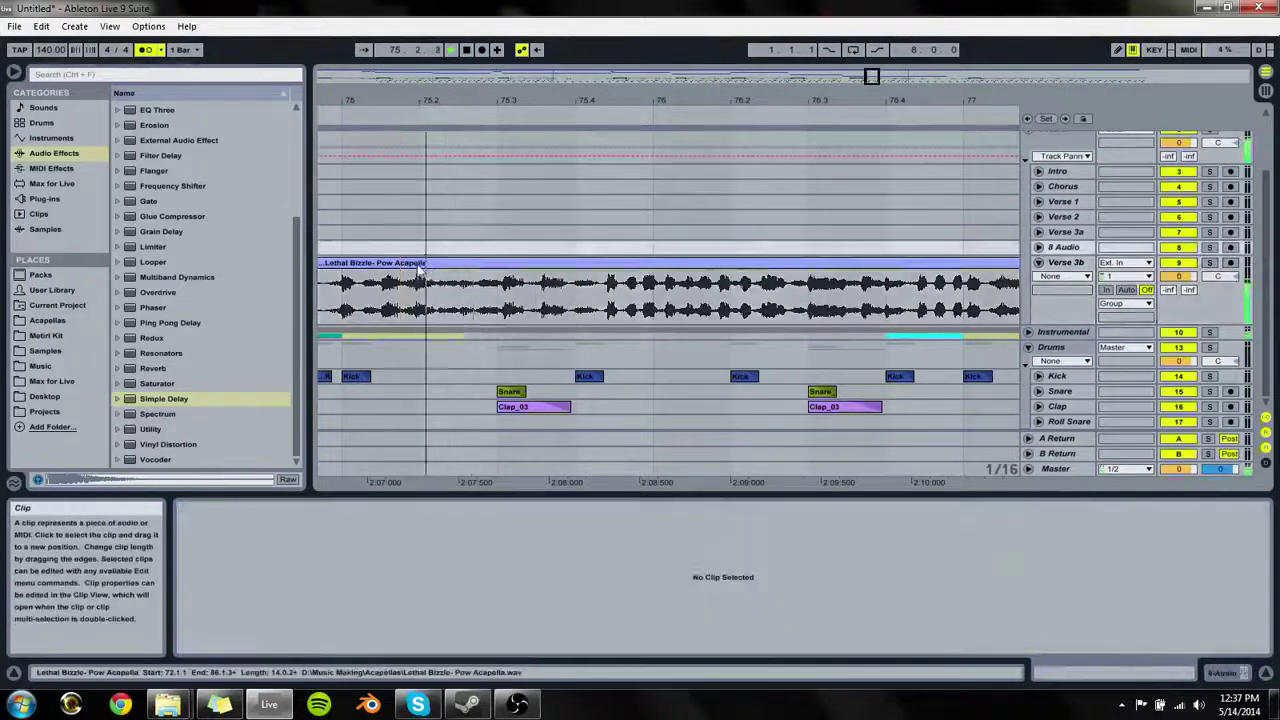
pyautogui.press('space')
pyautogui.moveTo(480, 101); pyautogui.dragTo(480, 62)
pyautogui.moveTo(539, 100); pyautogui.dragTo(625, 300)
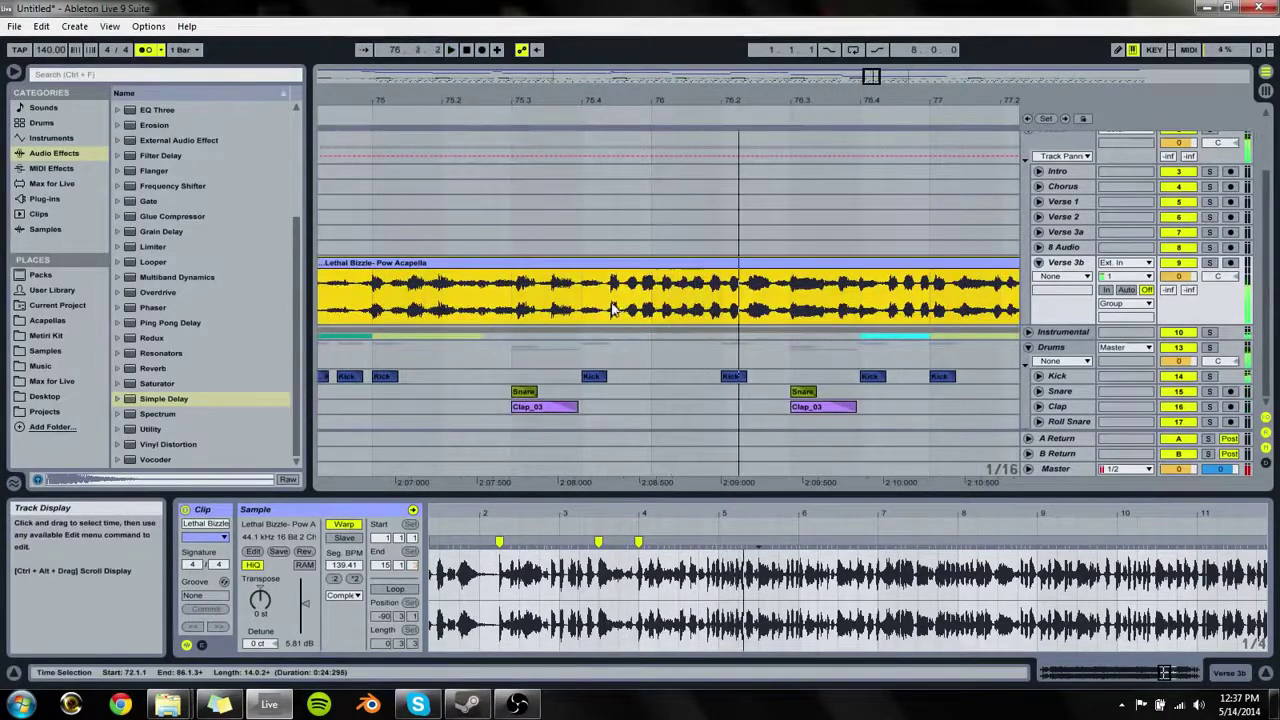
# Step: Split the Verse 3b clip in the gap at 75.4.2 and move the second part to start at bar 76
pyautogui.click(613, 310)
pyautogui.press('+')
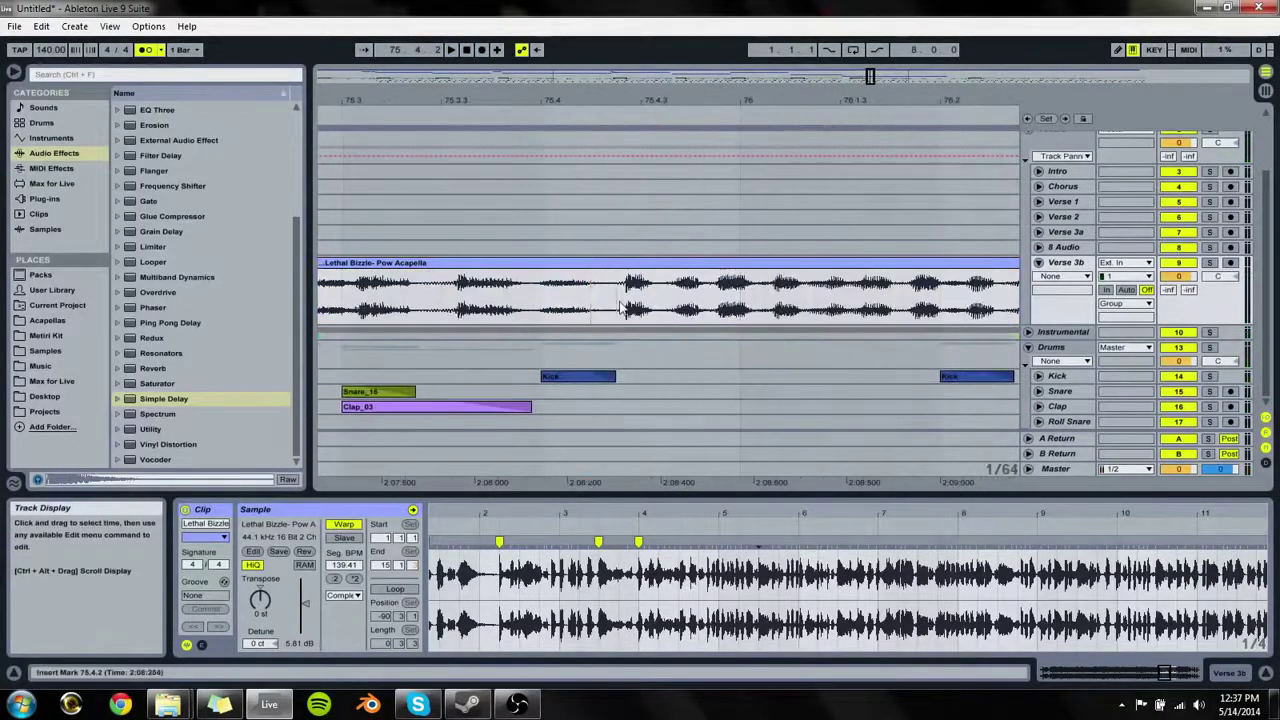
pyautogui.hotkey('ctrl', 'e')
pyautogui.moveTo(653, 264); pyautogui.dragTo(776, 276)
pyautogui.click(394, 292)
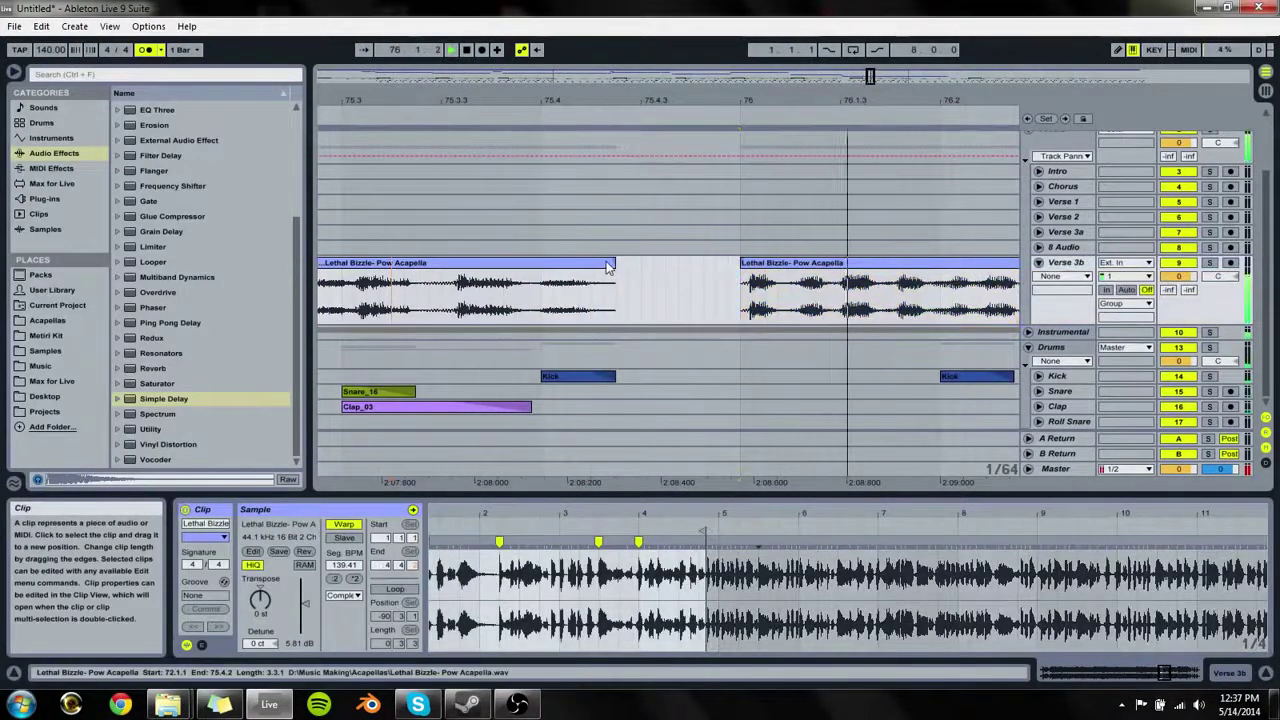
# Step: Trim the end of the first Verse 3b part to 75.4.1 and replay the transition into the second part
pyautogui.moveTo(614, 263); pyautogui.dragTo(541, 263)
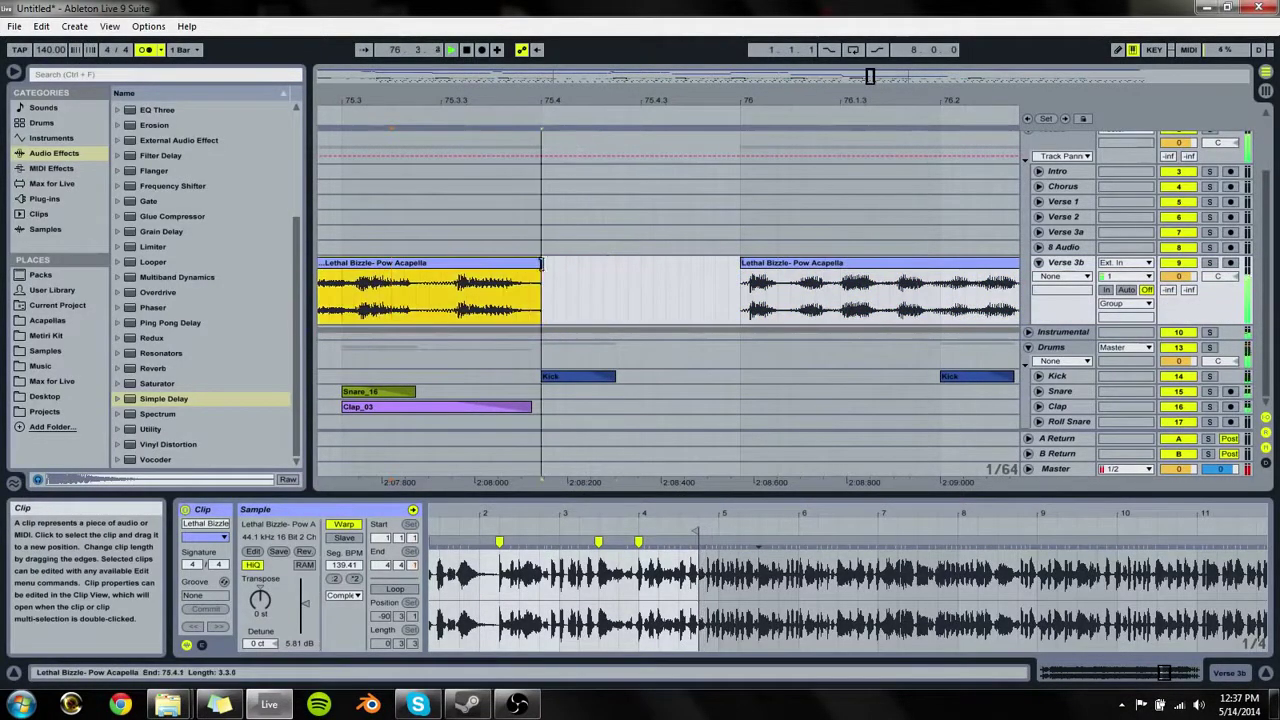
pyautogui.click(343, 292)
pyautogui.press('space')
pyautogui.press('space')
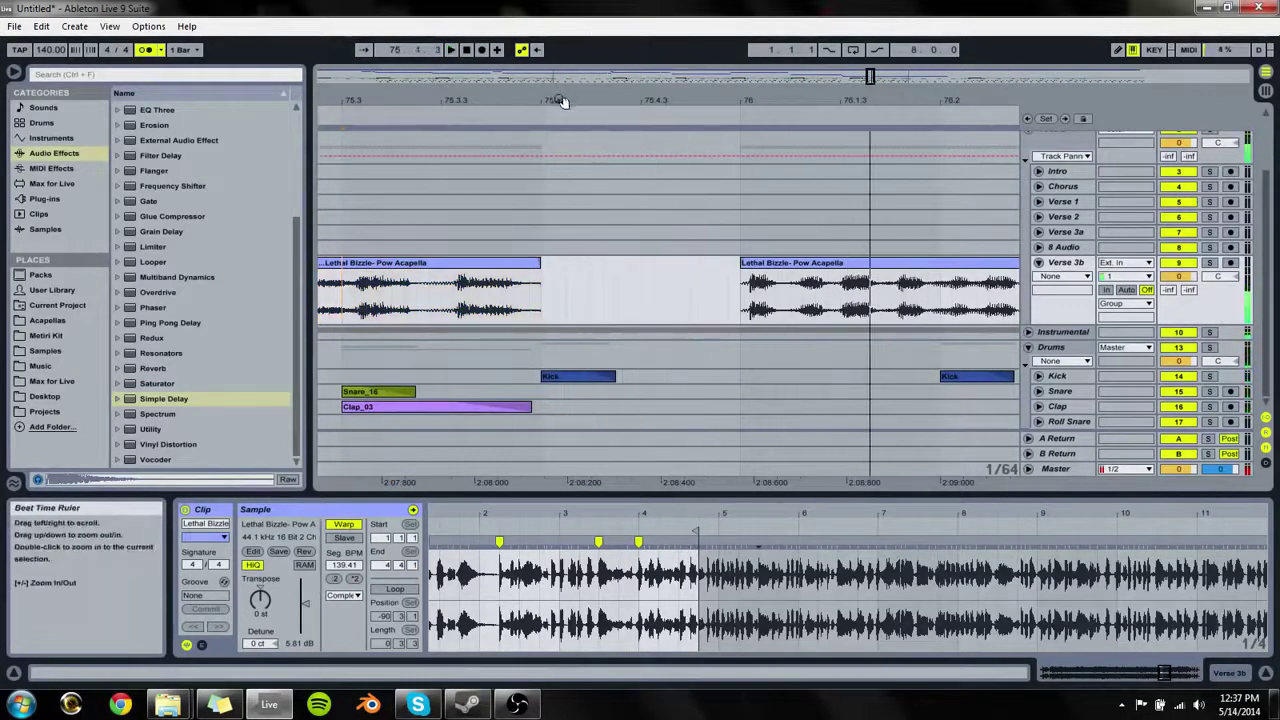
pyautogui.moveTo(563, 102); pyautogui.dragTo(553, 30)
pyautogui.click(502, 297)
pyautogui.press('space')
pyautogui.press('space')
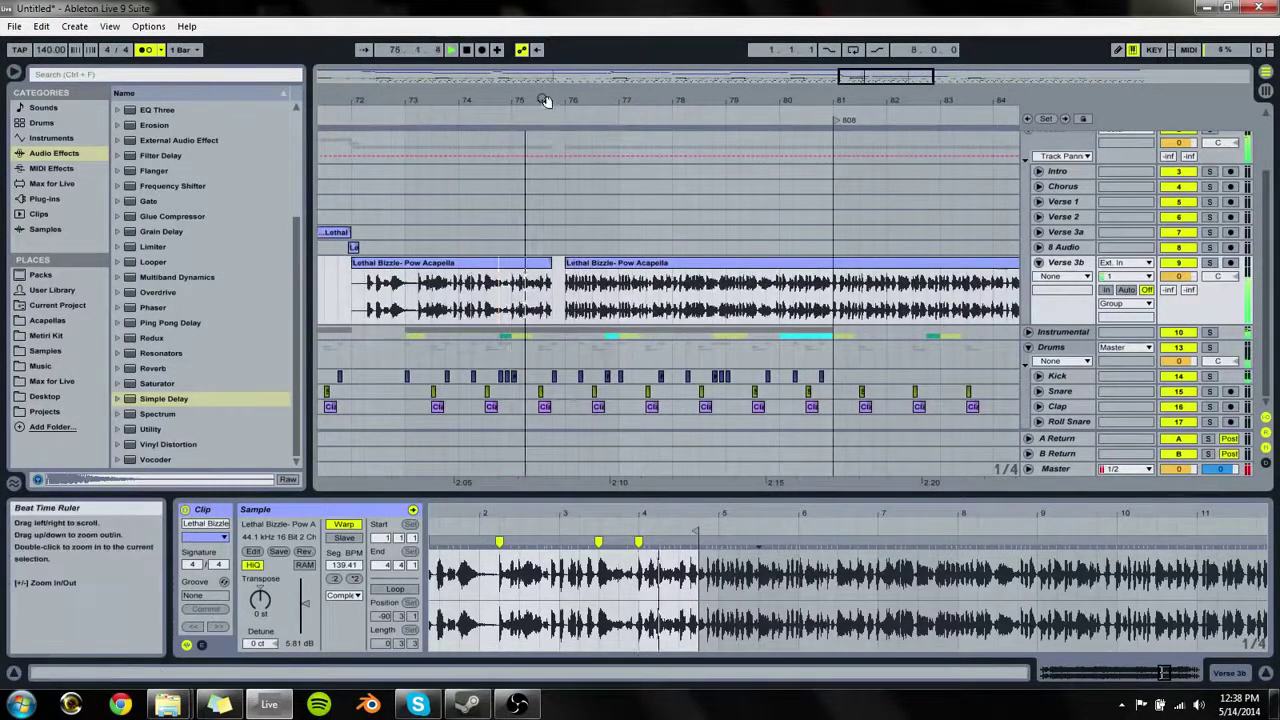
# Step: Move the second Verse 3b part back to start at 75.4.1, directly after the first part, and replay the join
pyautogui.moveTo(548, 100); pyautogui.dragTo(548, 175)
pyautogui.moveTo(679, 267); pyautogui.dragTo(615, 272)
pyautogui.click(450, 292)
pyautogui.press('space')
pyautogui.press('space')
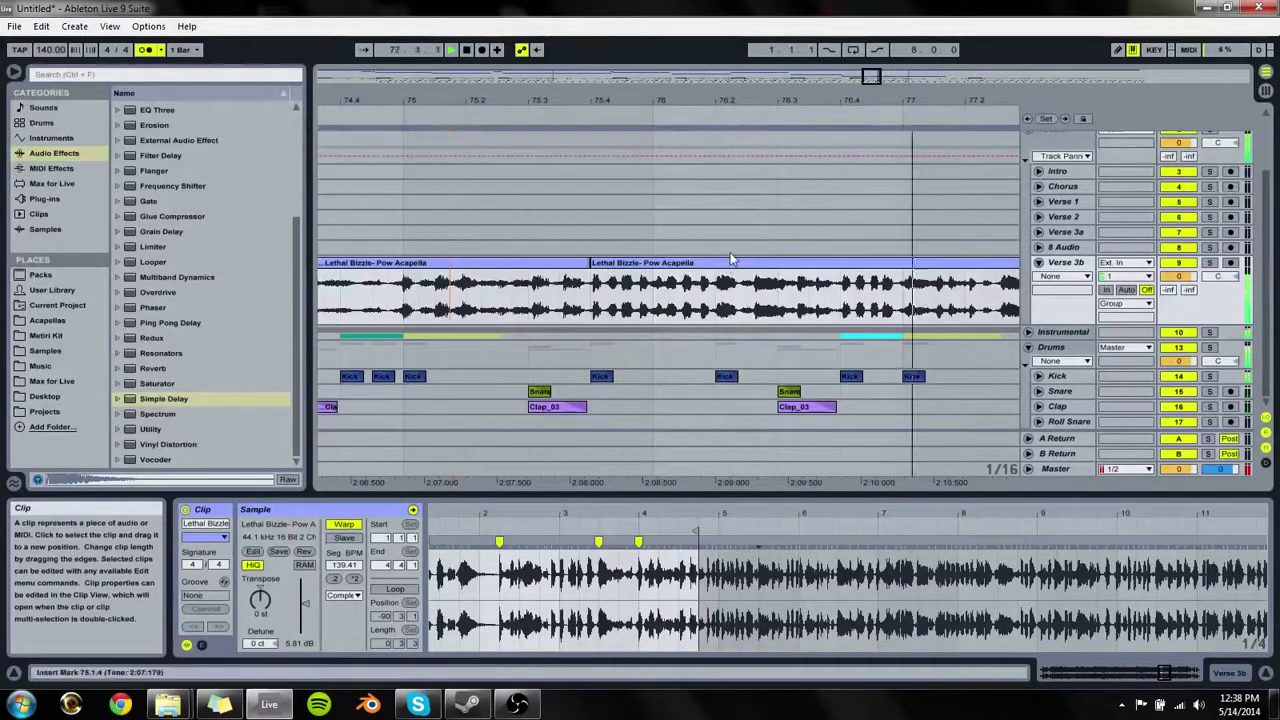
# Step: Listen to the second Verse 3b part up to the 808 section, and recheck the phrases around the join at 75.4.1
pyautogui.moveTo(740, 100); pyautogui.dragTo(463, 54)
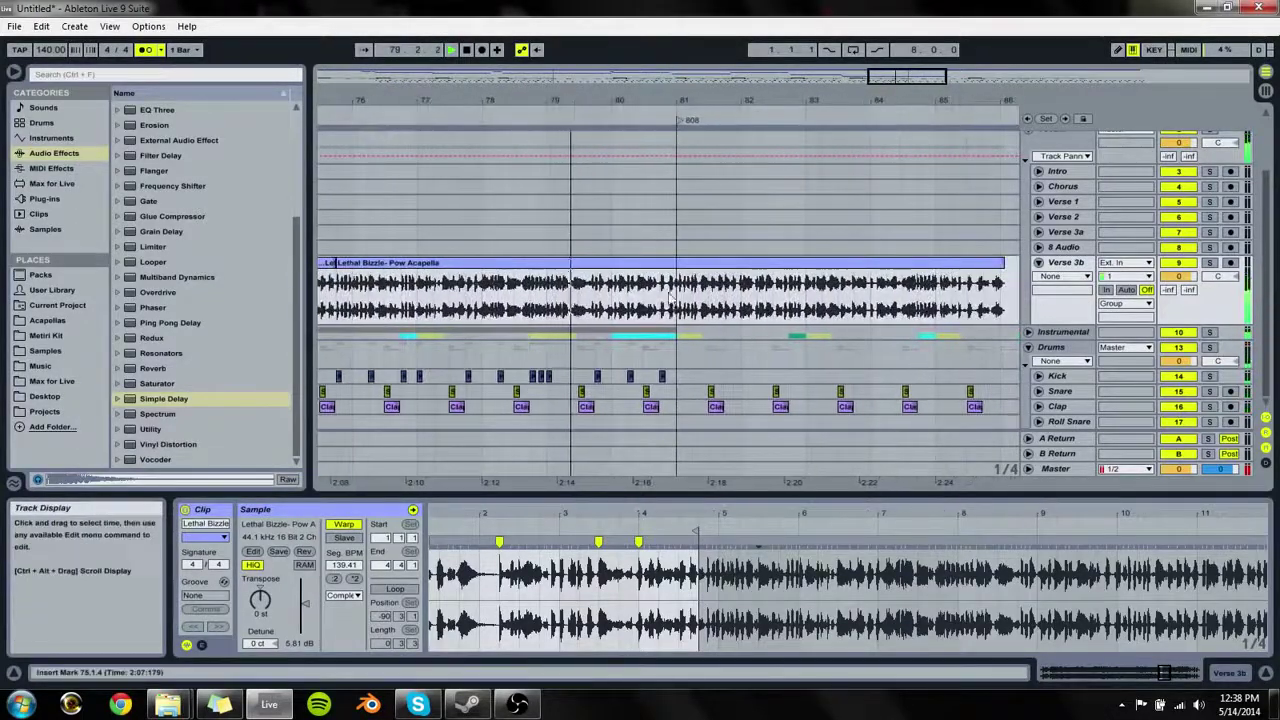
pyautogui.click(680, 300)
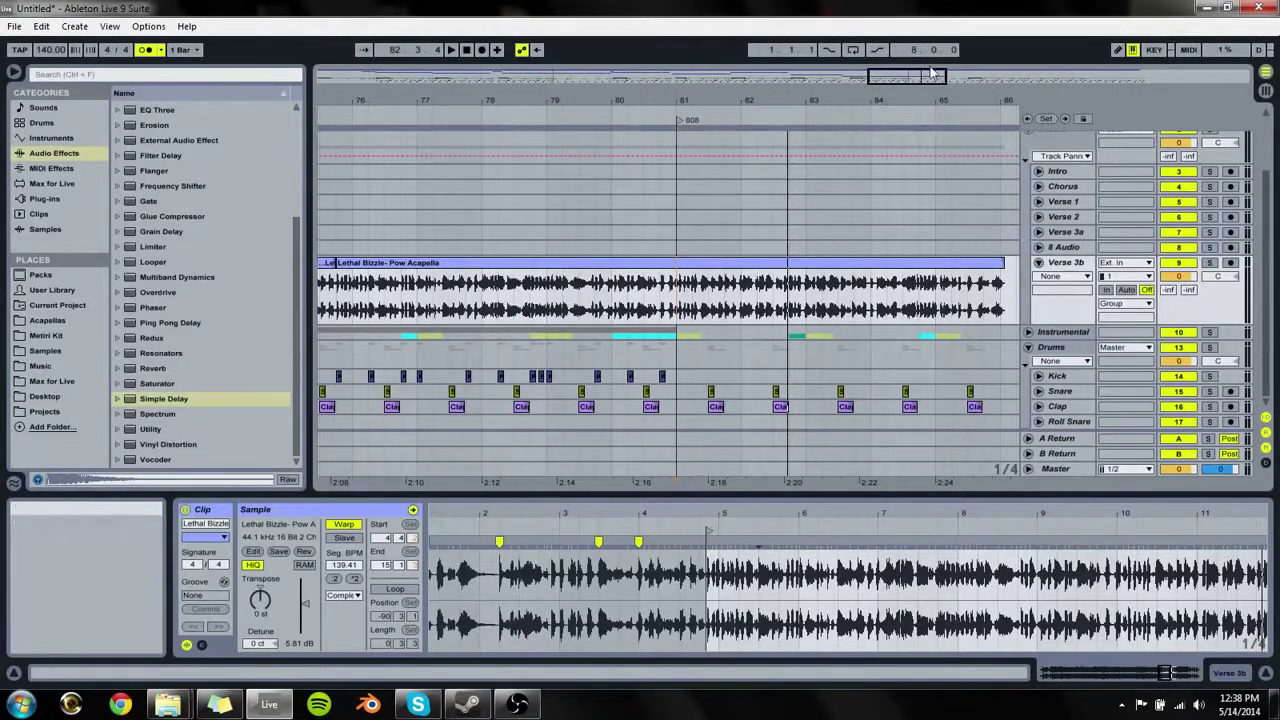
pyautogui.moveTo(743, 100); pyautogui.dragTo(917, 85)
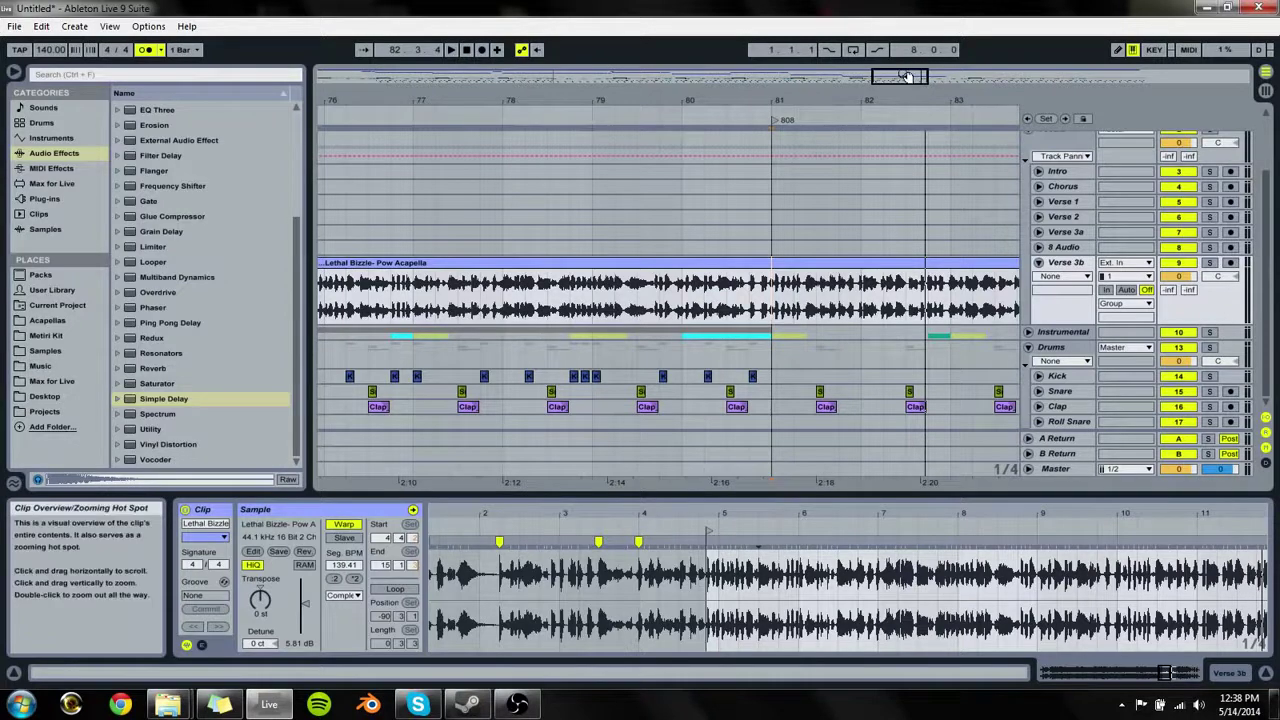
pyautogui.moveTo(911, 76); pyautogui.dragTo(875, 86)
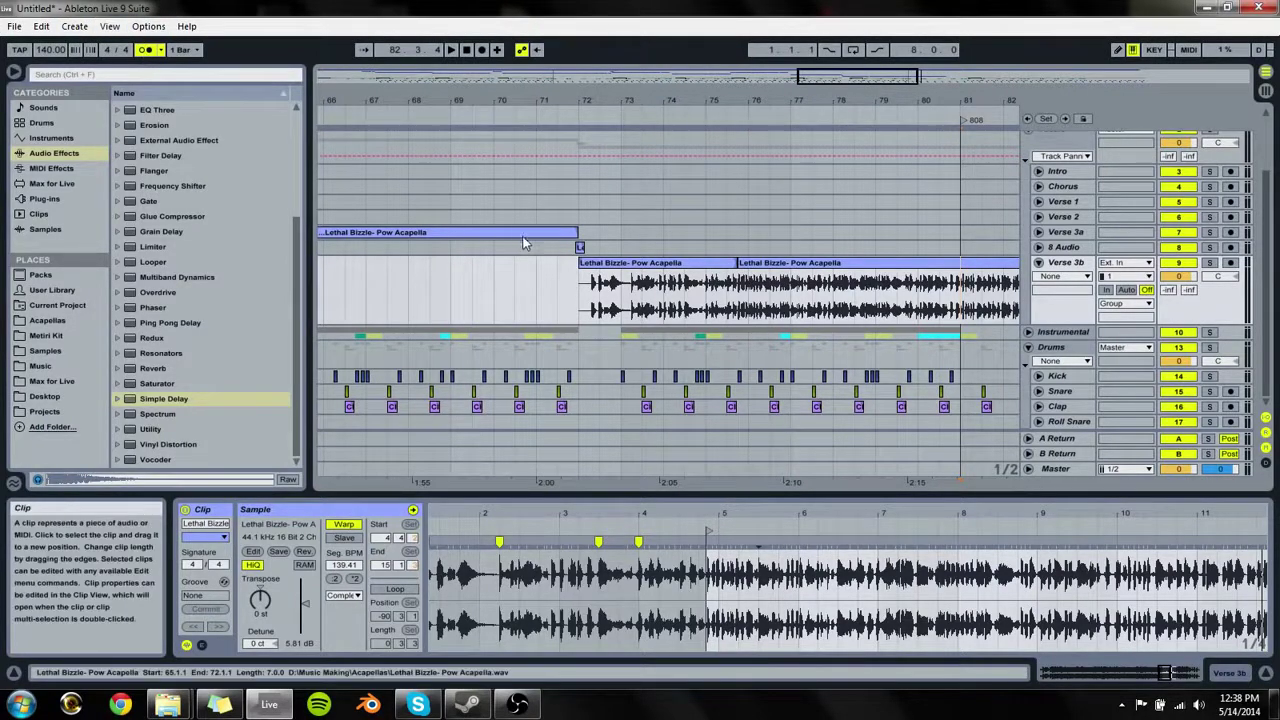
pyautogui.click(562, 296)
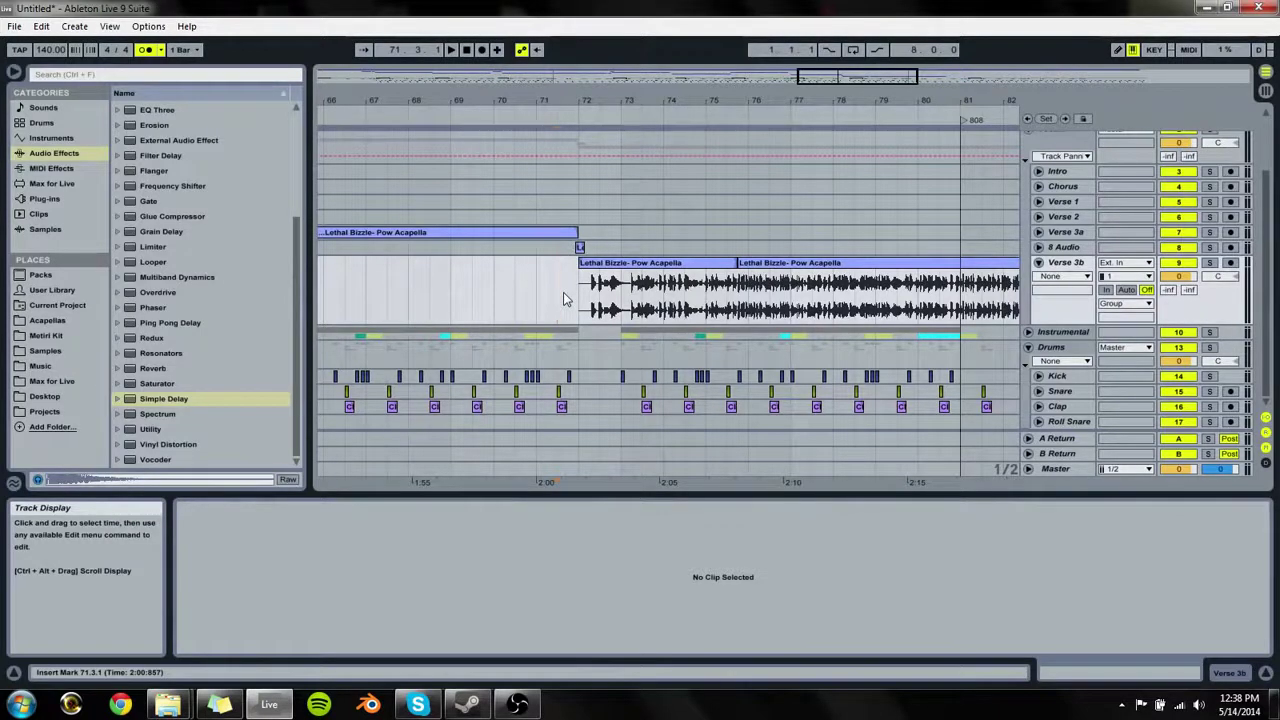
pyautogui.click(732, 306)
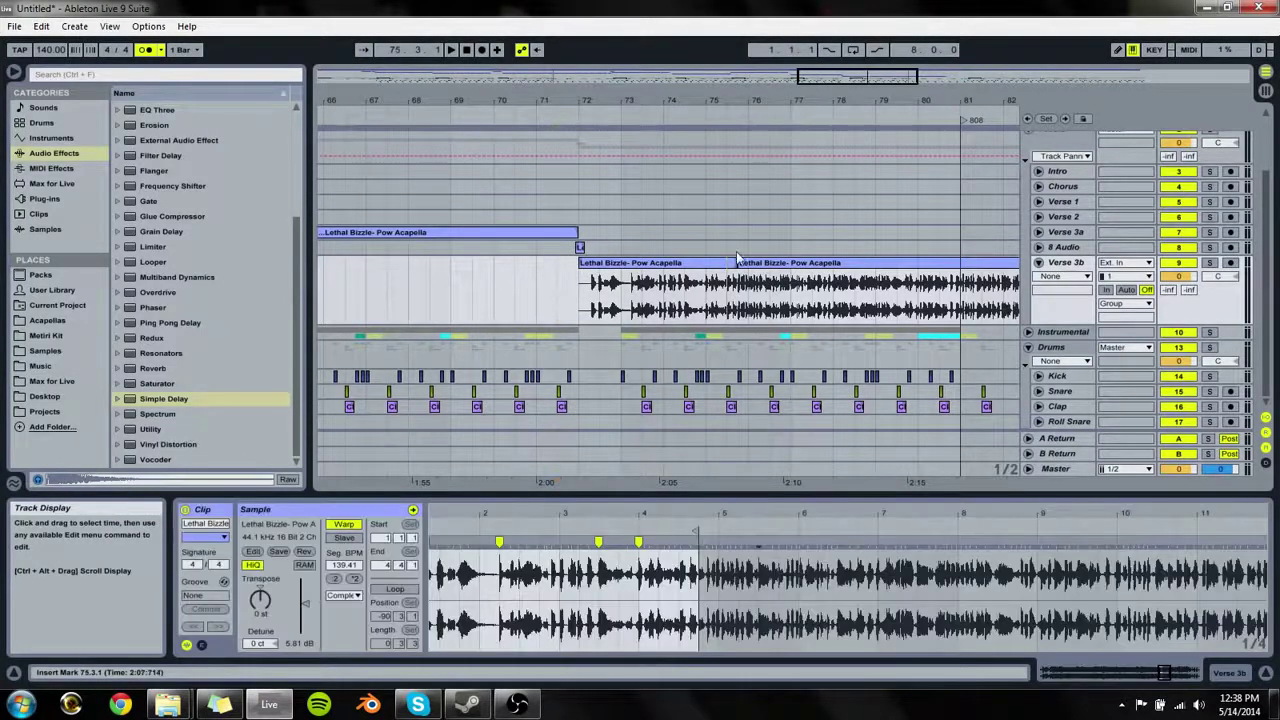
pyautogui.moveTo(737, 101); pyautogui.dragTo(680, 318)
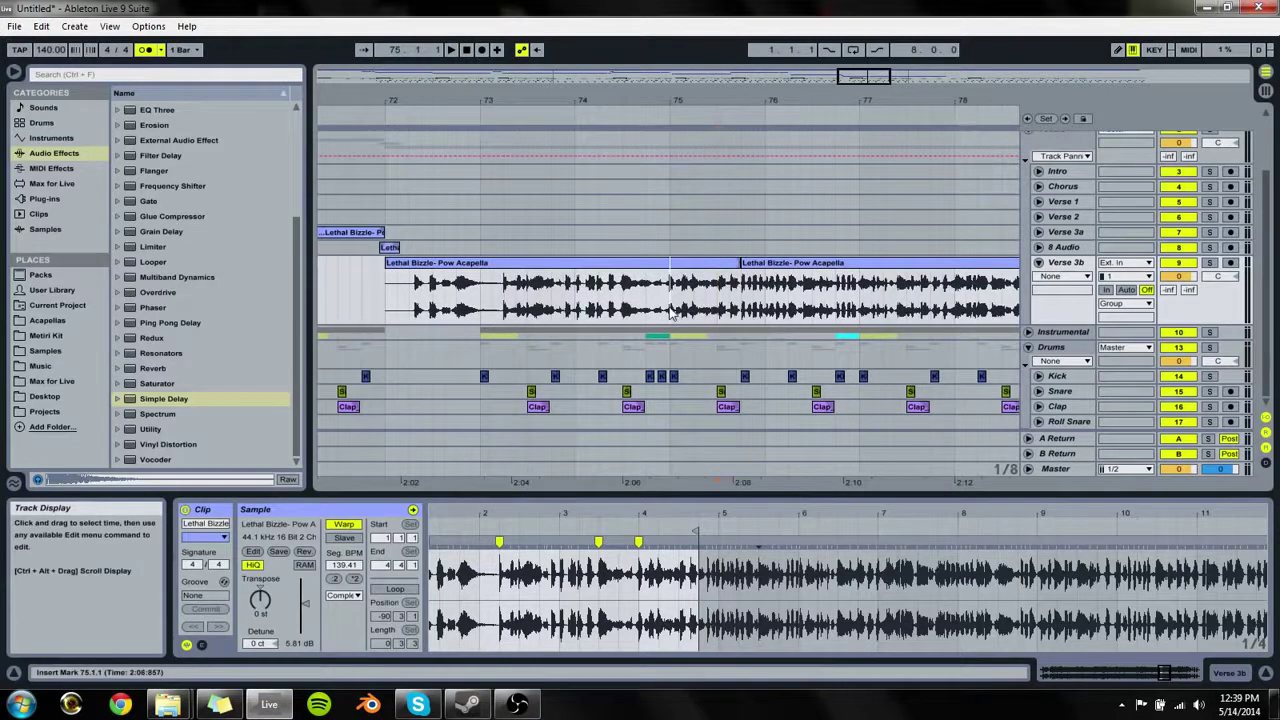
pyautogui.press('space')
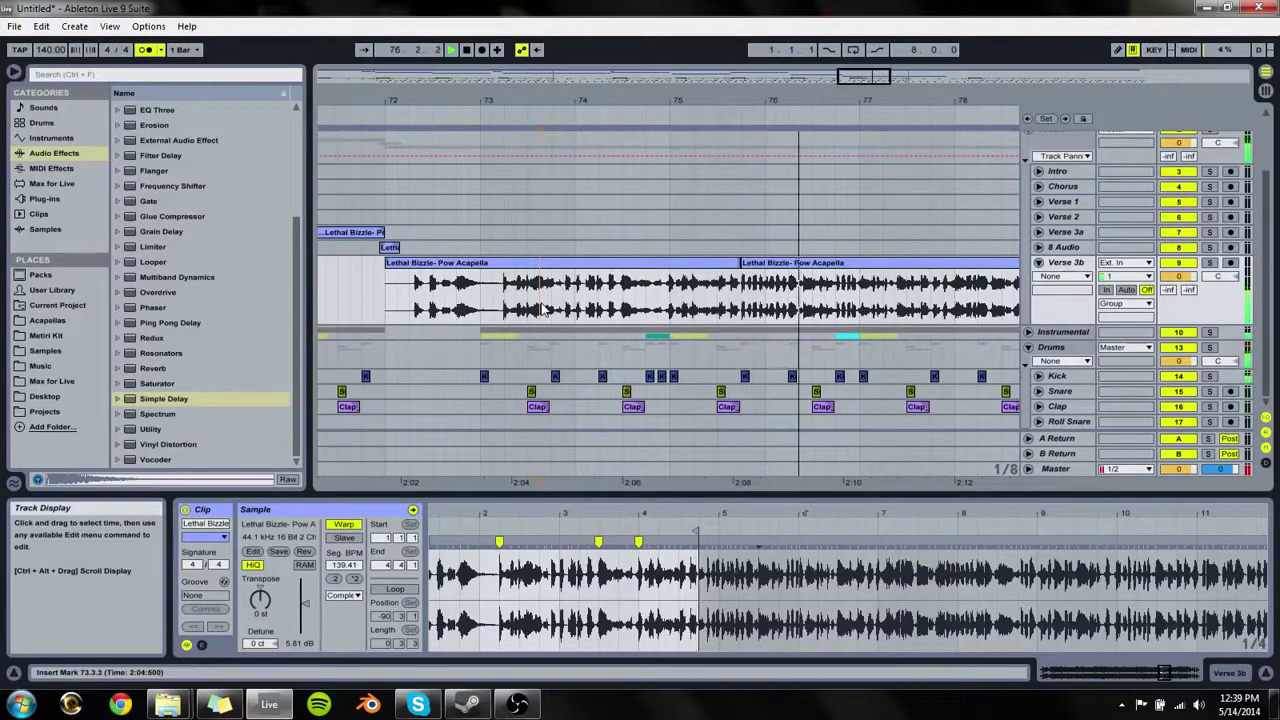
# Step: Bring up the sample of the second Verse 3b part and replay it to check the phrase around bar 76
pyautogui.click(769, 287)
pyautogui.click(769, 287)
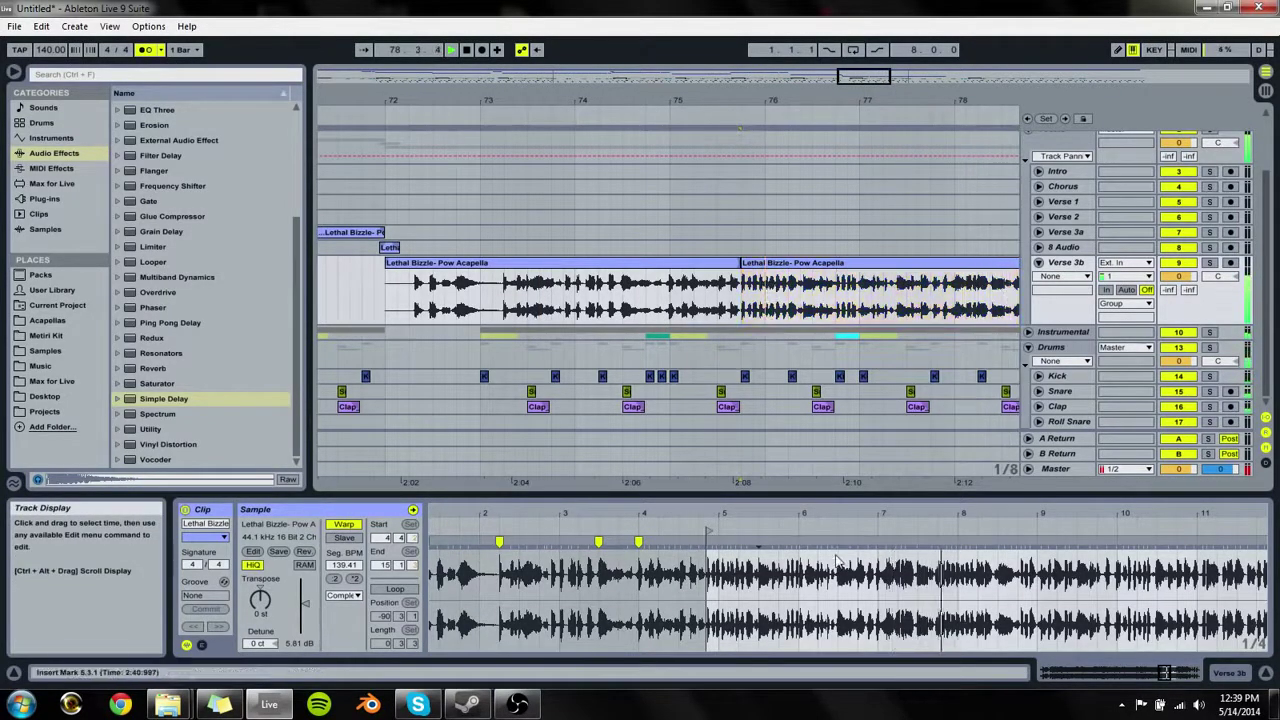
pyautogui.press('space')
pyautogui.press('space')
pyautogui.press('space')
# Step: Try setting 1.1.1 at the 5.3.1 transient of the second part's sample and play it from bar 76
pyautogui.rightClick(758, 545)
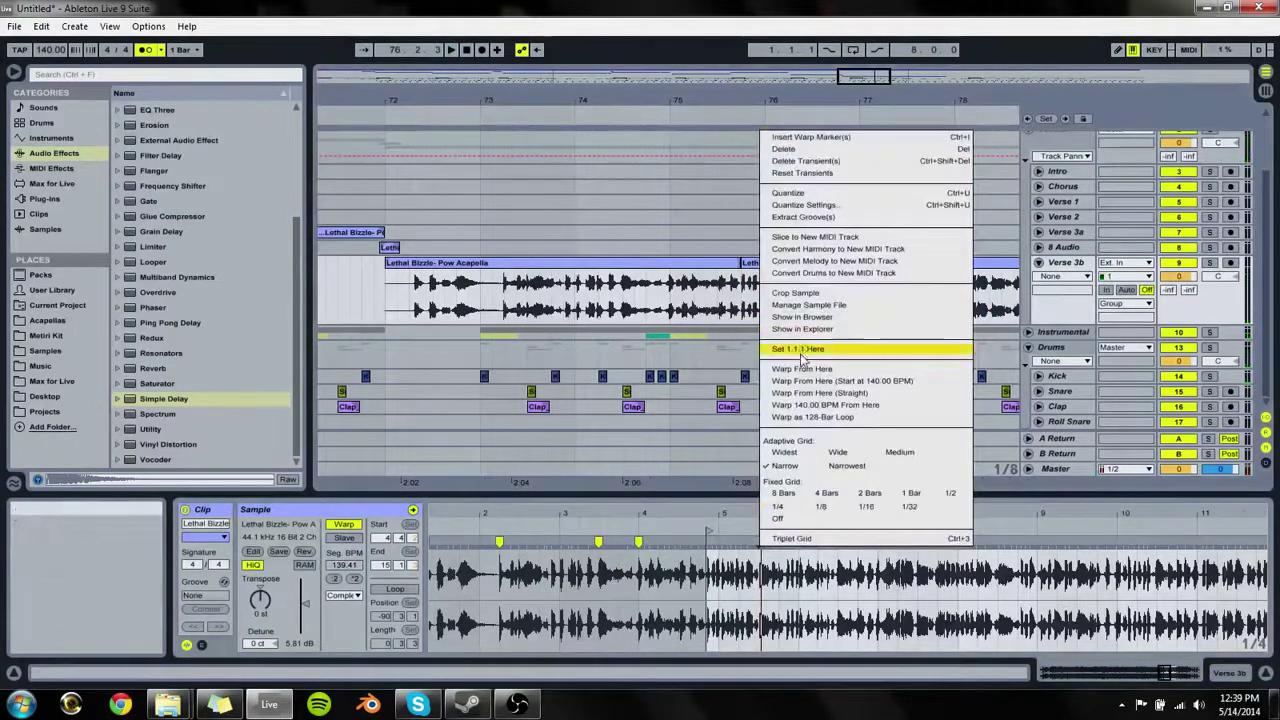
pyautogui.click(790, 428)
pyautogui.press('space')
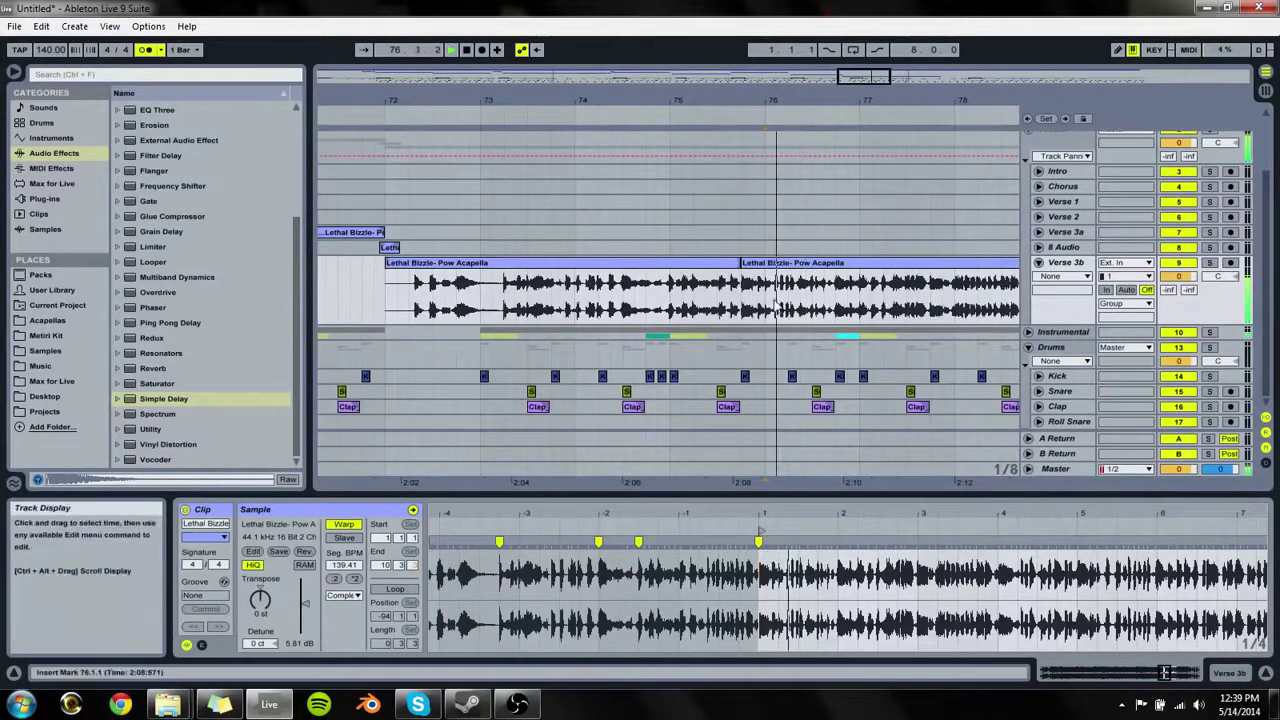
pyautogui.press('space')
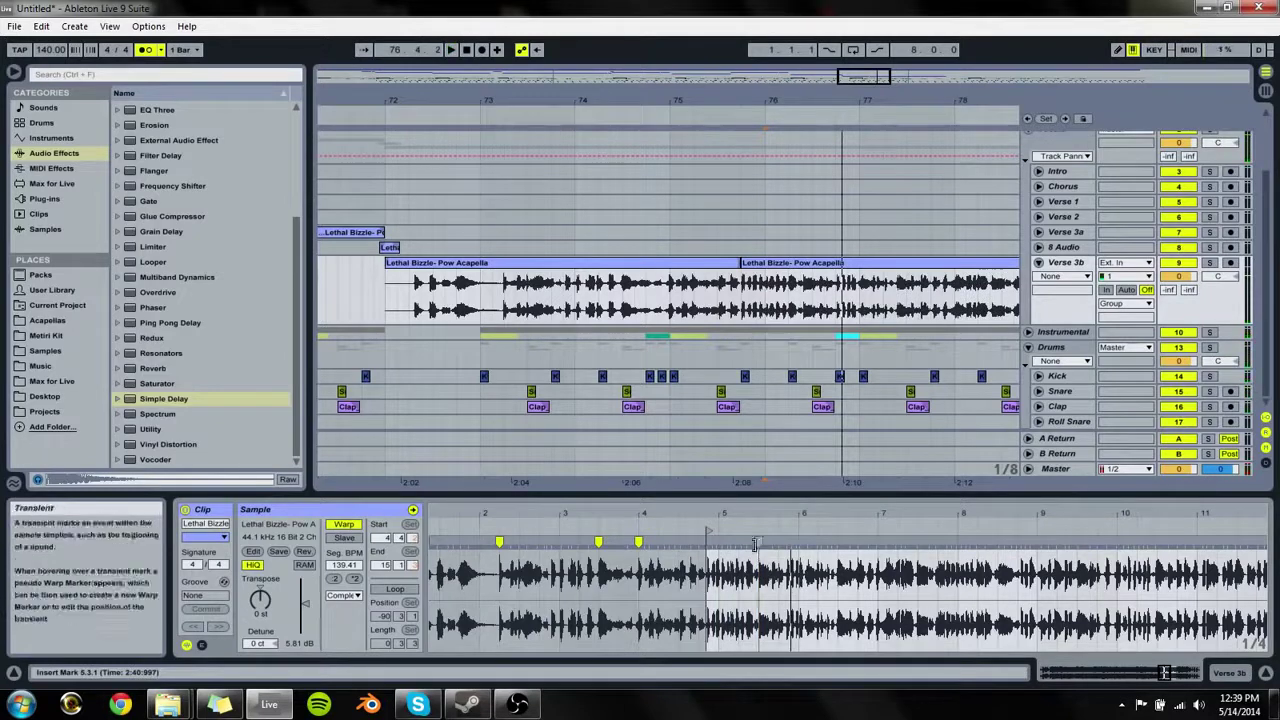
# Step: Set 1.1.1 at the 5.3.1 transient of the second Verse 3b part's sample and pull its start marker slightly earlier
pyautogui.rightClick(760, 545)
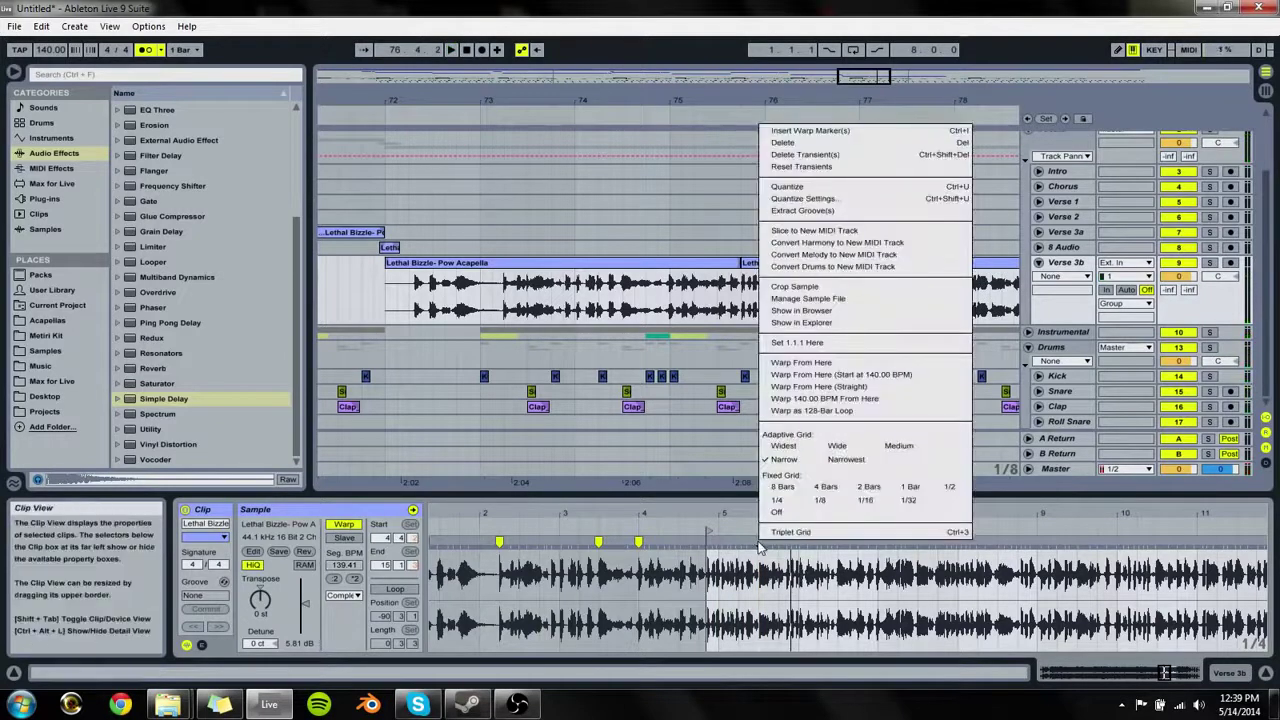
pyautogui.click(790, 343)
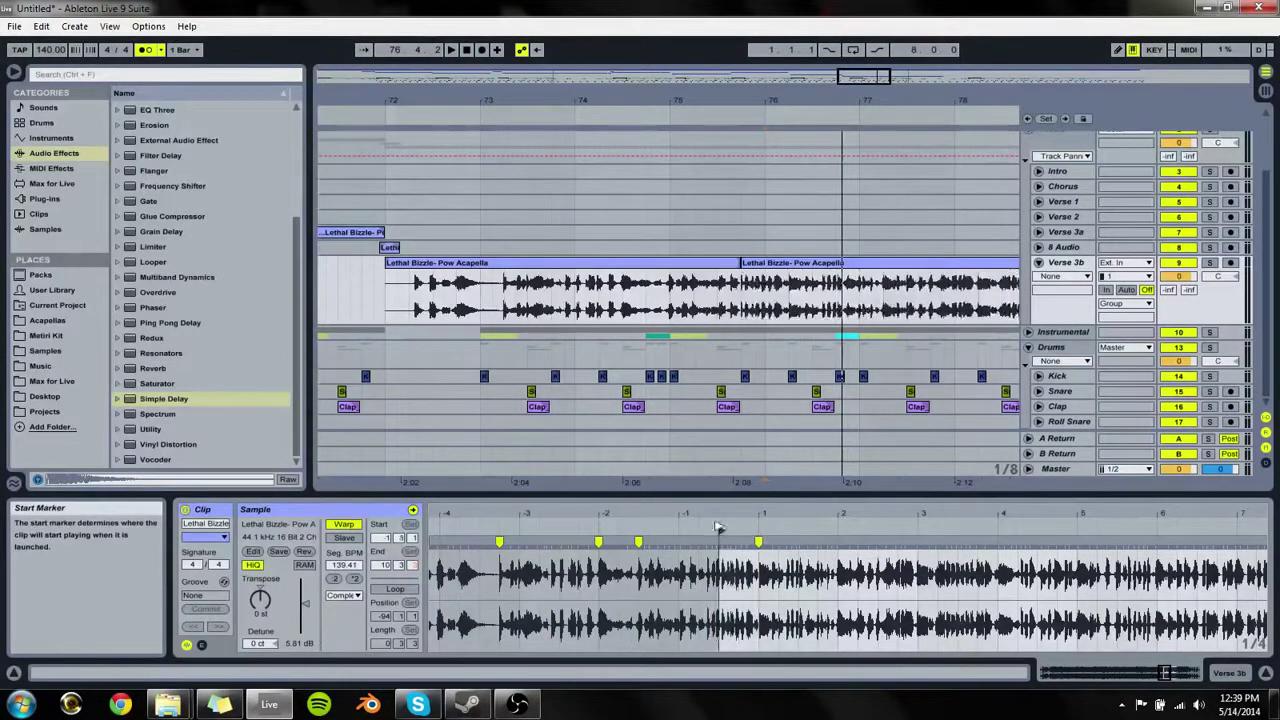
pyautogui.moveTo(718, 527); pyautogui.dragTo(708, 527)
pyautogui.press('space')
pyautogui.press('space')
pyautogui.click(710, 299)
pyautogui.press('space')
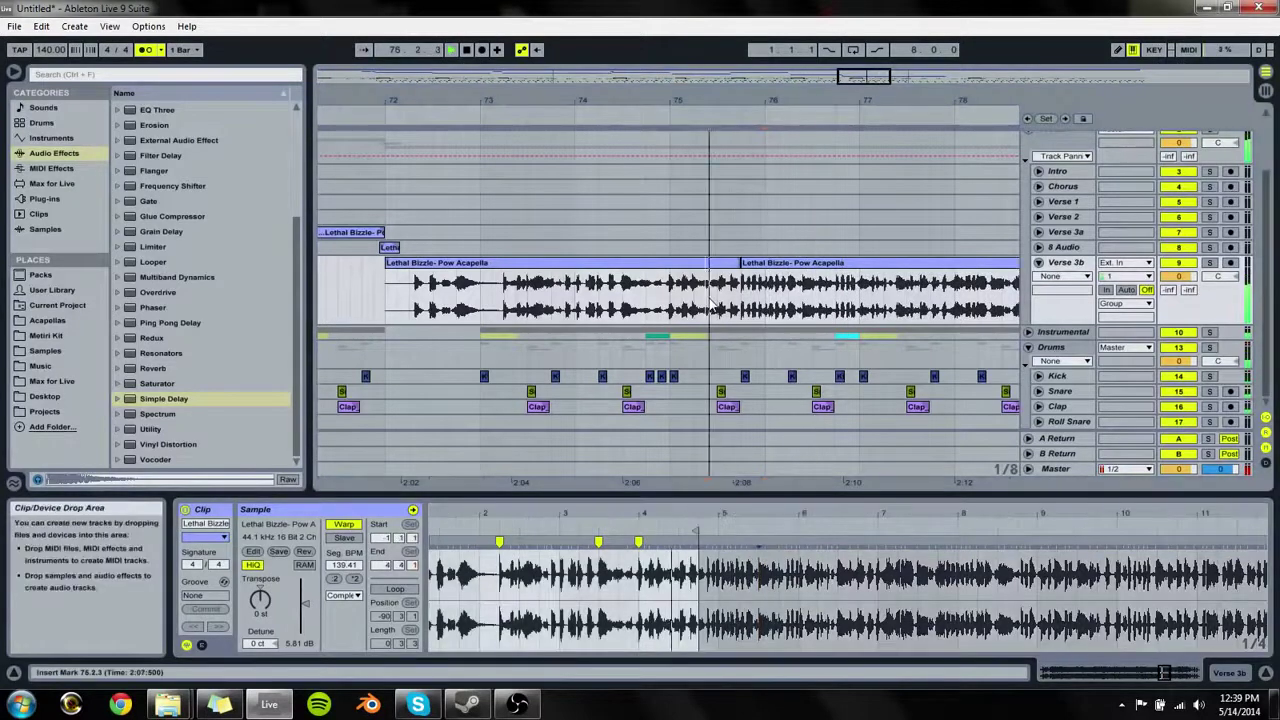
# Step: Display the Verse 3b fades, add a short crossfade between the first and second parts at 75.4.1, and replay the join
pyautogui.moveTo(746, 101); pyautogui.dragTo(745, 245)
pyautogui.press('space')
pyautogui.click(1049, 283)
pyautogui.click(1060, 288)
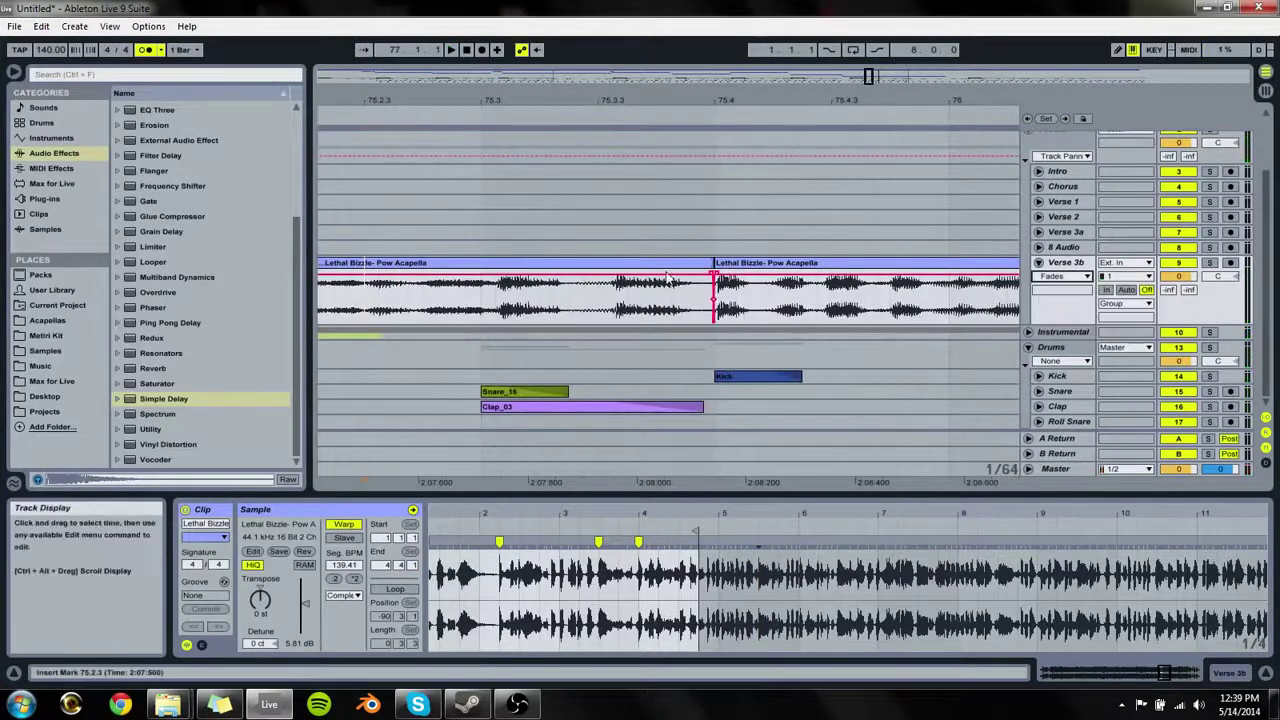
pyautogui.moveTo(714, 275); pyautogui.dragTo(698, 280)
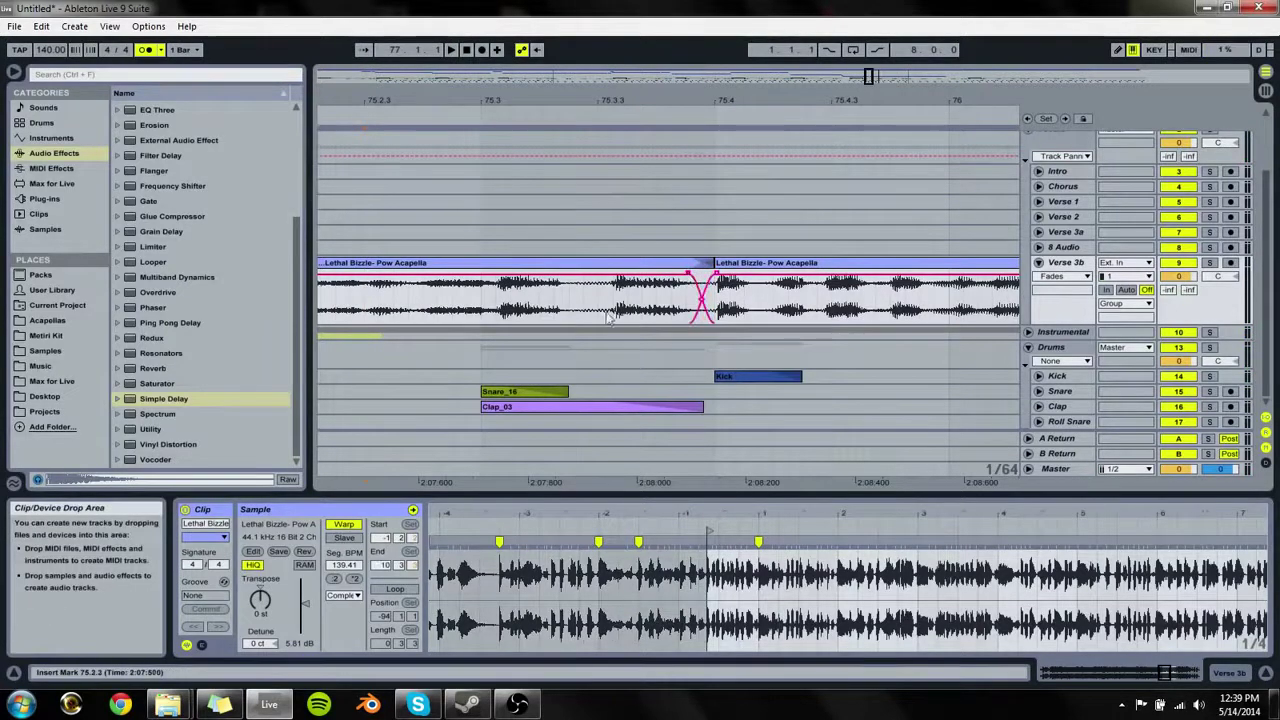
pyautogui.press('space')
pyautogui.moveTo(728, 102); pyautogui.dragTo(617, 10)
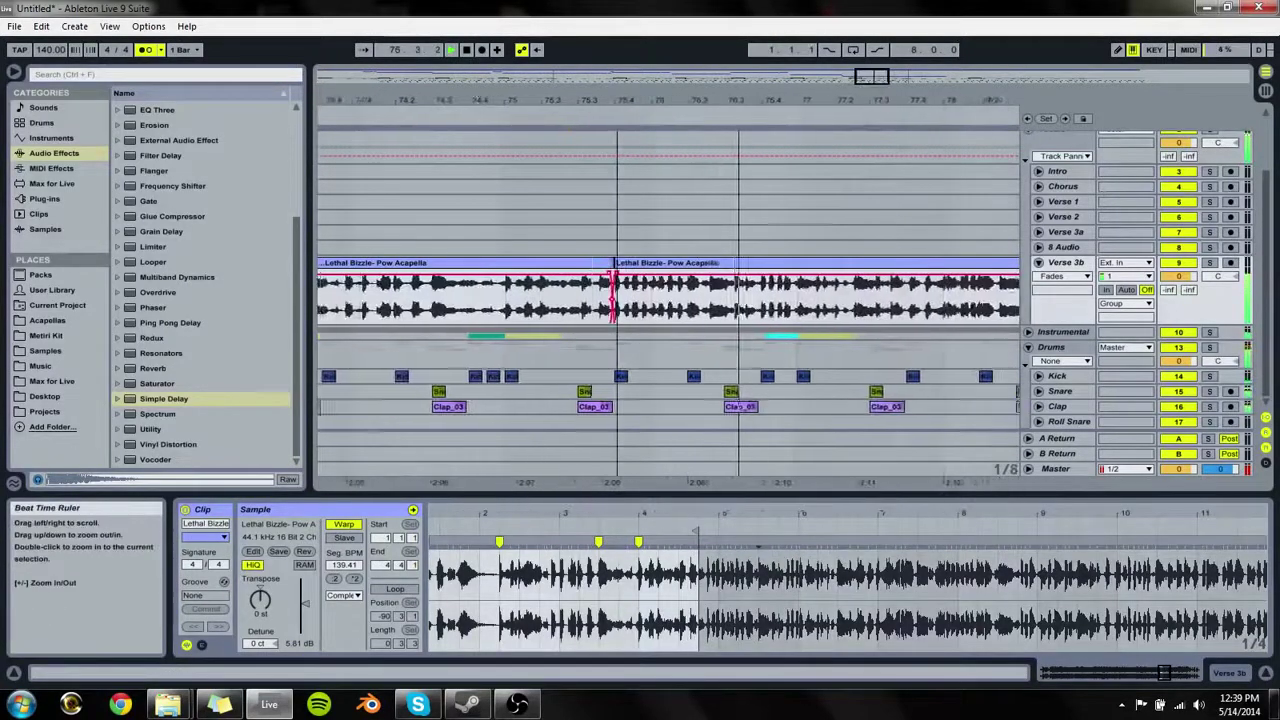
# Step: Add warp markers at bars 3, 5 and 6 of the second part's sample and extend its end marker to 12.1.1
pyautogui.click(722, 311)
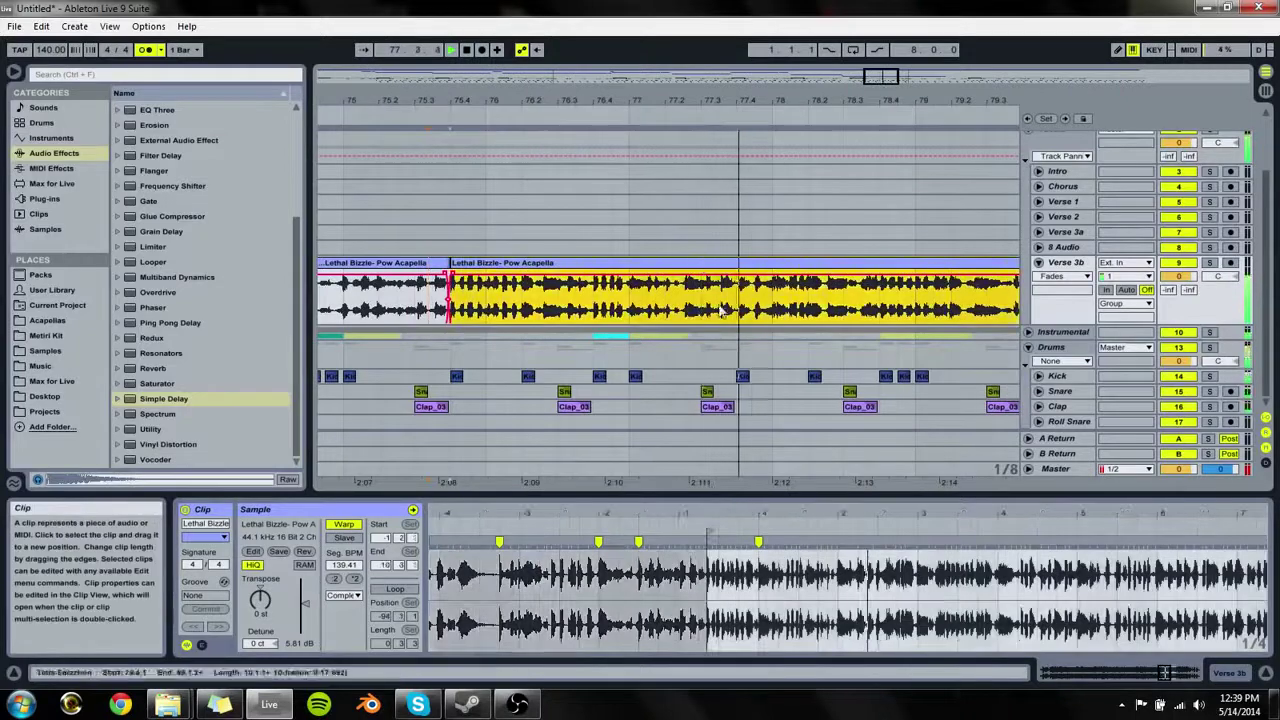
pyautogui.click(916, 541)
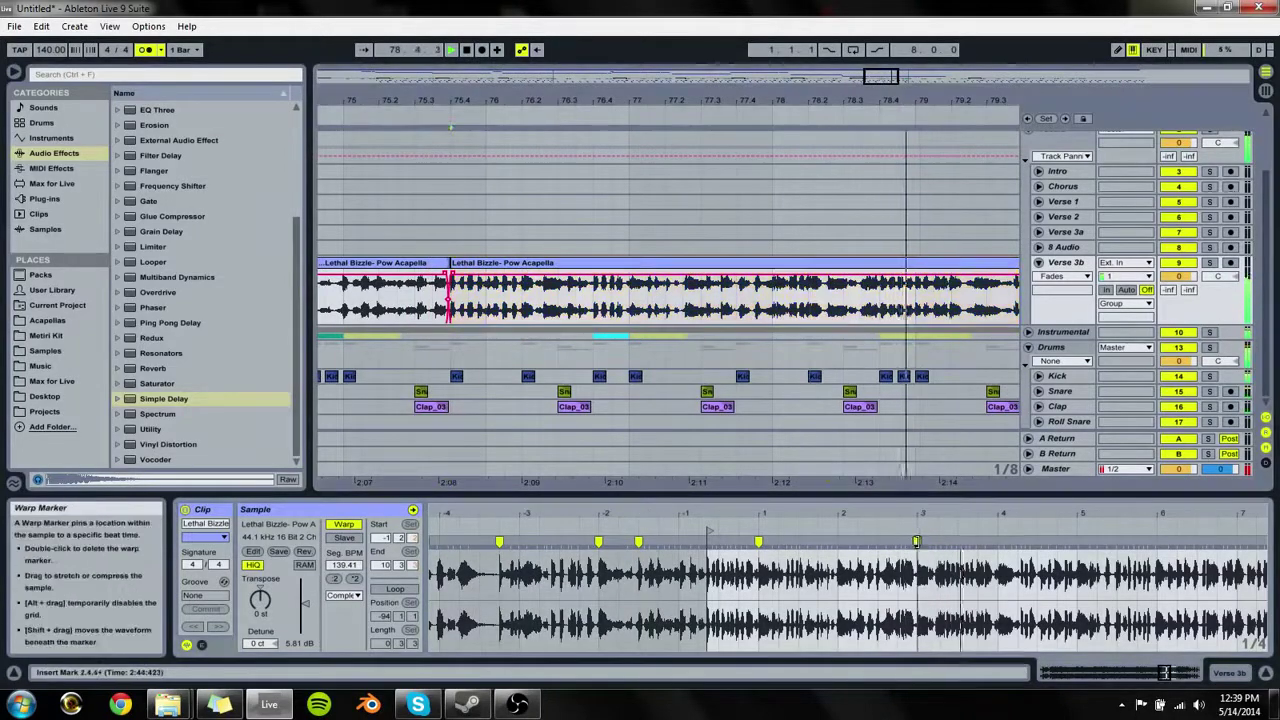
pyautogui.moveTo(916, 541); pyautogui.dragTo(919, 541)
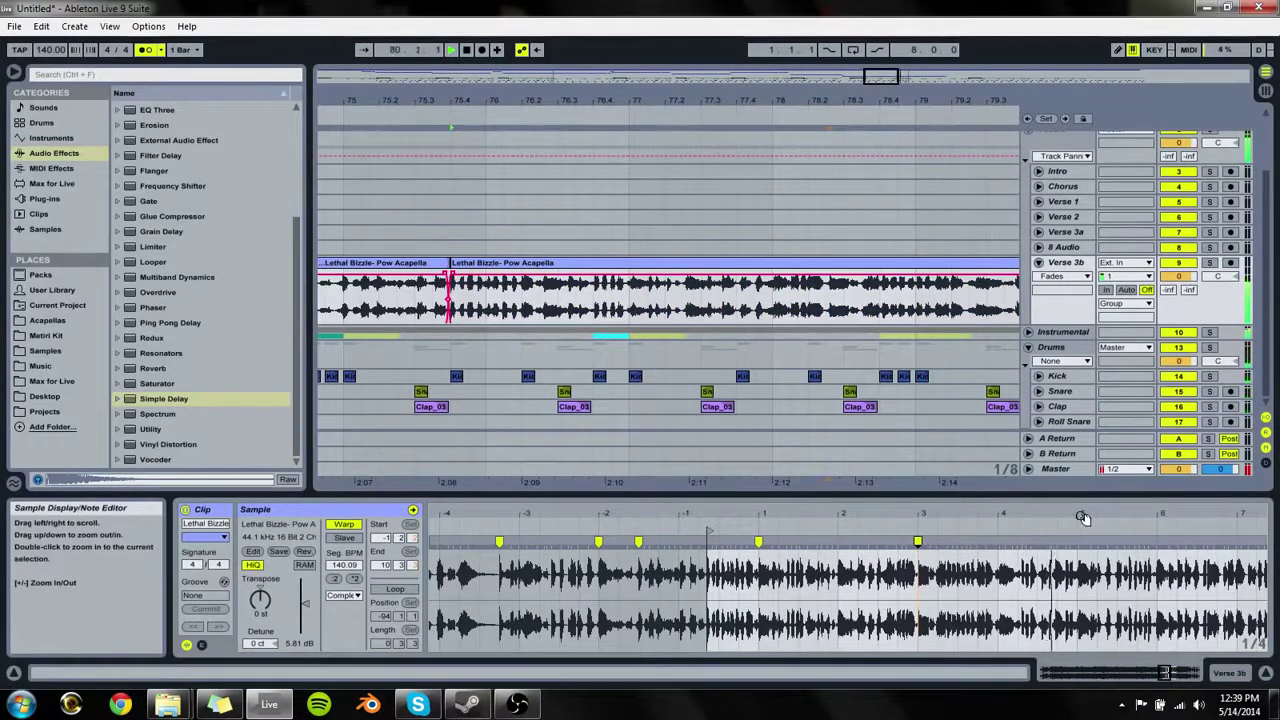
pyautogui.moveTo(1083, 517); pyautogui.dragTo(1166, 672)
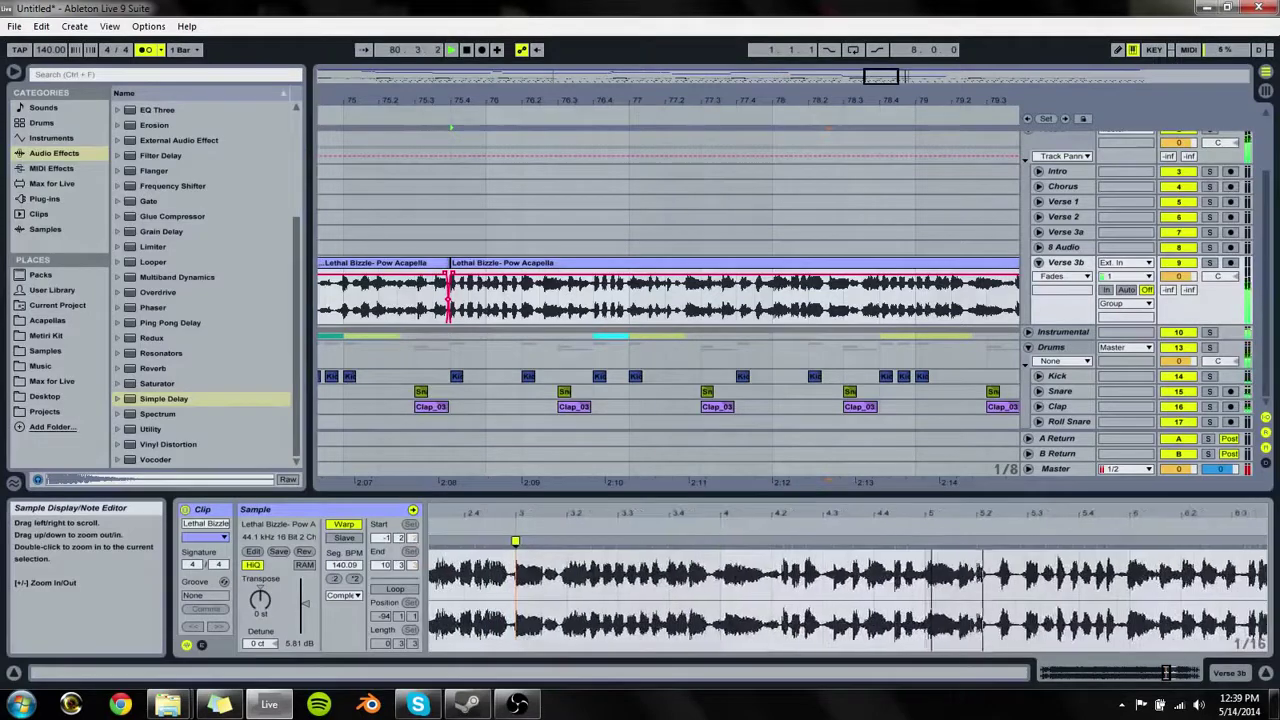
pyautogui.doubleClick(925, 541)
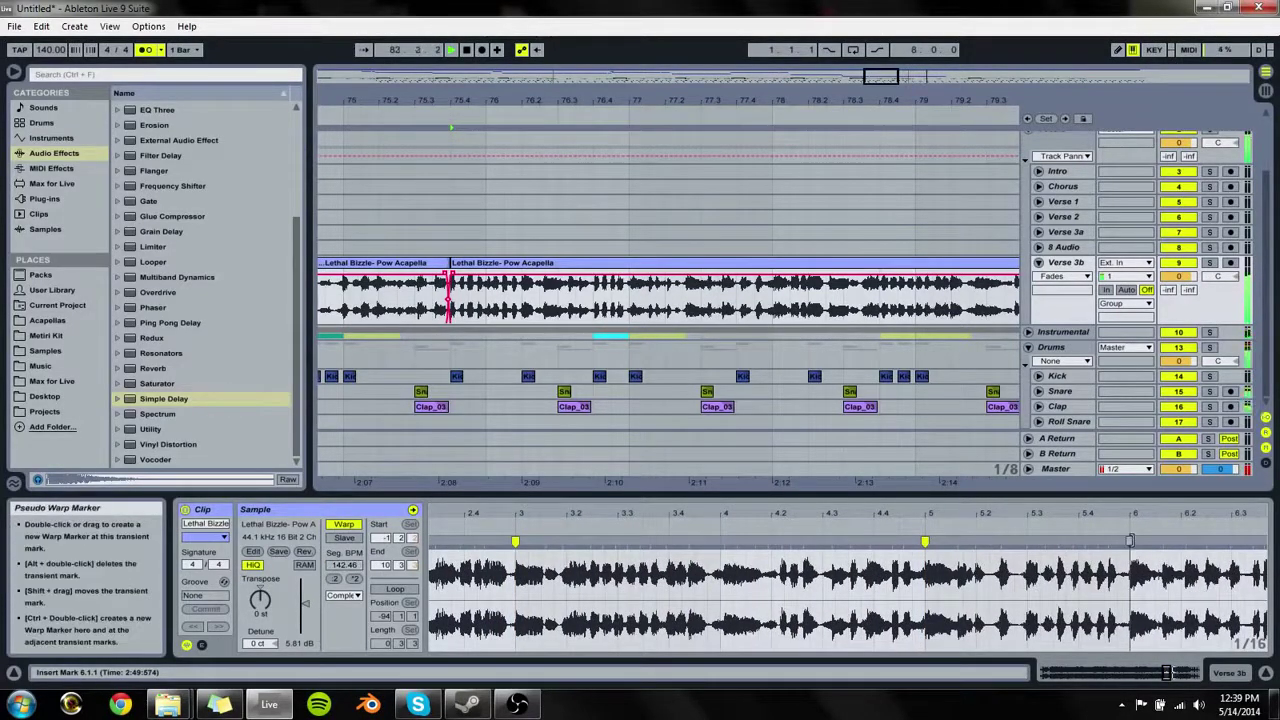
pyautogui.moveTo(1135, 516); pyautogui.dragTo(1129, 460)
pyautogui.moveTo(1040, 533); pyautogui.dragTo(1089, 538)
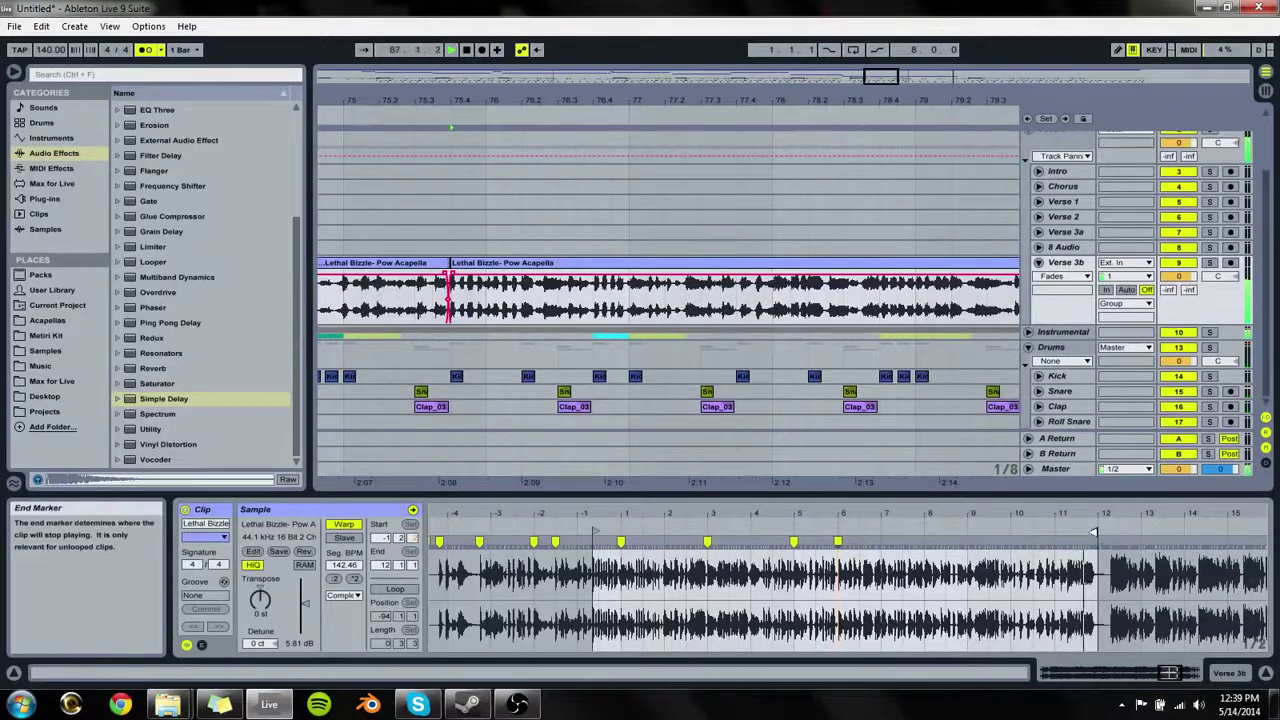
# Step: Listen to the warped second Verse 3b part, from its start at 75.4.1 up to the 808 section
pyautogui.click(642, 366)
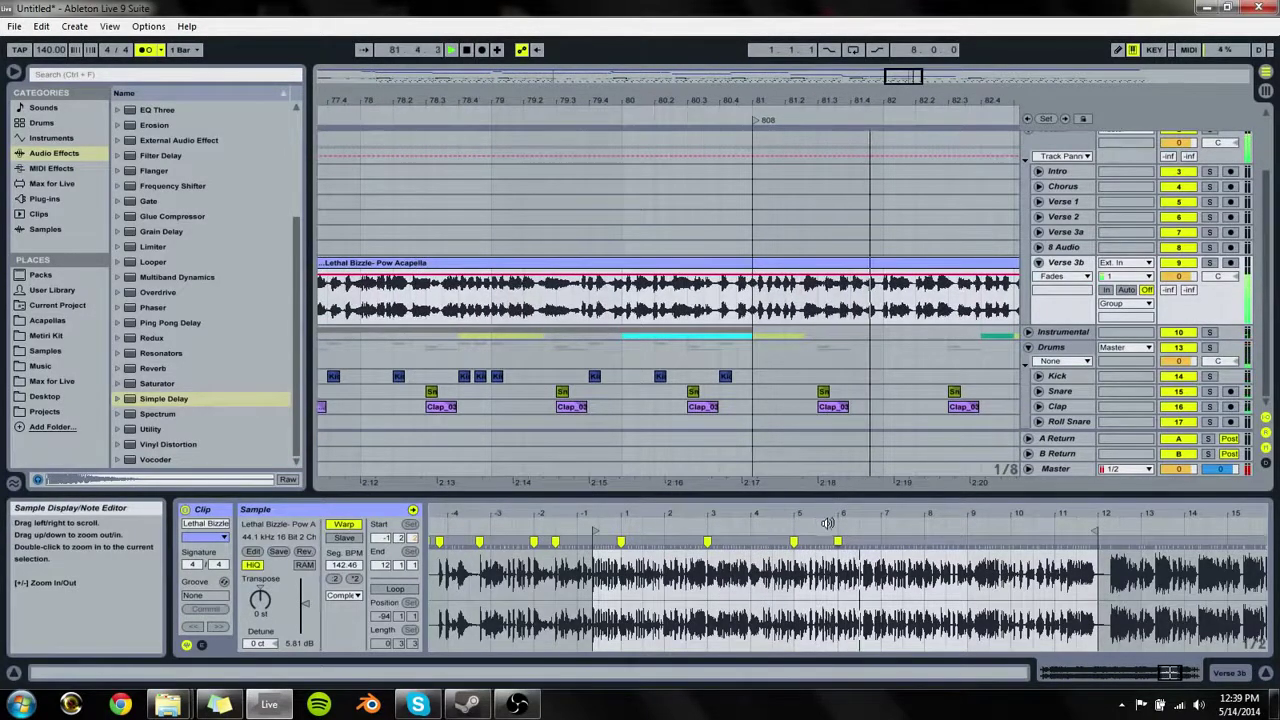
pyautogui.press('space')
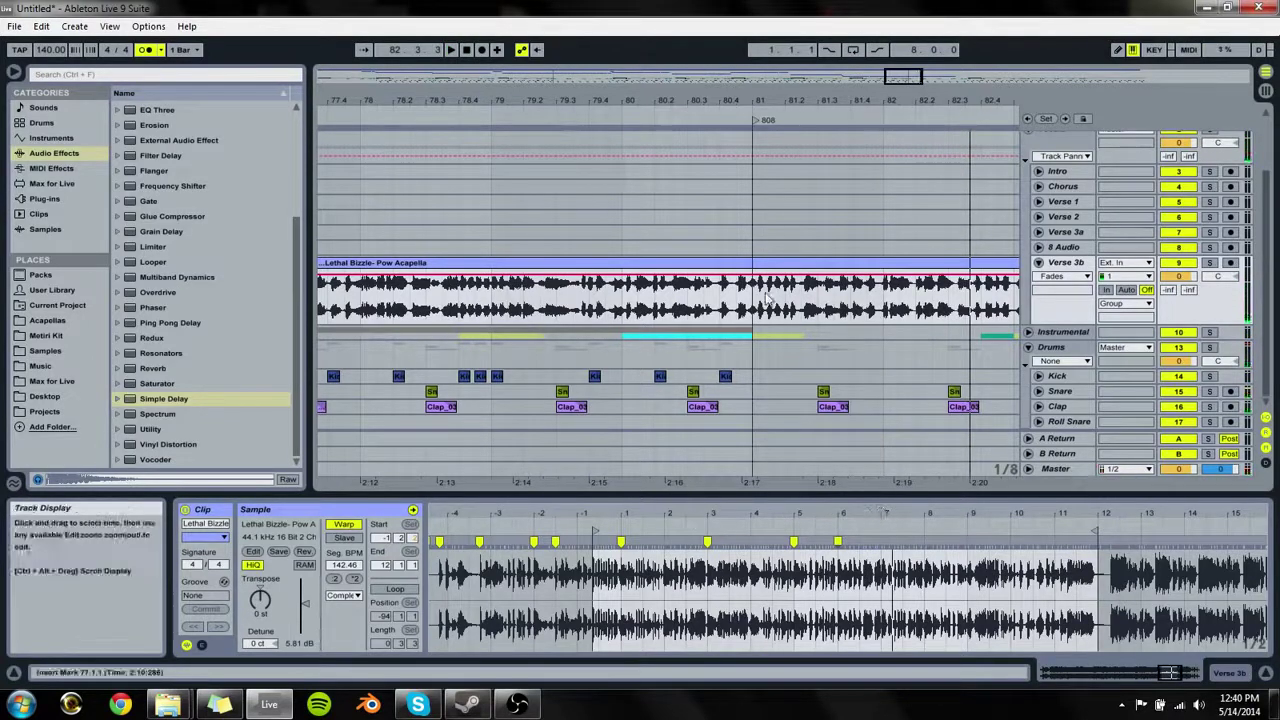
pyautogui.click(374, 264)
pyautogui.press('space')
pyautogui.moveTo(525, 101); pyautogui.dragTo(876, 103)
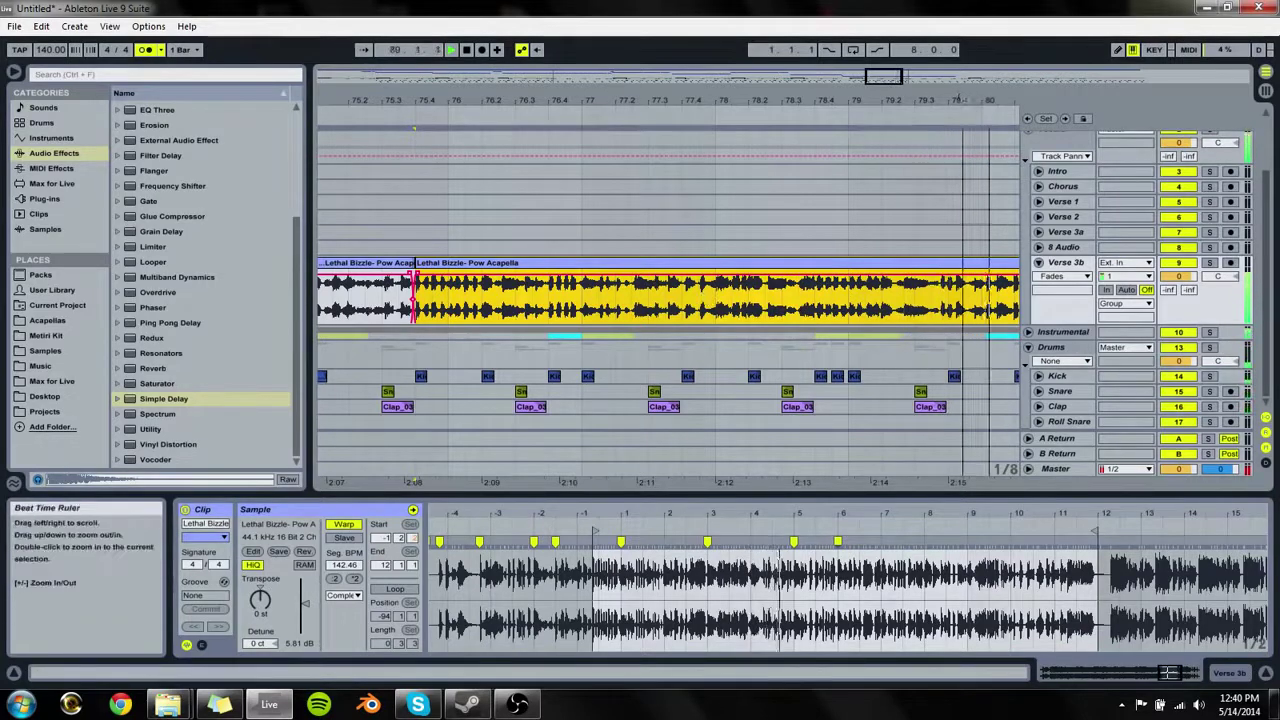
pyautogui.moveTo(735, 101); pyautogui.dragTo(759, 118)
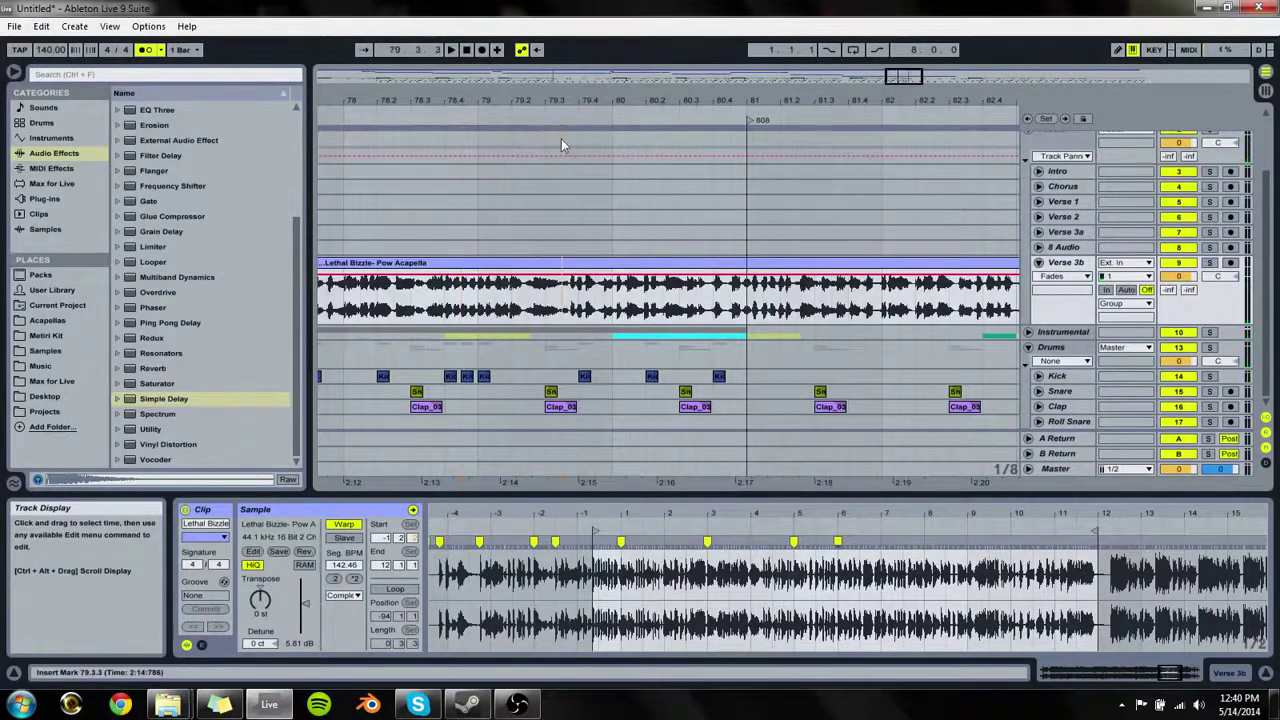
# Step: Split the second Verse 3b part at 79.3.4, just before the phrase that leads into bar 80
pyautogui.moveTo(565, 101); pyautogui.dragTo(551, 326)
pyautogui.click(585, 320)
pyautogui.hotkey('ctrl', 'e')
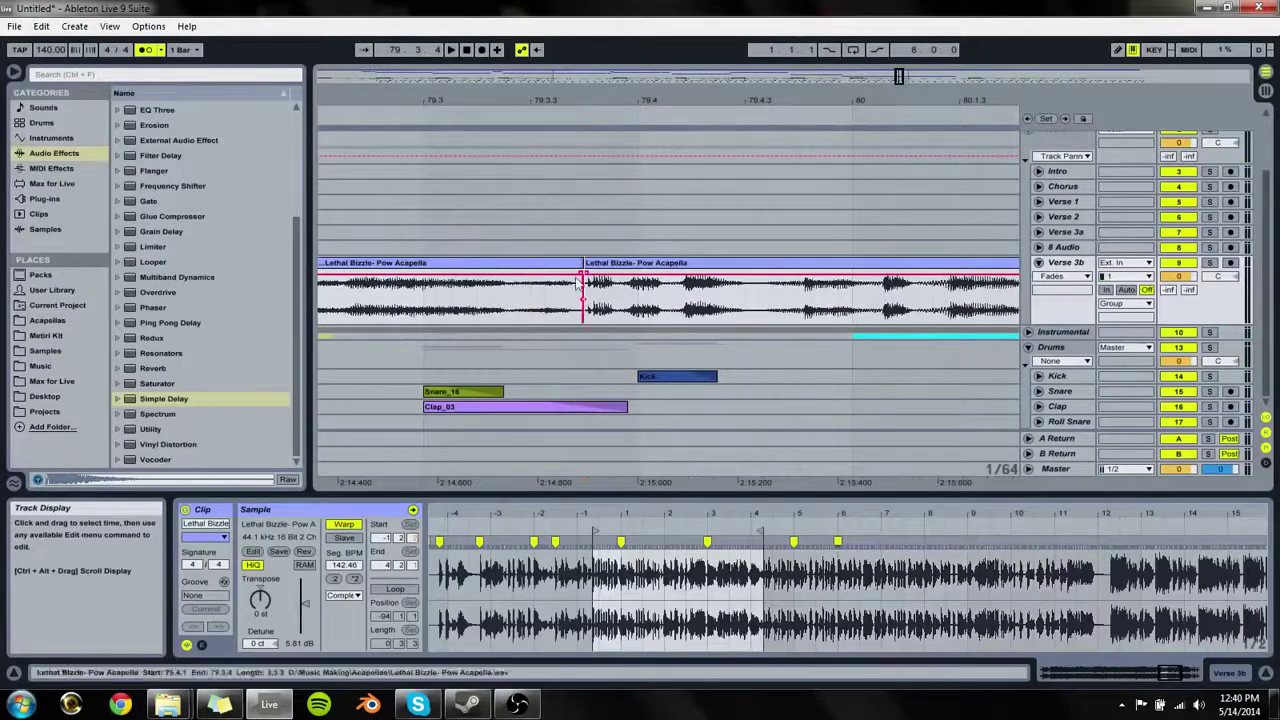
pyautogui.moveTo(614, 106); pyautogui.dragTo(612, 30)
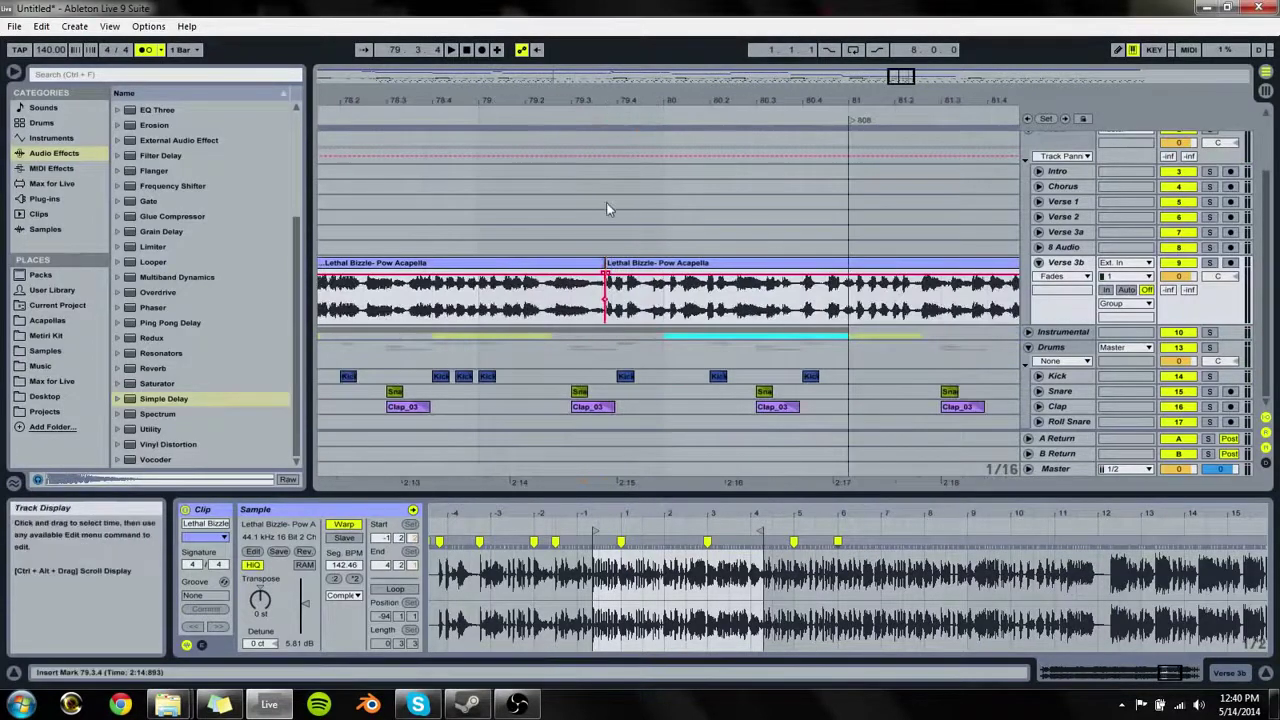
pyautogui.press('-')
pyautogui.press('-')
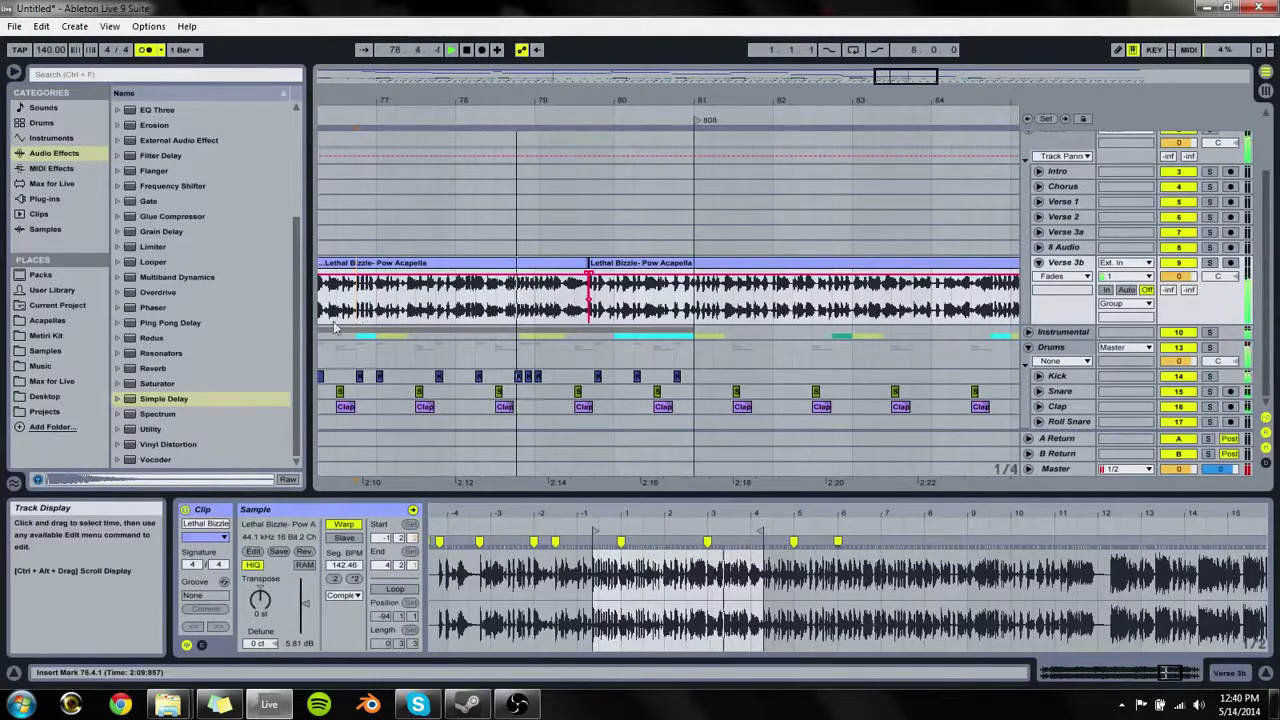
# Step: Move the new third Verse 3b part to start at 79.3.3, overlapping the end of the second part
pyautogui.moveTo(622, 101); pyautogui.dragTo(695, 178)
pyautogui.press('space')
pyautogui.moveTo(541, 268); pyautogui.dragTo(520, 268)
pyautogui.click(571, 269)
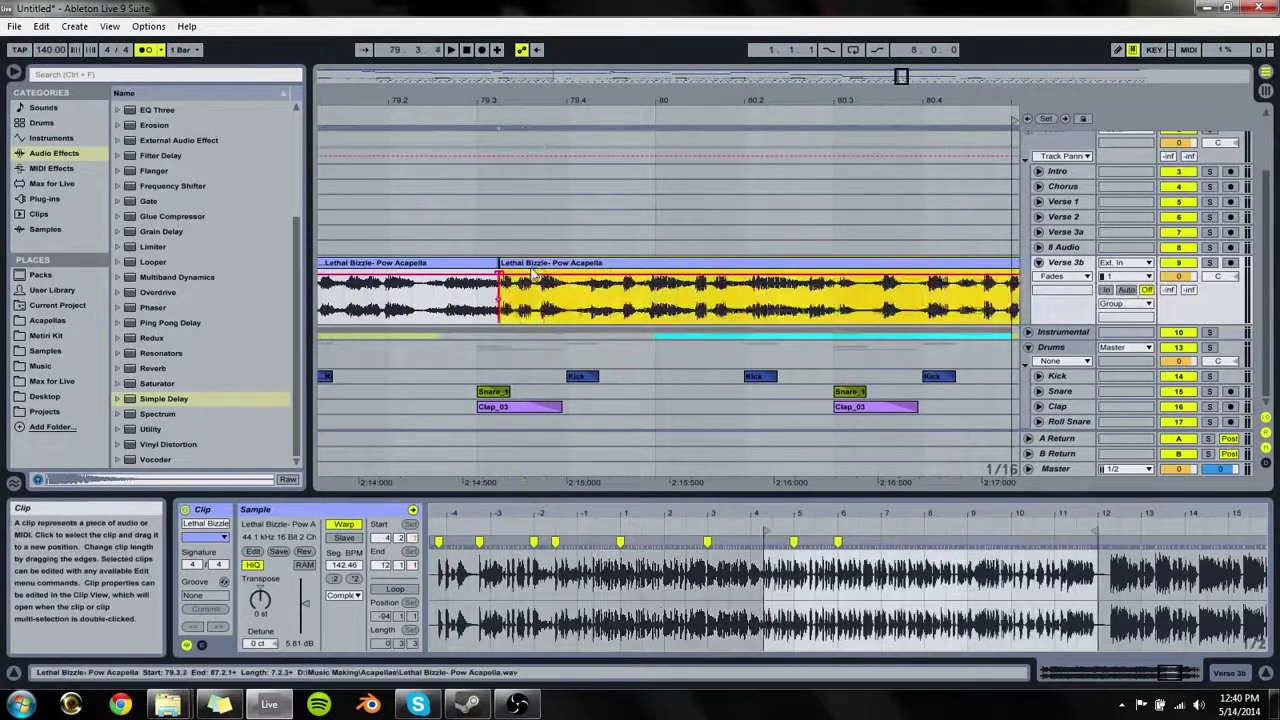
pyautogui.moveTo(545, 268); pyautogui.dragTo(520, 270)
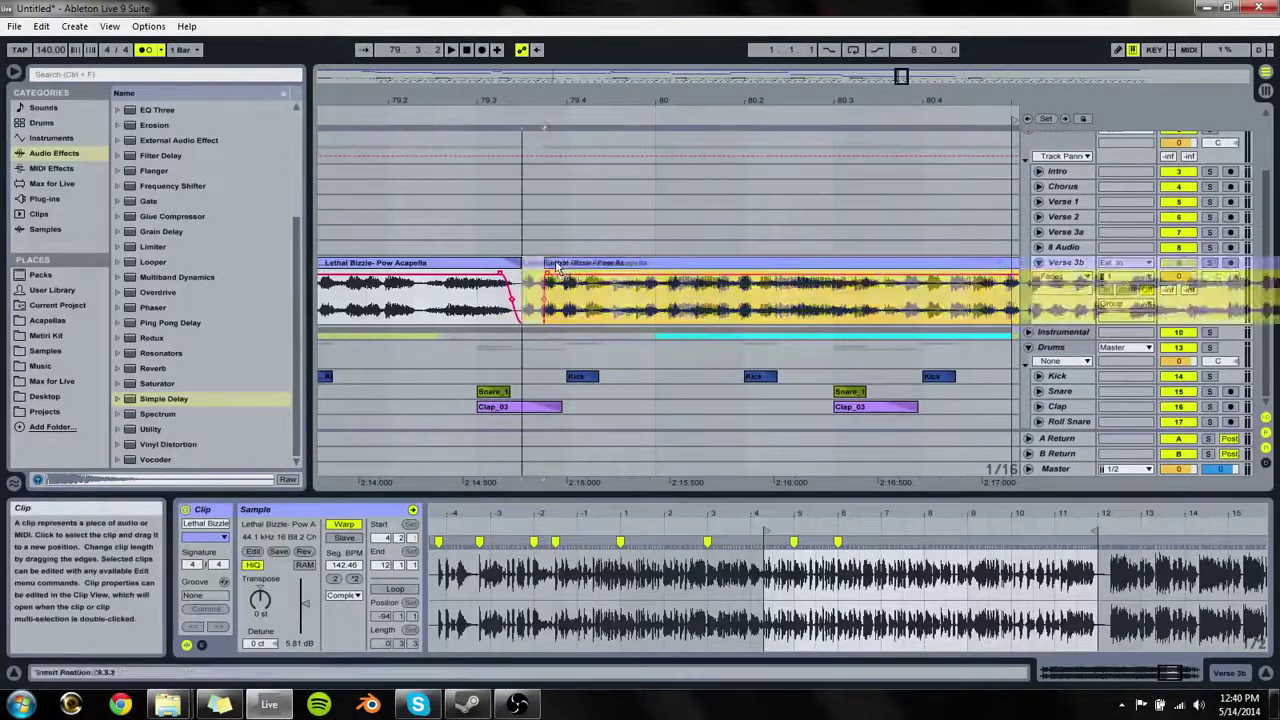
# Step: Crossfade the second and third Verse 3b parts at 79.3.3 and play from 79.2.2 through the end of the third part
pyautogui.click(523, 280)
pyautogui.click(519, 280)
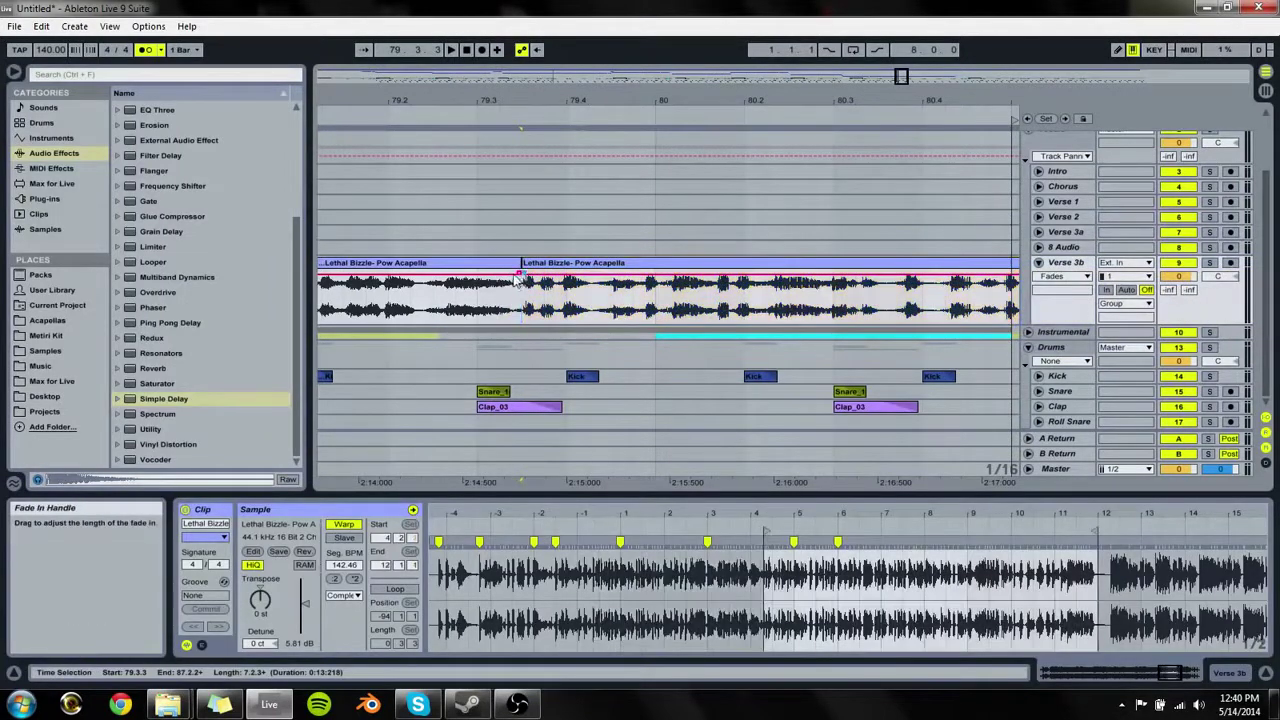
pyautogui.click(405, 308)
pyautogui.press('space')
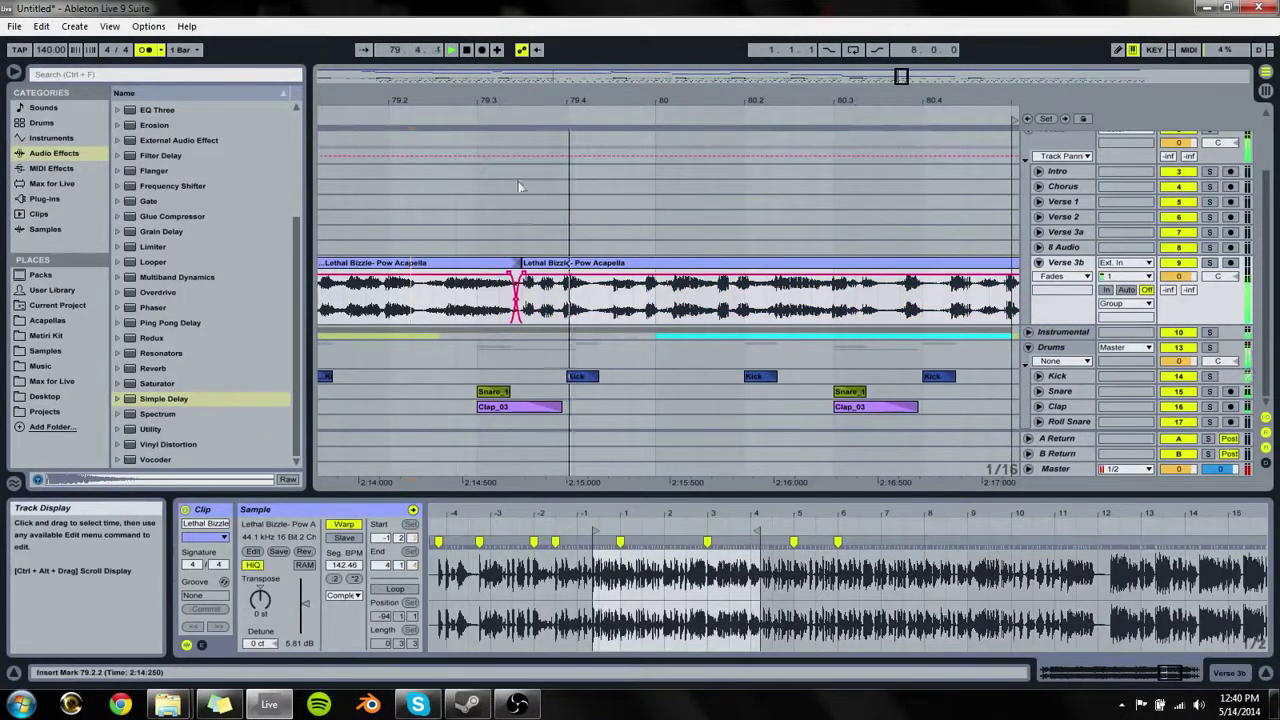
pyautogui.moveTo(656, 100); pyautogui.dragTo(422, 110)
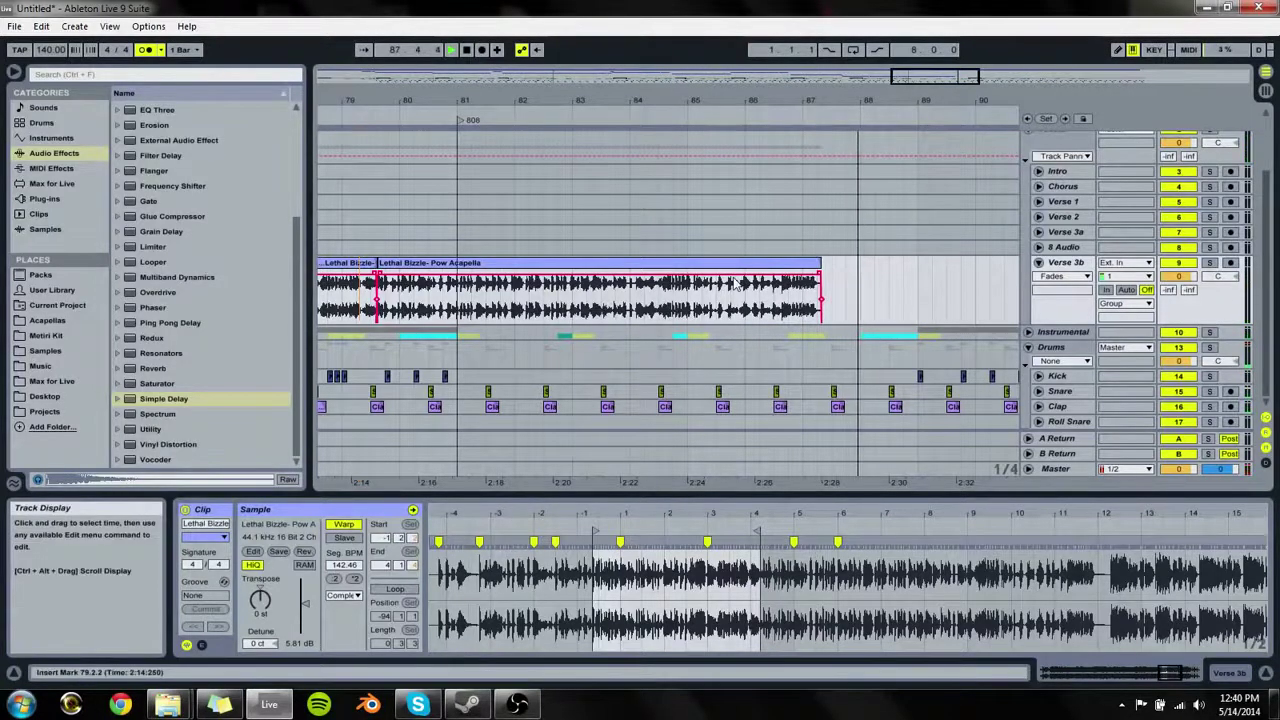
pyautogui.press('space')
# Step: Replay Verse 3b from its first part at 72.1.1 to check the join at 75.4.1
pyautogui.click(358, 263)
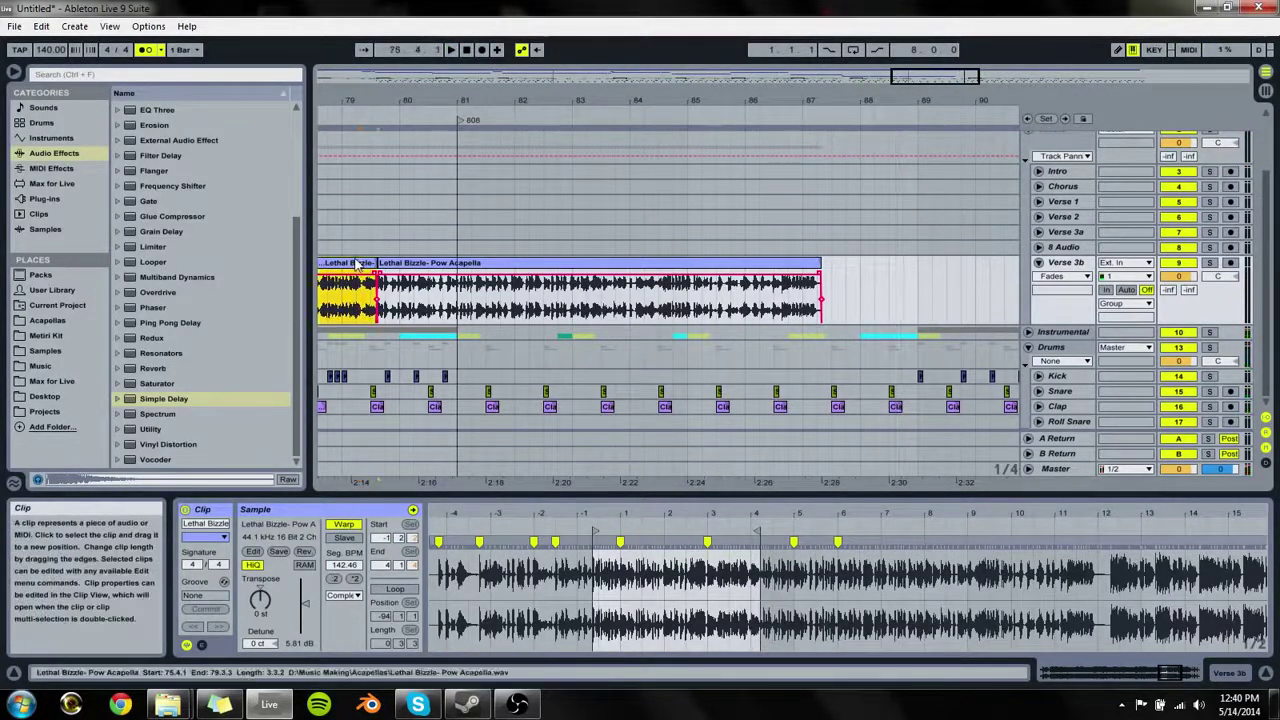
pyautogui.moveTo(384, 100); pyautogui.dragTo(718, 82)
pyautogui.click(486, 264)
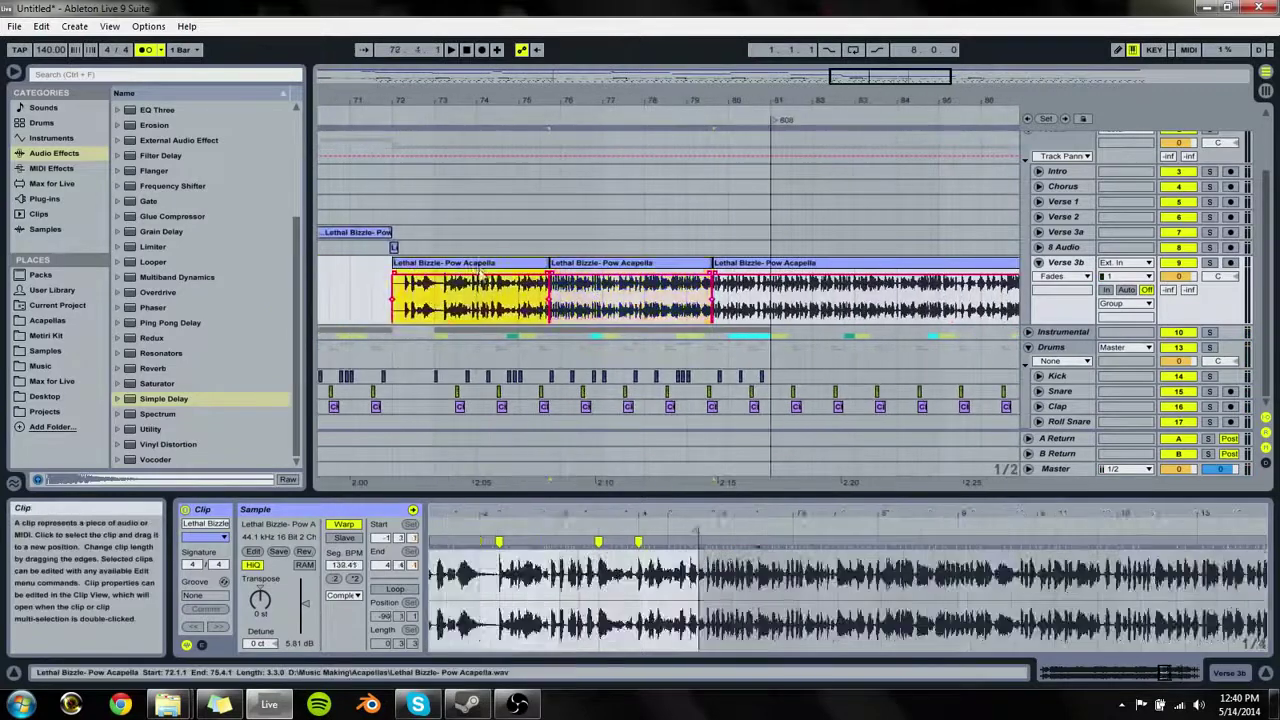
pyautogui.press('space')
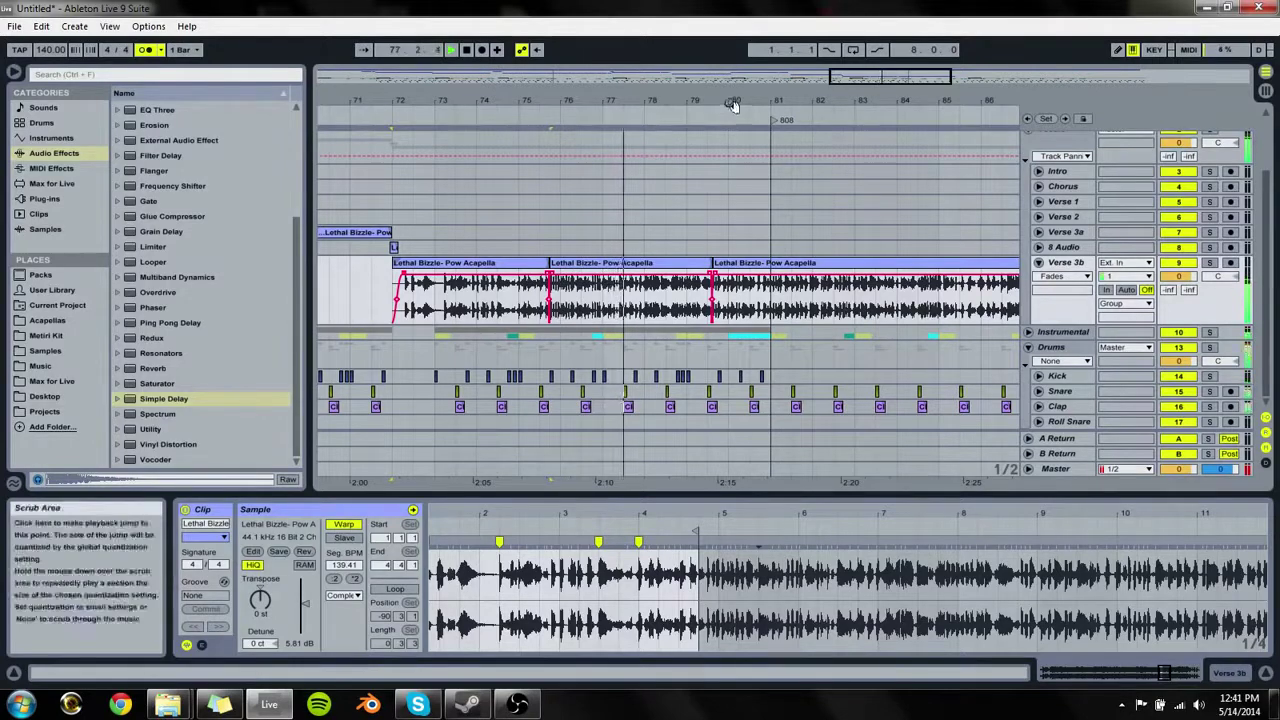
# Step: Remove the warp markers at bars 6 and 5 from the third Verse 3b part's sample
pyautogui.moveTo(725, 101); pyautogui.dragTo(717, 110)
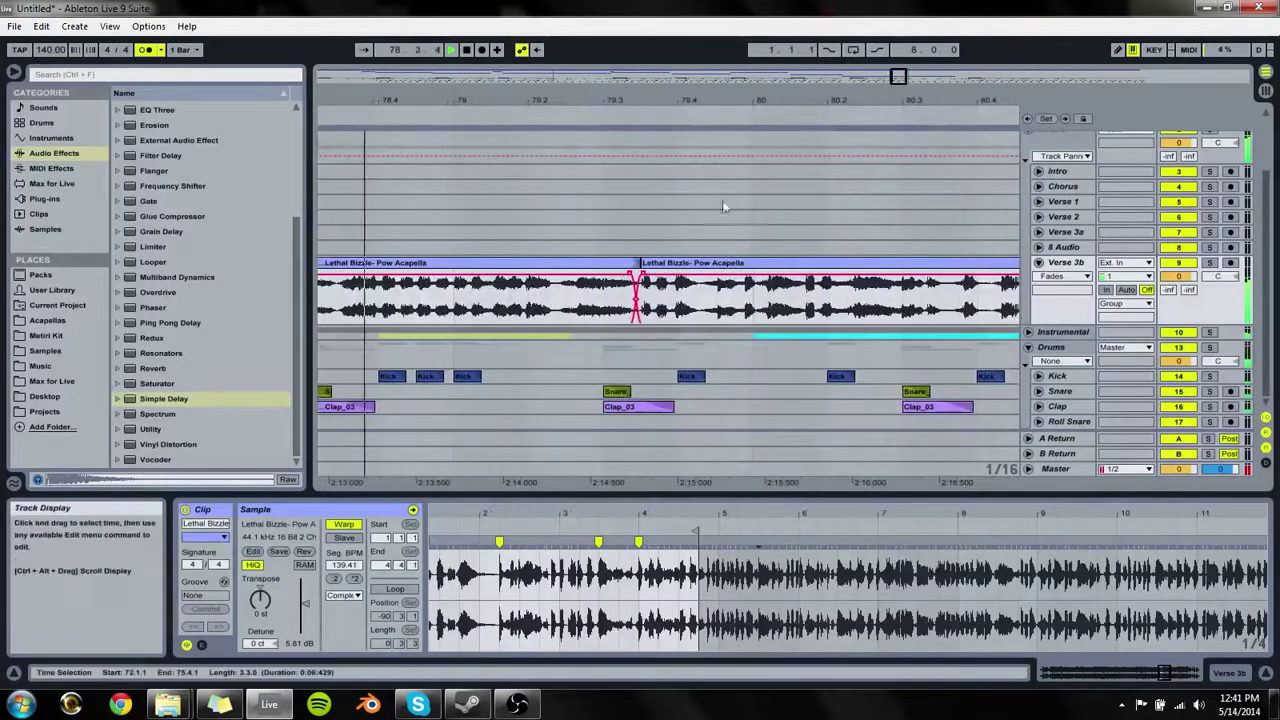
pyautogui.click(670, 263)
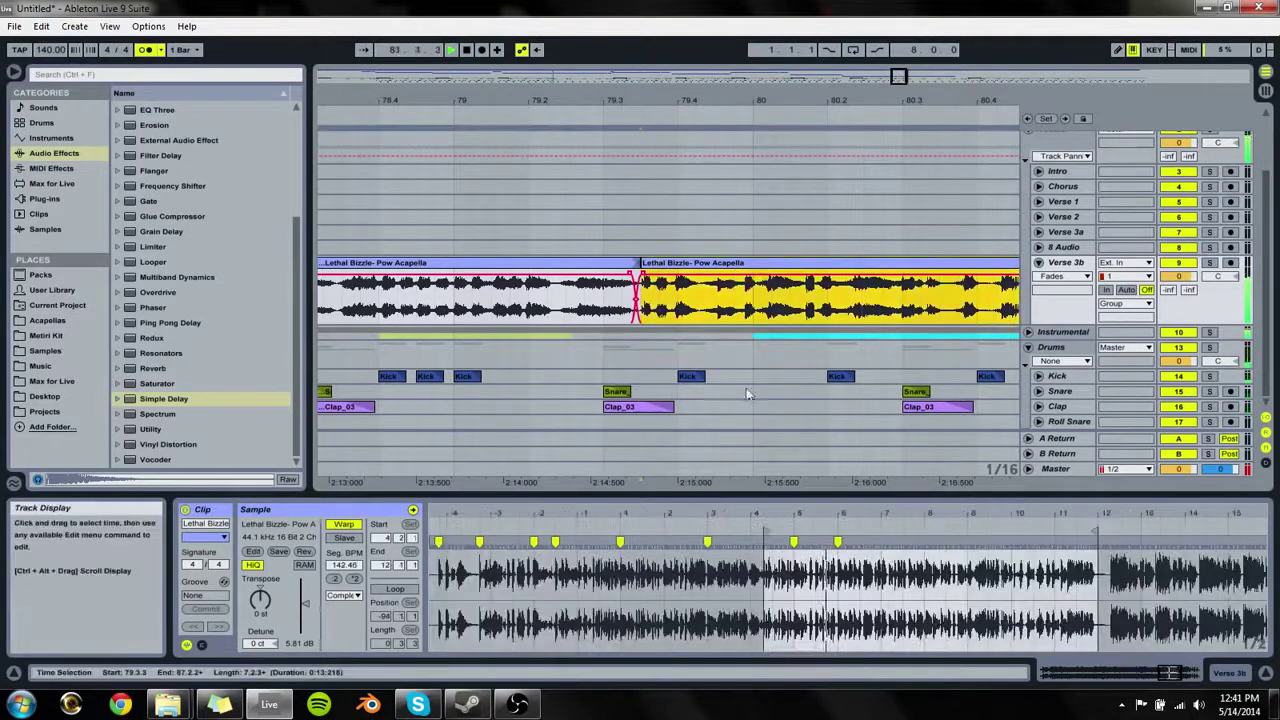
pyautogui.click(837, 541)
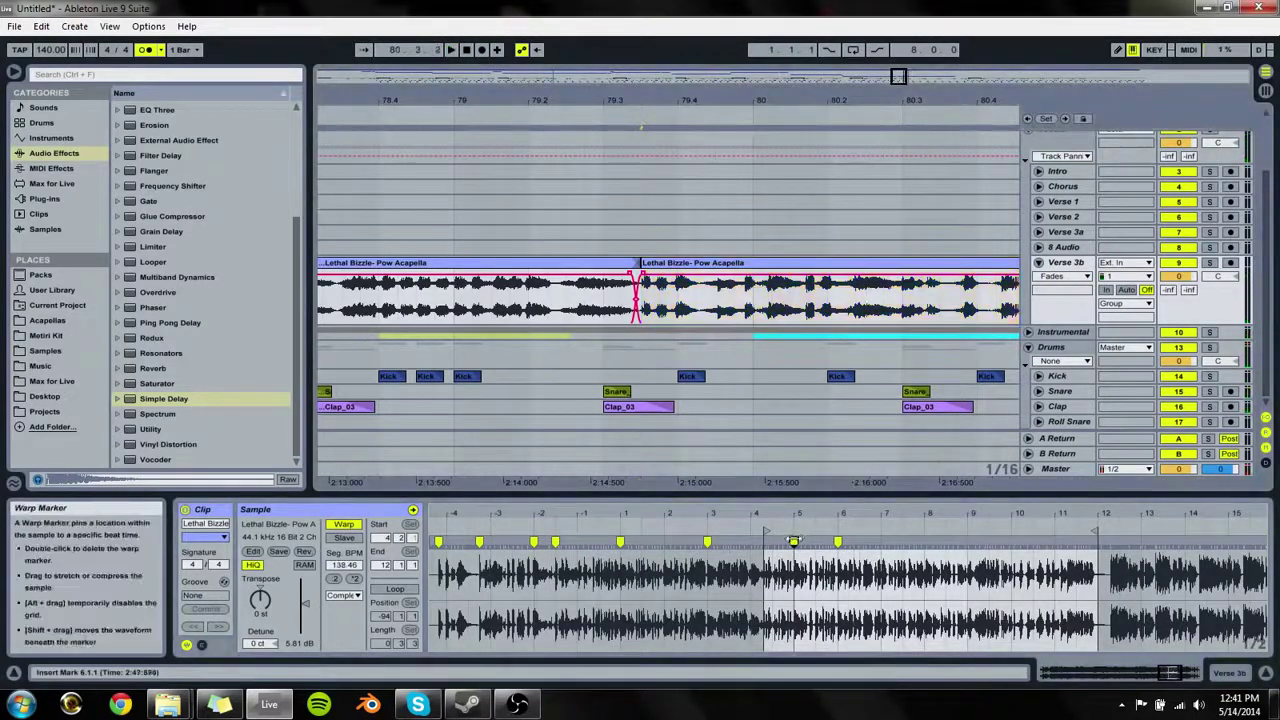
pyautogui.doubleClick(837, 541)
pyautogui.doubleClick(794, 541)
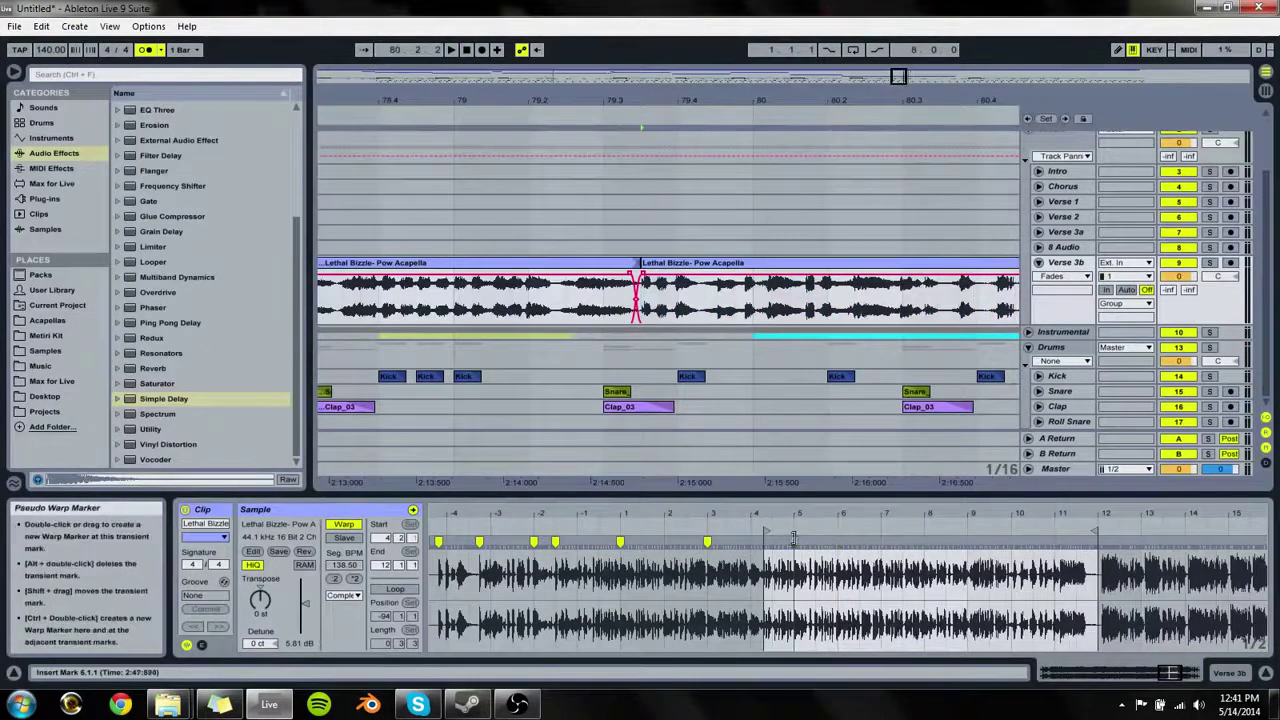
# Step: Try a warp marker at 4.4.4 in the third part's sample, replay the section from 79.3.3, and undo the marker
pyautogui.press('space')
pyautogui.moveTo(785, 510)
pyautogui.mouseDown()
pyautogui.moveTo(836, 524)
pyautogui.moveTo(795, 541)
pyautogui.mouseUp()
pyautogui.press('space')
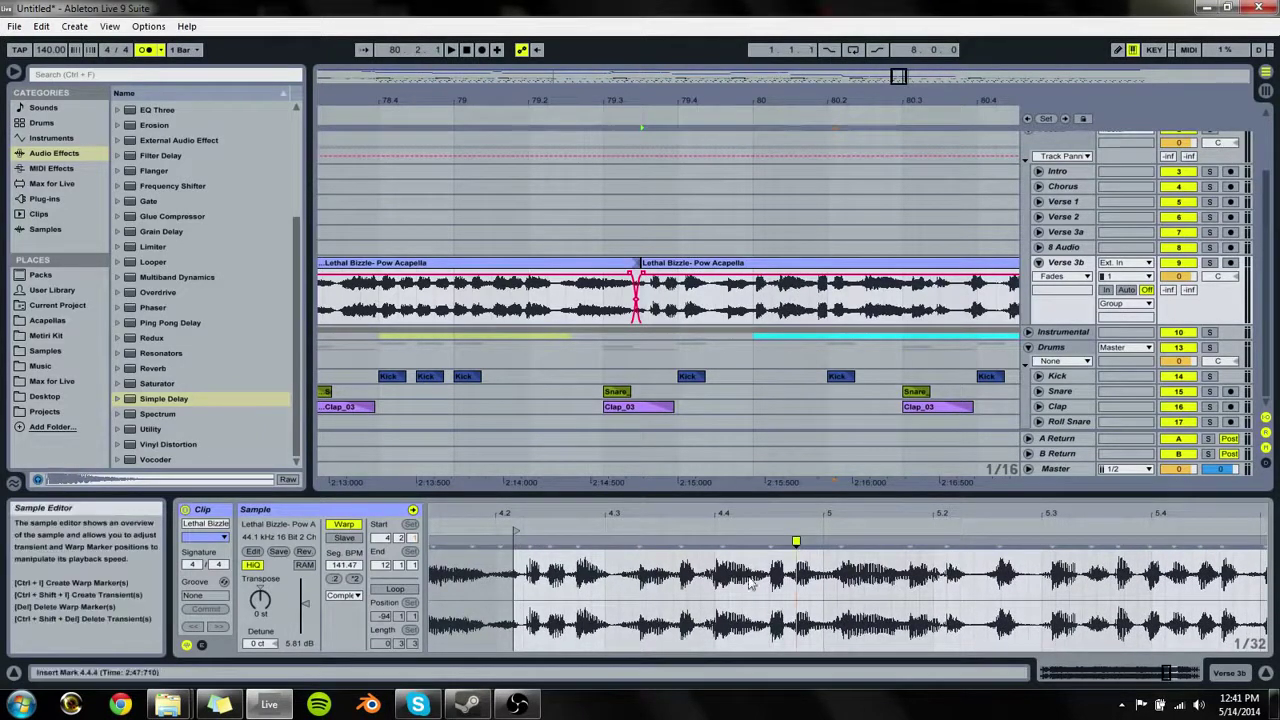
pyautogui.moveTo(796, 541)
pyautogui.mouseDown()
pyautogui.moveTo(717, 538)
pyautogui.moveTo(768, 537)
pyautogui.mouseUp()
pyautogui.hotkey('ctrl', 'z')
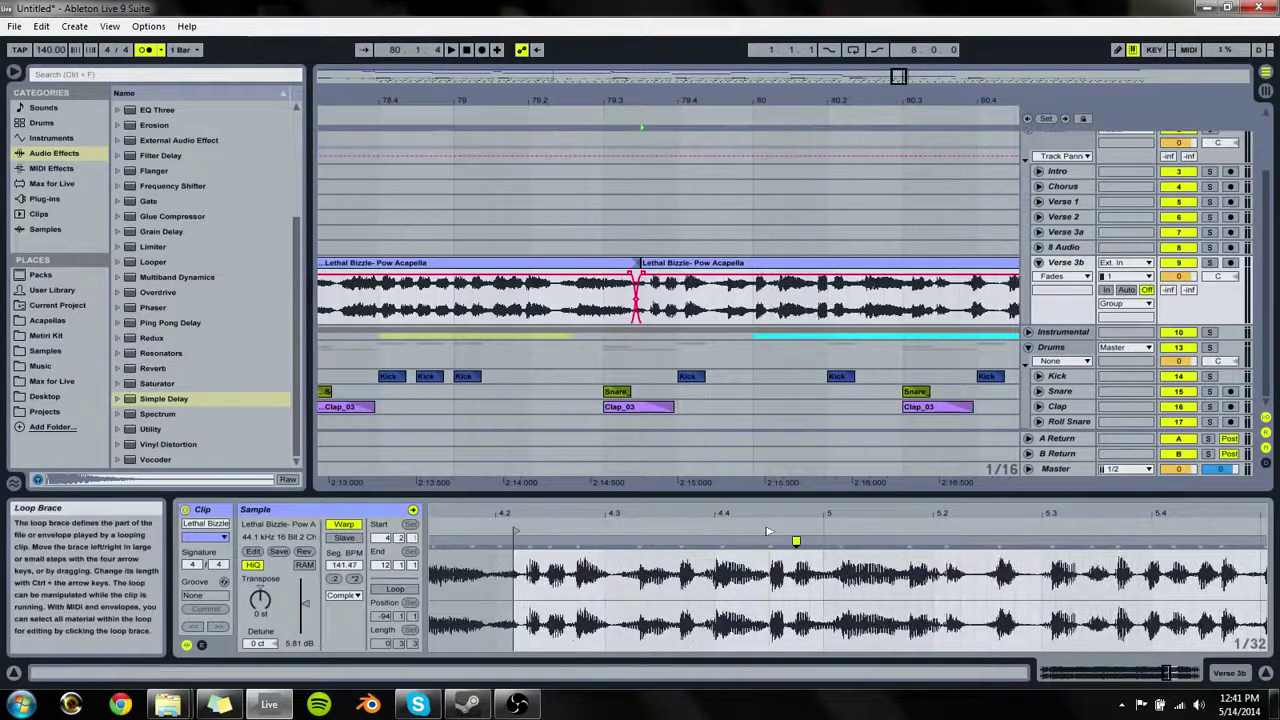
pyautogui.press('space')
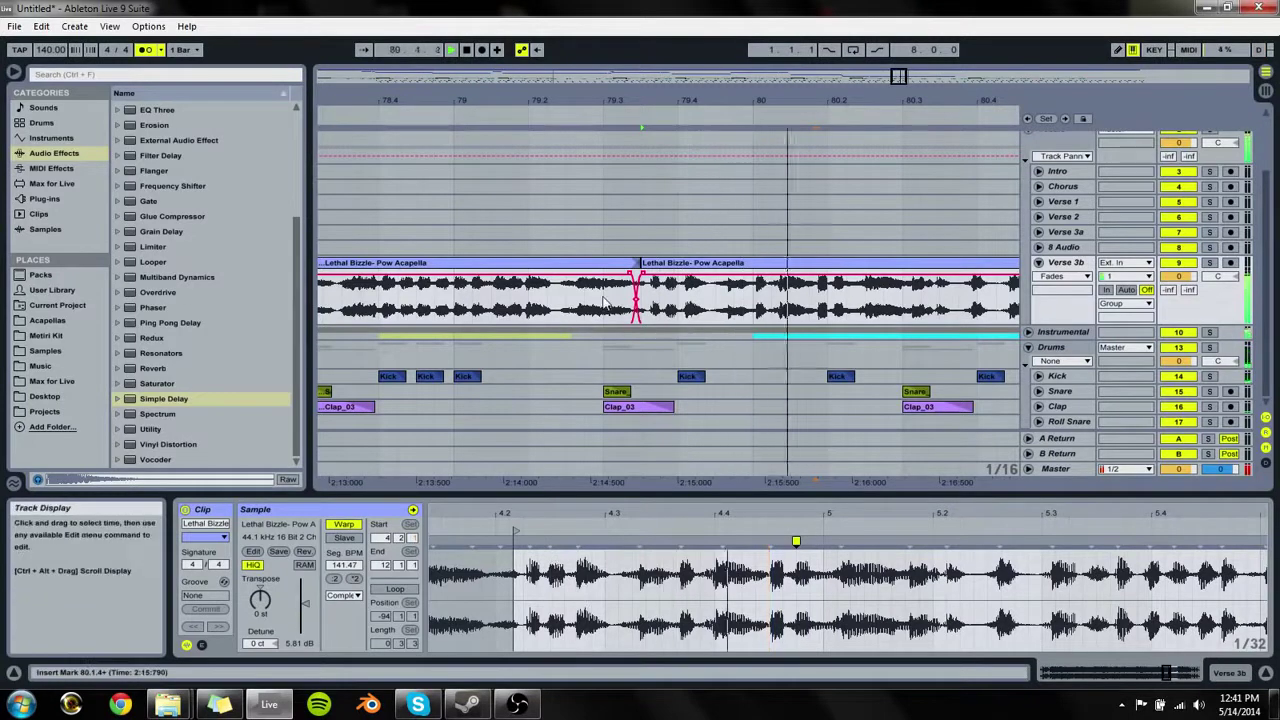
pyautogui.hotkey('ctrl', 'z')
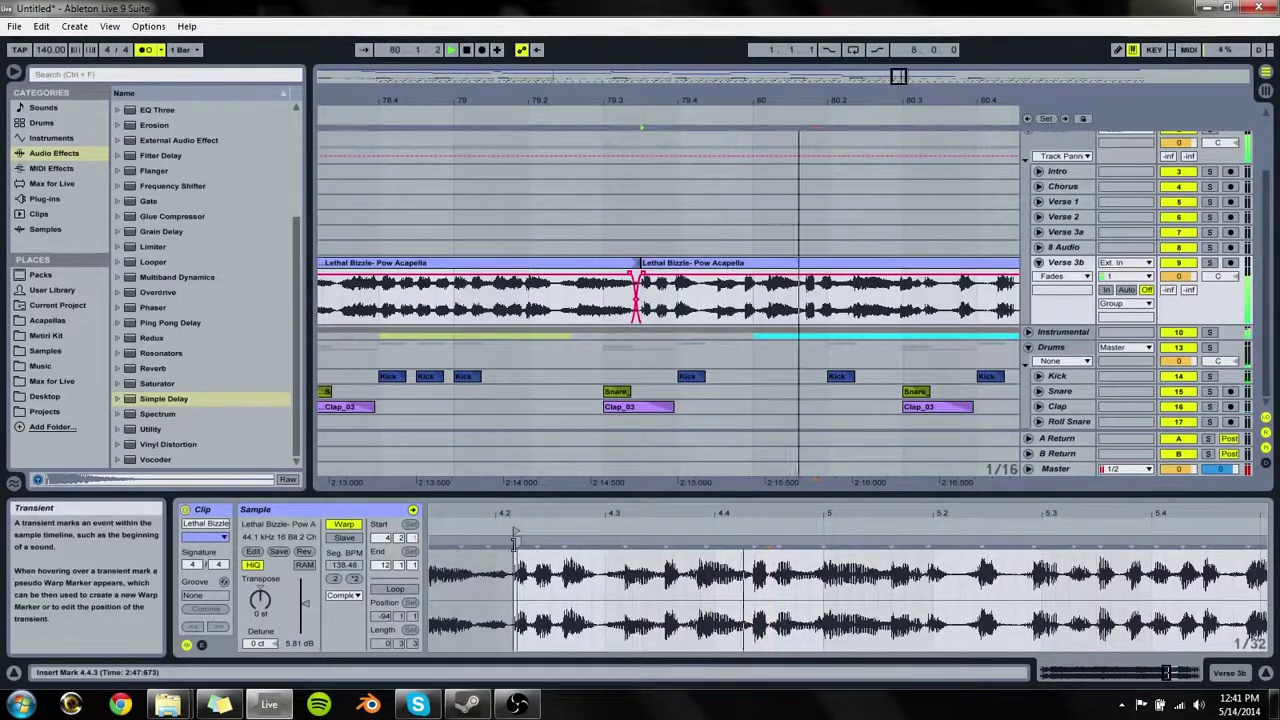
# Step: Audition the third Verse 3b part from bar 80 and set 1.1.1 at the transient at 4.3.3 in its sample
pyautogui.click(507, 278)
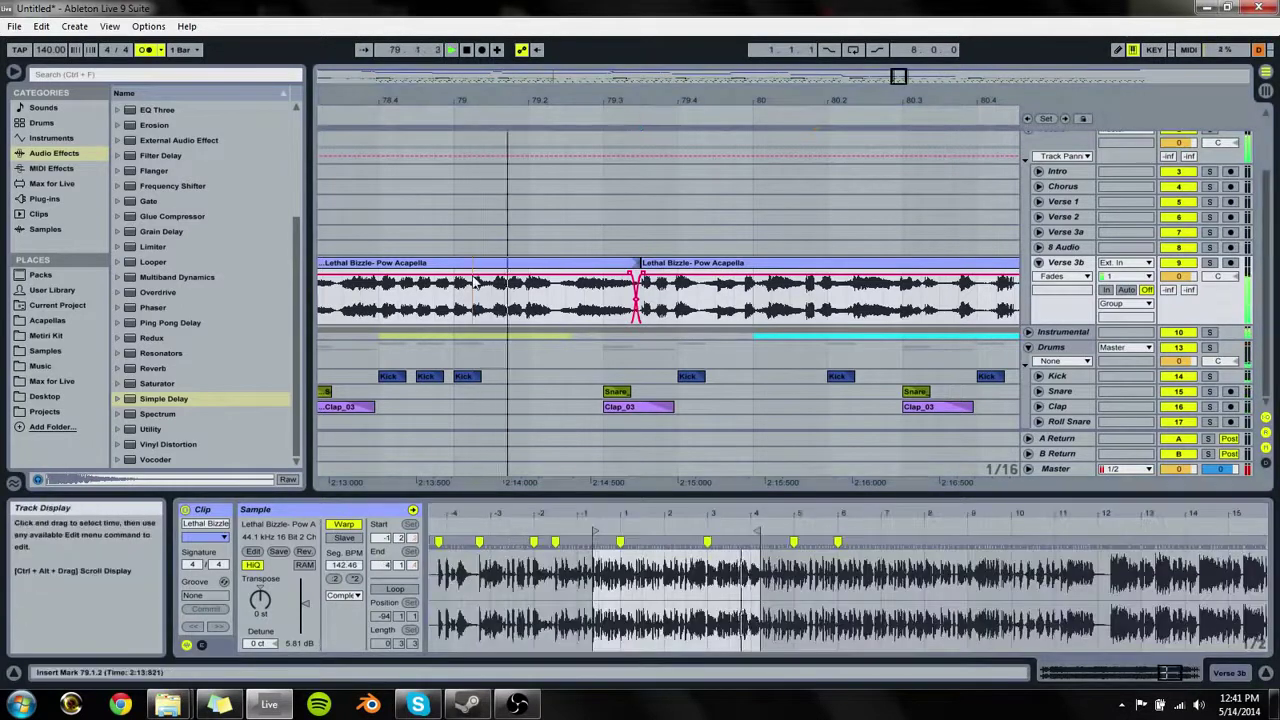
pyautogui.click(714, 263)
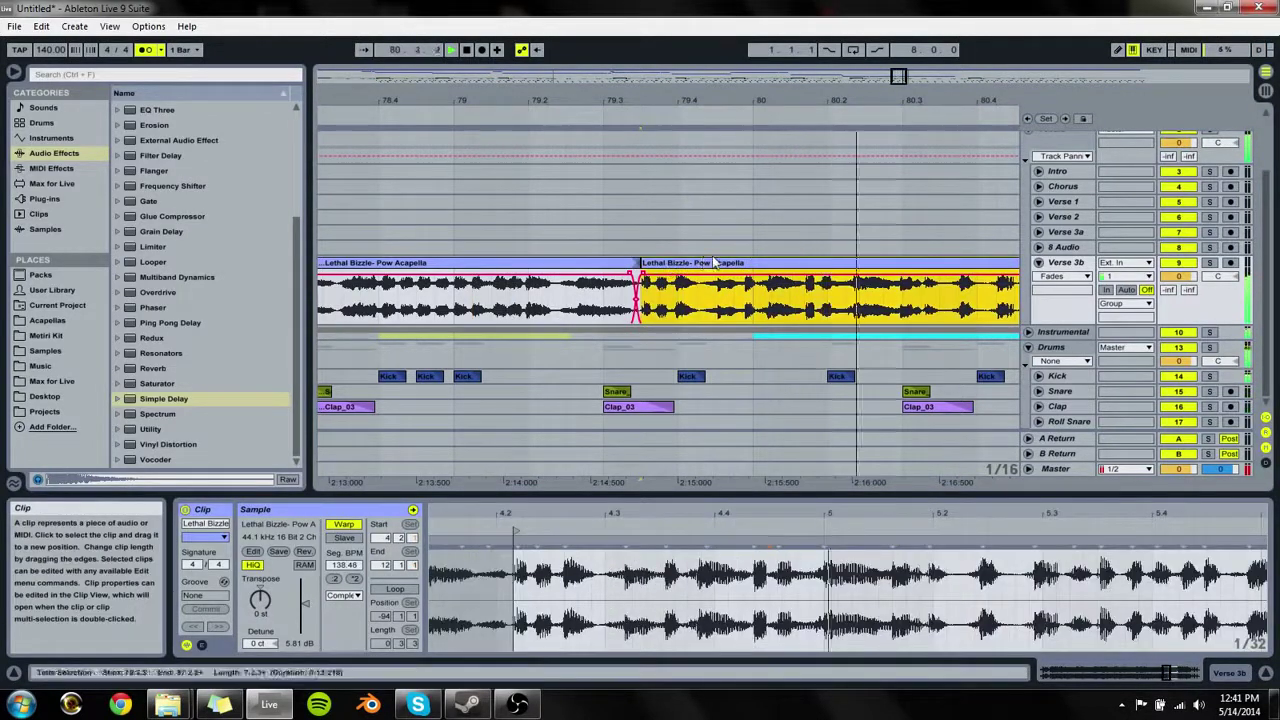
pyautogui.press('space')
pyautogui.click(741, 303)
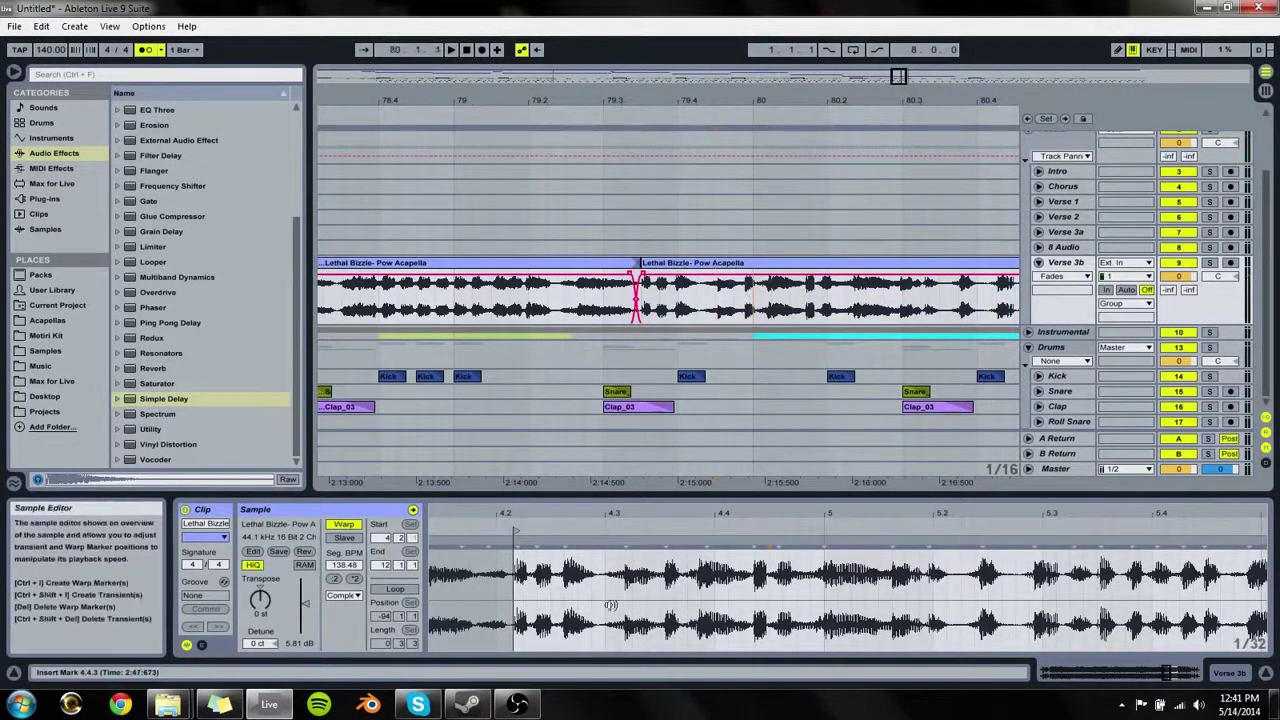
pyautogui.press('space')
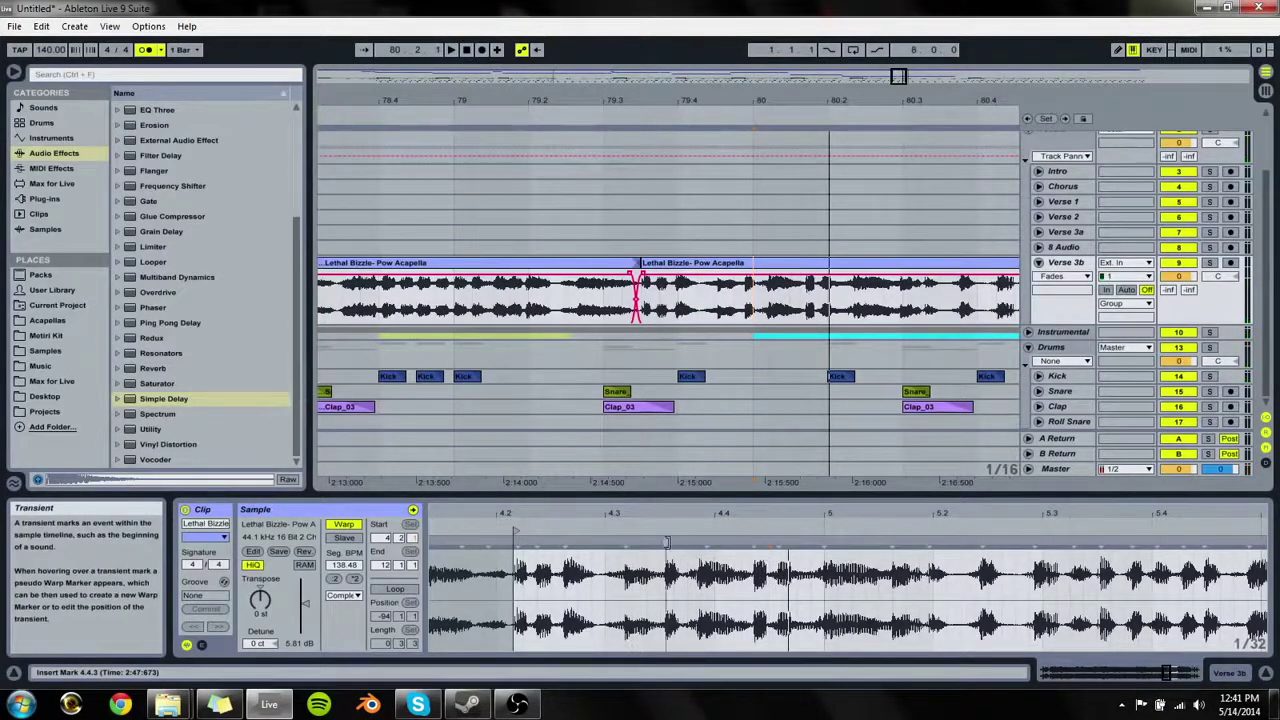
pyautogui.press('space')
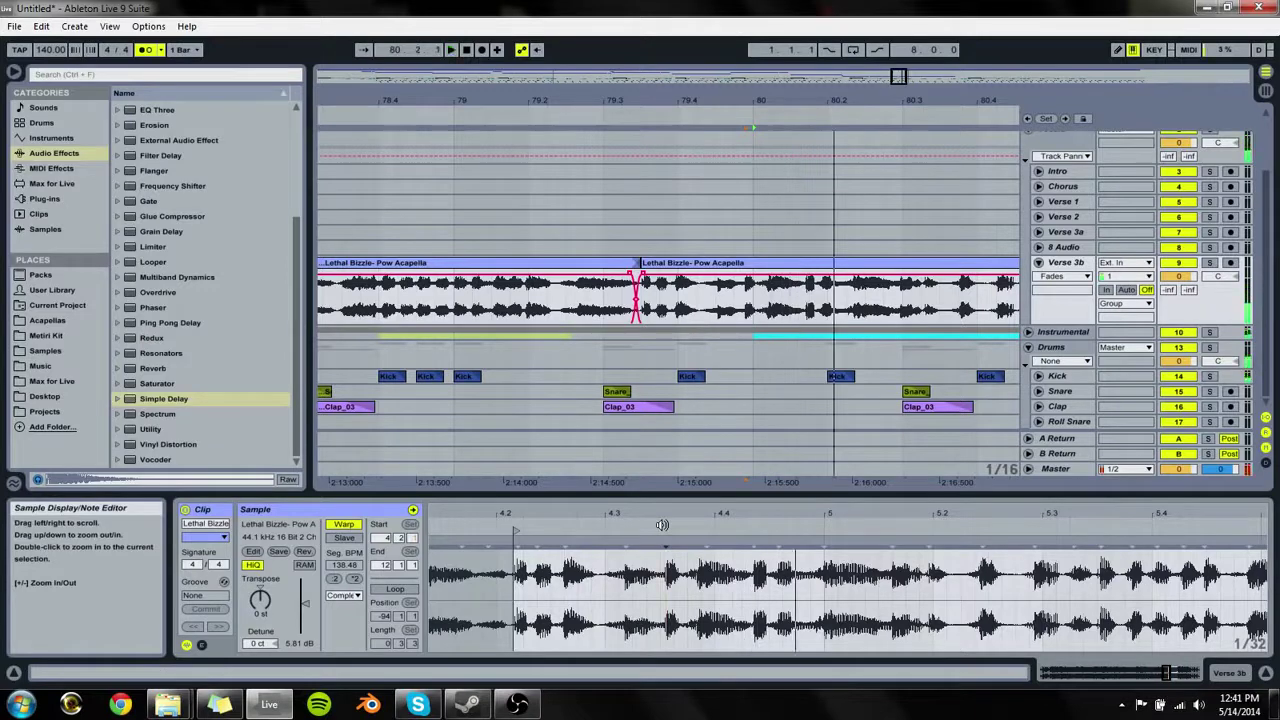
pyautogui.press('space')
pyautogui.rightClick(665, 543)
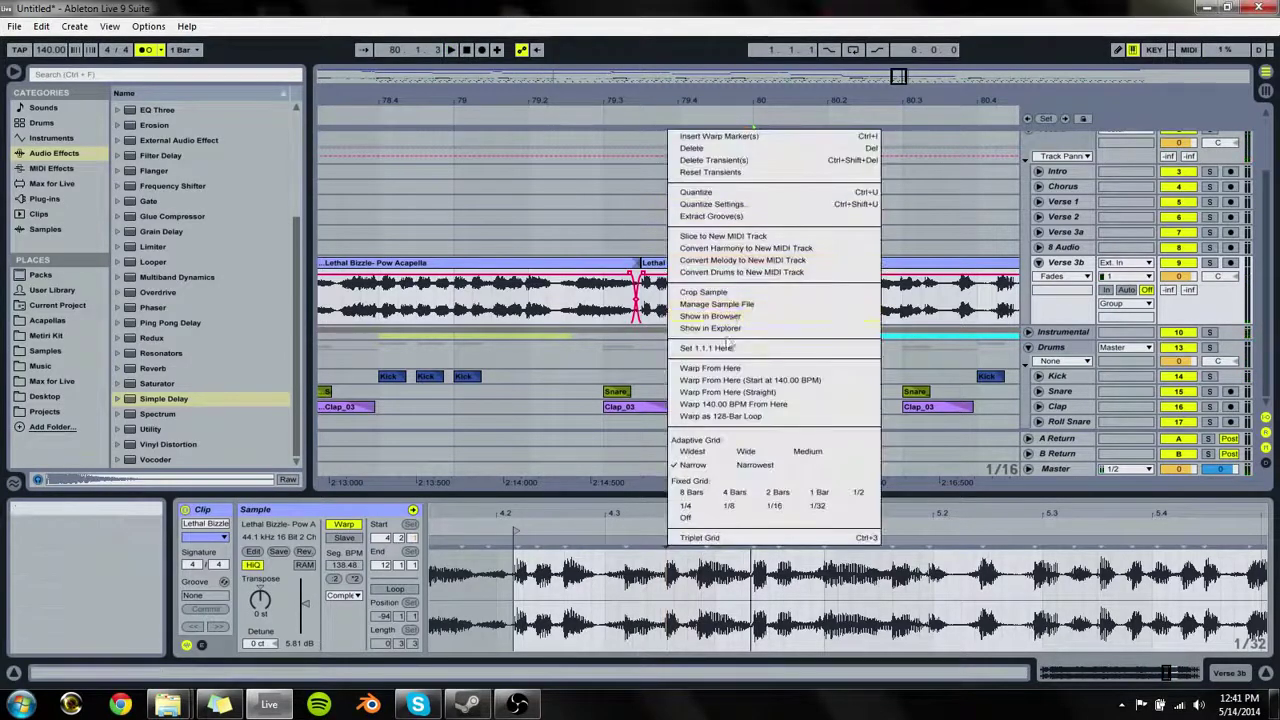
pyautogui.click(700, 345)
# Step: Reposition the third Verse 3b part to start at 79.3.3 and give it a longer crossfade with the second part
pyautogui.moveTo(678, 265); pyautogui.dragTo(646, 270)
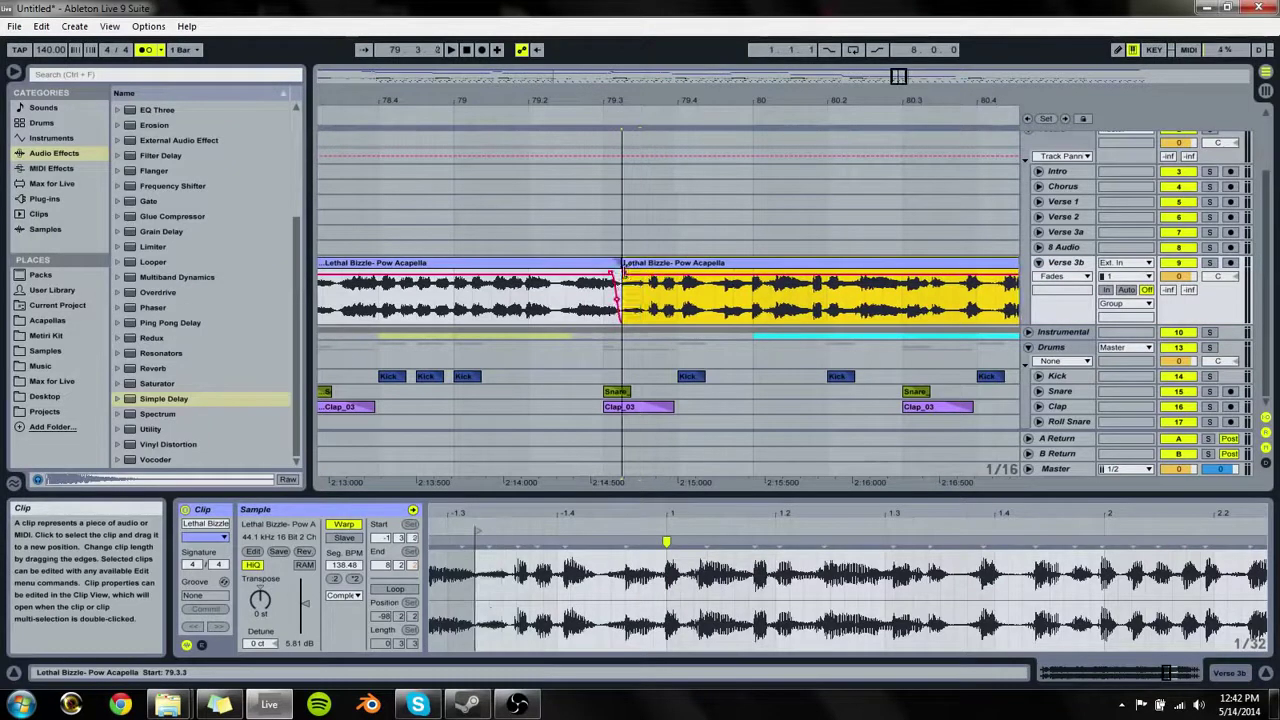
pyautogui.click(634, 267)
pyautogui.moveTo(646, 265); pyautogui.dragTo(660, 266)
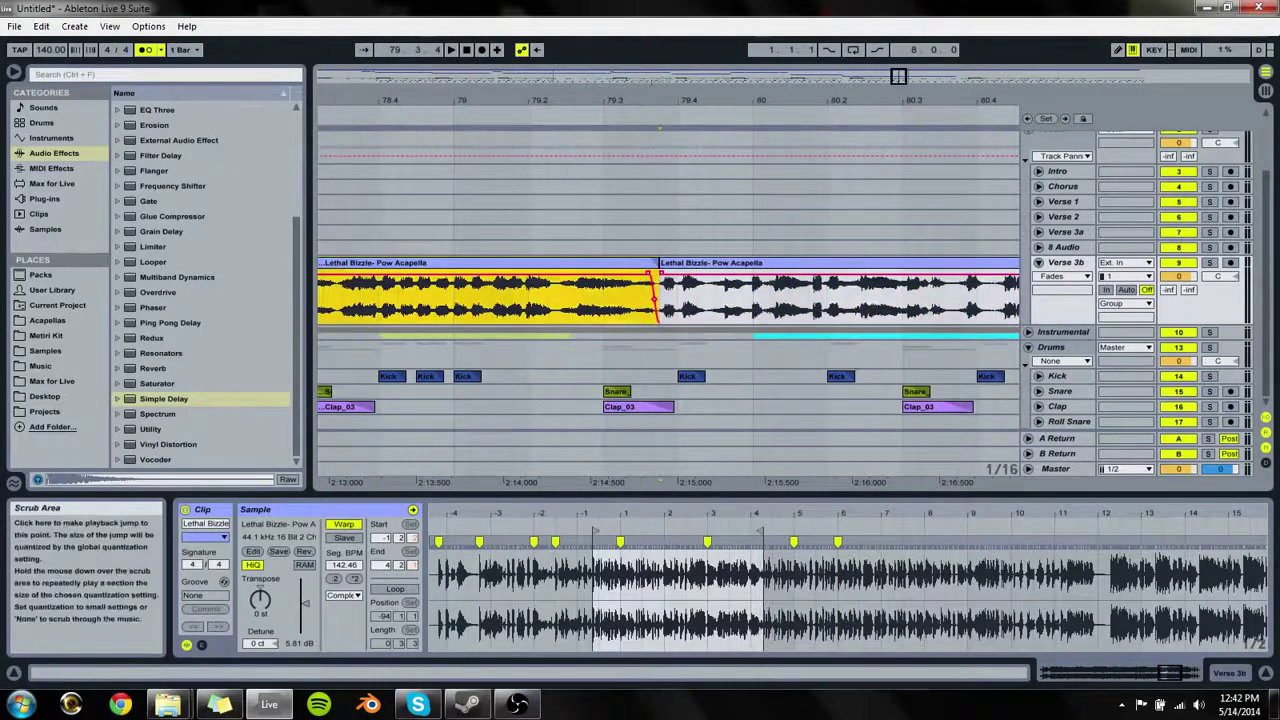
pyautogui.moveTo(655, 75); pyautogui.dragTo(657, 84)
pyautogui.moveTo(905, 76); pyautogui.dragTo(896, 75)
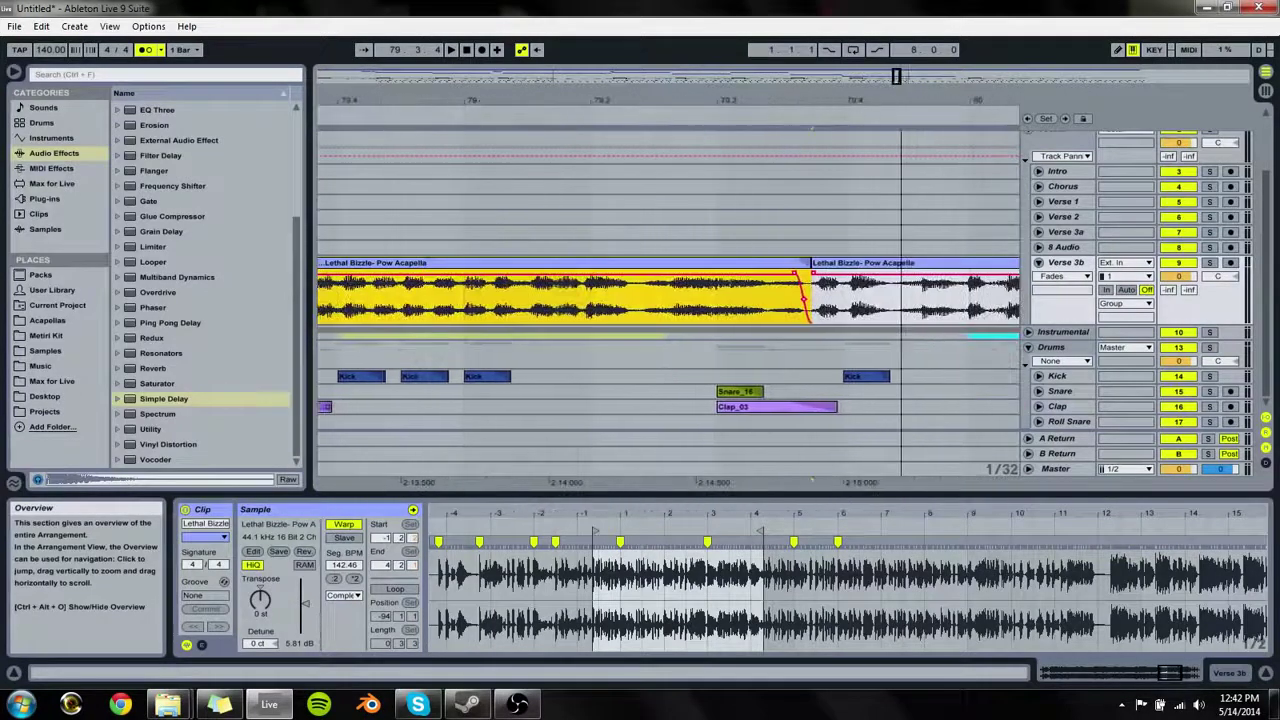
pyautogui.moveTo(800, 275); pyautogui.dragTo(769, 278)
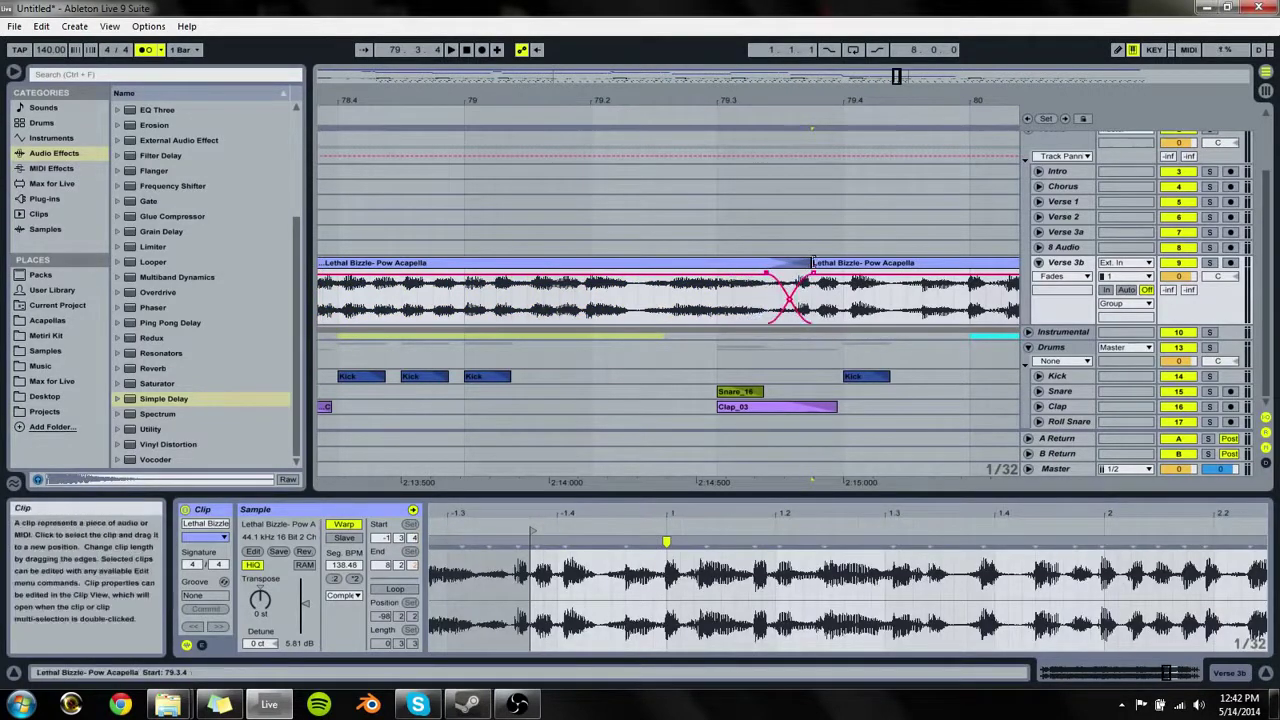
pyautogui.click(815, 264)
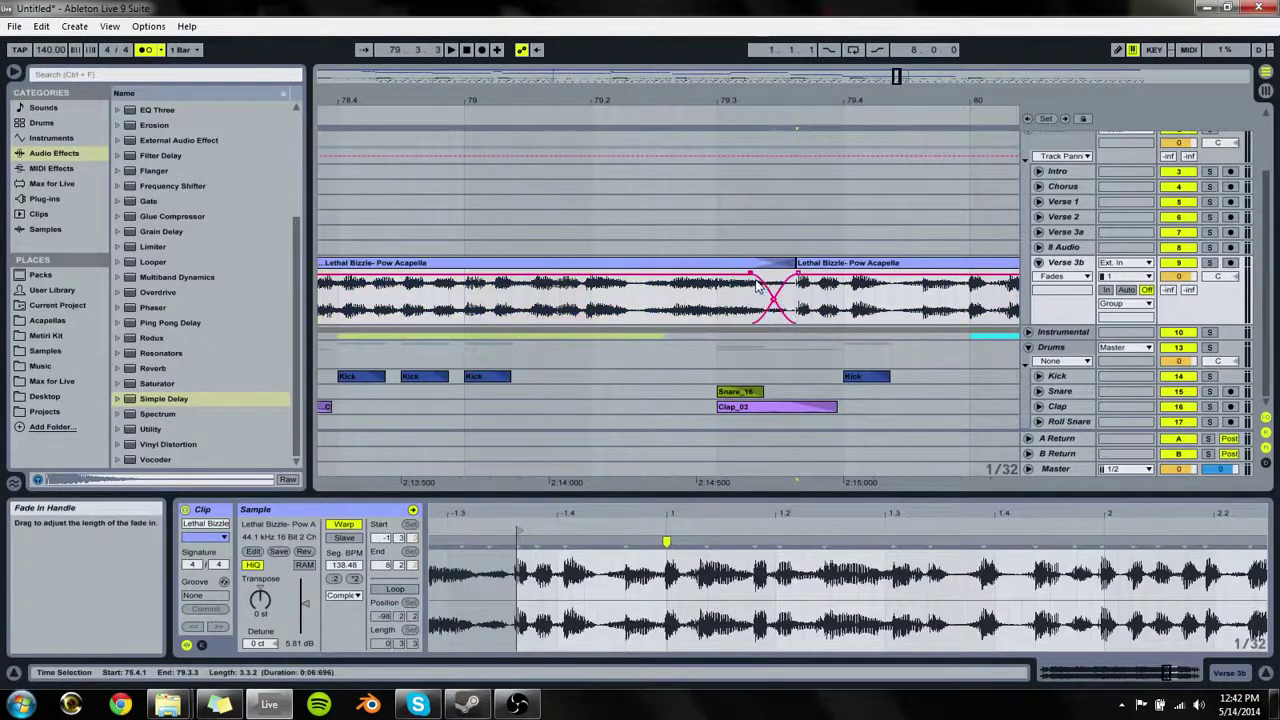
# Step: Play from 79.1.3 across the new join and on through the rest of the third part
pyautogui.click(590, 312)
pyautogui.press('space')
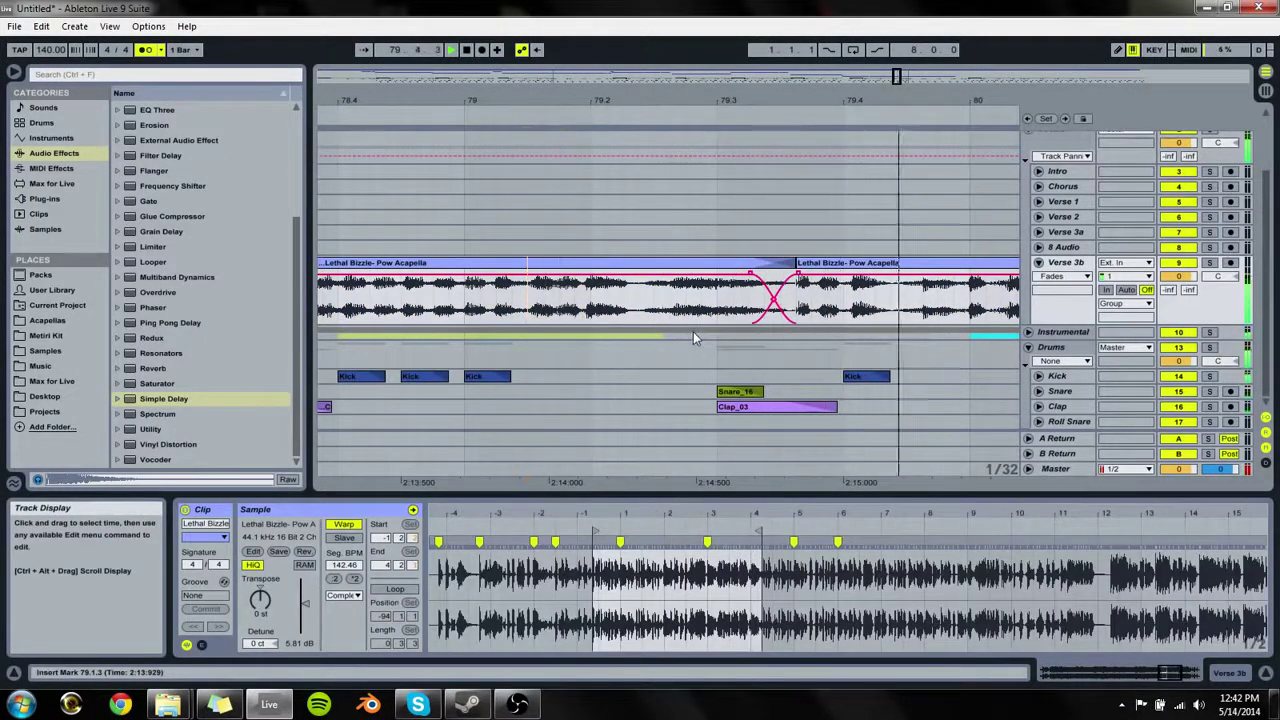
pyautogui.moveTo(897, 93); pyautogui.dragTo(570, 94)
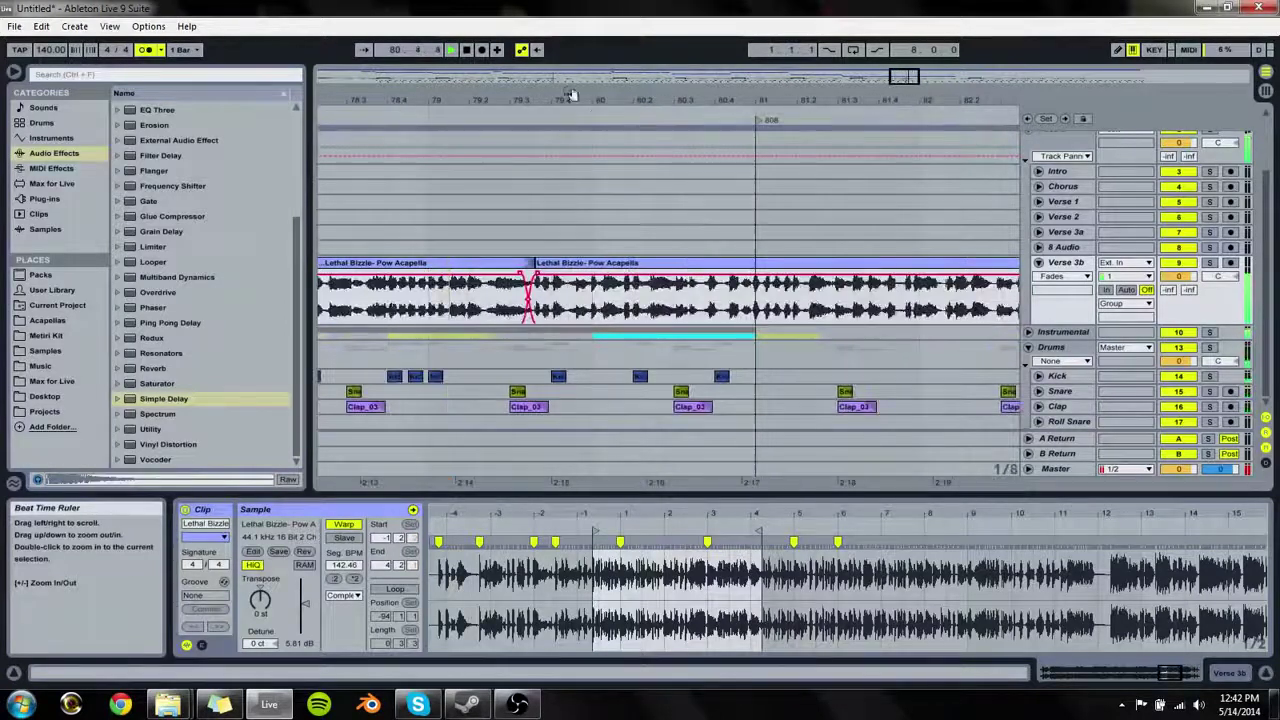
pyautogui.click(761, 301)
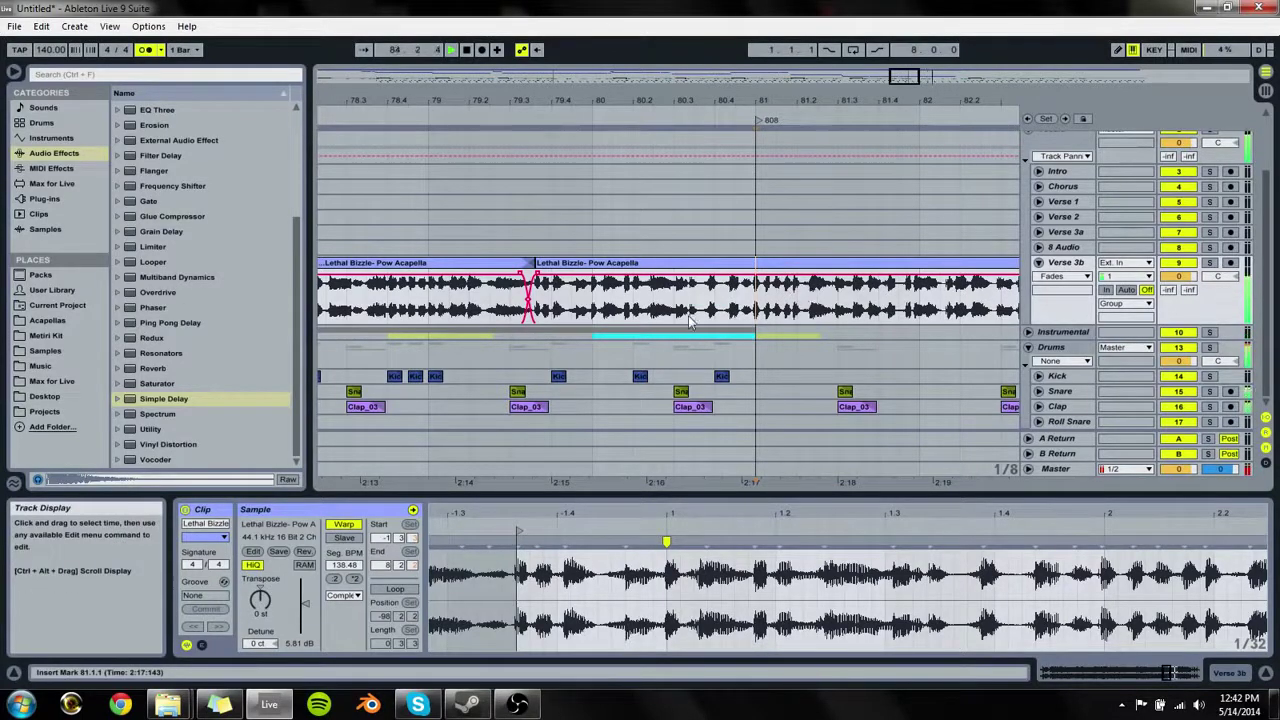
pyautogui.moveTo(836, 99); pyautogui.dragTo(472, 43)
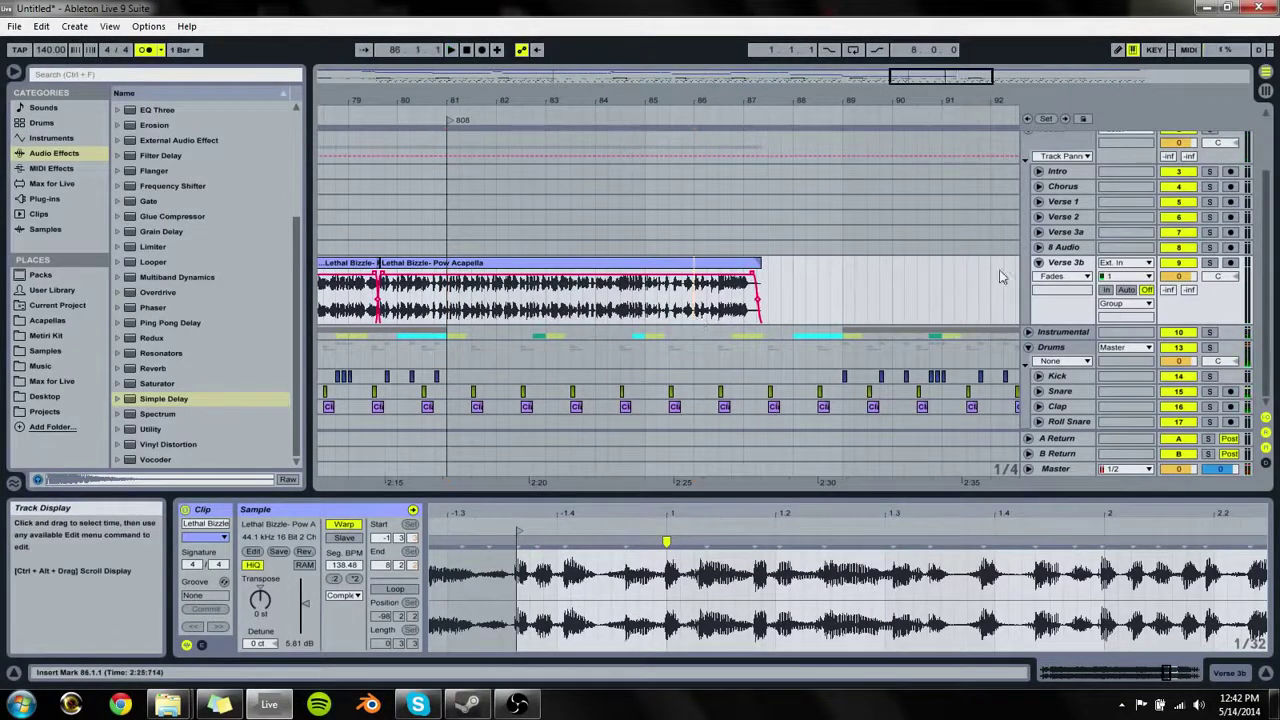
# Step: Insert a new audio track below Verse 3b and play the third part's ending from 86.1.1
pyautogui.click(1066, 264)
pyautogui.hotkey('ctrl', 't')
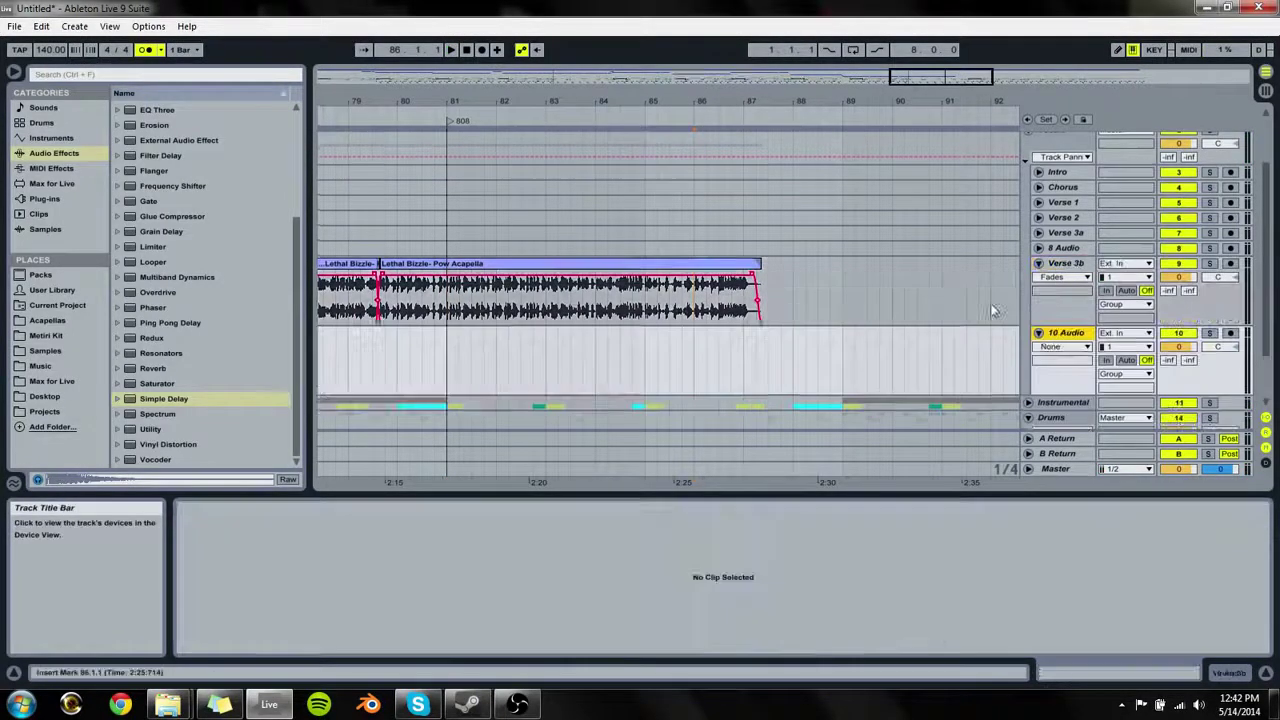
pyautogui.click(699, 314)
pyautogui.press('space')
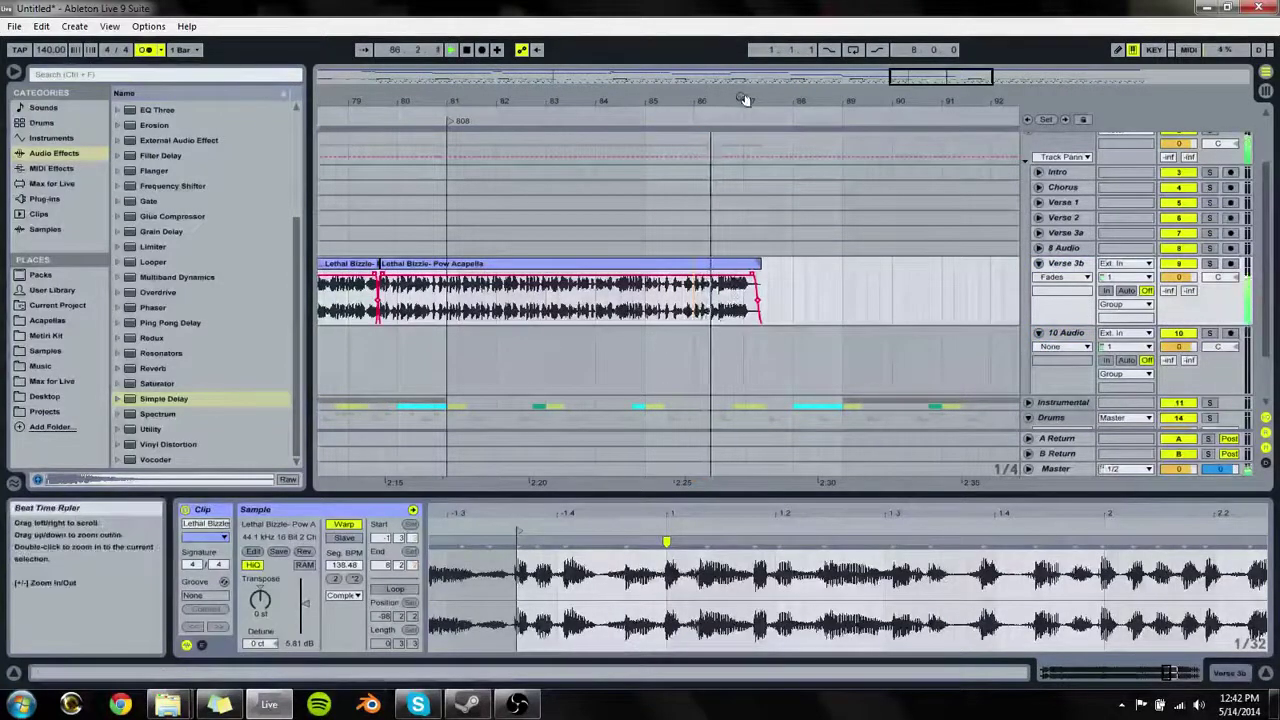
# Step: Copy the ending of the third Verse 3b part, from 86.3.2 onwards, to the same position on the new audio track
pyautogui.moveTo(746, 103); pyautogui.dragTo(771, 234)
pyautogui.moveTo(908, 303); pyautogui.dragTo(603, 303)
pyautogui.press('space')
pyautogui.click(636, 288)
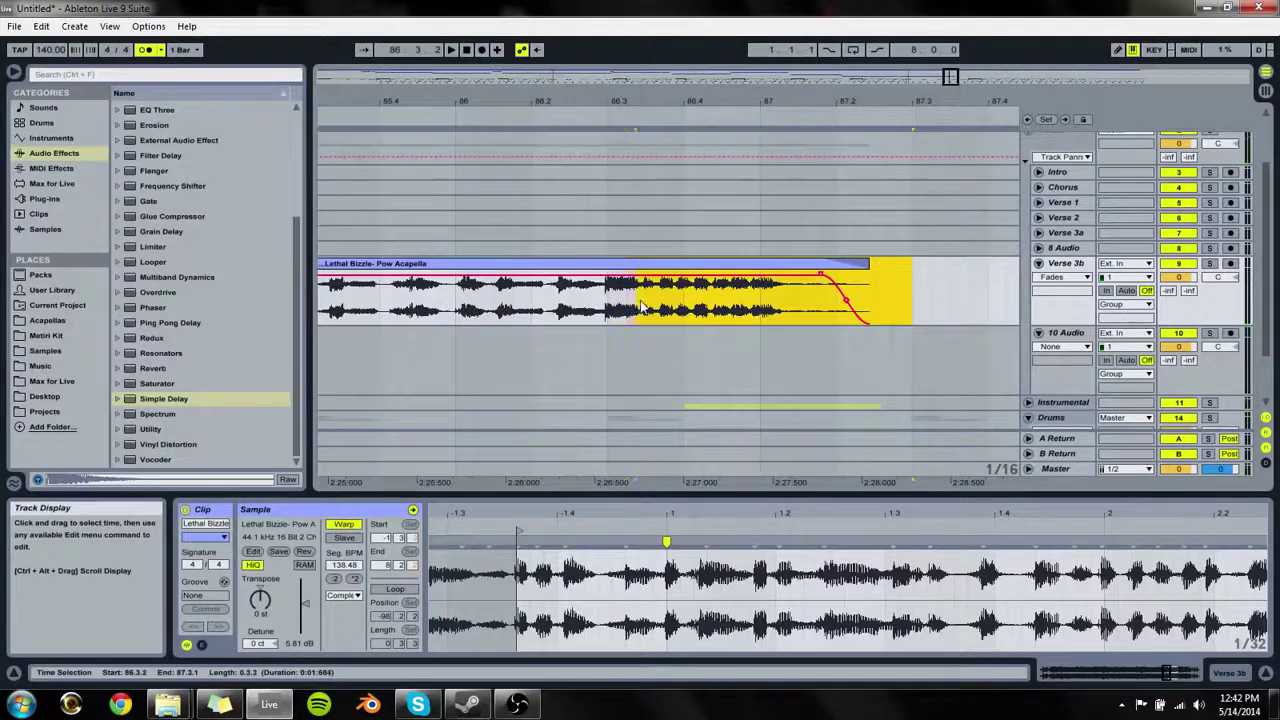
pyautogui.press('space')
pyautogui.moveTo(663, 265); pyautogui.dragTo(650, 348)
# Step: Play the layered ending from 86.2.4, and delete the part after 86.3.2 from the Verse 3b track
pyautogui.click(588, 344)
pyautogui.press('space')
pyautogui.press('space')
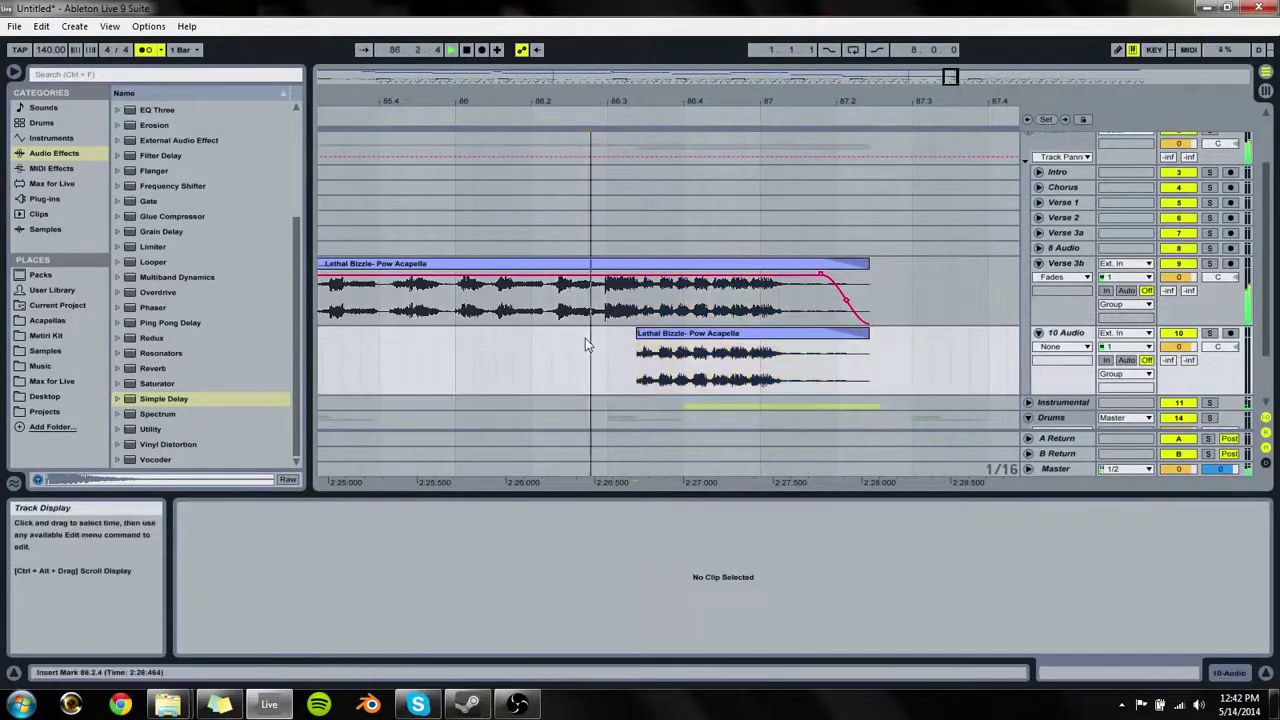
pyautogui.click(652, 302)
pyautogui.moveTo(655, 333); pyautogui.dragTo(652, 270)
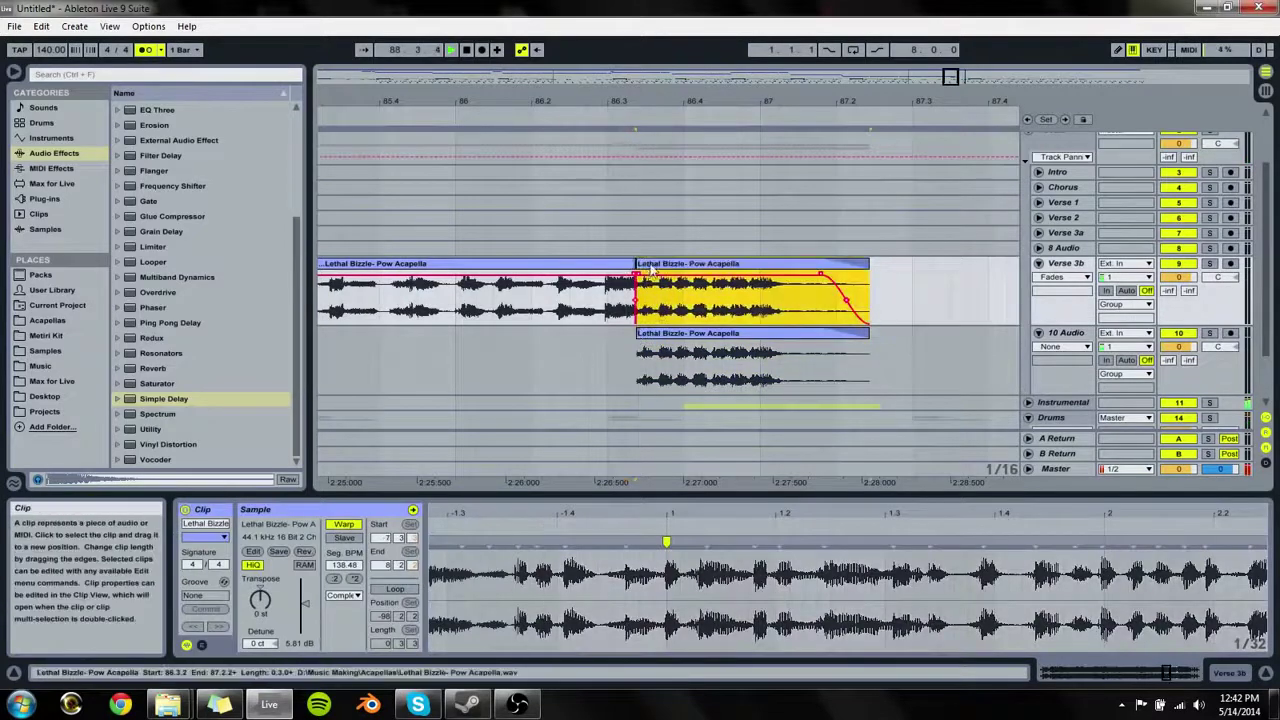
pyautogui.press('Delete')
# Step: Extend the 10 Audio clip's start slightly earlier, and add short overlapping fades between it and the end of Verse 3b
pyautogui.click(636, 272)
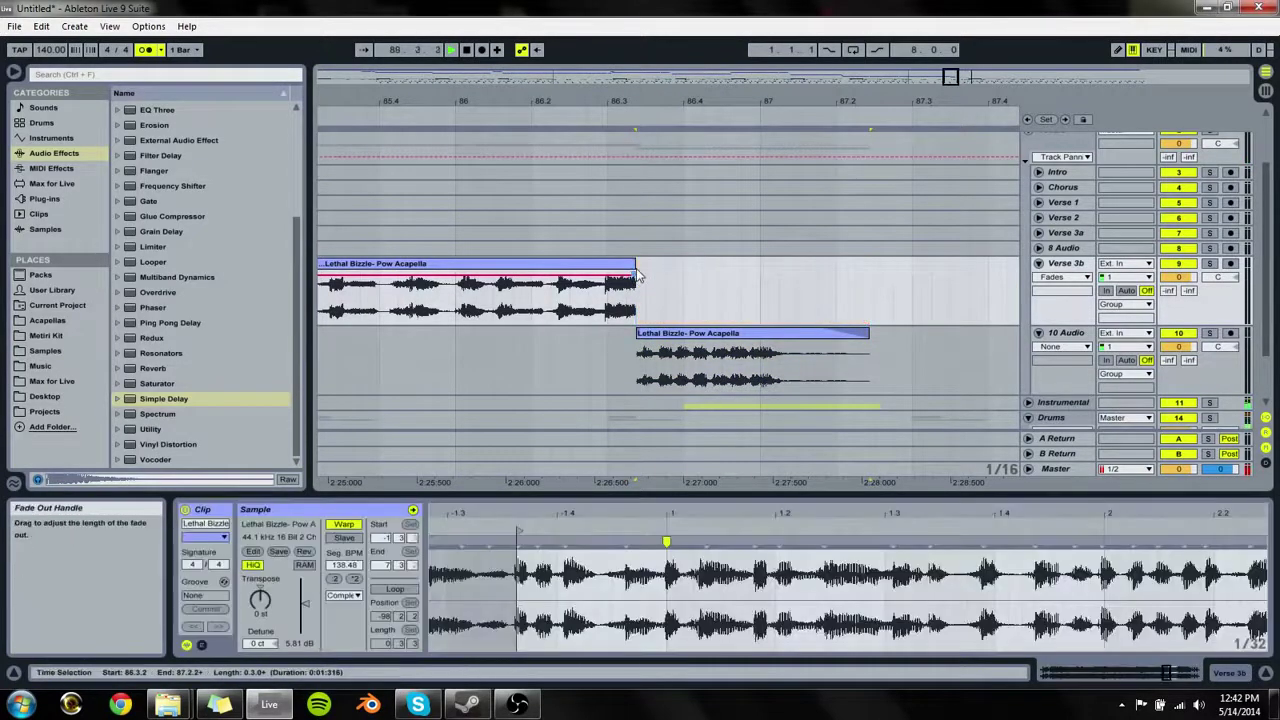
pyautogui.click(640, 333)
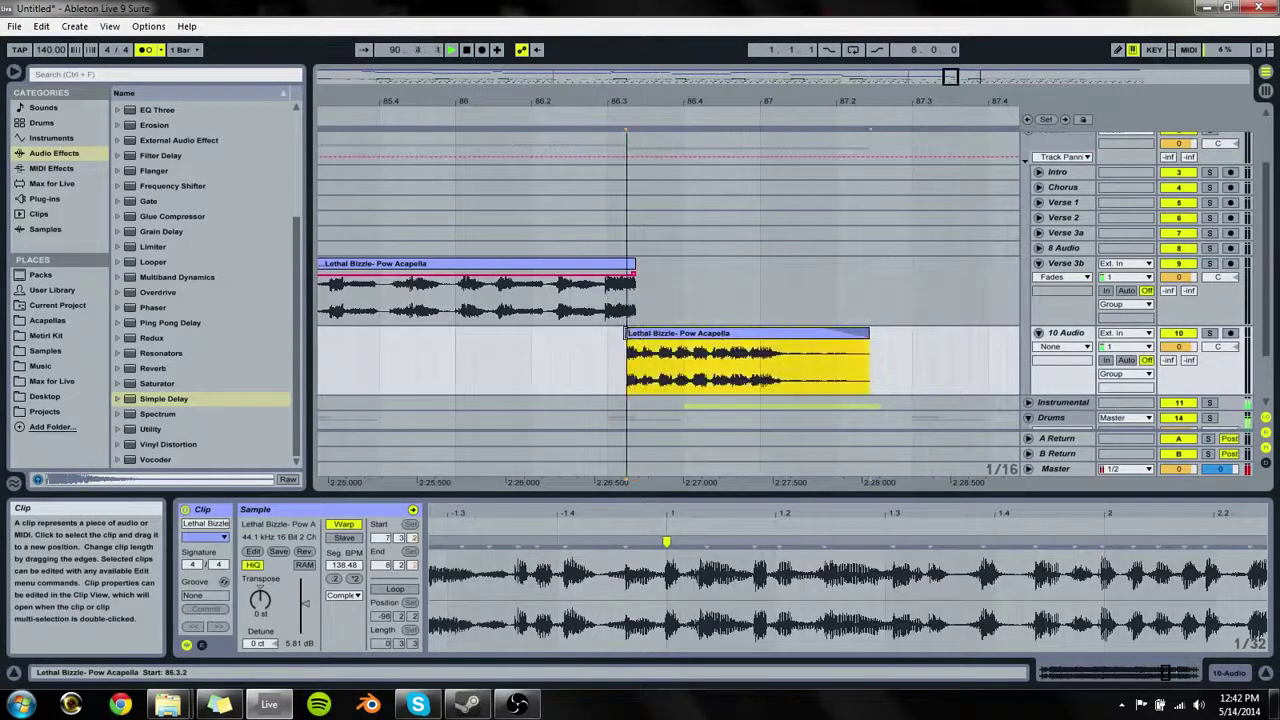
pyautogui.click(1065, 346)
pyautogui.click(1050, 366)
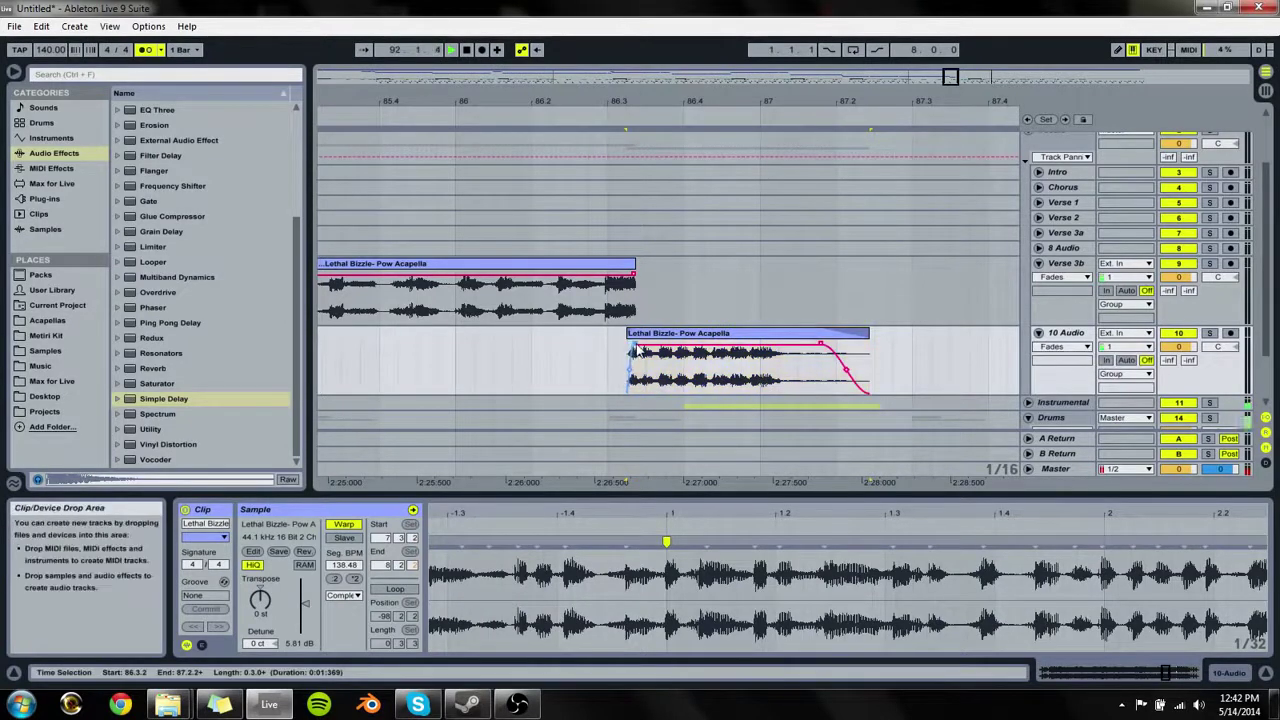
pyautogui.click(636, 281)
pyautogui.click(630, 281)
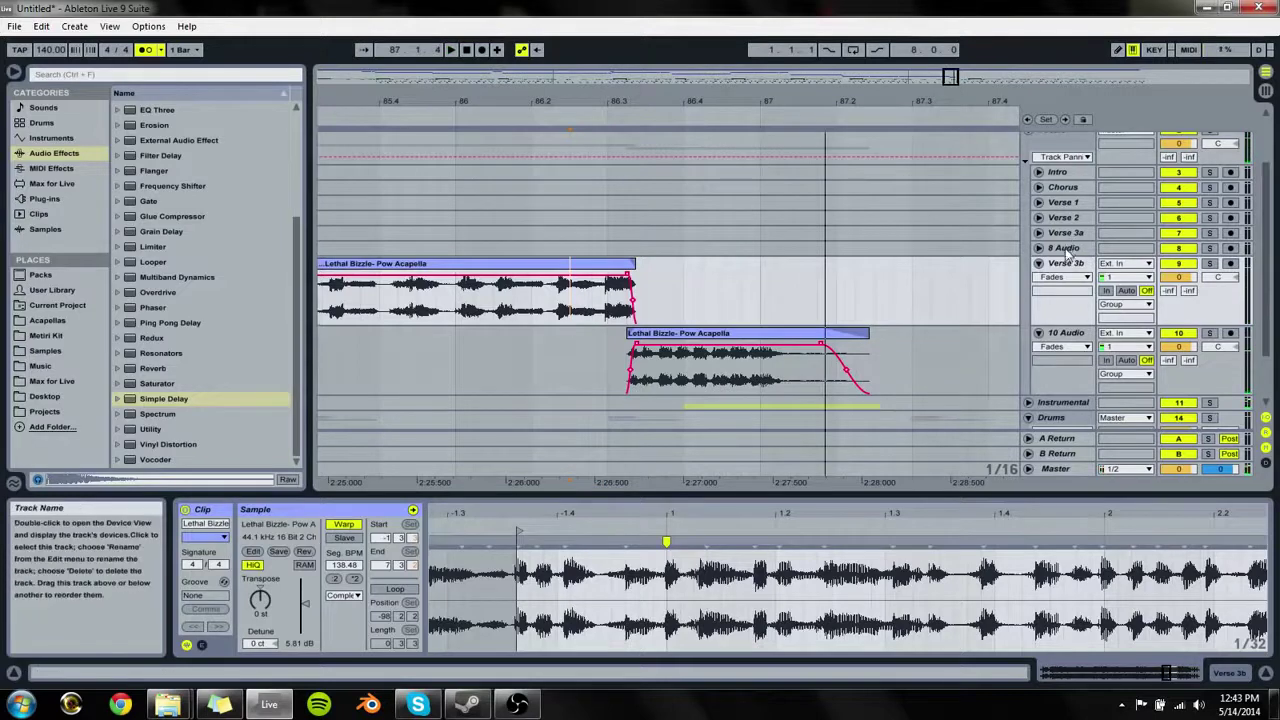
# Step: Copy the Simple Delay from the 8 Audio track to the 10 Audio track
pyautogui.click(1063, 247)
pyautogui.click(1223, 672)
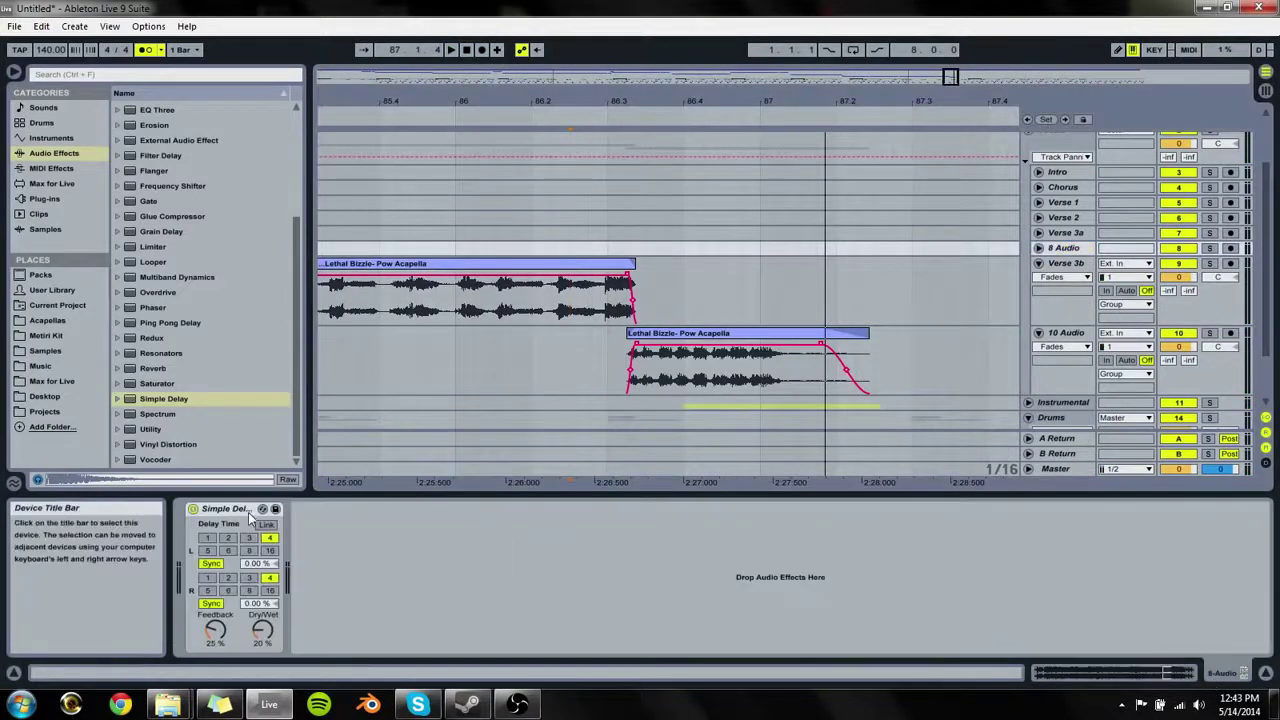
pyautogui.click(1067, 334)
pyautogui.hotkey('ctrl', 'v')
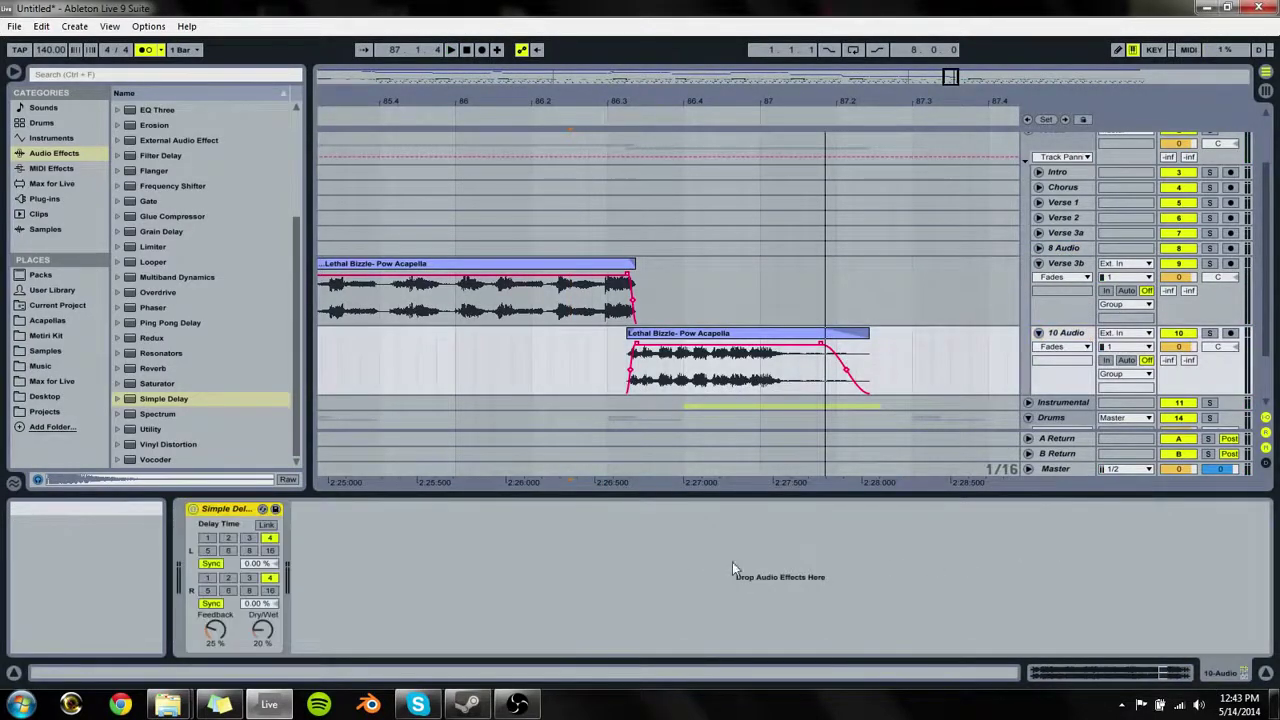
# Step: Play the delayed ending from 85.4.3 and extend the end of the 10 Audio clip slightly
pyautogui.click(421, 362)
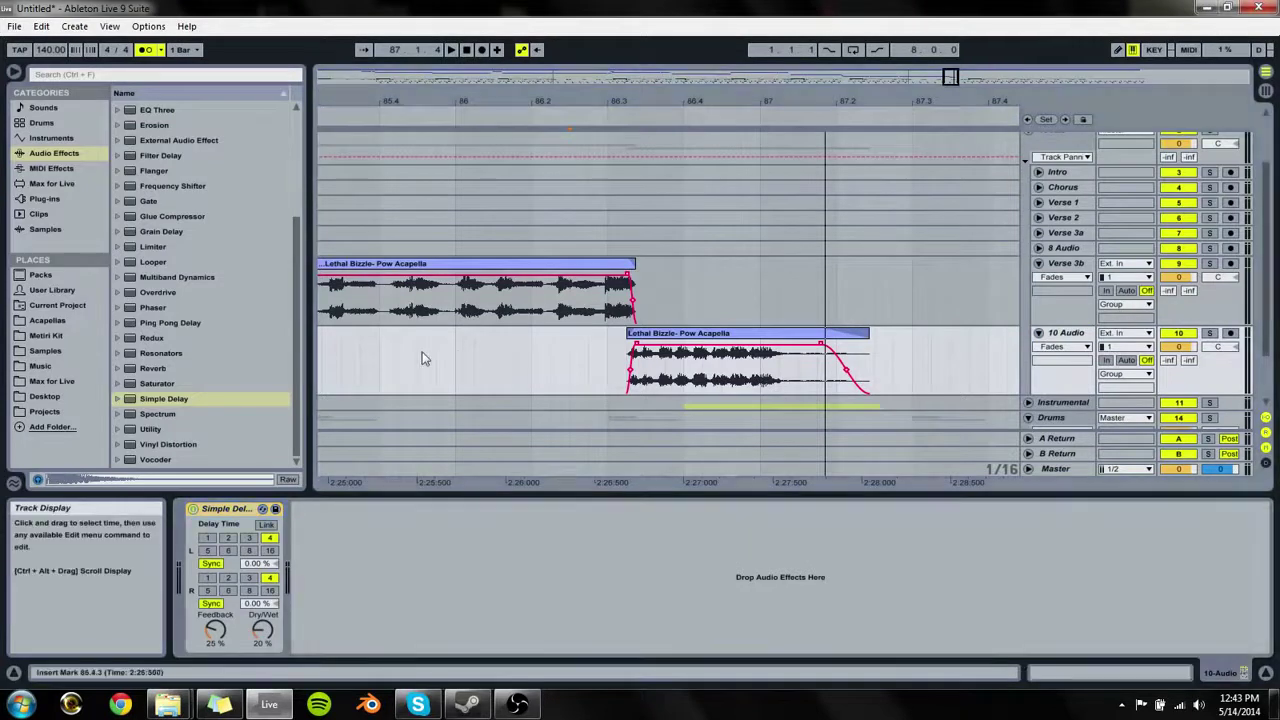
pyautogui.press('space')
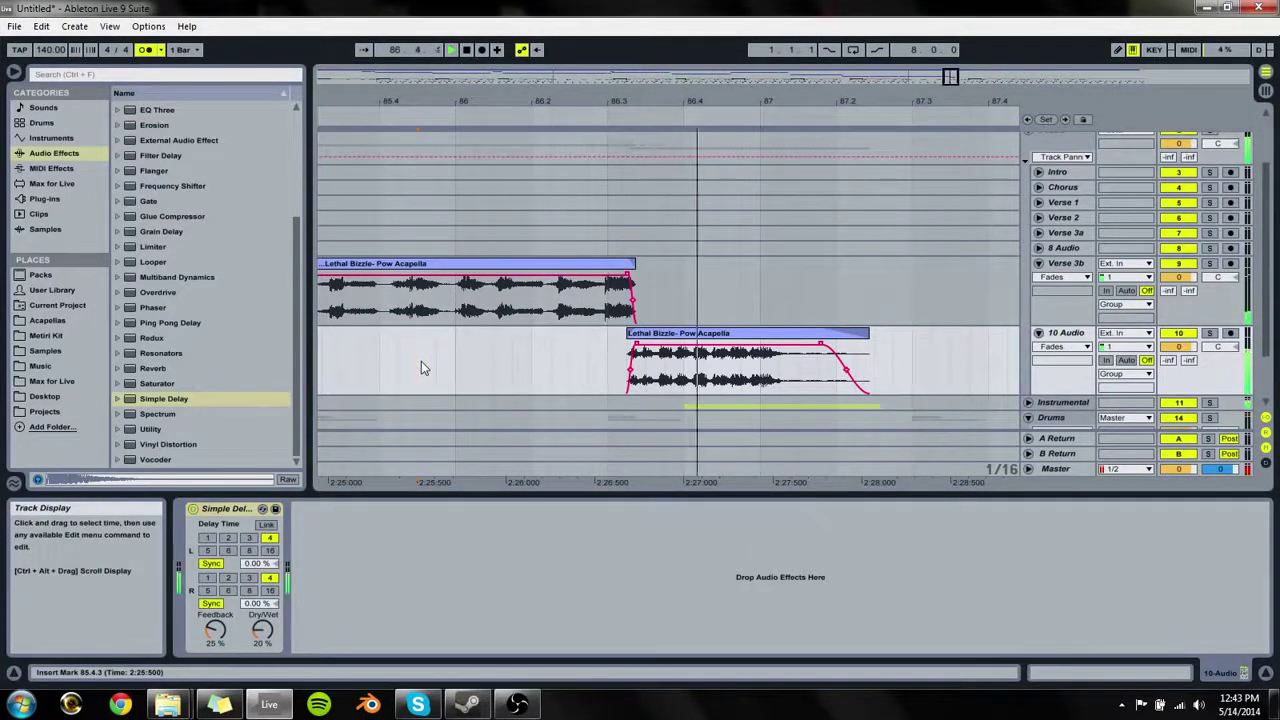
pyautogui.moveTo(870, 340)
pyautogui.mouseDown()
pyautogui.moveTo(831, 337)
pyautogui.moveTo(966, 337)
pyautogui.moveTo(892, 338)
pyautogui.mouseUp()
pyautogui.click(855, 350)
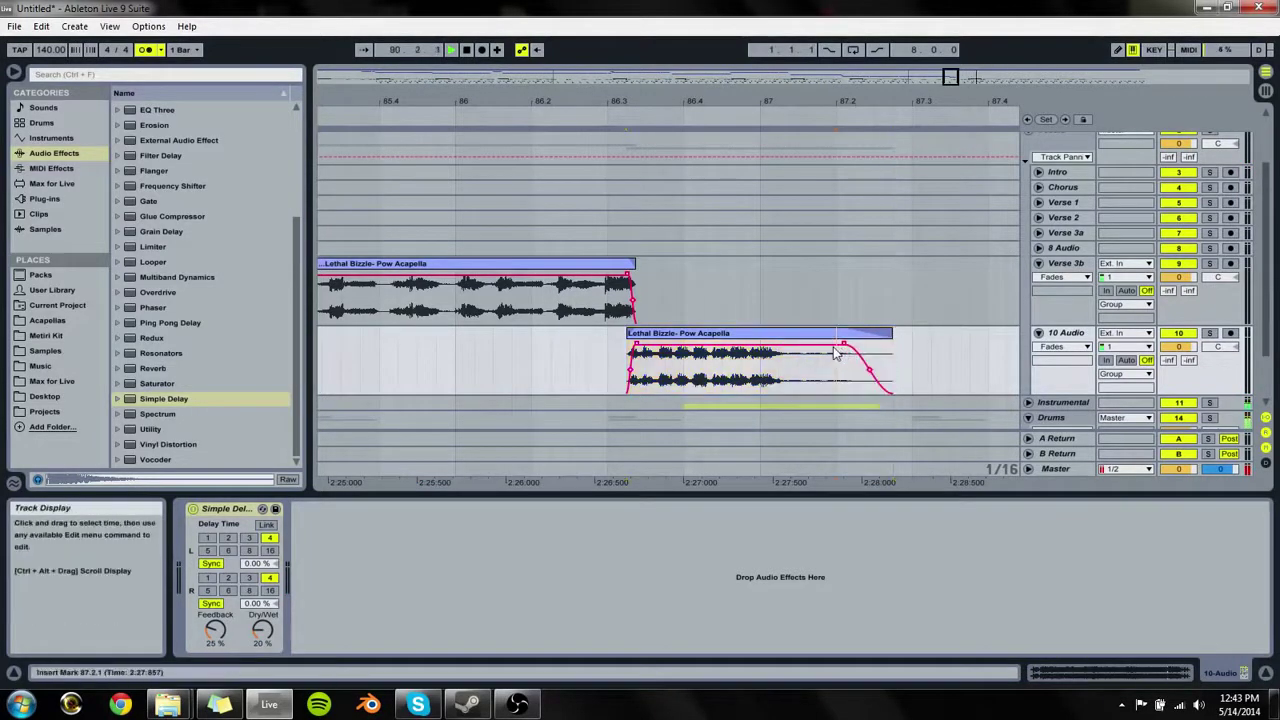
# Step: Play the Original remix track from 85.1.1 to hear which vocals follow the third verse
pyautogui.moveTo(950, 79); pyautogui.dragTo(950, 15)
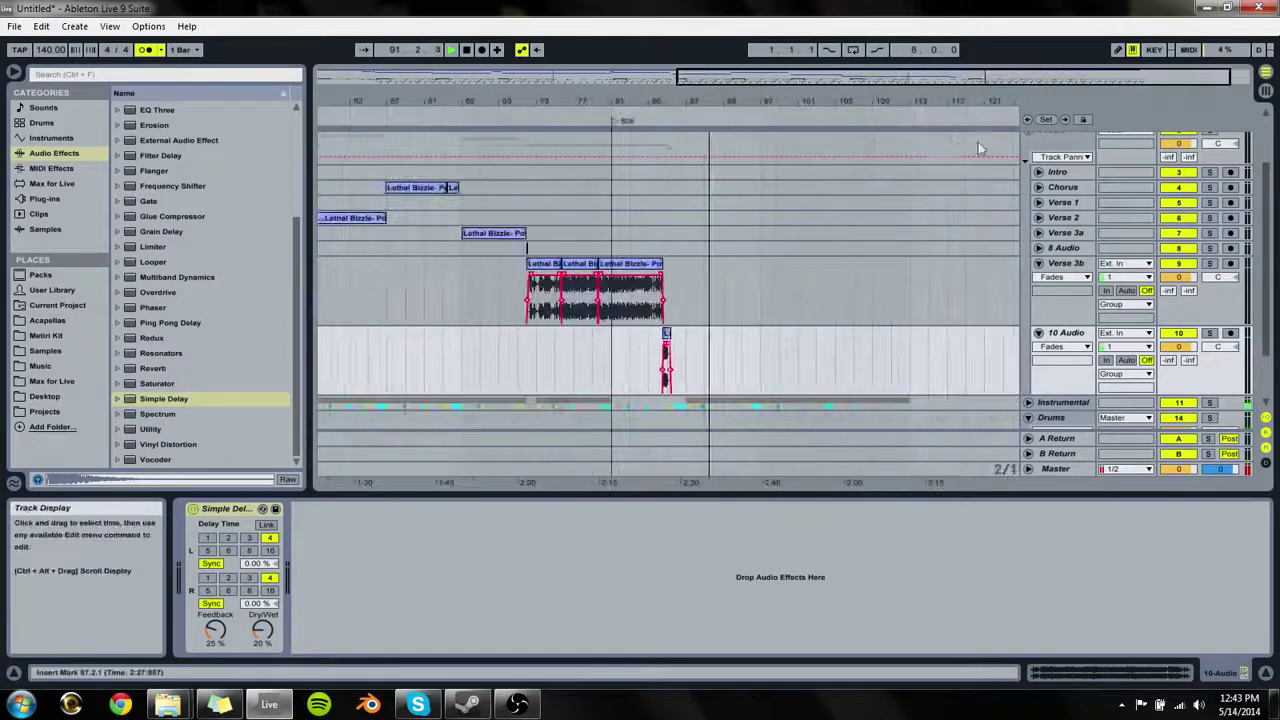
pyautogui.scroll(3, 1000, 160)
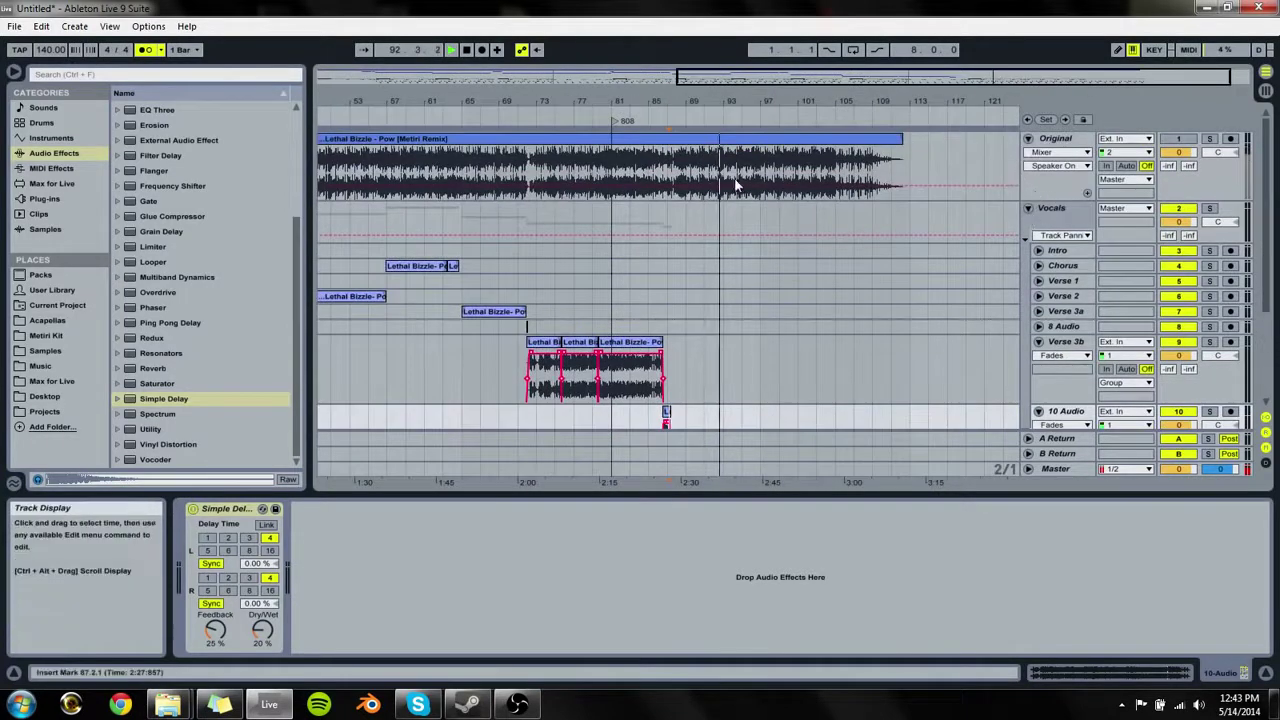
pyautogui.press('space')
pyautogui.click(649, 175)
pyautogui.press('space')
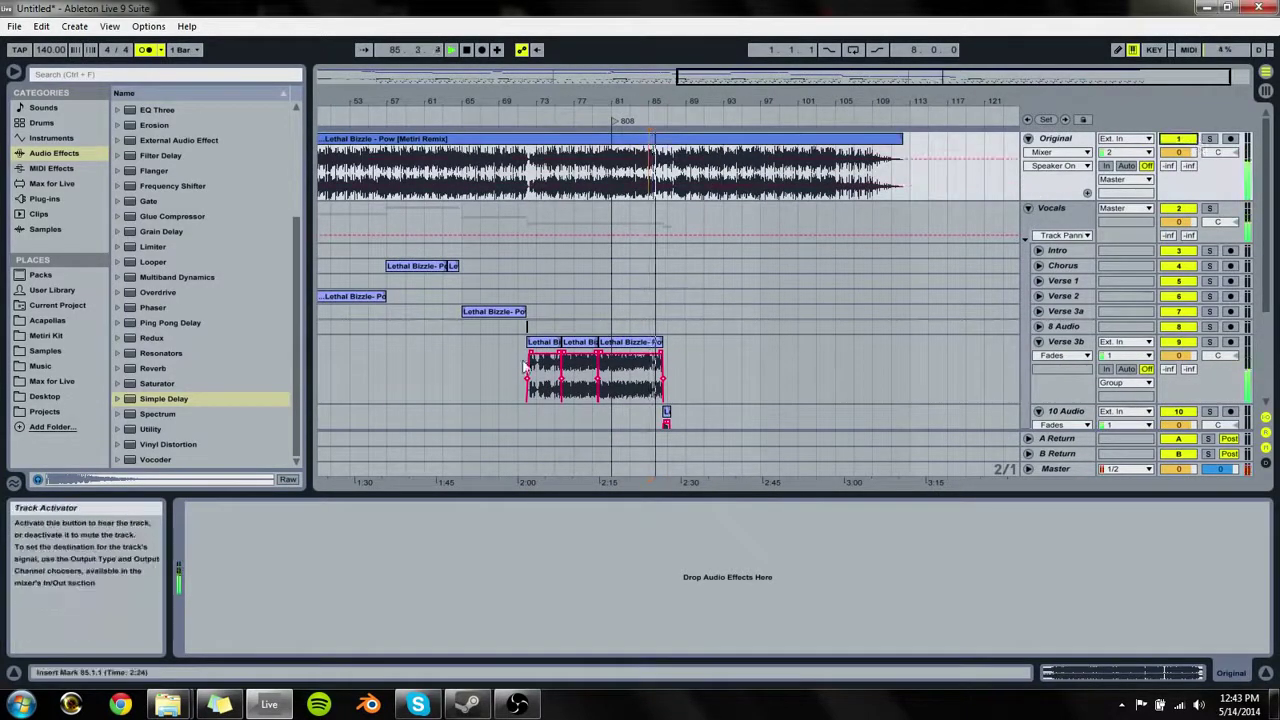
pyautogui.hscroll(-5, 512, 107)
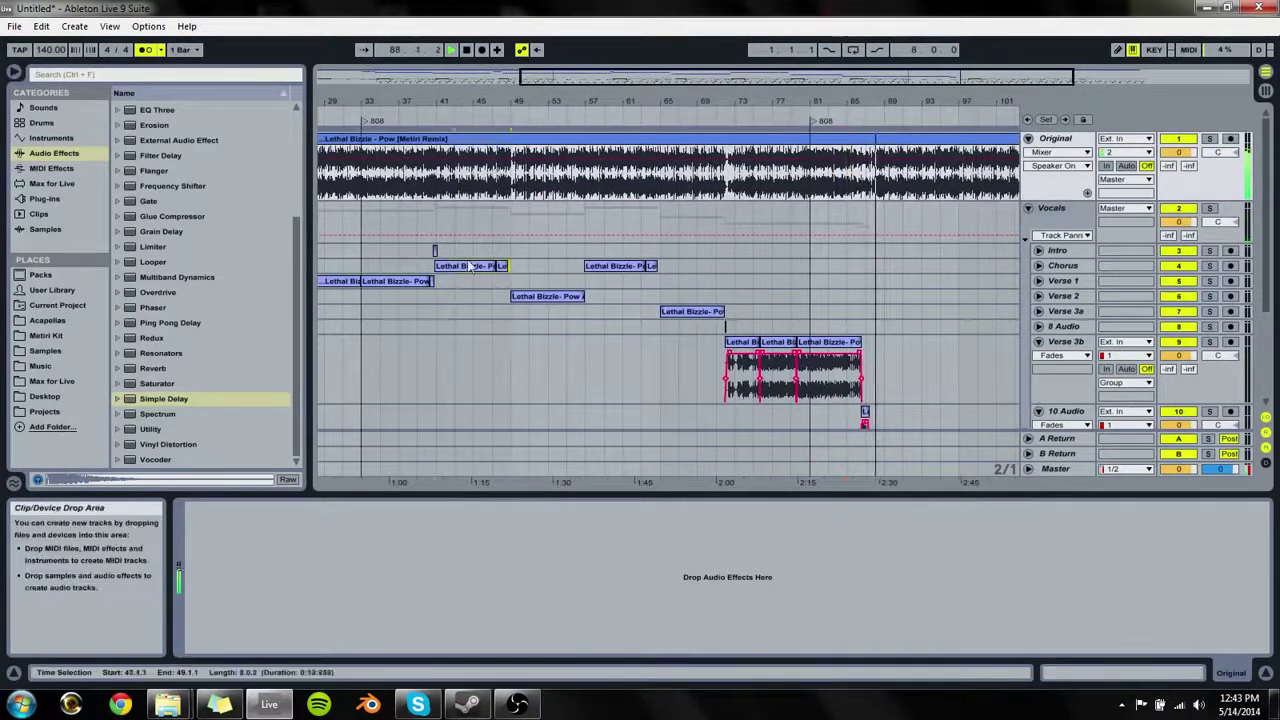
# Step: Copy the Intro and Chorus section from 39.1.1 to 49.1.1 and paste it at 87.1.1
pyautogui.moveTo(510, 251); pyautogui.dragTo(418, 251)
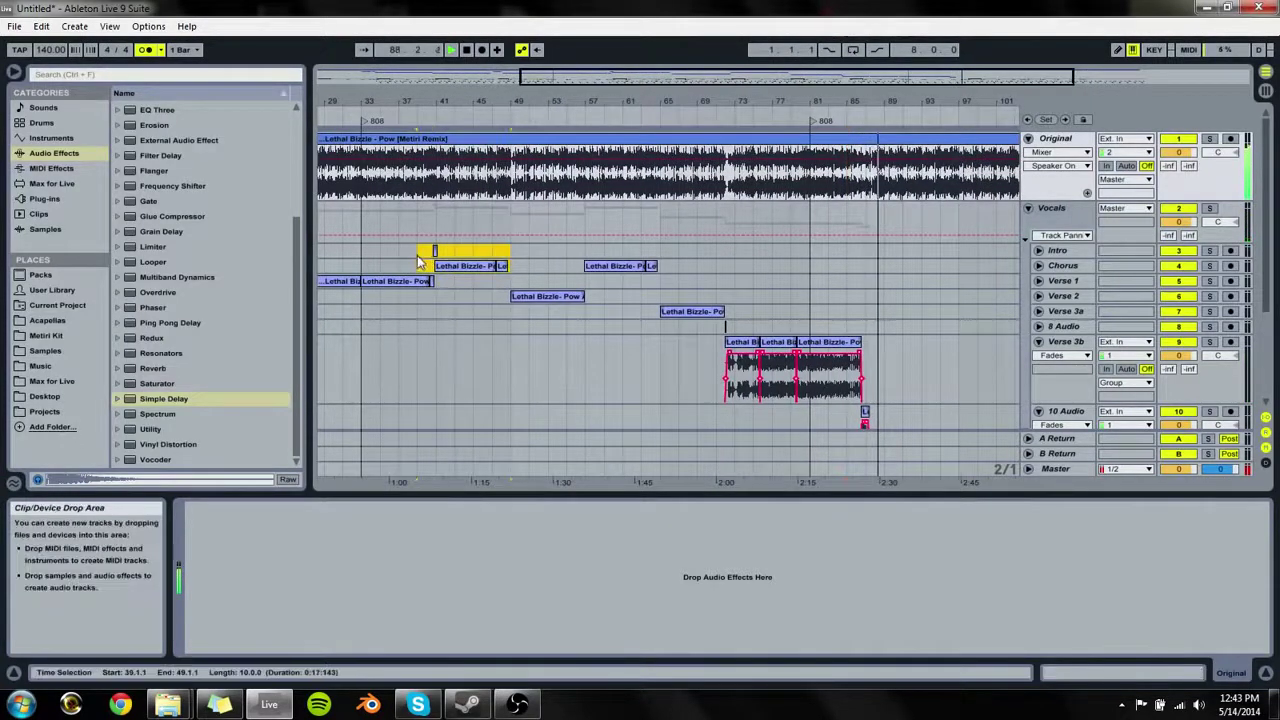
pyautogui.click(869, 252)
pyautogui.press('space')
pyautogui.hotkey('ctrl', 'v')
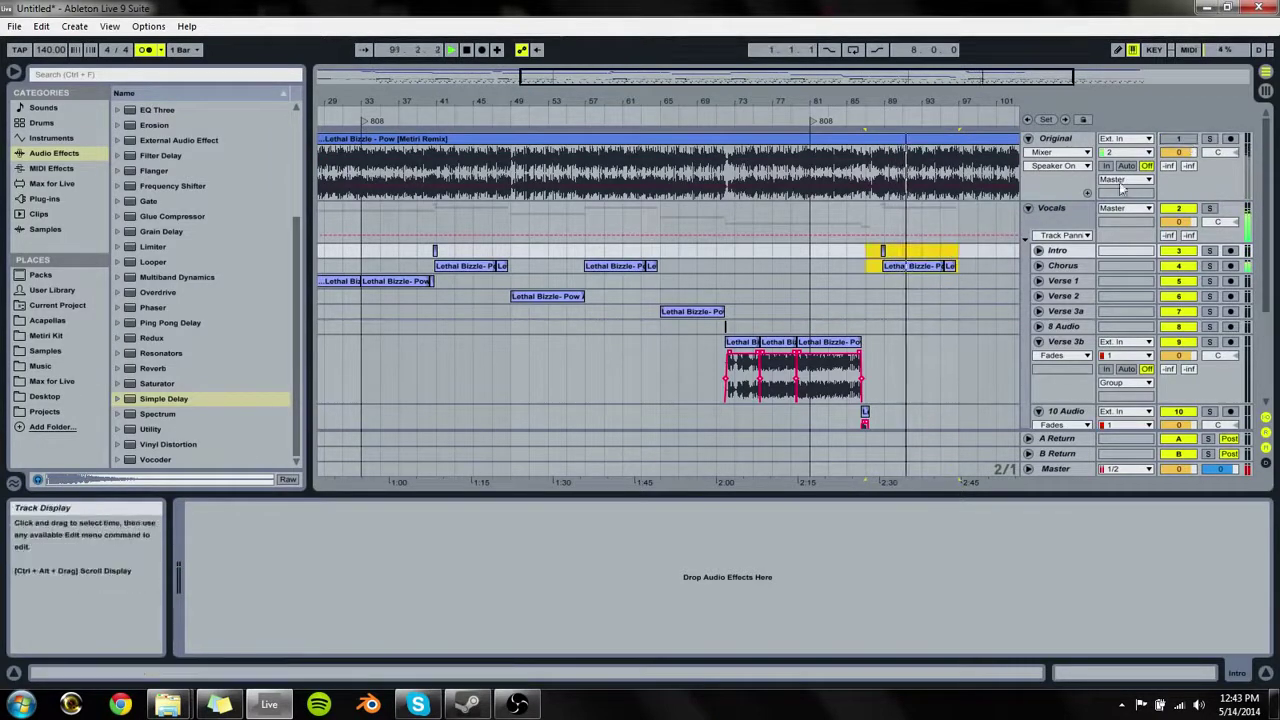
# Step: Play the end of the pasted final chorus against the original remix
pyautogui.click(955, 266)
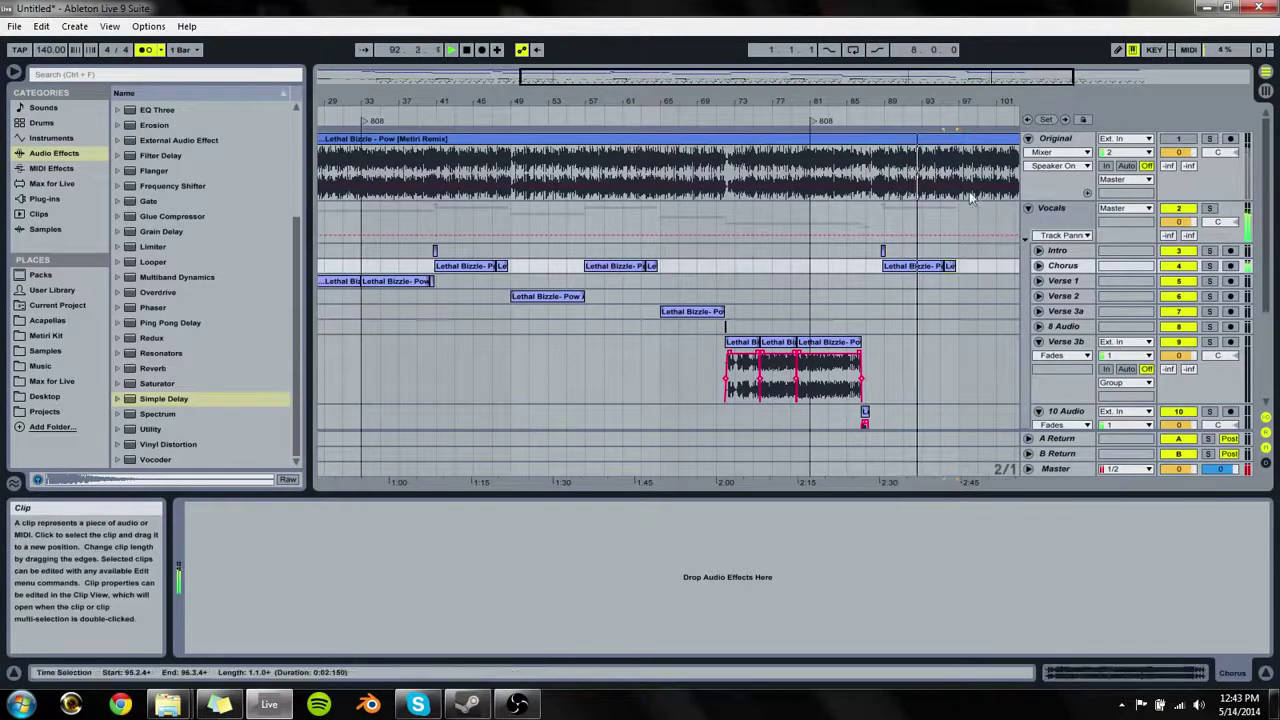
pyautogui.moveTo(968, 101); pyautogui.dragTo(968, 107)
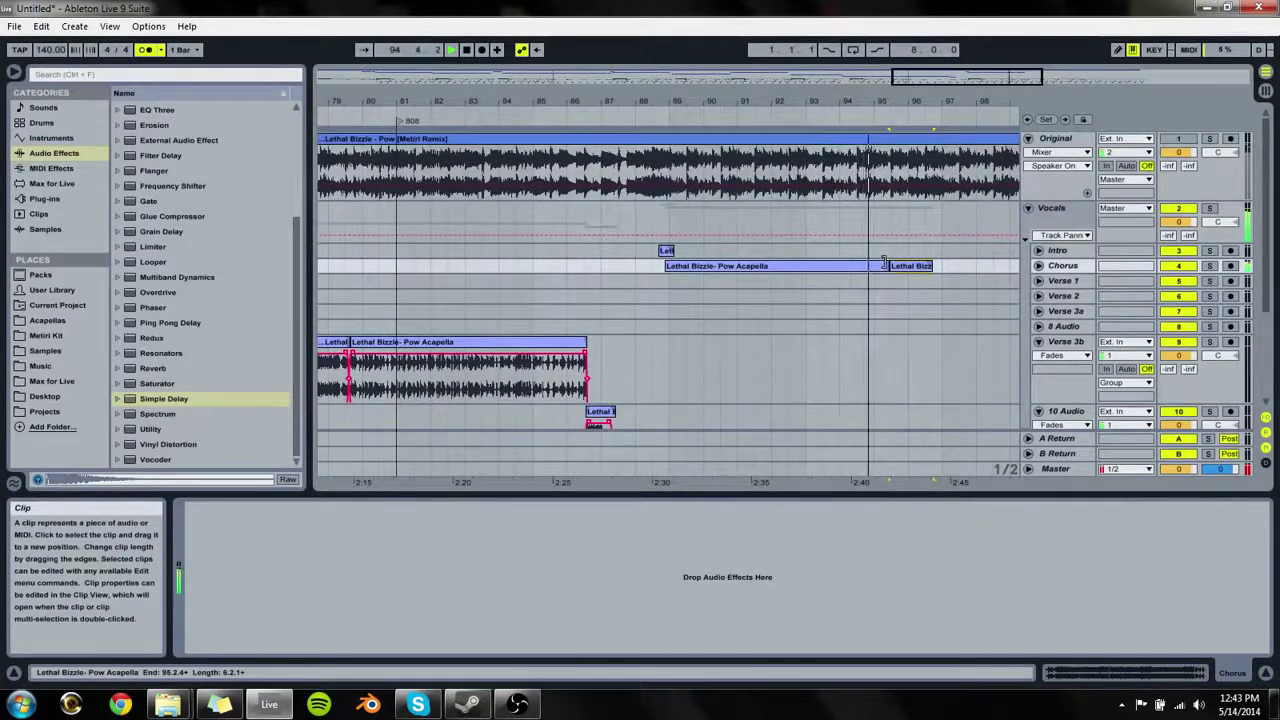
pyautogui.moveTo(967, 77); pyautogui.dragTo(628, 60)
pyautogui.press('space')
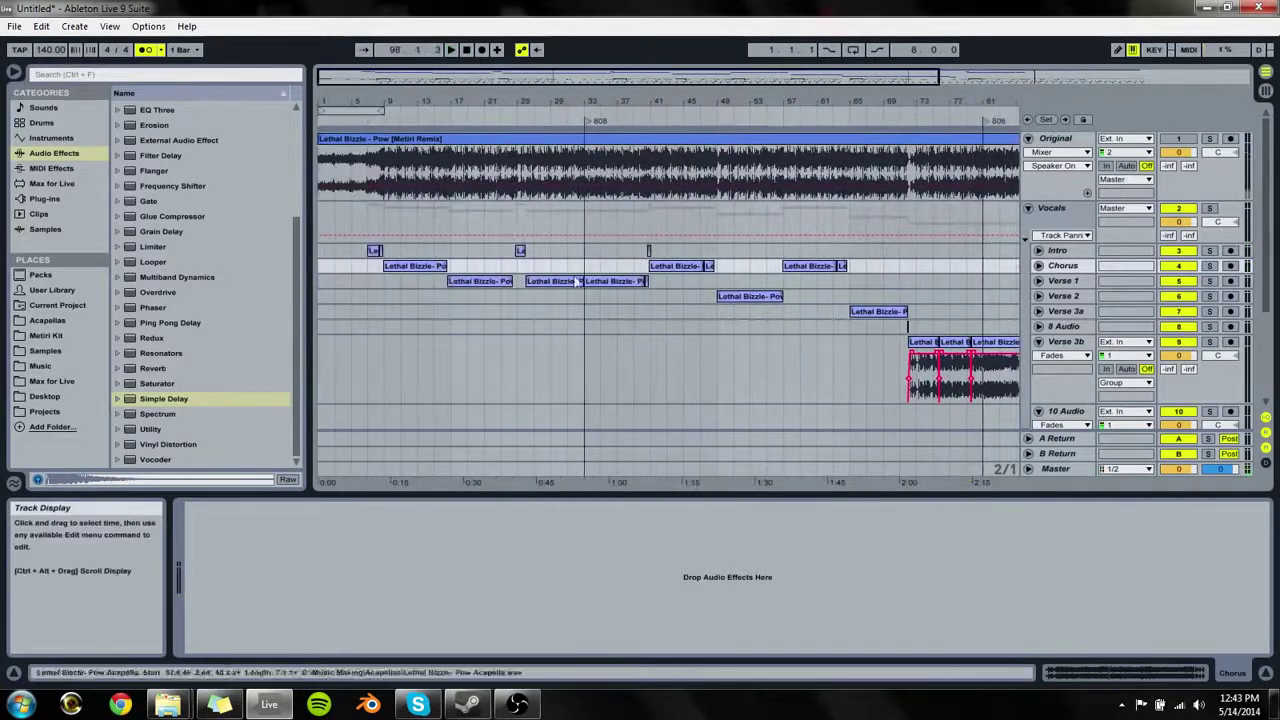
# Step: Solo the Vocals track and play the earlier chorus from 40.4.3 through its short ending clip
pyautogui.click(668, 270)
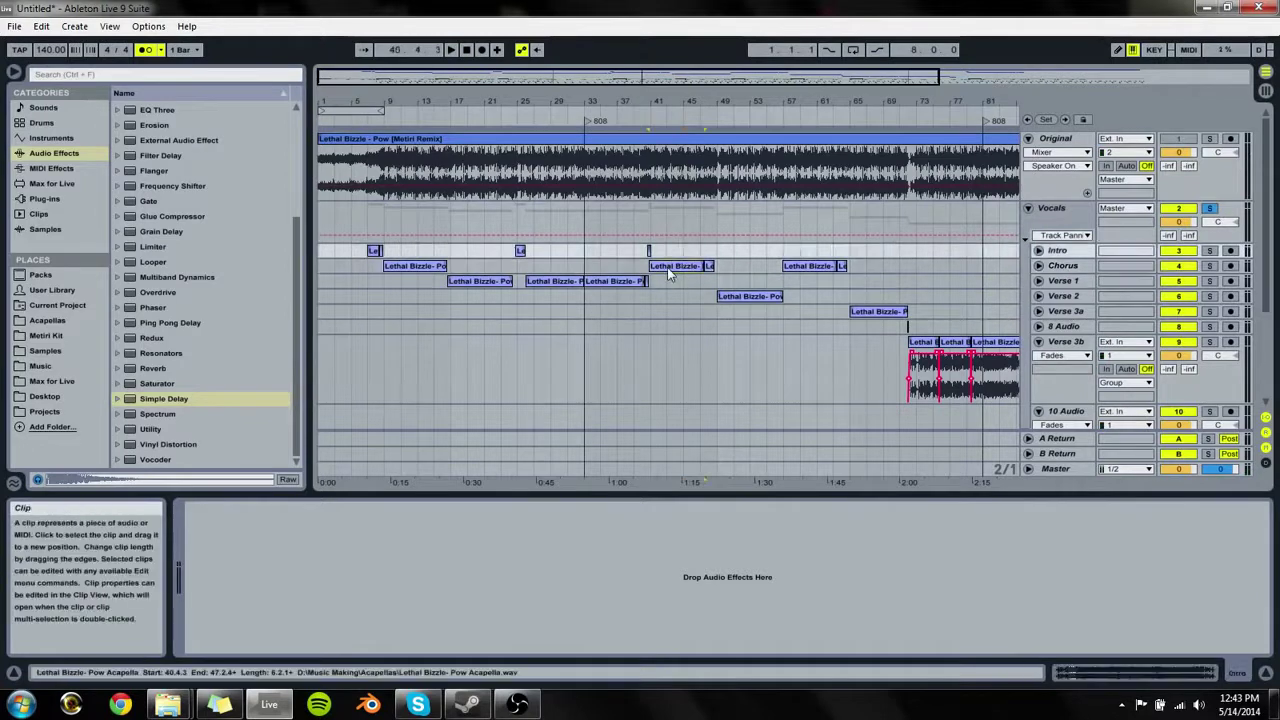
pyautogui.press('space')
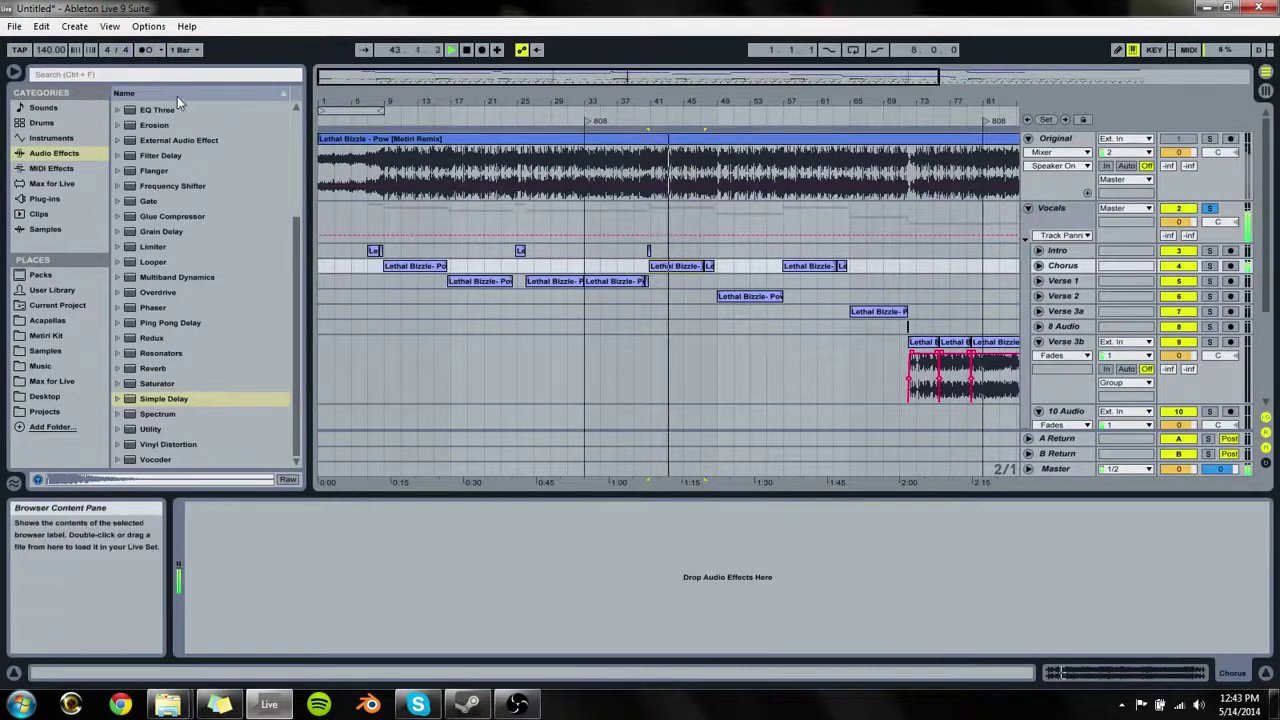
pyautogui.click(936, 360)
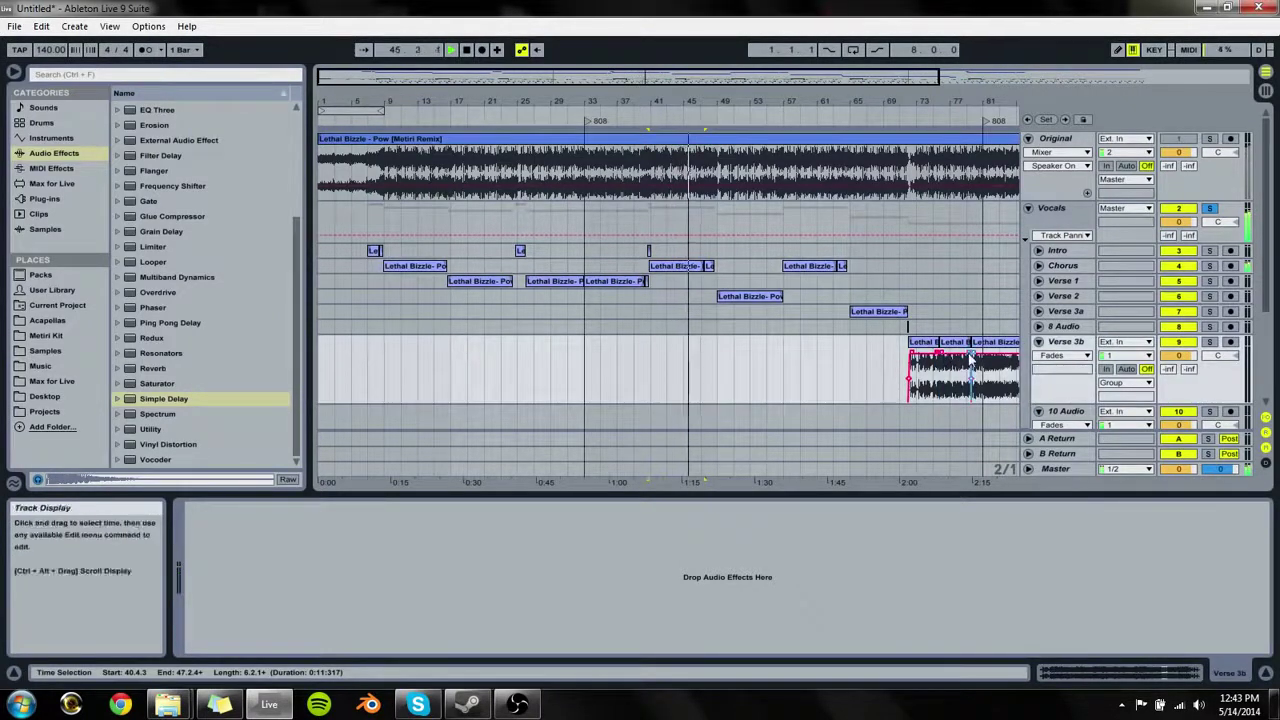
pyautogui.click(708, 266)
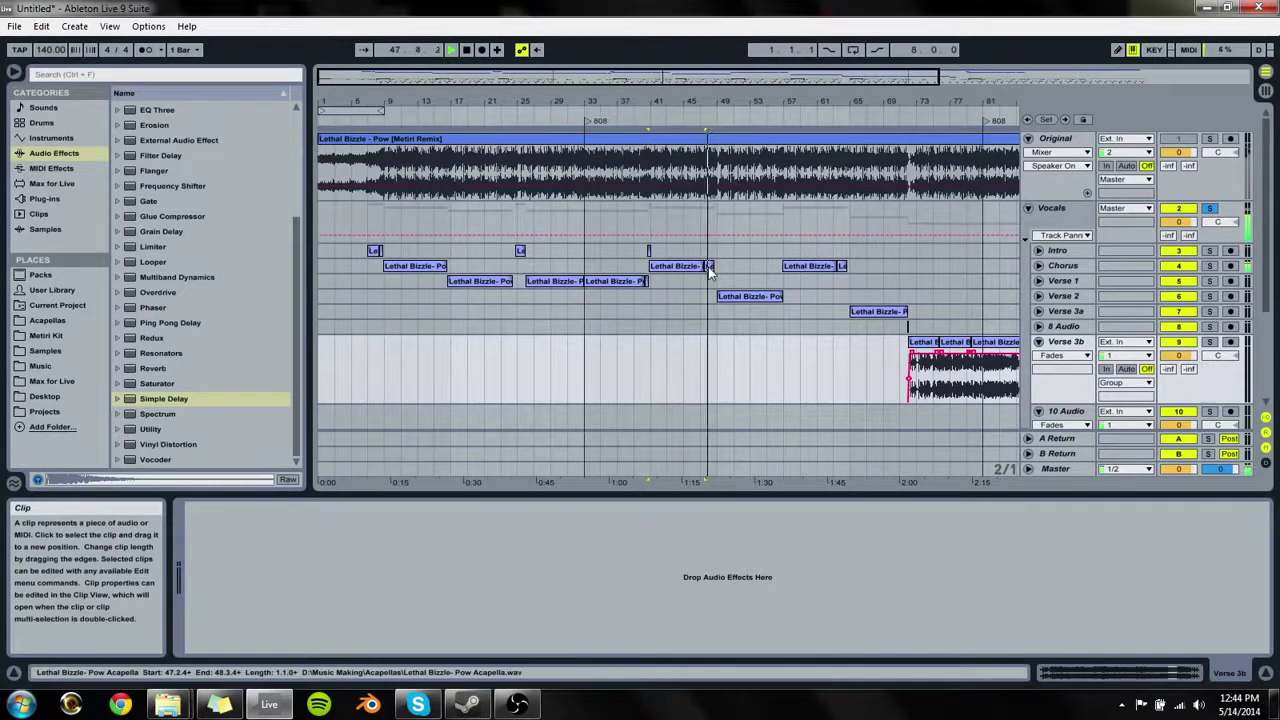
# Step: Play the beginning and end of the first chorus clip with the Vocals track soloed
pyautogui.click(413, 266)
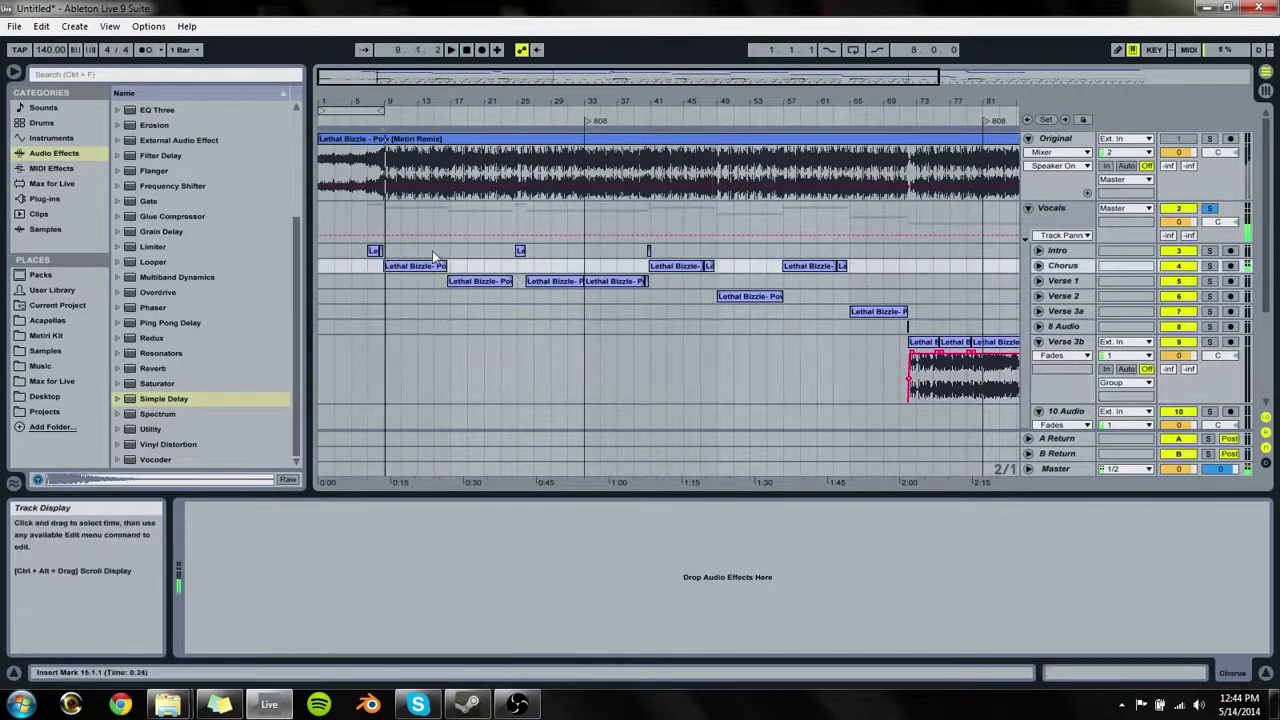
pyautogui.click(436, 251)
pyautogui.click(446, 268)
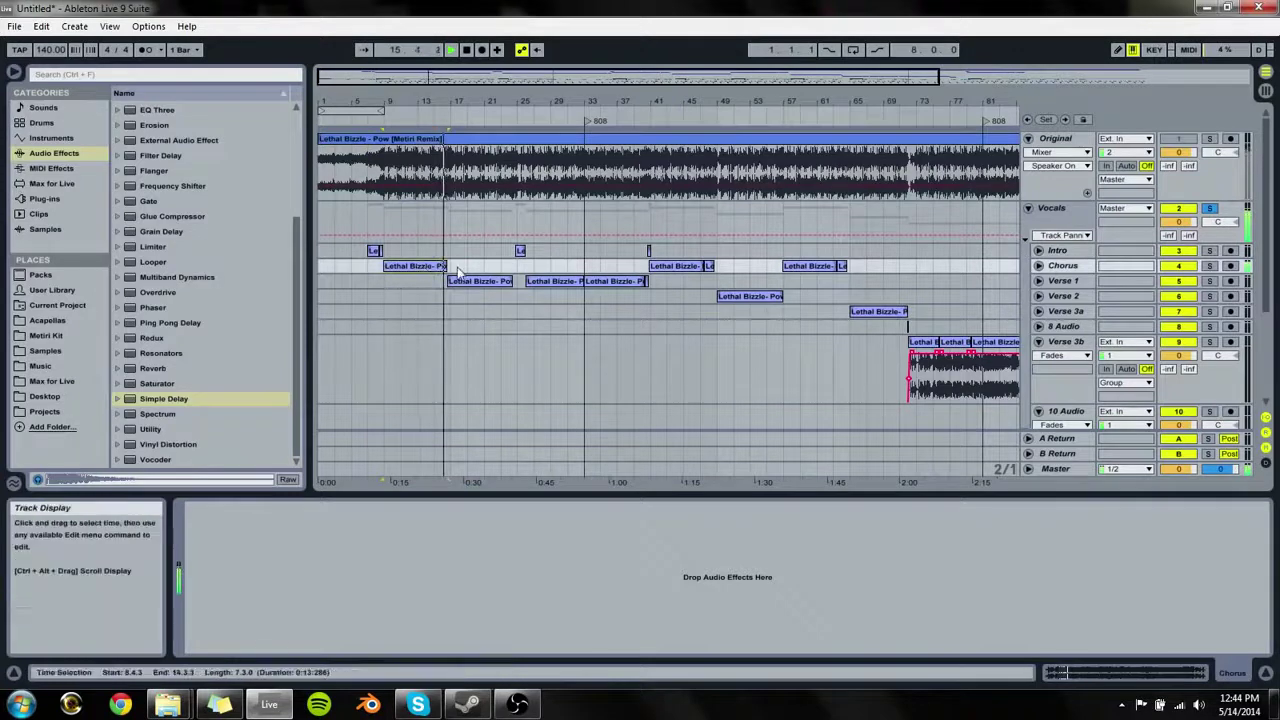
pyautogui.press('space')
# Step: Try pasting a copy of the Intro and Chorus section from 5.1.1 to 17.1.1 at 87.1.1 and at 85.1.1
pyautogui.moveTo(450, 251); pyautogui.dragTo(368, 254)
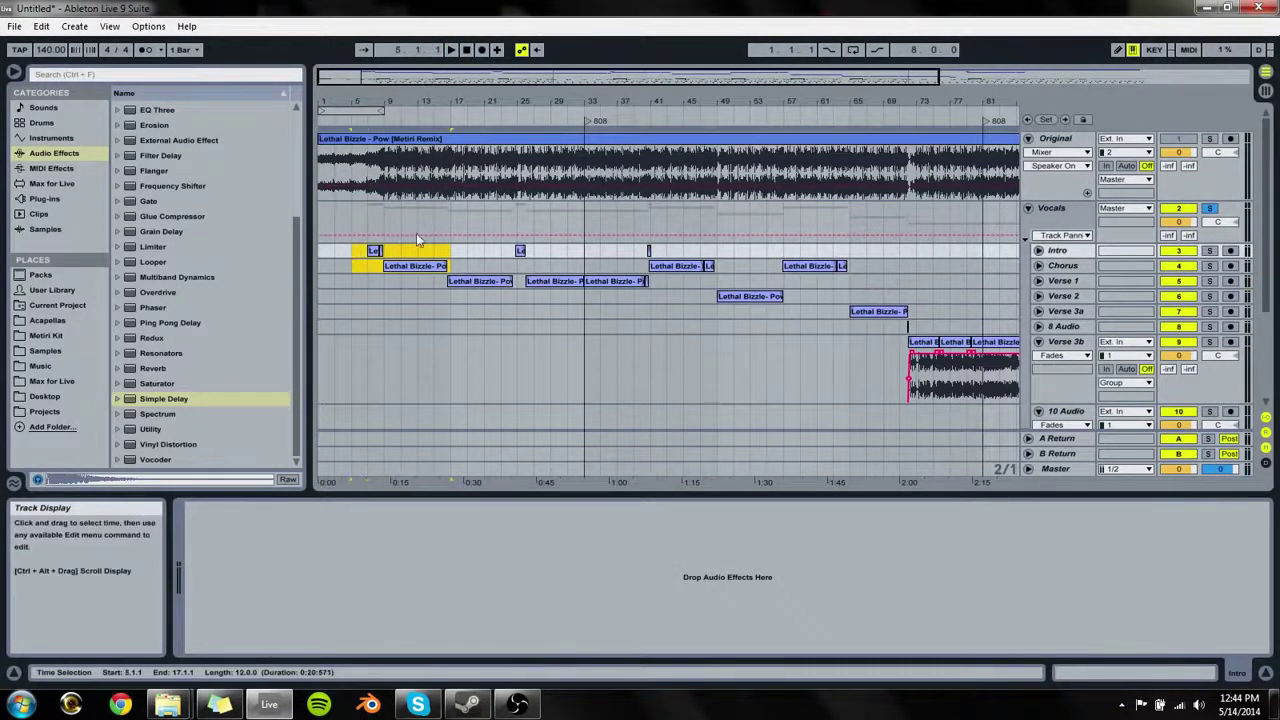
pyautogui.moveTo(811, 101); pyautogui.dragTo(479, 101)
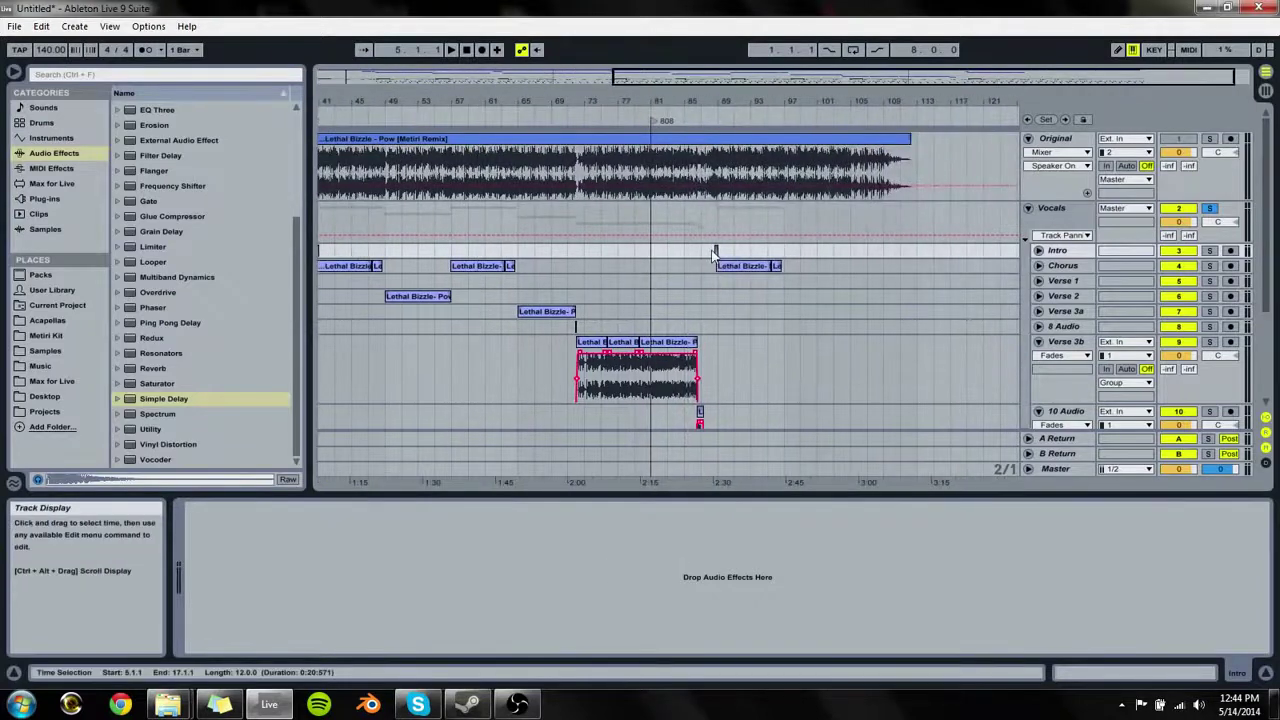
pyautogui.hotkey('ctrl', 'v')
pyautogui.hotkey('ctrl', 'z')
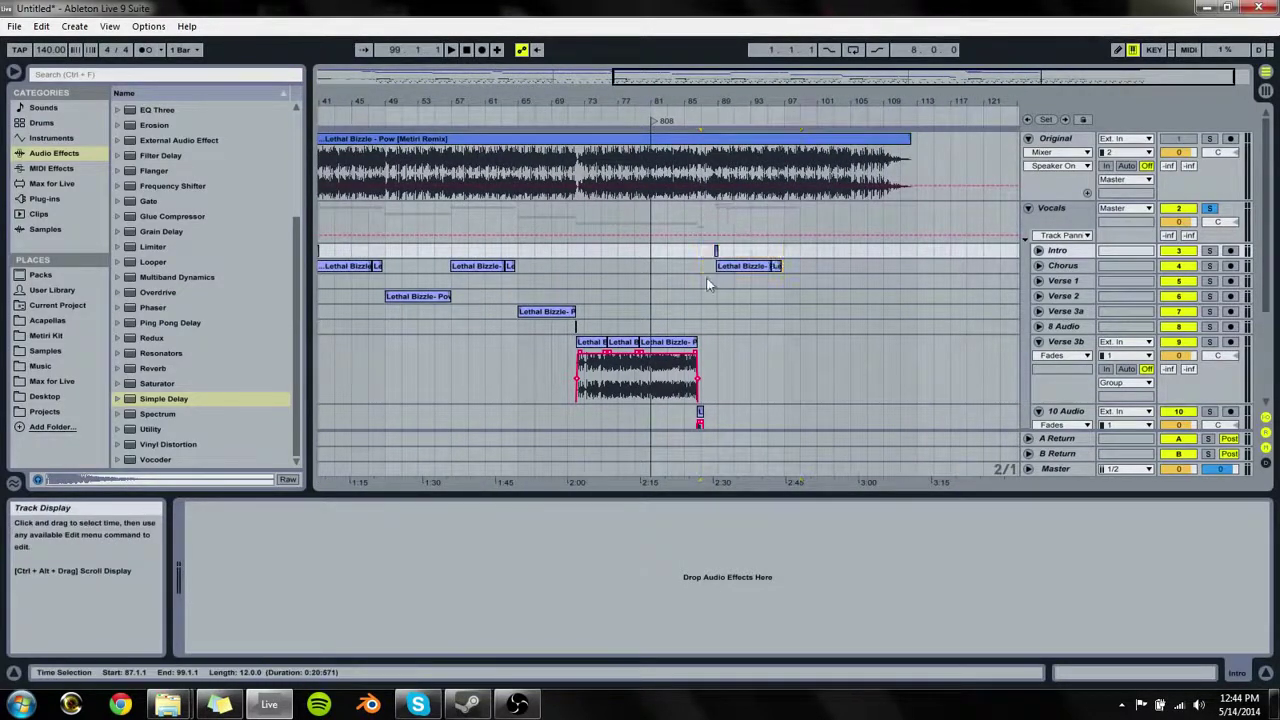
pyautogui.click(686, 256)
pyautogui.hotkey('ctrl', 'v')
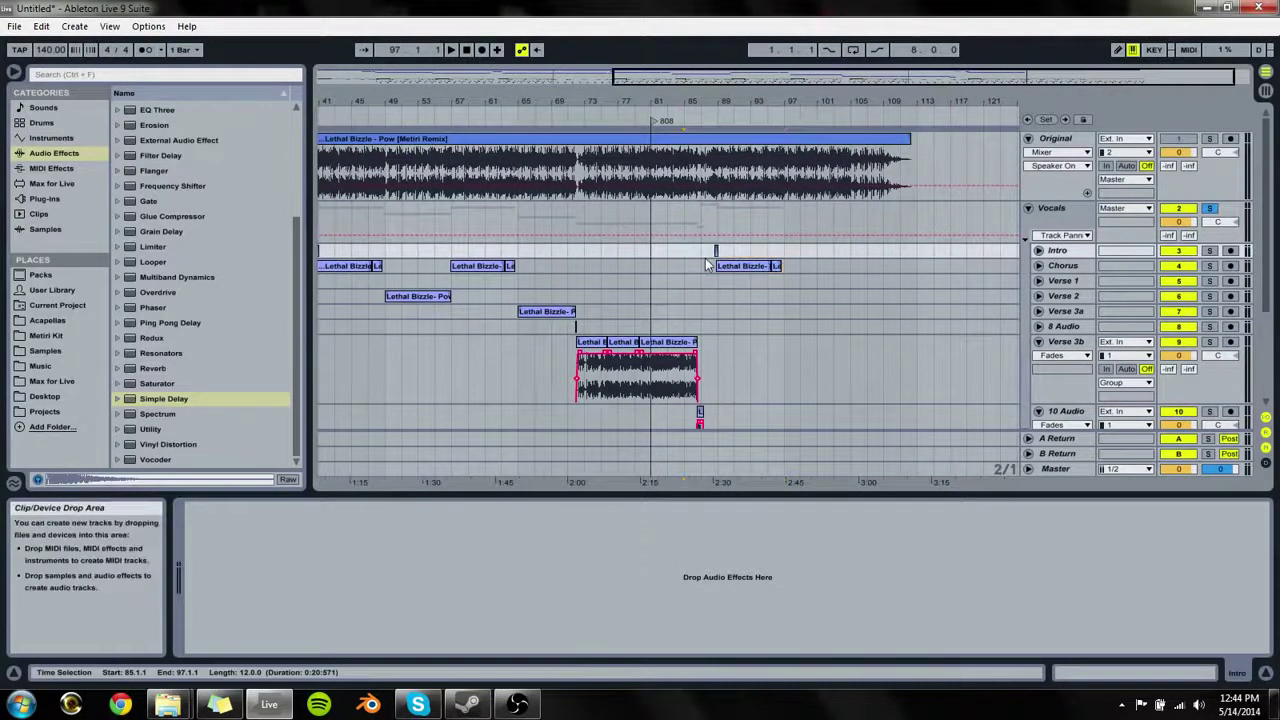
# Step: Copy the first chorus clip at 8.4.3 over the final chorus at 88.4.3 and play it
pyautogui.moveTo(660, 101); pyautogui.dragTo(980, 101)
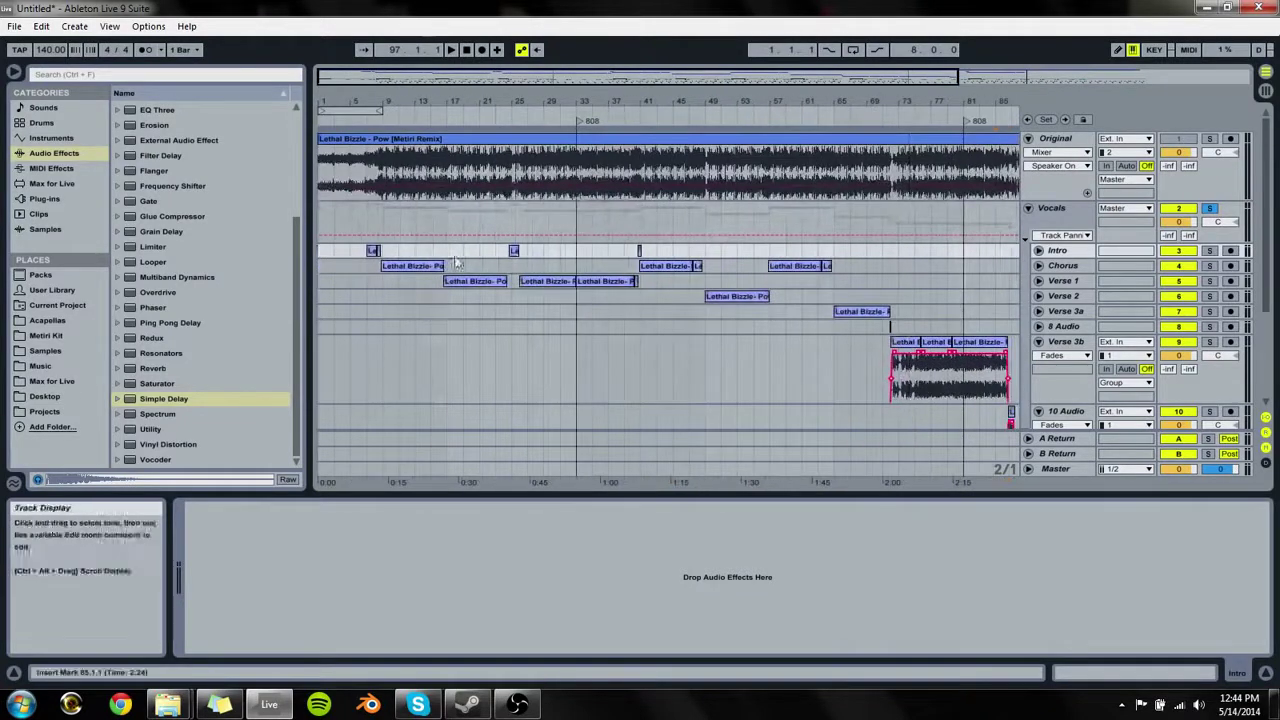
pyautogui.click(414, 268)
pyautogui.moveTo(731, 108); pyautogui.dragTo(421, 108)
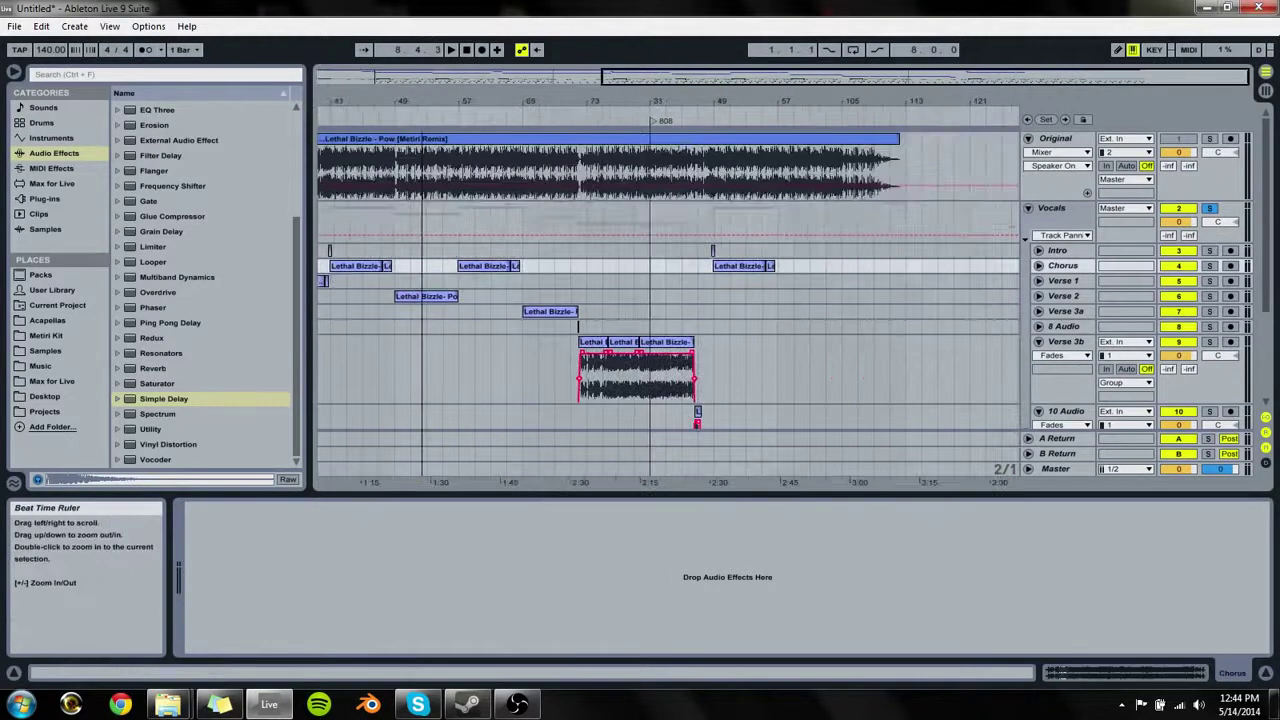
pyautogui.click(731, 270)
pyautogui.press('space')
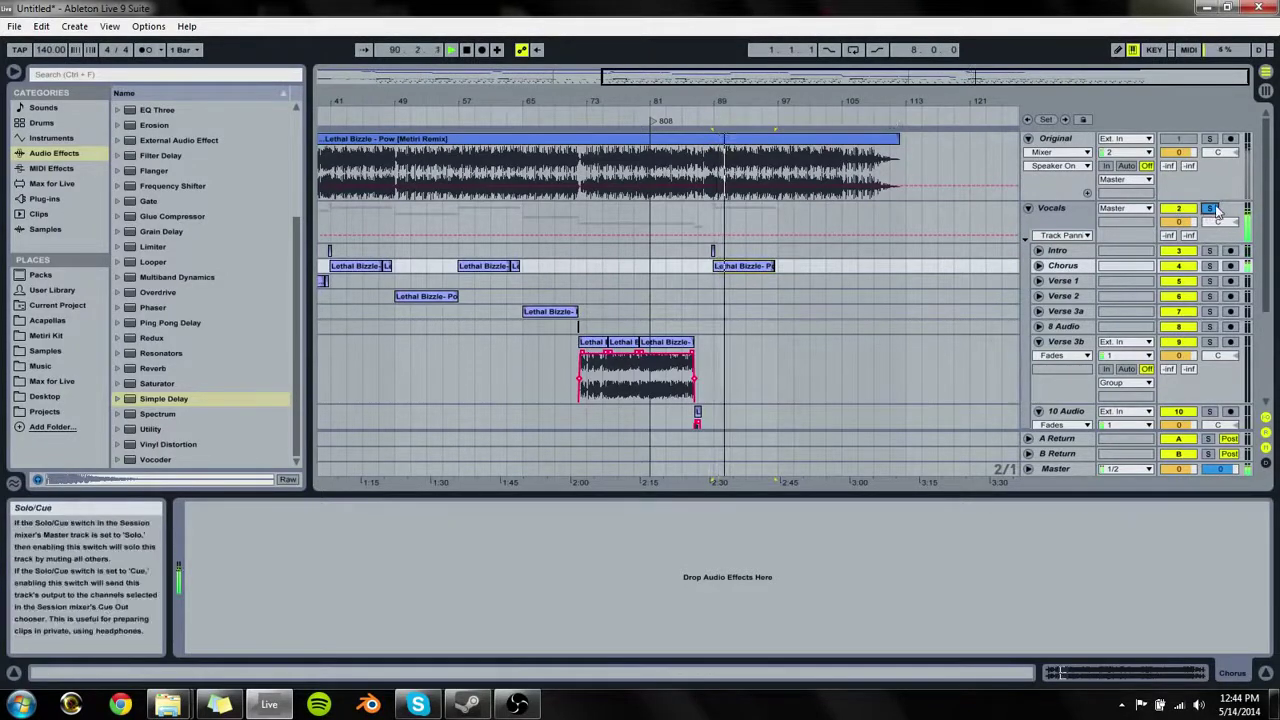
# Step: Unfold the Chorus track and trim the end of the final chorus clip to 96.1.1, playing it to check
pyautogui.moveTo(809, 98); pyautogui.dragTo(845, 280)
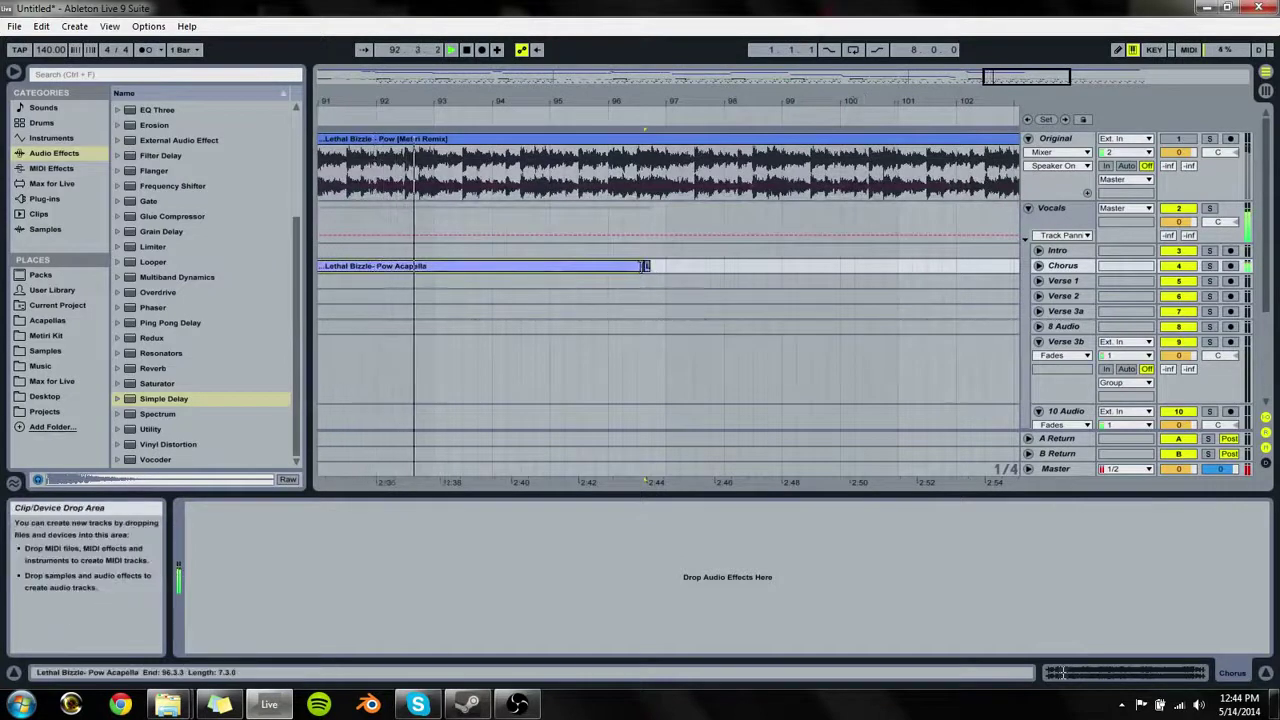
pyautogui.click(1038, 266)
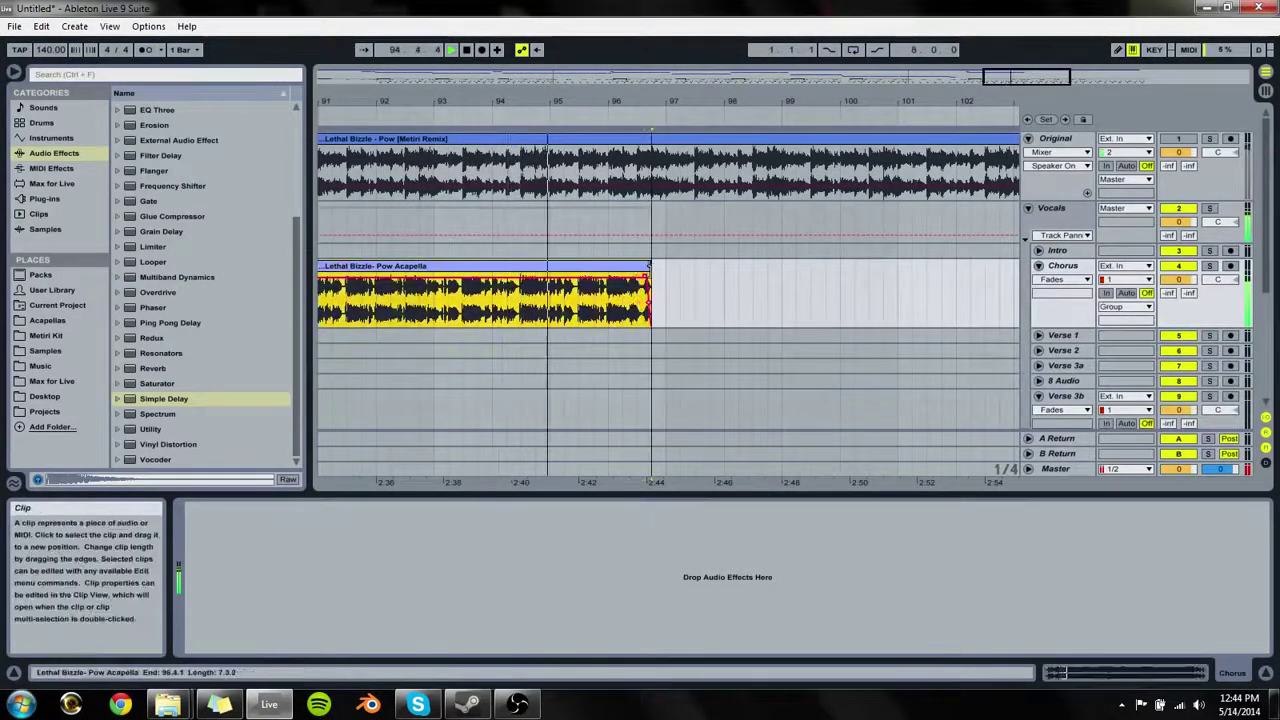
pyautogui.click(636, 283)
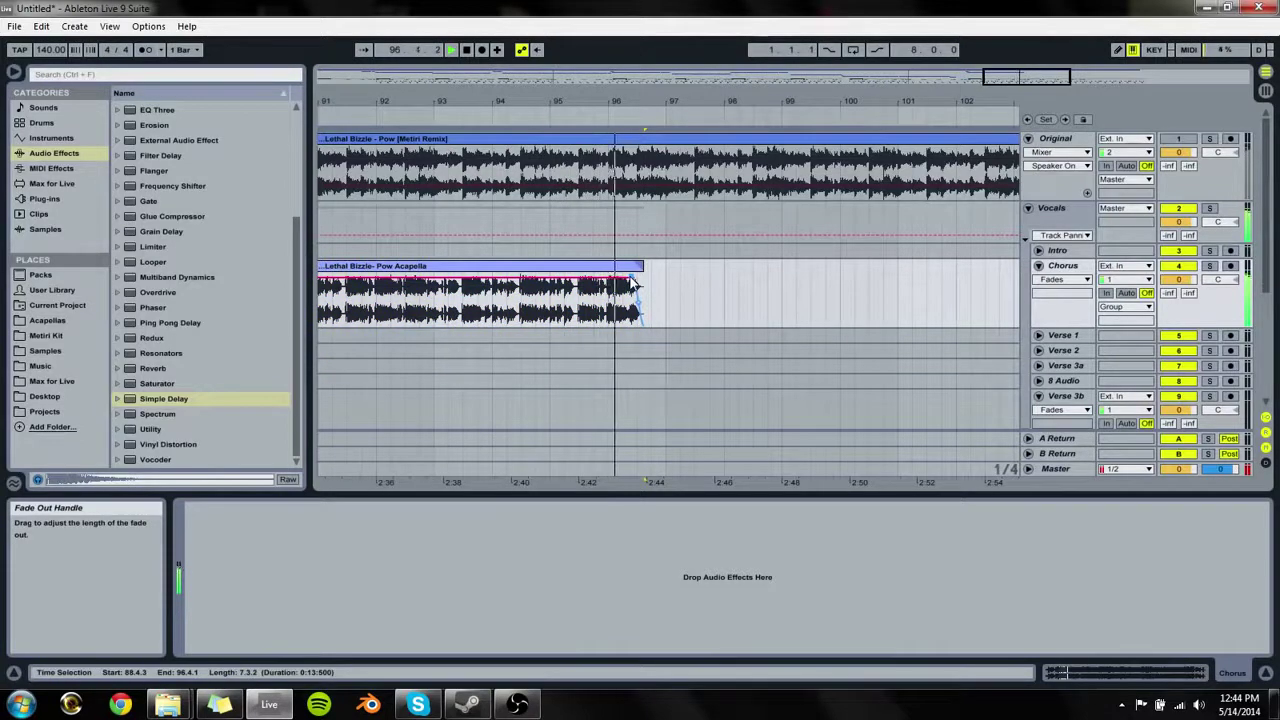
pyautogui.press('space')
pyautogui.moveTo(643, 267); pyautogui.dragTo(629, 267)
pyautogui.press('space')
pyautogui.press('space')
pyautogui.press('space')
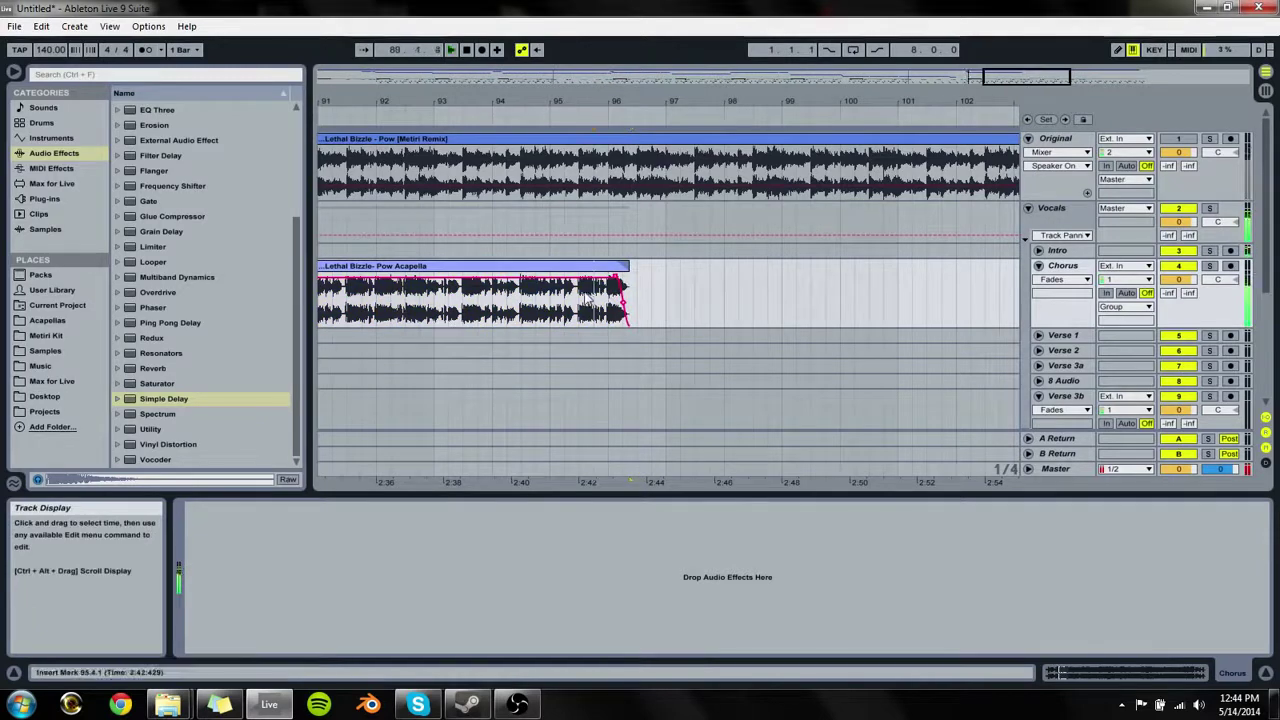
pyautogui.moveTo(628, 283); pyautogui.dragTo(606, 283)
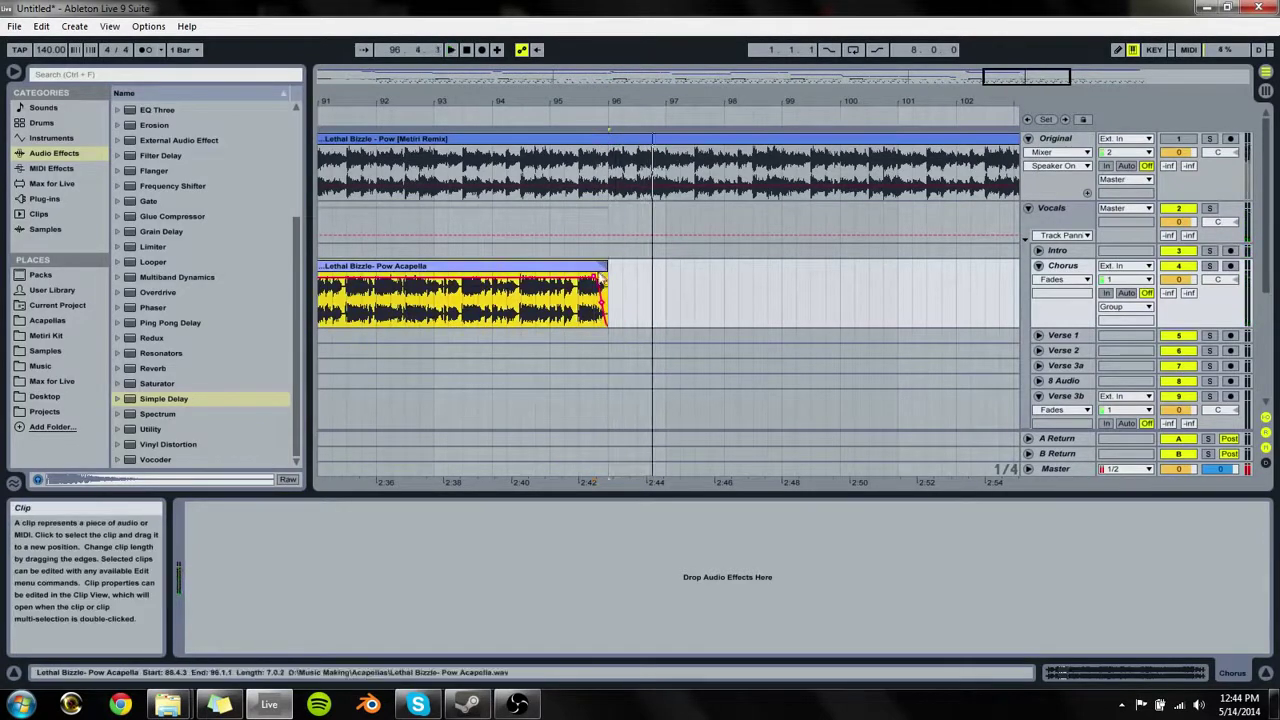
pyautogui.press('space')
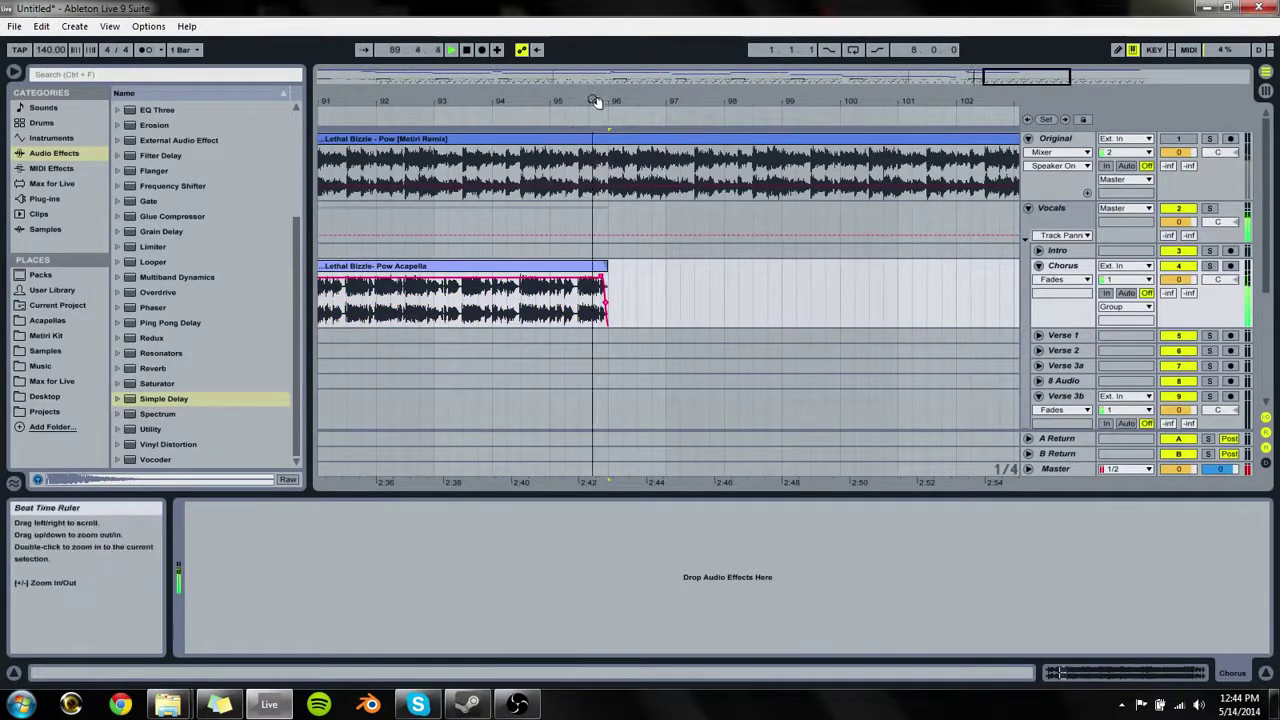
# Step: Copy the Intro clip at the start of the final chorus to 95.4.4, at the chorus's end
pyautogui.moveTo(597, 103); pyautogui.dragTo(883, 96)
pyautogui.click(526, 252)
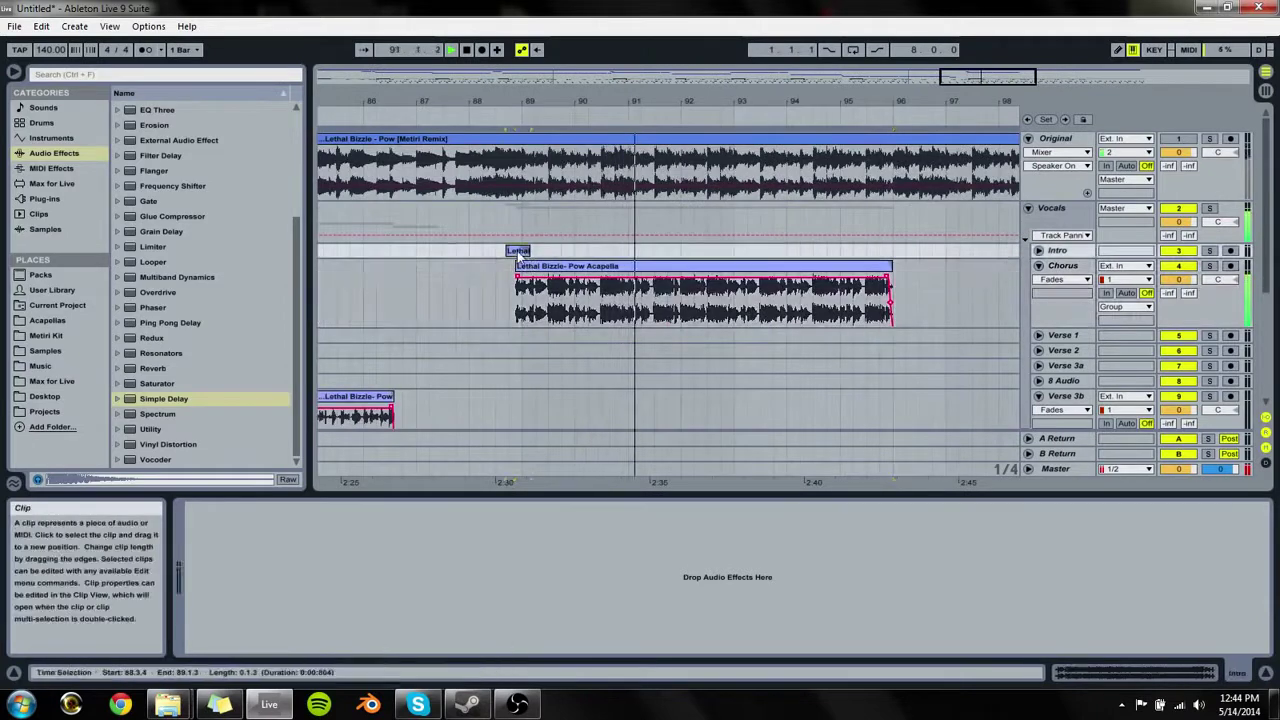
pyautogui.moveTo(524, 256); pyautogui.dragTo(899, 252)
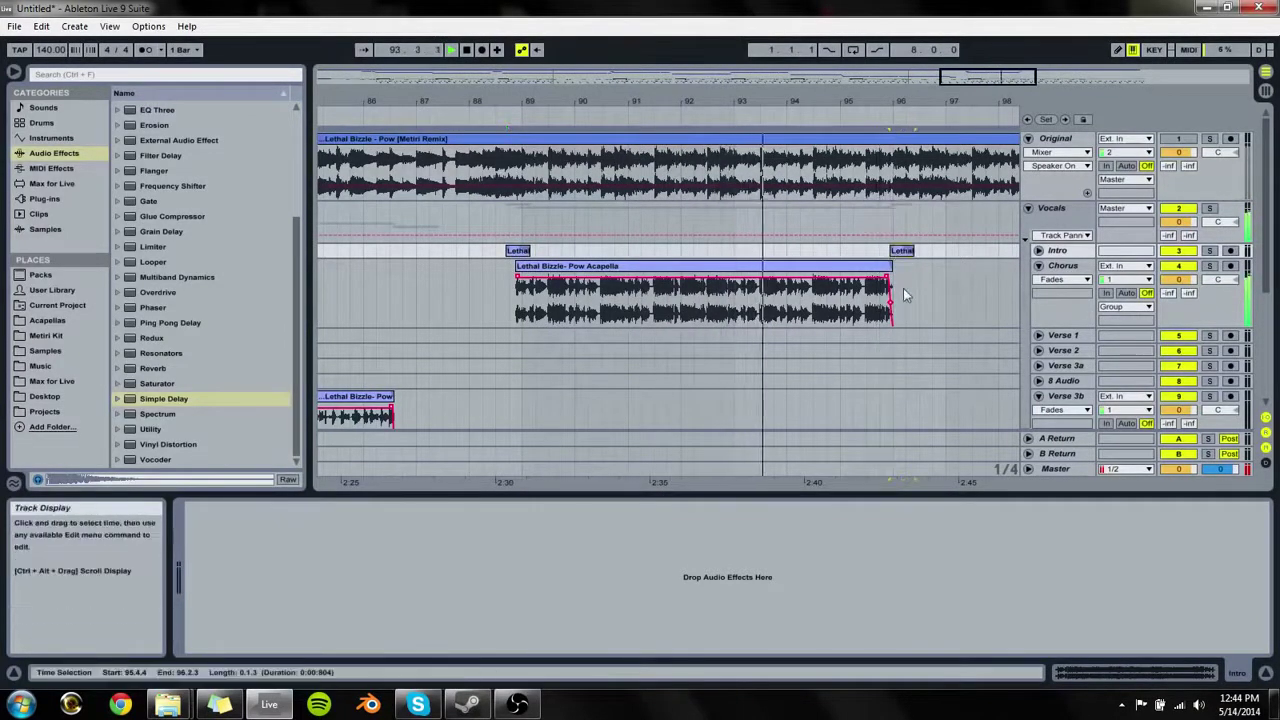
# Step: Try extending the final chorus clip's end slightly, and trim it back to 96.1.1
pyautogui.moveTo(897, 104); pyautogui.dragTo(885, 200)
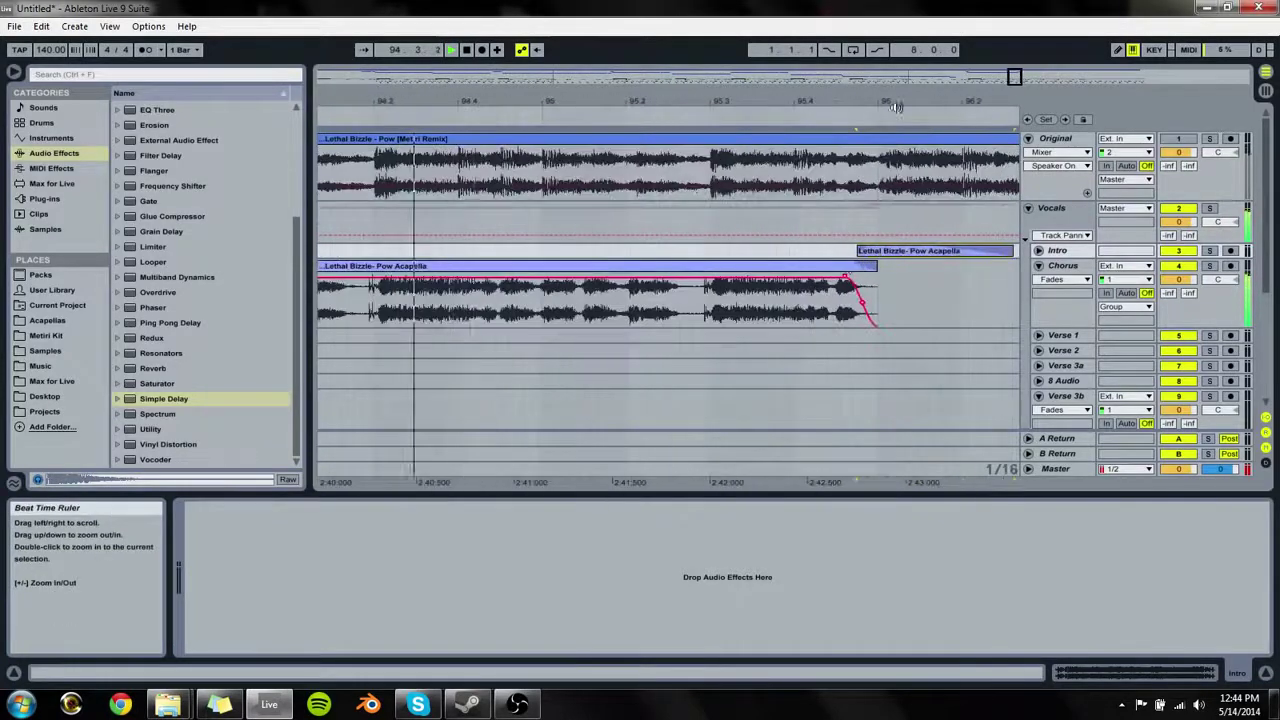
pyautogui.click(875, 280)
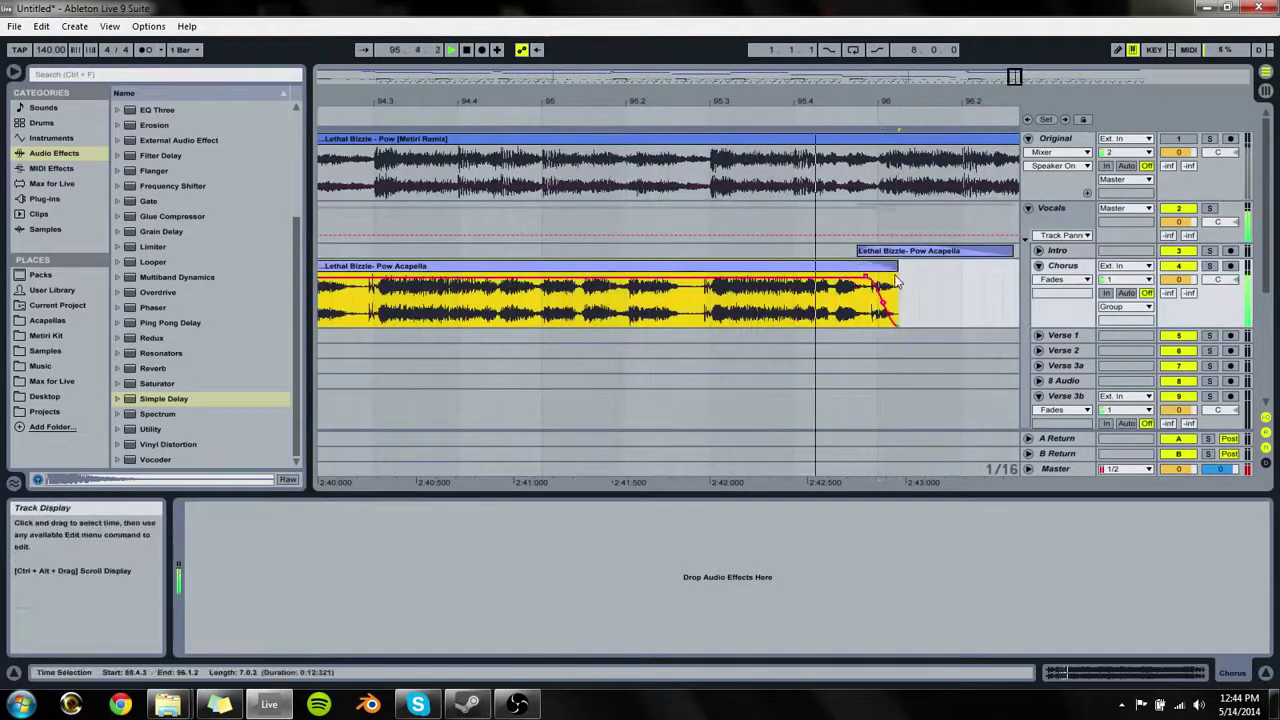
pyautogui.moveTo(895, 283); pyautogui.dragTo(867, 280)
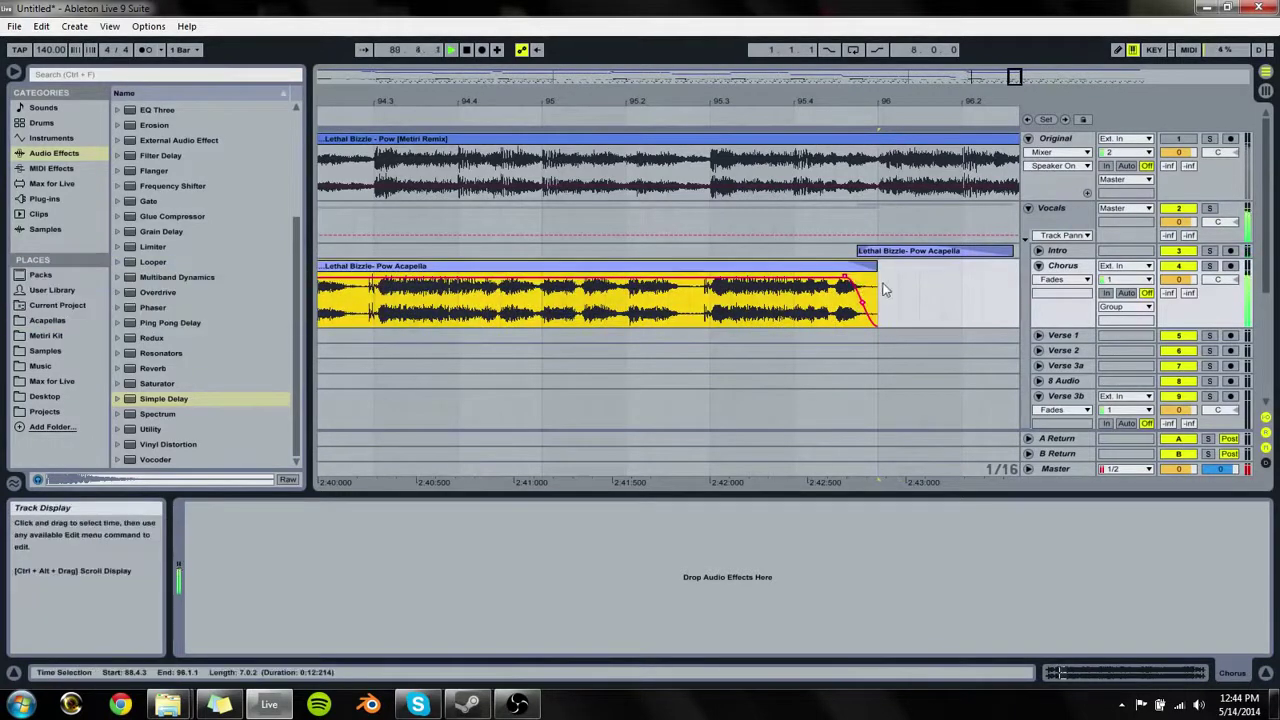
# Step: Play the transition from the final chorus into the copied Intro clip from 95.4.2 and from 95.2.2
pyautogui.click(817, 251)
pyautogui.press('space')
pyautogui.press('space')
pyautogui.click(642, 250)
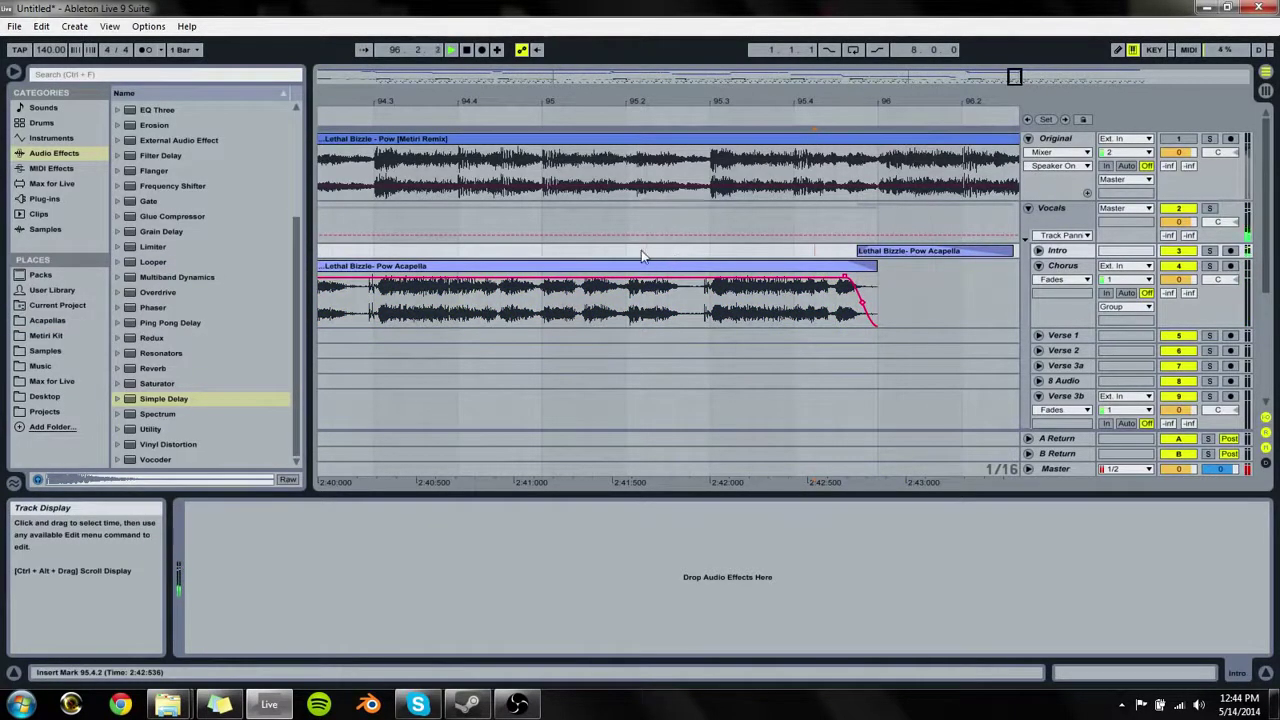
pyautogui.press('space')
pyautogui.press('space')
# Step: Unfold the Intro track and play the copied clip at 95.4.4 with its waveform and fades shown
pyautogui.click(1038, 250)
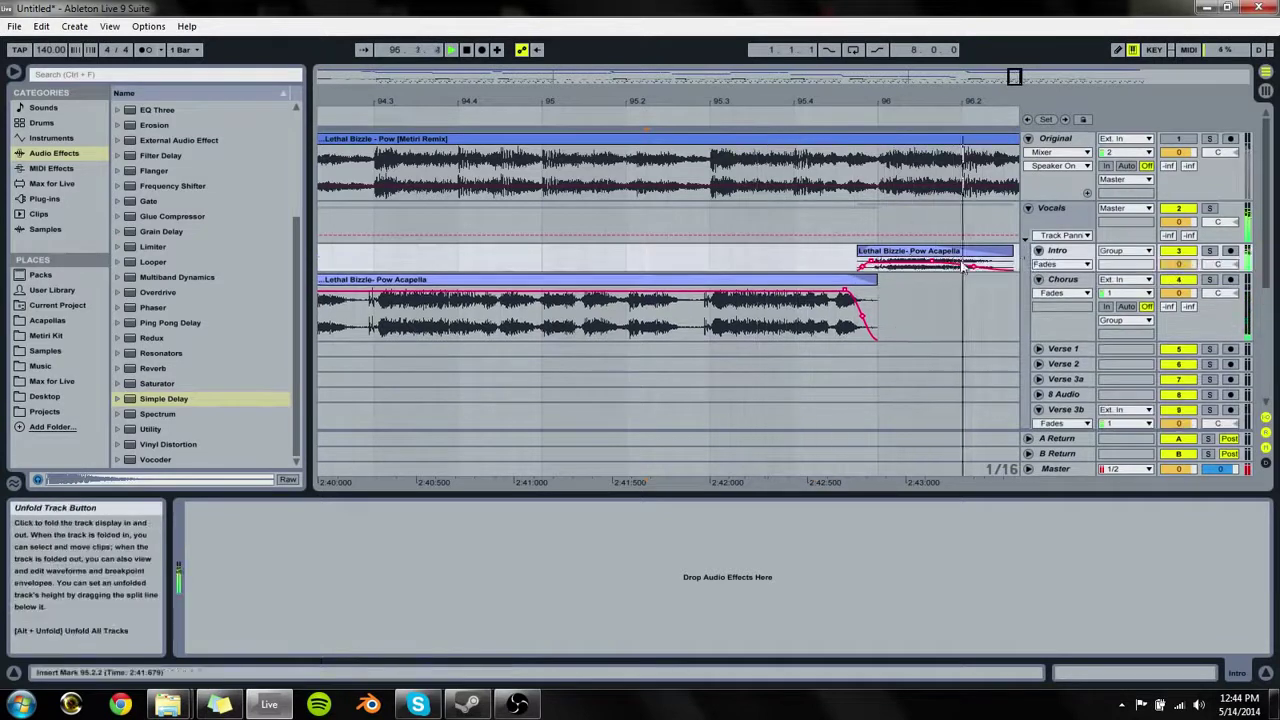
pyautogui.click(983, 258)
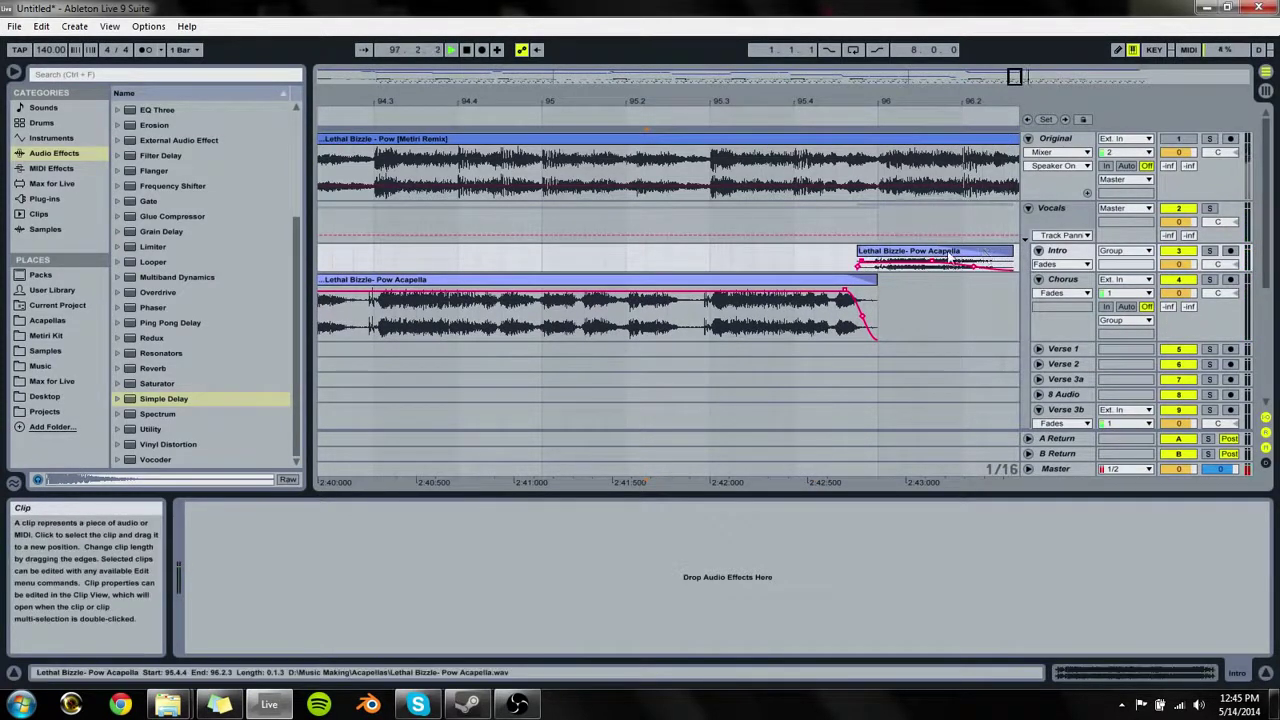
pyautogui.click(950, 258)
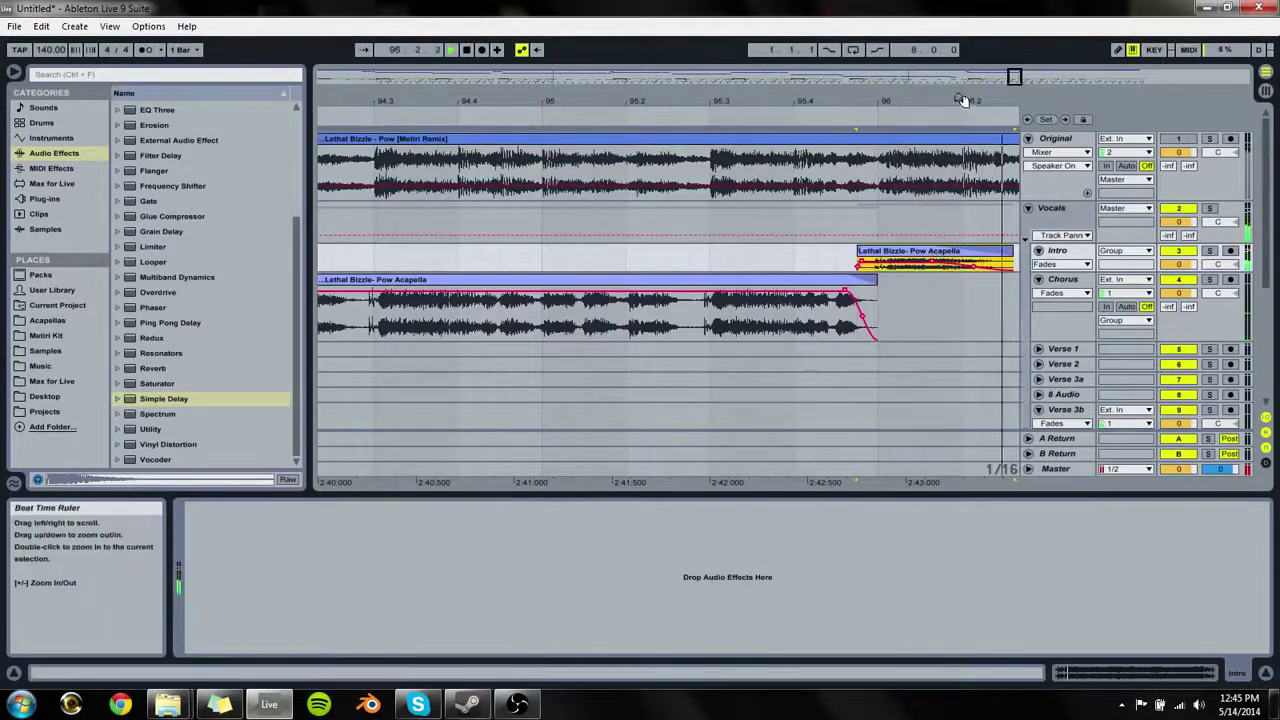
# Step: Fold the Intro, Chorus, Verse 3b and 10 Audio tracks and show the whole arrangement
pyautogui.moveTo(962, 100); pyautogui.dragTo(960, 28)
pyautogui.click(1038, 251)
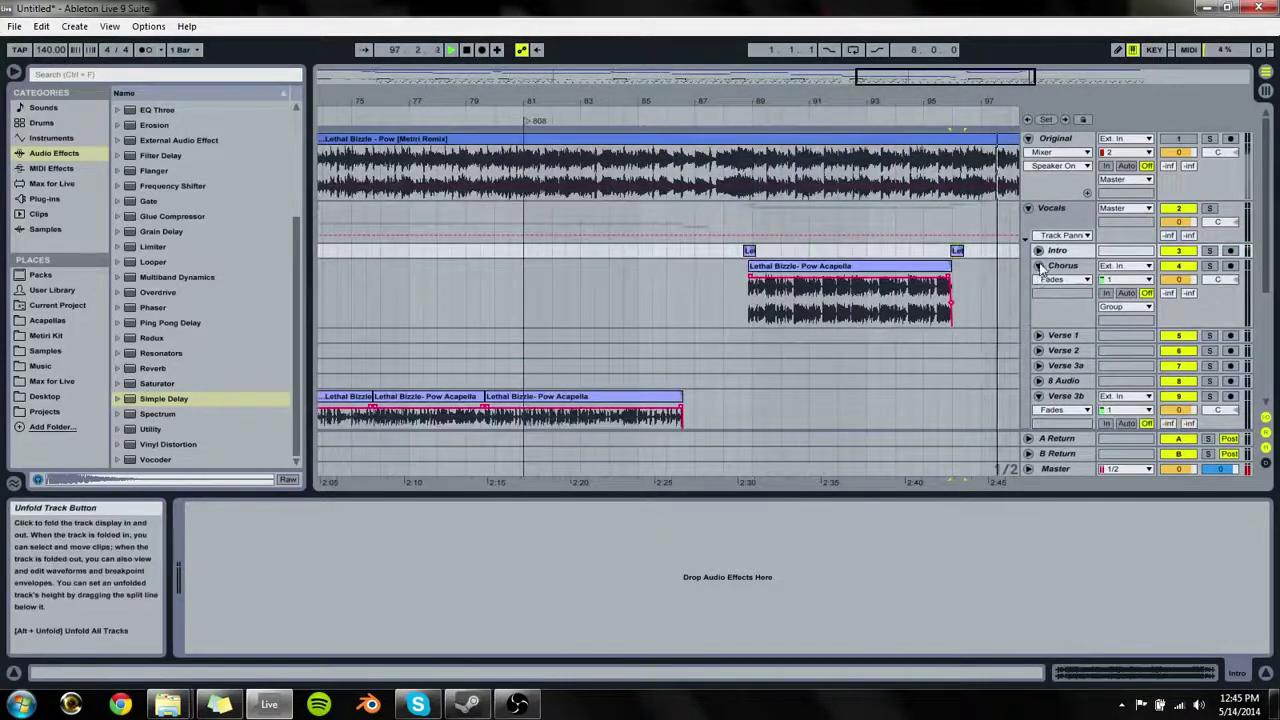
pyautogui.click(1038, 266)
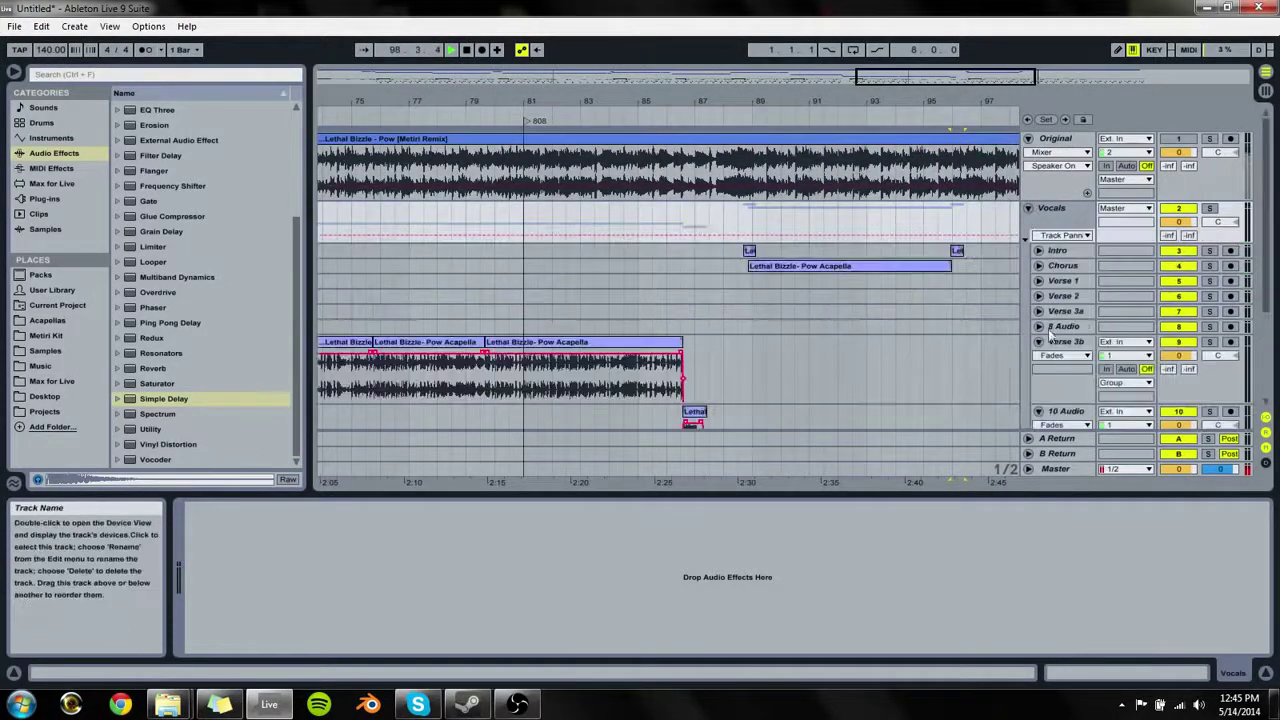
pyautogui.click(1038, 342)
pyautogui.click(1038, 357)
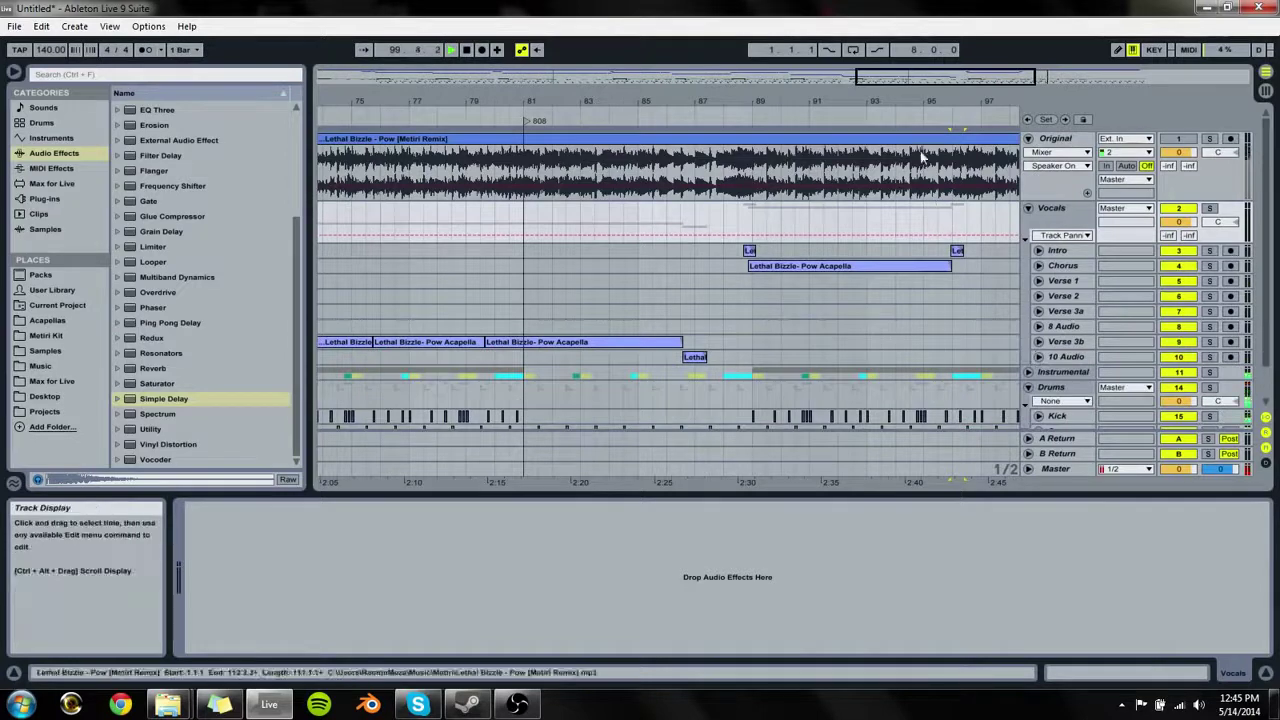
pyautogui.moveTo(966, 100); pyautogui.dragTo(966, 45)
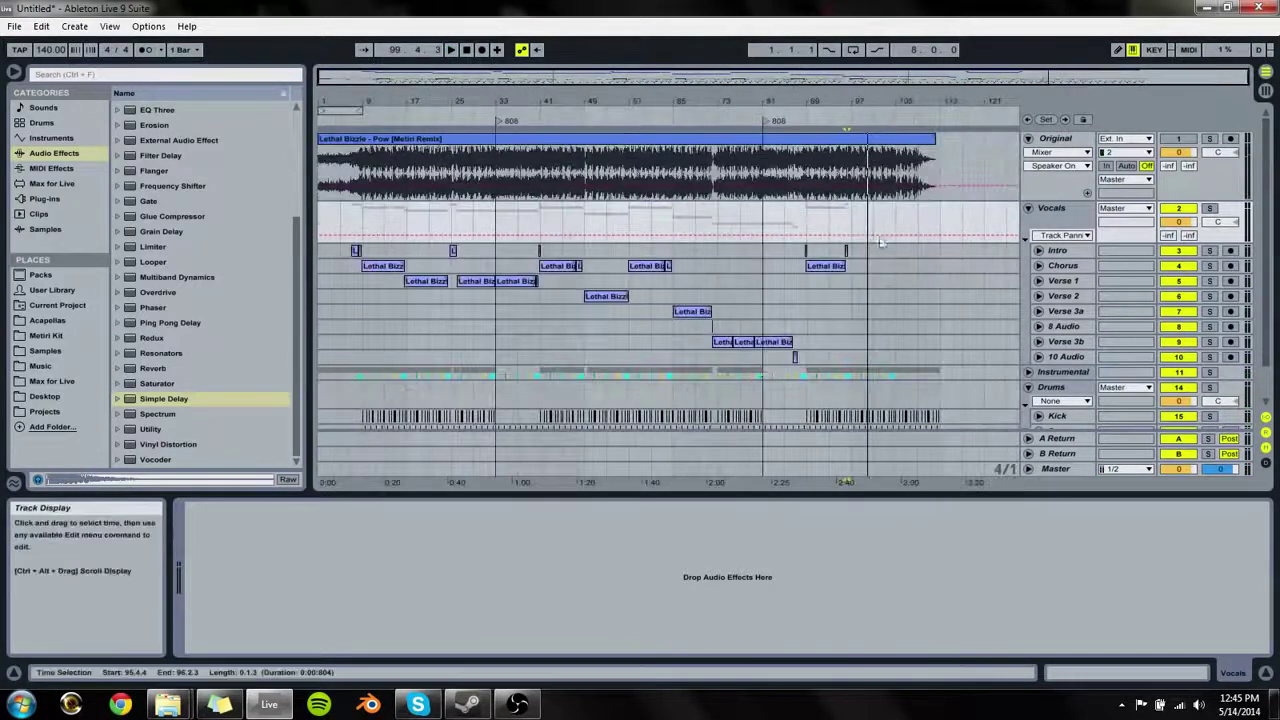
# Step: Rename the 10 Audio track as M&M's Del
pyautogui.click(795, 357)
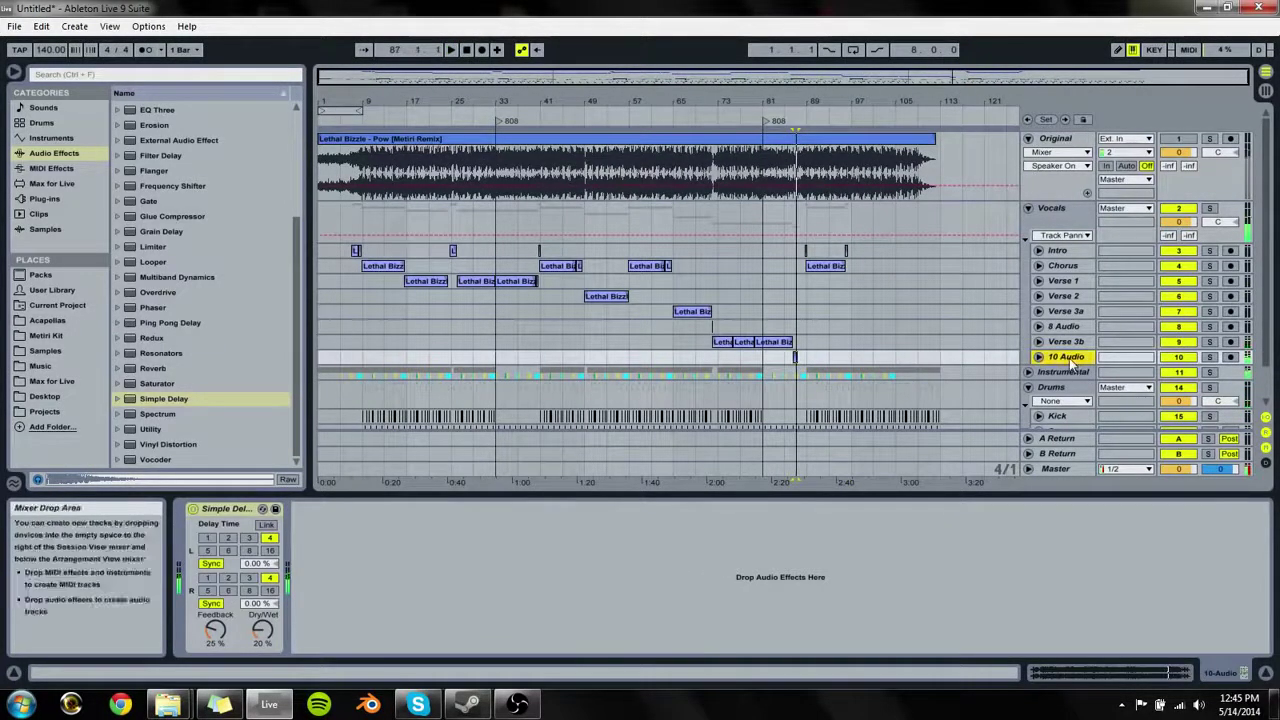
pyautogui.hotkey('ctrl', 'r')
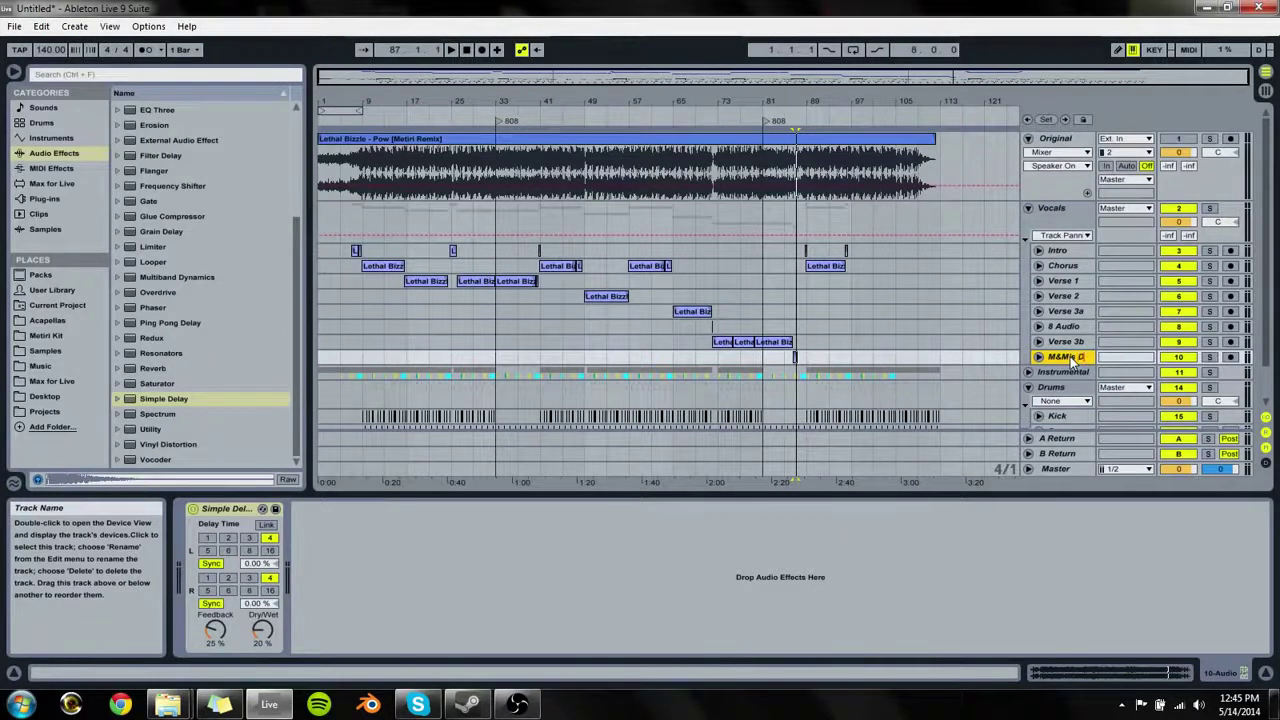
pyautogui.press('Up')
pyautogui.press('Up')
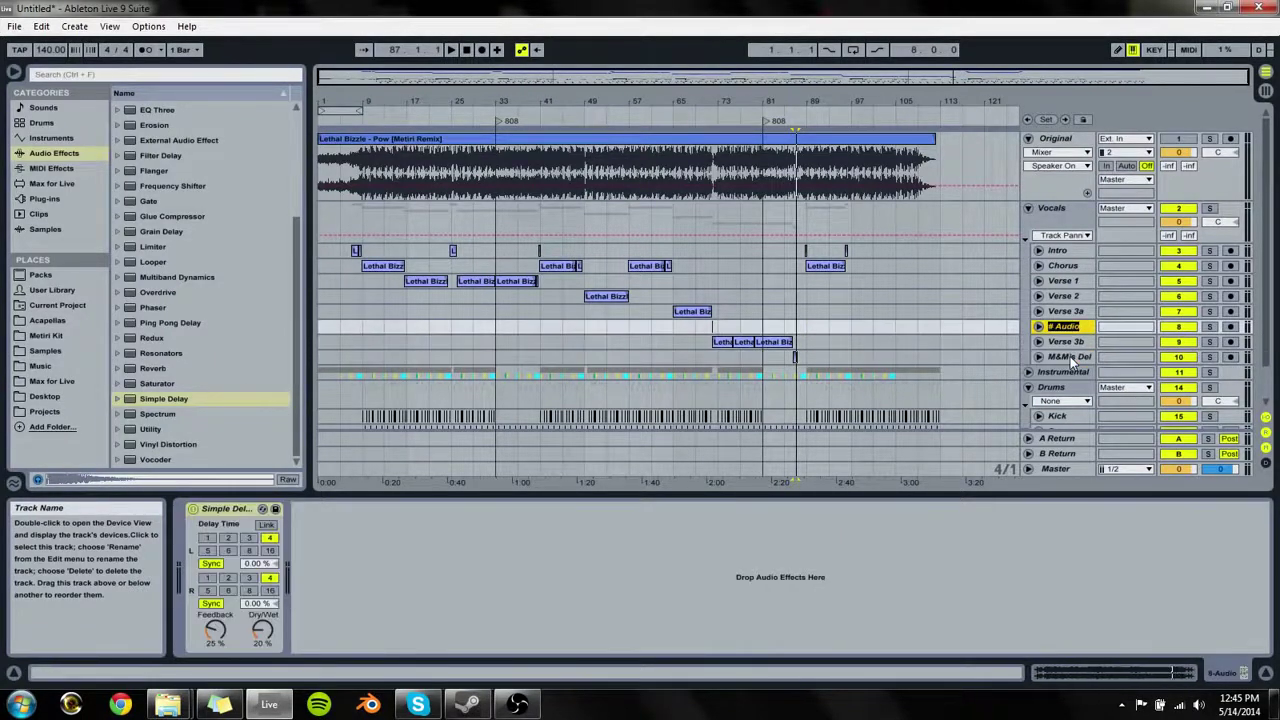
# Step: Play the short clip on the 8 Audio track around bar 72, and rename the track as Yes! Delay
pyautogui.moveTo(714, 102); pyautogui.dragTo(684, 278)
pyautogui.click(660, 326)
pyautogui.press('space')
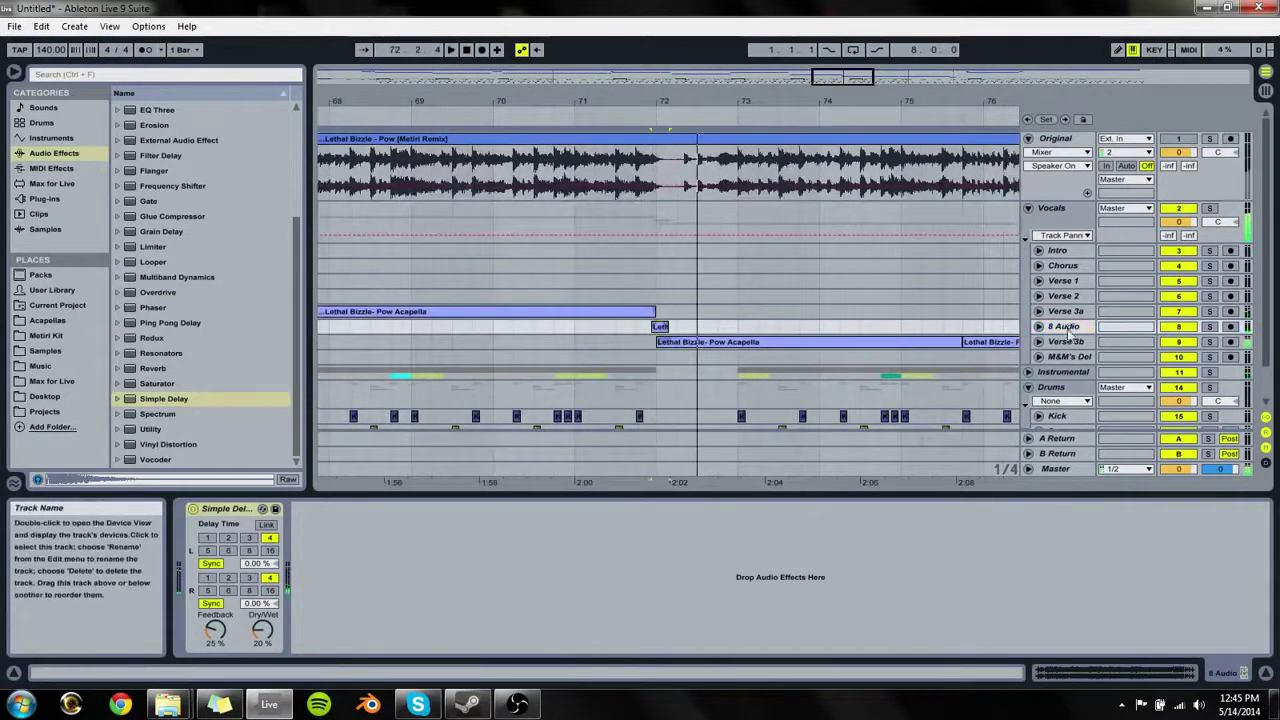
pyautogui.click(1066, 328)
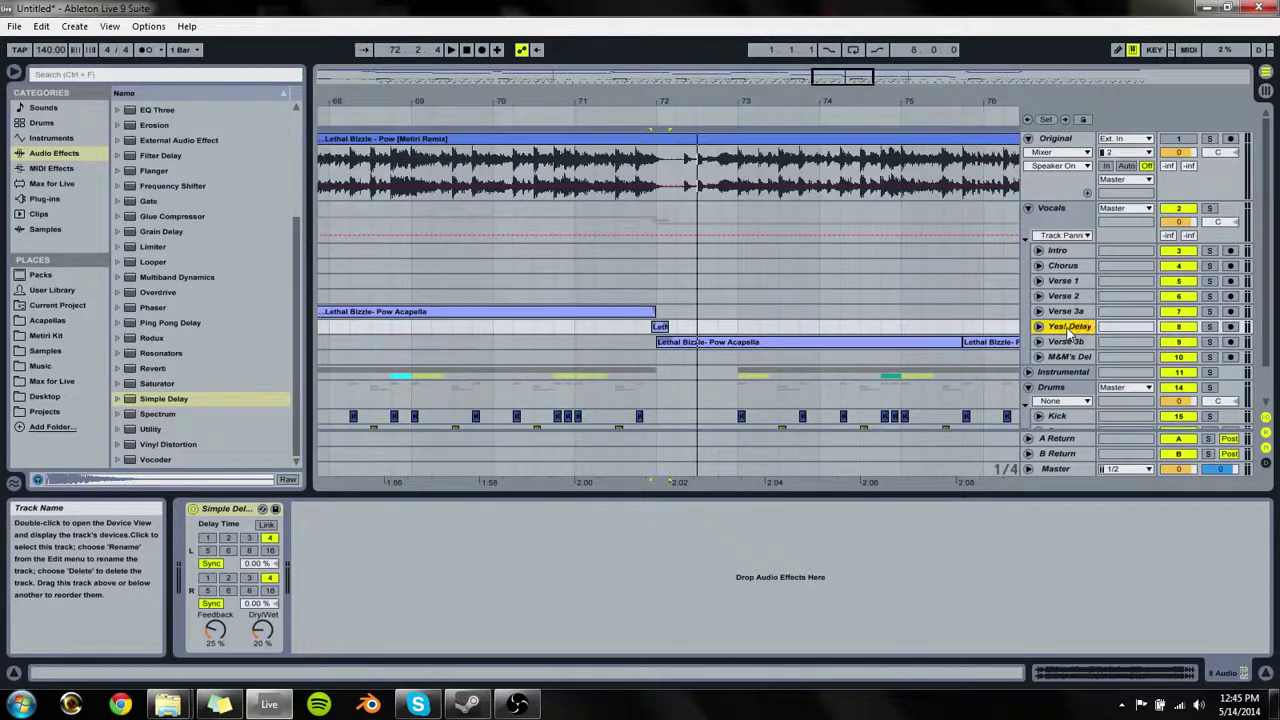
# Step: Colour the Vocals group track cyan
pyautogui.click(1056, 250)
pyautogui.rightClick(1044, 215)
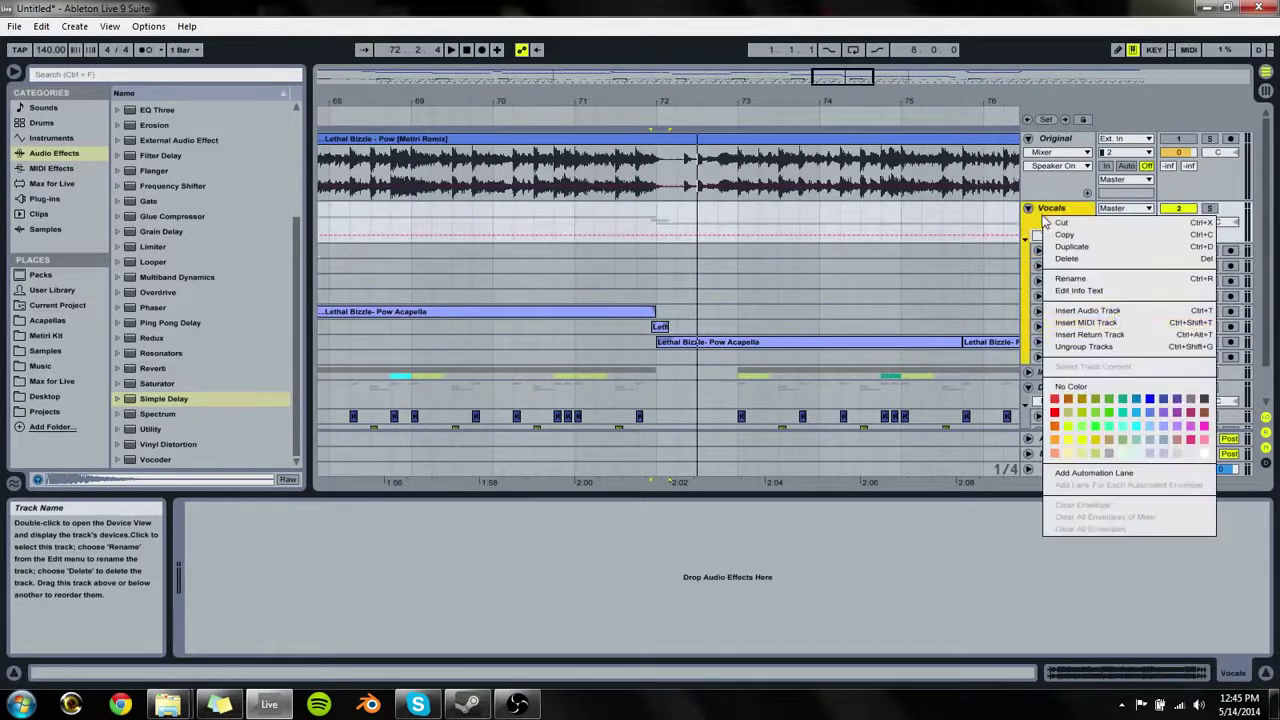
pyautogui.click(1148, 400)
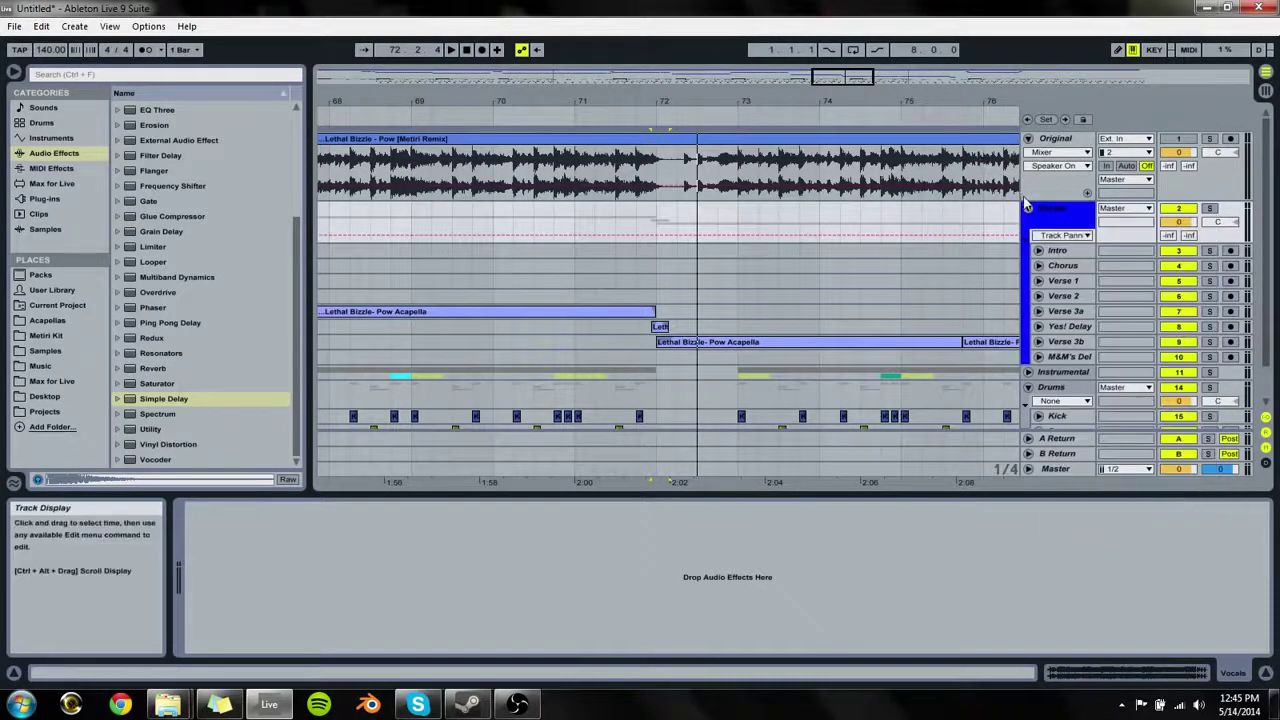
pyautogui.rightClick(1044, 207)
pyautogui.click(1136, 416)
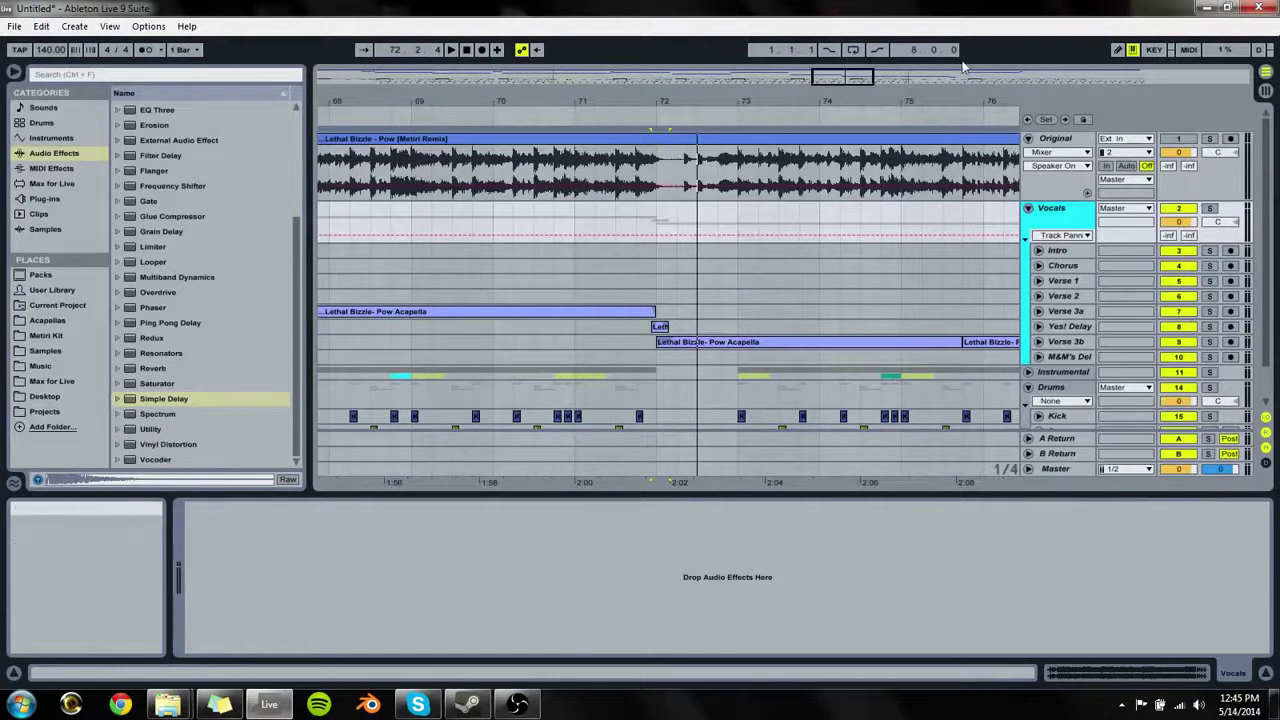
# Step: Colour all clips in the Vocals group cyan across the whole arrangement, and fold the group
pyautogui.doubleClick(885, 74)
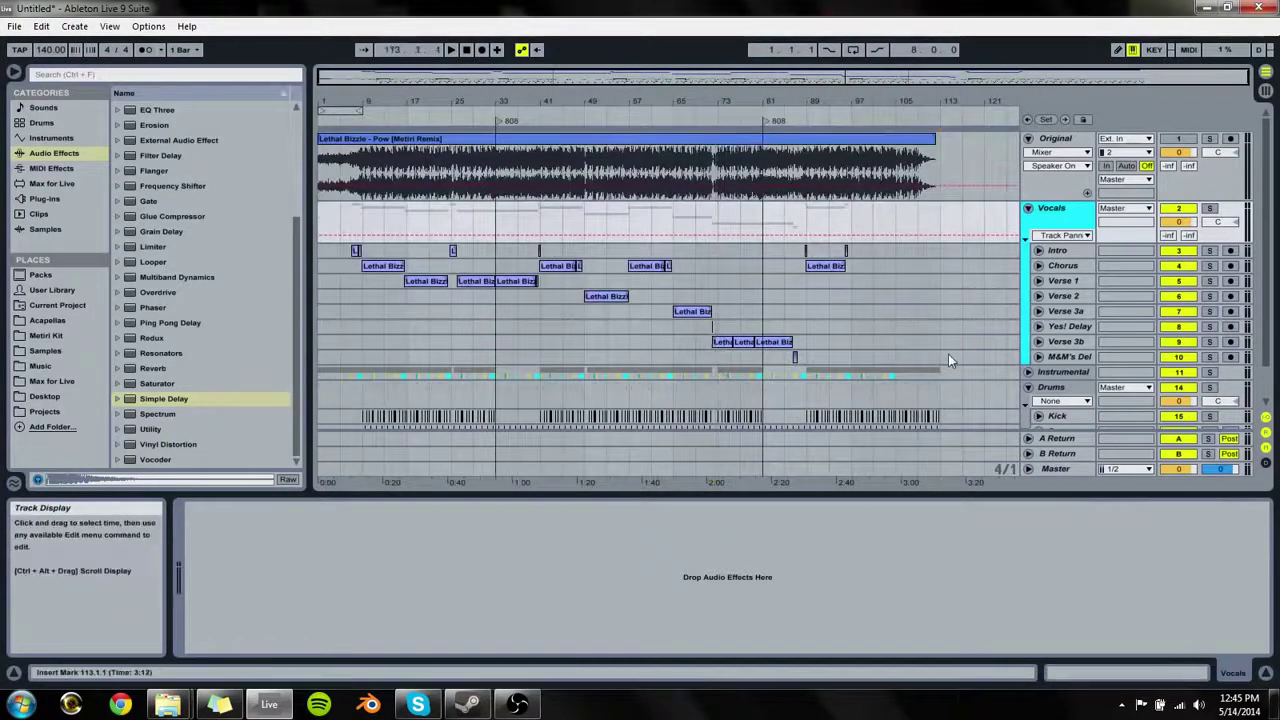
pyautogui.moveTo(948, 354); pyautogui.dragTo(322, 250)
pyautogui.rightClick(357, 263)
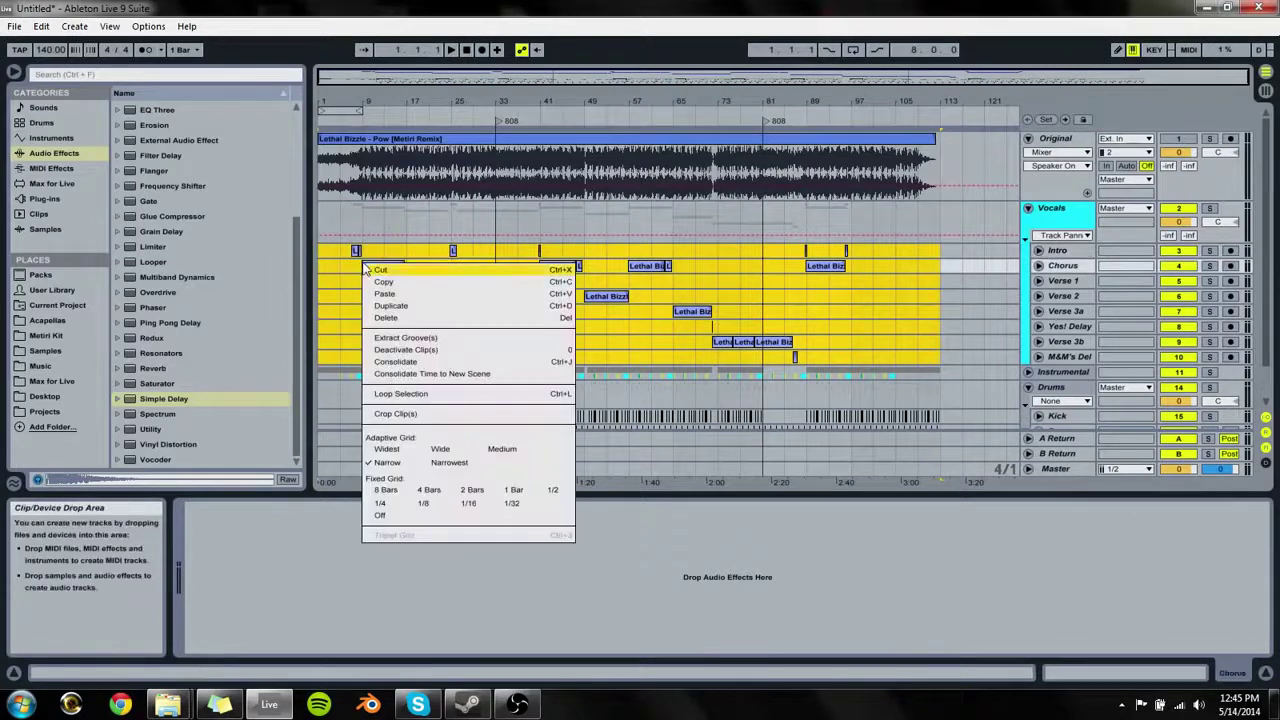
pyautogui.rightClick(620, 292)
pyautogui.rightClick(592, 300)
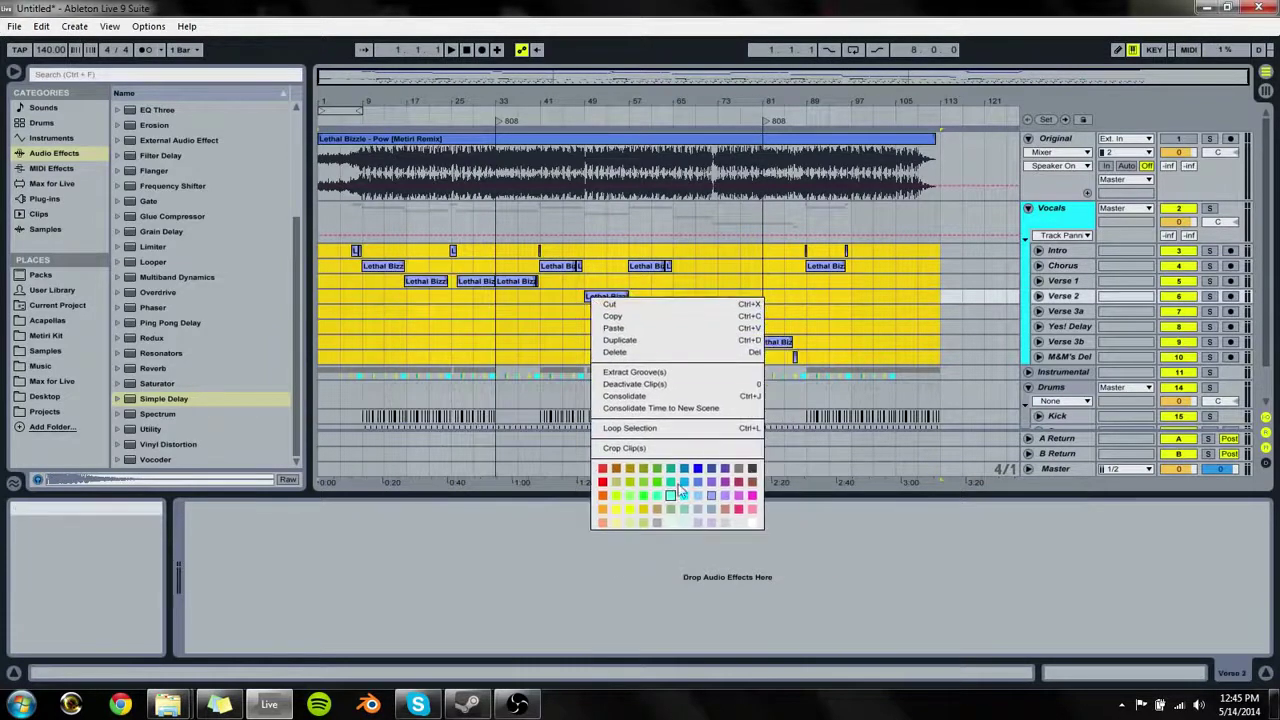
pyautogui.click(684, 482)
pyautogui.click(1040, 228)
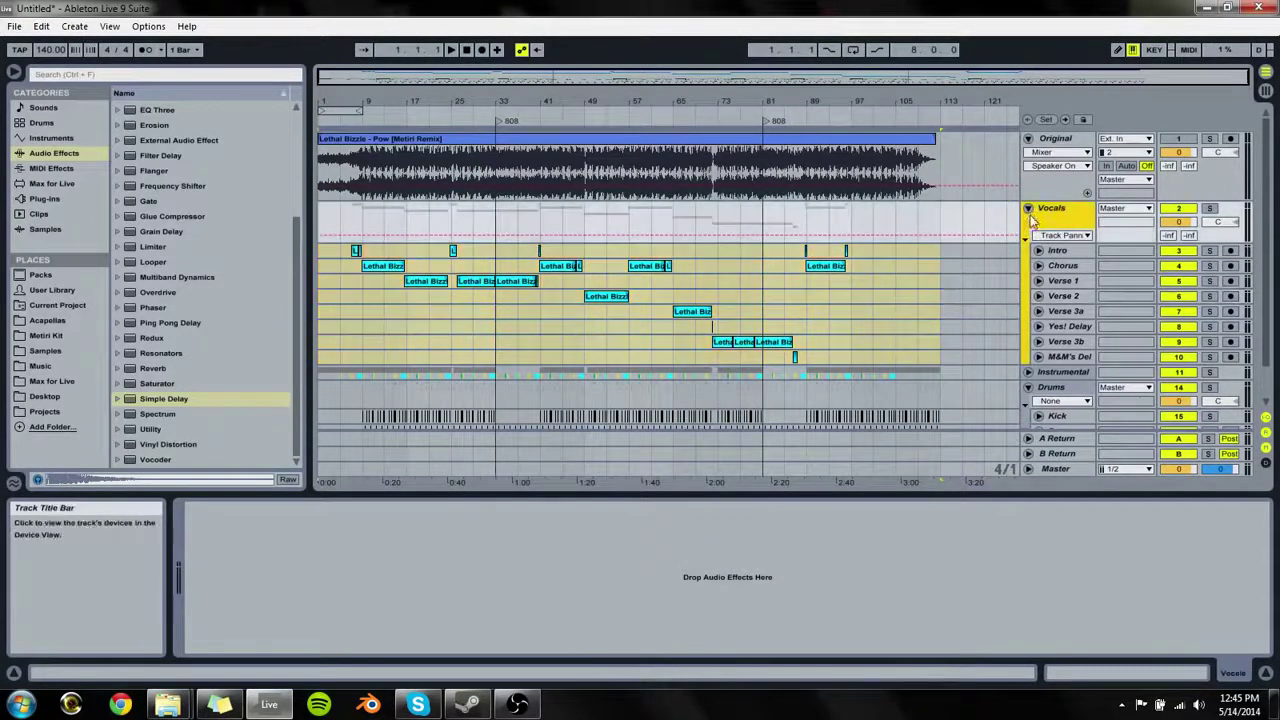
pyautogui.click(1027, 207)
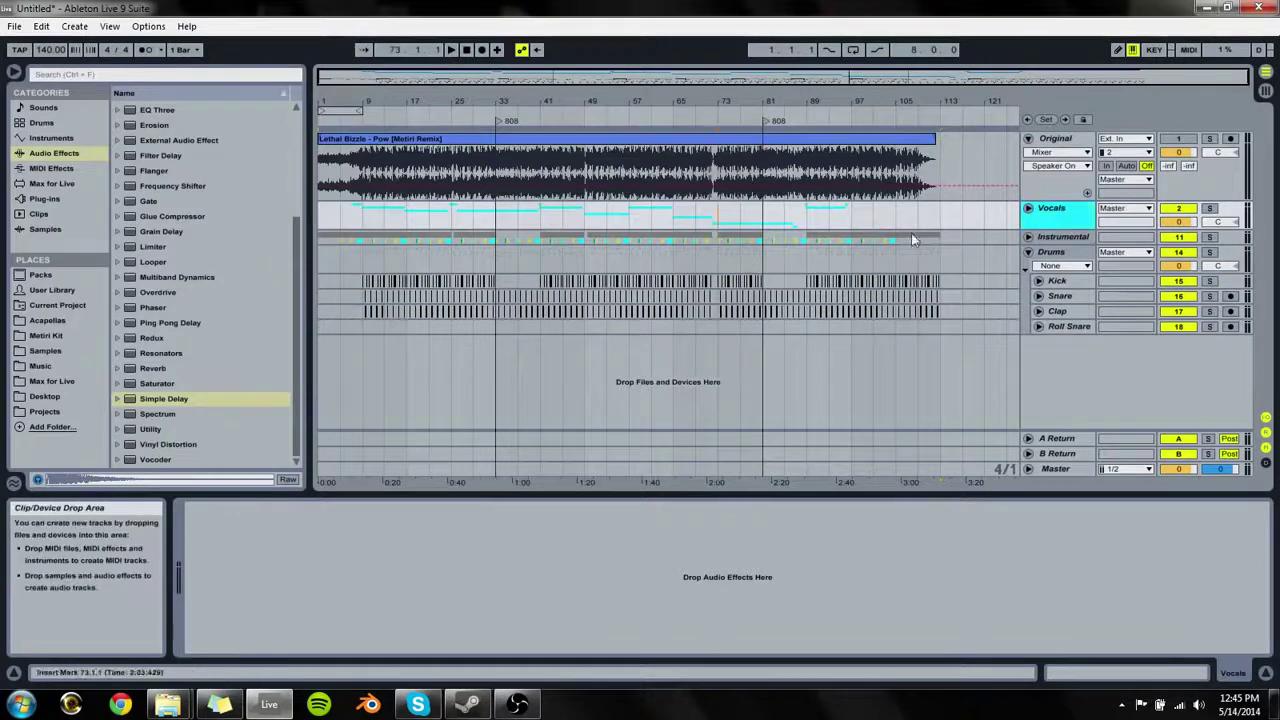
# Step: Colour the Instrumental group track bright red, and unfold it to give all Bell Loop and Horn Hits clips the same colour
pyautogui.rightClick(1058, 237)
pyautogui.click(1070, 431)
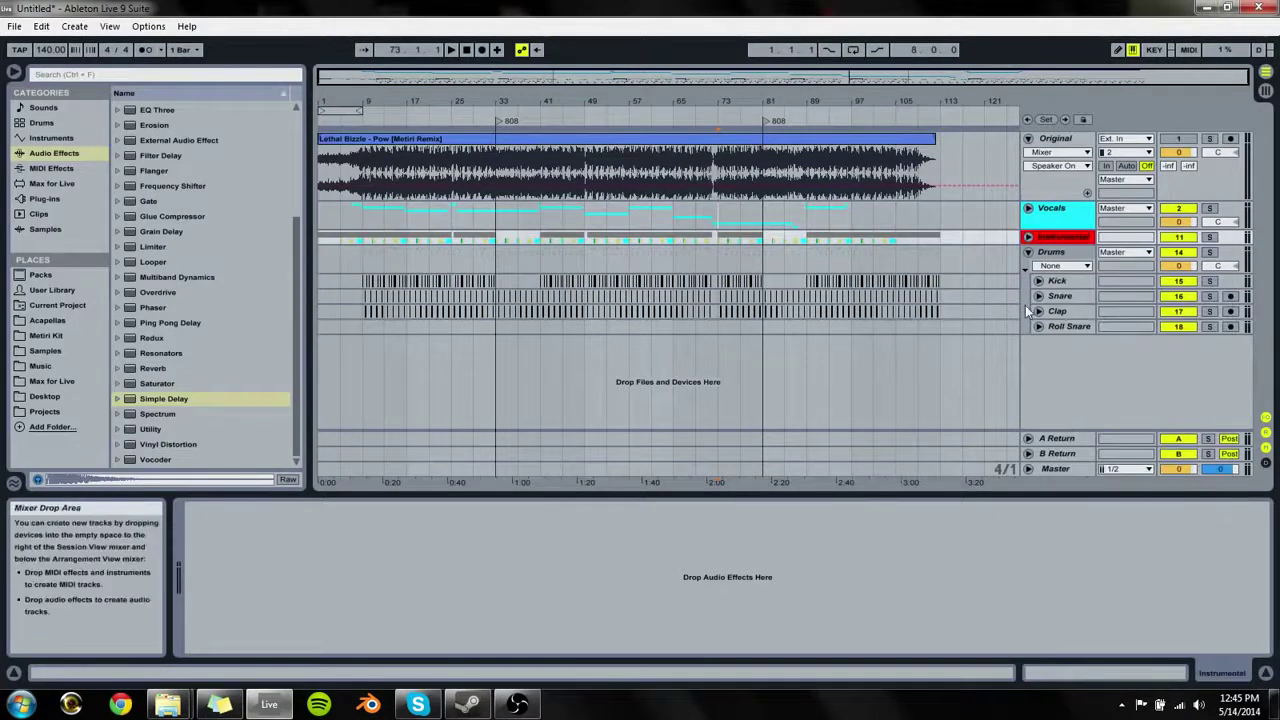
pyautogui.click(1027, 238)
pyautogui.moveTo(963, 284); pyautogui.dragTo(170, 268)
pyautogui.rightClick(368, 271)
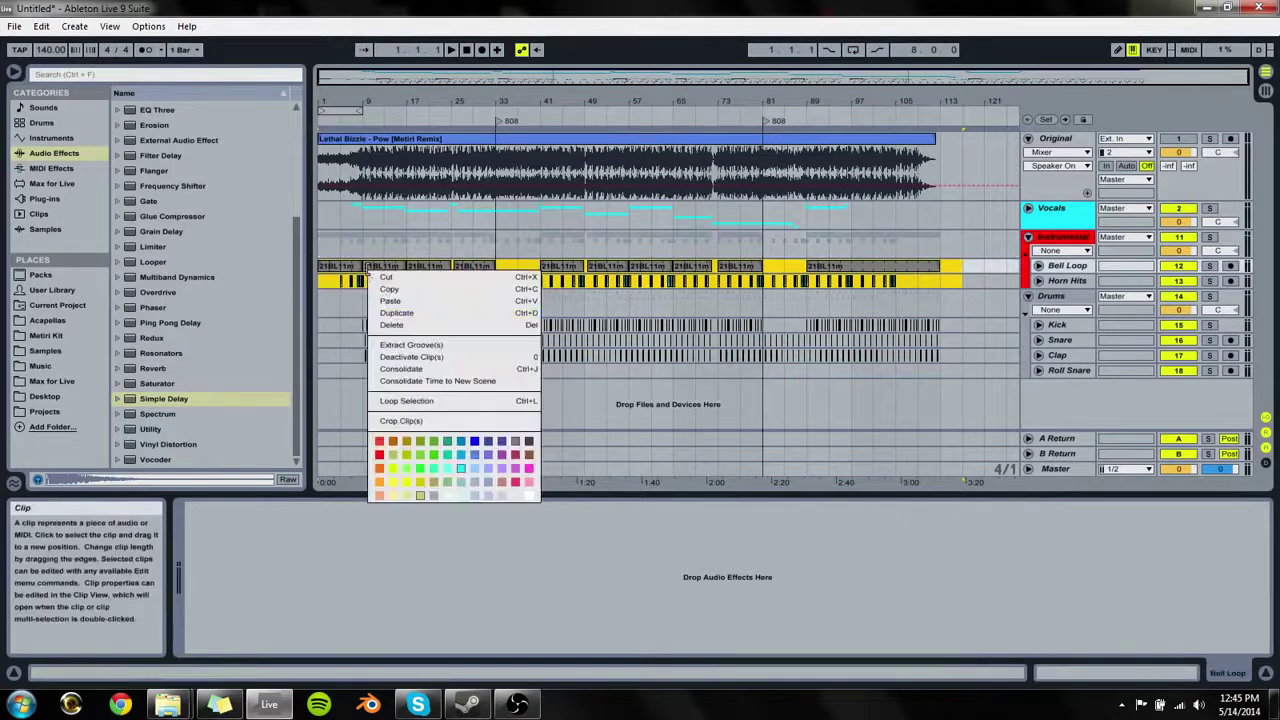
pyautogui.click(381, 455)
# Step: Try a lighter red on the Instrumental clips, and reapply bright red to the group track and its clips
pyautogui.rightClick(465, 268)
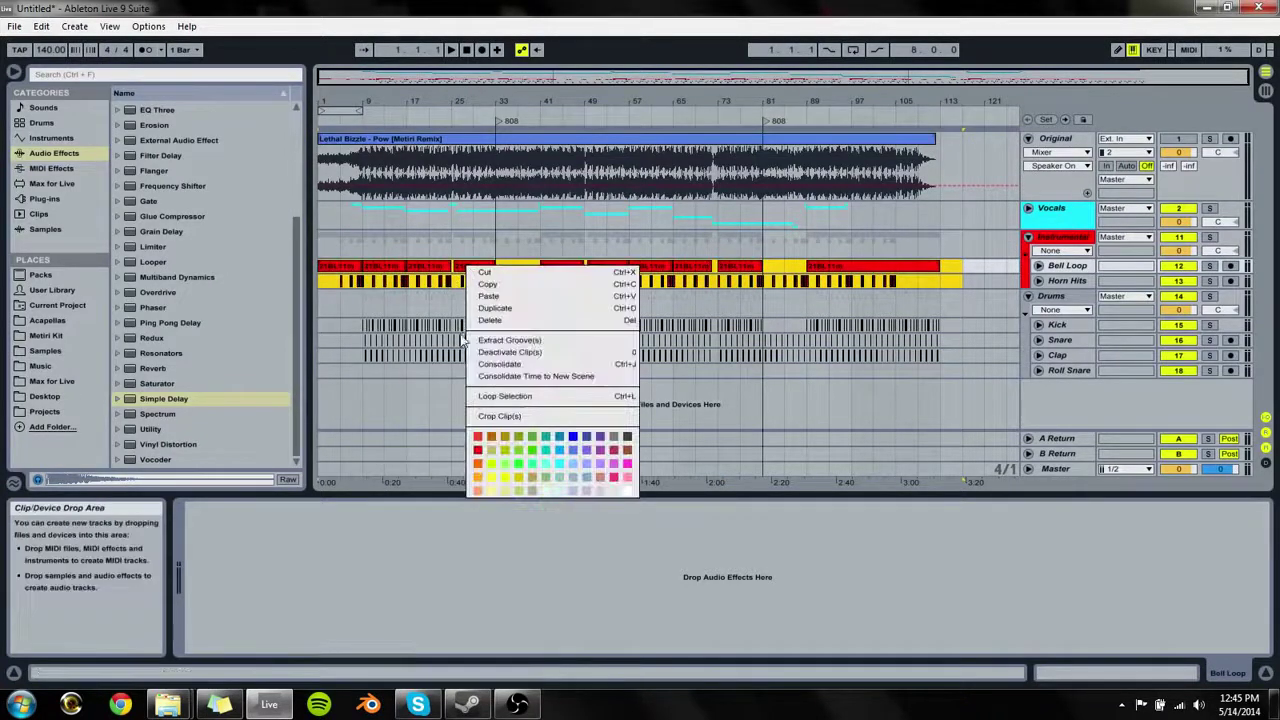
pyautogui.click(480, 448)
pyautogui.rightClick(1089, 240)
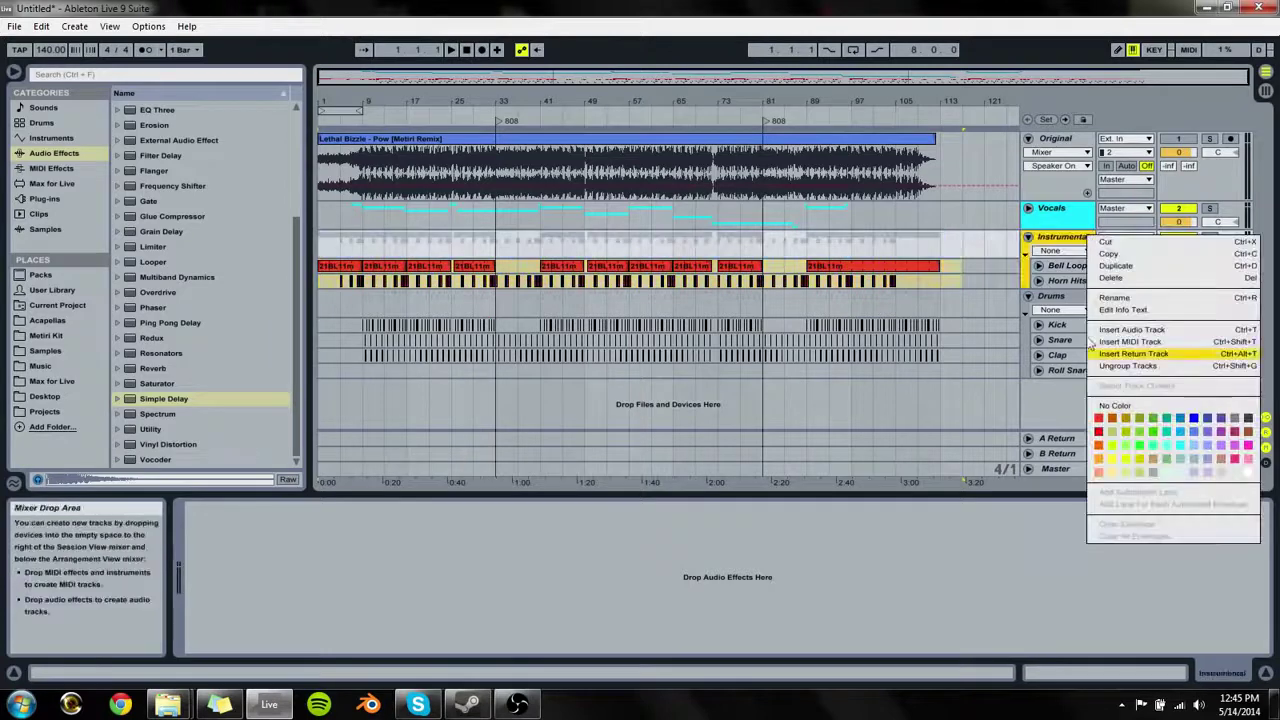
pyautogui.click(1100, 431)
pyautogui.rightClick(930, 268)
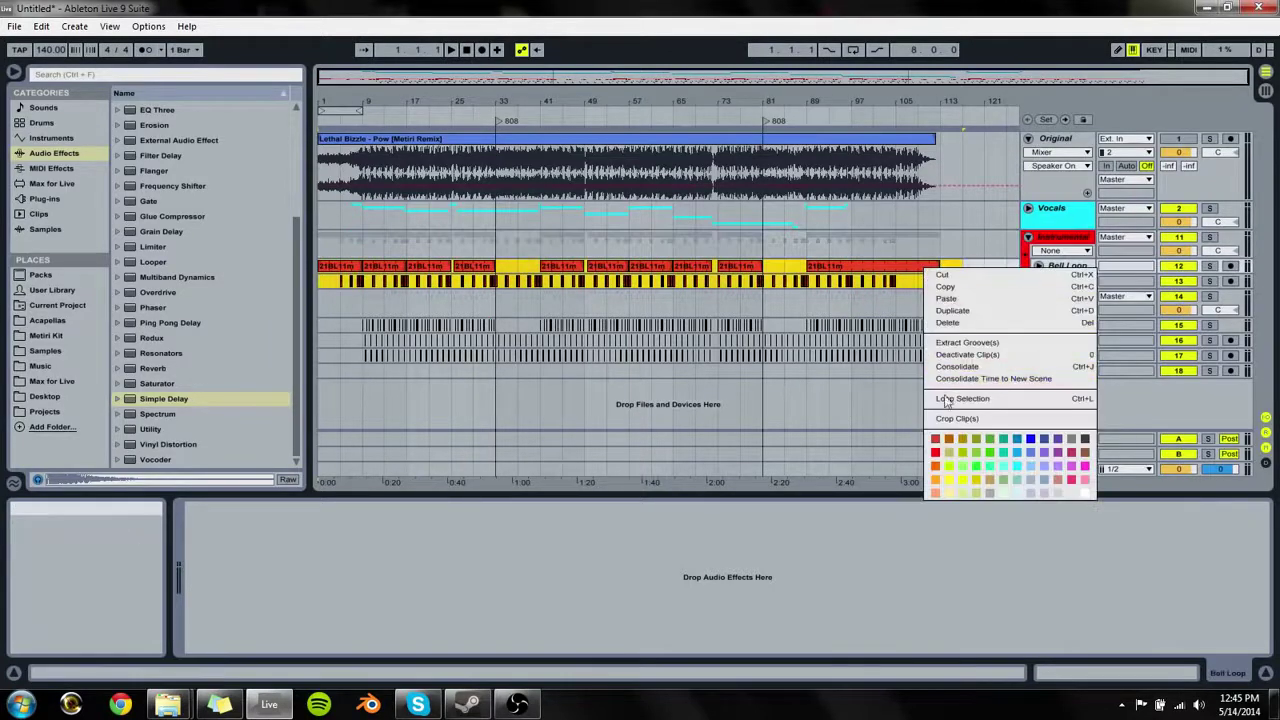
pyautogui.click(937, 453)
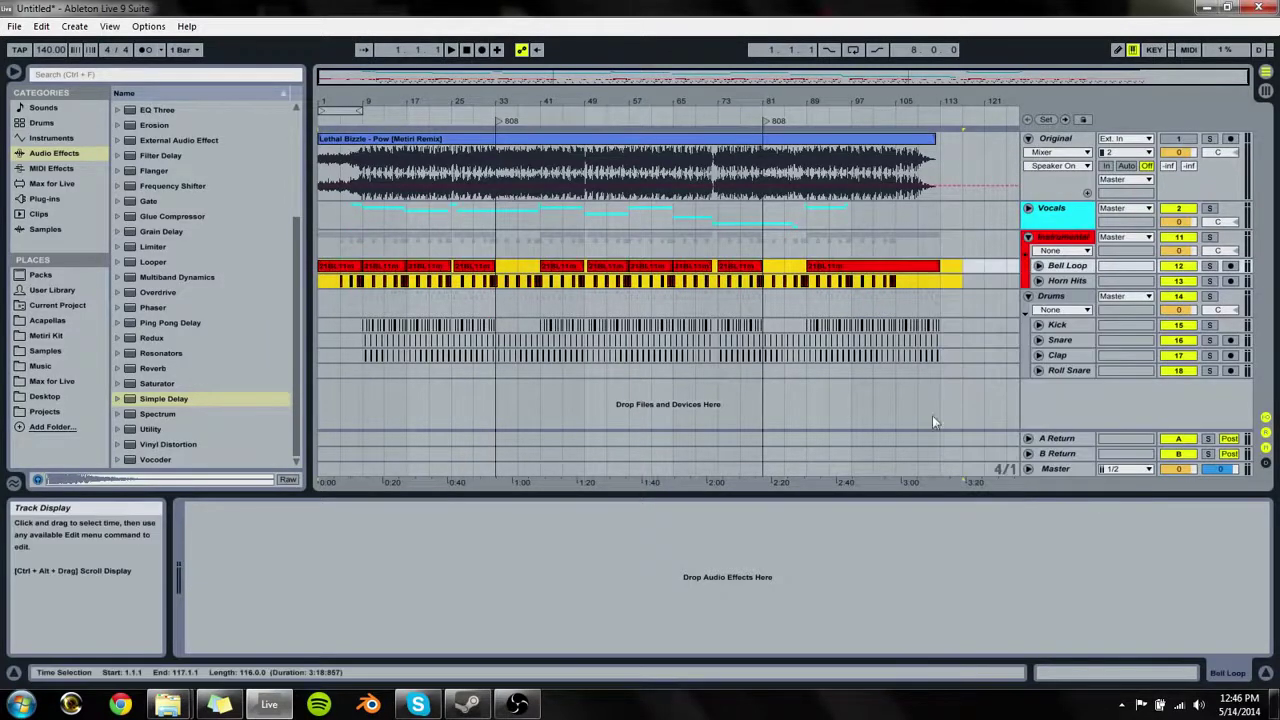
# Step: Recolour the Instrumental group track and its clips a lighter red, and fold the group
pyautogui.rightClick(1050, 240)
pyautogui.click(1064, 424)
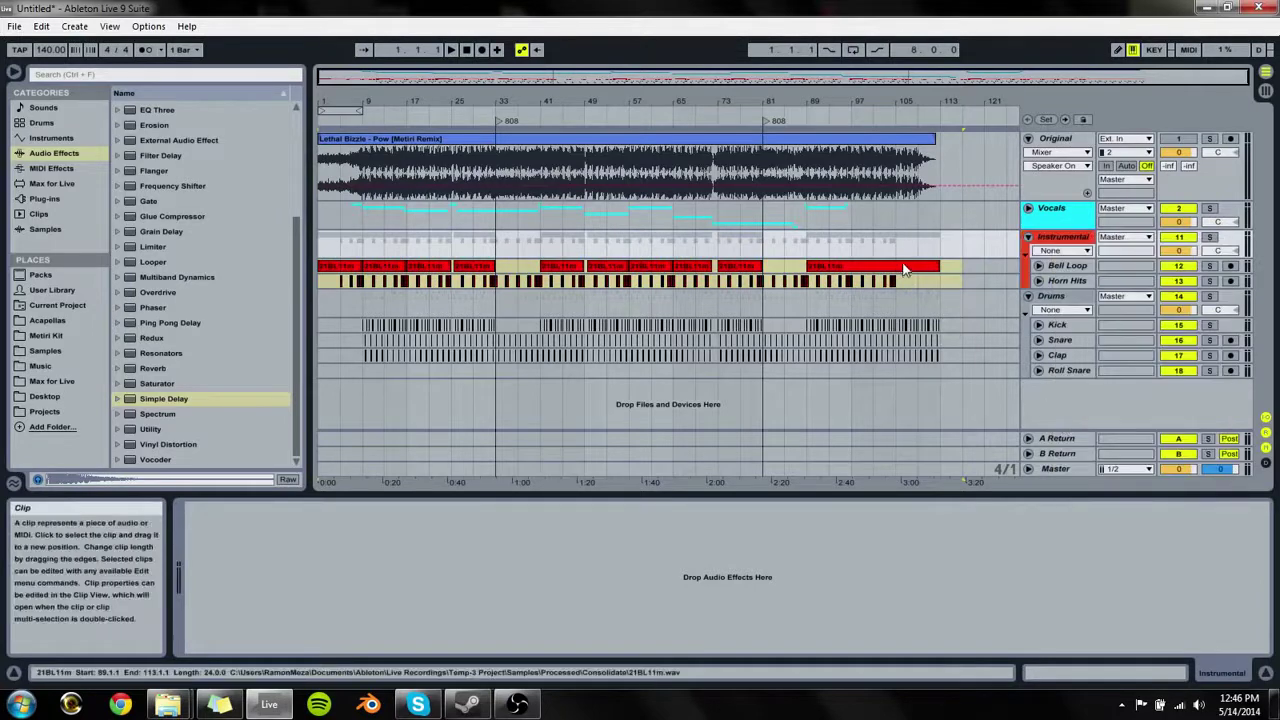
pyautogui.rightClick(905, 268)
pyautogui.click(916, 437)
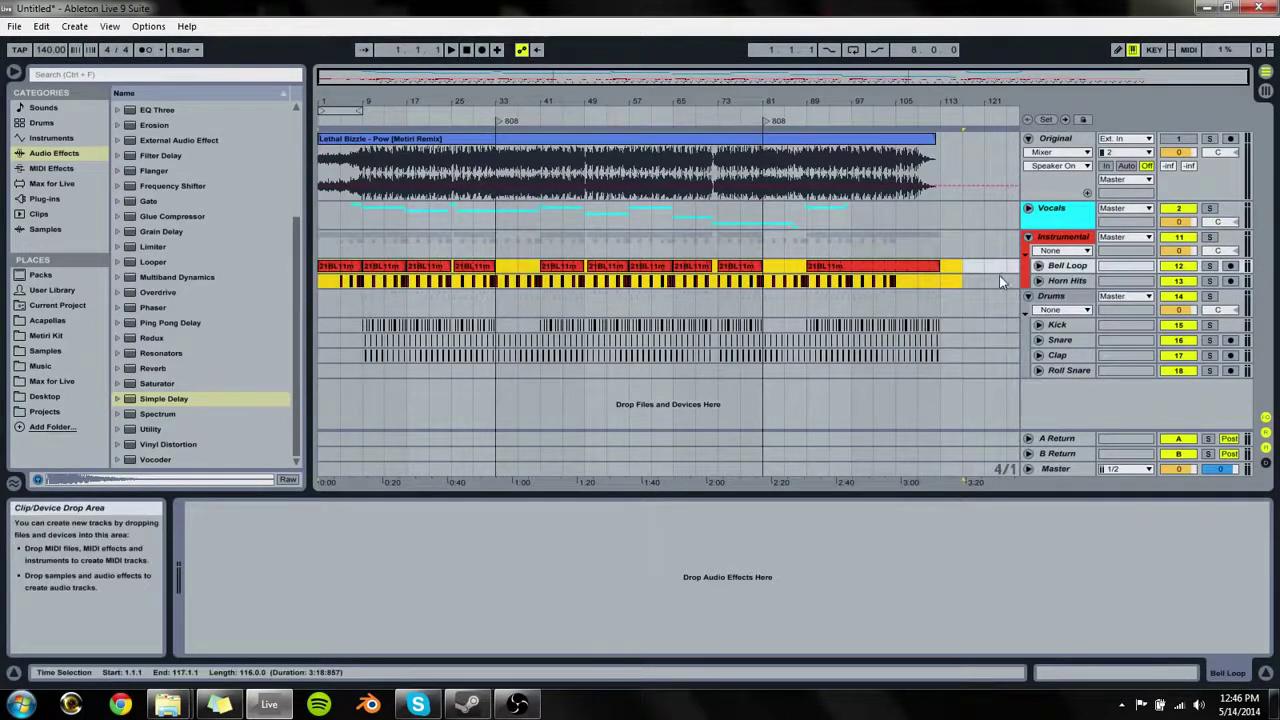
pyautogui.click(1027, 237)
# Step: Colour the Drums group track and all of its Kick, Snare and Clap clips green
pyautogui.rightClick(1050, 254)
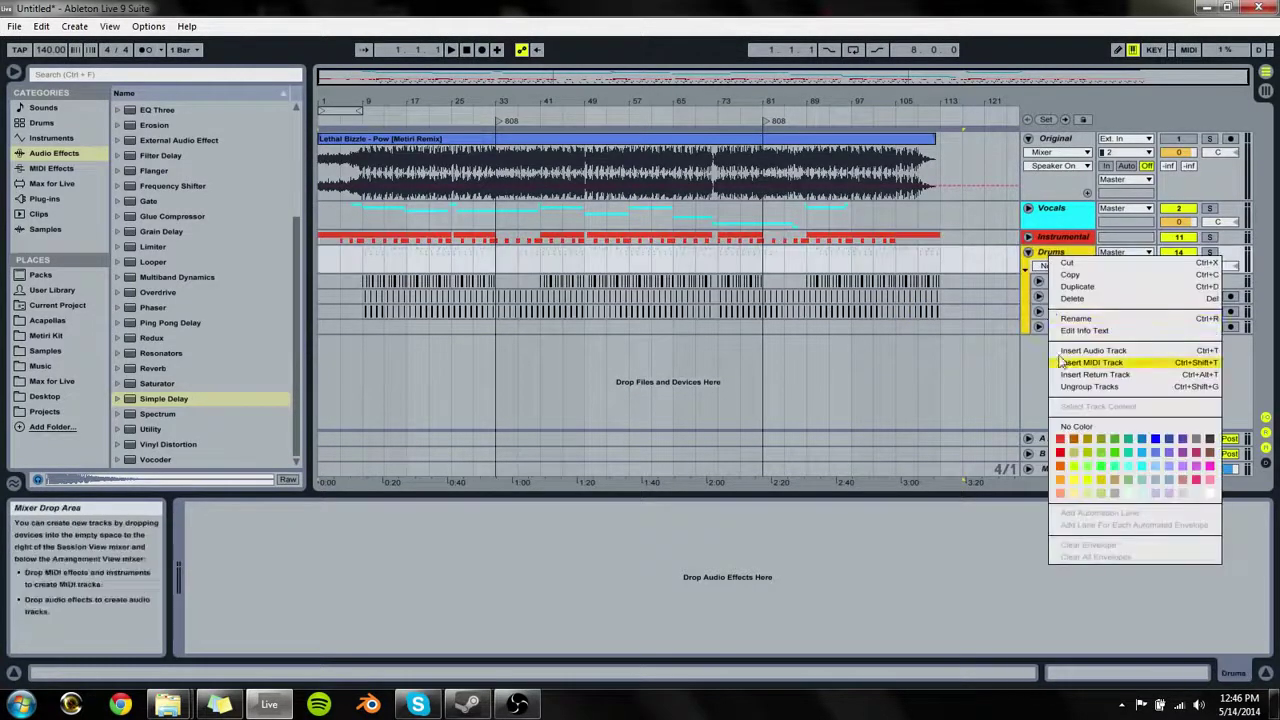
pyautogui.click(1101, 464)
pyautogui.moveTo(981, 325); pyautogui.dragTo(235, 282)
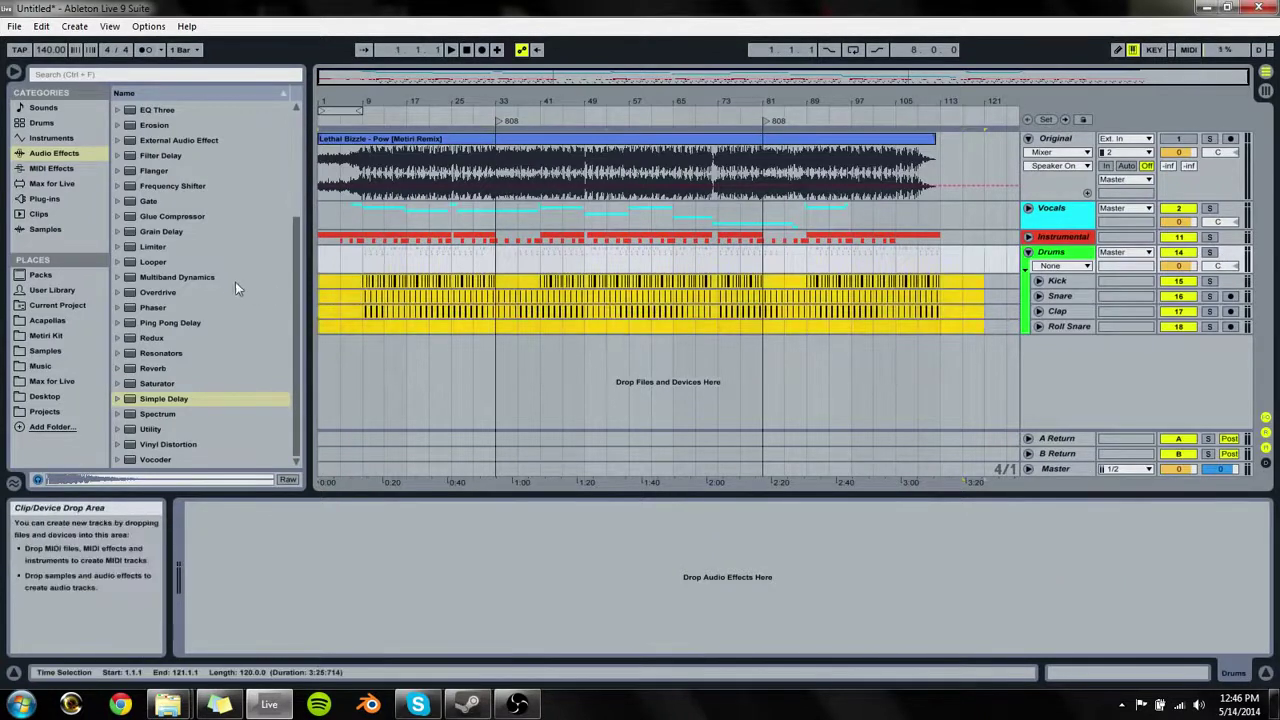
pyautogui.rightClick(550, 282)
pyautogui.click(603, 471)
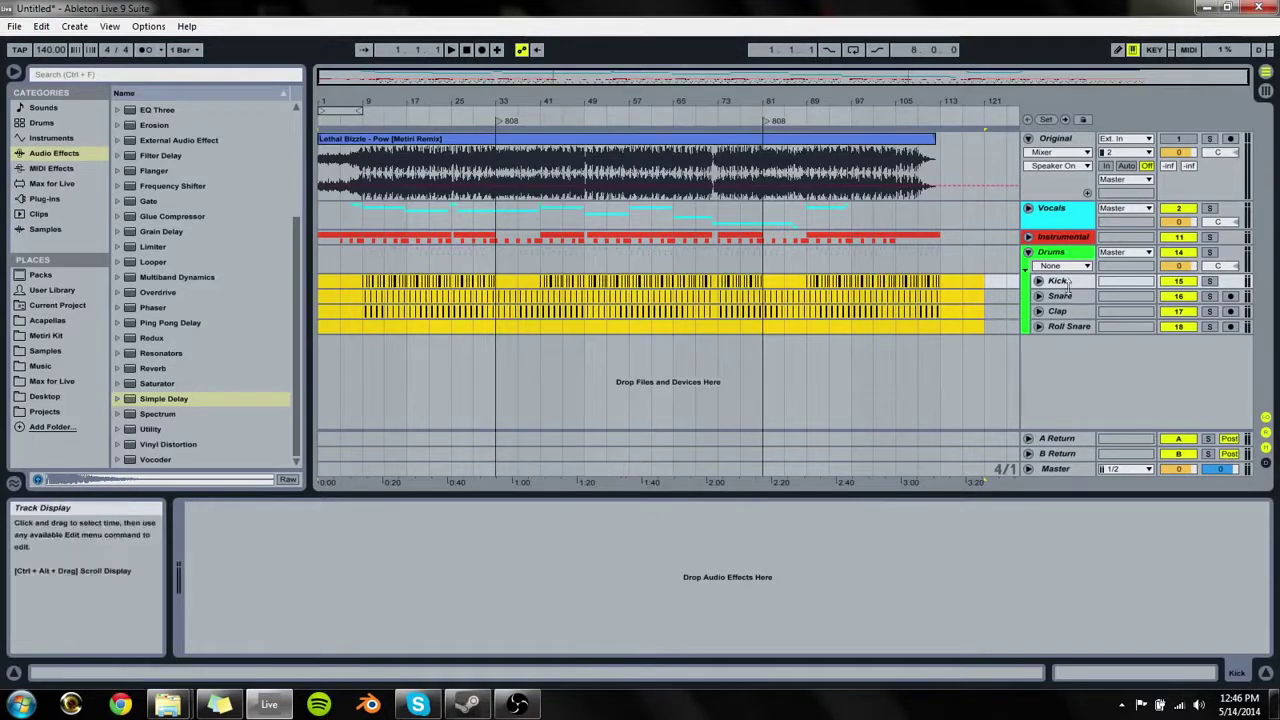
pyautogui.click(1052, 252)
# Step: Start saving the Live Set, and browse to the Live 9 folder inside Projects
pyautogui.hotkey('ctrl', 's')
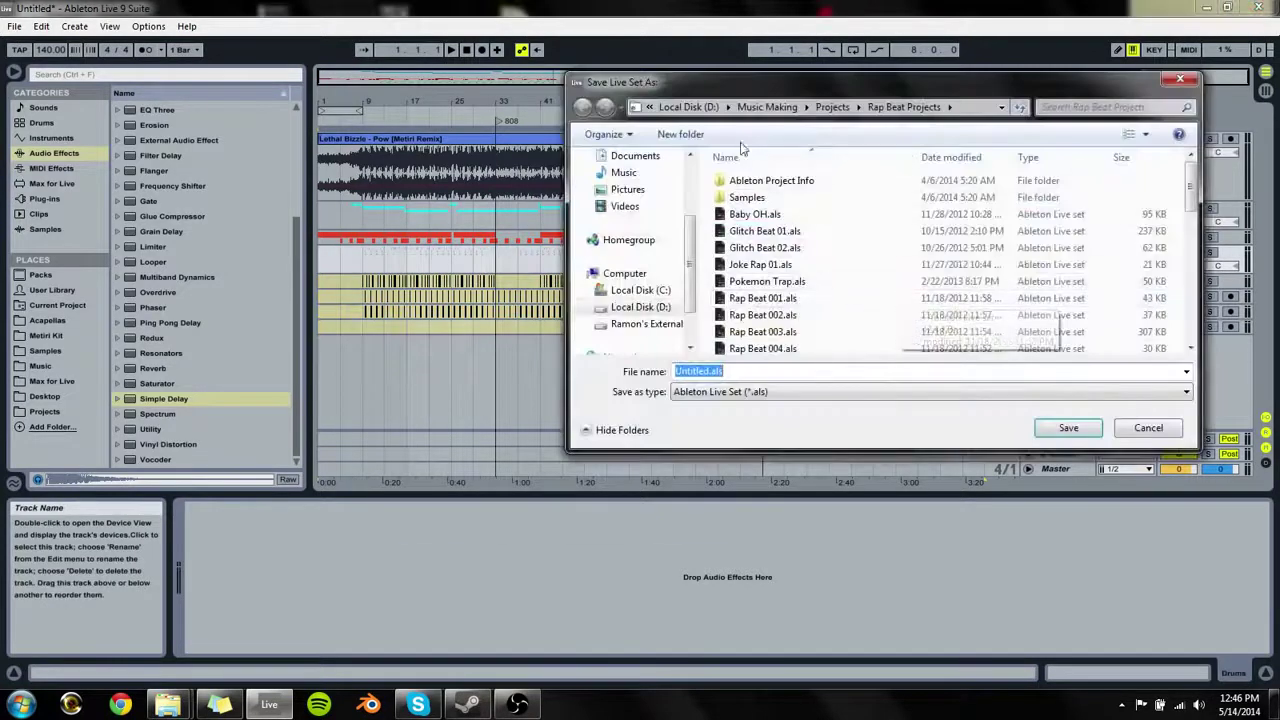
pyautogui.click(832, 107)
pyautogui.doubleClick(736, 331)
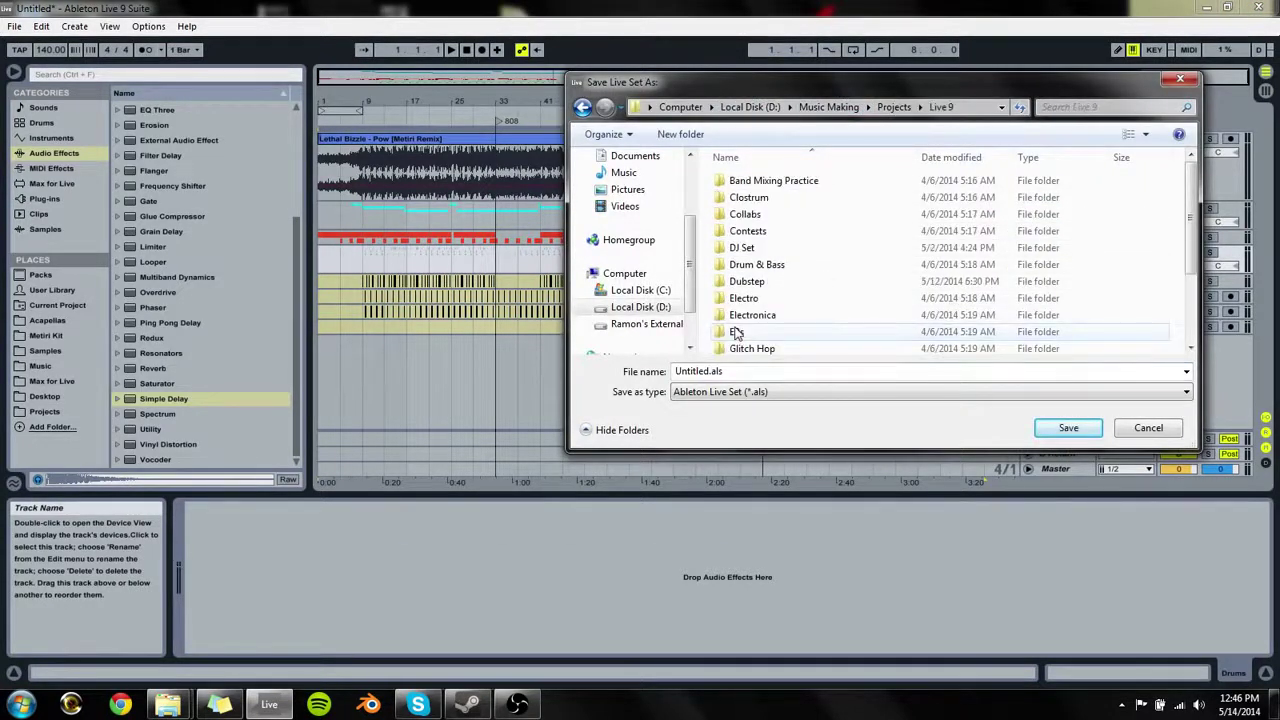
pyautogui.scroll(-2, 755, 333)
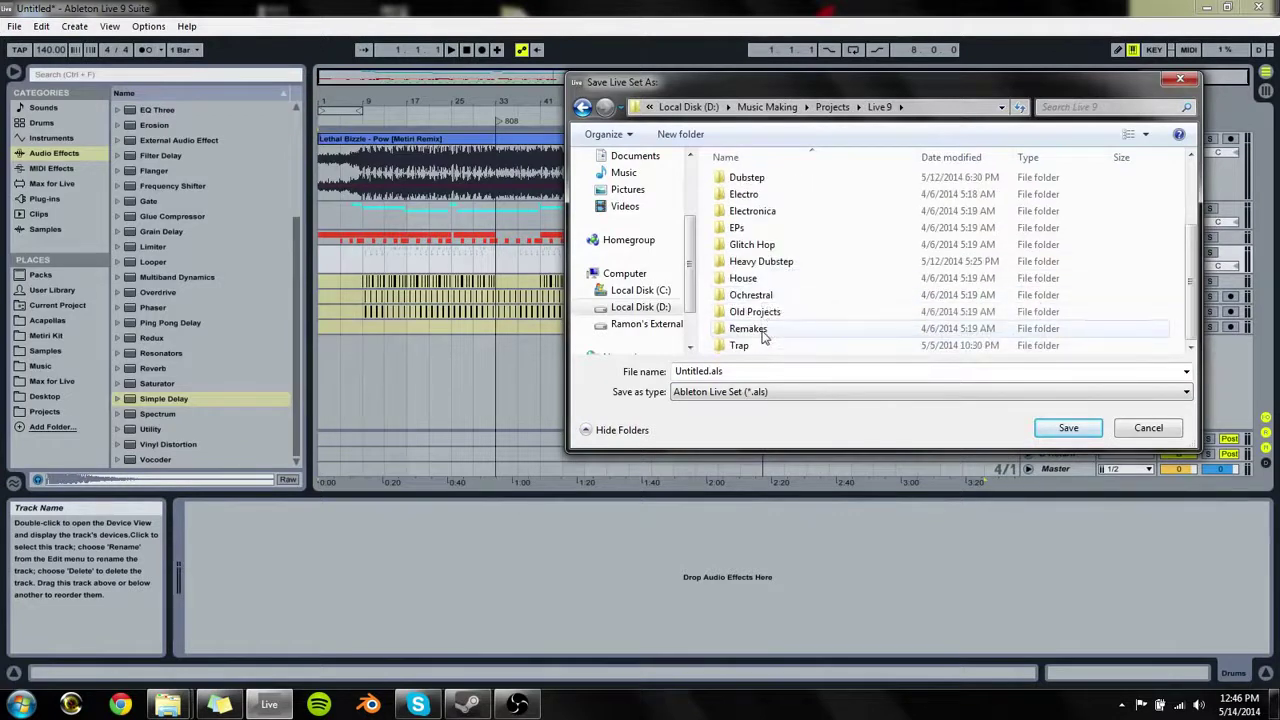
pyautogui.click(762, 337)
pyautogui.doubleClick(762, 337)
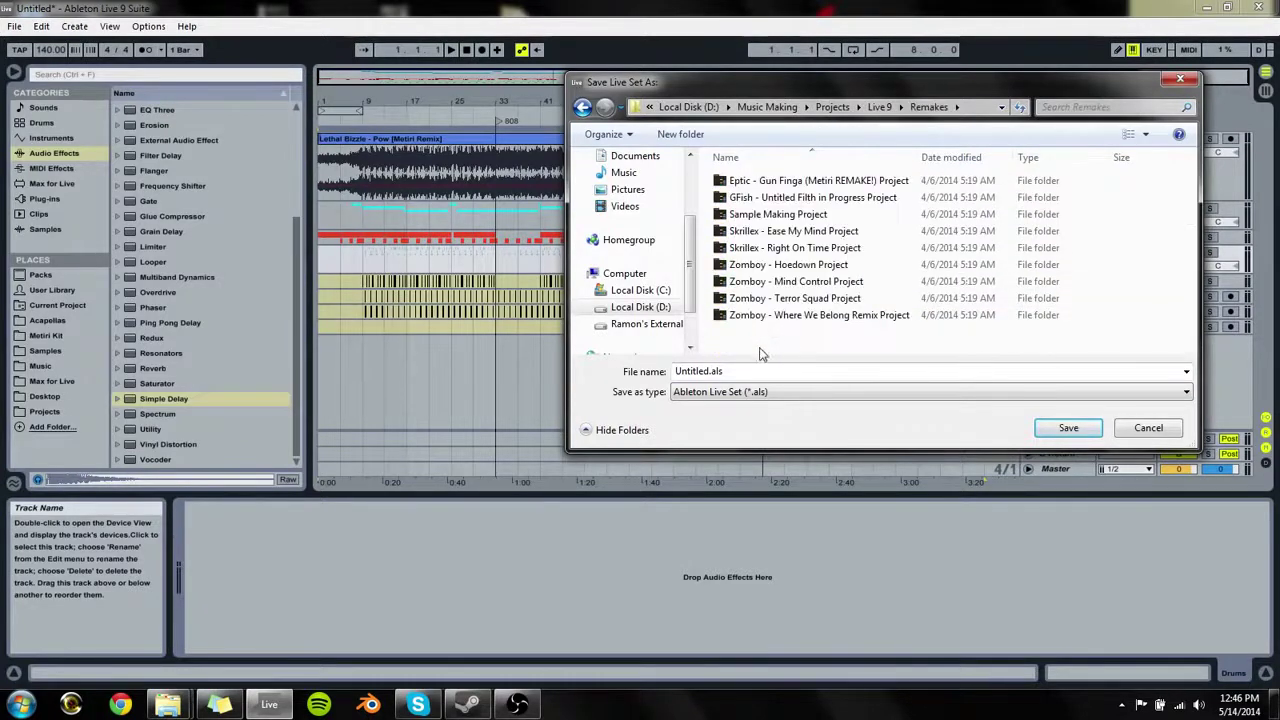
pyautogui.click(878, 107)
pyautogui.scroll(-2, 755, 335)
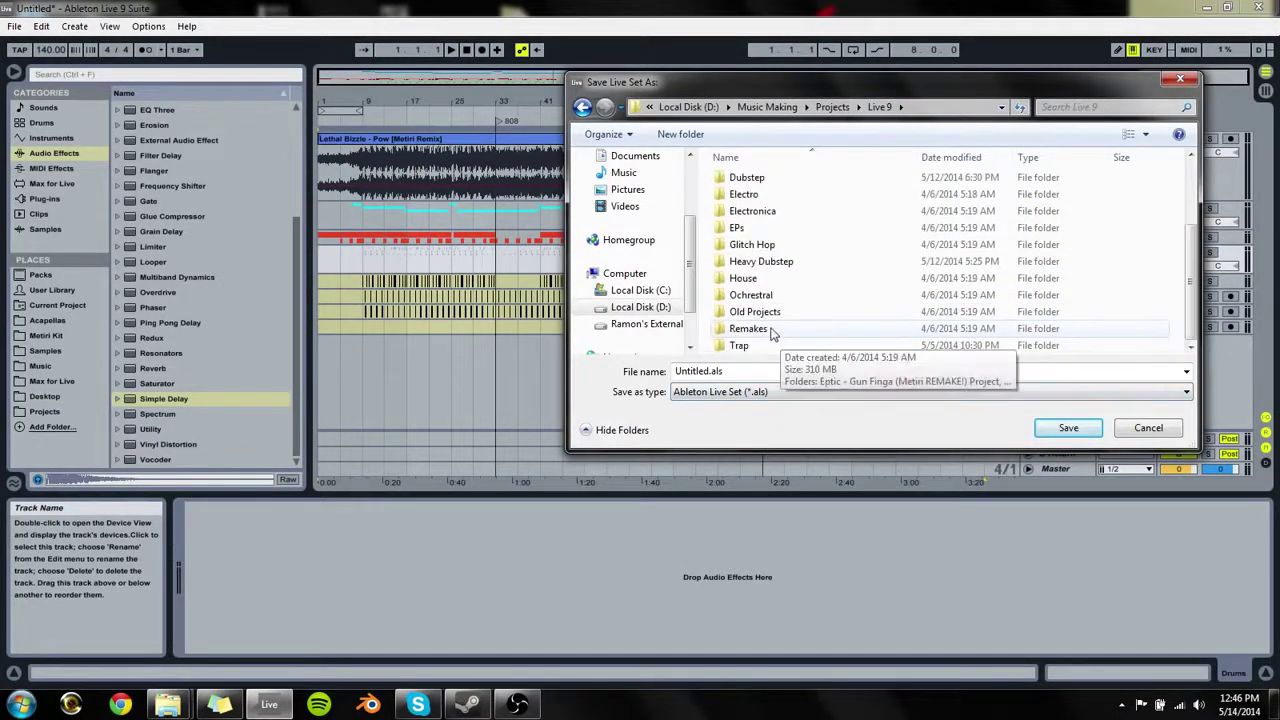
# Step: Choose the Old Projects folder for the save, and name the set Lethal Bizzle - Pow! 2011 (Metiri Remix)
pyautogui.doubleClick(766, 312)
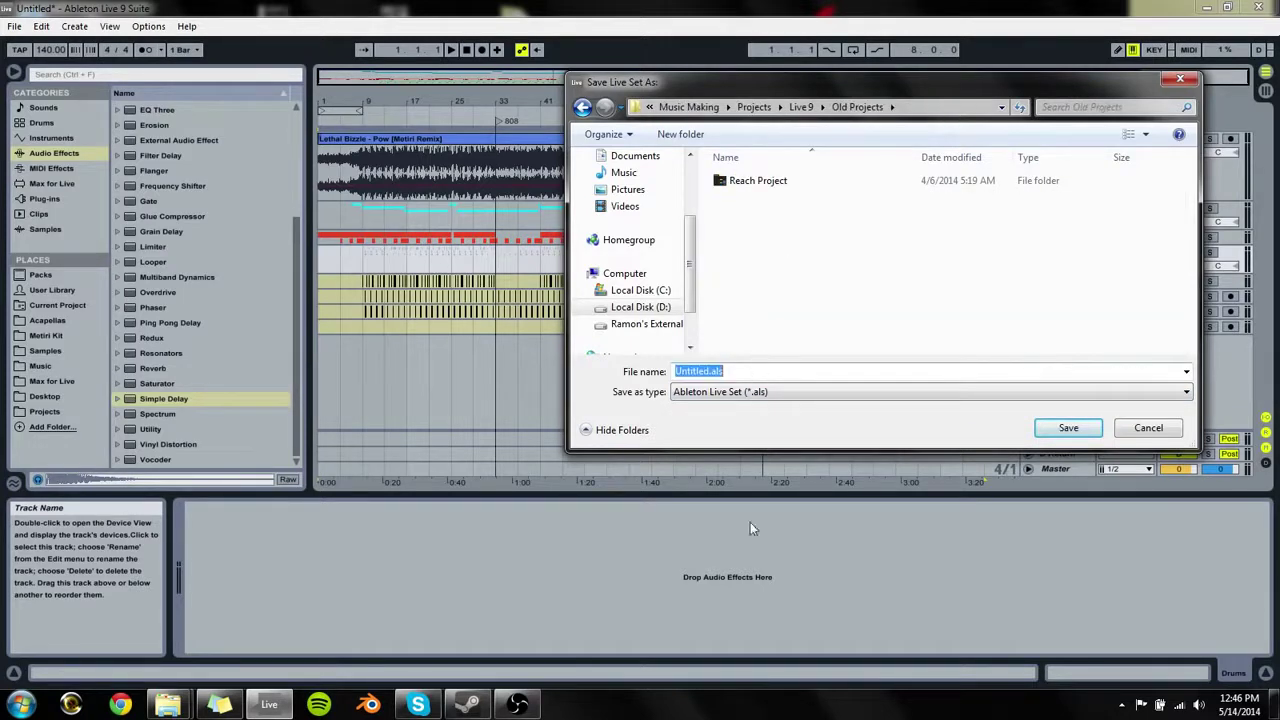
pyautogui.write('Leth')
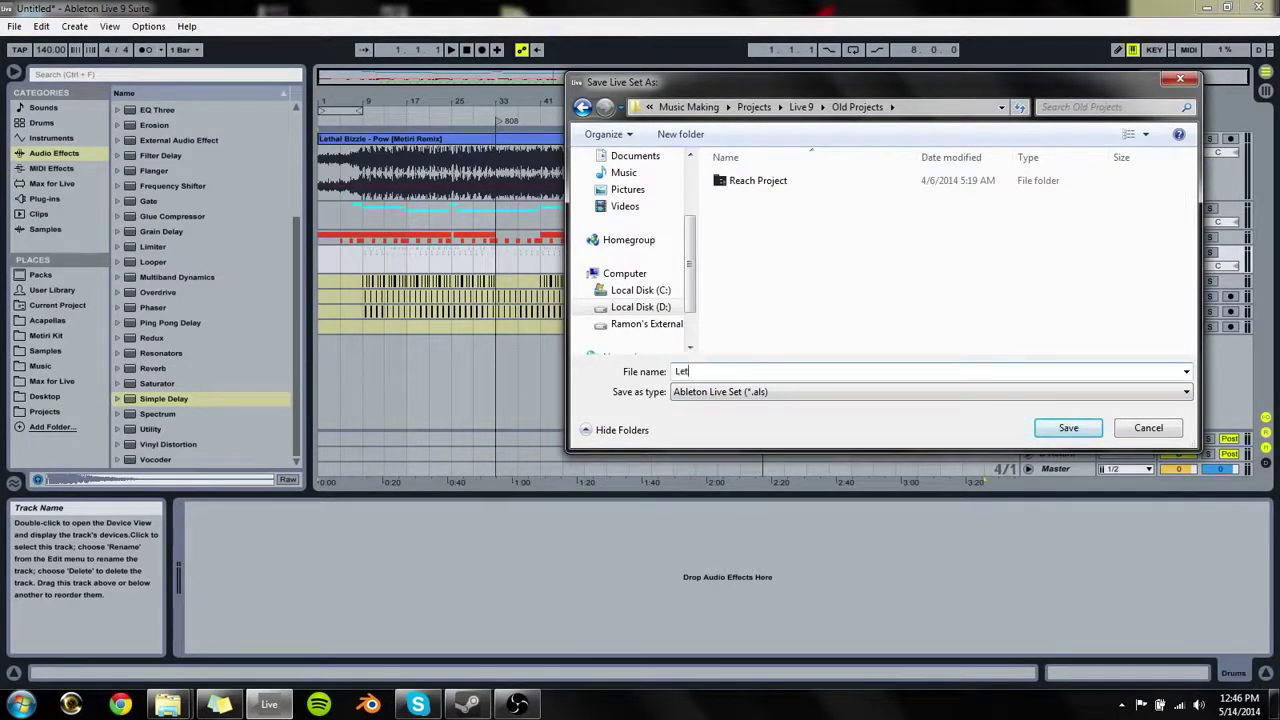
pyautogui.write('al Bizzle - Pow! 201')
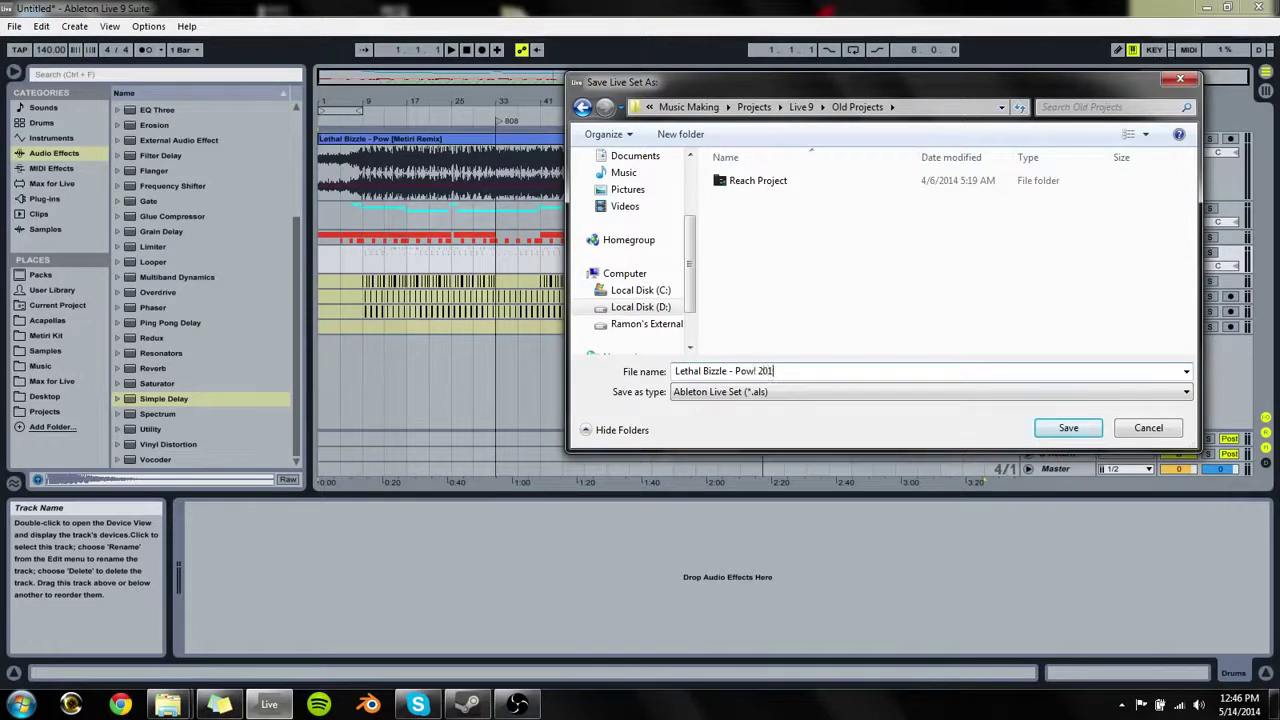
pyautogui.write('1 (Remi')
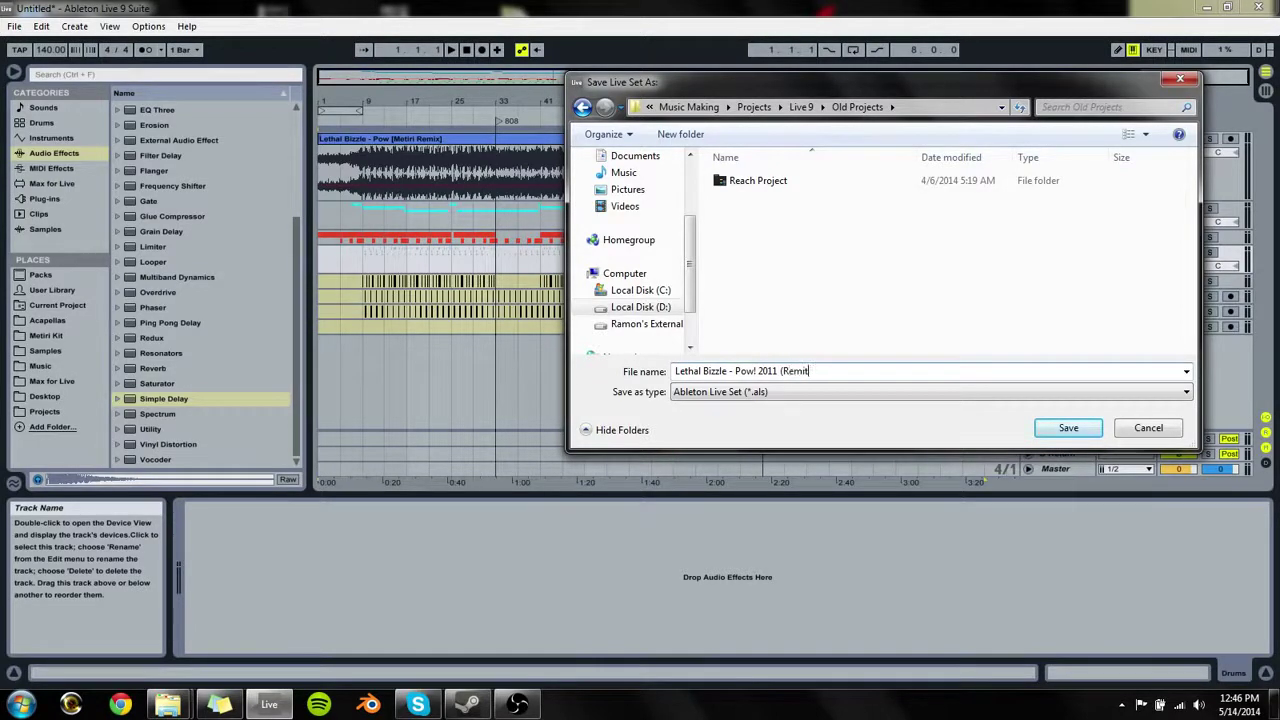
pyautogui.press('BackSpace')
pyautogui.press('BackSpace')
pyautogui.press('BackSpace')
pyautogui.press('BackSpace')
pyautogui.press('BackSpace')
pyautogui.write('M')
pyautogui.press('Menu')
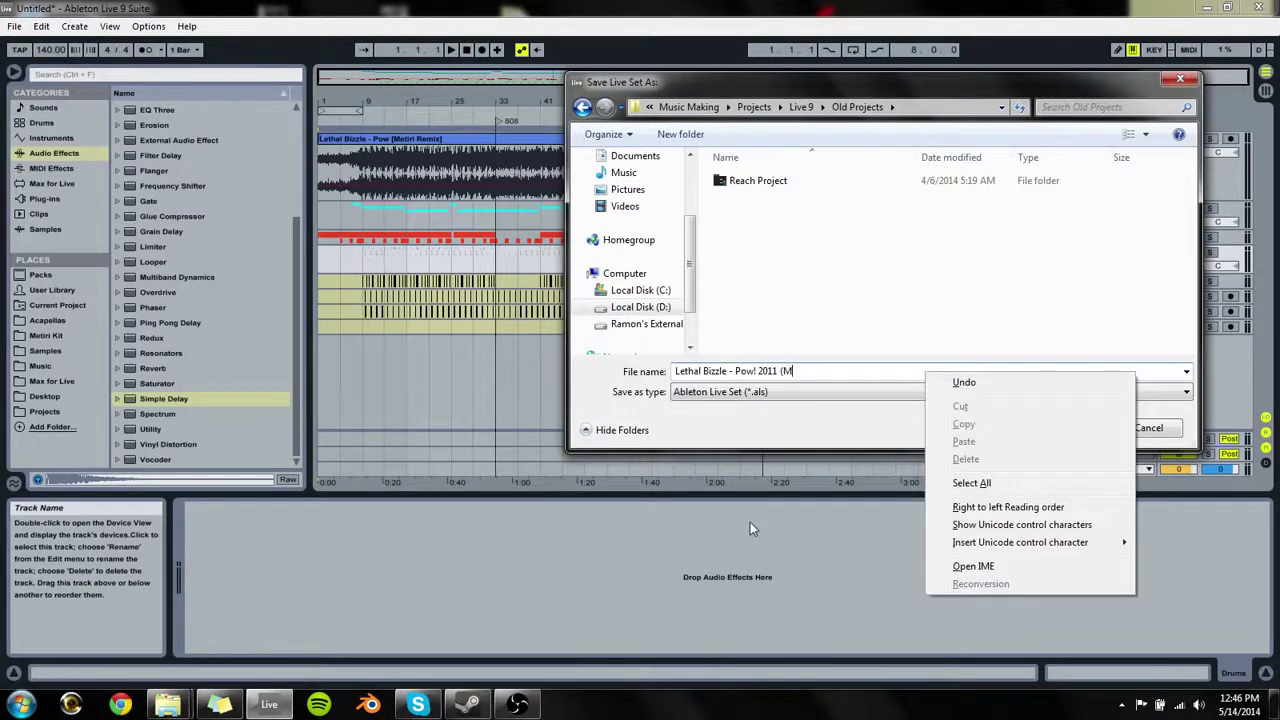
pyautogui.click(805, 370)
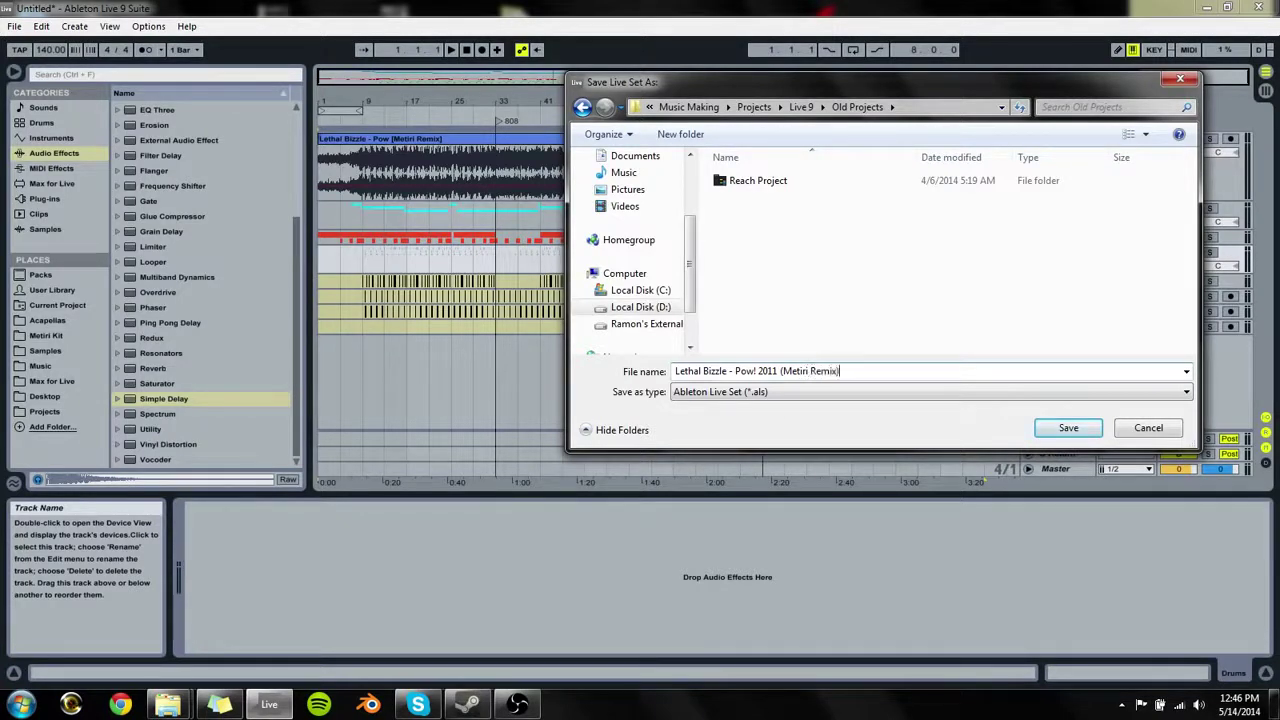
# Step: Save the Live Set under the entered name, and delete the temporary project files
pyautogui.press('Return')
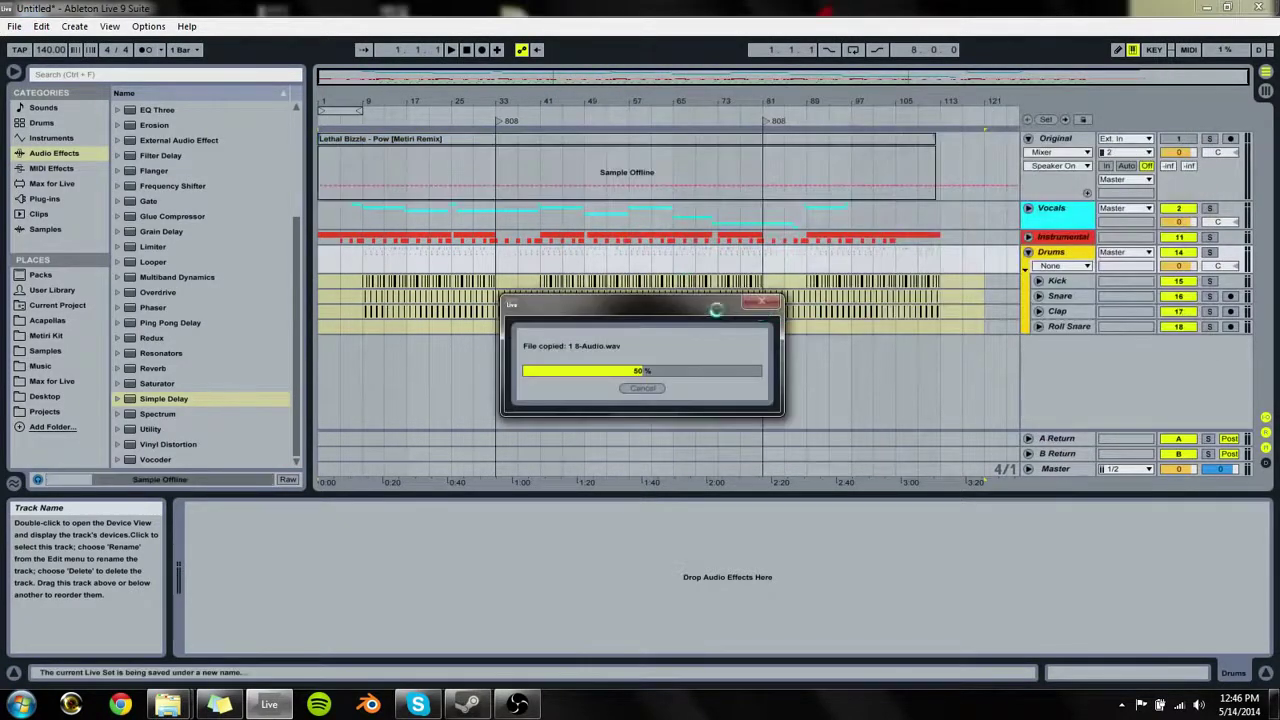
pyautogui.click(519, 705)
pyautogui.click(520, 705)
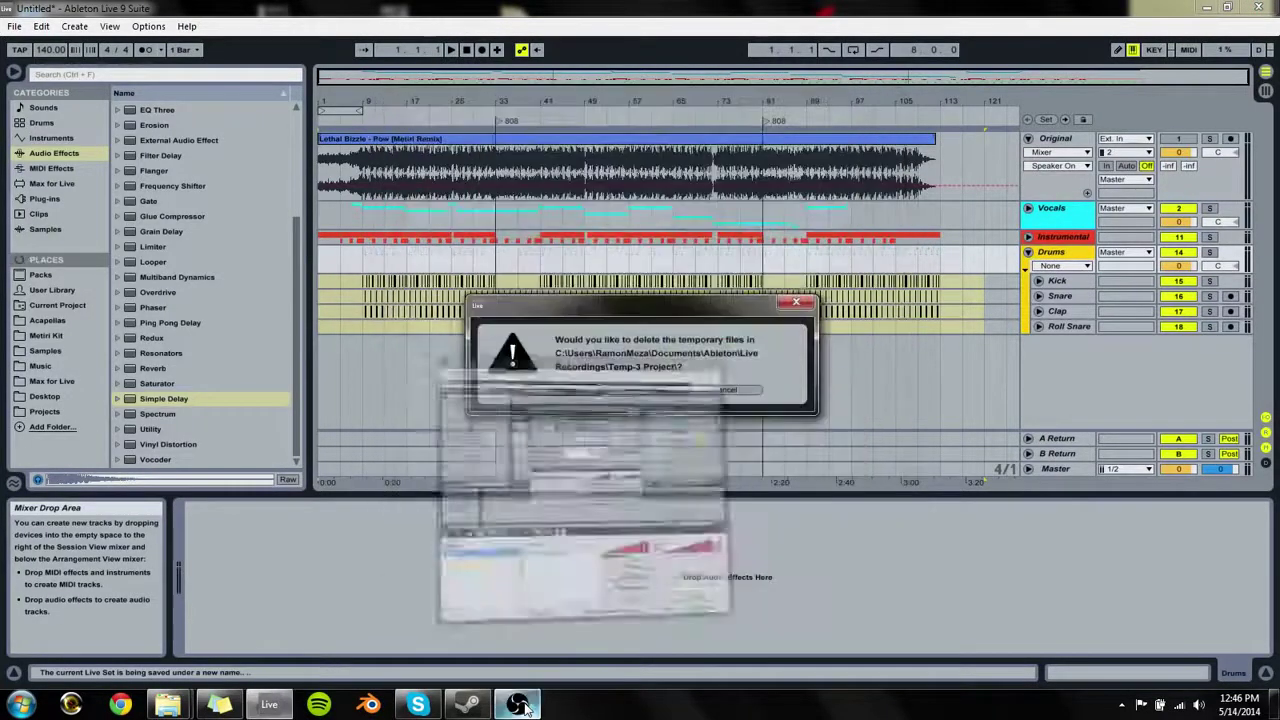
pyautogui.click(586, 392)
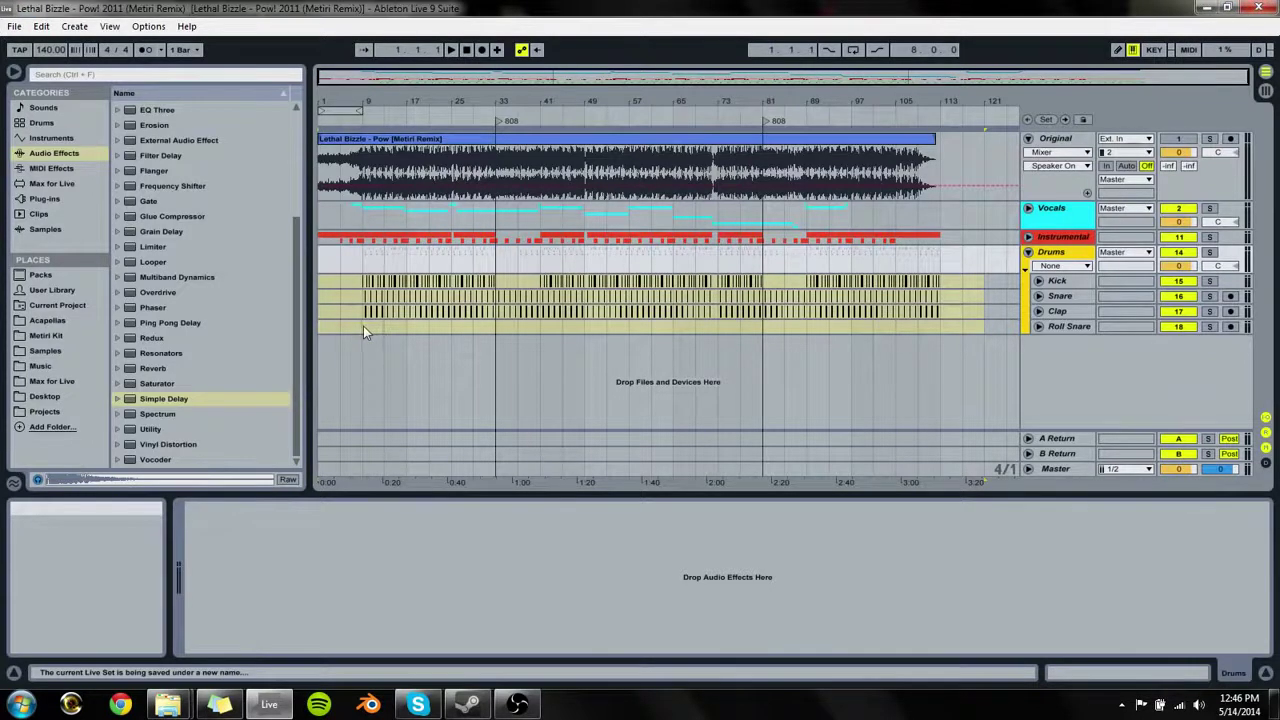
# Step: Play the arrangement from bar 9 to listen to the vocals and drums
pyautogui.click(363, 326)
pyautogui.press('space')
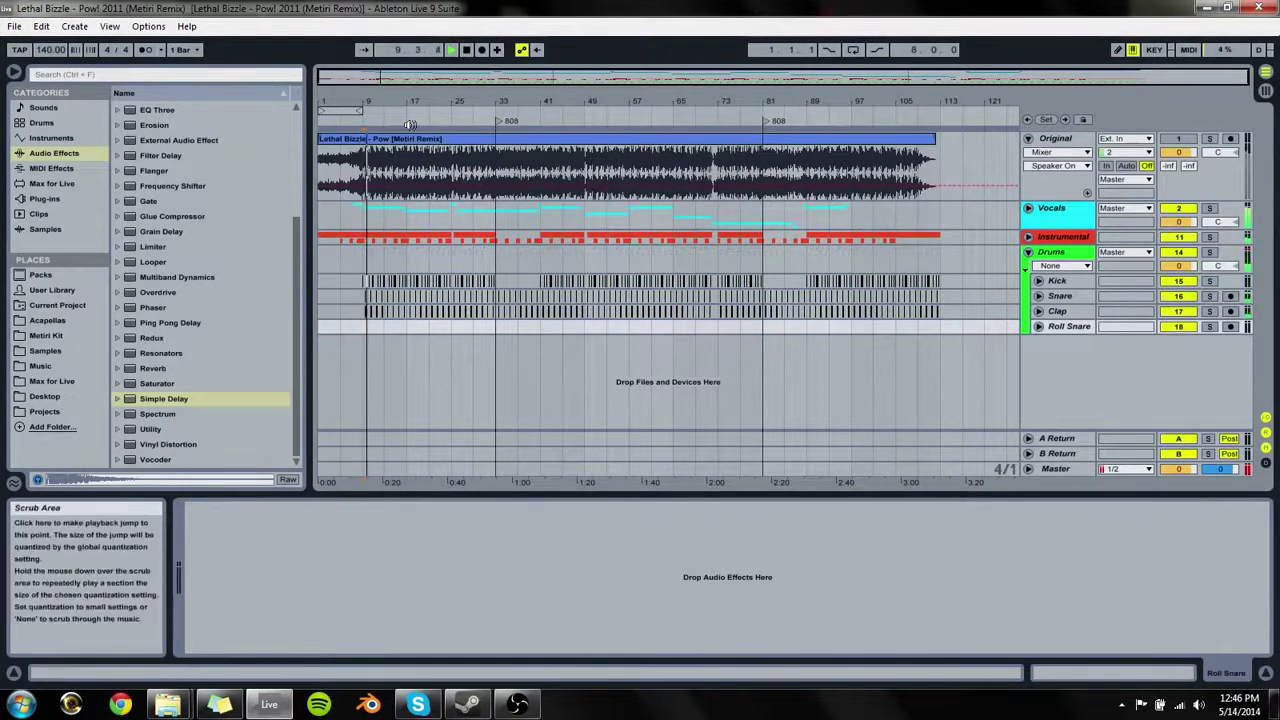
pyautogui.click(494, 330)
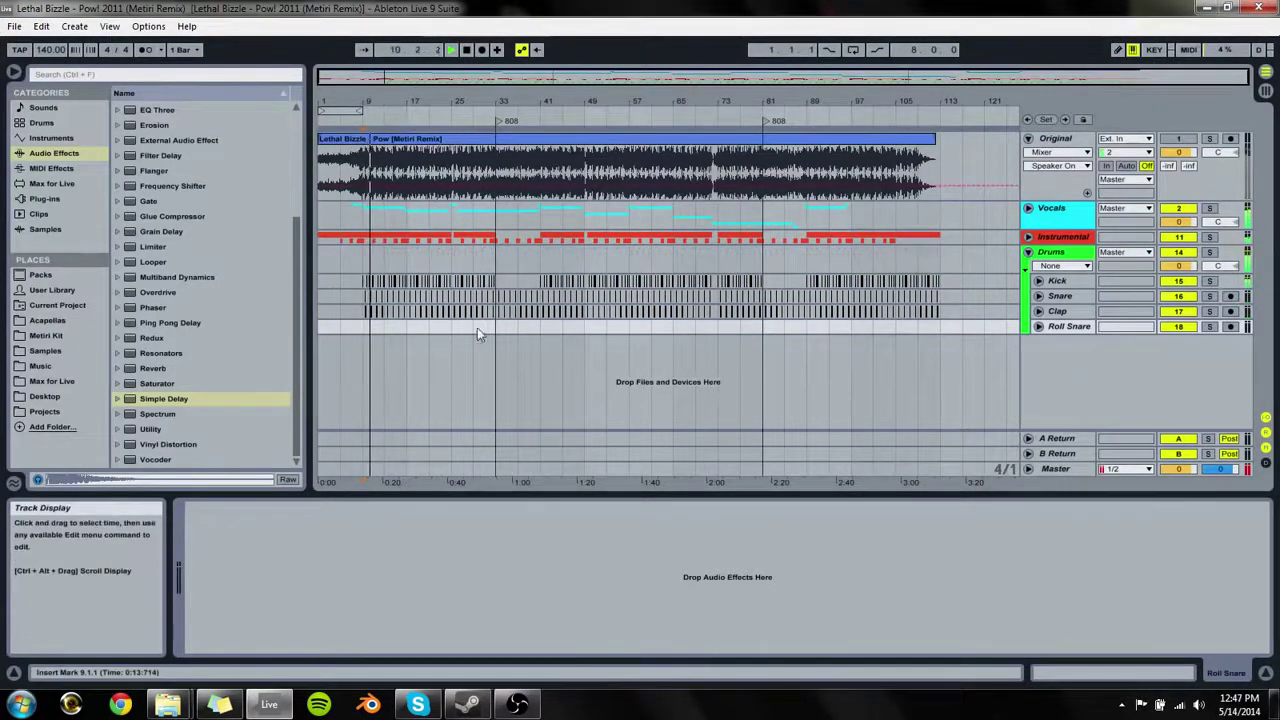
# Step: Add a MIDI track named 808 Kick to the Drums group, and place it above the Kick track
pyautogui.click(1076, 283)
pyautogui.hotkey('ctrl', 'shift', 't')
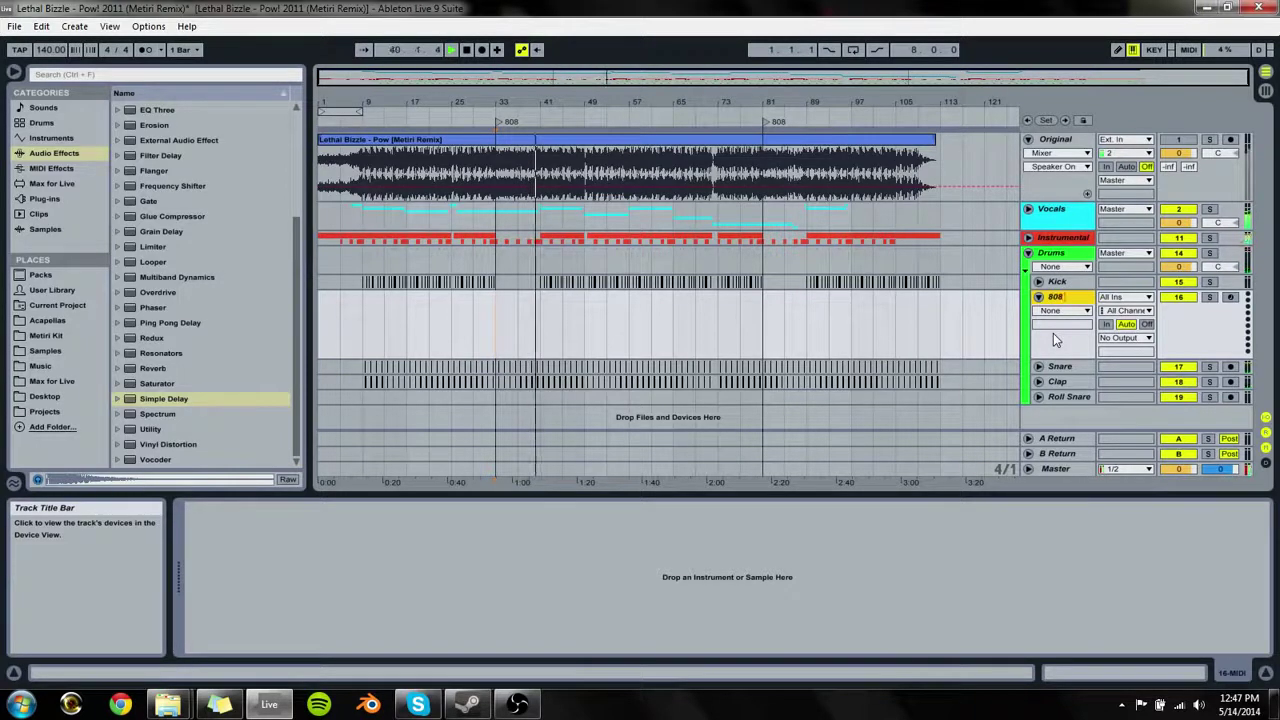
pyautogui.write('k')
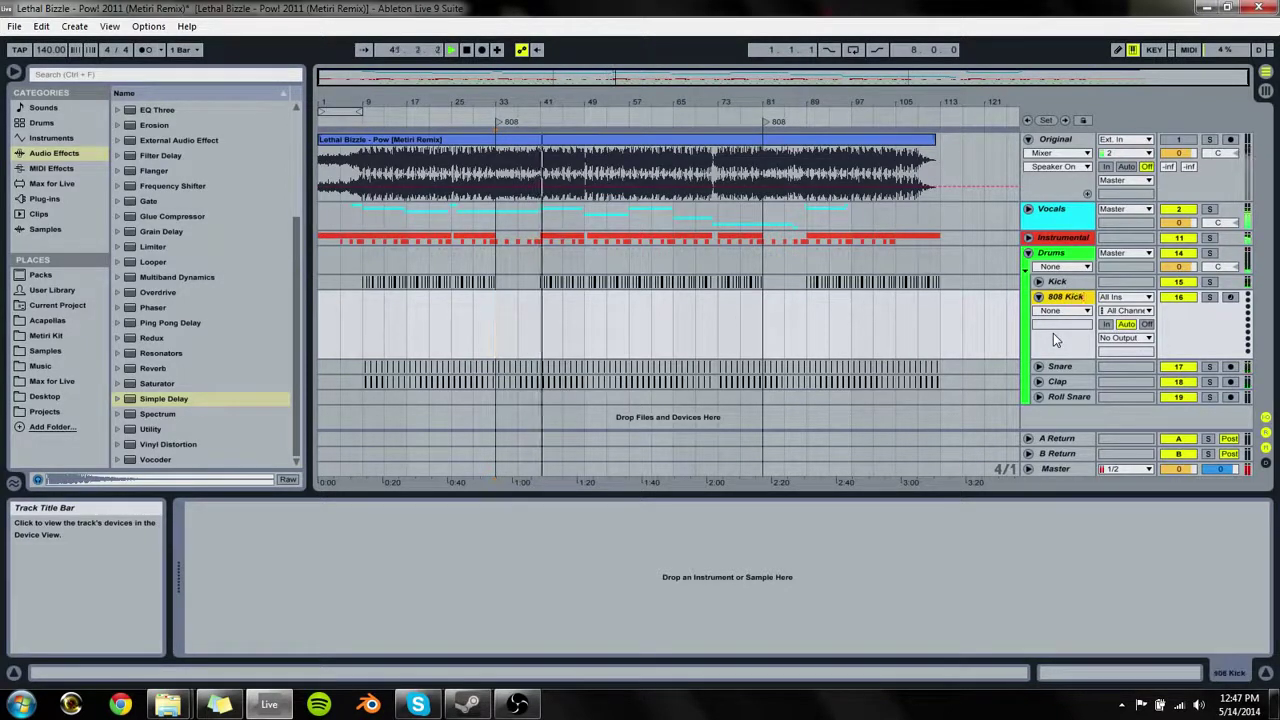
pyautogui.moveTo(1064, 297); pyautogui.dragTo(1075, 272)
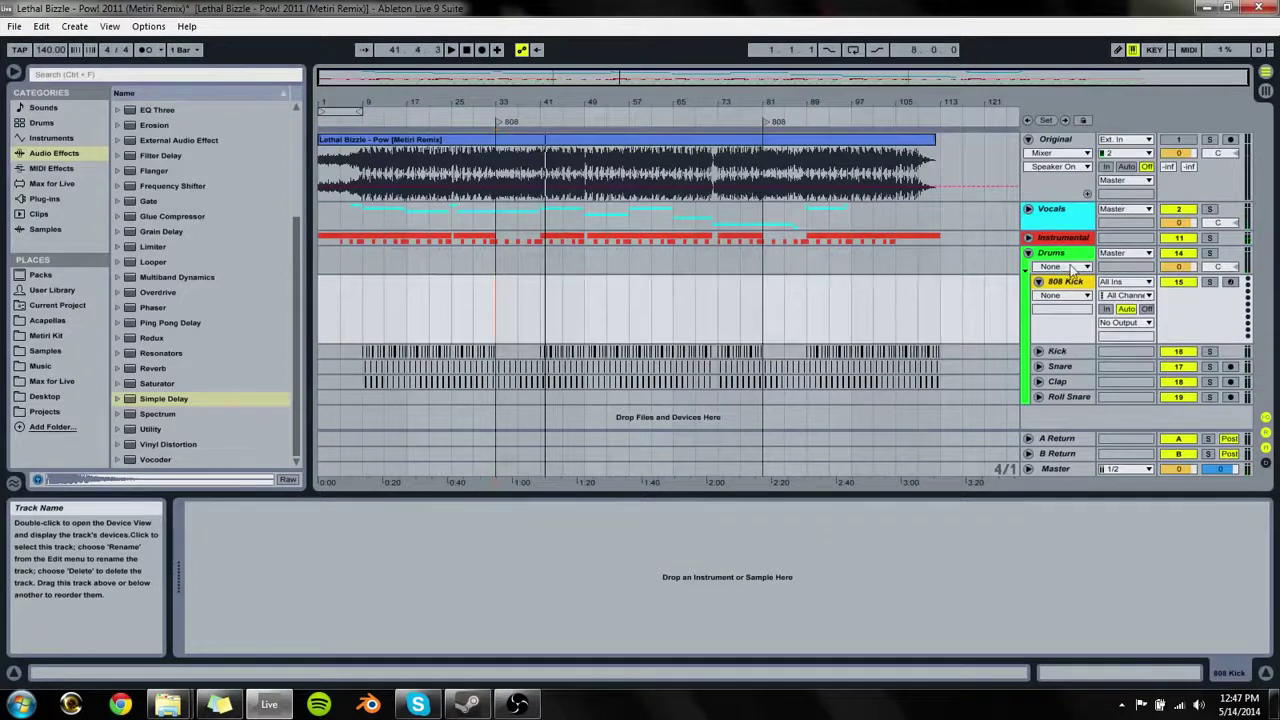
# Step: Load the Operator instrument onto the 808 Kick track
pyautogui.click(40, 199)
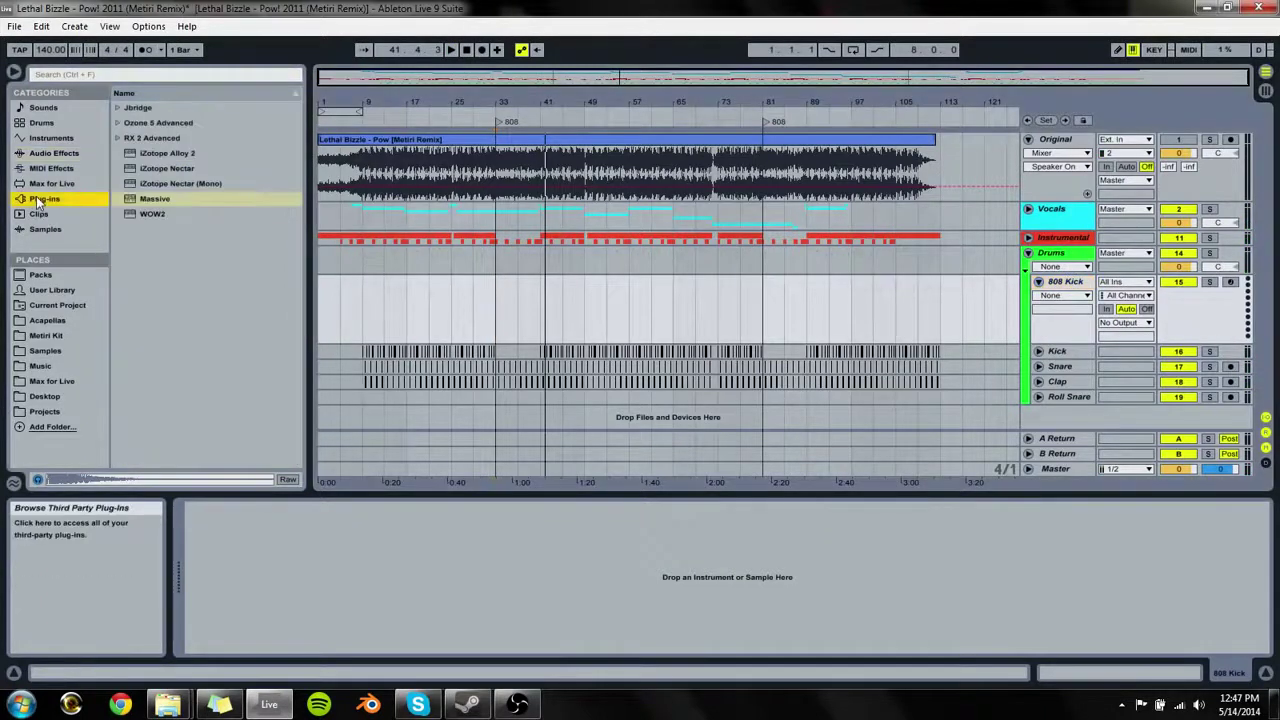
pyautogui.click(48, 185)
pyautogui.press('Up')
pyautogui.press('Up')
pyautogui.press('Up')
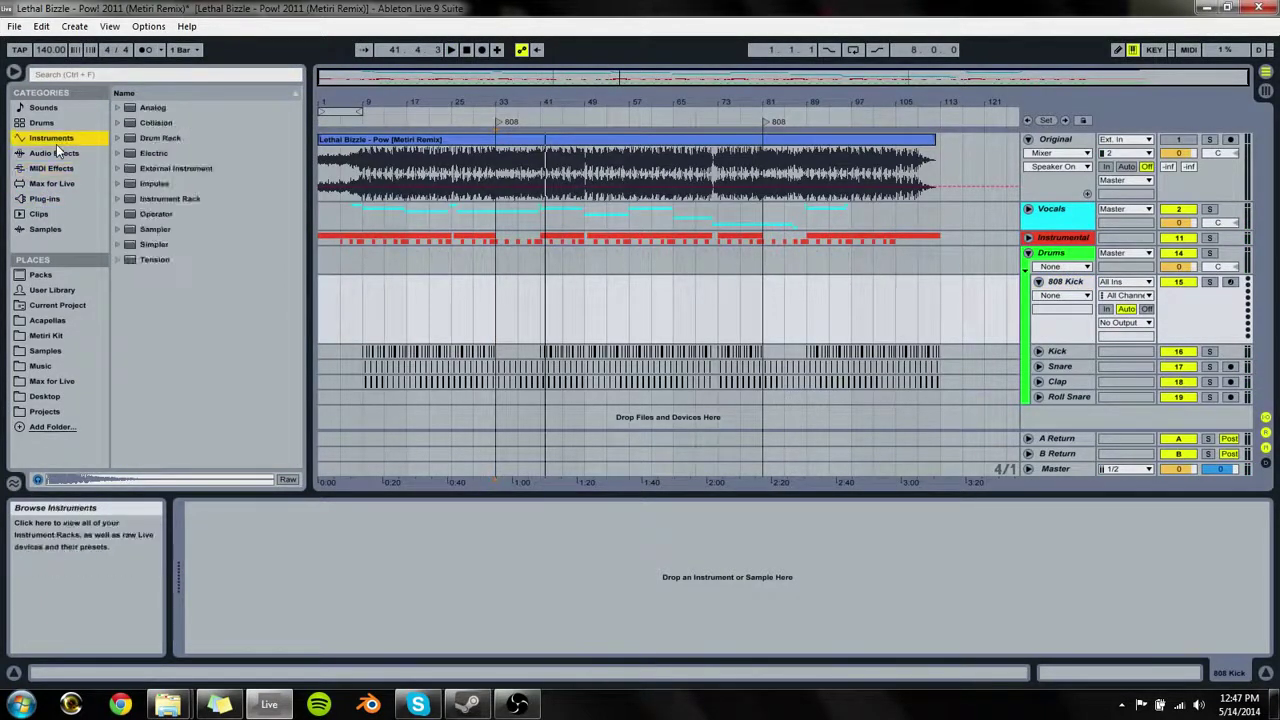
pyautogui.click(54, 149)
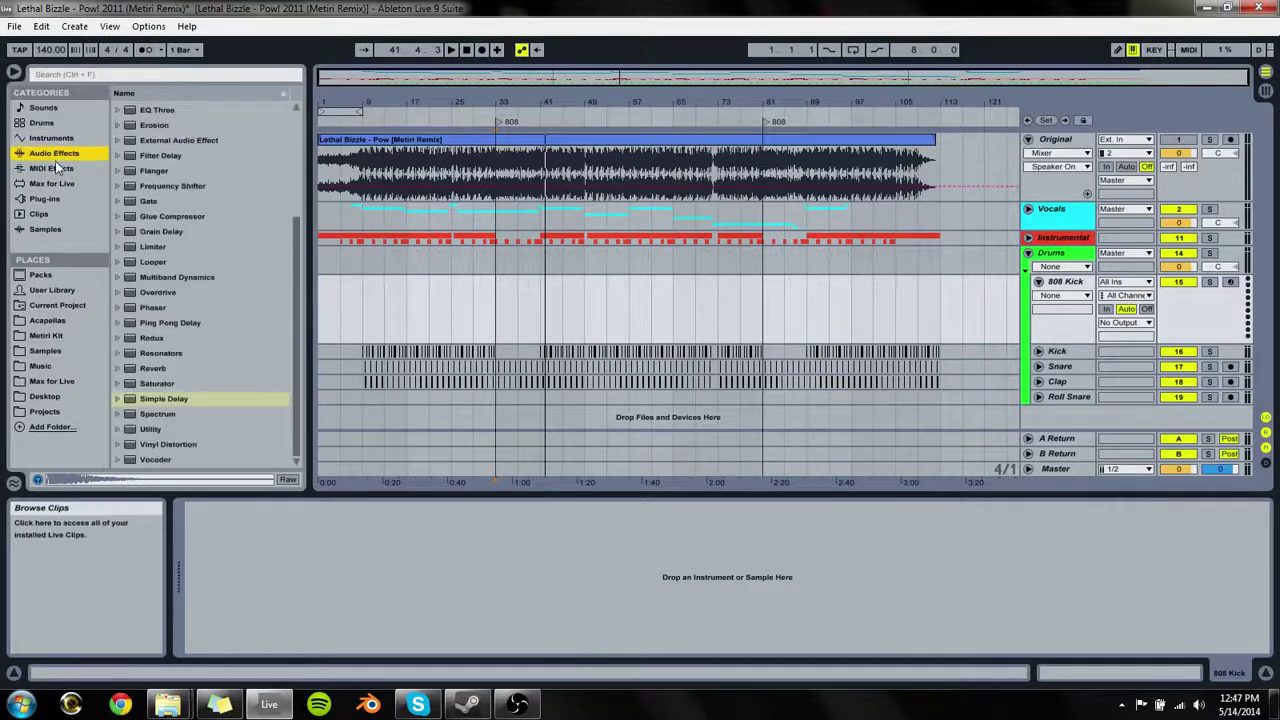
pyautogui.press('Up')
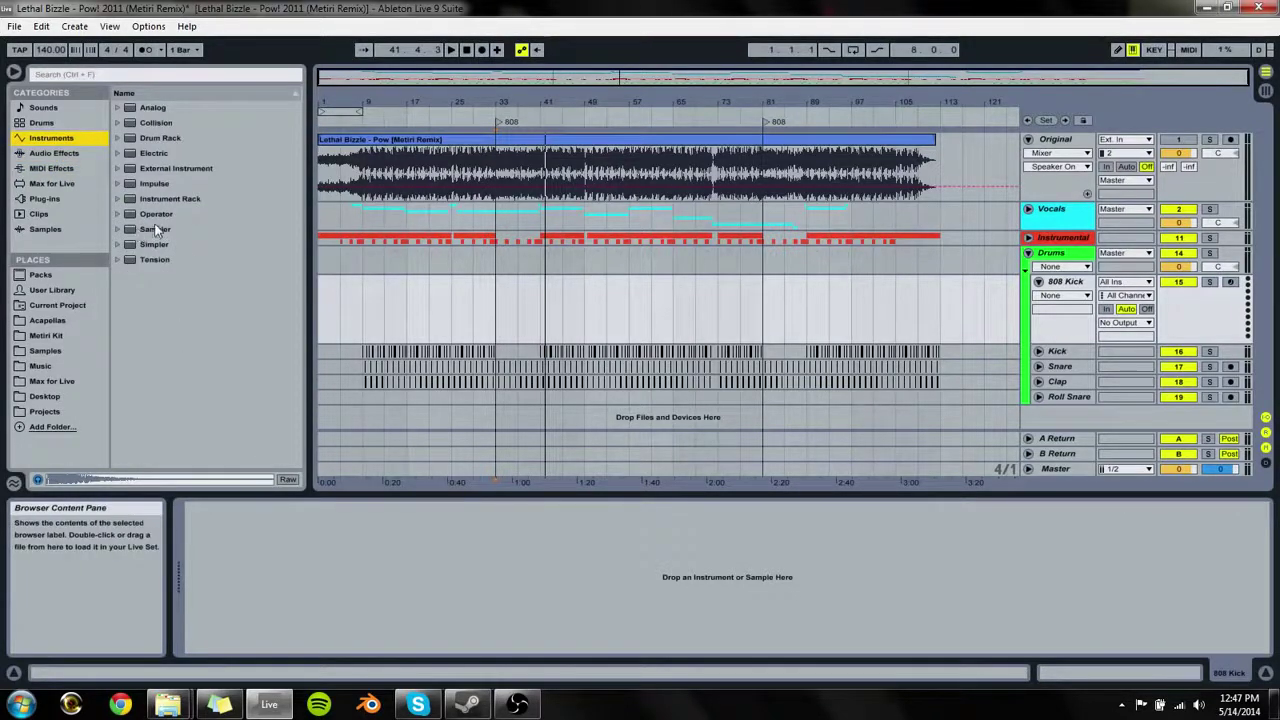
pyautogui.moveTo(155, 221); pyautogui.dragTo(226, 235)
pyautogui.moveTo(493, 303); pyautogui.dragTo(493, 303)
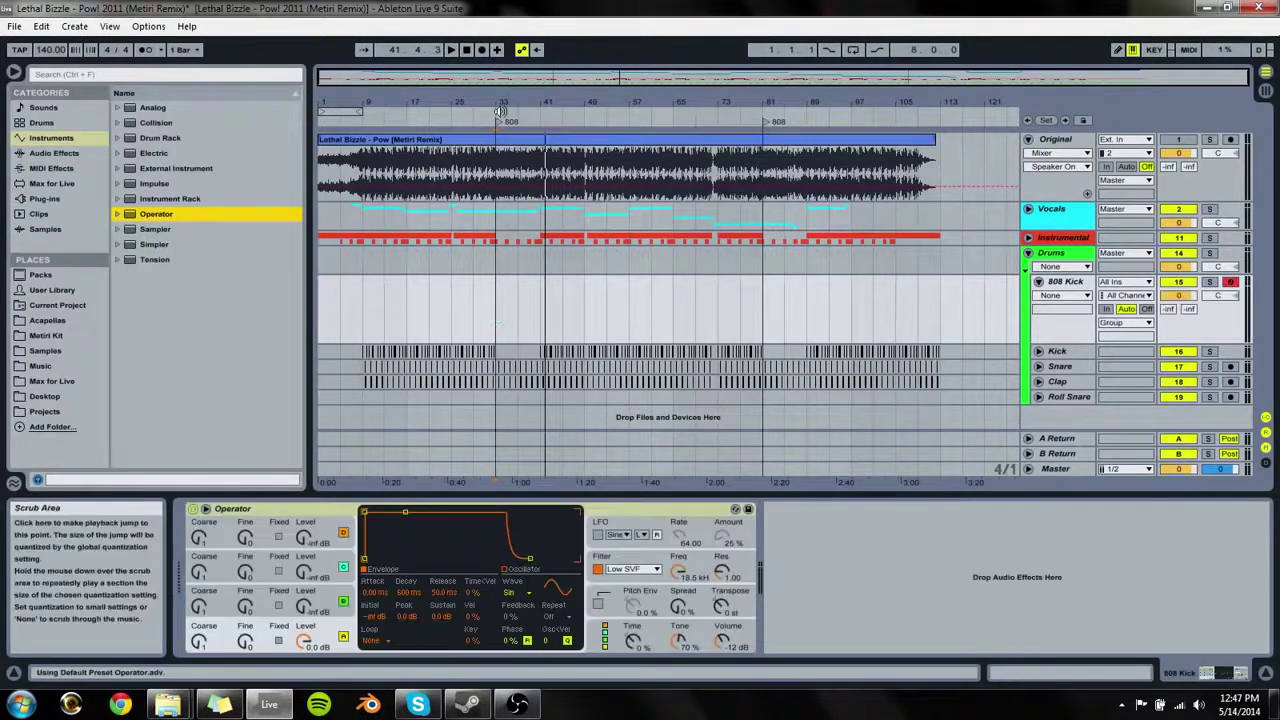
# Step: Play the arrangement from the 808 marker at bar 33, and activate the Original track to hear it alongside
pyautogui.moveTo(504, 106); pyautogui.dragTo(533, 425)
pyautogui.moveTo(527, 320); pyautogui.dragTo(538, 328)
pyautogui.press('space')
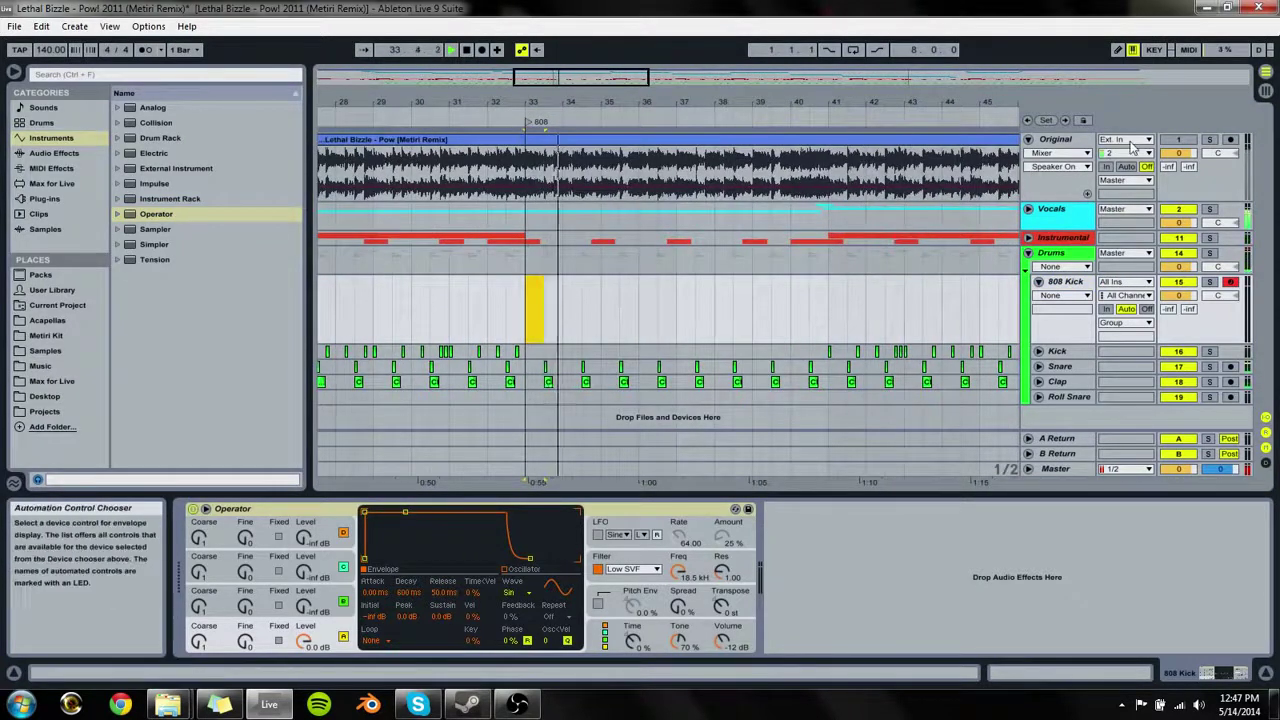
pyautogui.click(1178, 140)
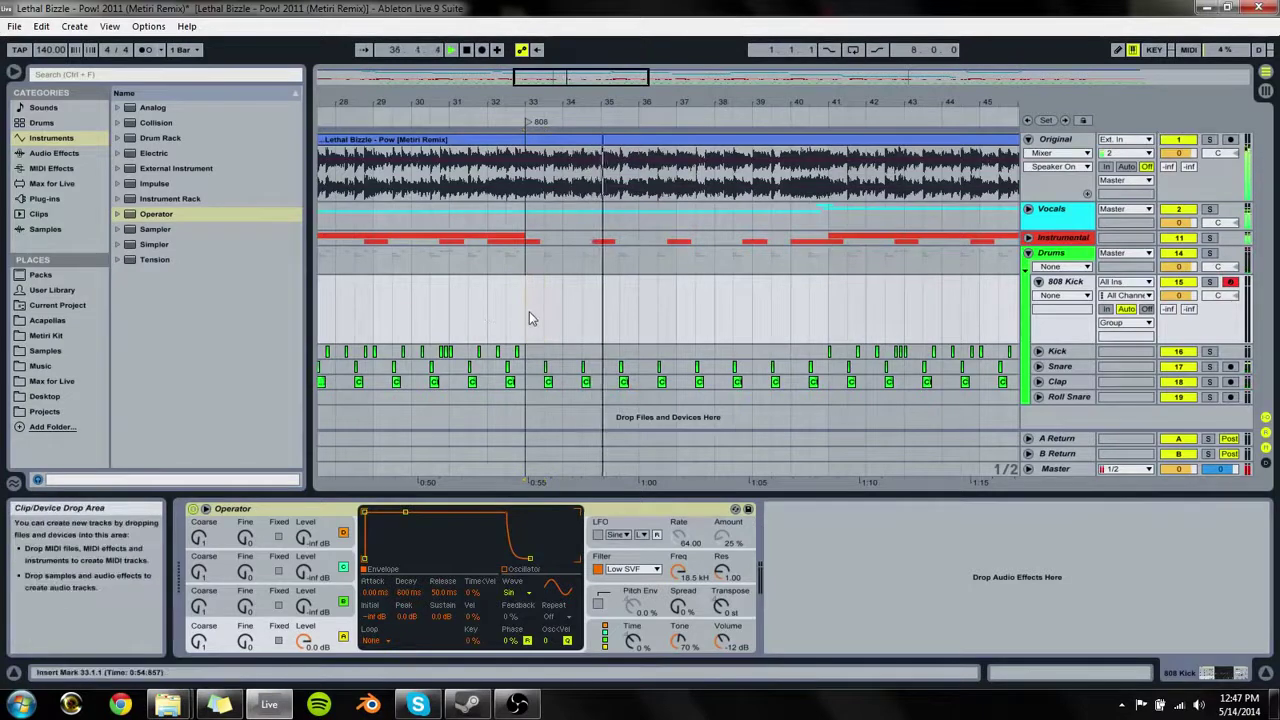
# Step: Create a two-bar MIDI clip on the 808 Kick track at bar 33, and extend it to bar 41
pyautogui.moveTo(529, 317); pyautogui.dragTo(603, 327)
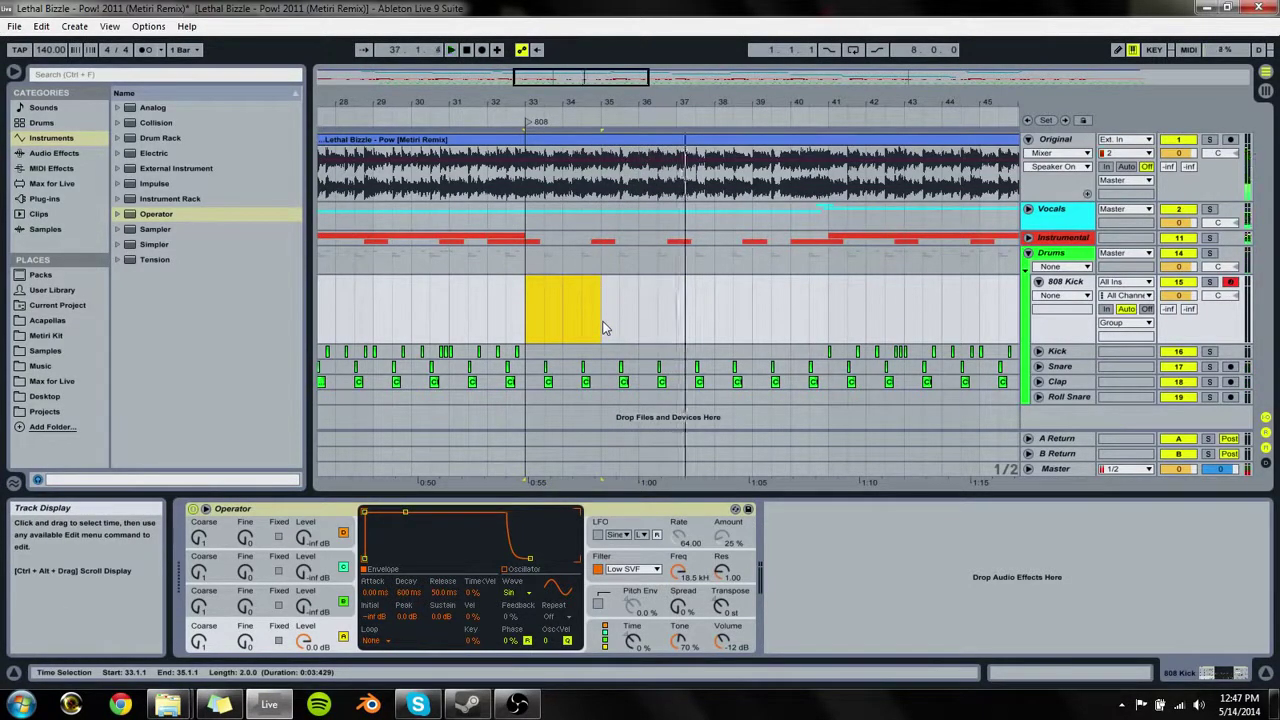
pyautogui.hotkey('ctrl', 'shift', 'm')
pyautogui.moveTo(600, 305); pyautogui.dragTo(821, 320)
pyautogui.press('space')
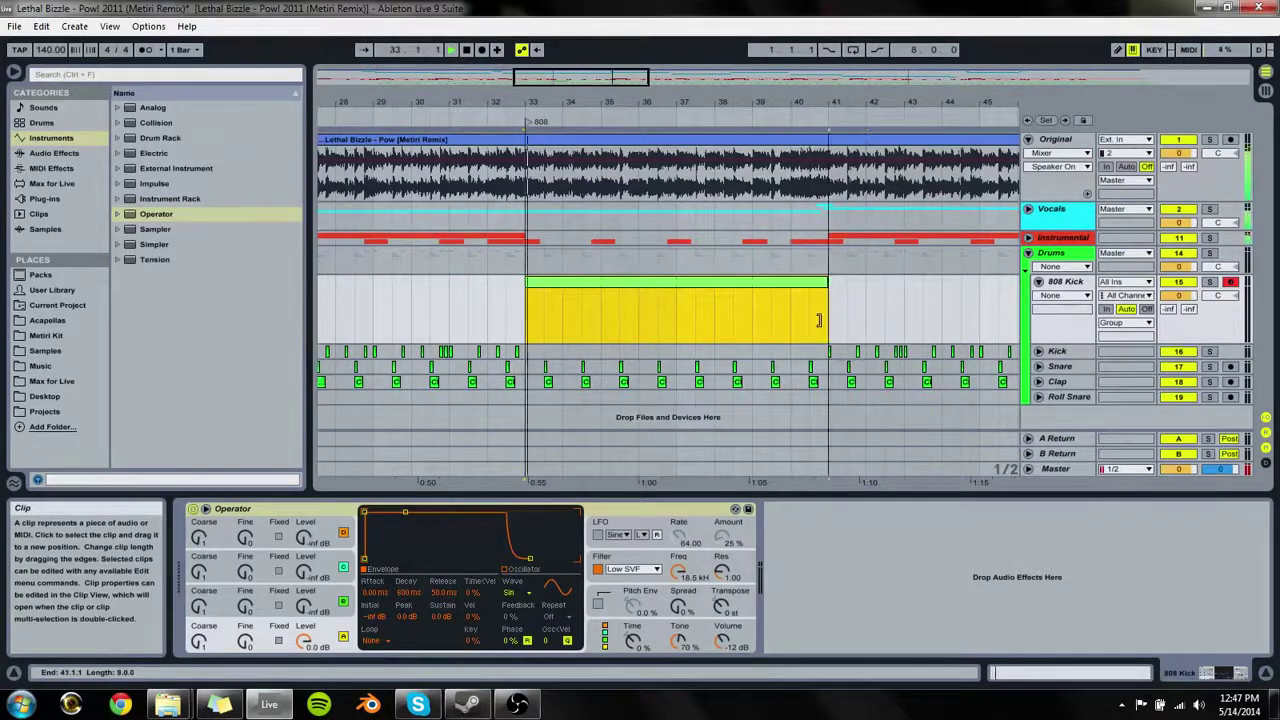
# Step: Open the 808 Kick clip's notes, and add a short F3 note at its start
pyautogui.click(1064, 679)
pyautogui.click(411, 602)
pyautogui.press('space')
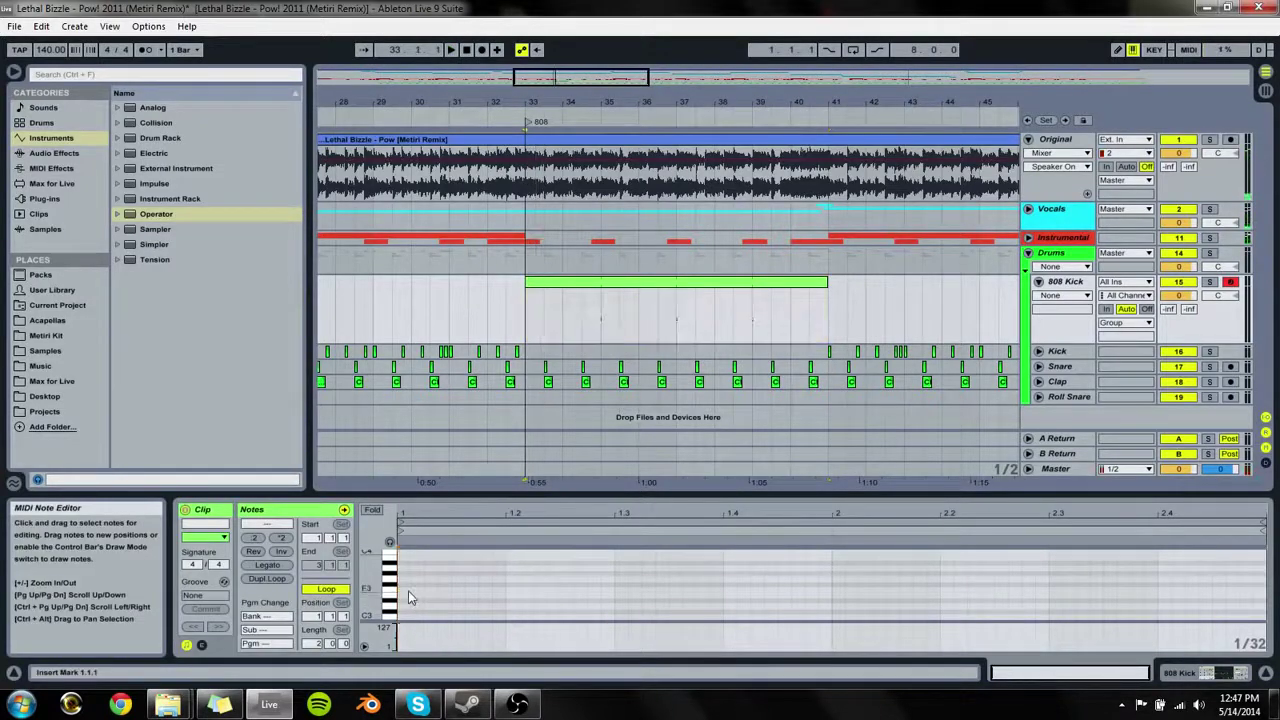
# Step: Try lengthening the F3 note to about half of the first bar's opening beat, audition it, and undo the change
pyautogui.moveTo(408, 590)
pyautogui.mouseDown()
pyautogui.moveTo(520, 594)
pyautogui.moveTo(502, 594)
pyautogui.mouseUp()
pyautogui.press('space')
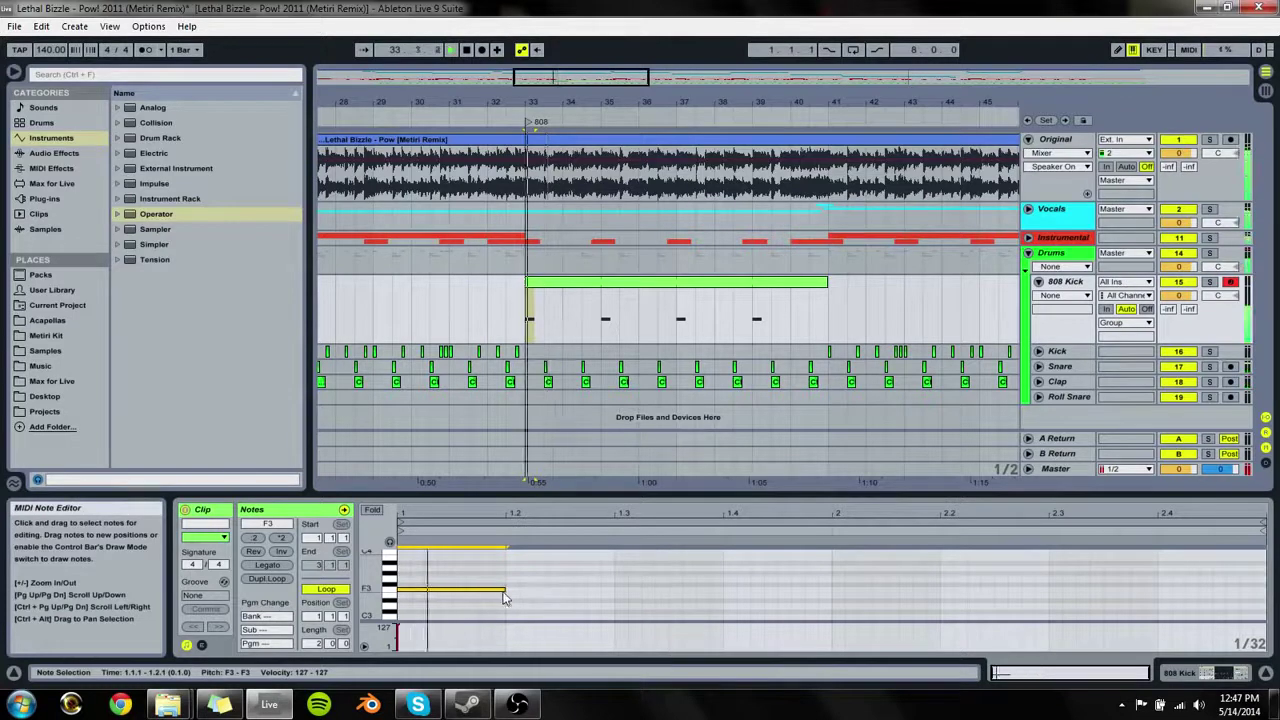
pyautogui.press('space')
pyautogui.hotkey('ctrl', 'z')
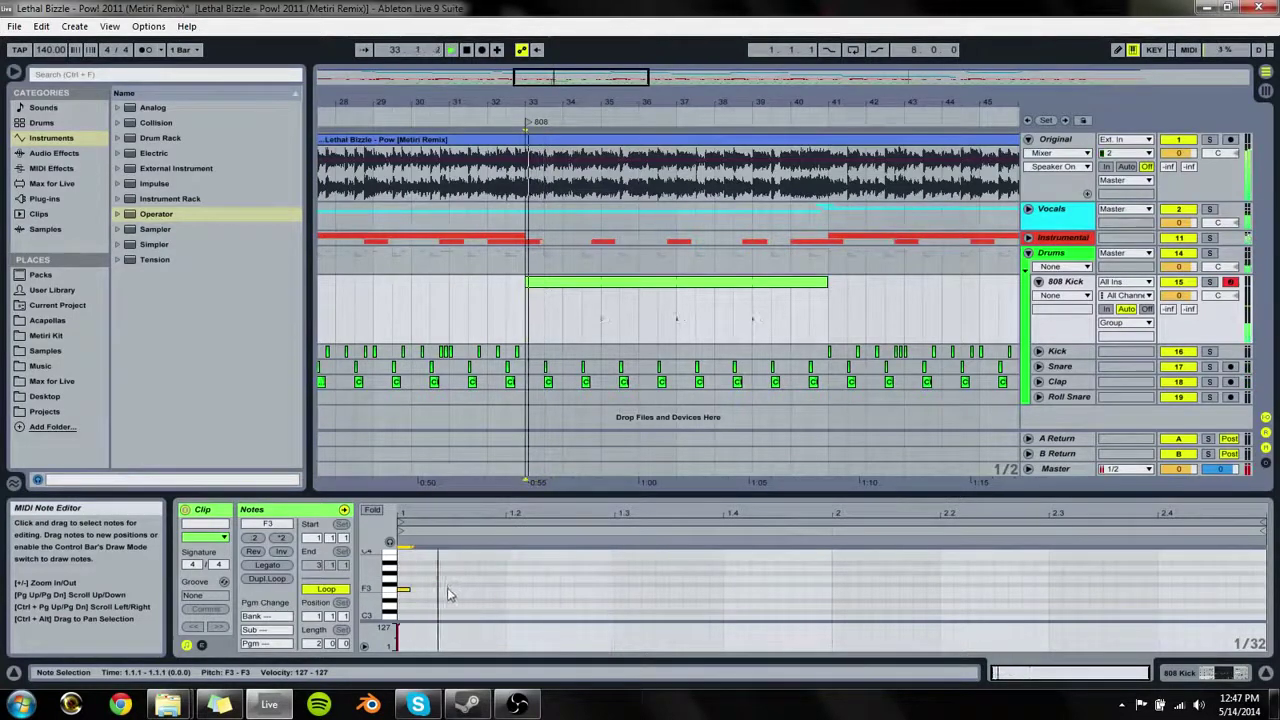
# Step: Lengthen the F3 note at the start of the 808 Kick clip to three beats and transpose it to C3
pyautogui.press('space')
pyautogui.moveTo(418, 590); pyautogui.dragTo(722, 612)
pyautogui.press('Down')
pyautogui.press('Down')
pyautogui.press('Down')
pyautogui.press('Down')
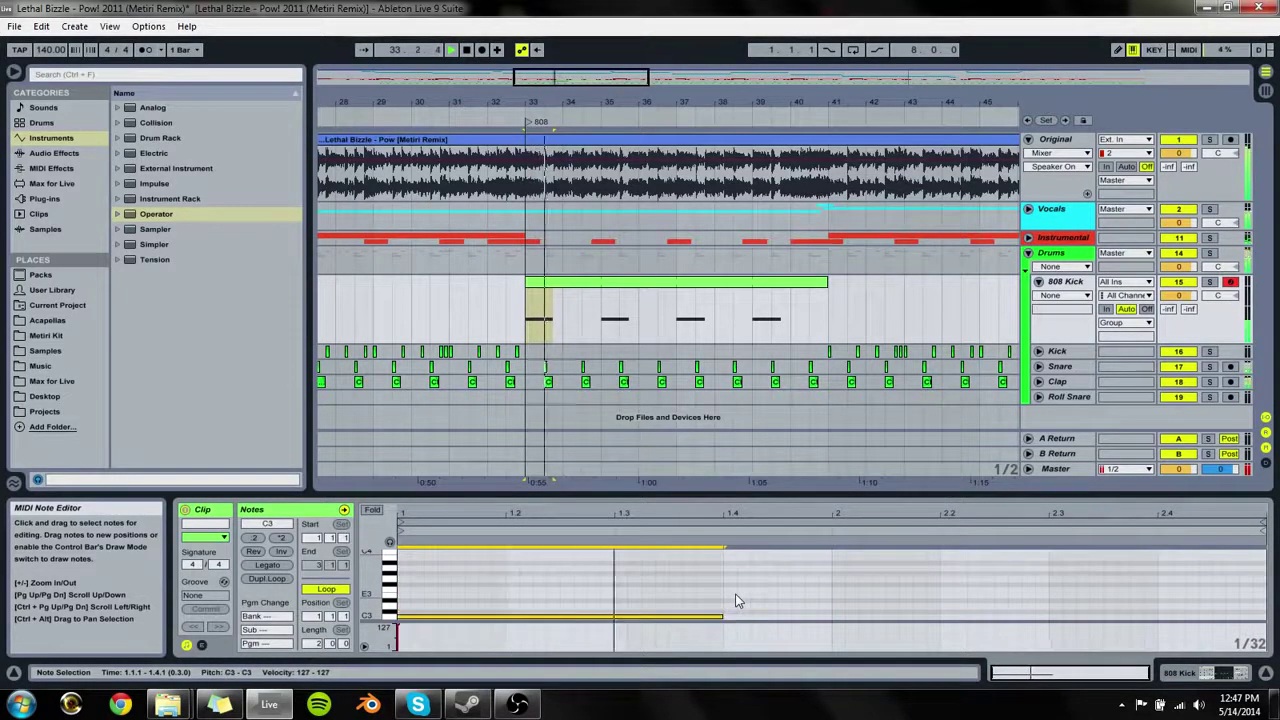
pyautogui.press('Down')
# Step: Duplicate the three-beat C3 note twice in succession and shorten the last copy
pyautogui.hotkey('ctrl', 'd')
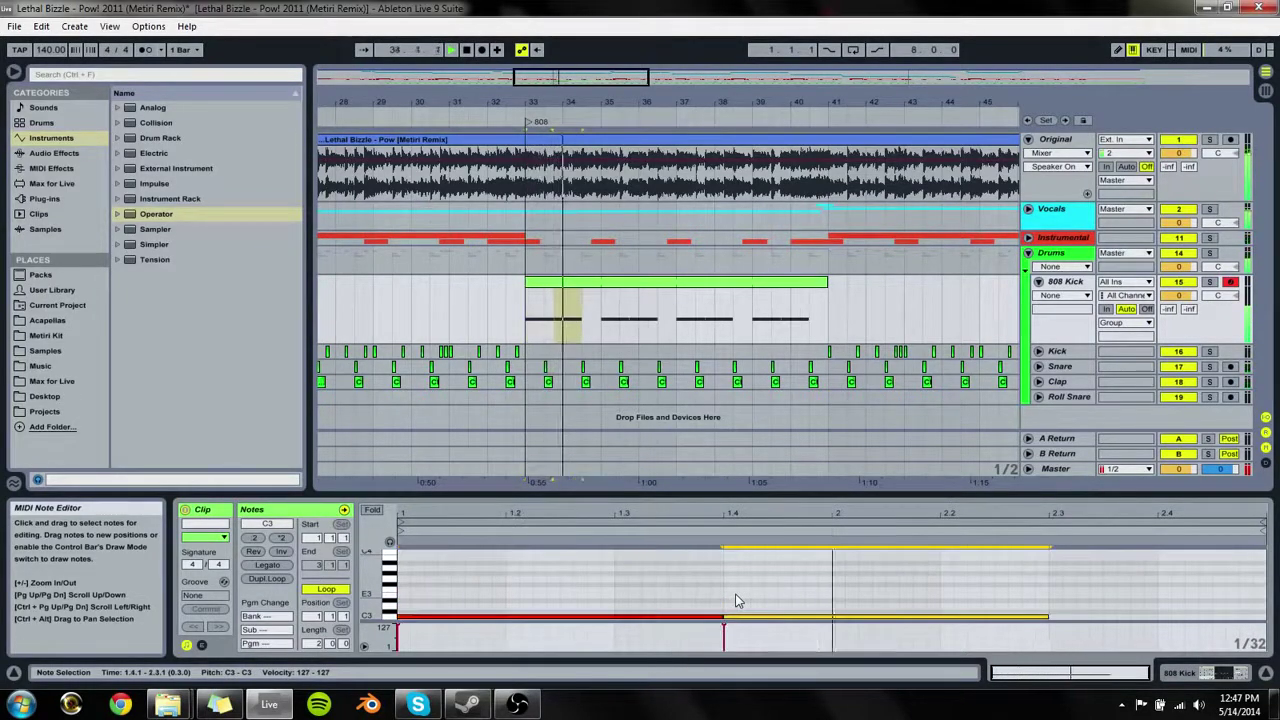
pyautogui.hotkey('ctrl', 'd')
pyautogui.hotkey('shift', 'Left')
pyautogui.hotkey('shift', 'Left')
pyautogui.hotkey('shift', 'Left')
pyautogui.hotkey('shift', 'Left')
pyautogui.hotkey('shift', 'Left')
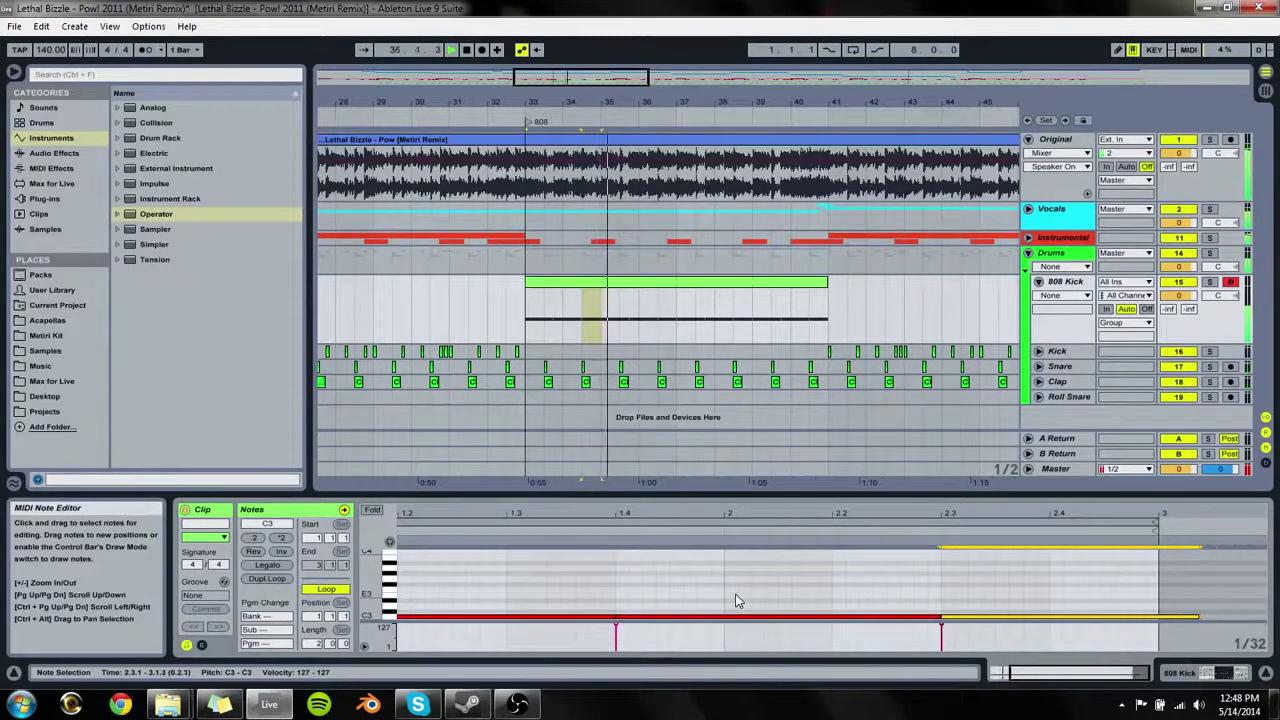
# Step: Move the third C3 note earlier so it starts at 2.2.1
pyautogui.press('Left')
pyautogui.press('Left')
pyautogui.press('Left')
pyautogui.press('Left')
pyautogui.press('Left')
pyautogui.press('Left')
pyautogui.press('Left')
pyautogui.press('Left')
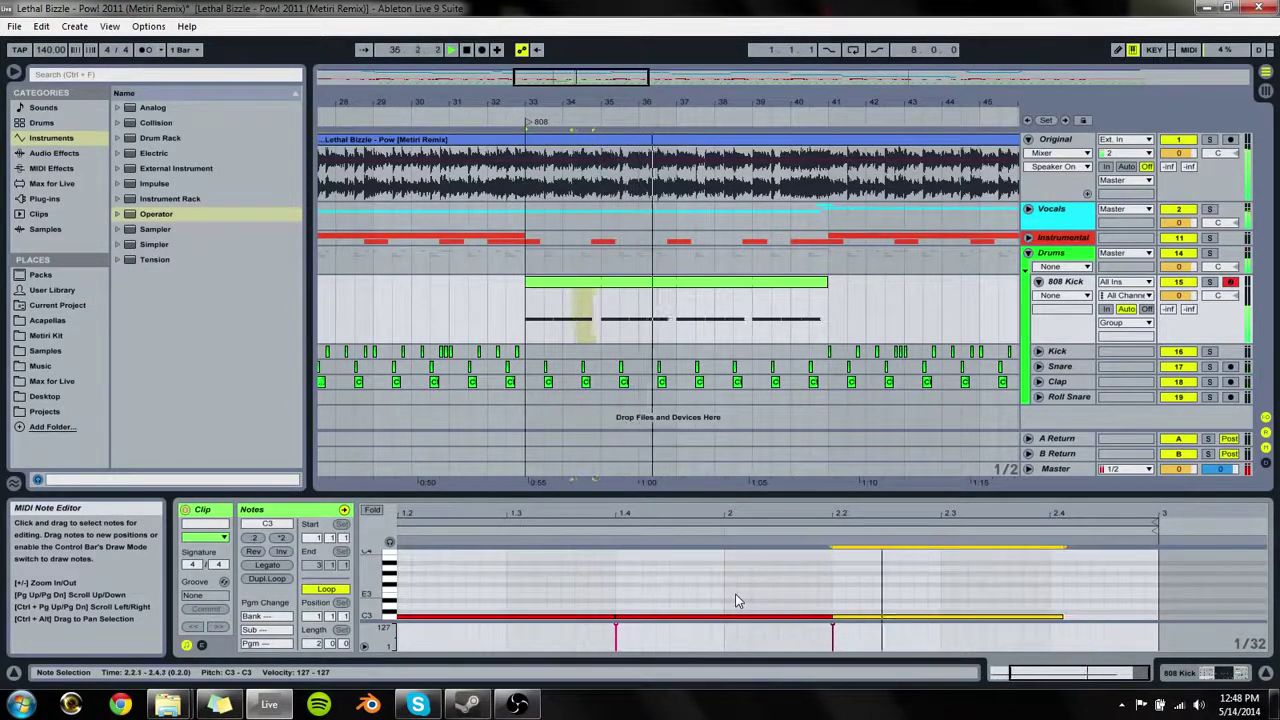
# Step: Extend the third C3 note so it ends at 3.1.1, the end of the clip loop
pyautogui.hotkey('shift', 'Right')
pyautogui.hotkey('shift', 'Right')
pyautogui.hotkey('shift', 'Right')
pyautogui.hotkey('shift', 'Right')
pyautogui.hotkey('shift', 'Right')
pyautogui.hotkey('shift', 'Right')
pyautogui.hotkey('shift', 'Right')
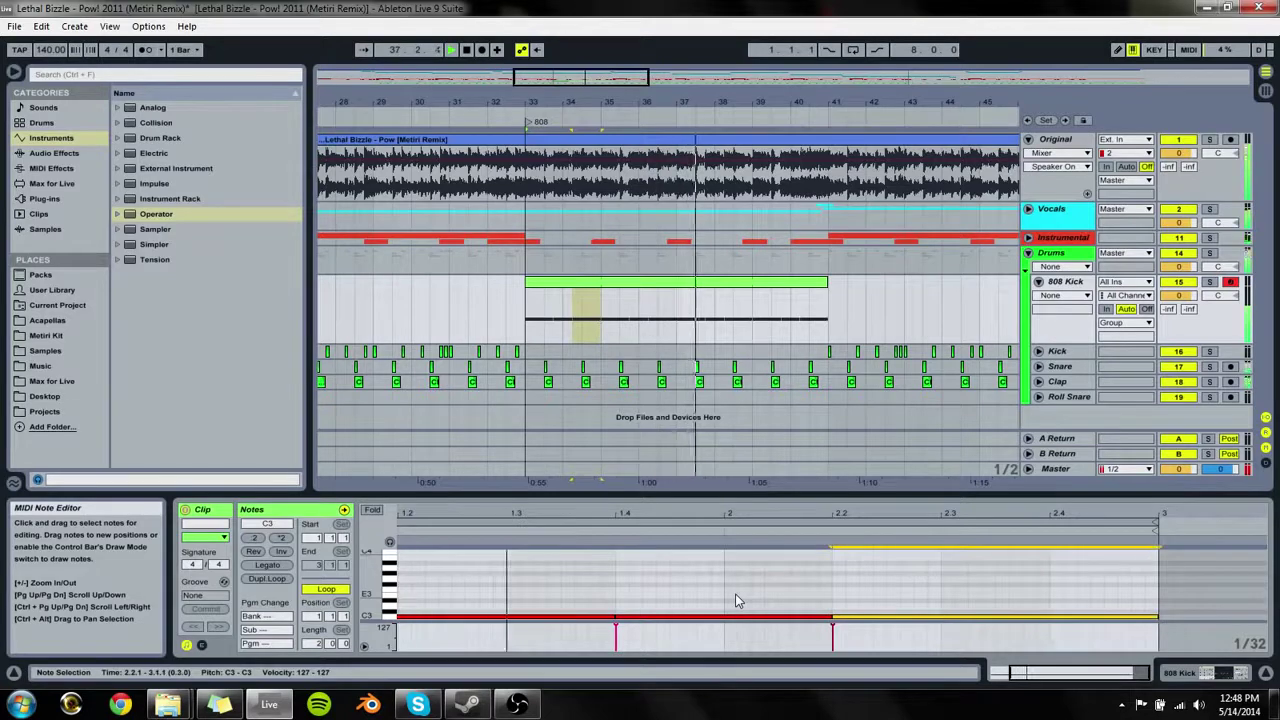
# Step: Shorten all three C3 notes together until the middle one is a sixteenth note long
pyautogui.hotkey('ctrl', 'a')
pyautogui.hotkey('shift', 'Left')
pyautogui.hotkey('shift', 'Left')
pyautogui.hotkey('shift', 'Left')
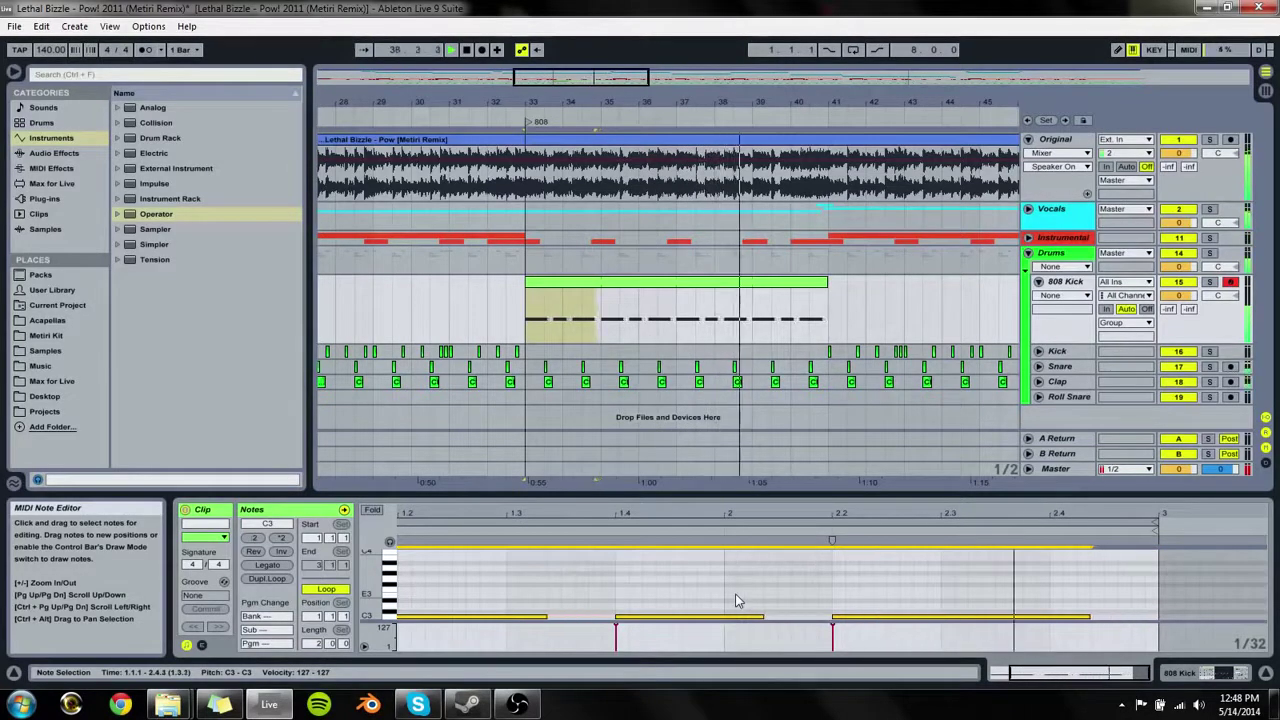
pyautogui.hotkey('shift', 'Left')
pyautogui.hotkey('shift', 'Left')
pyautogui.hotkey('shift', 'Left')
pyautogui.hotkey('shift', 'Left')
pyautogui.hotkey('shift', 'Left')
pyautogui.hotkey('shift', 'Left')
pyautogui.hotkey('shift', 'Left')
pyautogui.hotkey('shift', 'Left')
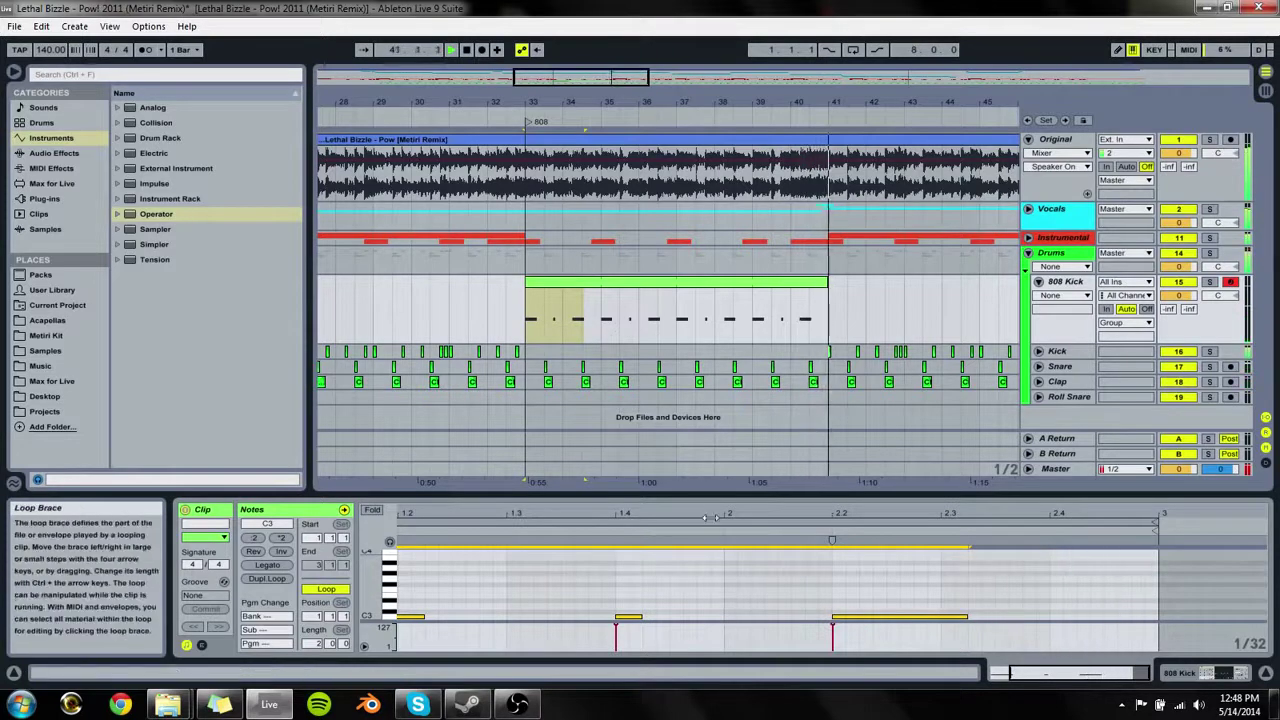
# Step: Trim the first and third C3 notes to a sixteenth note, matching the middle one
pyautogui.moveTo(735, 513); pyautogui.dragTo(800, 504)
pyautogui.click(728, 604)
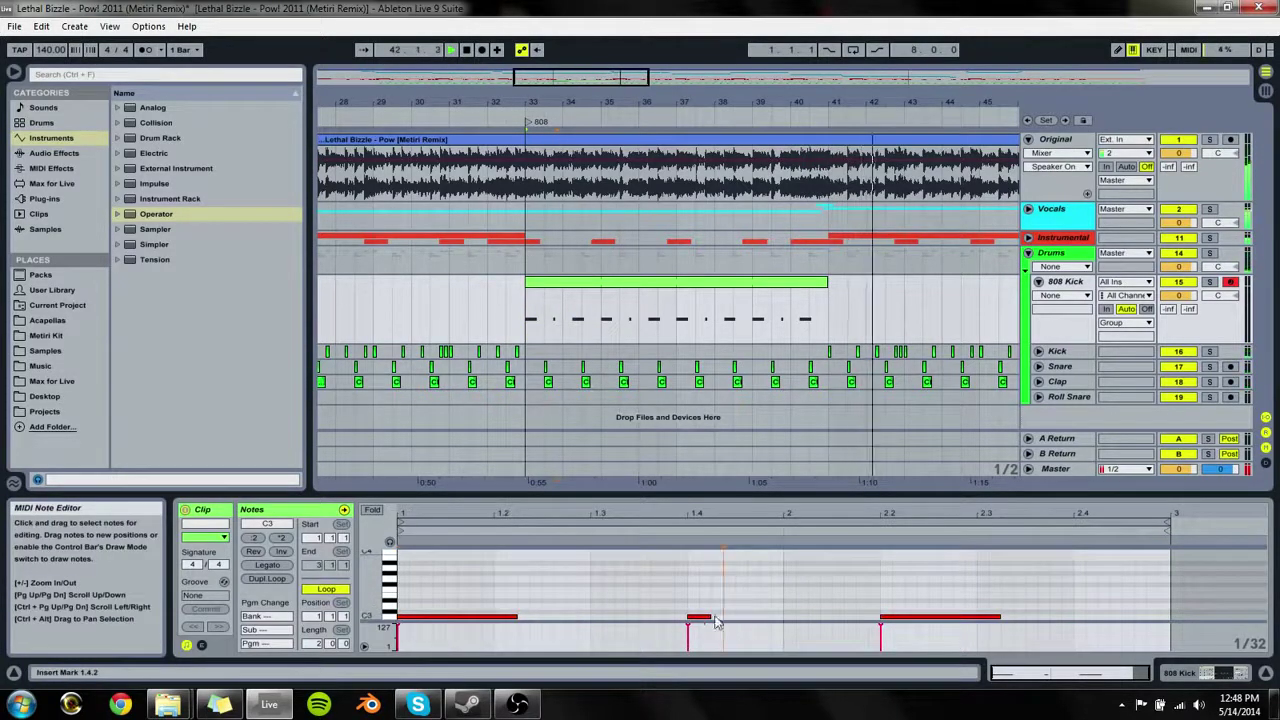
pyautogui.moveTo(701, 617); pyautogui.dragTo(517, 585)
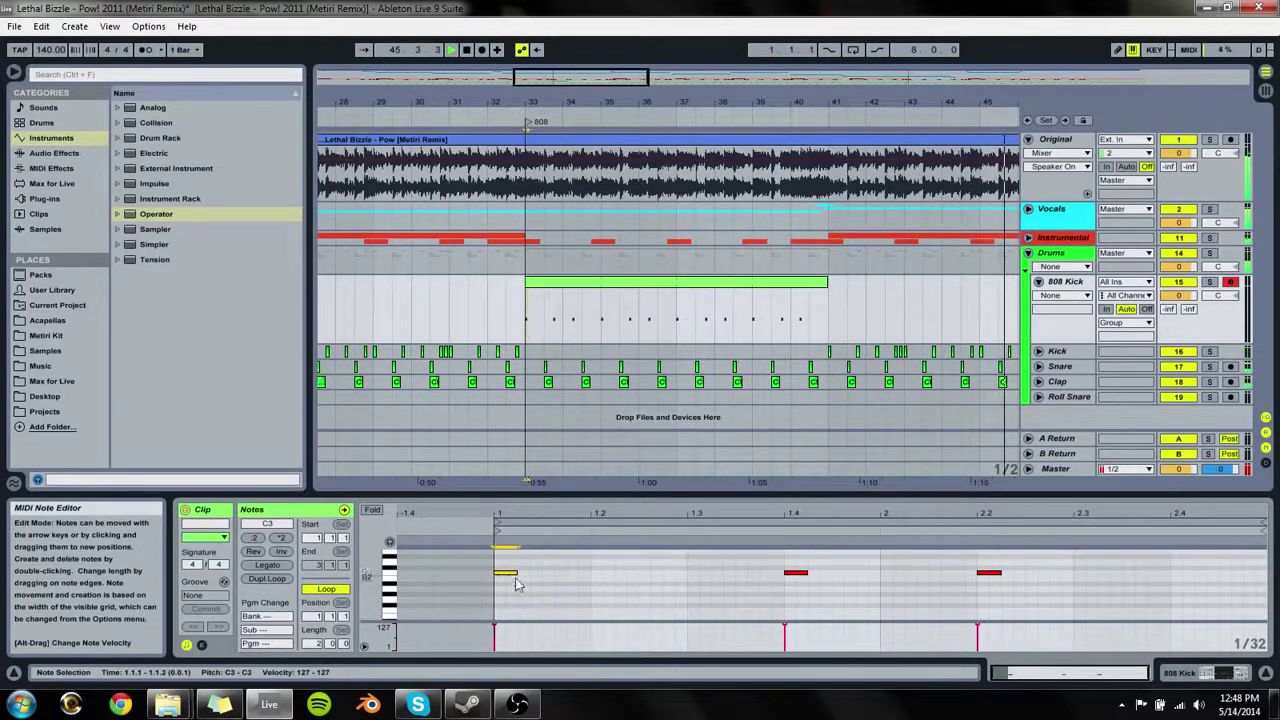
# Step: Audition the kick pattern and lengthen all three C3 notes together to eighth notes
pyautogui.press('space')
pyautogui.press('space')
pyautogui.hotkey('ctrl', 'a')
pyautogui.hotkey('shift', 'Right')
pyautogui.hotkey('shift', 'Right')
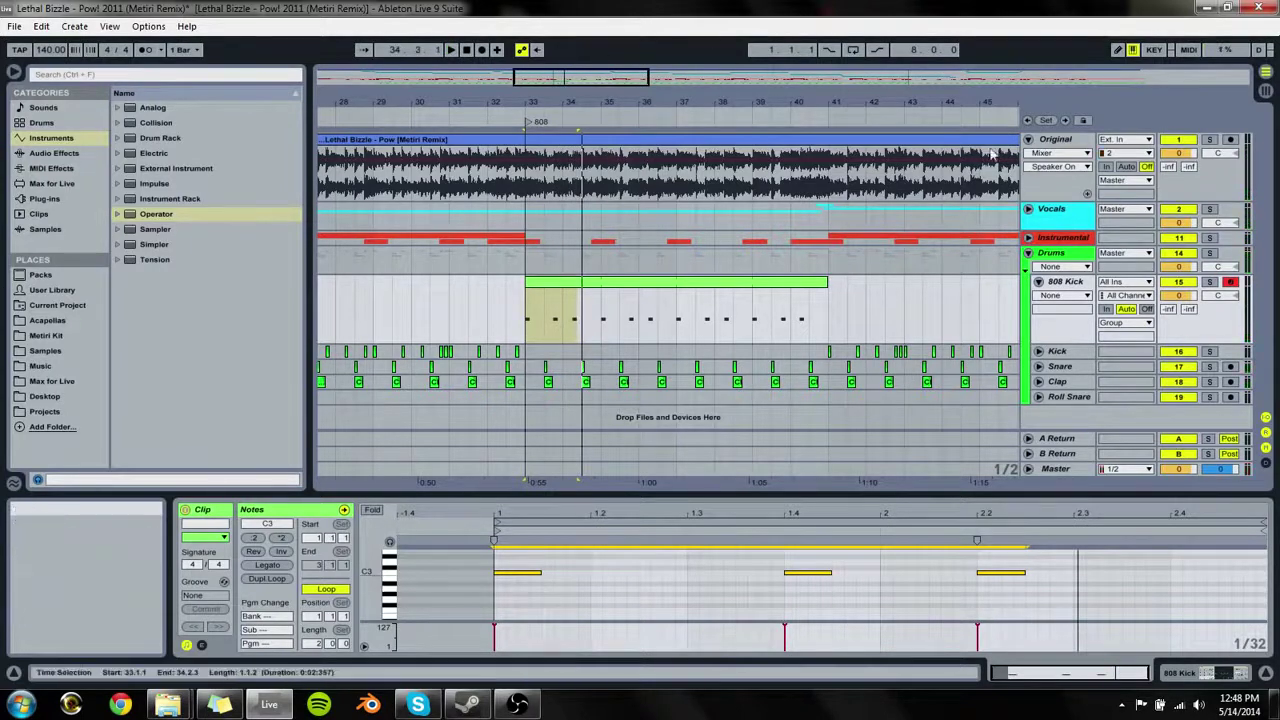
# Step: Loop the arrangement over the 808 Kick clip from bar 33 for 8 bars, solo the Drums group and start playback
pyautogui.click(622, 288)
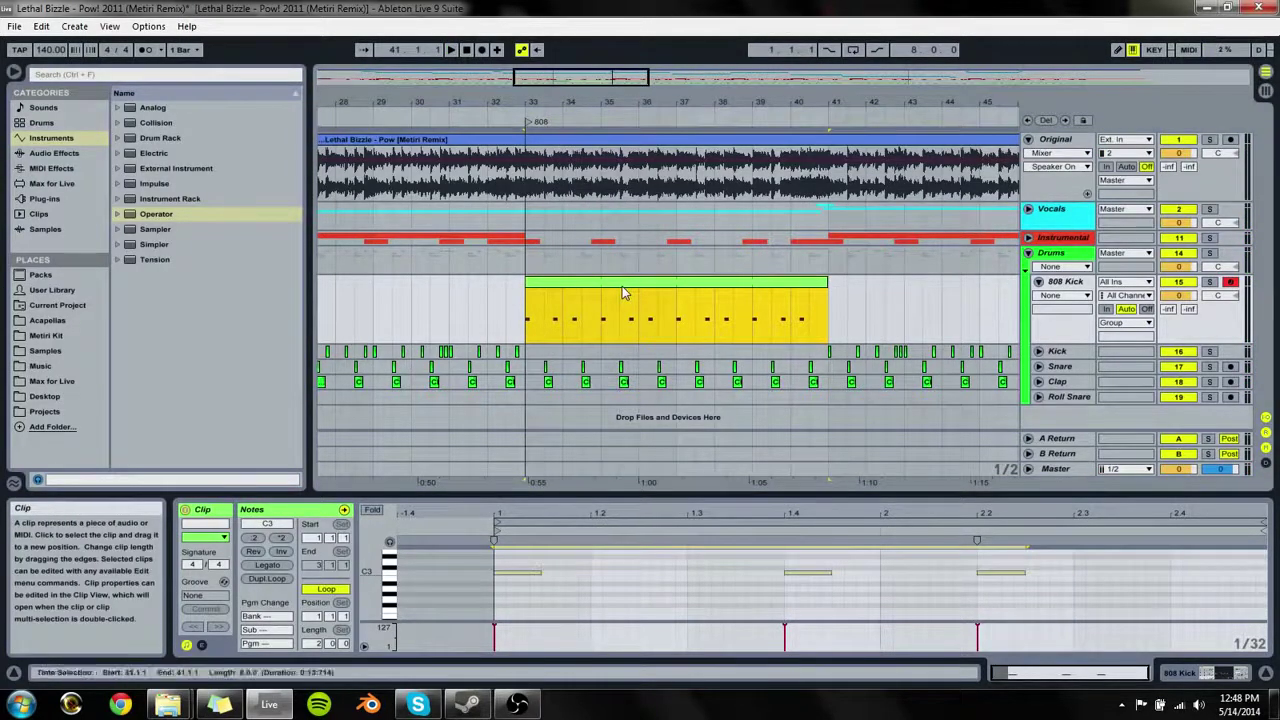
pyautogui.click(771, 286)
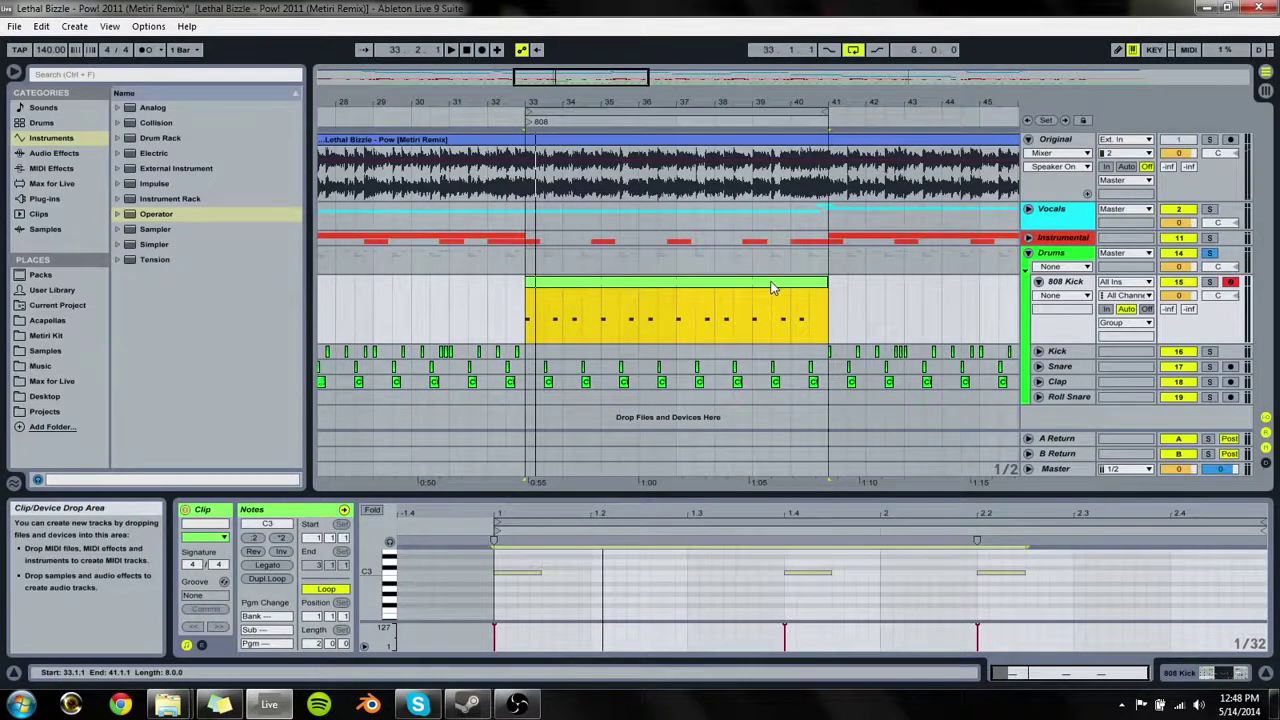
pyautogui.press('space')
# Step: Show the 808 Kick track's Operator device and set oscillator A's Coarse value to 0.5
pyautogui.click(1176, 675)
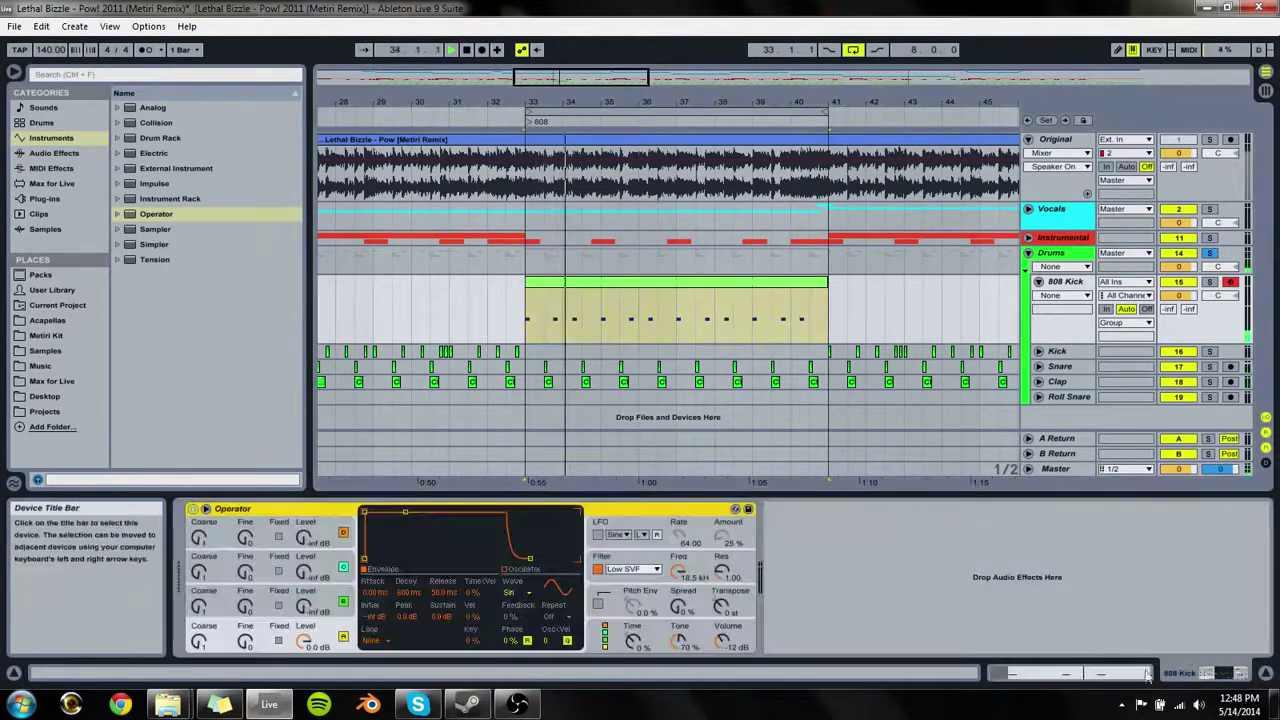
pyautogui.click(199, 641)
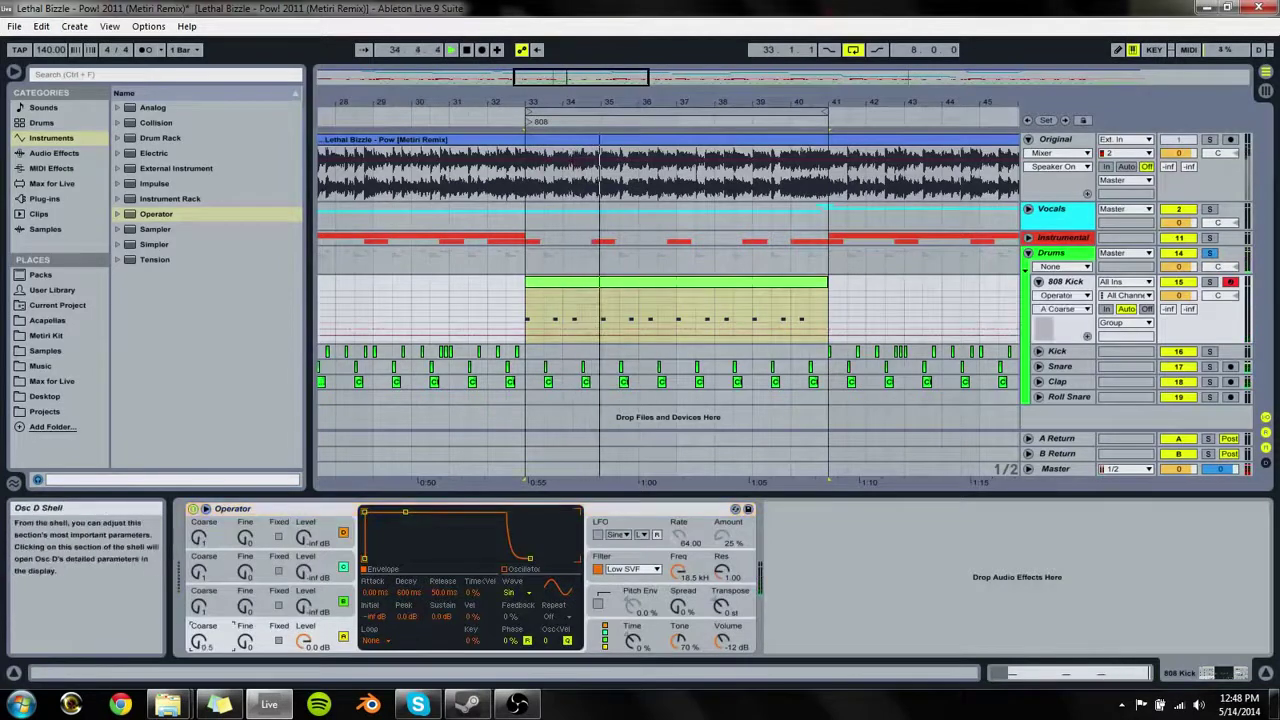
# Step: Transpose all notes in the 808 Kick clip down two octaves to C1
pyautogui.doubleClick(636, 283)
pyautogui.click(728, 574)
pyautogui.hotkey('ctrl', 'a')
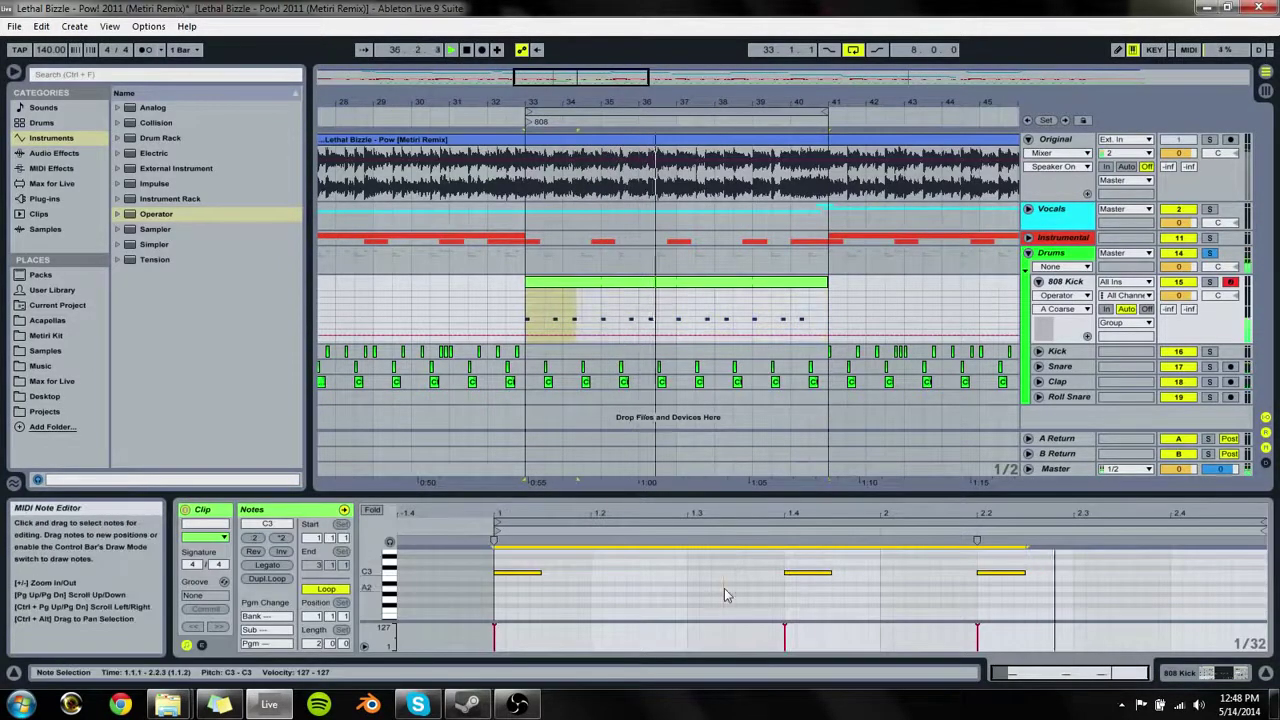
pyautogui.hotkey('shift', 'Down')
pyautogui.hotkey('shift', 'Down')
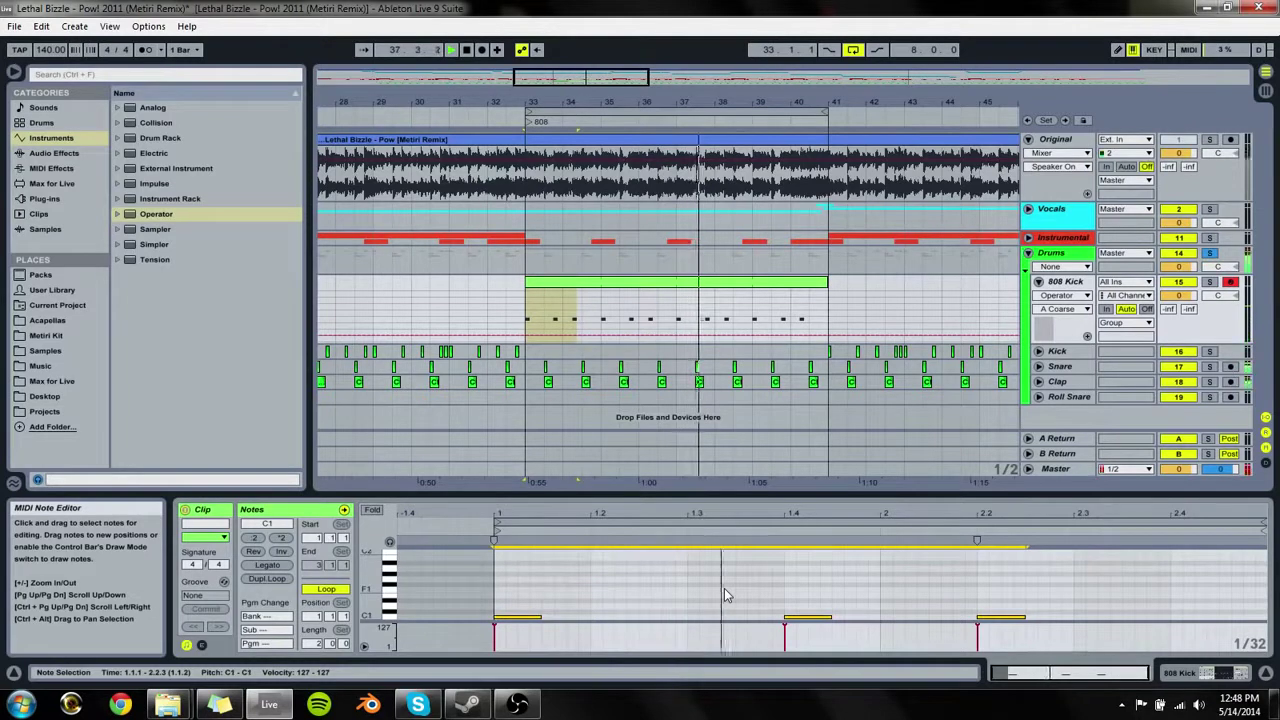
# Step: Raise the release of Operator's oscillator A volume envelope to about 3.2 s while the loop plays
pyautogui.click(1205, 674)
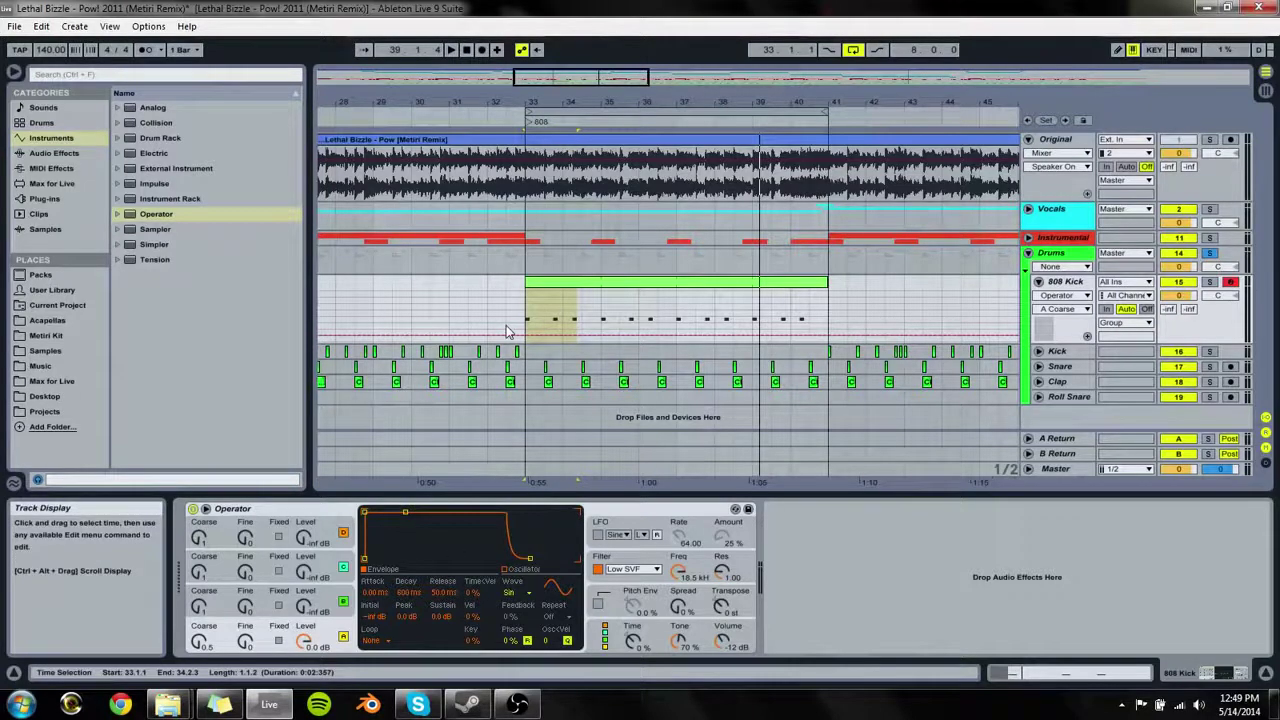
pyautogui.press('space')
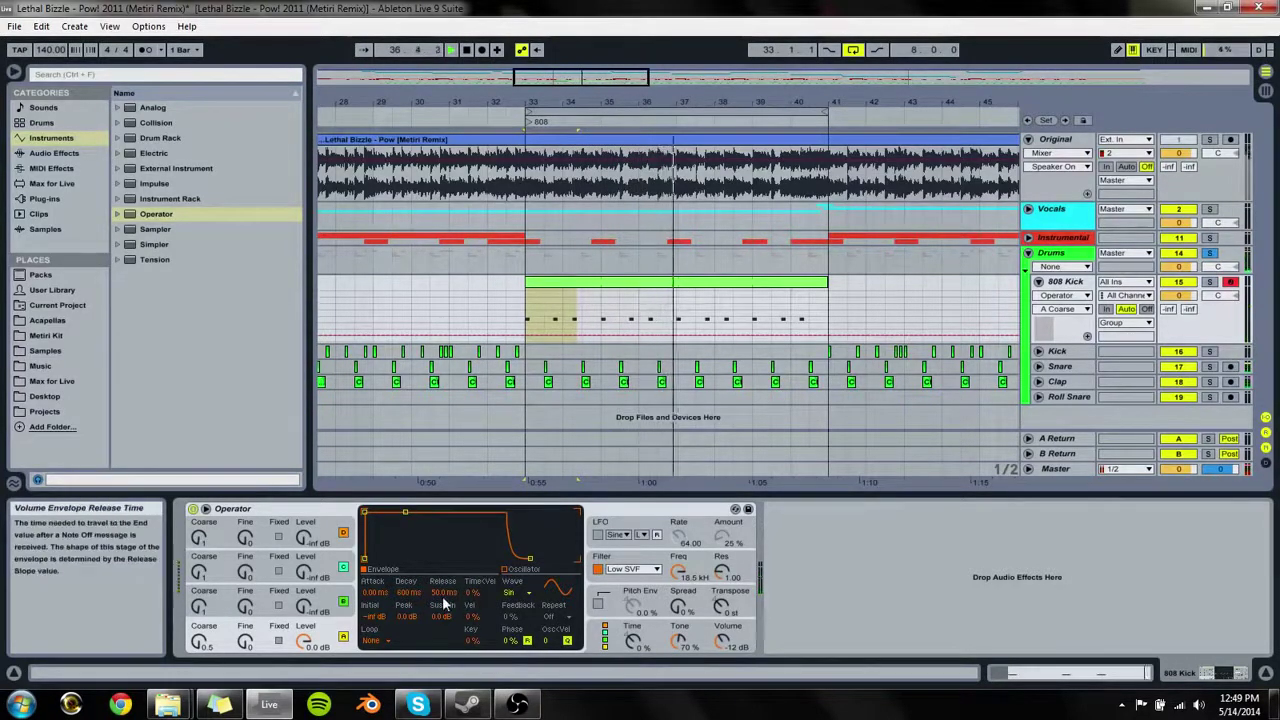
pyautogui.moveTo(442, 596); pyautogui.dragTo(442, 534)
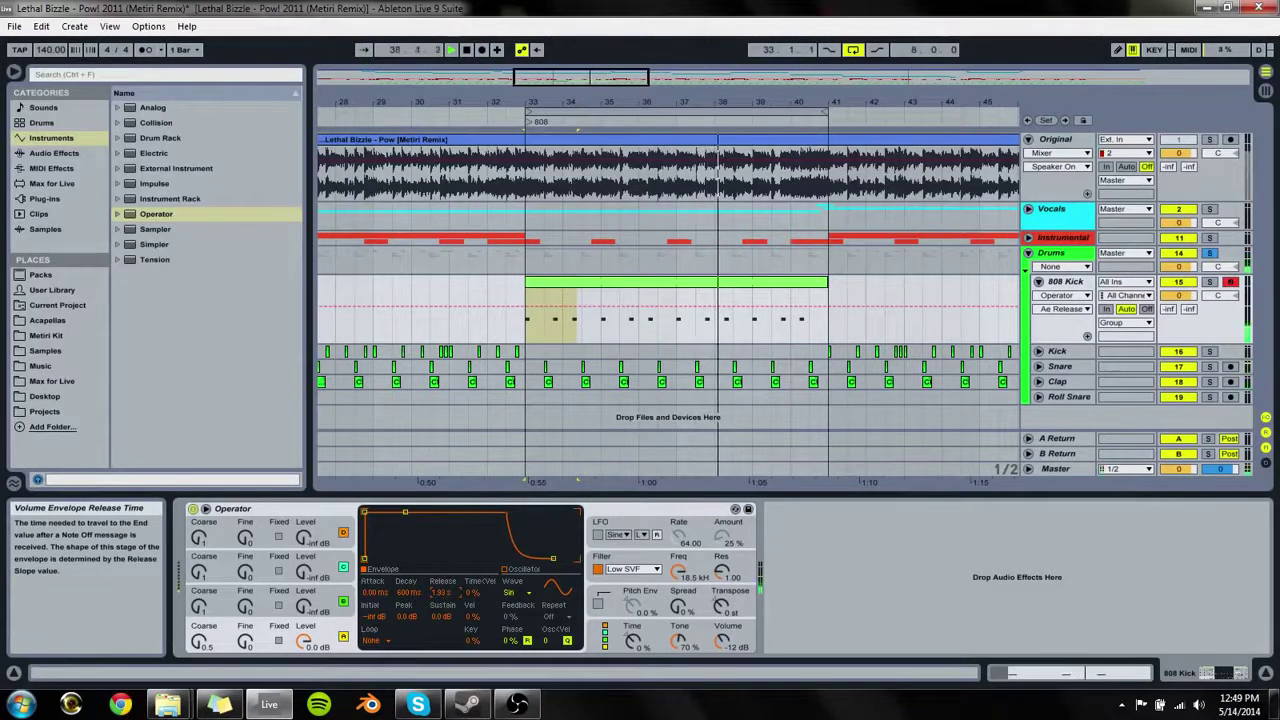
pyautogui.moveTo(442, 592); pyautogui.dragTo(442, 586)
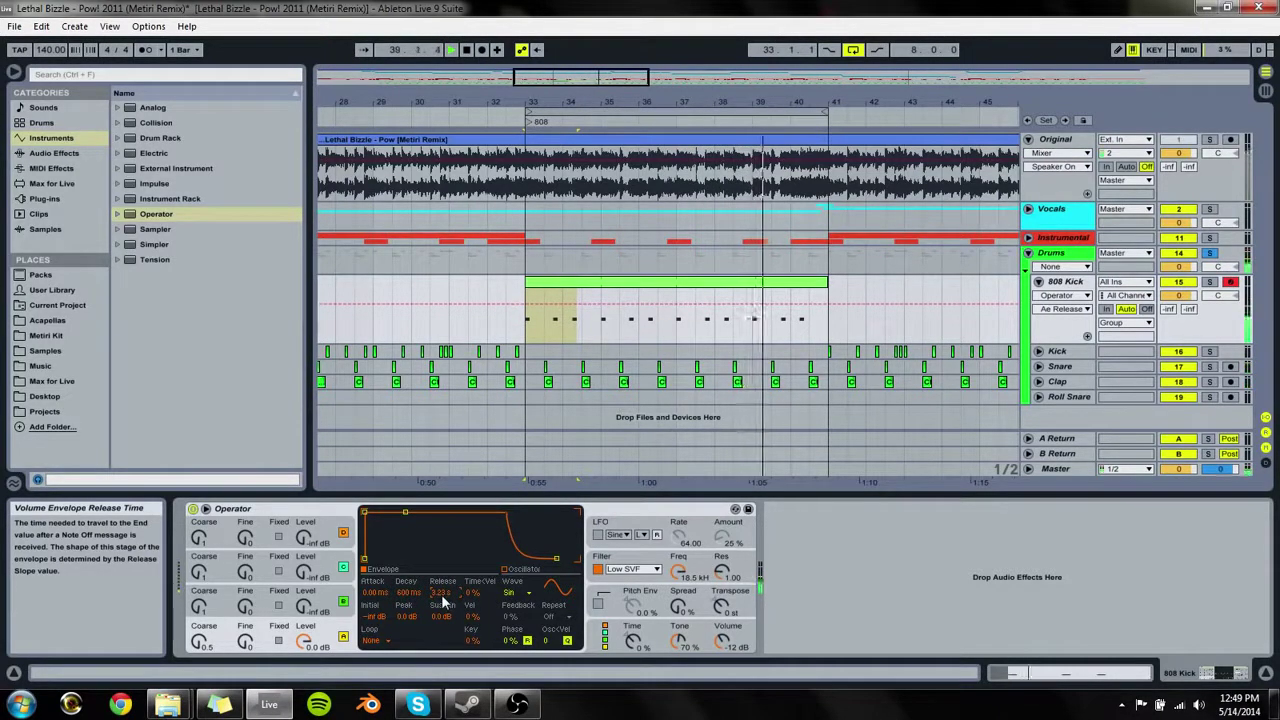
# Step: Enable Operator's pitch envelope and set its amount to 100%
pyautogui.click(598, 604)
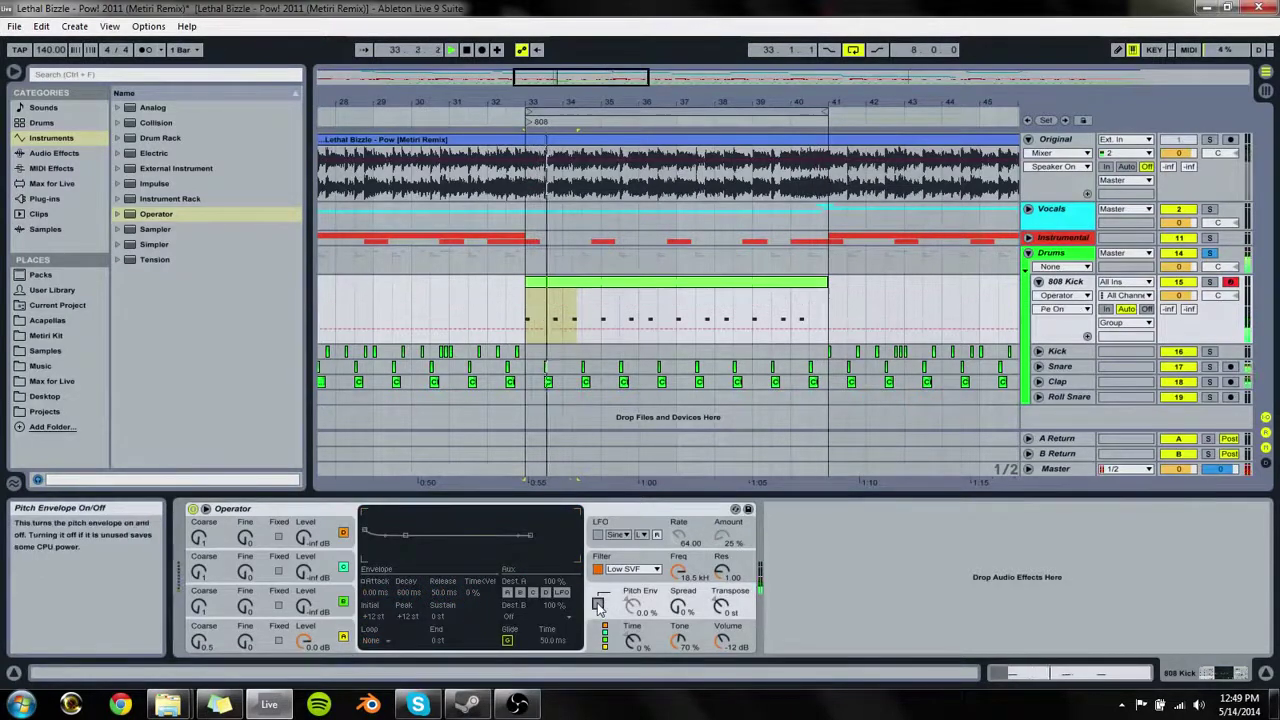
pyautogui.click(598, 604)
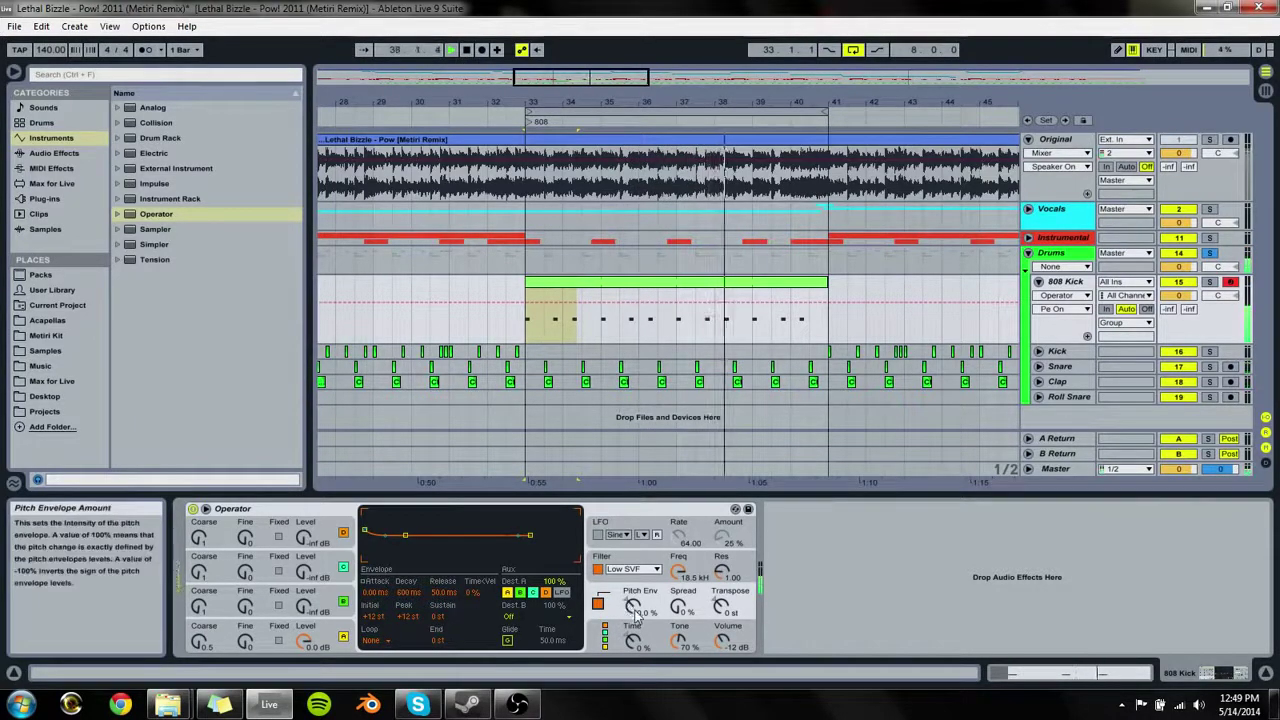
pyautogui.moveTo(633, 606); pyautogui.dragTo(633, 540)
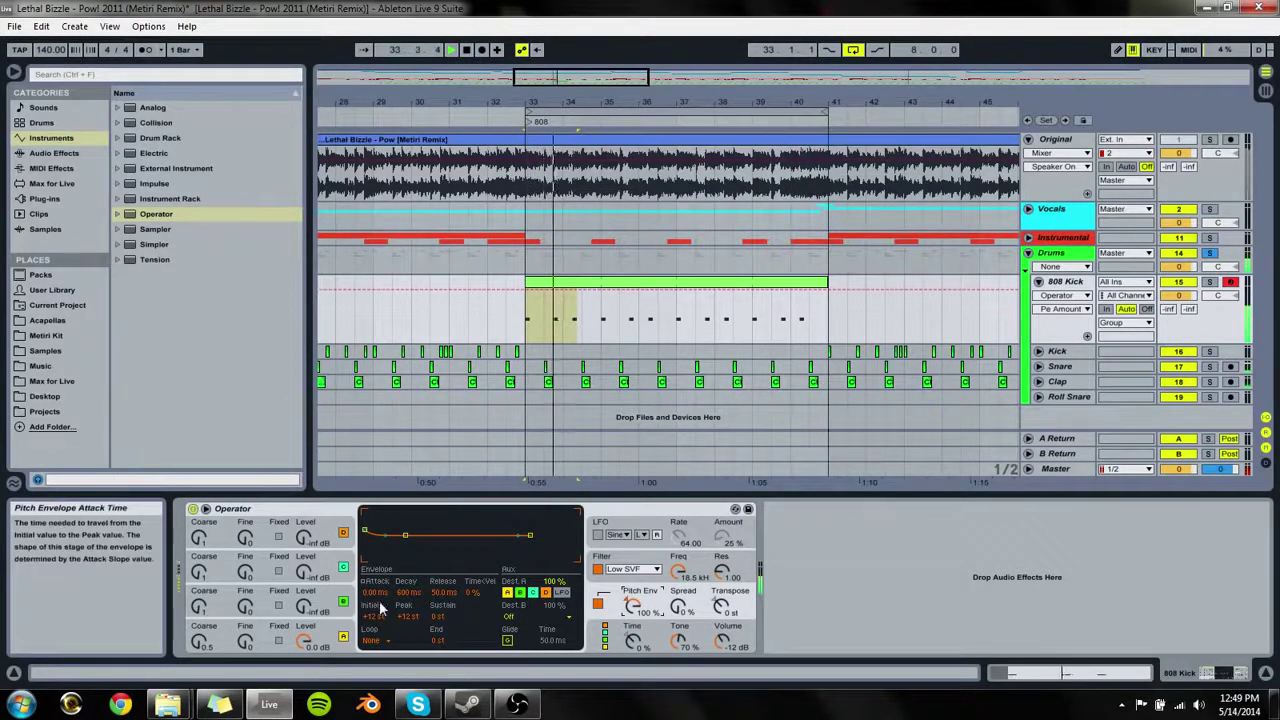
# Step: Set the pitch envelope's peak to +36 st and its decay to 174 ms
pyautogui.moveTo(407, 618); pyautogui.dragTo(407, 594)
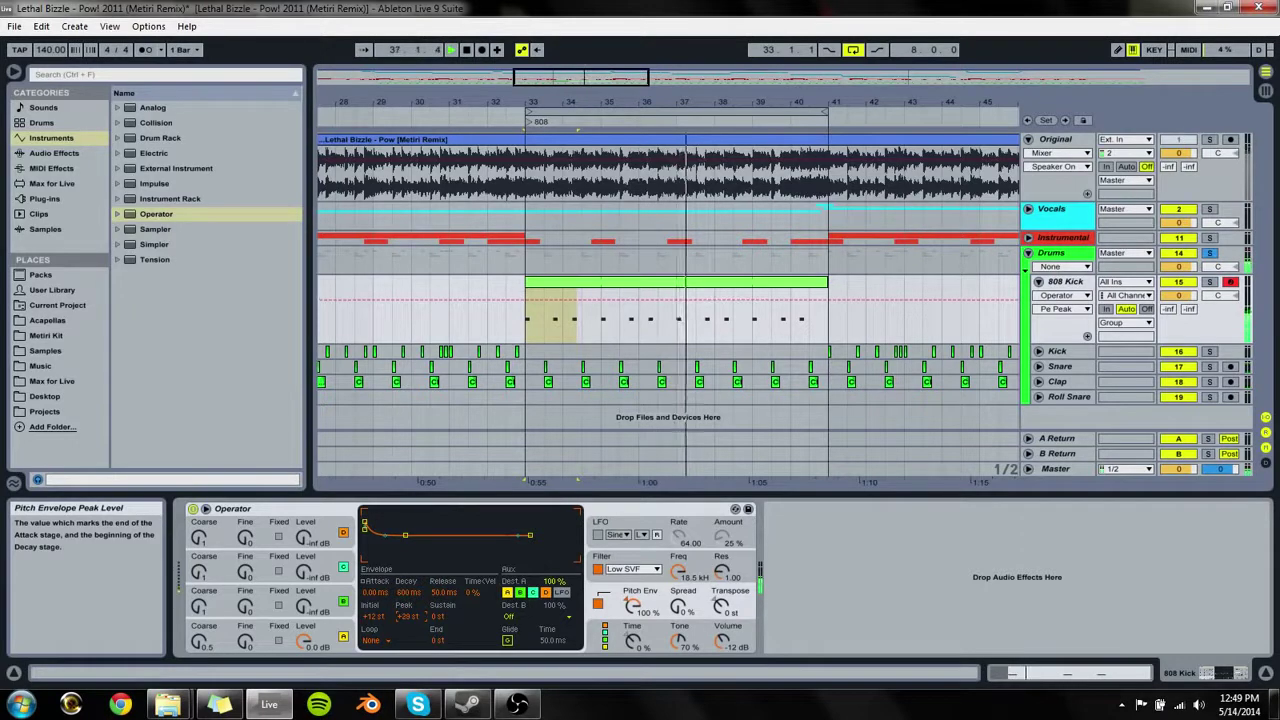
pyautogui.moveTo(407, 617); pyautogui.dragTo(410, 619)
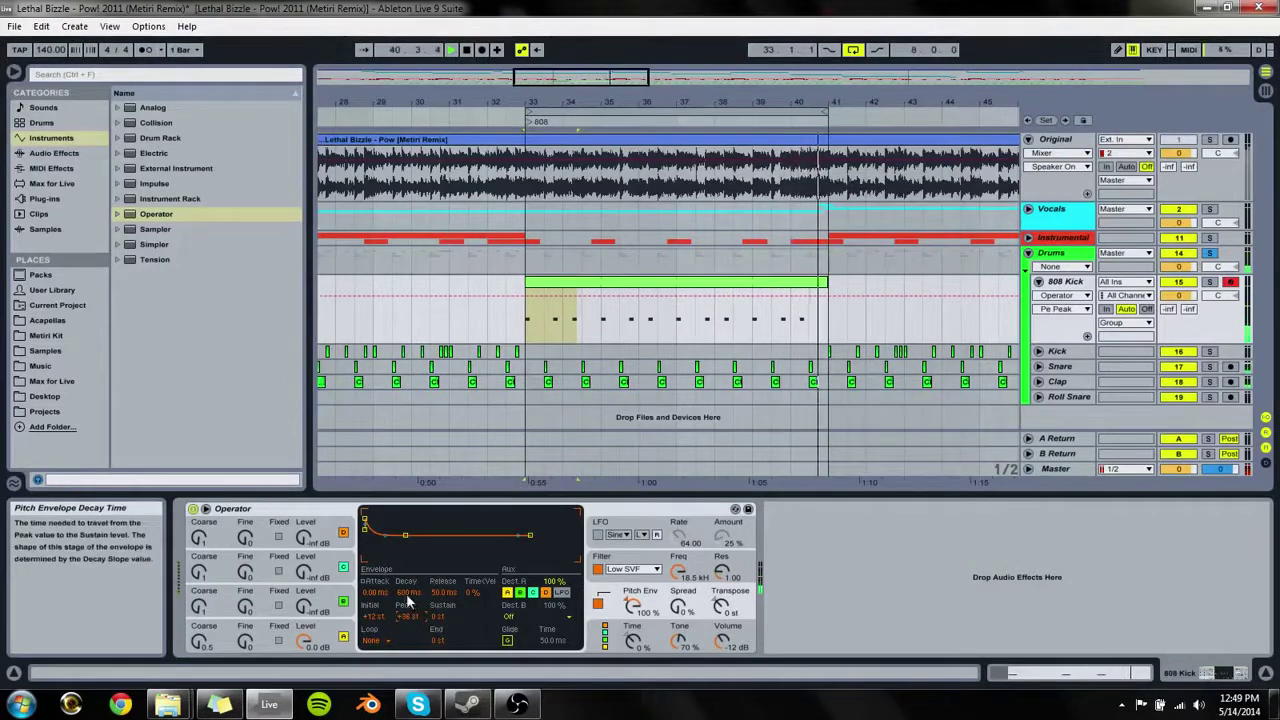
pyautogui.moveTo(407, 600); pyautogui.dragTo(407, 620)
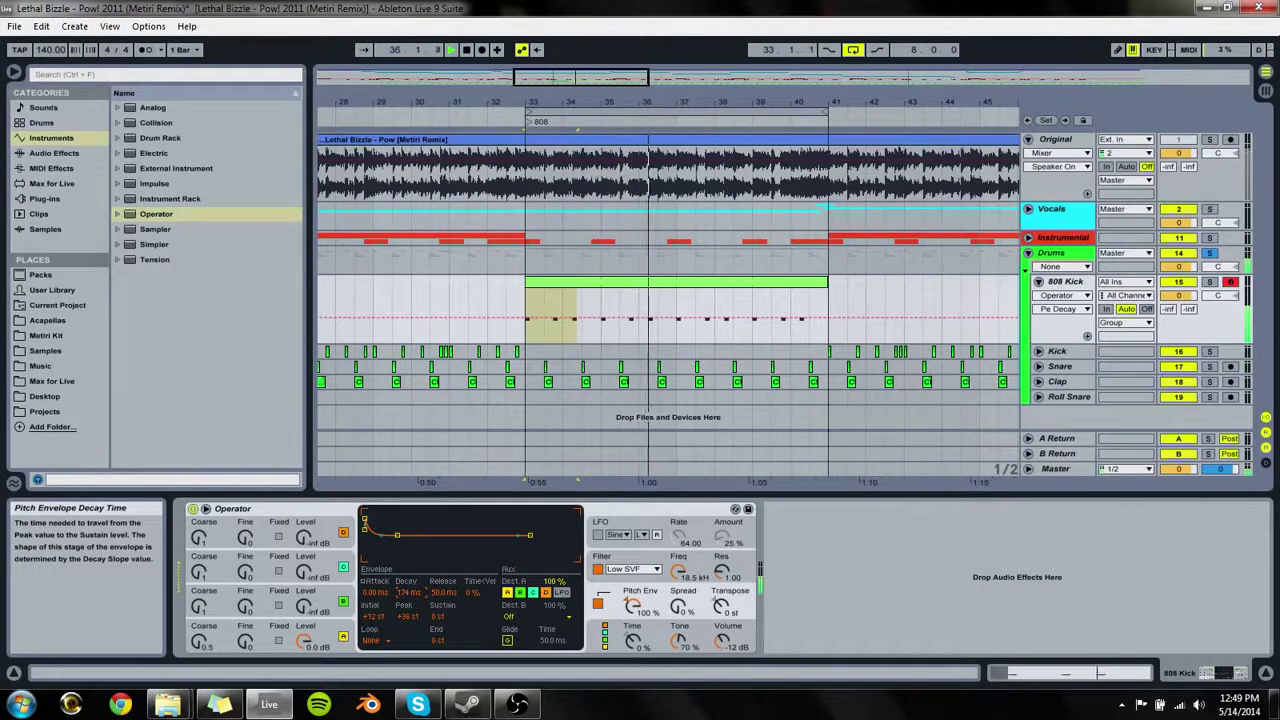
# Step: Try raising oscillator B's output level to -26 dB
pyautogui.click(632, 640)
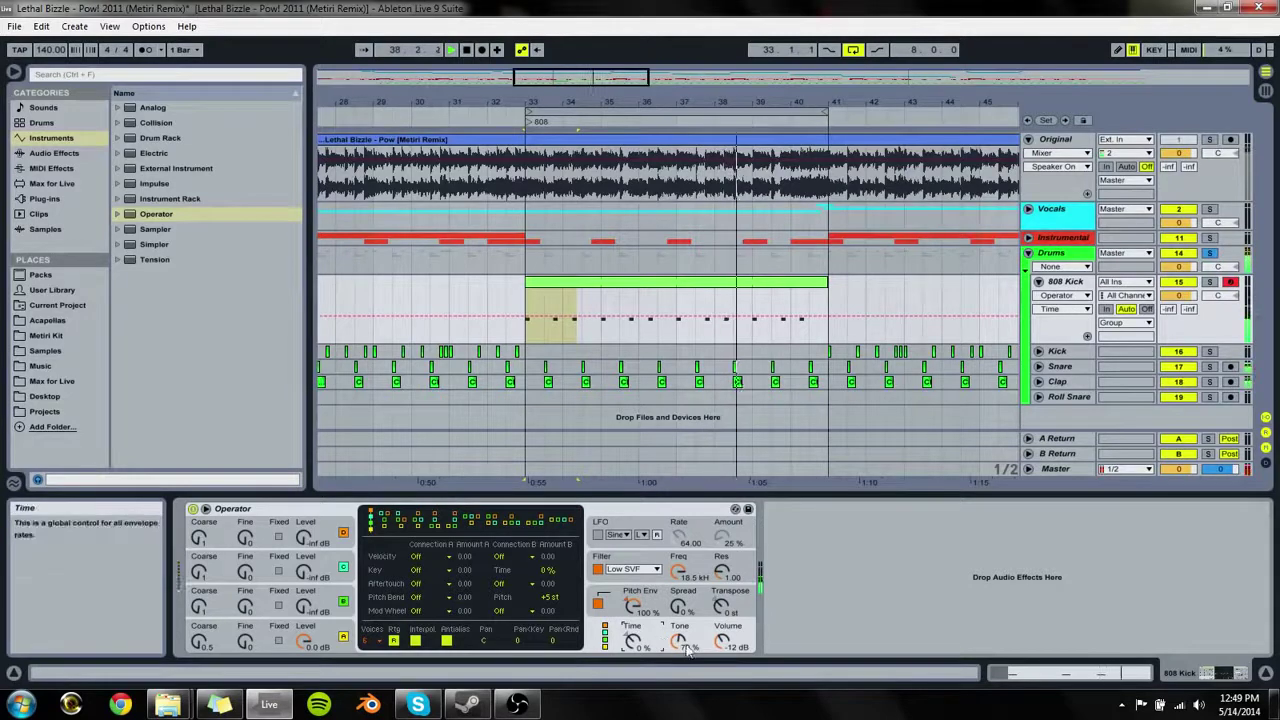
pyautogui.click(683, 605)
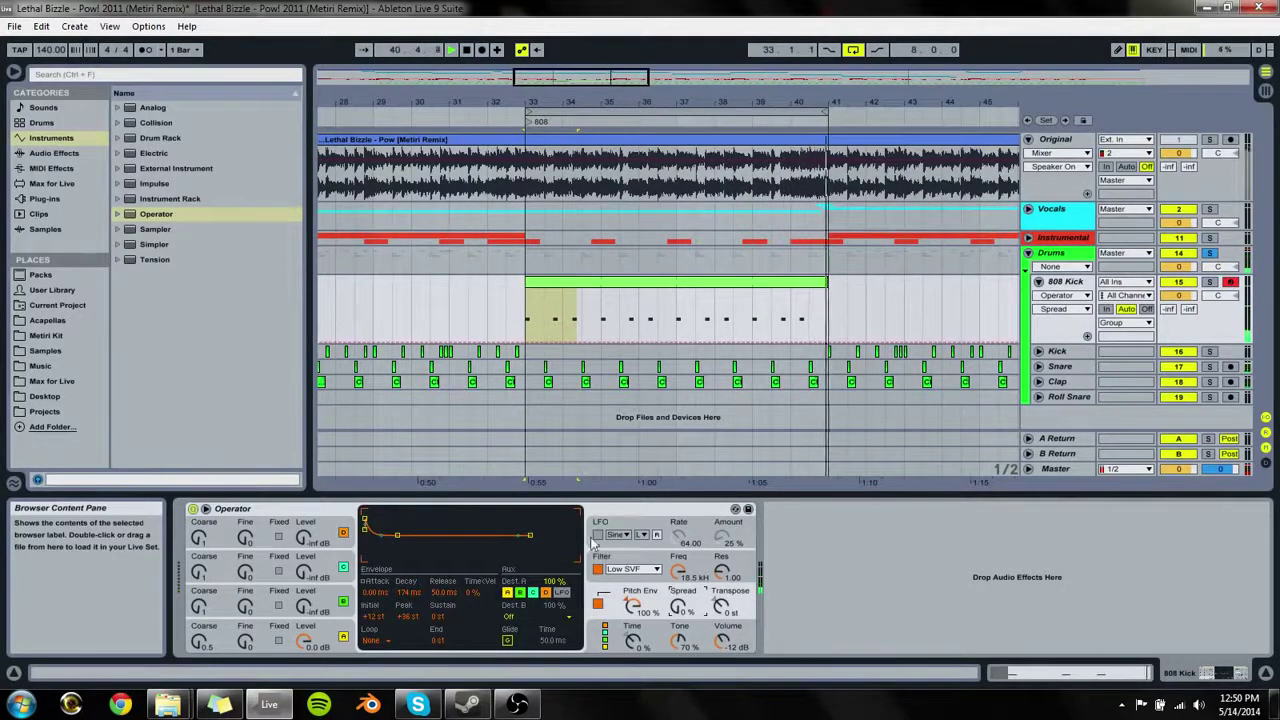
pyautogui.click(303, 603)
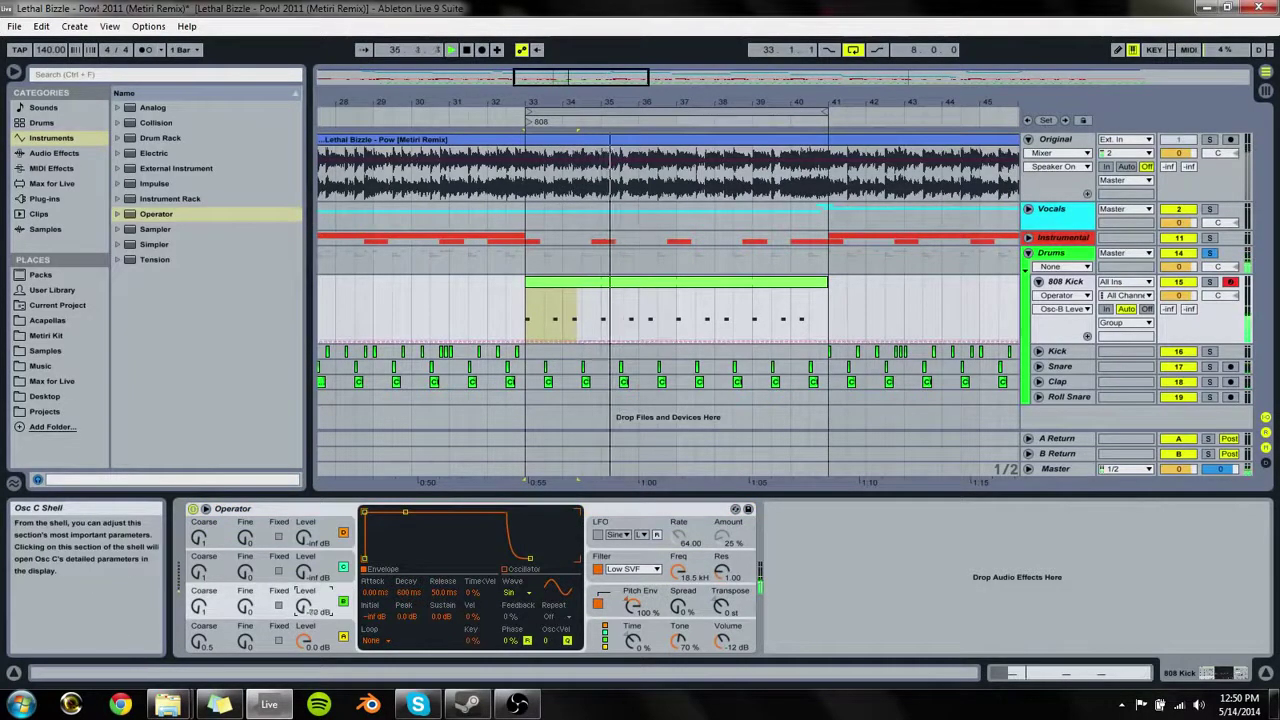
pyautogui.moveTo(303, 603); pyautogui.dragTo(303, 592)
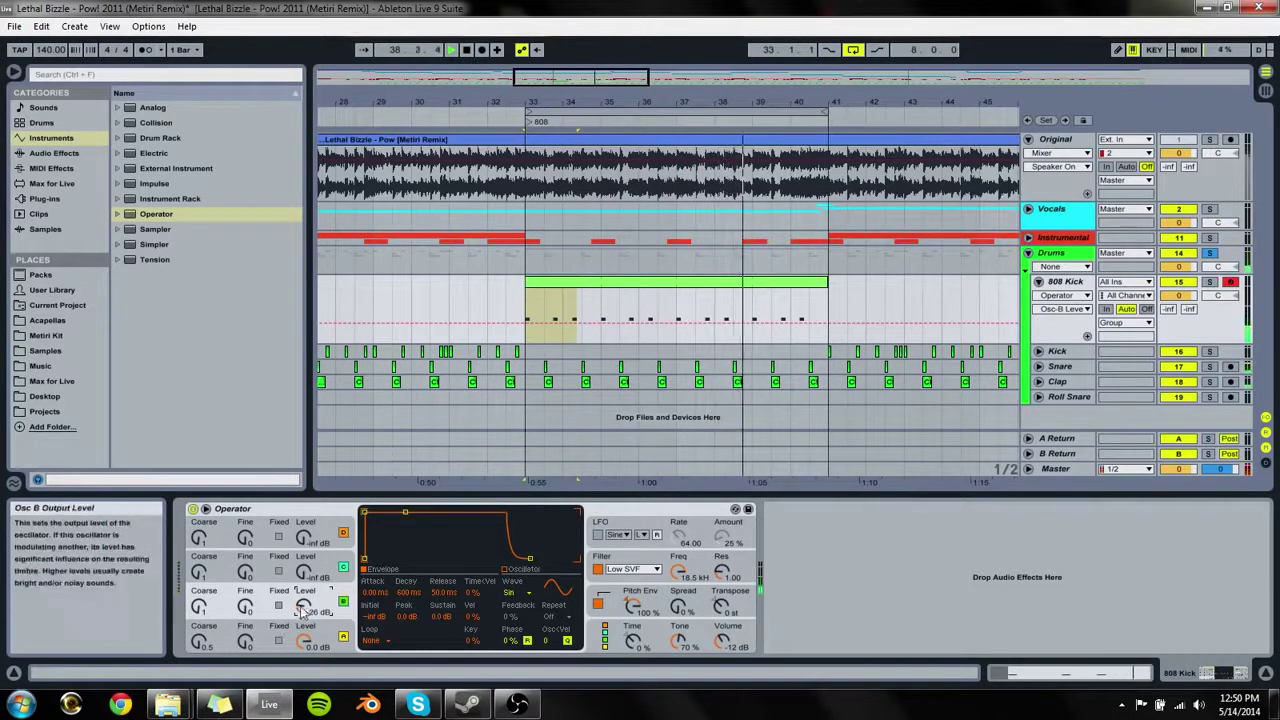
# Step: Change oscillator A's waveform to Triangle and play the loop to audition it
pyautogui.click(250, 641)
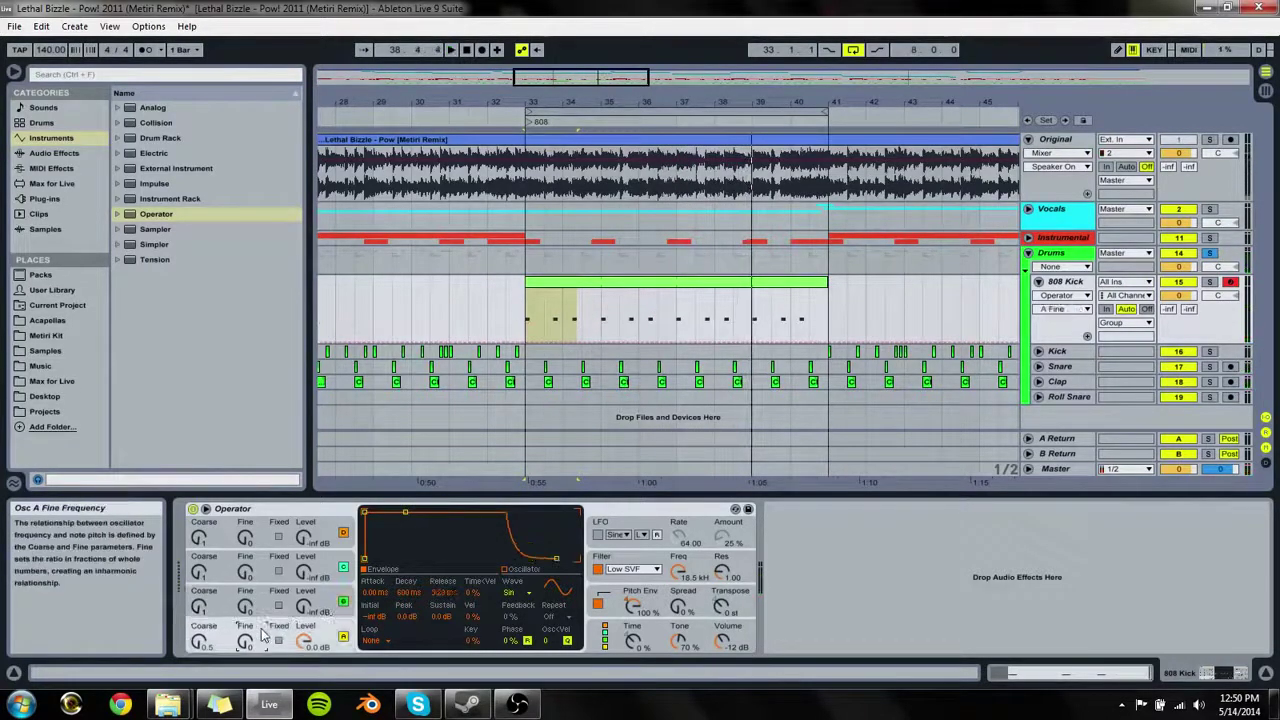
pyautogui.click(511, 593)
pyautogui.click(478, 592)
pyautogui.moveTo(478, 592); pyautogui.dragTo(478, 595)
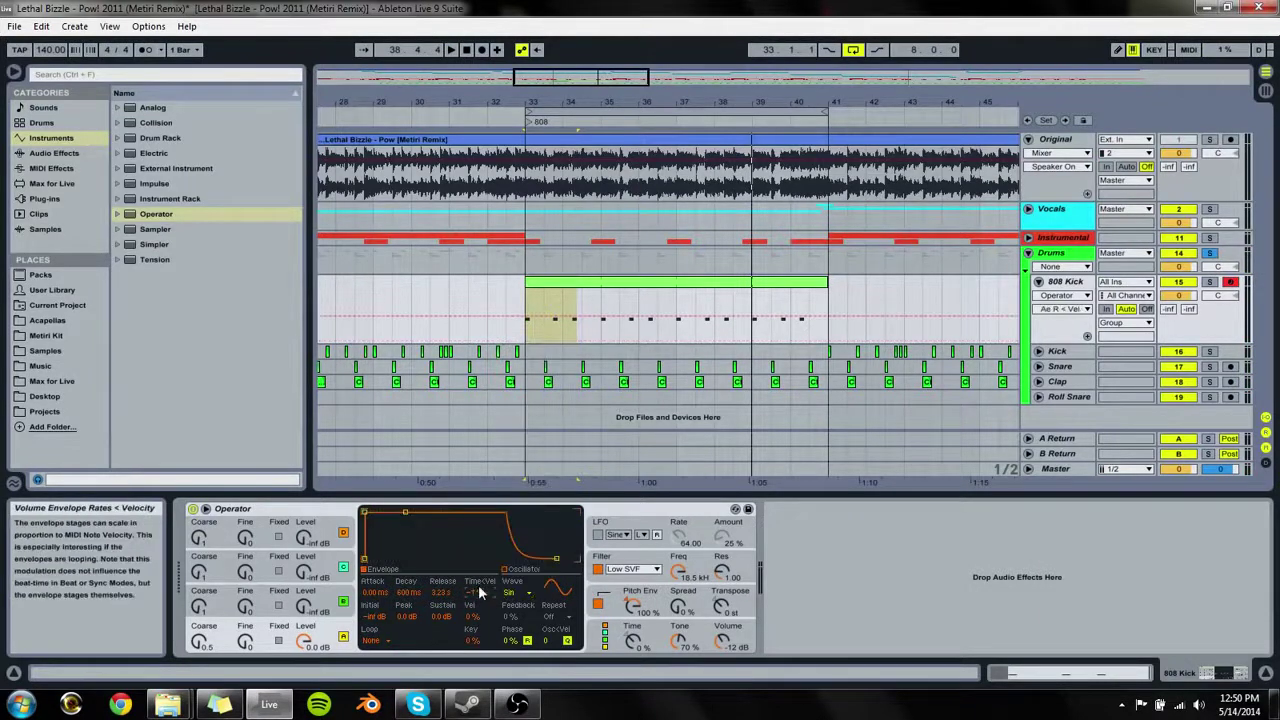
pyautogui.click(511, 593)
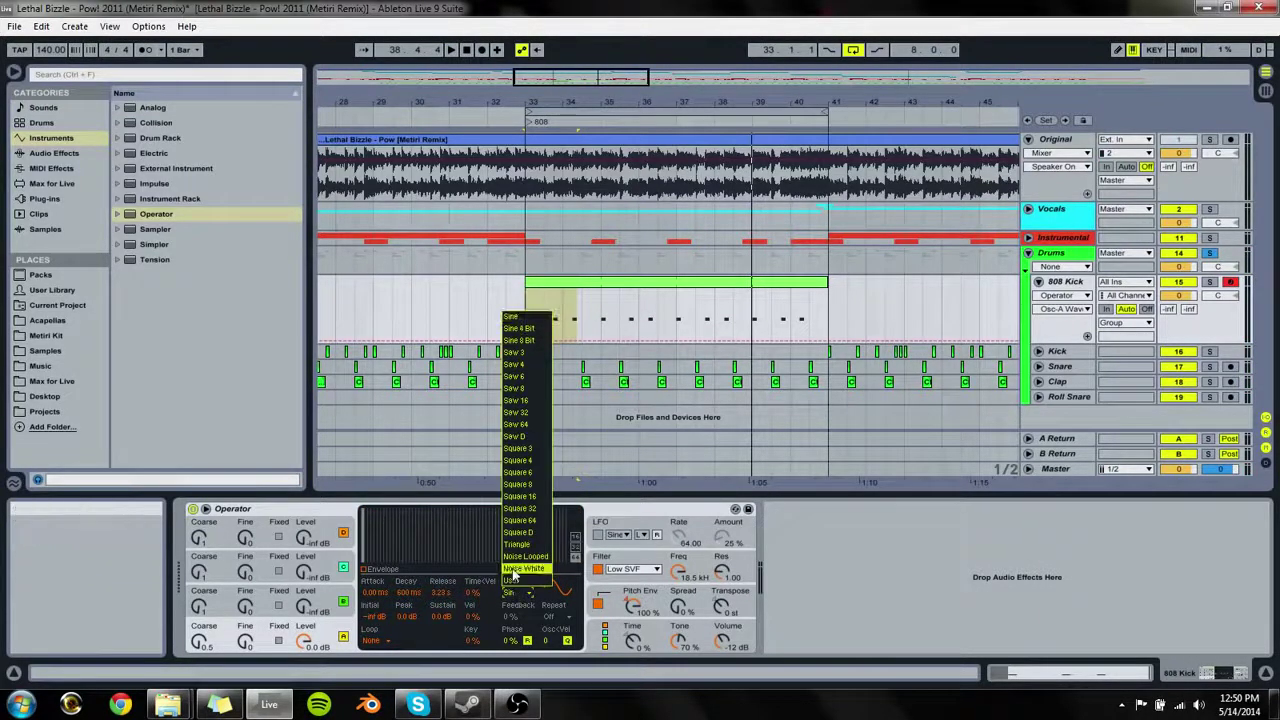
pyautogui.click(513, 545)
pyautogui.press('space')
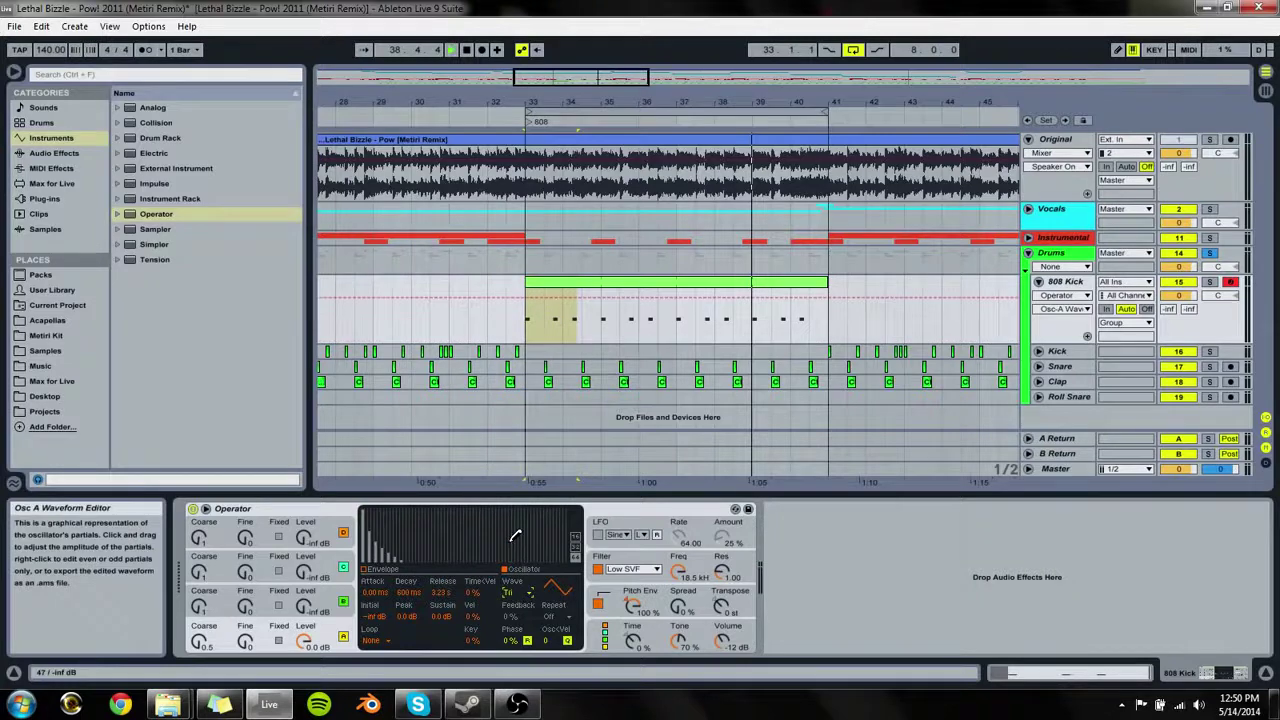
# Step: Audition Square D, saw and Saw 3 waveforms on oscillator A while the loop plays
pyautogui.click(527, 593)
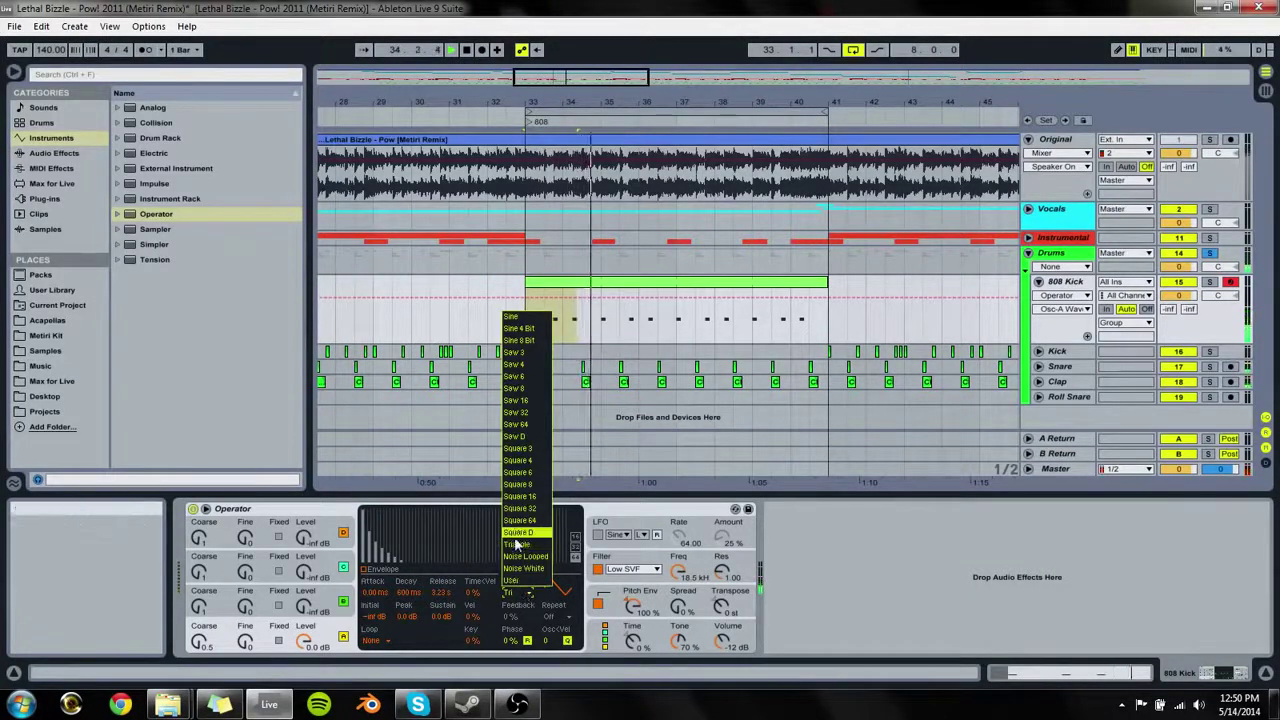
pyautogui.click(519, 520)
pyautogui.click(515, 593)
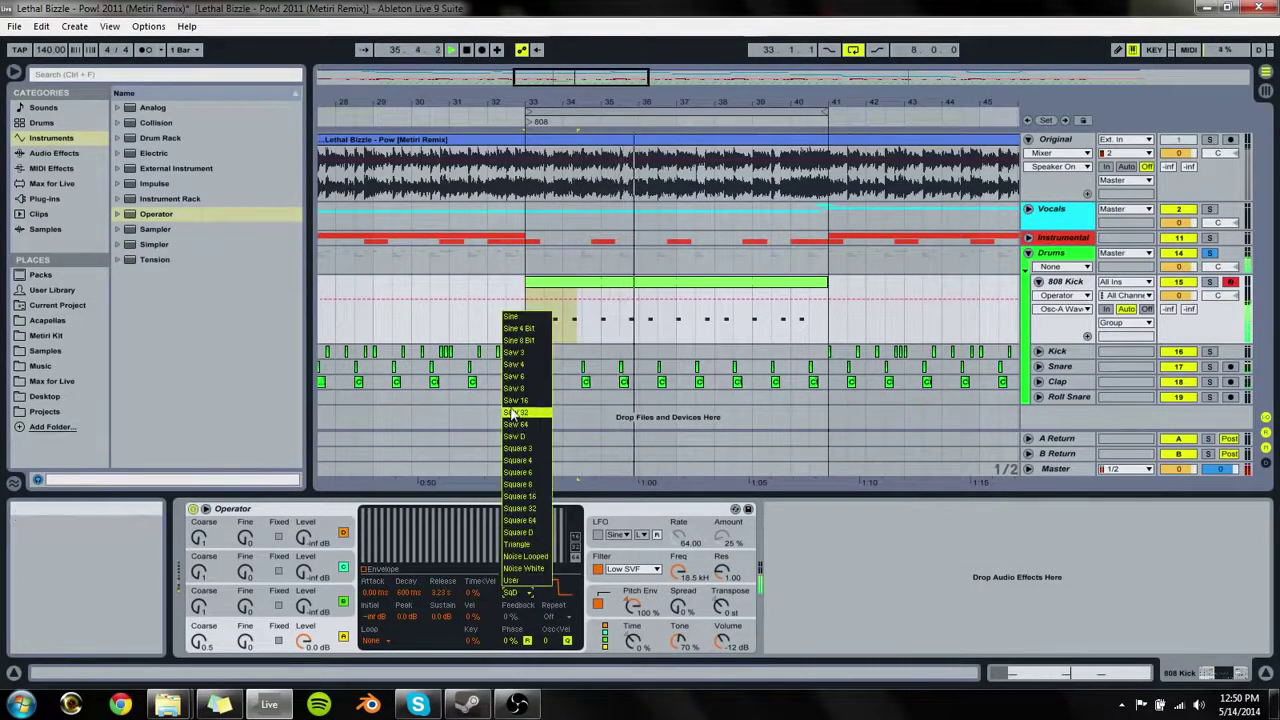
pyautogui.click(510, 430)
pyautogui.click(515, 593)
pyautogui.click(520, 350)
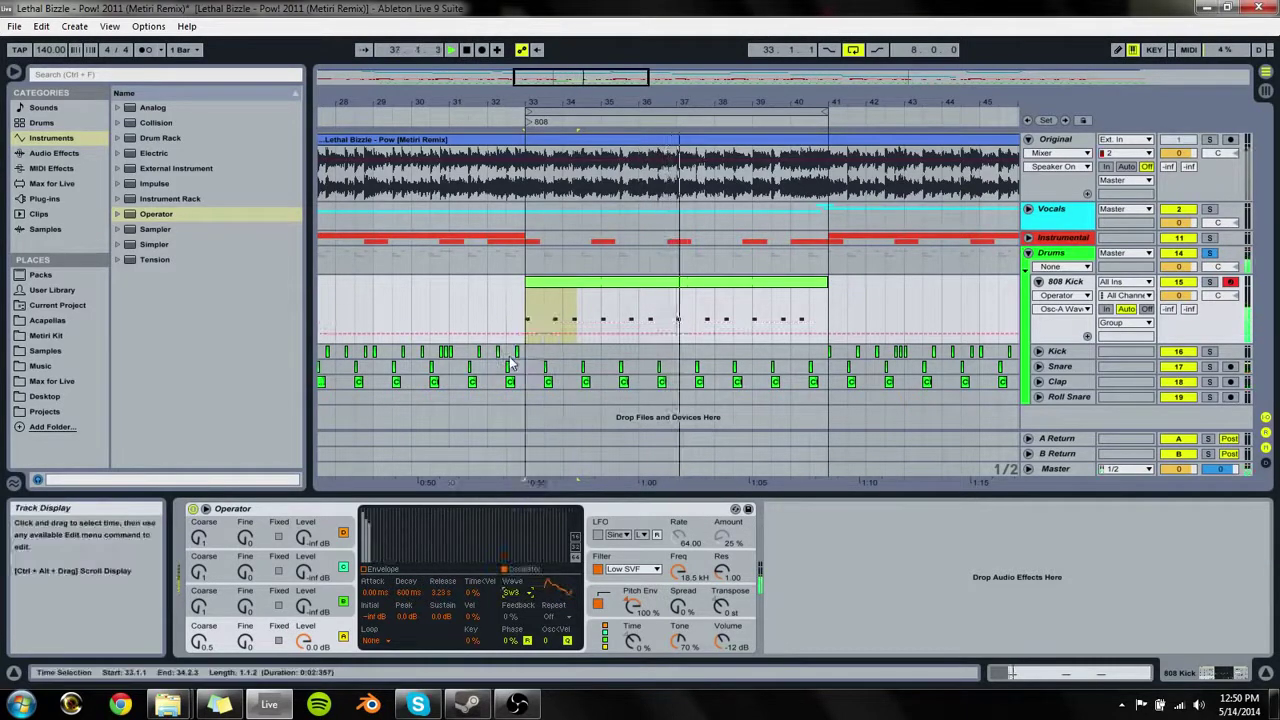
# Step: Audition Sine 8 Bit and Sine 4 Bit on oscillator A, and settle on the plain Sine waveform
pyautogui.click(515, 593)
pyautogui.click(522, 338)
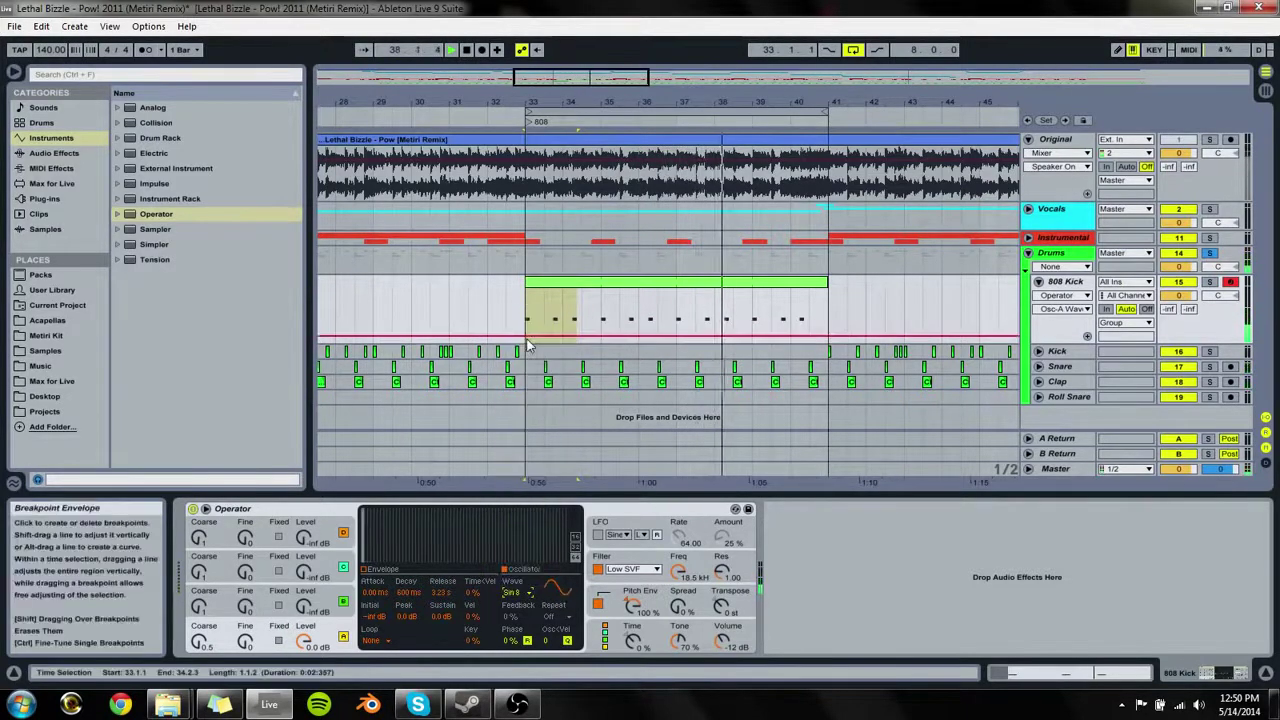
pyautogui.click(515, 593)
pyautogui.click(520, 326)
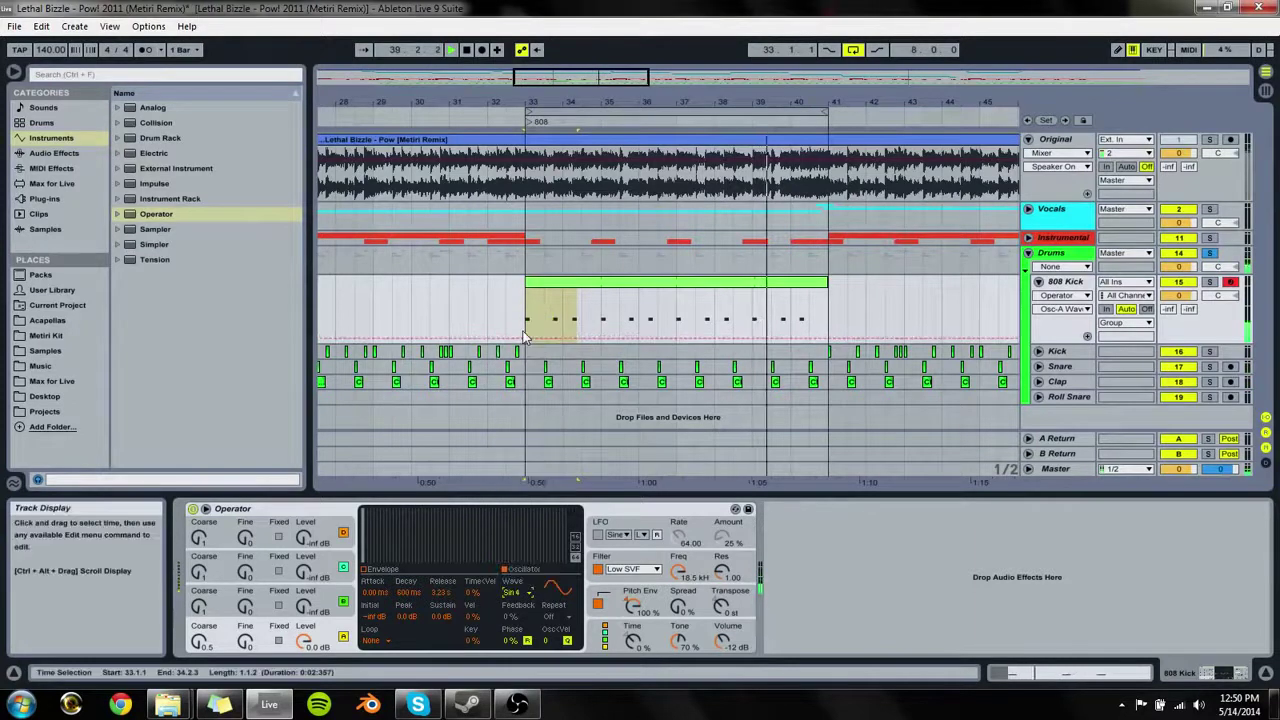
pyautogui.click(515, 593)
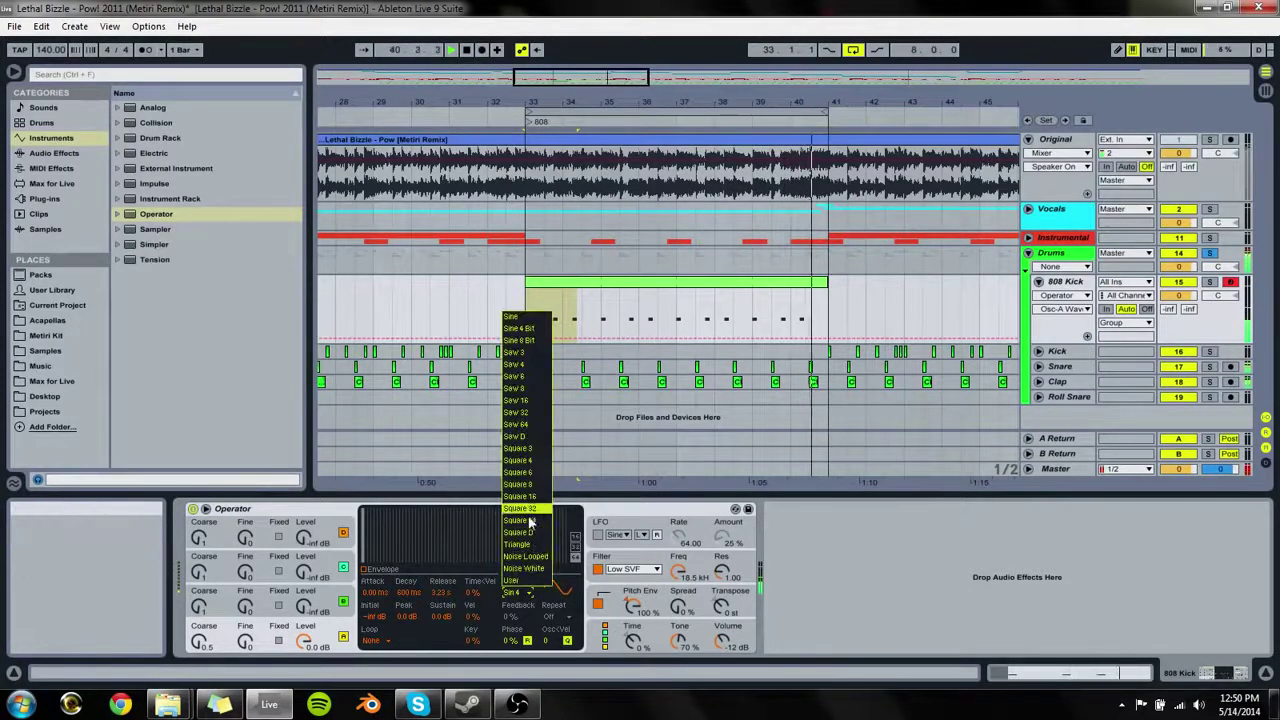
pyautogui.click(516, 316)
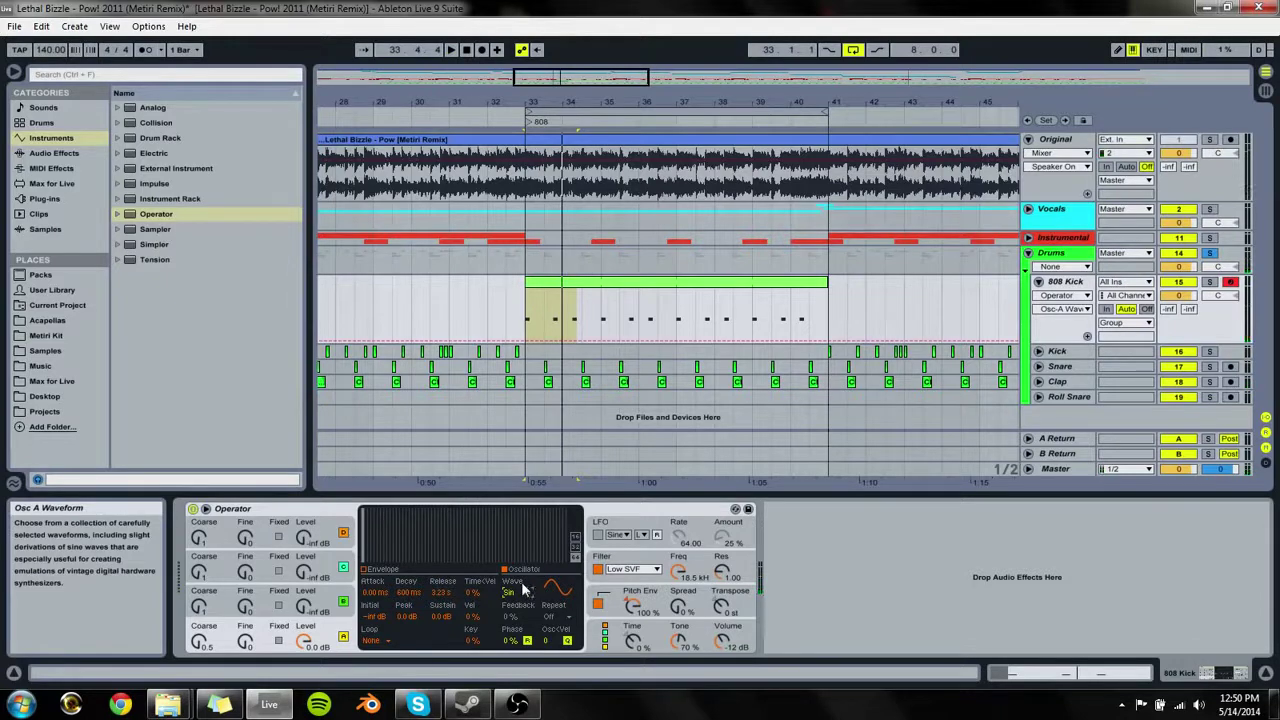
# Step: Copy oscillator A's settings to oscillator B
pyautogui.rightClick(467, 597)
pyautogui.rightClick(428, 597)
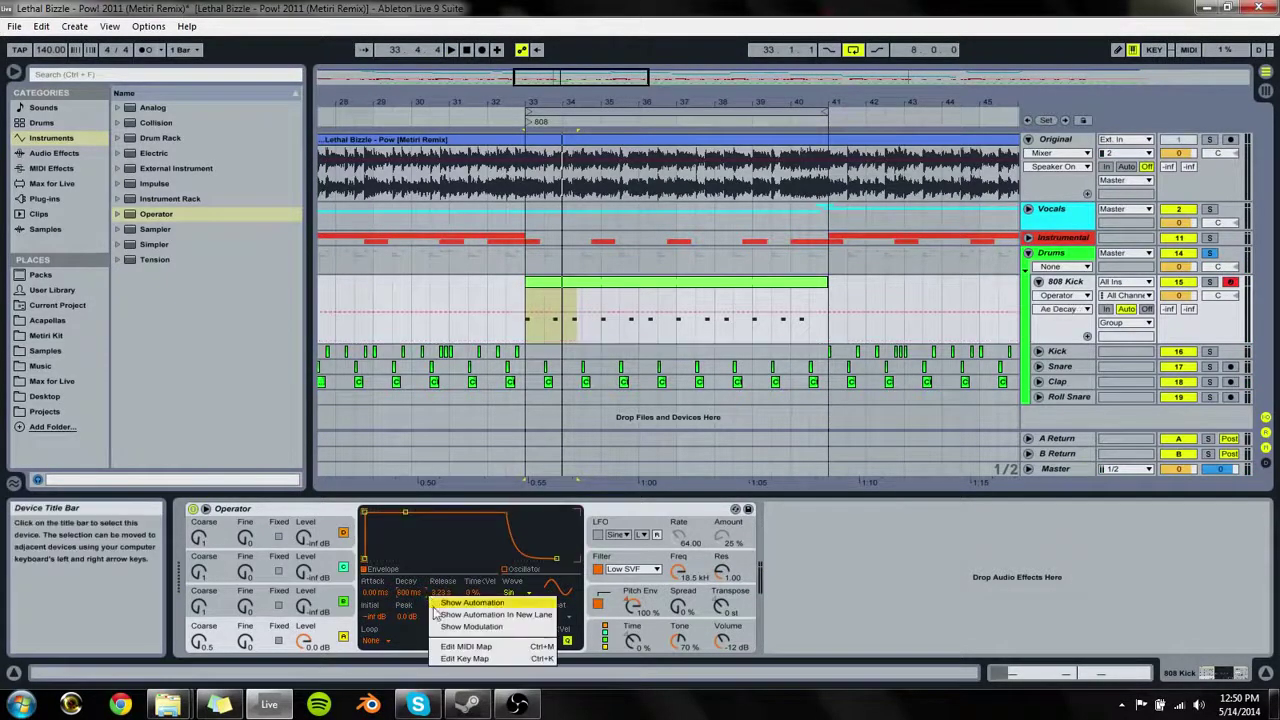
pyautogui.rightClick(417, 626)
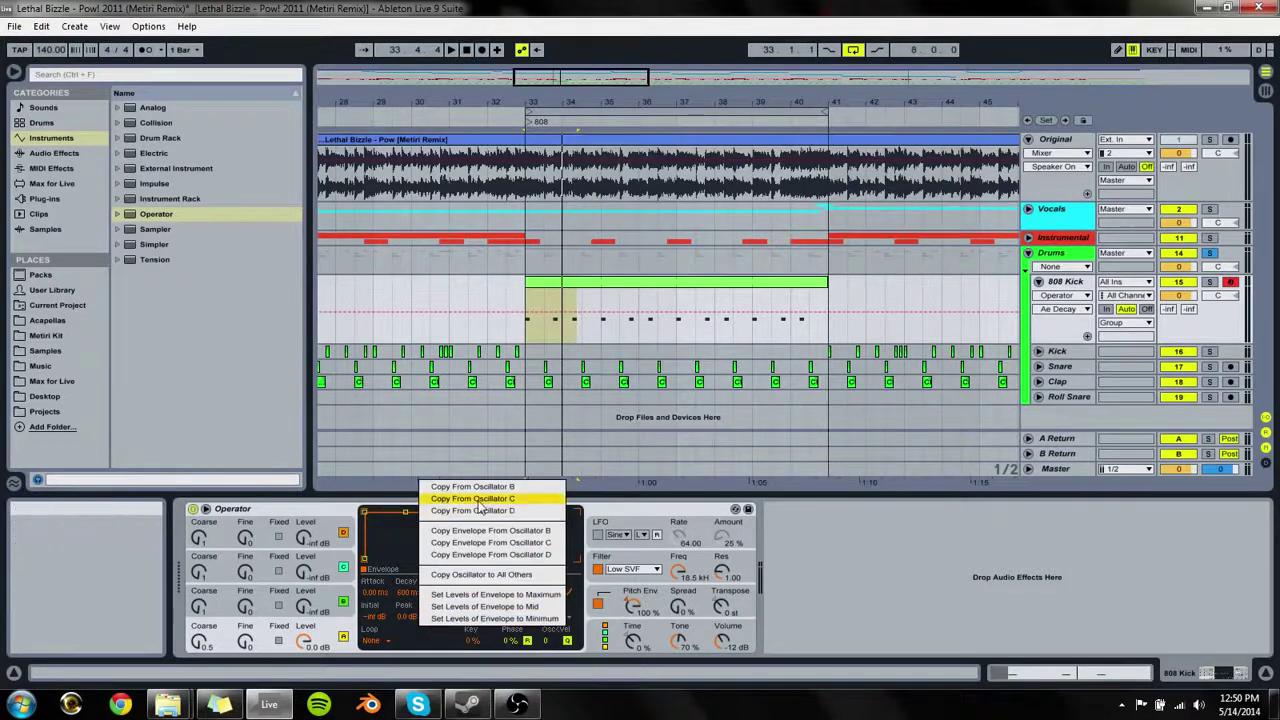
pyautogui.click(225, 612)
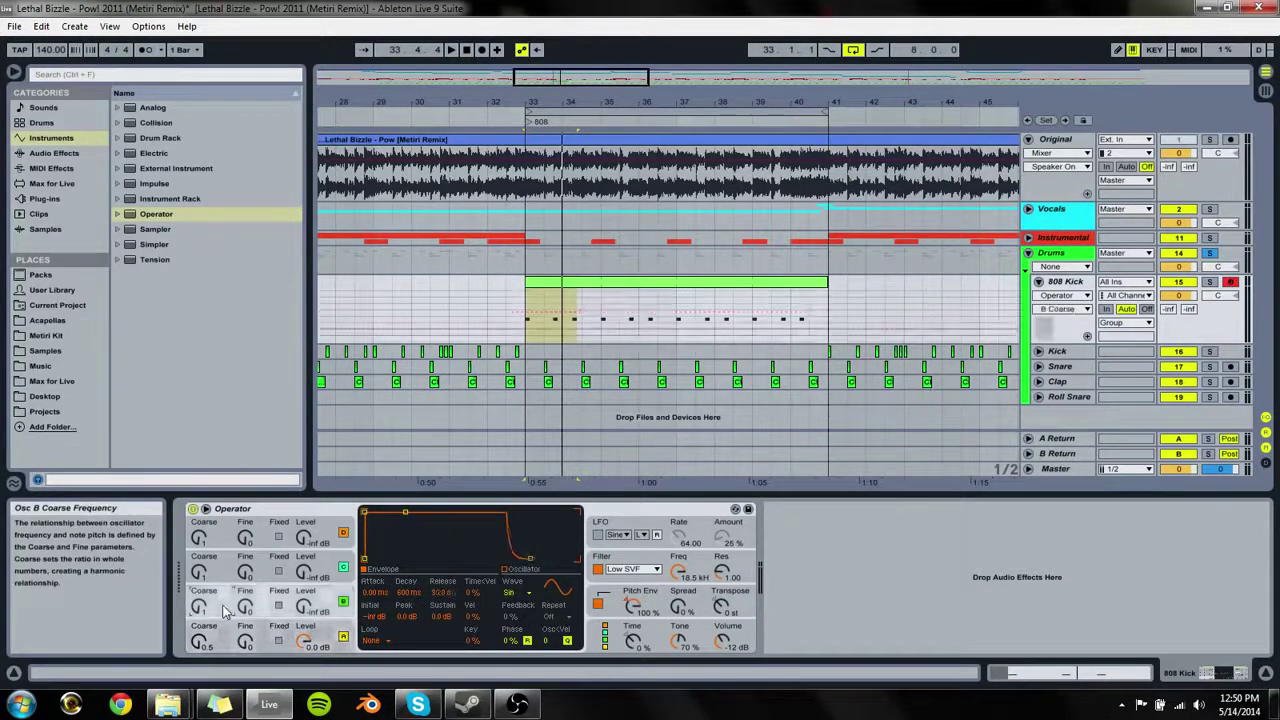
pyautogui.rightClick(473, 530)
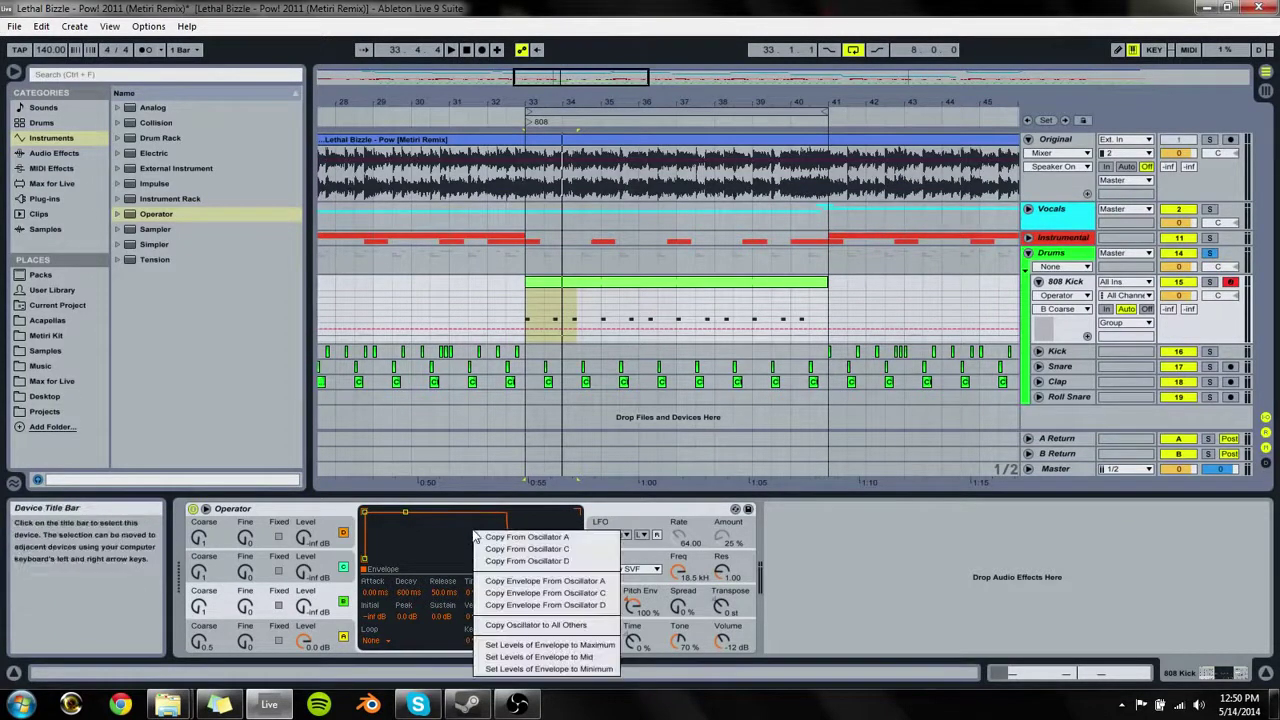
pyautogui.click(546, 539)
# Step: Play the loop and set oscillator B's output level to -14 dB
pyautogui.press('space')
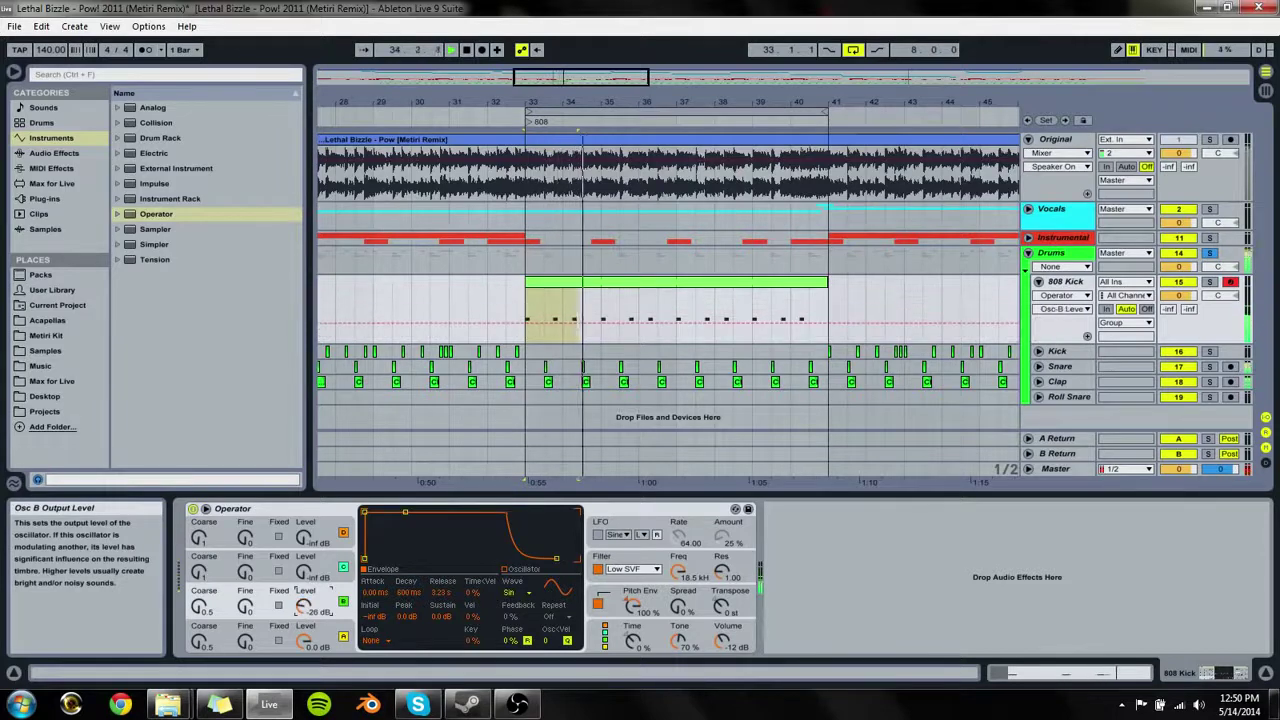
pyautogui.moveTo(303, 613)
pyautogui.mouseDown()
pyautogui.moveTo(303, 640)
pyautogui.moveTo(303, 629)
pyautogui.mouseUp()
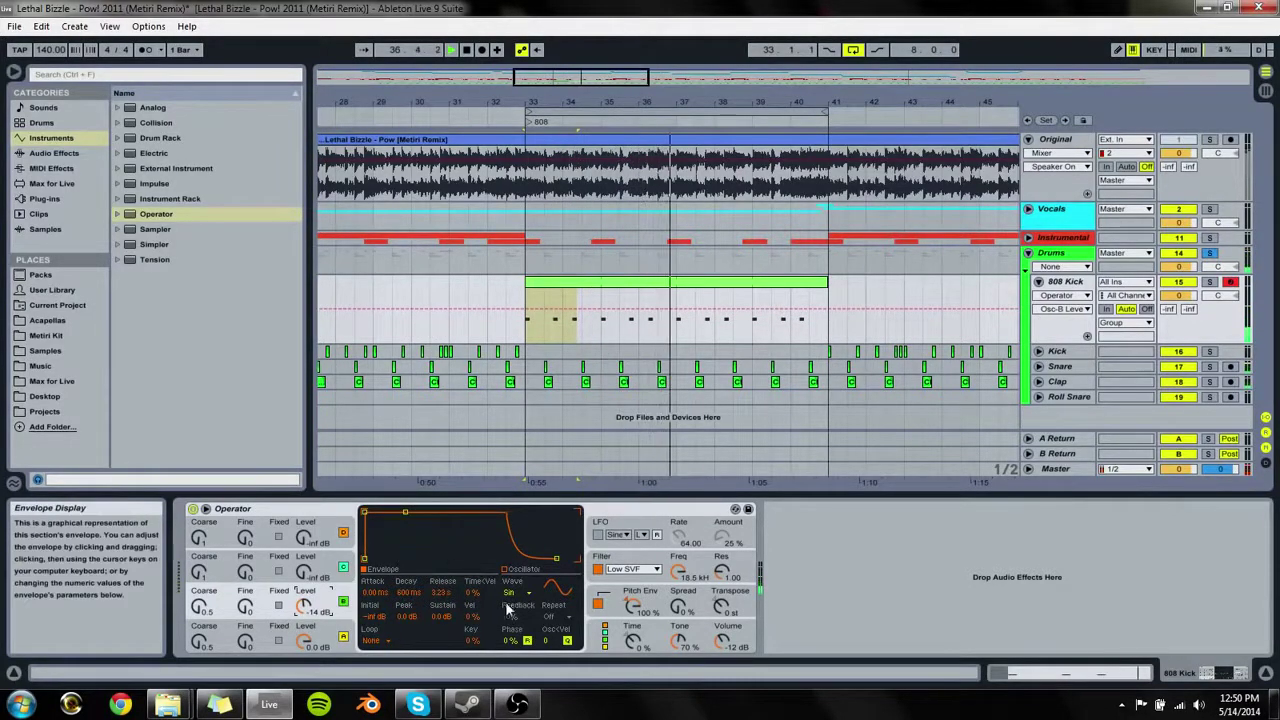
pyautogui.rightClick(434, 545)
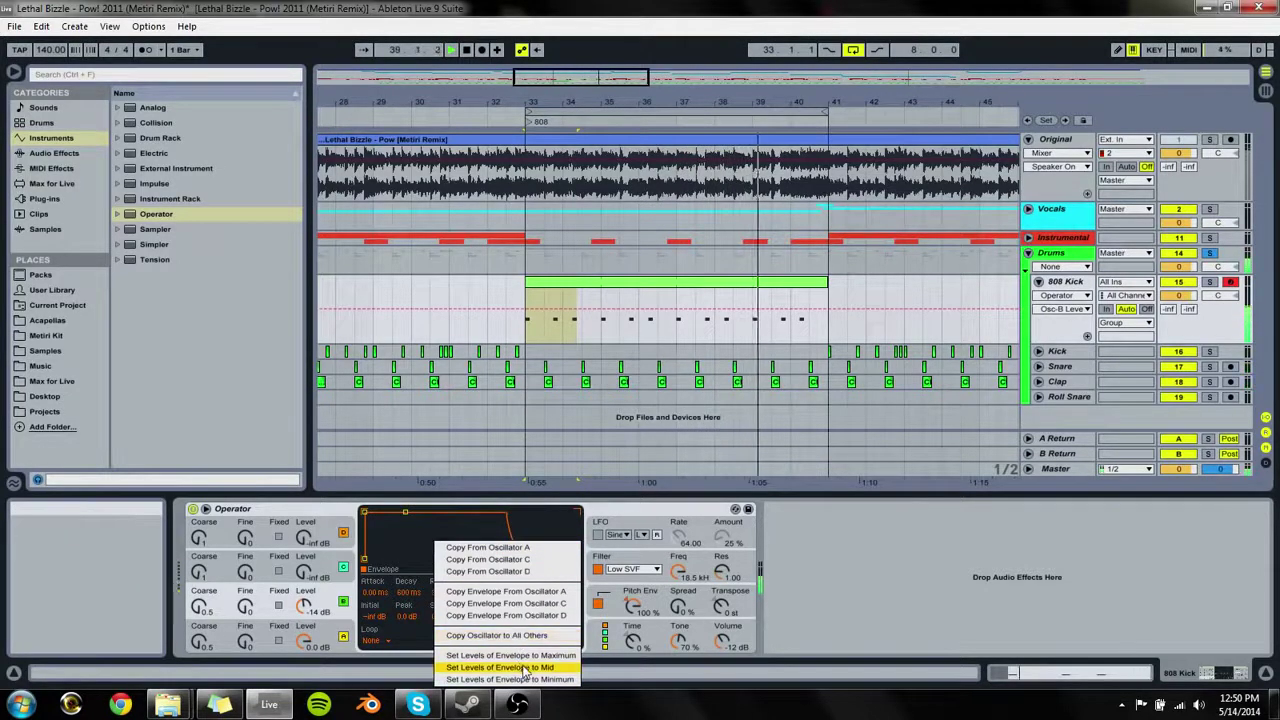
pyautogui.click(300, 605)
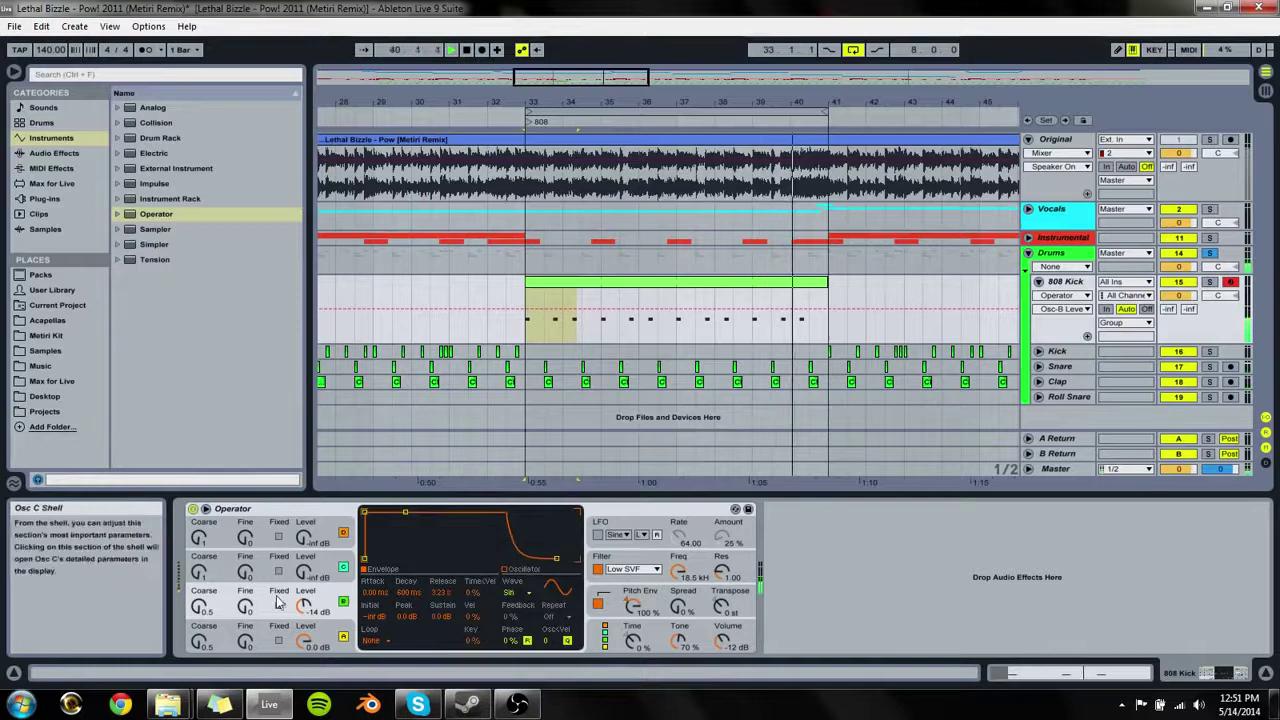
# Step: Try oscillator B with a Triangle waveform and a coarse frequency of 3
pyautogui.click(508, 592)
pyautogui.click(528, 562)
pyautogui.click(200, 606)
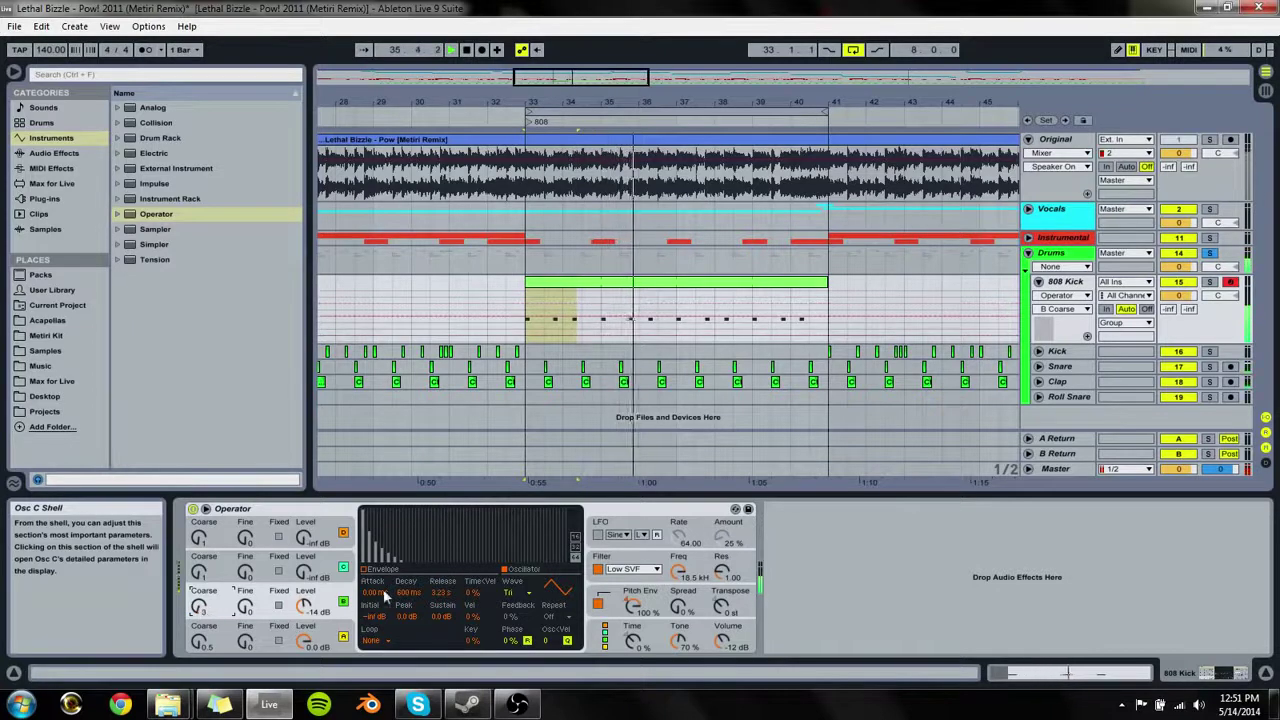
# Step: Audition the Noise Looped and Noise White waveforms on oscillator B
pyautogui.click(515, 594)
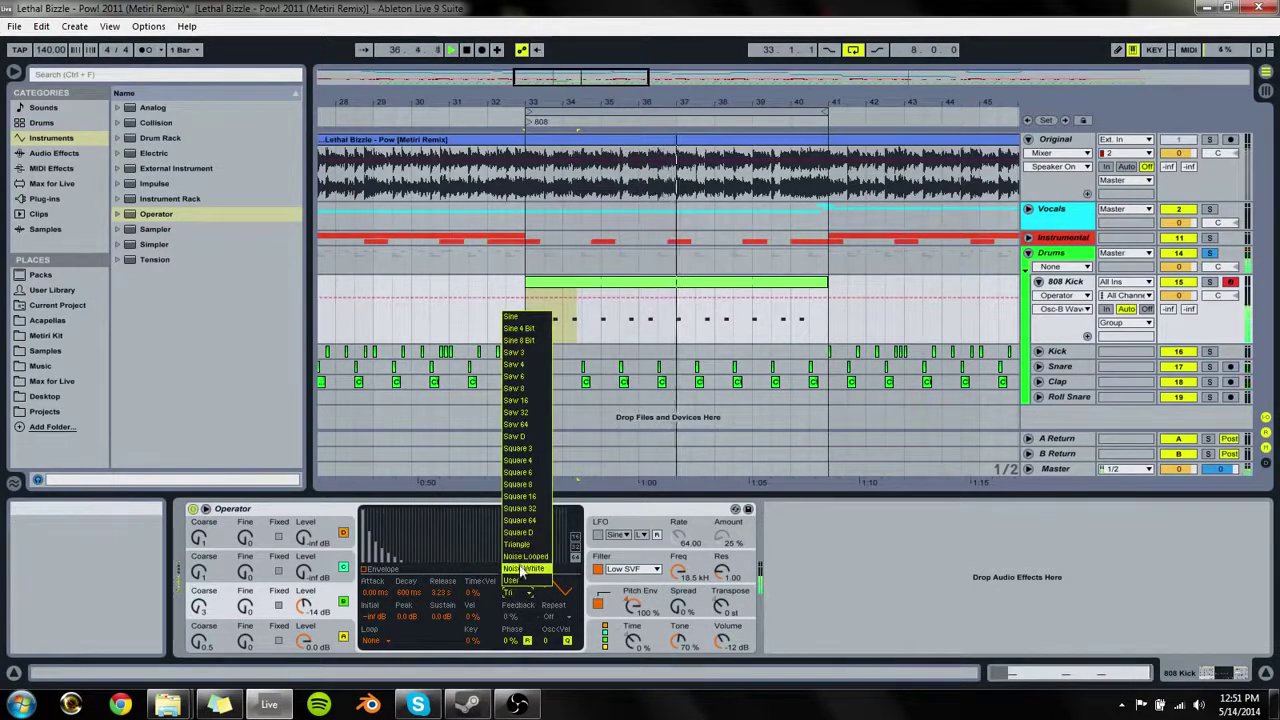
pyautogui.click(520, 560)
pyautogui.click(525, 592)
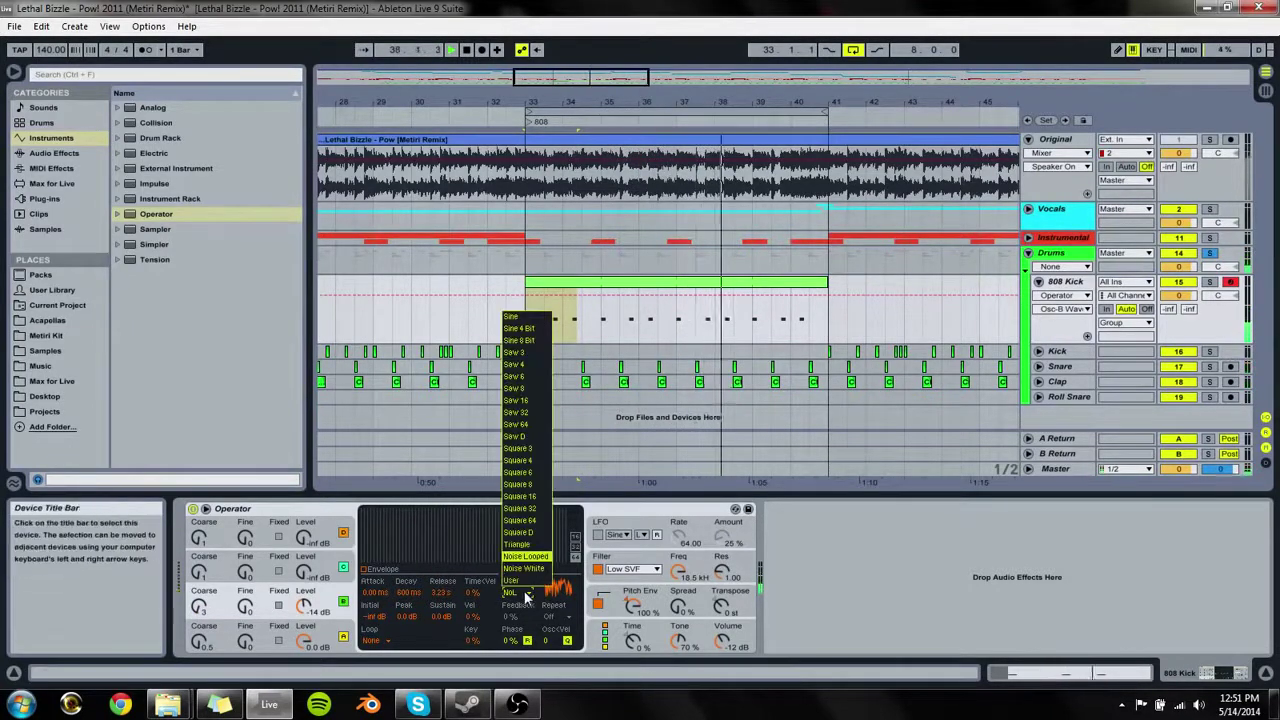
pyautogui.click(518, 568)
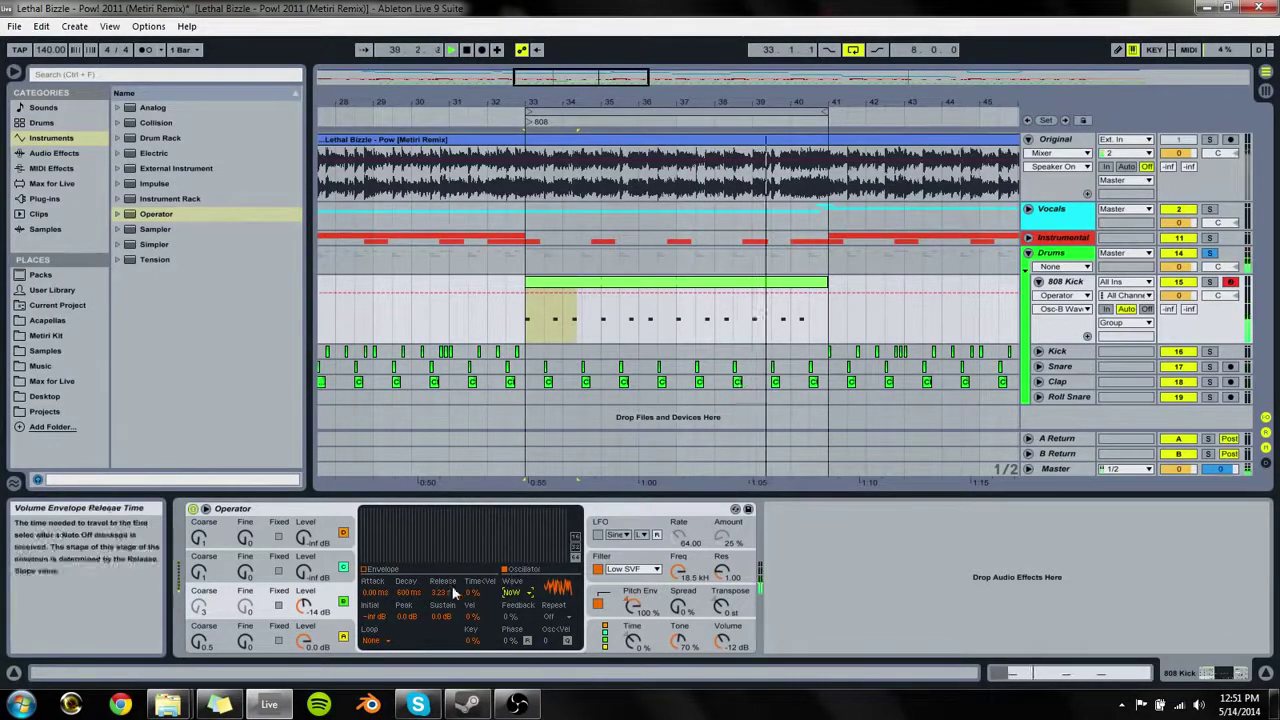
# Step: Shape oscillator B's volume envelope with a 116 ms decay and -inf dB sustain, and set its coarse frequency to 0.5
pyautogui.click(384, 577)
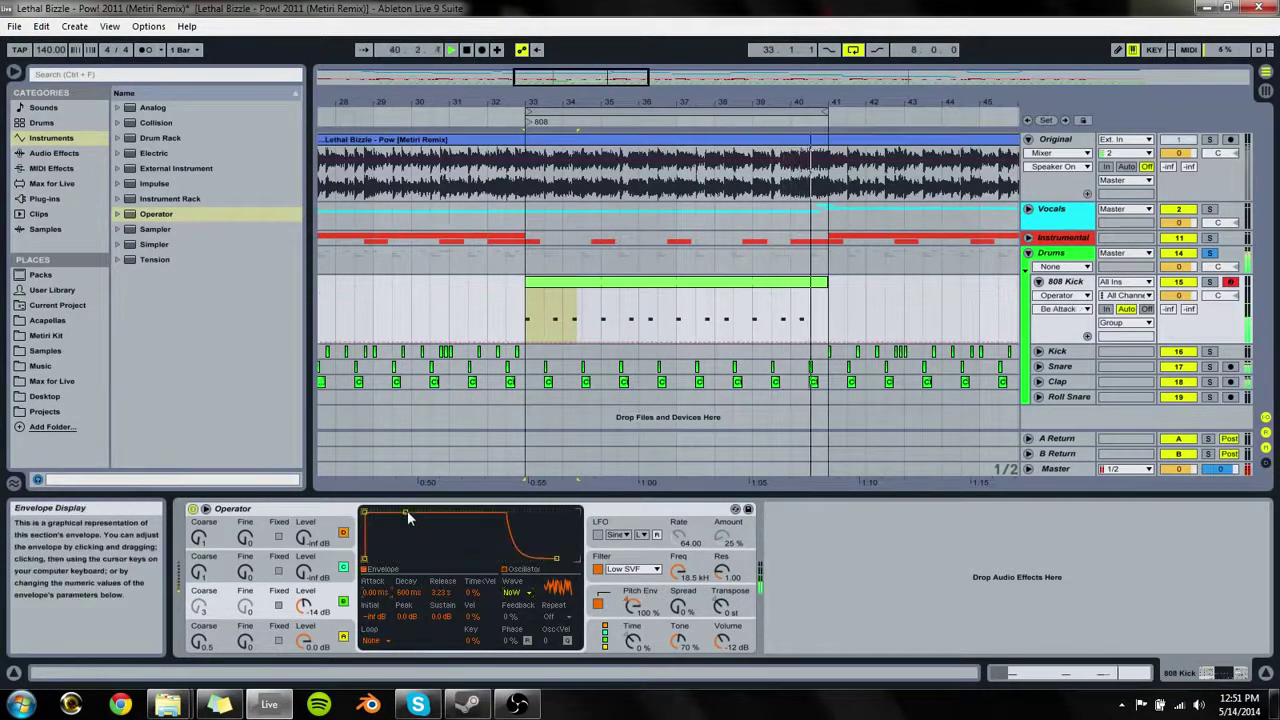
pyautogui.moveTo(405, 511); pyautogui.dragTo(387, 557)
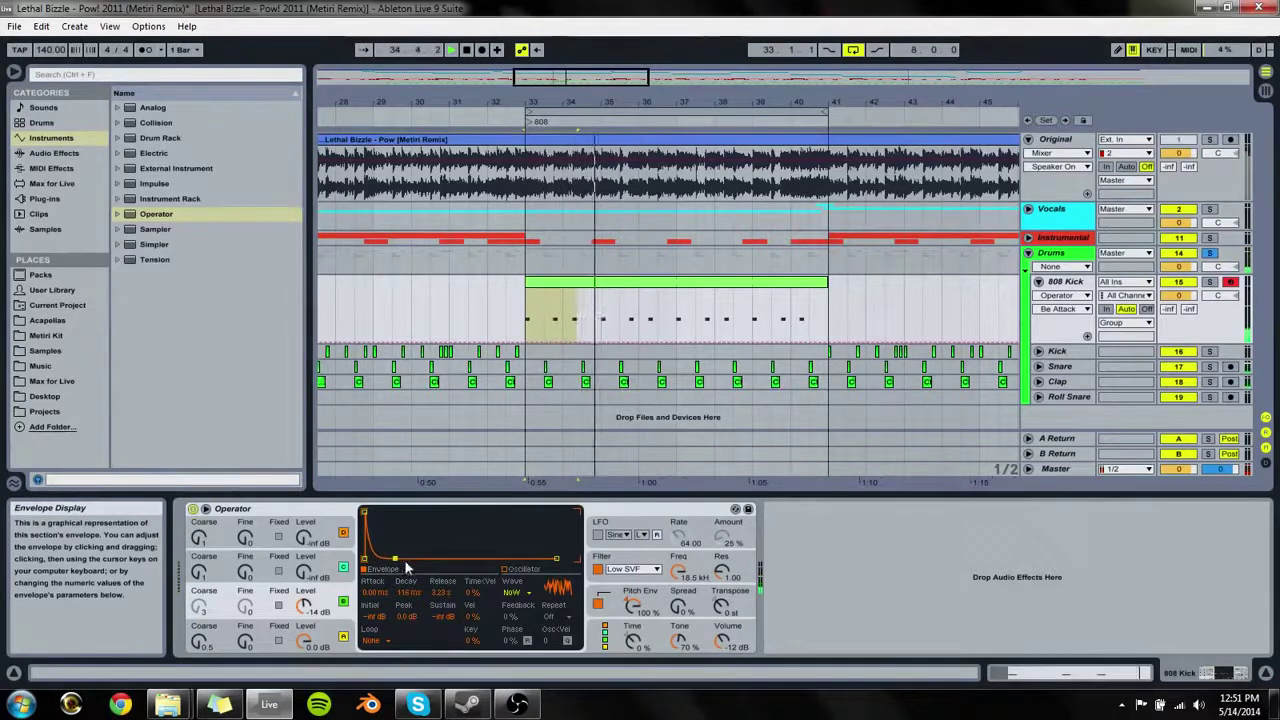
pyautogui.moveTo(200, 607); pyautogui.dragTo(200, 630)
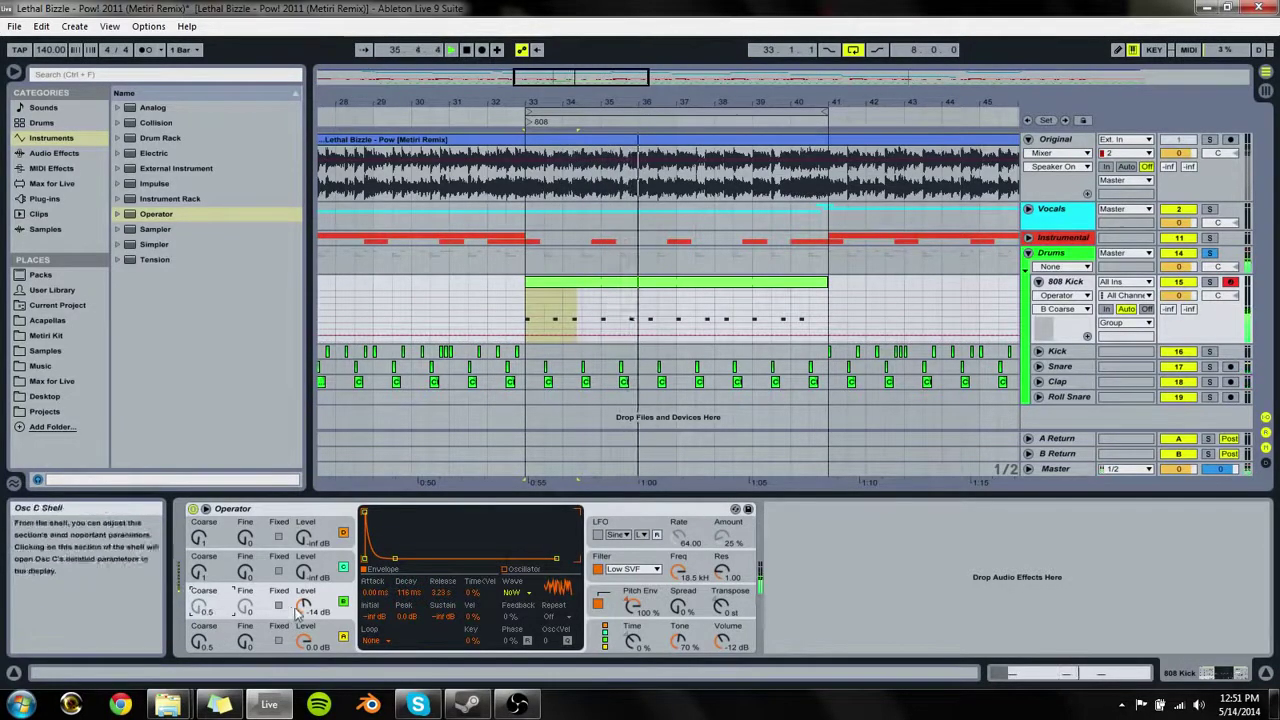
# Step: Set oscillator B's waveform to Noise Looped and its output level to -18 dB
pyautogui.moveTo(297, 614); pyautogui.dragTo(297, 590)
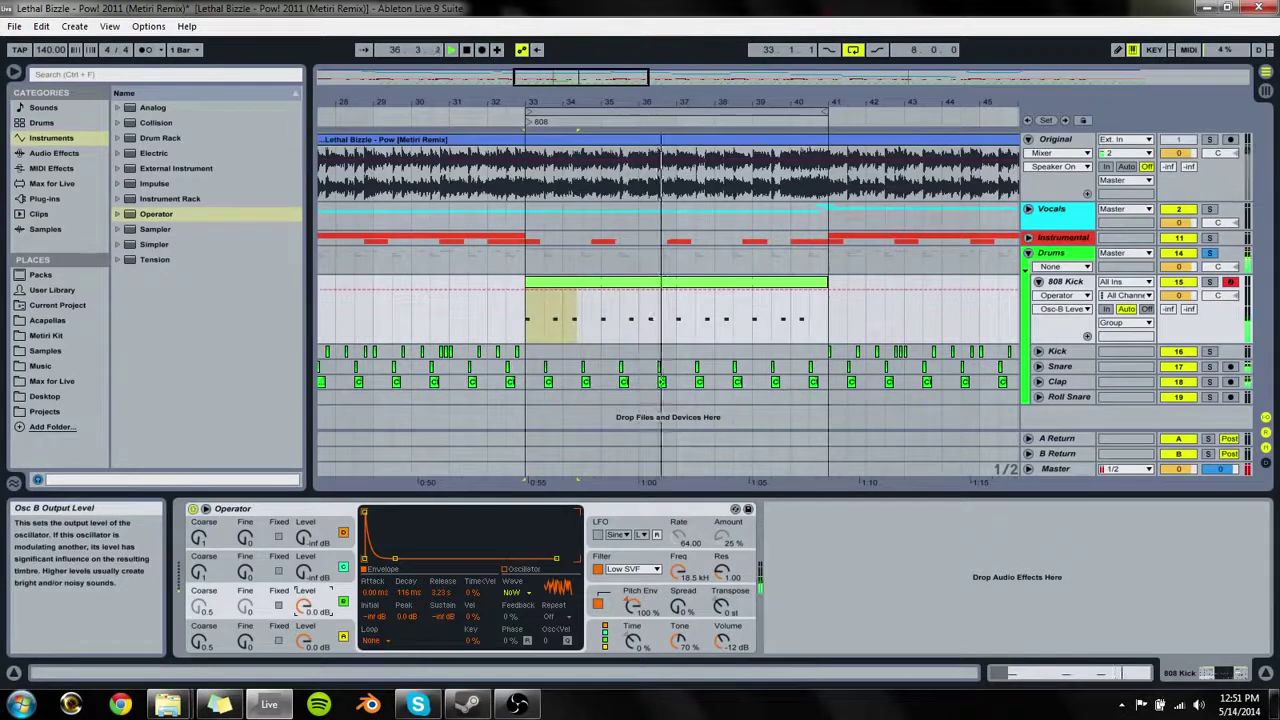
pyautogui.click(521, 591)
pyautogui.click(521, 579)
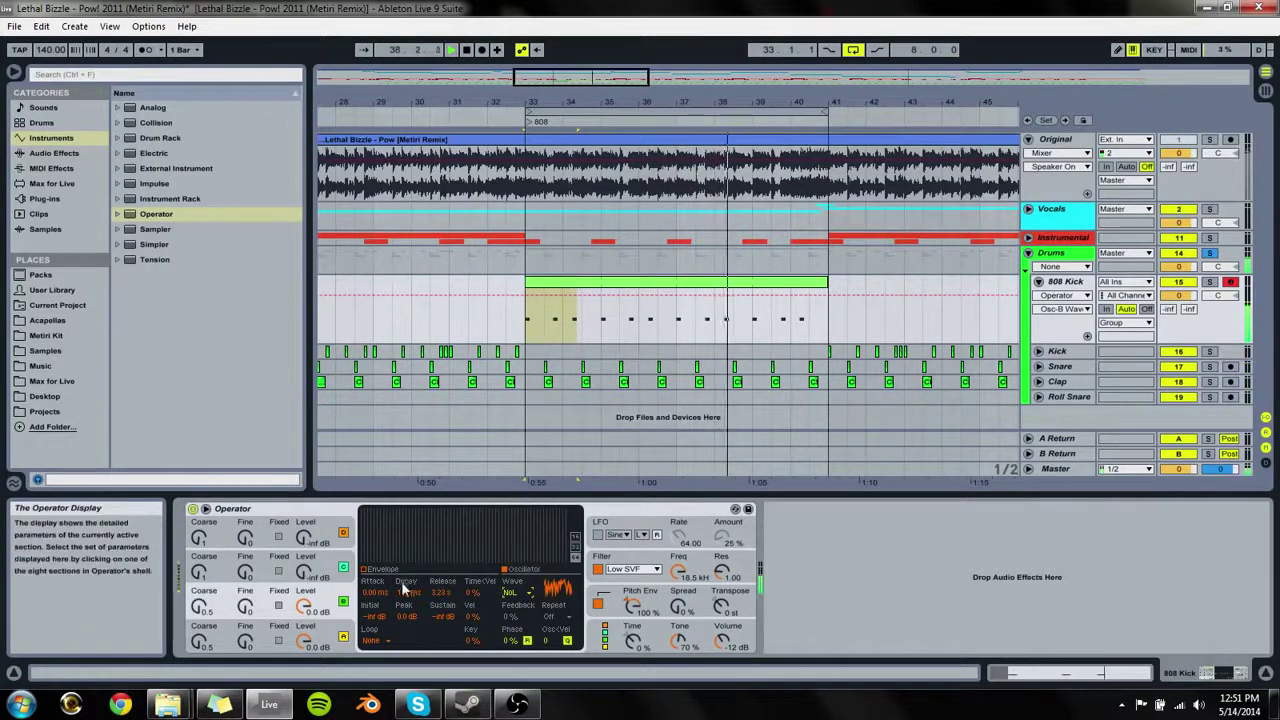
pyautogui.moveTo(305, 607); pyautogui.dragTo(305, 637)
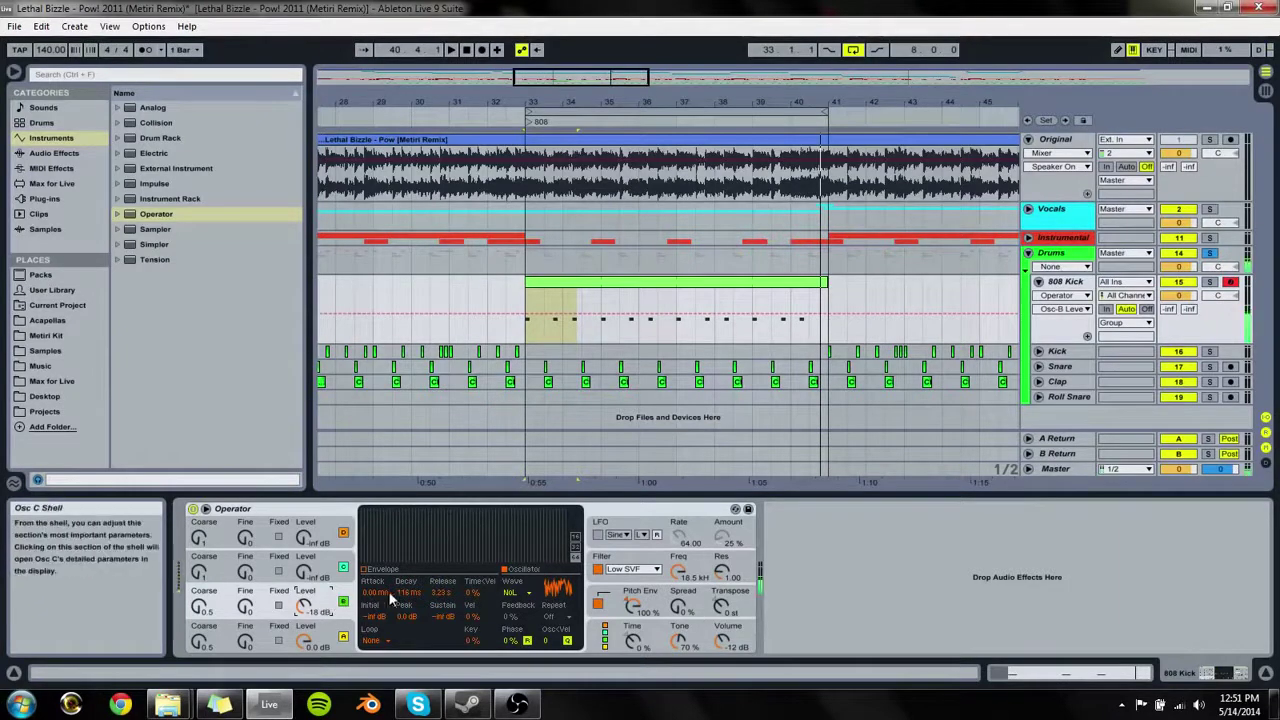
# Step: Set oscillator B's volume envelope release to 1.00 ms and its decay to about 291 ms
pyautogui.moveTo(405, 592); pyautogui.dragTo(438, 690)
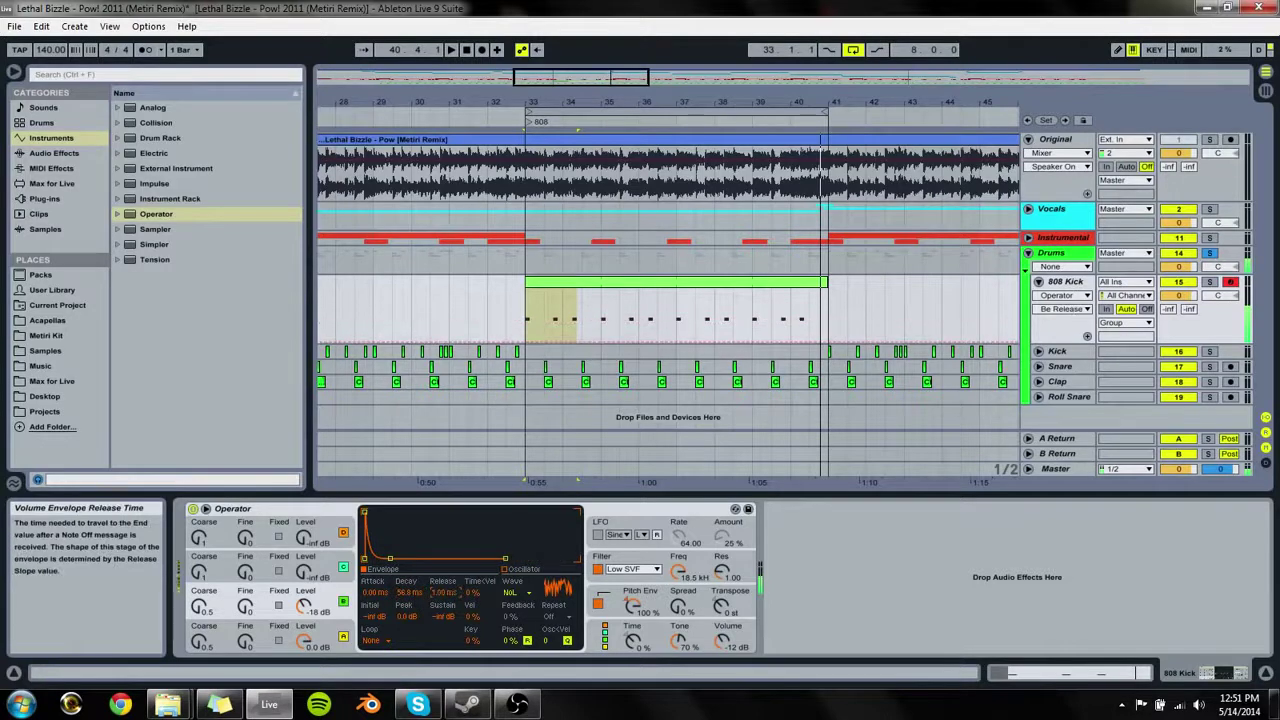
pyautogui.moveTo(405, 592); pyautogui.dragTo(405, 560)
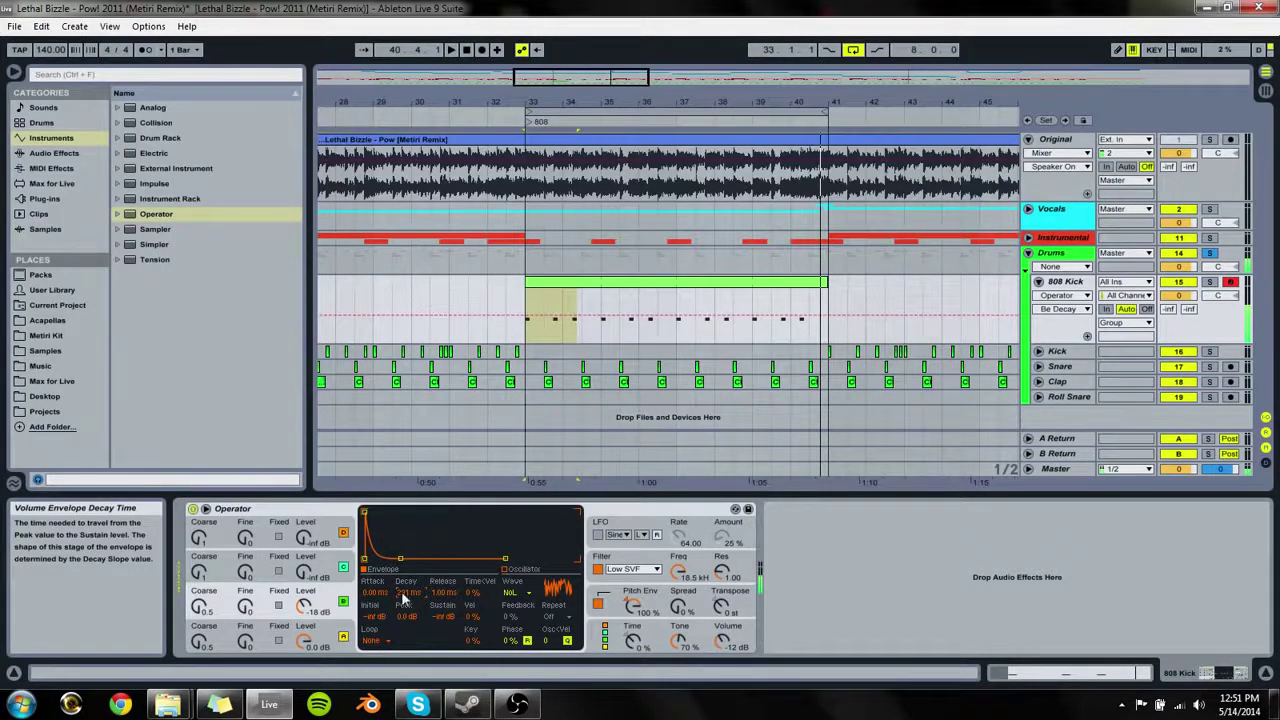
# Step: Switch off the pitch envelope for oscillators B, C and D, audition the loop, and switch it back on for oscillator B
pyautogui.click(625, 600)
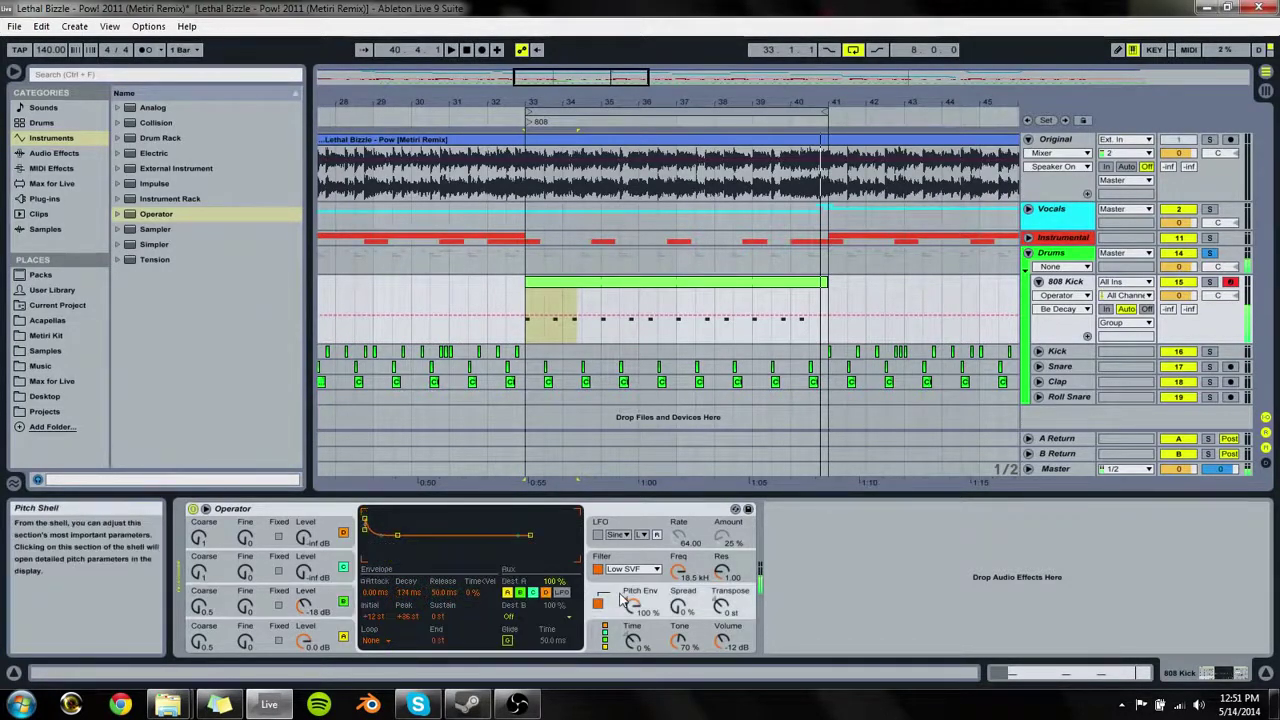
pyautogui.click(536, 594)
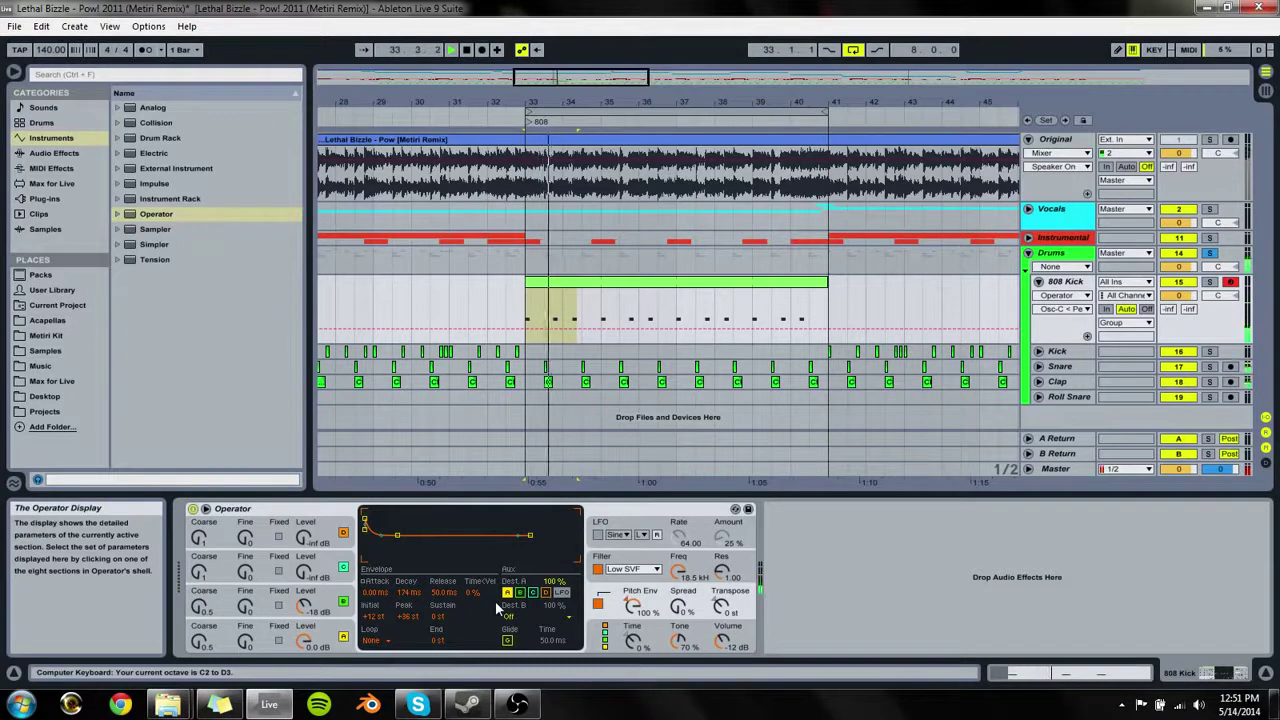
pyautogui.click(268, 603)
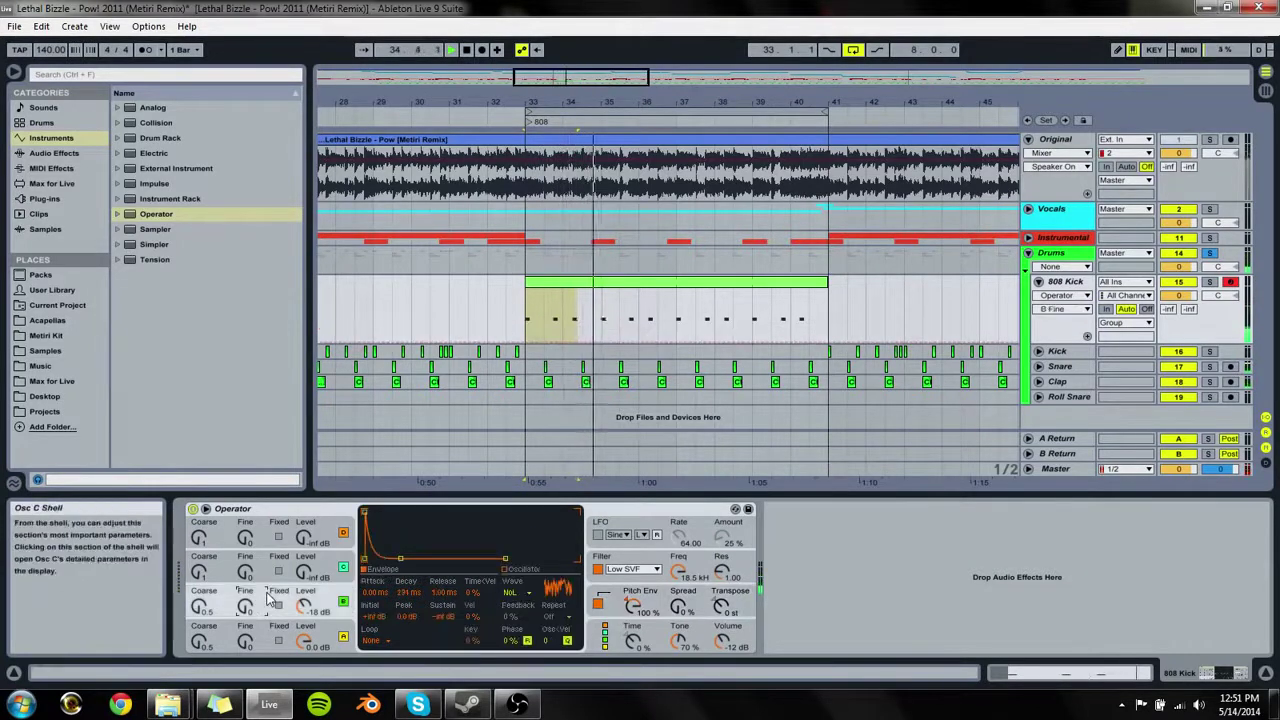
pyautogui.click(597, 597)
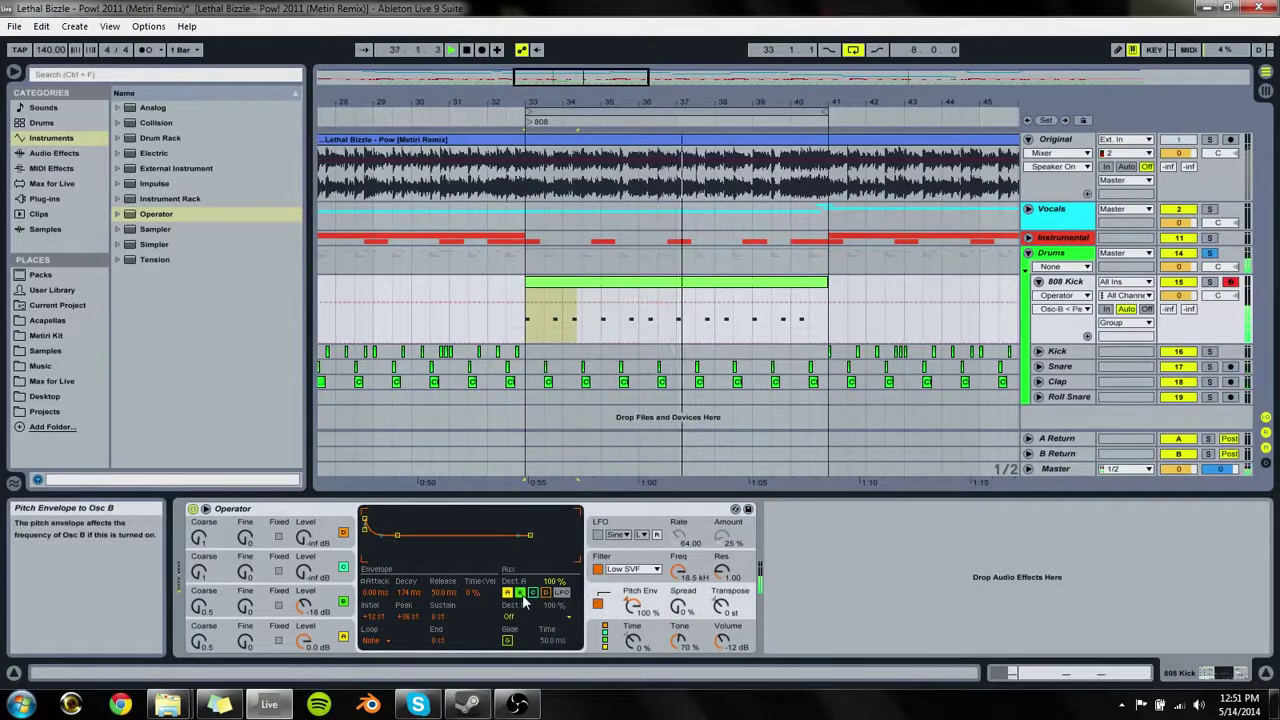
# Step: Set oscillator A's coarse frequency to 2 and stop playback
pyautogui.click(200, 642)
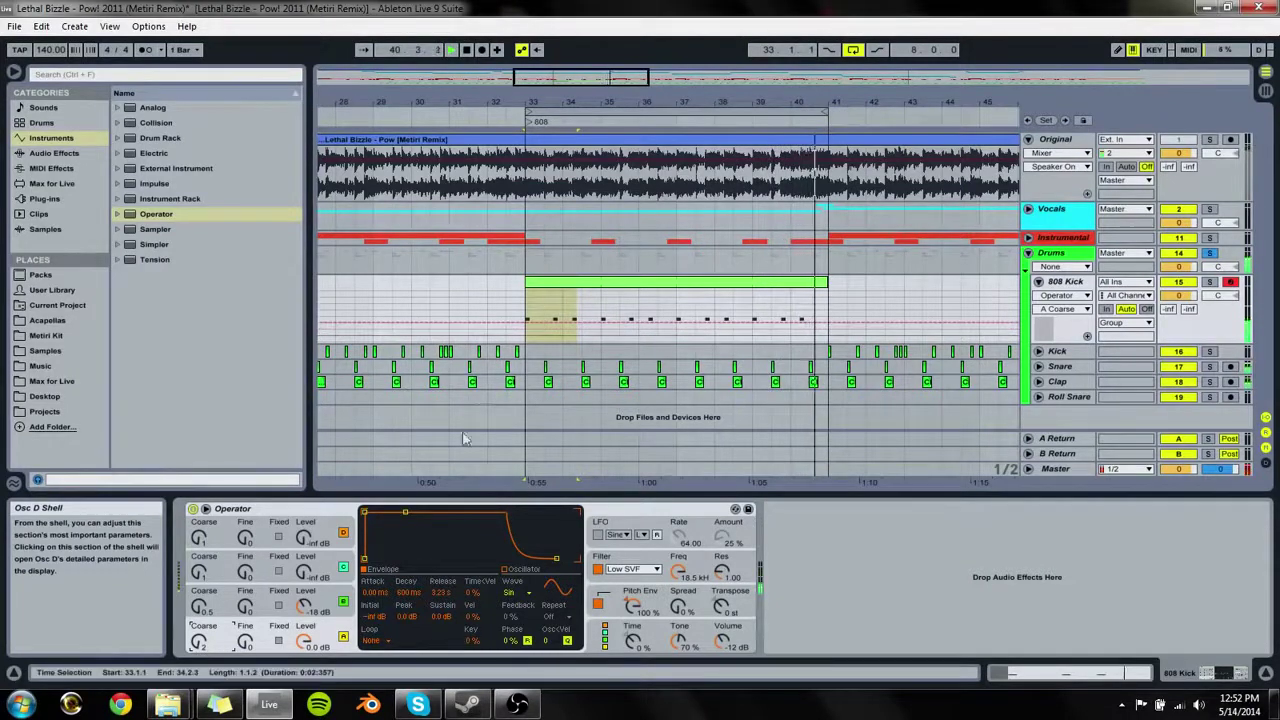
pyautogui.press('space')
# Step: Open the 808 Kick clip's notes, transpose them down two octaves to C-1, and play the loop
pyautogui.click(549, 298)
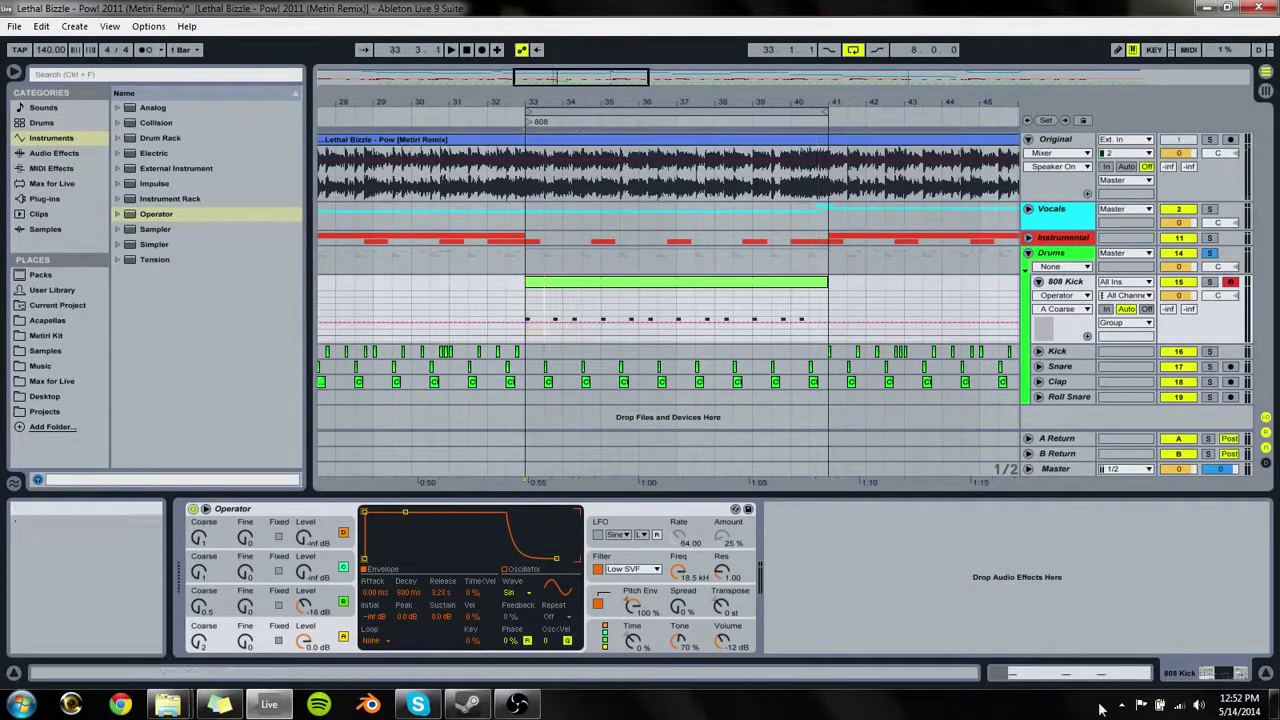
pyautogui.hotkey('shift', 'Tab')
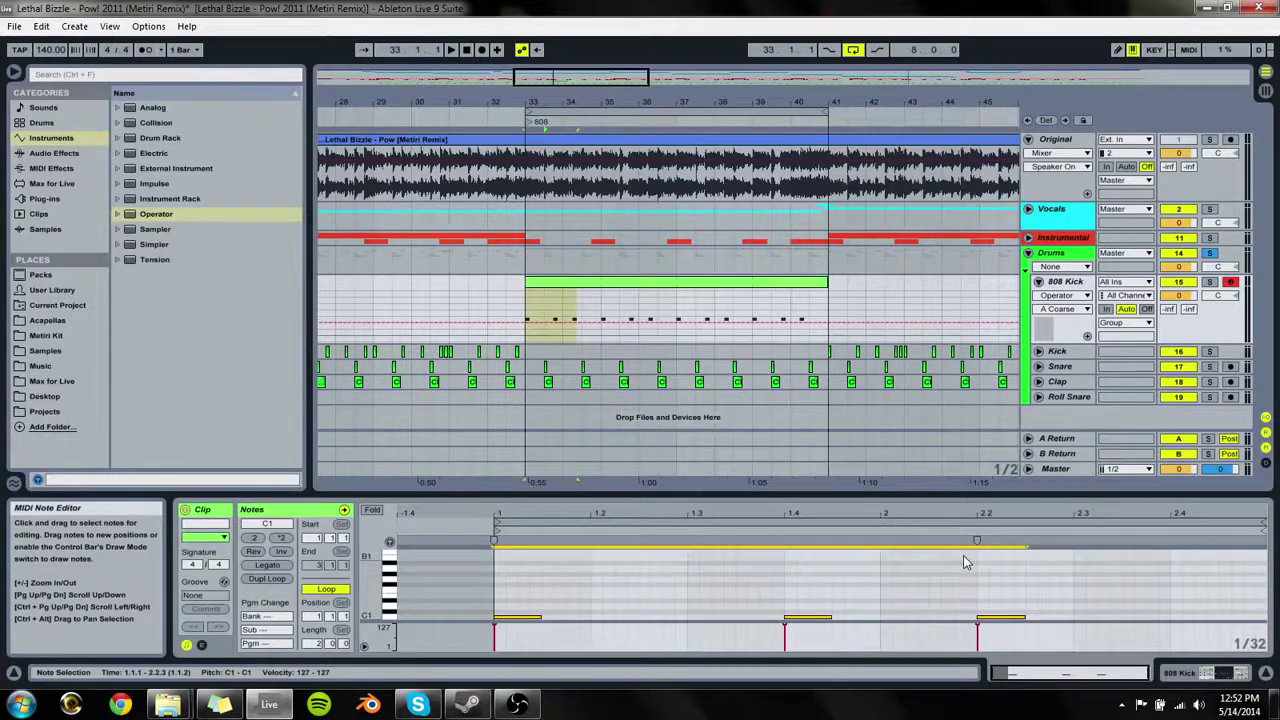
pyautogui.press('space')
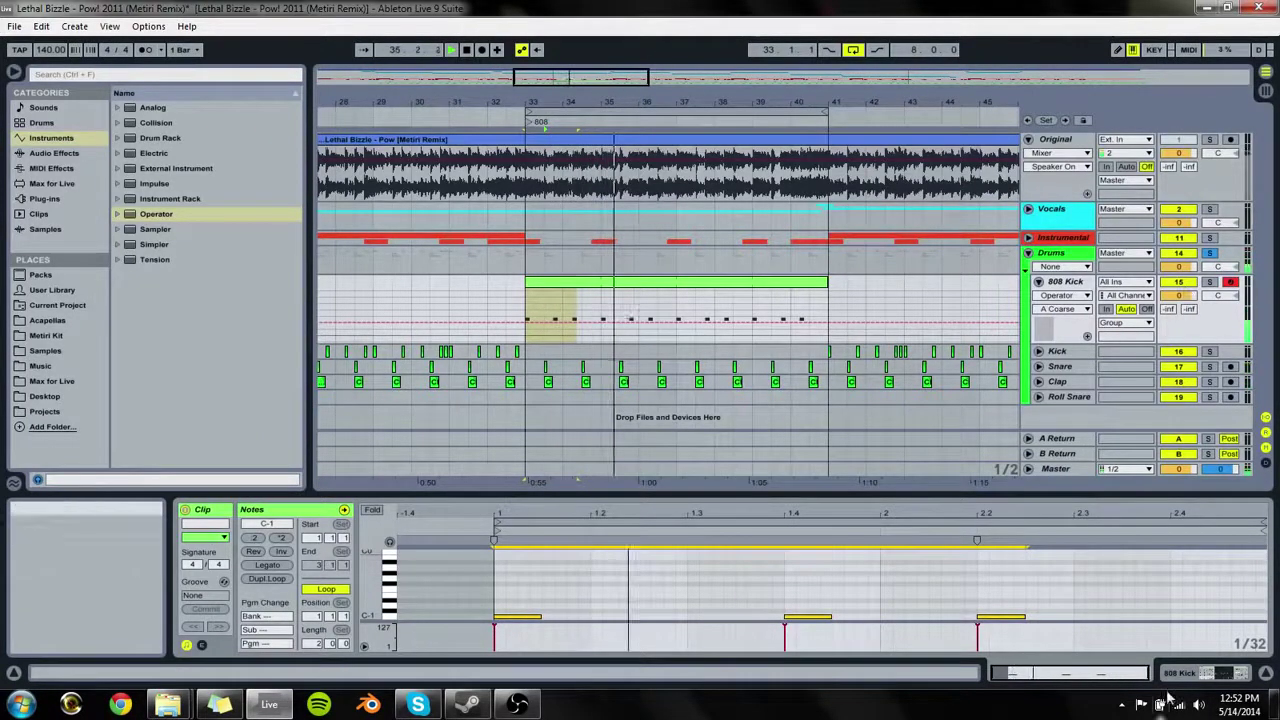
# Step: Show the 808 Kick's devices, compare the sound with oscillator B off and on, and set its output level to -20 dB
pyautogui.hotkey('shift', 'Tab')
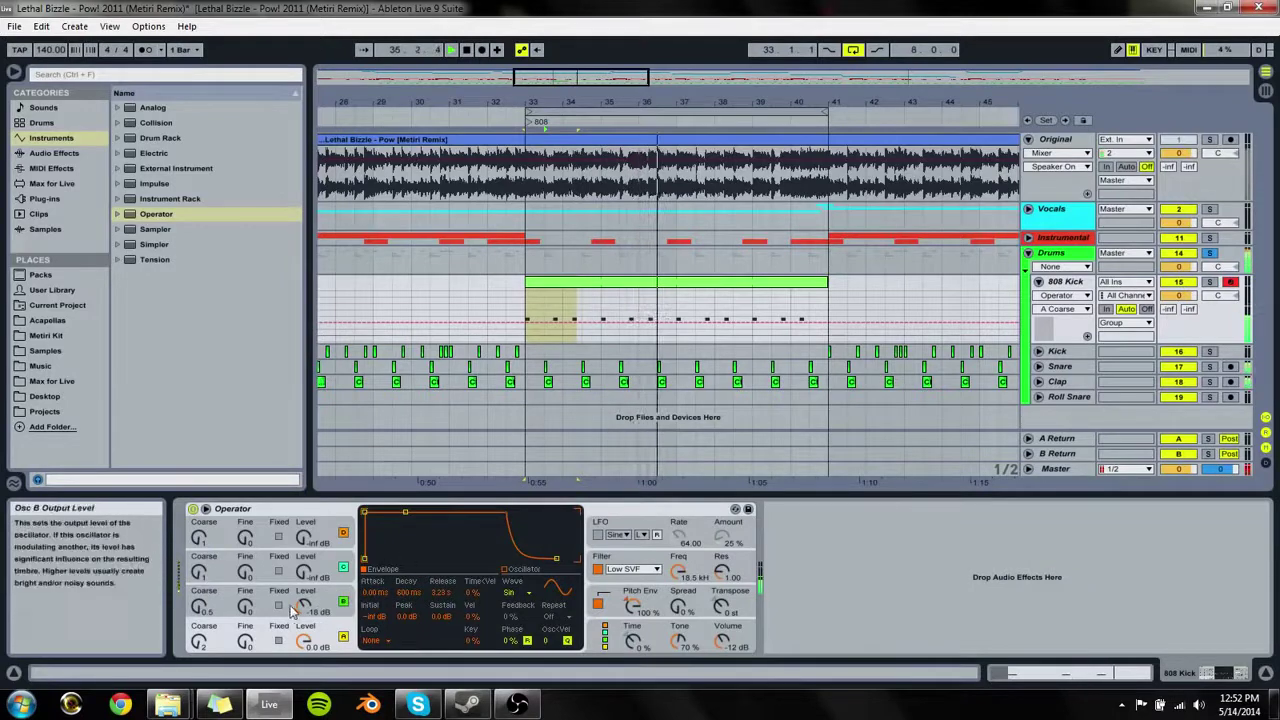
pyautogui.moveTo(303, 606); pyautogui.dragTo(303, 570)
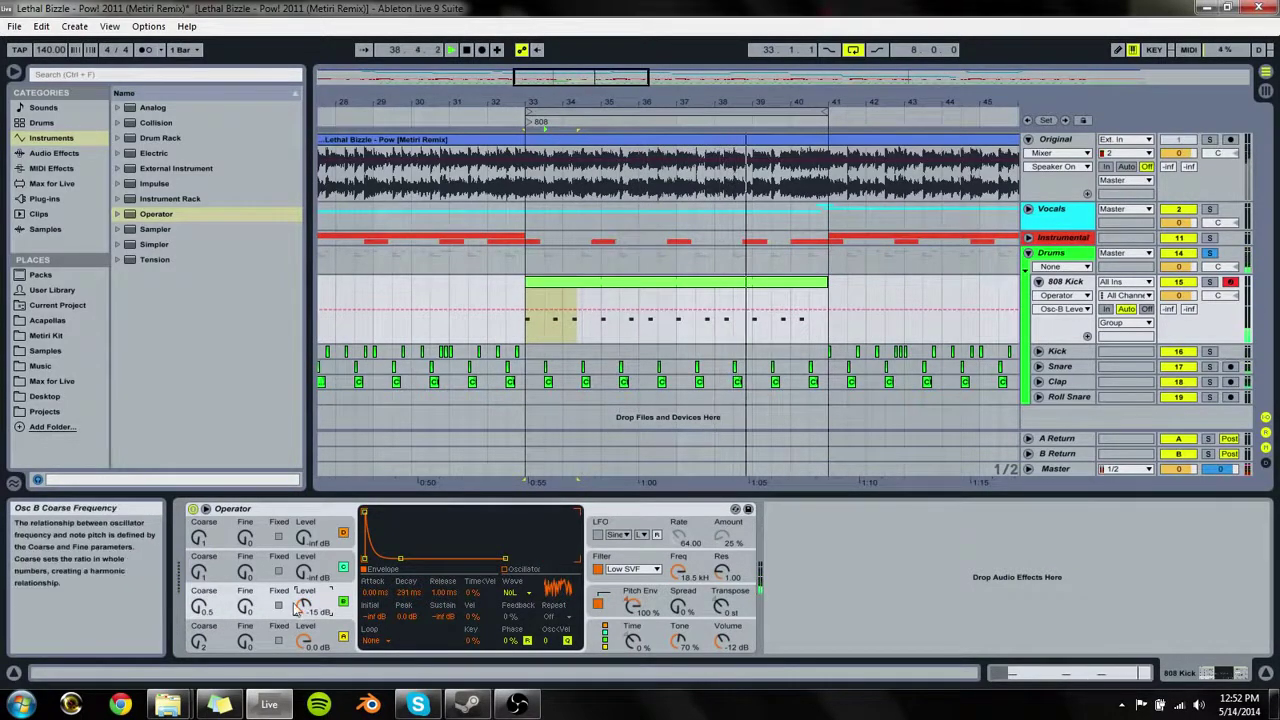
pyautogui.click(343, 602)
pyautogui.press('space')
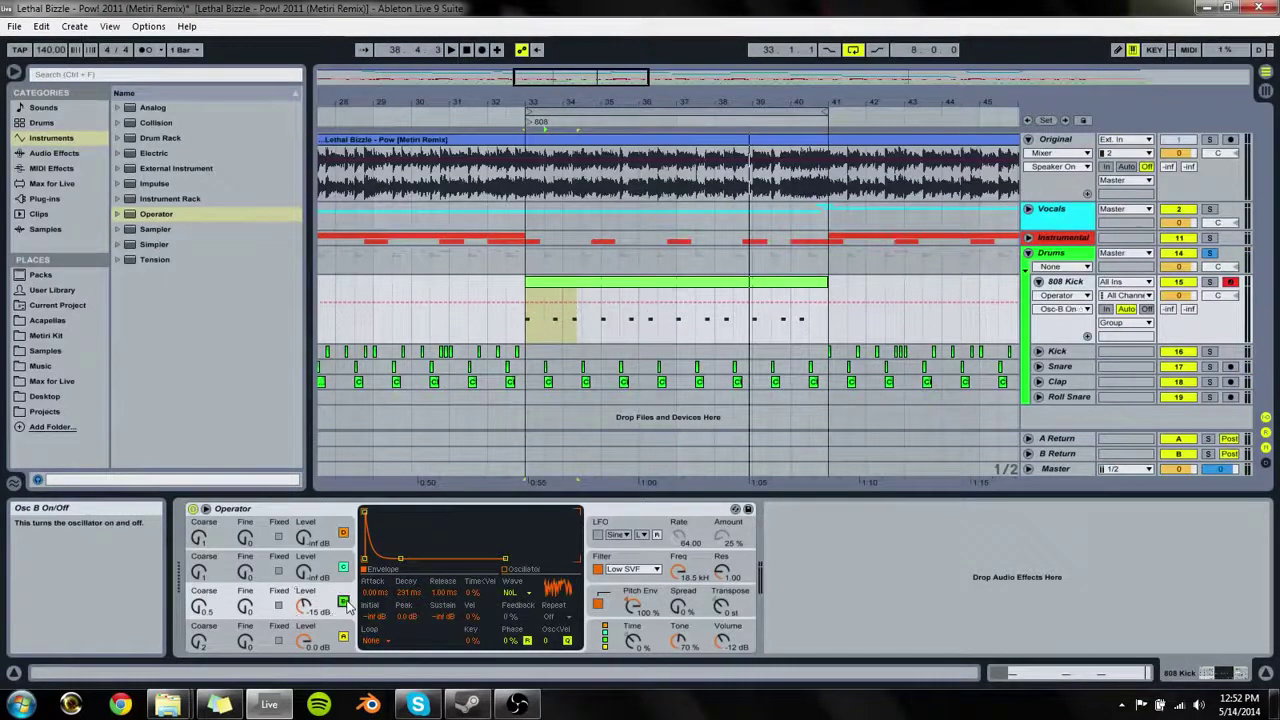
pyautogui.click(344, 602)
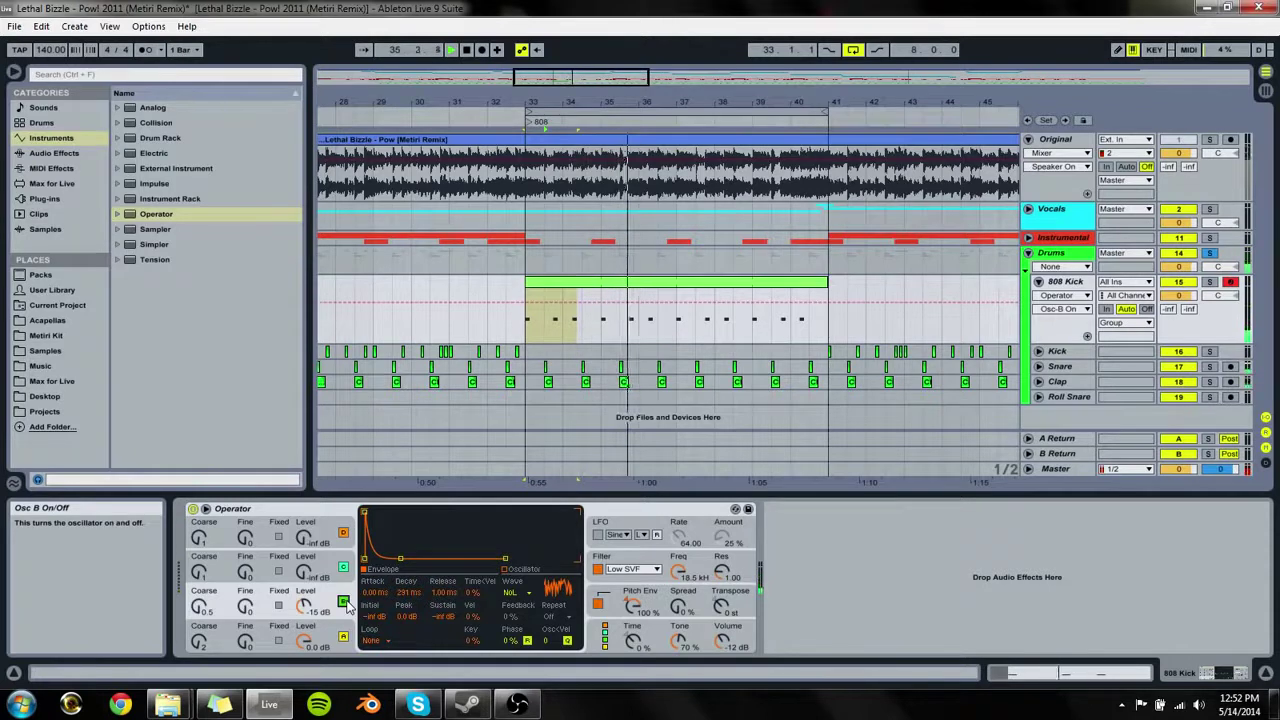
pyautogui.moveTo(305, 605); pyautogui.dragTo(305, 617)
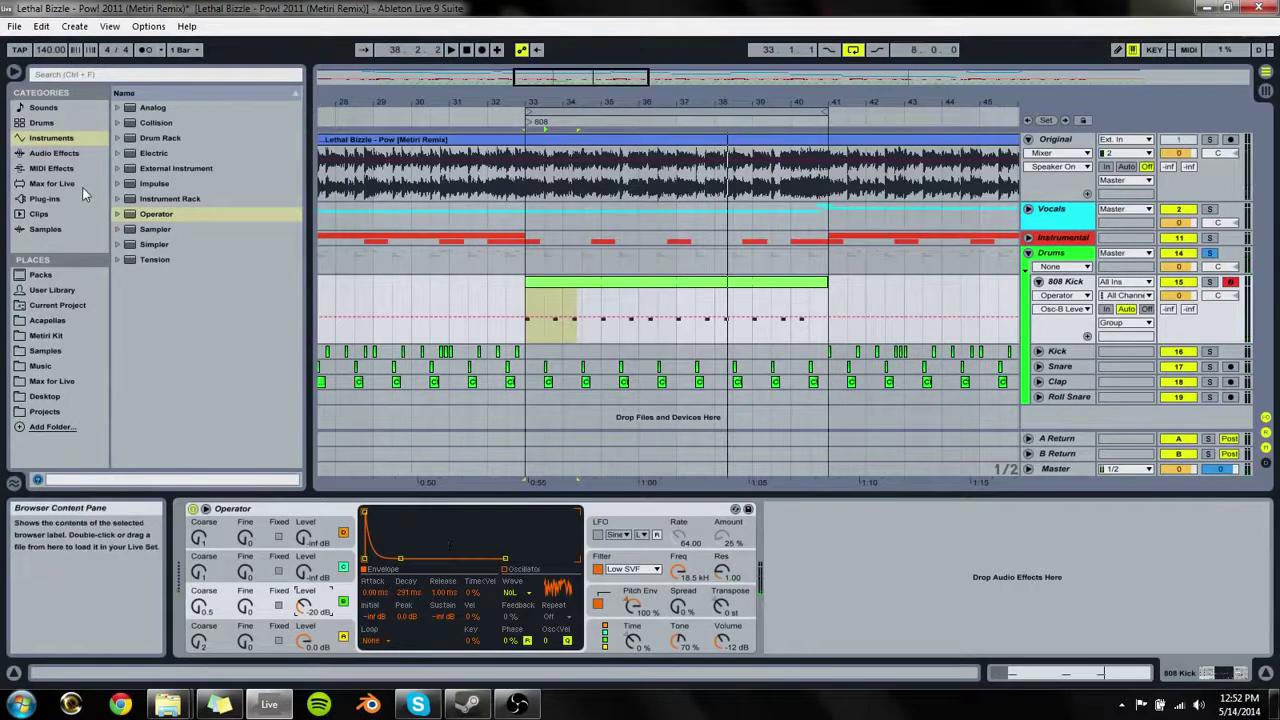
# Step: Set Operator's low-pass filter to a frequency of 4.91 kHz and a resonance of 1.94 while the loop plays
pyautogui.click(721, 574)
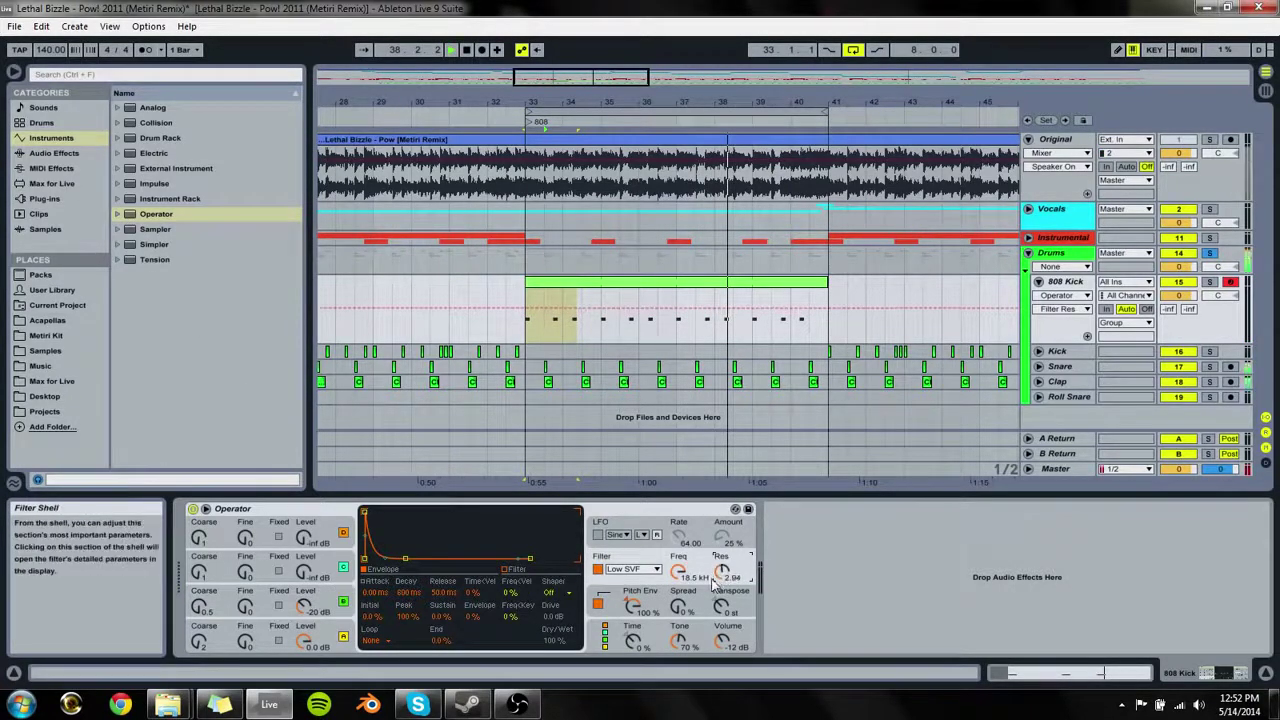
pyautogui.press('space')
pyautogui.moveTo(679, 573); pyautogui.dragTo(717, 590)
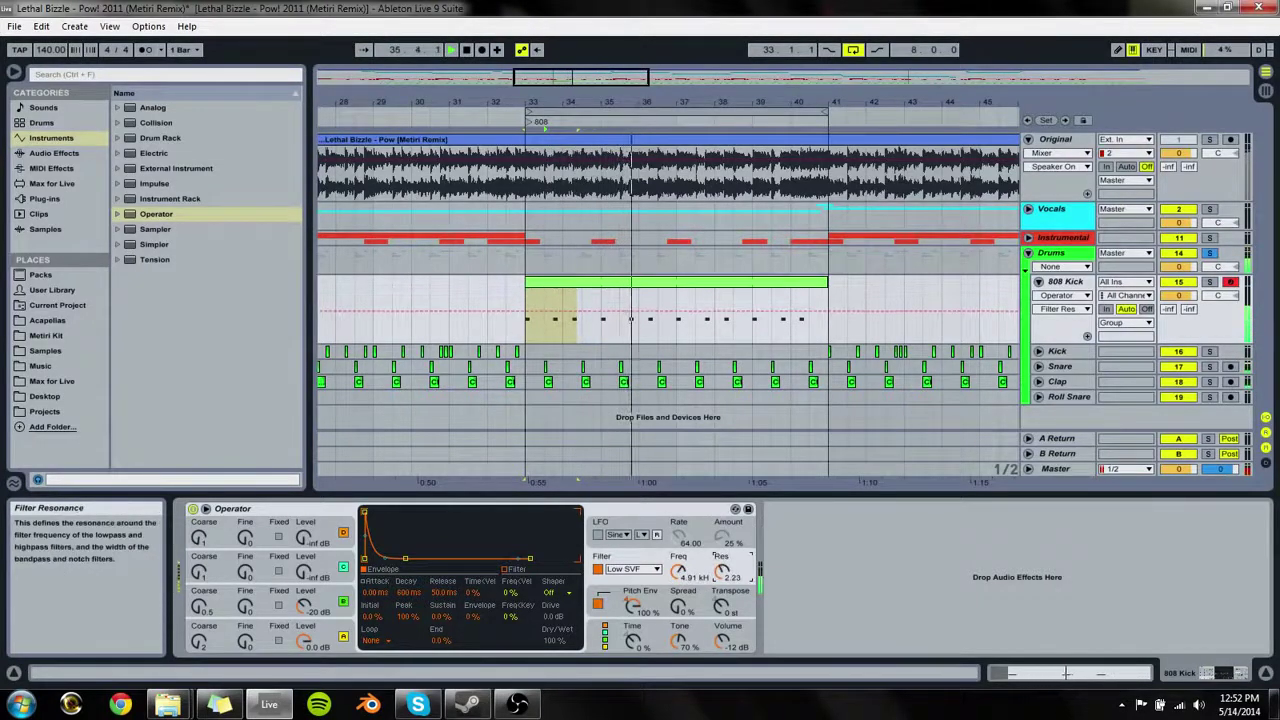
# Step: Add a Utility effect after Operator with 0 % width, and set oscillator B's output level to -24 dB
pyautogui.click(50, 169)
pyautogui.click(54, 153)
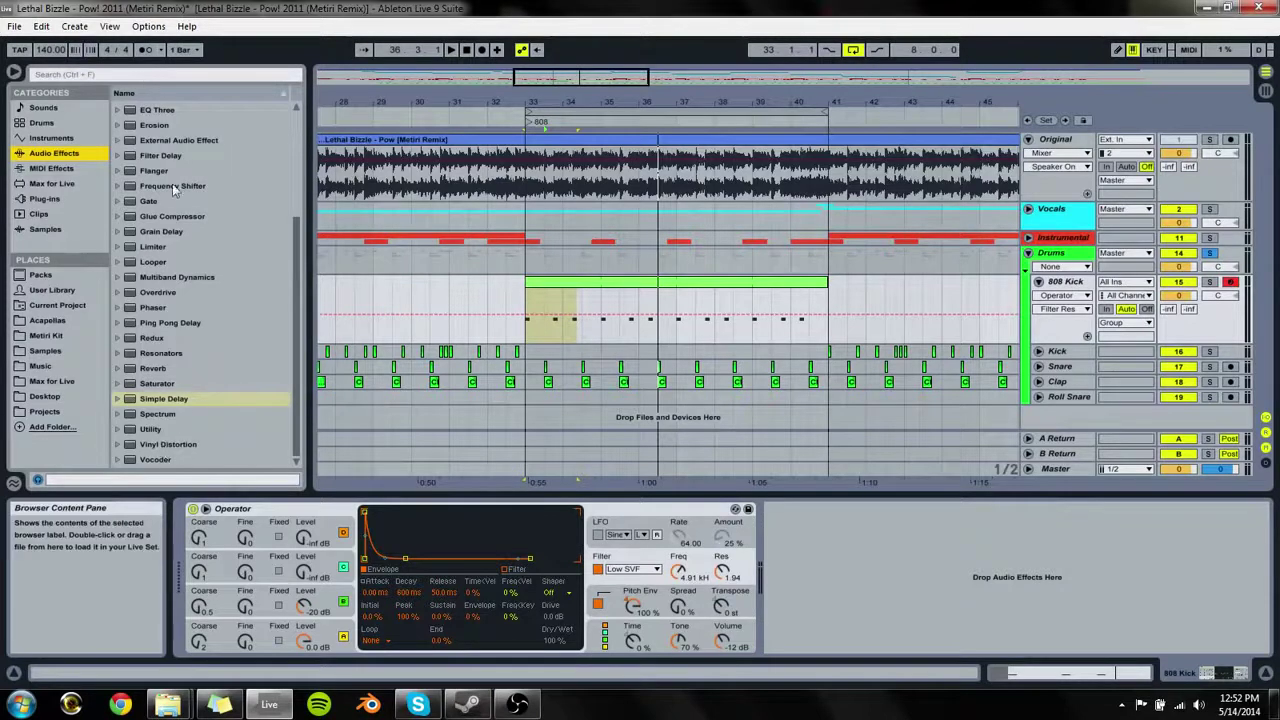
pyautogui.moveTo(162, 432); pyautogui.dragTo(298, 430)
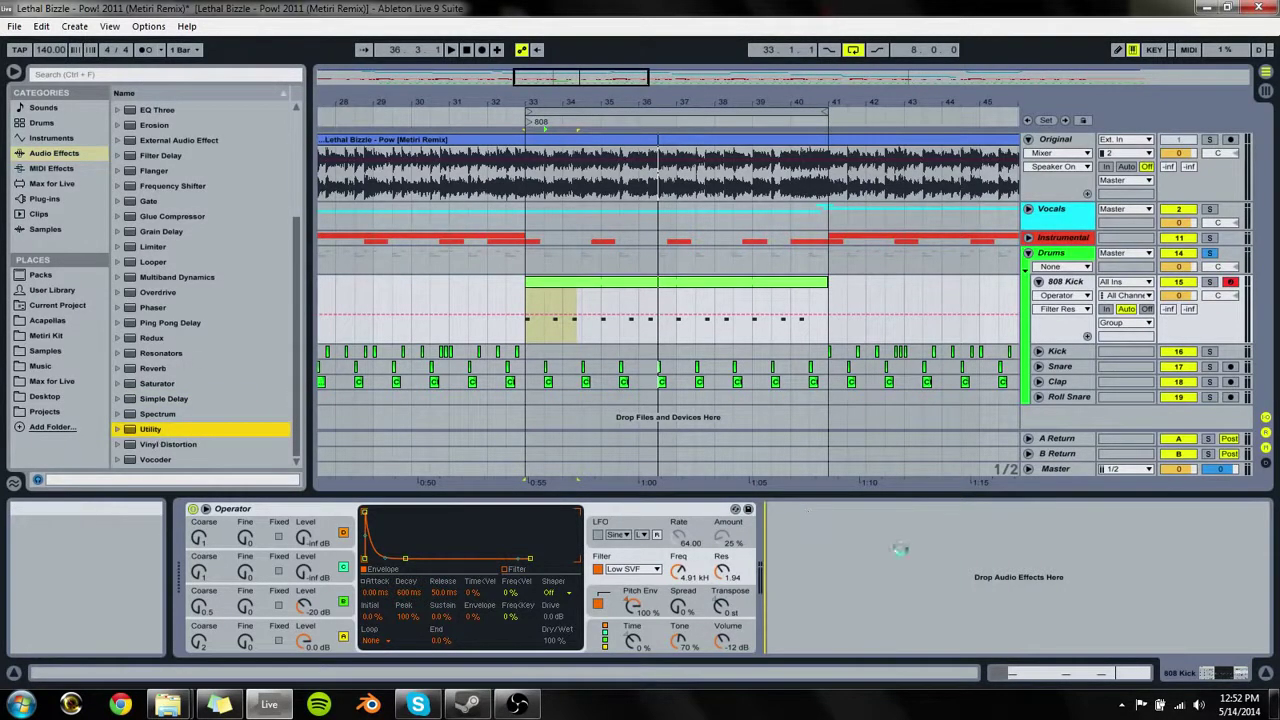
pyautogui.moveTo(900, 548); pyautogui.dragTo(900, 552)
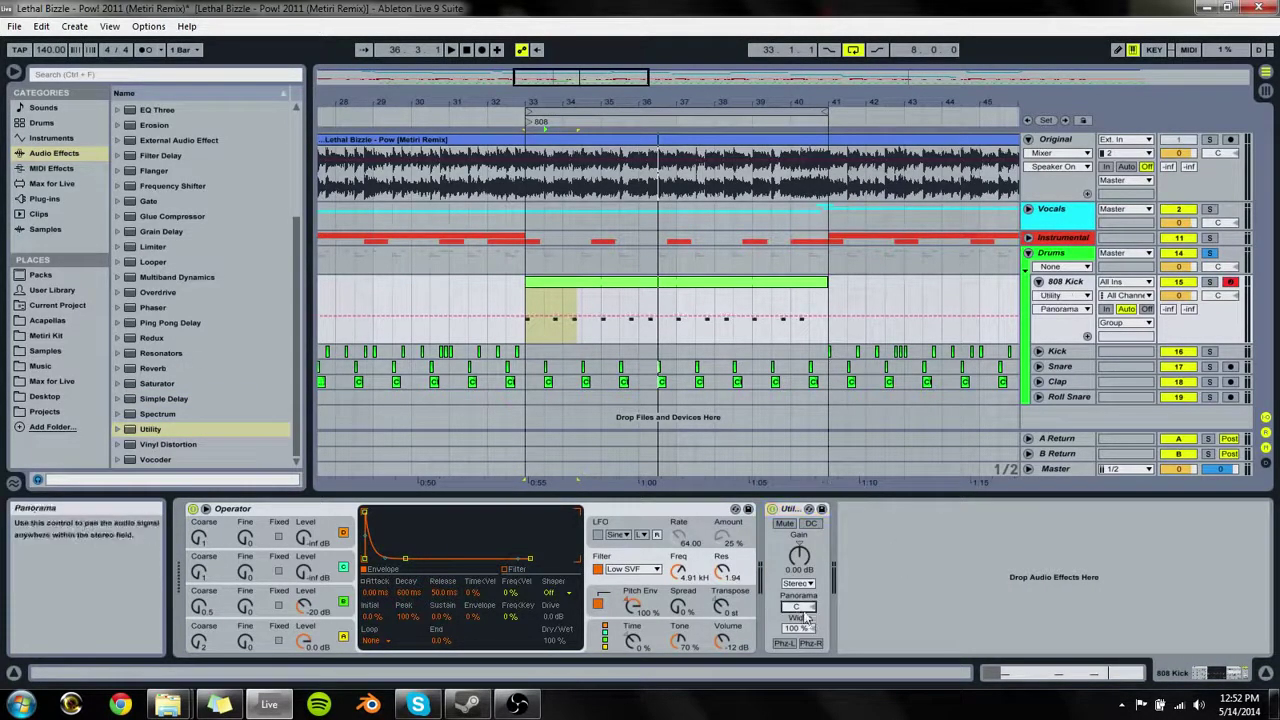
pyautogui.moveTo(799, 629); pyautogui.dragTo(799, 705)
pyautogui.press('space')
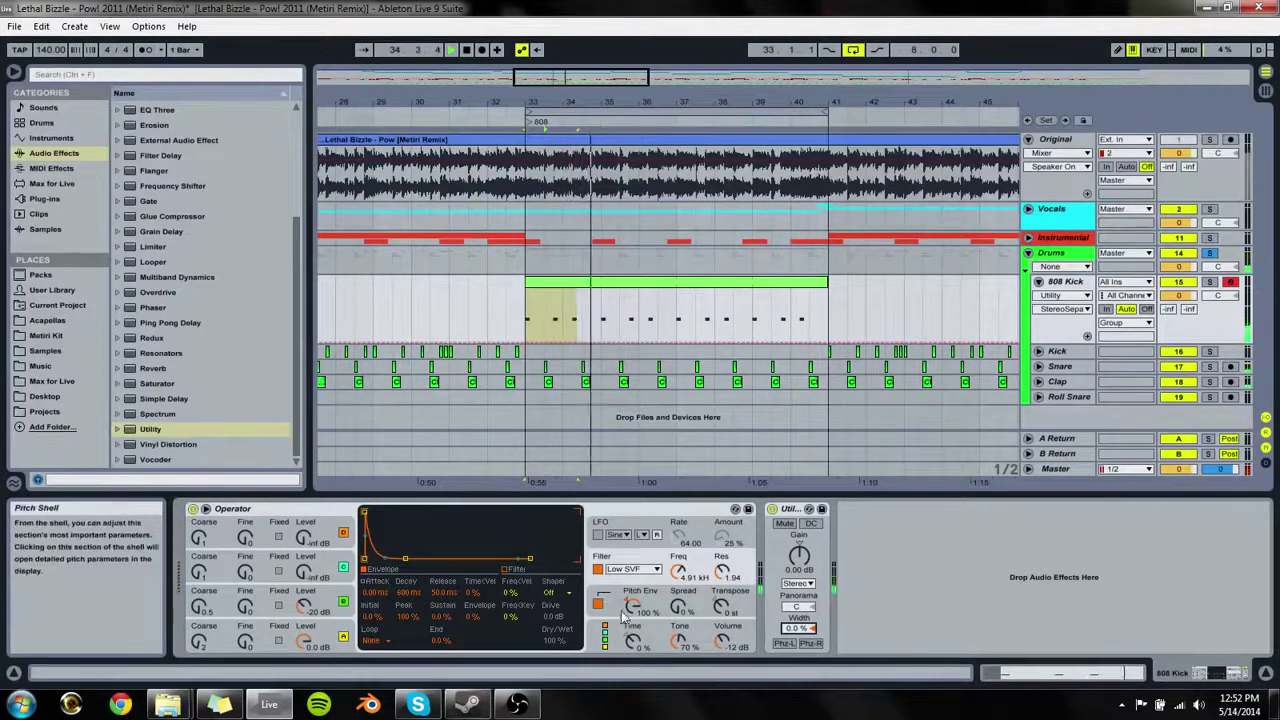
pyautogui.click(306, 605)
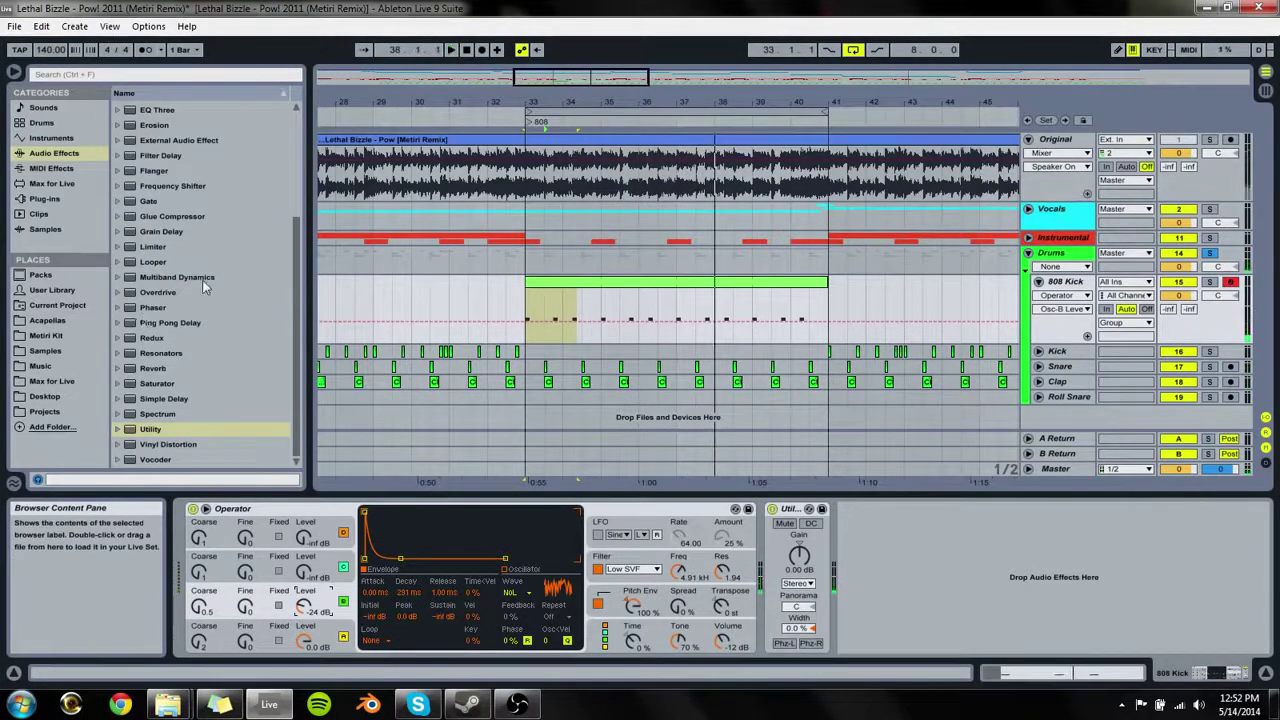
# Step: Insert an EQ Eight between Operator and Utility and pull band 3 down about 5.8 dB near 1.02 kHz
pyautogui.scroll(5, 203, 287)
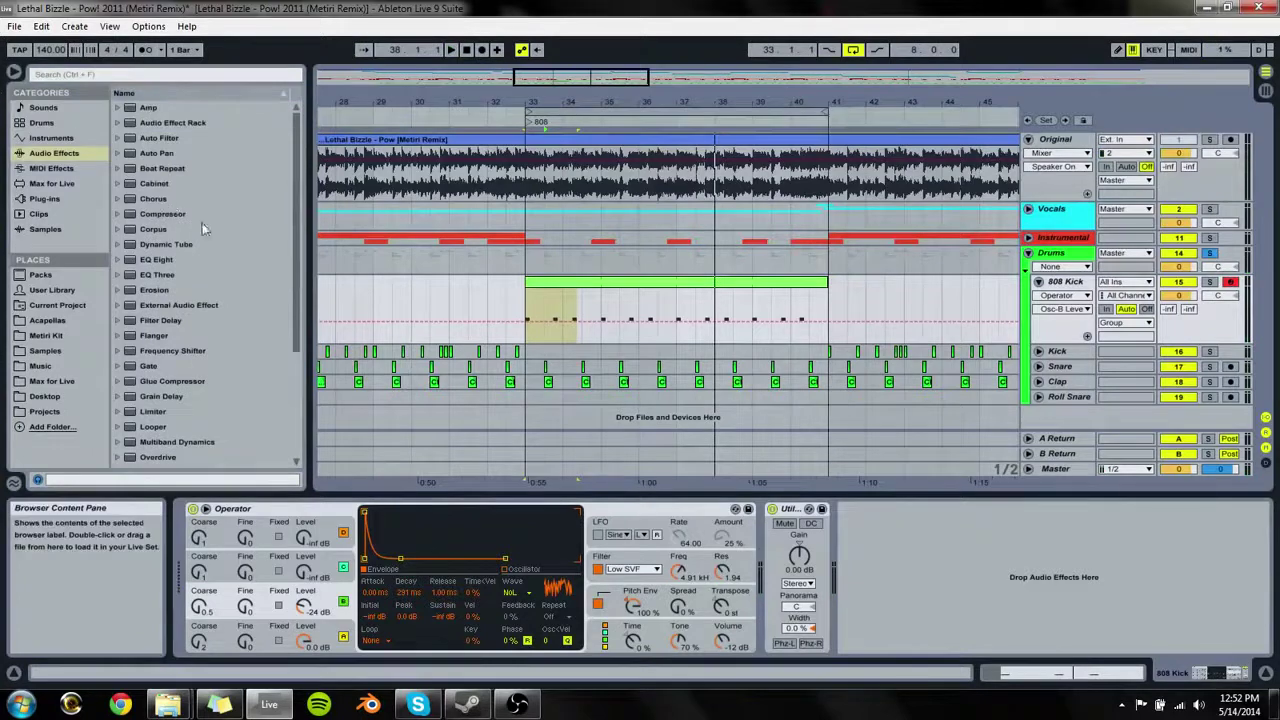
pyautogui.moveTo(155, 260); pyautogui.dragTo(805, 580)
pyautogui.press('space')
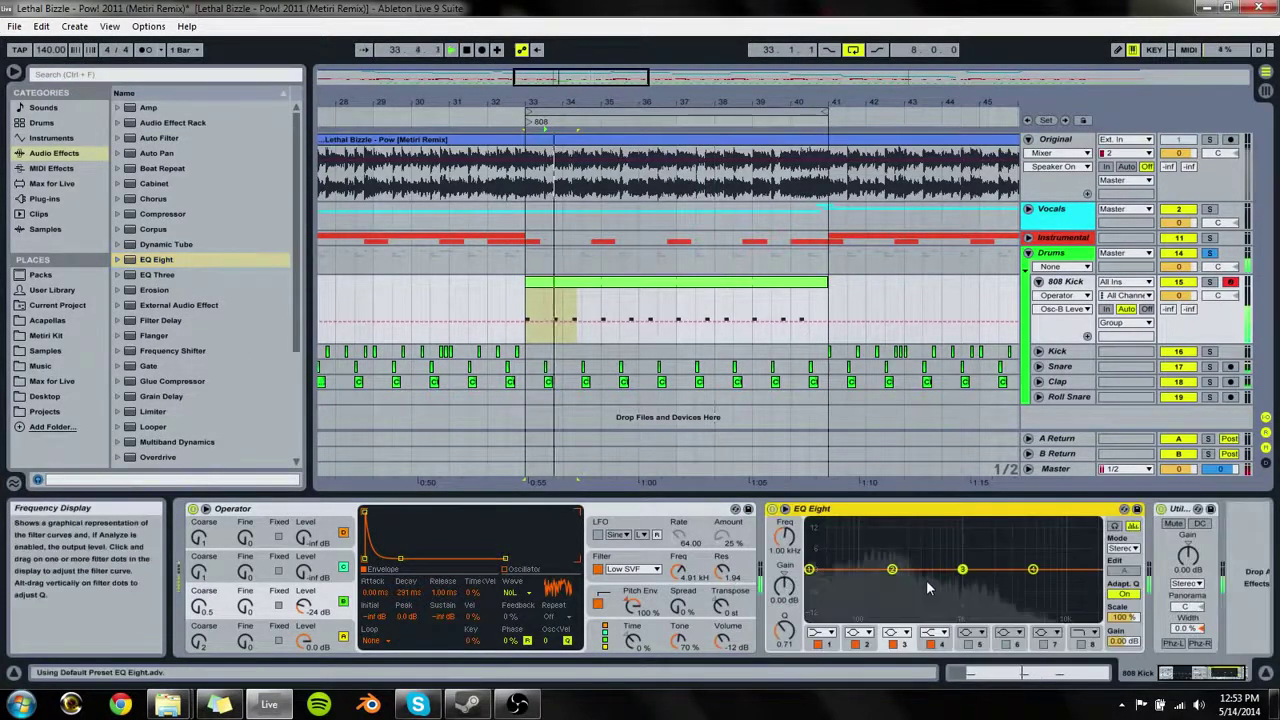
pyautogui.moveTo(962, 569); pyautogui.dragTo(962, 588)
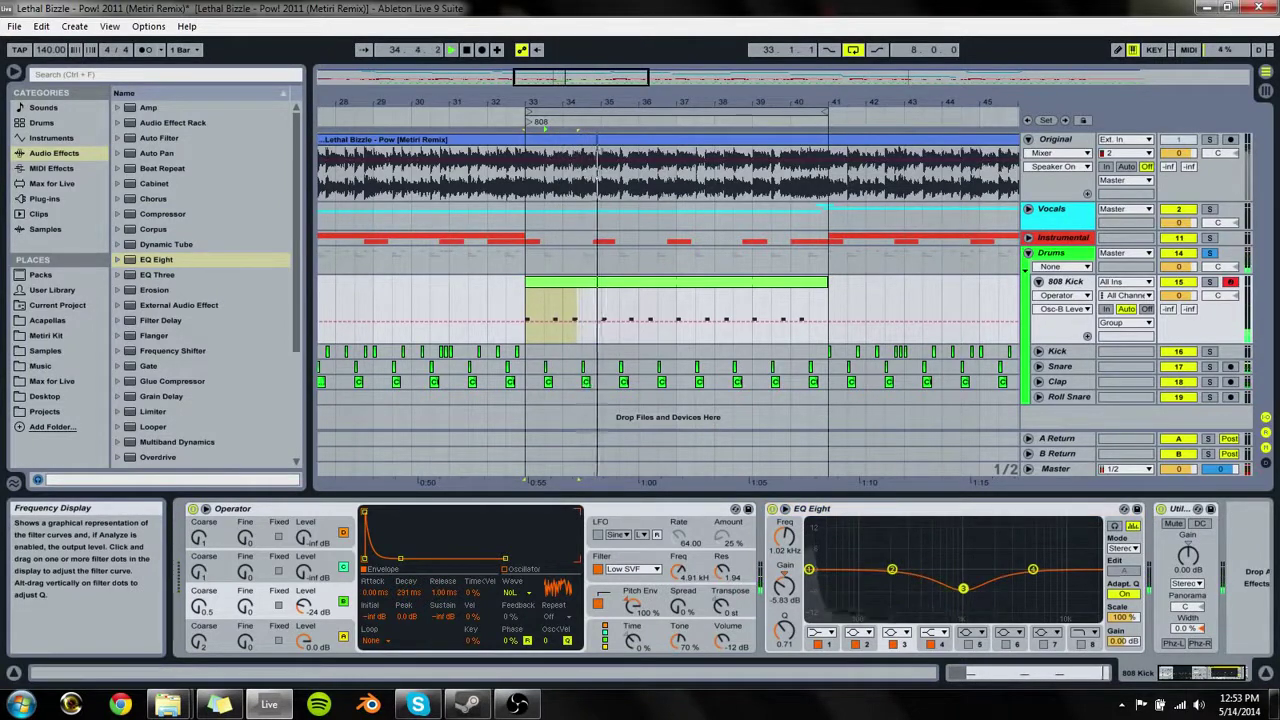
# Step: Turn EQ Eight's band 4 into a high cut above about 13 kHz, dip band 2 slightly and set band 3's gain to -6.57 dB
pyautogui.click(935, 632)
pyautogui.click(930, 605)
pyautogui.moveTo(1031, 582); pyautogui.dragTo(1084, 589)
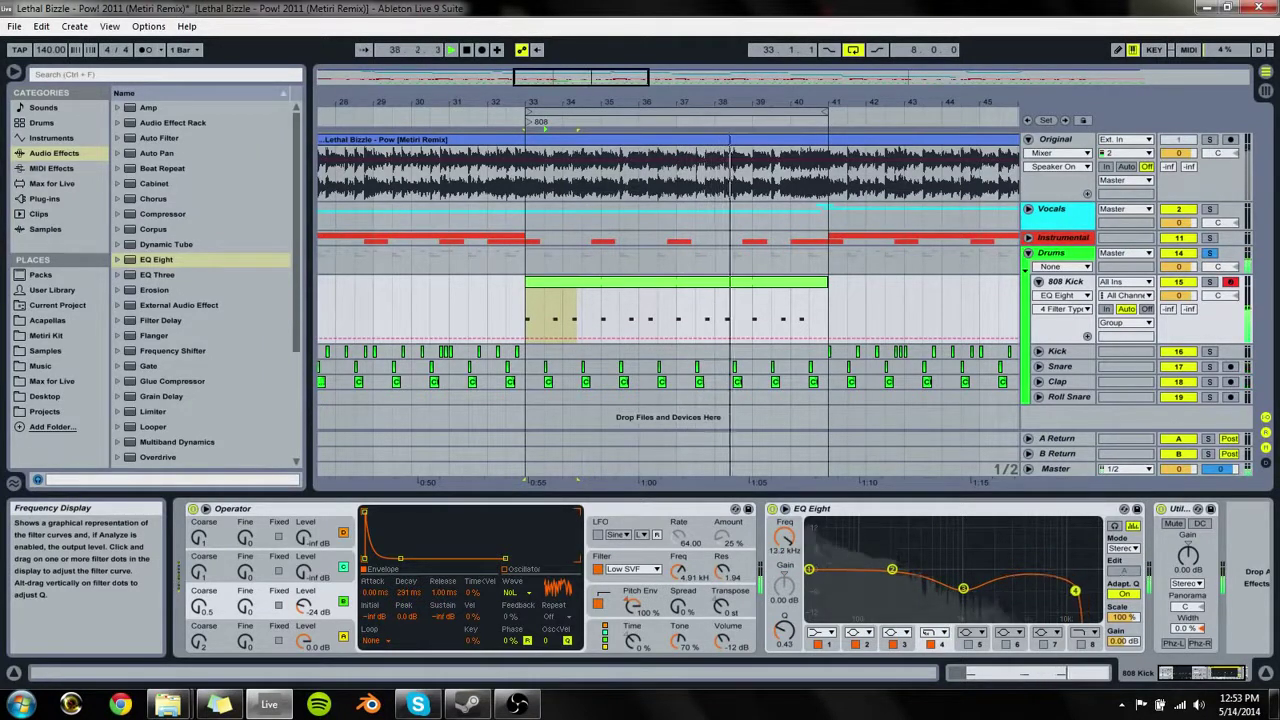
pyautogui.moveTo(892, 570); pyautogui.dragTo(959, 588)
pyautogui.press('space')
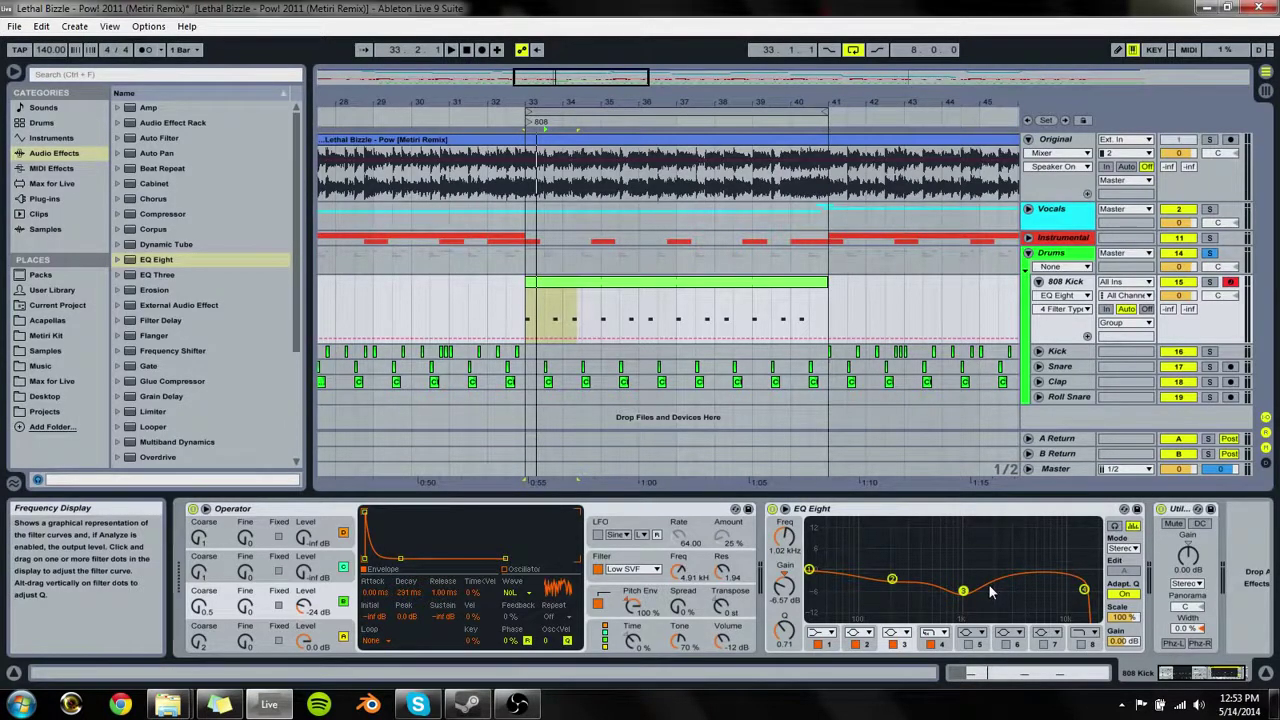
# Step: Unsolo the Drums group, mute the Original track, and copy the 808 Kick clip to the second 808 locator at bar 81
pyautogui.click(1210, 253)
pyautogui.click(1179, 140)
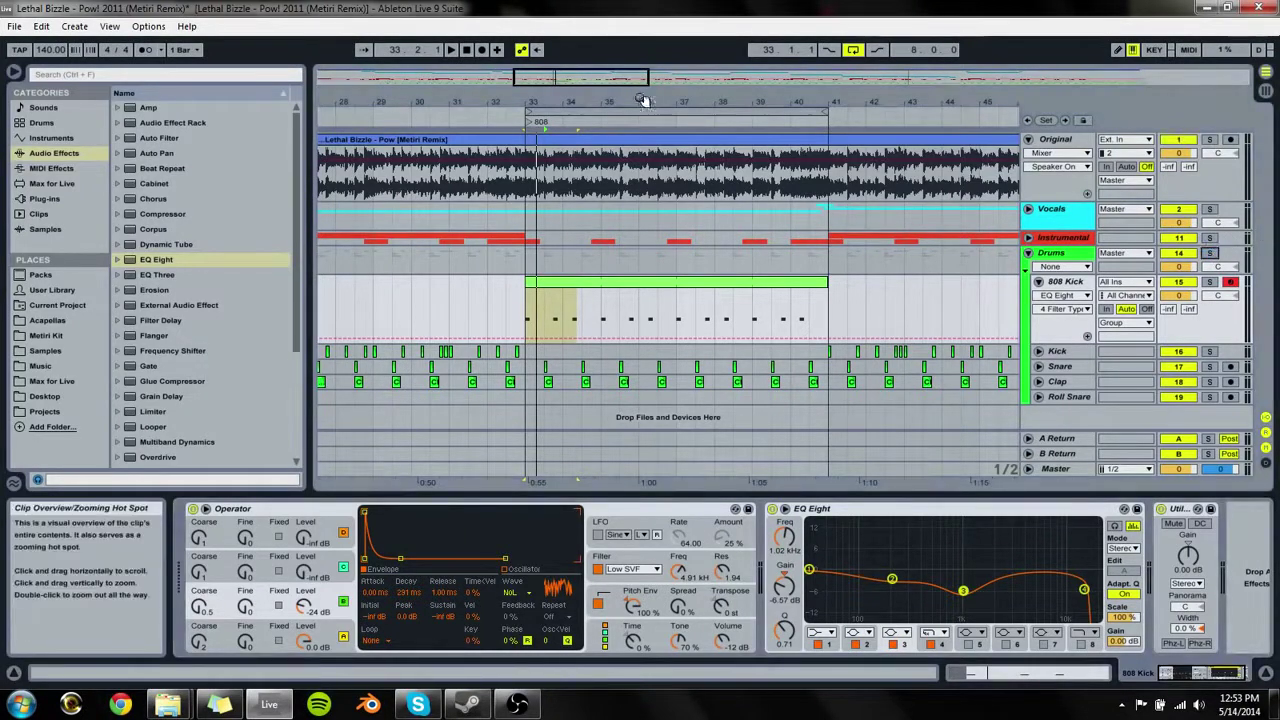
pyautogui.moveTo(645, 101); pyautogui.dragTo(645, 60)
pyautogui.click(516, 284)
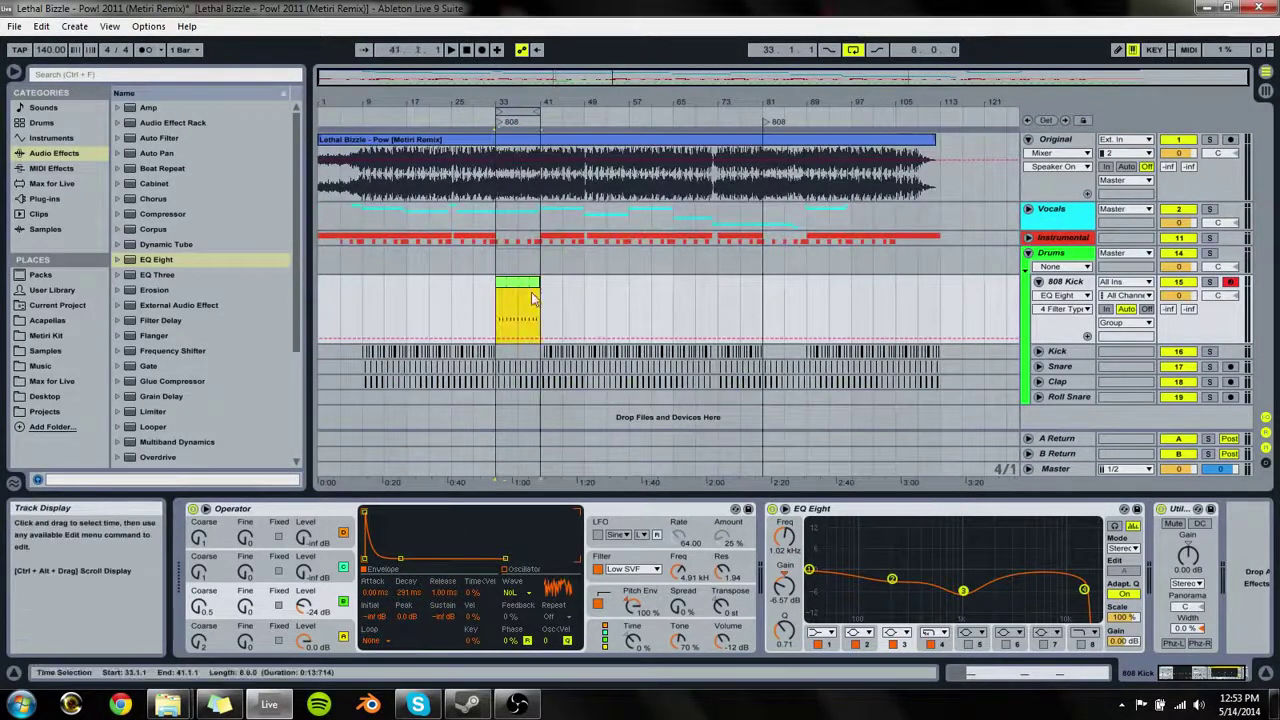
pyautogui.moveTo(526, 283); pyautogui.dragTo(560, 285)
pyautogui.moveTo(782, 291); pyautogui.dragTo(784, 291)
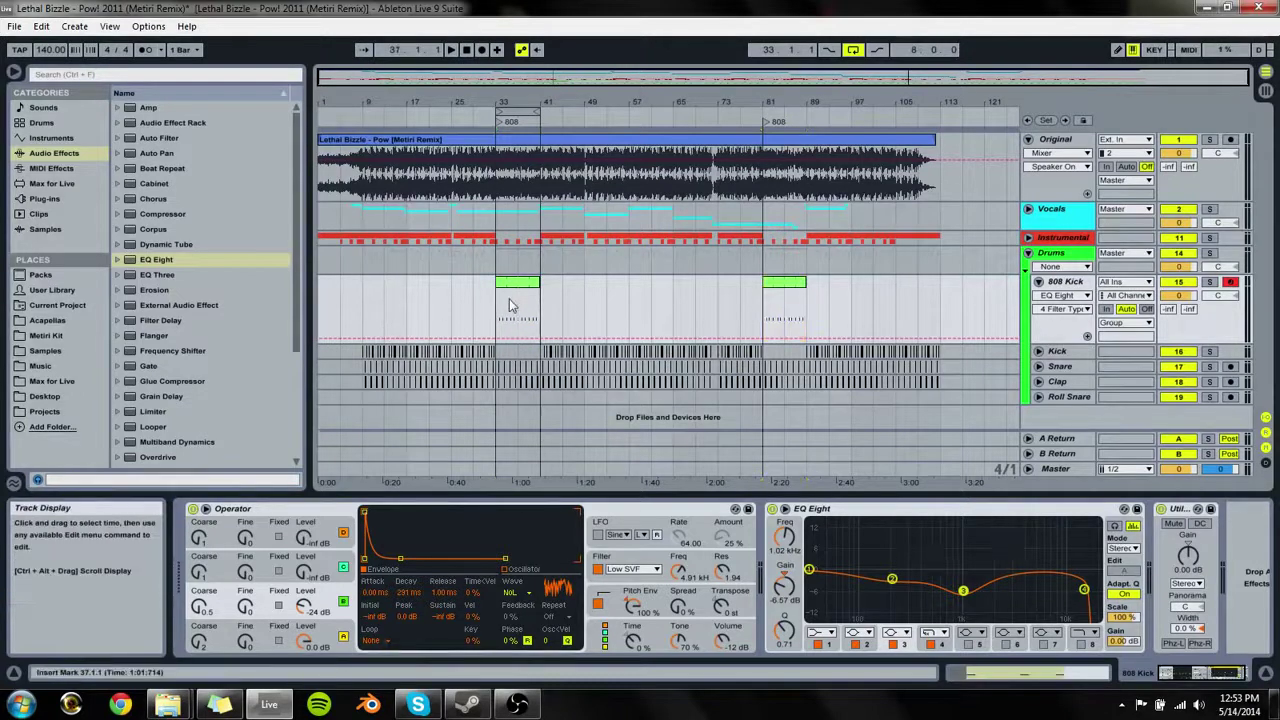
pyautogui.press('space')
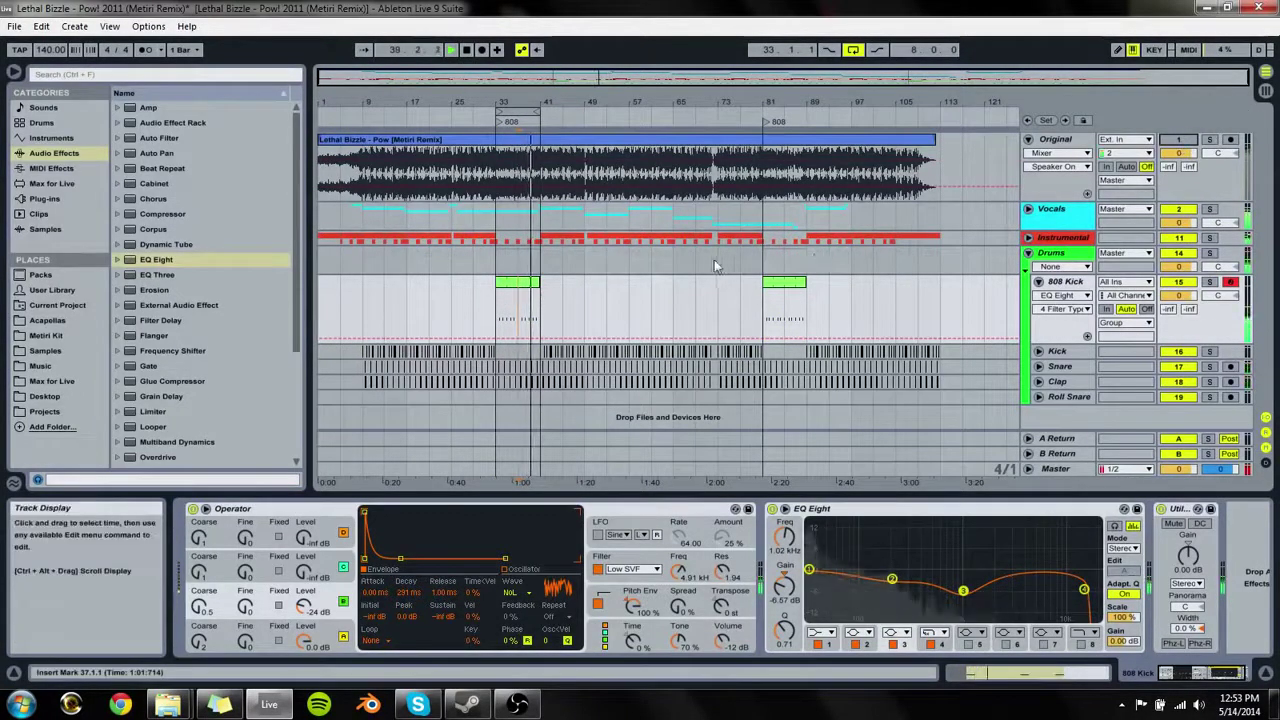
# Step: Insert a Compressor before EQ Eight with ratio 2.63:1, attack 0.07 ms, release 241 ms, threshold -24.7 dB and output gain 8.26 dB
pyautogui.click(510, 284)
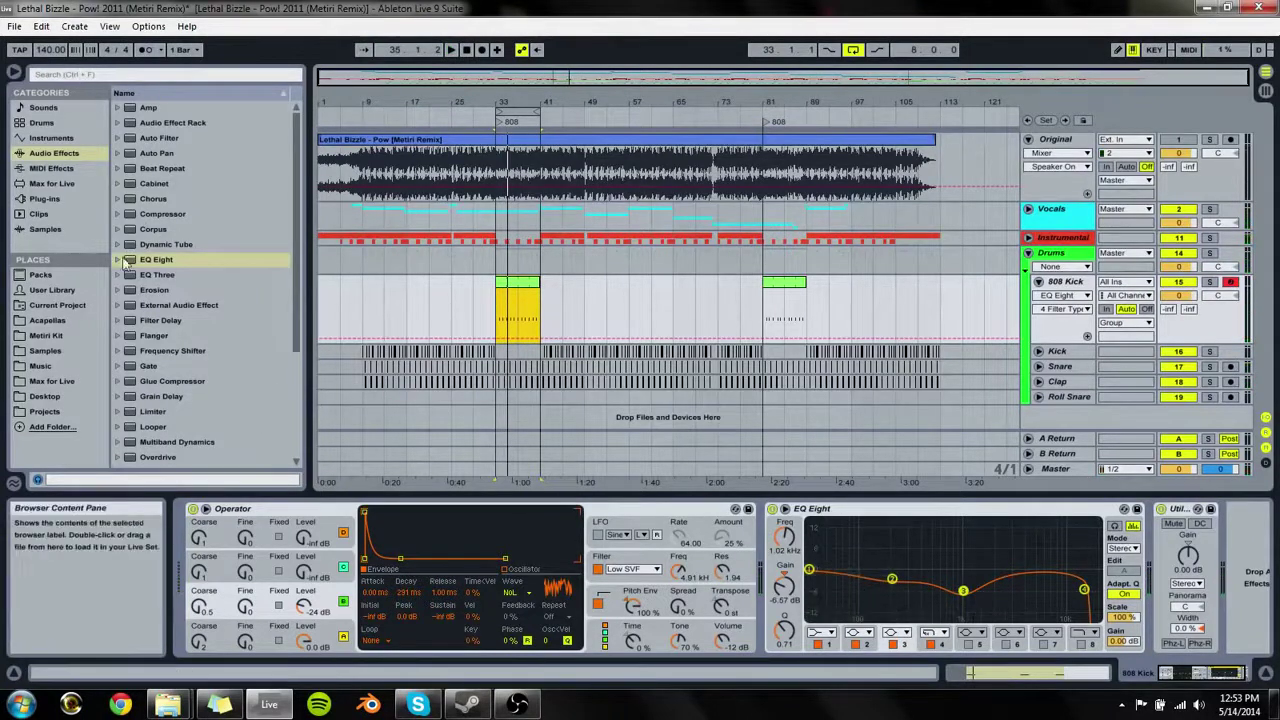
pyautogui.moveTo(160, 214); pyautogui.dragTo(700, 525)
pyautogui.press('space')
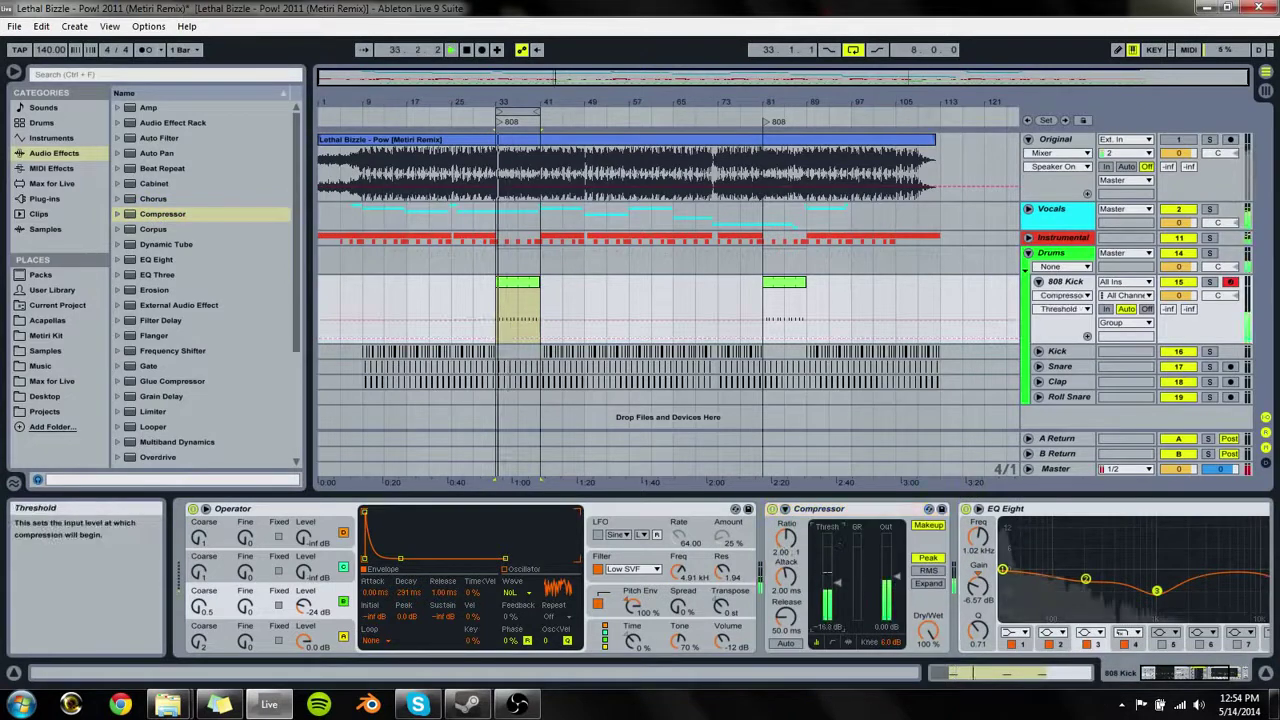
pyautogui.moveTo(786, 539); pyautogui.dragTo(787, 519)
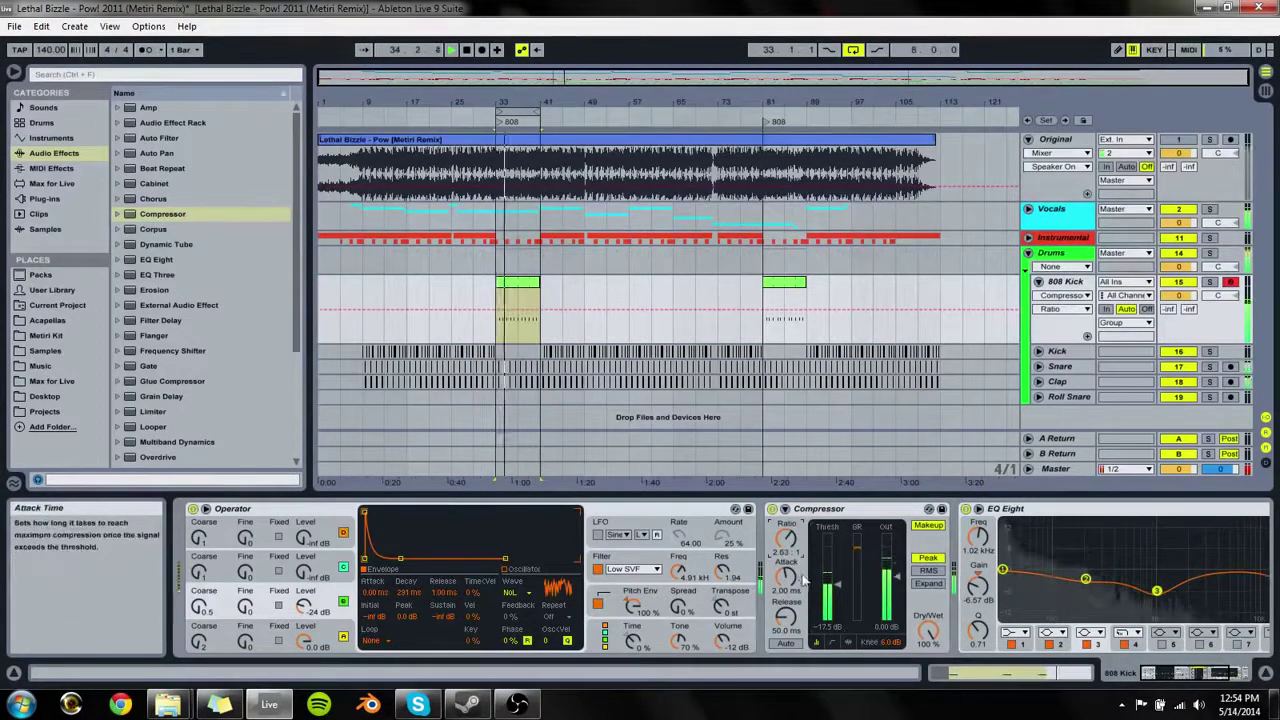
pyautogui.moveTo(786, 614)
pyautogui.mouseDown()
pyautogui.moveTo(790, 553)
pyautogui.moveTo(788, 638)
pyautogui.mouseUp()
pyautogui.moveTo(842, 585); pyautogui.dragTo(894, 541)
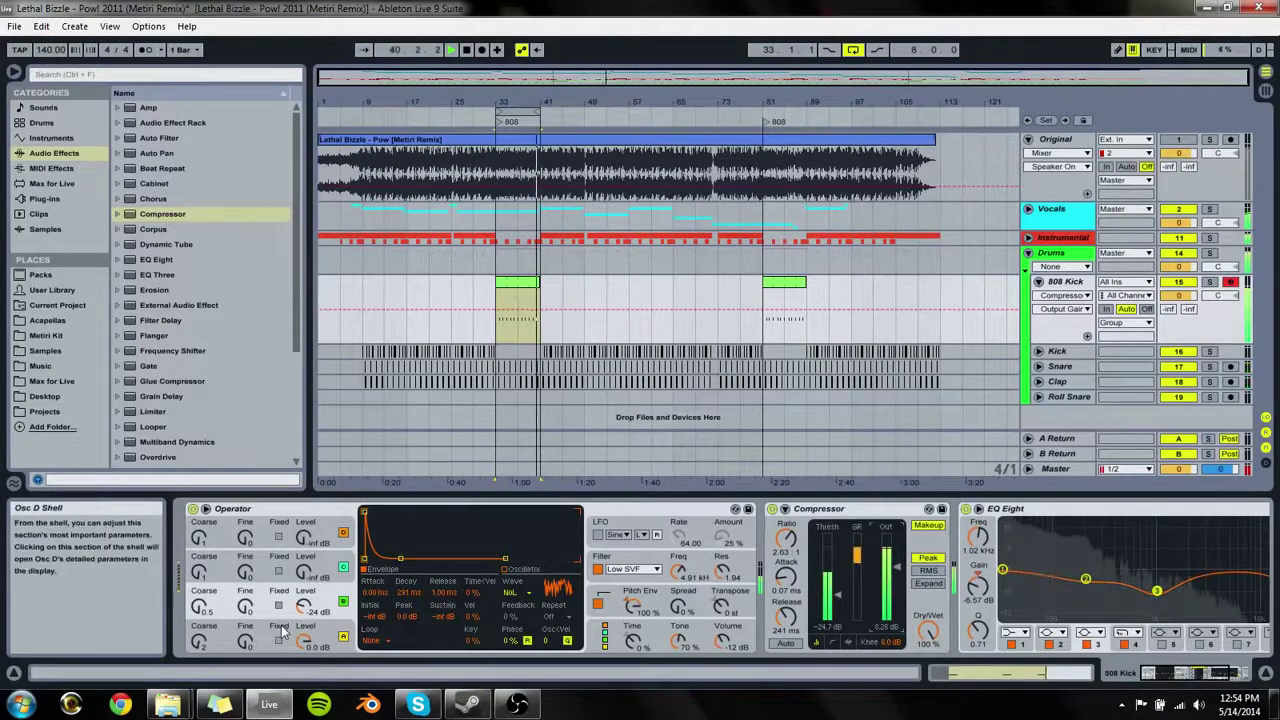
# Step: Set oscillator A's envelope release to 1.93 s, select the first 808 Kick clip and stop playback
pyautogui.click(328, 632)
pyautogui.click(441, 593)
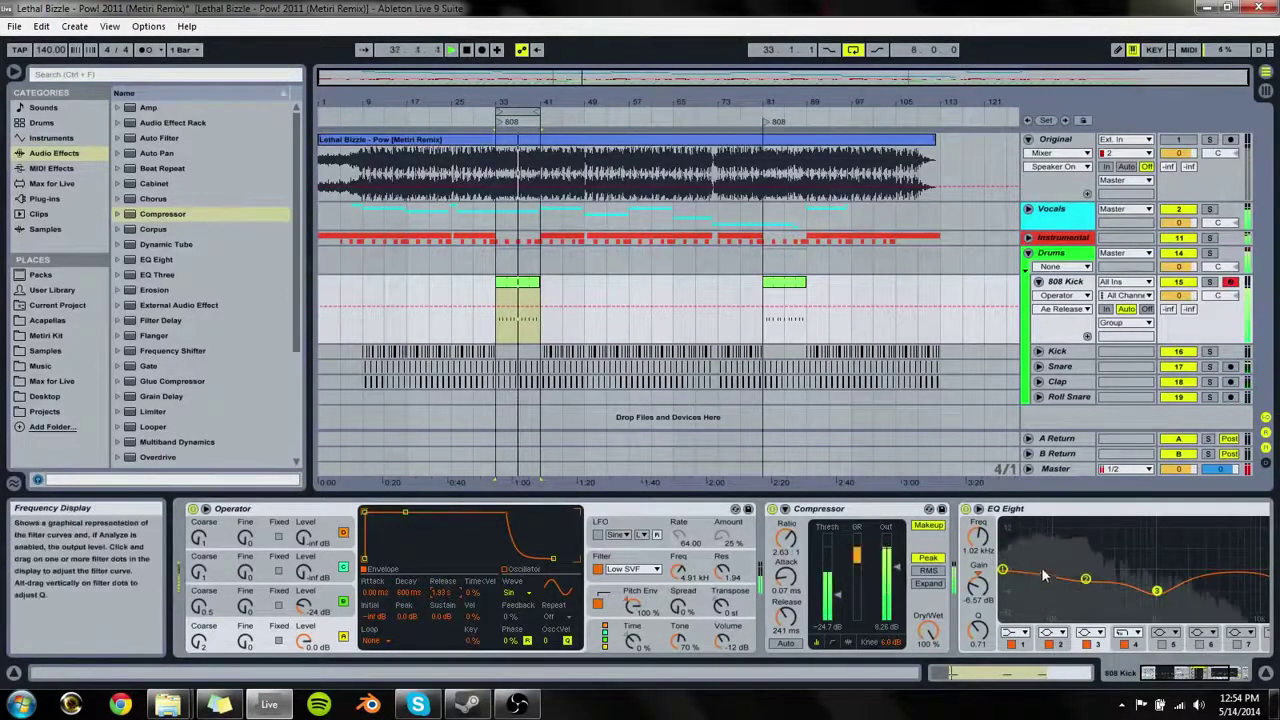
pyautogui.click(525, 300)
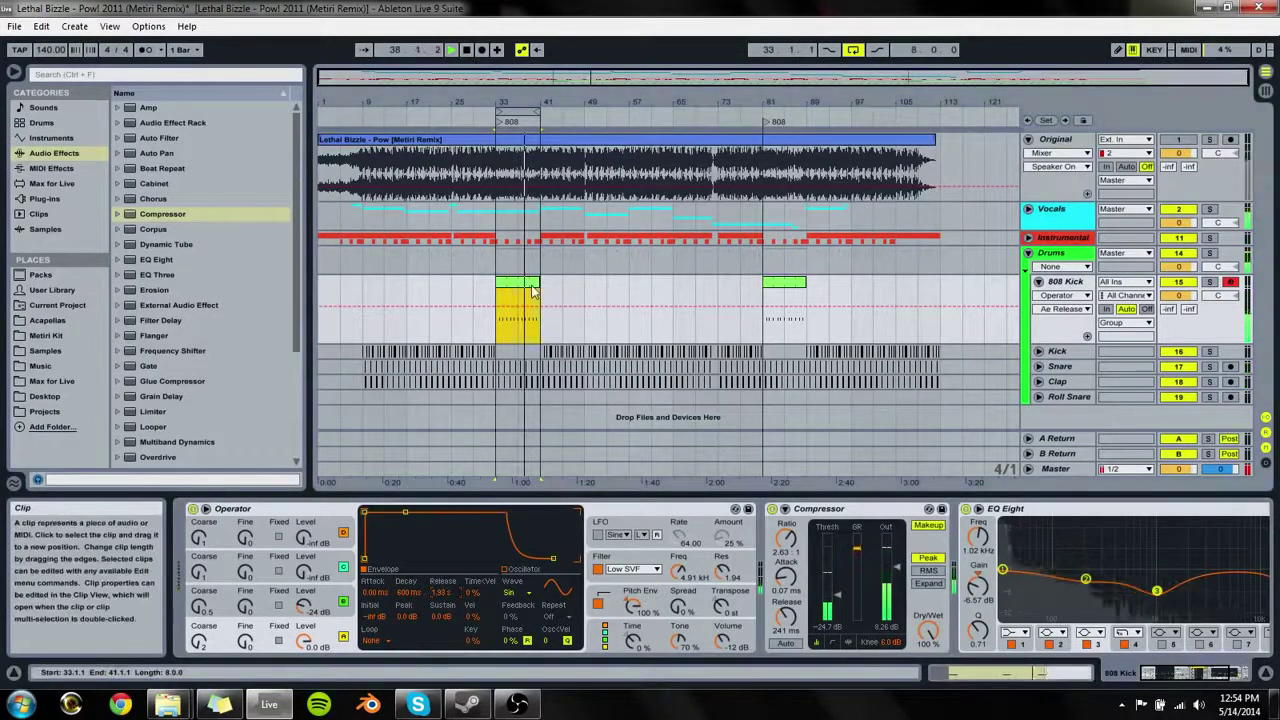
pyautogui.press('space')
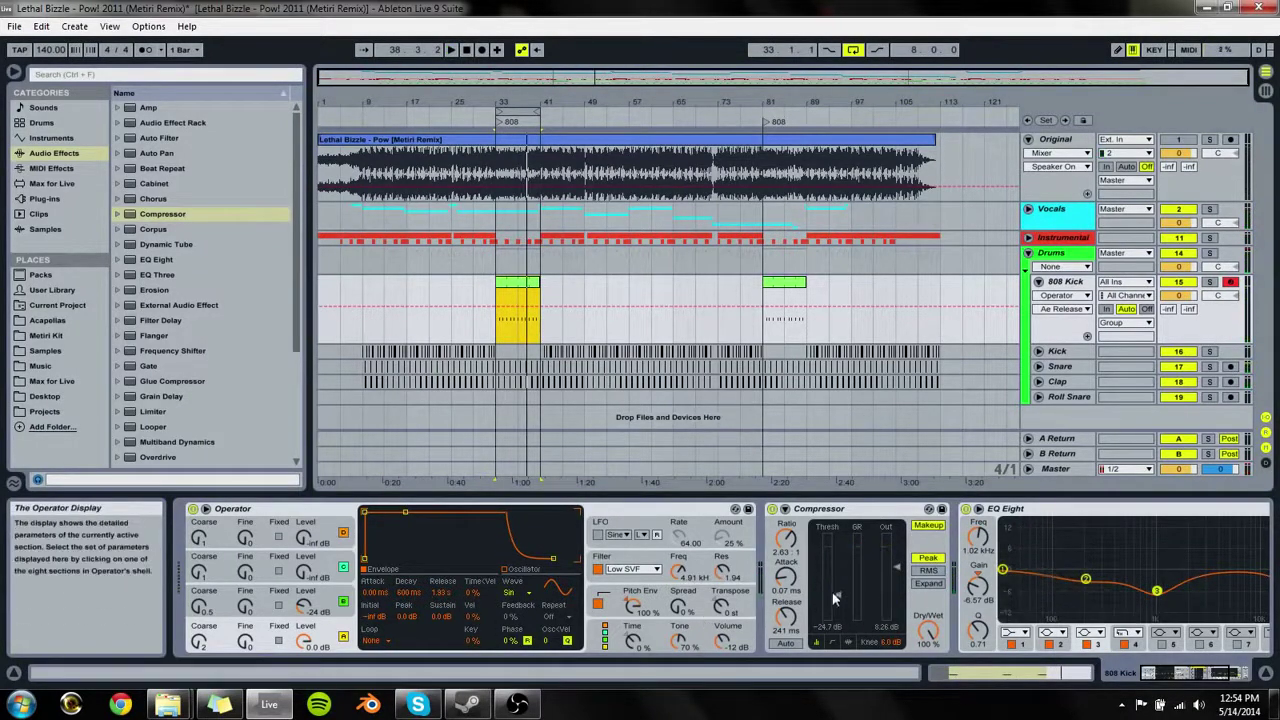
# Step: Switch the Compressor to RMS mode and set its output gain to 3.63 dB during playback
pyautogui.click(928, 570)
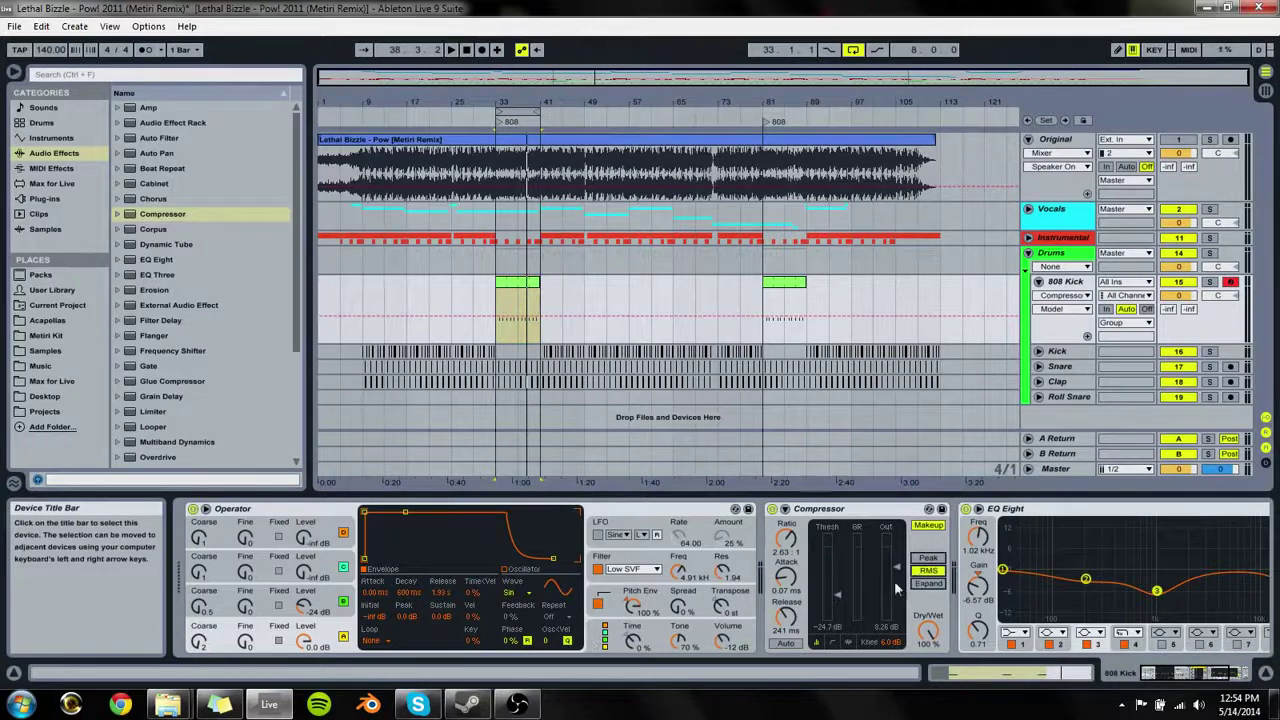
pyautogui.press('space')
pyautogui.moveTo(897, 590)
pyautogui.mouseDown()
pyautogui.moveTo(897, 610)
pyautogui.moveTo(897, 573)
pyautogui.mouseUp()
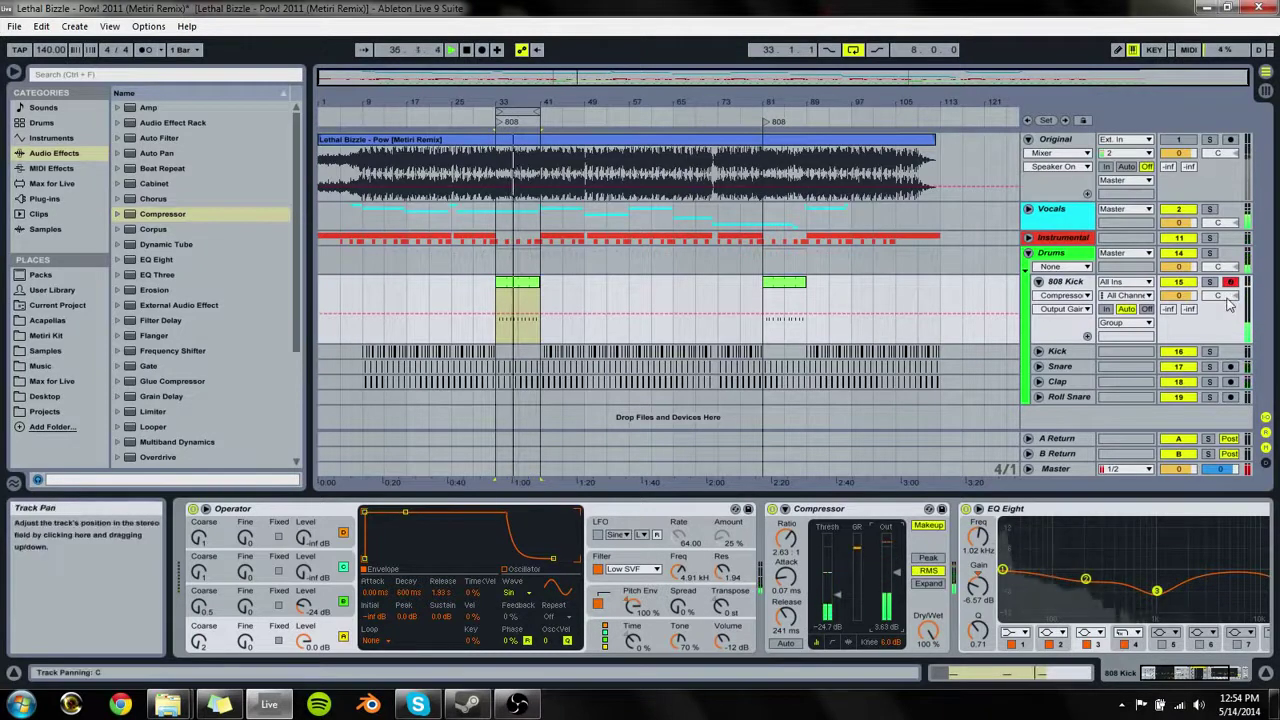
# Step: Fold the 808 Kick track and the Drums group, move Drums above Instrumental, and play from bar 29 with looping off
pyautogui.click(1039, 282)
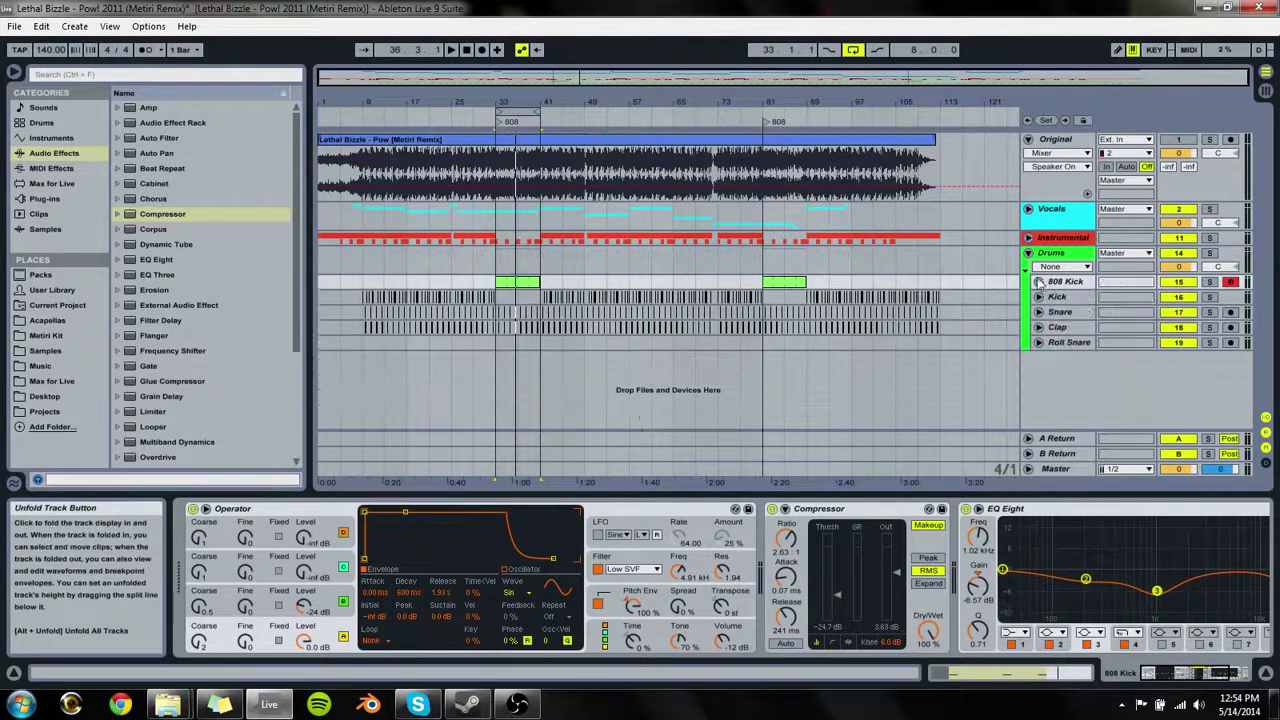
pyautogui.click(1028, 253)
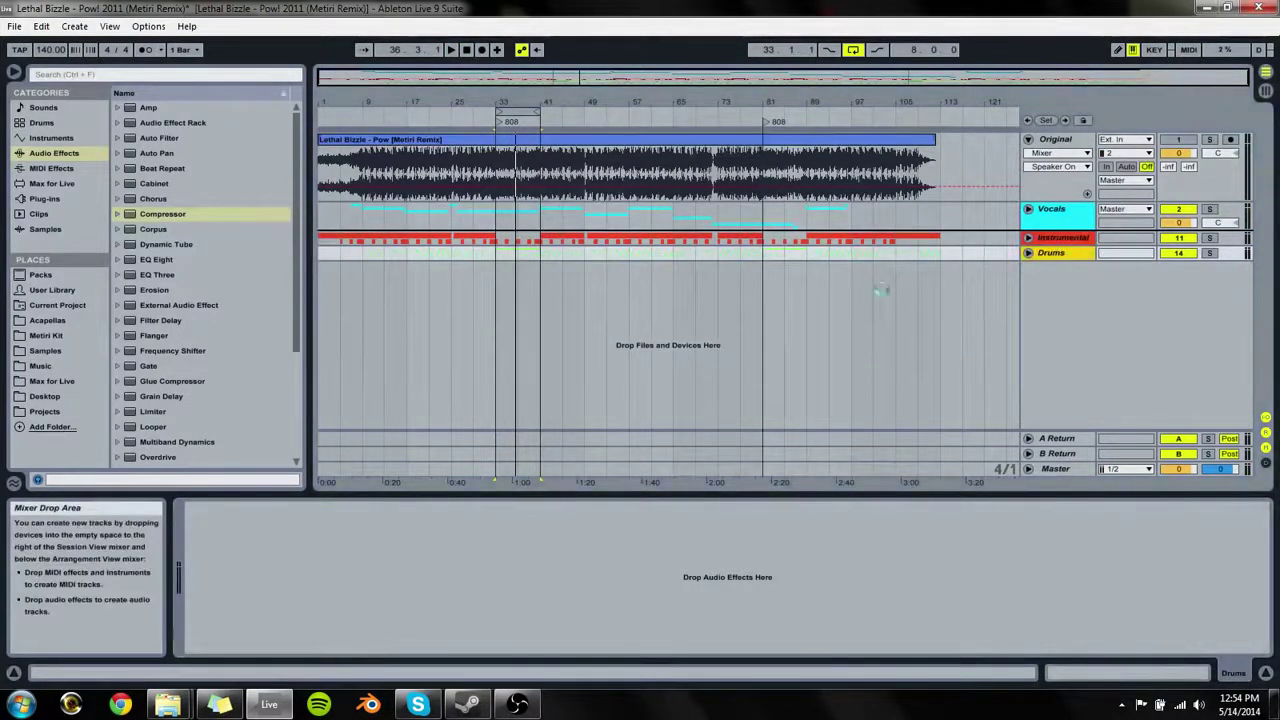
pyautogui.click(476, 263)
pyautogui.press('space')
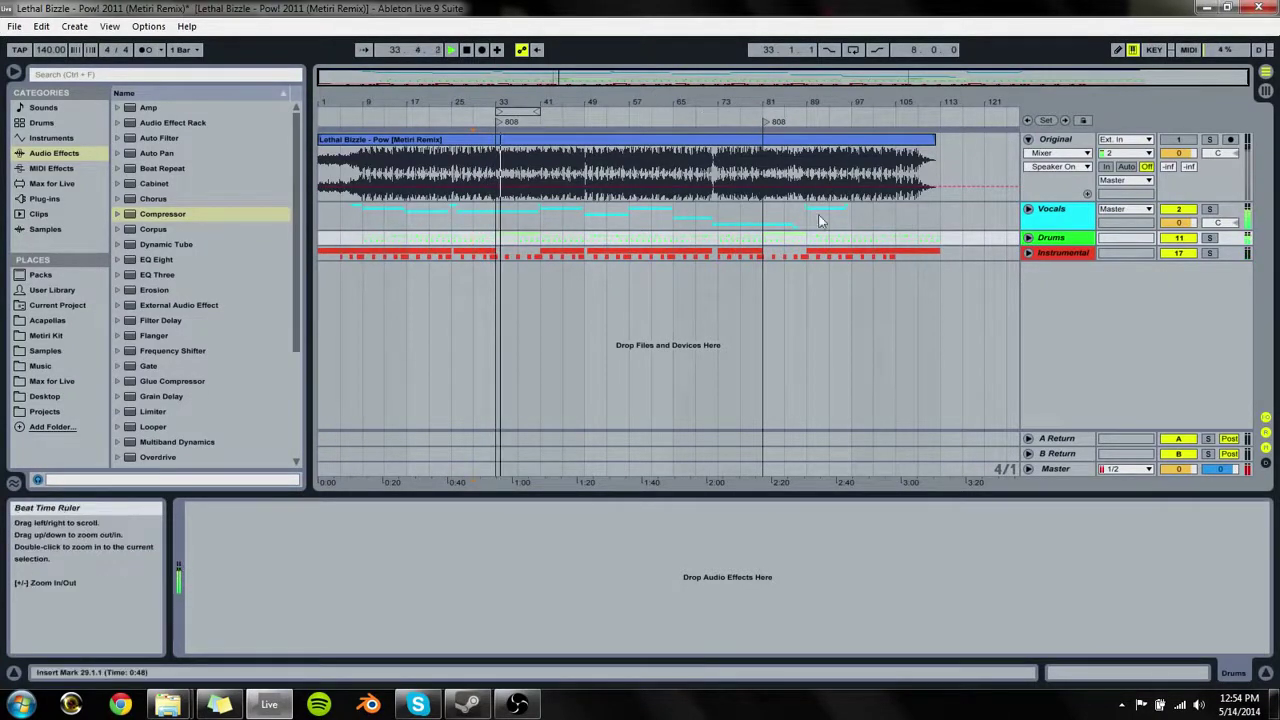
# Step: Unfold the Drums group and select the 808 Kick track to show its device chain
pyautogui.click(1028, 239)
pyautogui.click(1028, 239)
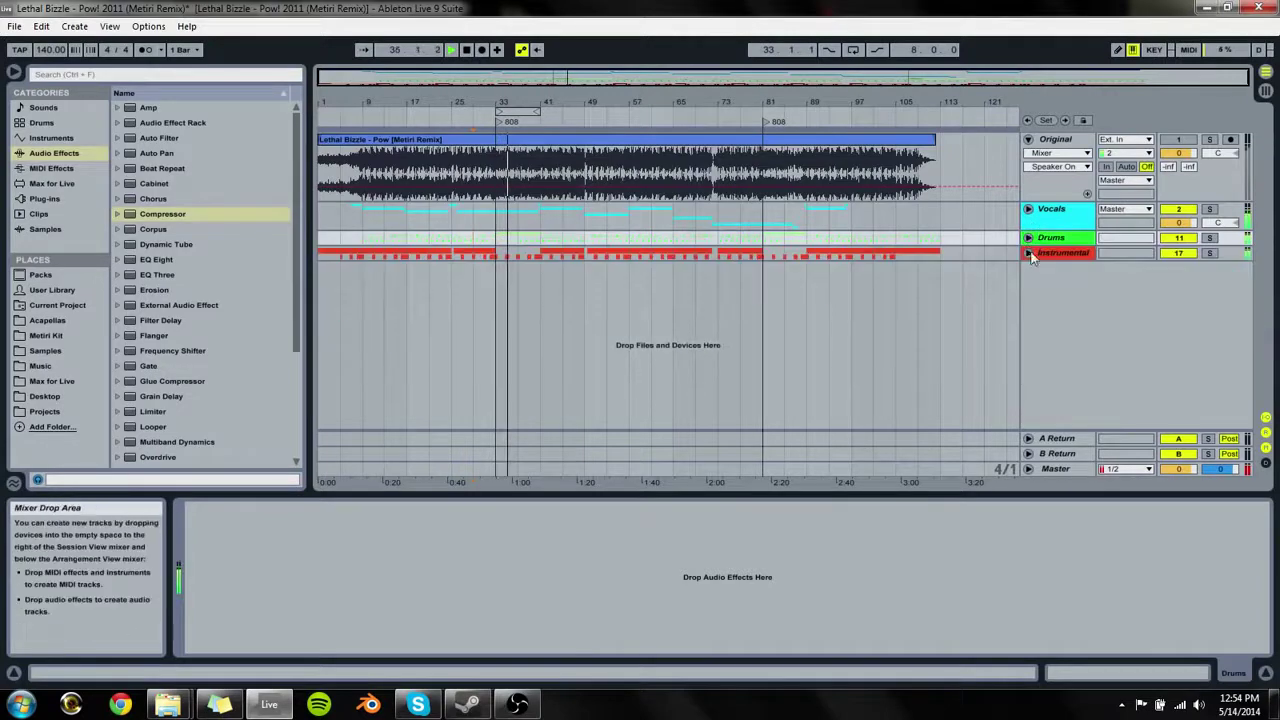
pyautogui.click(1028, 239)
pyautogui.click(1053, 268)
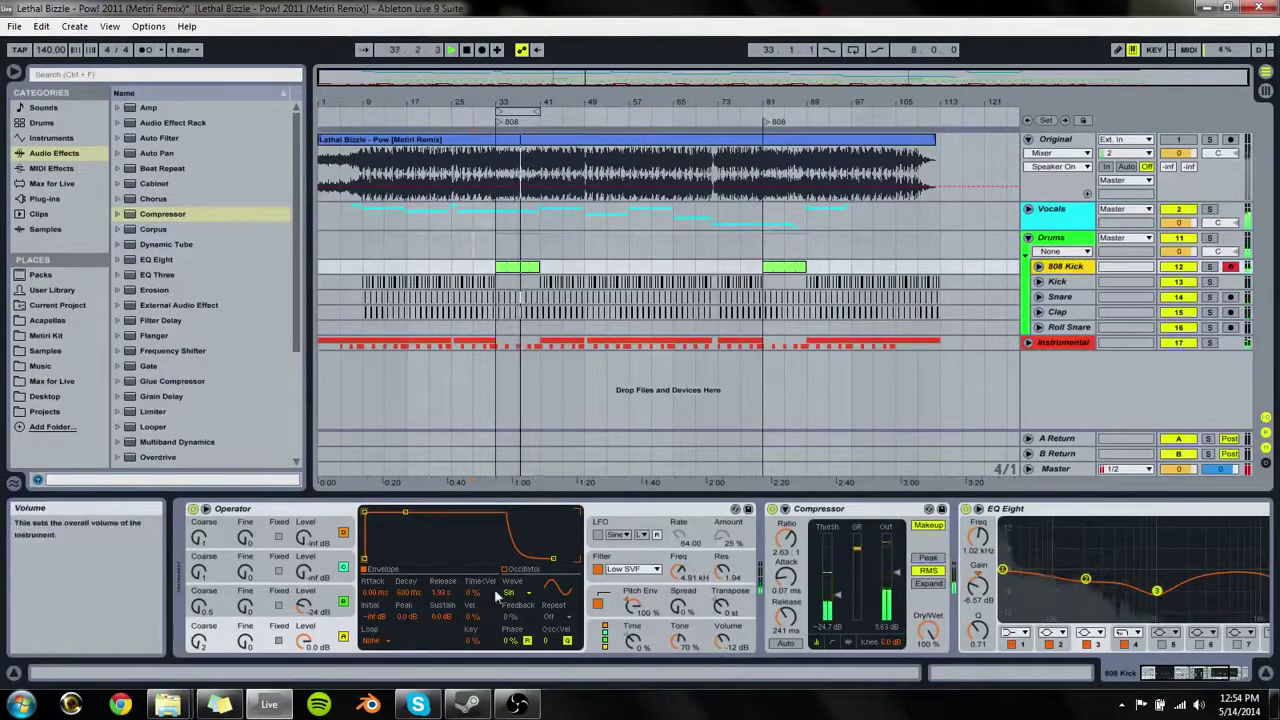
# Step: Set oscillator A's envelope release to 2.49 s, save the set and stop playback
pyautogui.moveTo(443, 595); pyautogui.dragTo(443, 508)
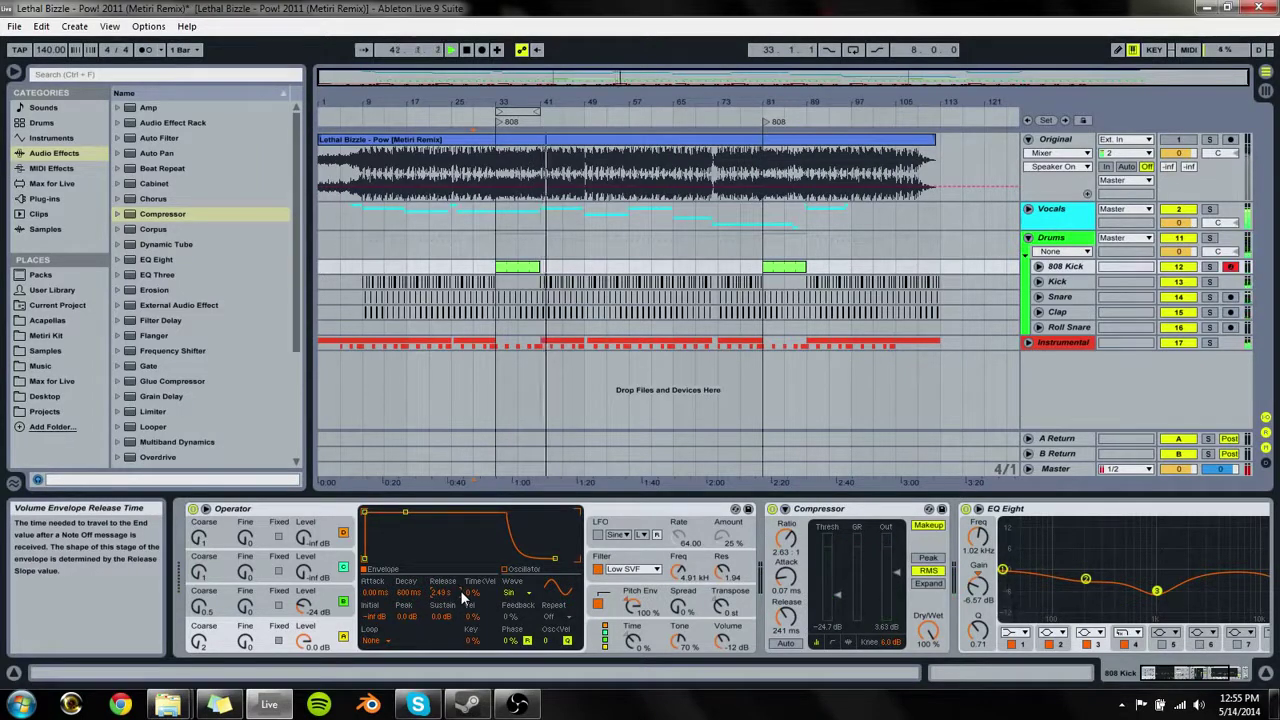
pyautogui.hotkey('ctrl', 's')
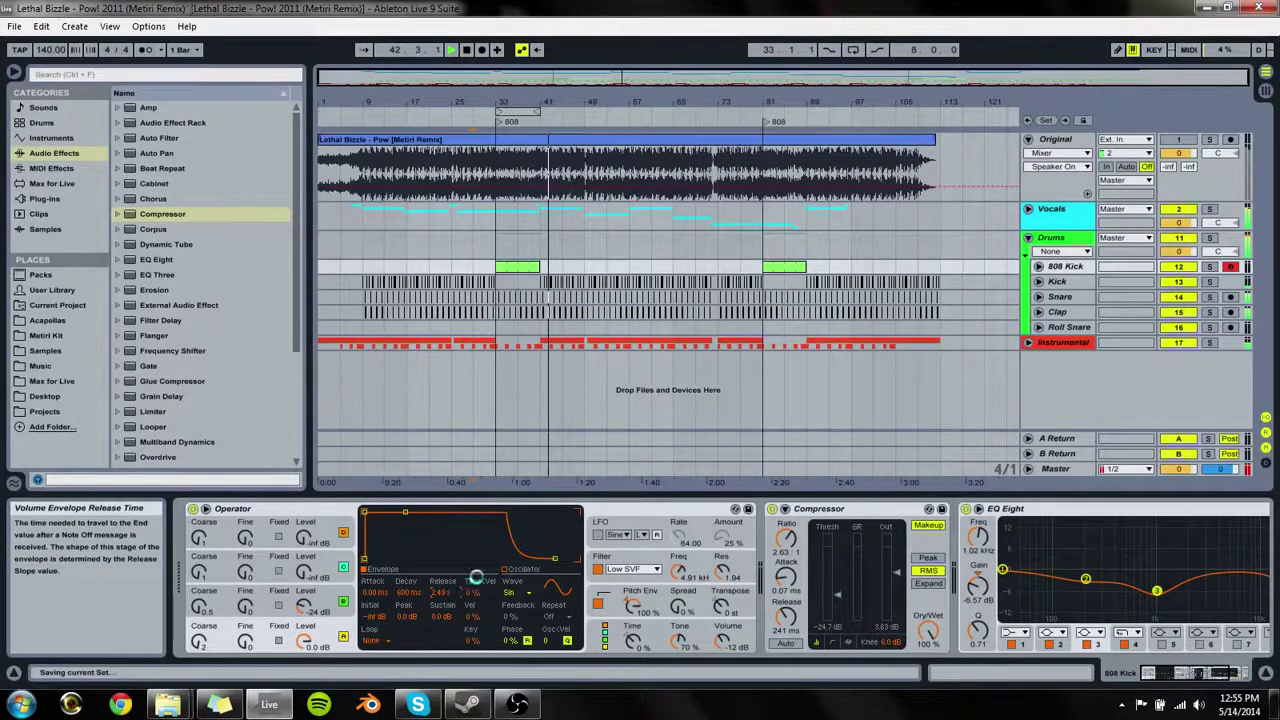
pyautogui.click(912, 513)
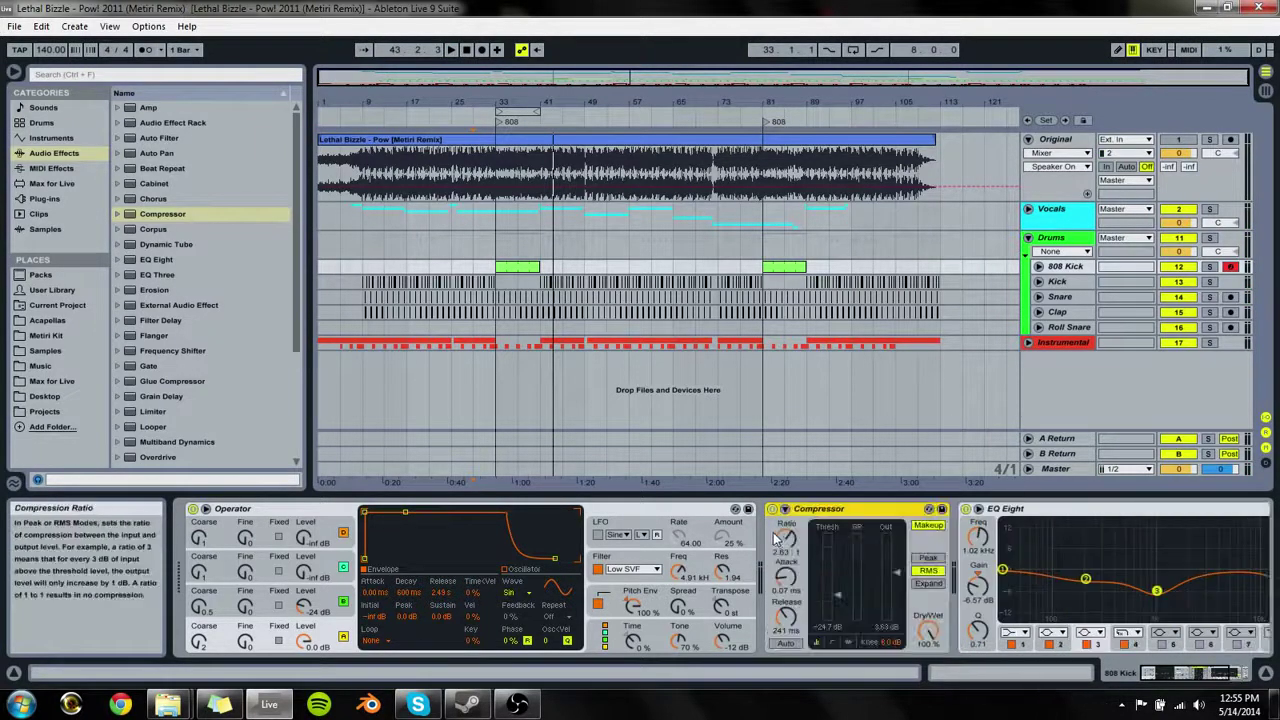
# Step: Look over the drum tracks in the arrangement and check the tracks inside the Instrumental group
pyautogui.click(1030, 244)
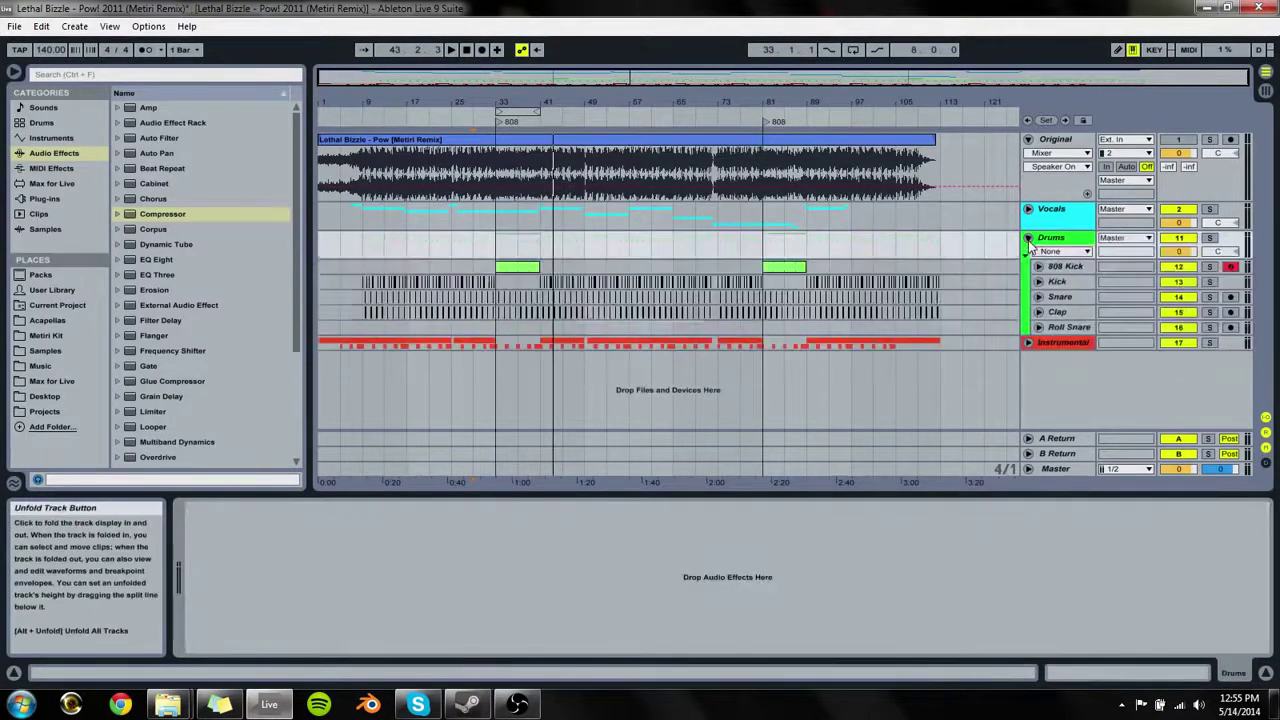
pyautogui.click(566, 262)
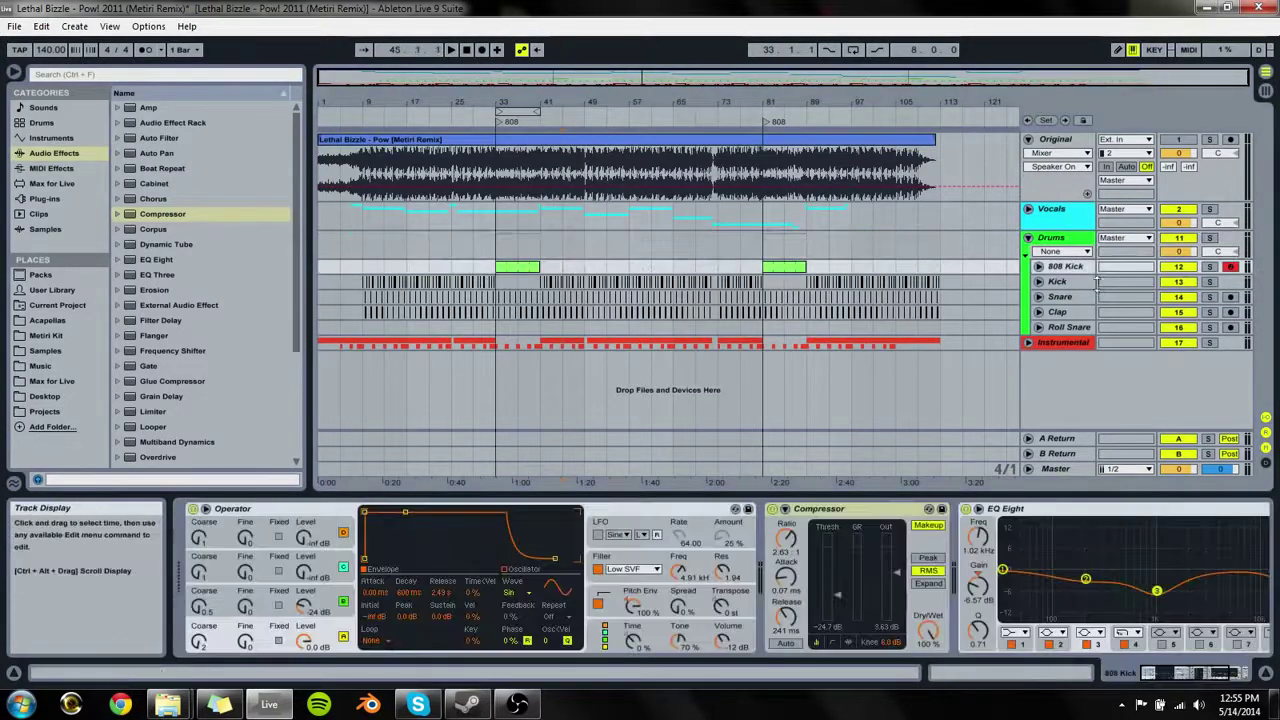
pyautogui.hotkey('ctrl', 'a')
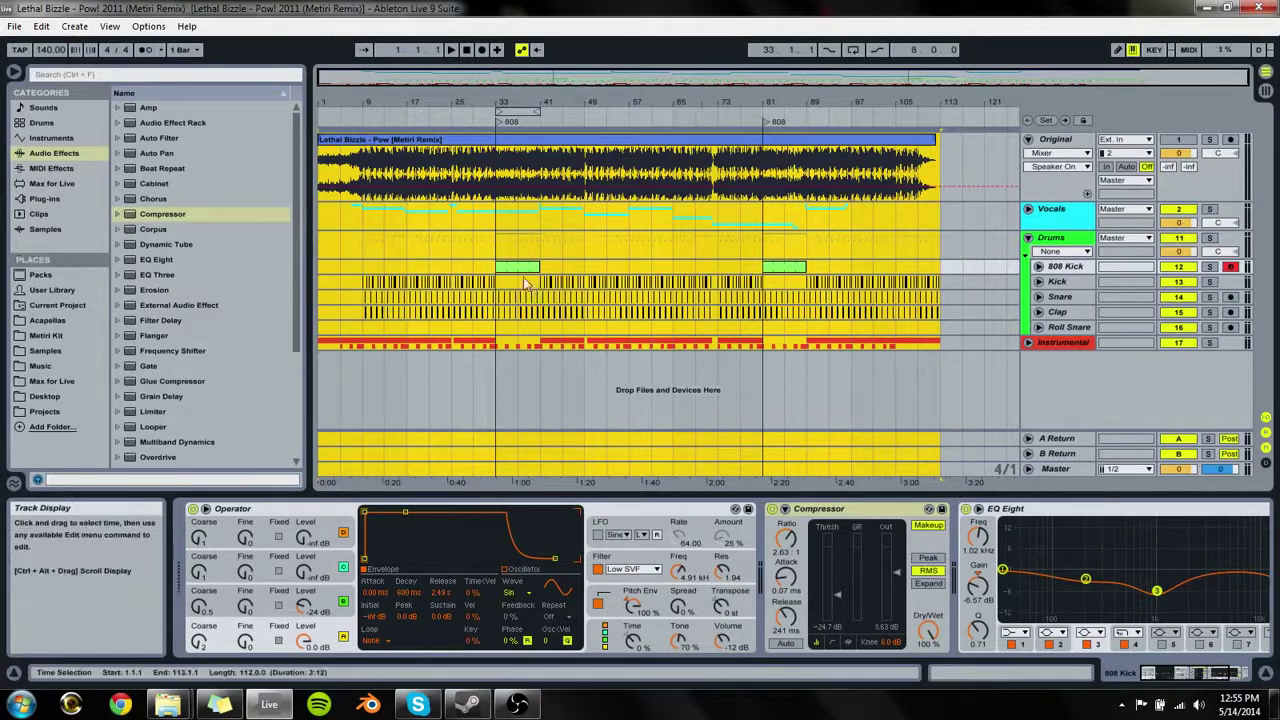
pyautogui.click(484, 282)
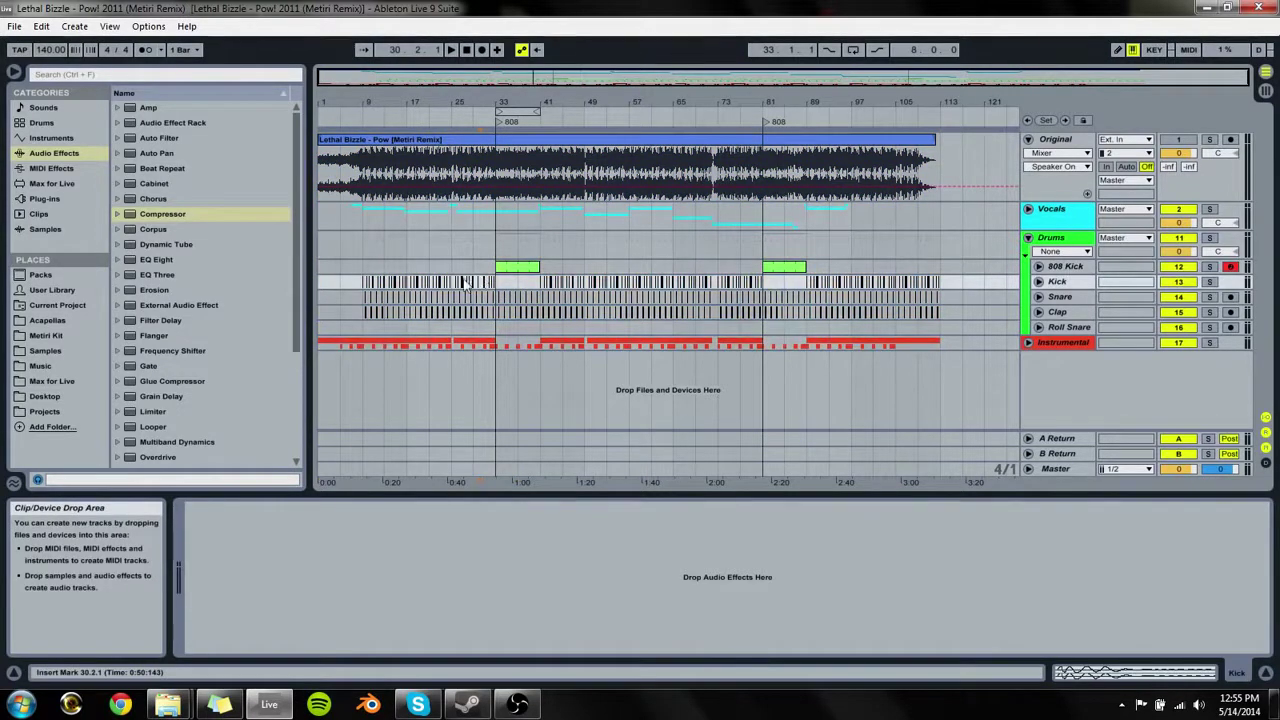
pyautogui.click(360, 268)
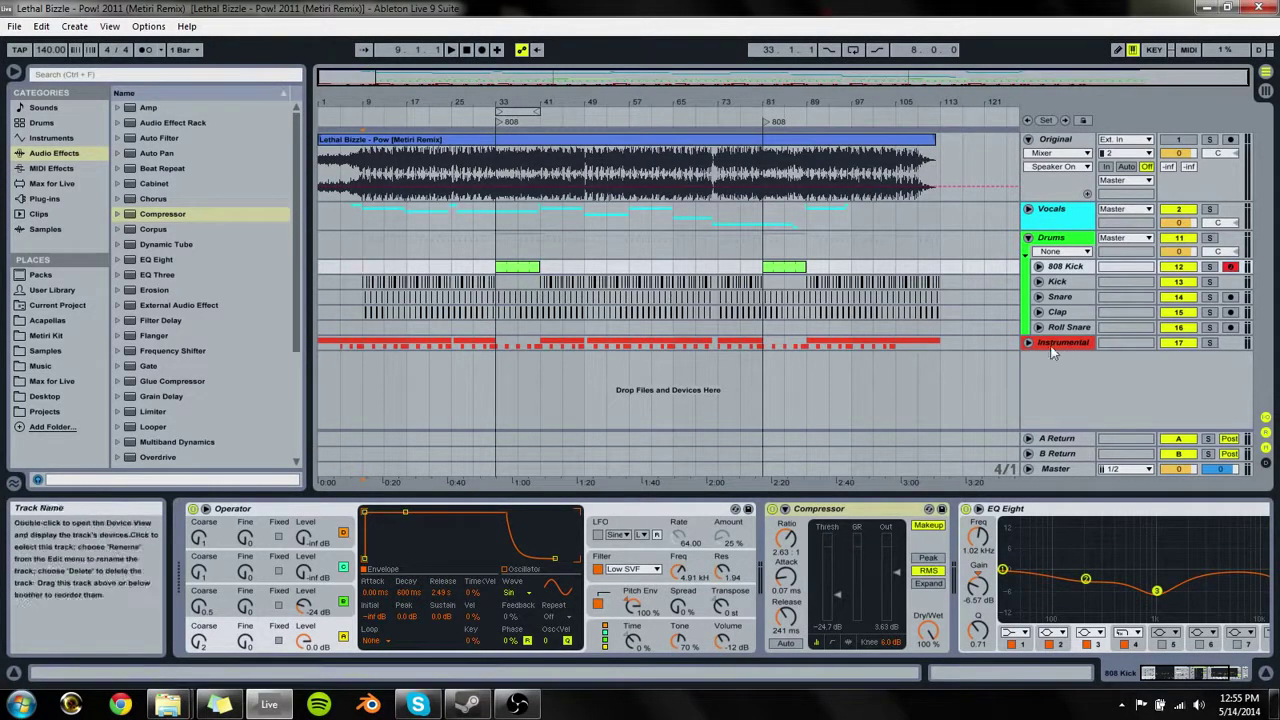
pyautogui.click(1015, 343)
pyautogui.click(1026, 343)
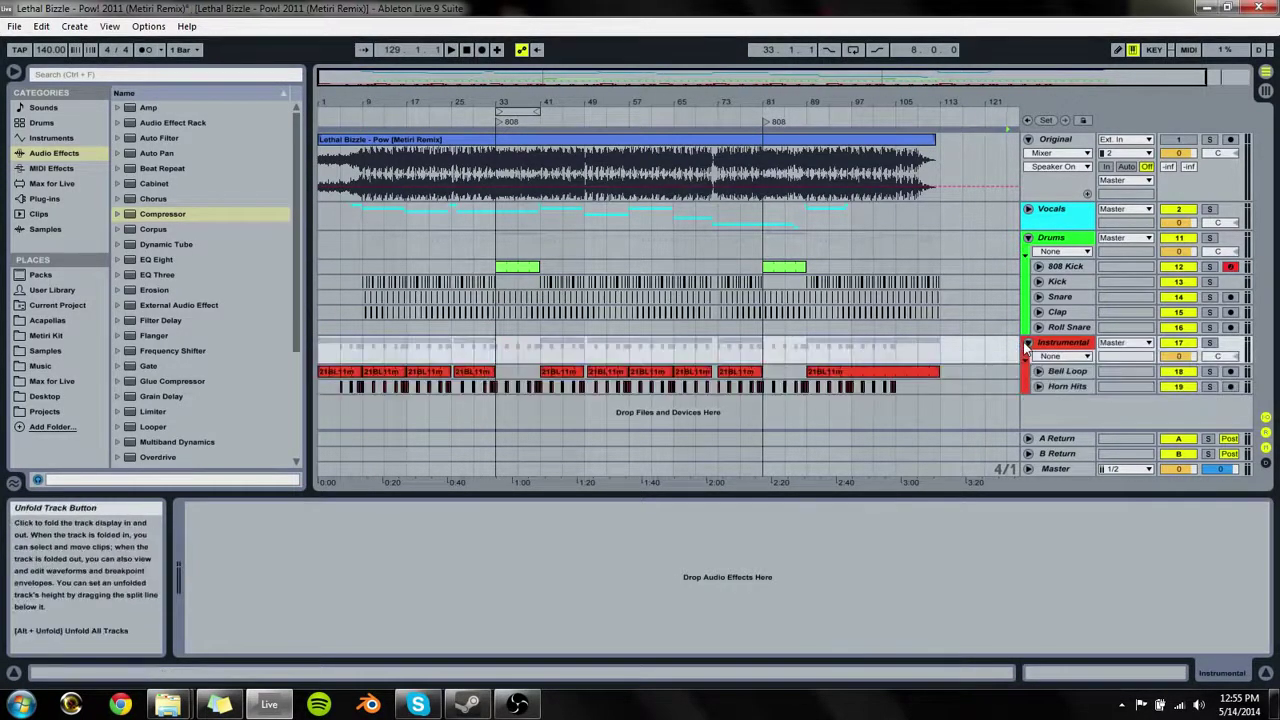
pyautogui.click(1026, 343)
# Step: Solo the Original track and listen to its transition from bar 8 into bar 9
pyautogui.click(346, 332)
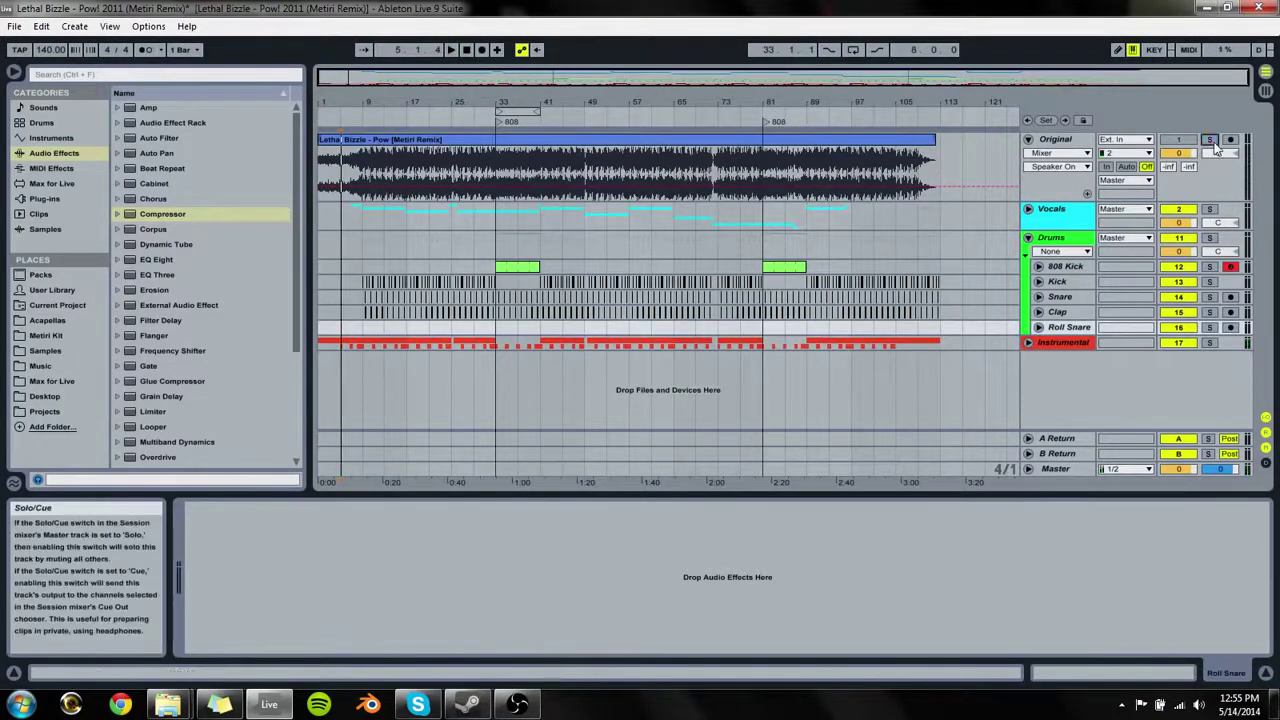
pyautogui.moveTo(363, 103); pyautogui.dragTo(500, 202)
pyautogui.click(498, 213)
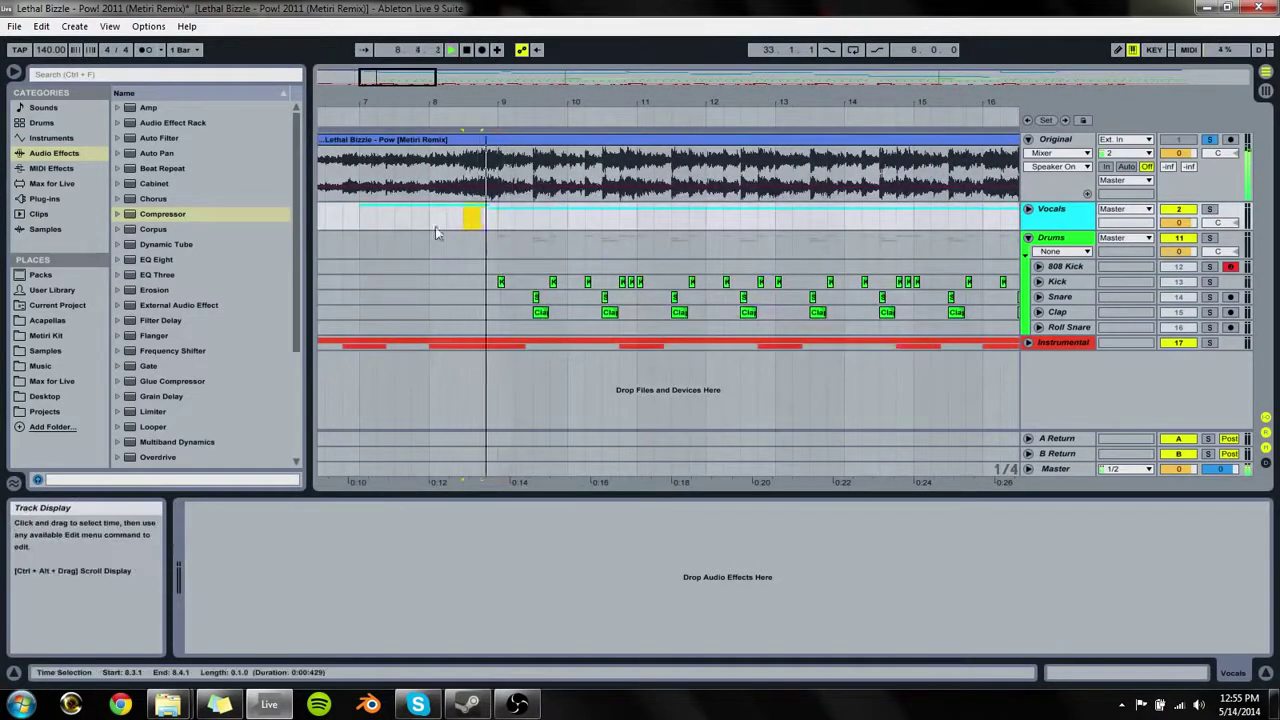
pyautogui.click(410, 246)
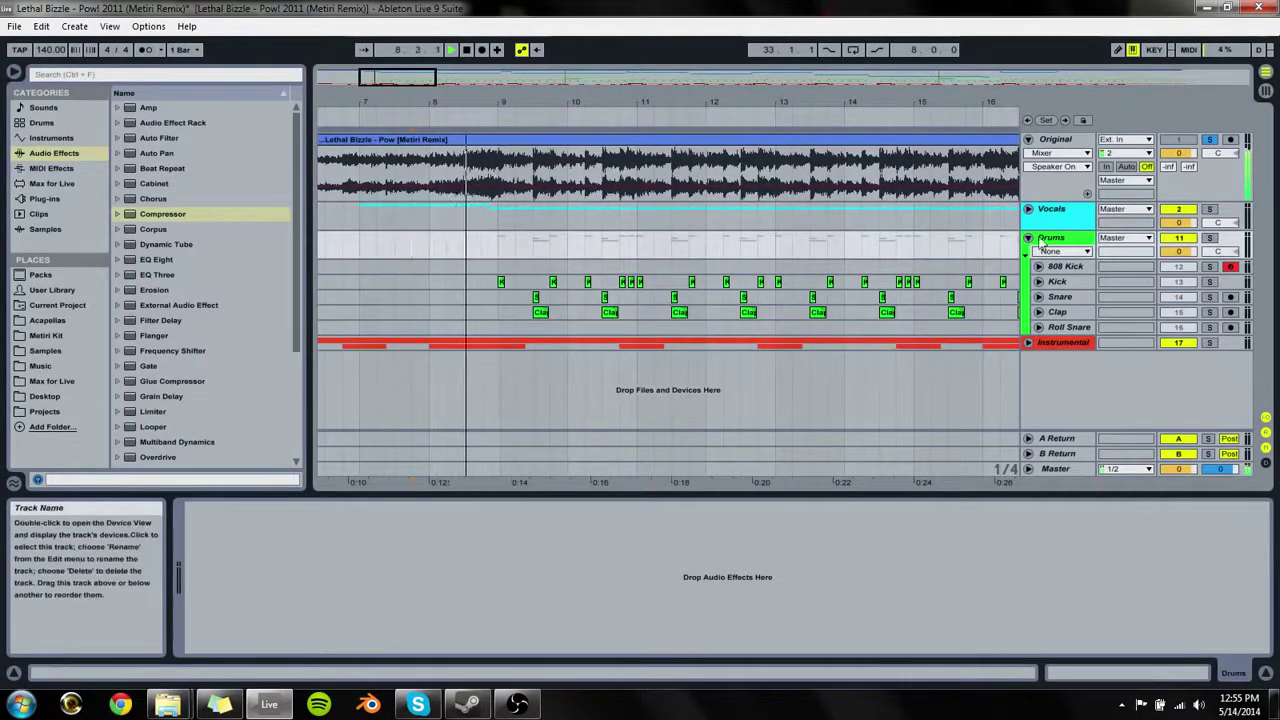
# Step: Insert an audio track below Roll Snare in the Drums group and open the Samples folder in the browser
pyautogui.click(1064, 330)
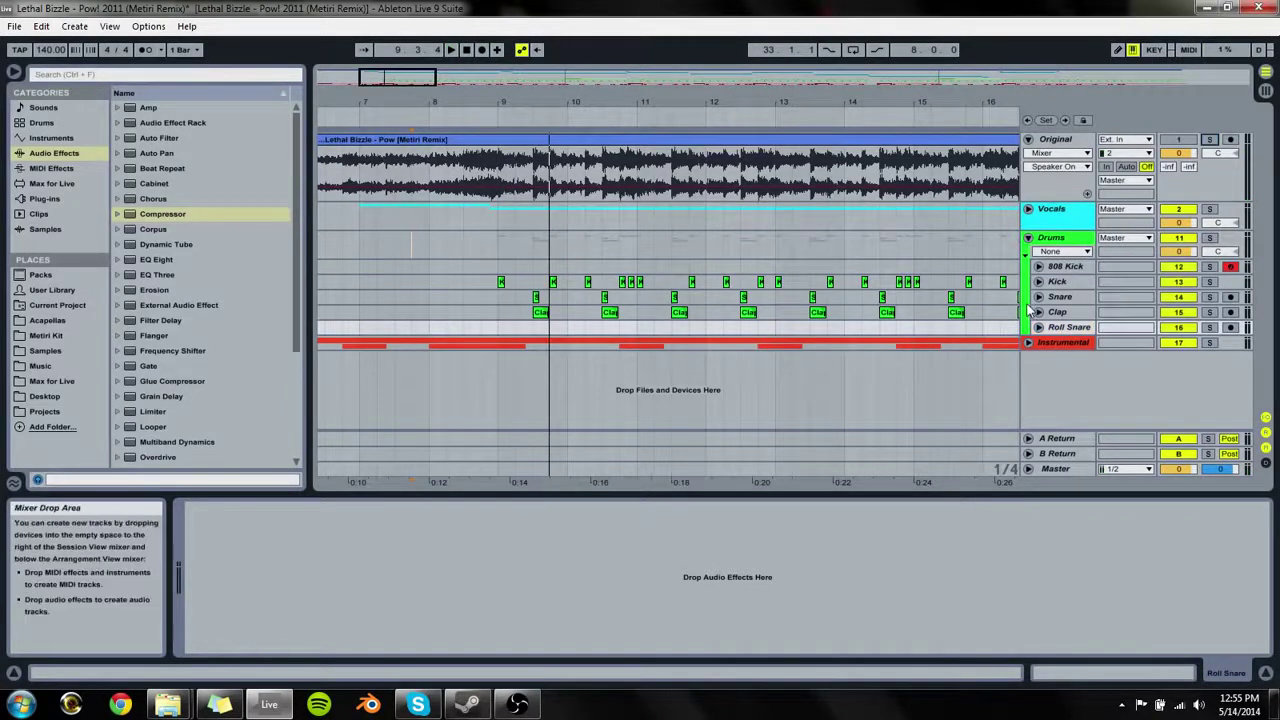
pyautogui.hotkey('ctrl', 't')
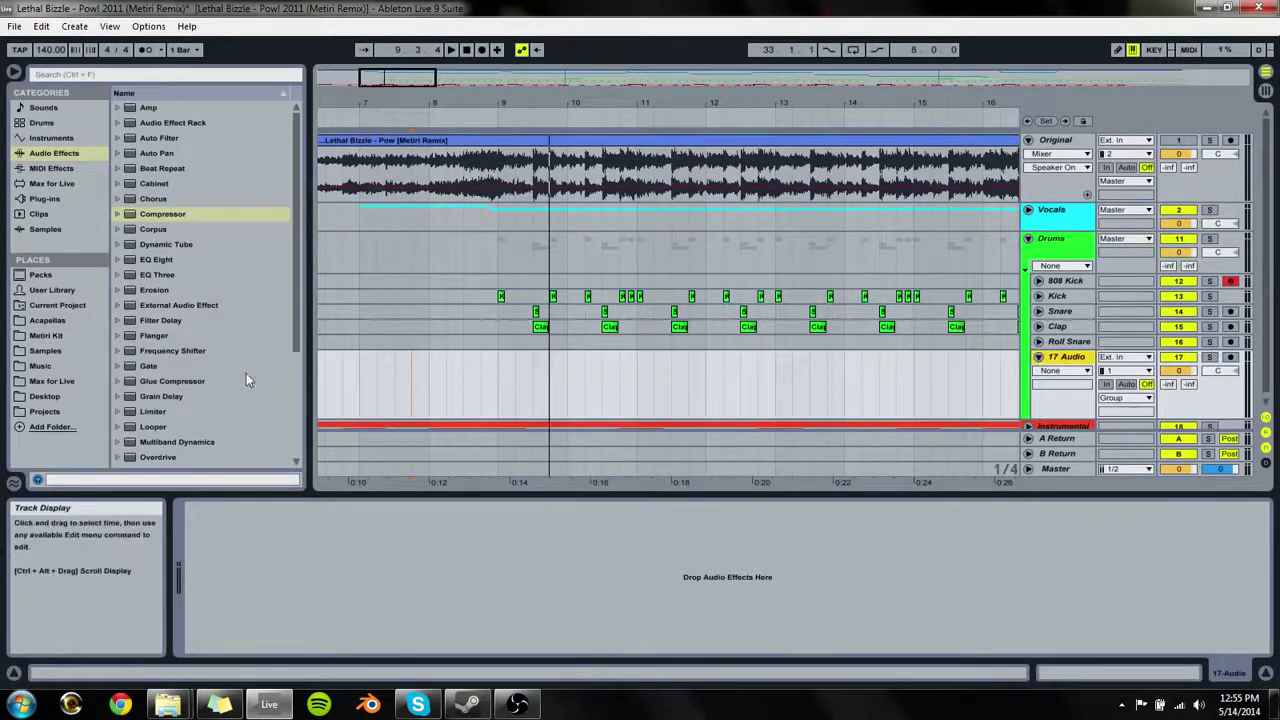
pyautogui.click(37, 397)
pyautogui.click(90, 367)
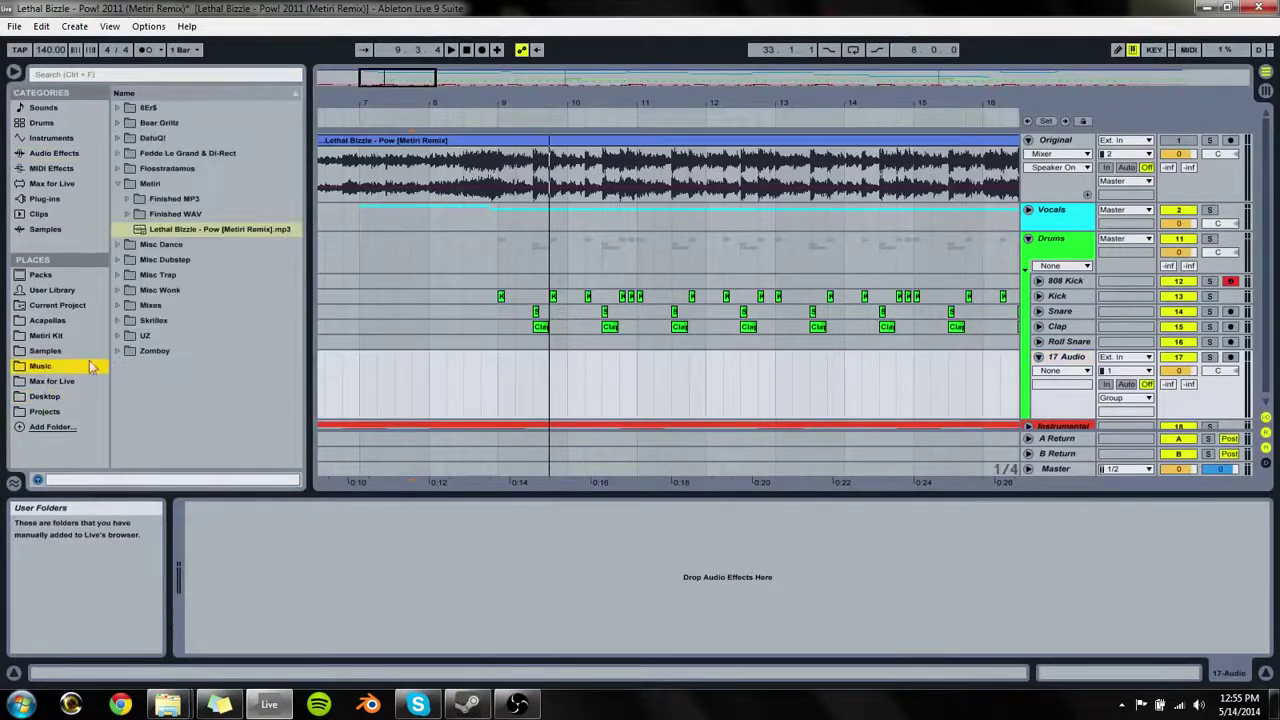
pyautogui.click(129, 187)
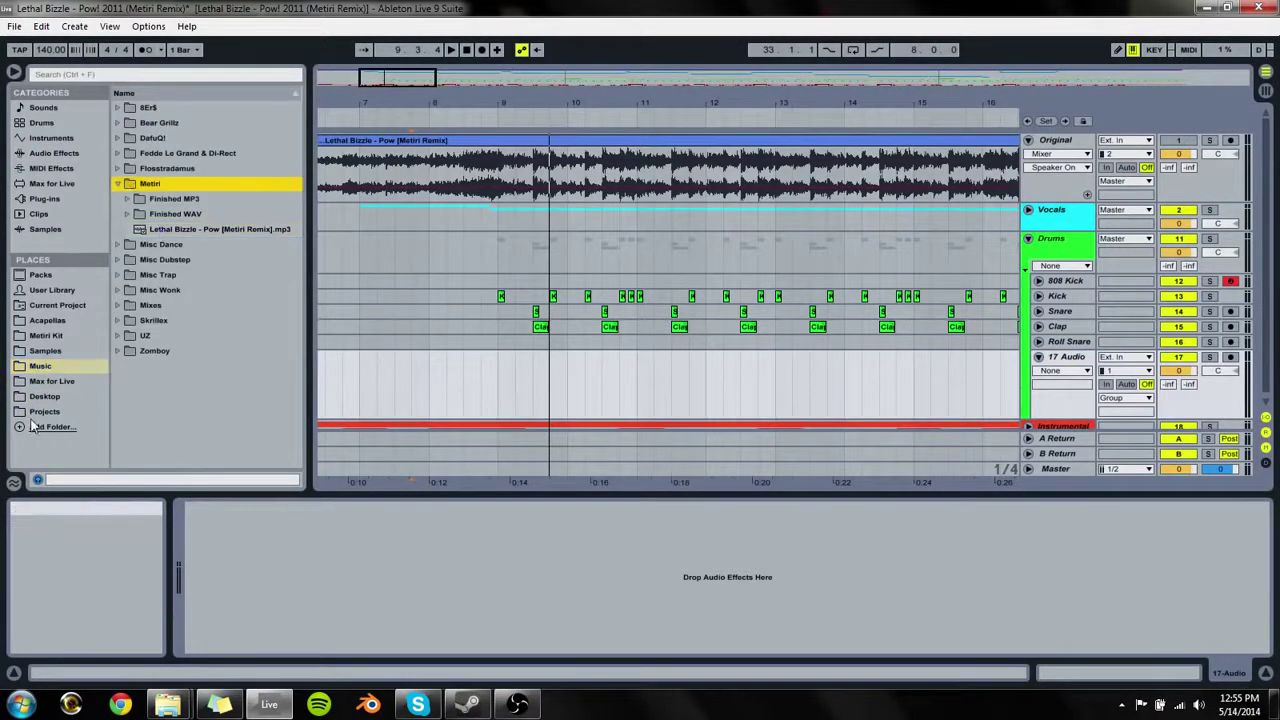
pyautogui.click(45, 350)
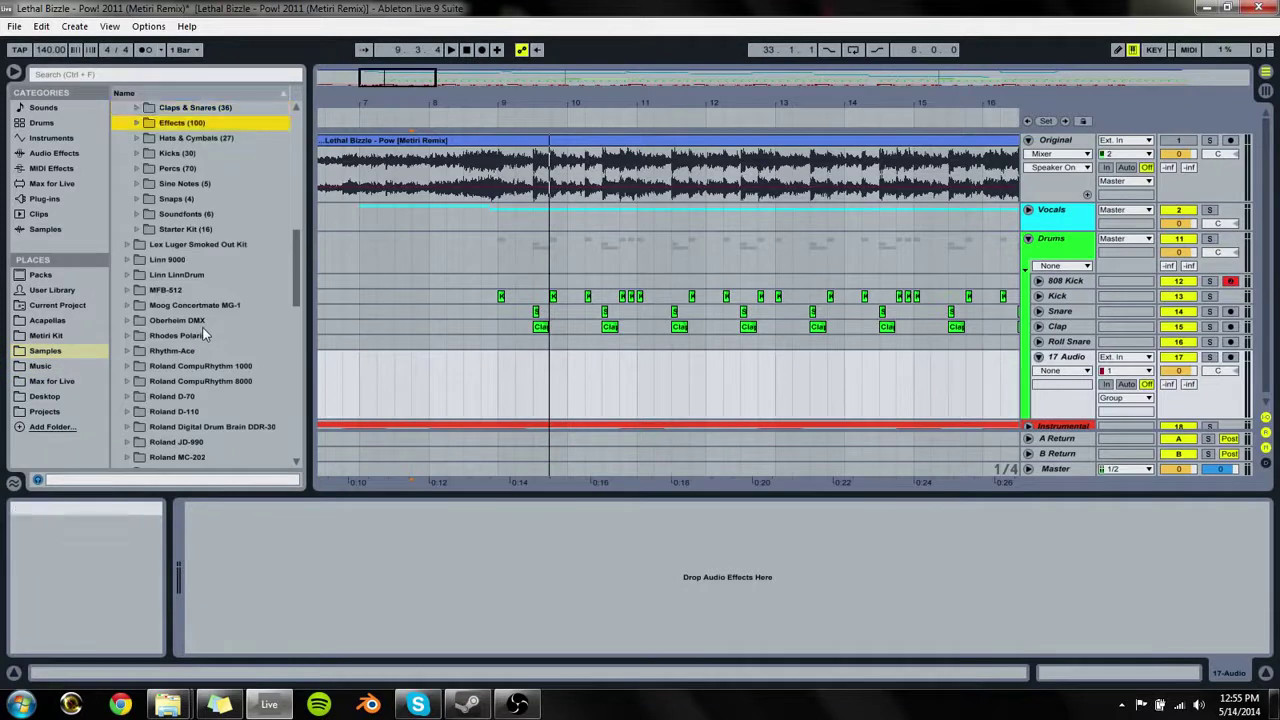
# Step: Go through the kit's sample folders and audition the samples in the Snaps folder
pyautogui.press('Down')
pyautogui.press('Down')
pyautogui.press('Down')
pyautogui.press('Down')
pyautogui.press('Down')
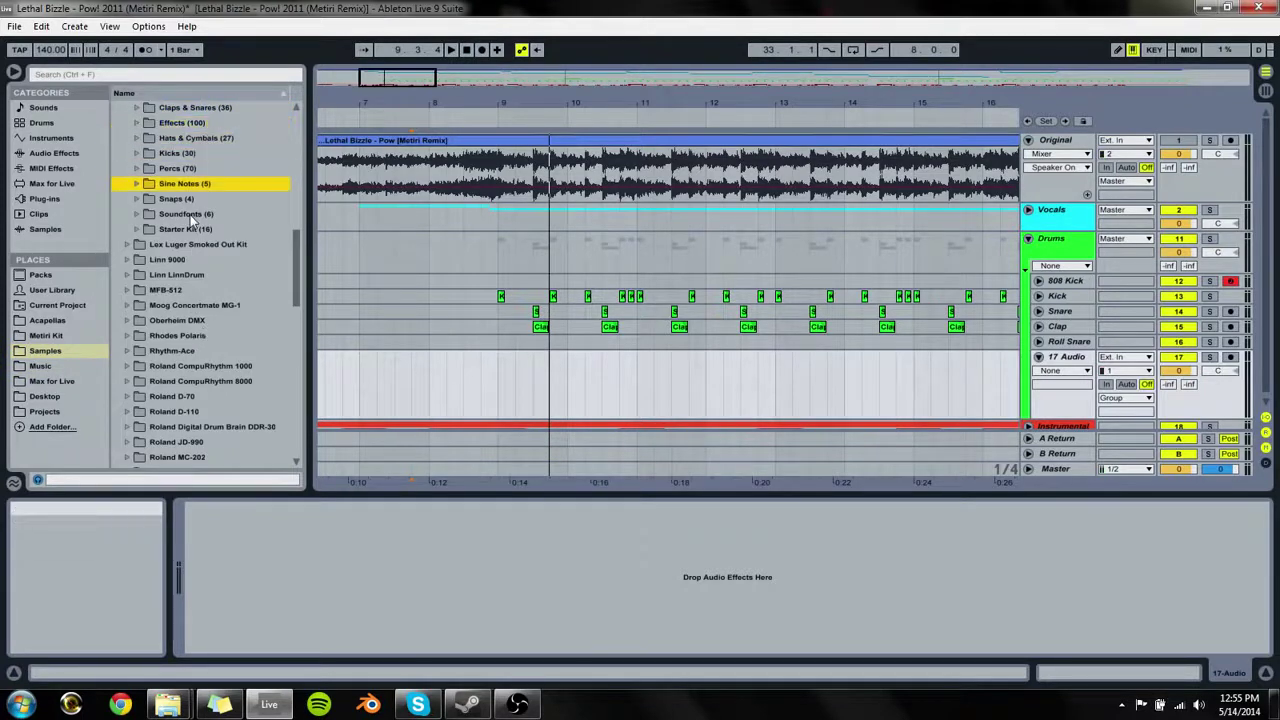
pyautogui.press('Right')
pyautogui.press('Down')
pyautogui.press('Down')
pyautogui.press('Down')
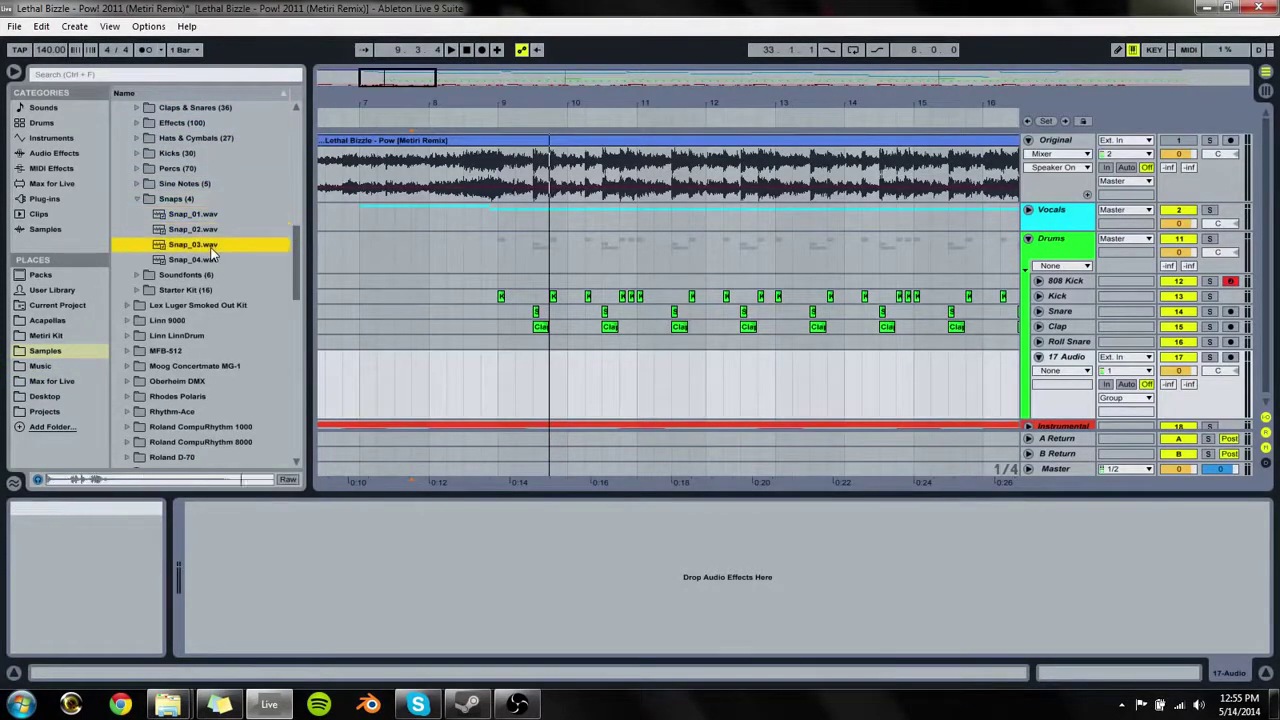
pyautogui.press('Down')
pyautogui.press('Down')
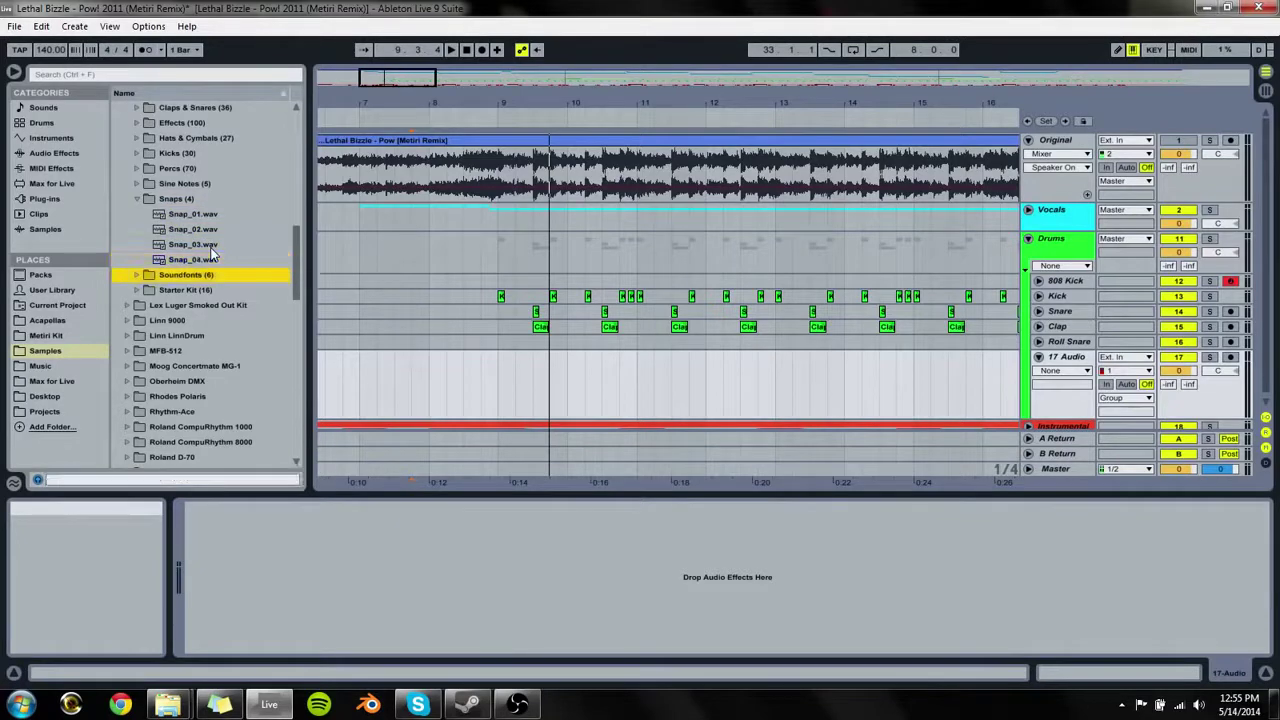
# Step: Check the Soundfonts folder and audition the cymbal, hat, kick and SFX samples in the Starter Kit folder
pyautogui.press('Up')
pyautogui.press('Left')
pyautogui.press('Left')
pyautogui.press('Down')
pyautogui.press('Right')
pyautogui.press('Down')
pyautogui.press('Up')
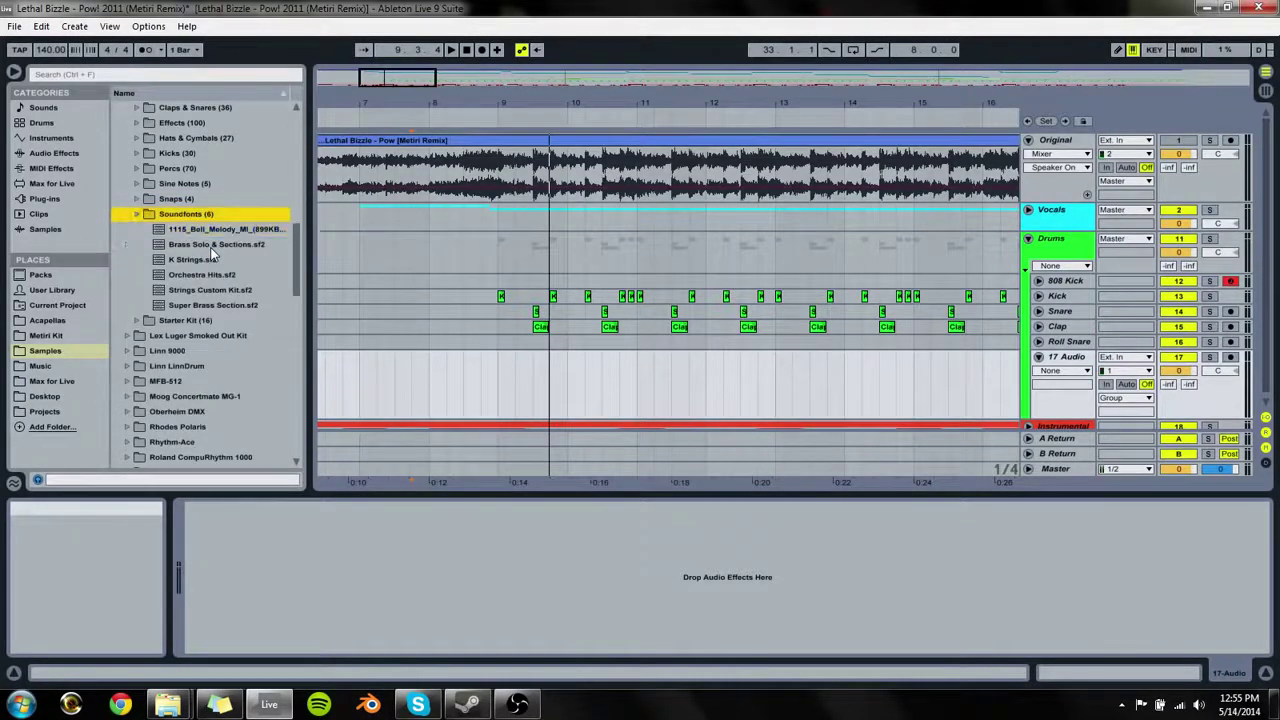
pyautogui.press('Left')
pyautogui.press('Down')
pyautogui.press('Right')
pyautogui.press('Down')
pyautogui.press('Down')
pyautogui.press('Down')
pyautogui.press('Down')
pyautogui.press('Down')
pyautogui.press('Down')
pyautogui.press('Down')
pyautogui.press('Down')
pyautogui.press('Down')
pyautogui.press('Down')
pyautogui.press('Down')
pyautogui.press('Down')
pyautogui.press('Down')
pyautogui.press('Down')
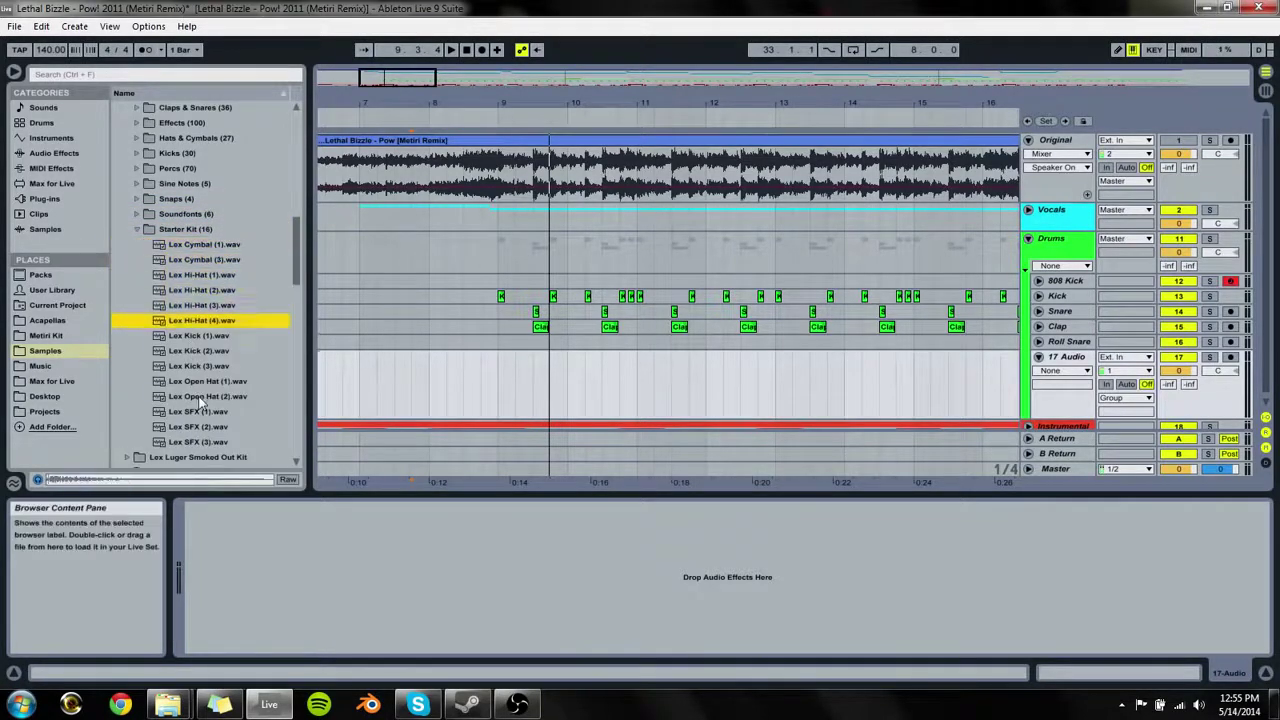
pyautogui.press('Up')
pyautogui.press('Up')
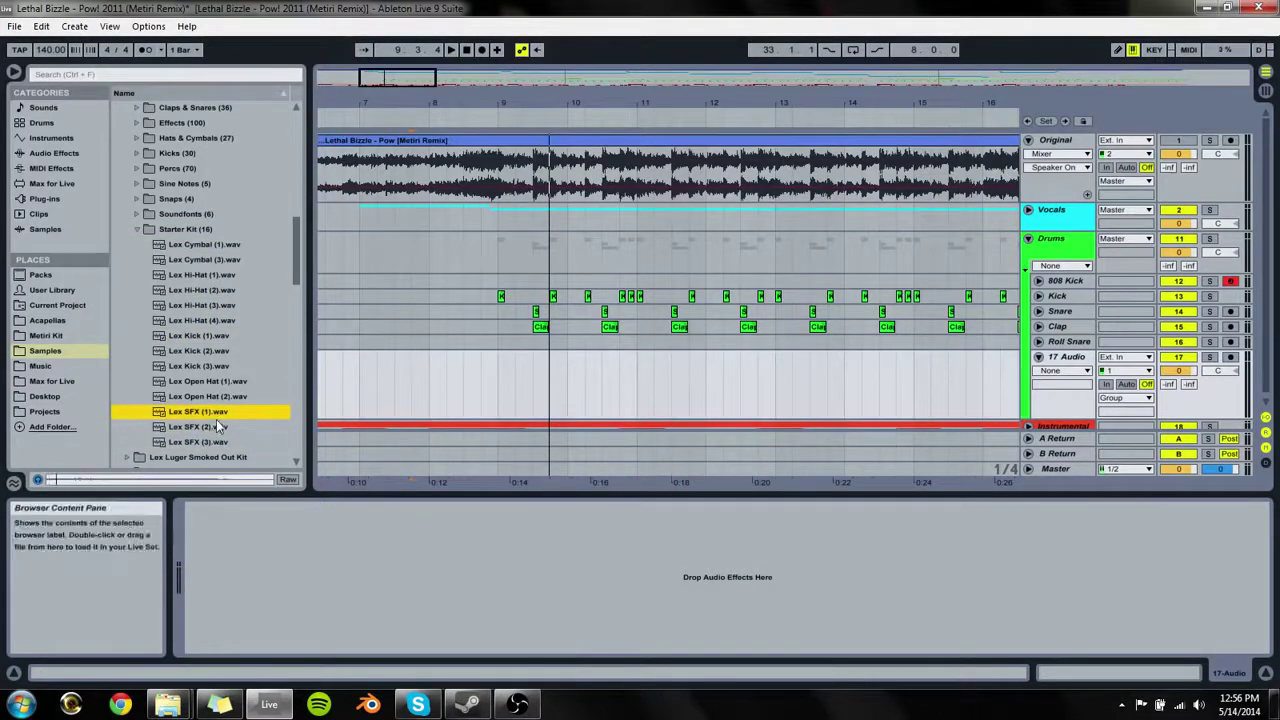
# Step: Reopen the Snaps folder and audition Snap_01.wav again
pyautogui.press('Left')
pyautogui.press('Left')
pyautogui.press('Up')
pyautogui.press('Up')
pyautogui.press('Right')
pyautogui.press('Down')
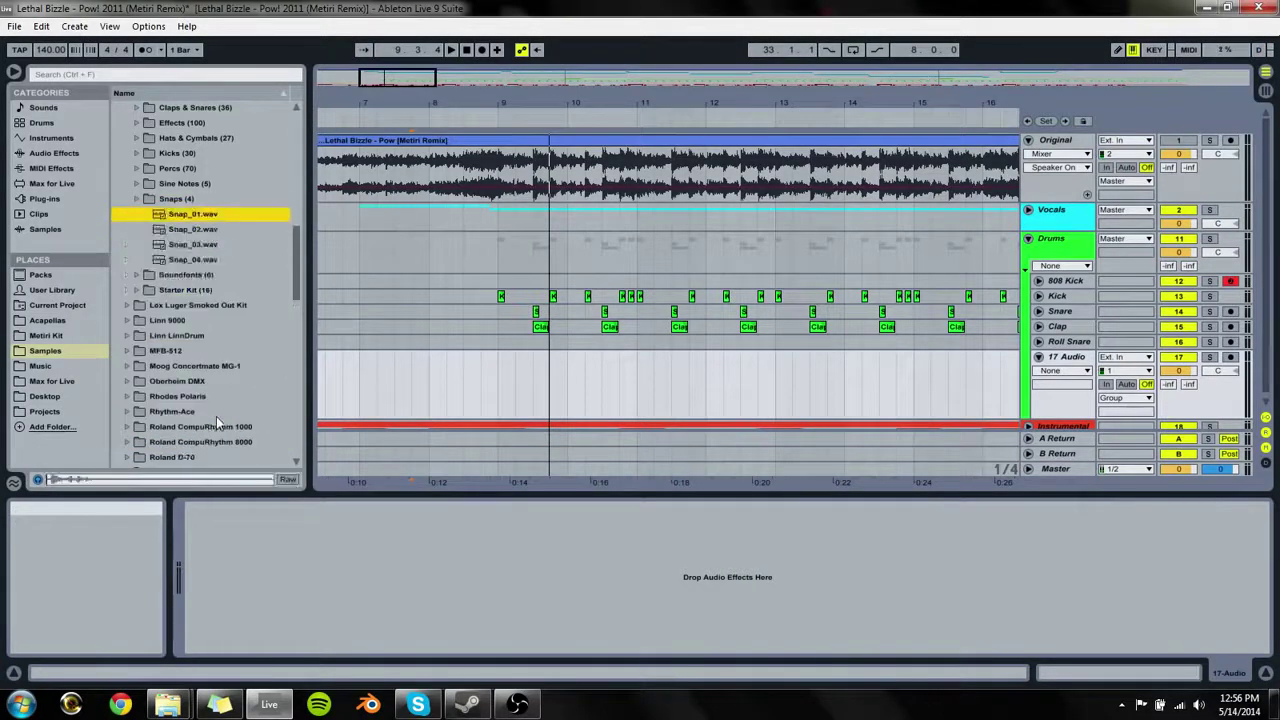
# Step: Open the Percs folder and audition the 808 percussion samples from 808_Clave.wav to 808_Tom_06.wav
pyautogui.press('Left')
pyautogui.press('Left')
pyautogui.press('Up')
pyautogui.press('Up')
pyautogui.press('Right')
pyautogui.press('Down')
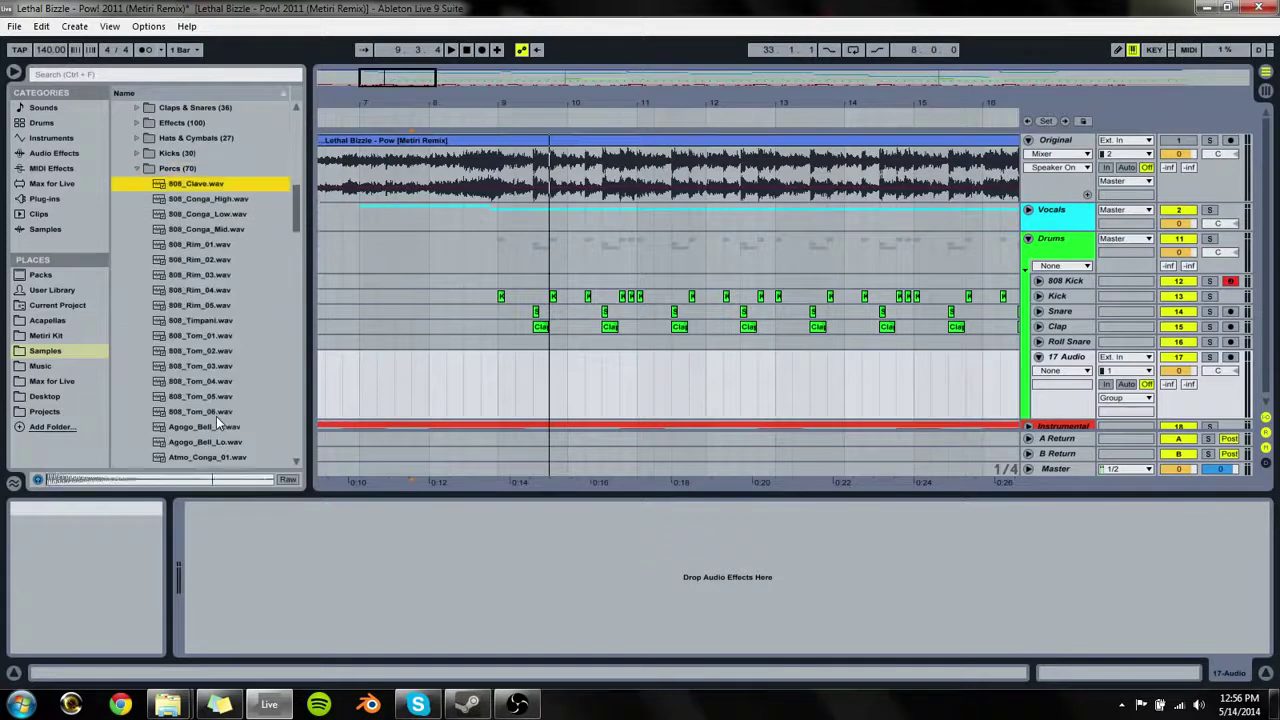
pyautogui.press('Down')
pyautogui.press('Down')
pyautogui.press('Down')
pyautogui.press('Down')
pyautogui.press('Down')
pyautogui.press('Down')
pyautogui.press('Down')
pyautogui.press('Down')
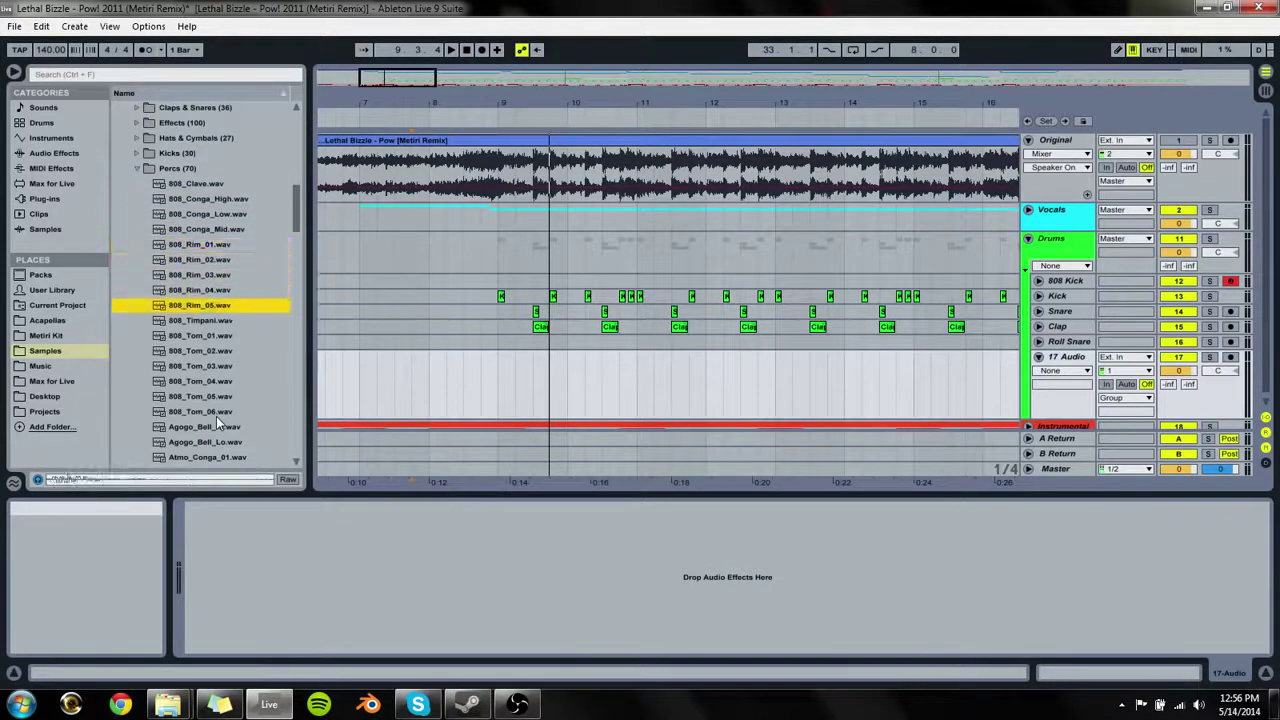
pyautogui.press('Down')
pyautogui.press('Down')
pyautogui.press('Down')
pyautogui.press('Down')
pyautogui.press('Down')
pyautogui.press('Down')
pyautogui.press('Down')
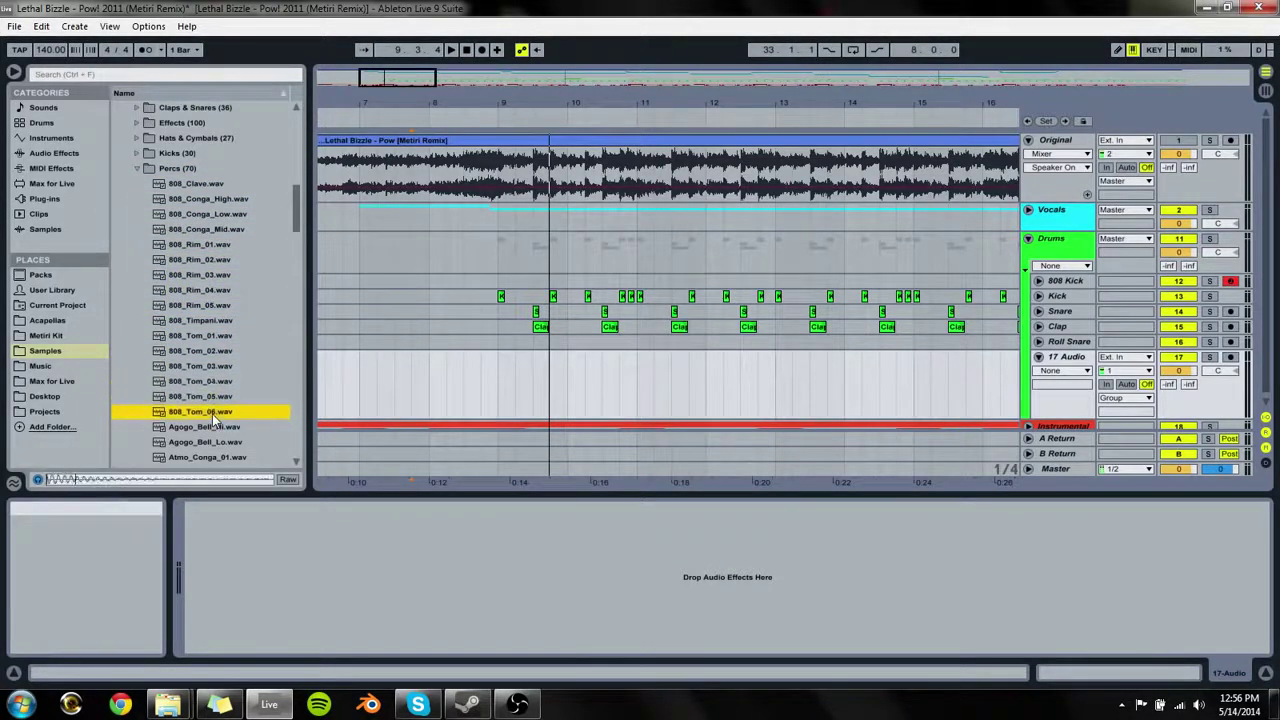
# Step: Audition the remaining percussion samples in the Percs folder from the agogo bells to Knock_Perc.wav
pyautogui.press('Down')
pyautogui.press('Down')
pyautogui.press('Down')
pyautogui.press('Down')
pyautogui.press('Down')
pyautogui.press('Down')
pyautogui.press('Down')
pyautogui.press('Down')
pyautogui.press('Down')
pyautogui.press('Down')
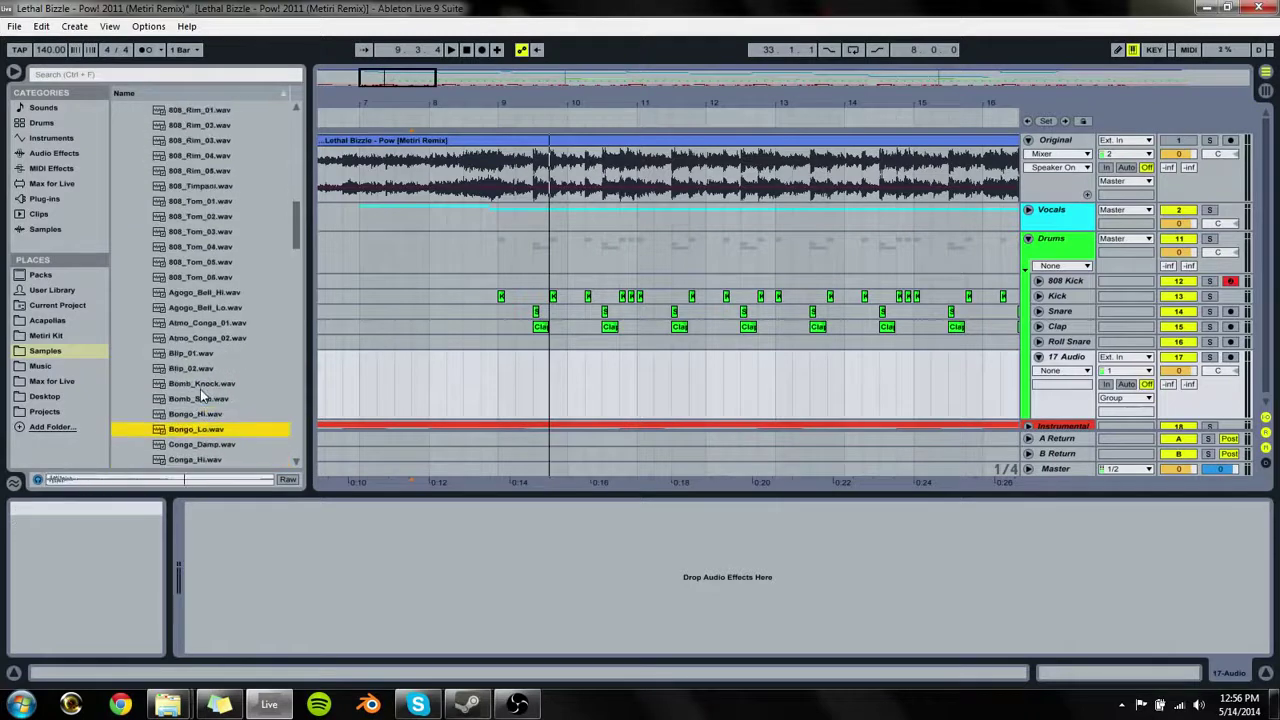
pyautogui.press('Down')
pyautogui.press('Down')
pyautogui.press('Down')
pyautogui.press('Down')
pyautogui.press('Down')
pyautogui.press('Down')
pyautogui.press('Down')
pyautogui.press('Down')
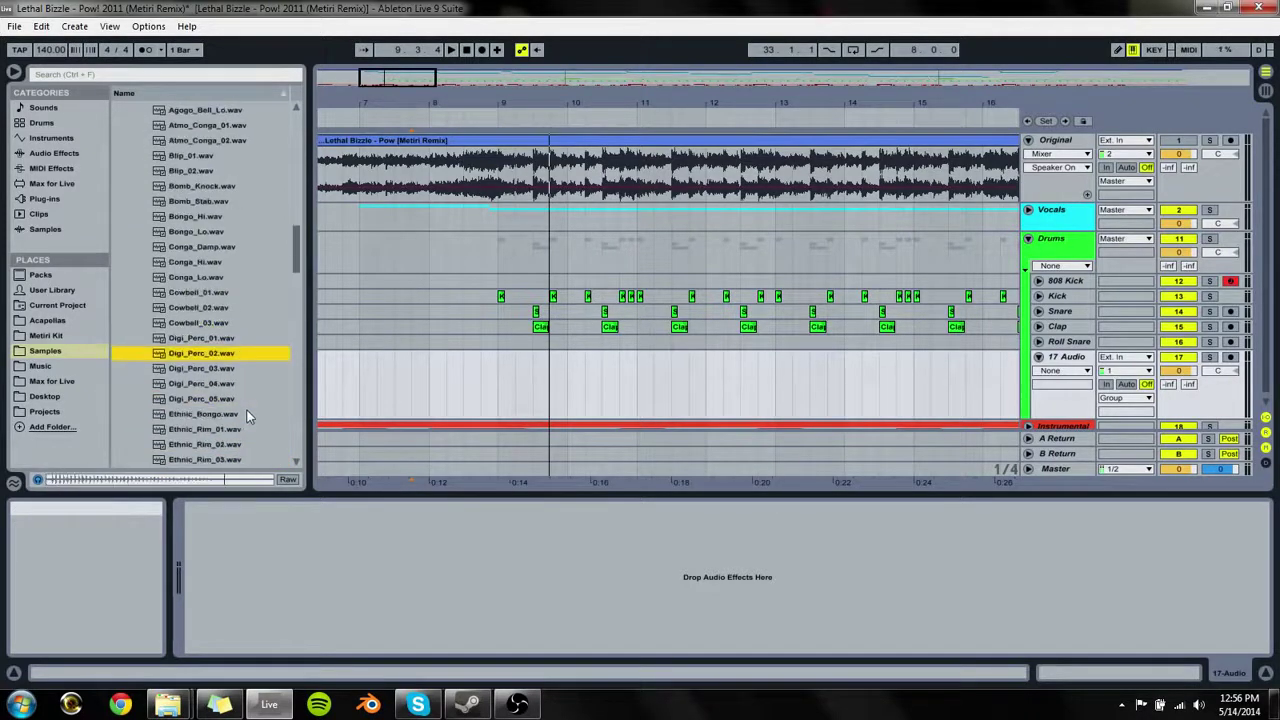
pyautogui.press('Down')
pyautogui.press('Down')
pyautogui.press('Down')
pyautogui.press('Down')
pyautogui.press('Down')
pyautogui.press('Down')
pyautogui.press('Down')
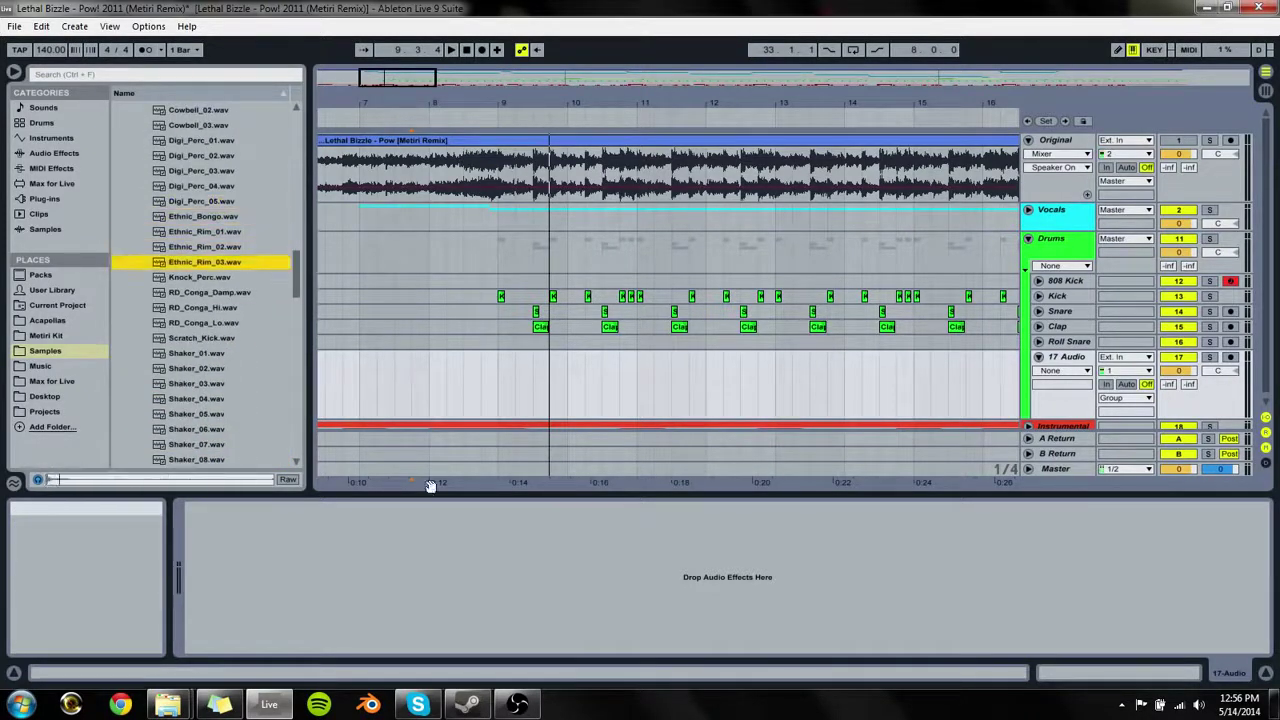
pyautogui.press('Down')
pyautogui.press('Down')
pyautogui.press('Up')
# Step: Play the remix from bar 9, then solo the Original track and play the same section for comparison
pyautogui.click(502, 396)
pyautogui.press('space')
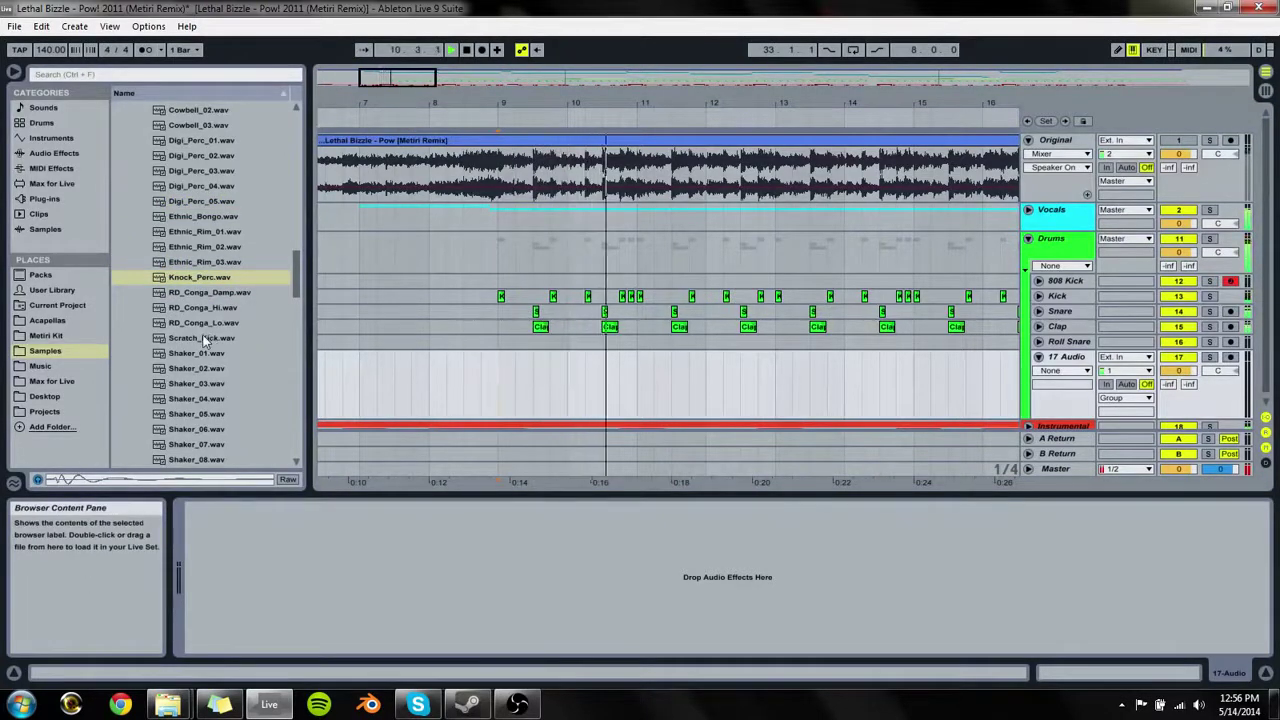
pyautogui.press('space')
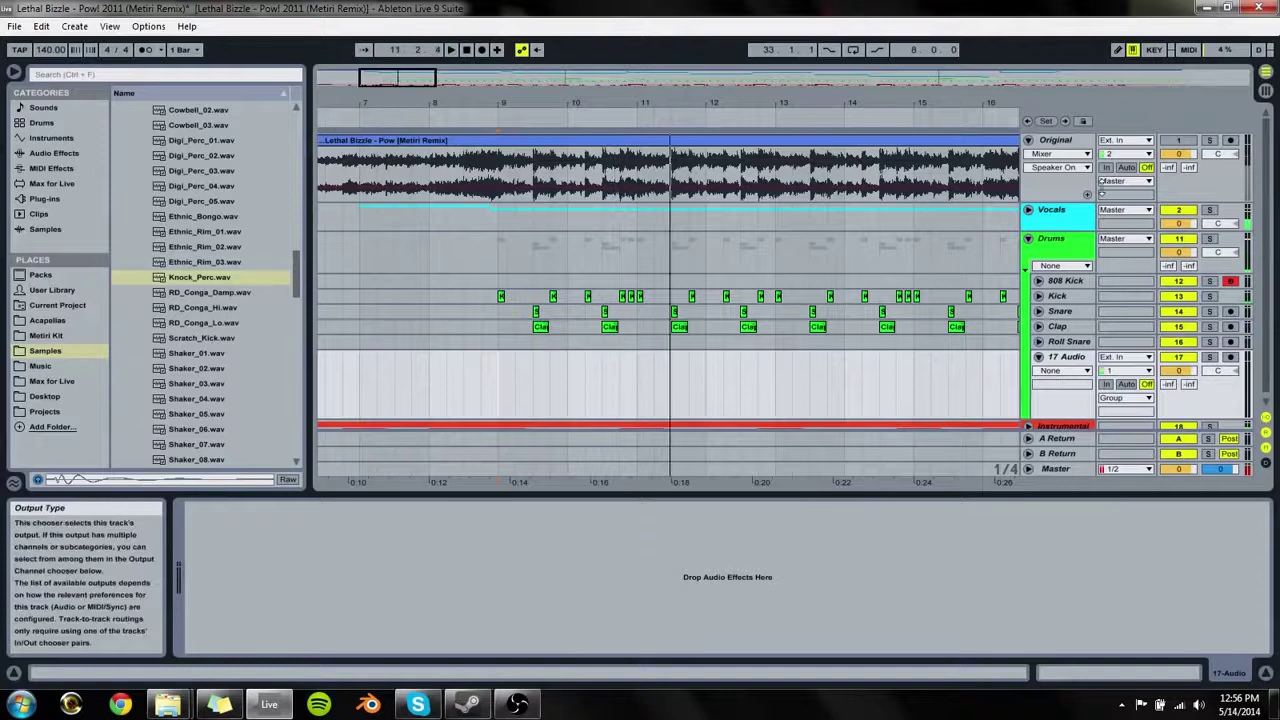
pyautogui.click(1209, 140)
pyautogui.press('space')
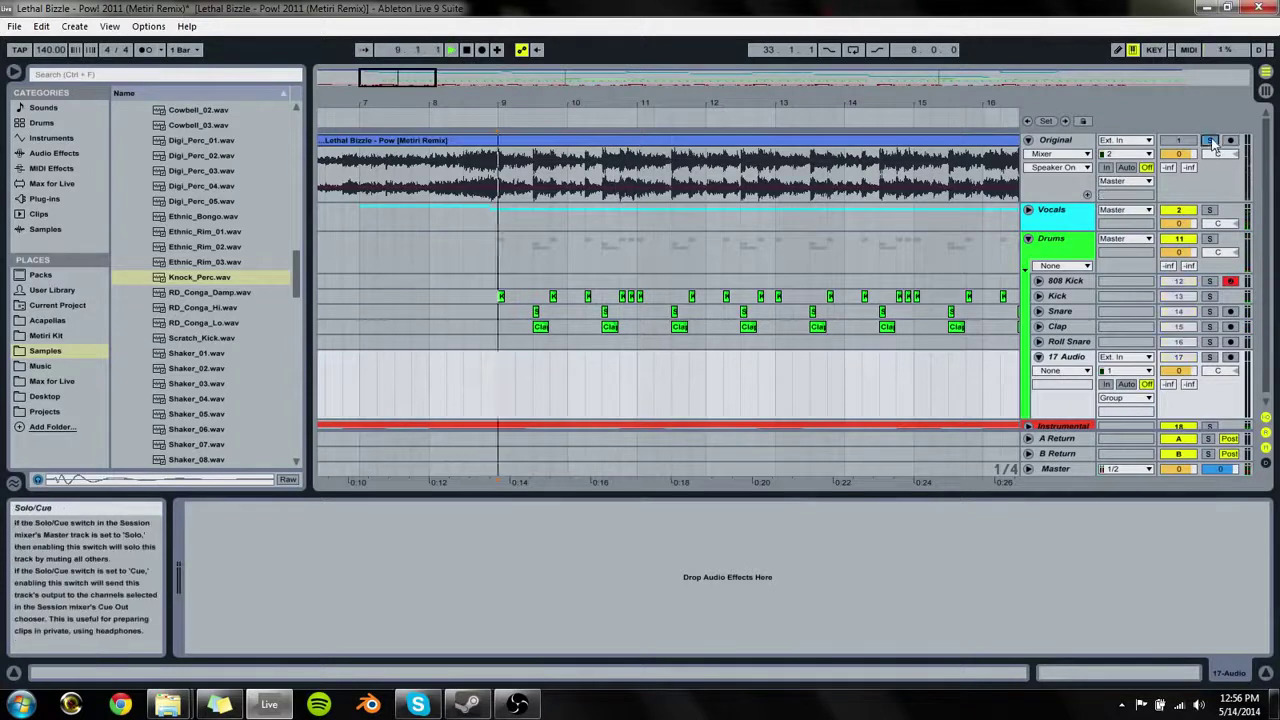
# Step: Stop playback and audition the Percs samples from Shaker_01.wav through the tambourines and toms to Wind_Chime.wav
pyautogui.click(185, 354)
pyautogui.press('space')
pyautogui.press('Down')
pyautogui.press('Down')
pyautogui.press('Down')
pyautogui.press('Down')
pyautogui.press('Down')
pyautogui.press('Down')
pyautogui.press('Down')
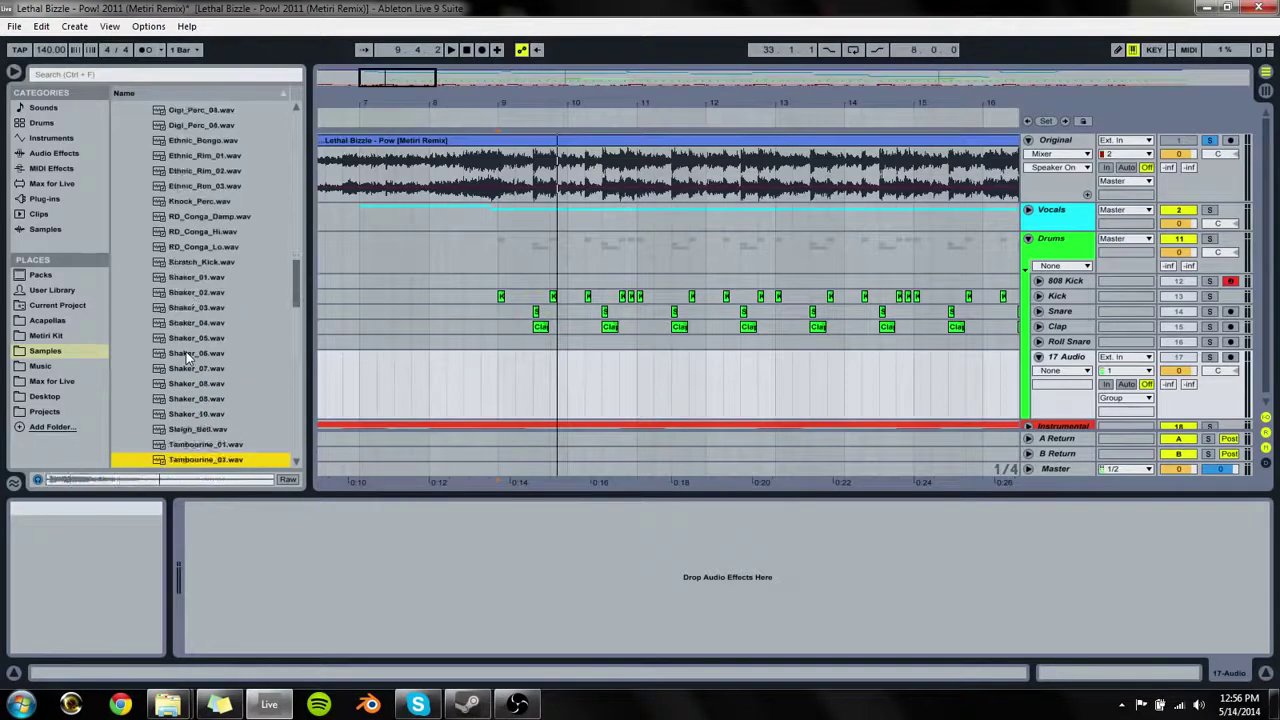
pyautogui.press('Down')
pyautogui.press('Down')
pyautogui.press('Down')
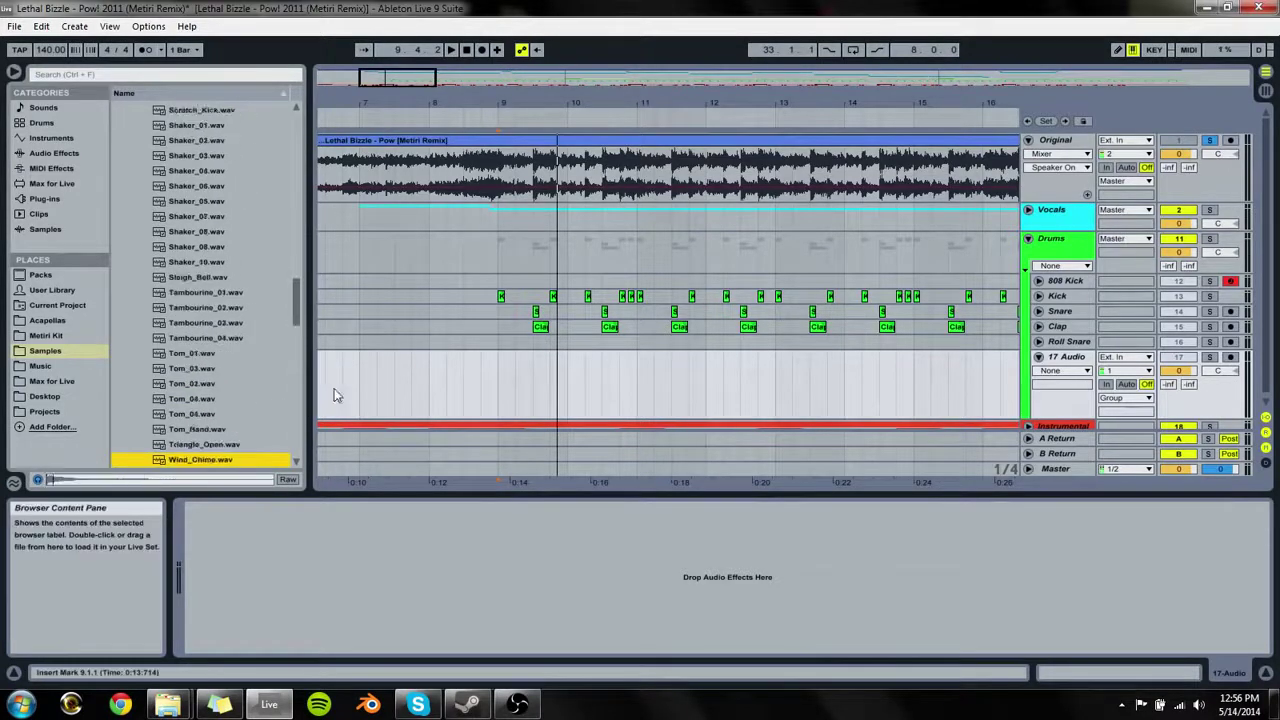
# Step: Audition the Percs samples down to 808_Rim_01.wav and place that sample at bar 9 on the 17 Audio track
pyautogui.press('Down')
pyautogui.press('Down')
pyautogui.press('Down')
pyautogui.scroll(15, 286, 364)
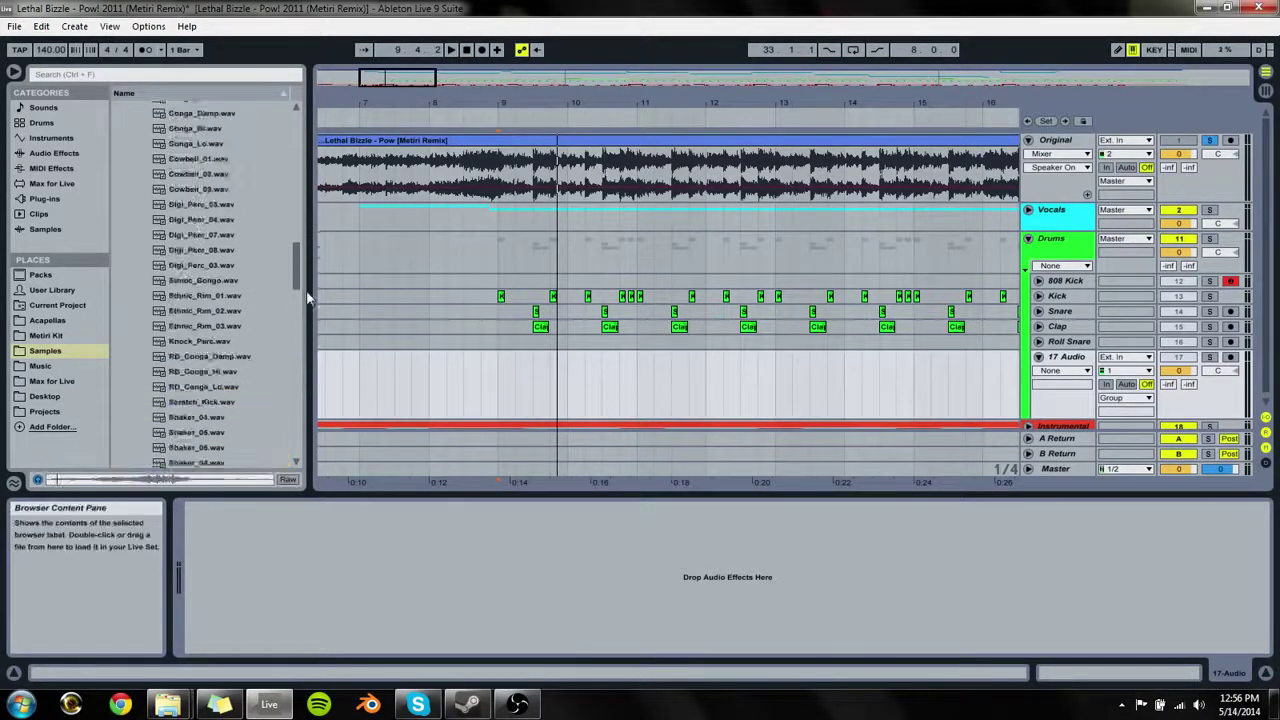
pyautogui.click(237, 236)
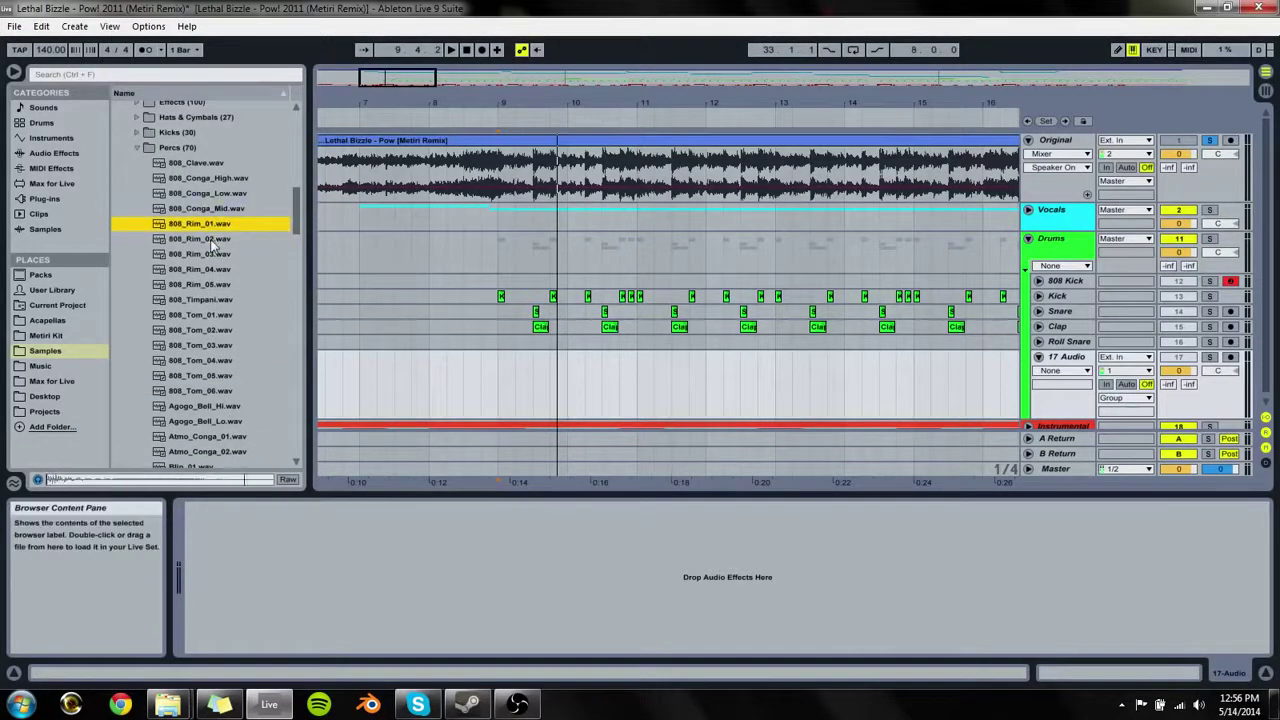
pyautogui.click(500, 380)
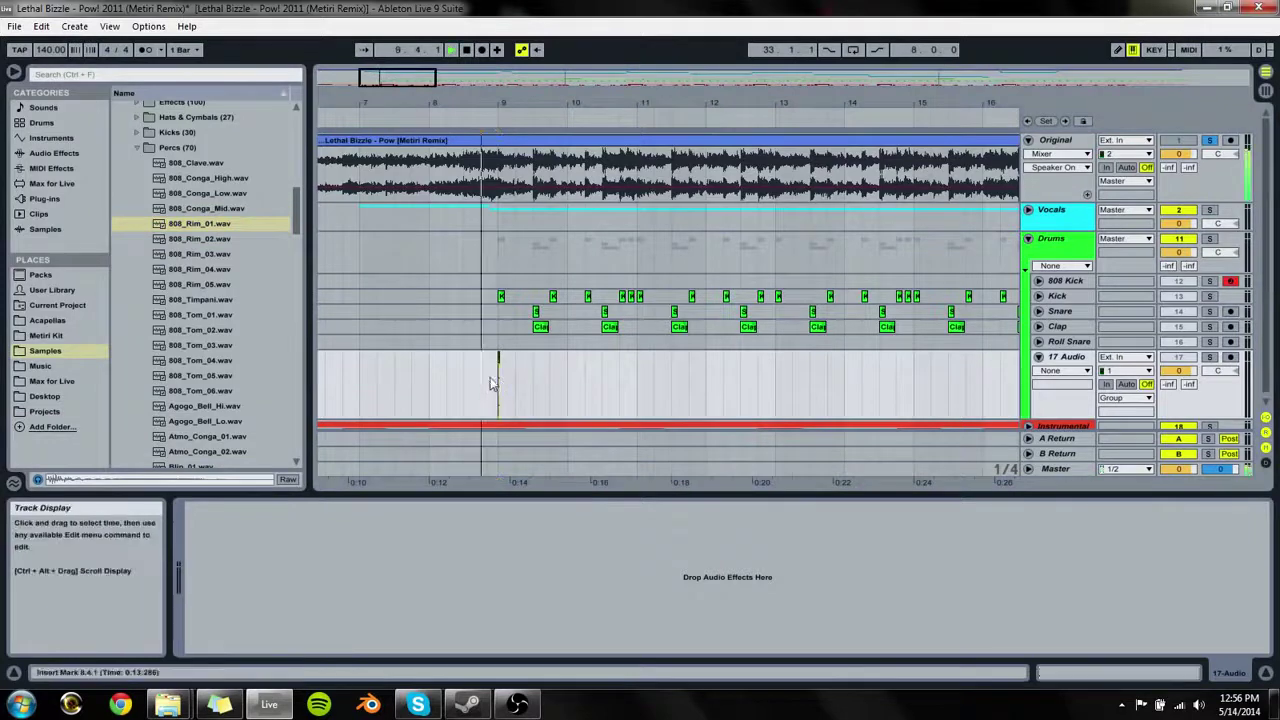
# Step: Show the clip fades on the 17 Audio track and turn off solo on the Original track
pyautogui.press('space')
pyautogui.click(1085, 370)
pyautogui.click(1060, 384)
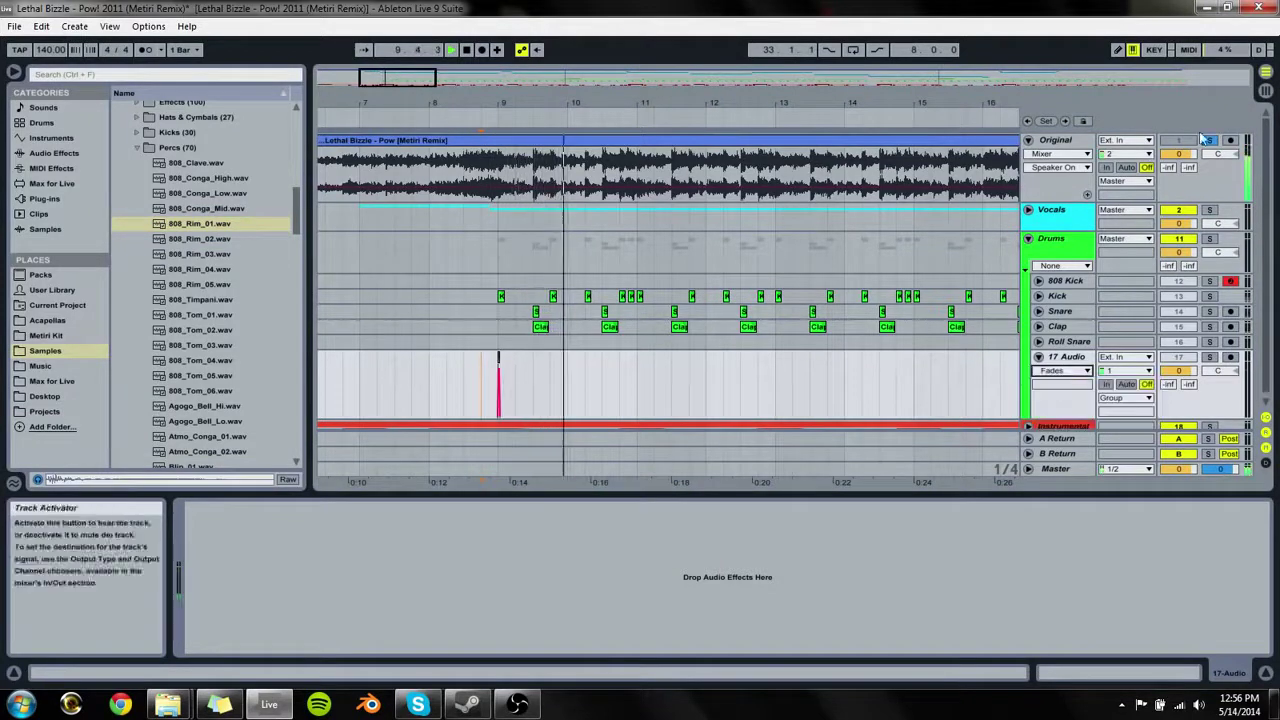
pyautogui.click(1208, 142)
pyautogui.press('space')
# Step: Move the 808_Rim_01 hit to 9.2.1, copy it to 9.2.3 and 9.3.1, and play the section
pyautogui.moveTo(537, 110)
pyautogui.mouseDown()
pyautogui.moveTo(452, 375)
pyautogui.moveTo(617, 366)
pyautogui.mouseUp()
pyautogui.press('space')
pyautogui.click(548, 368)
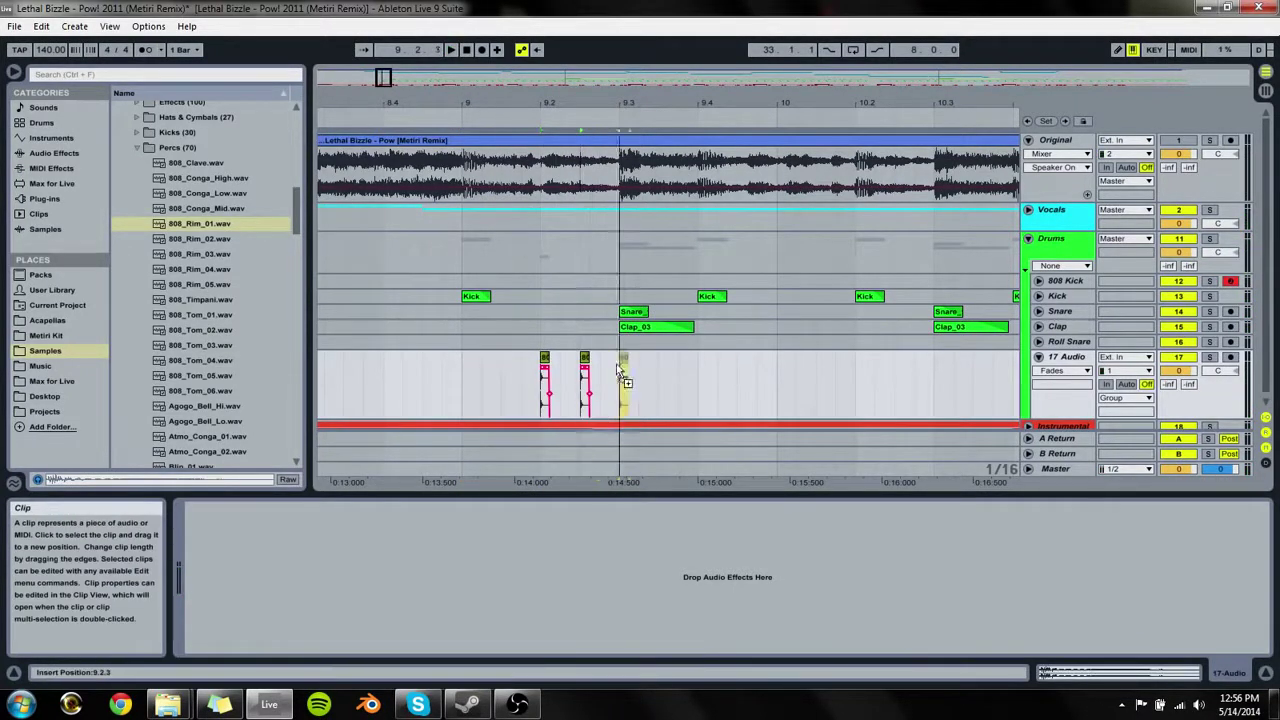
pyautogui.click(348, 333)
pyautogui.press('space')
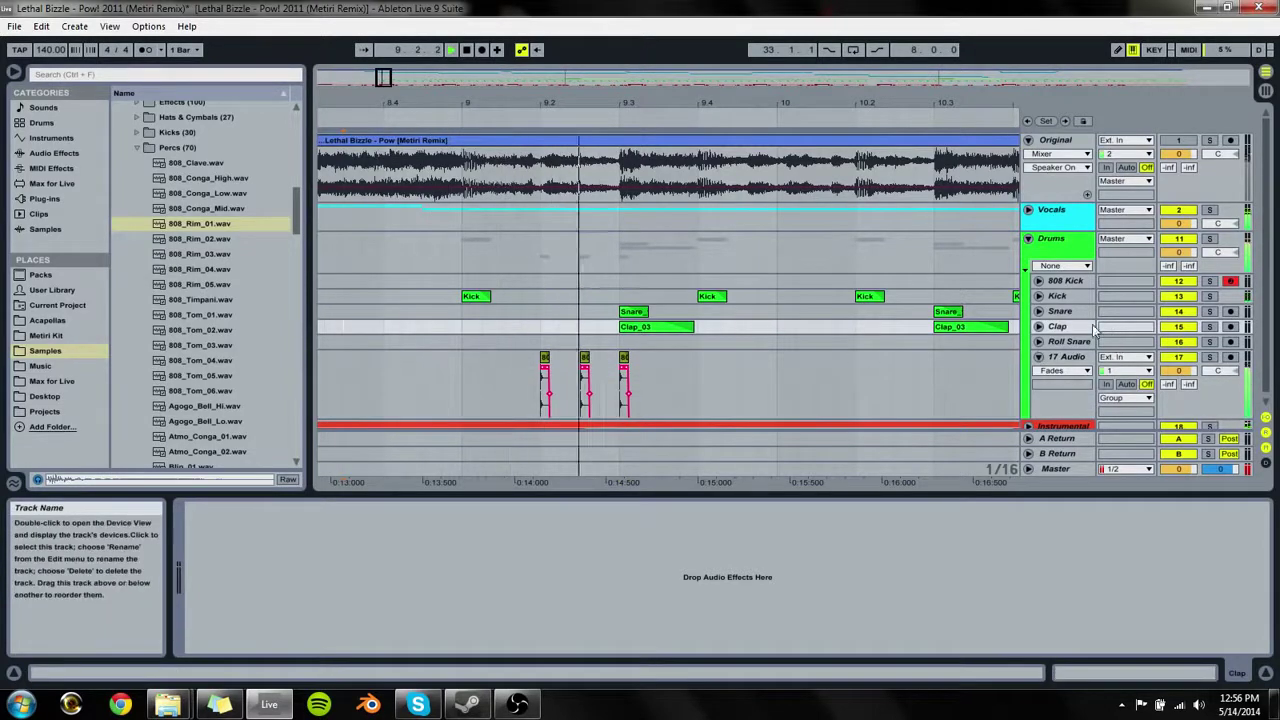
# Step: Move the third rim hit to 9.3.3, copy it to 9.4.3, and play the pattern from bar 9
pyautogui.moveTo(625, 358); pyautogui.dragTo(661, 370)
pyautogui.click(481, 350)
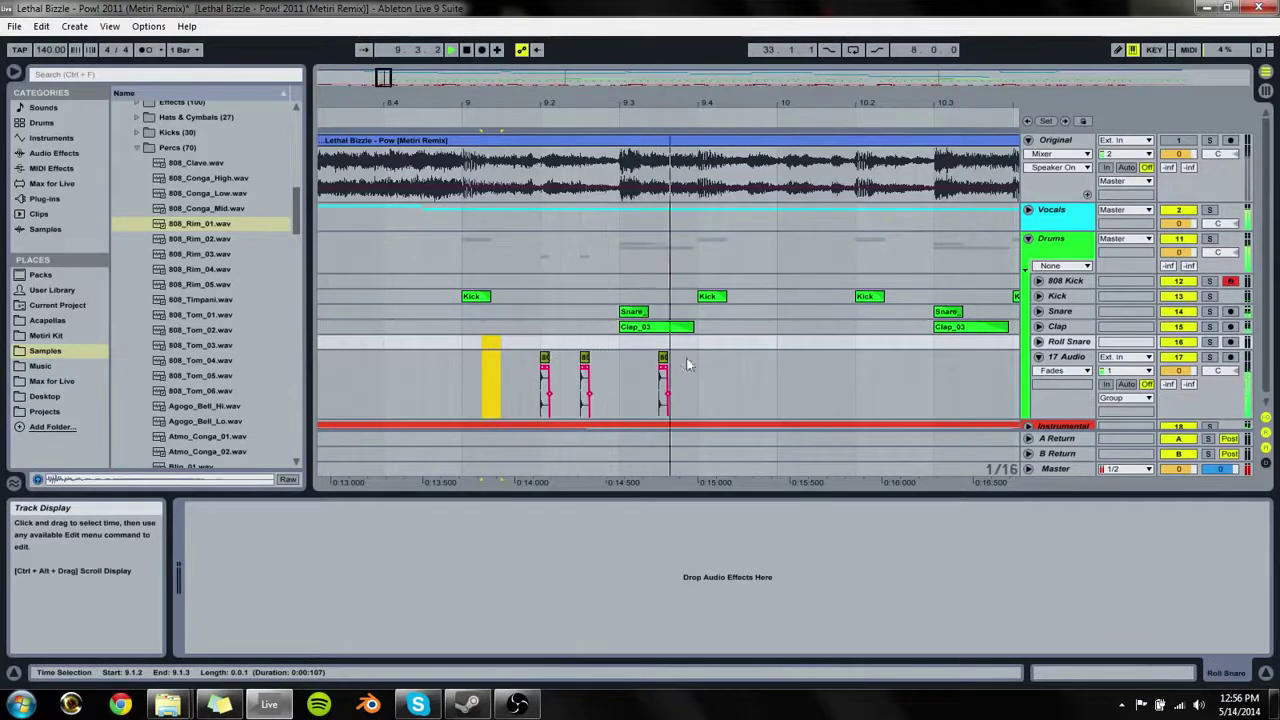
pyautogui.press('space')
pyautogui.moveTo(664, 358); pyautogui.dragTo(745, 370)
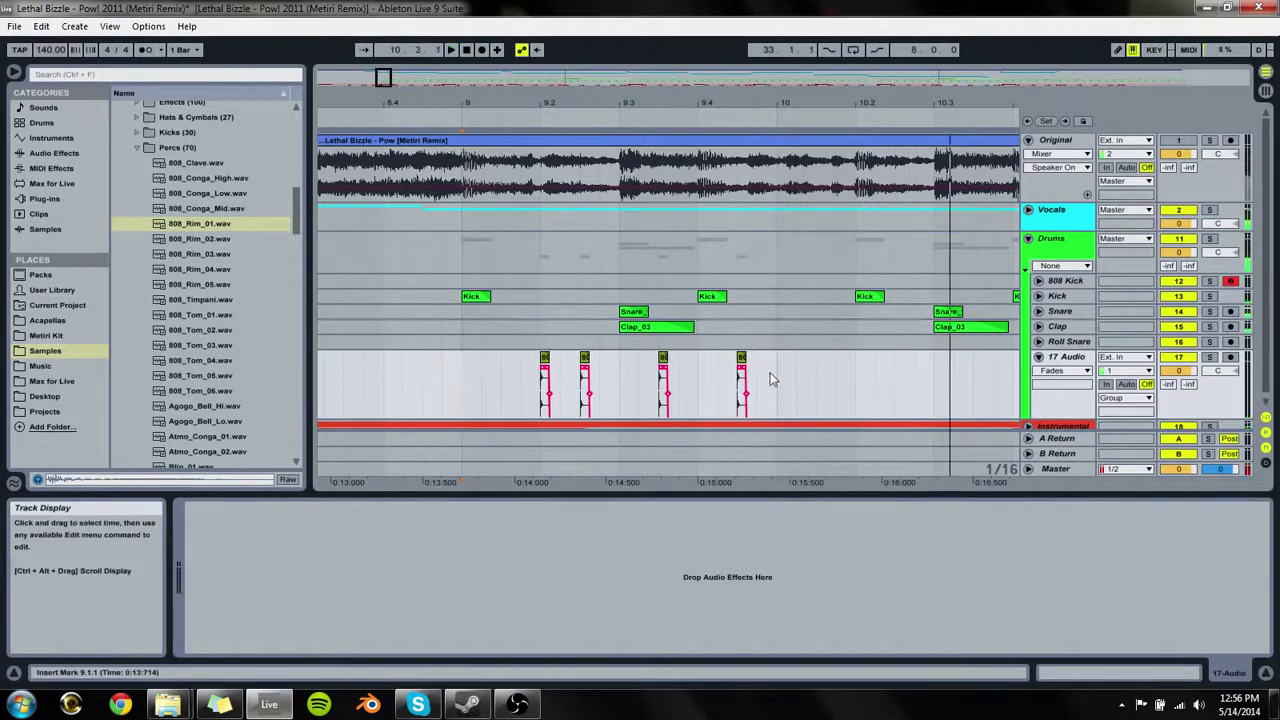
pyautogui.click(455, 372)
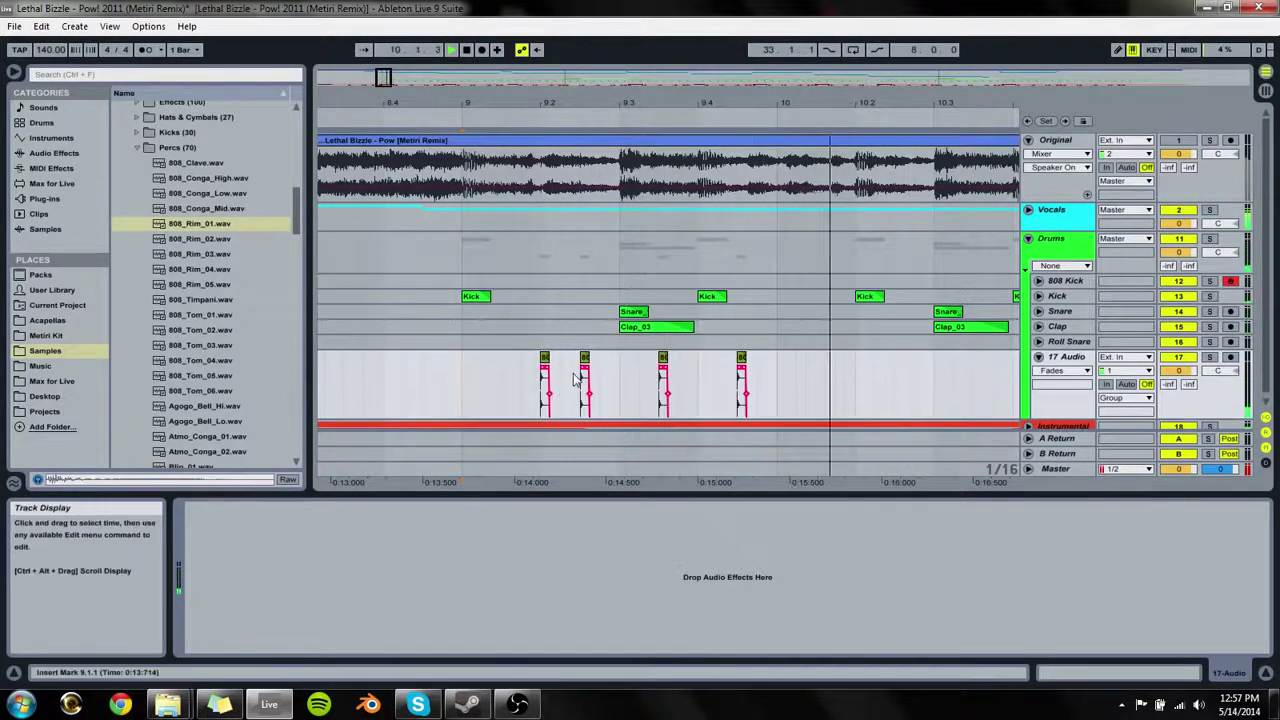
# Step: Add rim hits at 10.2.3 and 10.2.4 on the 17 Audio track and play the pattern back
pyautogui.moveTo(772, 374); pyautogui.dragTo(920, 360)
pyautogui.click(458, 355)
pyautogui.press('space')
pyautogui.click(837, 363)
pyautogui.press('space')
pyautogui.press('space')
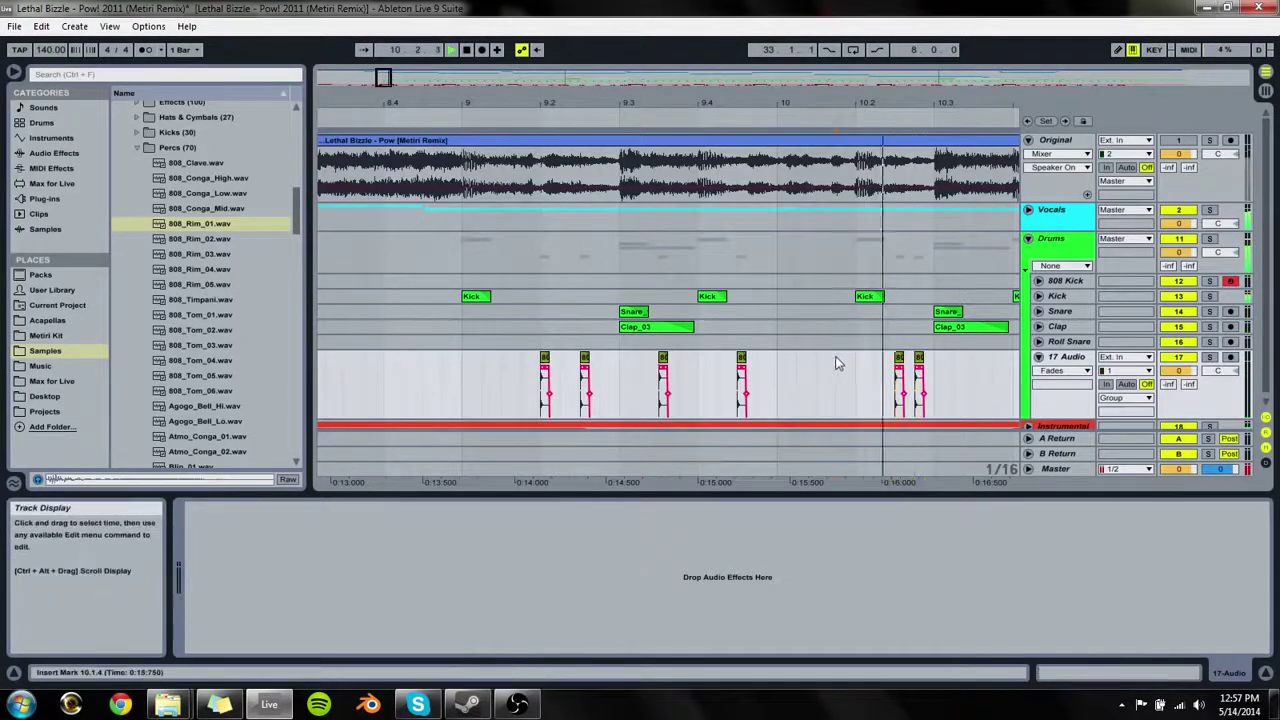
pyautogui.click(443, 360)
pyautogui.press('space')
pyautogui.press('space')
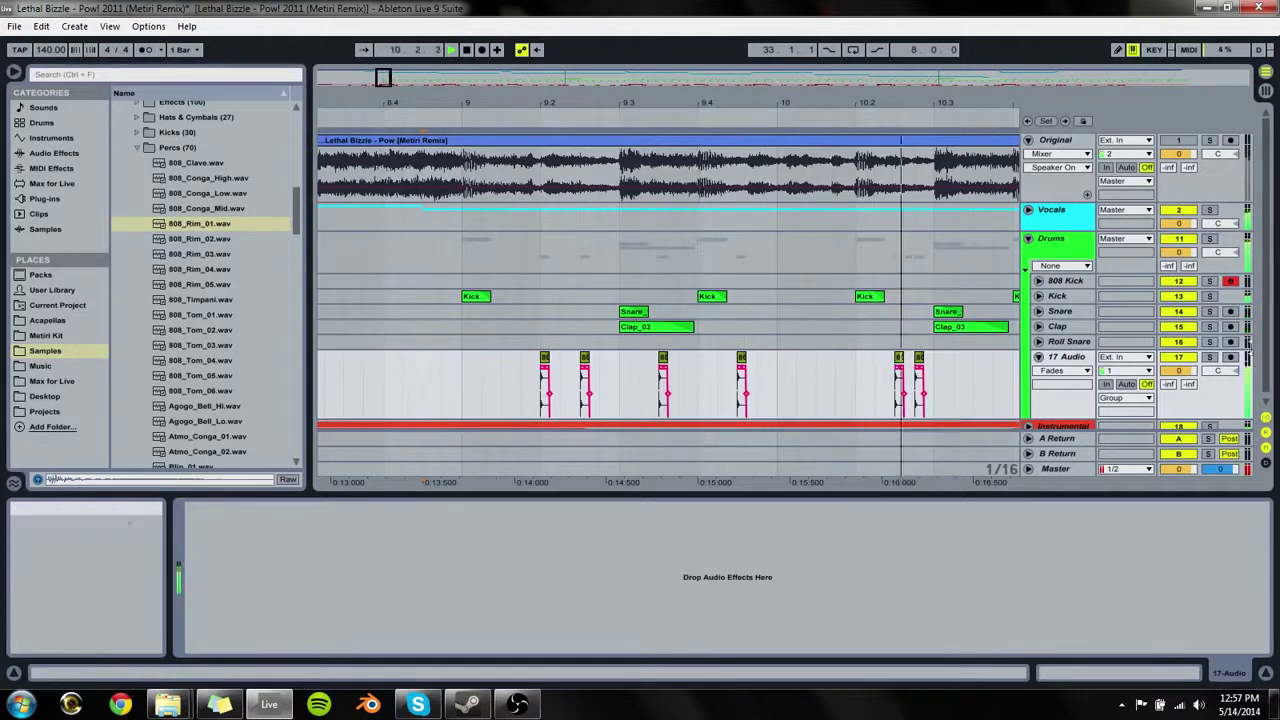
# Step: Solo the Drums group and play the rim pattern with only the drums
pyautogui.click(1211, 240)
pyautogui.press('space')
pyautogui.press('space')
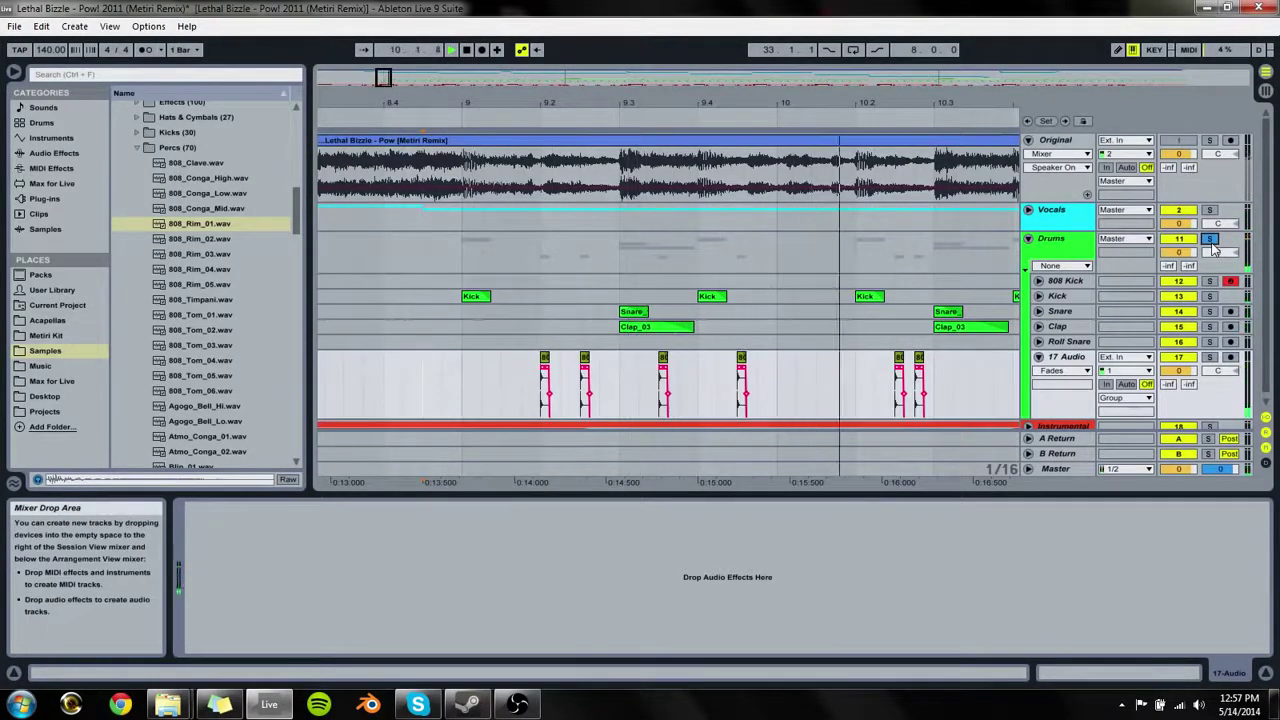
pyautogui.press('space')
pyautogui.moveTo(934, 102); pyautogui.dragTo(757, 83)
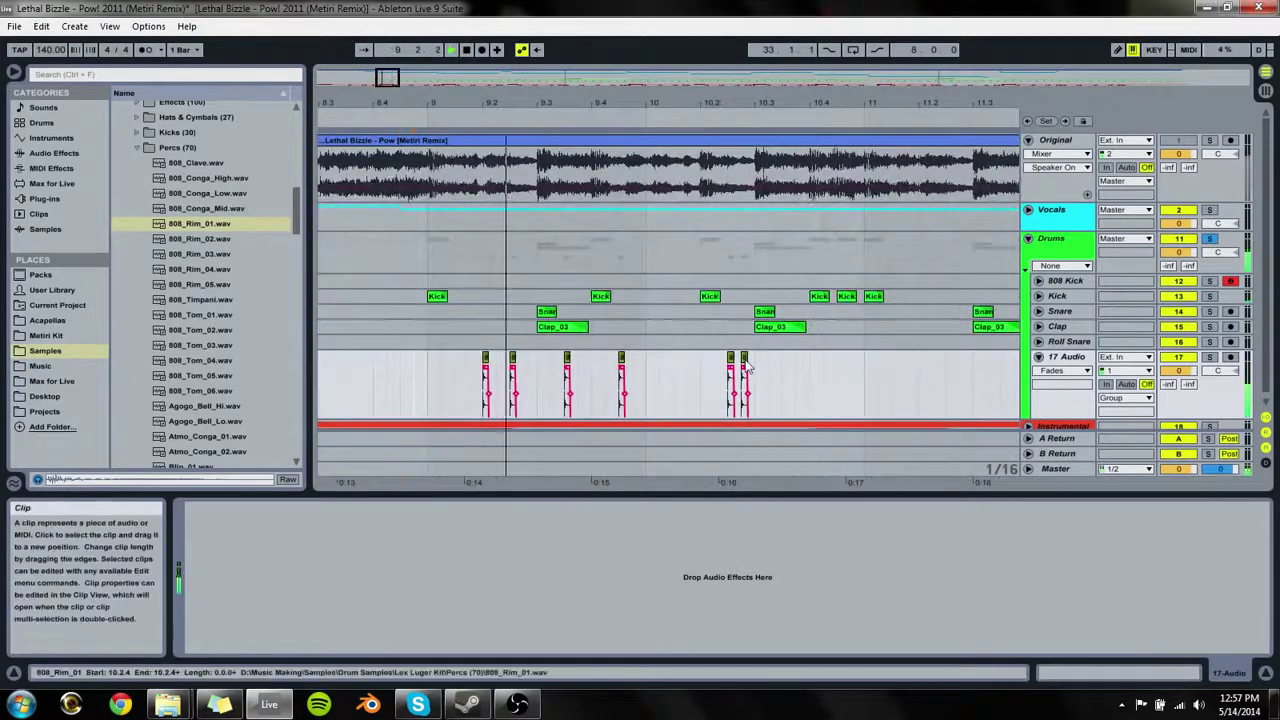
# Step: Copy rim hits to 10.3.3 and 10.4.2 on the 17 Audio track and replay from bar 9
pyautogui.moveTo(745, 358); pyautogui.dragTo(786, 363)
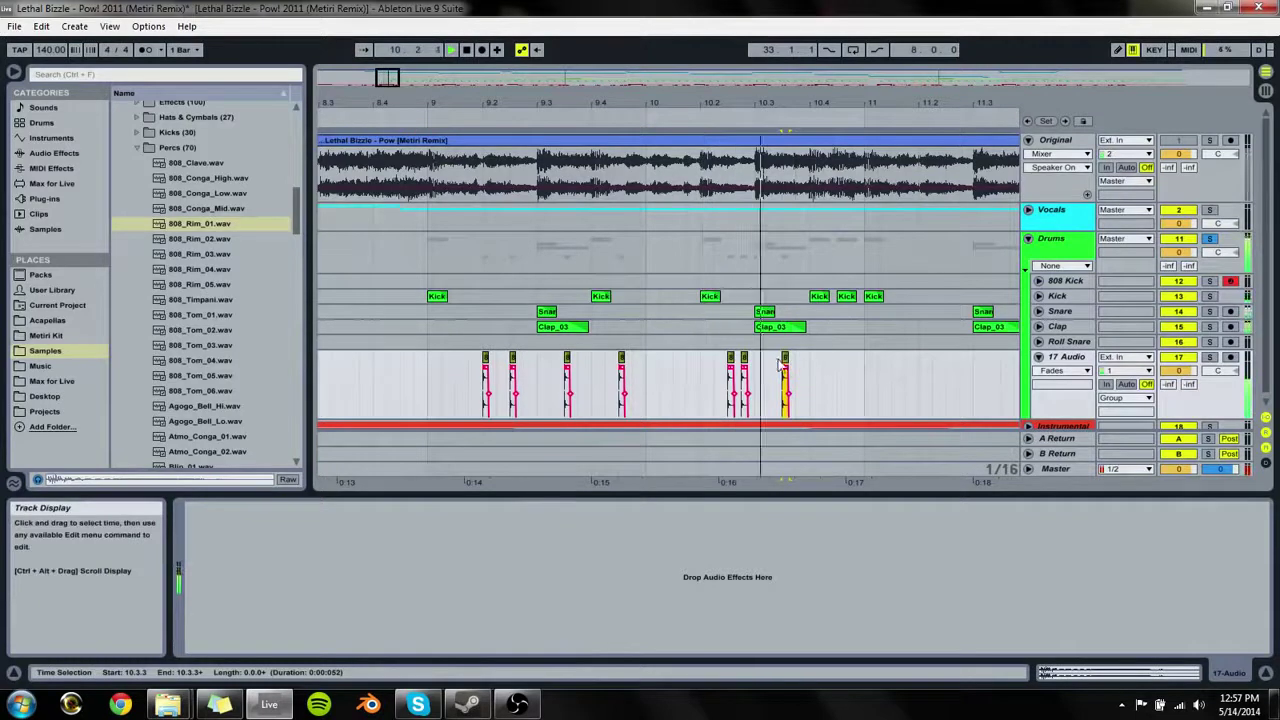
pyautogui.press('space')
pyautogui.click(826, 366)
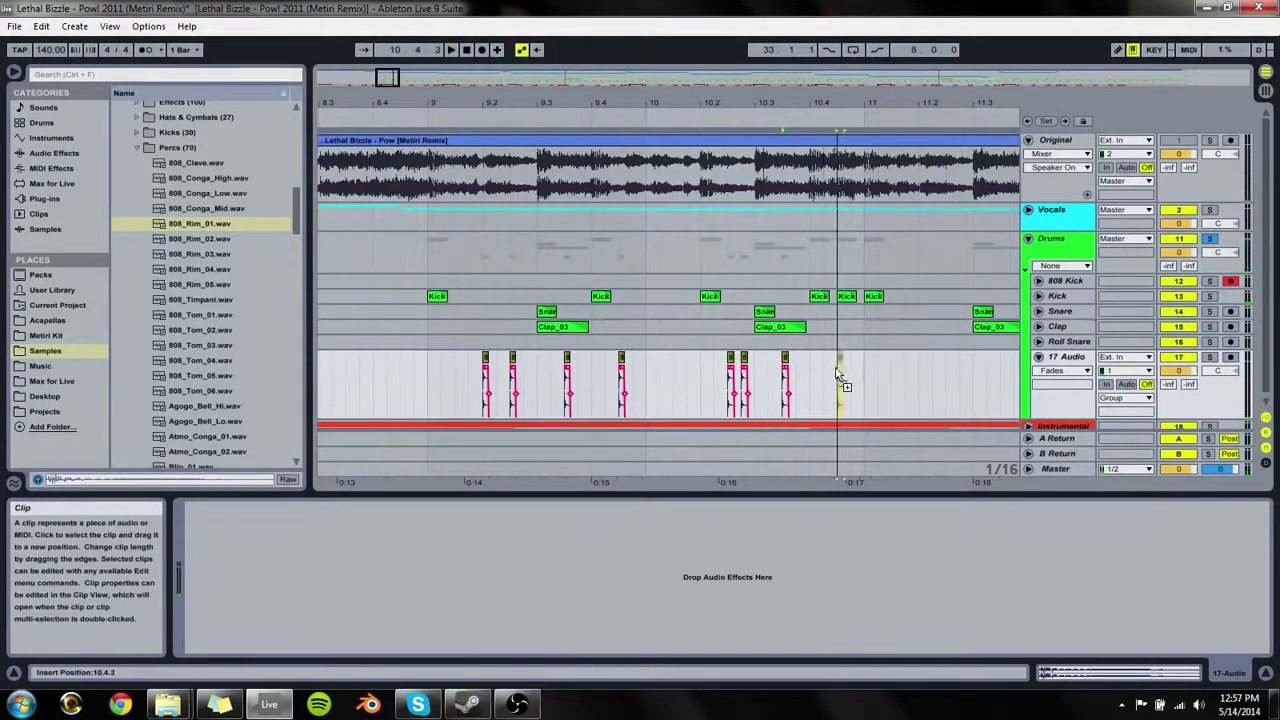
pyautogui.moveTo(838, 375); pyautogui.dragTo(827, 371)
pyautogui.click(731, 358)
pyautogui.press('space')
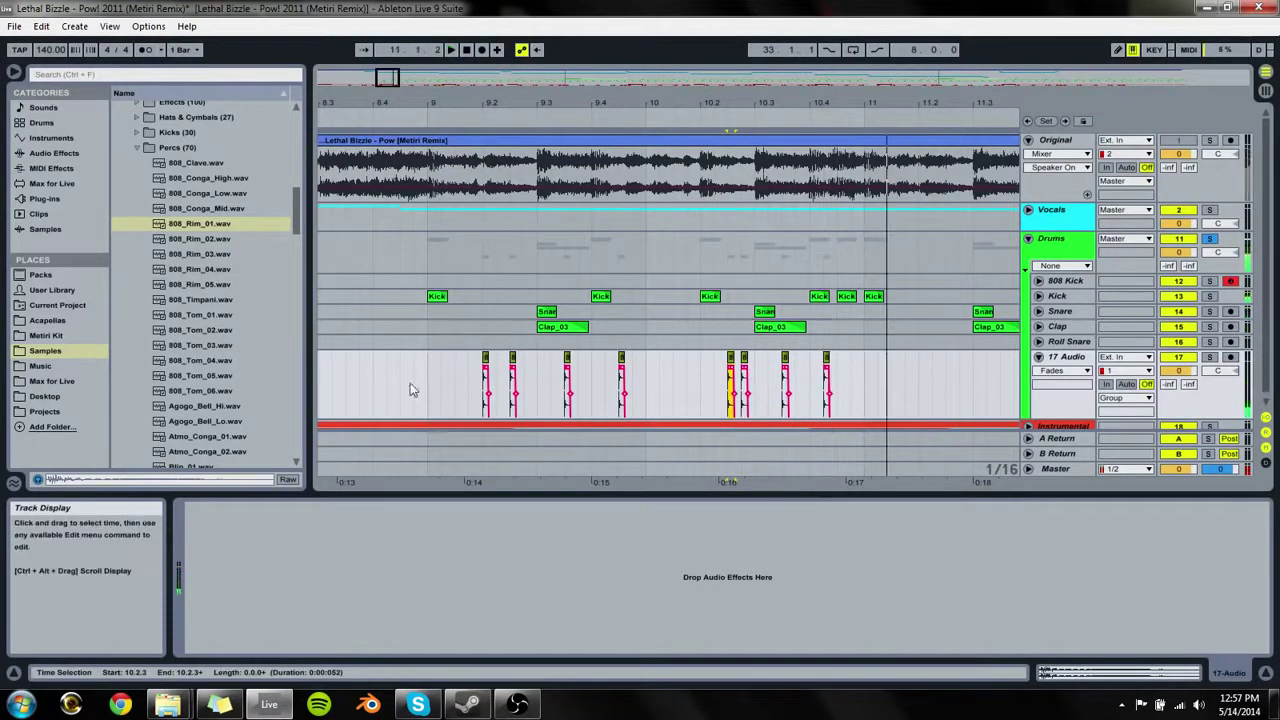
pyautogui.click(433, 375)
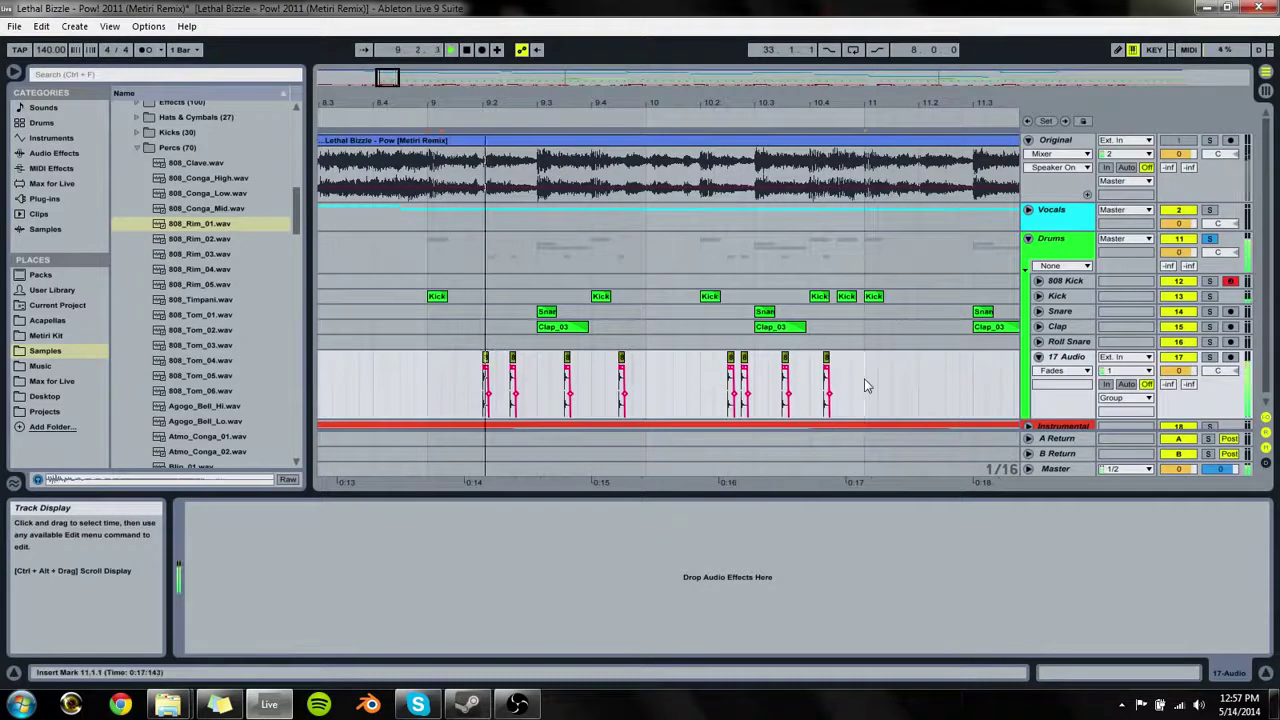
# Step: Duplicate the two-bar rim pattern from bars 9–11 to bar 11, and move the copied hit at 12.2.3 to 12.1.3
pyautogui.moveTo(866, 386); pyautogui.dragTo(430, 400)
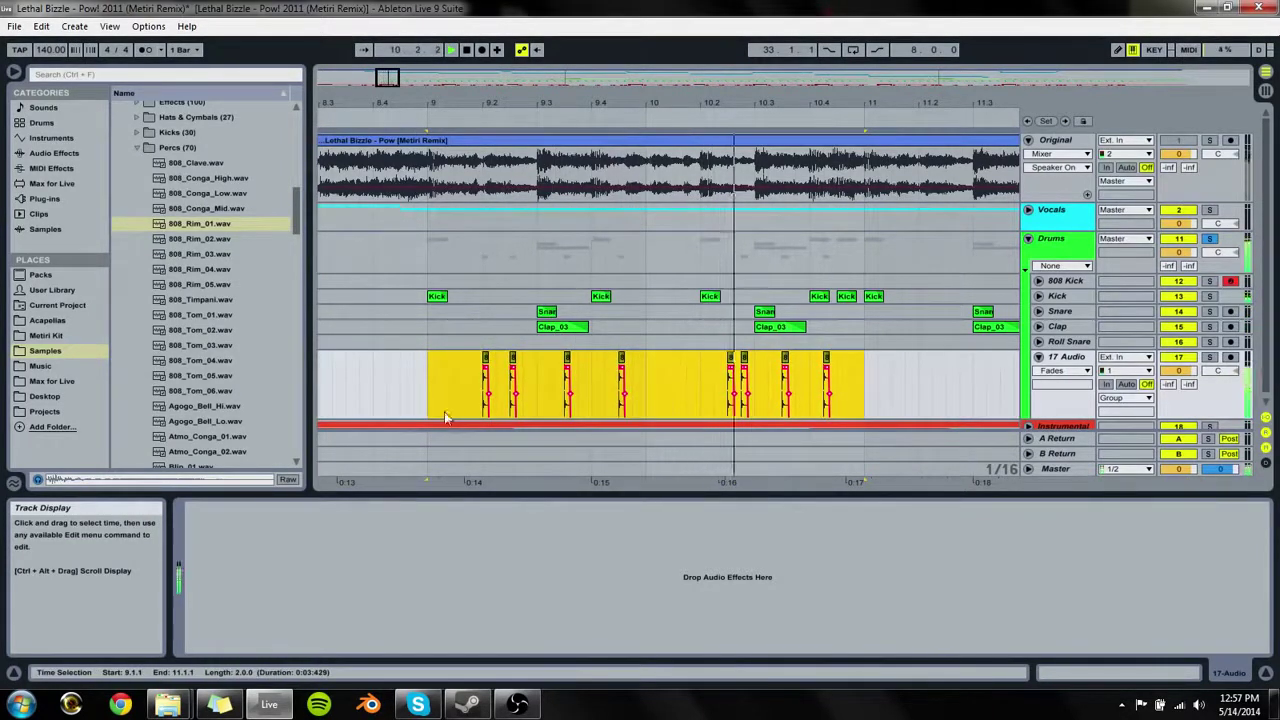
pyautogui.hotkey('ctrl', 'd')
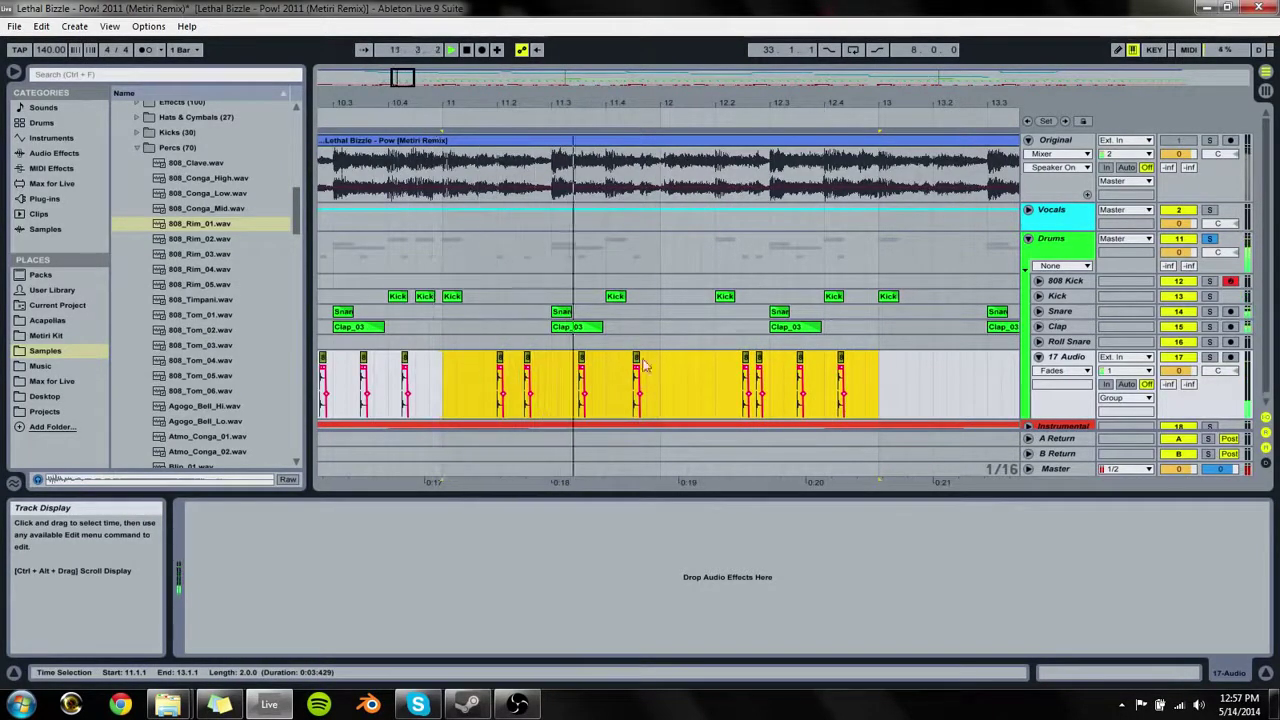
pyautogui.click(745, 372)
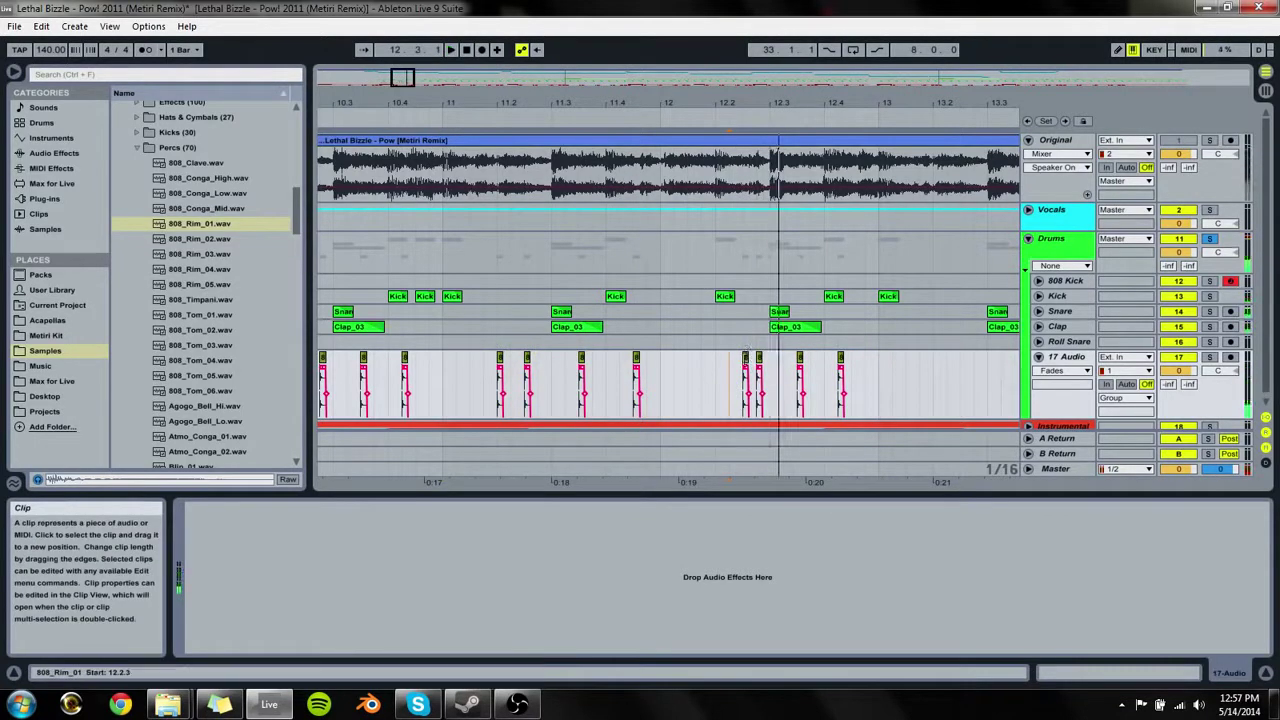
pyautogui.click(746, 357)
pyautogui.press('space')
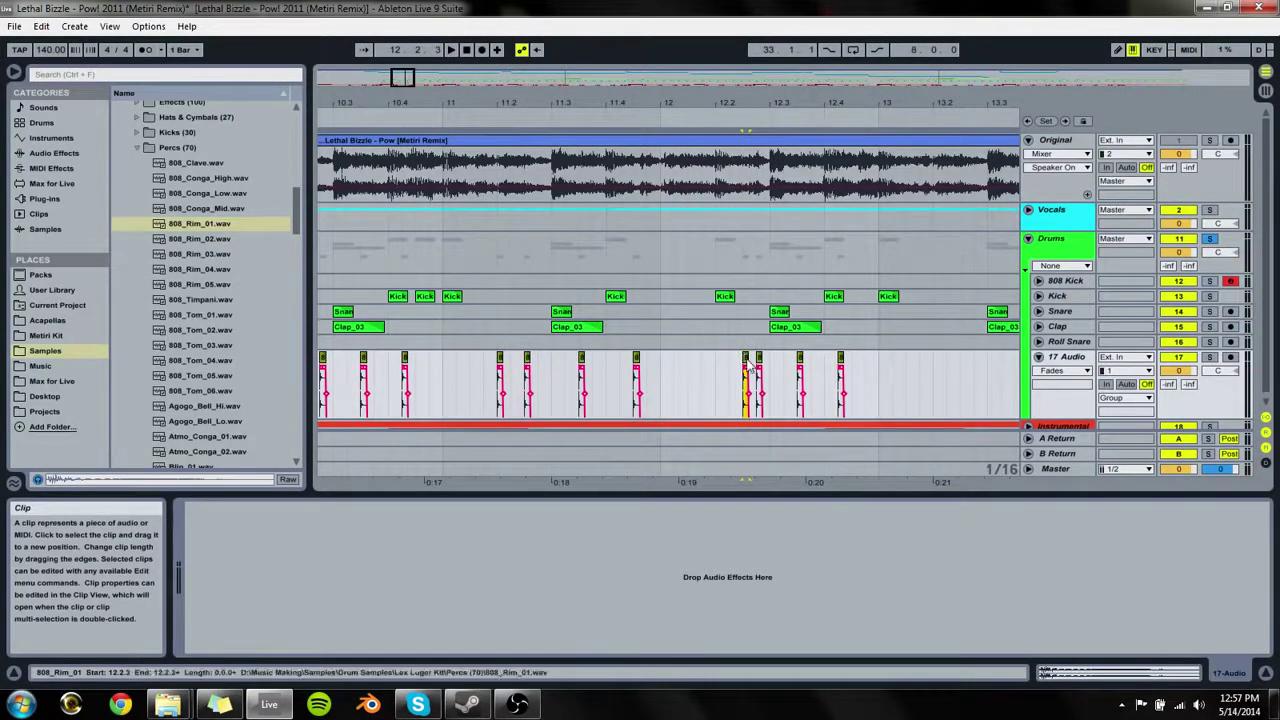
pyautogui.moveTo(748, 370); pyautogui.dragTo(693, 370)
pyautogui.press('space')
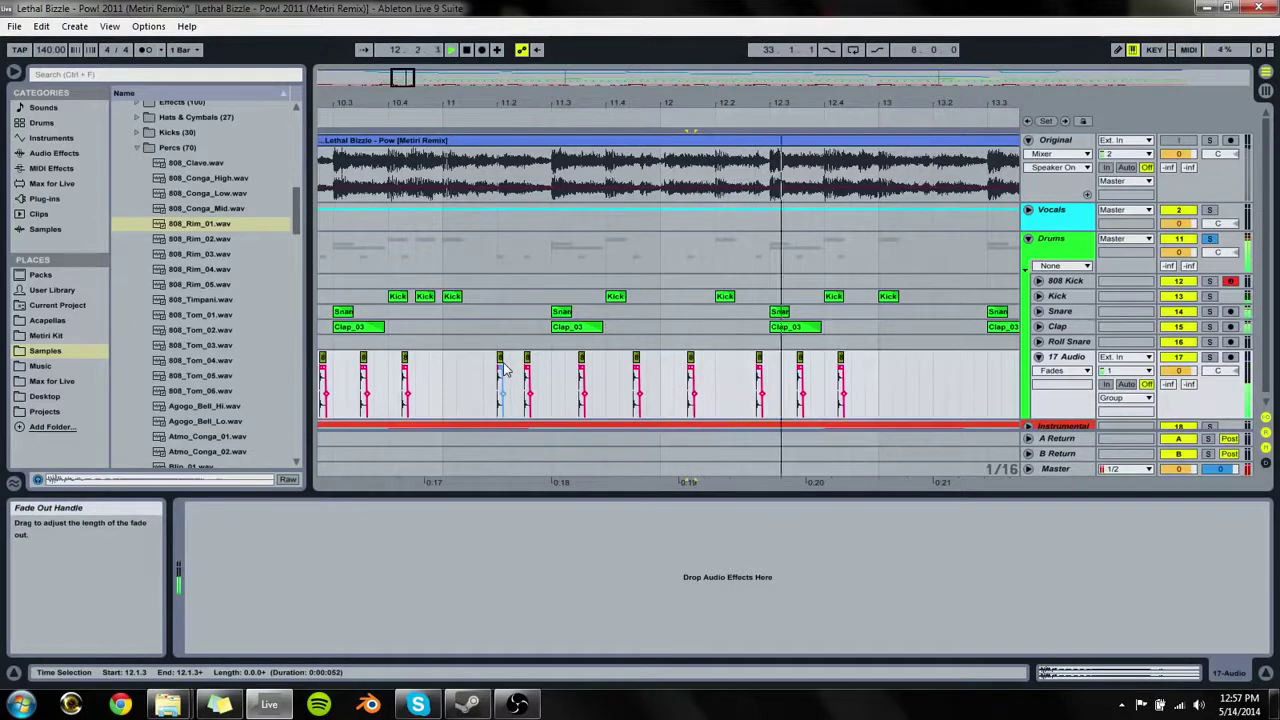
pyautogui.click(490, 370)
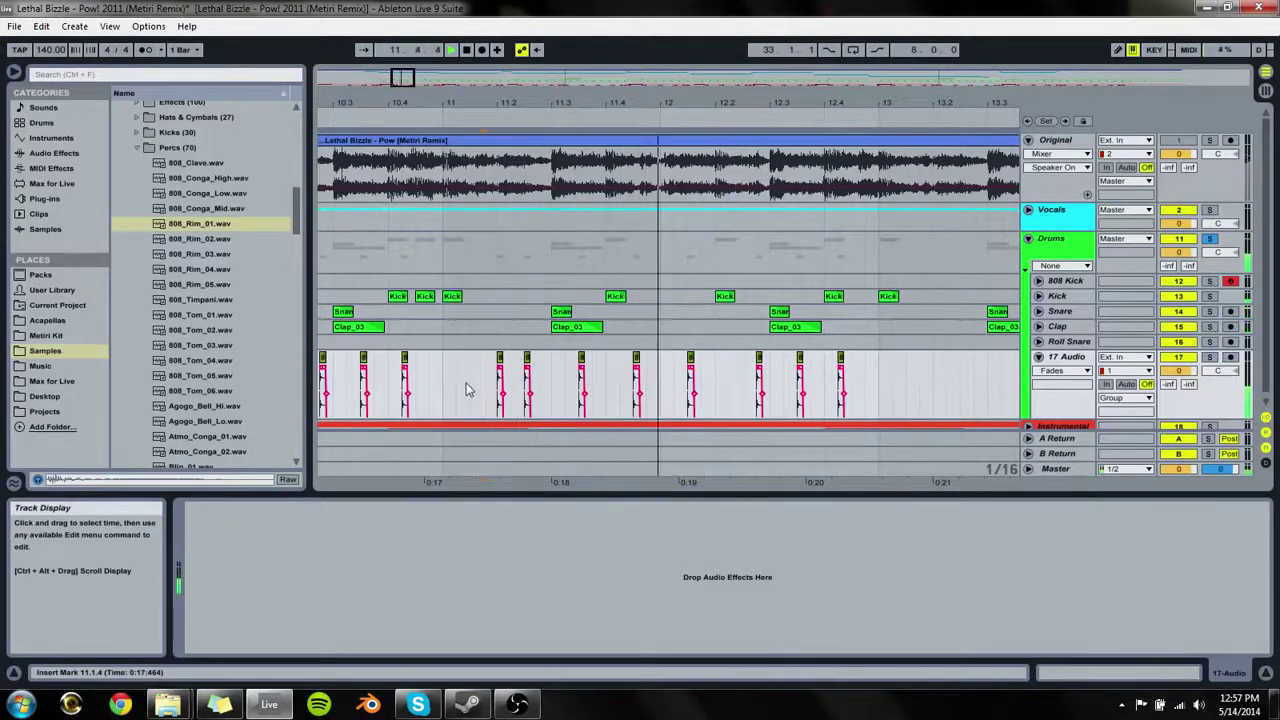
pyautogui.press('space')
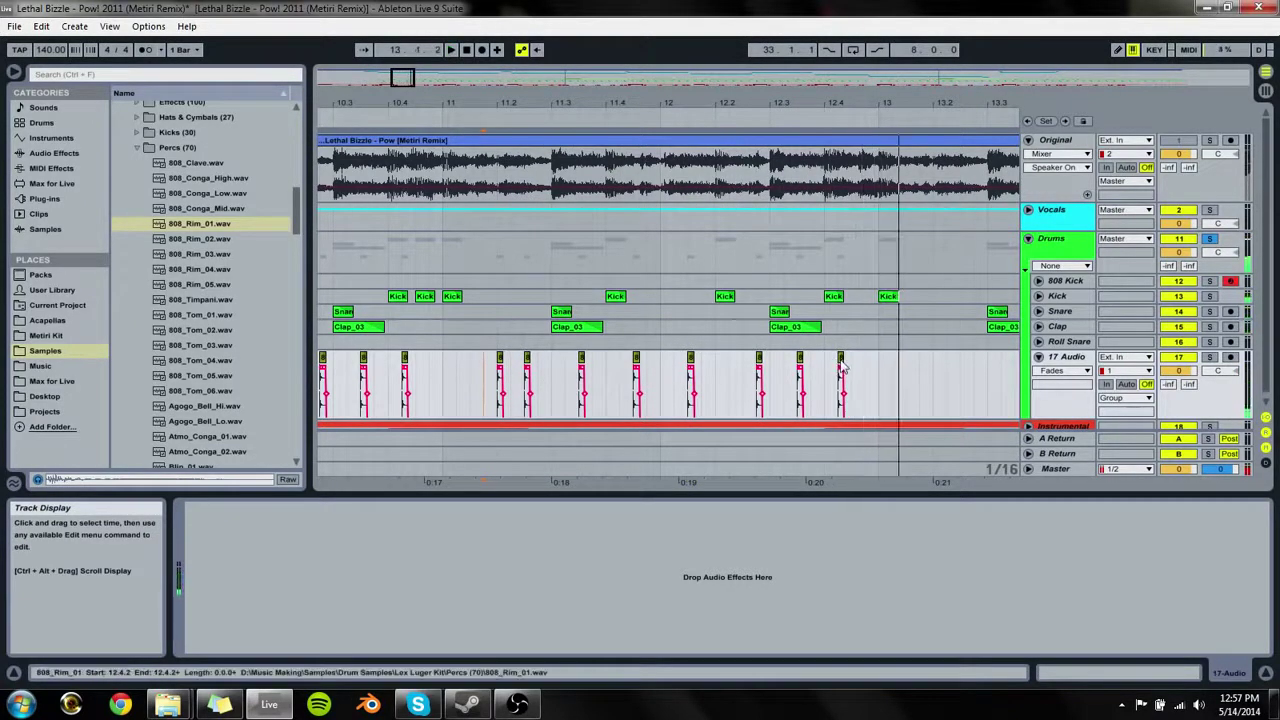
# Step: Add rim hits at 12.4.3 and 12.4.4 to end the four-bar pattern, and play it from bar 11
pyautogui.moveTo(842, 359); pyautogui.dragTo(869, 368)
pyautogui.press('space')
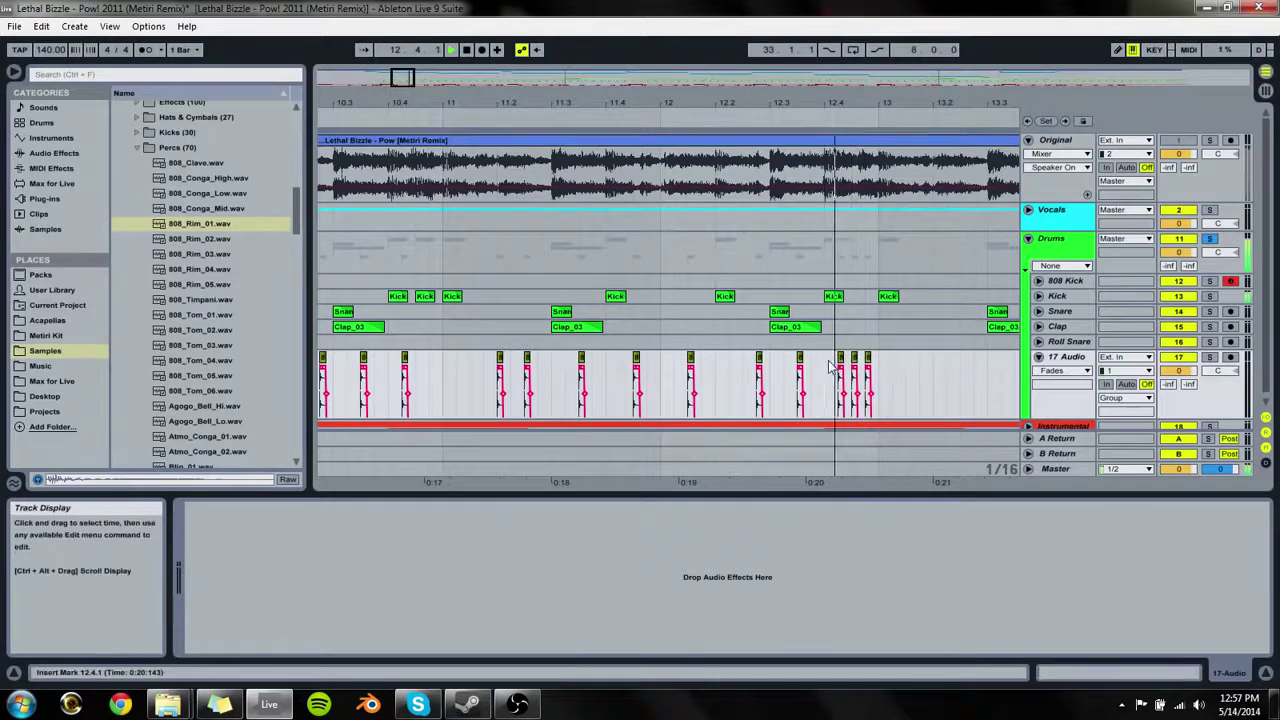
pyautogui.click(449, 383)
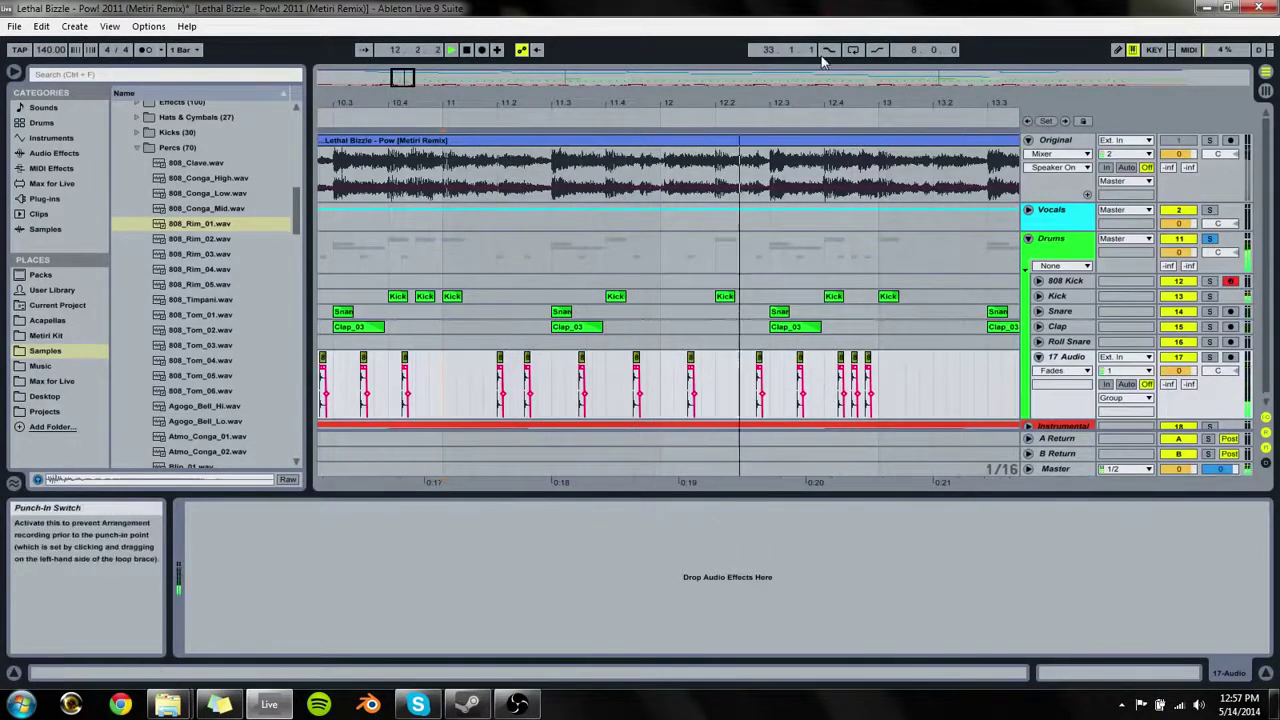
pyautogui.moveTo(820, 97); pyautogui.dragTo(800, 68)
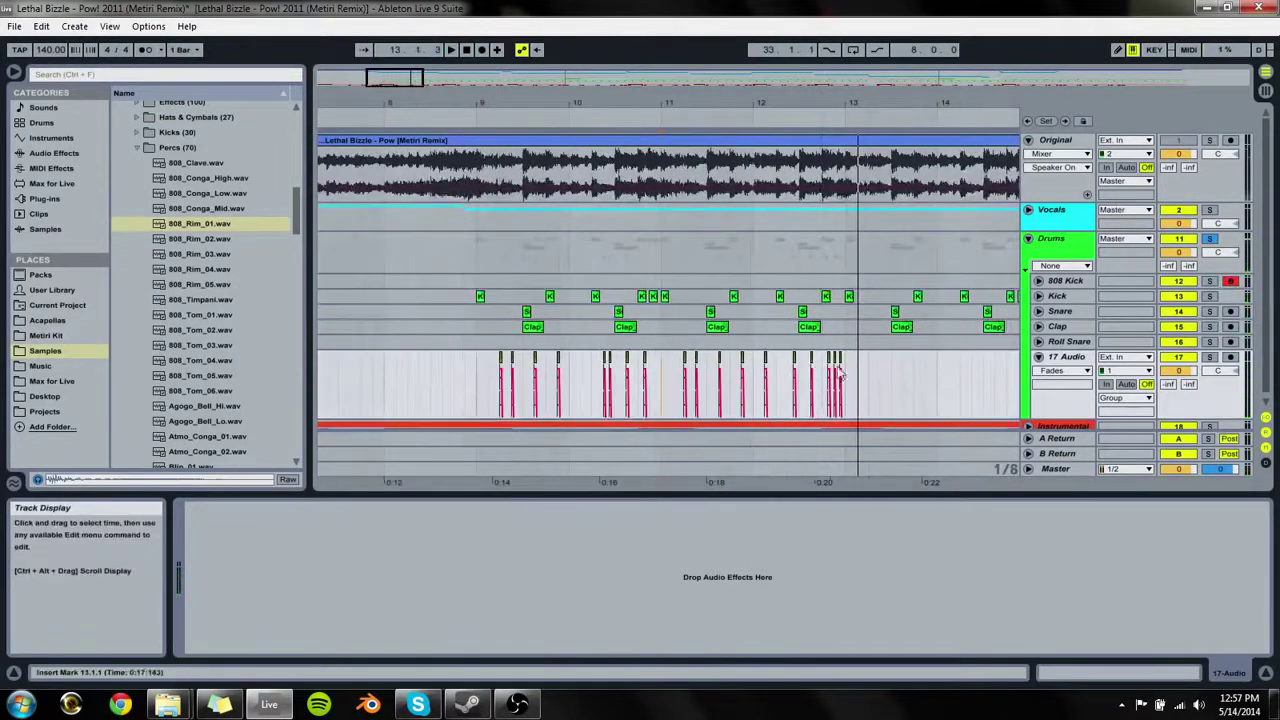
pyautogui.press('space')
# Step: Duplicate the four-bar rim pattern to bar 13, then duplicate the resulting eight bars twice to fill up to bar 33
pyautogui.moveTo(846, 374); pyautogui.dragTo(482, 390)
pyautogui.hotkey('ctrl', 'd')
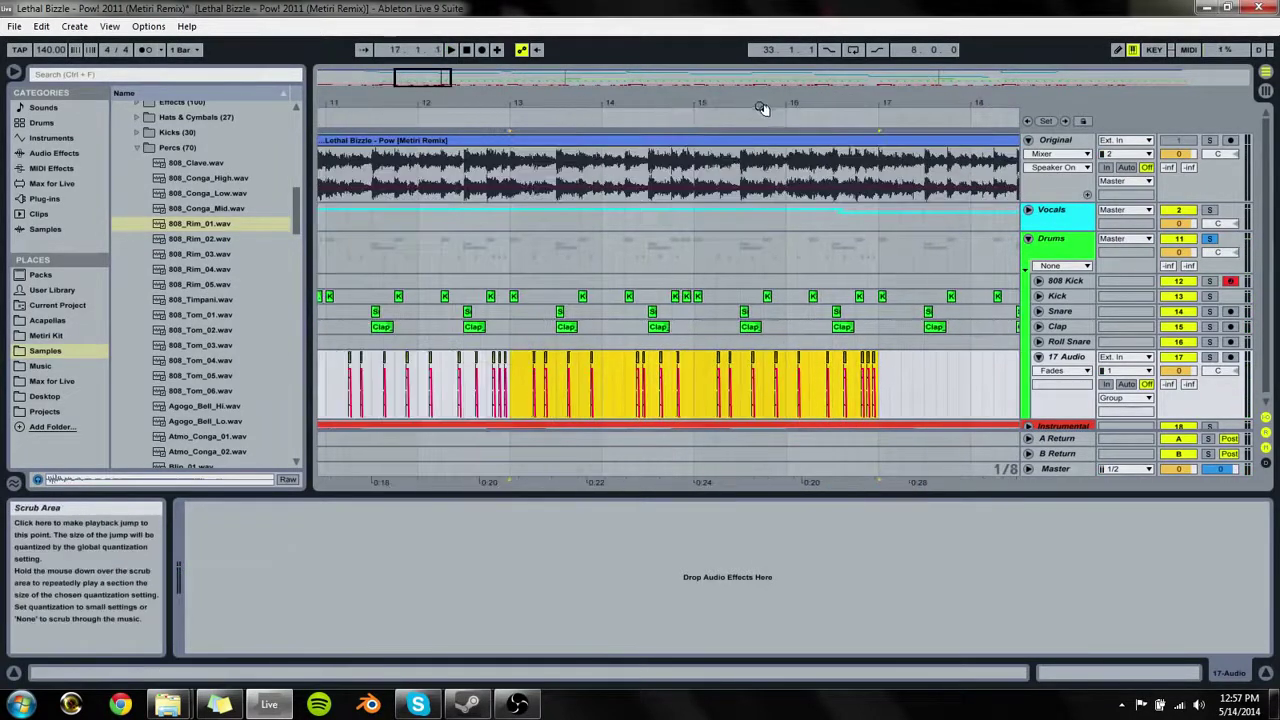
pyautogui.moveTo(763, 104); pyautogui.dragTo(763, 62)
pyautogui.keyDown('shift'); pyautogui.click(505, 398); pyautogui.keyUp('shift')
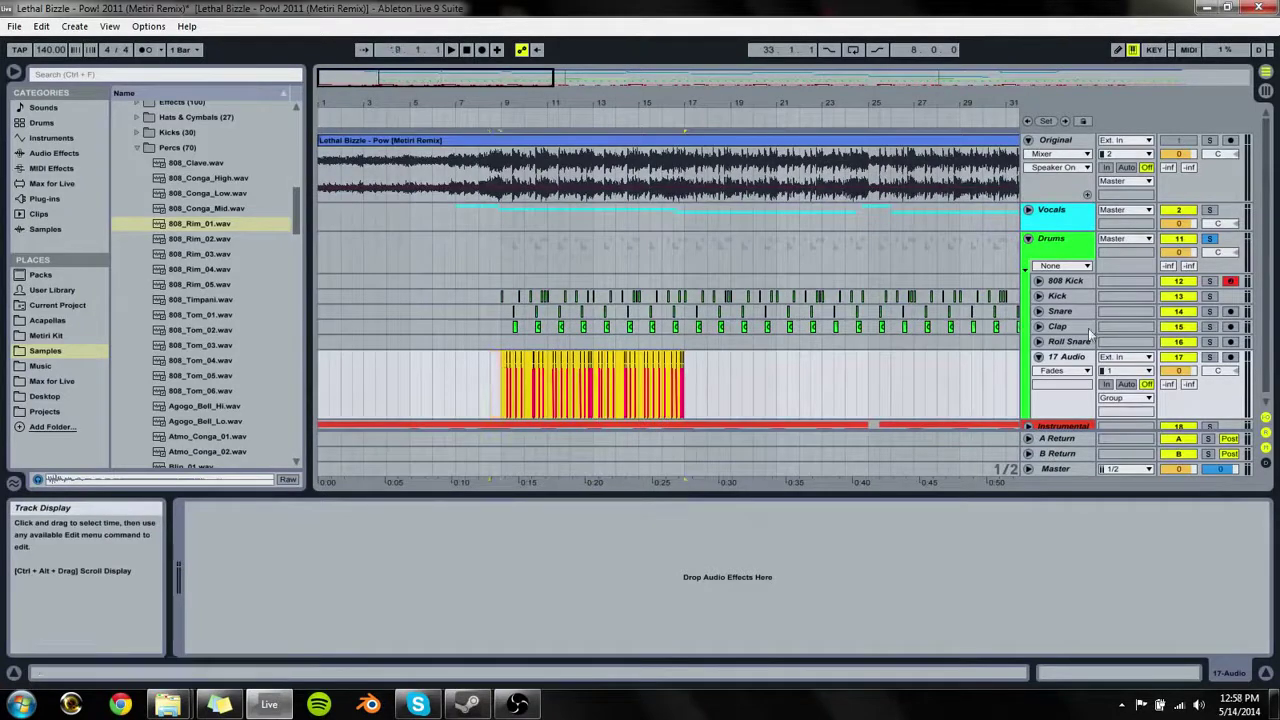
pyautogui.hotkey('ctrl', 'd')
pyautogui.moveTo(882, 104); pyautogui.dragTo(600, 140)
pyautogui.hotkey('ctrl', 'd')
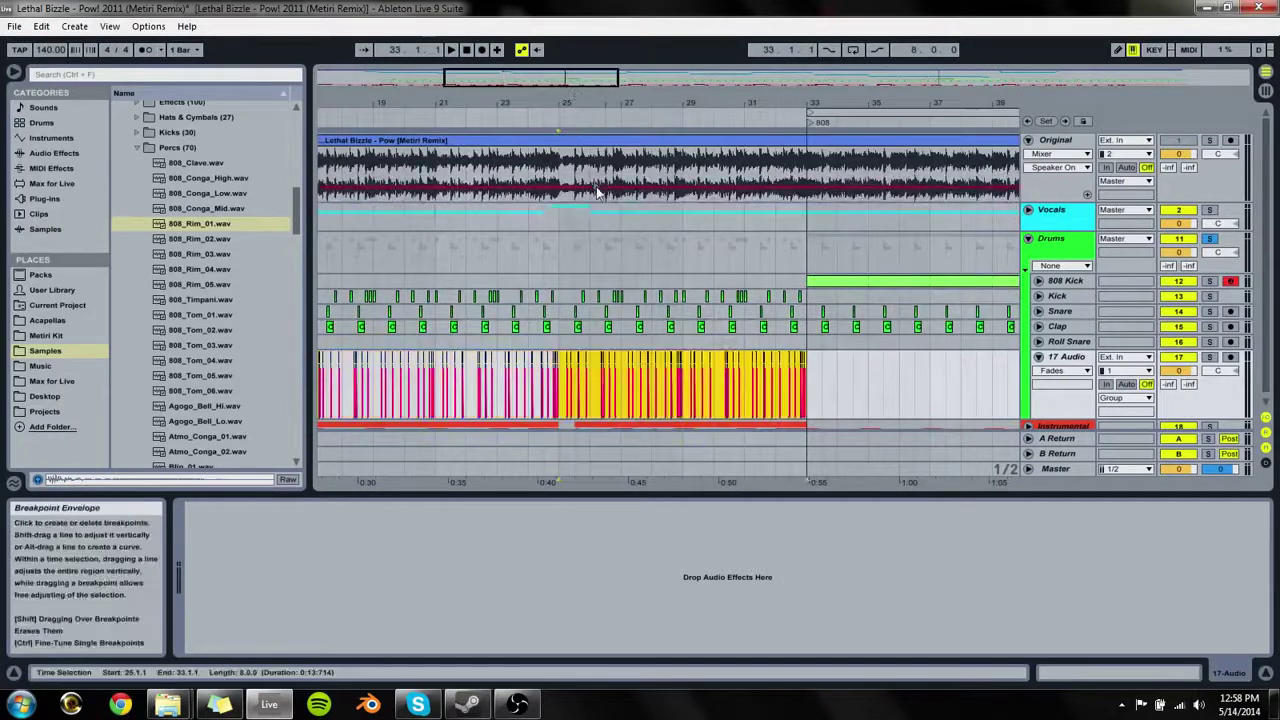
pyautogui.moveTo(814, 102); pyautogui.dragTo(403, 78)
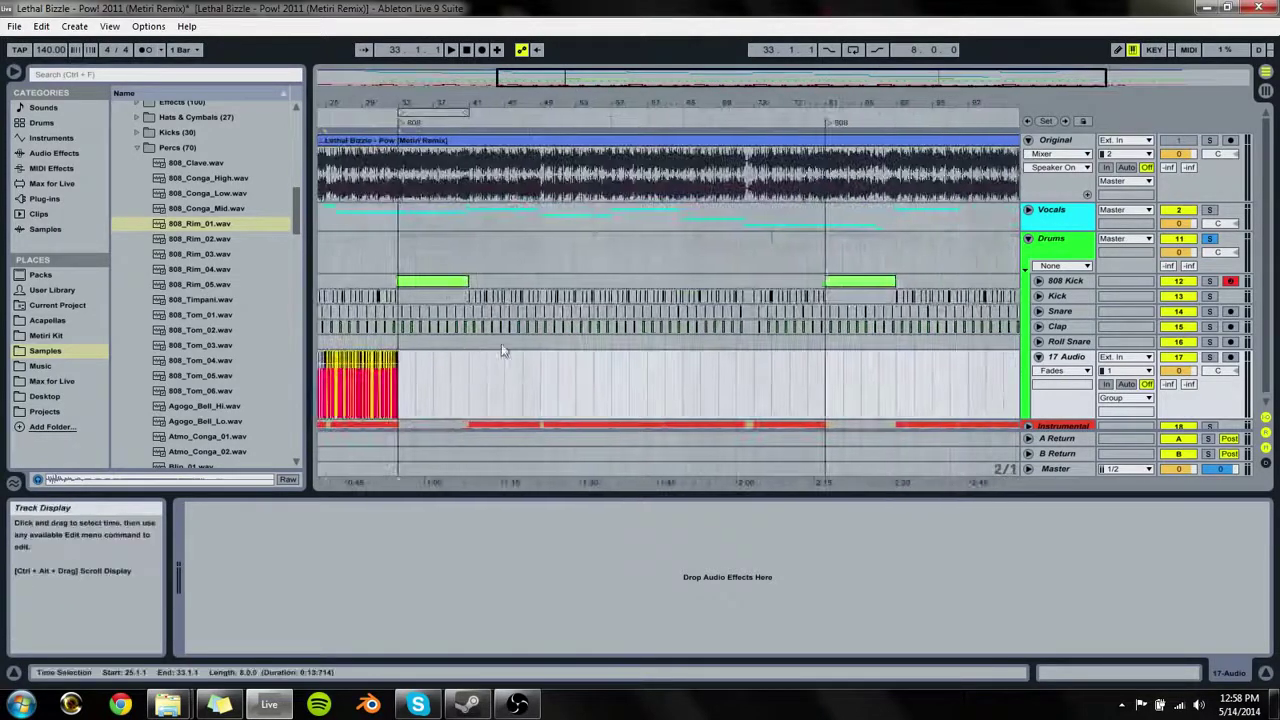
pyautogui.hotkey('ctrl', 'v')
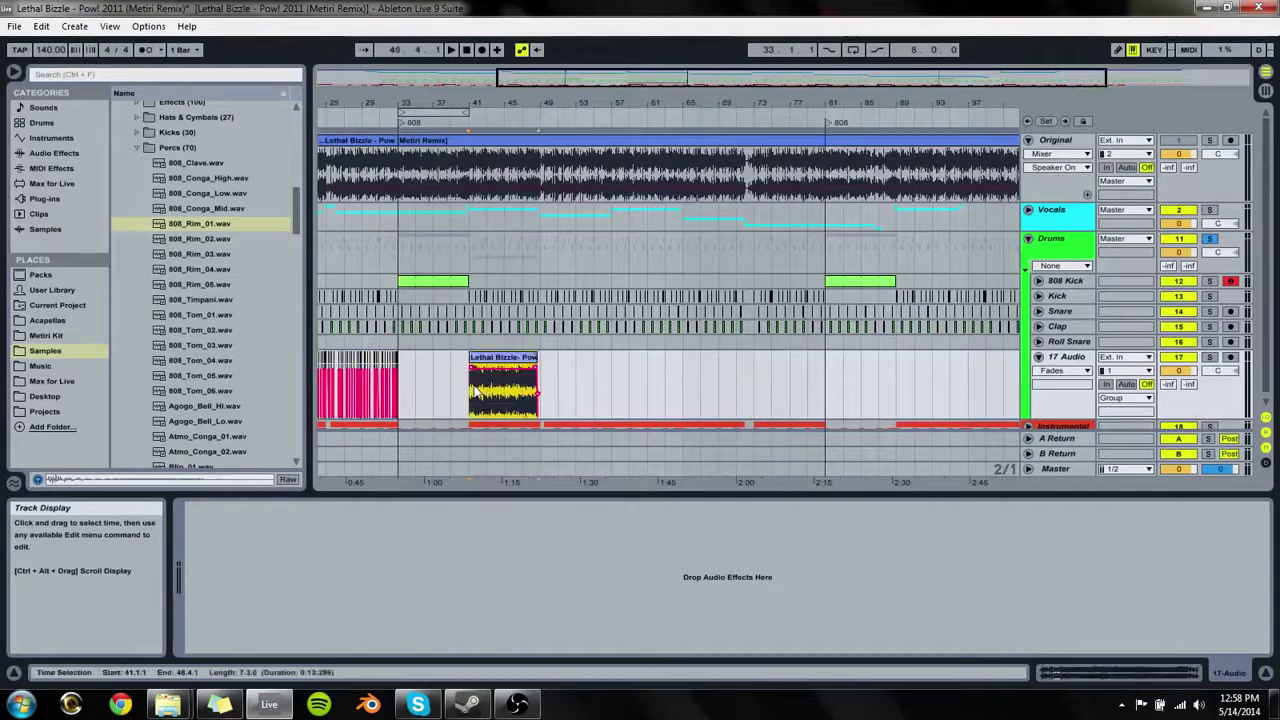
pyautogui.press('Delete')
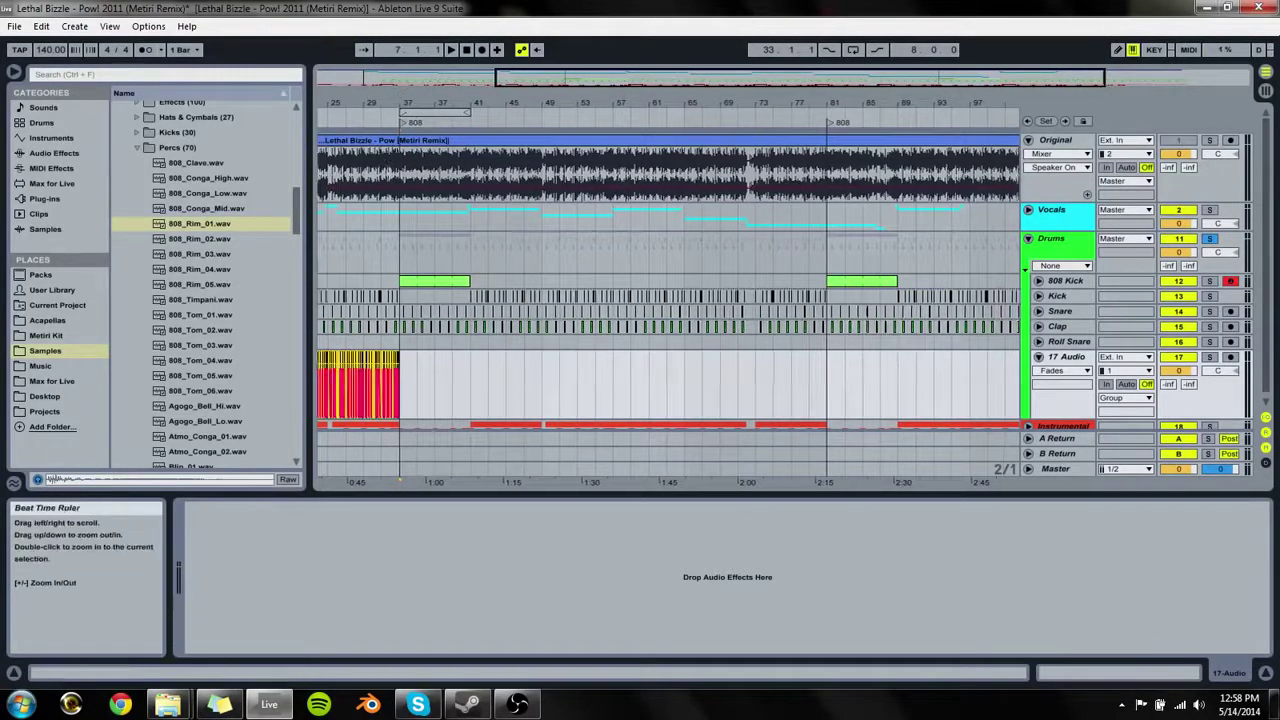
# Step: Paste the rim pattern from bars 9–33 at bar 41 on the 17 Audio track
pyautogui.hscroll(-5, 390, 250)
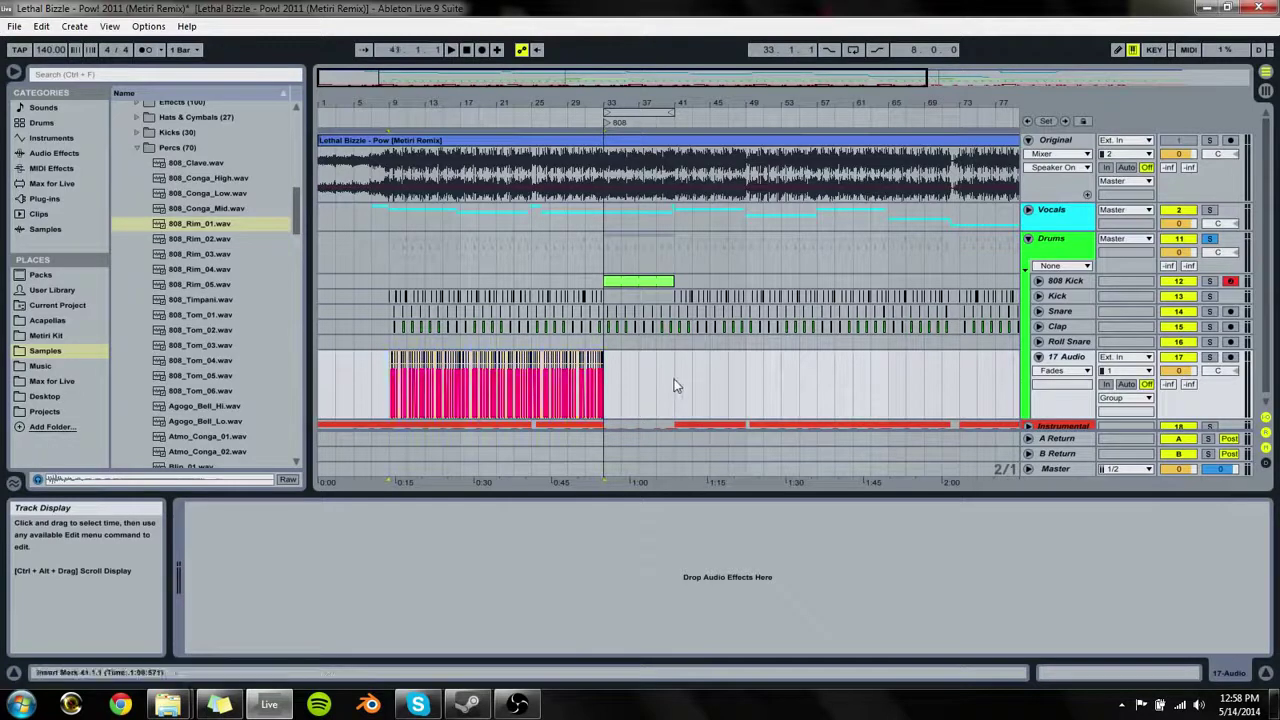
pyautogui.hotkey('ctrl', 'v')
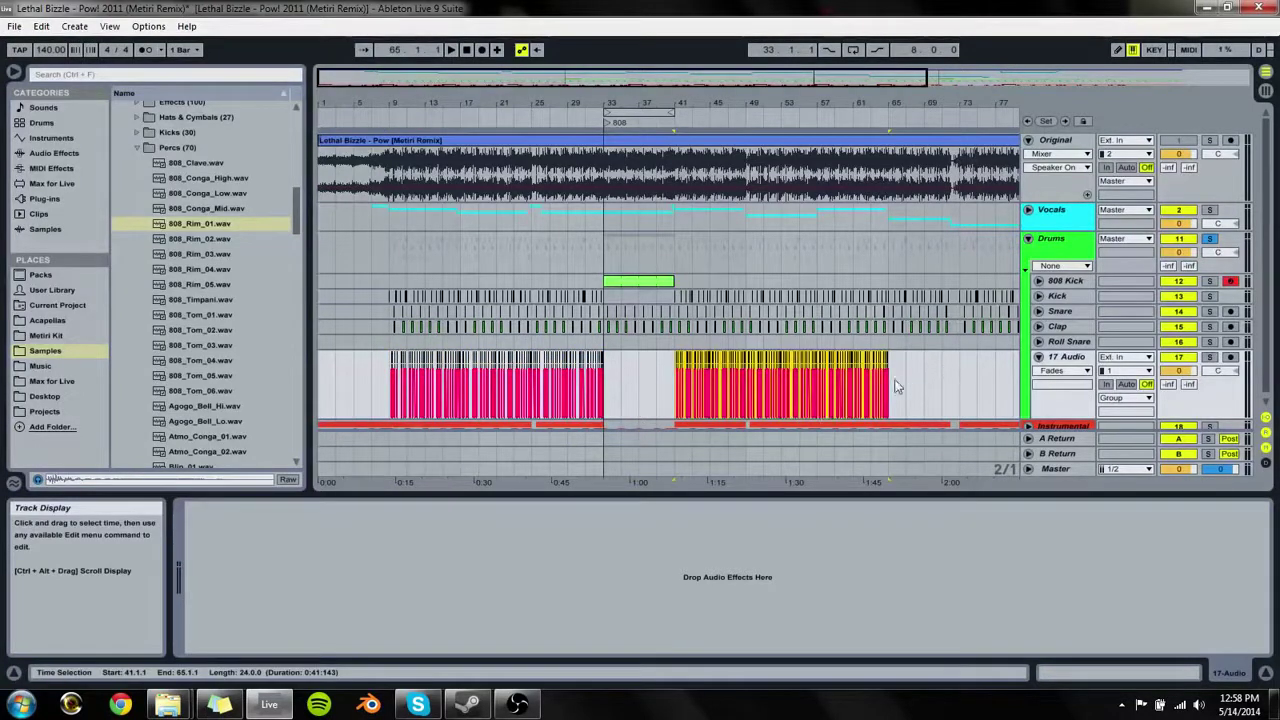
# Step: Paste the rim pattern again at bar 65 on the 17 Audio track, and delete its hits from bar 81 on
pyautogui.moveTo(905, 103); pyautogui.dragTo(667, 103)
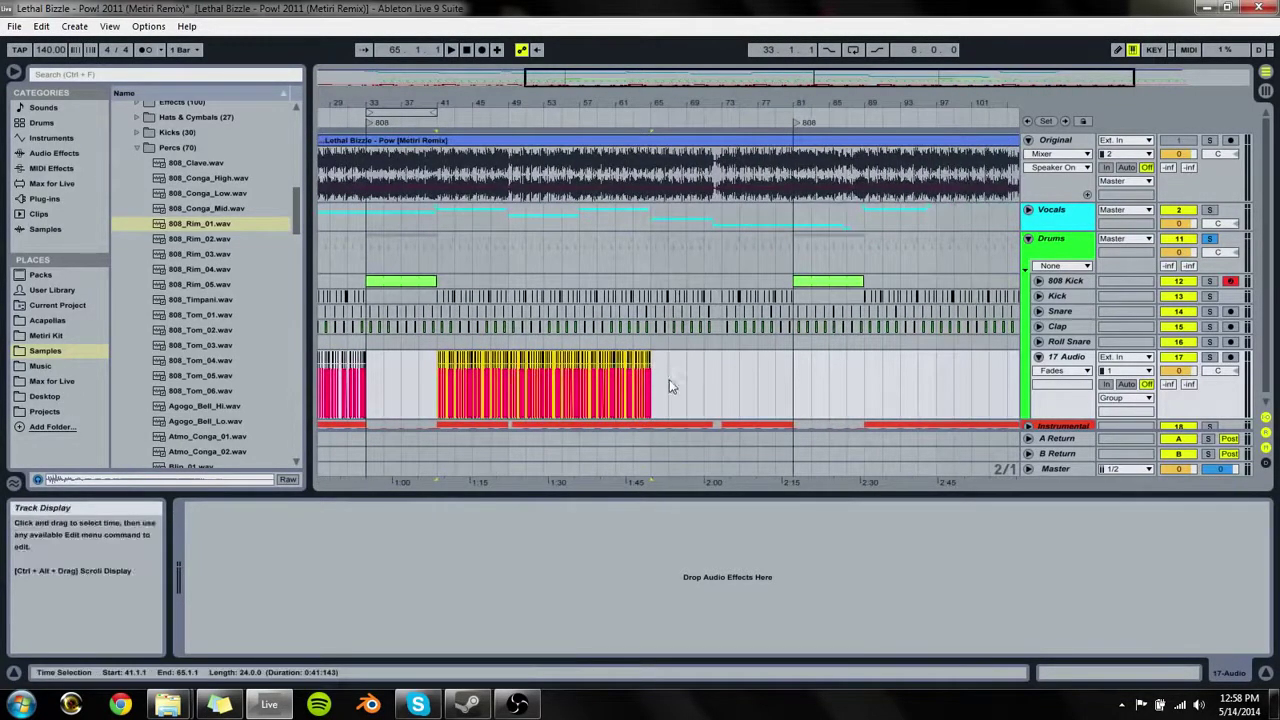
pyautogui.hotkey('ctrl', 'v')
pyautogui.moveTo(918, 398); pyautogui.dragTo(827, 396)
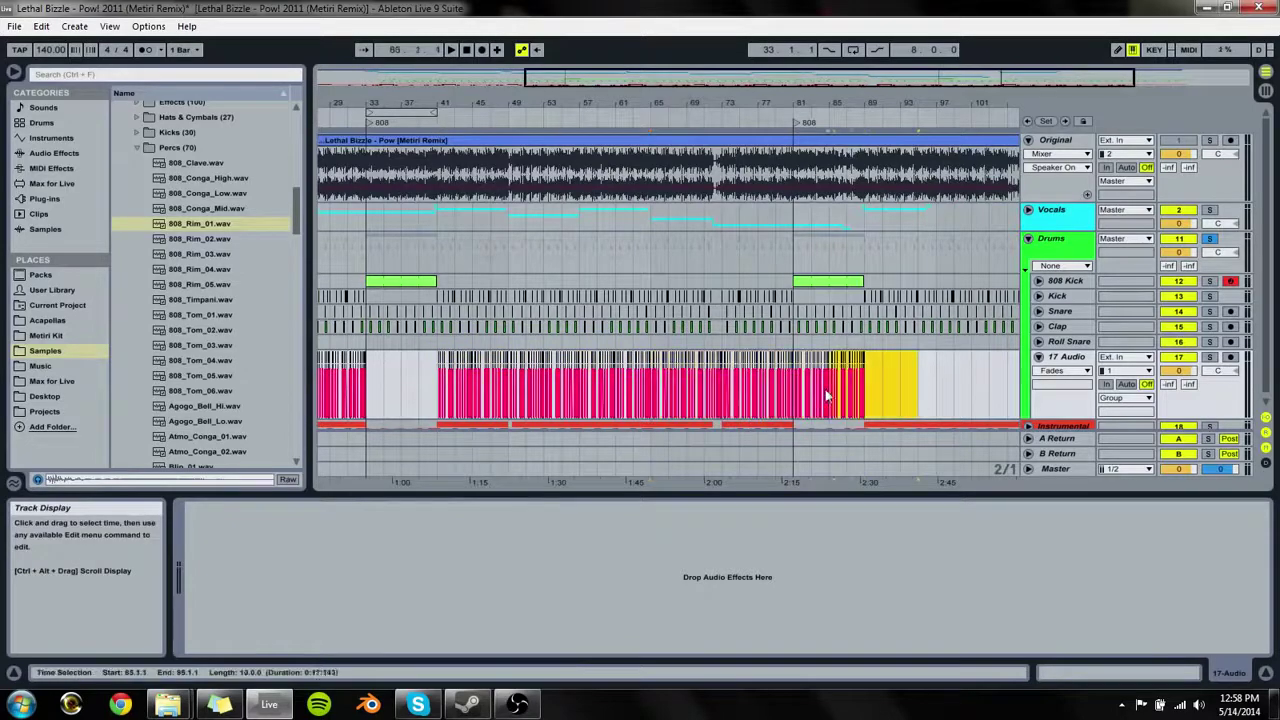
pyautogui.press('Delete')
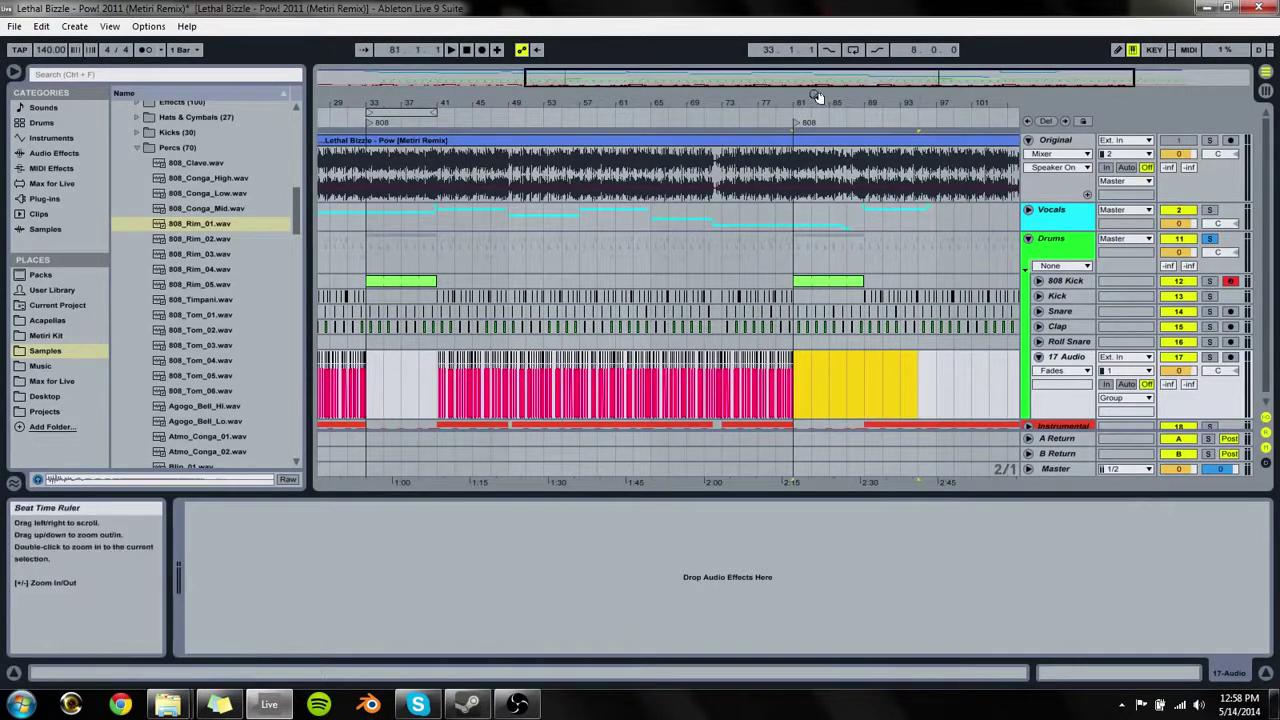
# Step: Paste the rim pattern at bar 89, after the second 808 section, and play from there
pyautogui.moveTo(814, 101); pyautogui.dragTo(808, 188)
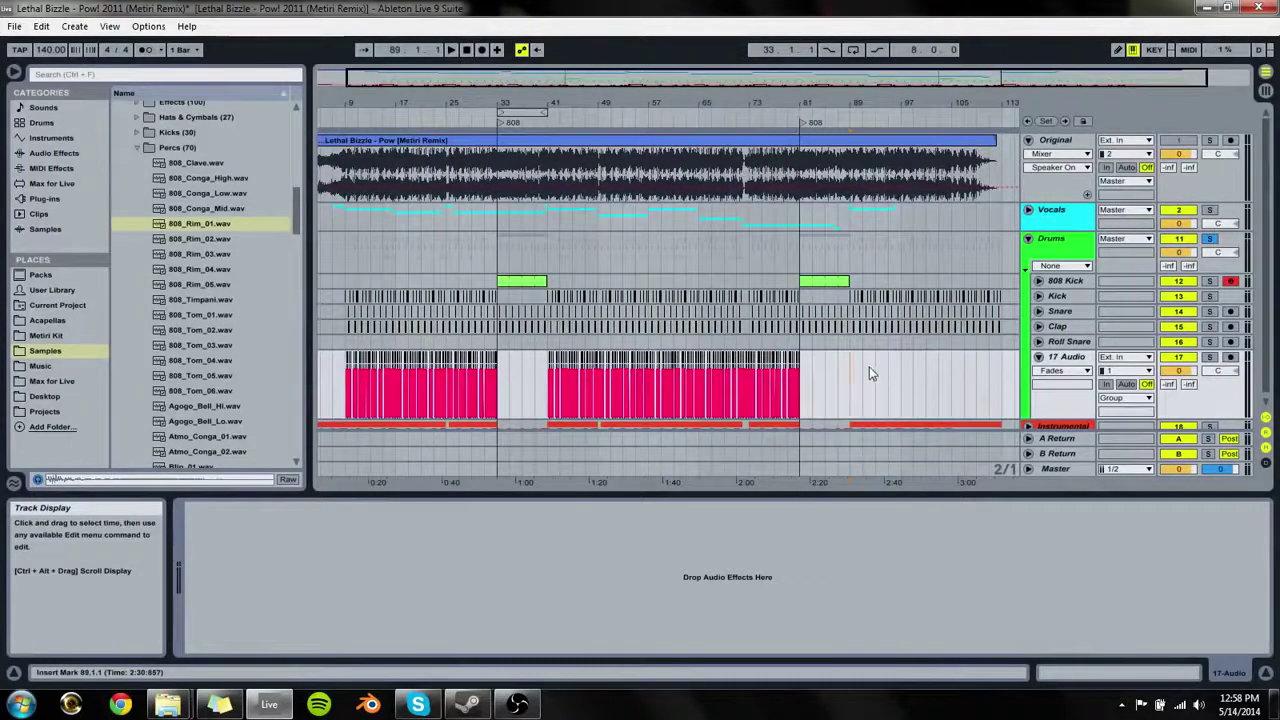
pyautogui.hotkey('ctrl', 'z')
pyautogui.press('space')
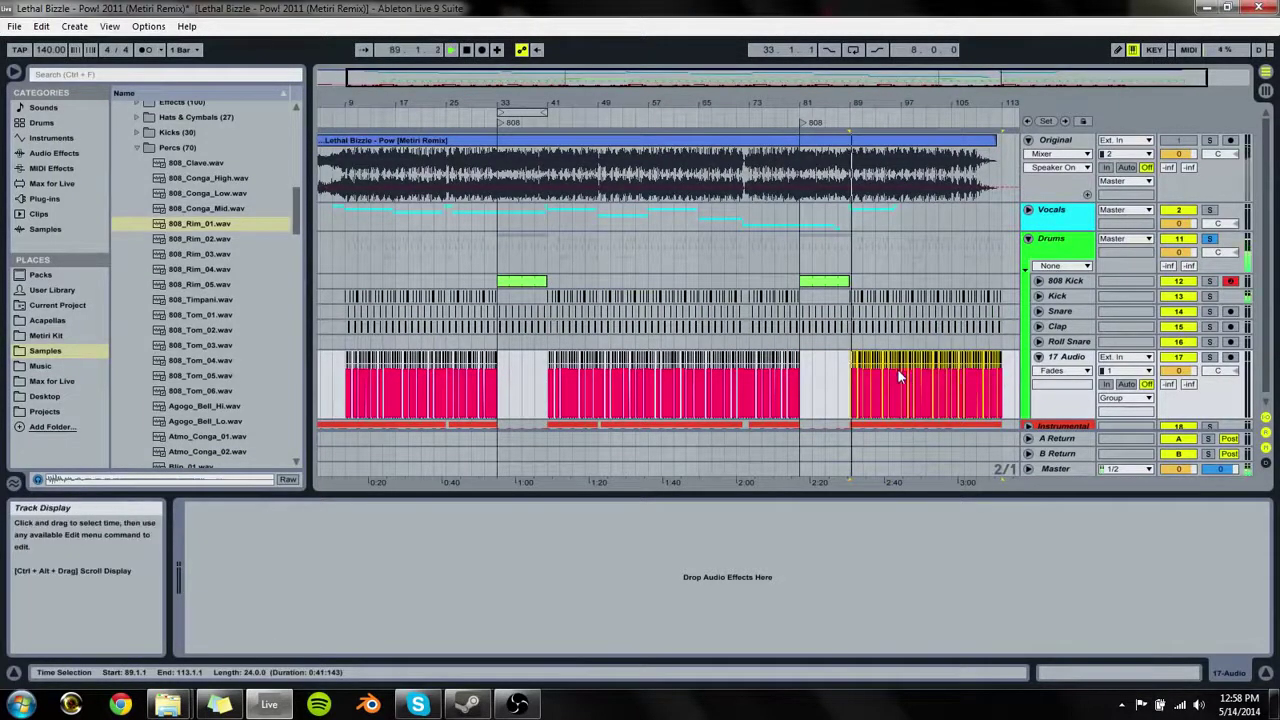
# Step: Delete the rim hits from bar 105 to the end of the arrangement
pyautogui.moveTo(1010, 384); pyautogui.dragTo(959, 381)
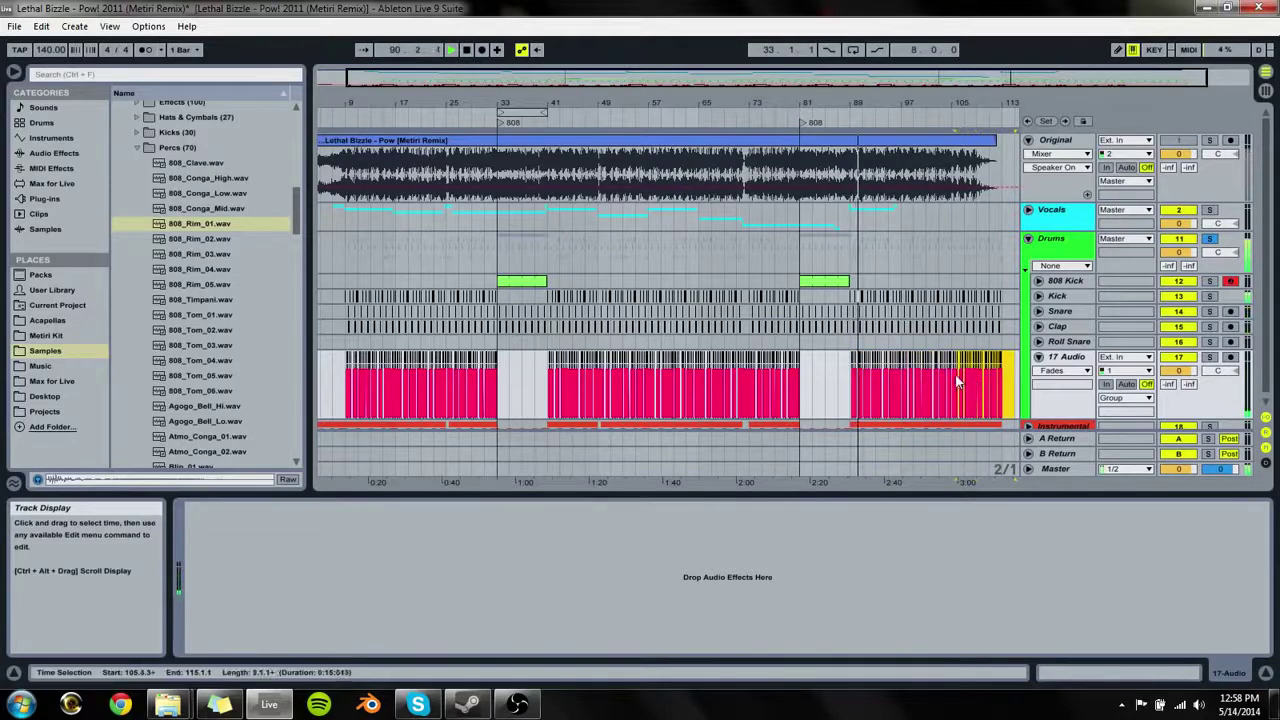
pyautogui.moveTo(978, 104); pyautogui.dragTo(977, 215)
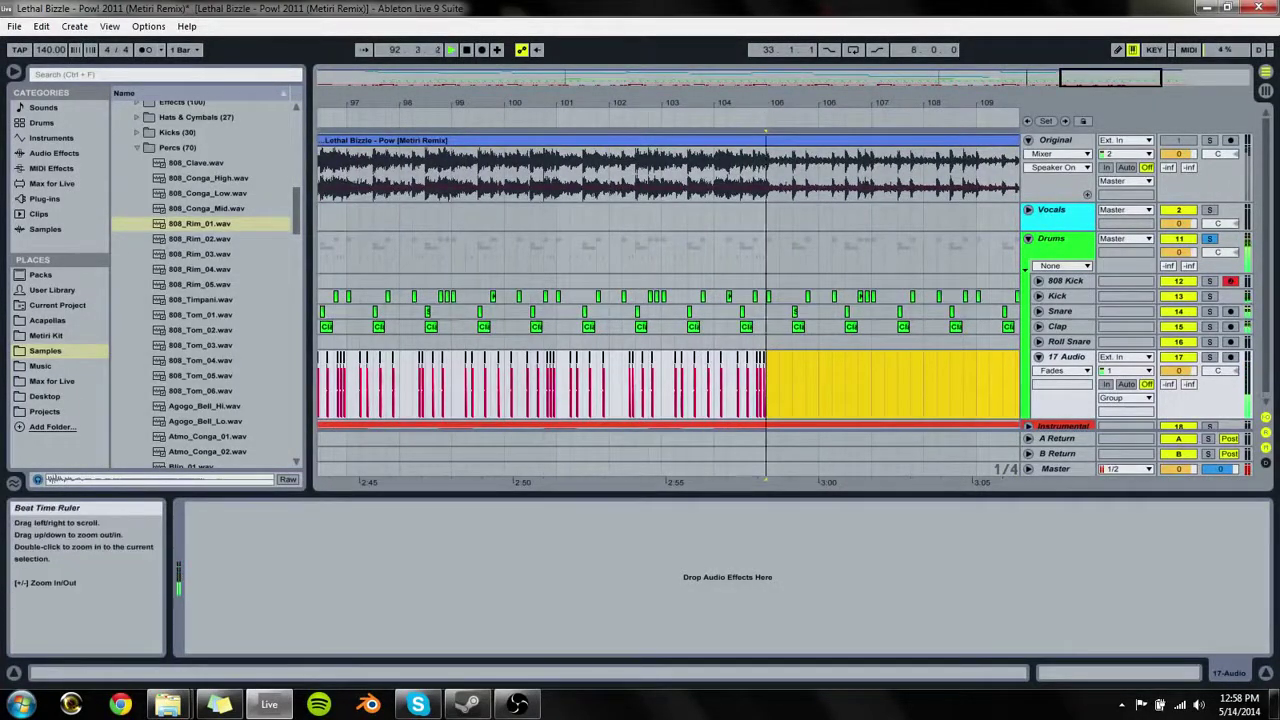
pyautogui.moveTo(766, 104); pyautogui.dragTo(937, 95)
# Step: Lower the 17 Audio track's volume to -21.0 dB and turn off solo on the Drums group
pyautogui.click(1180, 371)
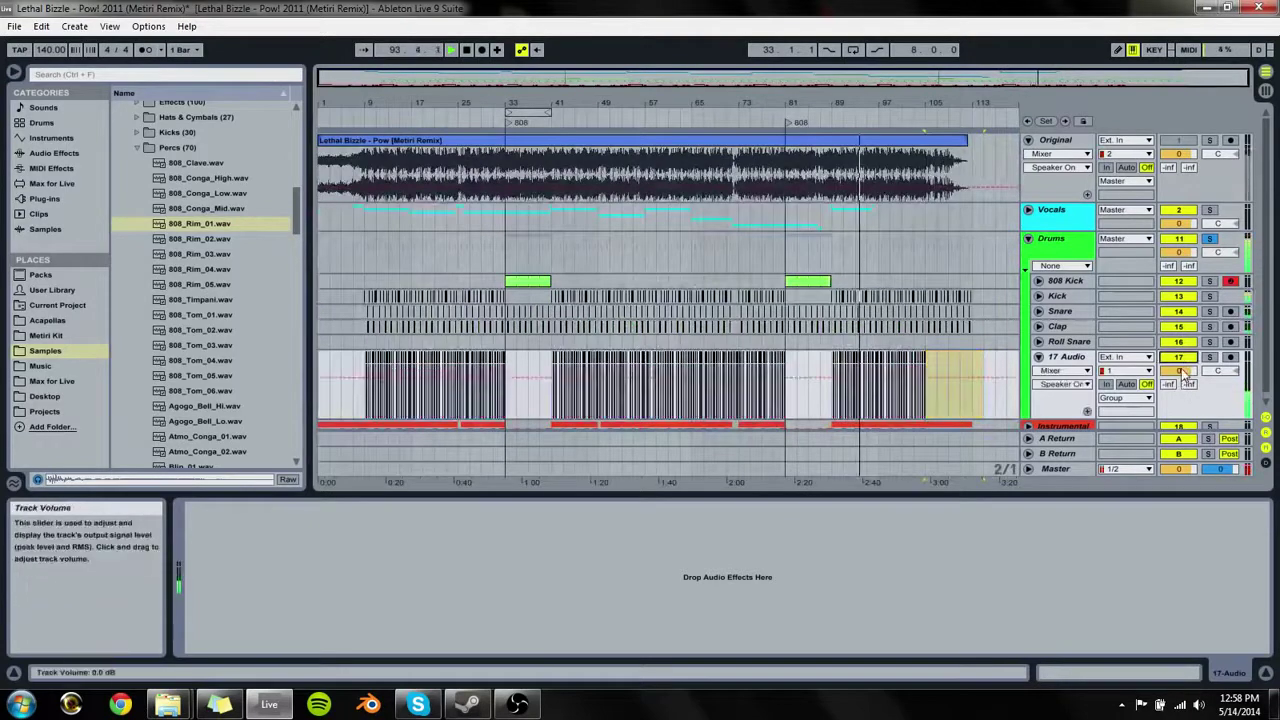
pyautogui.moveTo(1180, 371); pyautogui.dragTo(1180, 403)
pyautogui.click(1216, 250)
pyautogui.click(1210, 240)
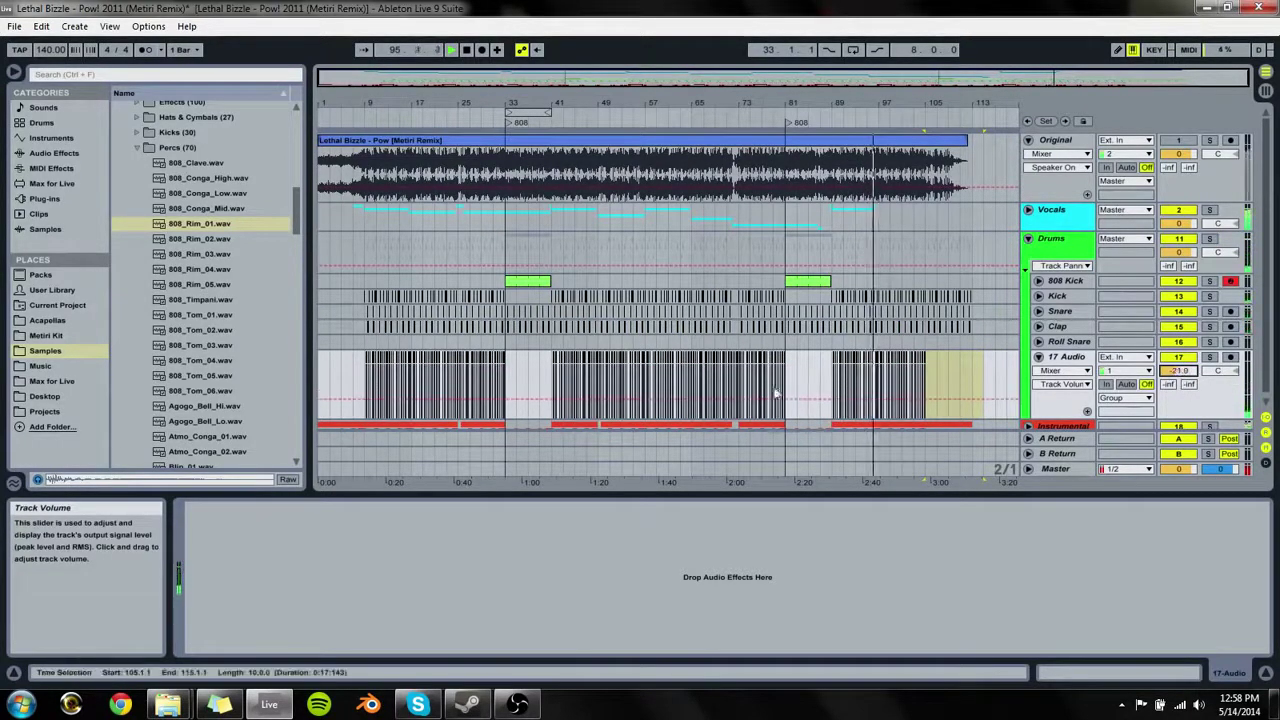
# Step: Play the arrangement from bar 7 and again from bar 16
pyautogui.click(351, 363)
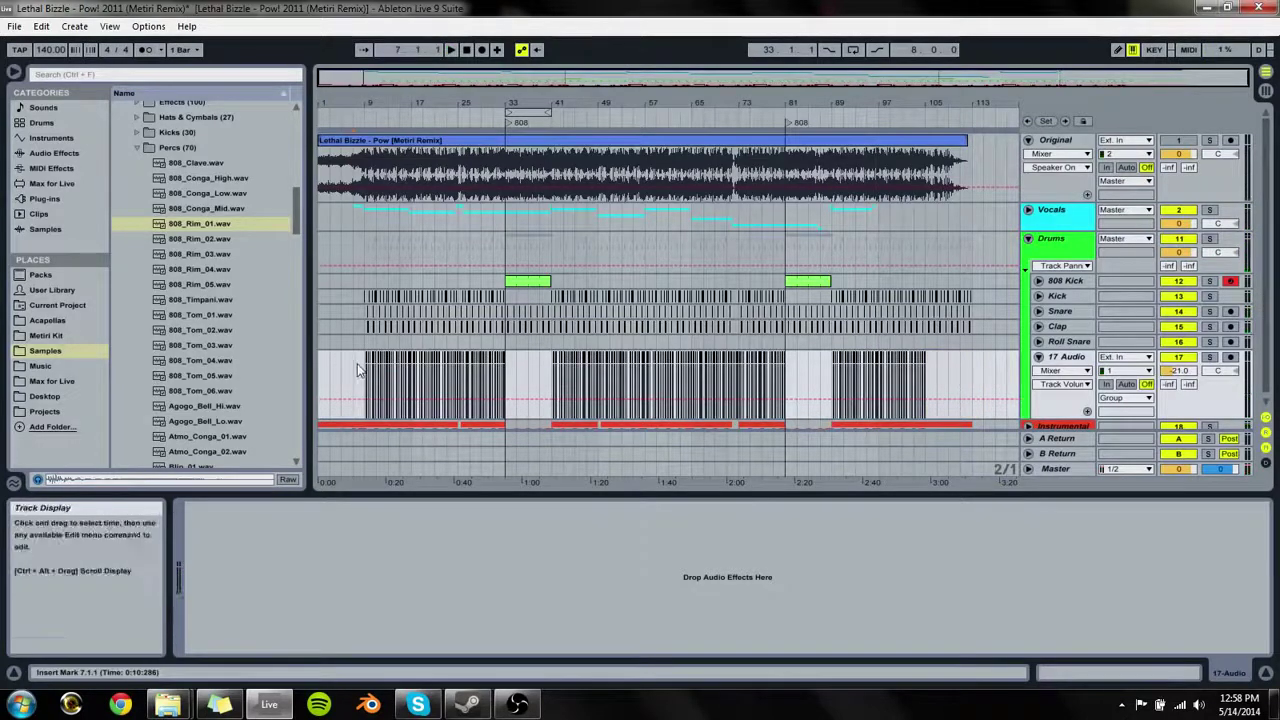
pyautogui.press('space')
pyautogui.moveTo(430, 104); pyautogui.dragTo(612, 328)
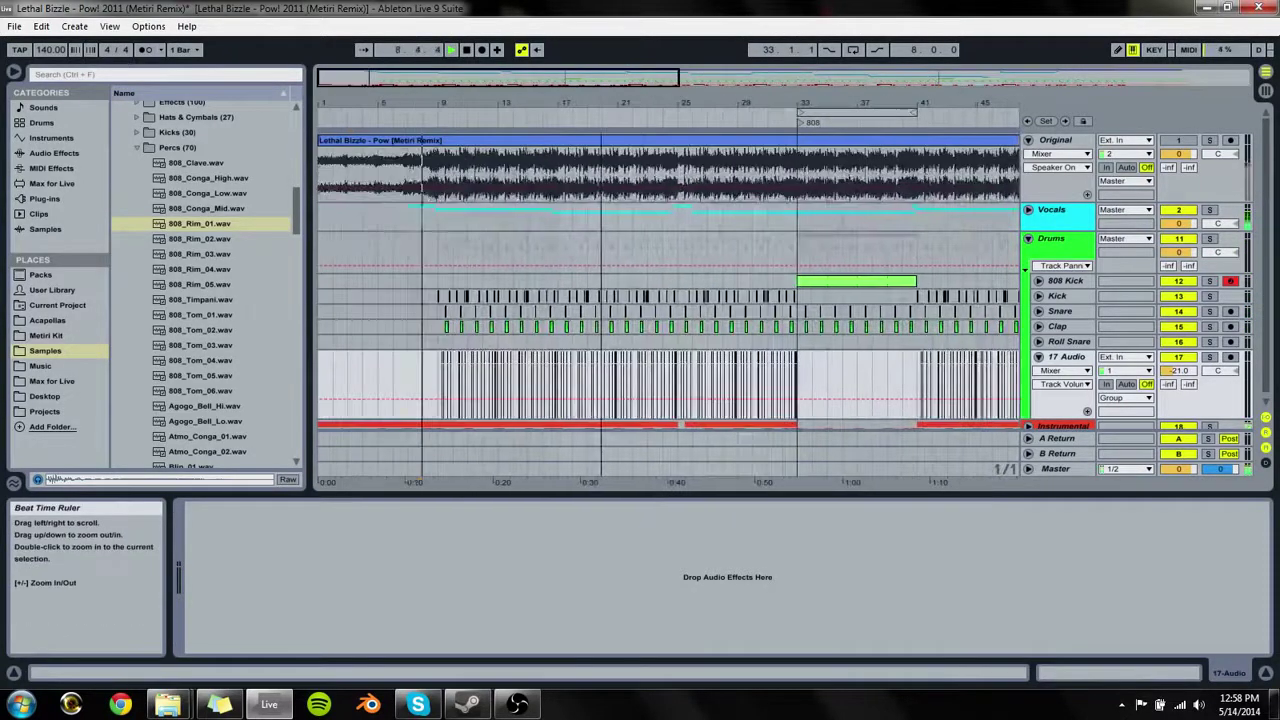
pyautogui.click(550, 347)
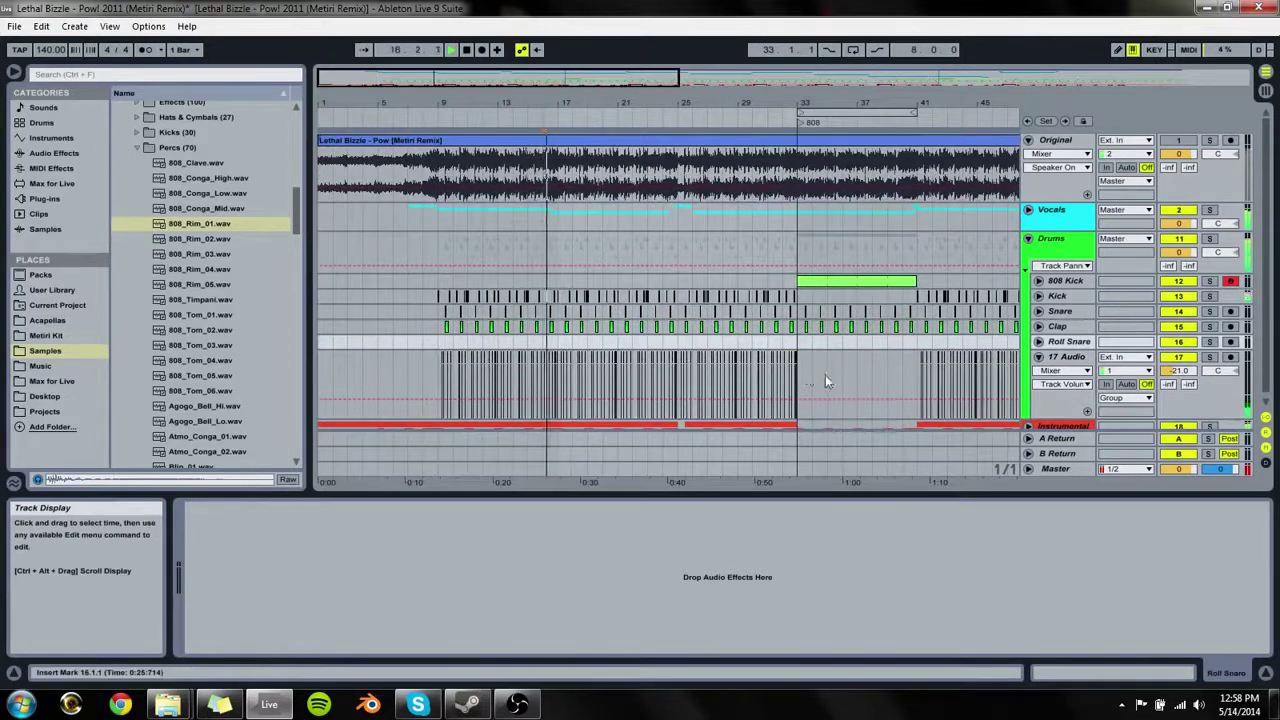
# Step: Delete the rim hits from bar 17 up to the first 808 section at bar 33
pyautogui.moveTo(825, 380); pyautogui.dragTo(564, 379)
pyautogui.moveTo(568, 104); pyautogui.dragTo(587, 296)
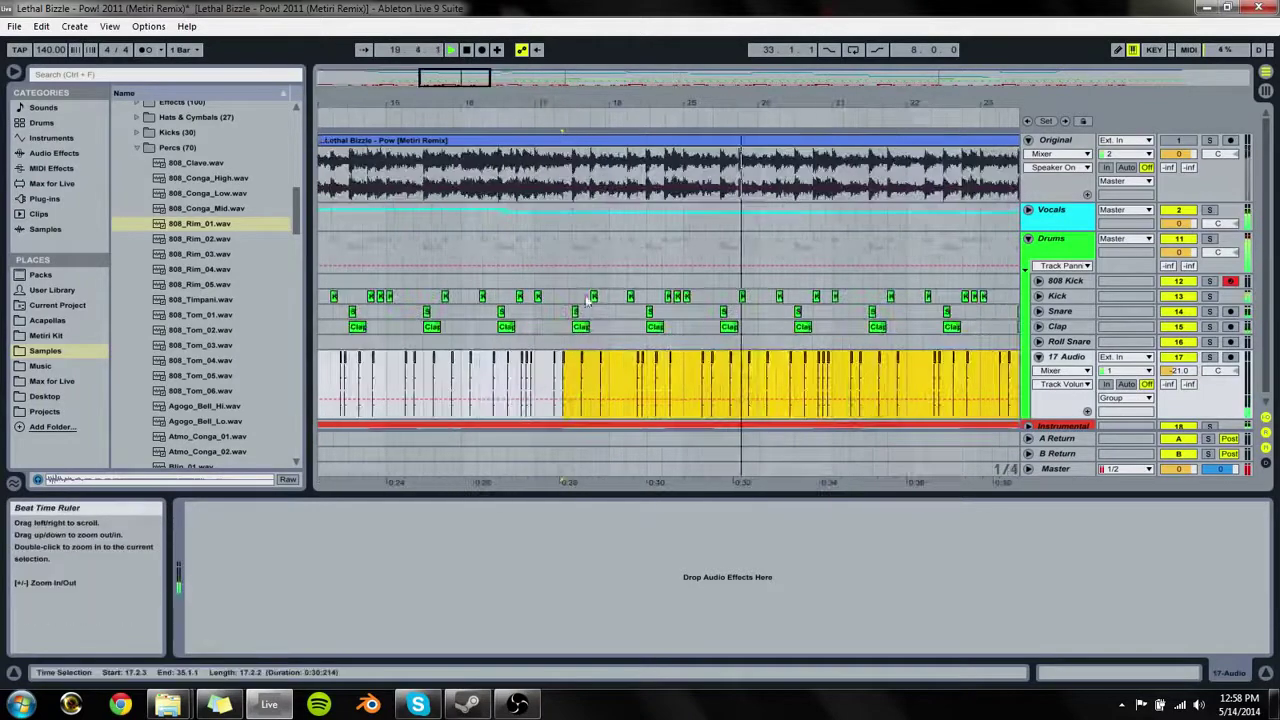
pyautogui.moveTo(536, 380); pyautogui.dragTo(566, 381)
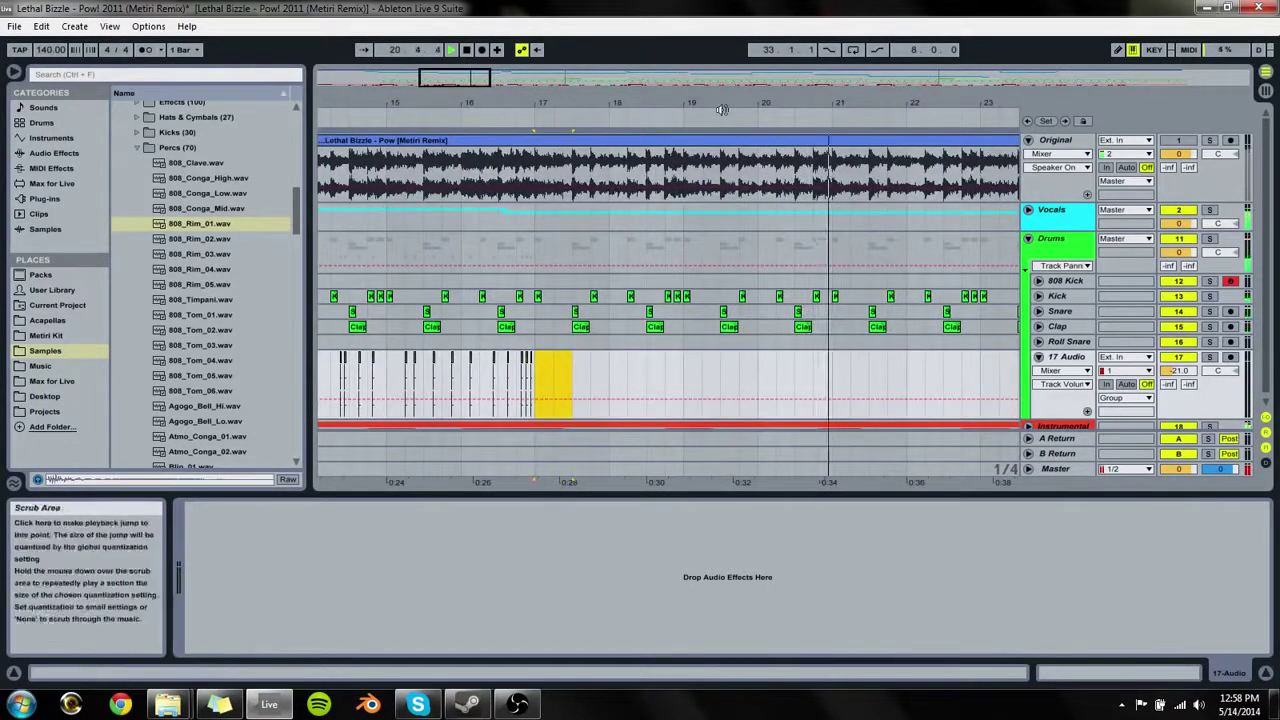
# Step: Play the arrangement from inside the first 808 section and from bar 41, where the rim pattern resumes
pyautogui.moveTo(722, 104); pyautogui.dragTo(714, 46)
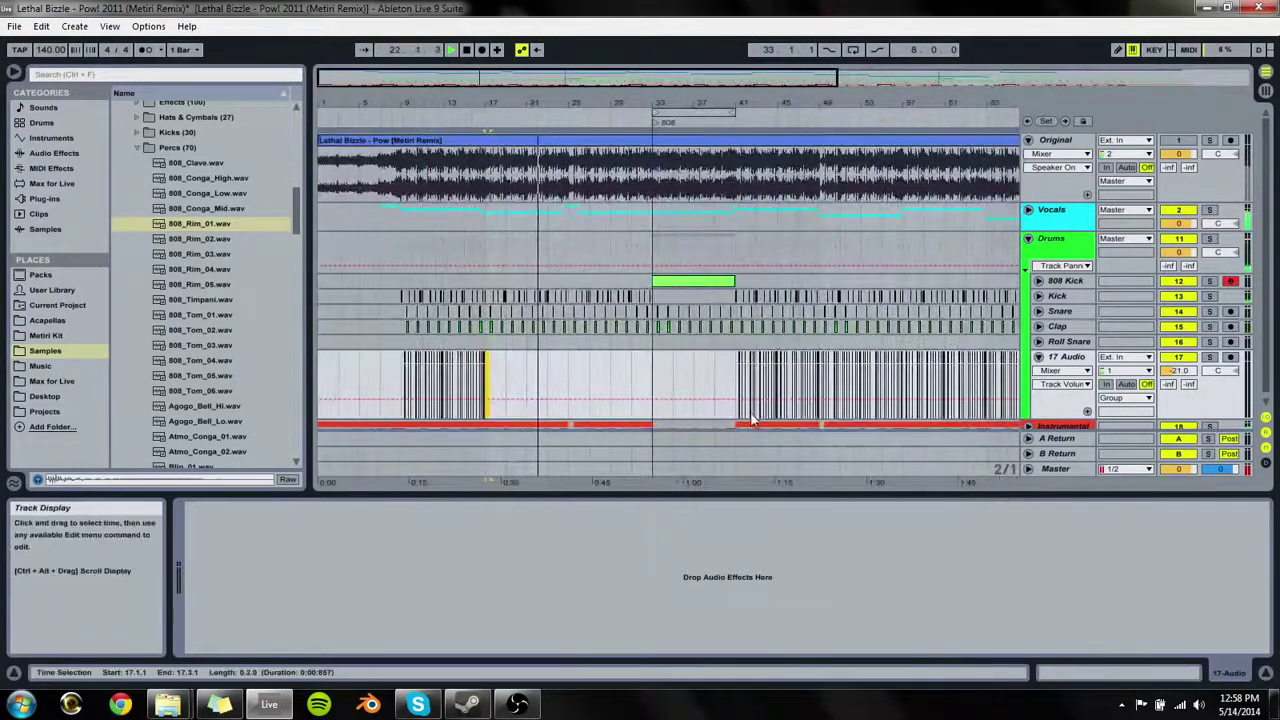
pyautogui.click(706, 386)
pyautogui.press('space')
pyautogui.press('space')
pyautogui.click(740, 400)
pyautogui.press('space')
pyautogui.press('space')
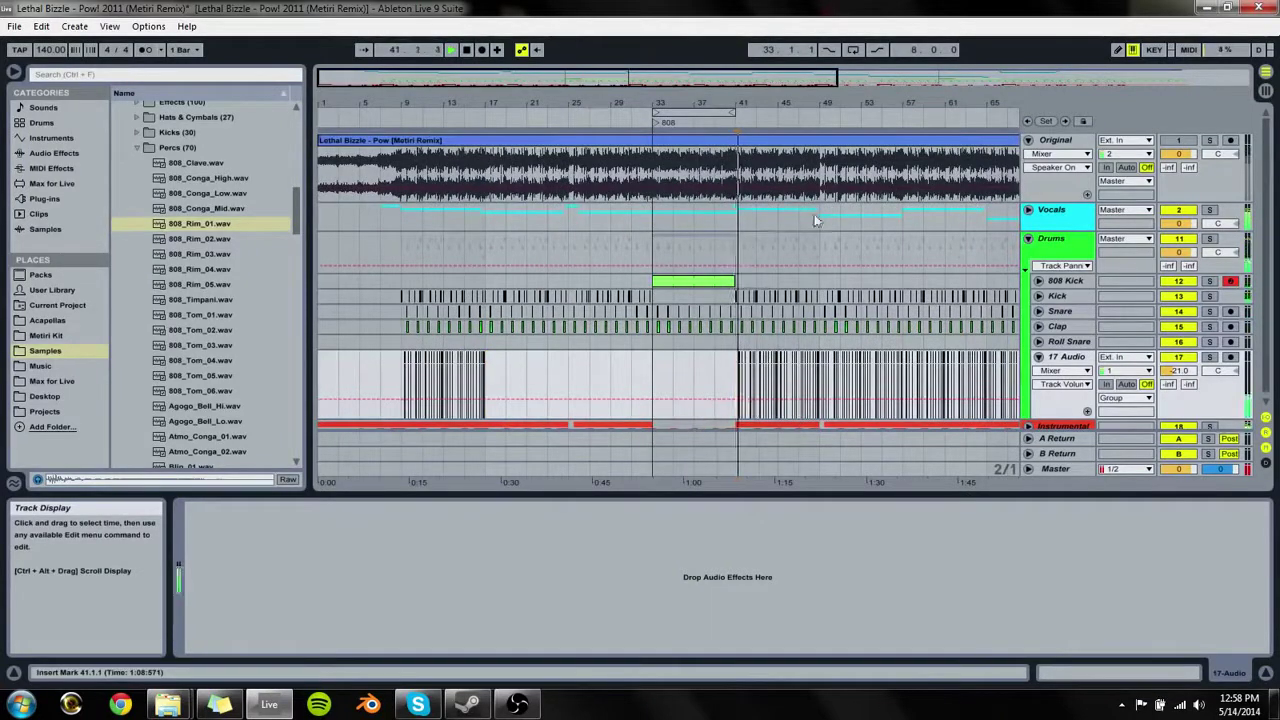
# Step: Delete the rim hits from bar 49 to bar 57, and set the 17 Audio track's volume to -11.5 dB
pyautogui.moveTo(854, 103); pyautogui.dragTo(690, 258)
pyautogui.moveTo(629, 362); pyautogui.dragTo(1003, 377)
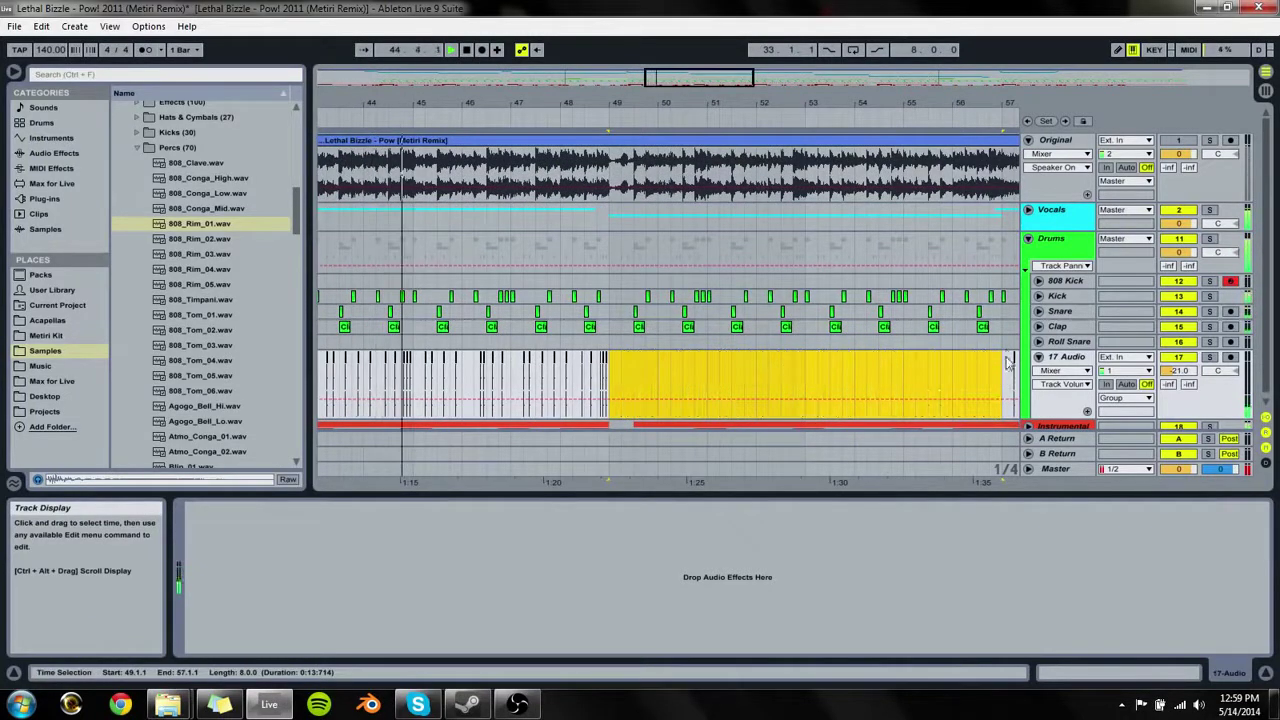
pyautogui.press('Delete')
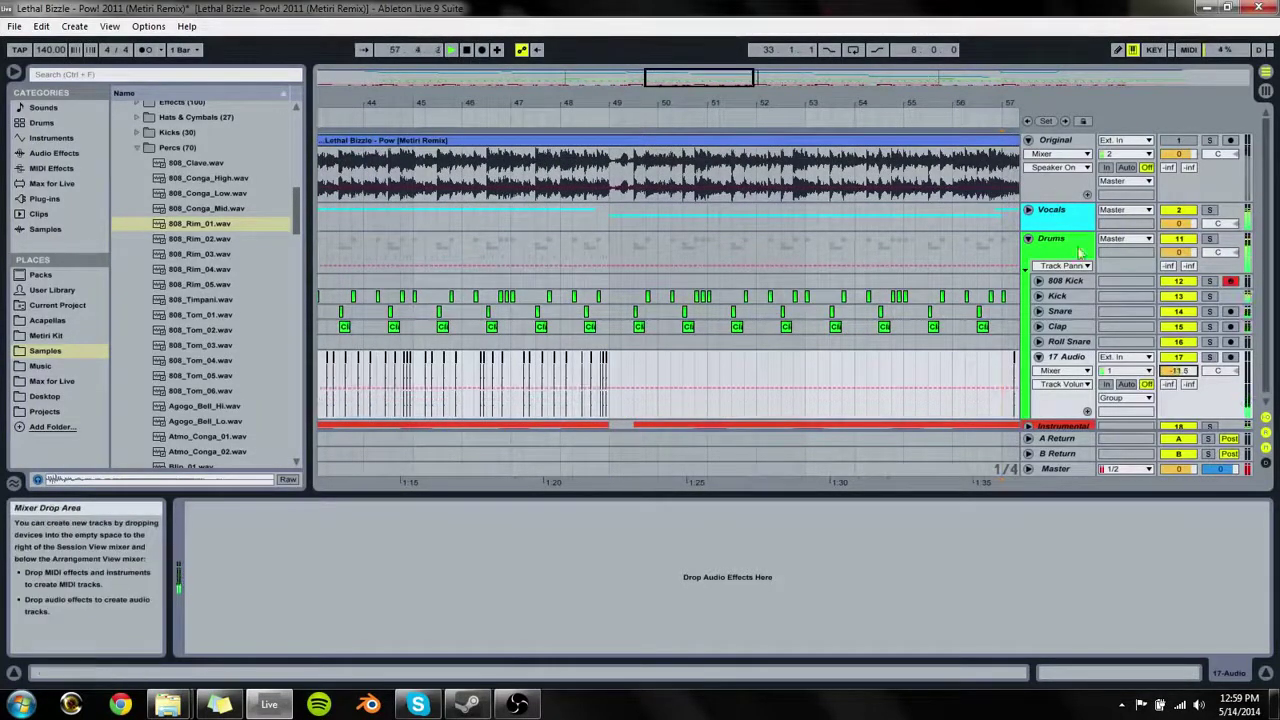
# Step: Delete the rim hits from bar 65 to bar 72, and play the arrangement from 71.3.1
pyautogui.moveTo(530, 103); pyautogui.dragTo(545, 70)
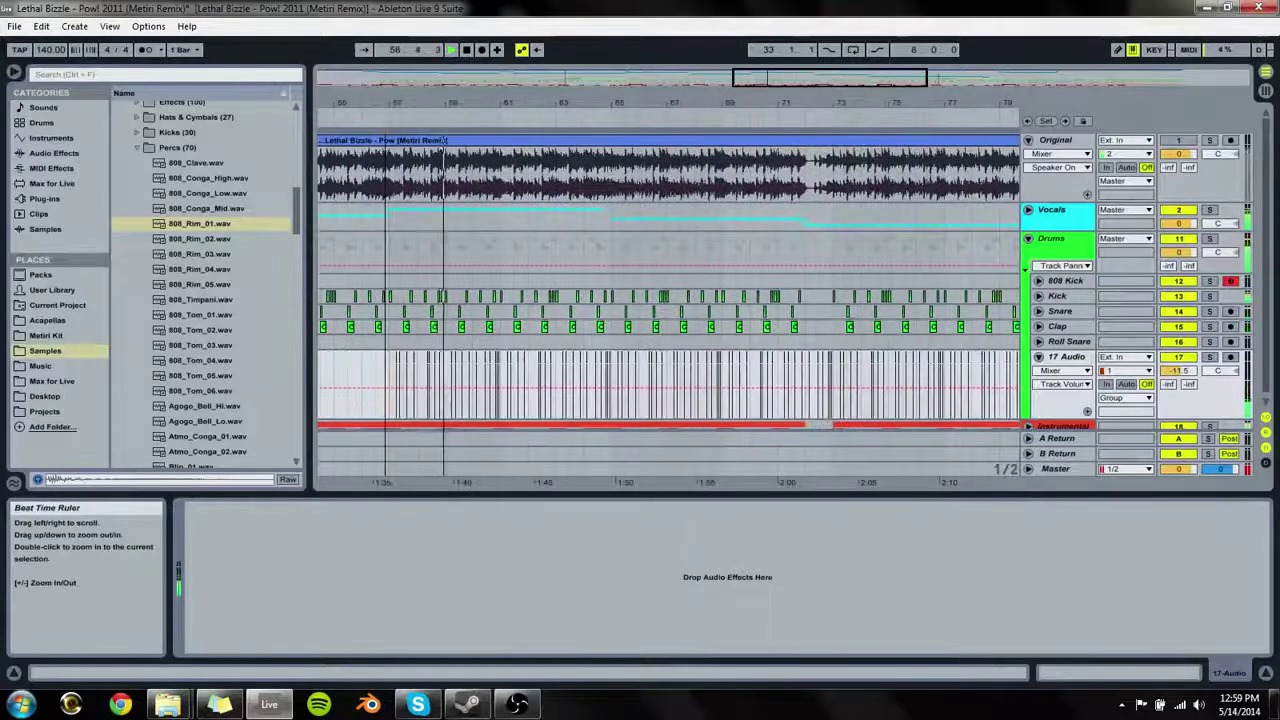
pyautogui.moveTo(617, 381); pyautogui.dragTo(810, 398)
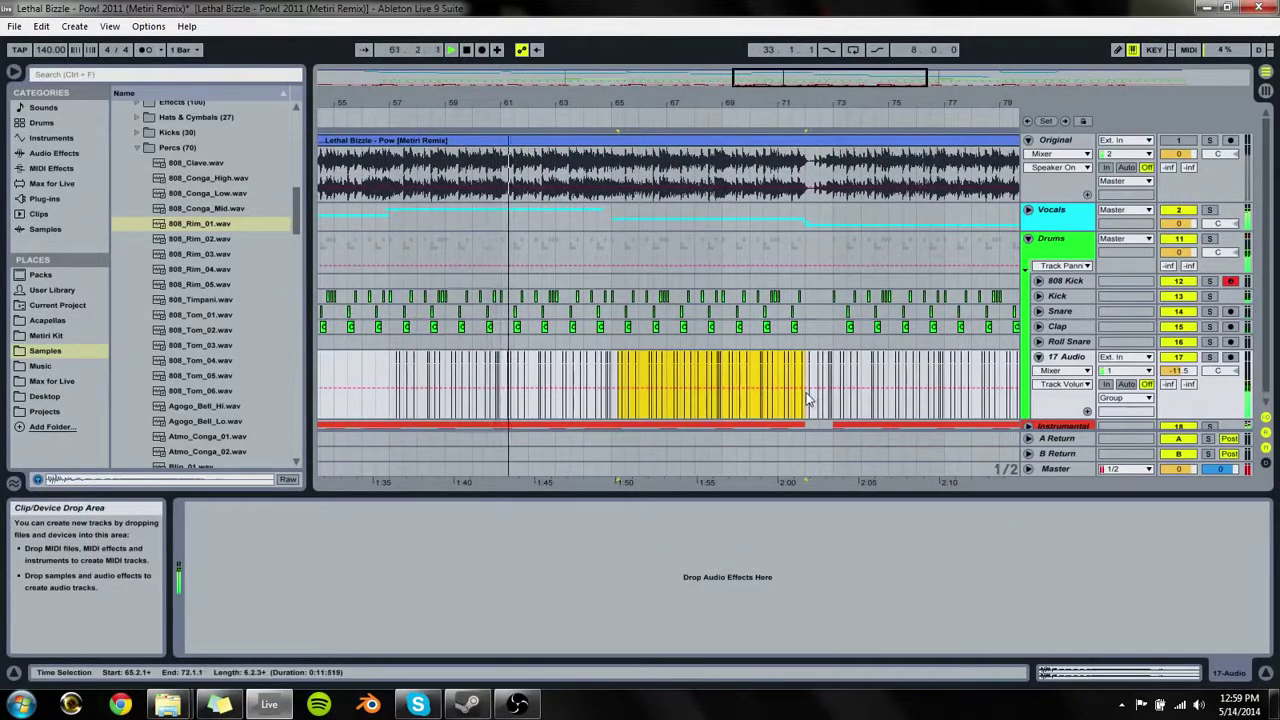
pyautogui.press('Delete')
pyautogui.click(797, 260)
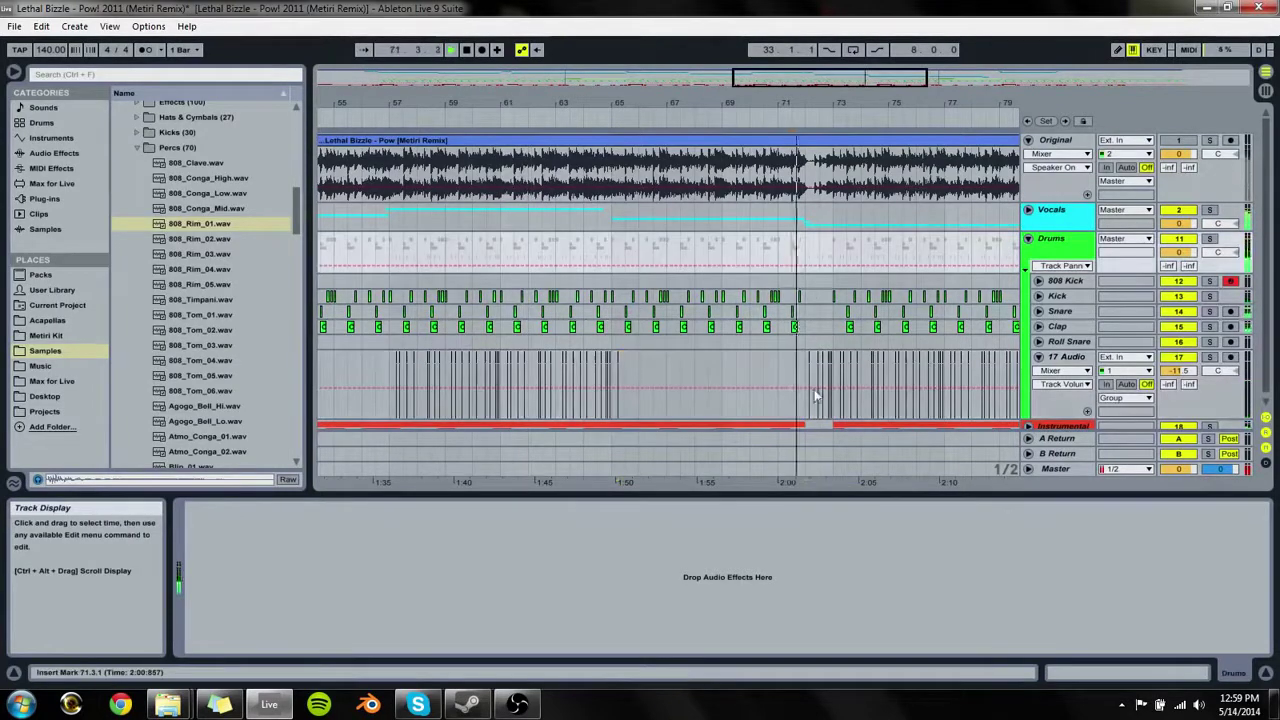
# Step: Delete the remaining rim hits from bar 72 up to the second 808 section at bar 81
pyautogui.moveTo(806, 398); pyautogui.dragTo(985, 400)
pyautogui.moveTo(894, 103); pyautogui.dragTo(364, 100)
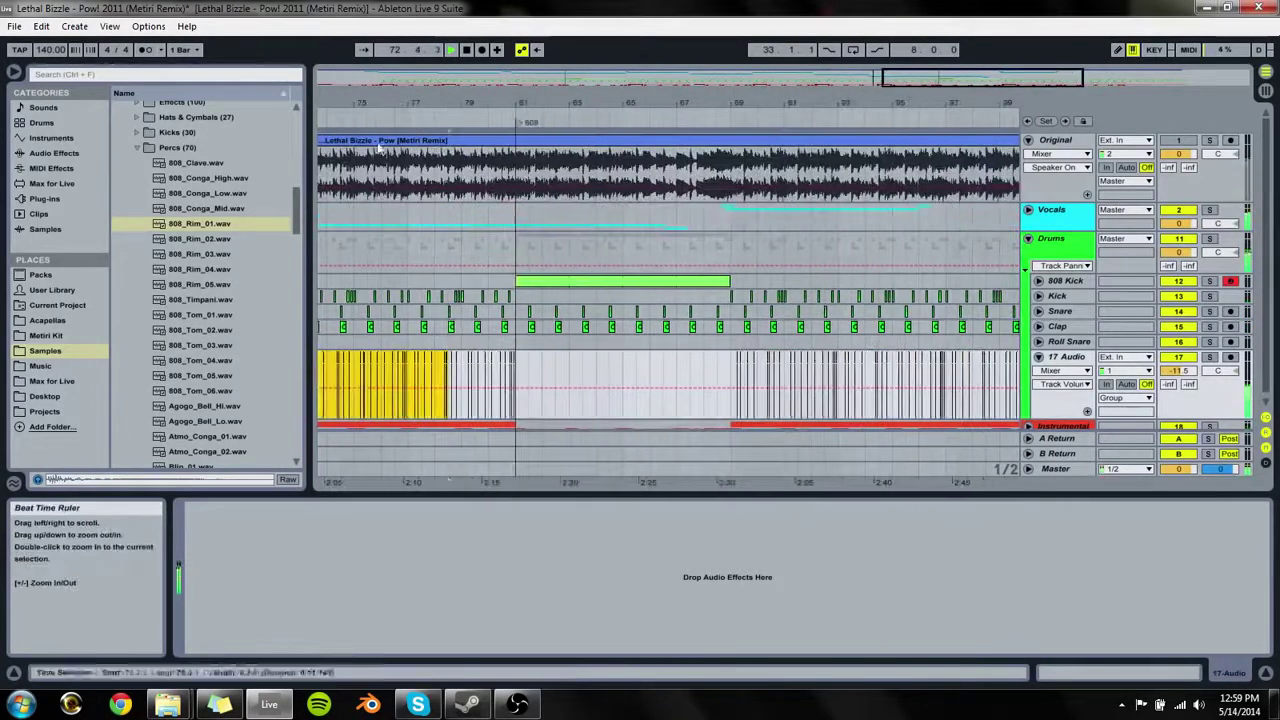
pyautogui.moveTo(557, 409); pyautogui.dragTo(411, 394)
pyautogui.press('Delete')
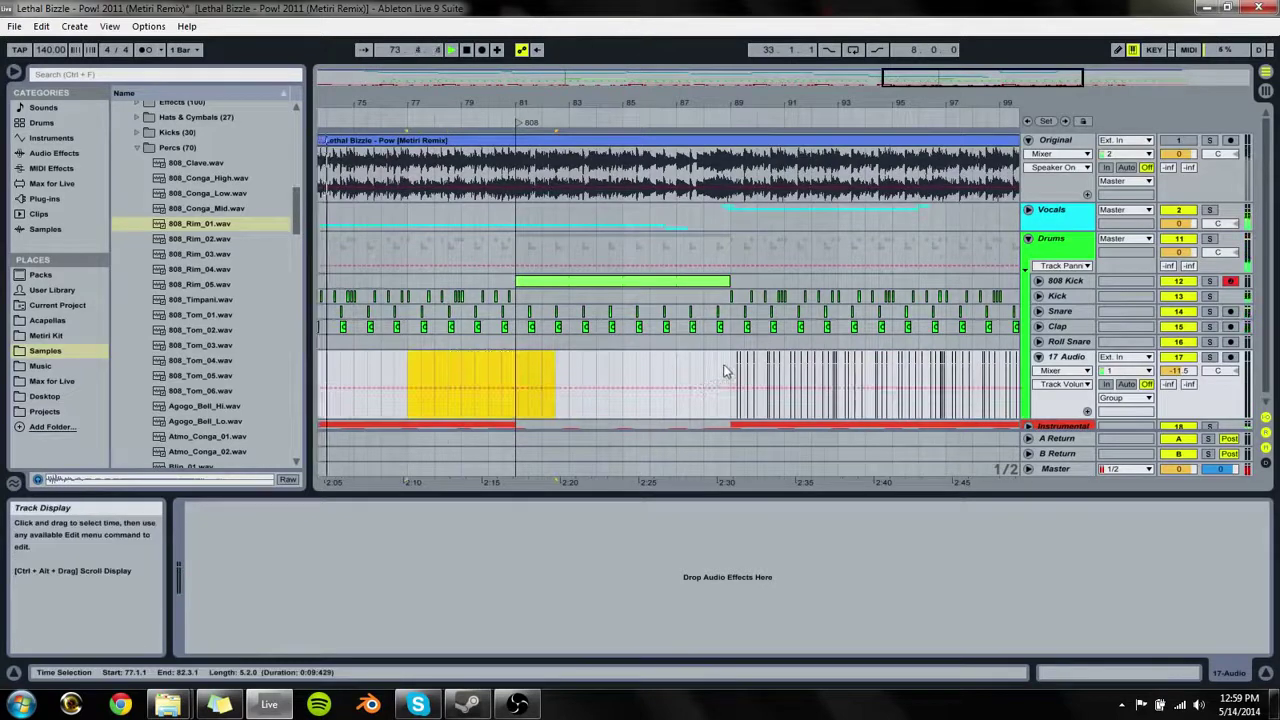
# Step: Play the final rim section from bar 89 and from around bar 95, checking bars 97–105
pyautogui.click(729, 369)
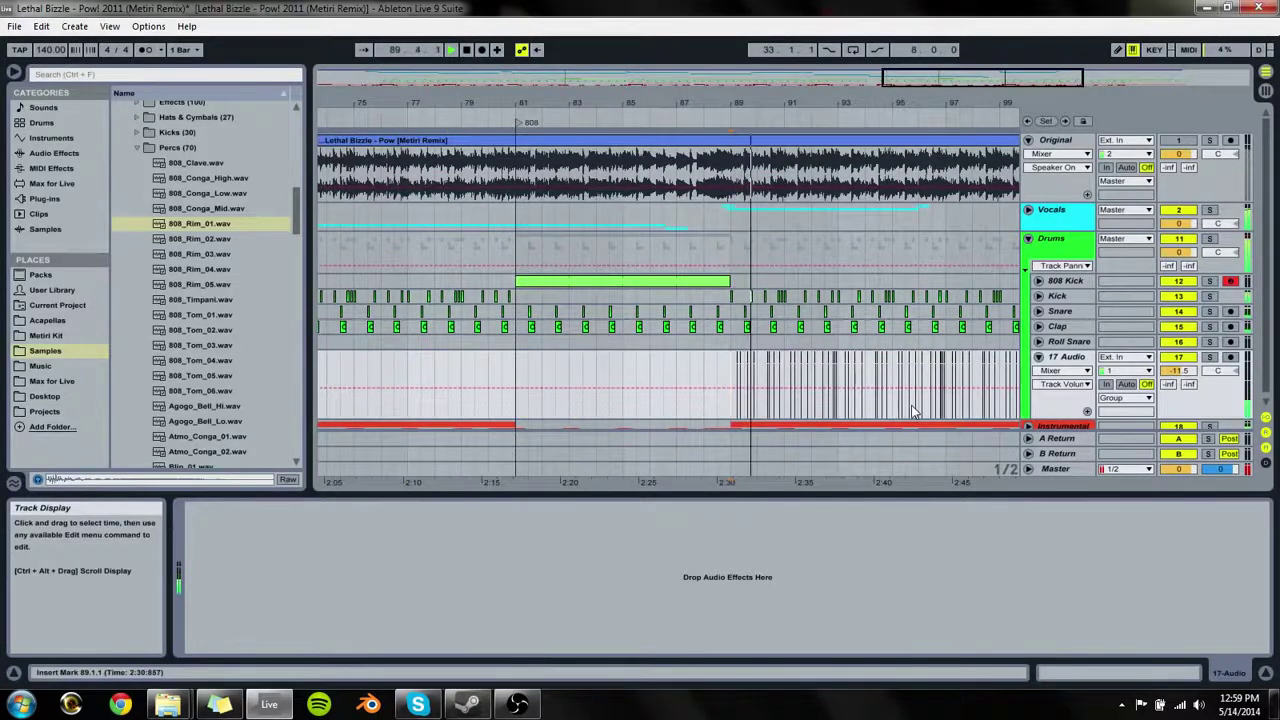
pyautogui.moveTo(912, 410); pyautogui.dragTo(920, 408)
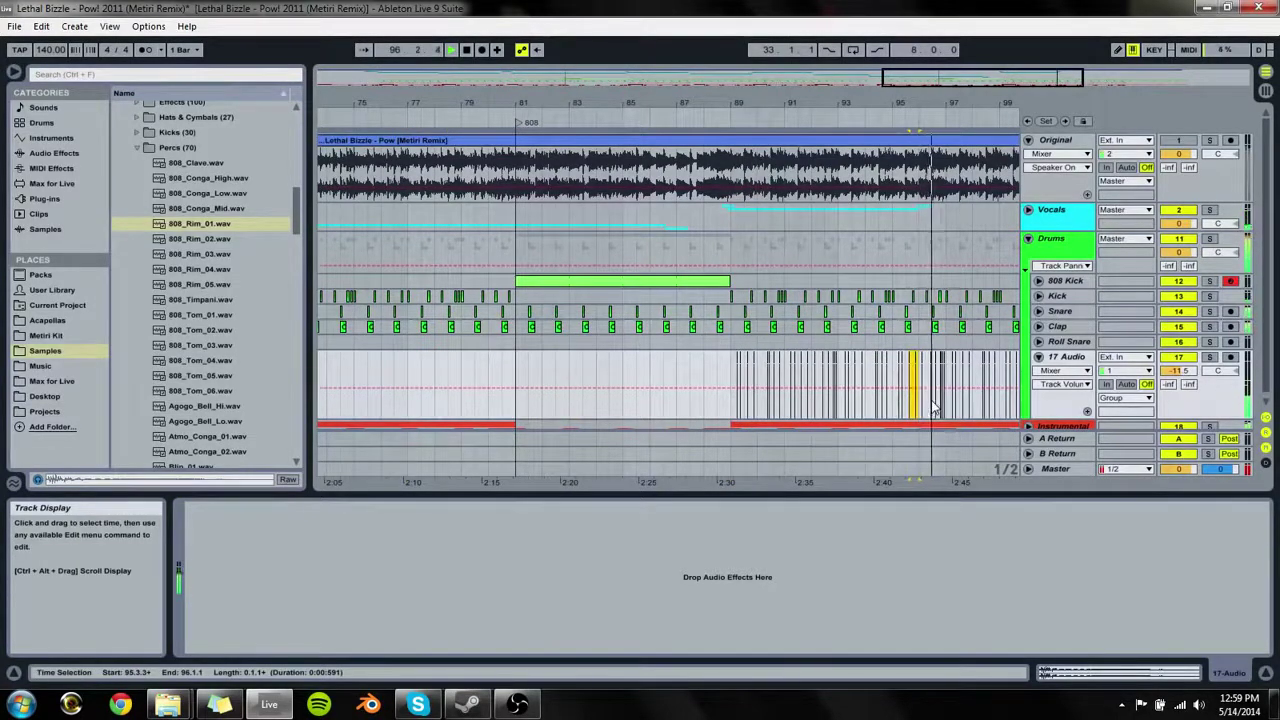
pyautogui.moveTo(950, 402); pyautogui.dragTo(878, 424)
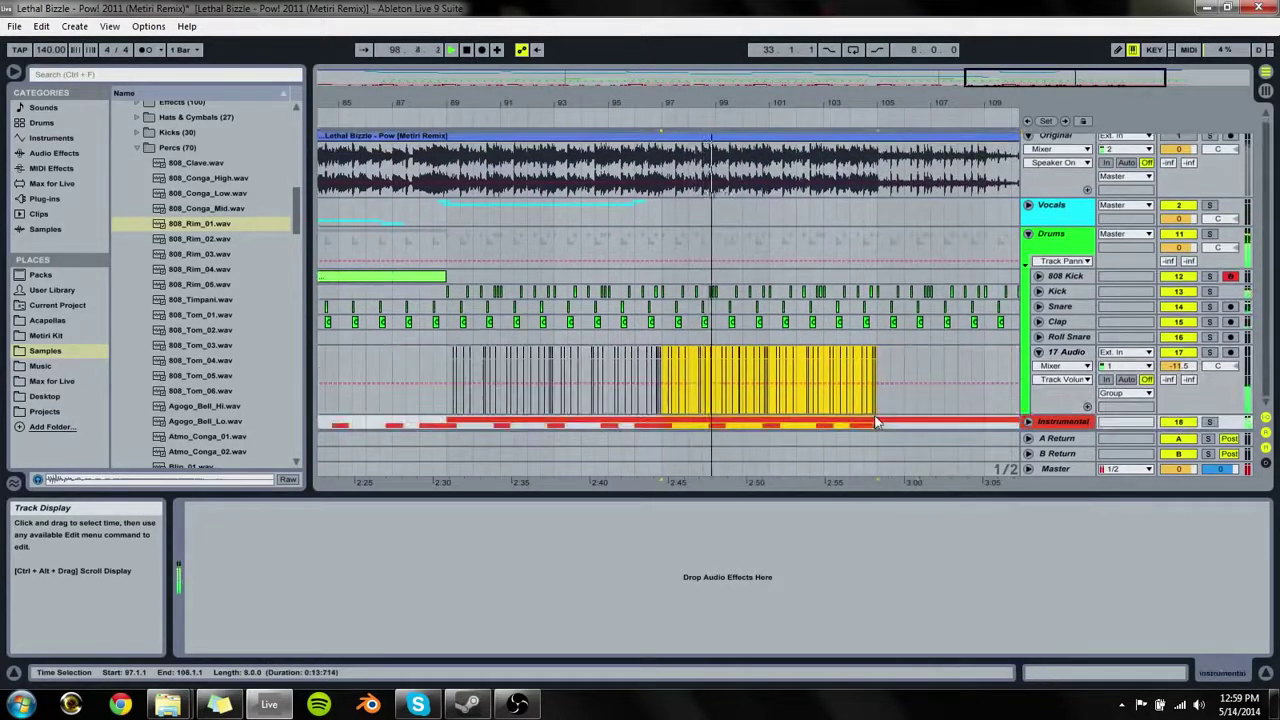
pyautogui.click(889, 414)
# Step: Fold the 17 Audio track and rename it Click
pyautogui.moveTo(730, 103); pyautogui.dragTo(730, 30)
pyautogui.click(1038, 353)
pyautogui.click(1063, 357)
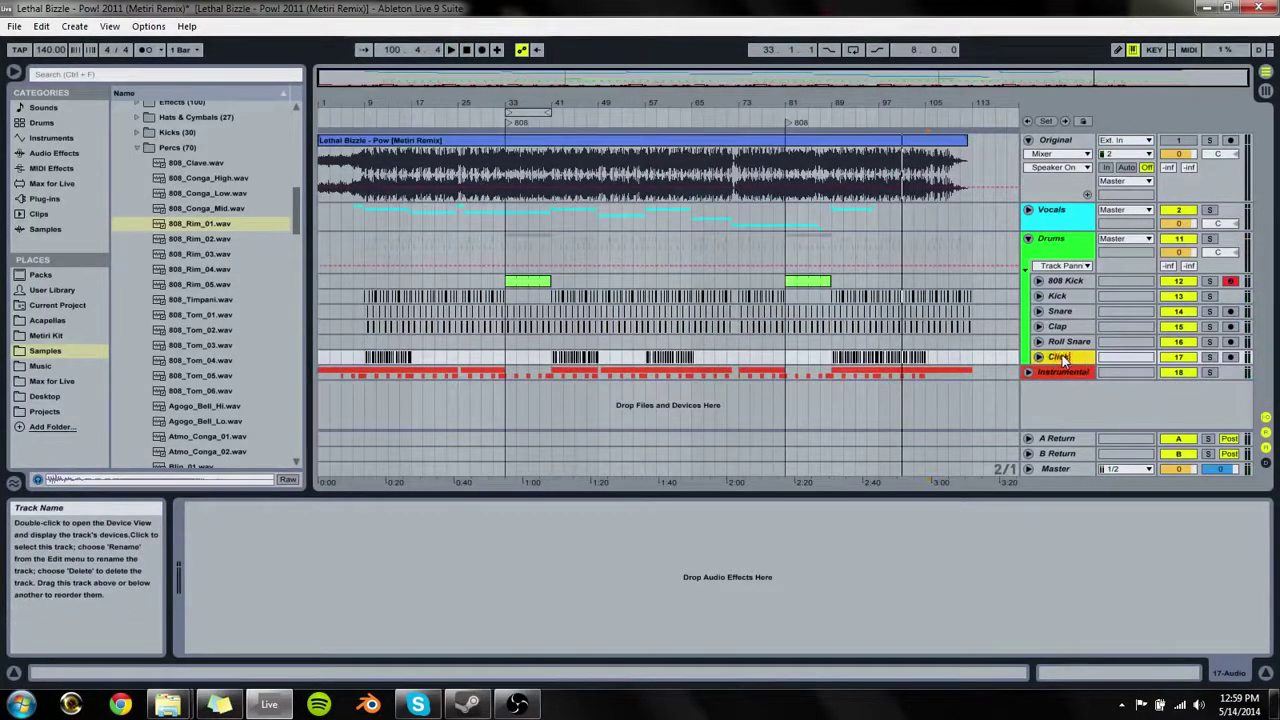
# Step: Play the arrangement from bar 7, solo the Vocals group and unfold it to show its tracks
pyautogui.click(352, 352)
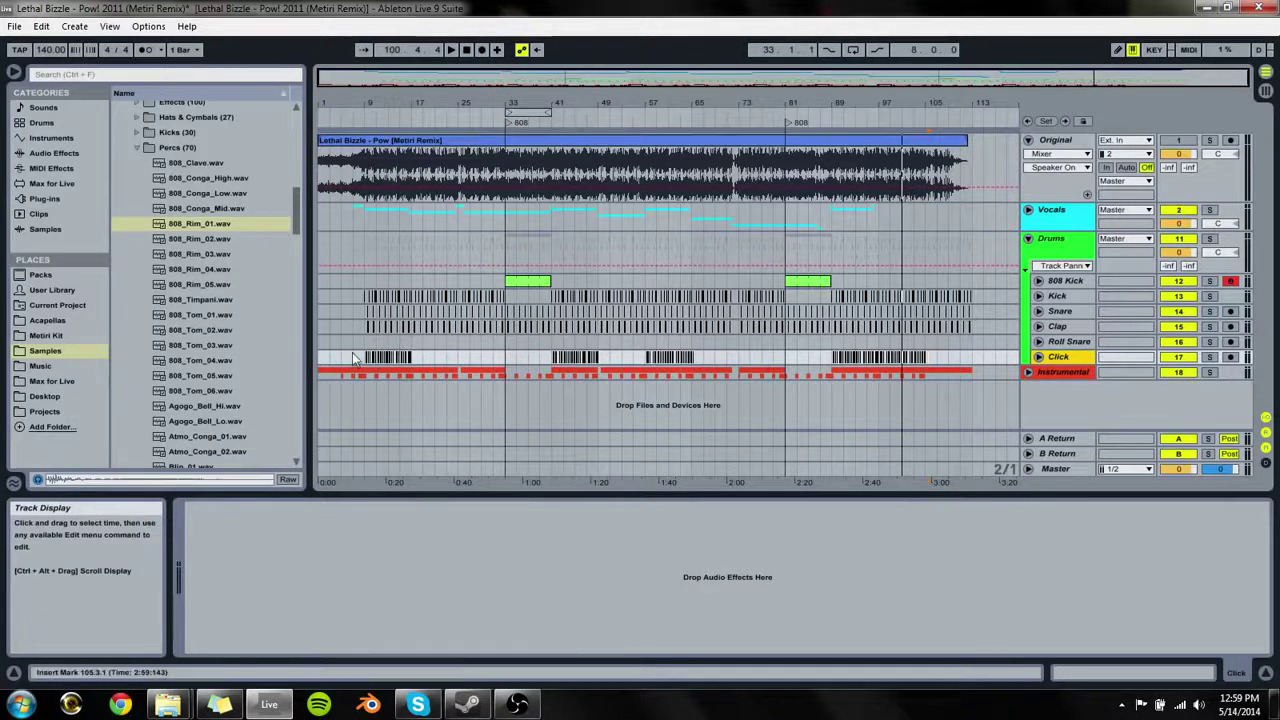
pyautogui.press('space')
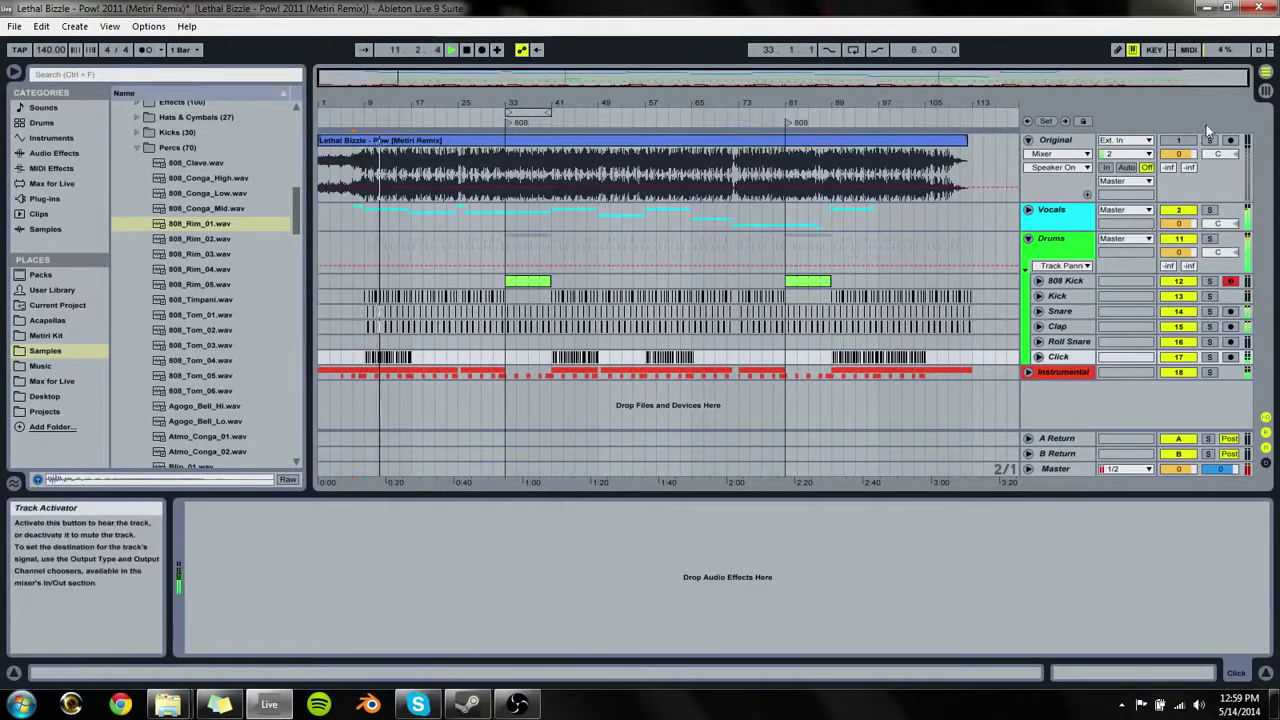
pyautogui.click(1209, 209)
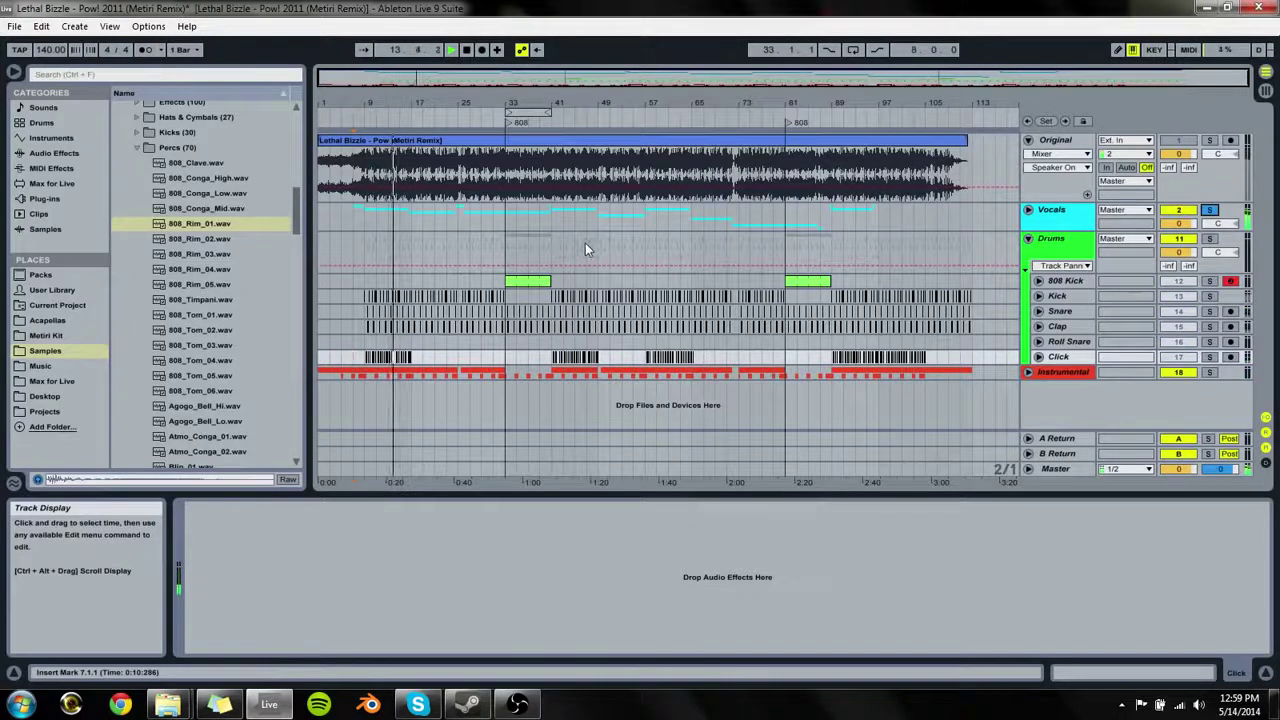
pyautogui.click(1028, 209)
pyautogui.press('space')
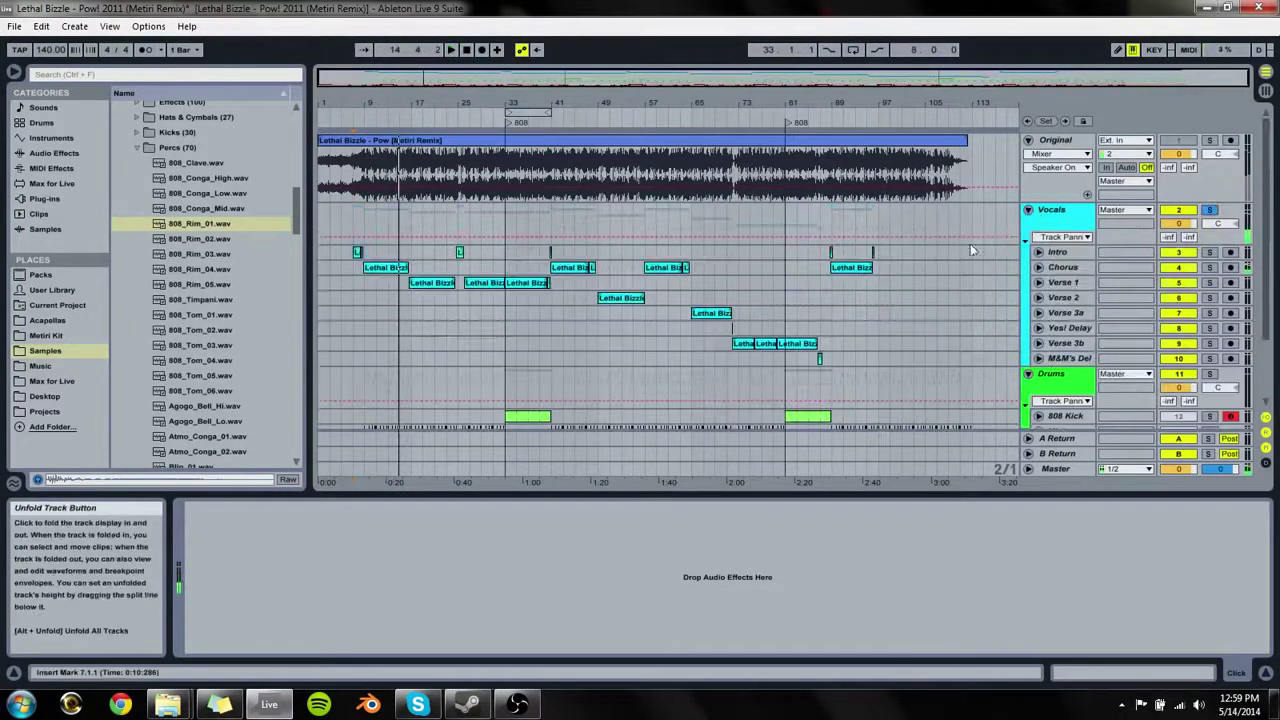
# Step: Unfold and enlarge the Intro track, and play its second vocal clip starting at 8.2.3
pyautogui.click(1038, 252)
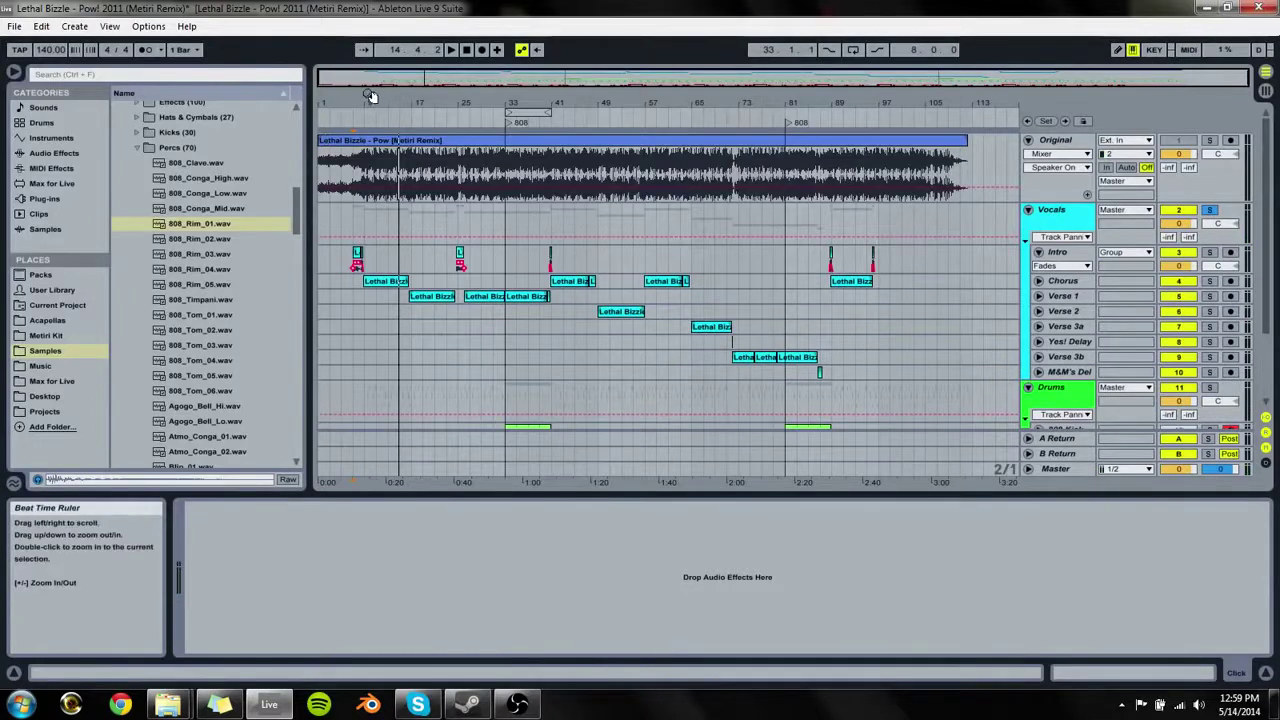
pyautogui.moveTo(371, 100); pyautogui.dragTo(1003, 262)
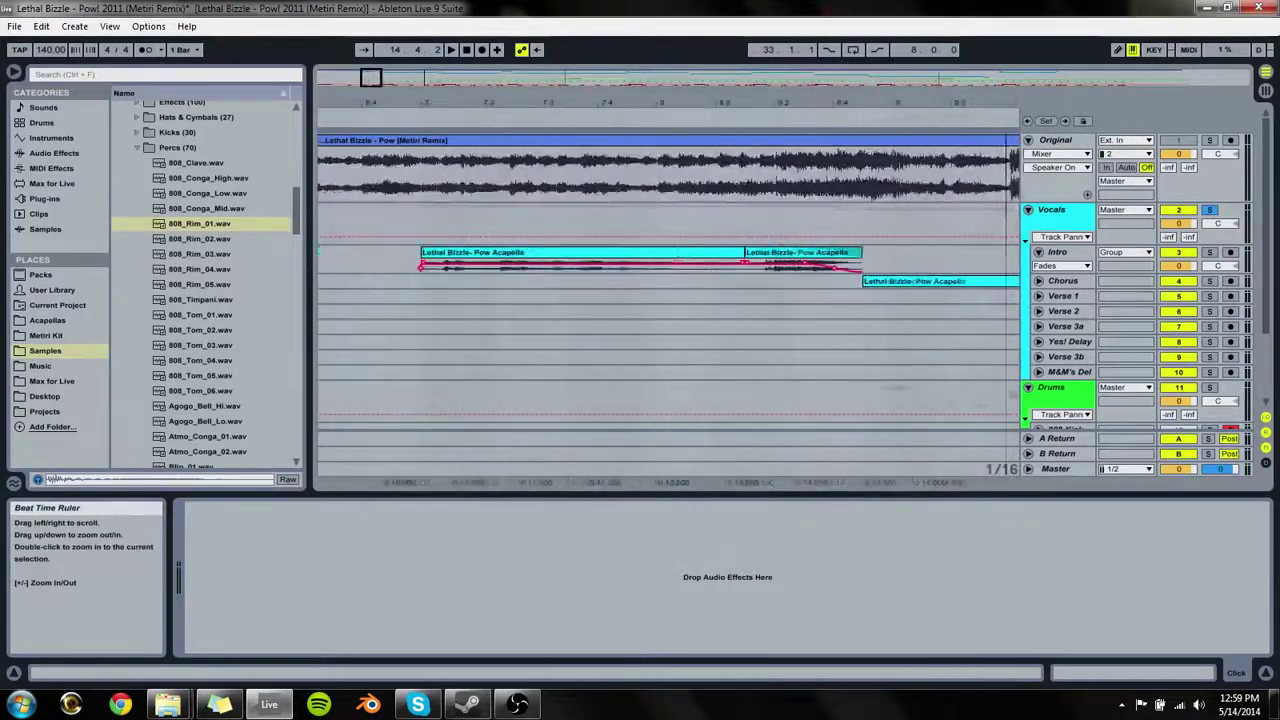
pyautogui.moveTo(1090, 274); pyautogui.dragTo(1090, 408)
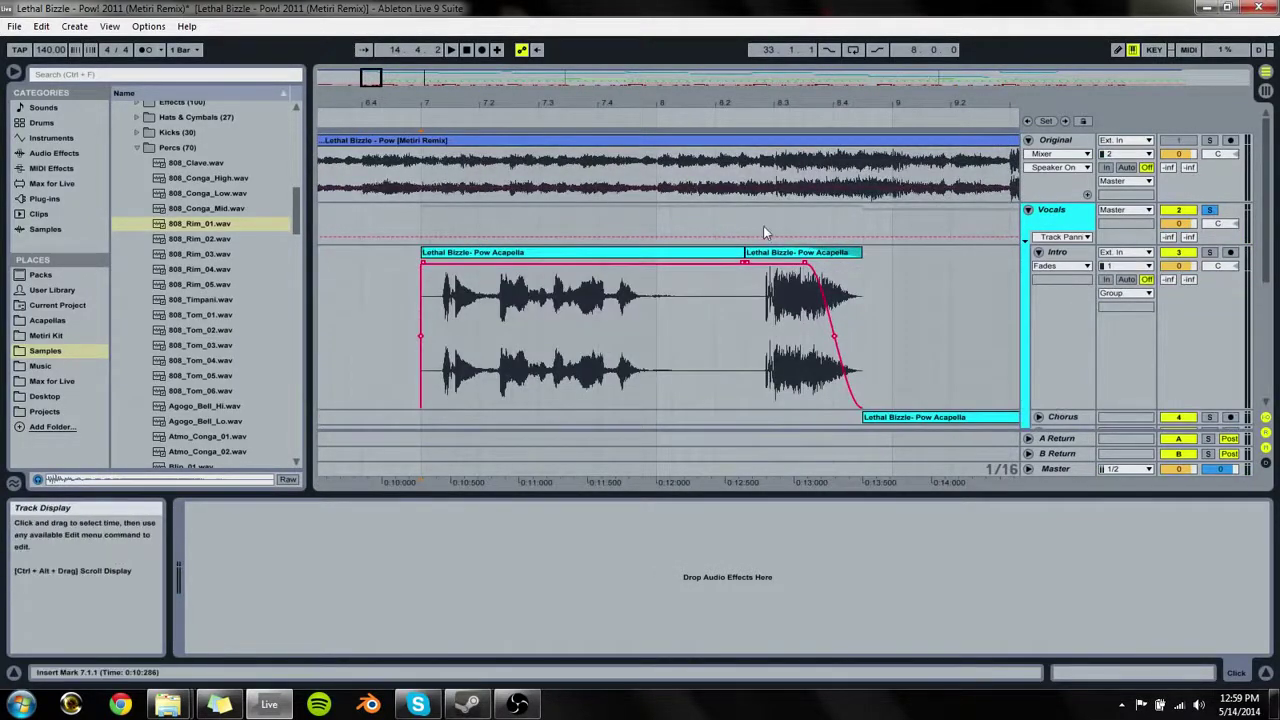
pyautogui.moveTo(793, 107); pyautogui.dragTo(790, 200)
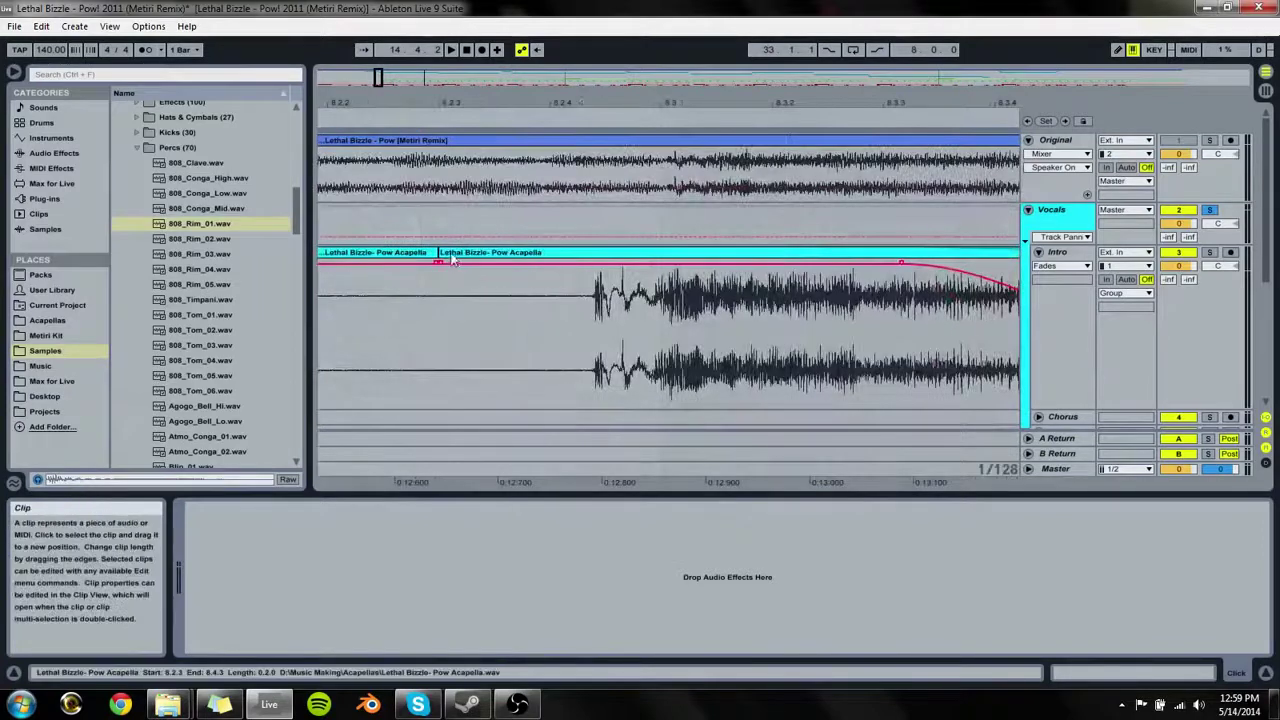
pyautogui.click(565, 262)
pyautogui.moveTo(565, 262)
pyautogui.mouseDown()
pyautogui.moveTo(652, 262)
pyautogui.moveTo(437, 262)
pyautogui.mouseUp()
pyautogui.click(502, 112)
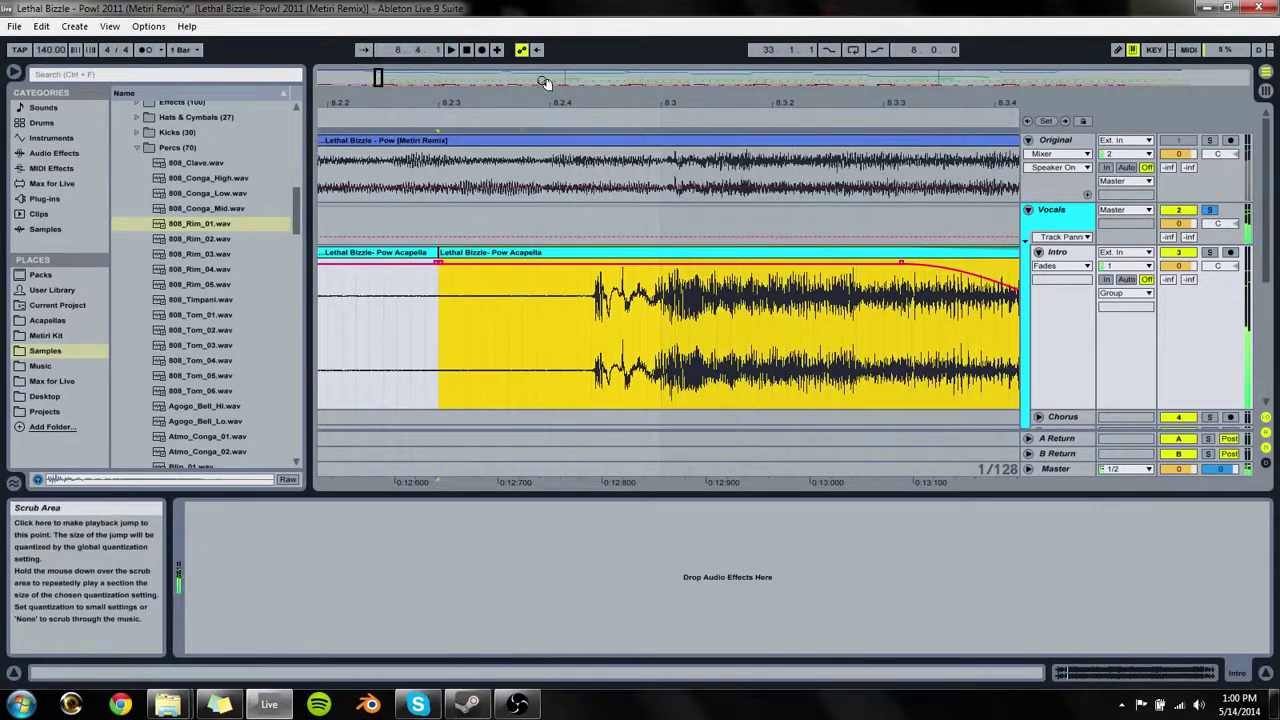
# Step: Add the iZotope Alloy 2 plug-in to the Vocals group and move its window clear of the Intro clips
pyautogui.moveTo(557, 103); pyautogui.dragTo(545, 30)
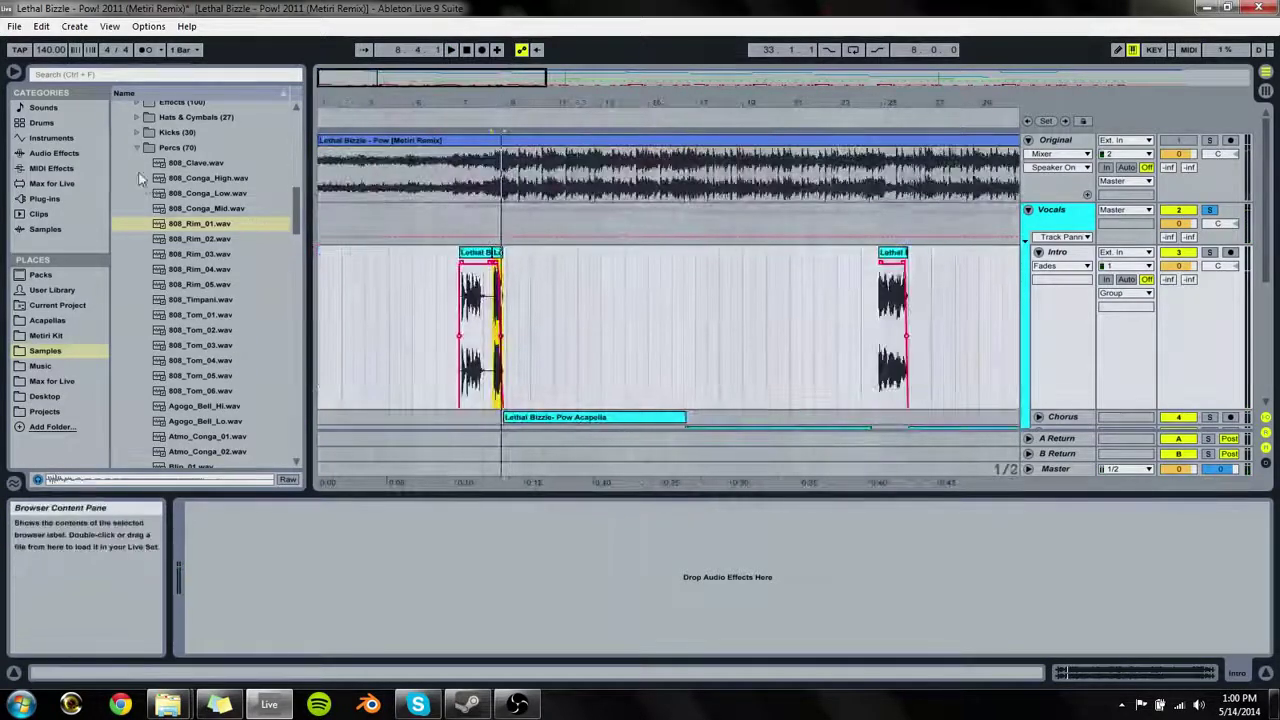
pyautogui.click(48, 153)
pyautogui.click(43, 199)
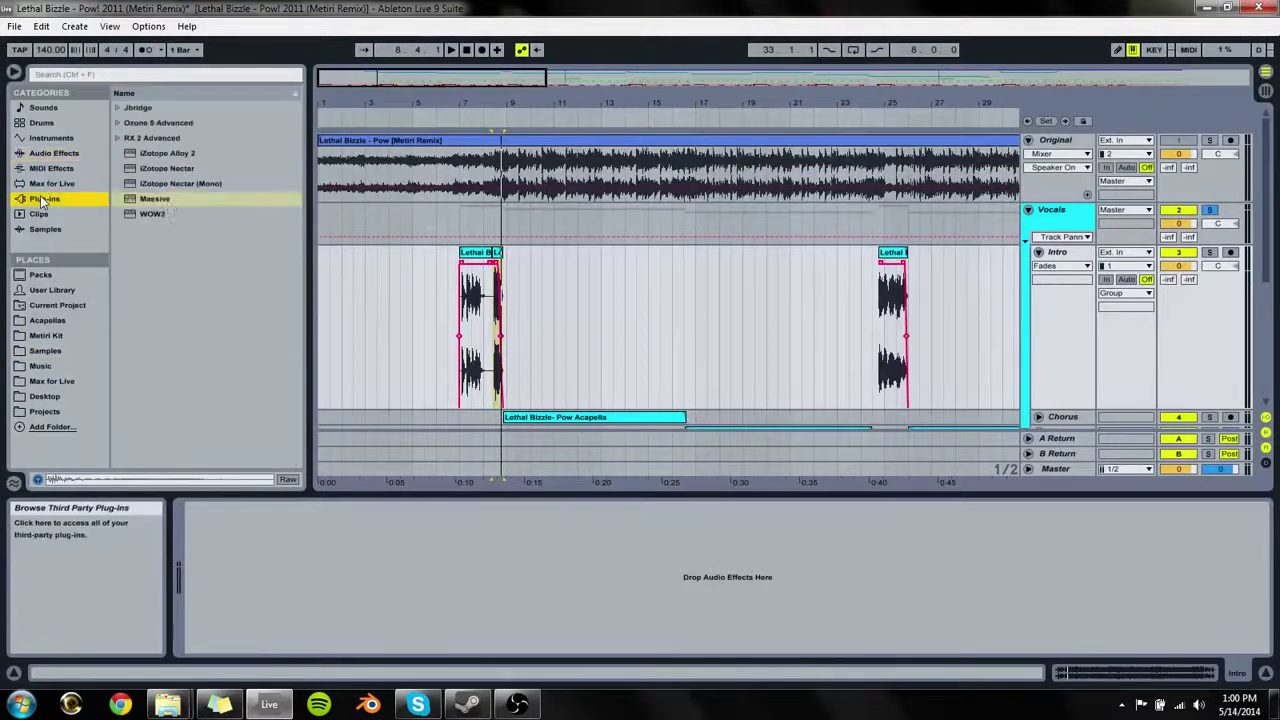
pyautogui.moveTo(167, 153); pyautogui.dragTo(993, 125)
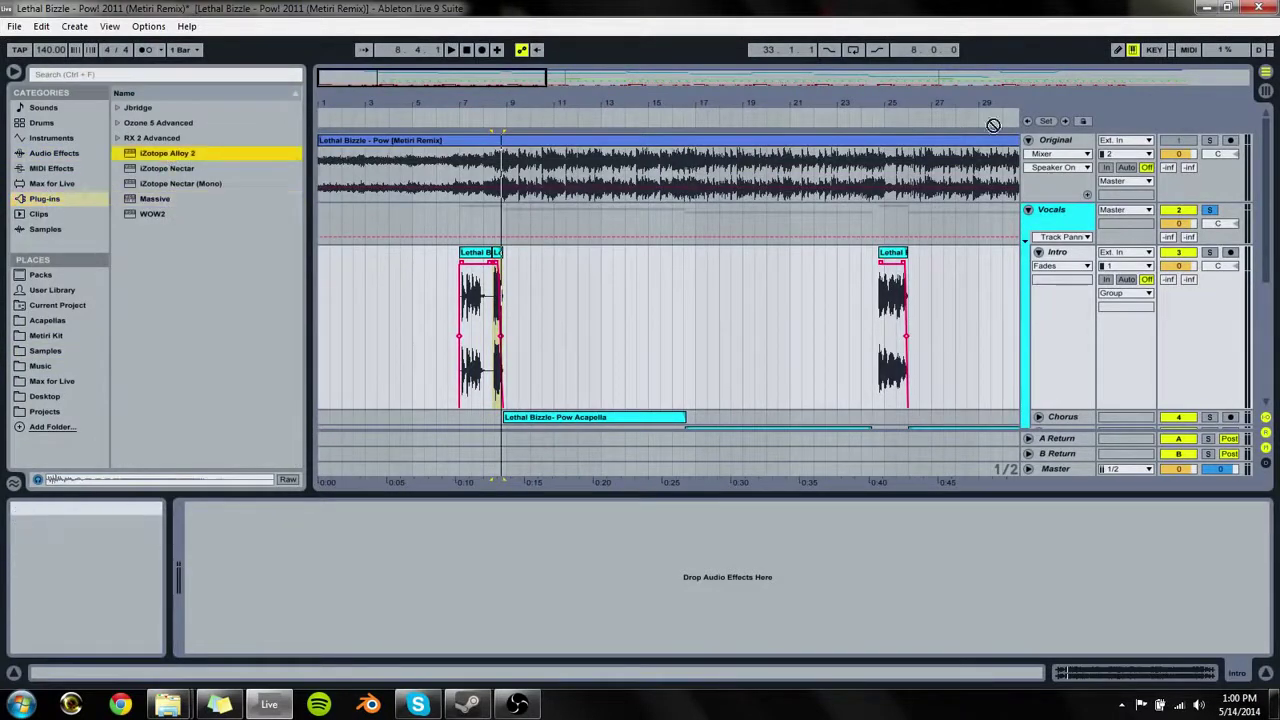
pyautogui.moveTo(1066, 212); pyautogui.dragTo(1066, 212)
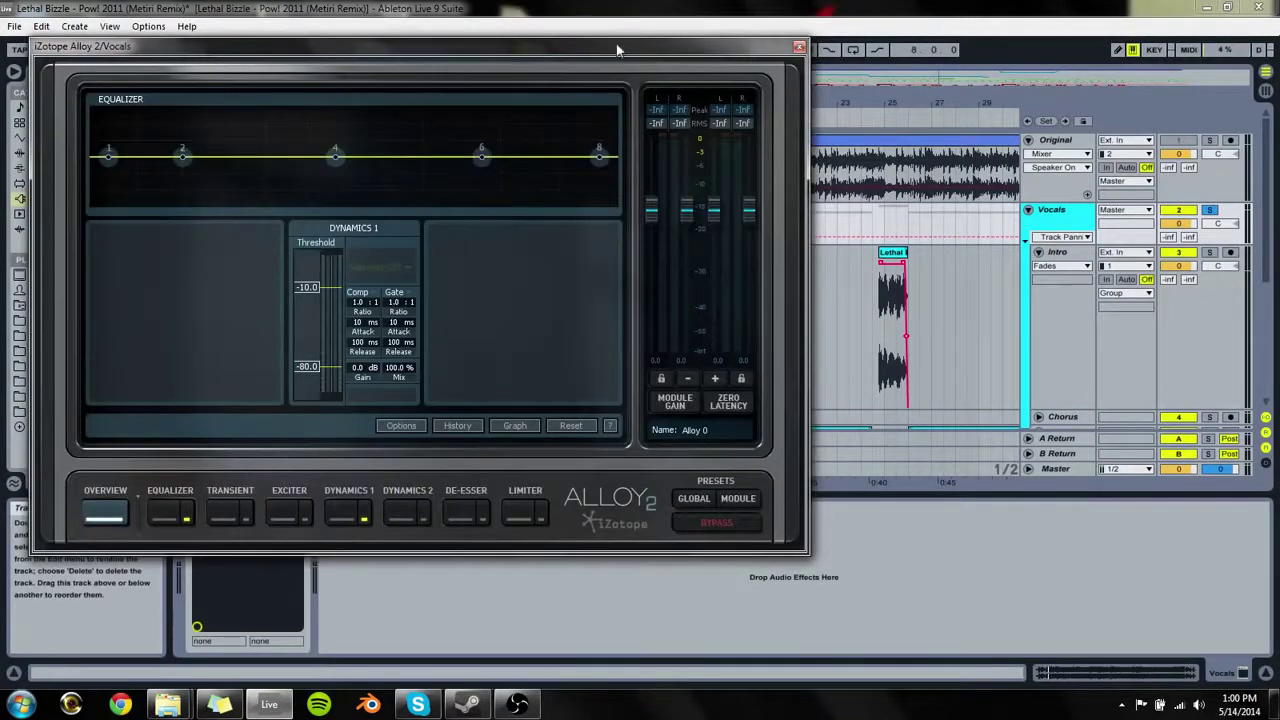
pyautogui.hotkey('ctrl', 'alt', 'b')
pyautogui.moveTo(617, 49); pyautogui.dragTo(1189, 73)
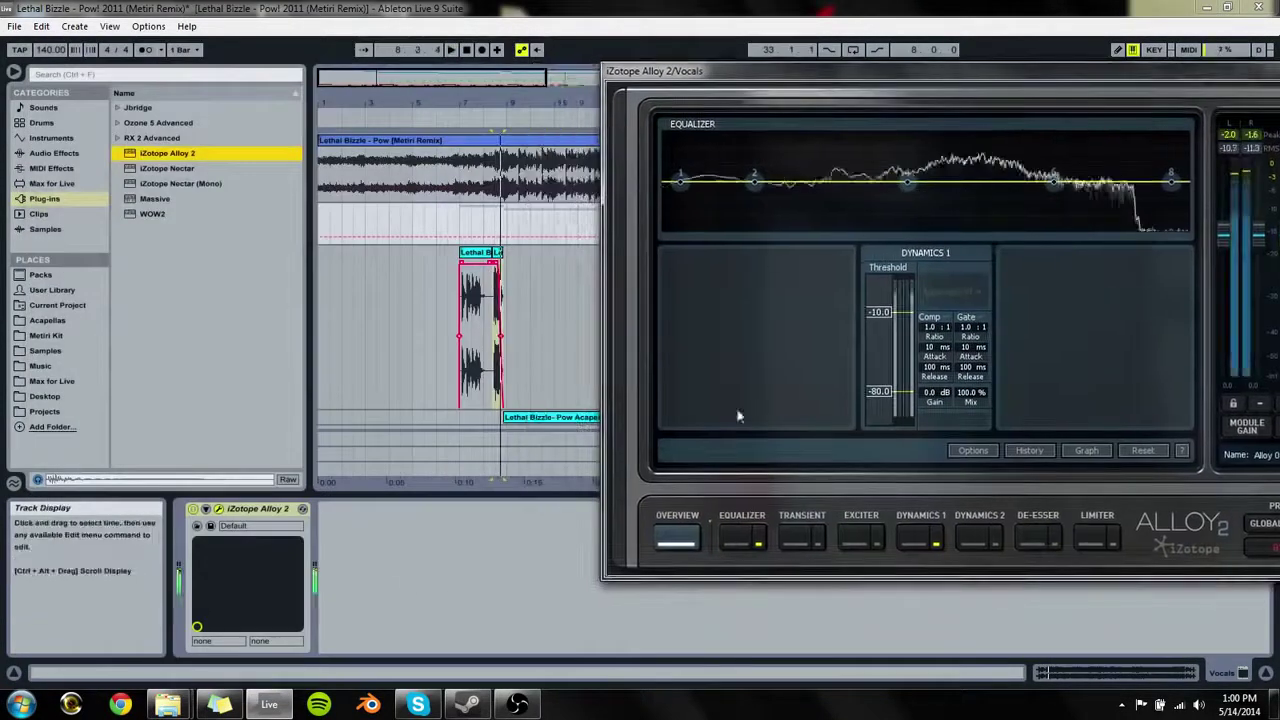
# Step: Enable Alloy 2's De-Esser and lower its threshold below -20 during playback, and close the plug-in window
pyautogui.click(1036, 543)
pyautogui.press('space')
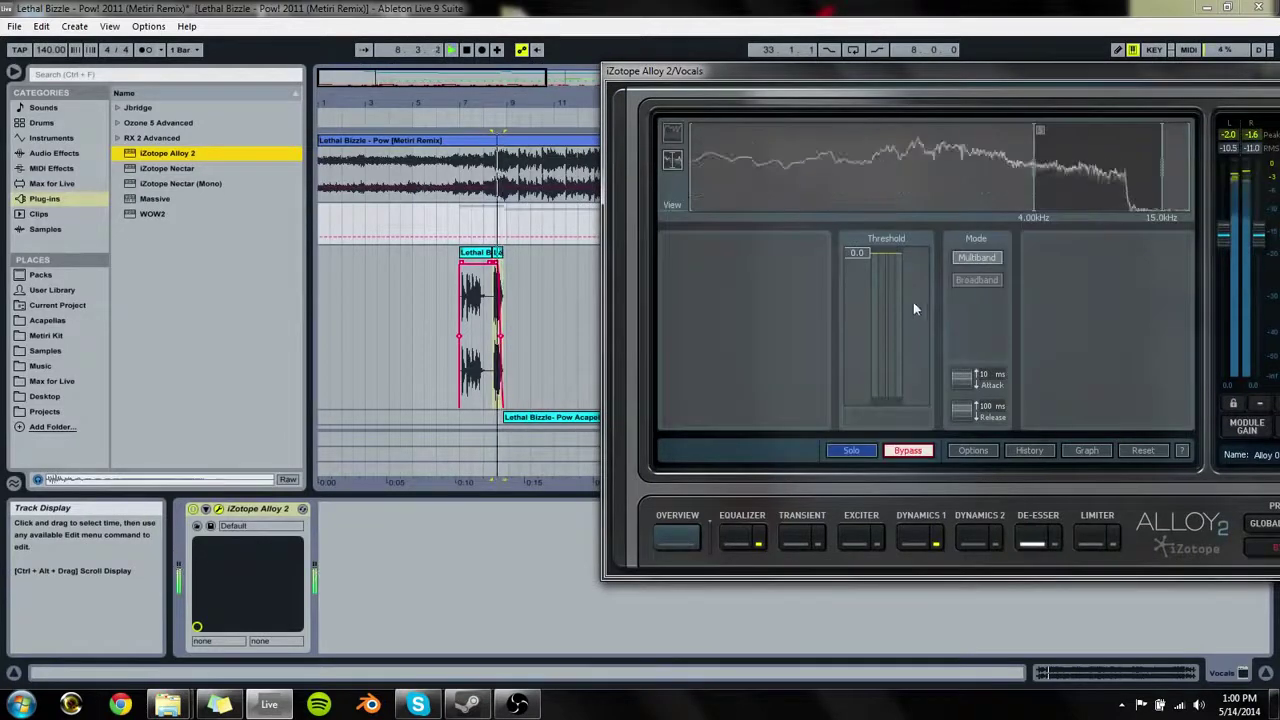
pyautogui.press('space')
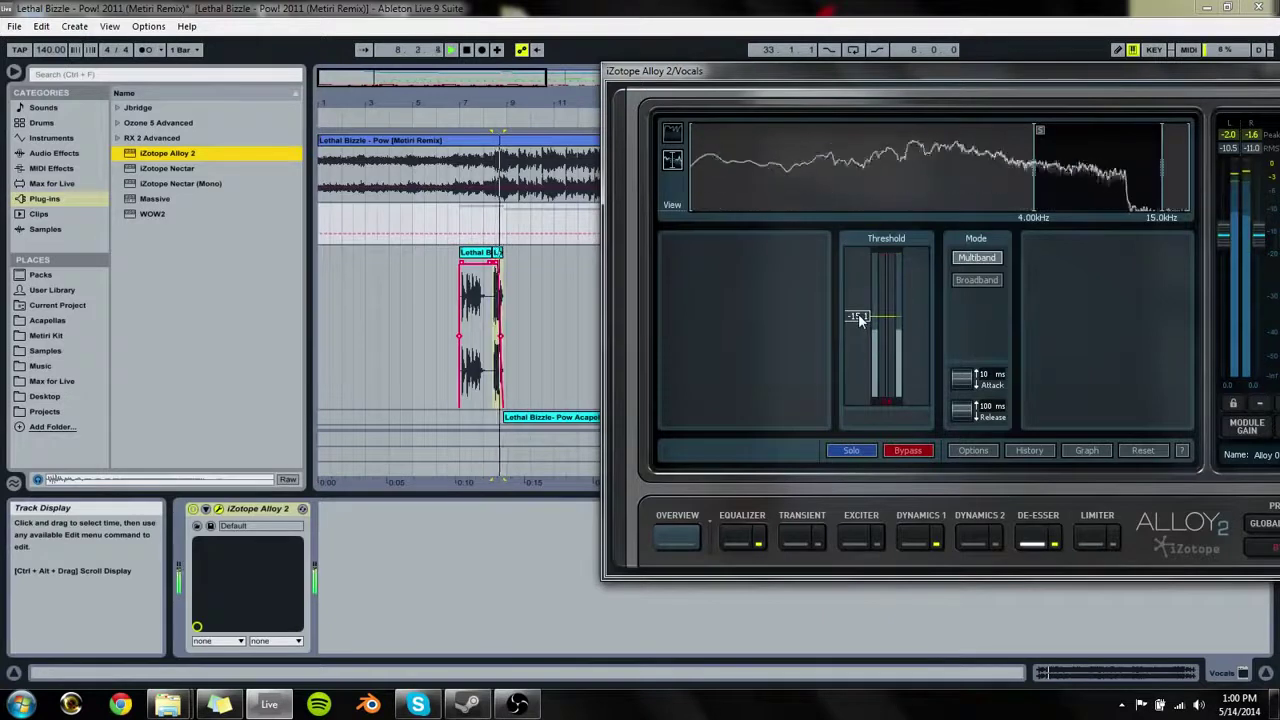
pyautogui.moveTo(858, 316); pyautogui.dragTo(857, 345)
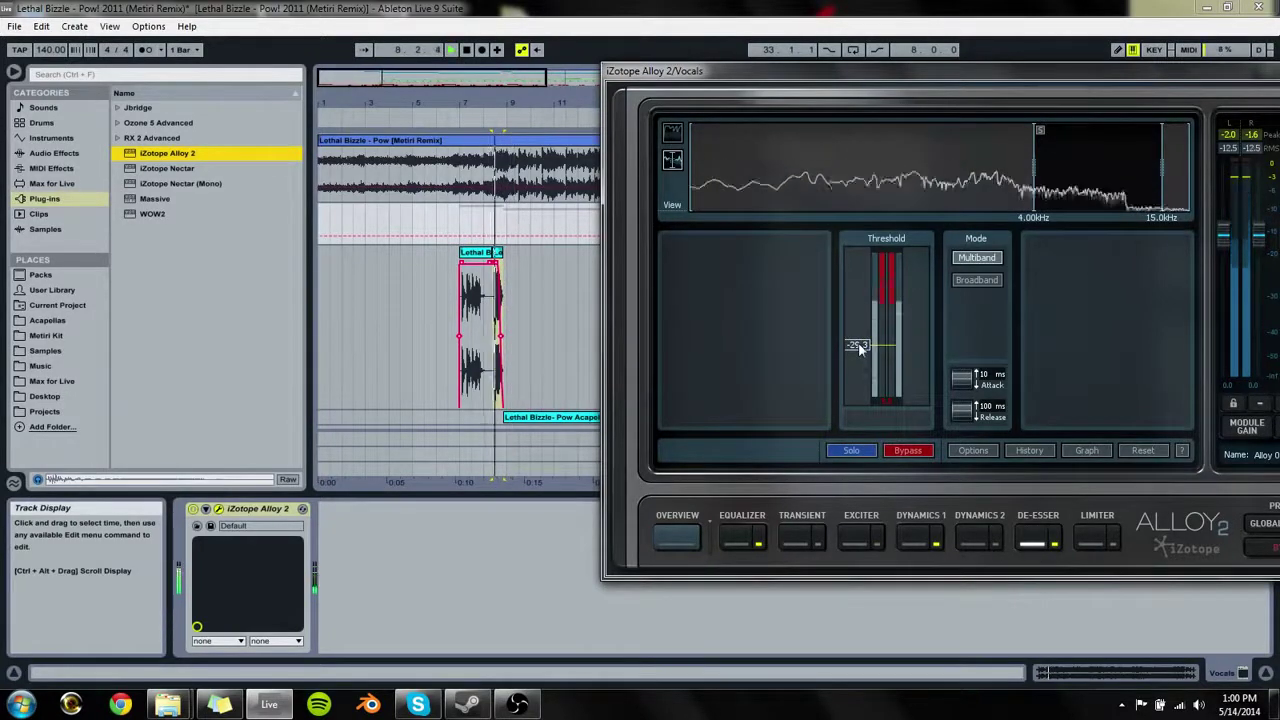
pyautogui.moveTo(1257, 78); pyautogui.dragTo(968, 122)
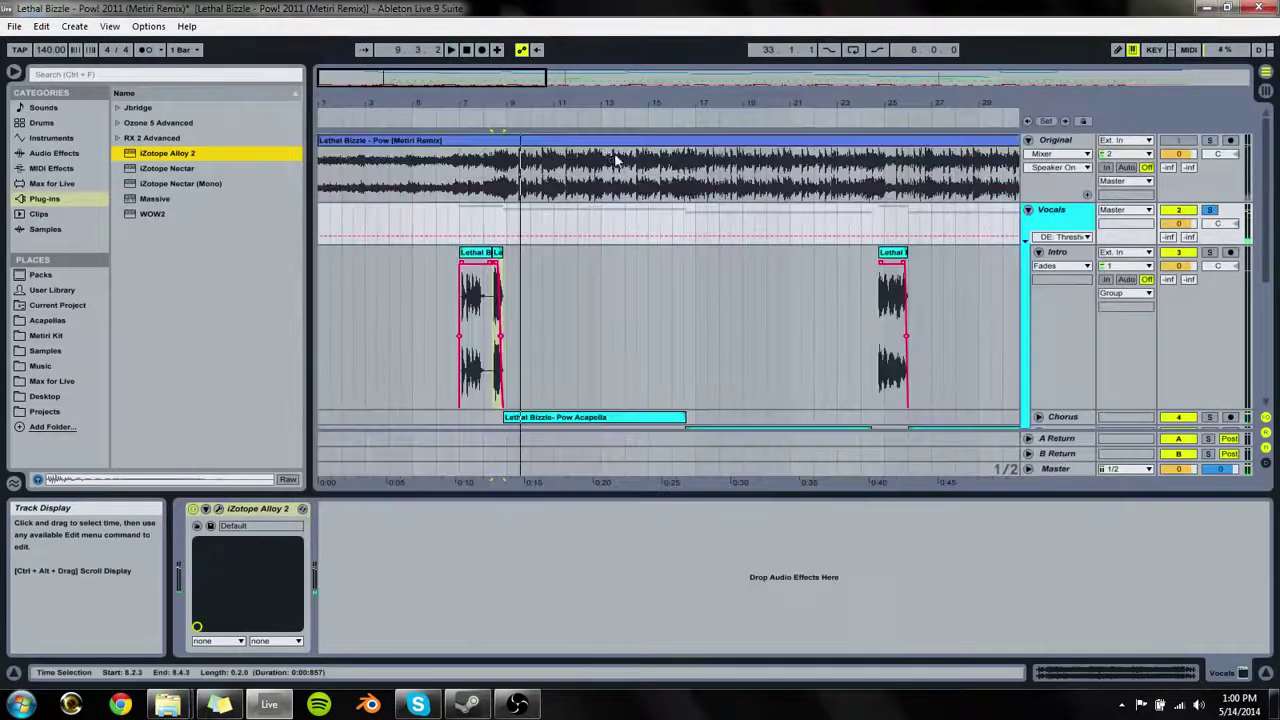
pyautogui.click(1080, 111)
# Step: Unfold the Chorus track and extend its first clip's start back to 8.4.1, overlapping the end of the Intro clip
pyautogui.moveTo(503, 100); pyautogui.dragTo(503, 180)
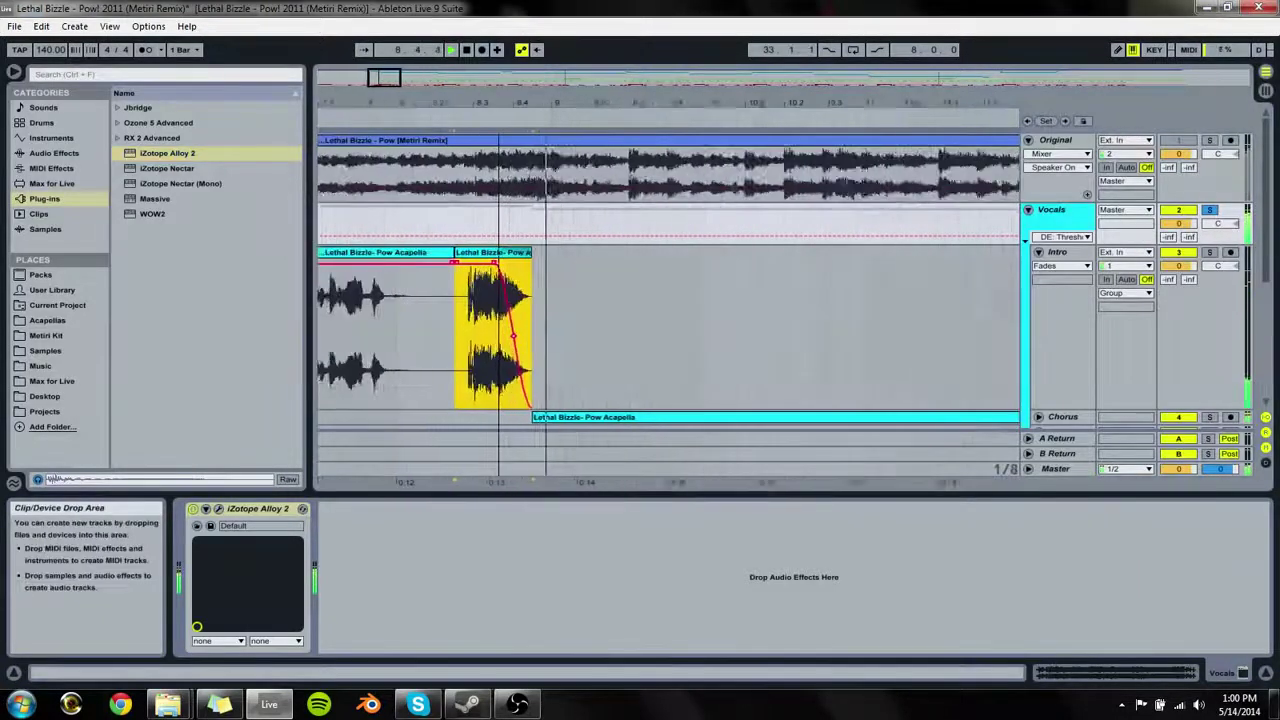
pyautogui.press('space')
pyautogui.scroll(-2, 908, 334)
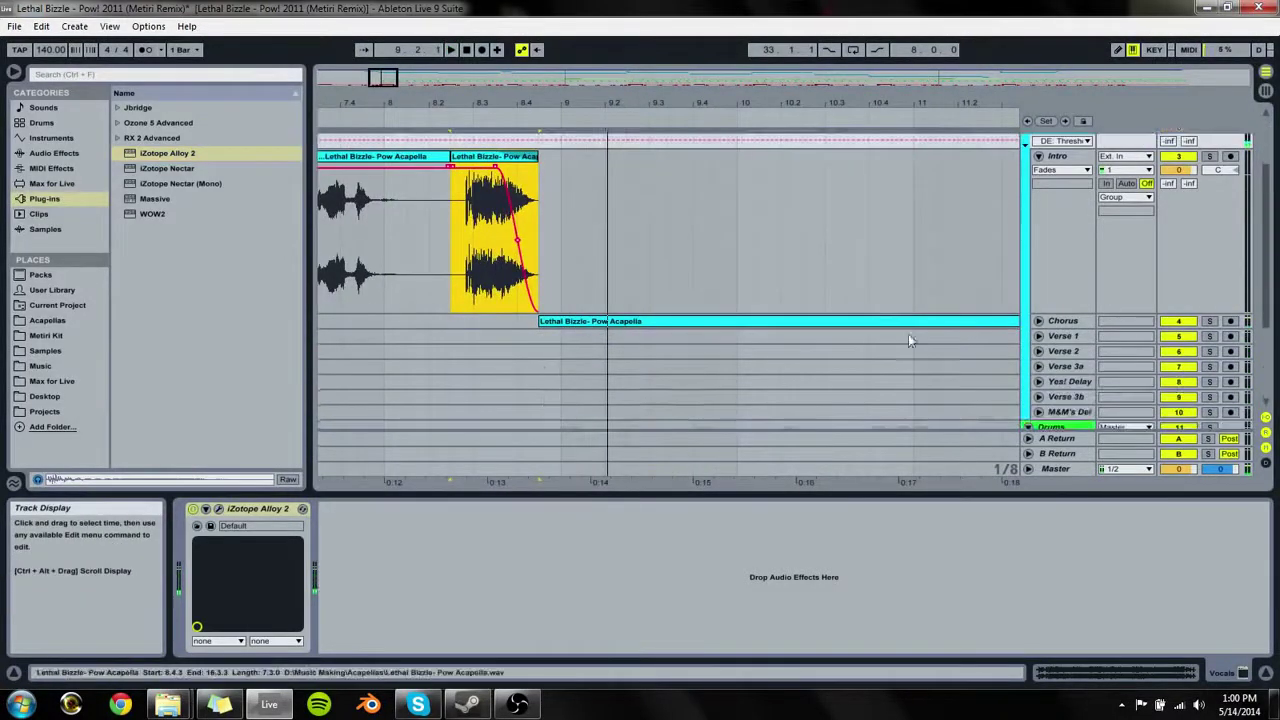
pyautogui.click(1038, 321)
pyautogui.press('space')
pyautogui.moveTo(546, 318); pyautogui.dragTo(520, 321)
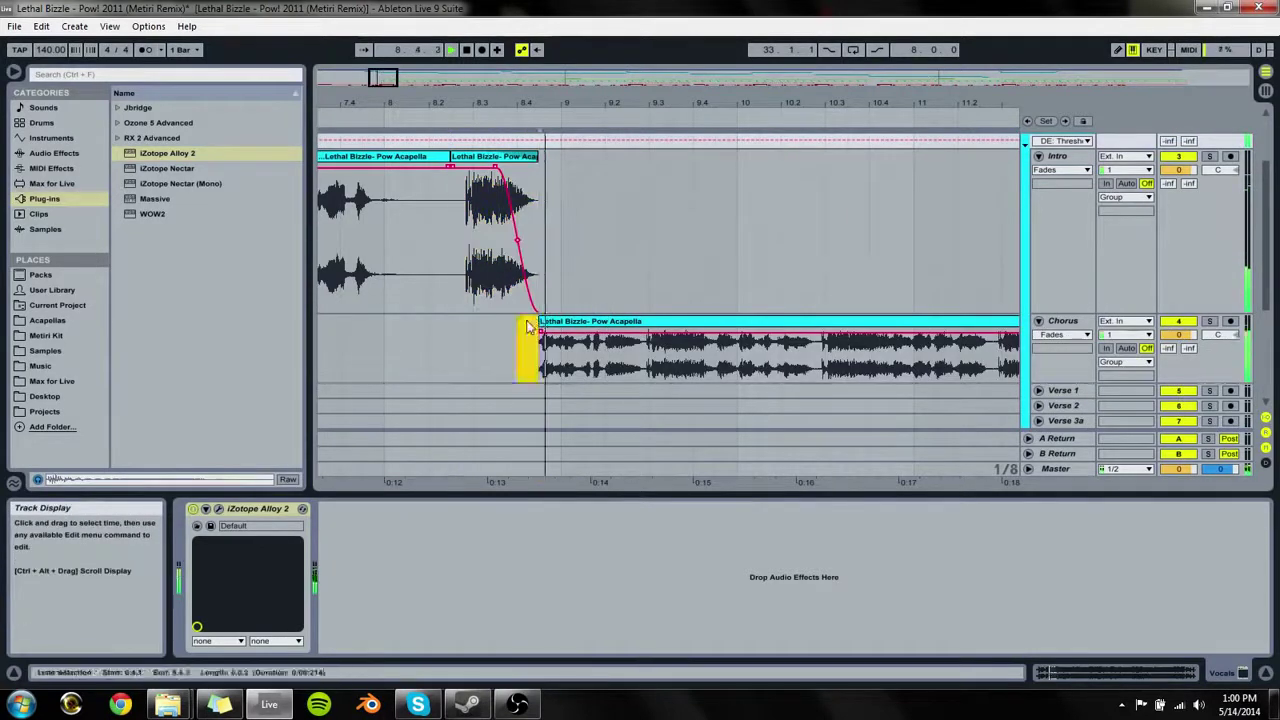
pyautogui.click(442, 334)
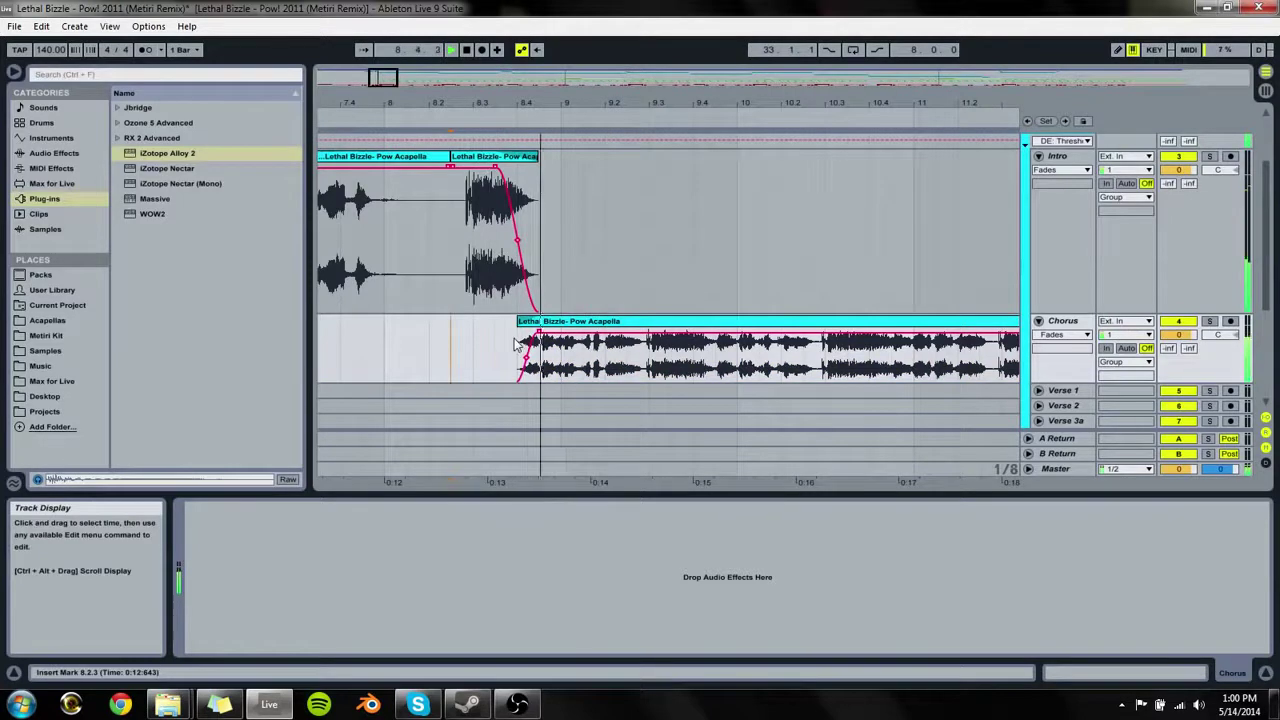
# Step: Shorten the fade-out on the Intro's second clip and play the transition into the Chorus
pyautogui.moveTo(496, 168); pyautogui.dragTo(510, 169)
pyautogui.press('space')
pyautogui.press('space')
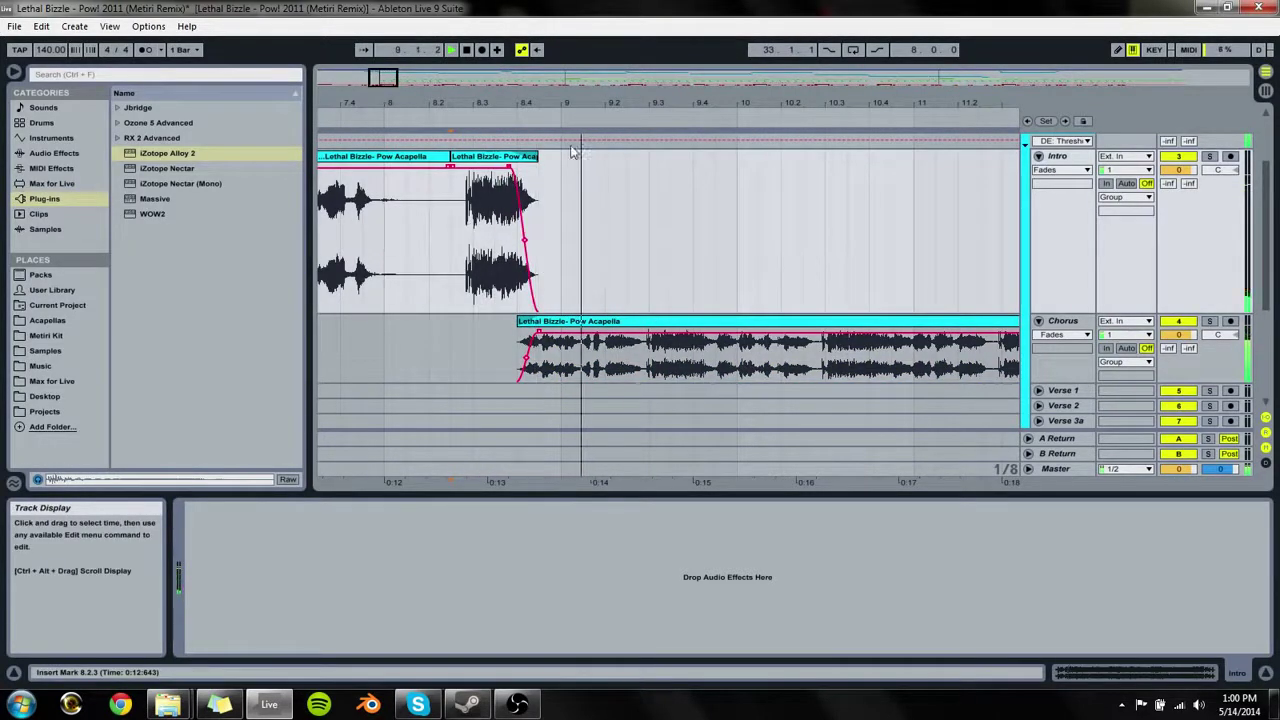
# Step: Play the Intro track's vocal clip that starts at 24.4.1
pyautogui.moveTo(573, 104); pyautogui.dragTo(570, 20)
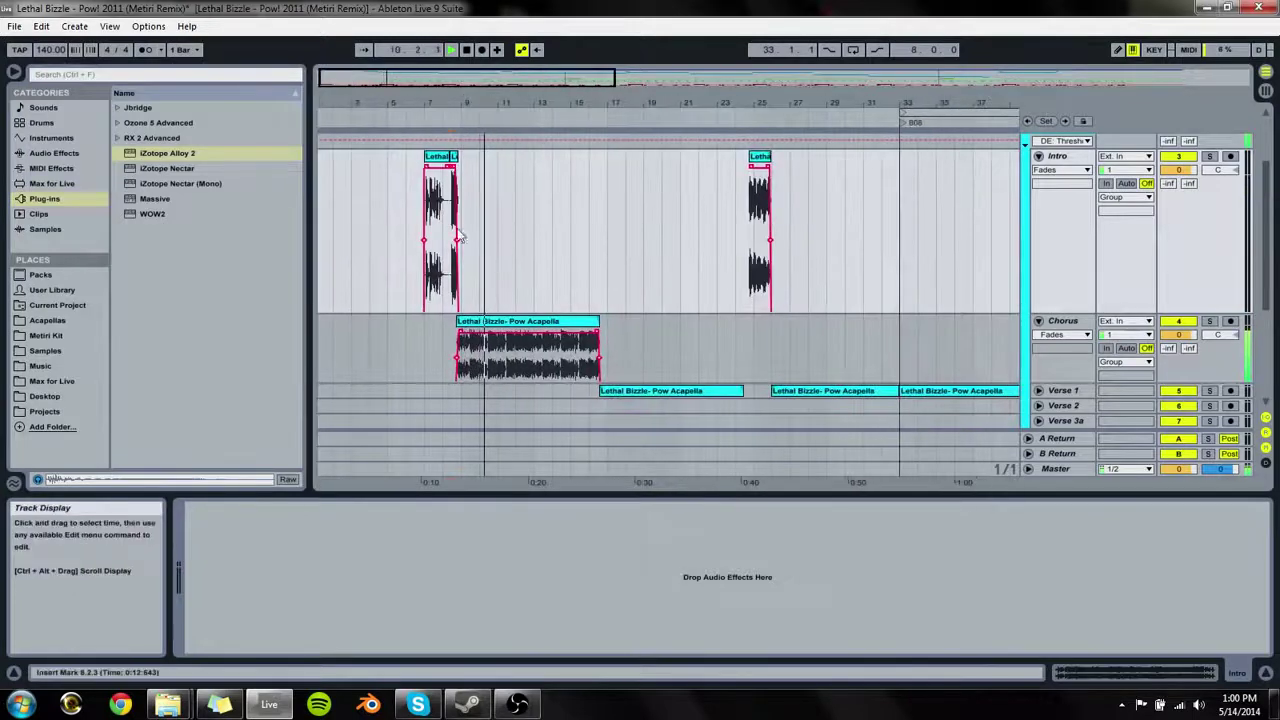
pyautogui.moveTo(455, 236); pyautogui.dragTo(463, 236)
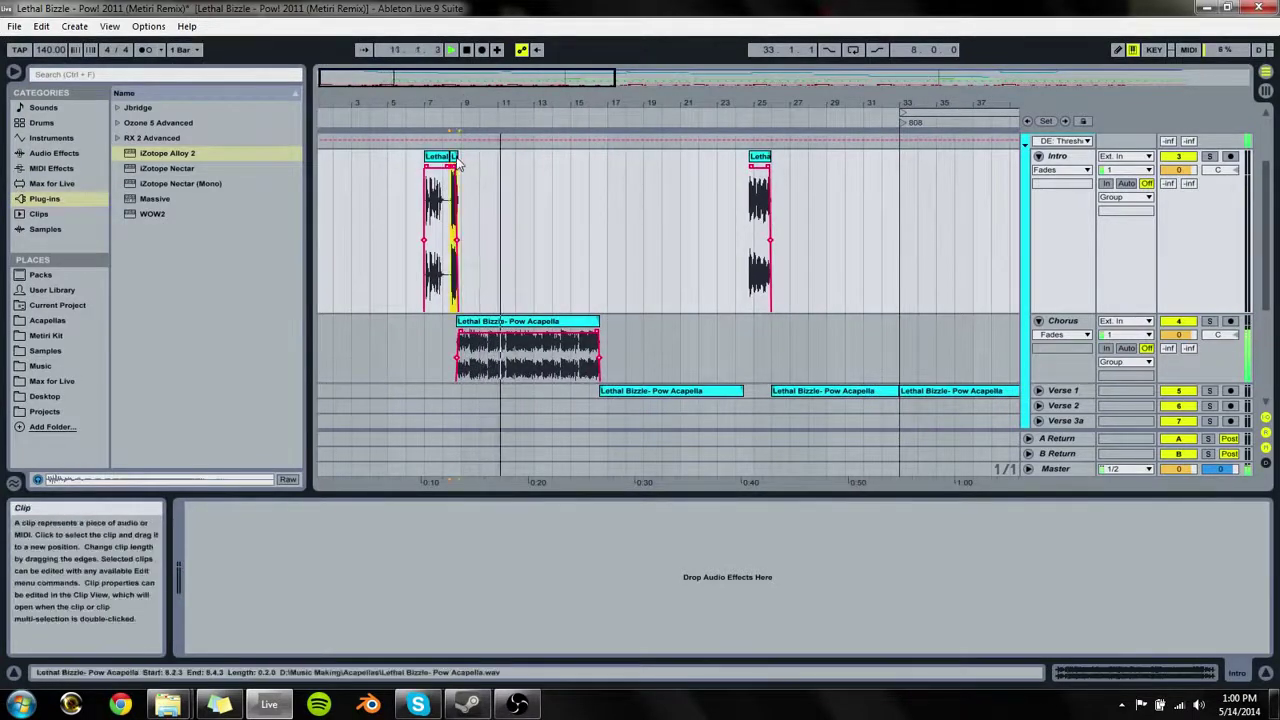
pyautogui.click(759, 157)
pyautogui.press('space')
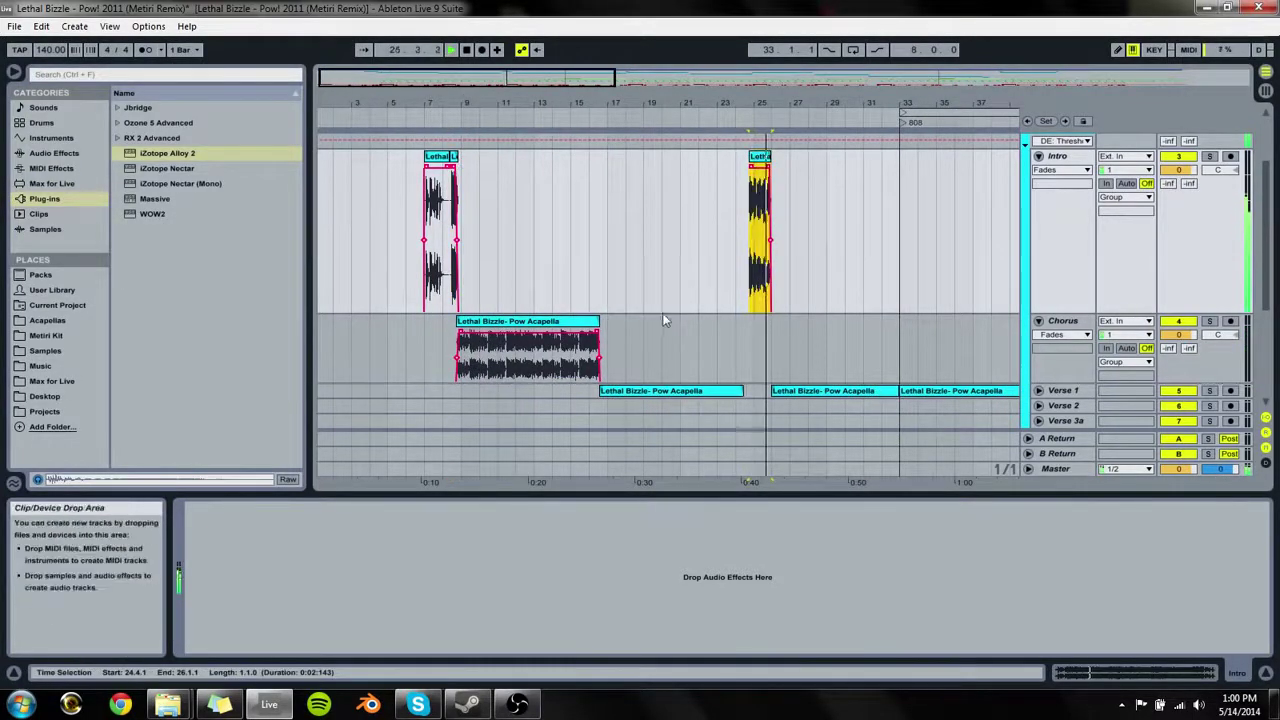
# Step: Fold the Intro track and insert a new audio track below Chorus named Well, Well, Well
pyautogui.click(1039, 157)
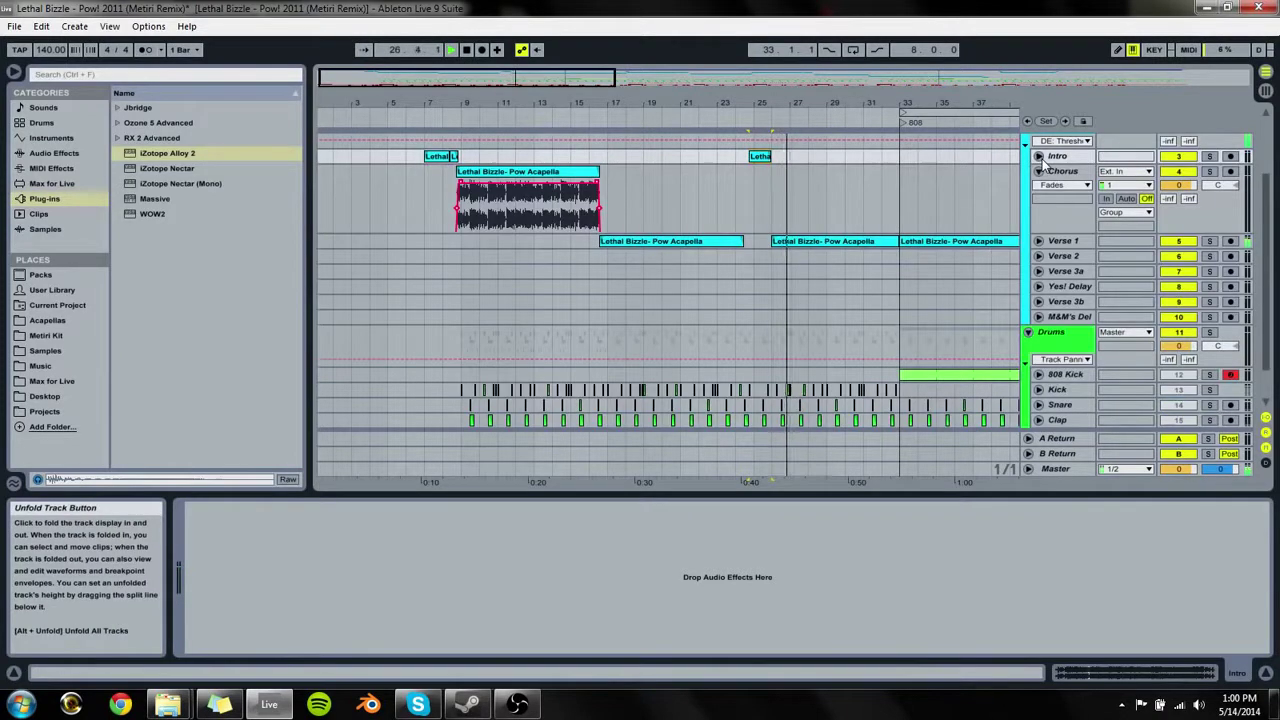
pyautogui.click(1058, 214)
pyautogui.hotkey('ctrl', 't')
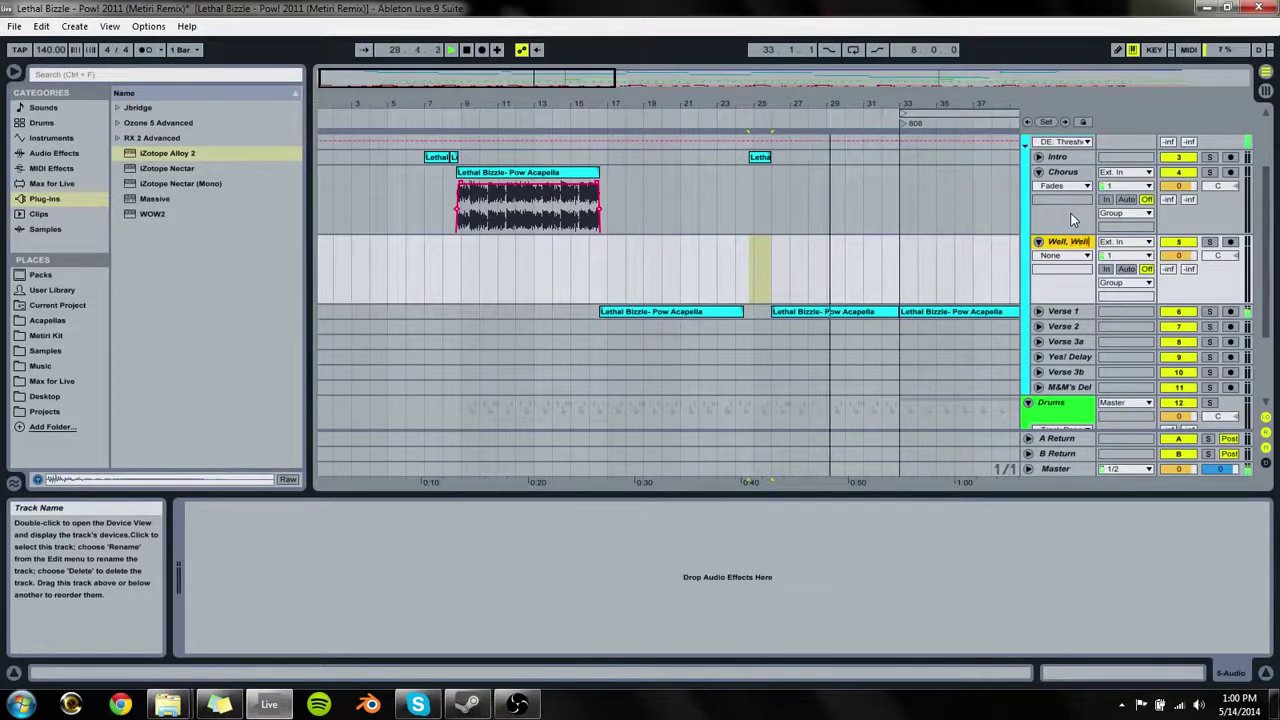
pyautogui.press('Return')
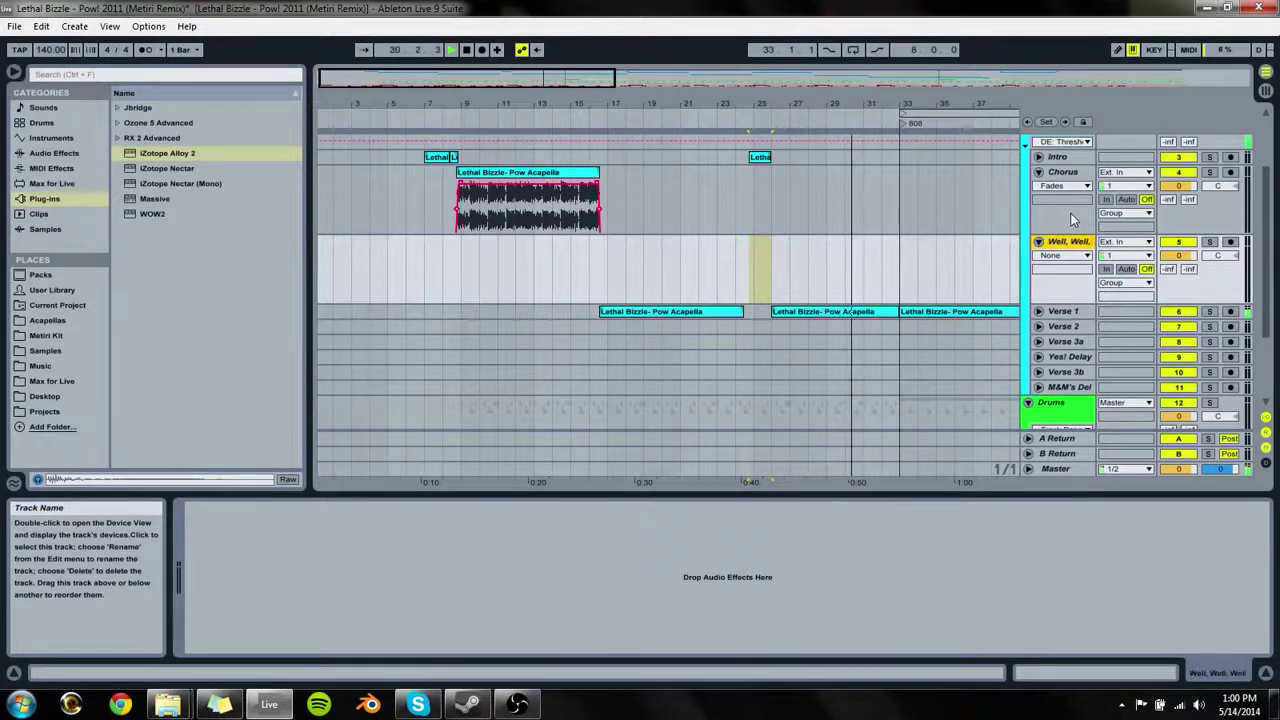
# Step: Move the vocal clip at 24.4.1 from Intro to the Well, Well, Well track, clearing that range on Intro
pyautogui.moveTo(760, 157); pyautogui.dragTo(762, 266)
pyautogui.moveTo(757, 165); pyautogui.dragTo(720, 161)
pyautogui.press('Delete')
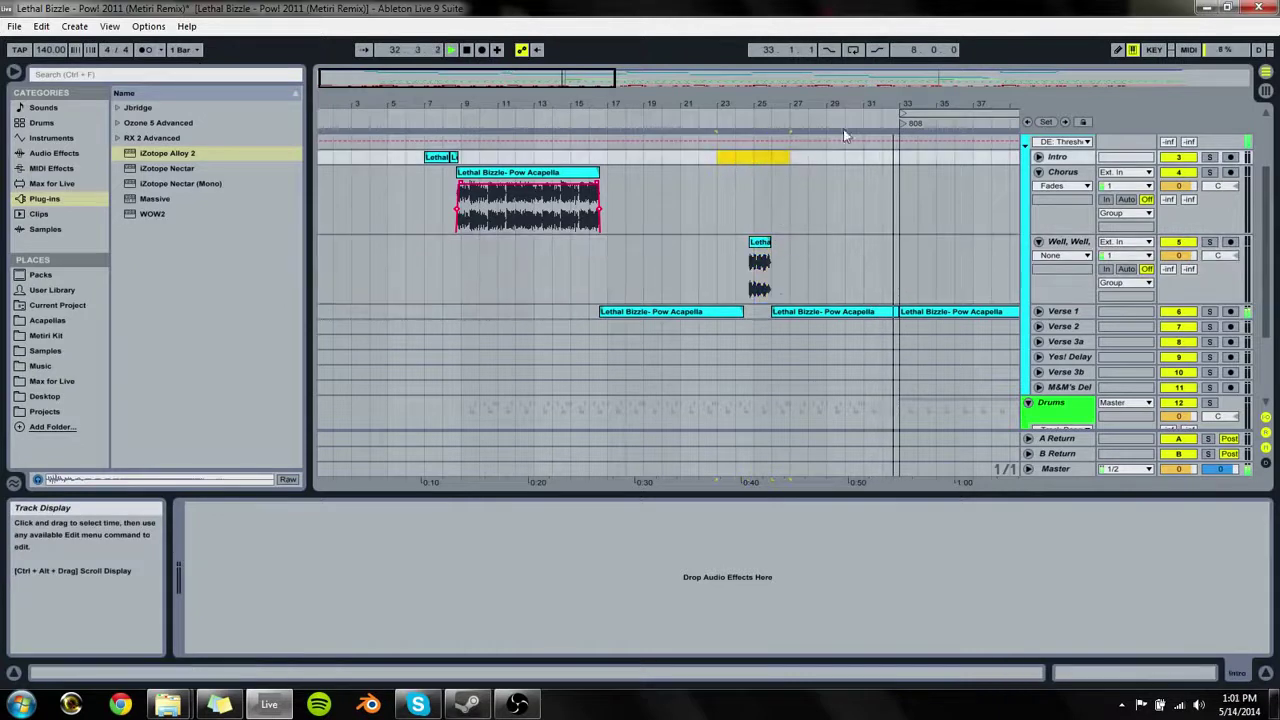
# Step: Play the Intro clip leading into the second chorus at bar 41
pyautogui.moveTo(898, 107); pyautogui.dragTo(566, 107)
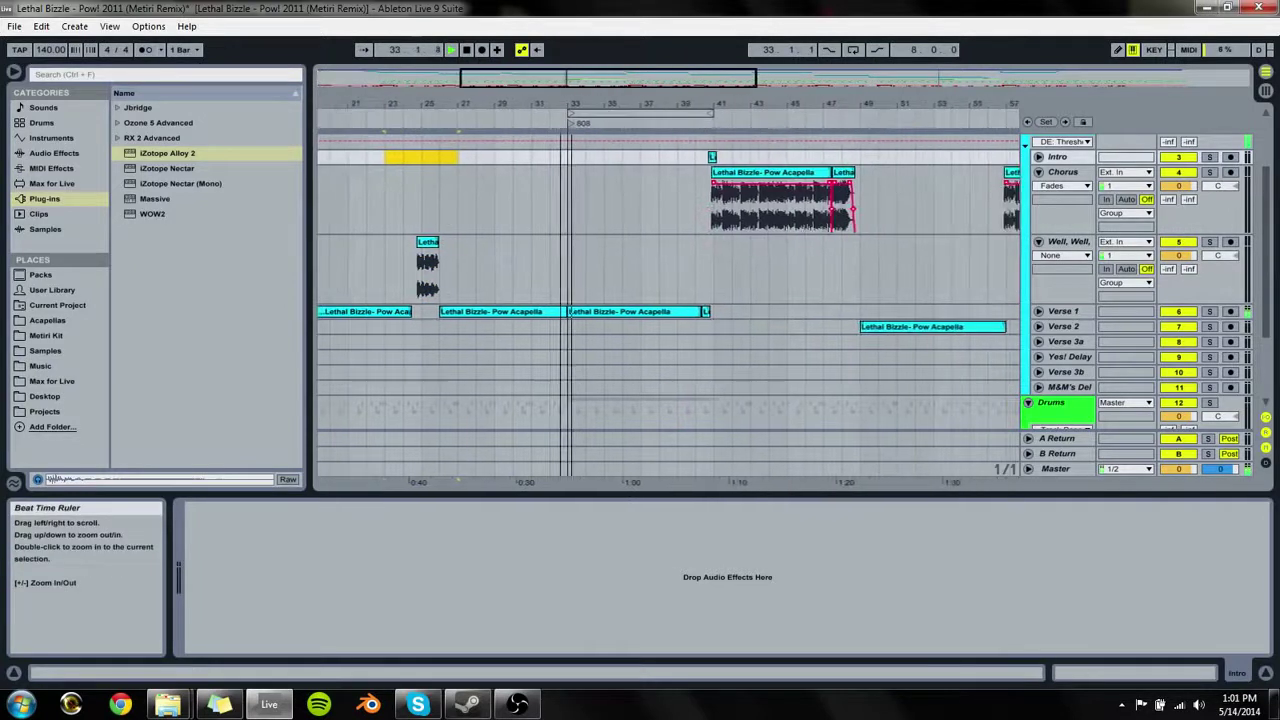
pyautogui.click(712, 157)
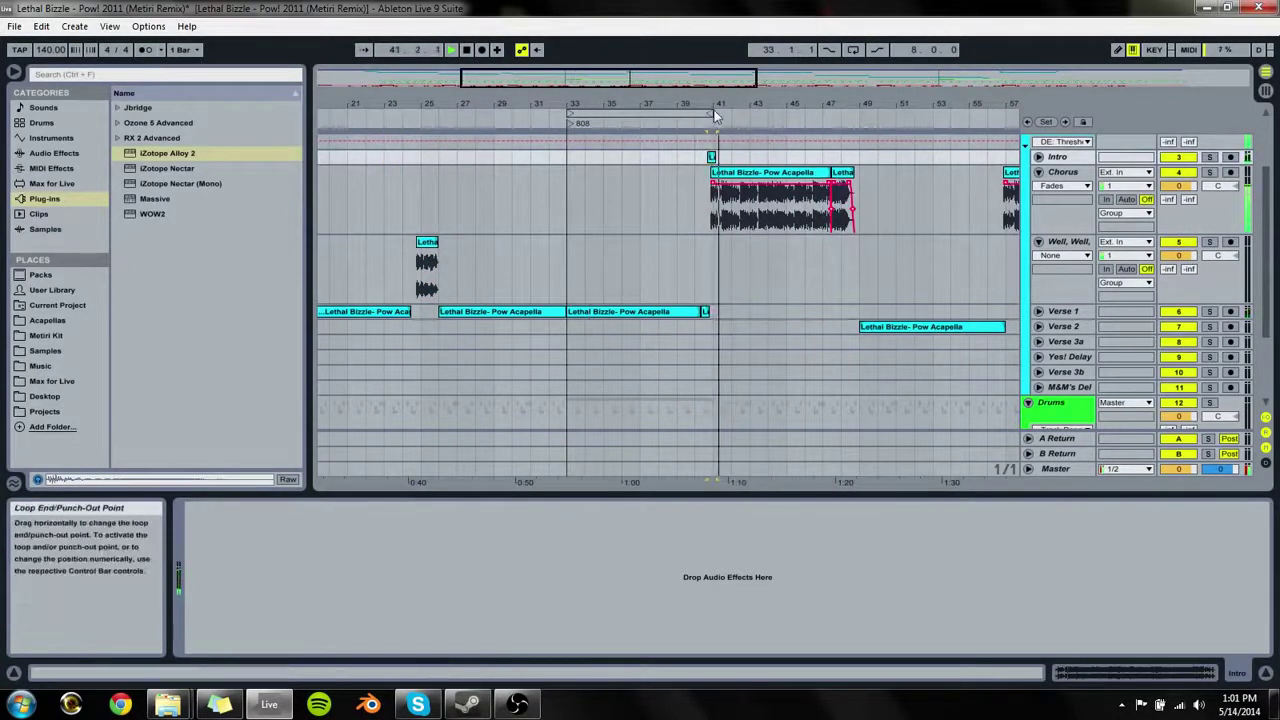
pyautogui.press('space')
pyautogui.moveTo(714, 105); pyautogui.dragTo(640, 45)
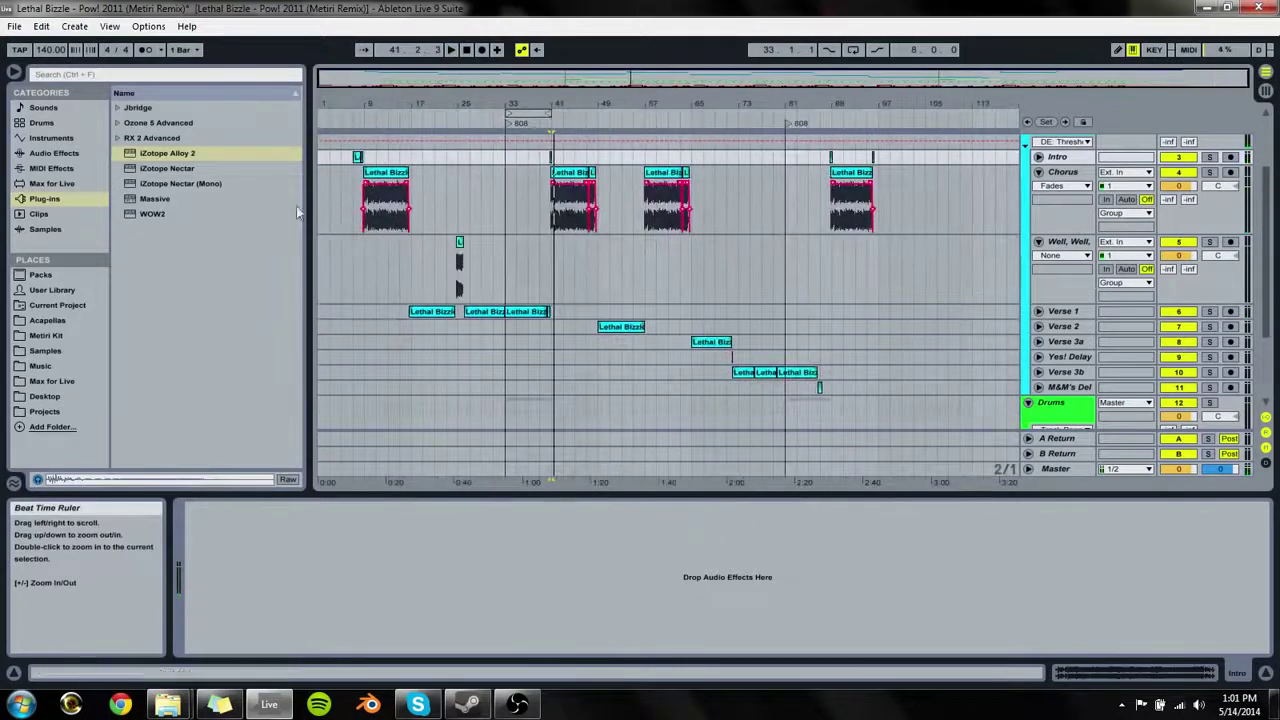
# Step: Try to replace the second chorus at bar 41 with a copy of the first chorus and its Intro lead-in
pyautogui.click(383, 176)
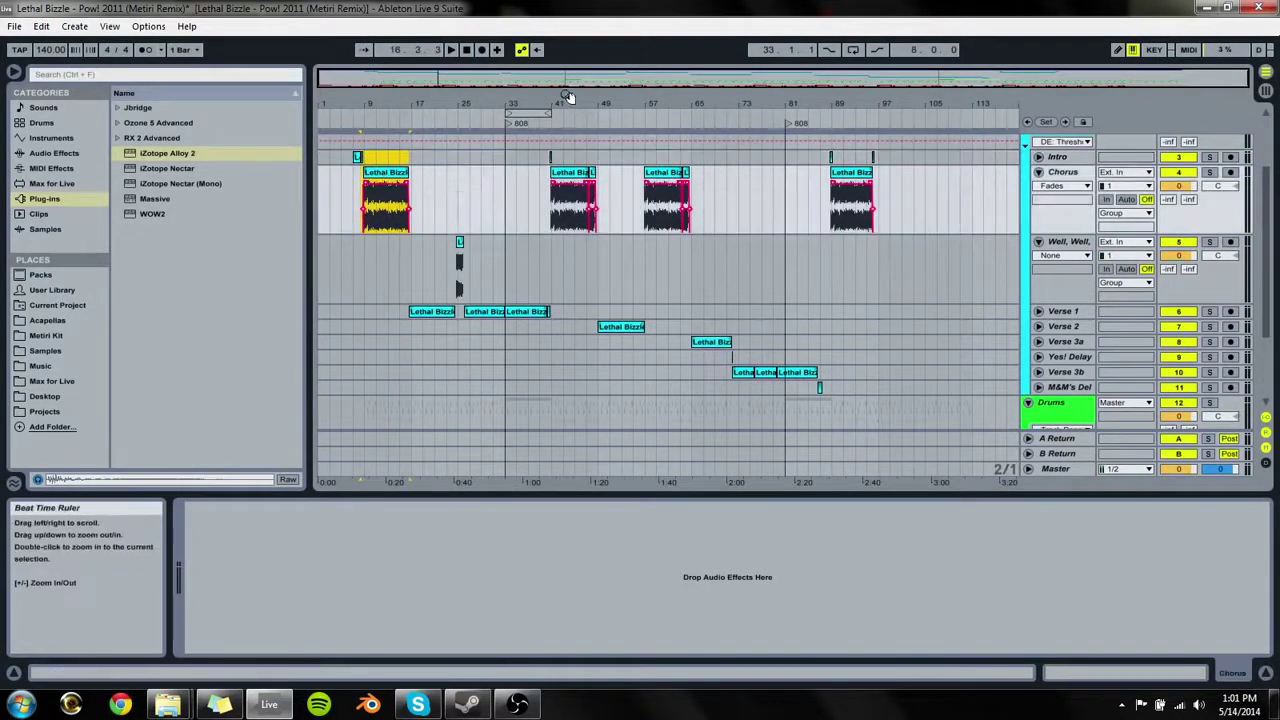
pyautogui.moveTo(560, 103); pyautogui.dragTo(560, 236)
pyautogui.click(655, 175)
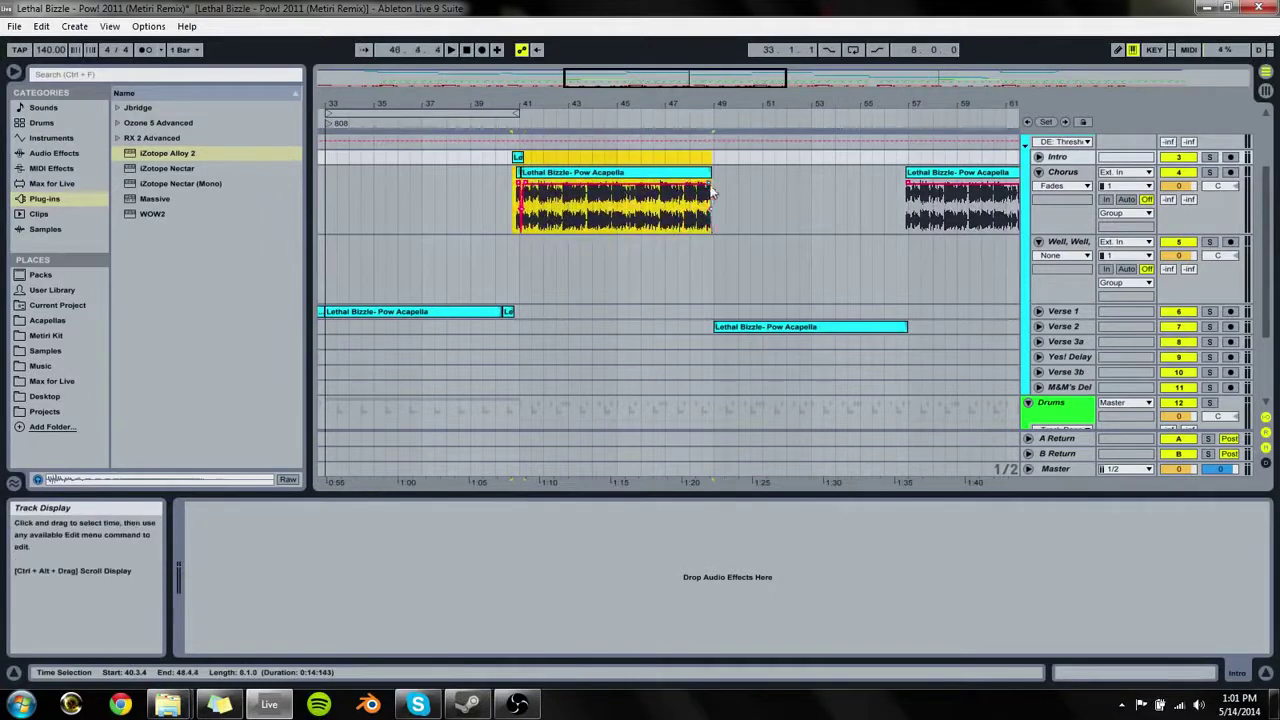
pyautogui.moveTo(620, 105); pyautogui.dragTo(645, 117)
pyautogui.moveTo(389, 106); pyautogui.dragTo(478, 78)
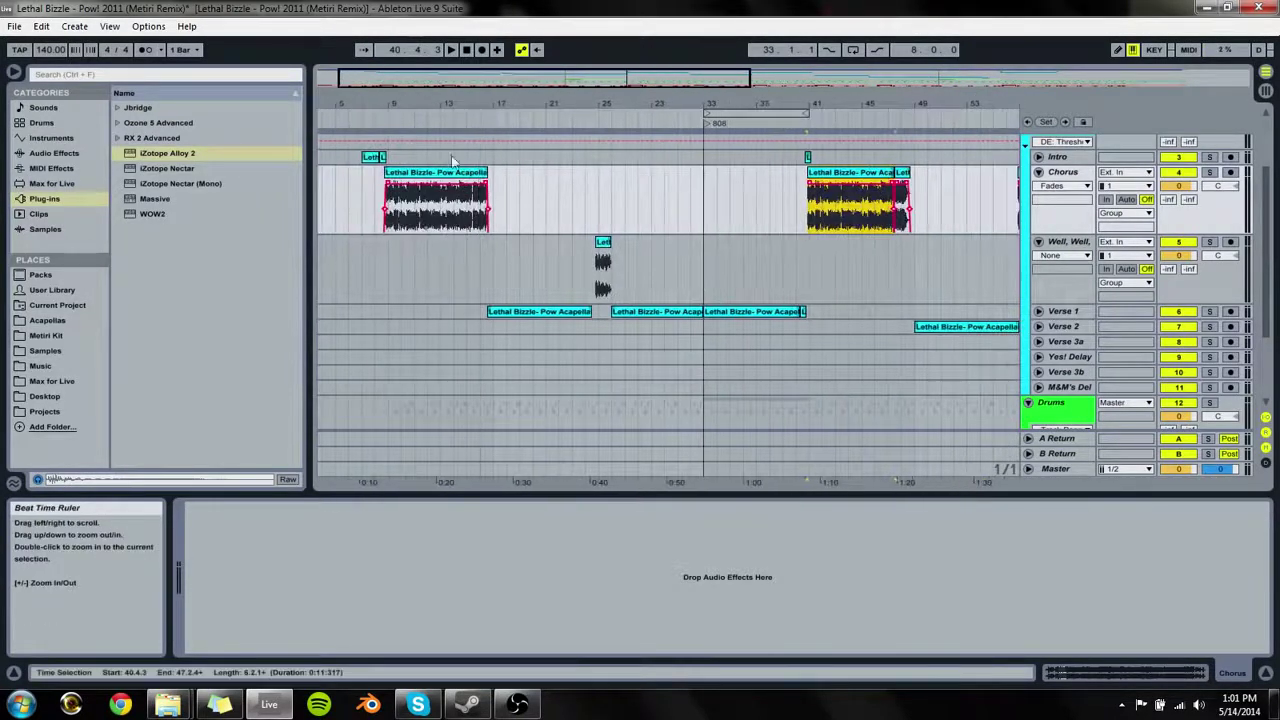
# Step: Copy the Intro and Chorus material from 8.2.3 to 13.2.3 and paste it over the start of the second chorus near bar 41
pyautogui.click(381, 160)
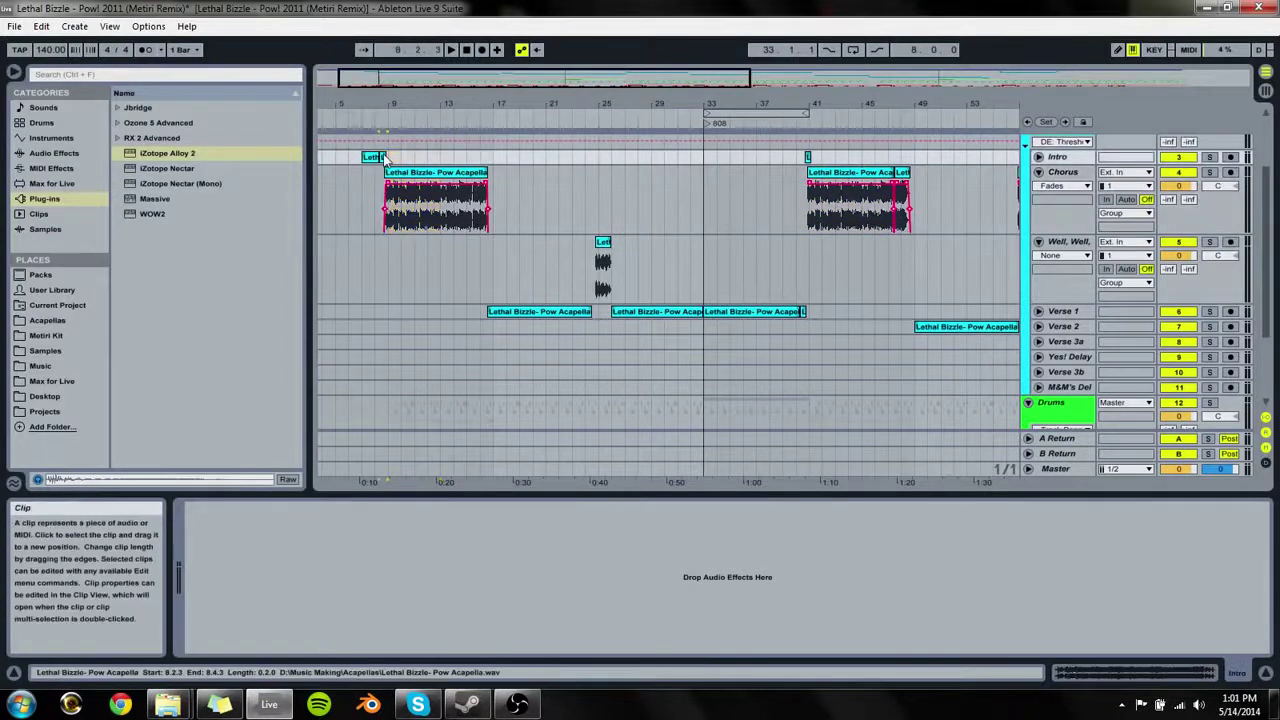
pyautogui.keyDown('shift'); pyautogui.click(447, 216); pyautogui.keyUp('shift')
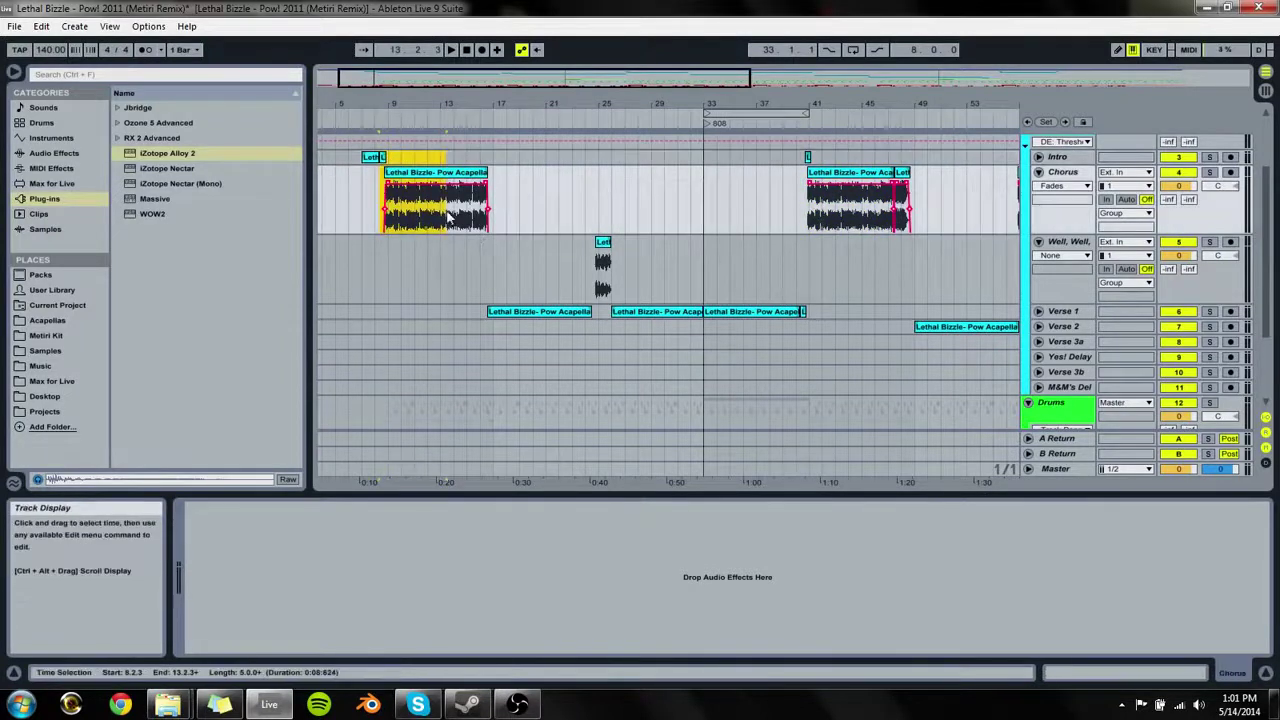
pyautogui.click(807, 157)
pyautogui.keyDown('shift'); pyautogui.click(869, 200); pyautogui.keyUp('shift')
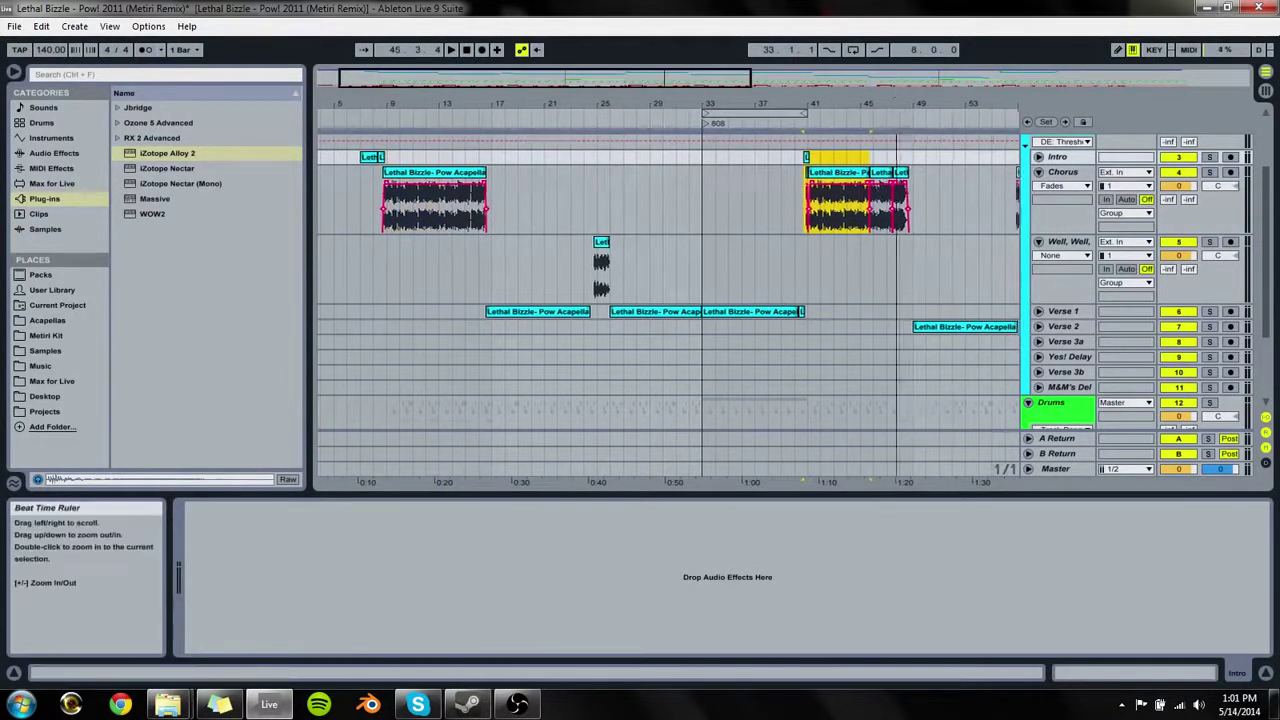
# Step: Try pasting the copied Intro and Chorus section over the start of the second chorus at 40.3.4, undoing each attempt
pyautogui.press('+')
pyautogui.press('+')
pyautogui.click(534, 232)
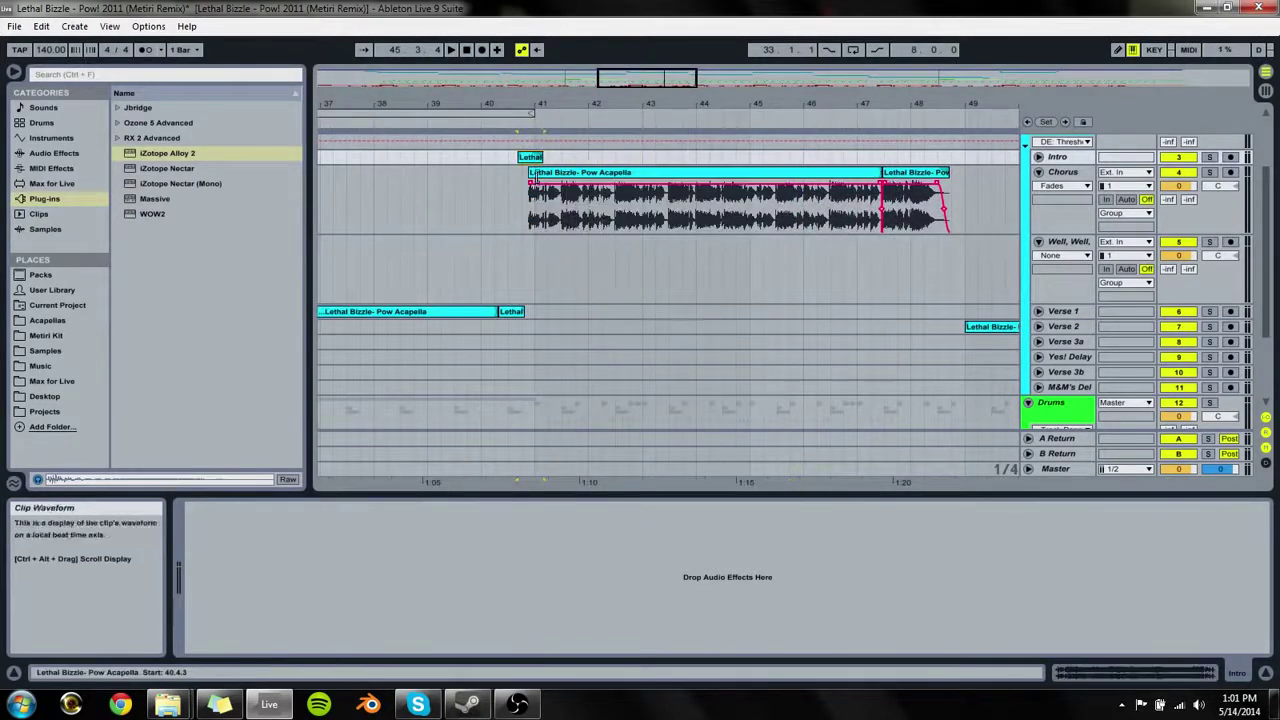
pyautogui.hotkey('ctrl', 'v')
pyautogui.hotkey('ctrl', 'z')
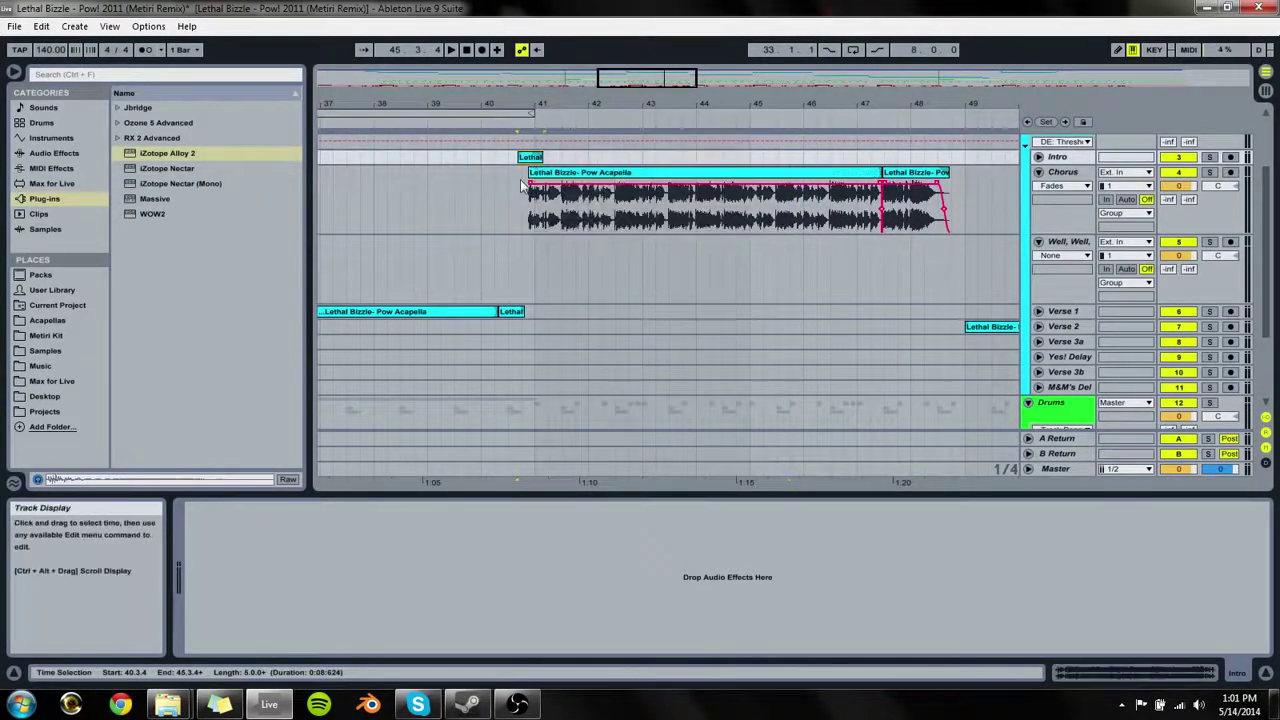
pyautogui.hotkey('ctrl', 'v')
pyautogui.press('space')
pyautogui.hotkey('ctrl', 'z')
# Step: Select the first chorus with its Intro lead-in, undo the stray paste over it, and play the transition
pyautogui.moveTo(543, 108); pyautogui.dragTo(1023, 108)
pyautogui.press('space')
pyautogui.click(519, 177)
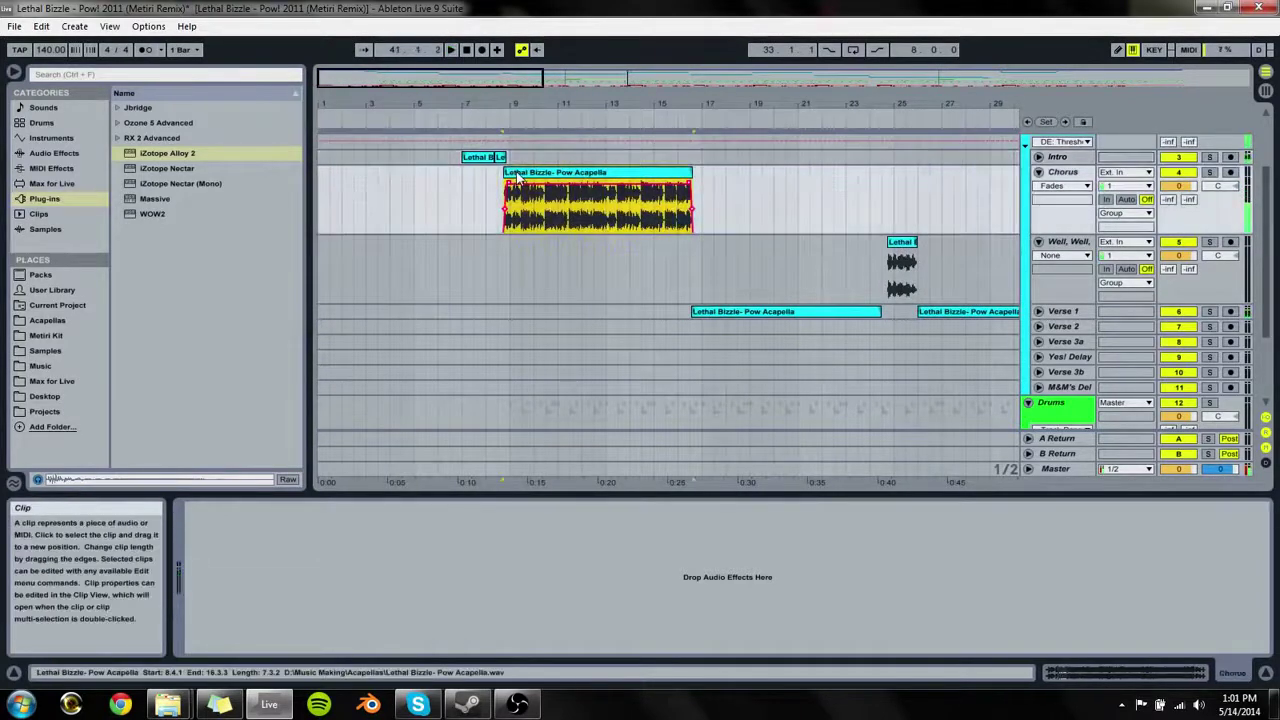
pyautogui.moveTo(502, 157); pyautogui.dragTo(703, 160)
pyautogui.hotkey('ctrl', 'v')
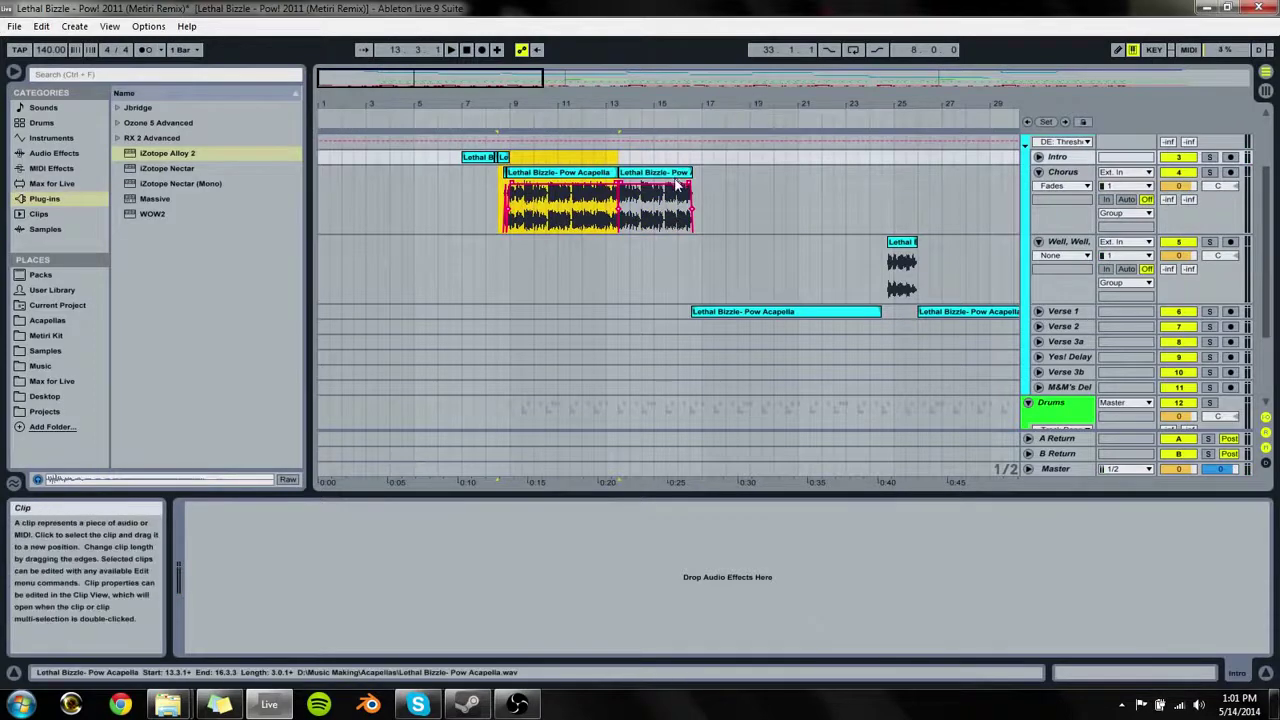
pyautogui.hotkey('ctrl', 'z')
pyautogui.press('space')
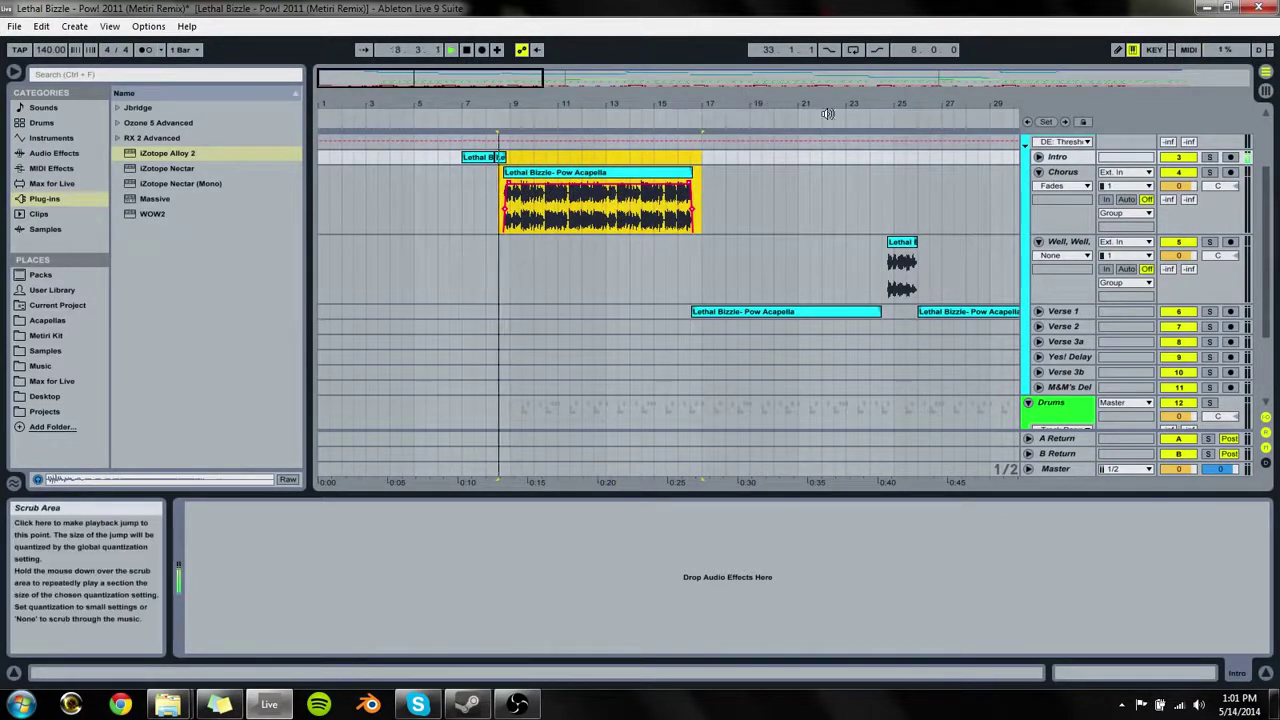
# Step: Play the Intro clip at 40.3.4 through its transition into the second chorus
pyautogui.moveTo(851, 108); pyautogui.dragTo(173, 108)
pyautogui.click(604, 157)
pyautogui.press('space')
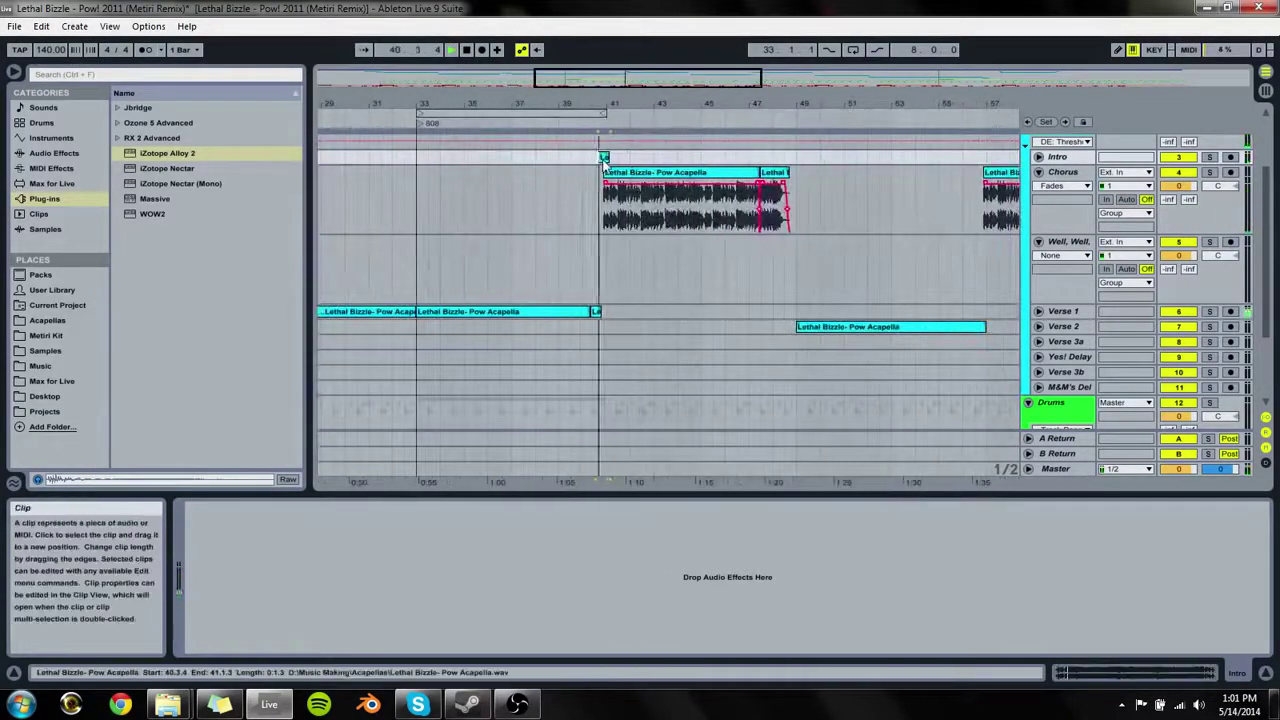
pyautogui.moveTo(609, 107); pyautogui.dragTo(604, 163)
pyautogui.press('space')
pyautogui.press('space')
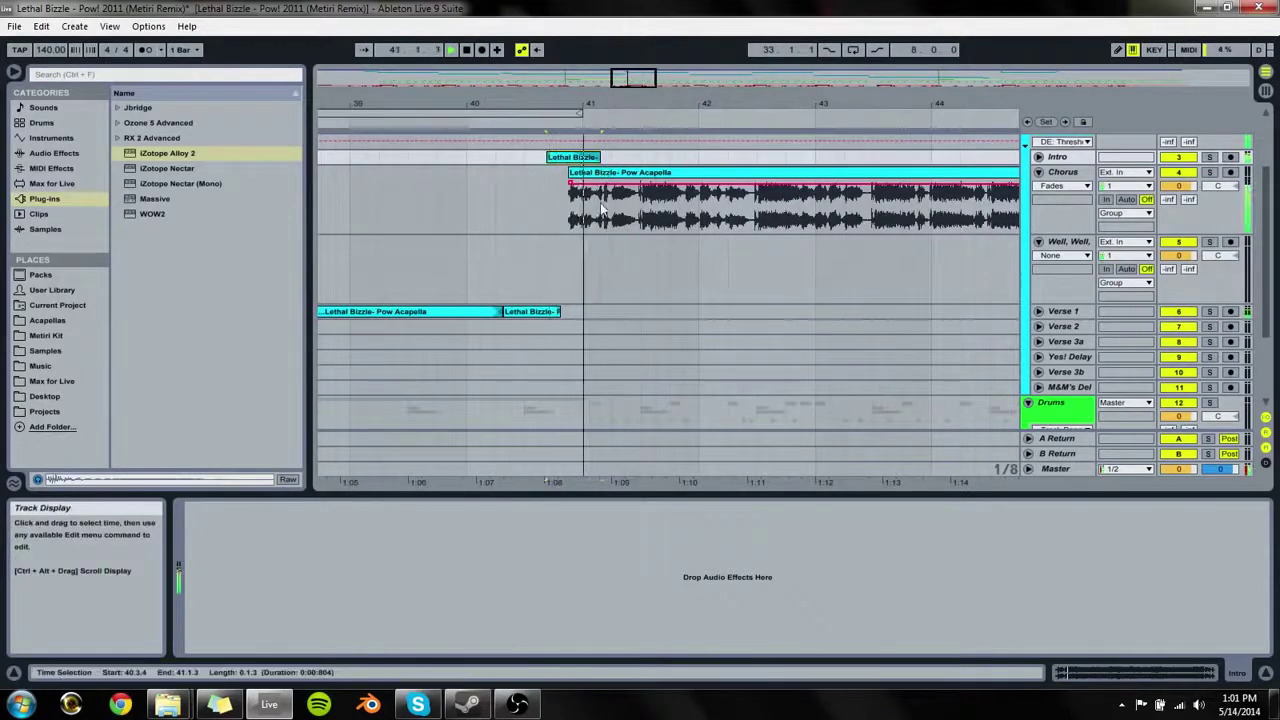
# Step: Try pasting the copied section at the second chorus clip, undo it, and play the chorus from 40.4.3
pyautogui.press('space')
pyautogui.click(597, 172)
pyautogui.hotkey('ctrl', 'v')
pyautogui.press('space')
pyautogui.hotkey('ctrl', 'z')
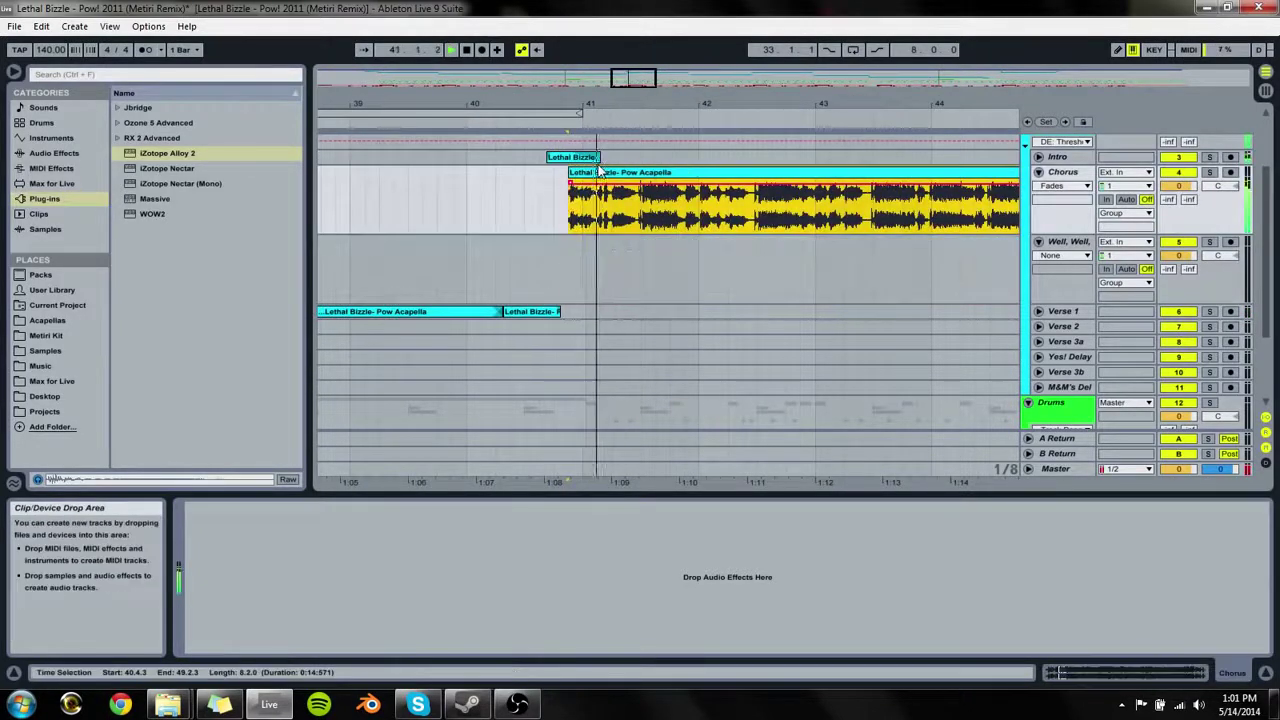
pyautogui.press('space')
pyautogui.press('space')
# Step: Shorten the end of the Intro clip at 40.3.4 to about 0.76 seconds and play it into the second chorus
pyautogui.moveTo(569, 176)
pyautogui.mouseDown()
pyautogui.moveTo(553, 176)
pyautogui.moveTo(596, 157)
pyautogui.mouseUp()
pyautogui.press('space')
pyautogui.press('space')
pyautogui.press('space')
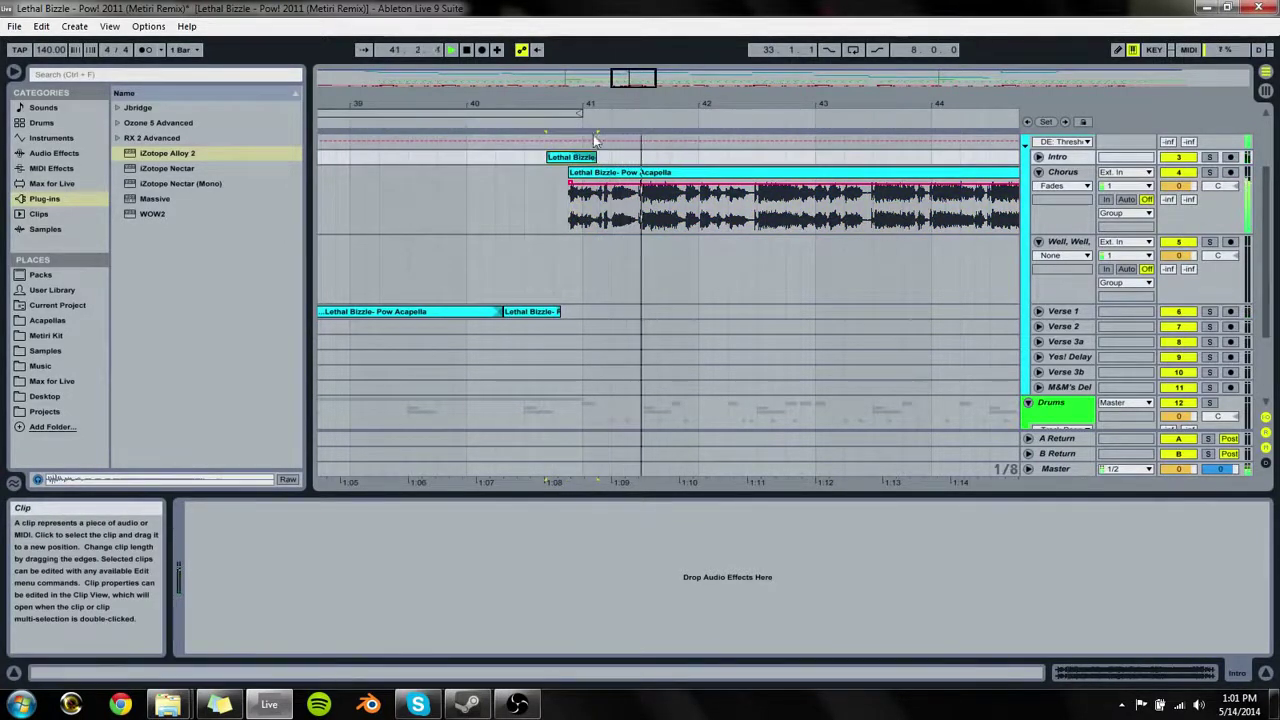
pyautogui.doubleClick(615, 98)
pyautogui.moveTo(640, 103); pyautogui.dragTo(740, 108)
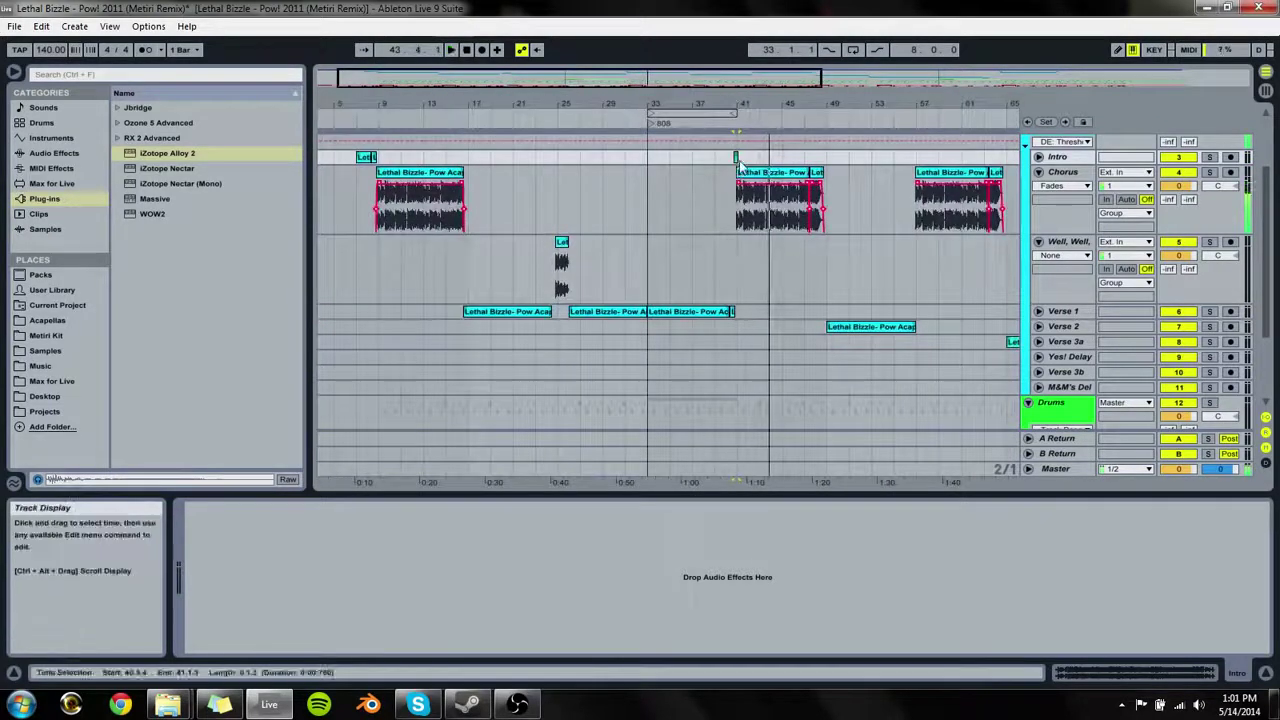
# Step: Lengthen the fade-in of the third chorus clip starting at 56.4.1 and play the transition from Verse 2
pyautogui.click(918, 200)
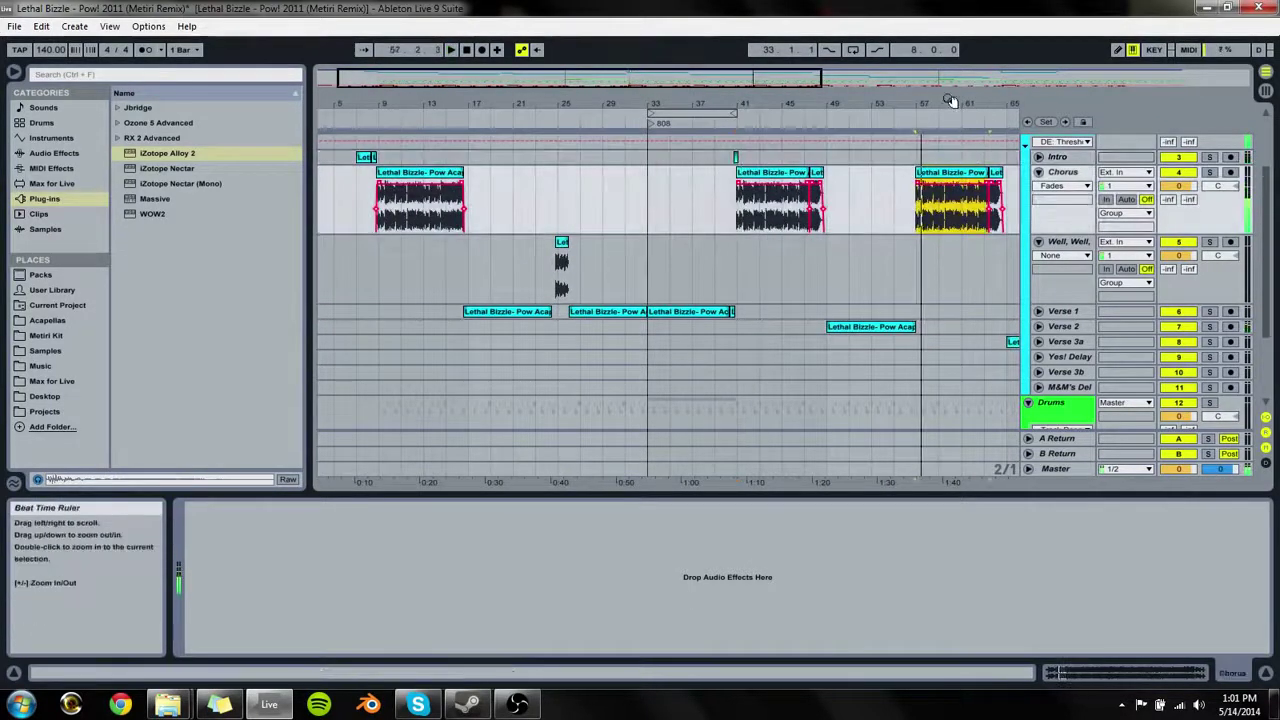
pyautogui.moveTo(950, 101); pyautogui.dragTo(822, 160)
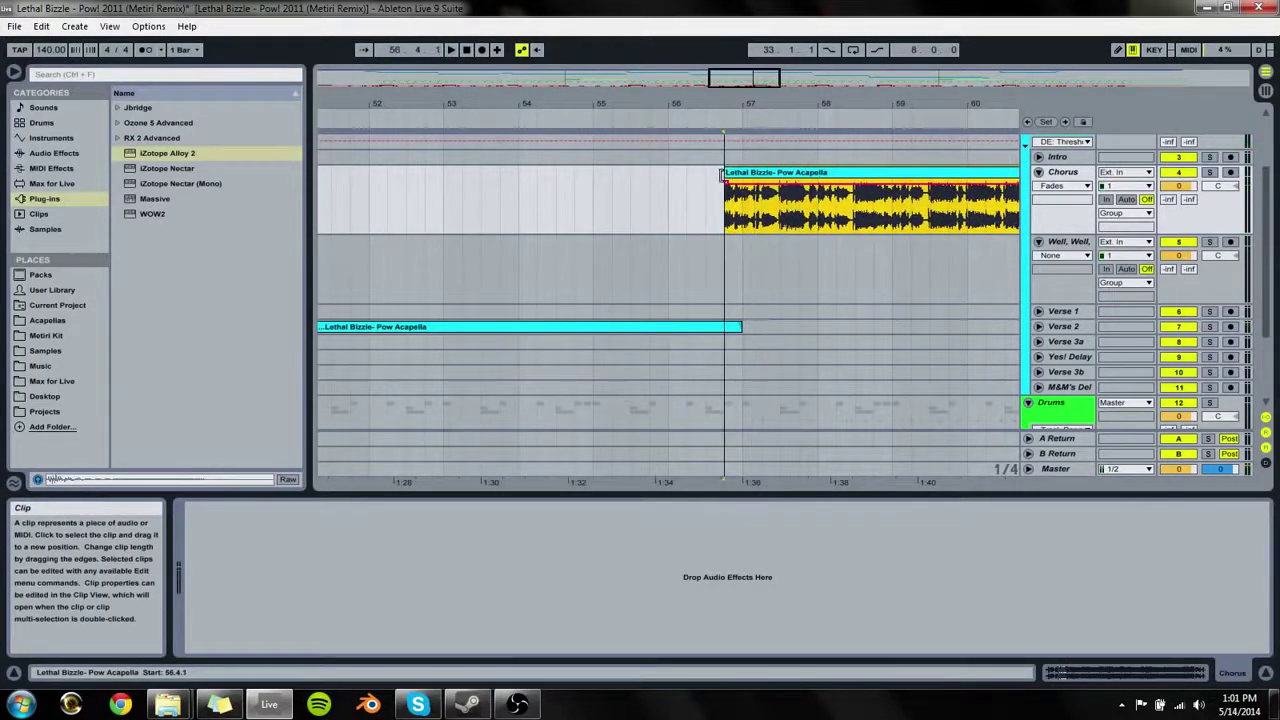
pyautogui.moveTo(722, 175); pyautogui.dragTo(724, 175)
pyautogui.press('space')
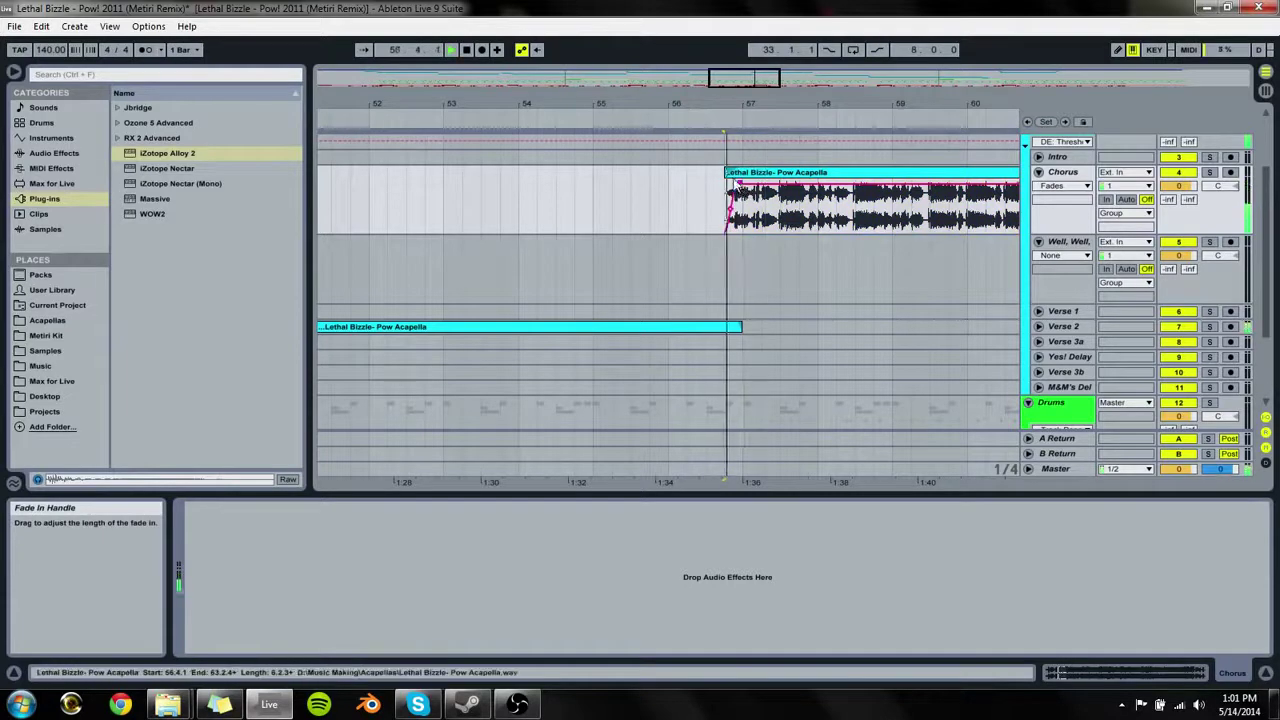
pyautogui.moveTo(754, 109); pyautogui.dragTo(743, 120)
pyautogui.press('space')
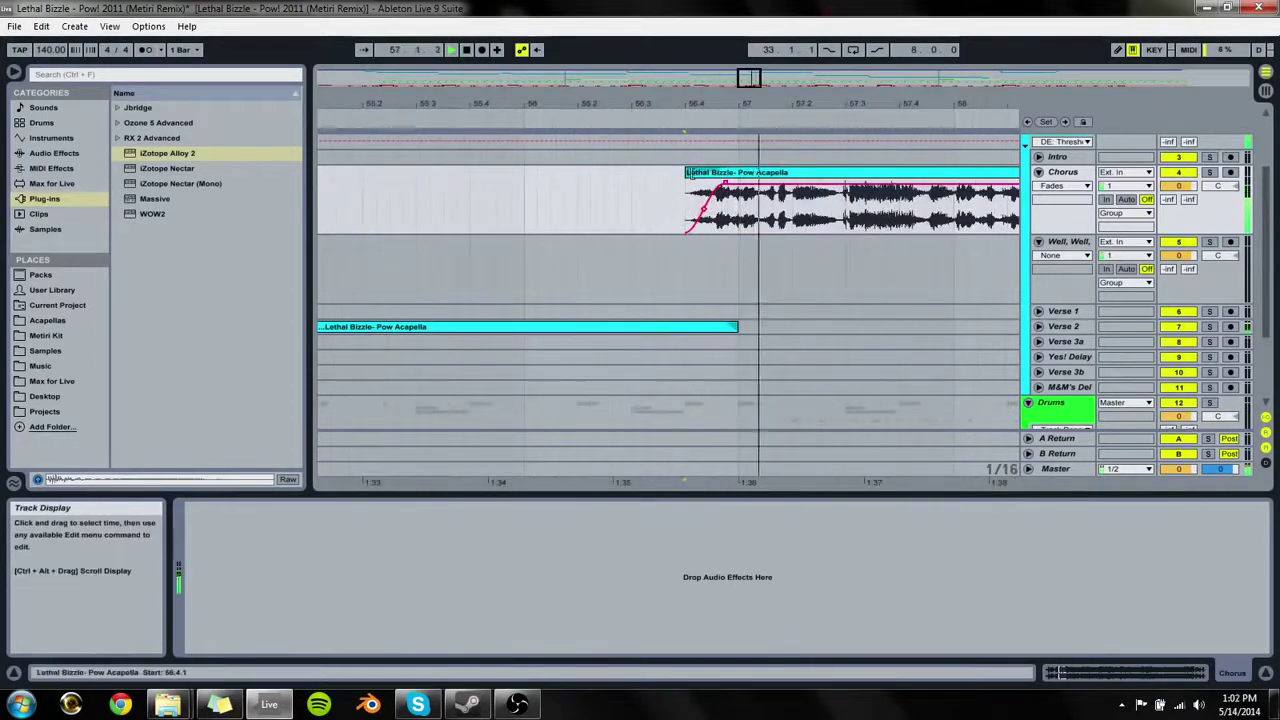
# Step: Trim the third chorus clip's start to 56.4.3, adjust its fade-in, and play the transition
pyautogui.click(692, 176)
pyautogui.moveTo(688, 174); pyautogui.dragTo(728, 188)
pyautogui.press('space')
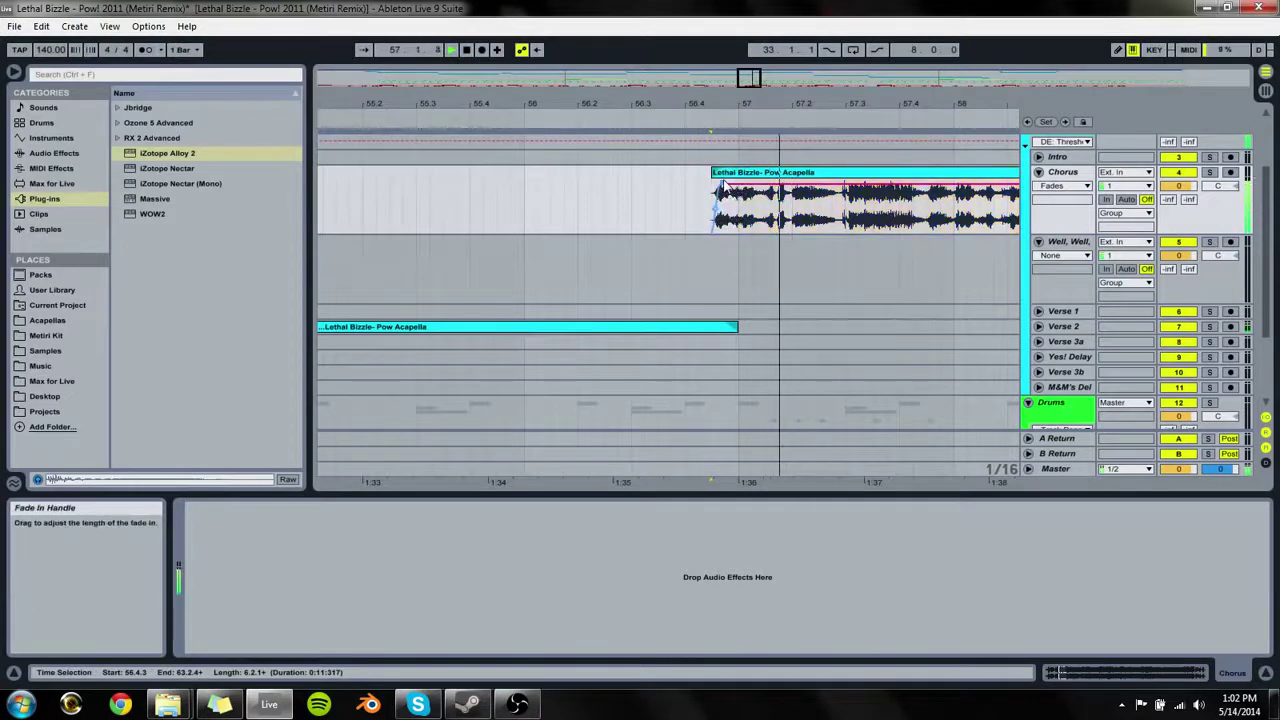
pyautogui.press('space')
pyautogui.press('space')
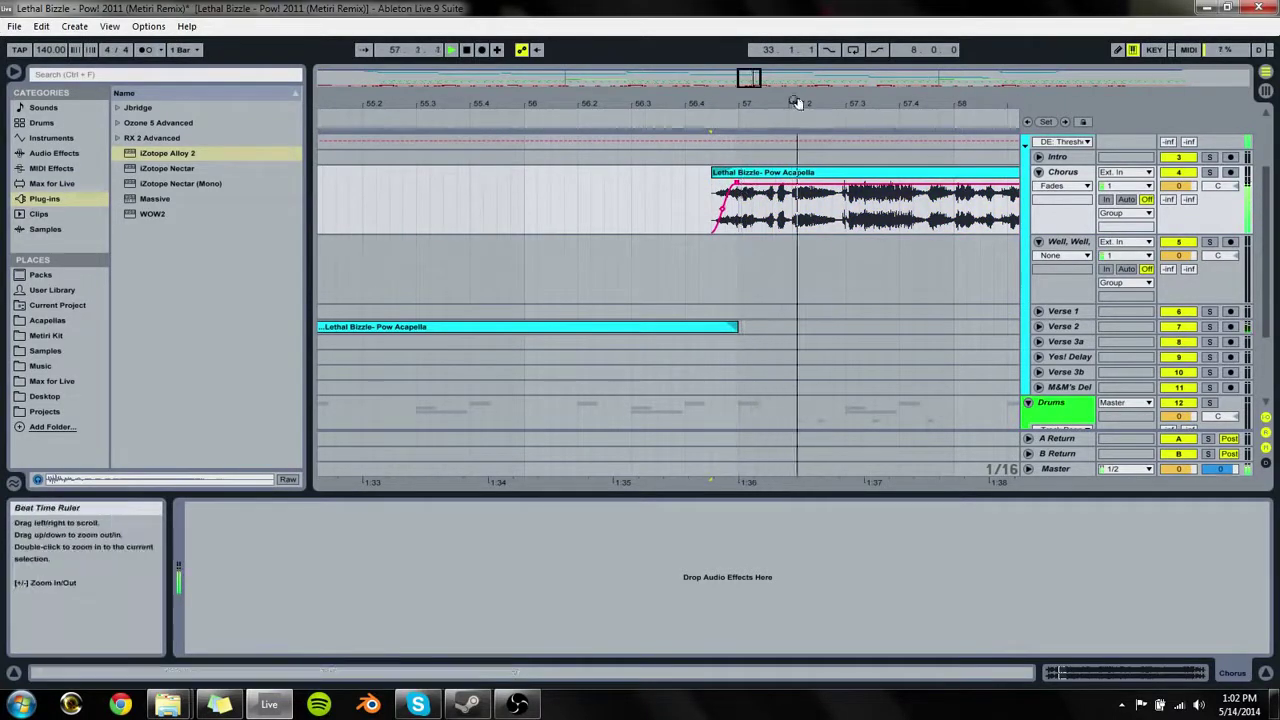
pyautogui.press('space')
pyautogui.press('space')
# Step: Play the Verse 2 transition from 56.3.1 and extend the third chorus clip's start back to 56.4.1
pyautogui.moveTo(797, 103); pyautogui.dragTo(720, 68)
pyautogui.click(664, 224)
pyautogui.press('space')
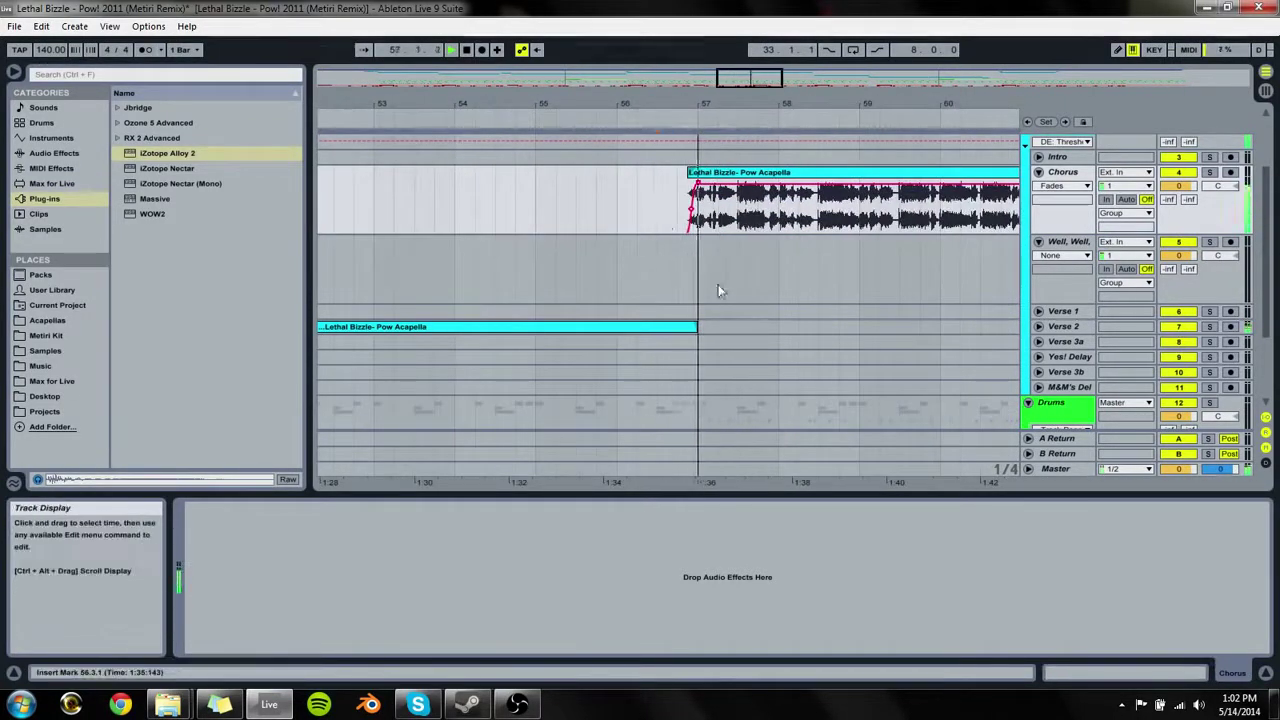
pyautogui.moveTo(695, 190); pyautogui.dragTo(685, 190)
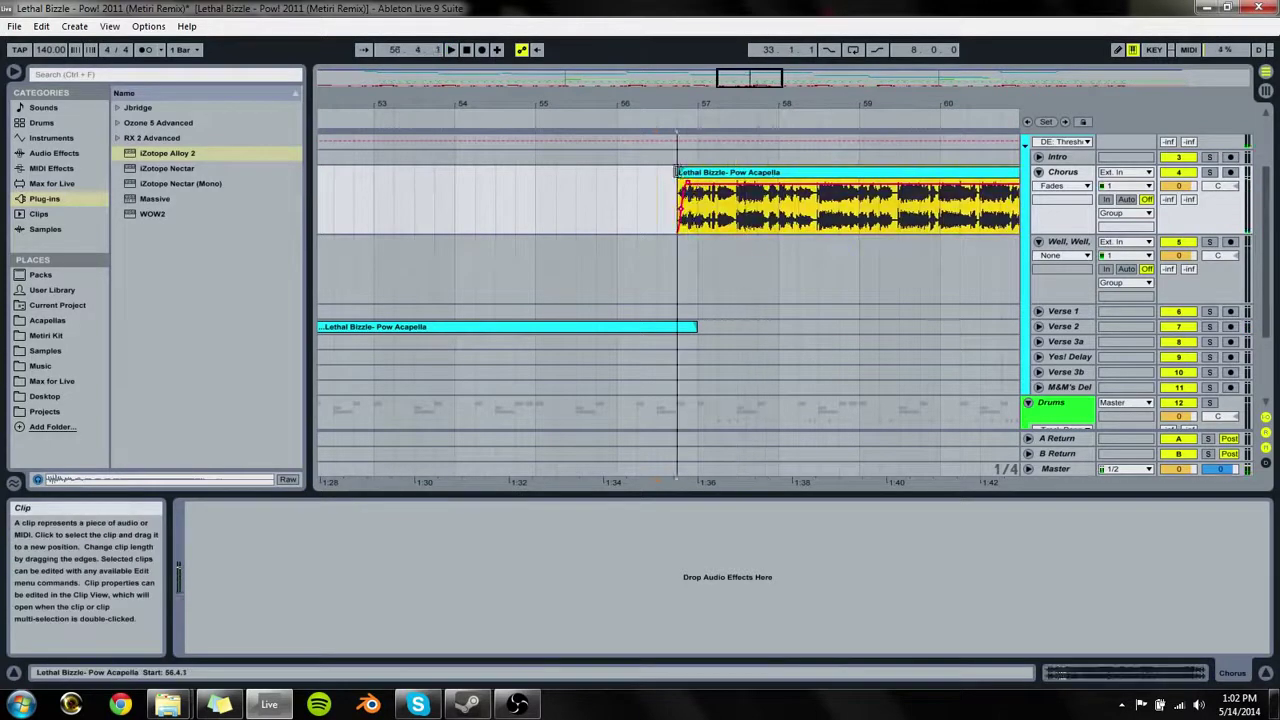
# Step: Trim the third chorus clip's start to 56.4.2 and play the transition
pyautogui.moveTo(698, 103); pyautogui.dragTo(722, 152)
pyautogui.moveTo(601, 173)
pyautogui.mouseDown()
pyautogui.moveTo(671, 174)
pyautogui.moveTo(618, 173)
pyautogui.moveTo(647, 173)
pyautogui.mouseUp()
pyautogui.hotkey('ctrl', 'z')
pyautogui.click(671, 198)
pyautogui.hotkey('ctrl', 'z')
pyautogui.click(676, 193)
pyautogui.press('space')
pyautogui.press('space')
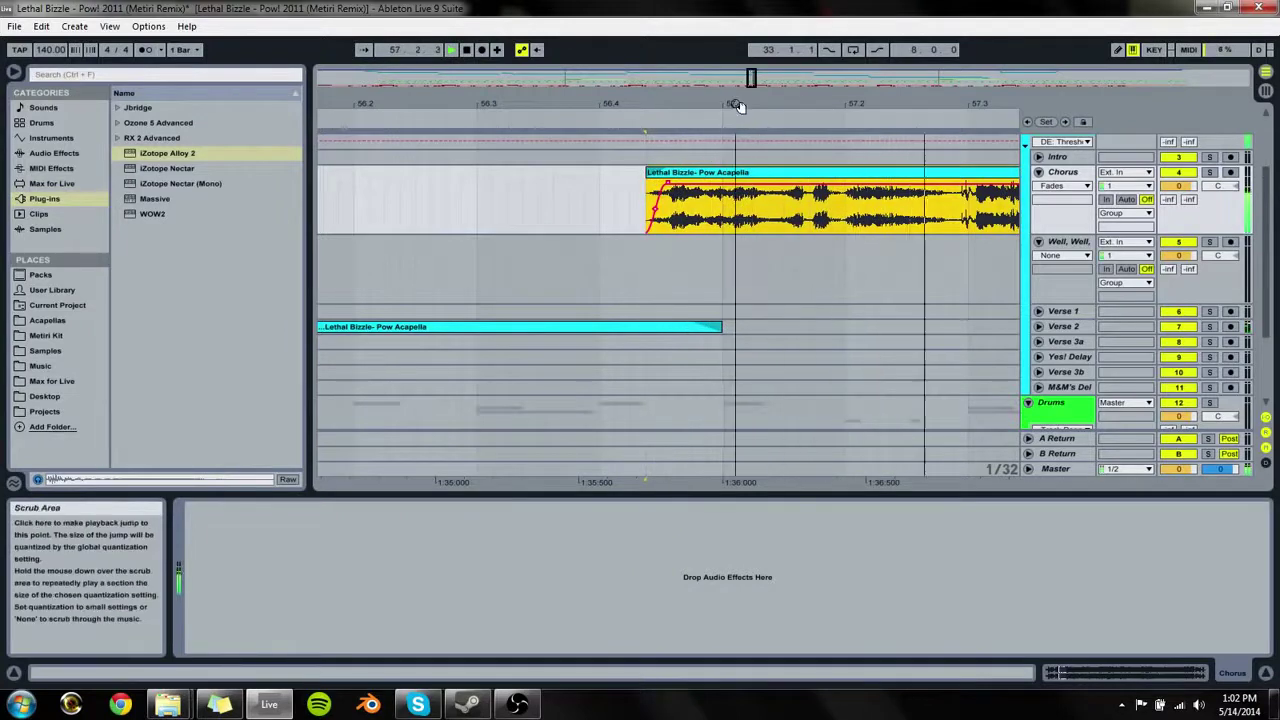
# Step: Play the third chorus's clip junction from 63.2.1 and shorten the first clip's end to about 63.2.4, removing the crossfade
pyautogui.moveTo(741, 105); pyautogui.dragTo(606, 40)
pyautogui.click(916, 226)
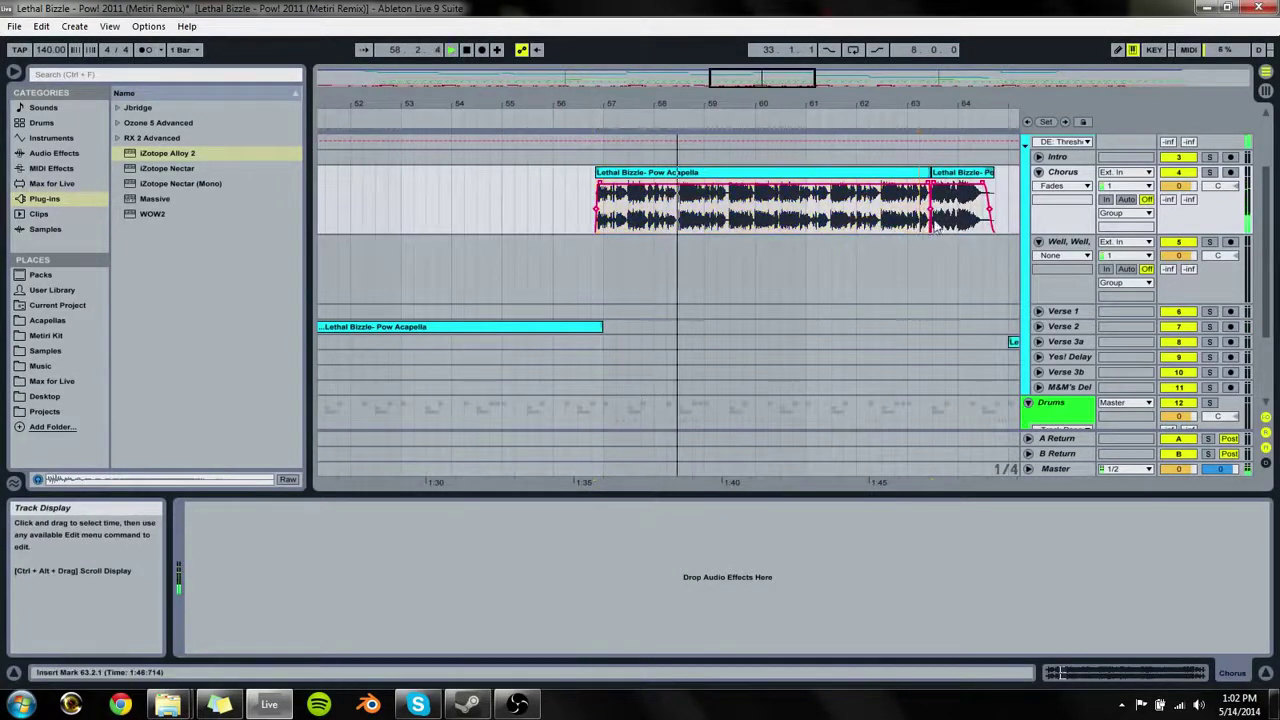
pyautogui.press('space')
pyautogui.press('space')
pyautogui.moveTo(972, 105)
pyautogui.mouseDown()
pyautogui.moveTo(466, 102)
pyautogui.moveTo(957, 117)
pyautogui.mouseUp()
pyautogui.click(727, 205)
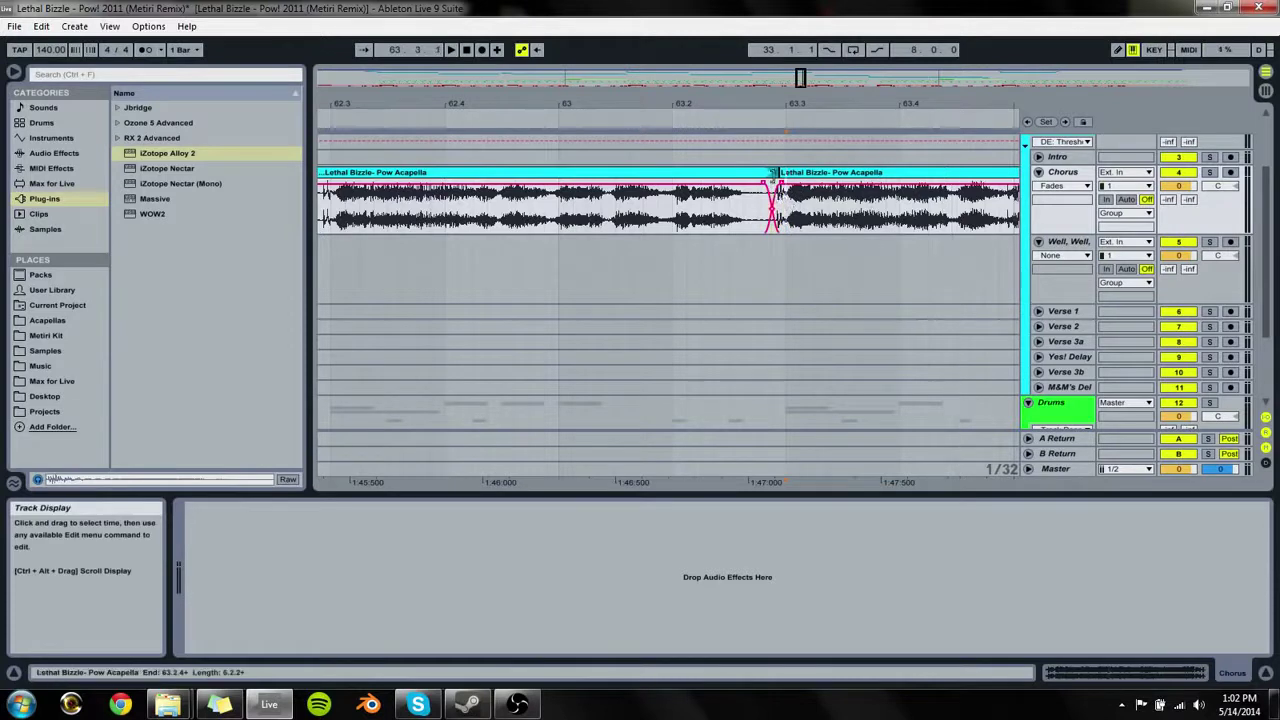
pyautogui.click(757, 176)
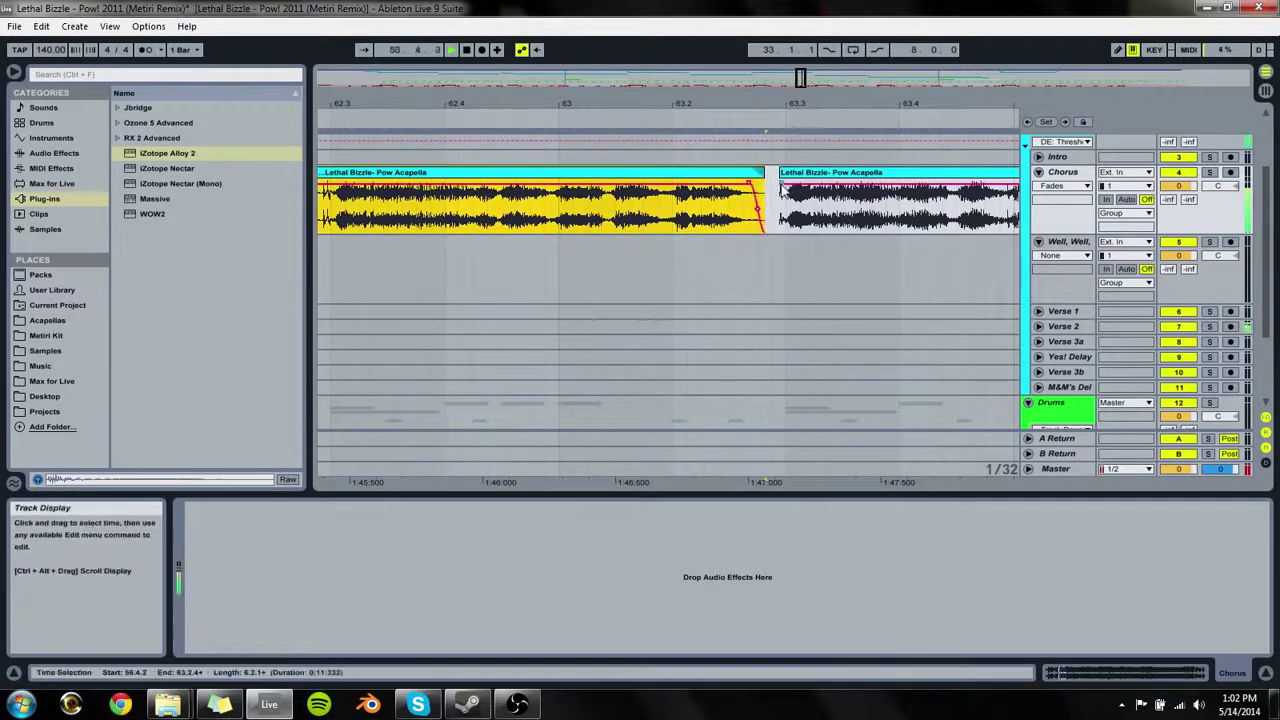
# Step: Extend the start of the third chorus's second clip to 63.2.4, adjust its fade-in, and play the junction
pyautogui.click(786, 187)
pyautogui.click(770, 179)
pyautogui.press('space')
pyautogui.press('space')
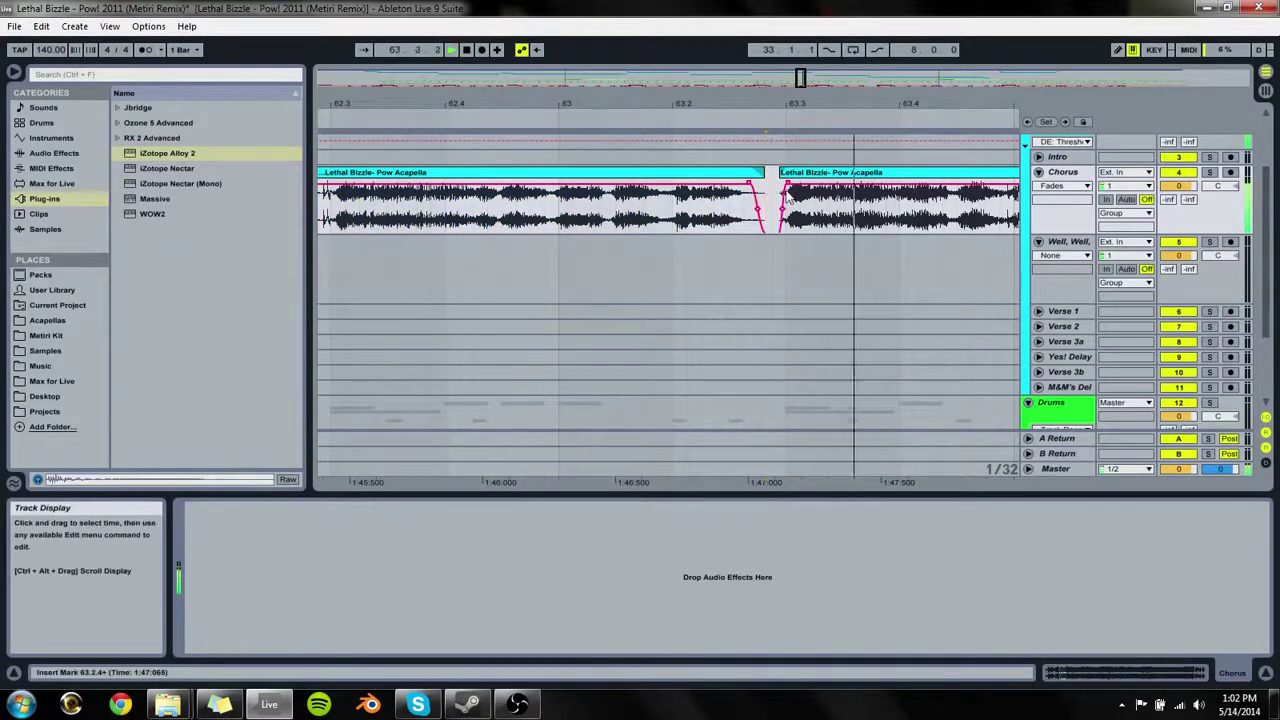
pyautogui.press('space')
pyautogui.moveTo(782, 177); pyautogui.dragTo(771, 178)
pyautogui.press('space')
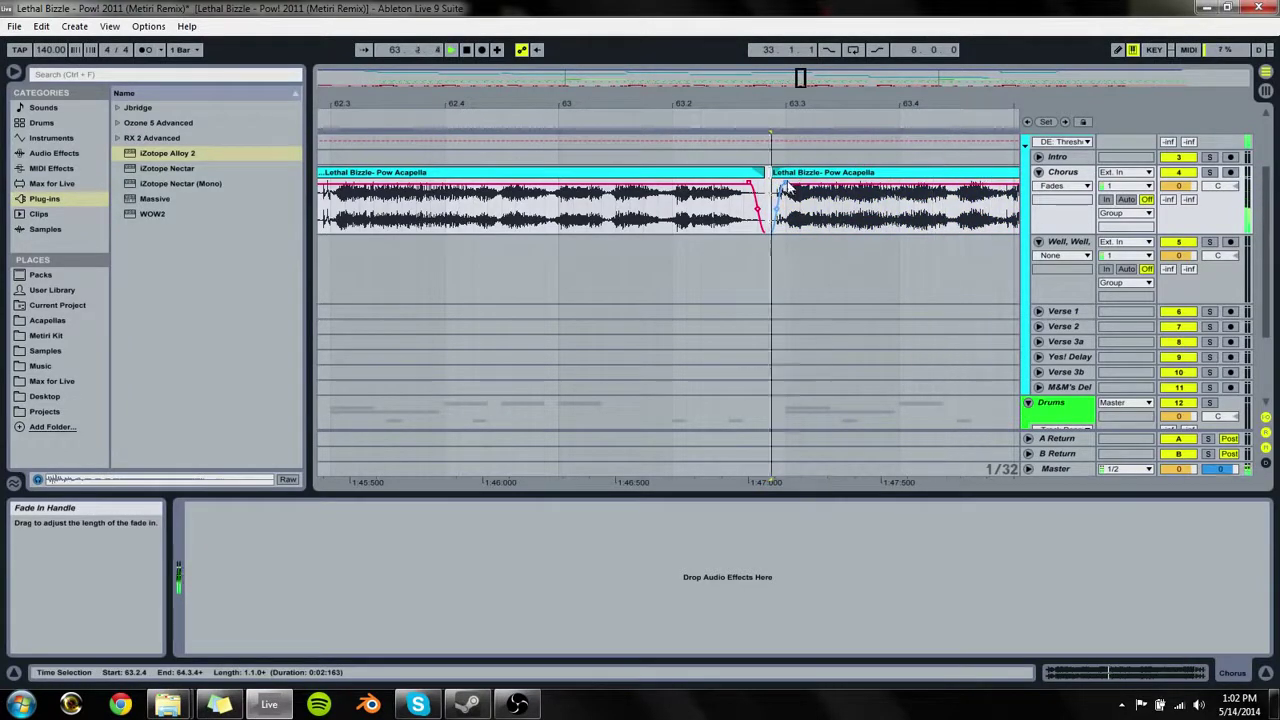
# Step: Fold the Chorus and Well, Well, Well tracks and play the Intro clips near bars 89 and 96
pyautogui.moveTo(799, 104); pyautogui.dragTo(606, 48)
pyautogui.moveTo(865, 107); pyautogui.dragTo(632, 48)
pyautogui.click(1038, 172)
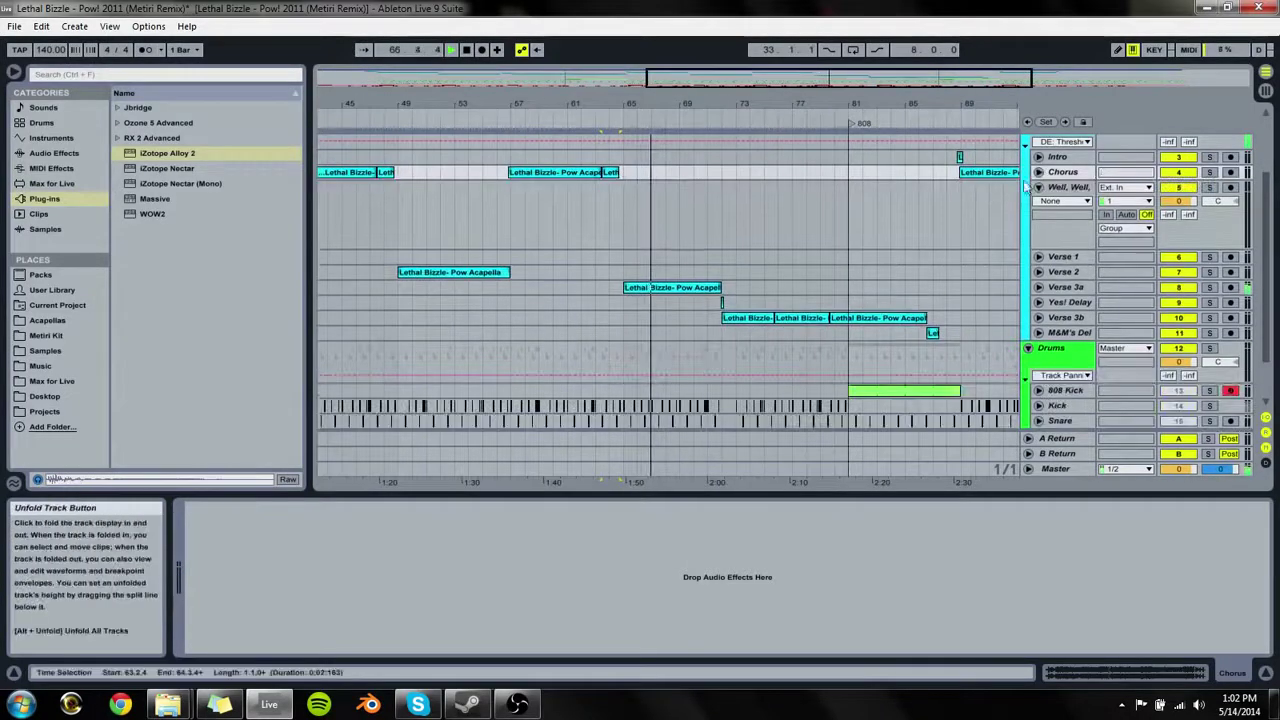
pyautogui.click(960, 158)
pyautogui.moveTo(993, 105); pyautogui.dragTo(740, 48)
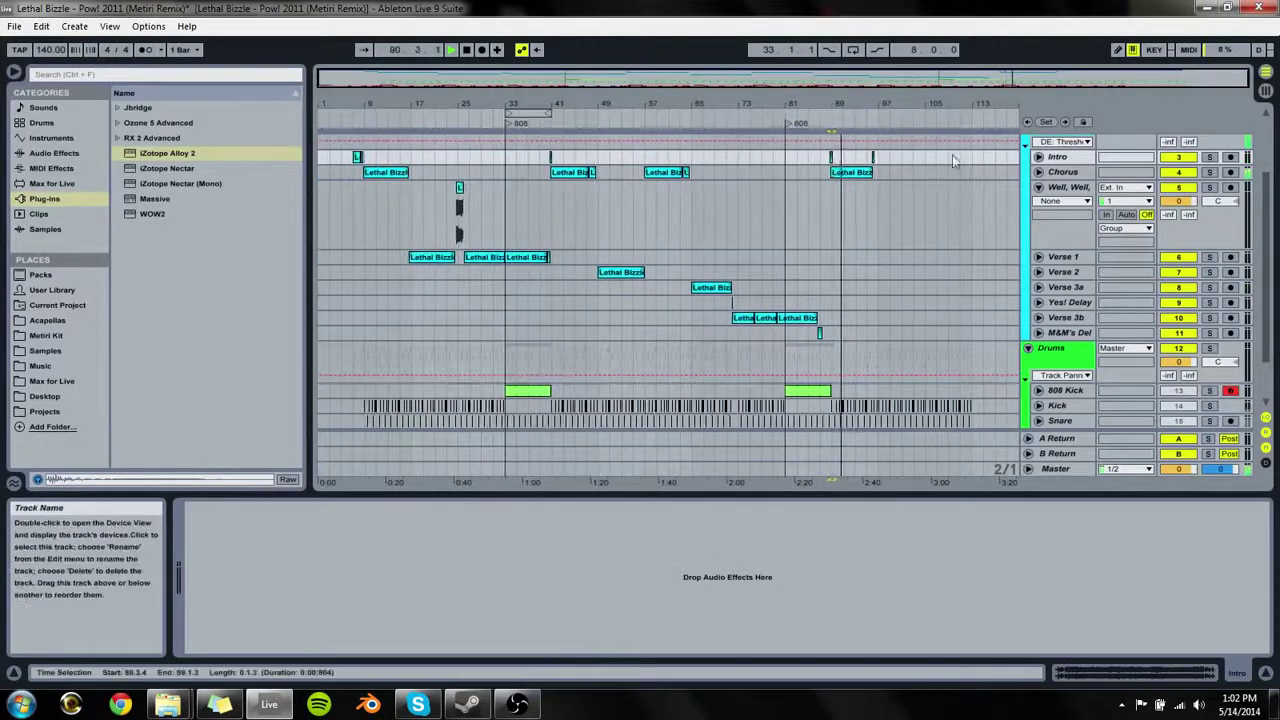
pyautogui.click(874, 158)
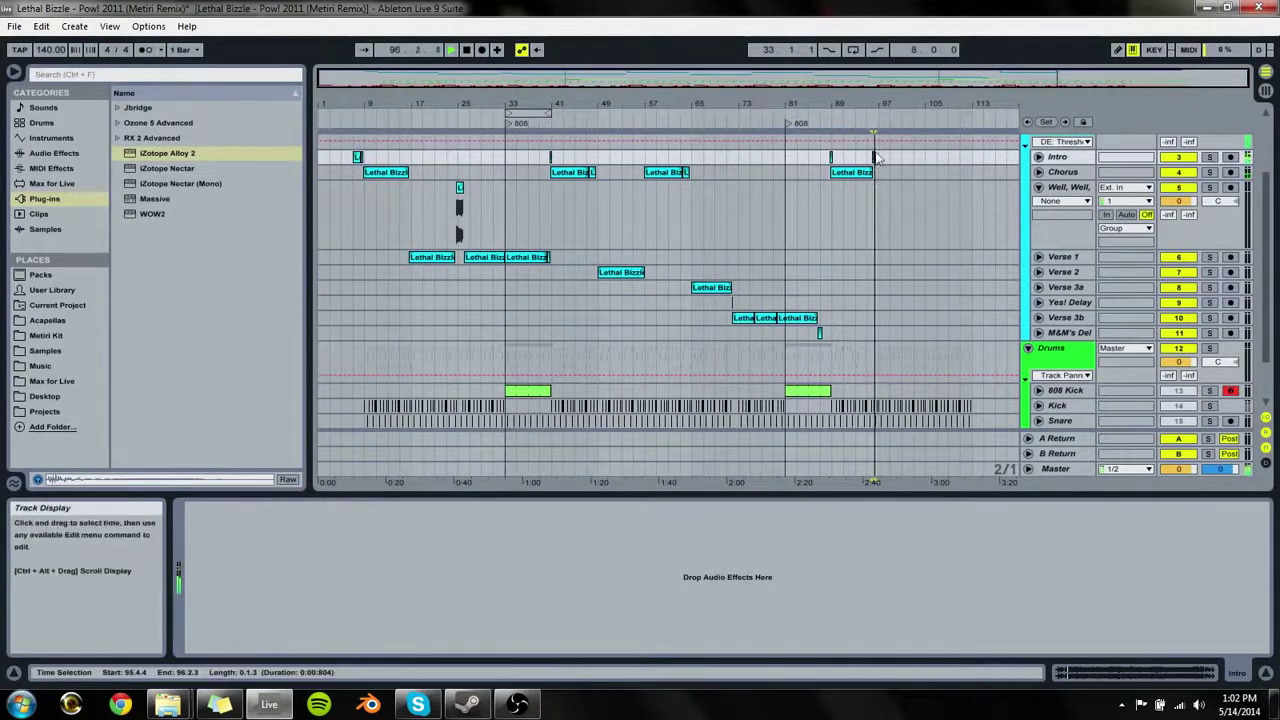
pyautogui.click(1039, 188)
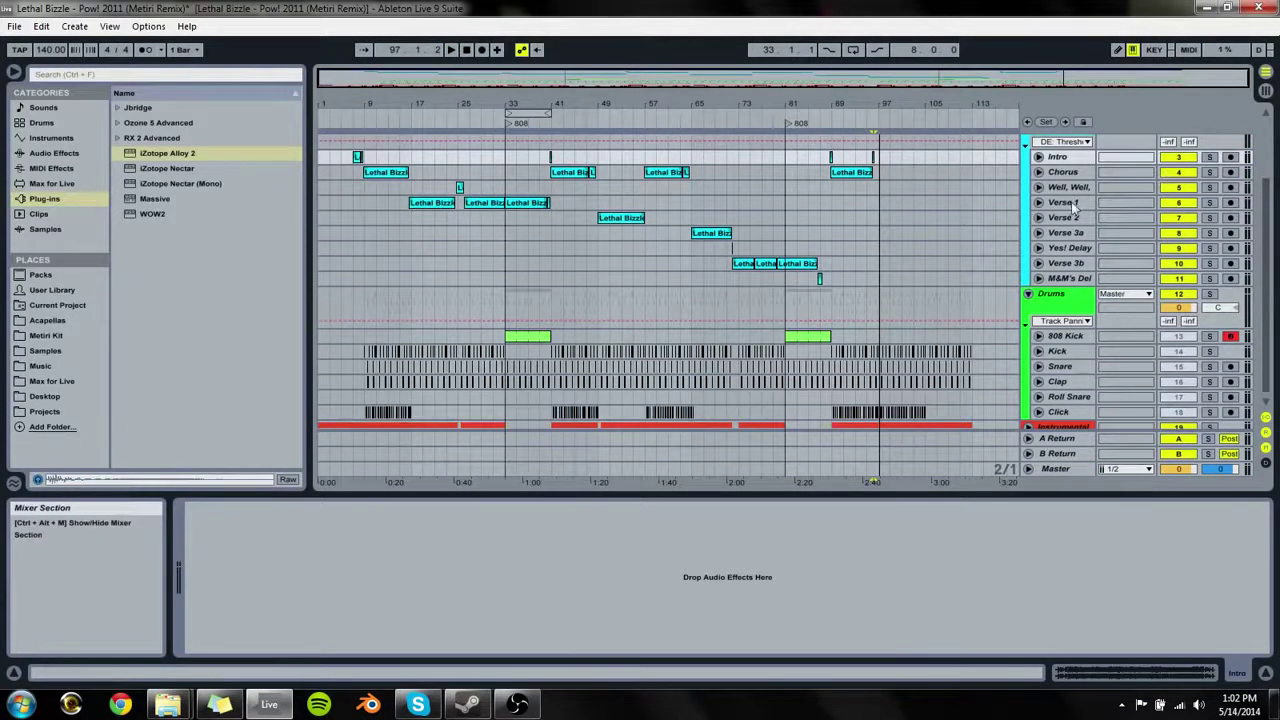
# Step: Turn off solo on the Vocals group and play the full mix from the first Intro clip
pyautogui.scroll(3, 1078, 198)
pyautogui.click(1211, 214)
pyautogui.press('space')
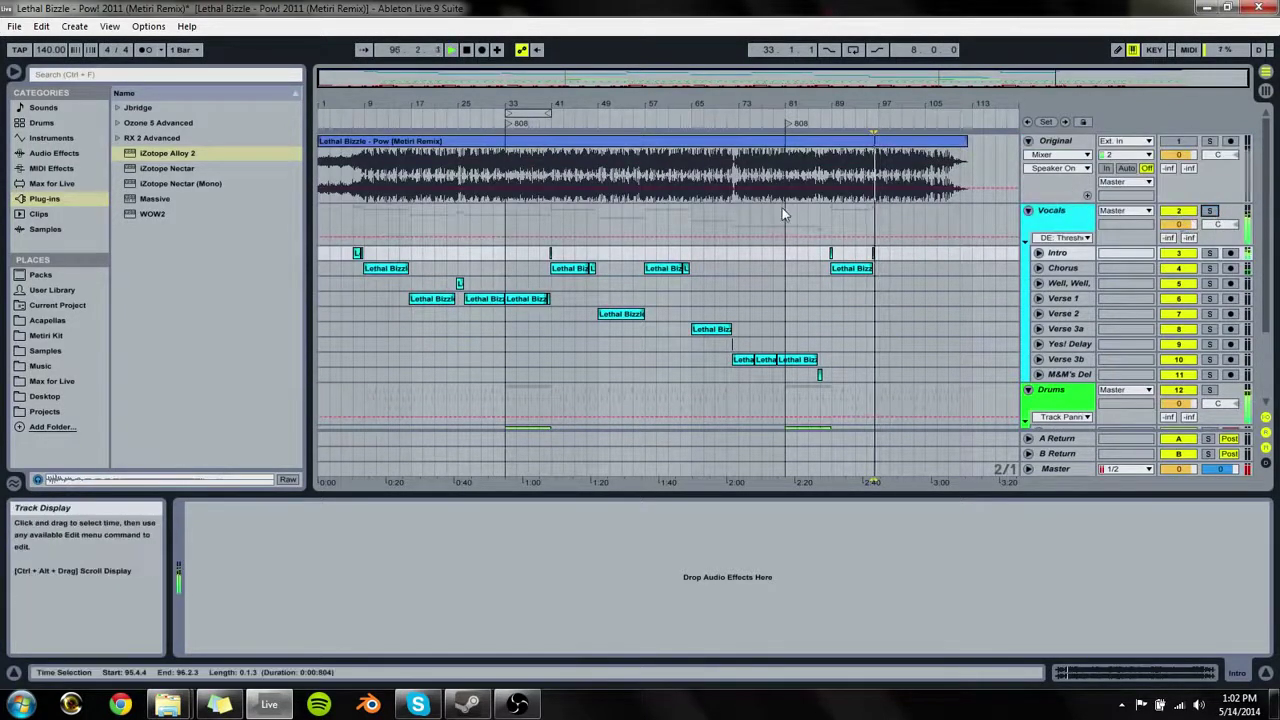
pyautogui.click(357, 252)
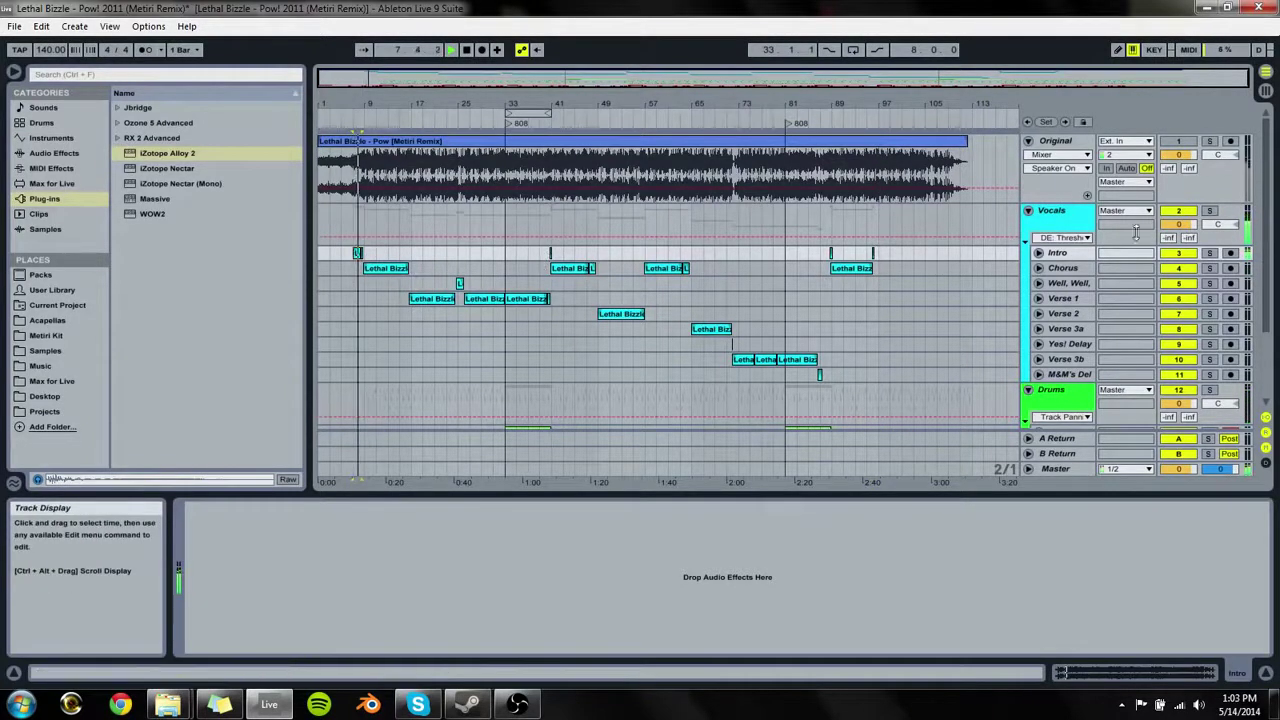
# Step: Open the Vocals group's iZotope Alloy 2 and raise the de-esser threshold to 0
pyautogui.click(1136, 232)
pyautogui.click(198, 525)
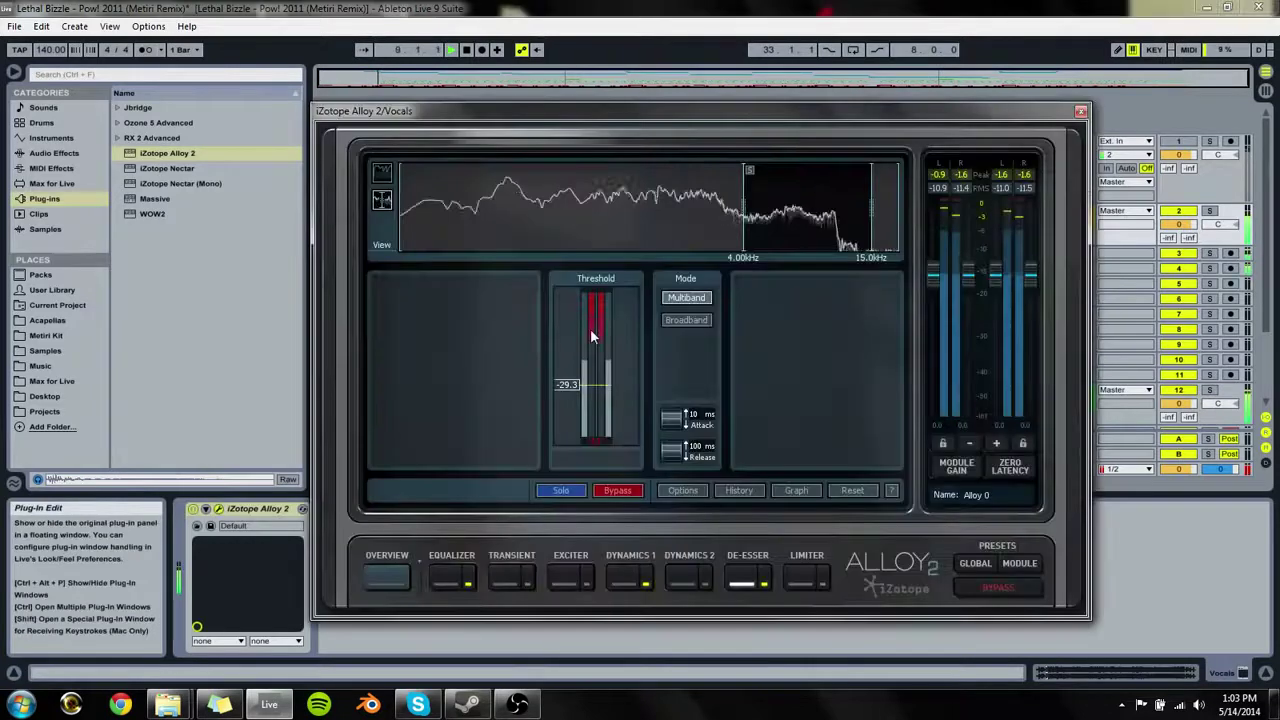
pyautogui.moveTo(567, 384); pyautogui.dragTo(567, 292)
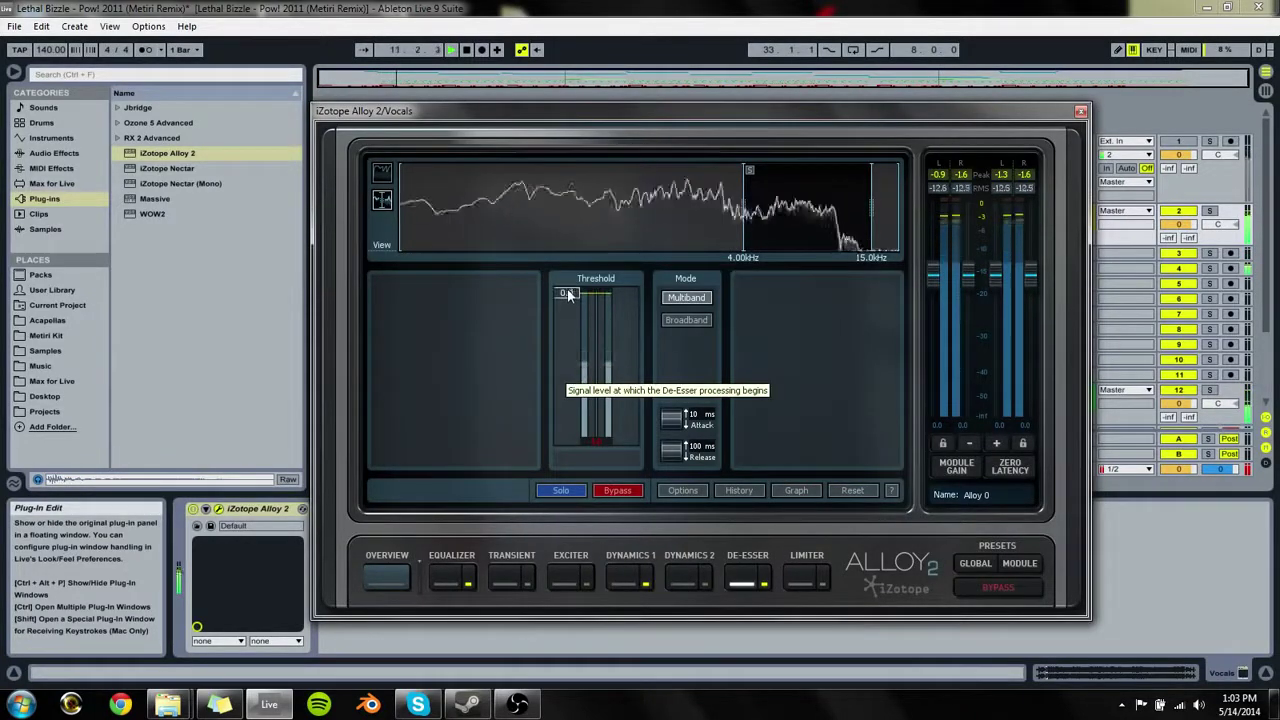
# Step: In Alloy 2's Transient module, set Attack to -3.6 and Sustain to 4.7
pyautogui.click(522, 580)
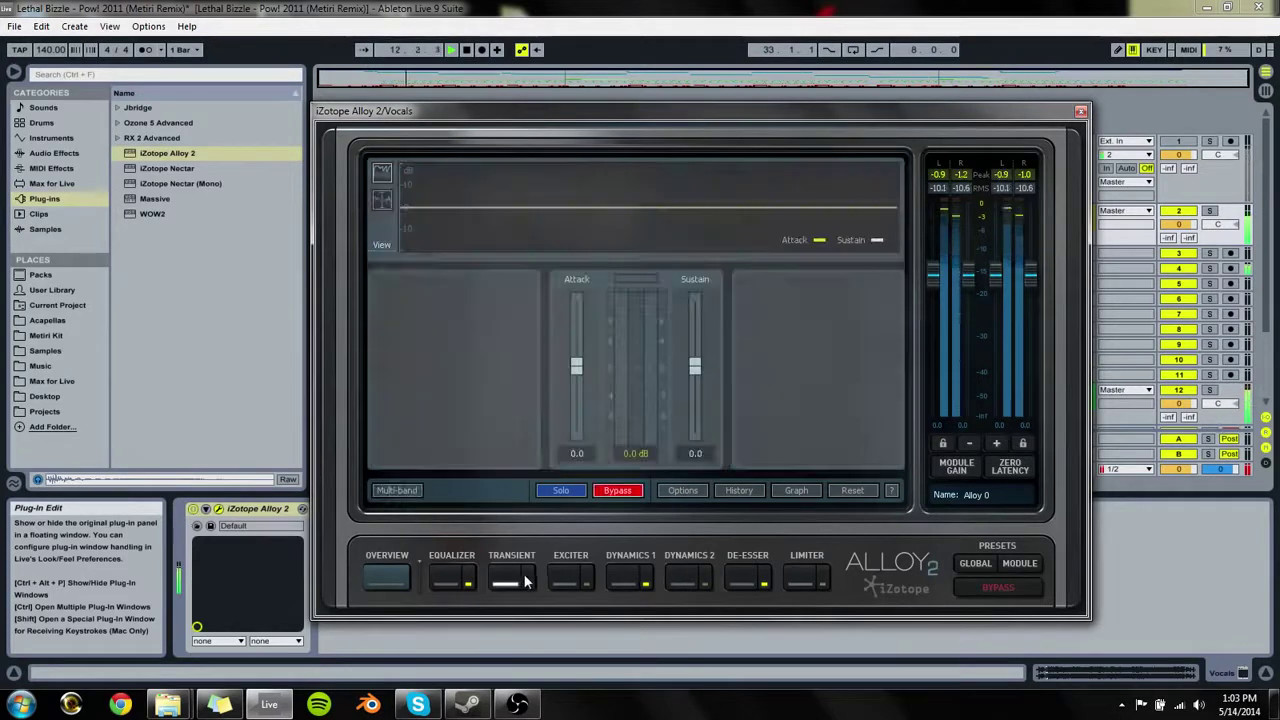
pyautogui.moveTo(576, 367)
pyautogui.mouseDown()
pyautogui.moveTo(576, 411)
pyautogui.moveTo(576, 383)
pyautogui.mouseUp()
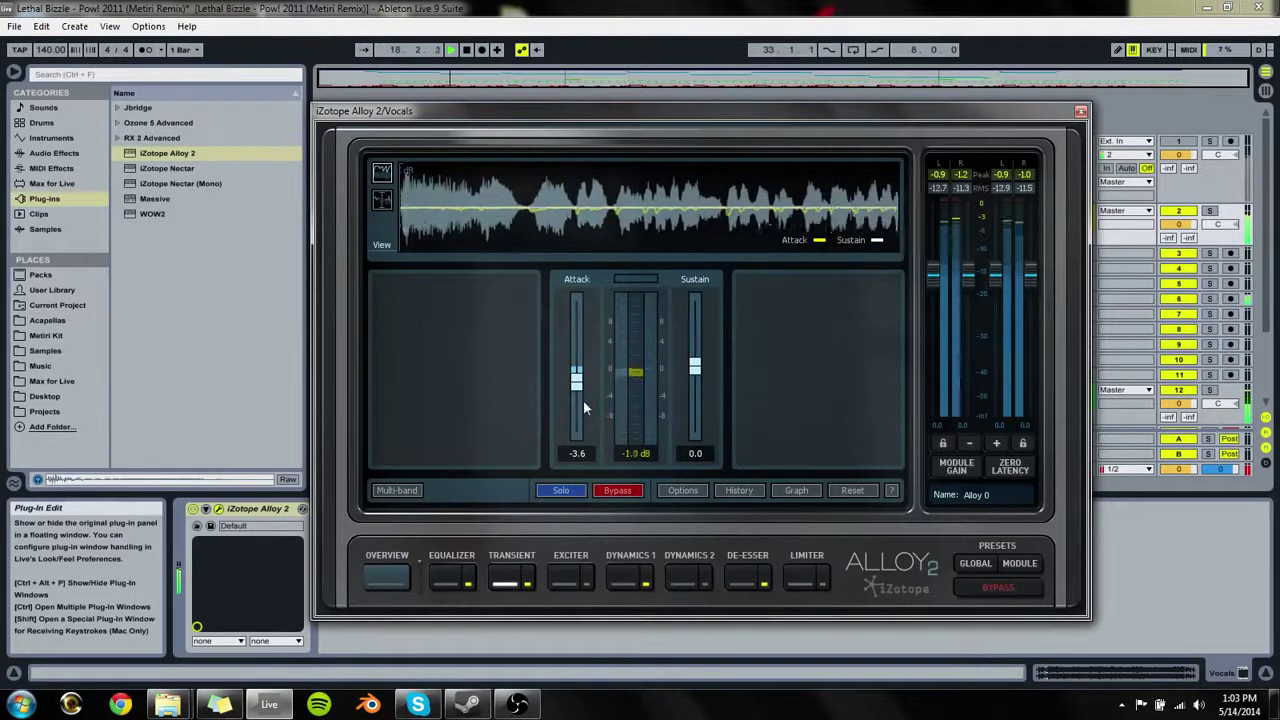
pyautogui.moveTo(700, 367)
pyautogui.mouseDown()
pyautogui.moveTo(702, 330)
pyautogui.moveTo(695, 360)
pyautogui.mouseUp()
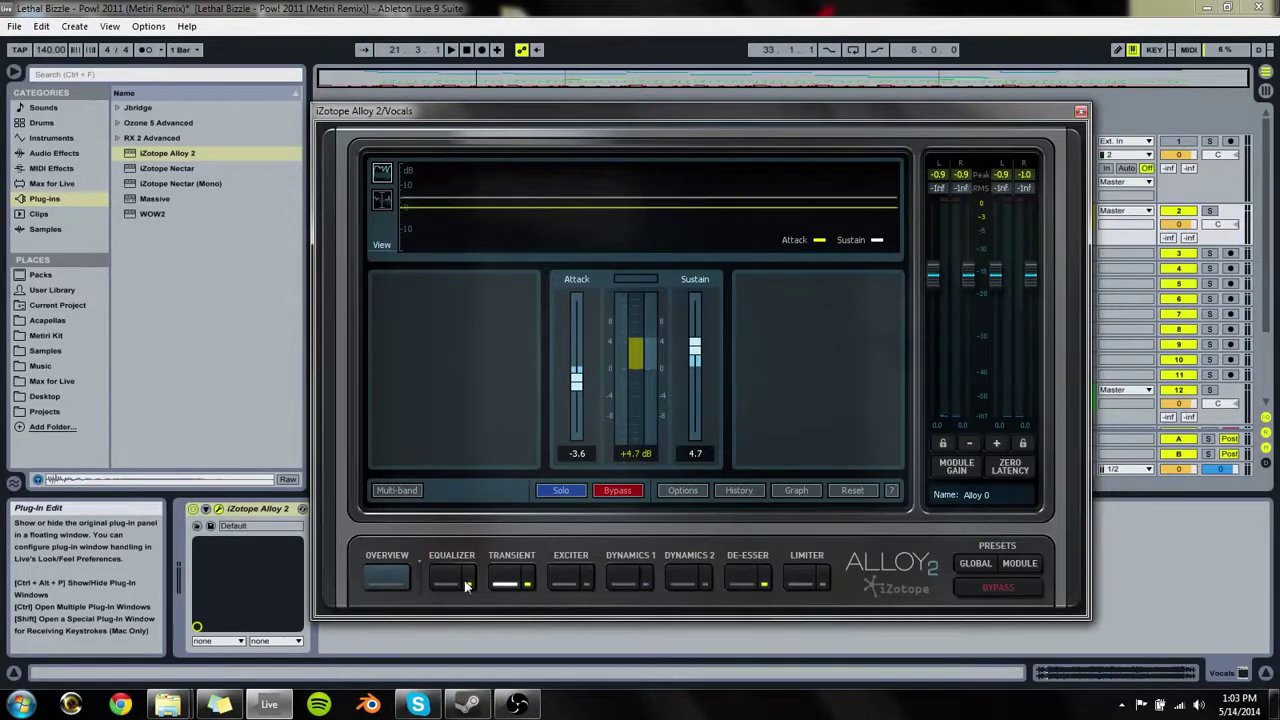
# Step: Switch off the De-Esser module in the Vocals group's Alloy 2, return to the Transient module and close the plug-in window
pyautogui.click(757, 584)
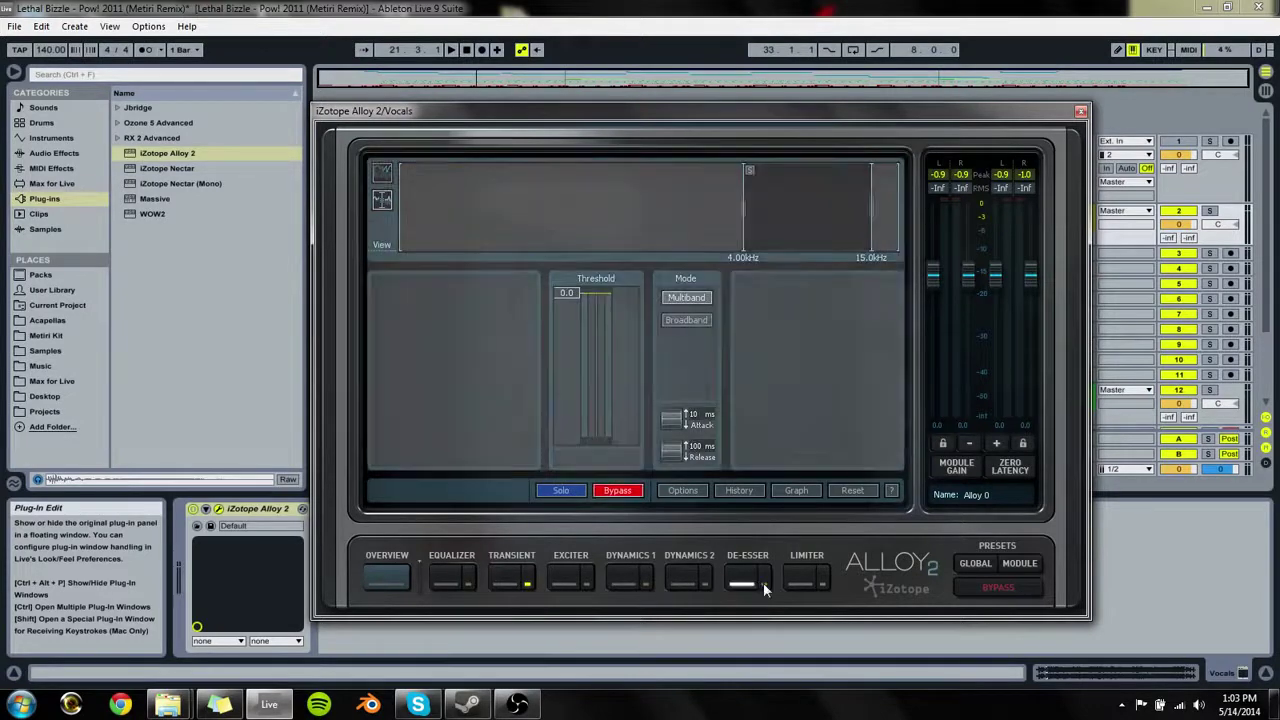
pyautogui.click(508, 578)
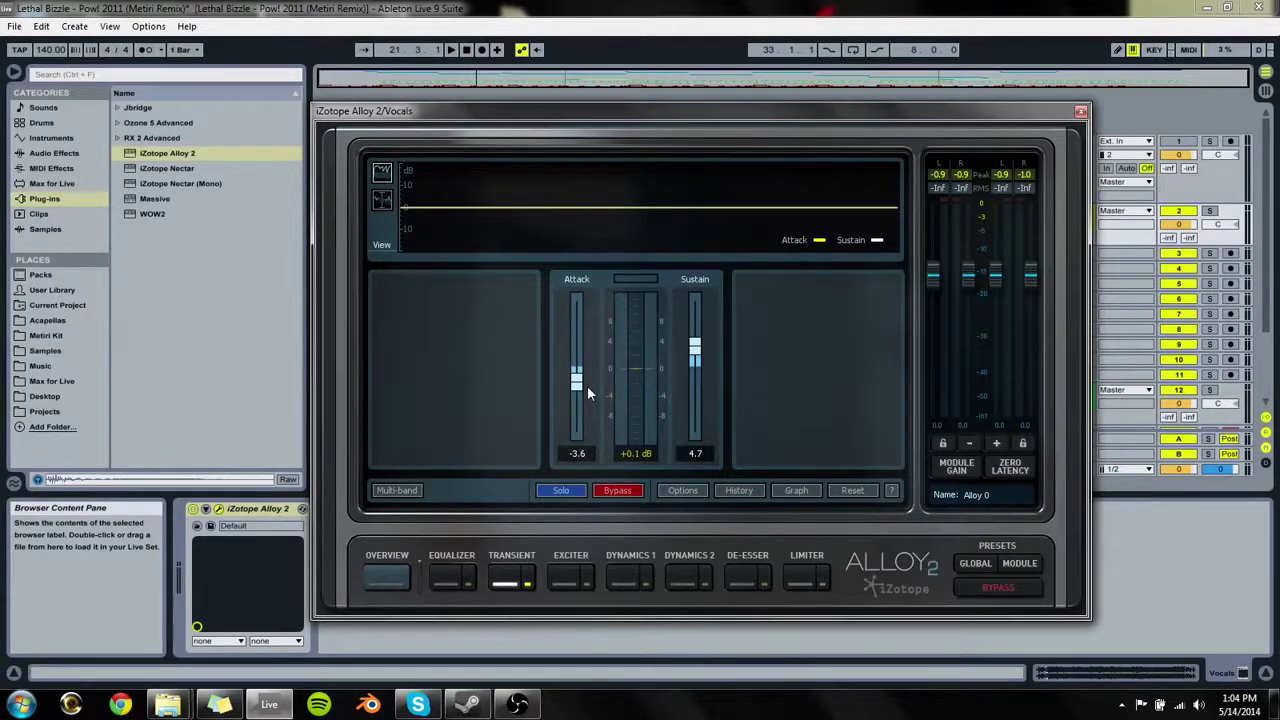
pyautogui.click(1080, 113)
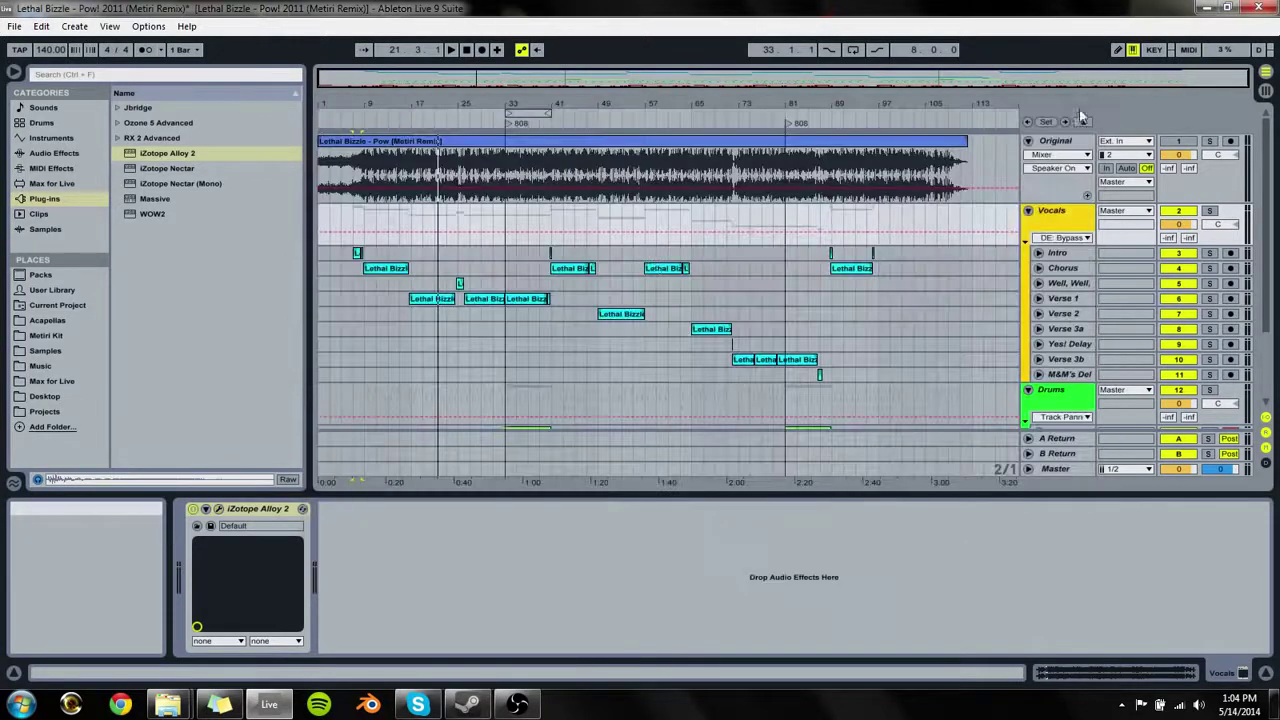
# Step: Play the mix from the Intro clip near bar 41, with the arrangement view closer in on the following Chorus clips
pyautogui.click(549, 258)
pyautogui.click(549, 262)
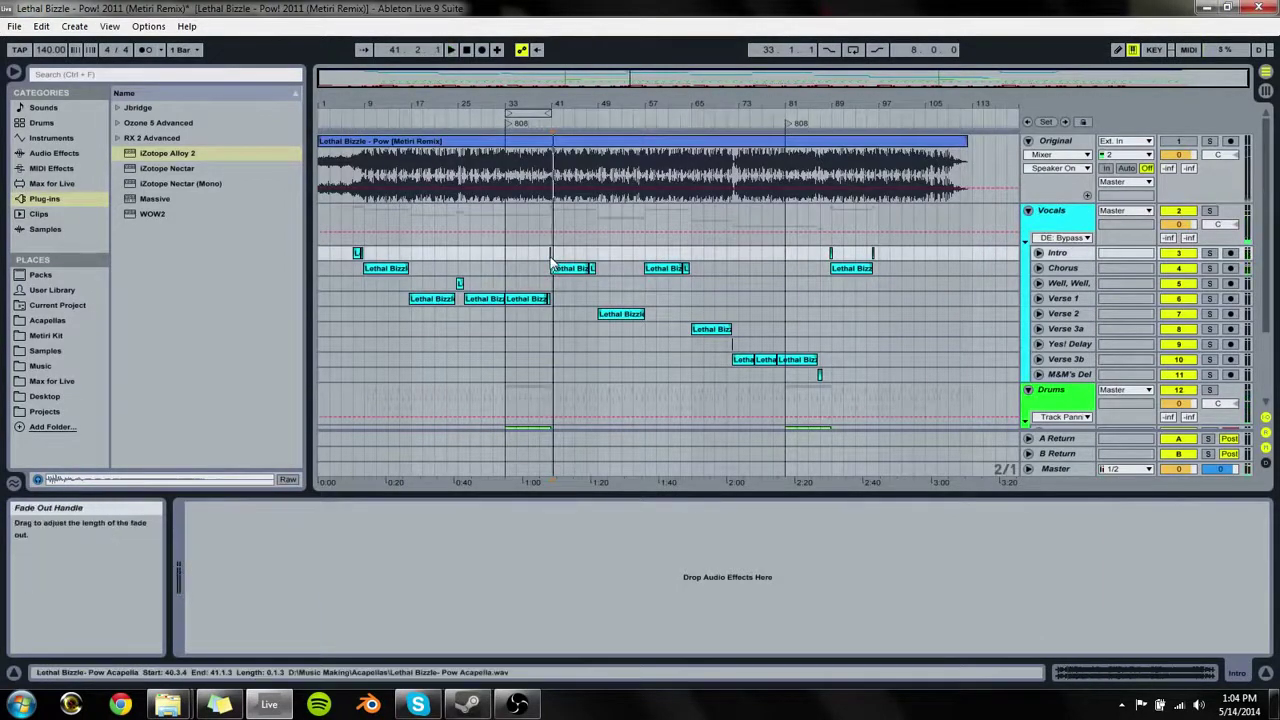
pyautogui.doubleClick(553, 270)
pyautogui.press('space')
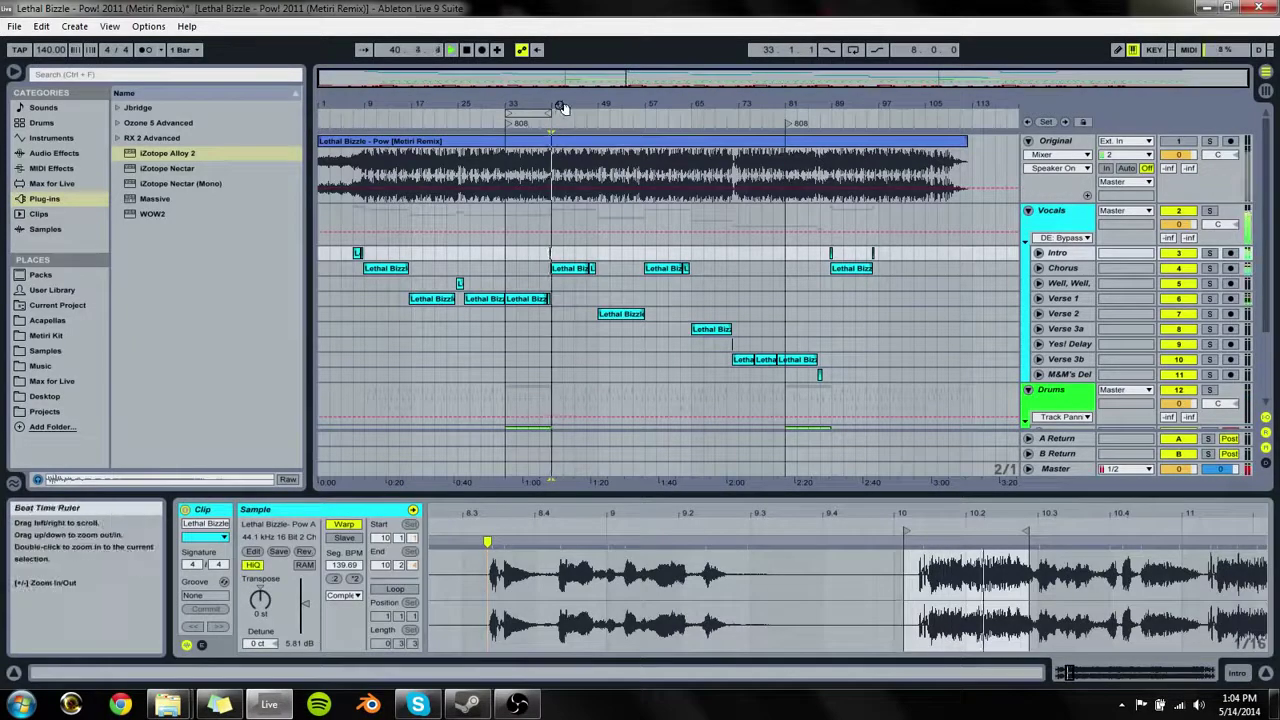
pyautogui.moveTo(565, 109); pyautogui.dragTo(628, 101)
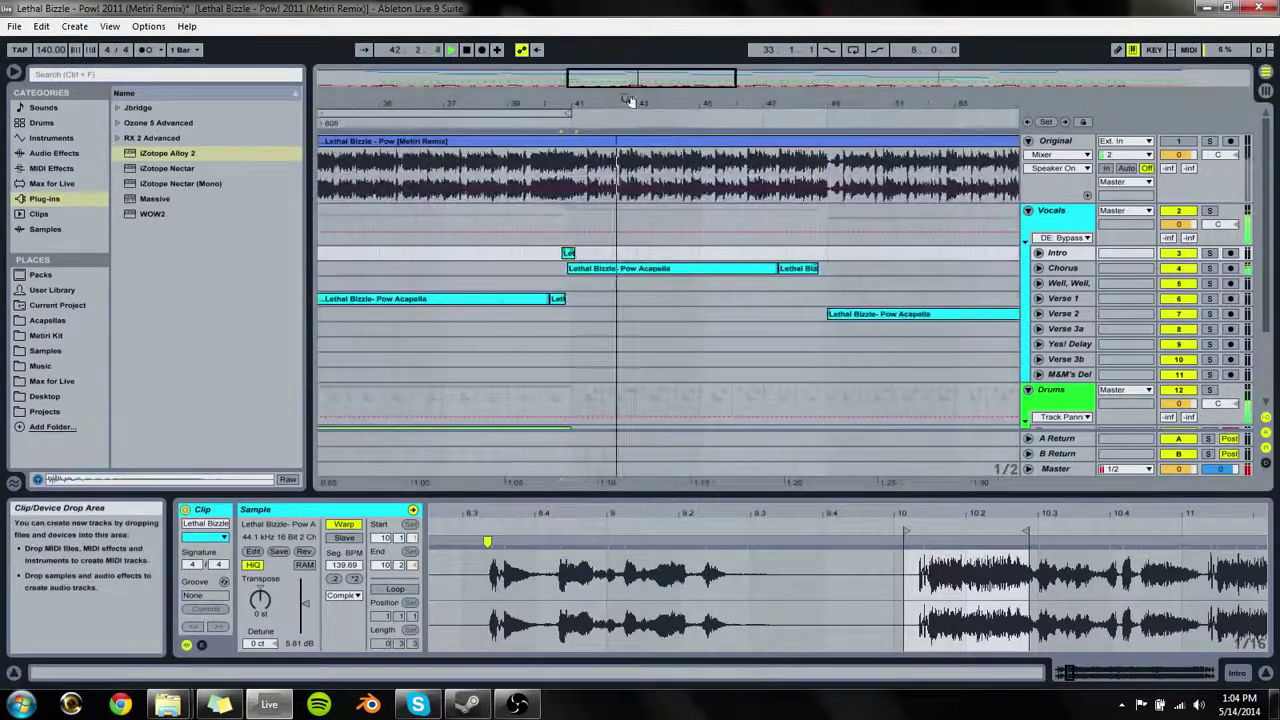
# Step: Copy the Vocals group's iZotope Alloy 2 onto the Chorus track and play the Chorus clip from bar 41
pyautogui.click(752, 270)
pyautogui.doubleClick(1056, 216)
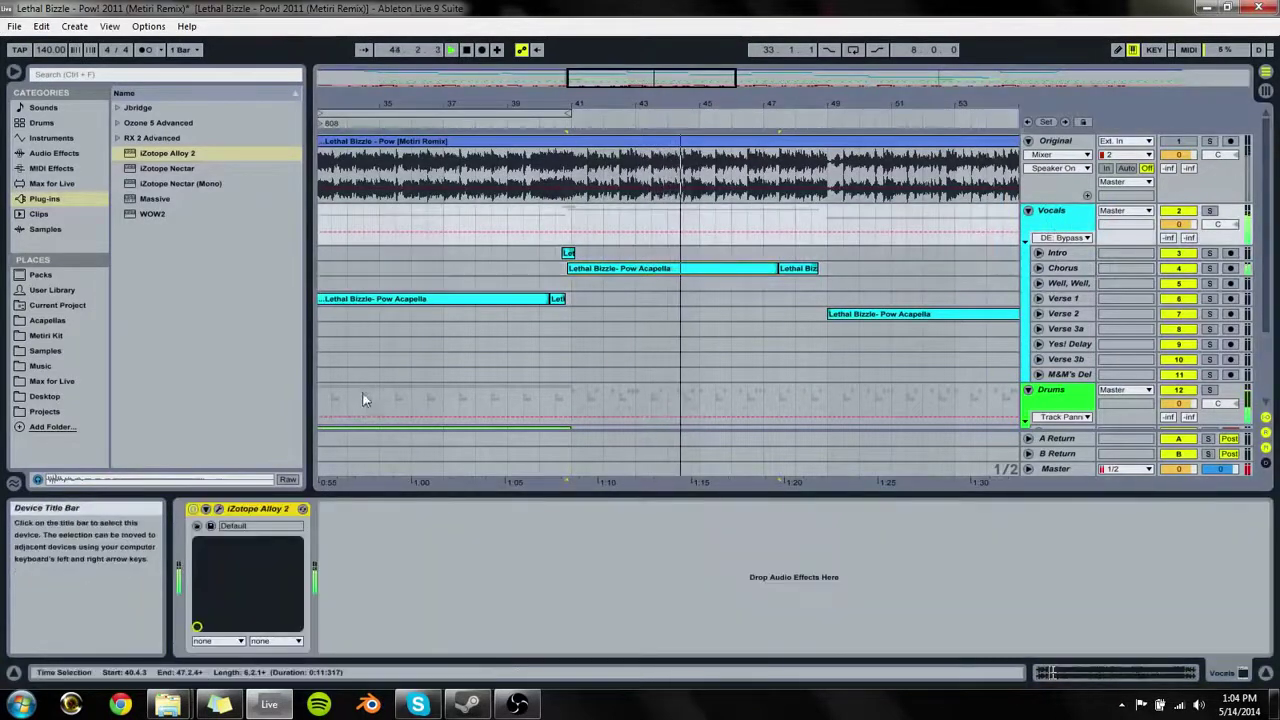
pyautogui.click(1063, 268)
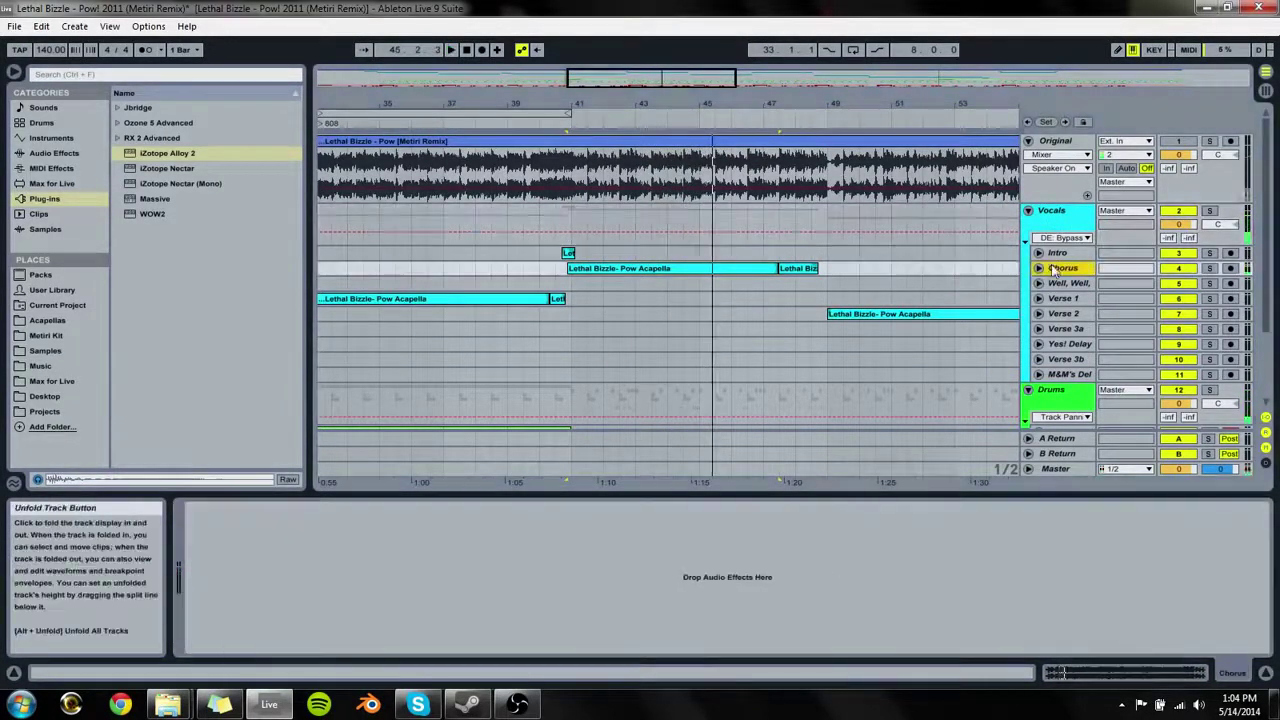
pyautogui.hotkey('ctrl', 'v')
pyautogui.press('space')
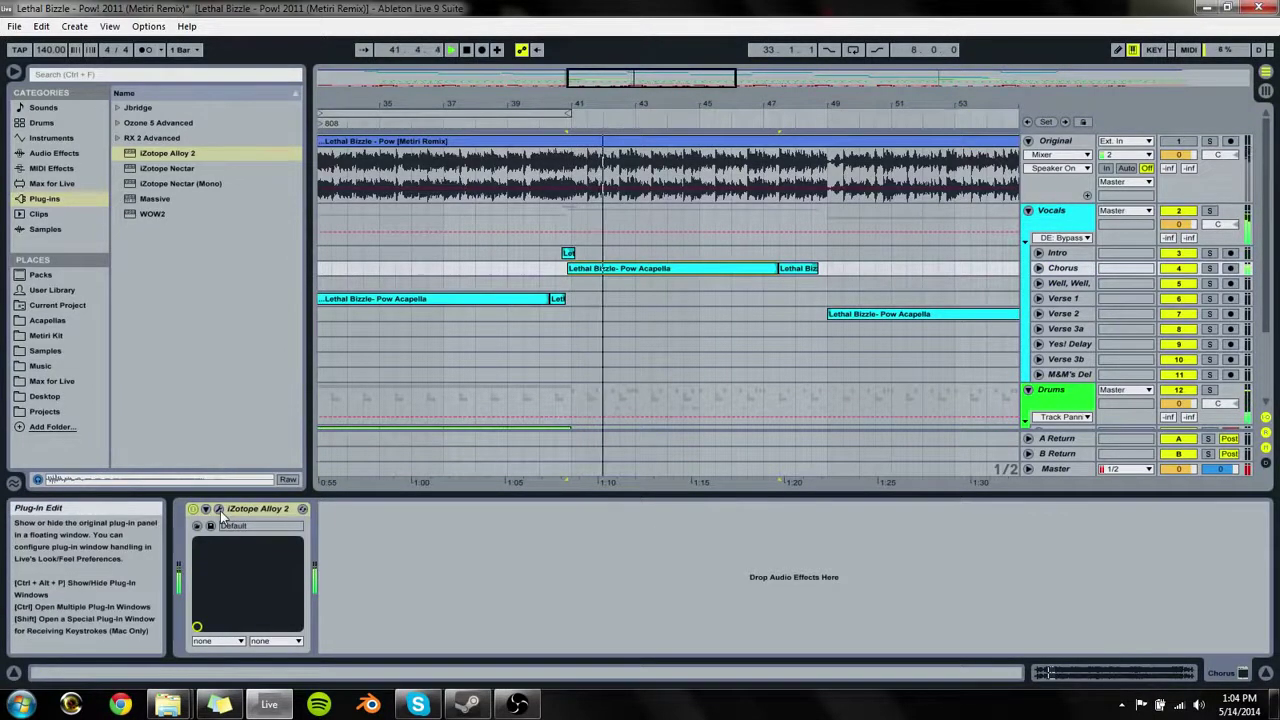
# Step: In the Chorus track's Alloy 2 Transient module, set Attack to -15.0 and Sustain to 0.0
pyautogui.click(220, 511)
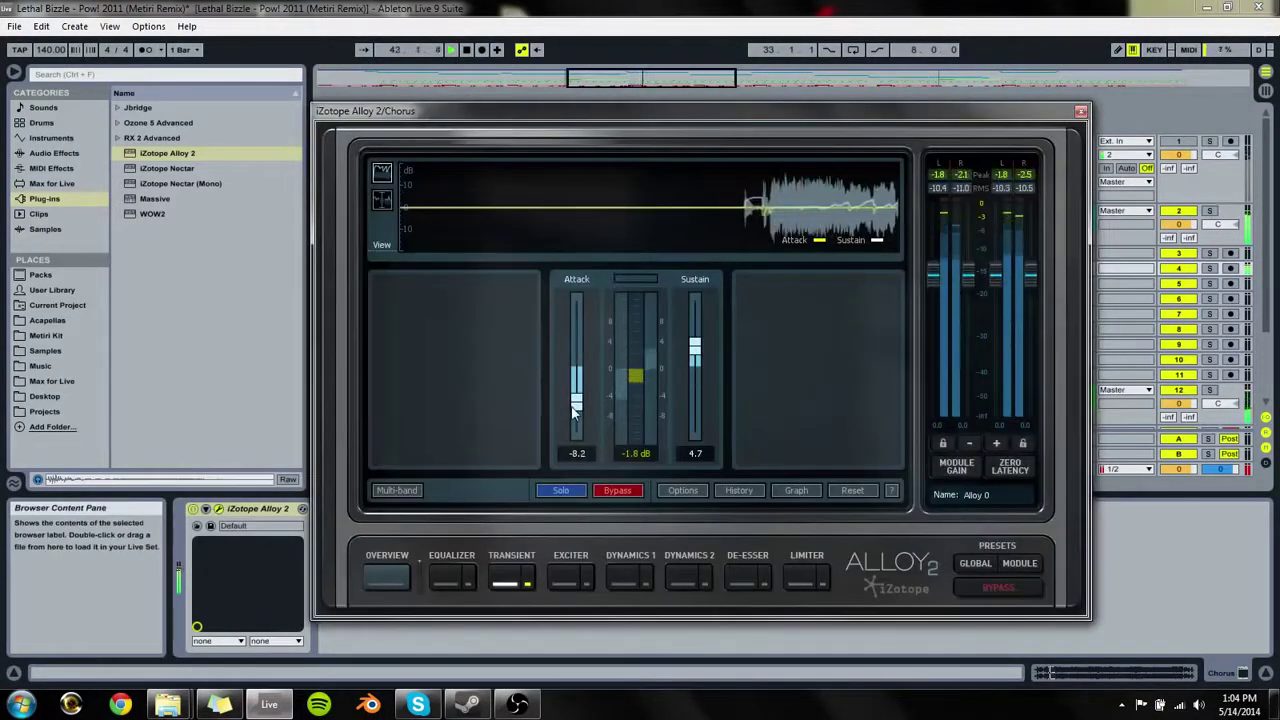
pyautogui.moveTo(575, 410); pyautogui.dragTo(576, 440)
pyautogui.moveTo(695, 346)
pyautogui.mouseDown()
pyautogui.moveTo(694, 325)
pyautogui.moveTo(694, 358)
pyautogui.mouseUp()
pyautogui.doubleClick(694, 352)
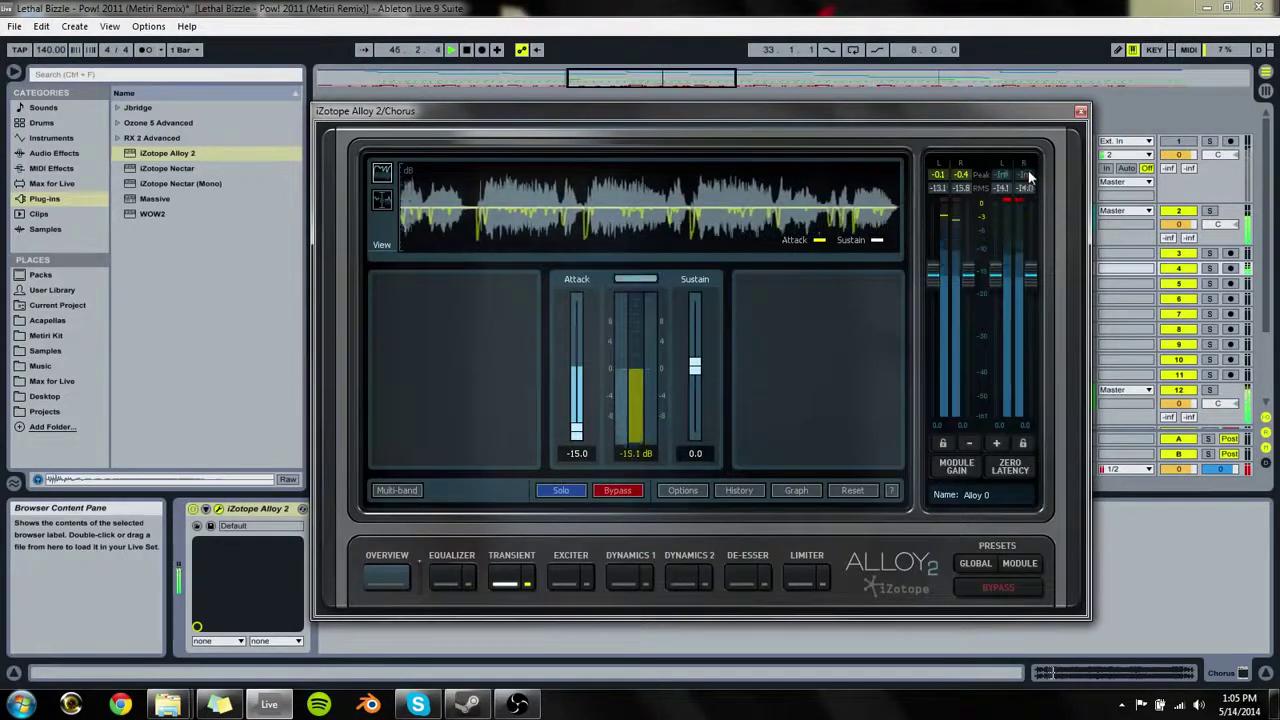
pyautogui.click(1080, 111)
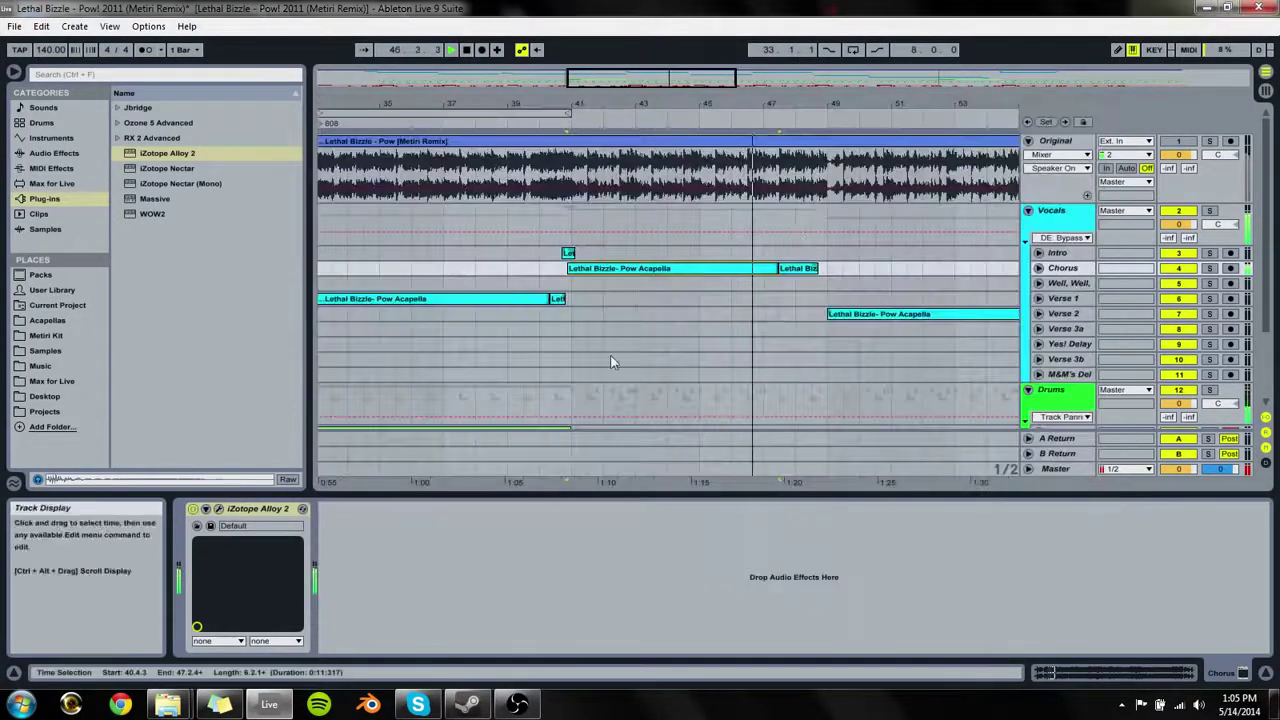
pyautogui.press('space')
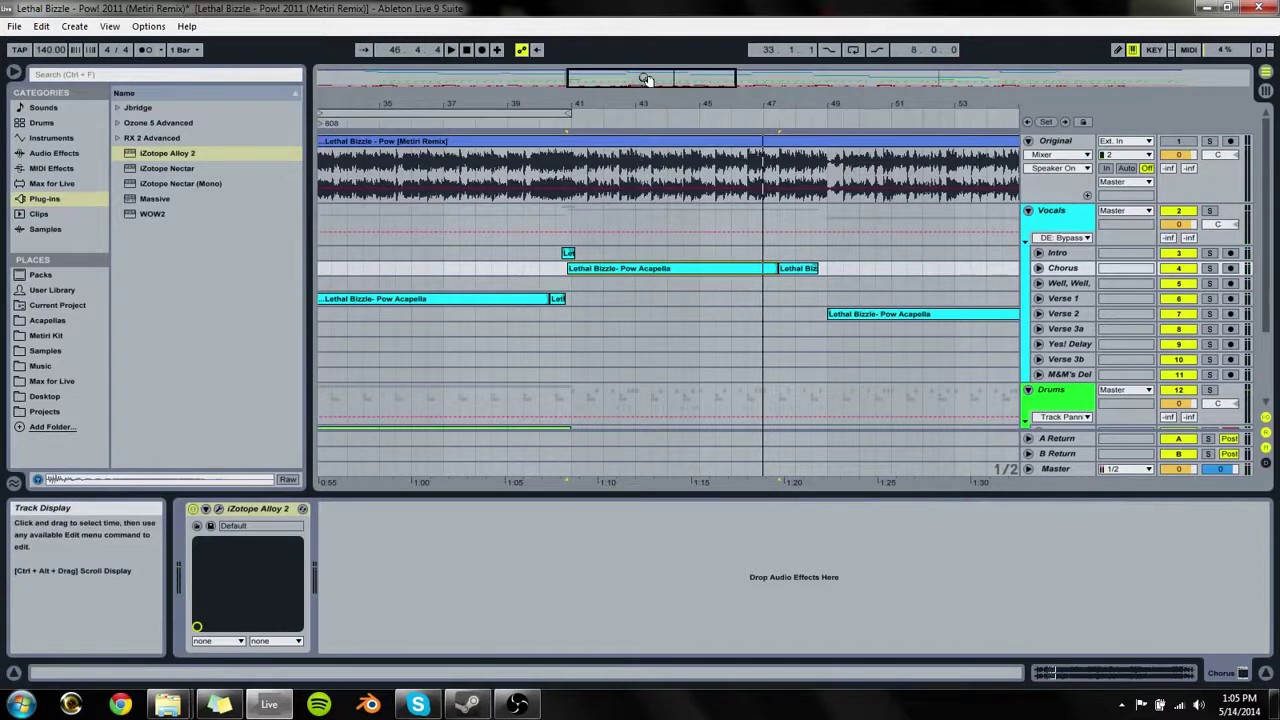
# Step: Fold the Vocals group and add an EQ Eight to it after Alloy 2
pyautogui.moveTo(649, 79); pyautogui.dragTo(556, 40)
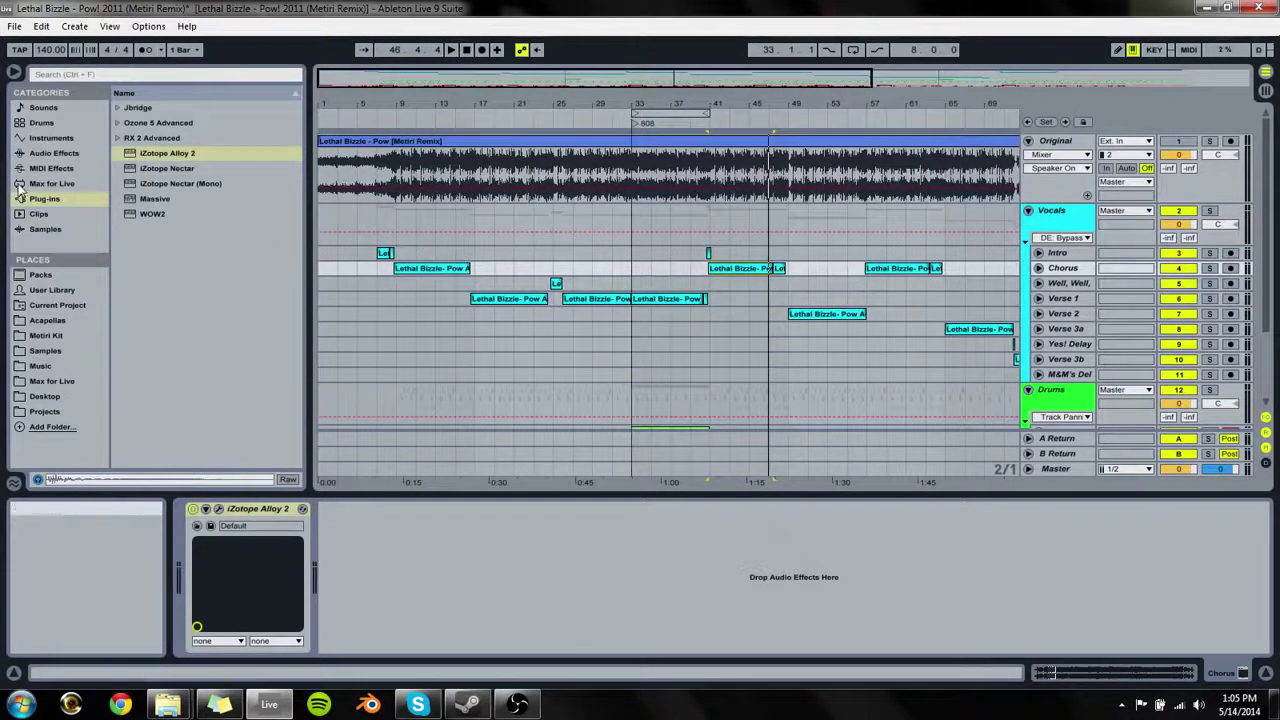
pyautogui.click(1050, 211)
pyautogui.click(1030, 212)
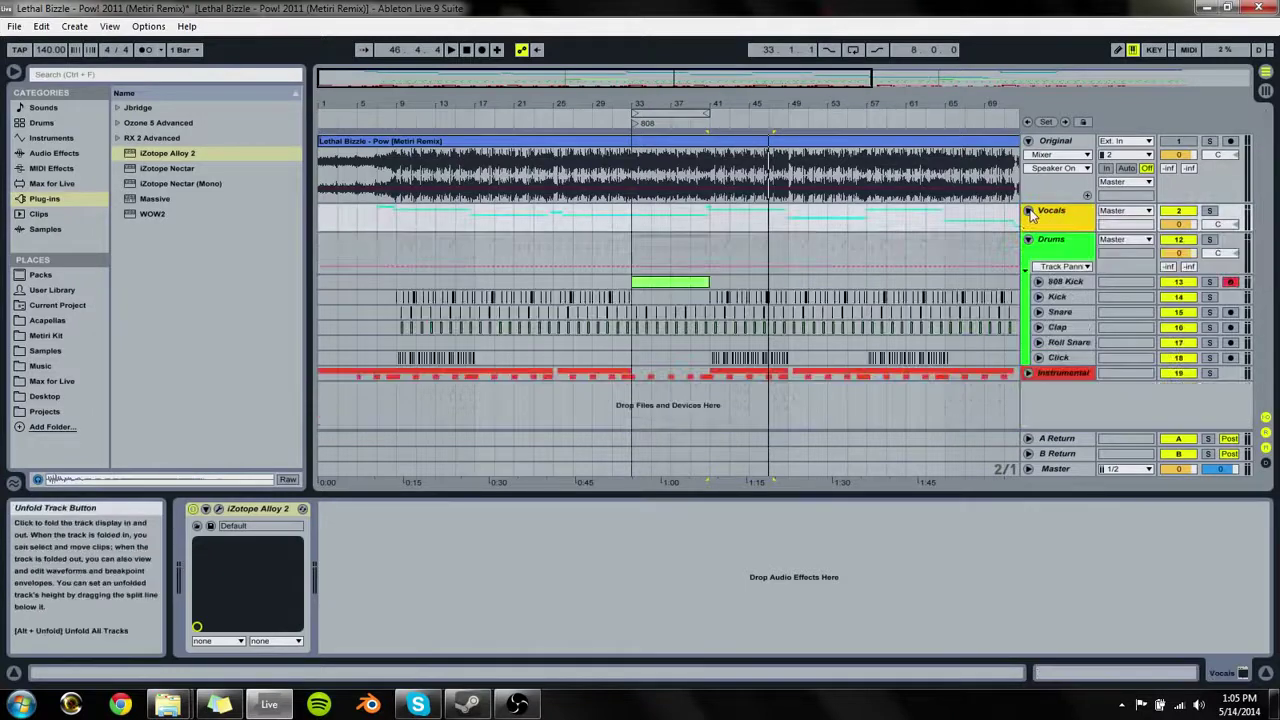
pyautogui.click(1030, 212)
pyautogui.click(1030, 212)
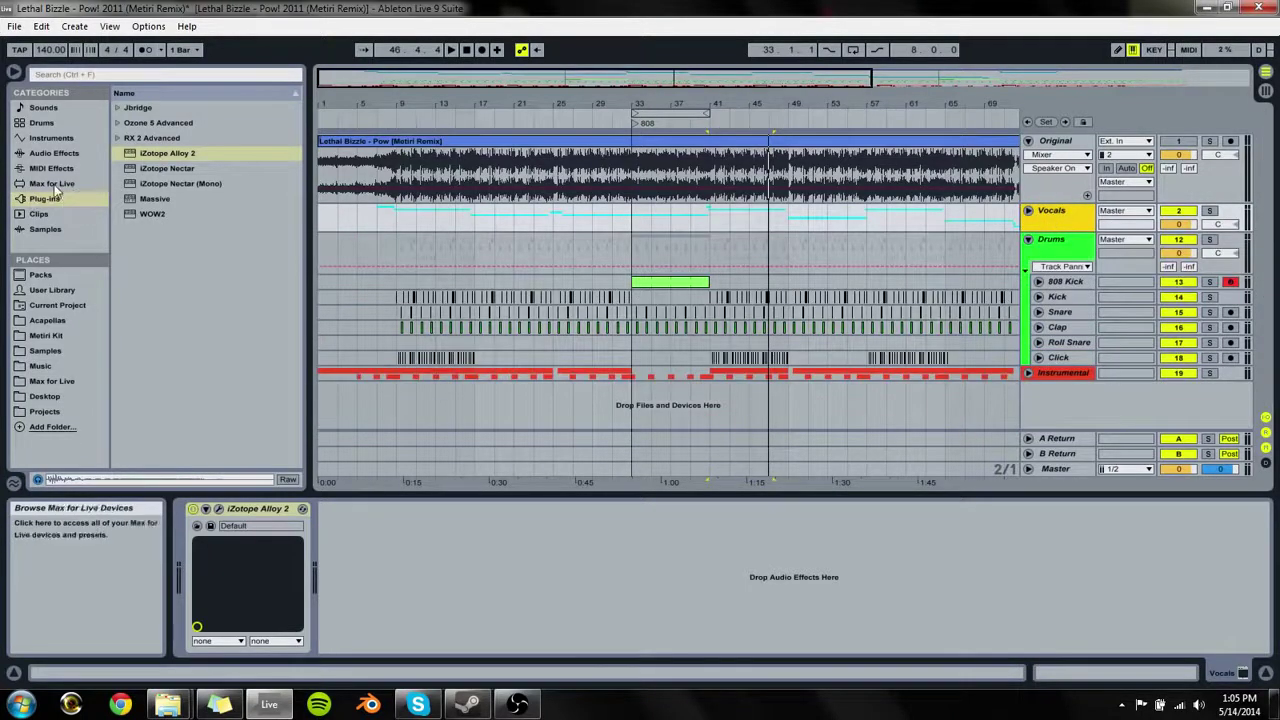
pyautogui.click(40, 154)
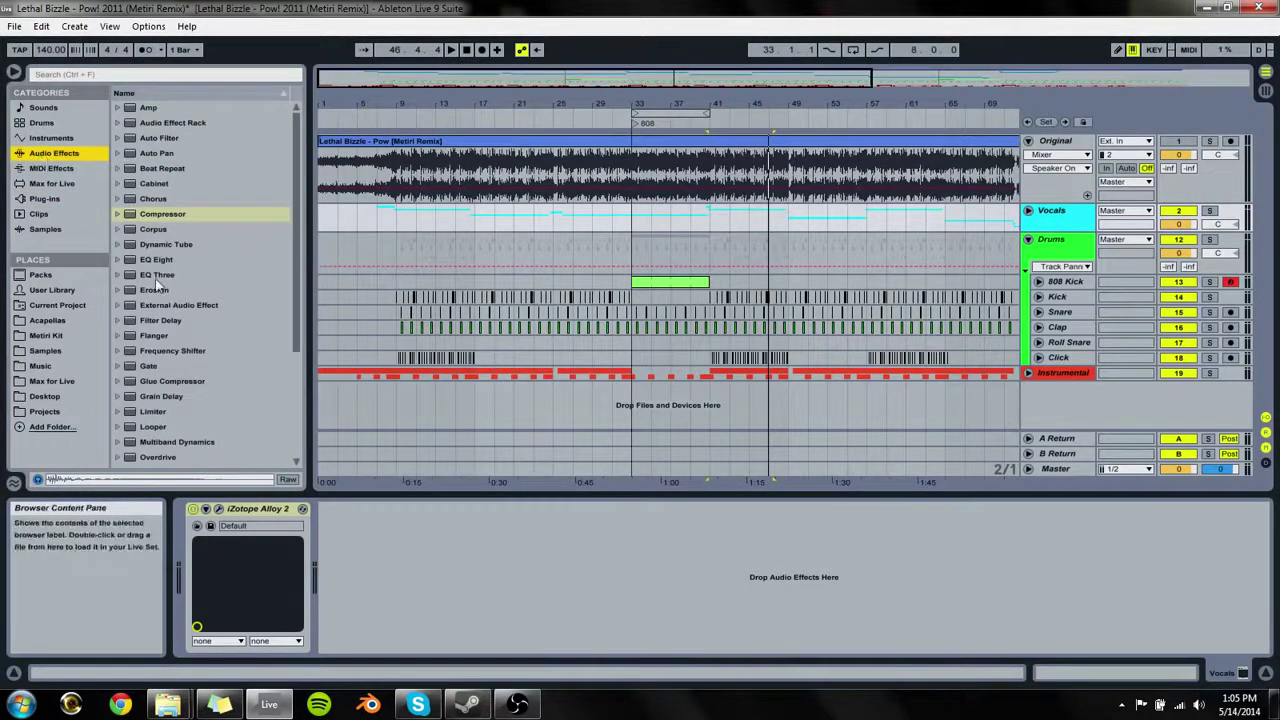
pyautogui.moveTo(145, 261); pyautogui.dragTo(1047, 214)
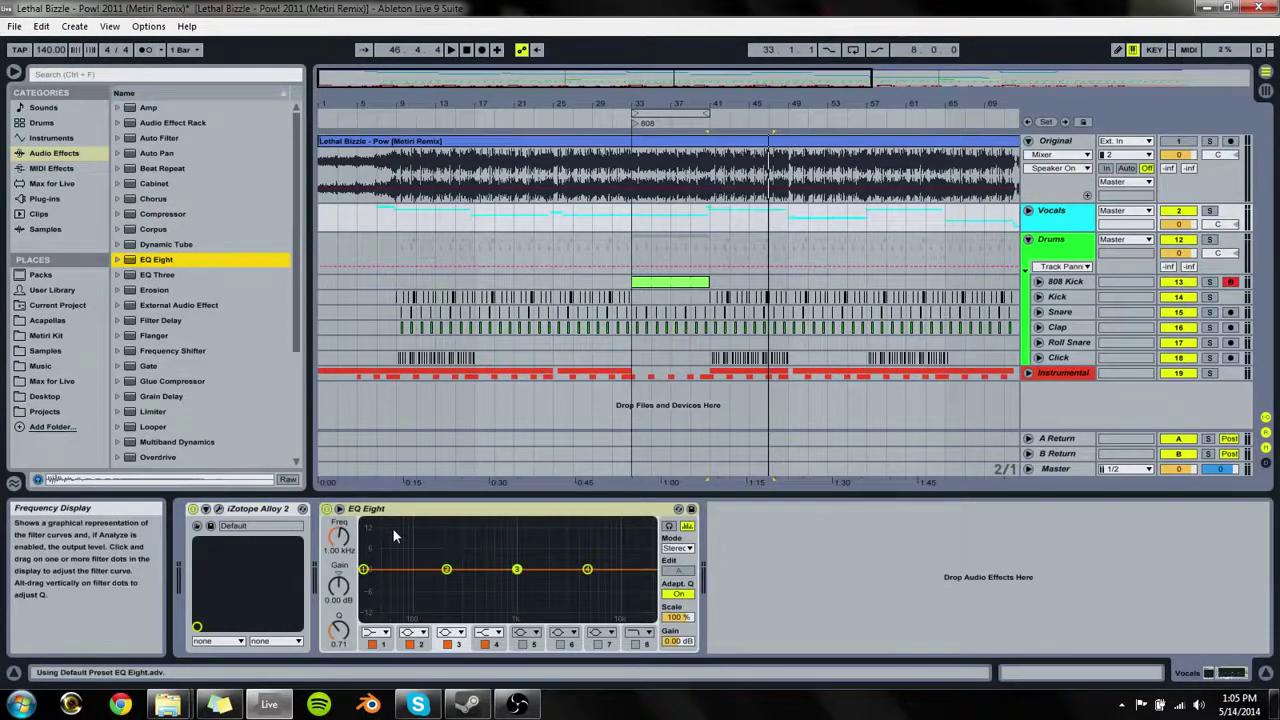
# Step: Make band 1 of the Vocals EQ Eight a steep low-cut filter at 111 Hz while playing the mix
pyautogui.click(446, 574)
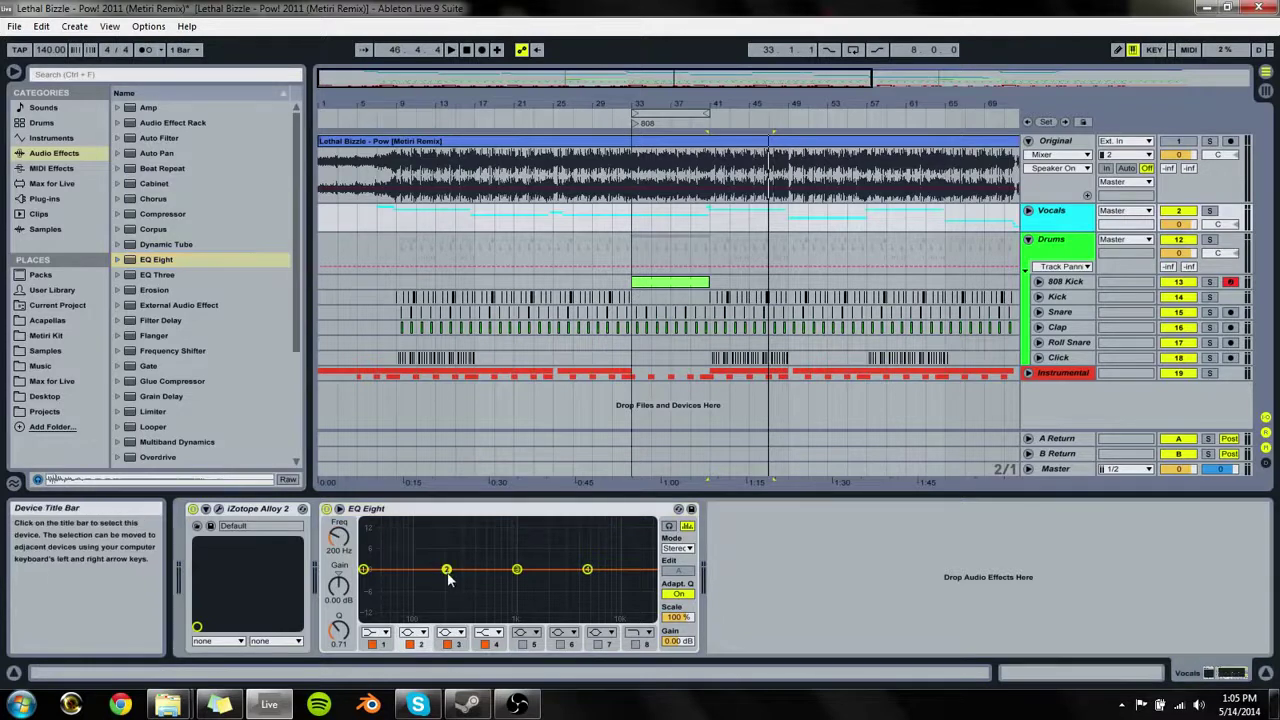
pyautogui.click(386, 634)
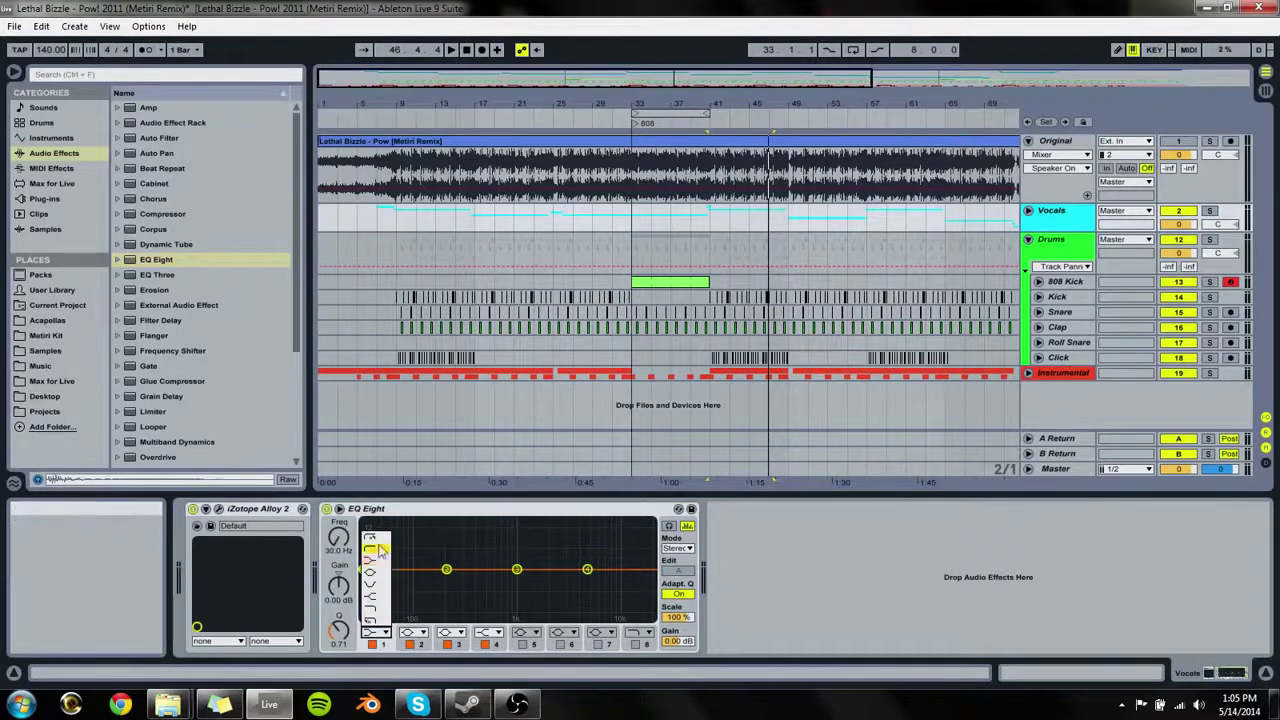
pyautogui.click(374, 537)
pyautogui.moveTo(339, 538); pyautogui.dragTo(339, 513)
pyautogui.press('space')
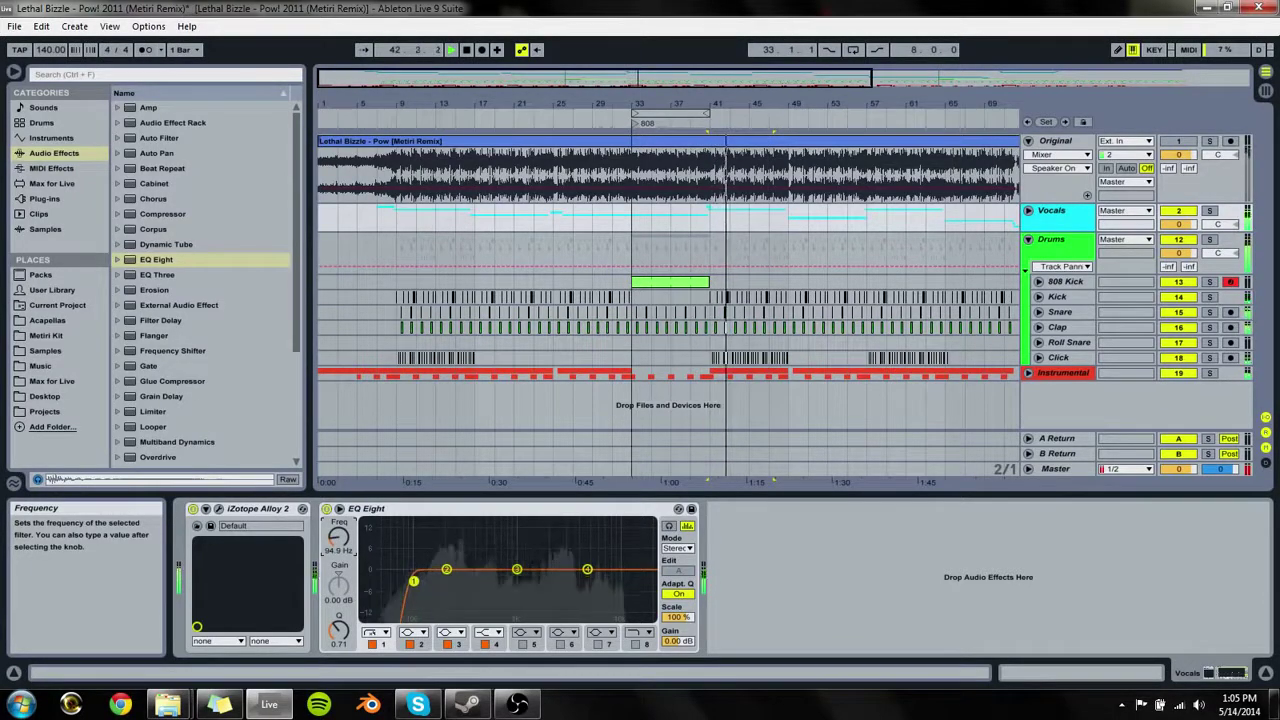
pyautogui.moveTo(339, 538)
pyautogui.mouseDown()
pyautogui.moveTo(339, 552)
pyautogui.moveTo(339, 538)
pyautogui.mouseUp()
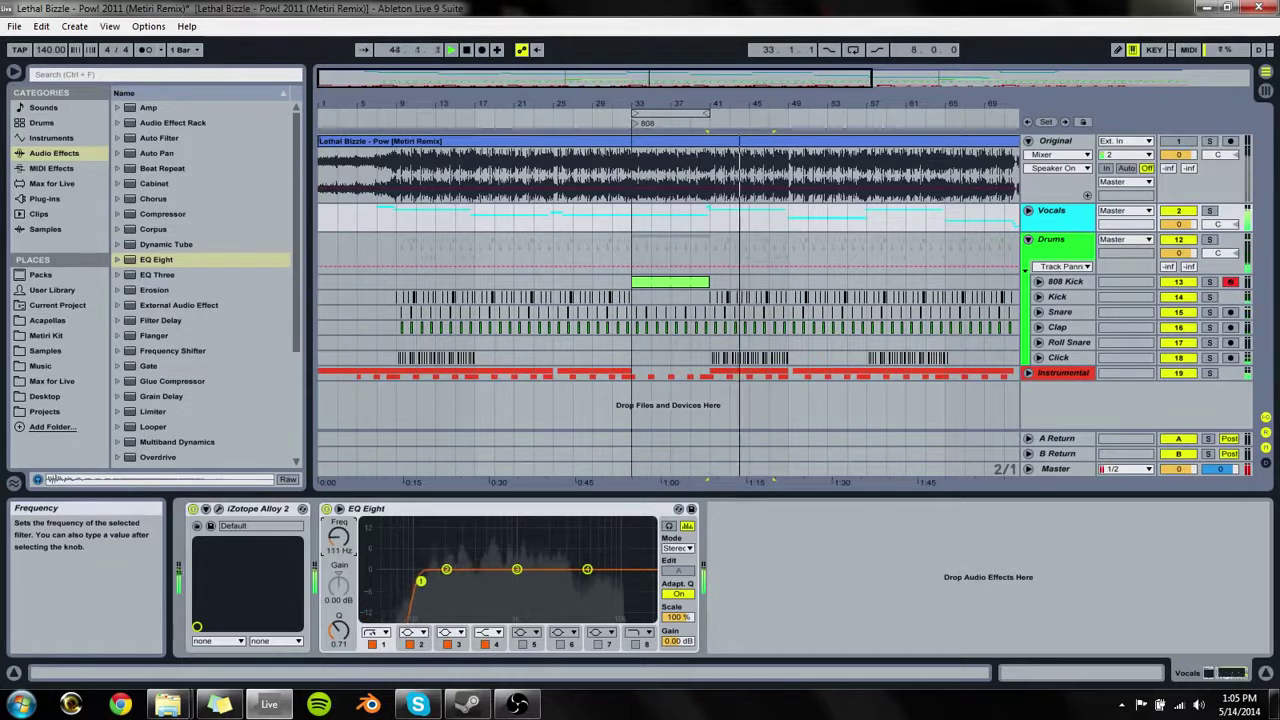
# Step: Shape the Vocals EQ Eight with a low-mid boost, a dip of about 4 dB at 1 kHz and a 2.11 dB high shelf at 4.57 kHz
pyautogui.click(587, 570)
pyautogui.moveTo(588, 570); pyautogui.dragTo(497, 600)
pyautogui.moveTo(338, 631); pyautogui.dragTo(338, 595)
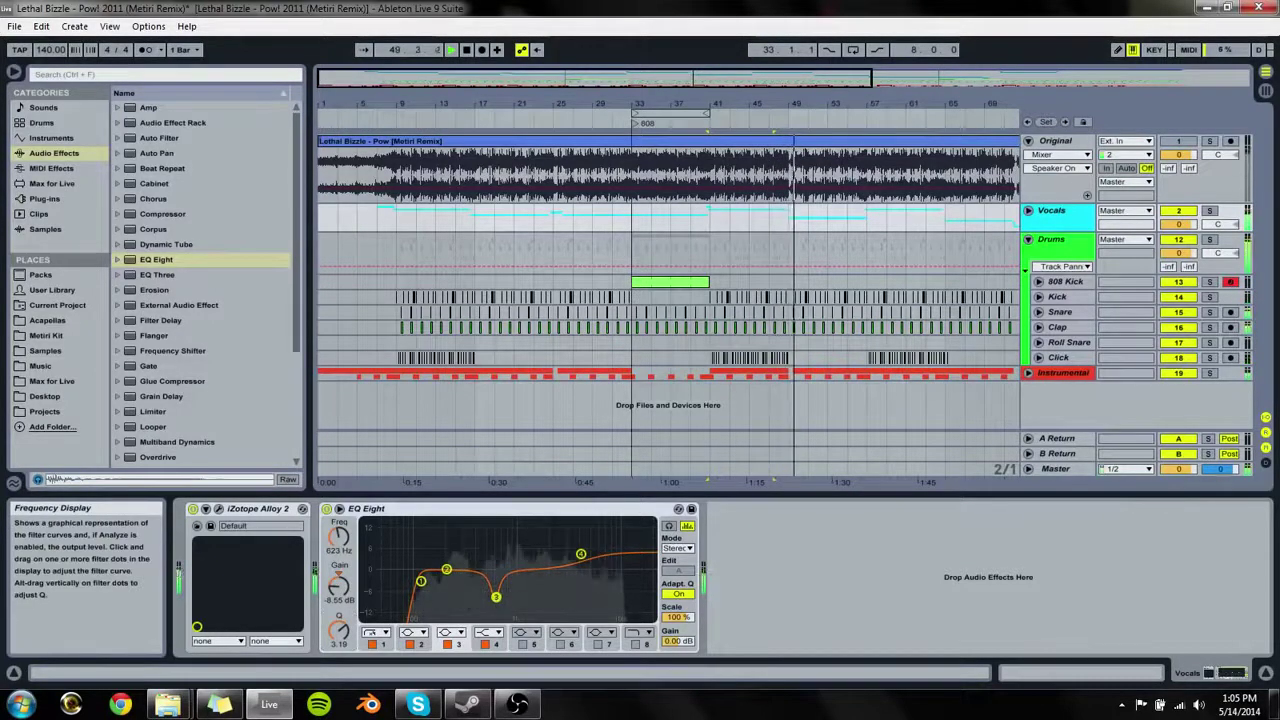
pyautogui.moveTo(496, 597)
pyautogui.mouseDown()
pyautogui.moveTo(479, 538)
pyautogui.moveTo(485, 553)
pyautogui.moveTo(456, 544)
pyautogui.moveTo(490, 580)
pyautogui.moveTo(517, 586)
pyautogui.mouseUp()
pyautogui.moveTo(339, 631); pyautogui.dragTo(339, 608)
pyautogui.moveTo(518, 588); pyautogui.dragTo(517, 582)
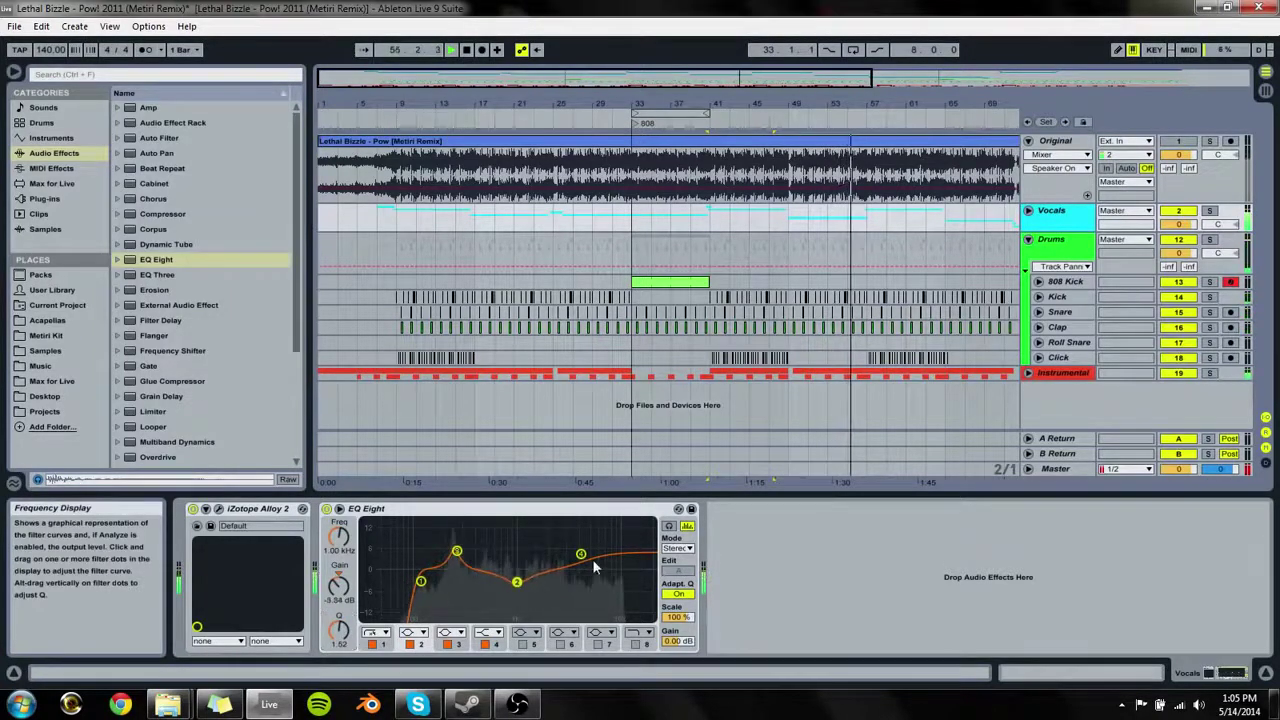
pyautogui.moveTo(581, 554); pyautogui.dragTo(583, 563)
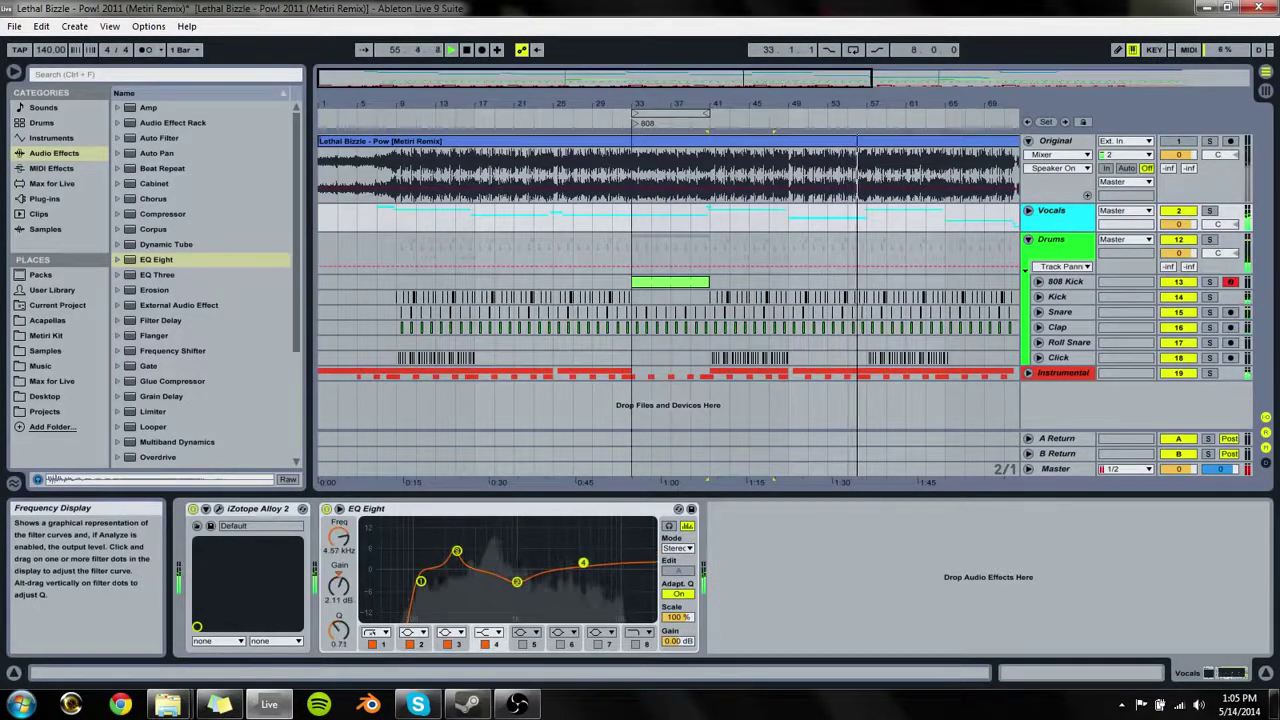
# Step: Enable band 8 of the Vocals EQ Eight as a high-cut filter at 16.1 kHz and stop playback
pyautogui.click(636, 632)
pyautogui.click(636, 644)
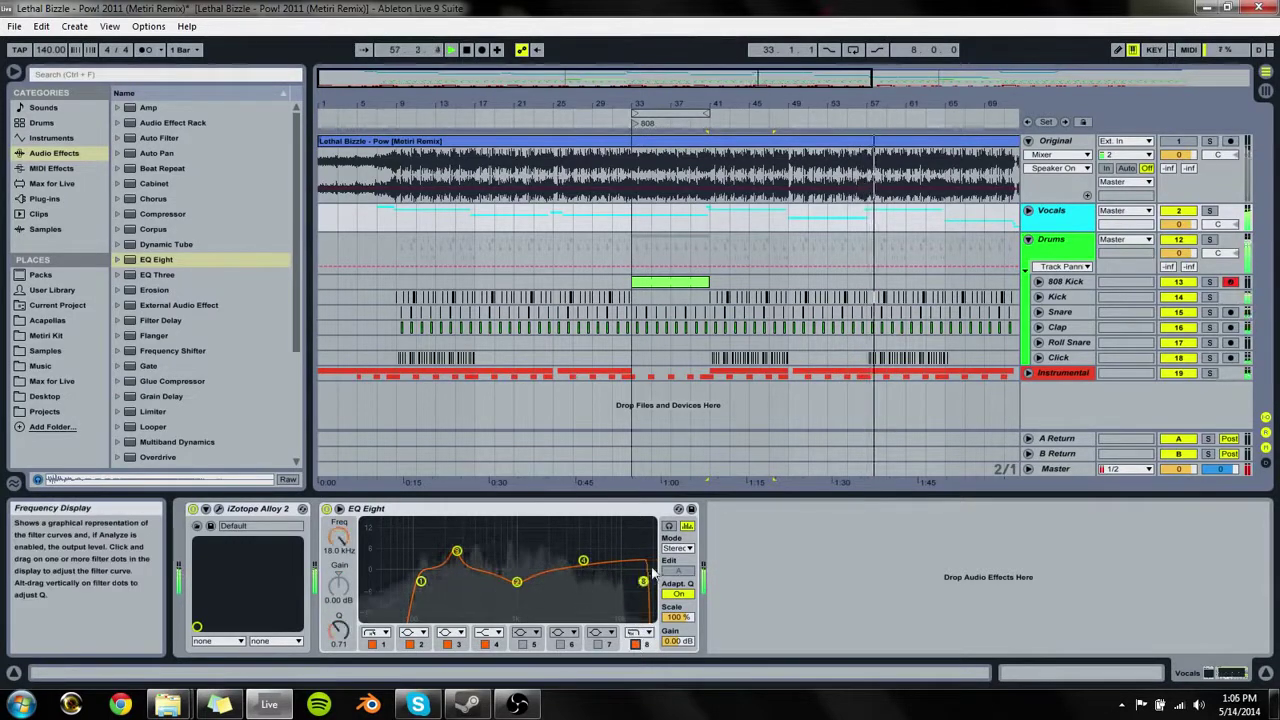
pyautogui.moveTo(652, 580)
pyautogui.mouseDown()
pyautogui.moveTo(626, 580)
pyautogui.moveTo(639, 582)
pyautogui.mouseUp()
pyautogui.press('space')
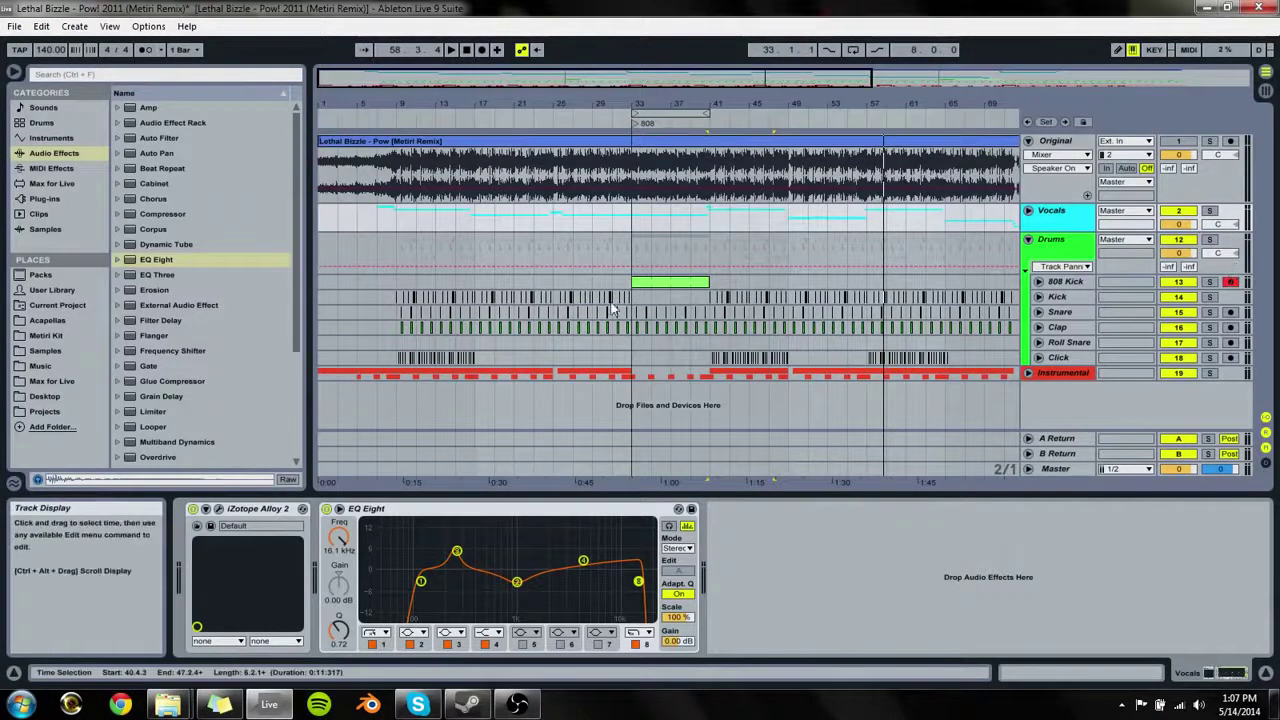
# Step: Add a Utility after EQ Eight on the Vocals group and set its Width to 70 % while playing the mix
pyautogui.scroll(-5, 152, 440)
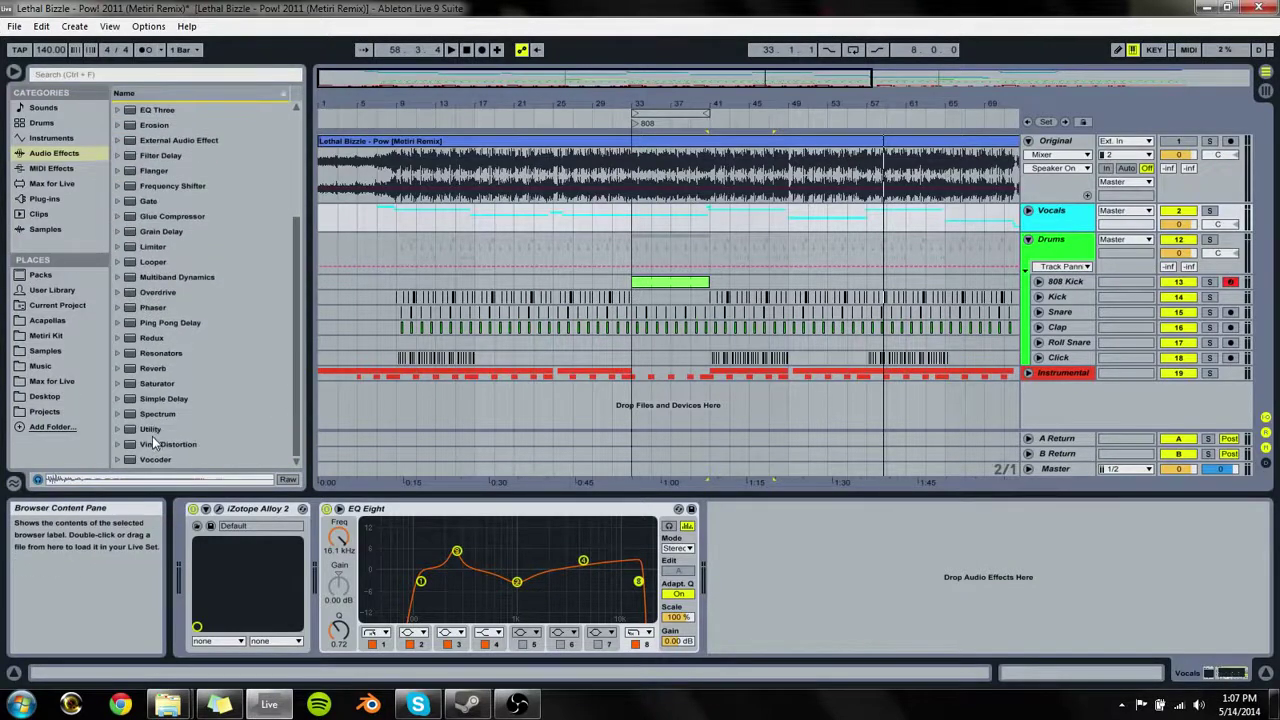
pyautogui.click(151, 431)
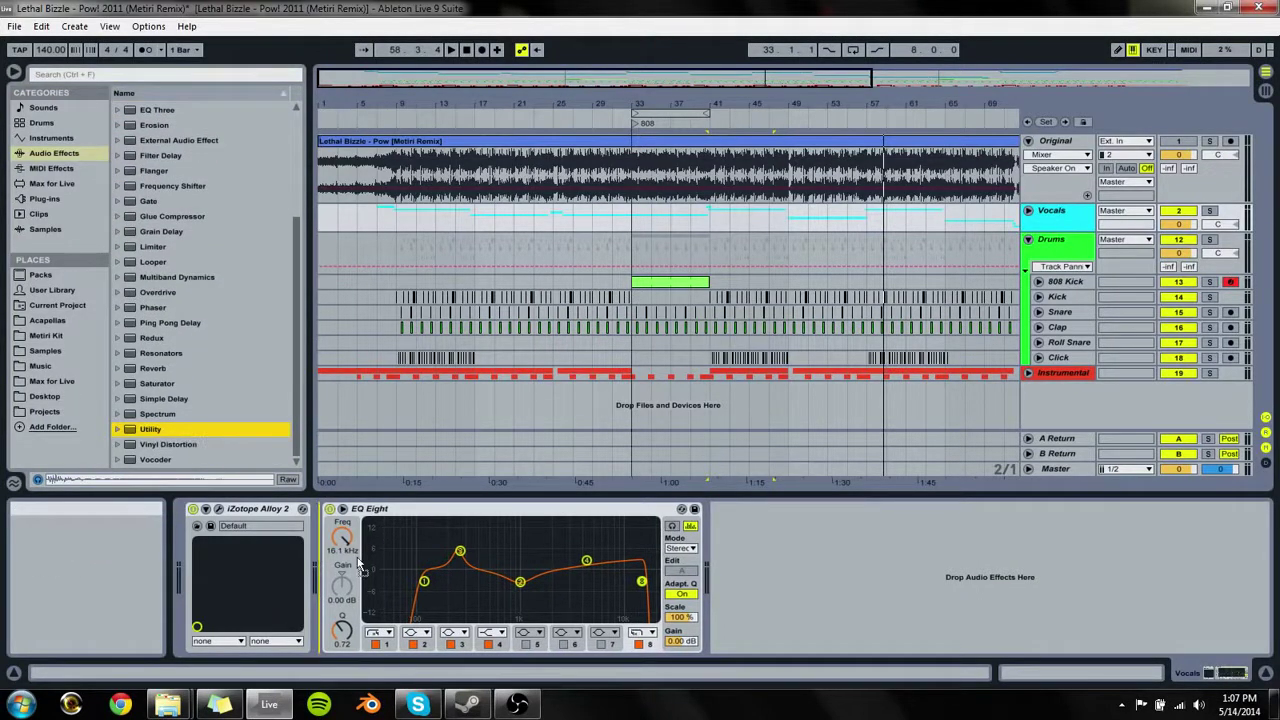
pyautogui.press('Return')
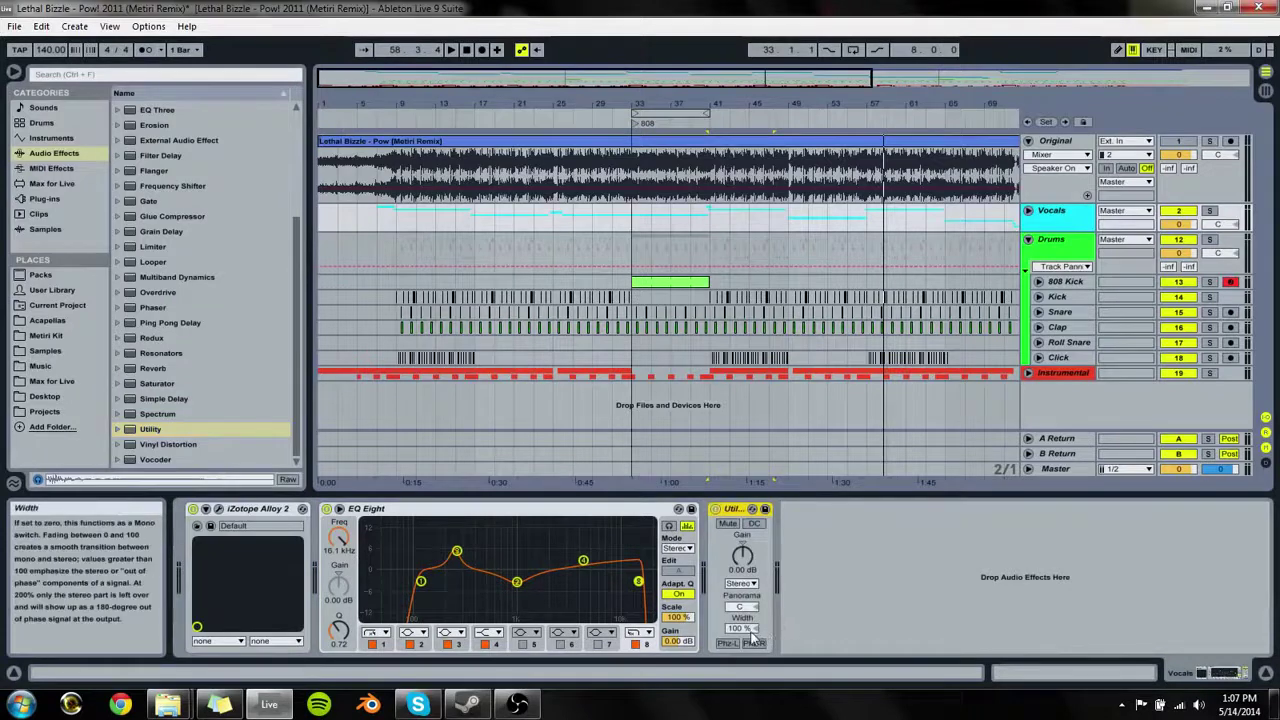
pyautogui.moveTo(740, 628); pyautogui.dragTo(740, 636)
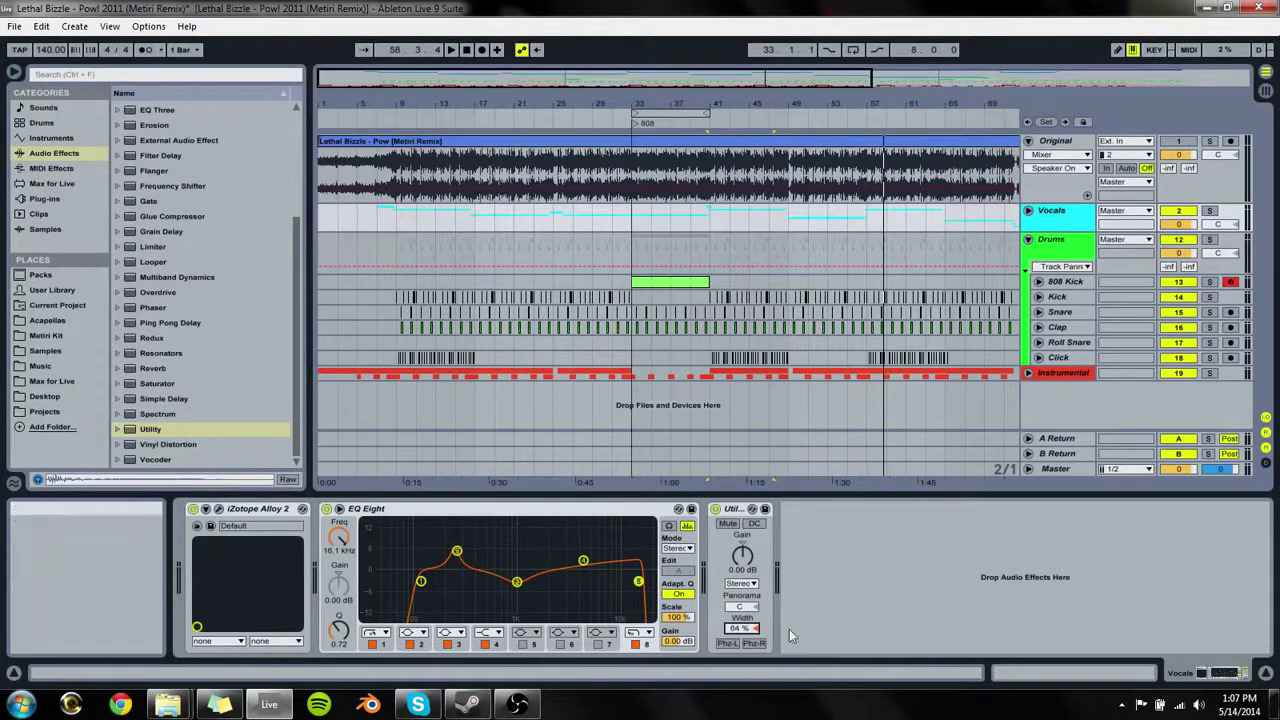
pyautogui.write('66')
pyautogui.press('Return')
pyautogui.press('space')
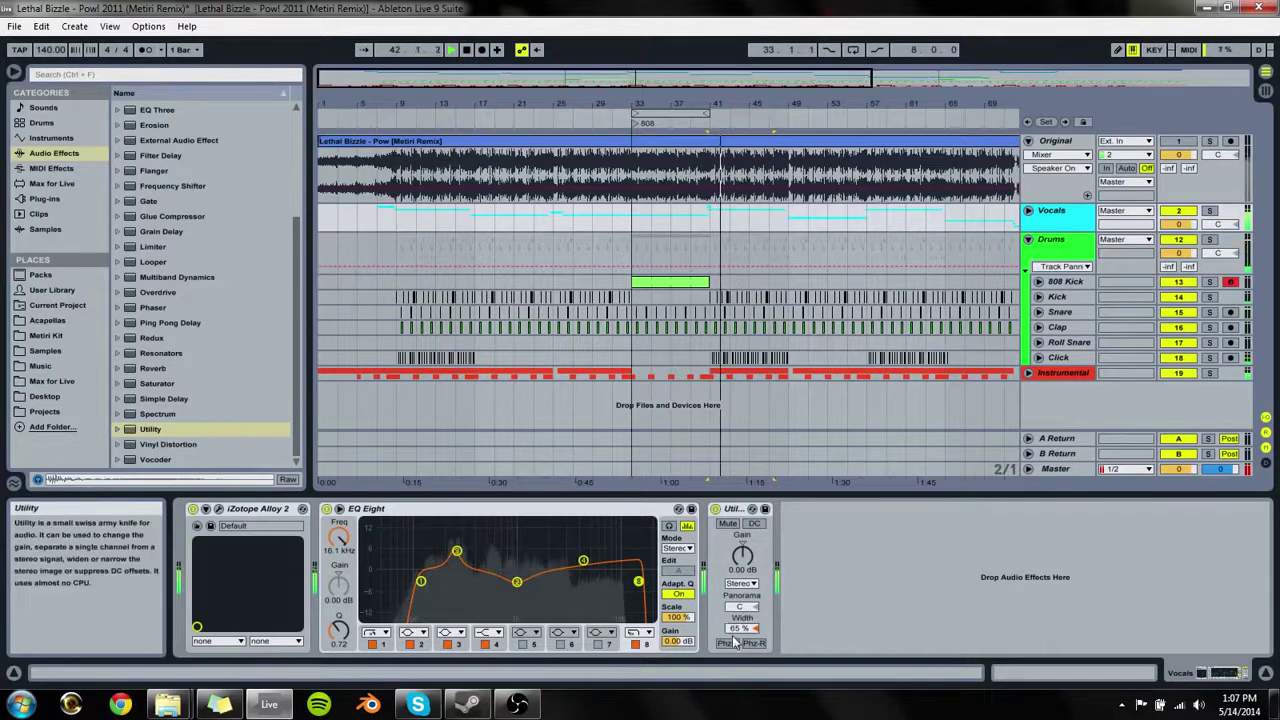
pyautogui.moveTo(741, 628)
pyautogui.mouseDown()
pyautogui.moveTo(741, 700)
pyautogui.moveTo(741, 628)
pyautogui.mouseUp()
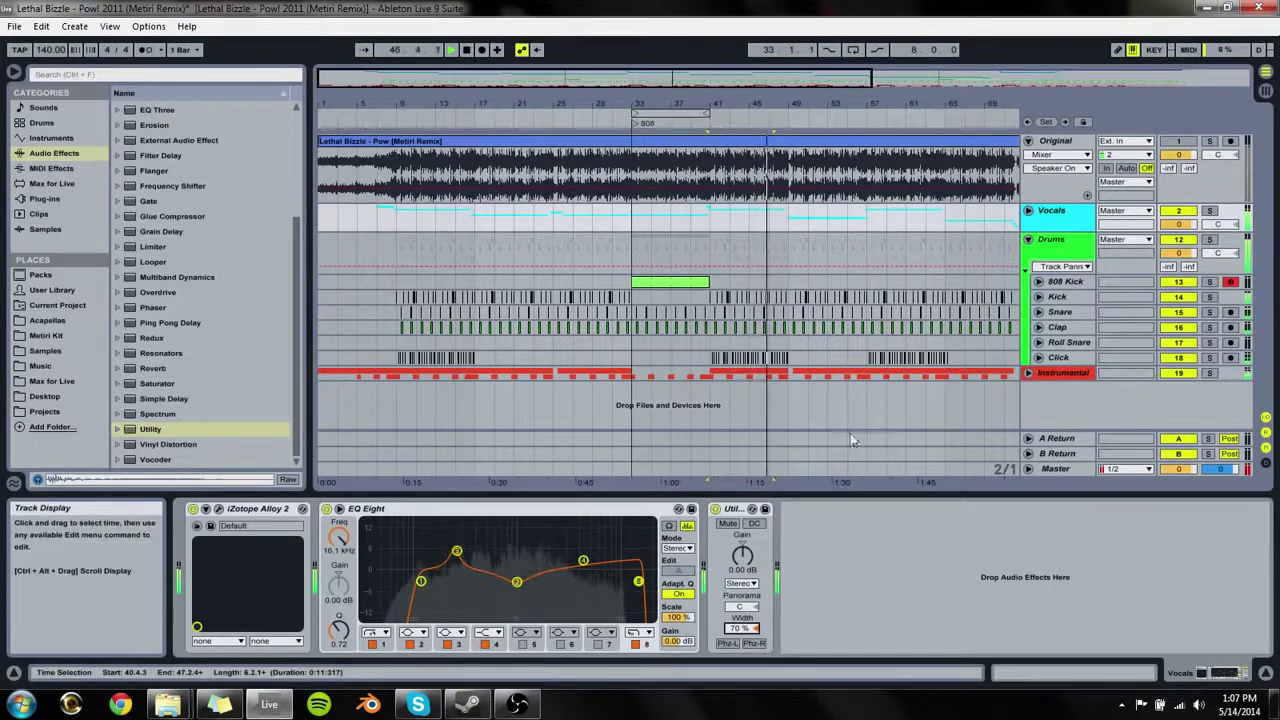
# Step: Stop playback and unfold the Vocals group to show its individual tracks
pyautogui.click(1054, 259)
pyautogui.click(1040, 220)
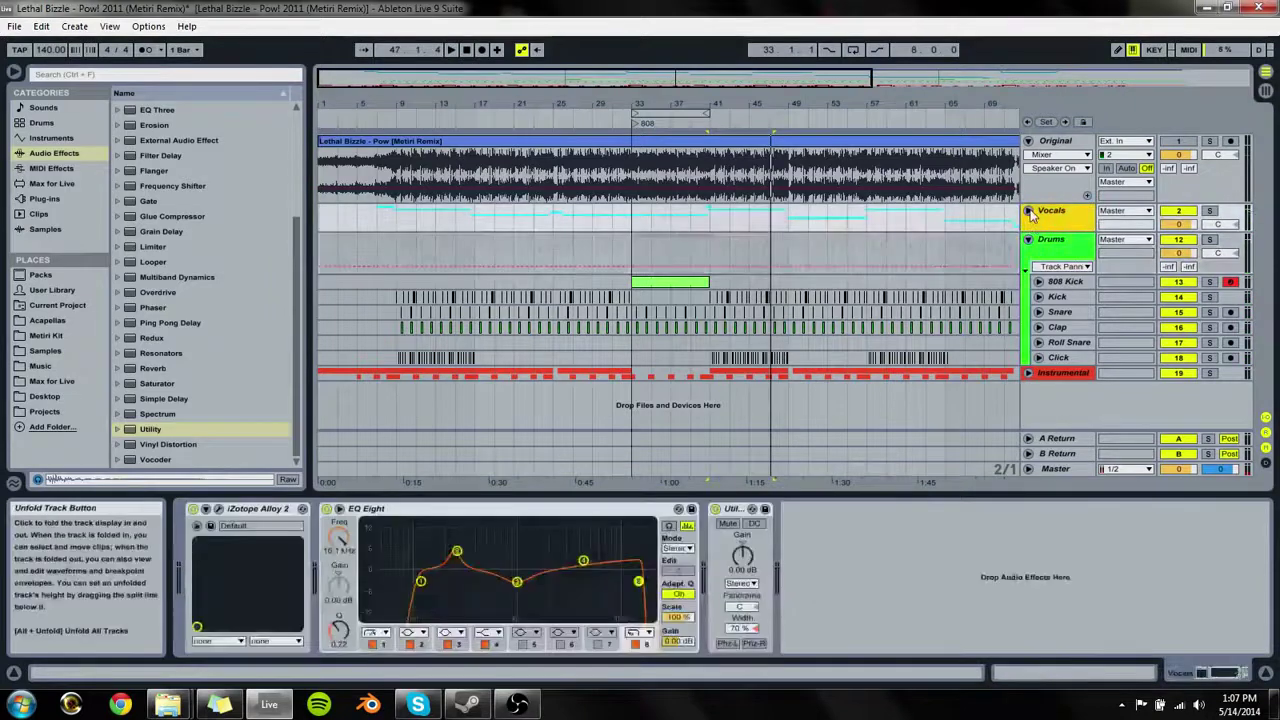
pyautogui.click(1028, 210)
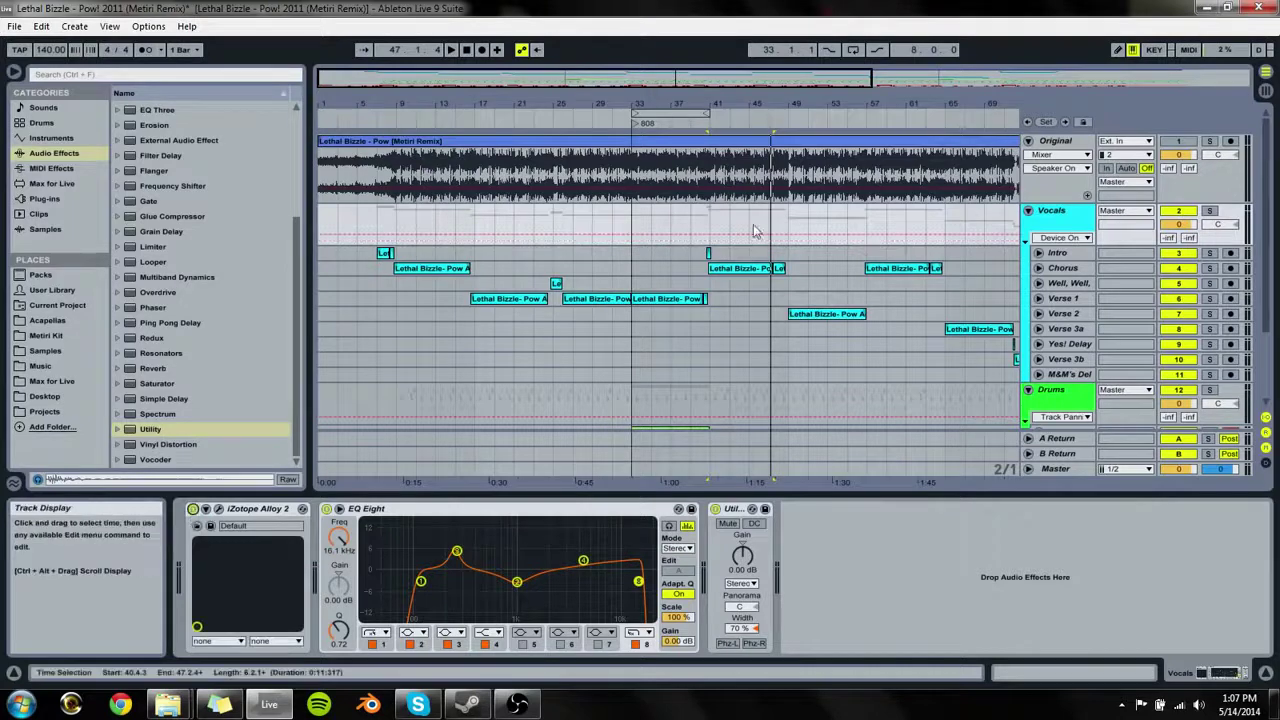
# Step: Bypass iZotope Alloy 2 on the Chorus track, play the mix, and undo a trial deletion of the device
pyautogui.click(1063, 268)
pyautogui.click(192, 512)
pyautogui.press('space')
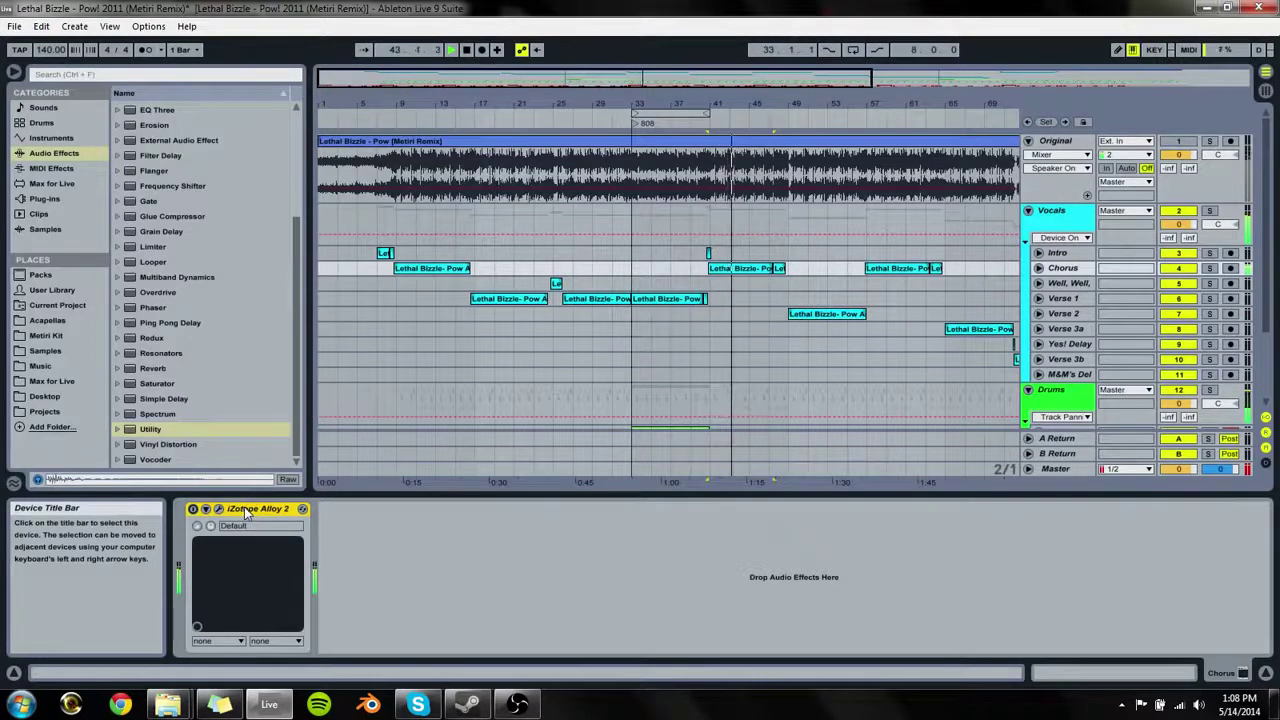
pyautogui.press('Delete')
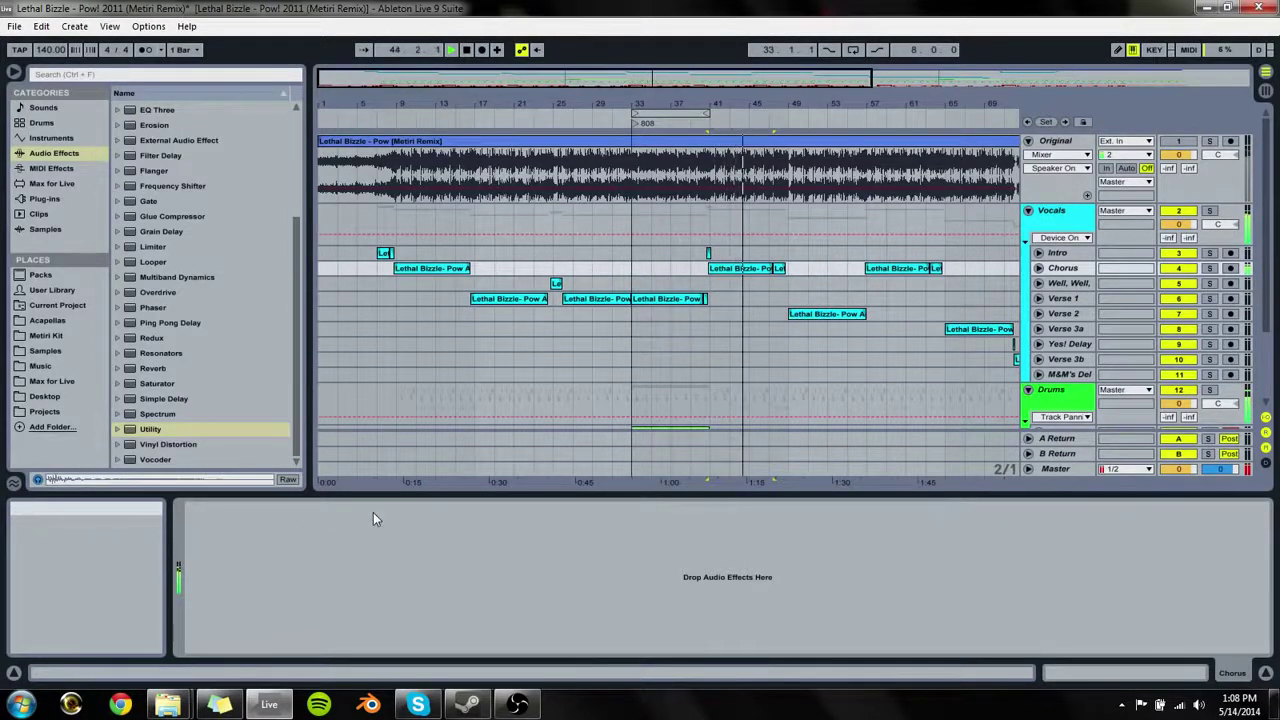
pyautogui.hotkey('ctrl', 'z')
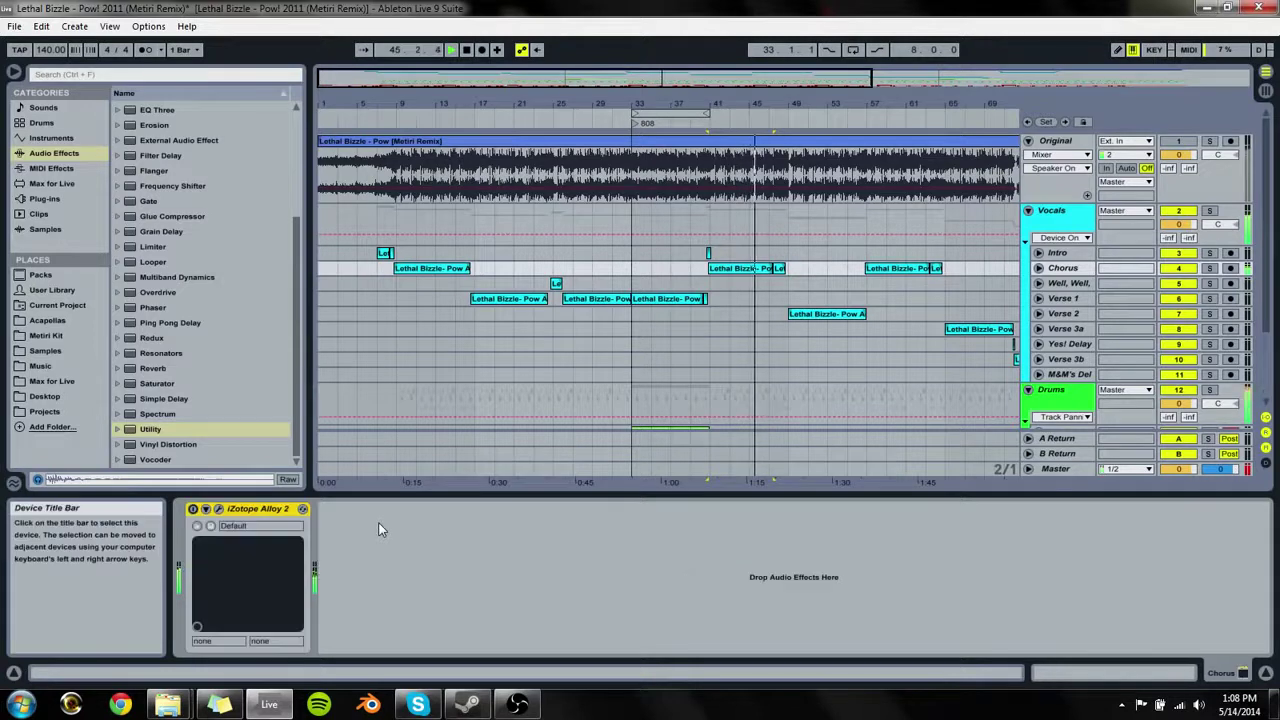
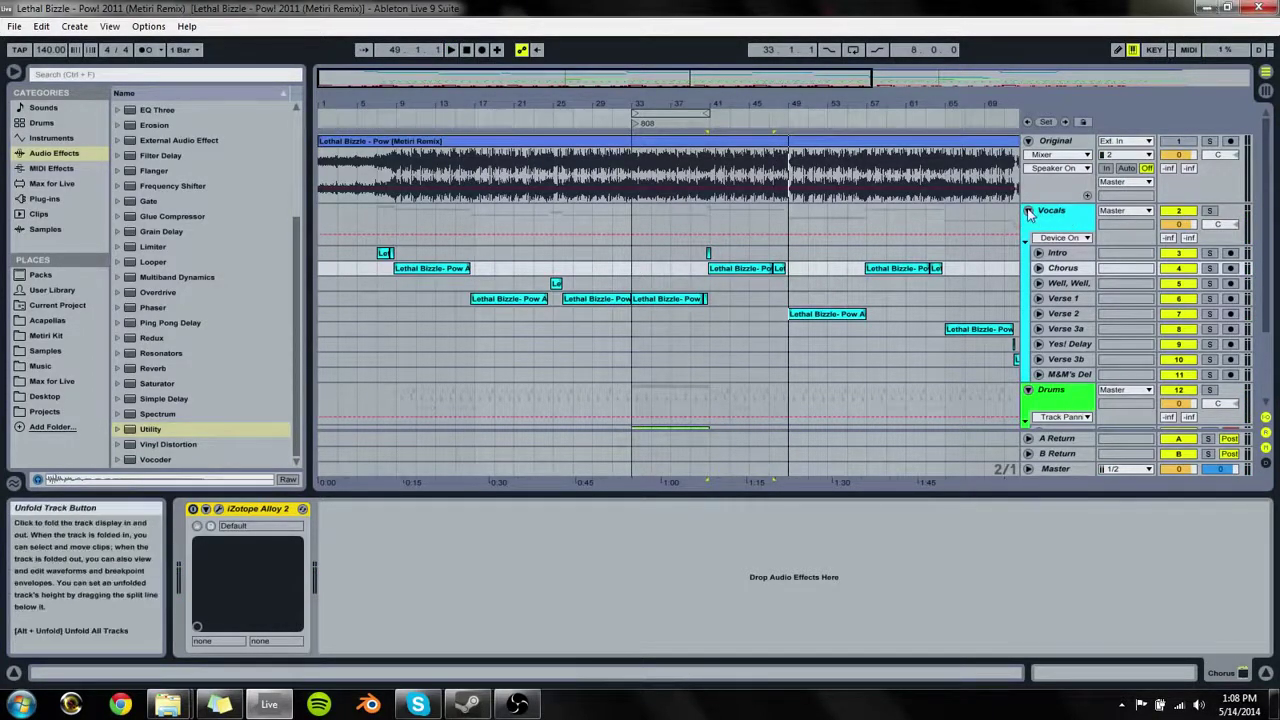
# Step: Fold the Vocals group and Original track, and insert an audio track named Crash below Click in the Drums group
pyautogui.click(1028, 211)
pyautogui.click(1028, 141)
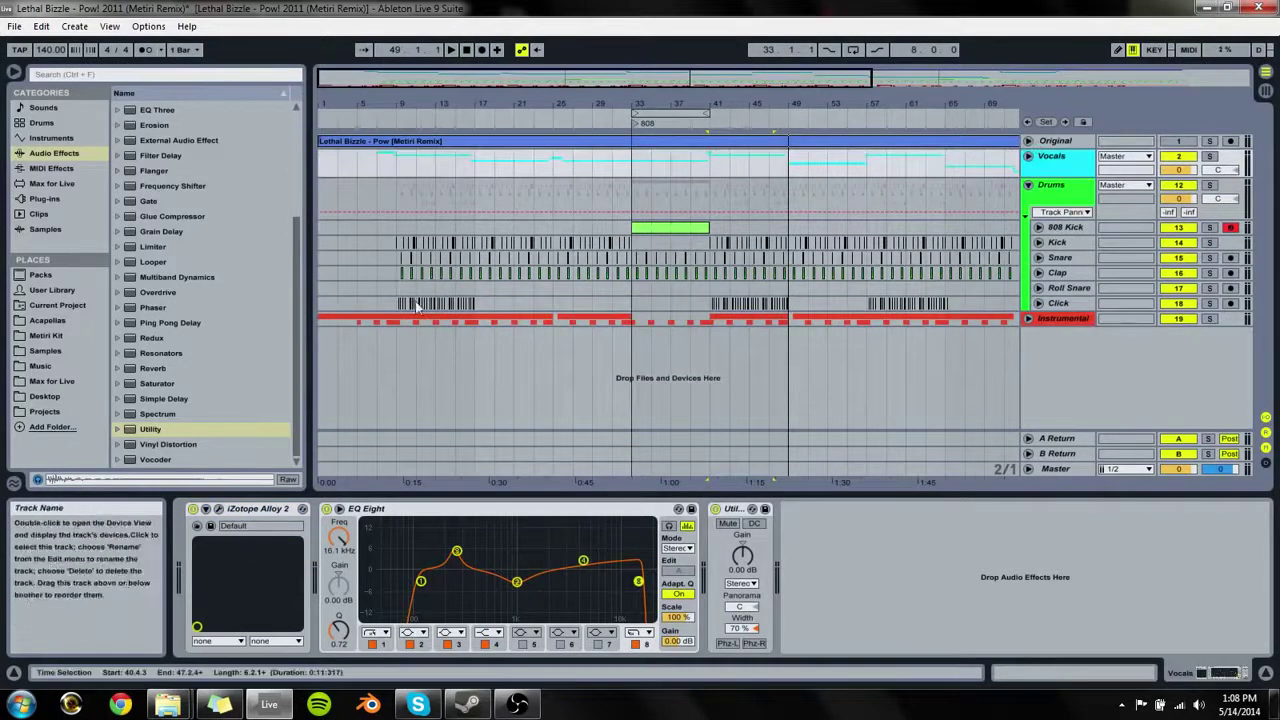
pyautogui.click(1078, 305)
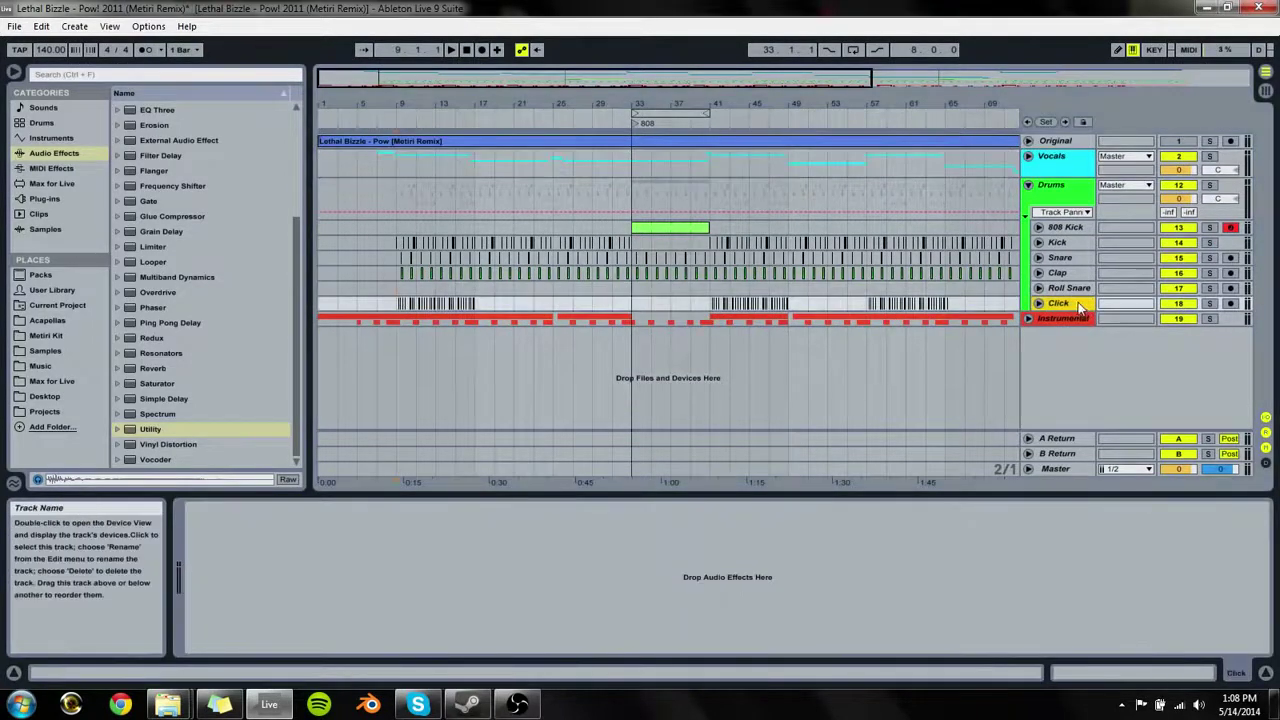
pyautogui.hotkey('ctrl', 't')
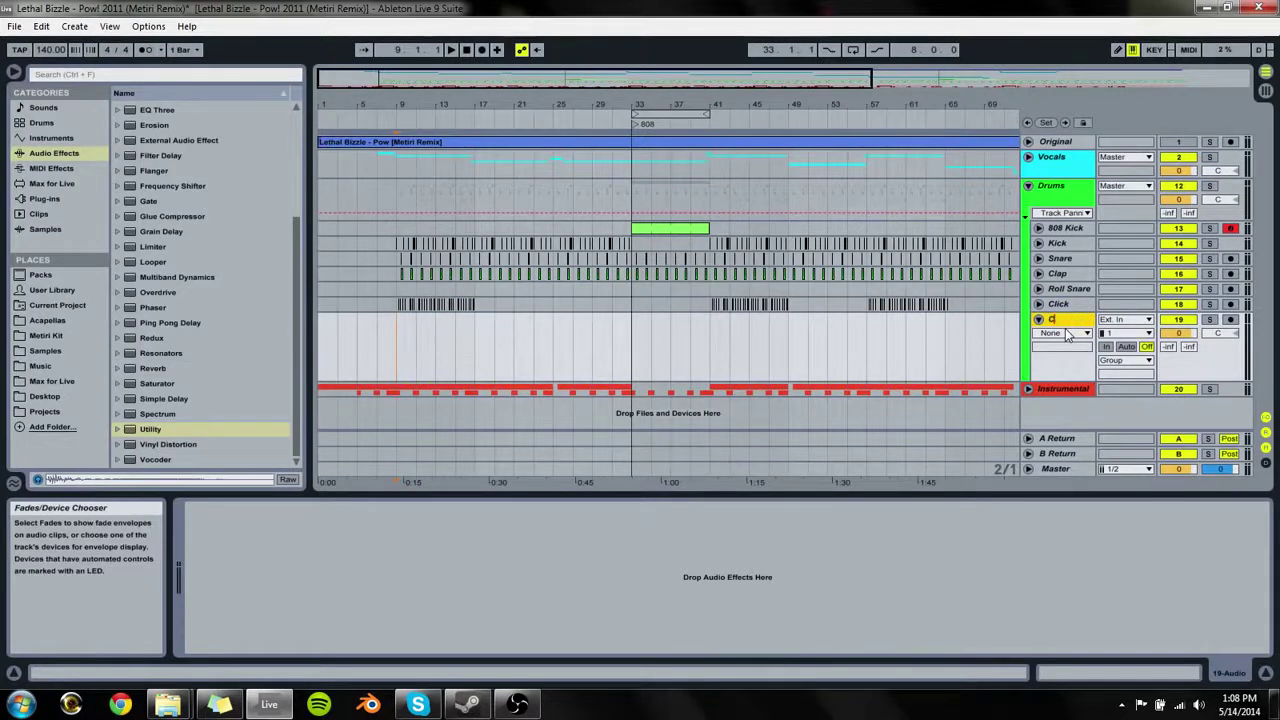
pyautogui.write('Crash')
pyautogui.press('Return')
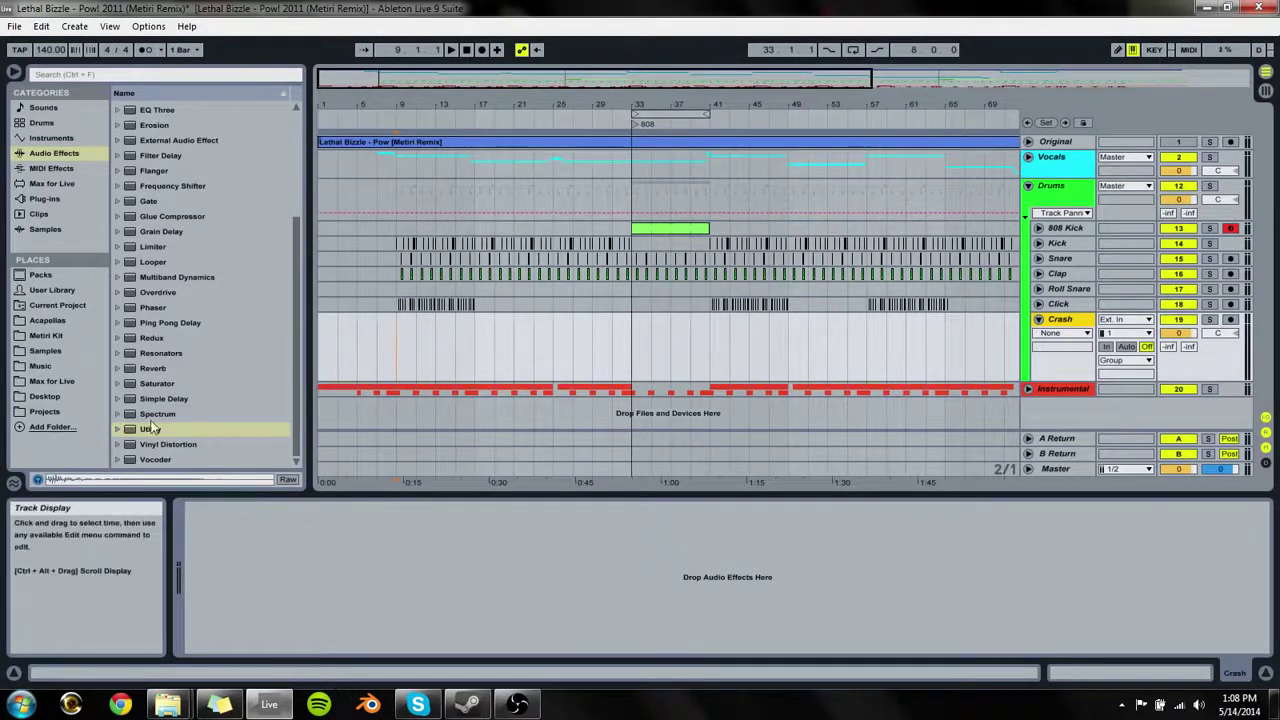
# Step: Look through the Music, Samples, Metiri Kit and Acapellas places for a source of crash samples
pyautogui.click(42, 366)
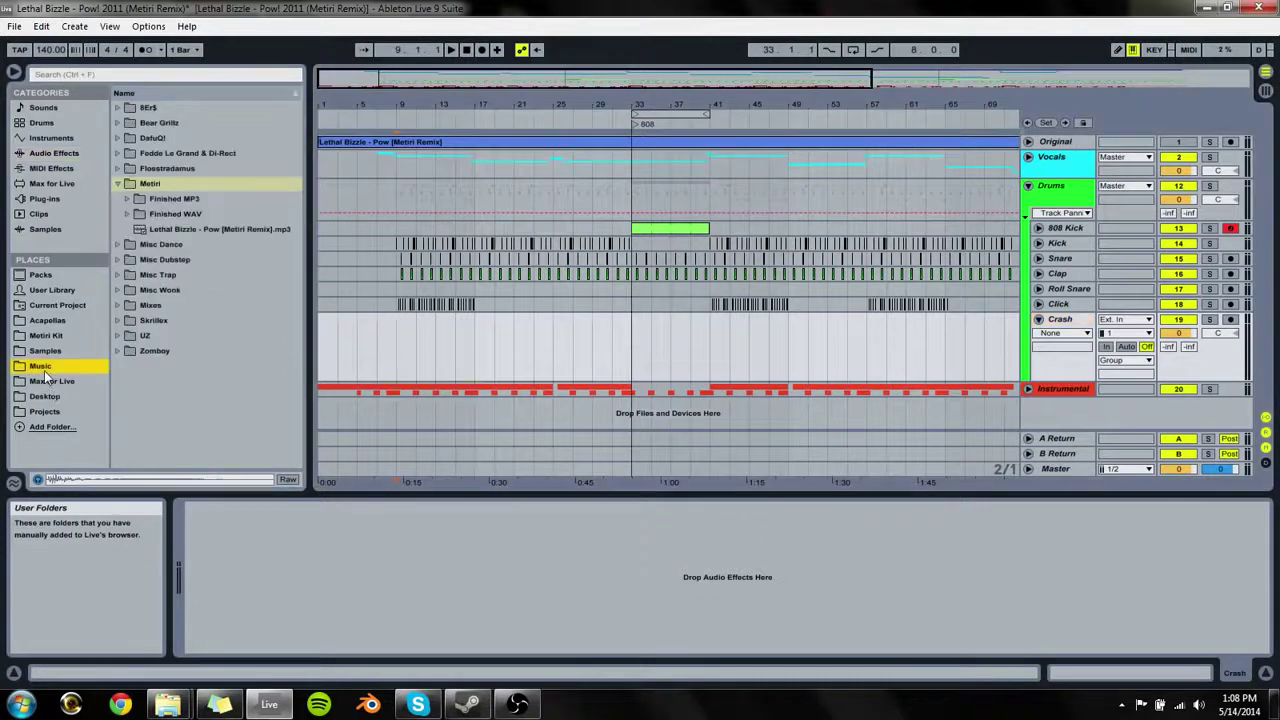
pyautogui.click(61, 350)
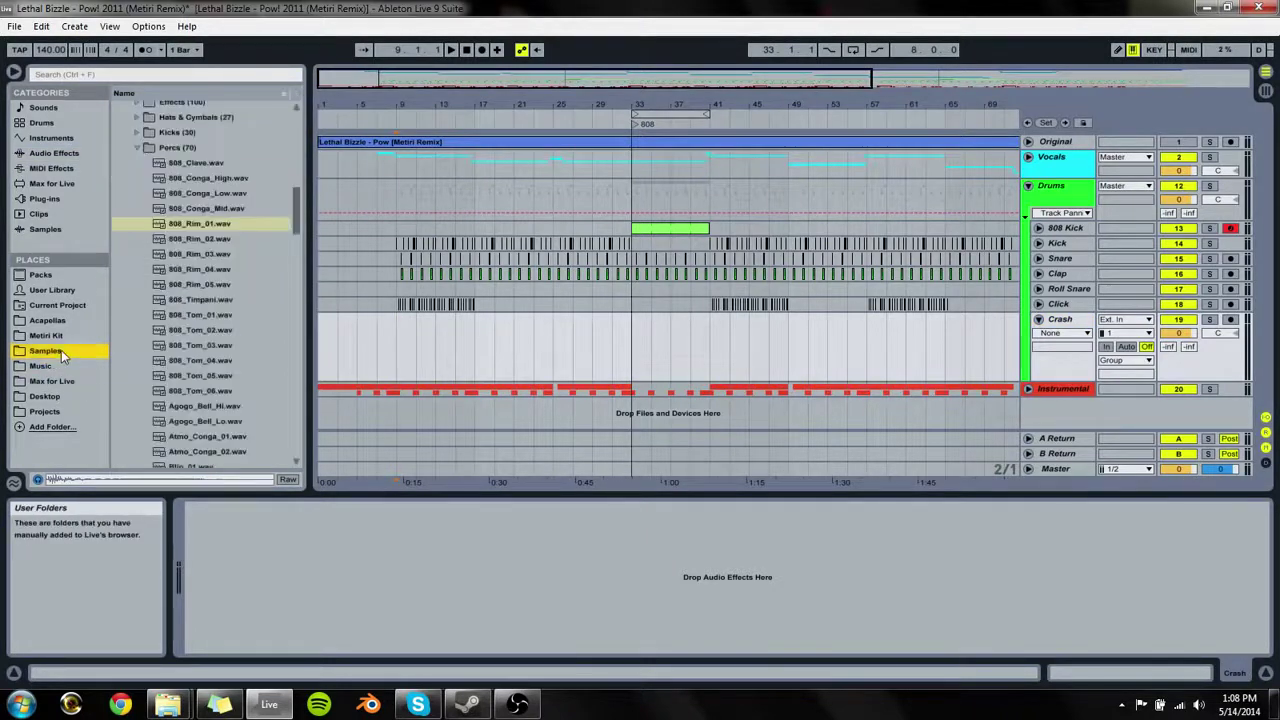
pyautogui.click(79, 338)
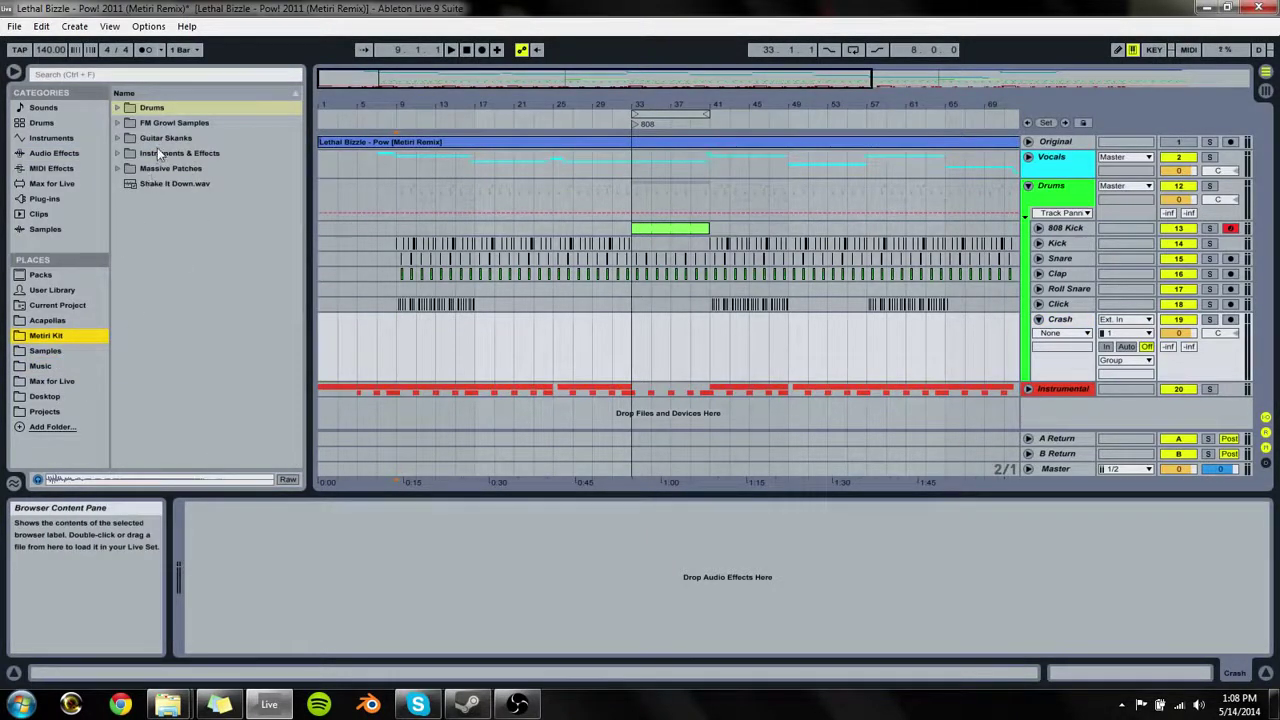
pyautogui.click(96, 321)
pyautogui.click(93, 335)
pyautogui.click(90, 351)
pyautogui.click(88, 365)
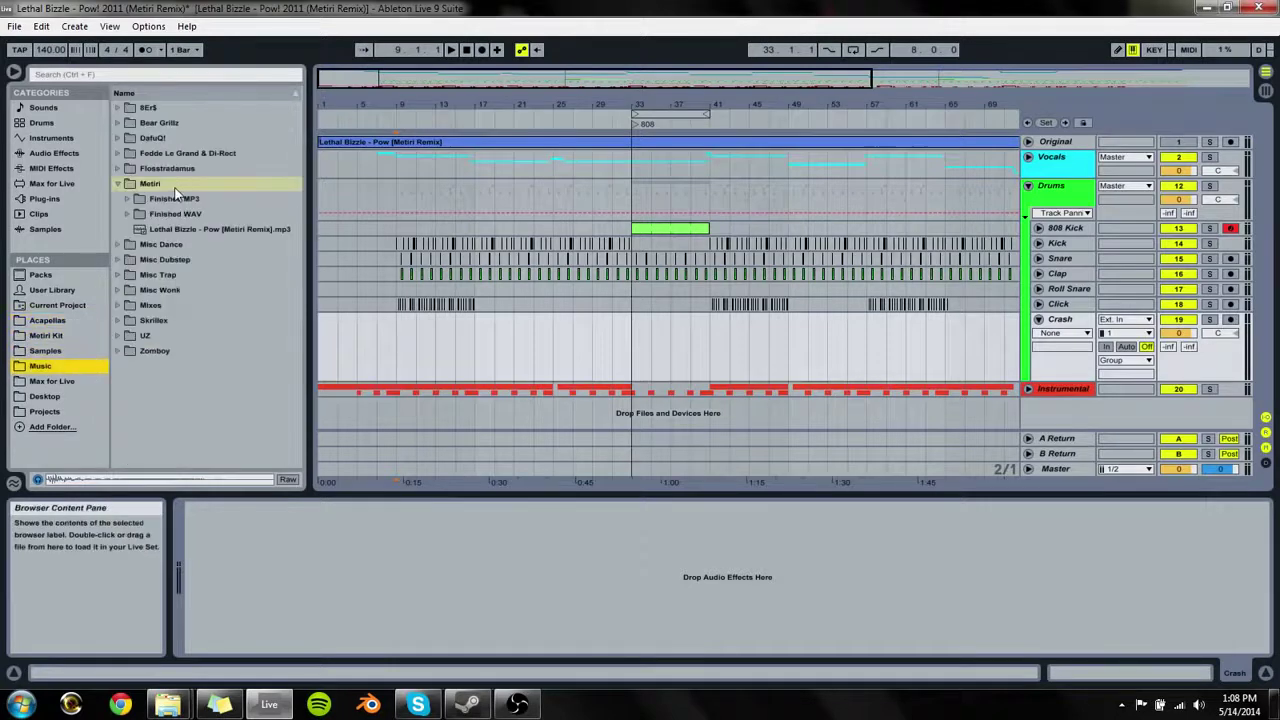
pyautogui.click(155, 199)
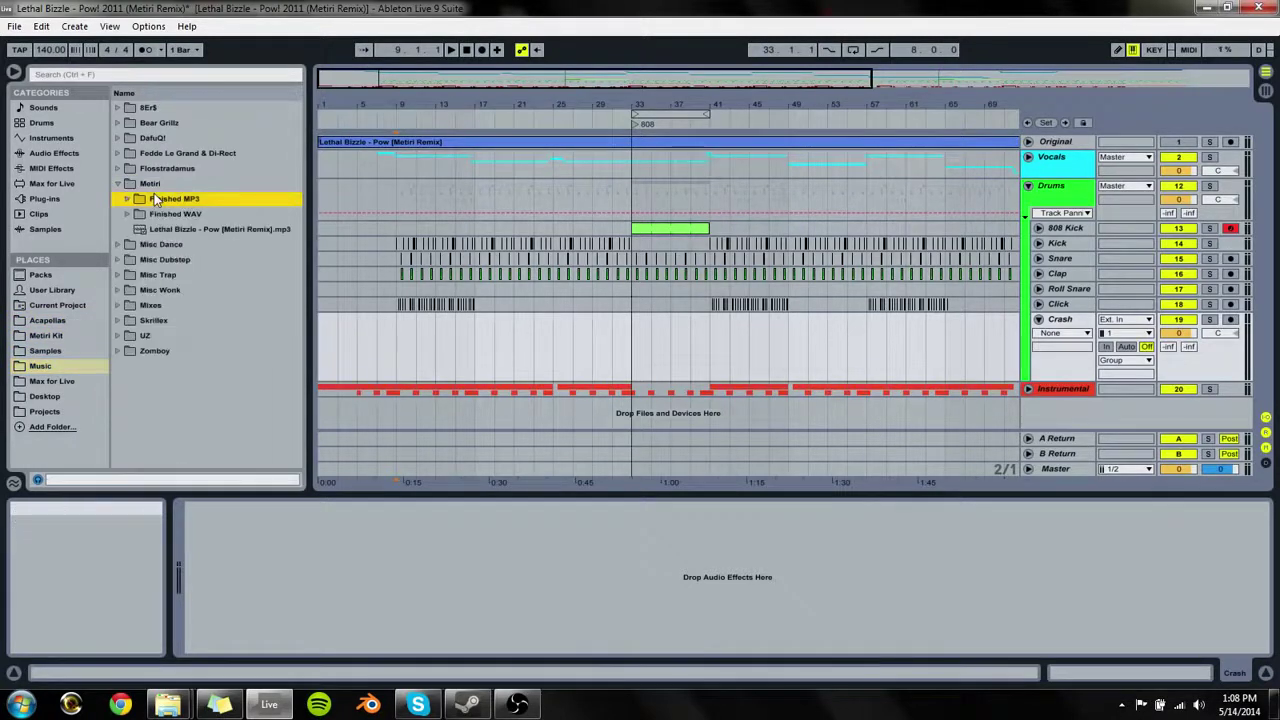
pyautogui.press('Left')
pyautogui.press('Left')
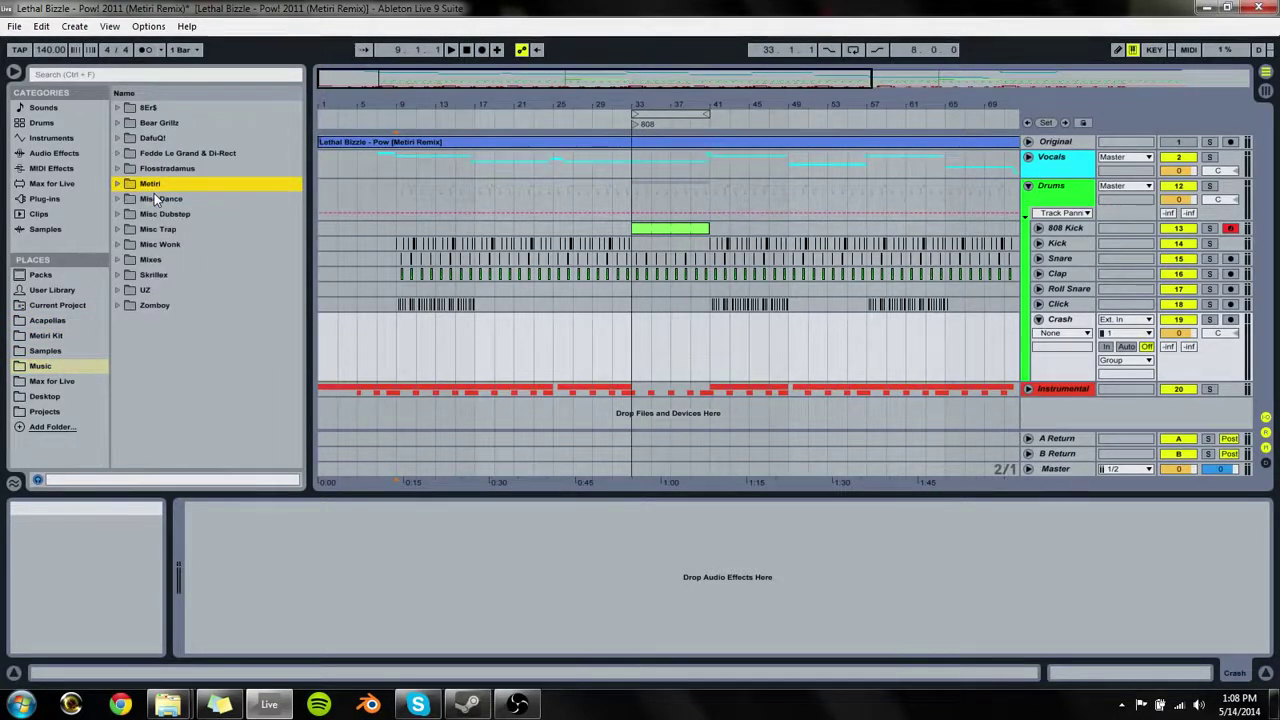
pyautogui.press('Up')
pyautogui.press('Up')
pyautogui.press('Up')
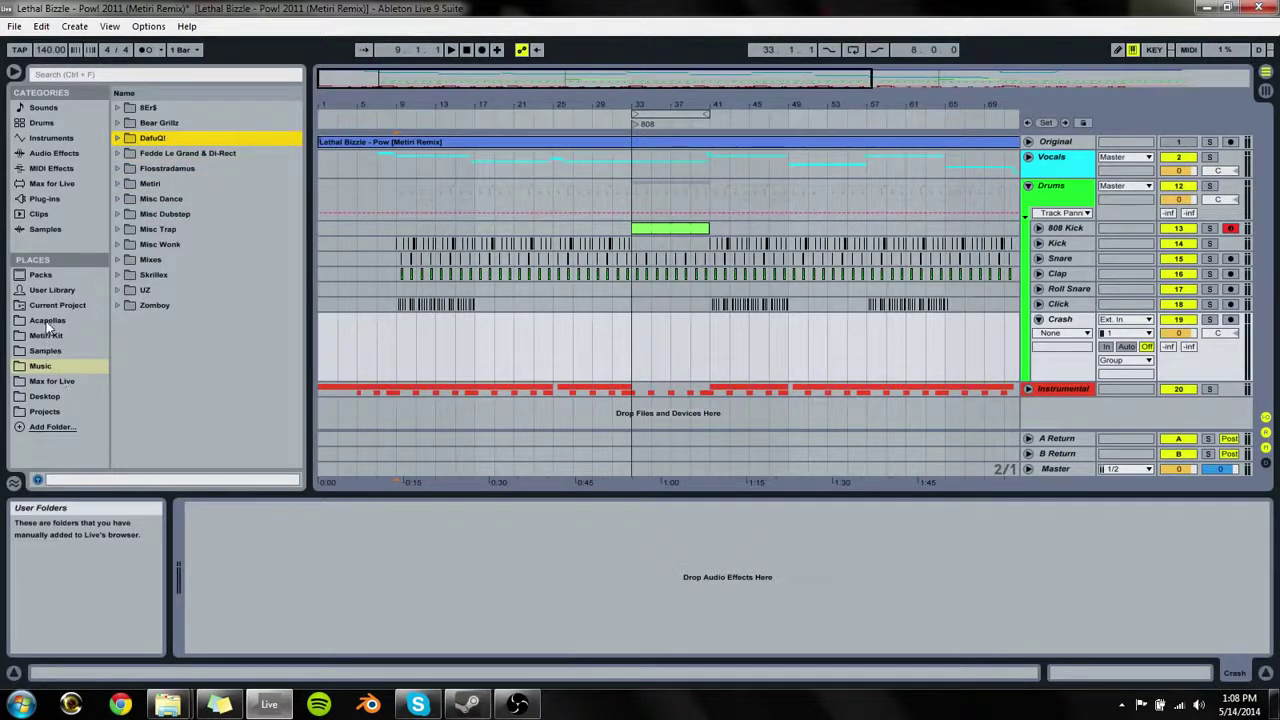
# Step: Close the Percs folder in the Samples place and expand Hats & Cymbals in the Lex Luger Kit
pyautogui.click(62, 354)
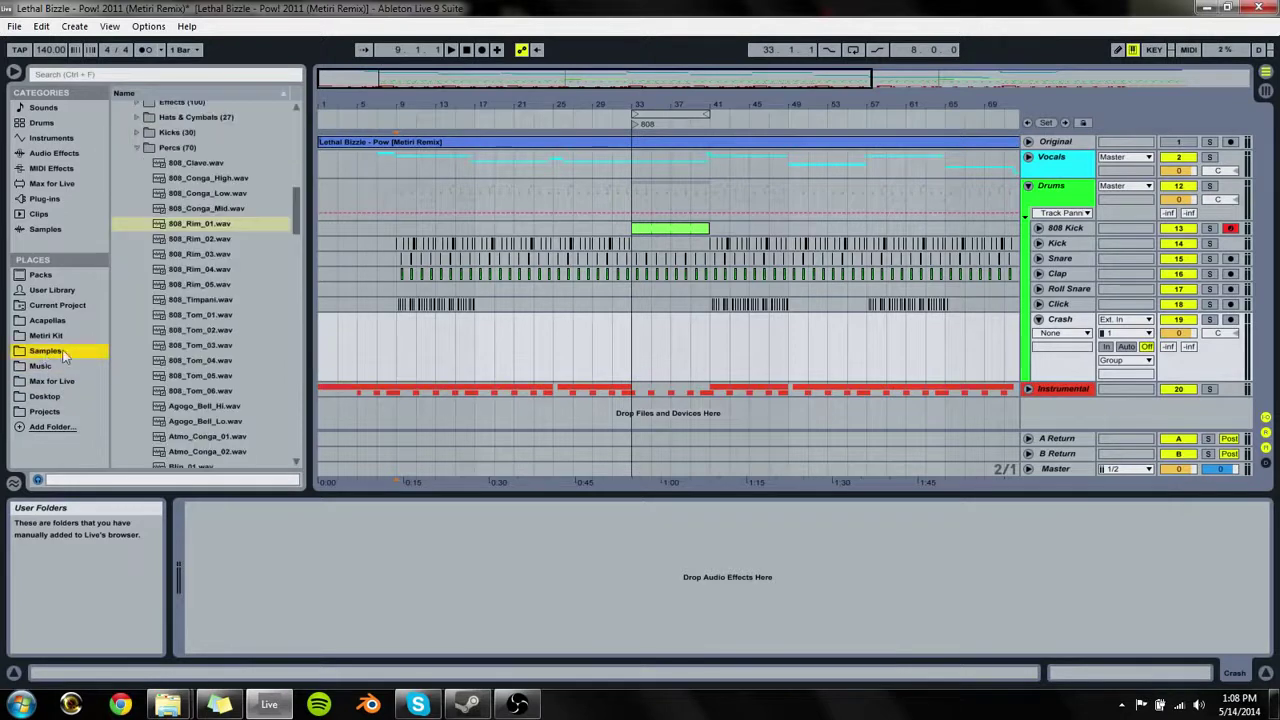
pyautogui.press('Left')
pyautogui.press('Left')
pyautogui.press('Down')
pyautogui.press('Down')
pyautogui.press('Up')
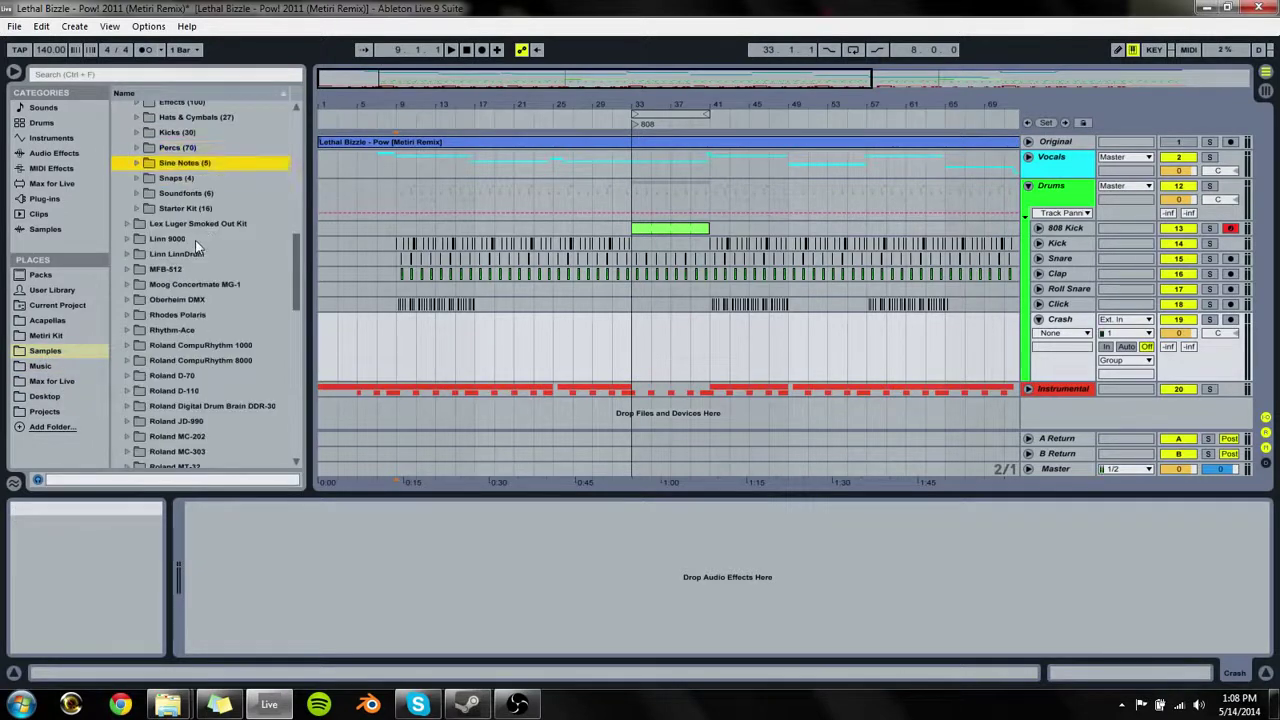
pyautogui.press('Up')
pyautogui.press('Up')
pyautogui.press('Up')
pyautogui.press('Right')
# Step: Audition the crash and cymbal samples from Crash_01.wav through Cymbal_Transition.wav
pyautogui.press('Down')
pyautogui.press('Down')
pyautogui.press('Down')
pyautogui.press('Down')
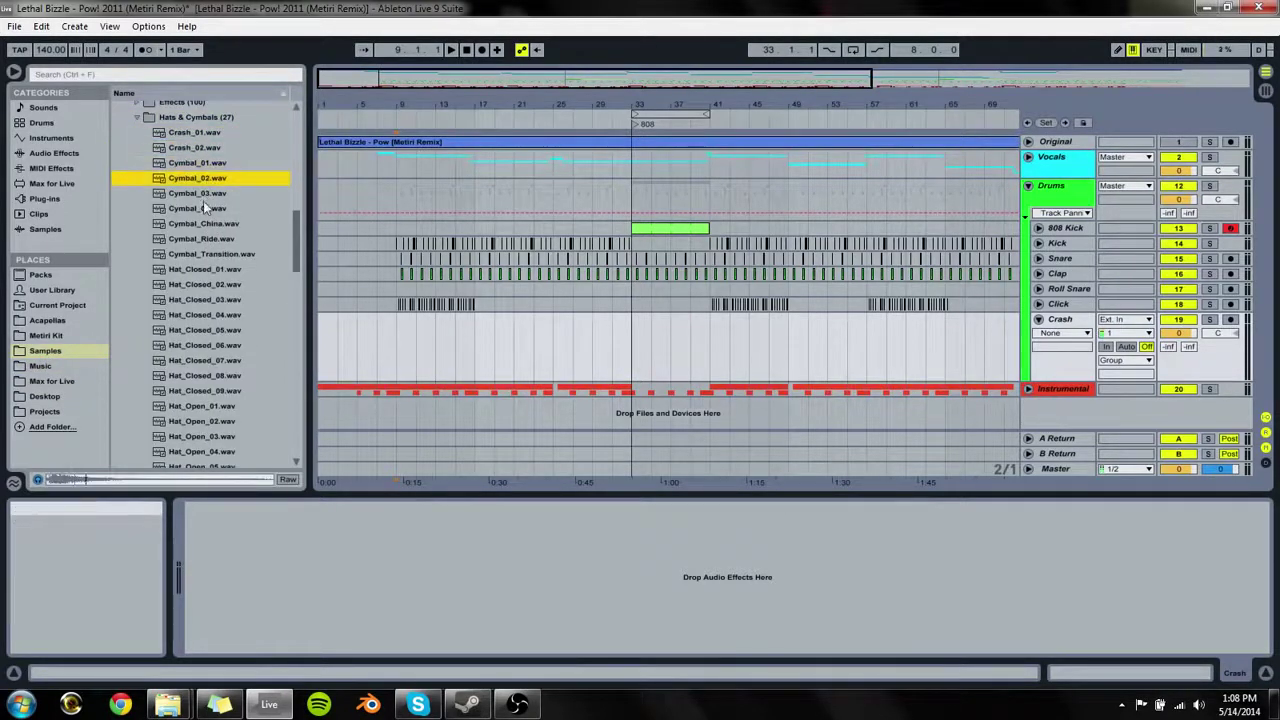
pyautogui.press('Down')
pyautogui.press('Down')
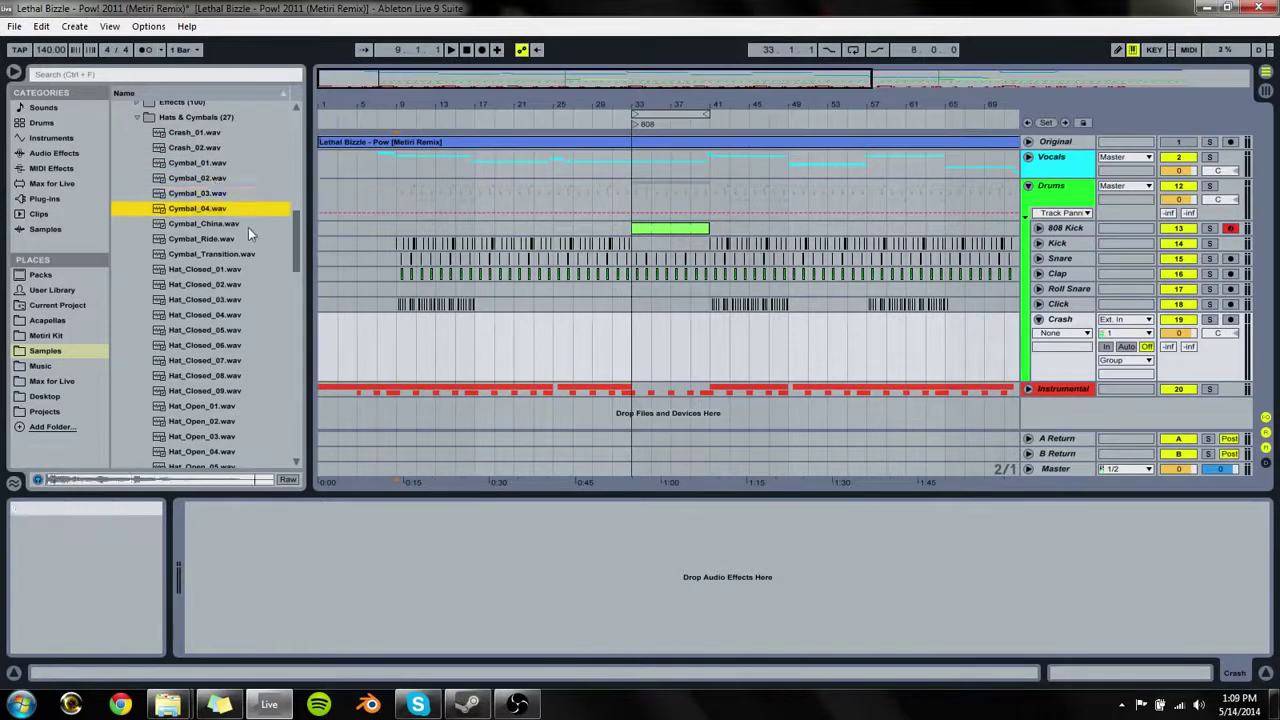
pyautogui.press('Down')
pyautogui.press('Down')
pyautogui.press('Down')
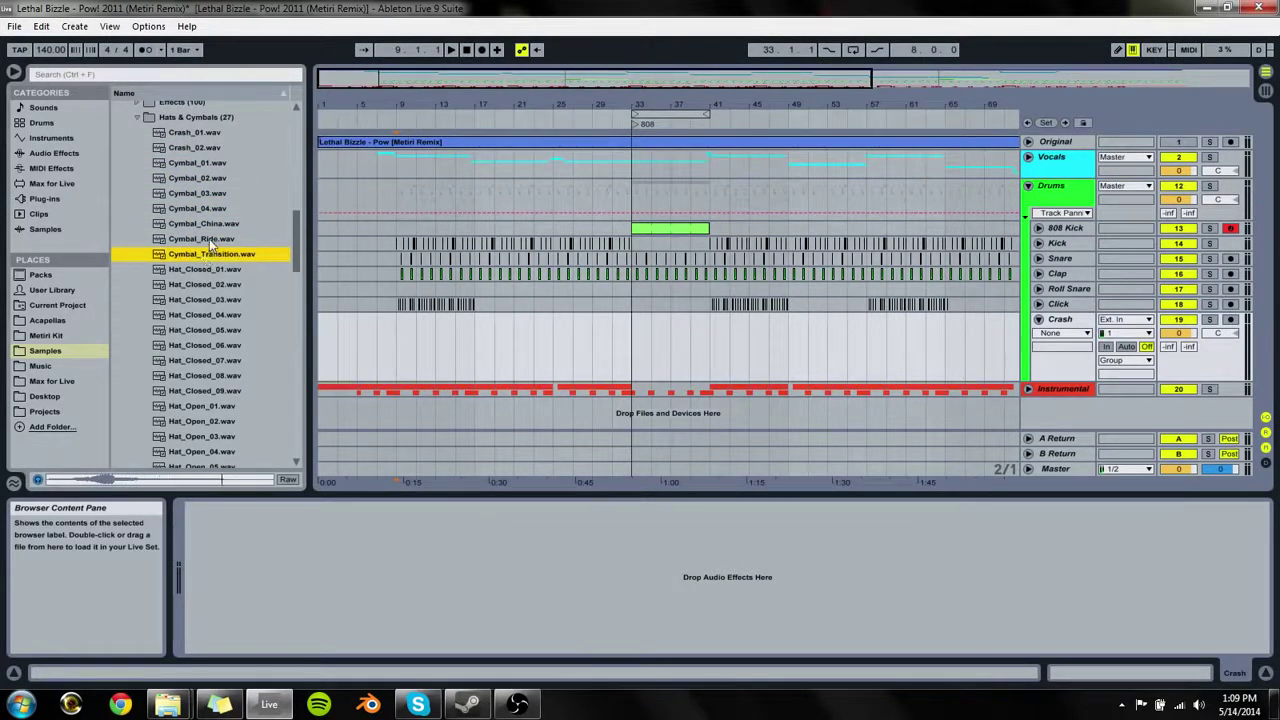
pyautogui.press('Up')
pyautogui.press('Up')
pyautogui.press('Up')
pyautogui.press('Up')
pyautogui.press('Up')
pyautogui.press('Up')
pyautogui.press('Up')
pyautogui.press('Up')
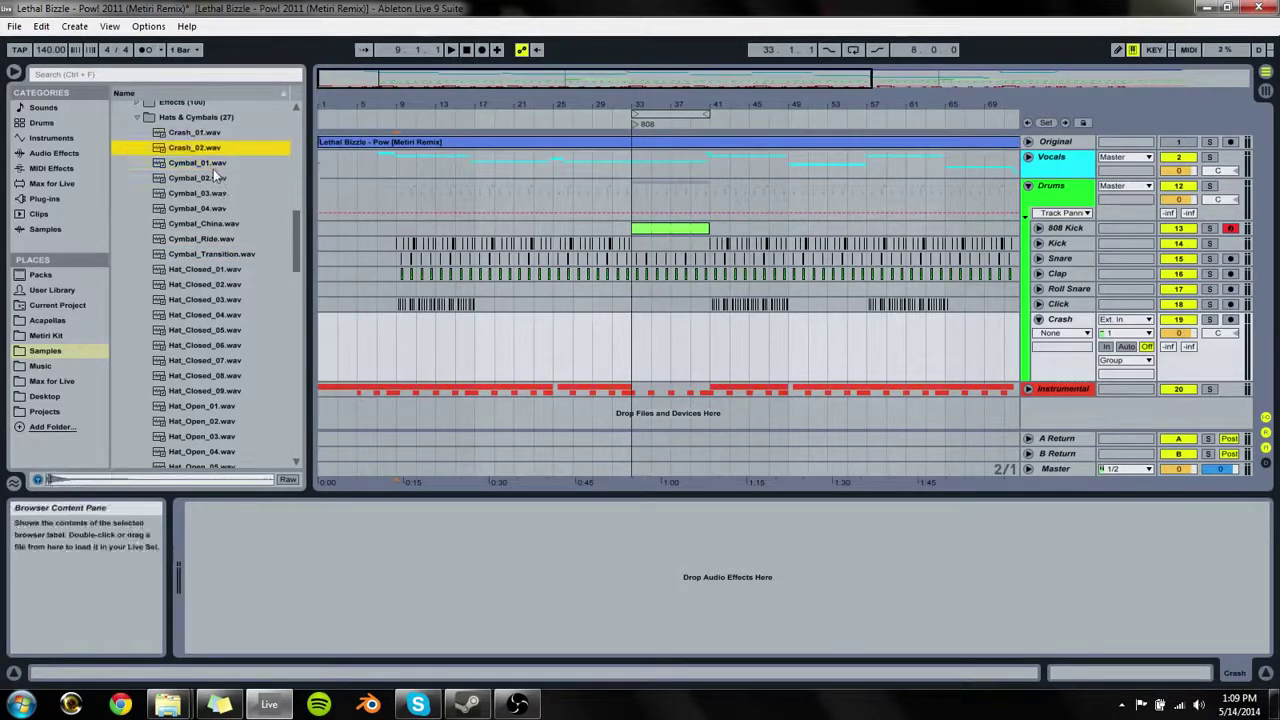
# Step: Collapse the Lex Luger Kit and its parent folders, and expand the Loyaltee Official Kit
pyautogui.press('Left')
pyautogui.press('Left')
pyautogui.press('Left')
pyautogui.press('Left')
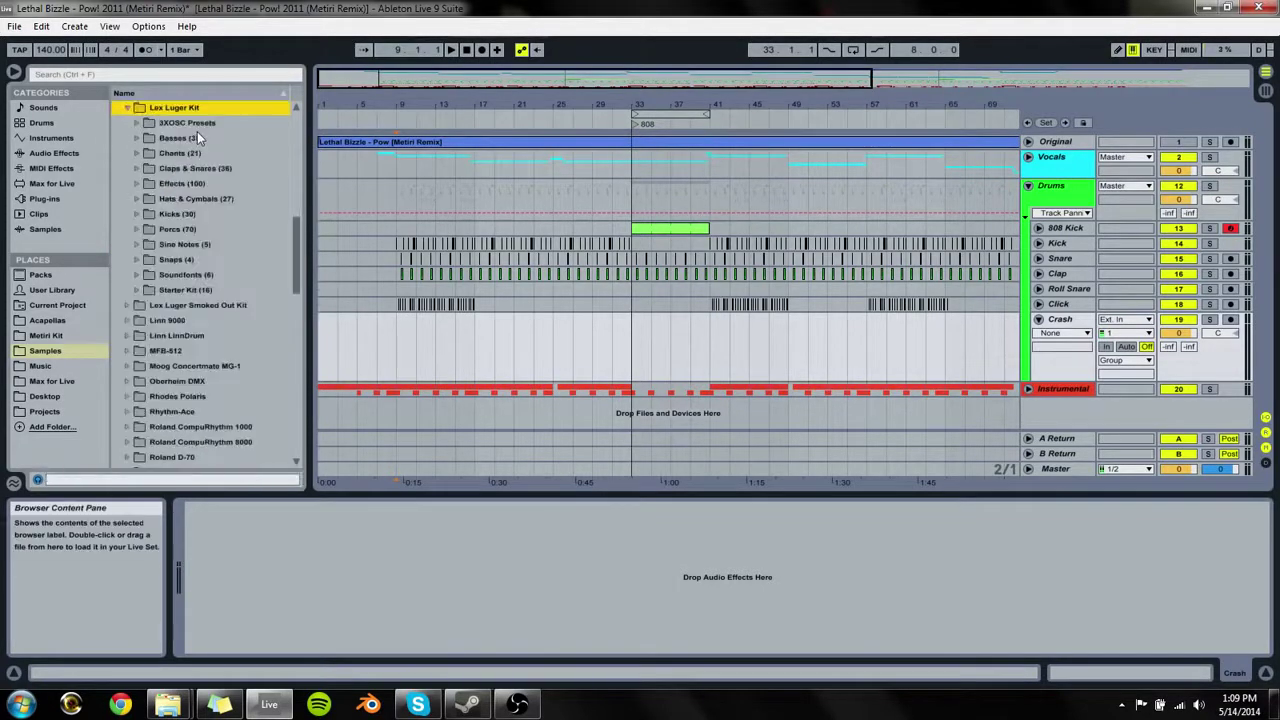
pyautogui.press('Left')
pyautogui.press('Left')
pyautogui.press('Left')
pyautogui.press('Left')
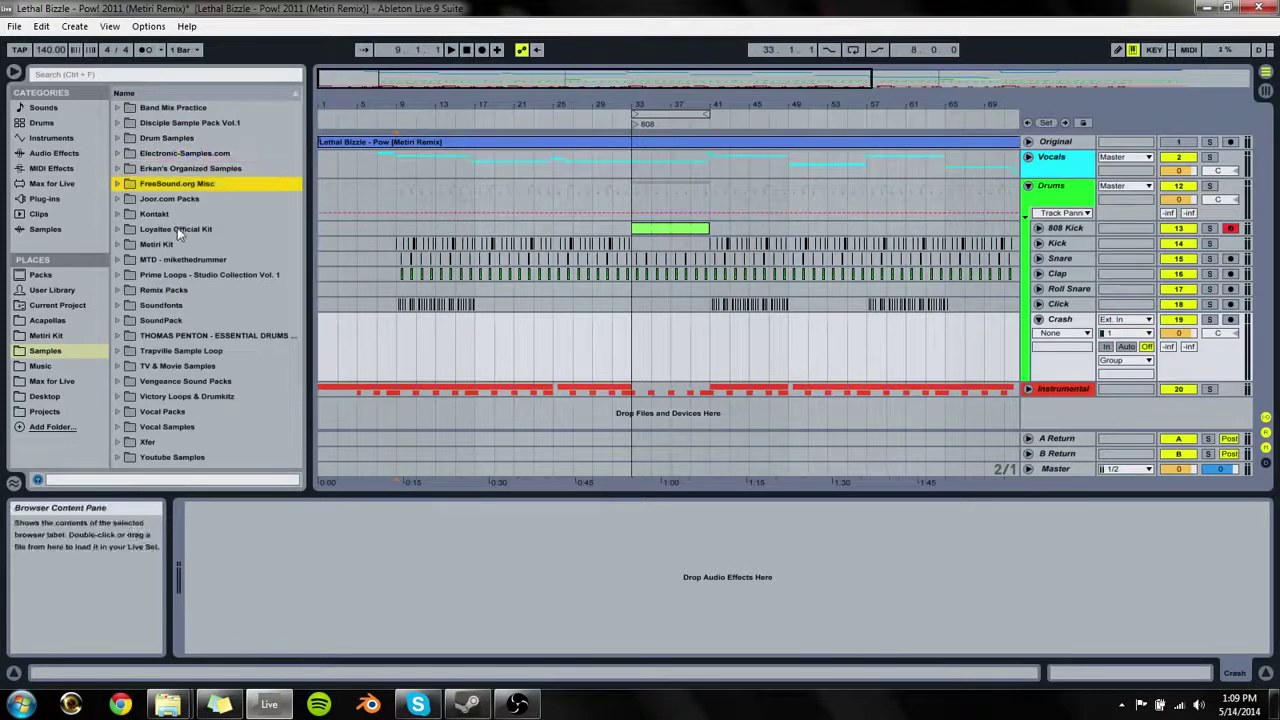
pyautogui.press('Down')
pyautogui.press('Right')
pyautogui.press('Down')
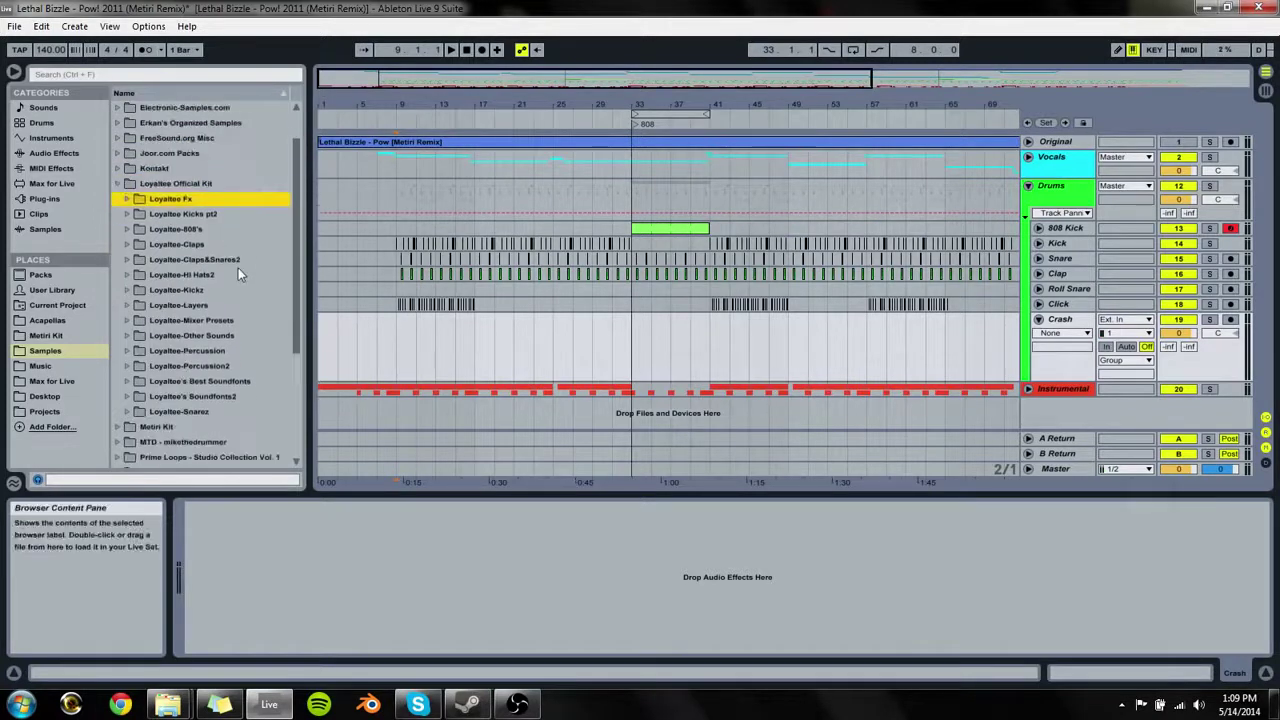
# Step: Preview Loyaltee-Claps&Snares2 and look over the other Loyaltee Official Kit subfolders for crash sounds
pyautogui.click(214, 264)
pyautogui.press('Right')
pyautogui.press('Down')
pyautogui.press('Left')
pyautogui.press('Left')
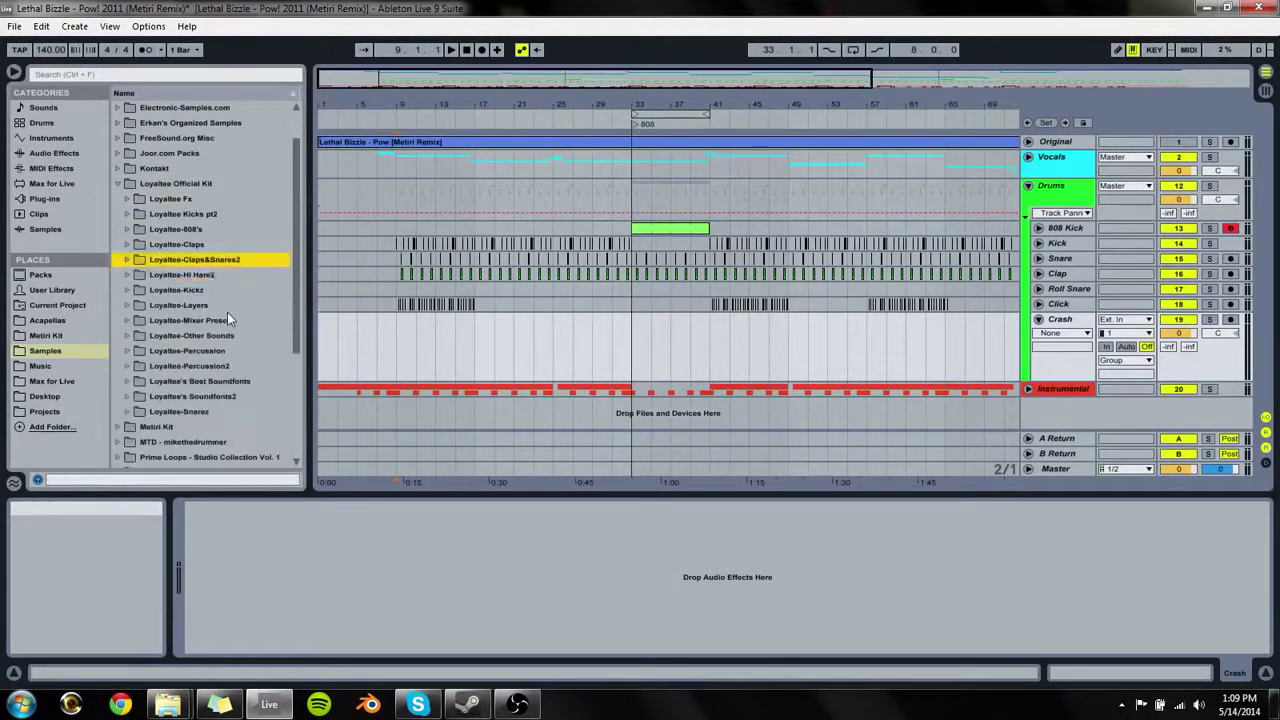
pyautogui.press('Down')
pyautogui.press('Down')
pyautogui.press('Down')
pyautogui.press('Down')
pyautogui.press('Down')
pyautogui.press('Down')
pyautogui.press('Down')
pyautogui.press('Down')
pyautogui.press('Down')
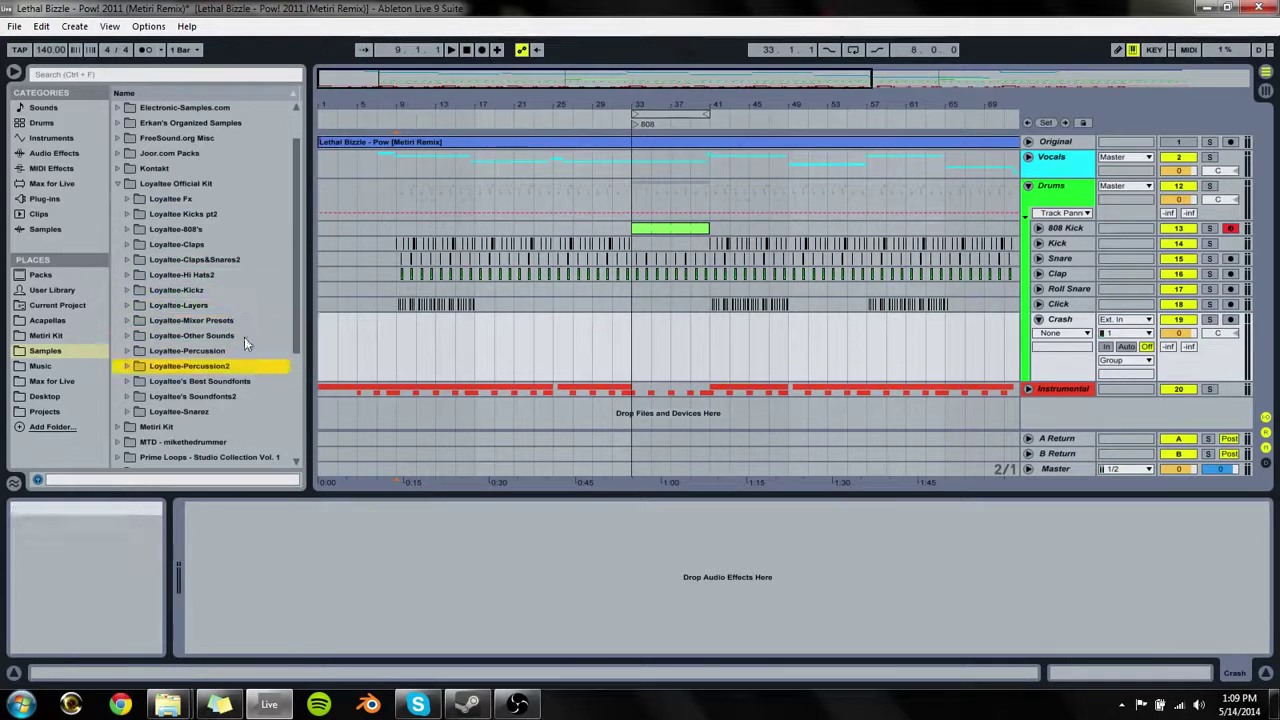
pyautogui.press('Up')
pyautogui.press('Up')
pyautogui.press('Up')
pyautogui.press('Up')
pyautogui.press('Up')
pyautogui.press('Up')
pyautogui.press('Up')
pyautogui.press('Up')
pyautogui.press('Up')
pyautogui.press('Up')
pyautogui.press('Up')
pyautogui.press('Up')
pyautogui.press('Up')
pyautogui.press('Up')
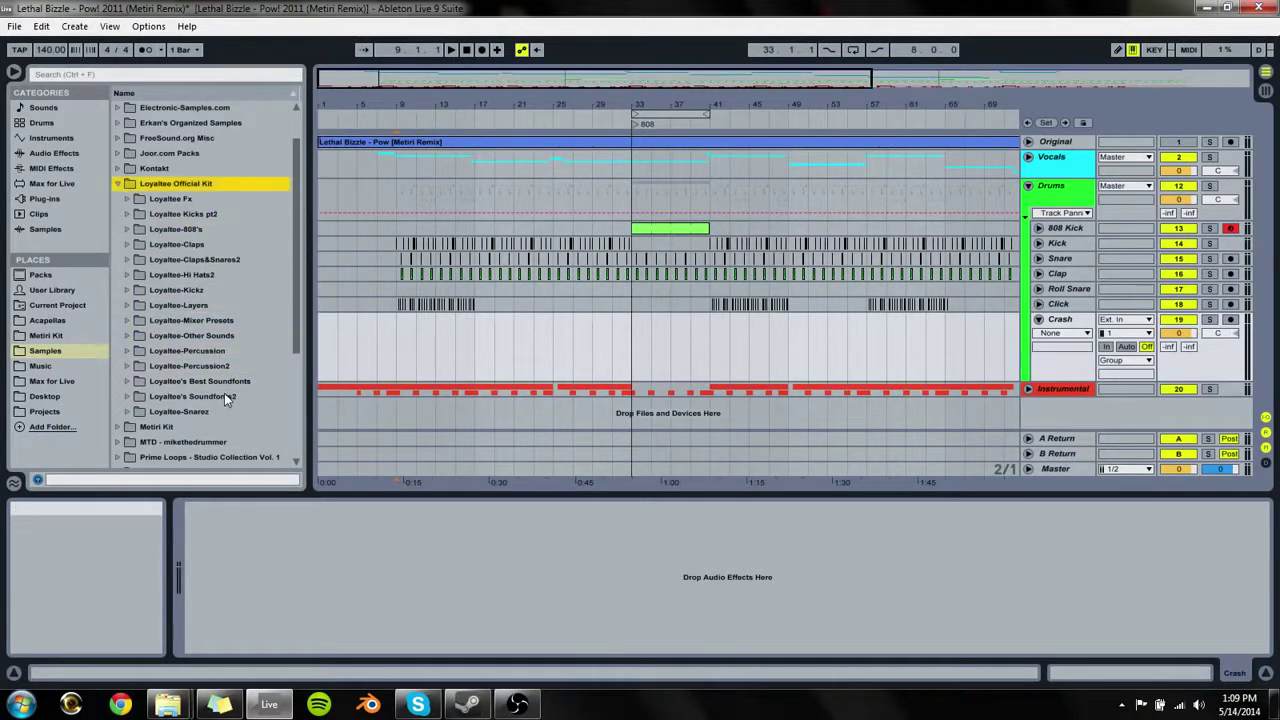
# Step: Audition the first hat samples in Loyaltee-Hi Hats2, up to Dorrough Hat.WAV, and close that folder
pyautogui.press('Down')
pyautogui.press('Down')
pyautogui.press('Down')
pyautogui.press('Down')
pyautogui.press('Down')
pyautogui.press('Down')
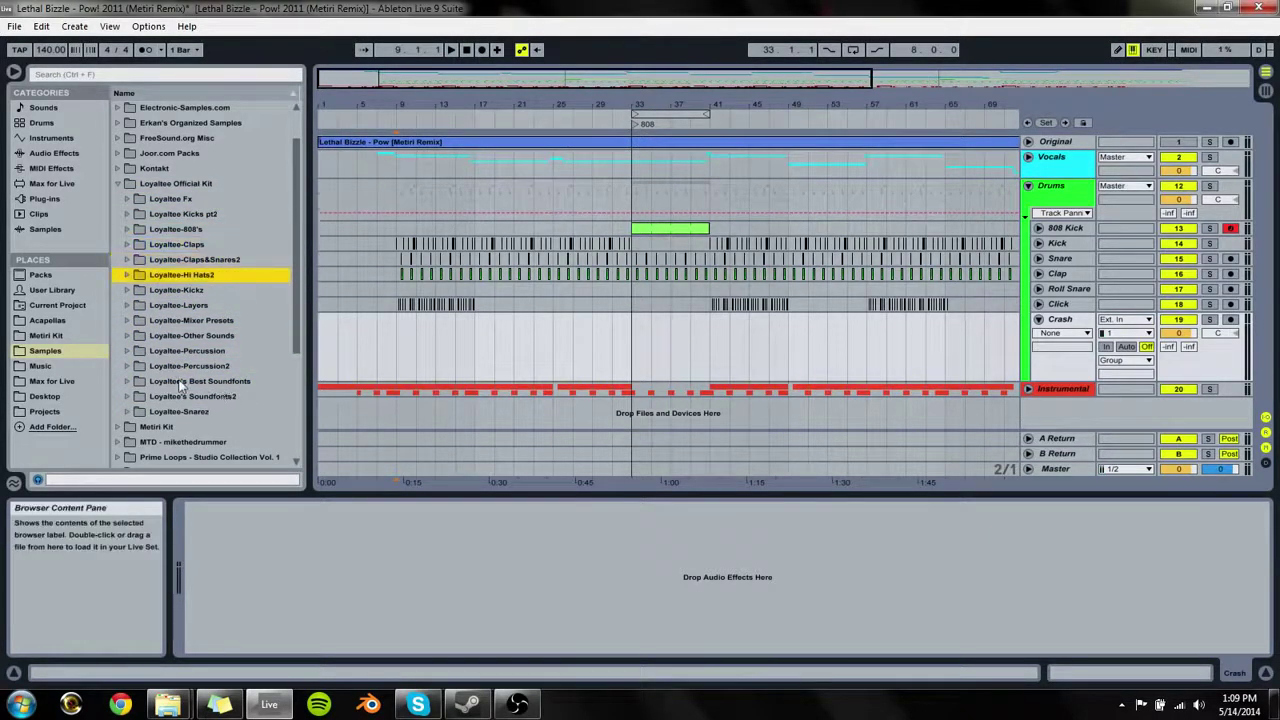
pyautogui.press('Right')
pyautogui.press('Down')
pyautogui.press('Down')
pyautogui.press('Down')
pyautogui.press('Down')
pyautogui.scroll(-3, 205, 366)
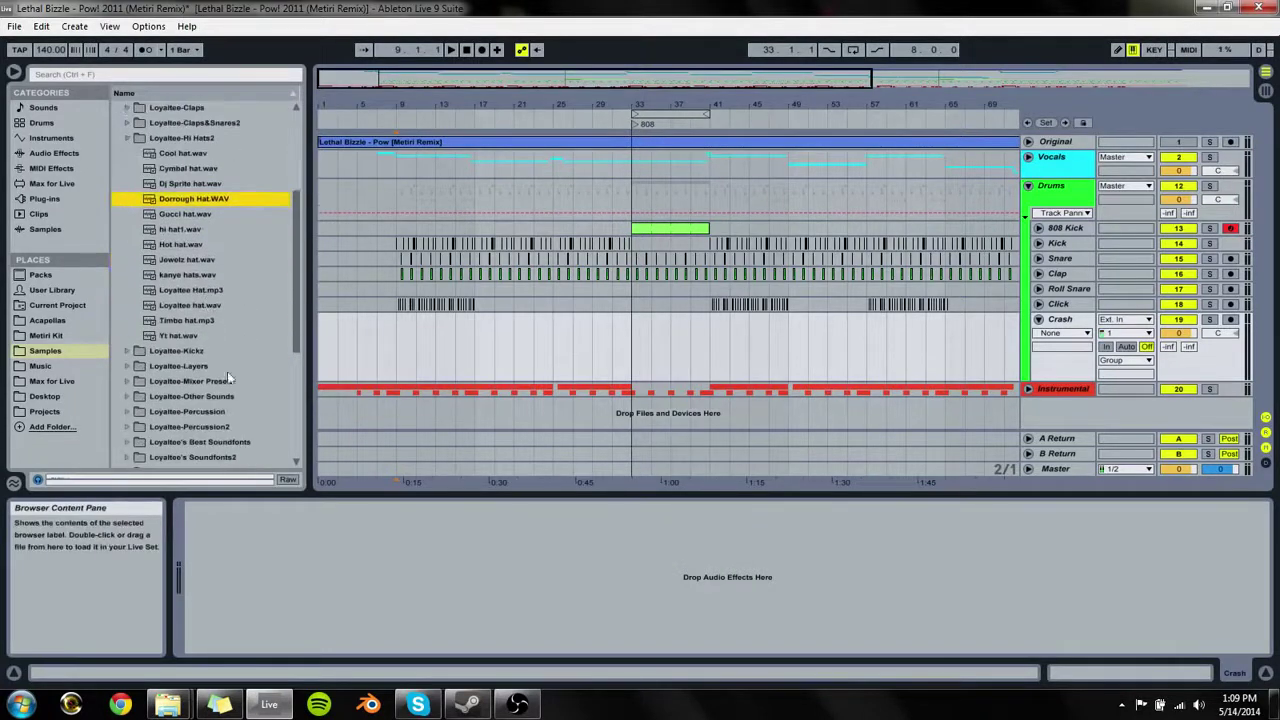
pyautogui.press('Left')
pyautogui.press('Left')
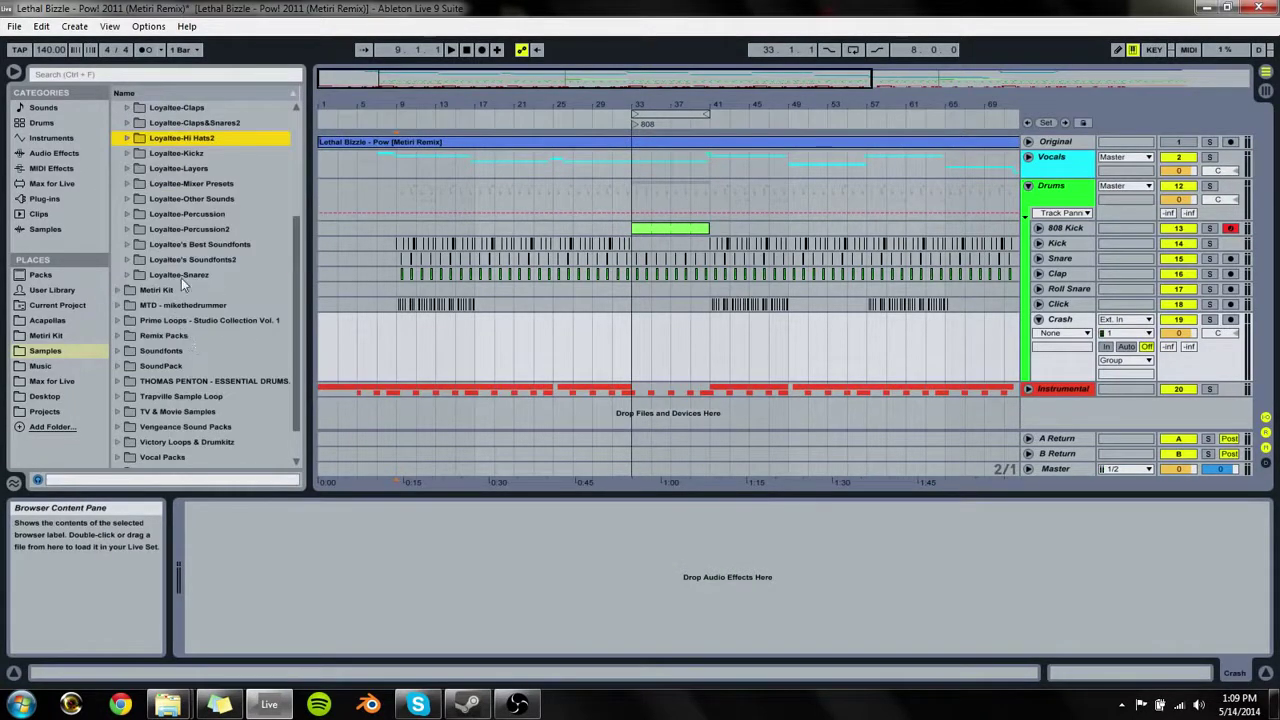
# Step: Expand Vengeance Sound Packs and its Vengeance Trap Essentials Vol 1 folder in the Samples place
pyautogui.scroll(1, 183, 373)
pyautogui.scroll(-1, 182, 372)
pyautogui.scroll(-1, 182, 378)
pyautogui.doubleClick(183, 385)
pyautogui.scroll(-3, 230, 365)
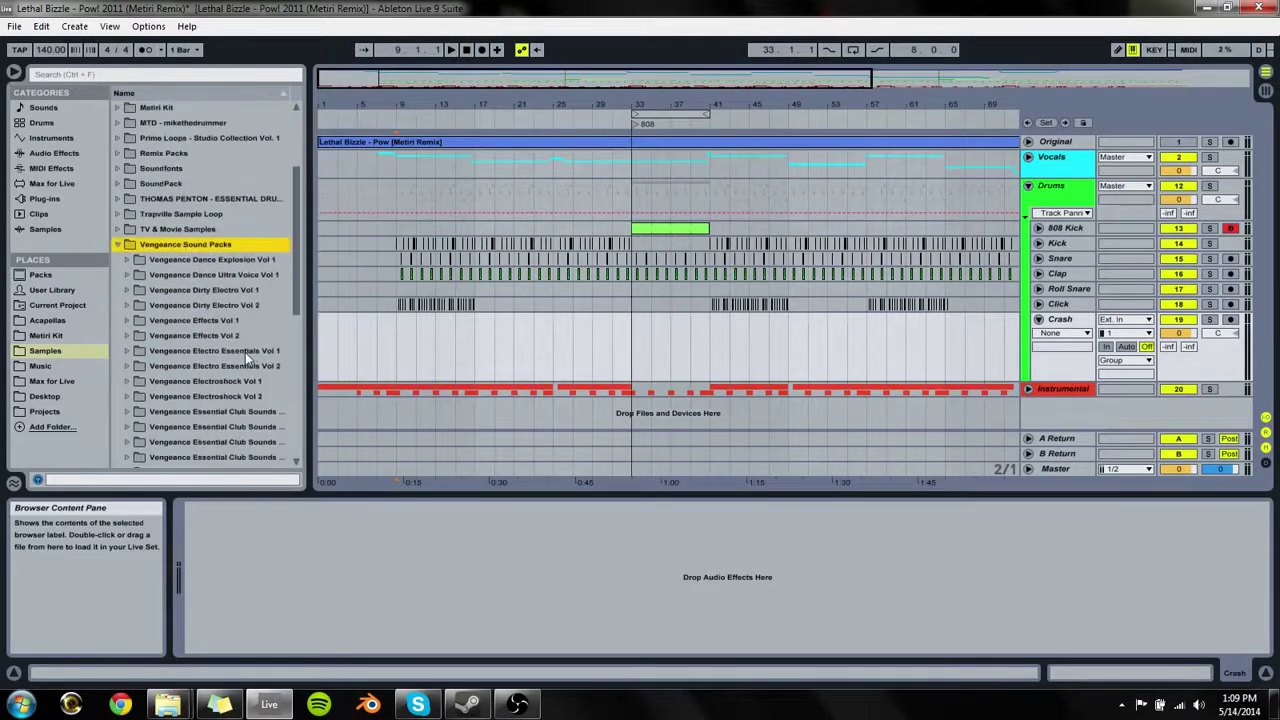
pyautogui.scroll(-5, 245, 365)
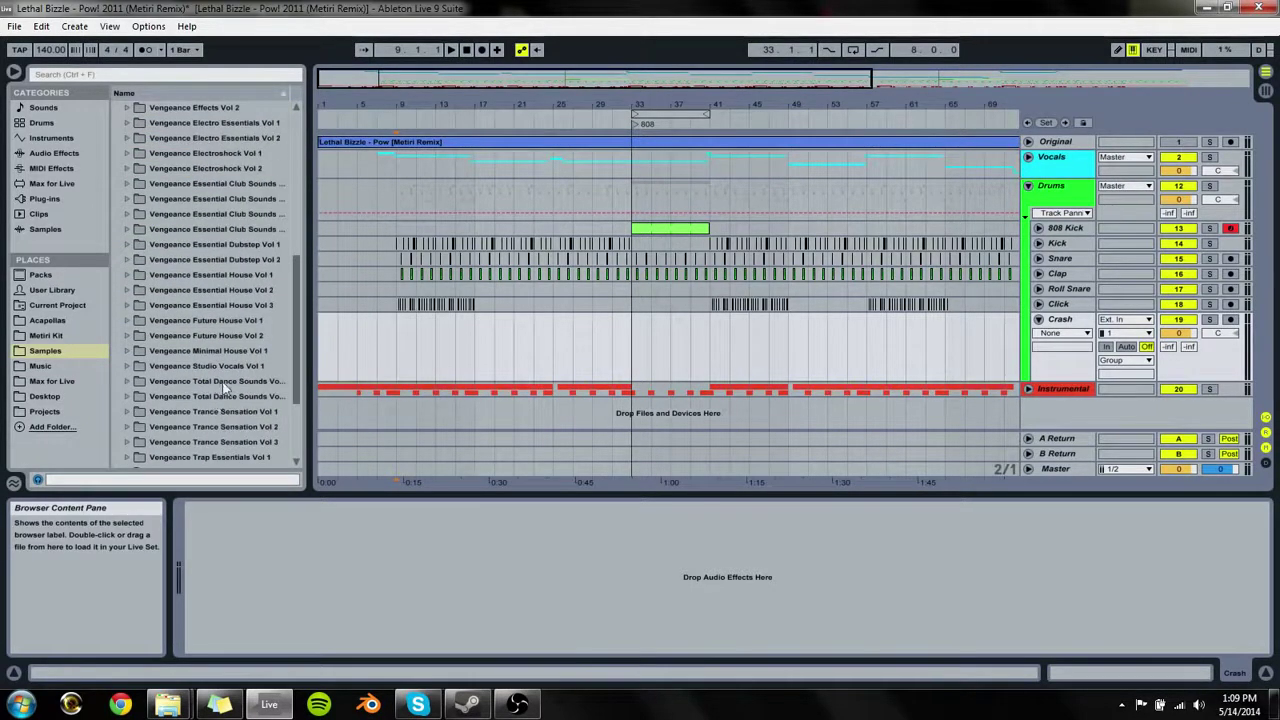
pyautogui.doubleClick(240, 456)
pyautogui.scroll(-4, 245, 444)
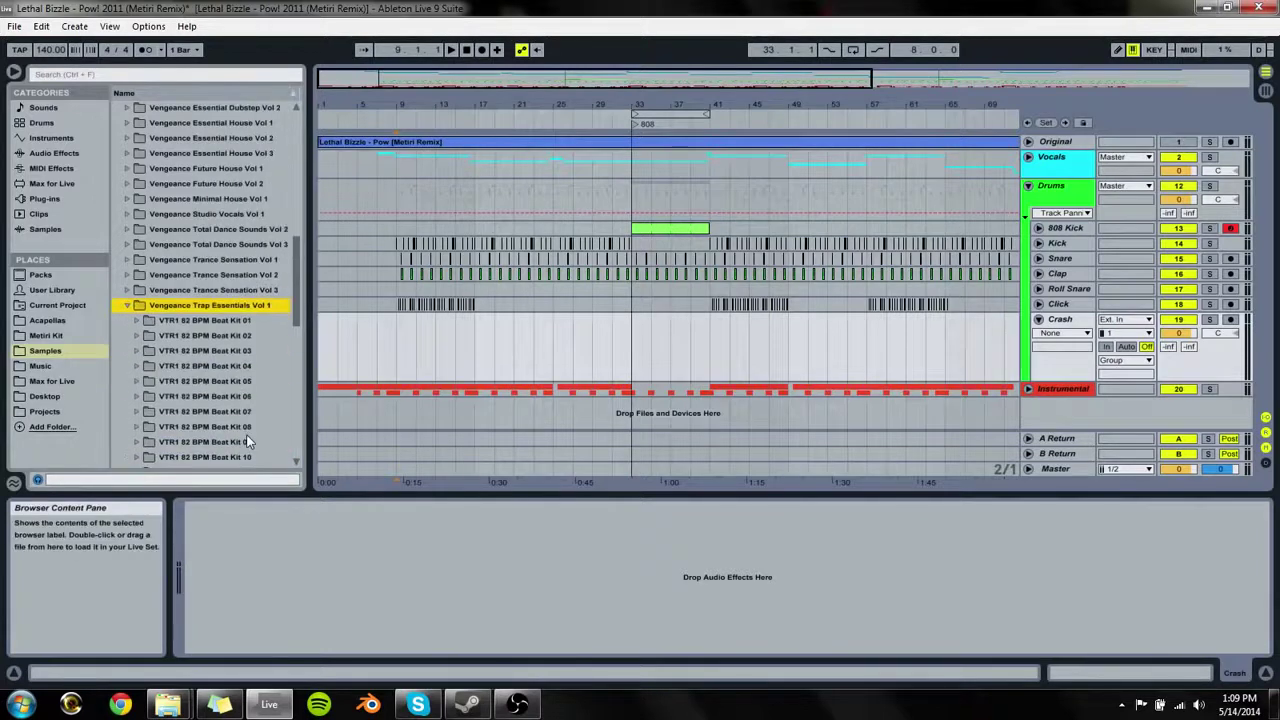
# Step: Expand VTR1 Cymbals and its VTR1 Crash subfolder, and audition VTR1 Crash 01.wav
pyautogui.scroll(-9, 245, 438)
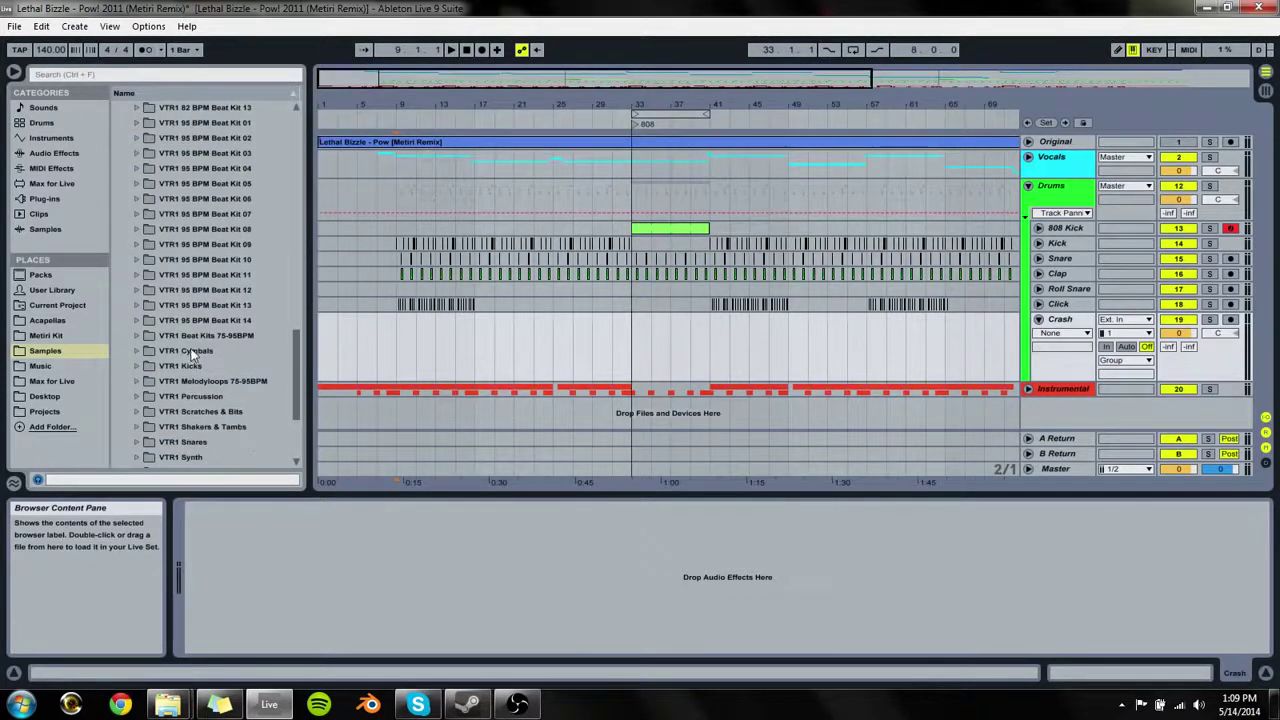
pyautogui.doubleClick(193, 352)
pyautogui.doubleClick(219, 380)
pyautogui.click(238, 398)
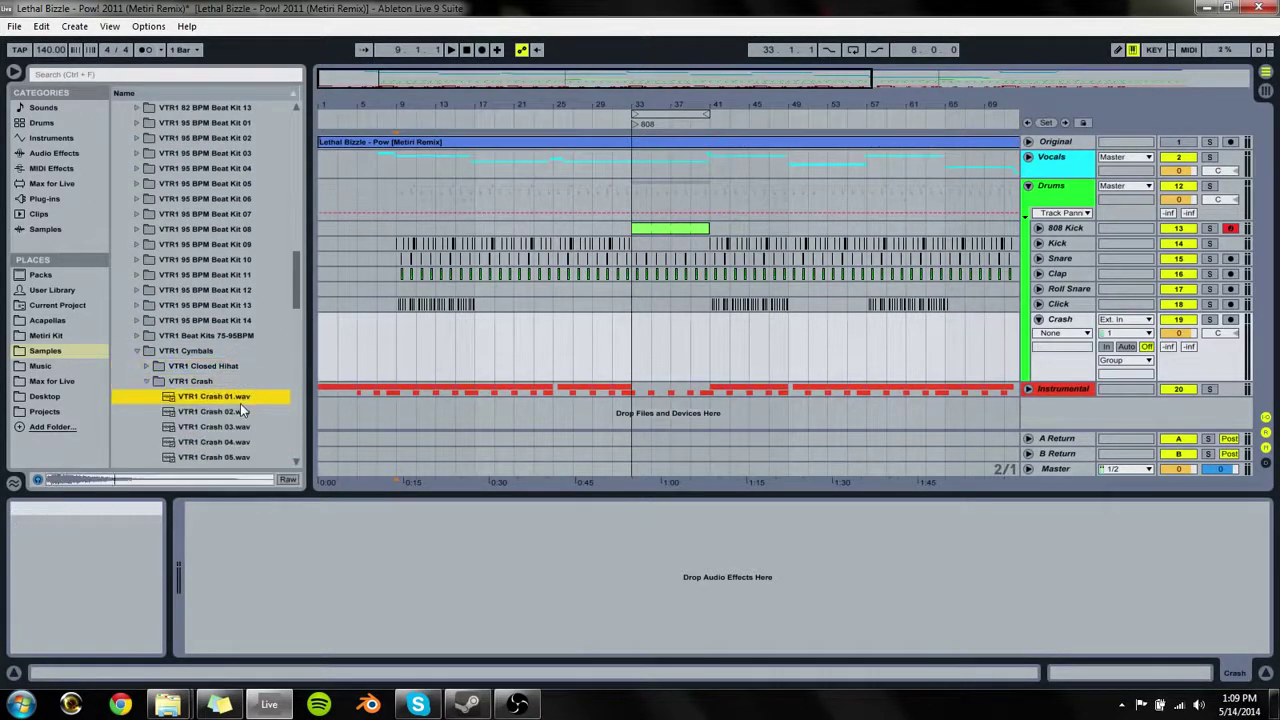
# Step: Audition the remaining VTR1 Crash samples from VTR1 Crash 02.wav through VTR1 Crash 08.wav
pyautogui.press('Down')
pyautogui.press('Down')
pyautogui.press('Down')
pyautogui.press('Down')
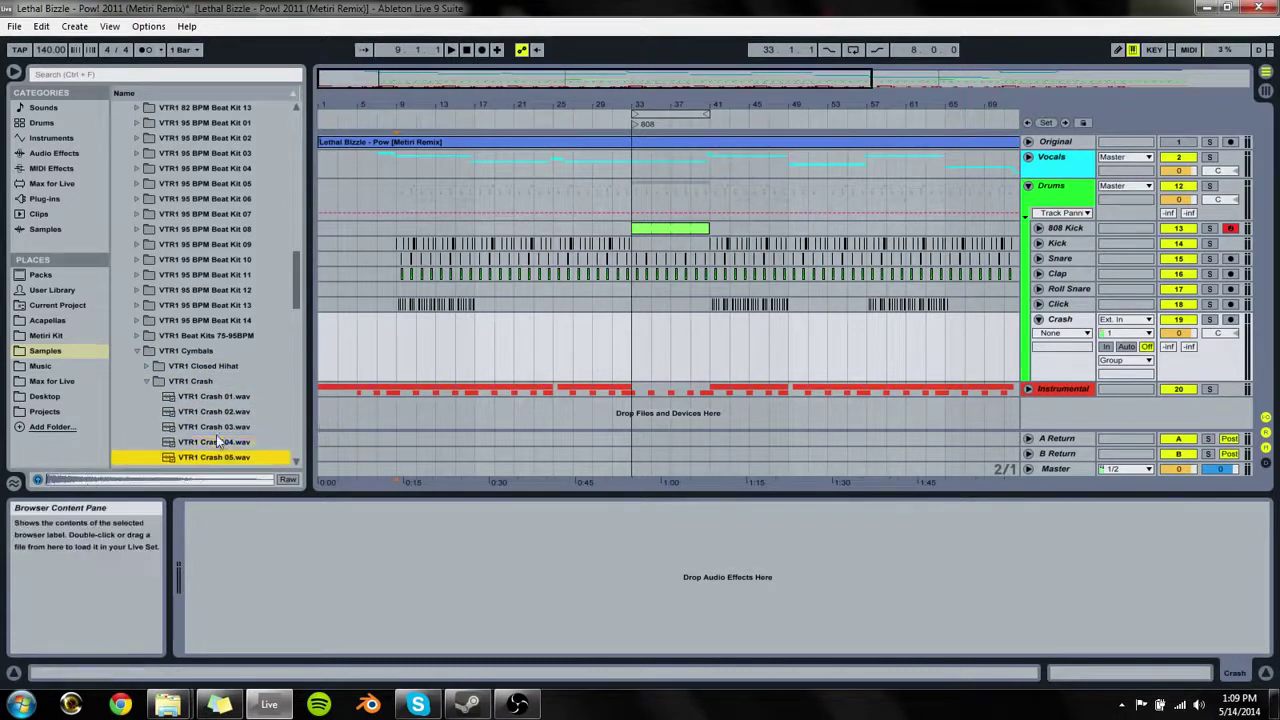
pyautogui.press('Down')
pyautogui.press('Down')
pyautogui.press('Down')
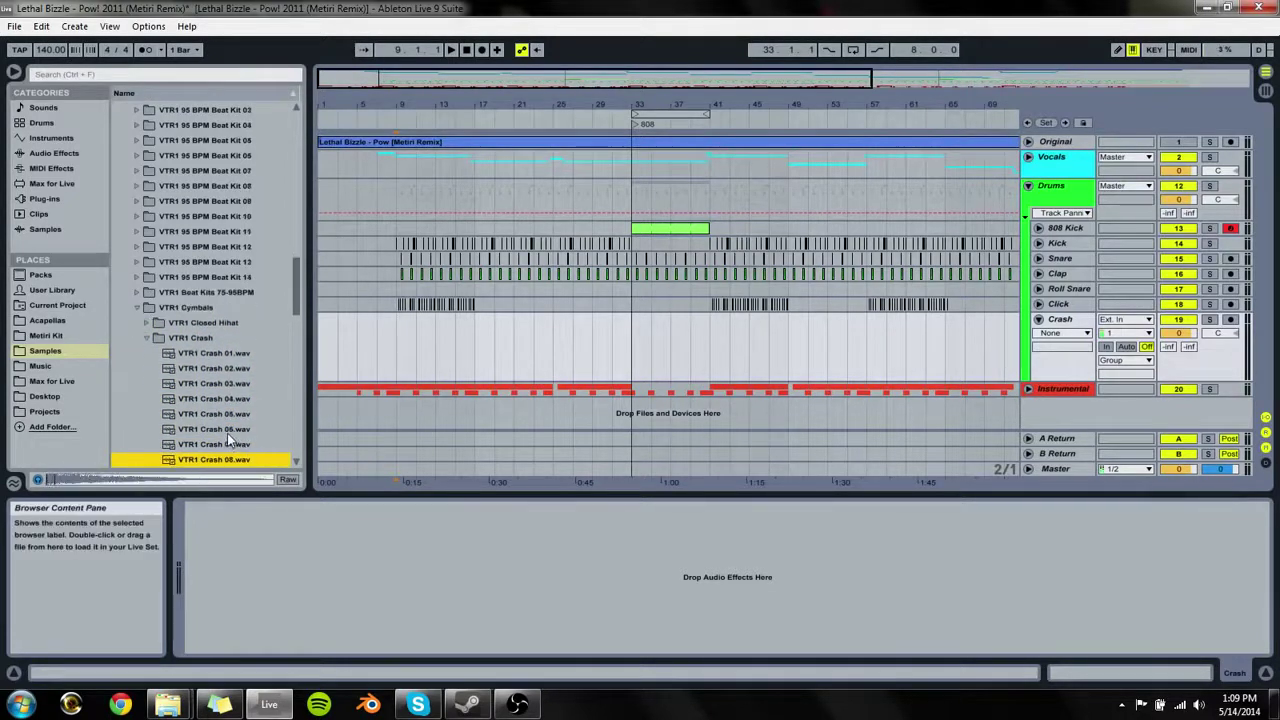
# Step: Collapse the VTR1 Crash, VTR1 Cymbals, Vengeance Trap Essentials Vol 1 and Vengeance Sound Packs folders
pyautogui.press('Left')
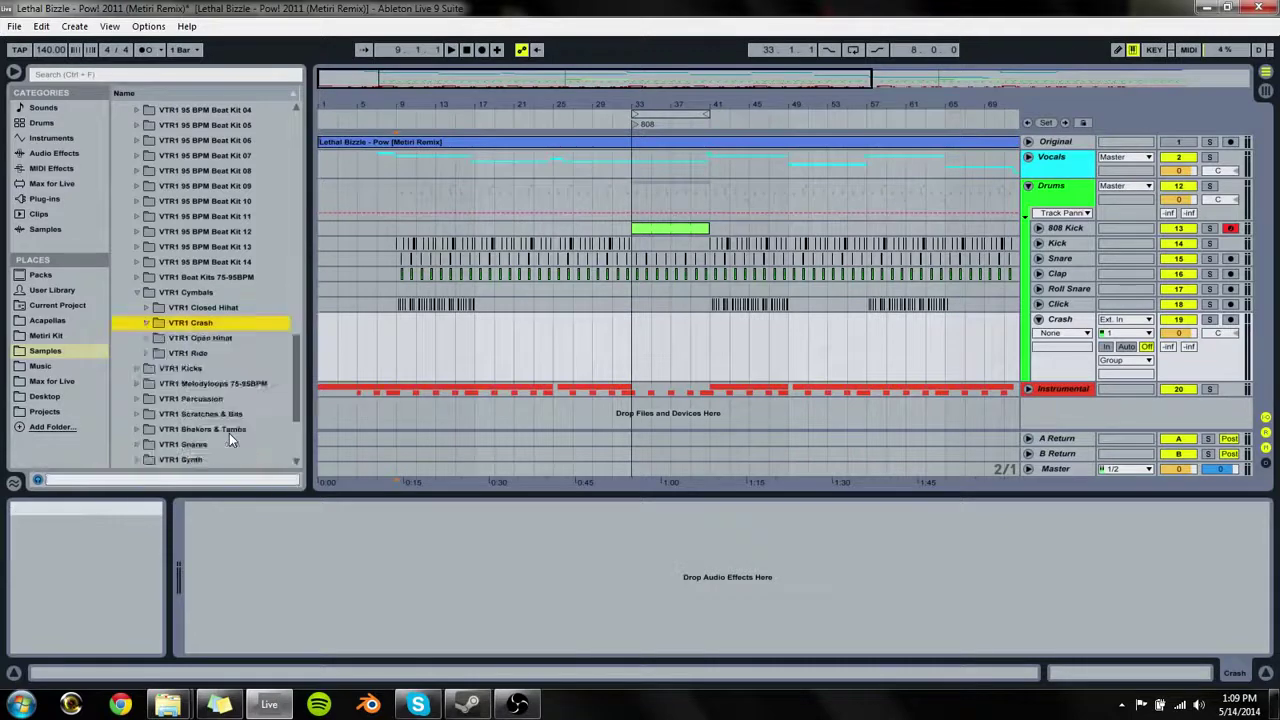
pyautogui.press('Left')
pyautogui.press('Left')
pyautogui.press('Left')
pyautogui.press('Left')
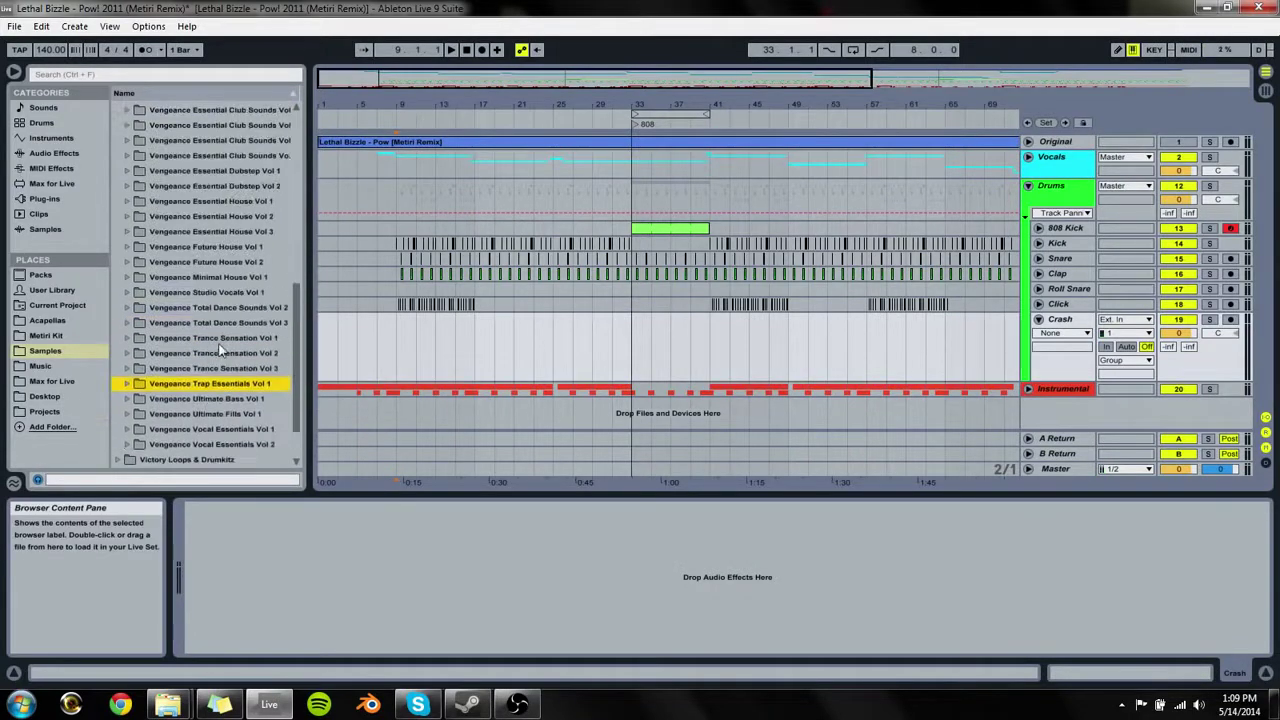
pyautogui.press('Left')
pyautogui.press('Left')
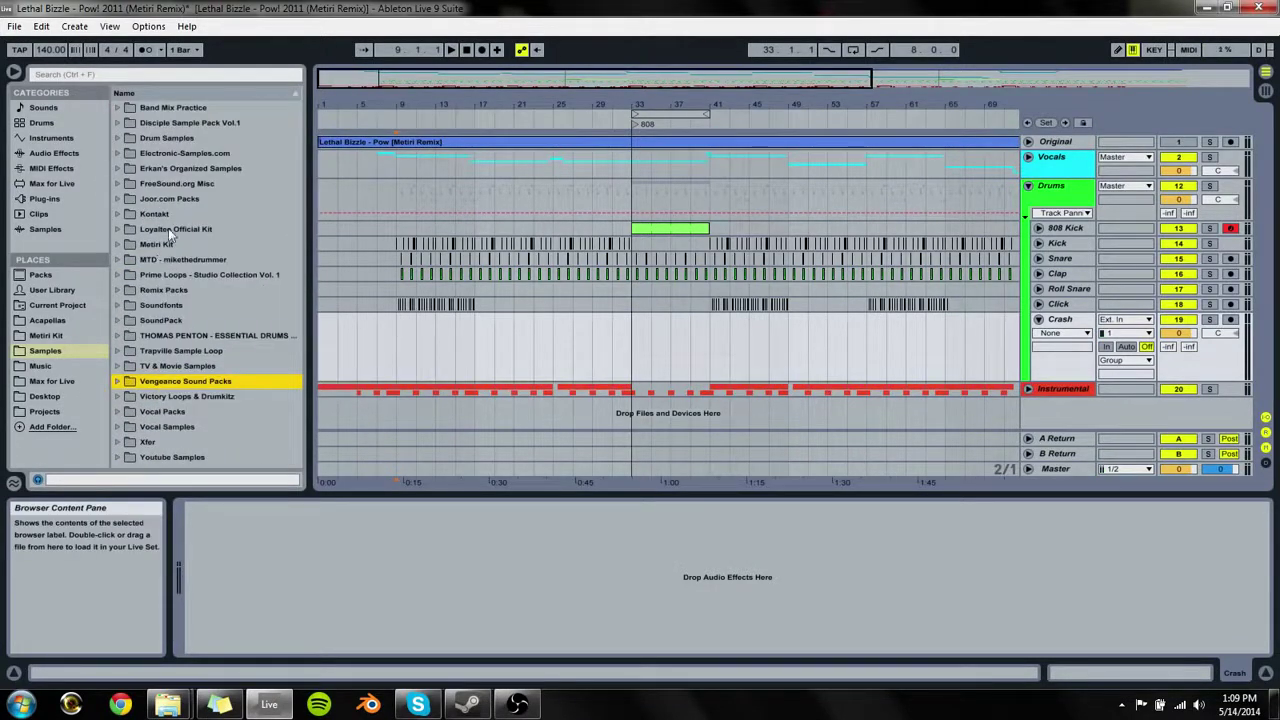
# Step: Expand Drum Samples and its Lex Luger Drum Kit folder, and go to the Hats & Cymbals (33) subfolder
pyautogui.doubleClick(160, 138)
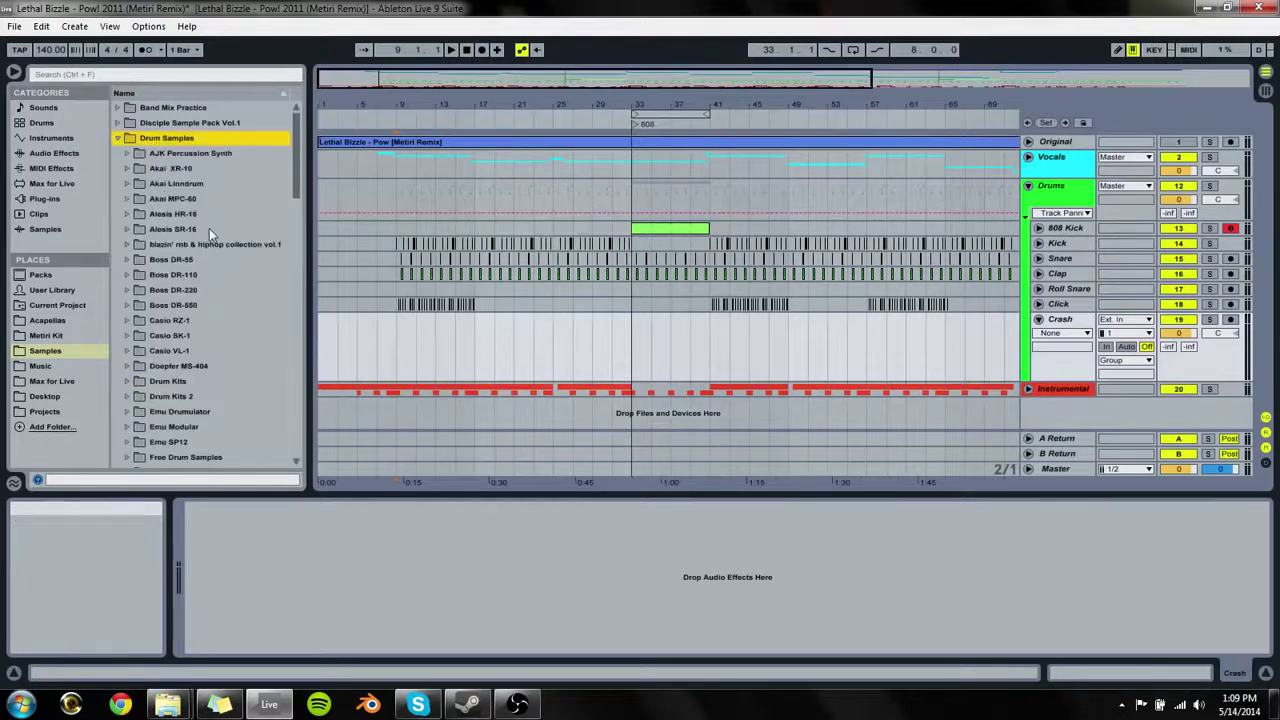
pyautogui.scroll(-5, 215, 330)
pyautogui.scroll(-2, 185, 345)
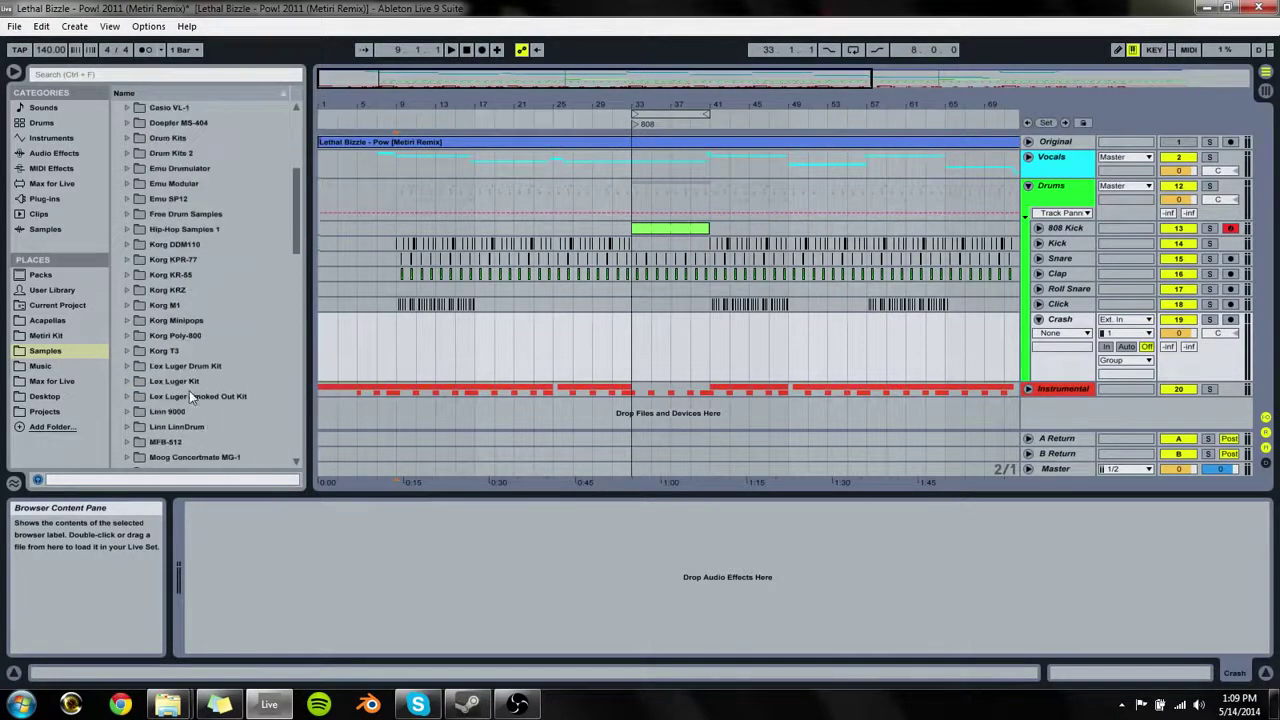
pyautogui.doubleClick(185, 366)
pyautogui.click(205, 380)
pyautogui.scroll(-2, 212, 383)
pyautogui.press('Down')
pyautogui.press('Down')
pyautogui.press('Down')
pyautogui.press('Down')
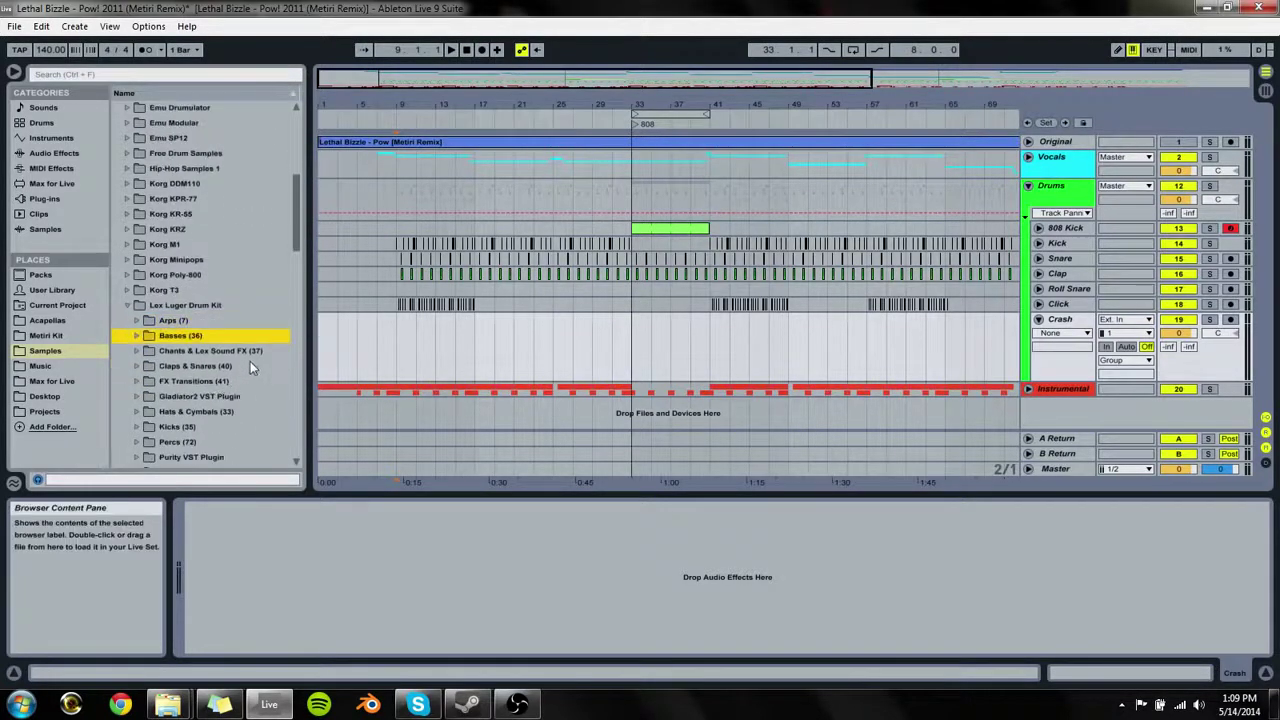
pyautogui.press('Down')
pyautogui.press('Down')
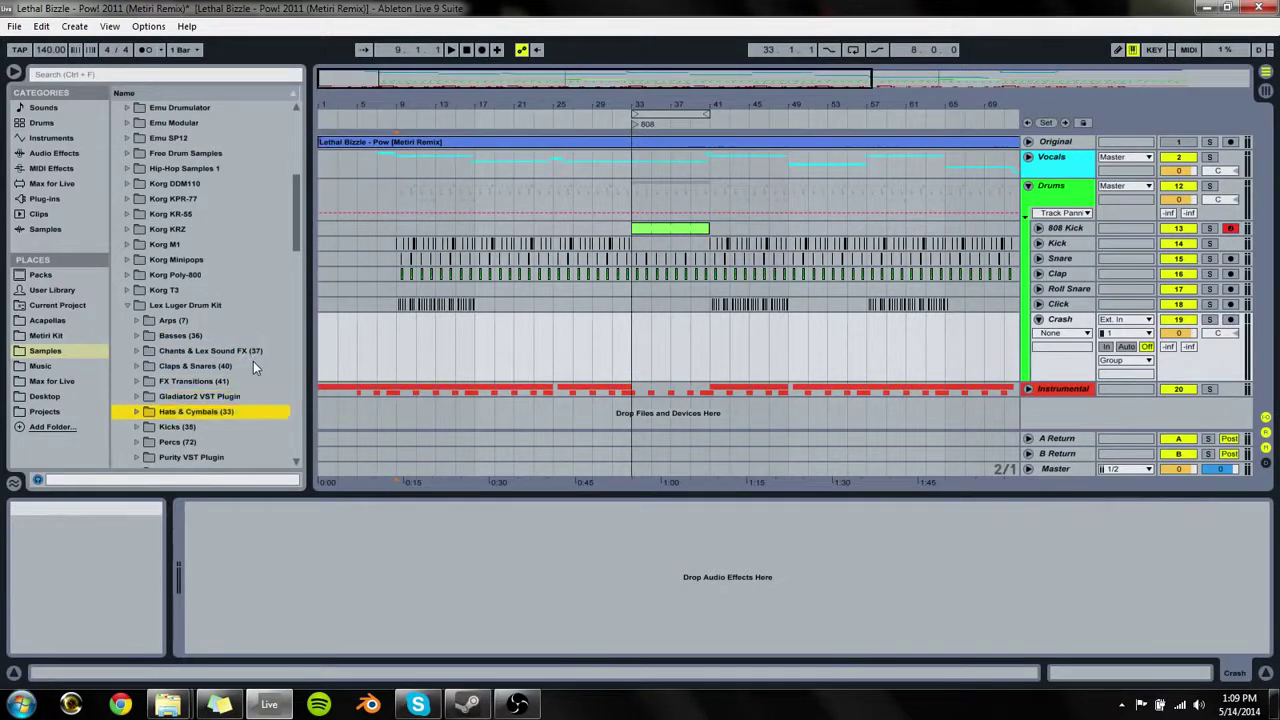
# Step: Expand Hats & Cymbals (33) and audition its crash and cymbal samples from Crash_01.wav through Cymbal_China.wav
pyautogui.press('Right')
pyautogui.press('Down')
pyautogui.press('Down')
pyautogui.press('Down')
pyautogui.press('Down')
pyautogui.press('Down')
pyautogui.press('Down')
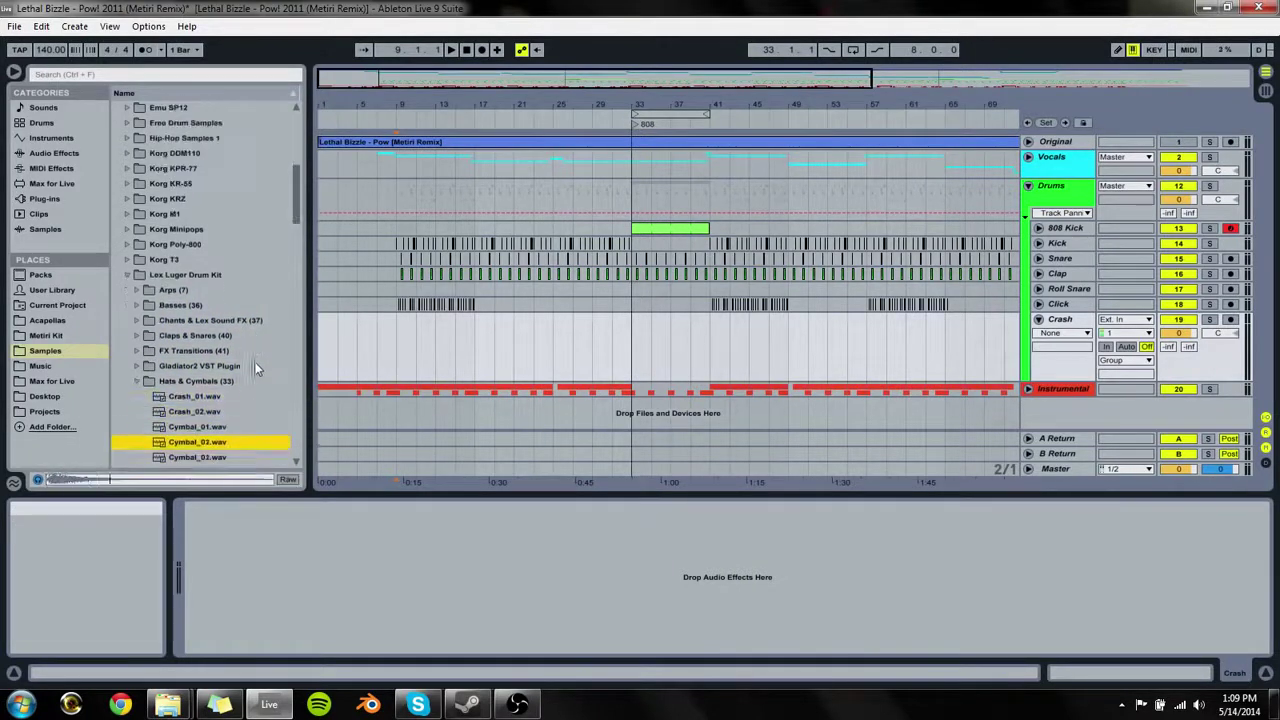
pyautogui.press('Down')
pyautogui.press('Down')
pyautogui.press('Down')
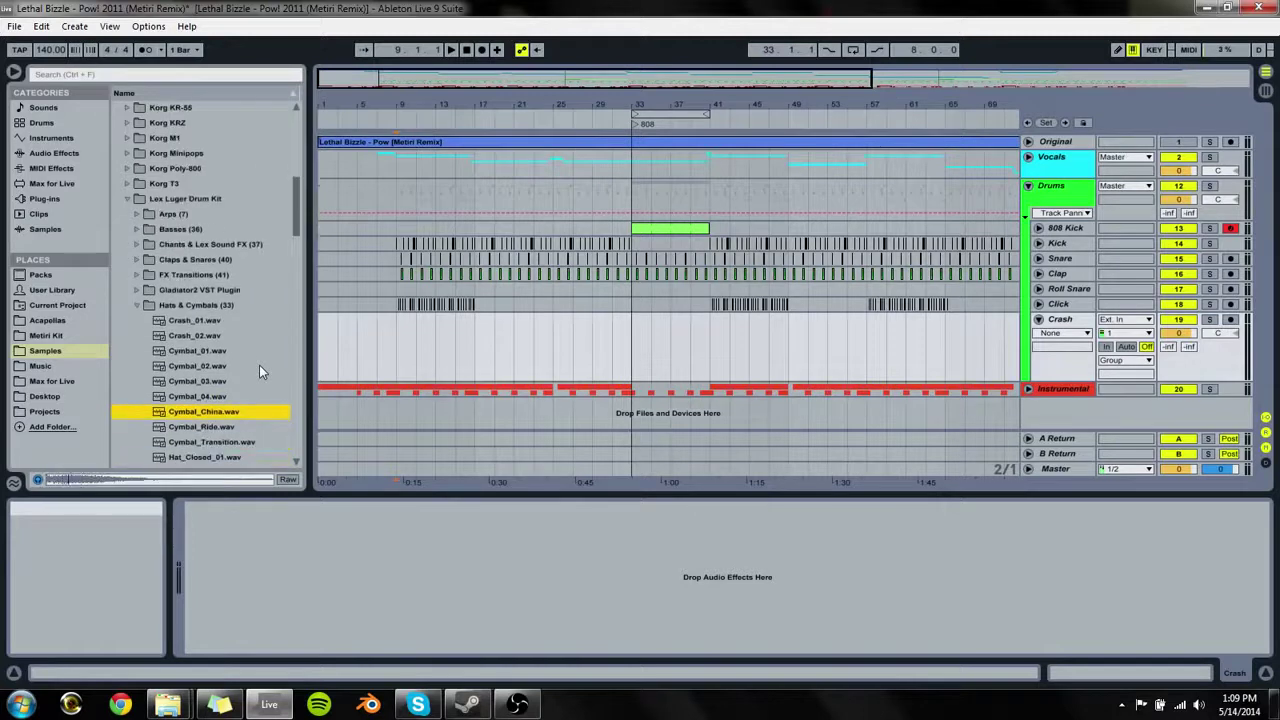
# Step: Return from Cymbal_China.wav to the start of the Hats & Cymbals samples and audition Crash_01.wav again
pyautogui.press('Up')
pyautogui.press('Up')
pyautogui.press('Up')
pyautogui.press('Up')
pyautogui.press('Up')
pyautogui.press('Up')
pyautogui.press('Up')
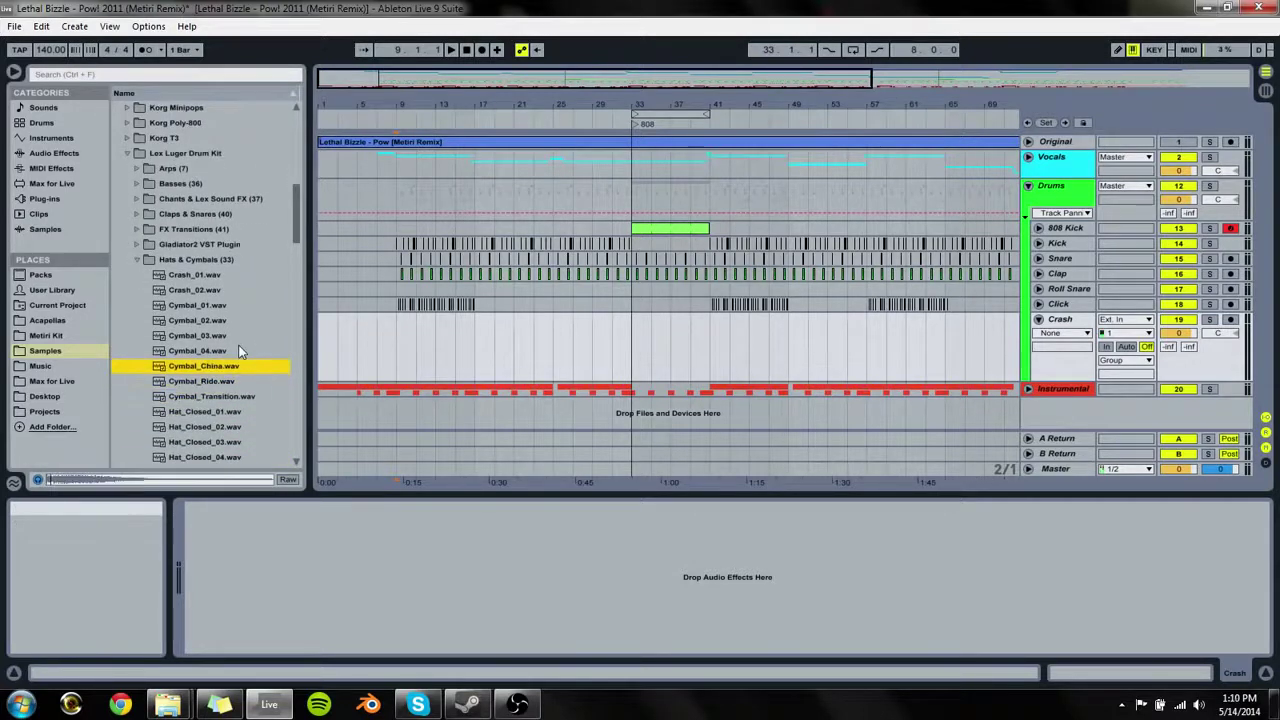
pyautogui.press('Up')
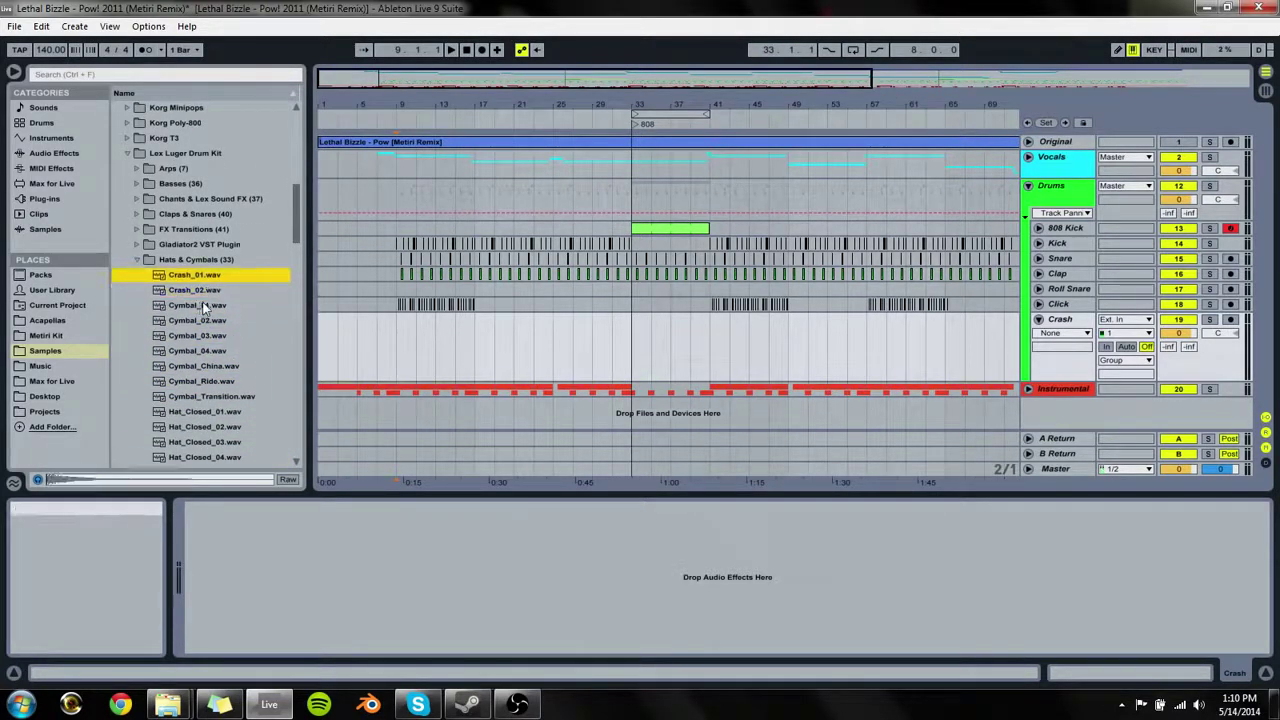
# Step: Place Crash_01.wav on the Crash track at bar 9 and turn off warping for the clip
pyautogui.moveTo(177, 278); pyautogui.dragTo(403, 337)
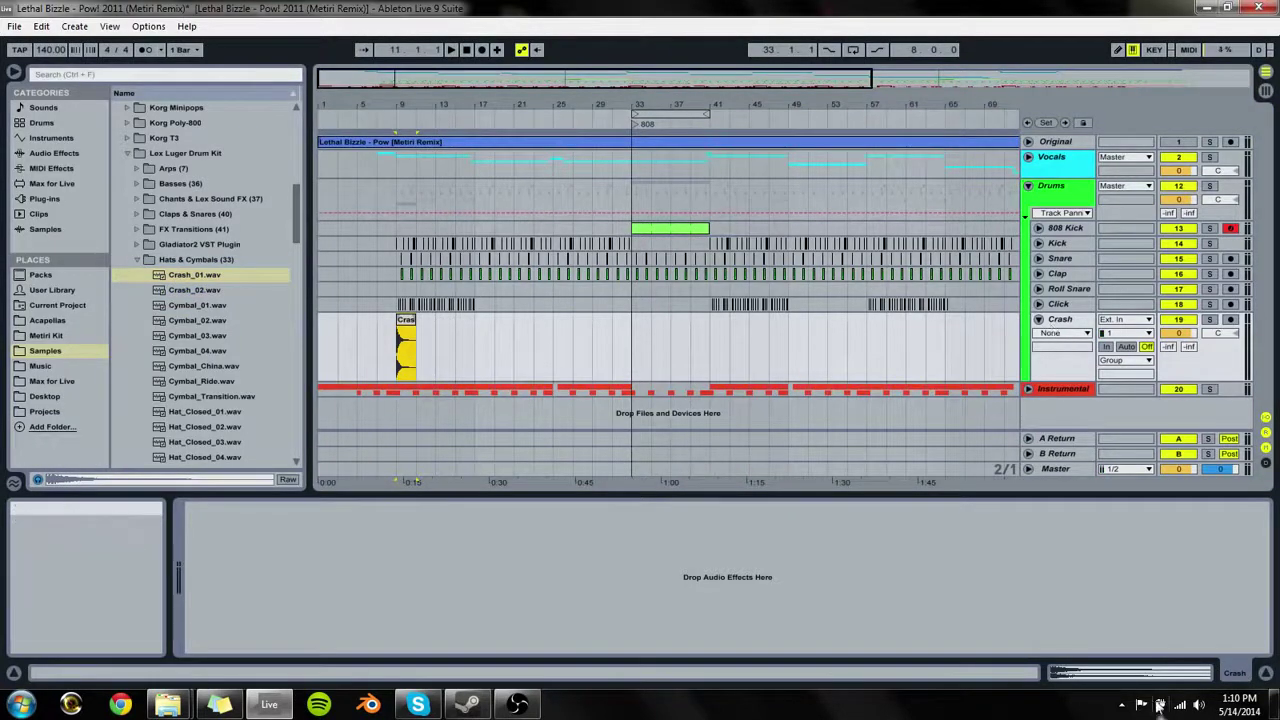
pyautogui.click(1128, 676)
pyautogui.click(344, 524)
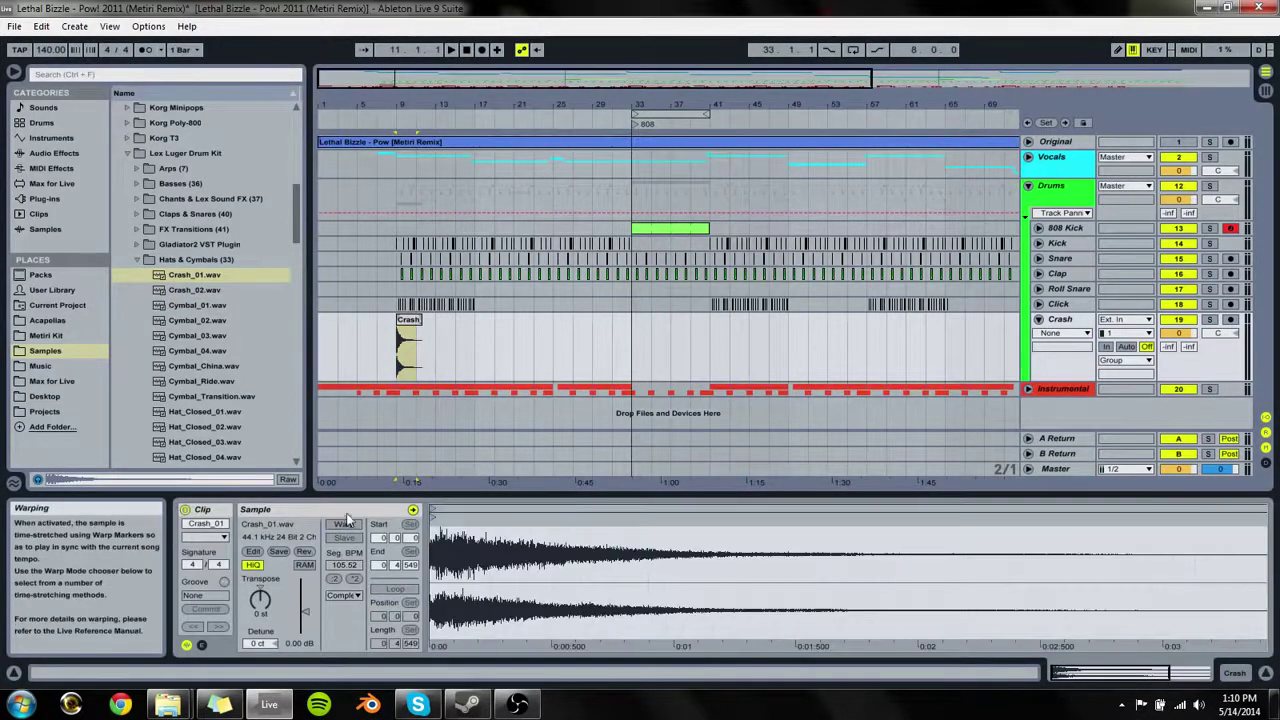
# Step: Show the Crash track's fades to check the clip start at bar 9, and set the track volume to -14.5 dB
pyautogui.click(1062, 333)
pyautogui.click(1046, 357)
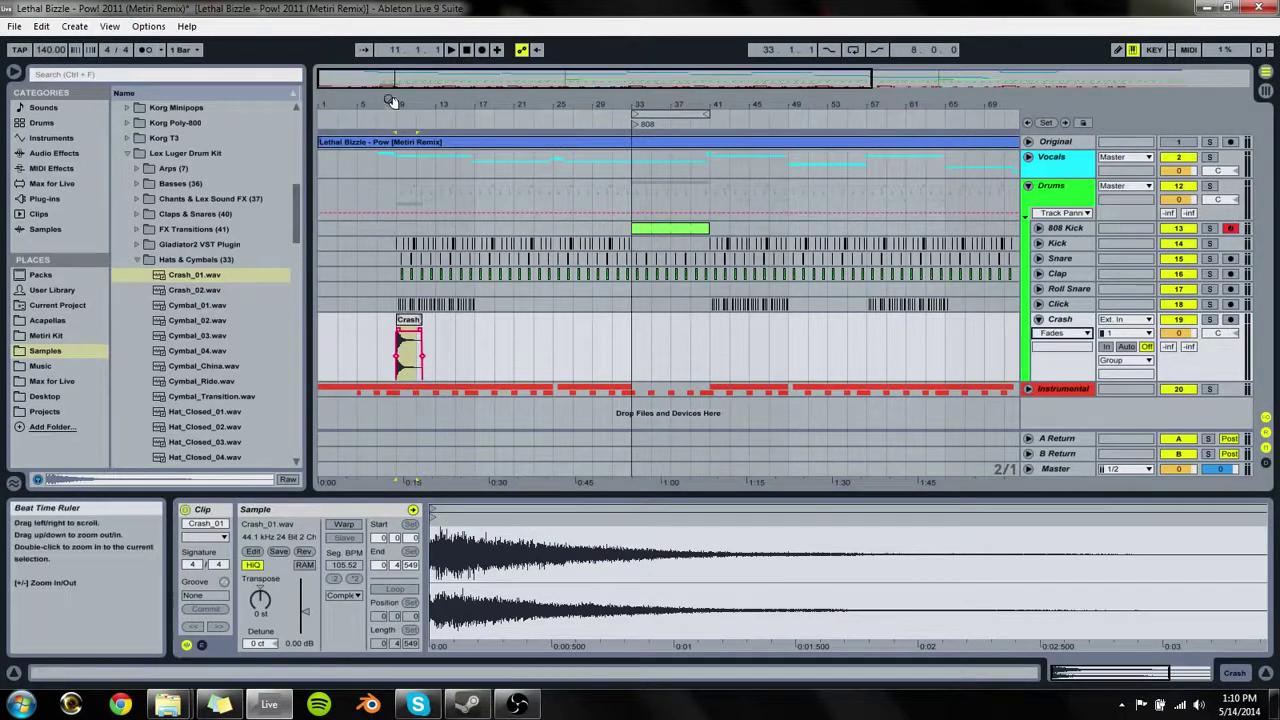
pyautogui.moveTo(393, 104); pyautogui.dragTo(420, 180)
pyautogui.click(640, 331)
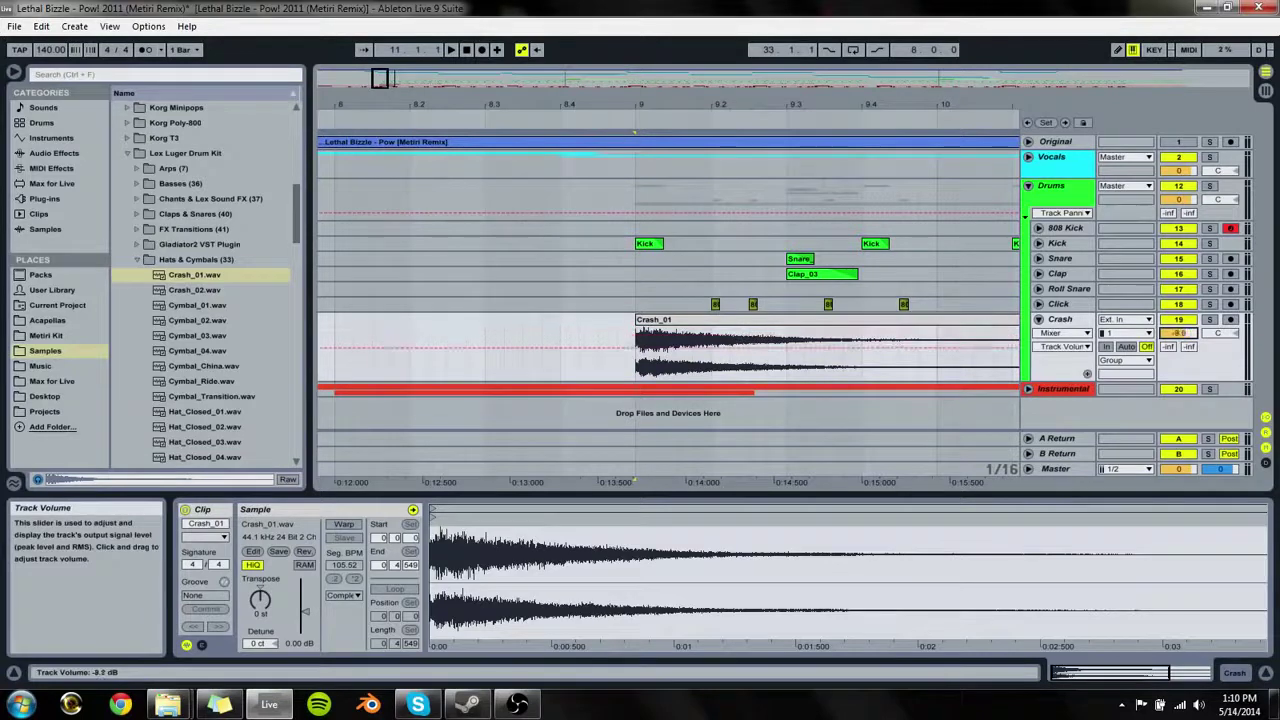
pyautogui.moveTo(1179, 333); pyautogui.dragTo(1179, 347)
pyautogui.click(1067, 332)
# Step: Duplicate the Crash track and rename the two tracks Crash L and Crash R
pyautogui.click(1062, 319)
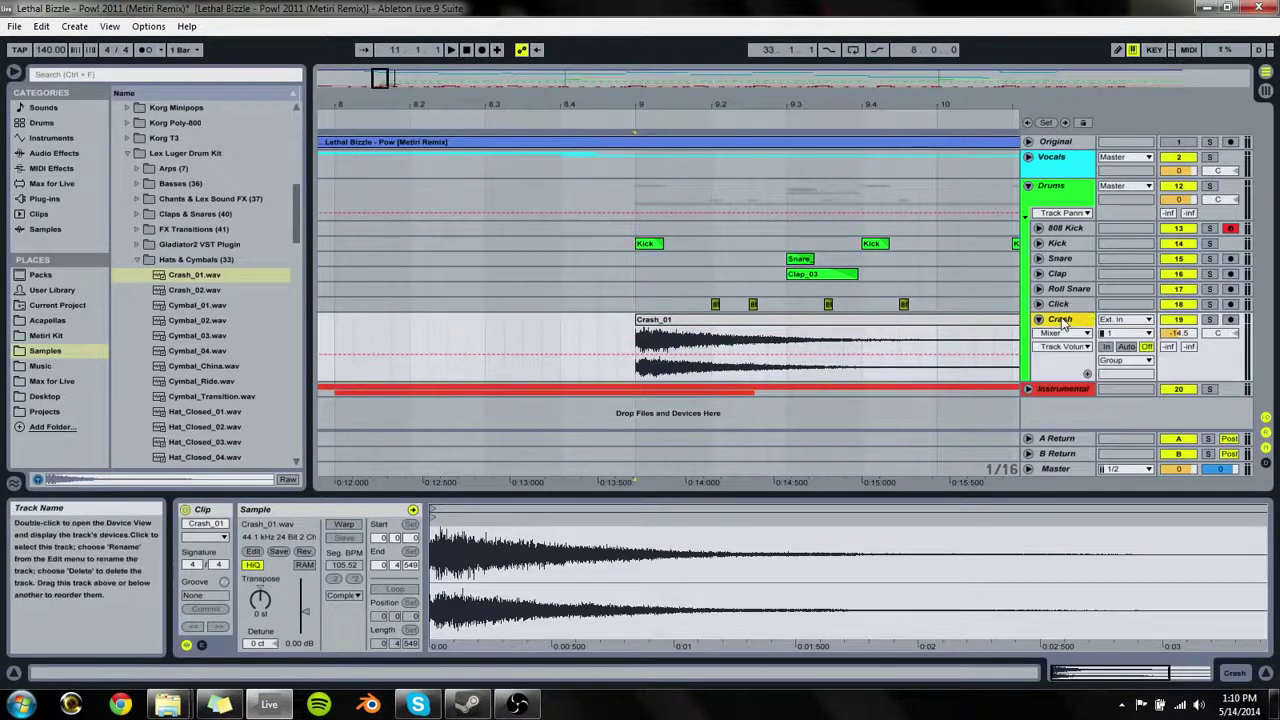
pyautogui.hotkey('ctrl', 'd')
pyautogui.click(1068, 325)
pyautogui.click(1070, 306)
pyautogui.click(1068, 304)
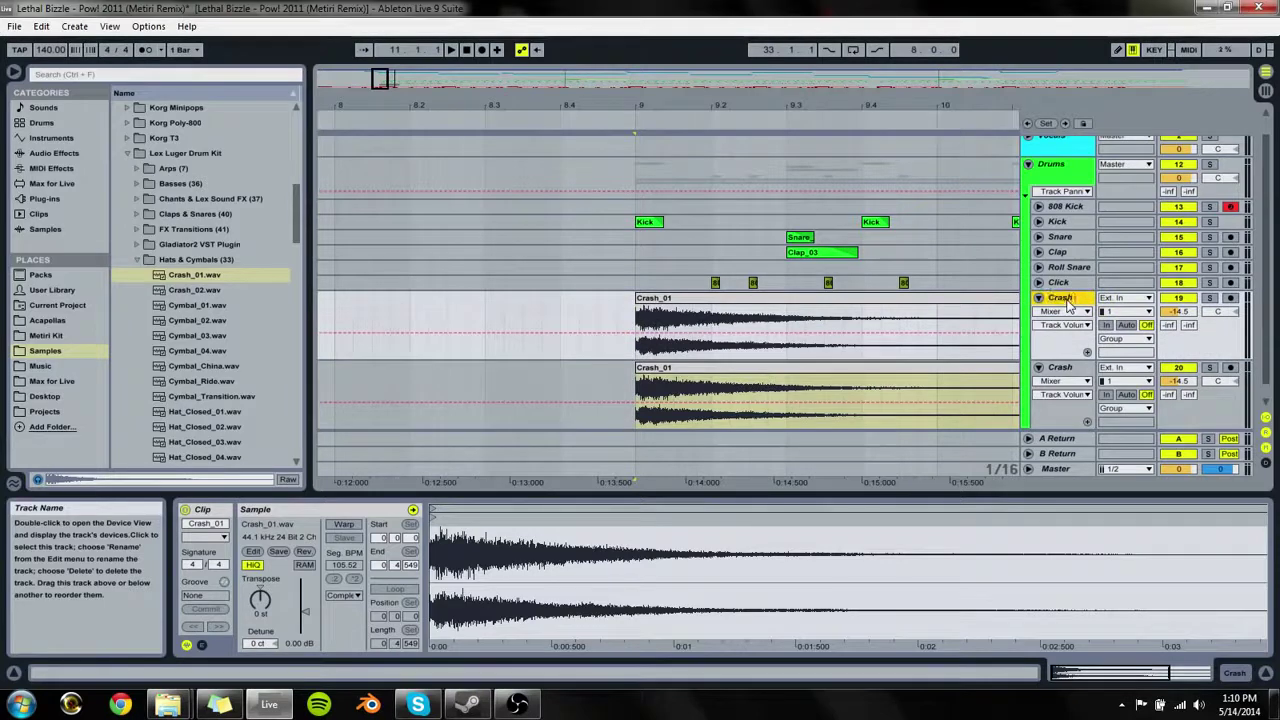
pyautogui.write('L')
pyautogui.press('Tab')
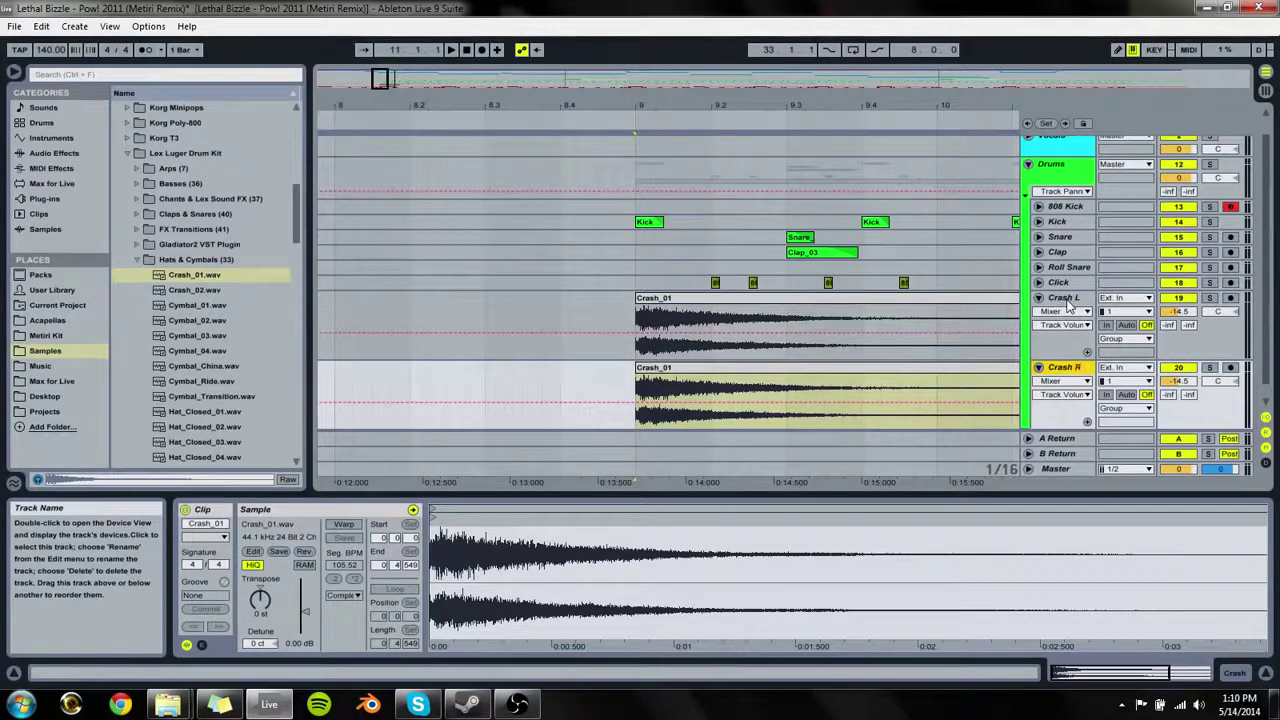
# Step: Pan the Crash L track to 24L and the Crash R track to 24R
pyautogui.click(1064, 298)
pyautogui.moveTo(1217, 311); pyautogui.dragTo(1217, 330)
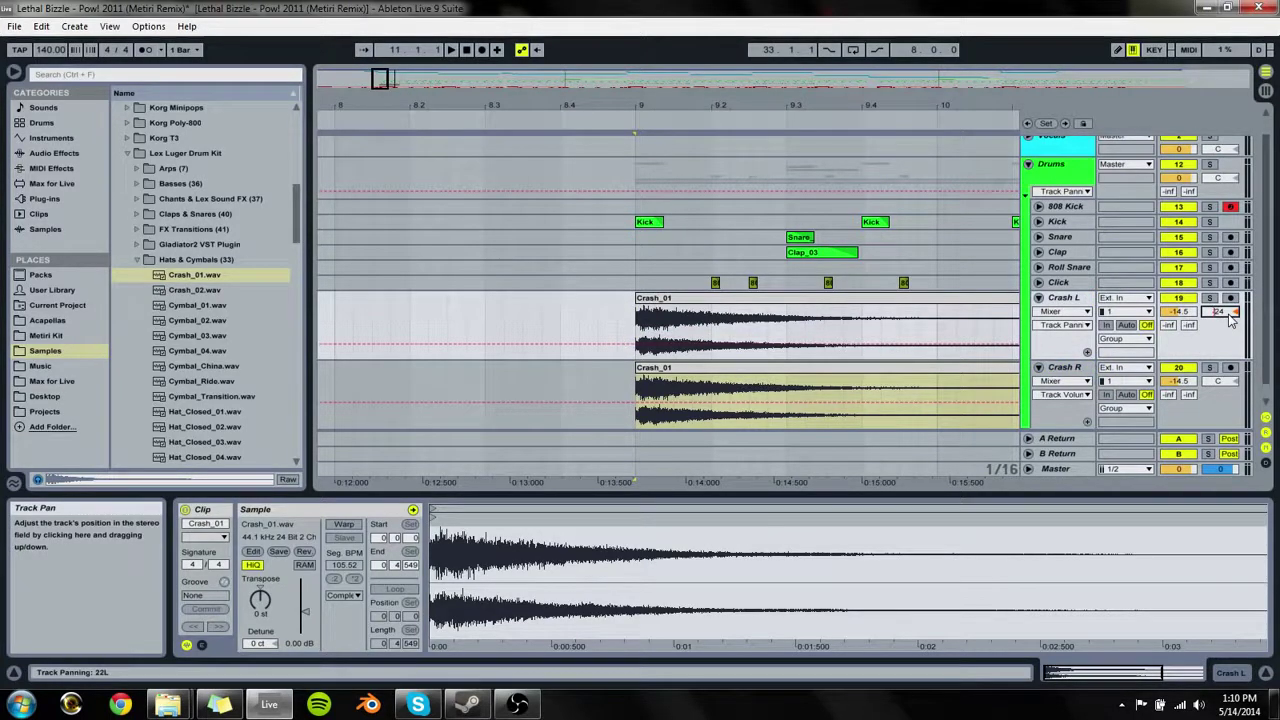
pyautogui.press('Tab')
pyautogui.press('Tab')
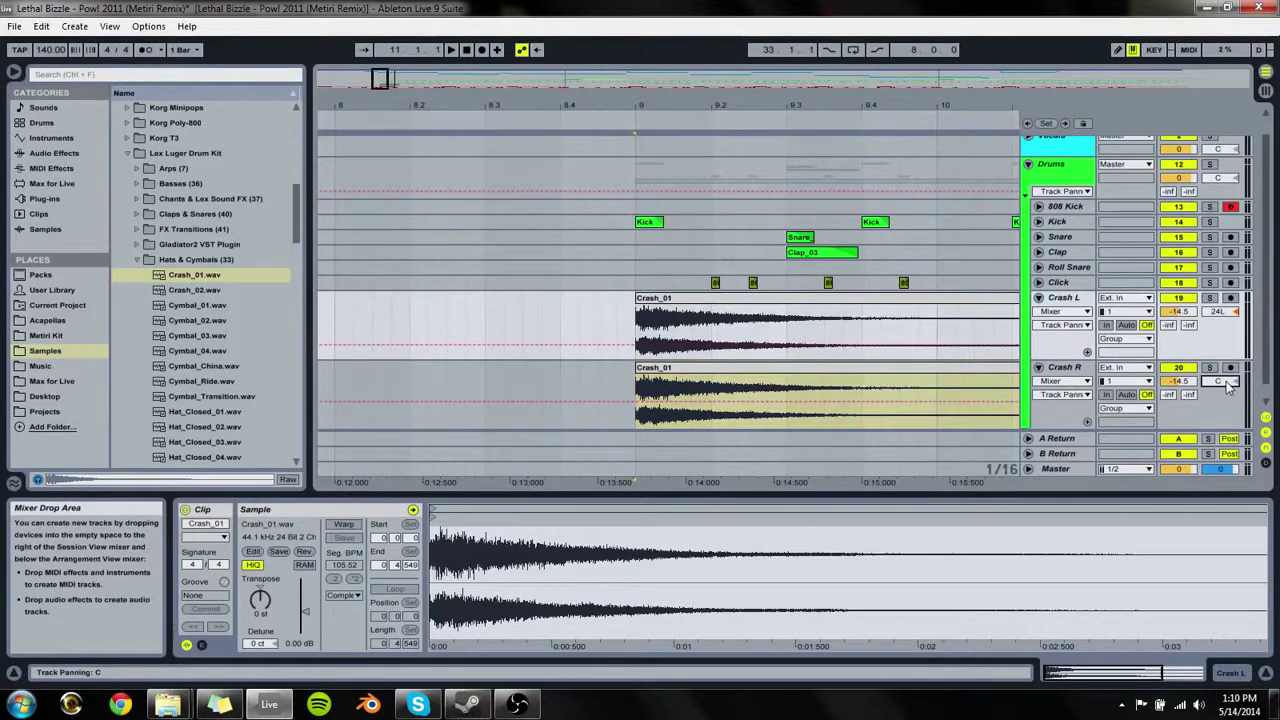
# Step: Delete the duplicated Crash_01 clip from the Crash R track and play the arrangement from bar 9
pyautogui.click(825, 367)
pyautogui.press('Delete')
pyautogui.press('space')
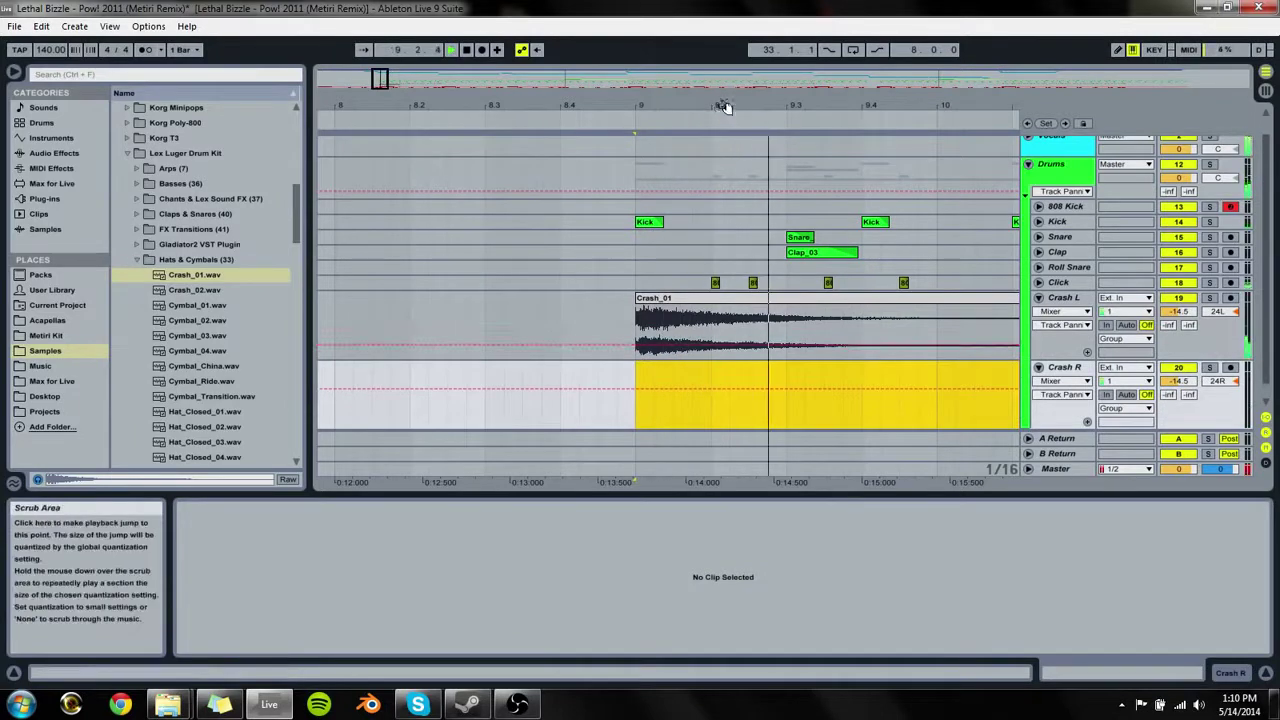
# Step: Stop the playback and audition Crash_02.wav from the Hats & Cymbals (33) folder
pyautogui.moveTo(720, 107); pyautogui.dragTo(394, 48)
pyautogui.press('space')
pyautogui.click(212, 290)
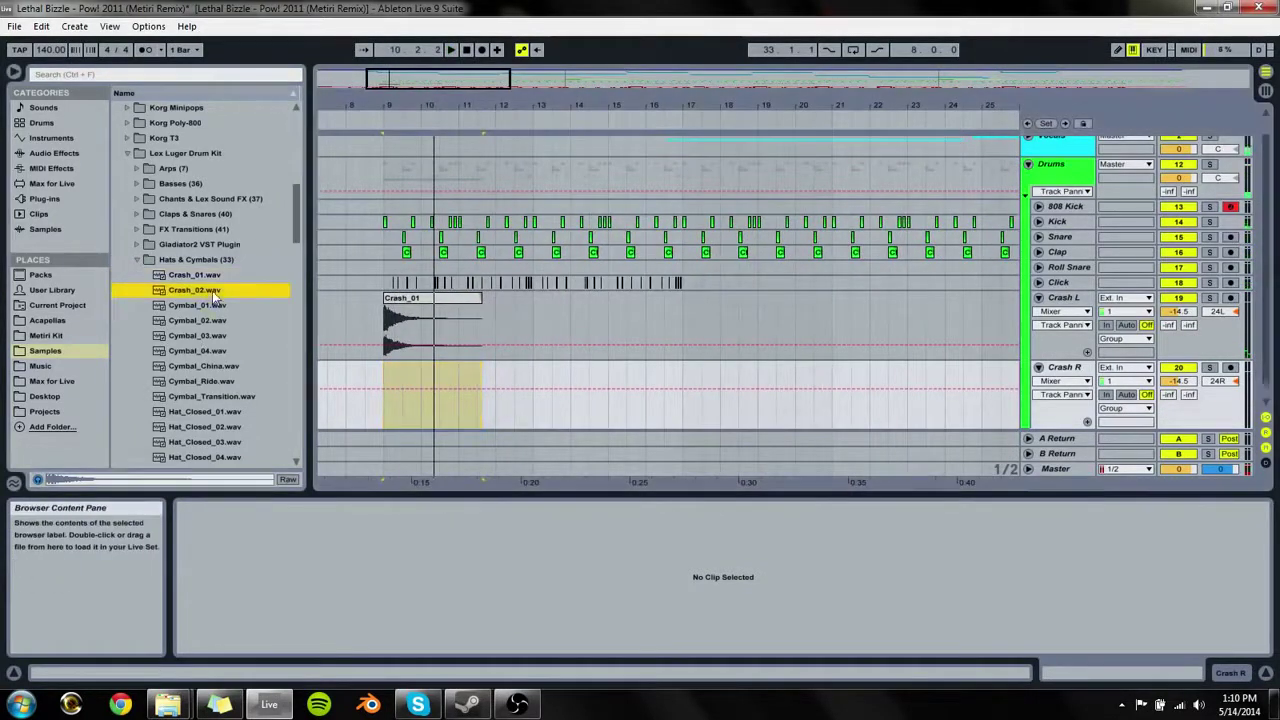
# Step: Place the Crash_02 sample at bar 17 on the Crash R track, play it back, and fold both crash tracks
pyautogui.moveTo(202, 290); pyautogui.dragTo(685, 385)
pyautogui.press('space')
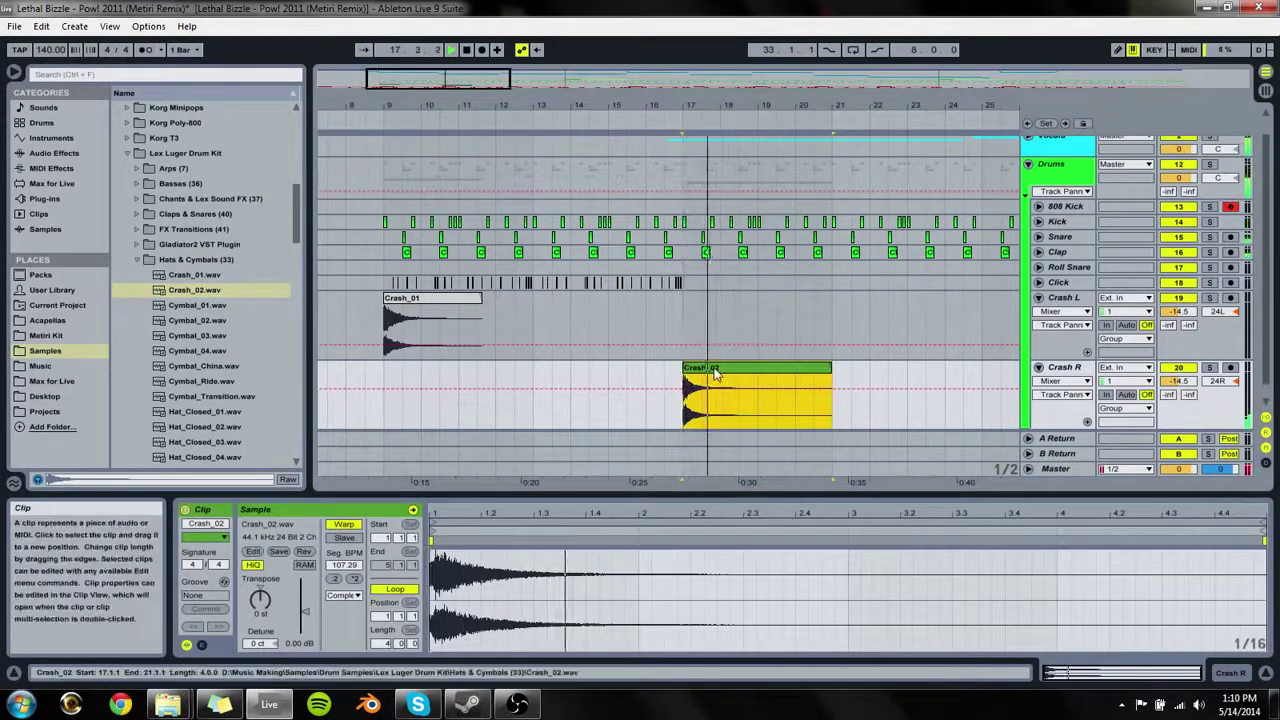
pyautogui.click(594, 374)
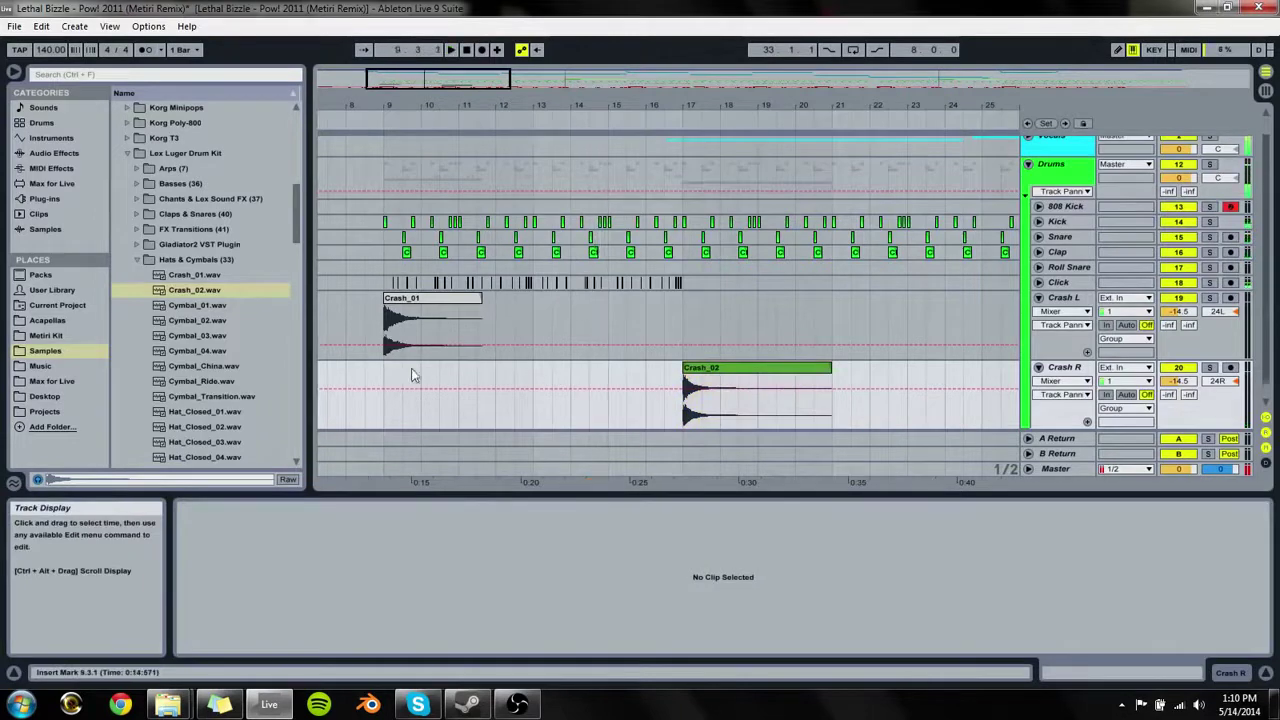
pyautogui.click(1038, 368)
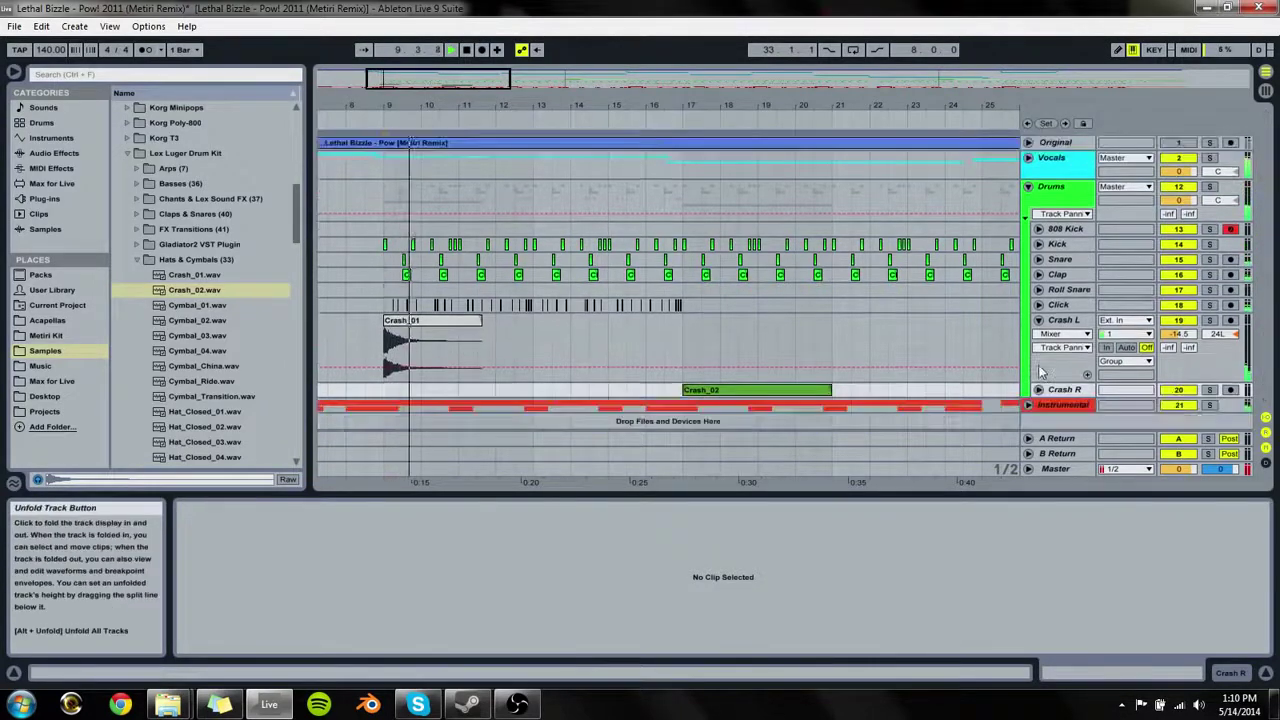
pyautogui.click(1038, 321)
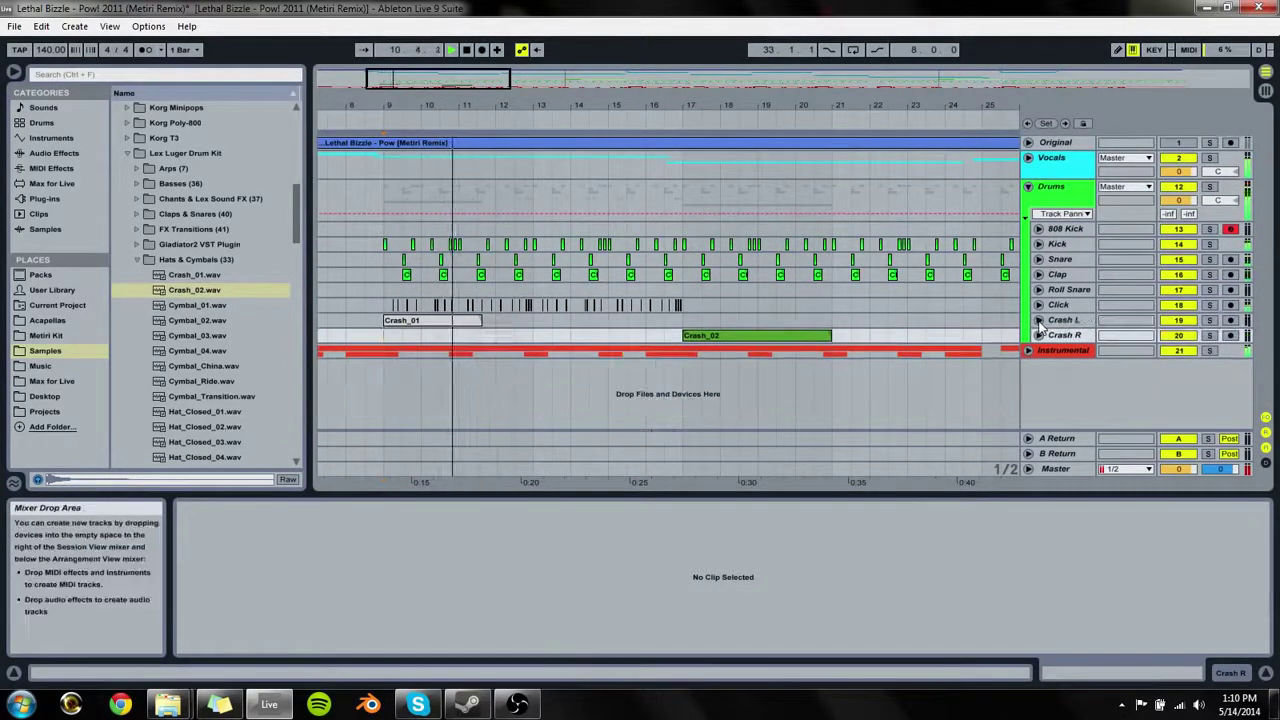
pyautogui.click(688, 337)
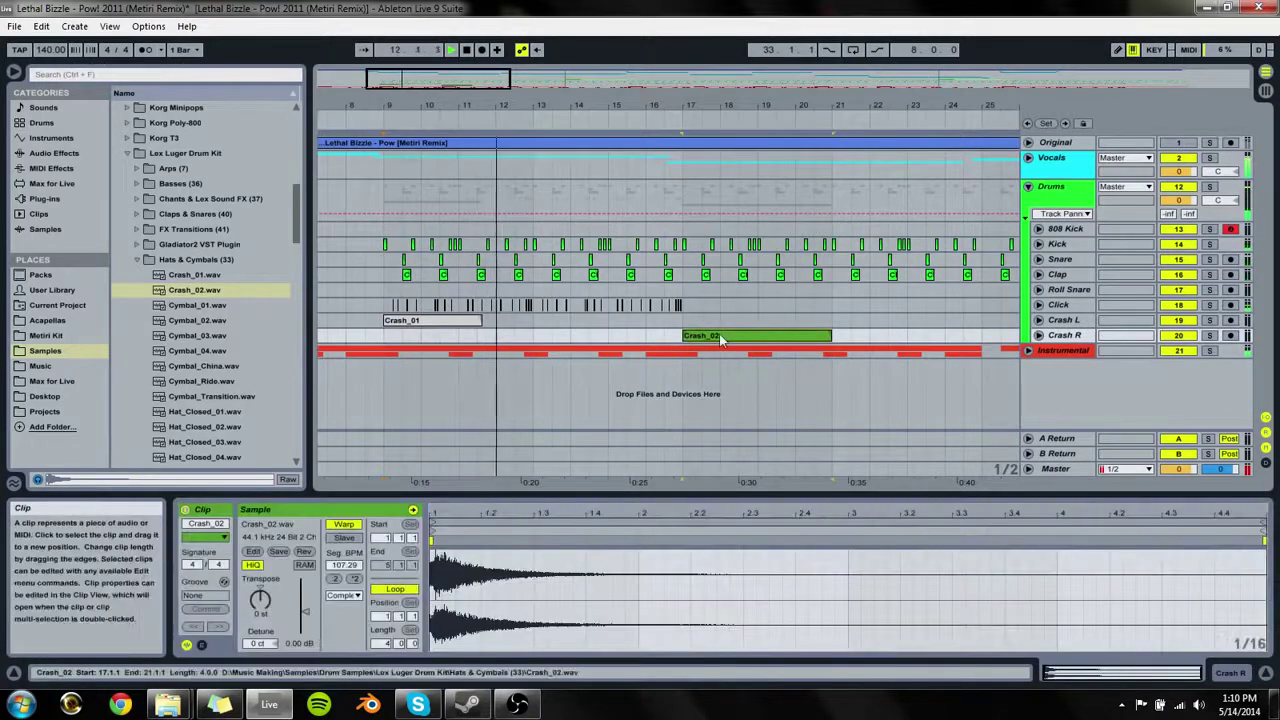
pyautogui.click(438, 323)
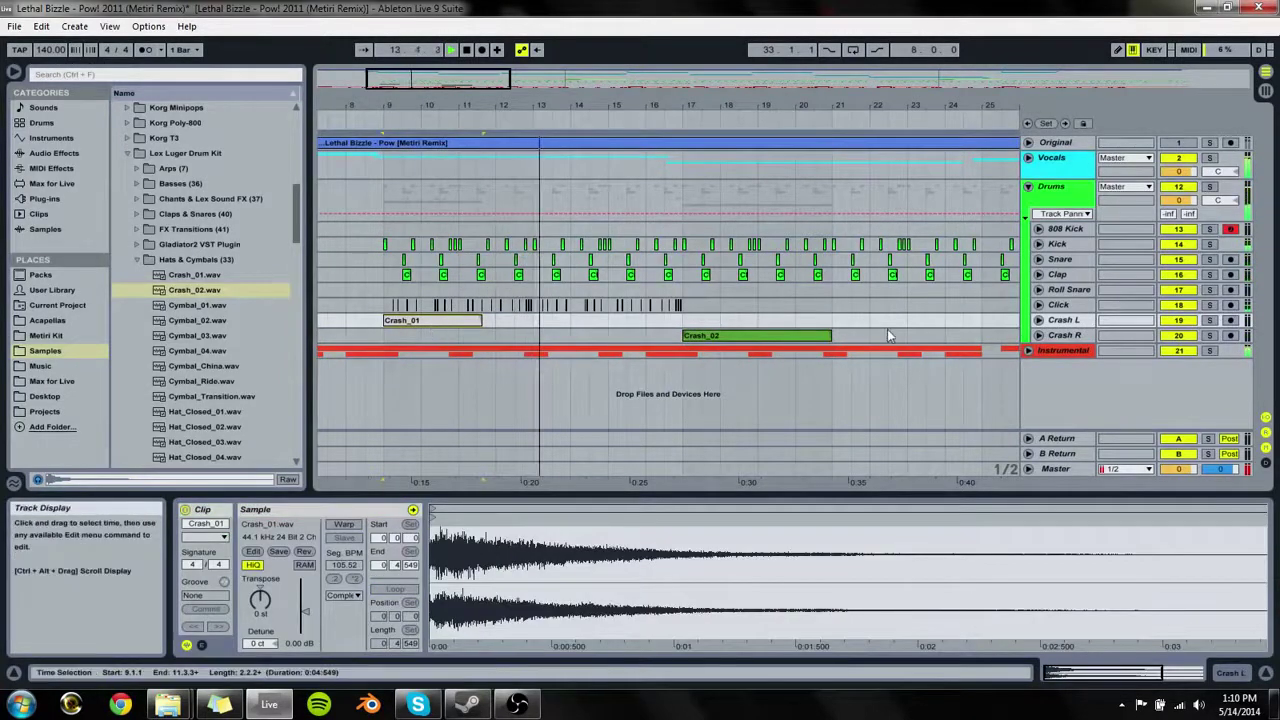
pyautogui.keyDown('shift'); pyautogui.click(810, 336); pyautogui.keyUp('shift')
pyautogui.moveTo(807, 335); pyautogui.dragTo(457, 334)
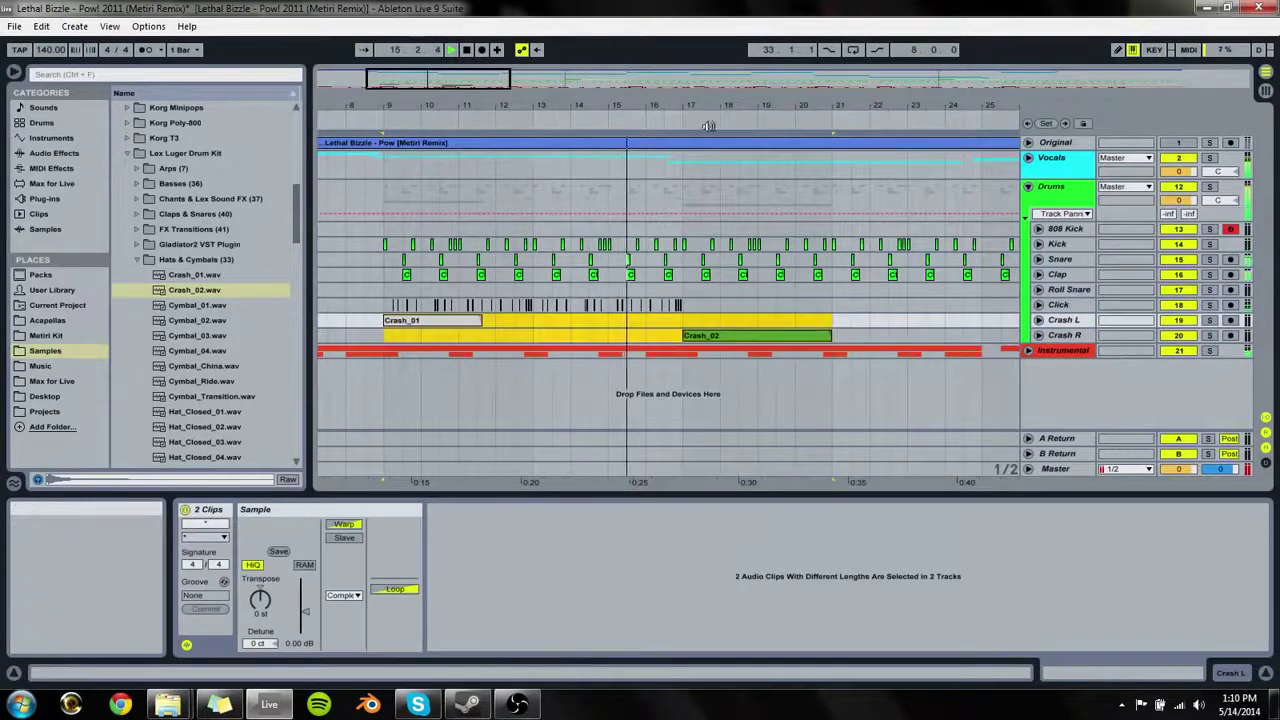
# Step: Turn off warping for the Crash_02 clip at bar 17
pyautogui.moveTo(424, 105); pyautogui.dragTo(424, 60)
pyautogui.click(530, 321)
pyautogui.click(537, 336)
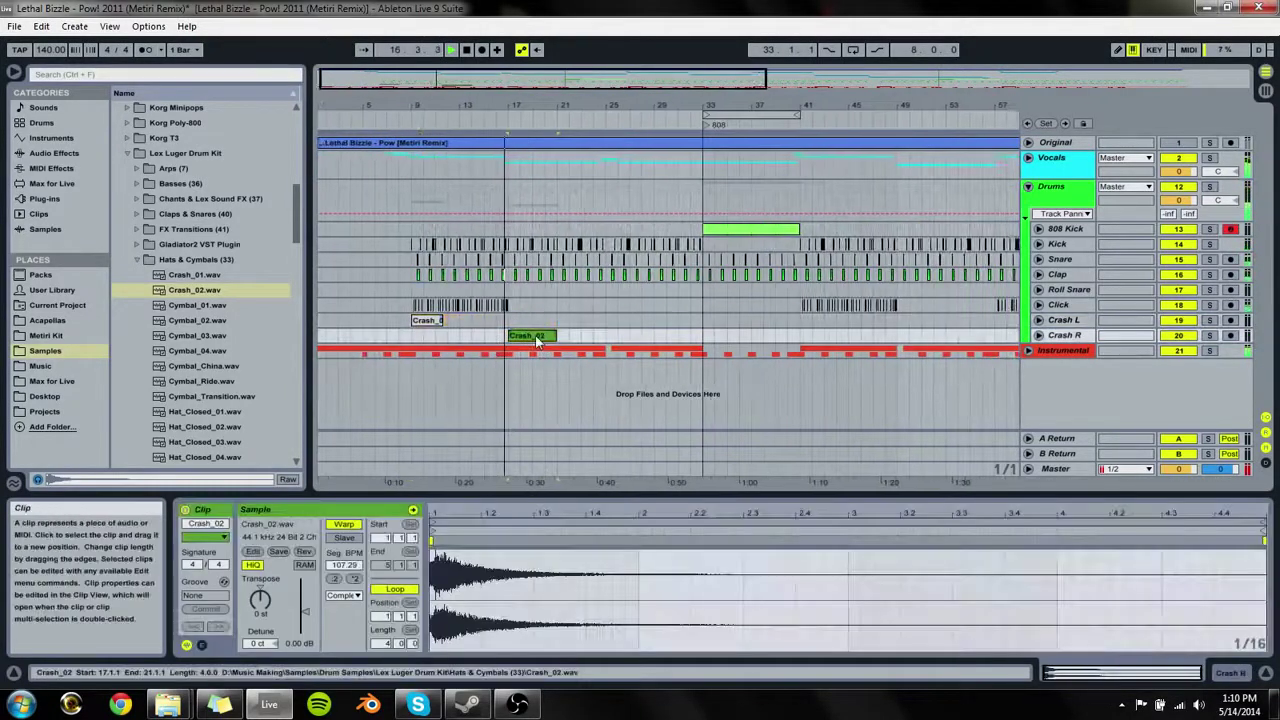
pyautogui.click(343, 524)
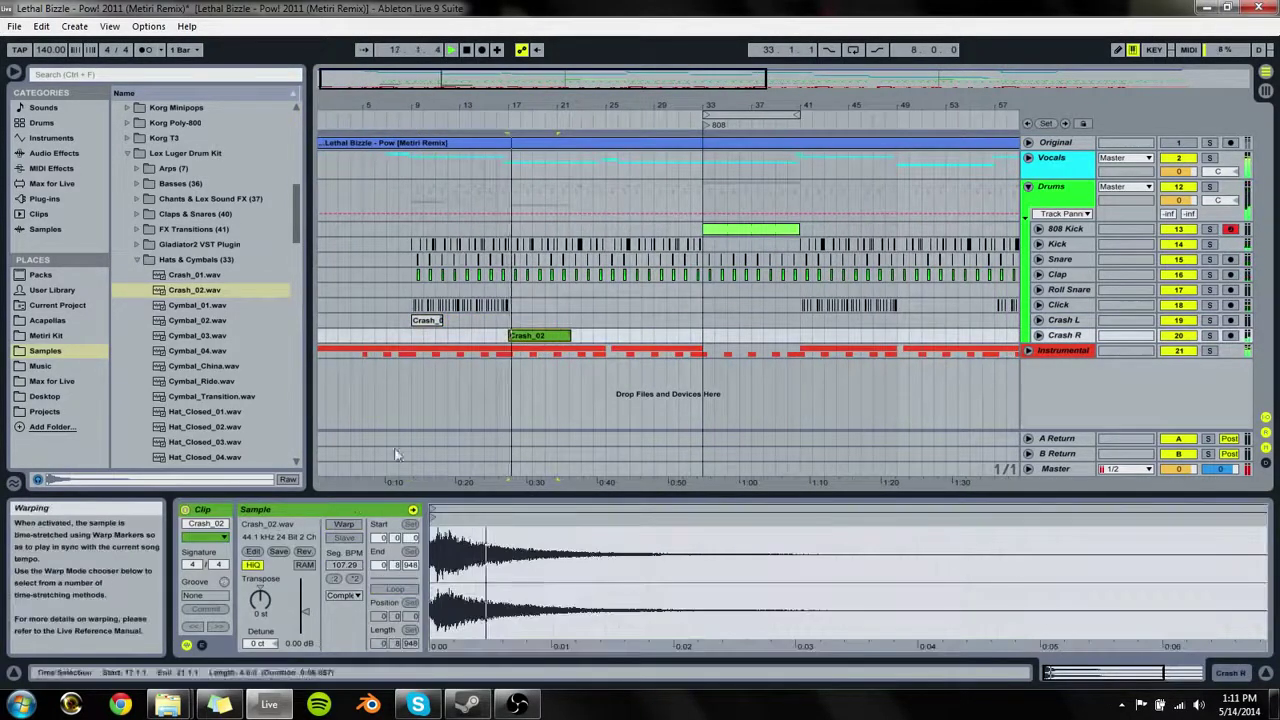
# Step: Unfold the Crash R track and remove the fade-in at the start of the Crash_02 clip
pyautogui.click(1046, 344)
pyautogui.click(517, 365)
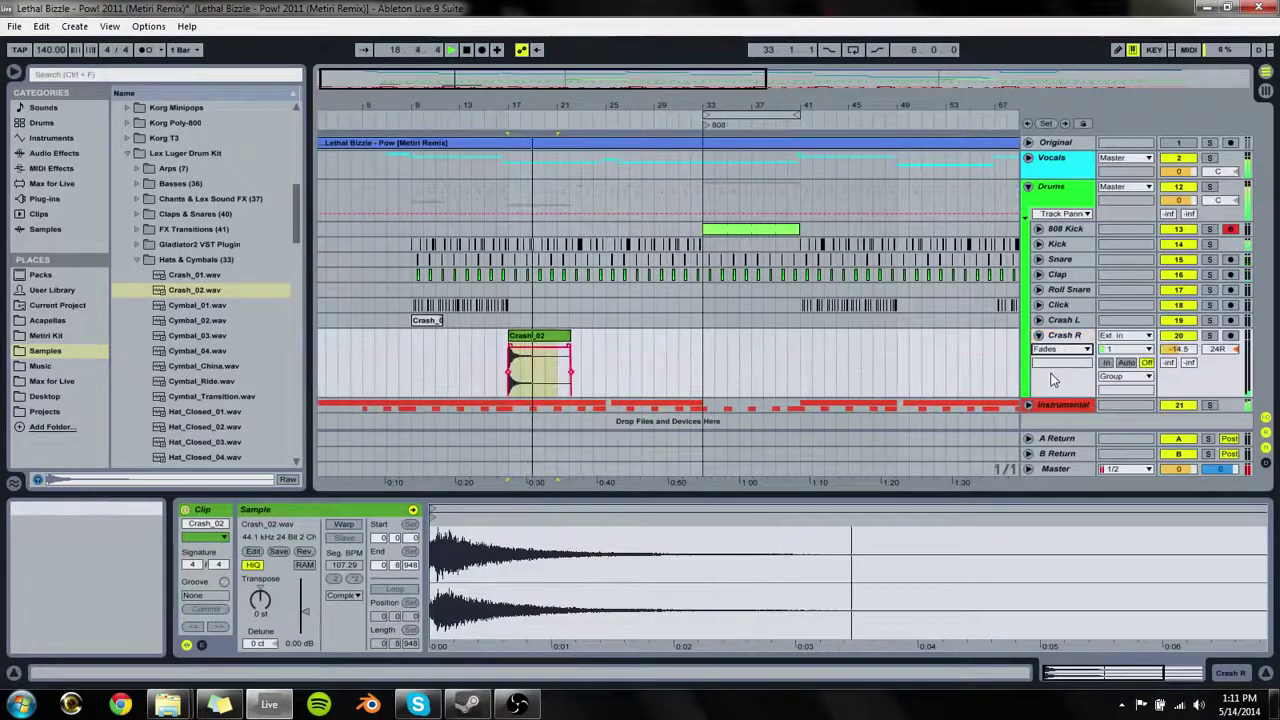
pyautogui.moveTo(512, 355); pyautogui.dragTo(485, 360)
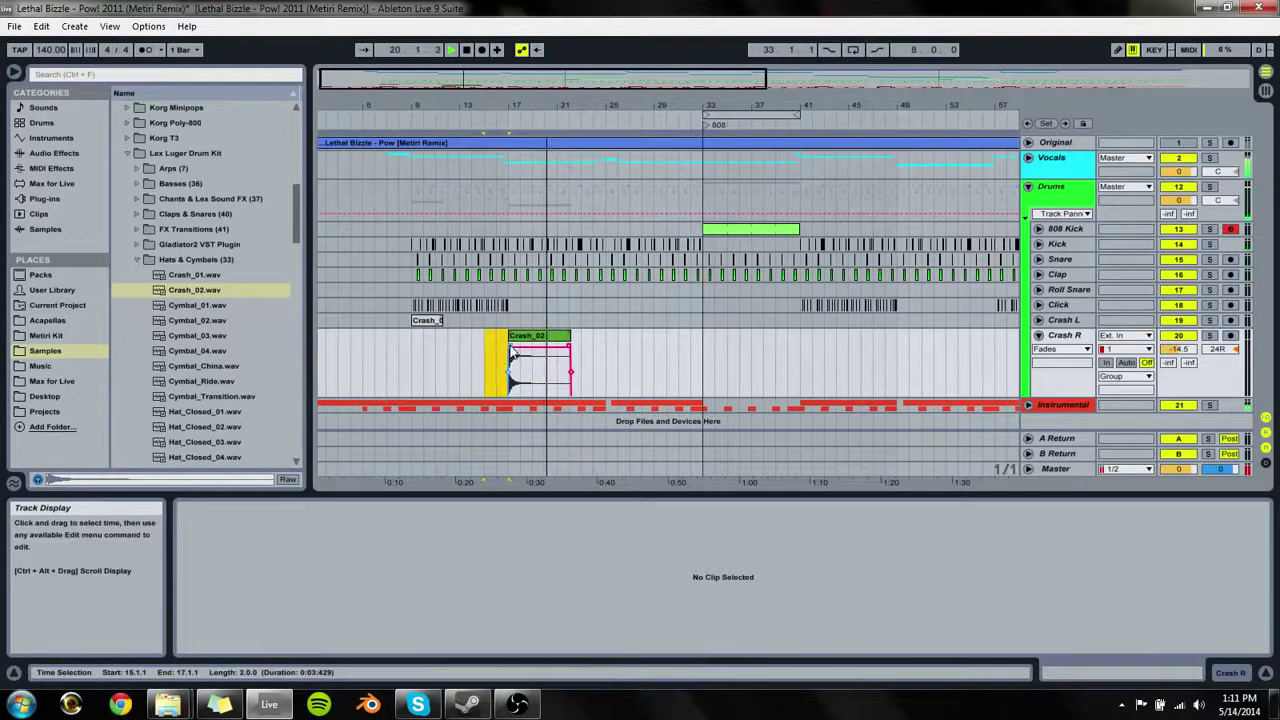
pyautogui.click(512, 352)
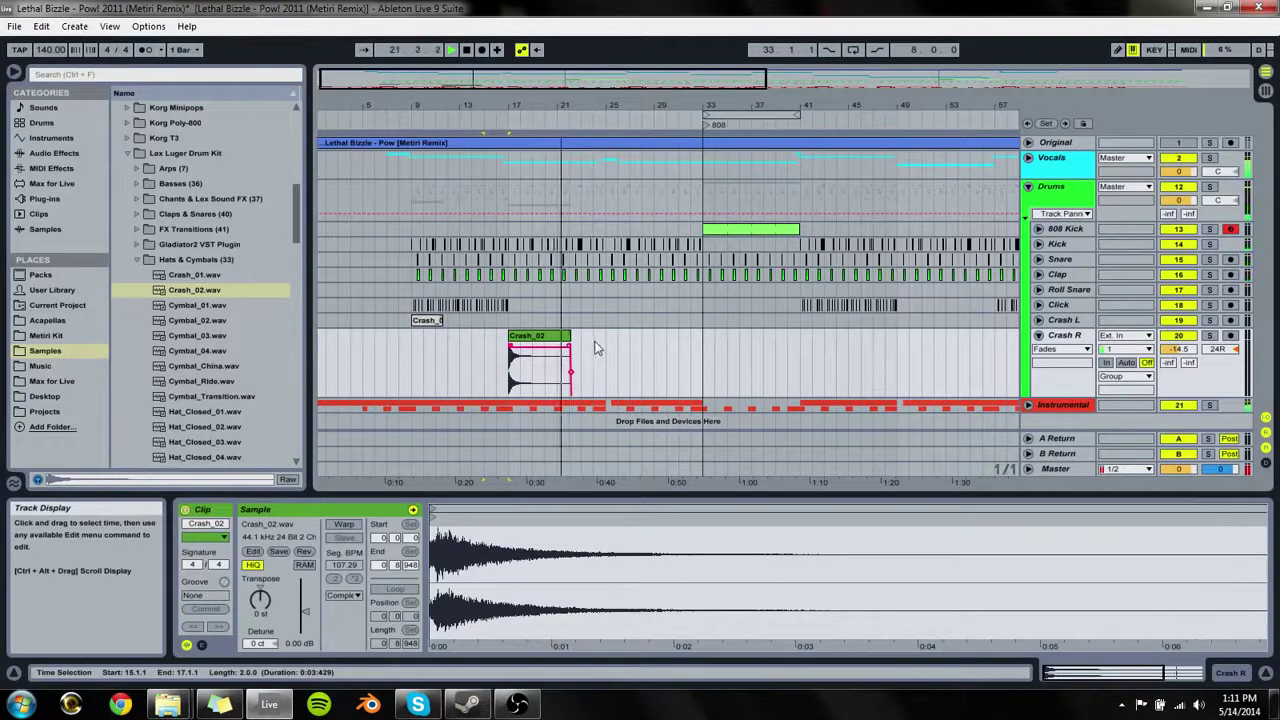
# Step: Select bars 9 to 25 across the Crash L and Crash R tracks and duplicate that section to bar 25
pyautogui.click(594, 347)
pyautogui.moveTo(594, 347); pyautogui.dragTo(413, 328)
pyautogui.keyDown('shift'); pyautogui.click(606, 323); pyautogui.keyUp('shift')
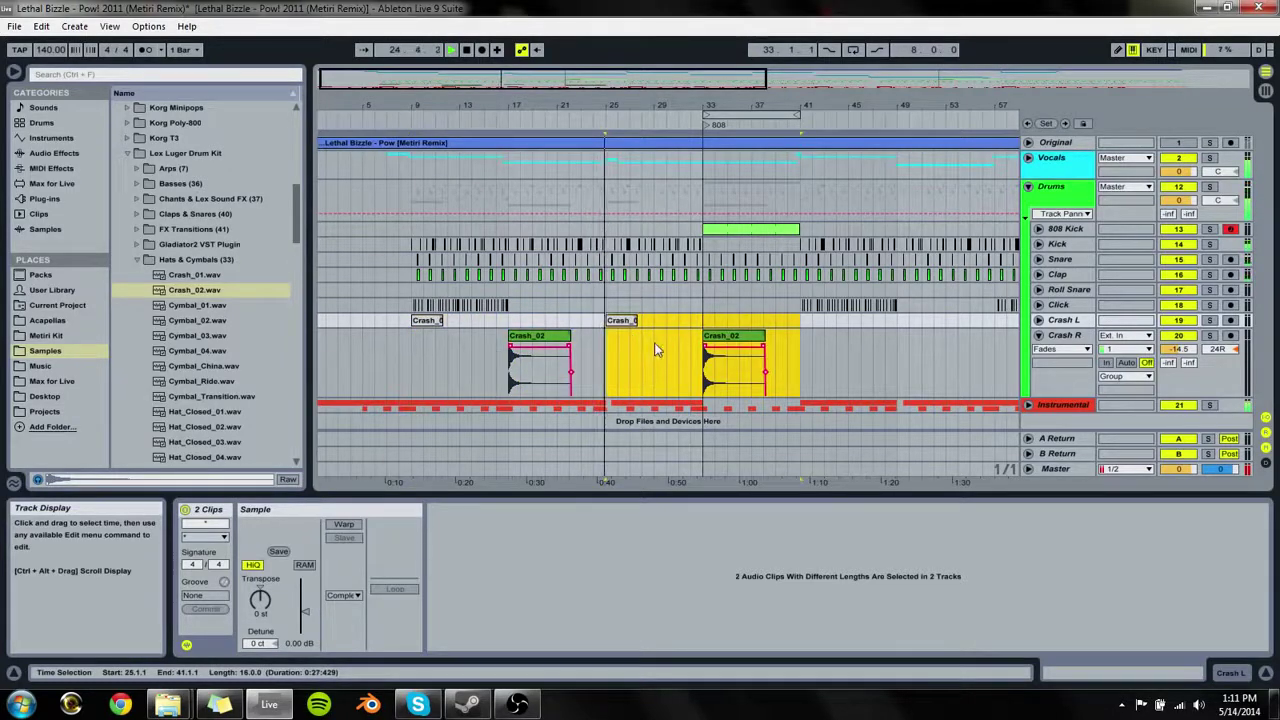
pyautogui.hotkey('ctrl', 'd')
# Step: Move the duplicated Crash_01 clip at bar 25 half a bar later, to 25.3
pyautogui.click(622, 322)
pyautogui.scroll(5, 615, 325)
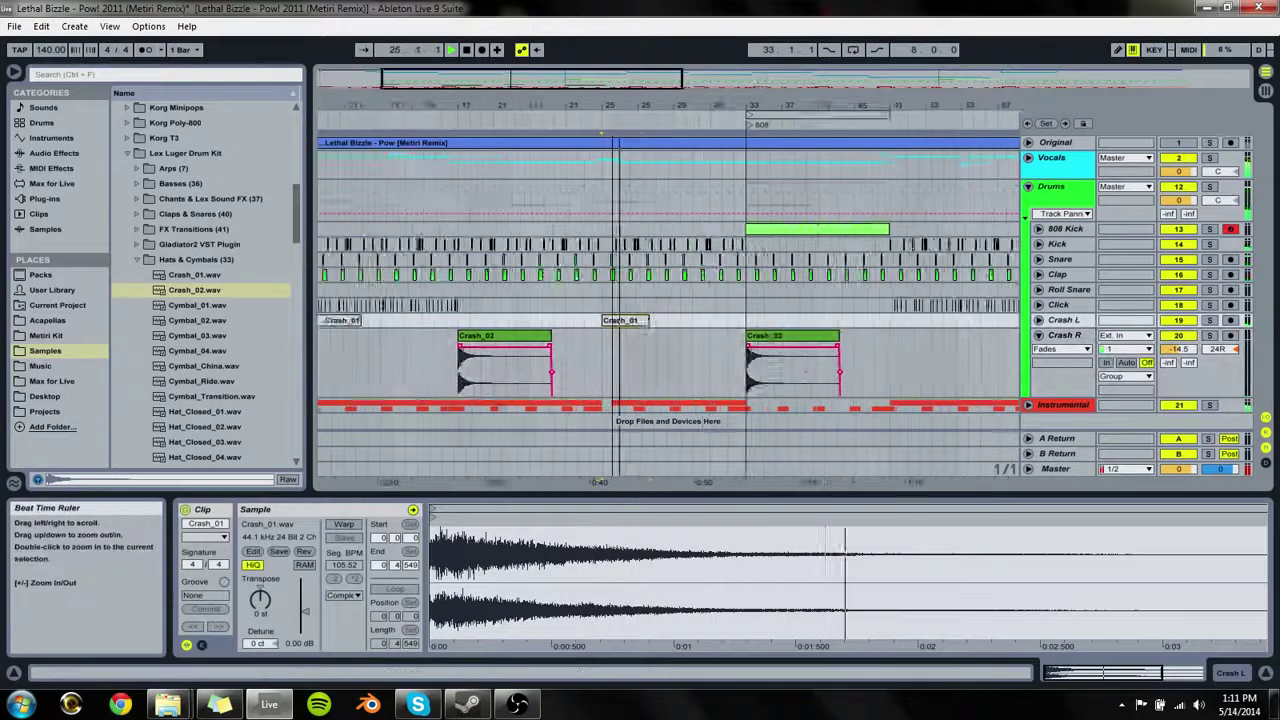
pyautogui.moveTo(610, 327); pyautogui.dragTo(635, 327)
pyautogui.click(570, 323)
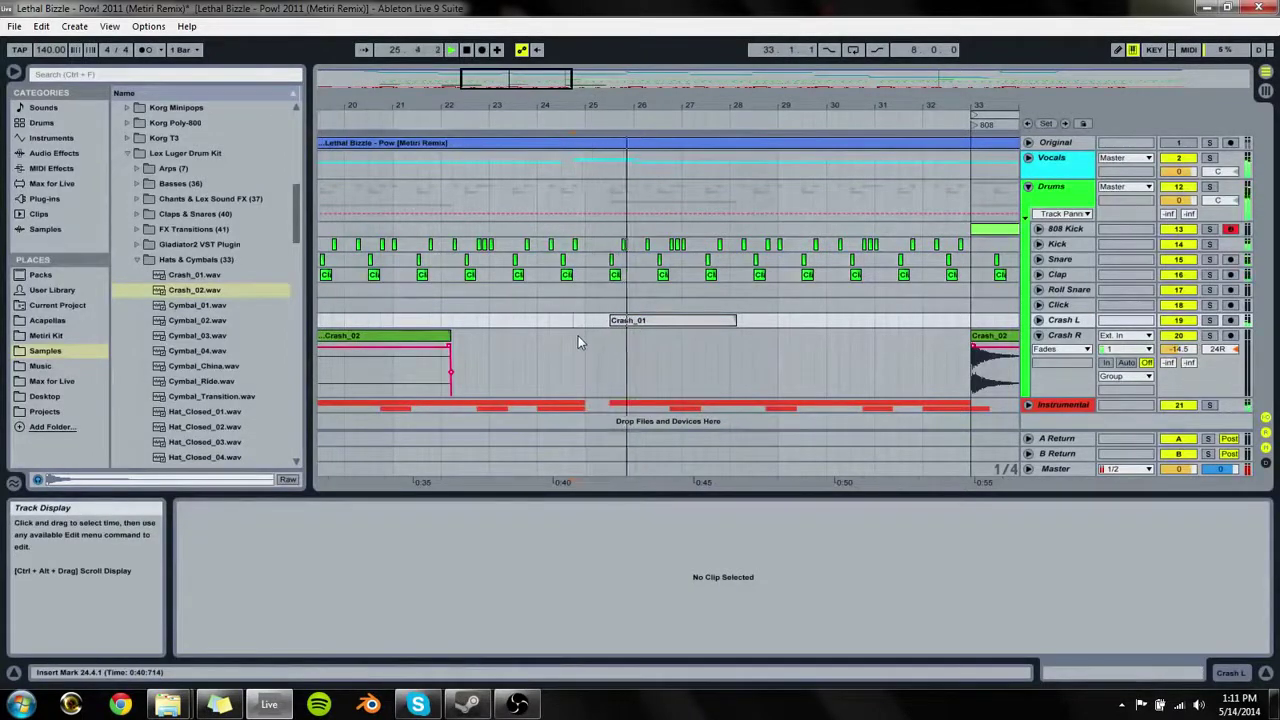
# Step: Copy bars 9 to 25 of both crash tracks and paste the section at bar 41
pyautogui.moveTo(854, 107); pyautogui.dragTo(854, 25)
pyautogui.moveTo(487, 360); pyautogui.dragTo(374, 322)
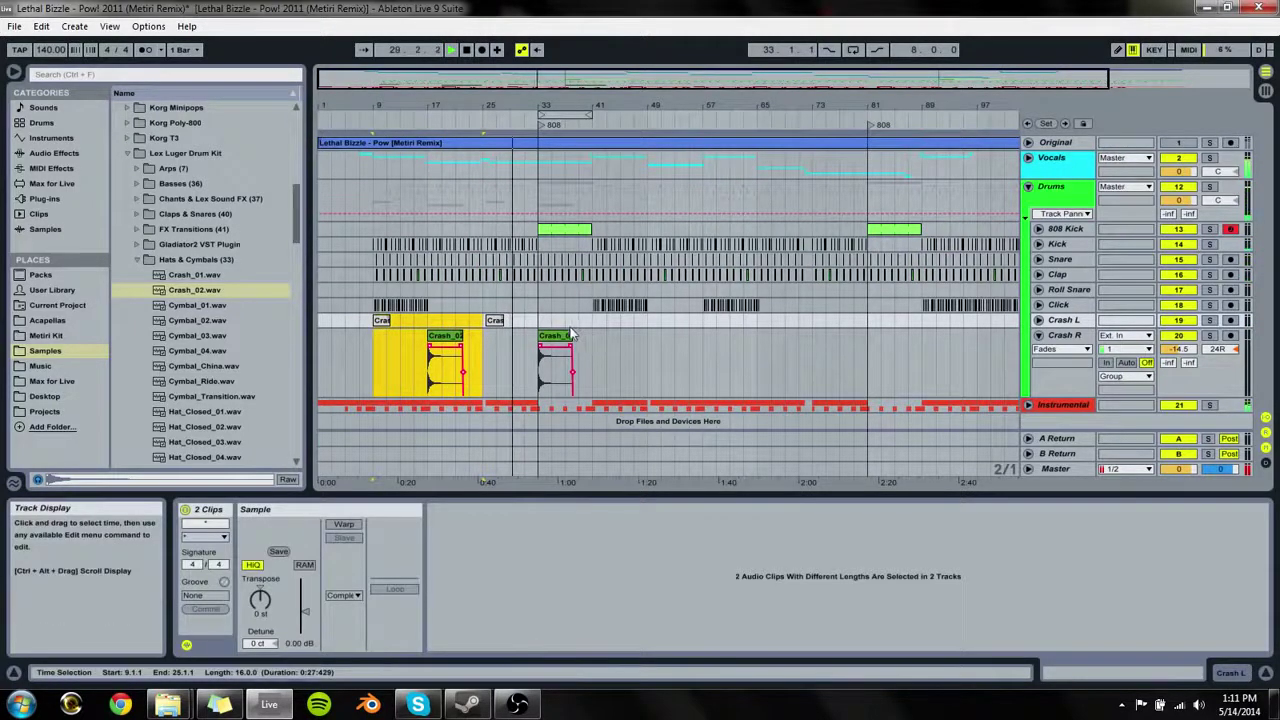
pyautogui.click(535, 321)
pyautogui.click(595, 321)
pyautogui.hotkey('ctrl', 'v')
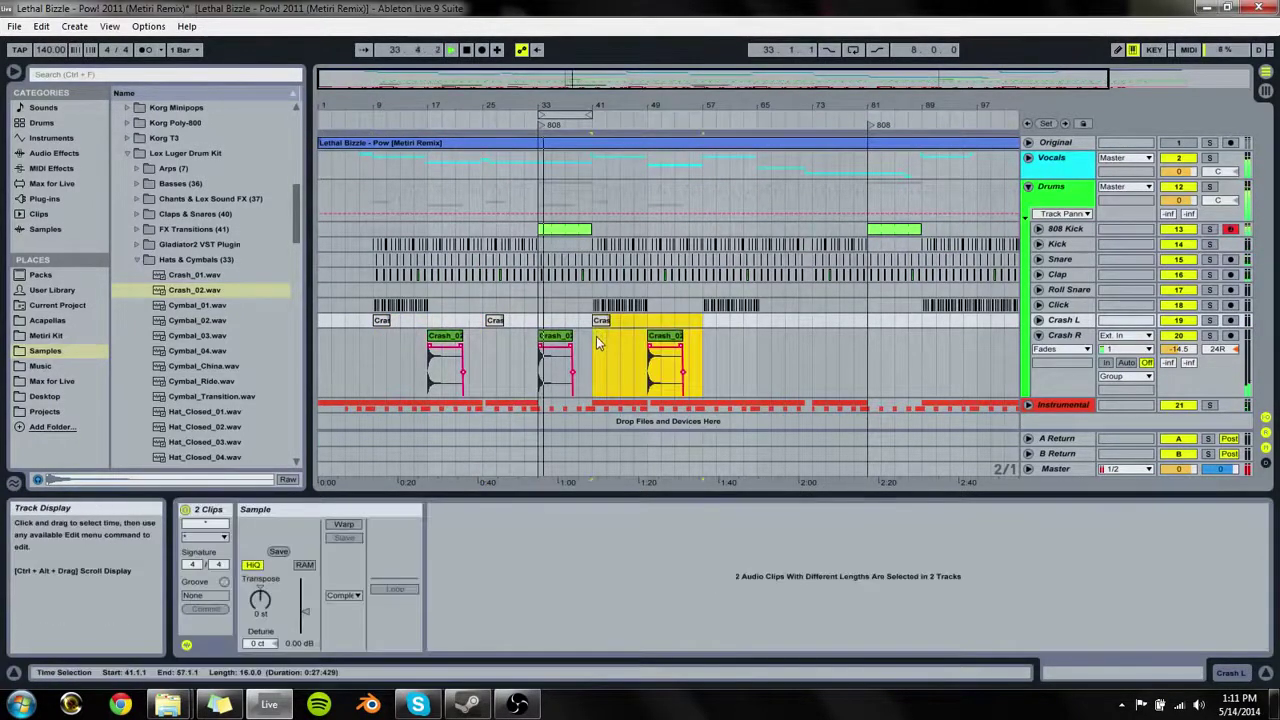
# Step: Play from bar 49 and move the Crash_02 clip there half a bar later, to 49.3
pyautogui.press('space')
pyautogui.click(651, 322)
pyautogui.press('space')
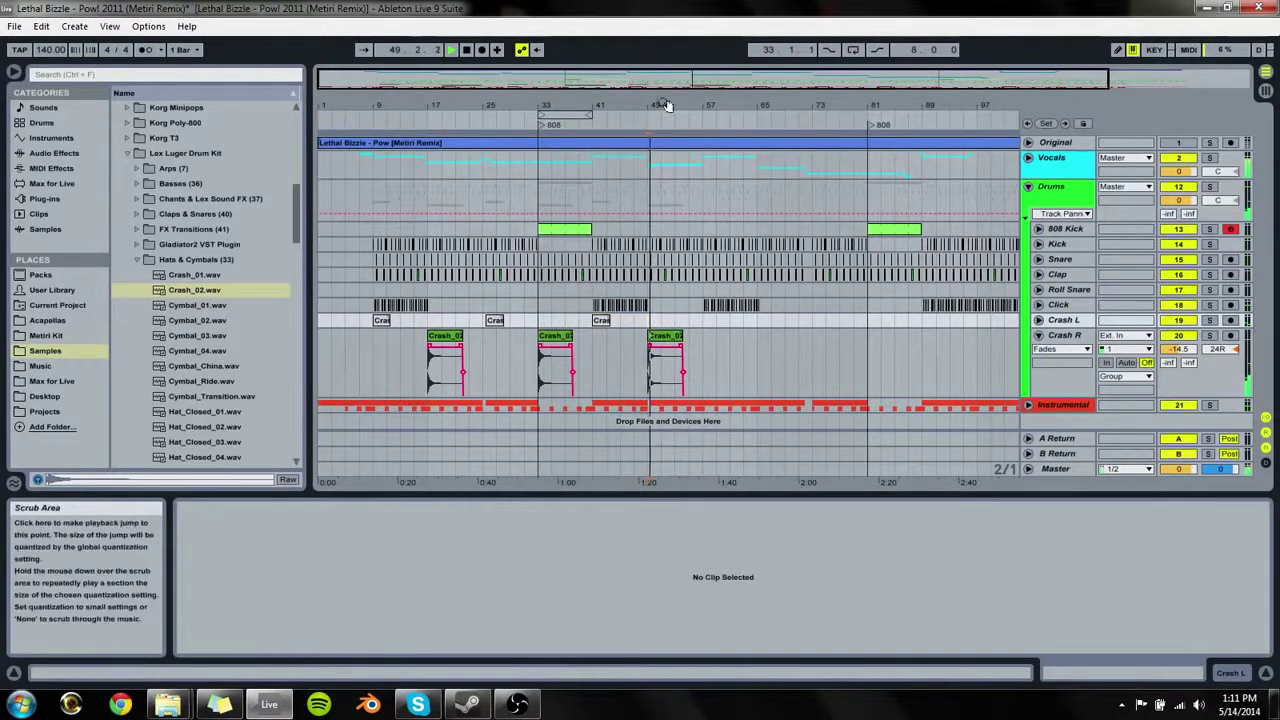
pyautogui.moveTo(665, 106); pyautogui.dragTo(606, 277)
pyautogui.press('space')
pyautogui.moveTo(589, 336); pyautogui.dragTo(612, 337)
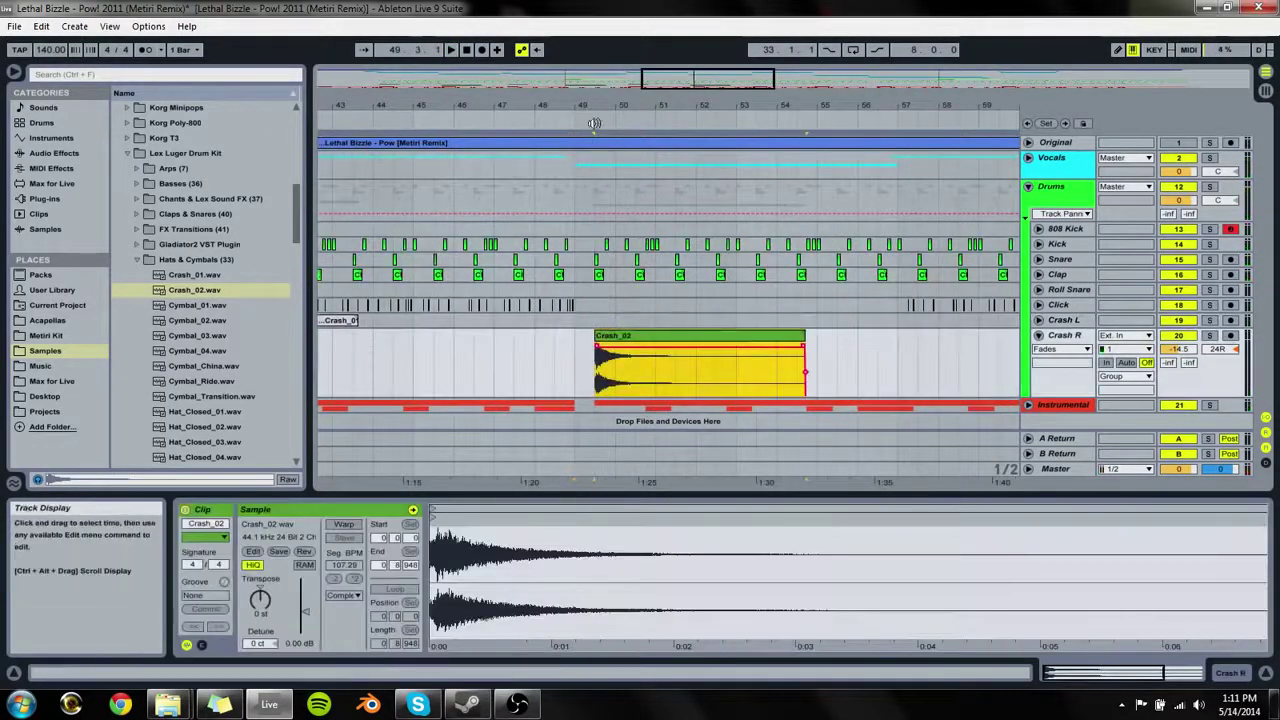
# Step: Paste the copied two-crash section at bar 57 on the crash tracks
pyautogui.moveTo(639, 102); pyautogui.dragTo(638, 20)
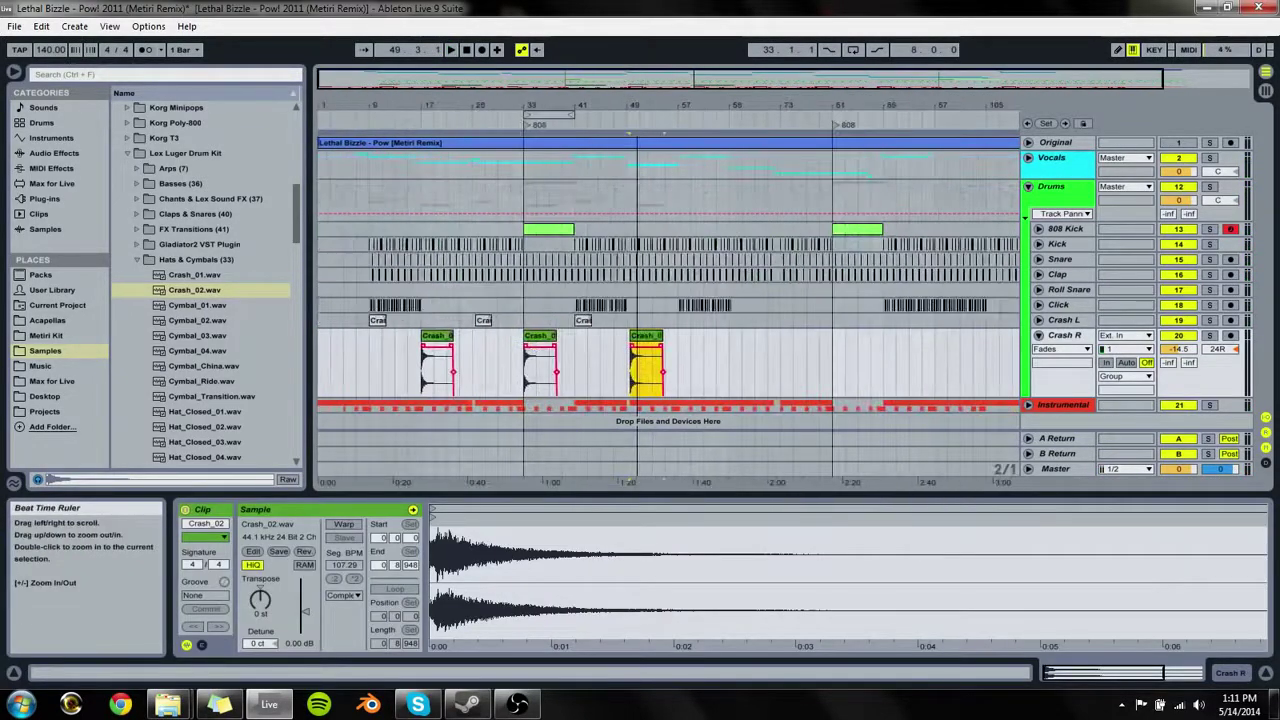
pyautogui.click(675, 323)
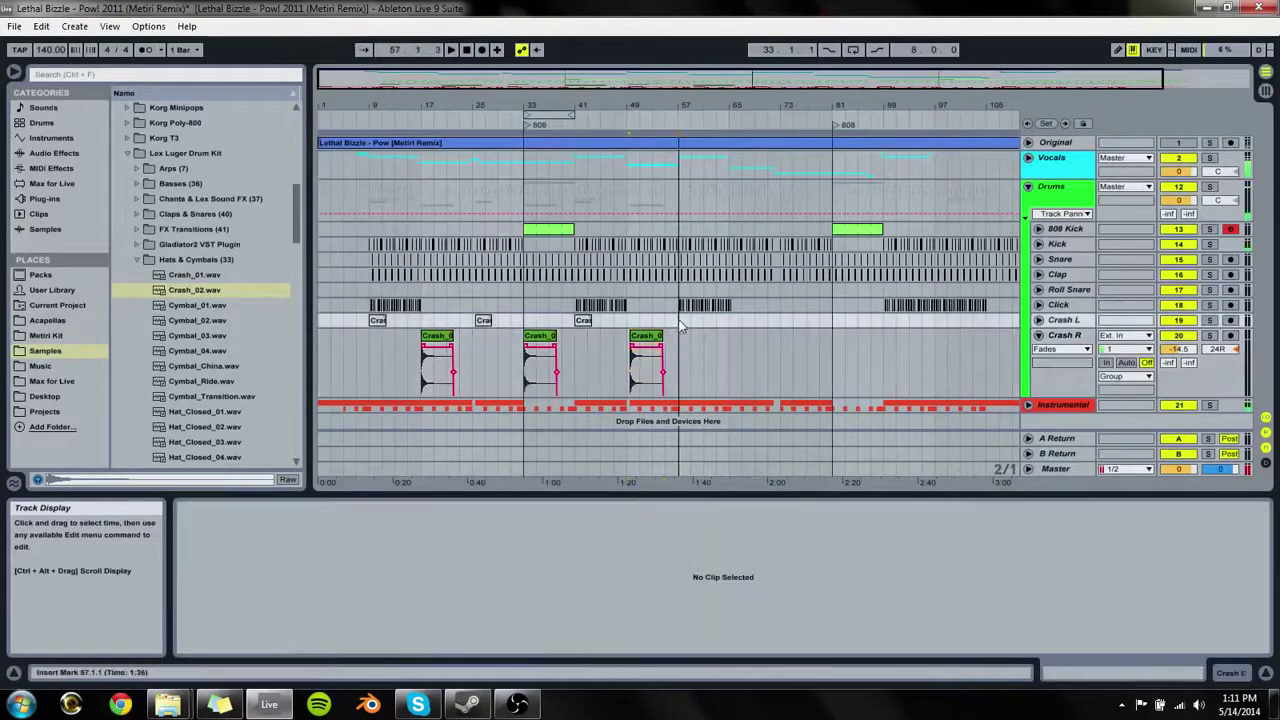
pyautogui.hotkey('ctrl', 'v')
pyautogui.click(764, 340)
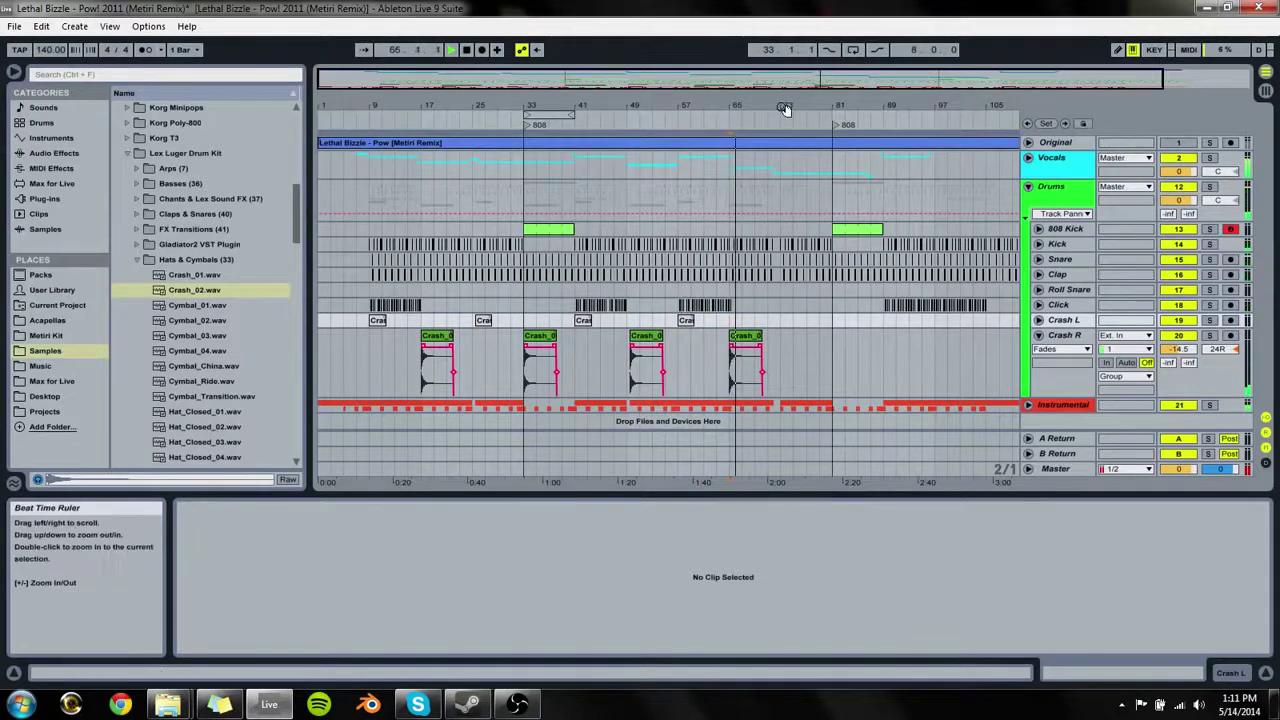
# Step: Paste the copied crash section at bar 73 and play it from there
pyautogui.moveTo(822, 103); pyautogui.dragTo(822, 160)
pyautogui.click(775, 327)
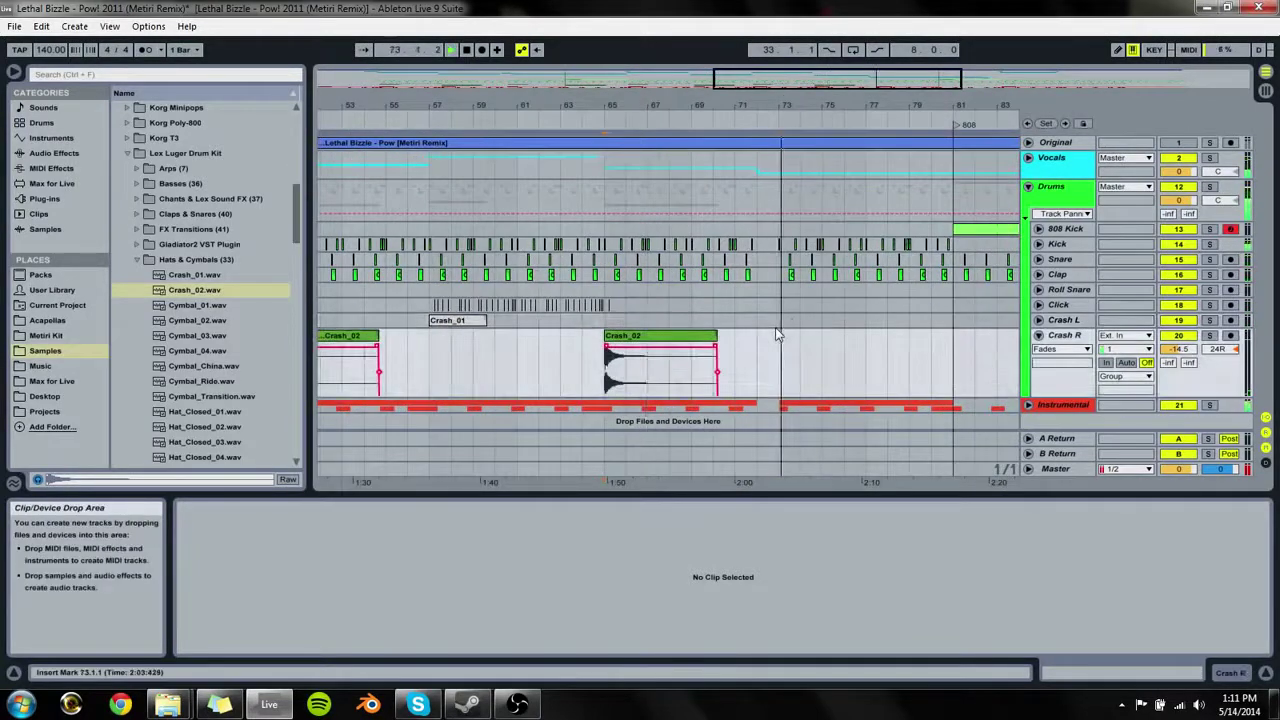
pyautogui.hotkey('ctrl', 'v')
pyautogui.press('space')
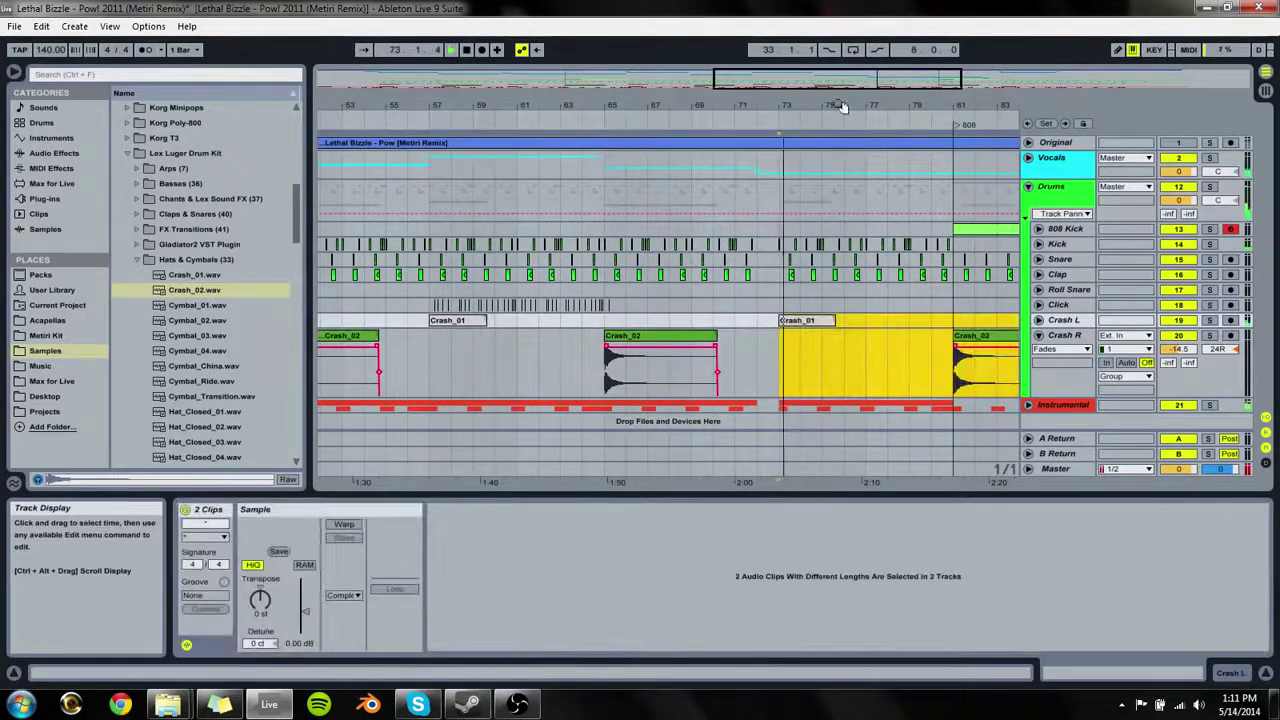
# Step: Paste the copied crash section at bar 89 on the crash tracks
pyautogui.moveTo(843, 106); pyautogui.dragTo(500, 85)
pyautogui.press('space')
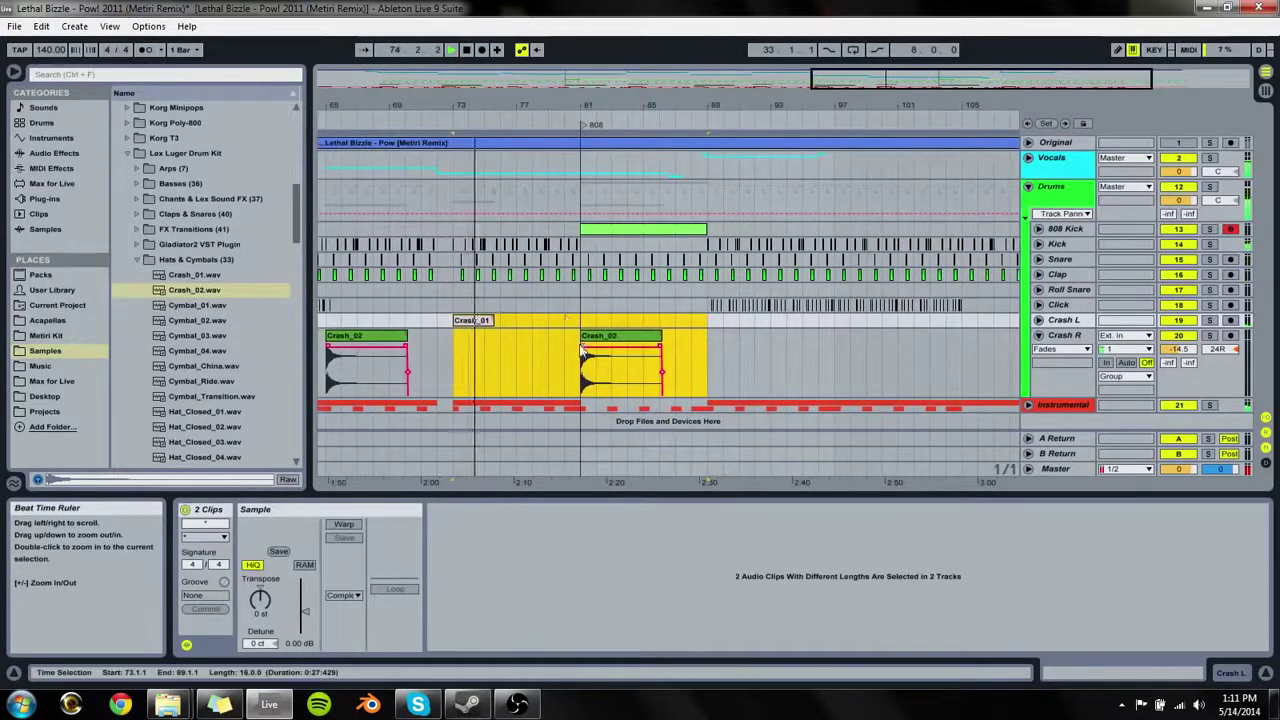
pyautogui.click(620, 360)
pyautogui.click(707, 335)
pyautogui.hotkey('ctrl', 'v')
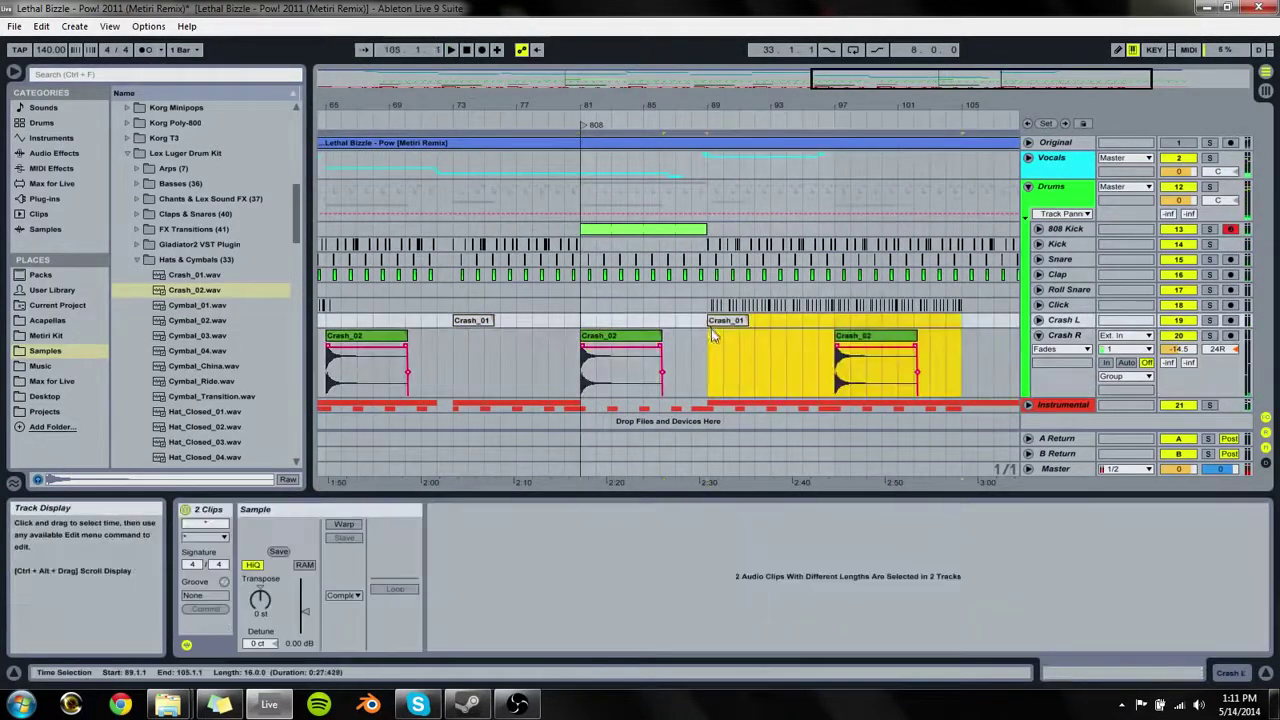
# Step: Play back the Crash_02 clip at bar 97 and paste the copied crash section at bar 105
pyautogui.click(881, 335)
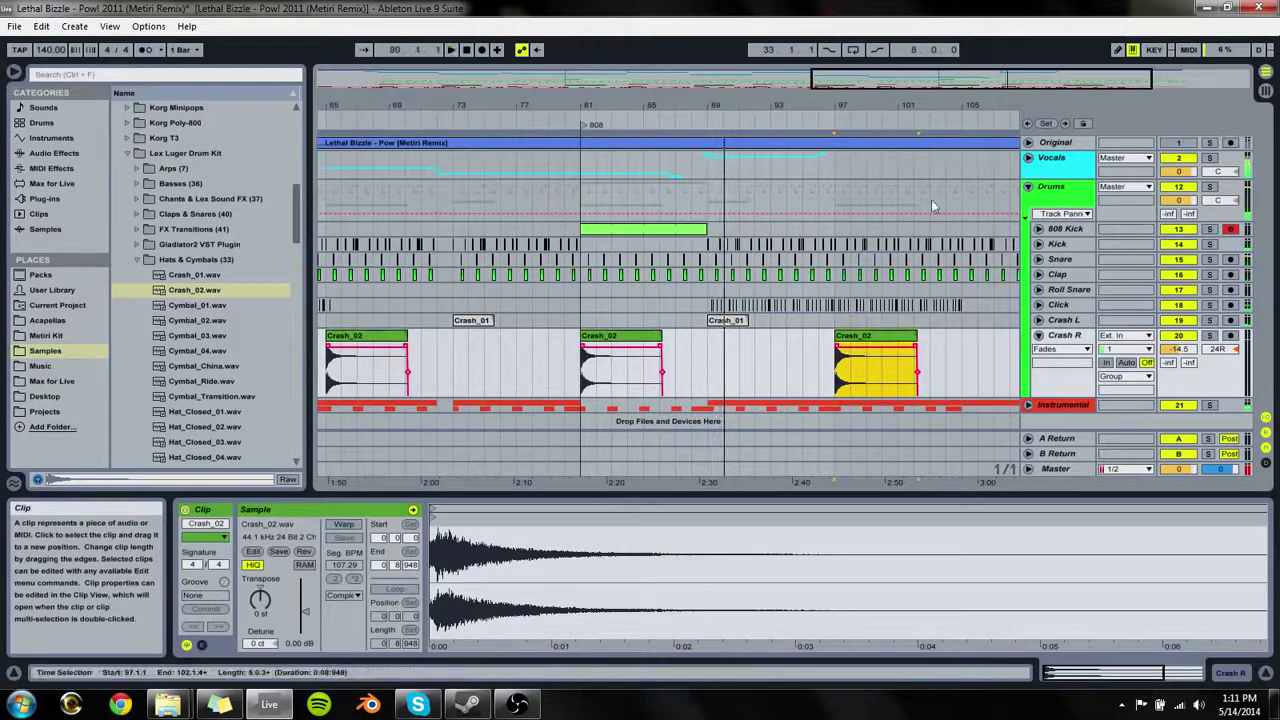
pyautogui.press('space')
pyautogui.press('space')
pyautogui.moveTo(948, 106); pyautogui.dragTo(797, 98)
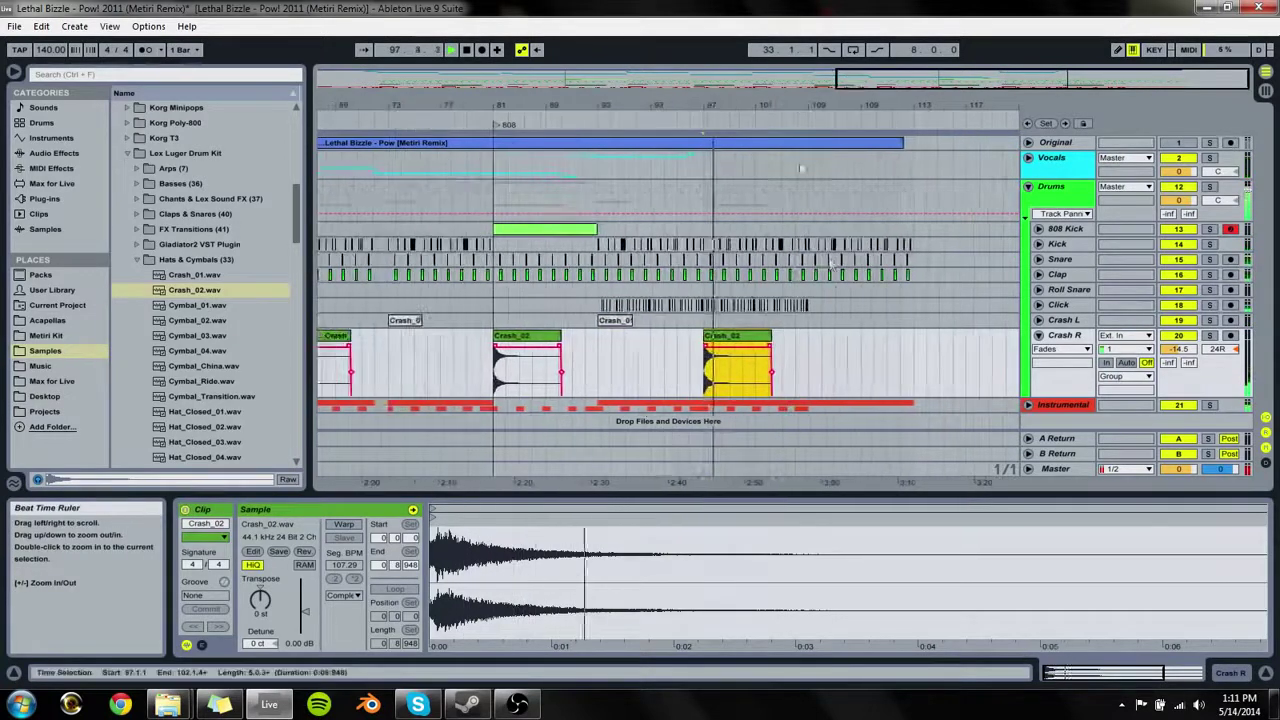
pyautogui.click(806, 326)
pyautogui.hotkey('ctrl', 'v')
pyautogui.click(904, 326)
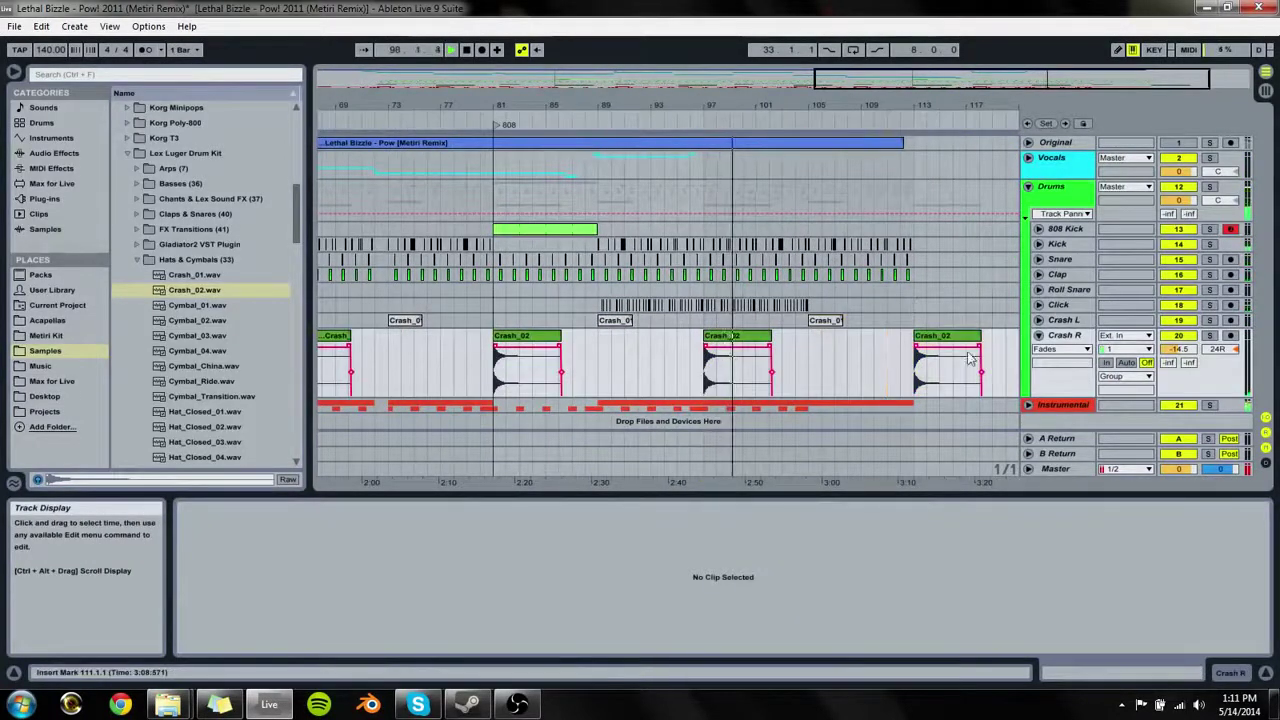
# Step: Try removing the final Crash_02 clip at bar 113, and undo the deletion
pyautogui.click(948, 336)
pyautogui.press('Delete')
pyautogui.hotkey('ctrl', 'z')
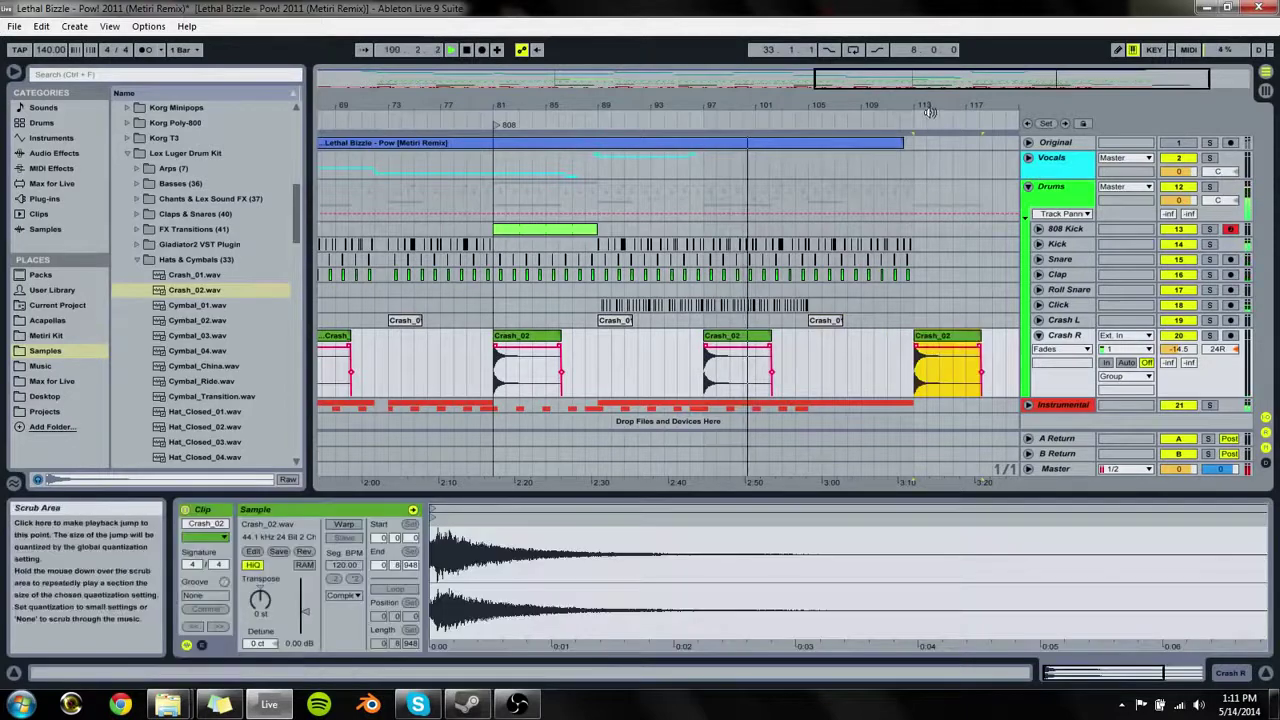
# Step: Duplicate the last kick clip at 112.4 so that a kick hits at bar 113
pyautogui.moveTo(930, 107); pyautogui.dragTo(930, 210)
pyautogui.moveTo(839, 244); pyautogui.dragTo(820, 247)
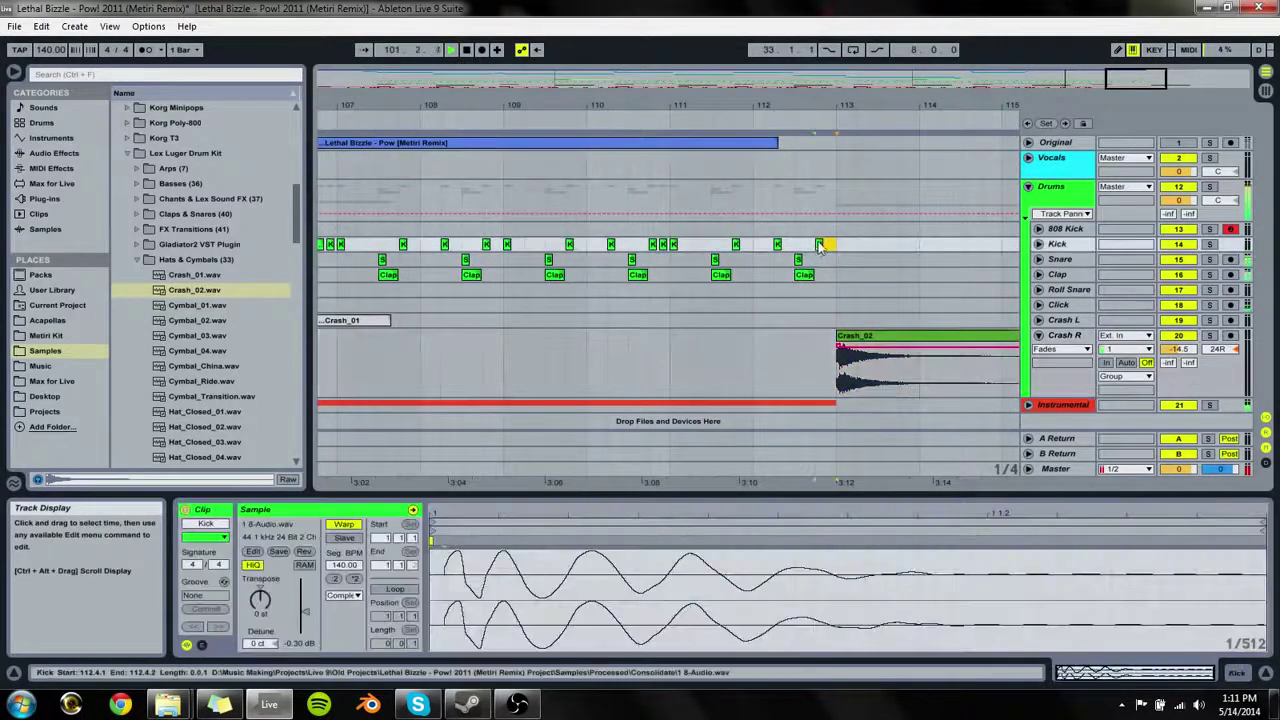
pyautogui.click(848, 259)
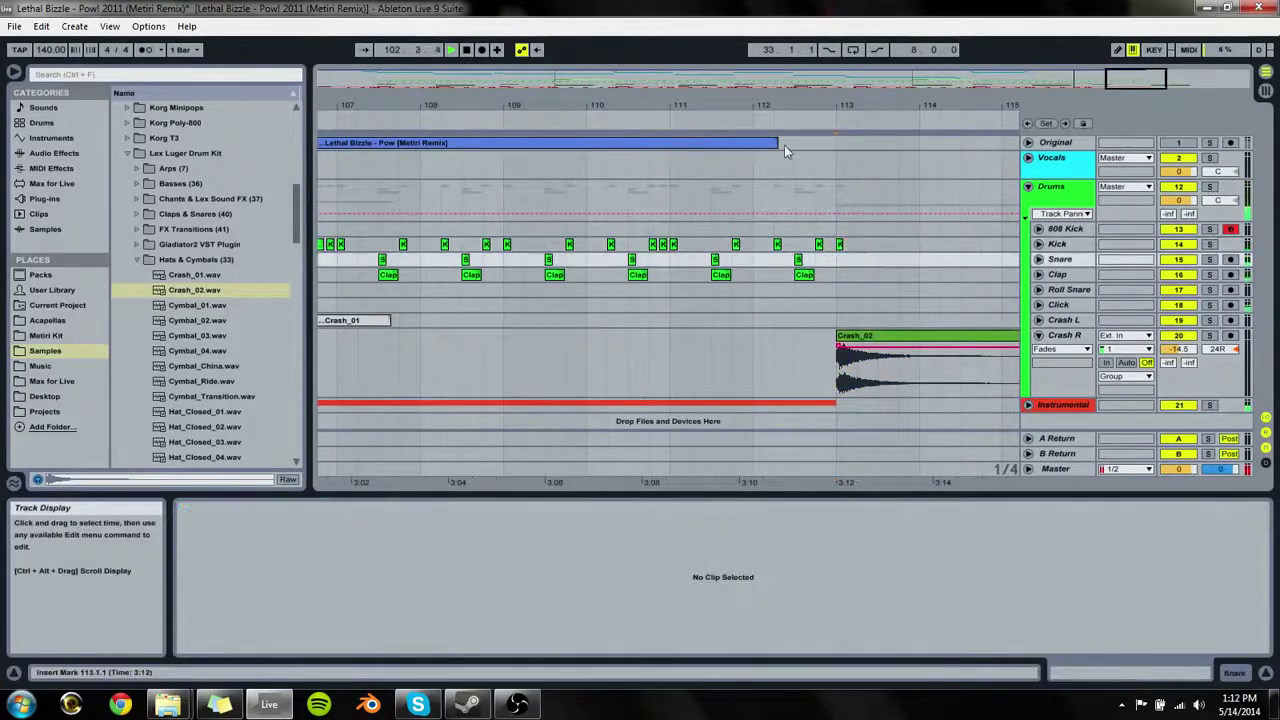
# Step: Show the whole arrangement, fold the Crash R track, and unfold the Instrumental group
pyautogui.doubleClick(836, 106)
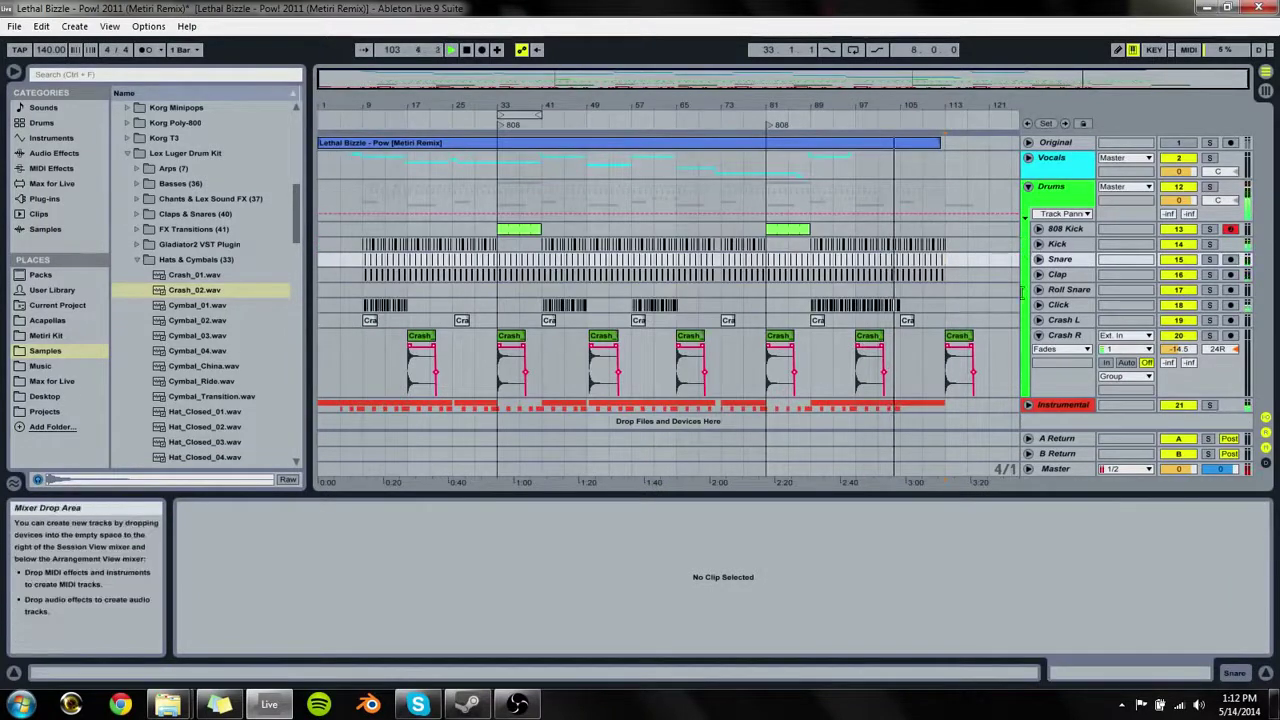
pyautogui.click(1038, 335)
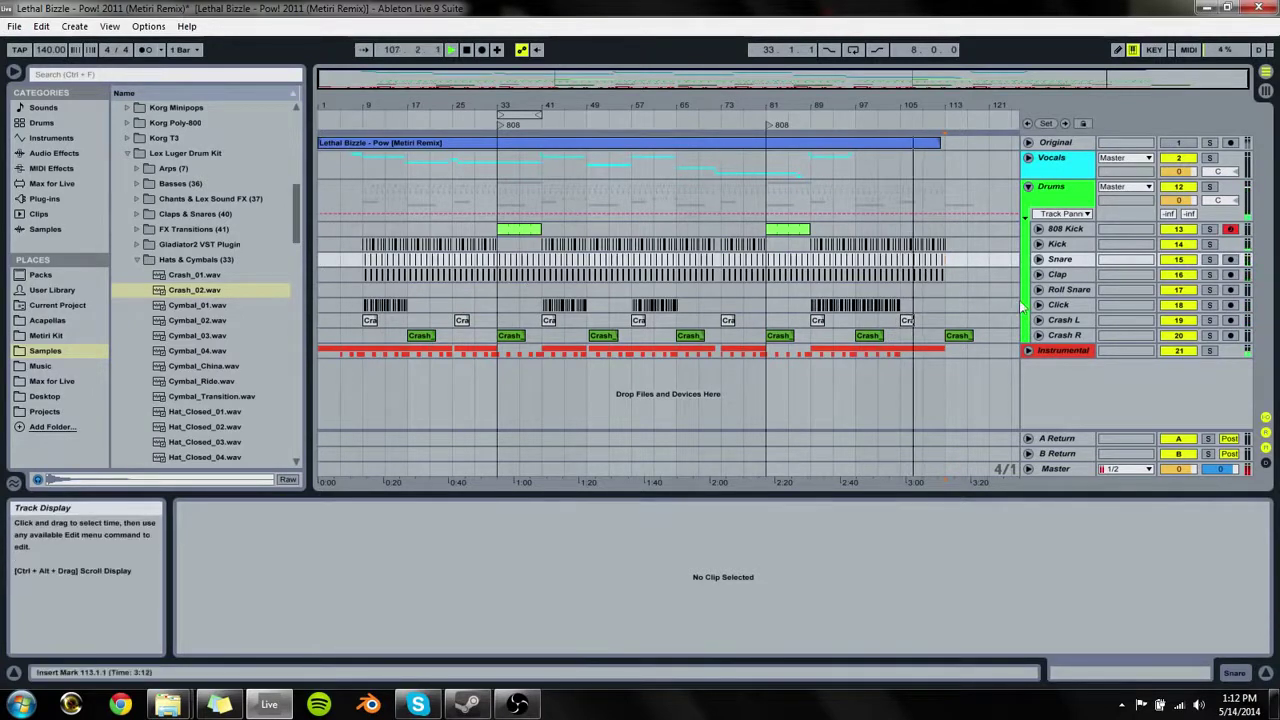
pyautogui.click(1027, 351)
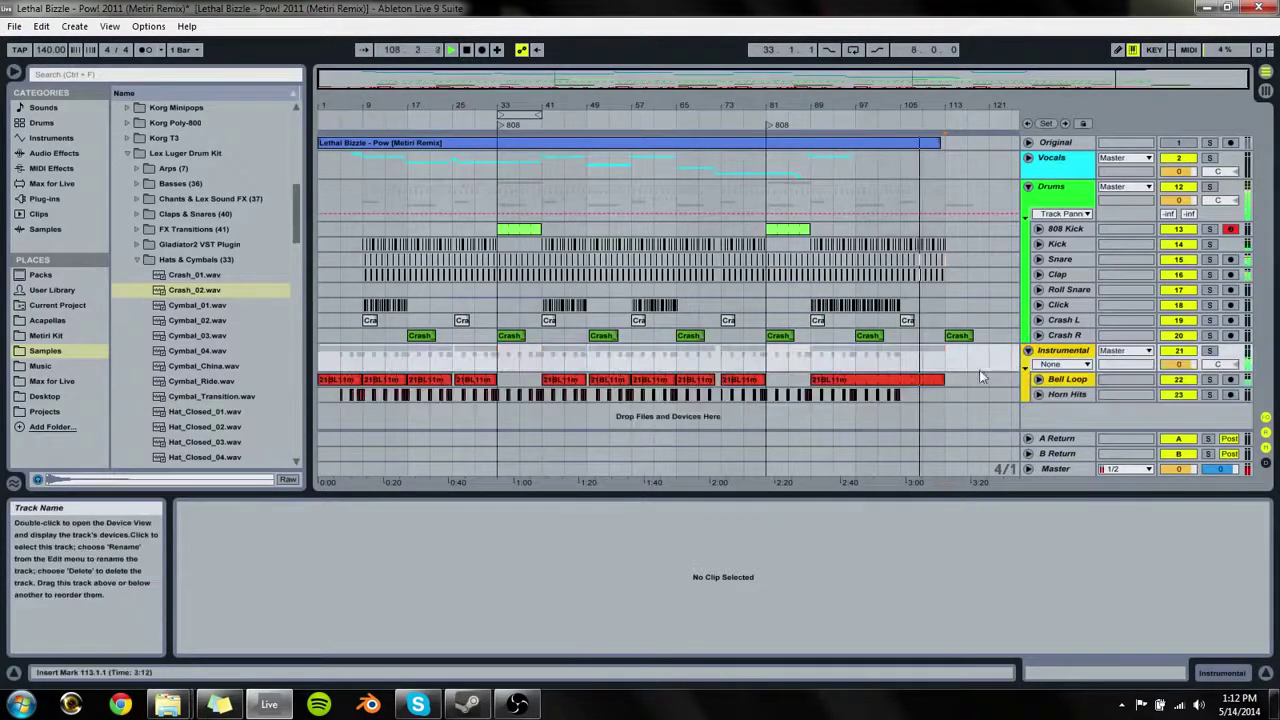
# Step: Copy the short horn hit before bar 104 to bar 105 on the Horn Hits track, and save the set
pyautogui.moveTo(941, 106); pyautogui.dragTo(945, 195)
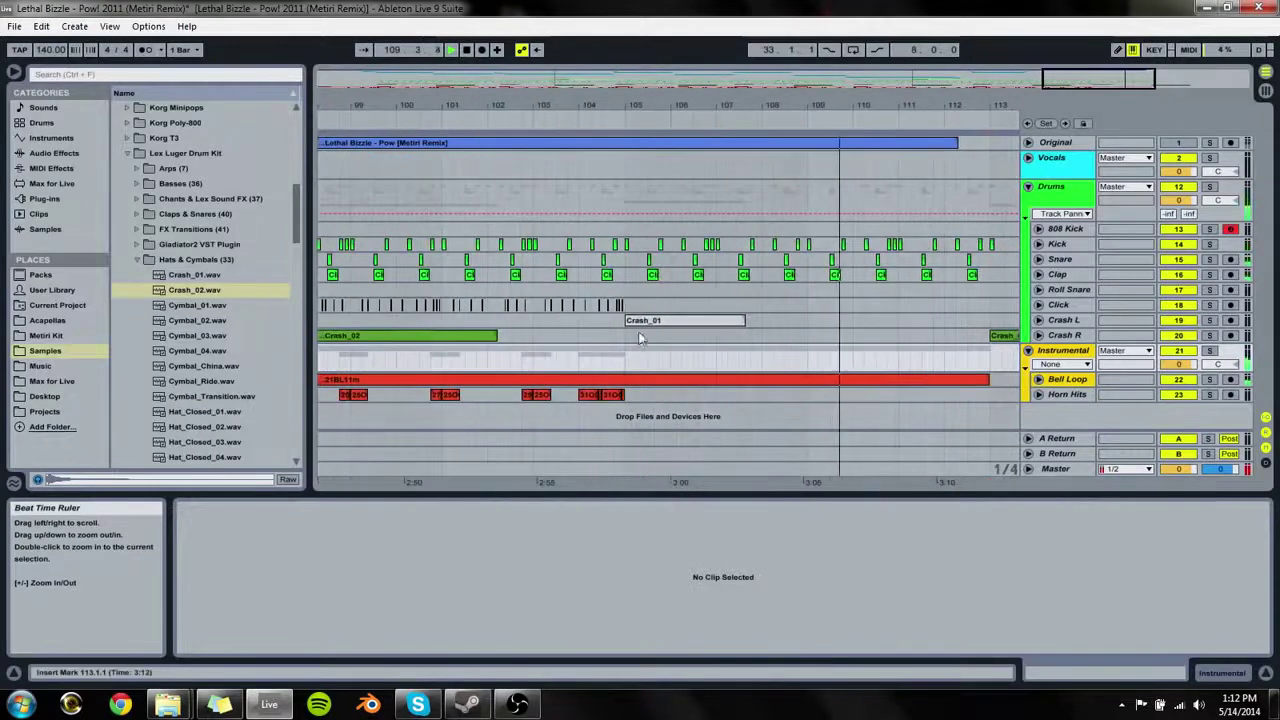
pyautogui.click(537, 398)
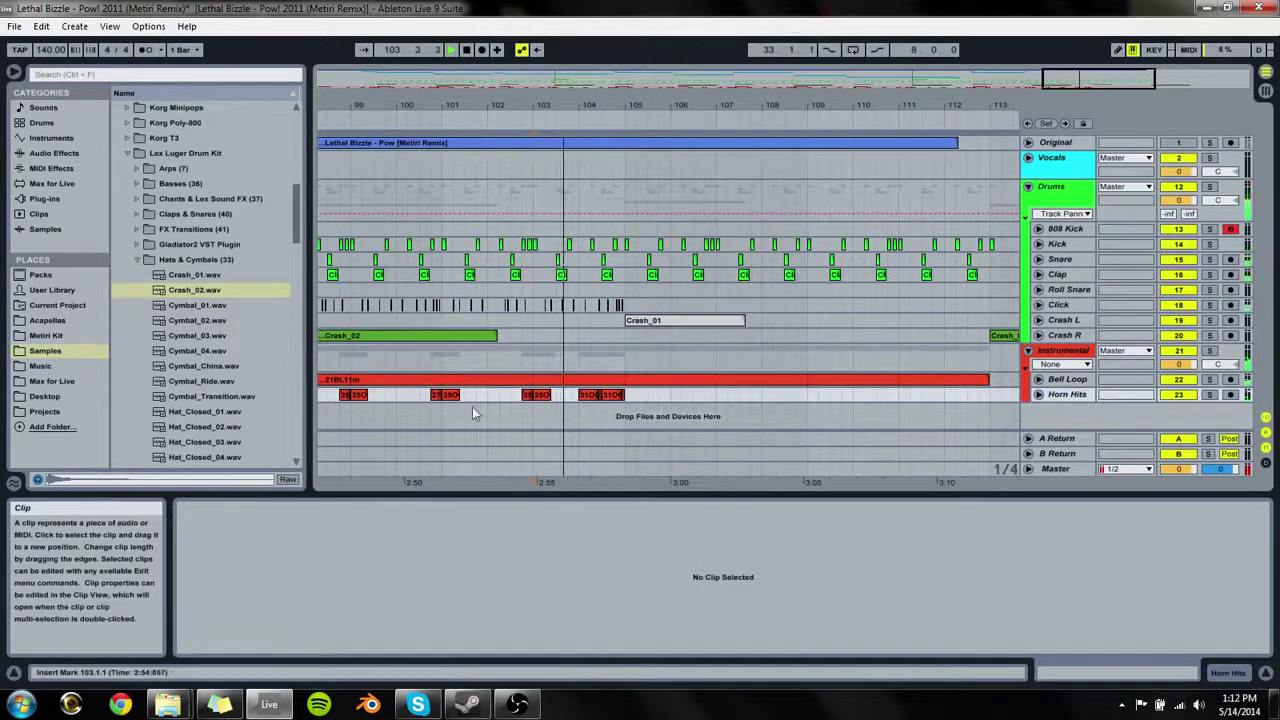
pyautogui.keyDown('ctrl'); pyautogui.moveTo(546, 396); pyautogui.dragTo(642, 410); pyautogui.keyUp('ctrl')
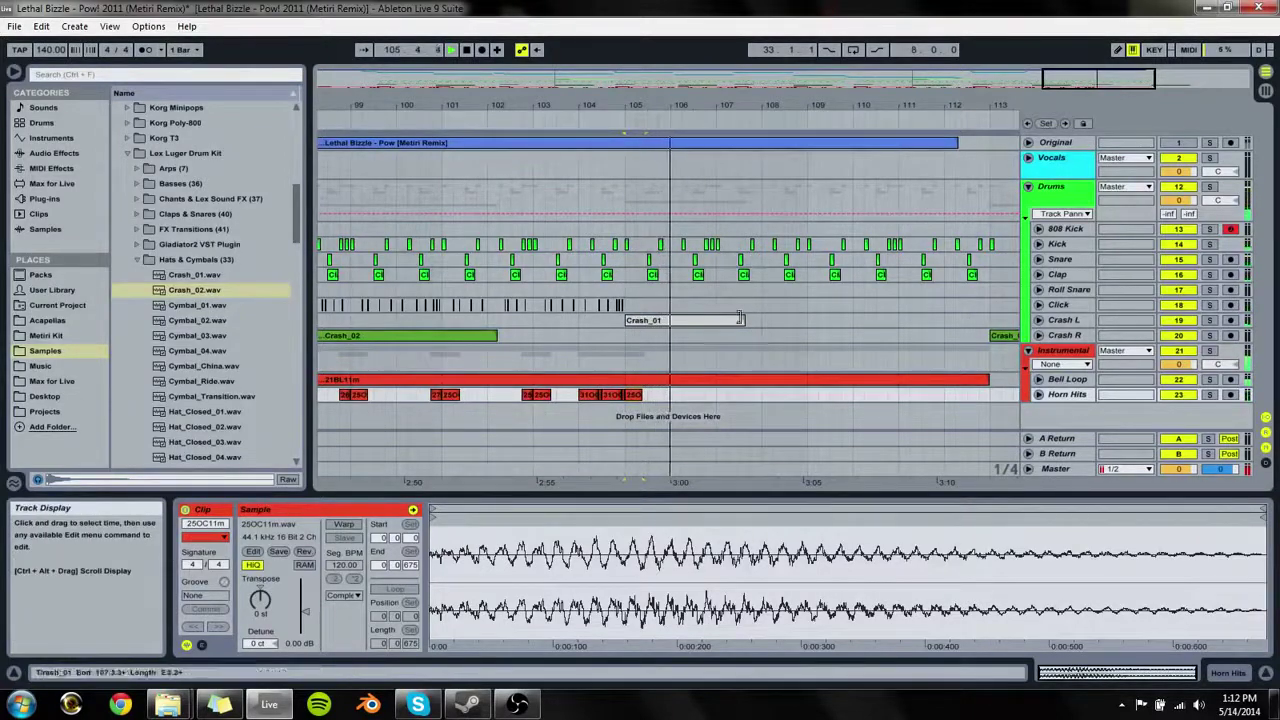
pyautogui.moveTo(727, 106); pyautogui.dragTo(729, 62)
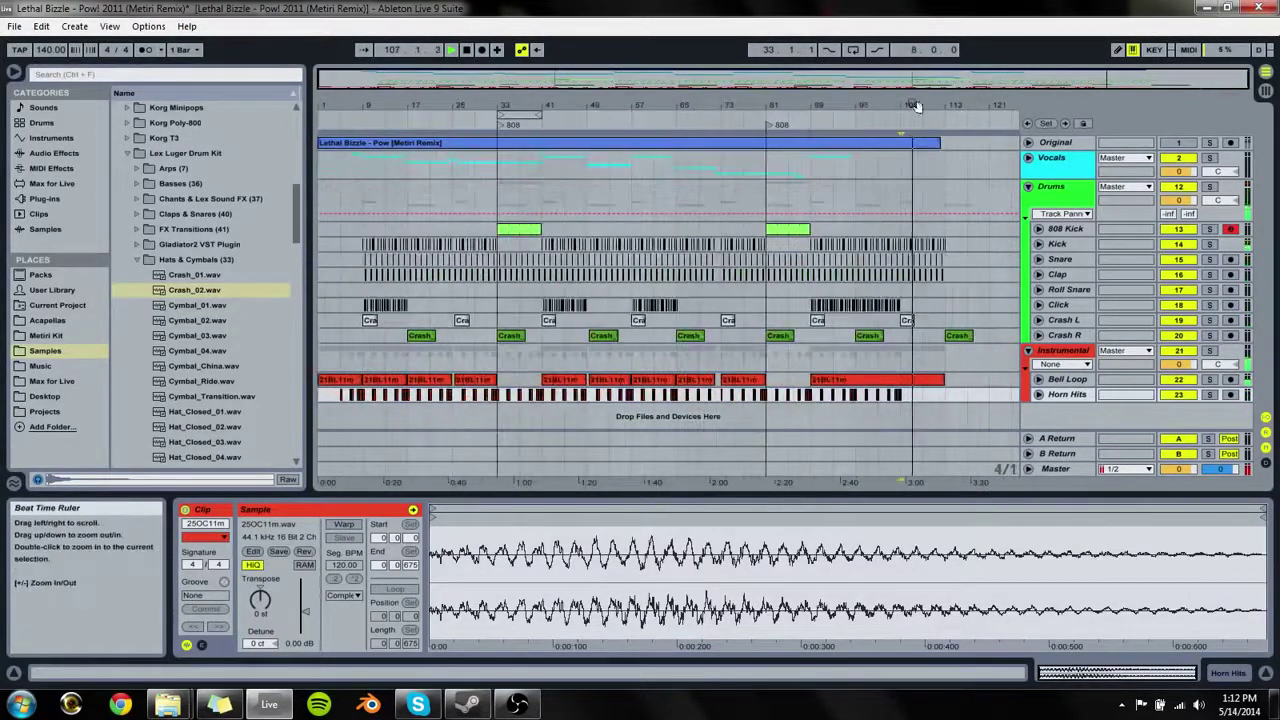
pyautogui.hotkey('ctrl', 's')
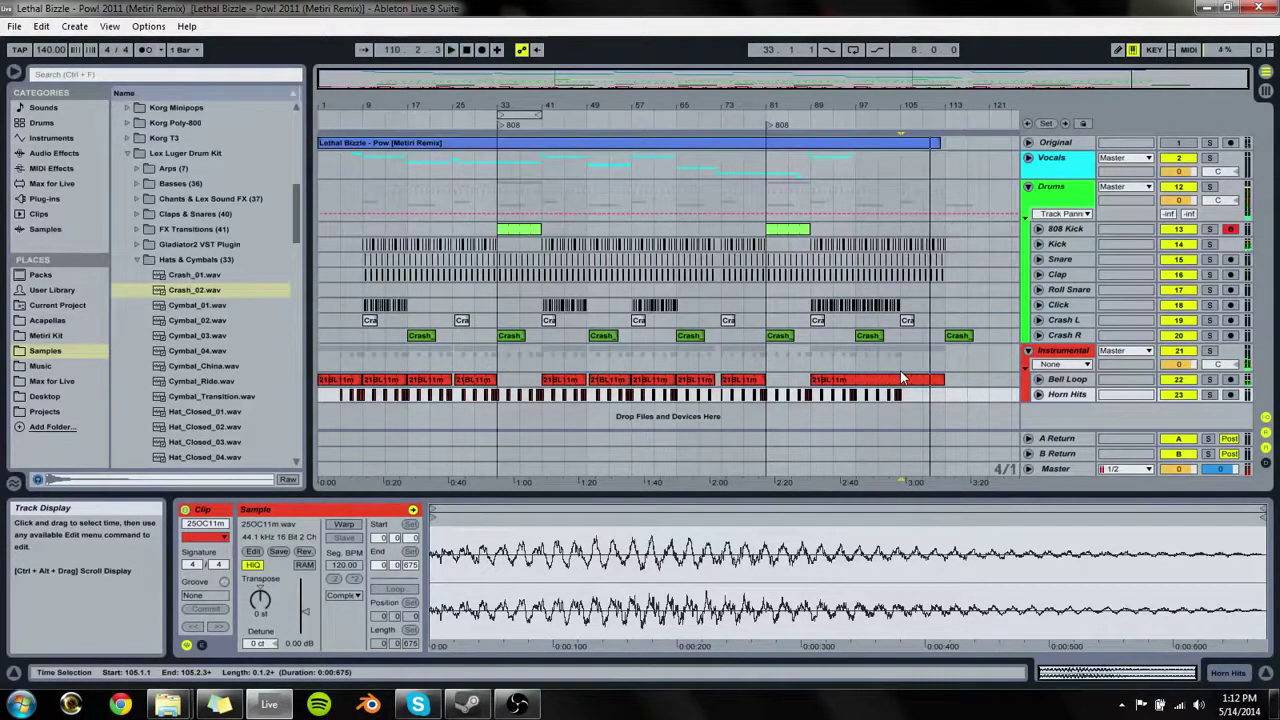
# Step: Insert a new audio track above Crash L in the Drums group
pyautogui.moveTo(515, 106); pyautogui.dragTo(515, 107)
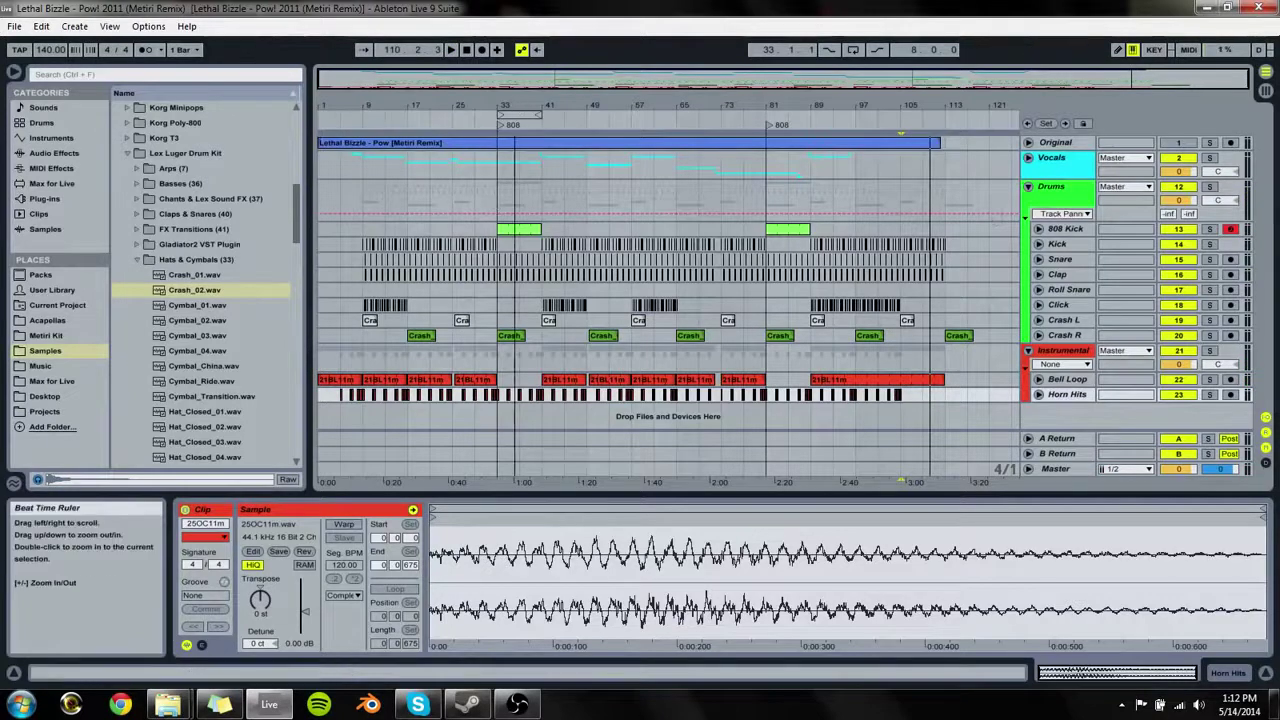
pyautogui.click(1052, 336)
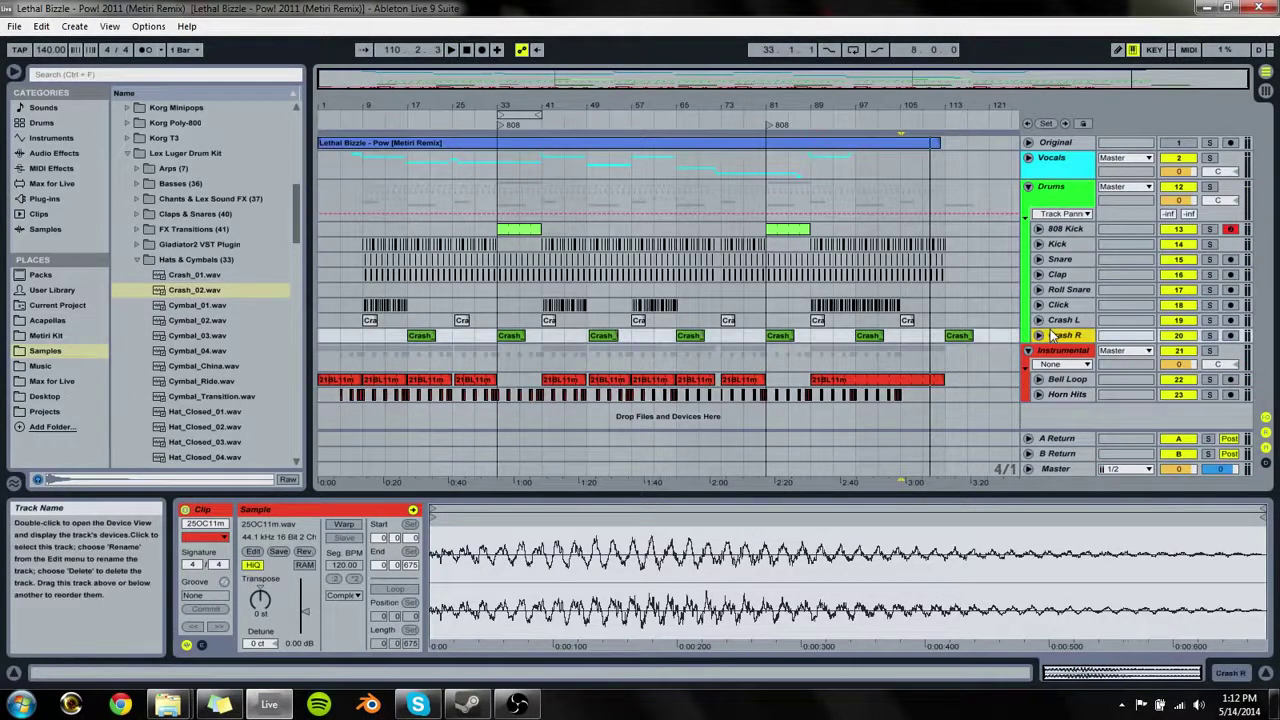
pyautogui.hotkey('ctrl', 't')
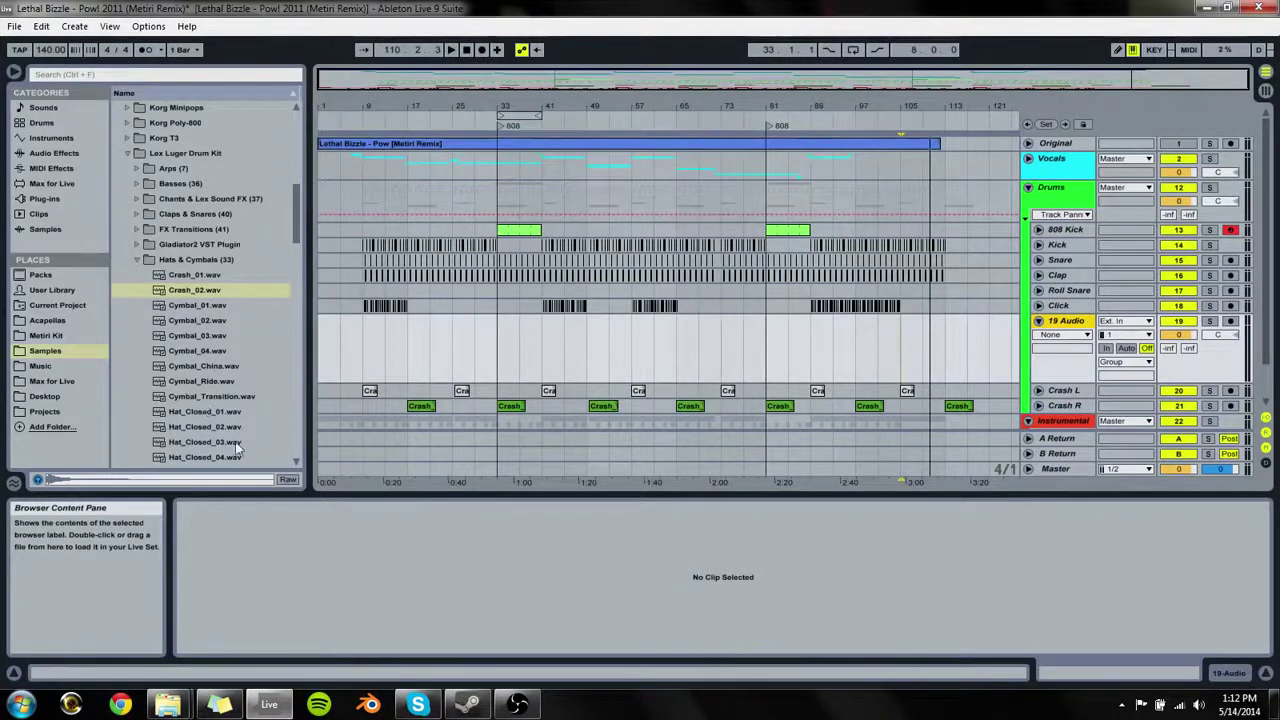
# Step: Audition samples in the Hats & Cymbals folder, including Cymbal_Transition.wav and Cymbal_03.wav, to find a ride sound
pyautogui.click(217, 413)
pyautogui.press('Up')
pyautogui.press('Up')
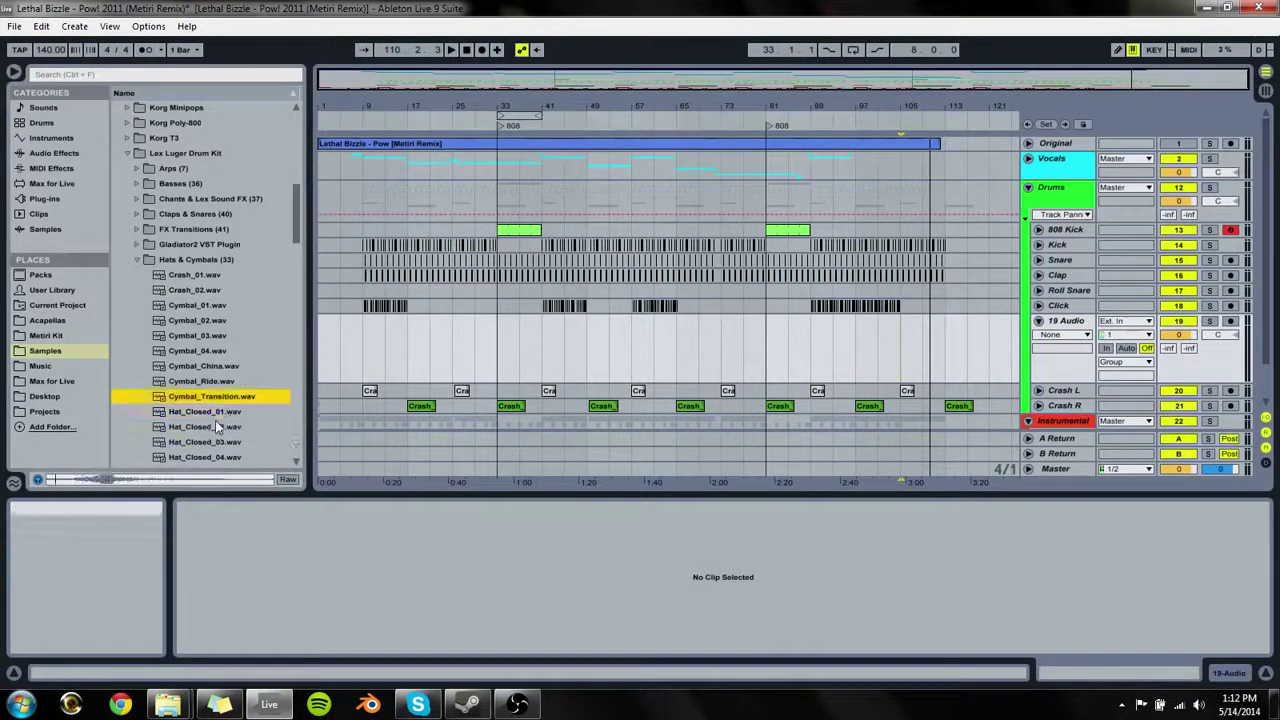
pyautogui.press('Left')
pyautogui.press('Left')
pyautogui.click(365, 392)
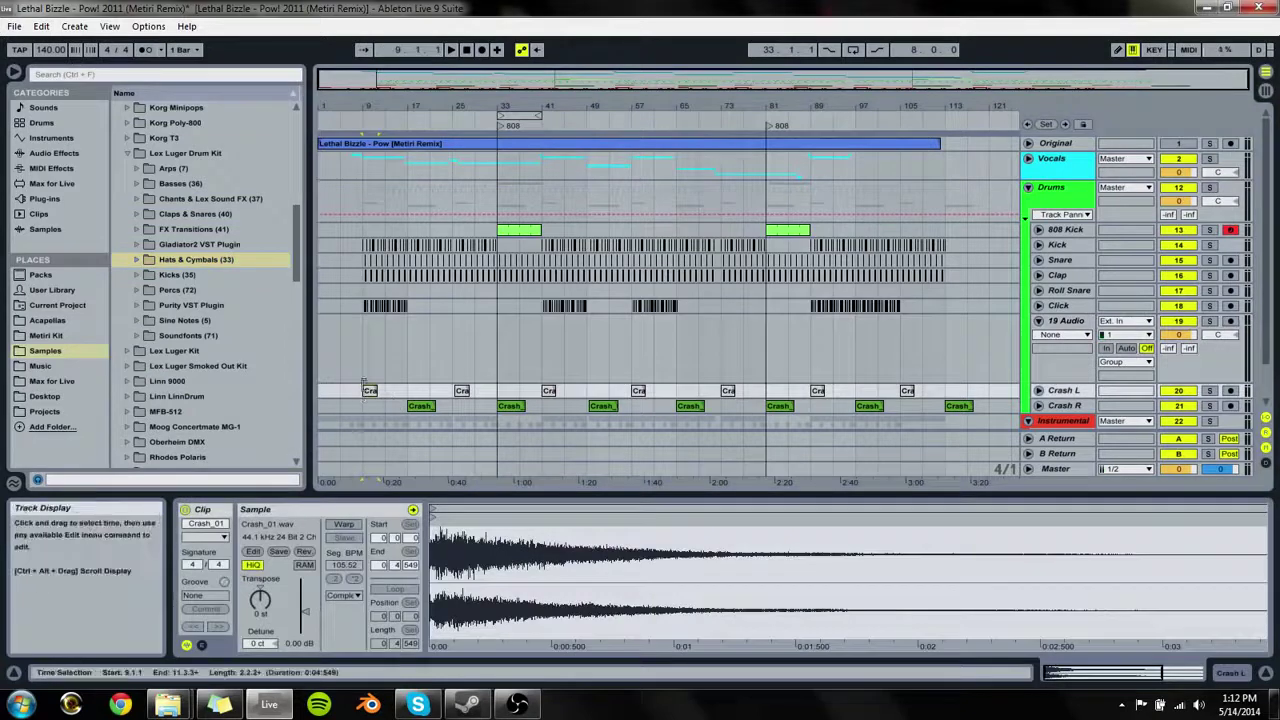
pyautogui.click(196, 262)
pyautogui.press('Down')
pyautogui.press('Down')
pyautogui.press('Down')
pyautogui.press('Down')
pyautogui.press('Down')
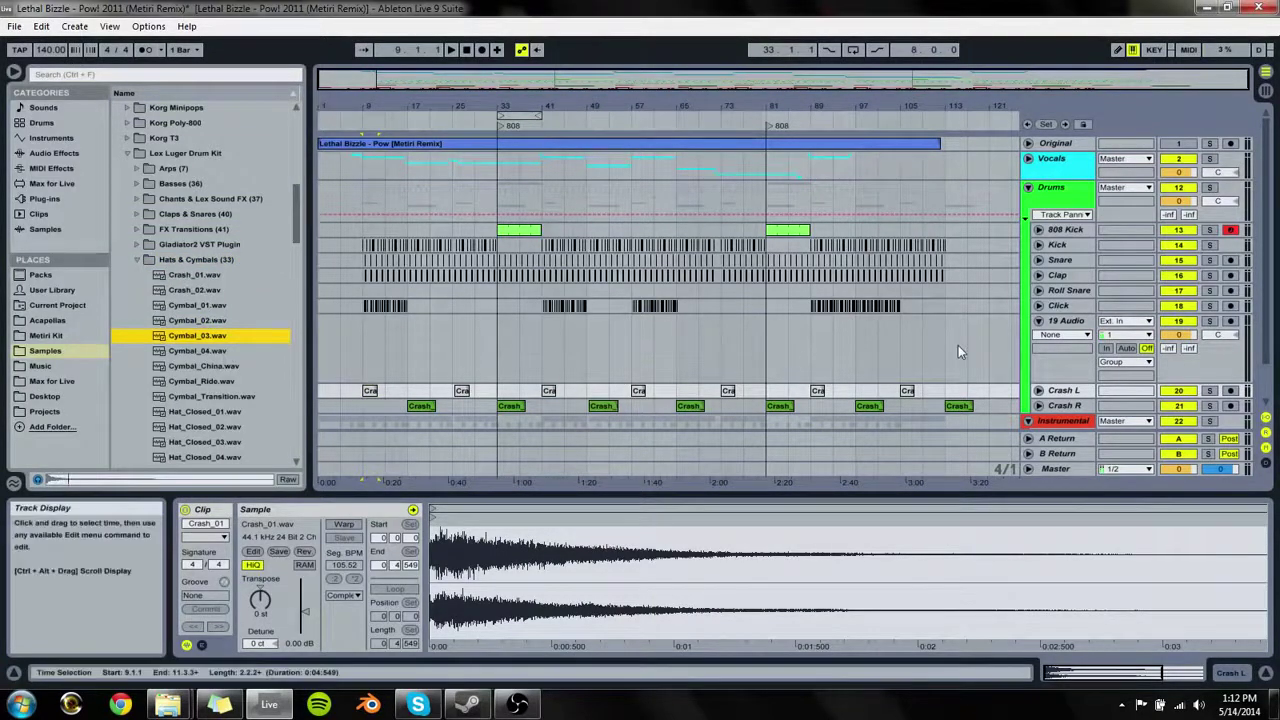
# Step: Rename the new audio track Ride and place Cymbal_03.wav on it at bar 21
pyautogui.click(1072, 324)
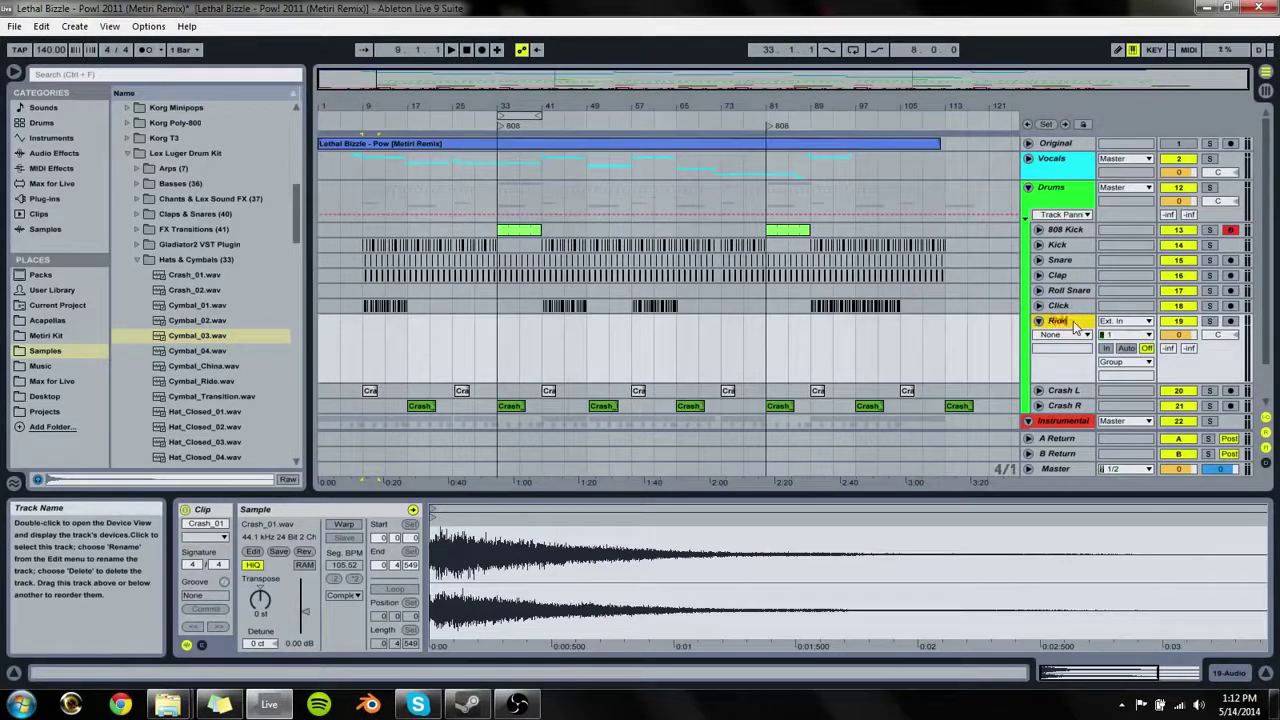
pyautogui.moveTo(227, 338); pyautogui.dragTo(432, 335)
# Step: Show the fades on the Ride track and turn off warping for the Cymbal_03 clip
pyautogui.click(1046, 335)
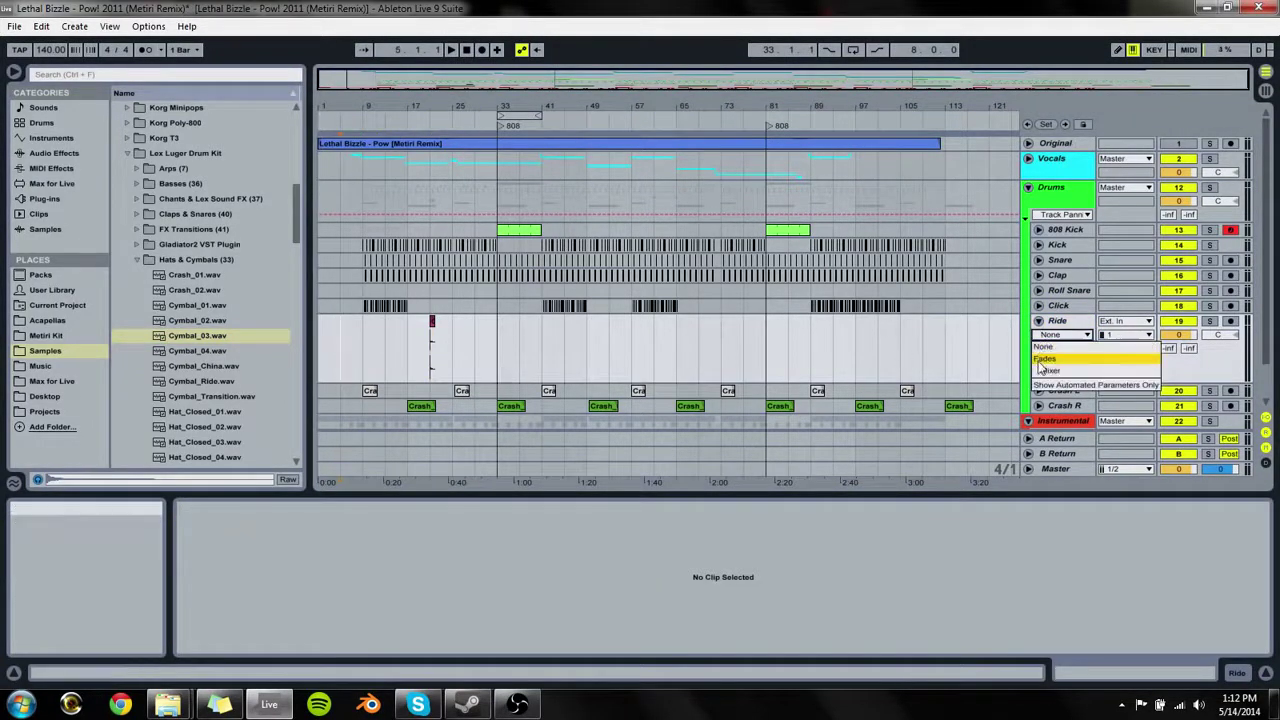
pyautogui.click(1058, 358)
pyautogui.moveTo(439, 107); pyautogui.dragTo(726, 430)
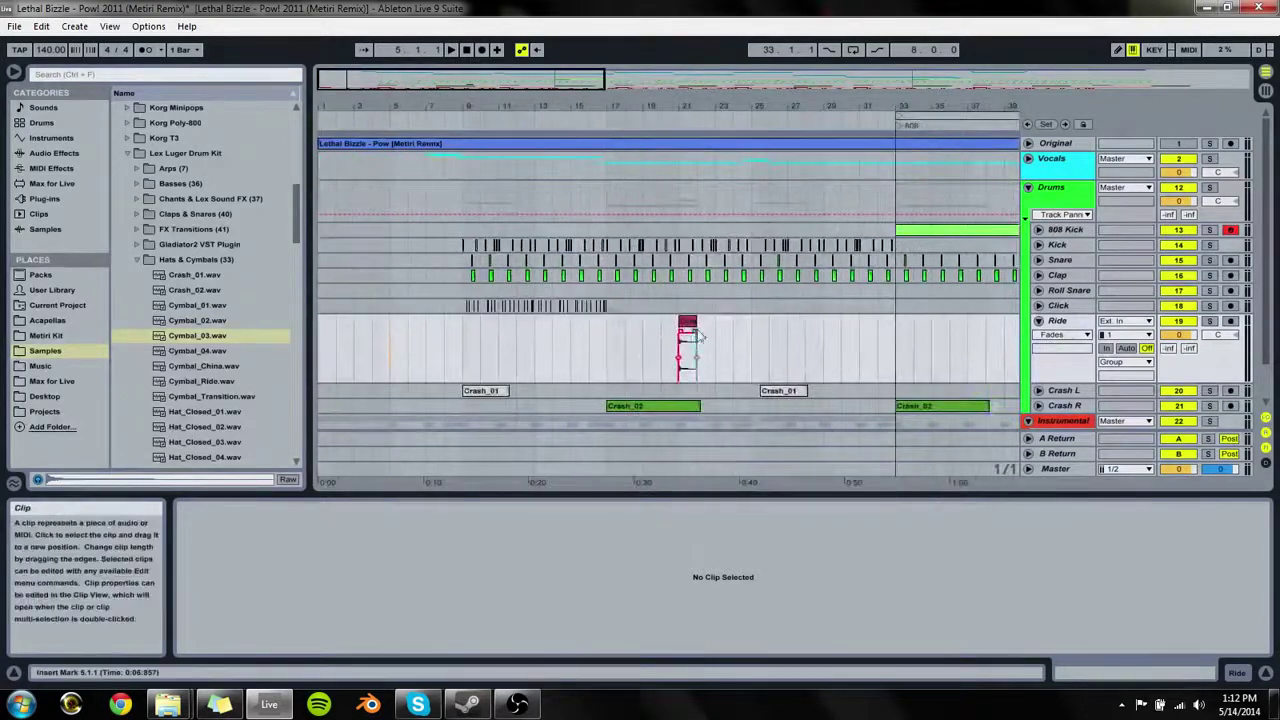
pyautogui.click(688, 325)
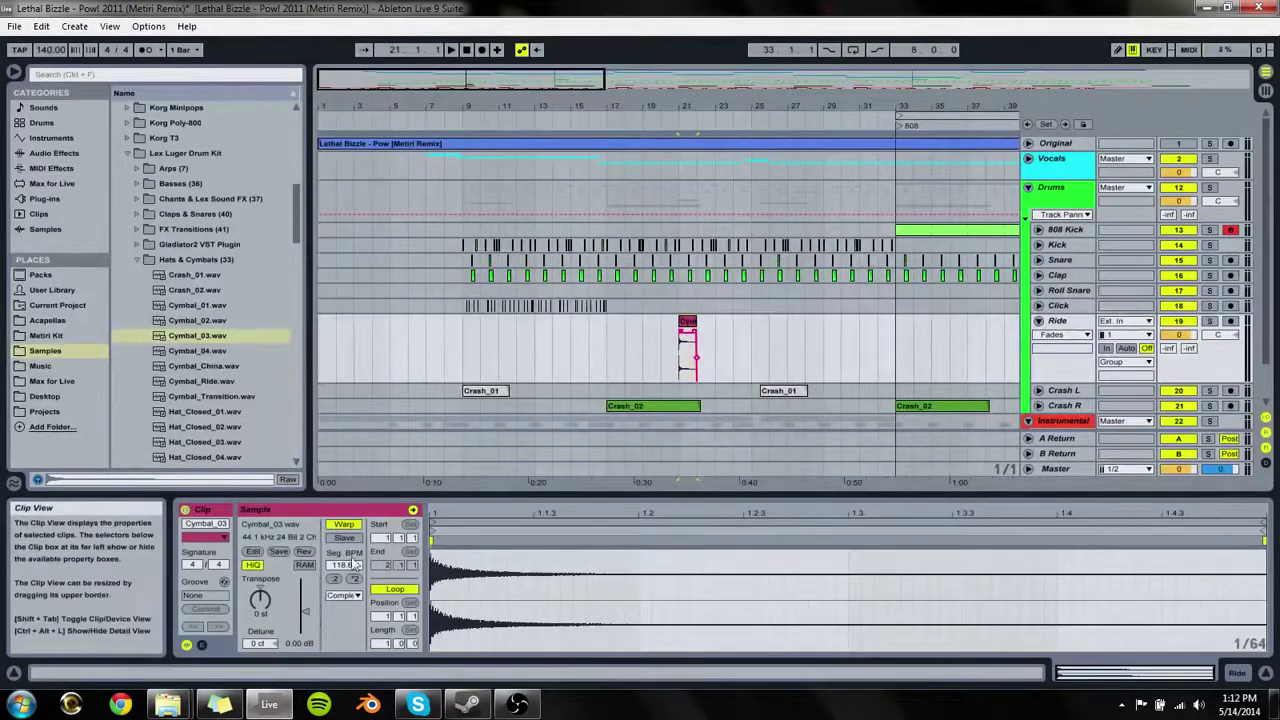
pyautogui.click(343, 524)
# Step: Move the Cymbal_03 clip to 9.2.1, place a copy at 9.4.1, and play the section
pyautogui.moveTo(516, 345); pyautogui.dragTo(479, 348)
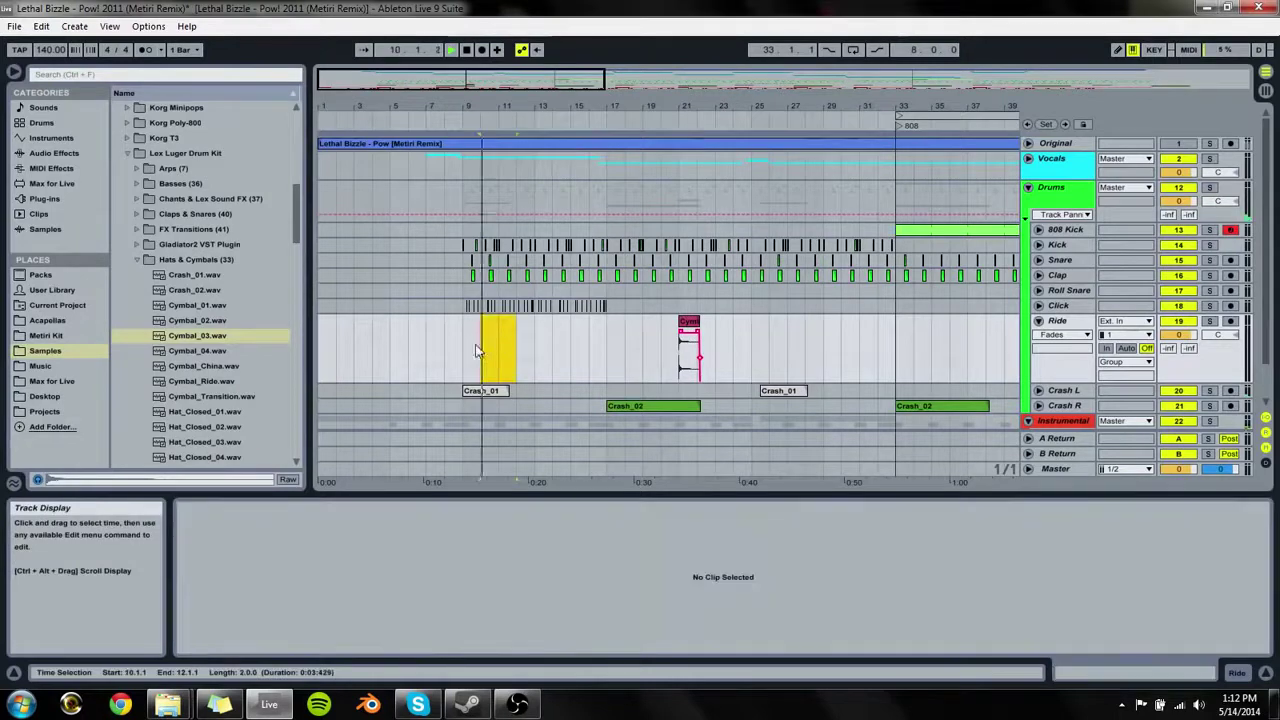
pyautogui.click(466, 347)
pyautogui.press('space')
pyautogui.moveTo(688, 322); pyautogui.dragTo(490, 335)
pyautogui.moveTo(417, 112); pyautogui.dragTo(425, 240)
pyautogui.moveTo(451, 327); pyautogui.dragTo(499, 321)
pyautogui.click(424, 345)
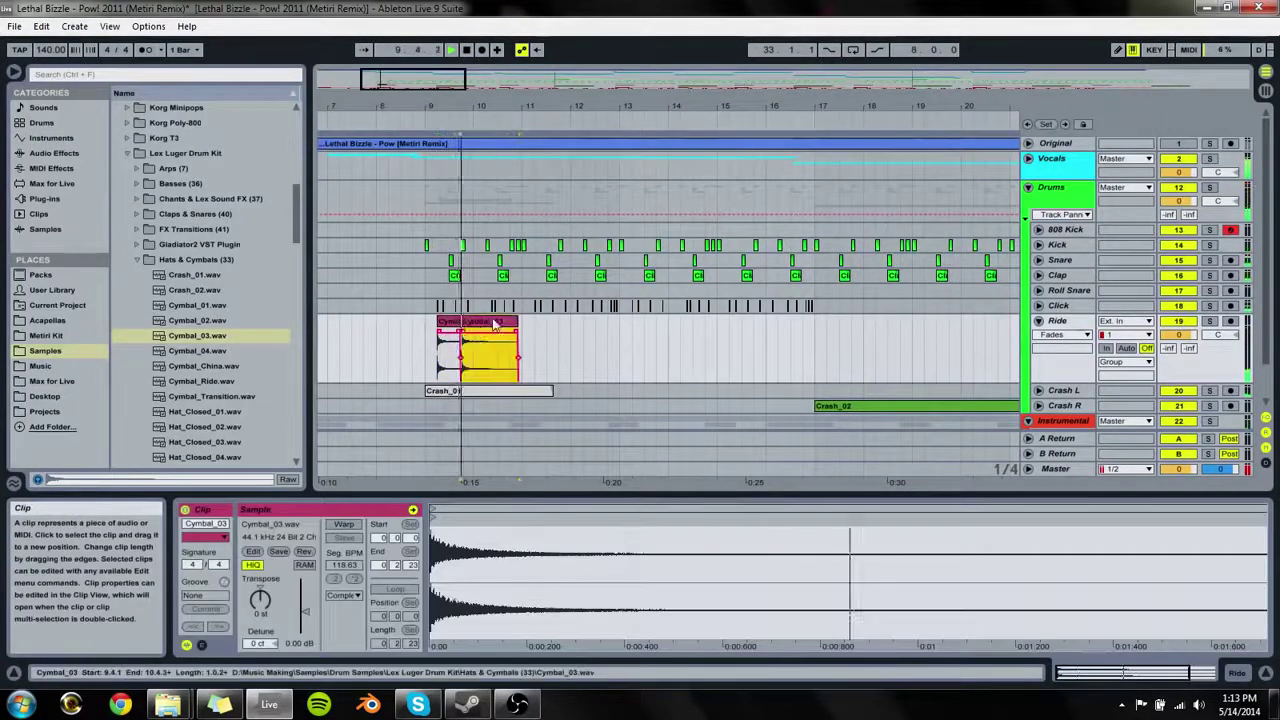
# Step: Duplicate the Cymbal_03 hit every two beats from 9.2.1 up to 17.2.1 on the Ride track
pyautogui.hotkey('ctrl', 'd')
pyautogui.hotkey('ctrl', 'd')
pyautogui.hotkey('ctrl', 'd')
pyautogui.hotkey('ctrl', 'd')
pyautogui.hotkey('ctrl', 'd')
pyautogui.hotkey('ctrl', 'd')
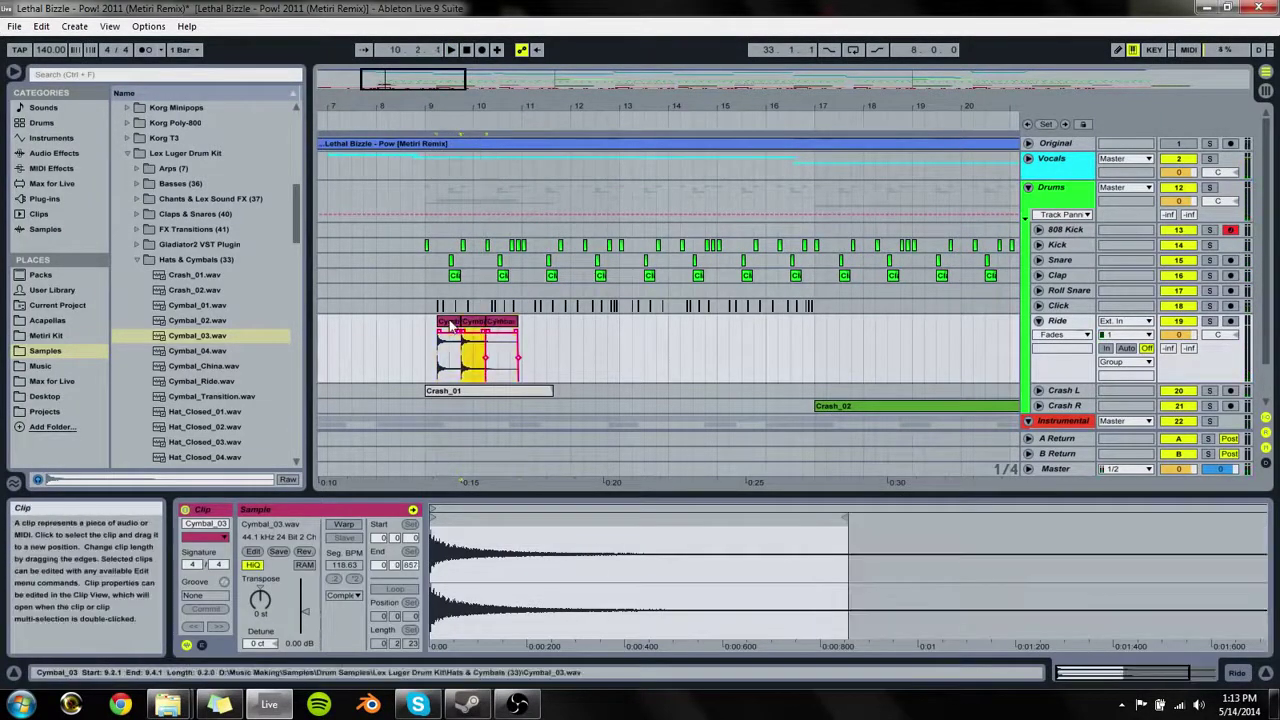
pyautogui.hotkey('ctrl', 'd')
pyautogui.hotkey('ctrl', 'd')
pyautogui.hotkey('ctrl', 'd')
pyautogui.hotkey('ctrl', 'd')
pyautogui.hotkey('ctrl', 'd')
pyautogui.hotkey('ctrl', 'd')
pyautogui.hotkey('ctrl', 'd')
pyautogui.hotkey('ctrl', 'd')
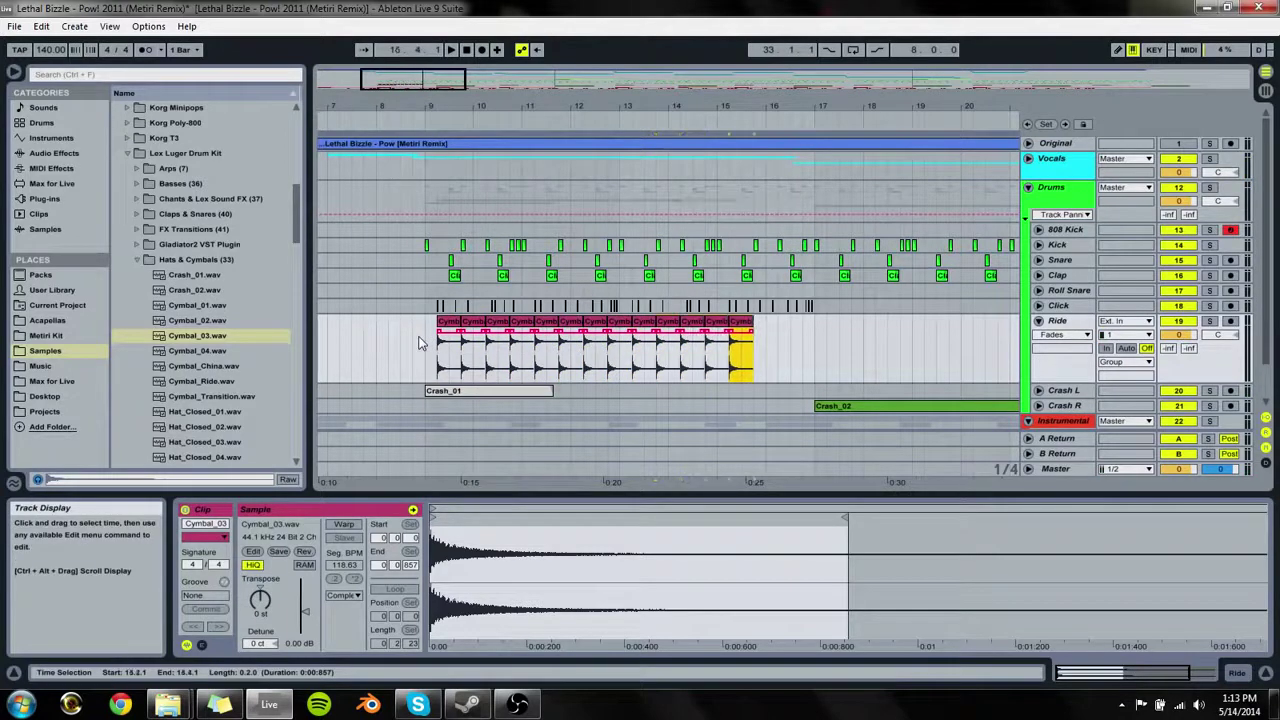
# Step: Extend the last Cymbal_03 clip to its full length and set the Ride track volume to -3.3 dB
pyautogui.click(404, 346)
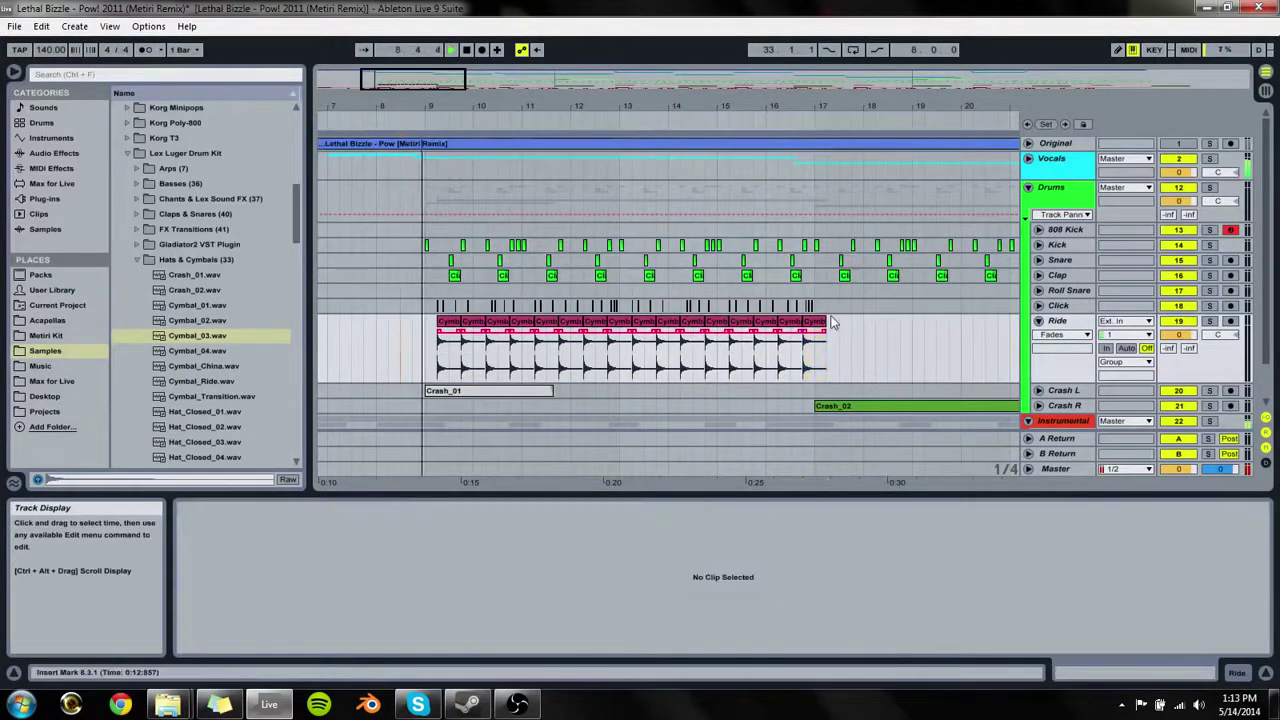
pyautogui.moveTo(826, 321); pyautogui.dragTo(958, 336)
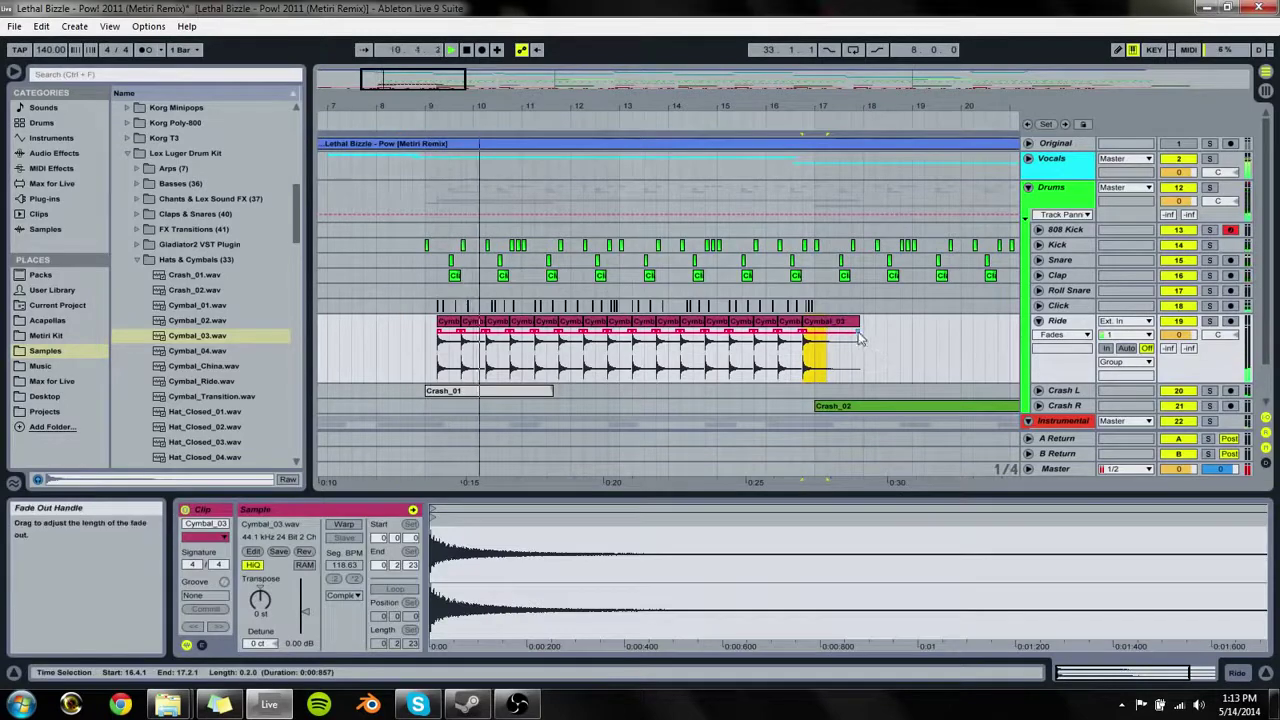
pyautogui.moveTo(1178, 335); pyautogui.dragTo(1178, 346)
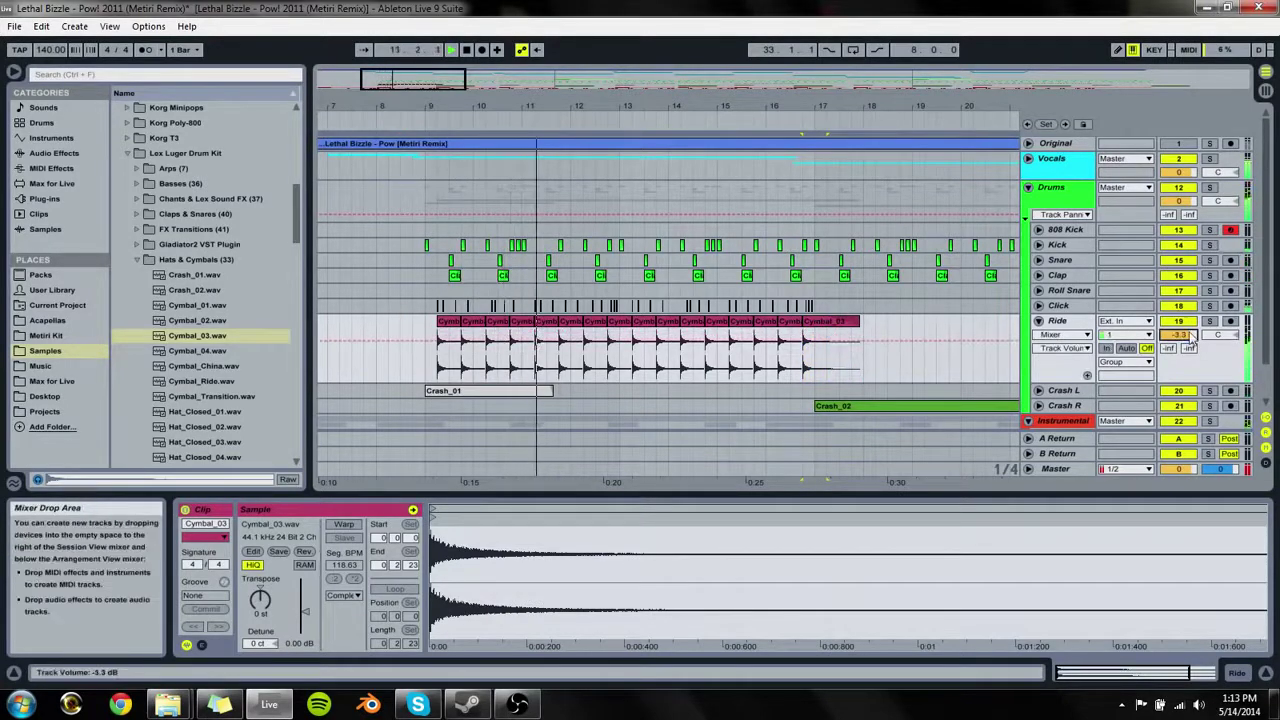
# Step: Copy the whole ride pattern at bar 9 and paste it at bar 33, under the first 808 section
pyautogui.moveTo(610, 106); pyautogui.dragTo(388, 50)
pyautogui.moveTo(450, 352); pyautogui.dragTo(338, 344)
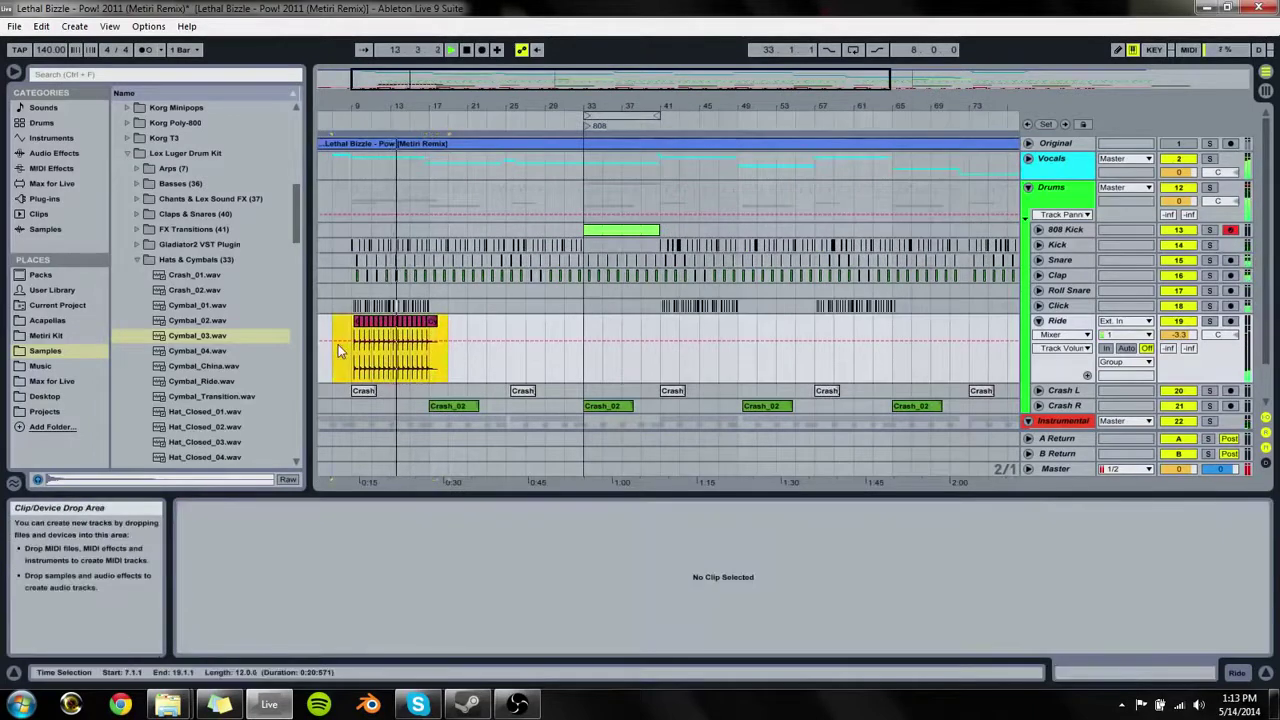
pyautogui.click(586, 357)
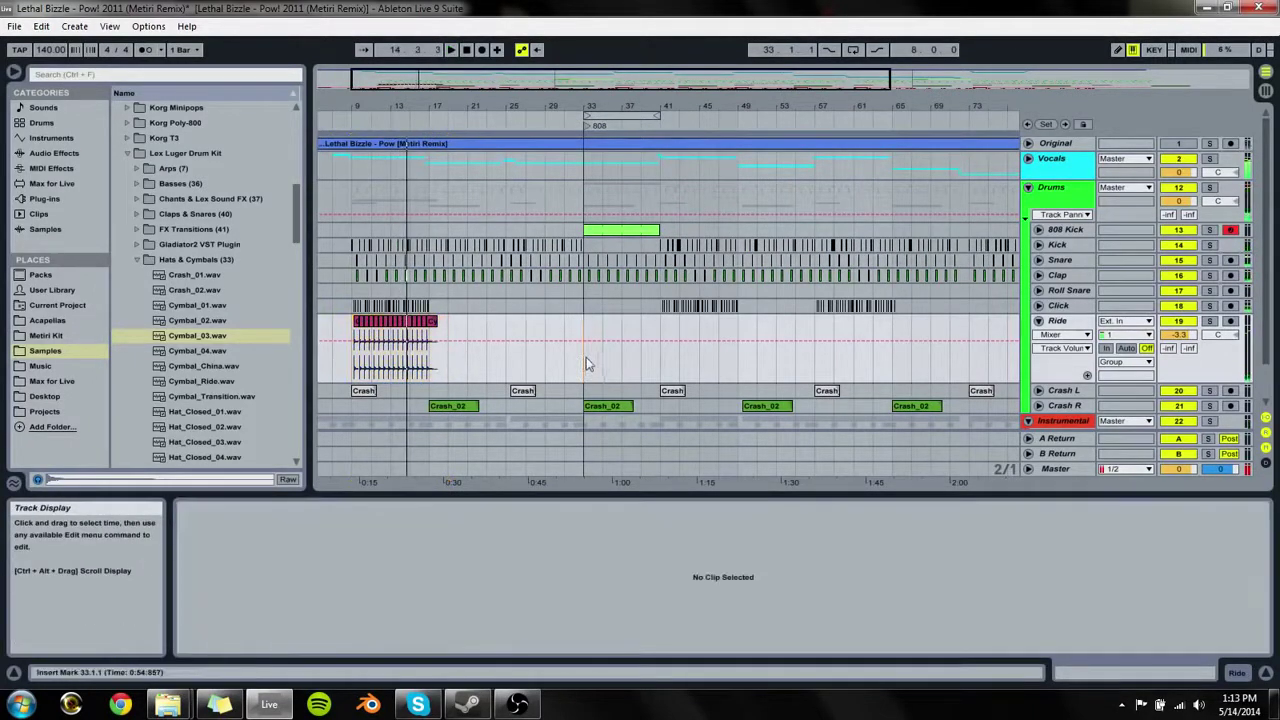
pyautogui.hotkey('ctrl', 'v')
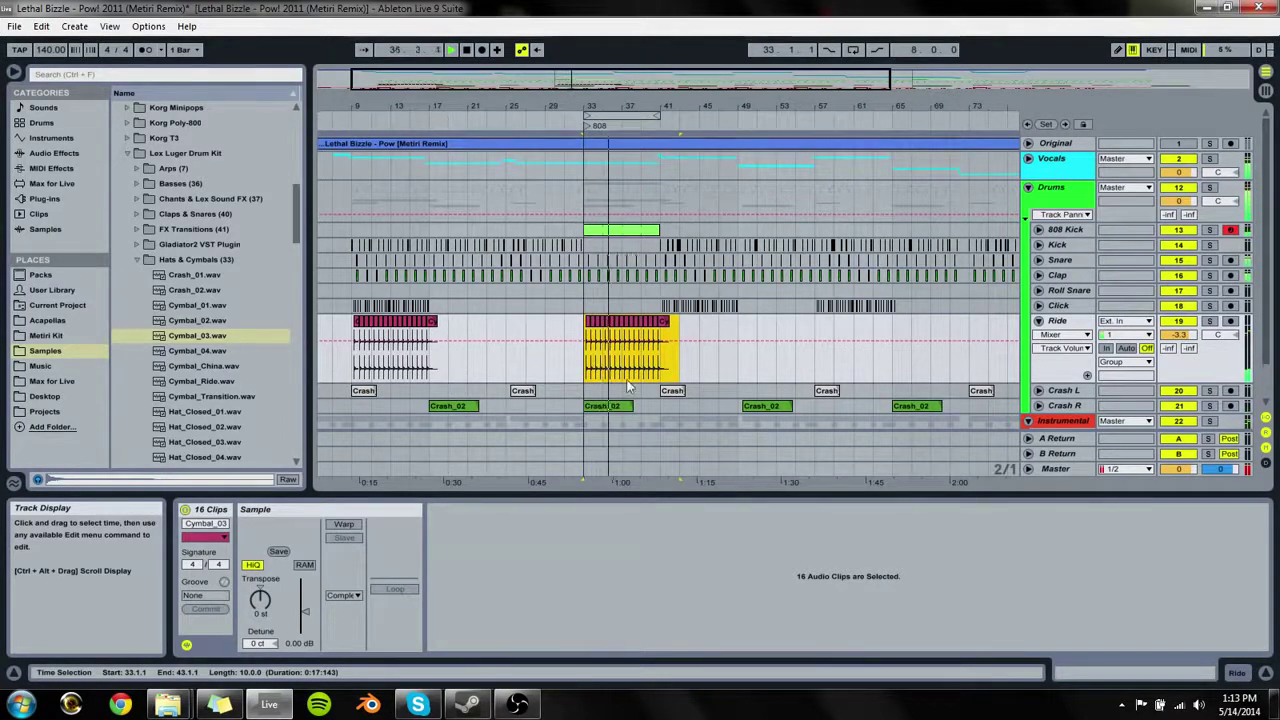
# Step: Move the original ride pattern from bar 9 to bar 81 and fold the Ride track
pyautogui.moveTo(552, 369); pyautogui.dragTo(352, 375)
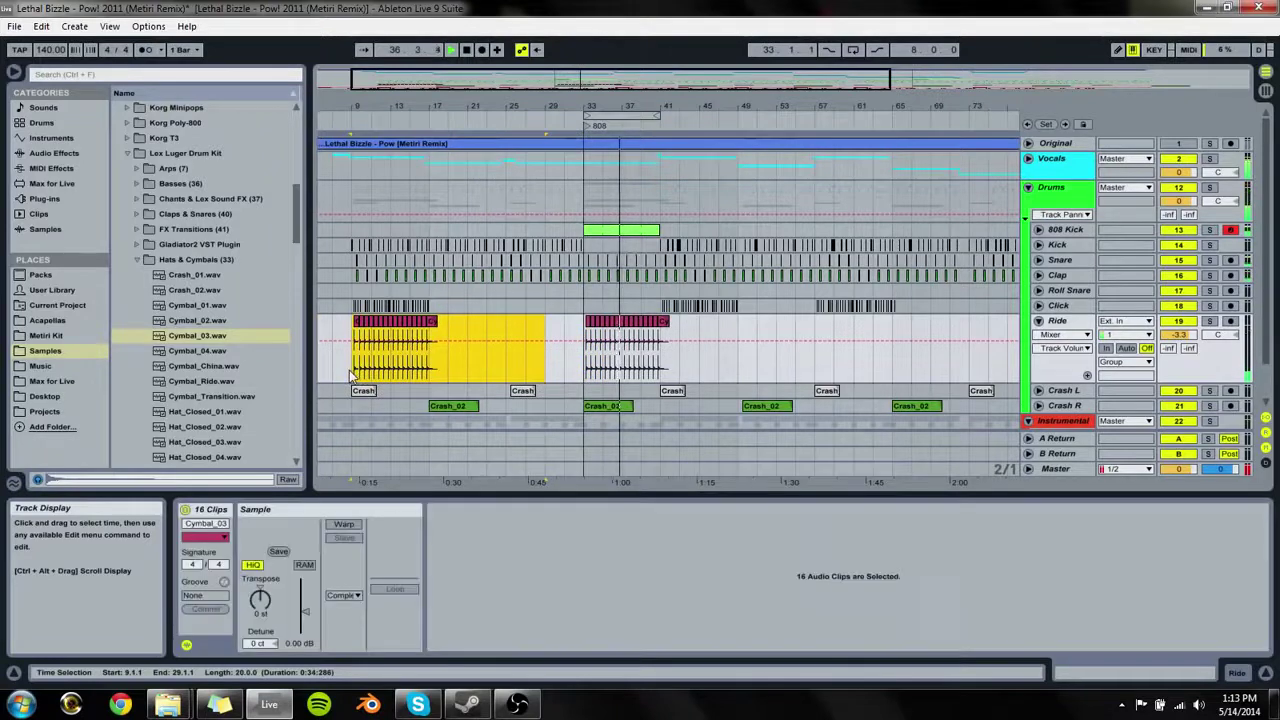
pyautogui.press('Delete')
pyautogui.moveTo(510, 106); pyautogui.dragTo(510, 62)
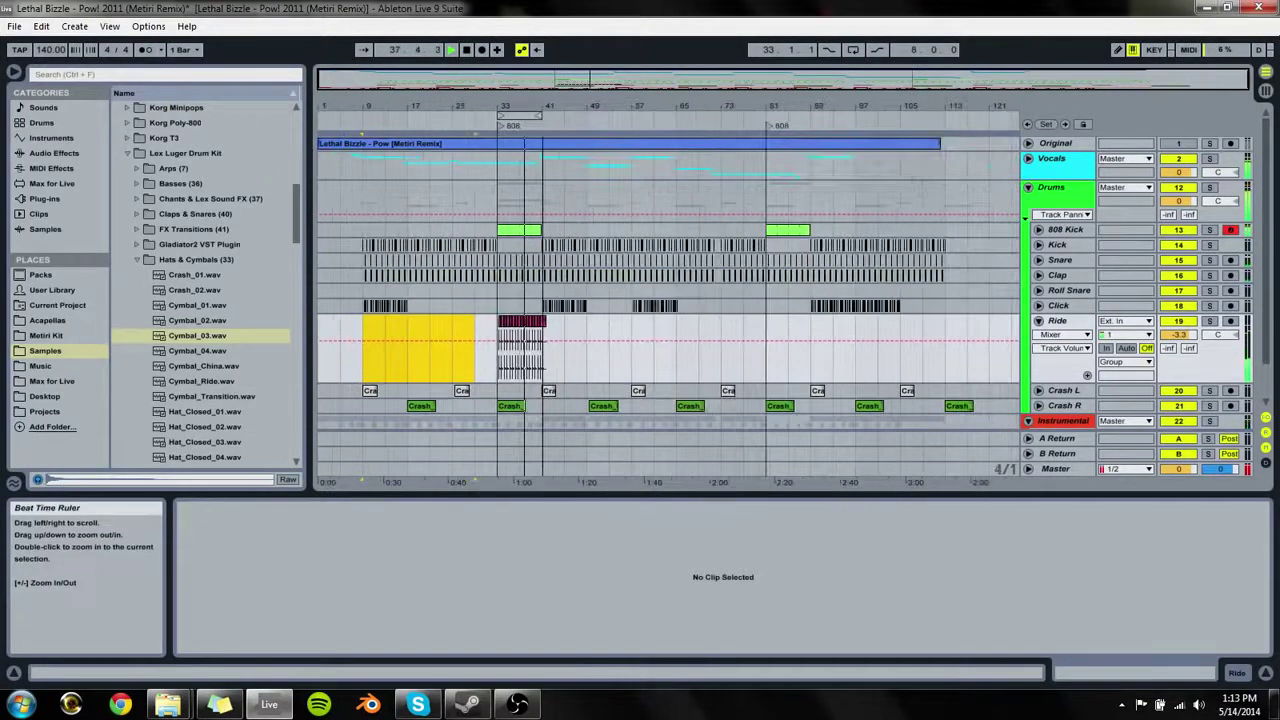
pyautogui.click(770, 369)
pyautogui.hotkey('ctrl', 'v')
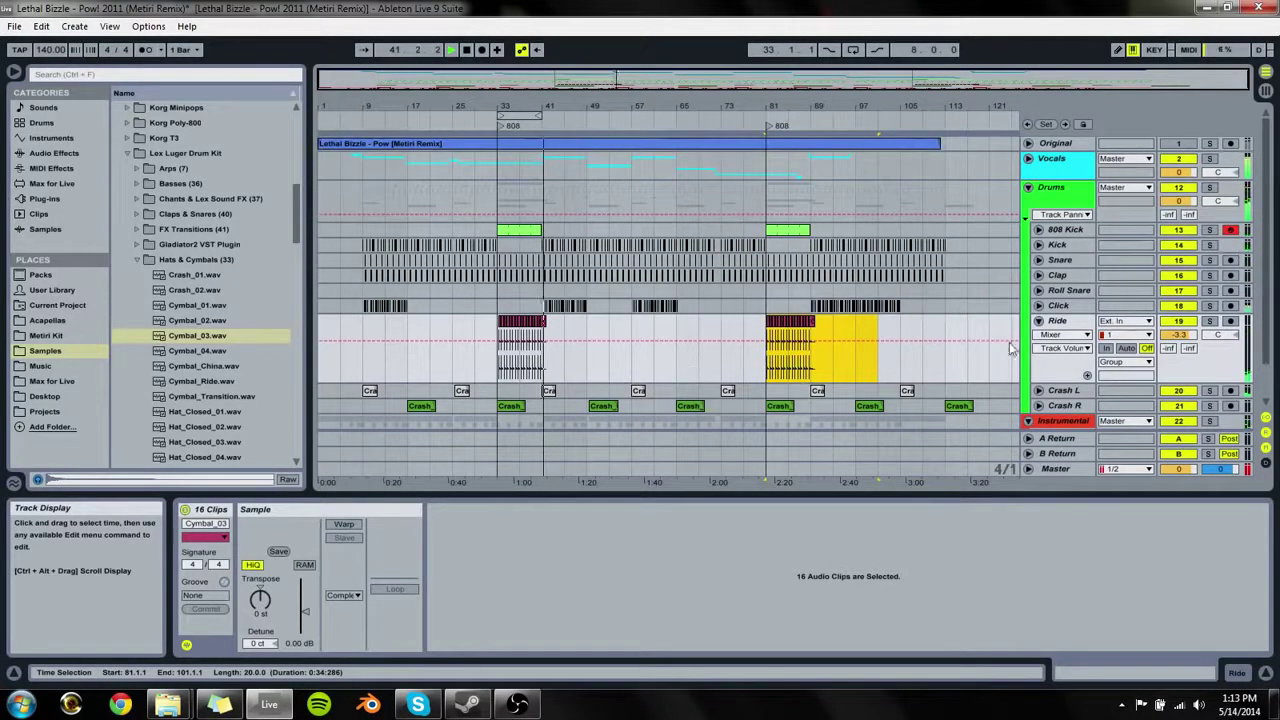
pyautogui.click(1039, 321)
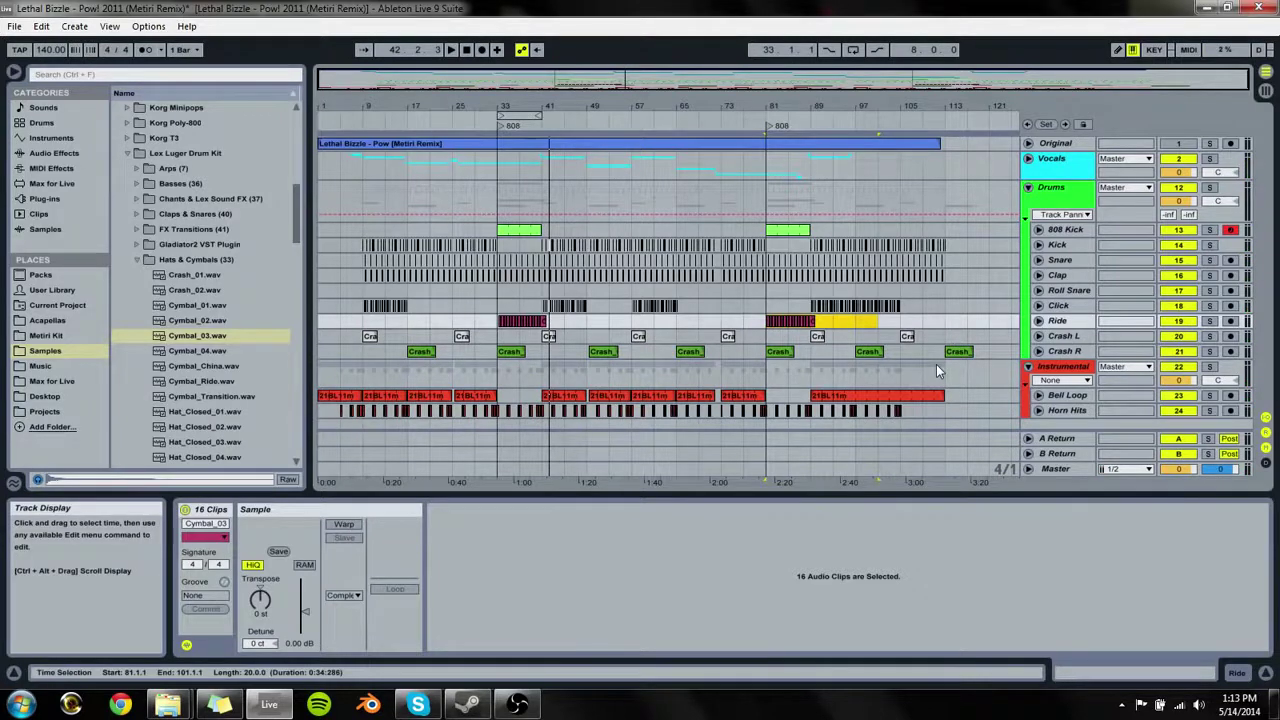
# Step: Audition Cymbal_02.wav, Crash_02.wav and Crash_01.wav, and collapse the Lex Luger Drum Kit folder
pyautogui.click(200, 320)
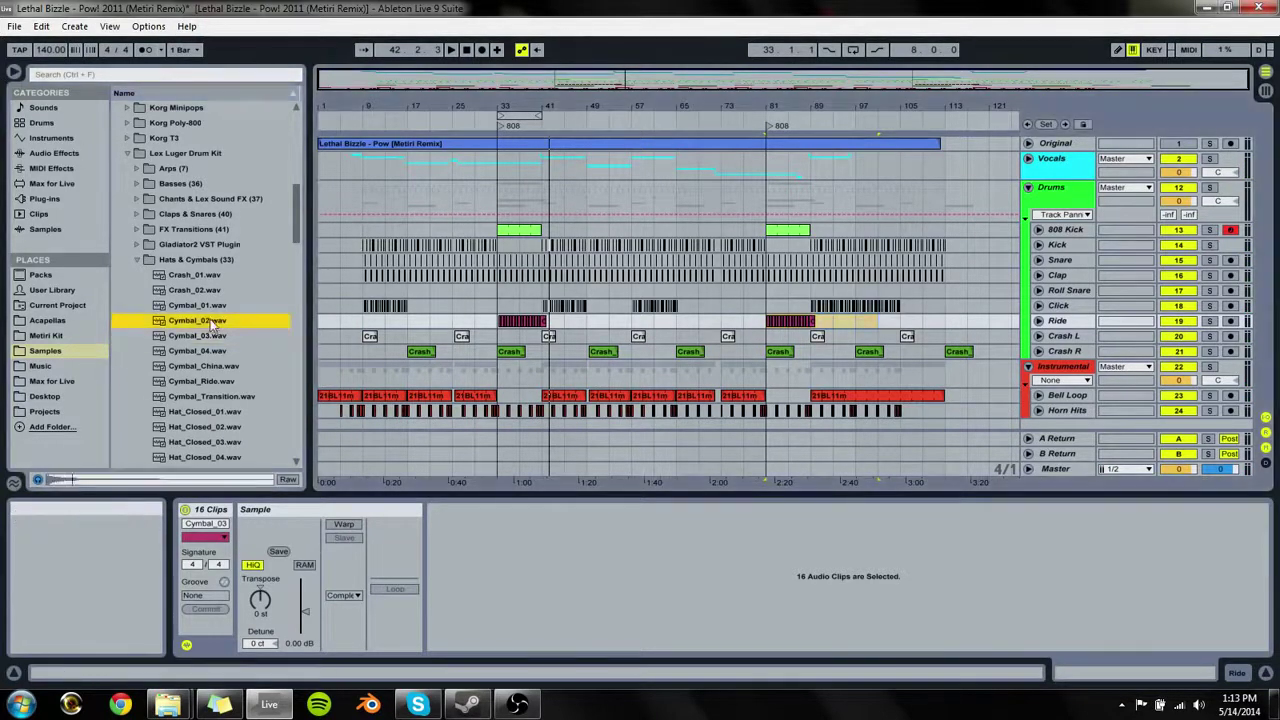
pyautogui.click(201, 290)
pyautogui.click(208, 277)
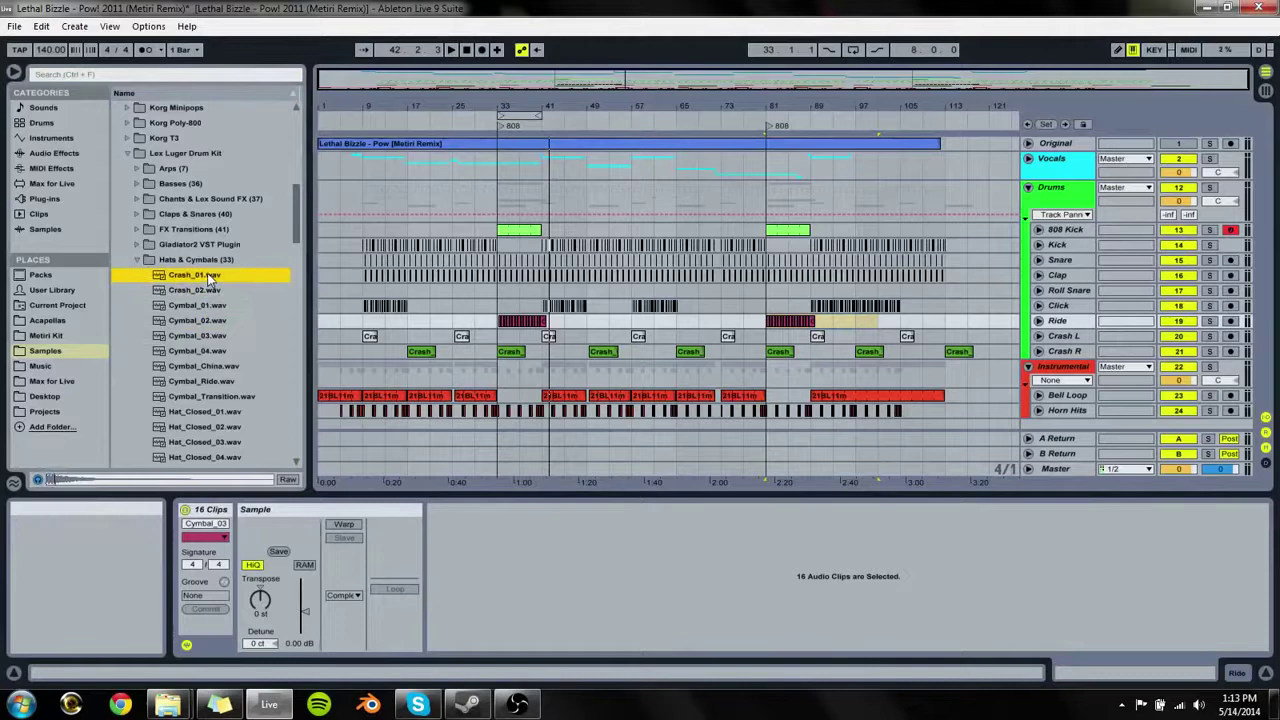
pyautogui.click(137, 260)
pyautogui.click(127, 154)
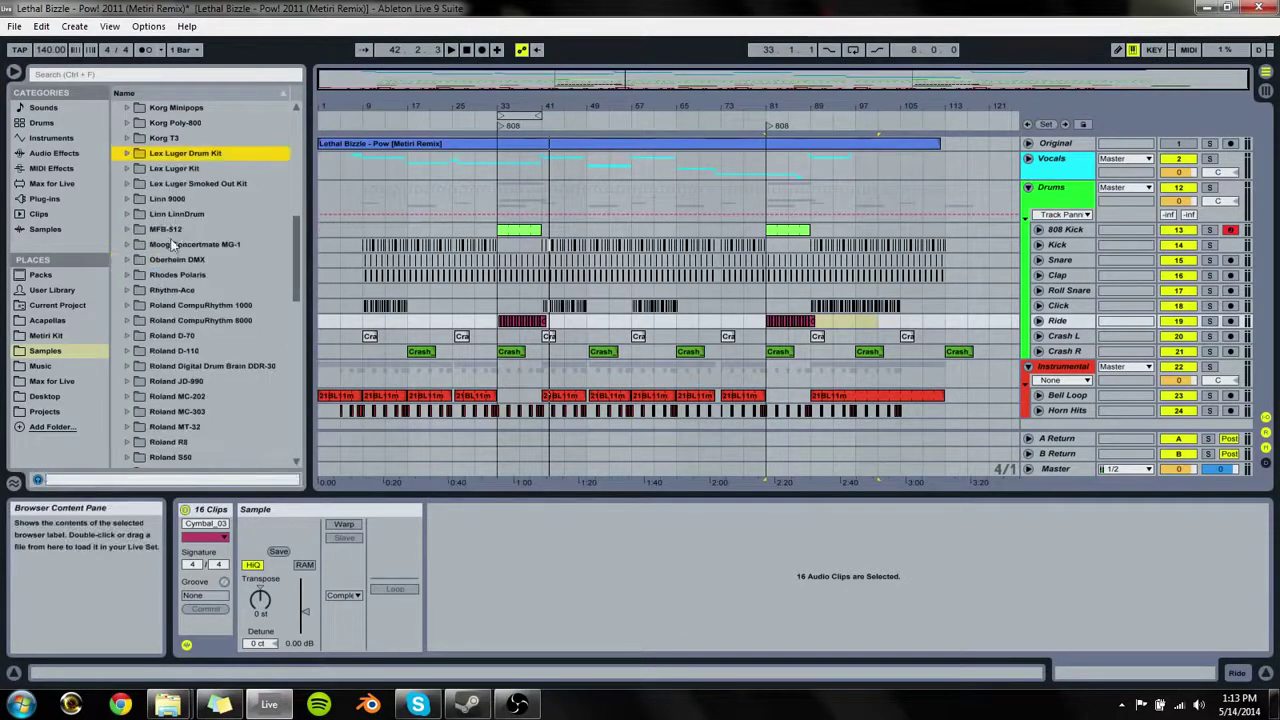
# Step: Open the Roland MT-32 sample folder and audition its sounds, including Agogo L.wav and Crash.wav
pyautogui.press('Down')
pyautogui.scroll(-1, 194, 302)
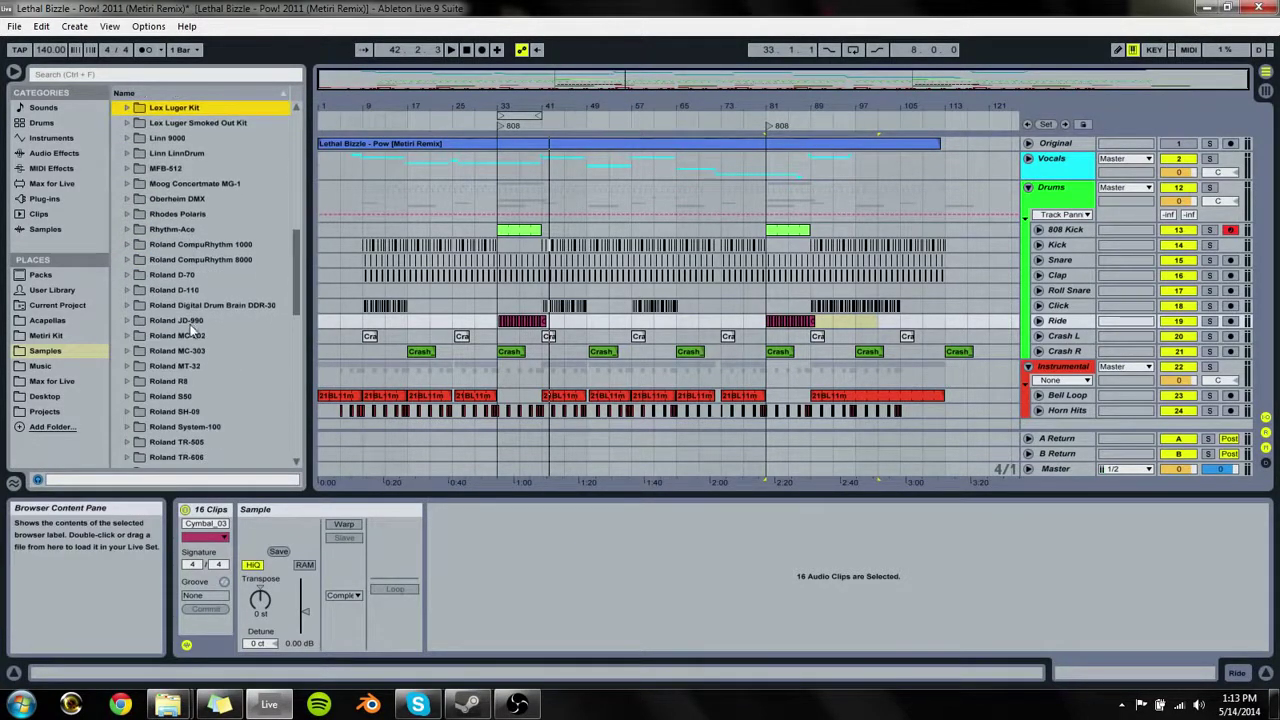
pyautogui.click(176, 366)
pyautogui.press('Right')
pyautogui.press('Down')
pyautogui.press('Down')
pyautogui.scroll(-1, 208, 411)
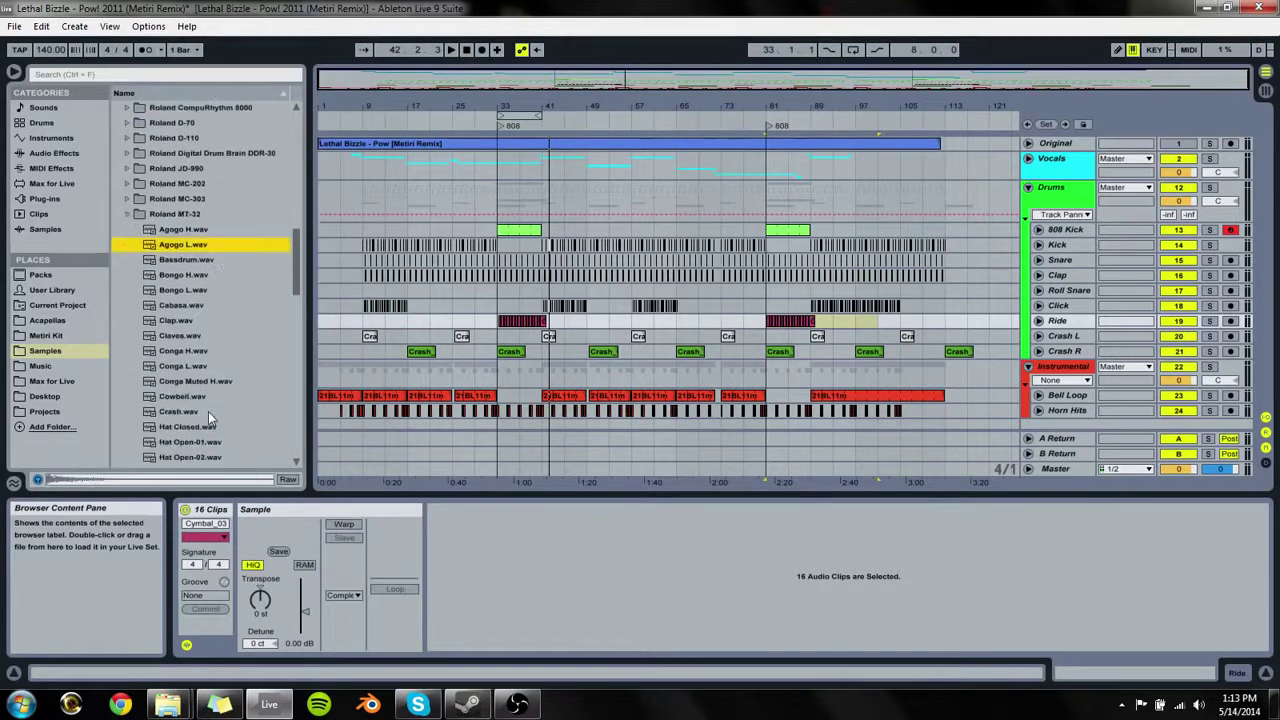
pyautogui.click(181, 414)
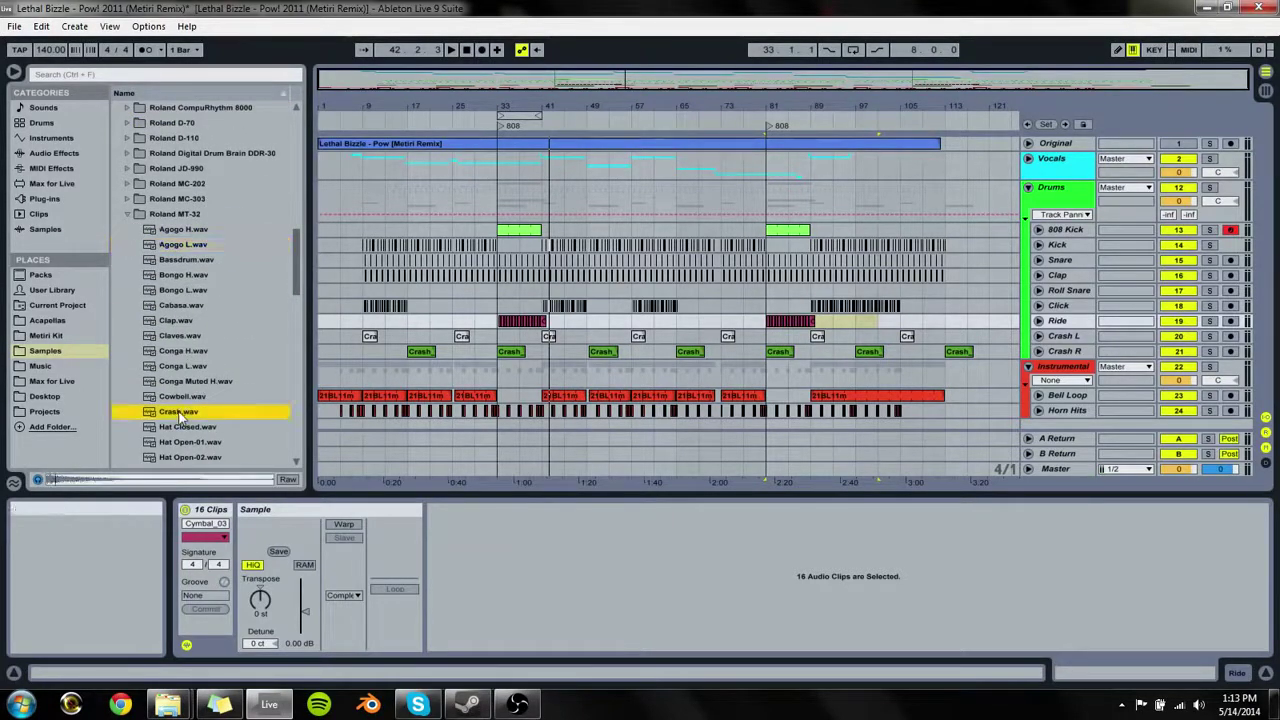
# Step: Collapse the Roland MT-32 and Drum Samples folders and open the Crash Samples folder within the organized sample collection
pyautogui.press('Left')
pyautogui.press('Left')
pyautogui.press('Left')
pyautogui.press('Left')
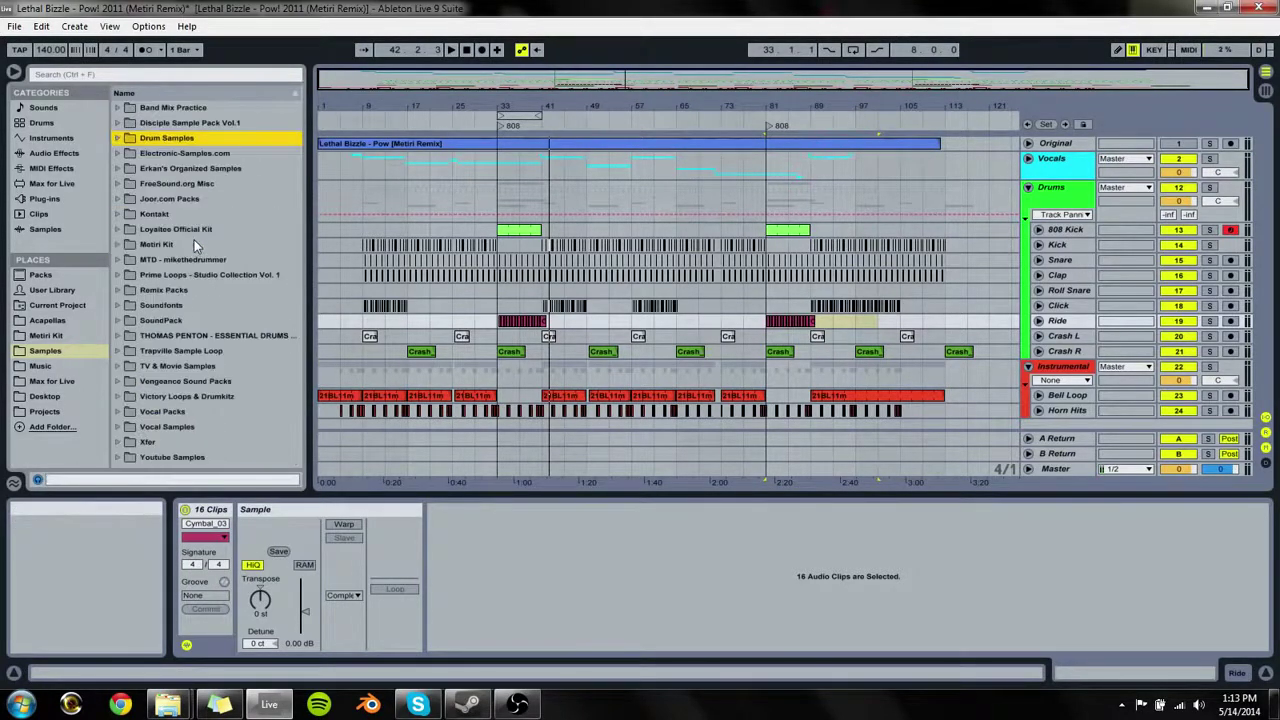
pyautogui.click(185, 165)
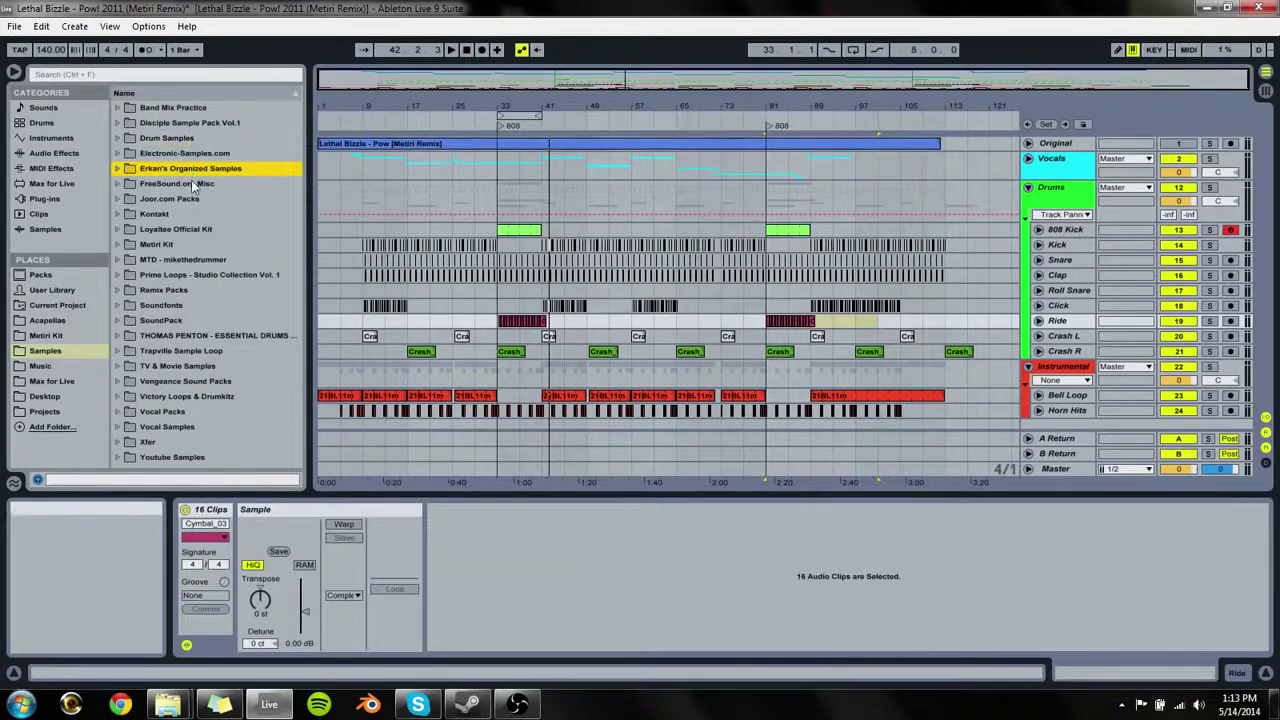
pyautogui.press('Right')
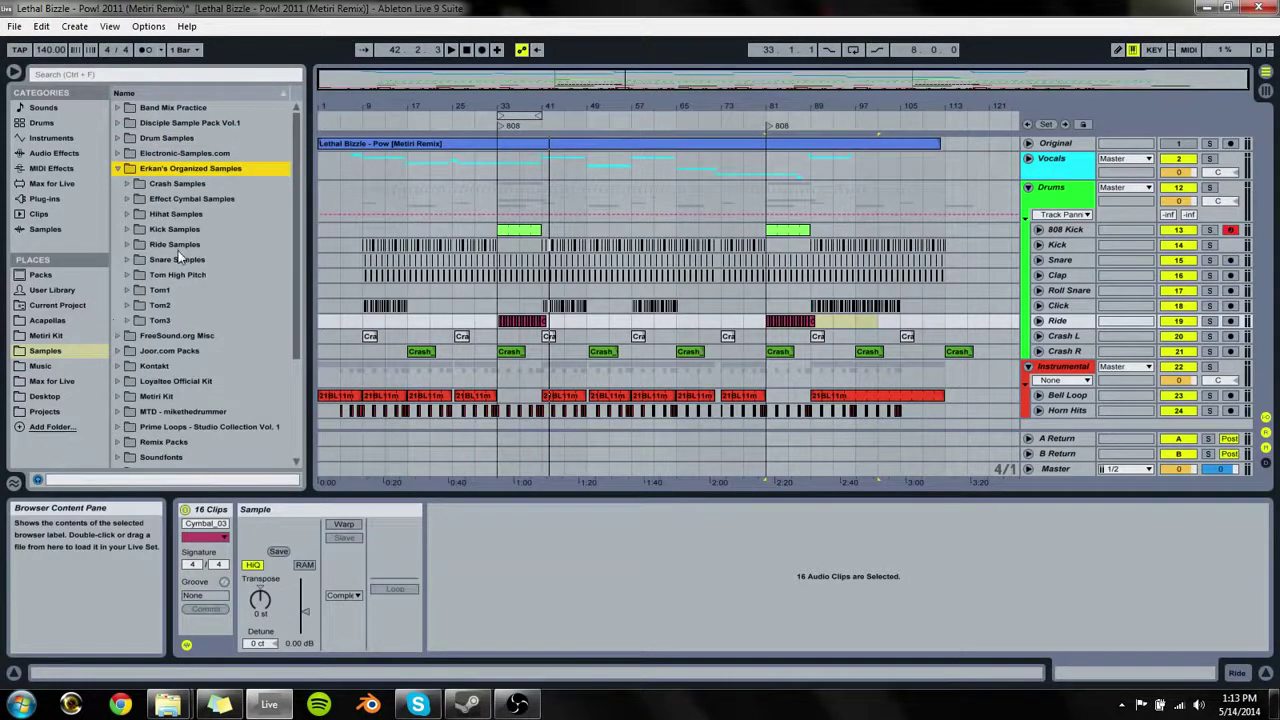
pyautogui.click(181, 188)
pyautogui.press('Right')
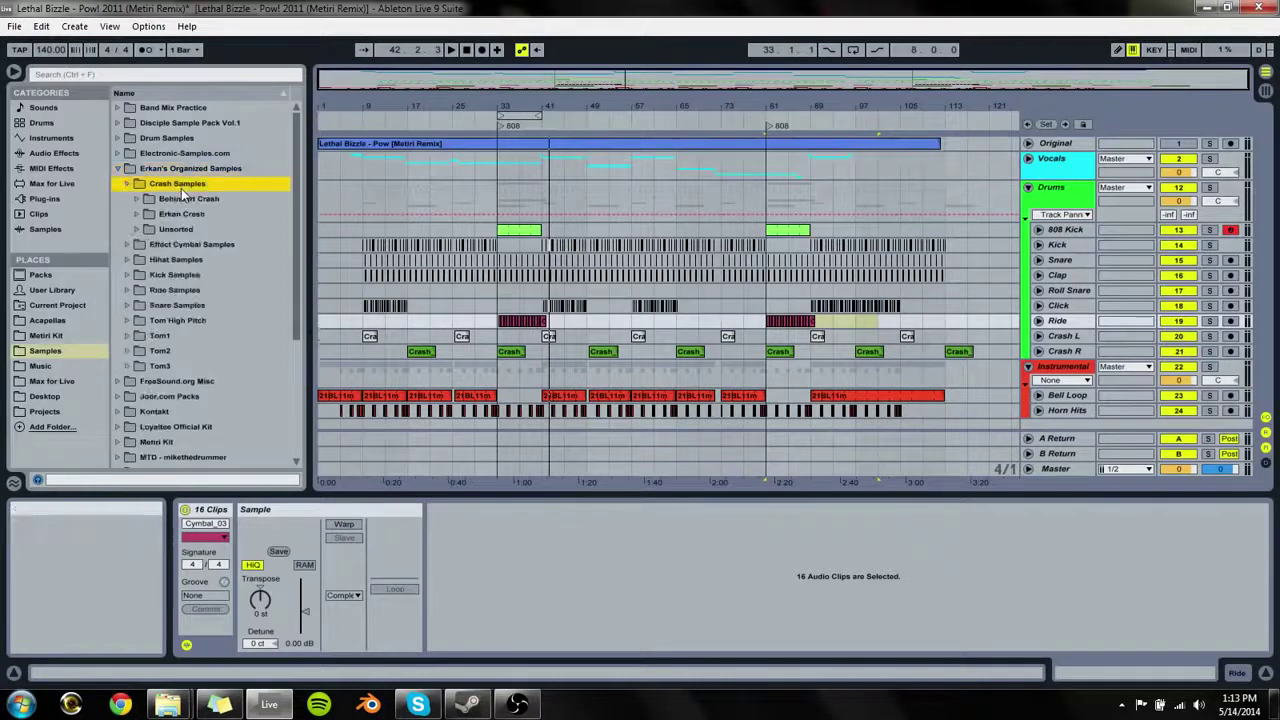
# Step: Audition the Behindert Crash samples, from 14 Zildjian Dark Crash 01.WAV down to Z15CrashA3Stk1mf2(s).wav
pyautogui.press('Down')
pyautogui.press('Right')
pyautogui.press('Down')
pyautogui.press('Down')
pyautogui.press('Down')
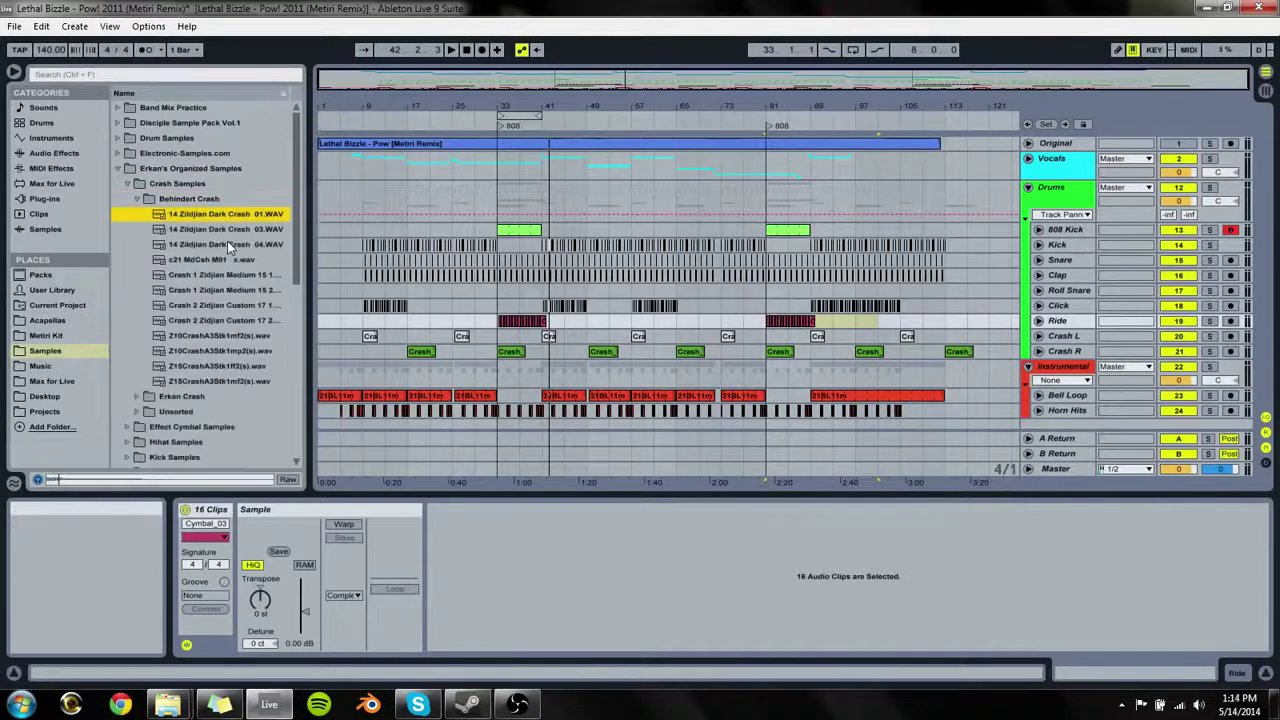
pyautogui.press('Down')
pyautogui.press('Down')
pyautogui.press('Down')
pyautogui.press('Down')
pyautogui.press('Down')
pyautogui.press('Down')
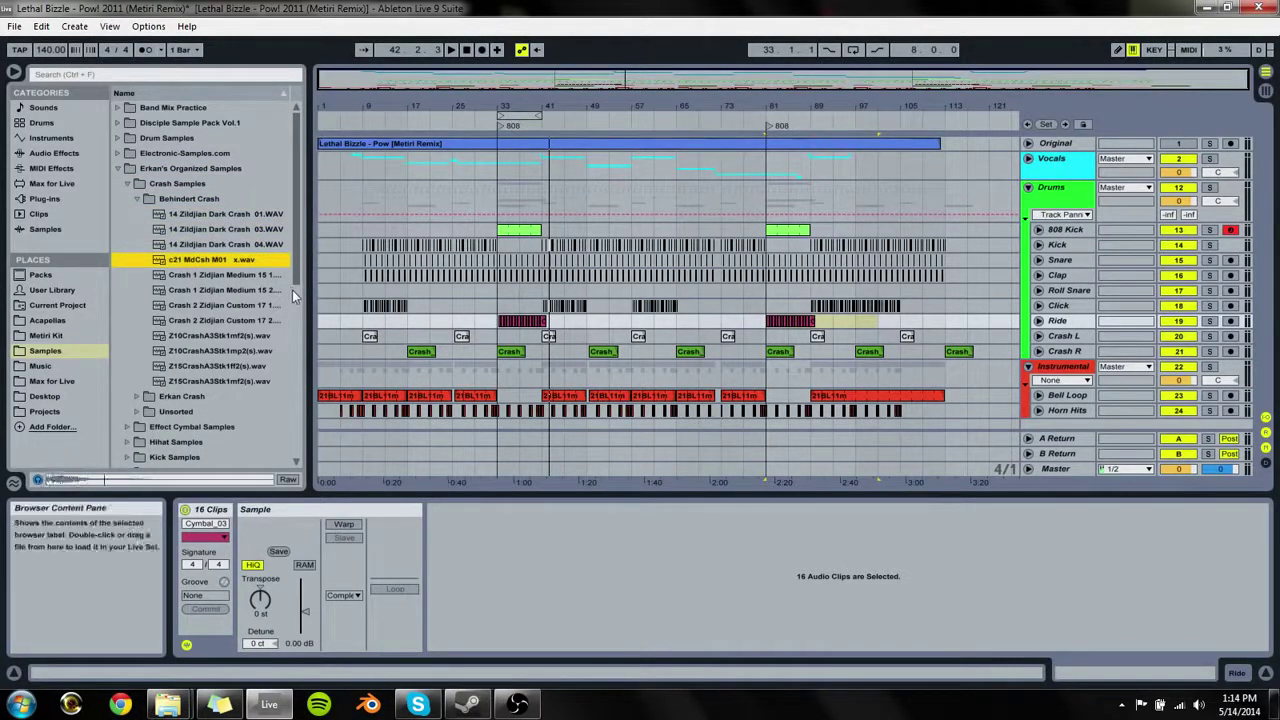
pyautogui.press('Down')
pyautogui.press('Down')
pyautogui.press('Down')
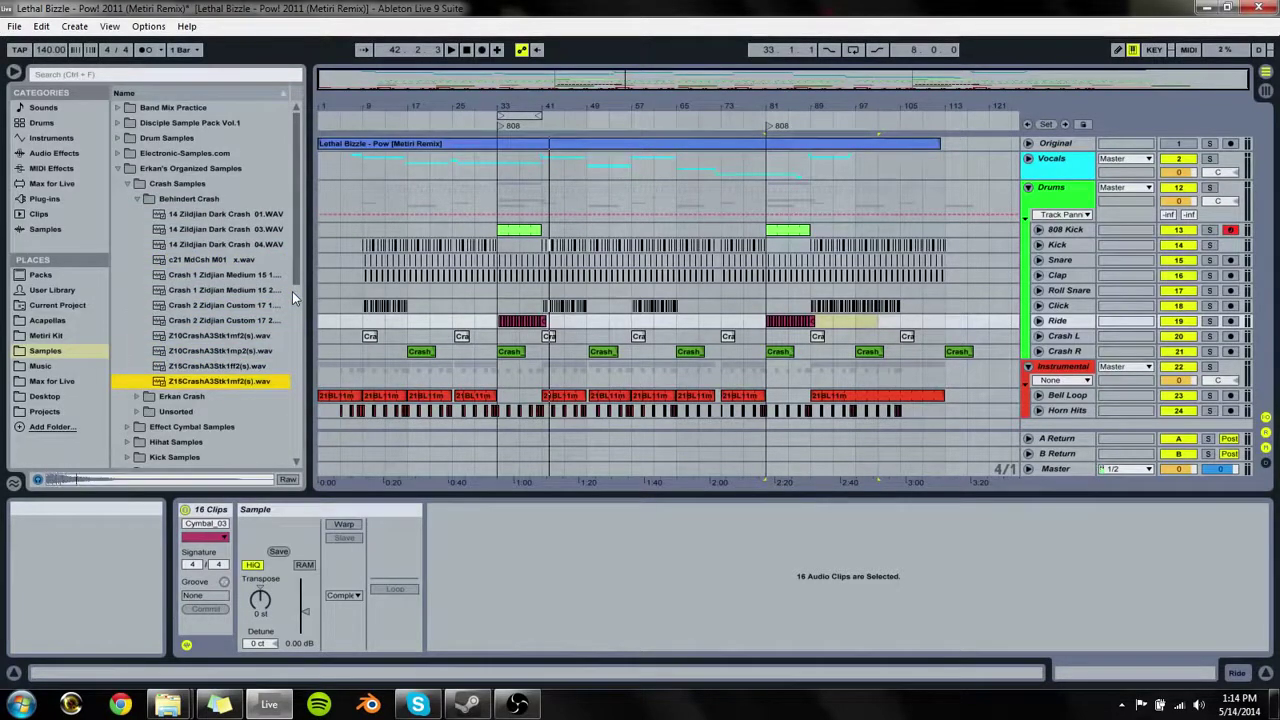
# Step: Collapse the Behindert Crash folder and audition samples in the Istanbul Radiant 17 Crash folder
pyautogui.press('Left')
pyautogui.press('Left')
pyautogui.press('Down')
pyautogui.press('Right')
pyautogui.press('Down')
pyautogui.press('Down')
pyautogui.press('Right')
pyautogui.press('Down')
pyautogui.press('Down')
pyautogui.press('Down')
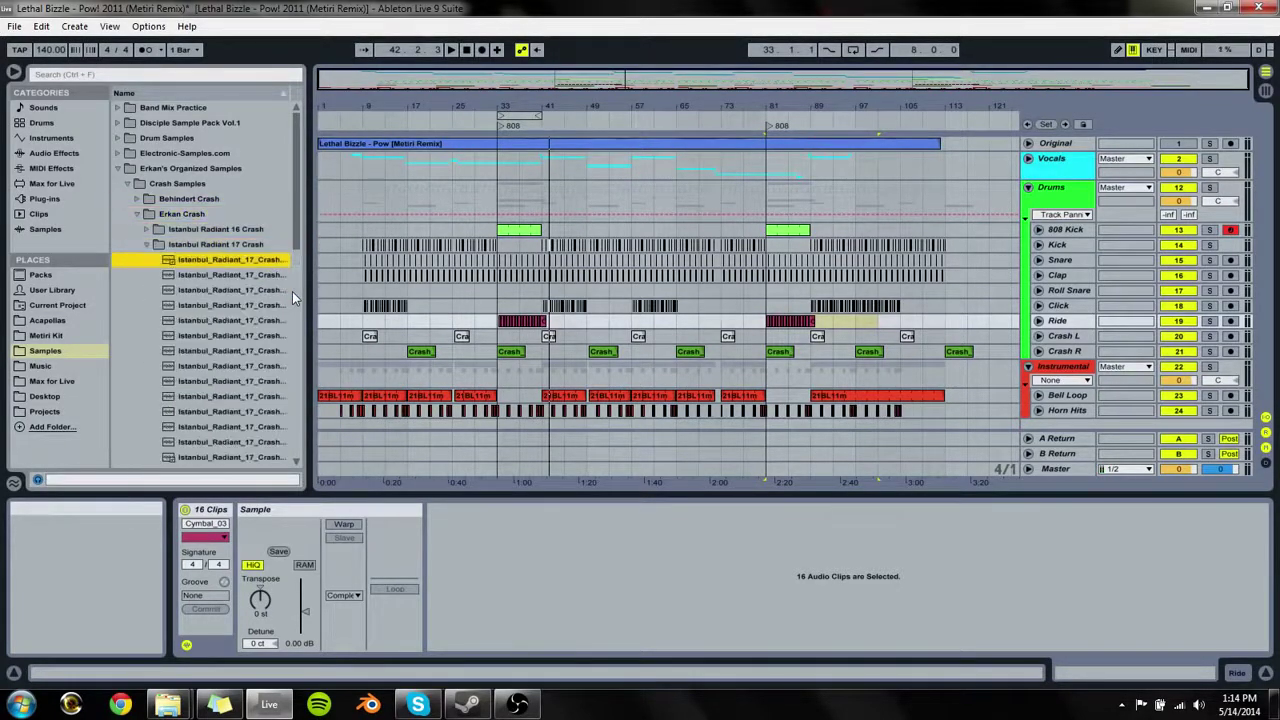
pyautogui.click(245, 427)
pyautogui.press('Left')
pyautogui.press('Left')
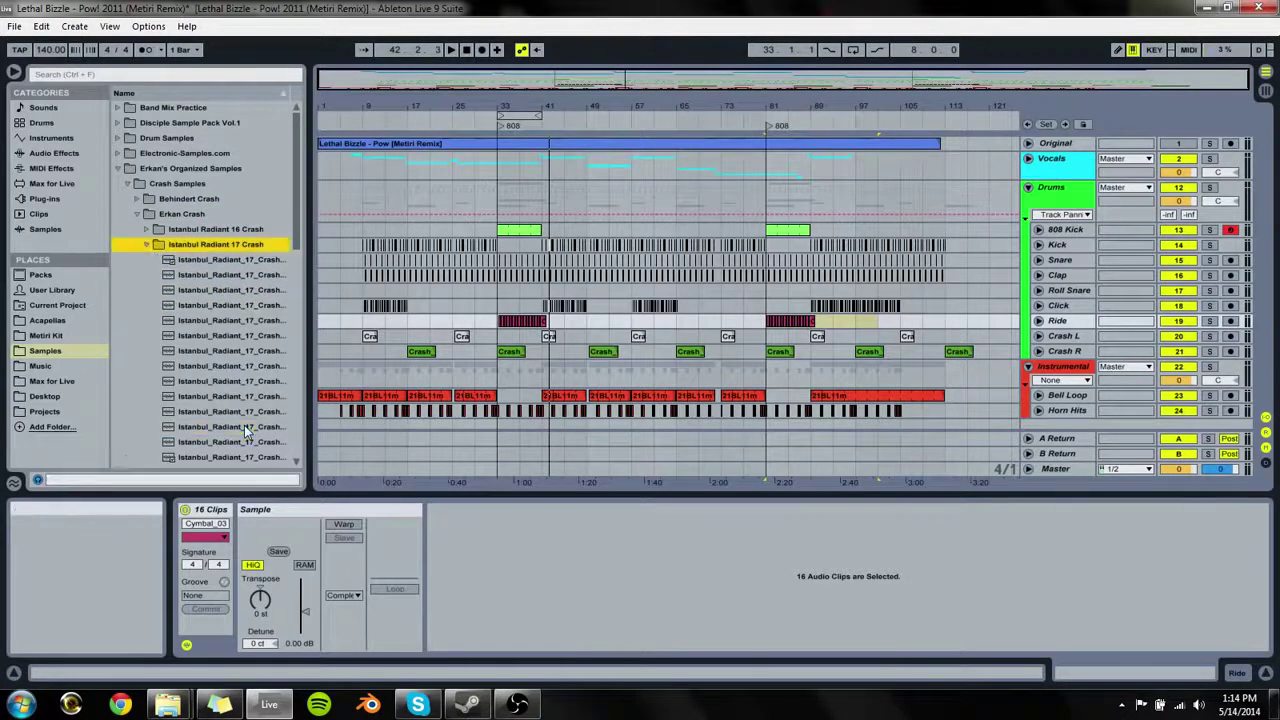
# Step: Audition samples from the Masterwork Custom 18 Crash and Masterwork Prototype 18 Crash folders
pyautogui.press('Down')
pyautogui.press('Right')
pyautogui.press('Down')
pyautogui.click(243, 417)
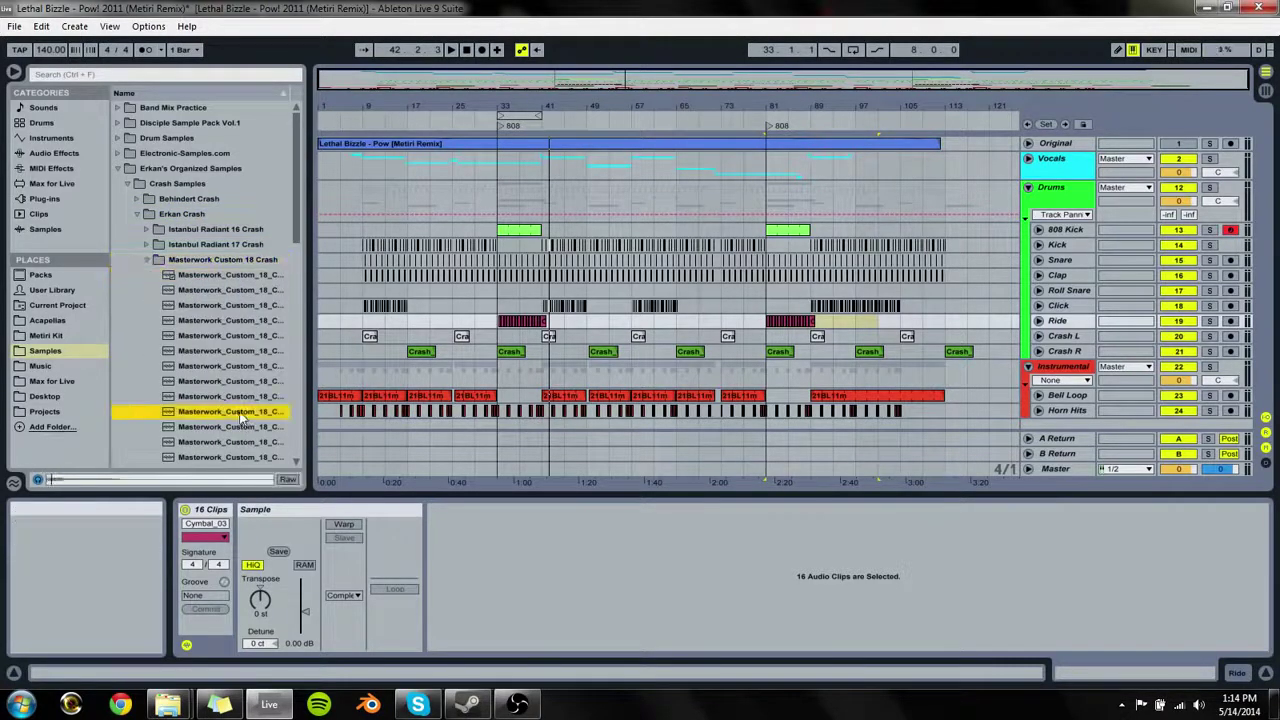
pyautogui.press('Left')
pyautogui.press('Left')
pyautogui.press('Down')
pyautogui.press('Right')
pyautogui.press('Down')
pyautogui.click(240, 413)
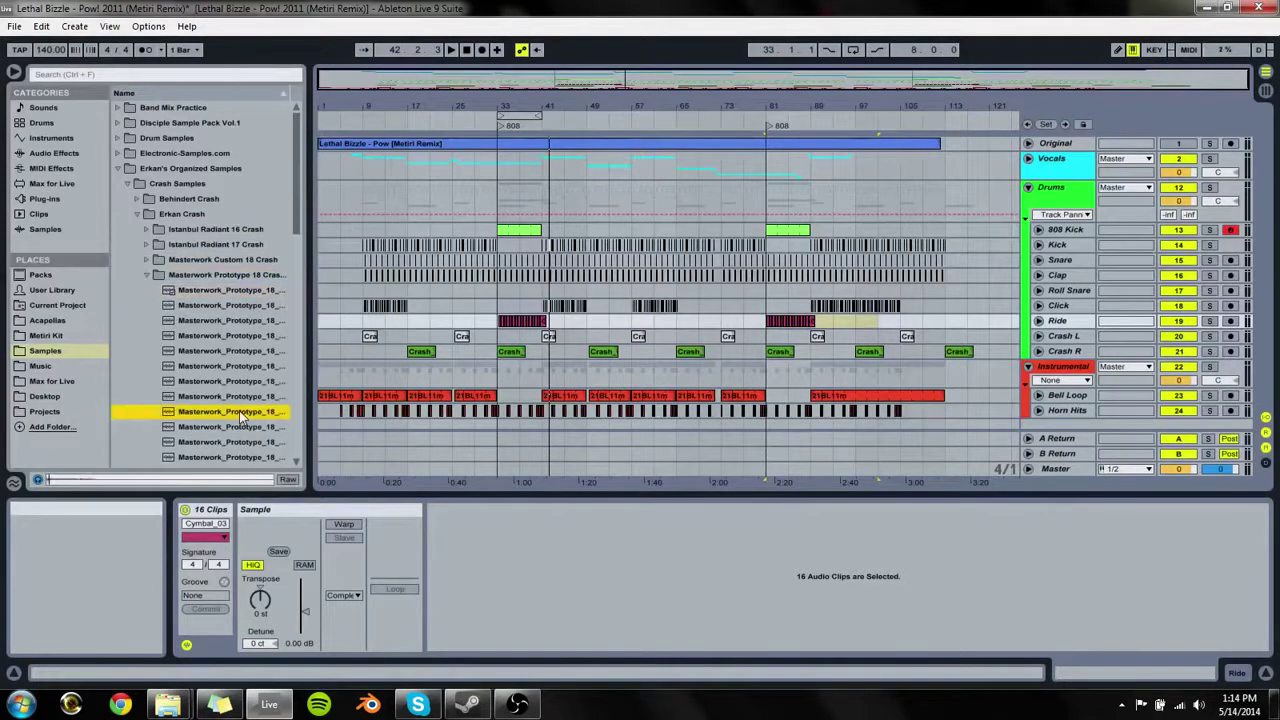
# Step: Audition the Zildjian K 18 Medium Thin Dark crash samples and collapse their folder and its parent
pyautogui.press('Left')
pyautogui.press('Left')
pyautogui.press('Down')
pyautogui.click(209, 368)
pyautogui.press('Right')
pyautogui.press('Down')
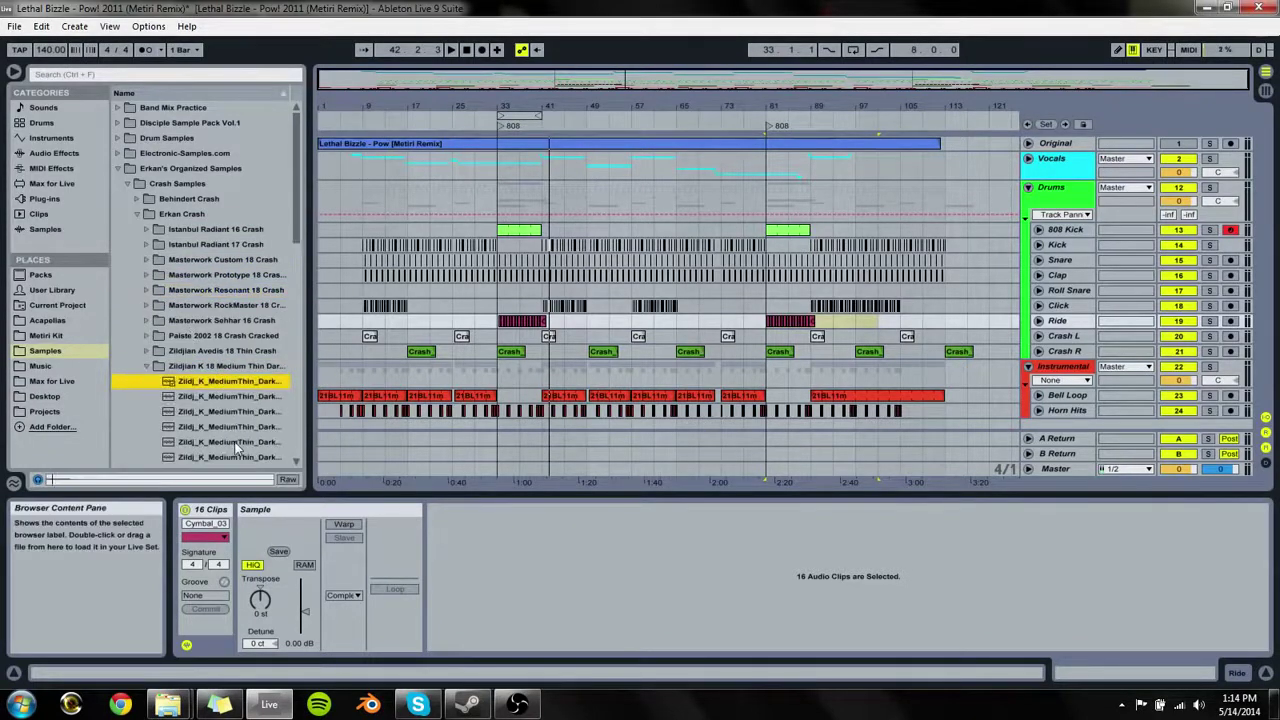
pyautogui.scroll(-5, 245, 430)
pyautogui.click(239, 414)
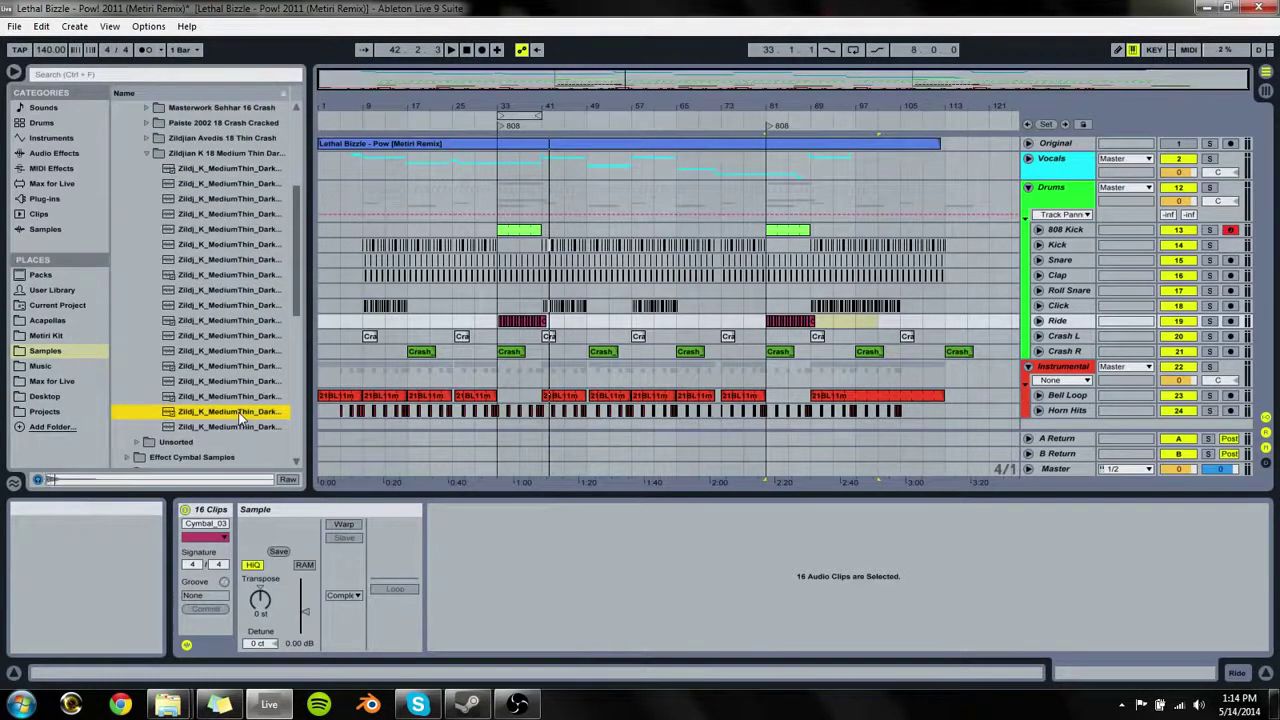
pyautogui.press('Down')
pyautogui.press('Left')
pyautogui.press('Left')
pyautogui.press('Left')
pyautogui.press('Left')
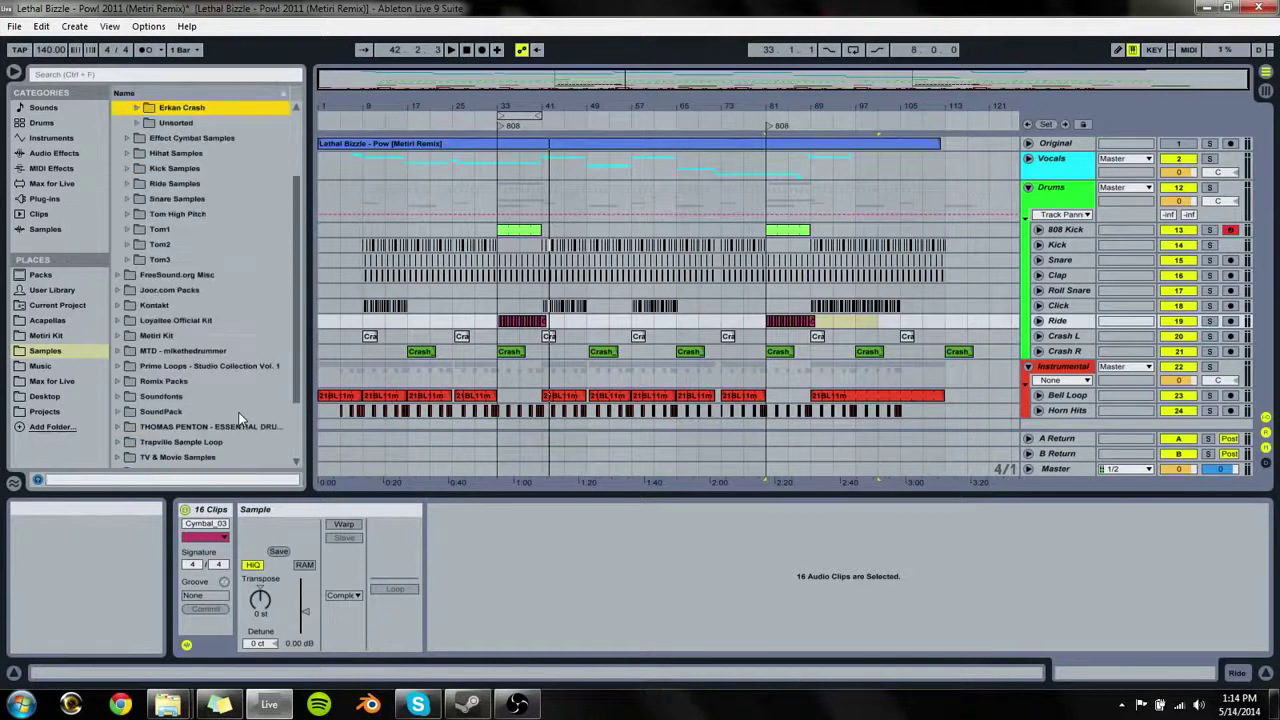
# Step: Open the Unsorted crash folder and audition its CRSH3 and first CRSH4 samples
pyautogui.press('Down')
pyautogui.press('Right')
pyautogui.press('Down')
pyautogui.press('Down')
pyautogui.press('Down')
pyautogui.press('Down')
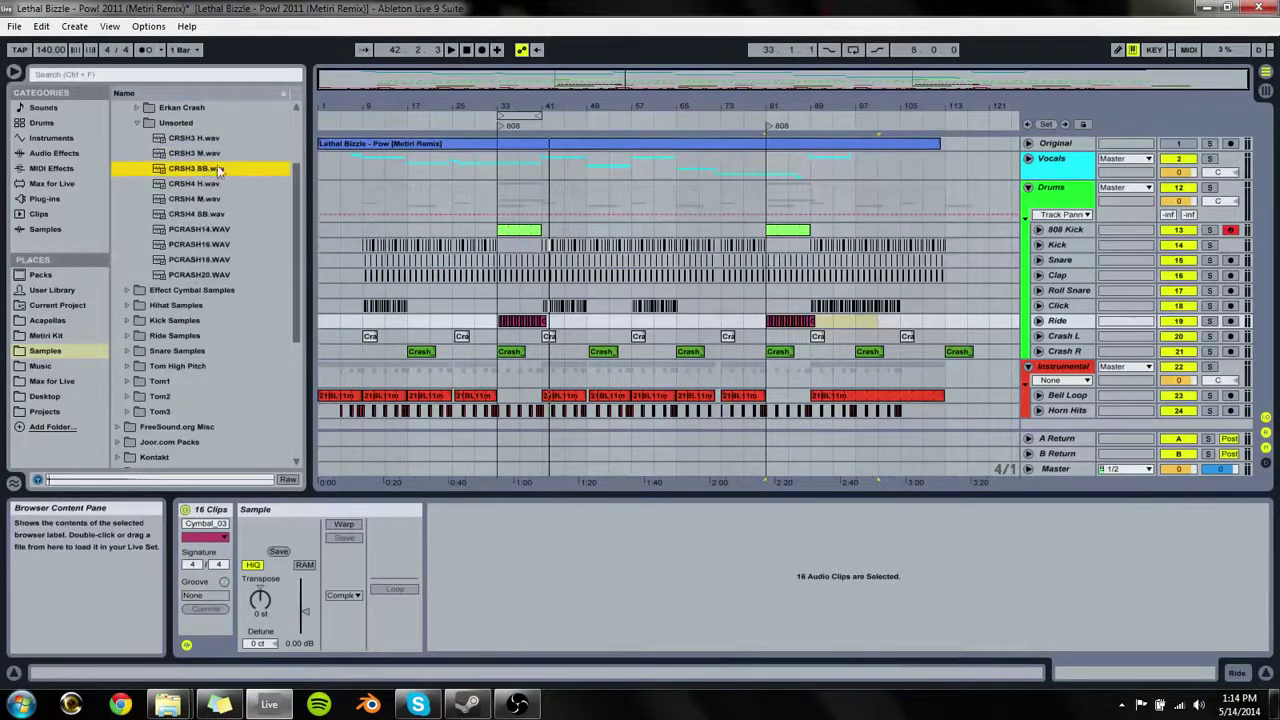
# Step: Insert a new audio track directly below Crash R in the Drums group
pyautogui.click(1077, 337)
pyautogui.click(1077, 352)
pyautogui.hotkey('ctrl', 't')
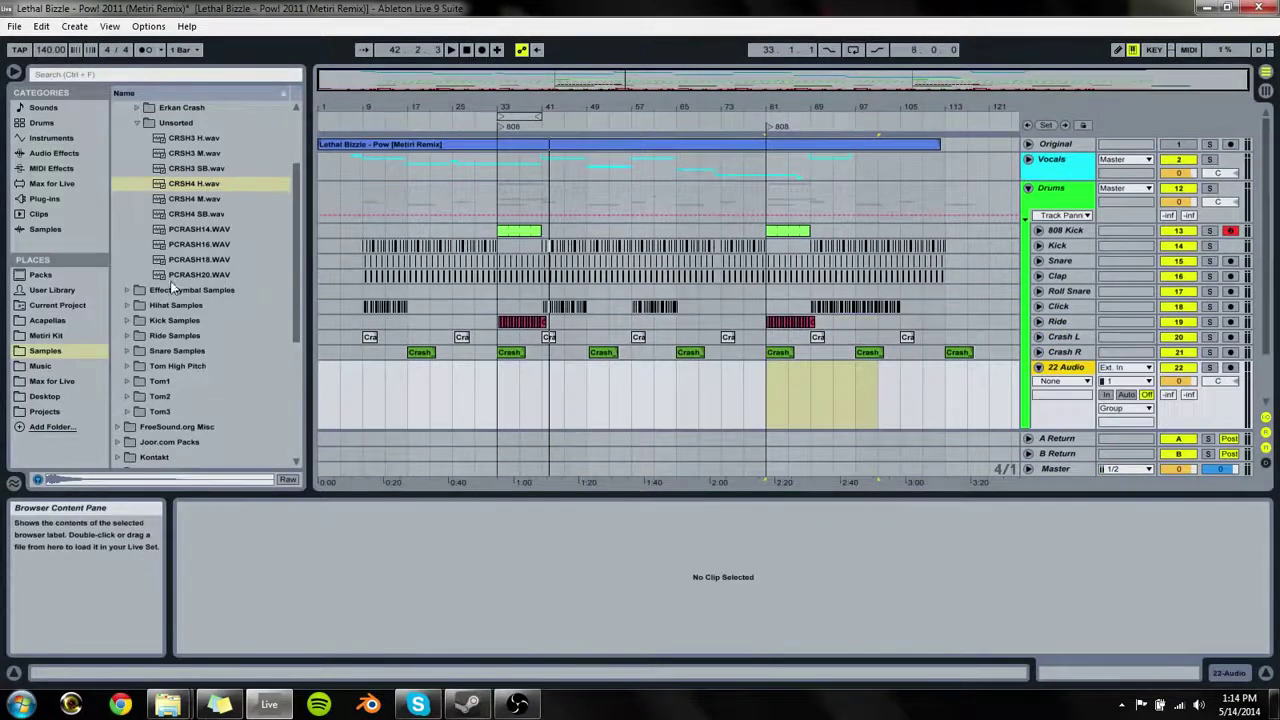
# Step: Compare the remaining Unsorted crashes, including the CRSH4 and PCRASH samples, with CRSH3 H.wav
pyautogui.click(192, 205)
pyautogui.click(200, 213)
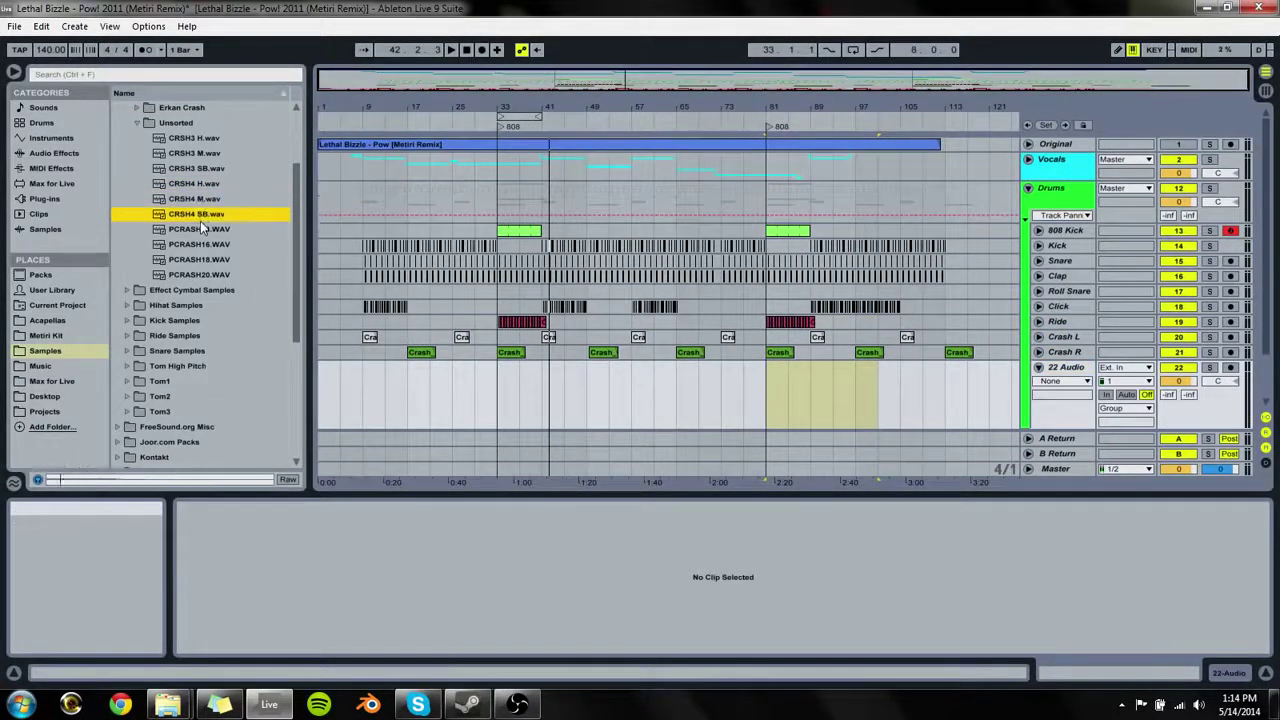
pyautogui.click(202, 231)
pyautogui.click(202, 245)
pyautogui.click(202, 260)
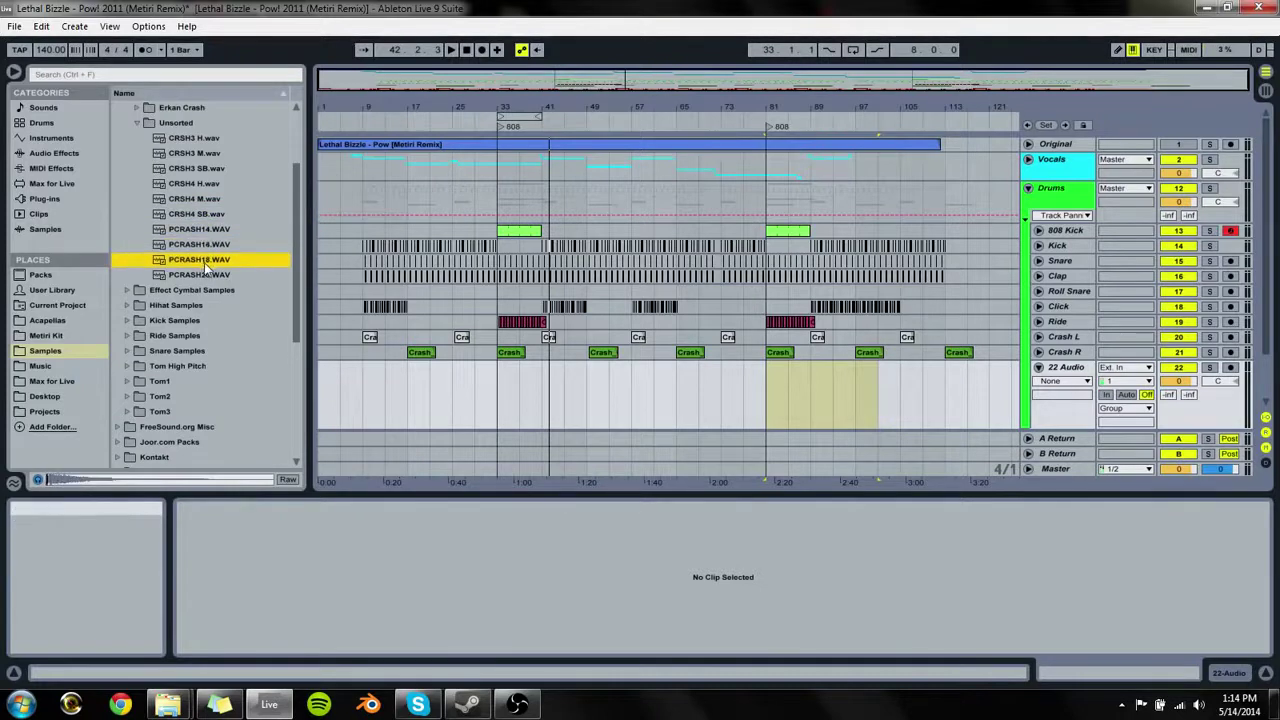
pyautogui.click(200, 275)
pyautogui.click(199, 199)
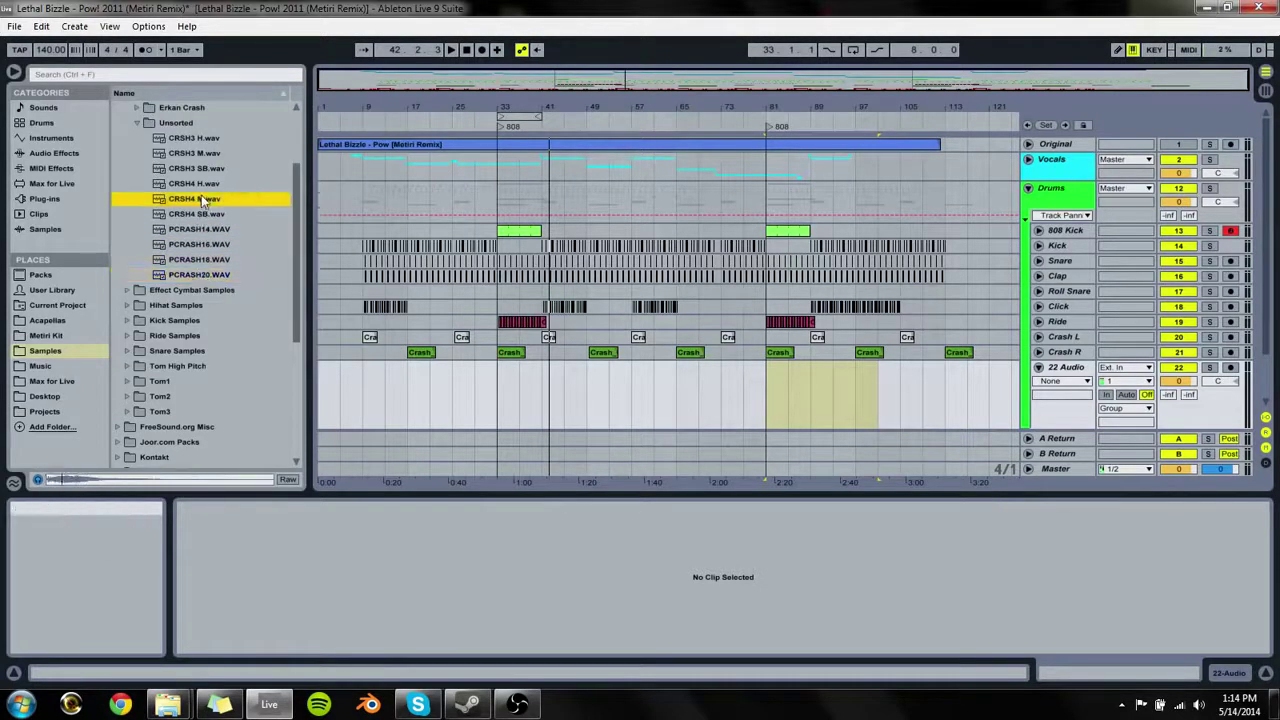
pyautogui.click(200, 184)
pyautogui.click(196, 140)
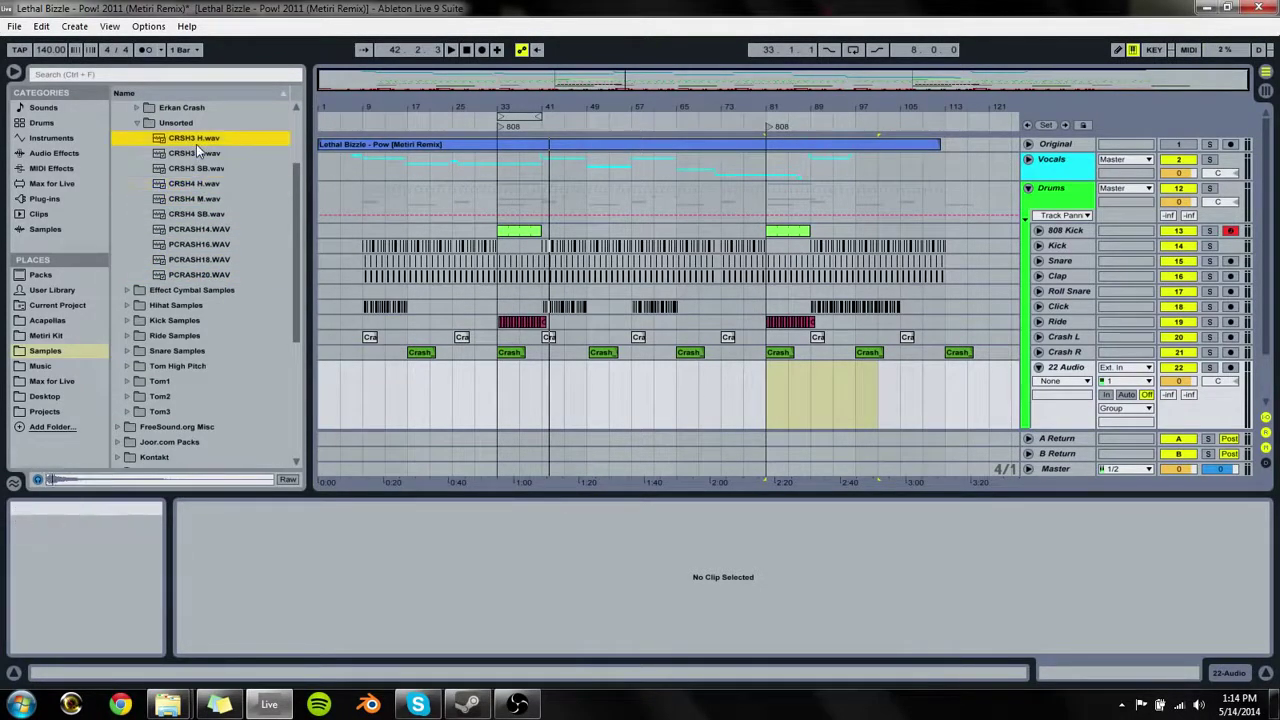
# Step: Place CRSH3 H.wav at bar 5 on the new audio track as a reversed clip and show the track's fades
pyautogui.moveTo(185, 147); pyautogui.dragTo(349, 405)
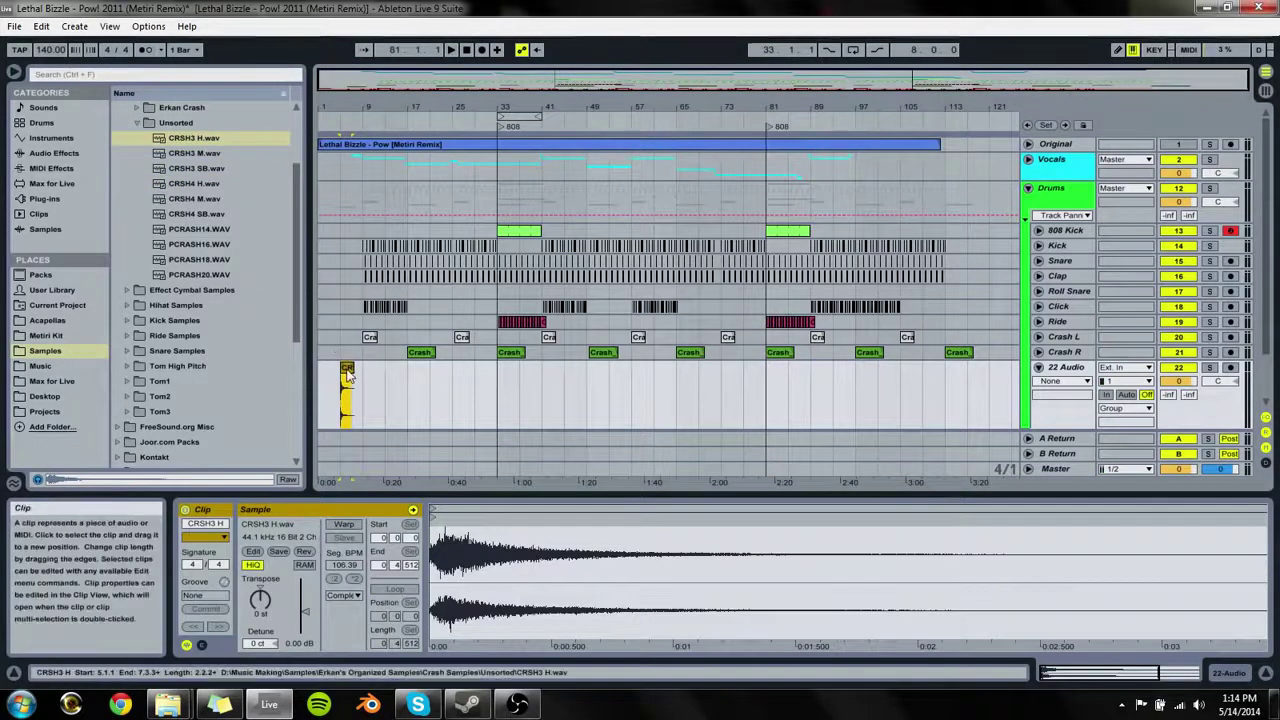
pyautogui.click(1065, 382)
pyautogui.click(1059, 405)
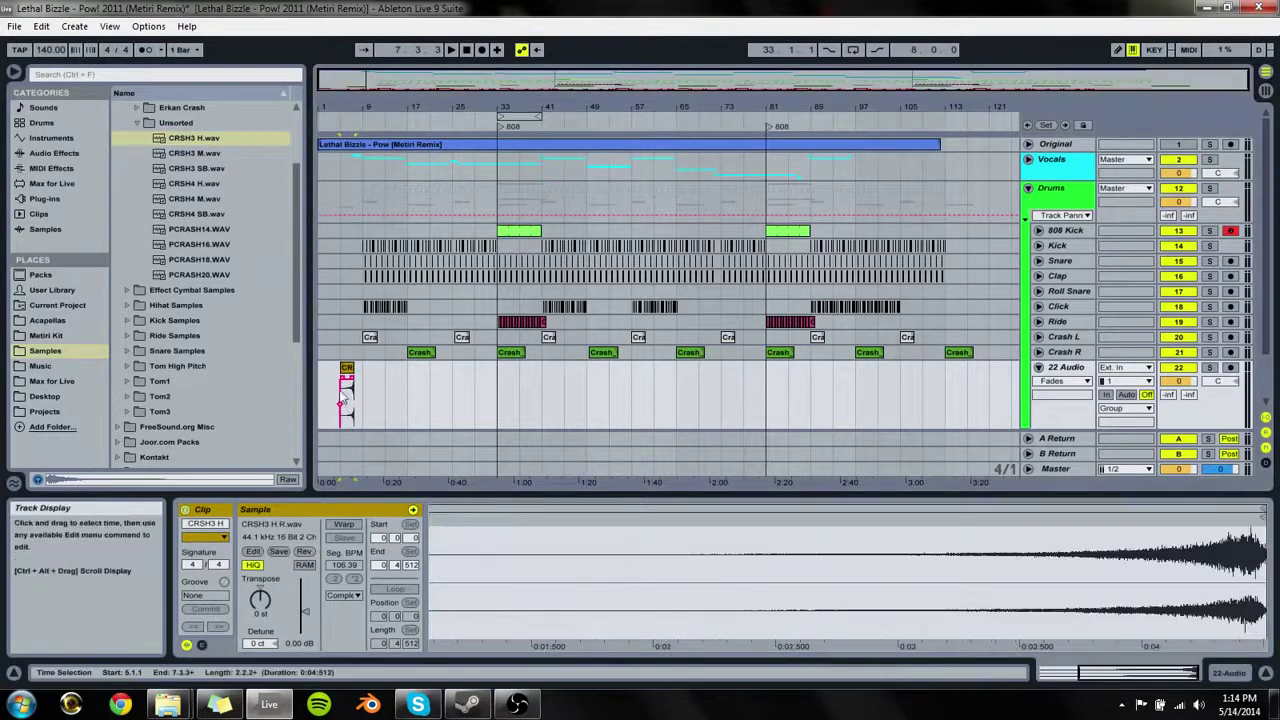
# Step: Play the reversed crash from bar 5 against the intro and check the track's device chain
pyautogui.press('space')
pyautogui.moveTo(345, 107); pyautogui.dragTo(385, 570)
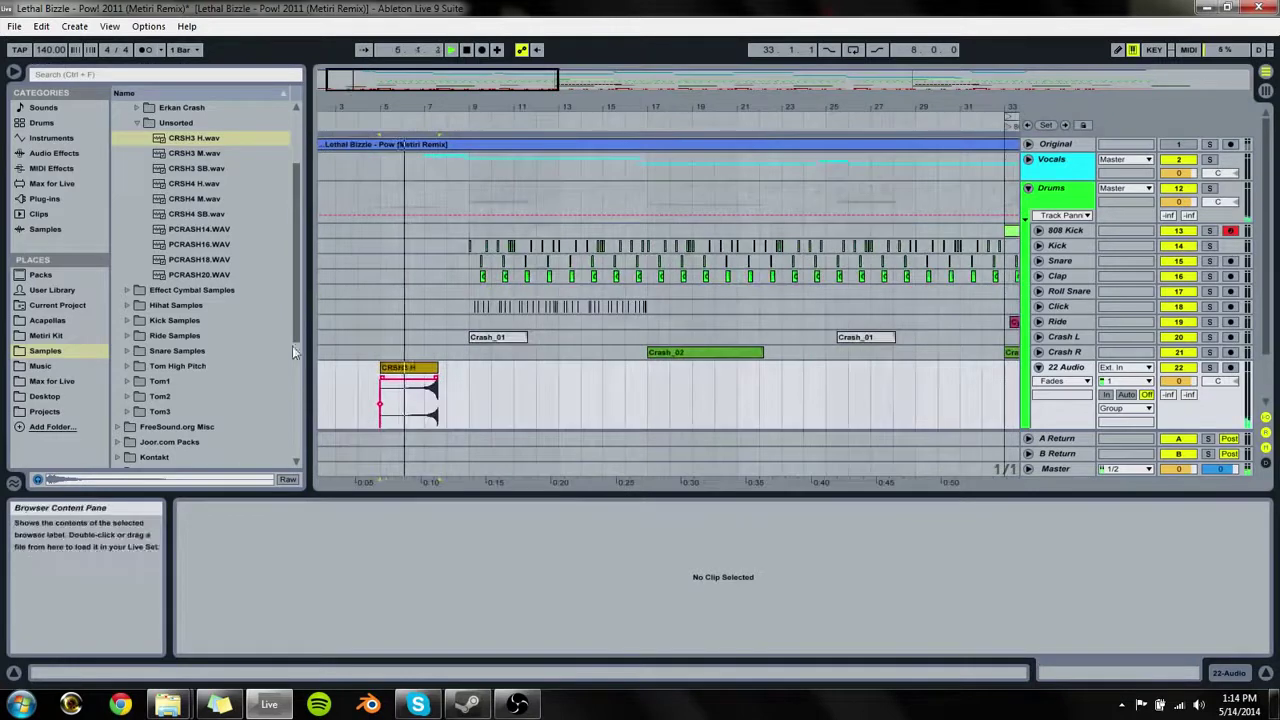
pyautogui.click(1224, 672)
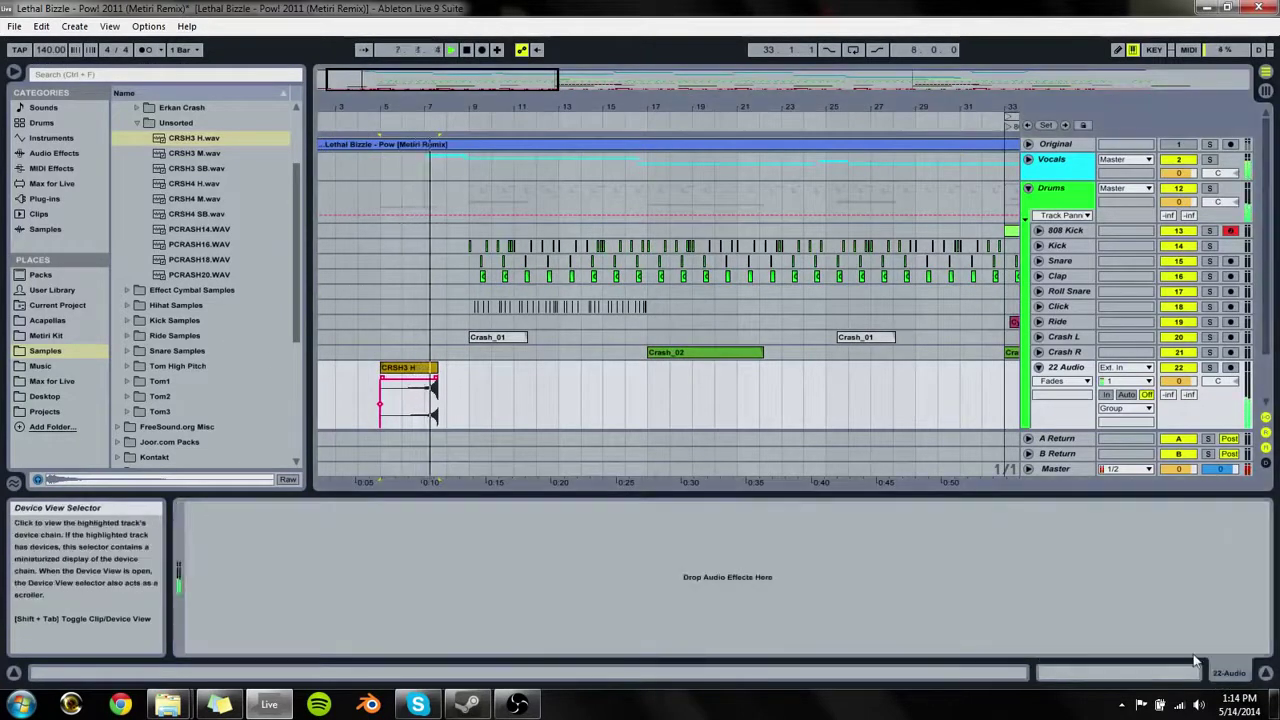
pyautogui.click(1065, 367)
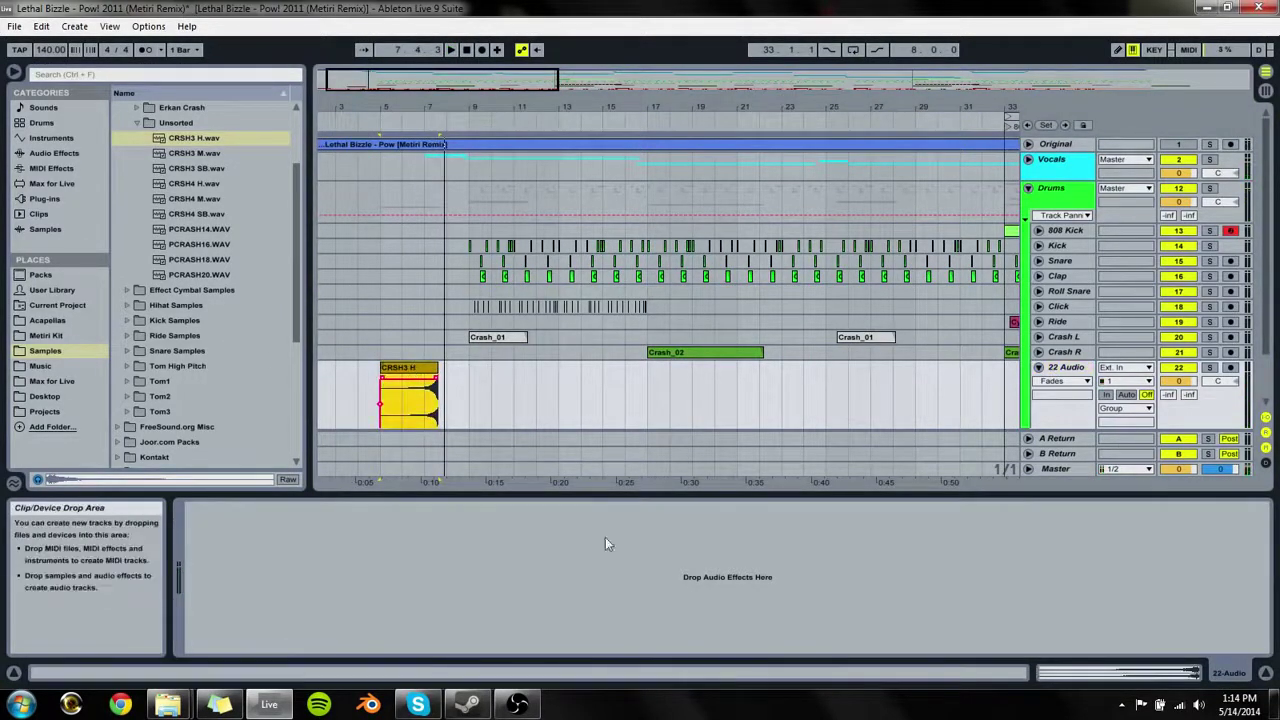
# Step: Warp the reversed crash at a segment tempo of 280 BPM and pull its loud ending back to line up with bar 9
pyautogui.click(1190, 672)
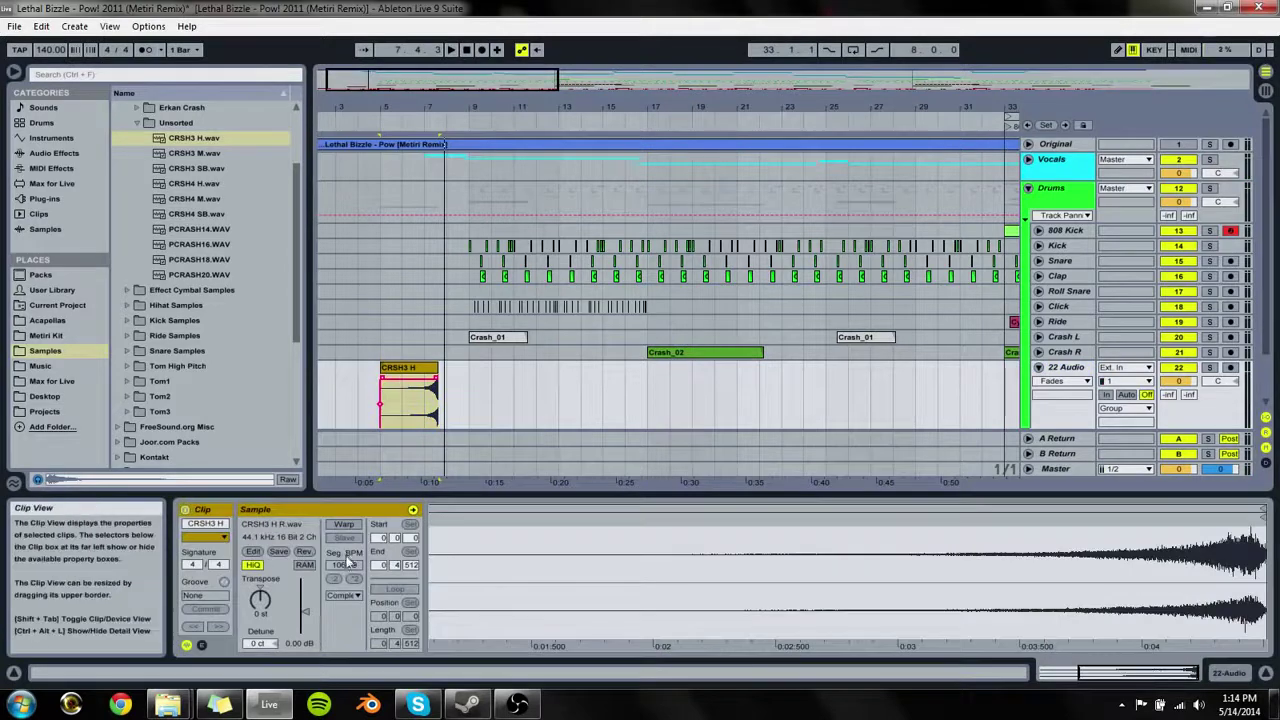
pyautogui.click(344, 524)
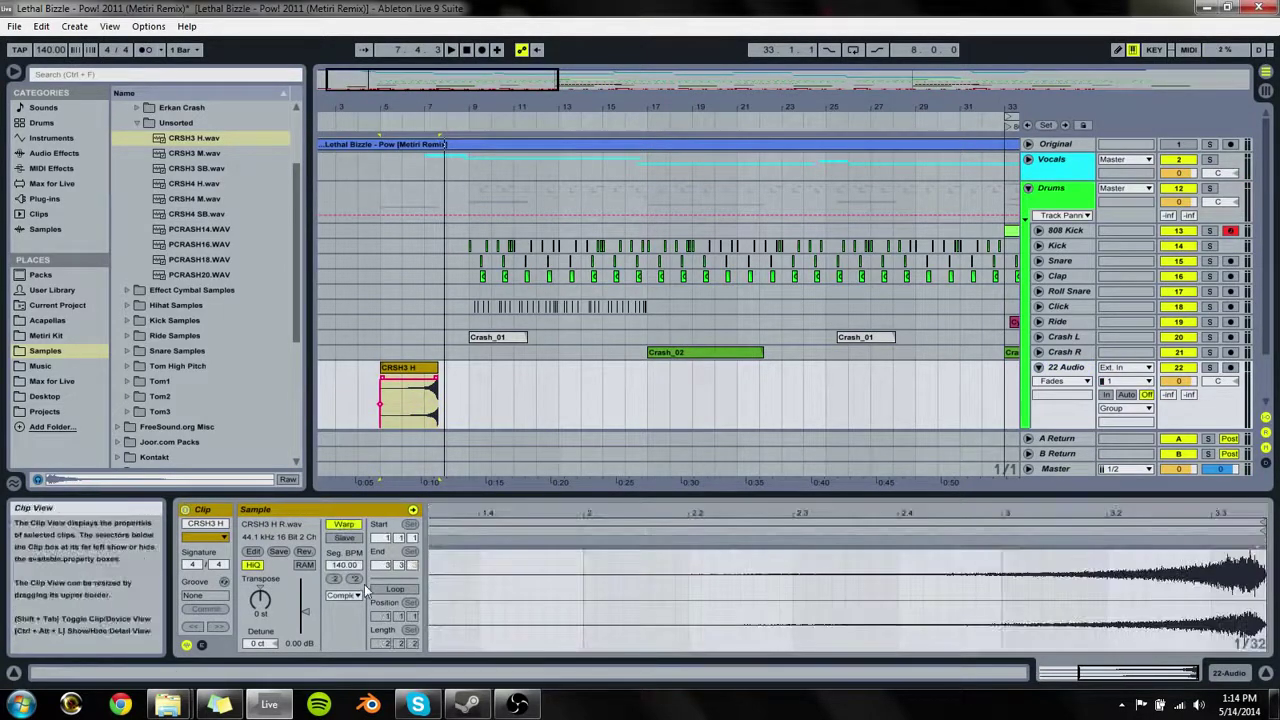
pyautogui.click(353, 578)
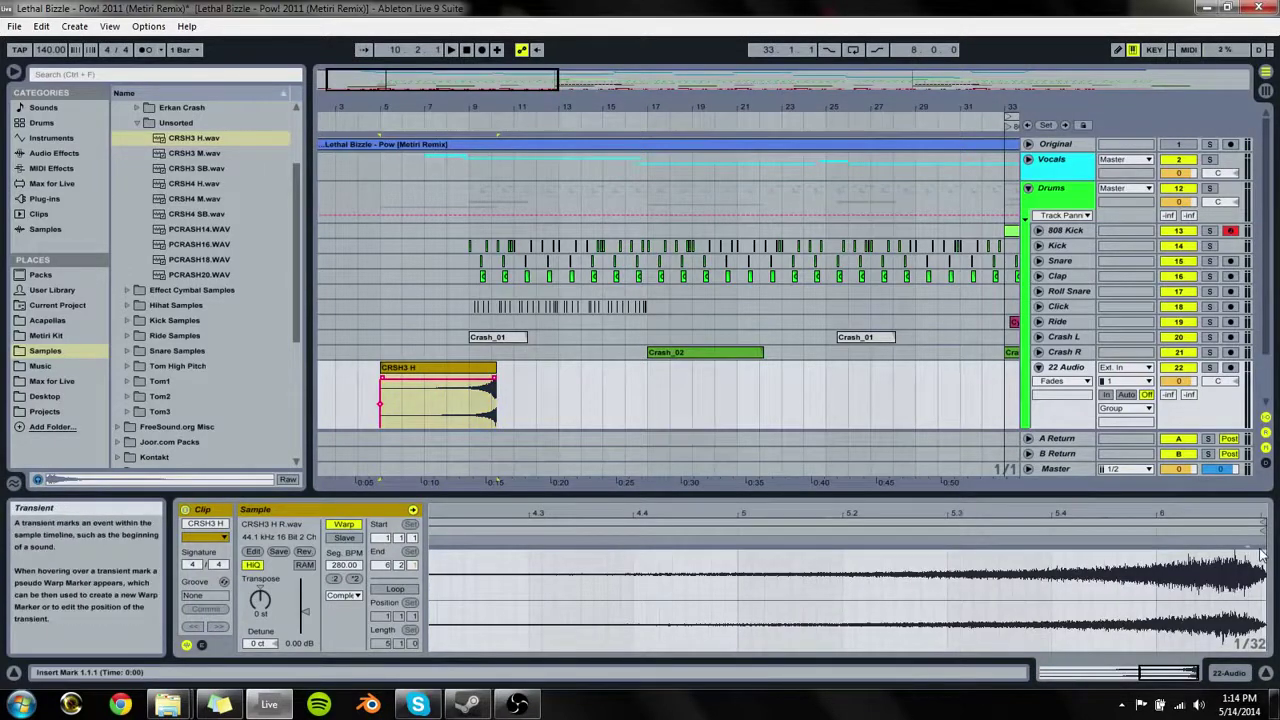
pyautogui.moveTo(1260, 548); pyautogui.dragTo(736, 540)
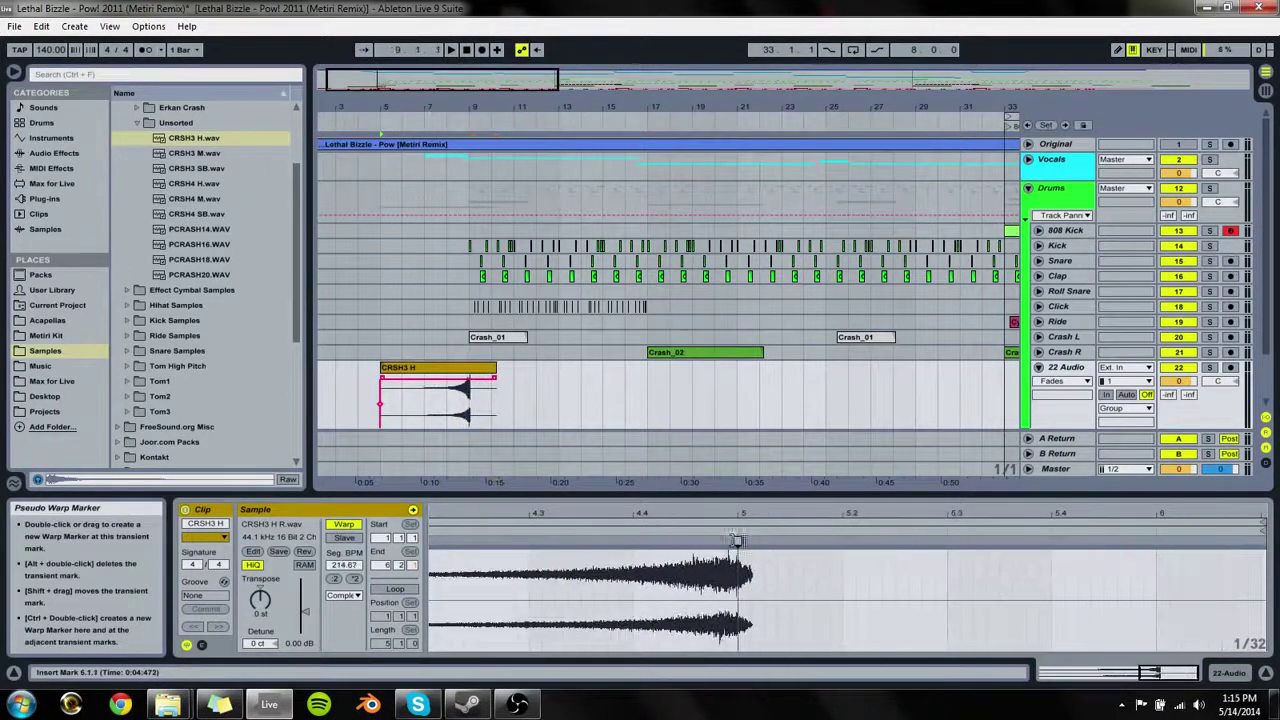
# Step: Trim the reversed crash clip to end at bar 9, add a fade-in across its full length, and play it
pyautogui.moveTo(494, 387); pyautogui.dragTo(468, 387)
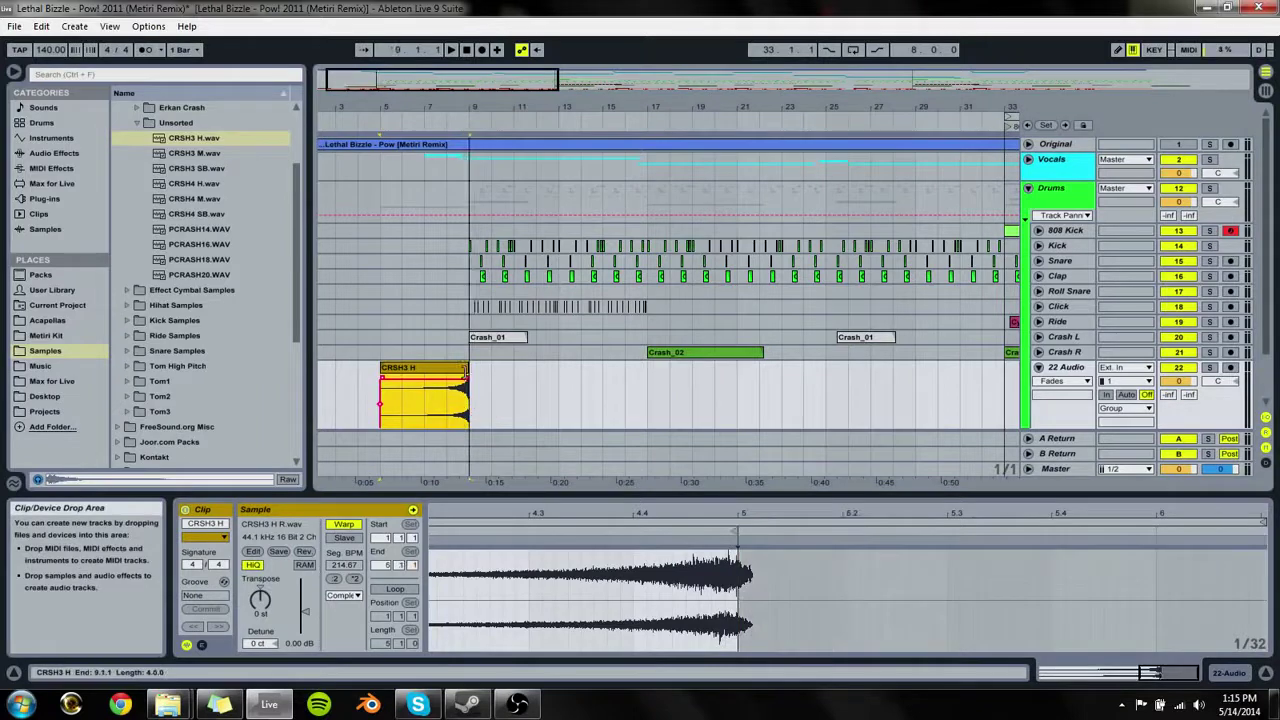
pyautogui.click(435, 385)
pyautogui.press('space')
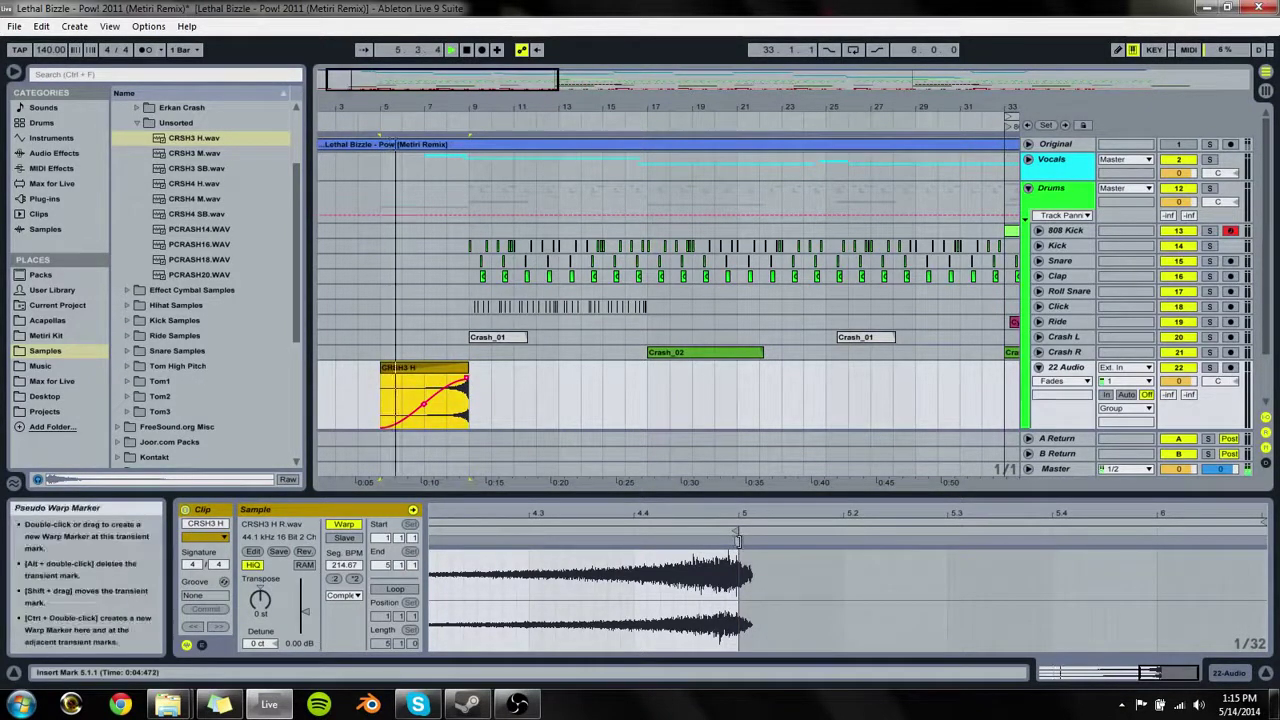
# Step: Shift the reversed crash's end warp marker slightly later and set the new track's volume to -6 dB
pyautogui.moveTo(738, 541); pyautogui.dragTo(751, 543)
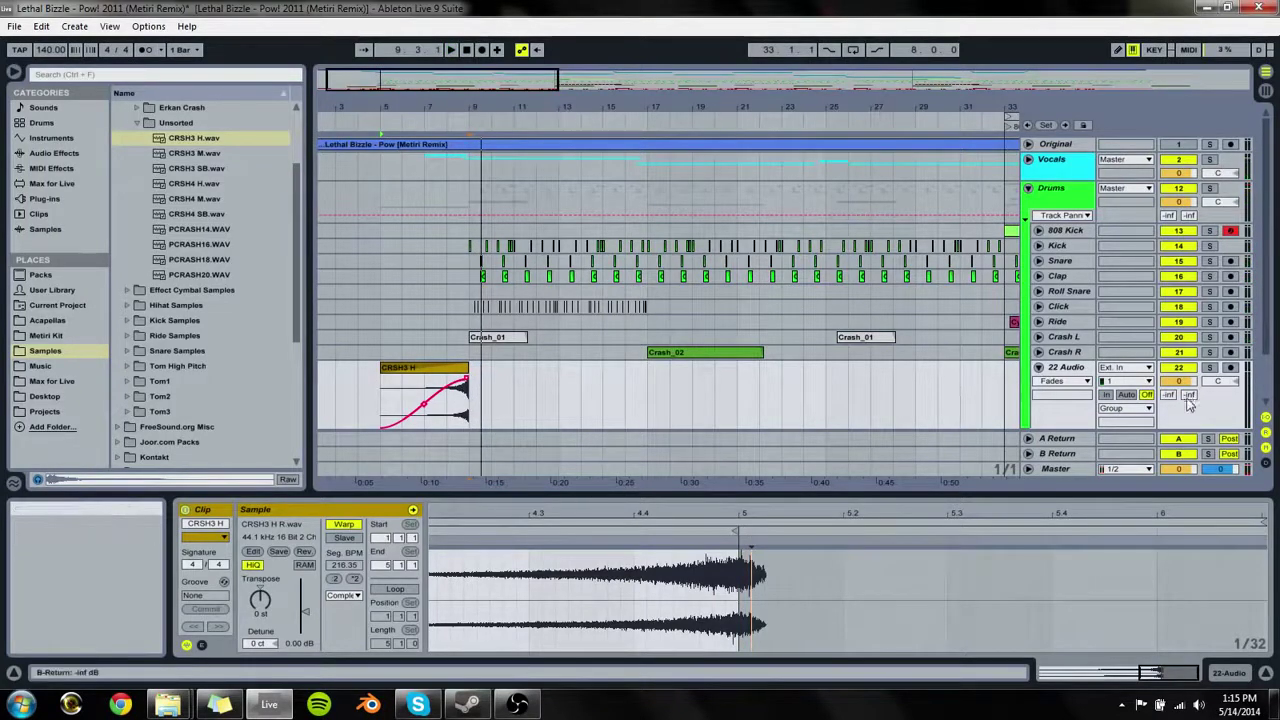
pyautogui.moveTo(1180, 381); pyautogui.dragTo(1187, 392)
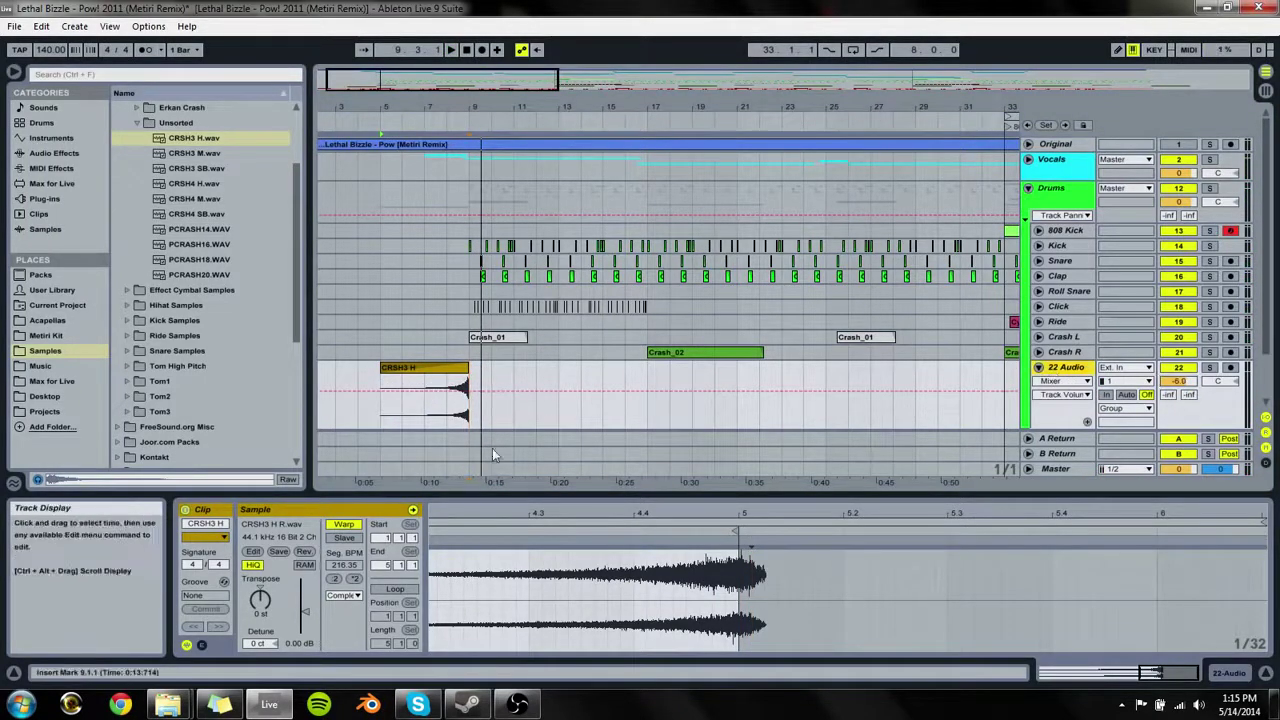
# Step: Crop the reversed crash clip to its four-bar length and rename its track Reverse
pyautogui.rightClick(458, 392)
pyautogui.click(487, 213)
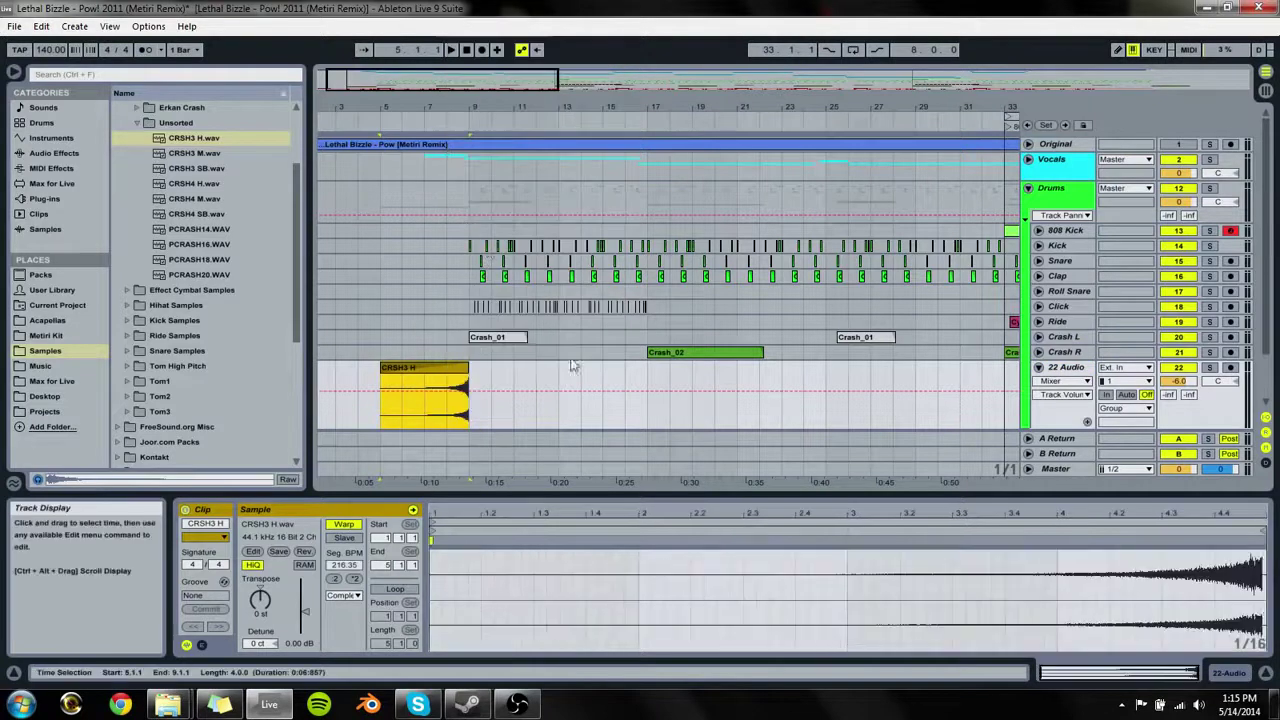
pyautogui.click(1072, 376)
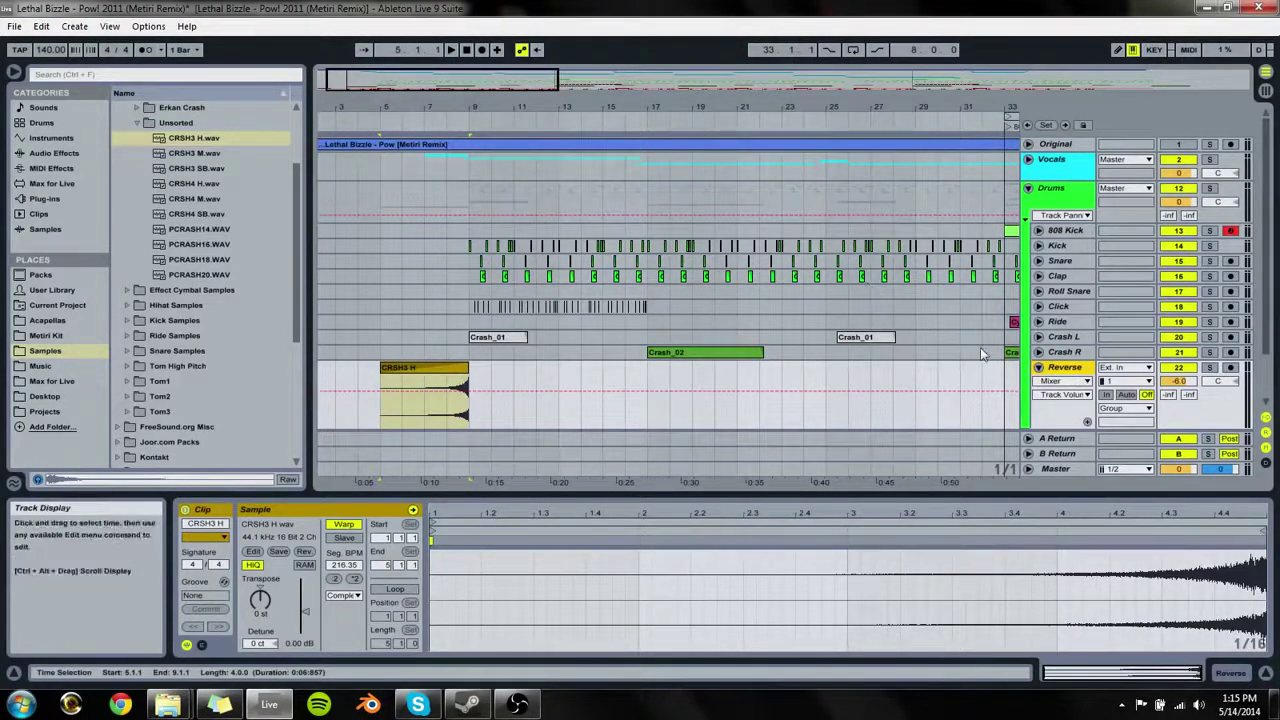
# Step: Fold the Reverse track and copy its reversed crash clip to bars 37–41, leading out of the first 808 section
pyautogui.press('space')
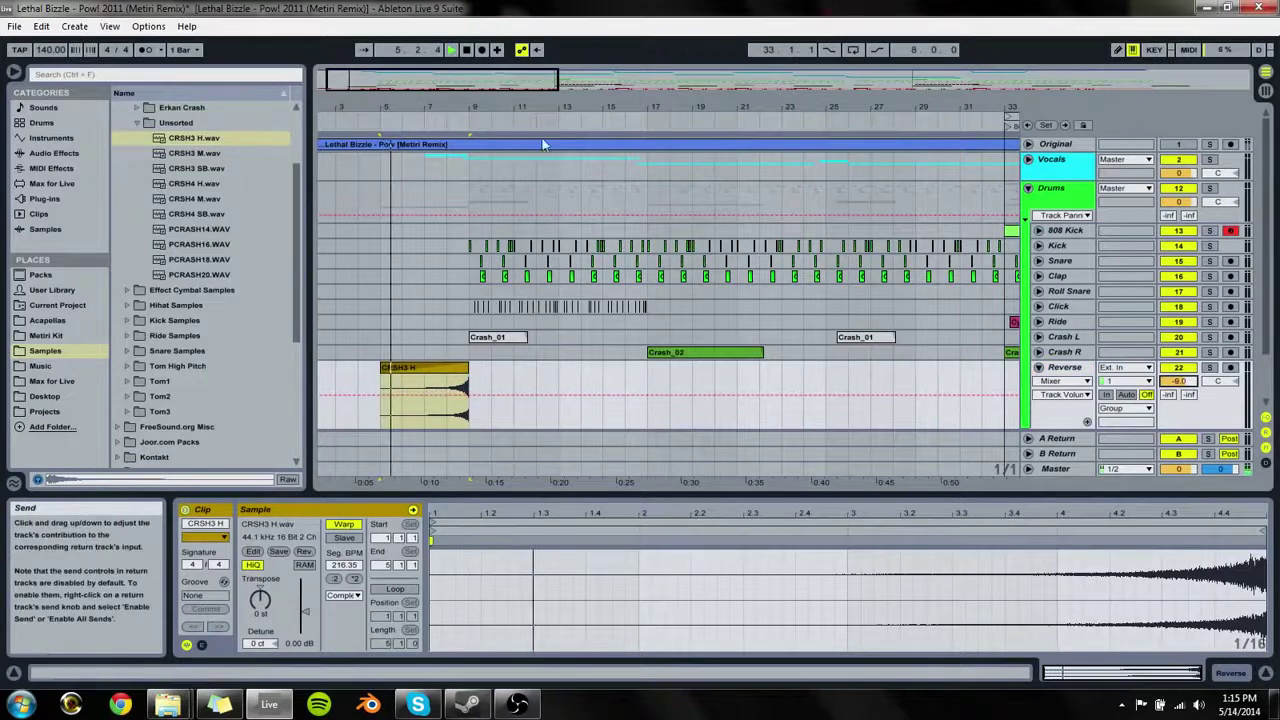
pyautogui.moveTo(530, 106); pyautogui.dragTo(569, 282)
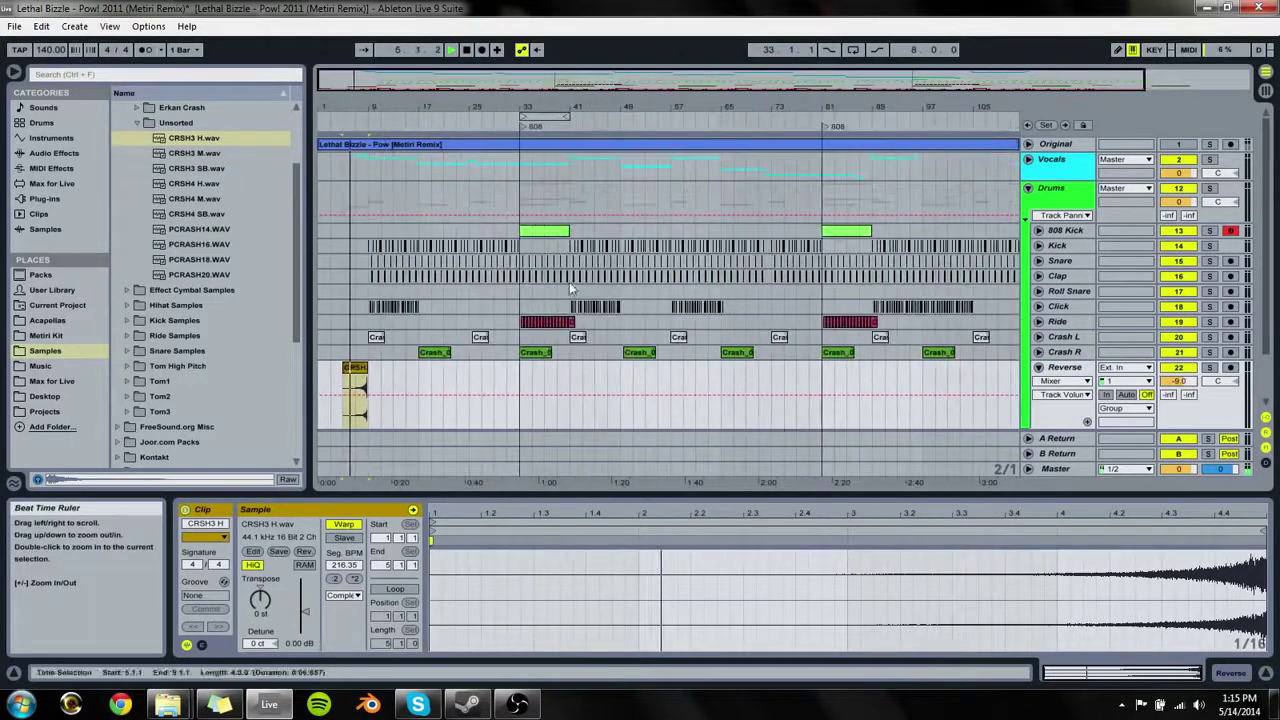
pyautogui.click(1037, 368)
pyautogui.click(516, 367)
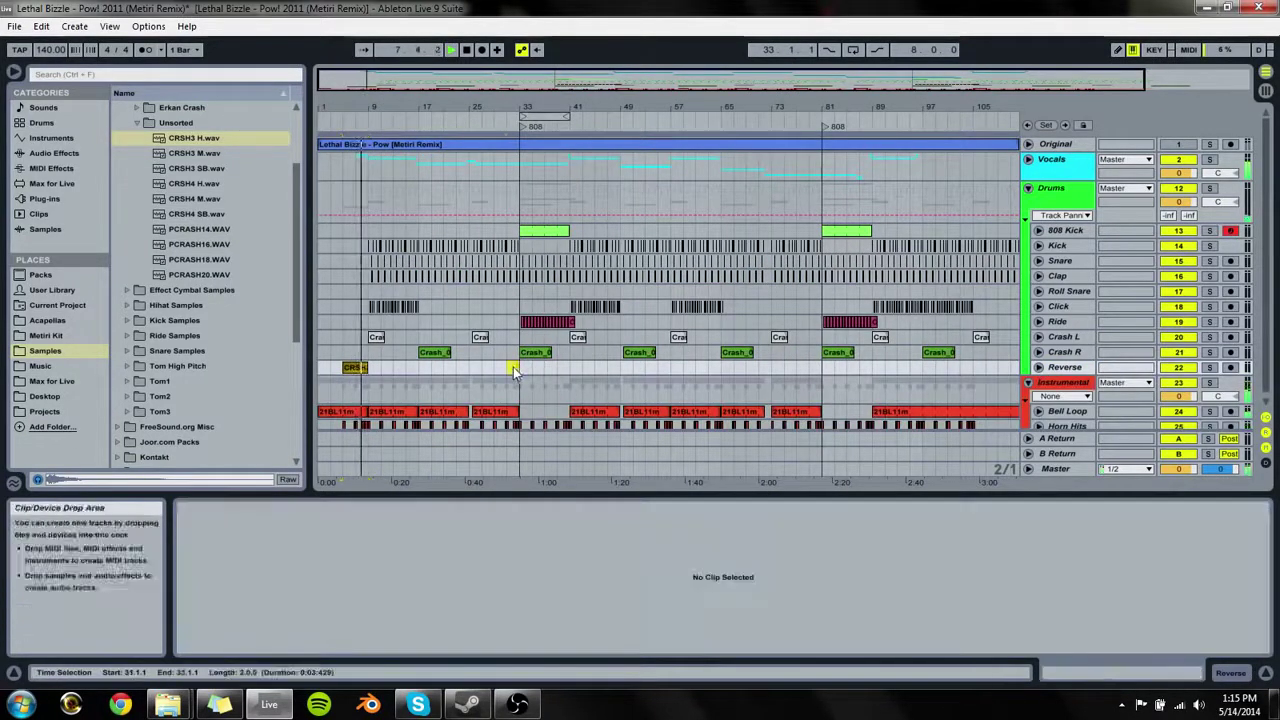
pyautogui.click(362, 369)
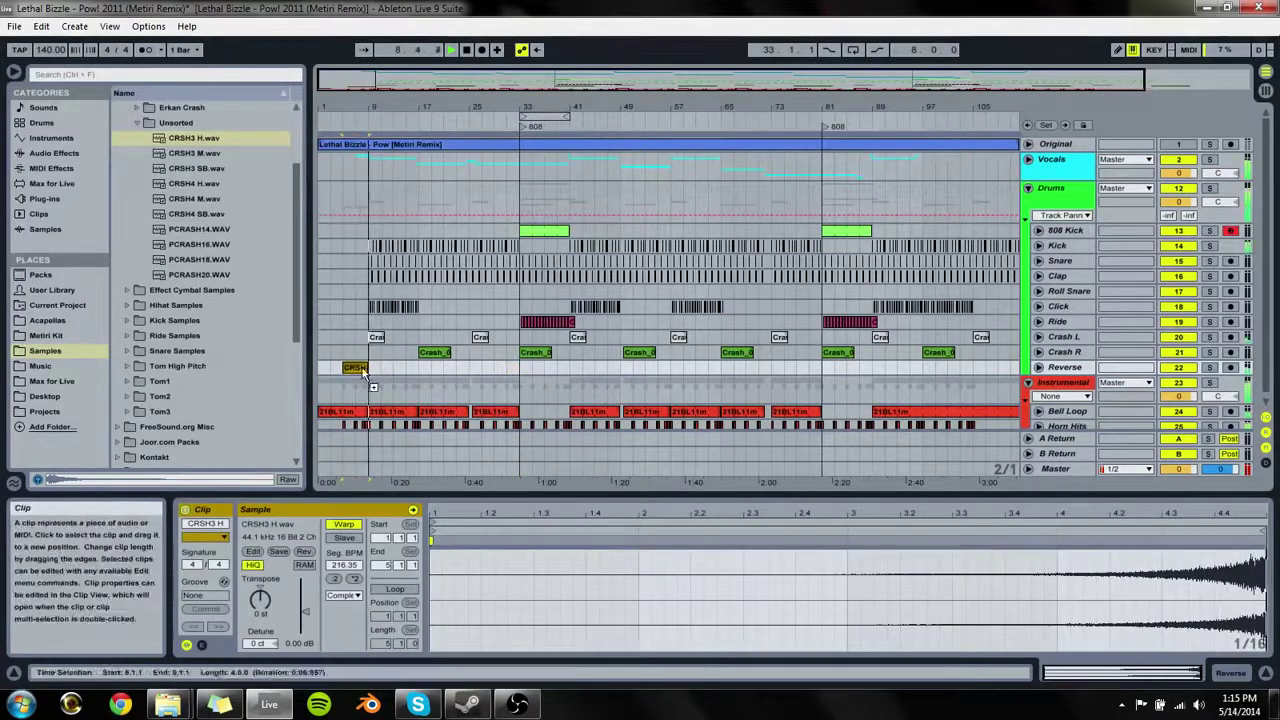
pyautogui.moveTo(550, 368); pyautogui.dragTo(553, 368)
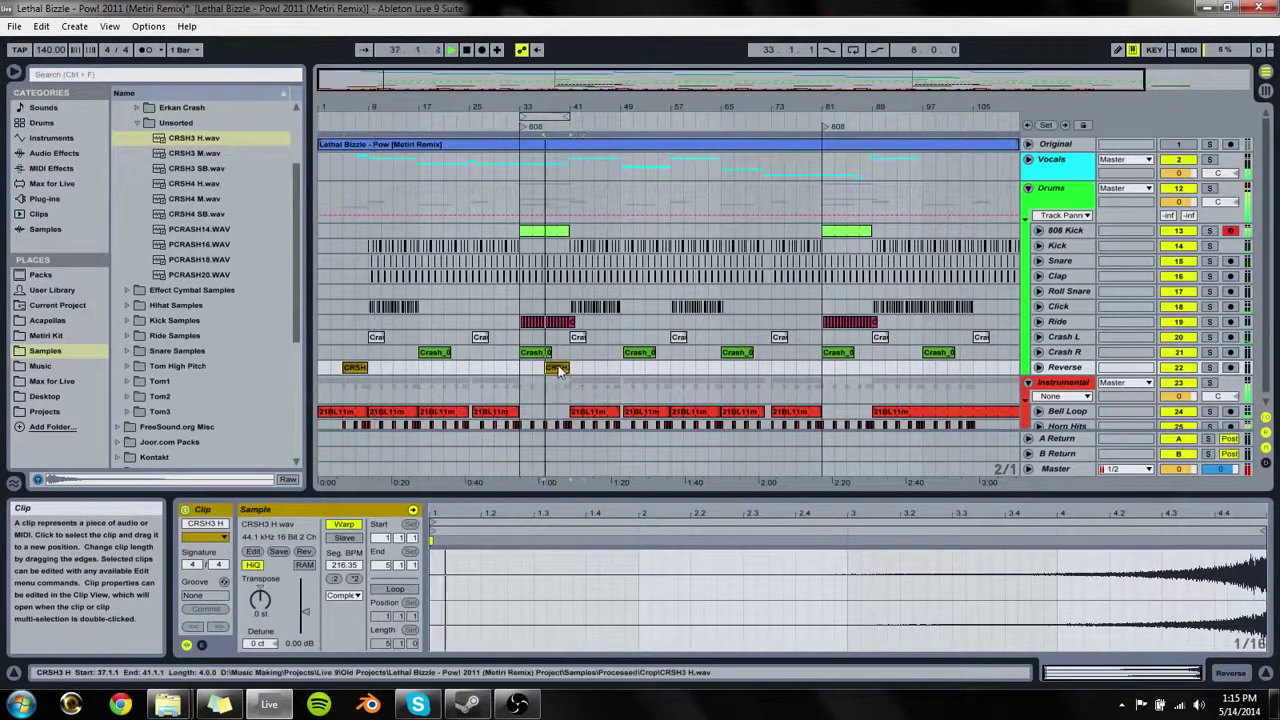
pyautogui.moveTo(564, 107); pyautogui.dragTo(597, 210)
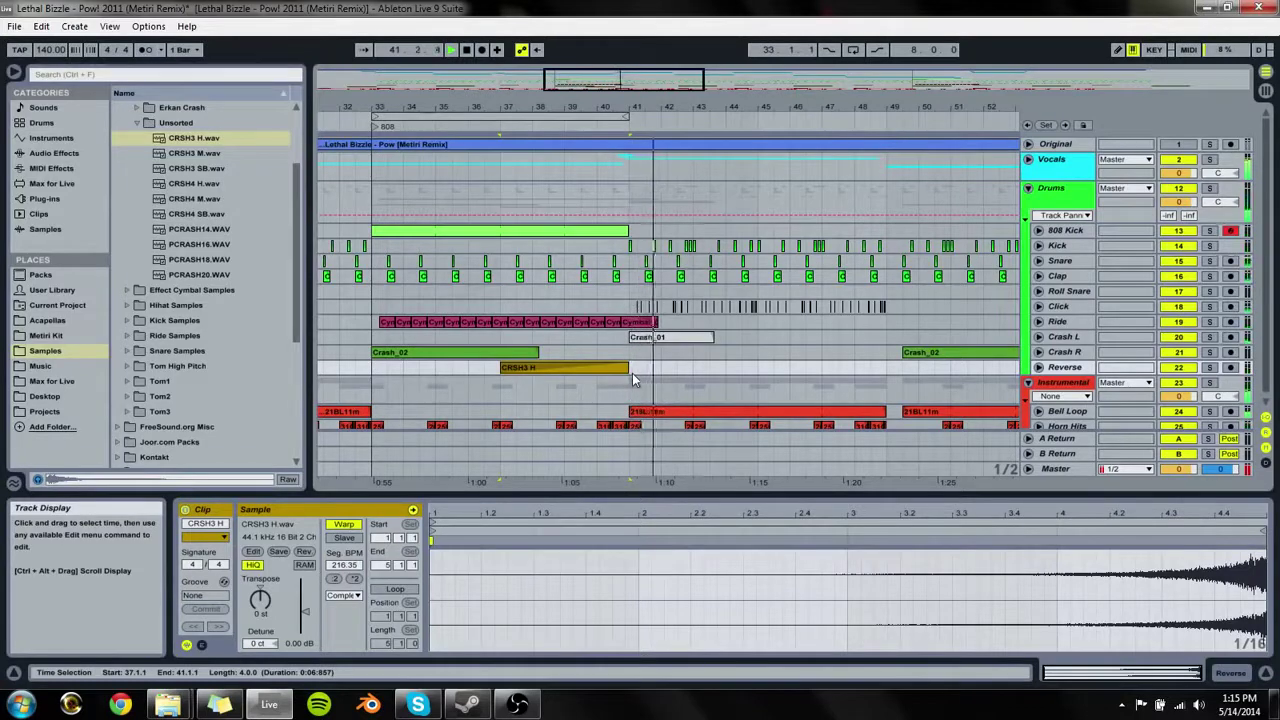
# Step: Copy the reversed crash to bars 53, 85, 101 and 109 on the Reverse track and play from bar 101
pyautogui.moveTo(705, 108); pyautogui.dragTo(557, 108)
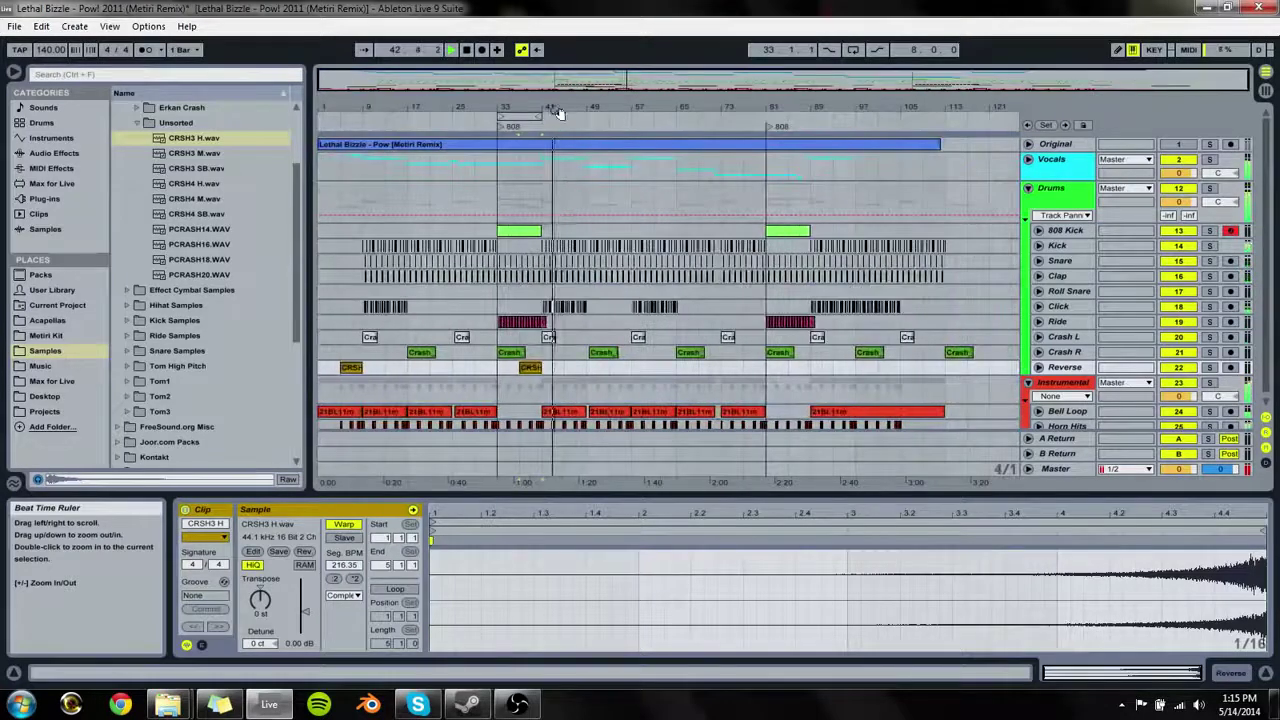
pyautogui.moveTo(529, 373); pyautogui.dragTo(619, 372)
pyautogui.click(633, 330)
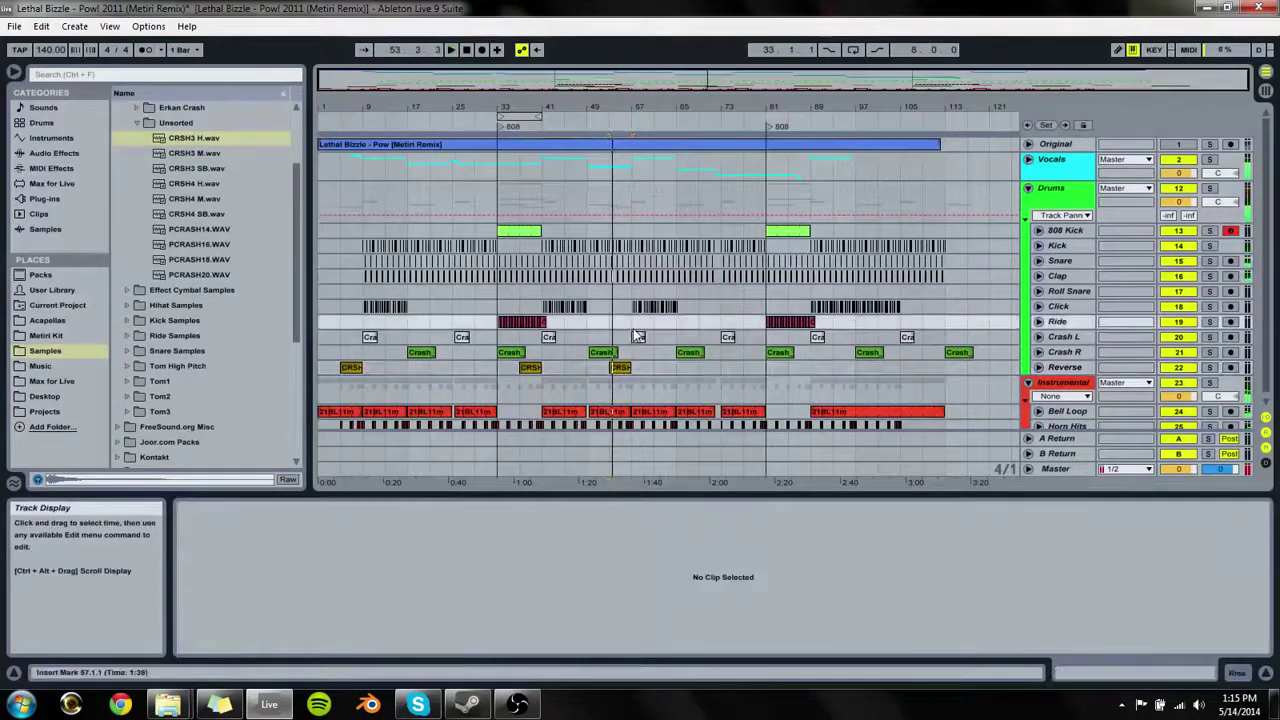
pyautogui.click(620, 370)
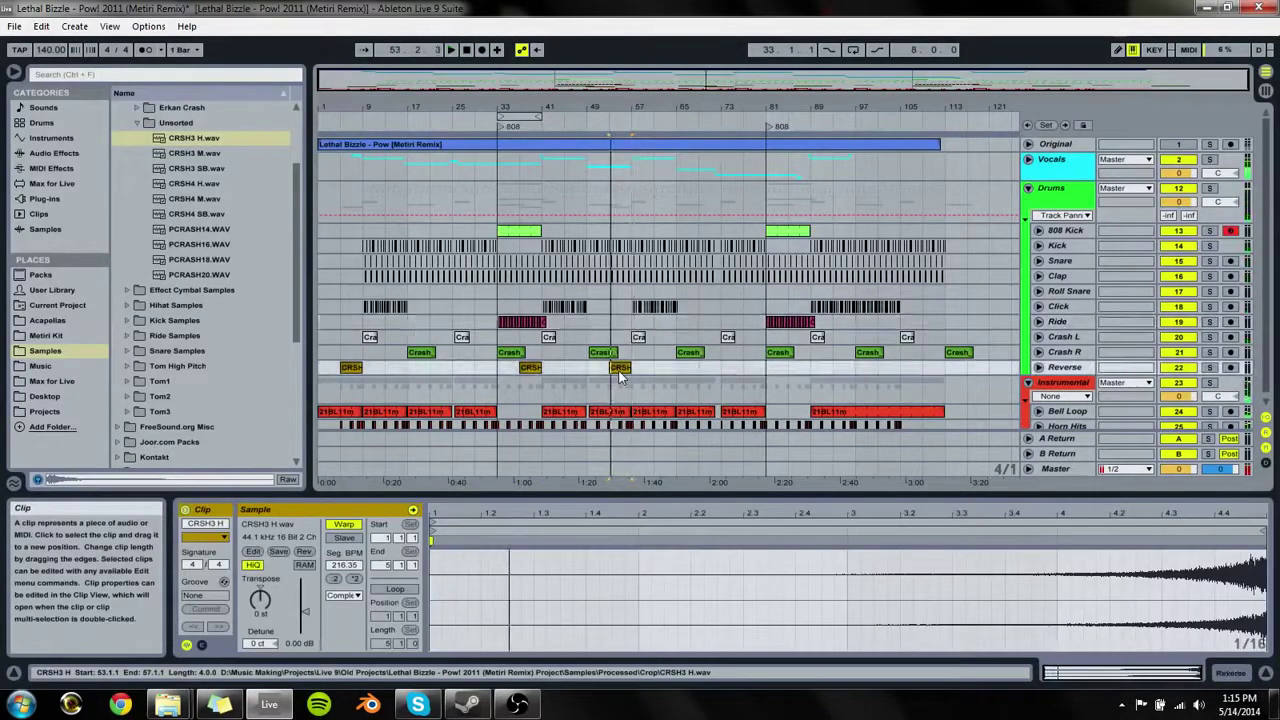
pyautogui.moveTo(620, 373); pyautogui.dragTo(634, 373)
pyautogui.moveTo(799, 368); pyautogui.dragTo(880, 367)
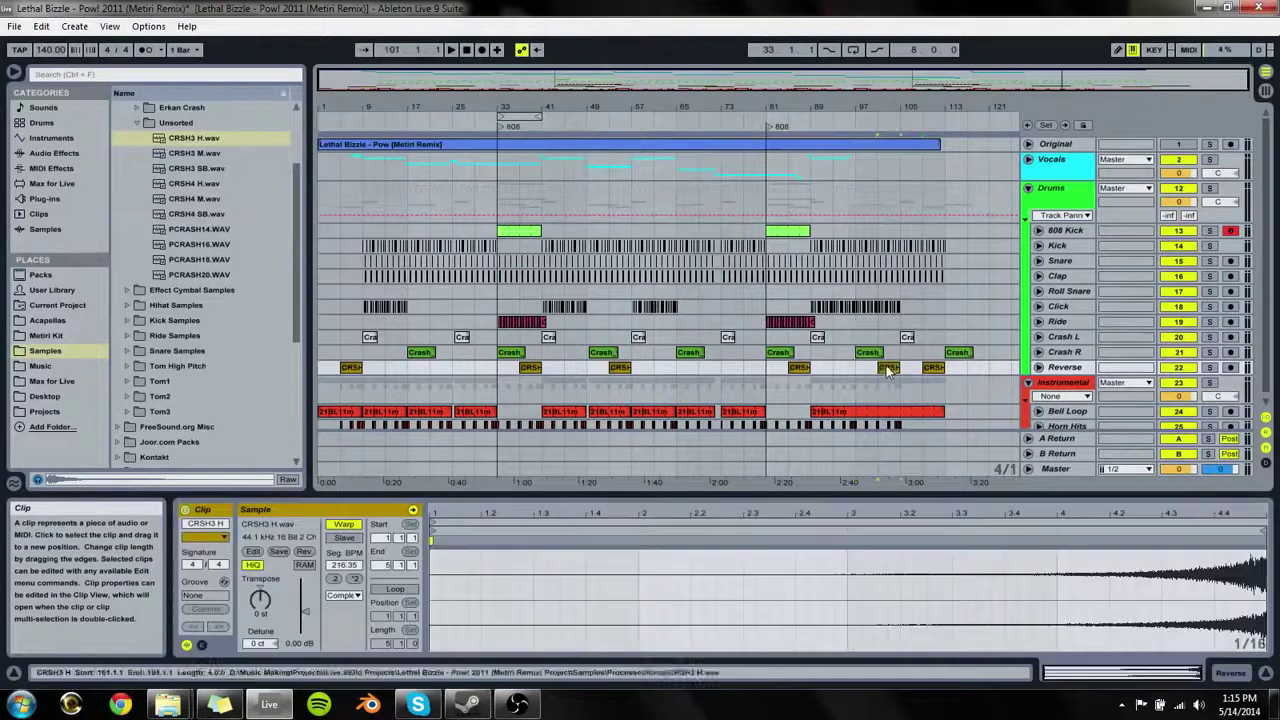
pyautogui.press('space')
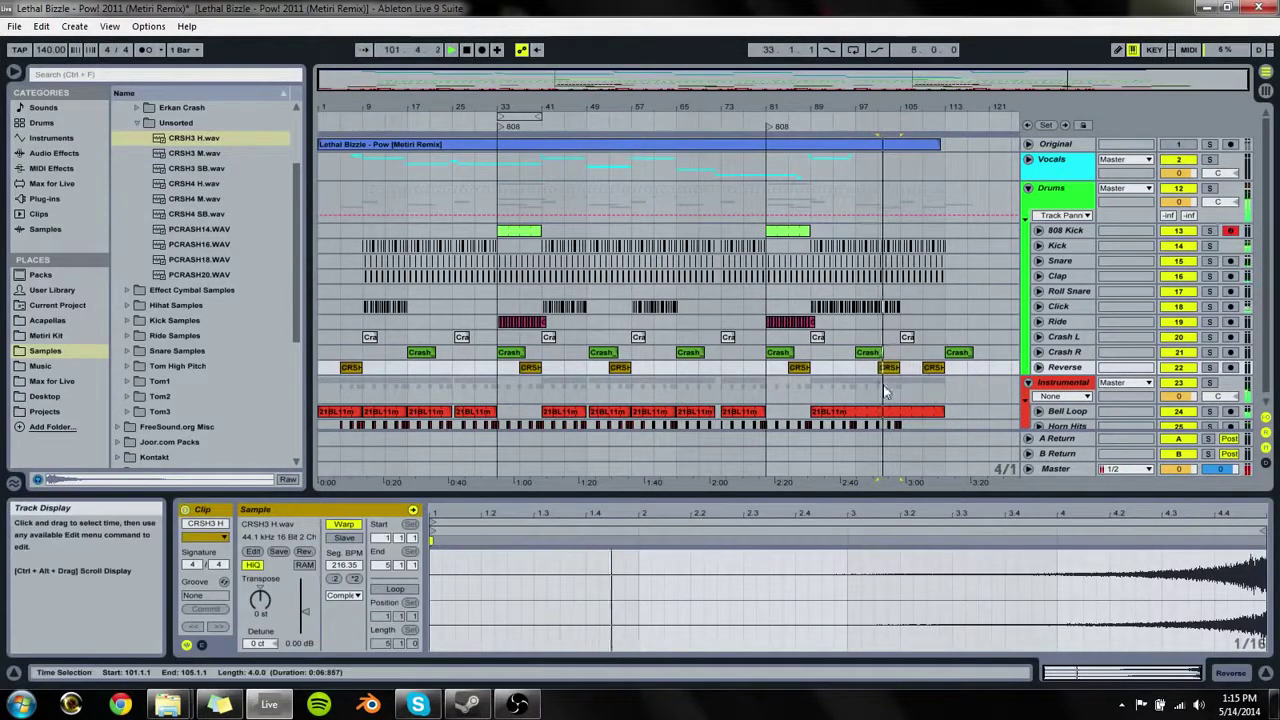
# Step: Compare the soloed Original track leading into bar 33 with the remix, and play the reversed crash at bar 53
pyautogui.click(514, 373)
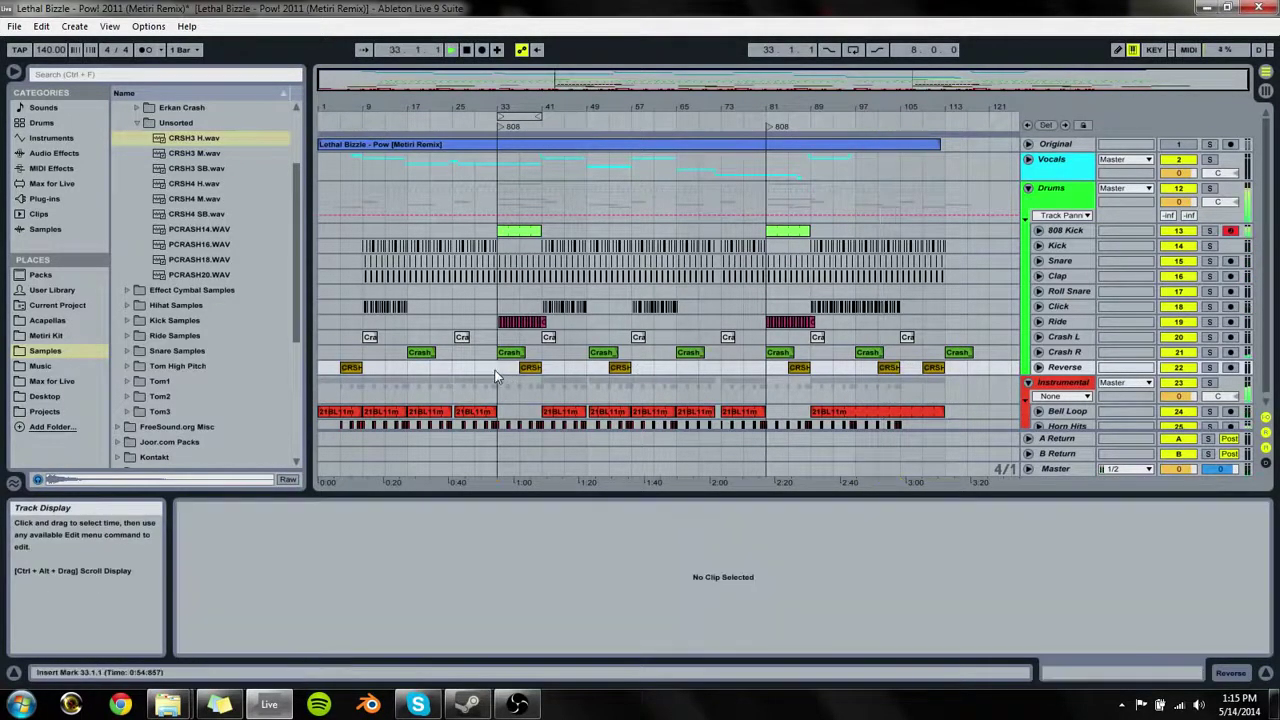
pyautogui.click(489, 196)
pyautogui.click(474, 196)
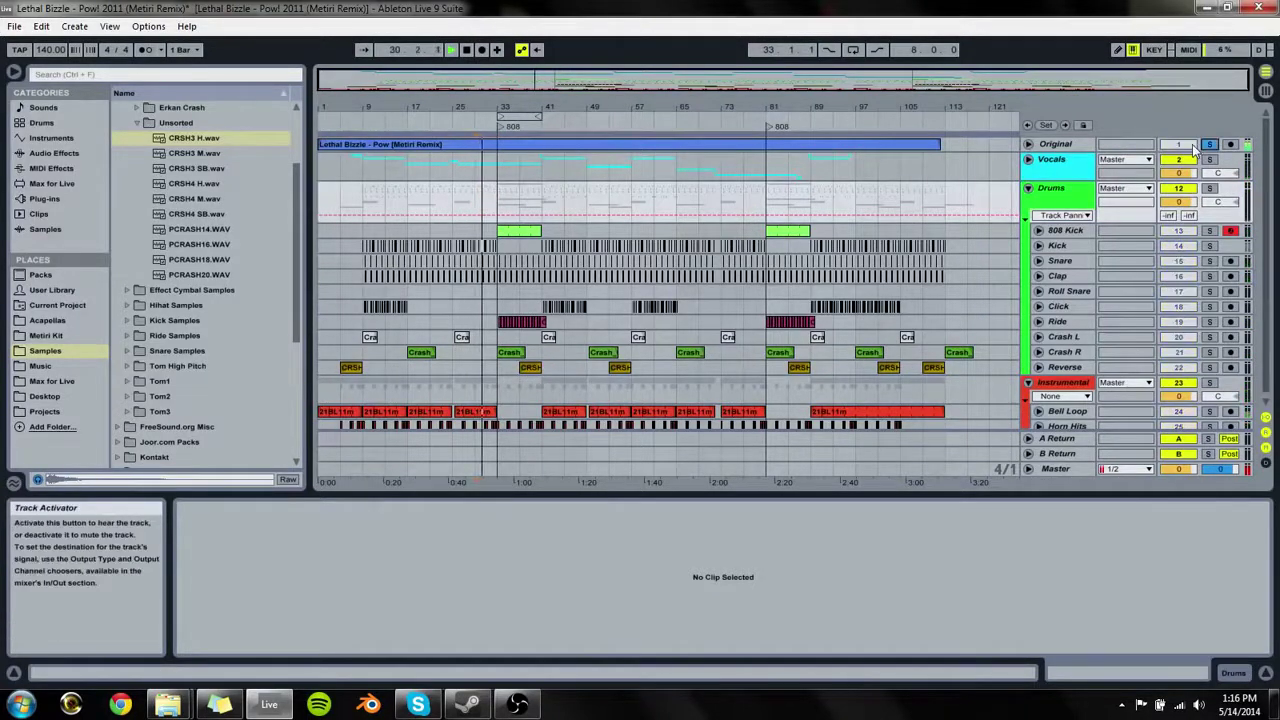
pyautogui.moveTo(490, 107); pyautogui.dragTo(563, 123)
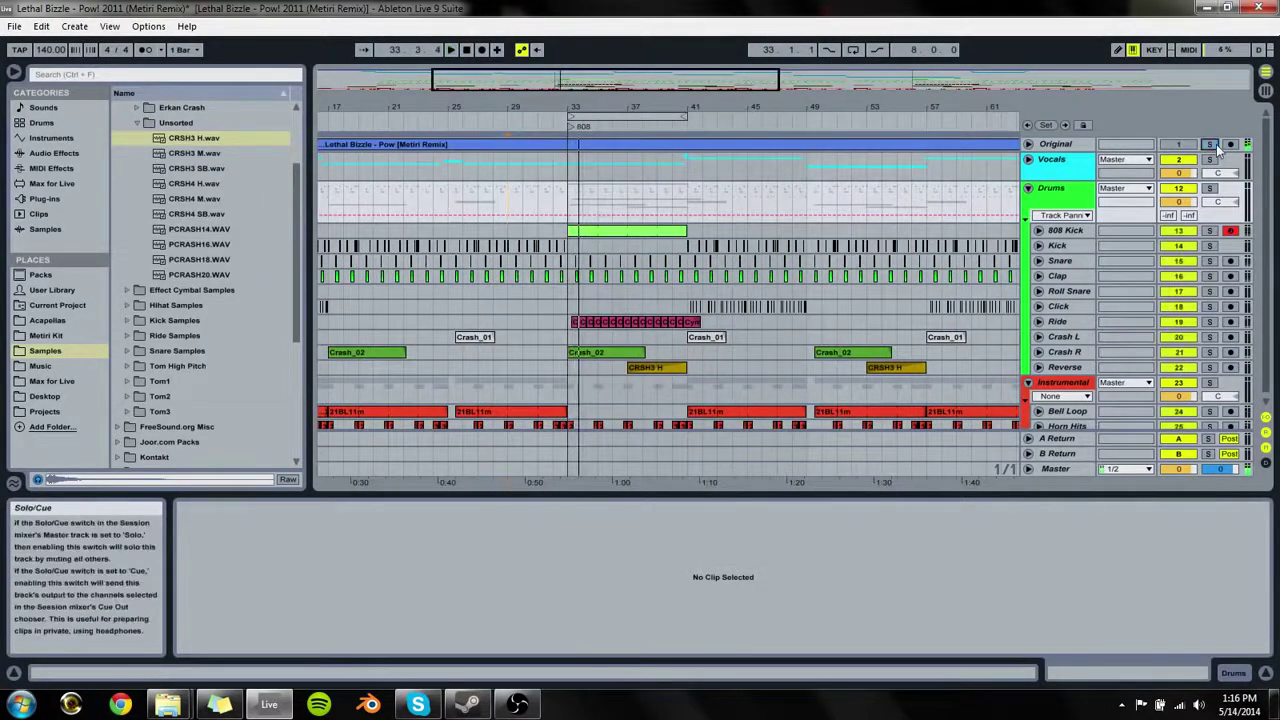
pyautogui.click(901, 371)
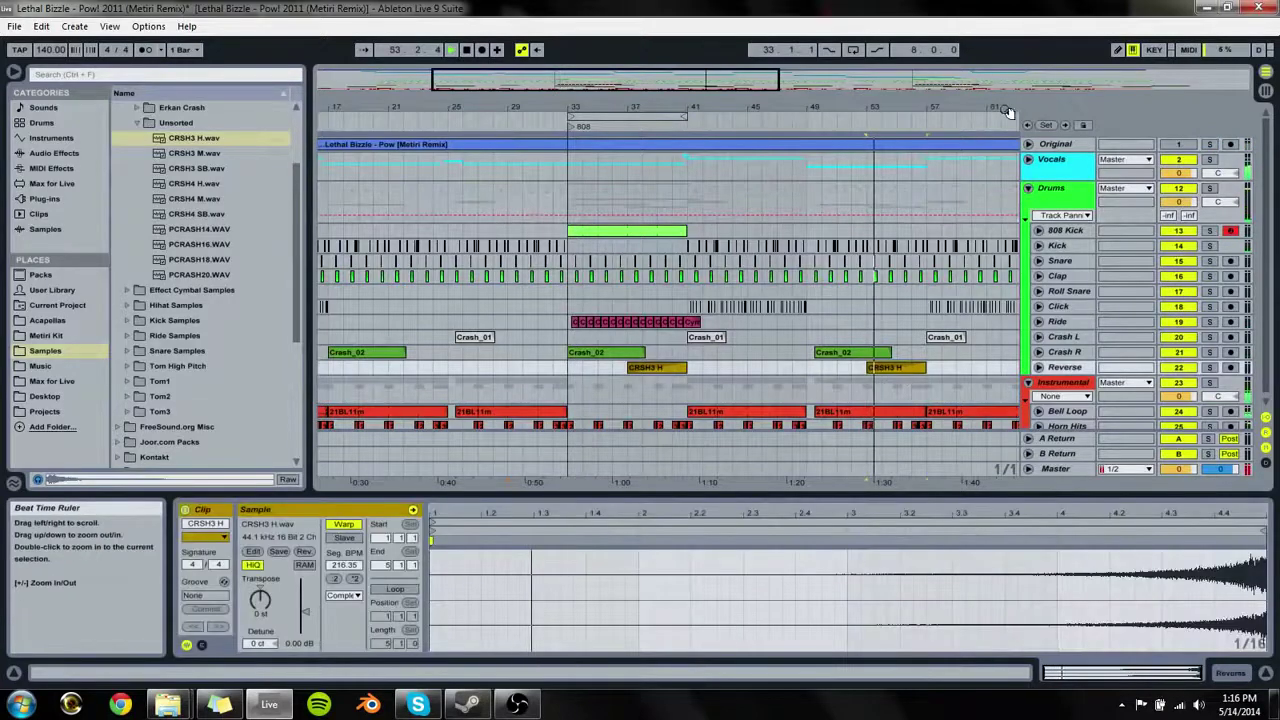
pyautogui.moveTo(1008, 110); pyautogui.dragTo(680, 86)
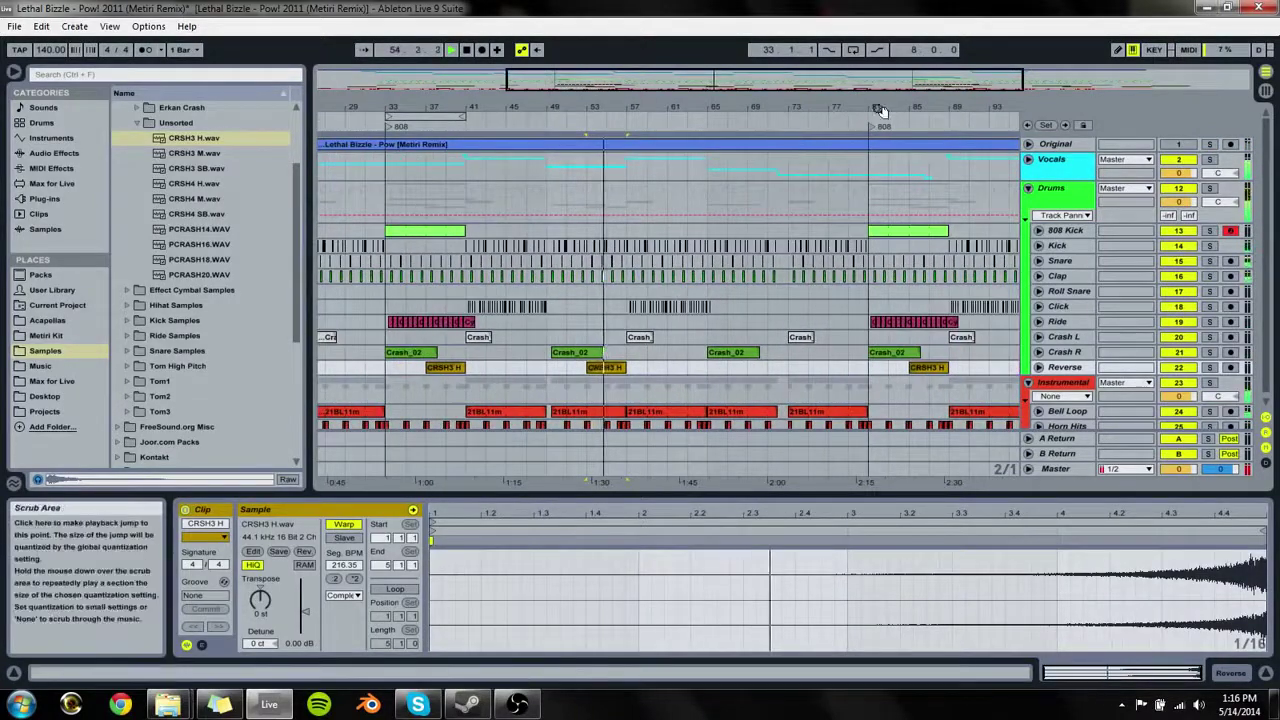
pyautogui.moveTo(876, 110); pyautogui.dragTo(868, 88)
# Step: Fold the Drums group, save the set and collapse the Unsorted sample folder in the browser
pyautogui.click(1028, 188)
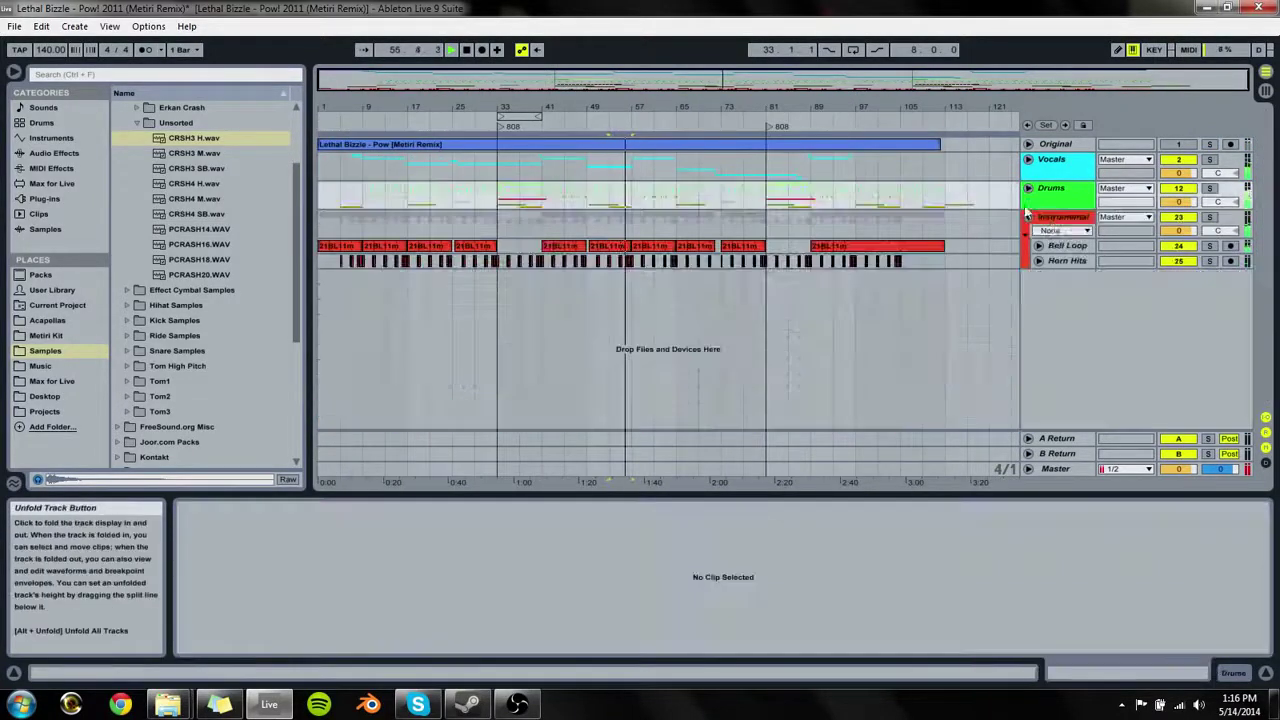
pyautogui.hotkey('ctrl', 's')
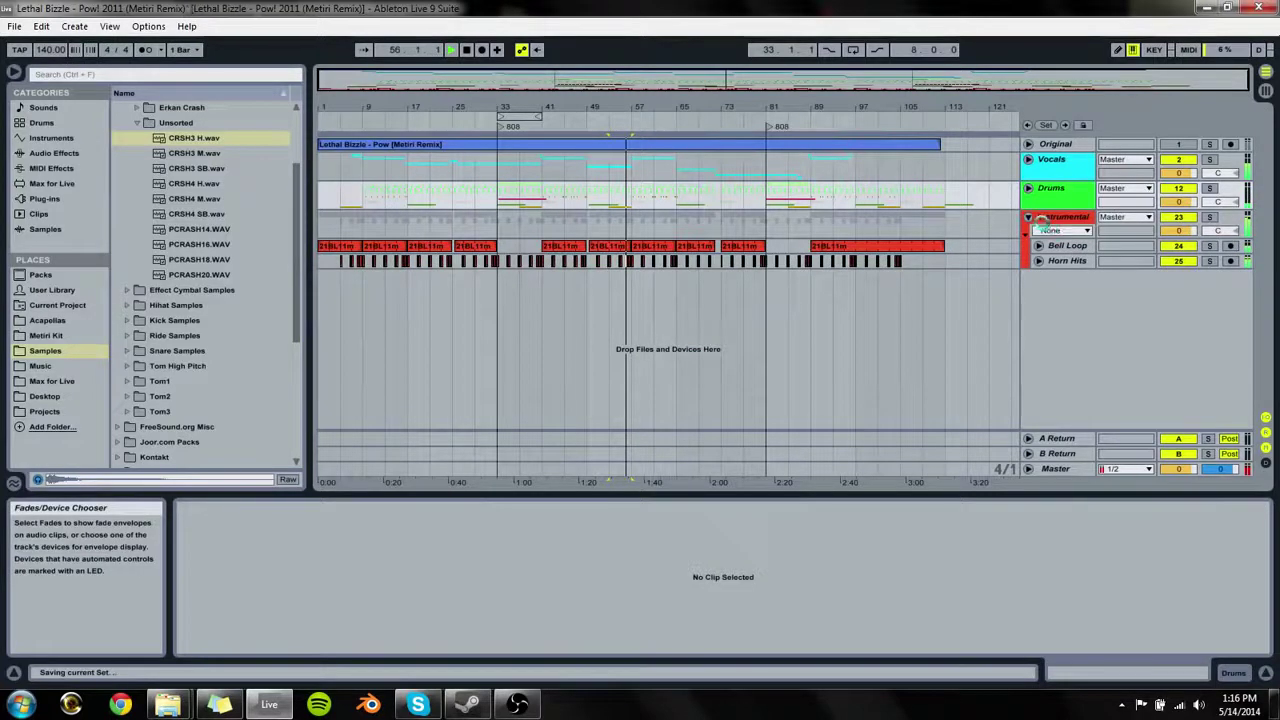
pyautogui.click(138, 123)
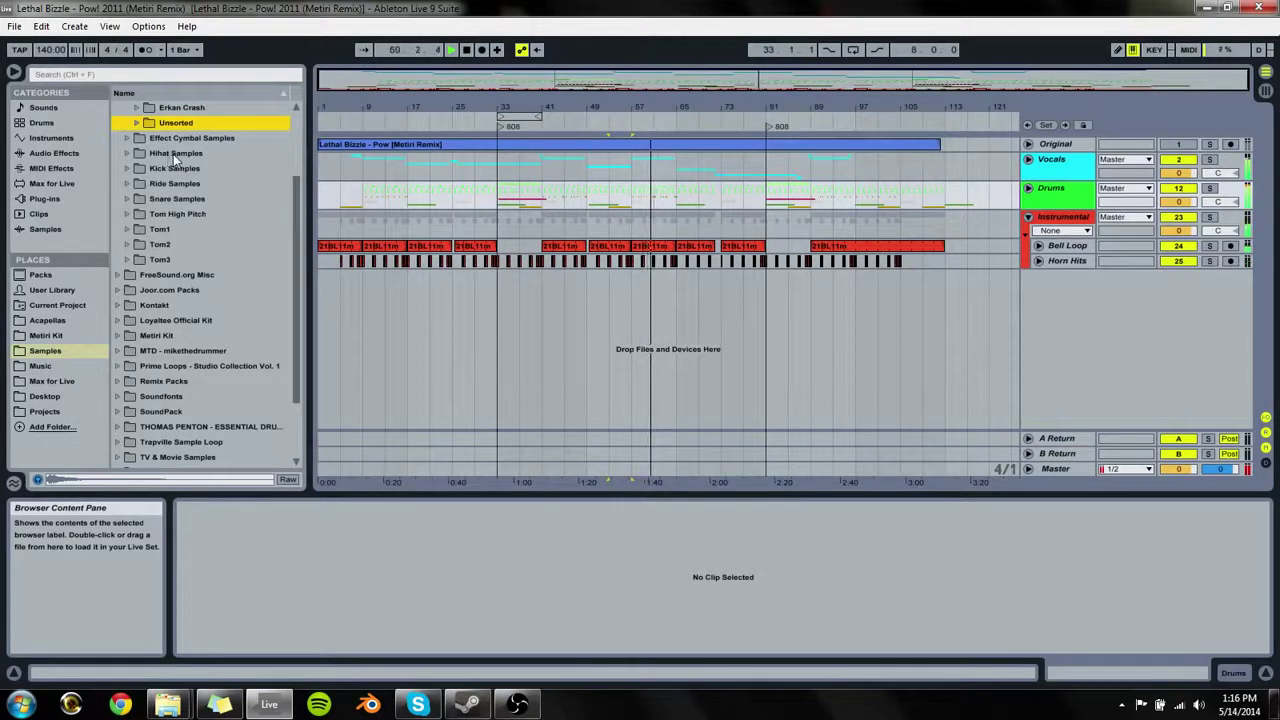
pyautogui.click(518, 705)
pyautogui.click(518, 705)
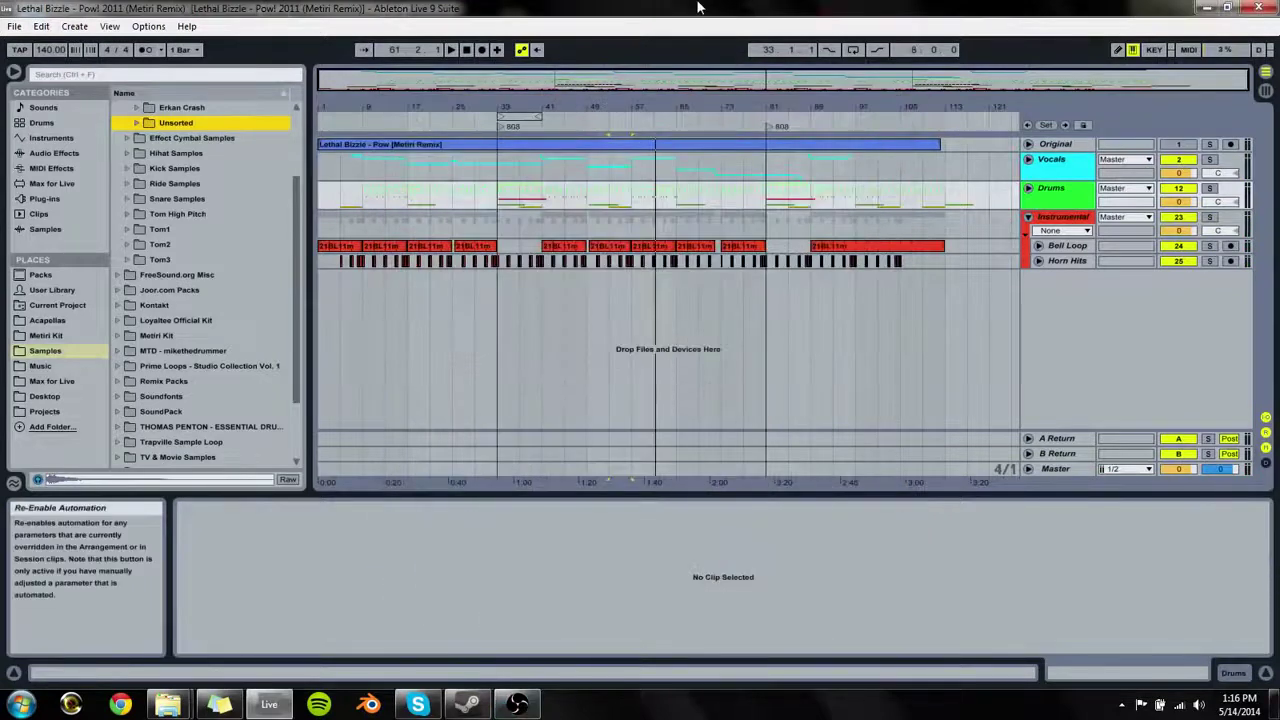
# Step: Fold the Instrumental group and recolour all clips on the Click, Ride, Crash L, Crash R and Reverse tracks green
pyautogui.click(788, 262)
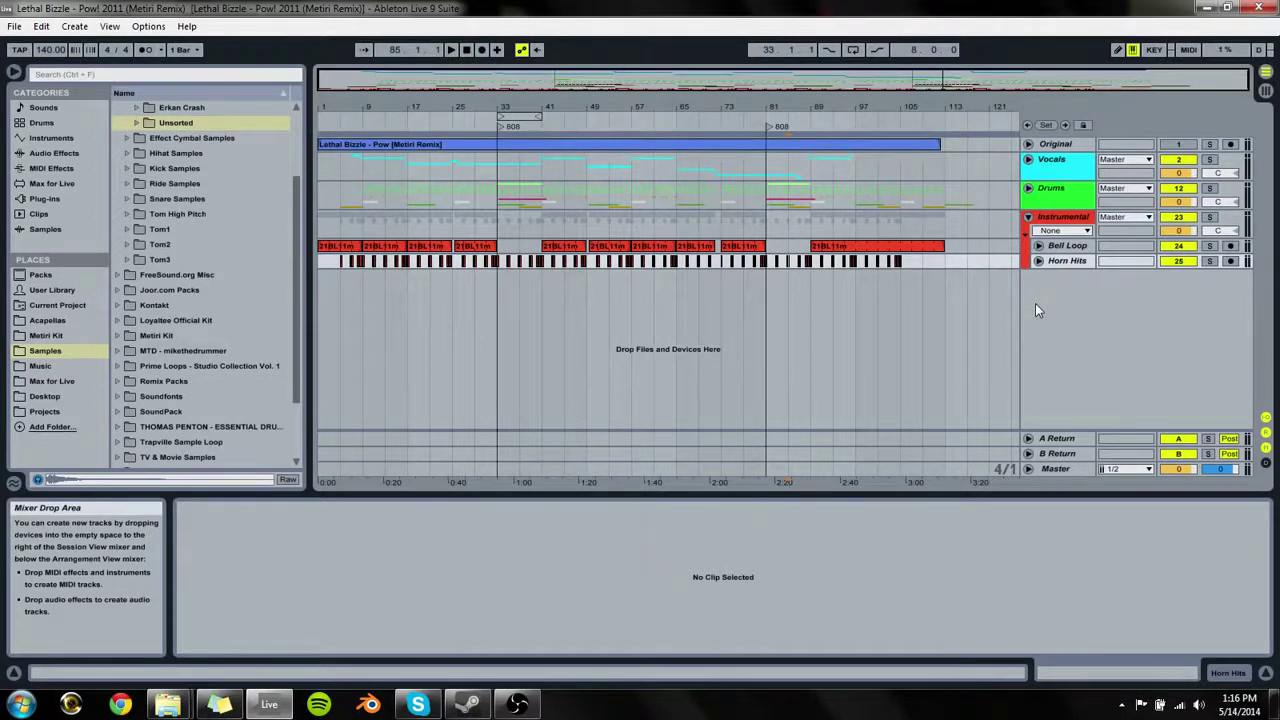
pyautogui.click(1029, 218)
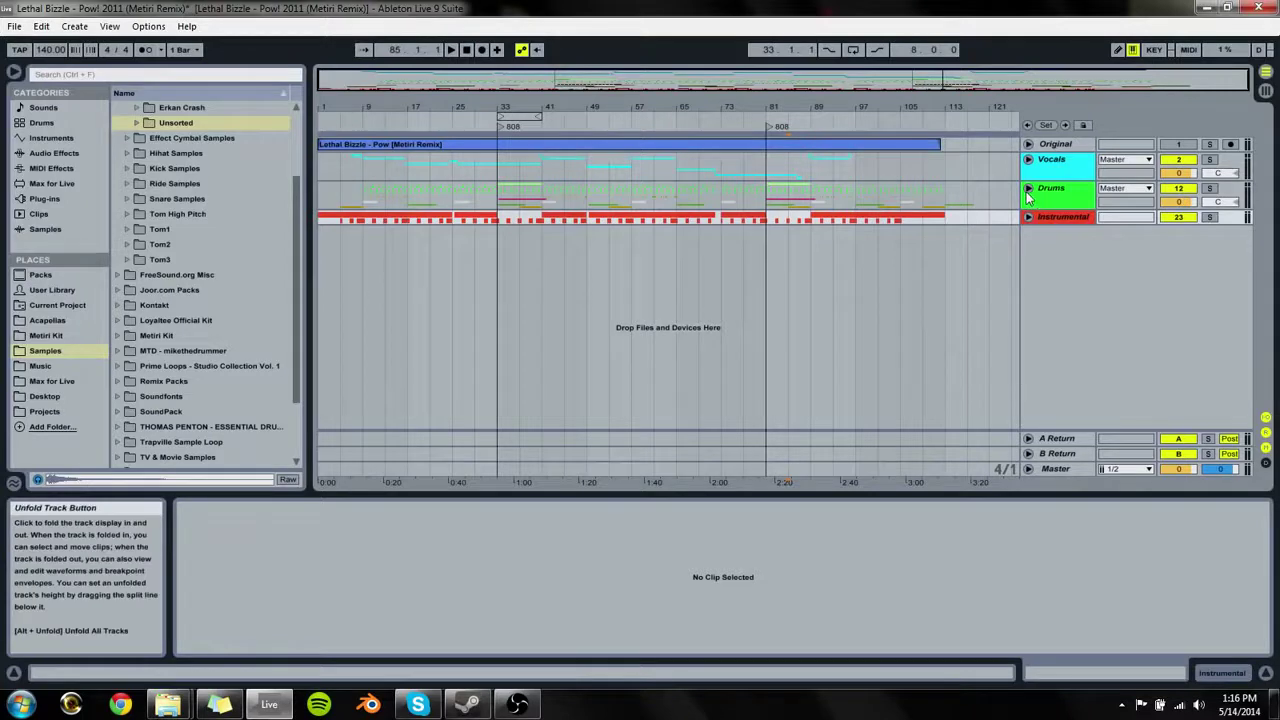
pyautogui.click(1028, 188)
pyautogui.moveTo(1008, 369); pyautogui.dragTo(156, 313)
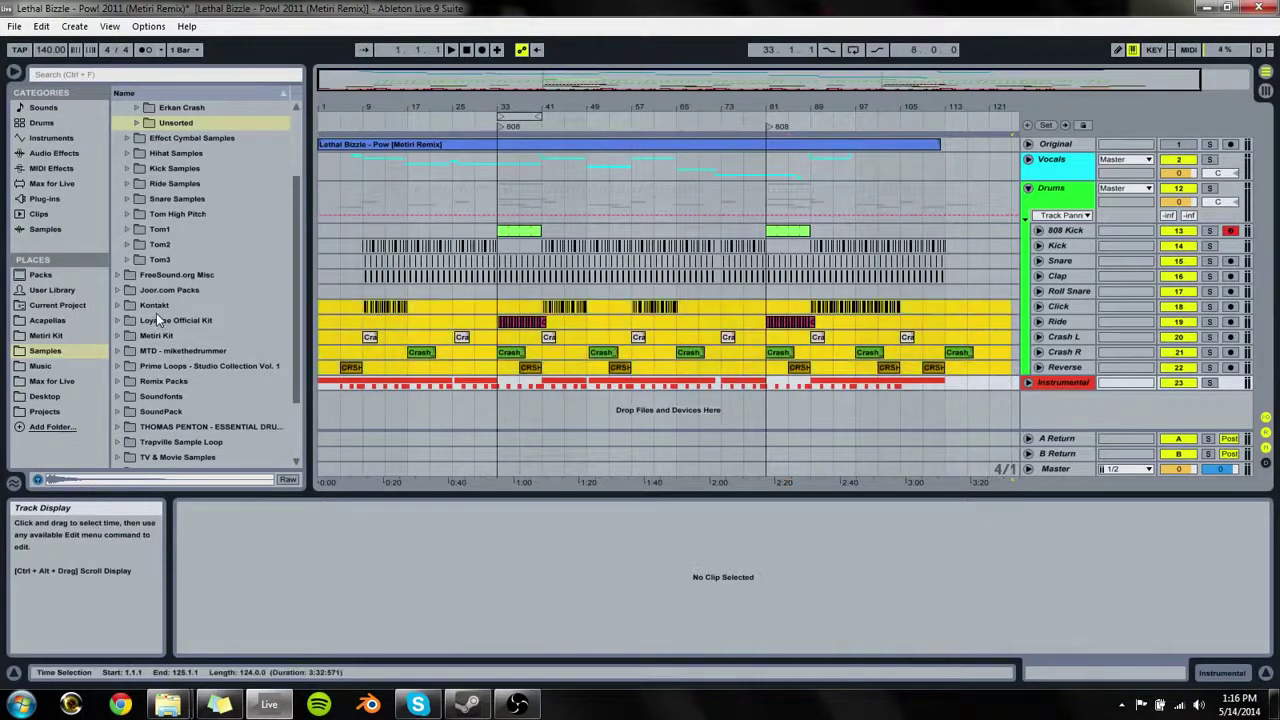
pyautogui.rightClick(521, 318)
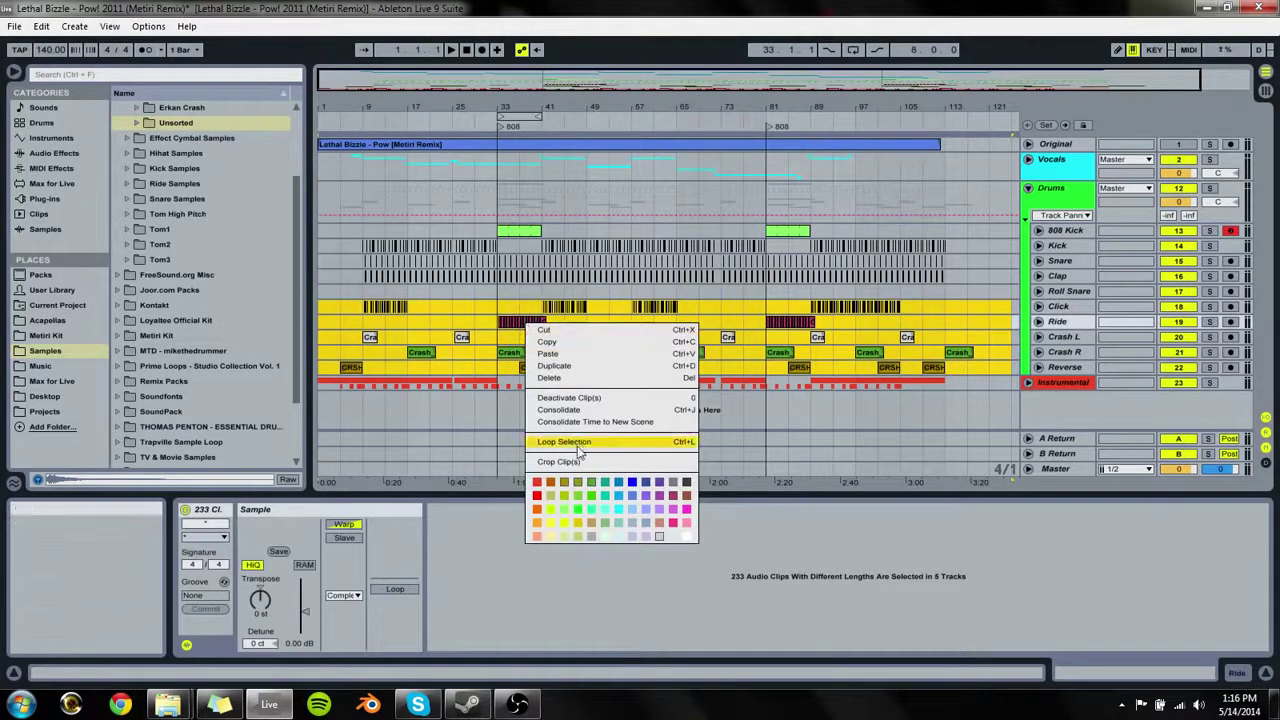
pyautogui.click(536, 497)
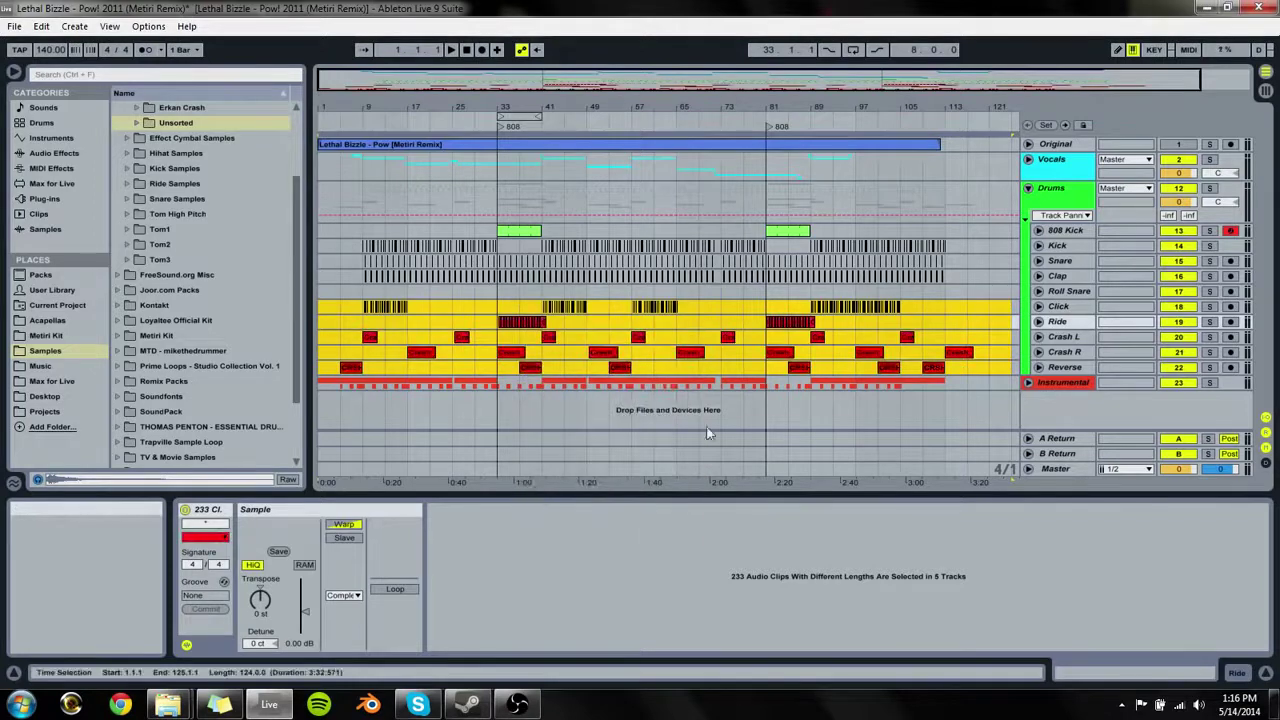
pyautogui.rightClick(707, 467)
pyautogui.click(735, 537)
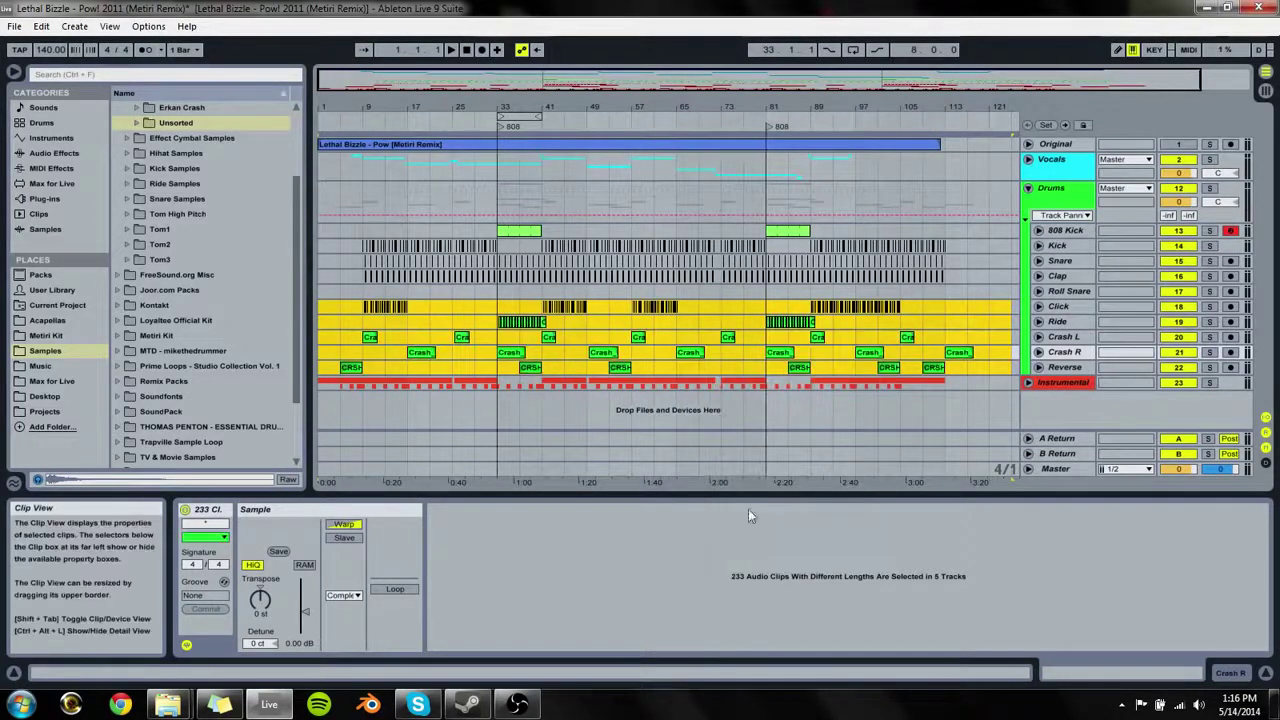
pyautogui.click(900, 302)
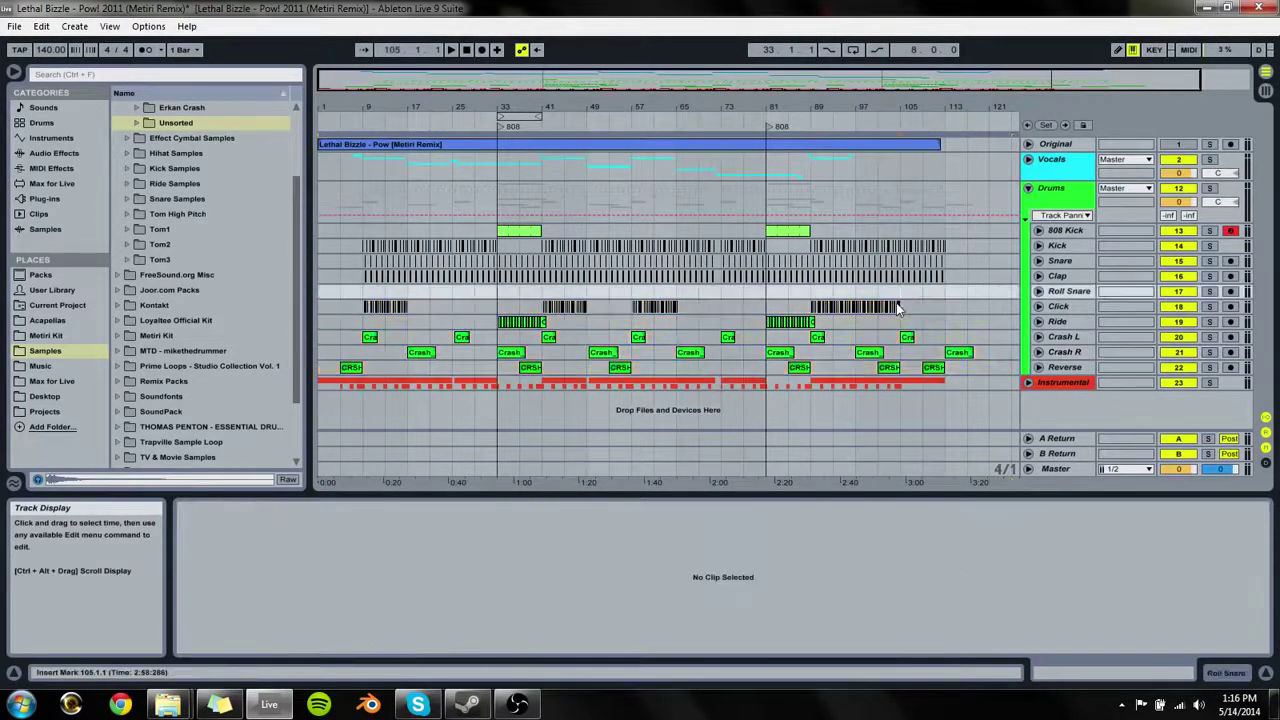
pyautogui.click(1060, 322)
pyautogui.hotkey('ctrl', 't')
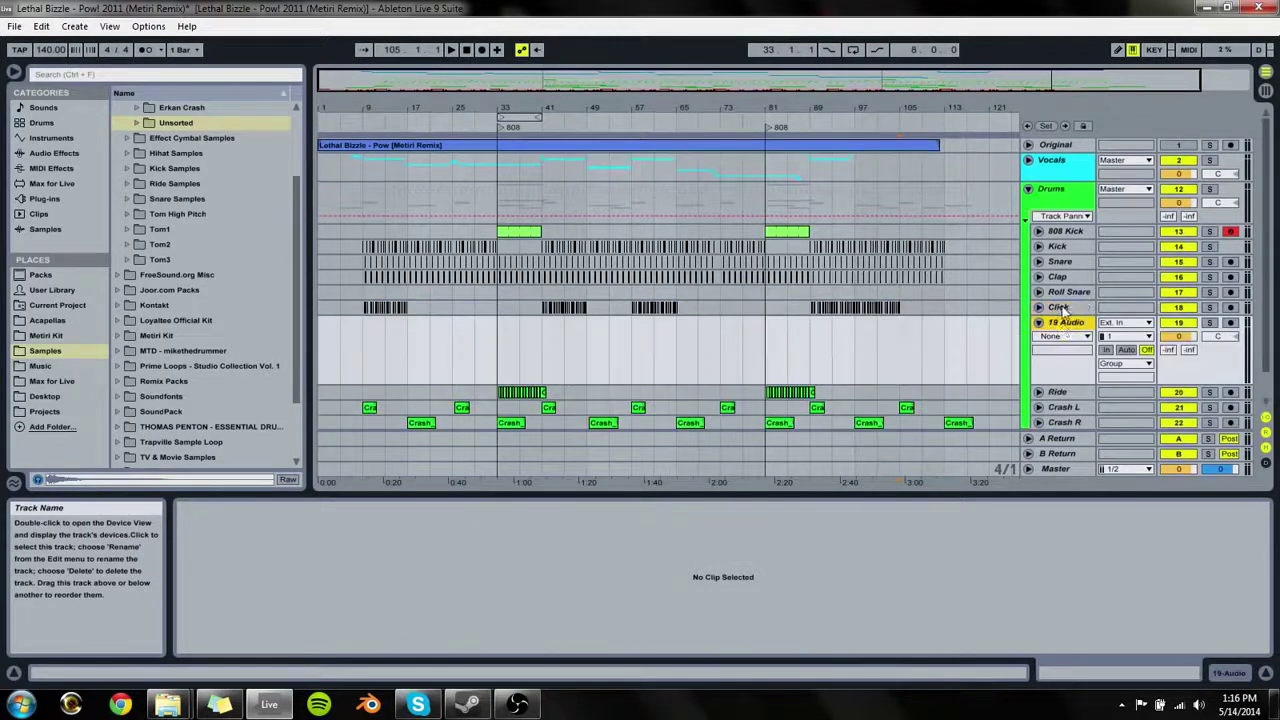
pyautogui.hotkey('ctrl', 'z')
# Step: Insert a MIDI track below the Click track in the Drums group and load the Impulse instrument on it
pyautogui.click(1060, 308)
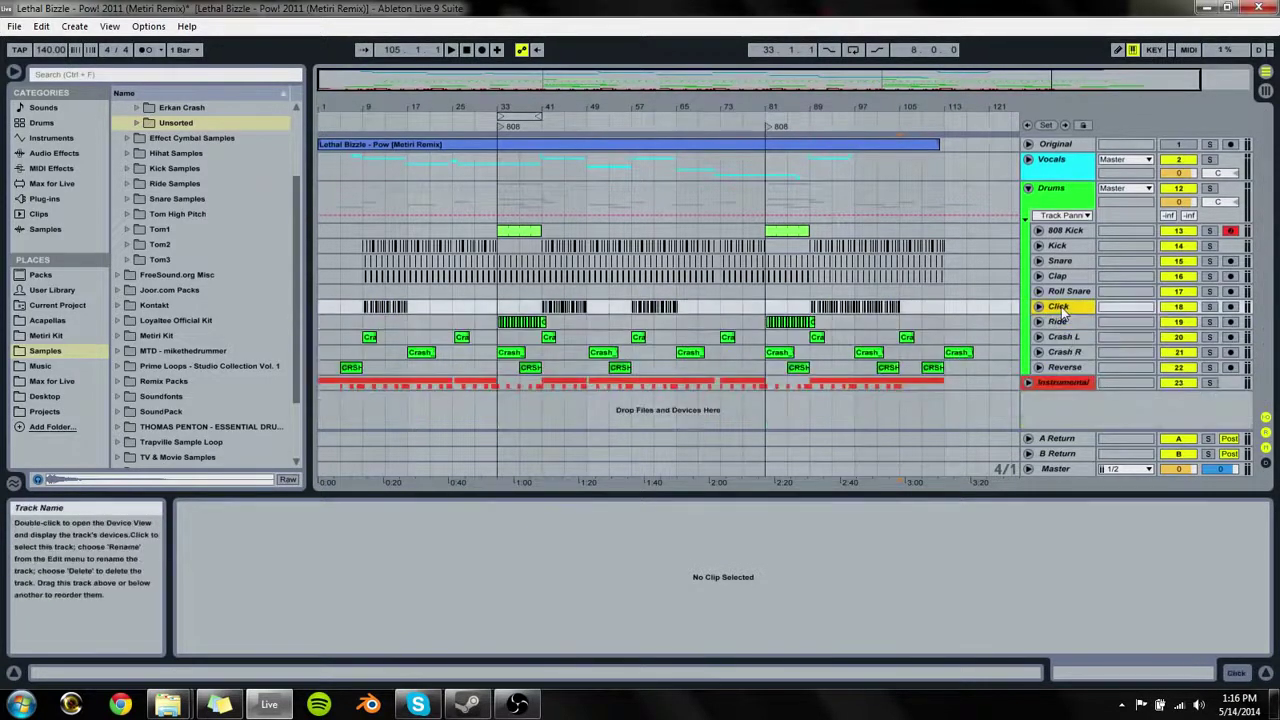
pyautogui.hotkey('ctrl', 'shift', 't')
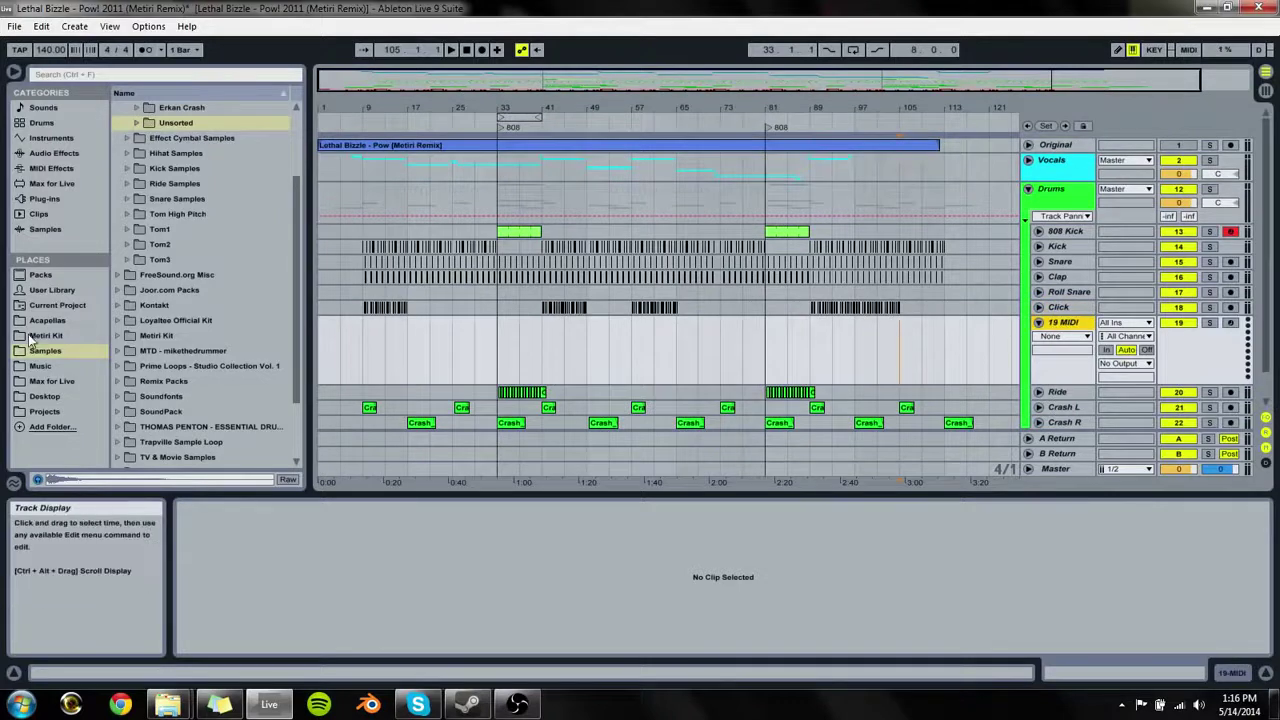
pyautogui.click(50, 153)
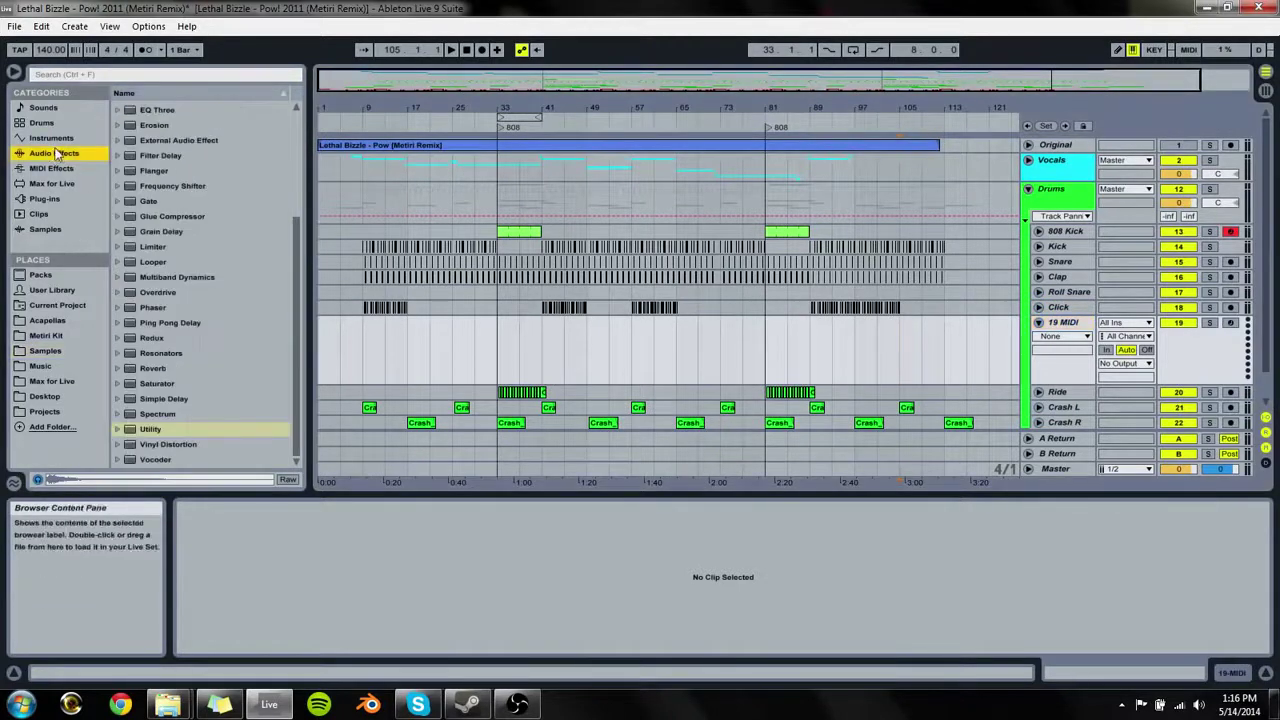
pyautogui.click(55, 138)
pyautogui.click(160, 214)
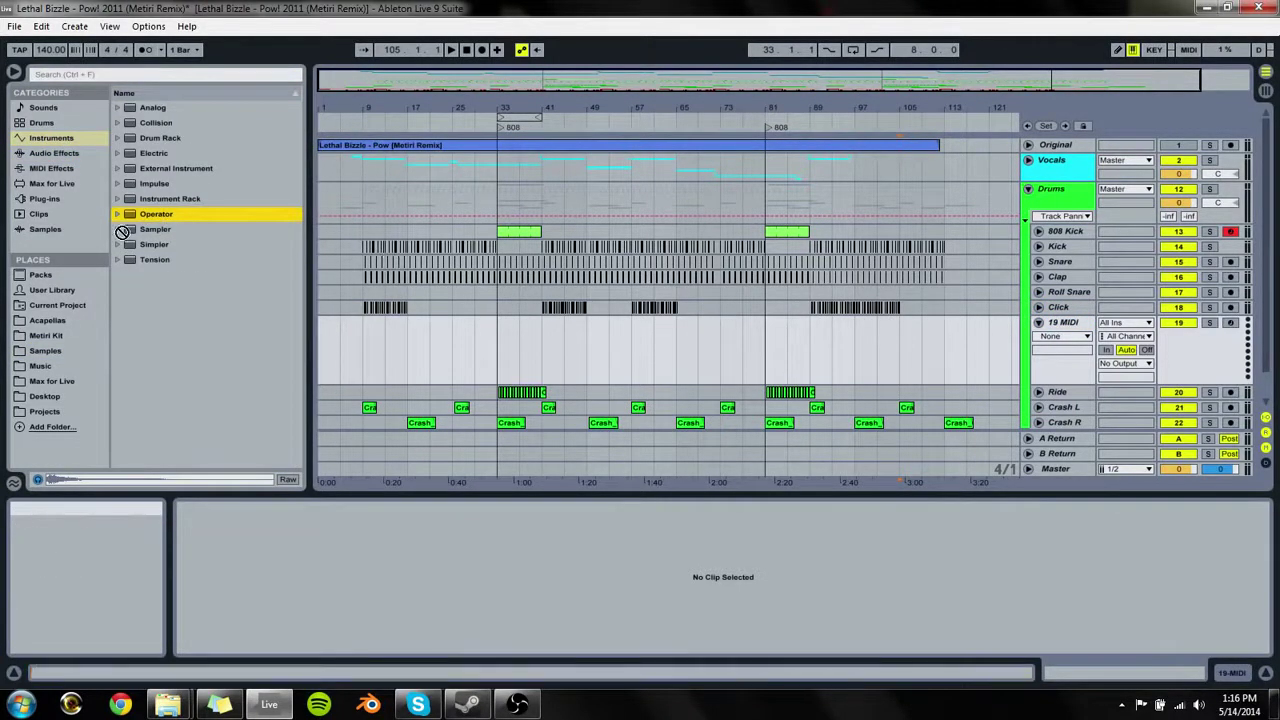
pyautogui.click(150, 184)
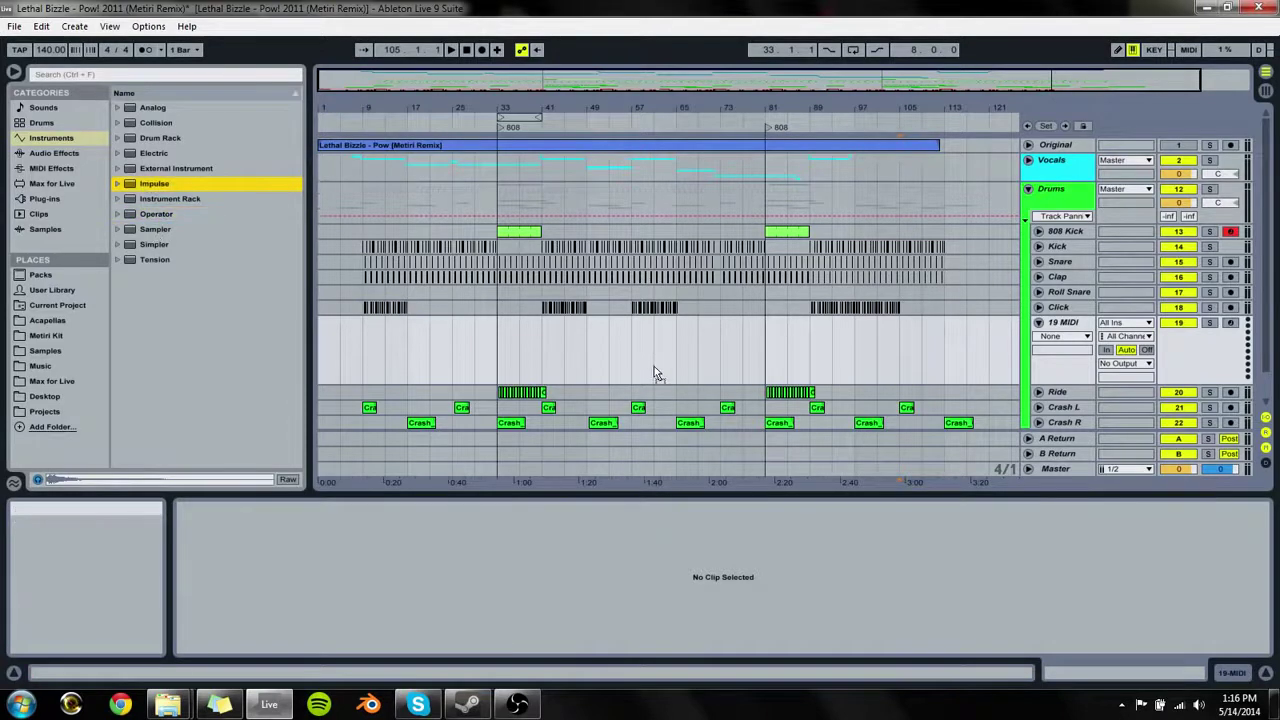
pyautogui.scroll(-2, 1050, 355)
pyautogui.click(1038, 361)
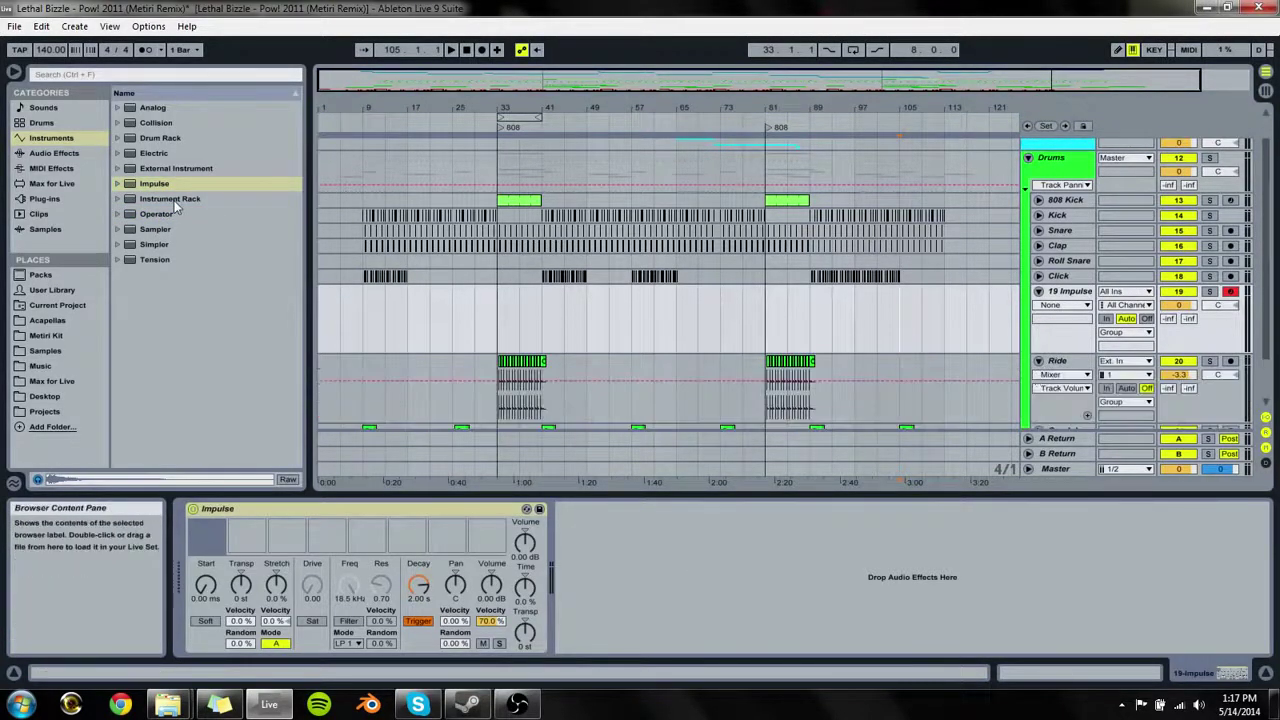
pyautogui.click(1038, 361)
pyautogui.click(1060, 391)
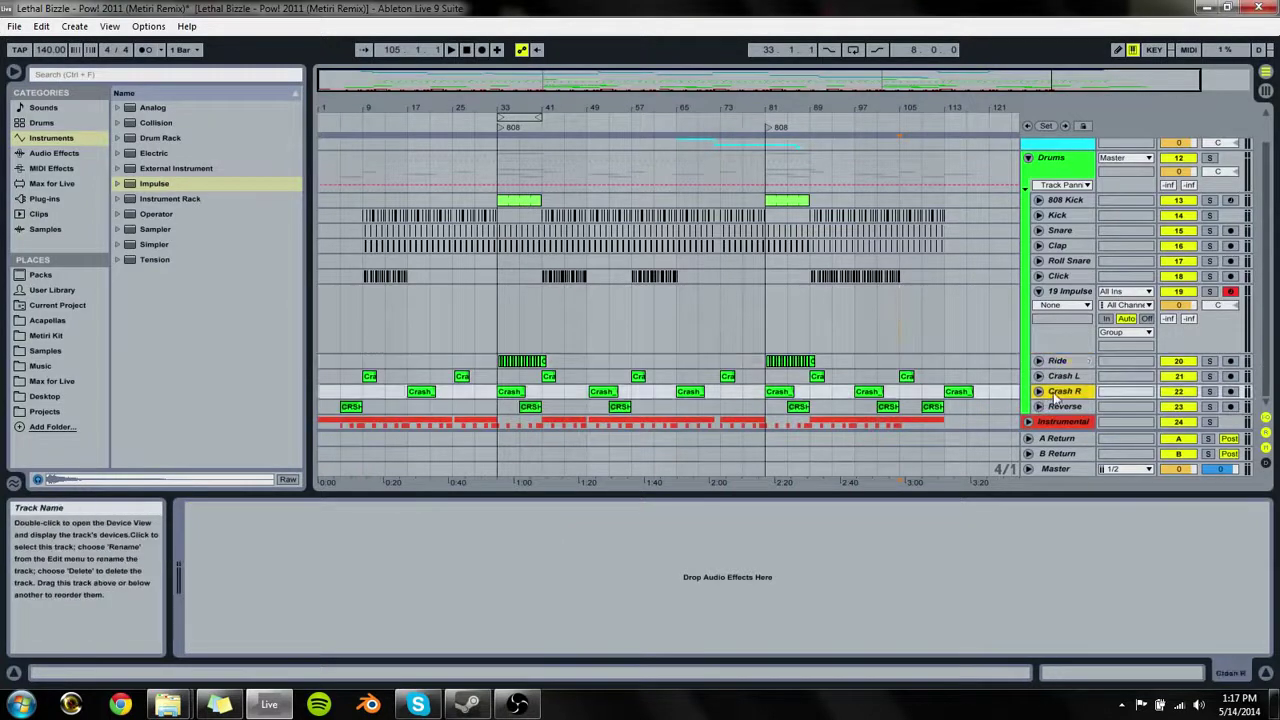
# Step: Solo and unfold the Original track, and listen to several of its sections from bar 9 onwards
pyautogui.scroll(1, 1145, 203)
pyautogui.click(1068, 307)
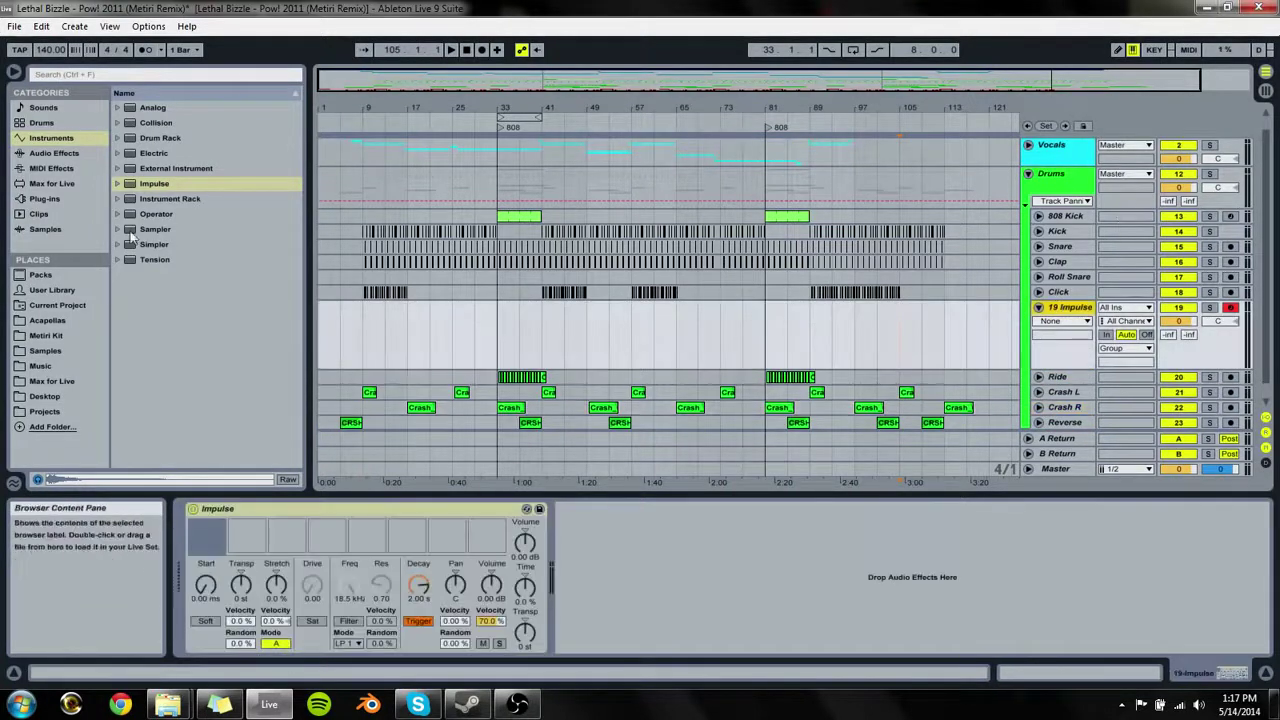
pyautogui.click(369, 323)
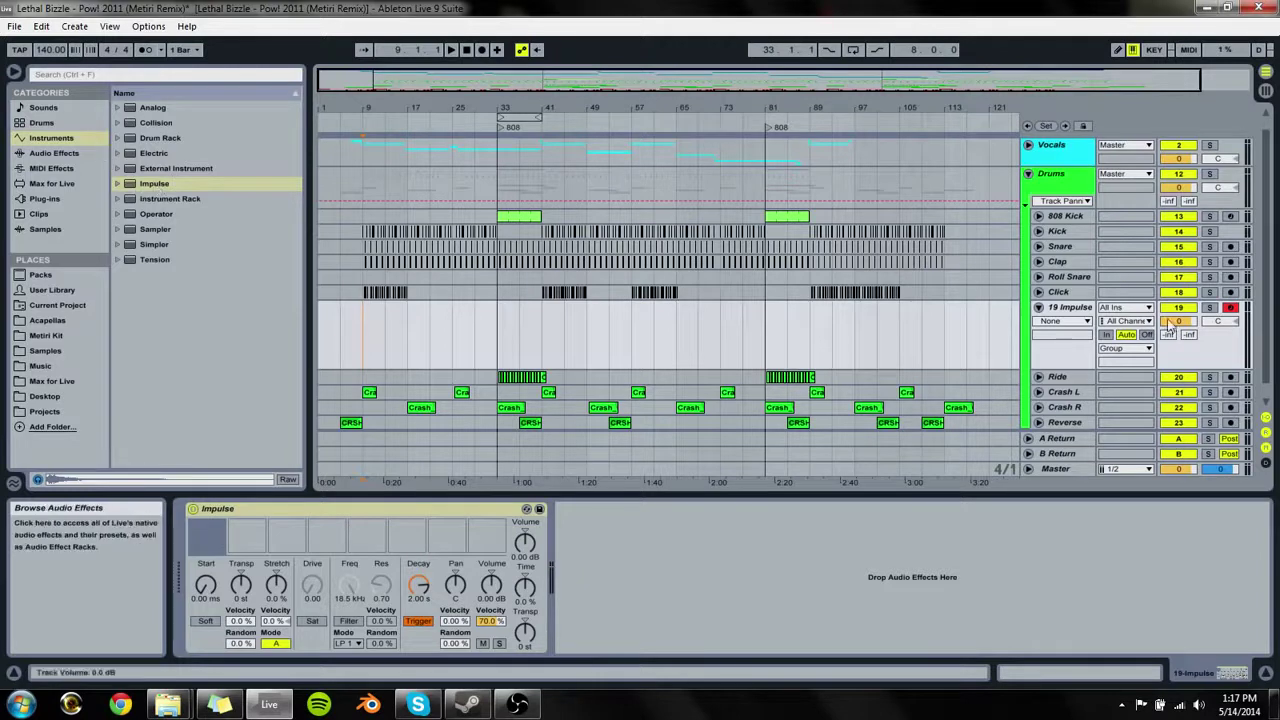
pyautogui.scroll(1, 367, 332)
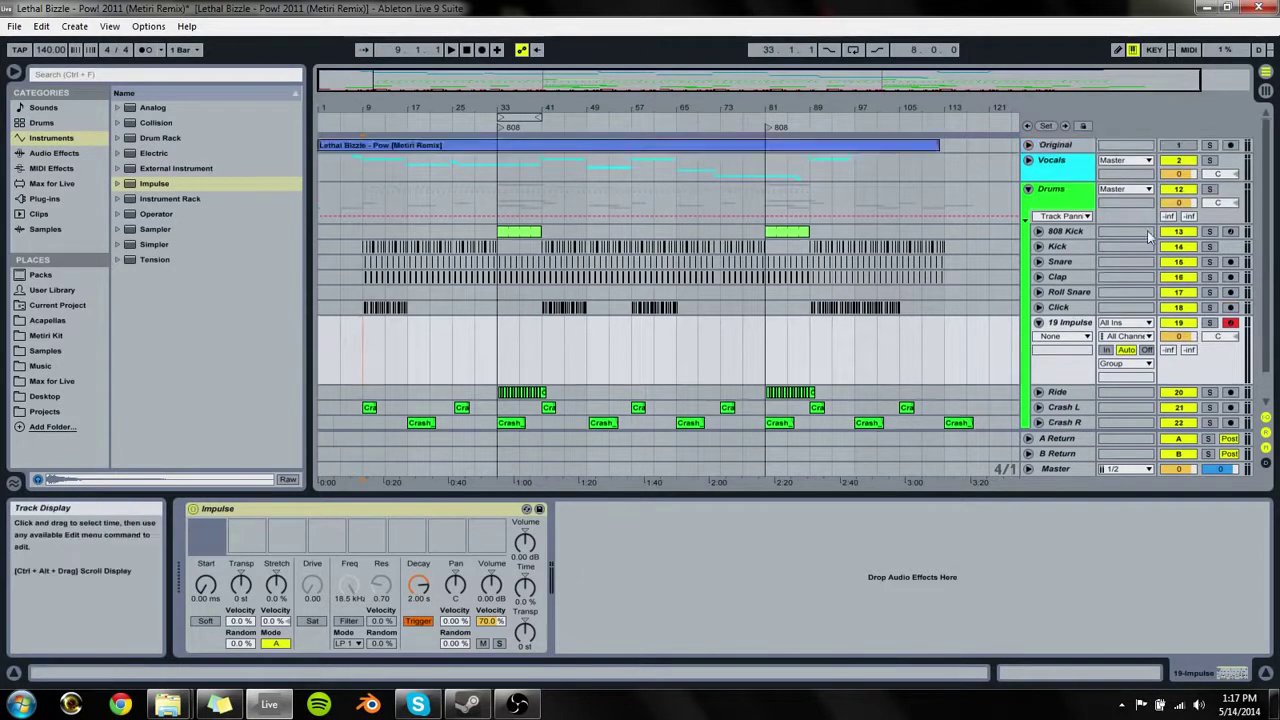
pyautogui.click(1210, 146)
pyautogui.press('space')
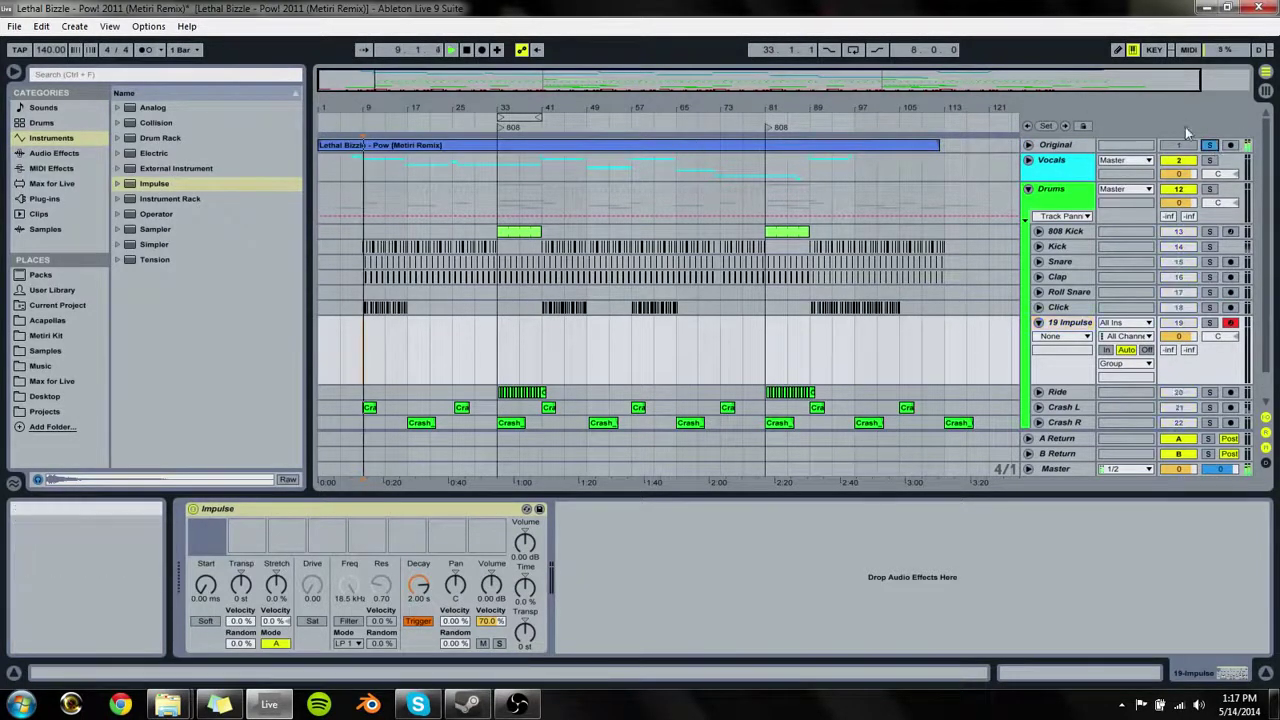
pyautogui.click(1028, 145)
pyautogui.click(400, 180)
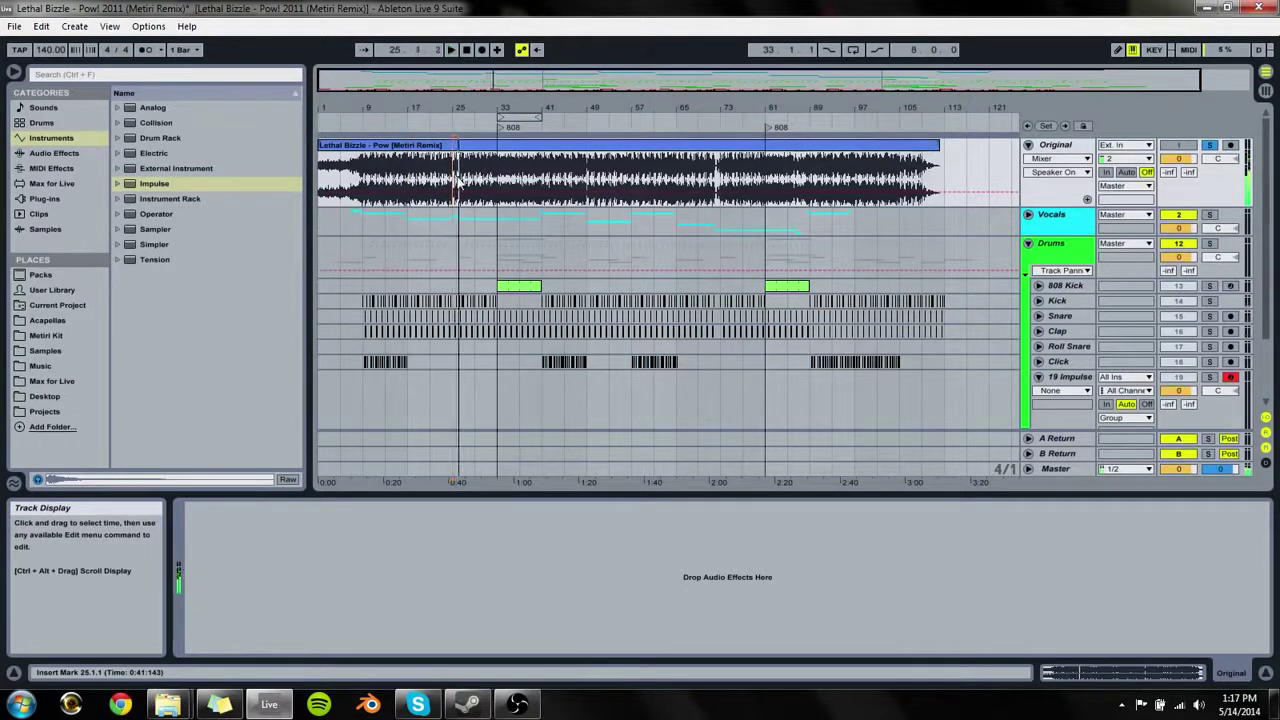
pyautogui.click(508, 181)
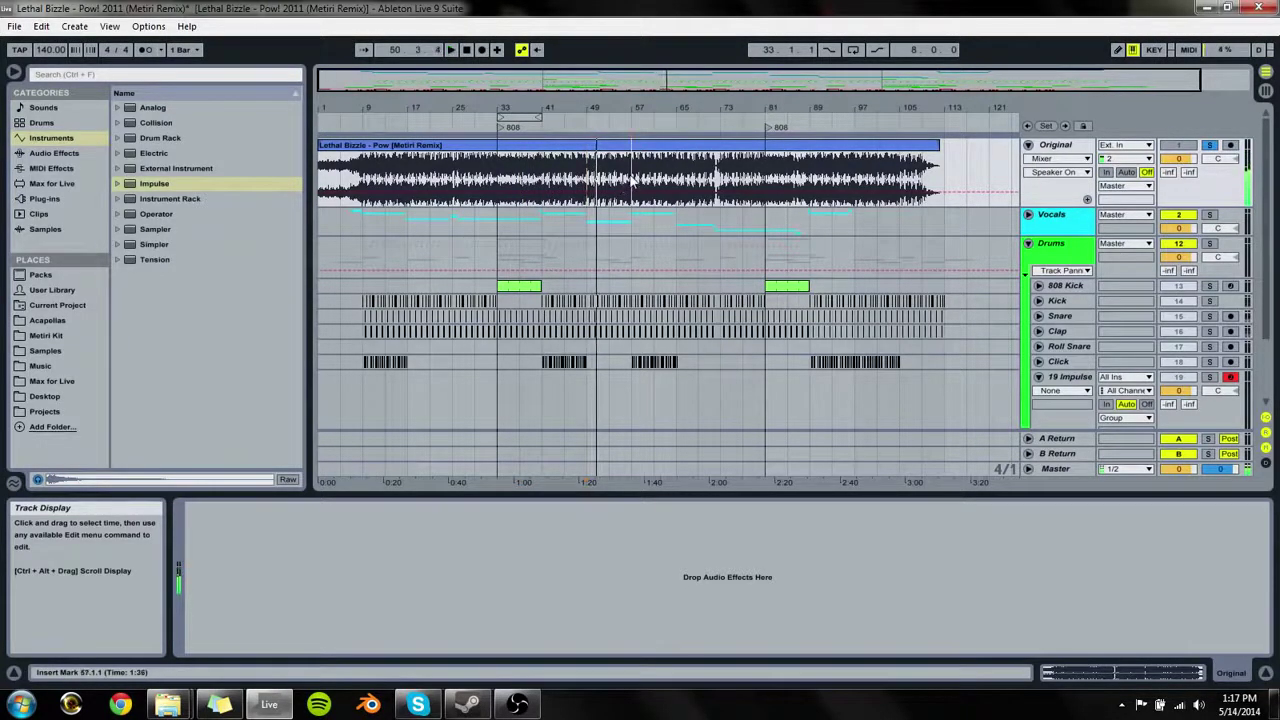
pyautogui.press('space')
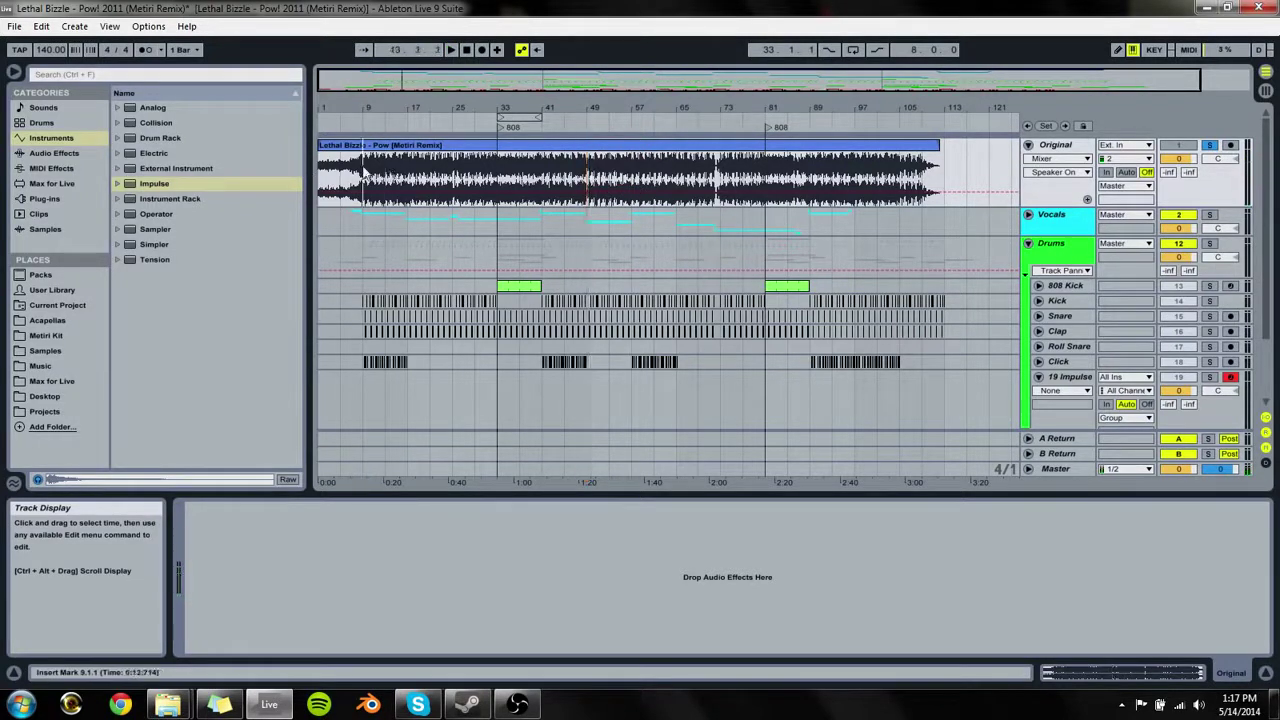
# Step: Move the first 808 locator to bar 17 and rename it HH
pyautogui.moveTo(502, 128); pyautogui.dragTo(407, 127)
pyautogui.press('space')
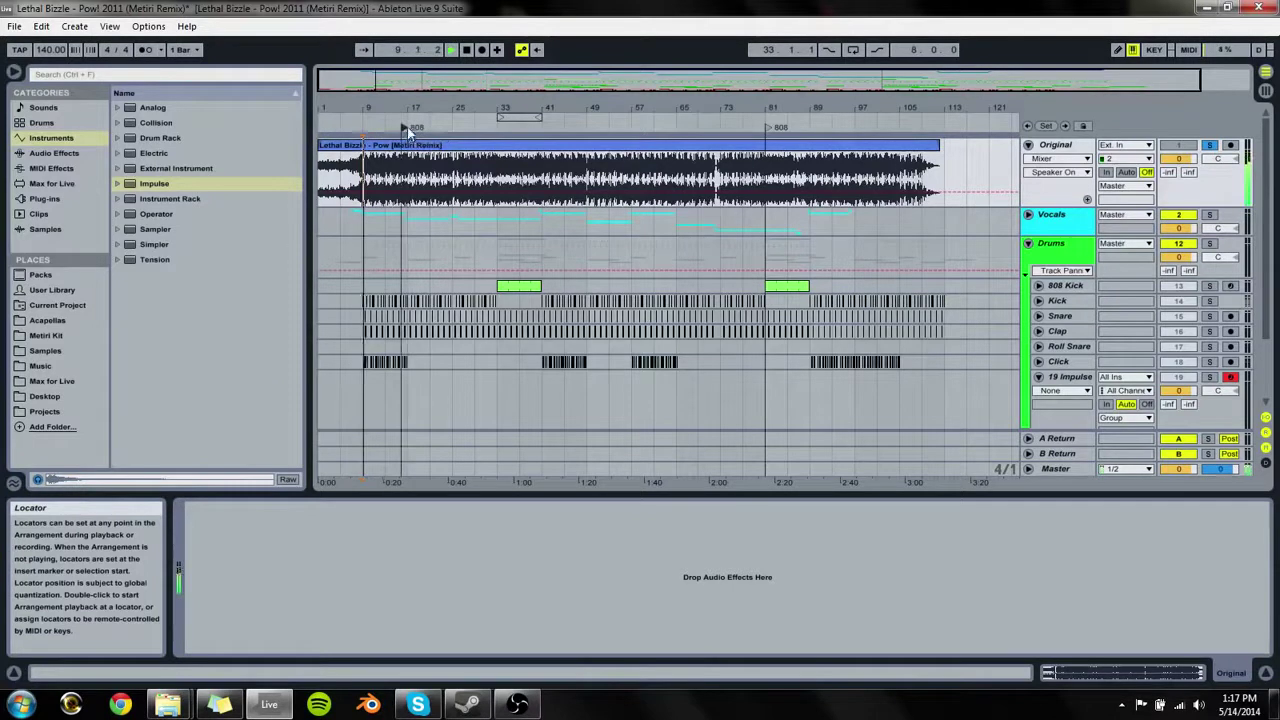
pyautogui.rightClick(418, 128)
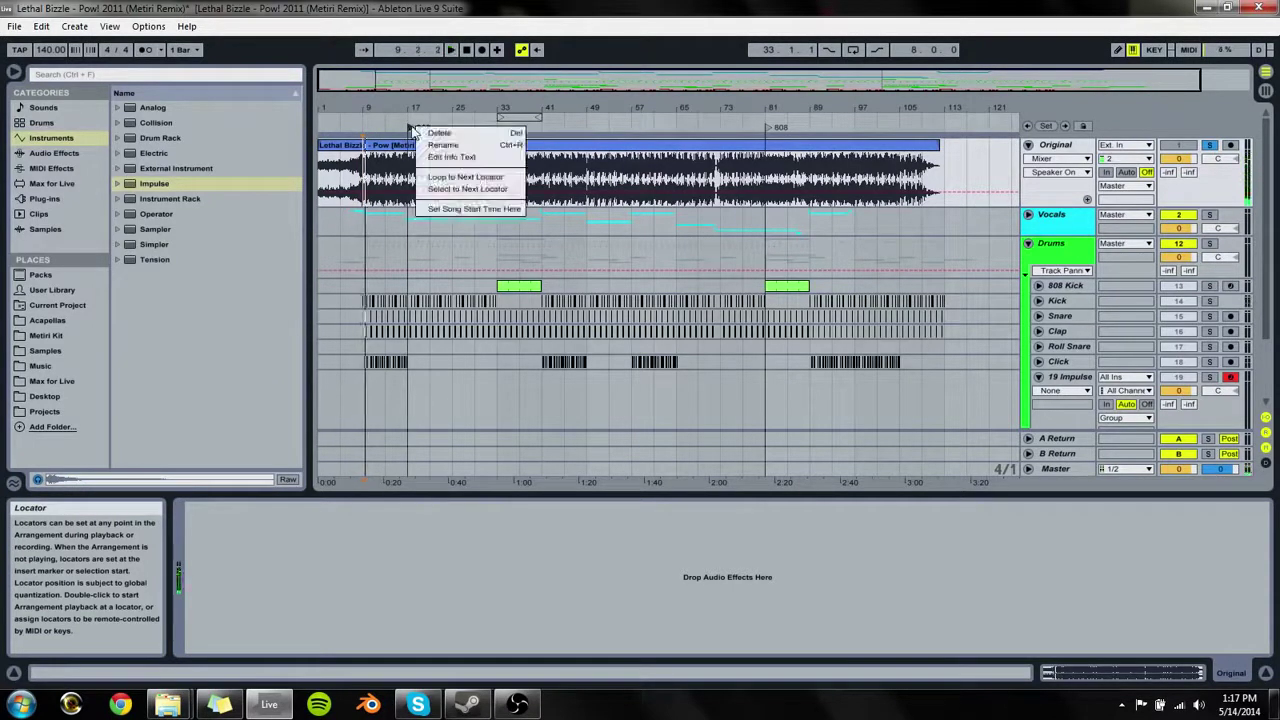
pyautogui.click(450, 145)
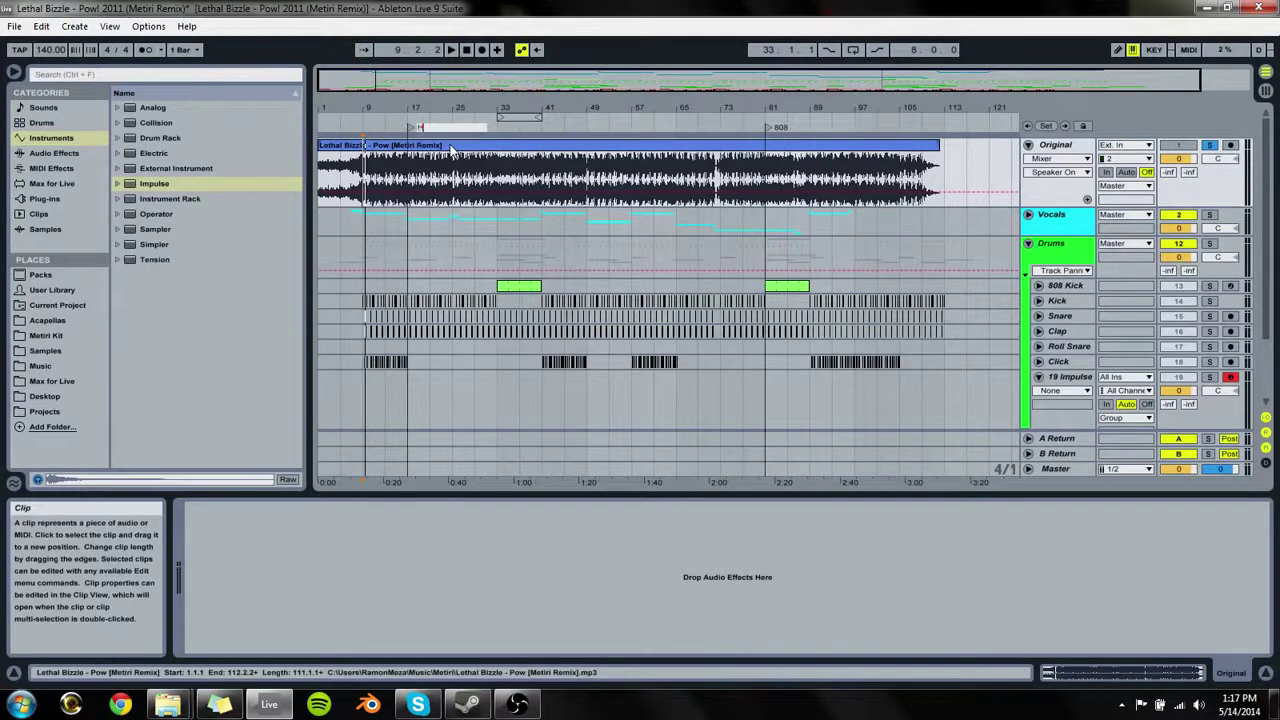
pyautogui.write('HH')
pyautogui.press('Return')
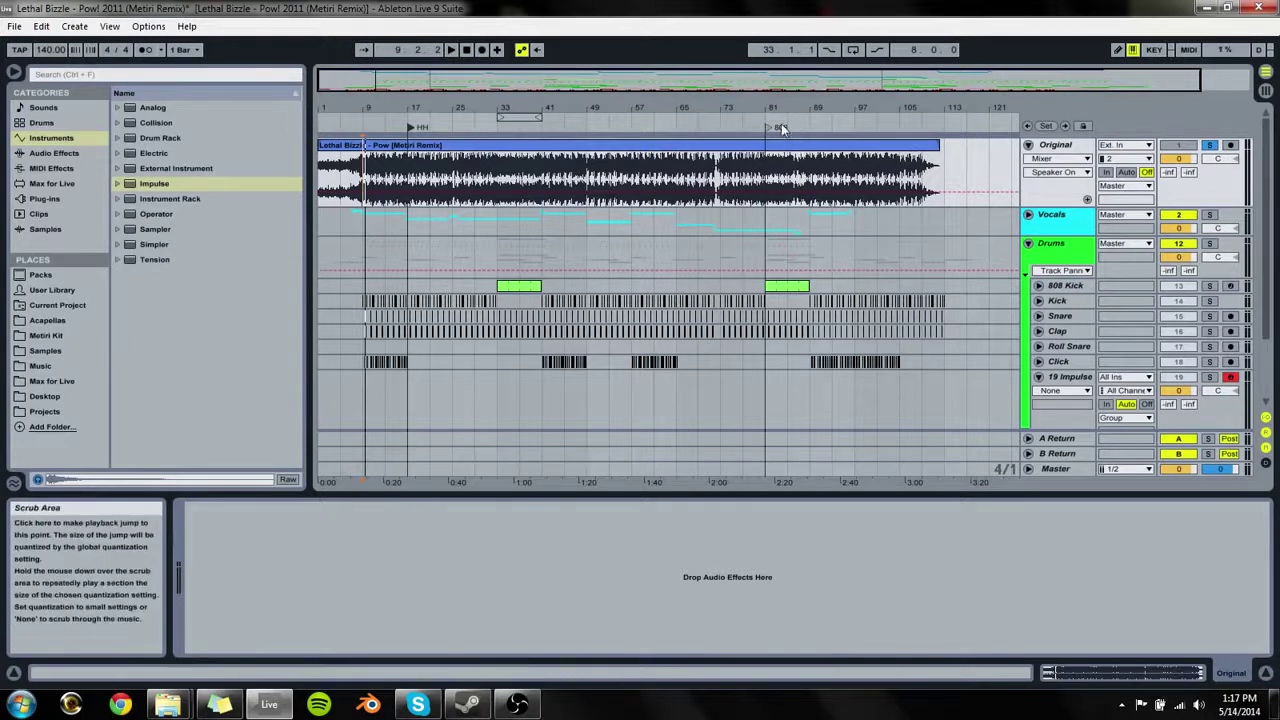
# Step: Move the remaining 808 locator to bar 57 and rename it HH
pyautogui.click(615, 132)
pyautogui.moveTo(765, 130); pyautogui.dragTo(634, 144)
pyautogui.rightClick(640, 131)
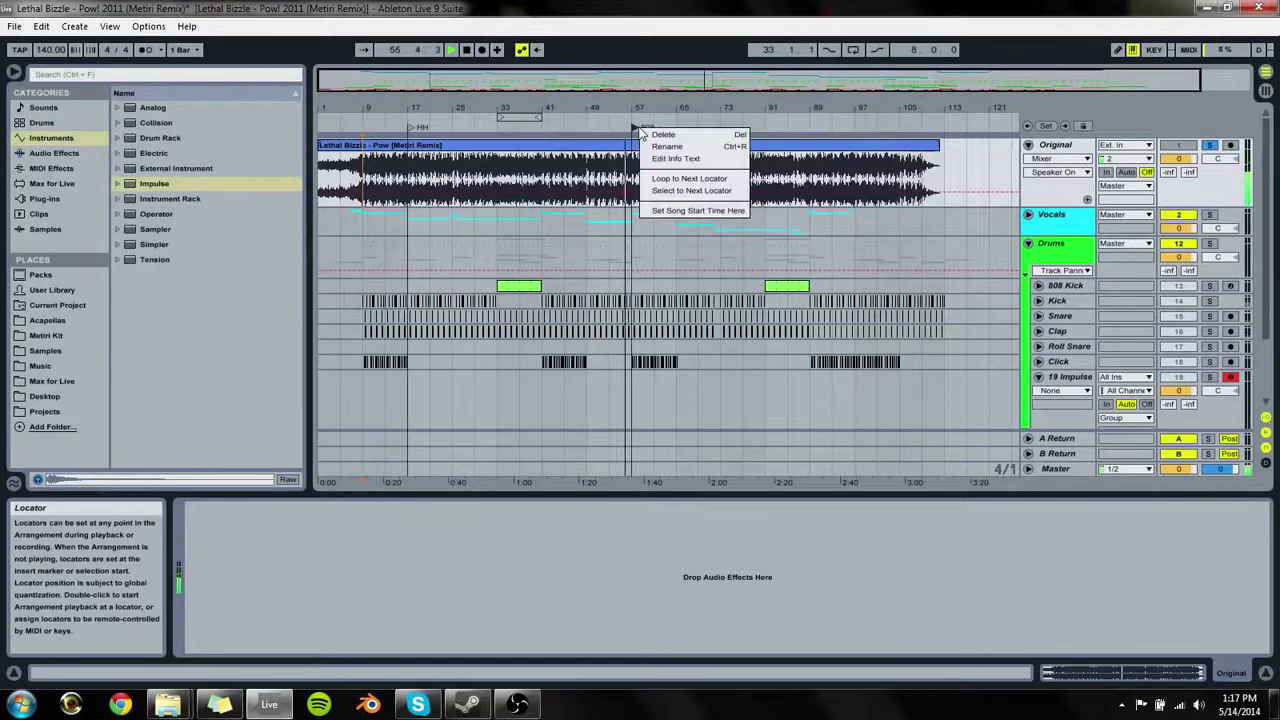
pyautogui.click(686, 150)
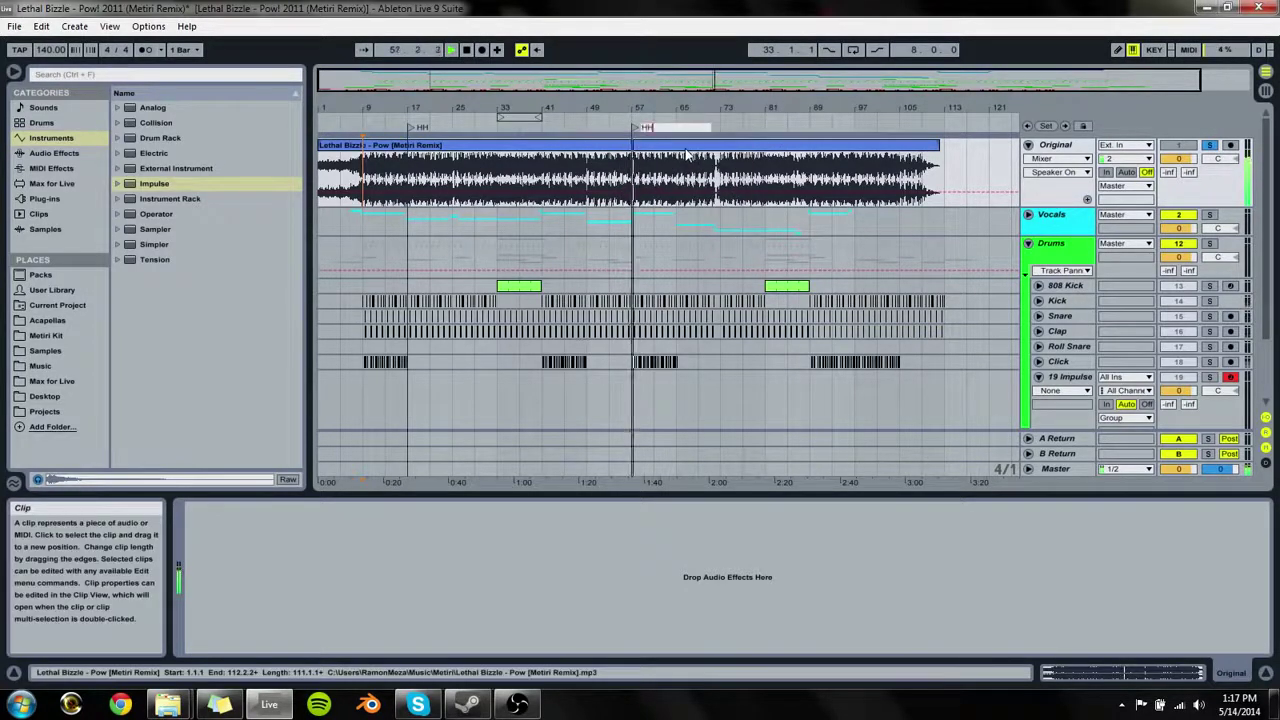
pyautogui.write('HH')
pyautogui.press('Return')
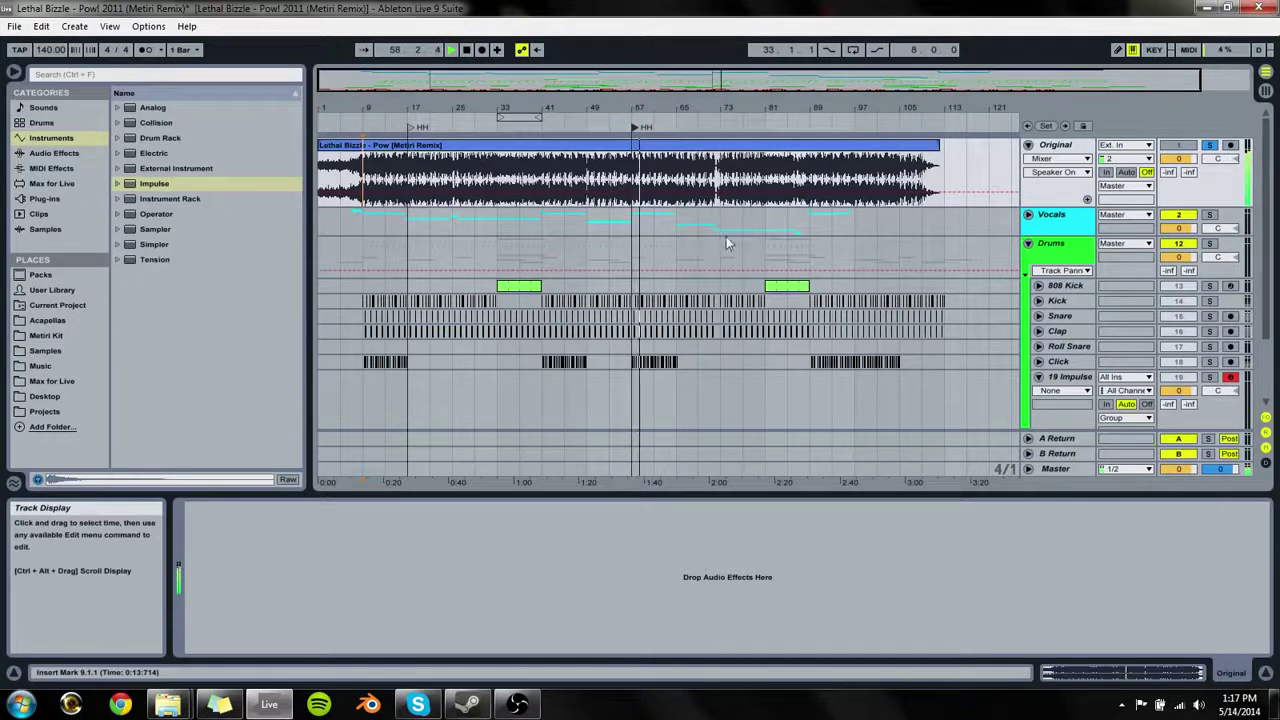
# Step: Listen to the soloed Original track from around bars 65, 73, 81 and 88
pyautogui.click(681, 122)
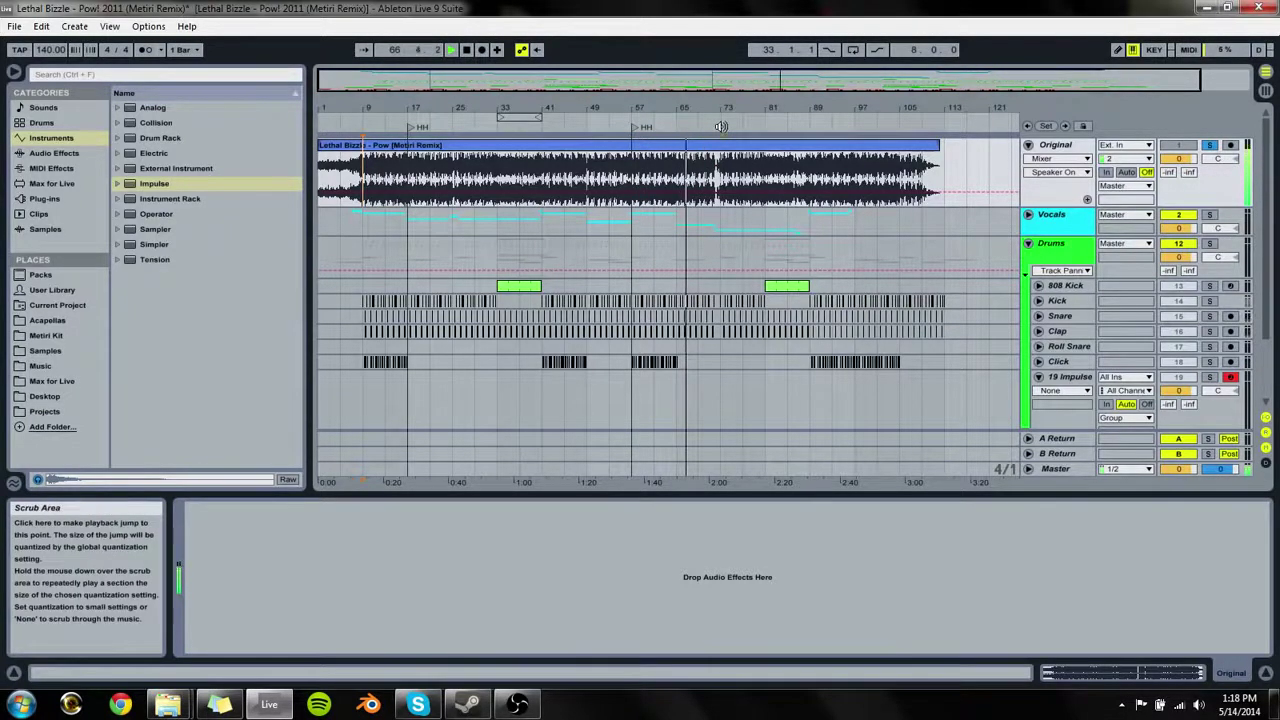
pyautogui.click(720, 124)
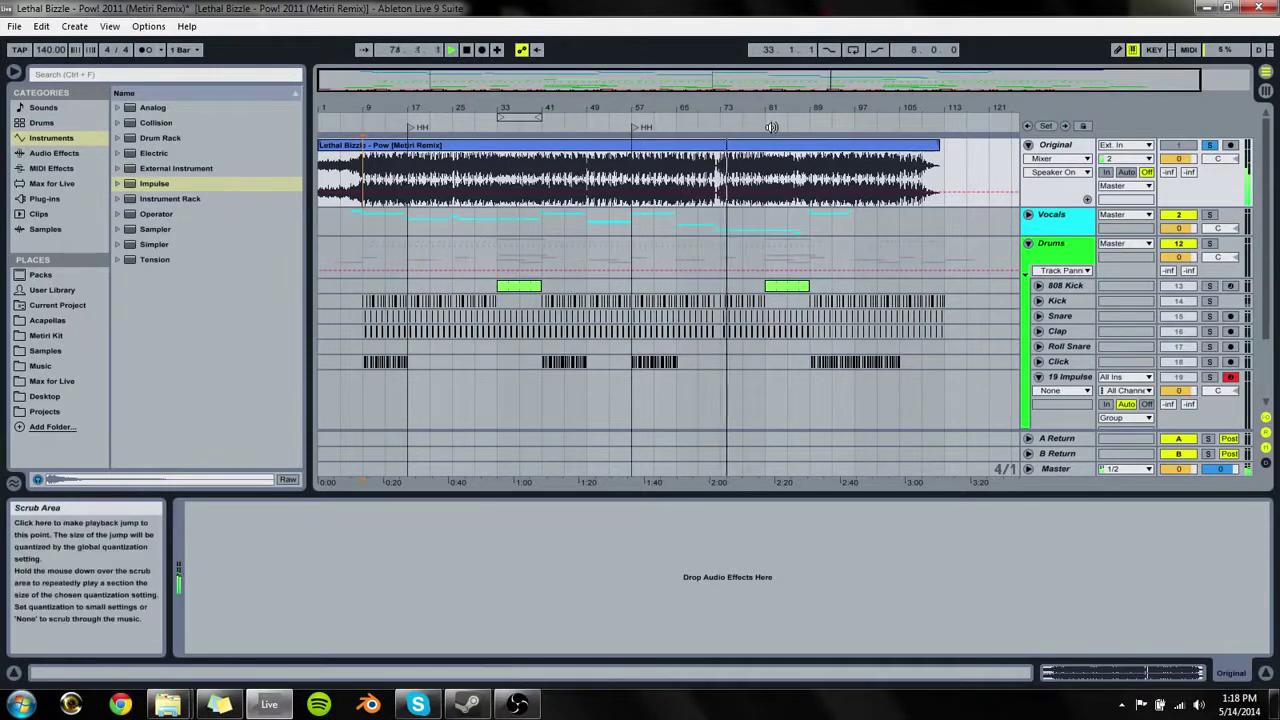
pyautogui.click(775, 126)
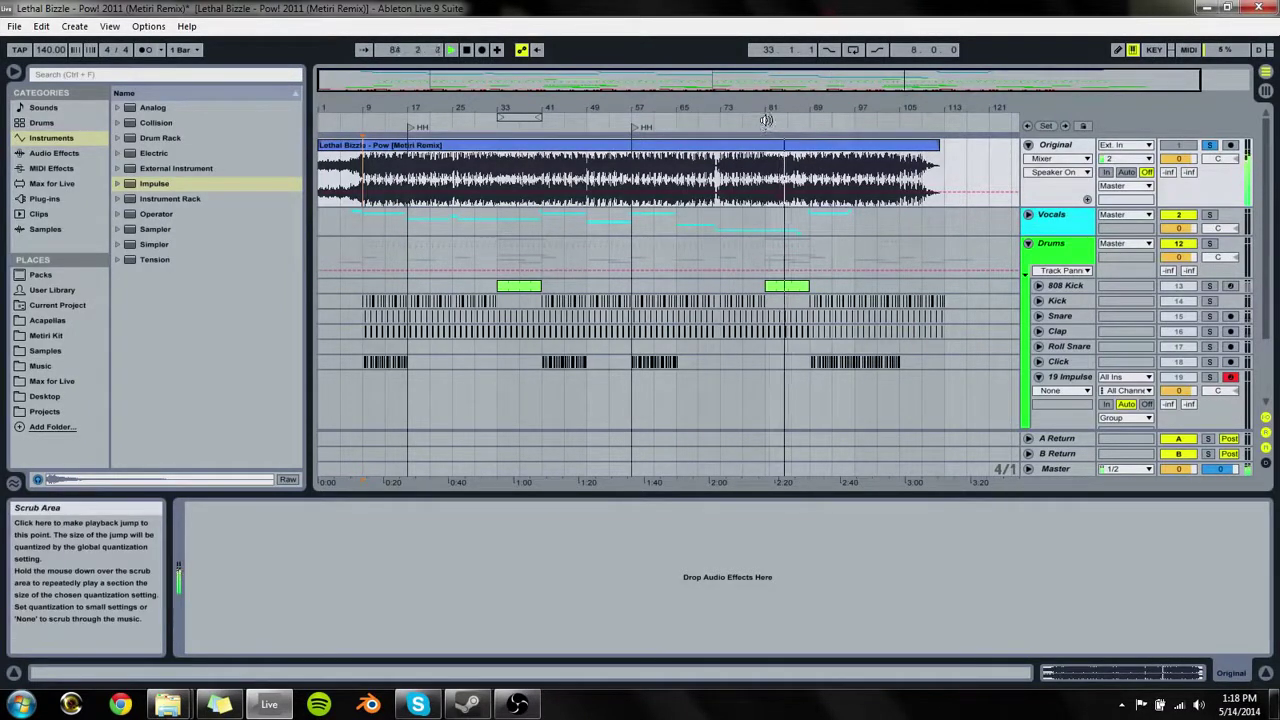
pyautogui.scroll(-1, 761, 226)
pyautogui.scroll(1, 752, 217)
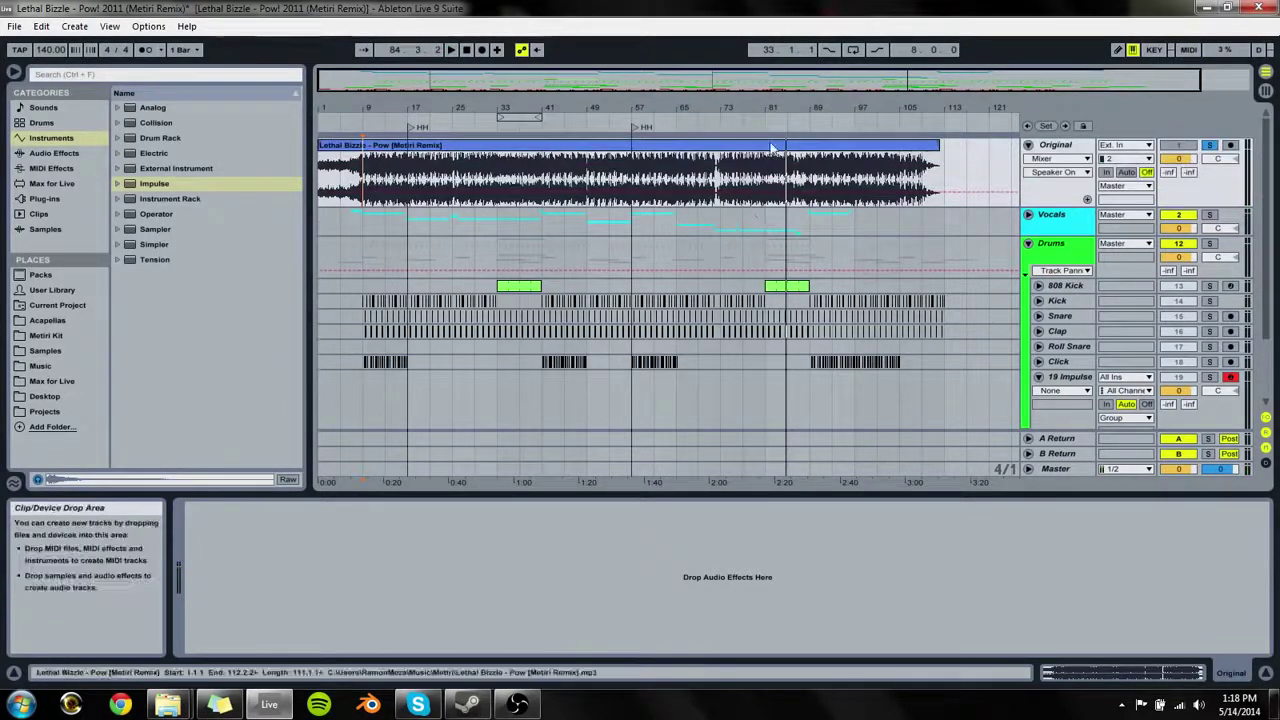
pyautogui.click(802, 124)
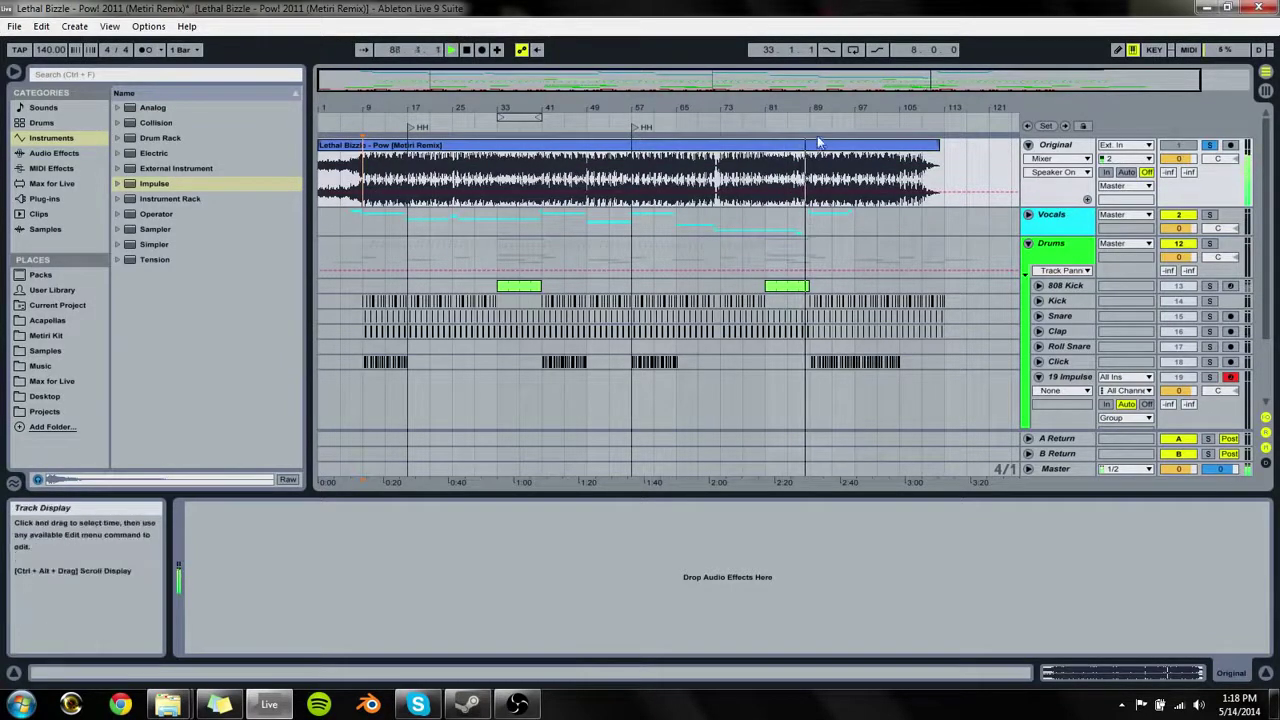
# Step: Add a third locator named HH at bar 97 while the Original track plays
pyautogui.rightClick(809, 124)
pyautogui.click(830, 161)
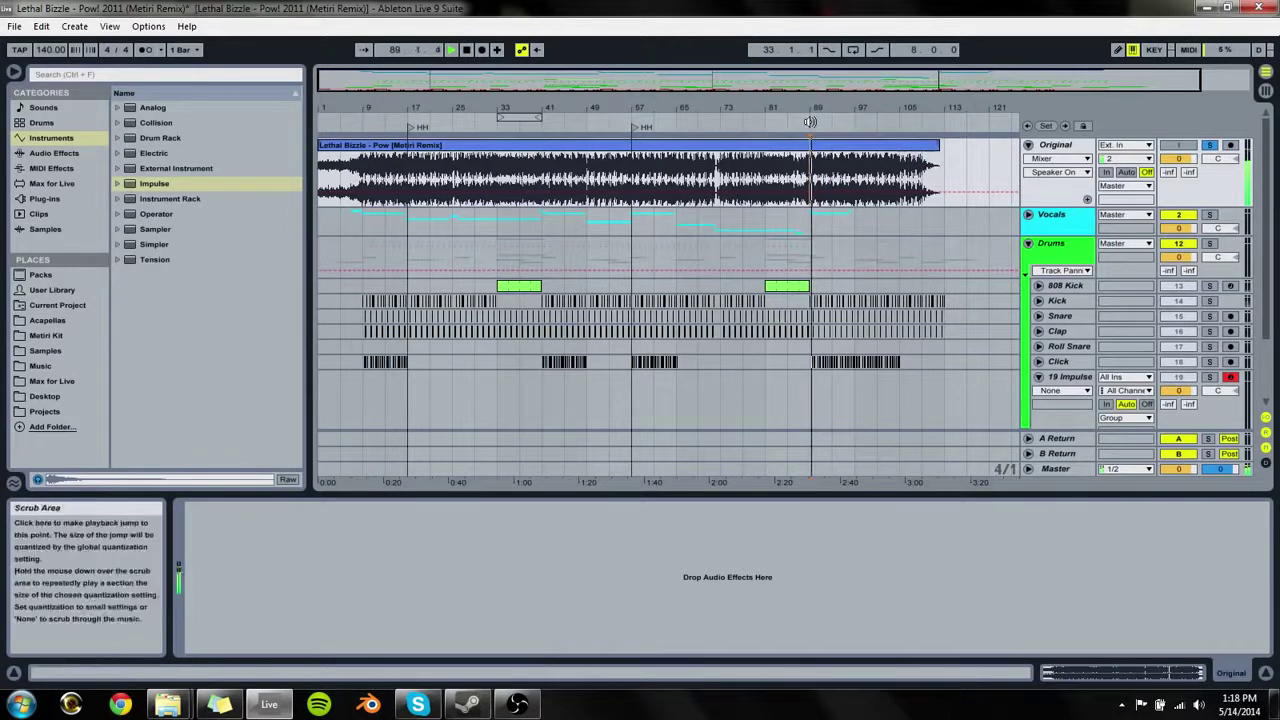
pyautogui.rightClick(811, 124)
pyautogui.click(835, 161)
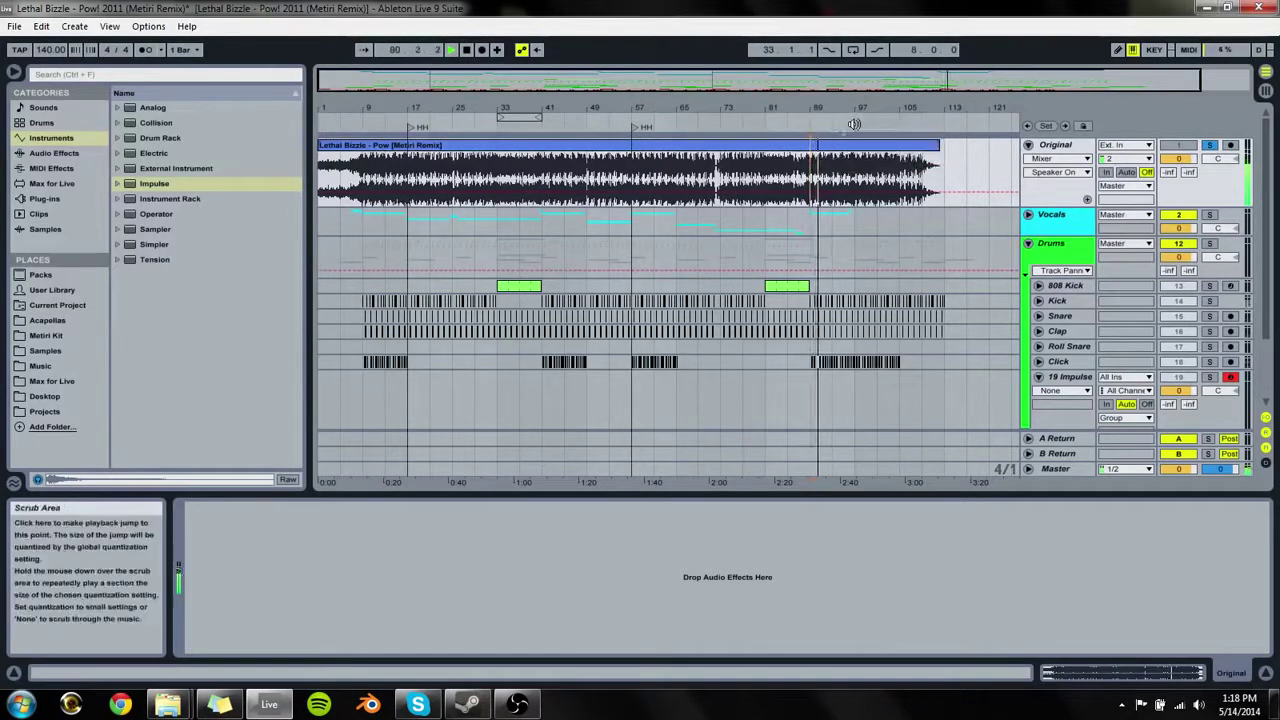
pyautogui.rightClick(854, 124)
pyautogui.click(880, 162)
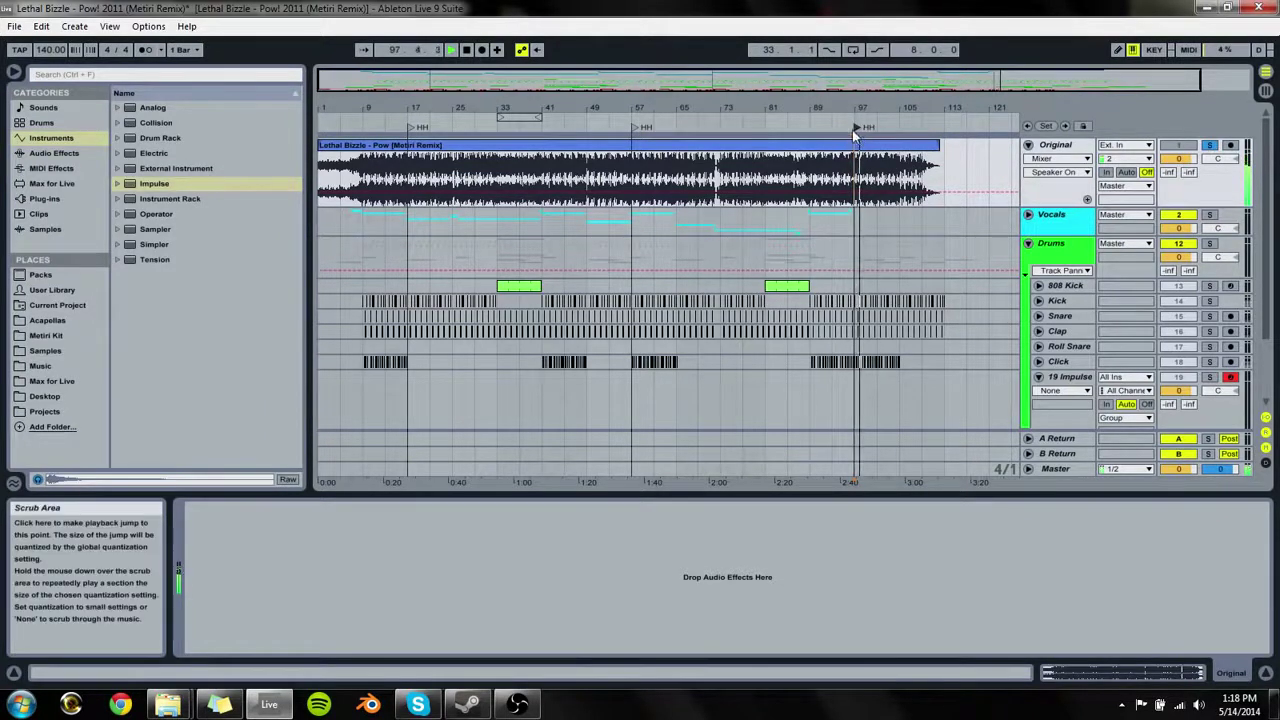
# Step: Move the third HH locator to bar 105, and from there back to bar 41
pyautogui.moveTo(860, 127); pyautogui.dragTo(904, 131)
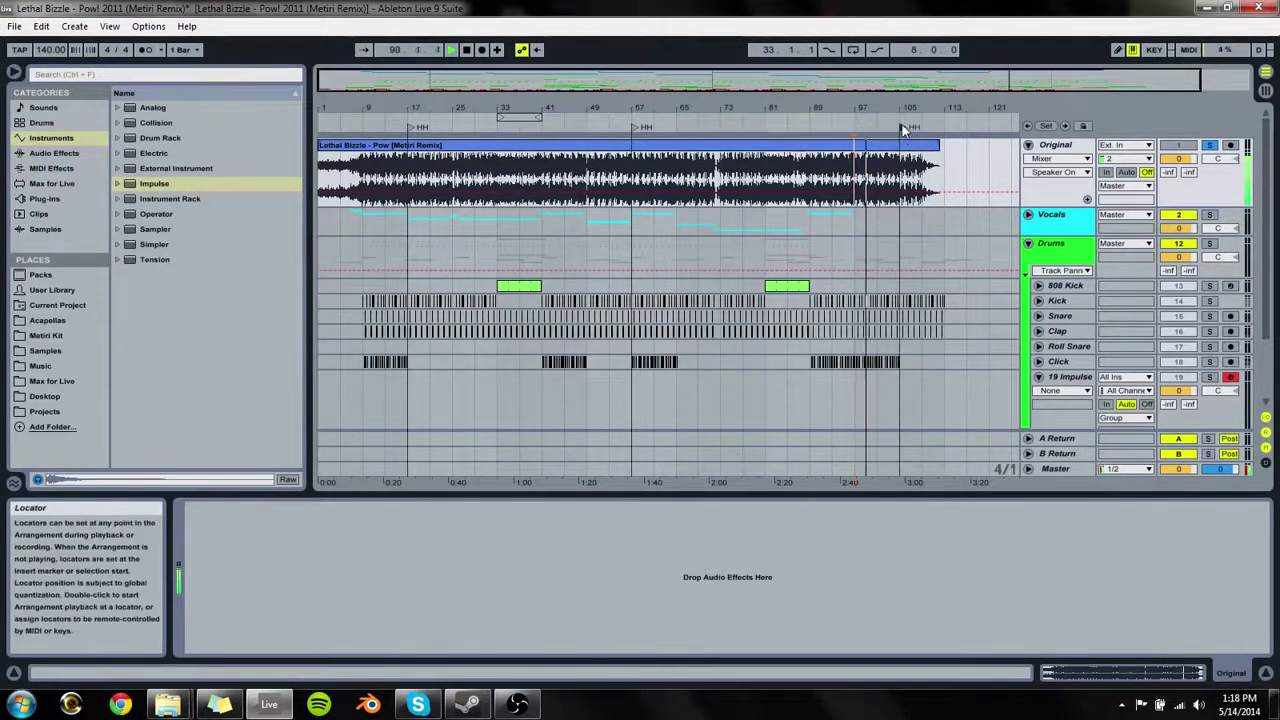
pyautogui.click(904, 131)
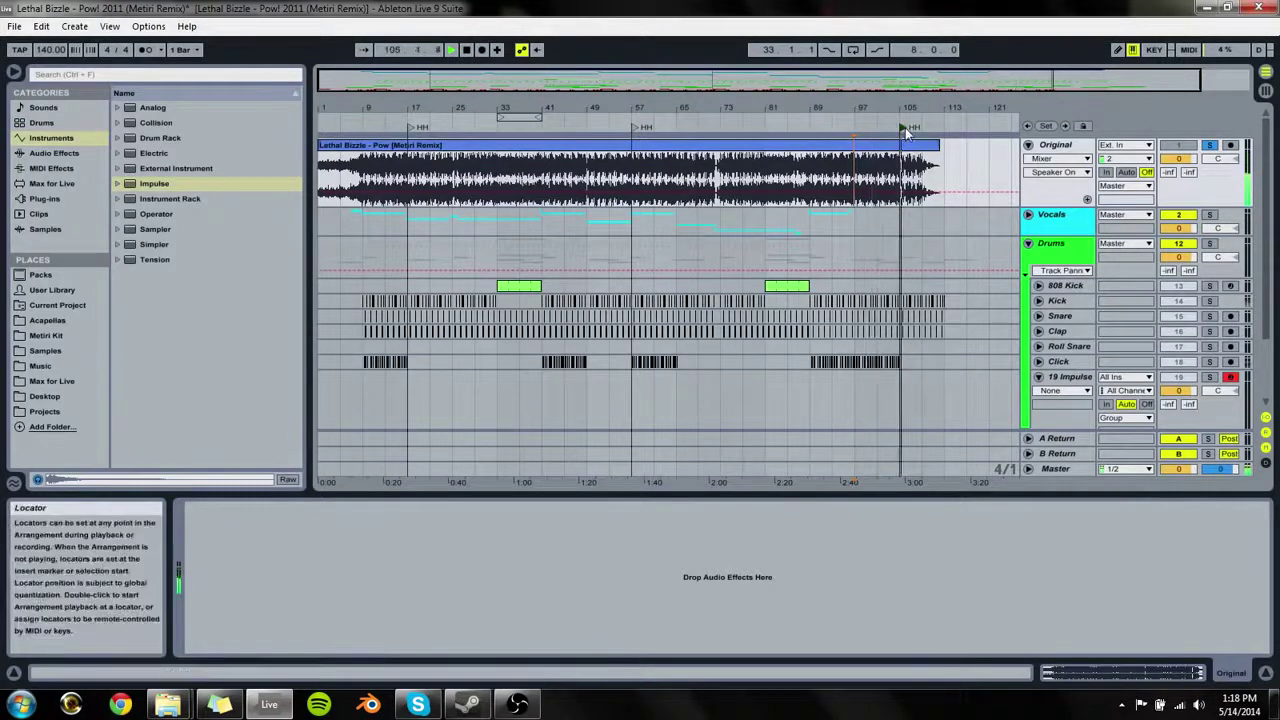
pyautogui.moveTo(904, 131); pyautogui.dragTo(544, 127)
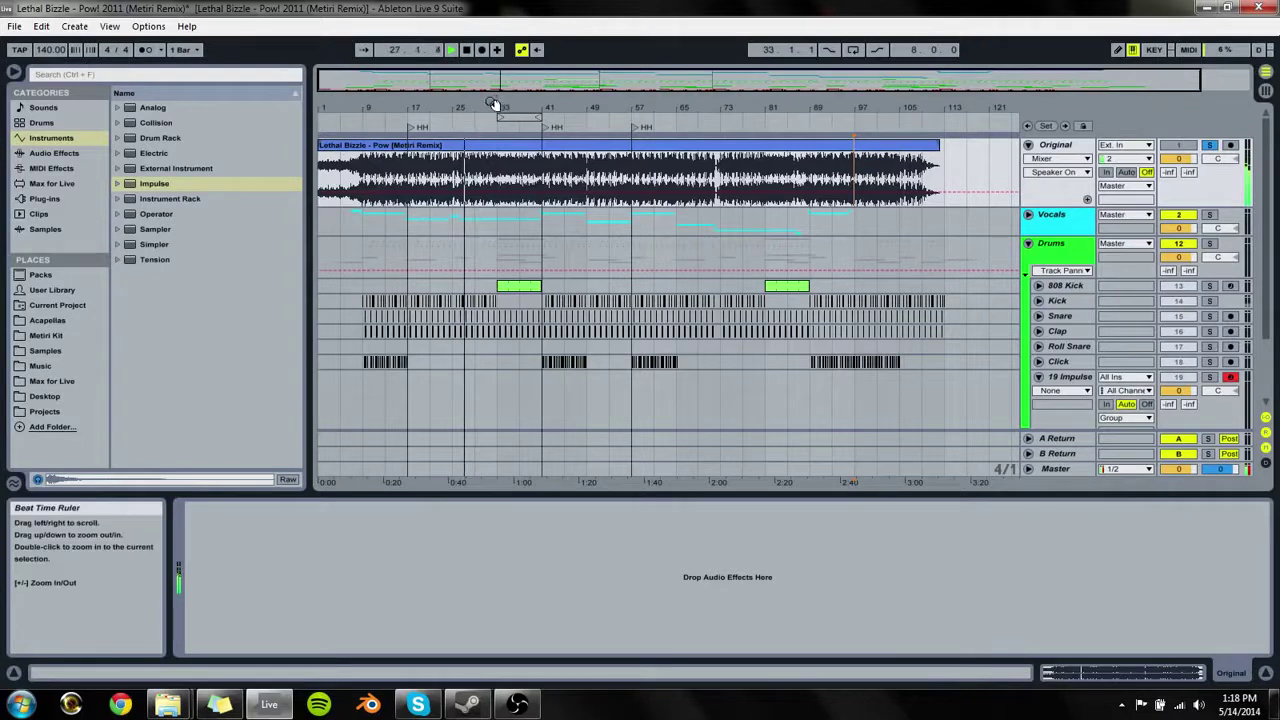
# Step: Move the HH locator from bar 41 to bar 49 and play the Original track around it
pyautogui.moveTo(494, 106); pyautogui.dragTo(502, 122)
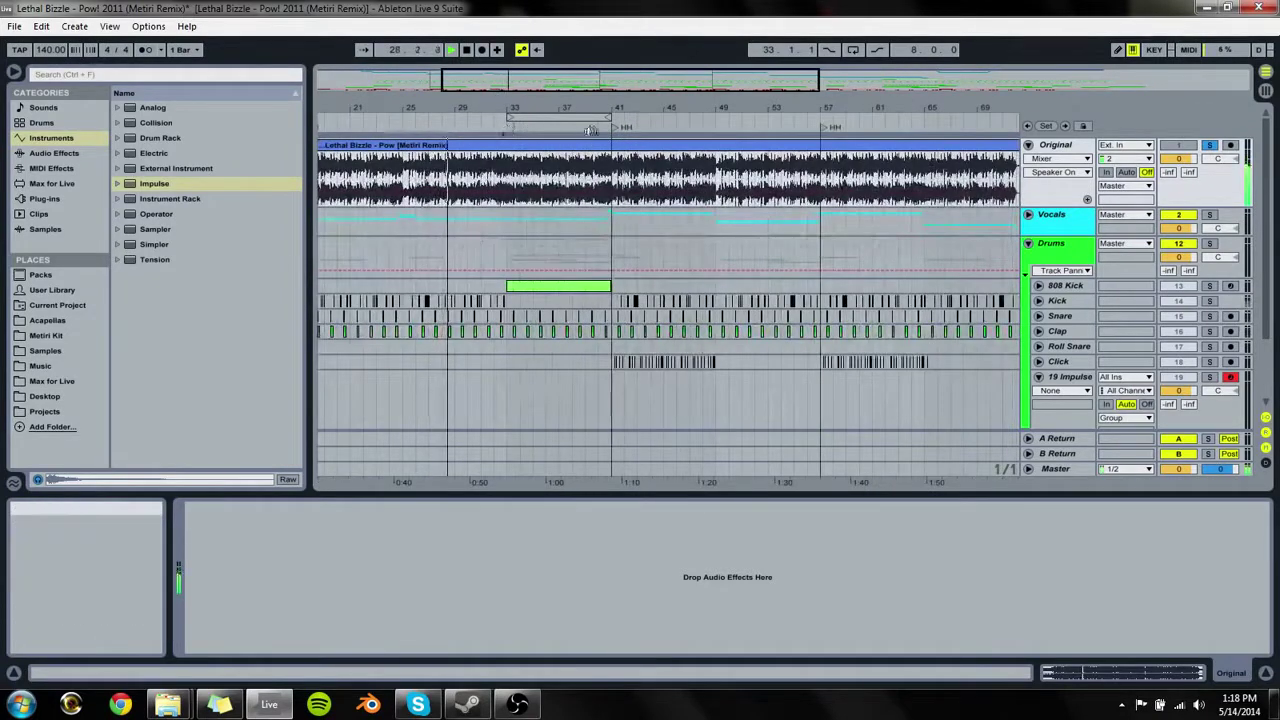
pyautogui.click(505, 127)
pyautogui.moveTo(617, 130); pyautogui.dragTo(720, 130)
pyautogui.click(643, 136)
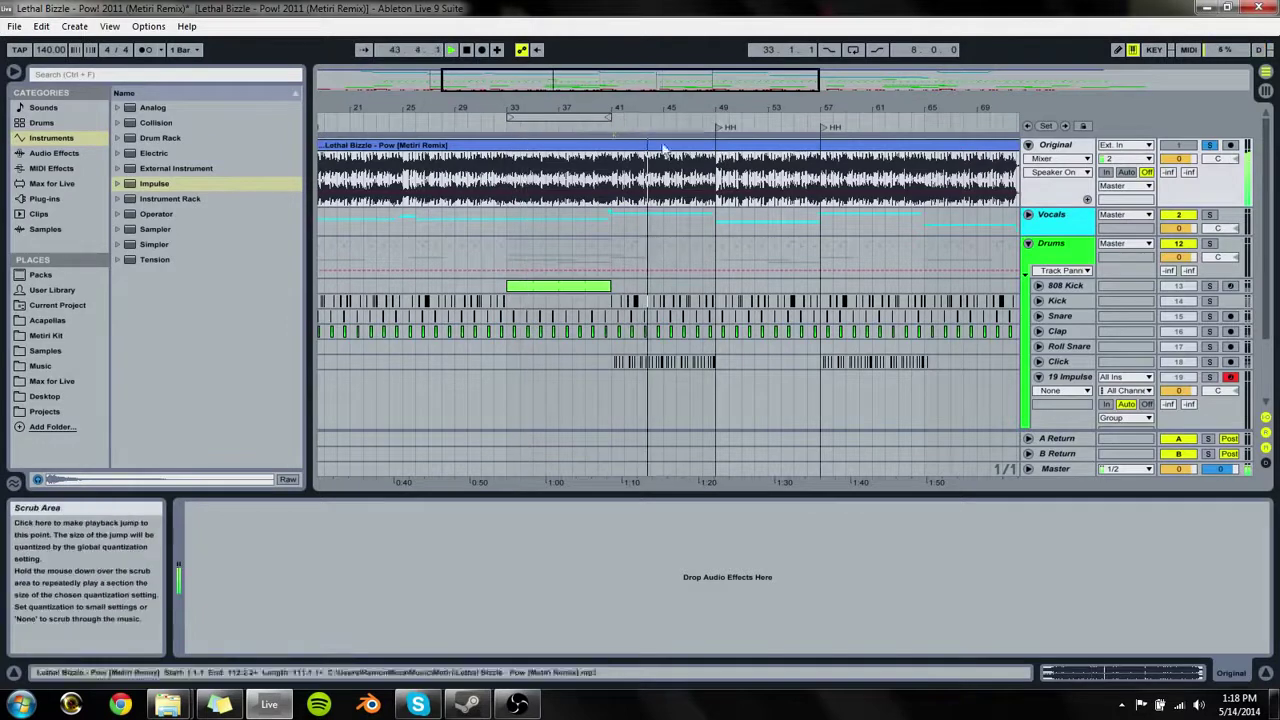
pyautogui.click(615, 134)
pyautogui.click(718, 129)
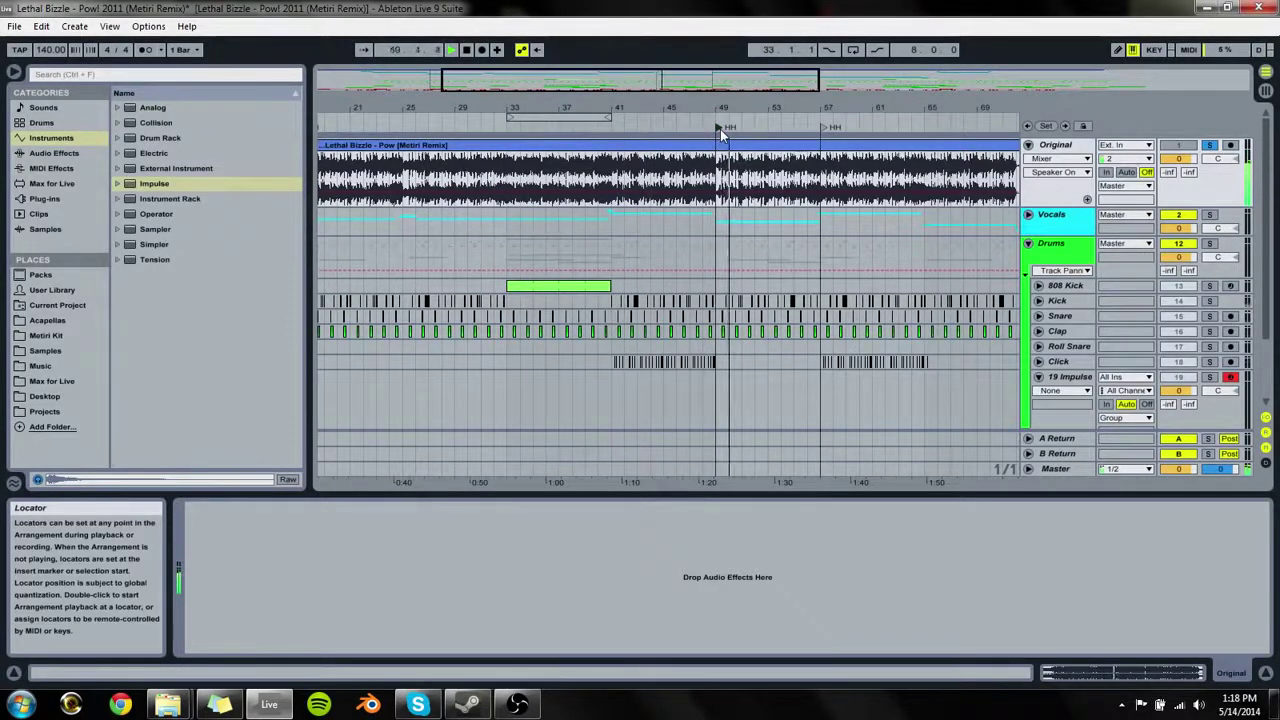
# Step: Move the HH locator from bar 49 on to bar 73, after the break in the Original track
pyautogui.moveTo(1087, 172); pyautogui.dragTo(780, 124)
pyautogui.click(776, 127)
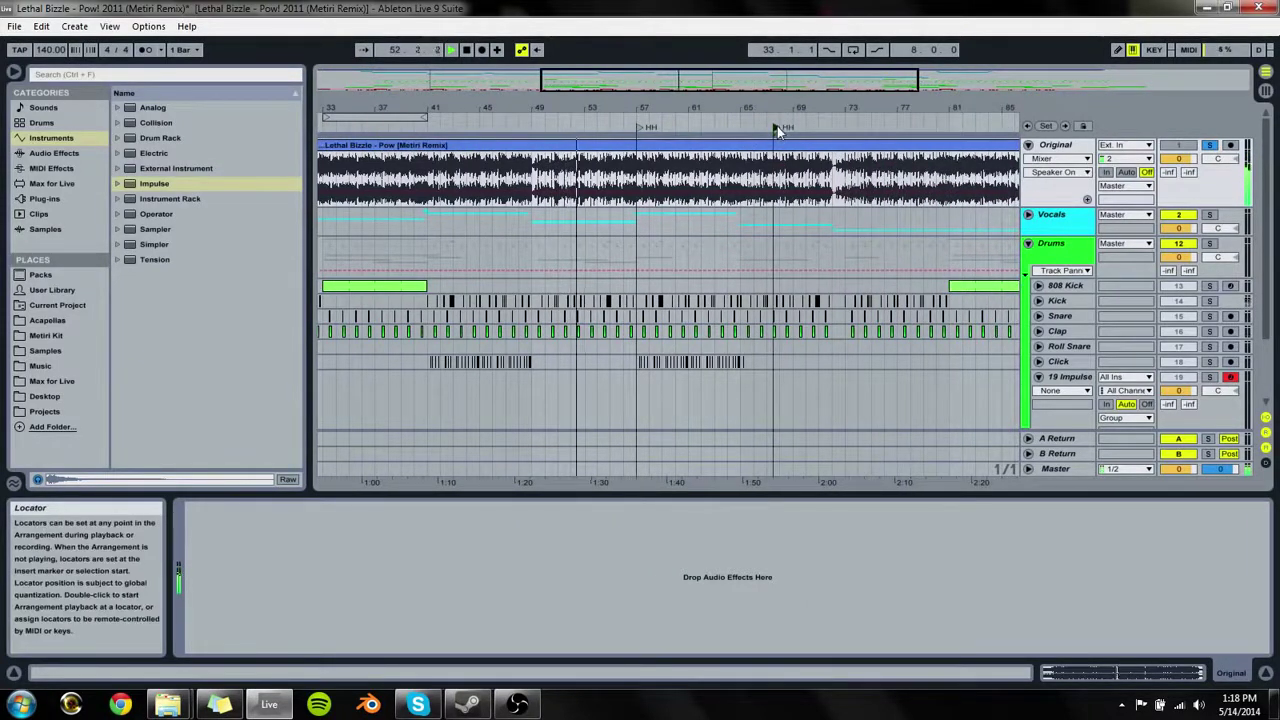
pyautogui.moveTo(776, 129); pyautogui.dragTo(608, 172)
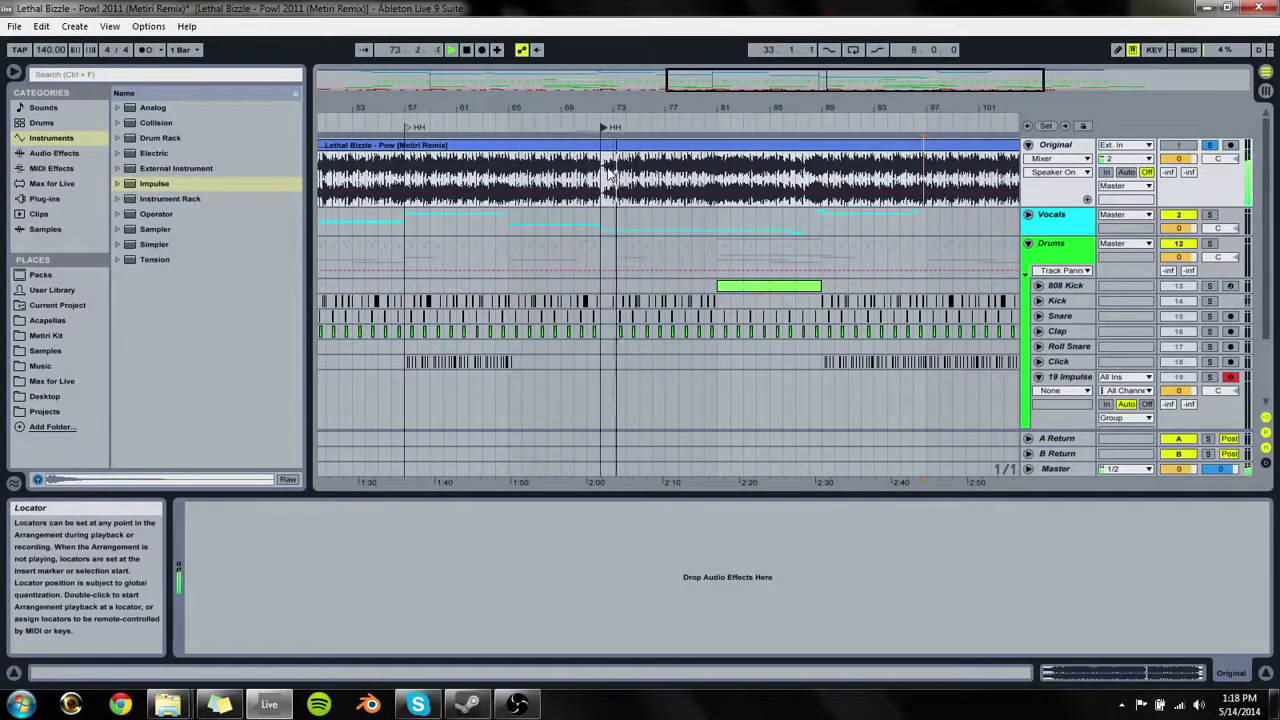
pyautogui.moveTo(608, 172); pyautogui.dragTo(622, 146)
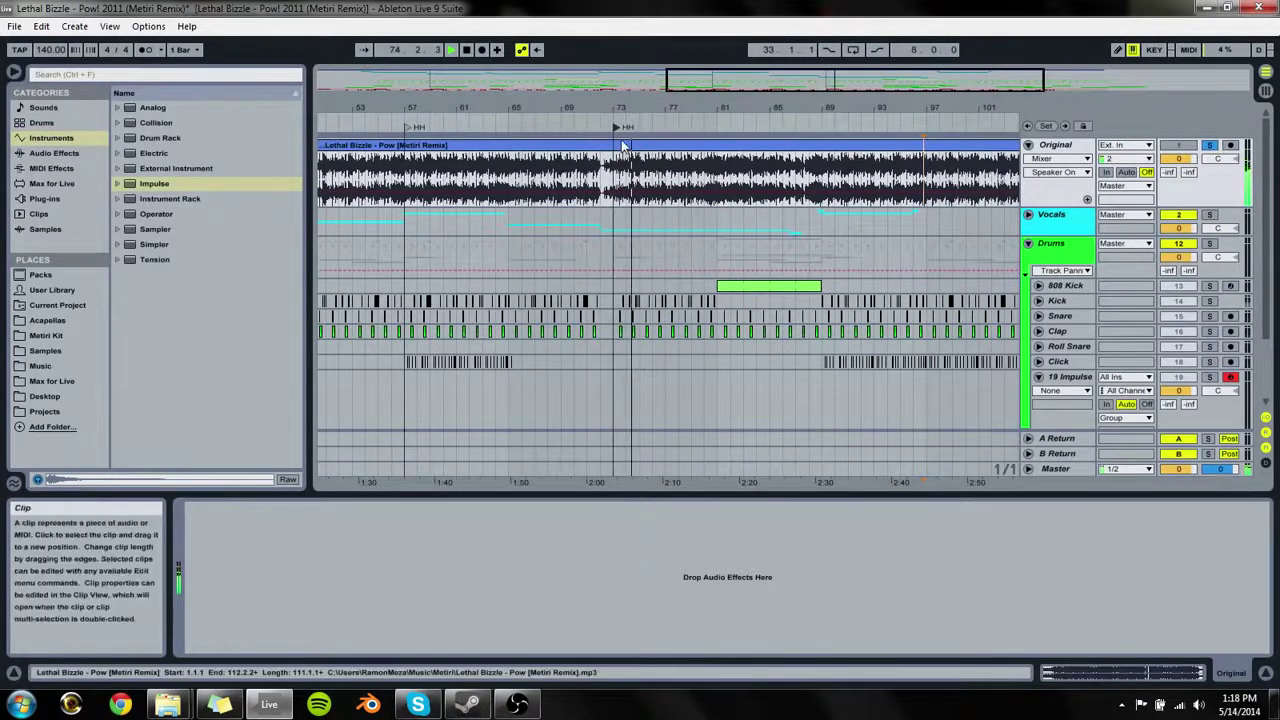
# Step: Rename the locator at bar 73 as No HH and move it to bar 89, playing the Original track from there
pyautogui.rightClick(622, 128)
pyautogui.click(632, 142)
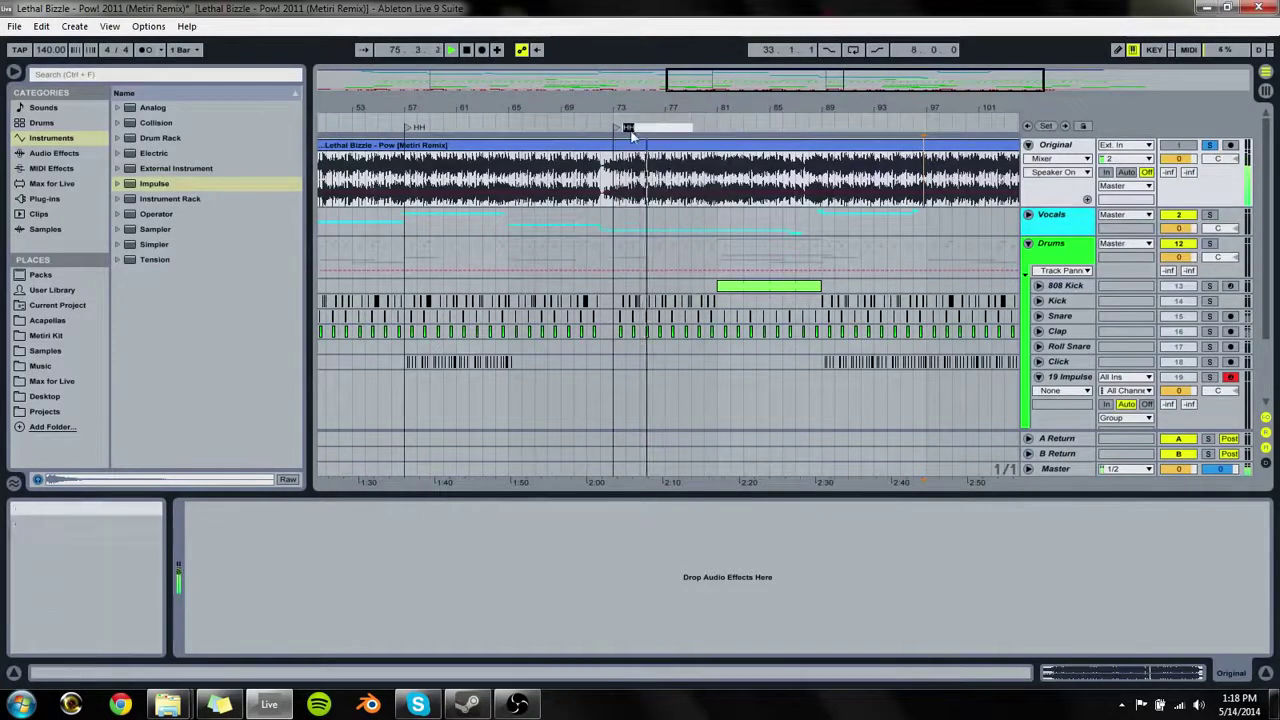
pyautogui.write('NOHH')
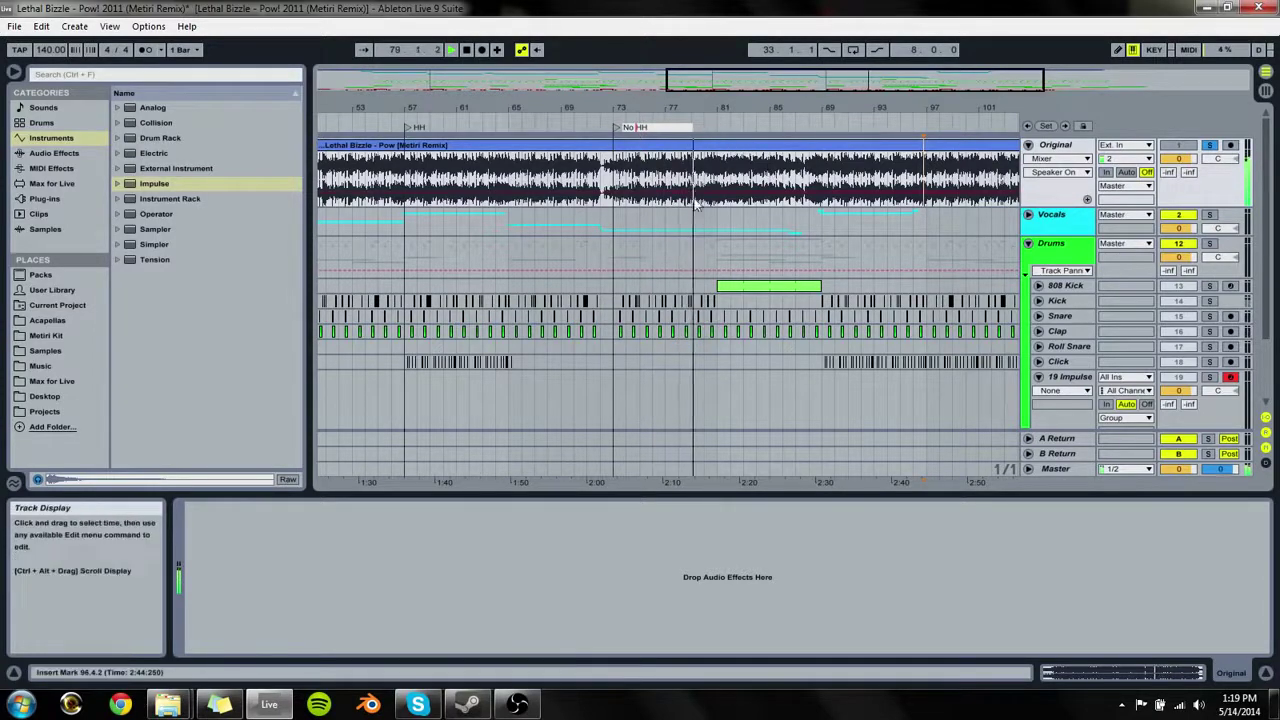
pyautogui.click(723, 285)
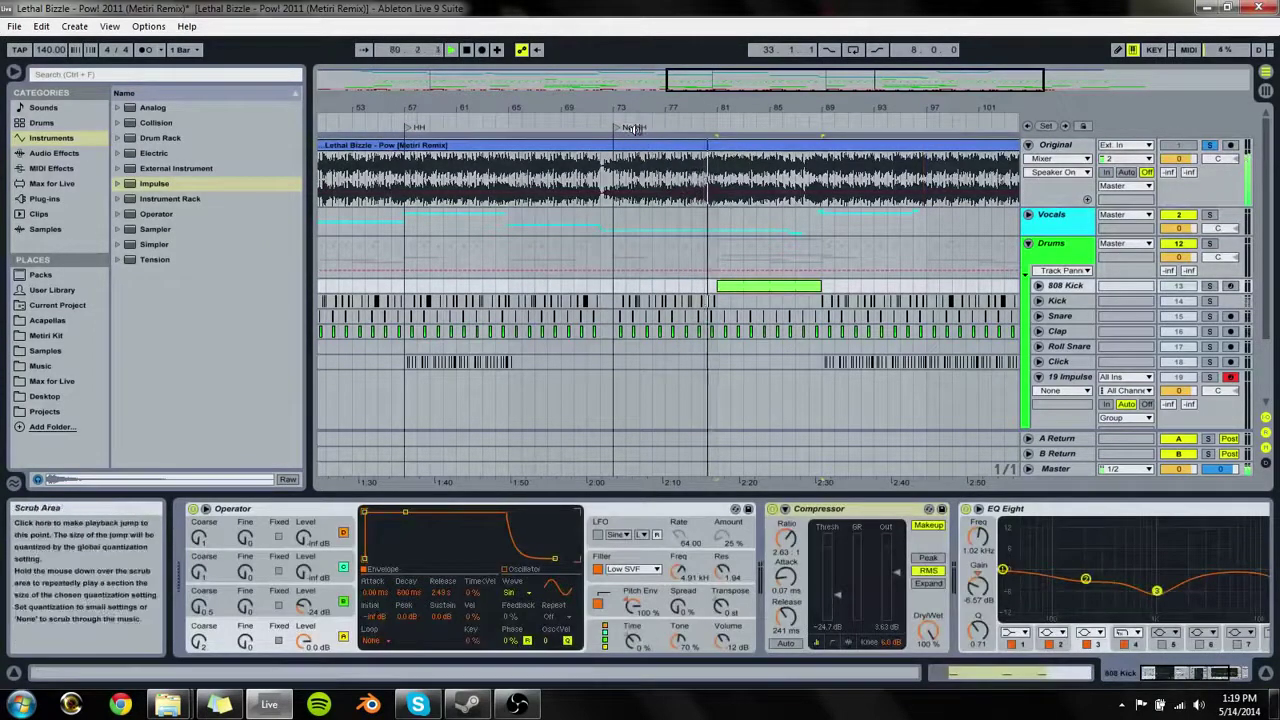
pyautogui.moveTo(630, 128); pyautogui.dragTo(779, 100)
pyautogui.click(827, 121)
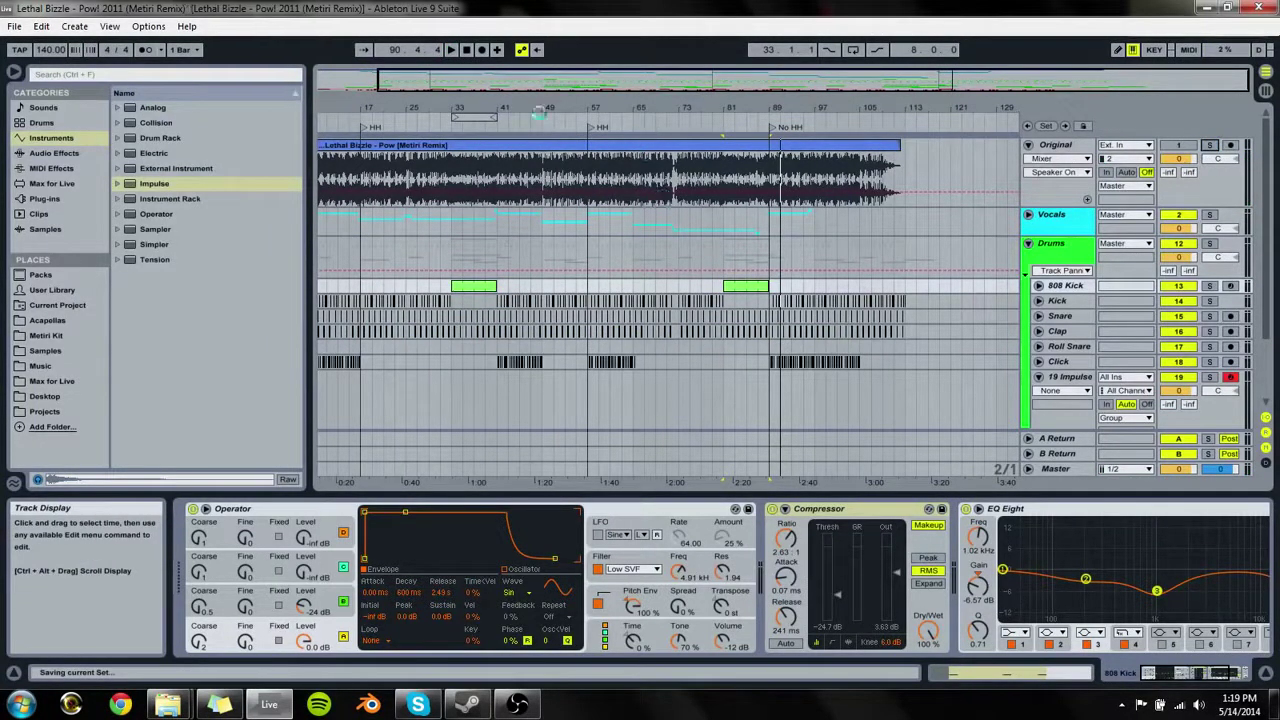
# Step: Solo the Original track and play it from around bars 17 and 25 to listen for hi-hats
pyautogui.moveTo(488, 113); pyautogui.dragTo(463, 168)
pyautogui.click(453, 125)
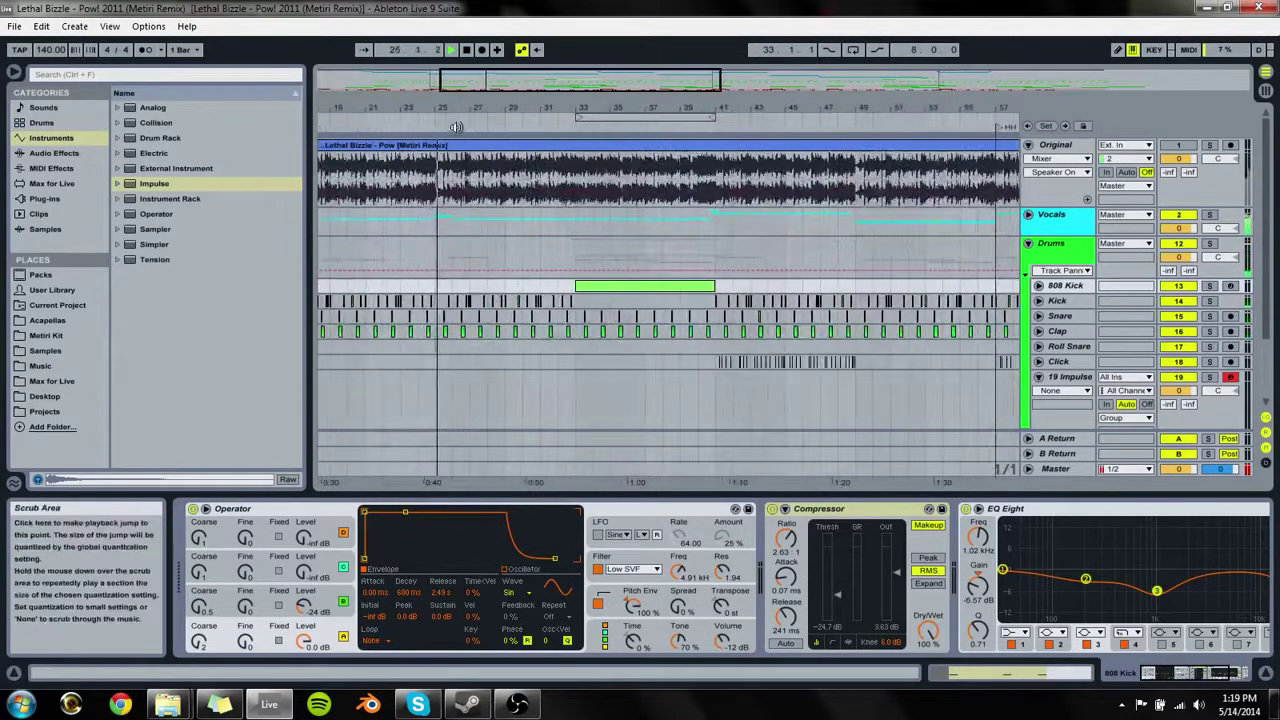
pyautogui.moveTo(451, 112); pyautogui.dragTo(632, 113)
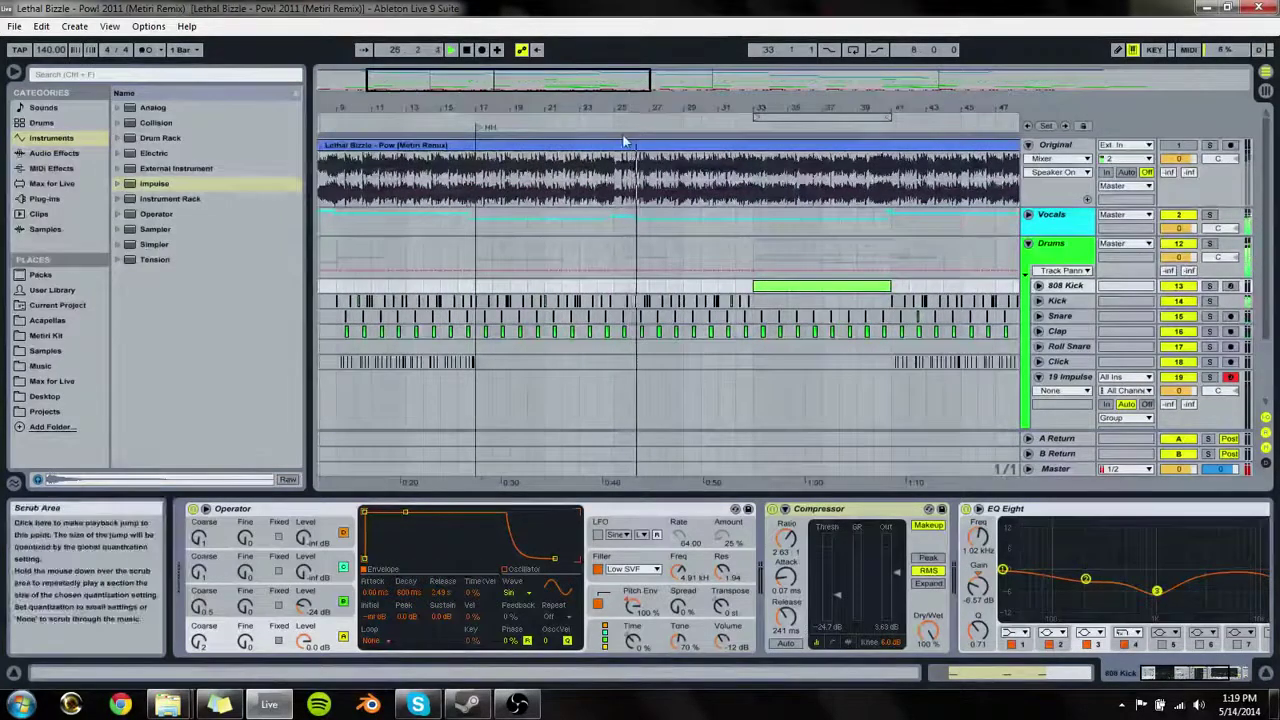
pyautogui.click(481, 128)
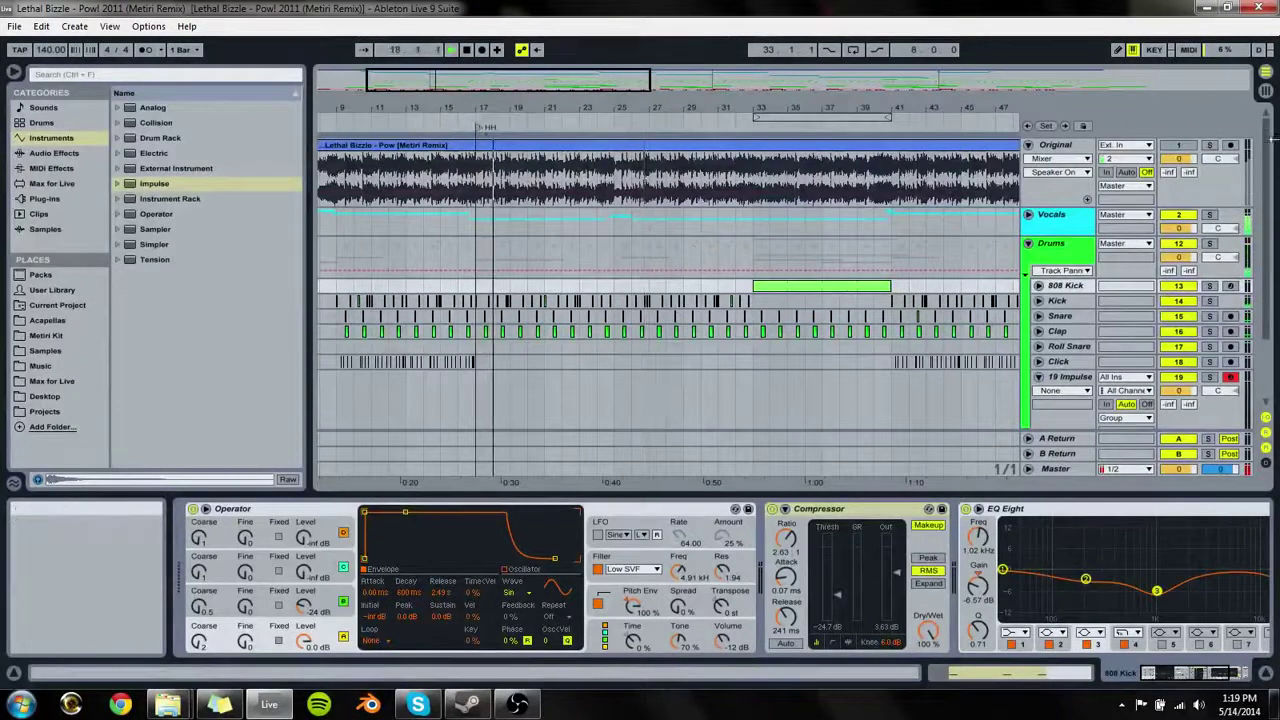
pyautogui.click(1209, 145)
pyautogui.click(628, 126)
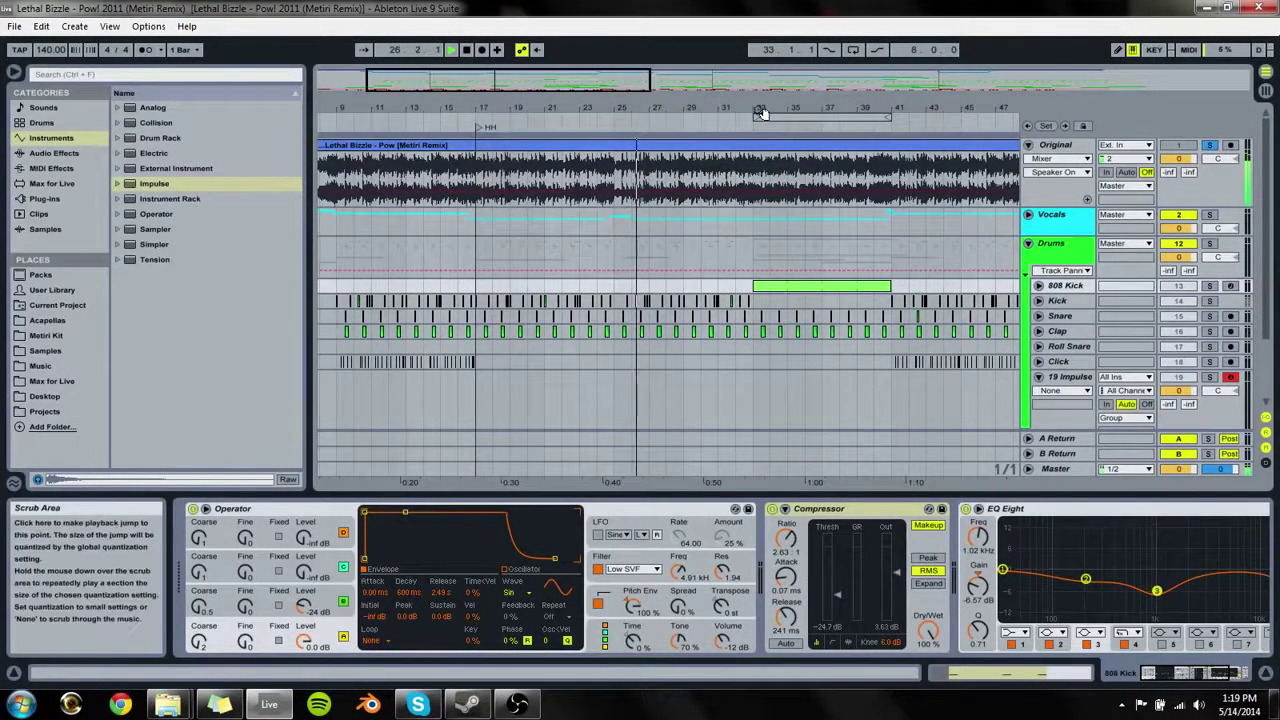
# Step: Play the Original track around bar 41 and add a locator named No HH there
pyautogui.moveTo(763, 108); pyautogui.dragTo(546, 108)
pyautogui.click(594, 127)
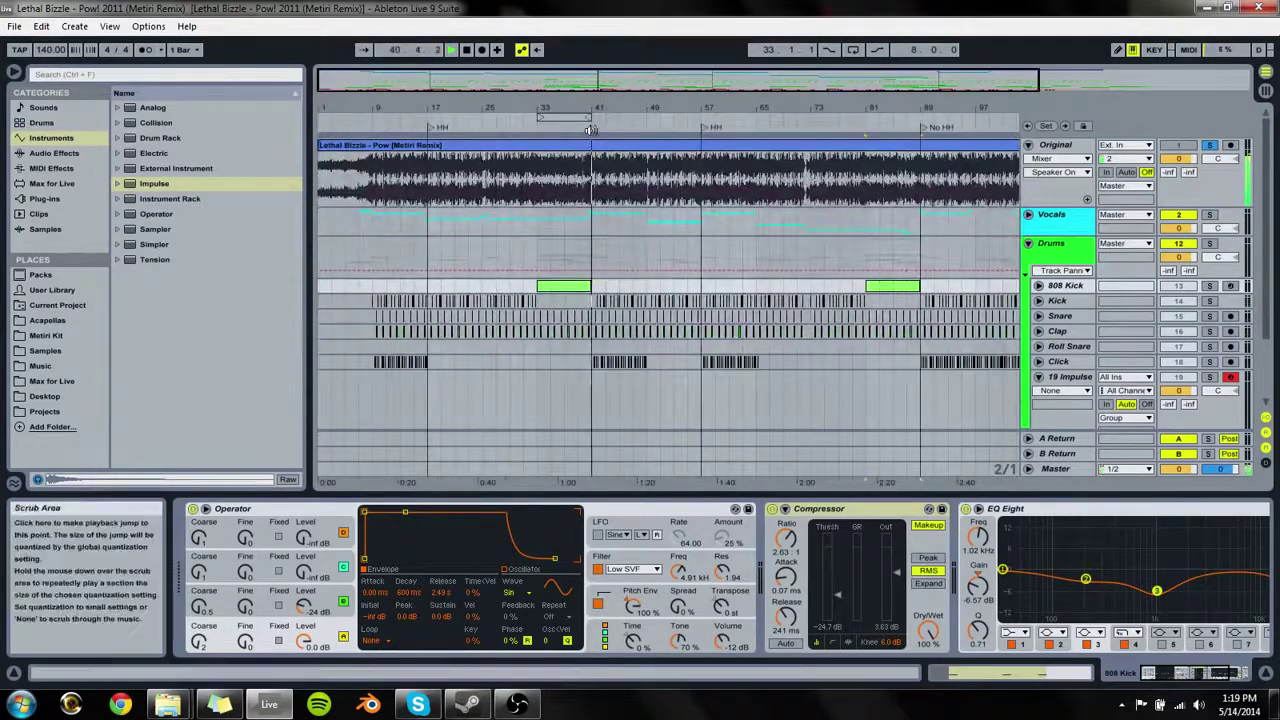
pyautogui.rightClick(594, 131)
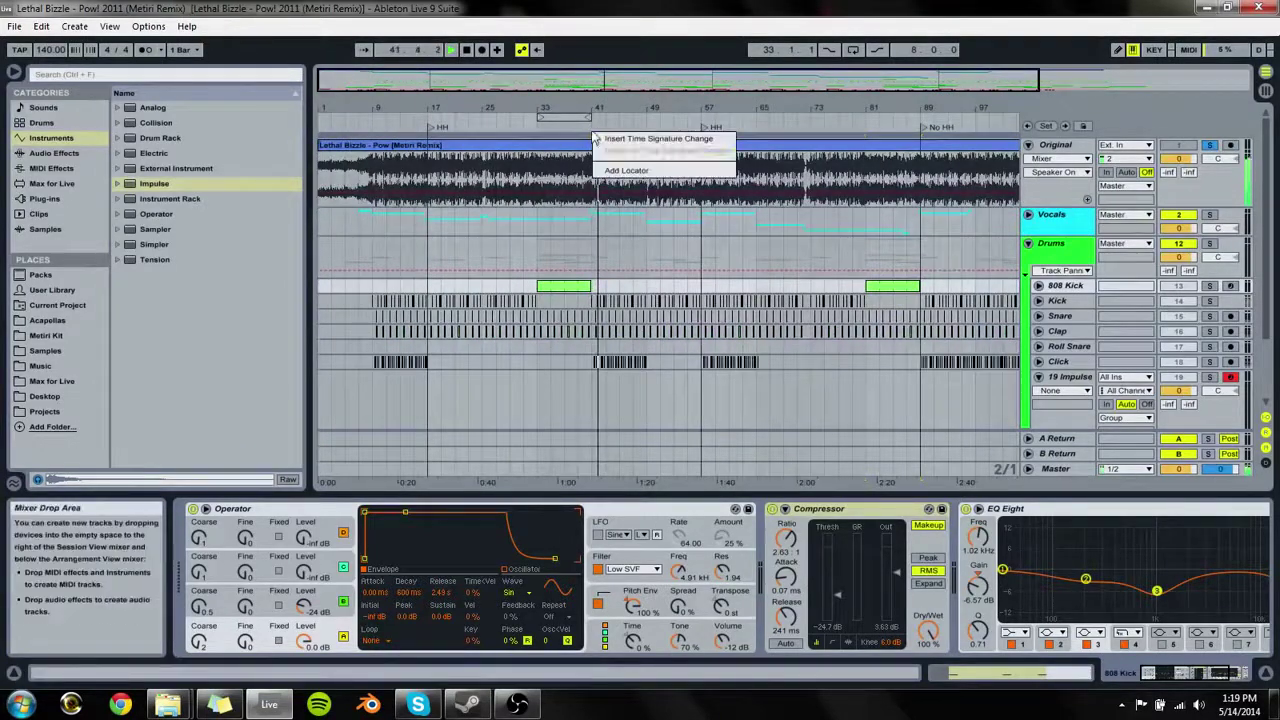
pyautogui.click(624, 178)
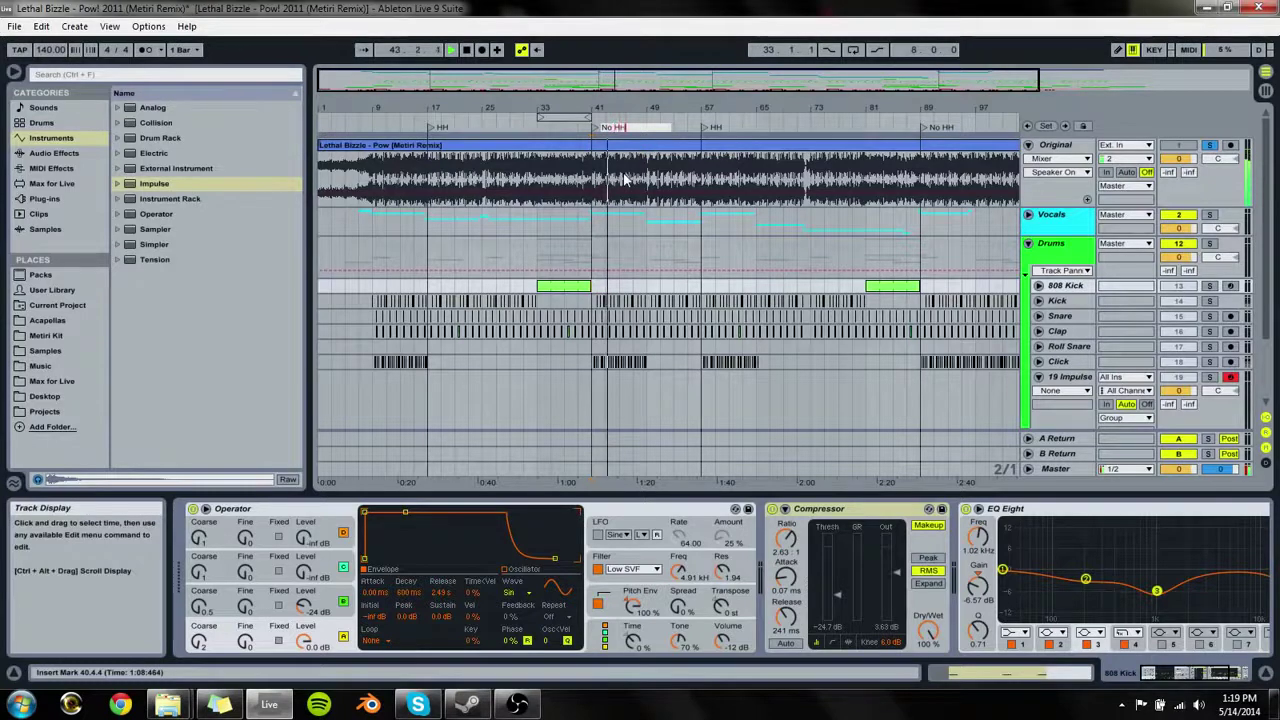
# Step: Play the soloed Original track from bar 41, around bar 53 and on past bar 65 to check for hi-hats
pyautogui.rightClick(593, 127)
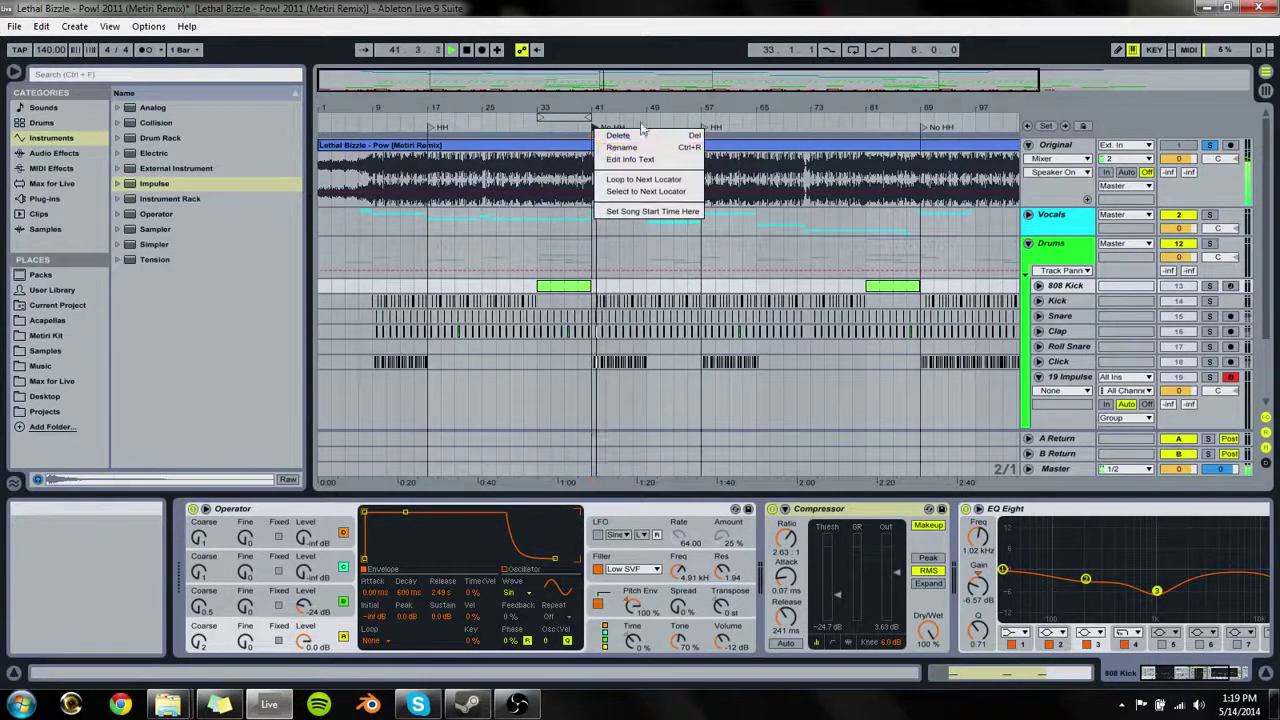
pyautogui.click(674, 121)
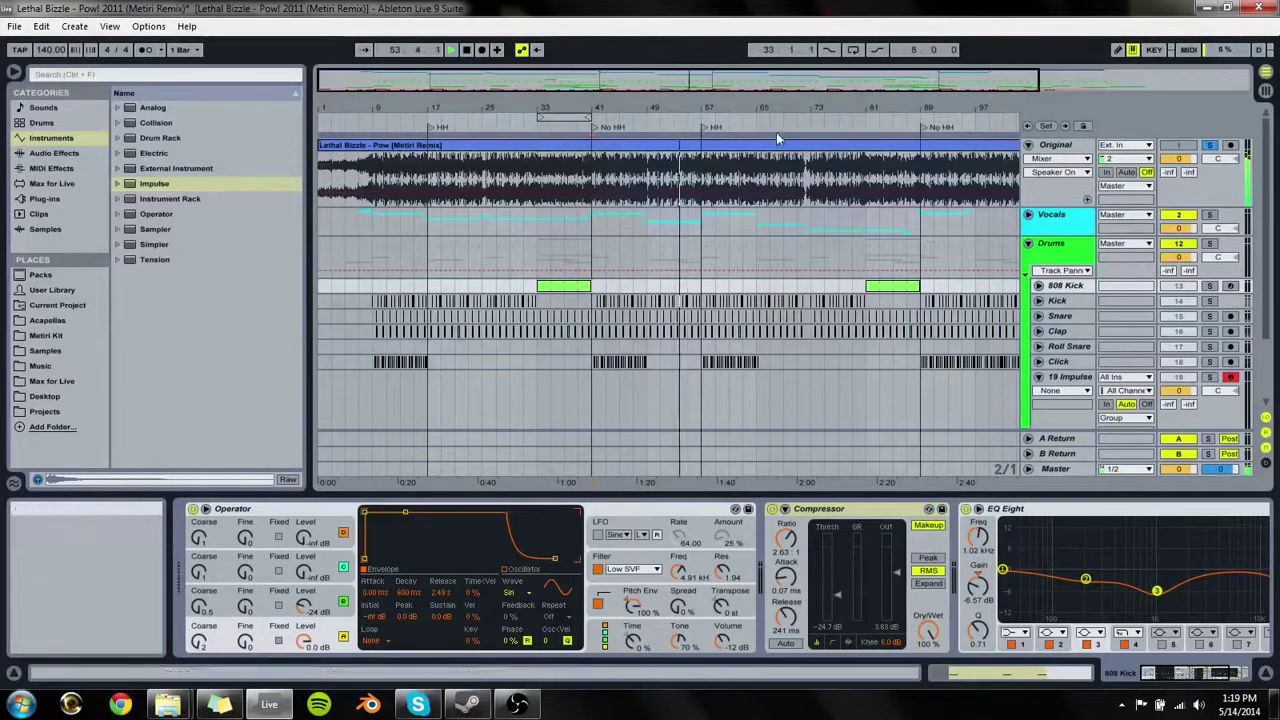
pyautogui.click(782, 132)
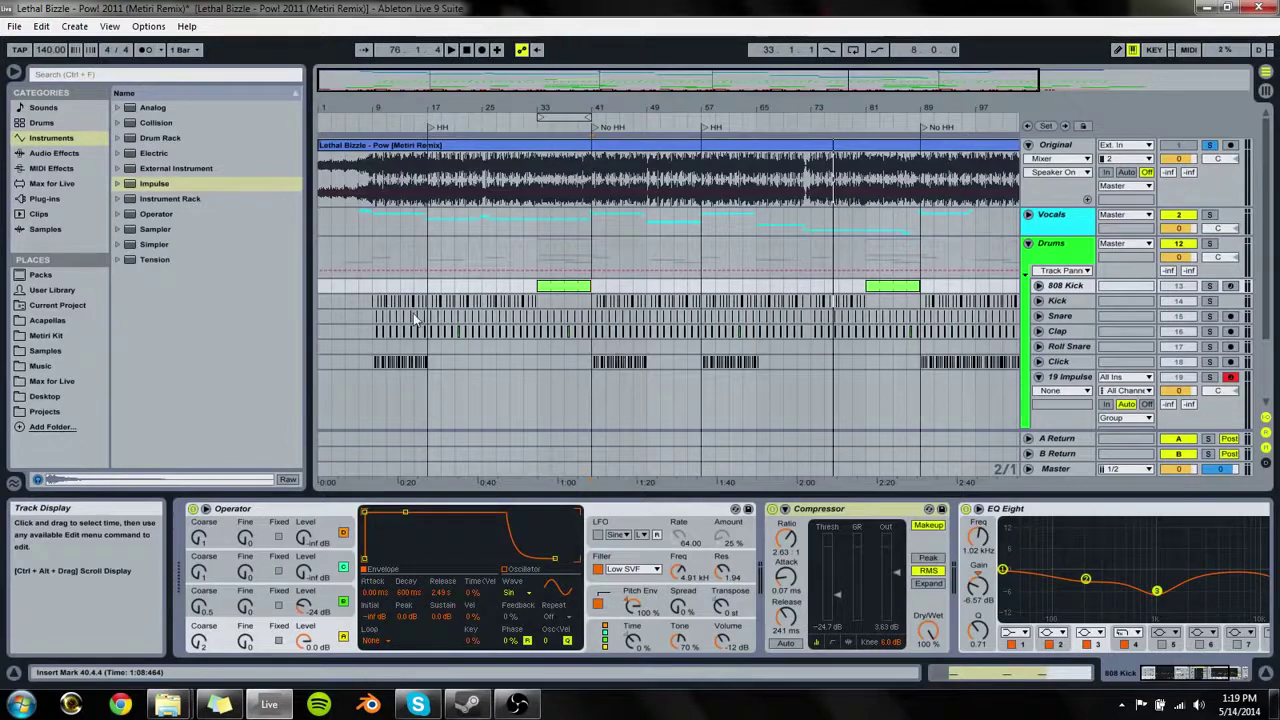
# Step: Save the set and rename the Impulse track in the Drums group as HH
pyautogui.click(503, 351)
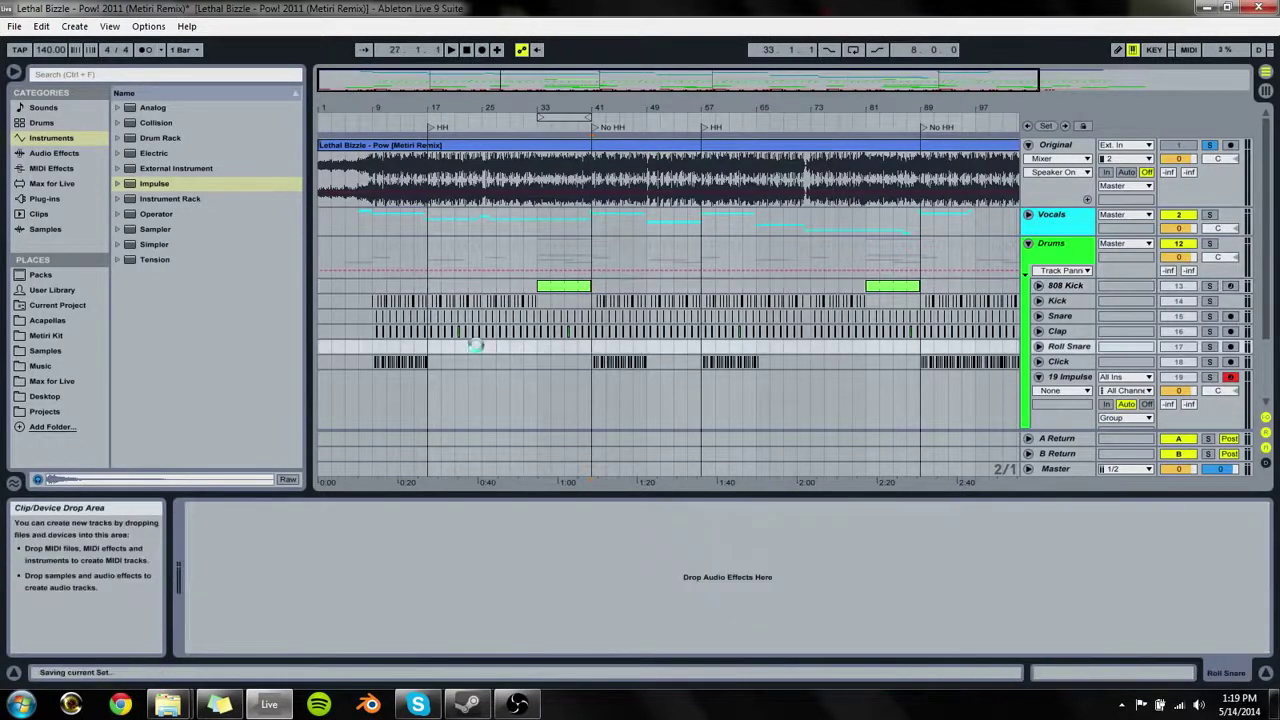
pyautogui.click(1068, 347)
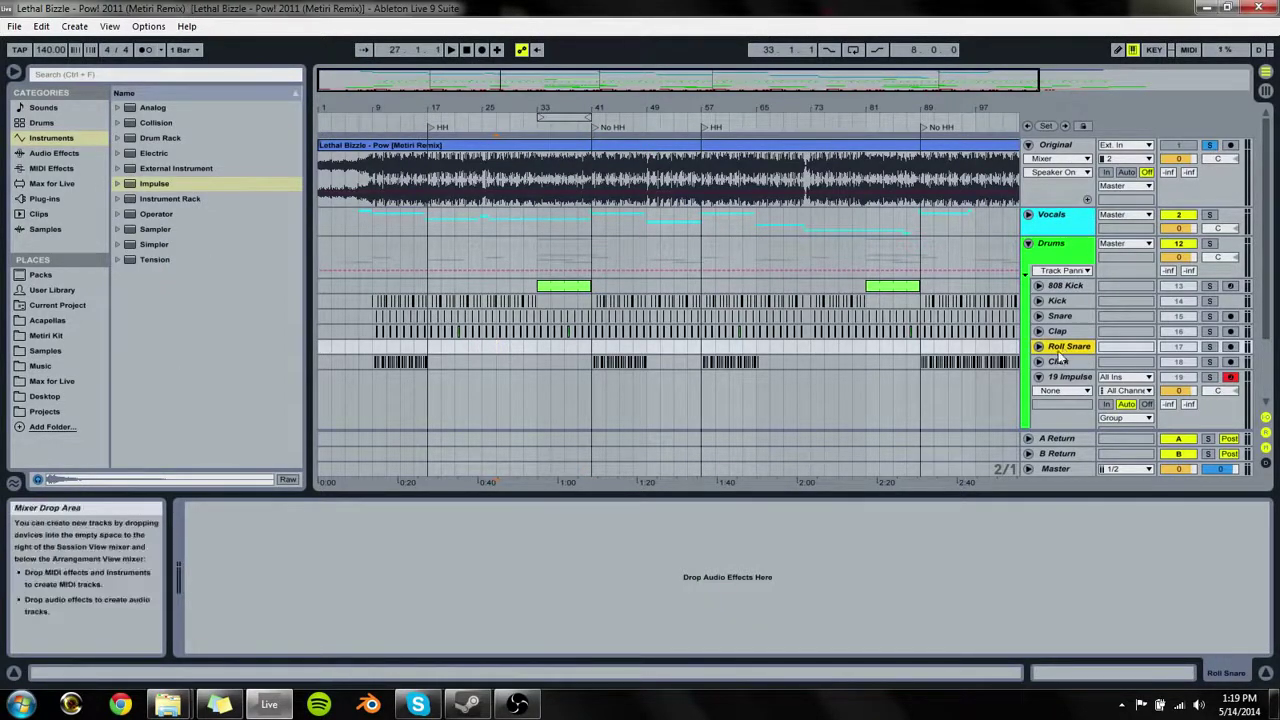
pyautogui.click(1039, 377)
pyautogui.scroll(-1, 800, 328)
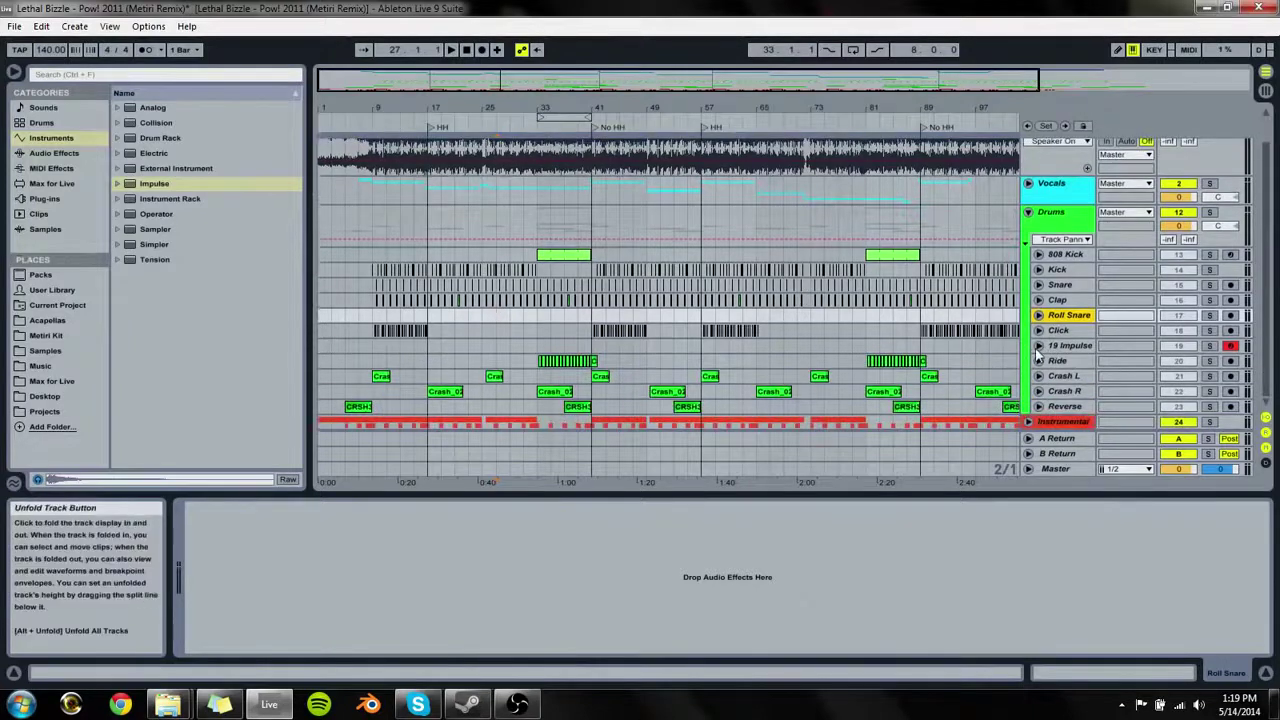
pyautogui.click(1039, 346)
pyautogui.click(1066, 346)
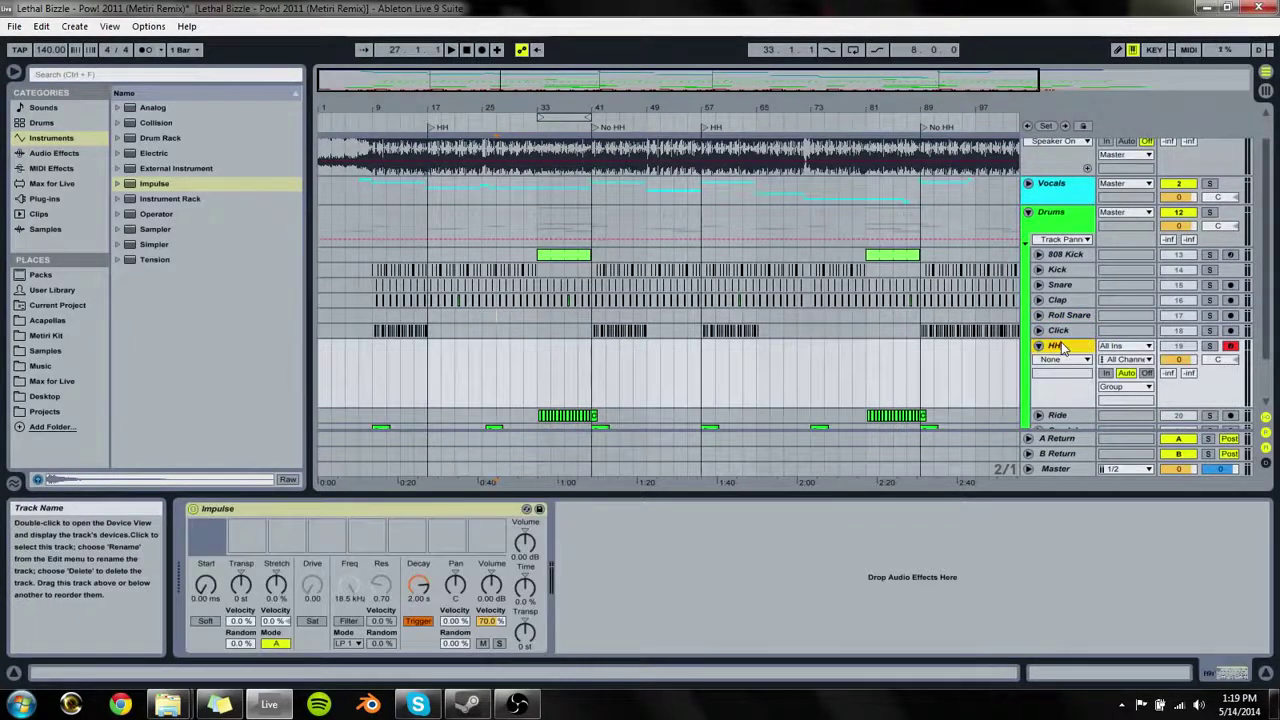
# Step: Play the arrangement from bar 17, and unsolo and fold the Original track
pyautogui.click(427, 390)
pyautogui.press('space')
pyautogui.scroll(1, 1105, 262)
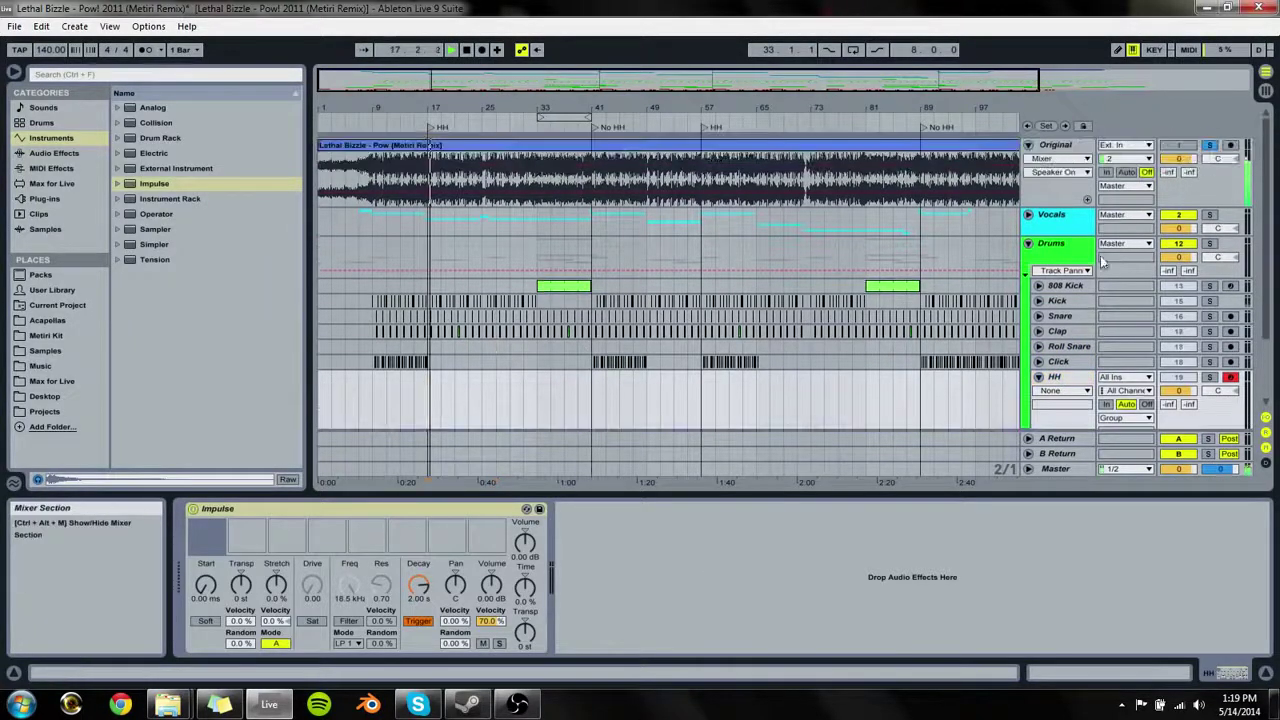
pyautogui.moveTo(433, 110); pyautogui.dragTo(434, 124)
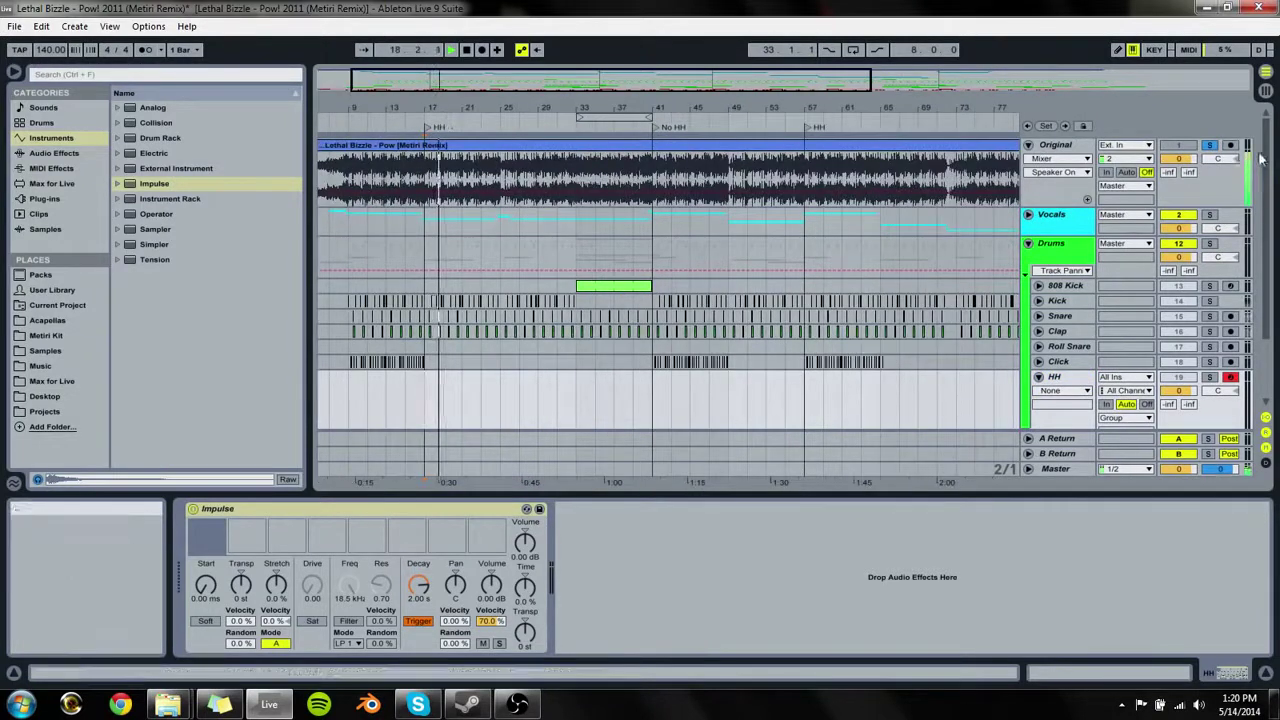
pyautogui.scroll(-2, 1013, 158)
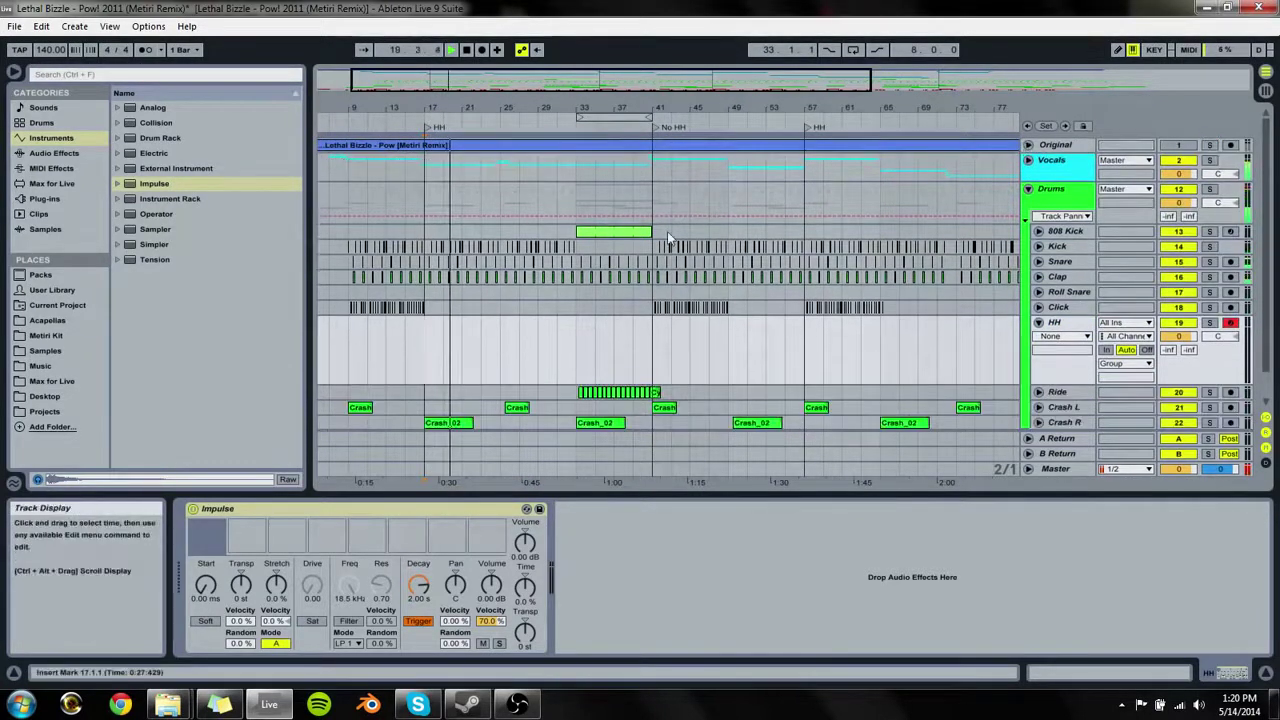
pyautogui.scroll(-1, 1022, 308)
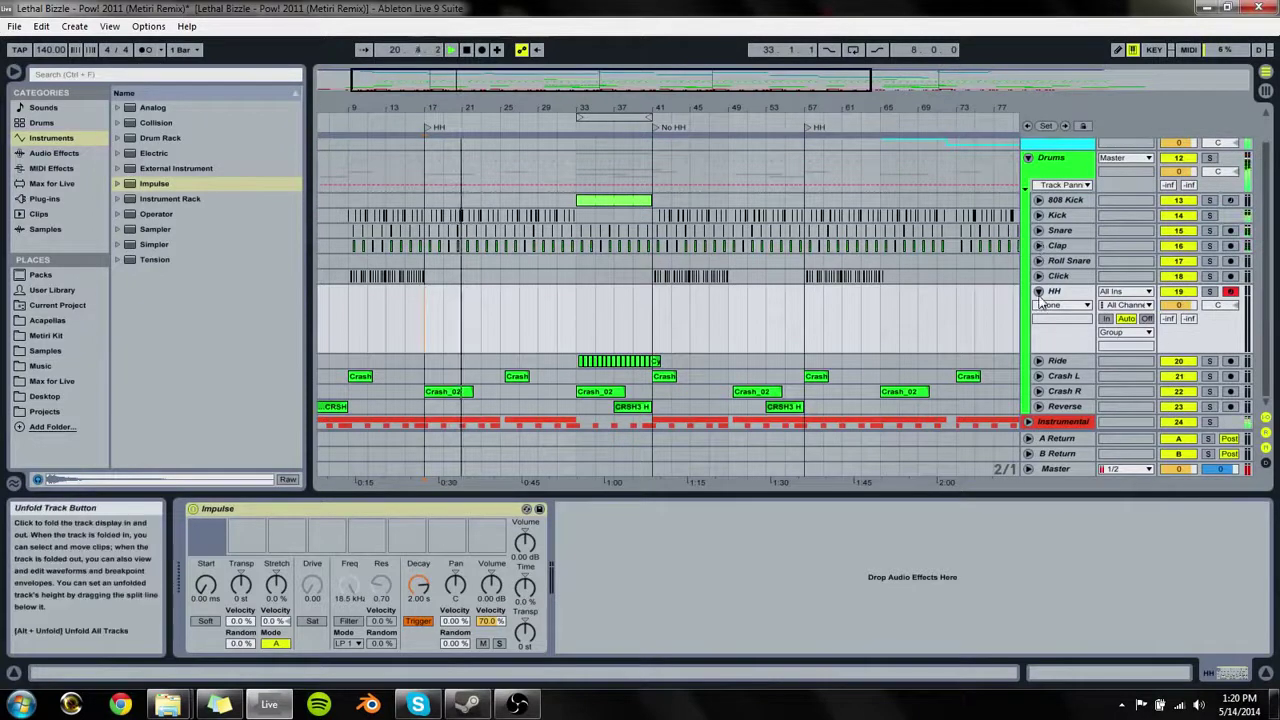
# Step: Fold the Drums group, inspect the Bell Loop in the Instrumental group, and return to the expanded Drums group
pyautogui.click(1027, 158)
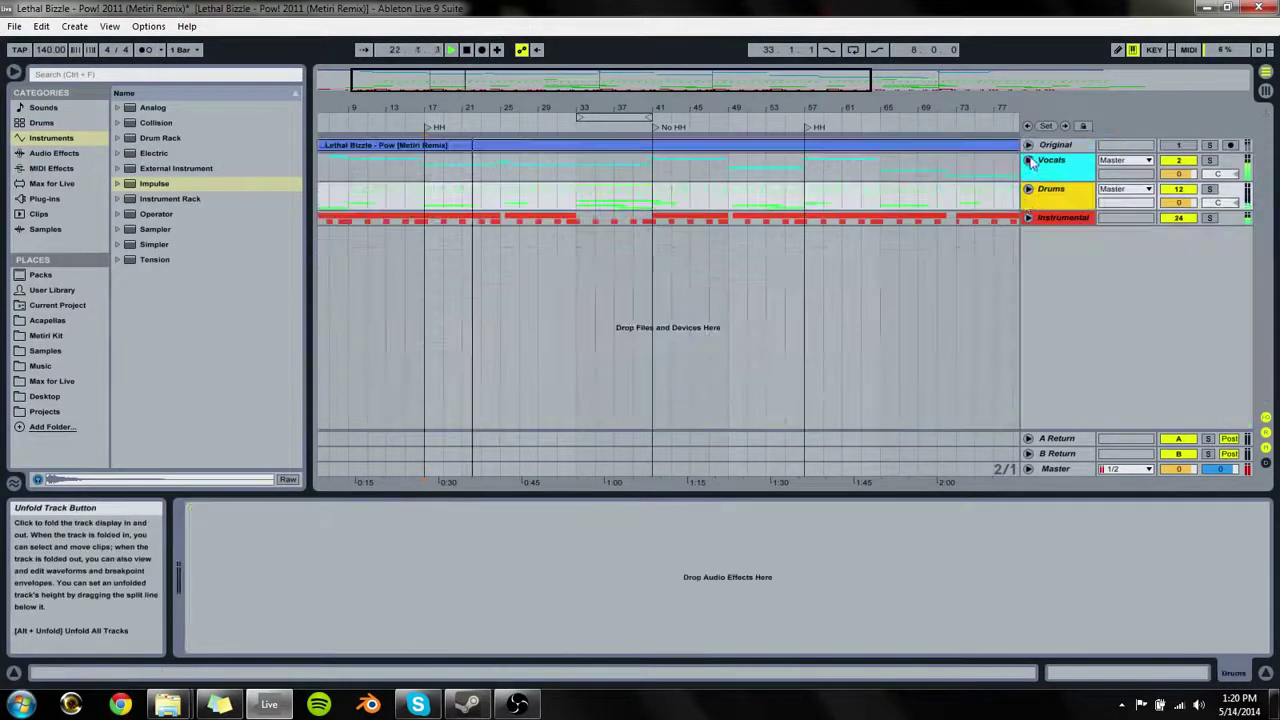
pyautogui.click(1028, 218)
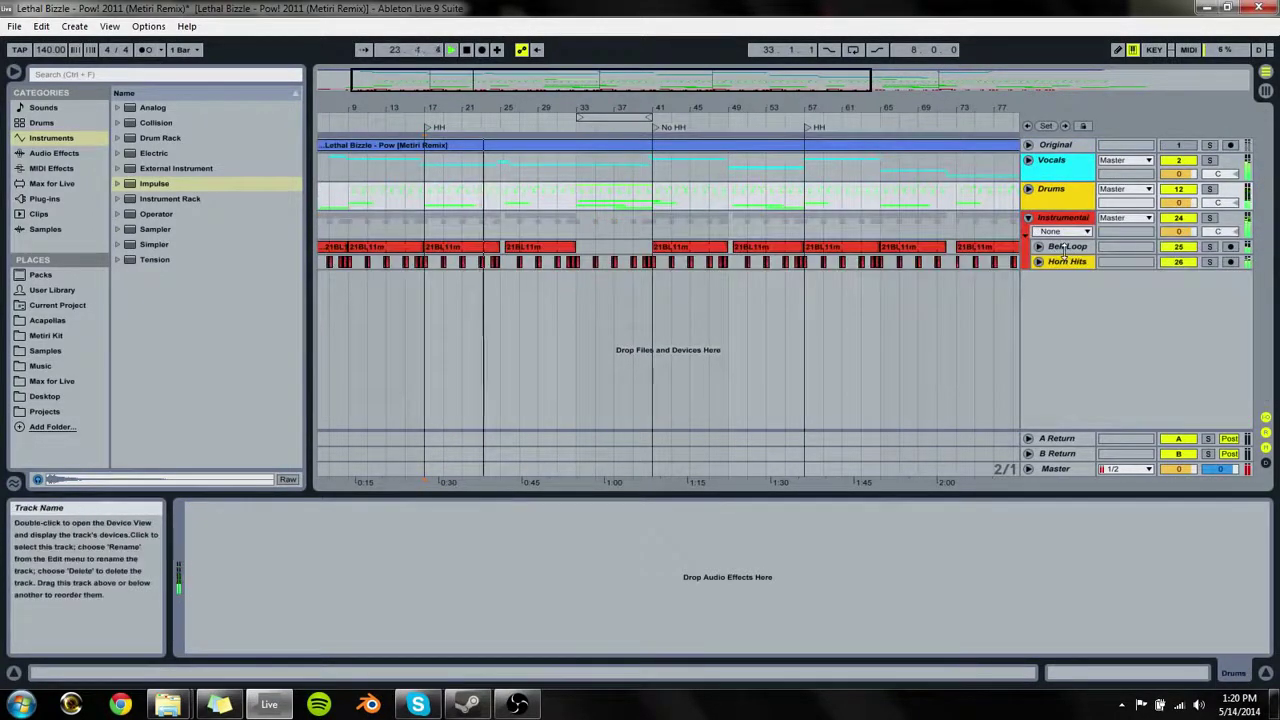
pyautogui.click(1065, 247)
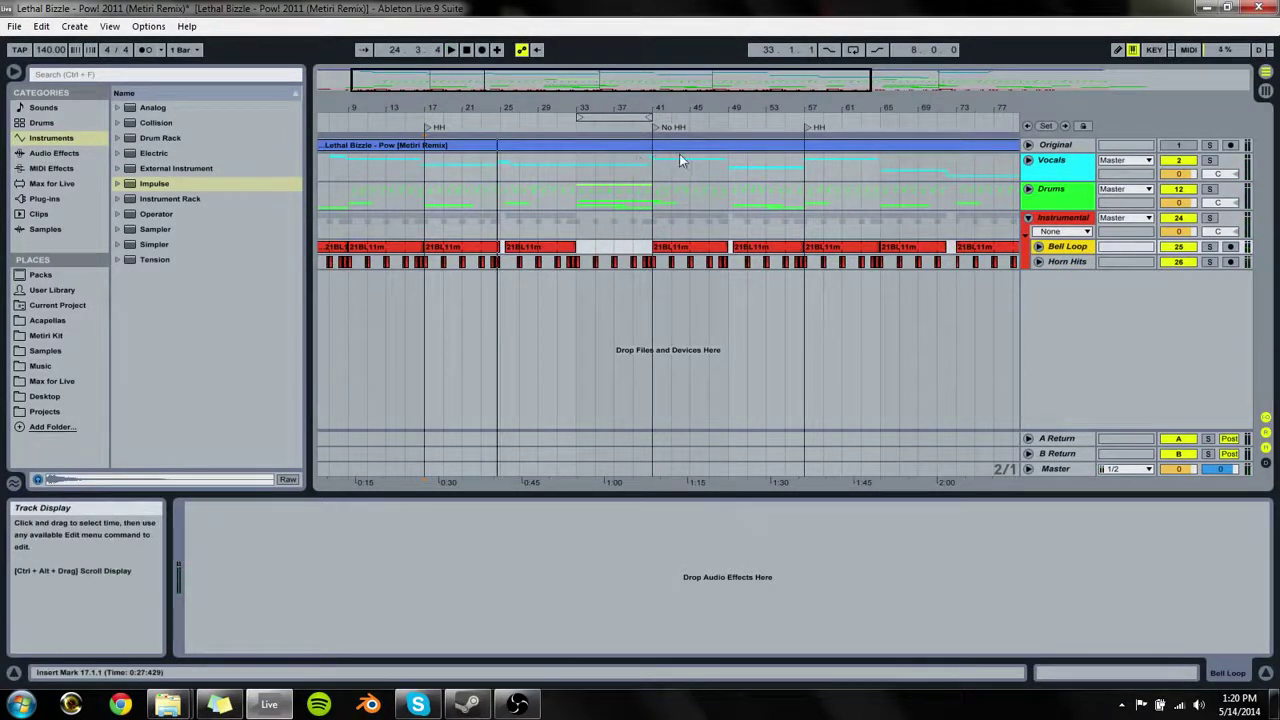
pyautogui.click(1028, 218)
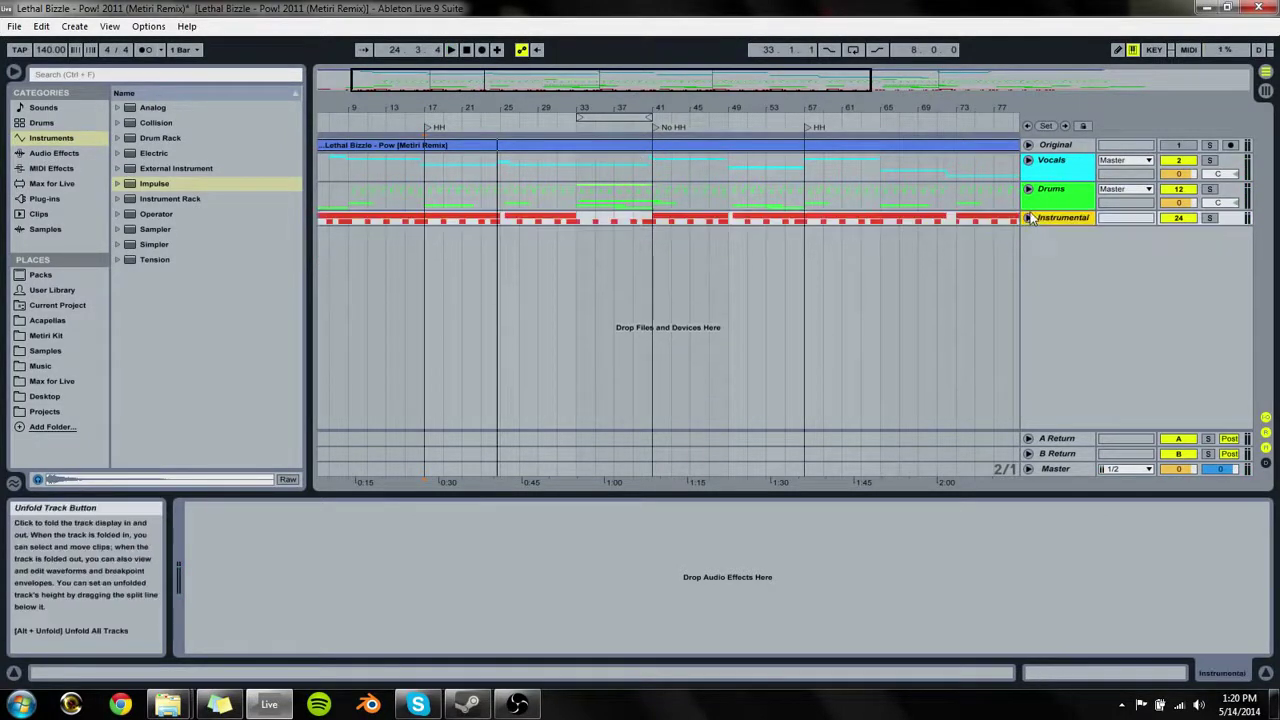
pyautogui.click(1033, 195)
pyautogui.click(1028, 189)
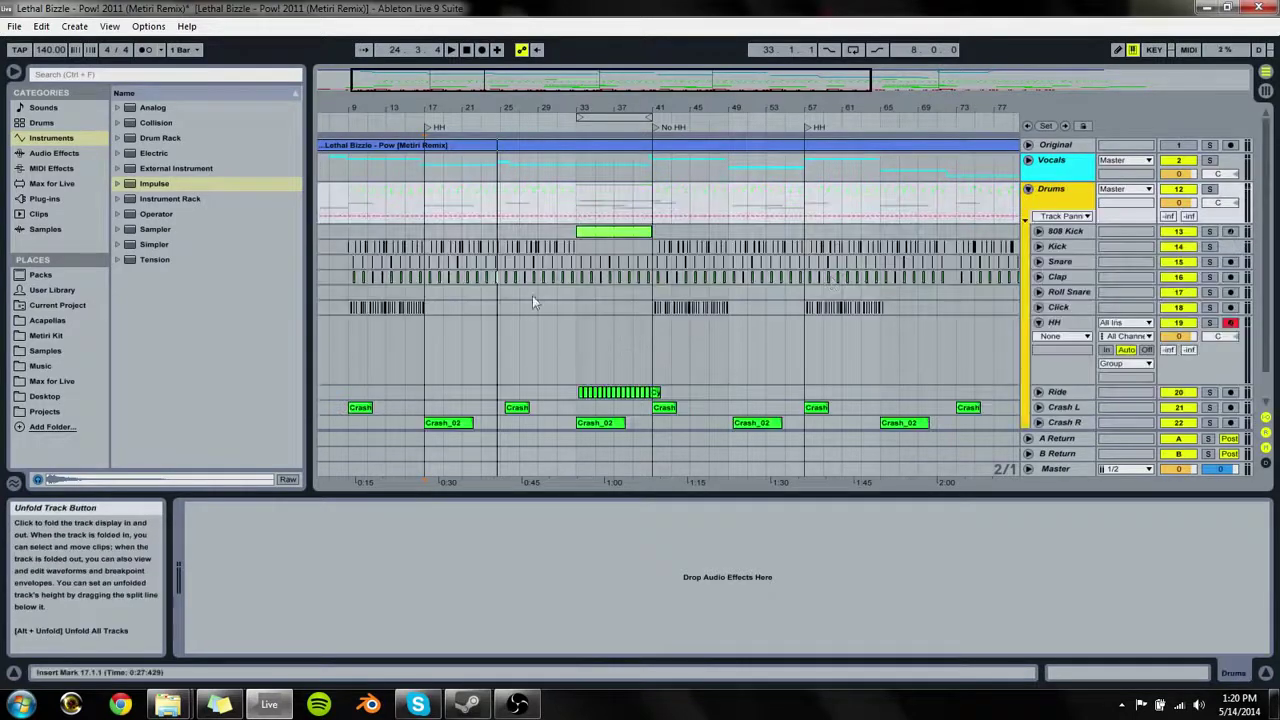
# Step: Select the HH track and play the remix from around bar 15 to bar 23
pyautogui.click(432, 347)
pyautogui.press('space')
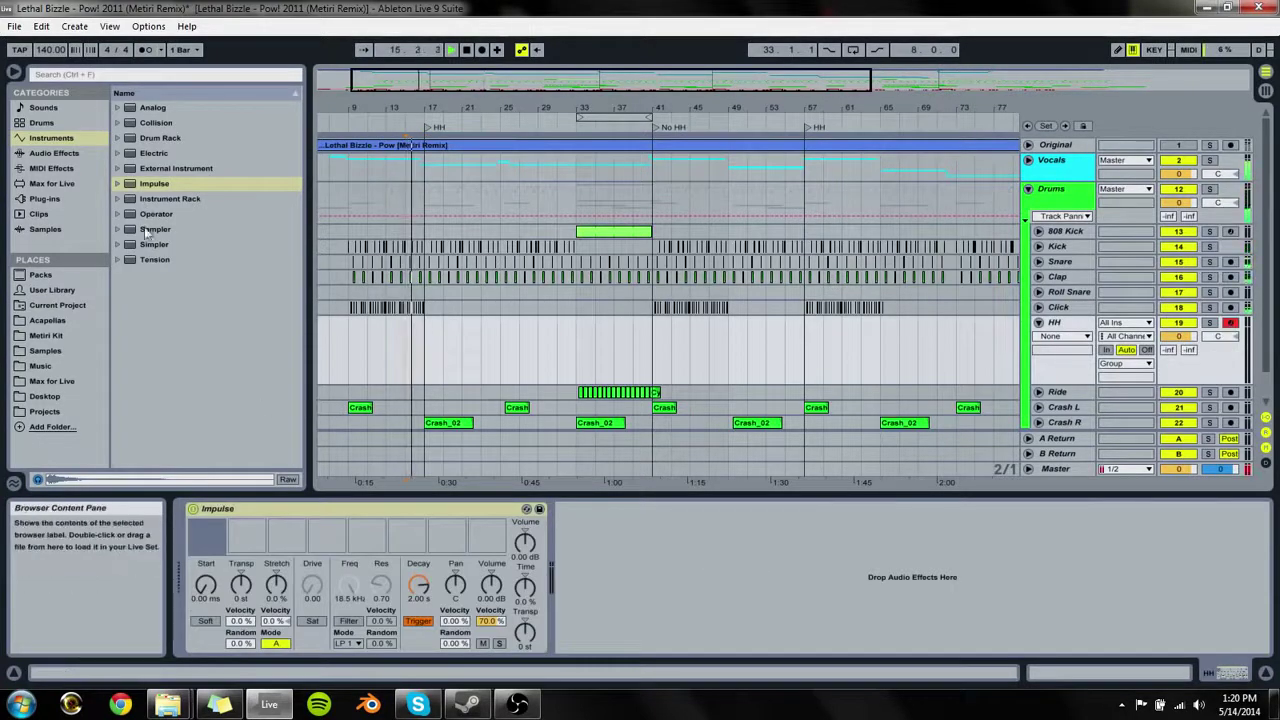
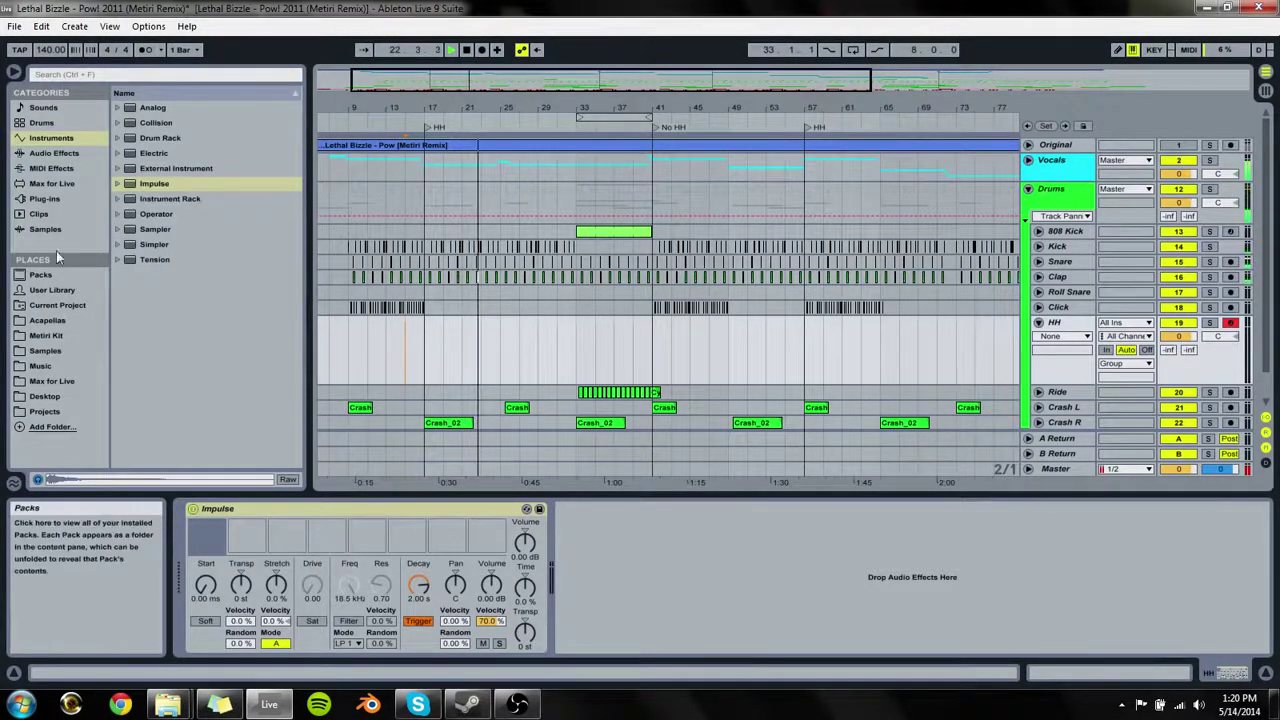
pyautogui.press('space')
# Step: Open the Samples library and collapse the expanded Erkan's Organized Samples folder
pyautogui.click(44, 352)
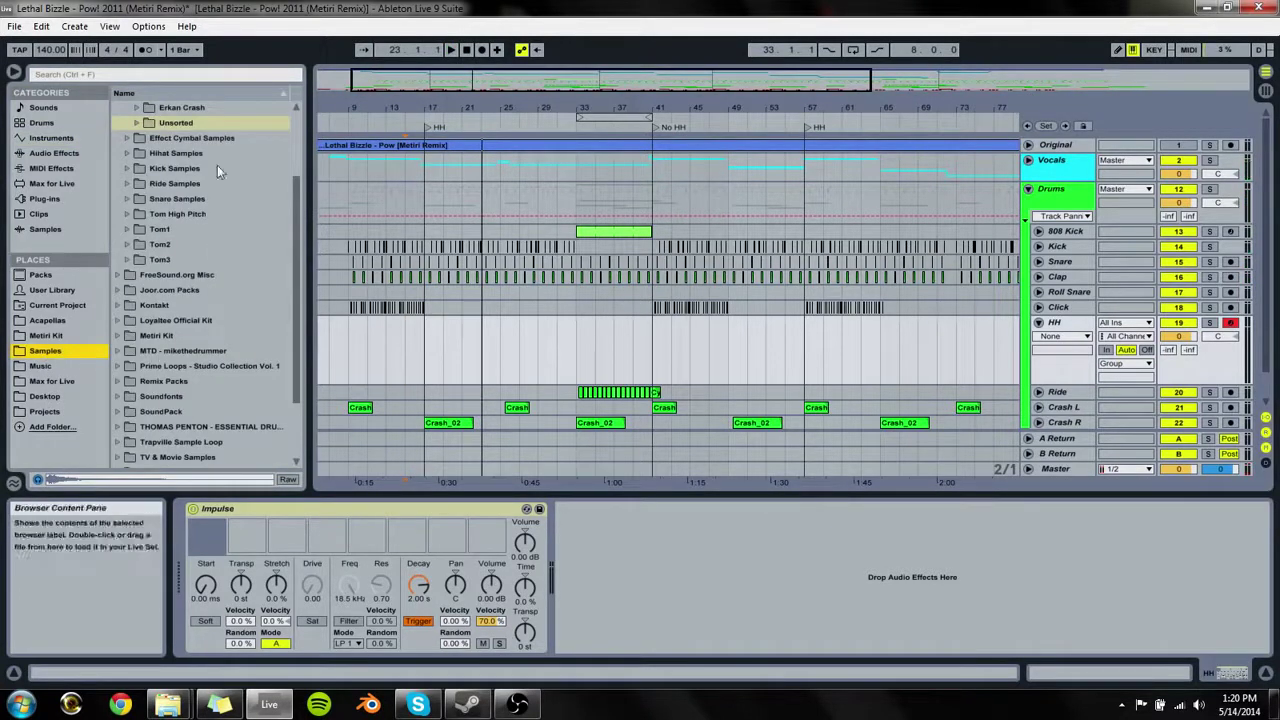
pyautogui.press('Left')
pyautogui.press('Left')
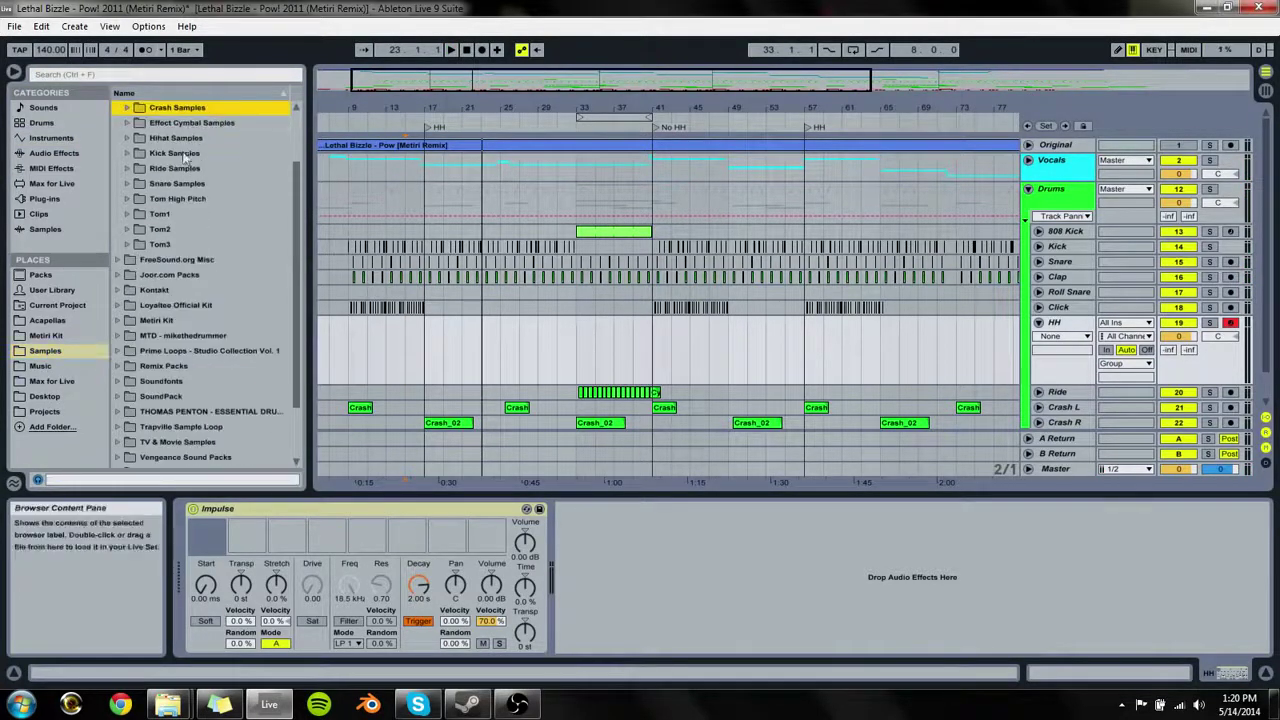
pyautogui.press('Down')
pyautogui.press('Down')
pyautogui.press('Down')
pyautogui.press('Down')
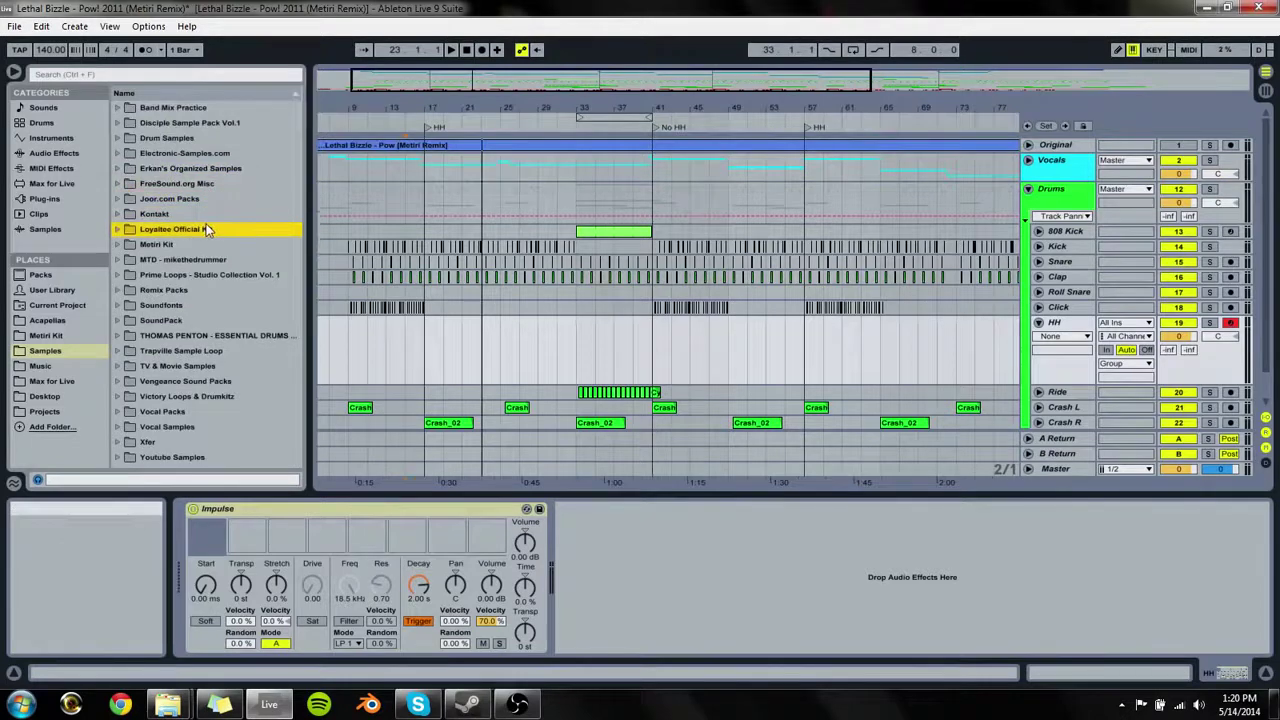
# Step: Open the Loyaltee-Hi Hats2 folder inside the Loyaltee Official Kit
pyautogui.press('Right')
pyautogui.press('Down')
pyautogui.press('Down')
pyautogui.press('Down')
pyautogui.press('Down')
pyautogui.press('Down')
pyautogui.press('Down')
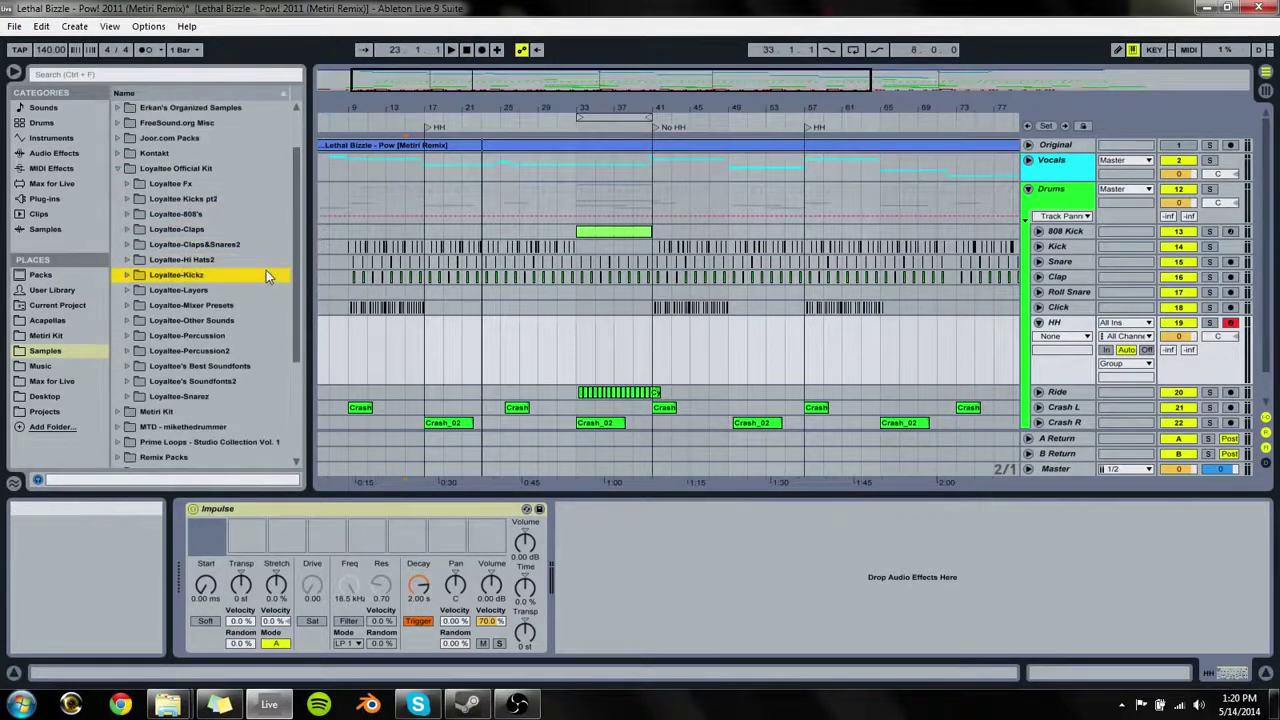
pyautogui.press('Right')
# Step: Audition the hi-hat samples in the Loyaltee-Hi Hats2 folder one after another, starting with Cool hat.wav
pyautogui.press('Down')
pyautogui.press('Down')
pyautogui.press('Down')
pyautogui.press('Down')
pyautogui.press('Down')
pyautogui.press('Down')
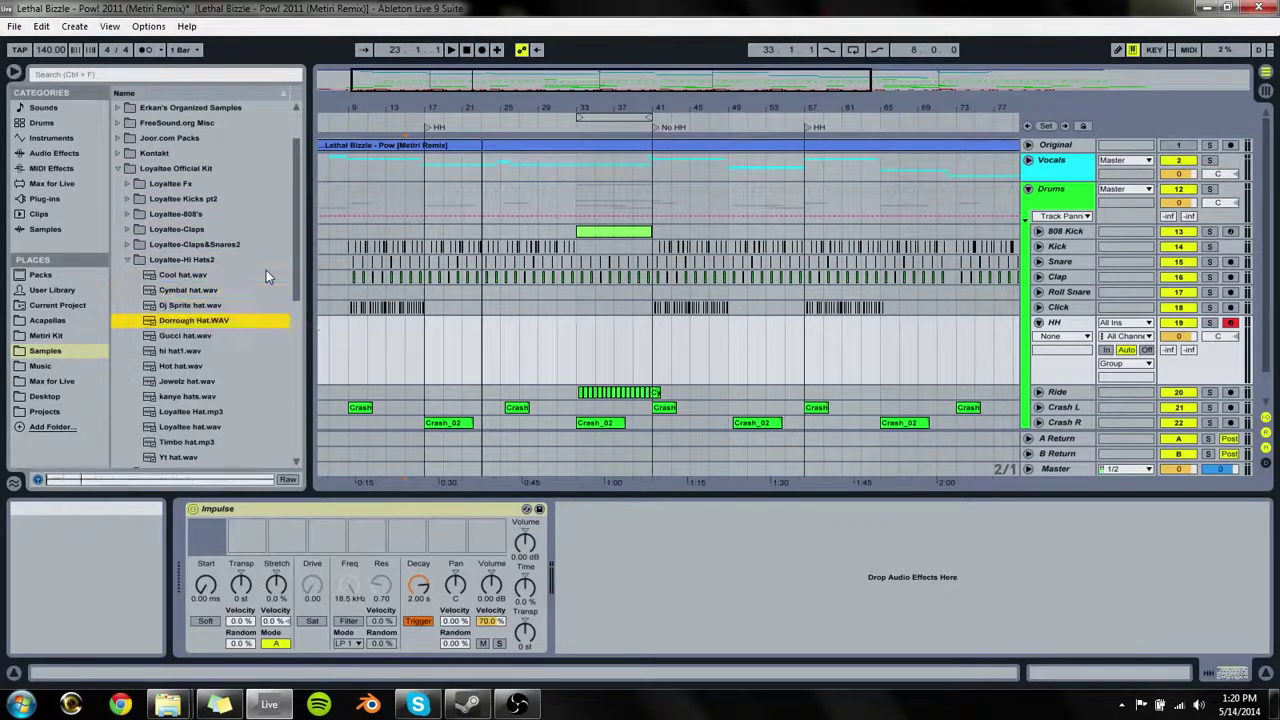
pyautogui.press('Down')
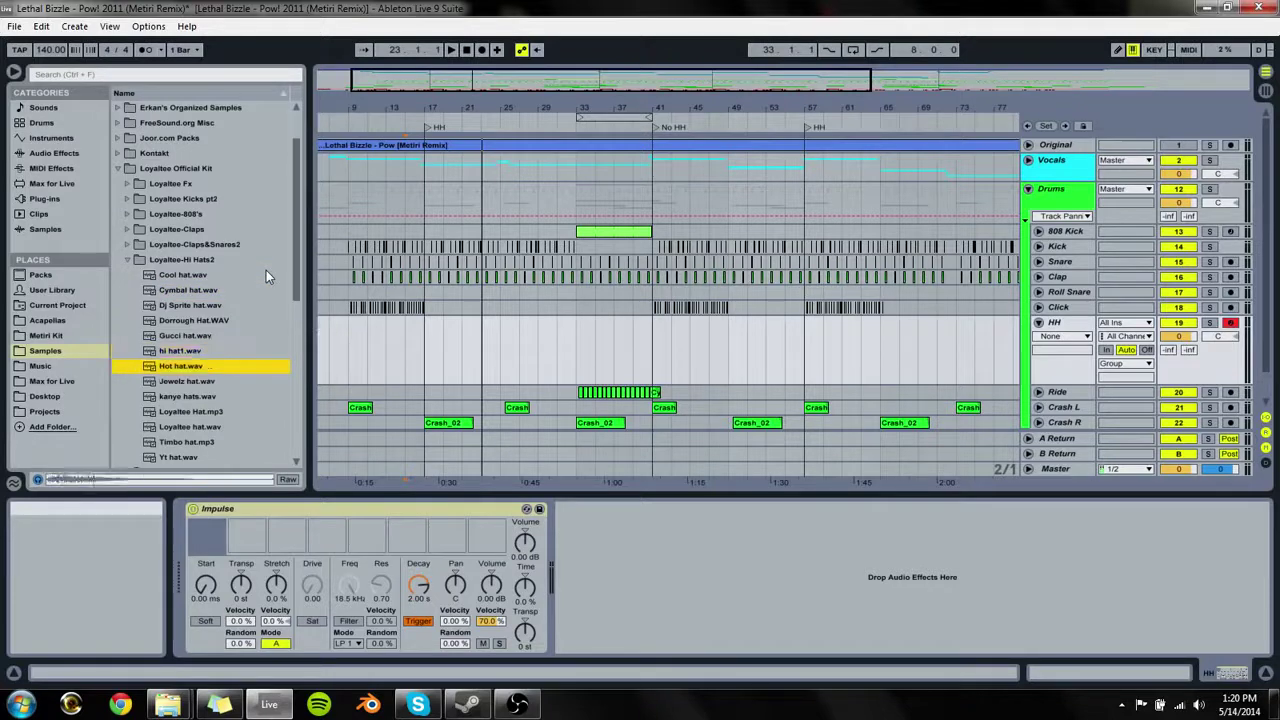
pyautogui.press('Down')
pyautogui.press('Down')
pyautogui.press('Down')
pyautogui.press('Down')
pyautogui.press('Down')
pyautogui.press('Down')
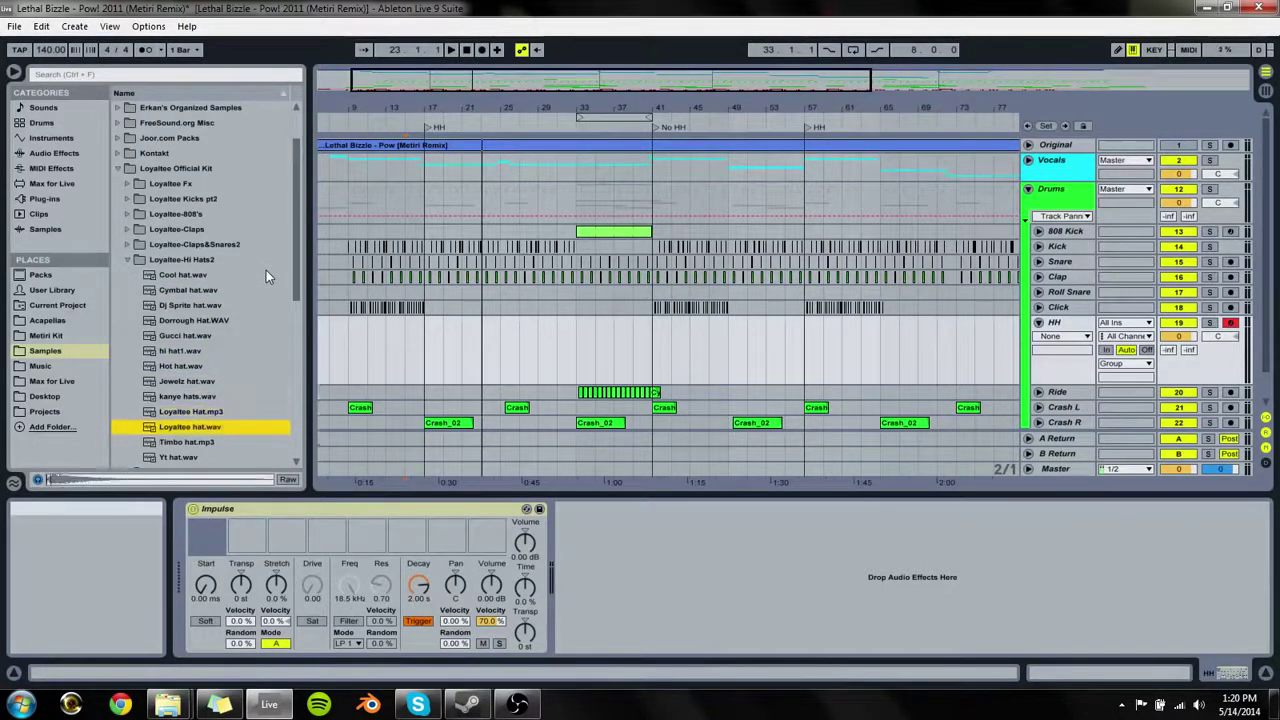
pyautogui.press('Down')
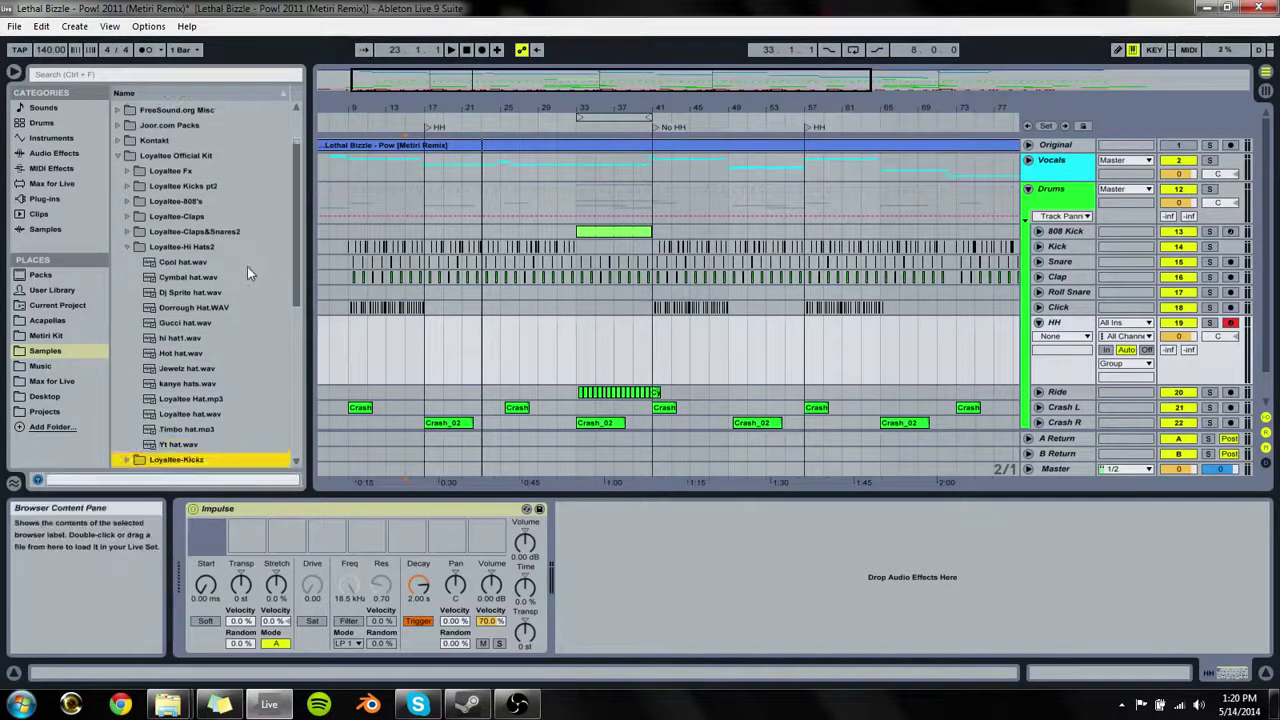
# Step: Leave the hi-hat samples and collapse the Loyaltee Official Kit folder
pyautogui.press('Right')
pyautogui.press('Up')
pyautogui.press('Up')
pyautogui.press('Up')
pyautogui.press('Up')
pyautogui.press('Up')
pyautogui.press('Up')
pyautogui.press('Up')
pyautogui.press('Left')
pyautogui.press('Up')
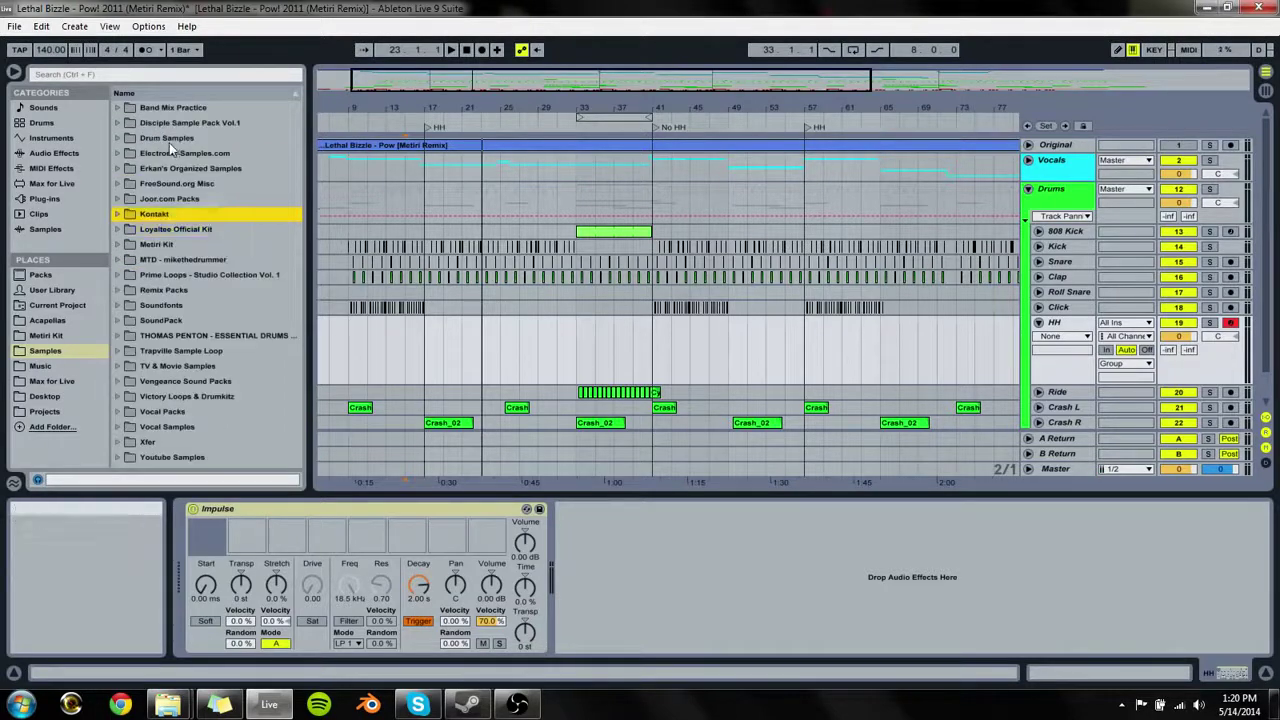
# Step: Expand the Drum Samples folder in the Samples library
pyautogui.press('Up')
pyautogui.click(166, 109)
pyautogui.press('Down')
pyautogui.press('Down')
pyautogui.press('Right')
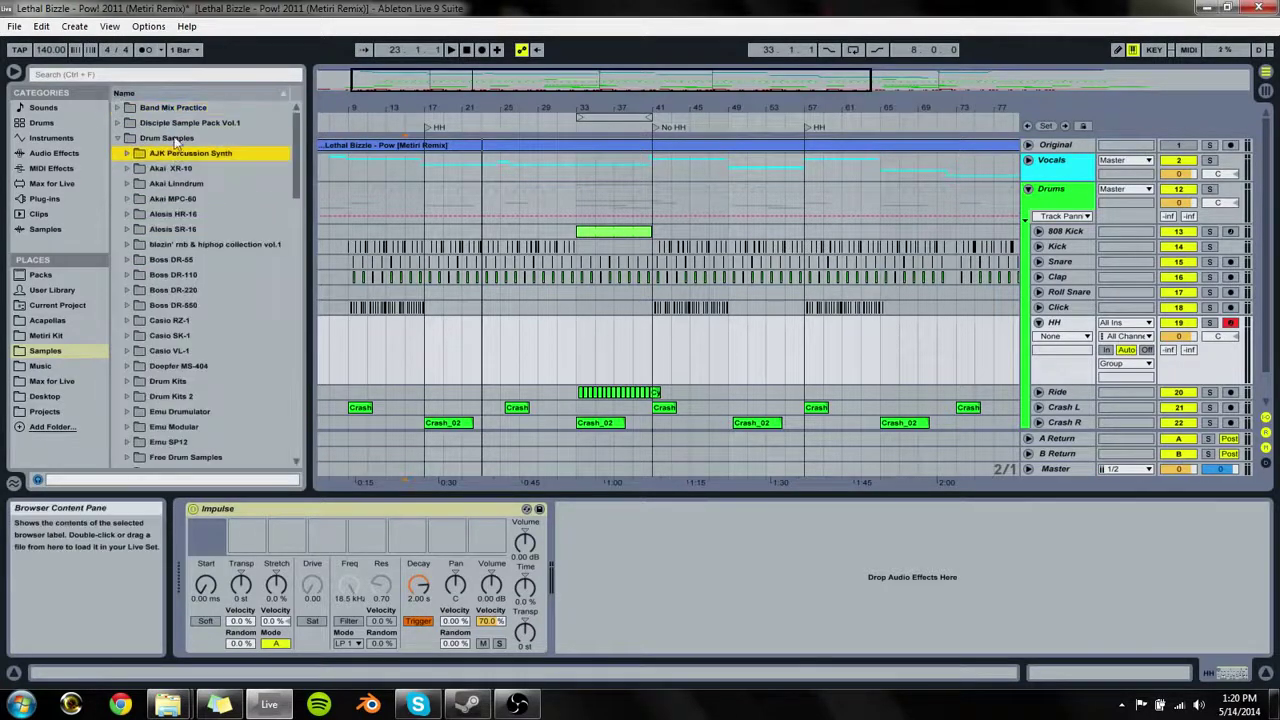
# Step: Open the Hats & Cymbals (27) folder inside the Lex Luger Kit in Drum Samples
pyautogui.scroll(-3, 200, 280)
pyautogui.scroll(-4, 164, 328)
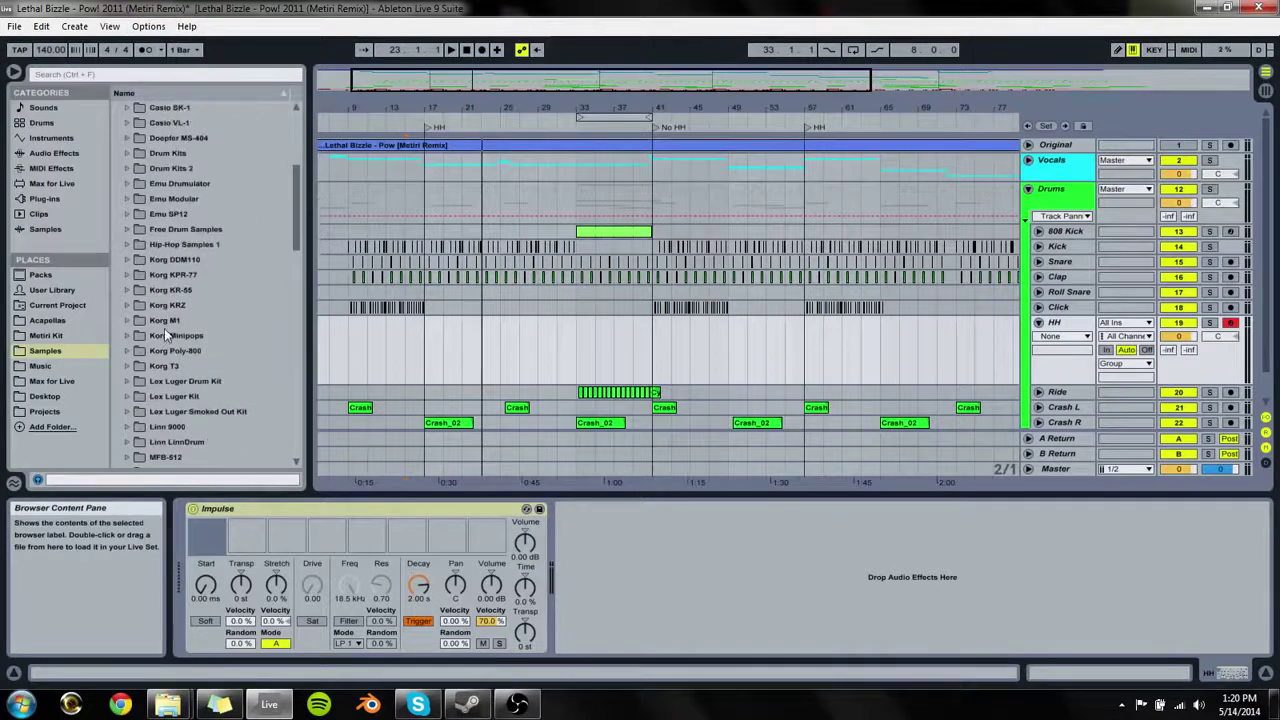
pyautogui.doubleClick(175, 351)
pyautogui.scroll(-4, 175, 361)
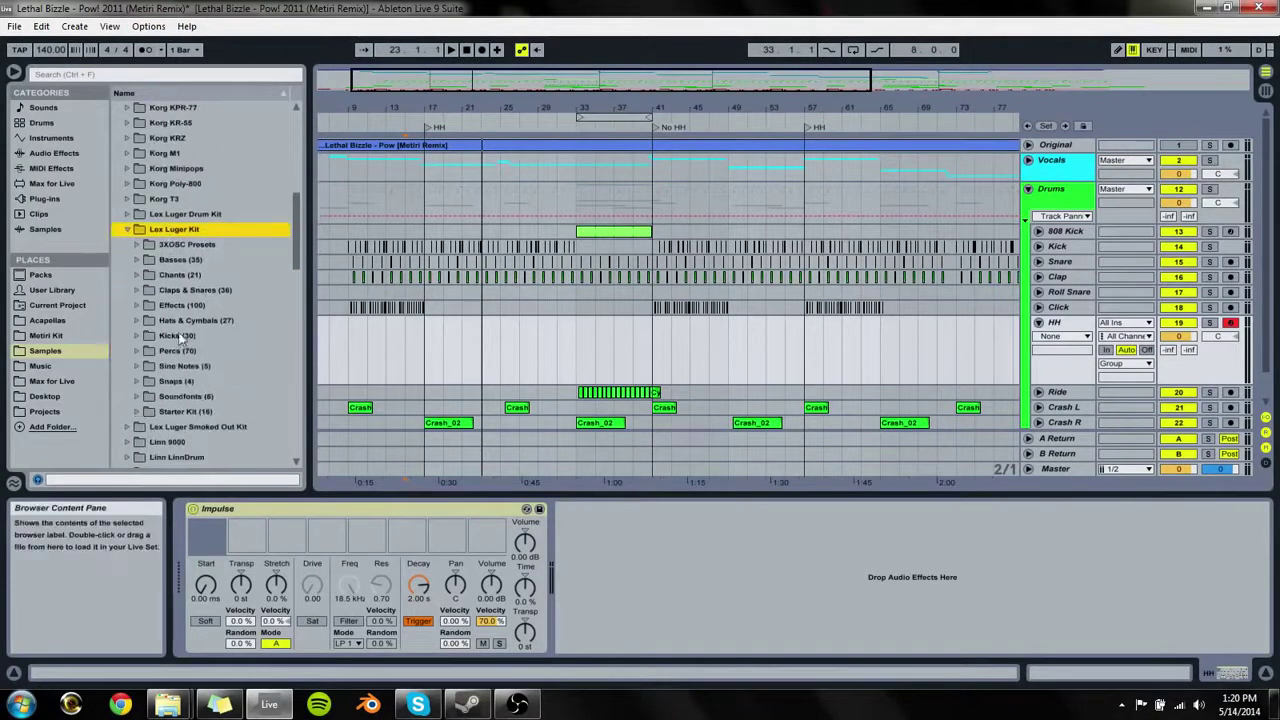
pyautogui.doubleClick(178, 320)
# Step: Audition the Hats & Cymbals samples in order, from the crashes and cymbals through Hat_Closed_03.wav
pyautogui.click(222, 340)
pyautogui.press('Down')
pyautogui.press('Down')
pyautogui.press('Down')
pyautogui.press('Down')
pyautogui.press('Down')
pyautogui.press('Down')
pyautogui.press('Down')
pyautogui.press('Down')
pyautogui.press('Down')
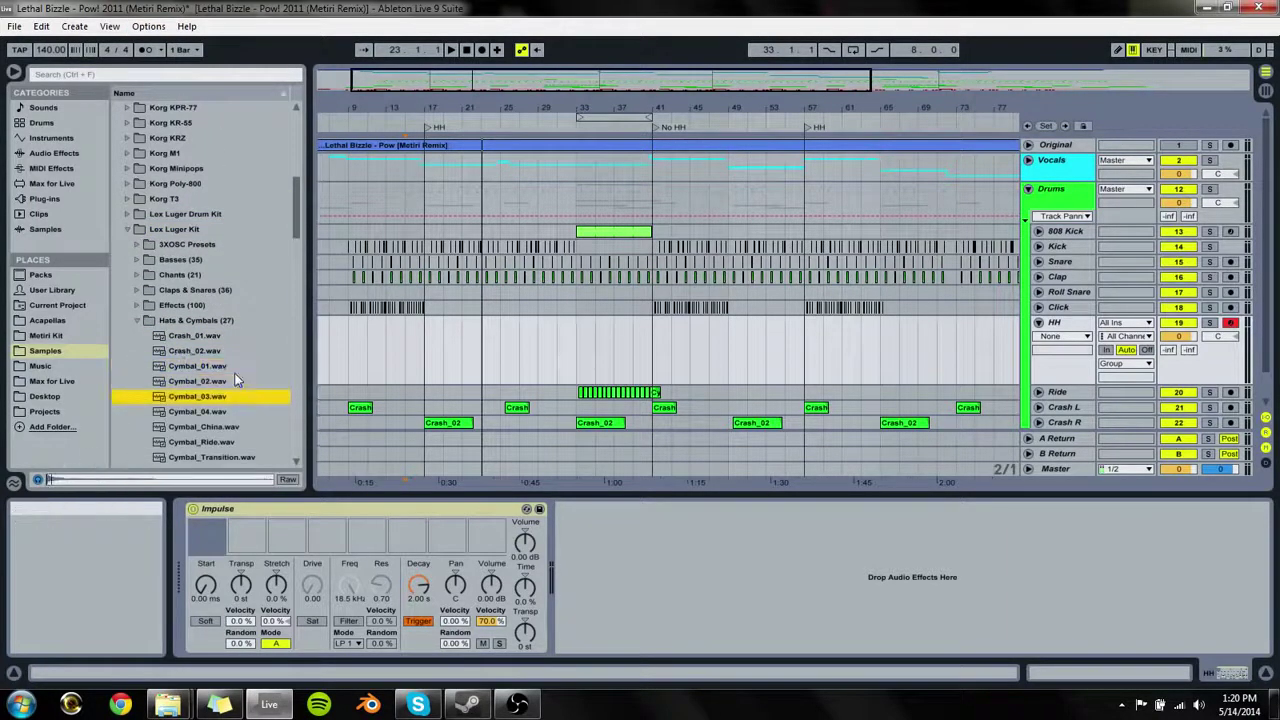
pyautogui.press('Down')
pyautogui.press('Down')
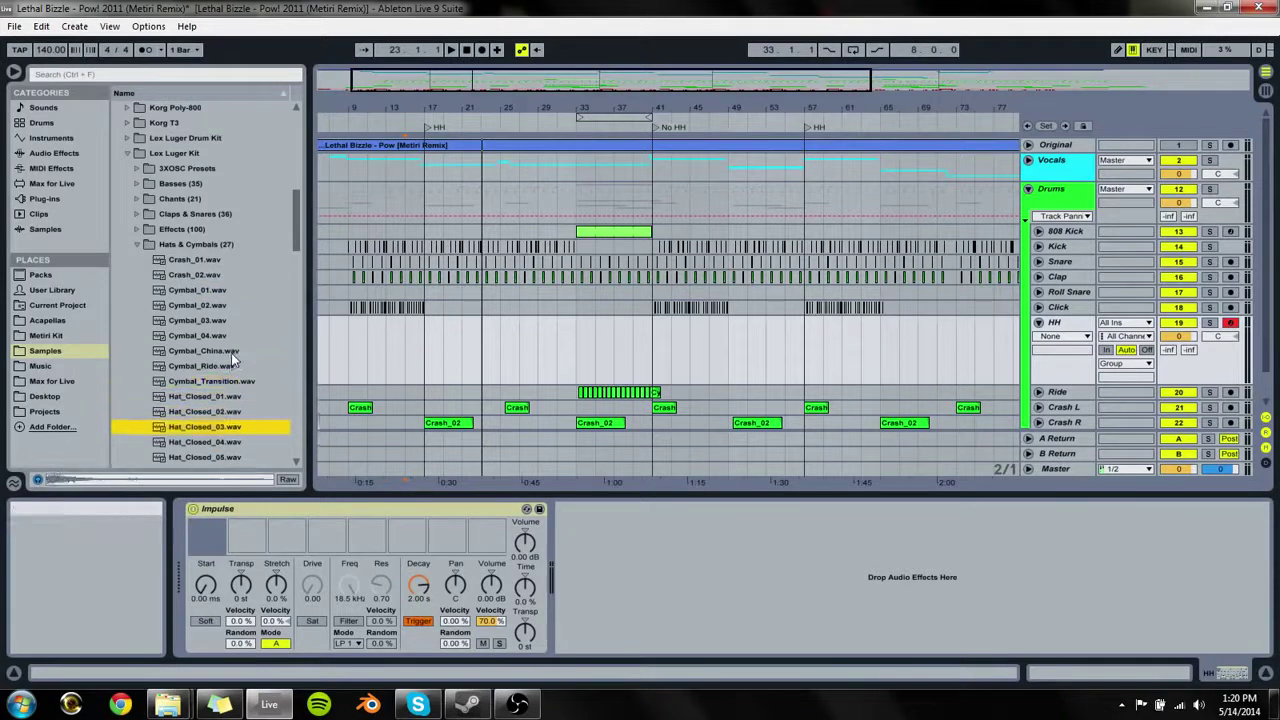
# Step: Go back to Hat_Closed_02.wav and load it into the first slot of the HH track's Impulse
pyautogui.press('Up')
pyautogui.press('Up')
pyautogui.press('Down')
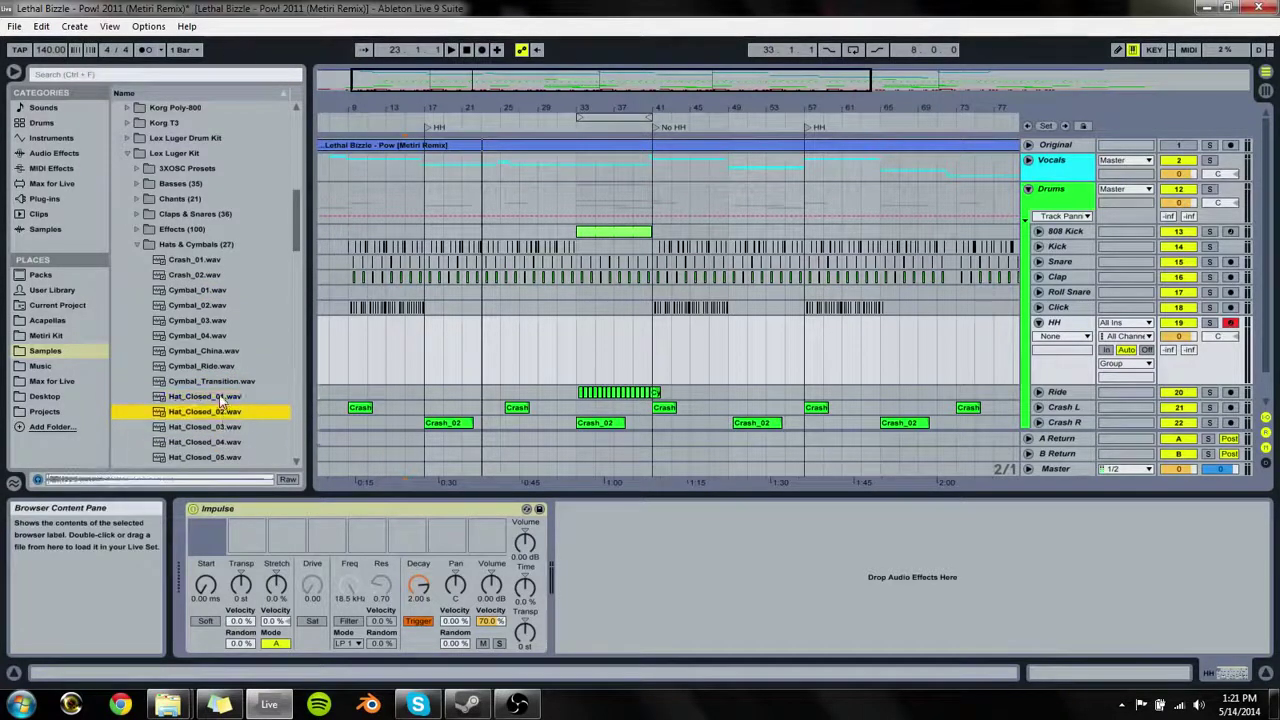
pyautogui.moveTo(217, 411); pyautogui.dragTo(198, 545)
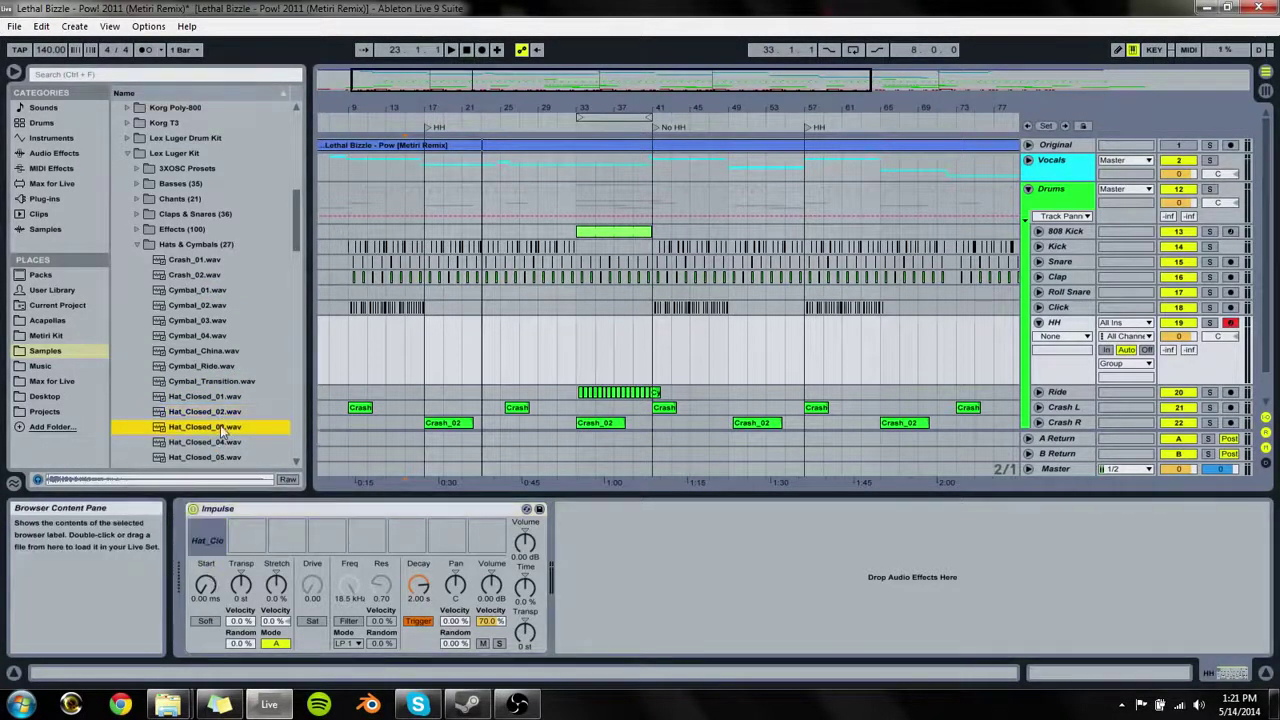
# Step: Audition the next closed hats and load Hat_Closed_04.wav into the second Impulse slot
pyautogui.press('Down')
pyautogui.press('Down')
pyautogui.press('Down')
pyautogui.moveTo(219, 447); pyautogui.dragTo(247, 541)
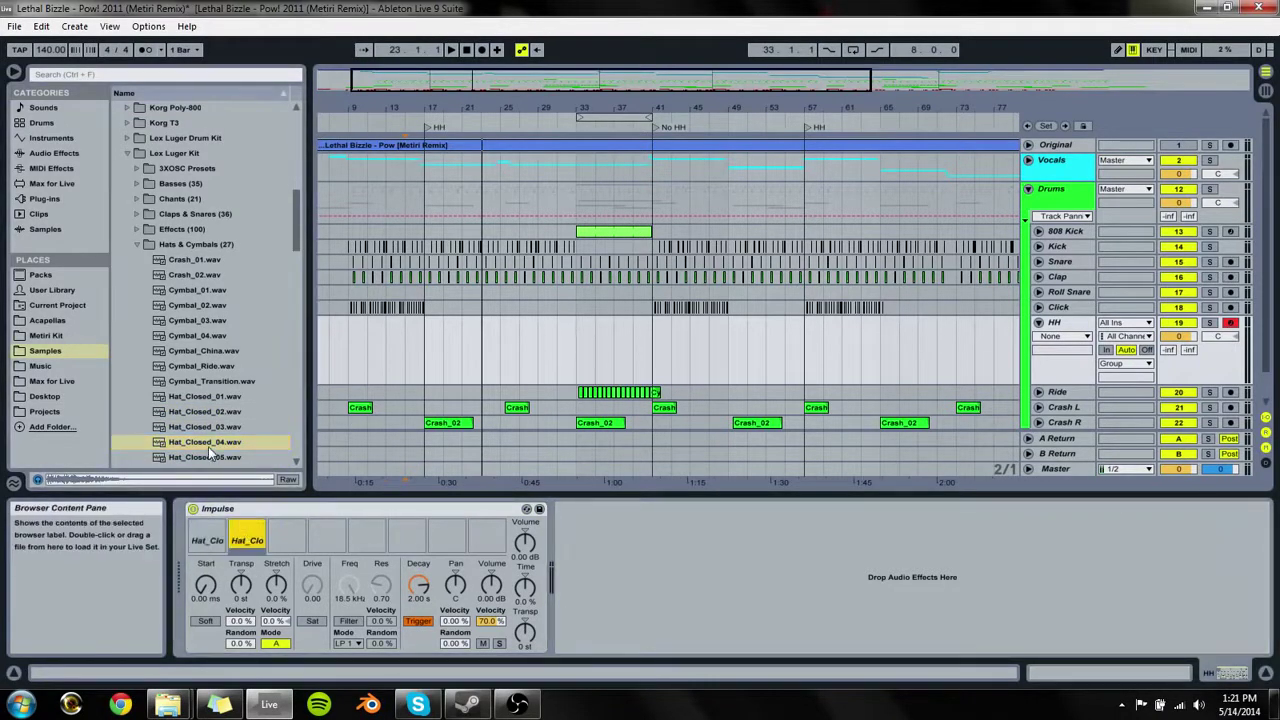
# Step: Audition the closed hats from Hat_Closed_05.wav onward and load Hat_Closed_08.wav into the second Impulse slot instead
pyautogui.click(214, 458)
pyautogui.scroll(-2, 224, 459)
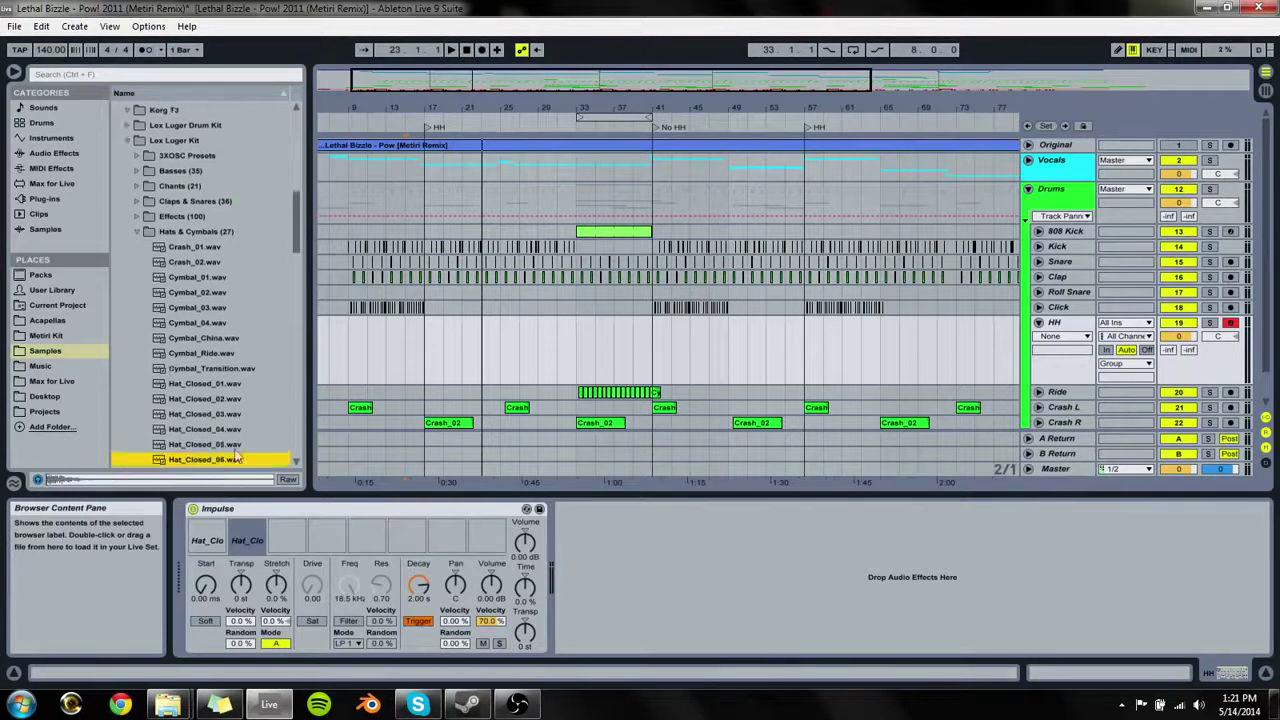
pyautogui.click(228, 446)
pyautogui.click(229, 458)
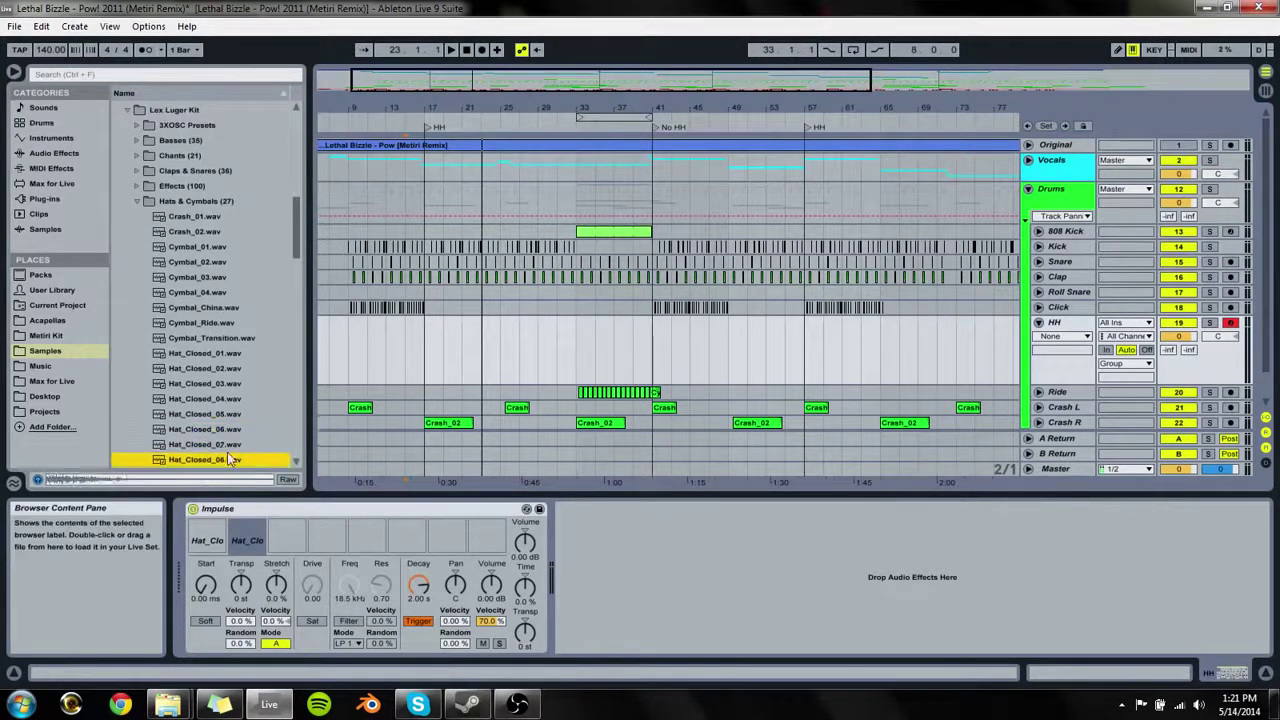
pyautogui.moveTo(286, 548); pyautogui.dragTo(247, 541)
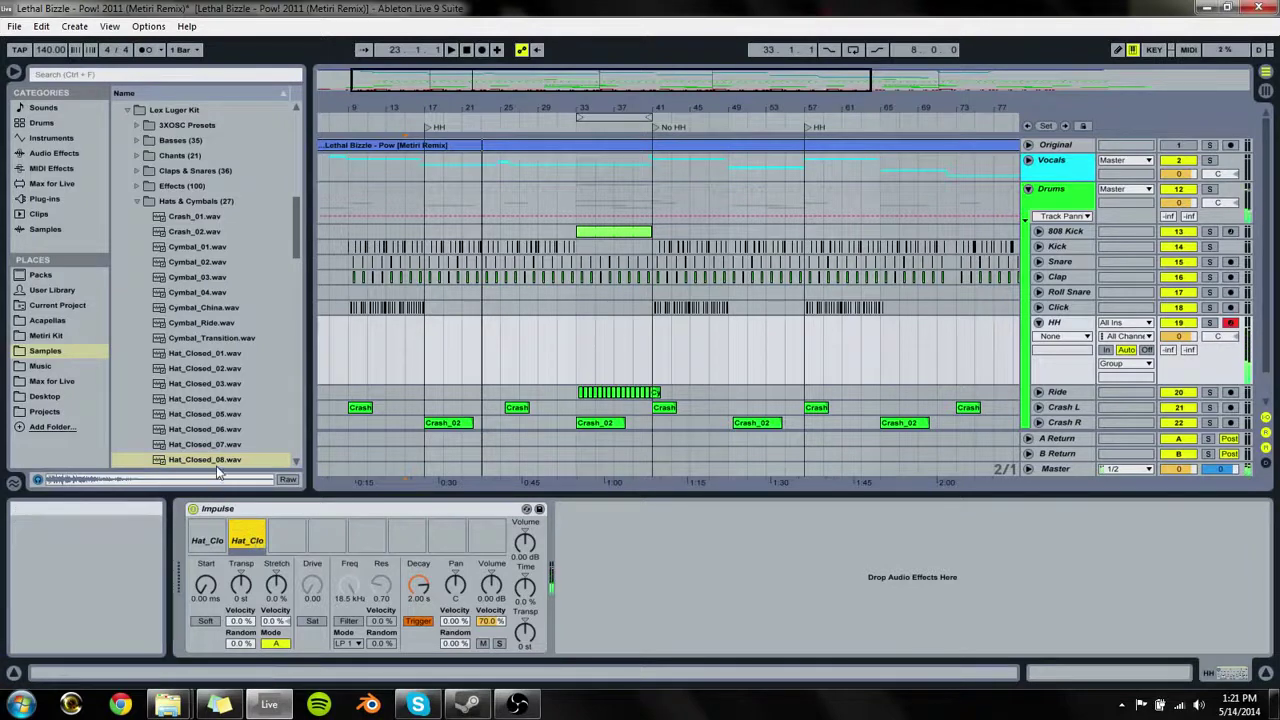
# Step: Audition the remaining closed and open hi-hats, from Hat_Closed_08.wav through Hat_Open_09.wav
pyautogui.click(246, 461)
pyautogui.press('Down')
pyautogui.press('Down')
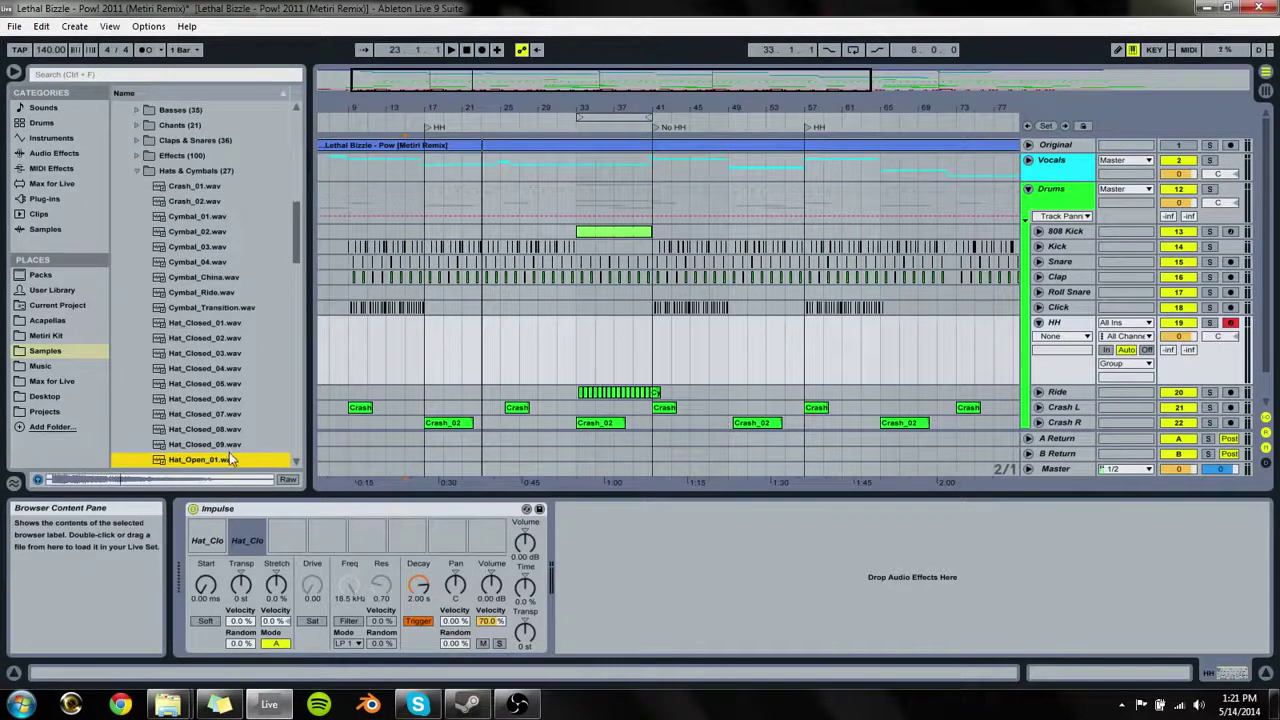
pyautogui.press('Down')
pyautogui.press('Down')
pyautogui.press('Down')
pyautogui.press('Down')
pyautogui.press('Down')
pyautogui.scroll(-2, 247, 412)
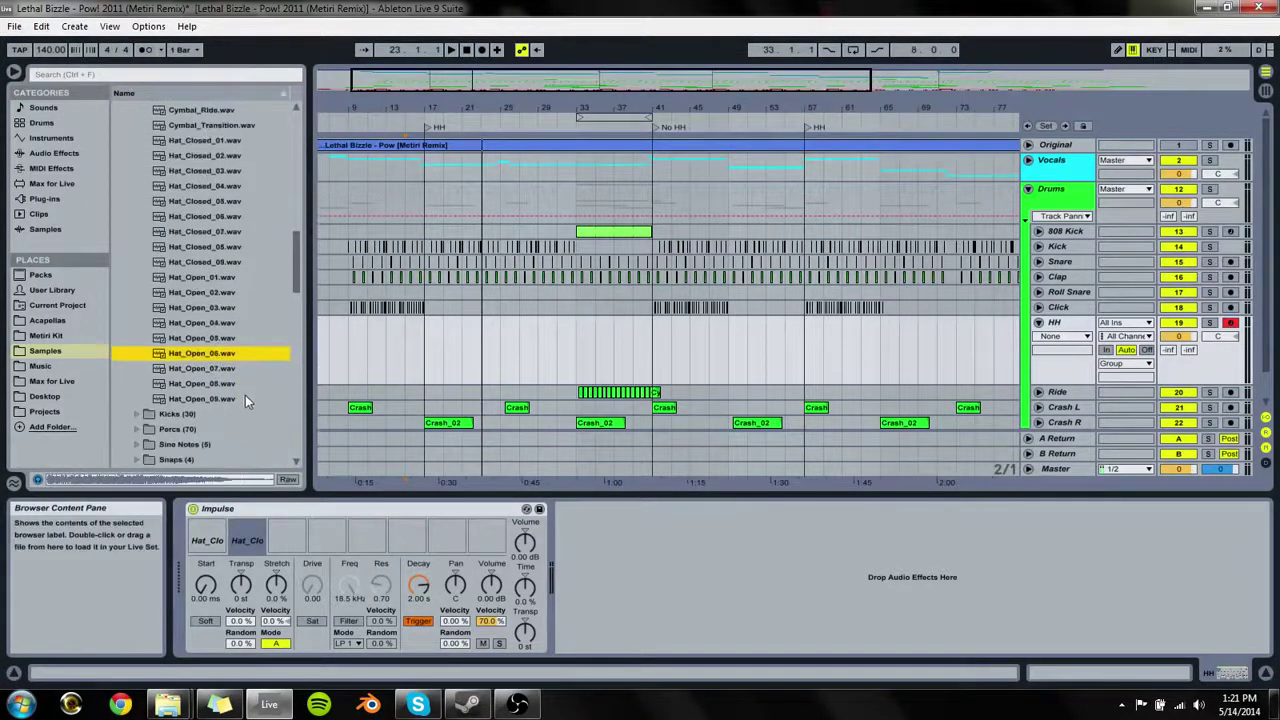
pyautogui.press('Down')
pyautogui.press('Down')
pyautogui.press('Down')
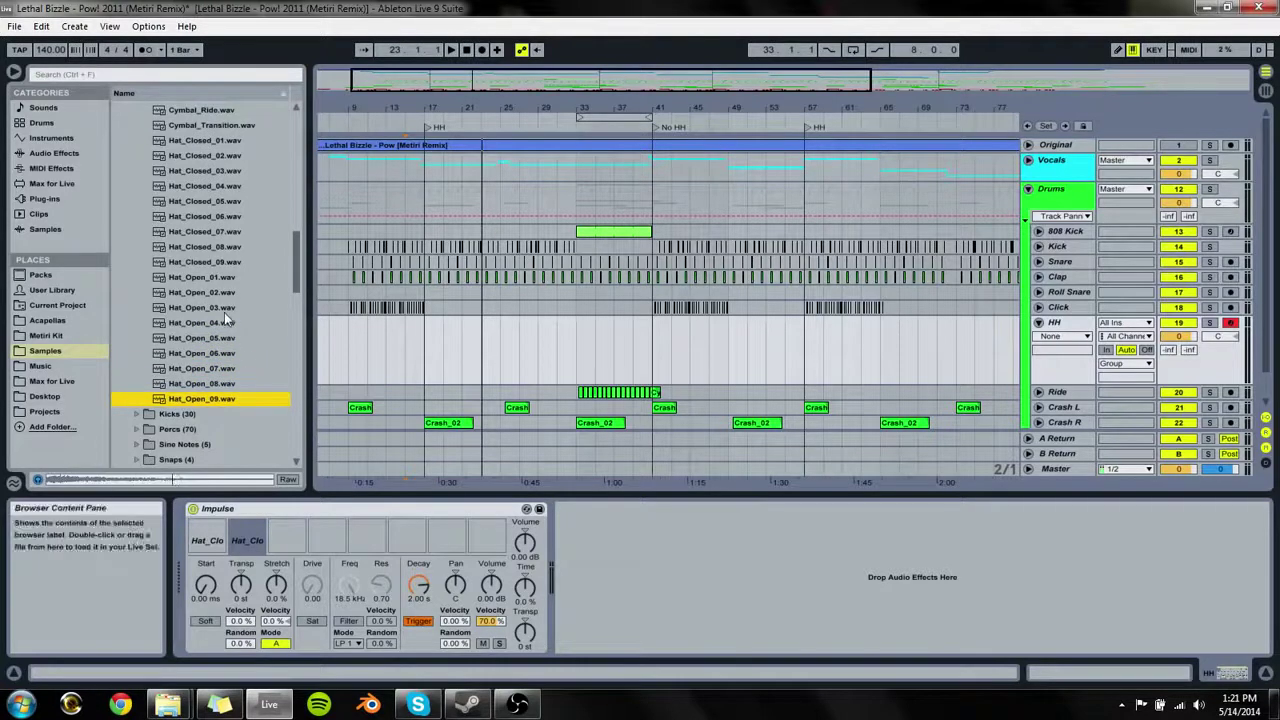
# Step: Replay the samples from Hat_Open_03.wav back to Hat_Closed_09.wav and compare them with the second Impulse slot
pyautogui.click(225, 311)
pyautogui.press('Up')
pyautogui.press('Up')
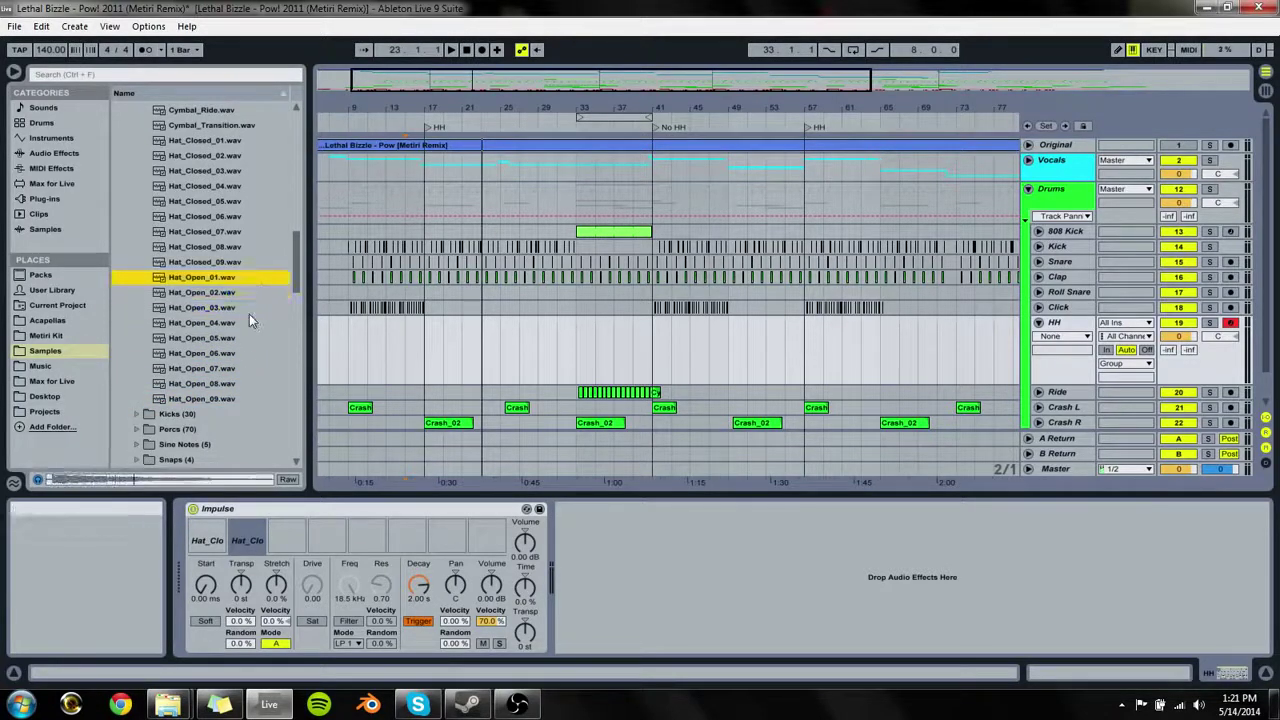
pyautogui.press('Up')
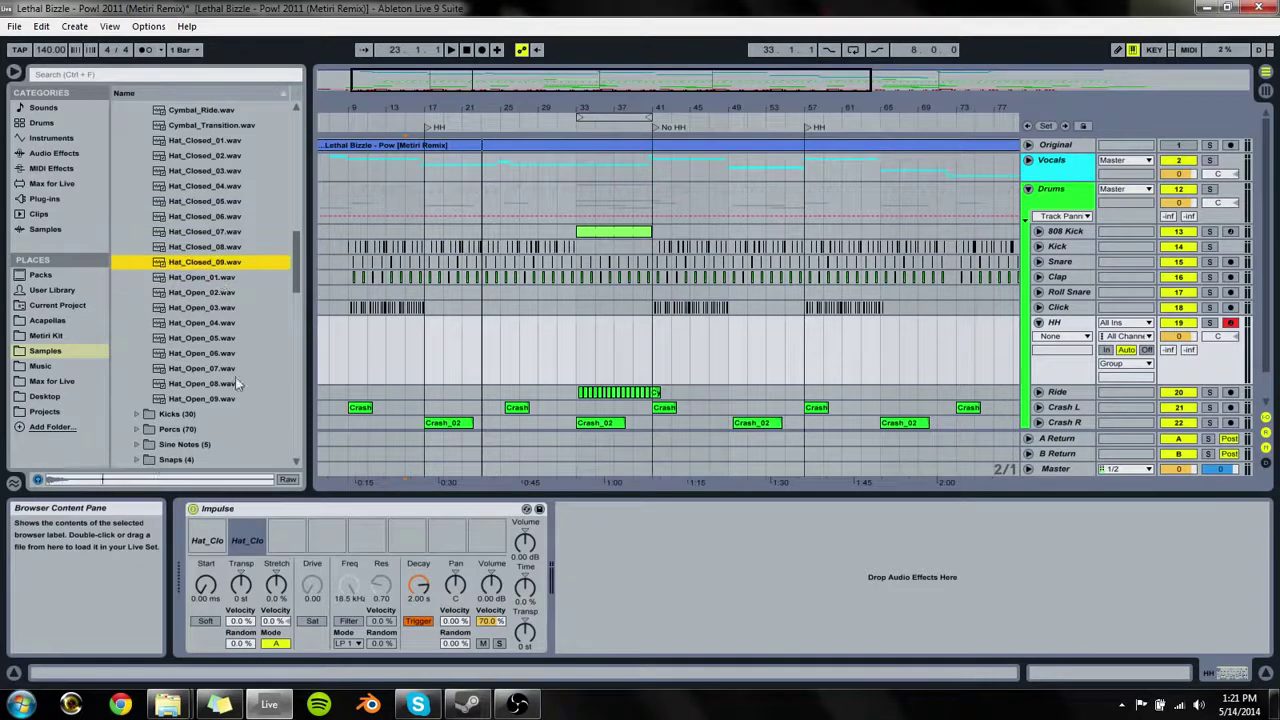
pyautogui.click(245, 524)
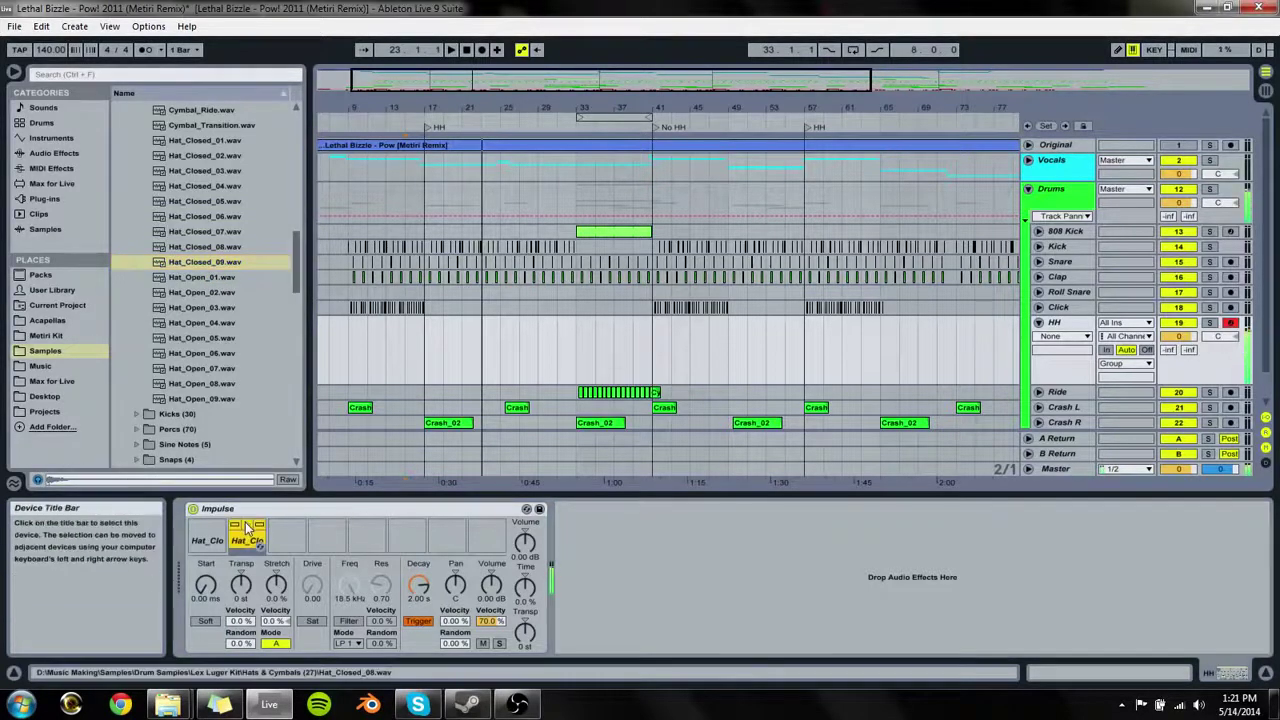
# Step: Compare several closed hats with the first Impulse slot, and load Hat_Closed_05.wav into the third slot
pyautogui.click(203, 236)
pyautogui.click(205, 252)
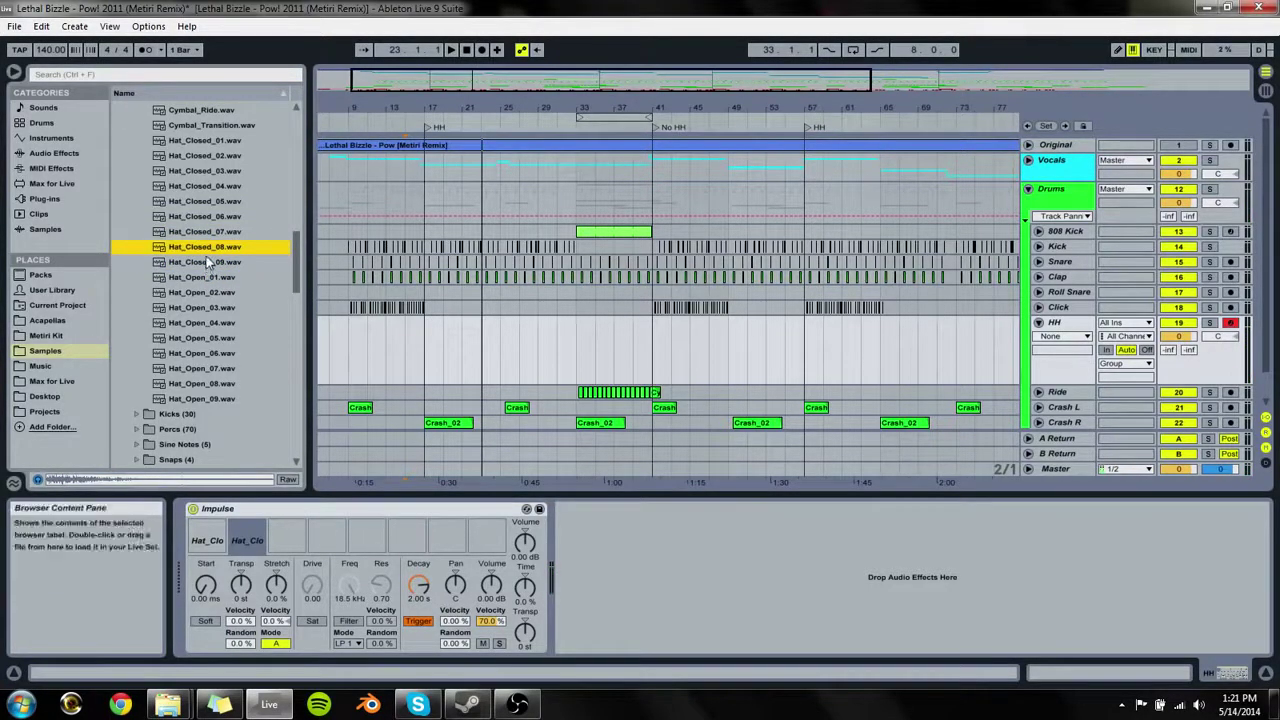
pyautogui.click(207, 262)
pyautogui.click(218, 202)
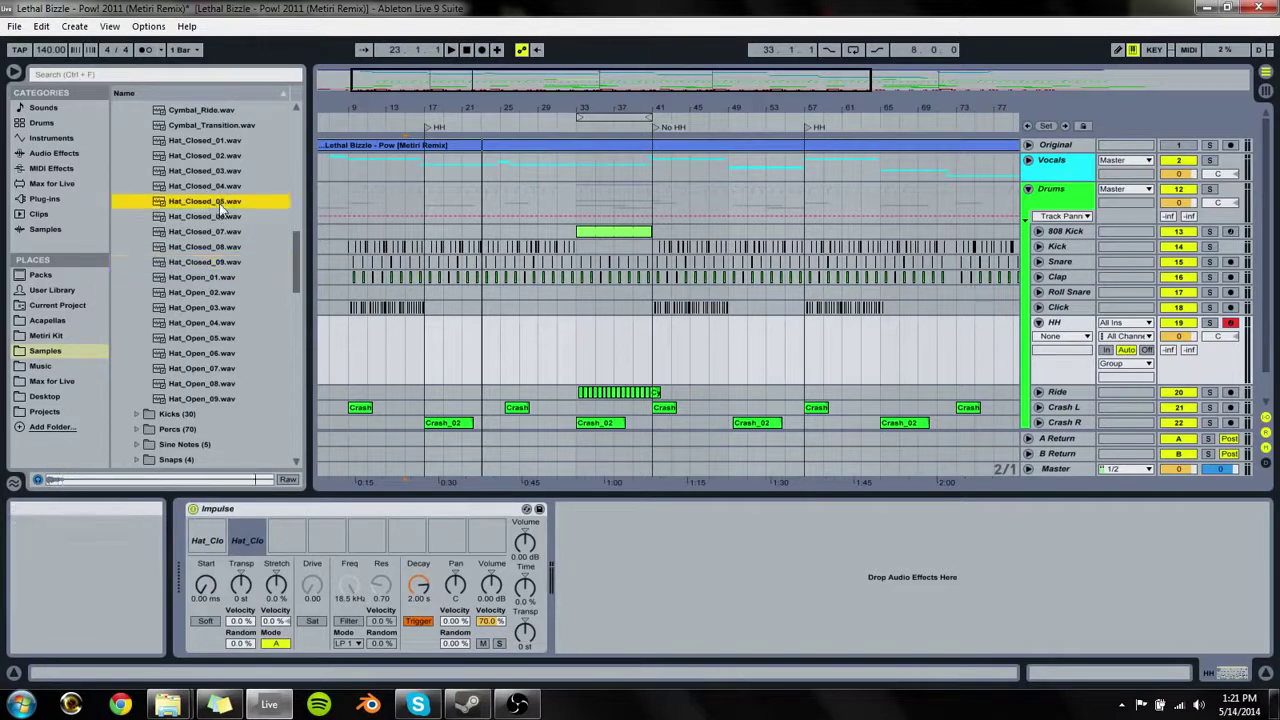
pyautogui.click(206, 527)
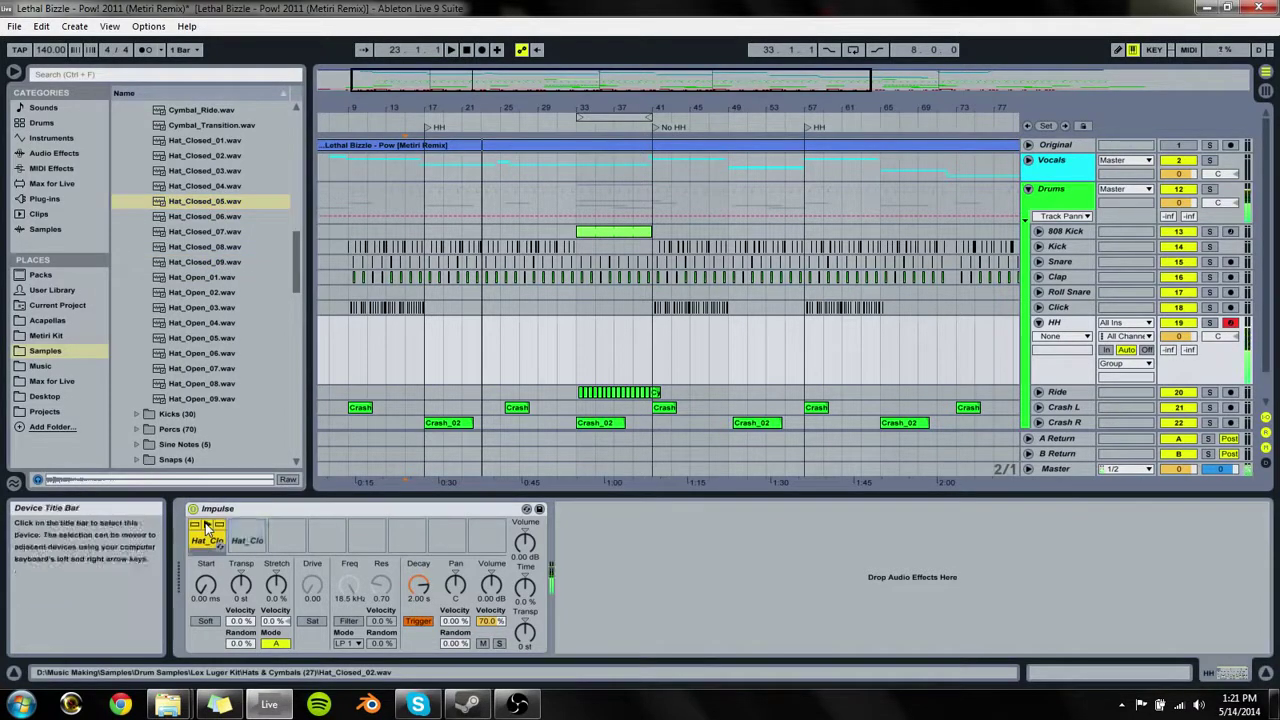
pyautogui.moveTo(230, 203); pyautogui.dragTo(294, 536)
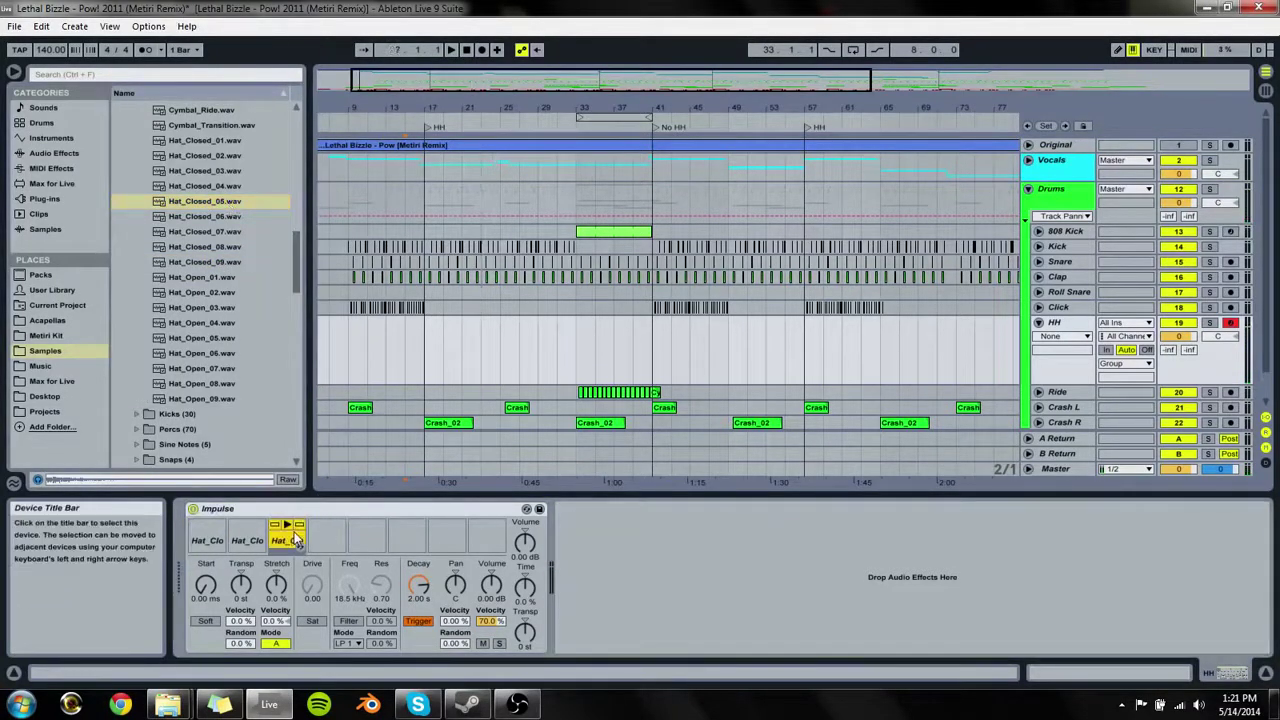
# Step: Shift the computer keyboard's octave range to C3–D4 and play the loaded hi-hats
pyautogui.press('x')
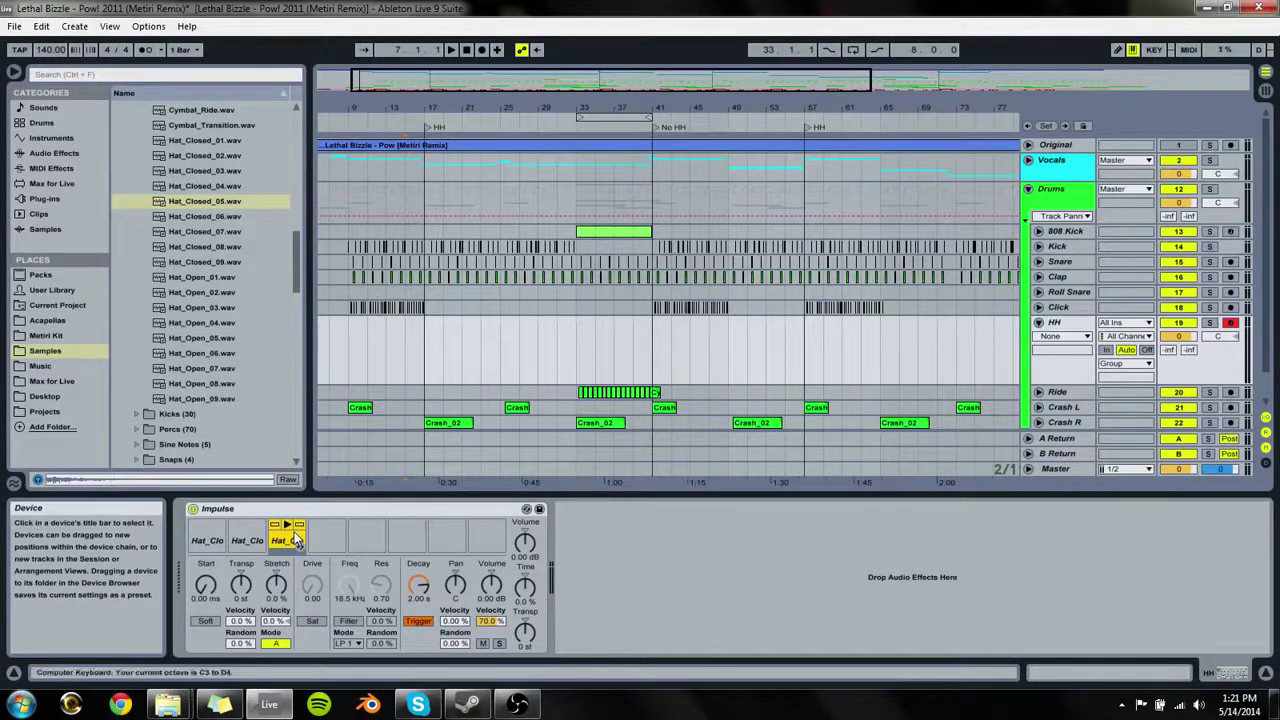
pyautogui.press('d')
pyautogui.press('d')
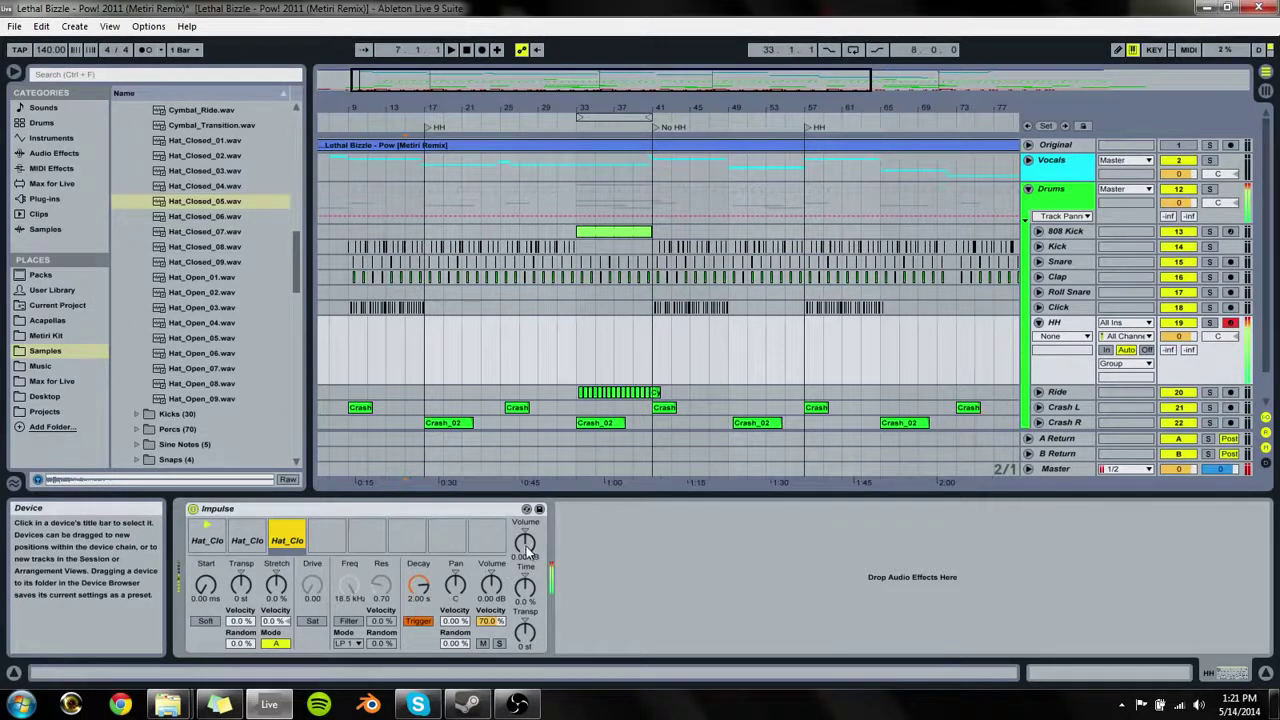
# Step: Set the Impulse's overall volume to -12 dB and select bars 9 to 17 on the HH track
pyautogui.moveTo(525, 548); pyautogui.dragTo(525, 585)
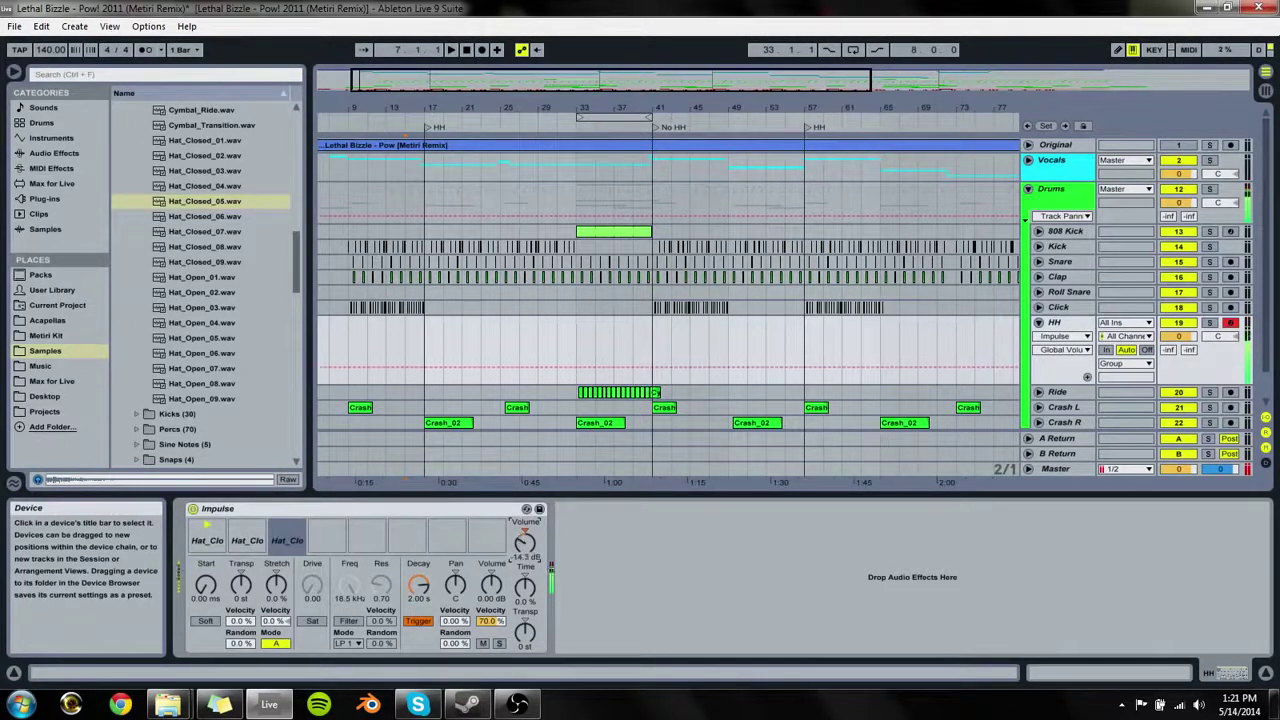
pyautogui.write('-12')
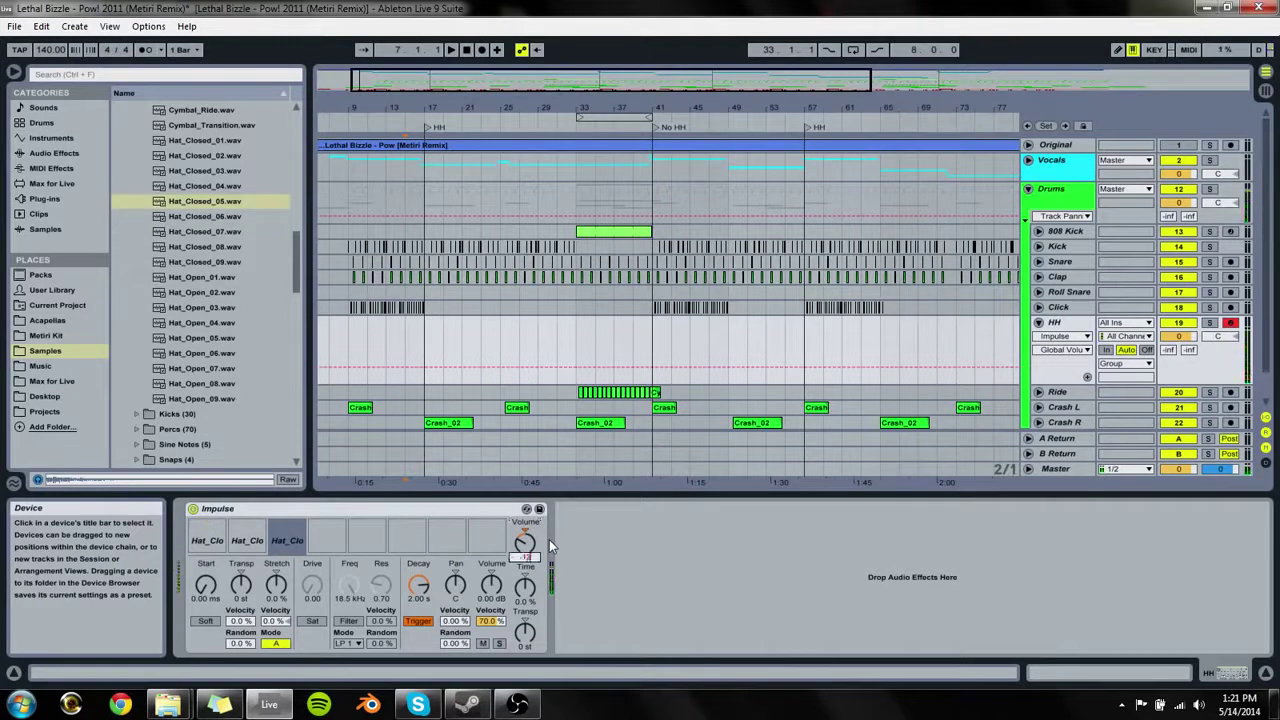
pyautogui.press('Return')
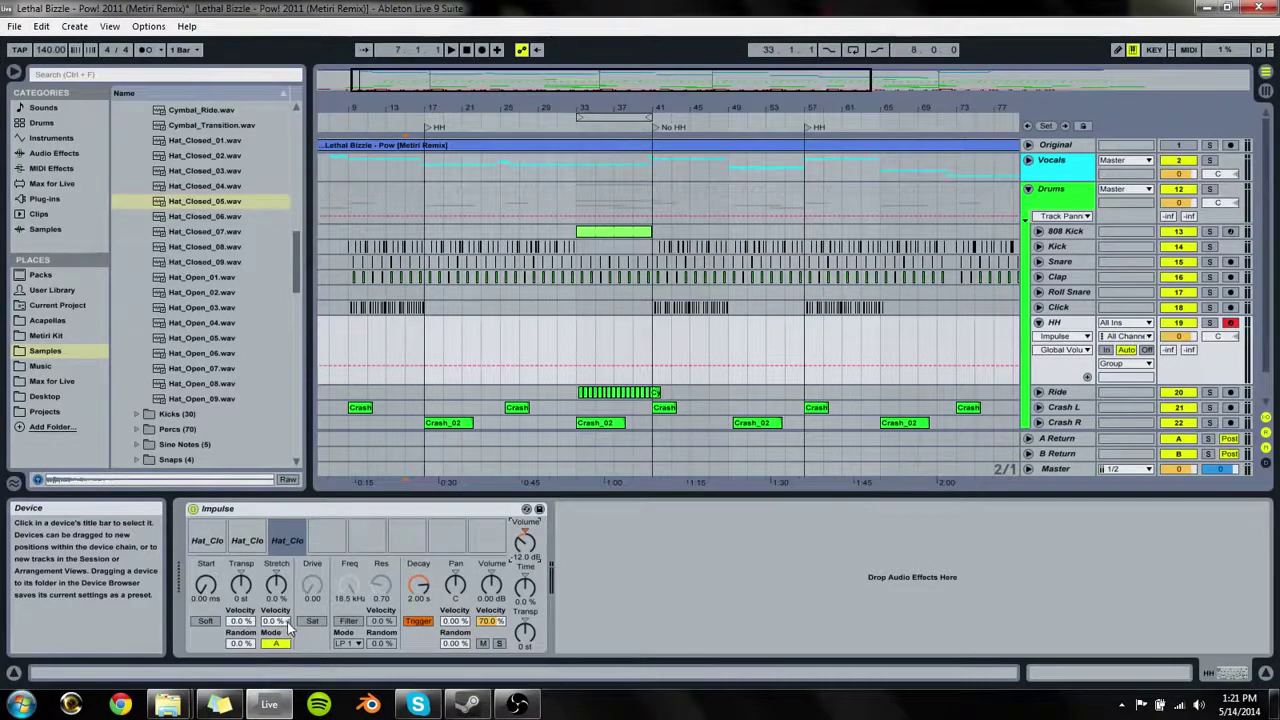
pyautogui.click(355, 356)
pyautogui.moveTo(355, 356); pyautogui.dragTo(420, 362)
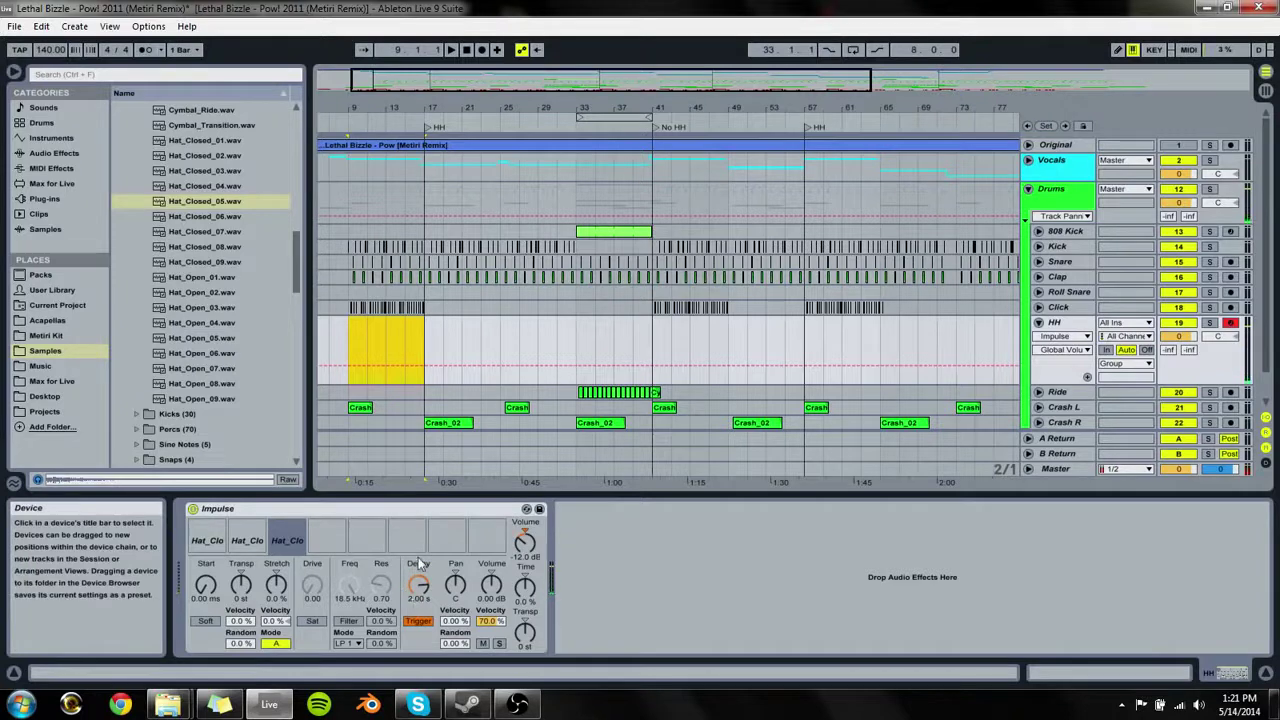
# Step: Try panning the Impulse hats apart, with the third slot at 50L and the first at 50R
pyautogui.moveTo(455, 585); pyautogui.dragTo(455, 597)
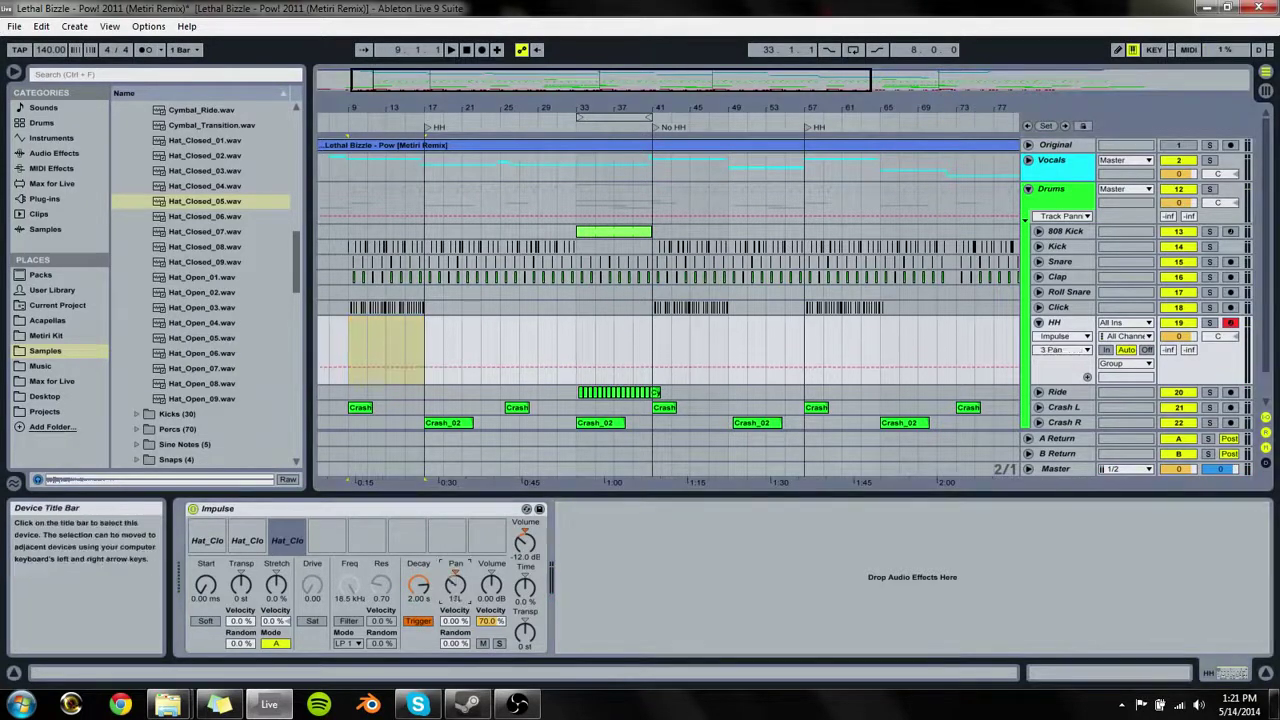
pyautogui.click(243, 545)
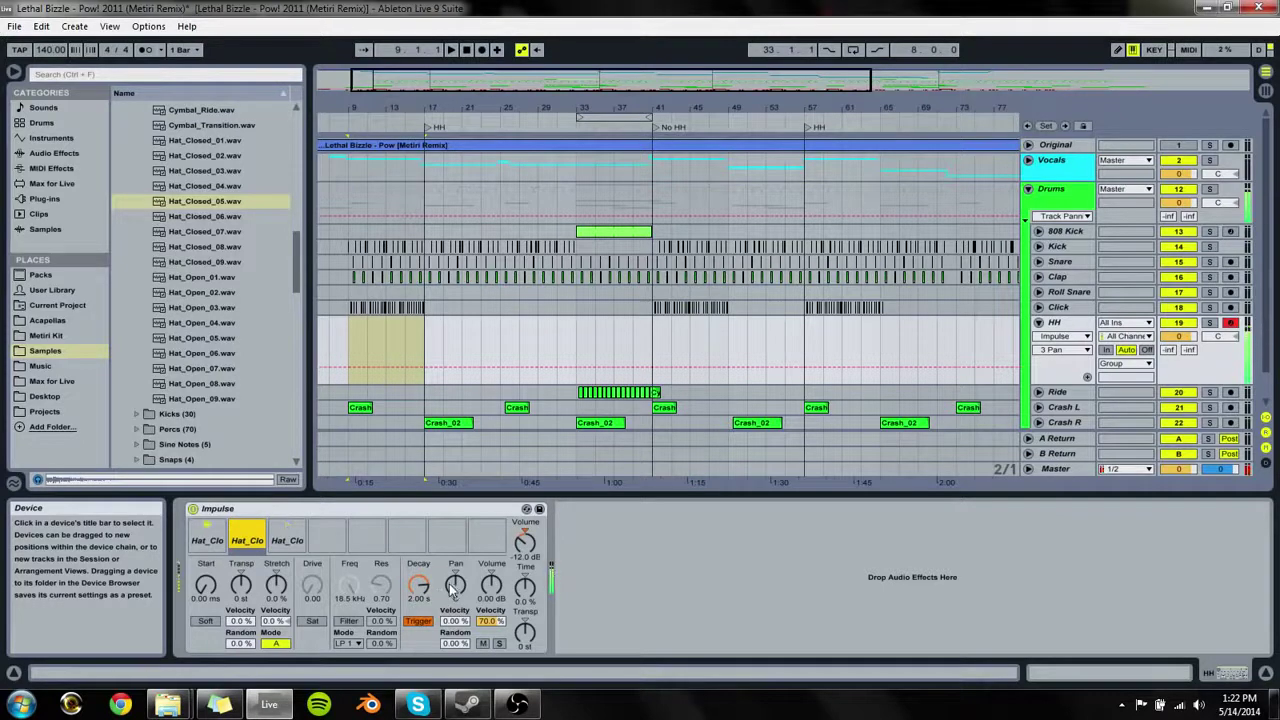
pyautogui.click(215, 540)
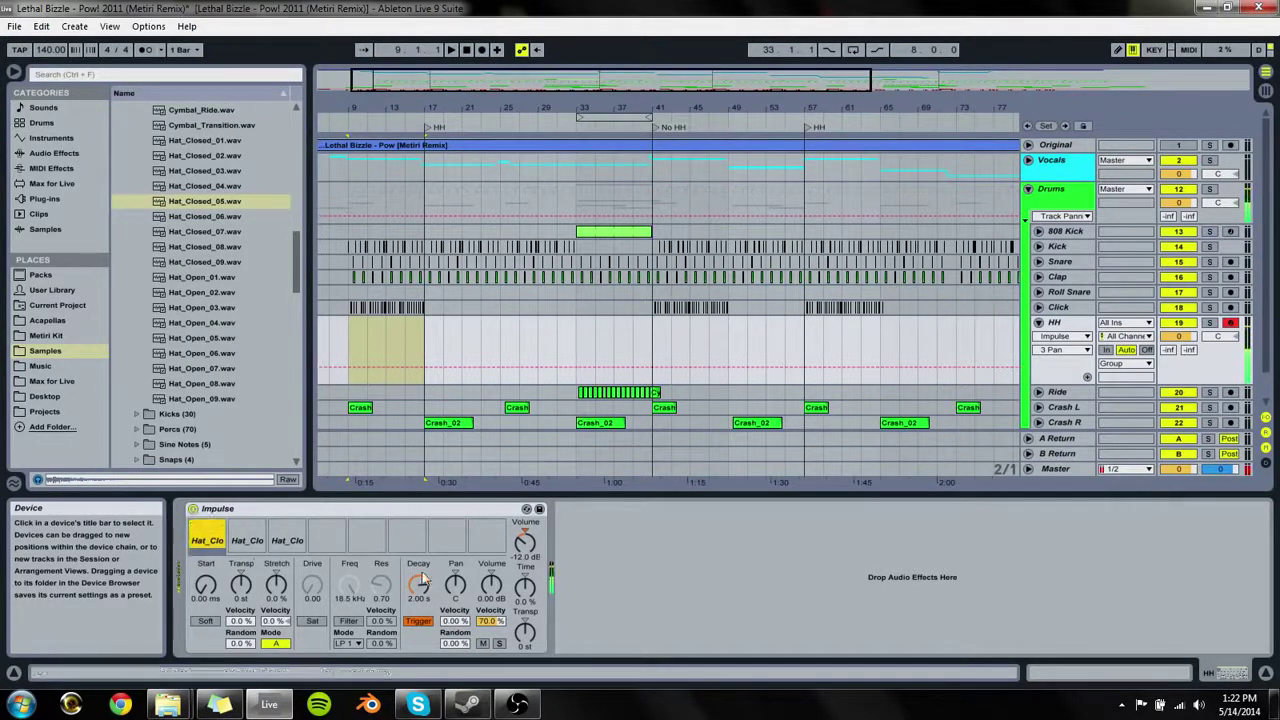
pyautogui.moveTo(451, 587); pyautogui.dragTo(455, 612)
pyautogui.click(287, 540)
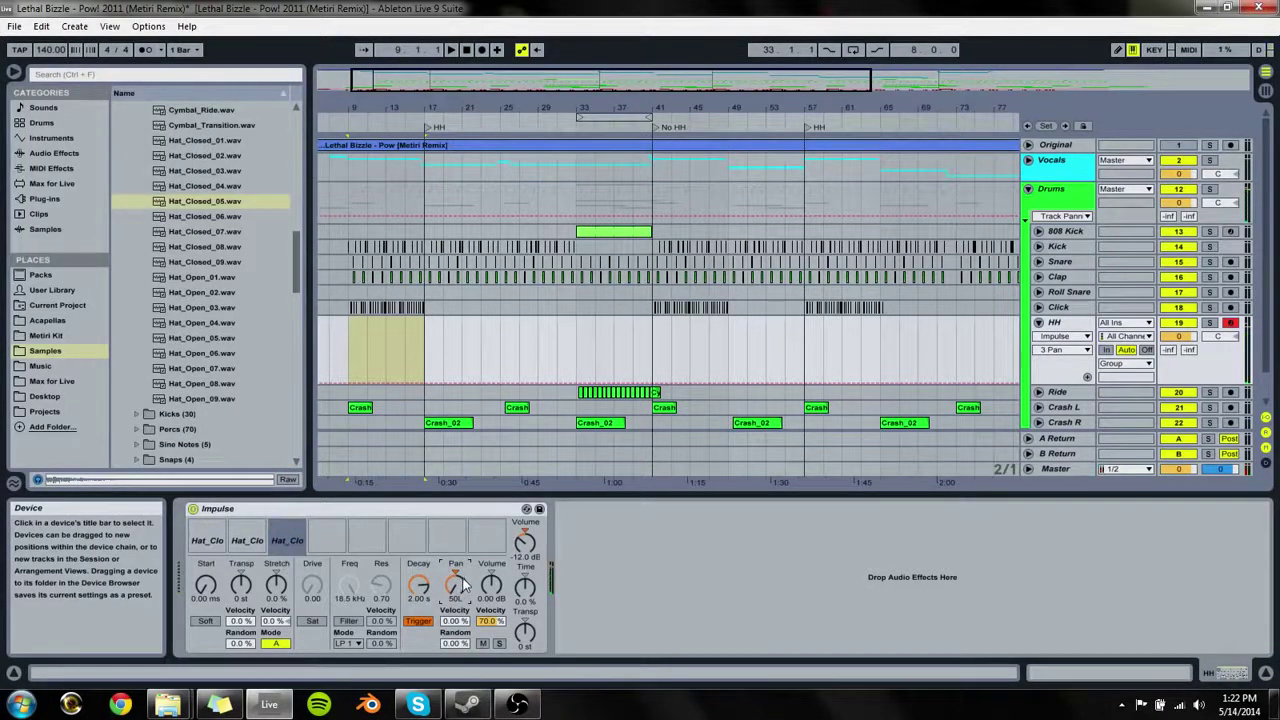
pyautogui.click(456, 573)
pyautogui.click(208, 538)
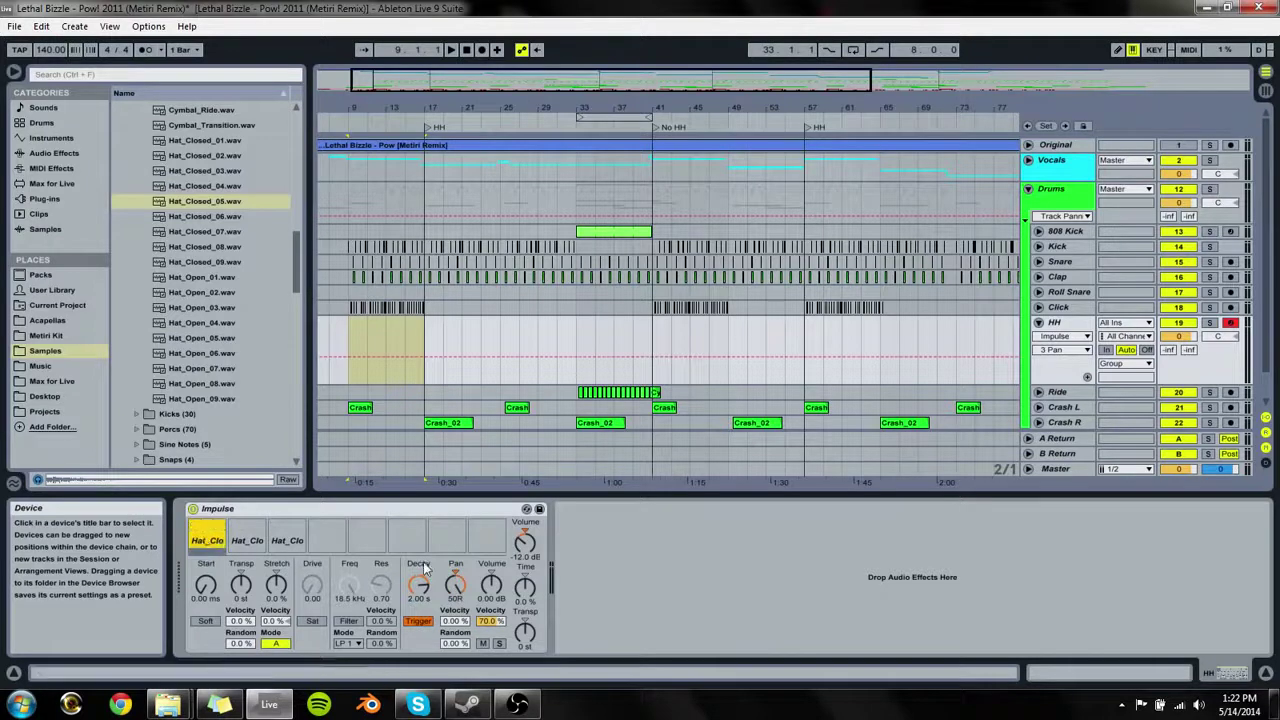
pyautogui.click(247, 540)
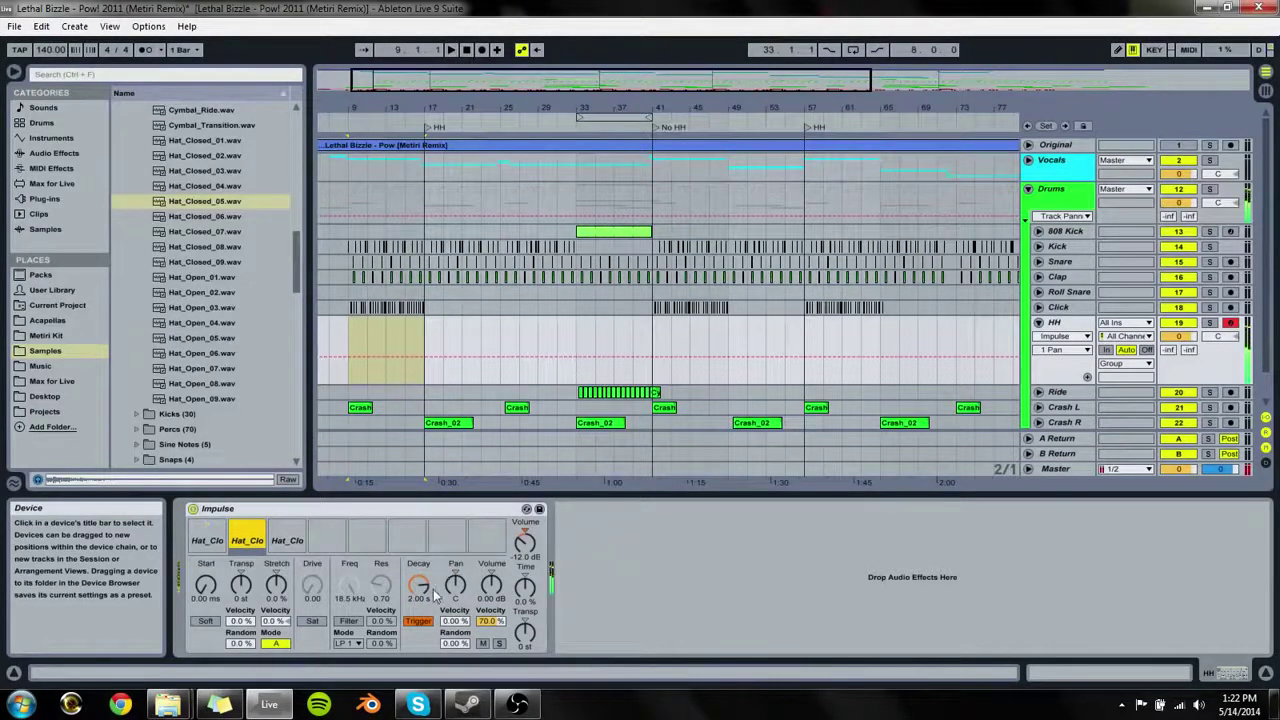
# Step: Set the first Impulse slot's random pan to 100 % and its volume velocity sensitivity to 67.2 %
pyautogui.click(212, 540)
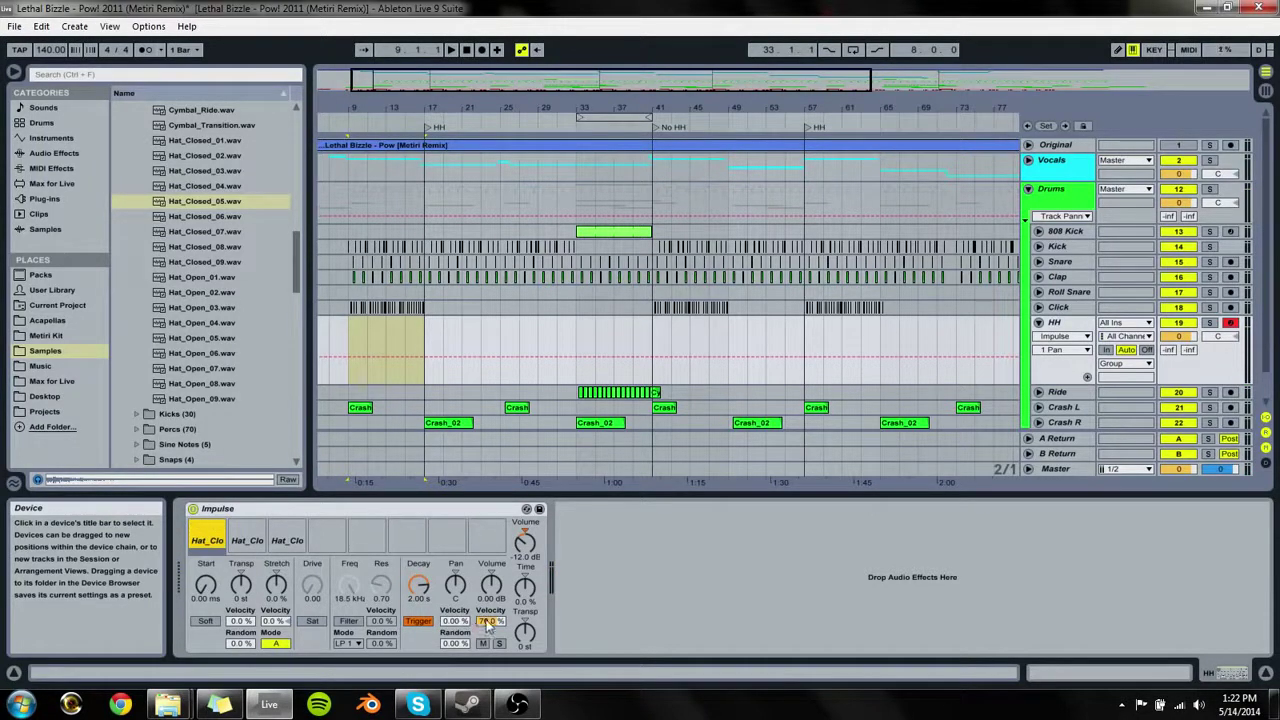
pyautogui.moveTo(455, 645); pyautogui.dragTo(490, 585)
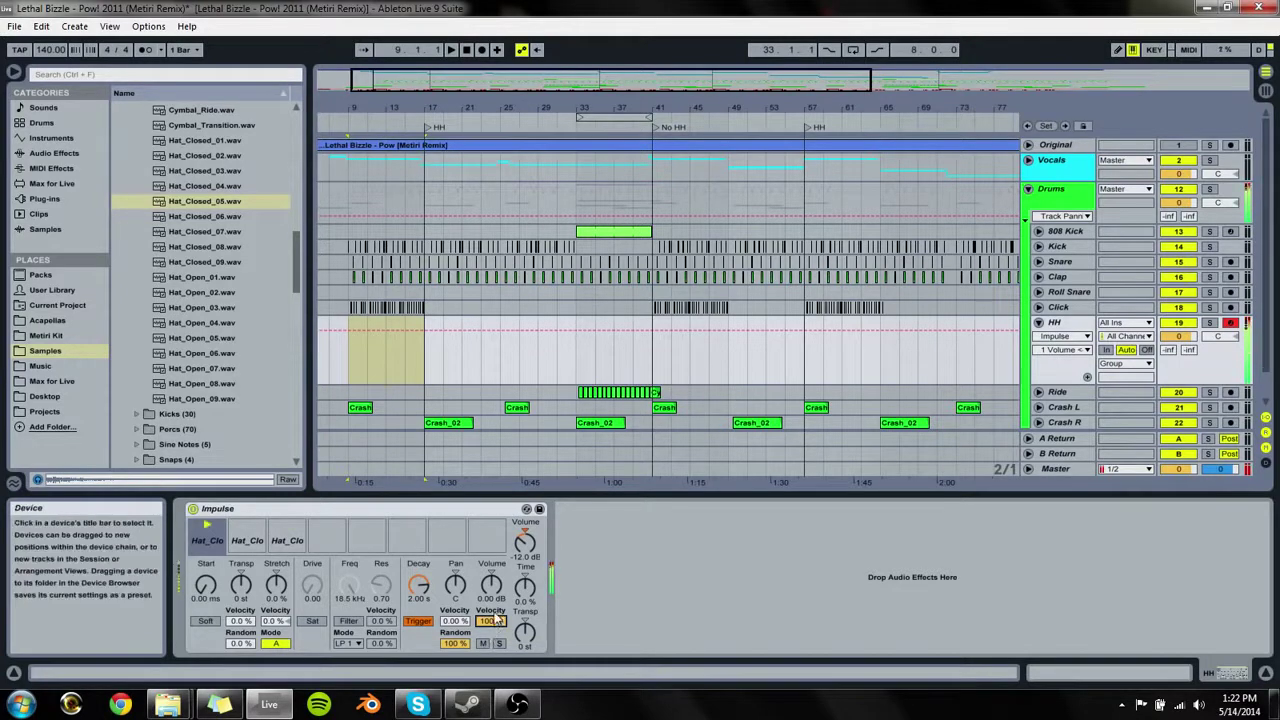
pyautogui.moveTo(495, 622)
pyautogui.mouseDown()
pyautogui.moveTo(495, 641)
pyautogui.moveTo(490, 623)
pyautogui.mouseUp()
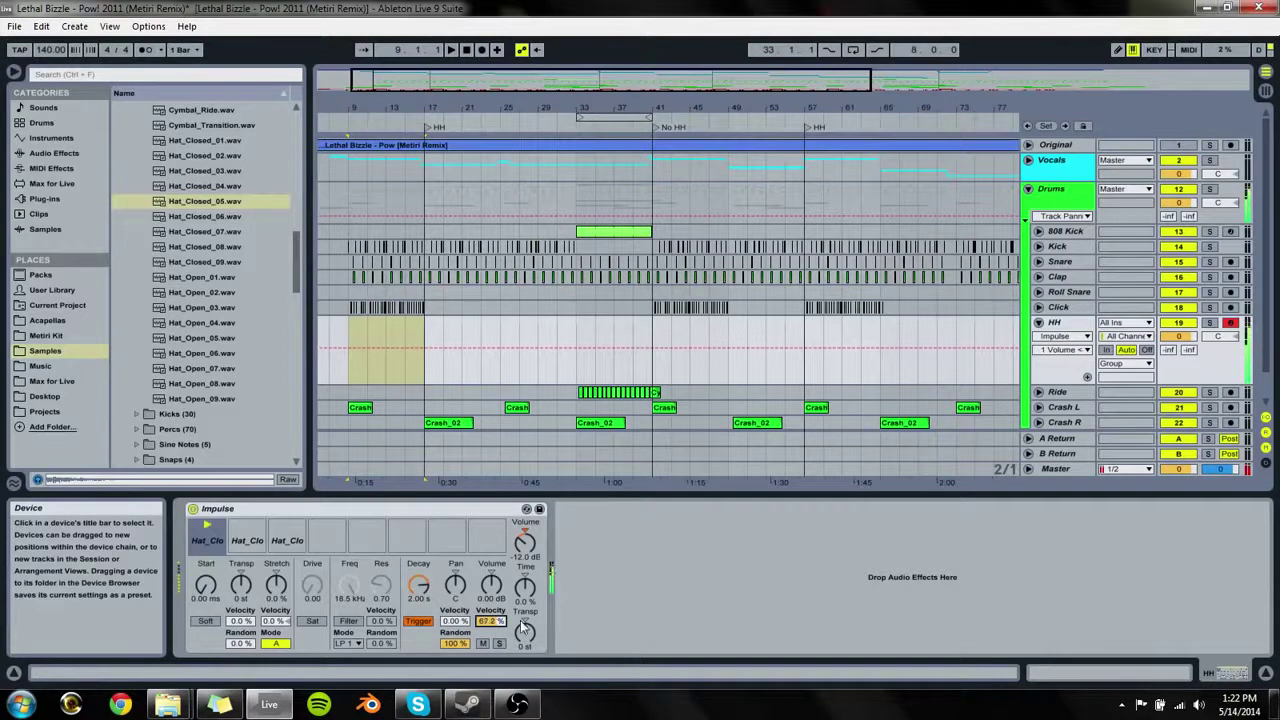
# Step: Set the first Impulse slot's volume velocity sensitivity to 75 % and lower the Impulse's overall volume to -20 dB
pyautogui.write('75')
pyautogui.press('Return')
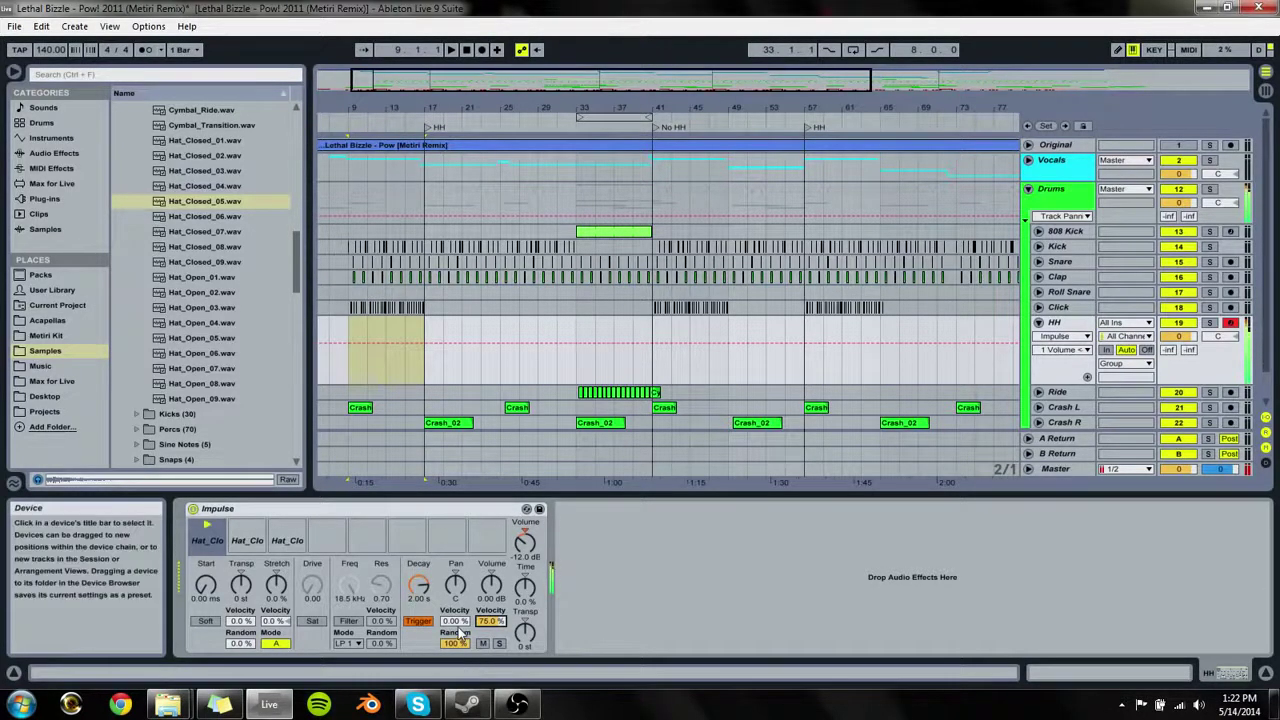
pyautogui.moveTo(524, 542)
pyautogui.mouseDown()
pyautogui.moveTo(524, 556)
pyautogui.moveTo(522, 542)
pyautogui.mouseUp()
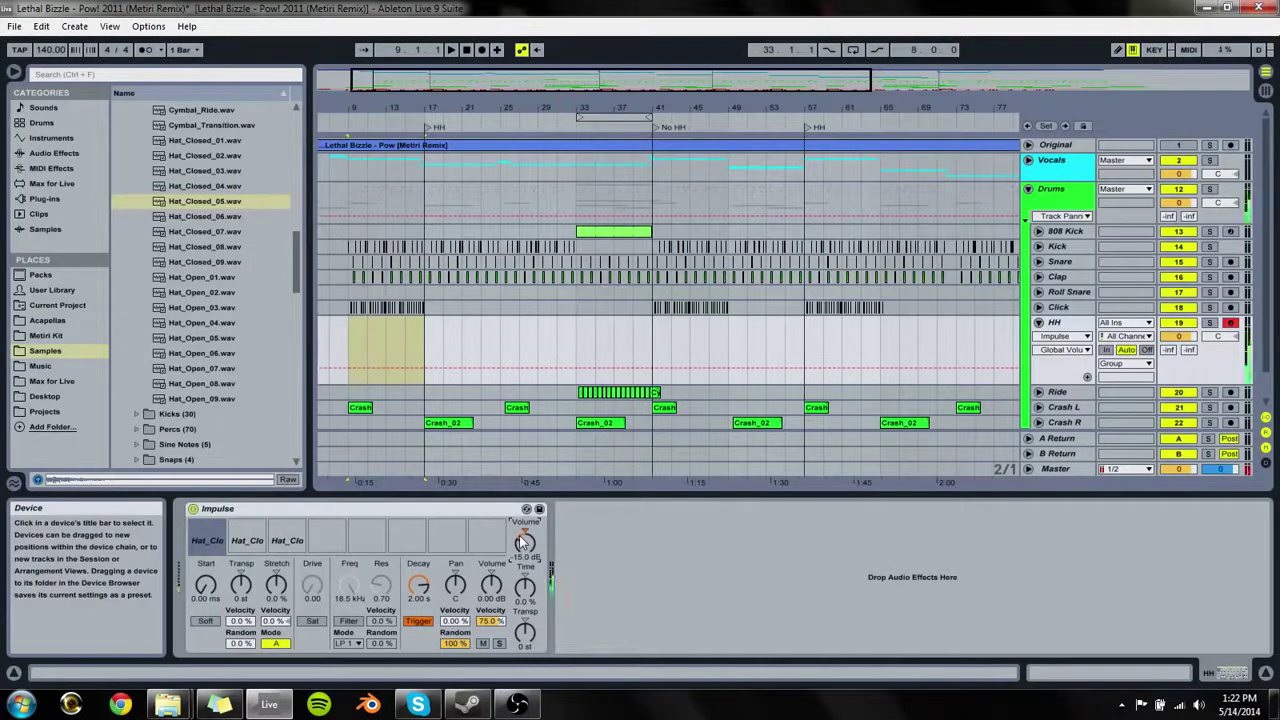
pyautogui.moveTo(522, 542); pyautogui.dragTo(522, 552)
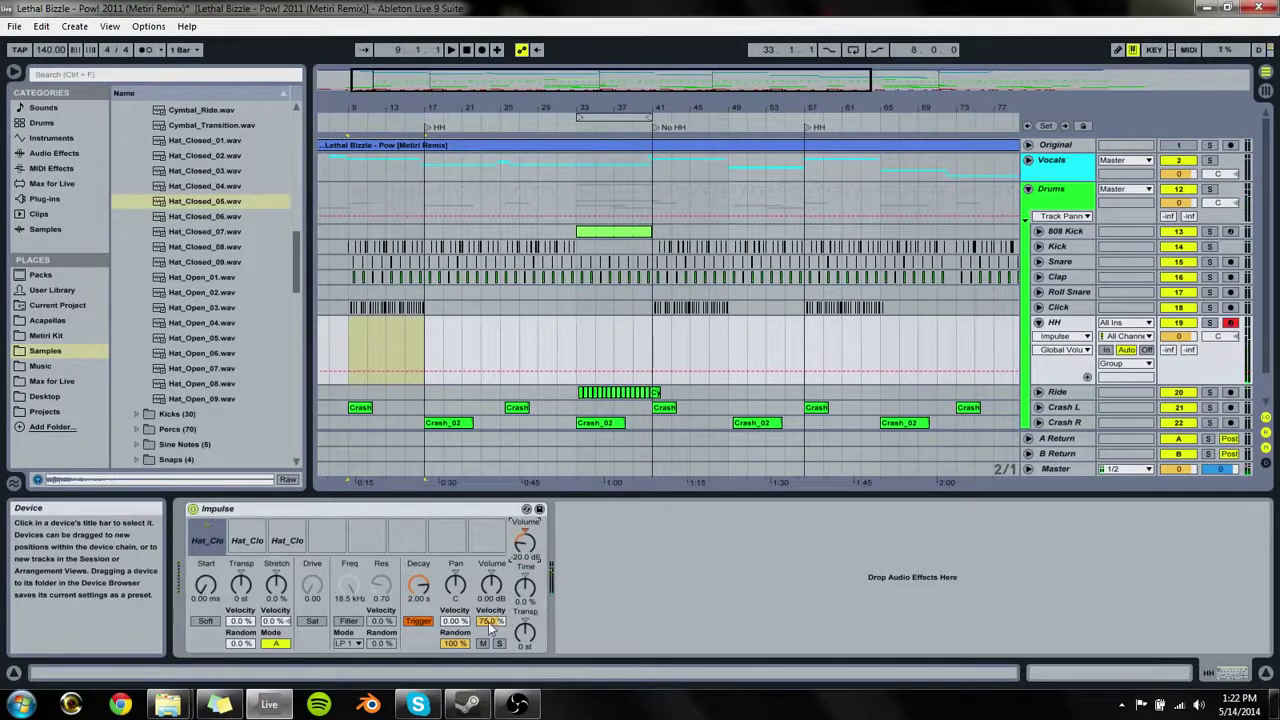
pyautogui.moveTo(489, 623); pyautogui.dragTo(489, 605)
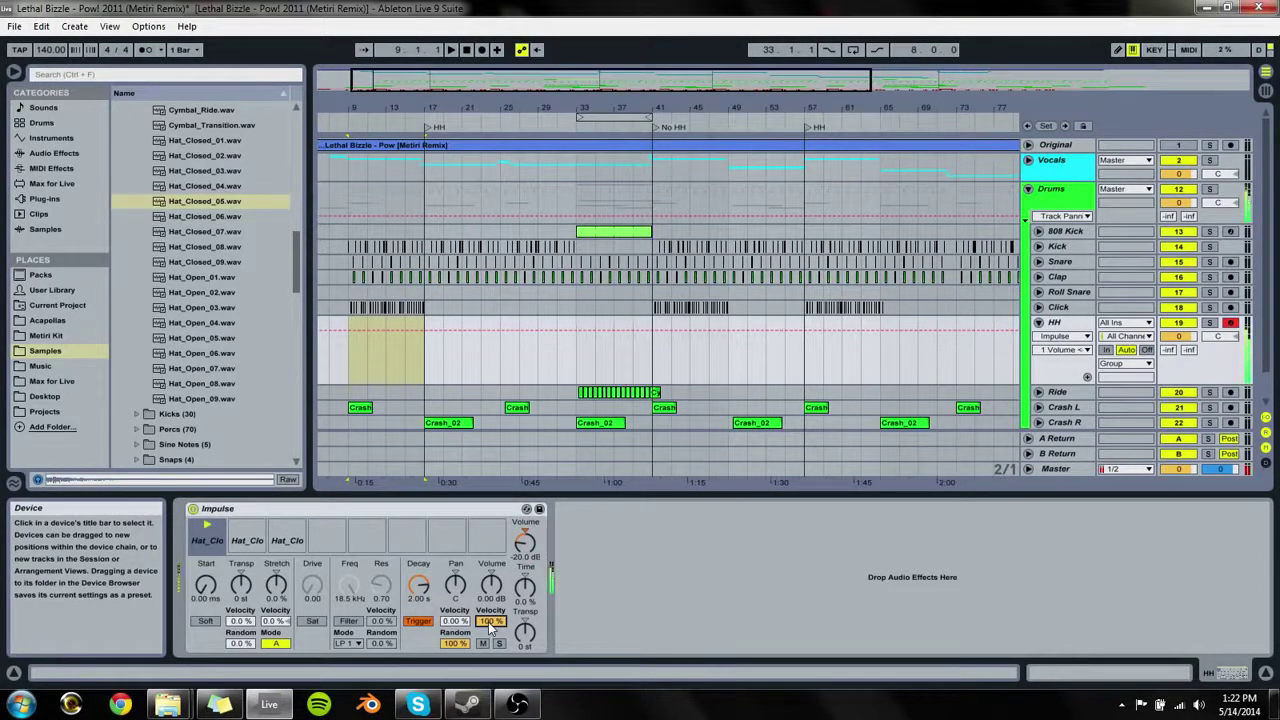
pyautogui.moveTo(489, 625); pyautogui.dragTo(489, 643)
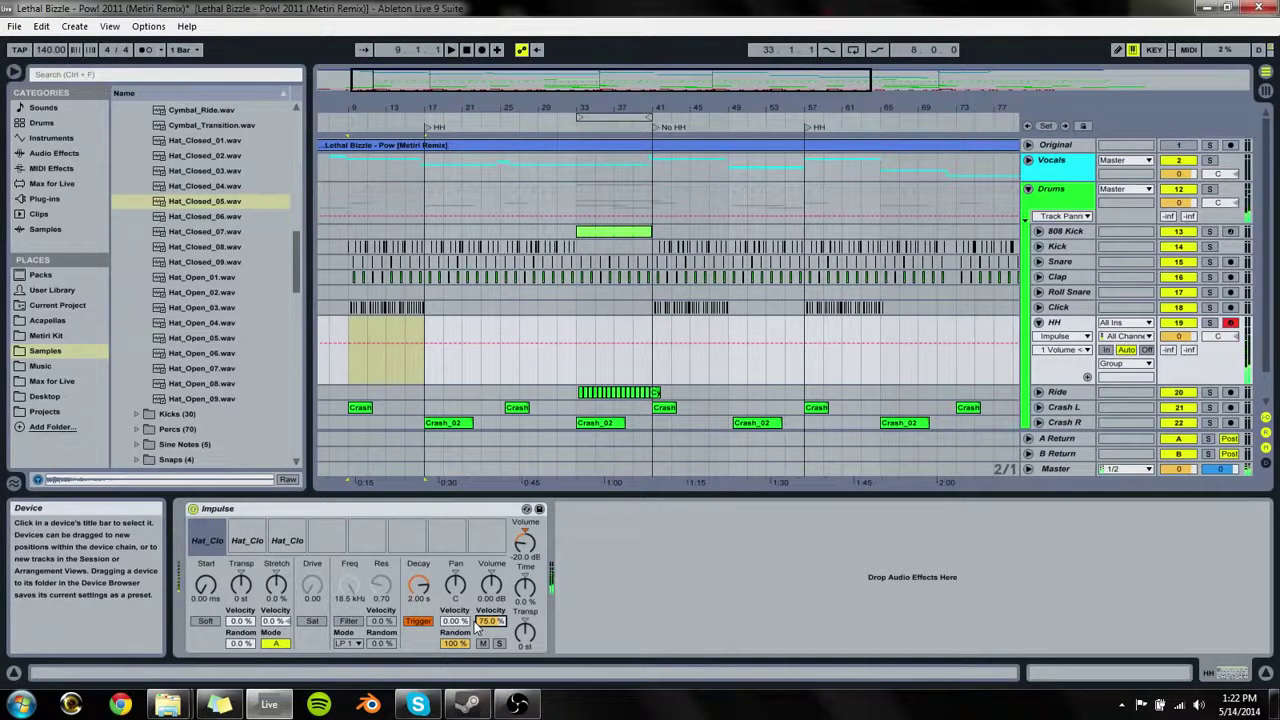
pyautogui.press('a')
pyautogui.press('a')
pyautogui.press('a')
# Step: Set the first Impulse slot's pan velocity amount to 30 %
pyautogui.moveTo(458, 622); pyautogui.dragTo(458, 590)
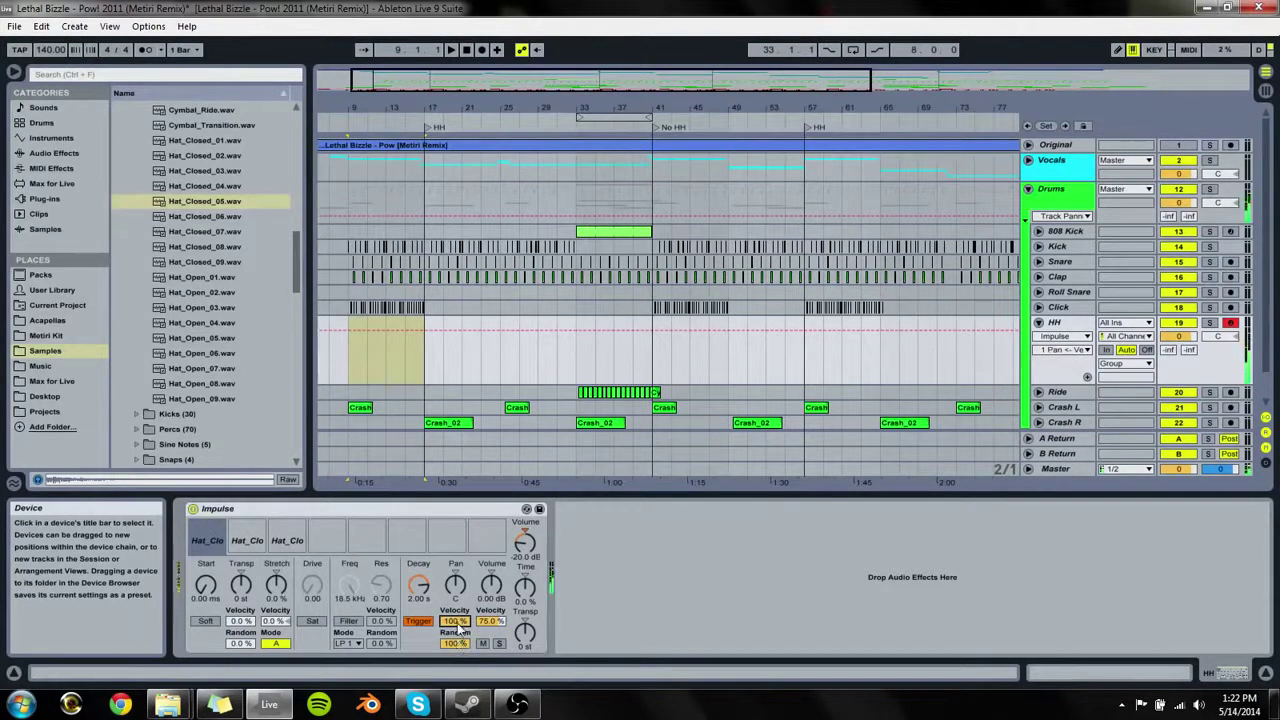
pyautogui.moveTo(458, 624); pyautogui.dragTo(458, 644)
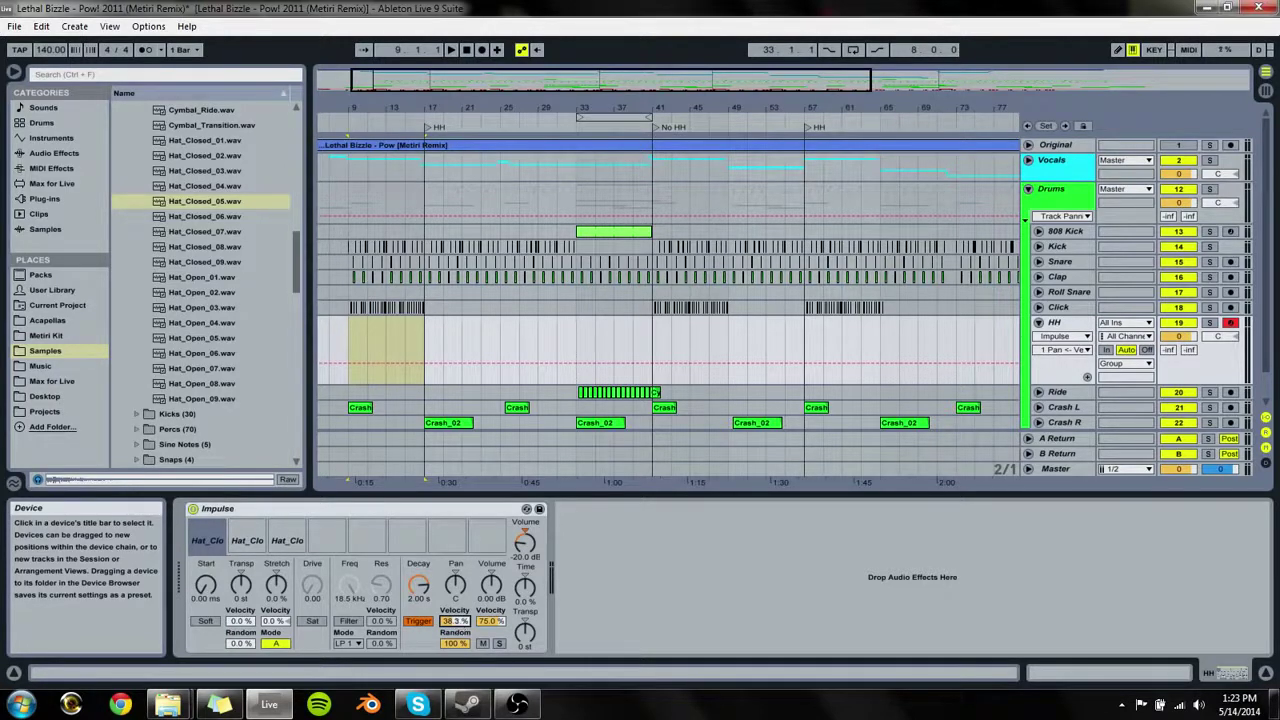
pyautogui.moveTo(456, 624); pyautogui.dragTo(456, 634)
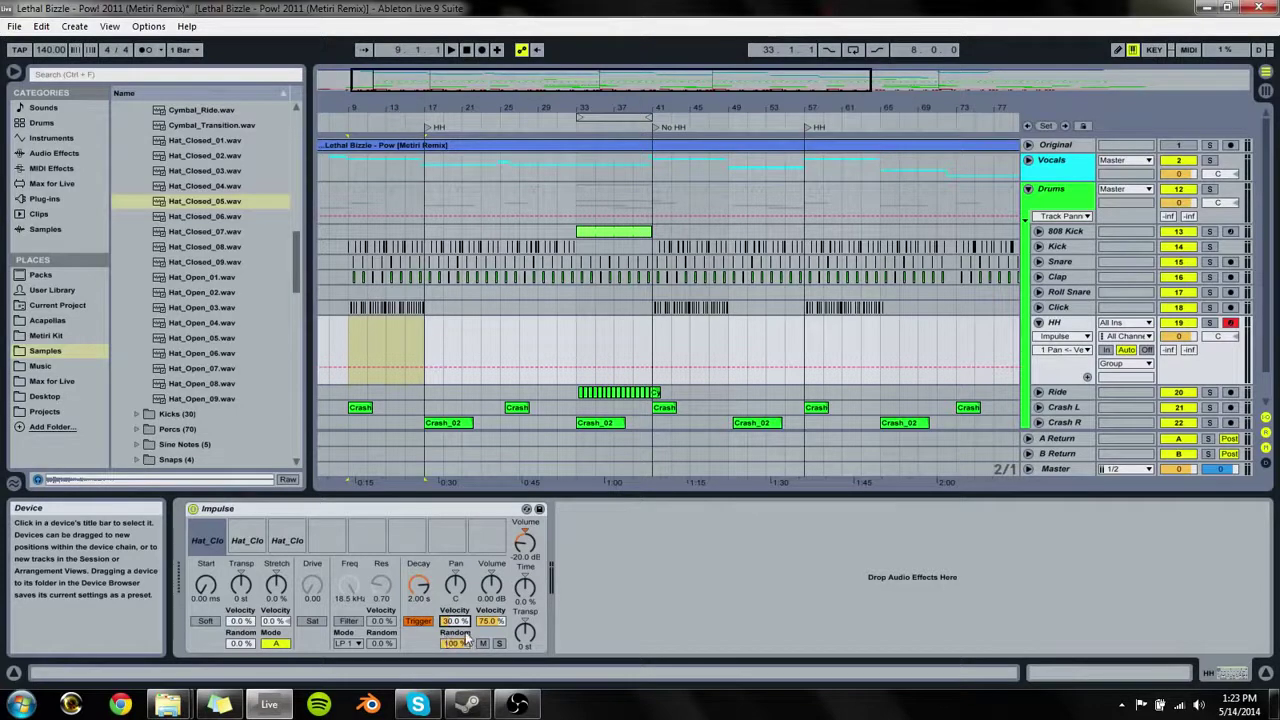
# Step: Give the second Impulse slot 100 % random pan, 75 % volume velocity sensitivity and 30 % pan velocity
pyautogui.click(247, 540)
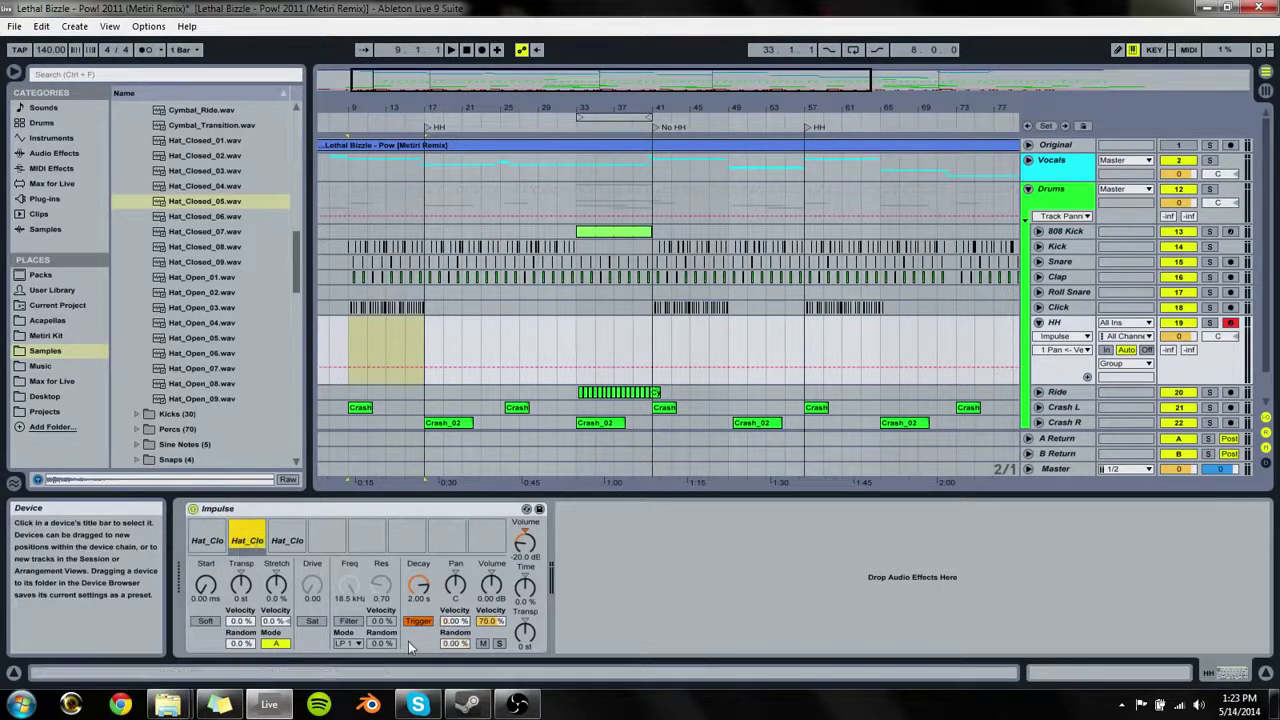
pyautogui.click(453, 643)
pyautogui.write('100')
pyautogui.press('Return')
pyautogui.click(490, 622)
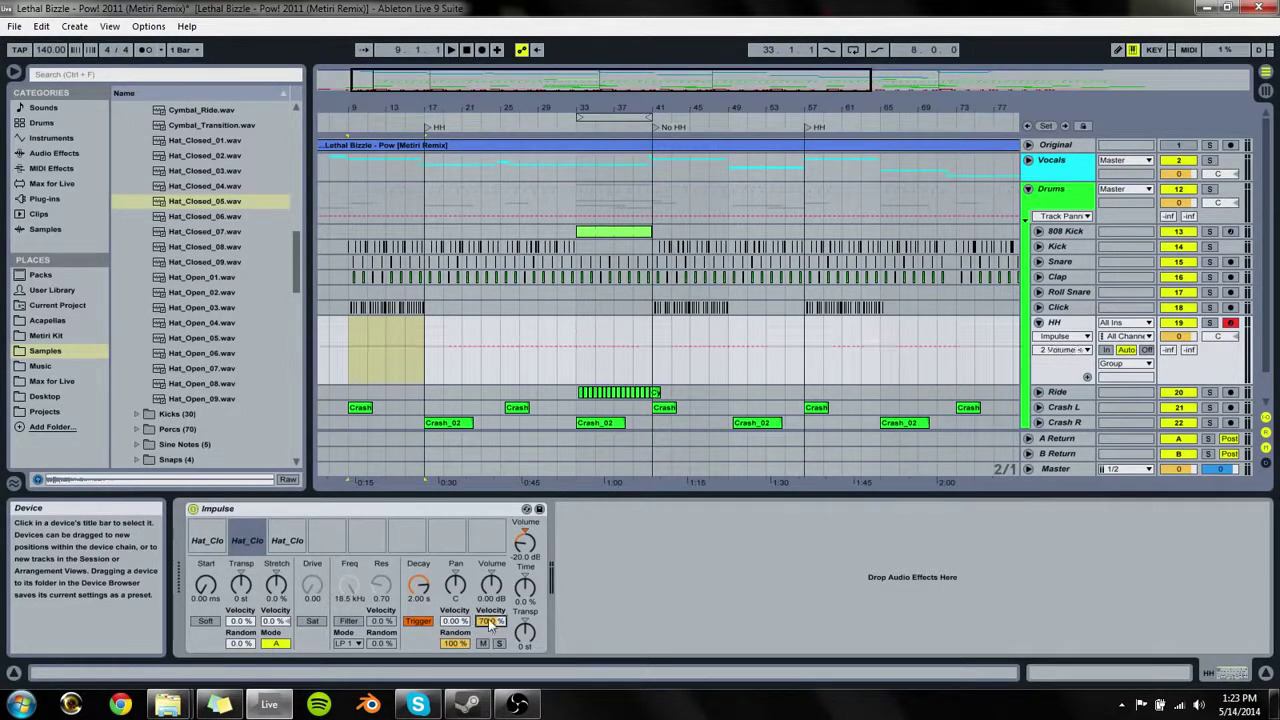
pyautogui.write('75')
pyautogui.click(447, 622)
pyautogui.write('31')
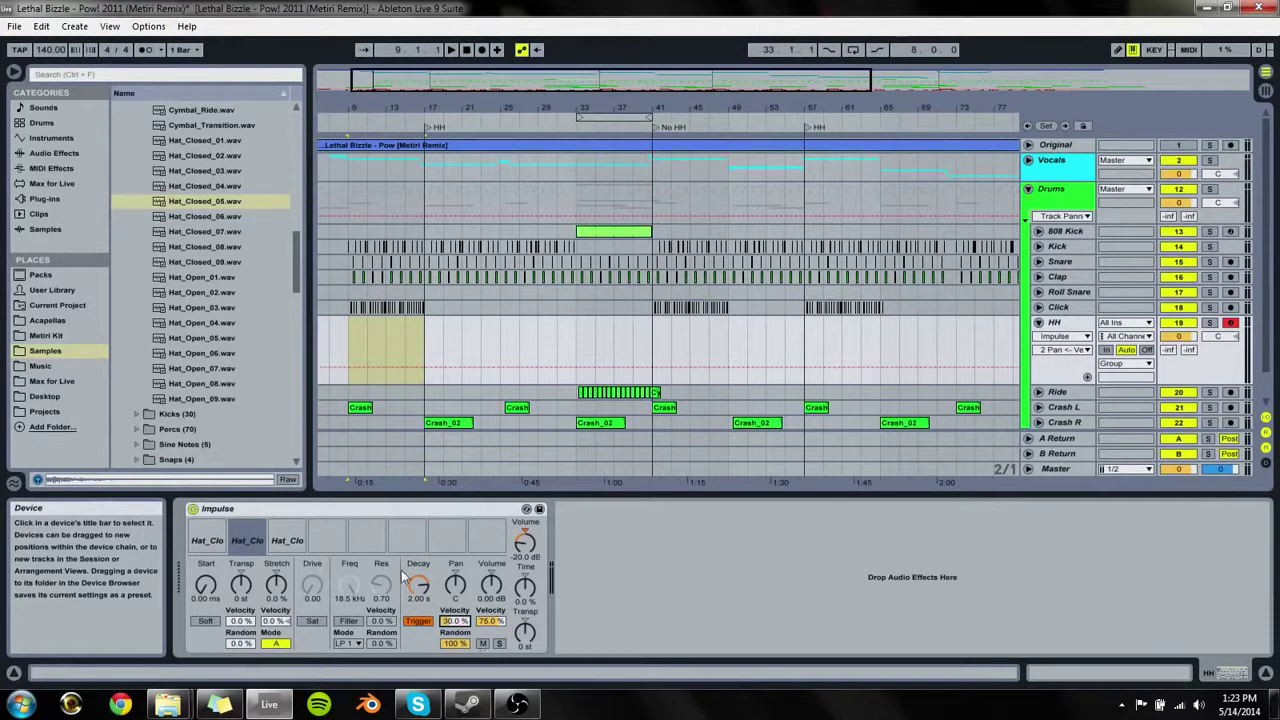
# Step: Give the third Impulse slot 100 % random pan, 75 % volume velocity sensitivity and 30 % pan velocity
pyautogui.click(287, 540)
pyautogui.click(453, 643)
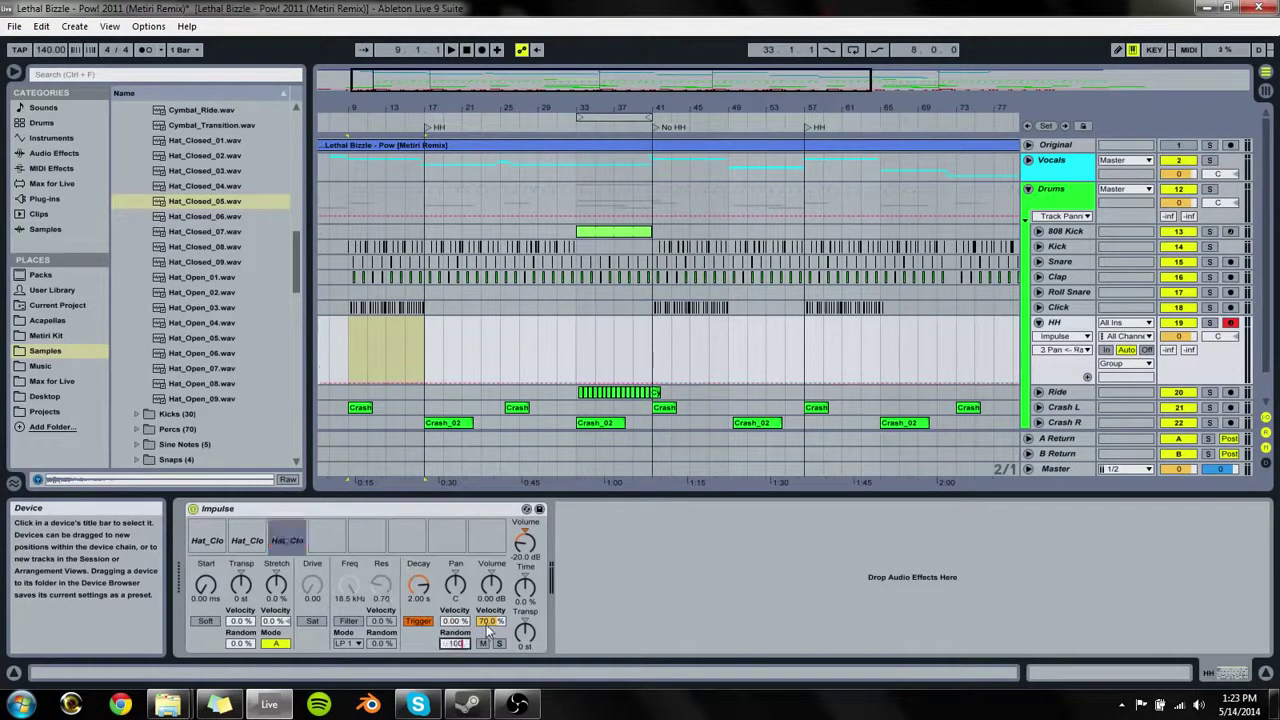
pyautogui.write('100')
pyautogui.press('Return')
pyautogui.click(487, 622)
pyautogui.write('75')
pyautogui.press('Return')
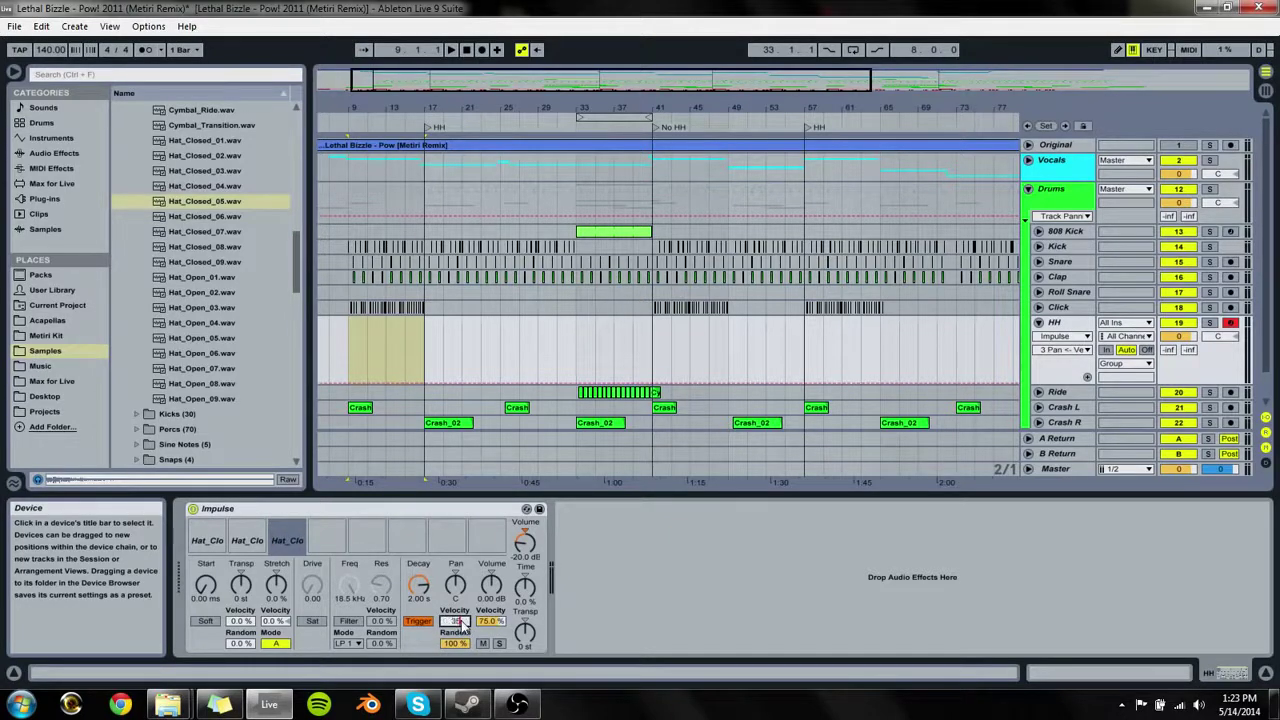
pyautogui.write('30')
pyautogui.press('Return')
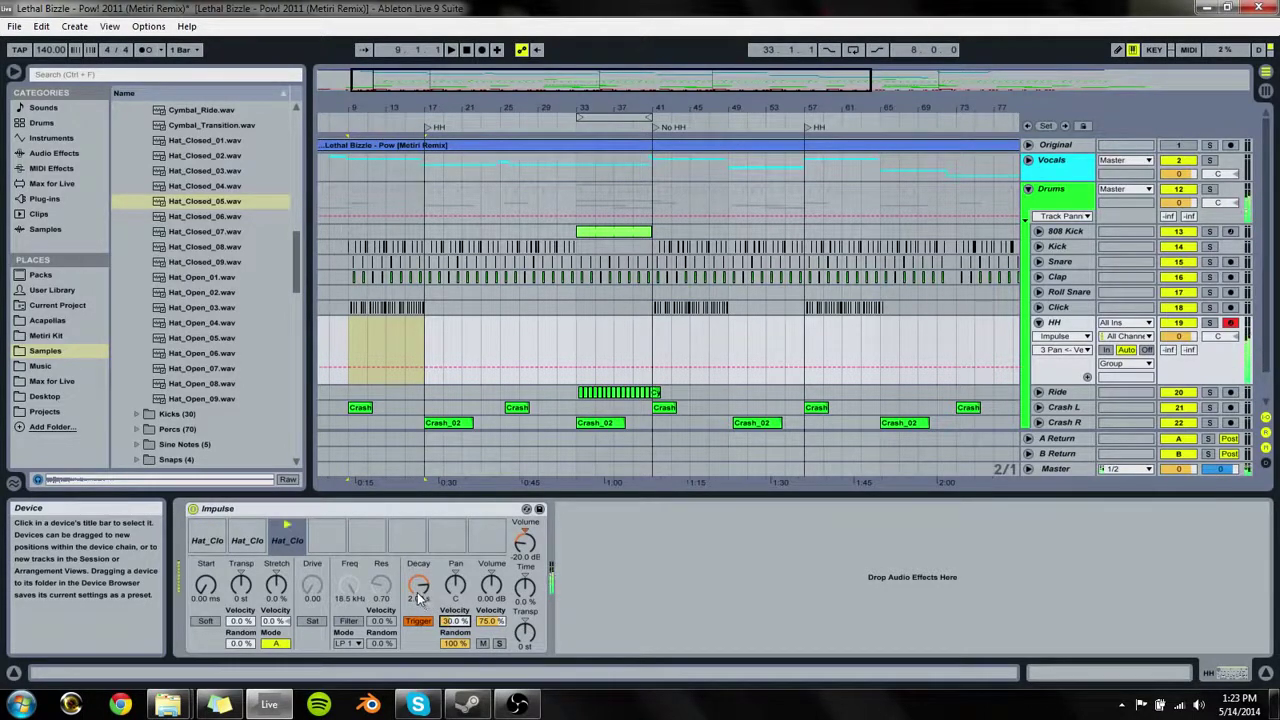
# Step: Shorten the third Impulse slot's decay to 385 ms and enable its Soft fade-in
pyautogui.moveTo(416, 592); pyautogui.dragTo(416, 614)
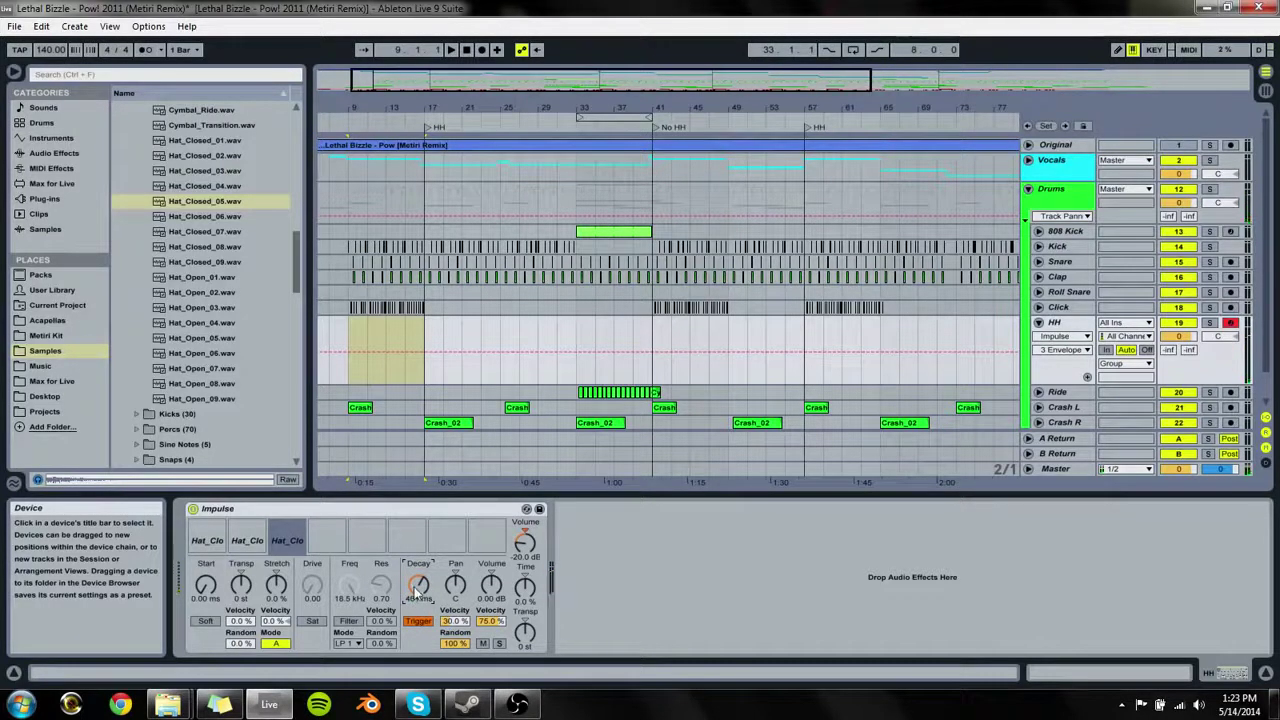
pyautogui.click(286, 543)
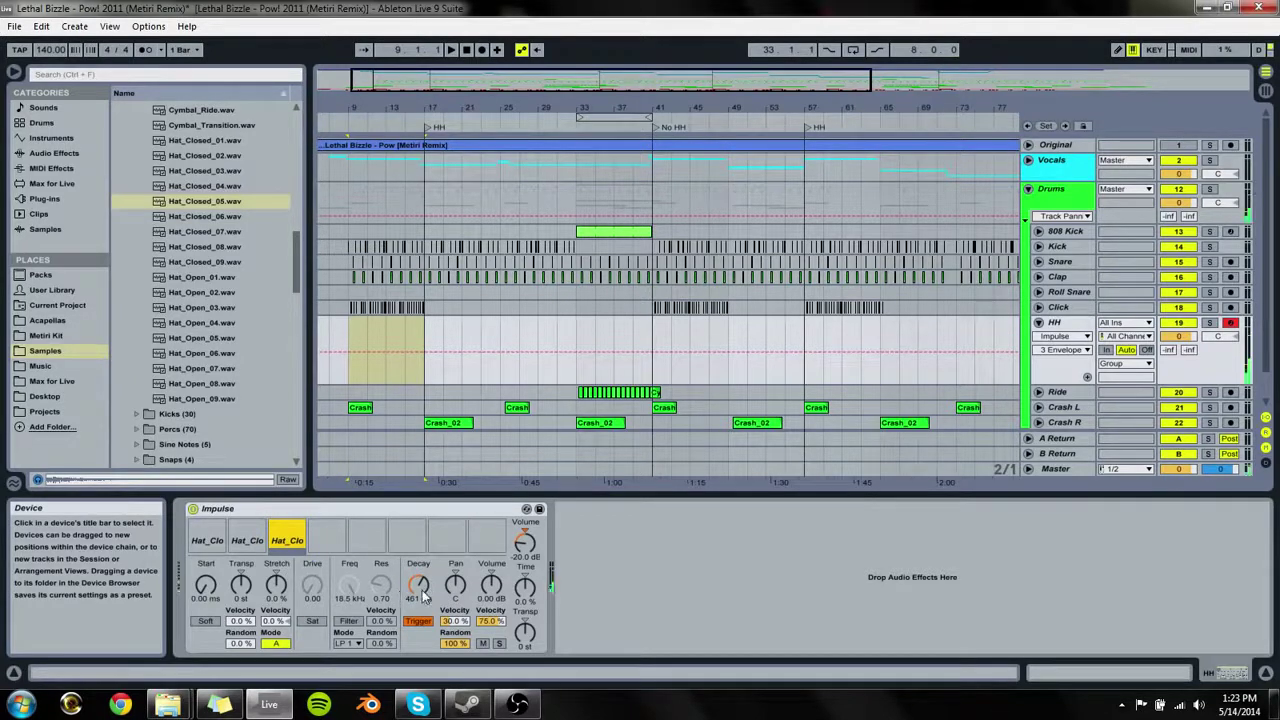
pyautogui.moveTo(422, 590)
pyautogui.mouseDown()
pyautogui.moveTo(422, 612)
pyautogui.moveTo(422, 598)
pyautogui.mouseUp()
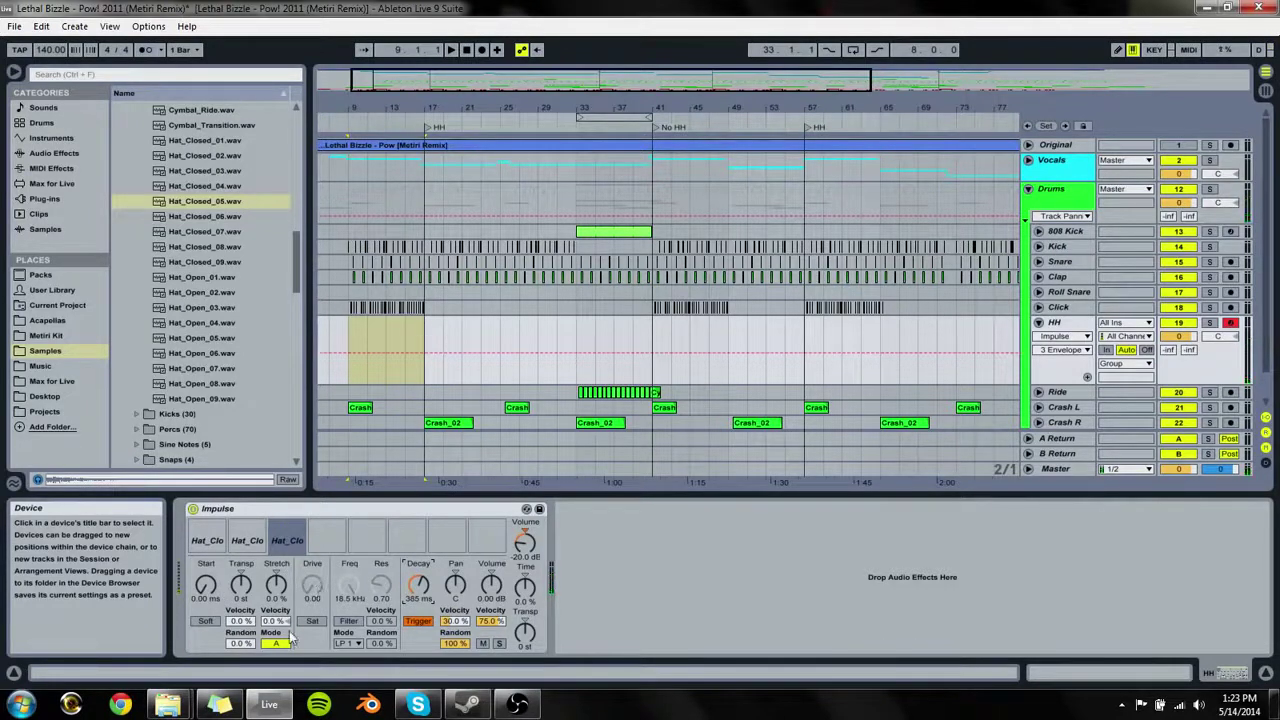
pyautogui.click(216, 622)
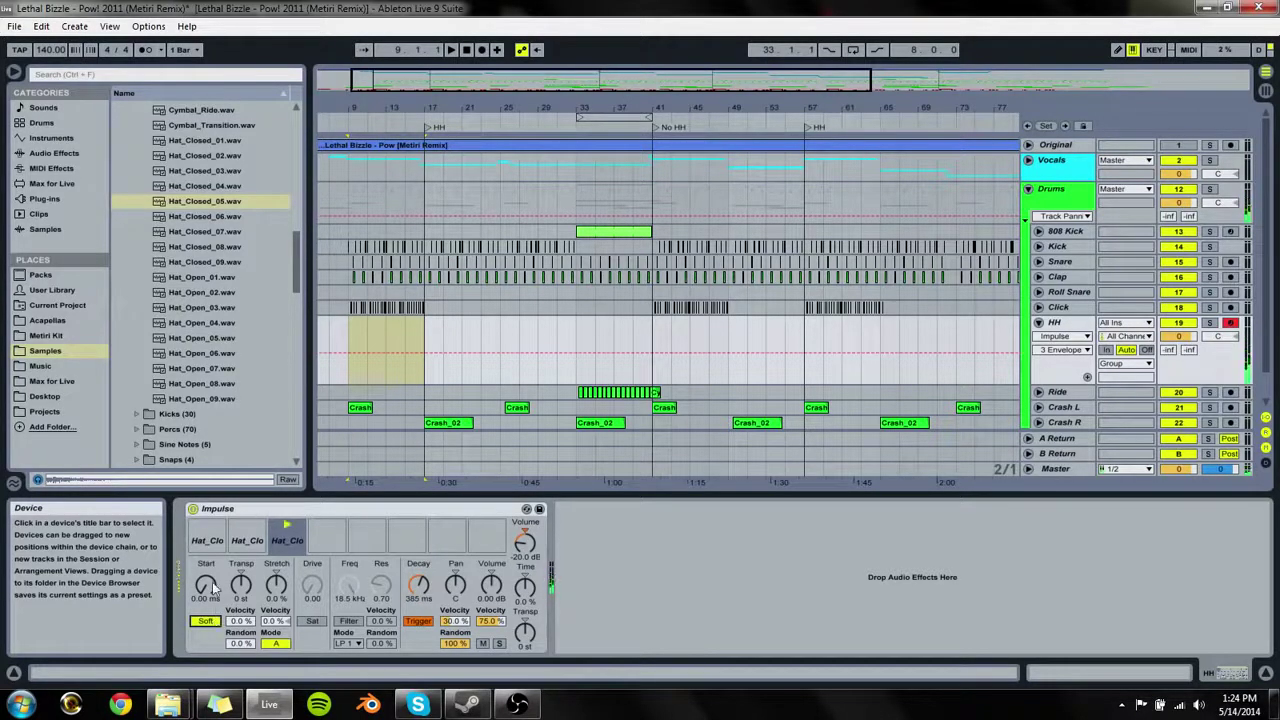
# Step: Try the Soft fade-in on the second Impulse slot and a shorter decay of 490 ms
pyautogui.click(240, 543)
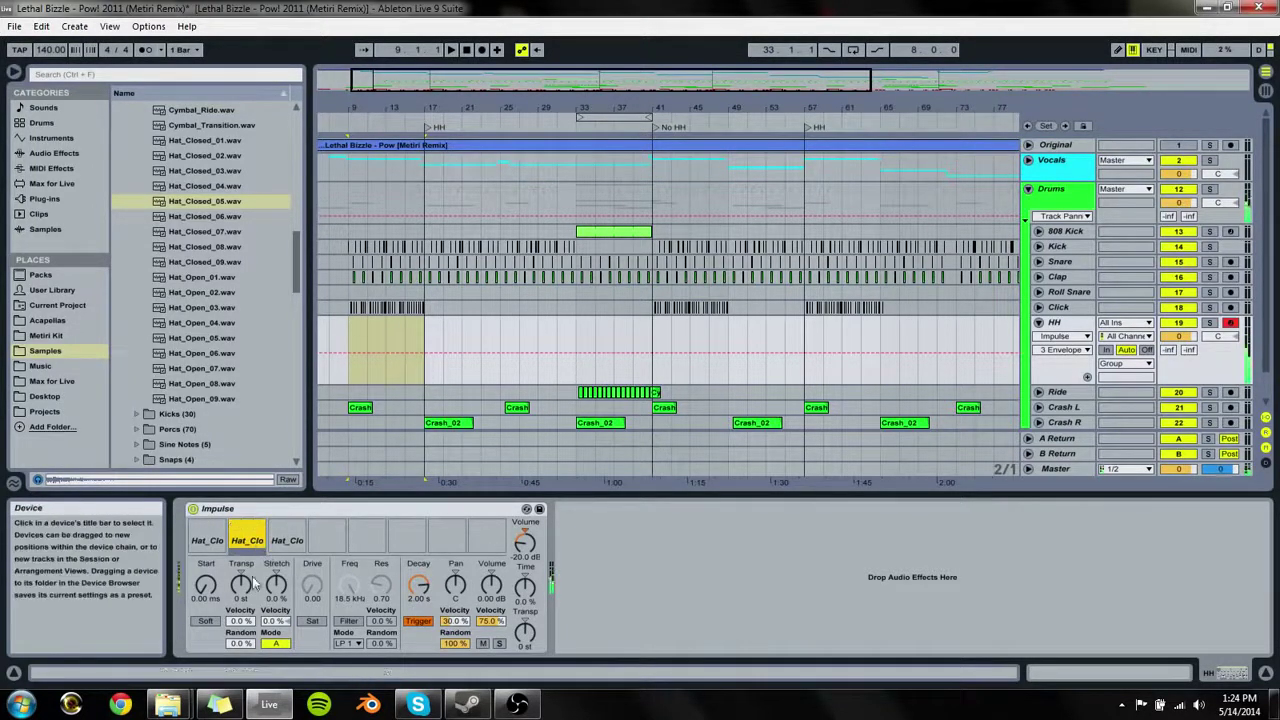
pyautogui.click(207, 621)
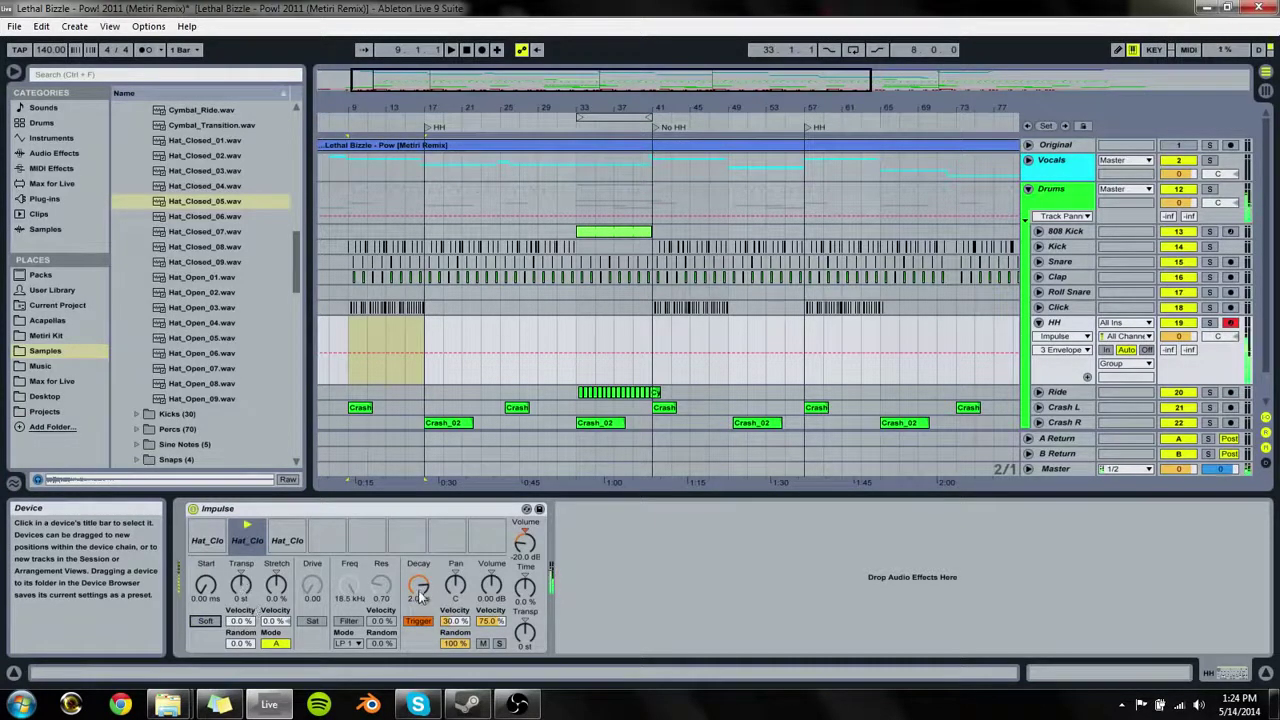
pyautogui.moveTo(420, 596); pyautogui.dragTo(420, 640)
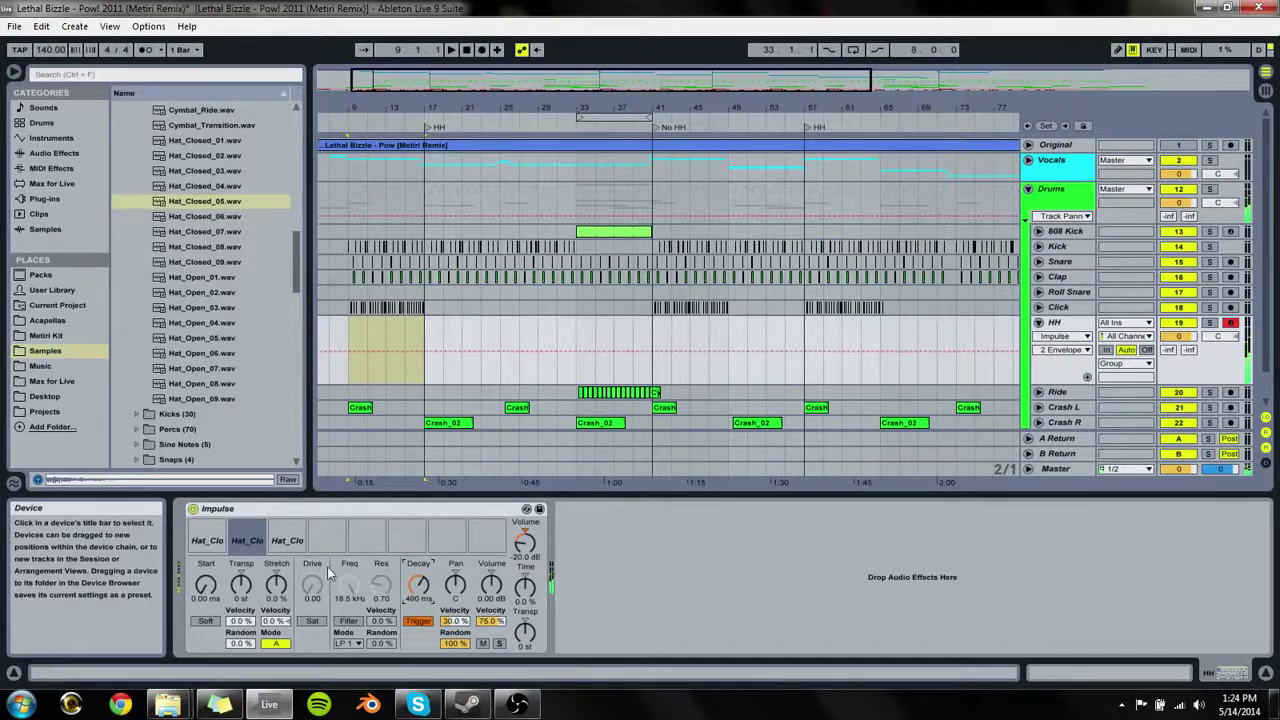
pyautogui.click(207, 622)
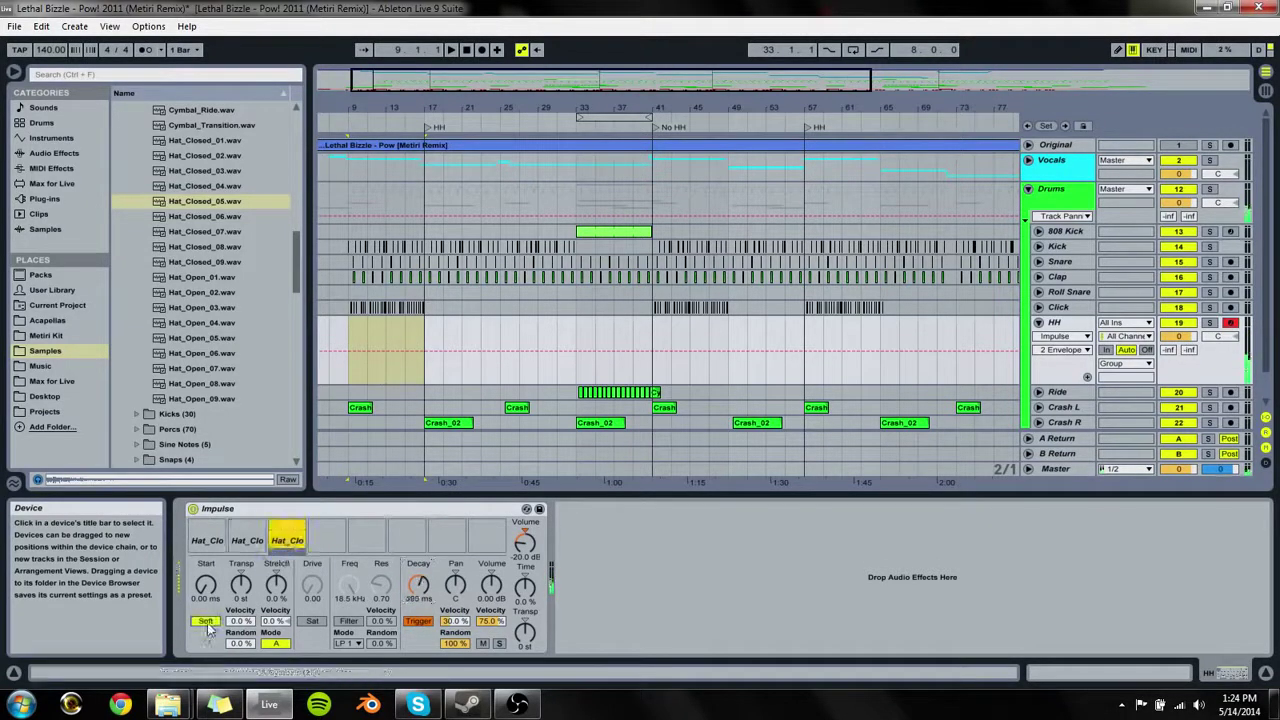
# Step: Raise the third Impulse slot's volume to 6.29 dB, comparing it with the second slot's hi-hat
pyautogui.moveTo(491, 588)
pyautogui.mouseDown()
pyautogui.moveTo(477, 563)
pyautogui.moveTo(491, 605)
pyautogui.moveTo(491, 582)
pyautogui.mouseUp()
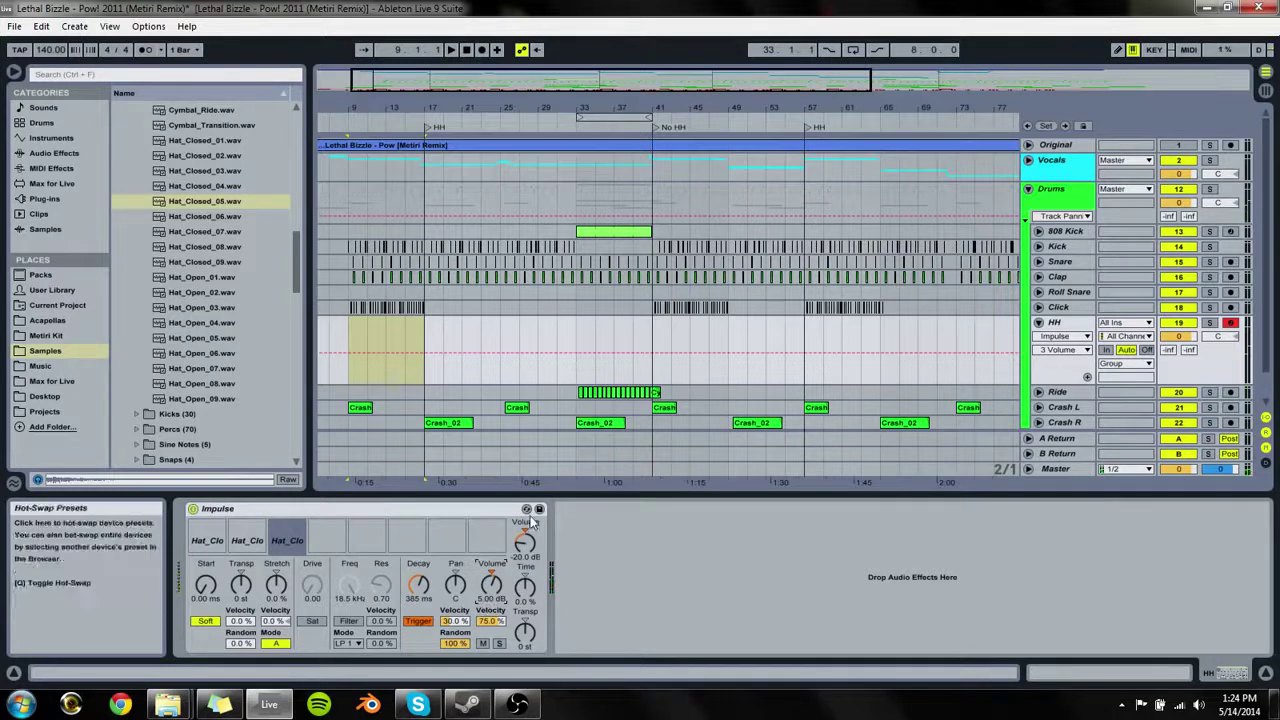
pyautogui.click(241, 545)
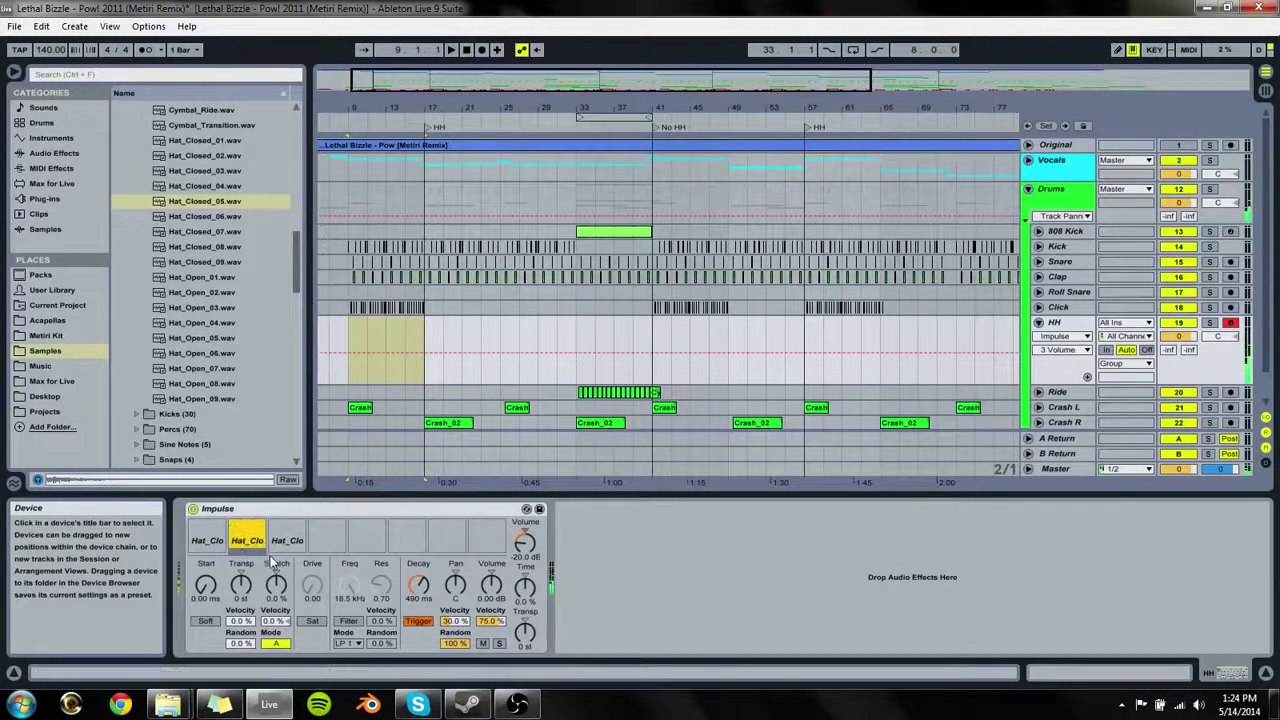
pyautogui.click(289, 545)
pyautogui.moveTo(491, 585); pyautogui.dragTo(491, 583)
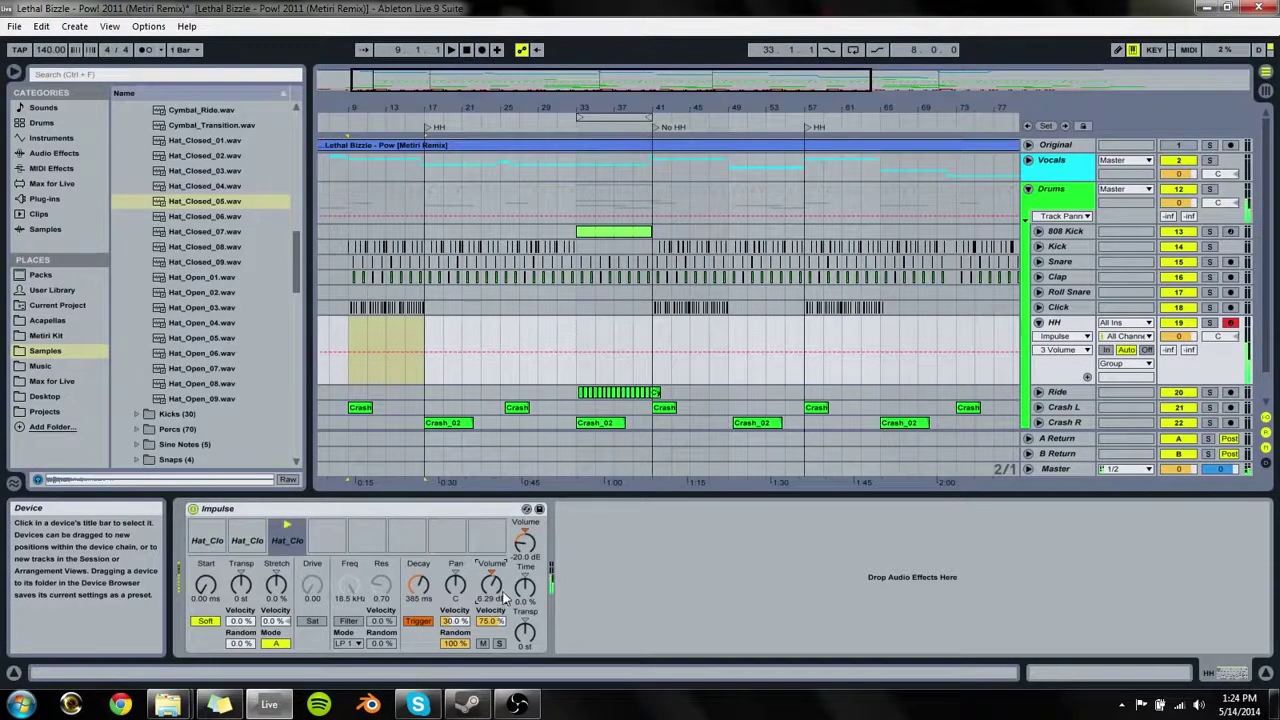
# Step: Set the second Impulse slot's decay to 703 ms and lower the HH track's volume to -6.2 dB
pyautogui.click(203, 545)
pyautogui.moveTo(418, 588)
pyautogui.mouseDown()
pyautogui.moveTo(418, 608)
pyautogui.moveTo(420, 589)
pyautogui.mouseUp()
pyautogui.click(247, 543)
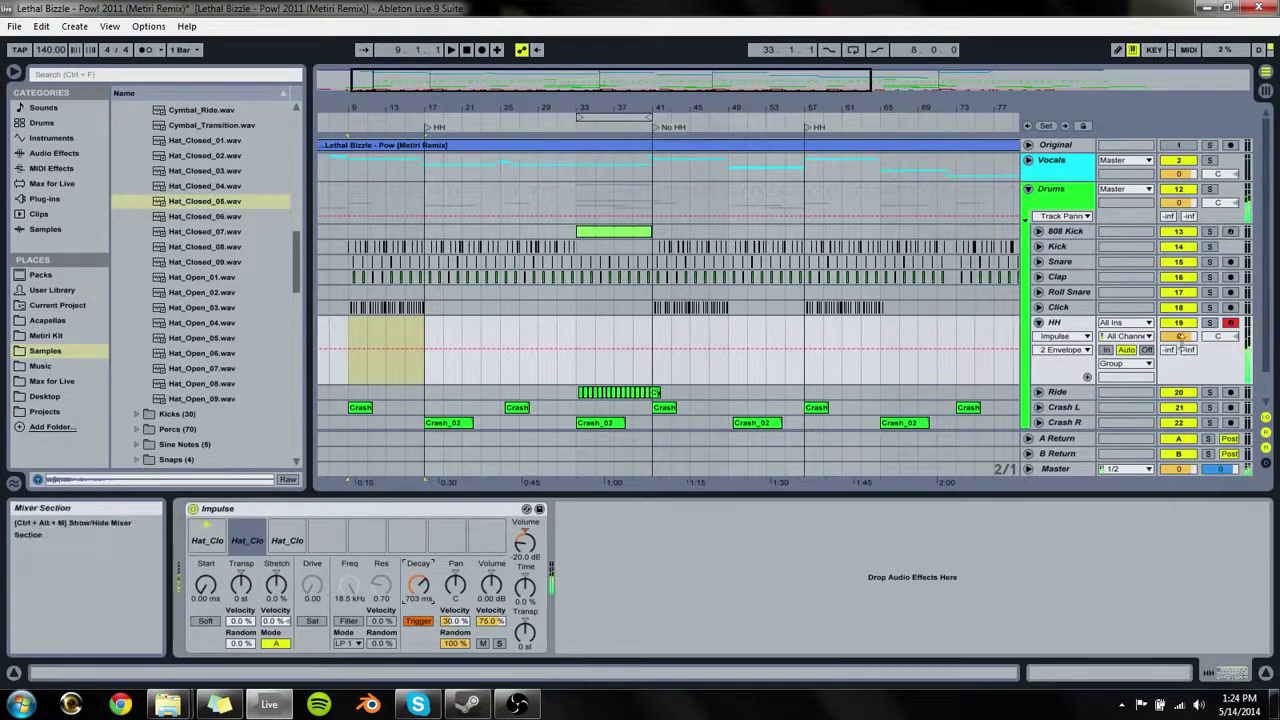
pyautogui.moveTo(1177, 337); pyautogui.dragTo(1177, 352)
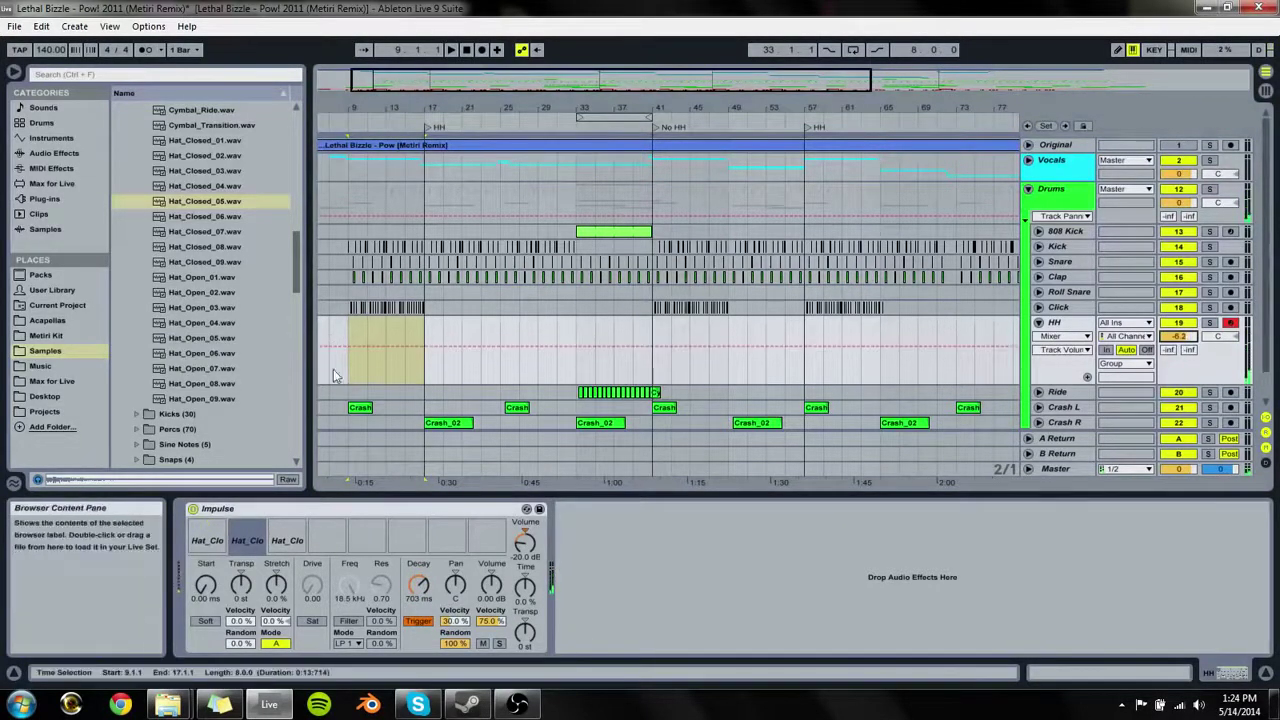
# Step: Insert an empty MIDI clip over bars 17 to 25 on the HH track and duplicate it up to bar 33
pyautogui.click(435, 377)
pyautogui.click(426, 369)
pyautogui.press('space')
pyautogui.moveTo(426, 369)
pyautogui.mouseDown()
pyautogui.moveTo(518, 379)
pyautogui.moveTo(429, 376)
pyautogui.mouseUp()
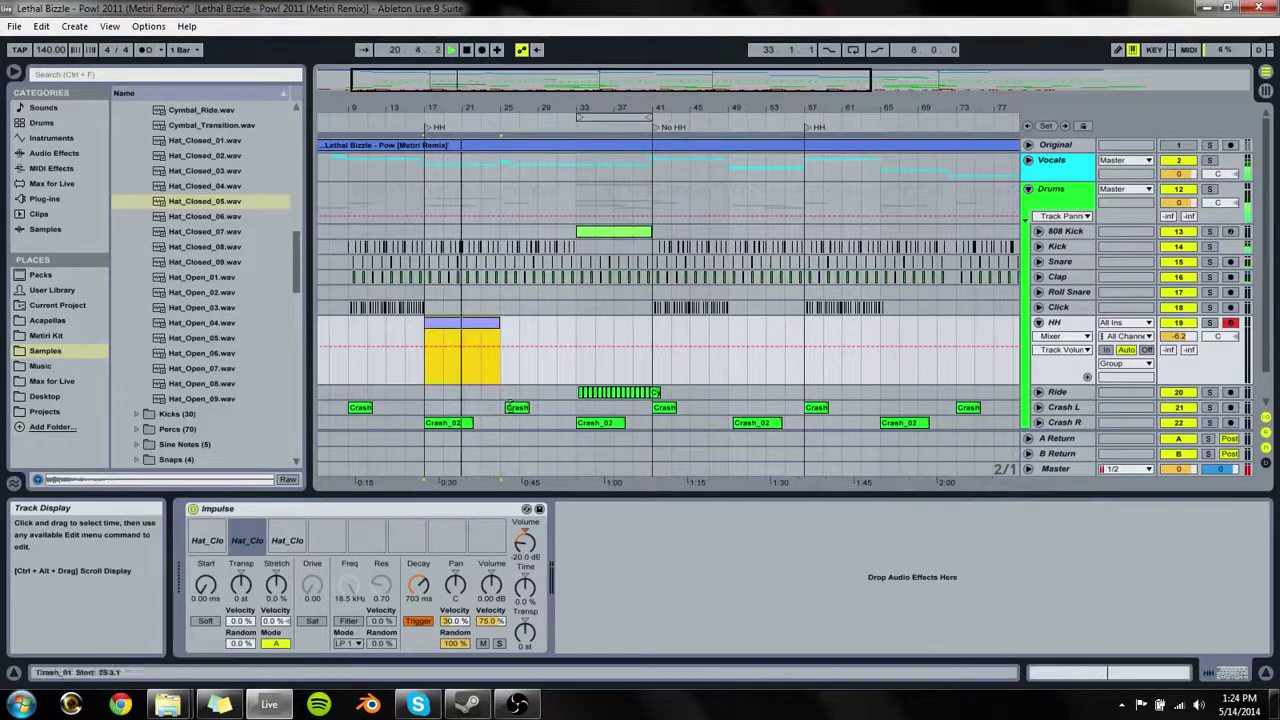
pyautogui.press('space')
pyautogui.hotkey('ctrl', 'shift', 'm')
pyautogui.doubleClick(459, 329)
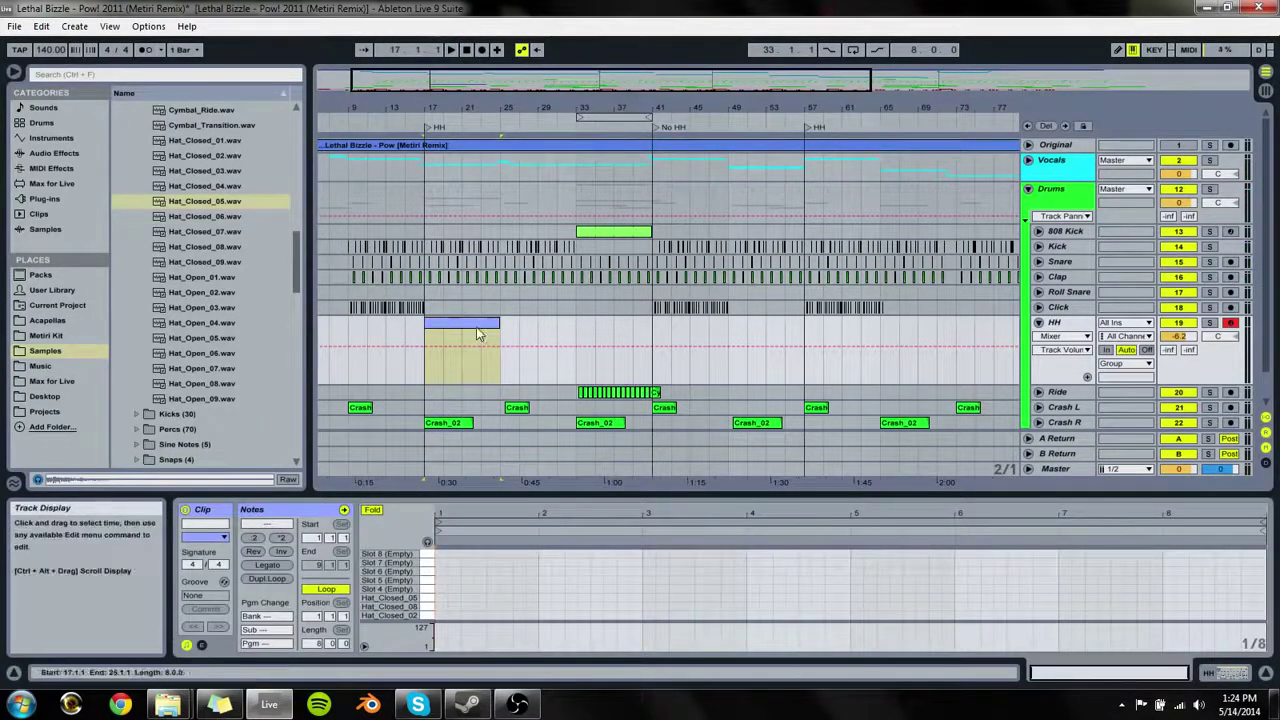
pyautogui.hotkey('ctrl', 'd')
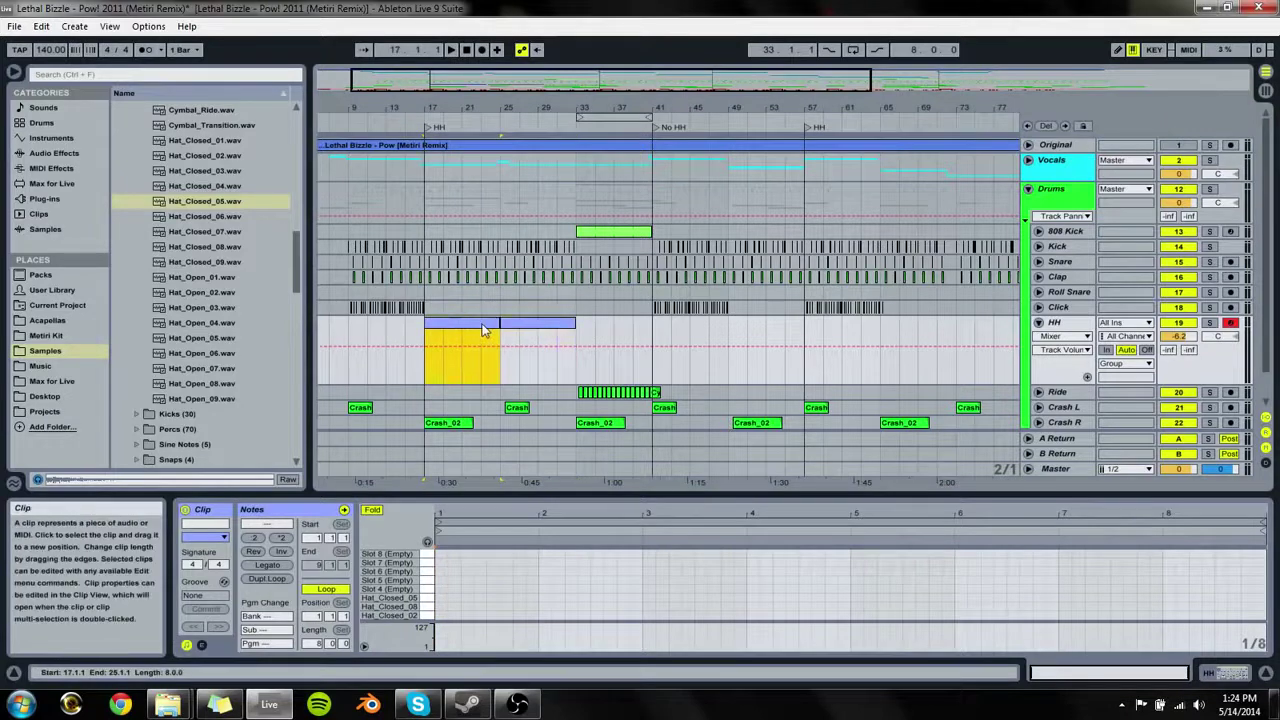
# Step: Enlarge the note editor and add a Hat_Closed_02 note at 1.1 and a Hat_Closed_08 note at 1.2 in the first HH clip
pyautogui.moveTo(463, 483); pyautogui.dragTo(465, 395)
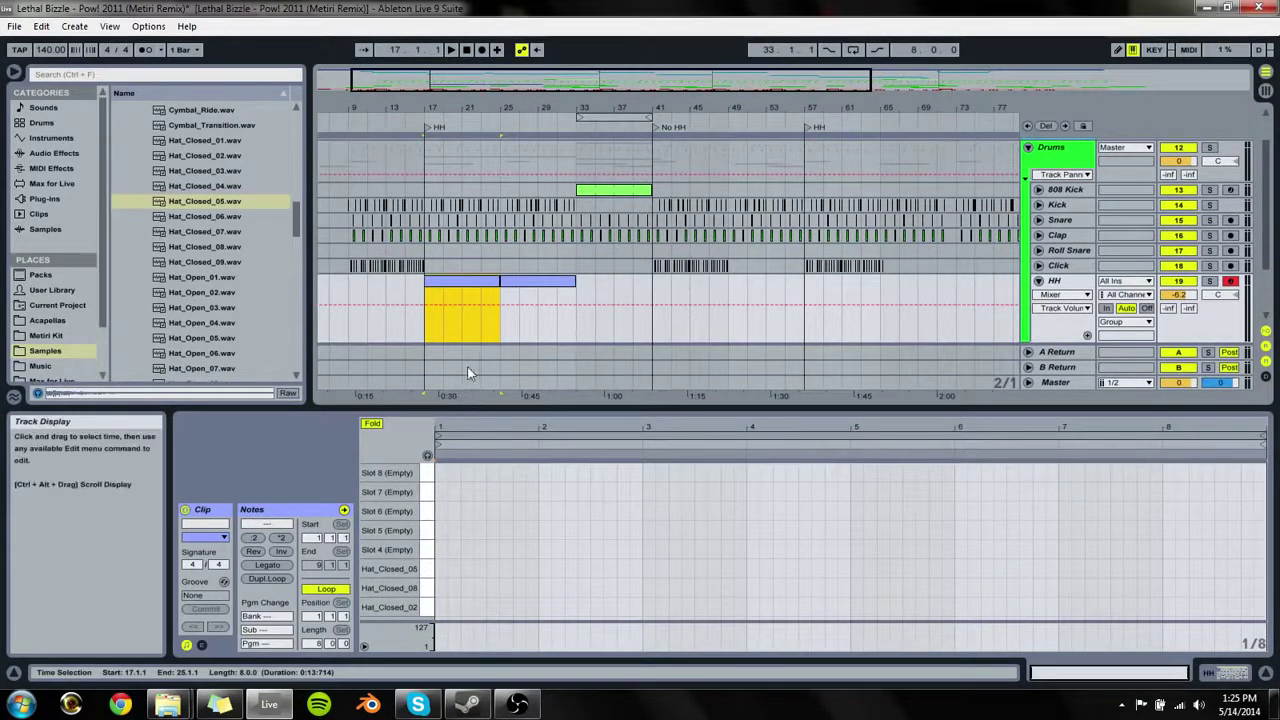
pyautogui.click(461, 615)
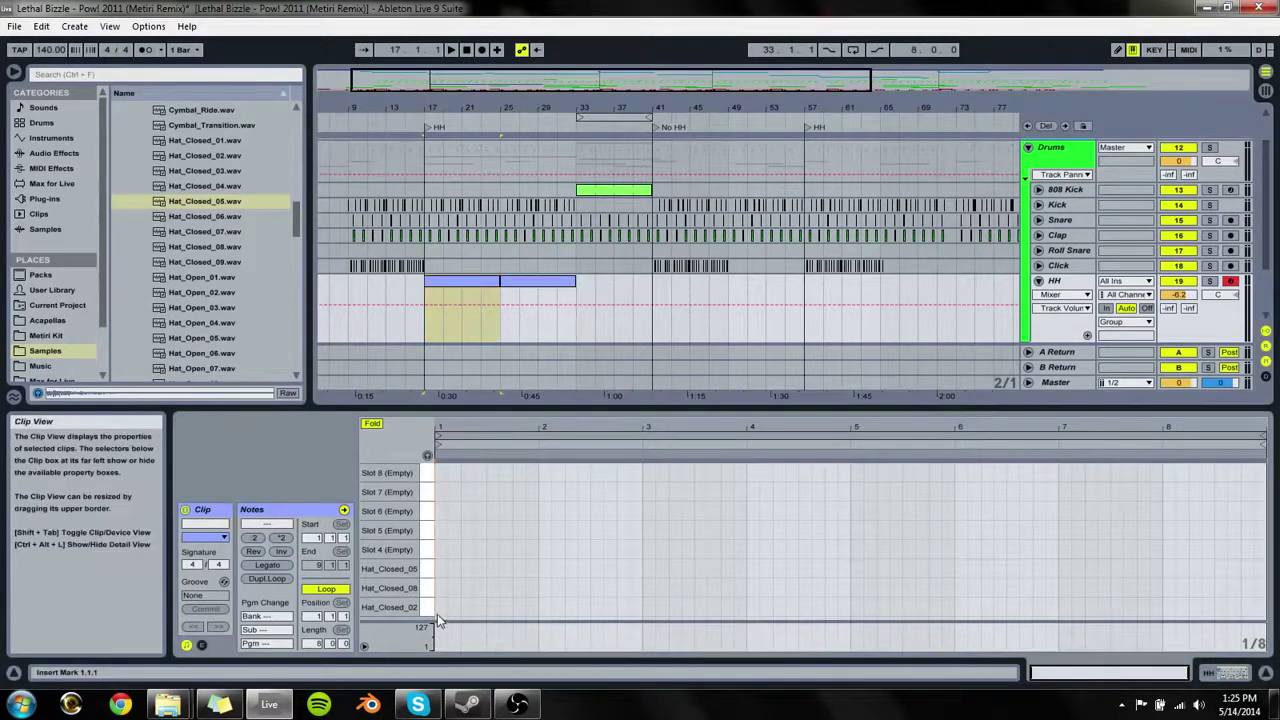
pyautogui.doubleClick(438, 610)
pyautogui.doubleClick(466, 588)
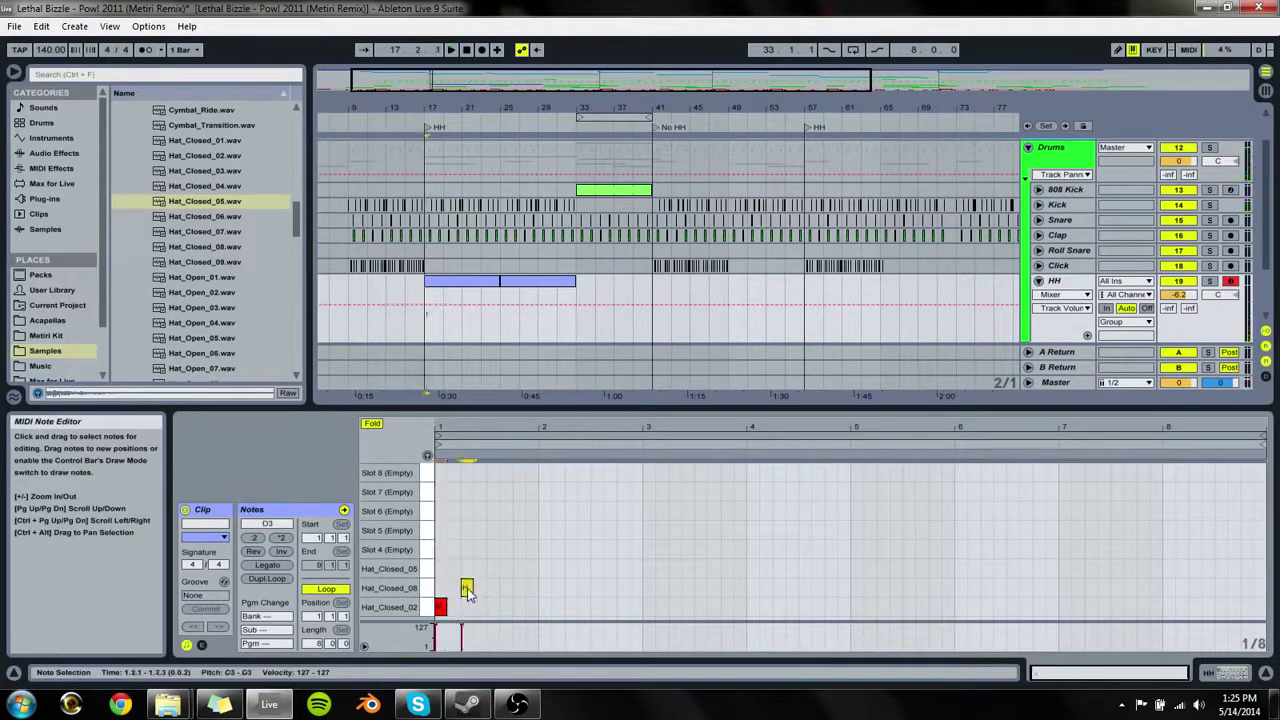
# Step: Solo the Drums group and play the new hi-hat notes with the beat from bar 17
pyautogui.press('space')
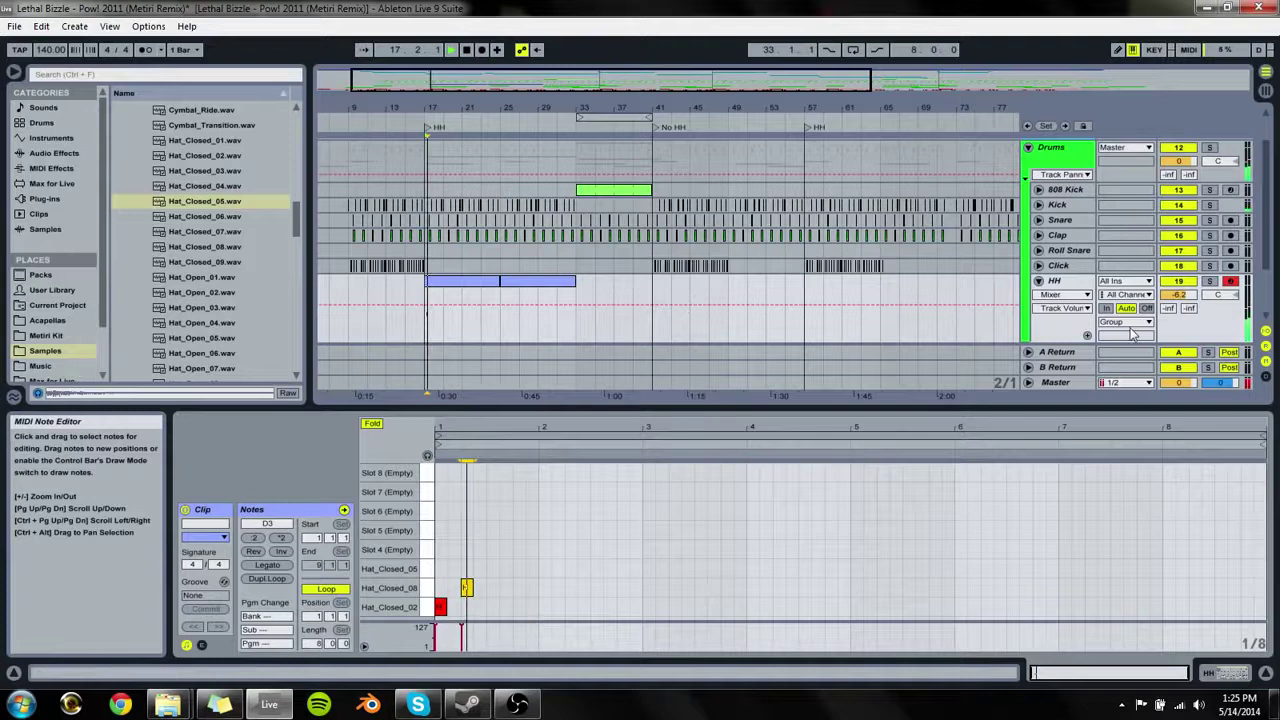
pyautogui.click(1210, 148)
pyautogui.press('space')
pyautogui.press('space')
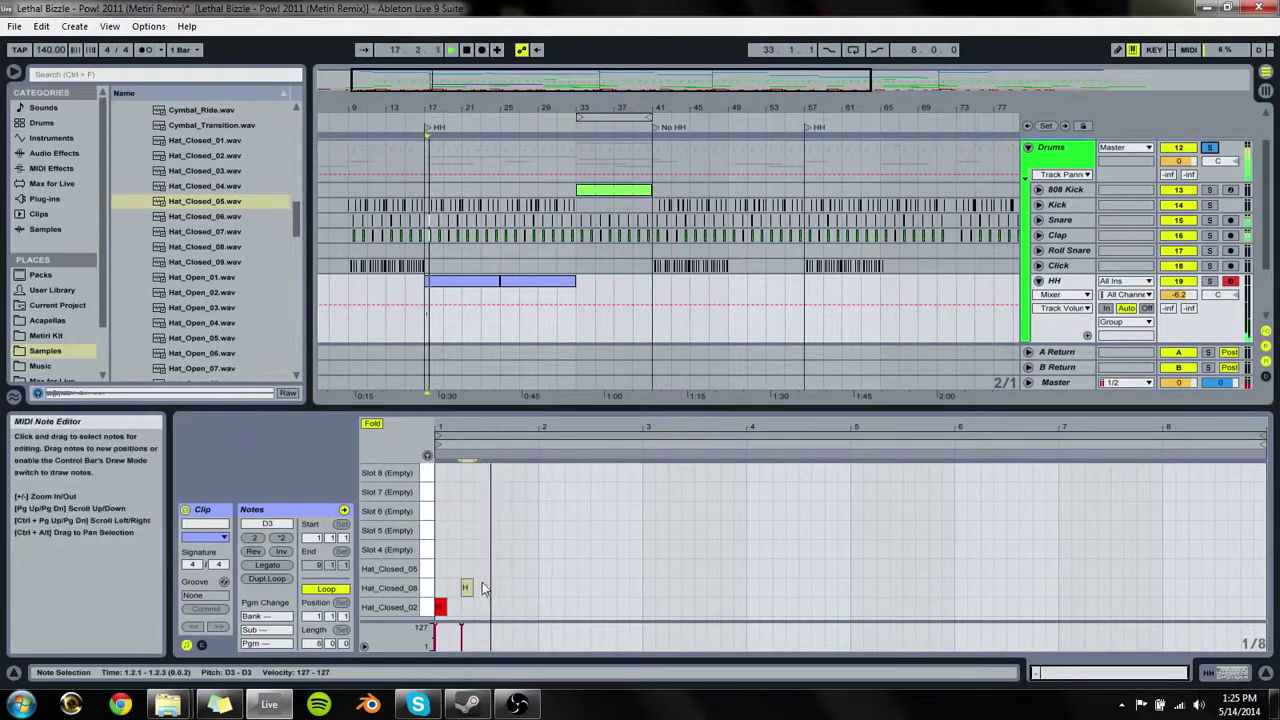
# Step: Move the Hat_Closed_08 note to 1.1.3 and add a Hat_Closed_05 note at 1.2 in the first HH clip
pyautogui.press('space')
pyautogui.moveTo(468, 590); pyautogui.dragTo(454, 589)
pyautogui.doubleClick(467, 554)
pyautogui.press('space')
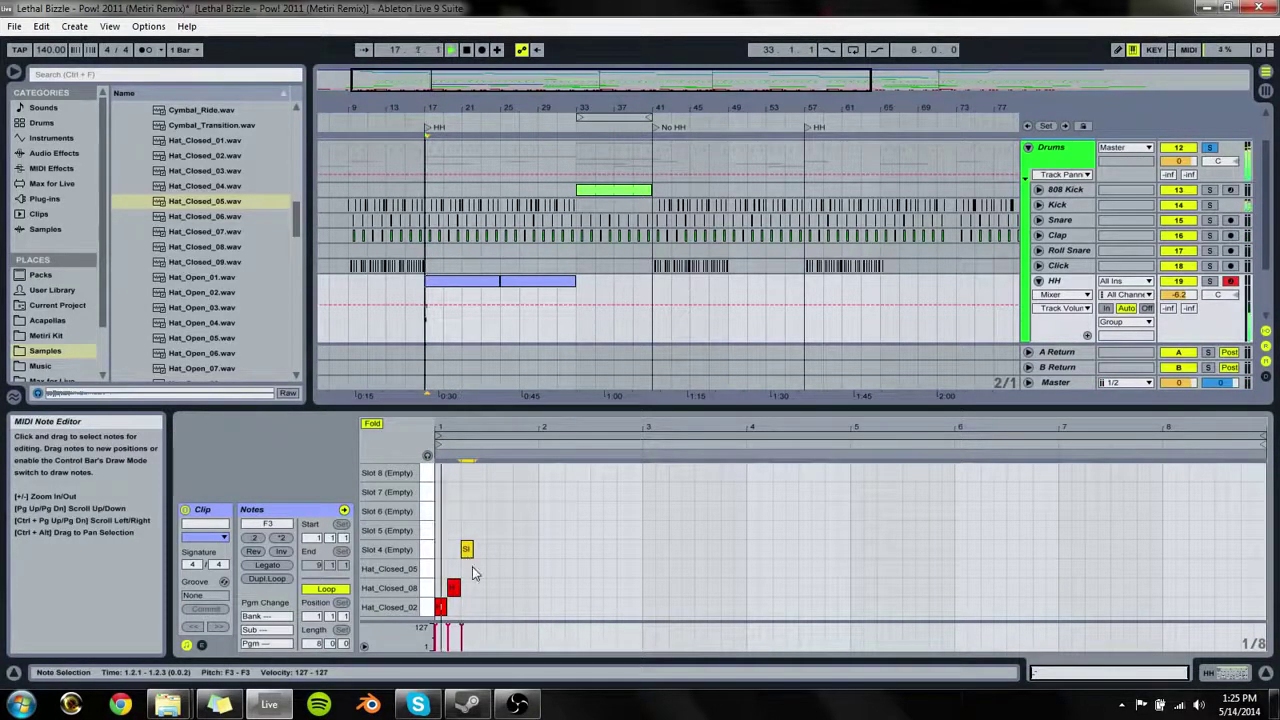
pyautogui.moveTo(470, 557); pyautogui.dragTo(470, 588)
pyautogui.moveTo(466, 440); pyautogui.dragTo(466, 475)
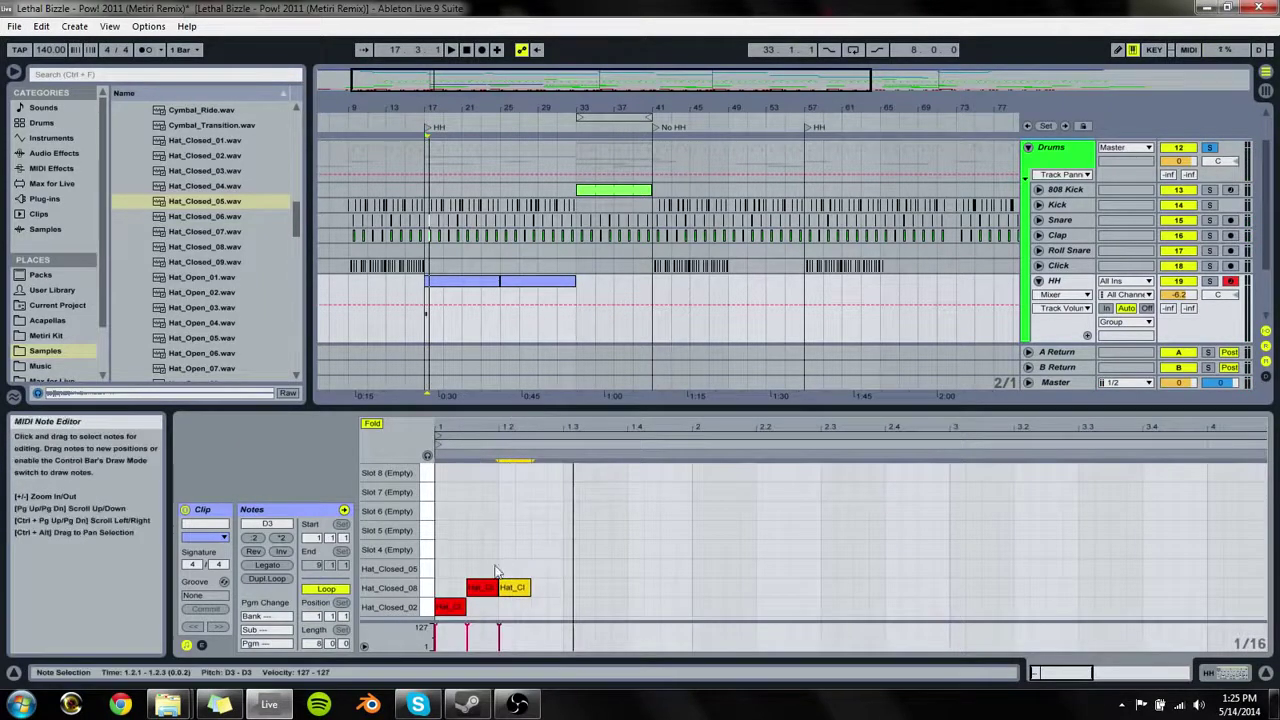
pyautogui.moveTo(523, 587); pyautogui.dragTo(523, 568)
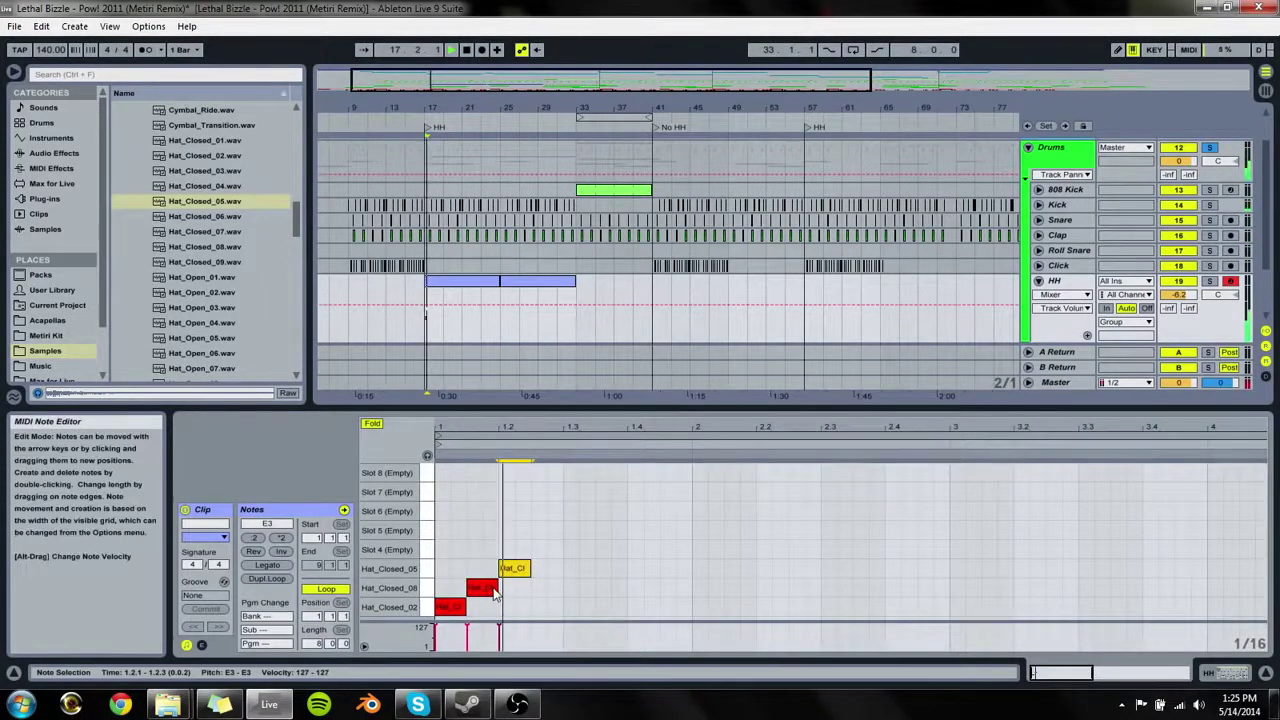
# Step: Replace the Hat_Closed_08 note at 1.1.3 with a 1/16 Hat_Closed_08 note followed by a 1/16 Hat_Closed_02 note
pyautogui.doubleClick(490, 592)
pyautogui.doubleClick(489, 606)
pyautogui.click(476, 588)
pyautogui.doubleClick(474, 588)
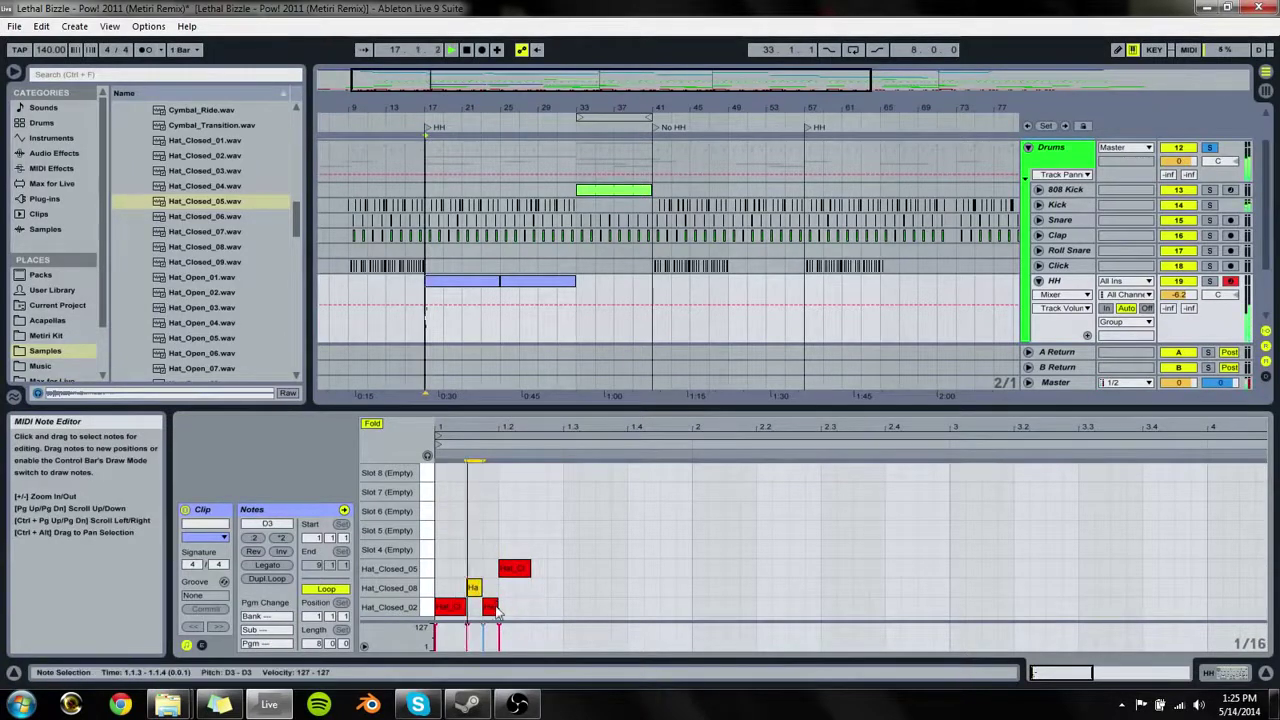
# Step: Fill 1.2.3 to bar 2 with alternating half-beat Hat_Closed_08 and Hat_Closed_02 notes, and add a one-beat Hat_Closed_05 note at 2.1
pyautogui.click(578, 596)
pyautogui.doubleClick(572, 590)
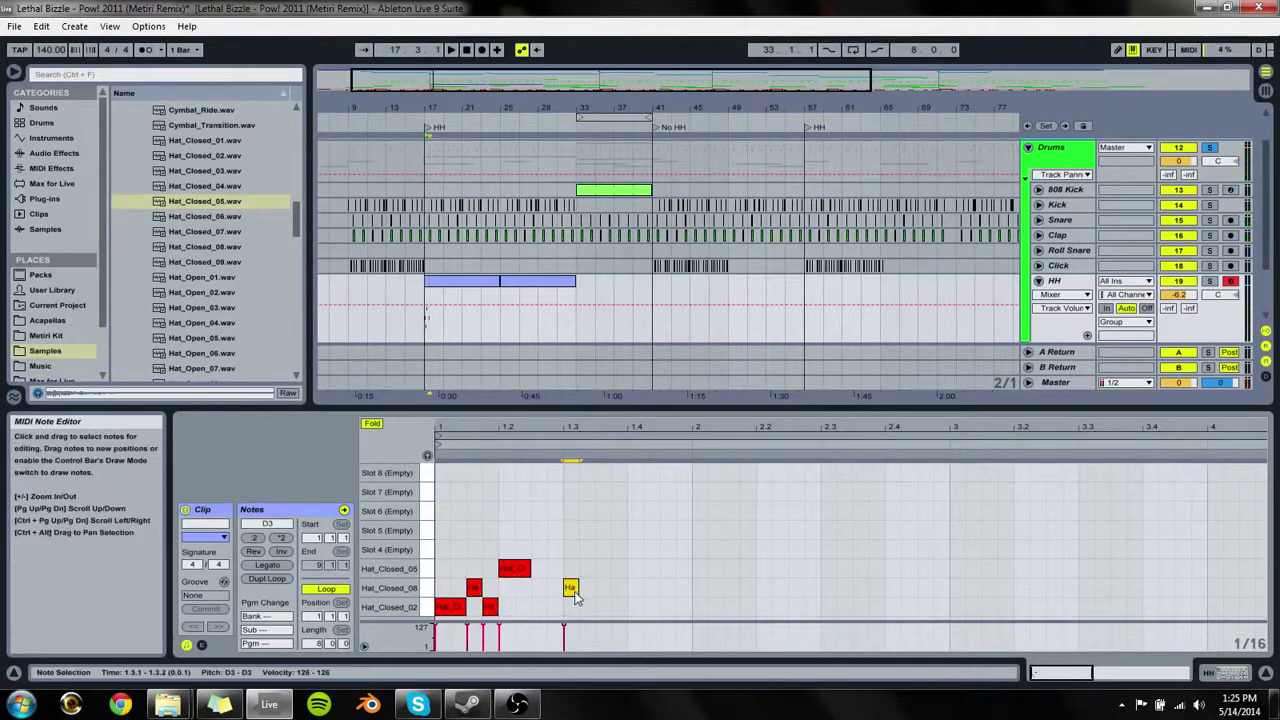
pyautogui.moveTo(573, 593); pyautogui.dragTo(757, 569)
pyautogui.press('Delete')
pyautogui.doubleClick(708, 573)
pyautogui.doubleClick(698, 574)
pyautogui.press('space')
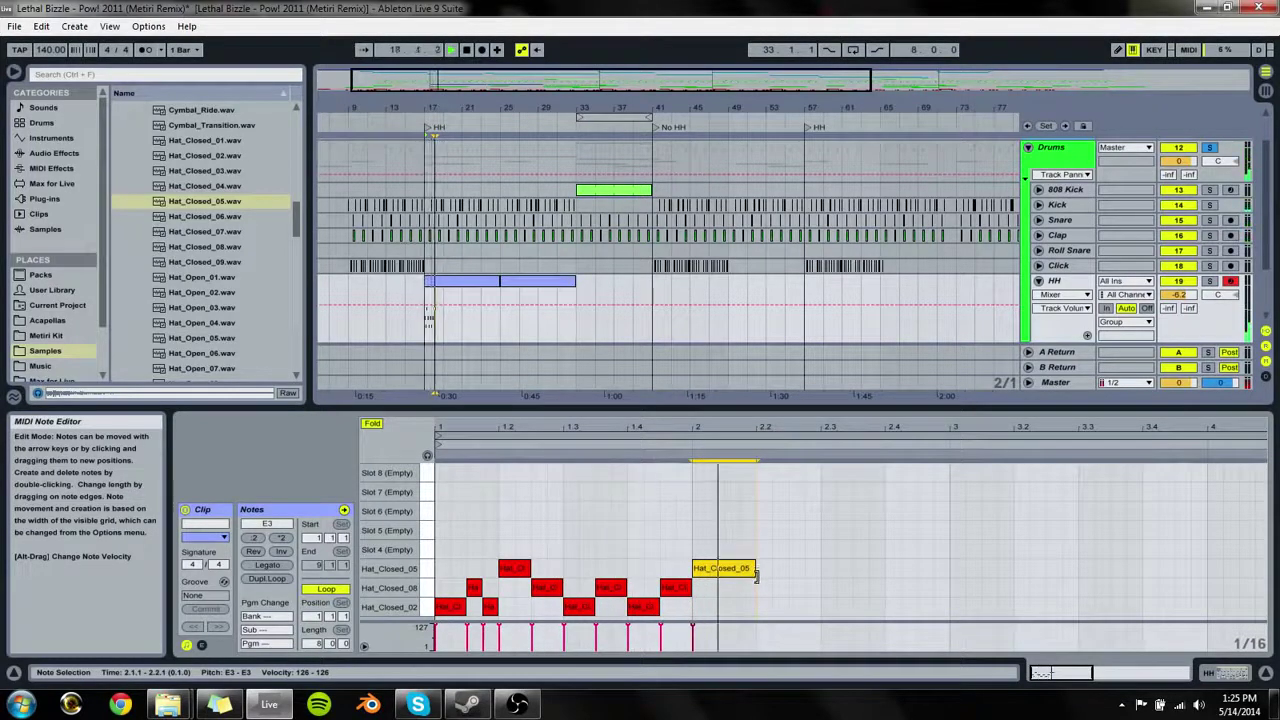
# Step: Continue bar 2 with Hat_Closed_08 at 2.2, Hat_Closed_02 at 2.2.3, Hat_Closed_05 at 2.3, short 08 and 02 notes from 2.4 and Hat_Closed_05 at 2.4.3
pyautogui.keyDown('ctrl'); pyautogui.moveTo(720, 572); pyautogui.dragTo(897, 597); pyautogui.keyUp('ctrl')
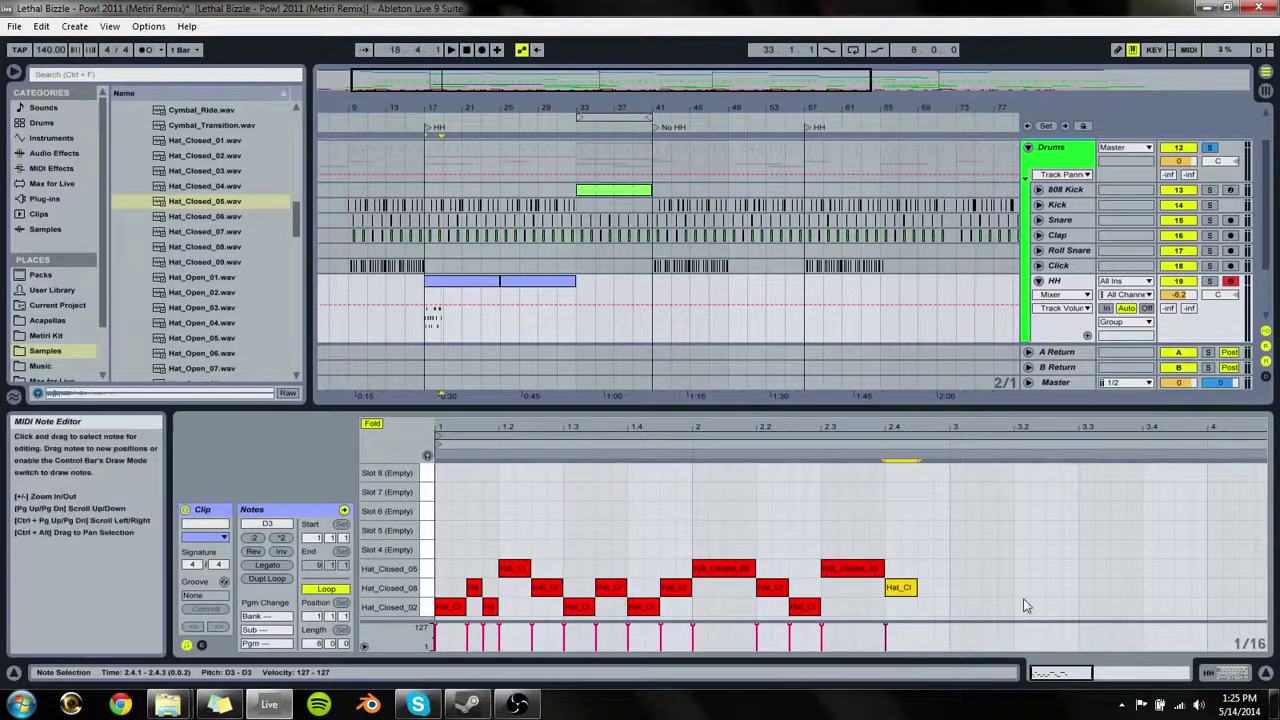
pyautogui.moveTo(914, 588); pyautogui.dragTo(947, 572)
pyautogui.press('space')
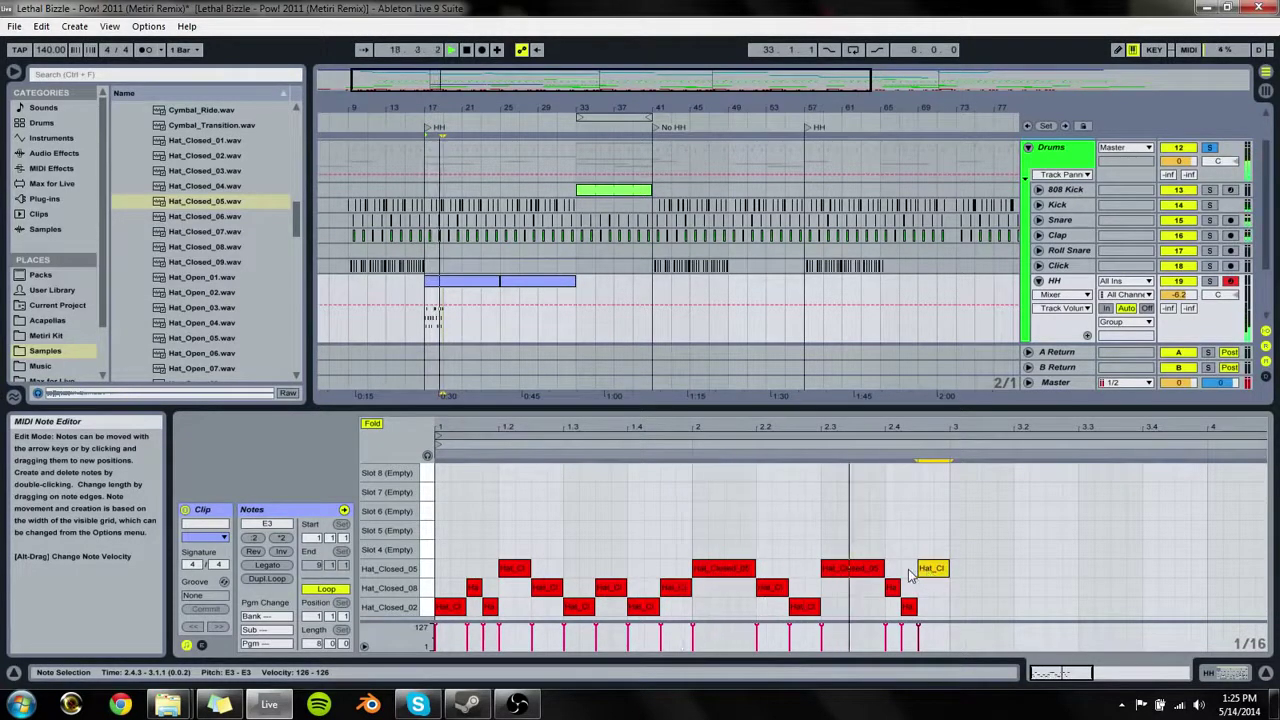
# Step: Shorten the Hat_Closed_05 note at 2.1 to half a beat, shift the notes after it half a beat earlier and stretch the last one to bar 3
pyautogui.press('space')
pyautogui.moveTo(841, 611); pyautogui.dragTo(730, 568)
pyautogui.moveTo(851, 614); pyautogui.dragTo(948, 568)
pyautogui.press('Left')
pyautogui.press('Left')
pyautogui.press('space')
pyautogui.click(928, 580)
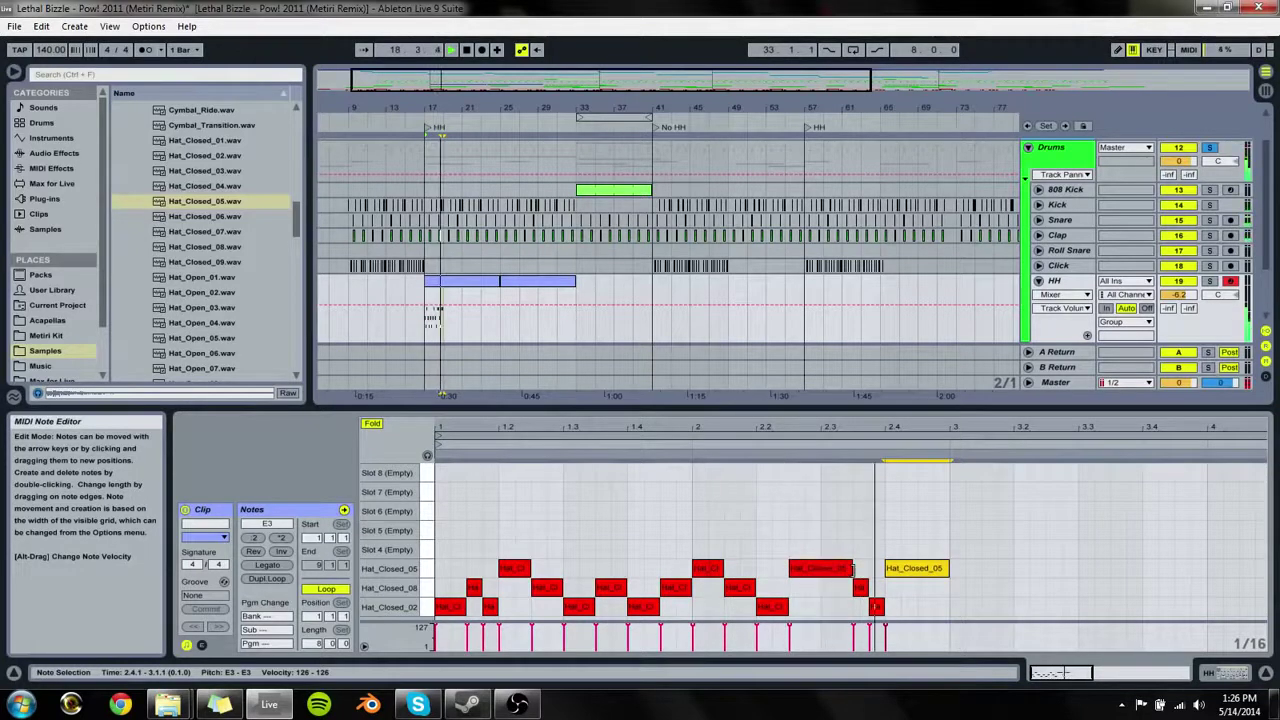
# Step: Shorten the Hat_Closed_05 note at 2.2.3 to half a beat and add a half-beat Hat_Closed_02 note at 2.3
pyautogui.press('space')
pyautogui.moveTo(853, 569)
pyautogui.mouseDown()
pyautogui.moveTo(822, 569)
pyautogui.moveTo(832, 580)
pyautogui.mouseUp()
pyautogui.doubleClick(826, 569)
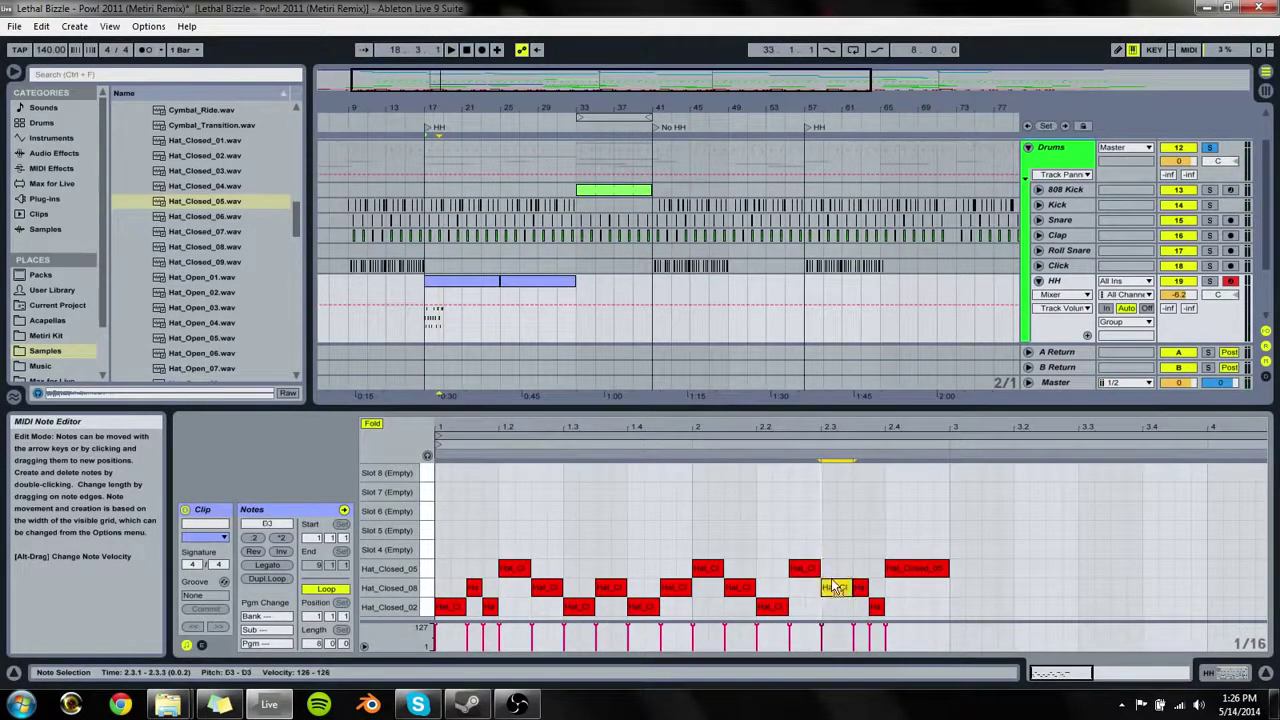
pyautogui.press('space')
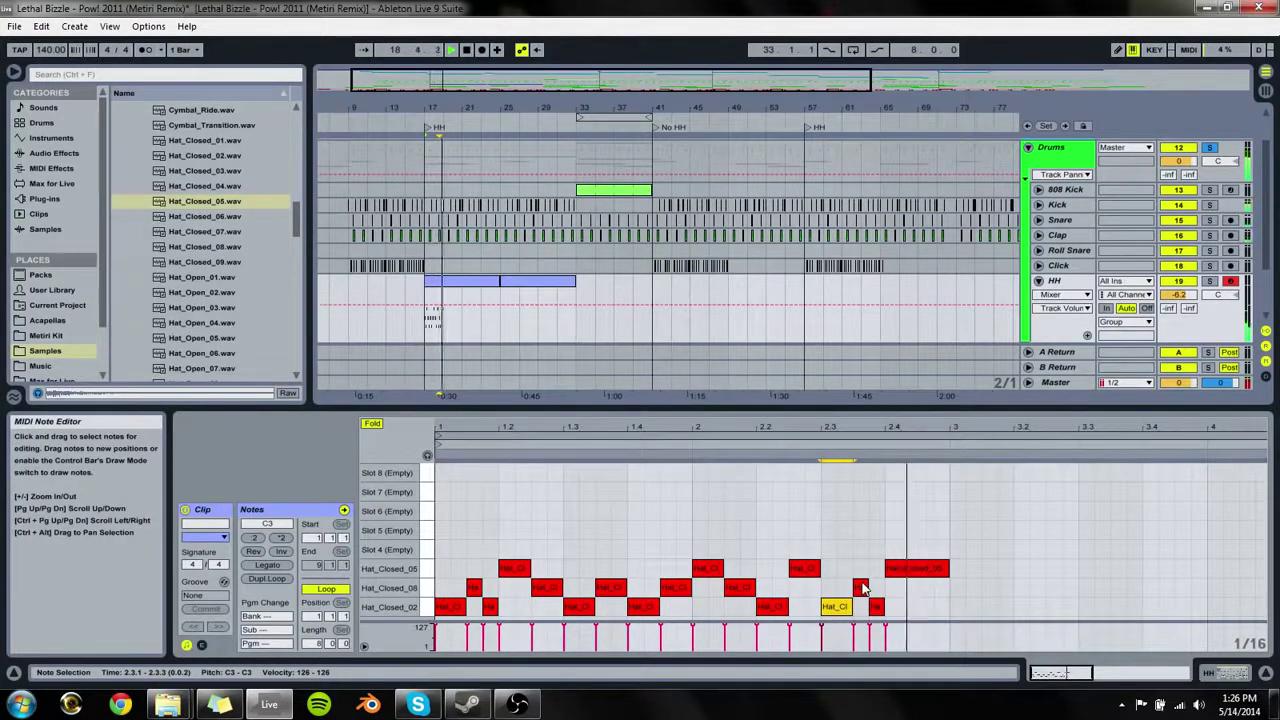
# Step: Shorten the Hat_Closed_05 note at 2.4 to half a beat, add a Hat_Closed_08 note at 2.4.3 and play the pattern
pyautogui.press('space')
pyautogui.moveTo(947, 568); pyautogui.dragTo(916, 568)
pyautogui.click(918, 590)
pyautogui.doubleClick(920, 588)
pyautogui.press('space')
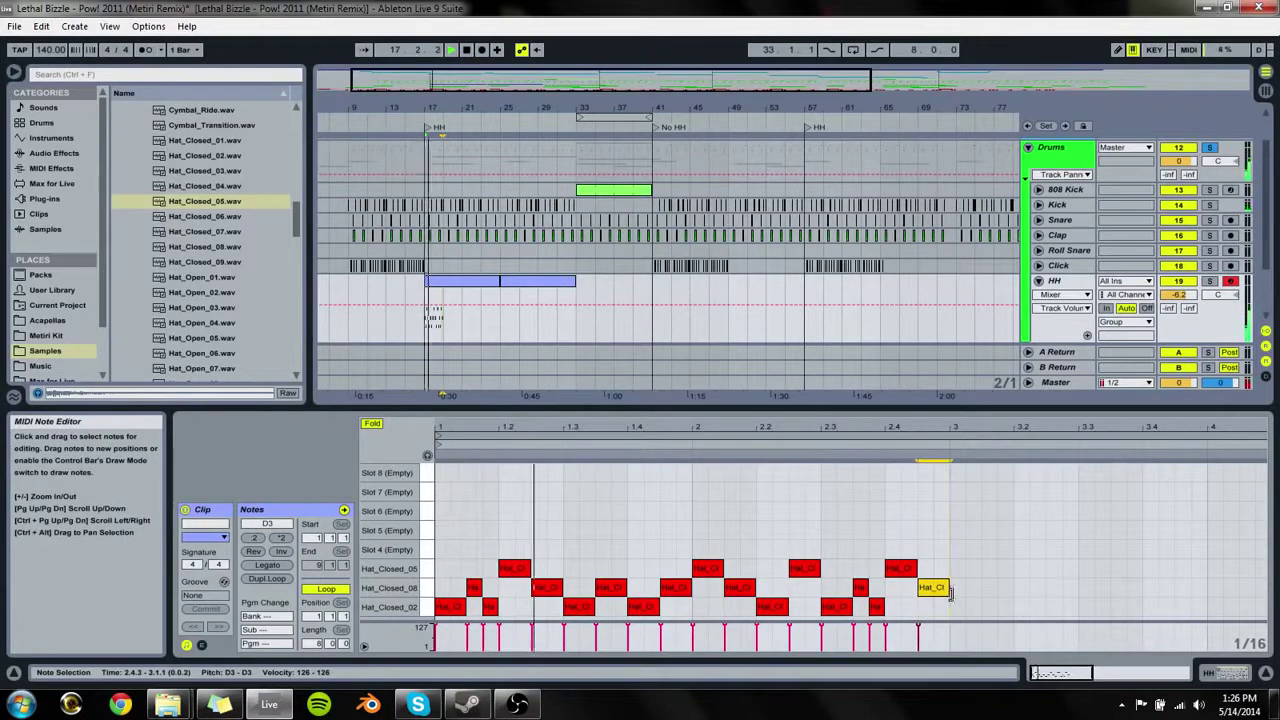
# Step: Trim the first HH clip to bars 17 to 19 and set its loop length to two bars
pyautogui.hotkey('ctrl', 'a')
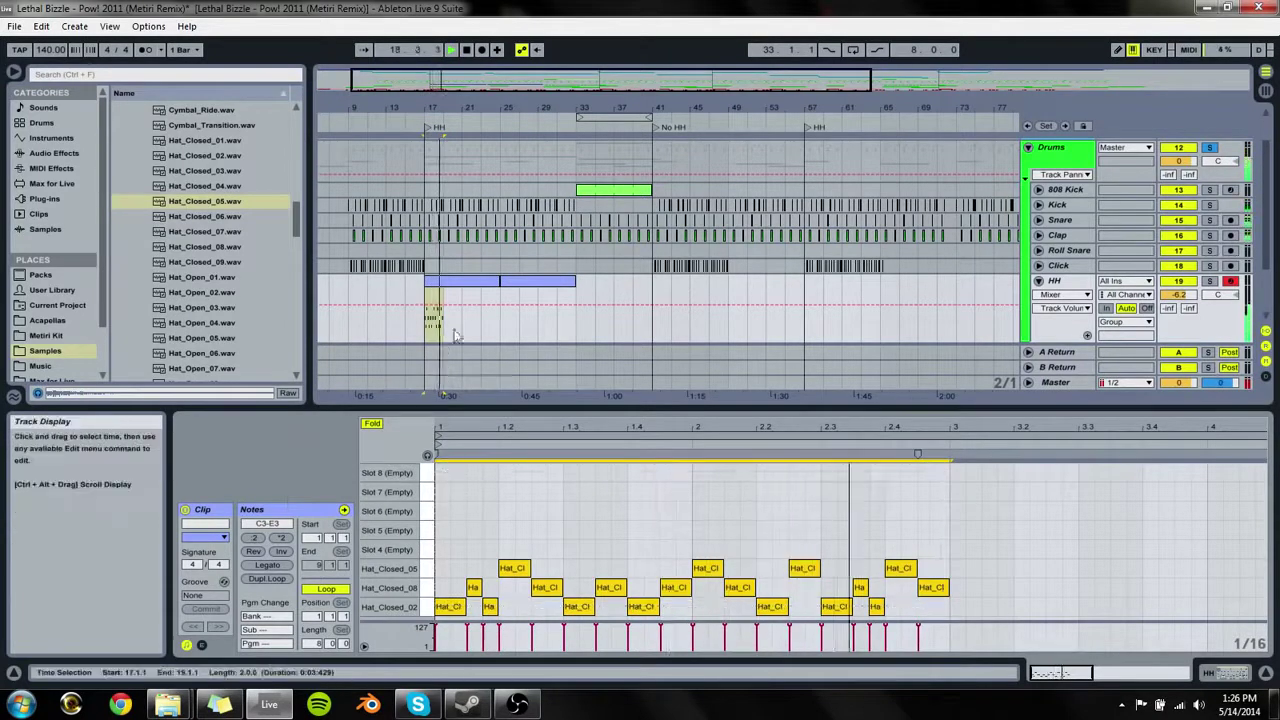
pyautogui.press('space')
pyautogui.moveTo(498, 281); pyautogui.dragTo(446, 285)
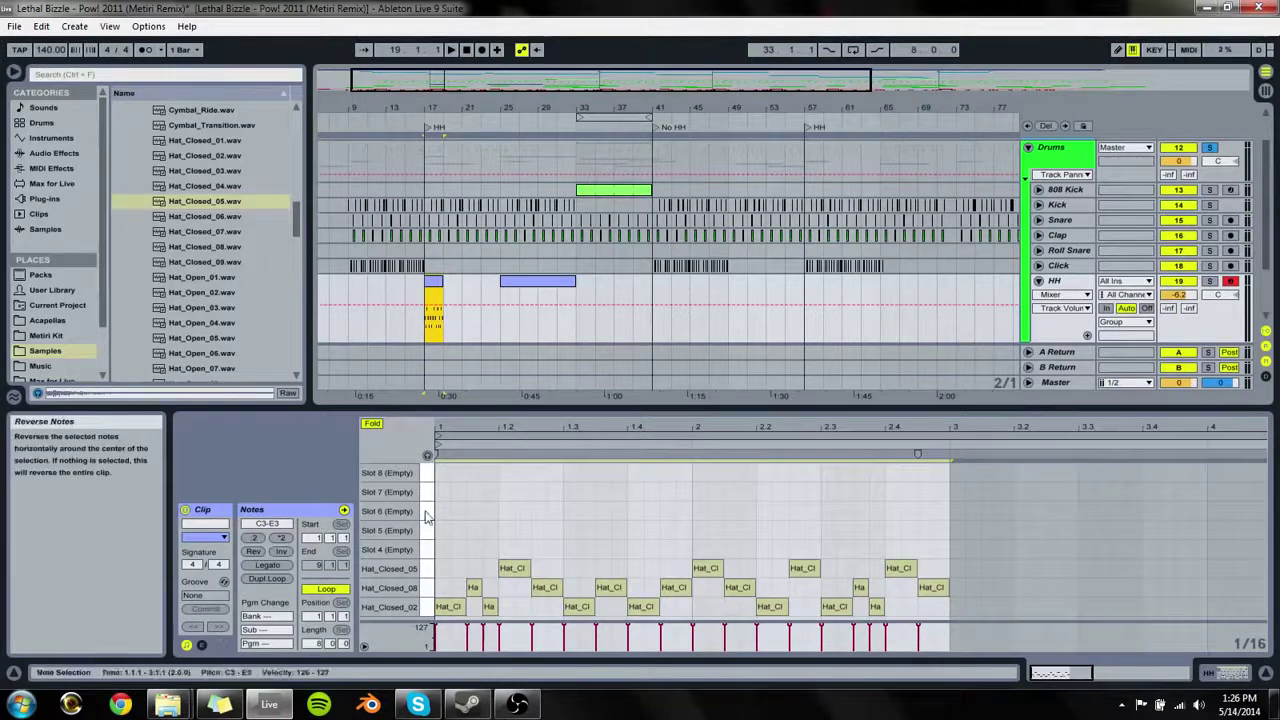
pyautogui.click(325, 590)
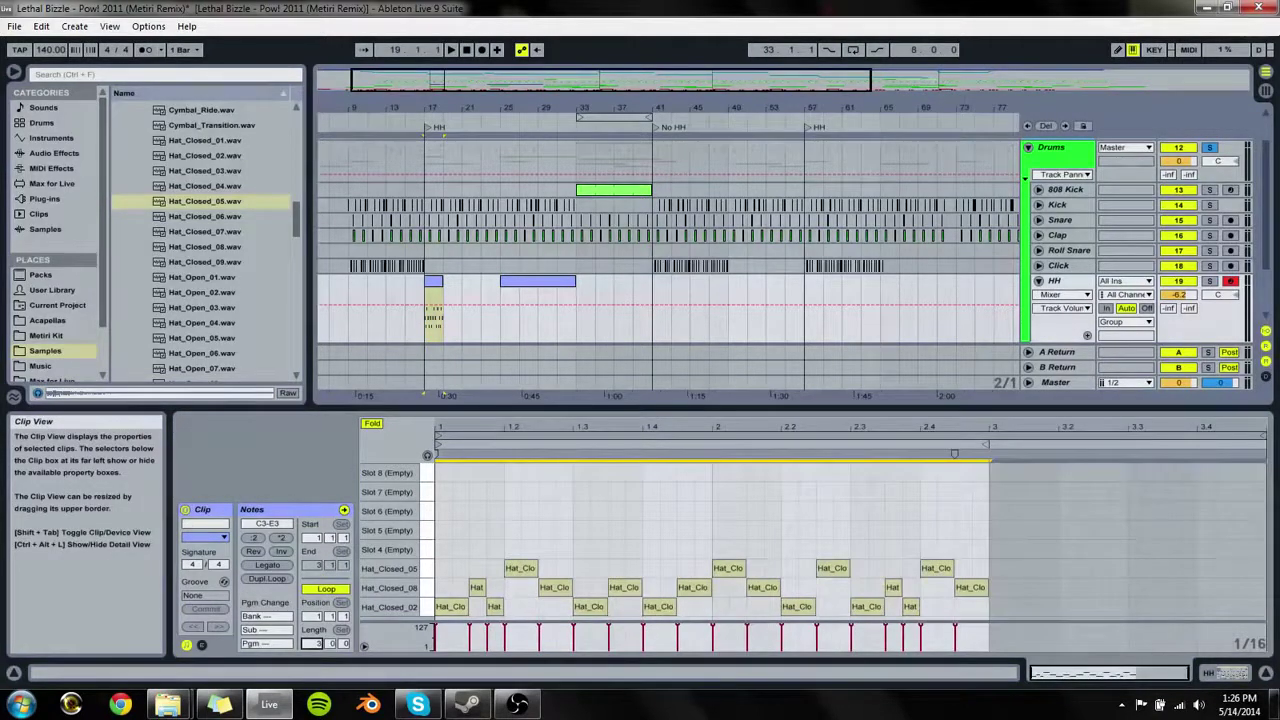
# Step: Extend the looped two-bar HH clip to bar 25 and duplicate it over bars 25 to 33
pyautogui.click(478, 290)
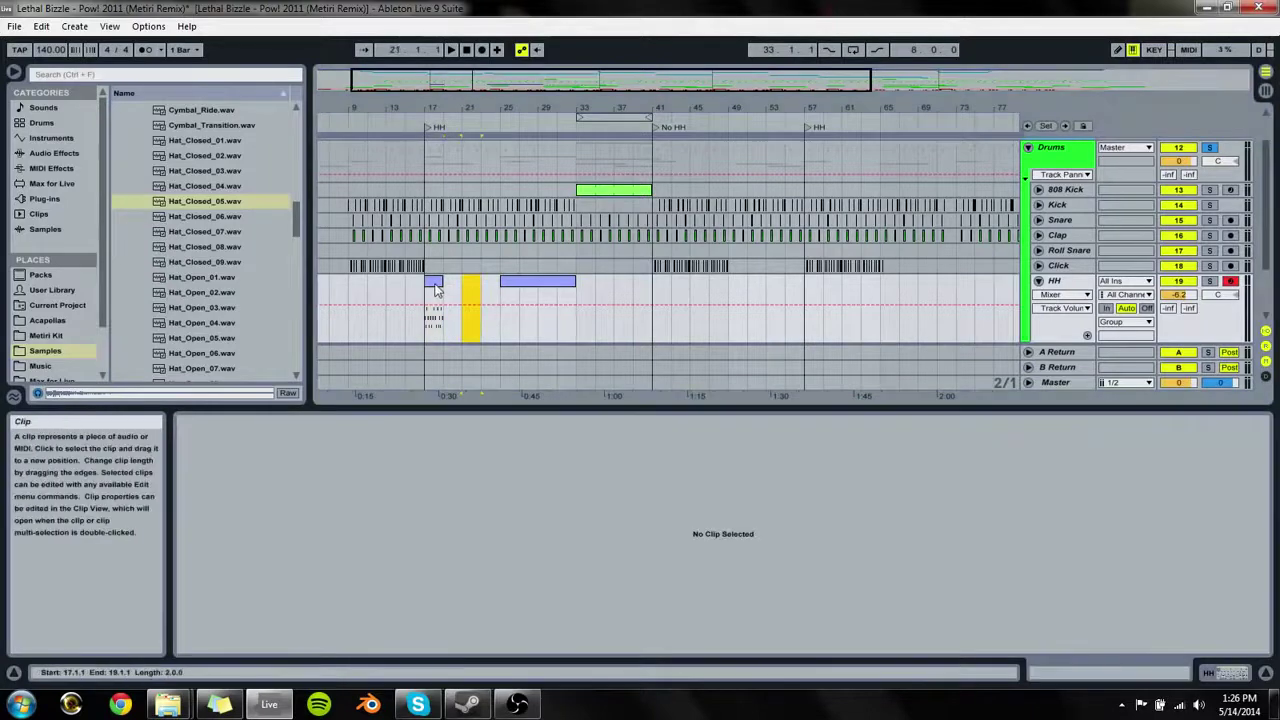
pyautogui.click(436, 290)
pyautogui.moveTo(443, 285); pyautogui.dragTo(548, 290)
pyautogui.press('space')
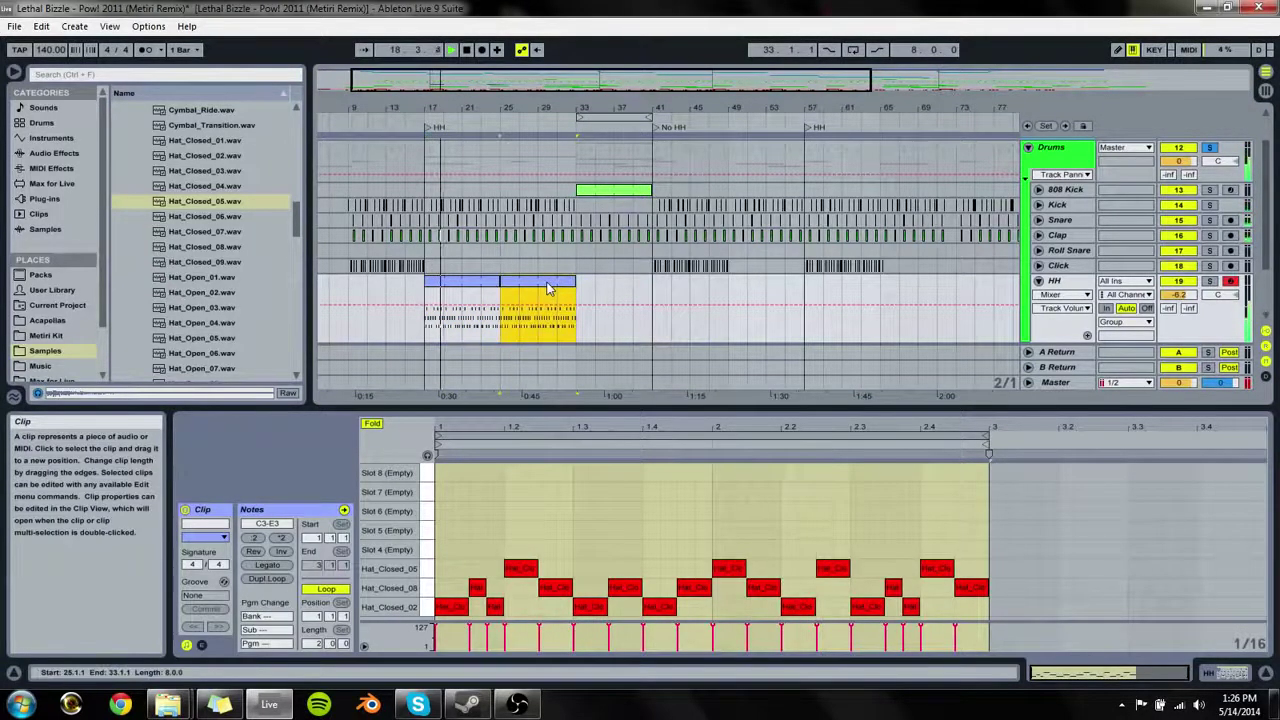
# Step: Vary the first beat of the second HH clip with four 1/16 notes alternating between Hat_Closed_08 and Hat_Closed_02
pyautogui.click(441, 607)
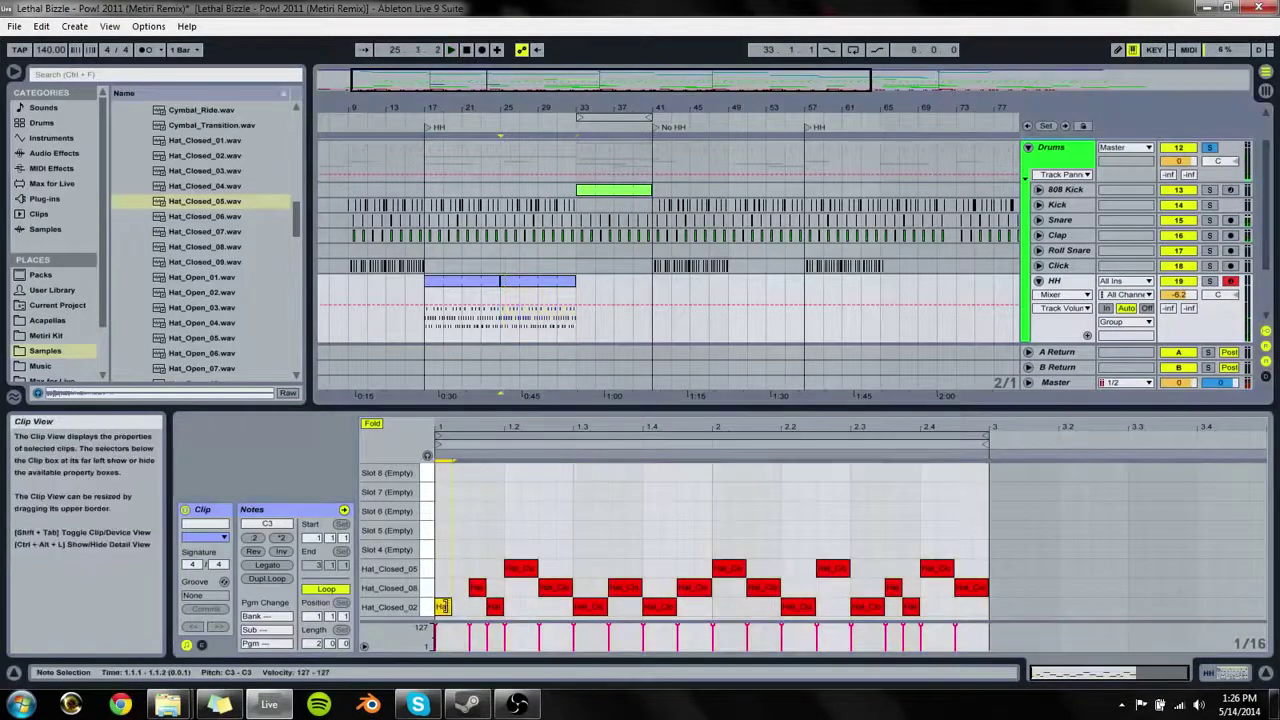
pyautogui.moveTo(441, 607); pyautogui.dragTo(520, 572)
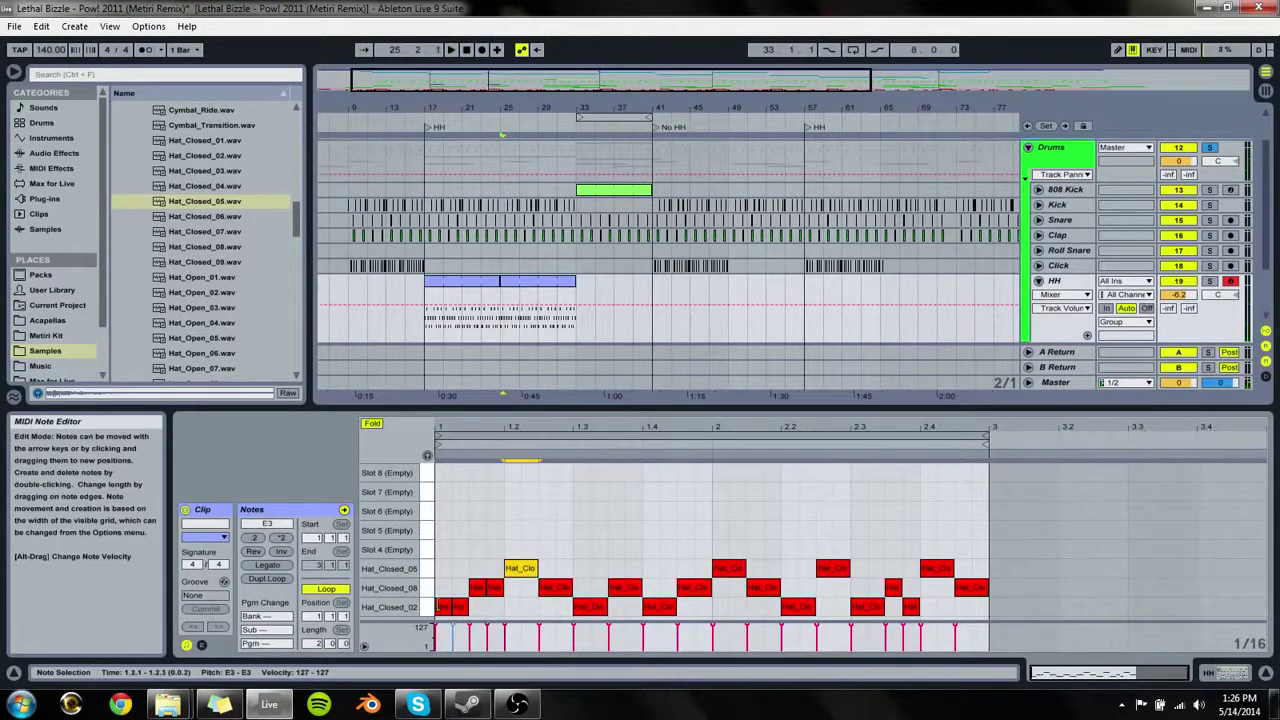
pyautogui.moveTo(442, 606); pyautogui.dragTo(511, 570)
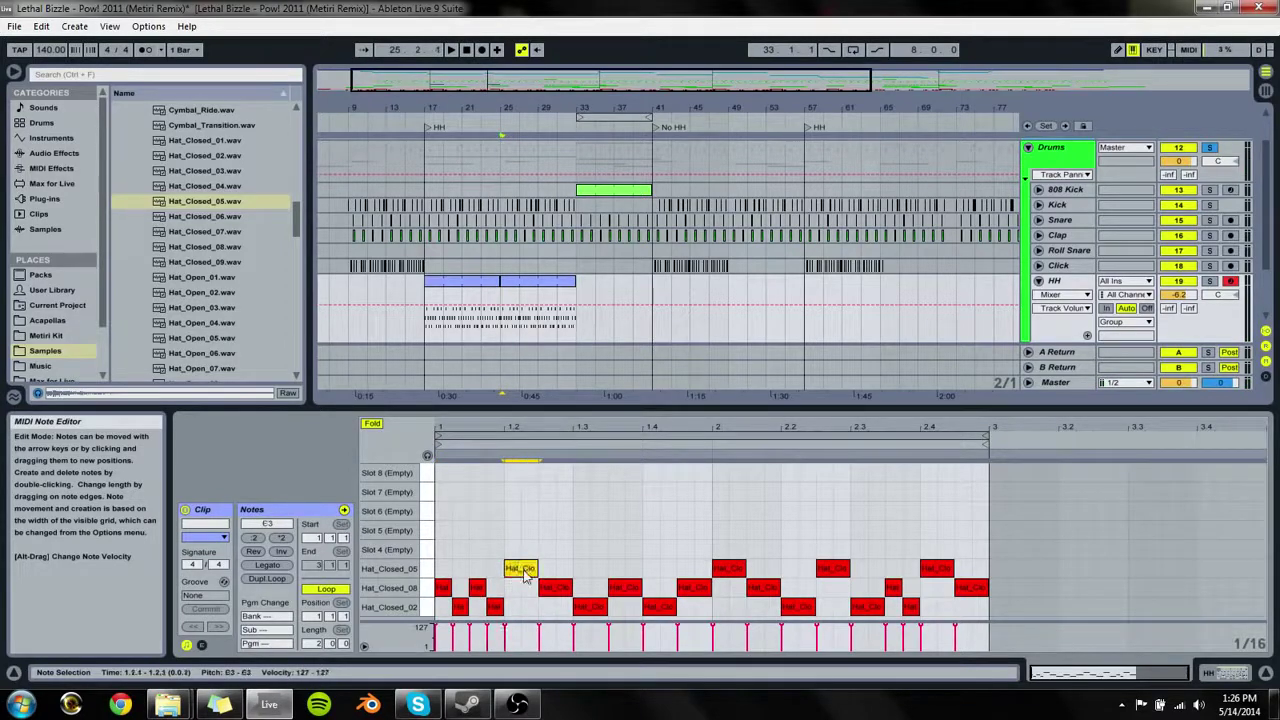
# Step: Replace the Hat_Closed_08 note at 1.2.3 with a roll of four 1/32 Hat_Closed_08 notes and play it back
pyautogui.click(513, 461)
pyautogui.moveTo(511, 427); pyautogui.dragTo(548, 470)
pyautogui.press('space')
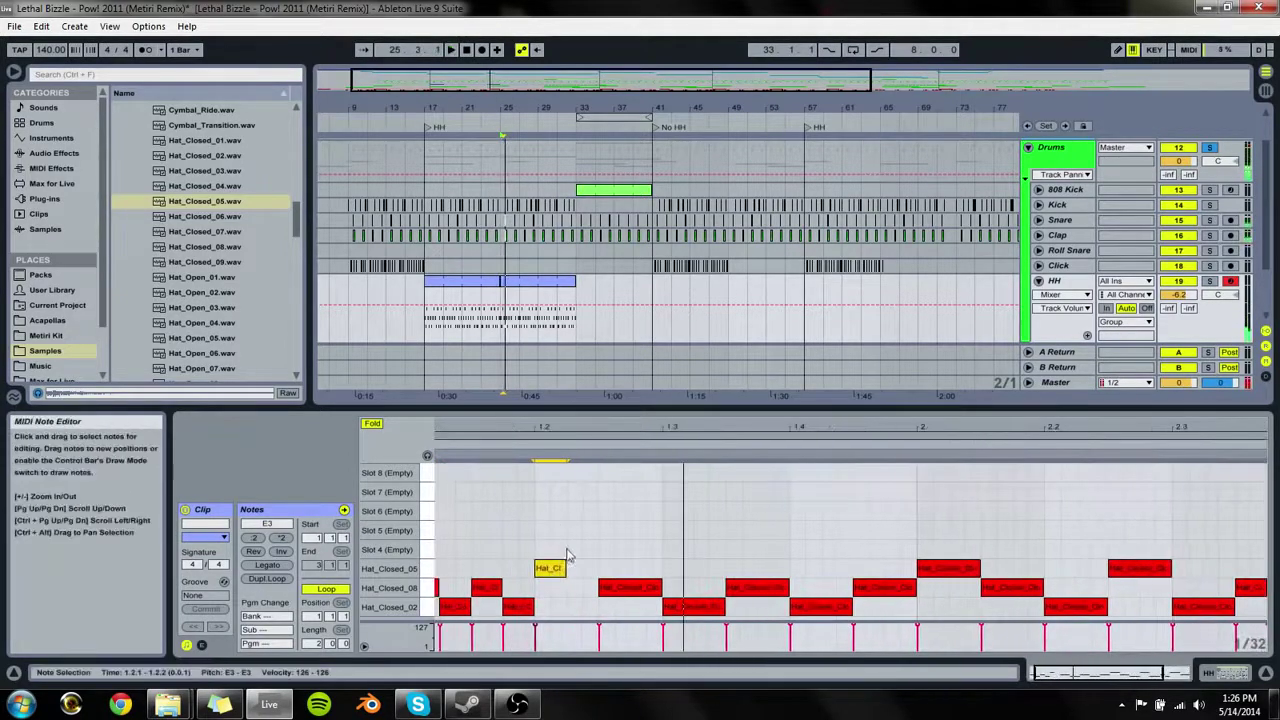
pyautogui.moveTo(566, 569); pyautogui.dragTo(598, 569)
pyautogui.doubleClick(640, 590)
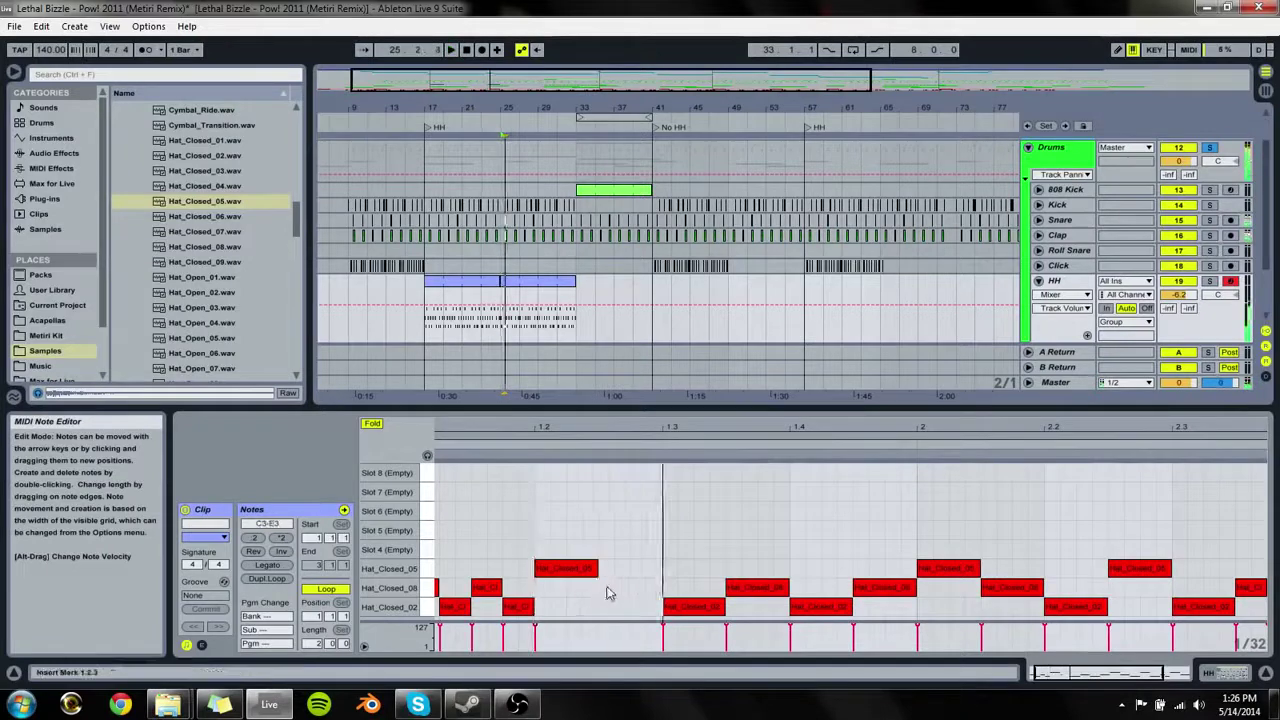
pyautogui.doubleClick(607, 589)
pyautogui.doubleClick(622, 589)
pyautogui.doubleClick(646, 589)
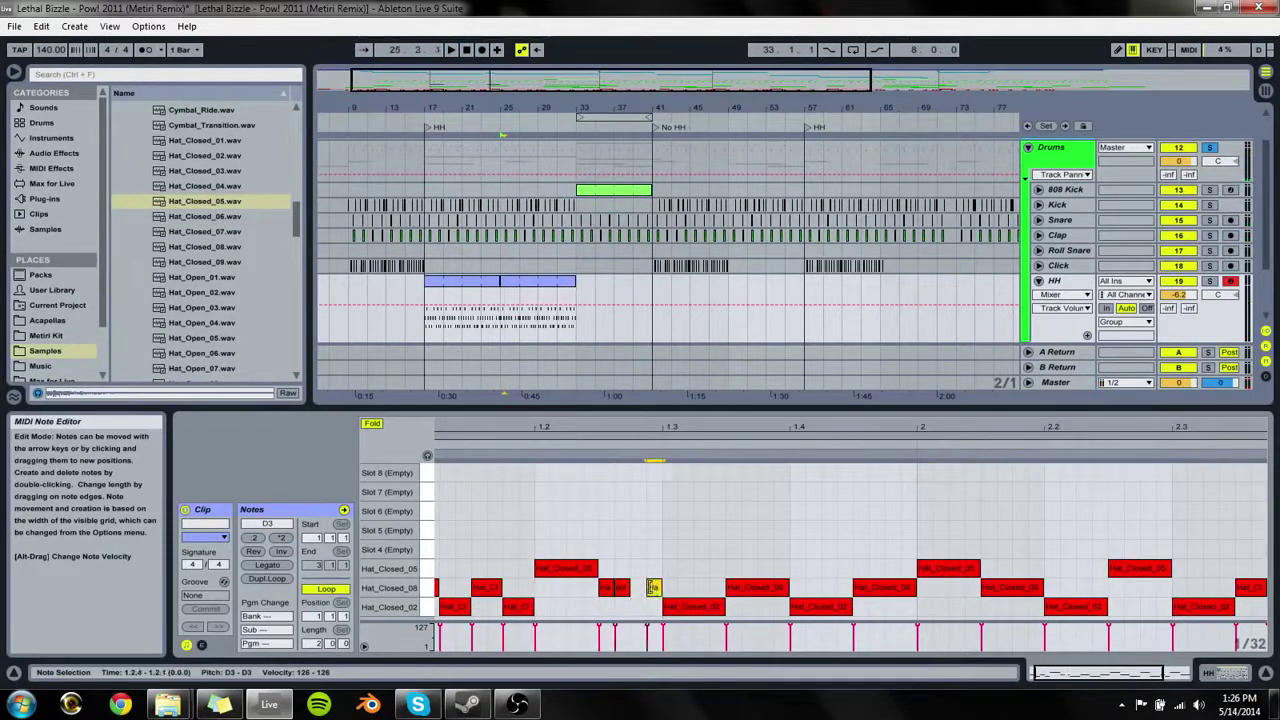
pyautogui.doubleClick(640, 589)
pyautogui.press('space')
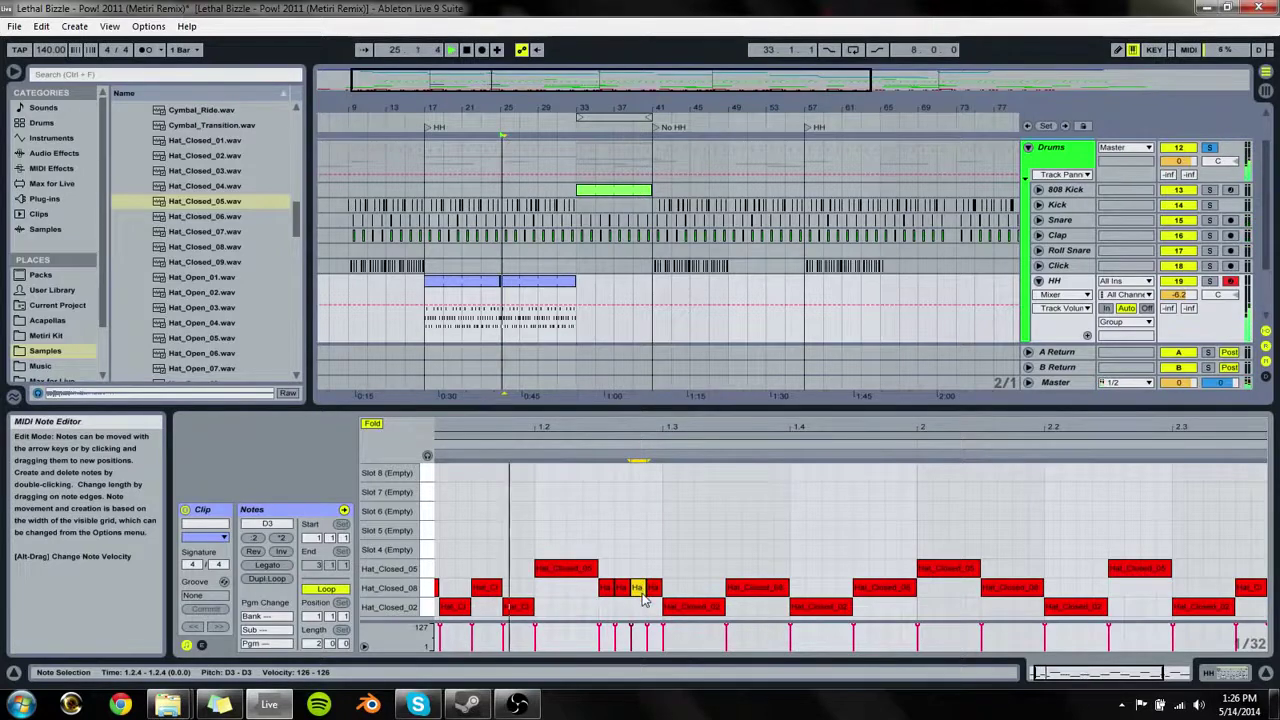
# Step: Delete the Hat_Closed_02 note at 1.3 and move the last two notes of the 1/32 roll down to Hat_Closed_02
pyautogui.press('space')
pyautogui.press('Delete')
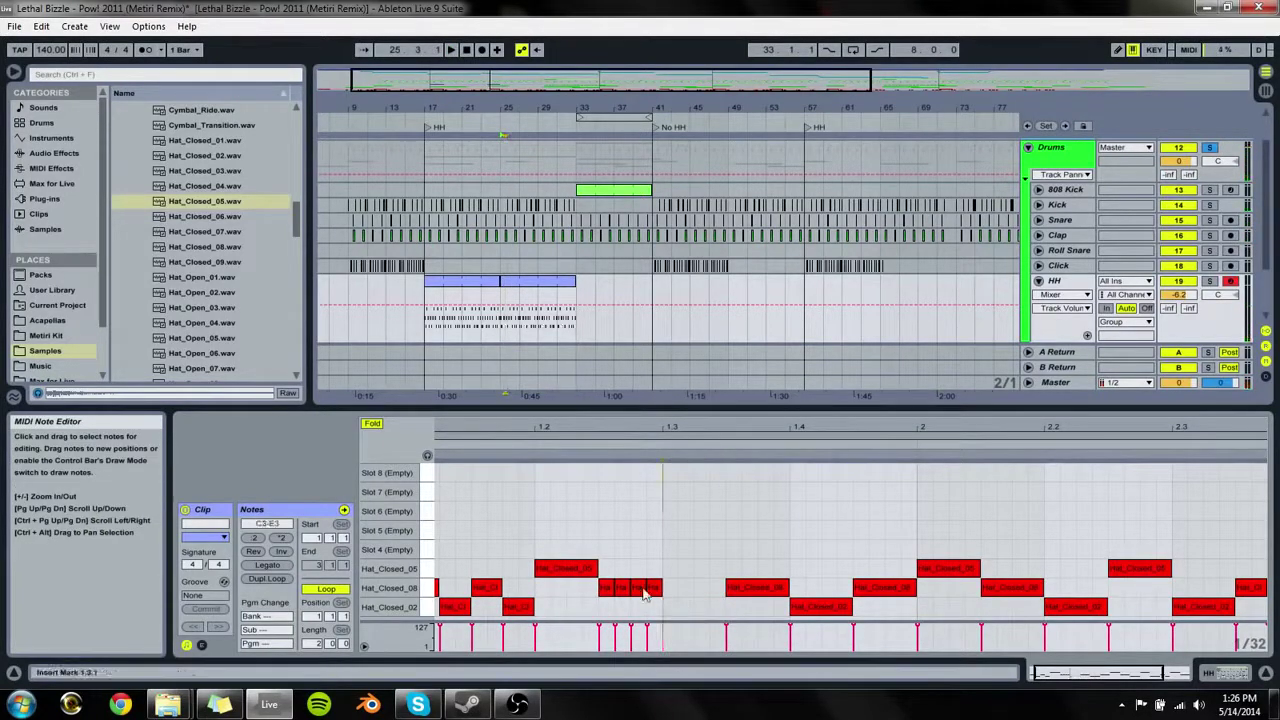
pyautogui.moveTo(637, 599); pyautogui.dragTo(670, 586)
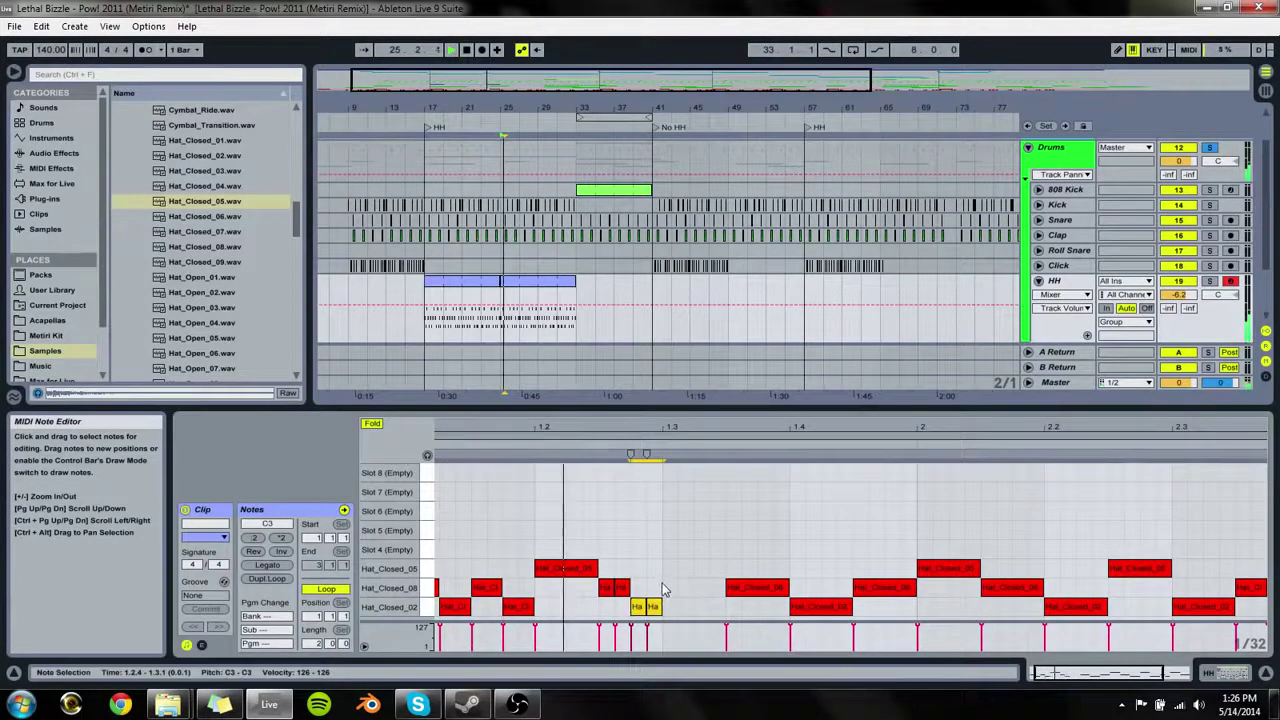
pyautogui.press('space')
# Step: Leave 1.3 empty and shift all notes after the roll half a beat earlier so they start at 1.3
pyautogui.moveTo(773, 591); pyautogui.dragTo(716, 590)
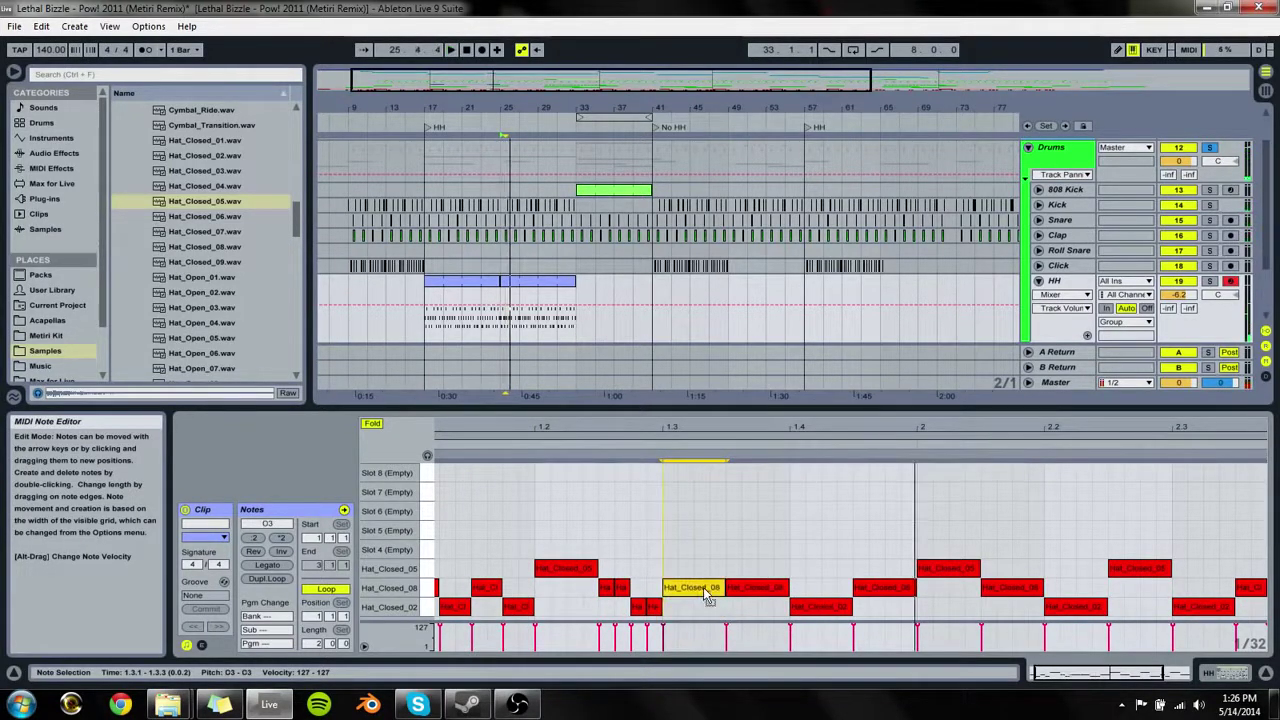
pyautogui.press('Delete')
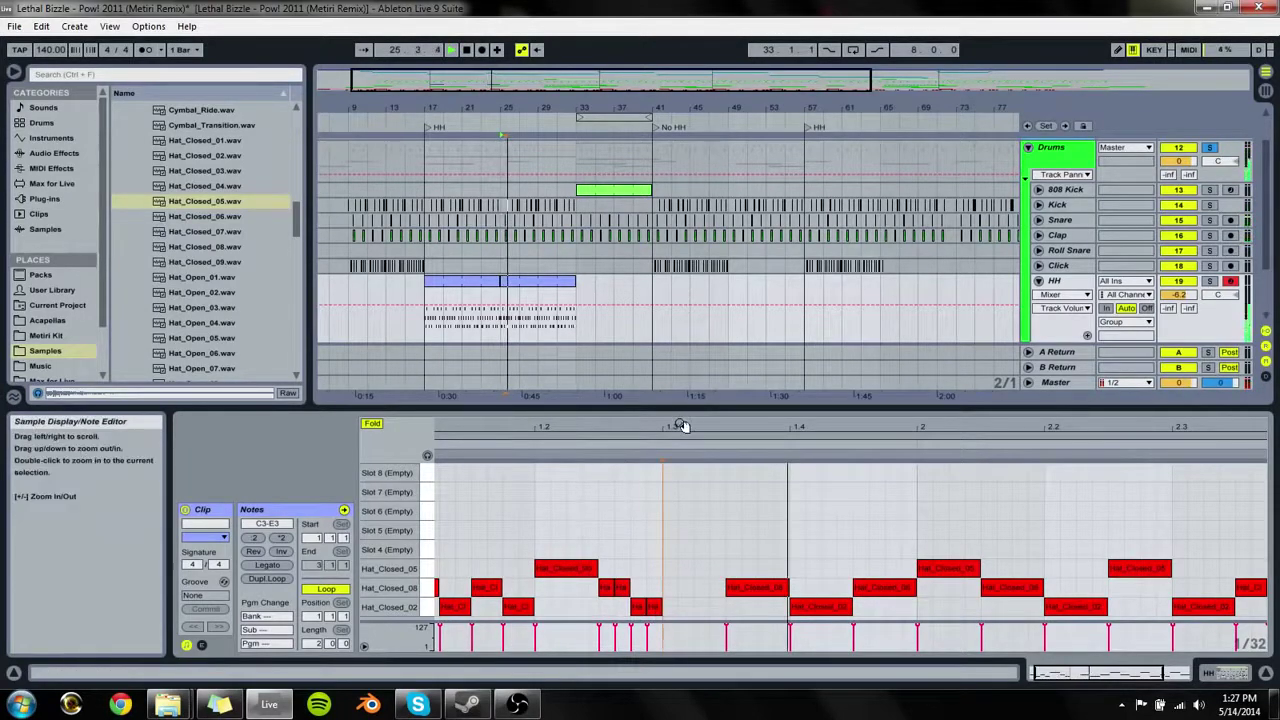
pyautogui.moveTo(677, 426); pyautogui.dragTo(652, 410)
pyautogui.moveTo(709, 537); pyautogui.dragTo(1262, 700)
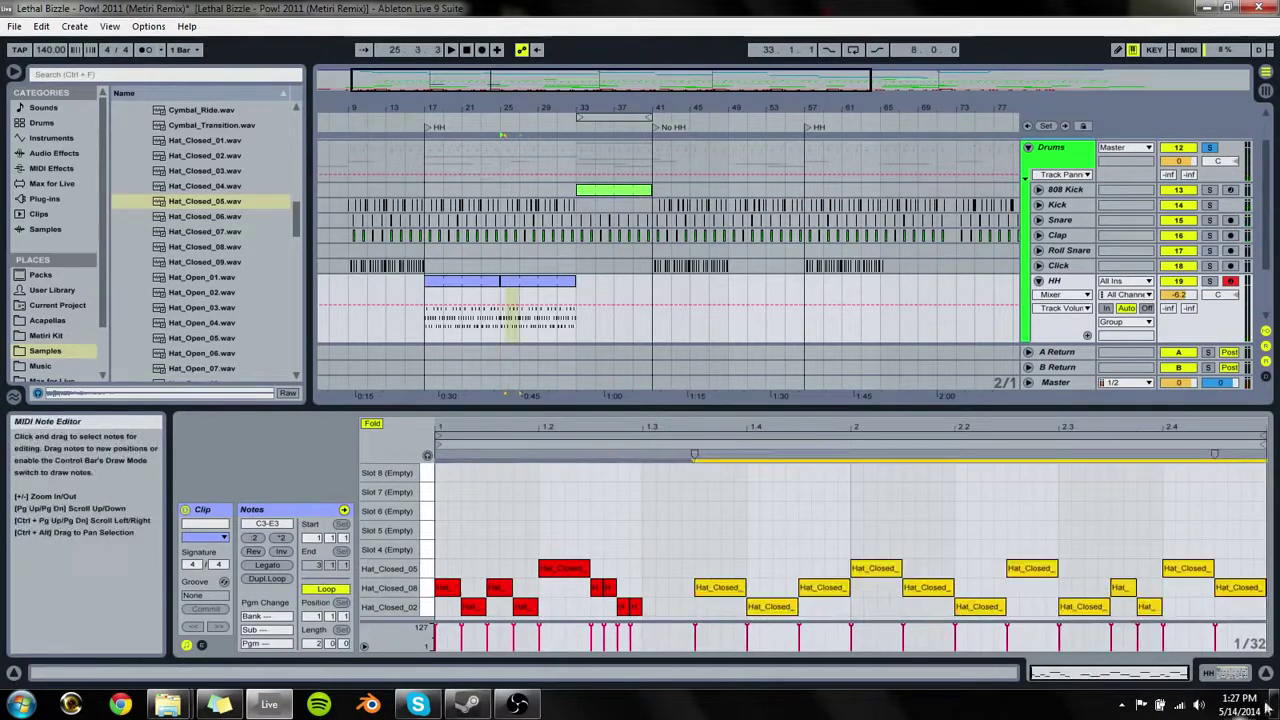
pyautogui.press('Left')
pyautogui.press('Left')
pyautogui.press('Left')
pyautogui.press('Left')
# Step: Solo the HH track and play the second clip's pattern from bar 25
pyautogui.hotkey('alt', 'space')
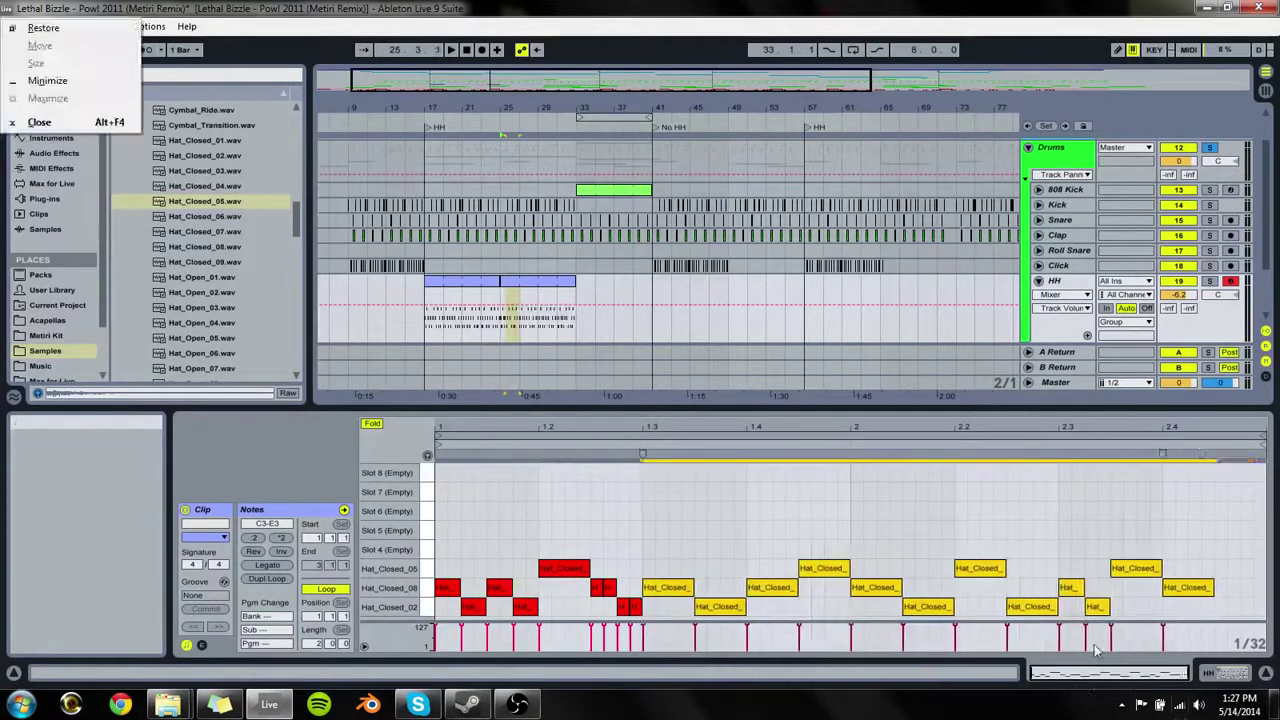
pyautogui.click(575, 549)
pyautogui.press('space')
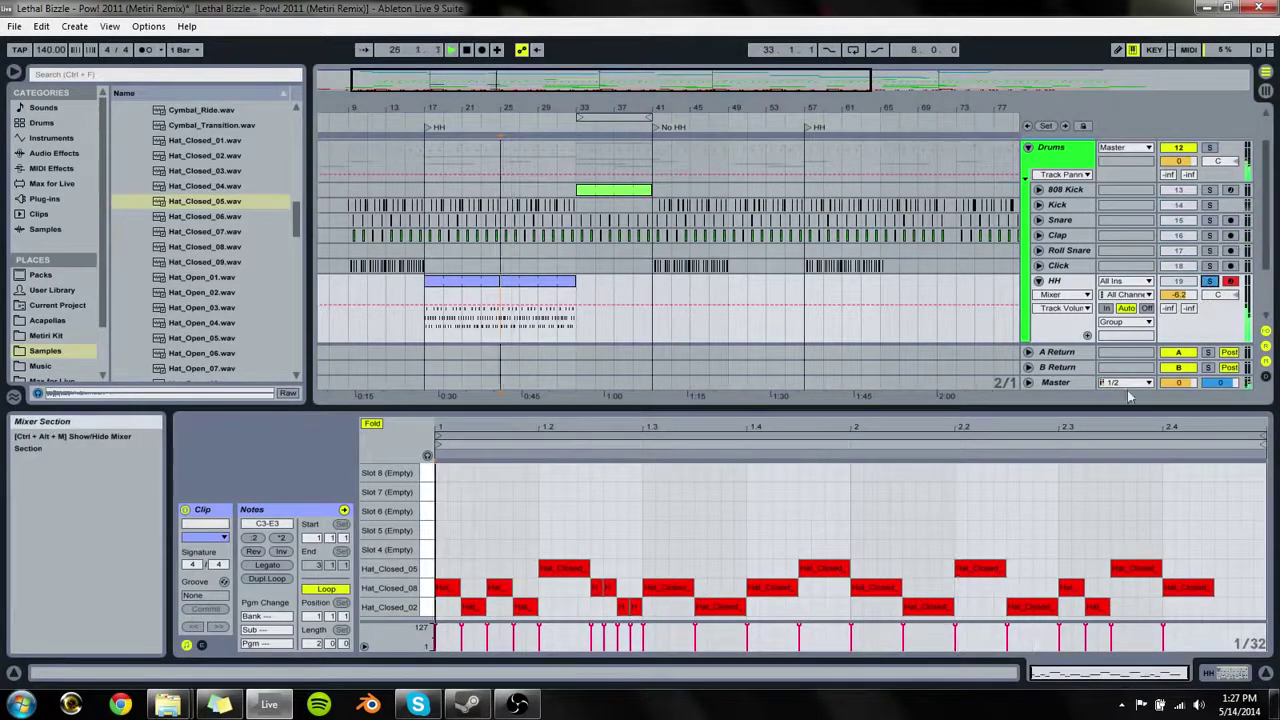
pyautogui.press('space')
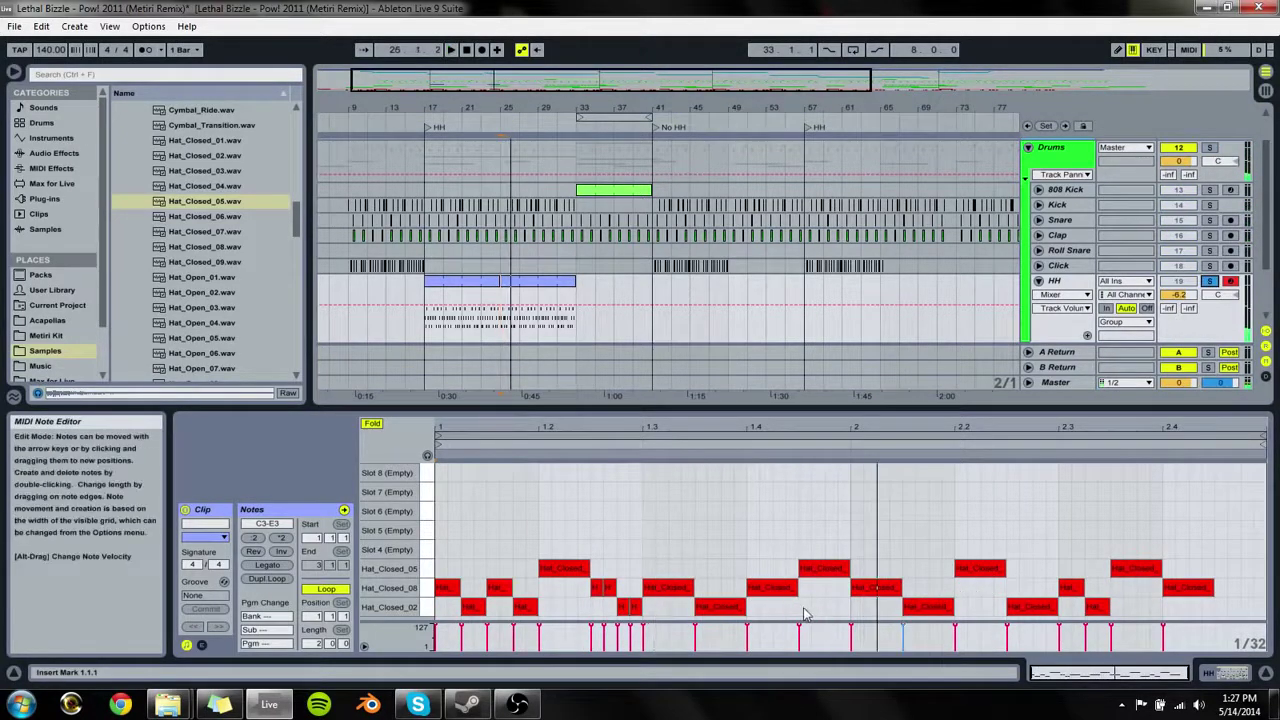
# Step: Try a roll of six Hat_Closed_08 notes at 2.1, repeating two 1/64 notes and one 1/32 note, and play it back
pyautogui.moveTo(900, 589); pyautogui.dragTo(857, 588)
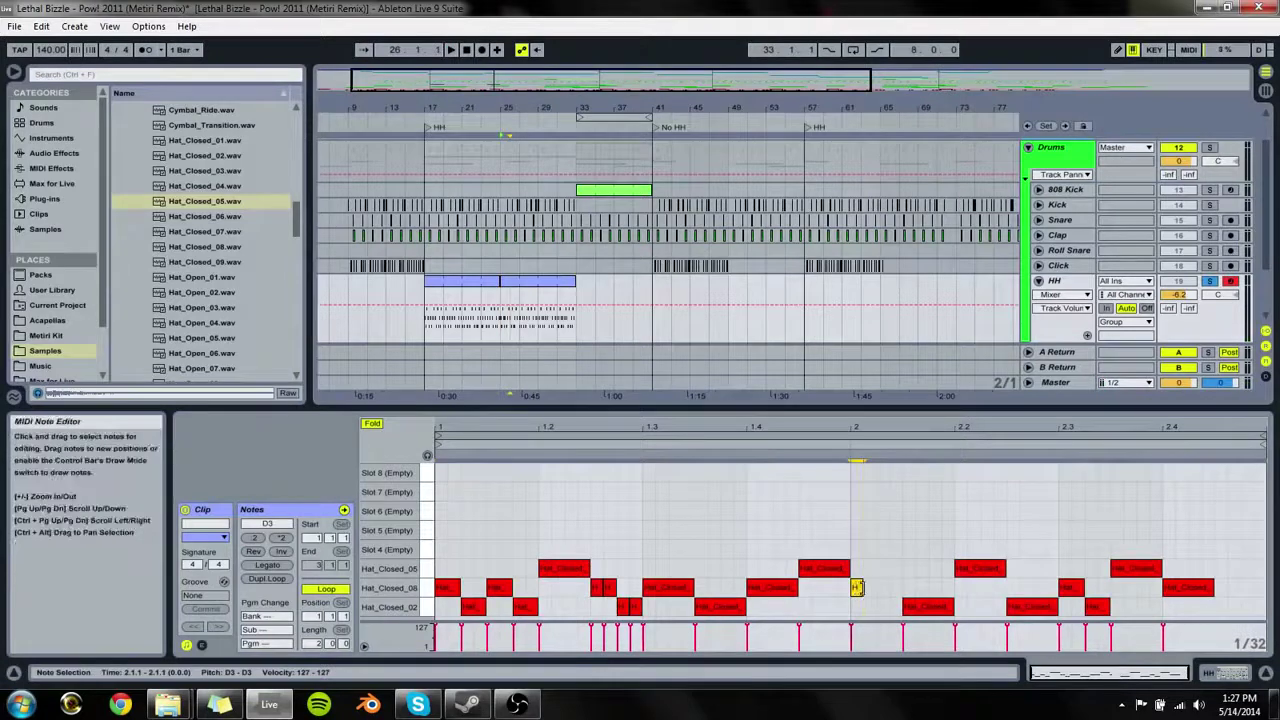
pyautogui.moveTo(895, 446); pyautogui.dragTo(820, 597)
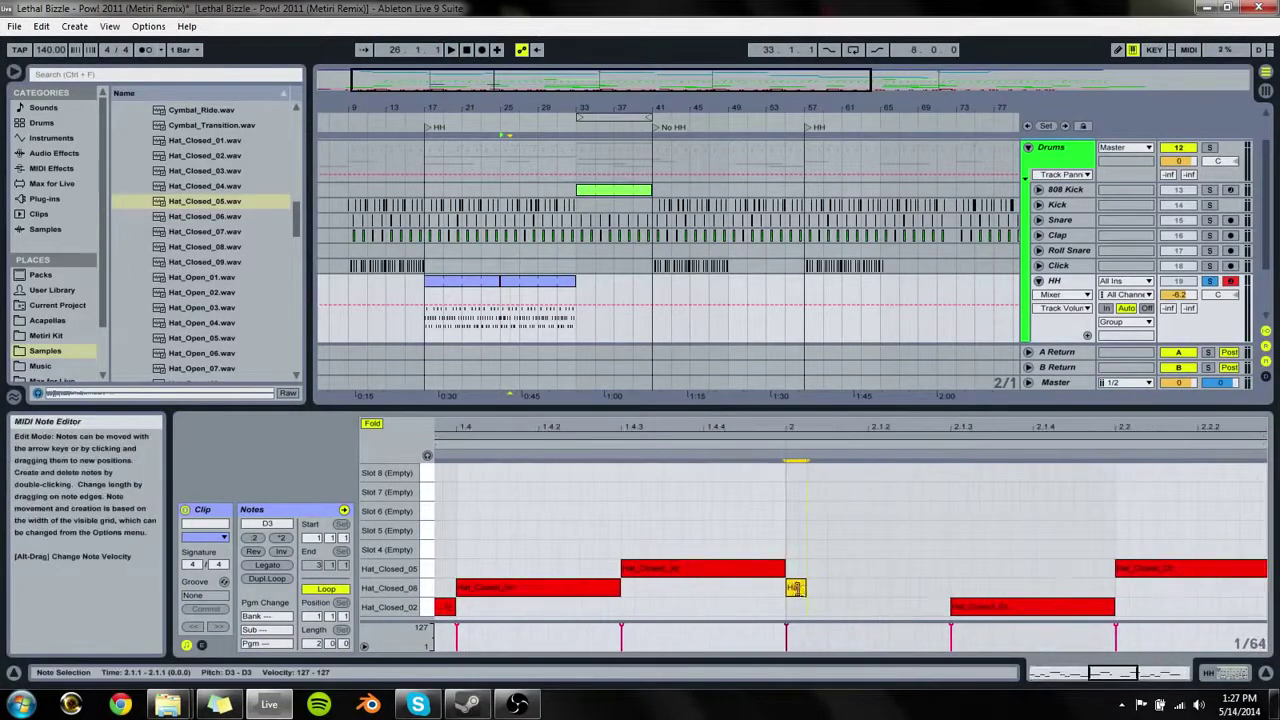
pyautogui.doubleClick(814, 590)
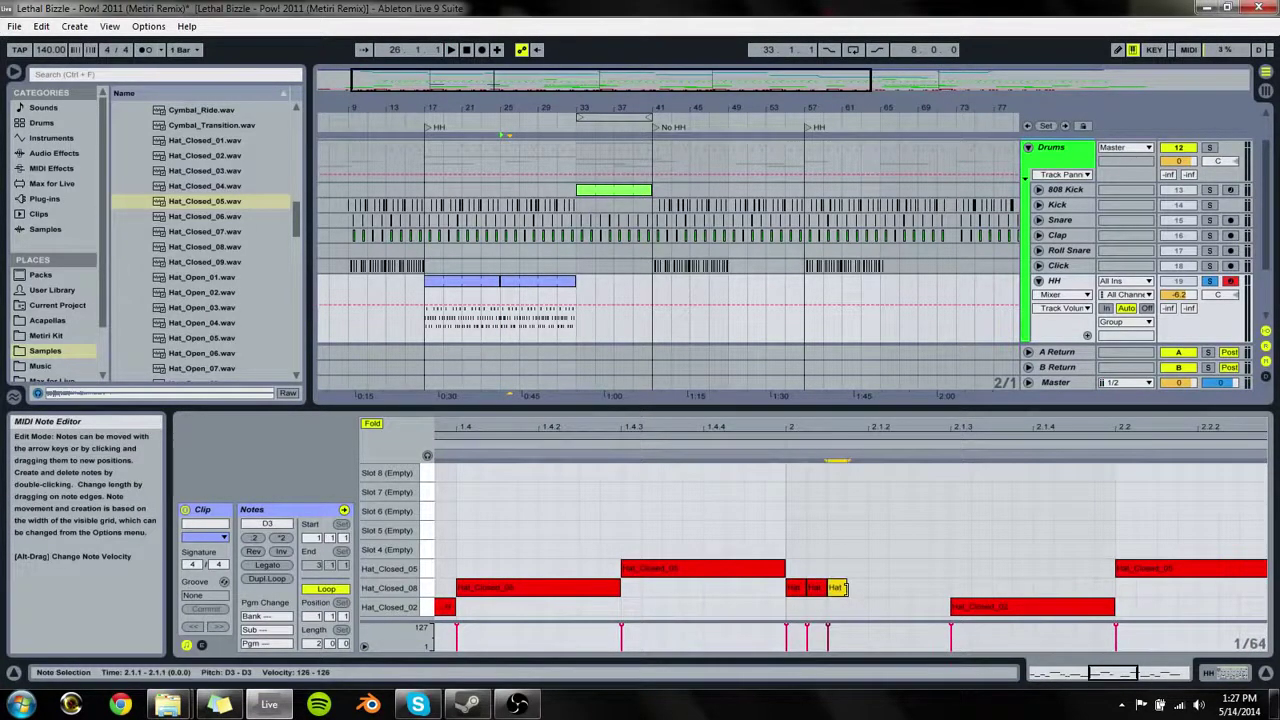
pyautogui.moveTo(877, 611); pyautogui.dragTo(801, 588)
pyautogui.hotkey('ctrl', 'd')
pyautogui.press('space')
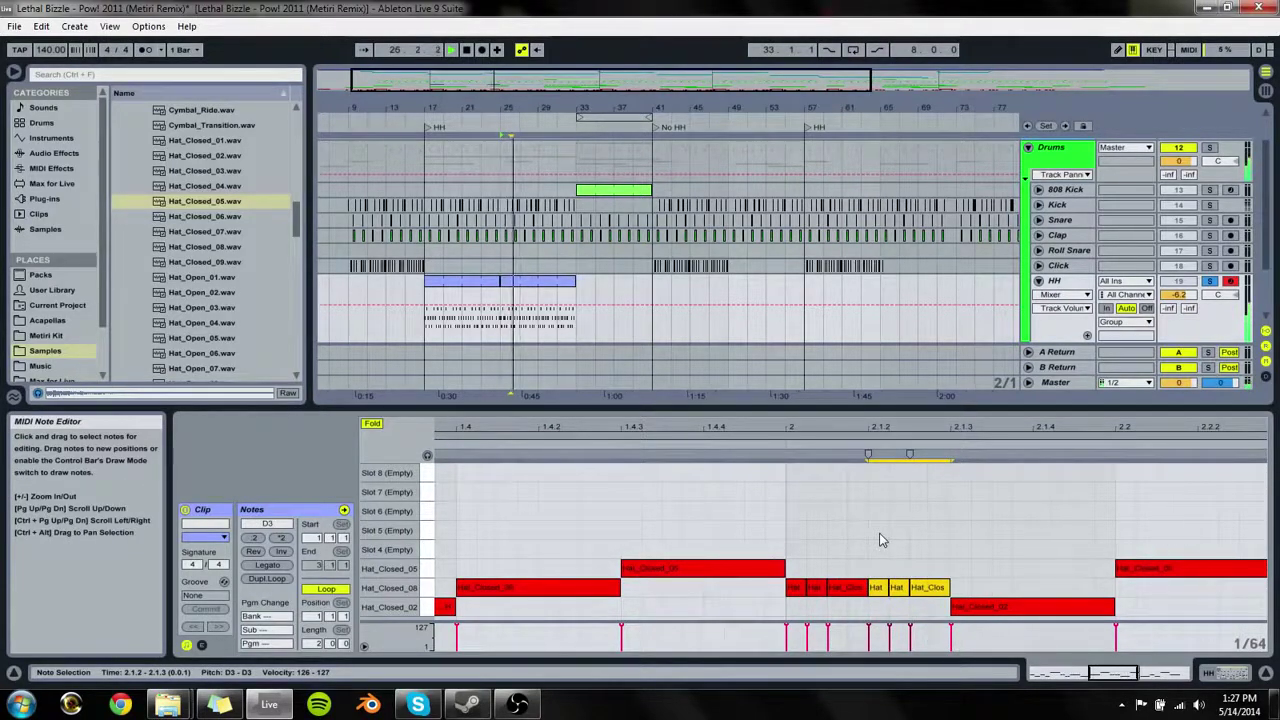
pyautogui.moveTo(915, 550); pyautogui.dragTo(792, 642)
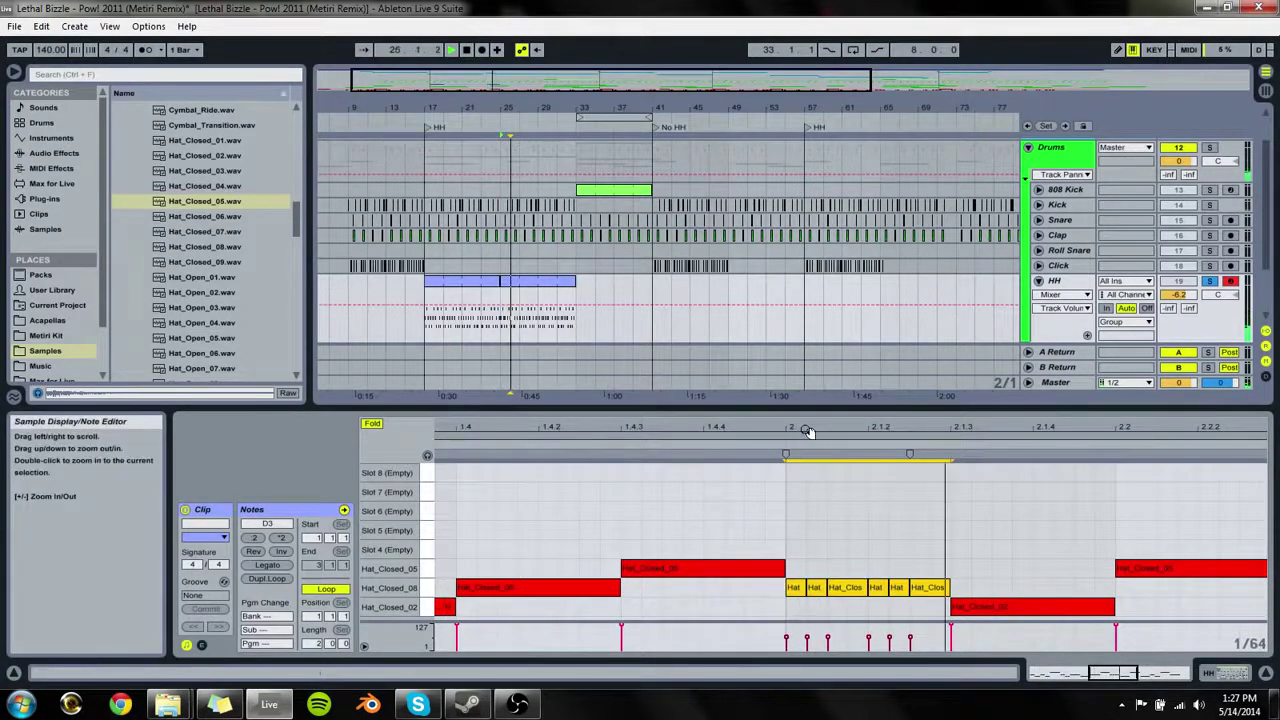
pyautogui.press('space')
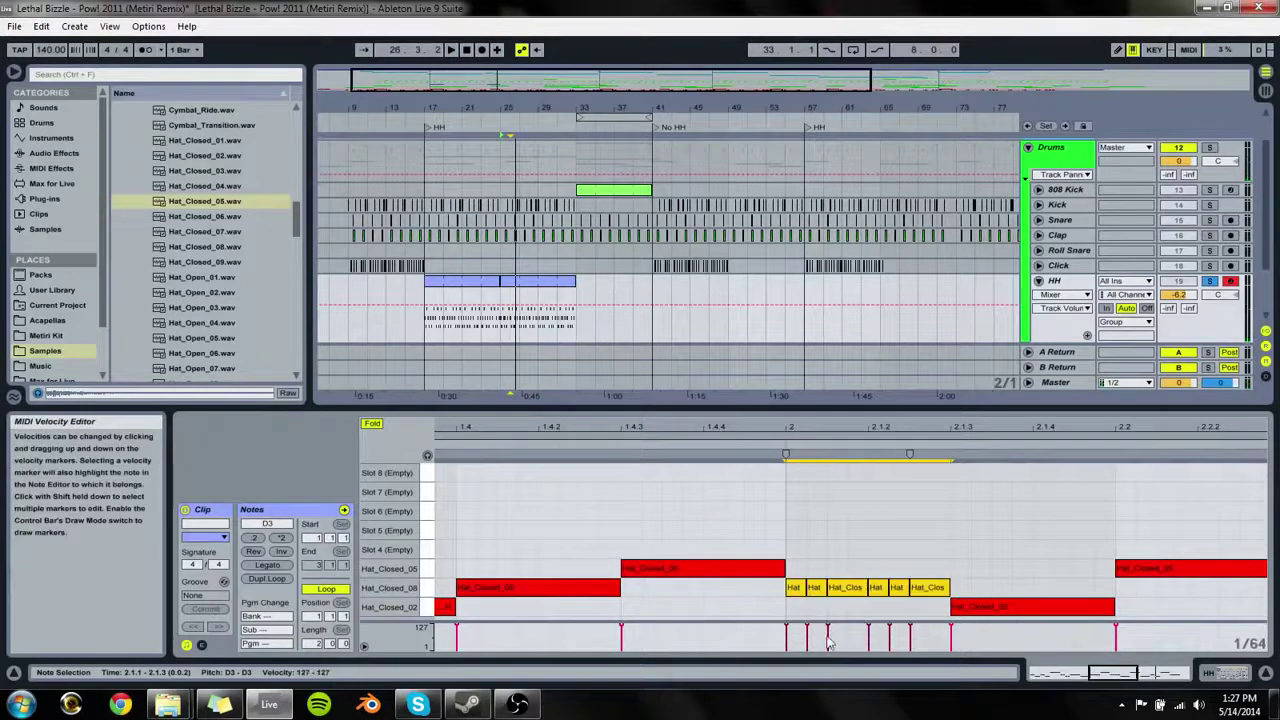
pyautogui.press('space')
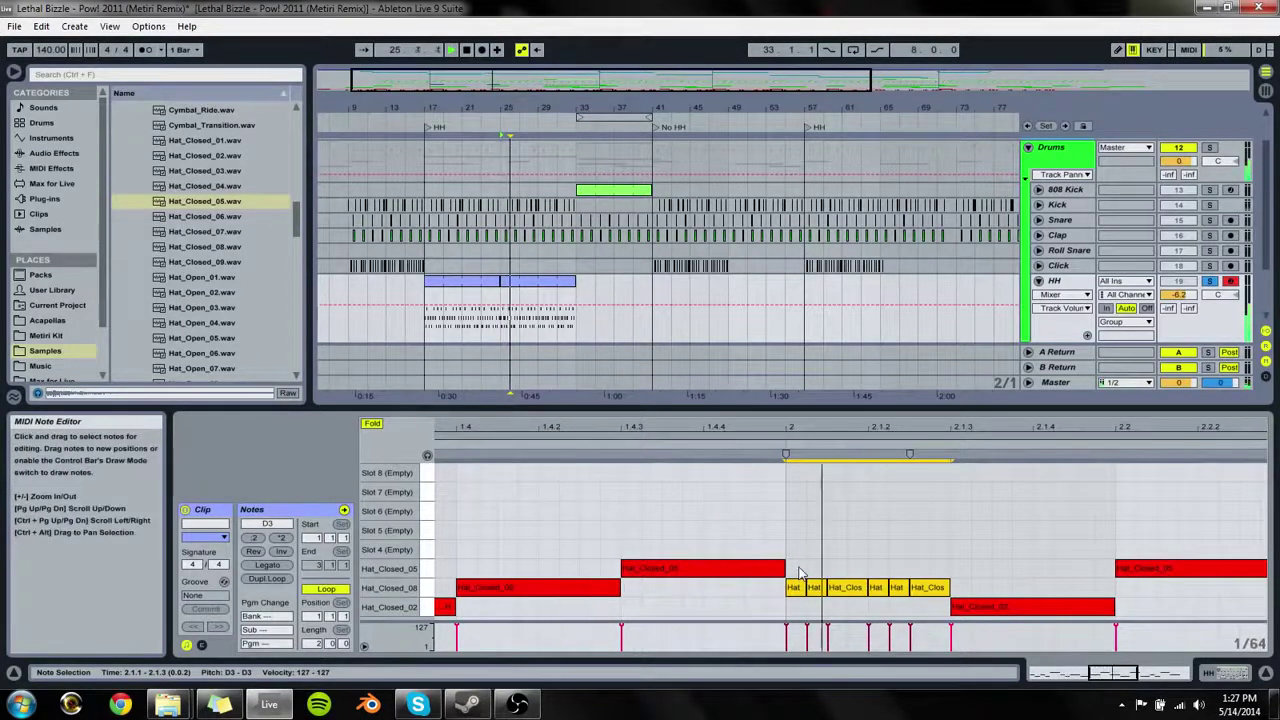
# Step: Try a faster roll of 1/128 Hat_Closed_08 notes at 2.1, lengthening the notes after the first four, and play it back
pyautogui.moveTo(872, 428); pyautogui.dragTo(828, 592)
pyautogui.press('space')
pyautogui.click(786, 594)
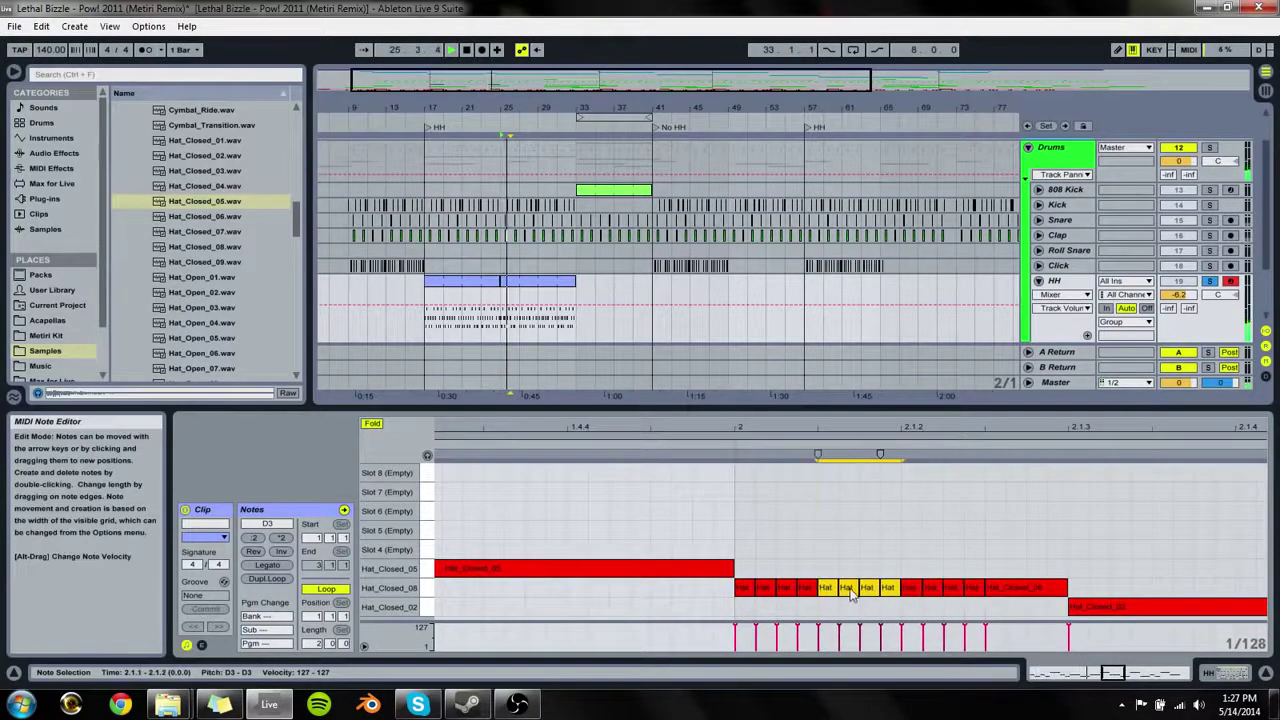
pyautogui.click(833, 590)
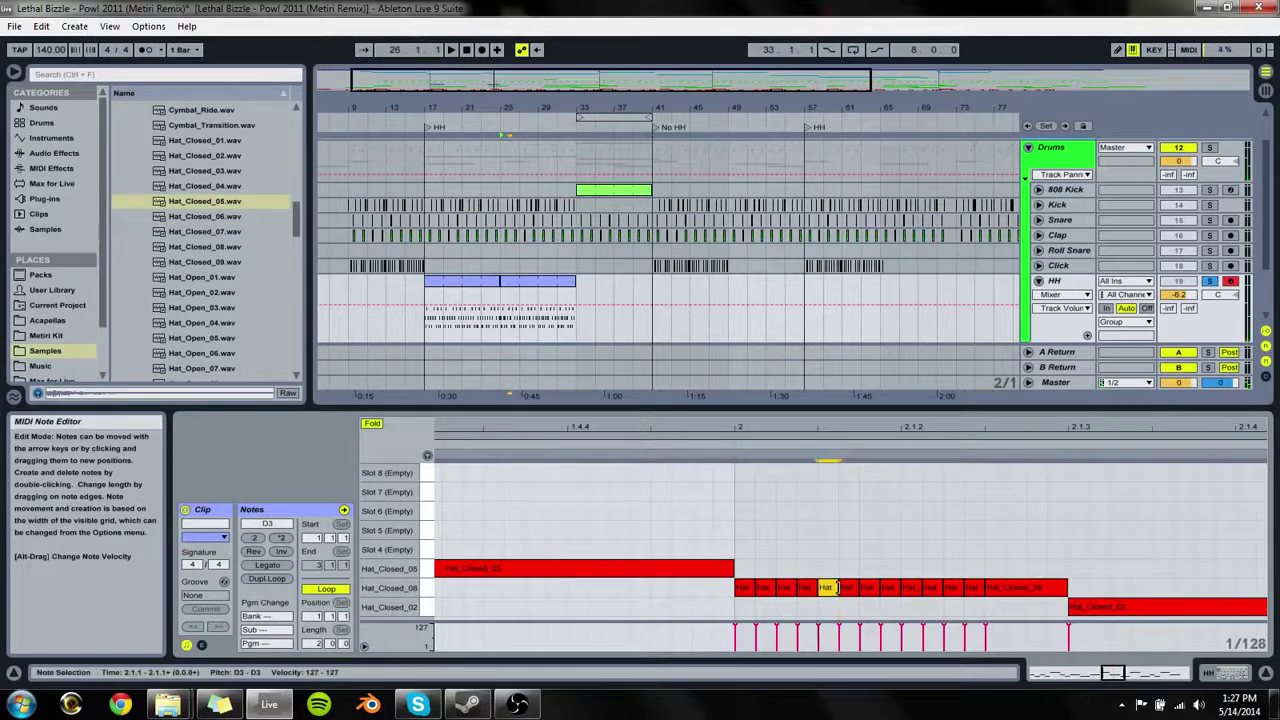
pyautogui.moveTo(855, 588); pyautogui.dragTo(990, 598)
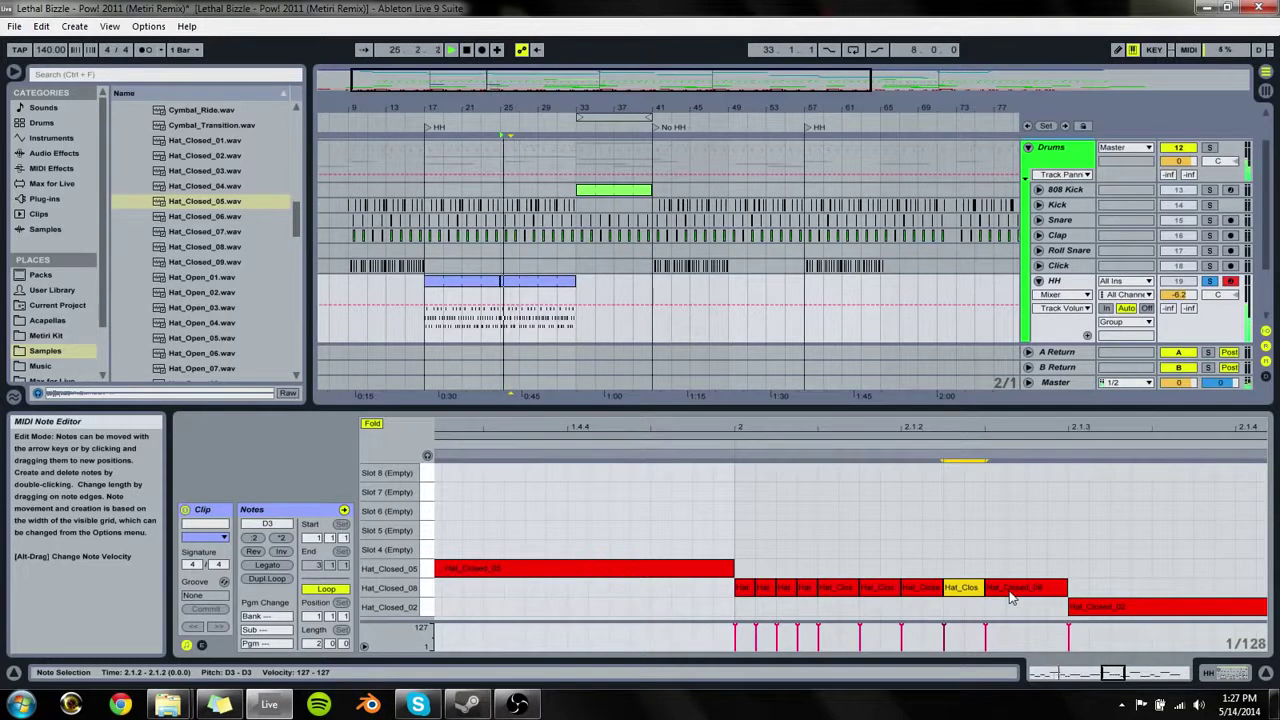
pyautogui.click(855, 590)
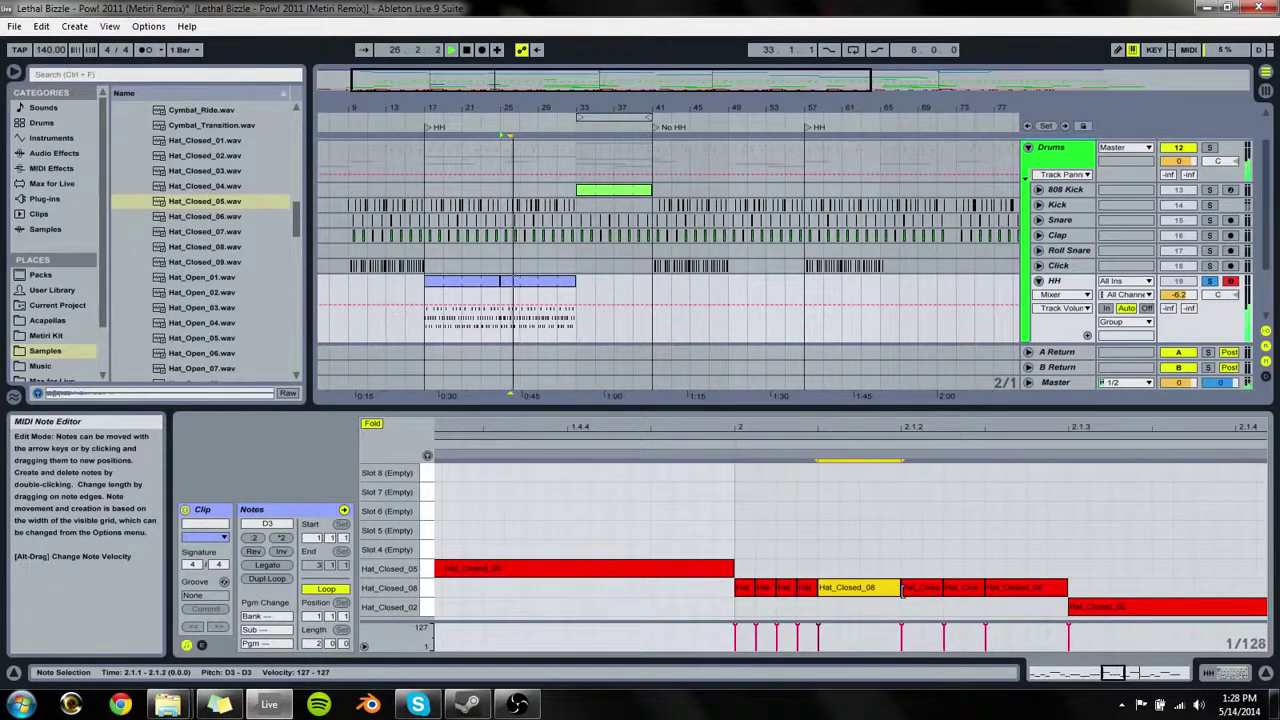
pyautogui.moveTo(903, 590); pyautogui.dragTo(949, 590)
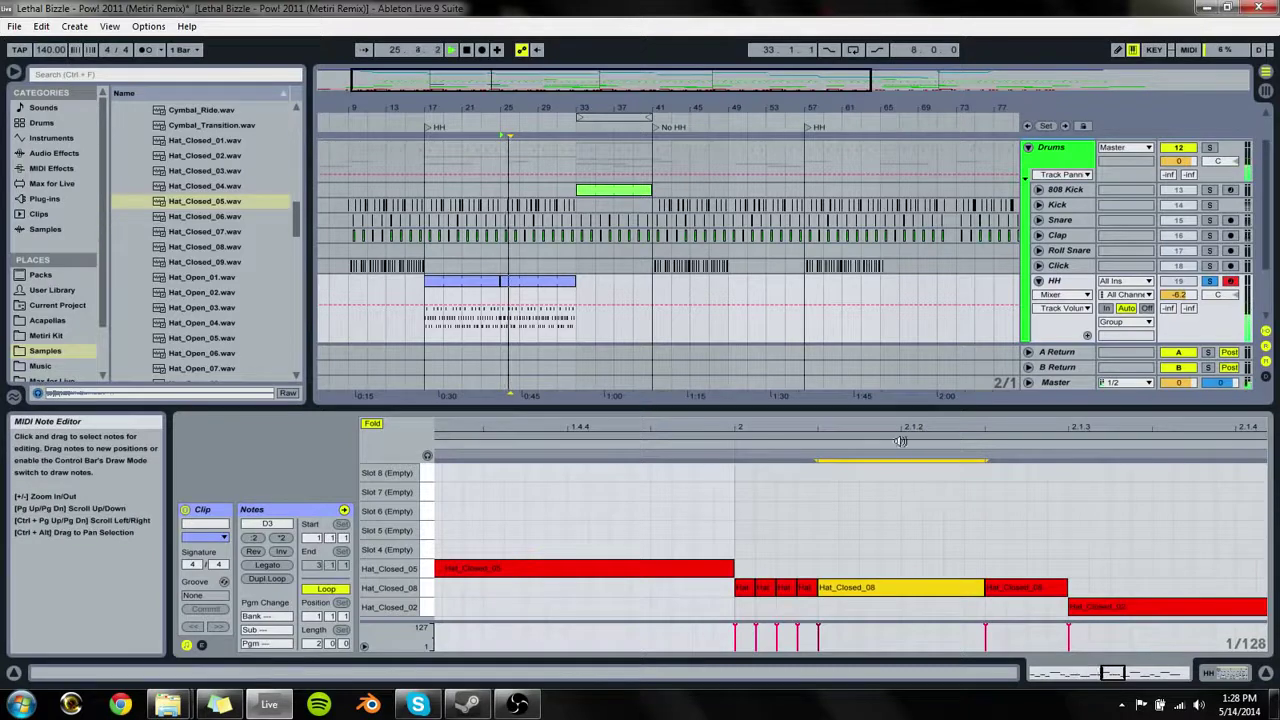
pyautogui.moveTo(900, 428); pyautogui.dragTo(900, 415)
pyautogui.press('space')
# Step: Even out the roll at 2.1 into four 1/32 Hat_Closed_08 notes
pyautogui.moveTo(889, 590)
pyautogui.mouseDown()
pyautogui.moveTo(835, 592)
pyautogui.moveTo(888, 586)
pyautogui.mouseUp()
pyautogui.press('space')
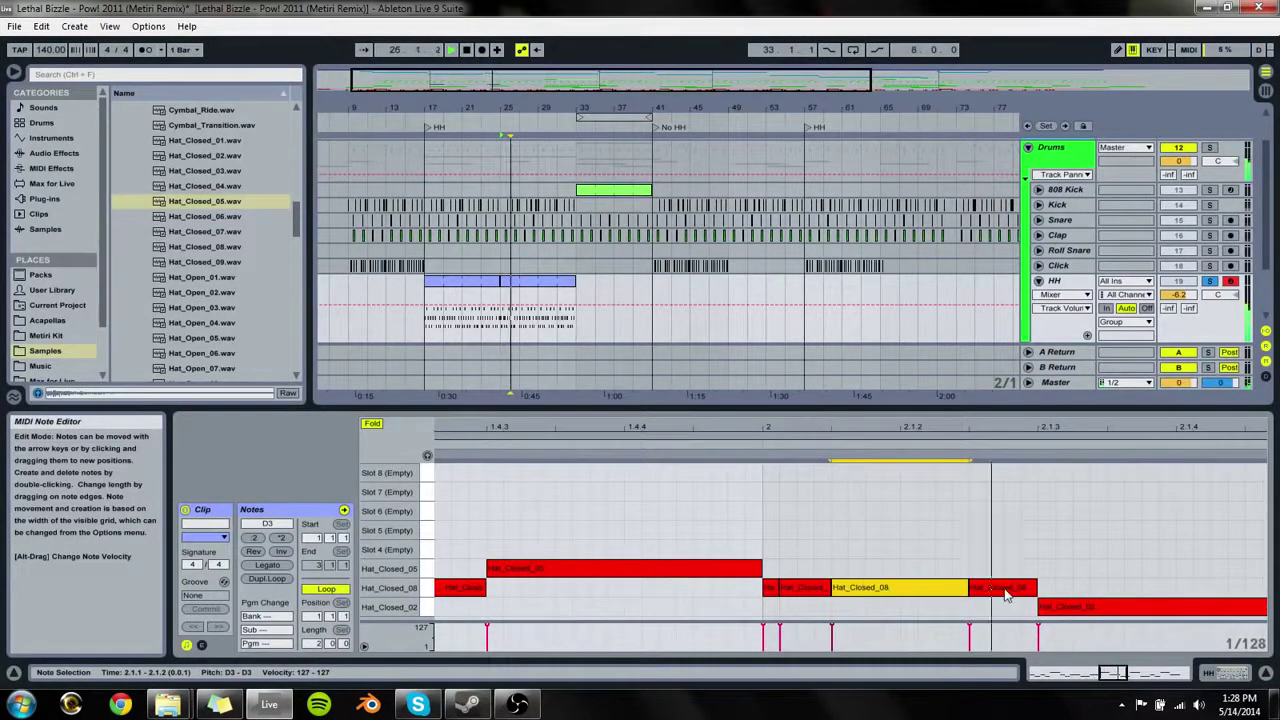
pyautogui.moveTo(1005, 595)
pyautogui.mouseDown()
pyautogui.moveTo(674, 591)
pyautogui.moveTo(808, 604)
pyautogui.moveTo(1016, 598)
pyautogui.mouseUp()
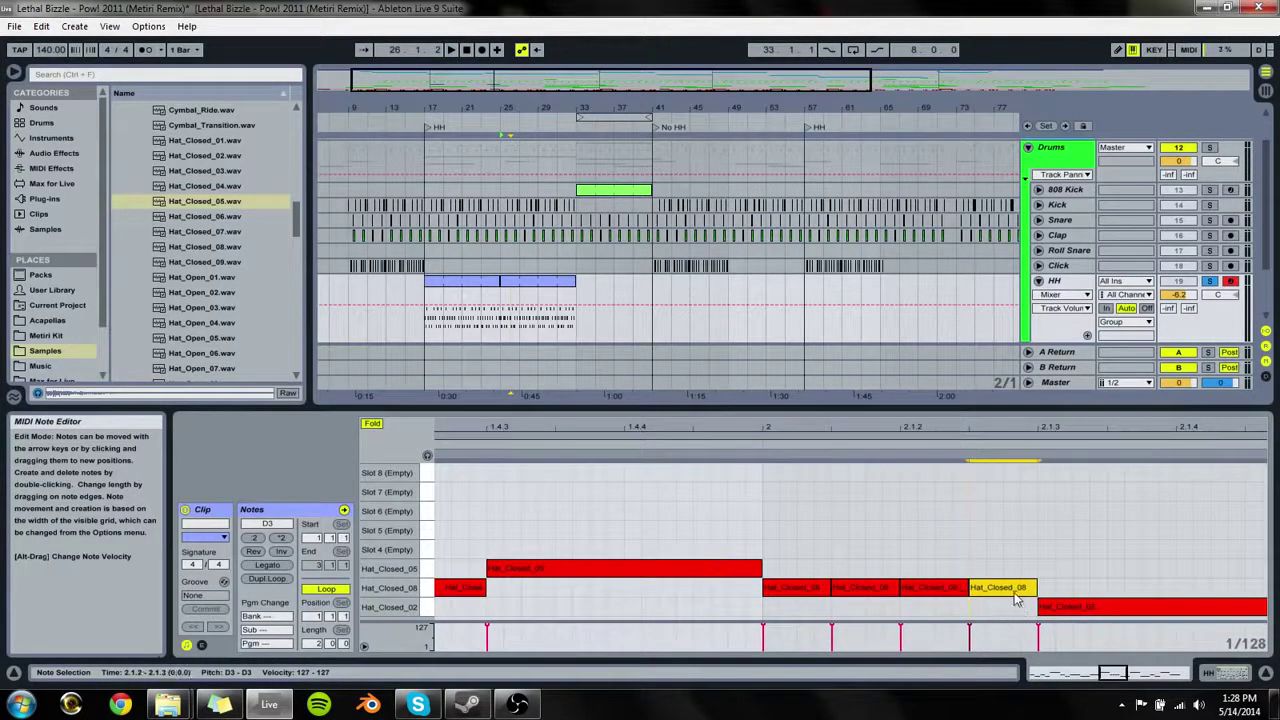
# Step: Move the roll's second and fourth notes down to Hat_Closed_02, raise the 2.1.3 note to Hat_Closed_08, and play the pattern
pyautogui.moveTo(868, 598); pyautogui.dragTo(866, 610)
pyautogui.moveTo(1010, 590); pyautogui.dragTo(1096, 594)
pyautogui.moveTo(1071, 428); pyautogui.dragTo(1071, 340)
pyautogui.press('space')
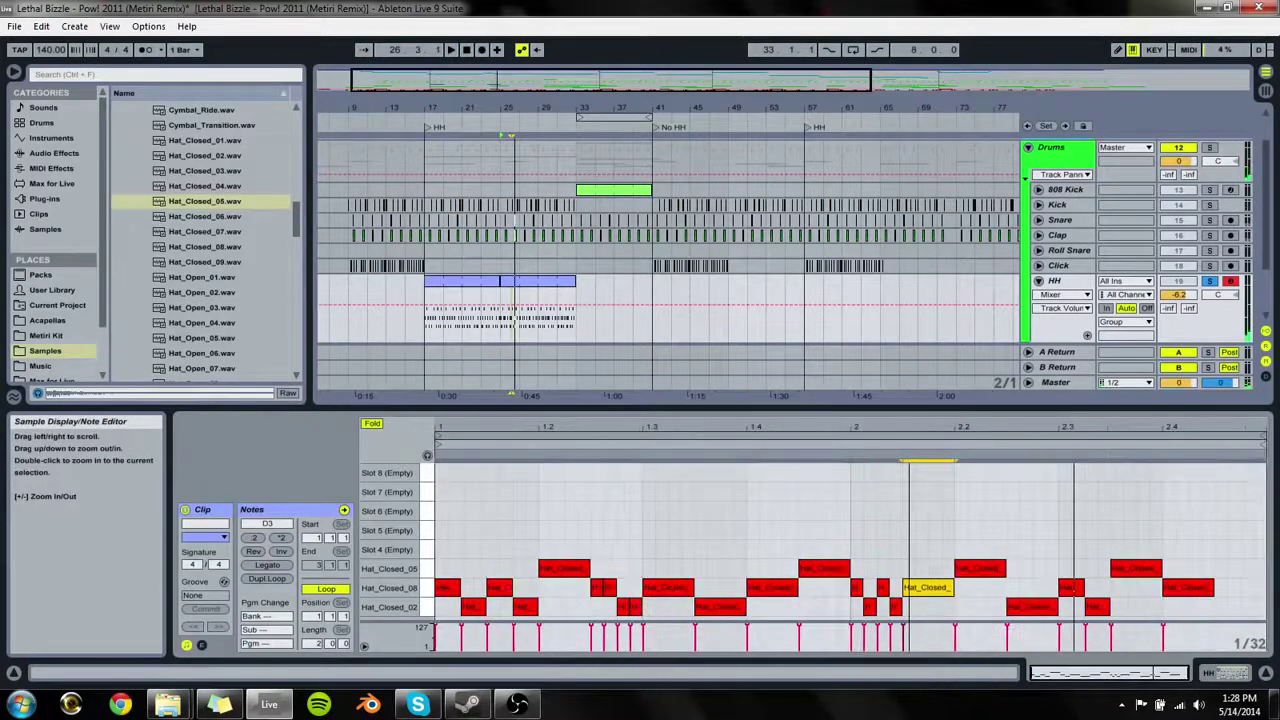
pyautogui.press('space')
# Step: Shorten the Hat_Closed_05 note at 2.2 to 1/16, add Hat_Closed_02 at 2.2.2, and alternate Hat_Closed_08 and Hat_Closed_02 from 2.2.3 to 2.3.2
pyautogui.click(993, 568)
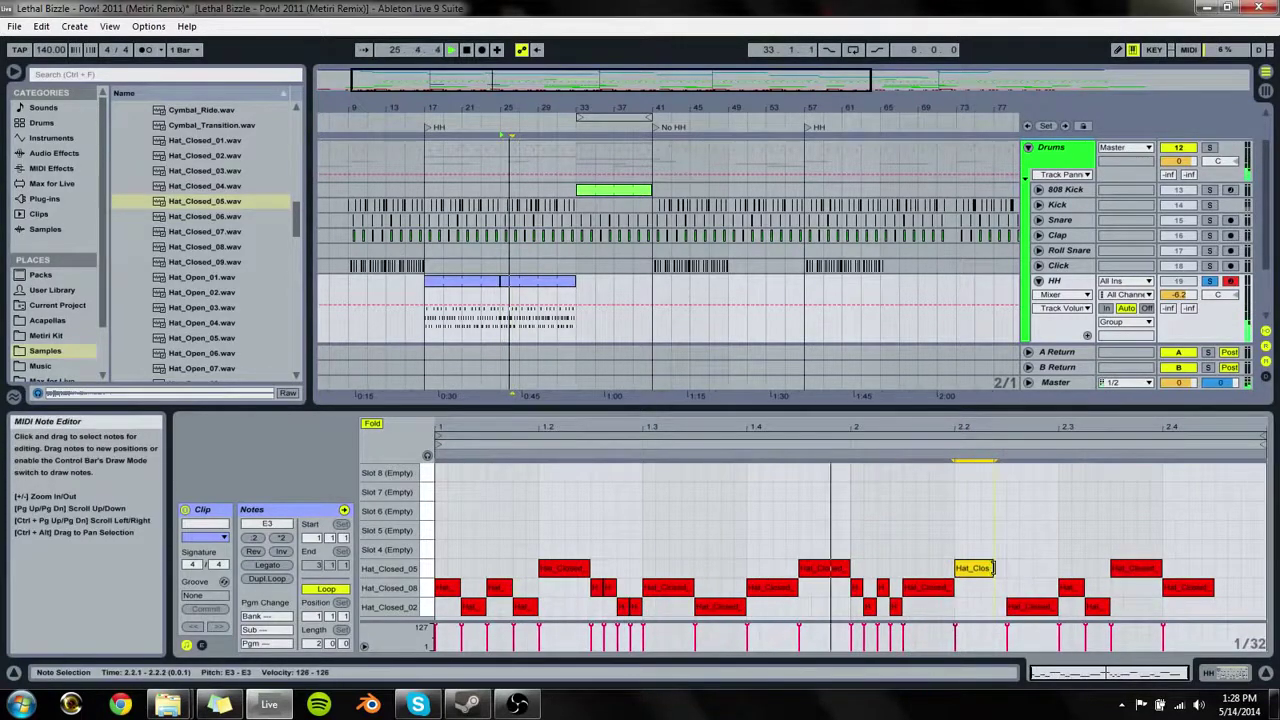
pyautogui.moveTo(990, 568); pyautogui.dragTo(1098, 590)
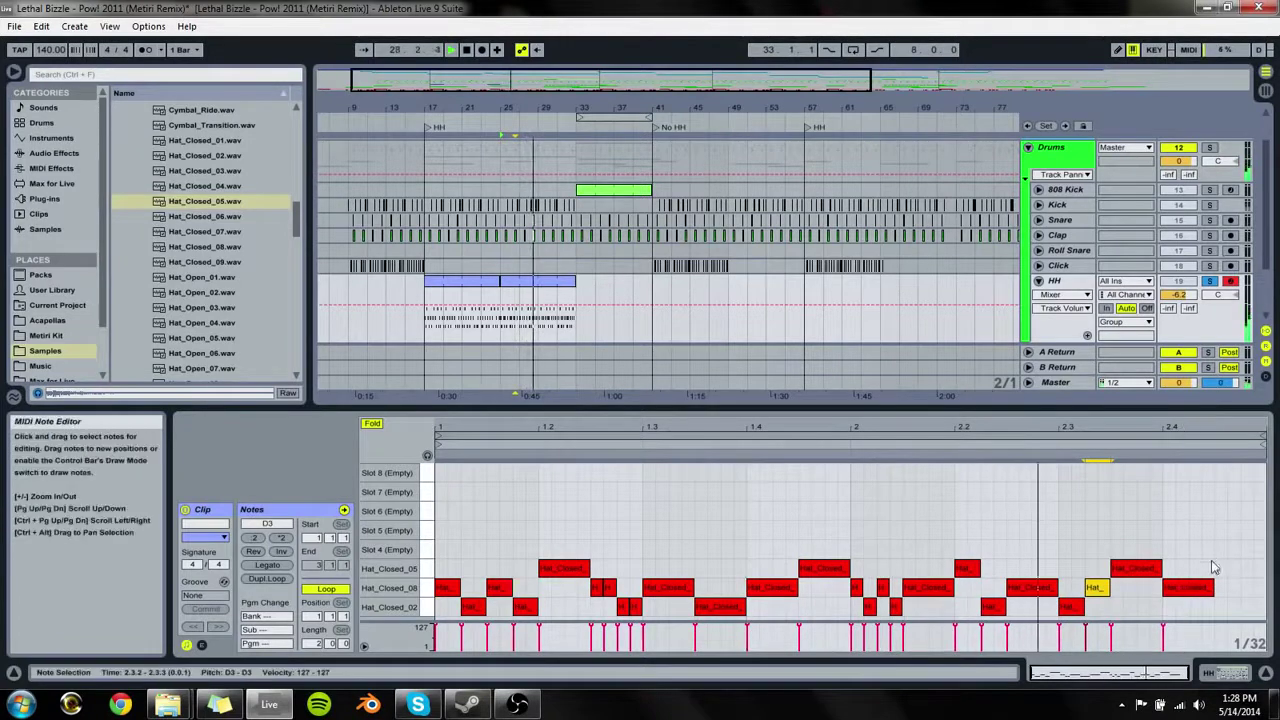
# Step: Fill the clip's end from 2.4.3 with four 1/32 notes on Hat_Closed_02, Hat_Closed_08, Hat_Closed_05 and Hat_Closed_08, and play it back
pyautogui.doubleClick(1220, 607)
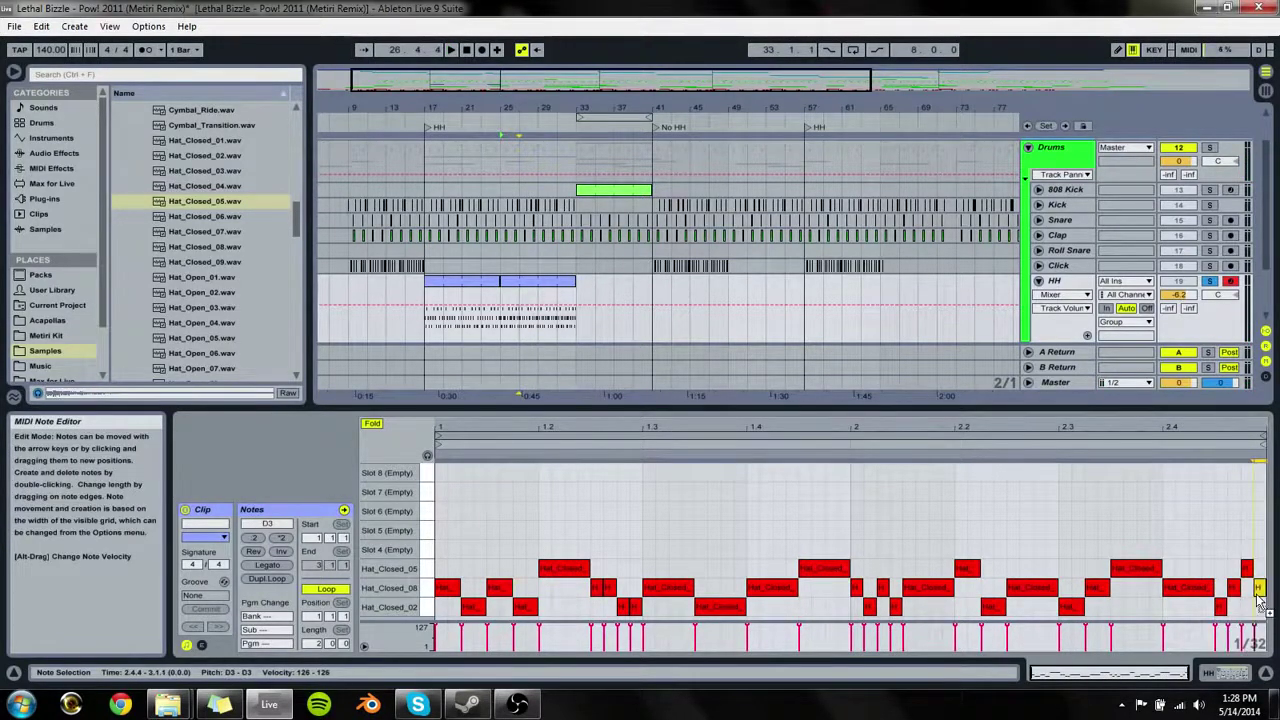
pyautogui.press('space')
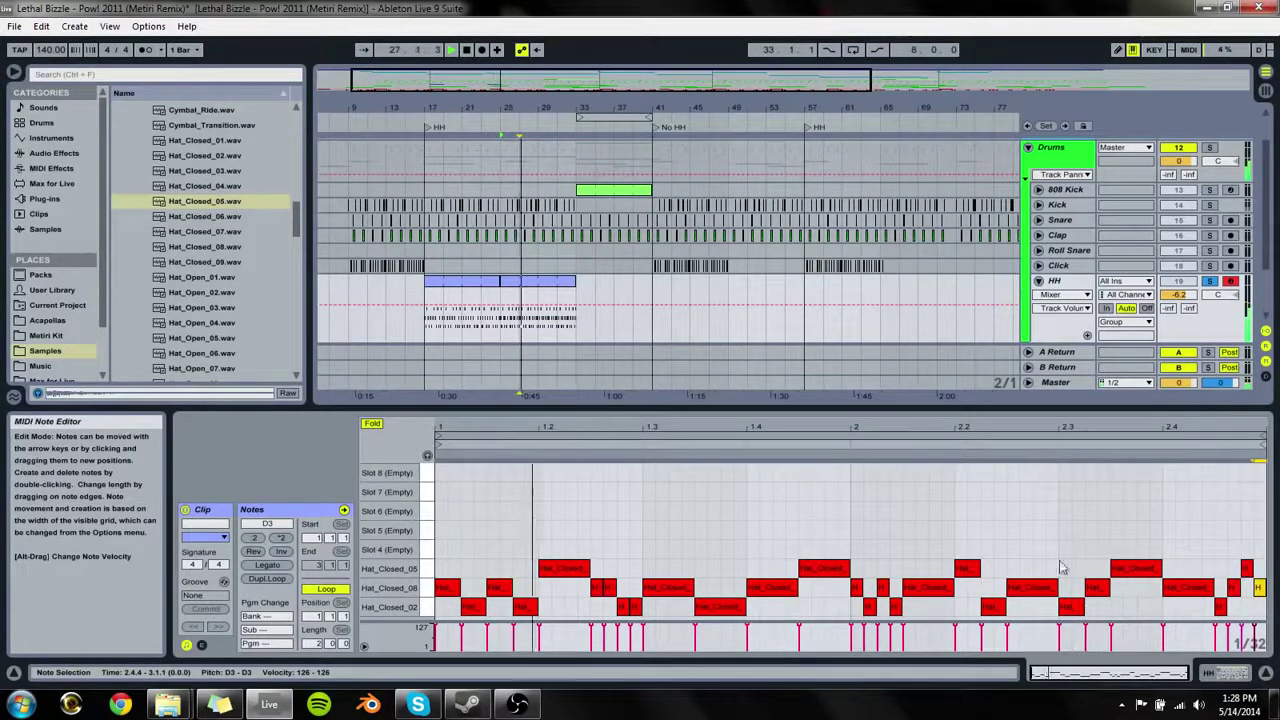
# Step: Duplicate the HH track and name the copy Fast HH
pyautogui.click(1063, 283)
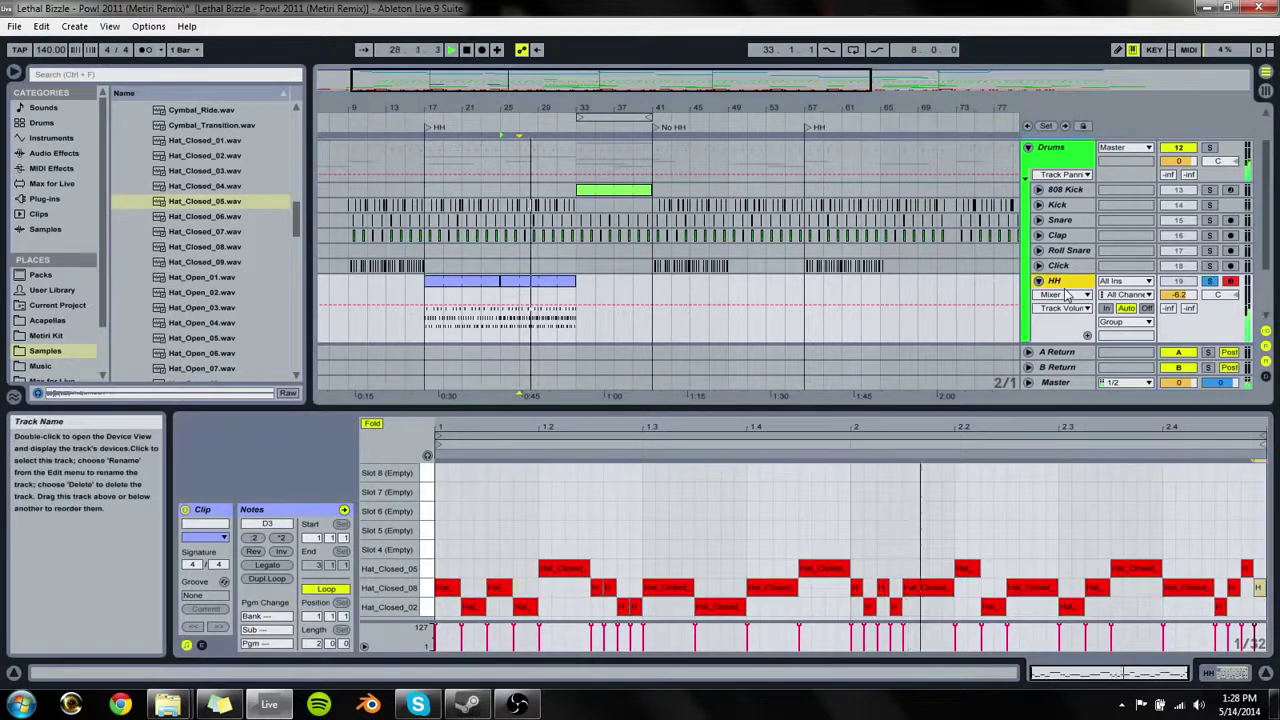
pyautogui.hotkey('ctrl', 'd')
pyautogui.press('Tab')
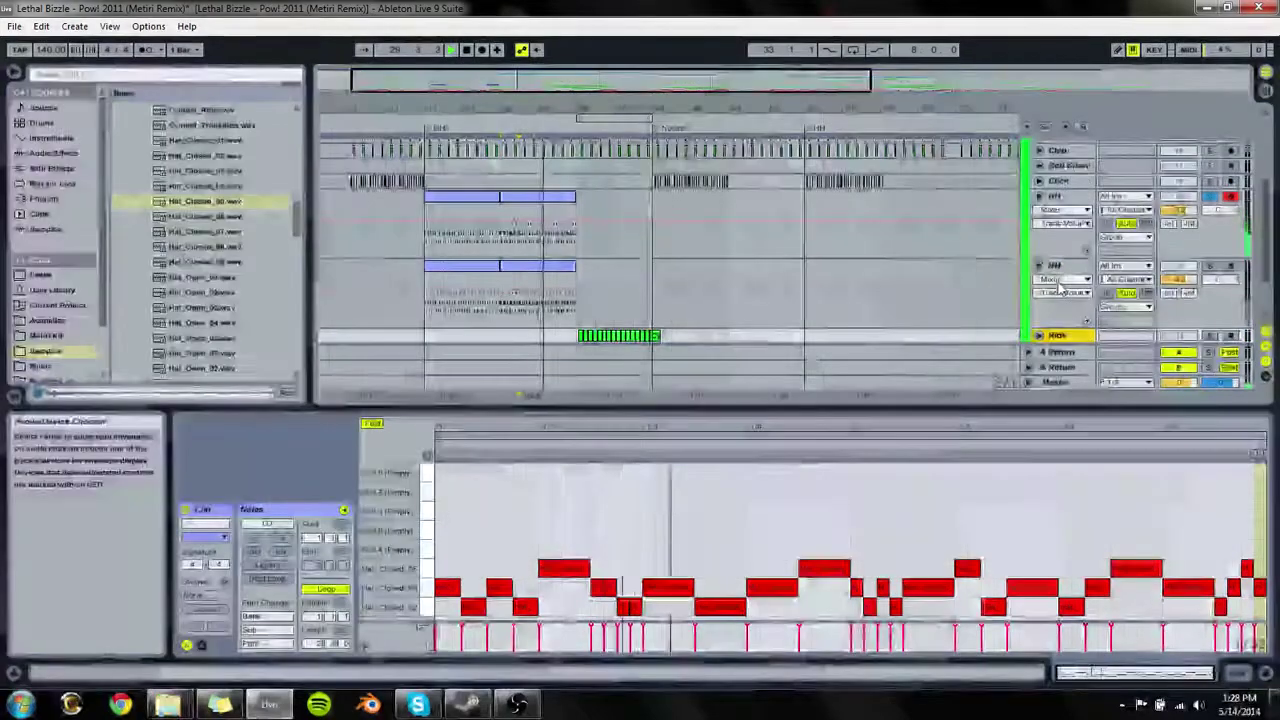
pyautogui.hotkey('shift', 'Tab')
pyautogui.write('Fast')
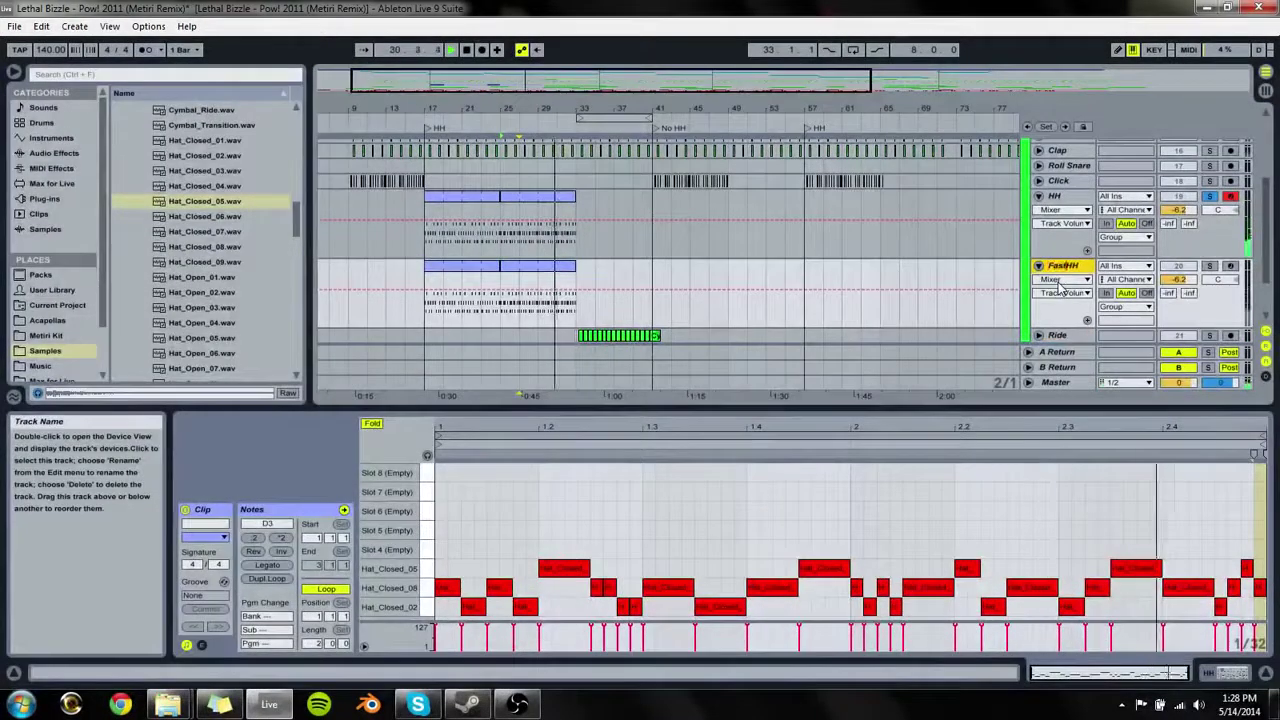
pyautogui.press('Return')
# Step: Delete the bar 17 clip from Fast HH and the bar 25 clip from HH
pyautogui.click(471, 266)
pyautogui.press('Delete')
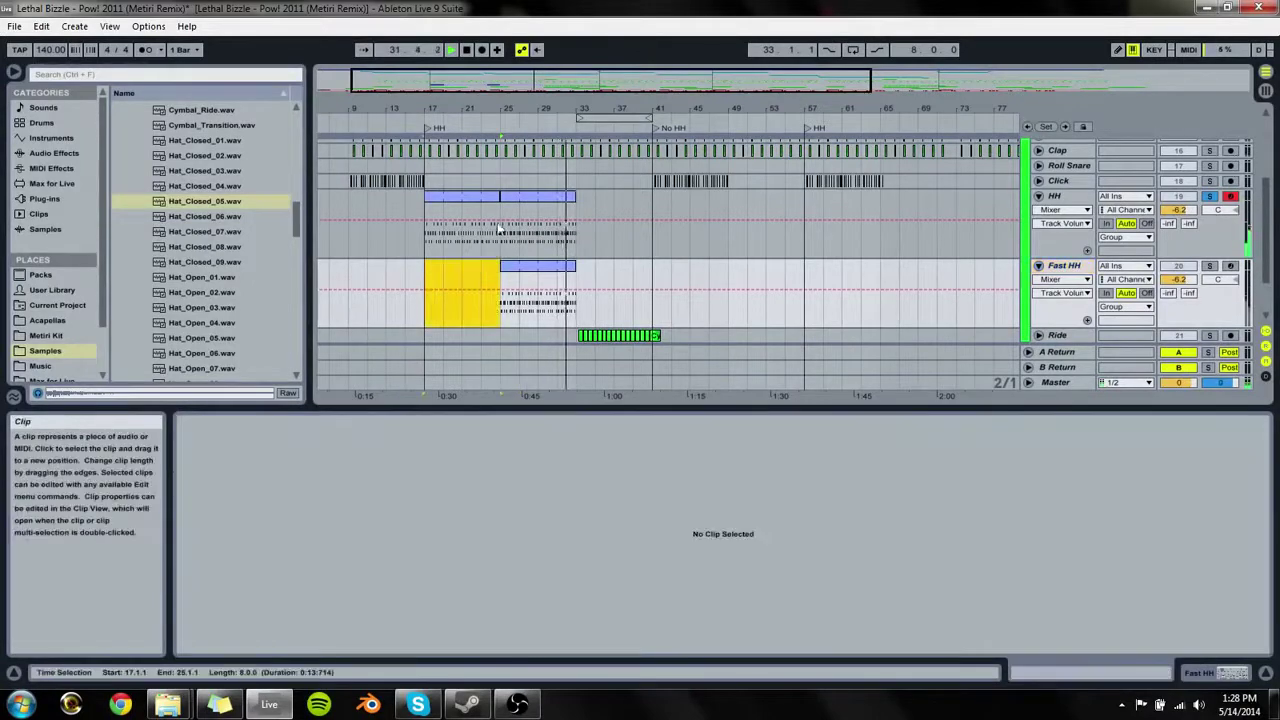
pyautogui.click(514, 197)
pyautogui.press('Delete')
pyautogui.click(520, 268)
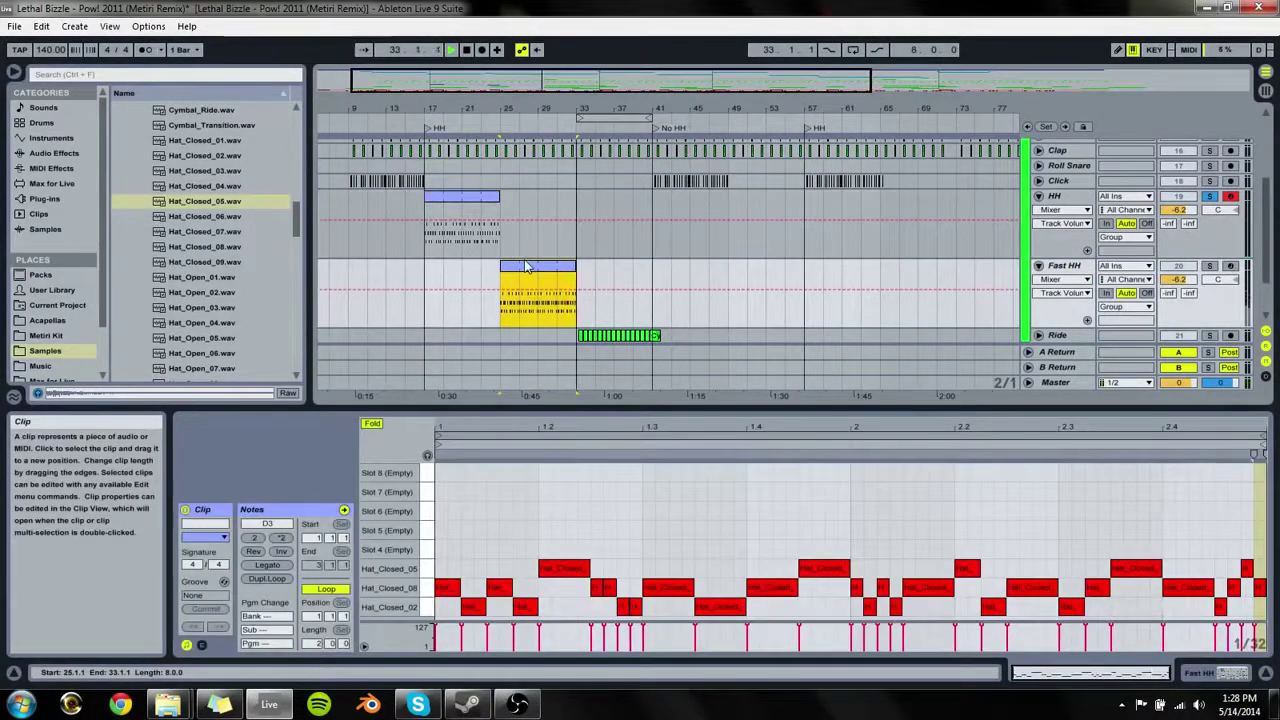
# Step: Move the bar 25 clip from Fast HH back onto HH and delete the Fast HH track
pyautogui.moveTo(520, 268); pyautogui.dragTo(521, 197)
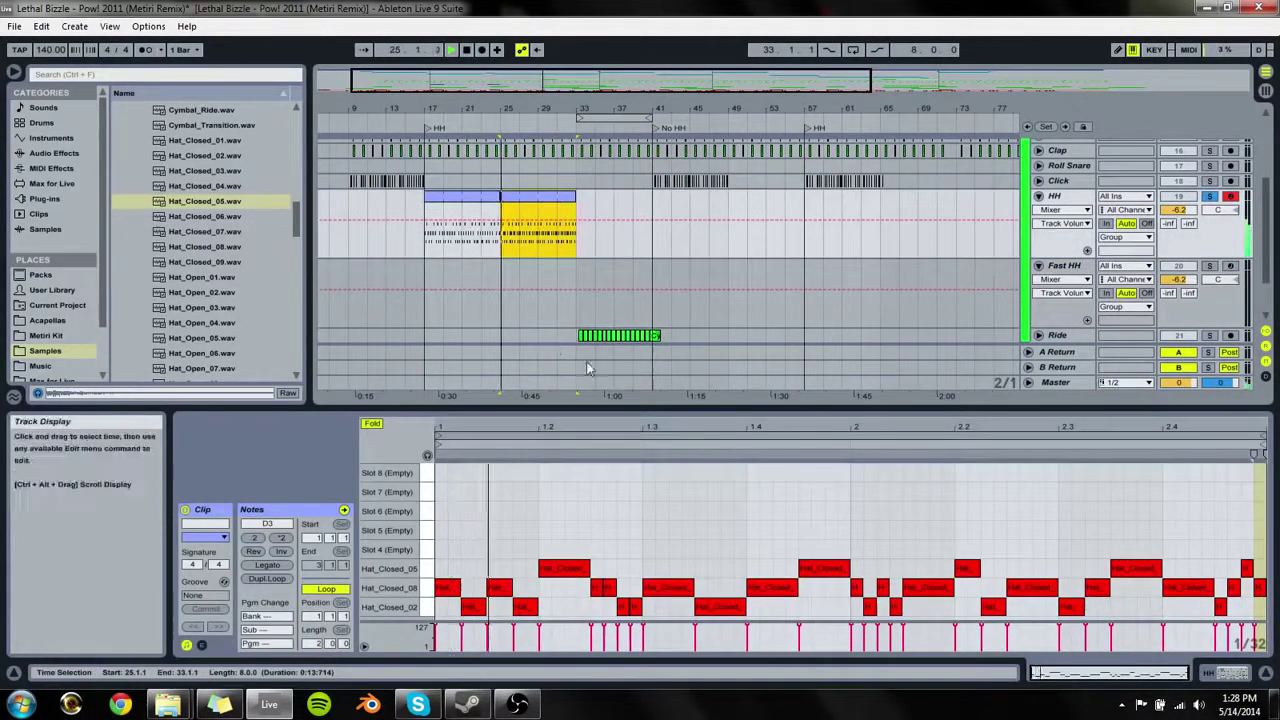
pyautogui.click(1066, 267)
pyautogui.press('Delete')
pyautogui.click(525, 194)
pyautogui.click(525, 206)
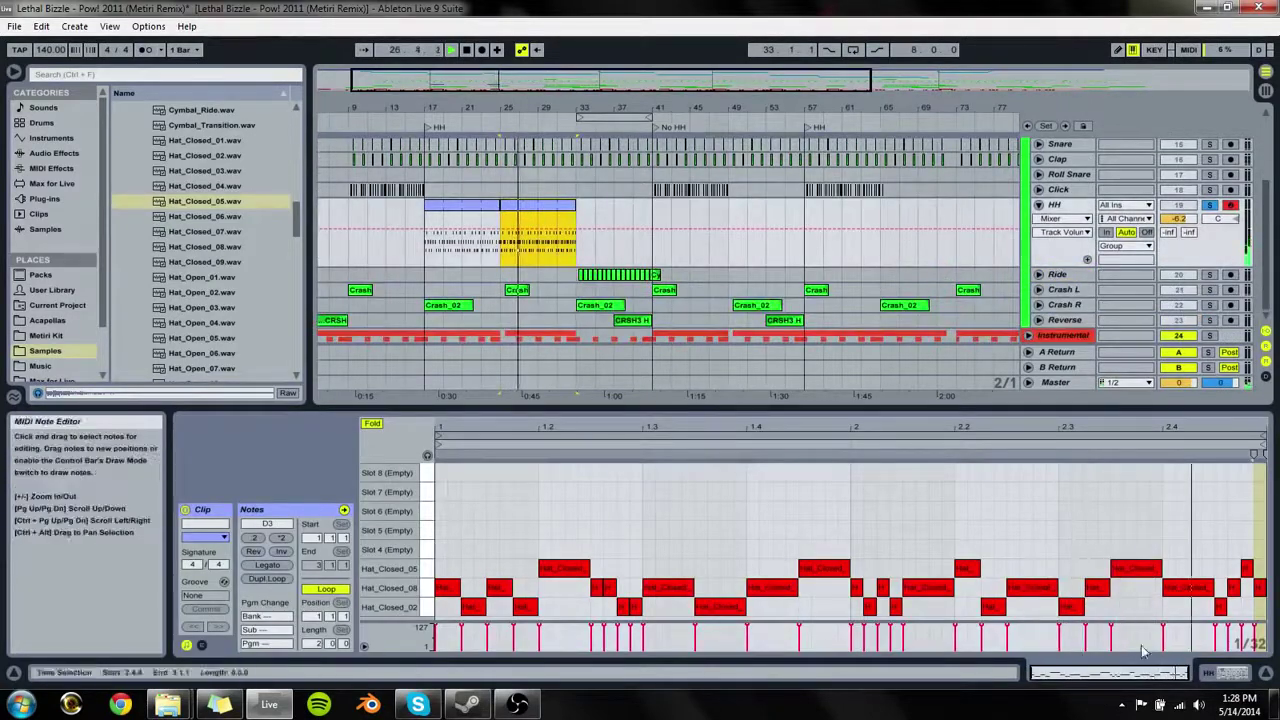
# Step: Load Hat_Closed_02 into the fourth slot and Hat_Closed_08 into the fifth slot of the HH track's Impulse
pyautogui.click(1217, 673)
pyautogui.click(207, 540)
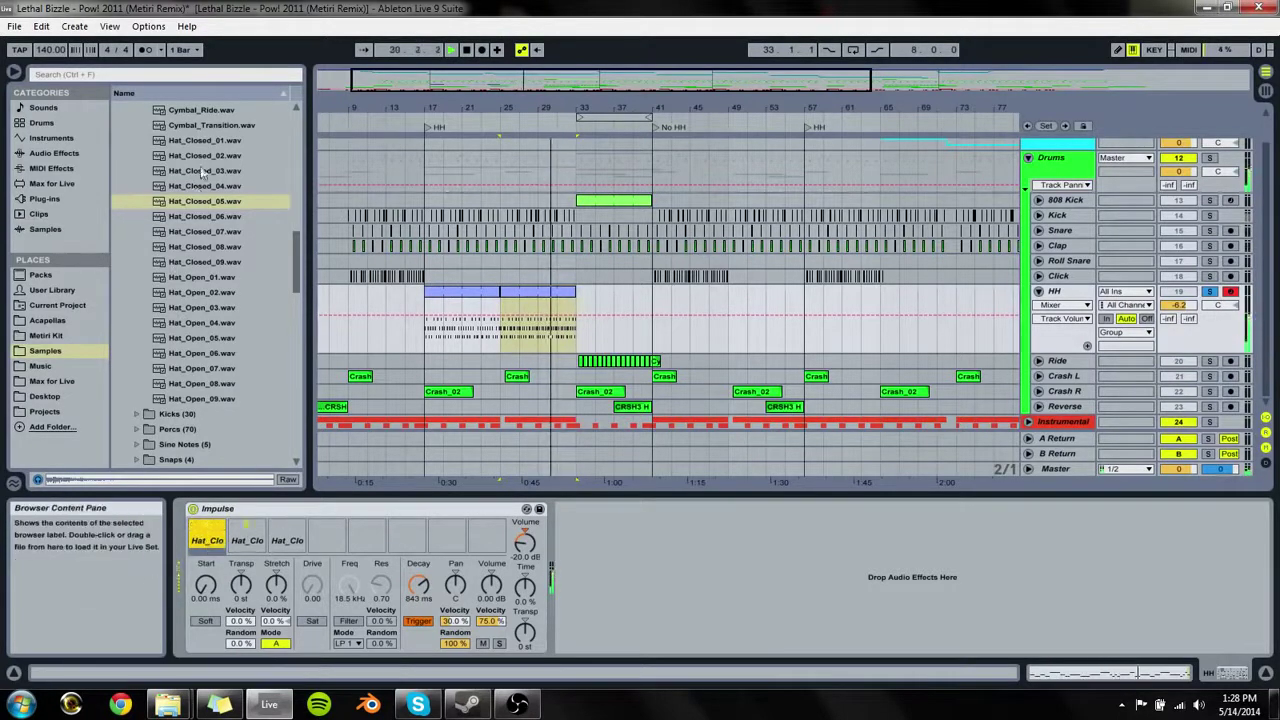
pyautogui.moveTo(208, 156); pyautogui.dragTo(326, 543)
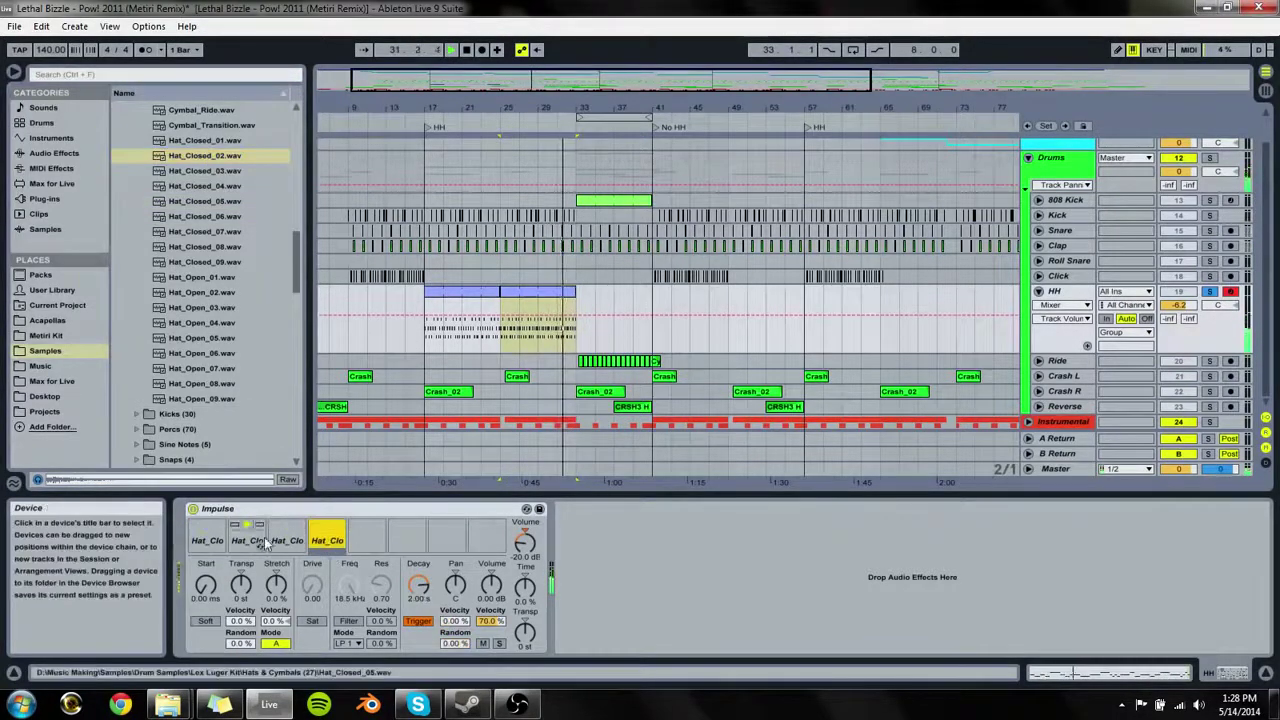
pyautogui.click(247, 540)
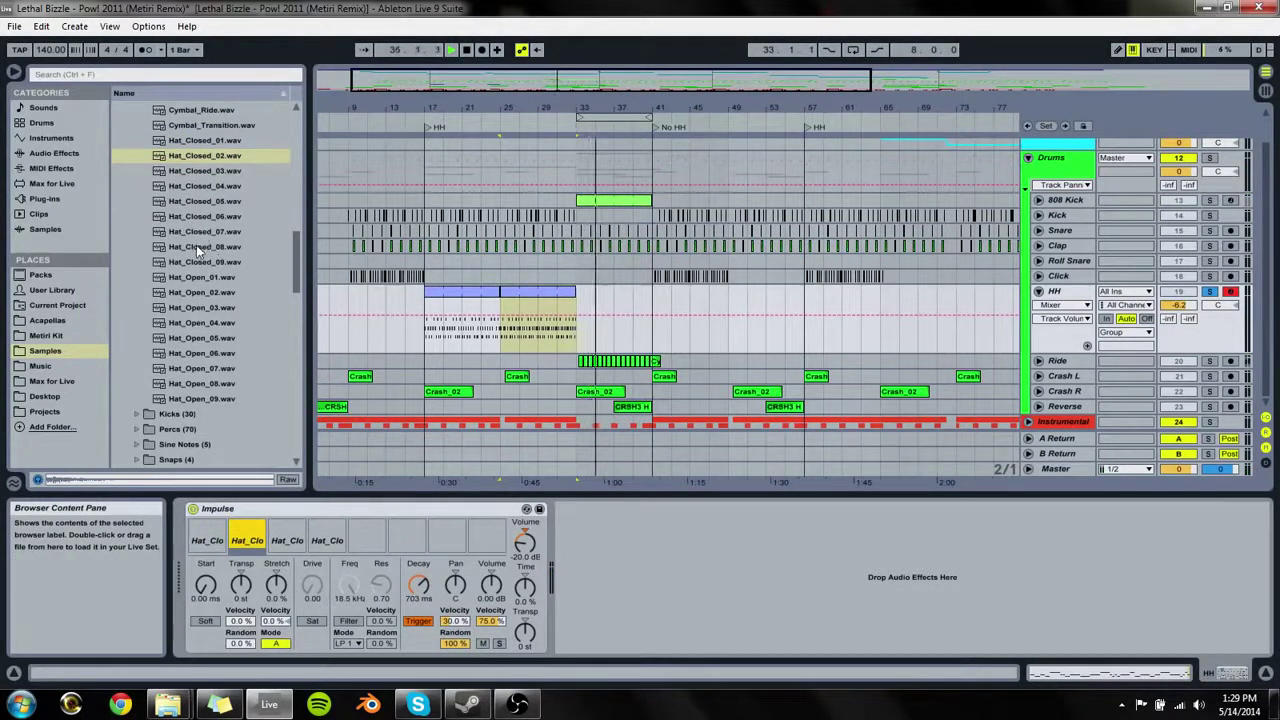
pyautogui.moveTo(196, 245); pyautogui.dragTo(367, 540)
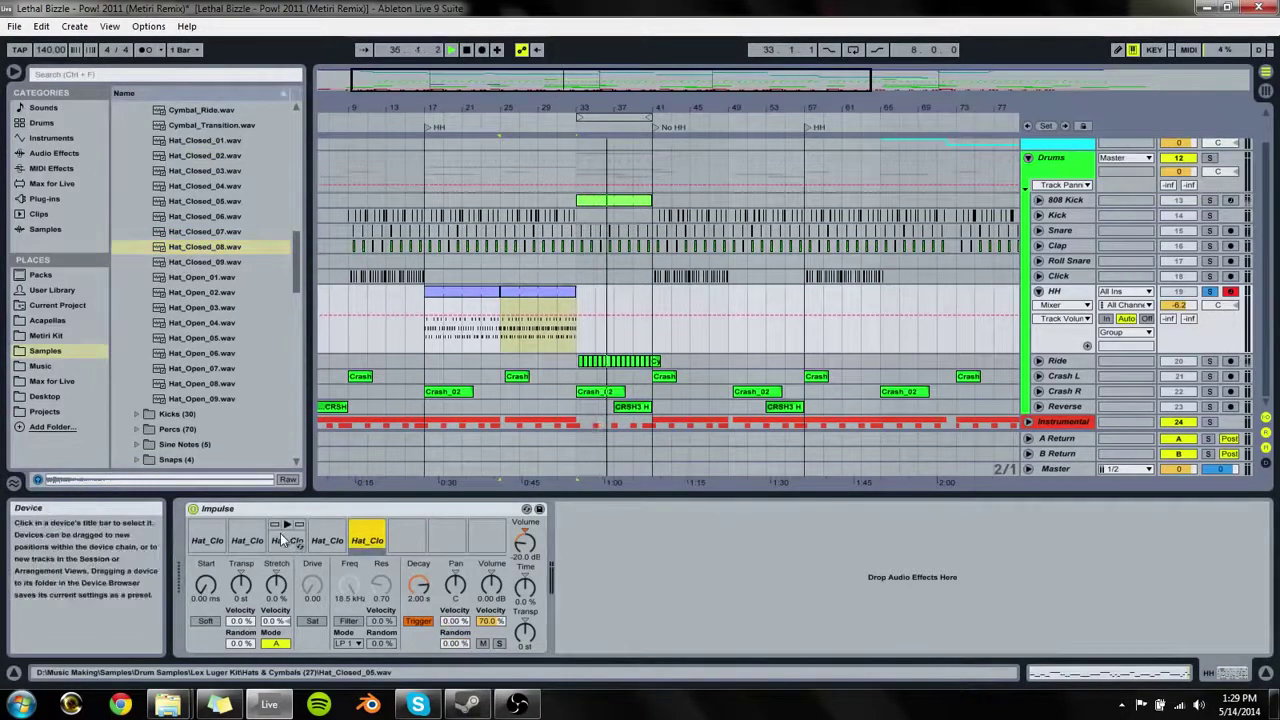
# Step: Try to load Hat_Closed_05 into Impulse's sixth slot and select all notes in the bar 25 clip
pyautogui.click(204, 201)
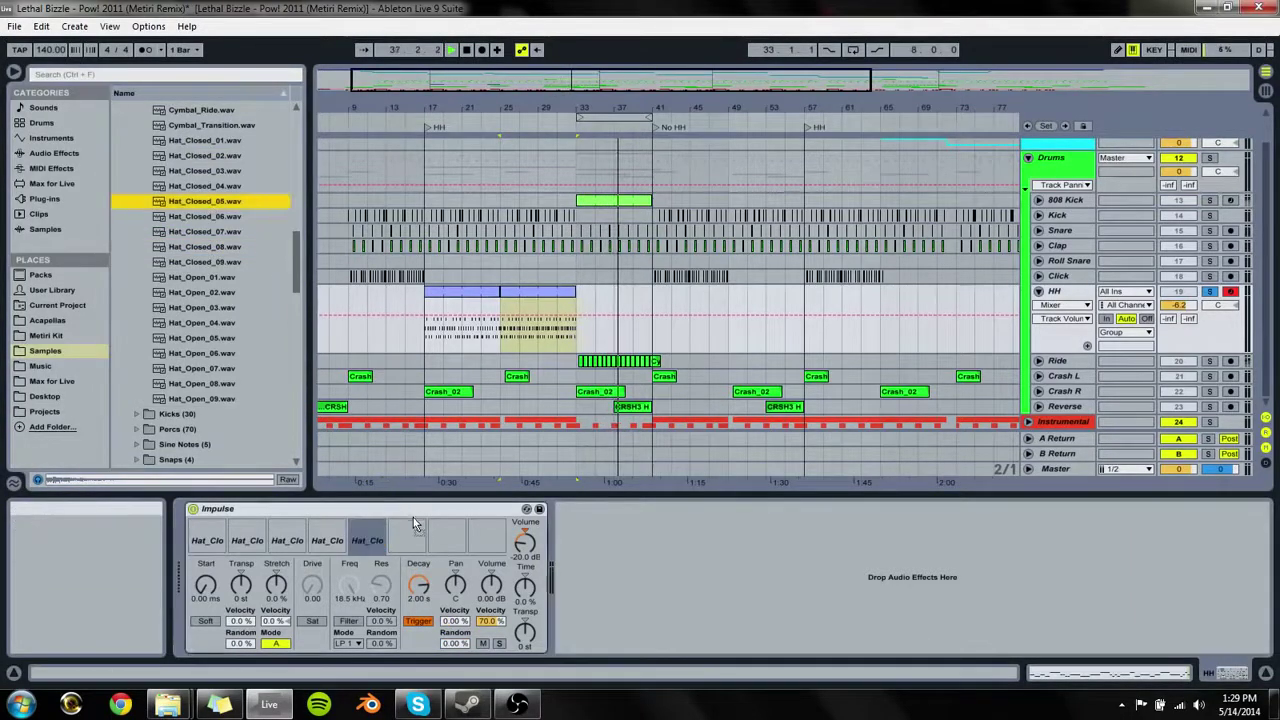
pyautogui.click(510, 305)
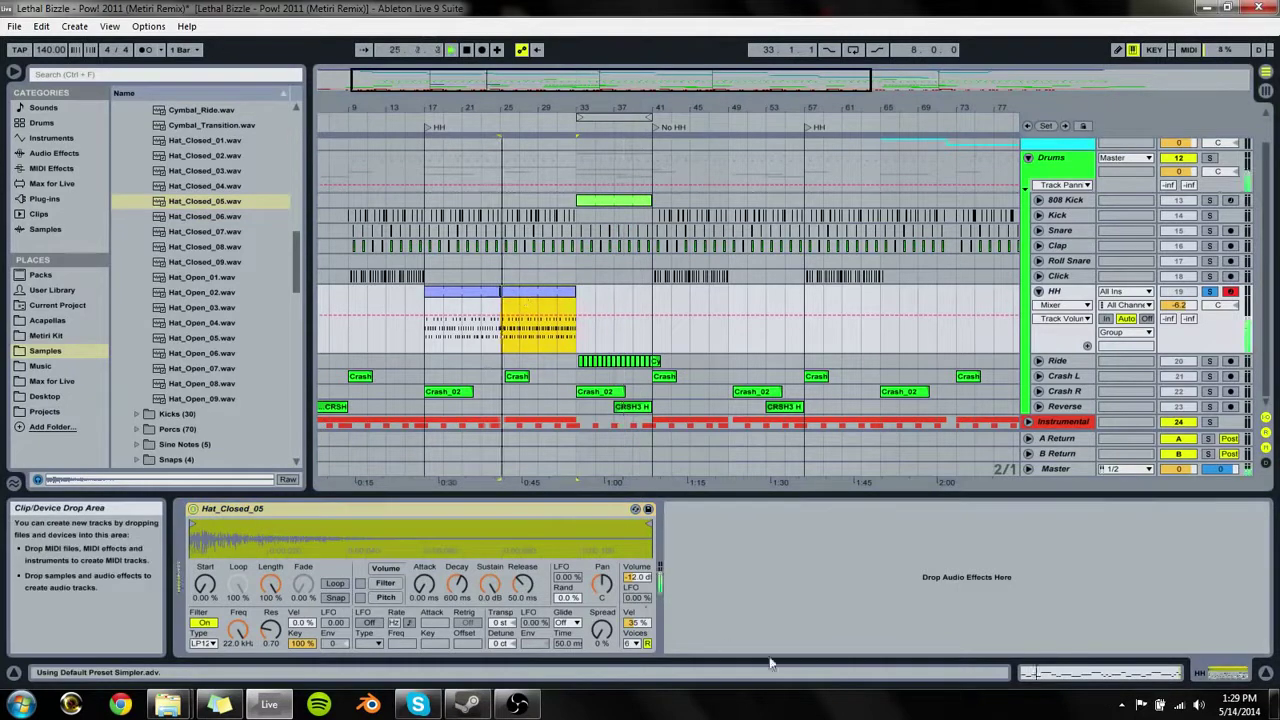
pyautogui.click(1057, 680)
pyautogui.click(790, 590)
pyautogui.hotkey('ctrl', 'a')
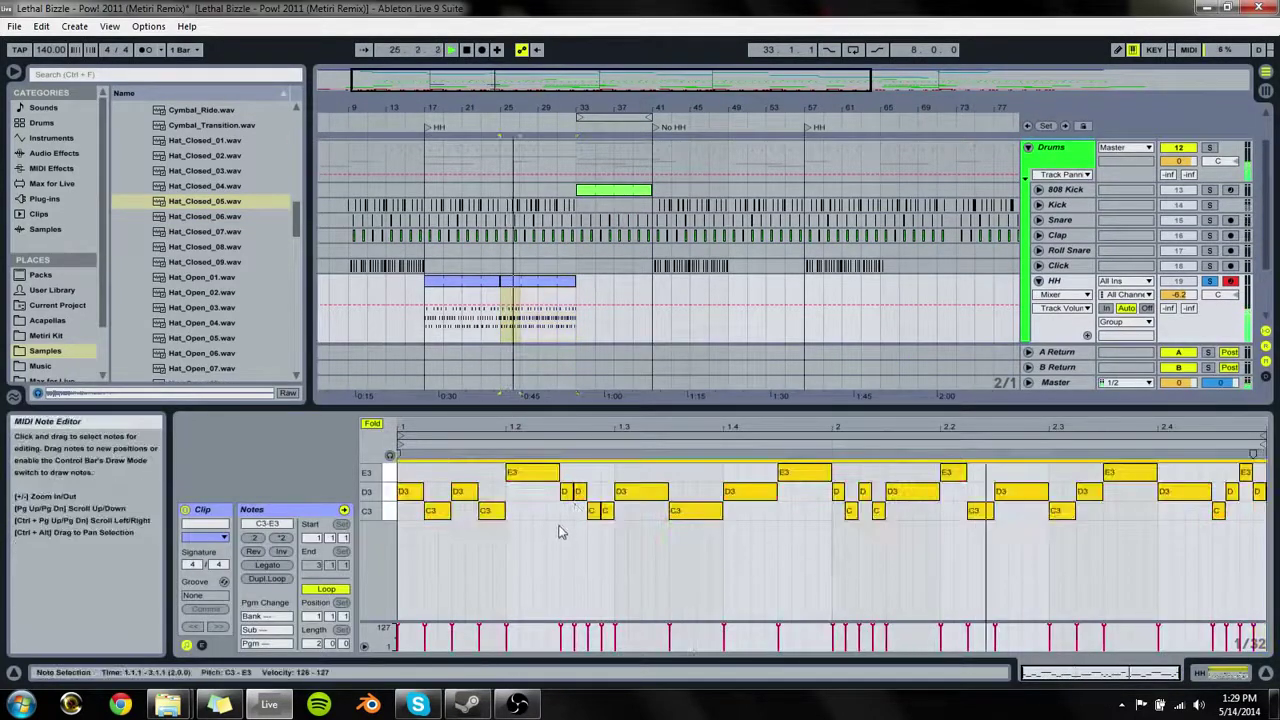
# Step: Play the HH track's first clip from bar 17 and check which instrument the track uses
pyautogui.click(520, 283)
pyautogui.click(476, 282)
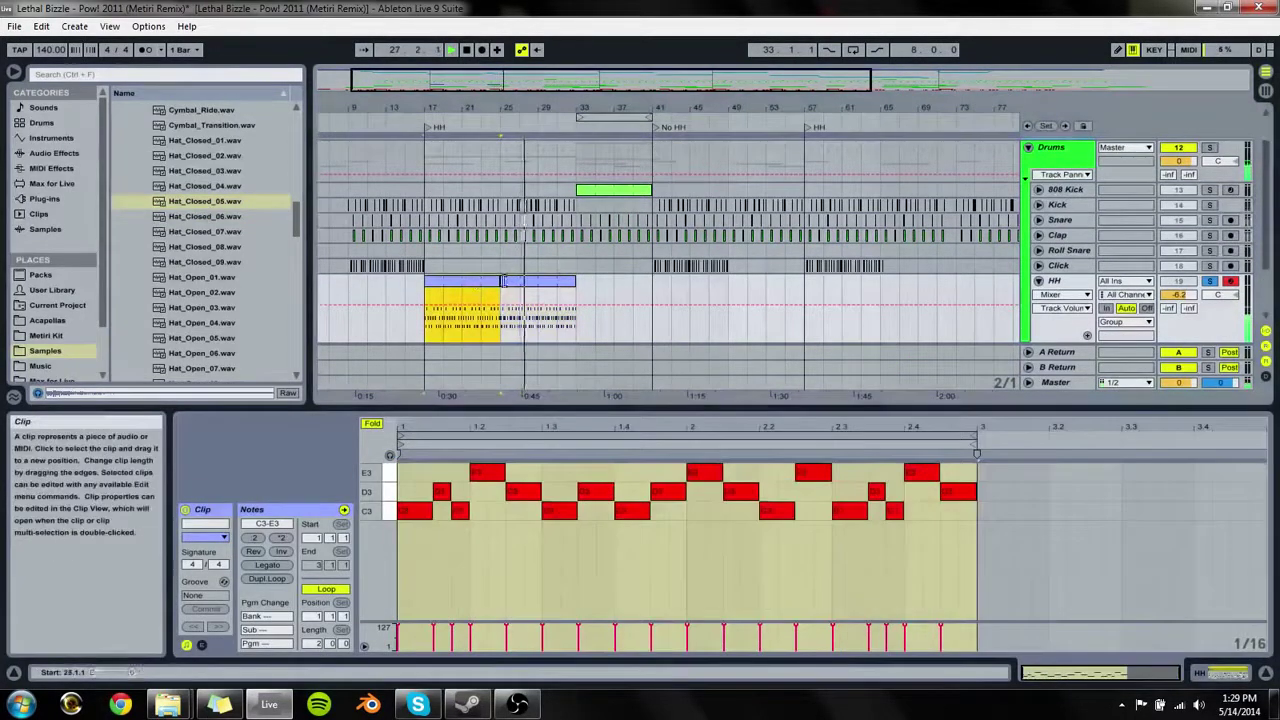
pyautogui.press('space')
pyautogui.press('space')
pyautogui.click(1226, 673)
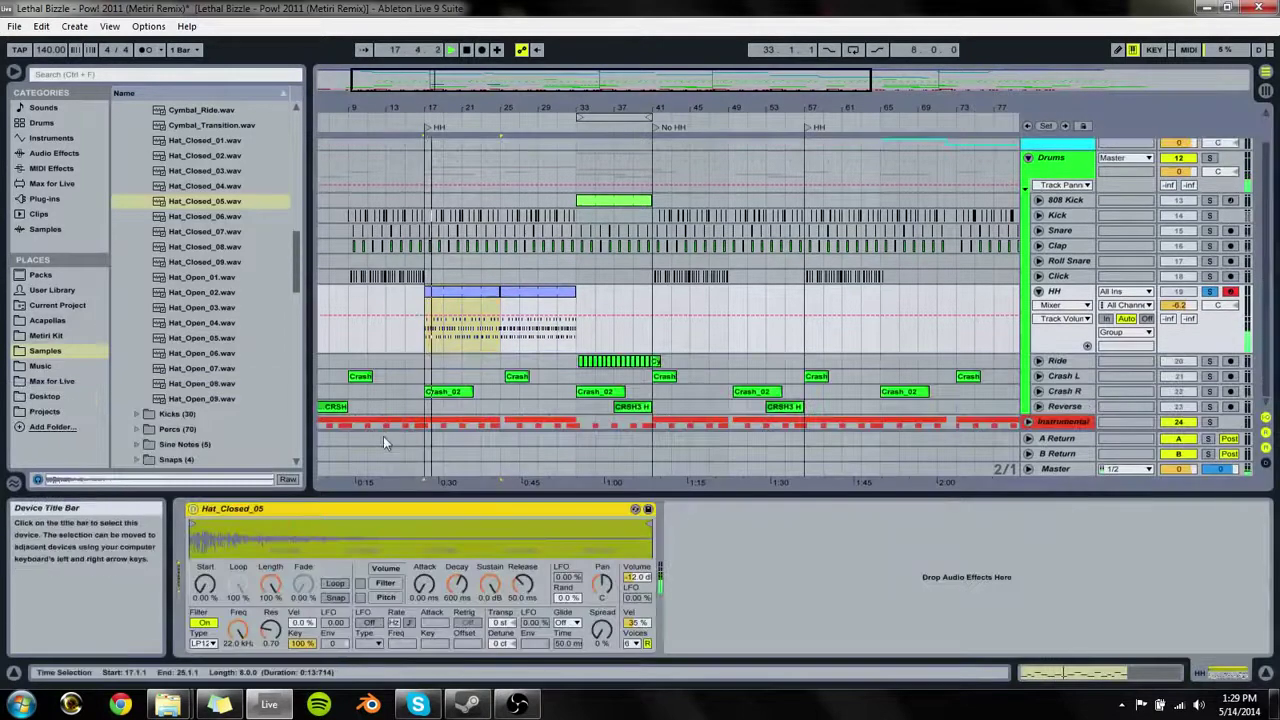
# Step: Replay the HH track's first clip and undo recent changes until the track has its three-sample Impulse again
pyautogui.click(447, 297)
pyautogui.press('space')
pyautogui.press('space')
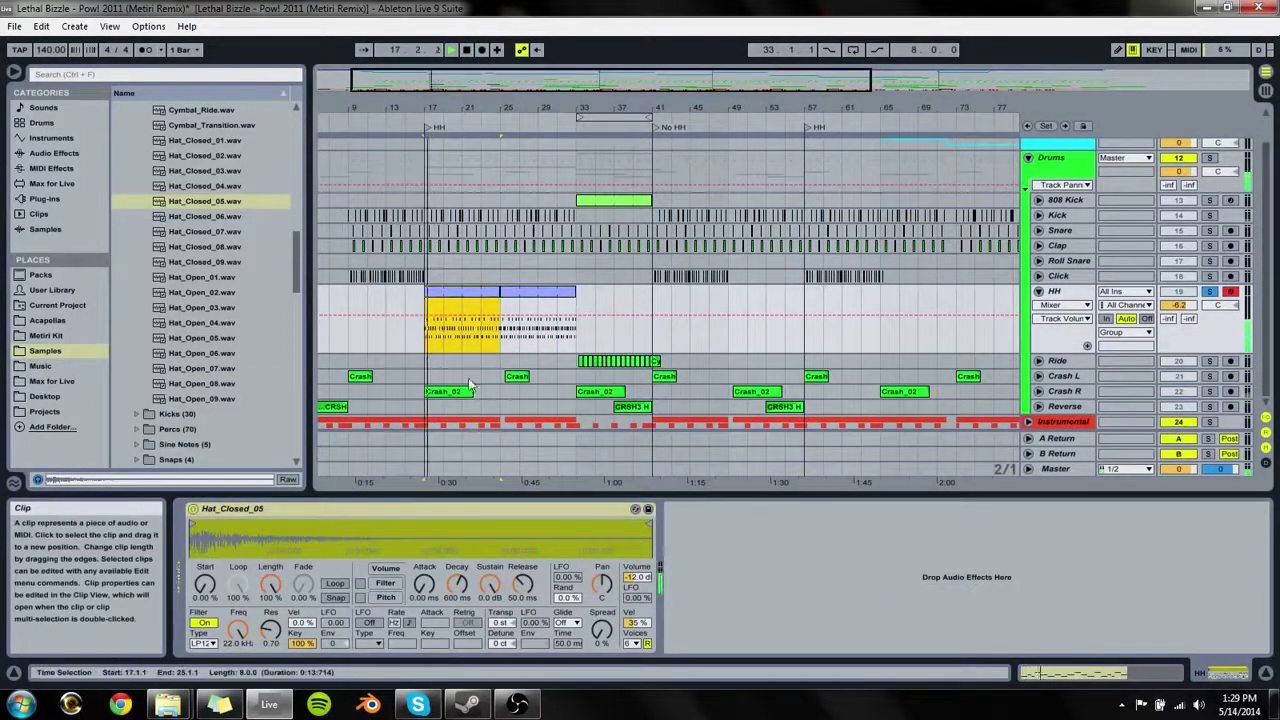
pyautogui.hotkey('ctrl', 'z')
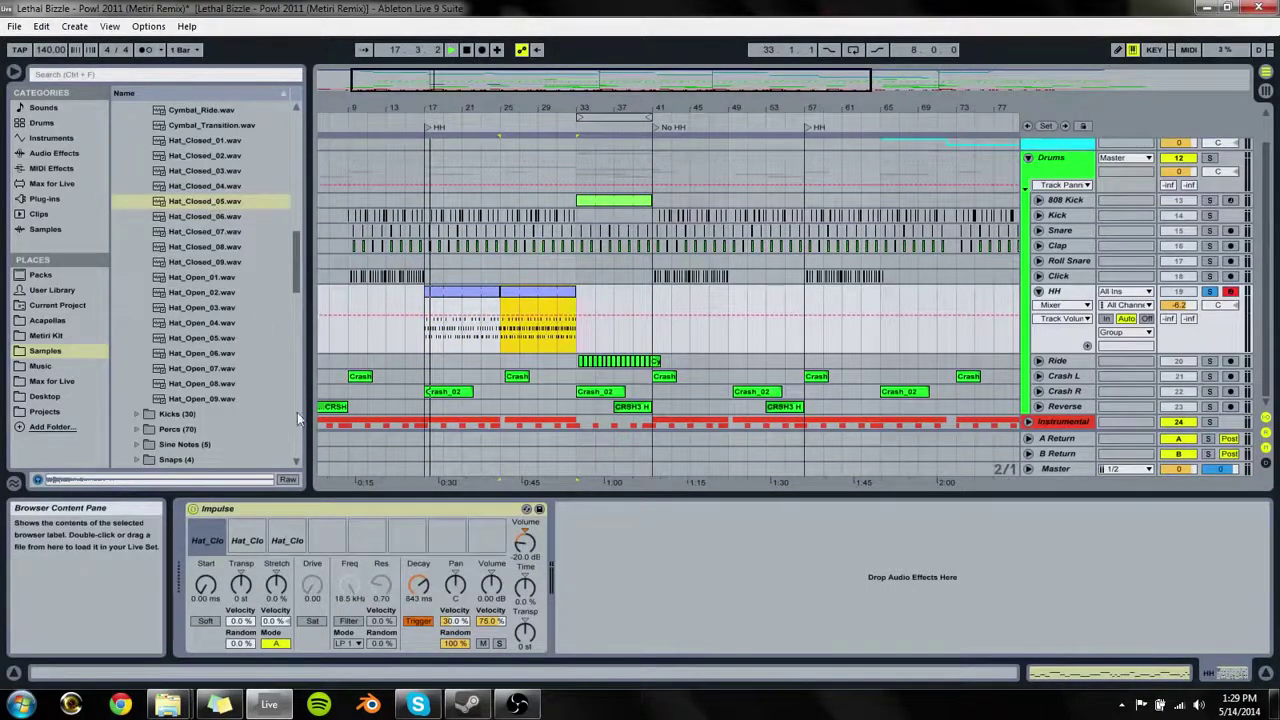
pyautogui.press('space')
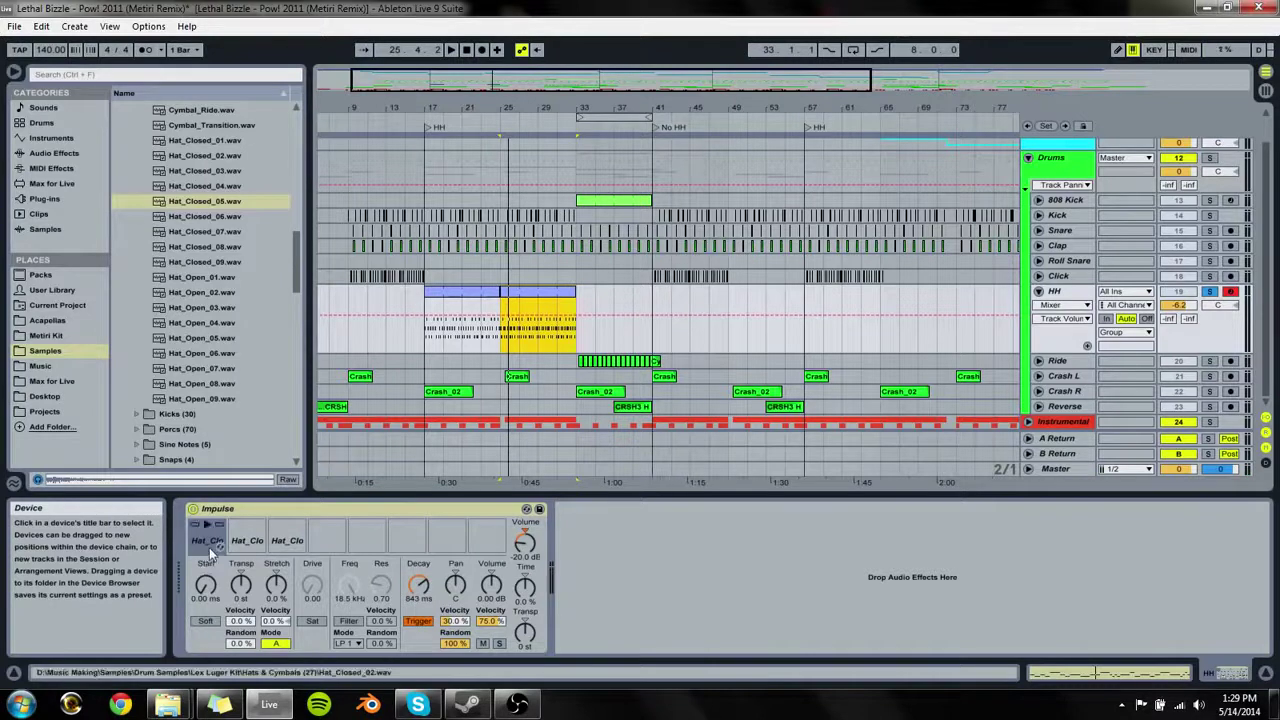
# Step: Load Hat_Closed_02, Hat_Closed_08 and Hat_Closed_05 into the fourth, fifth and sixth slots of the HH track's Impulse
pyautogui.moveTo(207, 157); pyautogui.dragTo(327, 540)
pyautogui.moveTo(205, 246); pyautogui.dragTo(366, 541)
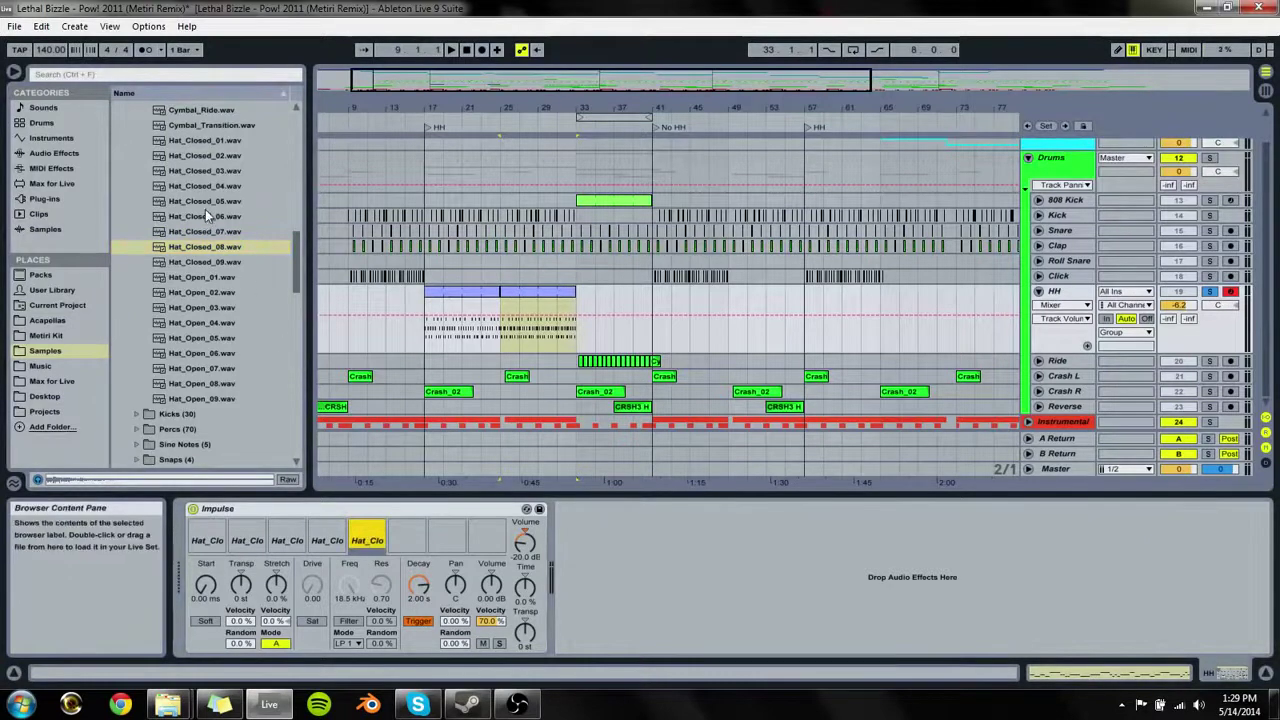
pyautogui.moveTo(205, 201); pyautogui.dragTo(410, 541)
# Step: During playback, transpose all notes in the bar 25 HH clip up to Impulse slots four to six, spanning F3 to A3
pyautogui.press('space')
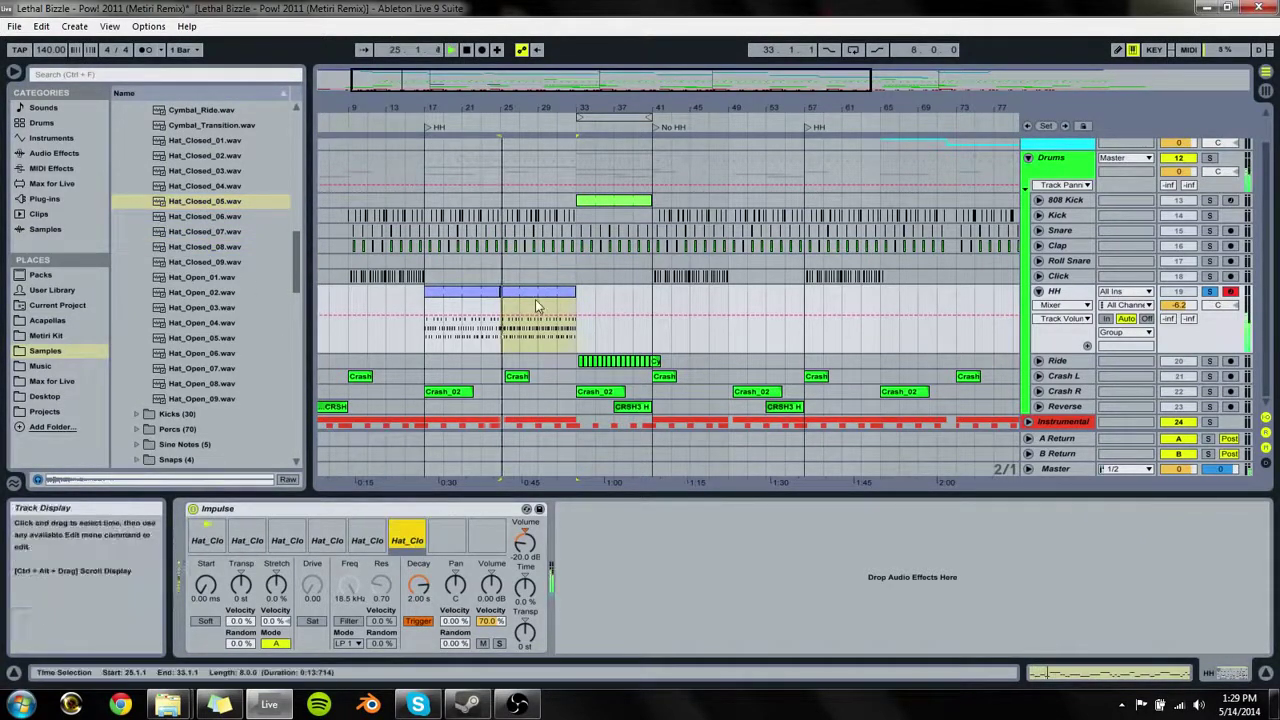
pyautogui.doubleClick(534, 293)
pyautogui.click(760, 567)
pyautogui.hotkey('ctrl', 'a')
pyautogui.press('Up')
pyautogui.press('Up')
pyautogui.press('Up')
pyautogui.press('Up')
pyautogui.press('Up')
pyautogui.press('Up')
pyautogui.press('Up')
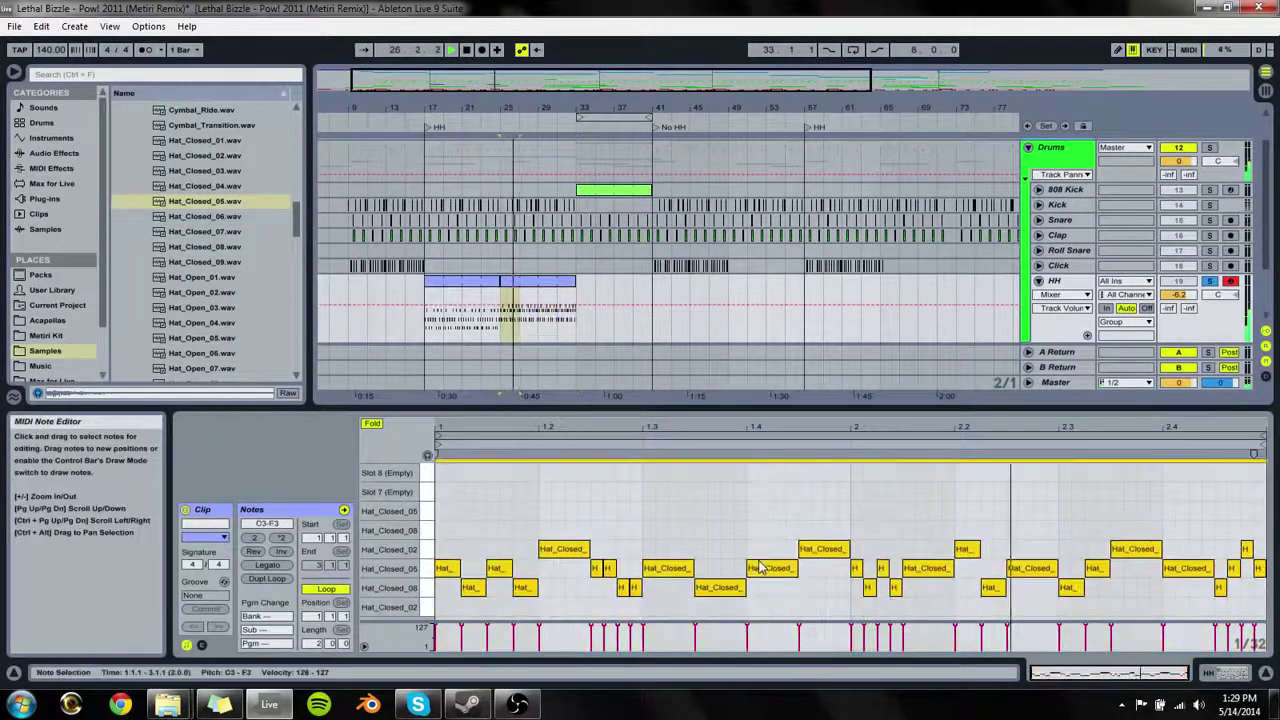
pyautogui.press('Down')
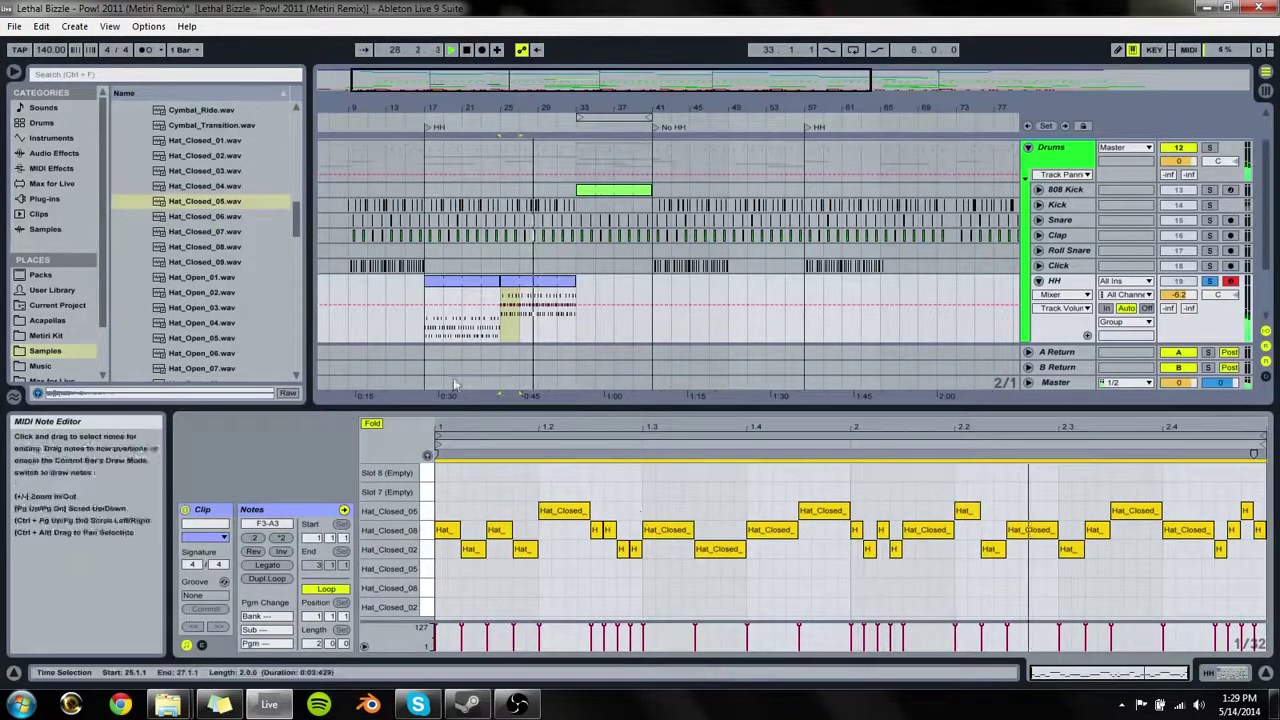
# Step: Stop playback and set the decay of Impulse's fourth slot to 843 ms, matching the first slot
pyautogui.press('space')
pyautogui.click(477, 283)
pyautogui.click(536, 283)
pyautogui.click(1131, 678)
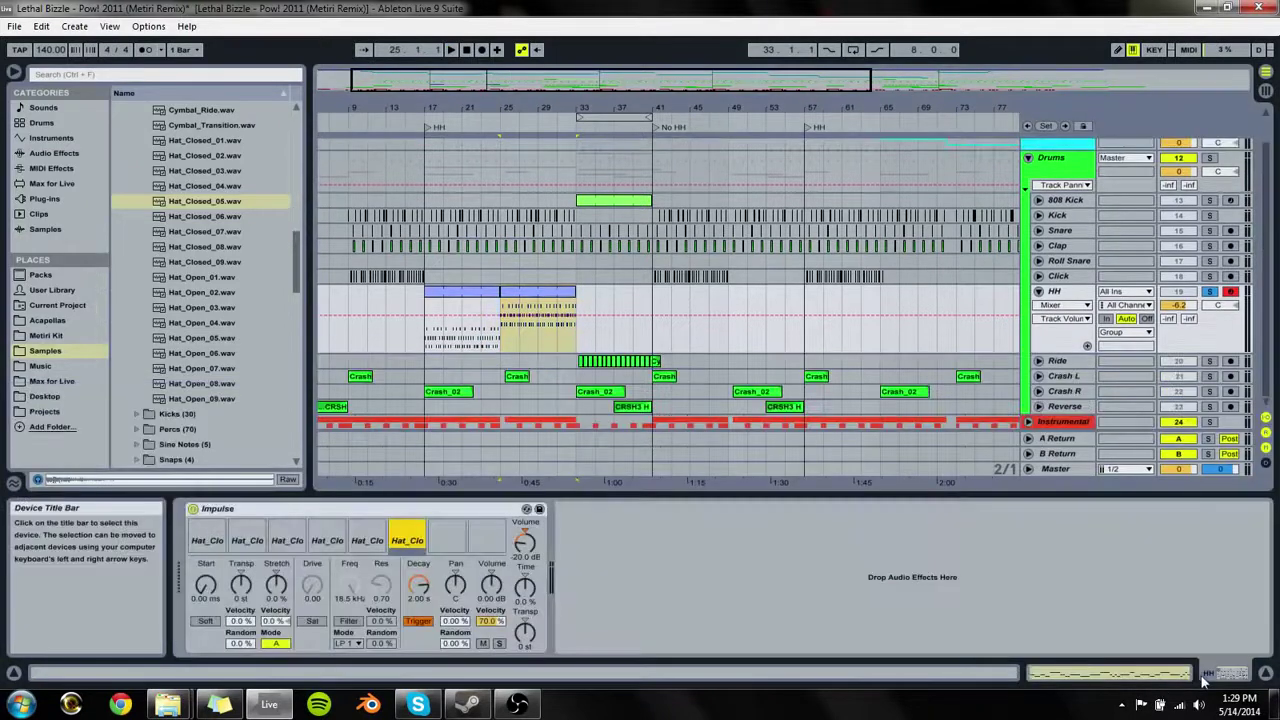
pyautogui.click(207, 540)
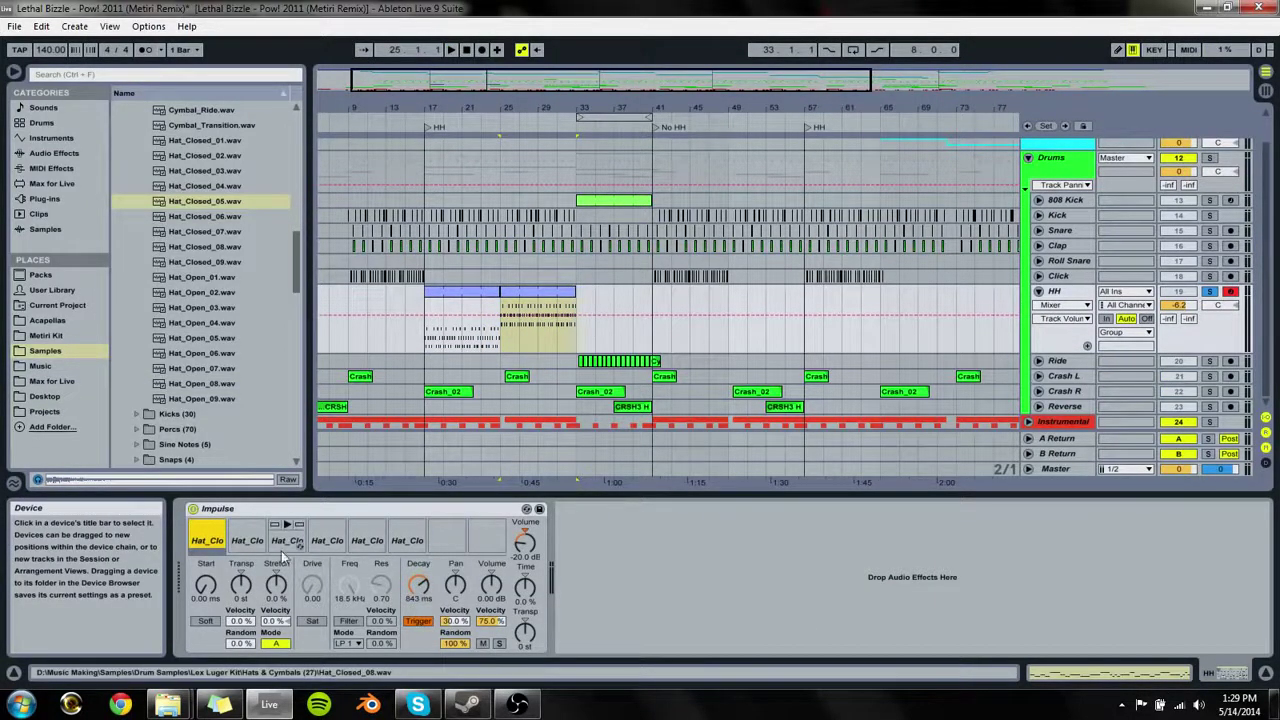
pyautogui.click(421, 600)
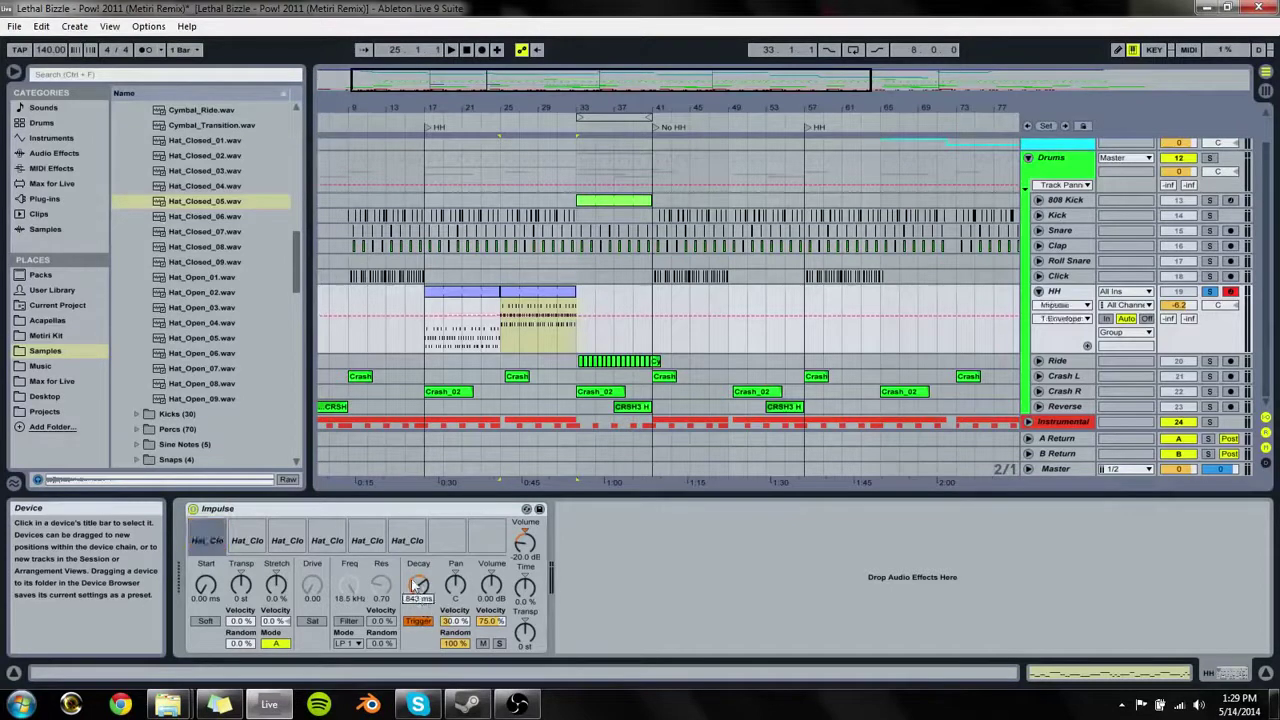
pyautogui.click(329, 530)
pyautogui.click(420, 598)
pyautogui.write('5')
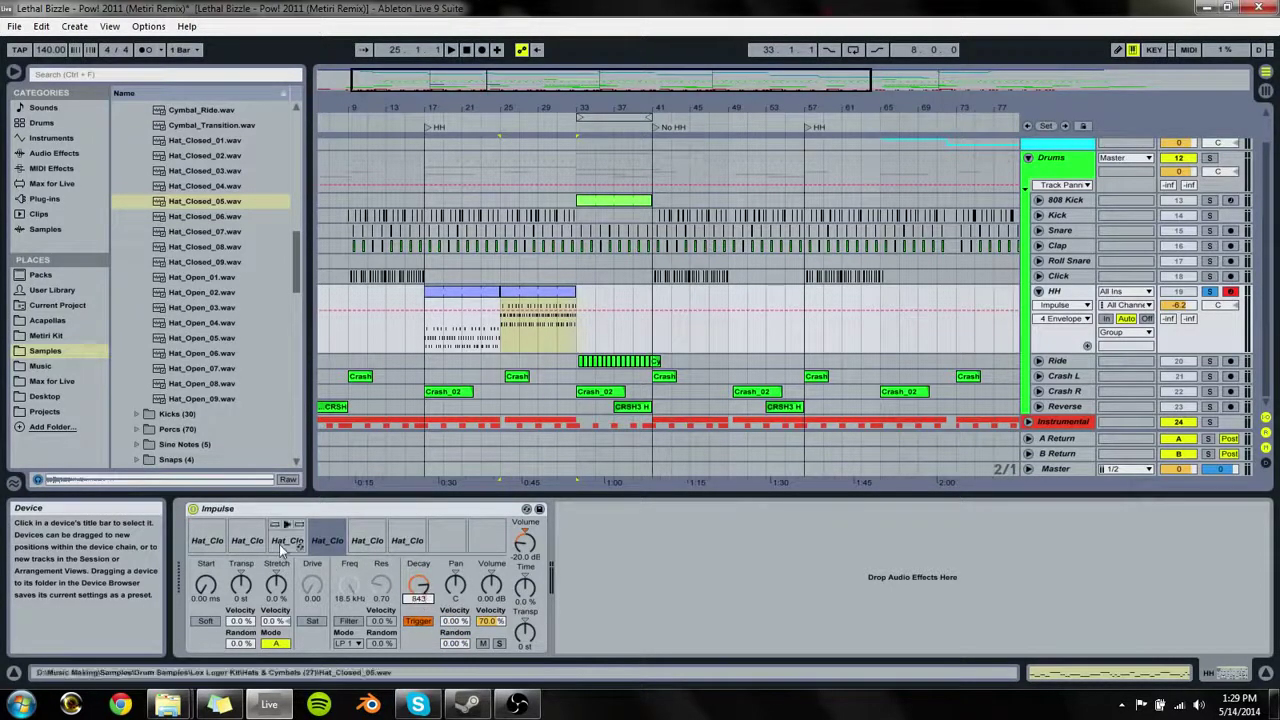
pyautogui.press('Return')
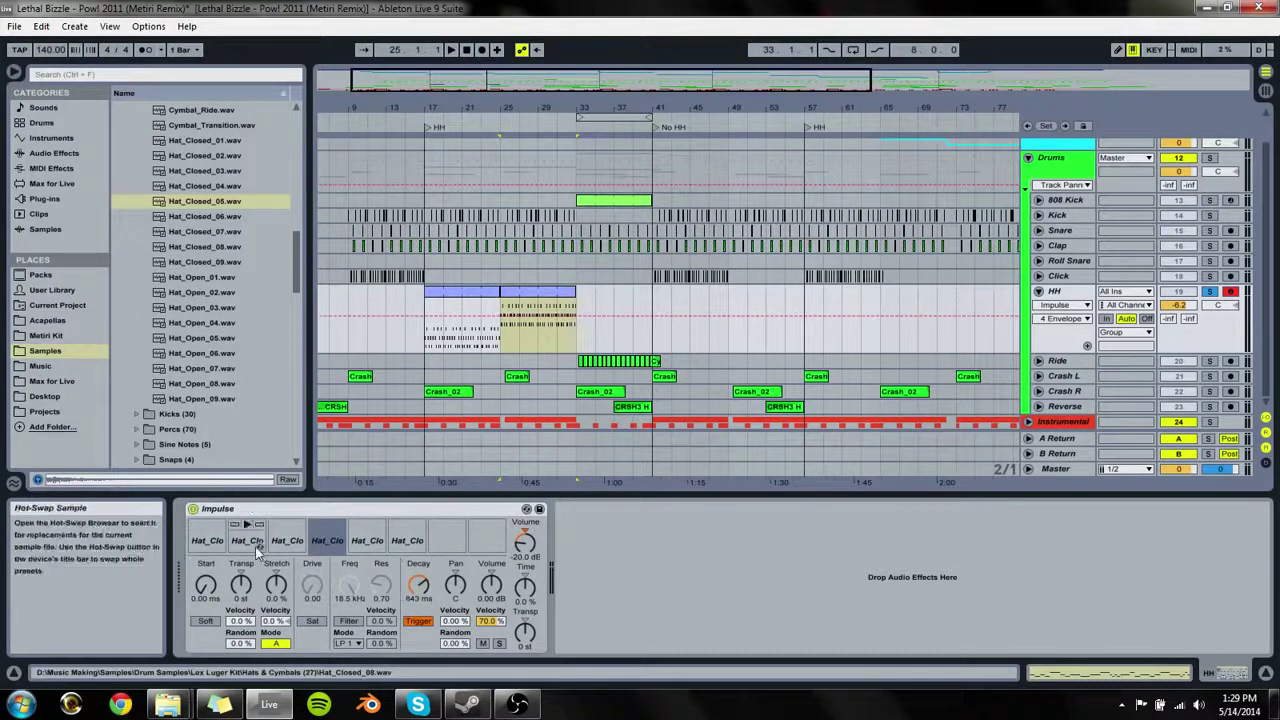
# Step: Set the decay of Impulse's fifth slot to 703 ms and of its sixth slot to 383 ms
pyautogui.click(256, 547)
pyautogui.click(287, 540)
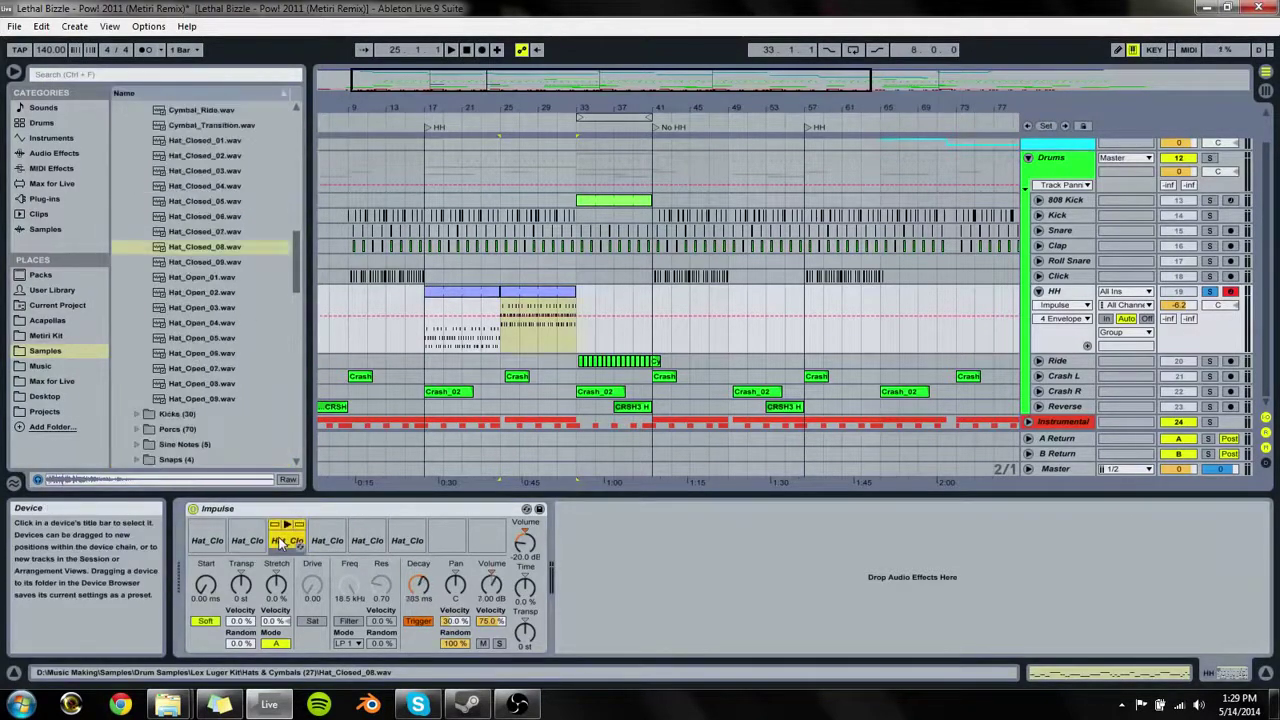
pyautogui.click(364, 545)
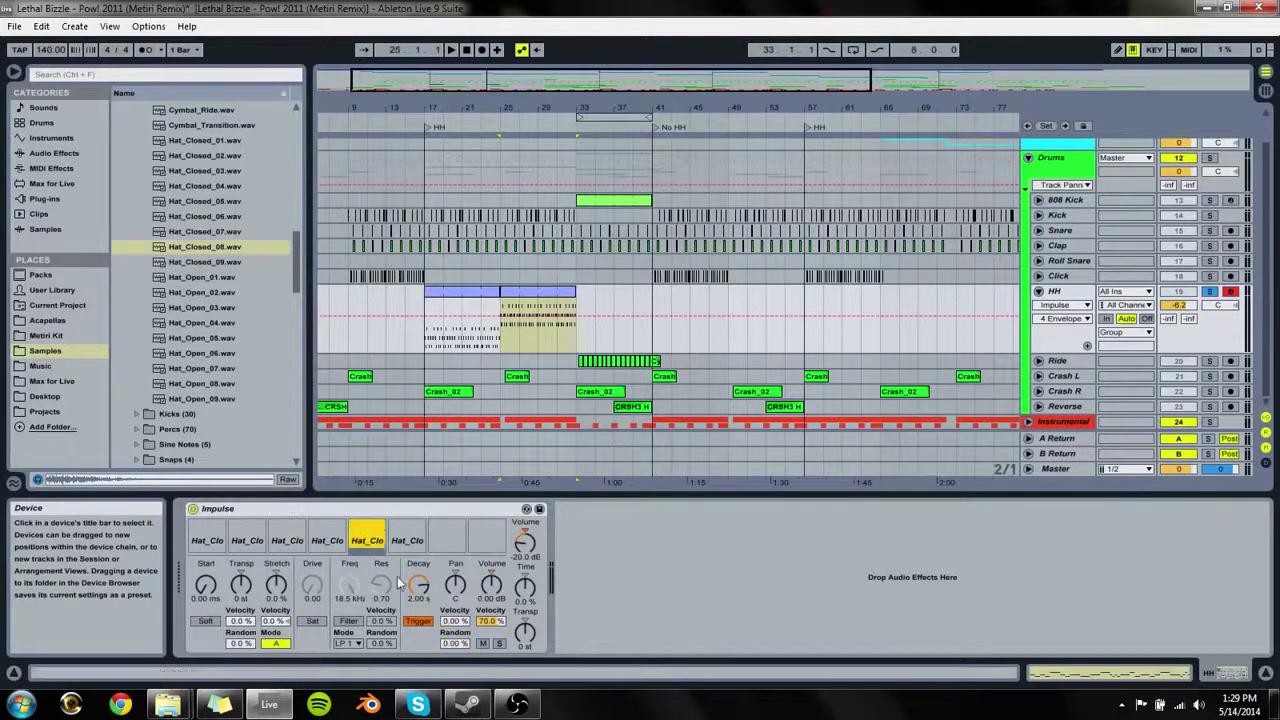
pyautogui.click(419, 598)
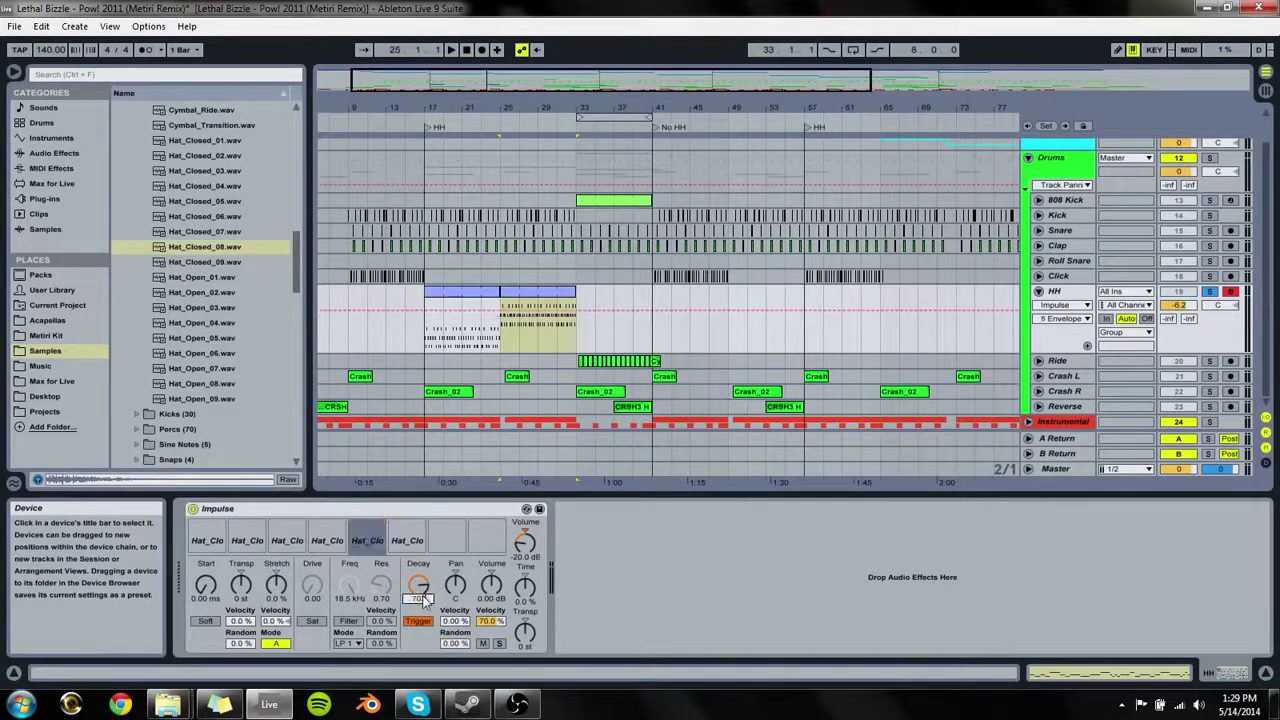
pyautogui.click(410, 545)
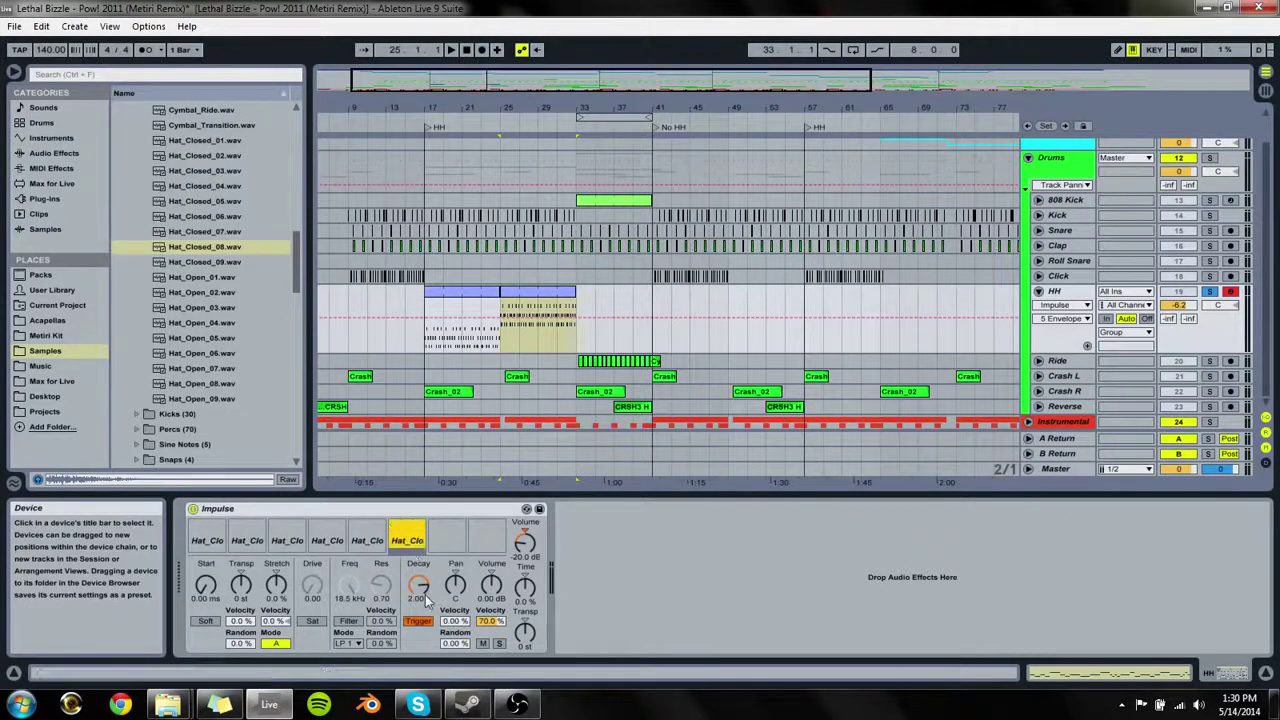
pyautogui.moveTo(425, 597); pyautogui.dragTo(425, 632)
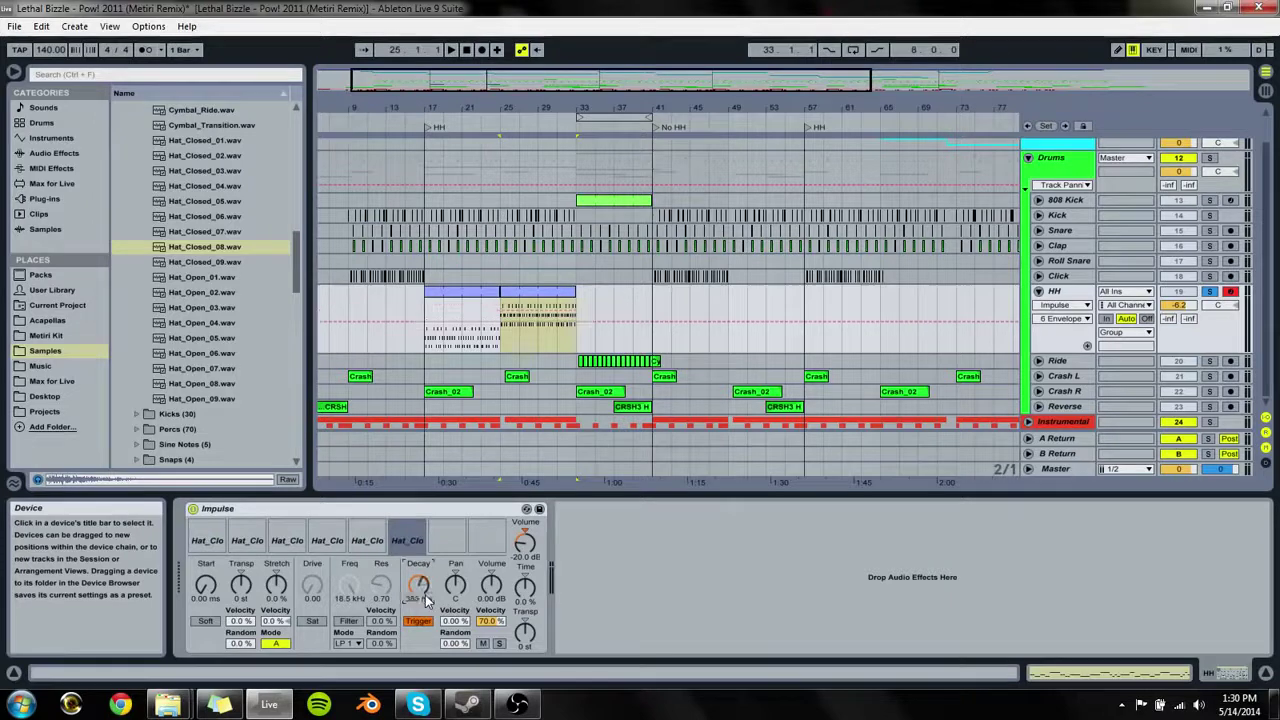
# Step: Play from bar 25, enable Soft on Impulse's fifth slot and raise that slot's volume to about 7 dB
pyautogui.click(287, 541)
pyautogui.click(385, 540)
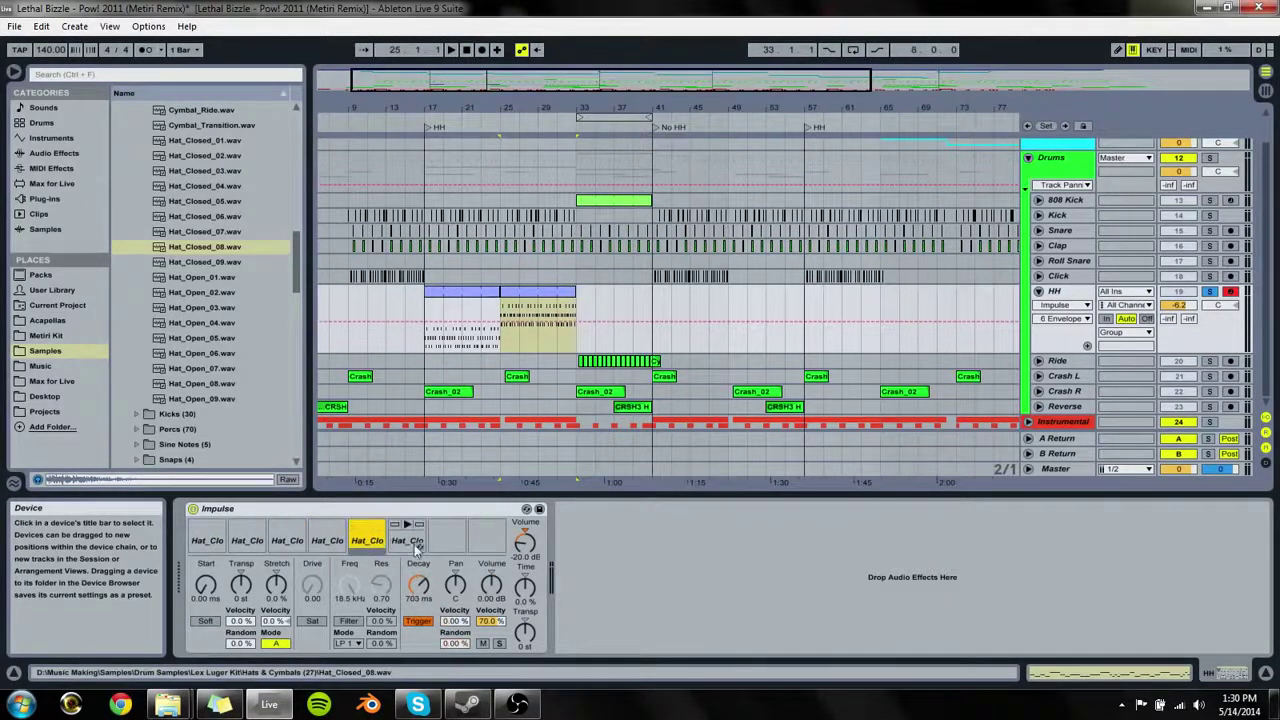
pyautogui.press('space')
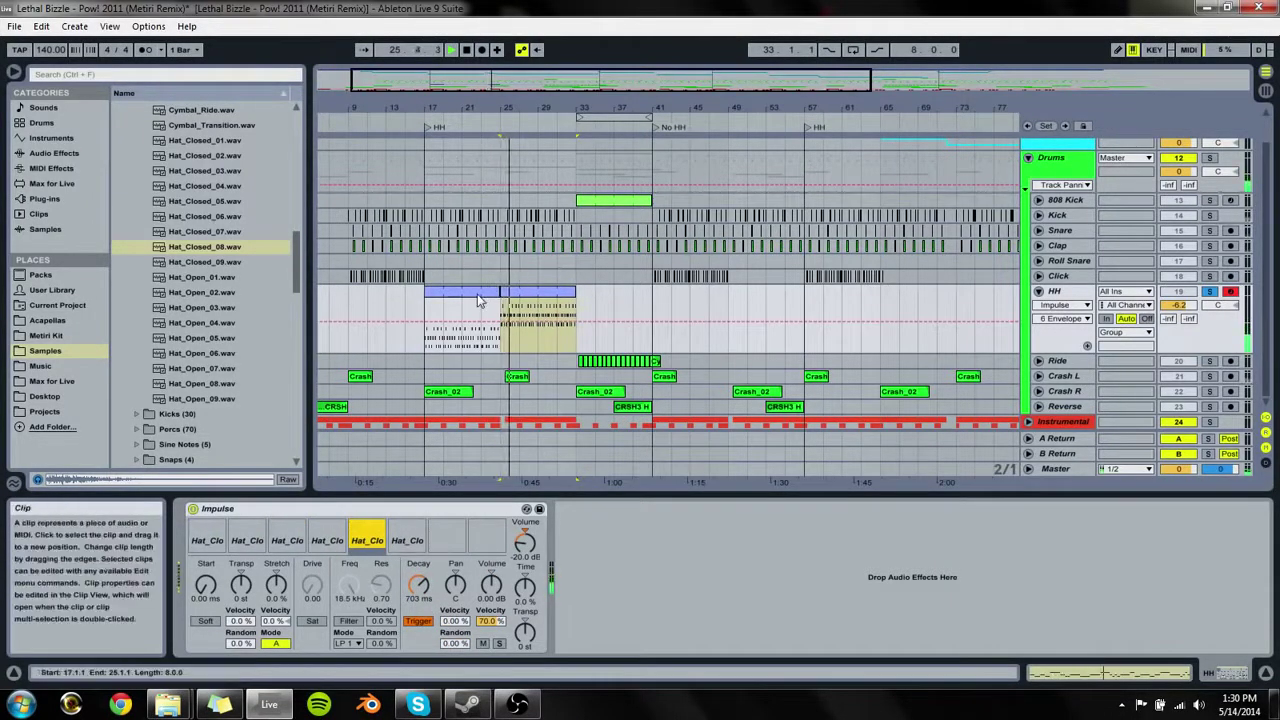
pyautogui.click(428, 405)
pyautogui.click(209, 622)
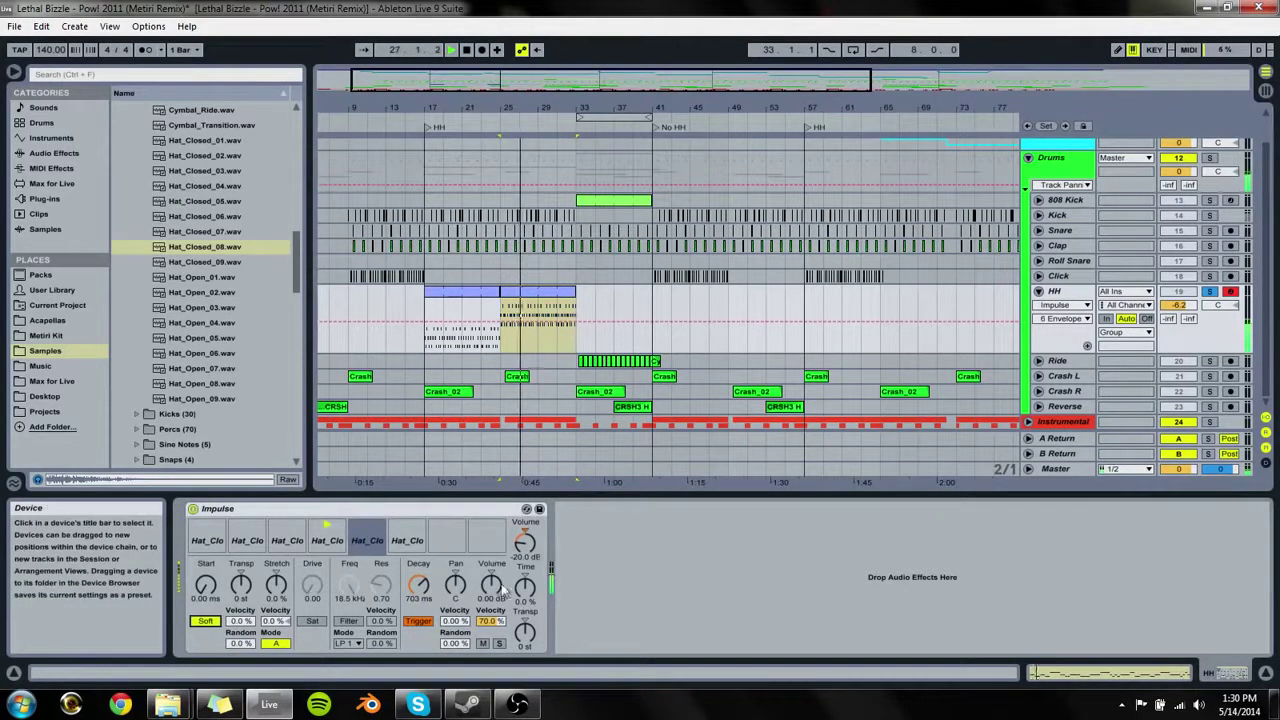
pyautogui.moveTo(489, 592); pyautogui.dragTo(489, 574)
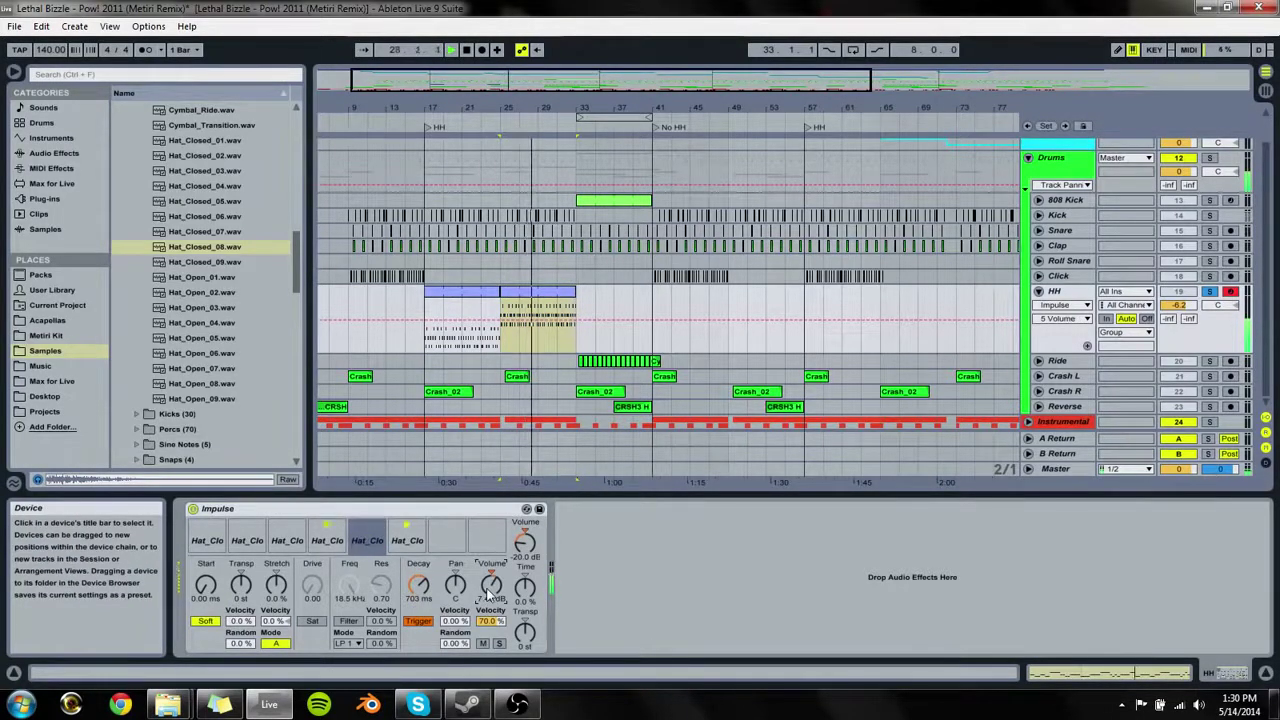
# Step: Open the second hi-hat clip, turn off solo on the HH track and play the full mix from bar 17
pyautogui.doubleClick(538, 298)
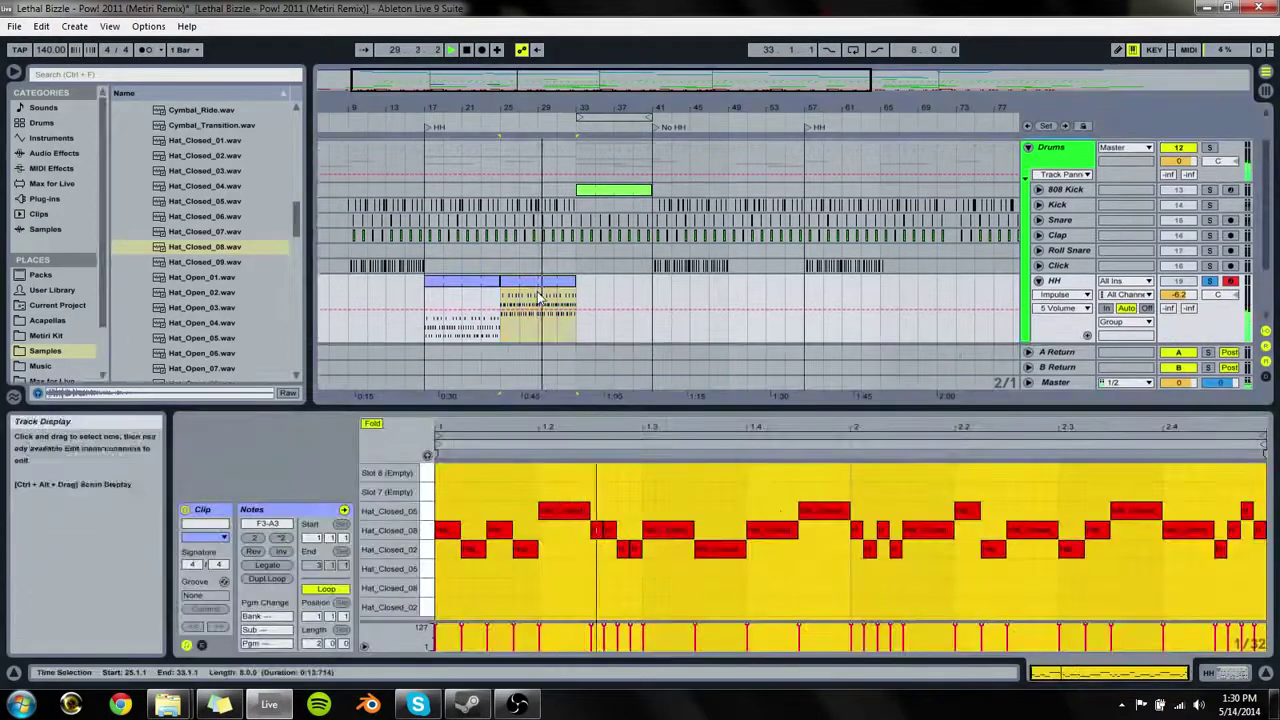
pyautogui.press('space')
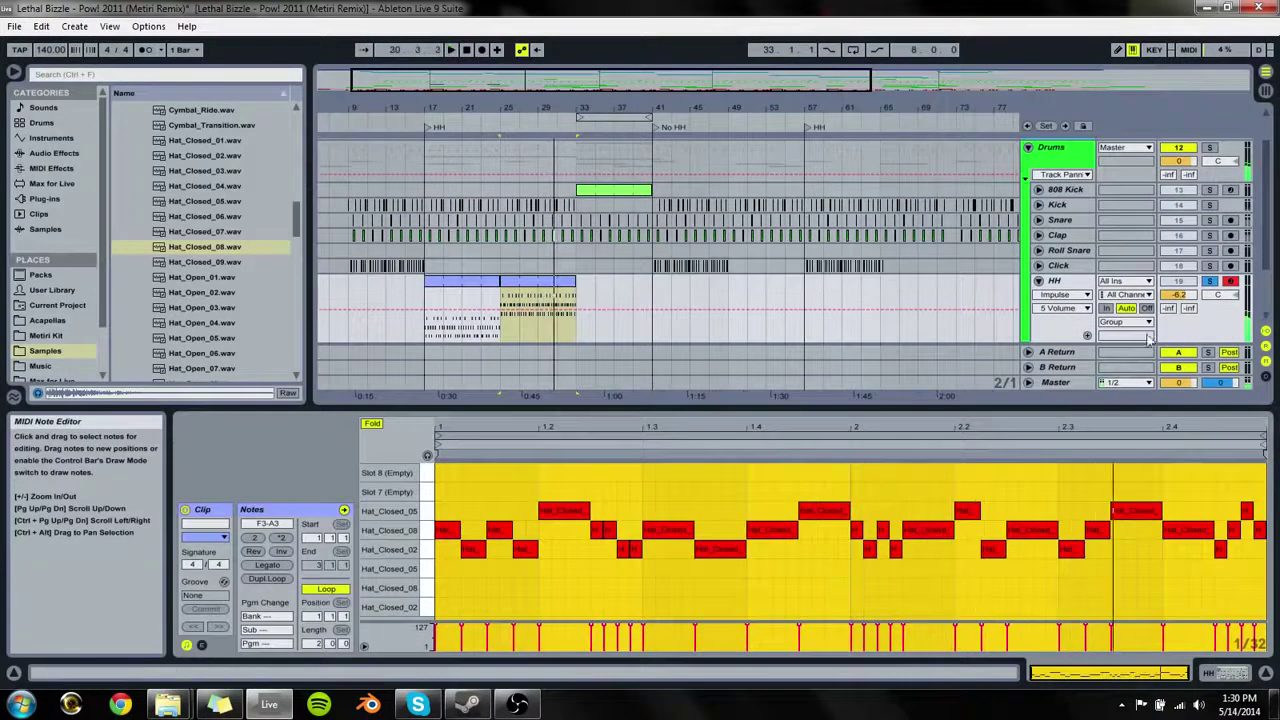
pyautogui.click(1210, 282)
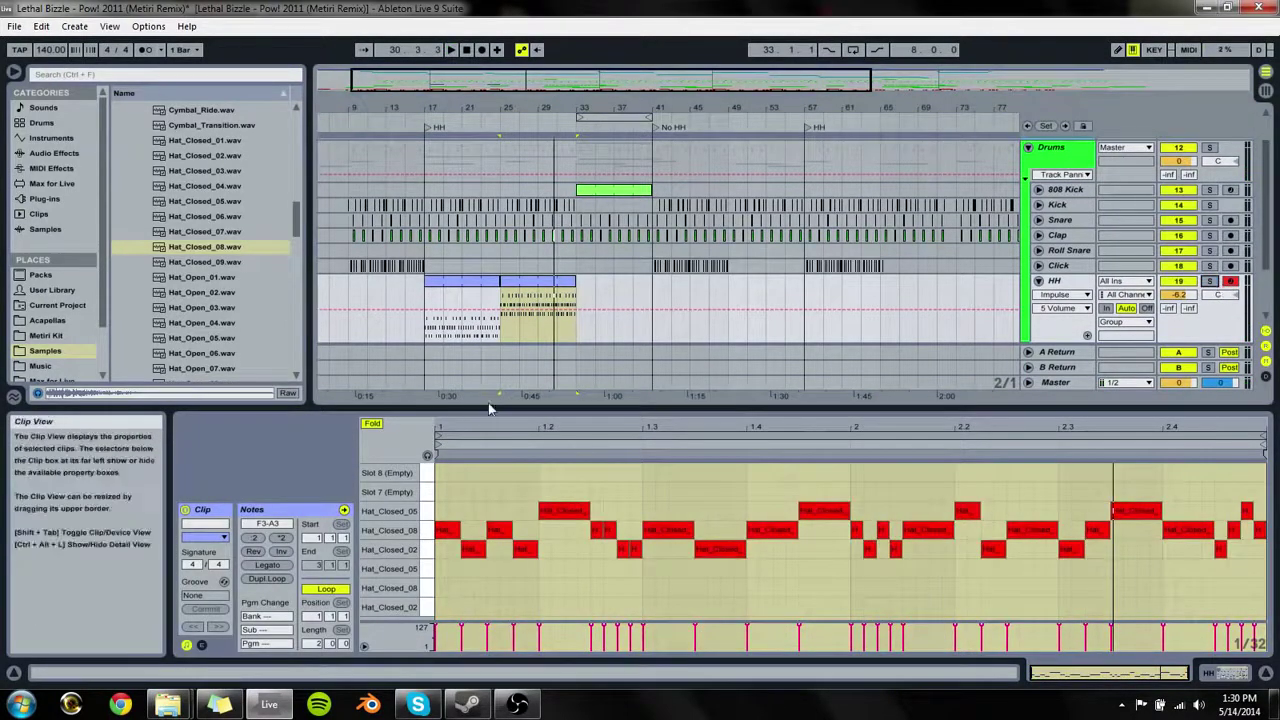
pyautogui.click(487, 290)
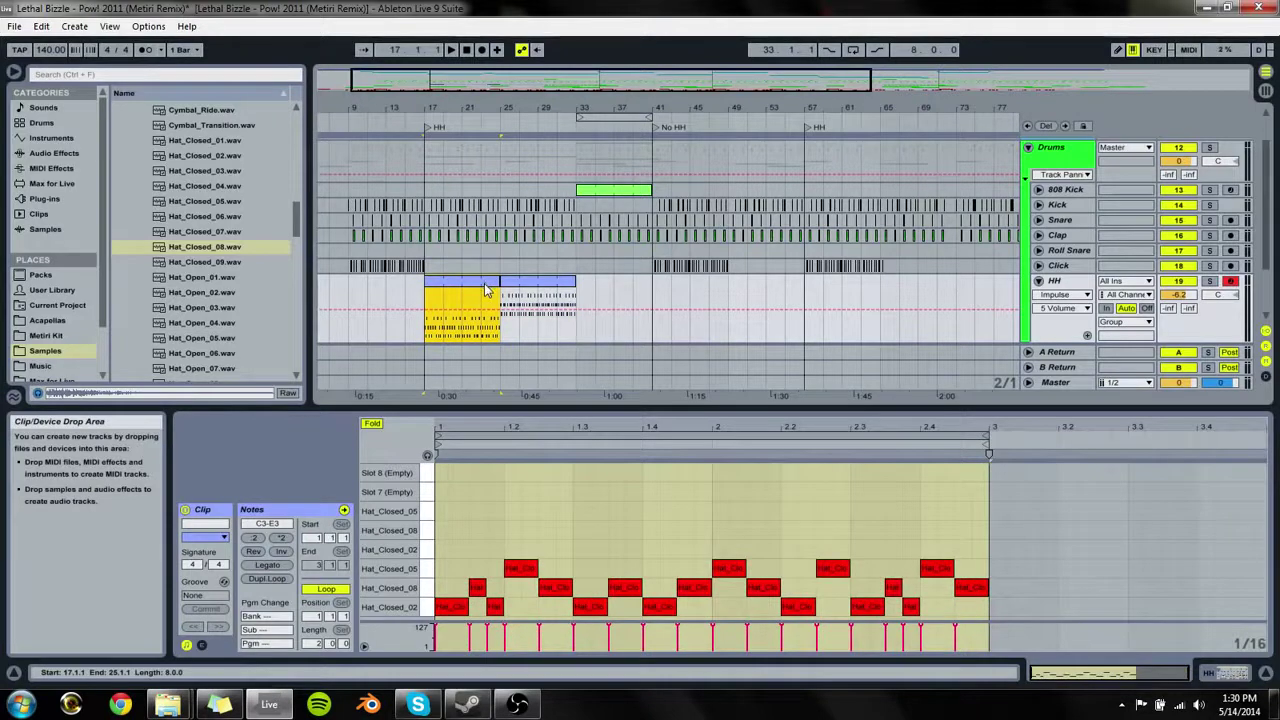
pyautogui.press('space')
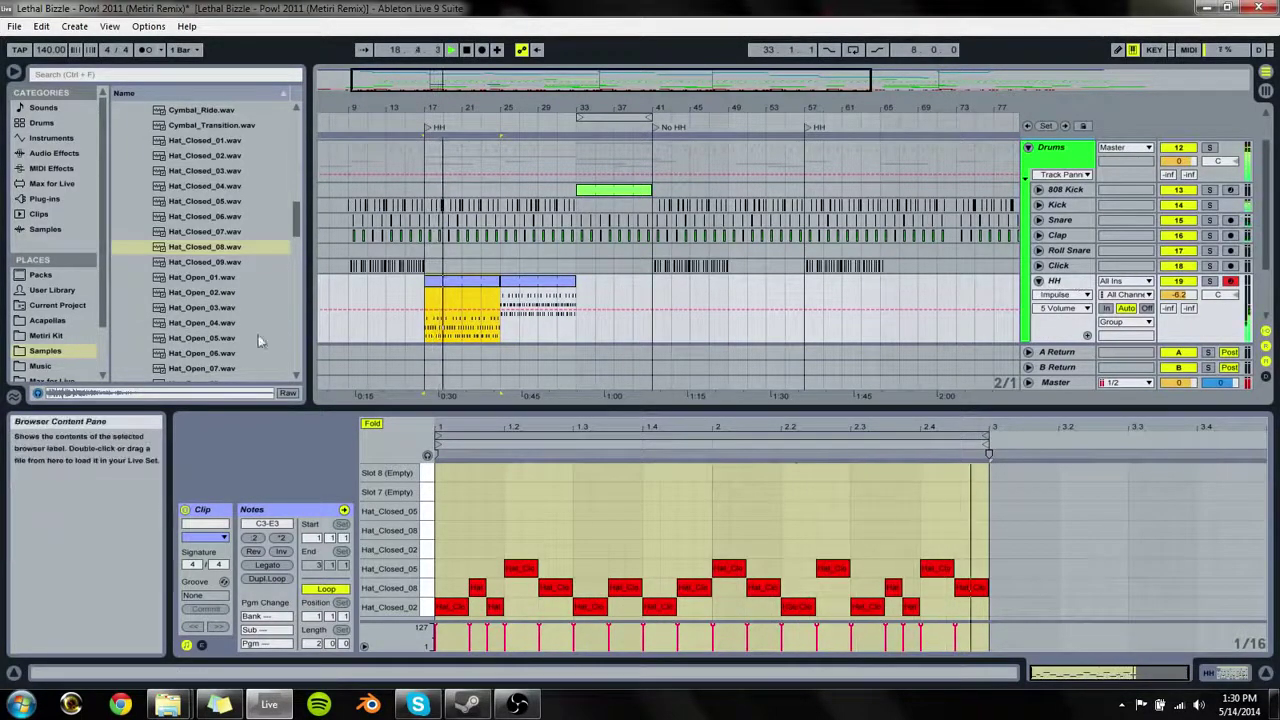
# Step: Duplicate bars 17 to 41 of the HH track so that both hi-hat clips repeat from bar 41
pyautogui.click(520, 292)
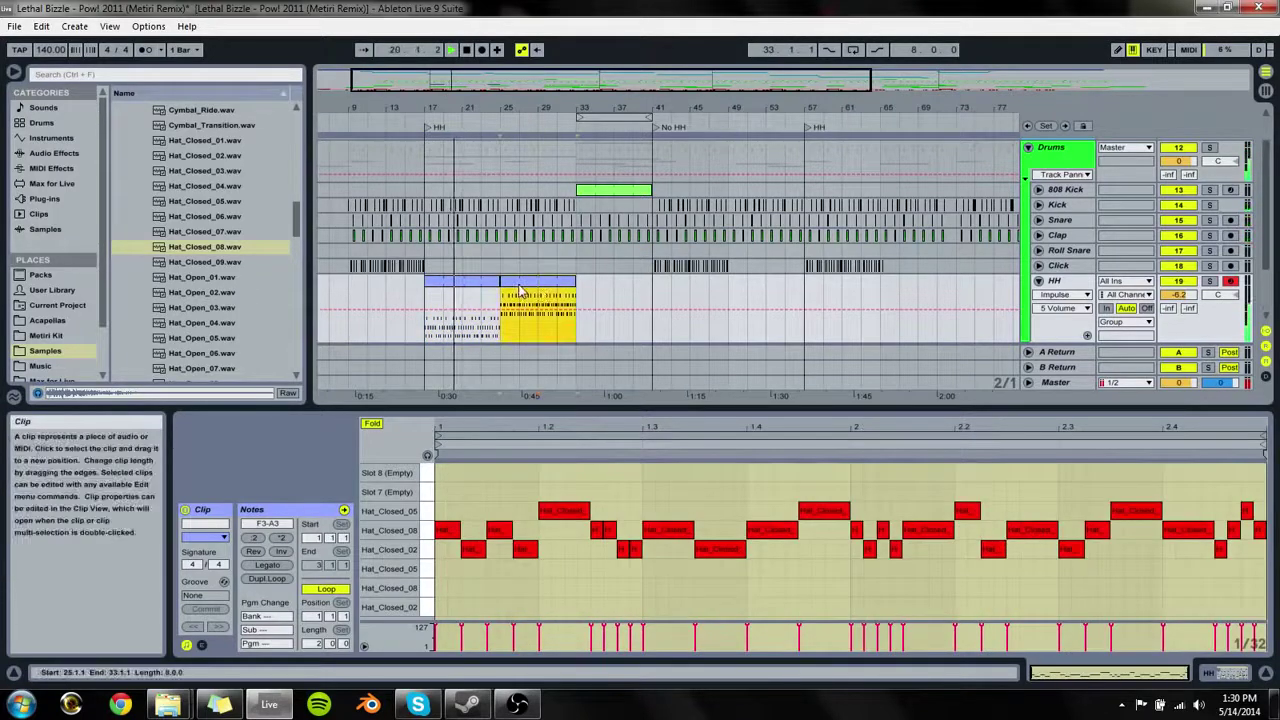
pyautogui.click(474, 284)
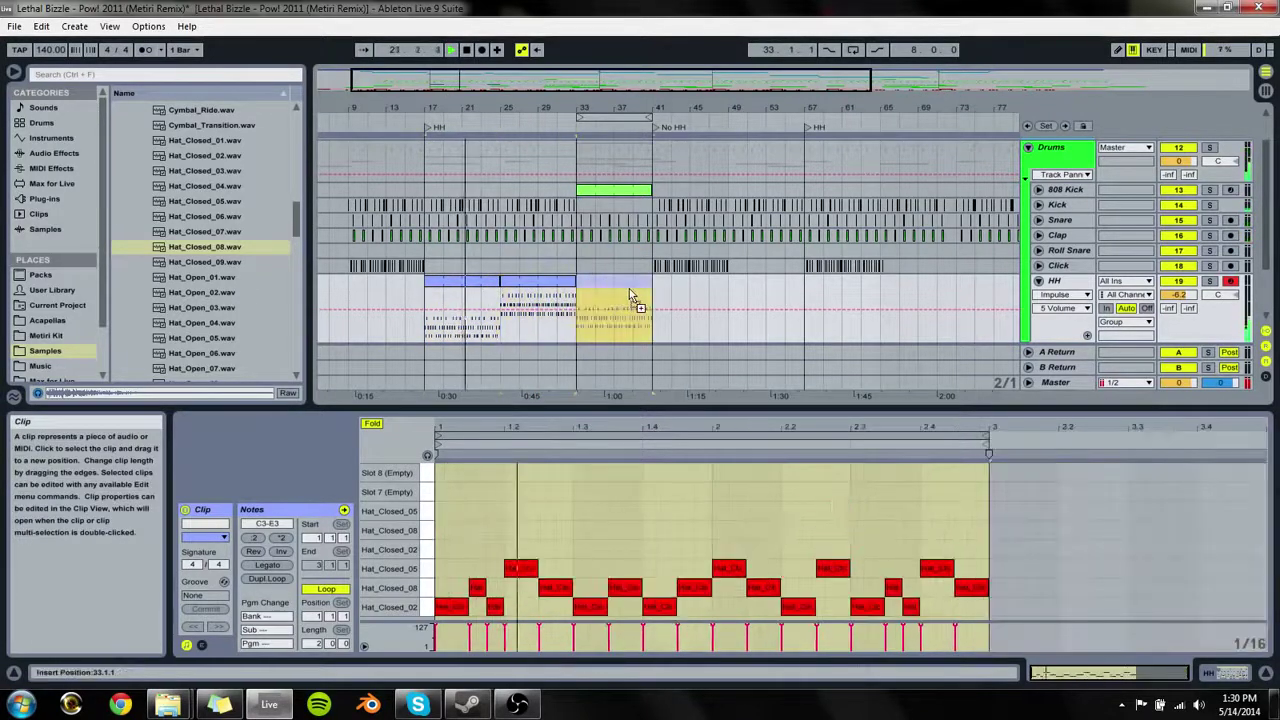
pyautogui.moveTo(649, 294); pyautogui.dragTo(426, 300)
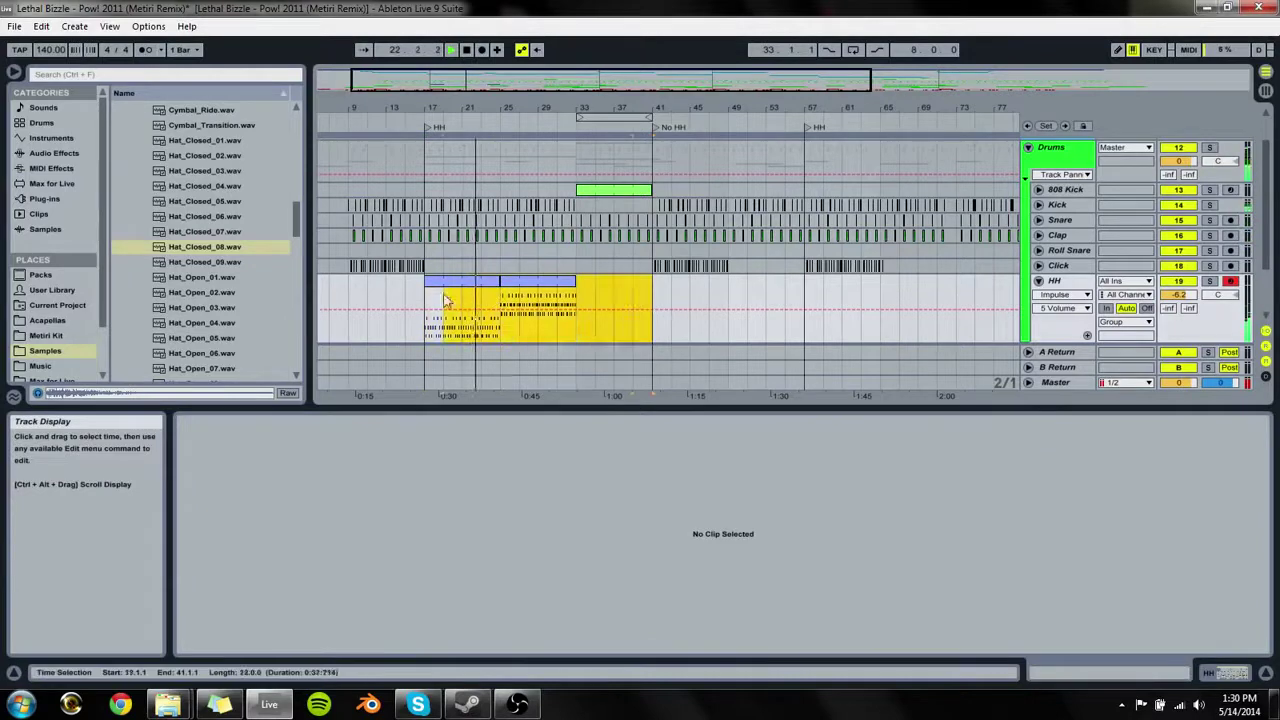
pyautogui.hotkey('ctrl', 'd')
pyautogui.click(675, 290)
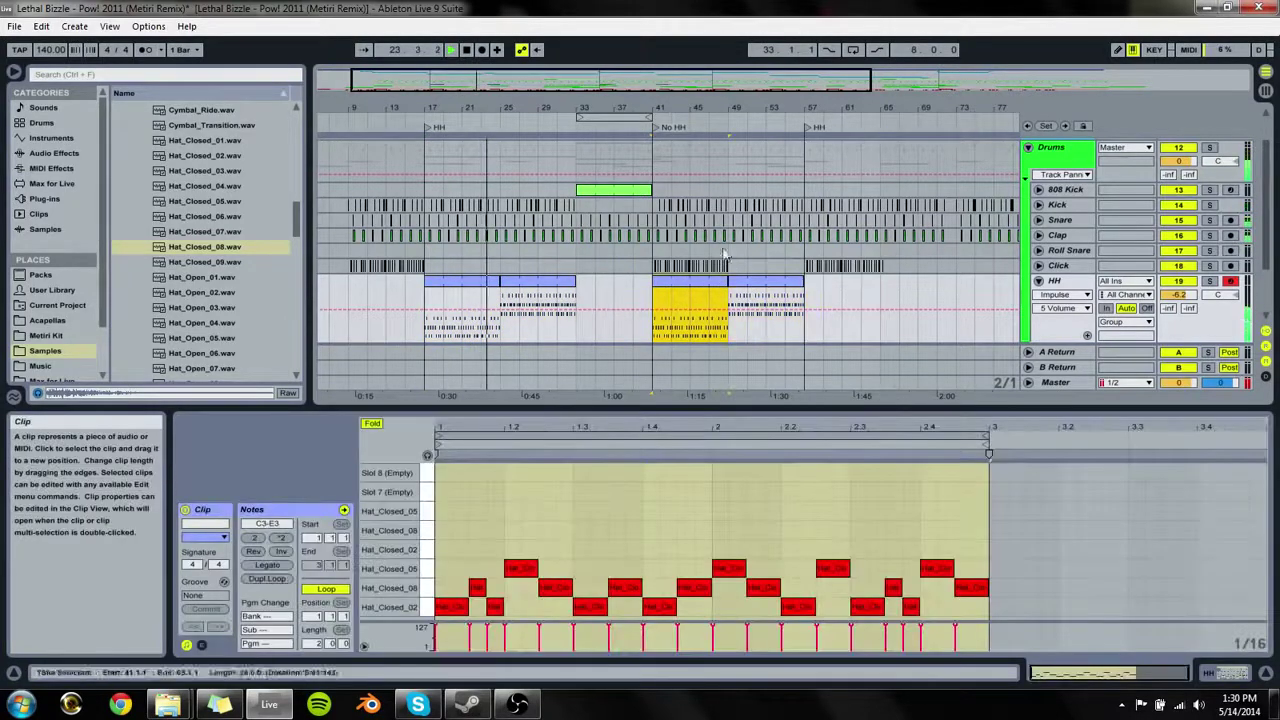
# Step: Move both copied hi-hat clips from bar 41 to bar 57
pyautogui.click(736, 285)
pyautogui.keyDown('shift'); pyautogui.click(683, 284); pyautogui.keyUp('shift')
pyautogui.moveTo(683, 284); pyautogui.dragTo(835, 288)
# Step: Trim the start of the hi-hat clip at bar 25 to bar 26 and play the transition
pyautogui.click(527, 281)
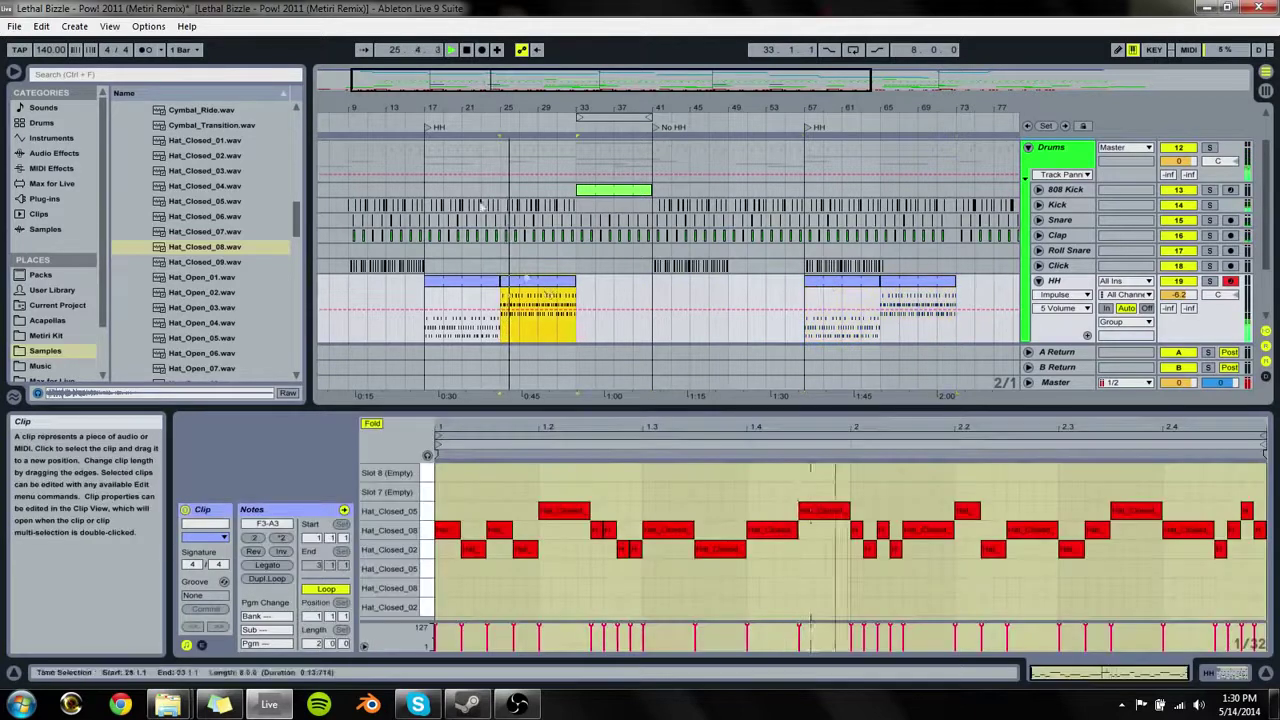
pyautogui.press('z')
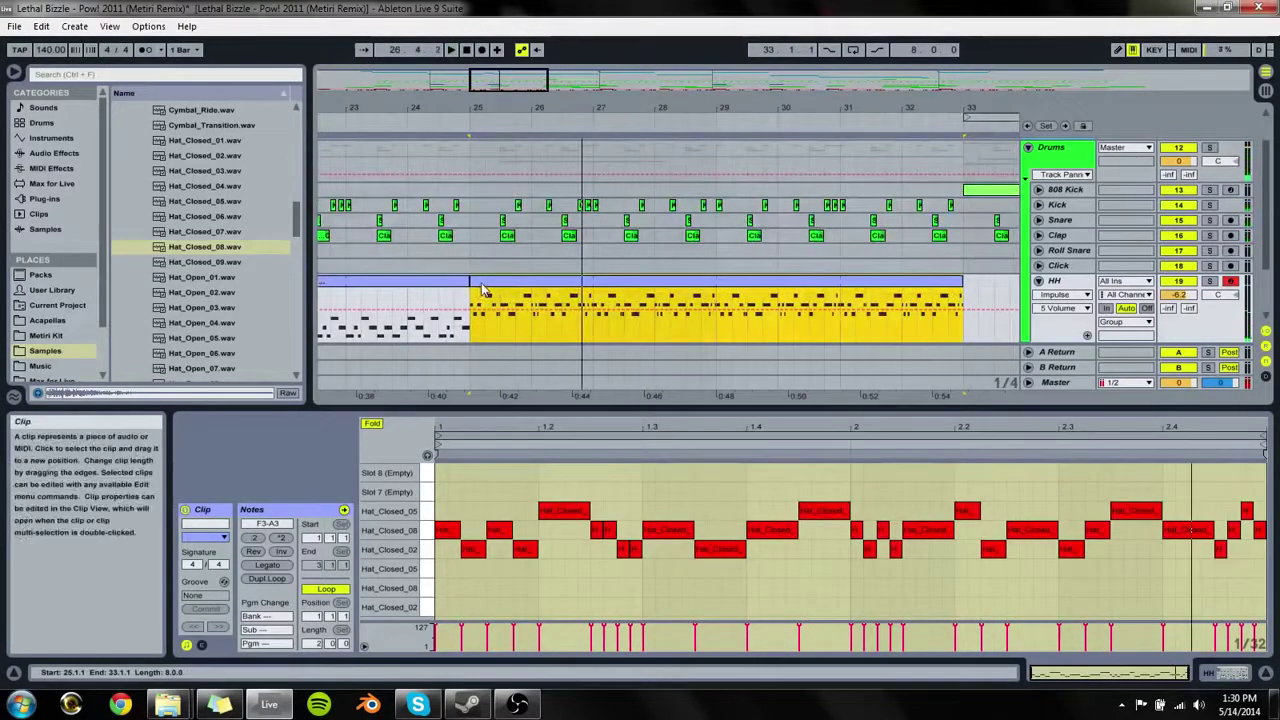
pyautogui.click(464, 270)
pyautogui.moveTo(515, 282)
pyautogui.mouseDown()
pyautogui.moveTo(502, 282)
pyautogui.moveTo(525, 281)
pyautogui.mouseUp()
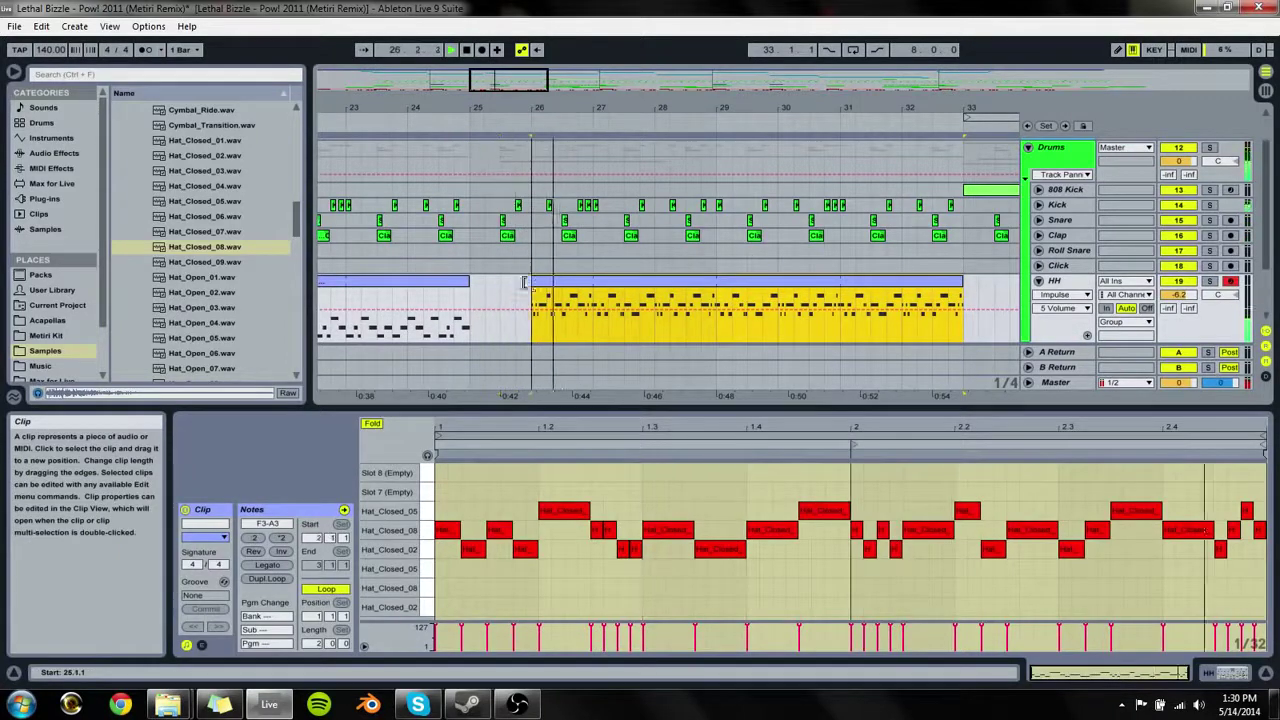
pyautogui.click(476, 283)
pyautogui.press('space')
pyautogui.press('space')
# Step: Trim the start of the hi-hat clip at bar 17 to 17.3.1 and play from bar 17
pyautogui.moveTo(499, 88); pyautogui.dragTo(436, 80)
pyautogui.click(604, 288)
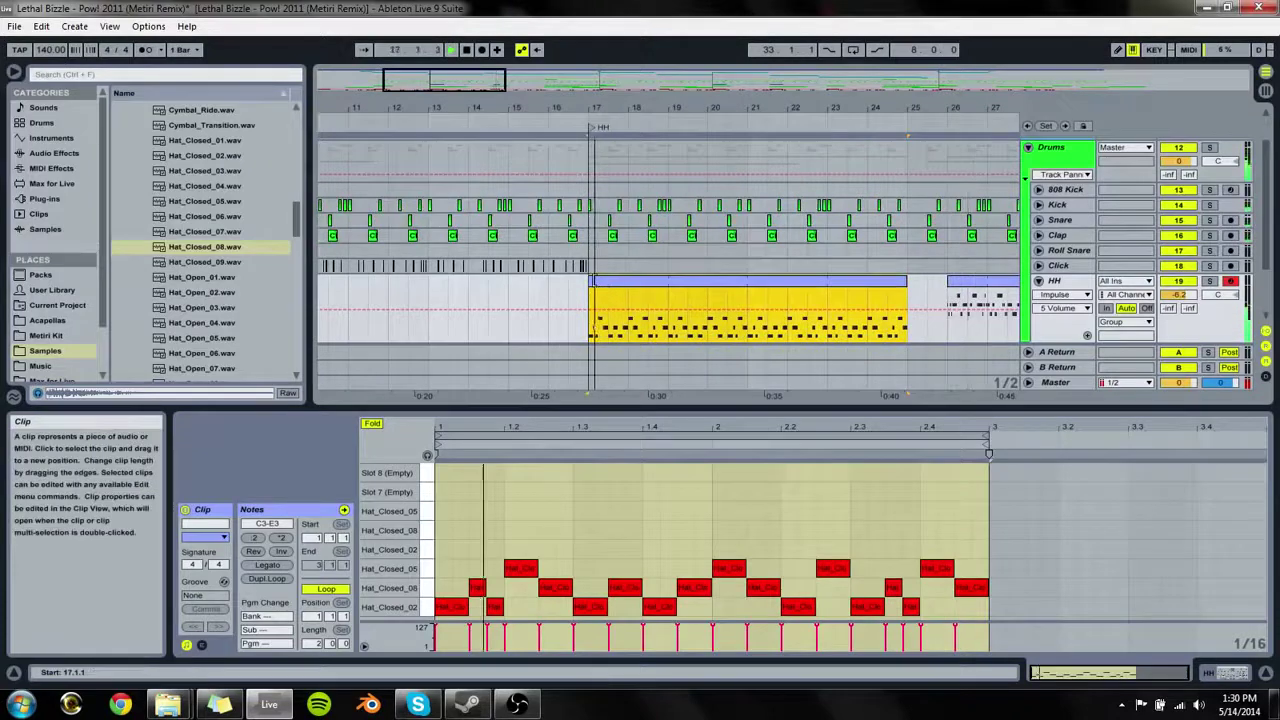
pyautogui.click(598, 288)
# Step: Recolor the two trimmed hi-hat clips green to match the other drum clips
pyautogui.scroll(-4, 702, 288)
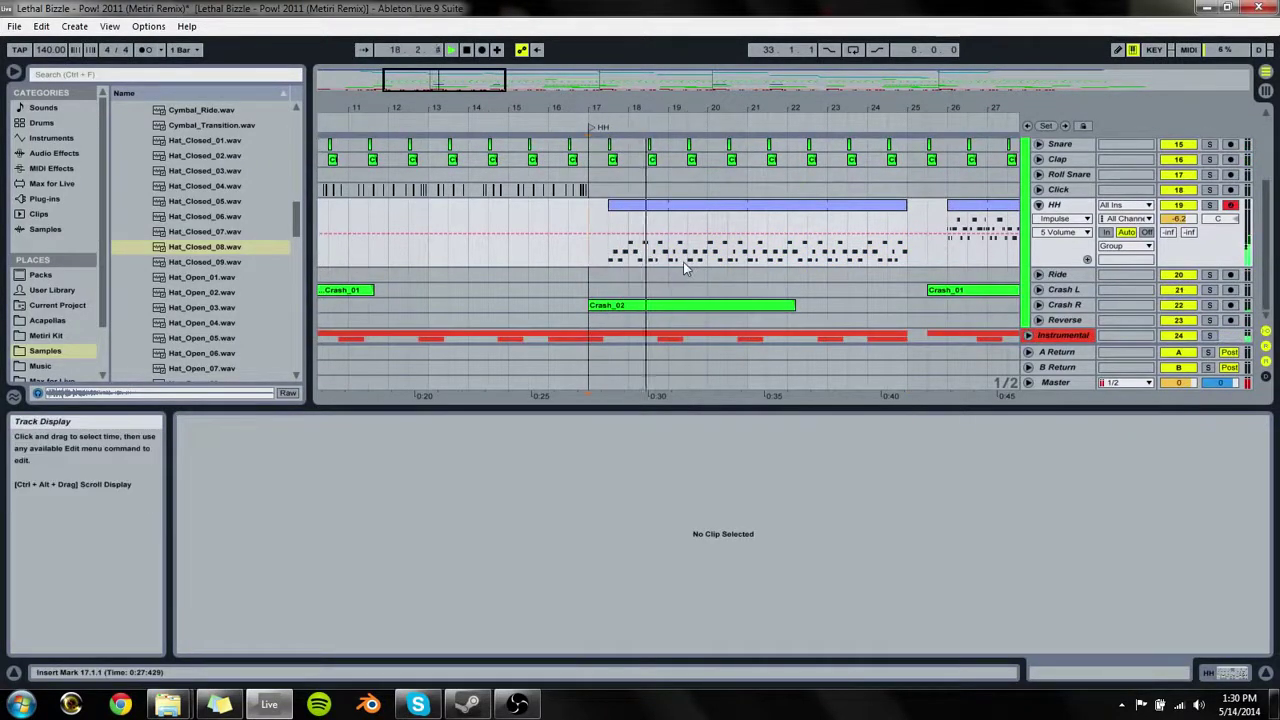
pyautogui.moveTo(926, 107); pyautogui.dragTo(523, 73)
pyautogui.click(488, 207)
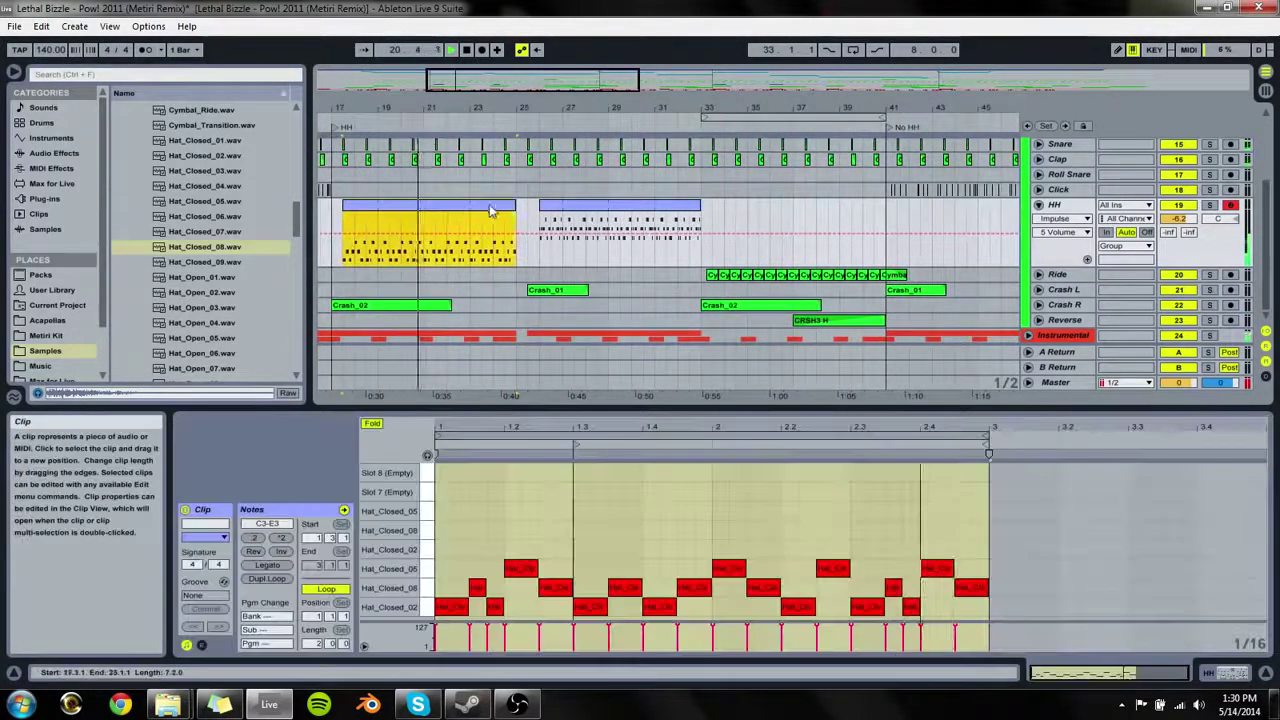
pyautogui.keyDown('shift'); pyautogui.click(565, 207); pyautogui.keyUp('shift')
pyautogui.rightClick(566, 207)
pyautogui.click(606, 391)
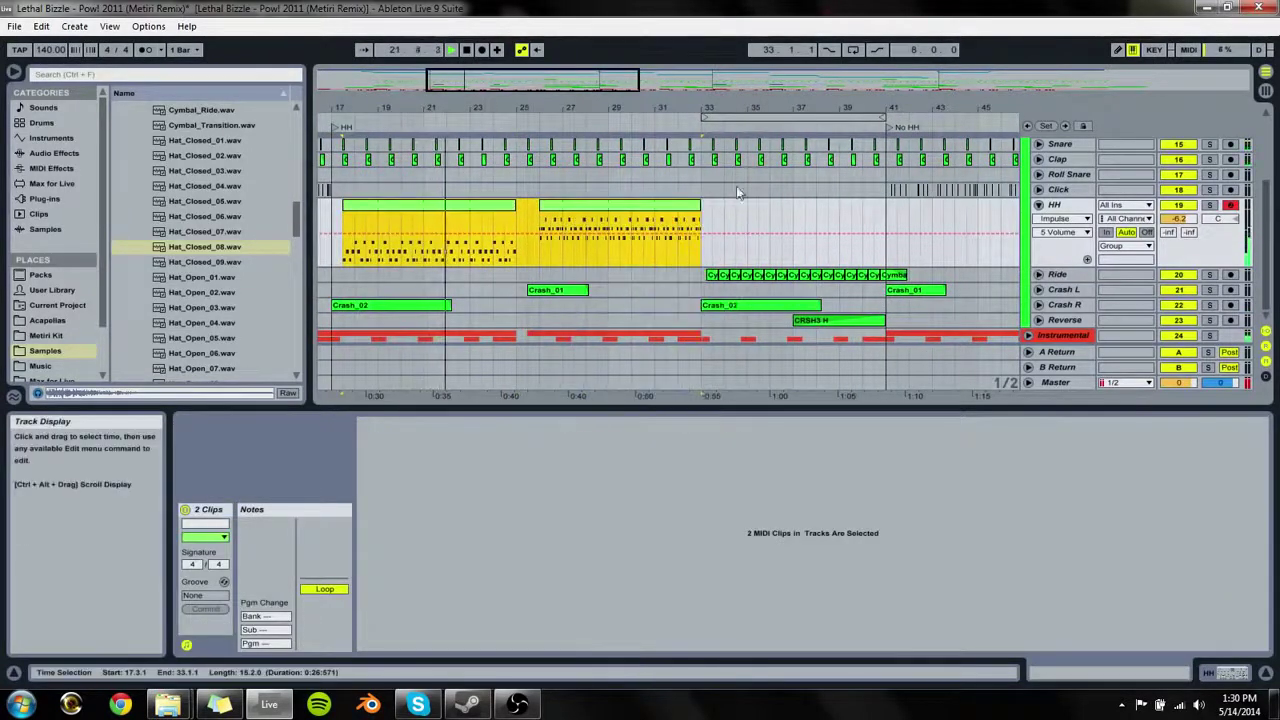
pyautogui.rightClick(693, 203)
pyautogui.click(718, 388)
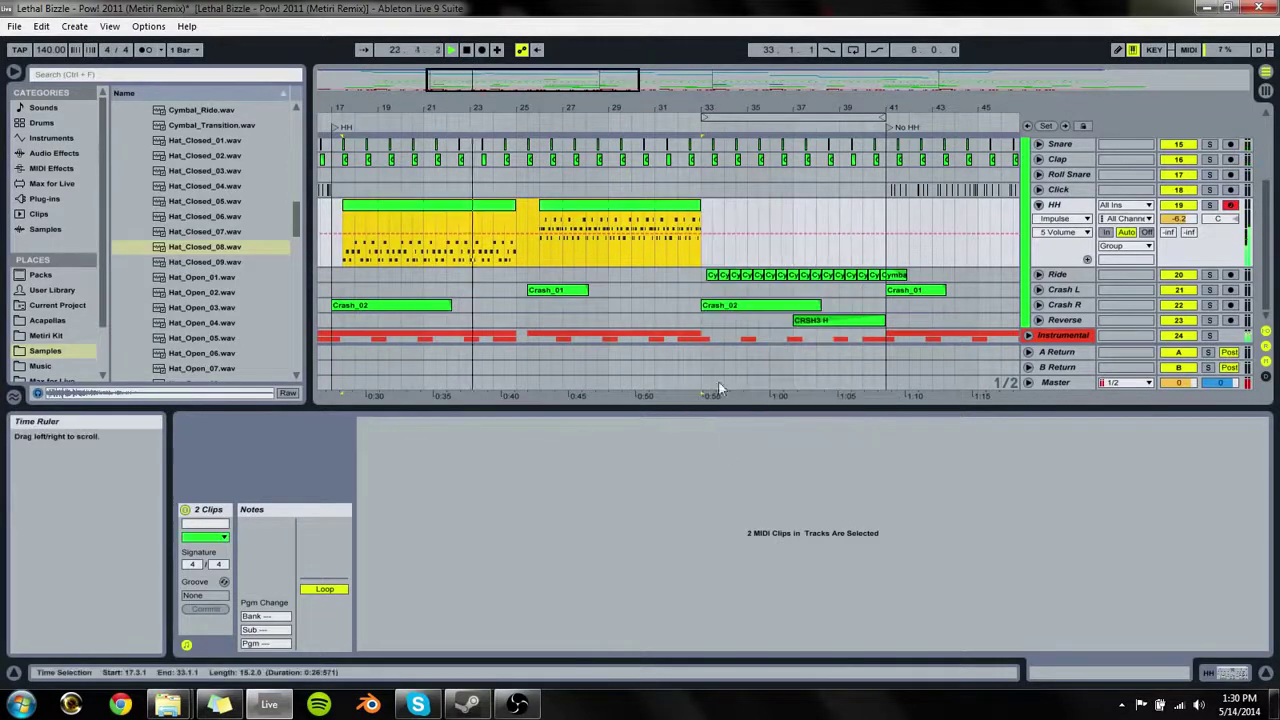
# Step: Listen to the arrangement around bars 26, 33 and 41 to check the hi-hat, ride and crash transitions
pyautogui.click(710, 226)
pyautogui.click(673, 212)
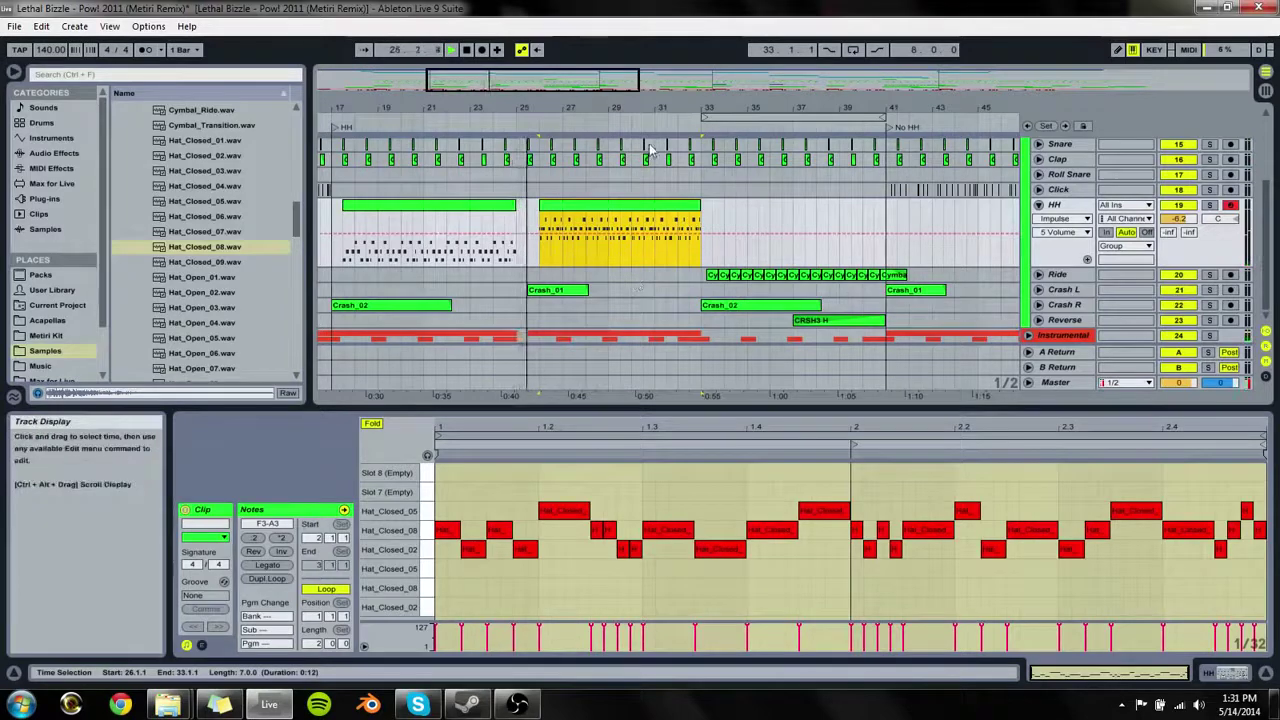
pyautogui.moveTo(694, 107); pyautogui.dragTo(428, 110)
pyautogui.click(437, 268)
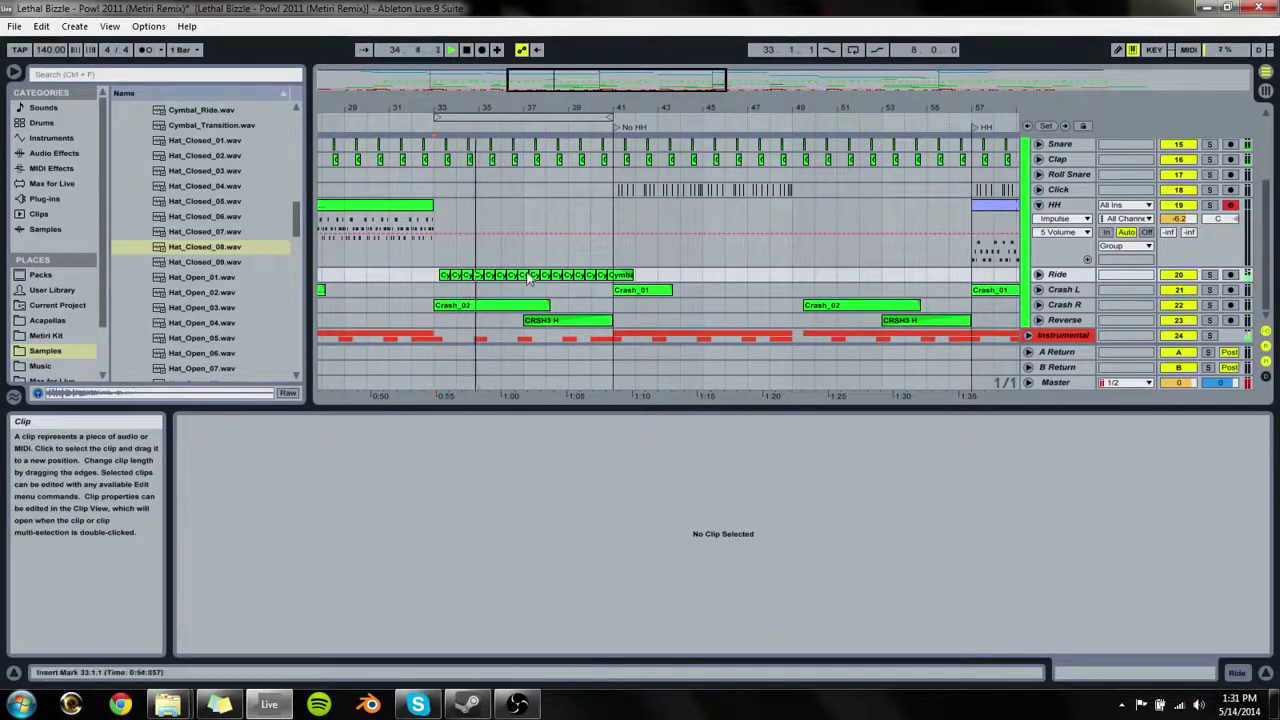
pyautogui.click(630, 290)
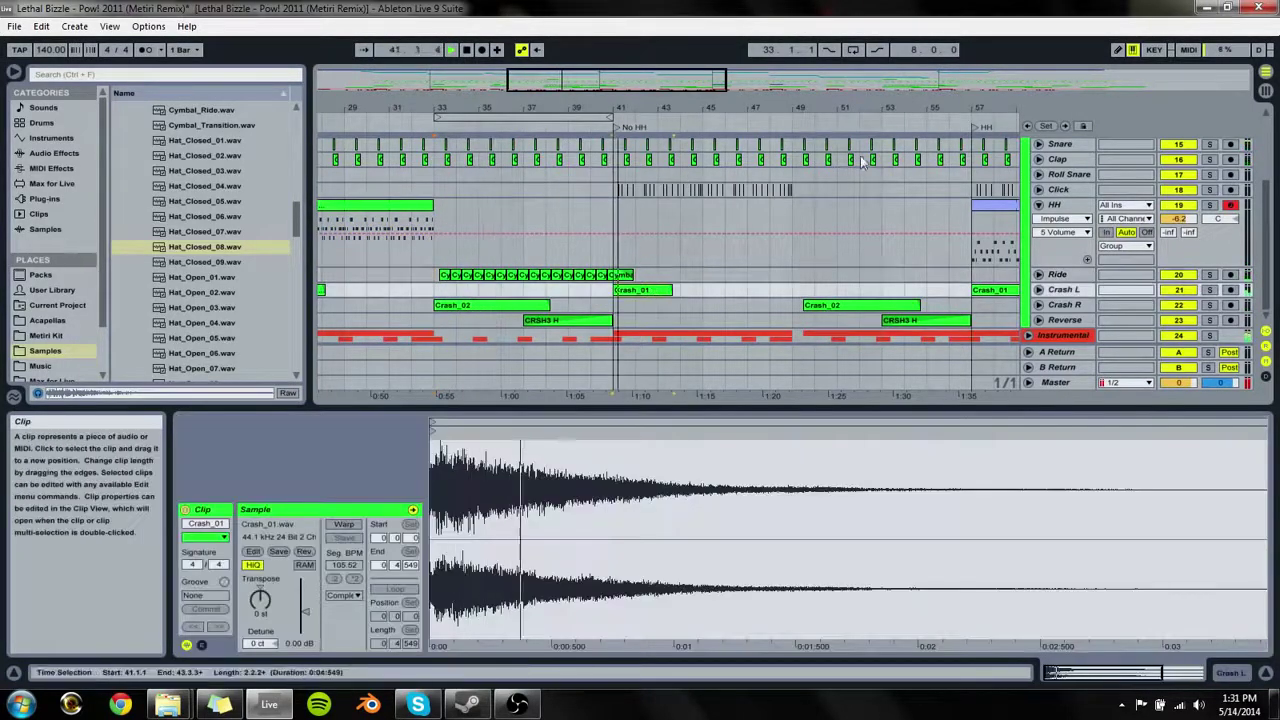
# Step: Replace the untrimmed hi-hat clips at bar 57 with copies of the two trimmed green clips from bar 17
pyautogui.hscroll(10, 600, 190)
pyautogui.click(563, 205)
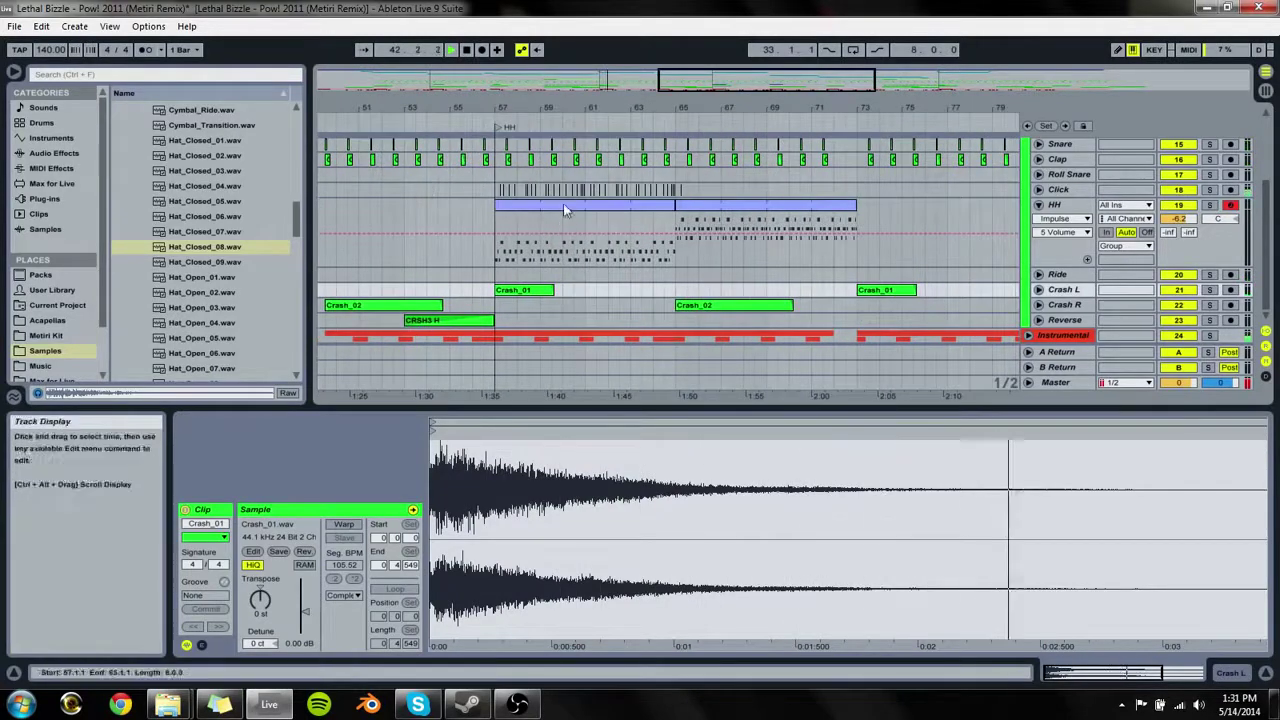
pyautogui.moveTo(700, 79); pyautogui.dragTo(700, 30)
pyautogui.moveTo(508, 205); pyautogui.dragTo(632, 232)
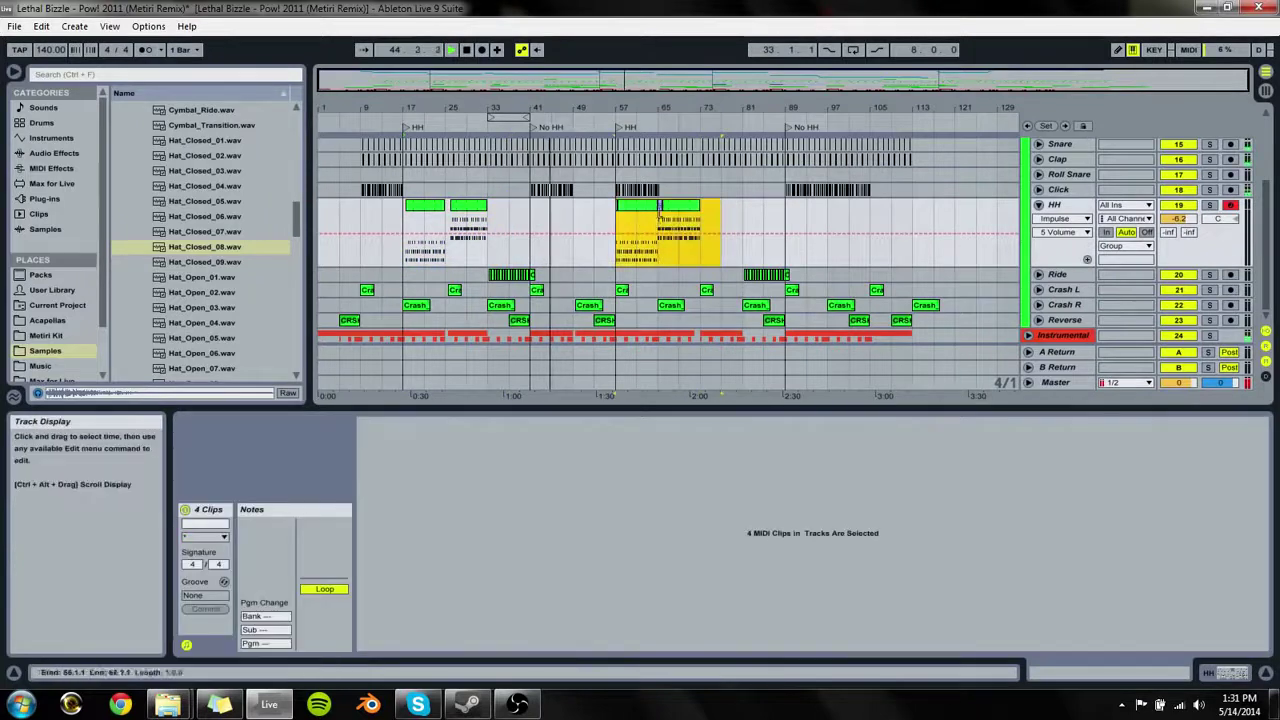
# Step: Play from bar 57 and check the gap before the first copied hi-hat clip
pyautogui.click(637, 207)
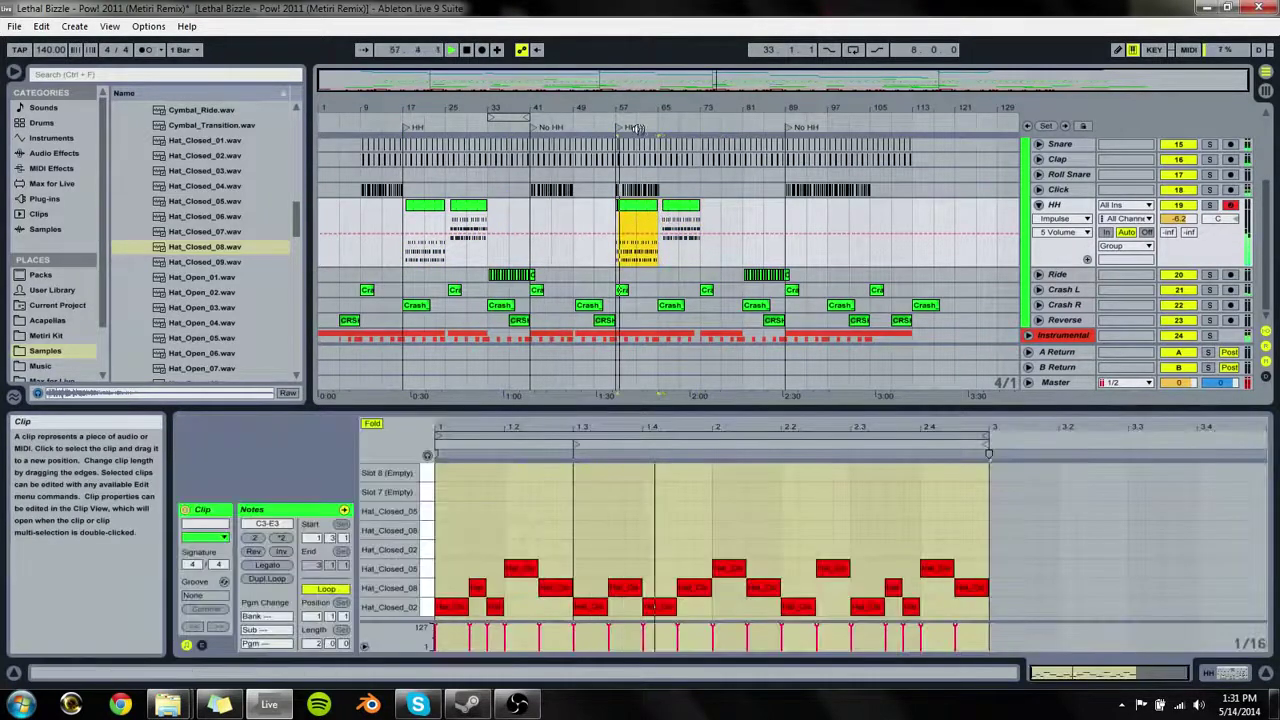
pyautogui.moveTo(637, 110); pyautogui.dragTo(637, 180)
pyautogui.moveTo(539, 230); pyautogui.dragTo(551, 230)
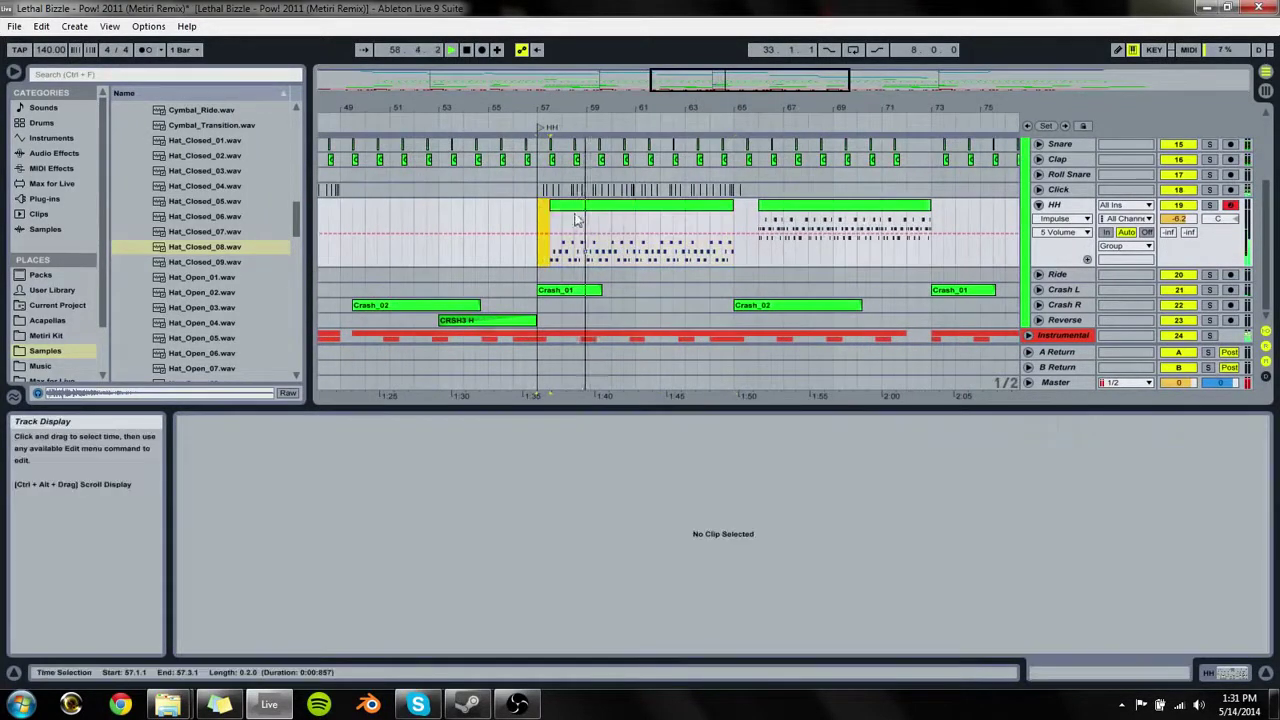
pyautogui.click(562, 206)
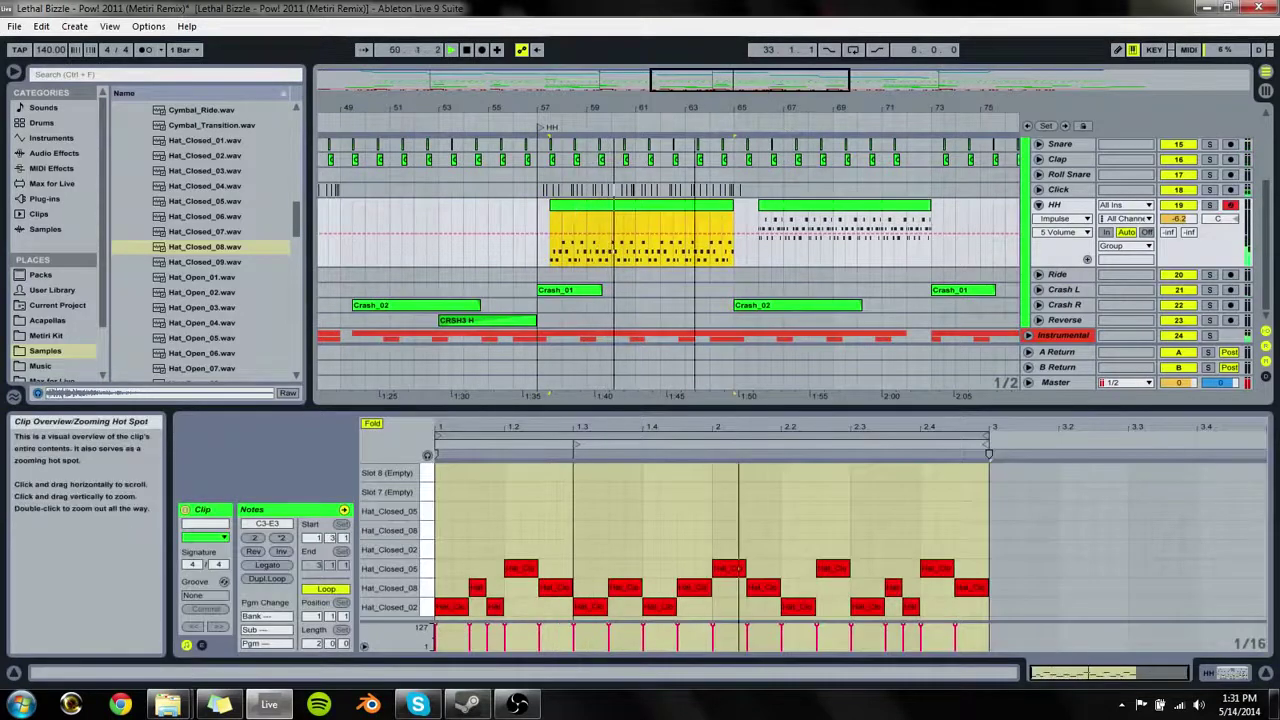
# Step: Move the copied second hi-hat clip from bar 66 to bar 74
pyautogui.moveTo(930, 108); pyautogui.dragTo(764, 108)
pyautogui.click(689, 206)
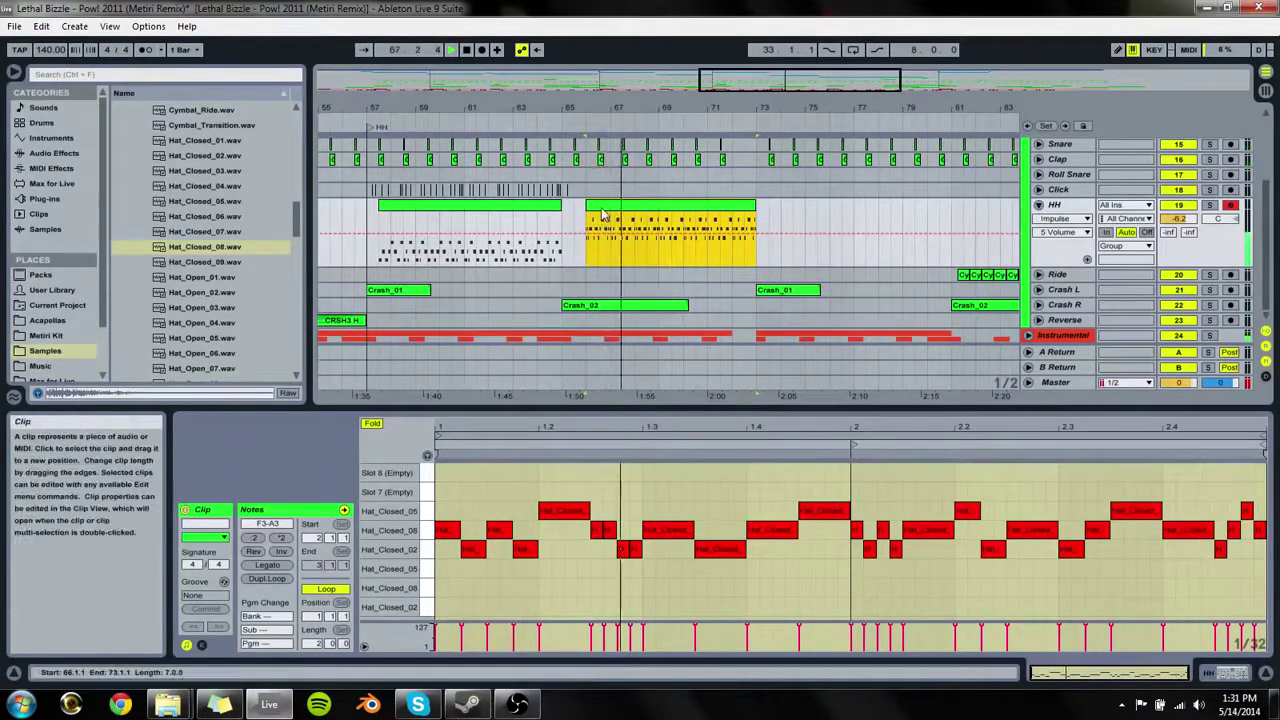
pyautogui.moveTo(612, 244); pyautogui.dragTo(800, 226)
# Step: Move the copied first hi-hat clip to 65.1.1 and play it in place
pyautogui.click(476, 210)
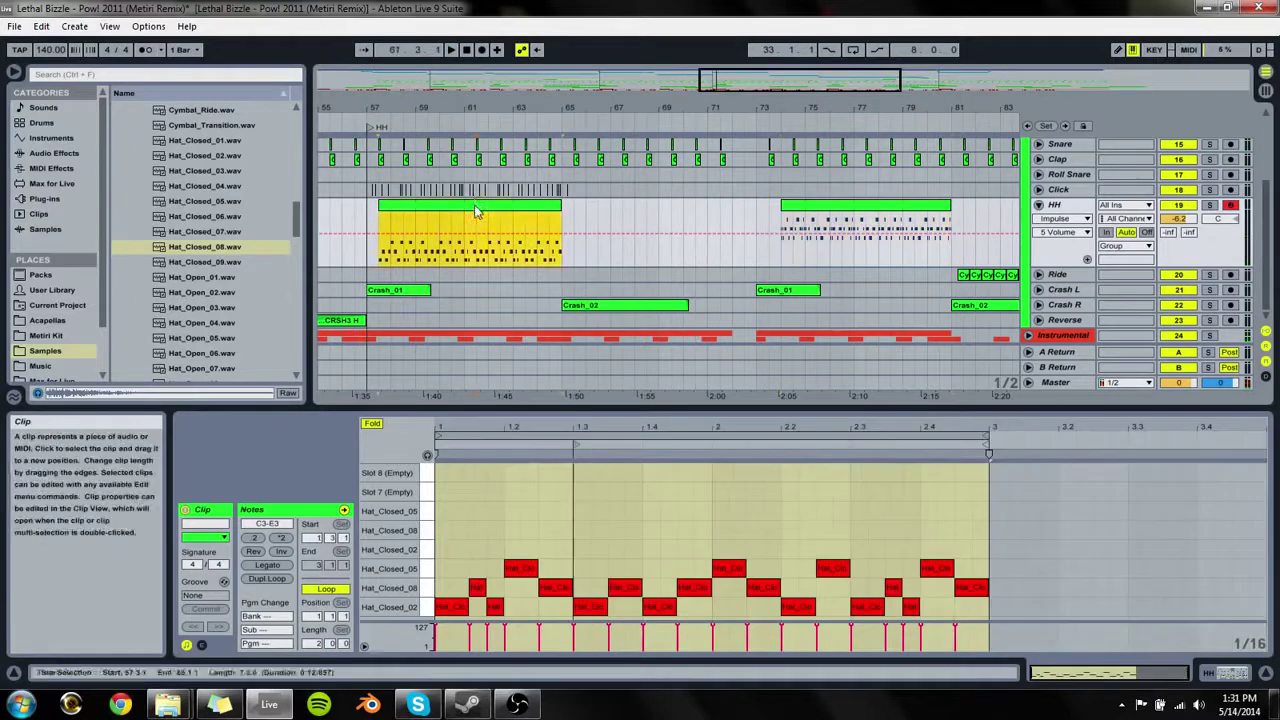
pyautogui.moveTo(476, 210); pyautogui.dragTo(657, 218)
pyautogui.press('space')
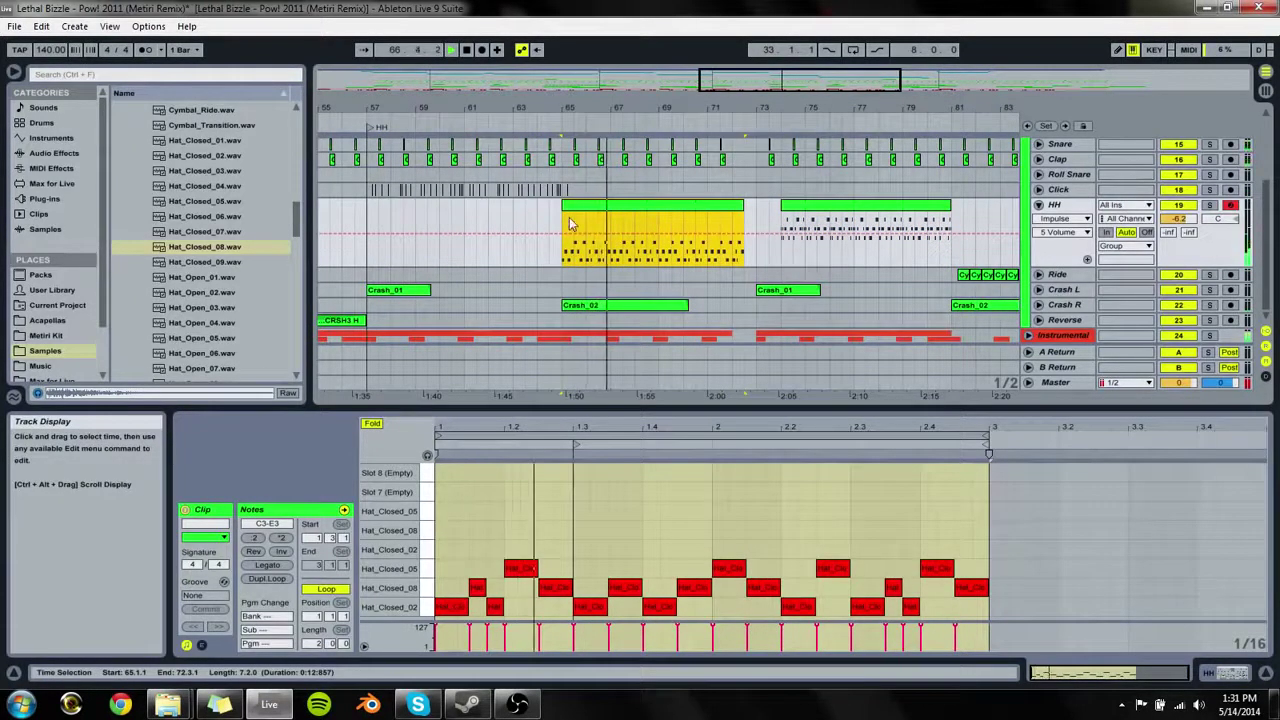
# Step: Trim the start of the hi-hat clip at bar 65 to bar 66 and compare it with the original clips
pyautogui.moveTo(564, 222)
pyautogui.mouseDown()
pyautogui.moveTo(372, 222)
pyautogui.moveTo(560, 225)
pyautogui.mouseUp()
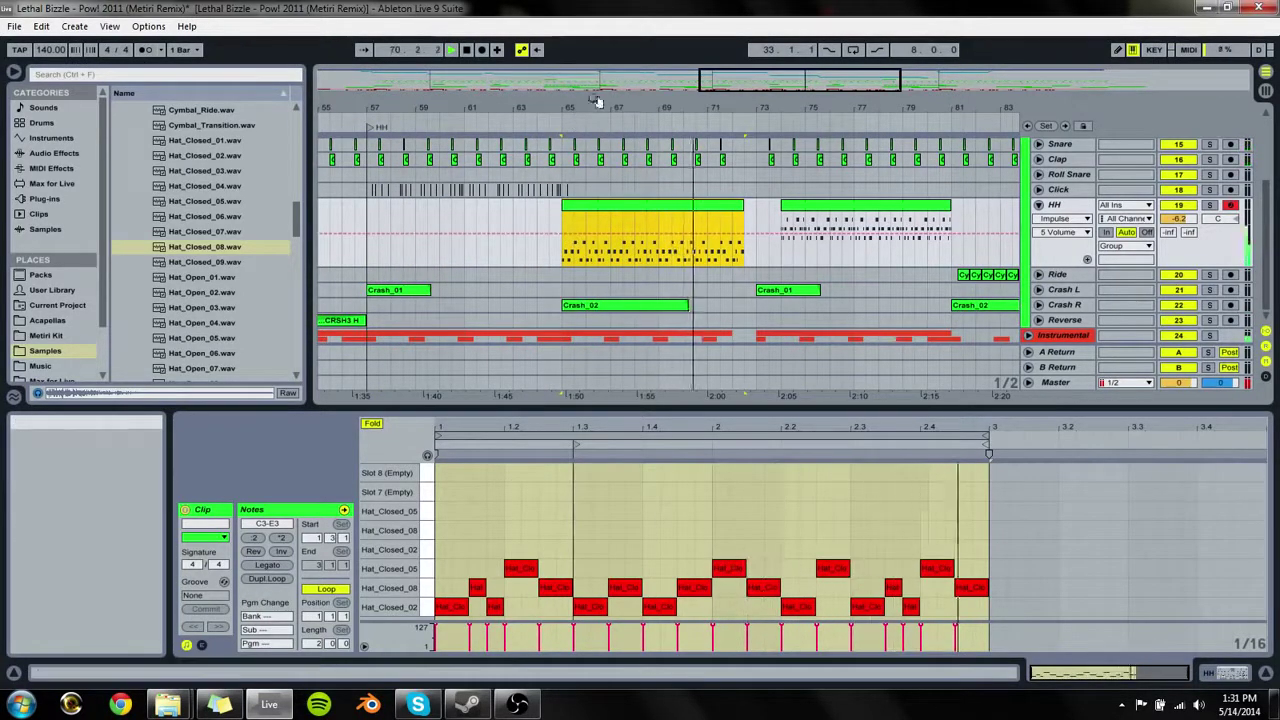
pyautogui.moveTo(563, 208); pyautogui.dragTo(586, 208)
pyautogui.moveTo(589, 109); pyautogui.dragTo(589, 50)
pyautogui.click(428, 206)
pyautogui.click(683, 206)
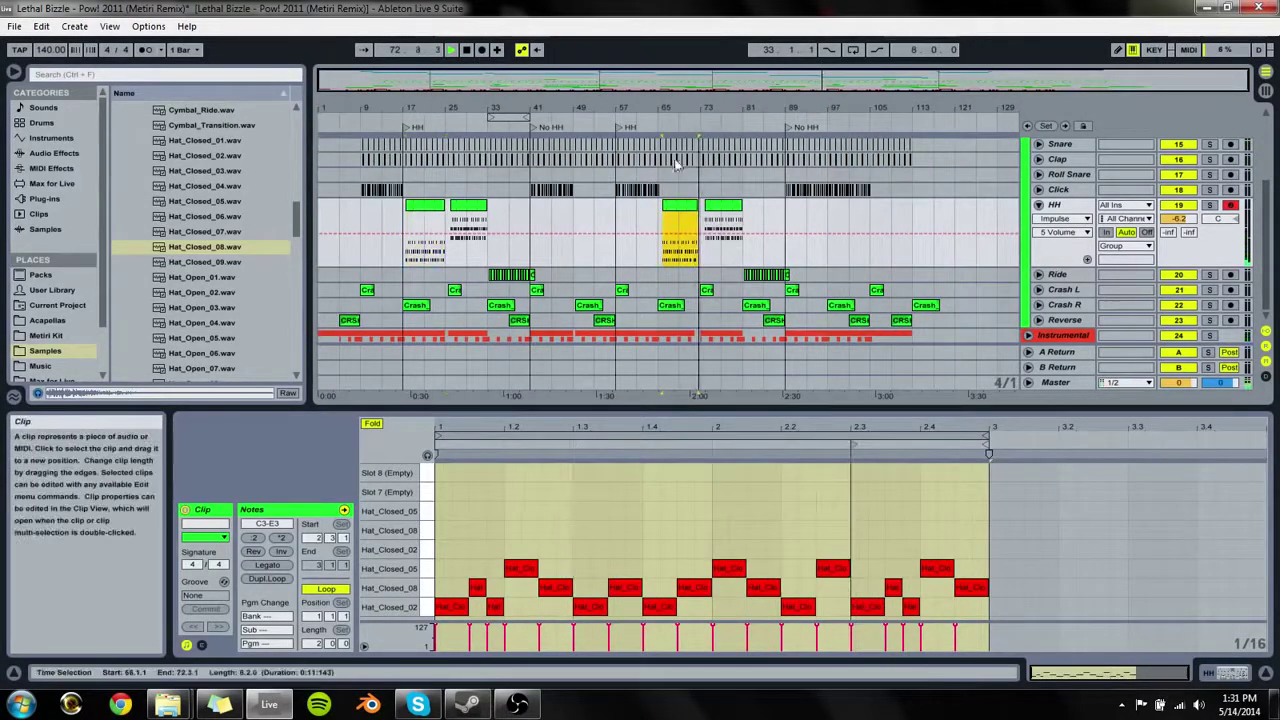
pyautogui.moveTo(670, 108); pyautogui.dragTo(668, 170)
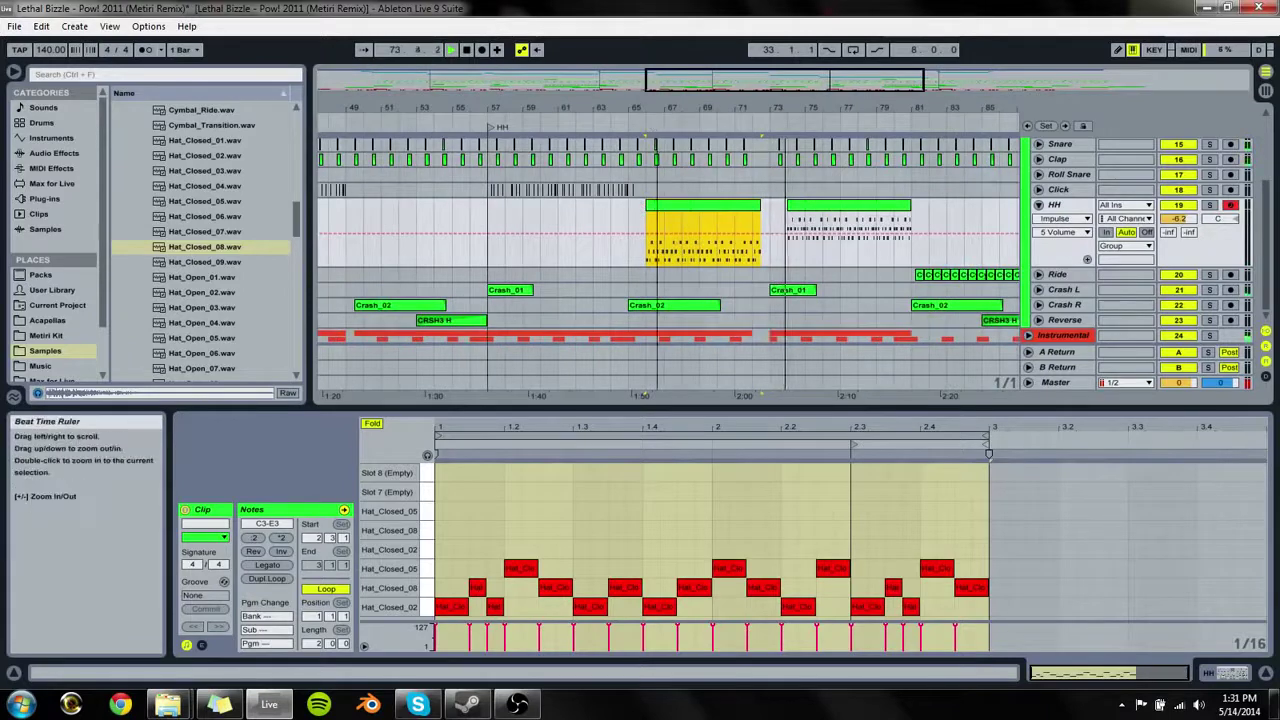
pyautogui.moveTo(648, 108); pyautogui.dragTo(643, 165)
# Step: Undo the start trim, reposition the hi-hat clip at 65.3.1 and shorten its end to bar 72, then play from bar 65
pyautogui.hotkey('ctrl', 'z')
pyautogui.hotkey('ctrl', 'z')
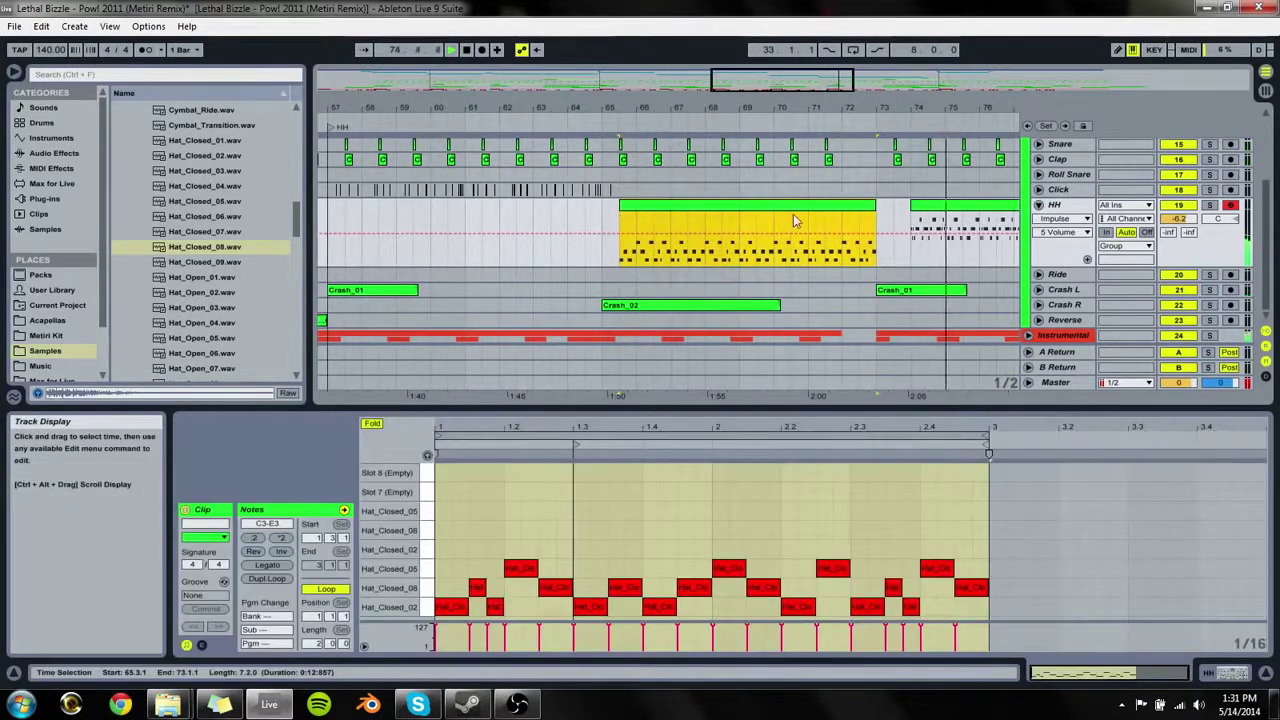
pyautogui.moveTo(875, 210); pyautogui.dragTo(845, 210)
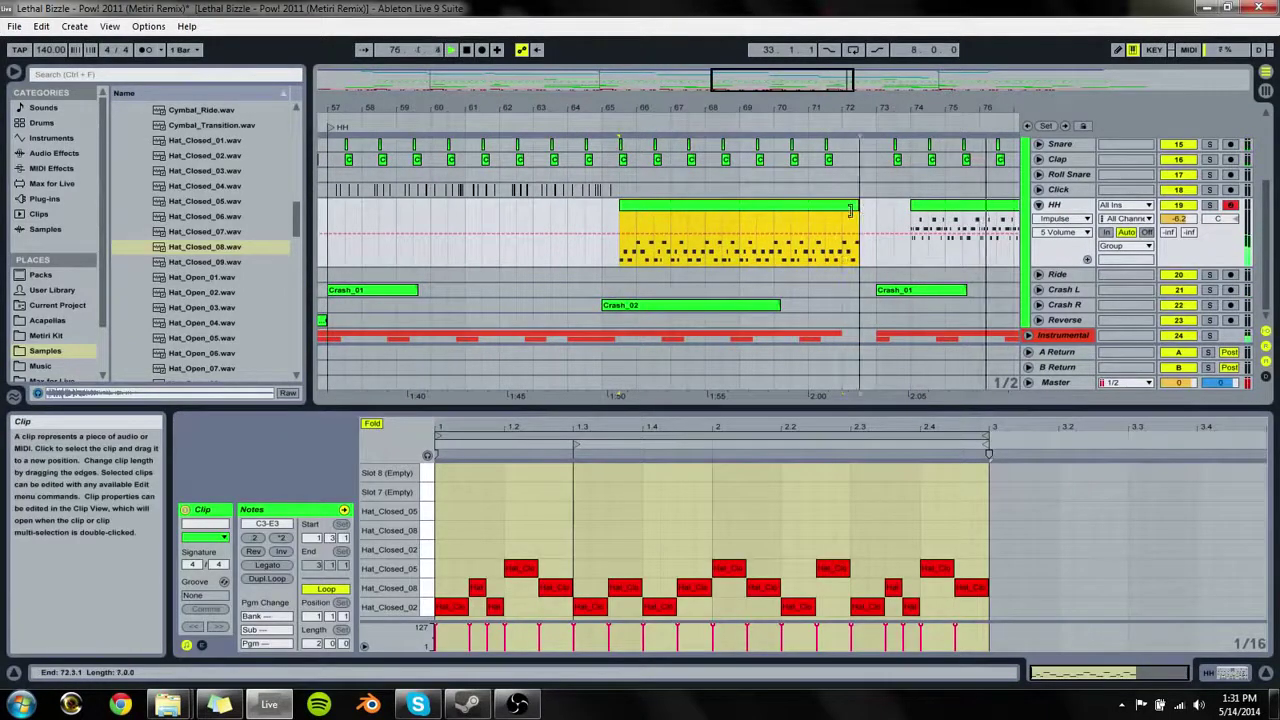
pyautogui.click(616, 221)
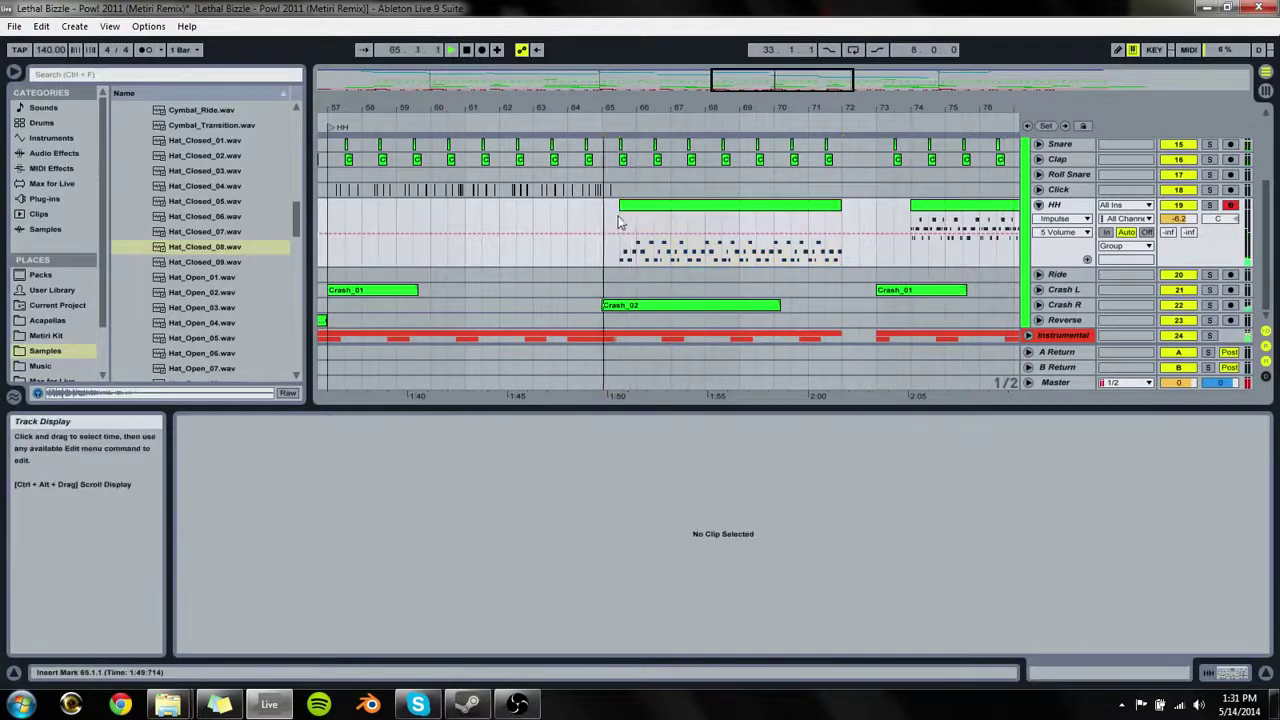
pyautogui.click(624, 238)
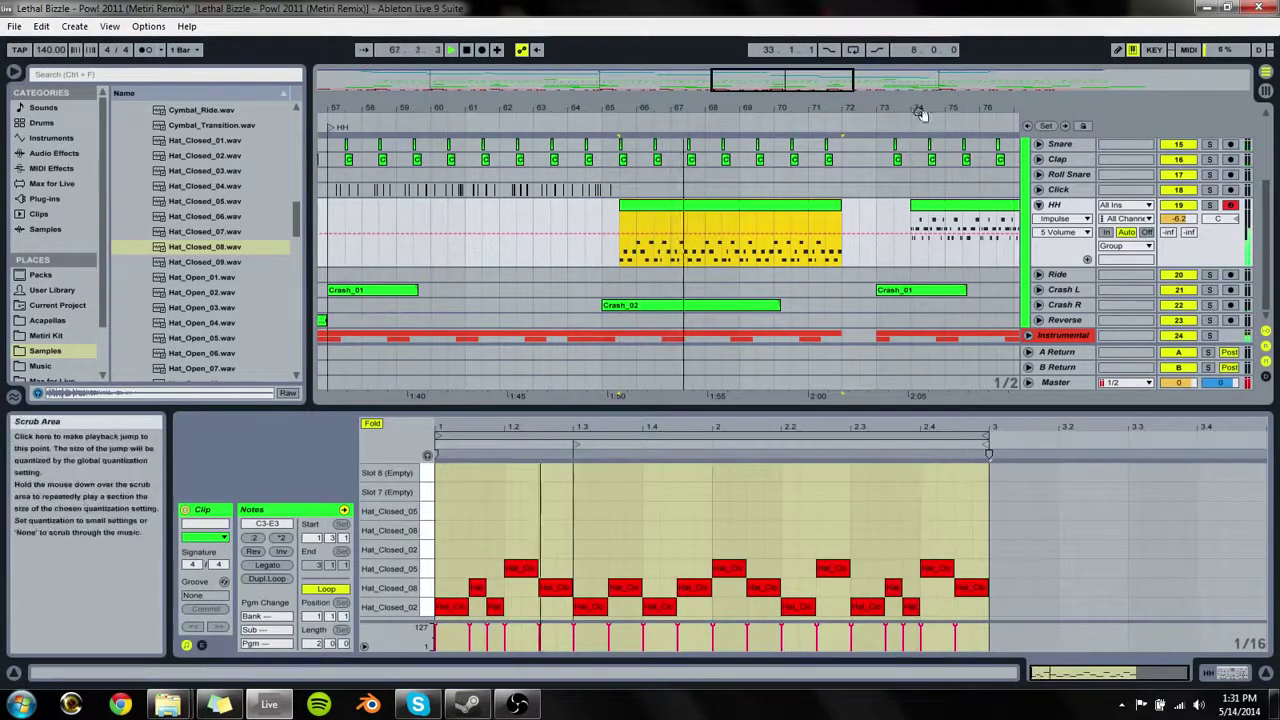
# Step: Move the hi-hat clip from bar 74 to 73.3.1 and trim half a bar off its beginning, keeping it at 73.3.1
pyautogui.moveTo(918, 107); pyautogui.dragTo(712, 106)
pyautogui.click(680, 214)
pyautogui.moveTo(722, 212); pyautogui.dragTo(705, 210)
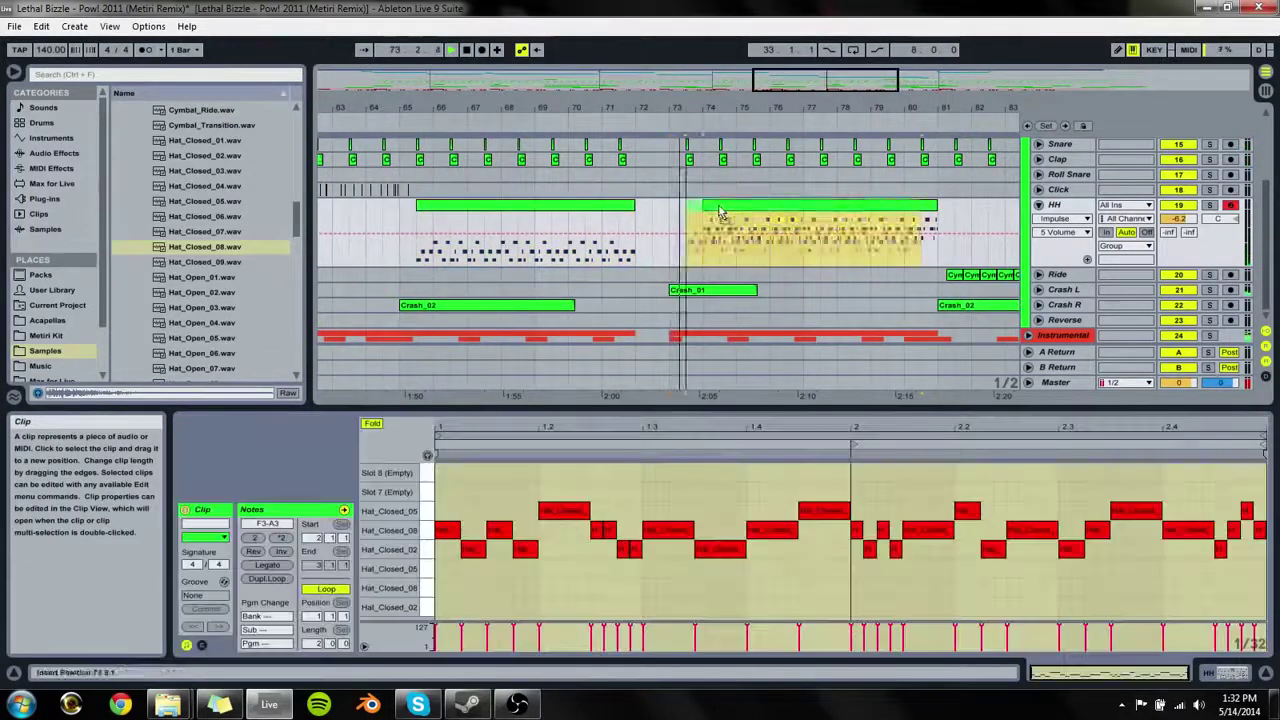
pyautogui.click(672, 214)
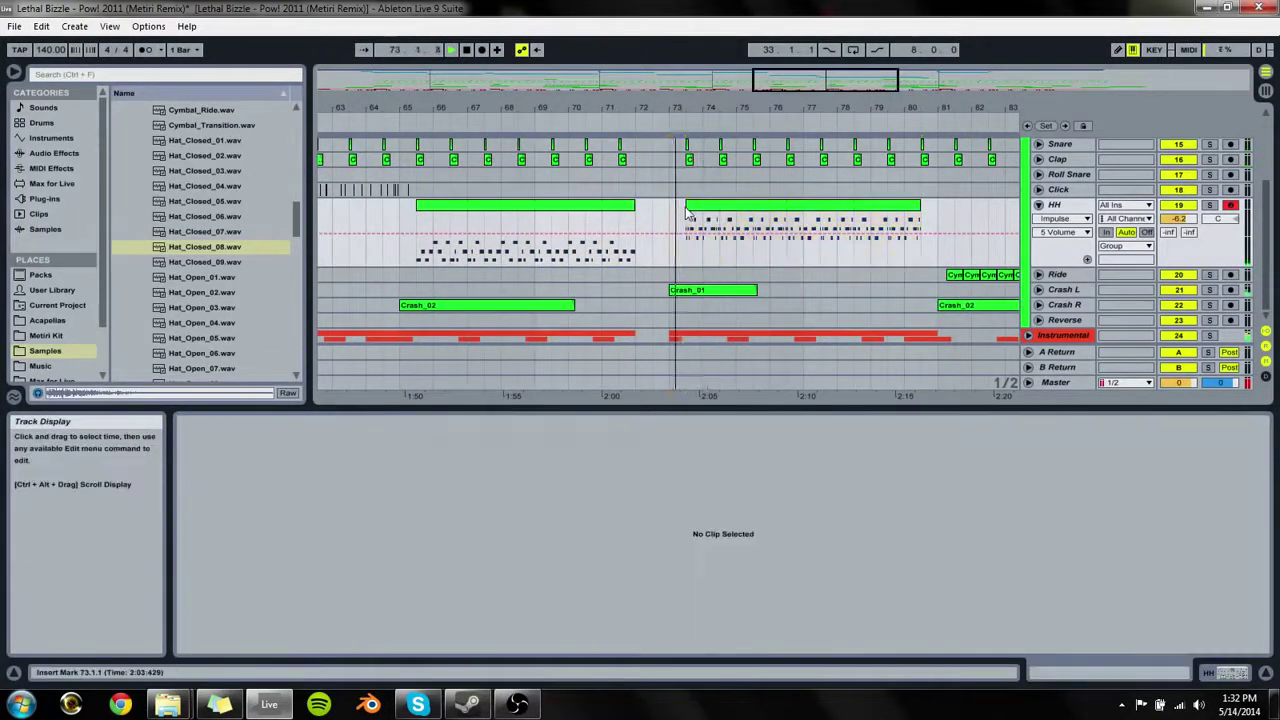
pyautogui.moveTo(688, 206)
pyautogui.mouseDown()
pyautogui.moveTo(637, 205)
pyautogui.moveTo(688, 210)
pyautogui.mouseUp()
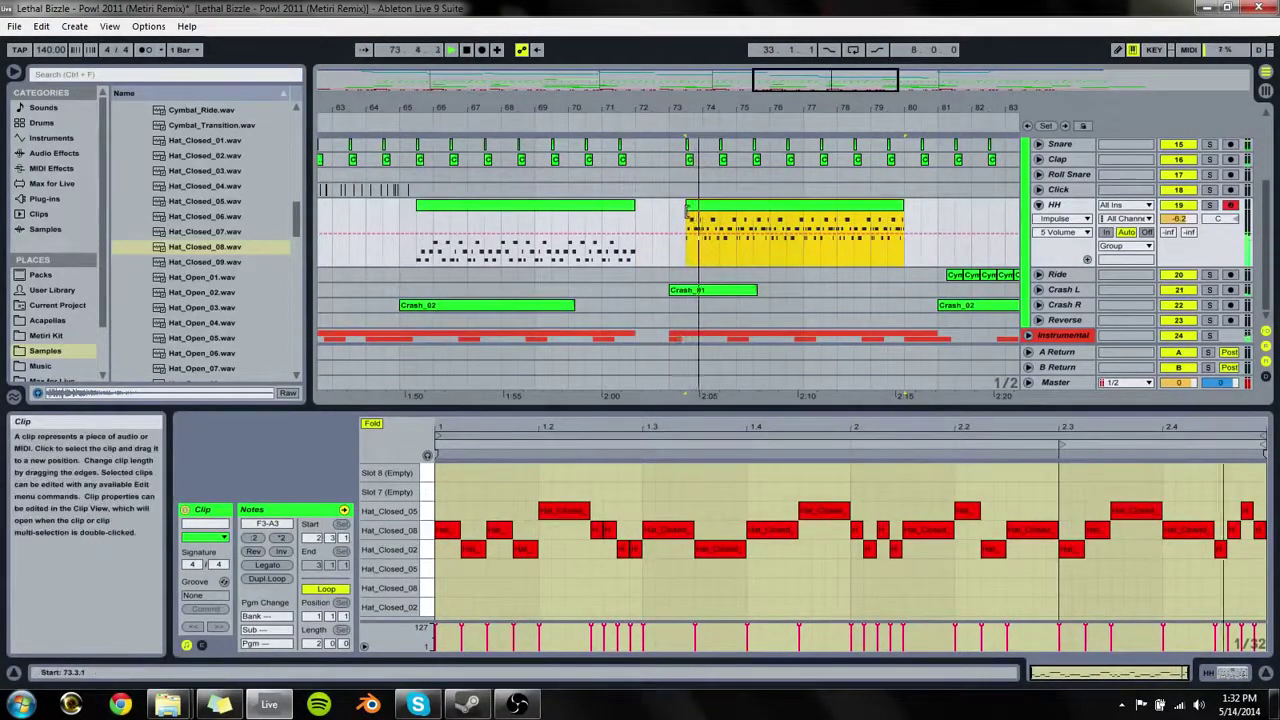
# Step: Extend the end of the hi-hat clip at 73.3.1 to bar 81
pyautogui.moveTo(903, 208); pyautogui.dragTo(937, 208)
pyautogui.click(907, 190)
pyautogui.press('space')
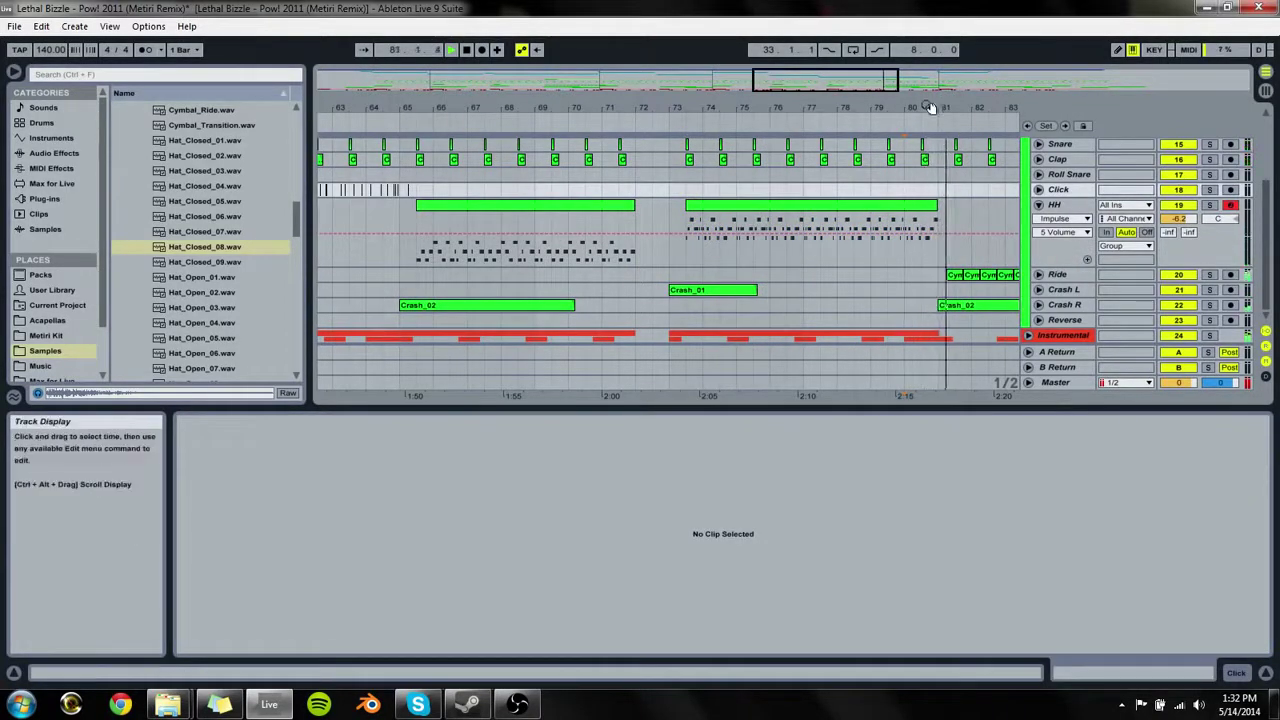
# Step: Copy the hi-hat clip at bar 65 to 57.3.1 and play it from bar 57
pyautogui.moveTo(934, 108); pyautogui.dragTo(769, 64)
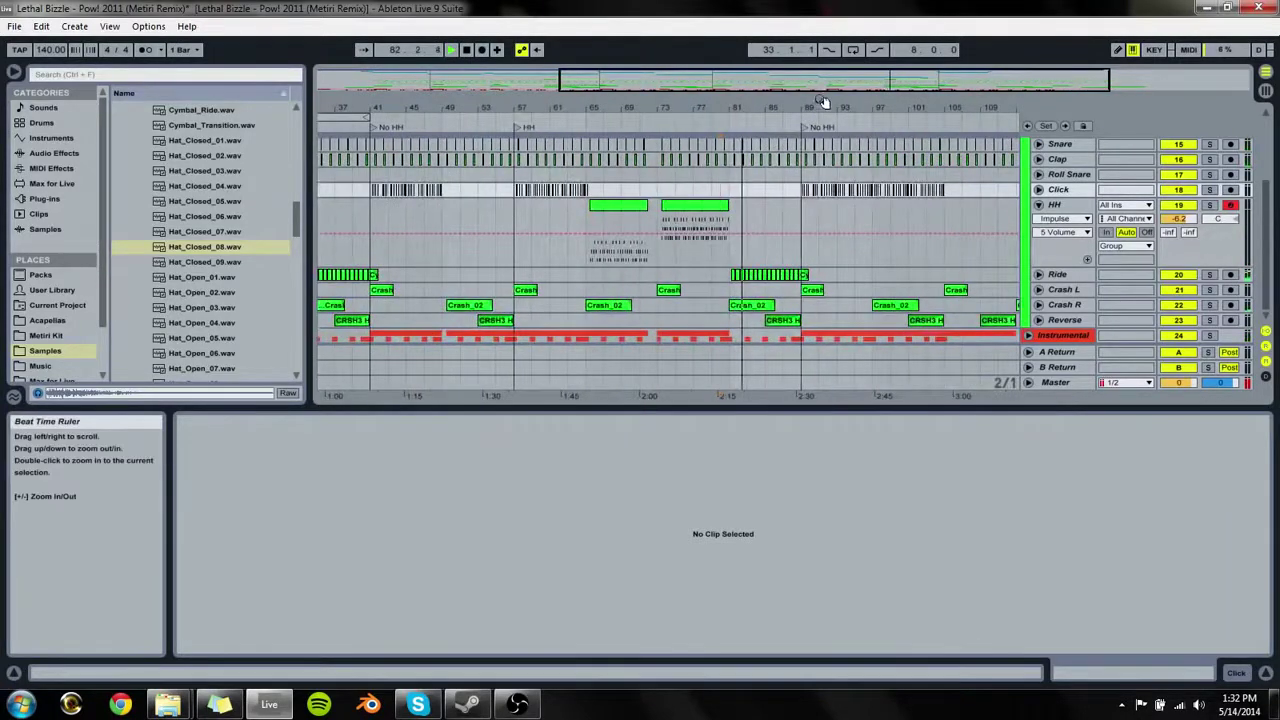
pyautogui.moveTo(822, 101); pyautogui.dragTo(820, 85)
pyautogui.click(790, 227)
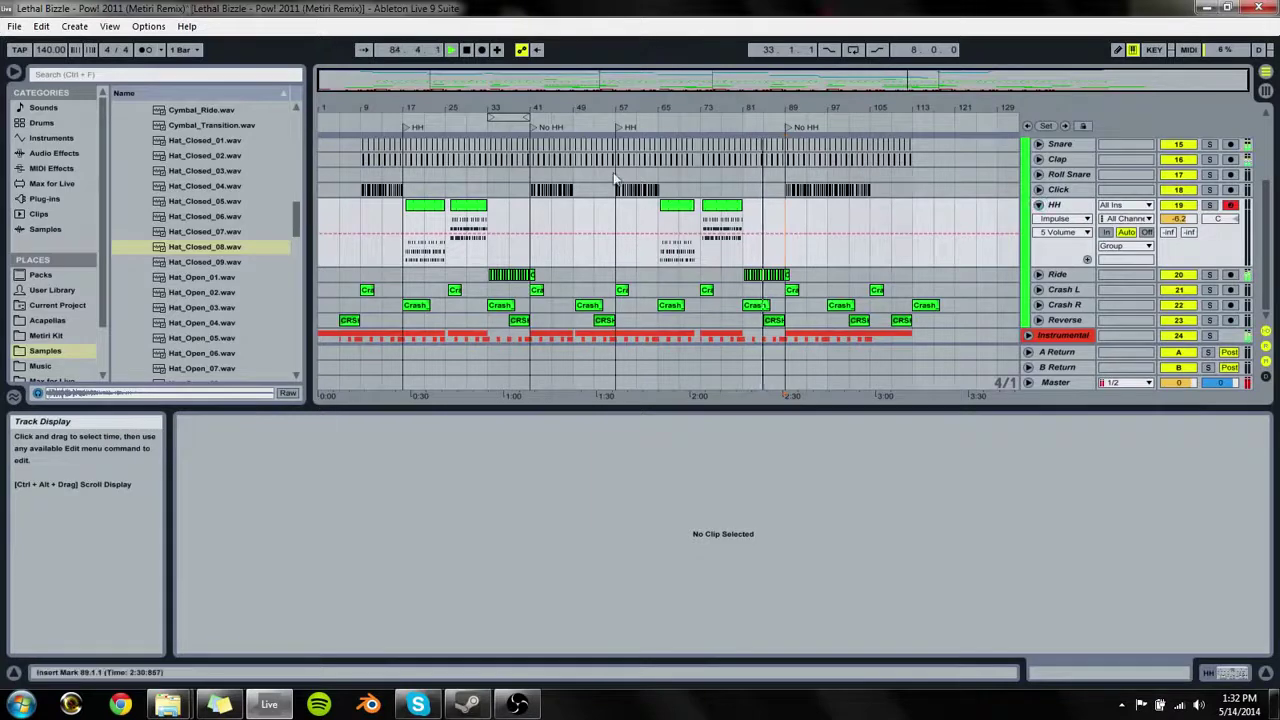
pyautogui.click(674, 208)
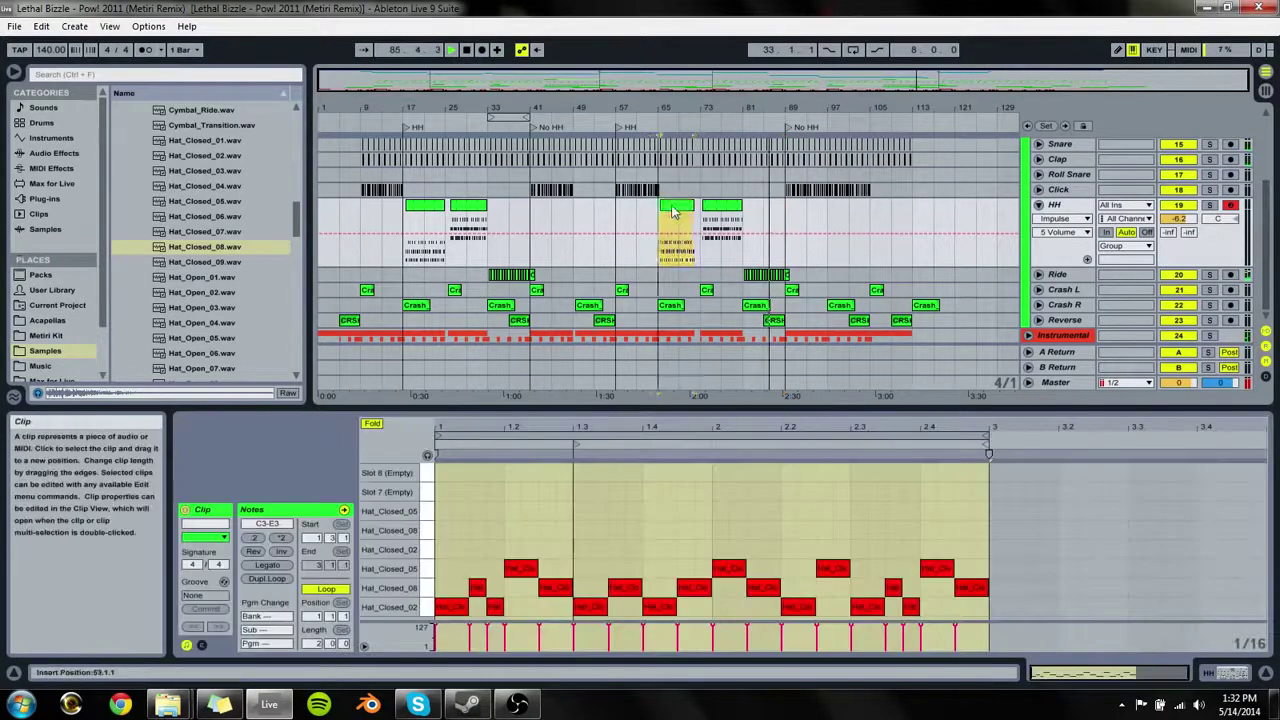
pyautogui.moveTo(624, 208); pyautogui.dragTo(632, 207)
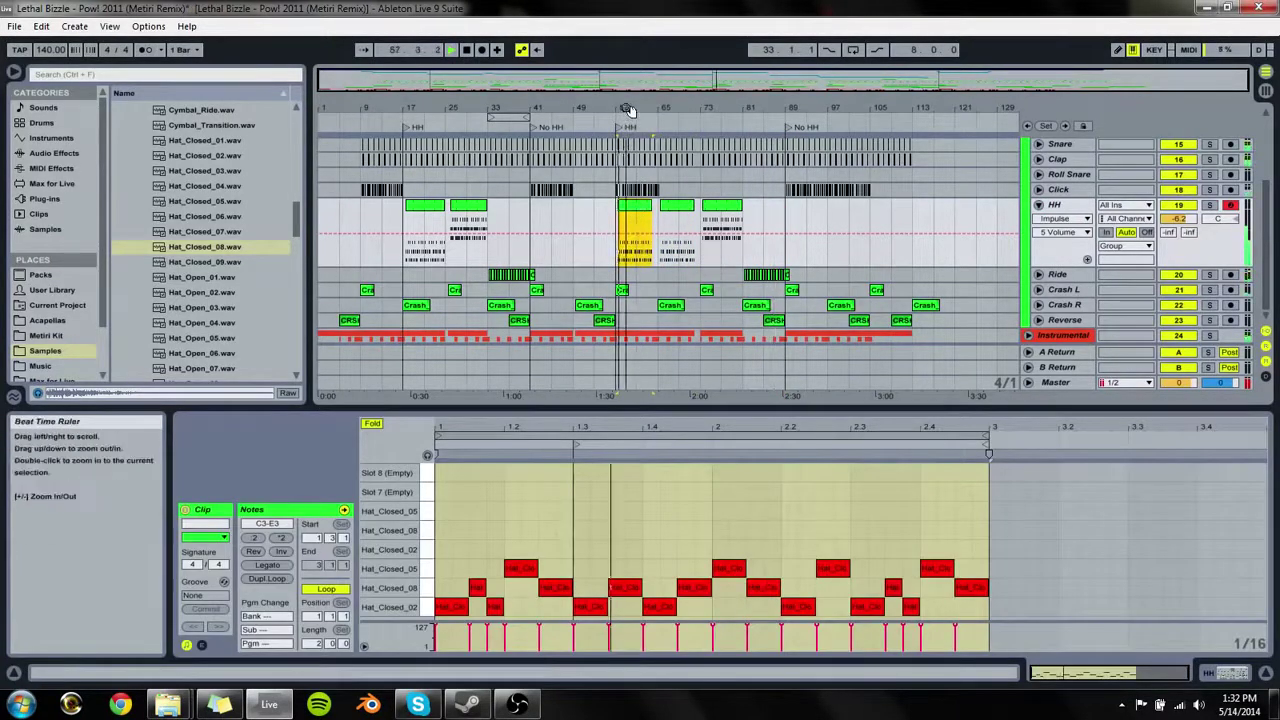
pyautogui.moveTo(628, 110); pyautogui.dragTo(627, 146)
pyautogui.click(582, 226)
pyautogui.press('space')
pyautogui.press('space')
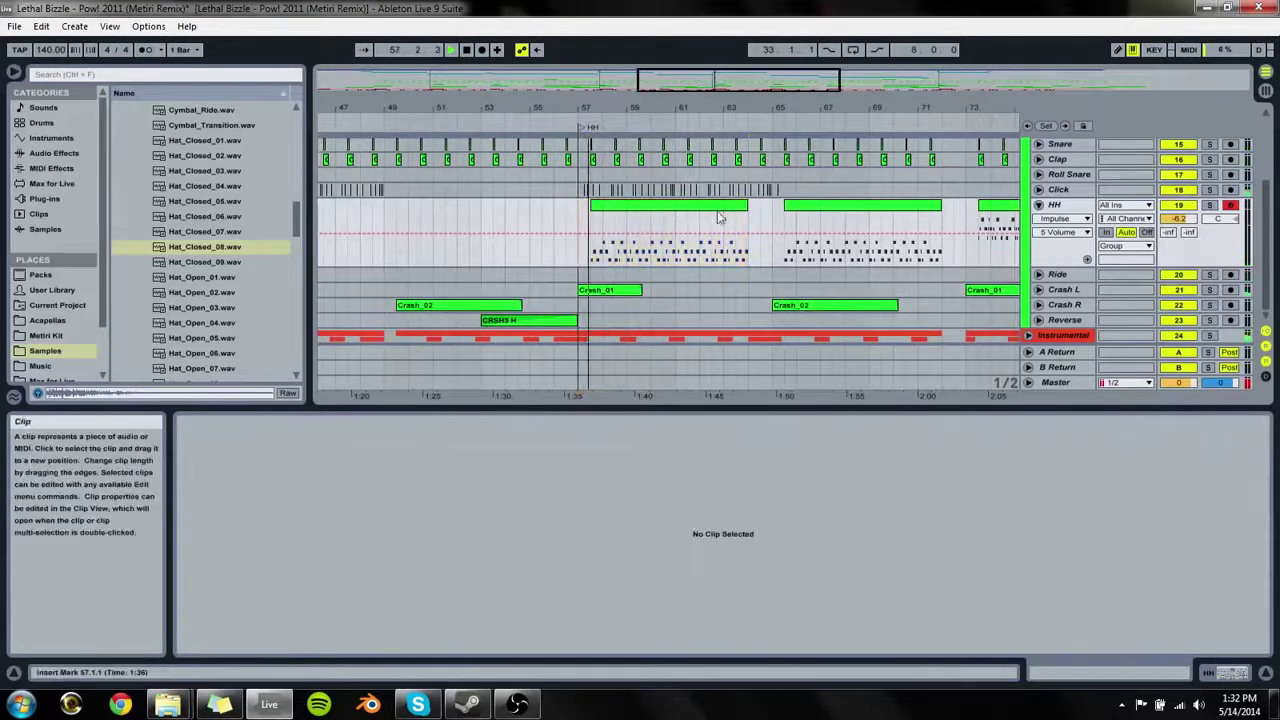
# Step: Extend the start of the copied hi-hat clip to 57.2.1 and play it from 57.1.1
pyautogui.moveTo(605, 110); pyautogui.dragTo(585, 210)
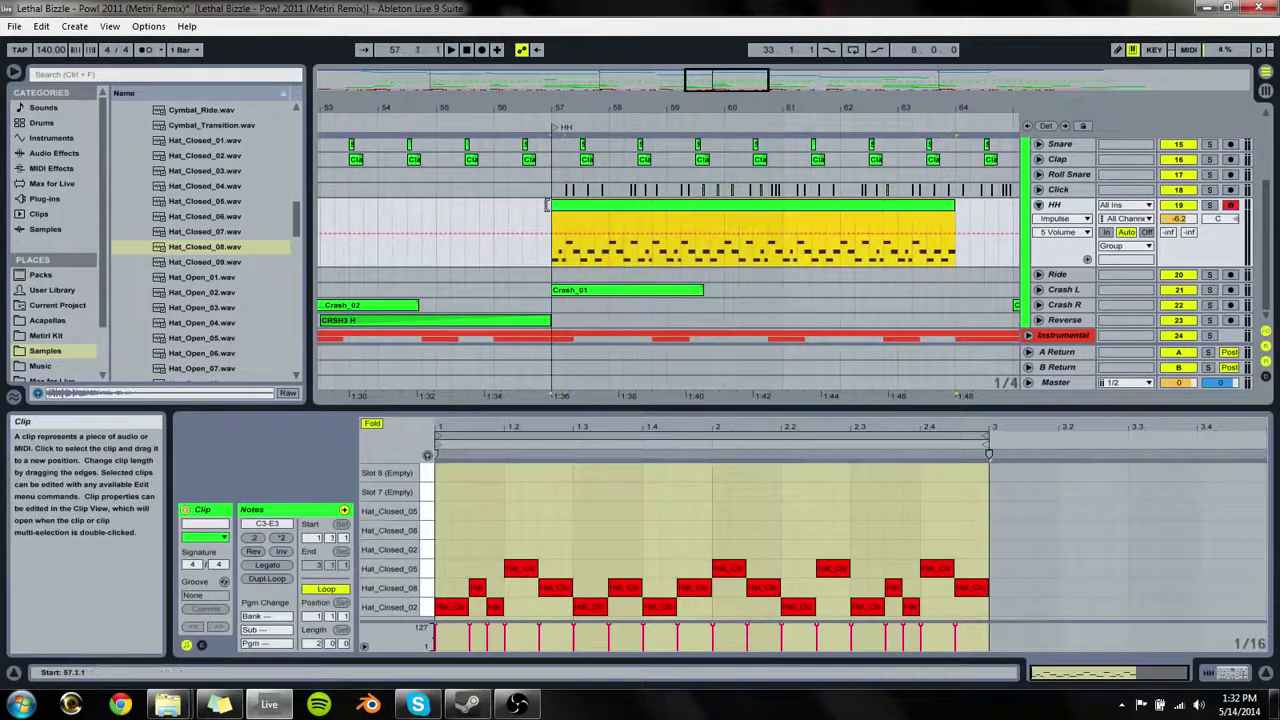
pyautogui.moveTo(504, 212); pyautogui.dragTo(566, 206)
pyautogui.press('space')
pyautogui.click(554, 228)
pyautogui.press('space')
pyautogui.press('space')
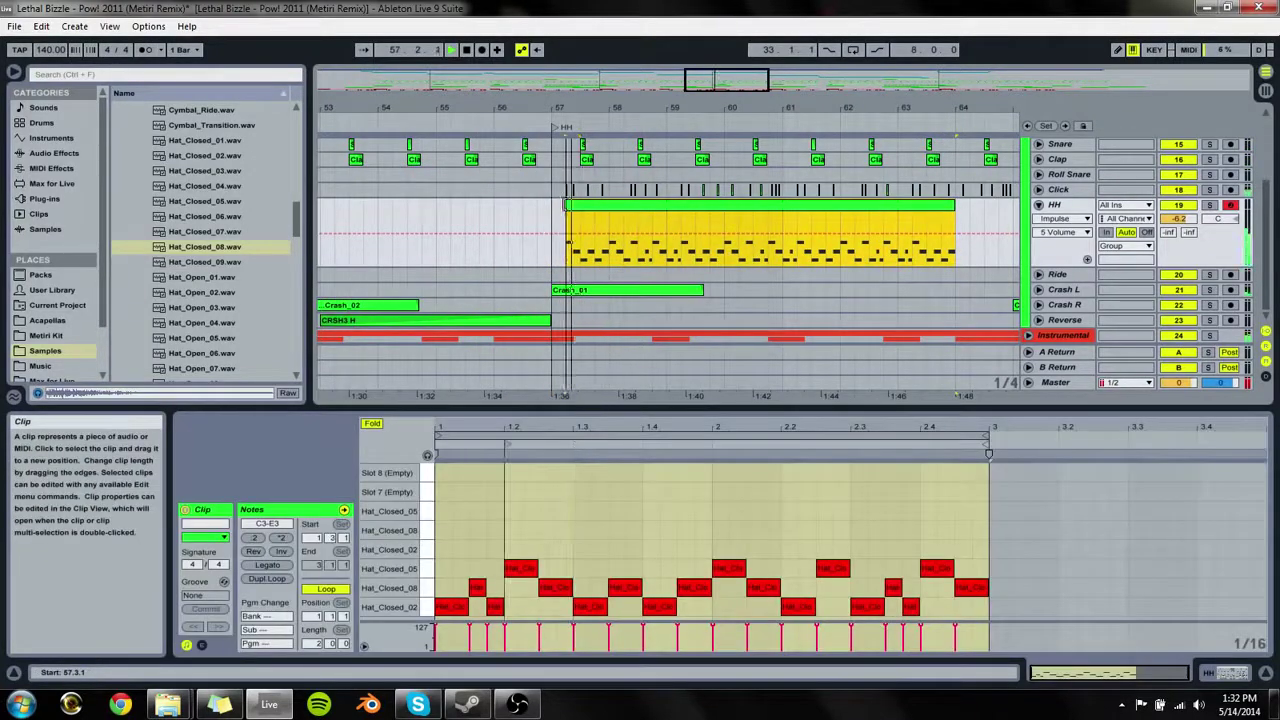
pyautogui.click(607, 138)
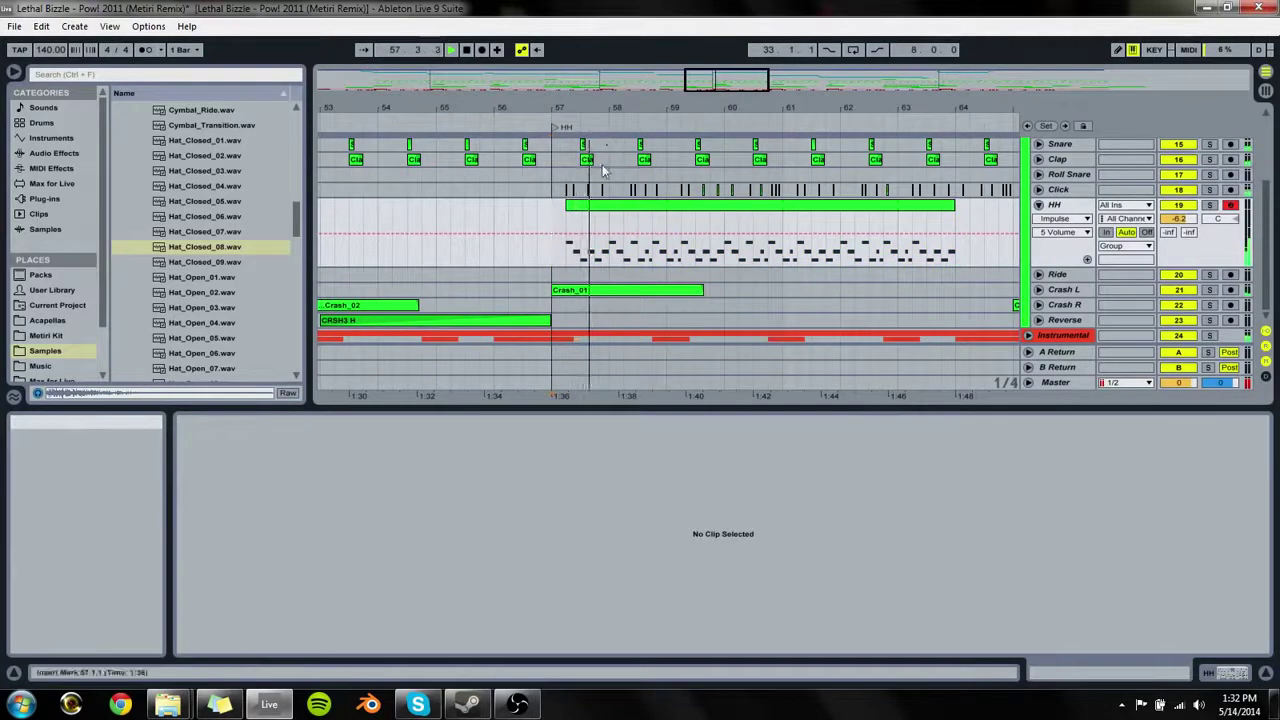
# Step: Extend the end of the hi-hat clip at bar 57 to 65.1.1
pyautogui.moveTo(640, 104); pyautogui.dragTo(466, 106)
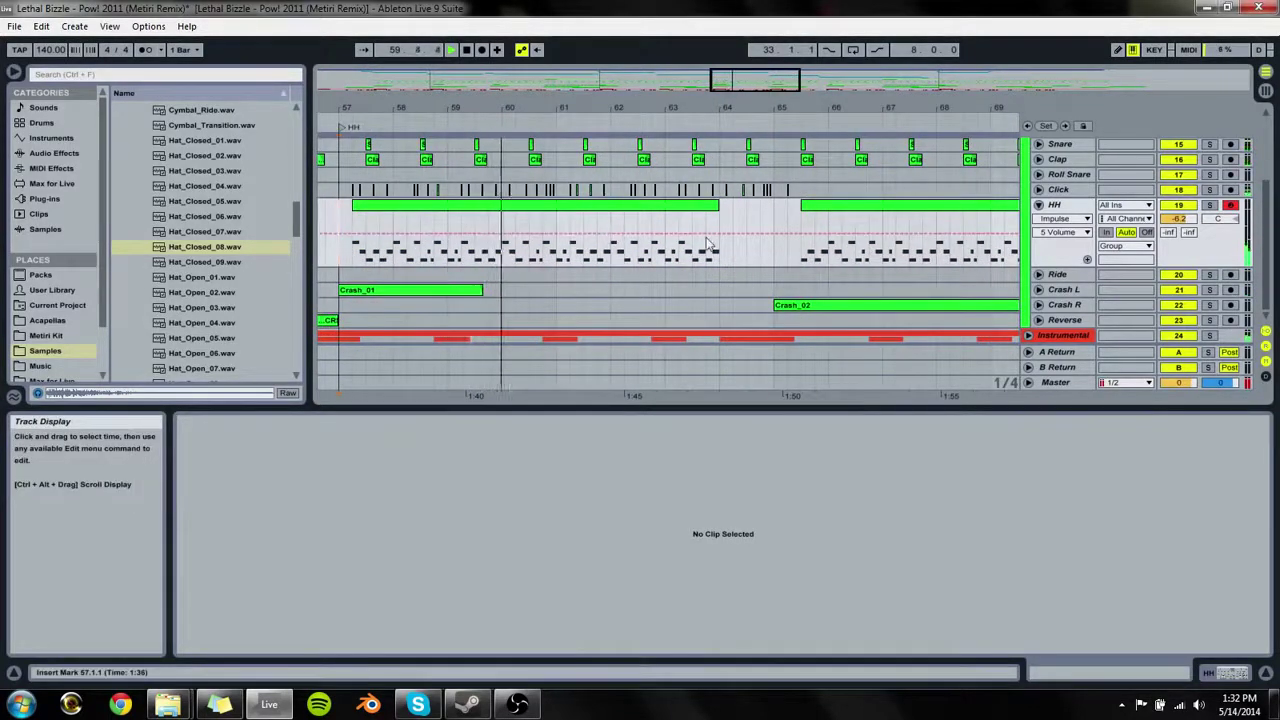
pyautogui.click(716, 215)
pyautogui.moveTo(719, 207); pyautogui.dragTo(775, 210)
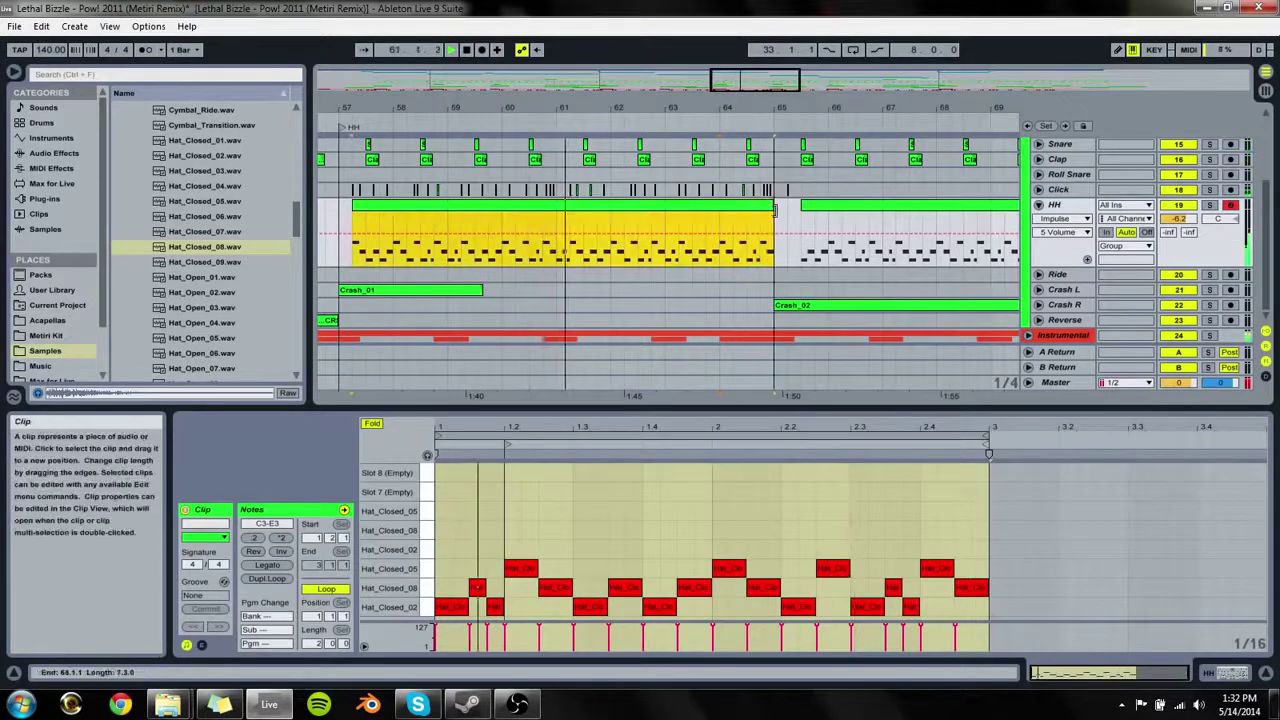
pyautogui.click(779, 262)
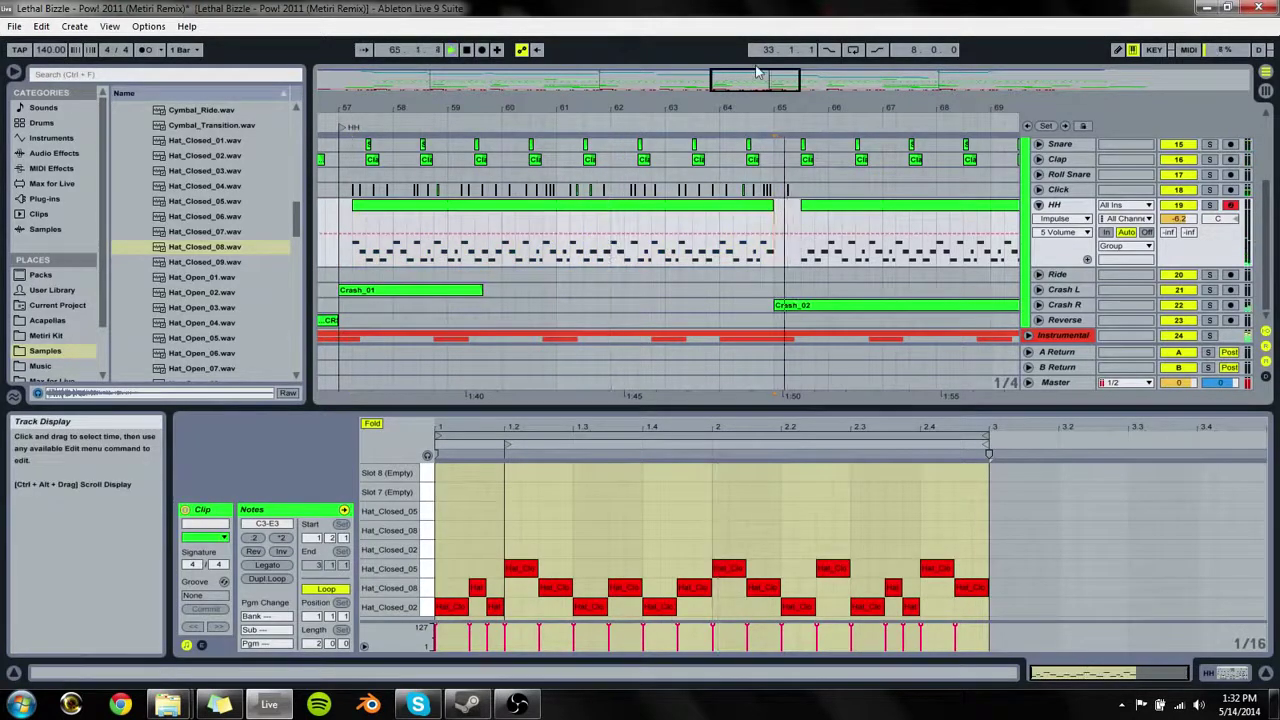
# Step: Extend the start of the next hi-hat clip to 65.2.1 and play from bar 65
pyautogui.moveTo(757, 100)
pyautogui.mouseDown()
pyautogui.moveTo(757, 78)
pyautogui.moveTo(758, 104)
pyautogui.mouseUp()
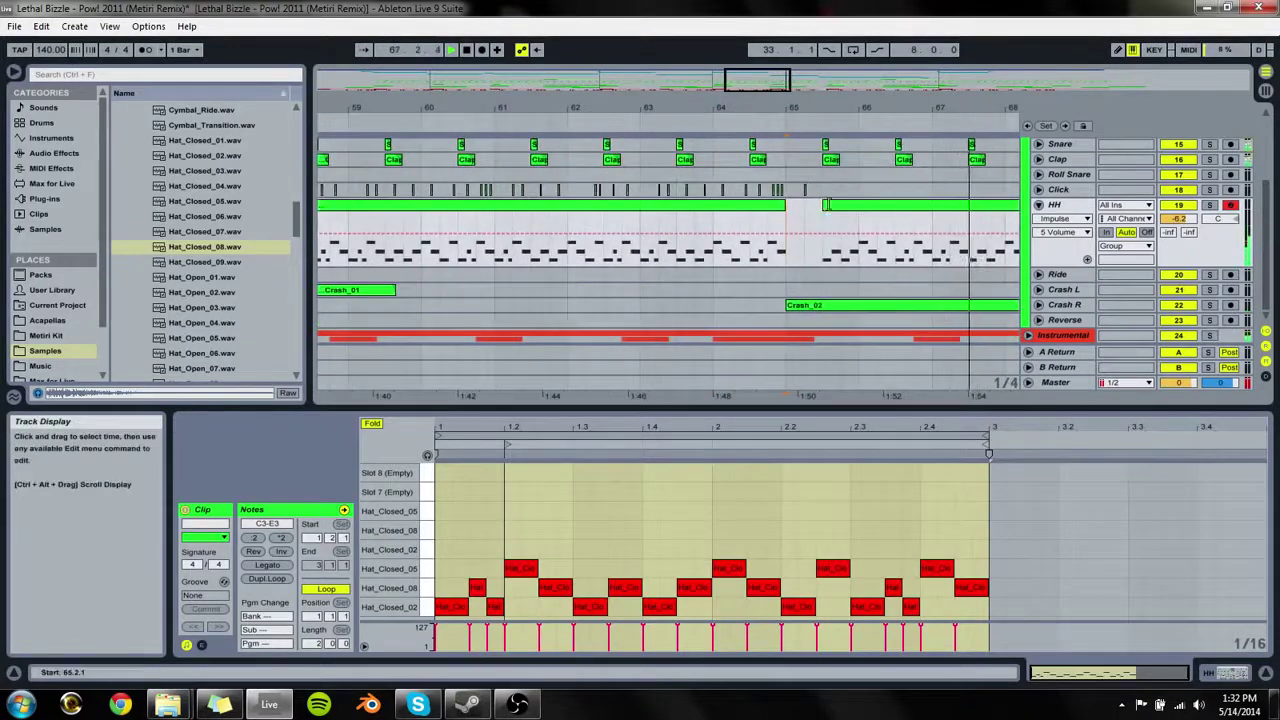
pyautogui.moveTo(826, 204); pyautogui.dragTo(804, 204)
pyautogui.click(790, 229)
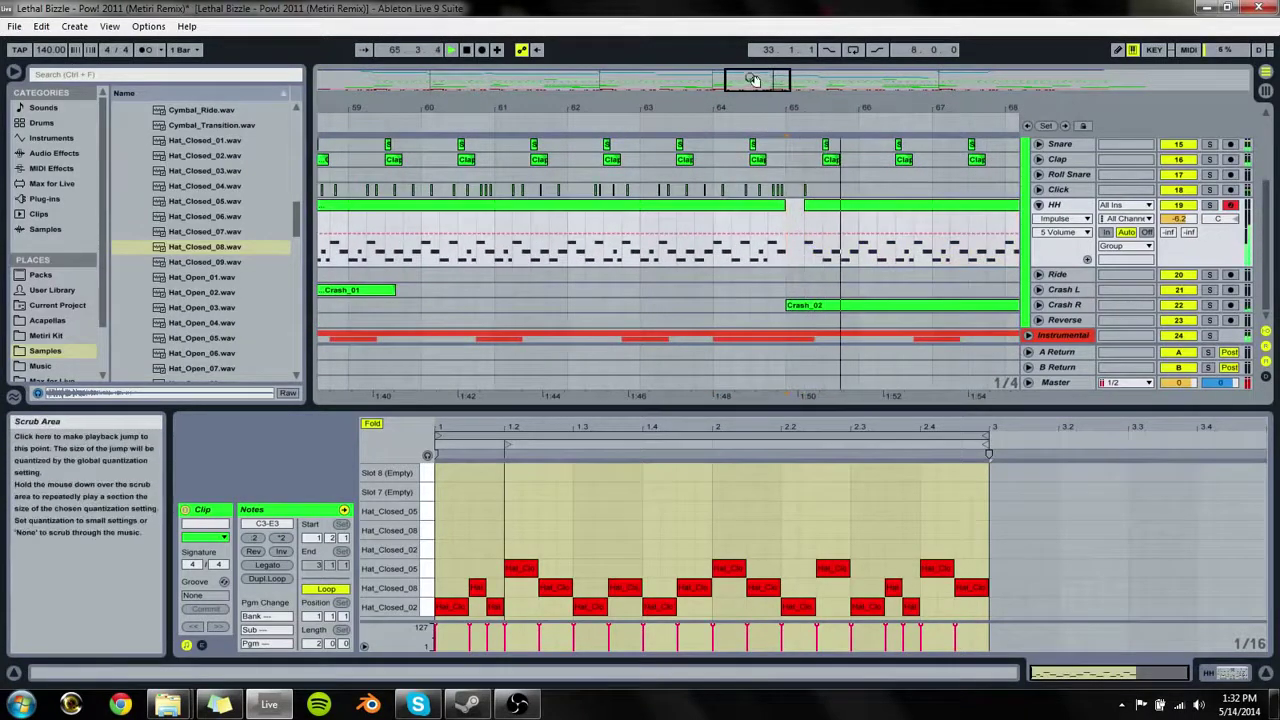
# Step: Copy the HH track's bars 57 to 65 over its bars 17 to 25
pyautogui.moveTo(758, 80); pyautogui.dragTo(530, 44)
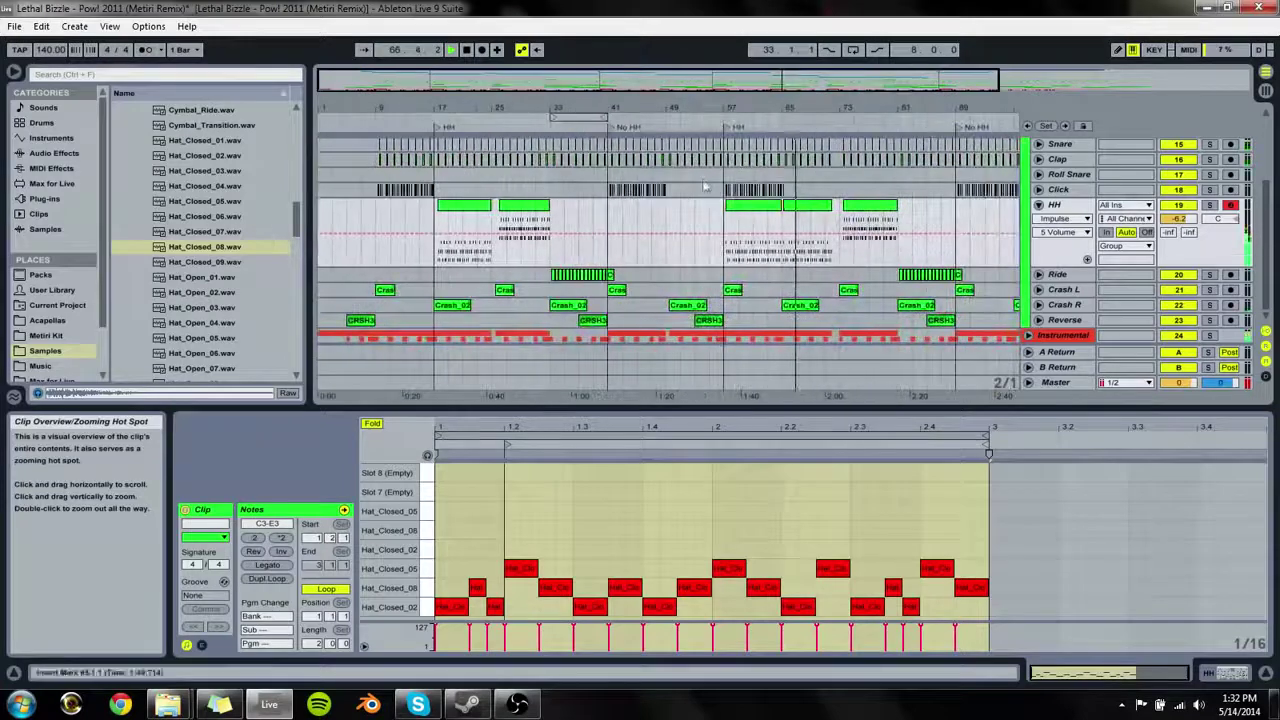
pyautogui.moveTo(727, 226); pyautogui.dragTo(796, 229)
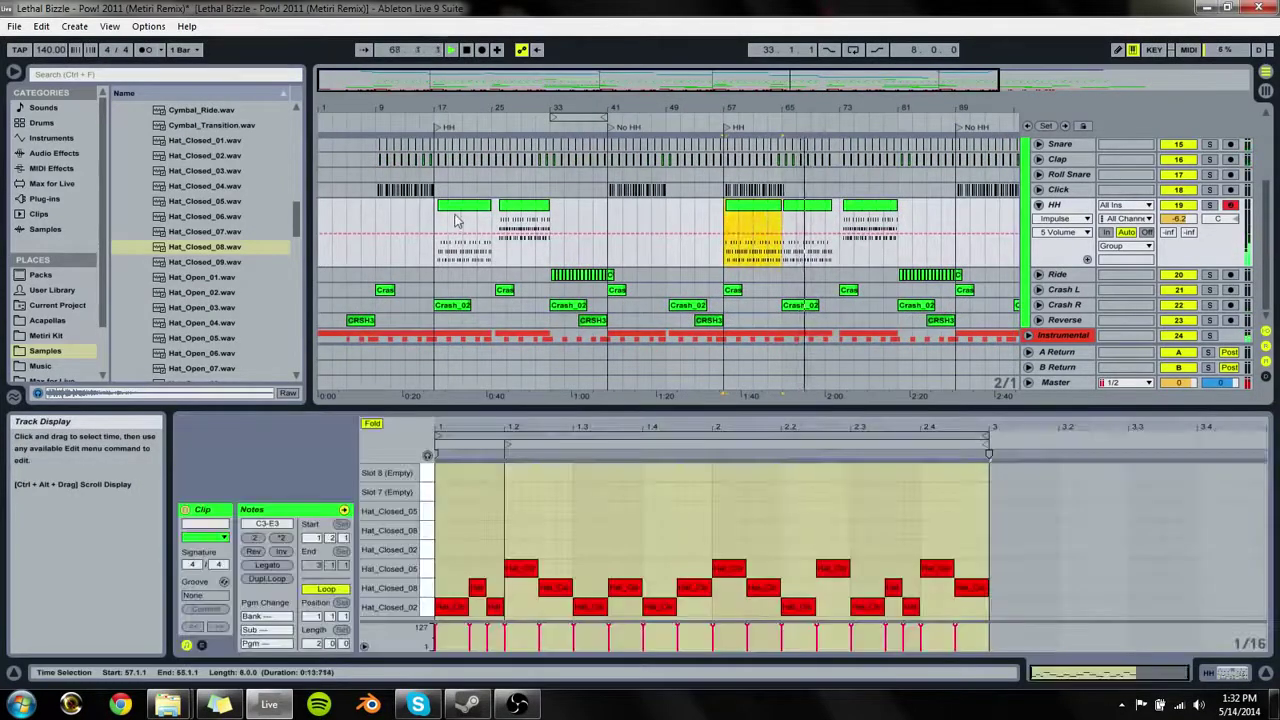
pyautogui.moveTo(435, 215); pyautogui.dragTo(502, 242)
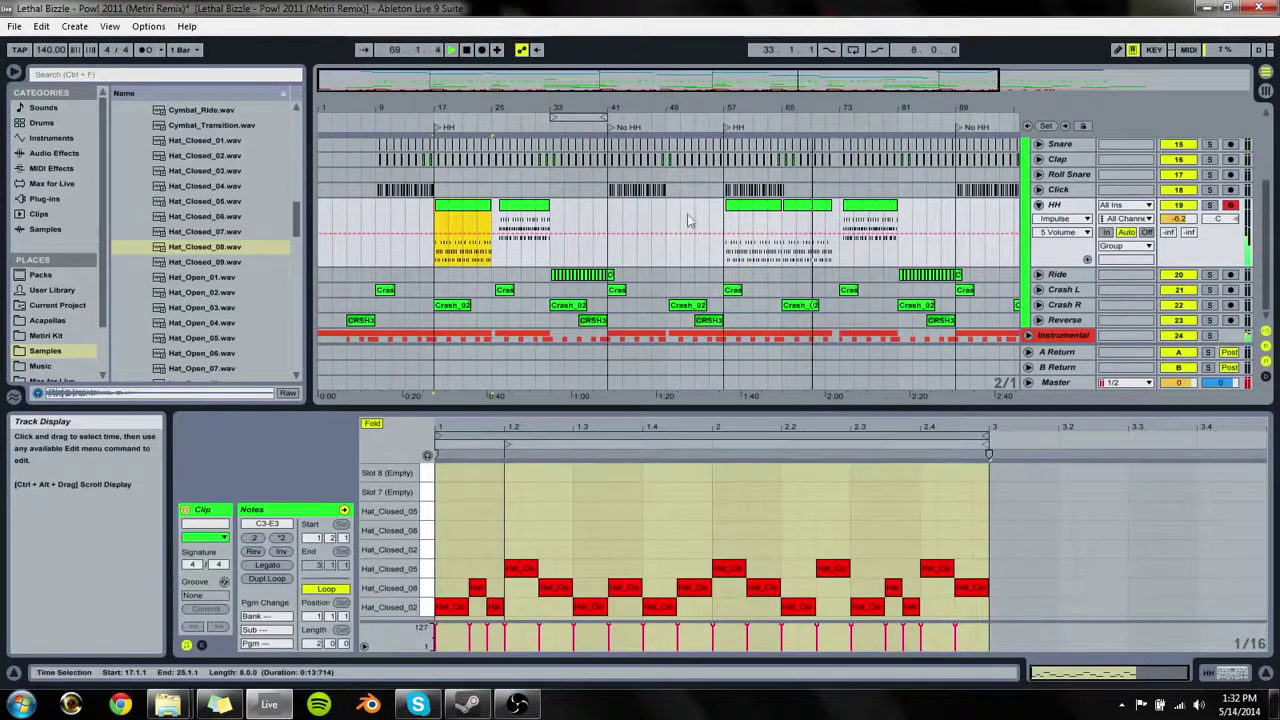
pyautogui.click(850, 221)
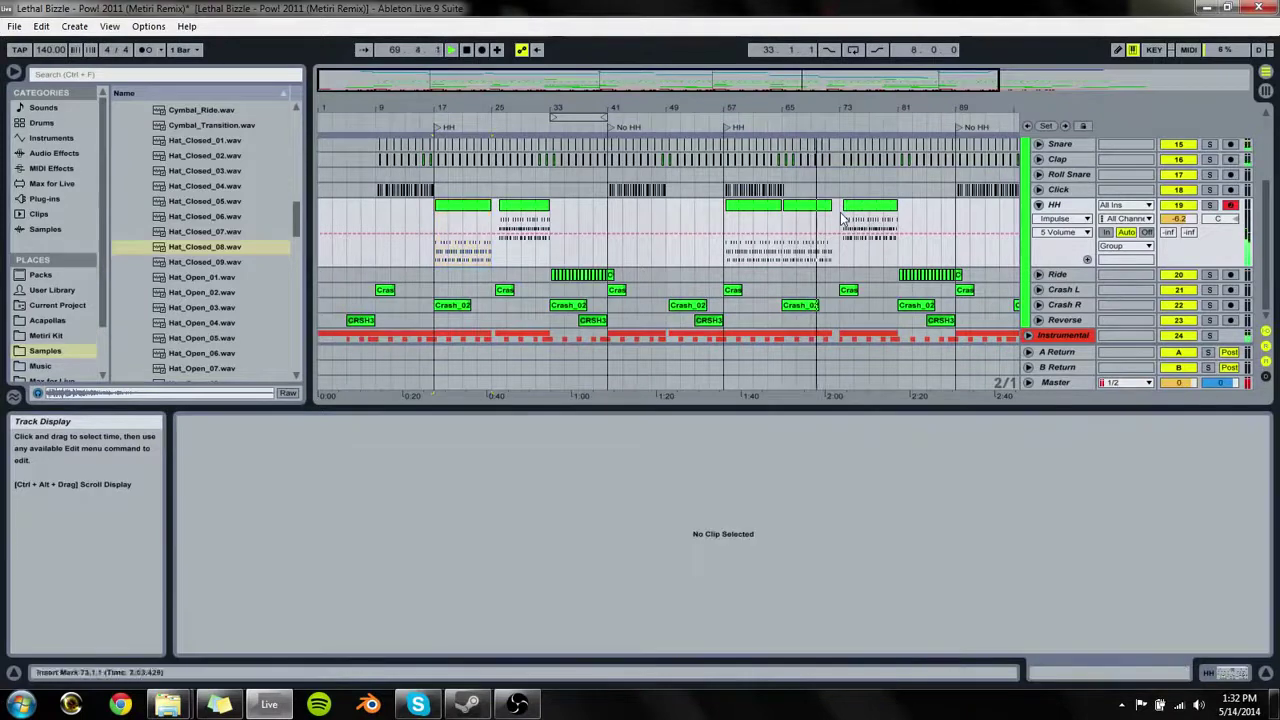
# Step: Extend the start of the hi-hat clip at bar 26 to 25.4.1 and play the transition
pyautogui.click(519, 205)
pyautogui.press('space')
pyautogui.click(493, 213)
pyautogui.press('space')
pyautogui.moveTo(494, 106); pyautogui.dragTo(509, 206)
pyautogui.press('space')
pyautogui.click(452, 210)
pyautogui.press('space')
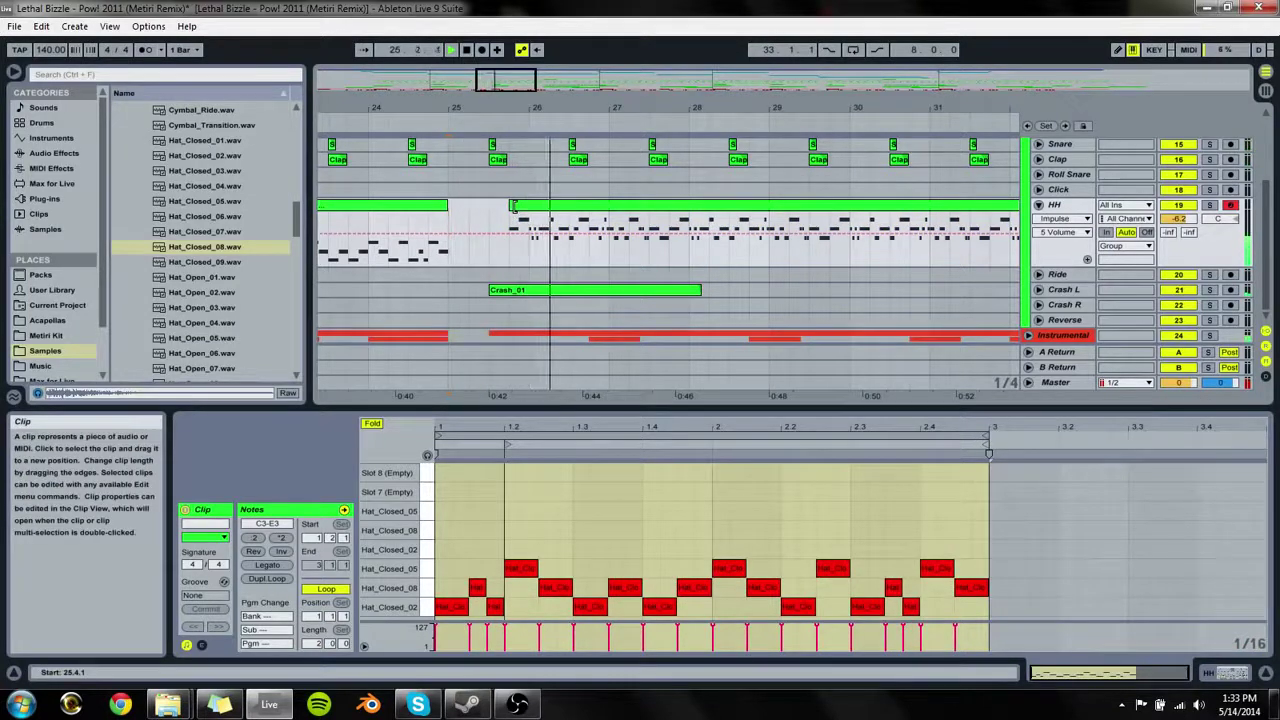
# Step: Try pasting the HH range from 25.3.2 to 33.1.1 at 73.1.1, play it and undo the paste
pyautogui.click(513, 205)
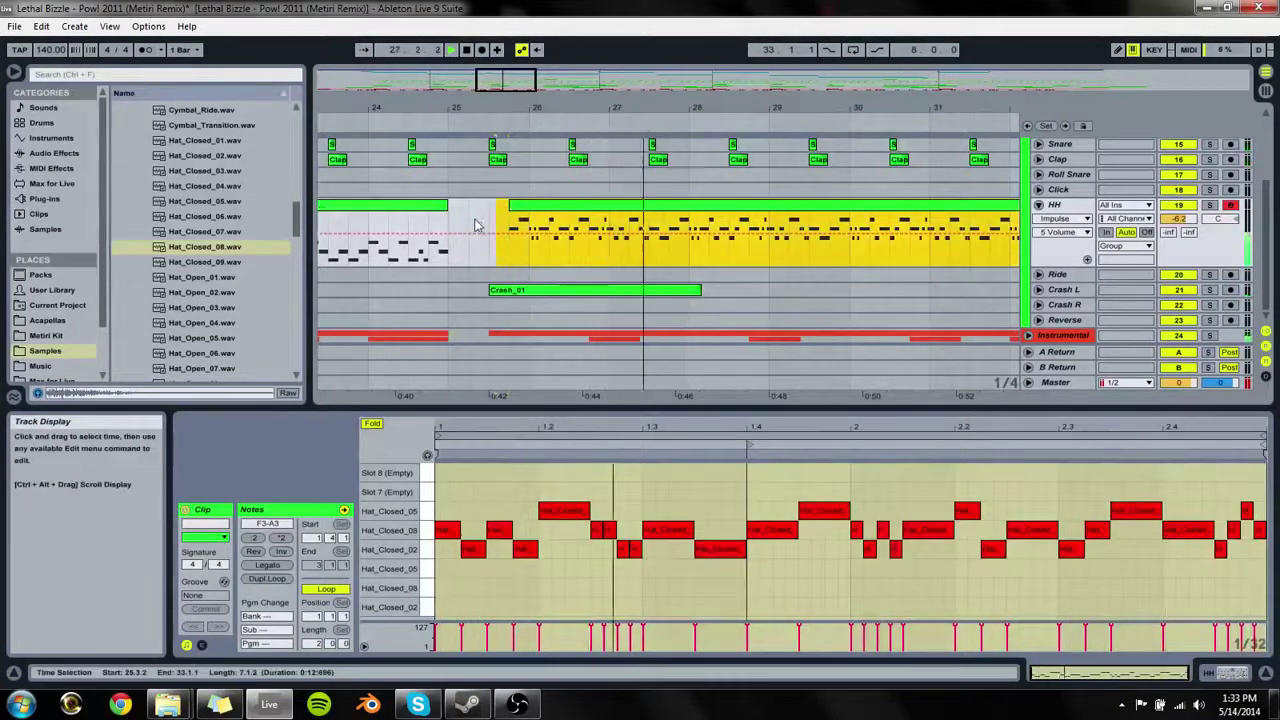
pyautogui.moveTo(512, 80); pyautogui.dragTo(854, 86)
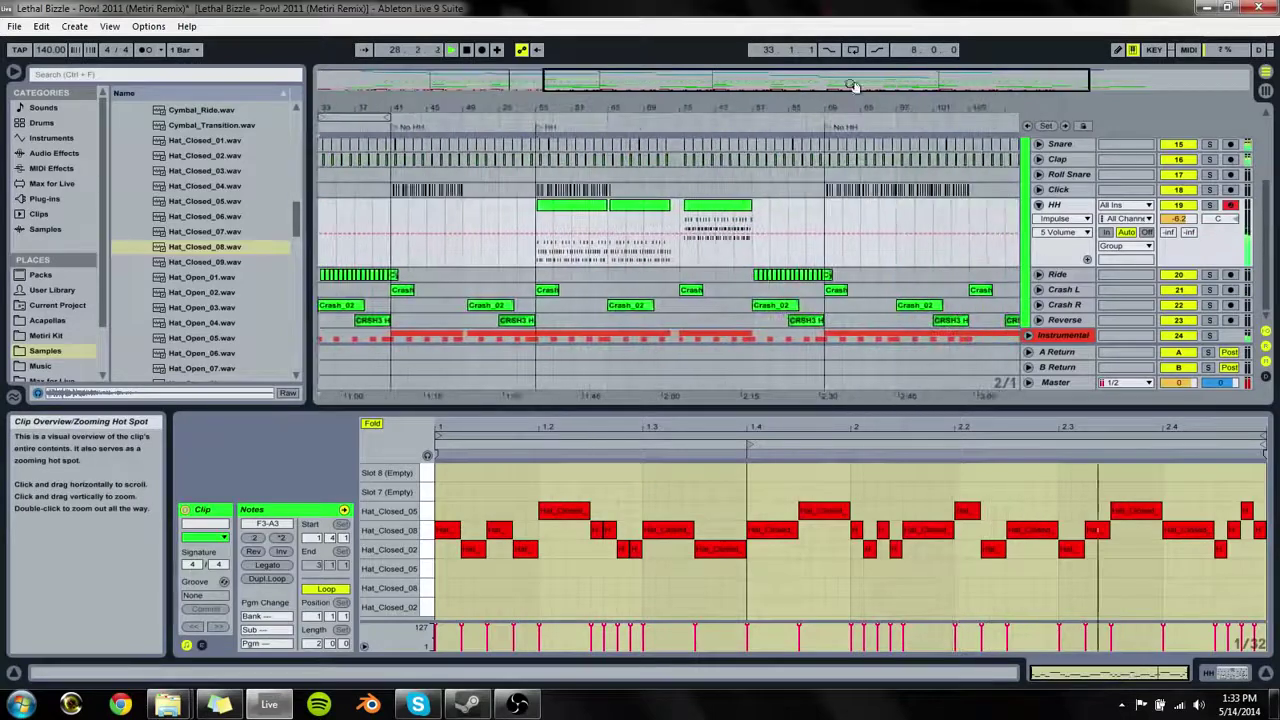
pyautogui.click(682, 262)
pyautogui.click(690, 205)
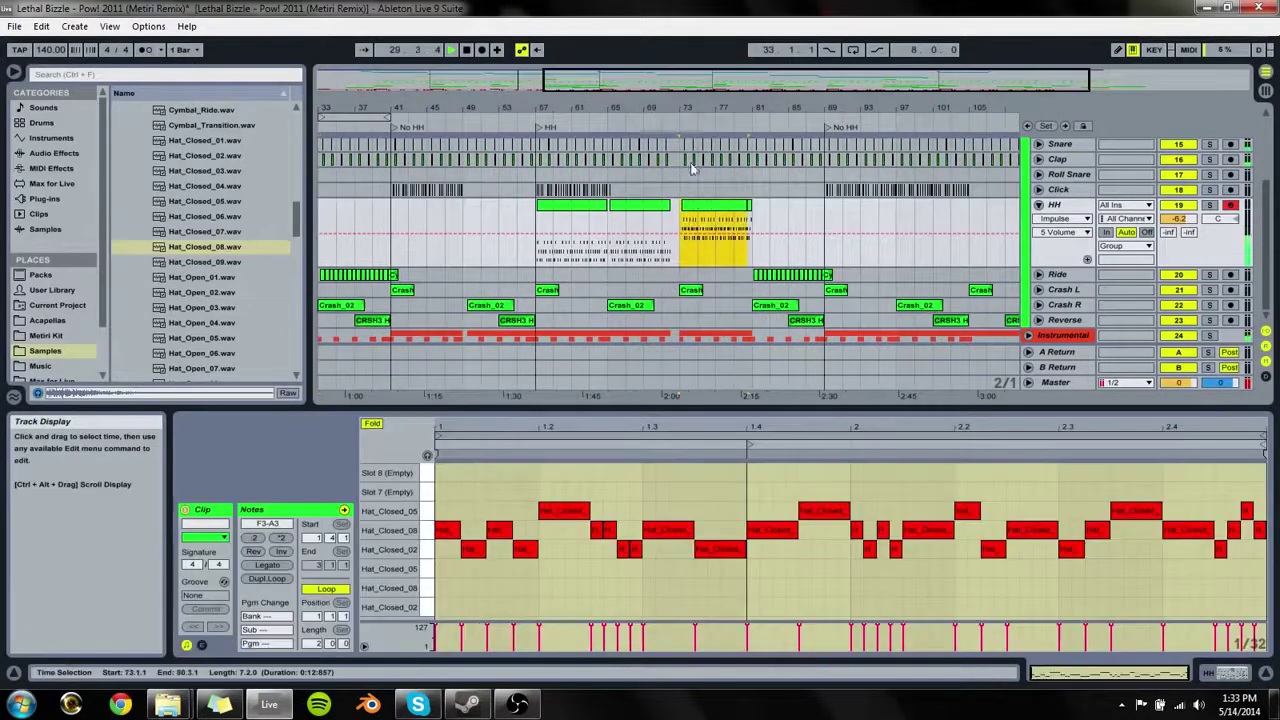
pyautogui.press('space')
pyautogui.moveTo(698, 108); pyautogui.dragTo(694, 150)
pyautogui.press('space')
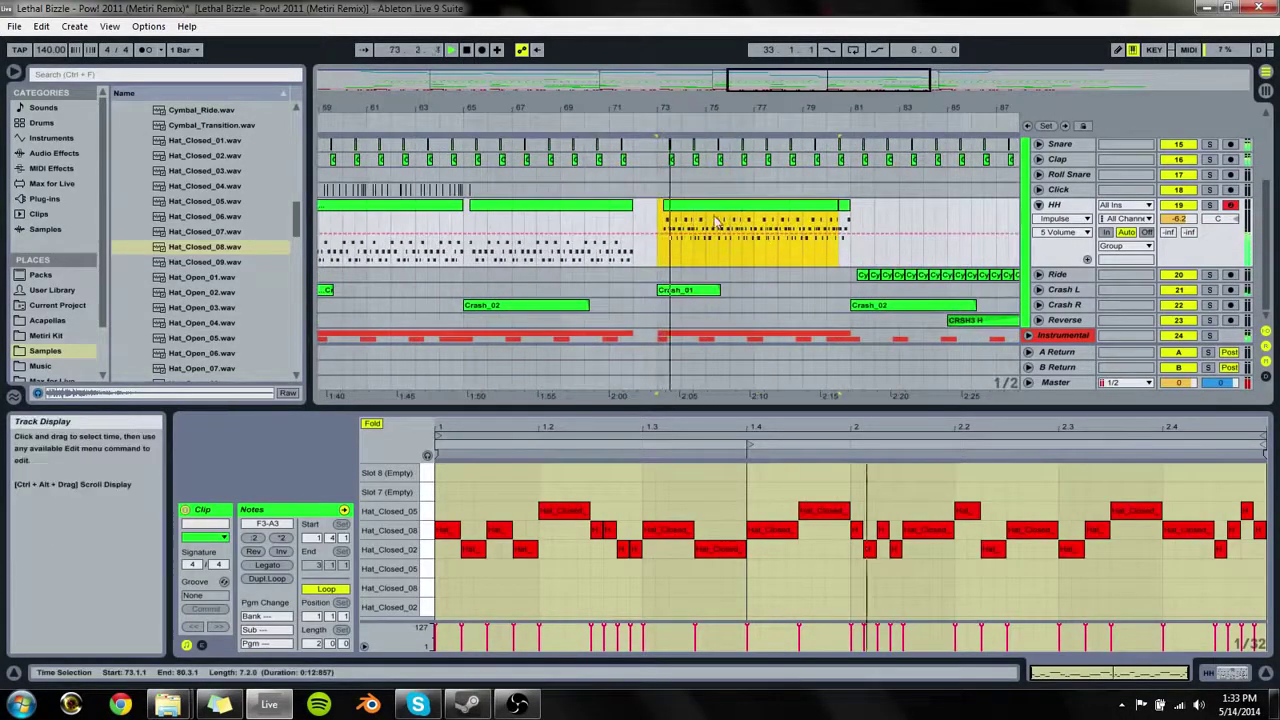
pyautogui.moveTo(838, 212)
pyautogui.mouseDown()
pyautogui.moveTo(928, 212)
pyautogui.moveTo(813, 214)
pyautogui.moveTo(840, 216)
pyautogui.mouseUp()
pyautogui.hotkey('ctrl', 'z')
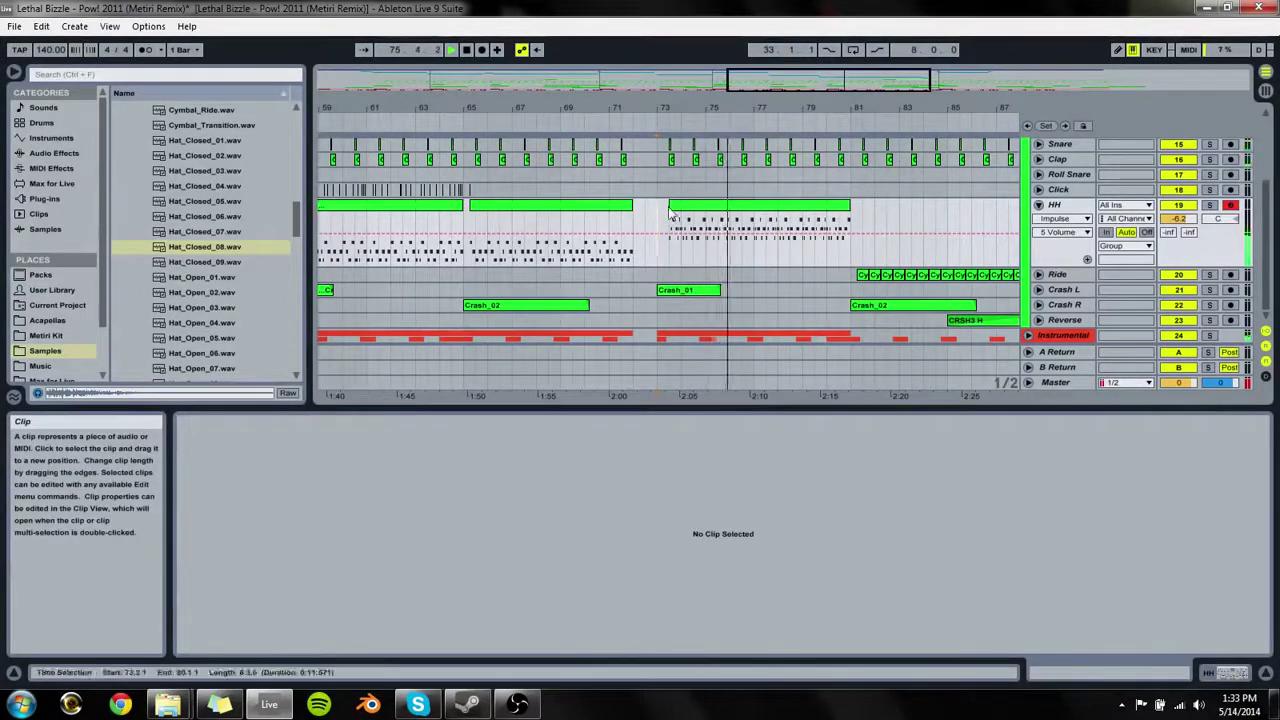
# Step: Extend the start of the hi-hat clip at 73.3.1 to 73.2.1 and play from bar 73
pyautogui.moveTo(672, 104); pyautogui.dragTo(671, 115)
pyautogui.moveTo(674, 210); pyautogui.dragTo(660, 216)
pyautogui.press('space')
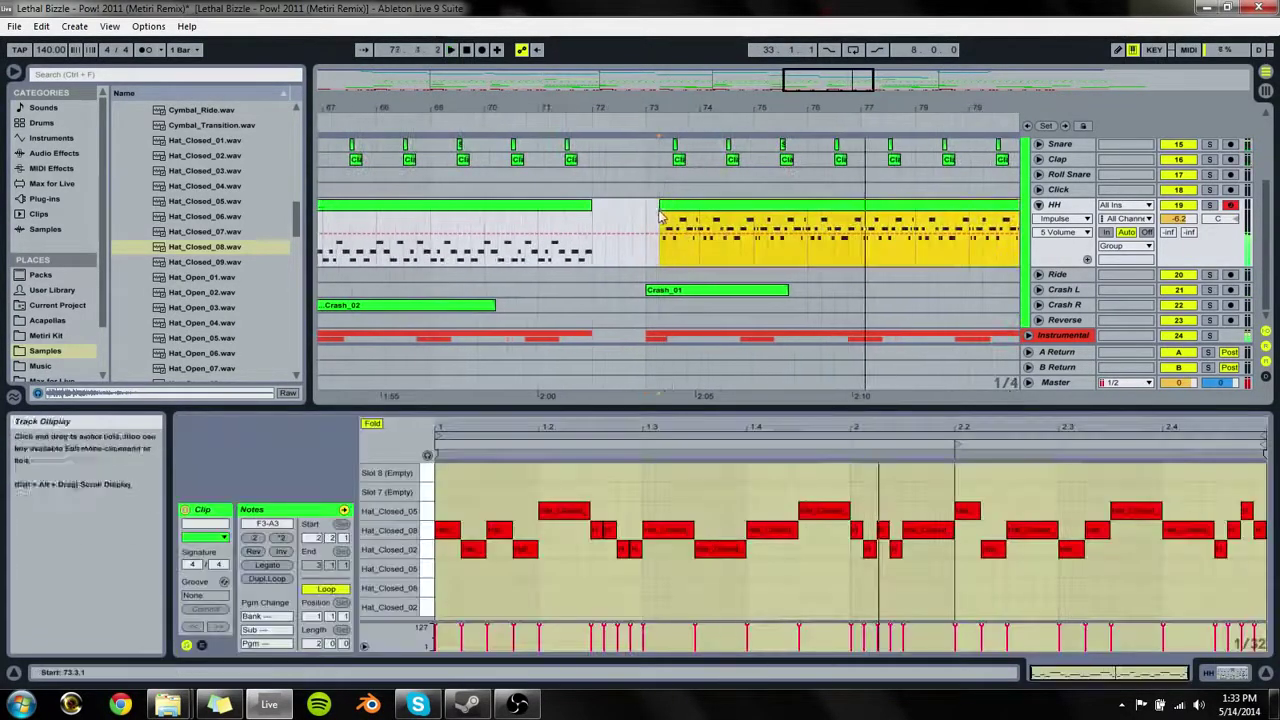
pyautogui.press('space')
pyautogui.click(648, 215)
pyautogui.press('space')
pyautogui.press('space')
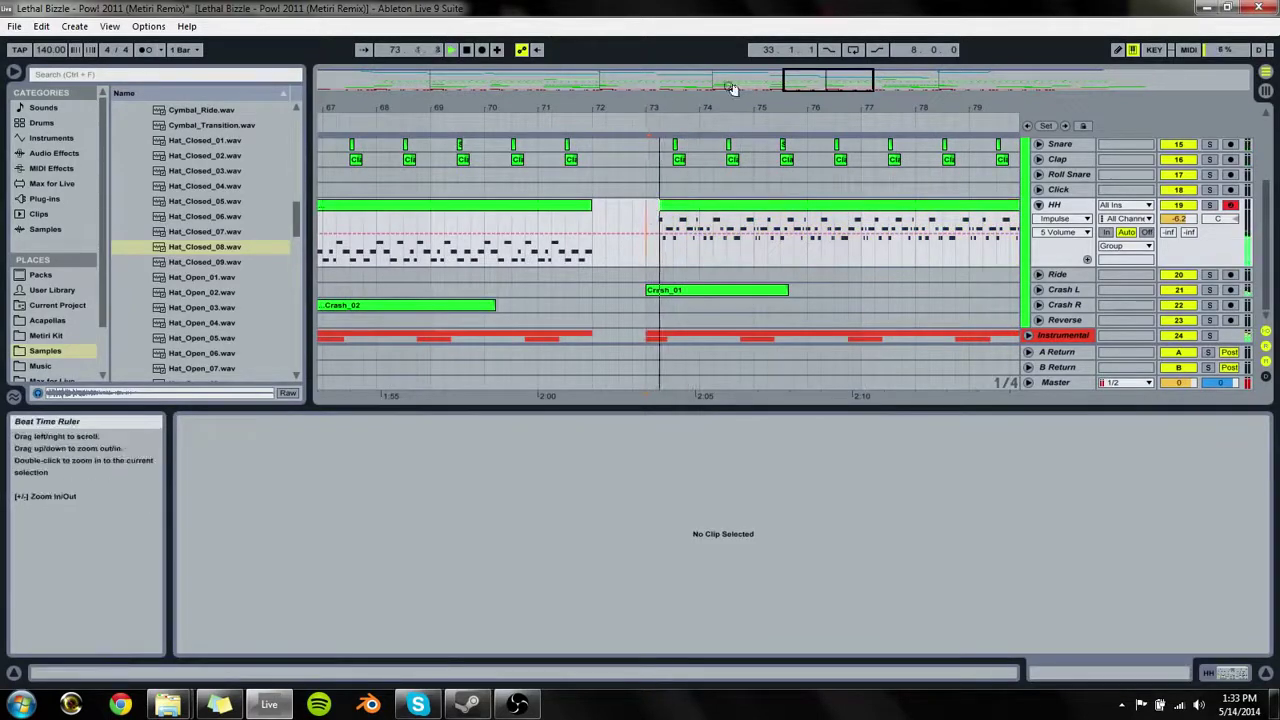
# Step: Copy the HH track's bars 25 to 33 over its bars 73 to 81
pyautogui.moveTo(731, 88); pyautogui.dragTo(620, 40)
pyautogui.press('space')
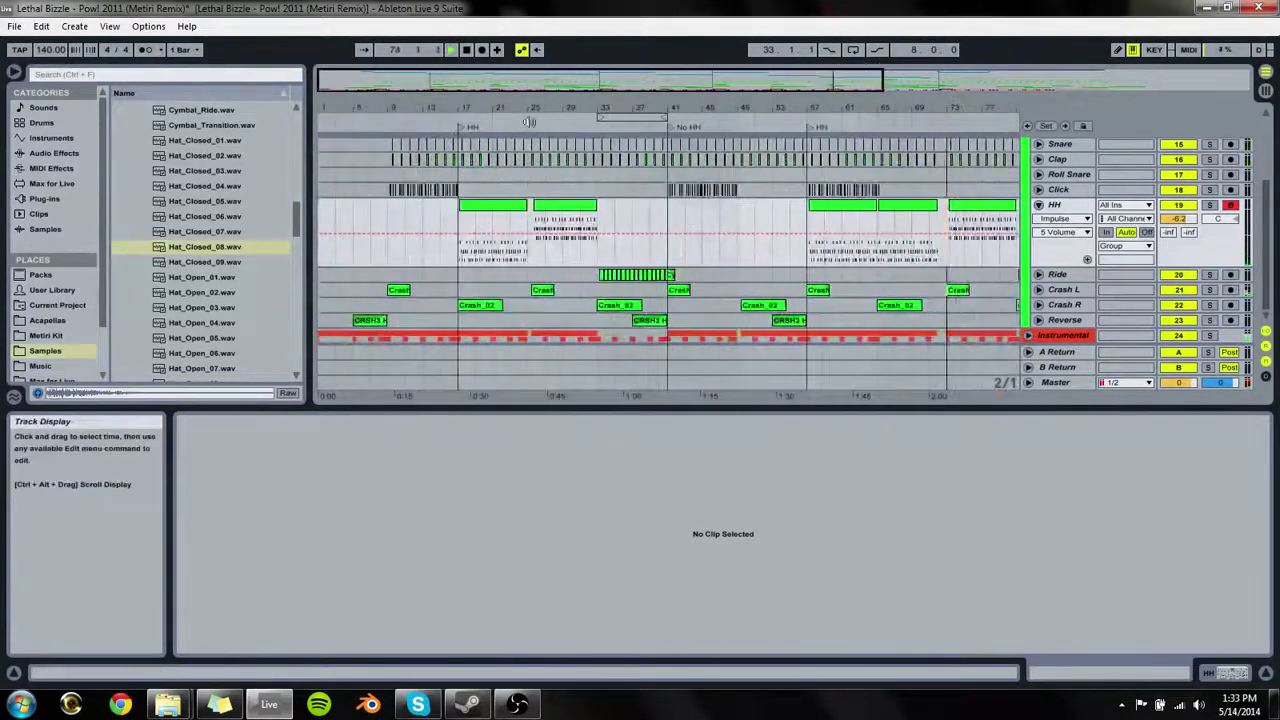
pyautogui.moveTo(529, 122); pyautogui.dragTo(755, 219)
pyautogui.moveTo(938, 82)
pyautogui.mouseDown()
pyautogui.moveTo(938, 60)
pyautogui.moveTo(797, 54)
pyautogui.mouseUp()
pyautogui.moveTo(719, 222); pyautogui.dragTo(814, 222)
pyautogui.press('b')
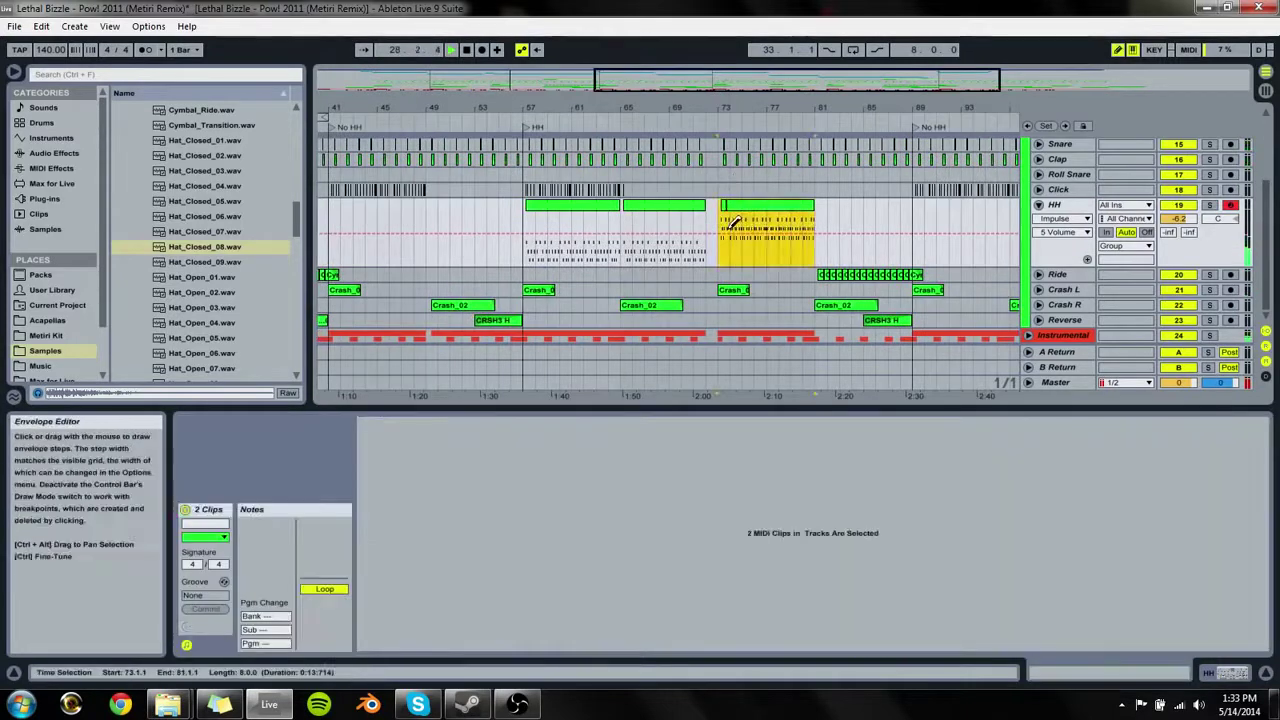
# Step: Extend the start of the pasted hi-hat clip to 73.2.1 and play it from 73.1.1
pyautogui.moveTo(729, 109); pyautogui.dragTo(714, 206)
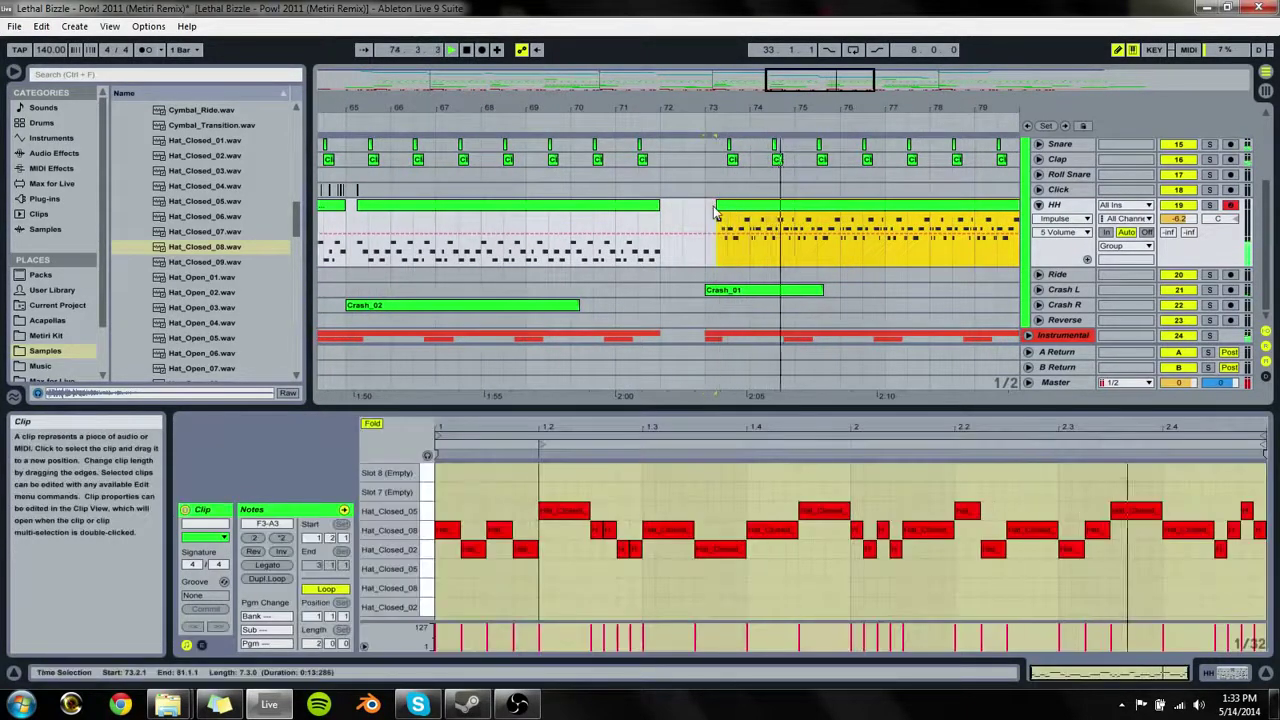
pyautogui.click(710, 214)
pyautogui.press('space')
pyautogui.press('space')
pyautogui.press('space')
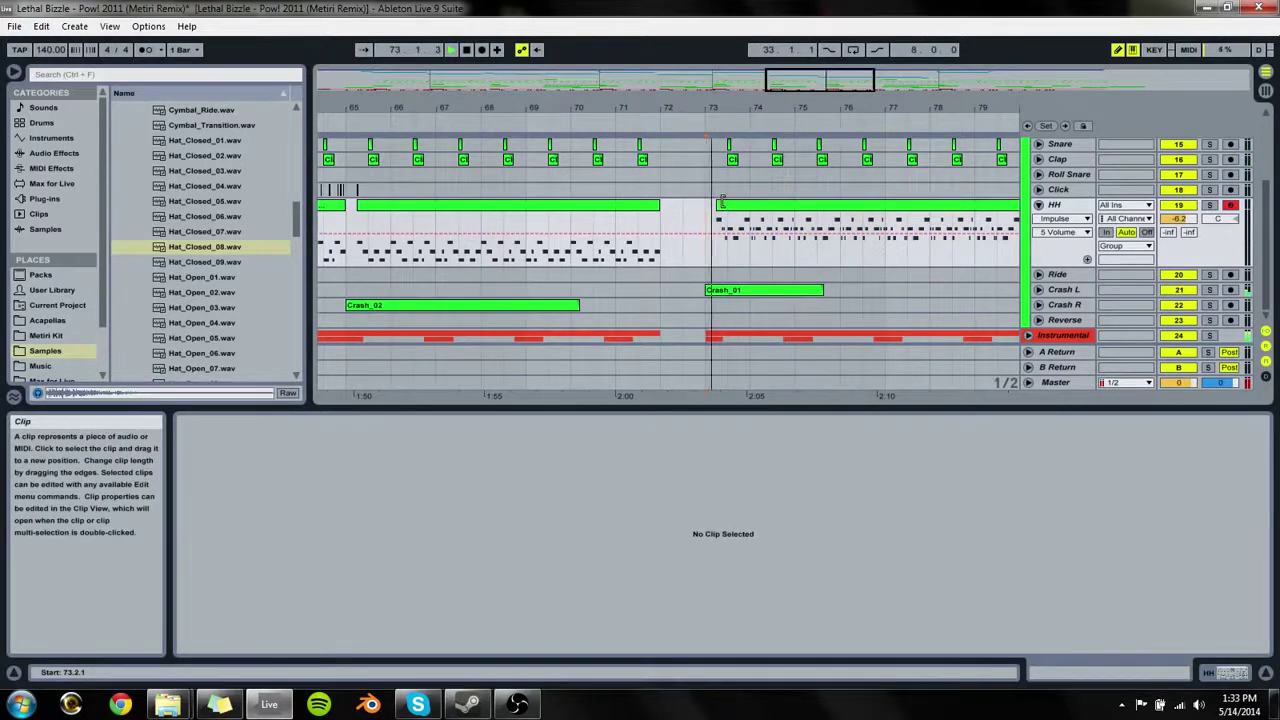
# Step: Finish listening to the hi-hat entry at bar 73 and collapse the HH track
pyautogui.press('space')
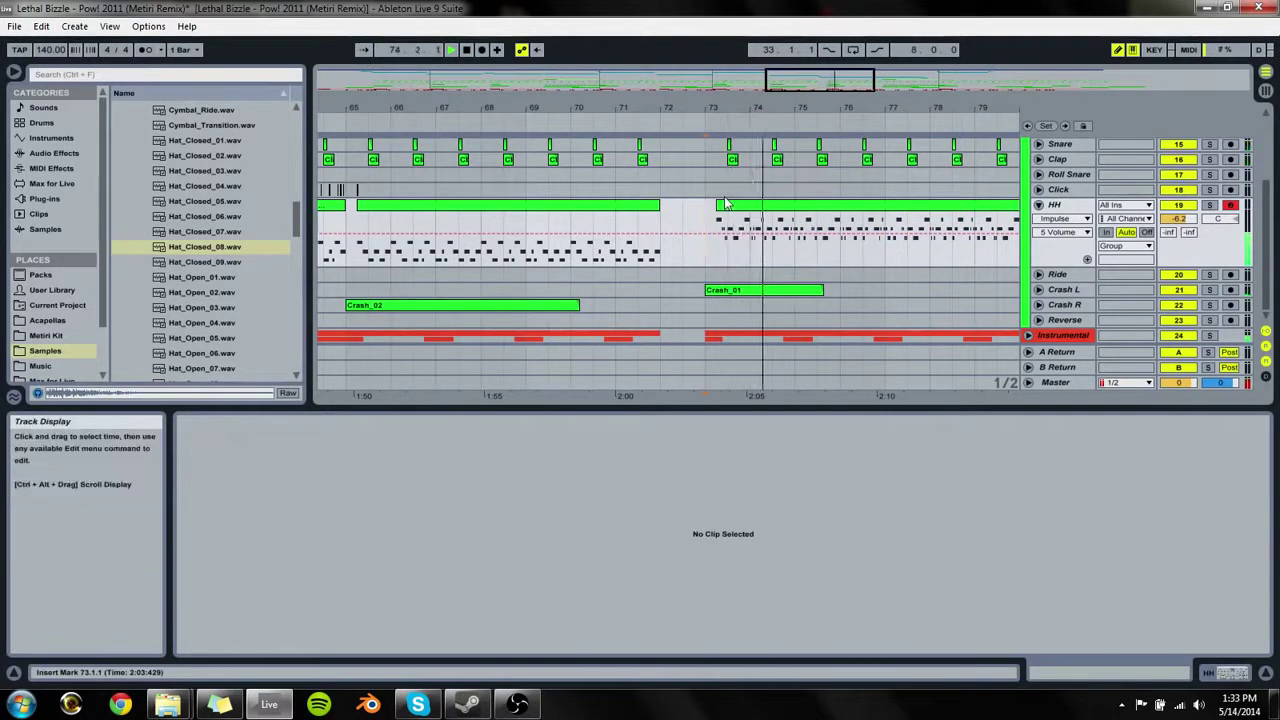
pyautogui.press('space')
pyautogui.click(1038, 205)
pyautogui.moveTo(722, 109); pyautogui.dragTo(722, 88)
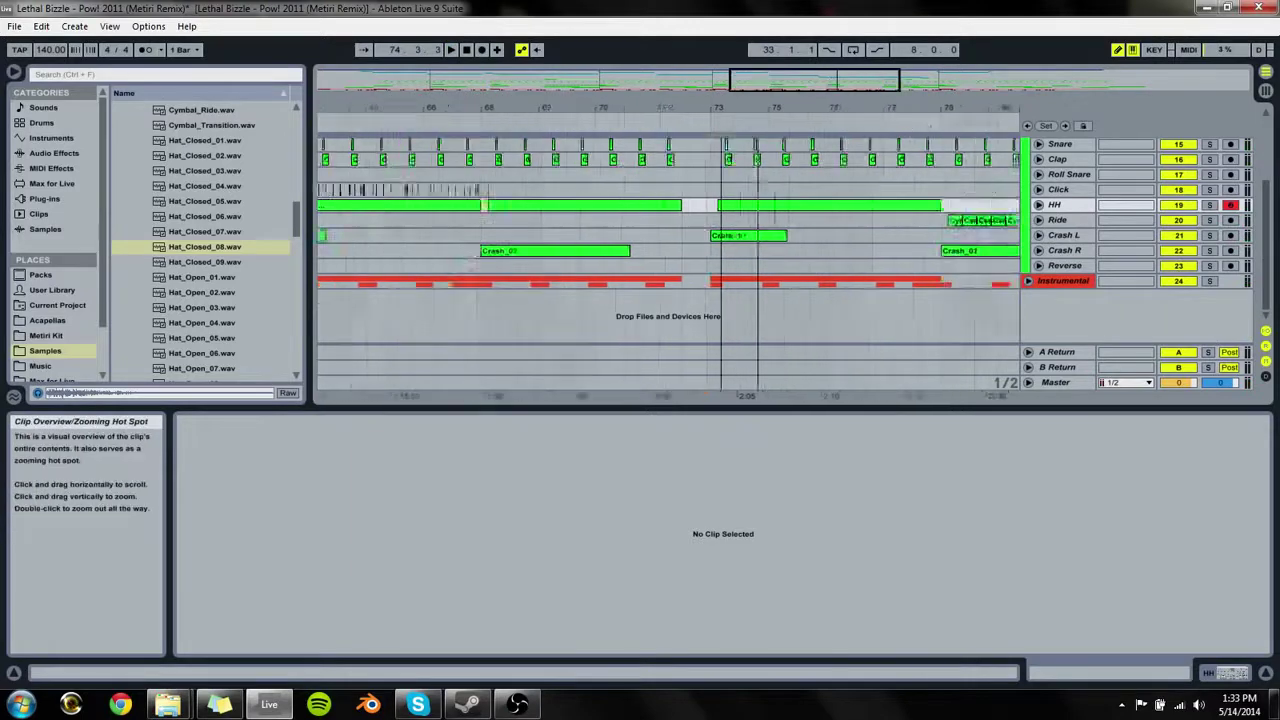
# Step: Zoom the arrangement out to about bars 37 to 97 and enlarge the track area to fit the whole Drums group
pyautogui.moveTo(830, 91); pyautogui.dragTo(830, 84)
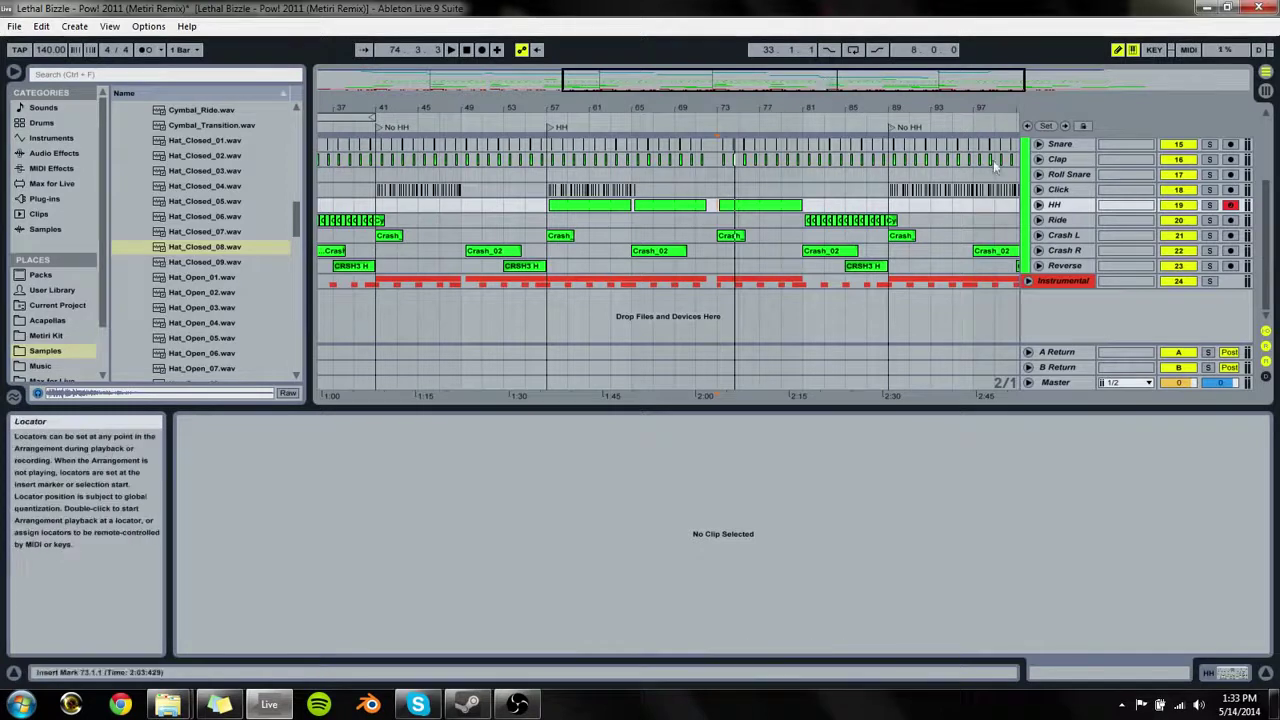
pyautogui.scroll(5, 1095, 225)
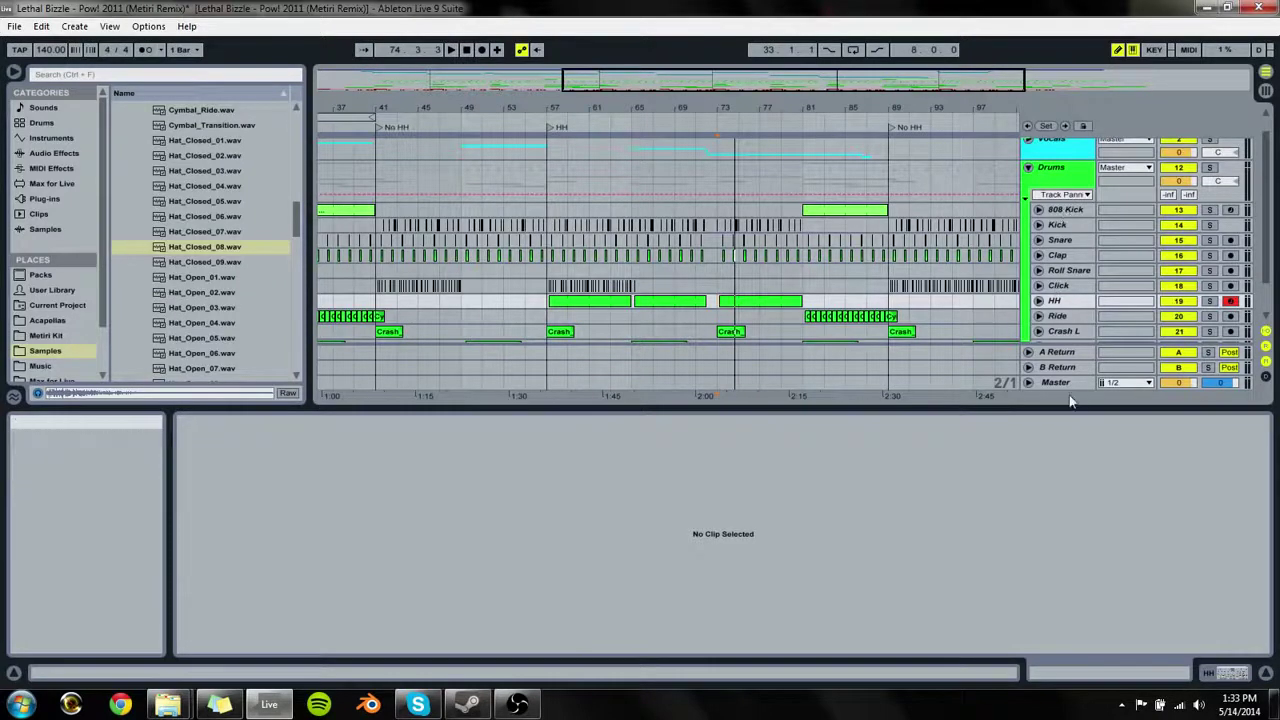
pyautogui.moveTo(1064, 418); pyautogui.dragTo(1064, 466)
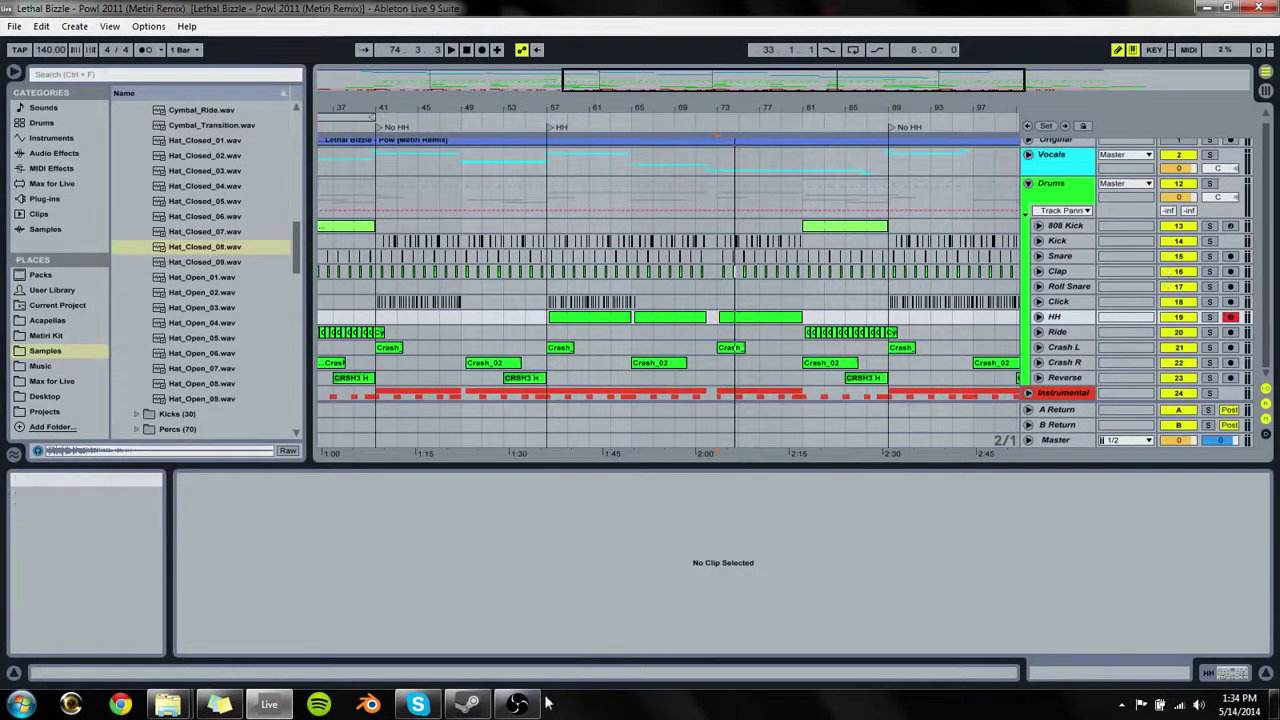
pyautogui.click(515, 705)
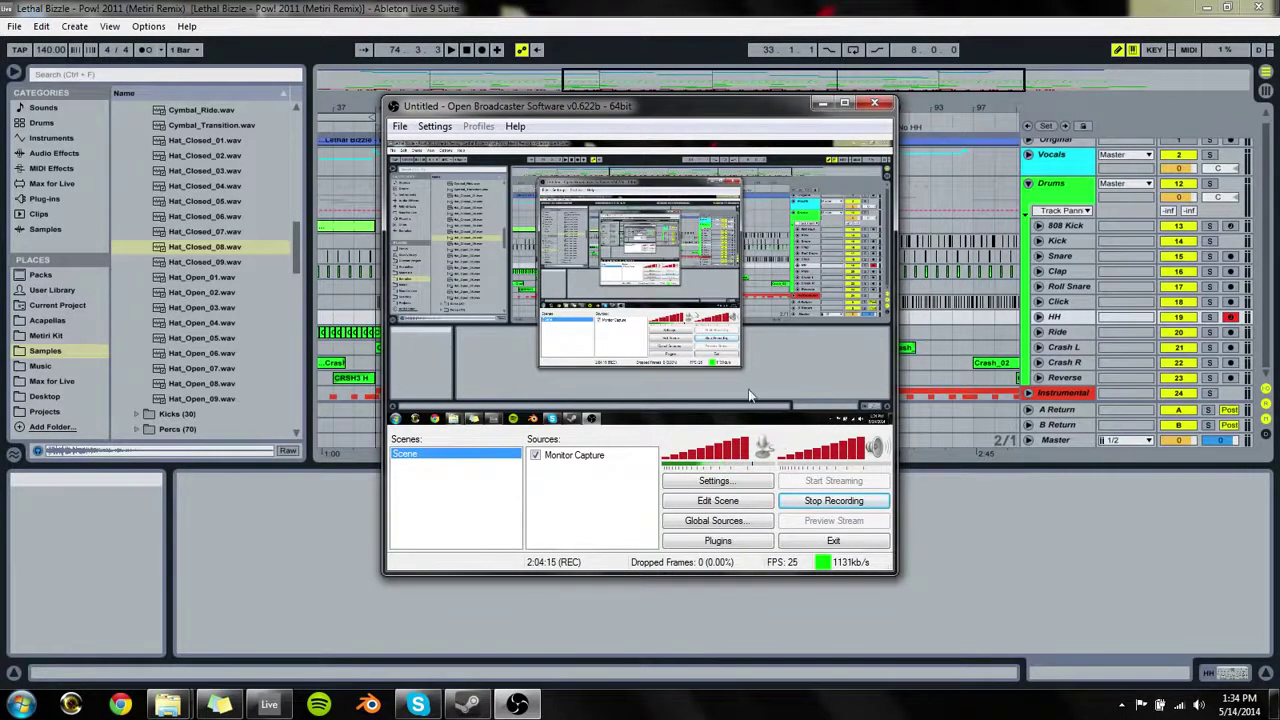
pyautogui.click(1068, 8)
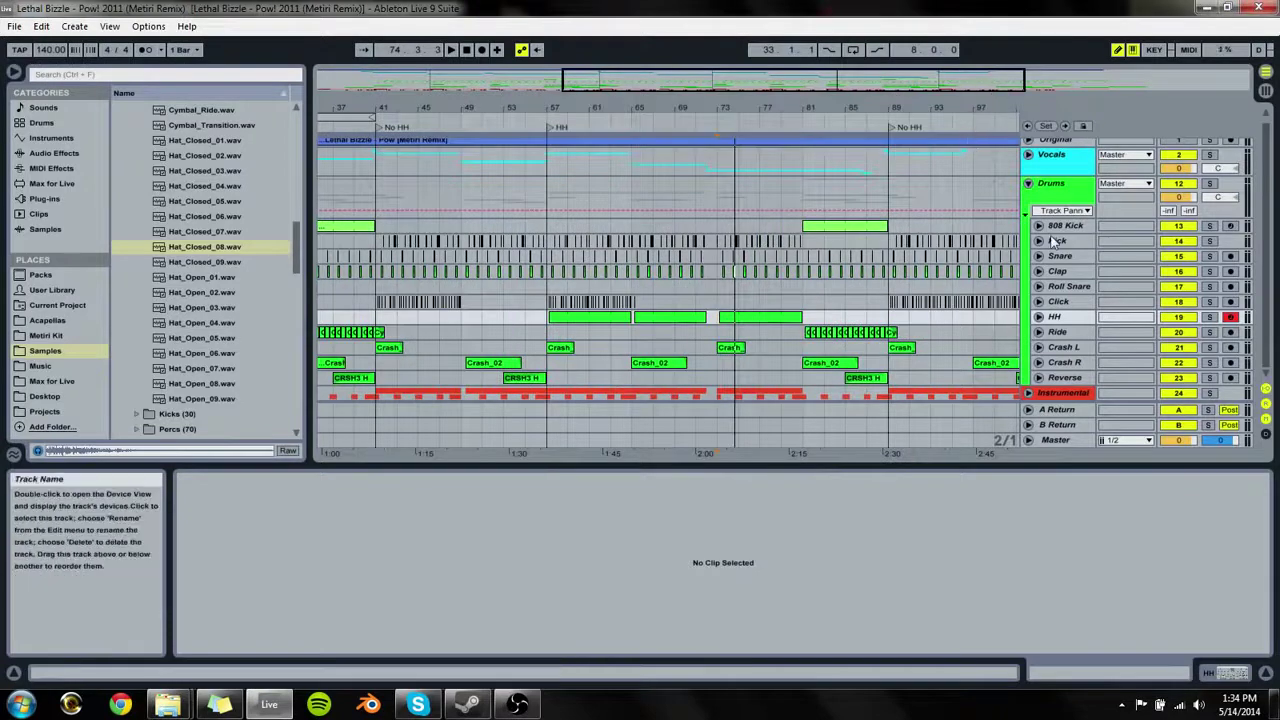
pyautogui.click(1029, 186)
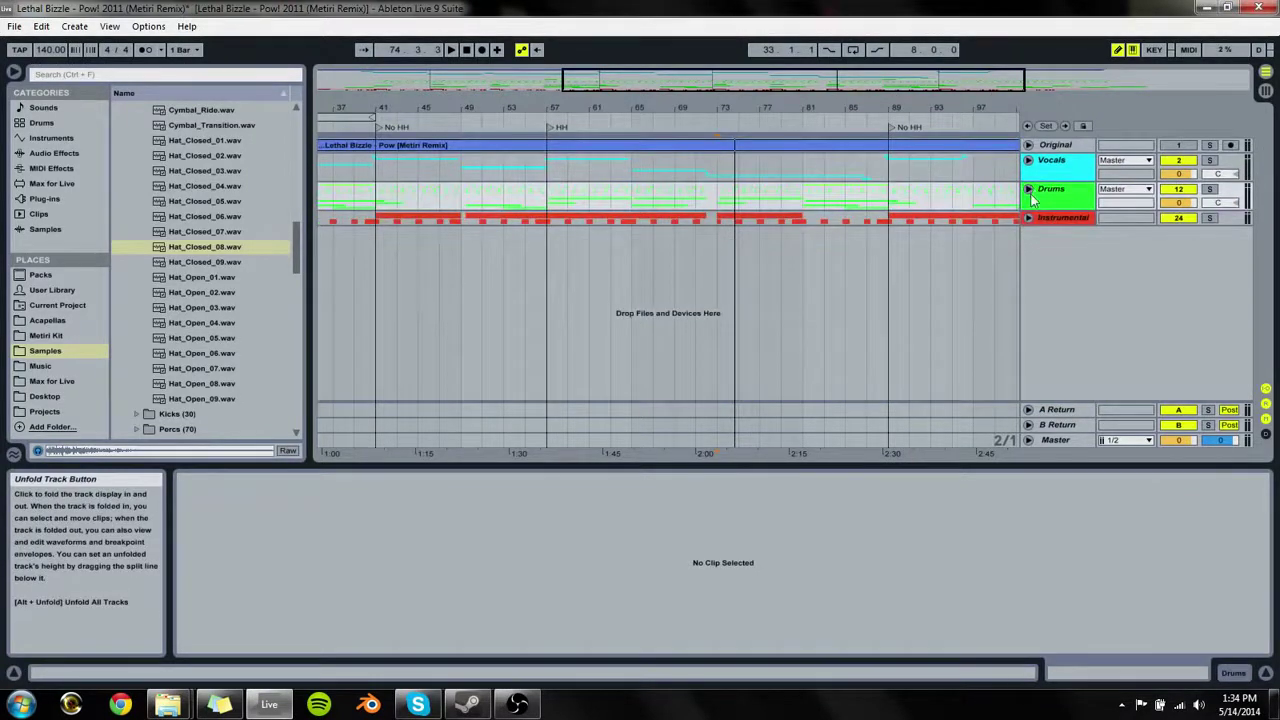
pyautogui.click(1029, 190)
pyautogui.click(1029, 190)
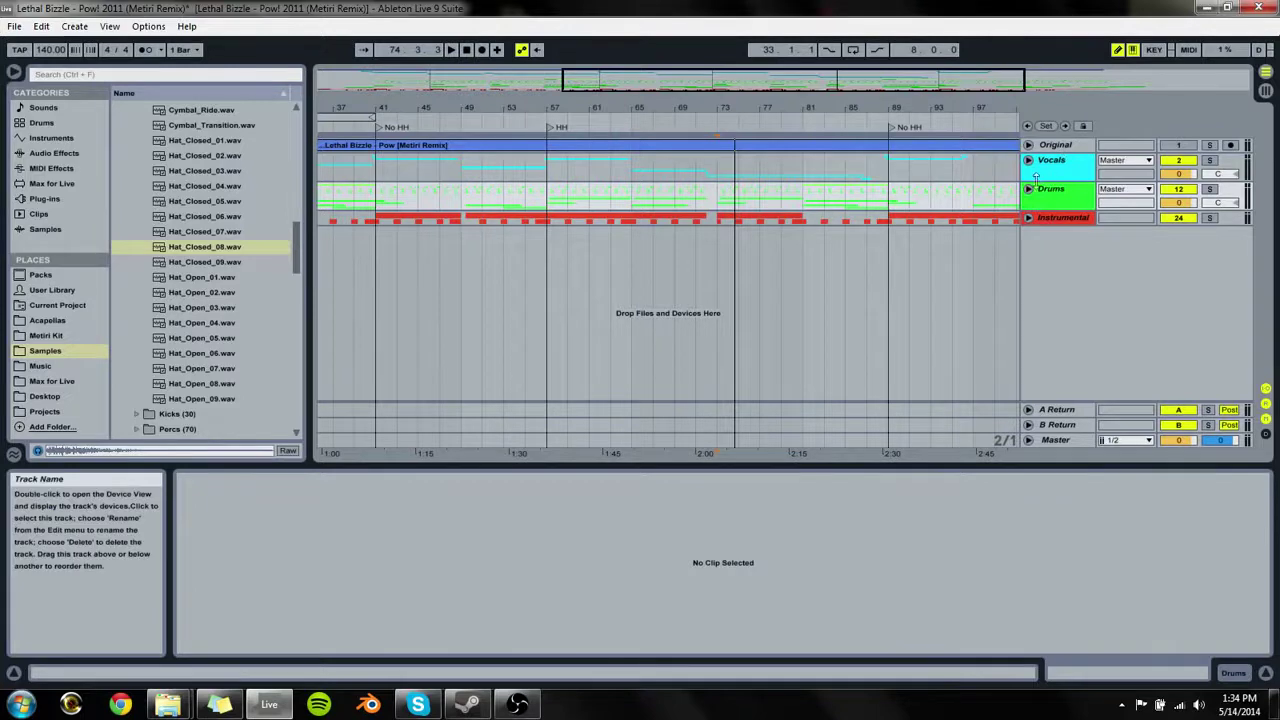
pyautogui.click(1029, 190)
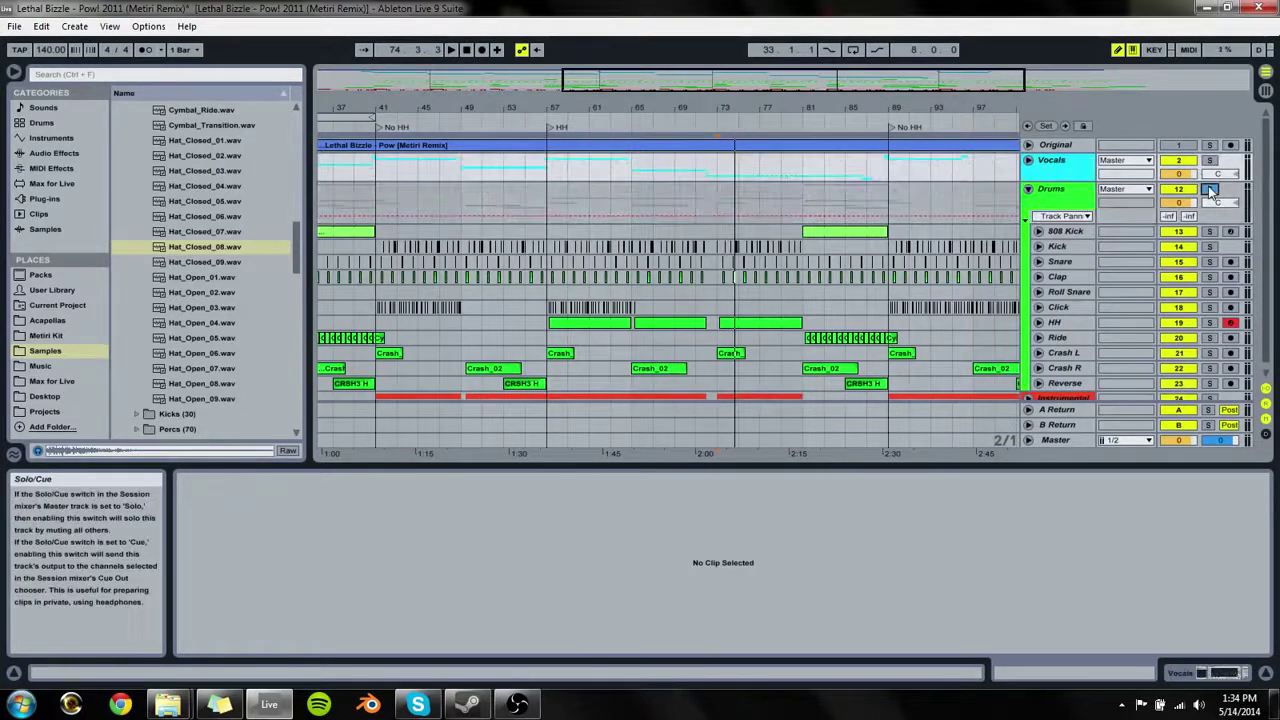
# Step: In the Session mixer, lower the volume of every track inside the Drums group to -inf and fold the group
pyautogui.press('Tab')
pyautogui.click(542, 91)
pyautogui.hotkey('ctrl', 'a')
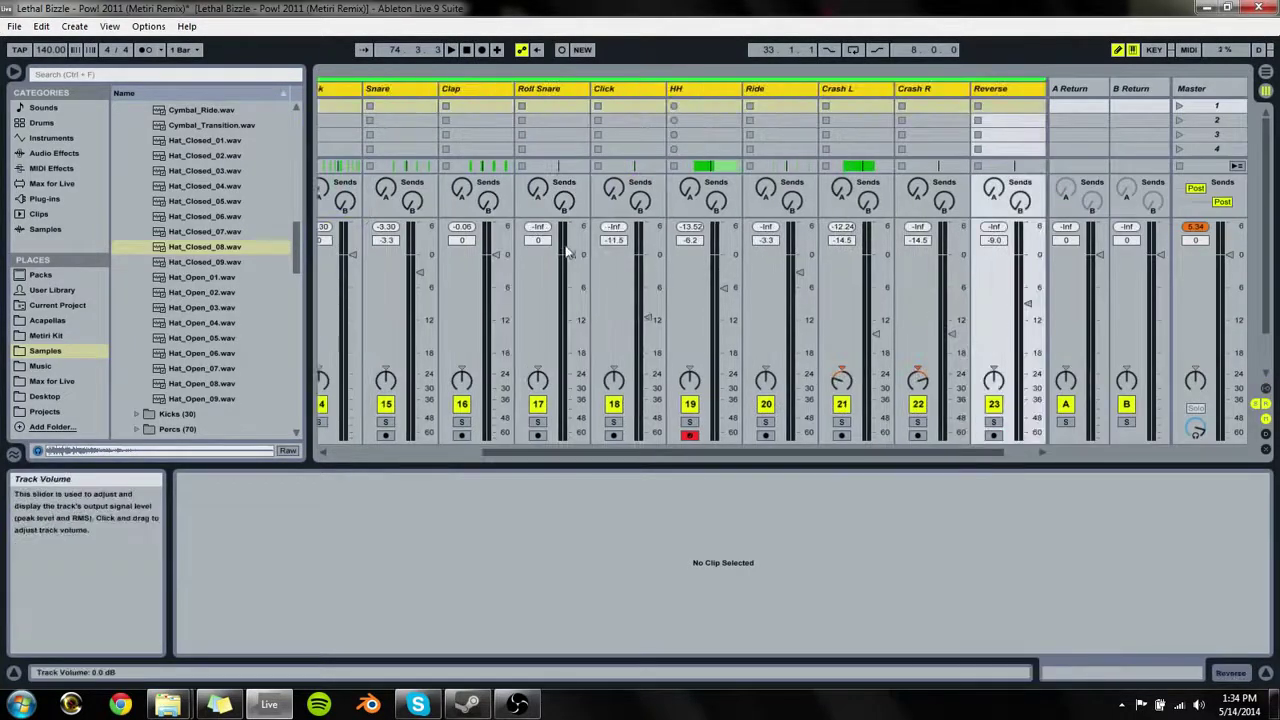
pyautogui.moveTo(569, 254); pyautogui.dragTo(568, 443)
pyautogui.click(612, 80)
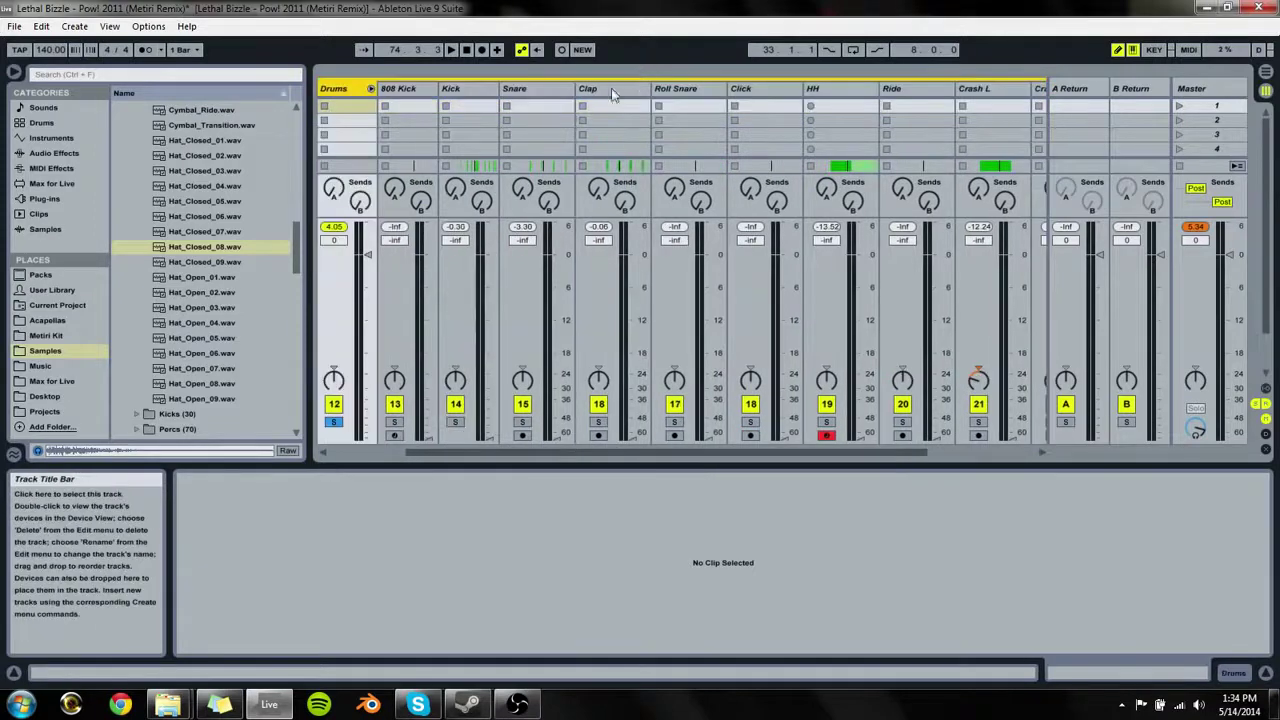
pyautogui.click(371, 88)
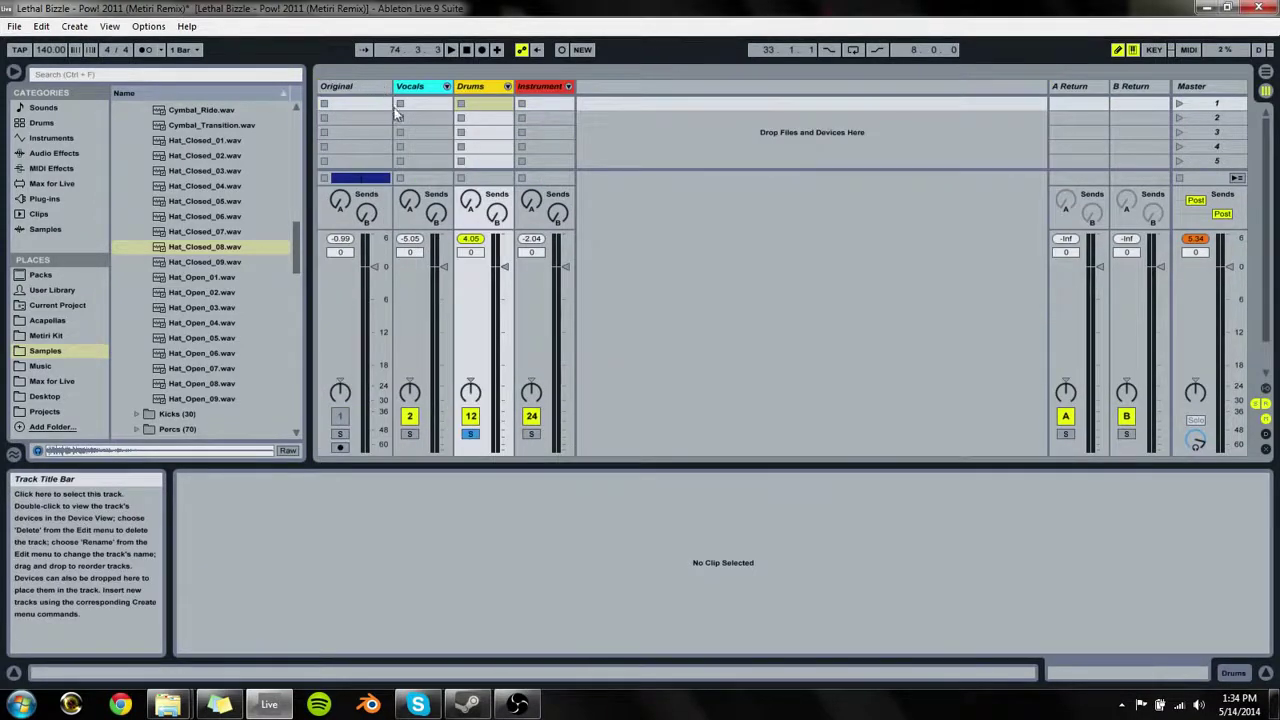
# Step: Lower the volume of every track inside the Vocals group to -inf and fold the group
pyautogui.click(440, 87)
pyautogui.click(446, 86)
pyautogui.click(480, 97)
pyautogui.hotkey('ctrl', 'a')
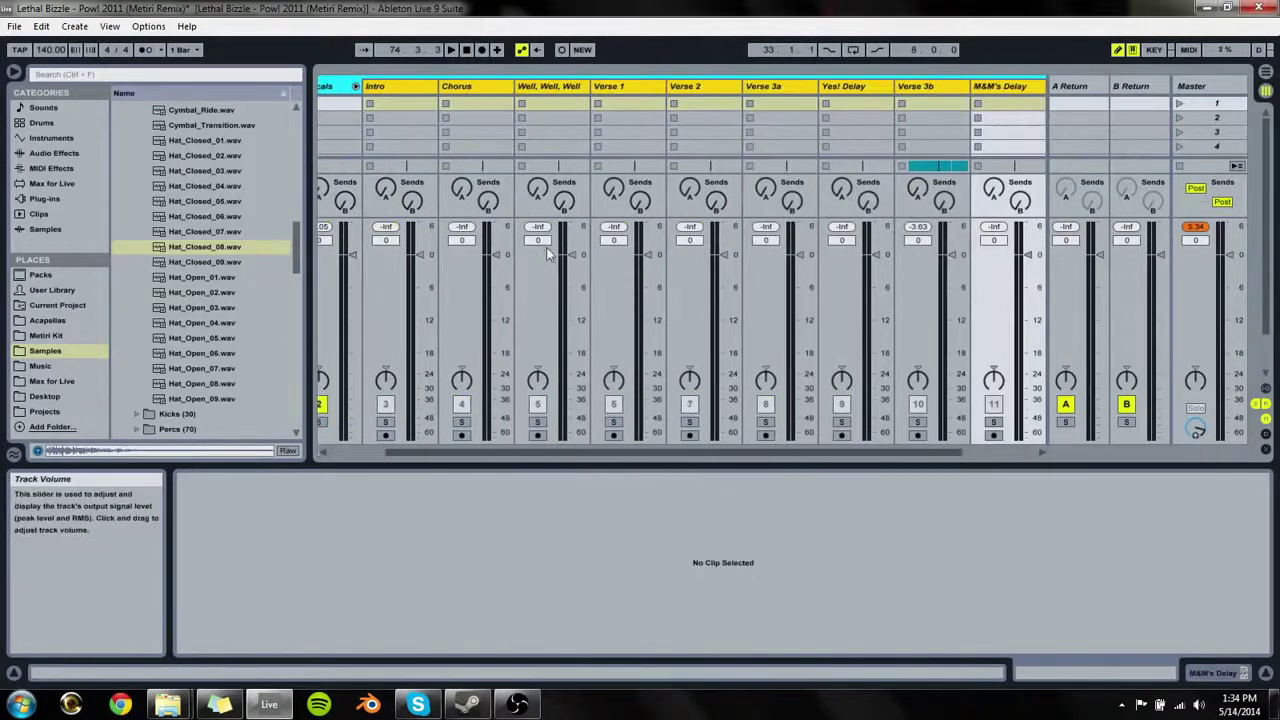
pyautogui.moveTo(574, 255); pyautogui.dragTo(580, 444)
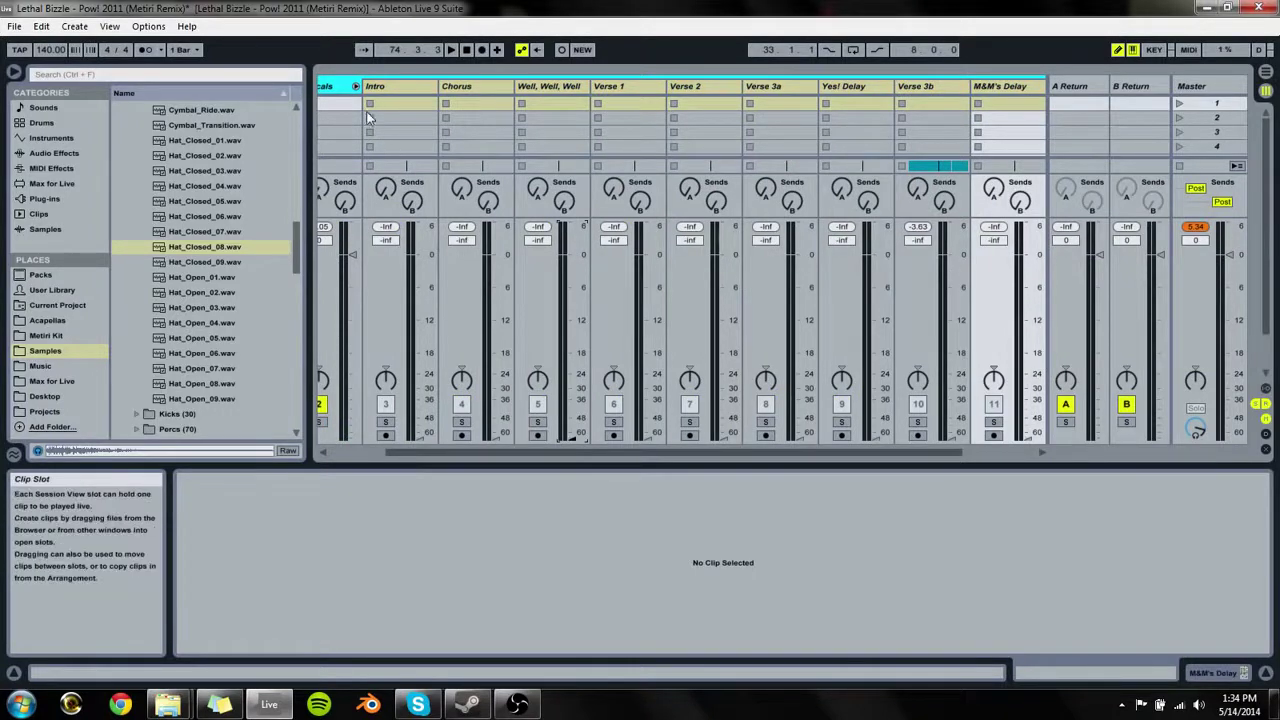
pyautogui.click(356, 87)
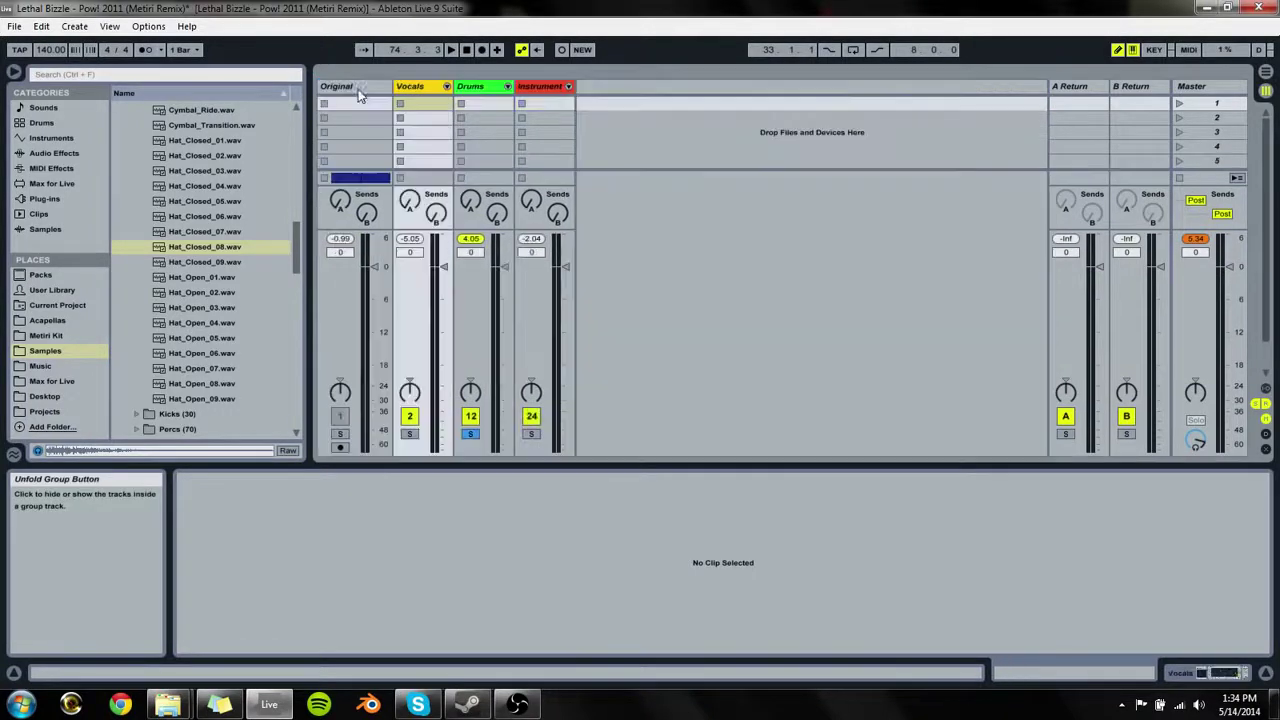
# Step: Lower the Bell Loop and Horn Hits tracks in the Instrumental group to -inf and fold the group
pyautogui.click(568, 87)
pyautogui.click(616, 93)
pyautogui.click(657, 287)
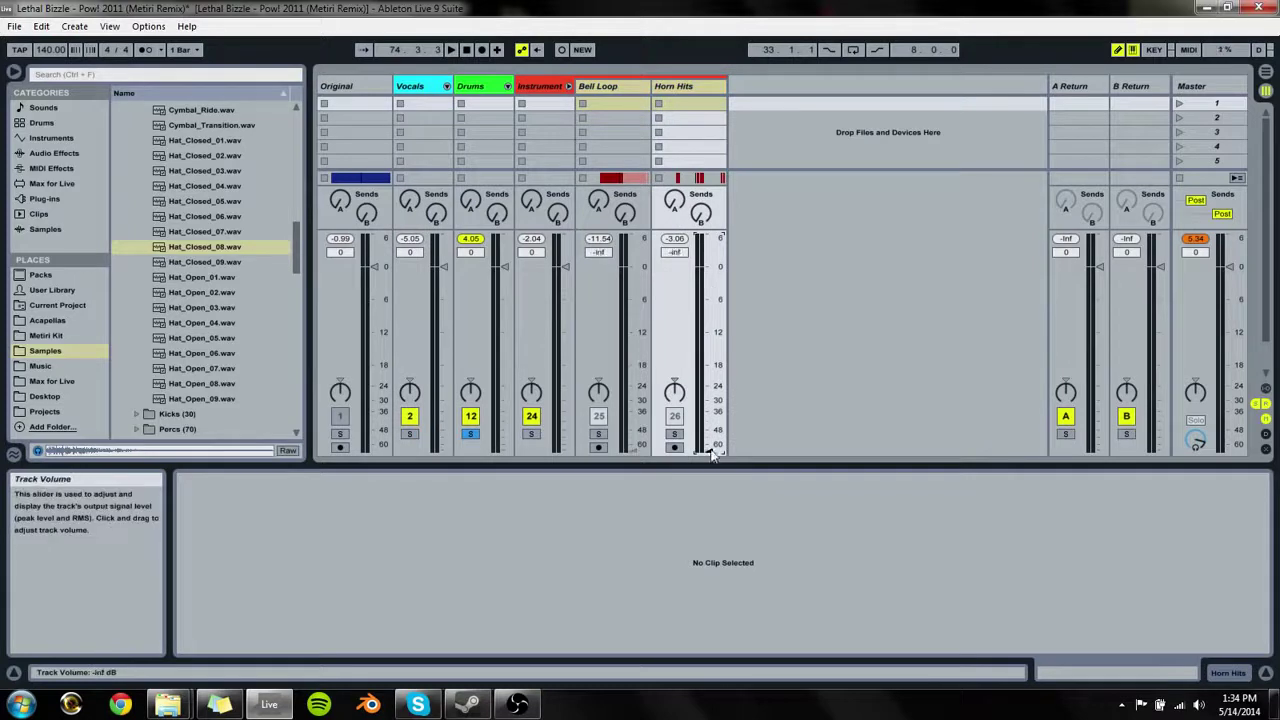
pyautogui.click(537, 86)
pyautogui.click(568, 86)
# Step: Unfold the Drums group in the mixer and delete the A and B return tracks
pyautogui.click(490, 87)
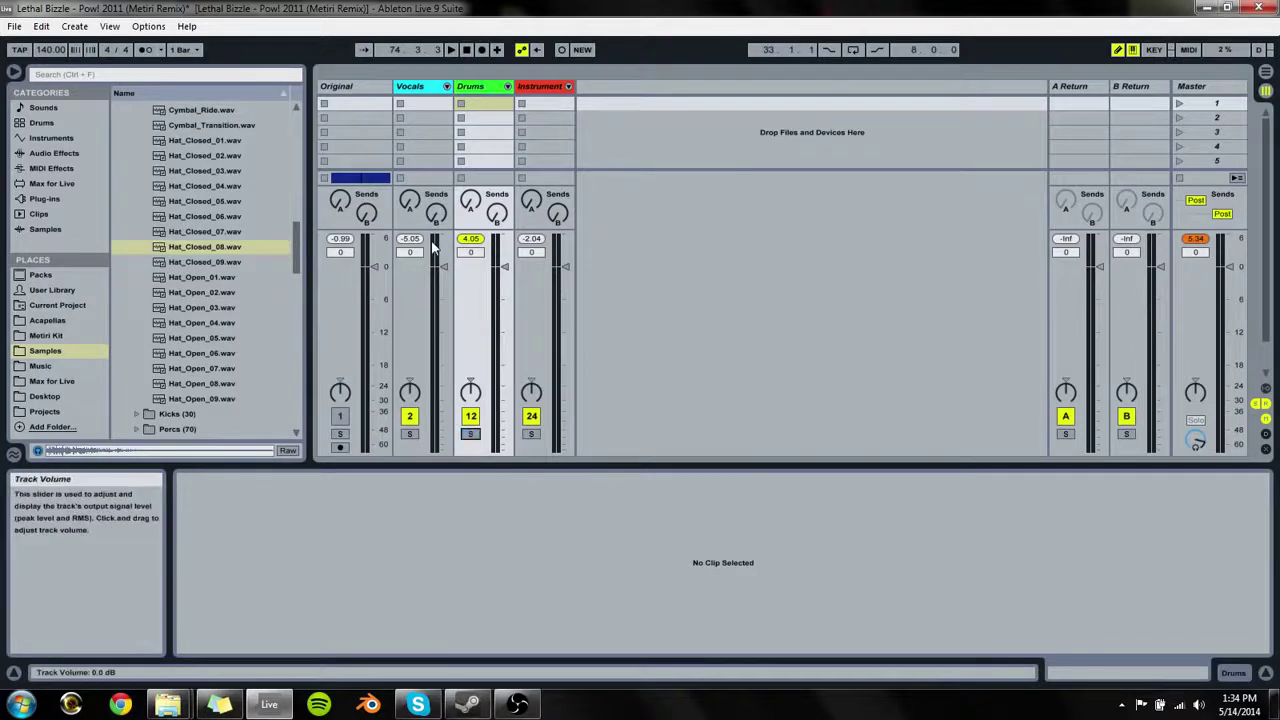
pyautogui.click(507, 87)
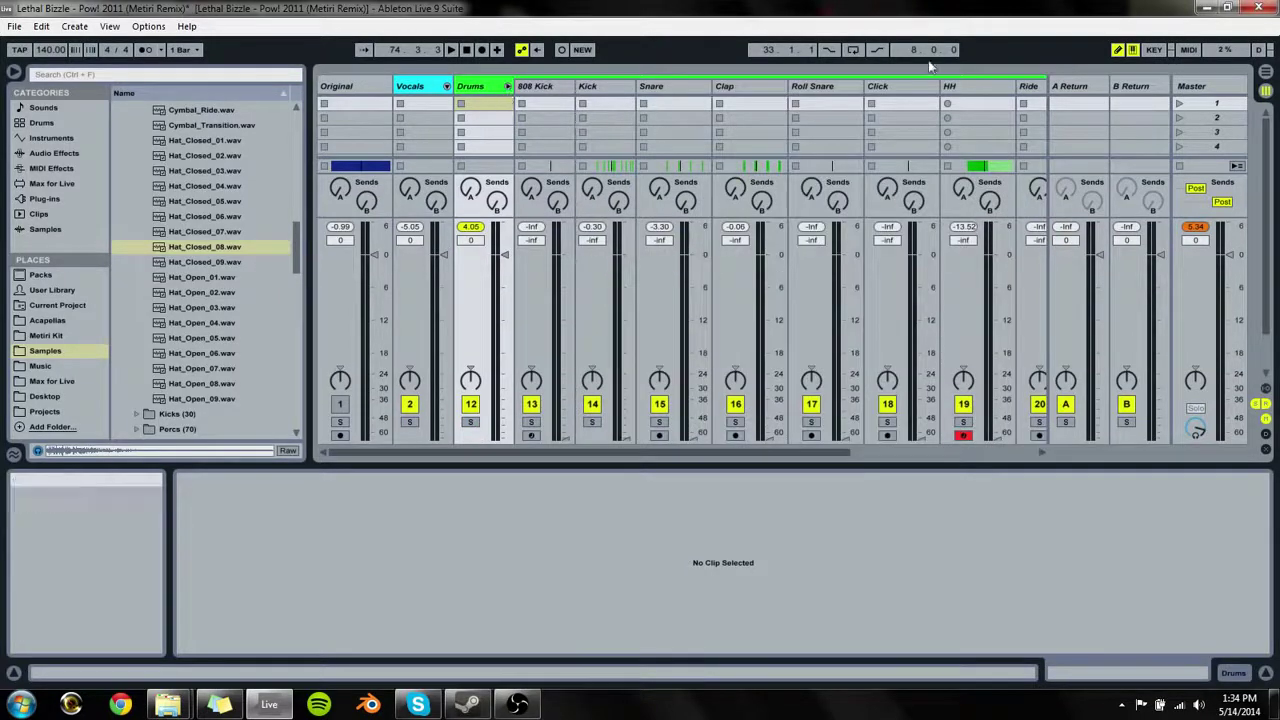
pyautogui.click(1195, 86)
pyautogui.click(1229, 675)
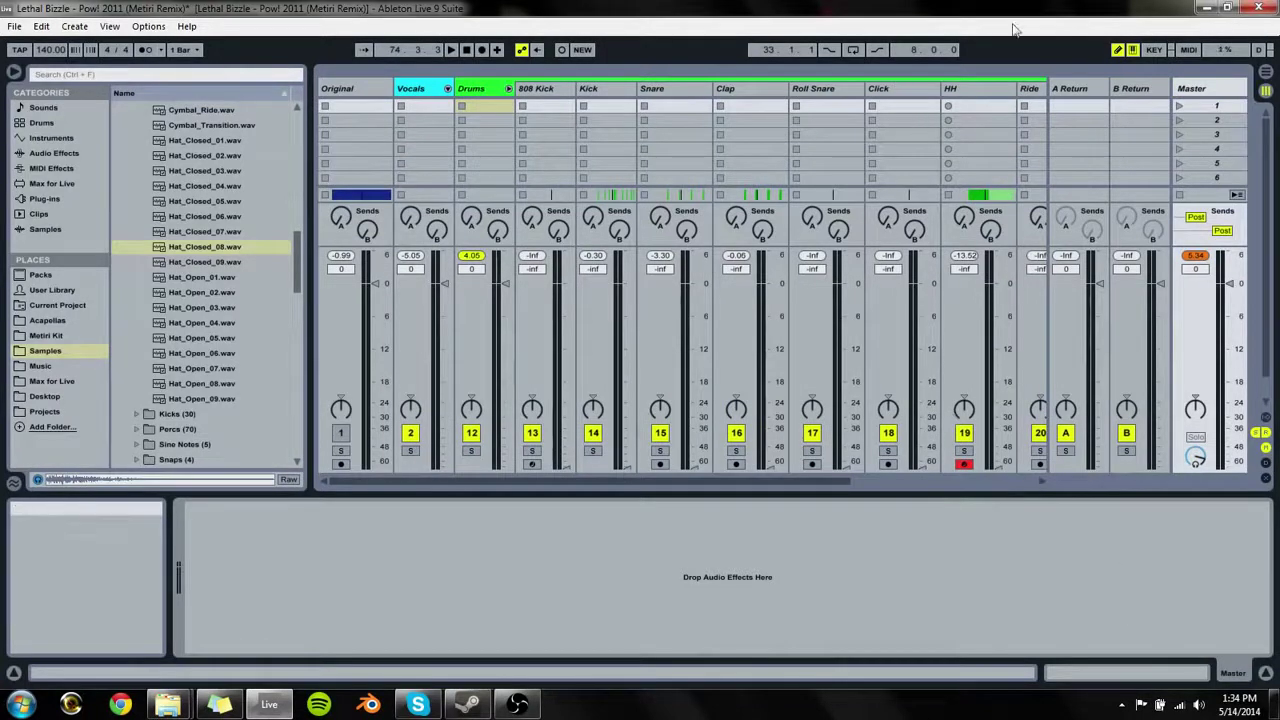
pyautogui.click(1077, 88)
pyautogui.press('Delete')
pyautogui.press('Delete')
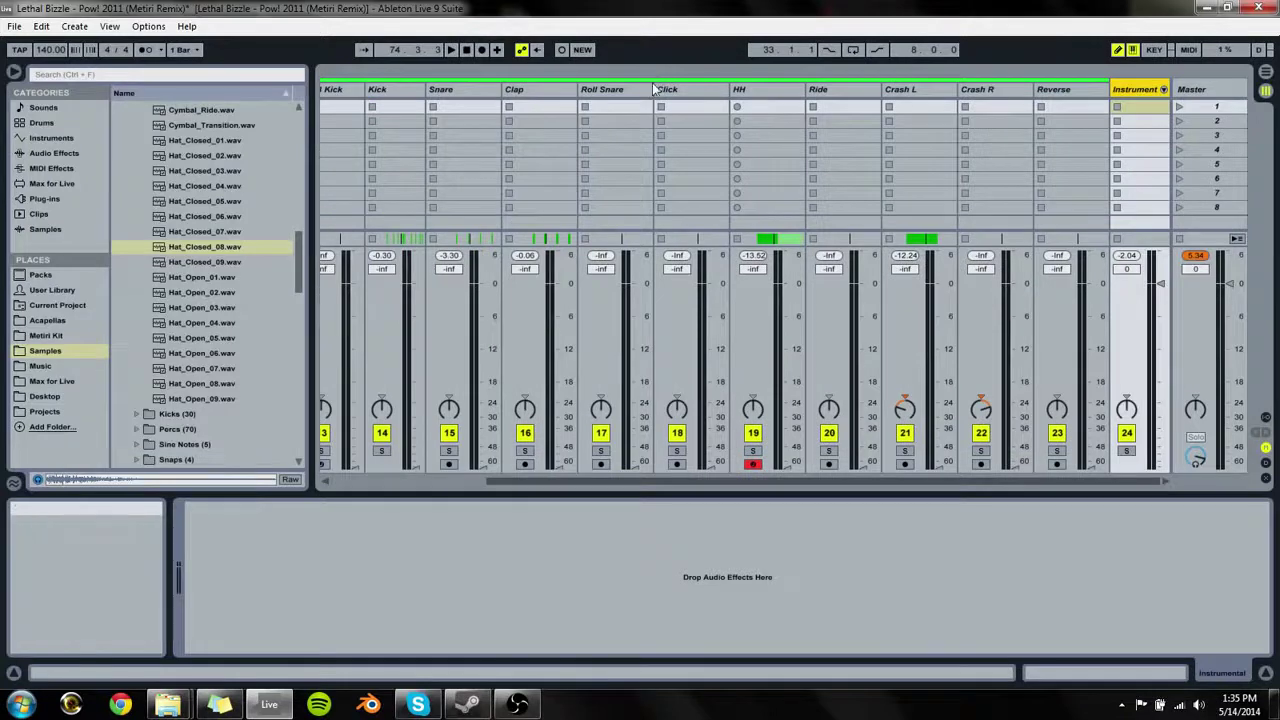
# Step: Hide the browser and loop the arrangement from 25.1.1 for 16 bars, returning to the Session mixer
pyautogui.click(647, 90)
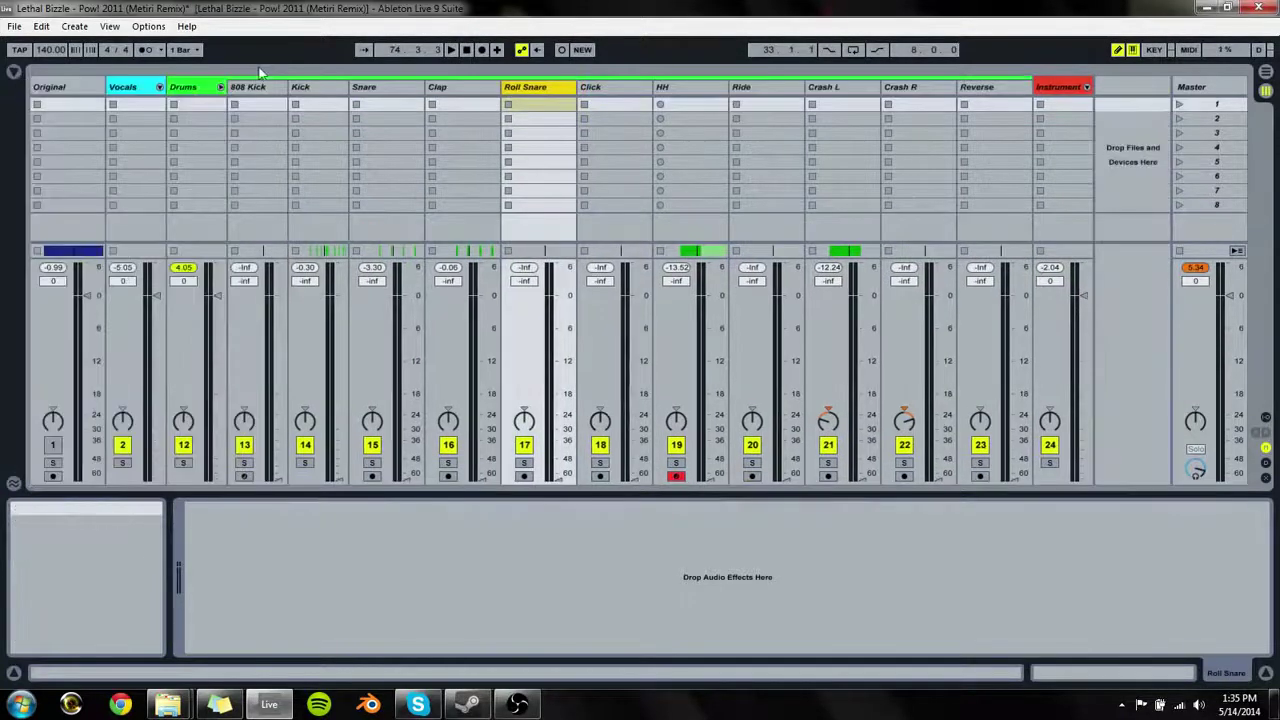
pyautogui.click(185, 88)
pyautogui.click(262, 88)
pyautogui.press('Tab')
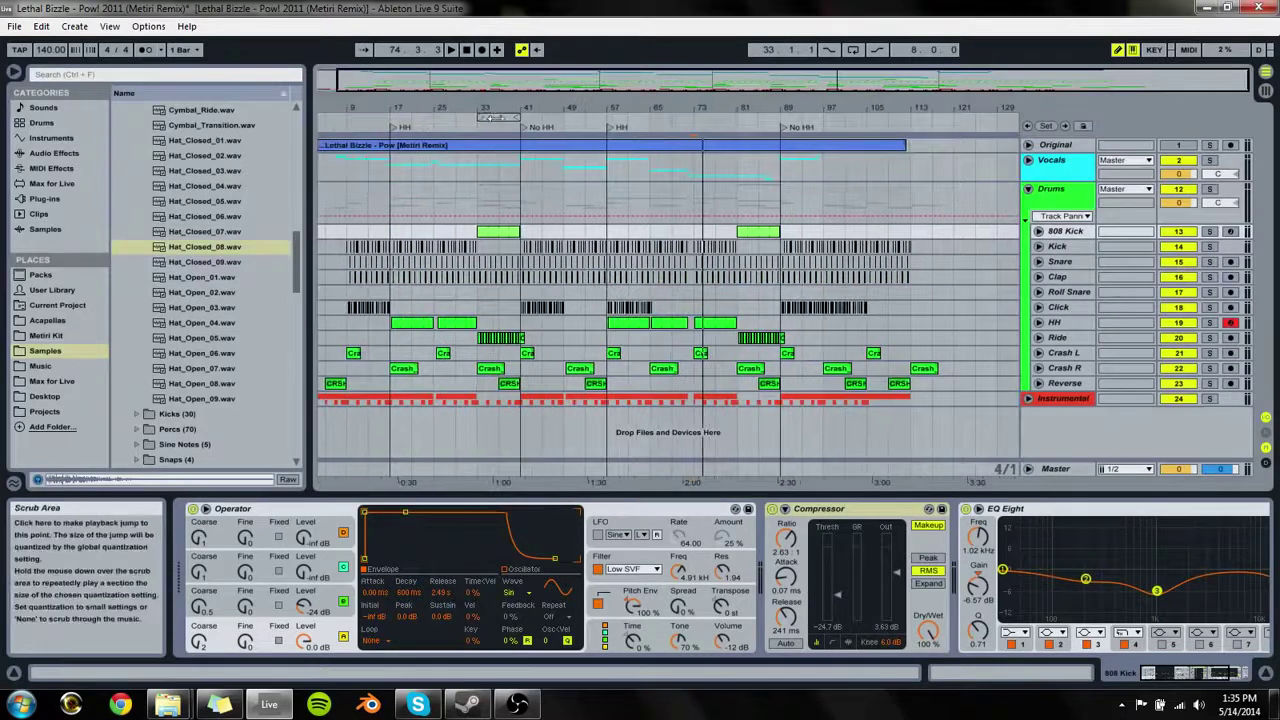
pyautogui.moveTo(496, 119)
pyautogui.mouseDown()
pyautogui.moveTo(446, 121)
pyautogui.moveTo(520, 125)
pyautogui.mouseUp()
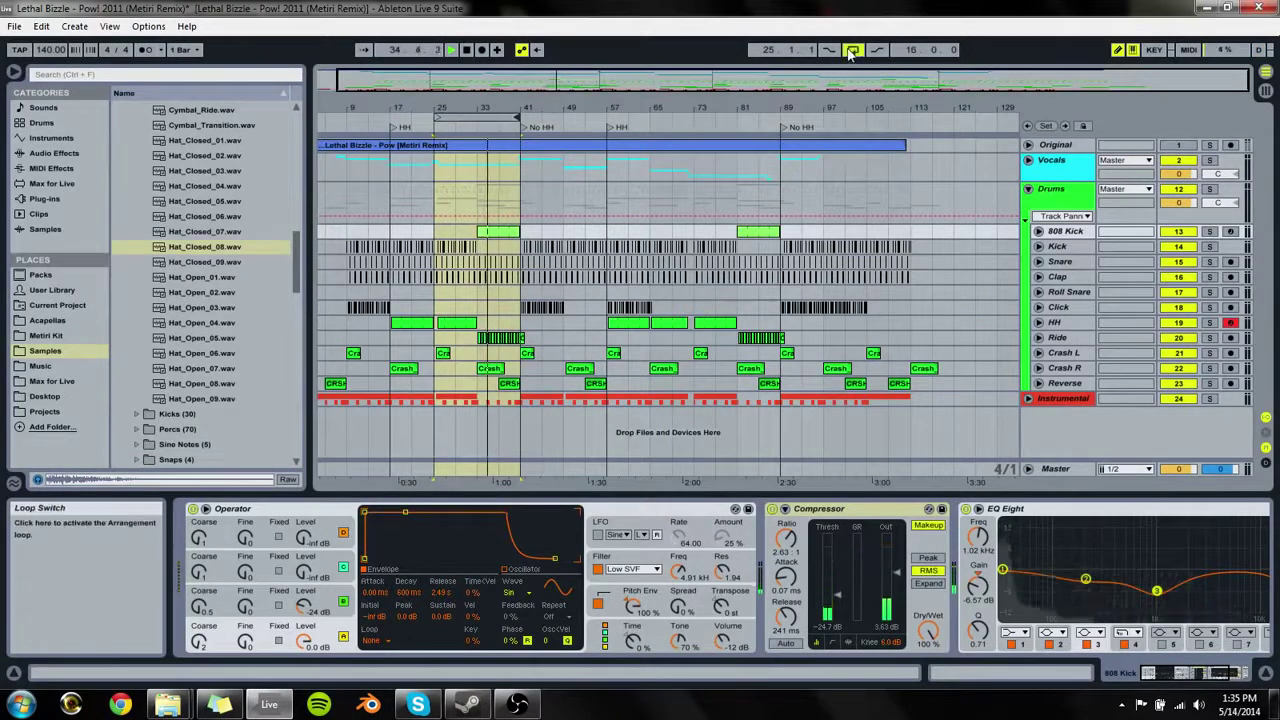
pyautogui.press('Tab')
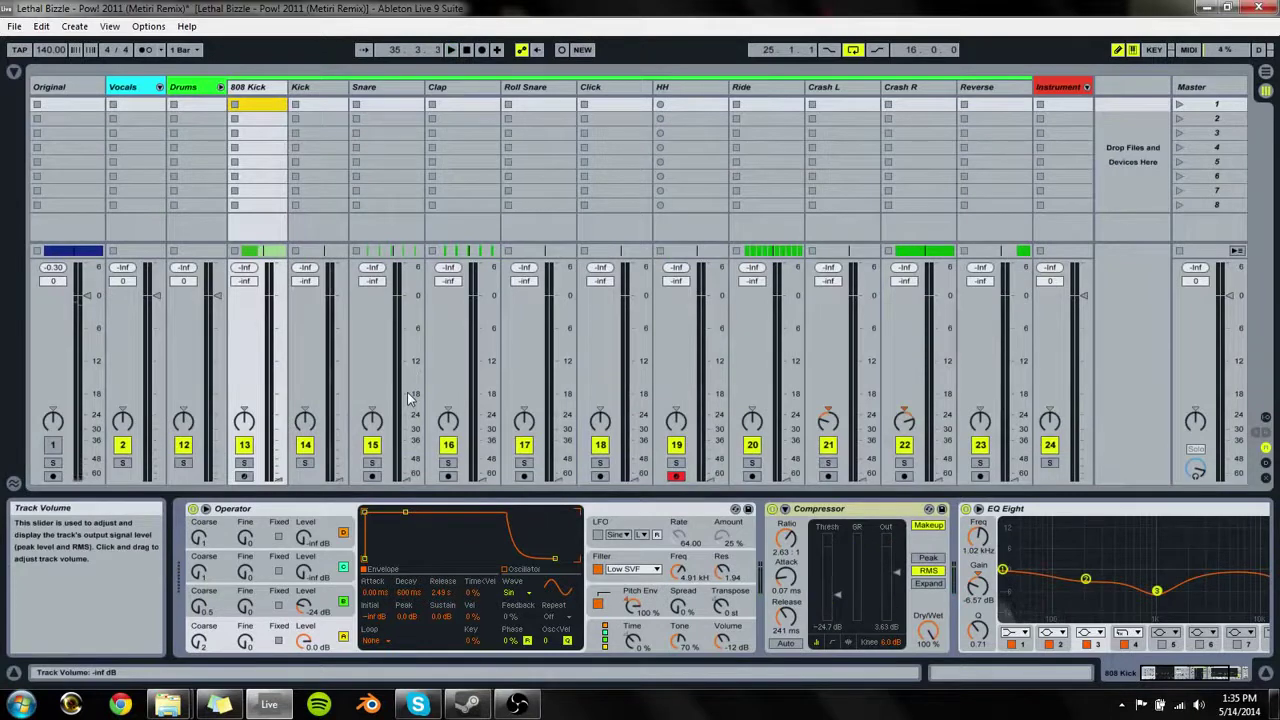
# Step: Set the Kick track's volume to -14.5 dB, checking its peak level against loop playback
pyautogui.moveTo(340, 400); pyautogui.dragTo(340, 372)
pyautogui.press('space')
pyautogui.click(307, 268)
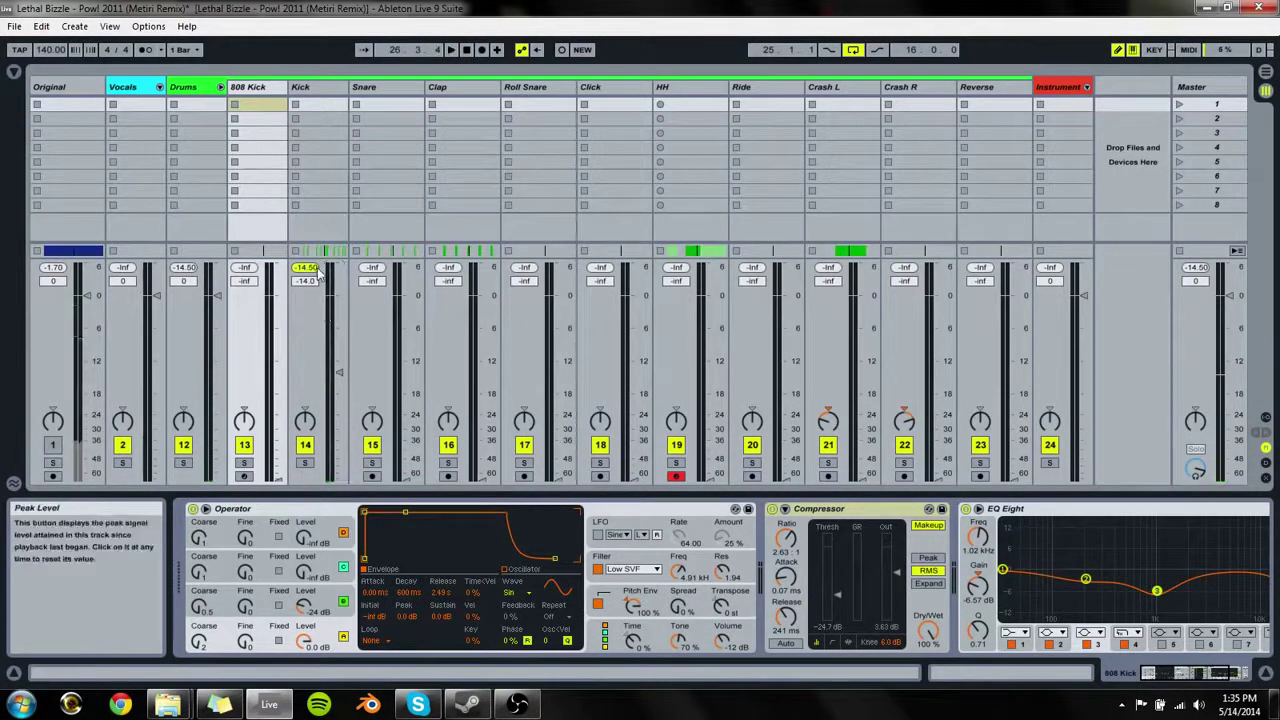
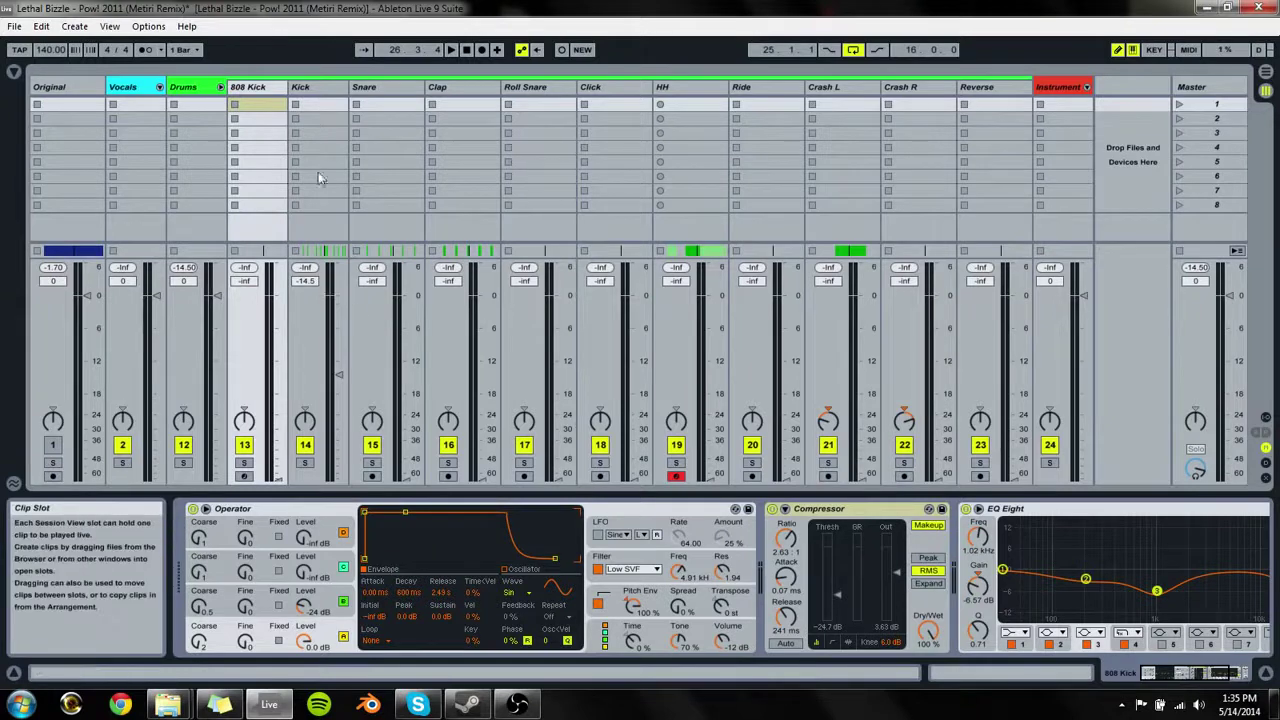
pyautogui.press('space')
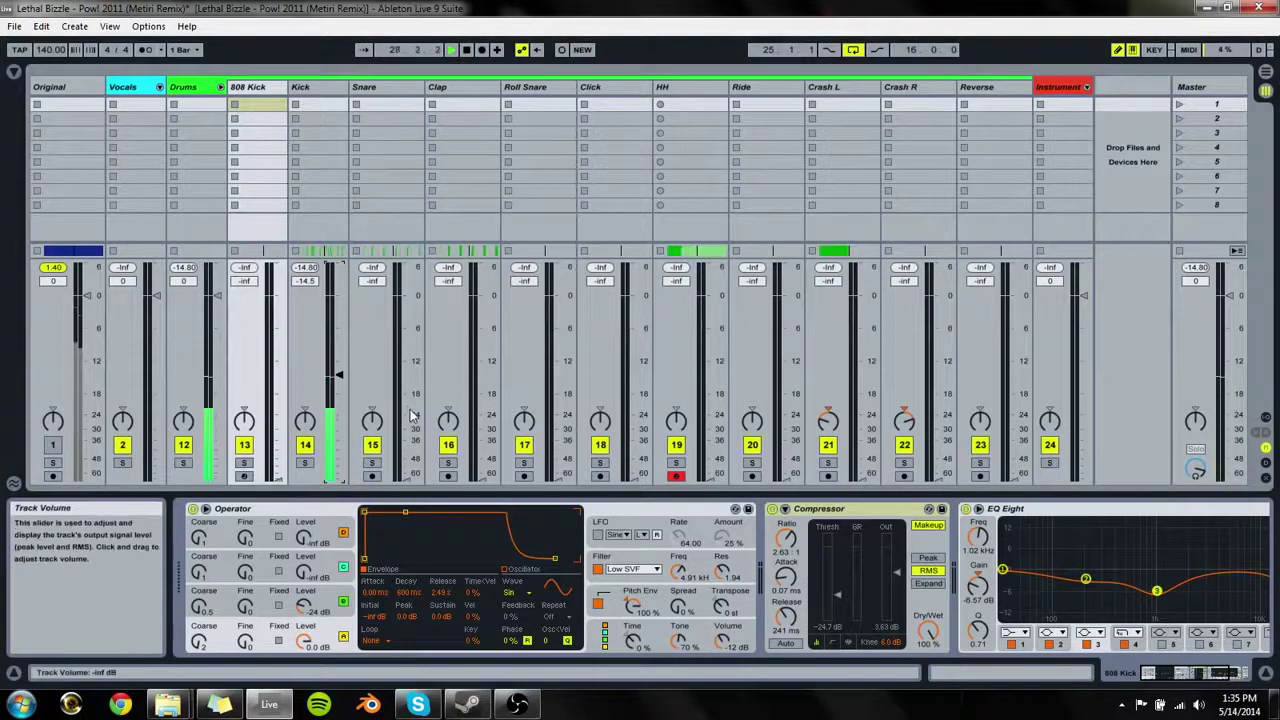
# Step: Set the Clap track's volume to -16.7 dB and the Snare track's to about -20 dB
pyautogui.moveTo(482, 480); pyautogui.dragTo(482, 391)
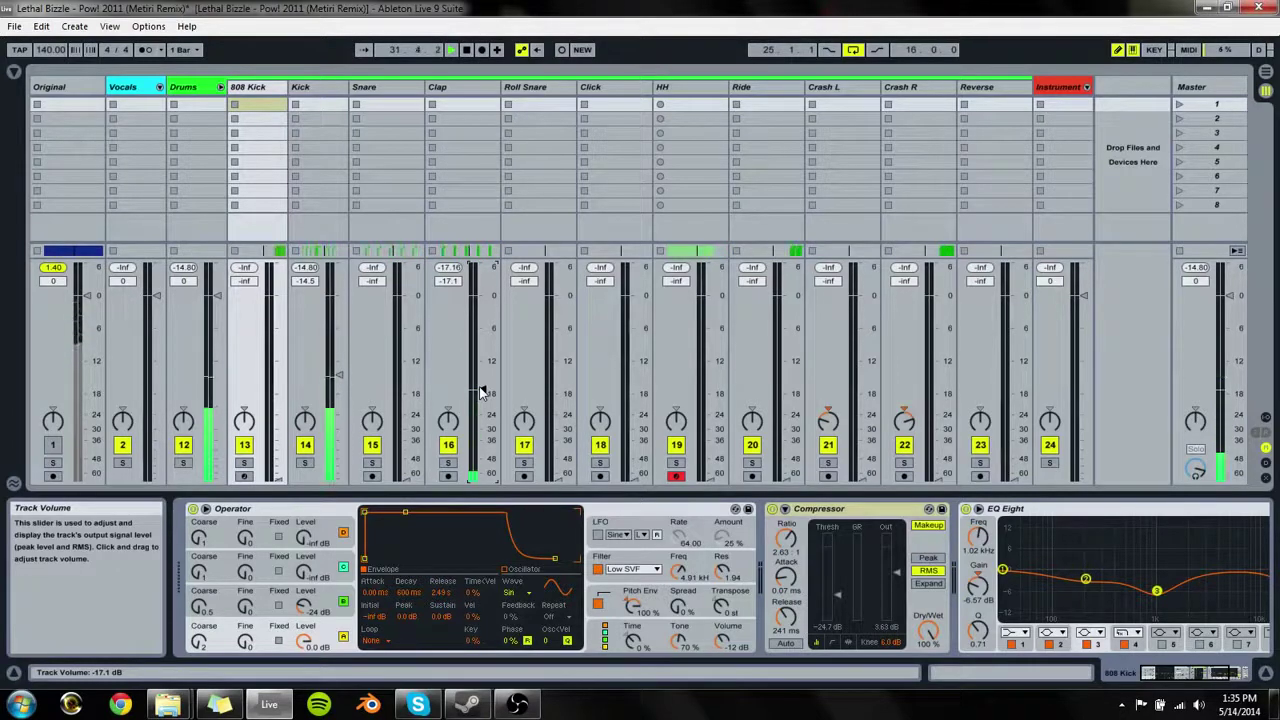
pyautogui.moveTo(482, 389); pyautogui.dragTo(482, 386)
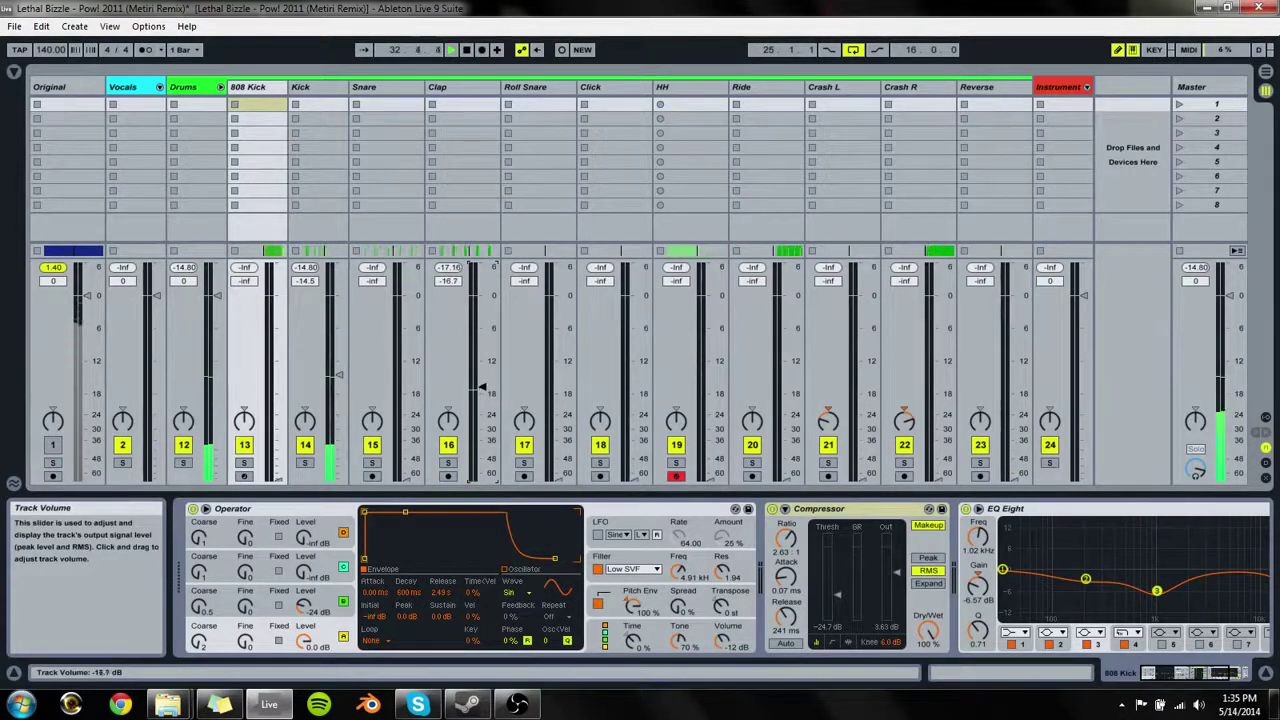
pyautogui.moveTo(407, 420); pyautogui.dragTo(407, 400)
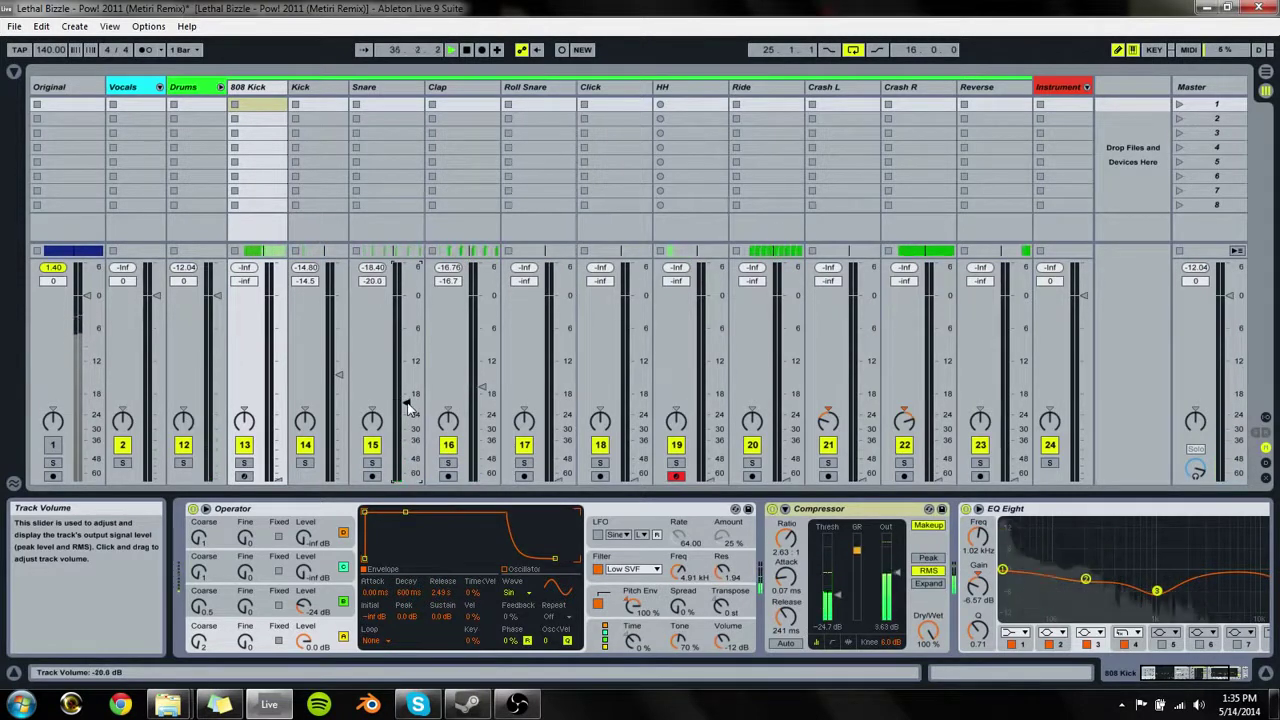
# Step: Show the browser and load a Compressor from the audio effects onto the Master track
pyautogui.click(15, 72)
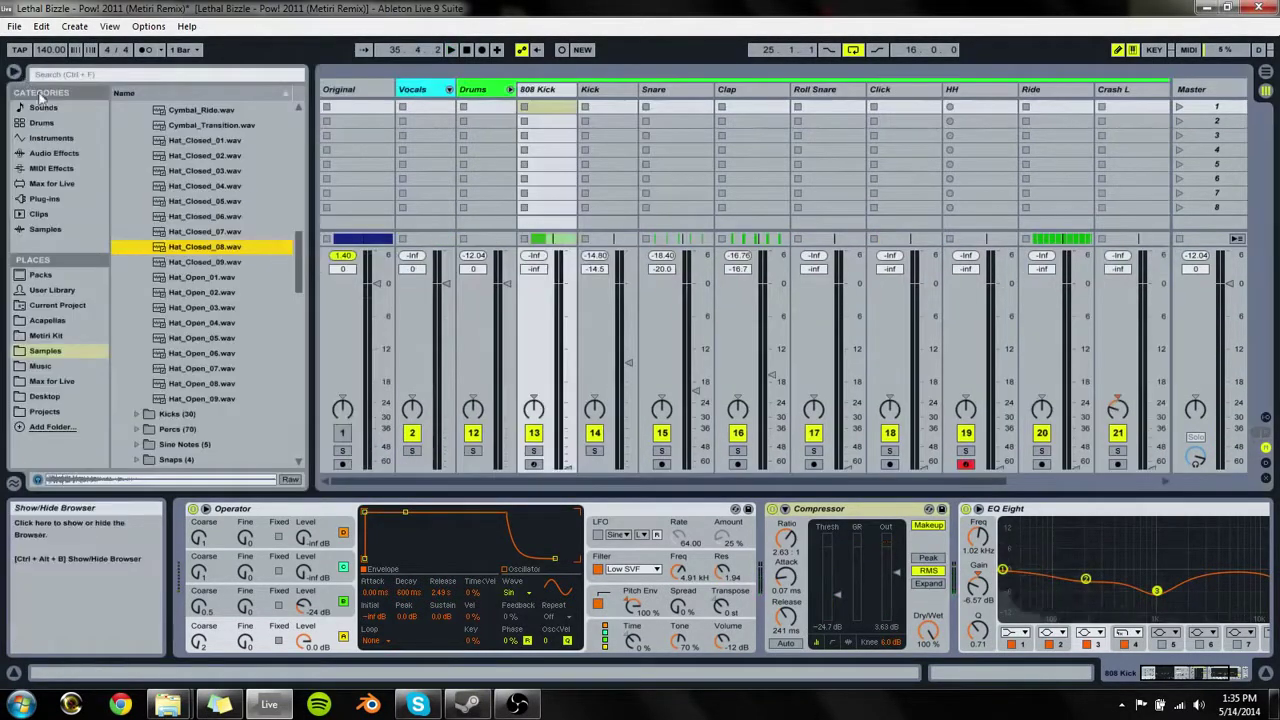
pyautogui.click(46, 187)
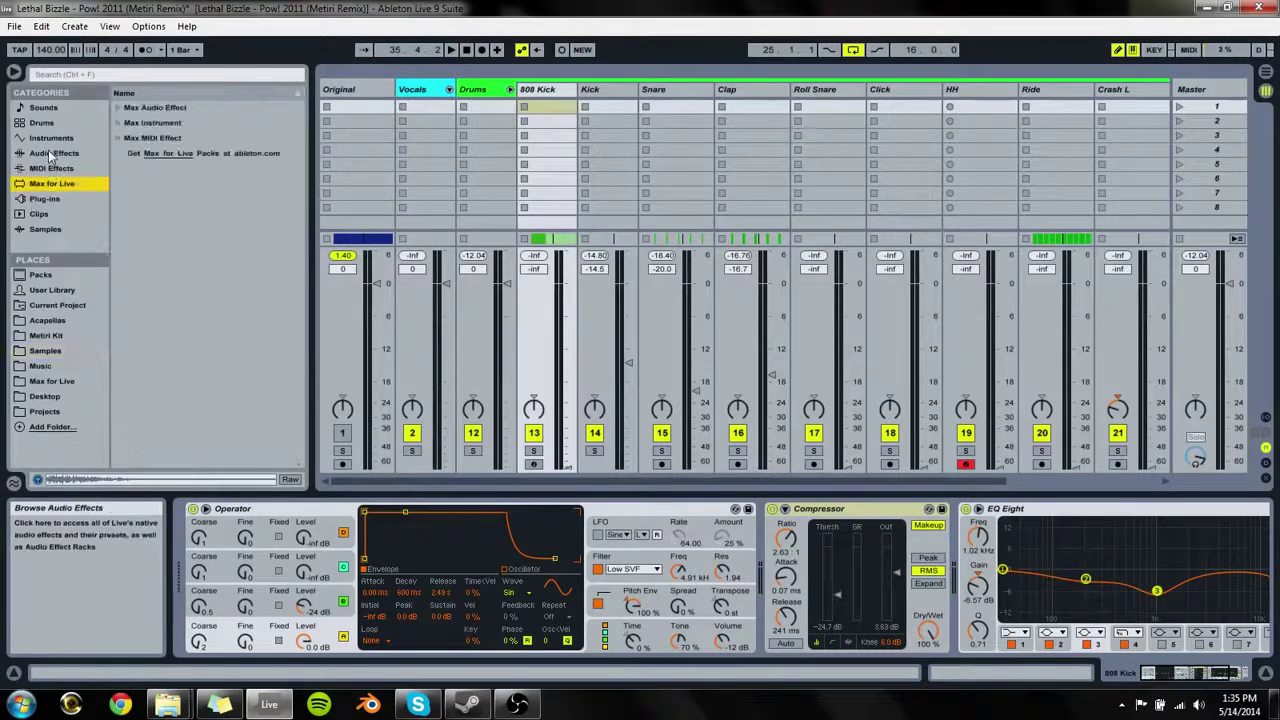
pyautogui.click(48, 153)
pyautogui.scroll(-2, 166, 330)
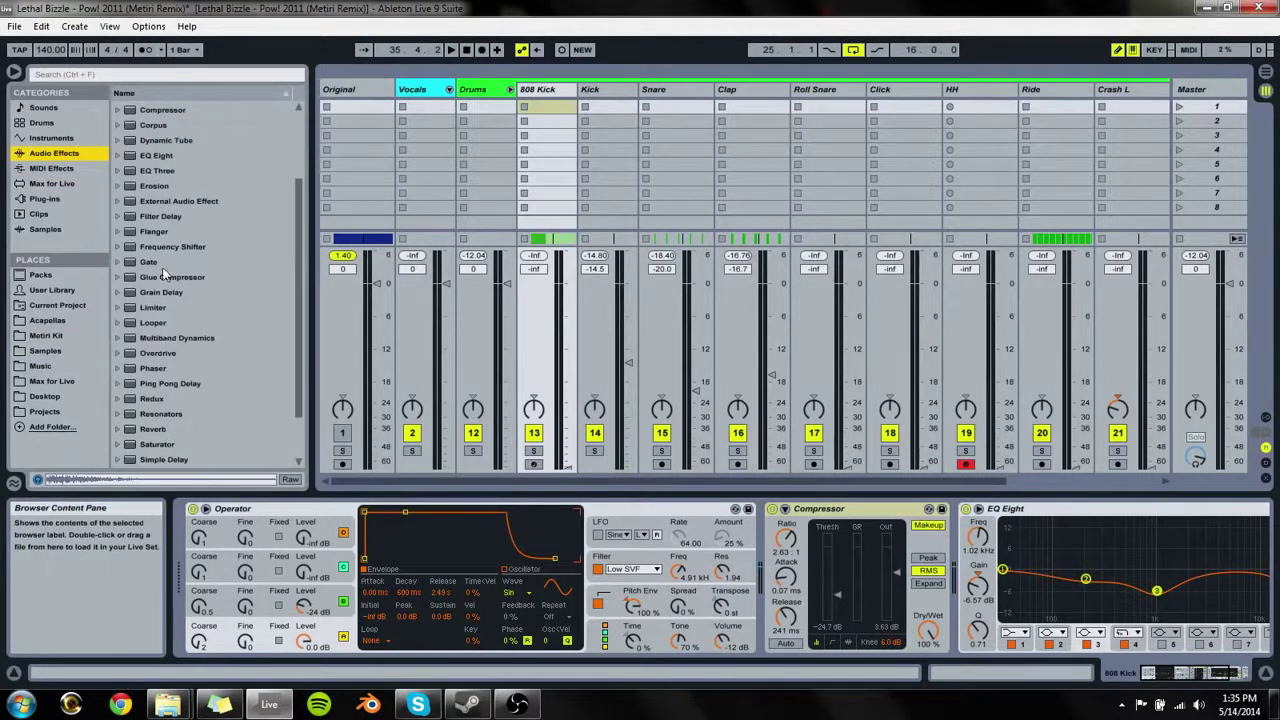
pyautogui.scroll(1, 145, 193)
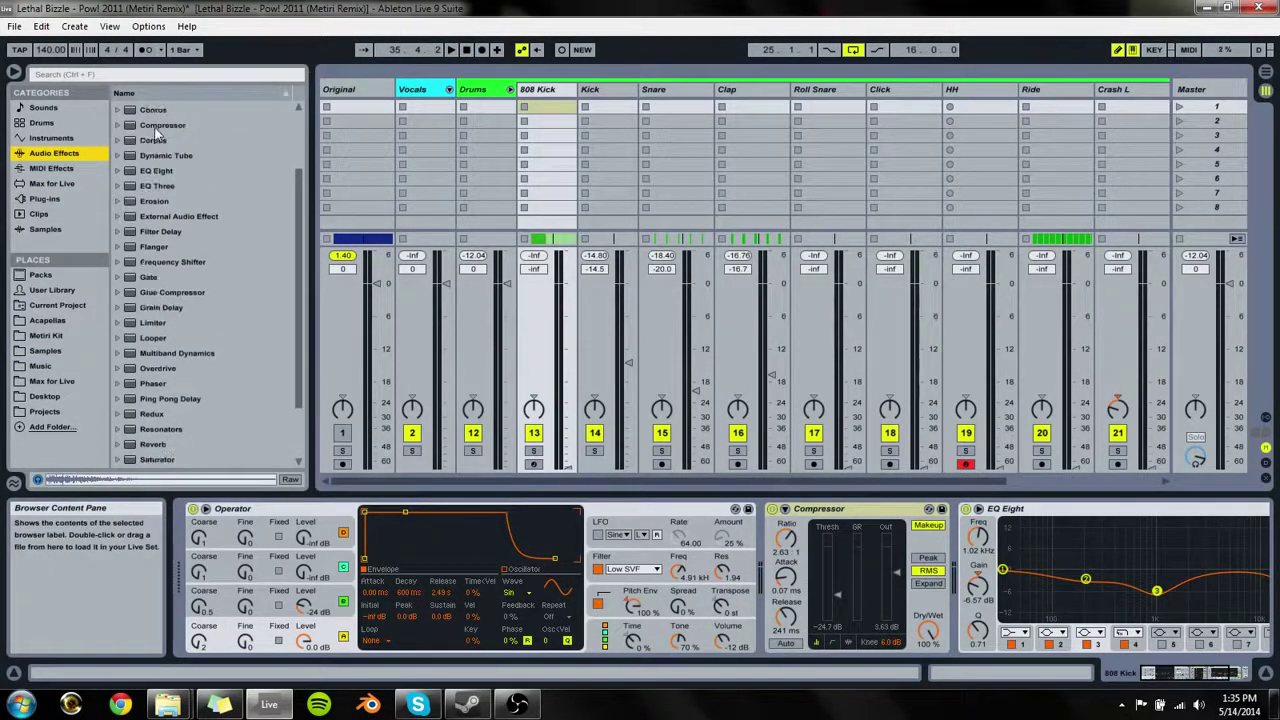
pyautogui.moveTo(156, 128); pyautogui.dragTo(1196, 94)
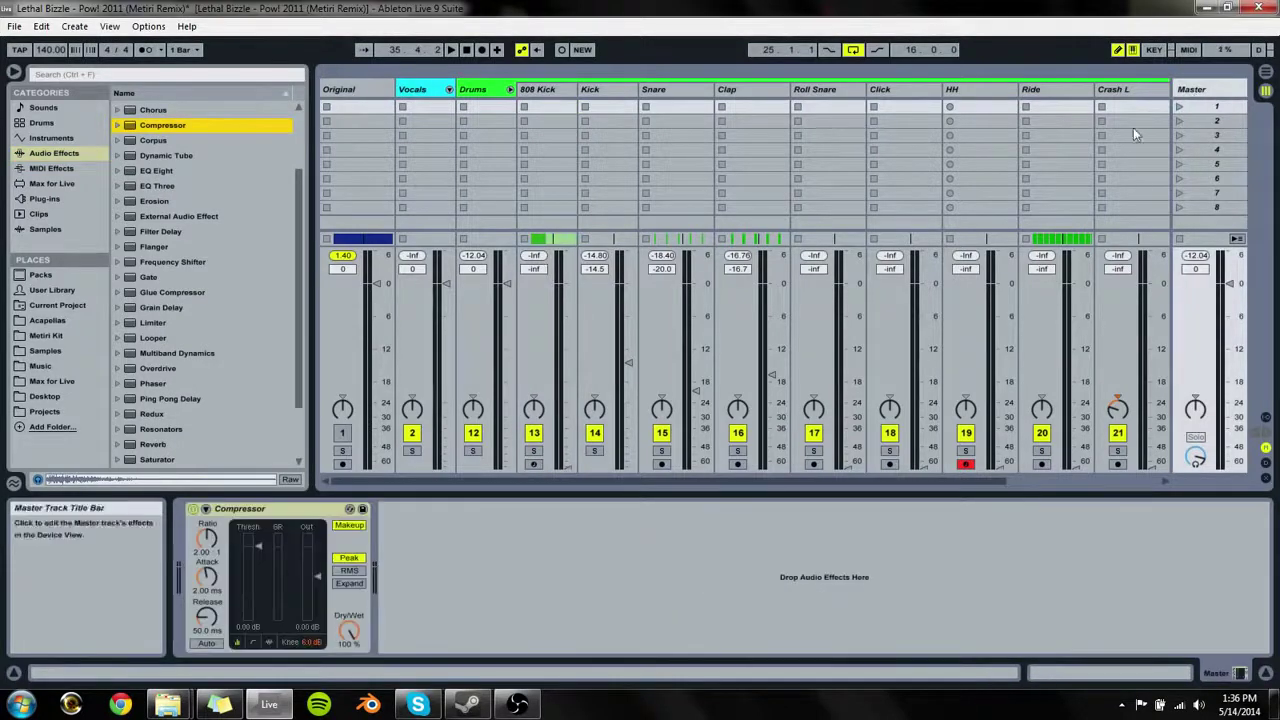
# Step: Set the master Compressor's ratio to 1.00:1, attack to 2.00 ms and output gain to 12.0 dB, checking the level in loop playback
pyautogui.moveTo(209, 537)
pyautogui.mouseDown()
pyautogui.moveTo(212, 512)
pyautogui.moveTo(224, 536)
pyautogui.mouseUp()
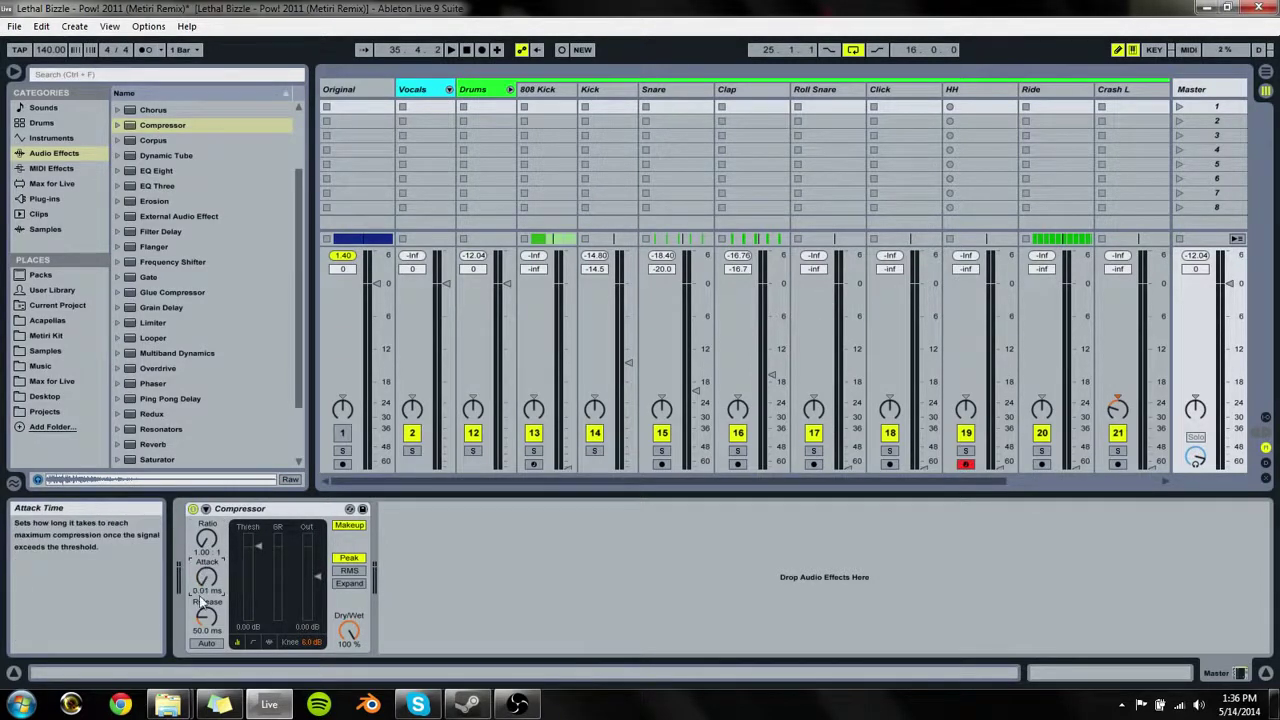
pyautogui.moveTo(200, 597); pyautogui.dragTo(200, 570)
pyautogui.press('Return')
pyautogui.moveTo(206, 613); pyautogui.dragTo(206, 611)
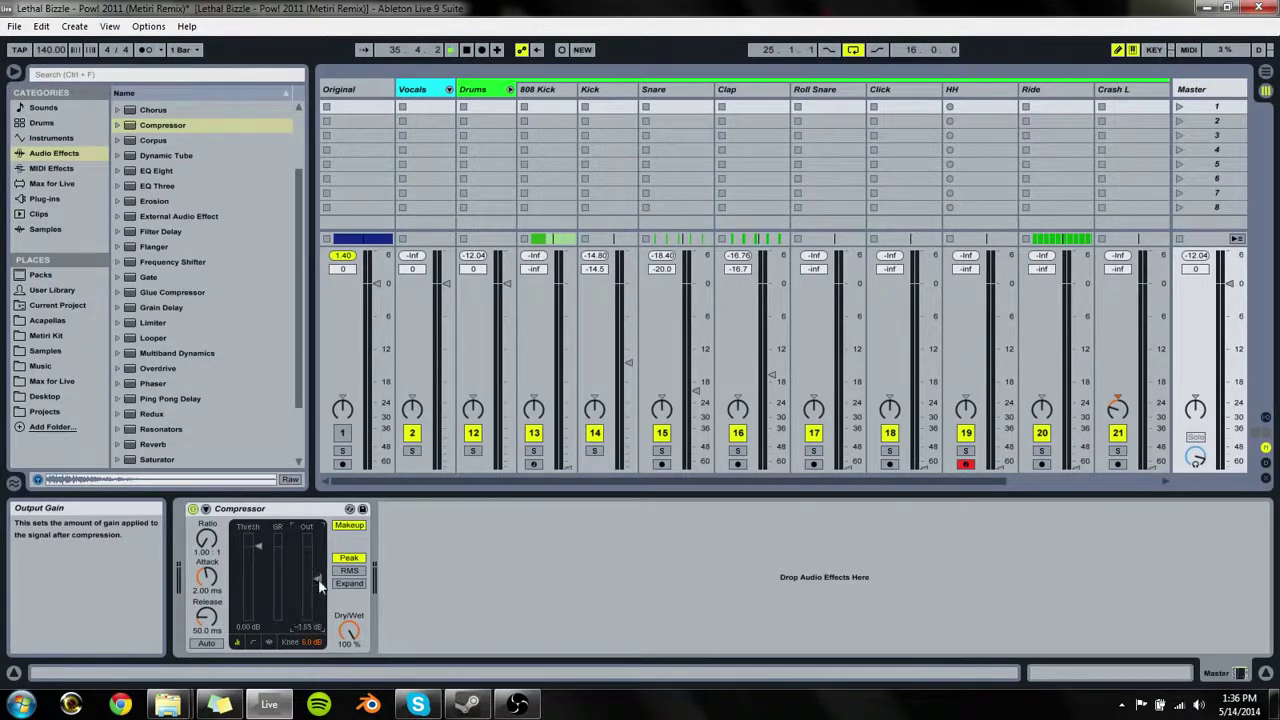
pyautogui.press('space')
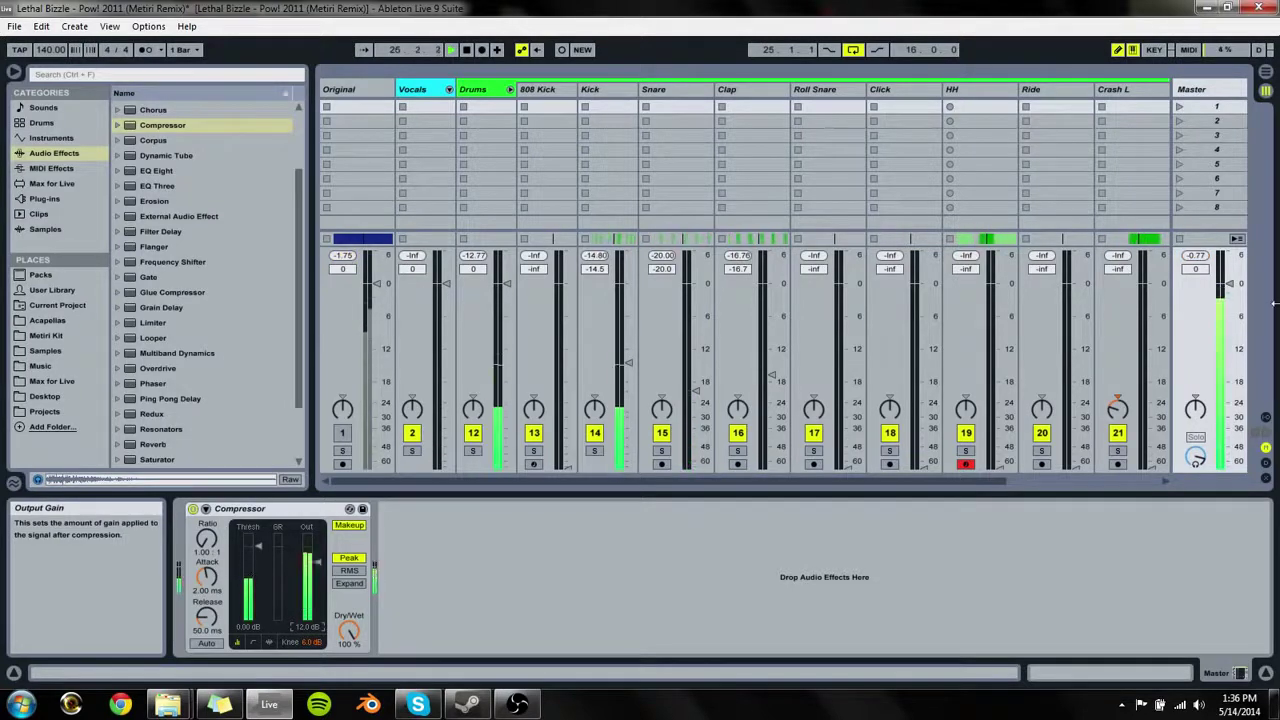
pyautogui.press('Tab')
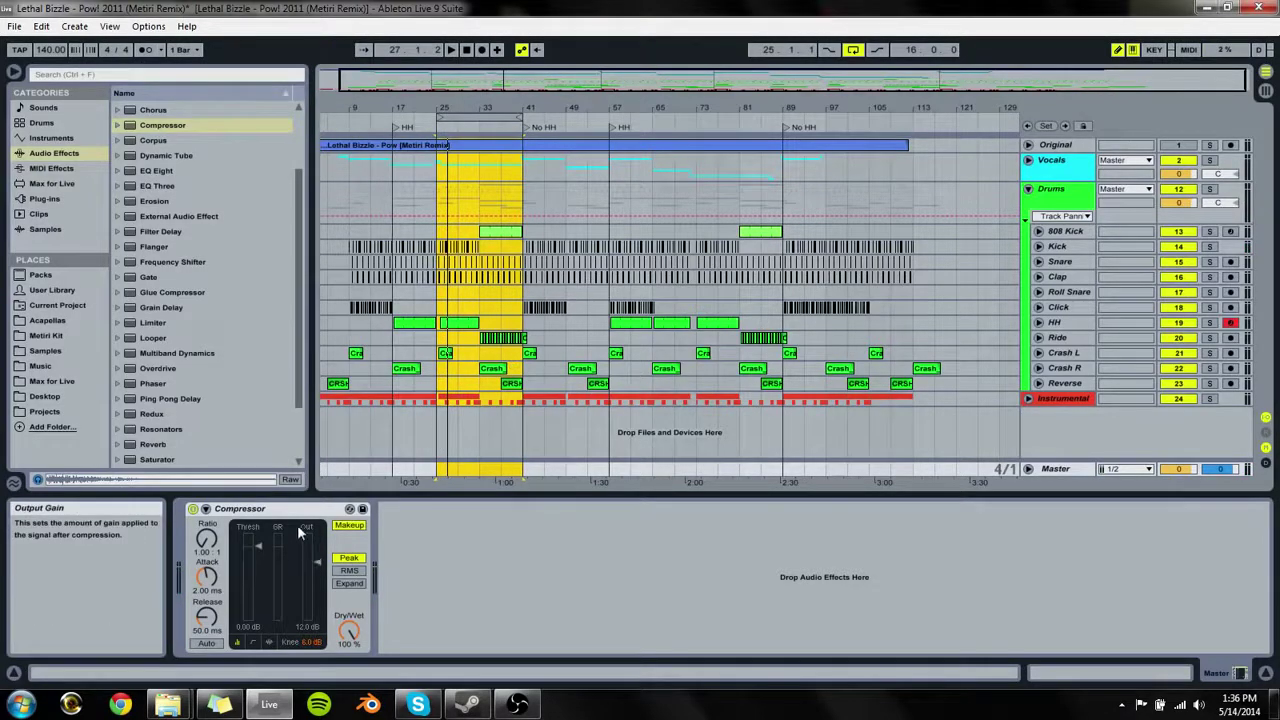
pyautogui.press('Tab')
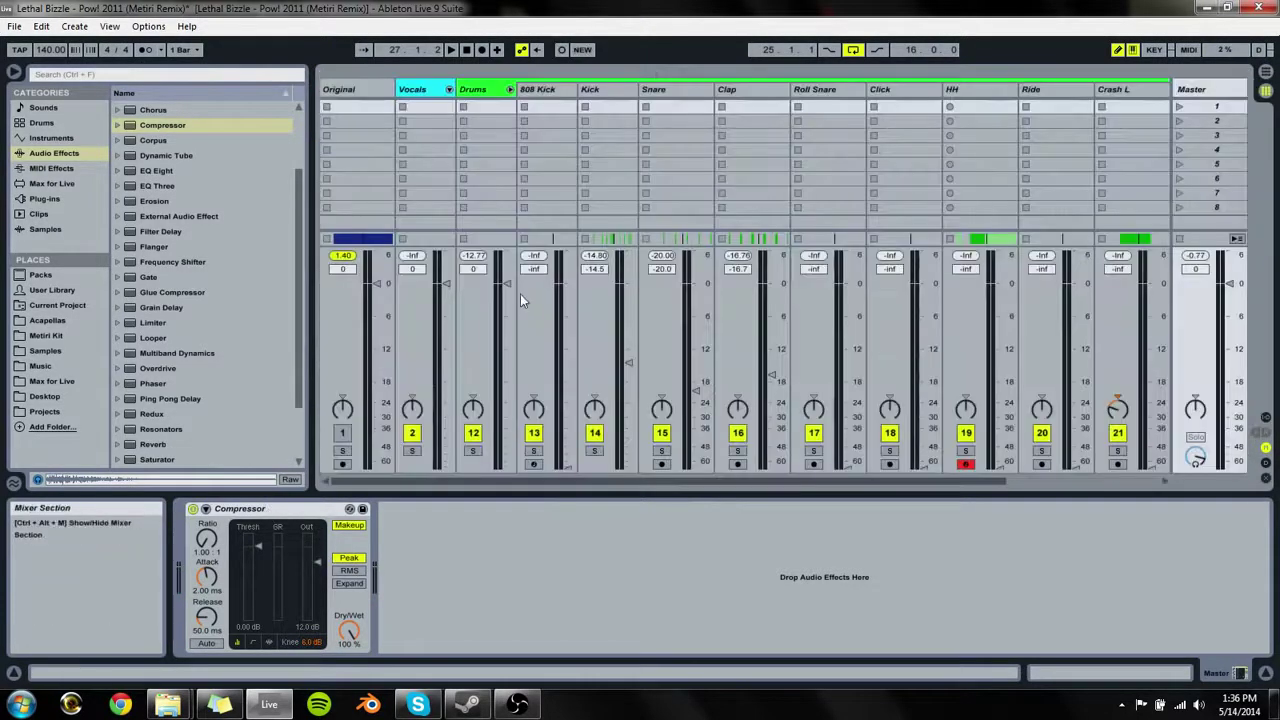
pyautogui.doubleClick(14, 73)
pyautogui.click(535, 90)
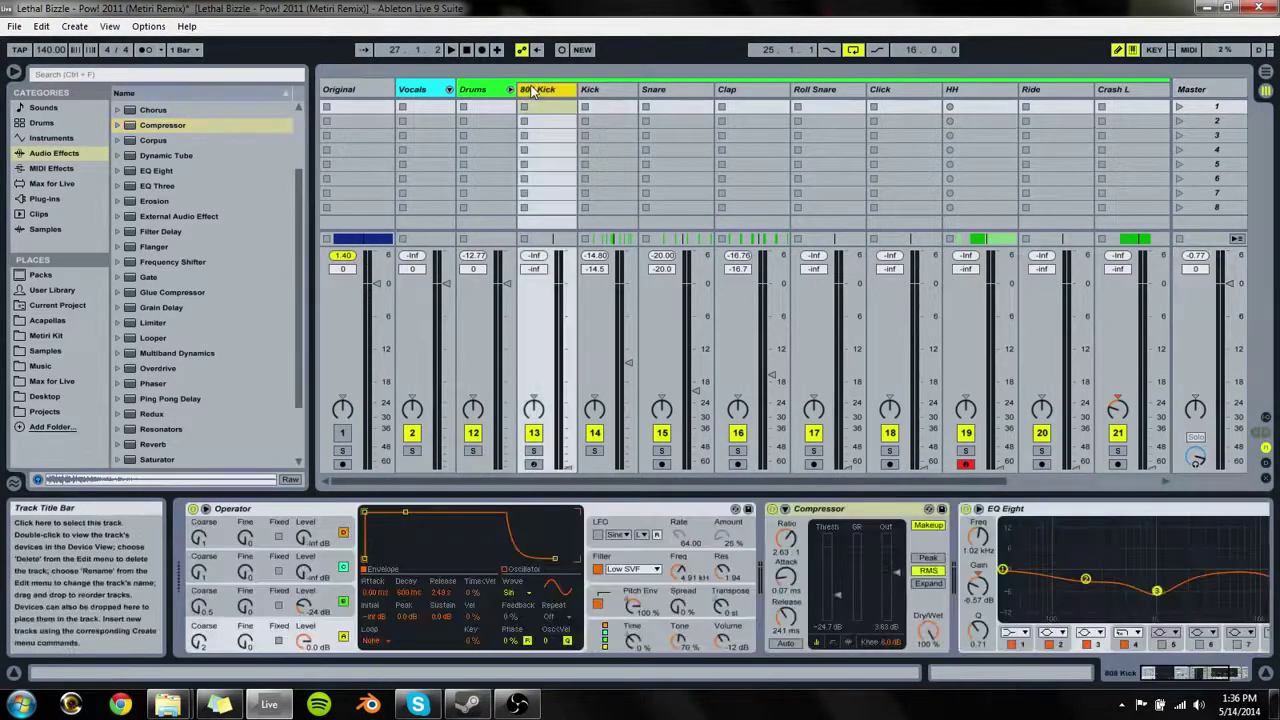
pyautogui.click(600, 90)
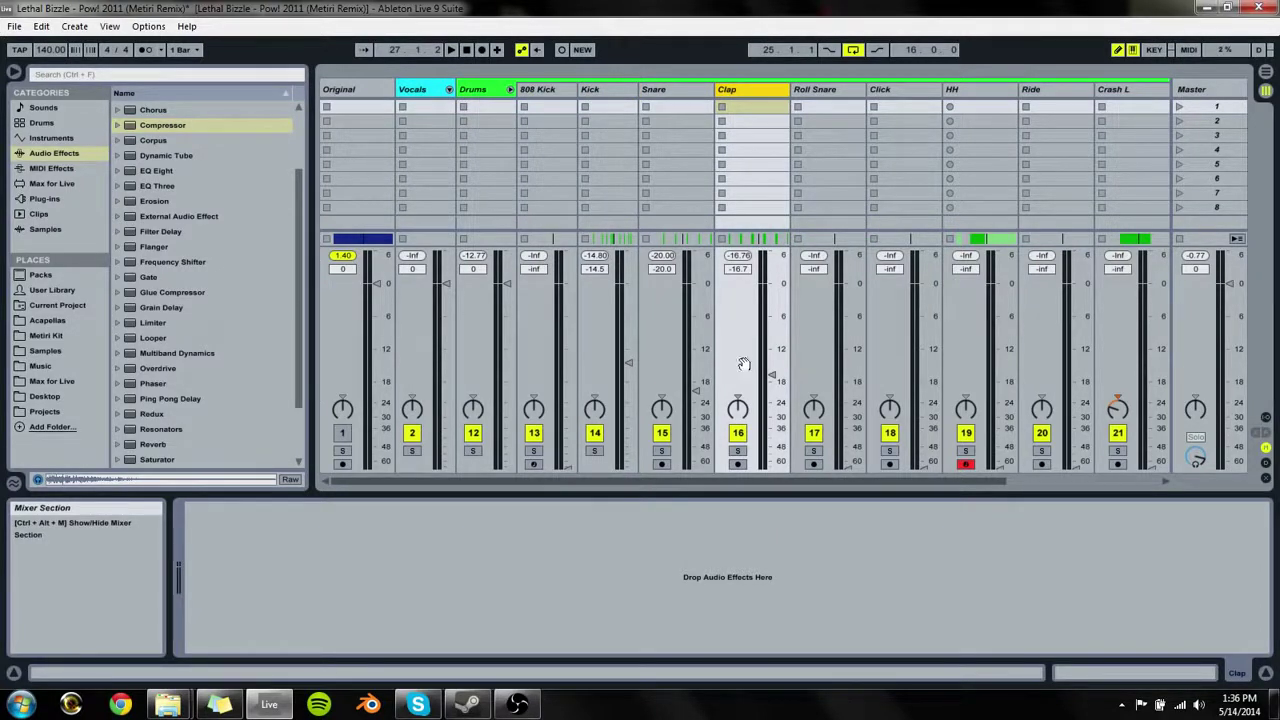
# Step: Insert a new return track and load the Reverb effect onto it
pyautogui.hotkey('ctrl', 'alt', 't')
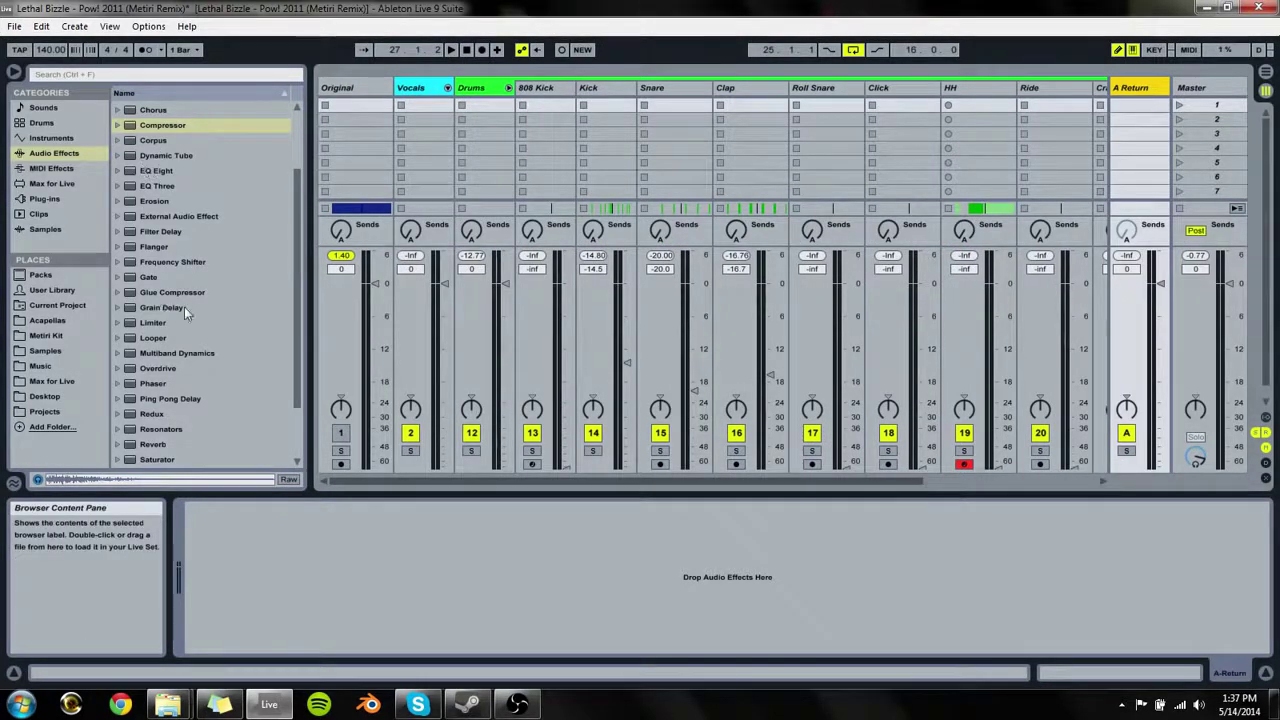
pyautogui.scroll(-2, 160, 340)
pyautogui.click(151, 386)
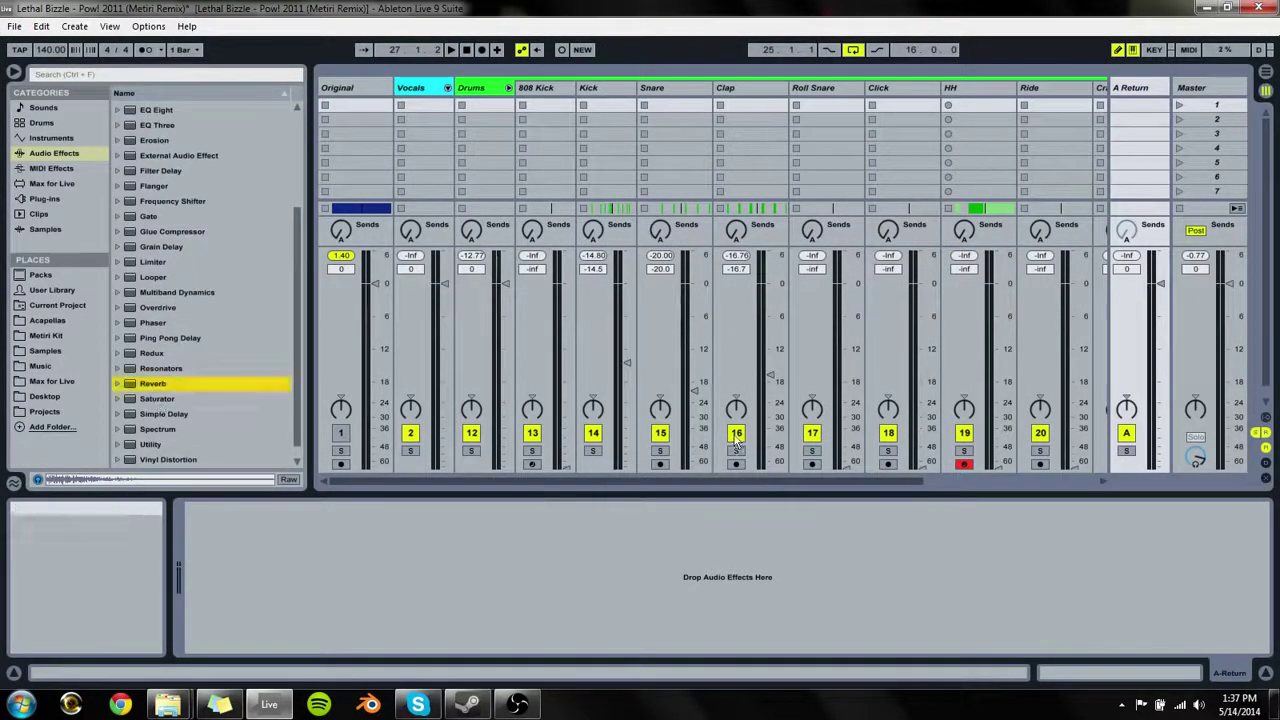
pyautogui.press('Return')
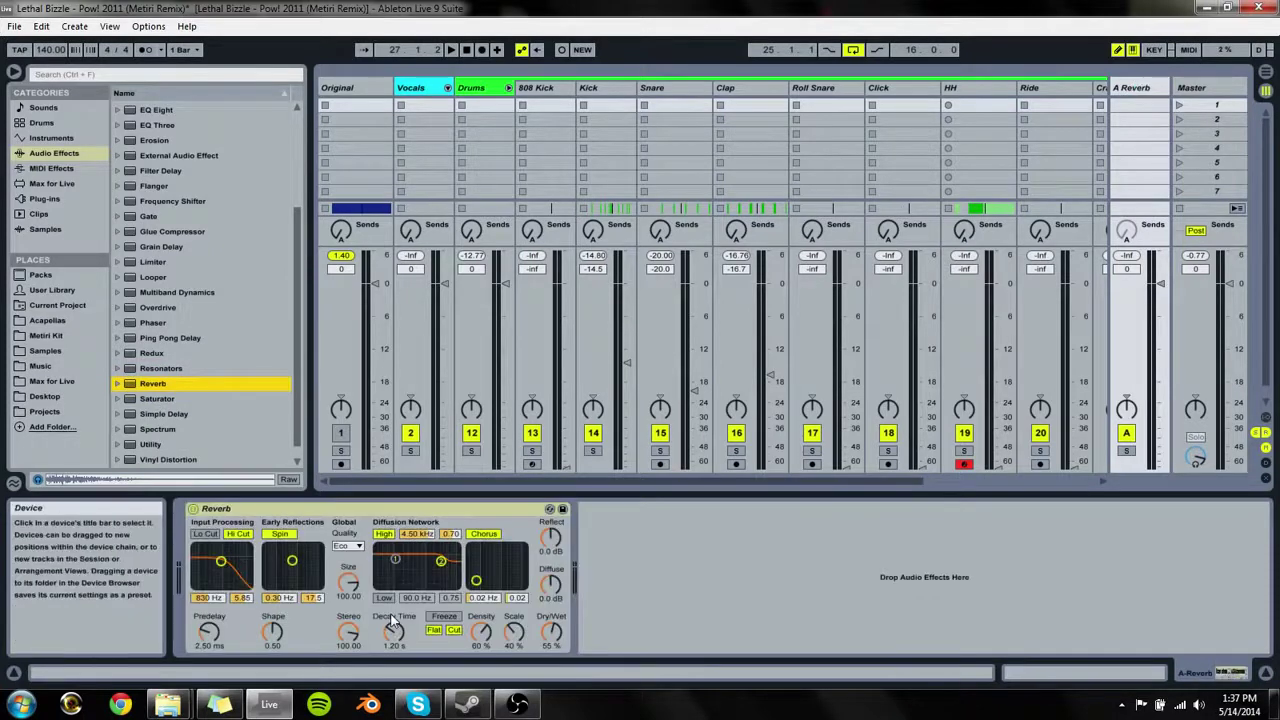
# Step: Set the Reverb to High quality with only the input Lo Cut and the diffusion Low filter active, and its Dry/Wet to 100%
pyautogui.click(202, 536)
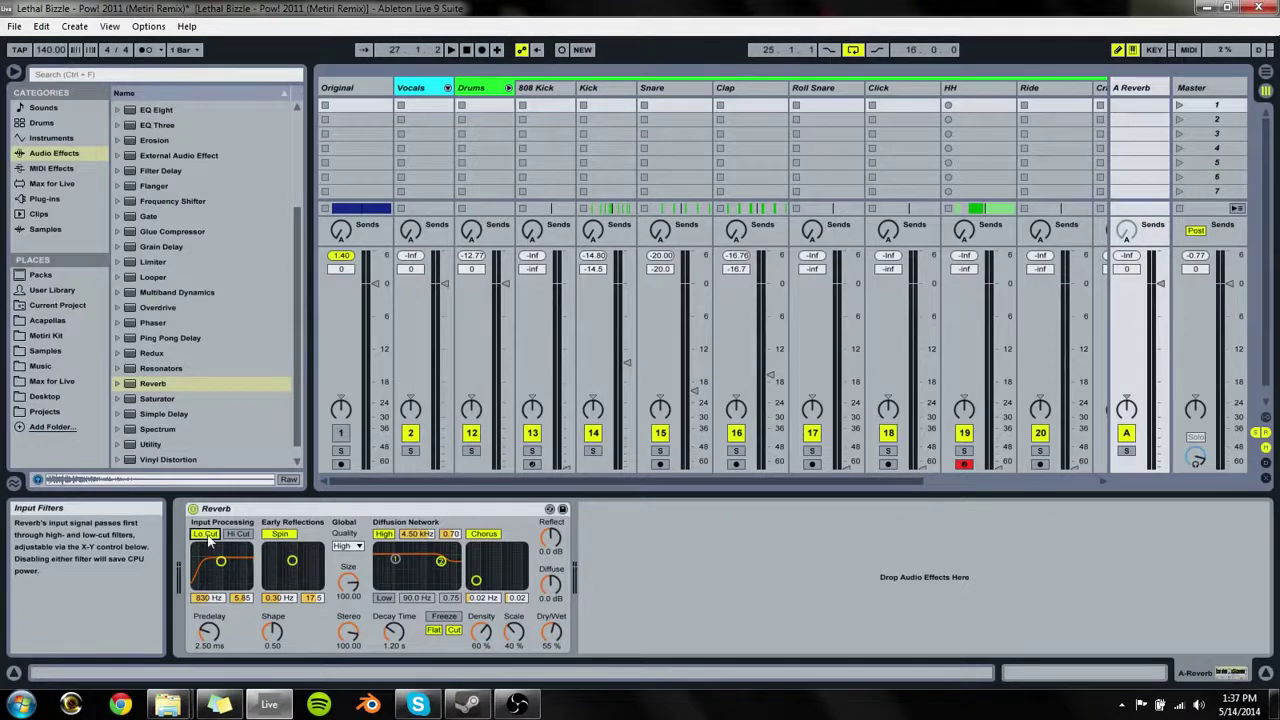
pyautogui.click(383, 535)
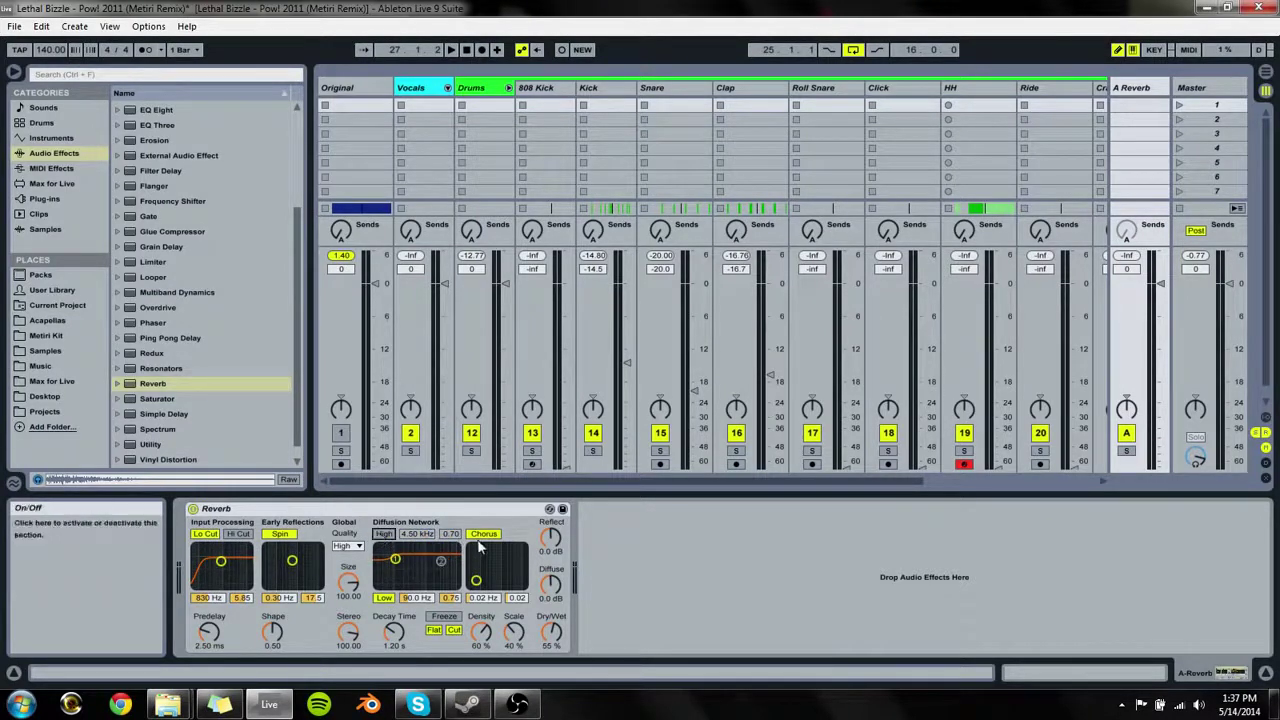
pyautogui.moveTo(551, 631); pyautogui.dragTo(551, 600)
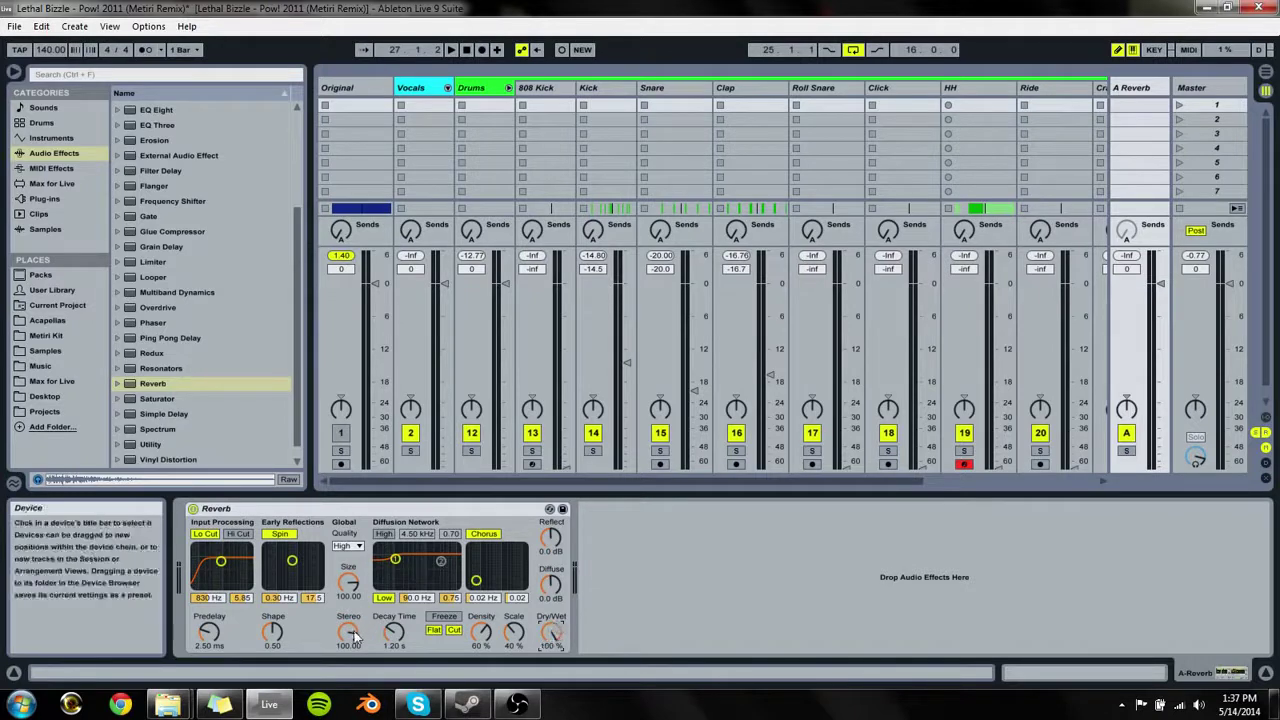
# Step: Set the Reverb's size to 146.83, stereo to 109.52, decay time to 1.92 s, density to 73%, scale to 56% and predelay to 1.28 ms
pyautogui.moveTo(348, 583); pyautogui.dragTo(348, 576)
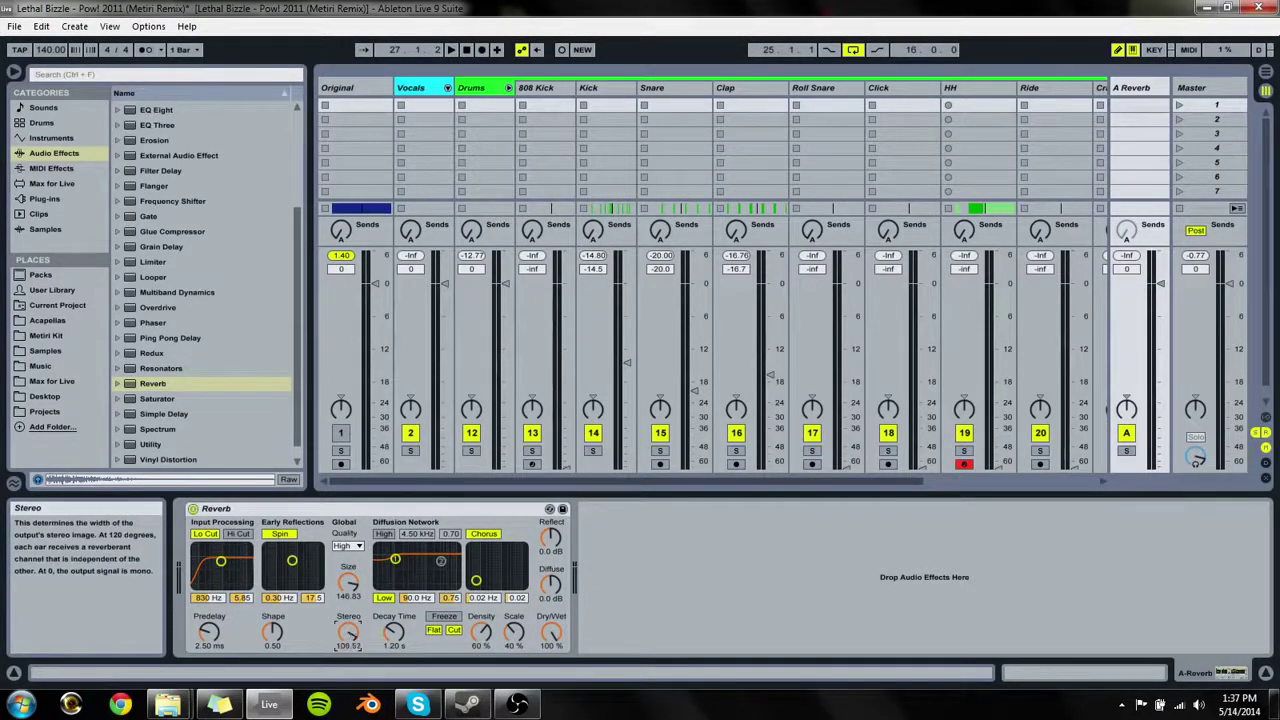
pyautogui.moveTo(348, 632); pyautogui.dragTo(395, 636)
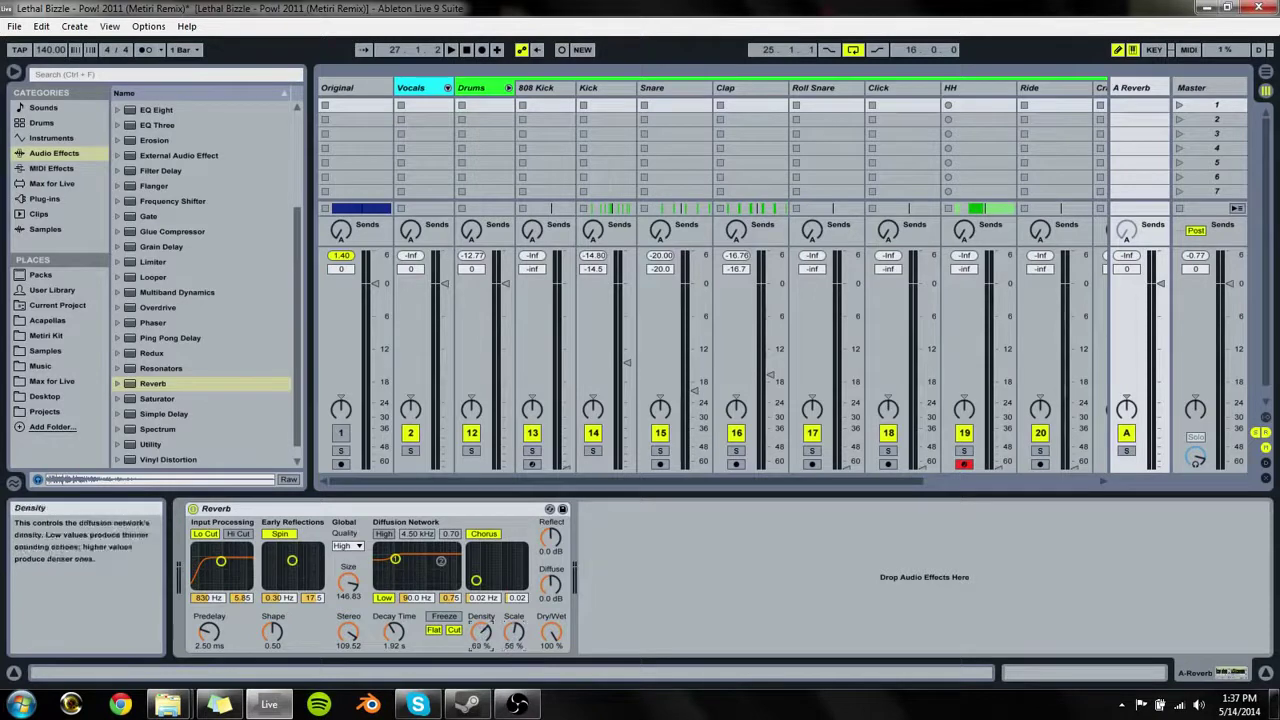
pyautogui.moveTo(208, 631); pyautogui.dragTo(208, 640)
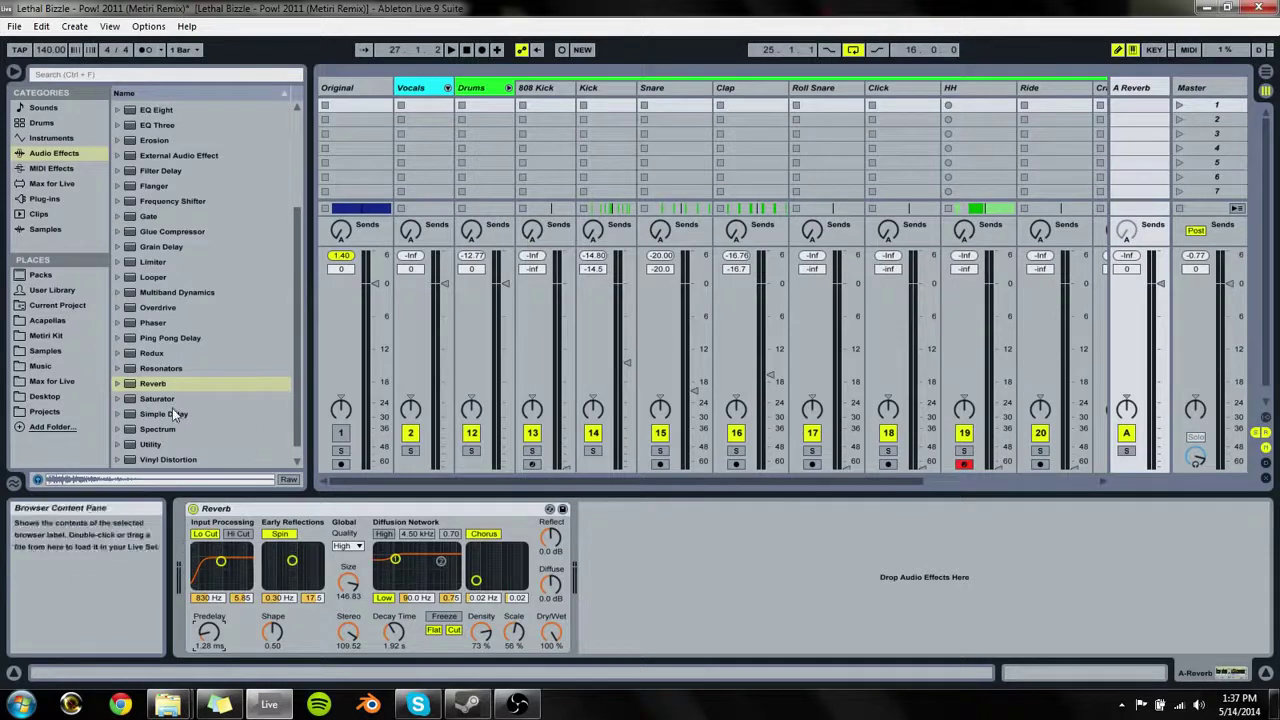
# Step: Add an EQ Eight after the Reverb and make band 2 a 12 dB/octave low cut at 450 Hz
pyautogui.scroll(2, 189, 211)
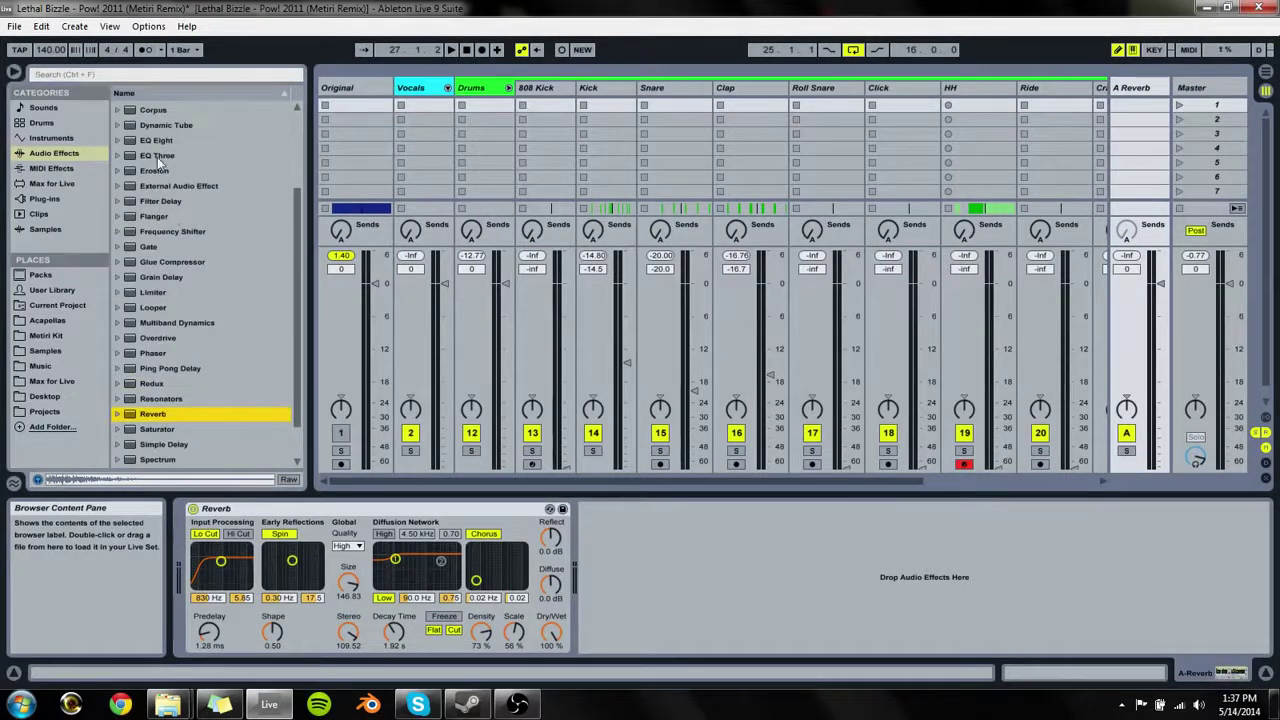
pyautogui.moveTo(156, 141); pyautogui.dragTo(731, 576)
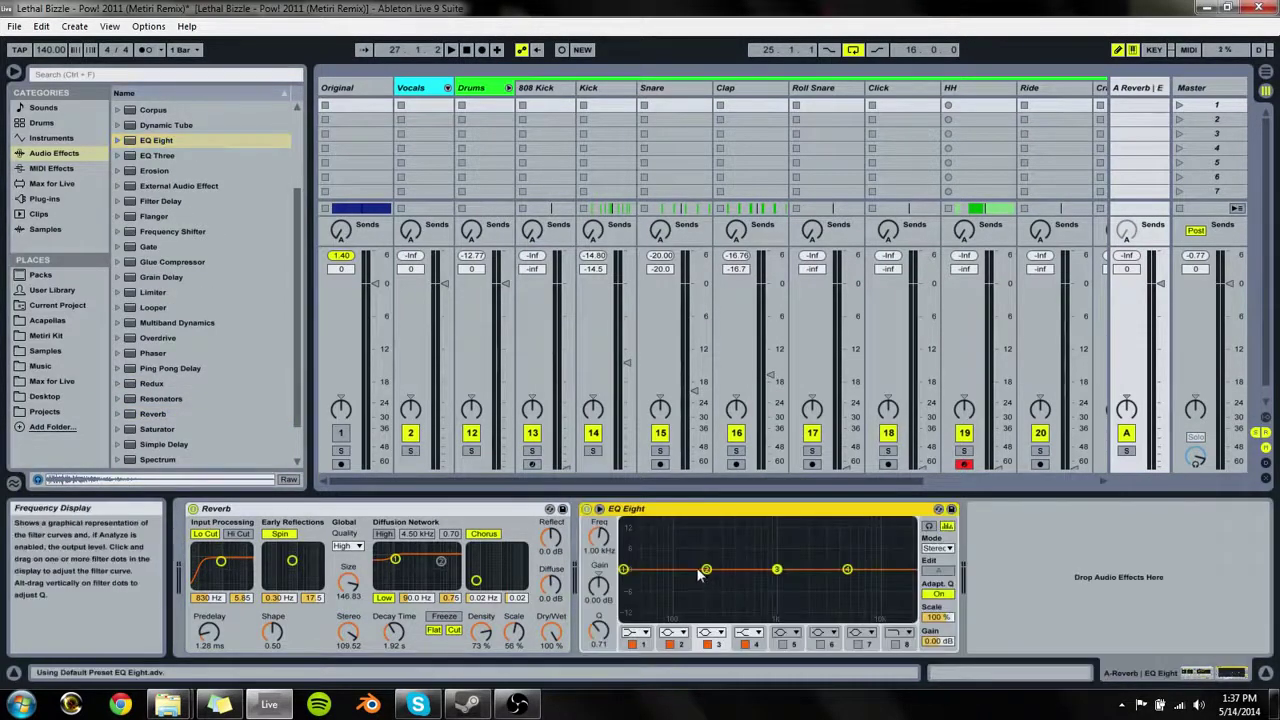
pyautogui.click(680, 634)
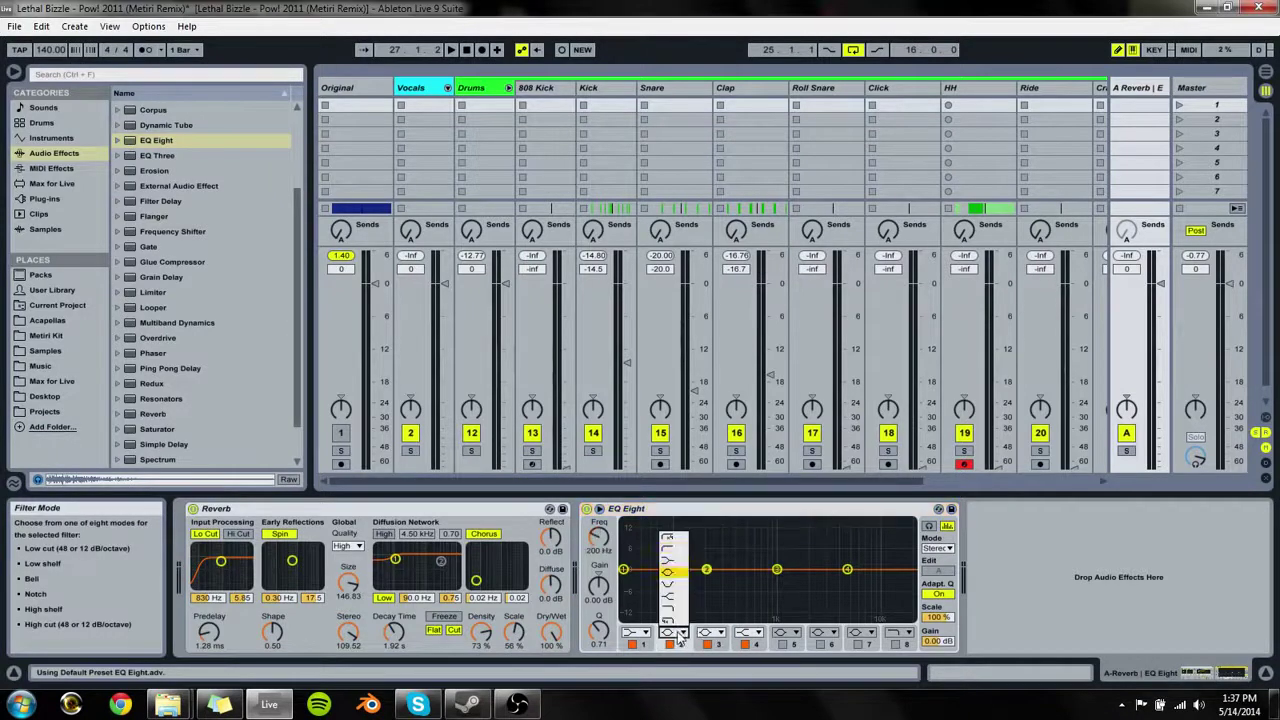
pyautogui.click(670, 548)
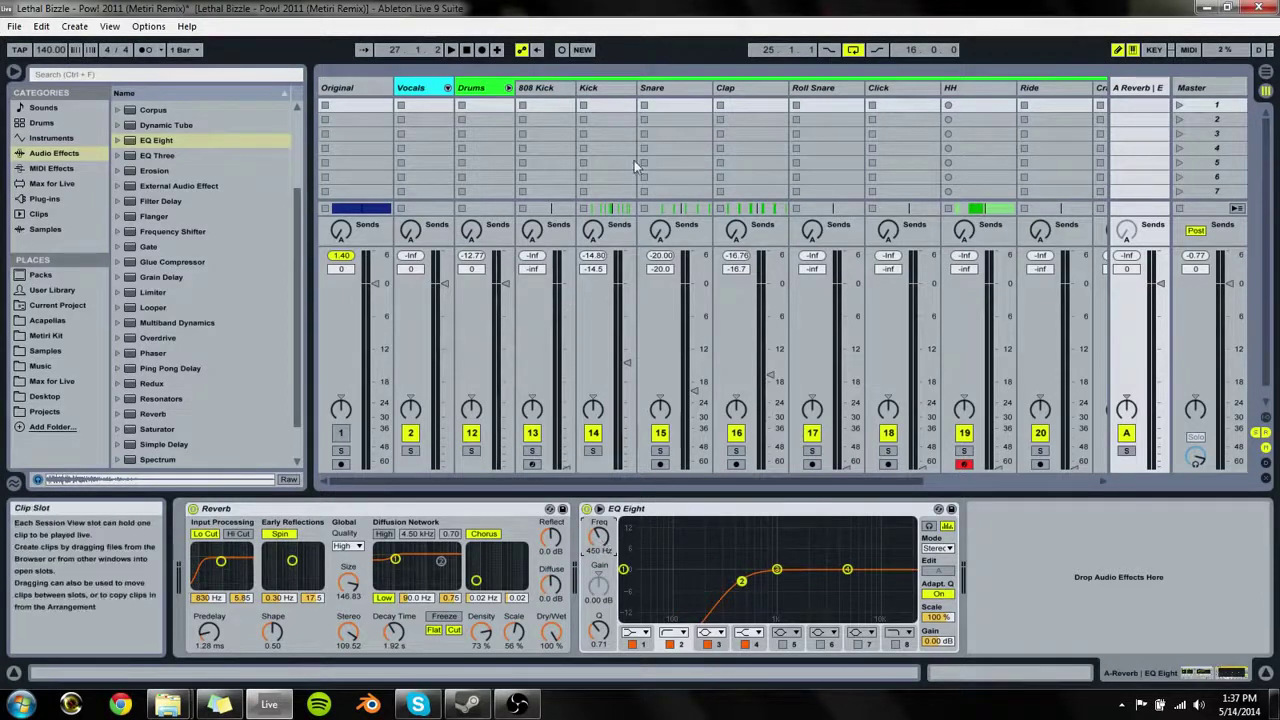
# Step: Raise the Clap track's send to the reverb return to about -3.6 dB while the loop plays
pyautogui.click(728, 92)
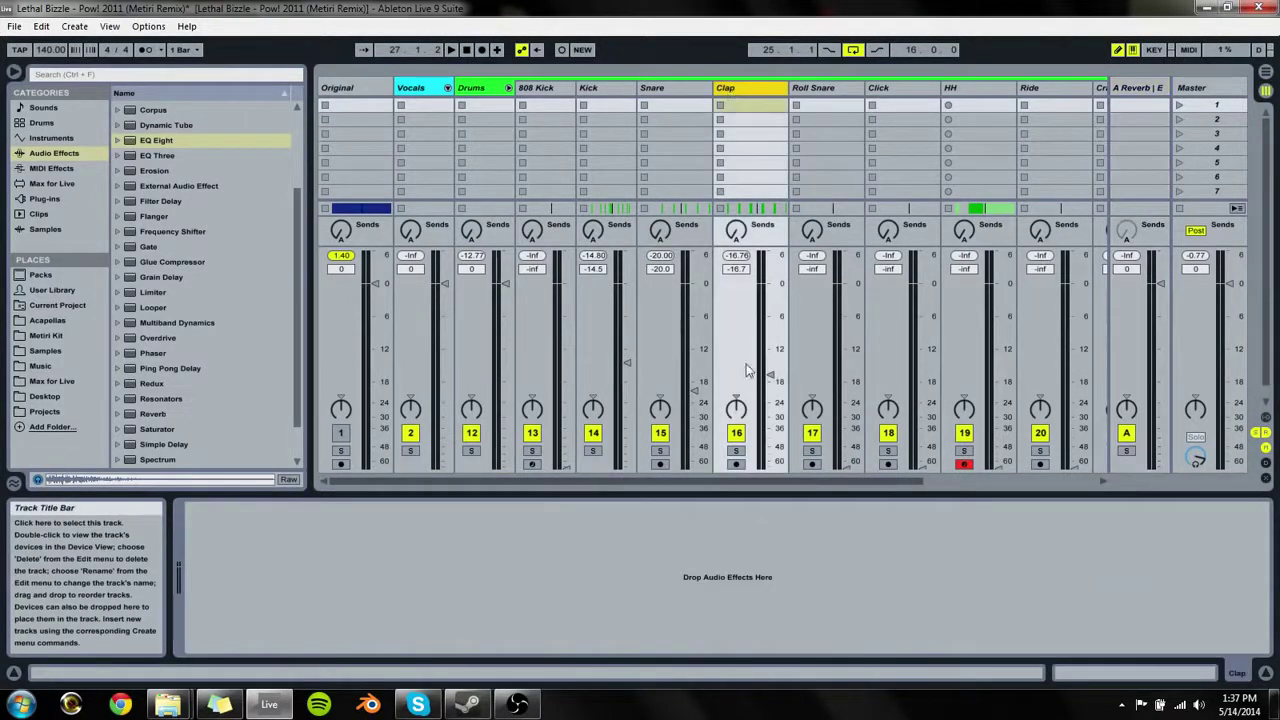
pyautogui.press('space')
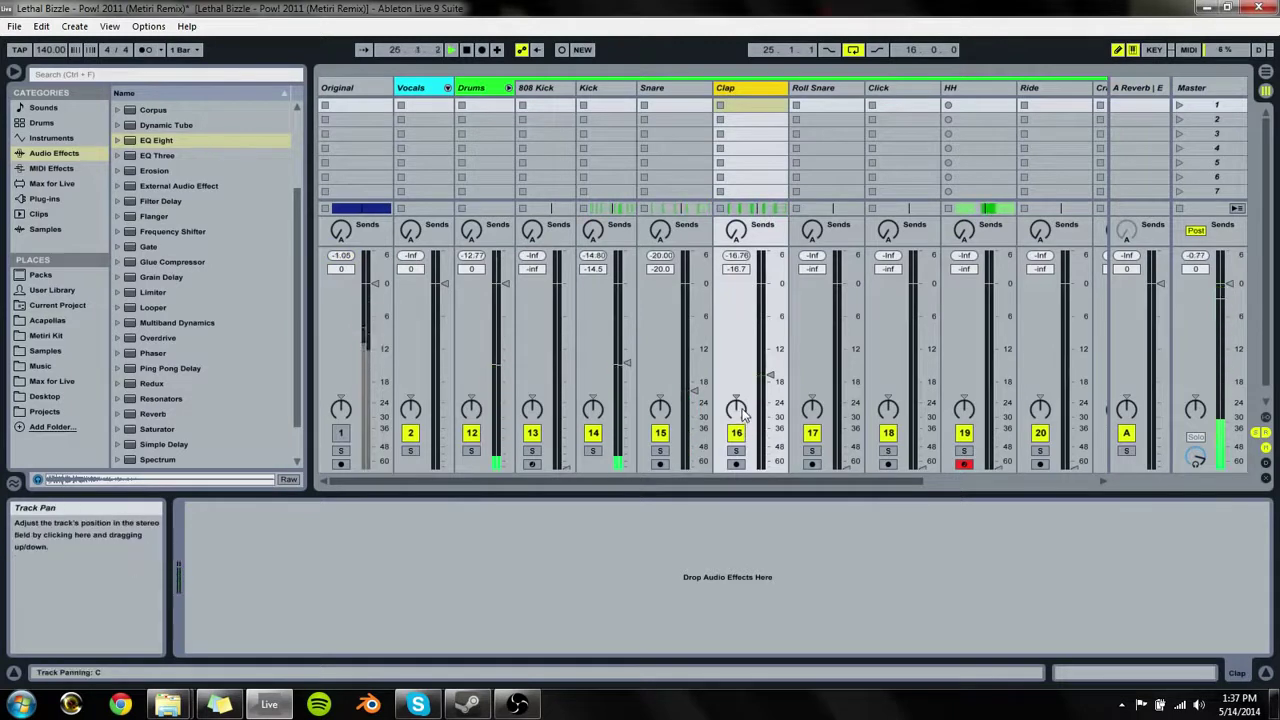
pyautogui.moveTo(736, 231)
pyautogui.mouseDown()
pyautogui.moveTo(736, 211)
pyautogui.moveTo(736, 222)
pyautogui.mouseUp()
pyautogui.scroll(-3, 736, 232)
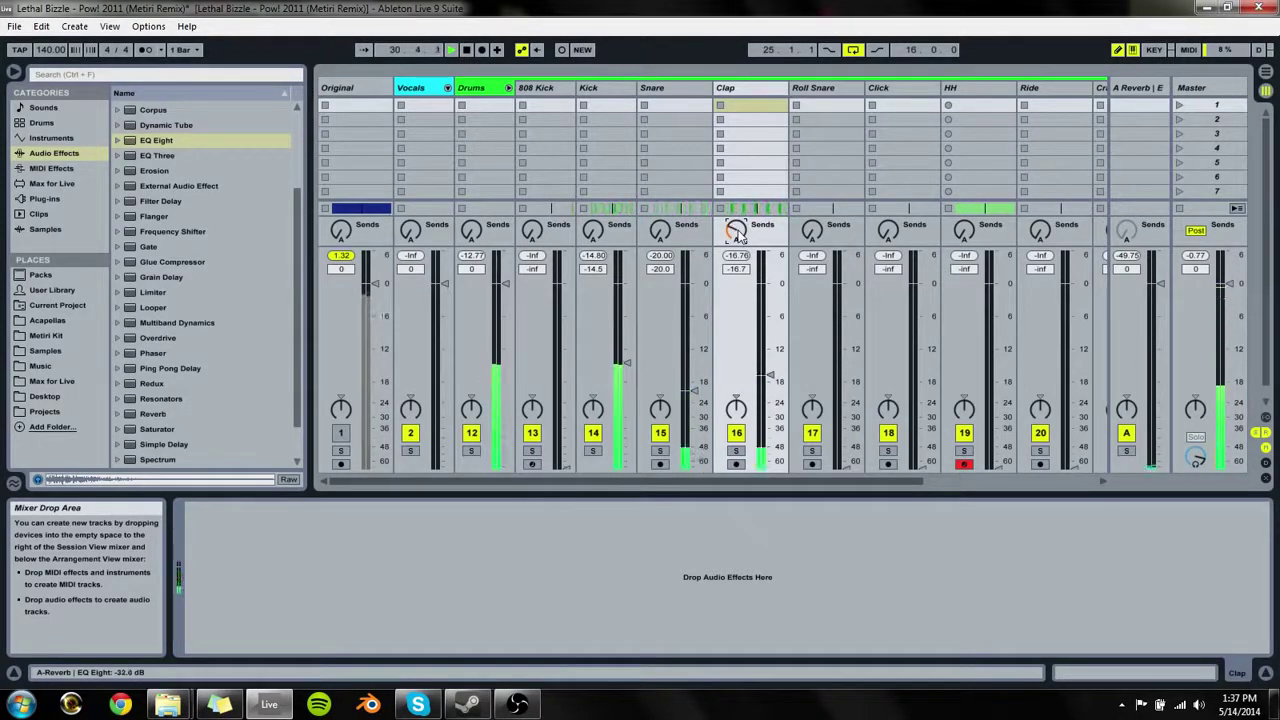
# Step: Set the return Reverb's decay time to 1.47 s and stereo to 86.67, and lower the EQ Eight low cut to 375 Hz
pyautogui.click(1141, 94)
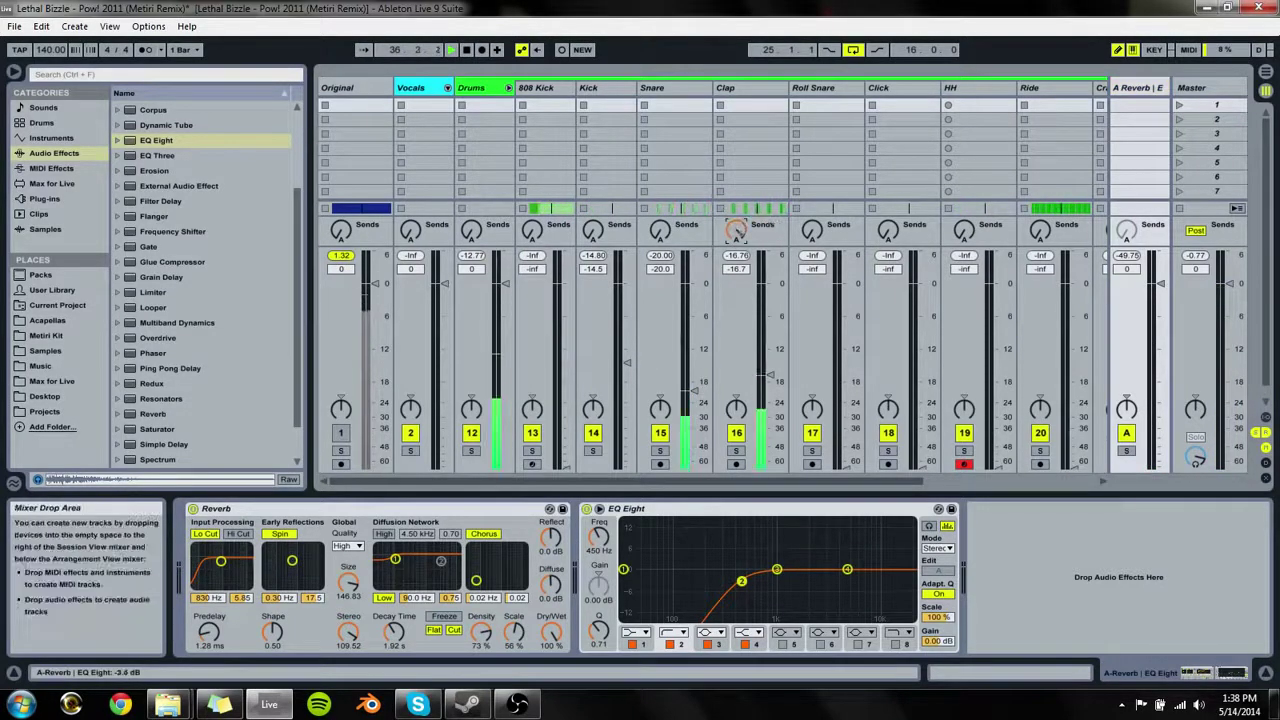
pyautogui.moveTo(394, 632); pyautogui.dragTo(348, 652)
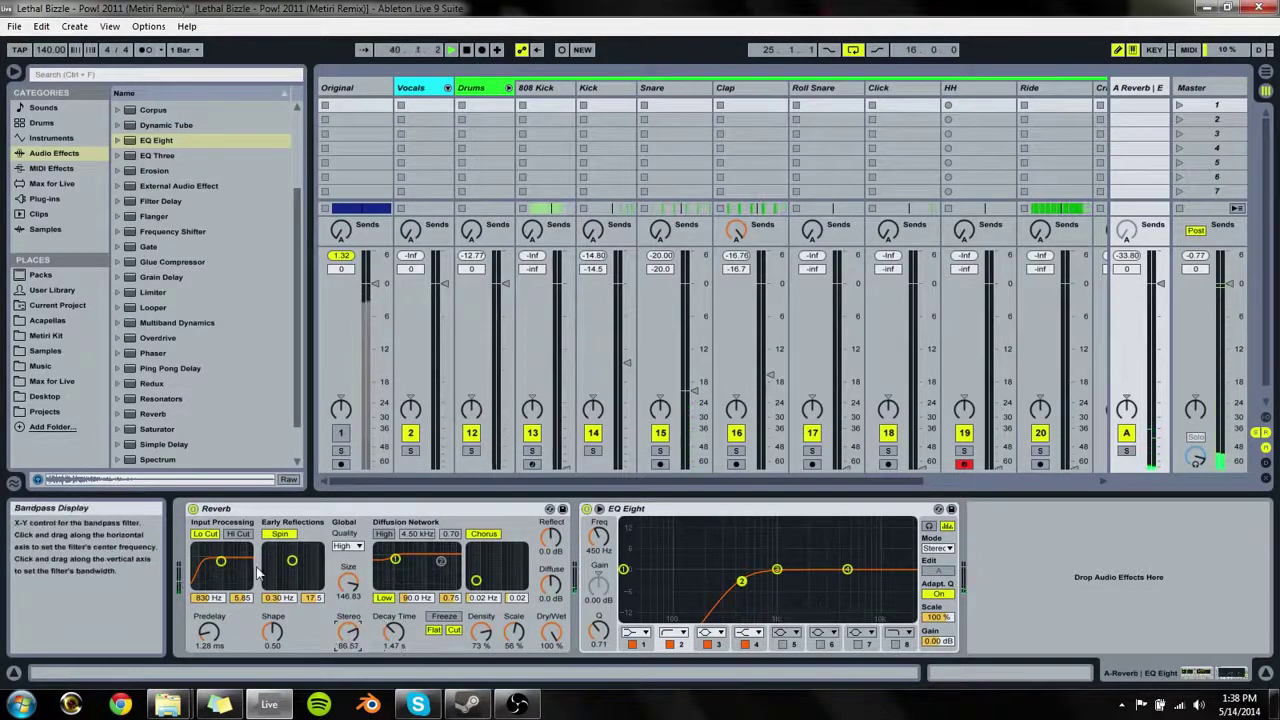
pyautogui.moveTo(598, 535)
pyautogui.mouseDown()
pyautogui.moveTo(598, 550)
pyautogui.moveTo(599, 535)
pyautogui.mouseUp()
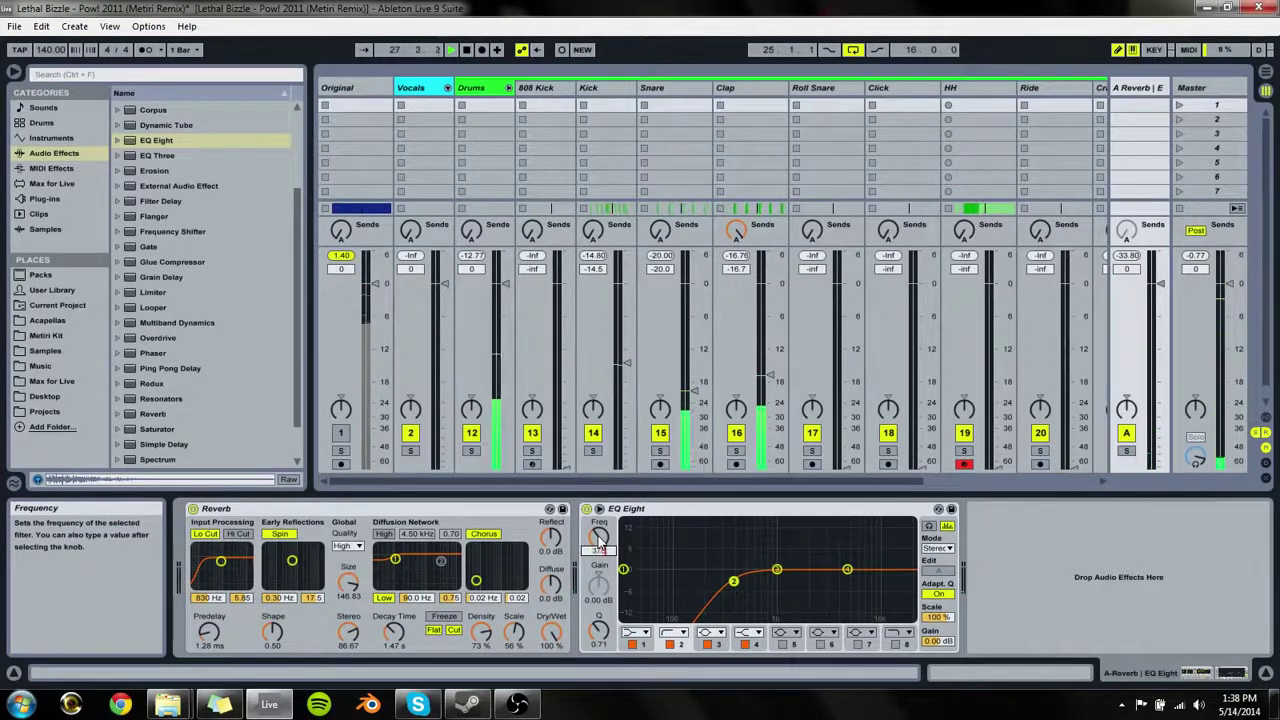
# Step: Try the 48 dB/octave low cut on the return EQ's band 2, going back to the 12 dB/octave one, and listen to the loop
pyautogui.click(711, 632)
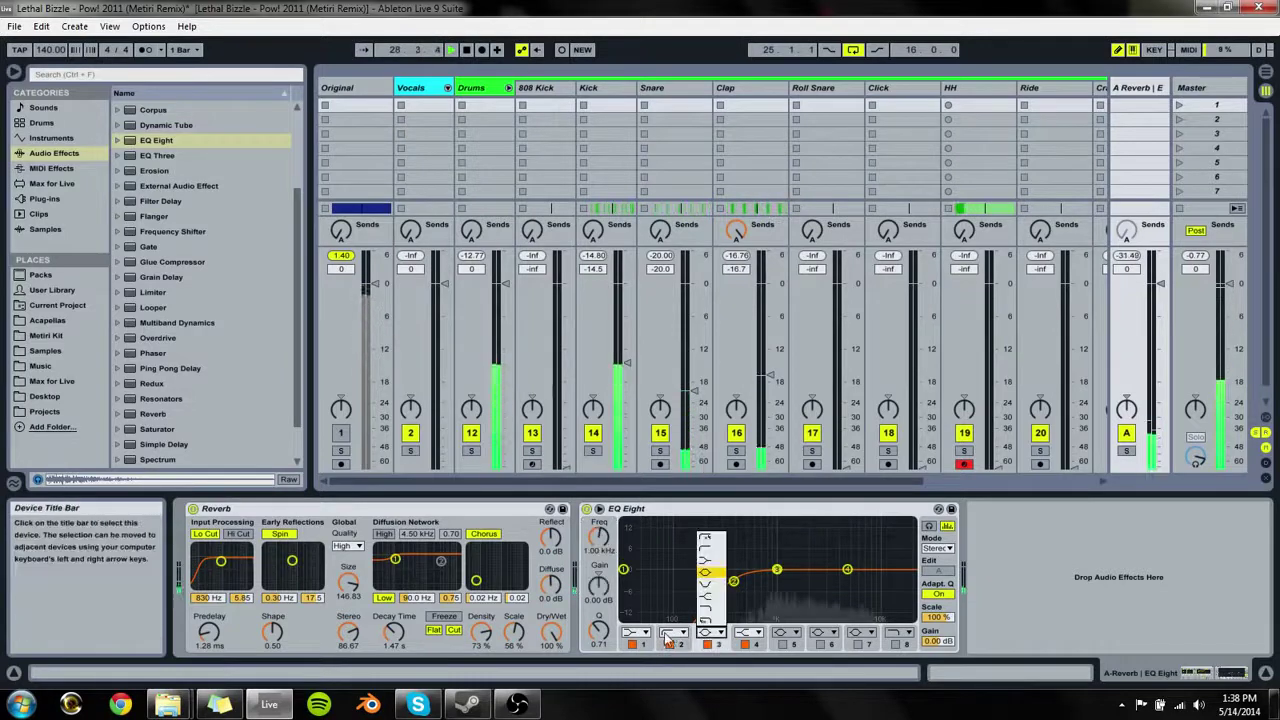
pyautogui.click(670, 632)
pyautogui.click(668, 609)
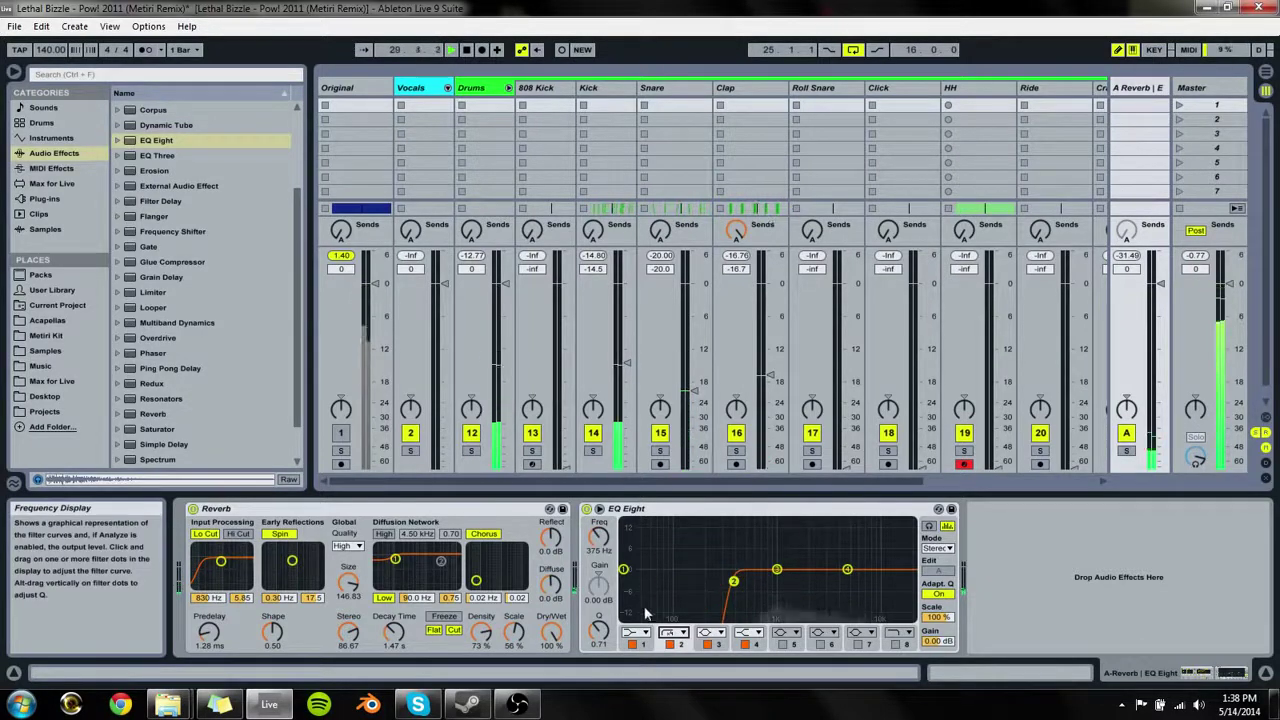
pyautogui.click(668, 635)
pyautogui.click(665, 549)
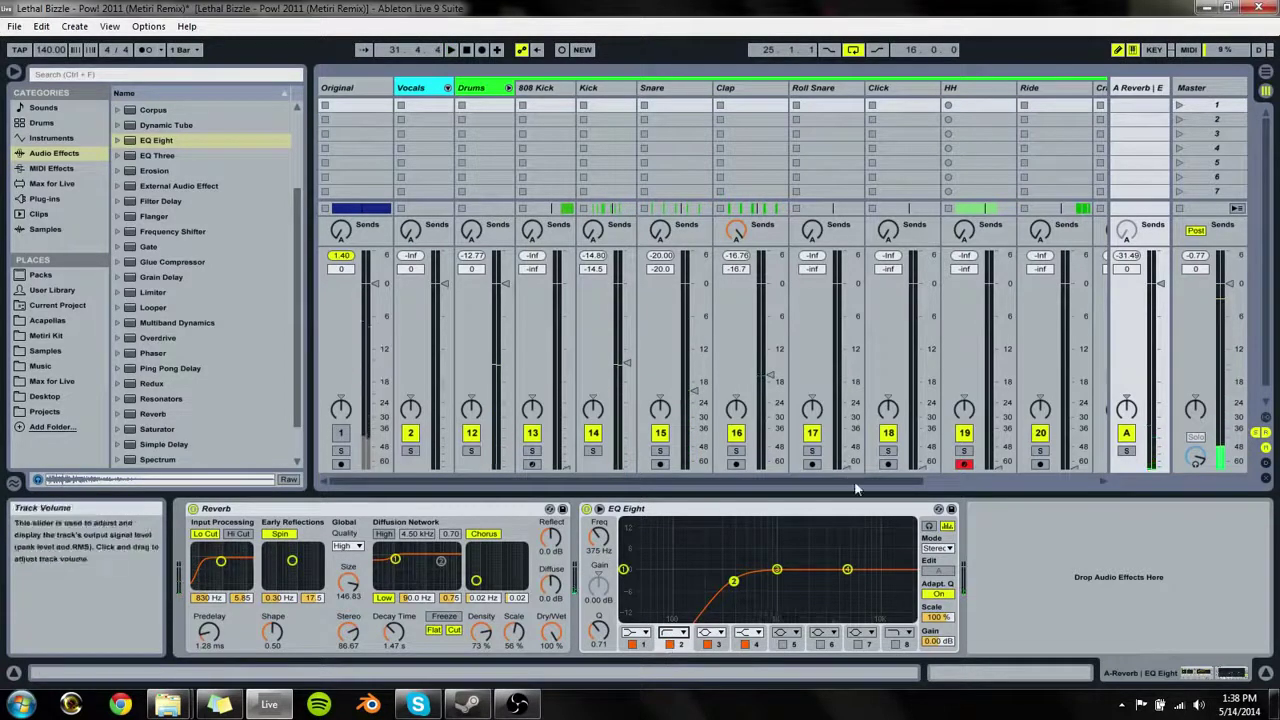
pyautogui.press('space')
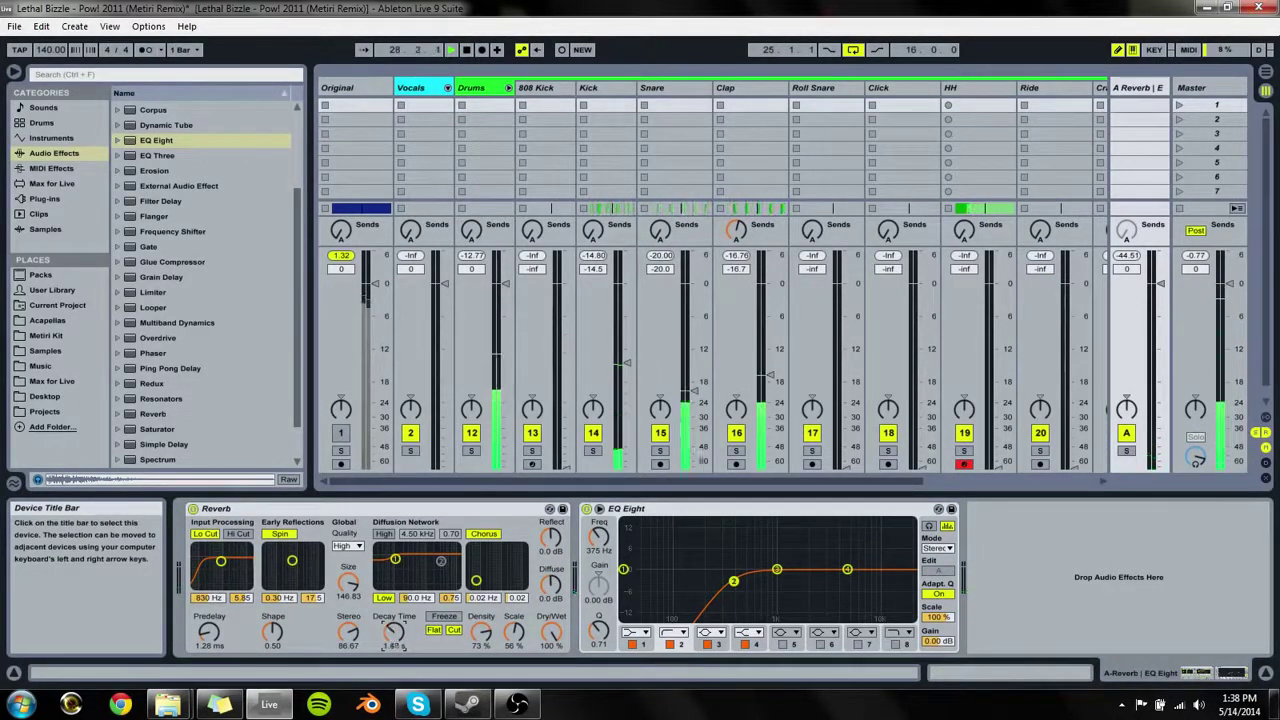
# Step: Shorten the return Reverb's decay time to 1.07 s and rename the return track Short Reverb
pyautogui.moveTo(394, 632); pyautogui.dragTo(394, 628)
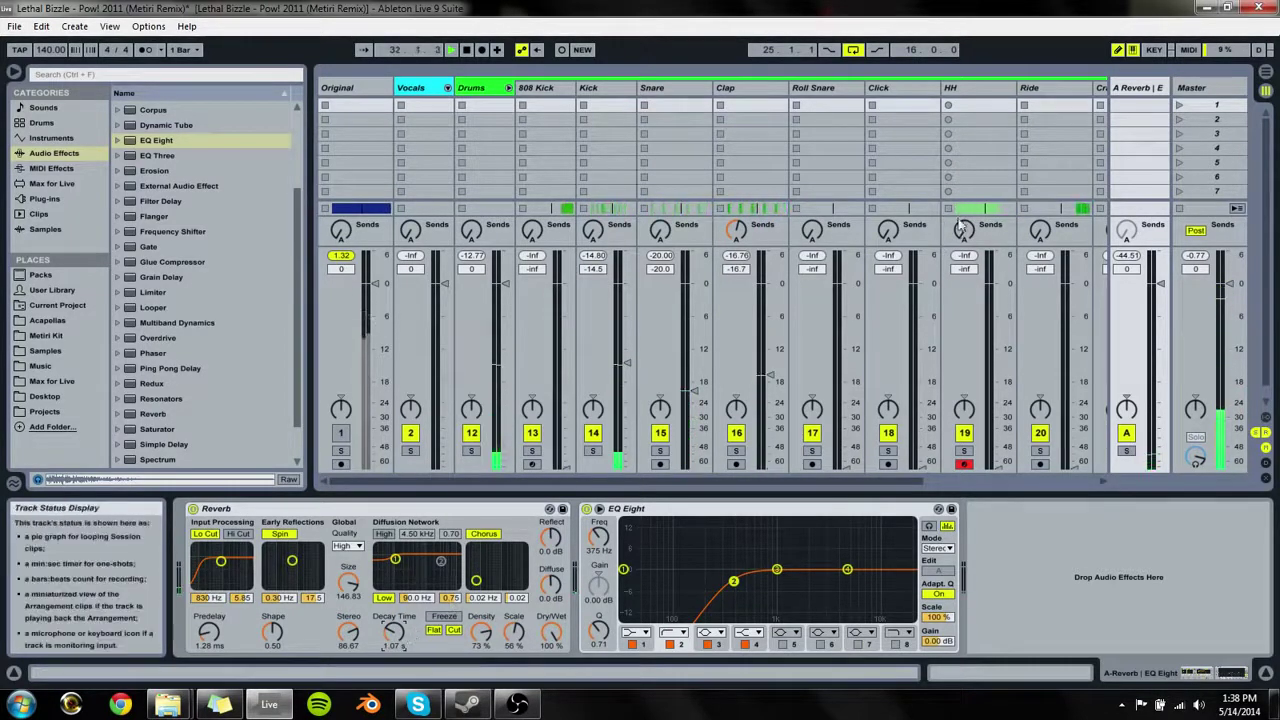
pyautogui.click(1138, 88)
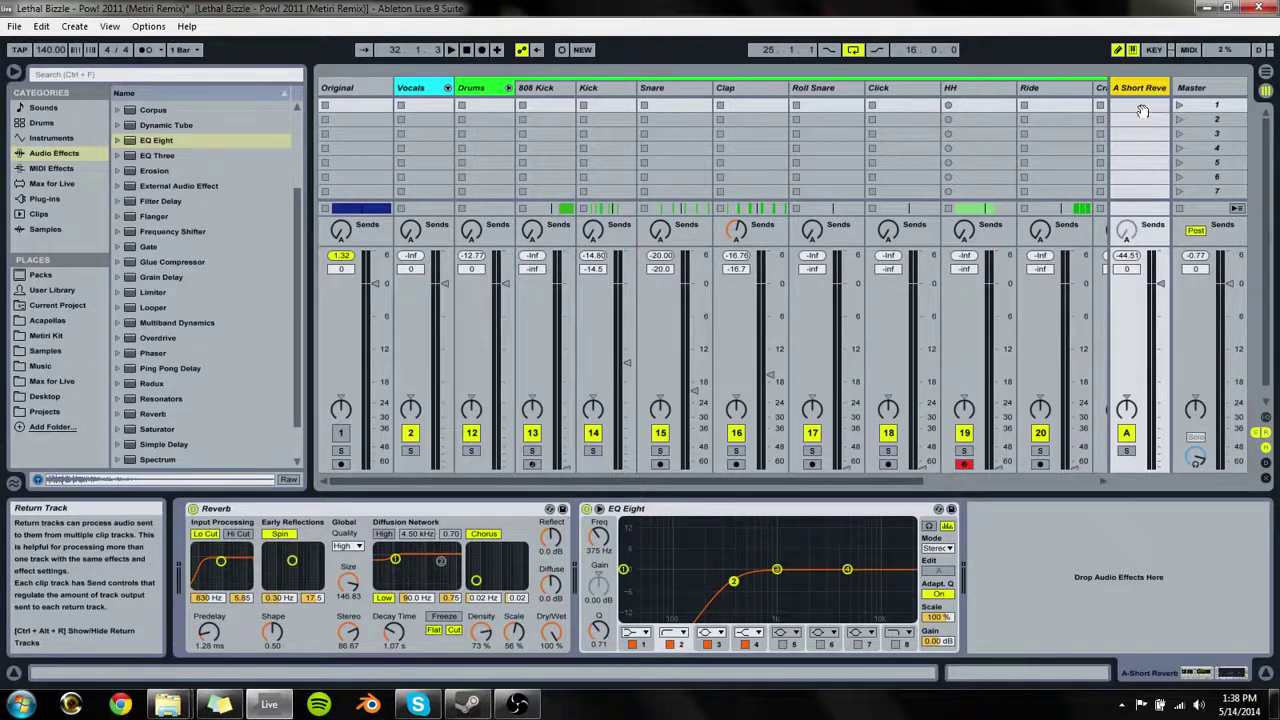
# Step: Insert a second return track, copy the Short Reverb return's Reverb and EQ Eight onto it, and set its Reverb stereo to 100
pyautogui.hotkey('ctrl', 'alt', 't')
pyautogui.click(1058, 92)
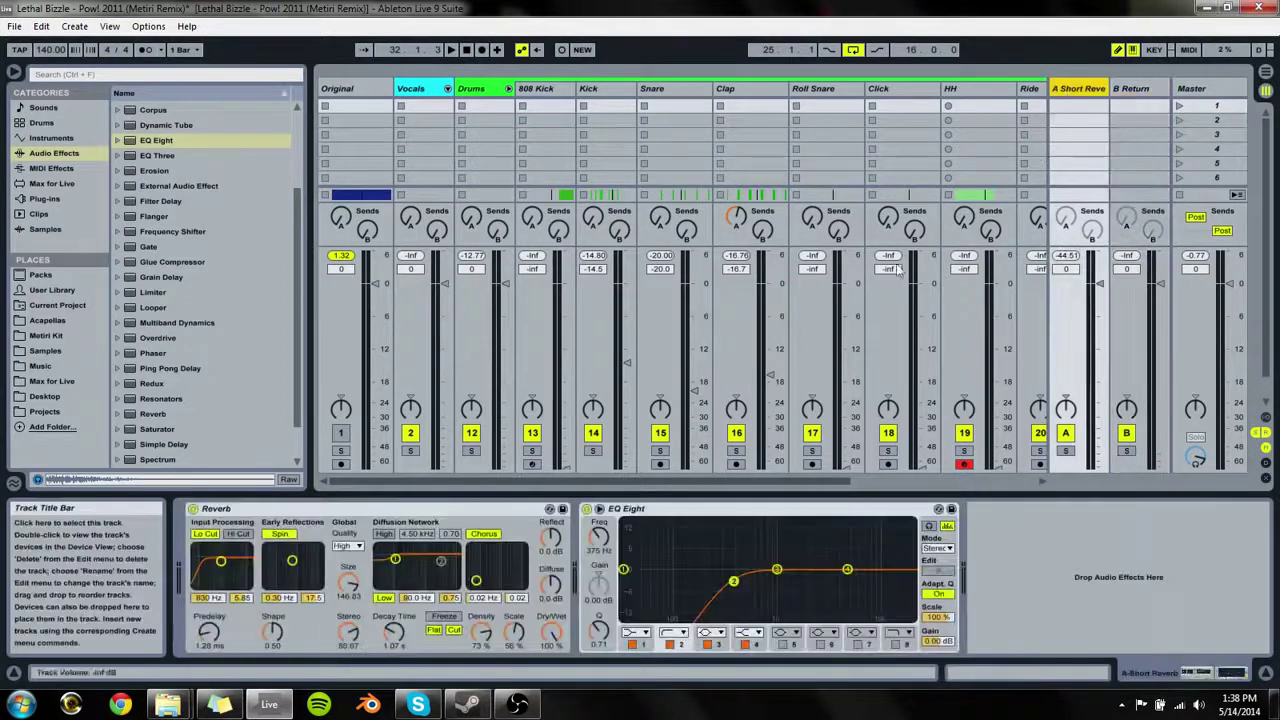
pyautogui.click(1131, 88)
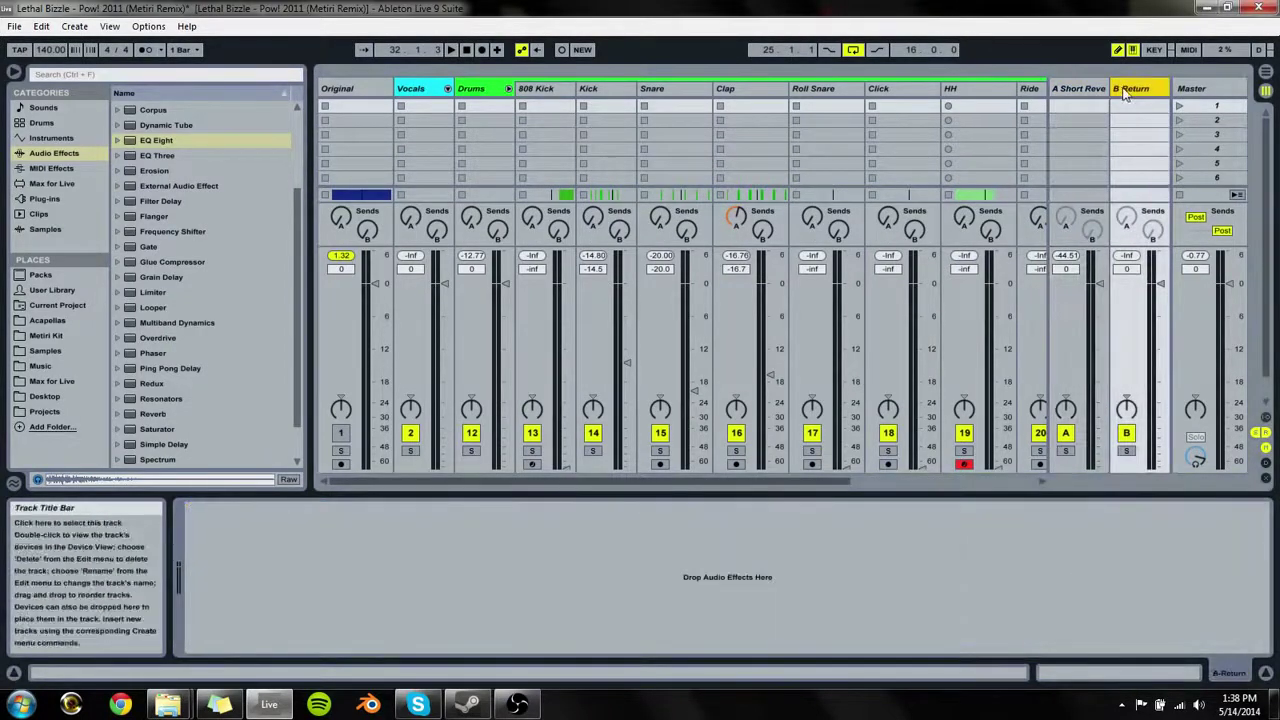
pyautogui.hotkey('ctrl', 'v')
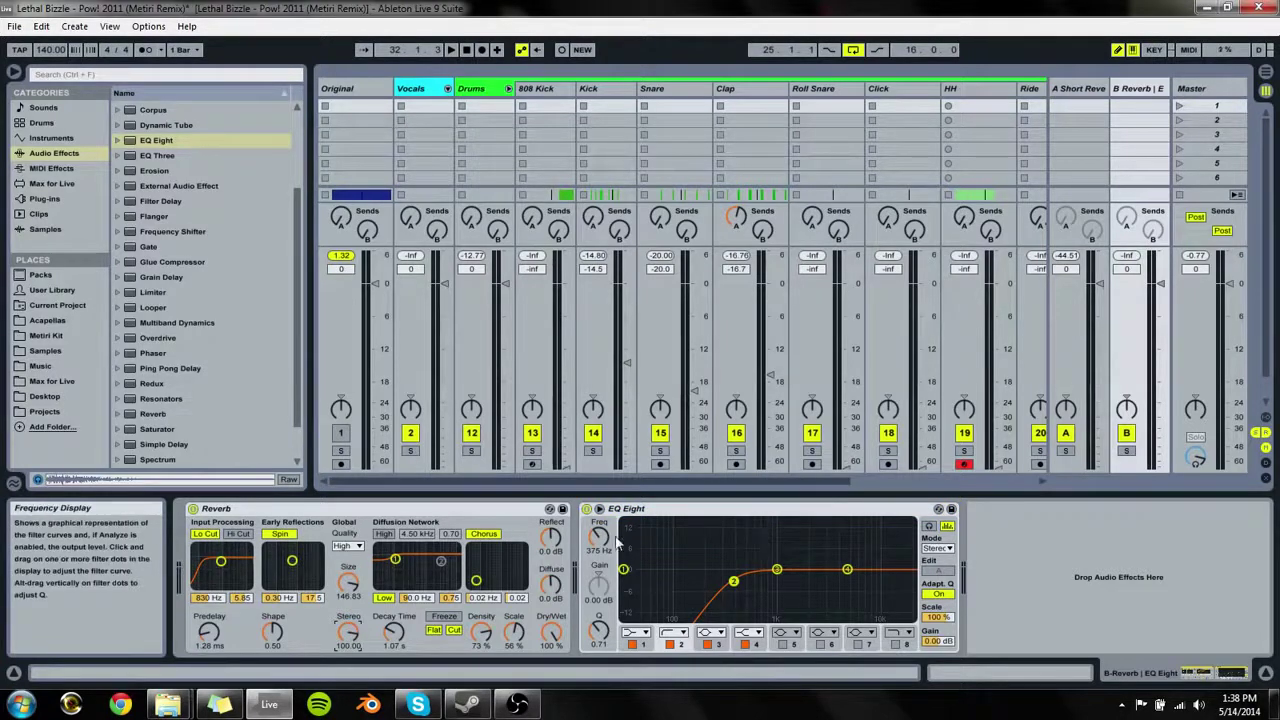
# Step: On return B's EQ Eight, make band 2 a 48 dB/octave low cut at 1.24 kHz and turn off bands 1, 3 and 4
pyautogui.moveTo(598, 537); pyautogui.dragTo(598, 522)
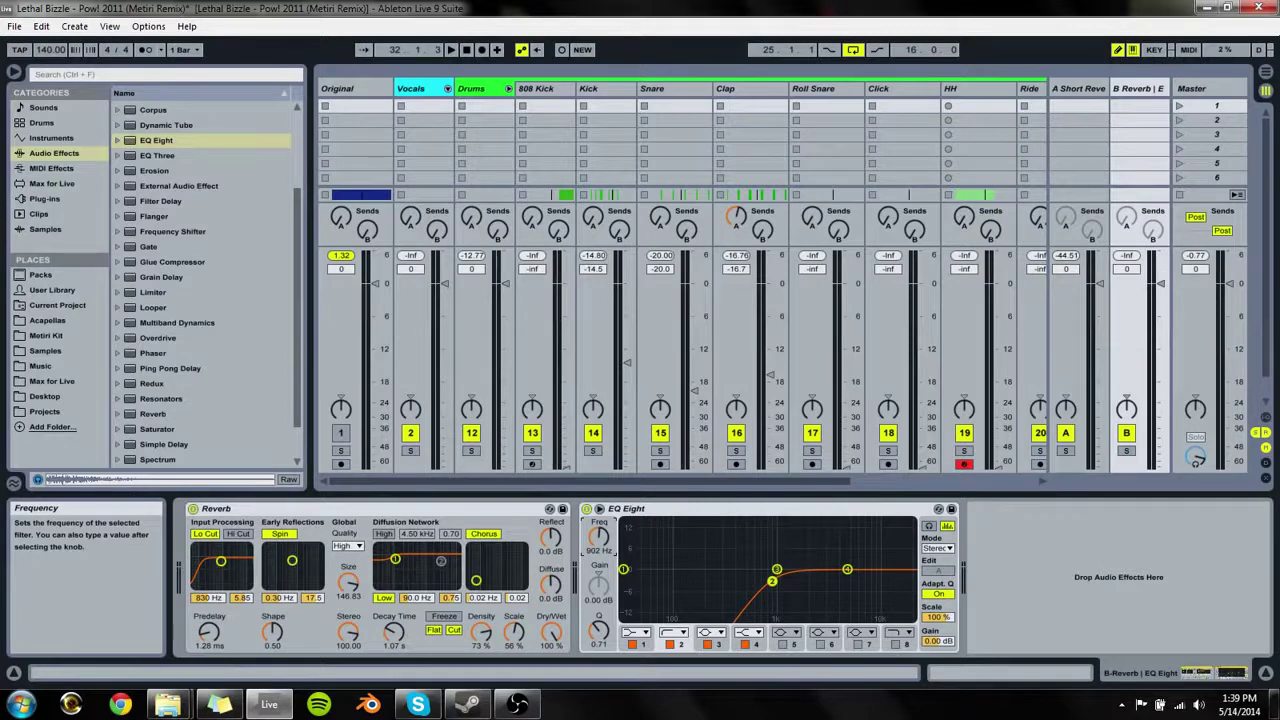
pyautogui.click(1155, 108)
pyautogui.click(1149, 88)
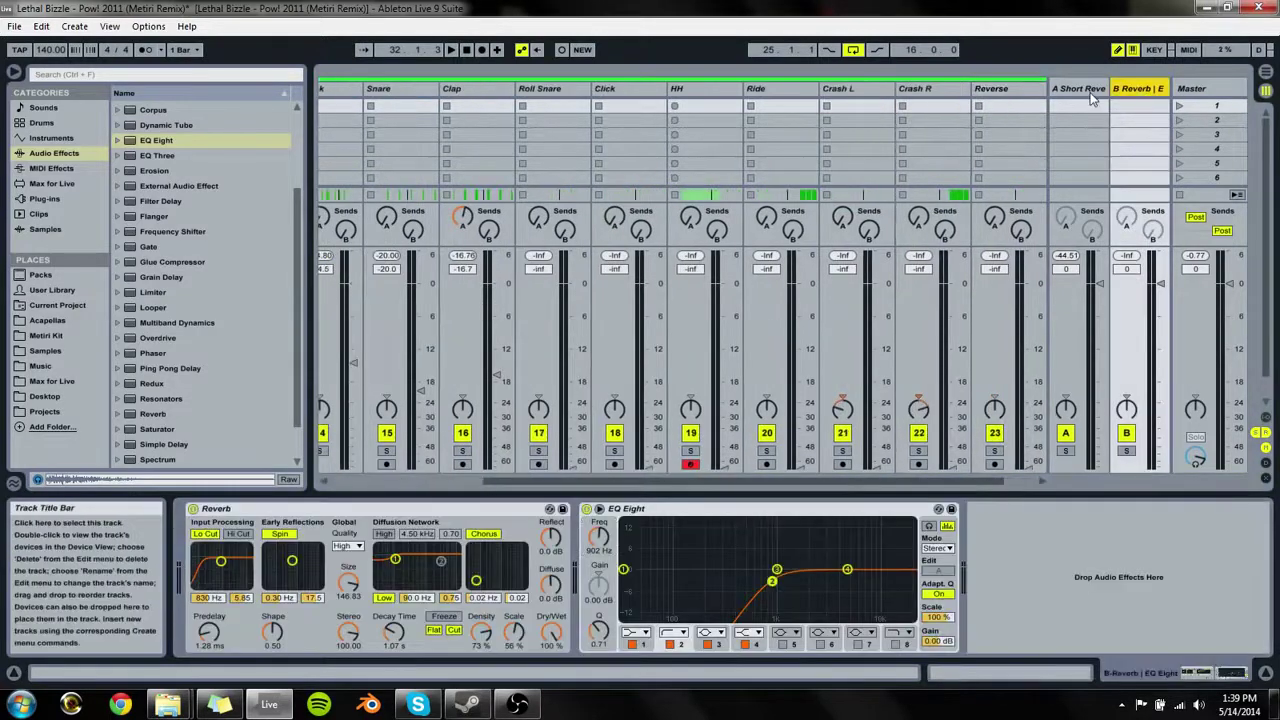
pyautogui.click(1089, 91)
pyautogui.press('Right')
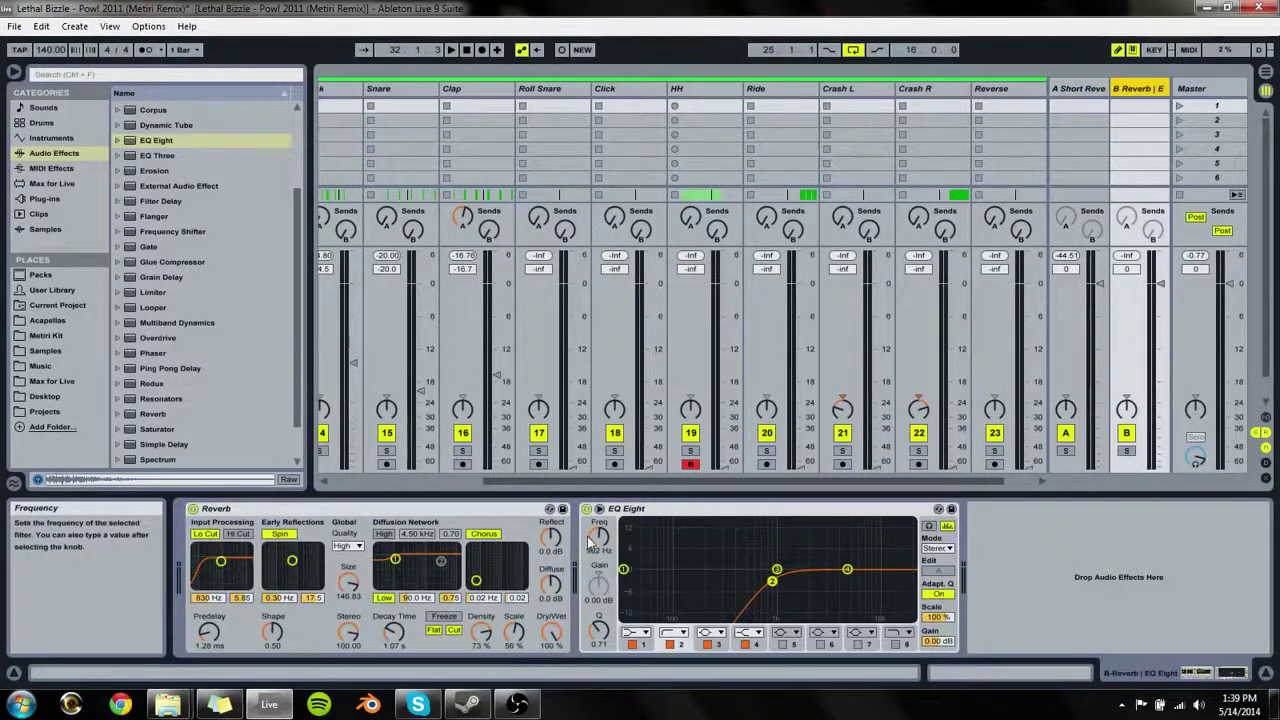
pyautogui.moveTo(590, 541); pyautogui.dragTo(590, 510)
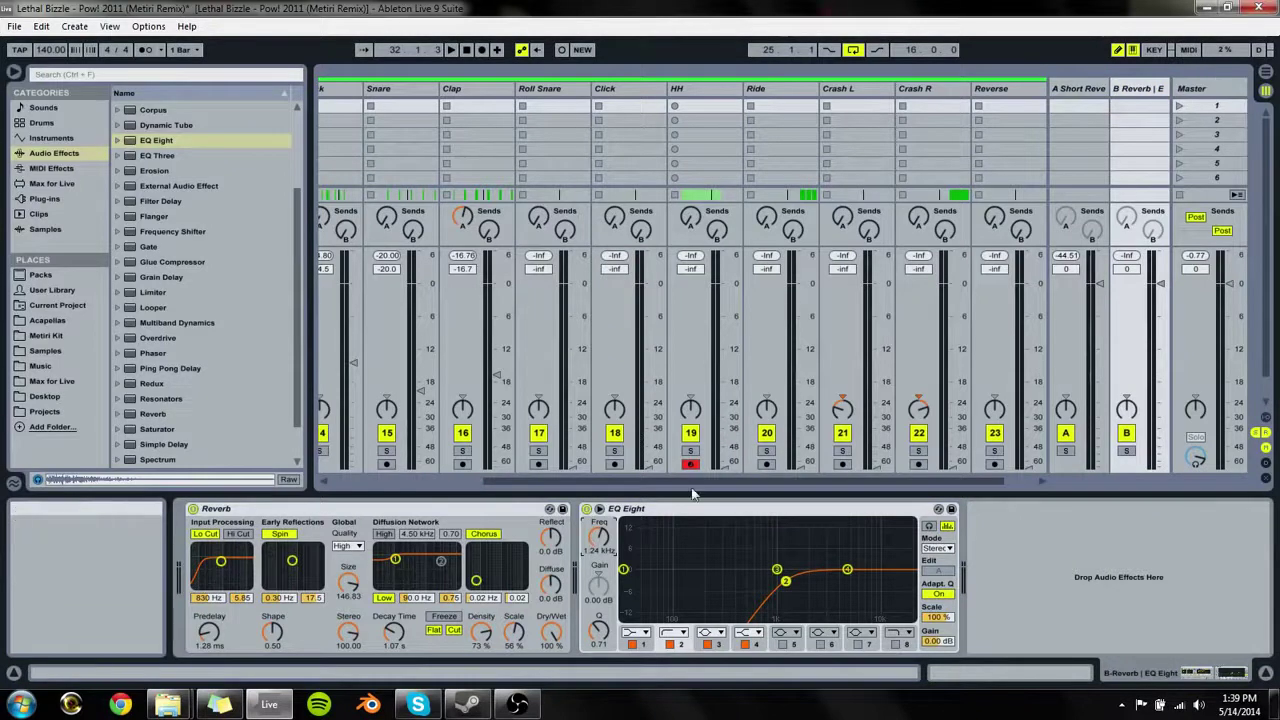
pyautogui.click(682, 633)
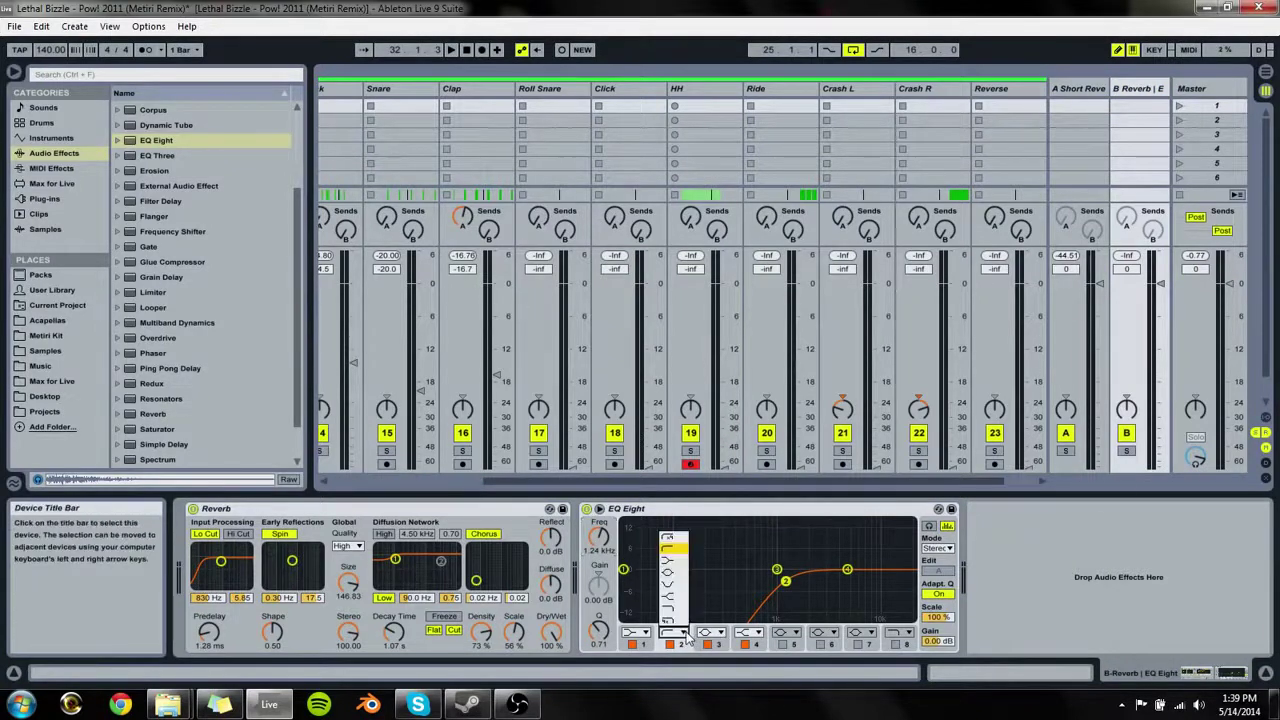
pyautogui.click(671, 541)
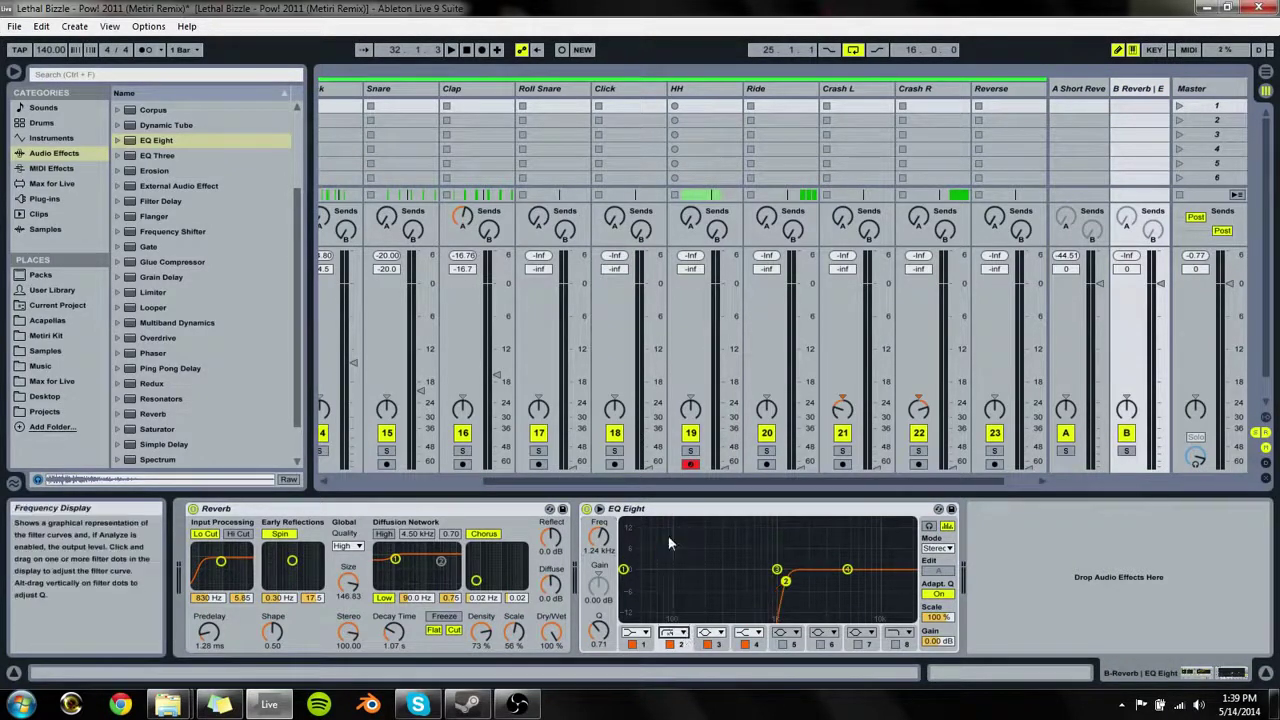
pyautogui.click(717, 646)
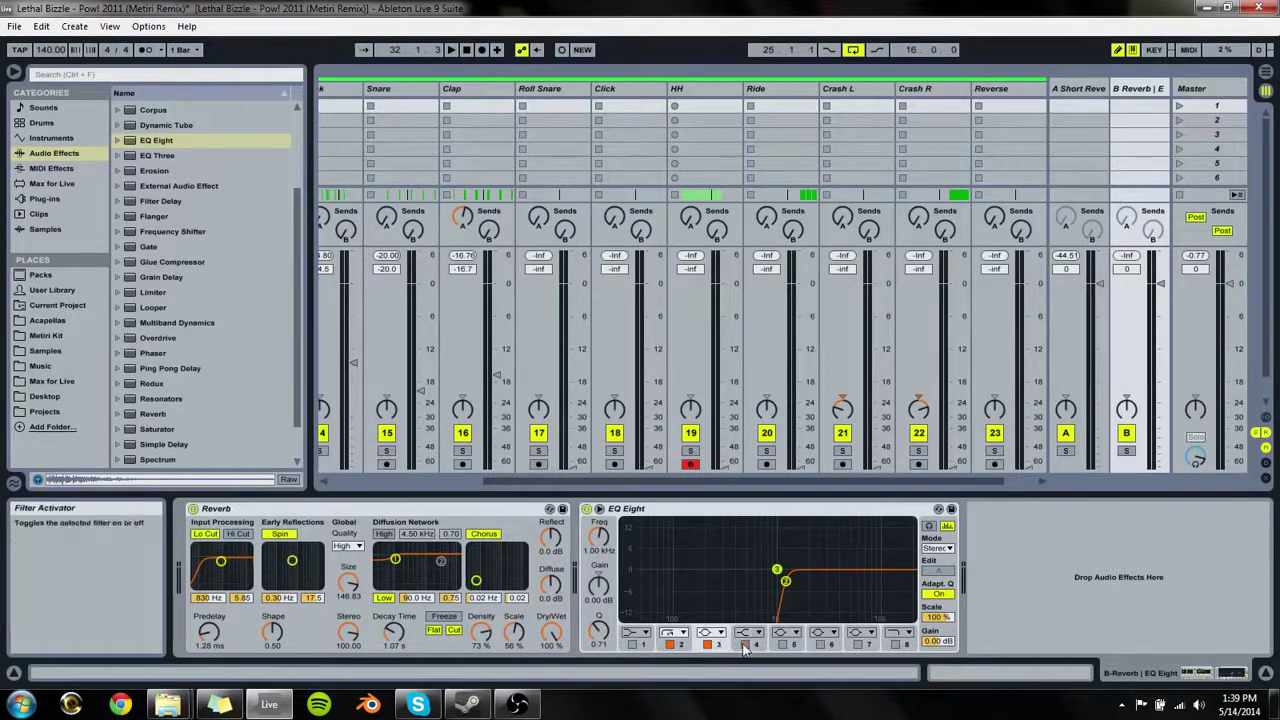
pyautogui.click(708, 645)
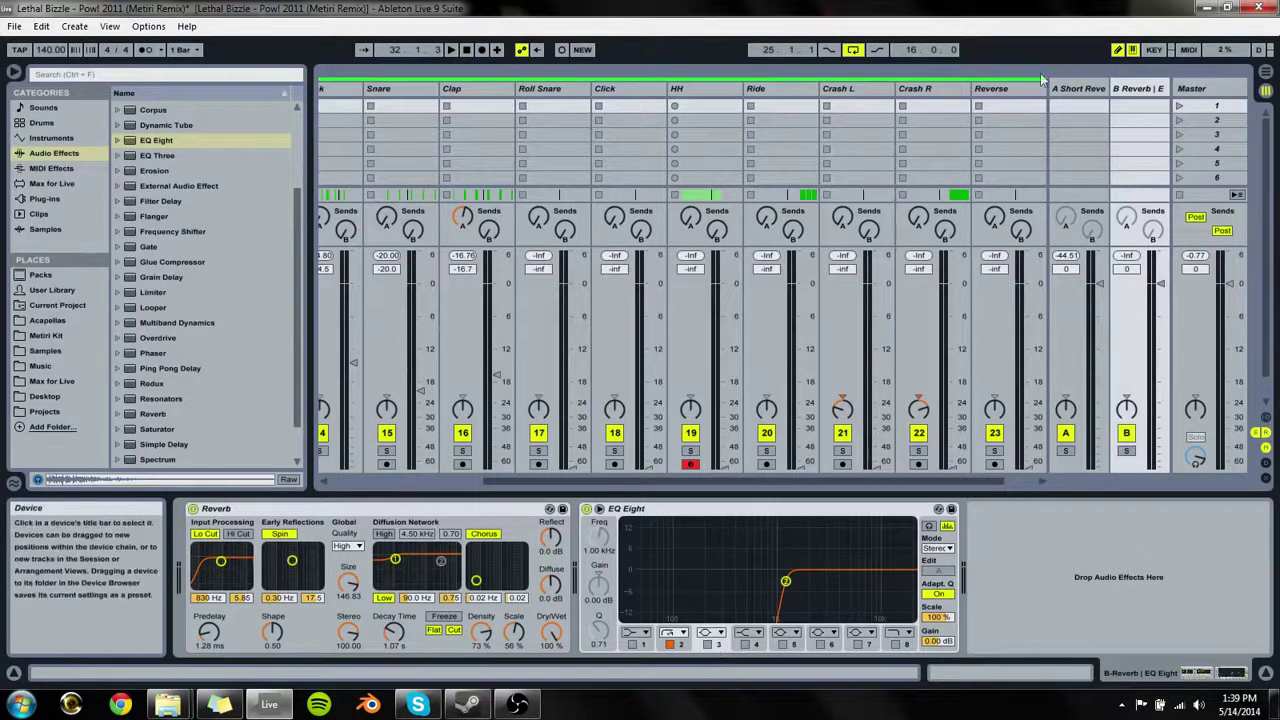
# Step: Turn off bands 1, 3 and 4 in the Short Reverb return's EQ Eight and play the loop
pyautogui.click(1098, 104)
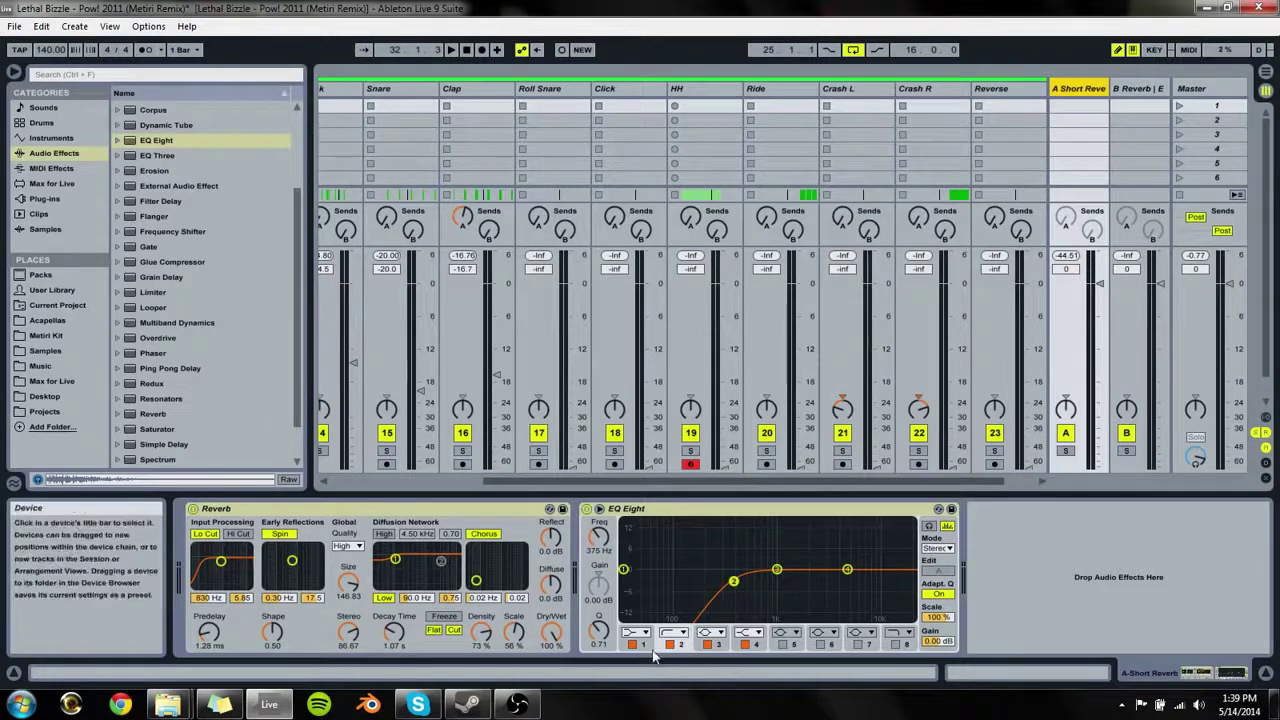
pyautogui.click(719, 647)
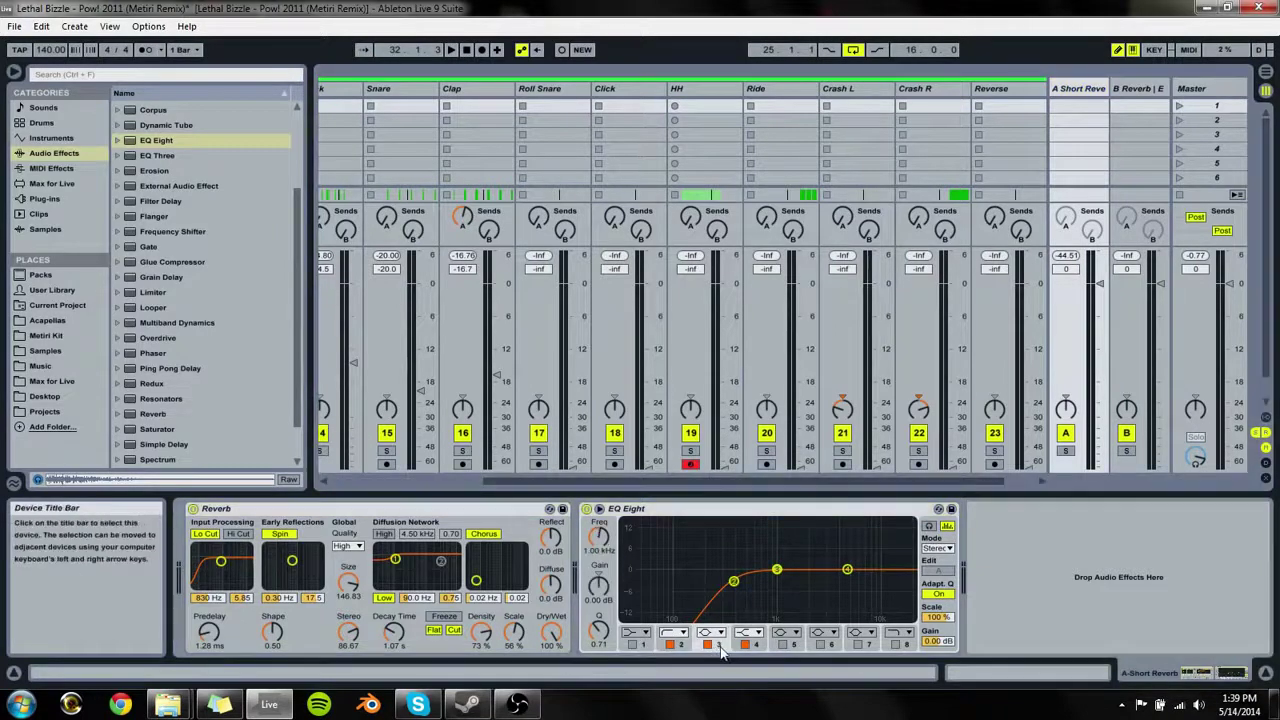
pyautogui.click(669, 637)
pyautogui.click(1097, 522)
pyautogui.press('space')
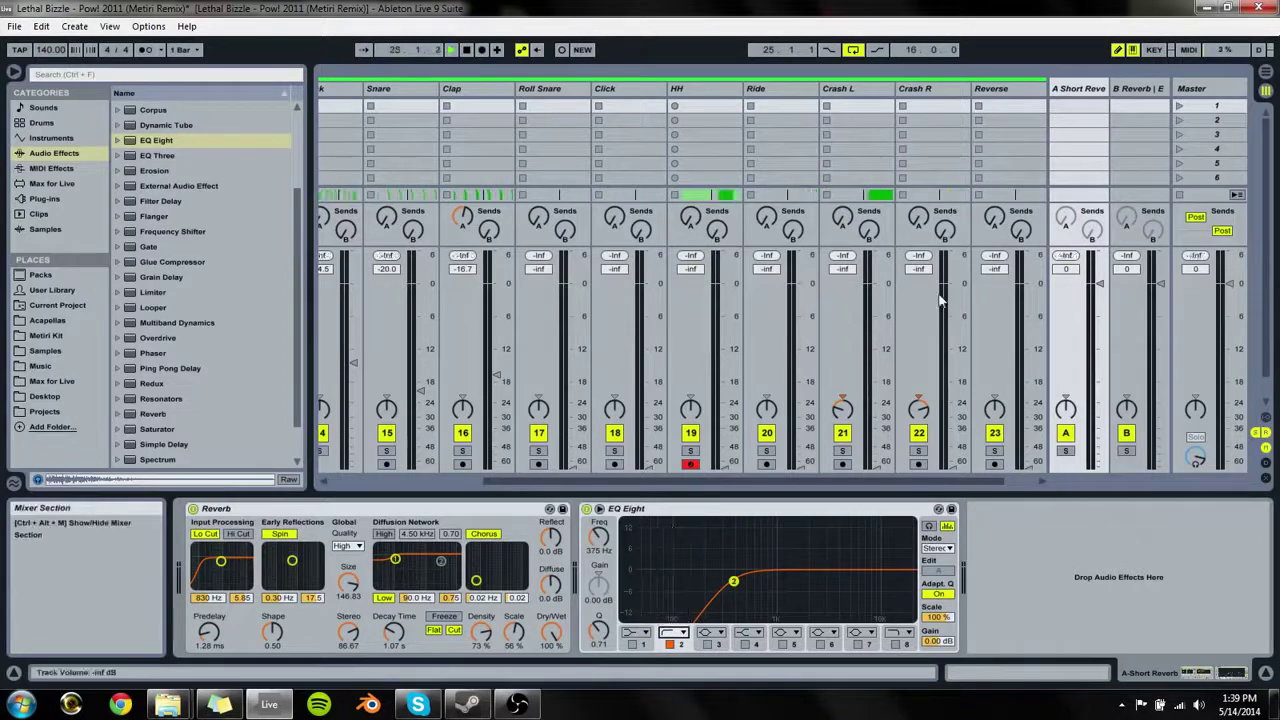
# Step: Stop playback and set the decay time of return B's Reverb to 2.30 s
pyautogui.press('Tab')
pyautogui.press('space')
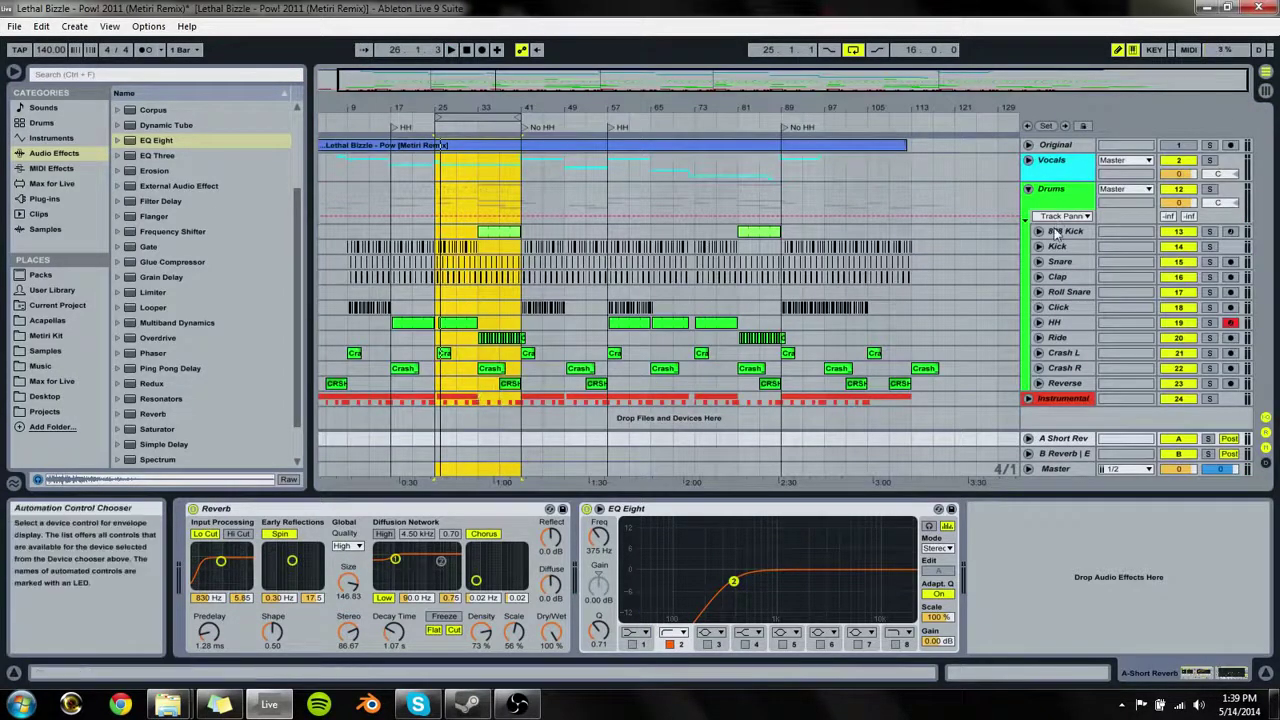
pyautogui.click(1063, 453)
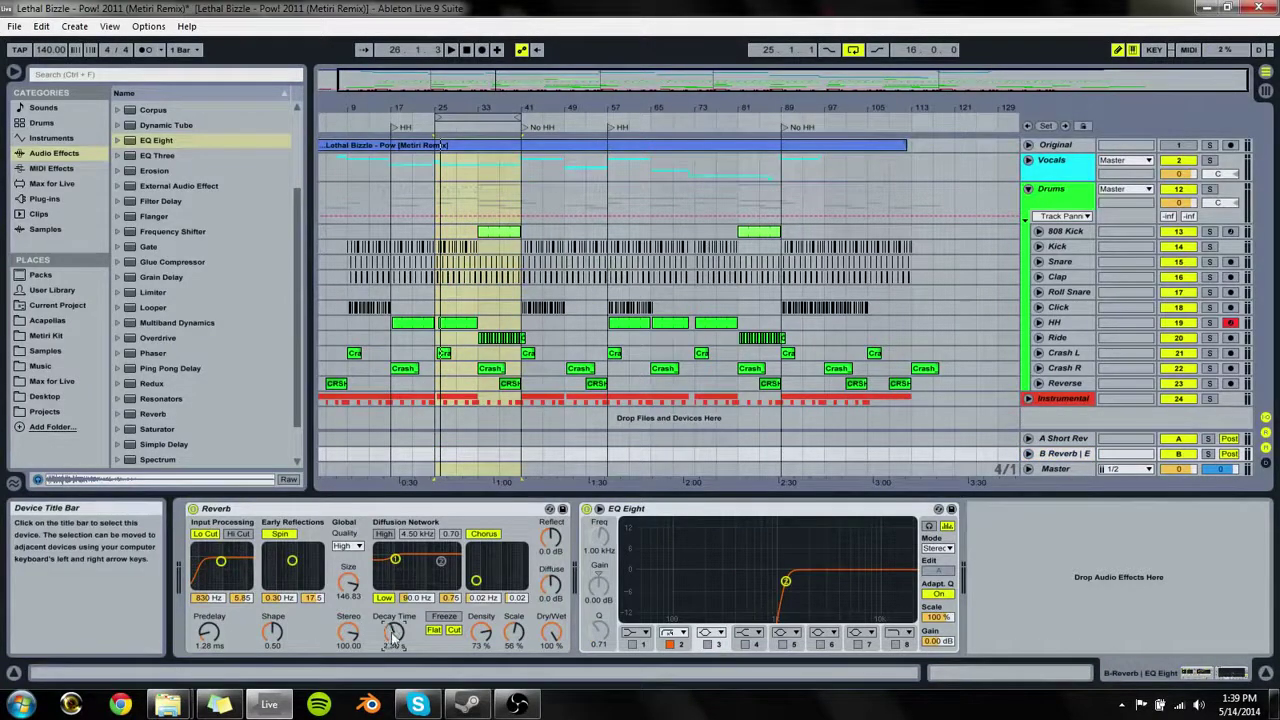
pyautogui.press('Tab')
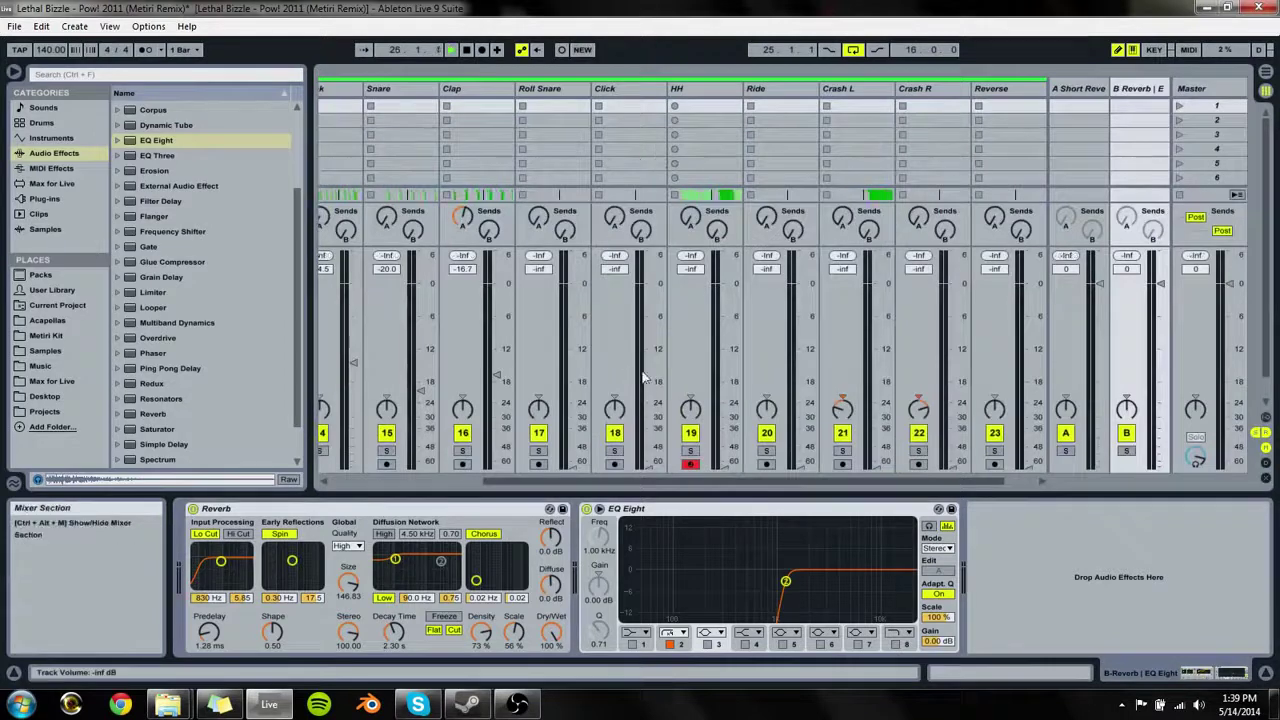
pyautogui.press('space')
pyautogui.moveTo(633, 484); pyautogui.dragTo(531, 486)
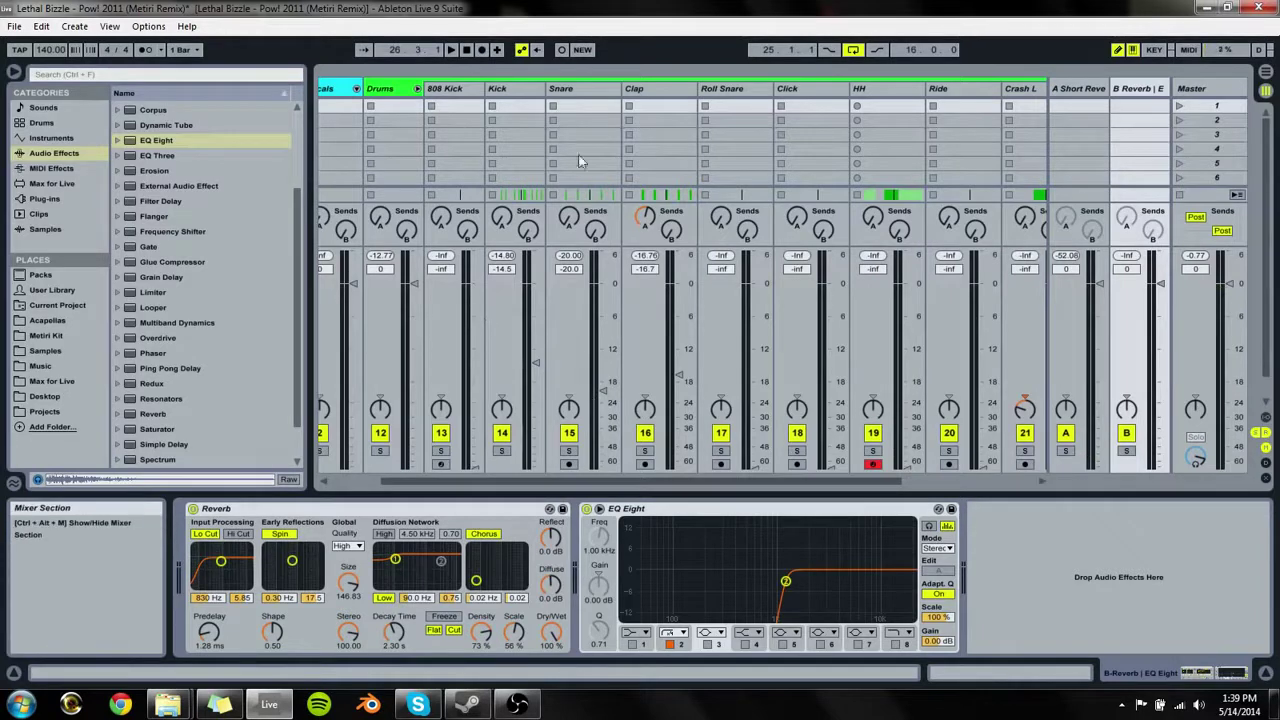
pyautogui.click(585, 92)
pyautogui.click(518, 94)
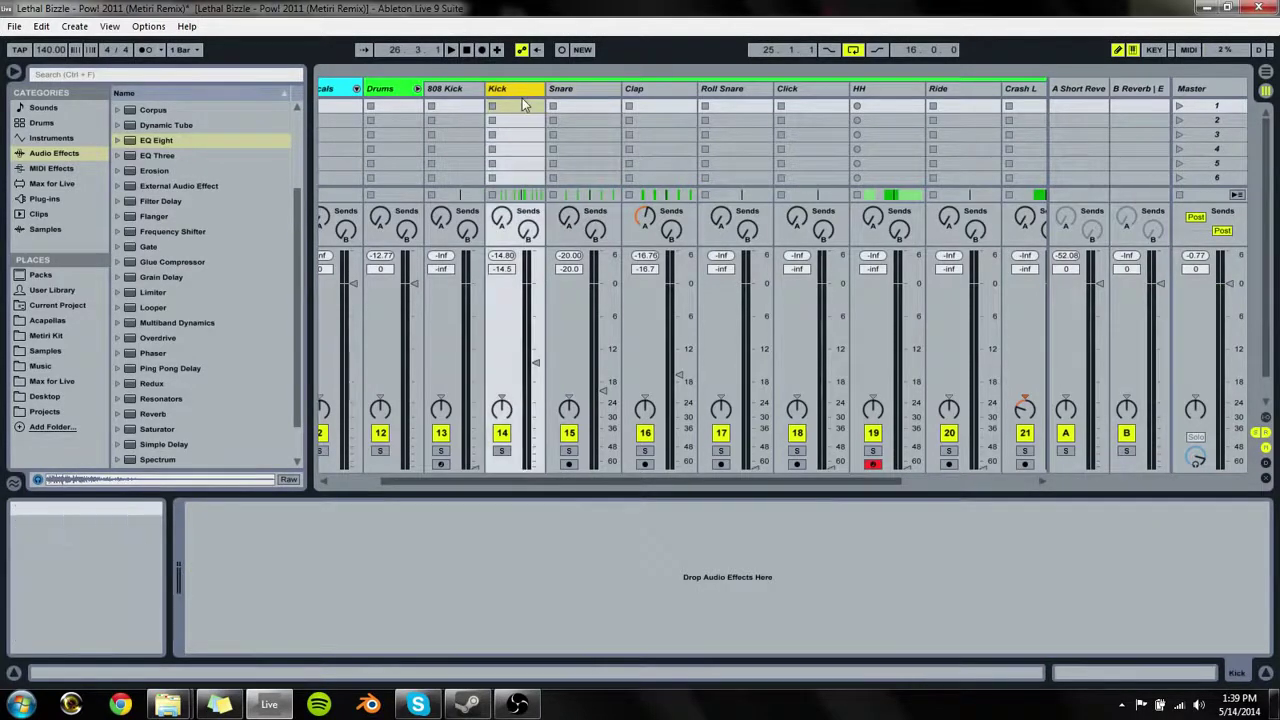
pyautogui.click(503, 256)
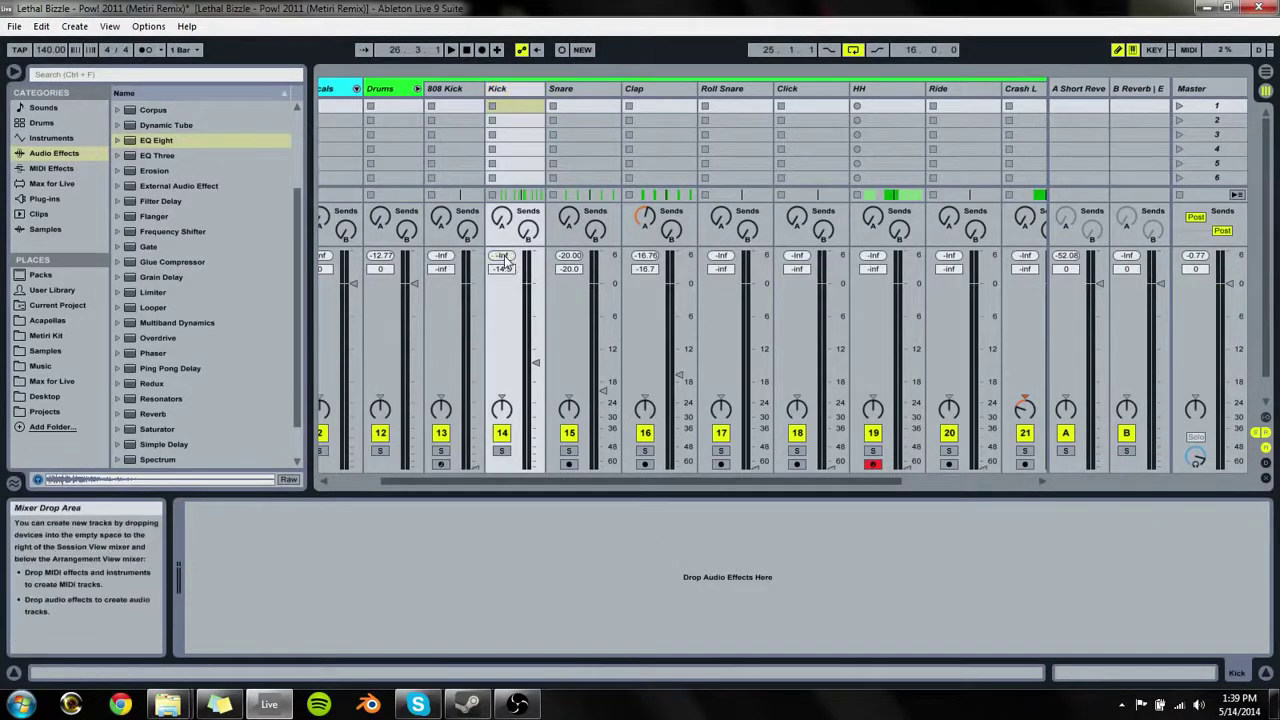
pyautogui.click(568, 271)
pyautogui.click(640, 90)
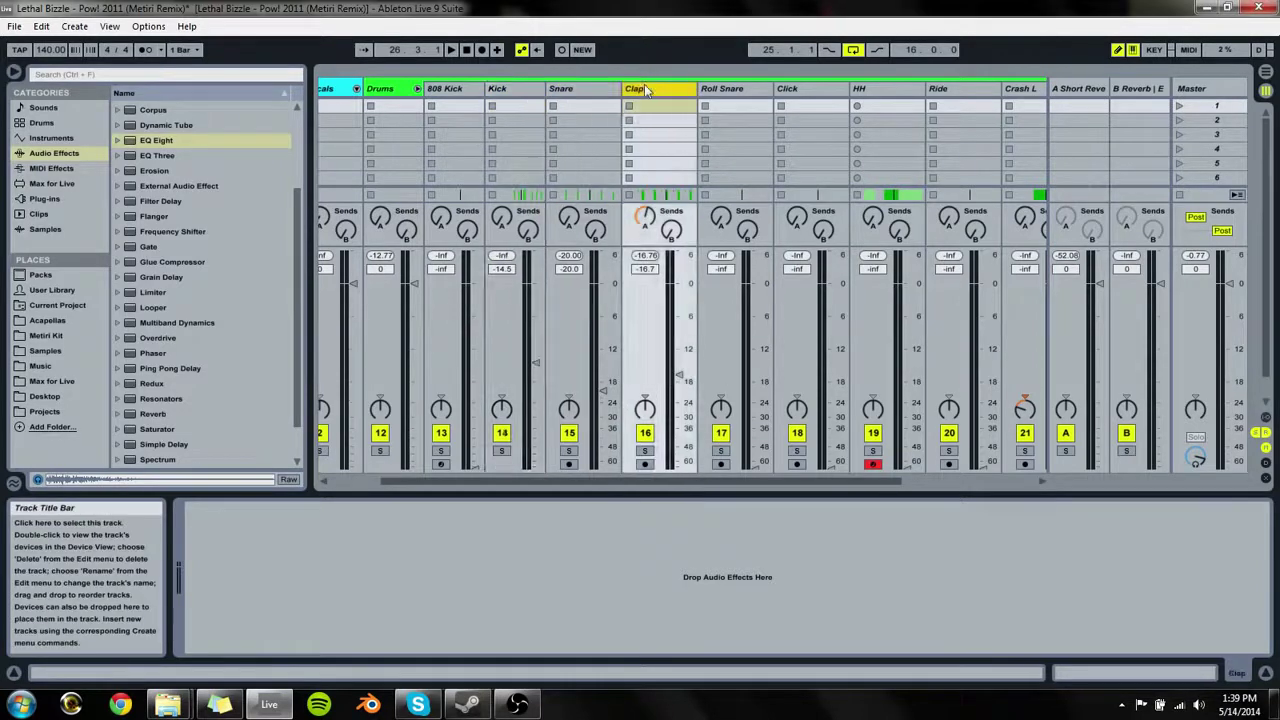
pyautogui.click(586, 106)
pyautogui.click(630, 93)
pyautogui.click(604, 92)
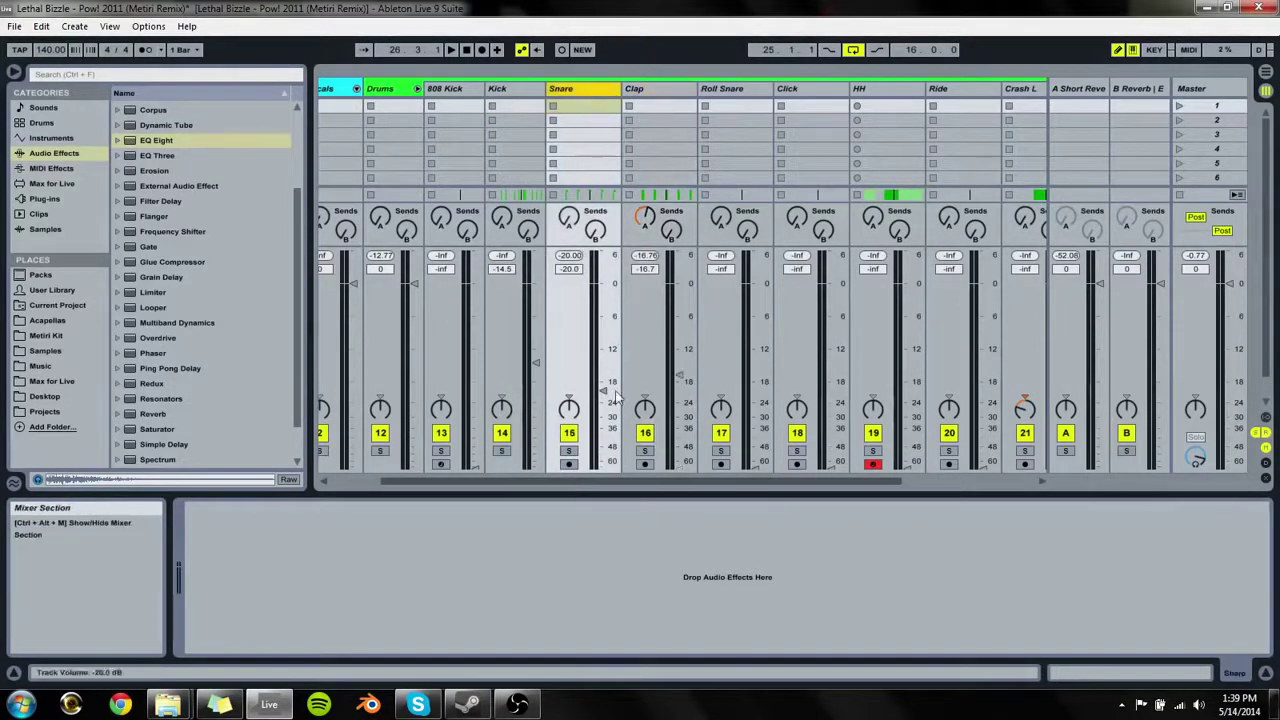
pyautogui.click(510, 90)
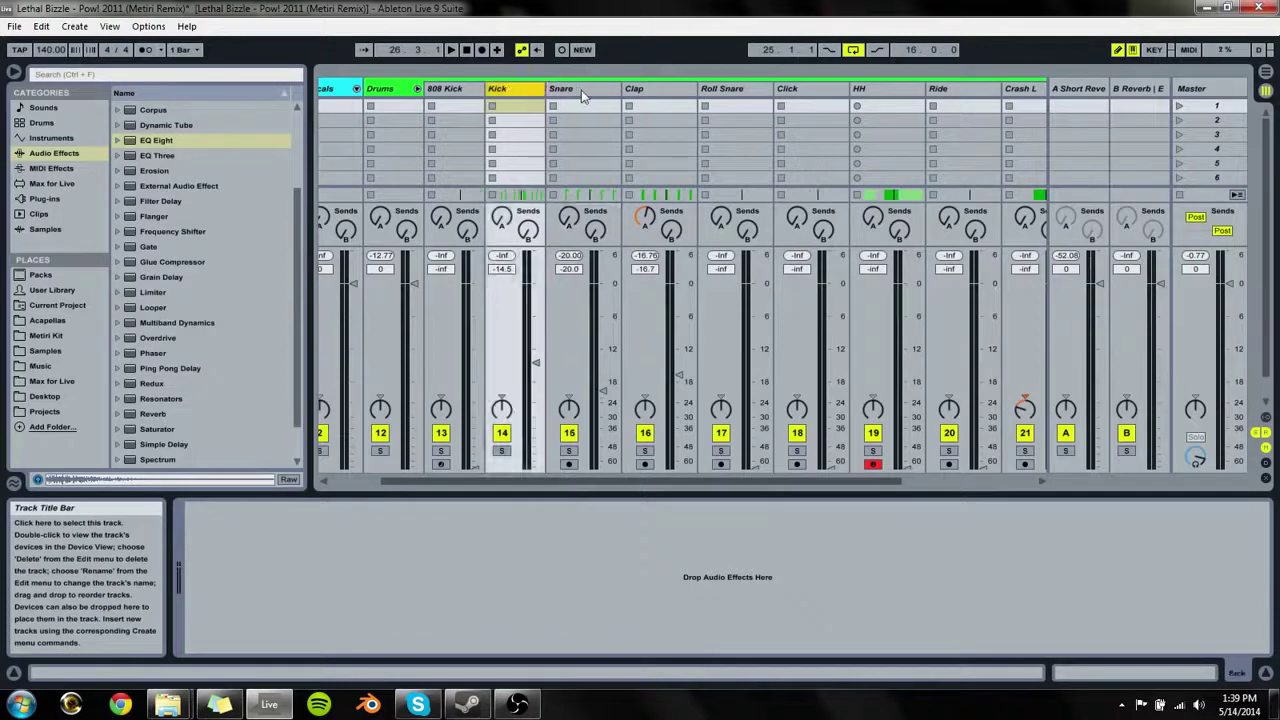
pyautogui.click(586, 92)
pyautogui.click(684, 91)
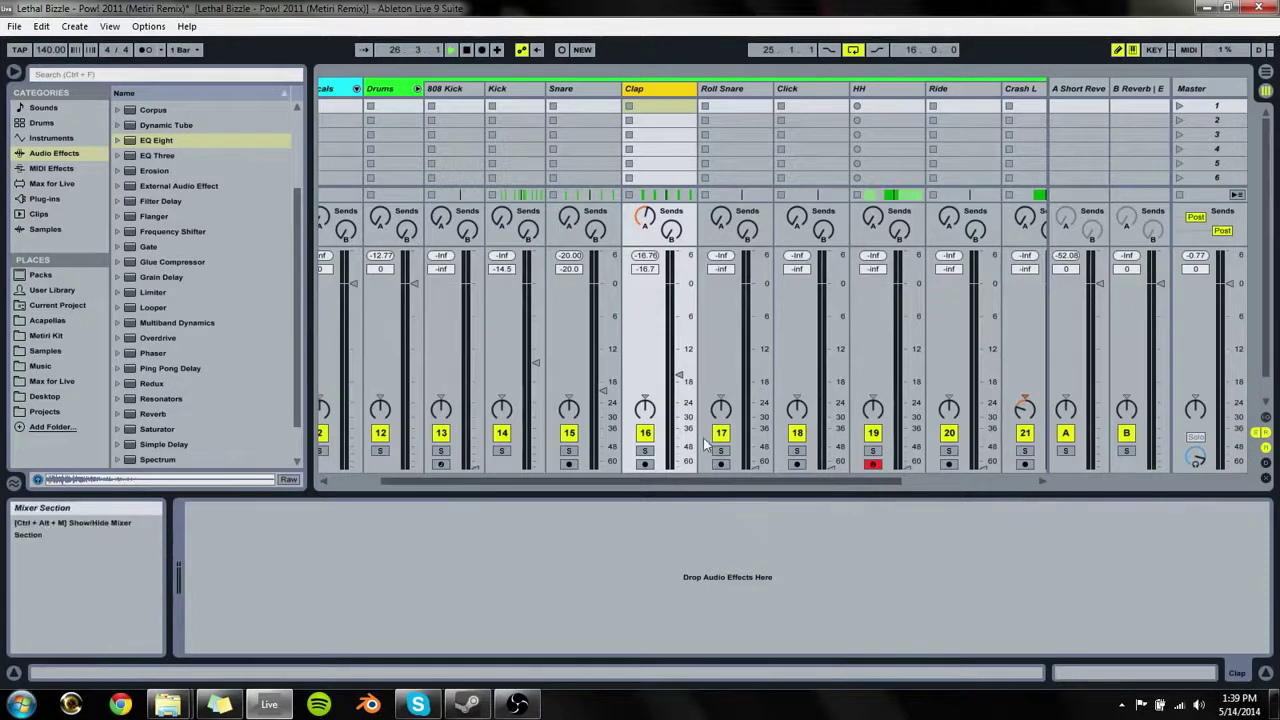
# Step: Lower the Snare to -25.0 dB and the Clap to -17.7 dB, and raise the Snare's send to the Short Reverb return
pyautogui.moveTo(604, 391); pyautogui.dragTo(604, 472)
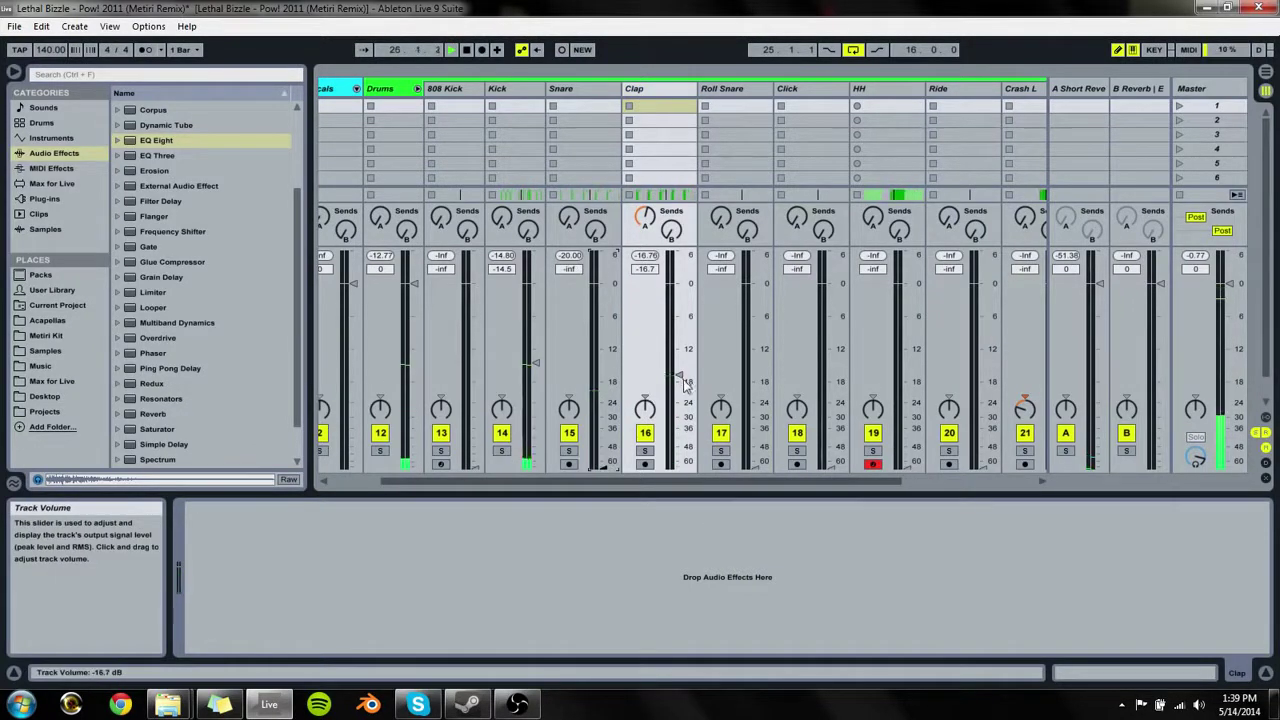
pyautogui.moveTo(686, 385); pyautogui.dragTo(680, 380)
pyautogui.moveTo(603, 468); pyautogui.dragTo(603, 406)
pyautogui.moveTo(569, 217); pyautogui.dragTo(569, 191)
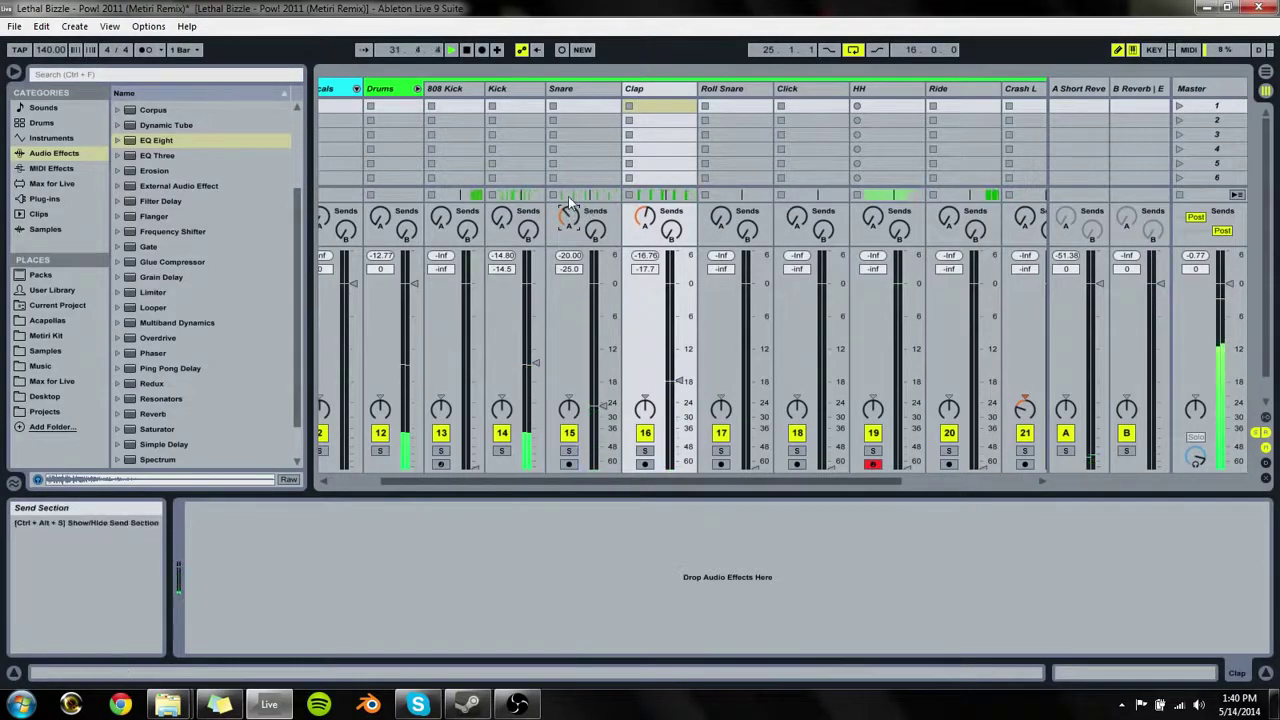
# Step: Add an EQ Eight to the Kick track, dip band 2 by 4.59 dB and make band 4 a 48 dB/octave high cut at about 16.1 kHz
pyautogui.click(500, 88)
pyautogui.moveTo(148, 141); pyautogui.dragTo(505, 93)
pyautogui.moveTo(350, 533); pyautogui.dragTo(375, 586)
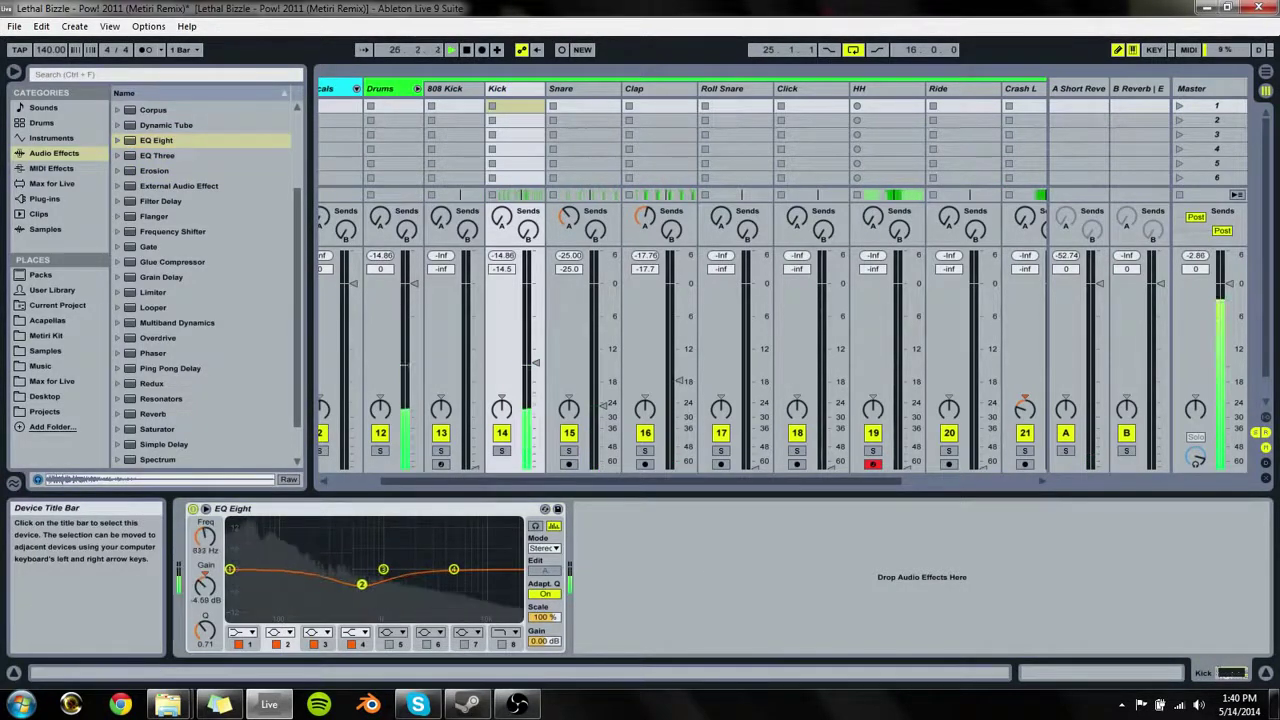
pyautogui.click(350, 633)
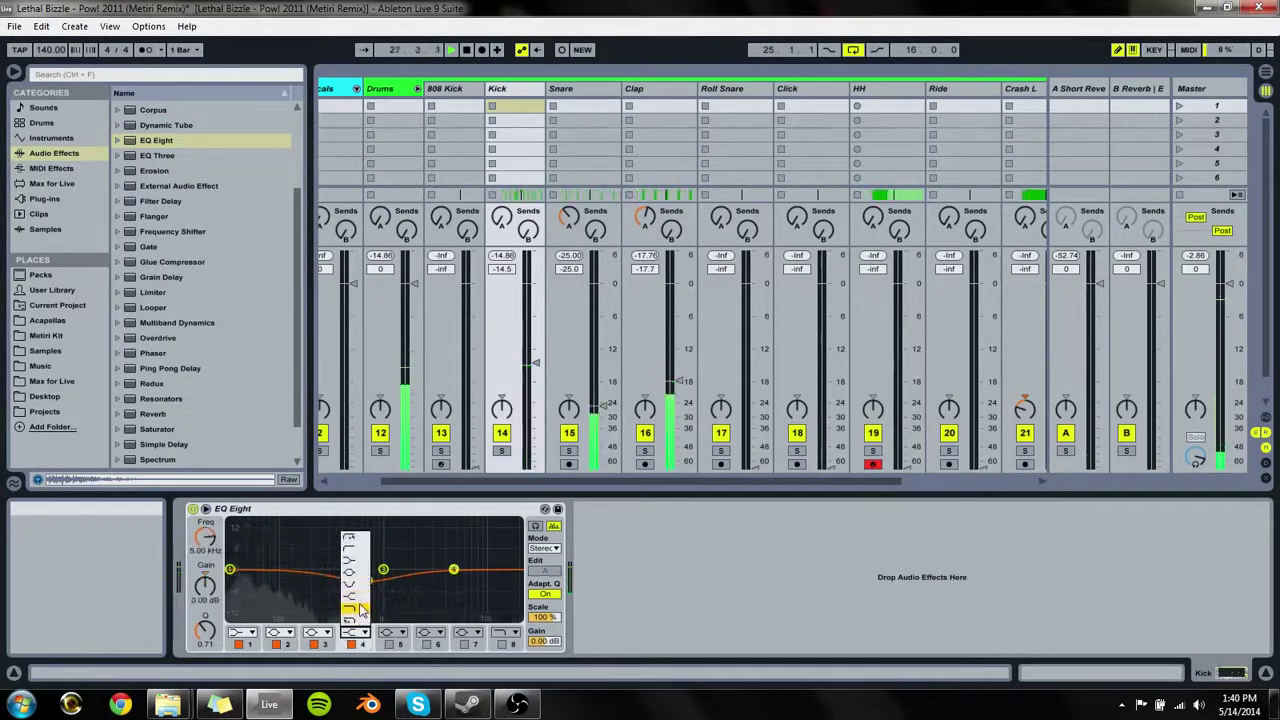
pyautogui.click(348, 608)
pyautogui.moveTo(481, 584); pyautogui.dragTo(504, 584)
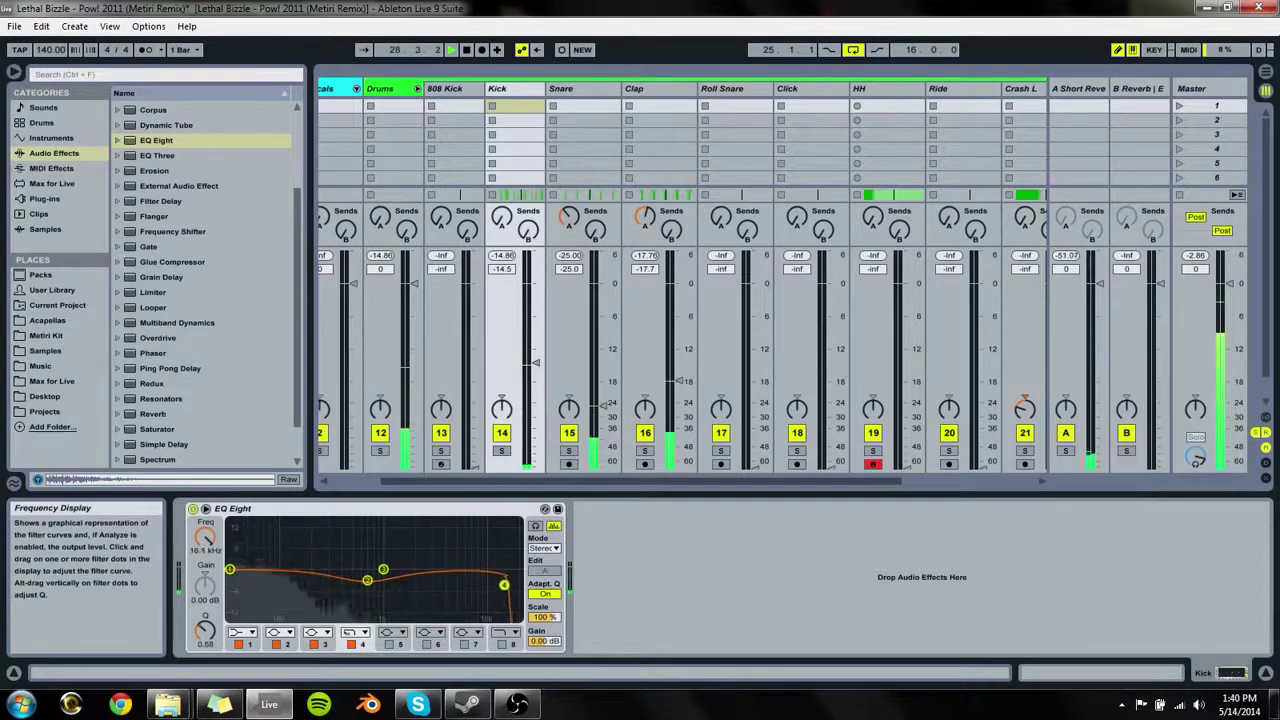
# Step: In the Kick EQ, boost band 2 by 4.34 dB at 88.2 Hz with a Q of 5.02, and cut band 3 by about 5 dB at 635 Hz
pyautogui.moveTo(367, 580); pyautogui.dragTo(255, 549)
pyautogui.moveTo(206, 626); pyautogui.dragTo(206, 600)
pyautogui.moveTo(255, 549); pyautogui.dragTo(289, 555)
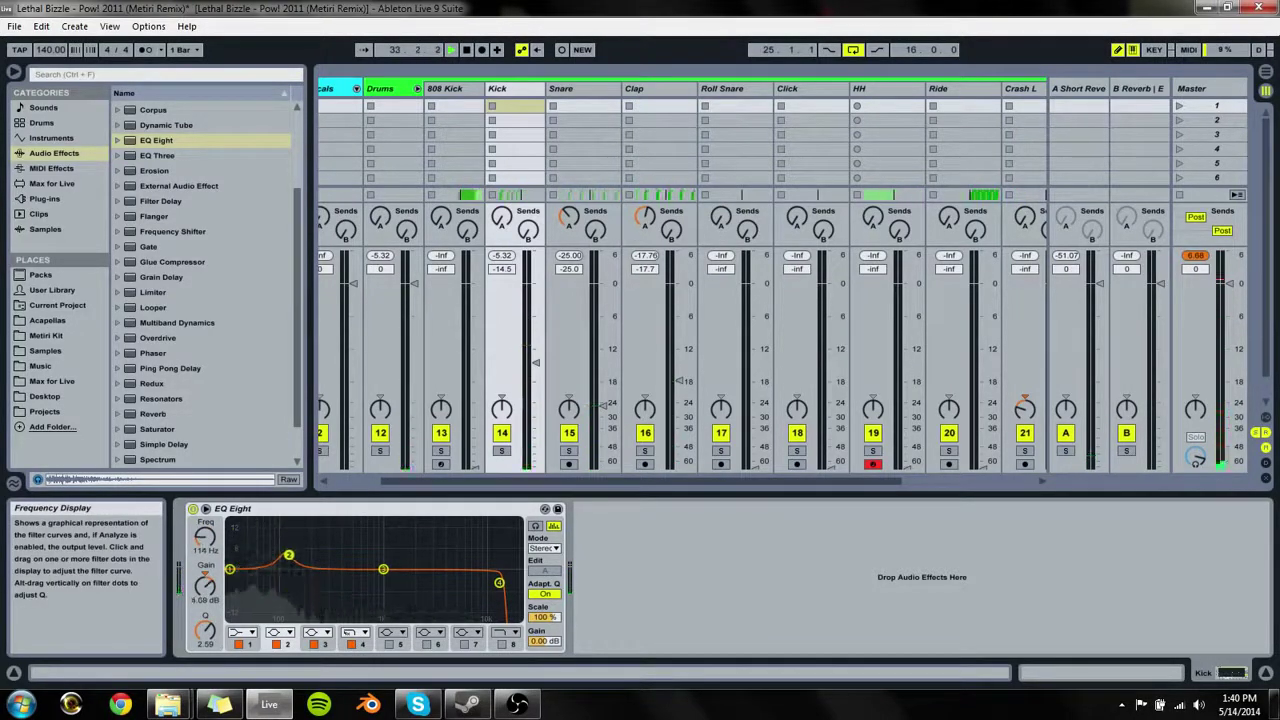
pyautogui.moveTo(205, 630)
pyautogui.mouseDown()
pyautogui.moveTo(205, 619)
pyautogui.moveTo(205, 636)
pyautogui.mouseUp()
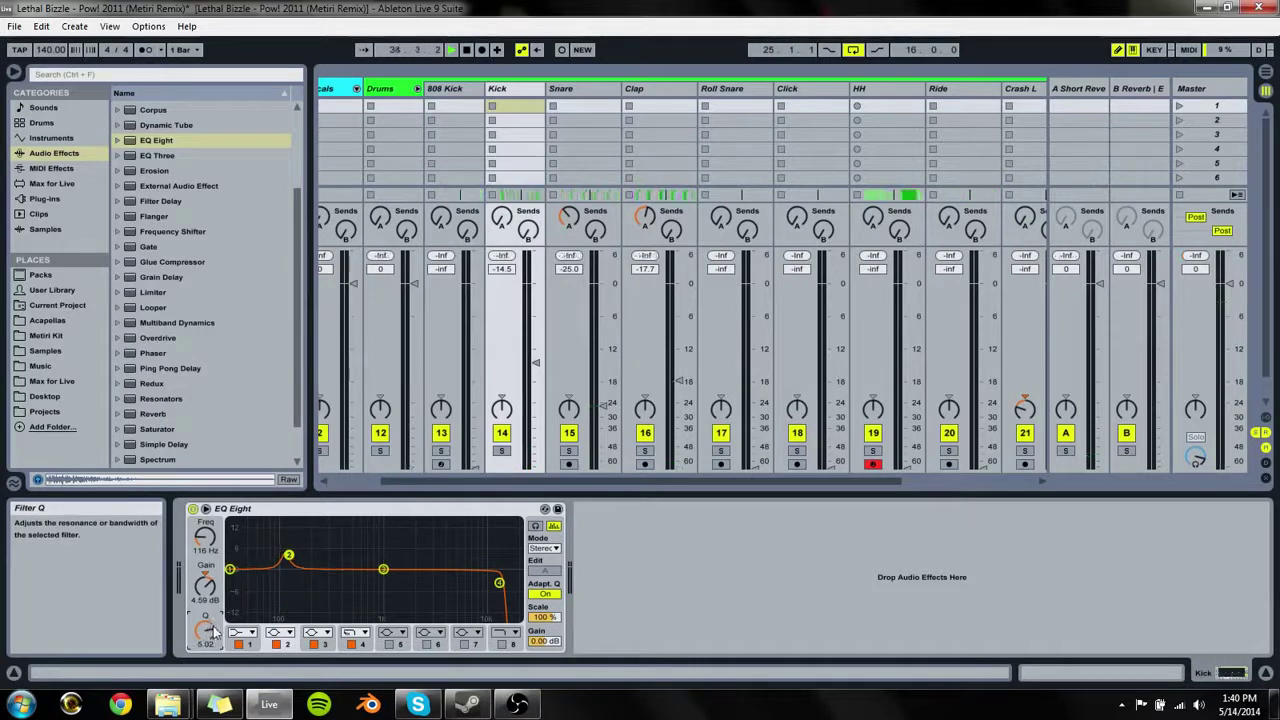
pyautogui.moveTo(289, 556); pyautogui.dragTo(277, 556)
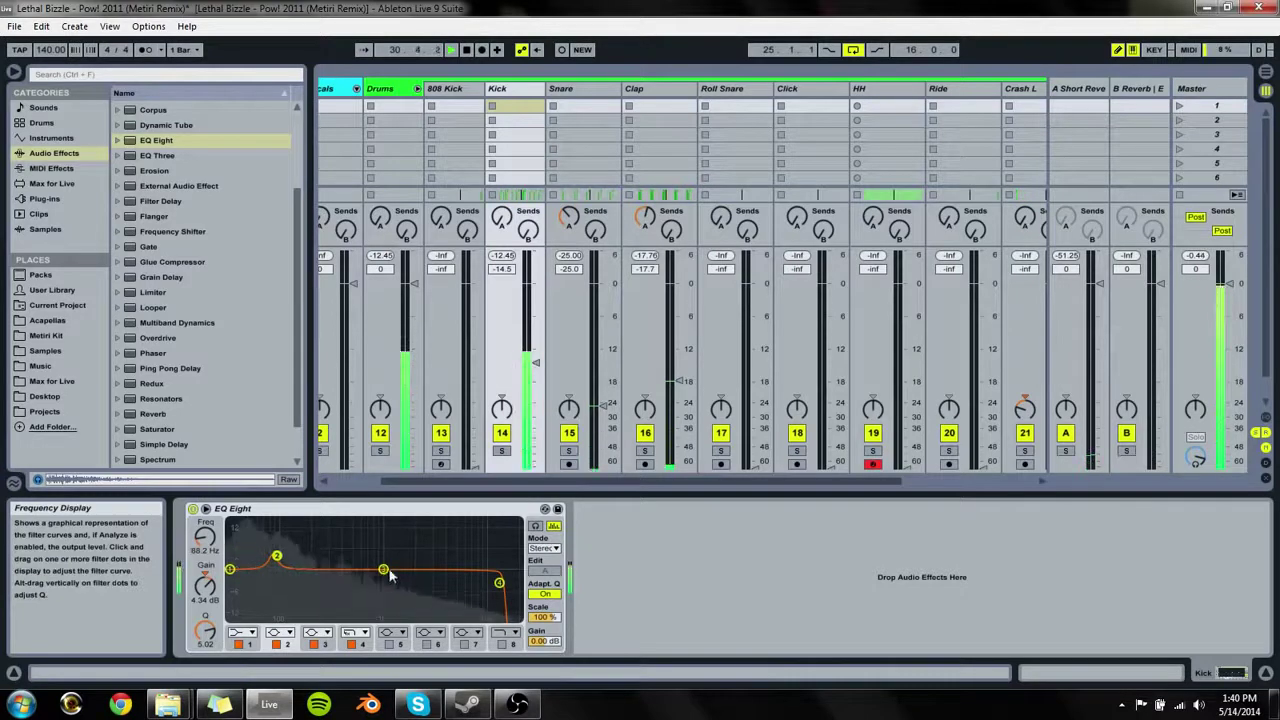
pyautogui.moveTo(383, 569); pyautogui.dragTo(363, 585)
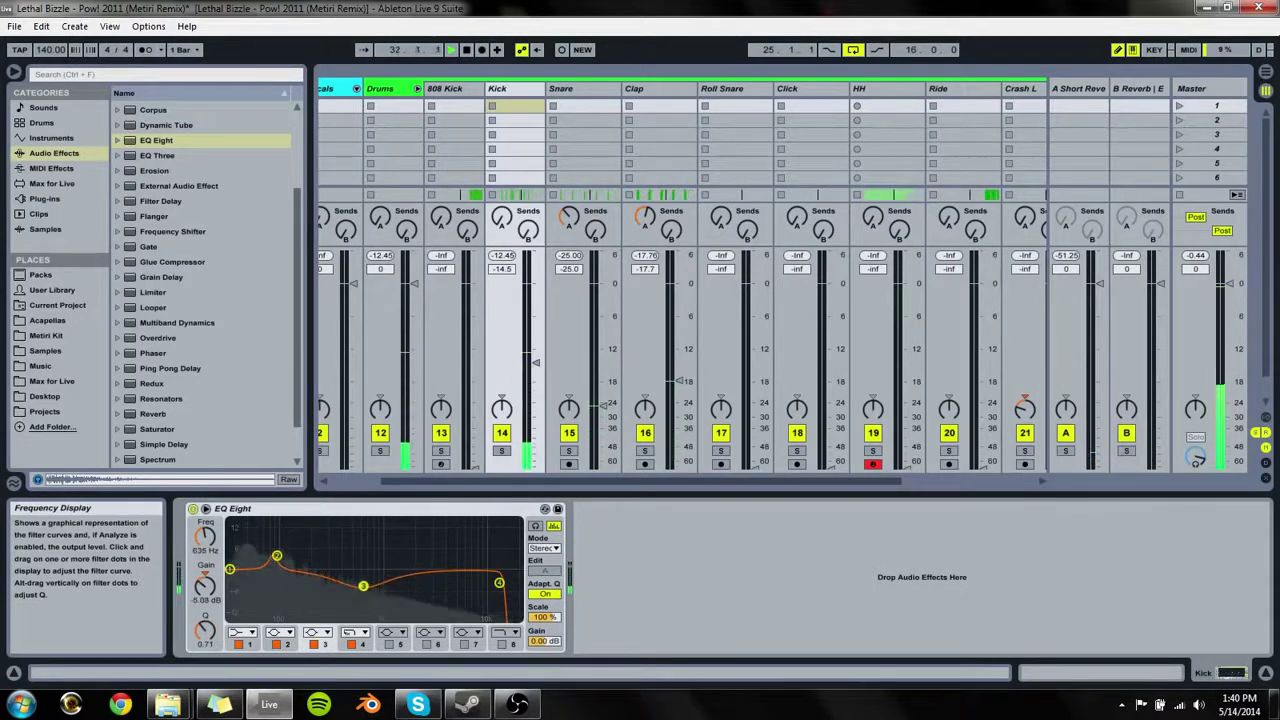
# Step: In the Kick EQ, widen band 3 to a Q of 0.52 and deepen its cut, and set band 4's high cut to 15.3 kHz with Q 0.33
pyautogui.moveTo(205, 630); pyautogui.dragTo(205, 639)
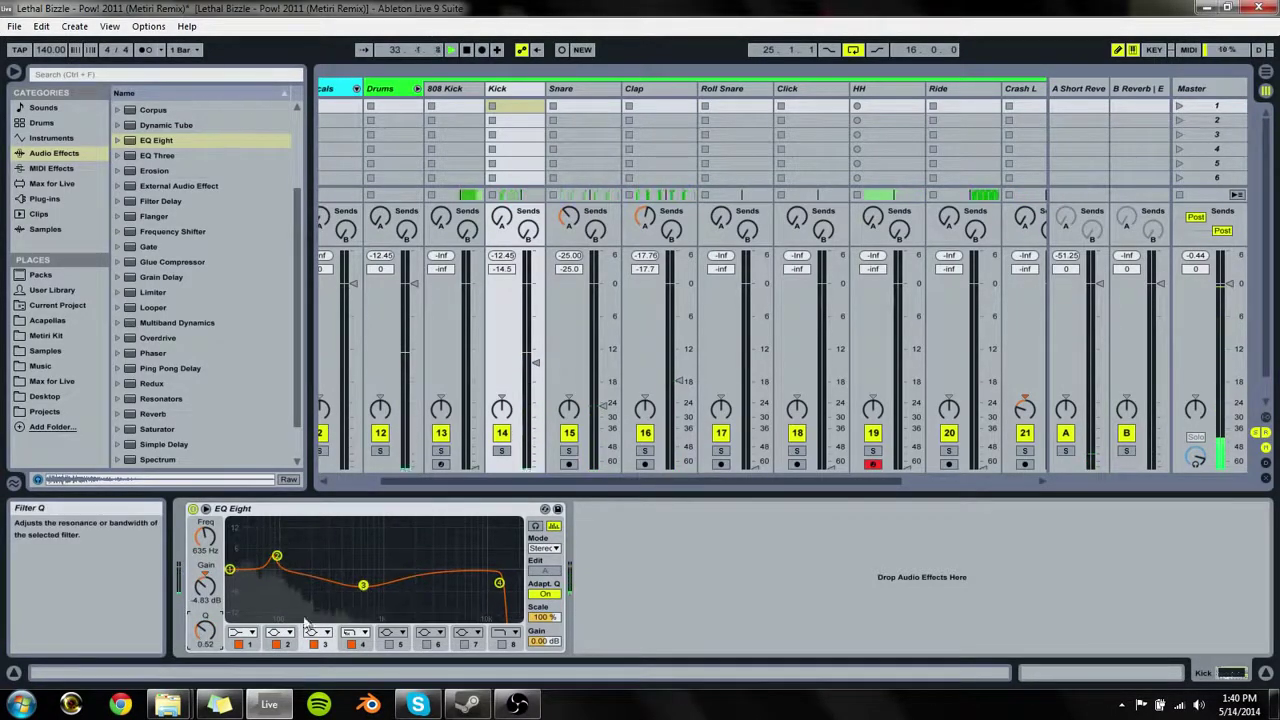
pyautogui.moveTo(363, 585); pyautogui.dragTo(364, 591)
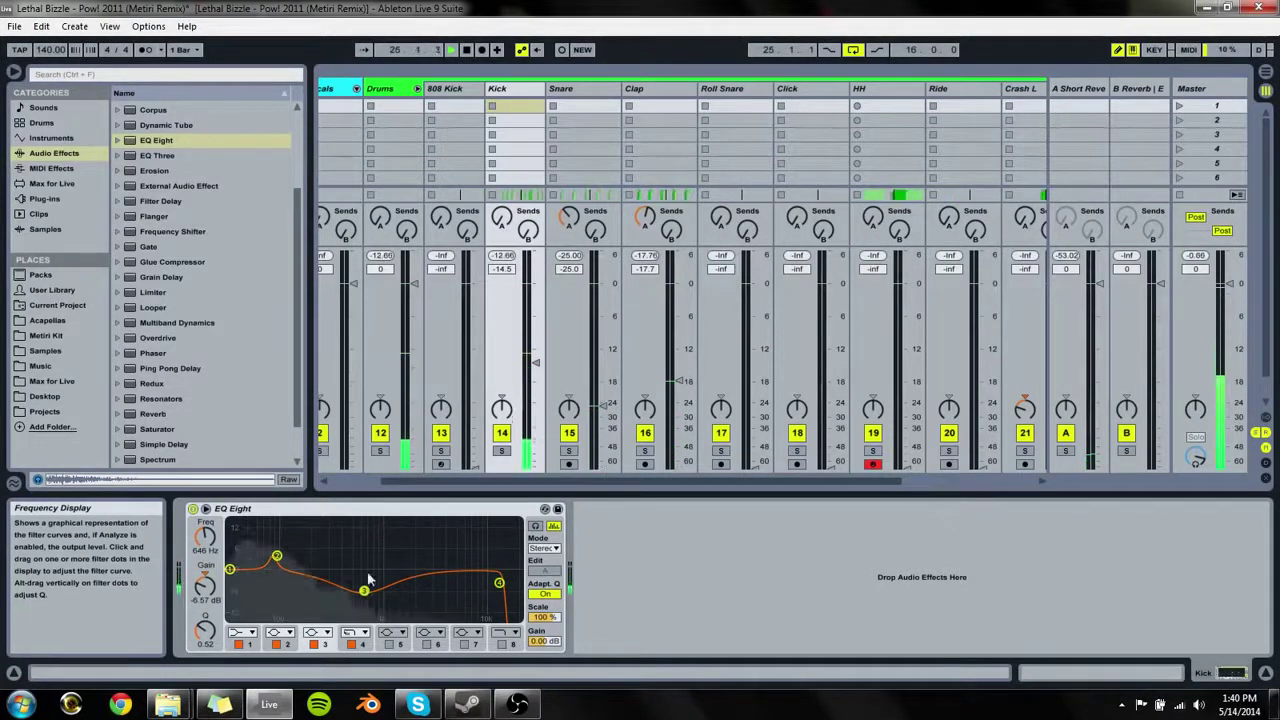
pyautogui.press('Tab')
pyautogui.press('Tab')
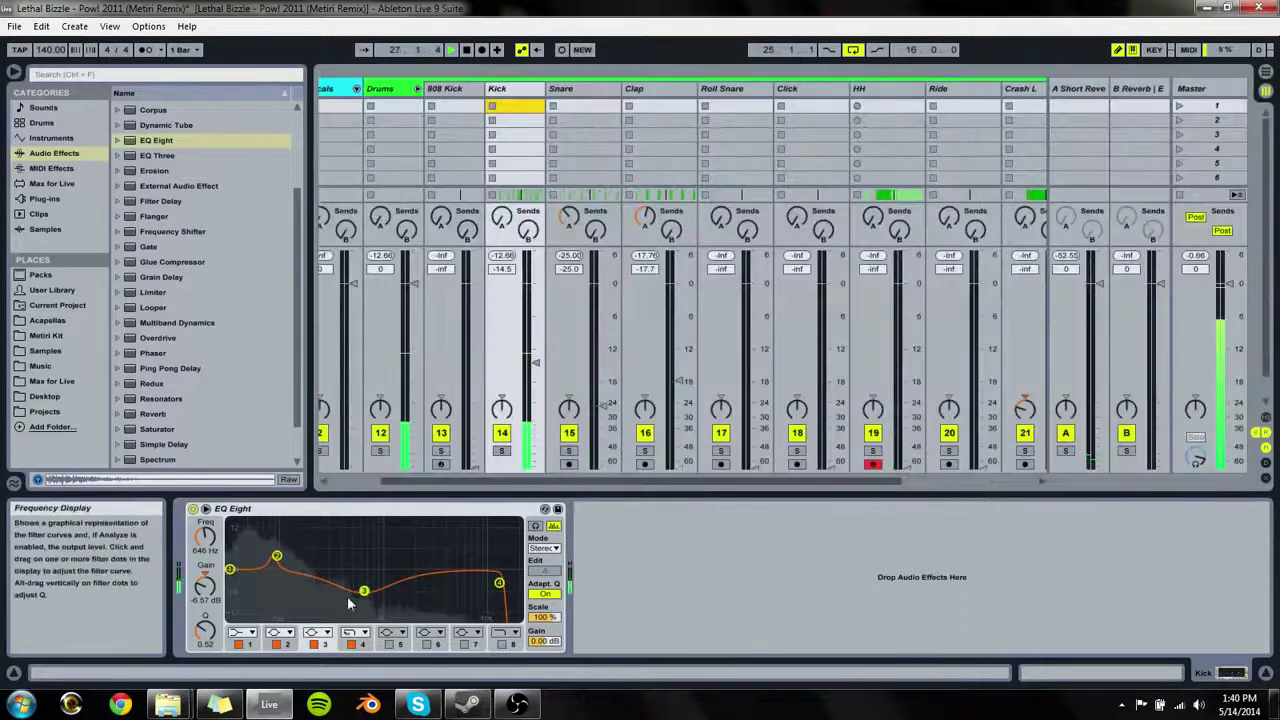
pyautogui.moveTo(364, 591); pyautogui.dragTo(365, 588)
pyautogui.moveTo(499, 582); pyautogui.dragTo(502, 598)
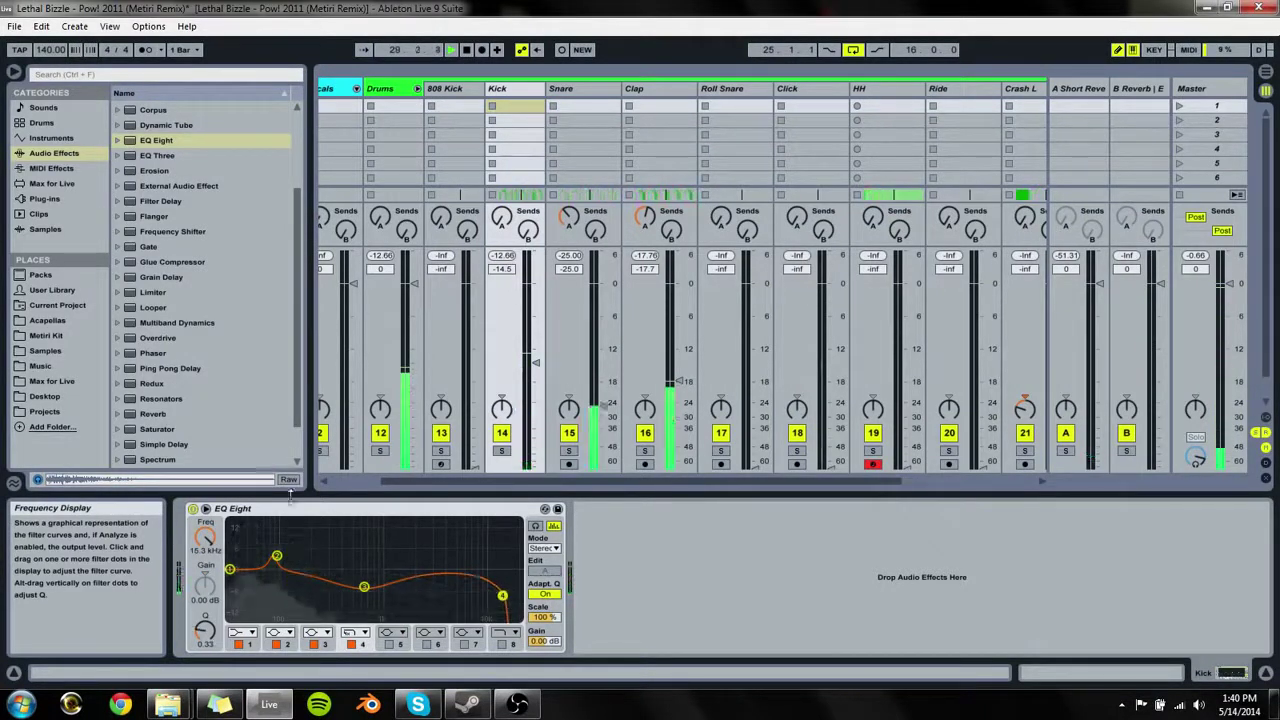
# Step: Add a Utility with 0% width after the Kick's EQ and lower the Kick track volume to -17.0 dB
pyautogui.scroll(-1, 176, 402)
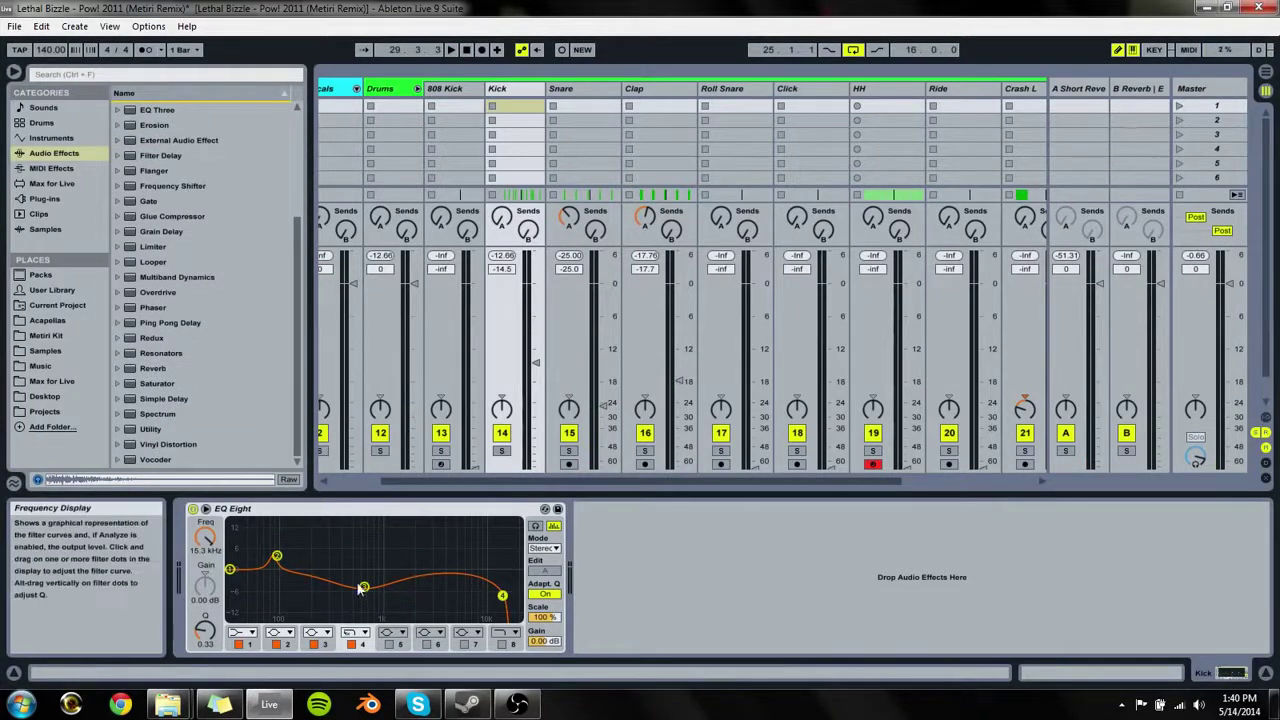
pyautogui.moveTo(160, 430); pyautogui.dragTo(628, 560)
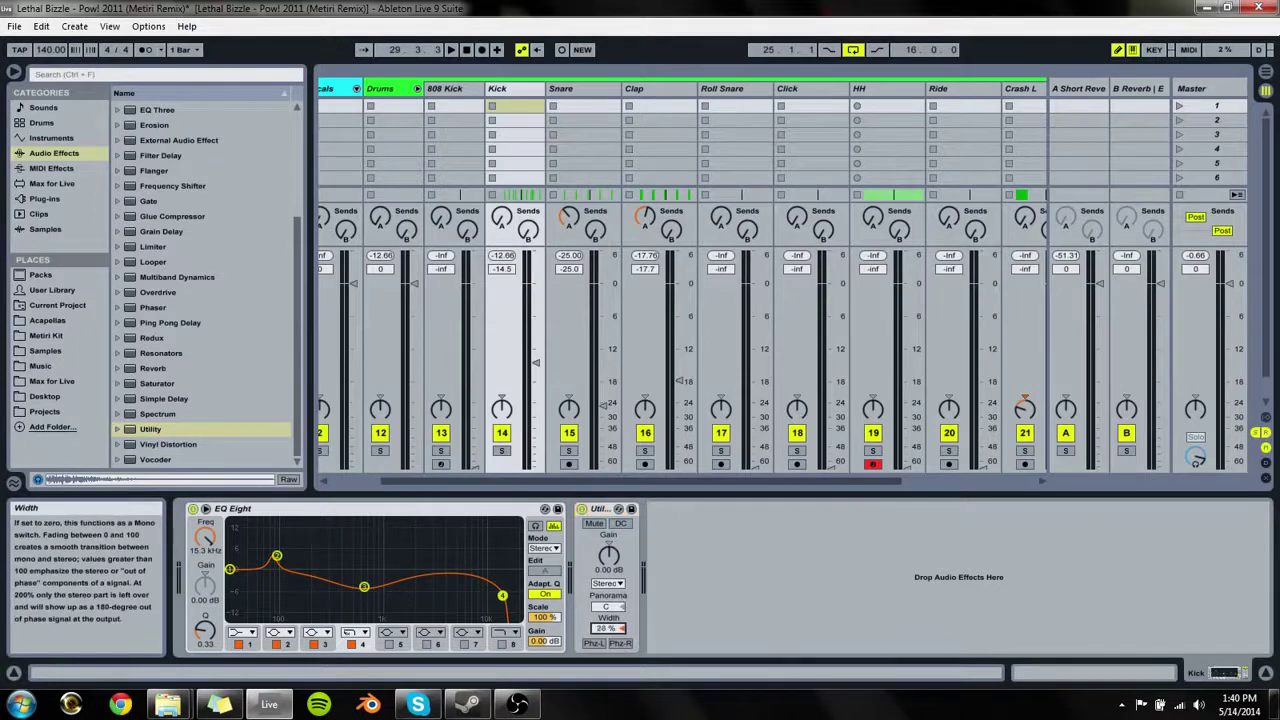
pyautogui.press('space')
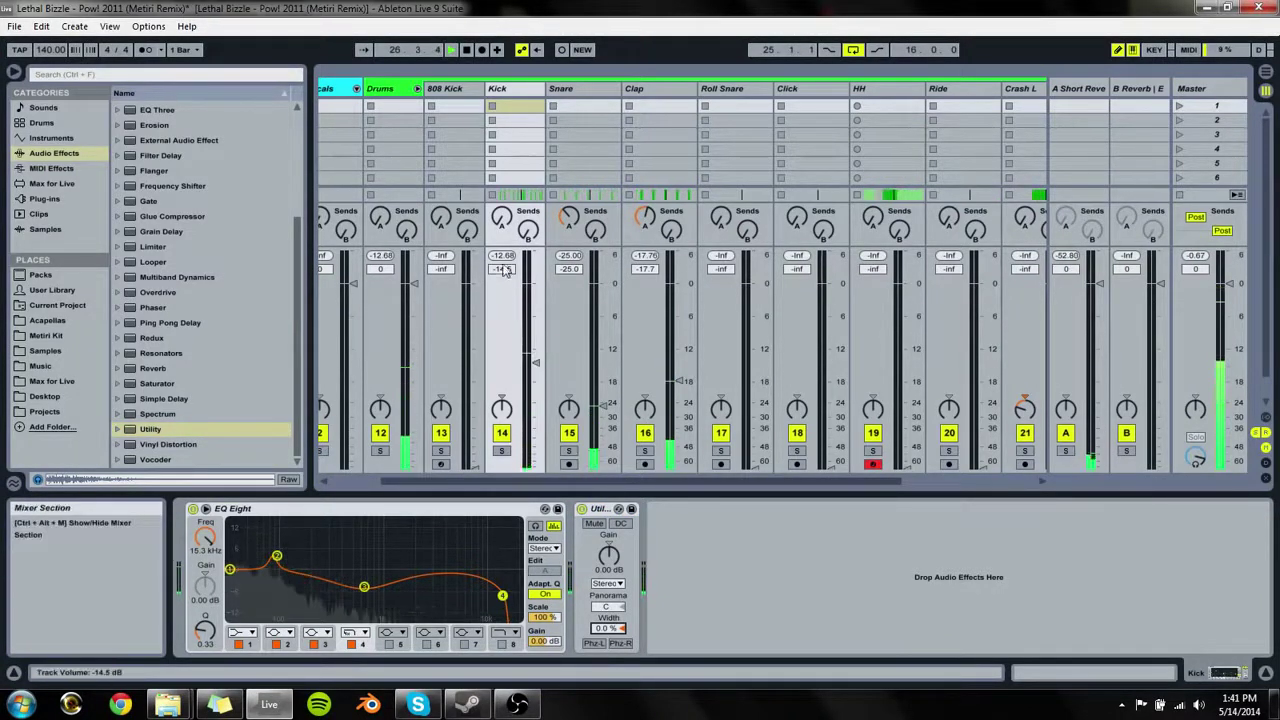
pyautogui.moveTo(535, 364); pyautogui.dragTo(535, 372)
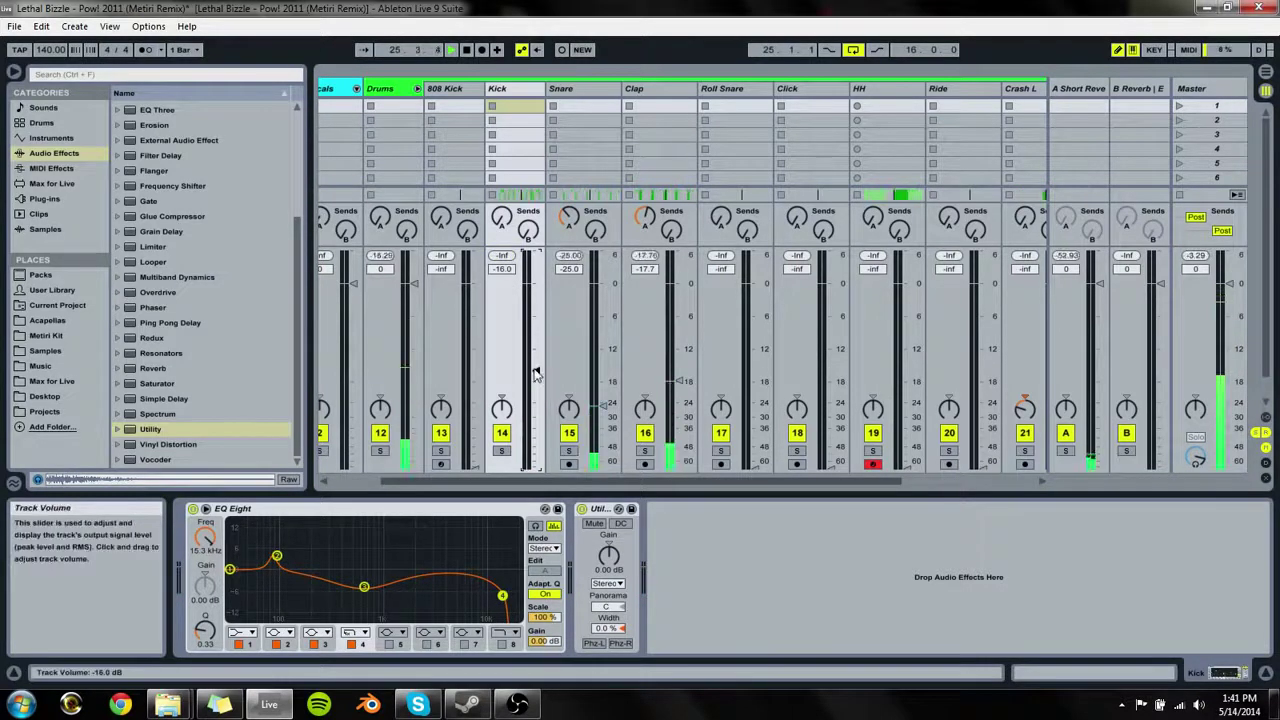
pyautogui.moveTo(535, 373); pyautogui.dragTo(535, 375)
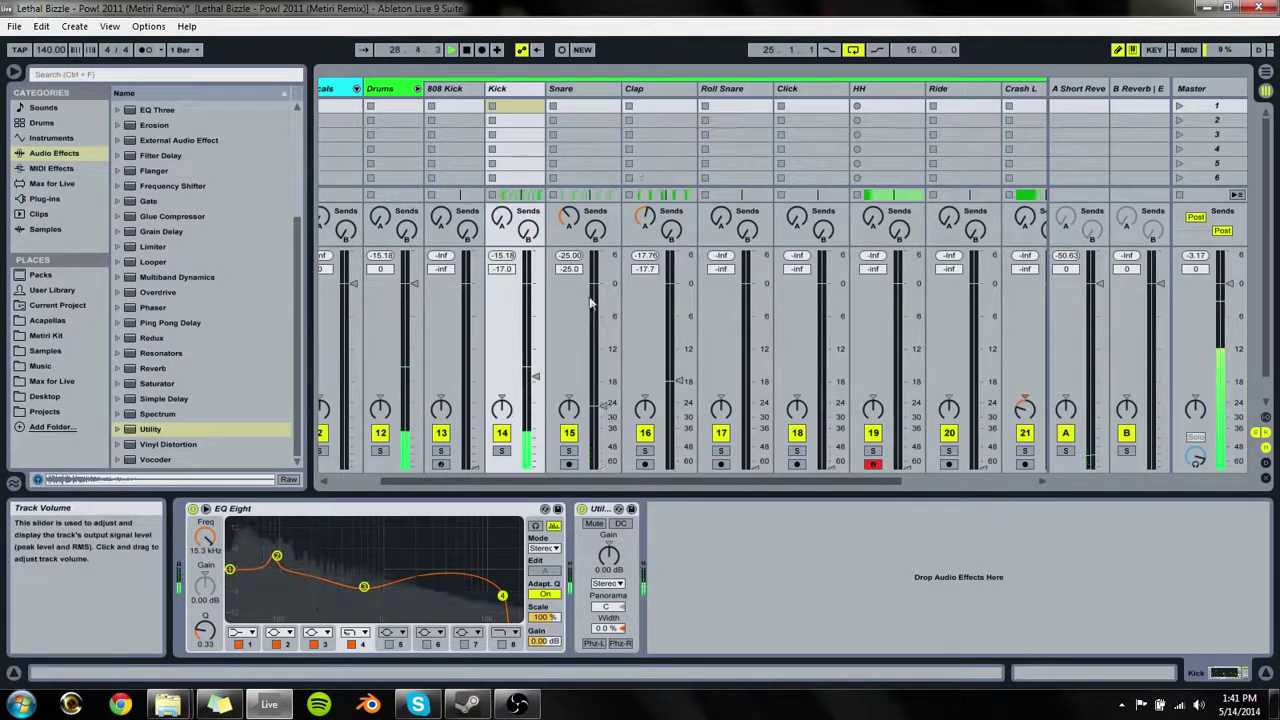
# Step: Stop playback and add an EQ Eight to the Clap track
pyautogui.click(646, 89)
pyautogui.press('space')
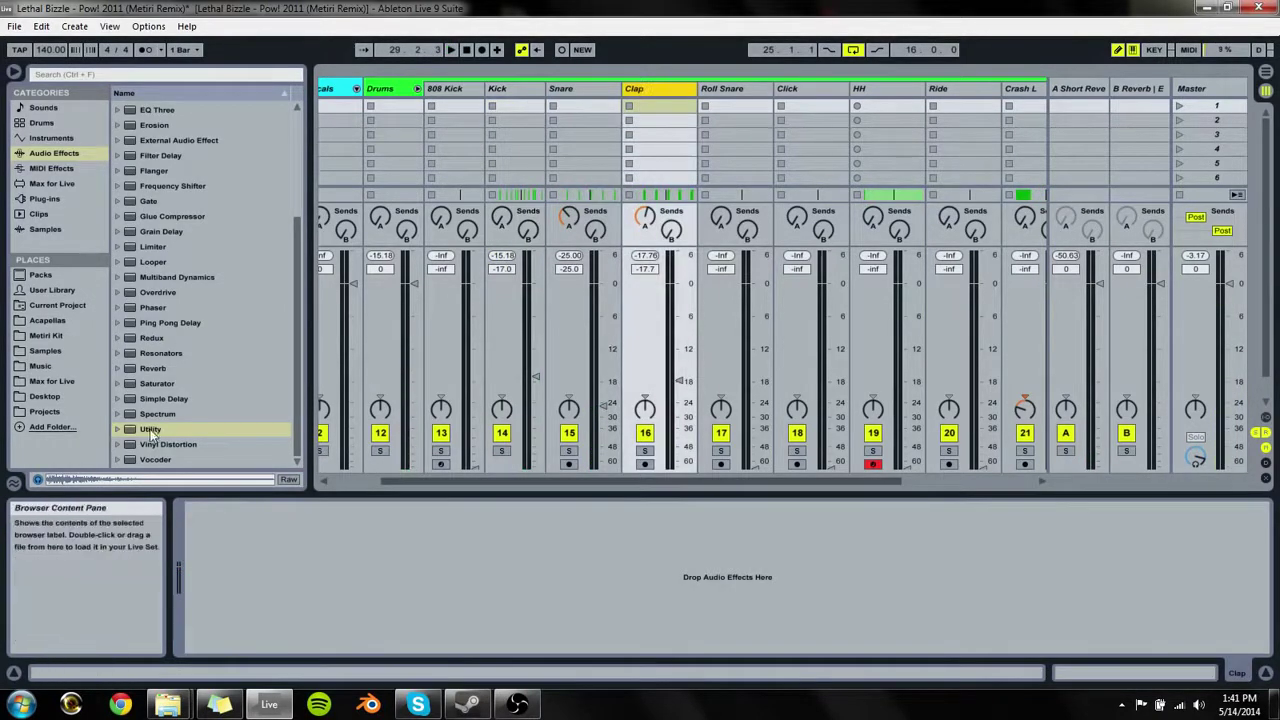
pyautogui.click(160, 430)
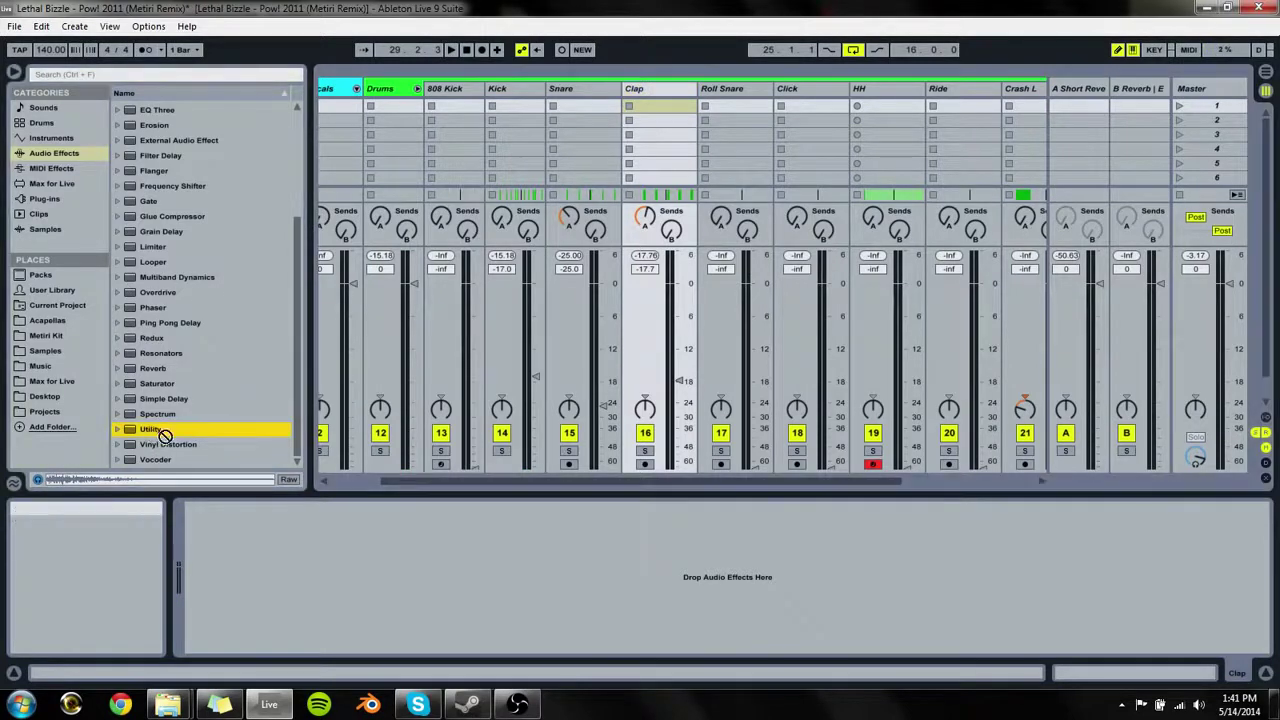
pyautogui.scroll(3, 164, 191)
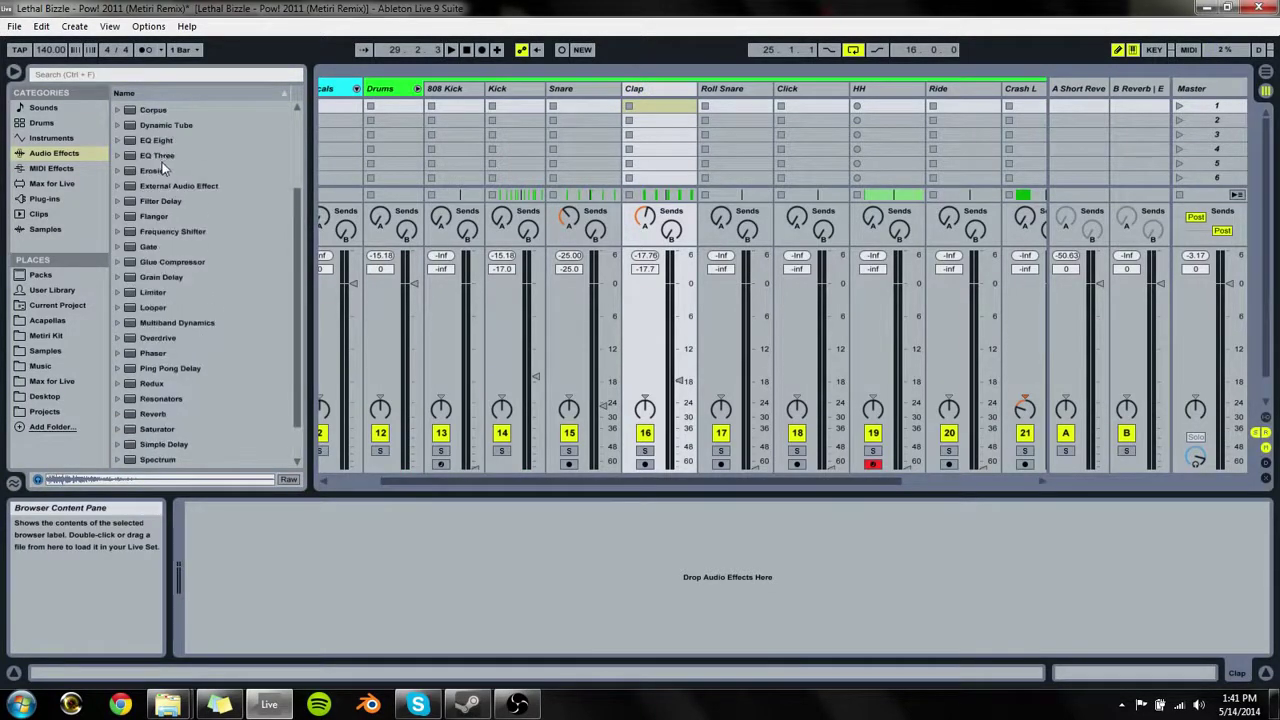
pyautogui.moveTo(158, 142); pyautogui.dragTo(632, 590)
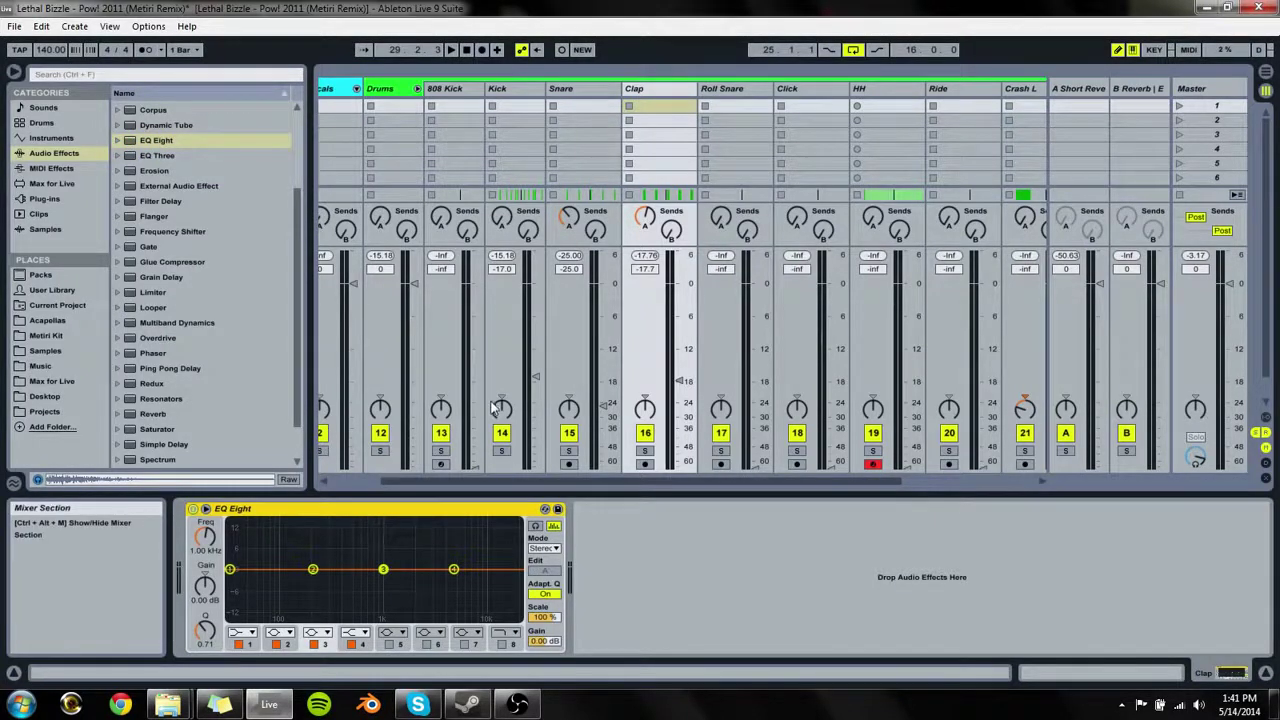
# Step: Solo the Clap and make band 1 of its EQ a low cut at 411 Hz
pyautogui.moveTo(230, 569); pyautogui.dragTo(243, 581)
pyautogui.moveTo(205, 537); pyautogui.dragTo(213, 543)
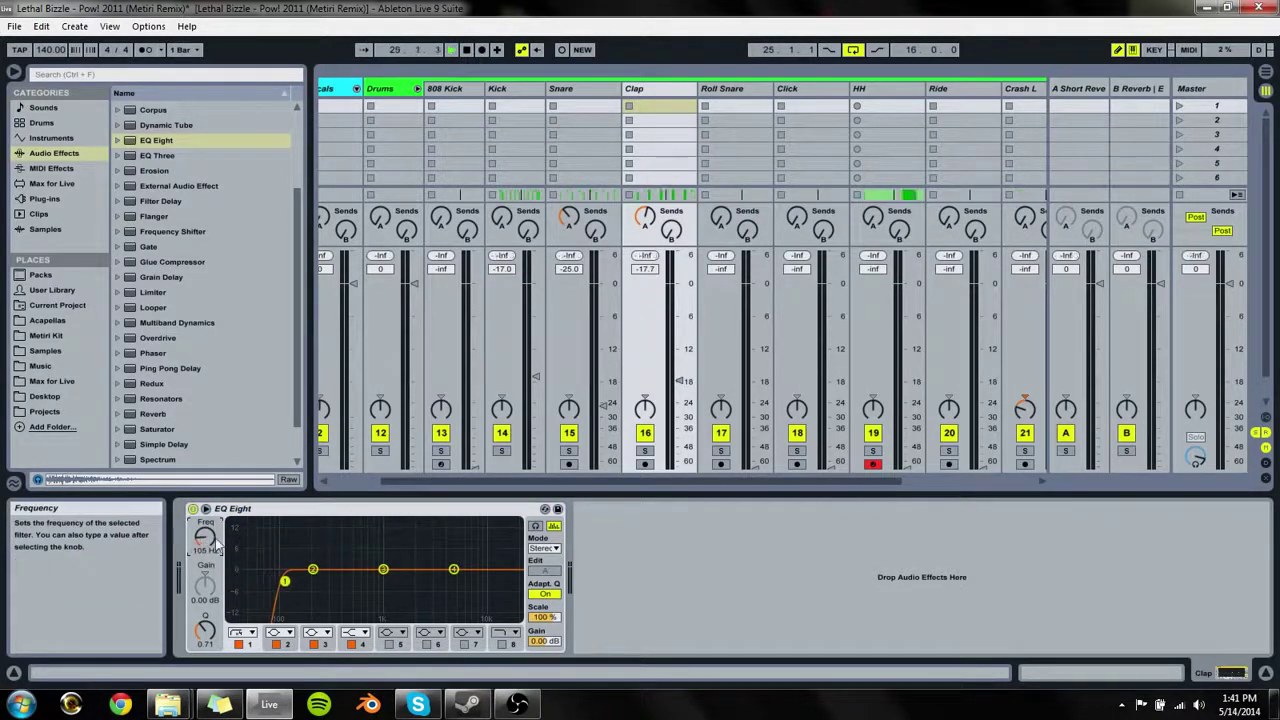
pyautogui.press('space')
pyautogui.click(645, 452)
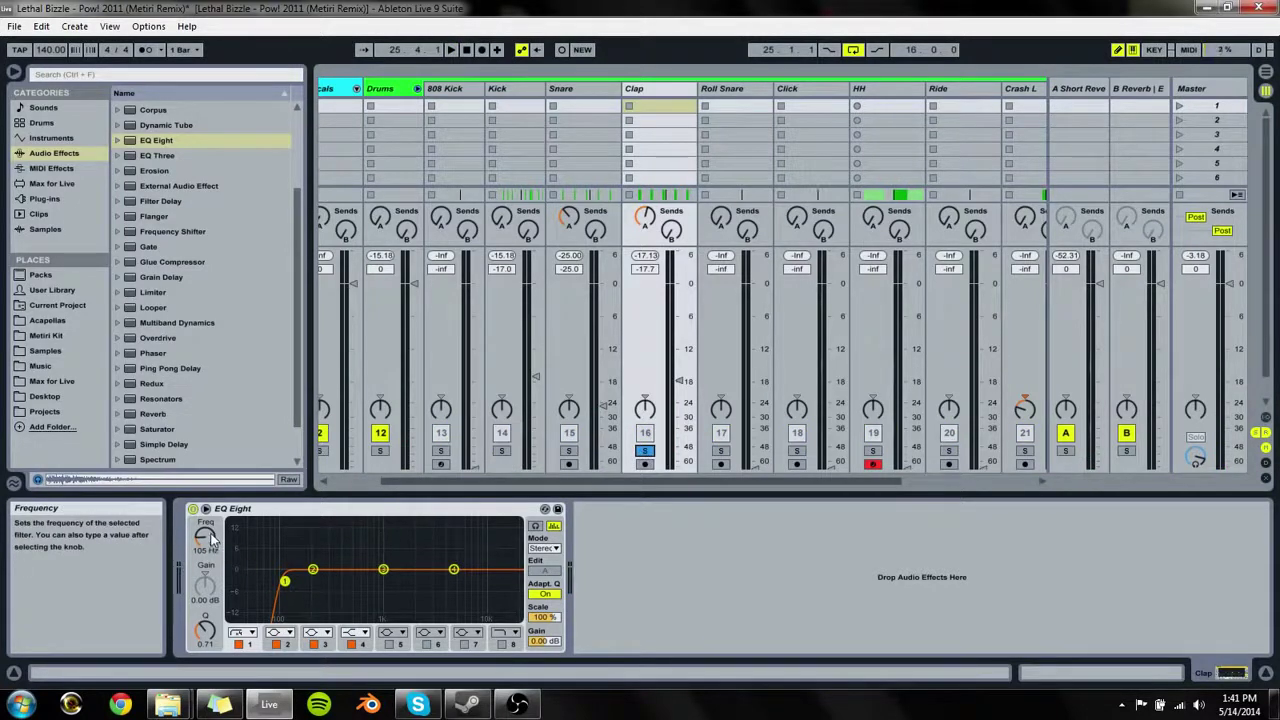
pyautogui.moveTo(211, 540); pyautogui.dragTo(211, 530)
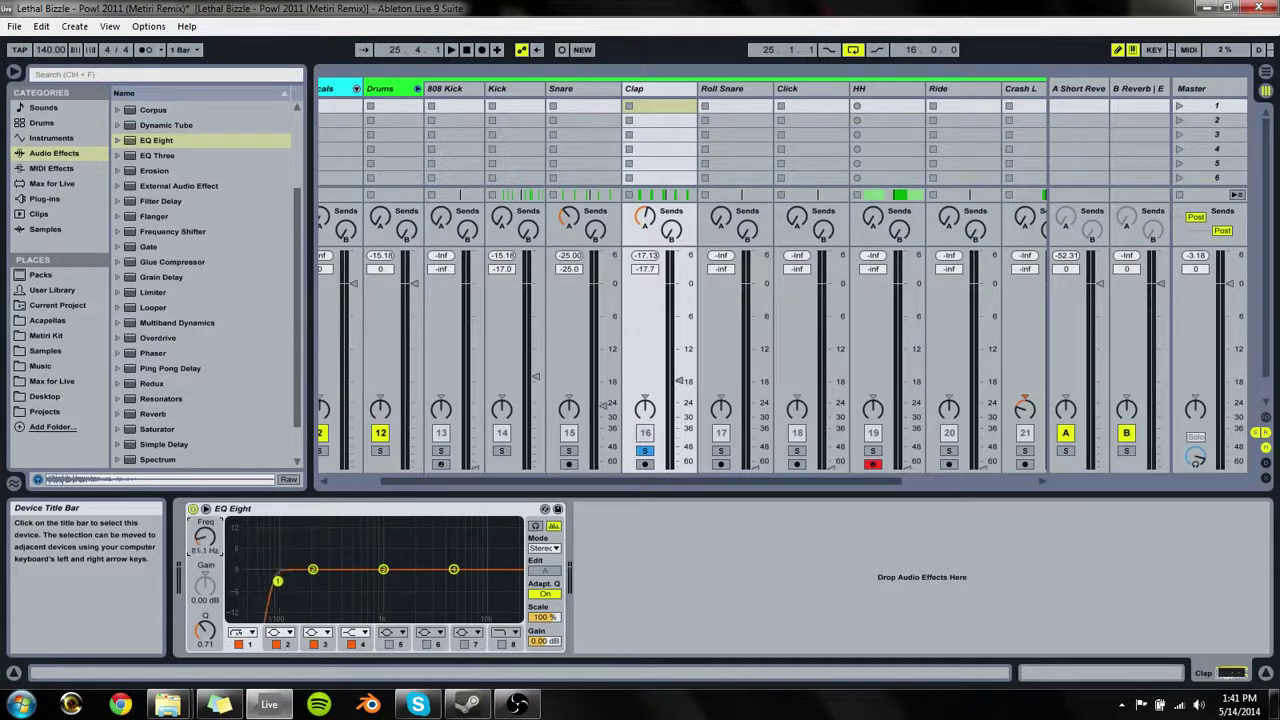
pyautogui.moveTo(204, 537); pyautogui.dragTo(204, 552)
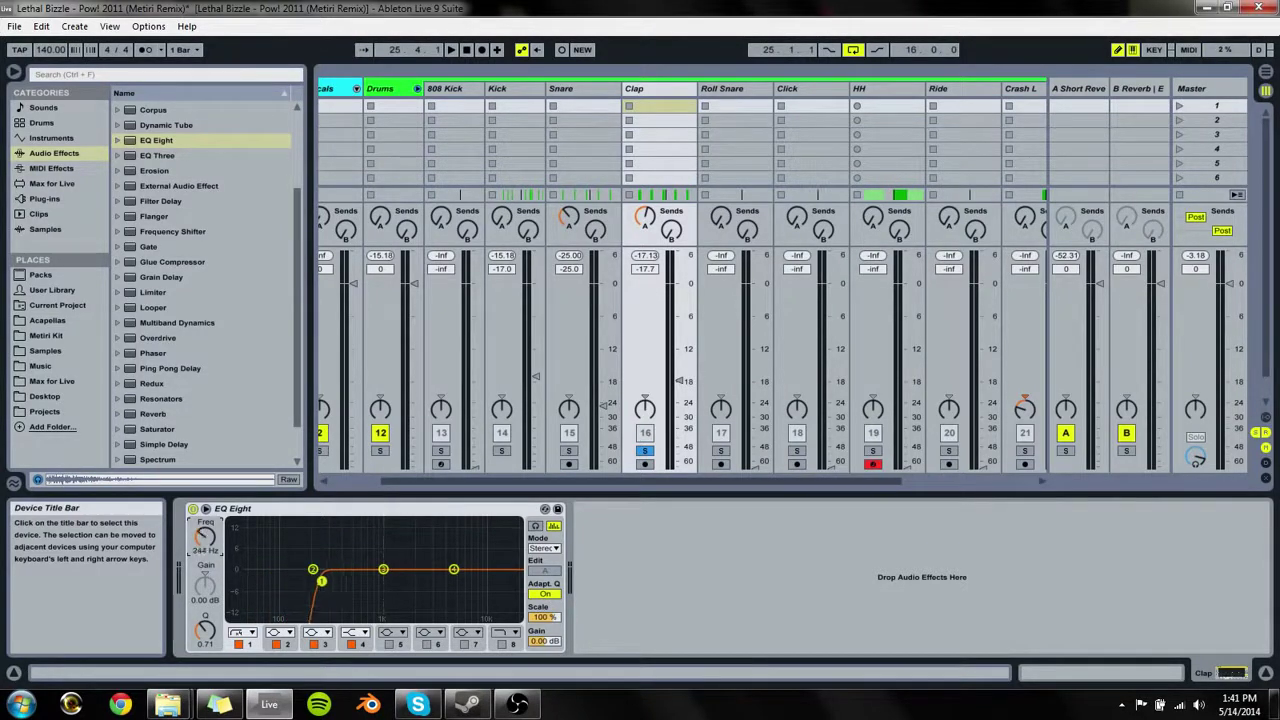
pyautogui.moveTo(204, 552); pyautogui.dragTo(204, 529)
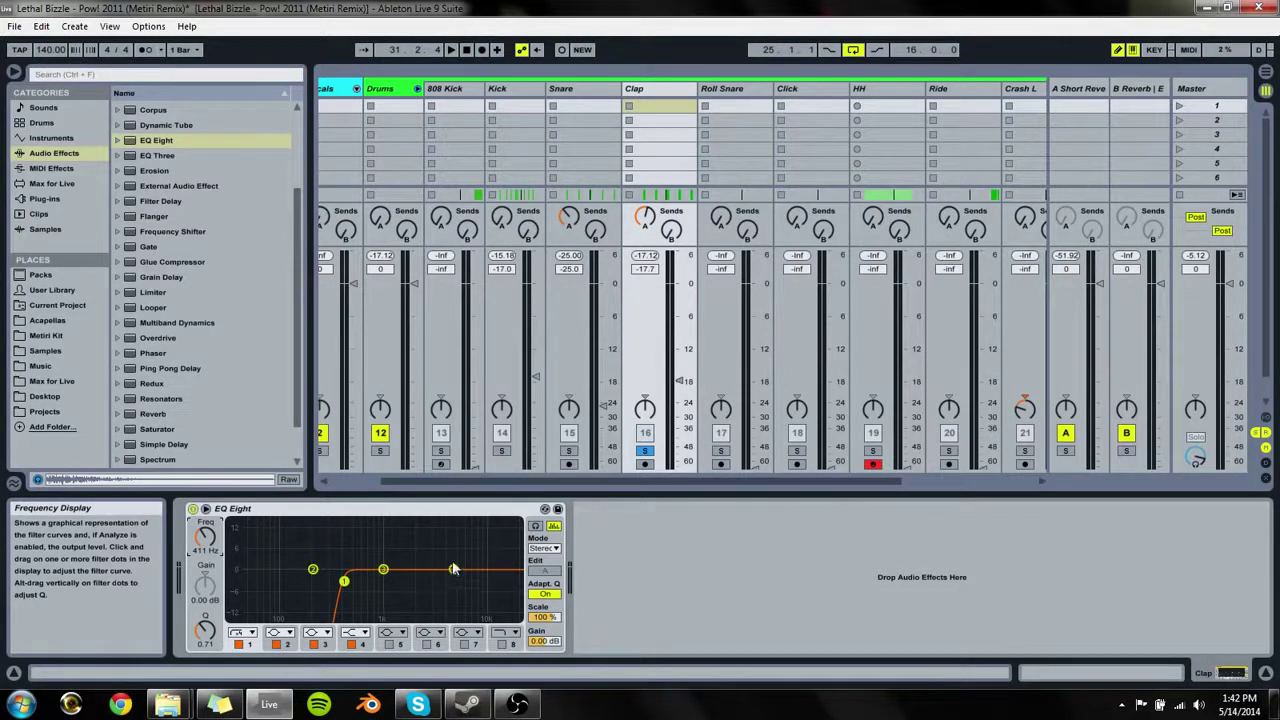
# Step: In the Clap EQ, lower the band 4 high shelf by a few dB and enable band 8 as a high cut at 13.9 kHz
pyautogui.moveTo(452, 568); pyautogui.dragTo(449, 580)
pyautogui.press('space')
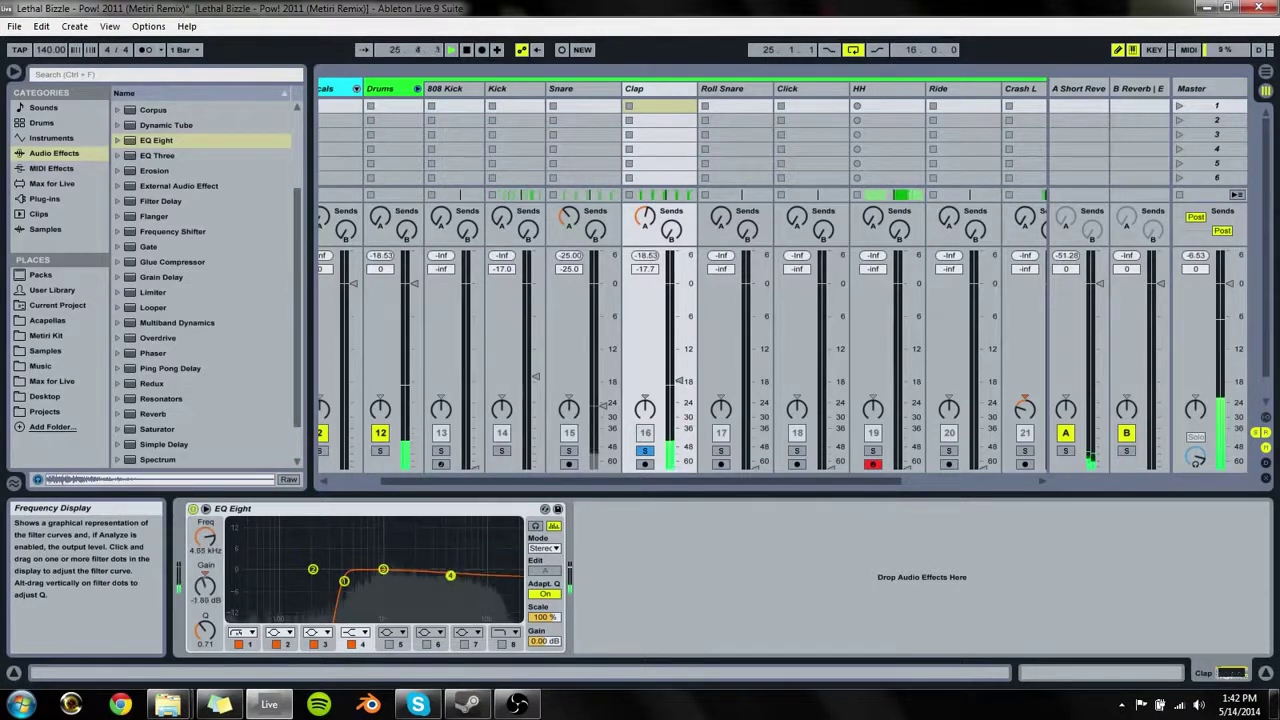
pyautogui.click(513, 634)
pyautogui.click(505, 621)
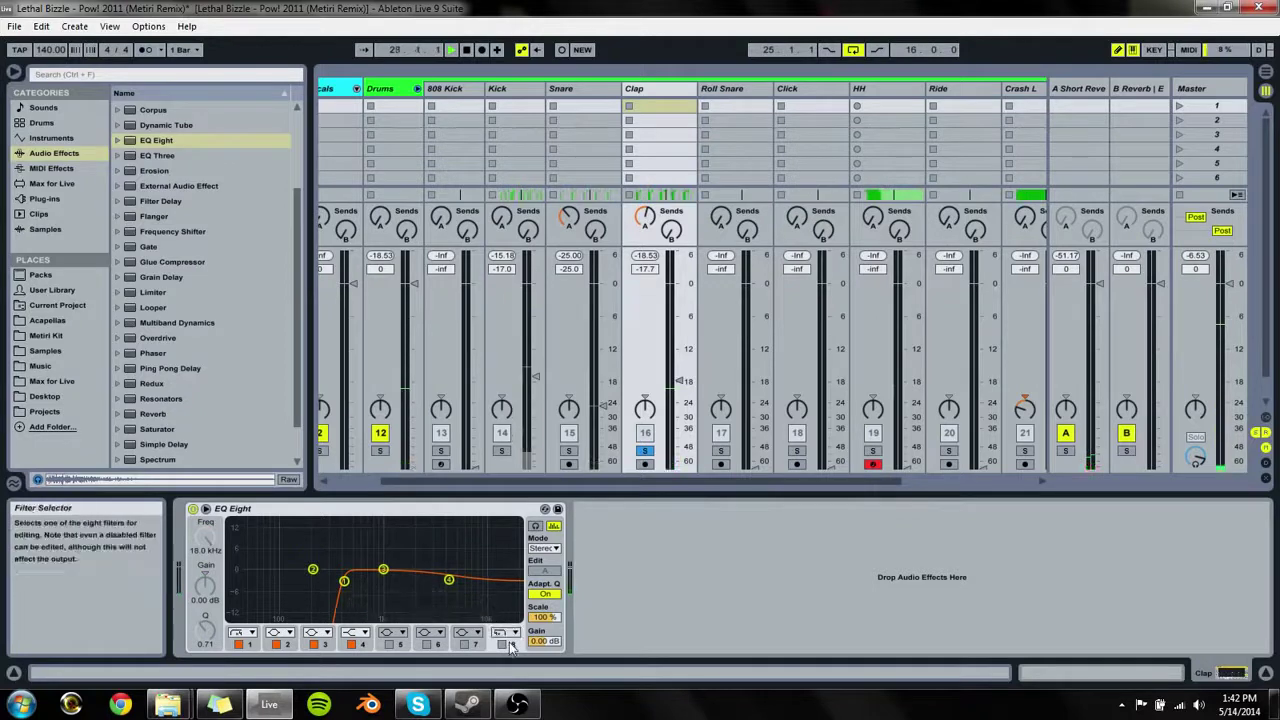
pyautogui.click(503, 645)
pyautogui.moveTo(510, 582); pyautogui.dragTo(498, 582)
pyautogui.press('space')
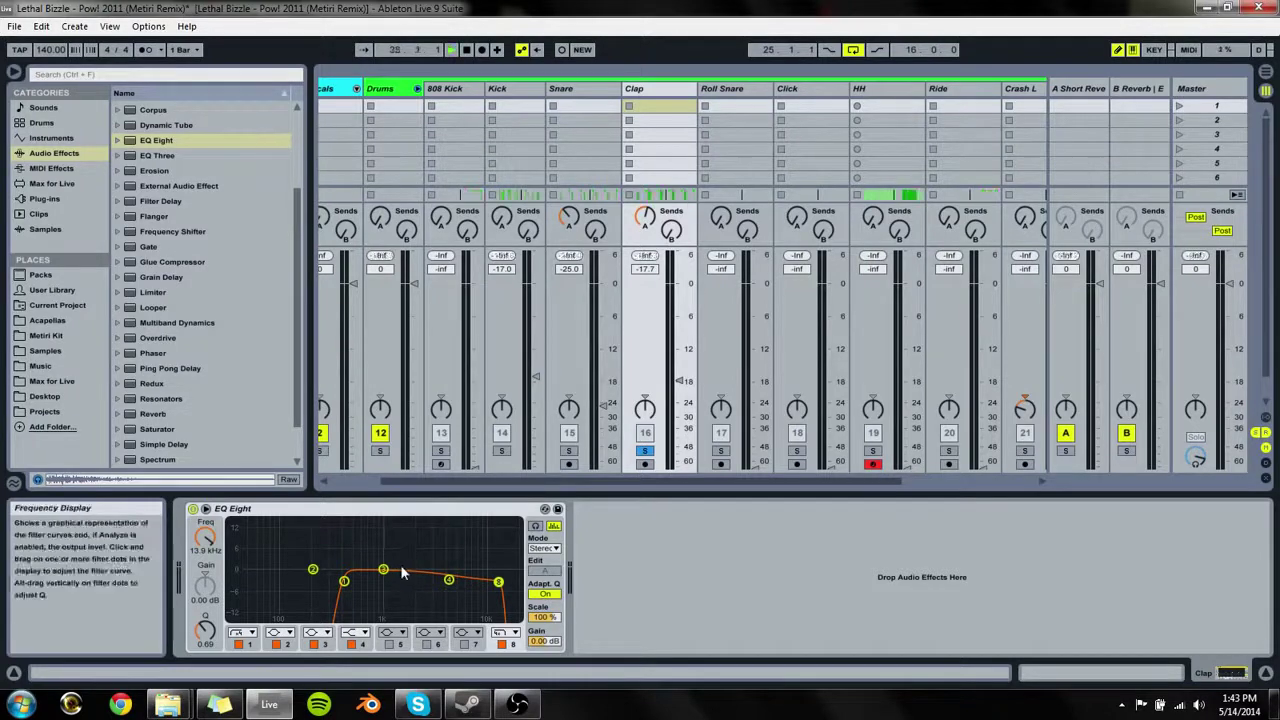
# Step: In the Clap EQ, boost band 3 by 2.11 dB at 1.00 kHz with Q 2.03, and set band 1 to 425 Hz with Q 0.41
pyautogui.press('space')
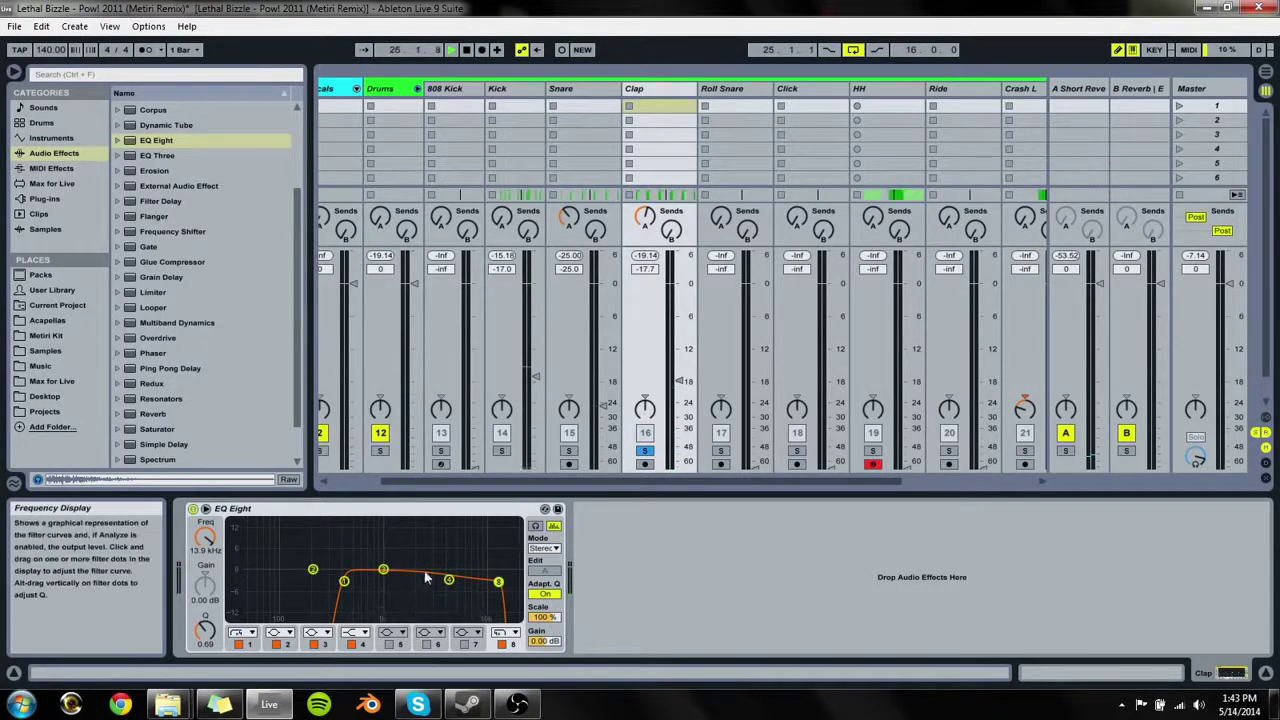
pyautogui.moveTo(344, 582); pyautogui.dragTo(383, 563)
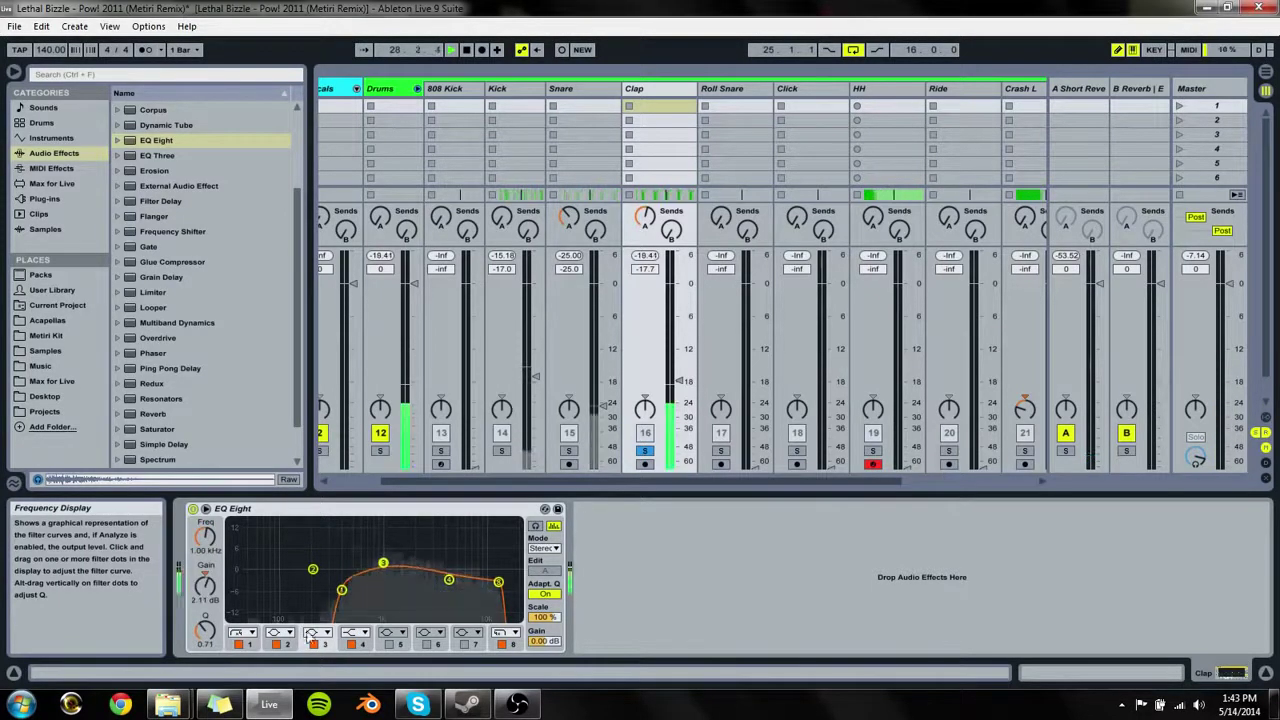
pyautogui.moveTo(204, 628); pyautogui.dragTo(204, 598)
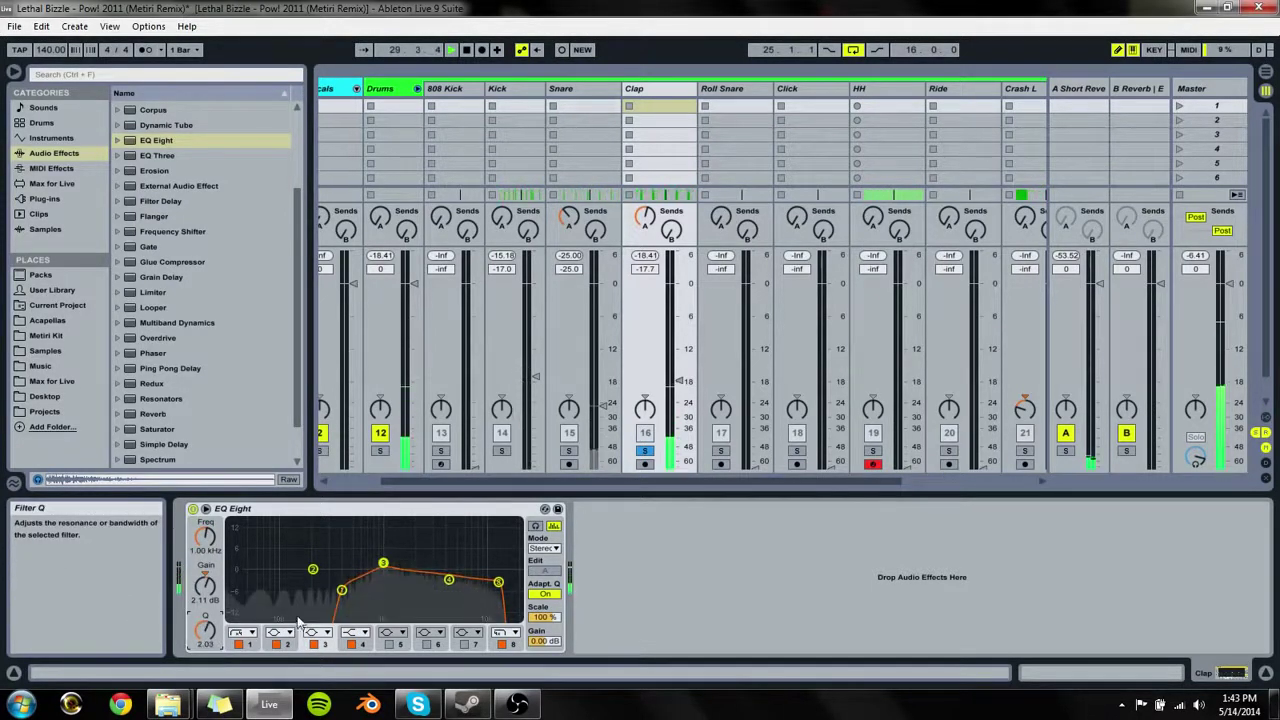
pyautogui.click(342, 590)
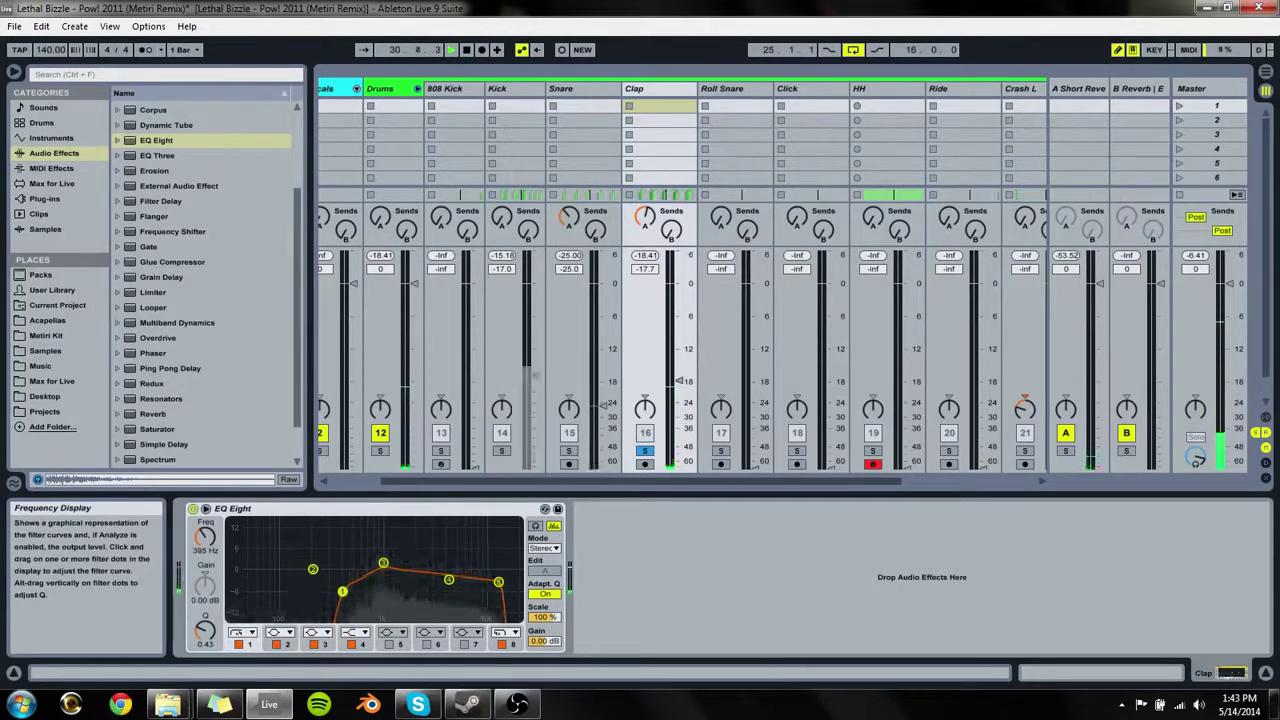
pyautogui.moveTo(342, 590); pyautogui.dragTo(346, 592)
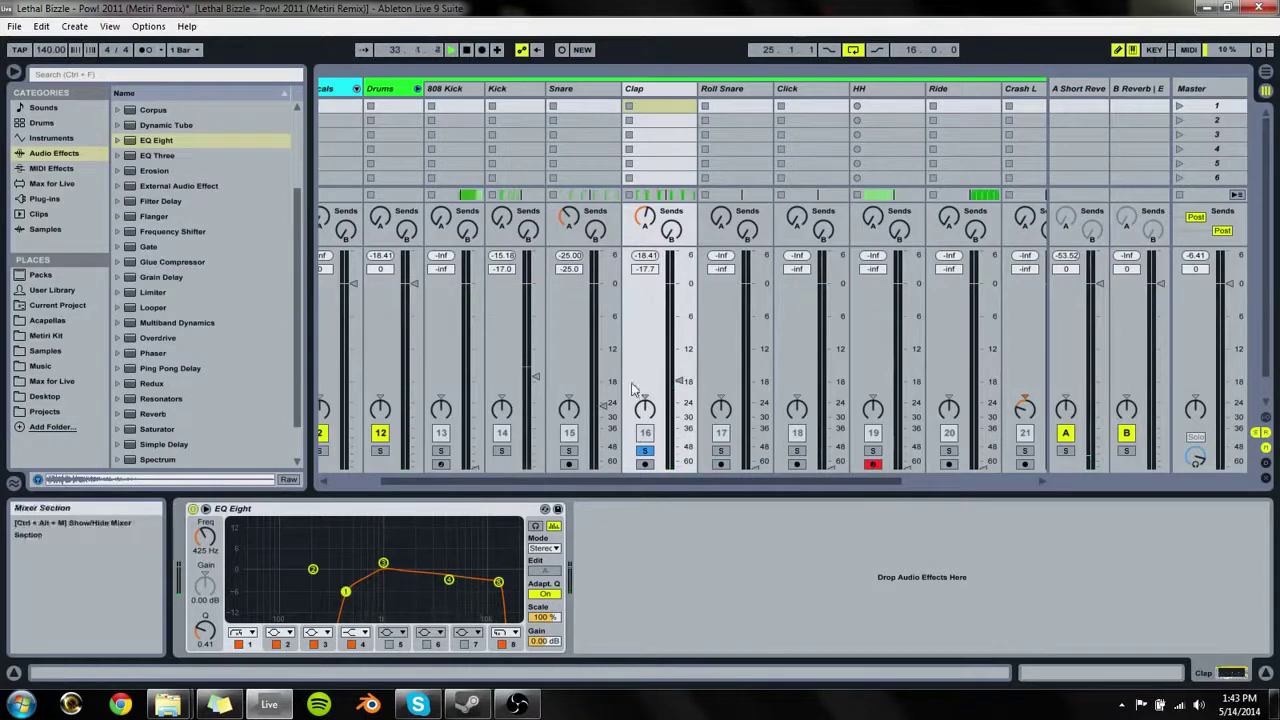
# Step: Raise the Clap track volume to -15.2 dB and unsolo it to hear it with the full mix
pyautogui.moveTo(679, 380); pyautogui.dragTo(679, 372)
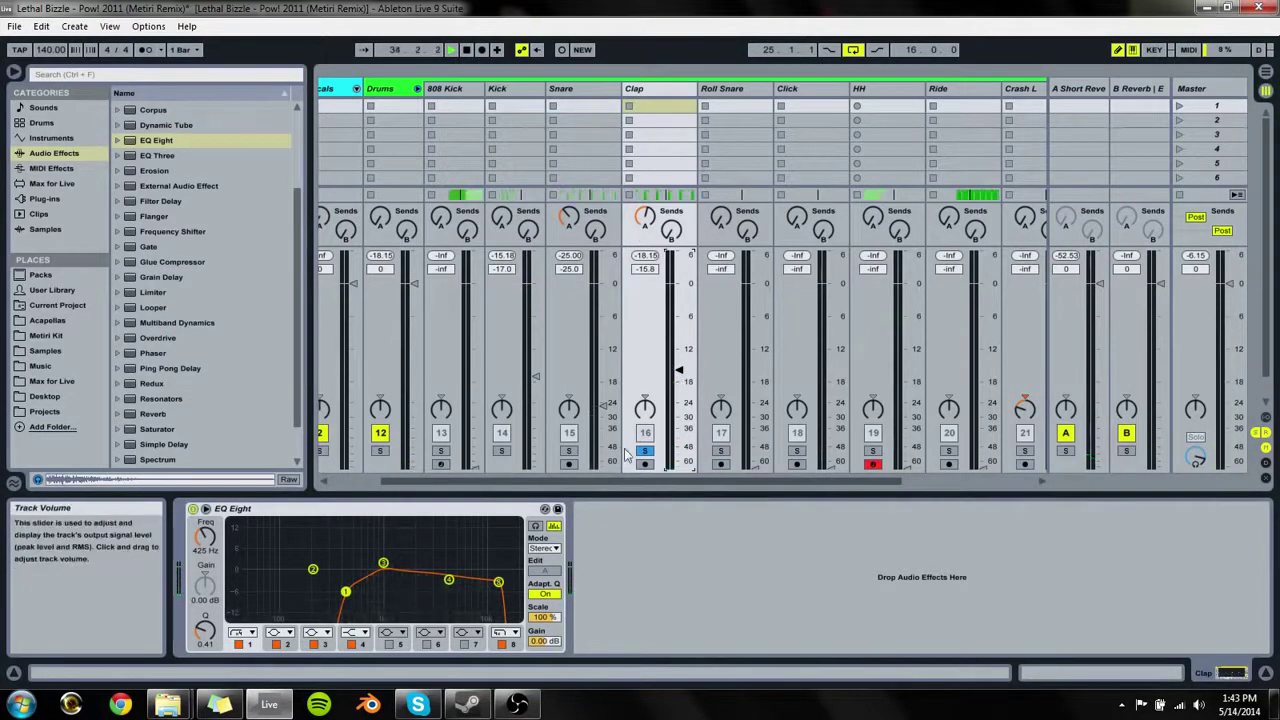
pyautogui.click(645, 451)
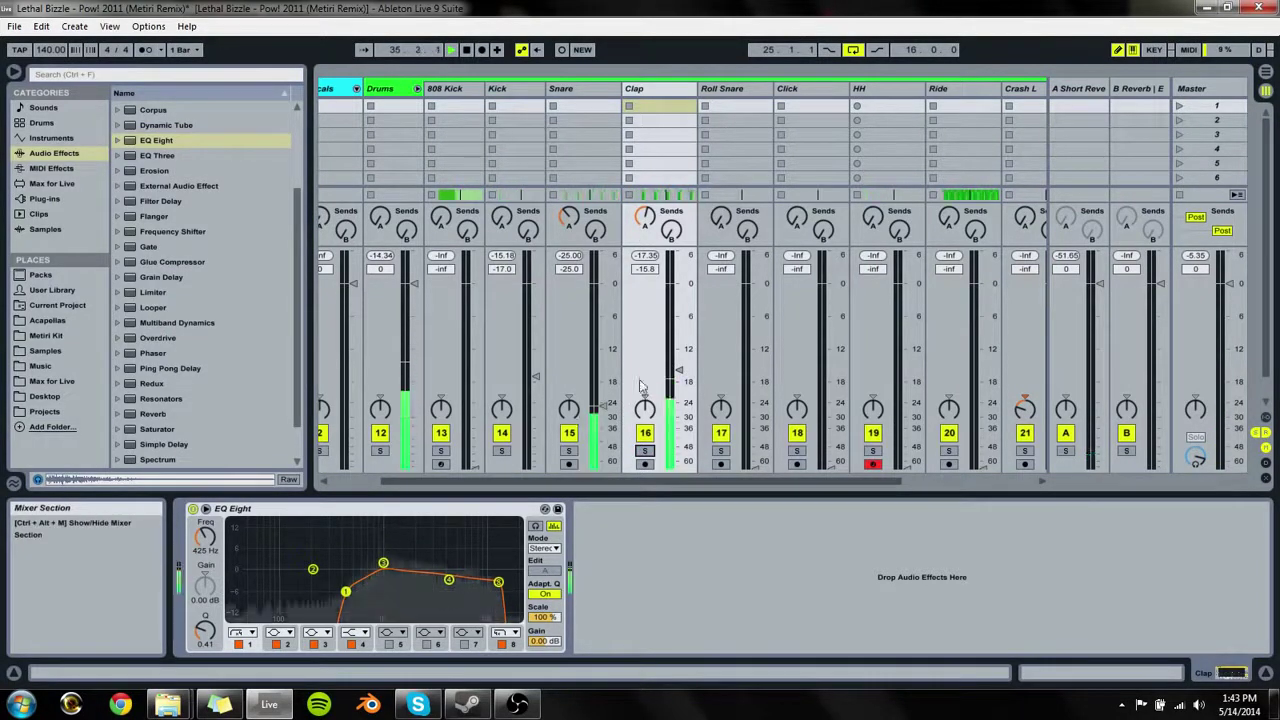
pyautogui.press('space')
pyautogui.press('space')
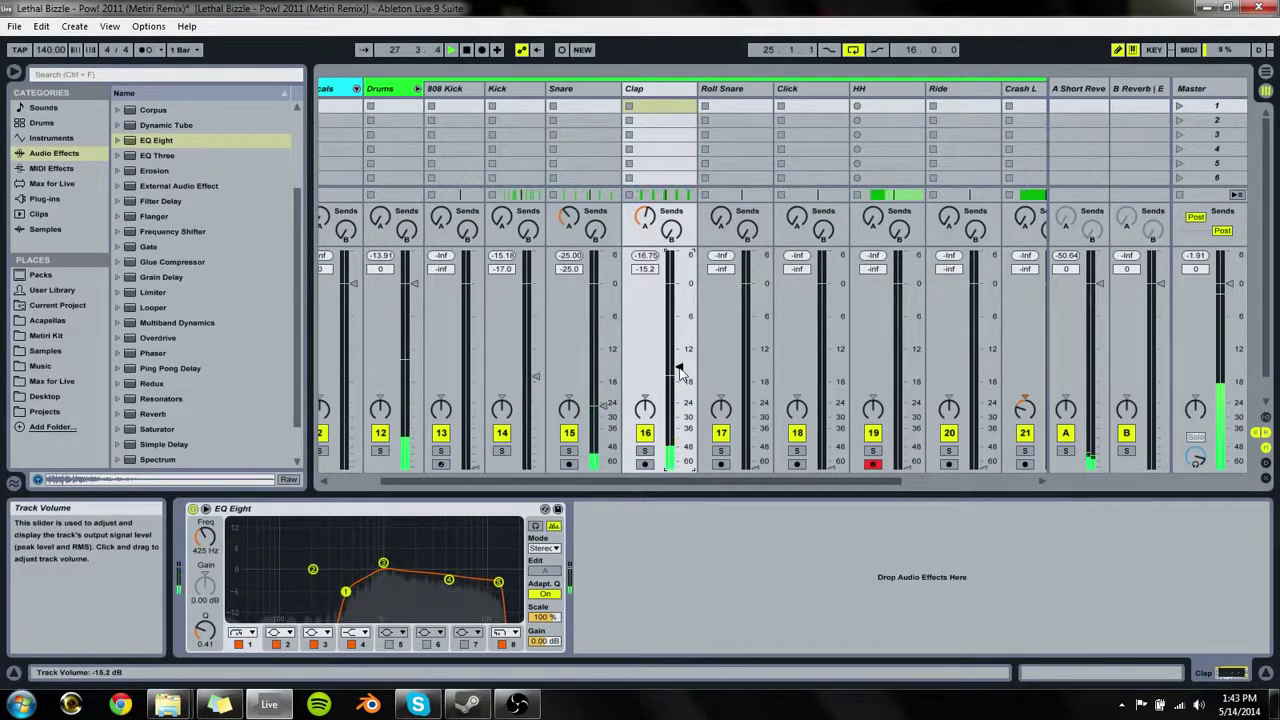
# Step: Add an EQ Eight to the Snare track and make band 1 a low cut at 137 Hz
pyautogui.click(583, 88)
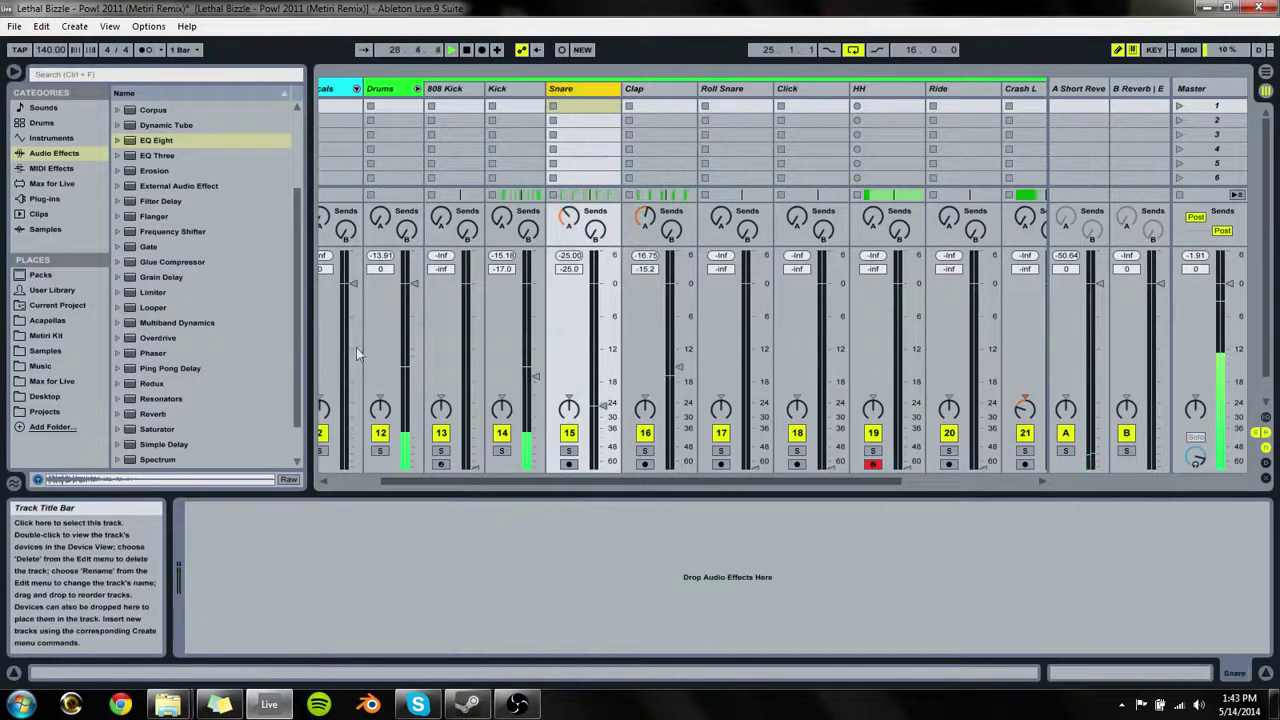
pyautogui.moveTo(160, 140); pyautogui.dragTo(320, 598)
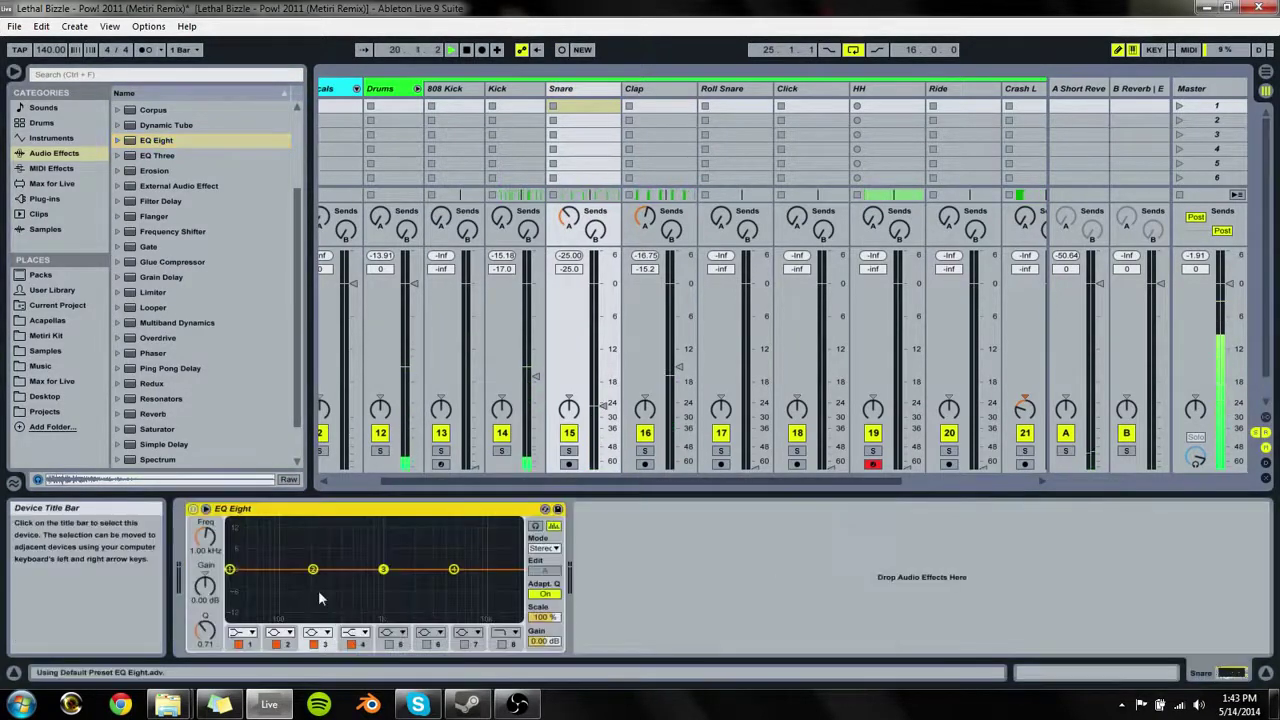
pyautogui.click(240, 633)
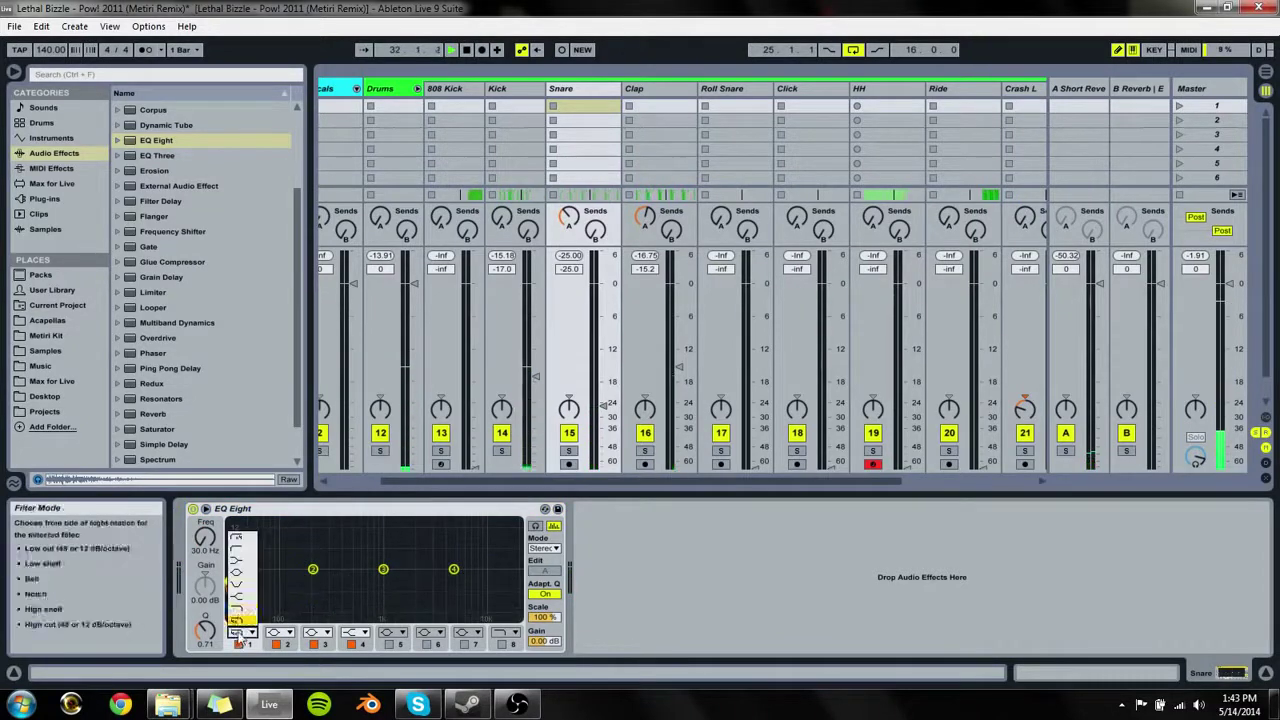
pyautogui.click(238, 538)
pyautogui.moveTo(205, 538); pyautogui.dragTo(205, 504)
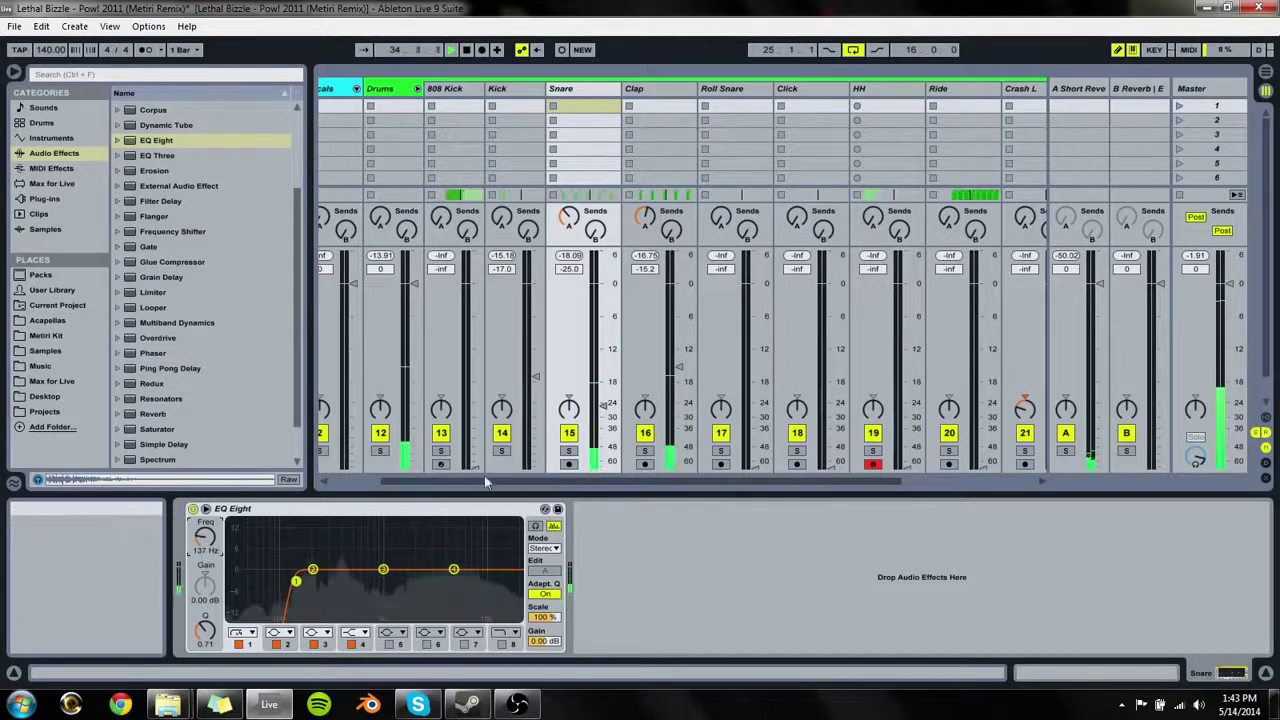
# Step: Solo the Snare and cut band 2 of its EQ by 6.82 dB at 269 Hz with a Q of 2.70
pyautogui.click(568, 451)
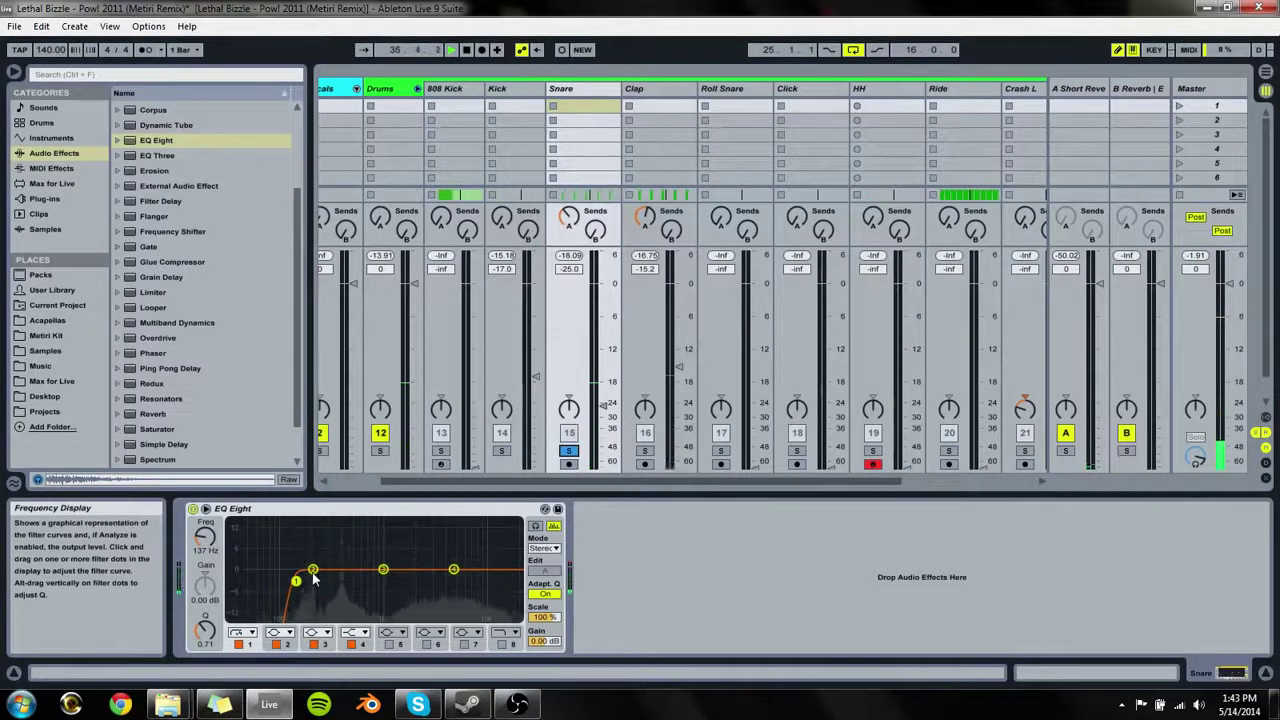
pyautogui.moveTo(313, 569); pyautogui.dragTo(326, 591)
pyautogui.moveTo(205, 630); pyautogui.dragTo(205, 591)
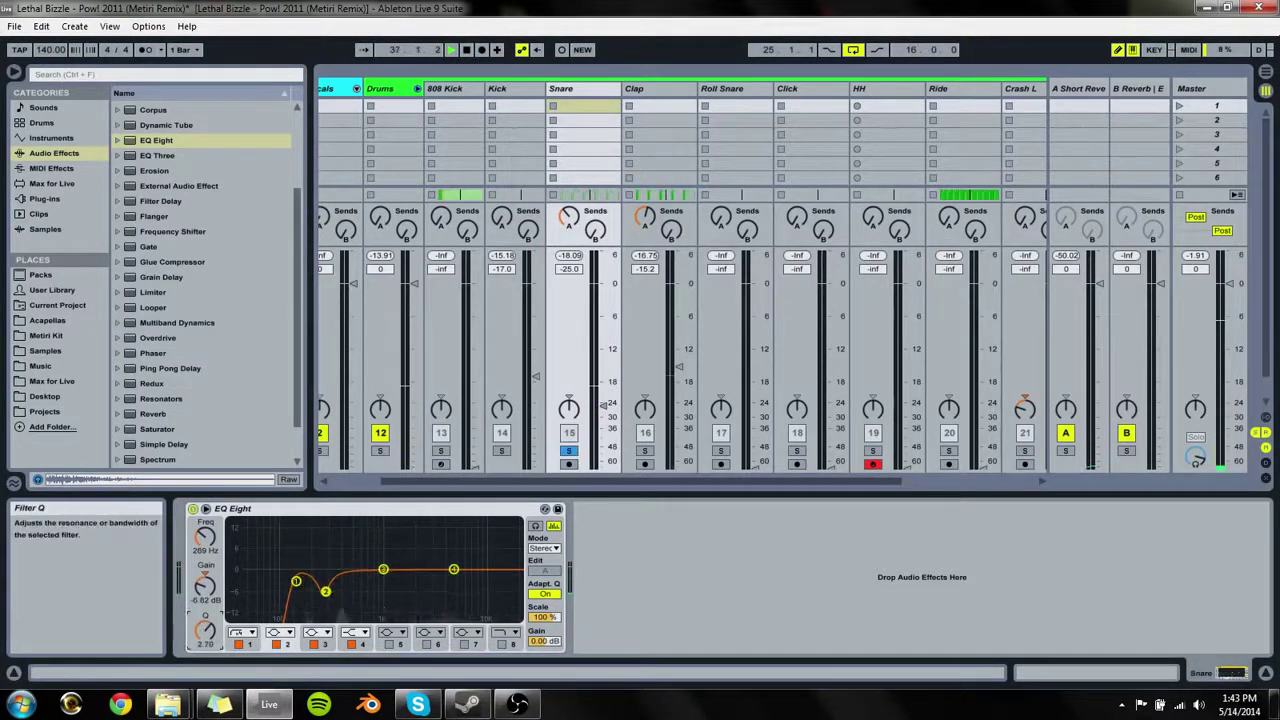
# Step: In the Snare EQ, move the band 1 low cut to 150 Hz and make band 3 a notch at 968 Hz with Q 0.78
pyautogui.moveTo(326, 592); pyautogui.dragTo(300, 581)
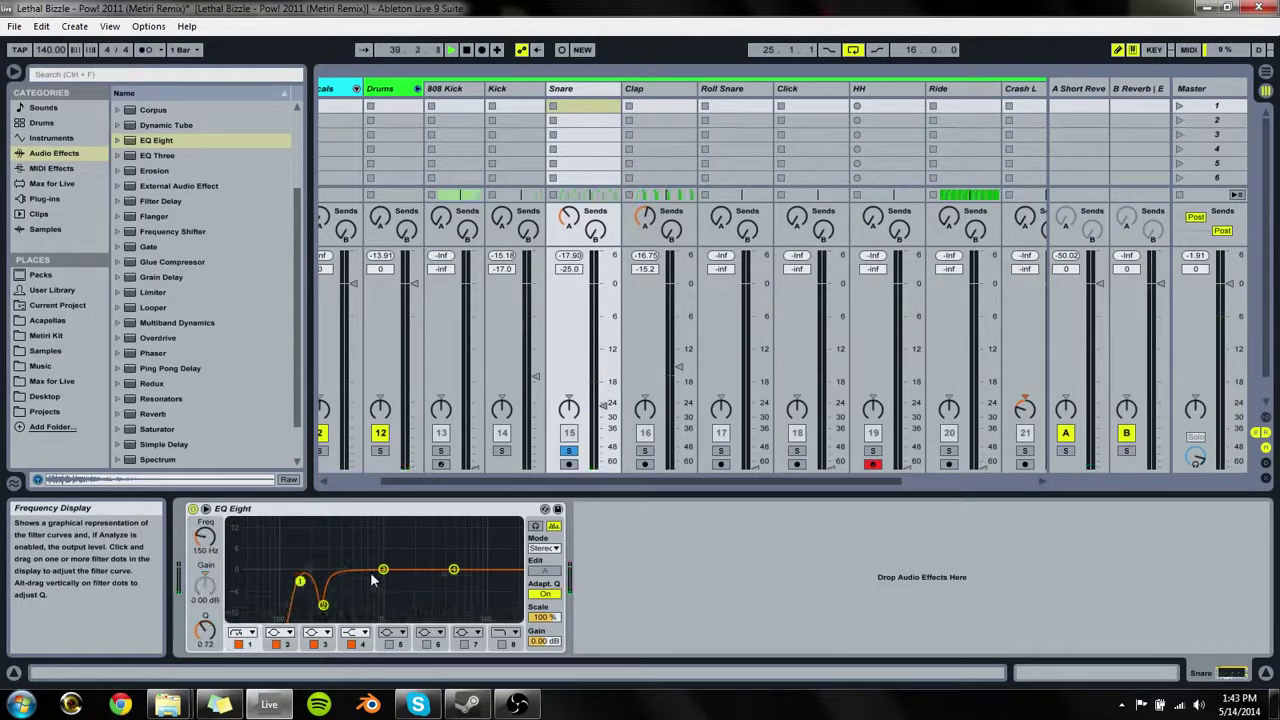
pyautogui.moveTo(383, 570); pyautogui.dragTo(383, 586)
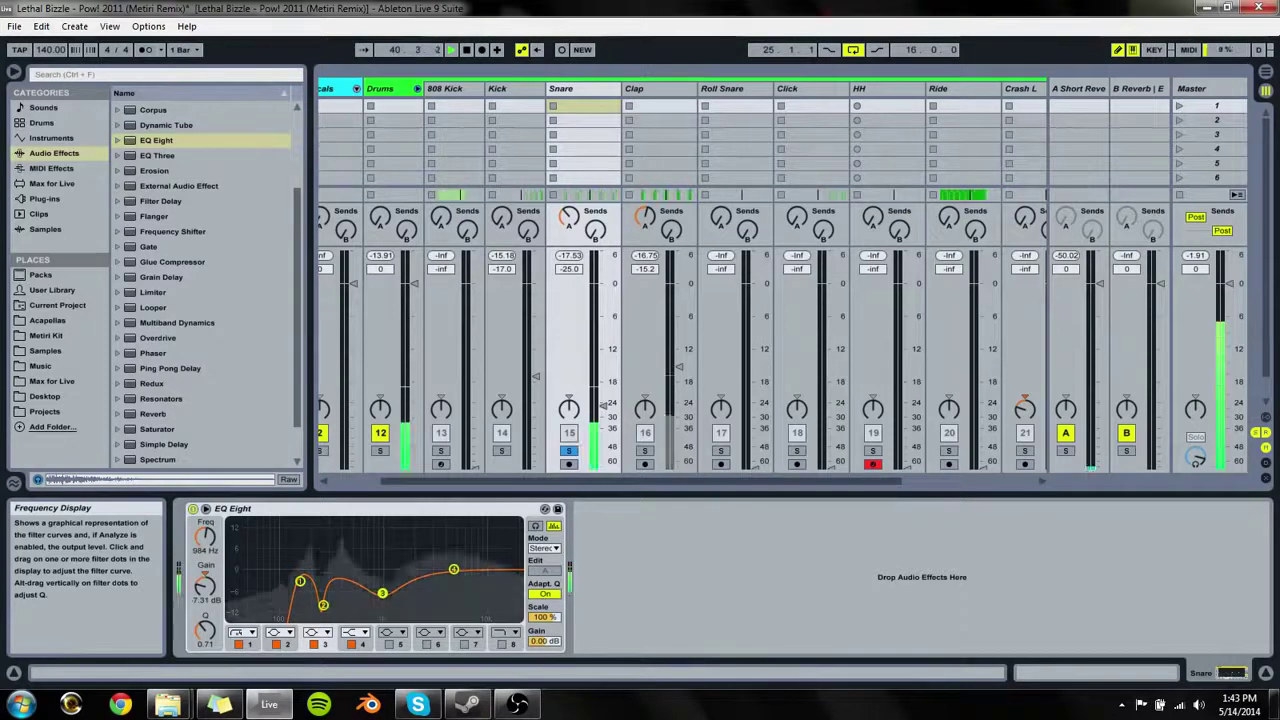
pyautogui.moveTo(205, 630); pyautogui.dragTo(205, 624)
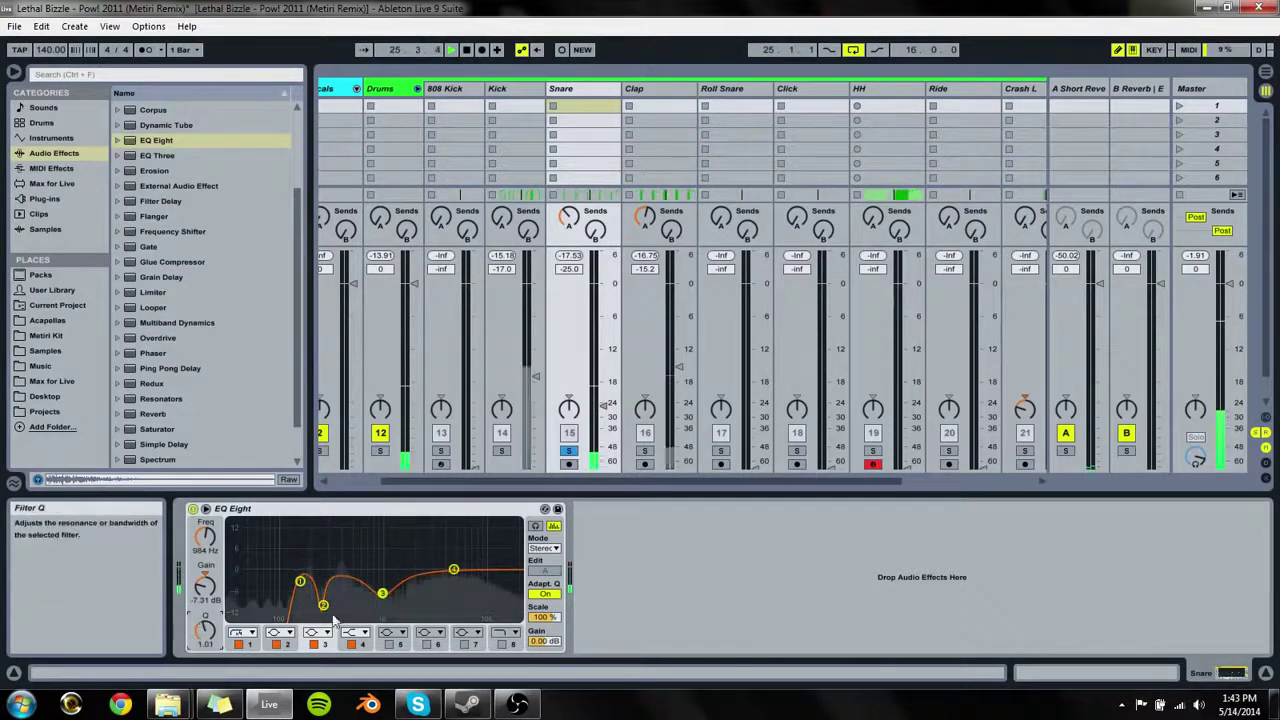
pyautogui.moveTo(383, 603); pyautogui.dragTo(384, 605)
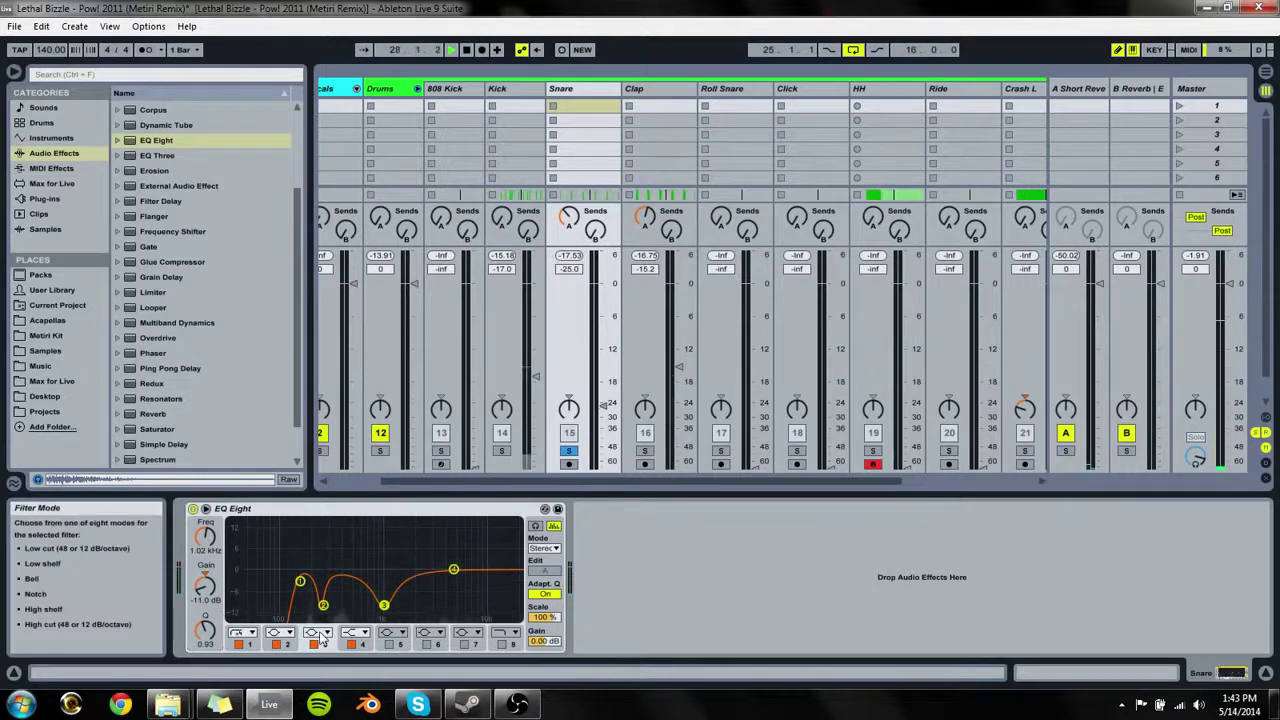
pyautogui.click(316, 633)
pyautogui.click(312, 586)
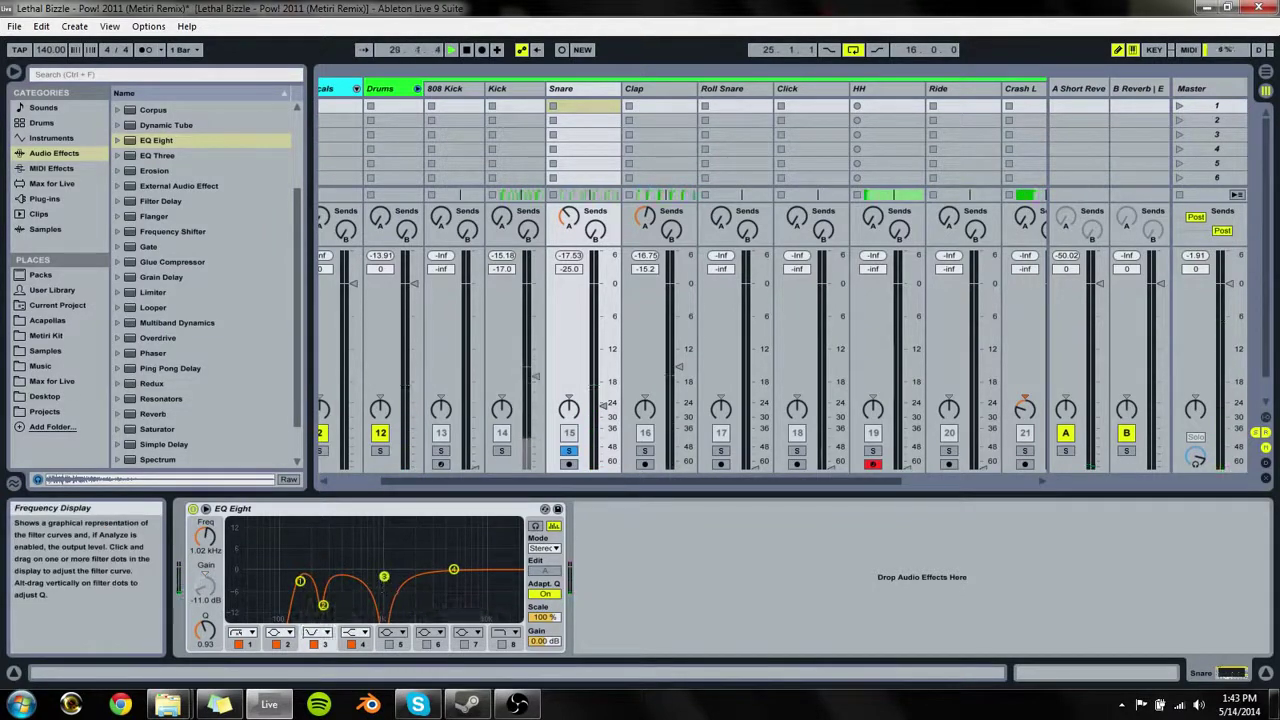
pyautogui.moveTo(384, 576); pyautogui.dragTo(382, 579)
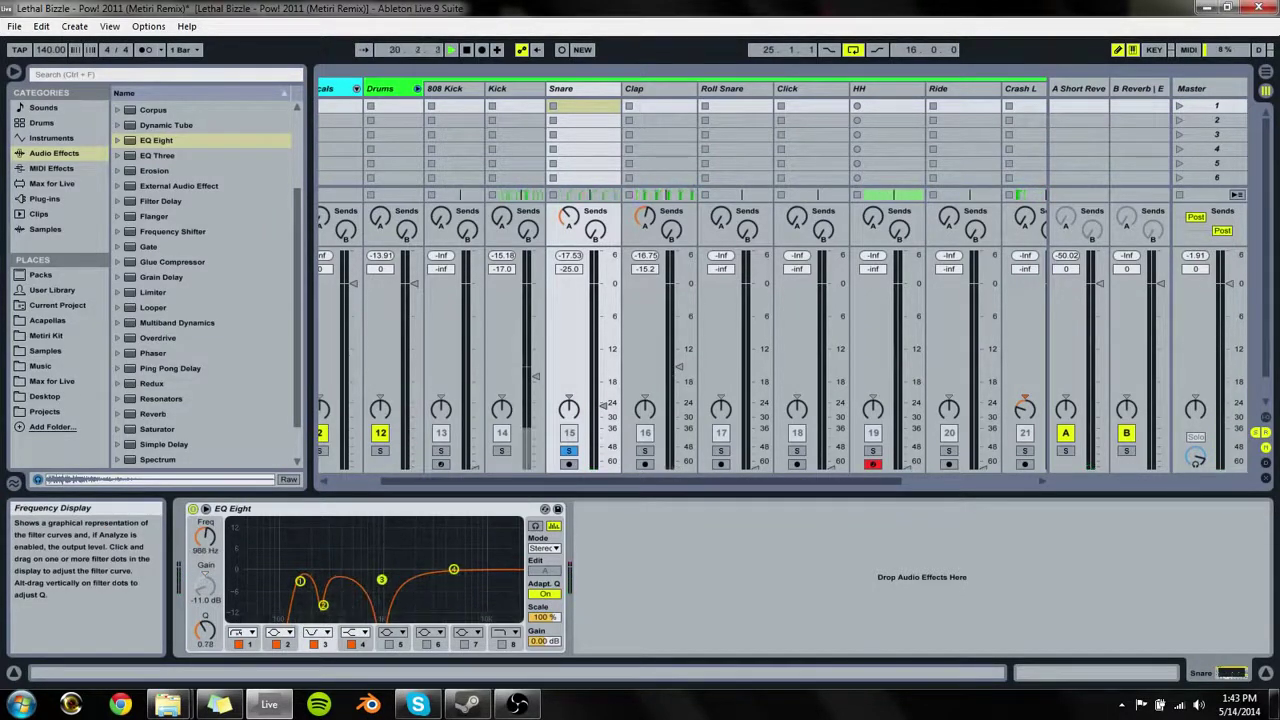
# Step: In the Snare EQ, cut band 4 by 2.60 dB at 5.10 kHz and enable band 8 as a high cut at 11.2 kHz with Q 0.82
pyautogui.moveTo(457, 576)
pyautogui.mouseDown()
pyautogui.moveTo(420, 562)
pyautogui.moveTo(454, 578)
pyautogui.mouseUp()
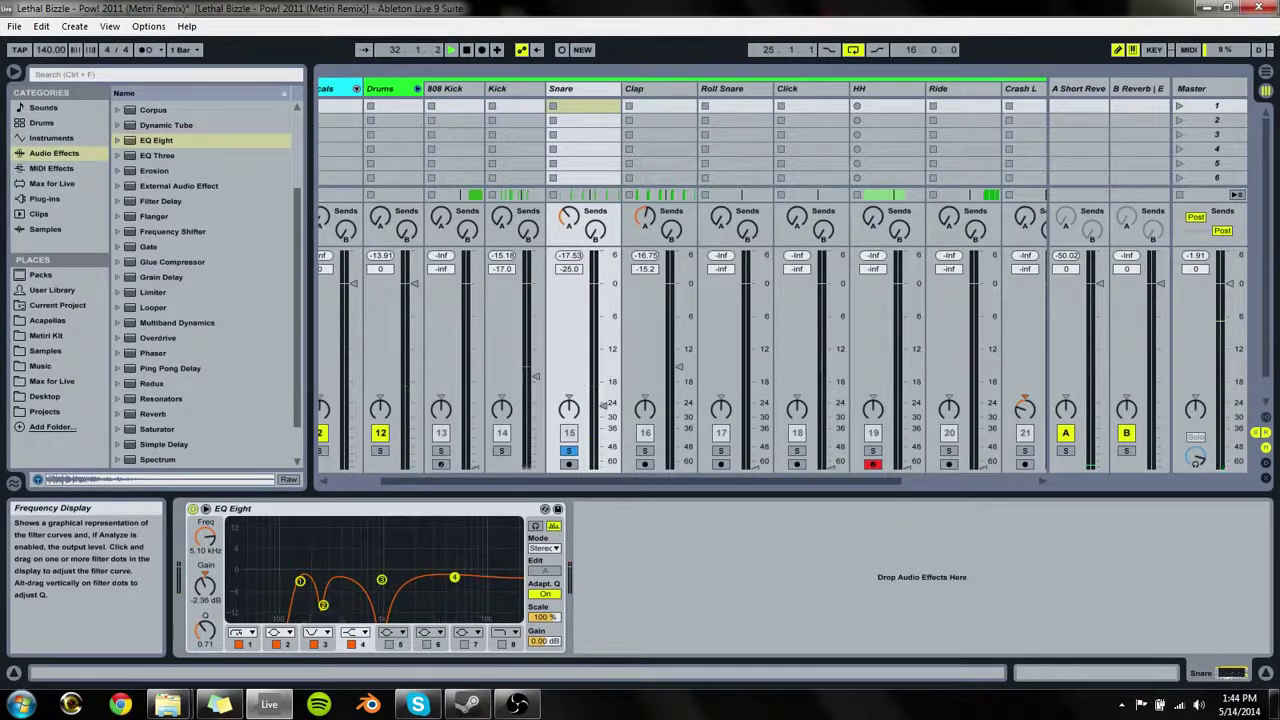
pyautogui.click(501, 644)
pyautogui.moveTo(509, 583)
pyautogui.mouseDown()
pyautogui.moveTo(475, 578)
pyautogui.moveTo(488, 579)
pyautogui.mouseUp()
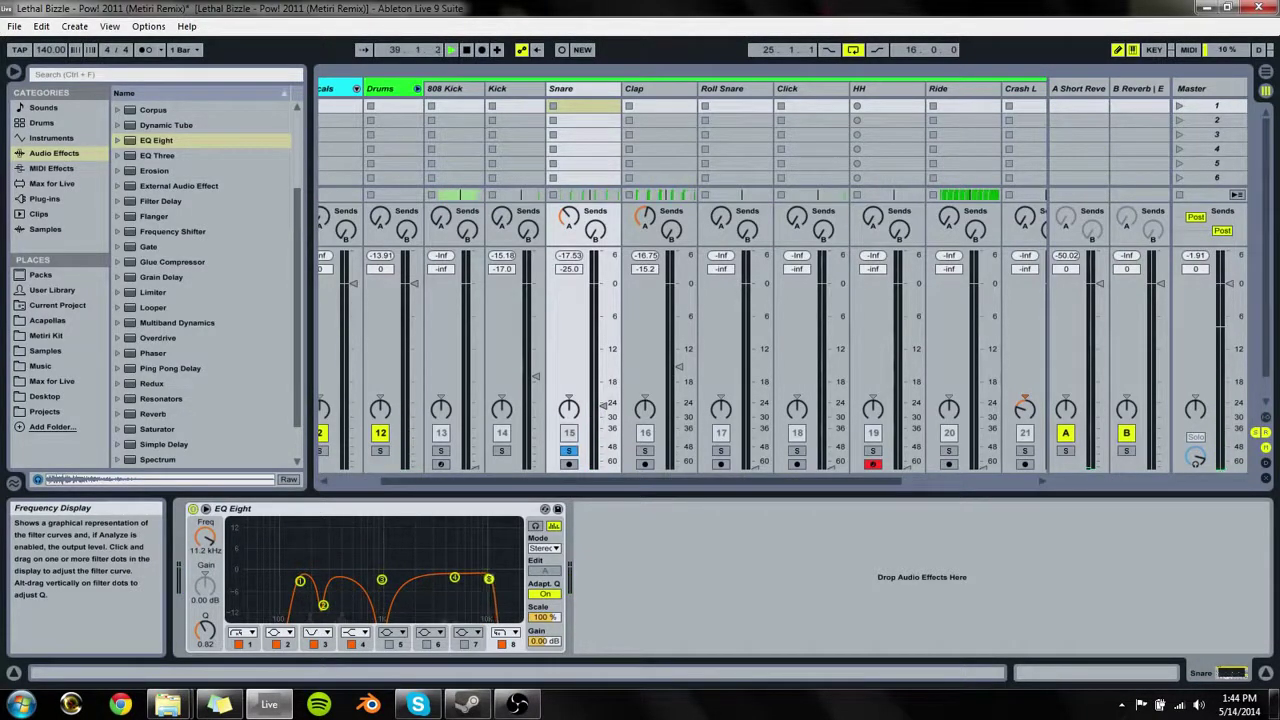
pyautogui.click(455, 578)
# Step: Stop playback, unsolo the Snare and lower its track volume to -25.4 dB against the full mix
pyautogui.press('space')
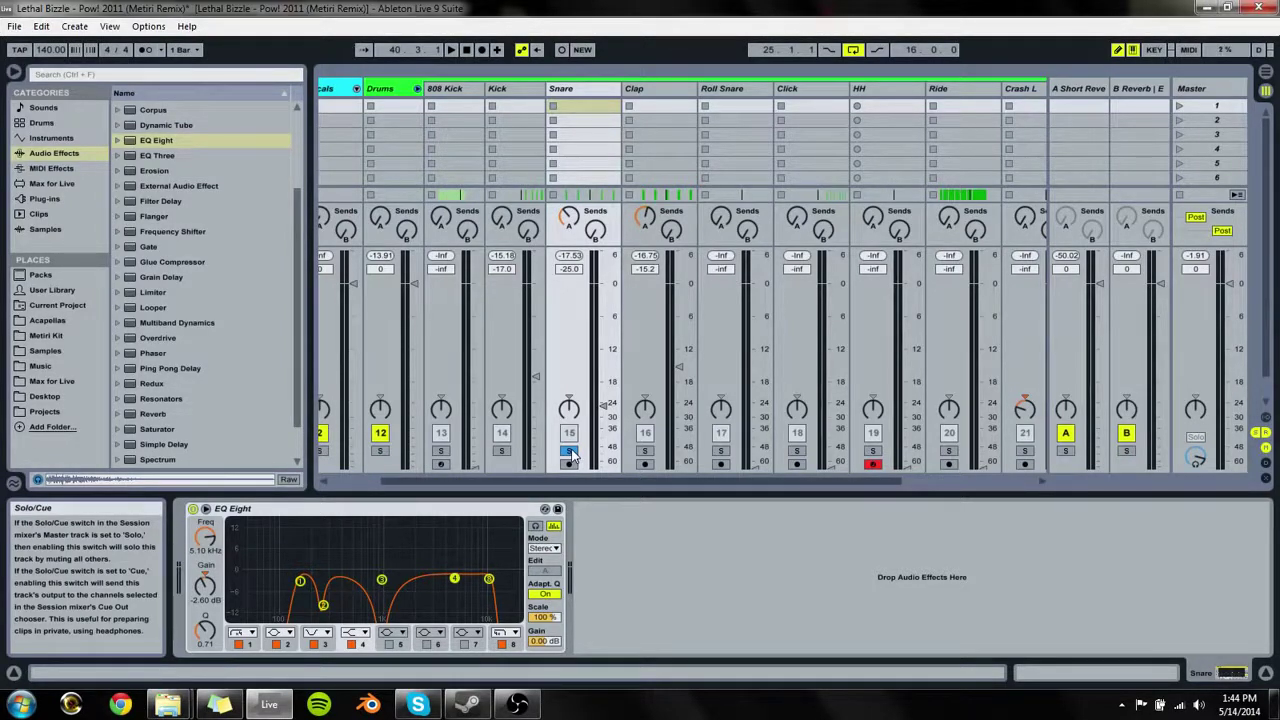
pyautogui.click(570, 452)
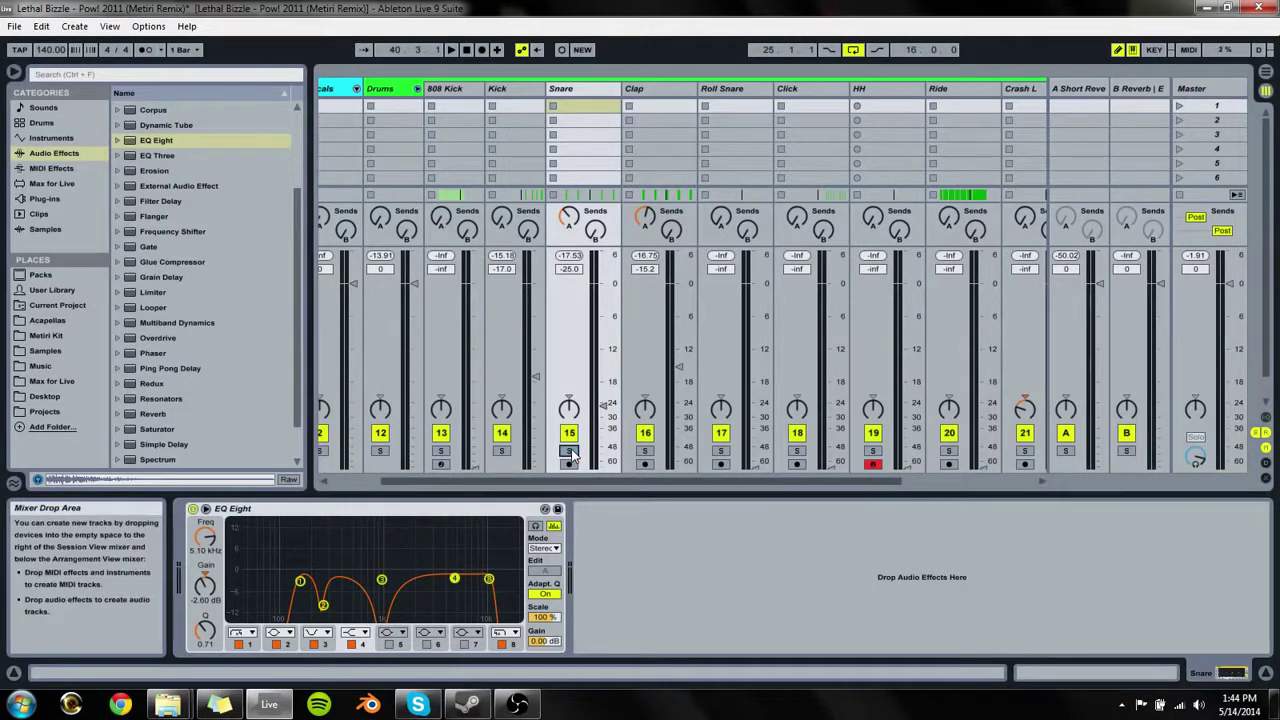
pyautogui.moveTo(604, 408); pyautogui.dragTo(604, 405)
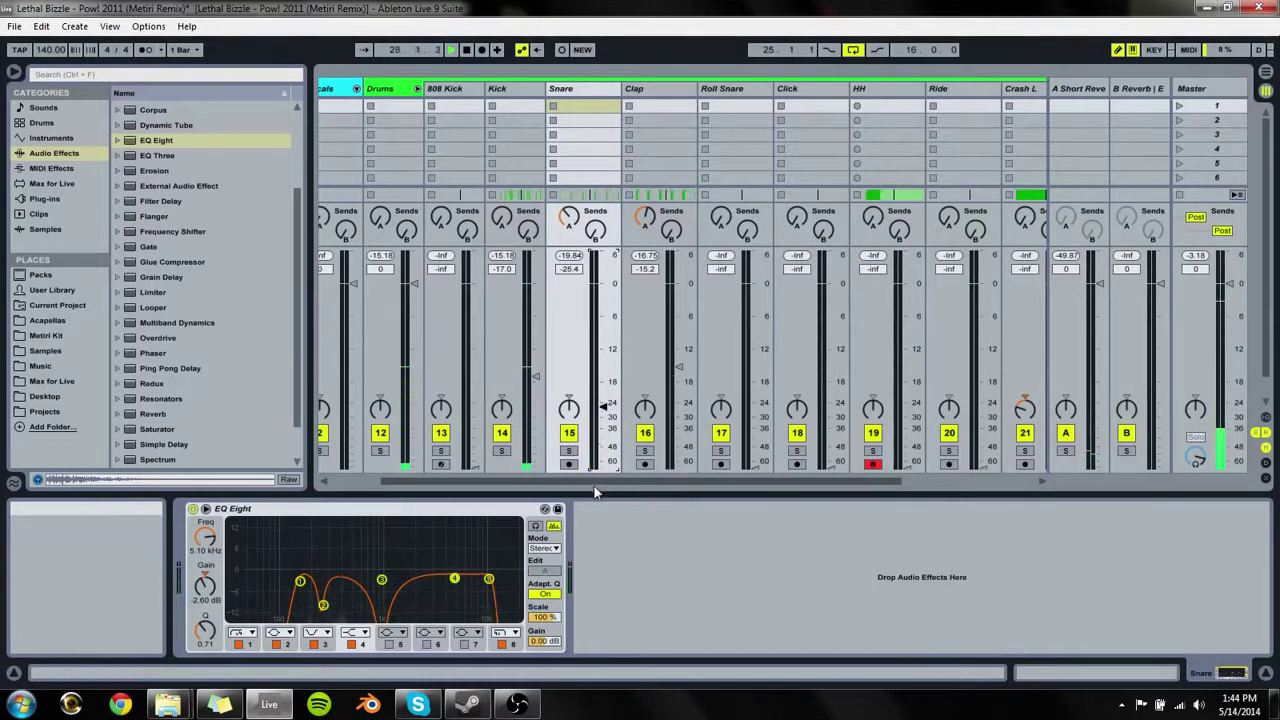
# Step: Raise the HH track volume to -19.2 dB and add an EQ Eight after its Impulse
pyautogui.moveTo(603, 484); pyautogui.dragTo(628, 485)
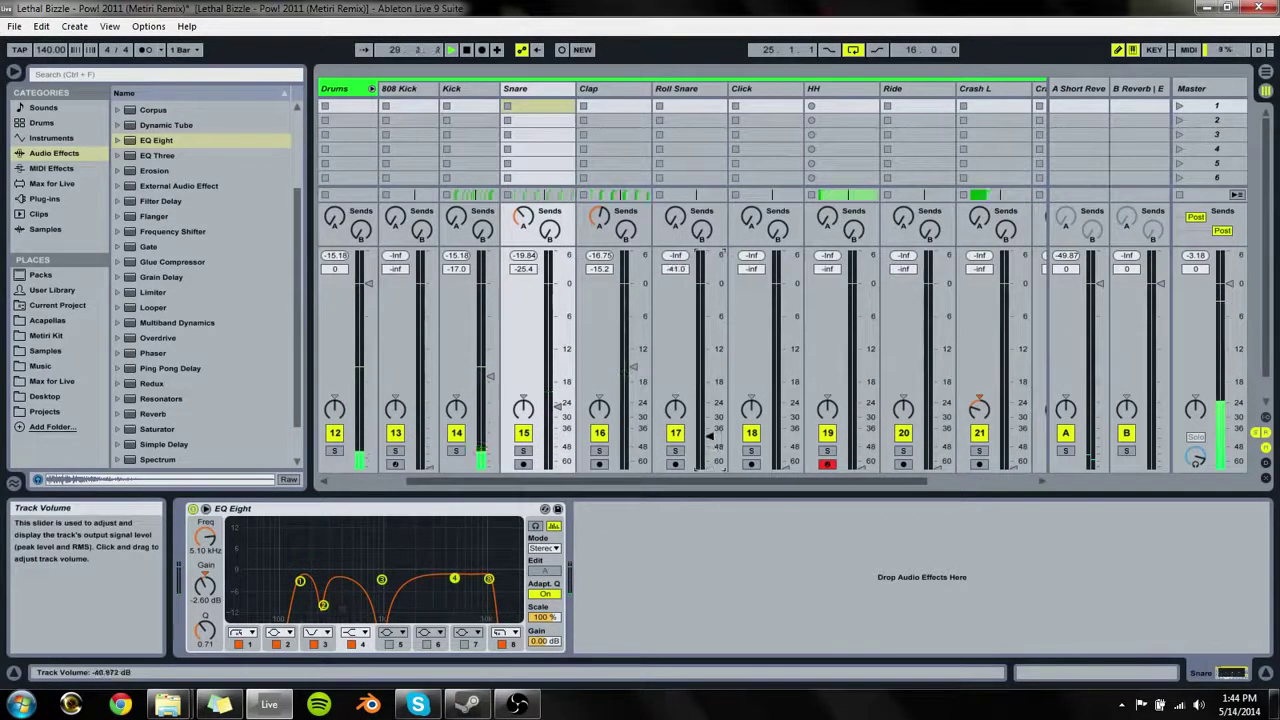
pyautogui.moveTo(858, 462); pyautogui.dragTo(862, 387)
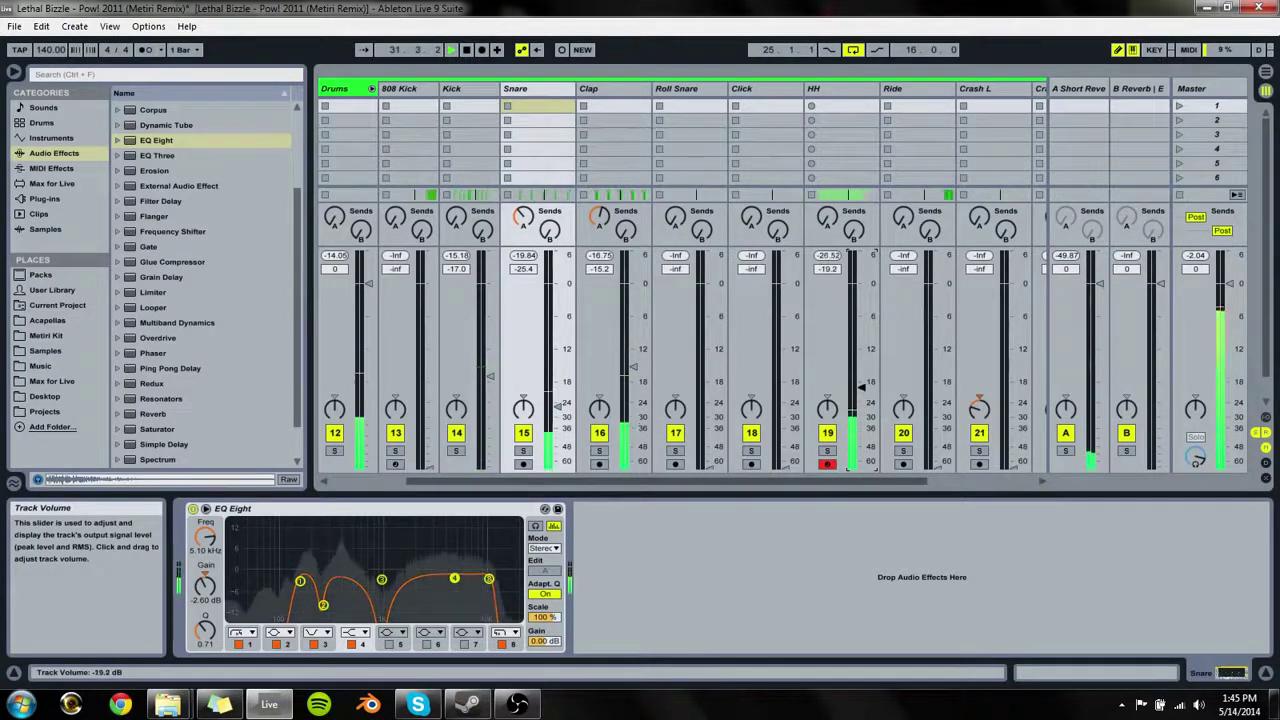
pyautogui.click(817, 90)
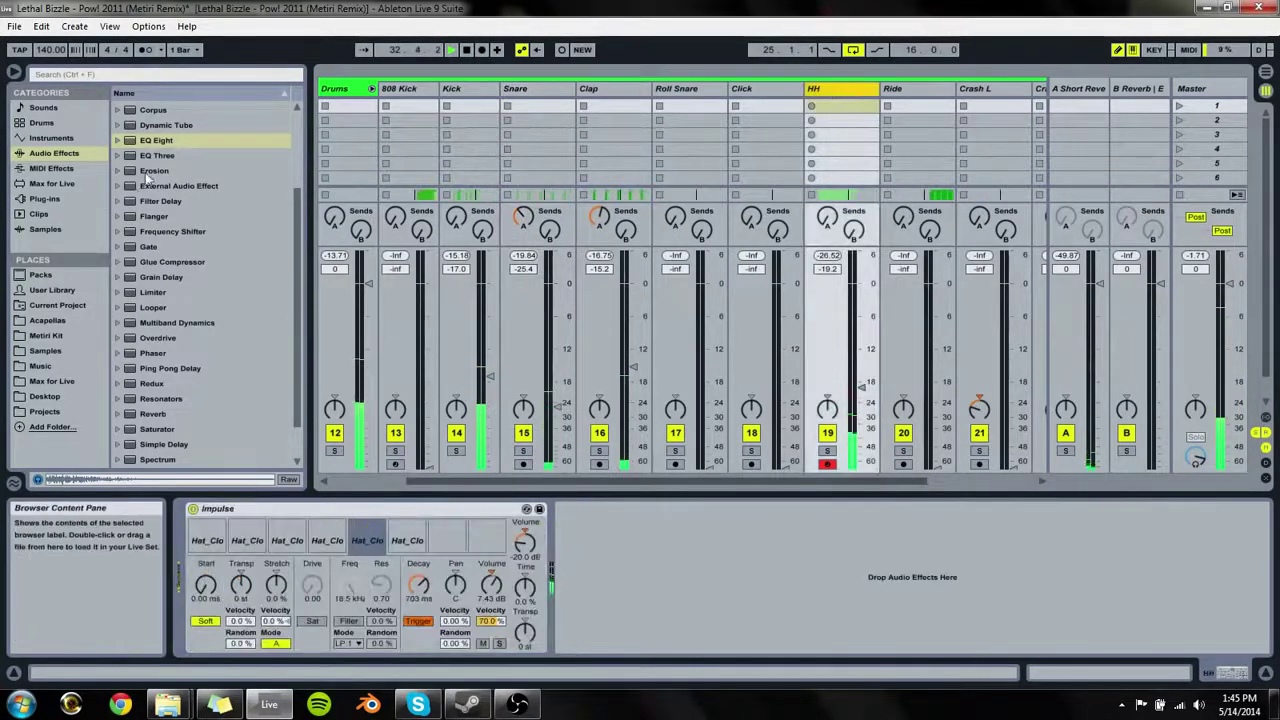
pyautogui.moveTo(657, 557); pyautogui.dragTo(665, 565)
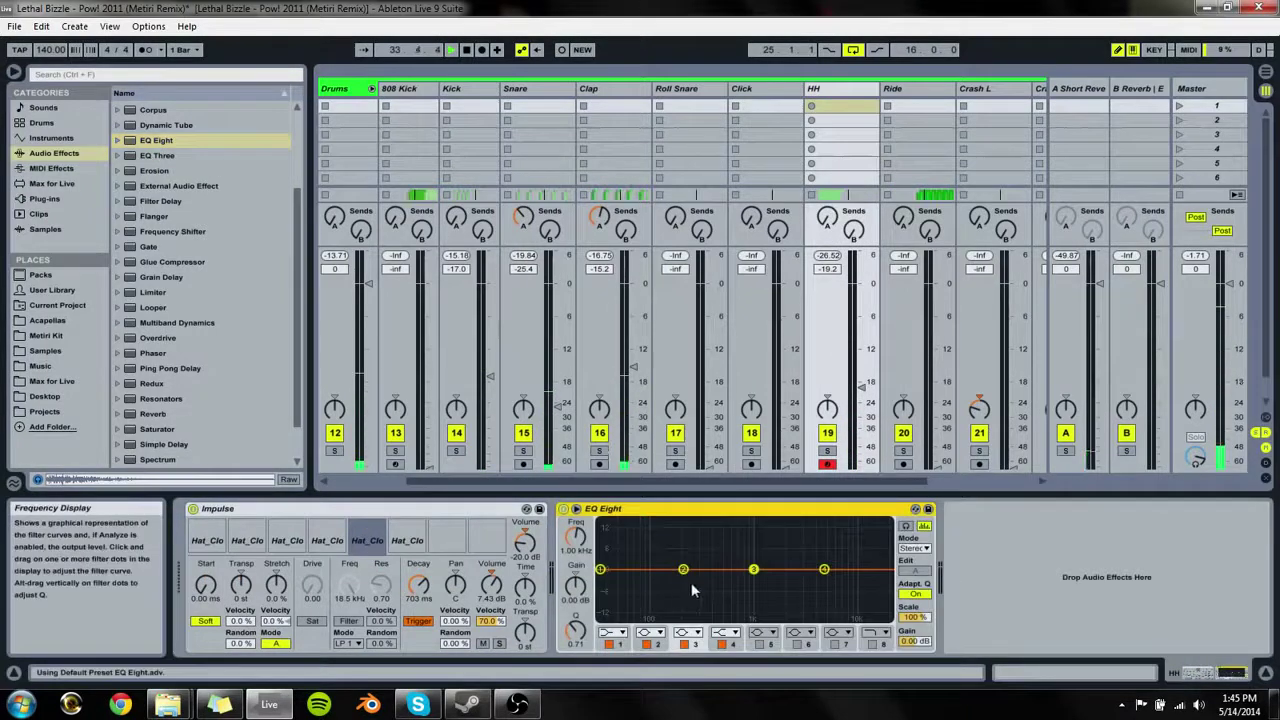
# Step: In the HH EQ, low-cut band 1 at 1.80 kHz, cut band 3 by 5.50 dB at 4.57 kHz and boost band 4 by 4.83 dB
pyautogui.click(623, 633)
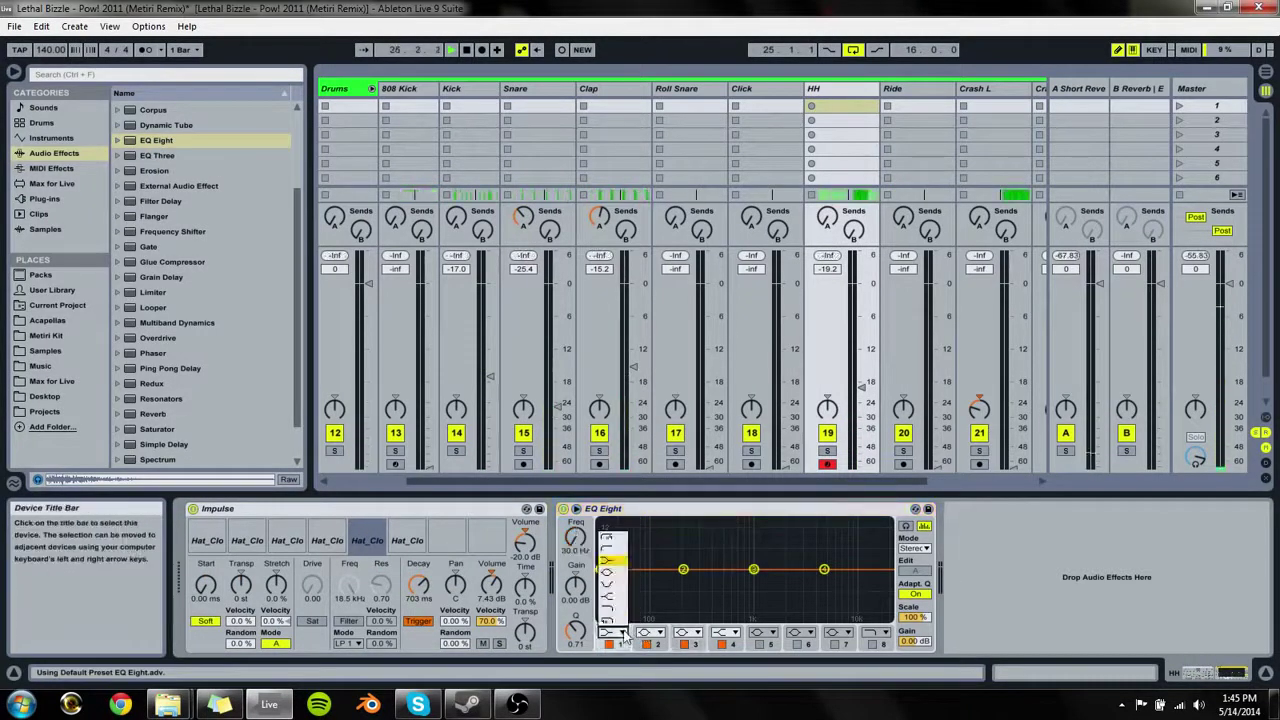
pyautogui.click(609, 549)
pyautogui.moveTo(575, 538); pyautogui.dragTo(575, 443)
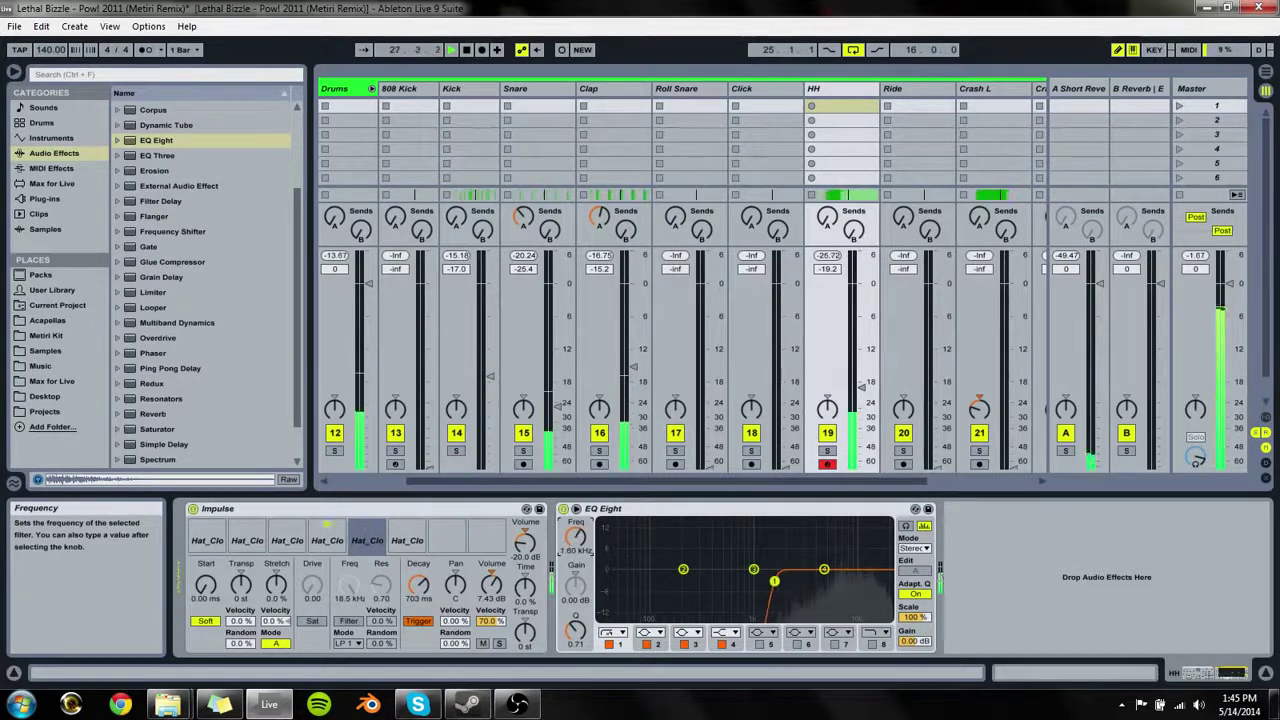
pyautogui.click(824, 570)
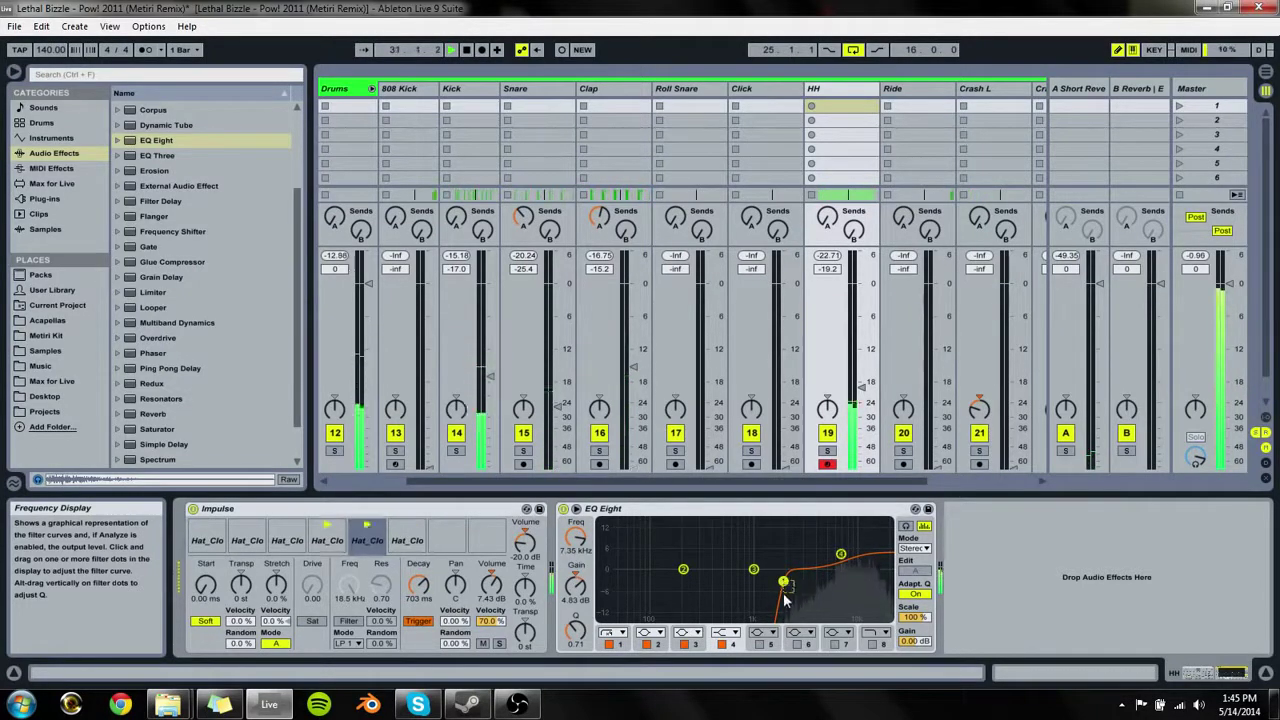
pyautogui.moveTo(785, 600)
pyautogui.mouseDown()
pyautogui.moveTo(763, 570)
pyautogui.moveTo(820, 588)
pyautogui.moveTo(786, 588)
pyautogui.mouseUp()
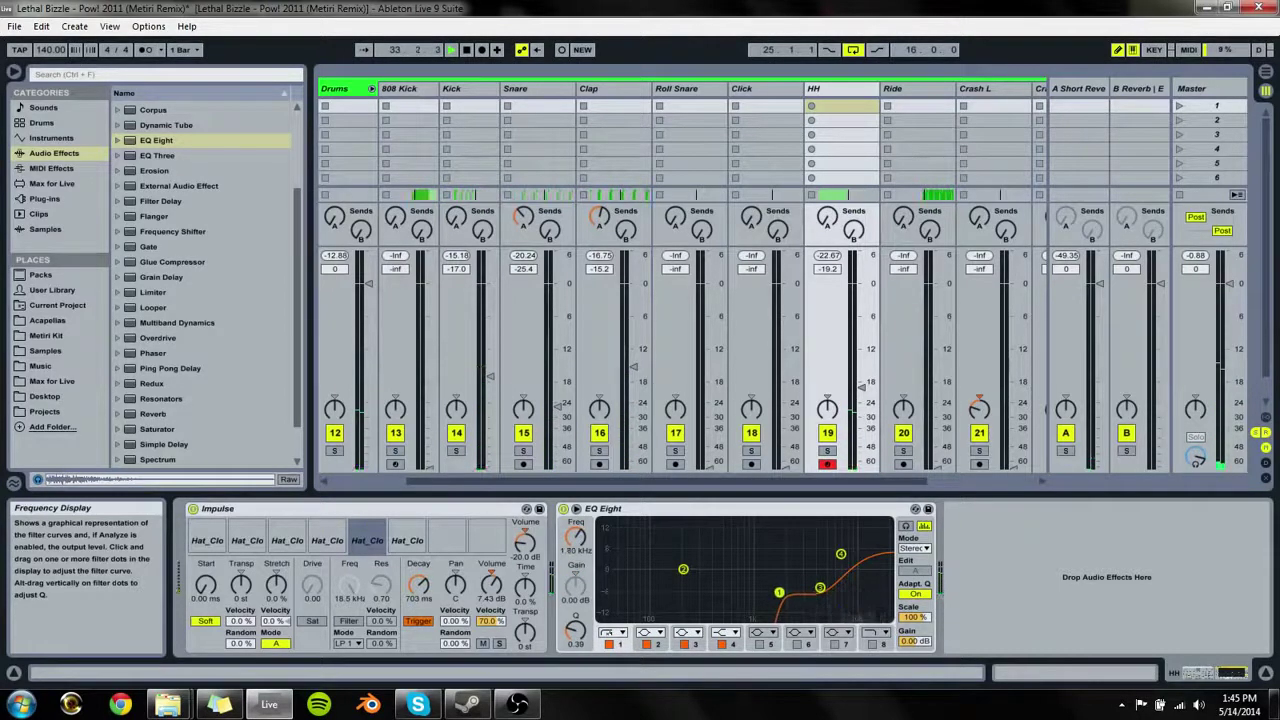
pyautogui.click(821, 588)
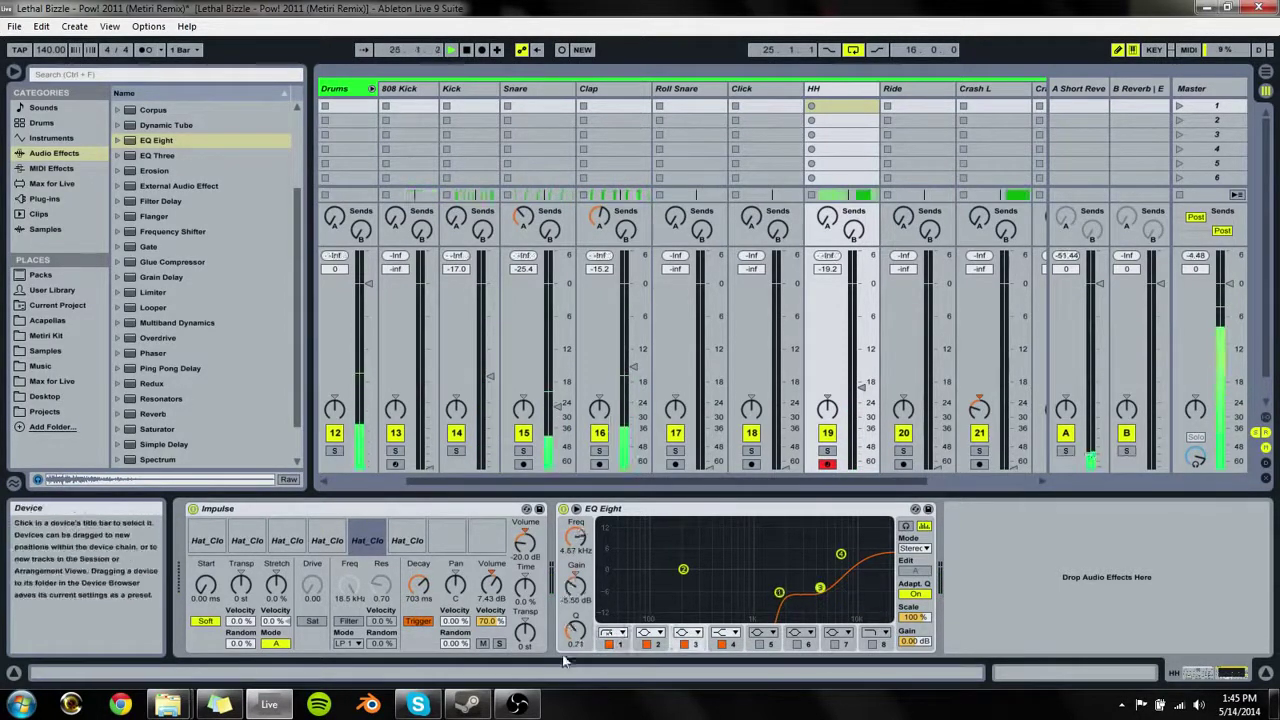
pyautogui.moveTo(575, 631); pyautogui.dragTo(575, 628)
# Step: Enable band 8 of the HH EQ as a steep high cut at 17.3 kHz, Q 0.45, and set band 4 to 6.96 kHz, Q 1.09
pyautogui.click(876, 632)
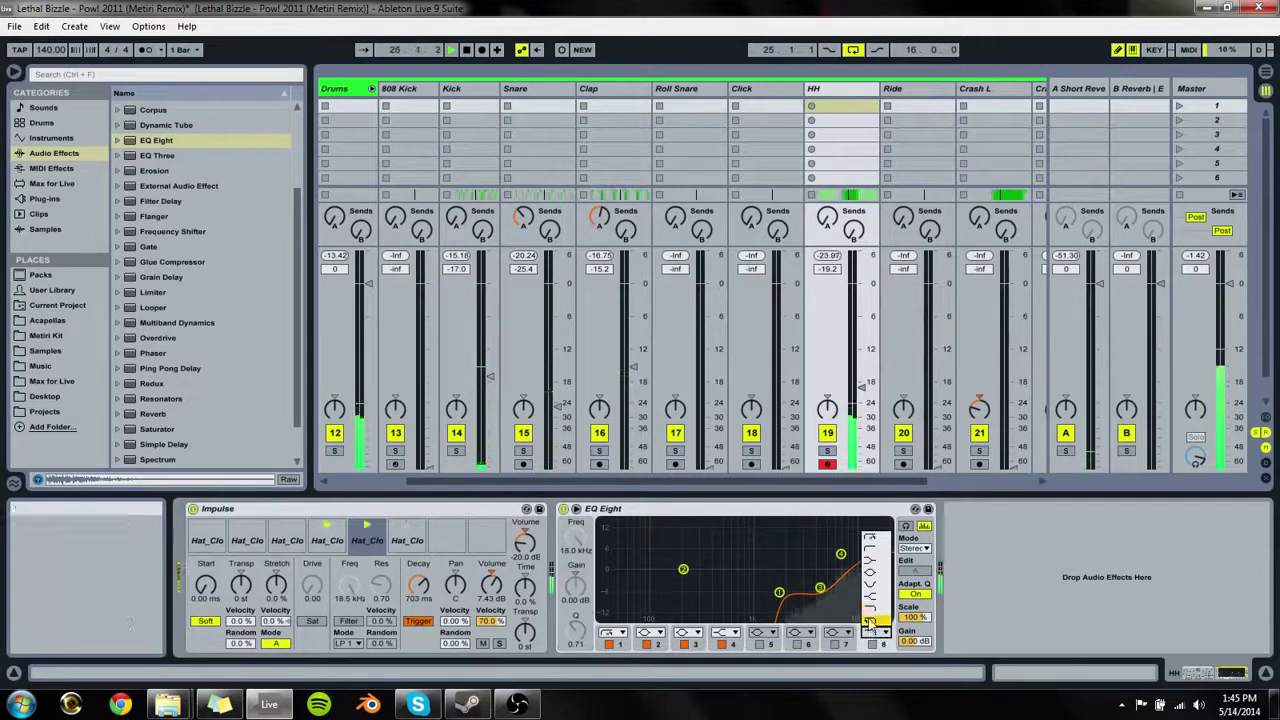
pyautogui.click(876, 622)
pyautogui.click(872, 643)
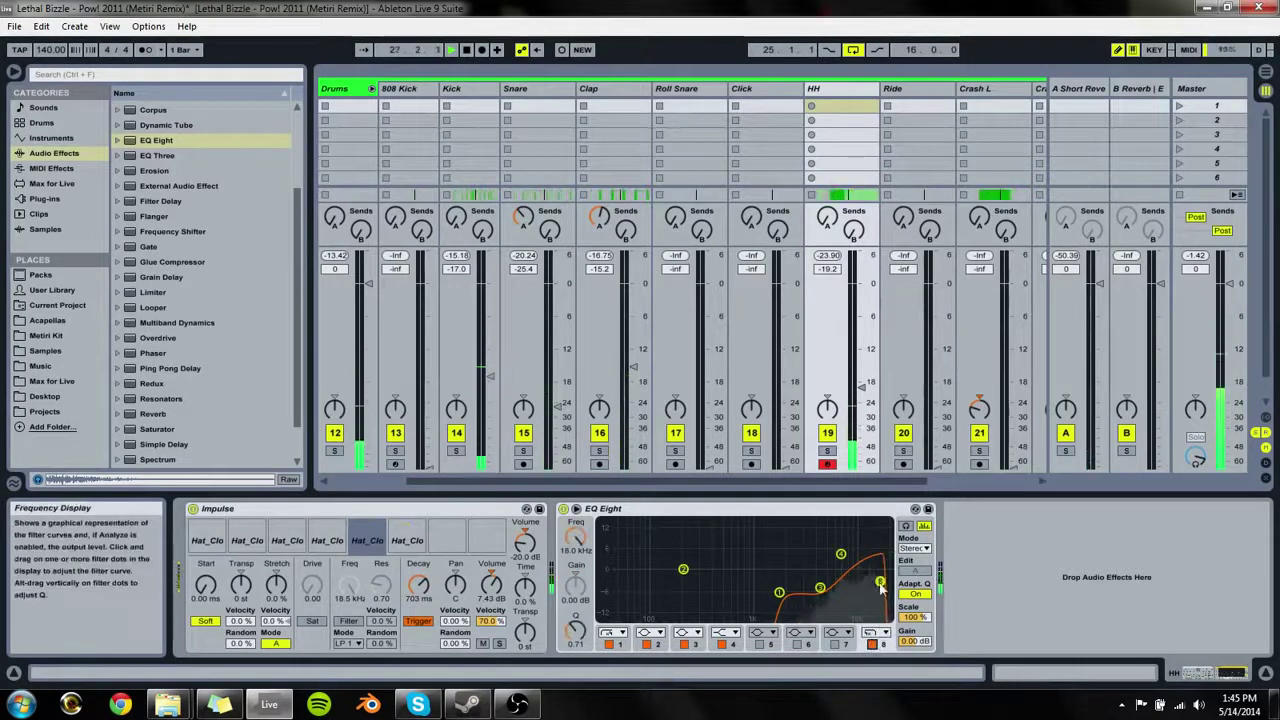
pyautogui.moveTo(879, 581); pyautogui.dragTo(882, 591)
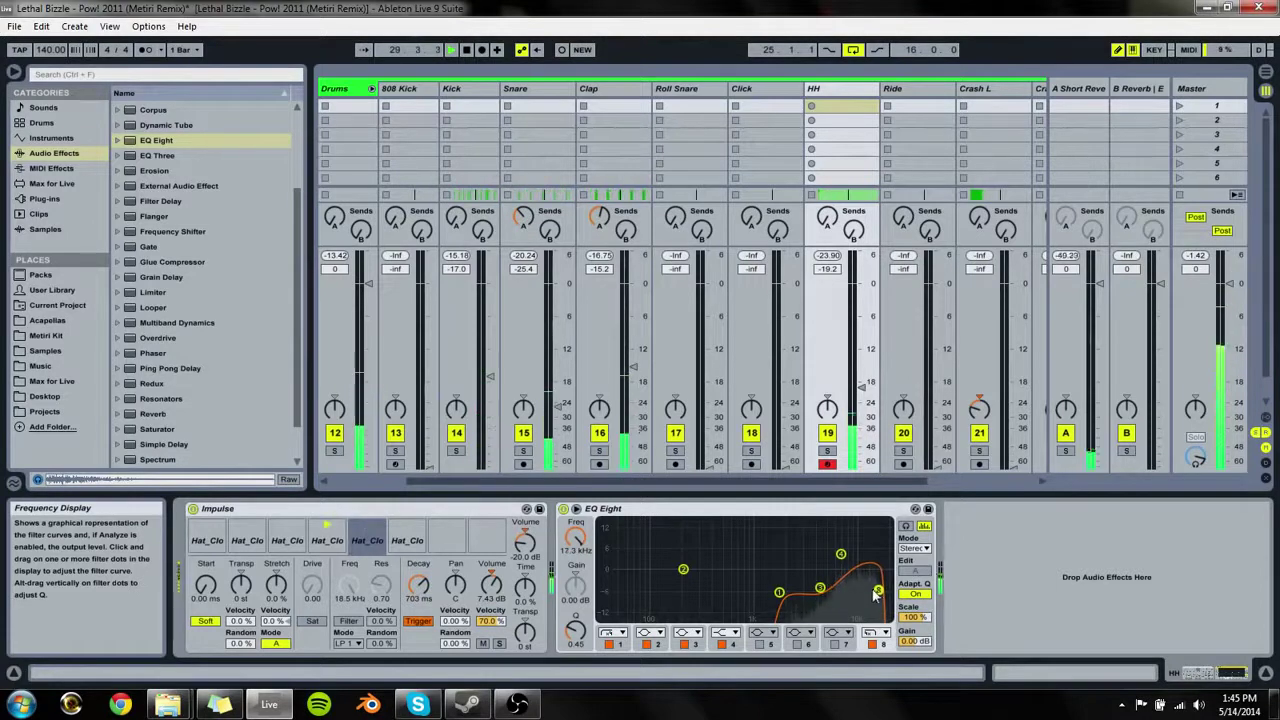
pyautogui.click(842, 554)
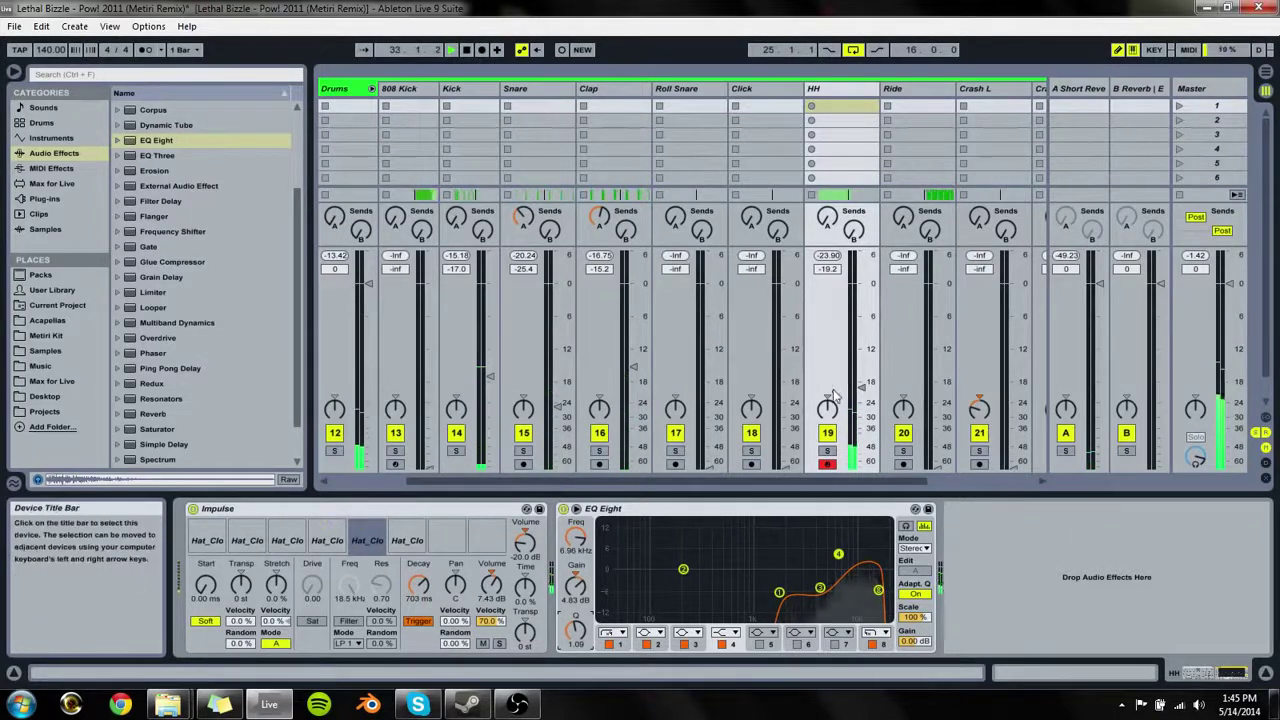
# Step: Raise the HH track volume to -18.2 dB and send a little of it to both the short and long reverbs
pyautogui.moveTo(862, 386); pyautogui.dragTo(862, 382)
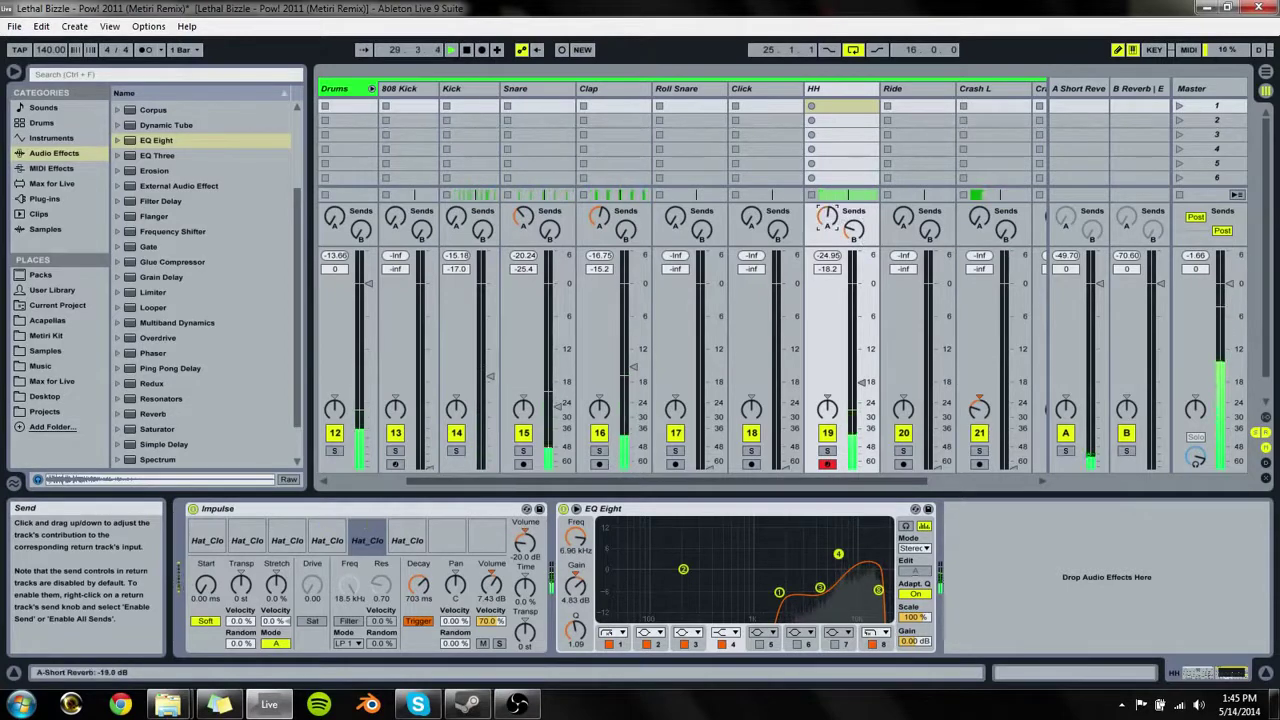
pyautogui.moveTo(827, 217); pyautogui.dragTo(827, 246)
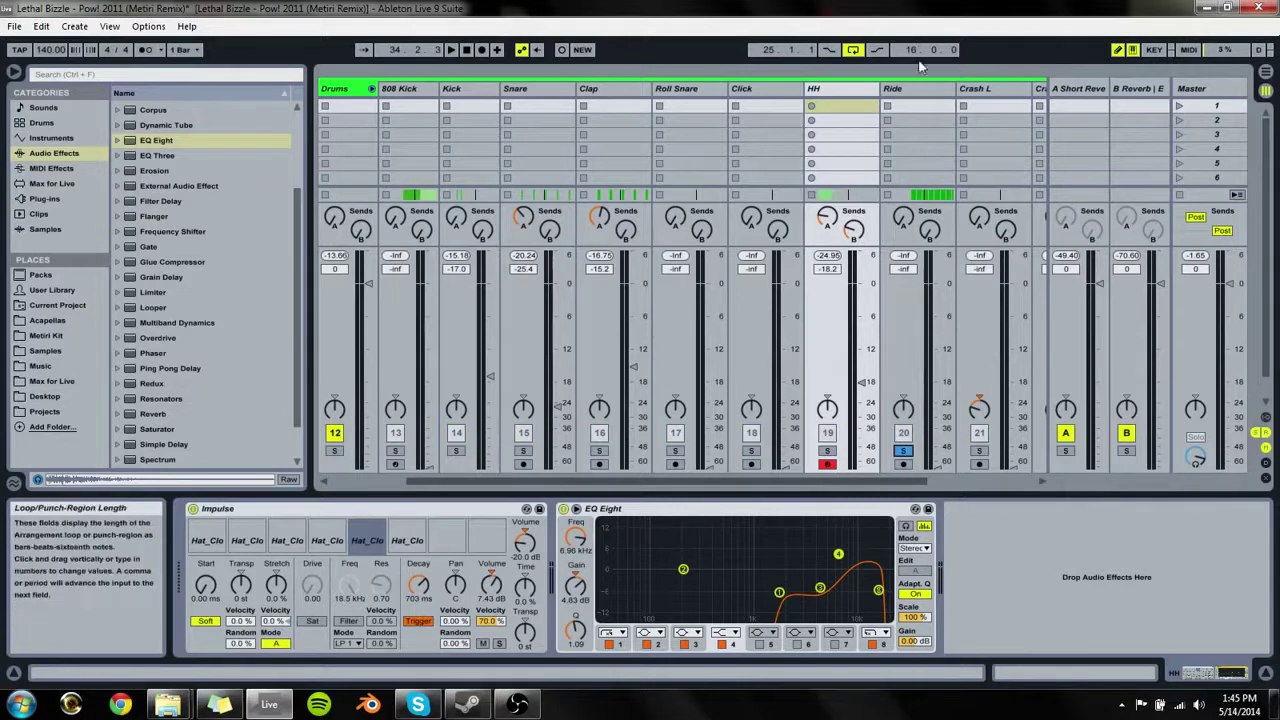
# Step: Select the Ride track and set the arrangement loop to 8 bars starting at bar 33
pyautogui.click(892, 88)
pyautogui.press('Tab')
pyautogui.moveTo(430, 114); pyautogui.dragTo(477, 114)
pyautogui.press('Tab')
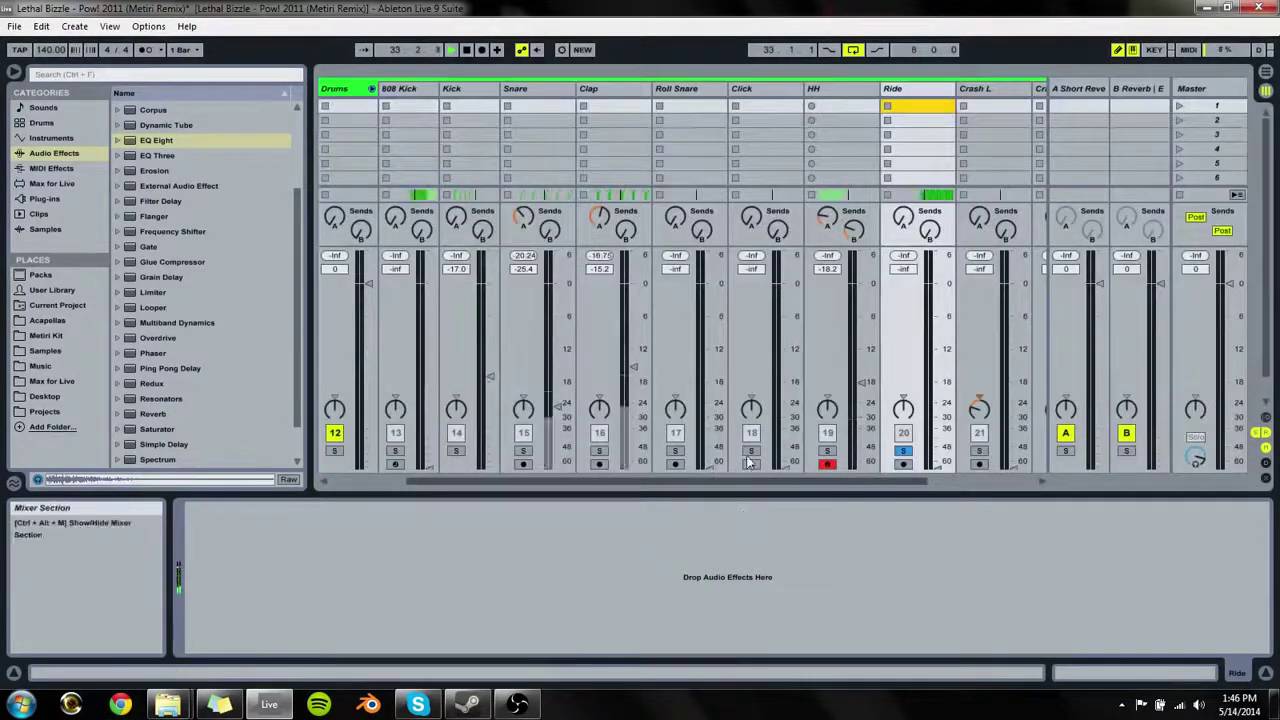
# Step: Raise the Ride track volume to -24.2 dB and unsolo it to hear it with the other drums
pyautogui.moveTo(937, 462); pyautogui.dragTo(937, 404)
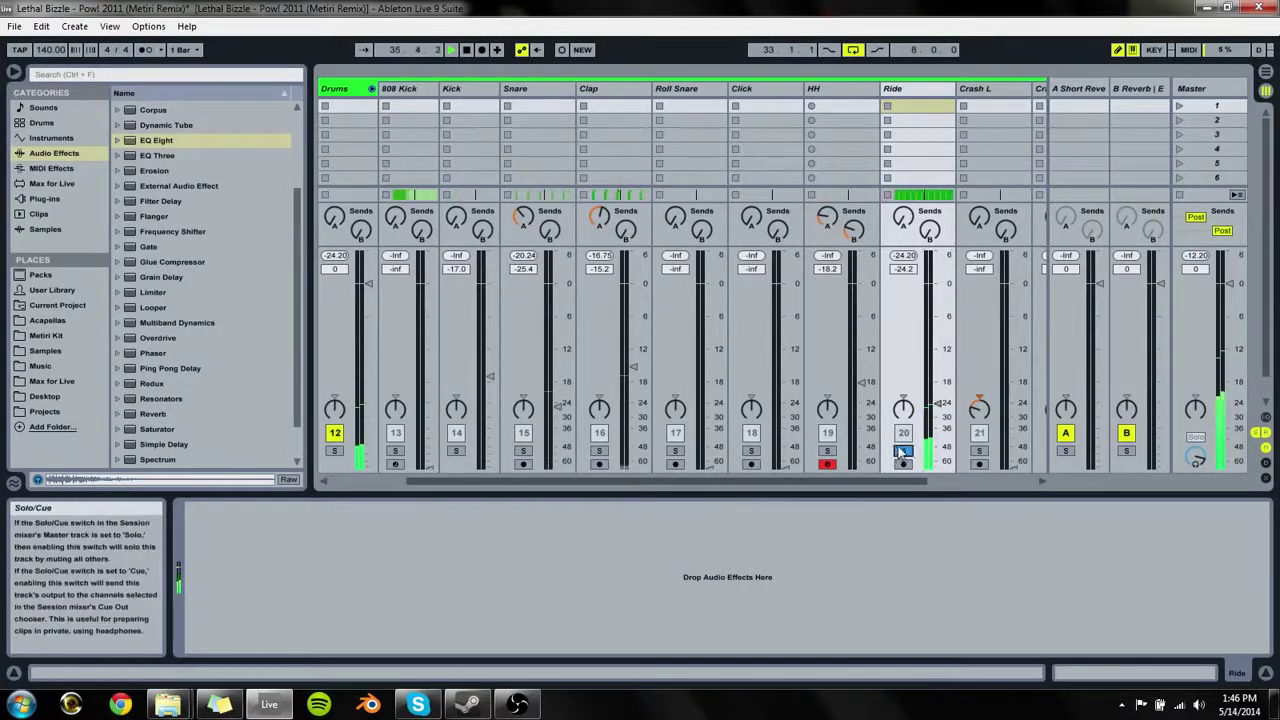
pyautogui.moveTo(872, 482); pyautogui.dragTo(697, 484)
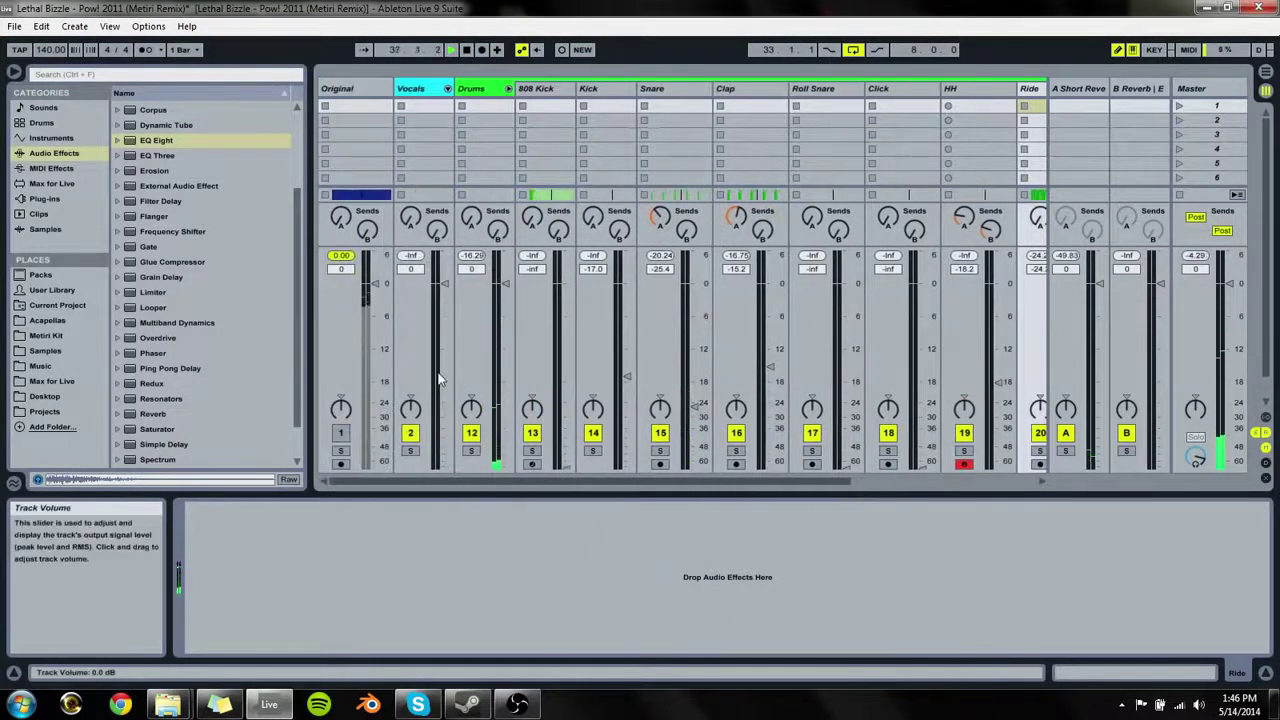
# Step: Bring up the 808 Kick track volume to -15.7 dB, leaving the Vocals group at 0 dB
pyautogui.moveTo(444, 382); pyautogui.dragTo(444, 283)
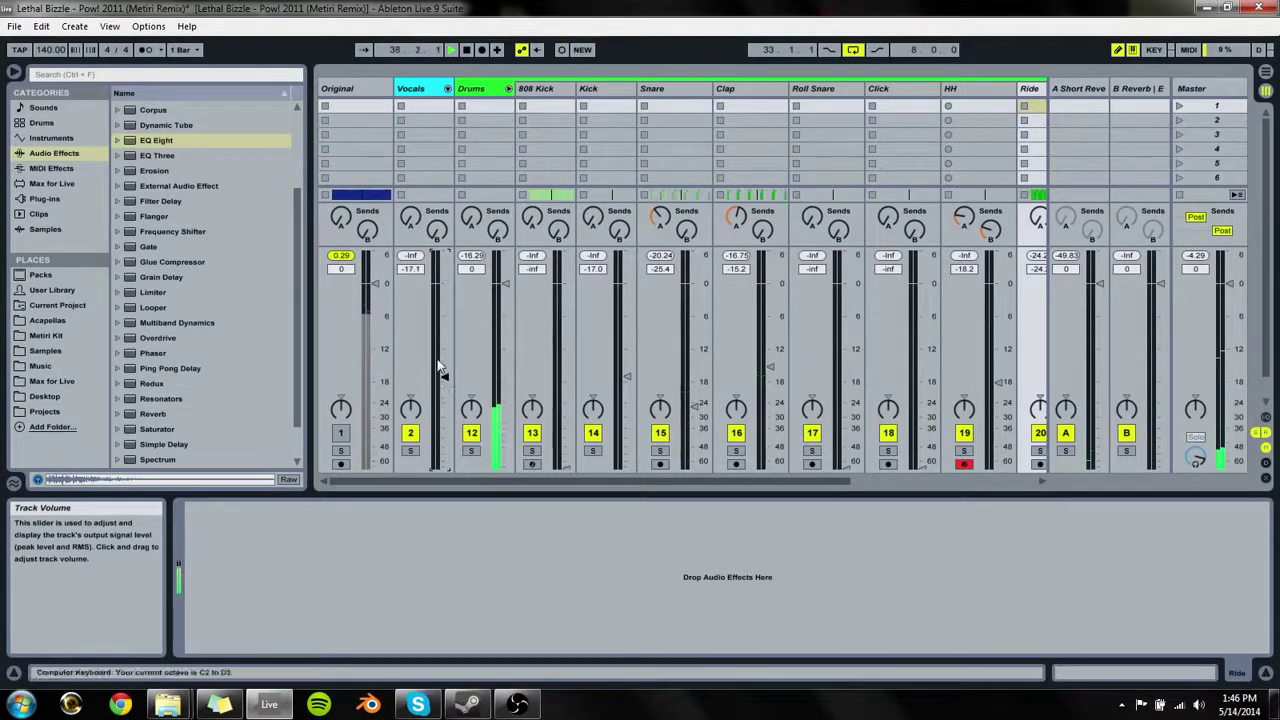
pyautogui.moveTo(569, 366); pyautogui.dragTo(565, 356)
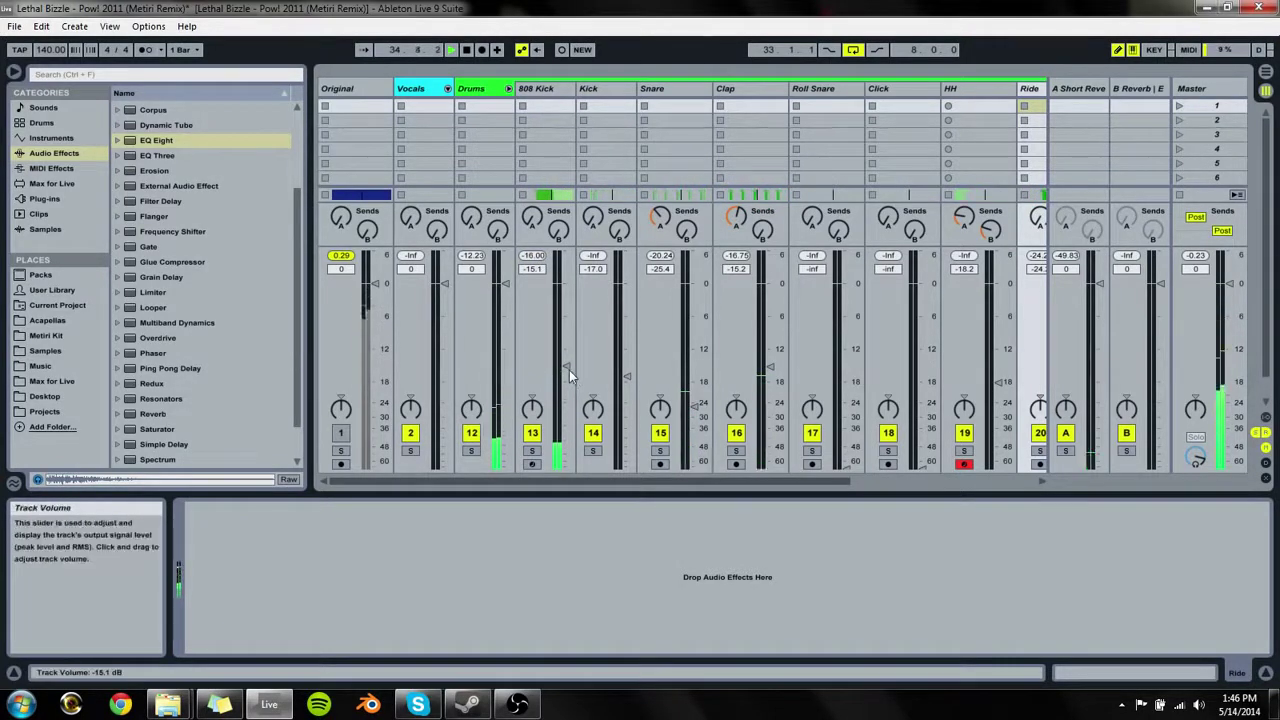
pyautogui.moveTo(569, 367); pyautogui.dragTo(565, 369)
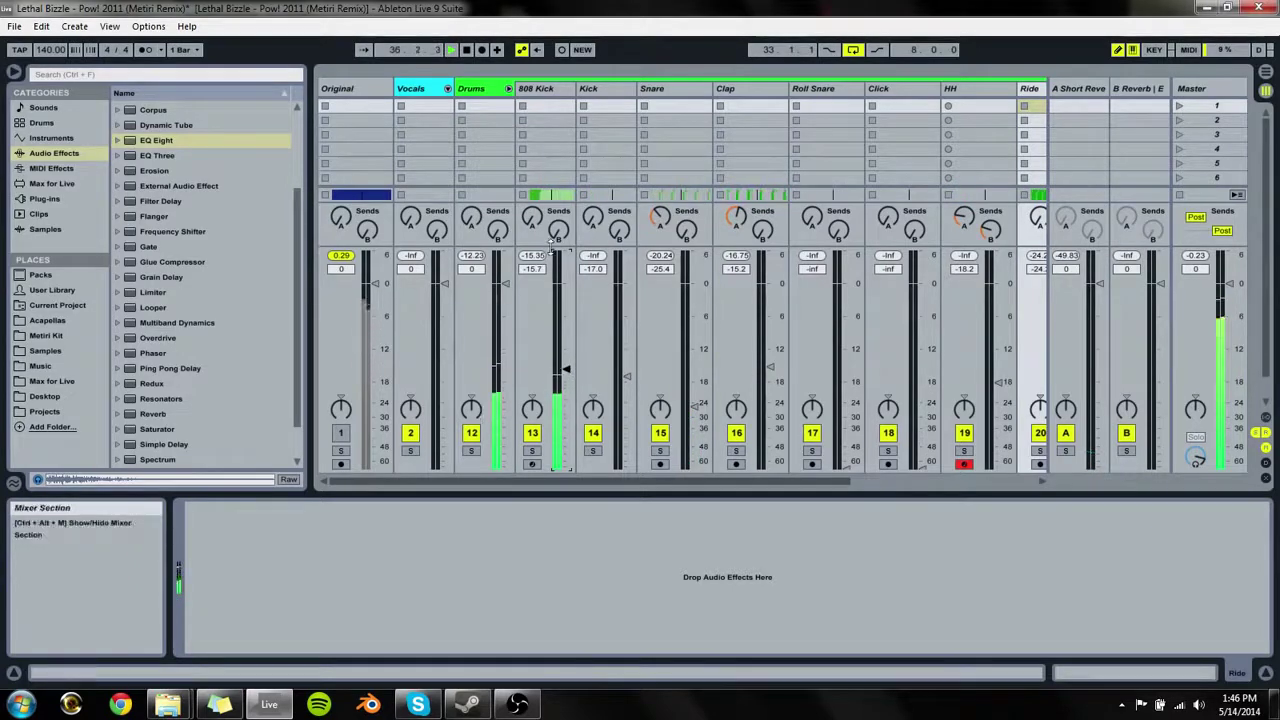
# Step: Add a second EQ Eight at the end of the 808 Kick device chain, after the Utility
pyautogui.click(528, 165)
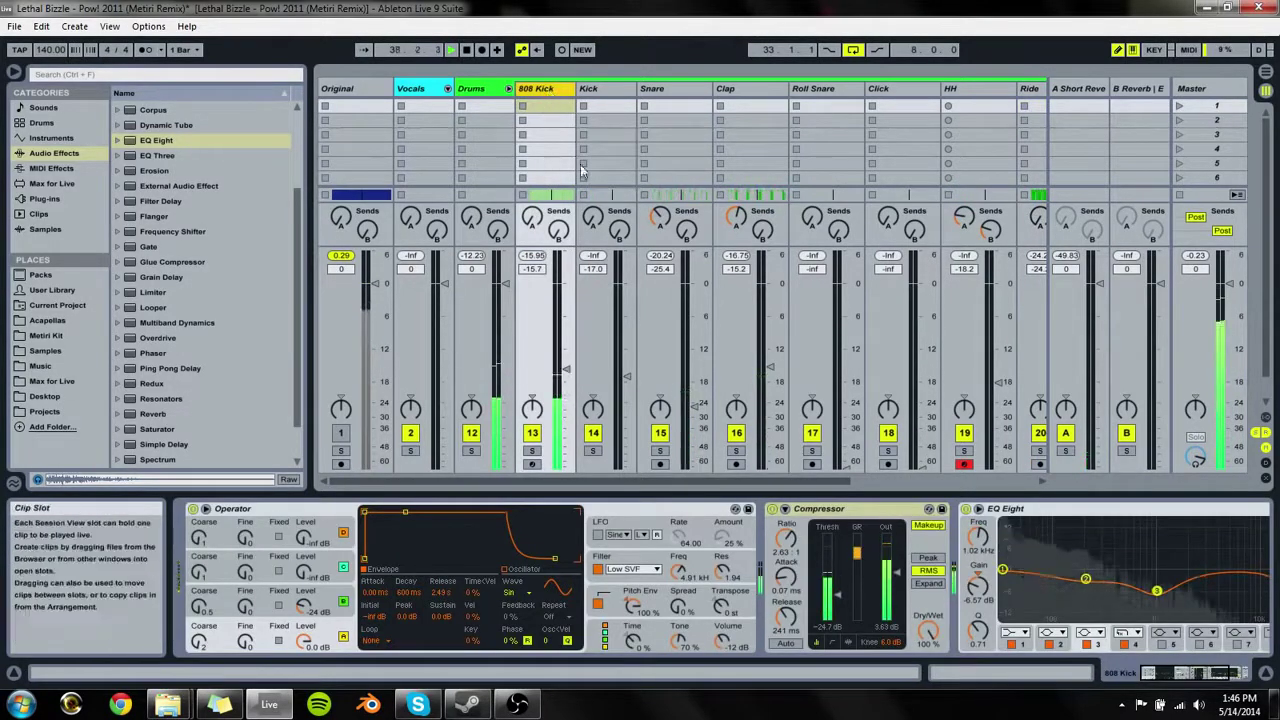
pyautogui.click(1010, 508)
pyautogui.click(1242, 677)
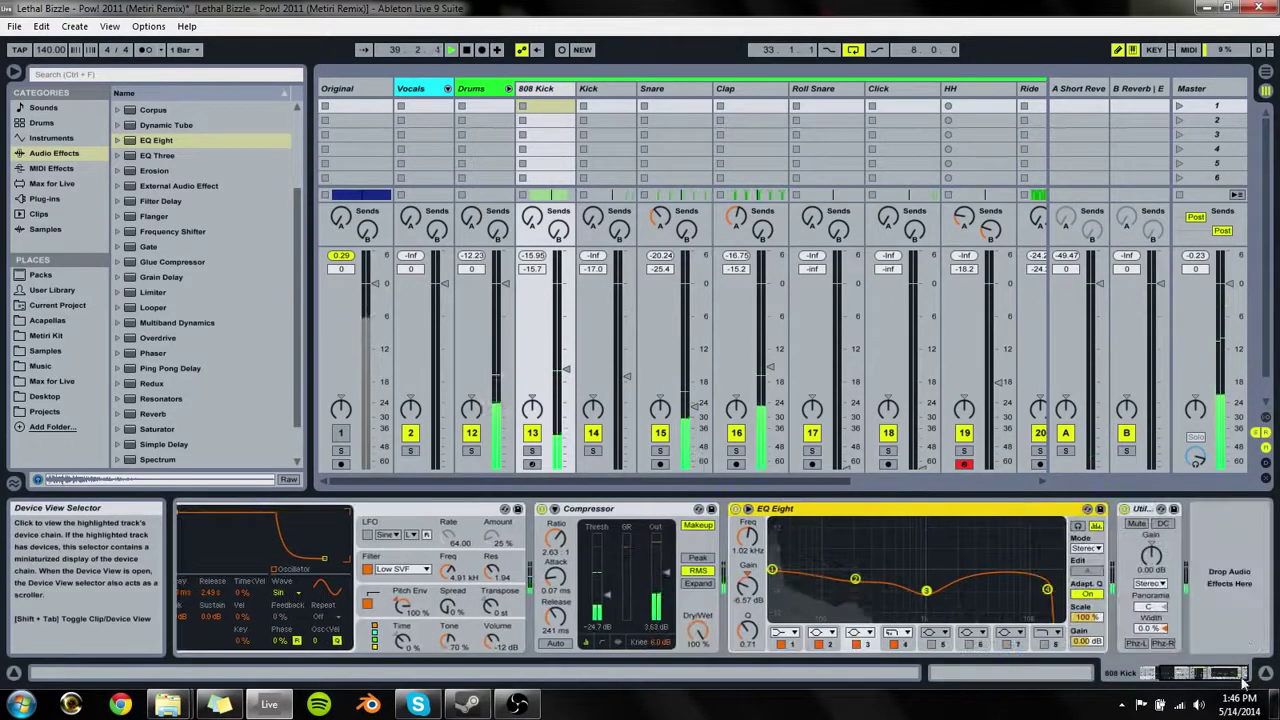
pyautogui.moveTo(166, 143); pyautogui.dragTo(1210, 618)
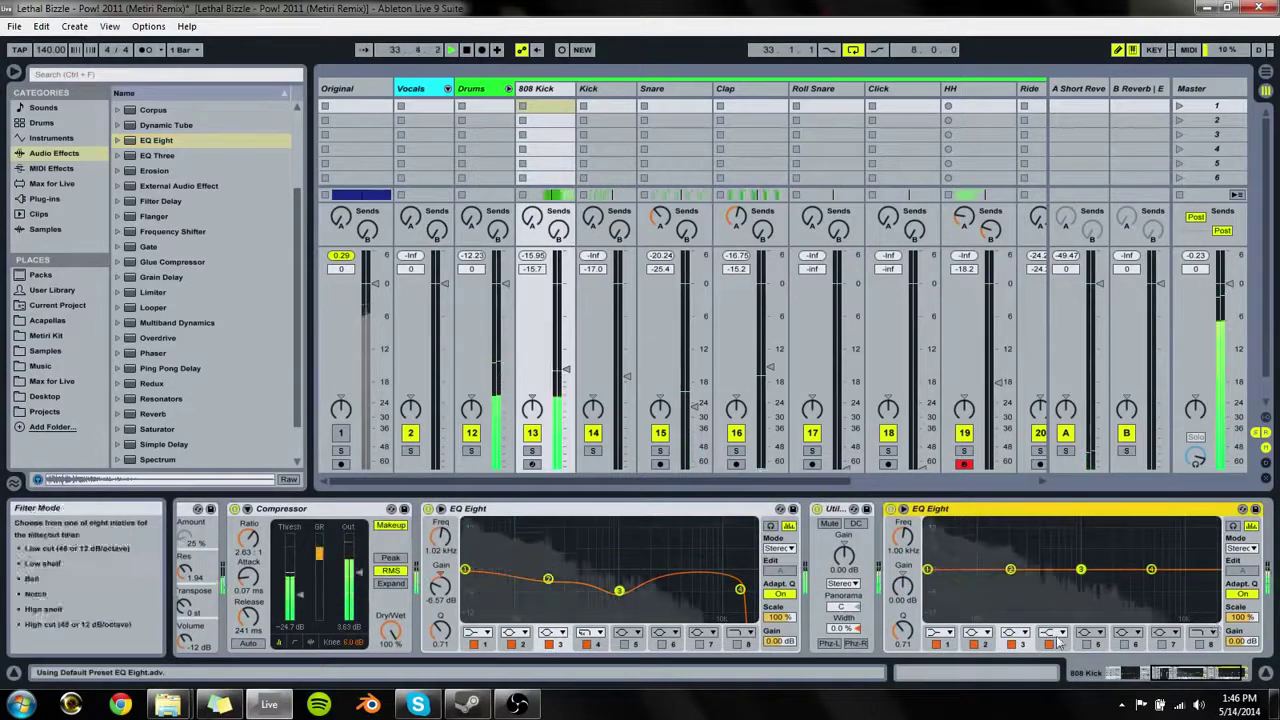
# Step: Shape the 808 Kick's second EQ Eight with a band 3 high cut at 1.32 kHz and a band 2 dip of about -8.31 dB at 237 Hz
pyautogui.click(1013, 633)
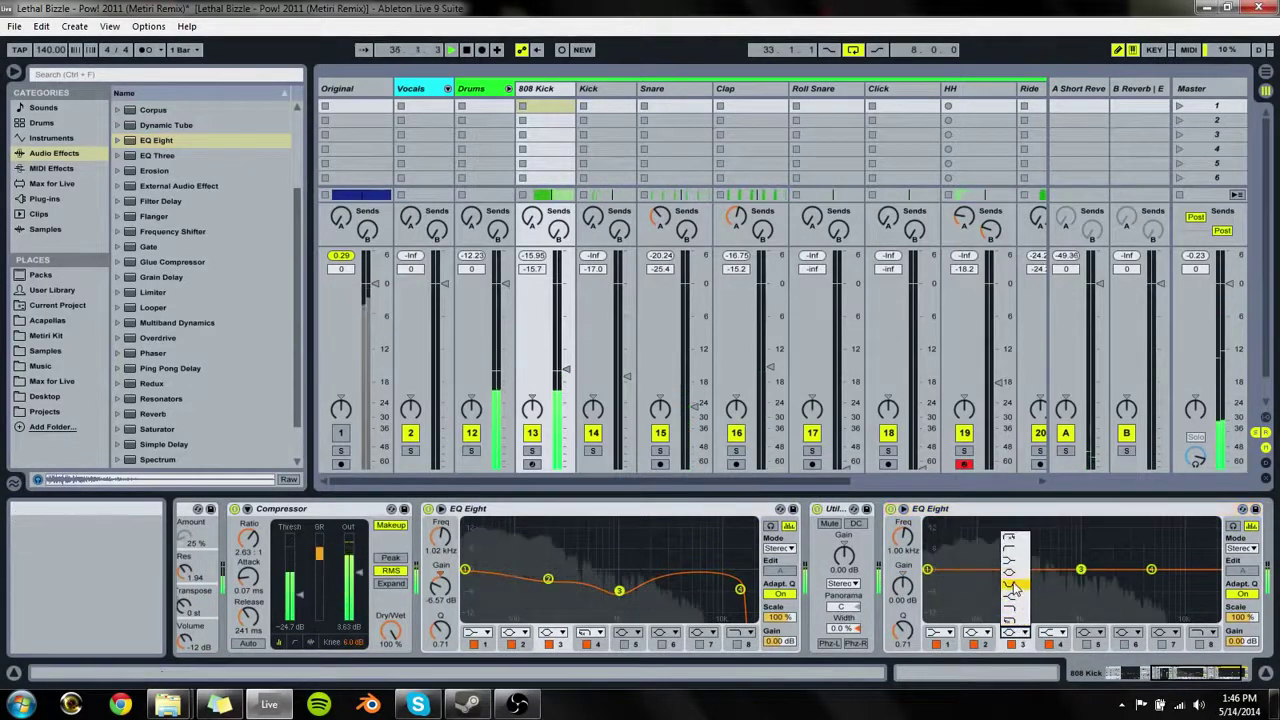
pyautogui.click(1013, 598)
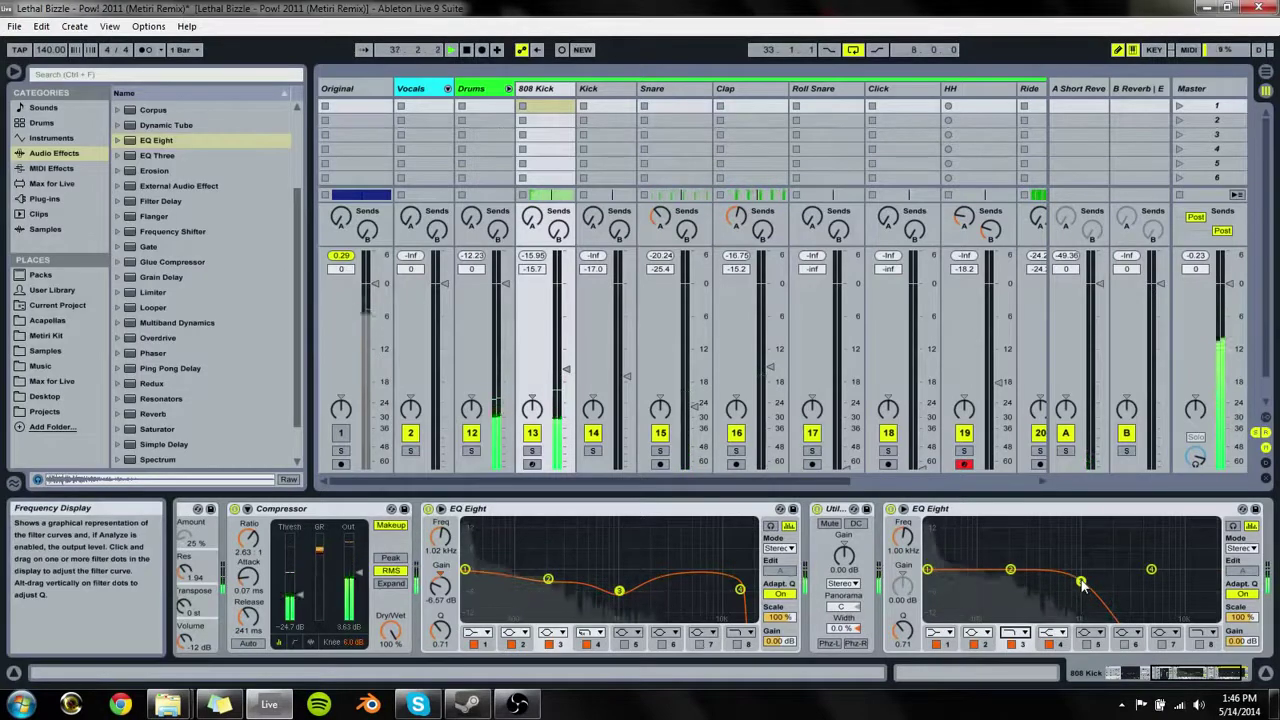
pyautogui.moveTo(1081, 583); pyautogui.dragTo(1020, 597)
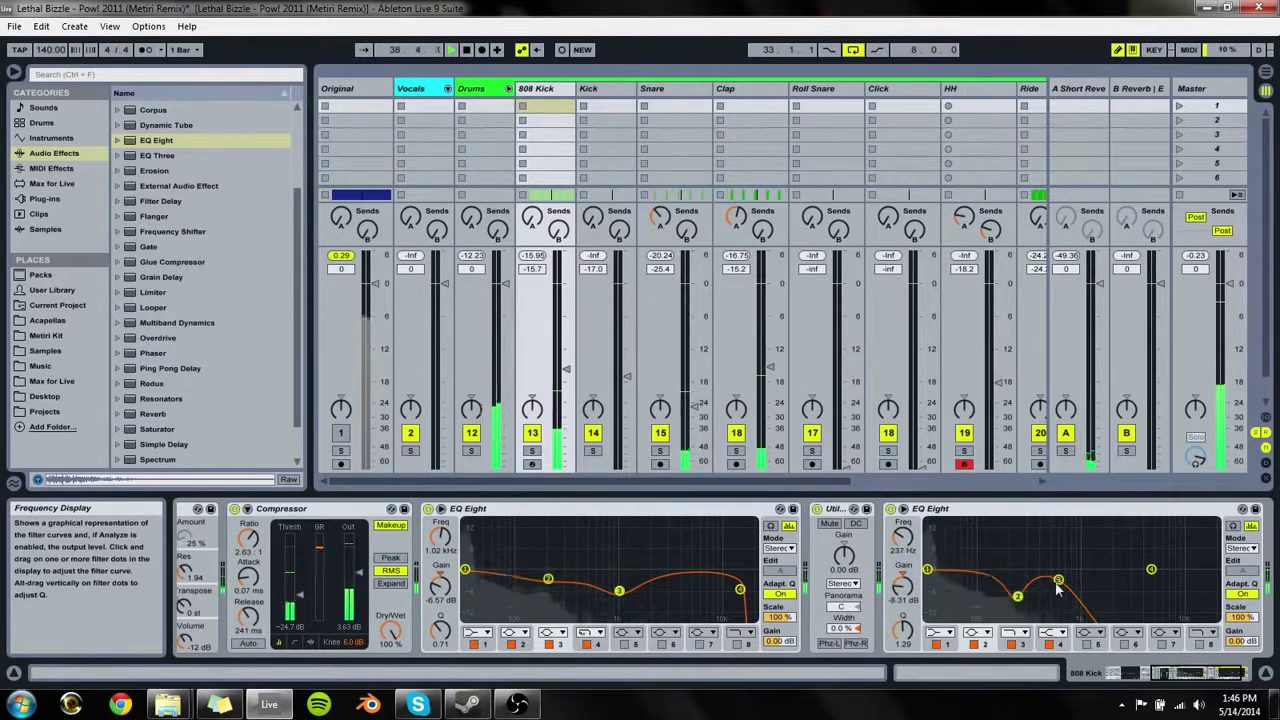
pyautogui.moveTo(1078, 584)
pyautogui.mouseDown()
pyautogui.moveTo(1072, 572)
pyautogui.moveTo(1093, 594)
pyautogui.mouseUp()
pyautogui.click(1011, 637)
pyautogui.click(1014, 645)
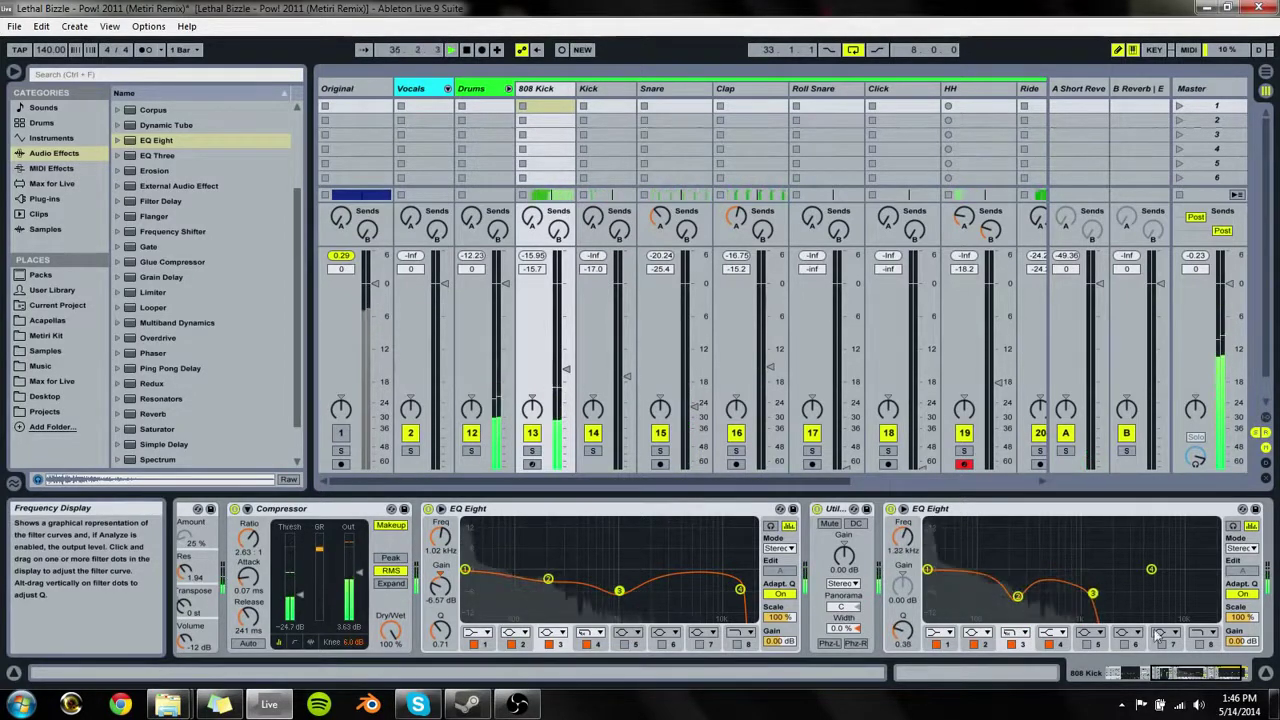
# Step: Switch off band 4 of the 808 Kick's second EQ Eight and move that EQ ahead of the Utility
pyautogui.click(1040, 646)
pyautogui.click(1049, 645)
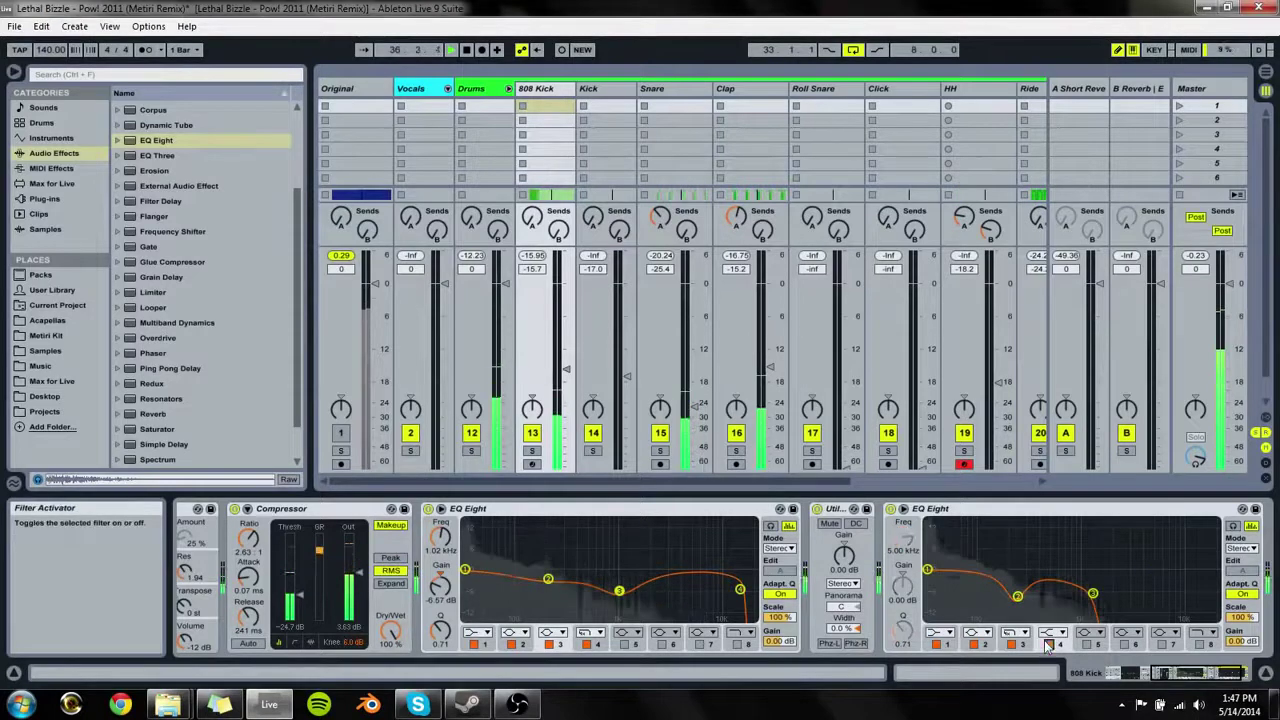
pyautogui.moveTo(990, 509); pyautogui.dragTo(830, 521)
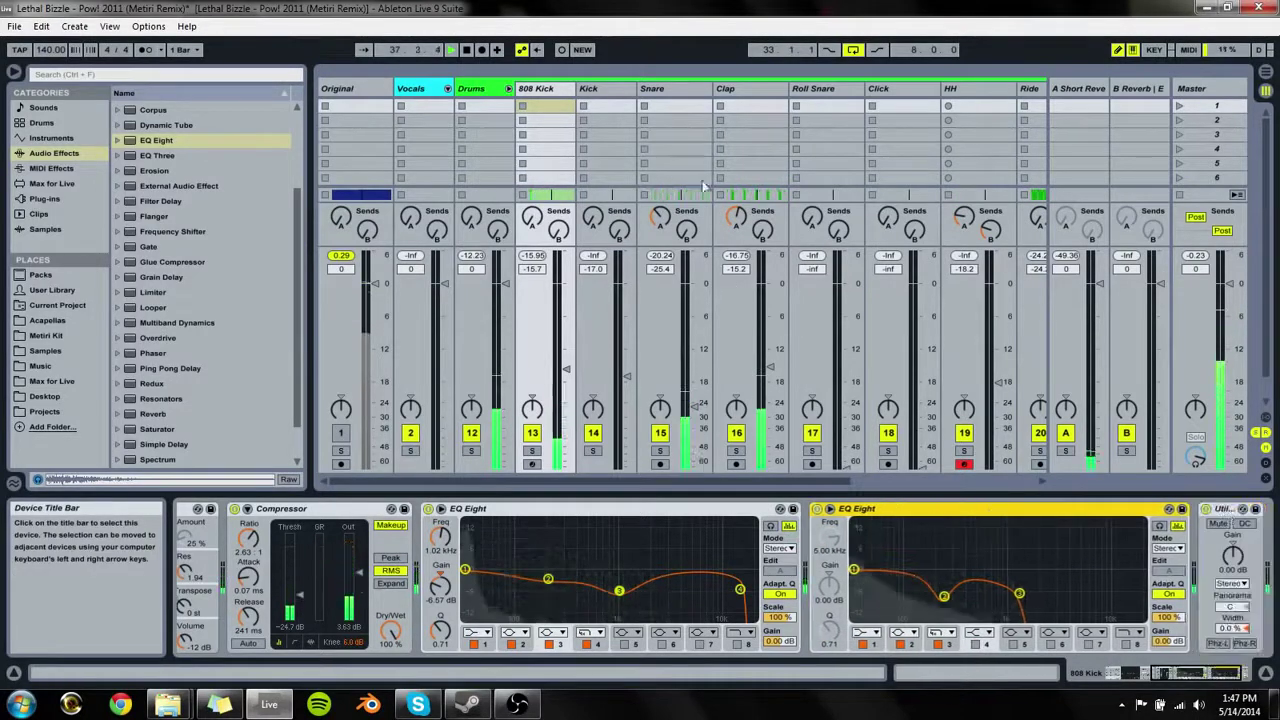
# Step: Add an EQ Eight to the Ride track, with band 3 as a low cut above 1 kHz and a boosted band 4 high shelf
pyautogui.click(695, 89)
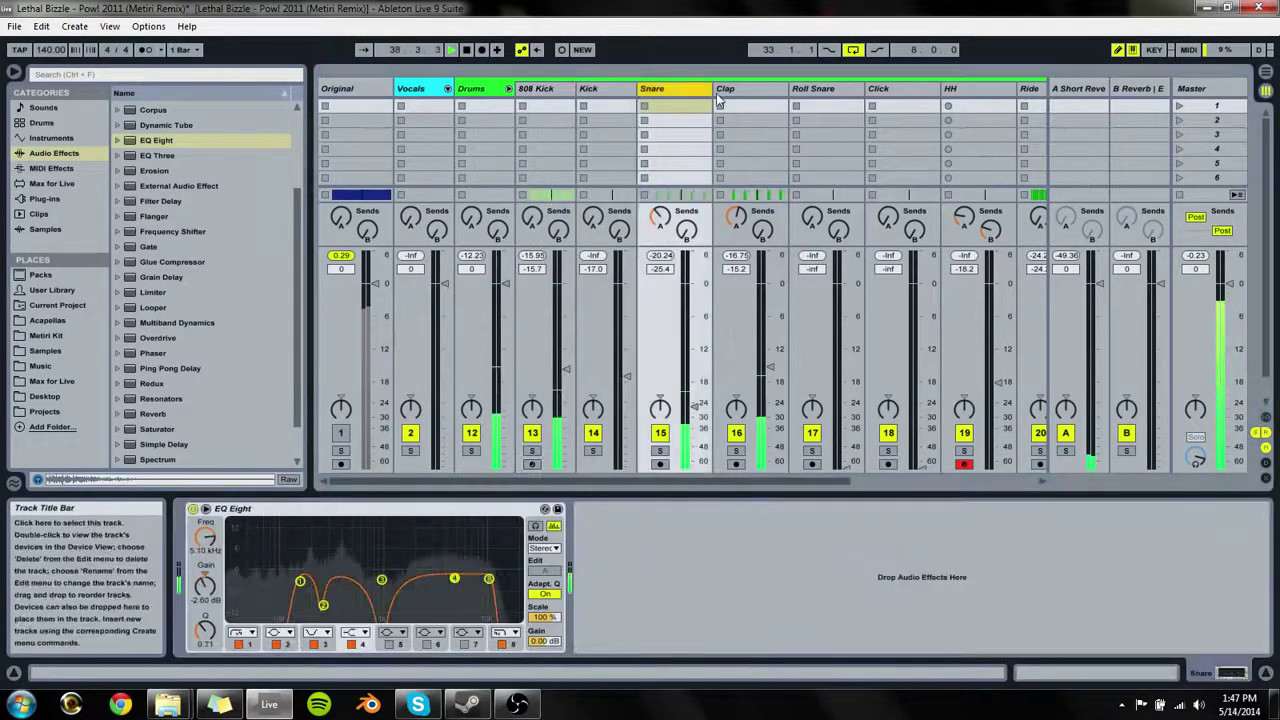
pyautogui.click(825, 91)
pyautogui.click(1026, 91)
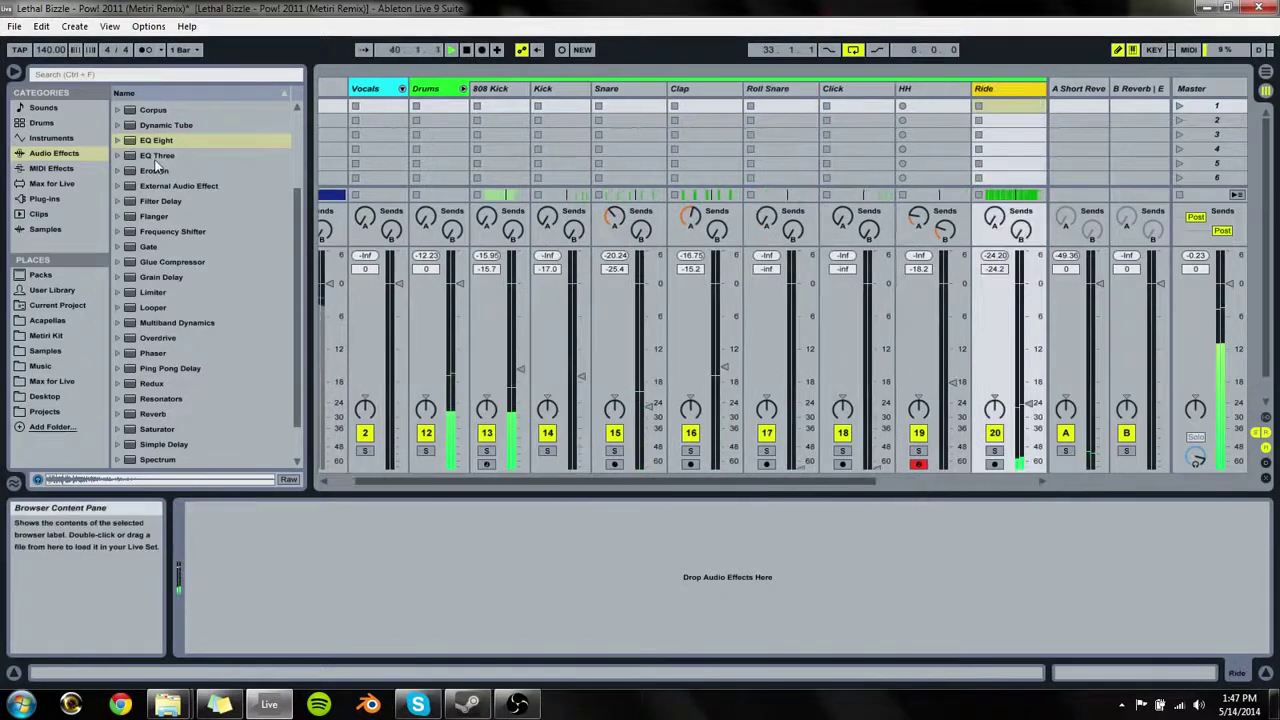
pyautogui.moveTo(156, 140); pyautogui.dragTo(313, 567)
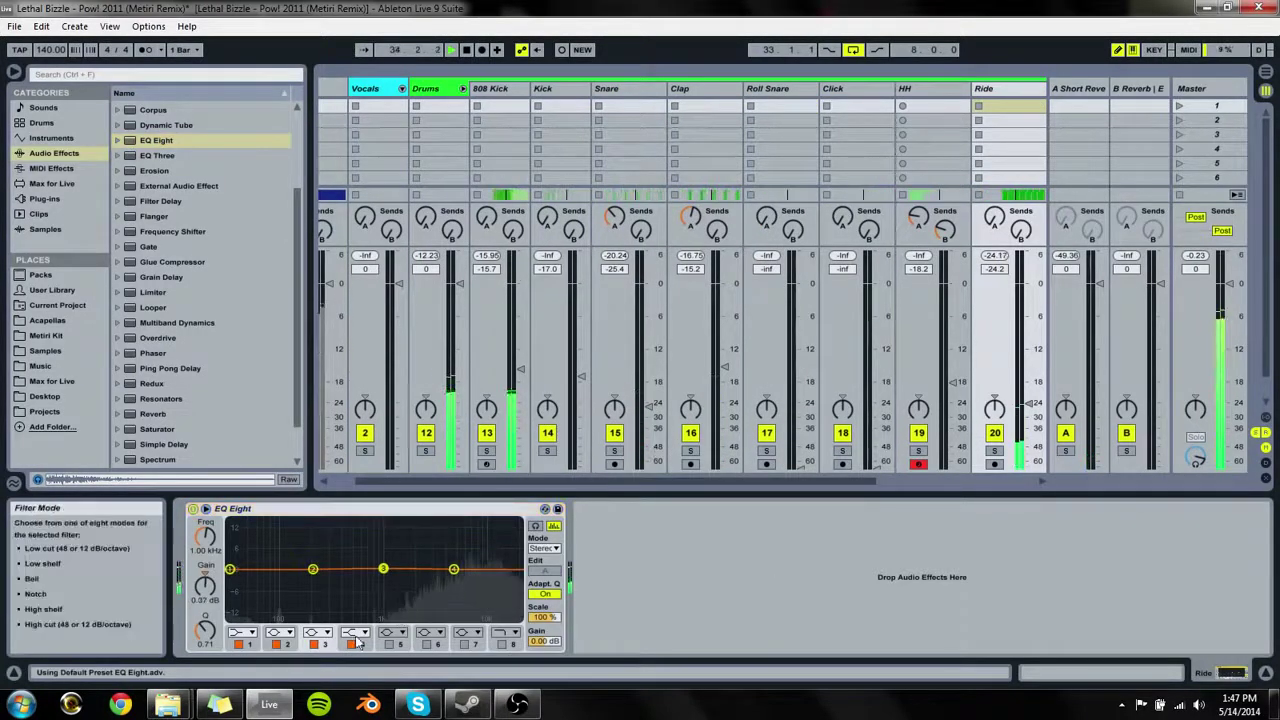
pyautogui.click(316, 632)
pyautogui.click(313, 538)
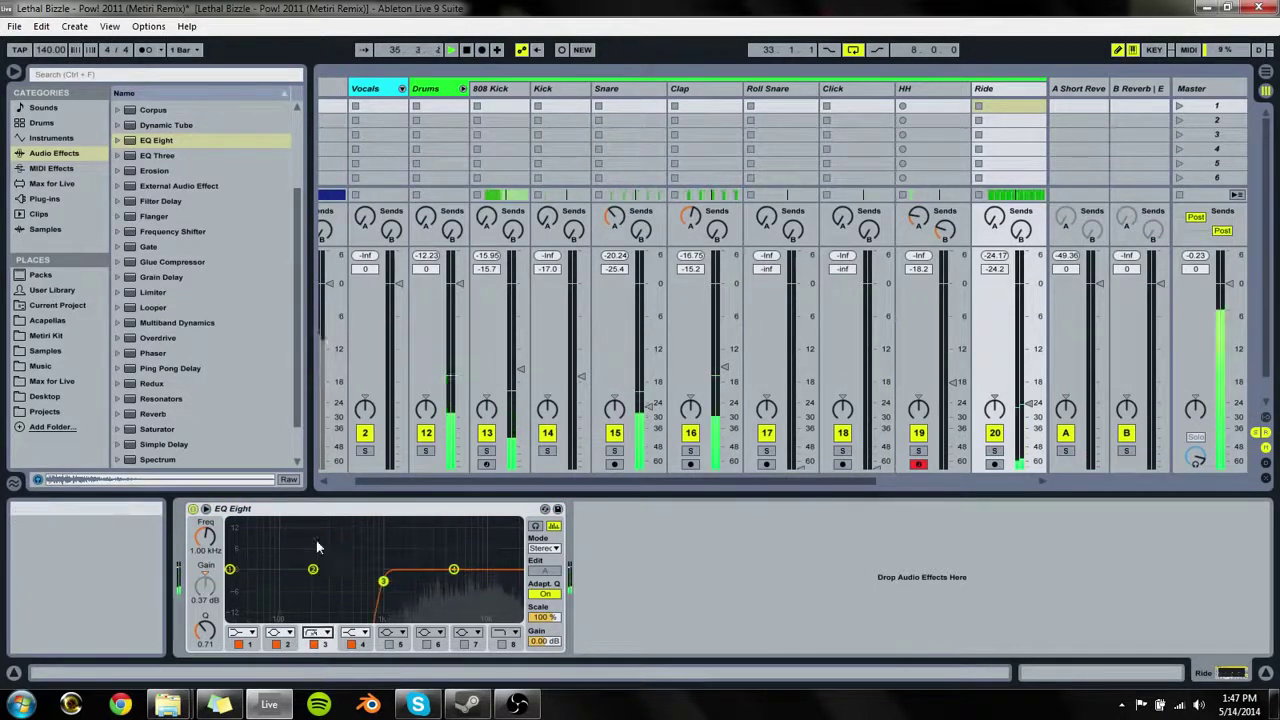
pyautogui.moveTo(384, 581); pyautogui.dragTo(467, 558)
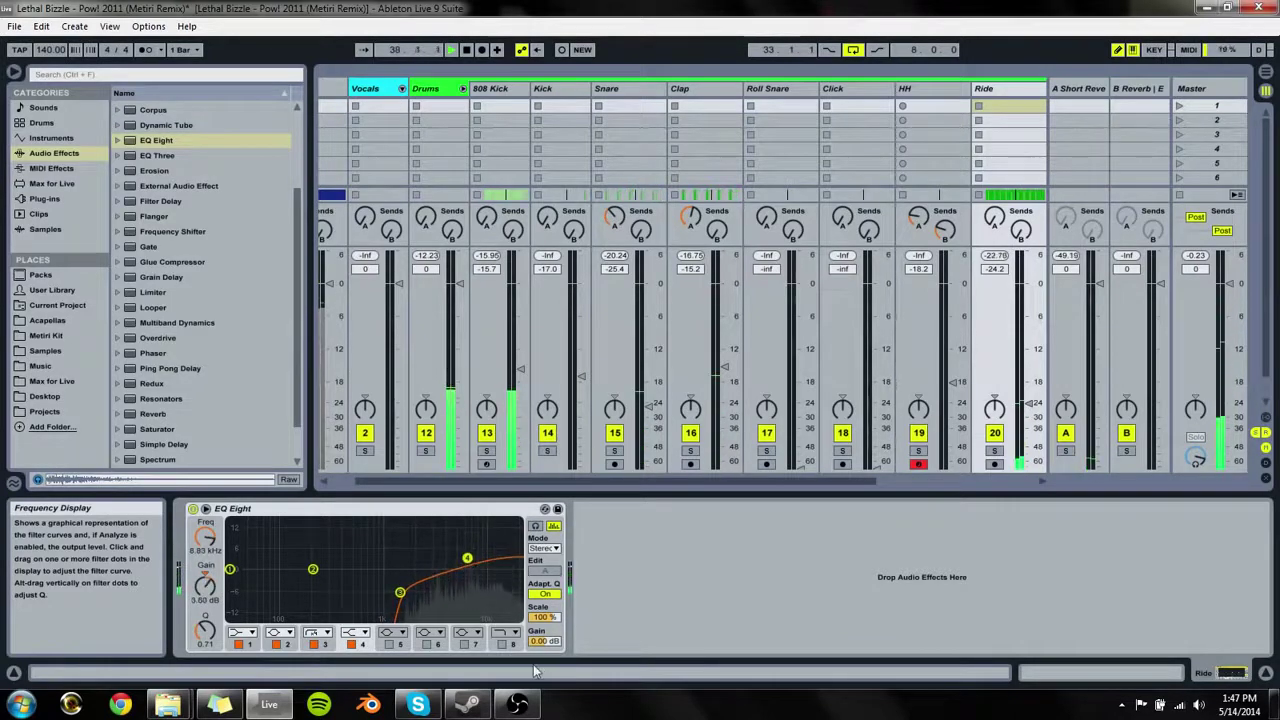
# Step: Enable band 8 of the Ride EQ as a high cut at 15.3 kHz
pyautogui.click(505, 632)
pyautogui.click(505, 583)
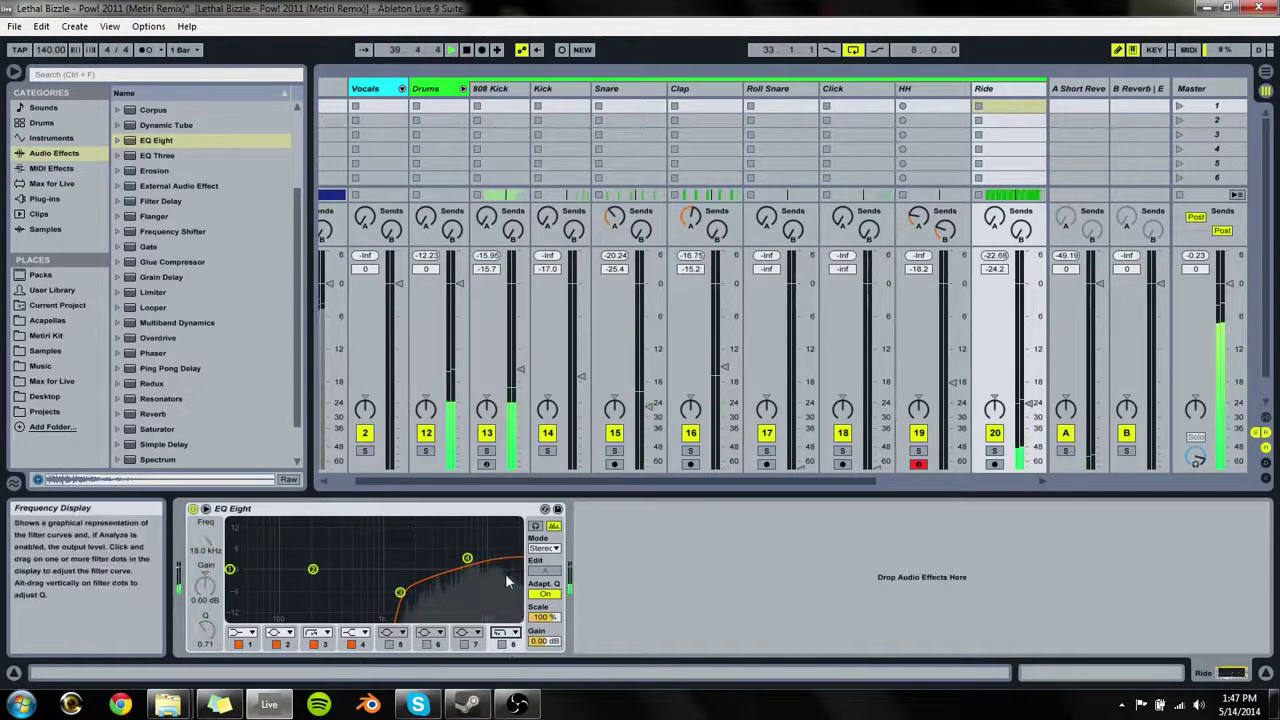
pyautogui.click(513, 644)
pyautogui.moveTo(515, 589); pyautogui.dragTo(503, 589)
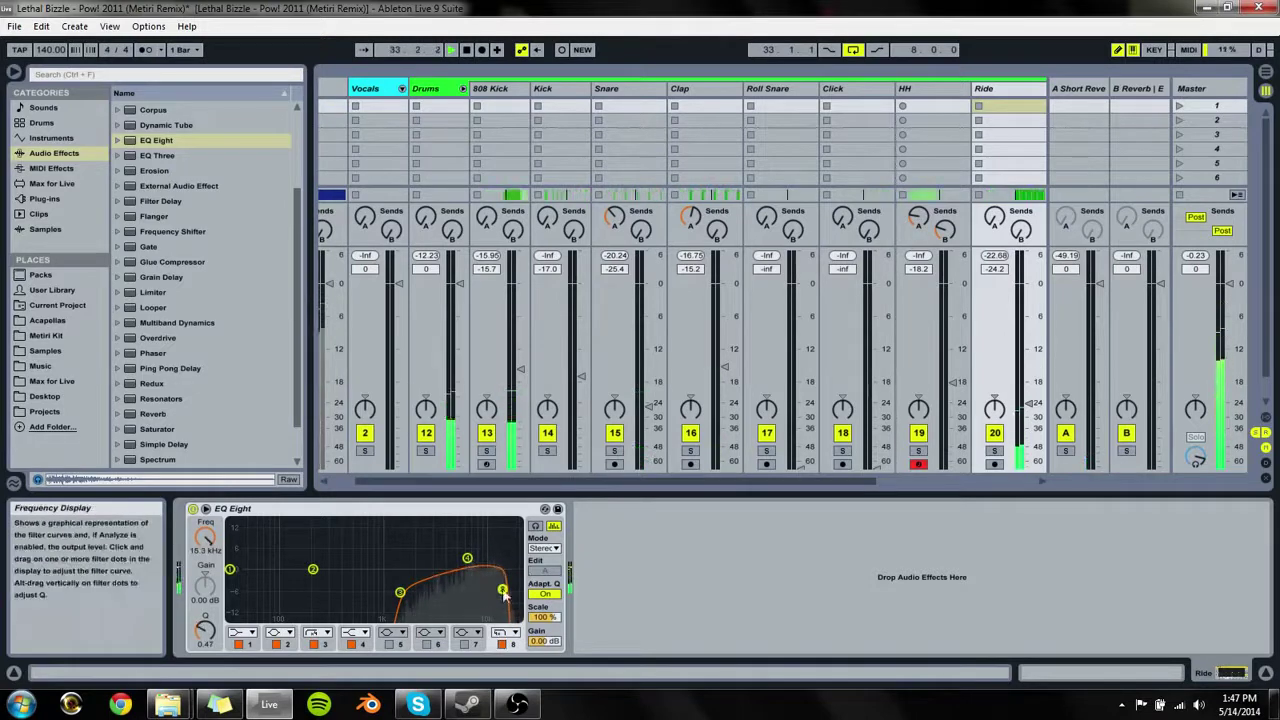
# Step: Dip band 2 of the Ride EQ to -5.33 dB at 3.23 kHz and switch off band 1
pyautogui.moveTo(313, 569); pyautogui.dragTo(402, 593)
pyautogui.click(434, 587)
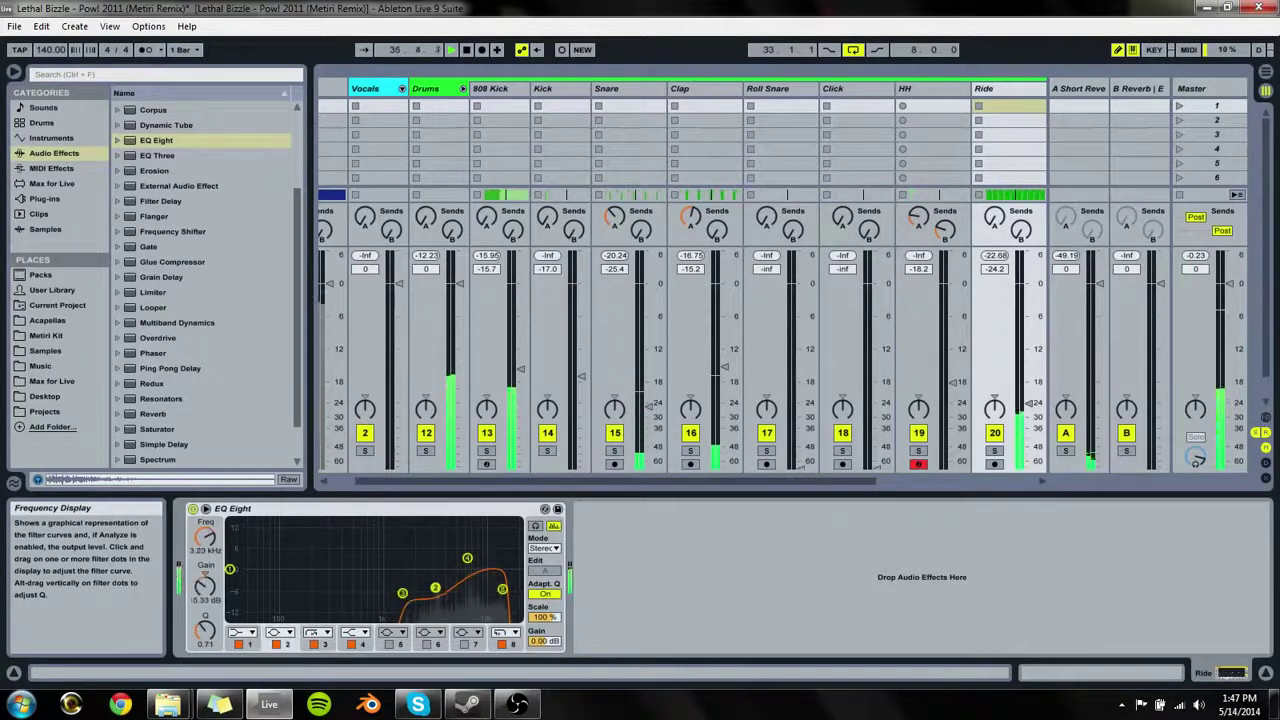
pyautogui.click(238, 644)
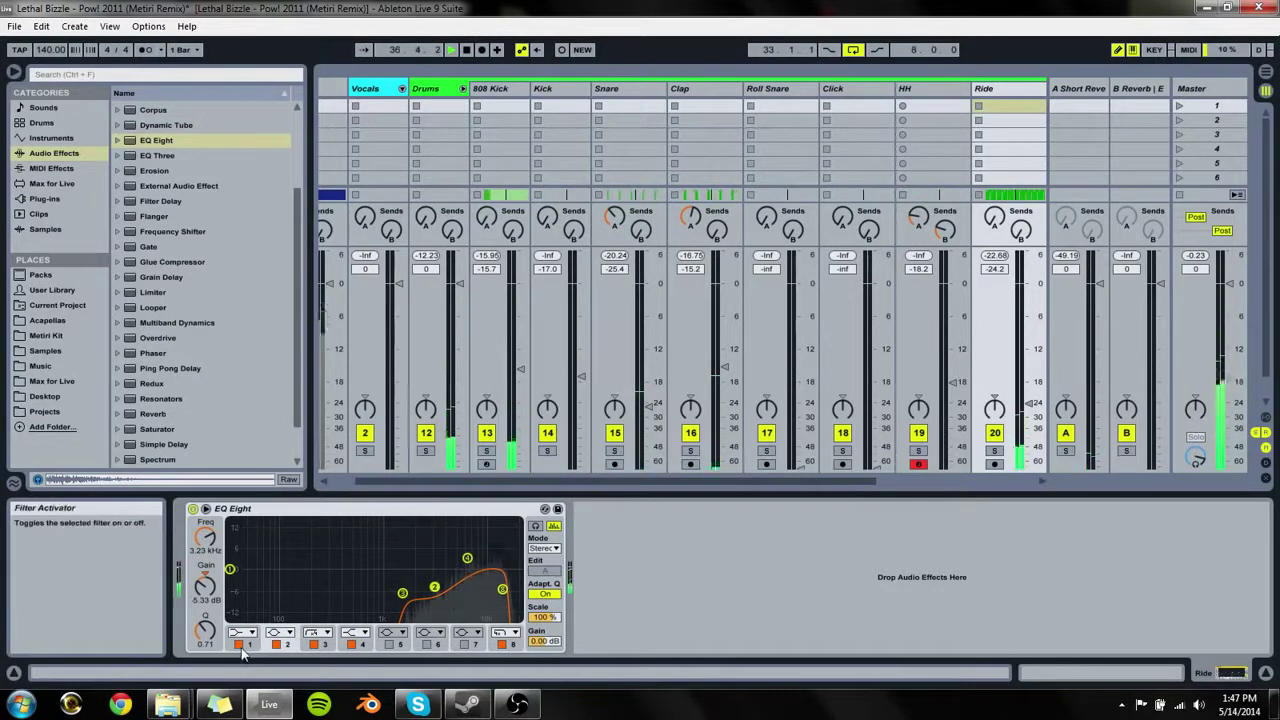
# Step: Add a Utility with 0% width to the Ride track and place it before the EQ Eight
pyautogui.scroll(-1, 180, 388)
pyautogui.scroll(-2, 180, 388)
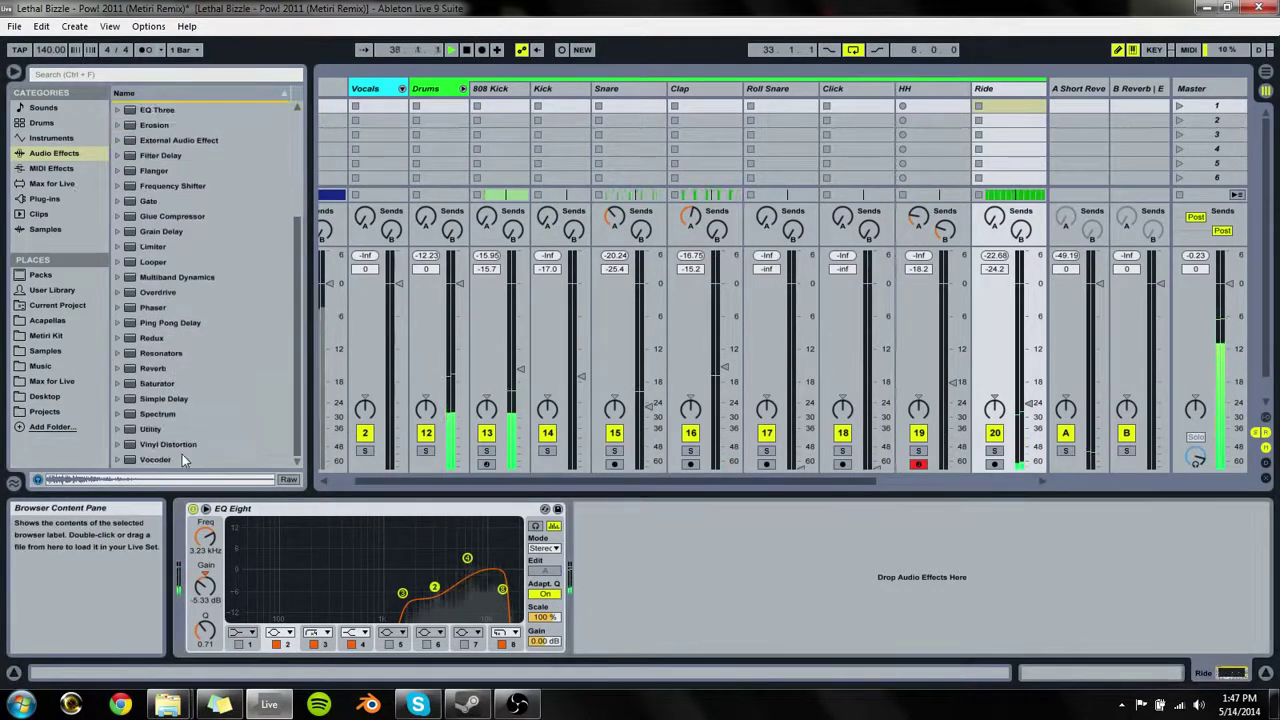
pyautogui.moveTo(180, 429); pyautogui.dragTo(613, 690)
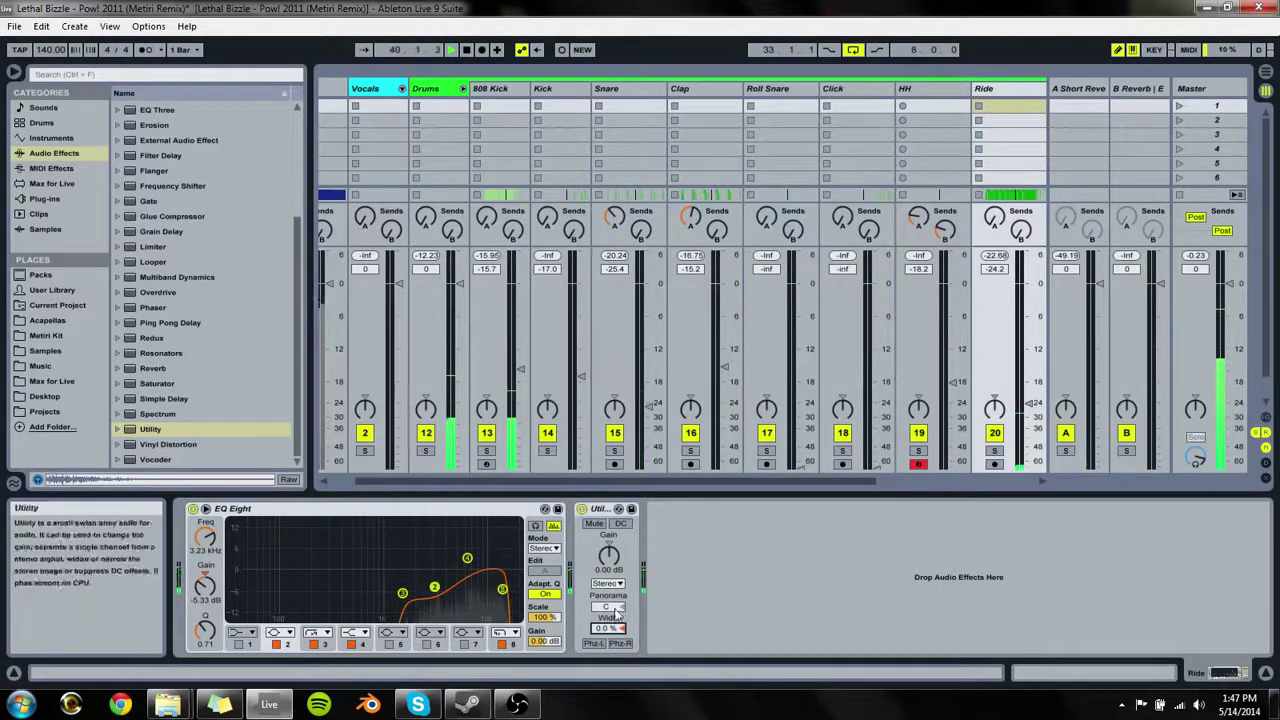
pyautogui.click(600, 509)
pyautogui.moveTo(600, 509); pyautogui.dragTo(195, 509)
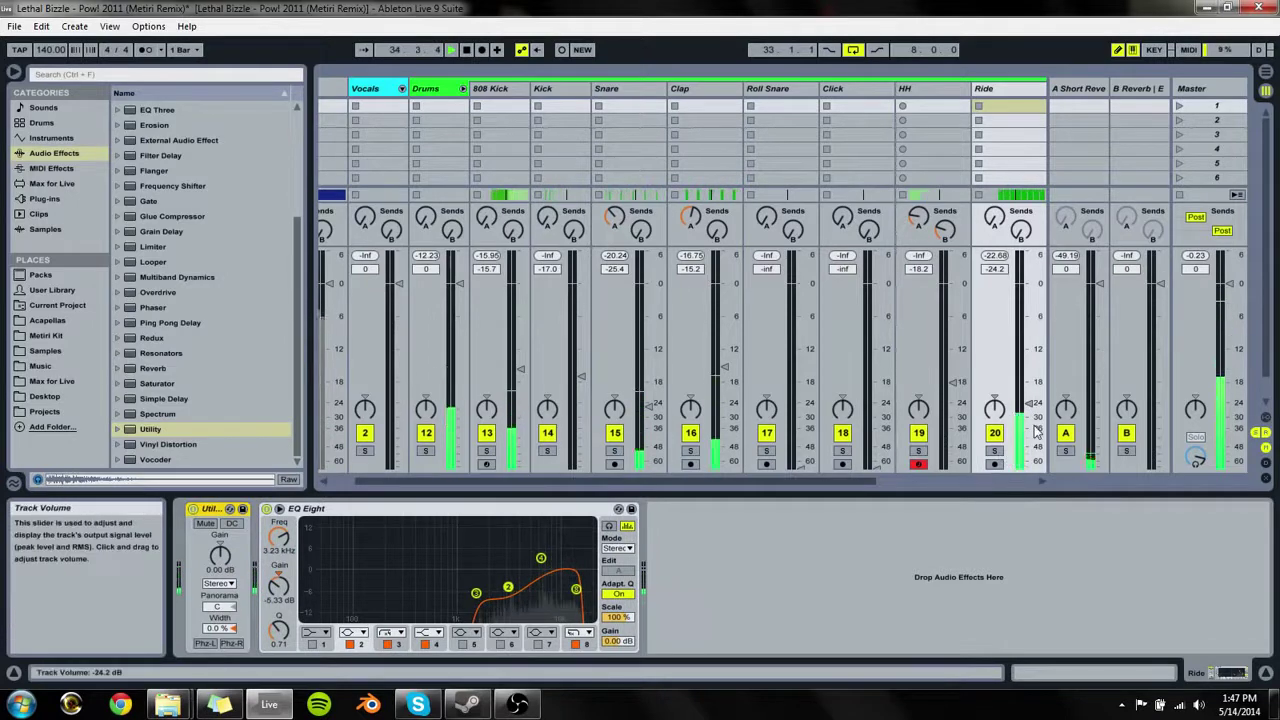
# Step: Raise the Ride track's reverb sends A and B and set its volume to -20.7 dB
pyautogui.moveTo(1021, 231); pyautogui.dragTo(1021, 175)
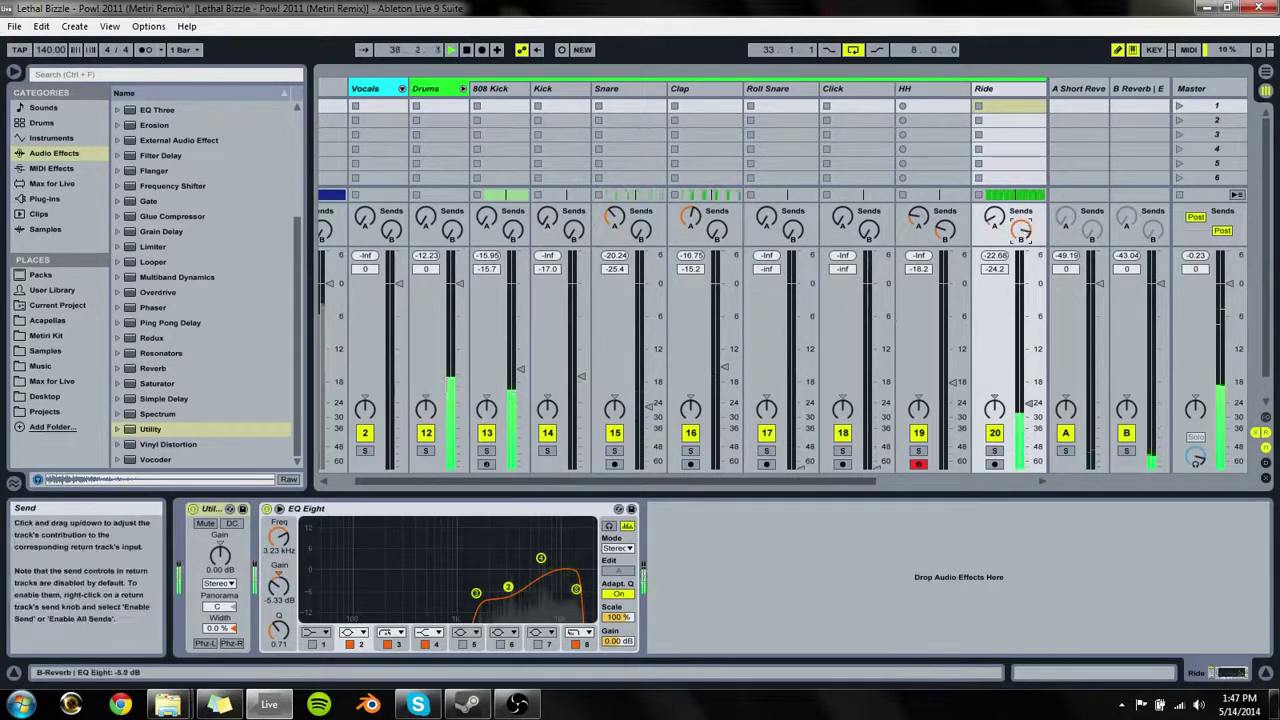
pyautogui.moveTo(865, 481); pyautogui.dragTo(1001, 488)
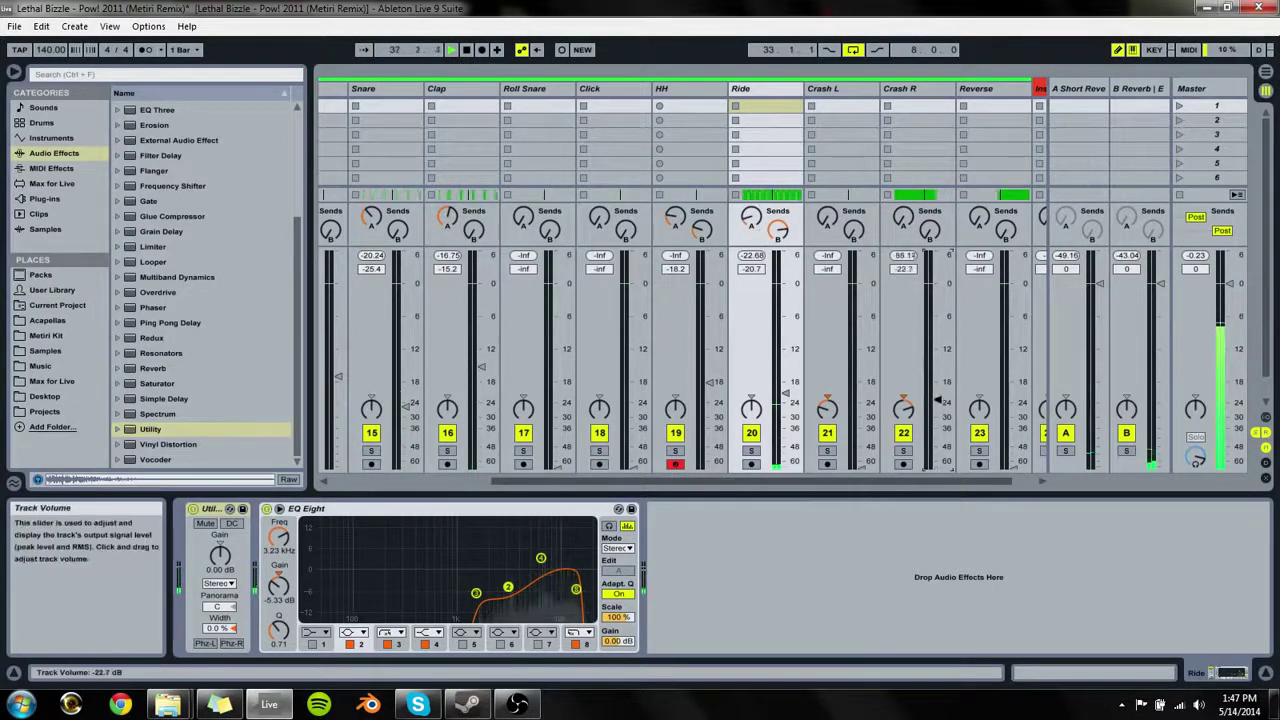
# Step: Set the Crash R track volume to -30.0 dB and add a Utility with 0% width to it
pyautogui.click(938, 410)
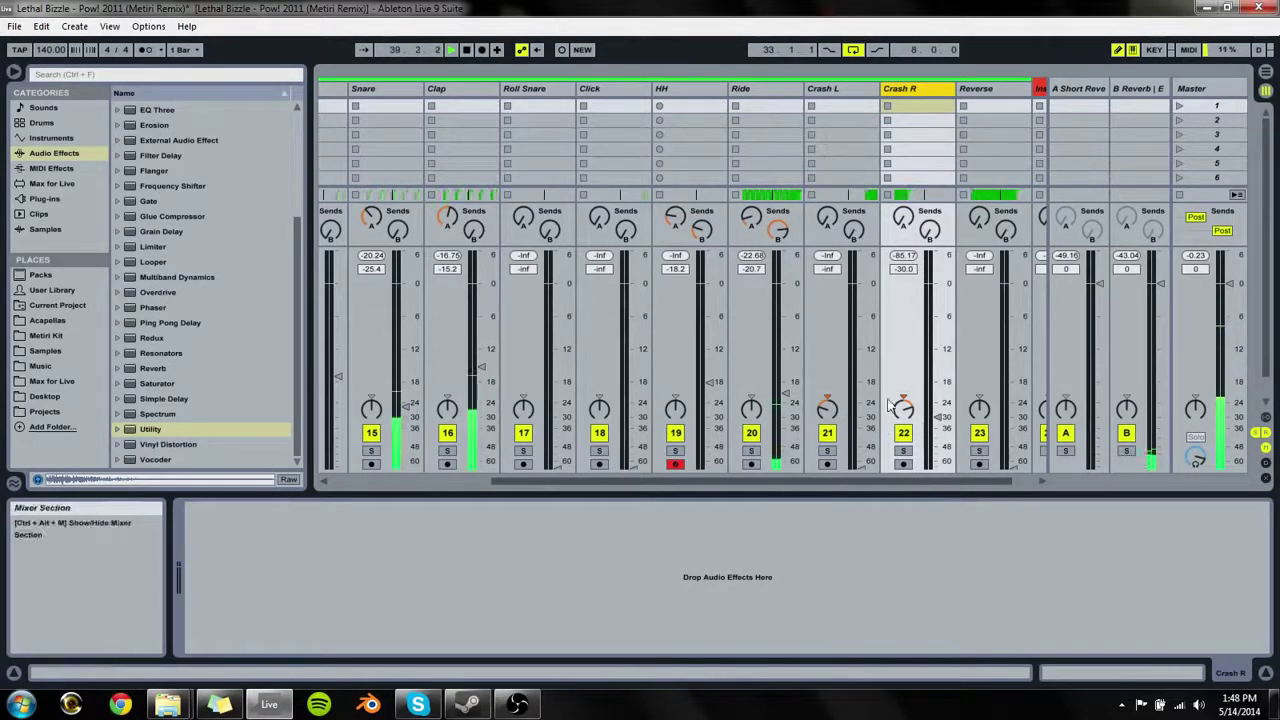
pyautogui.moveTo(150, 437); pyautogui.dragTo(357, 623)
pyautogui.moveTo(218, 629); pyautogui.dragTo(218, 700)
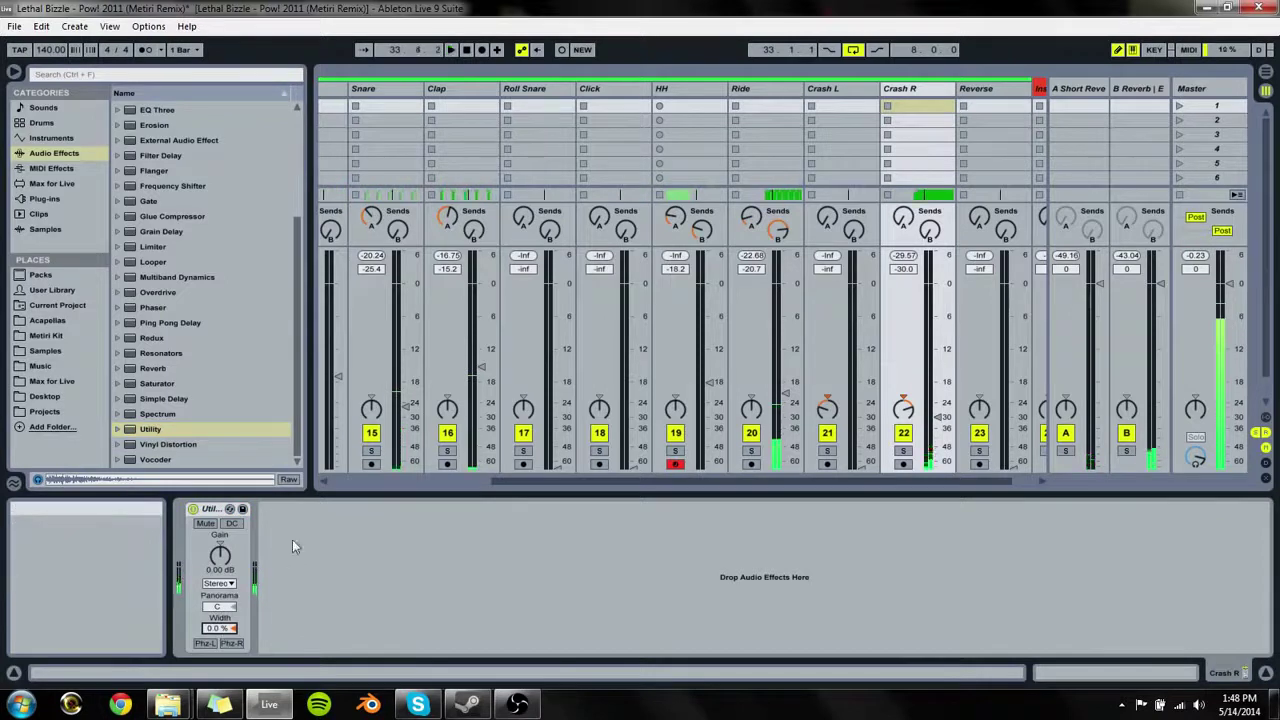
# Step: Add an EQ Eight after the Utility on Crash R and check the Ride track's EQ curve for reference
pyautogui.click(163, 112)
pyautogui.scroll(1, 169, 145)
pyautogui.moveTo(164, 127); pyautogui.dragTo(235, 261)
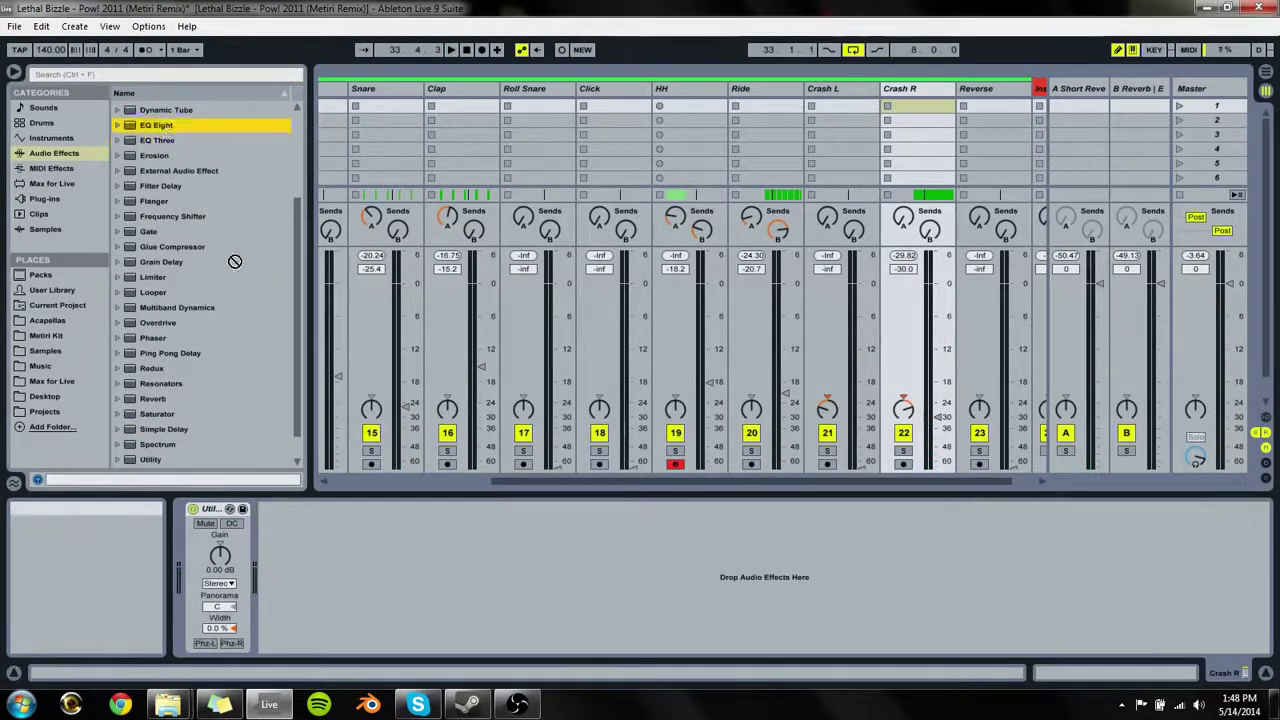
pyautogui.moveTo(252, 510); pyautogui.dragTo(265, 540)
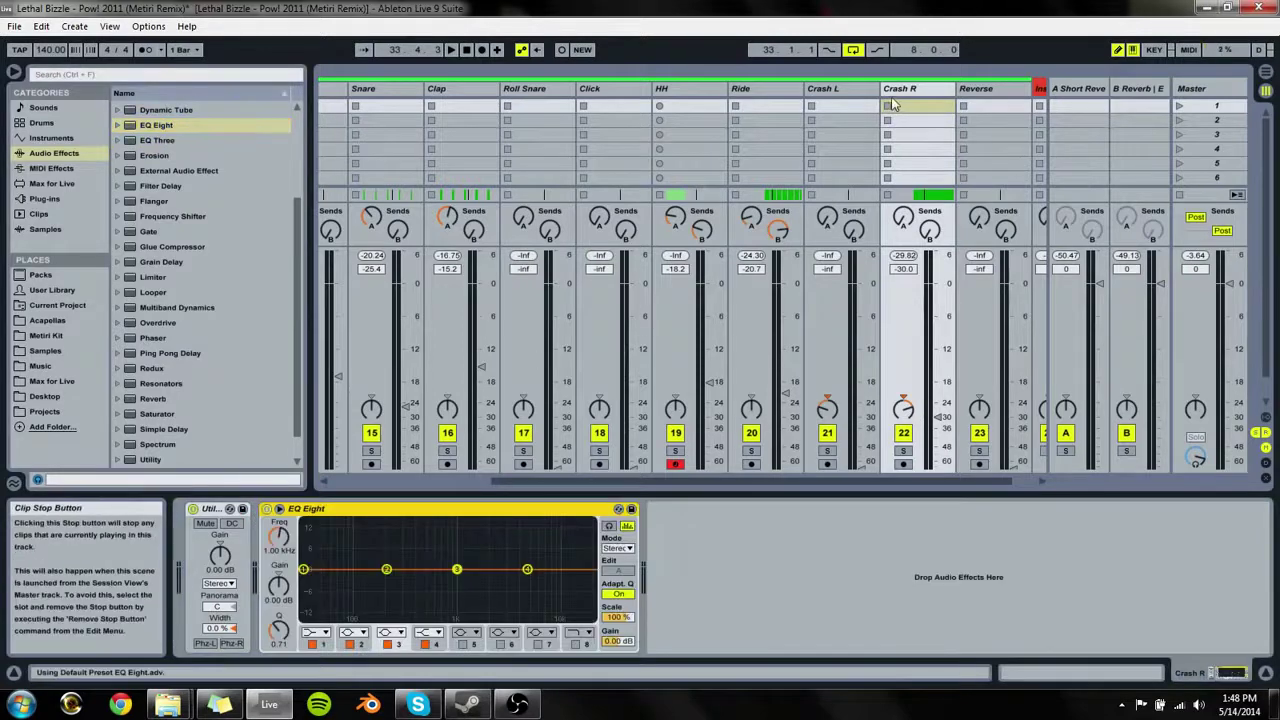
pyautogui.click(791, 87)
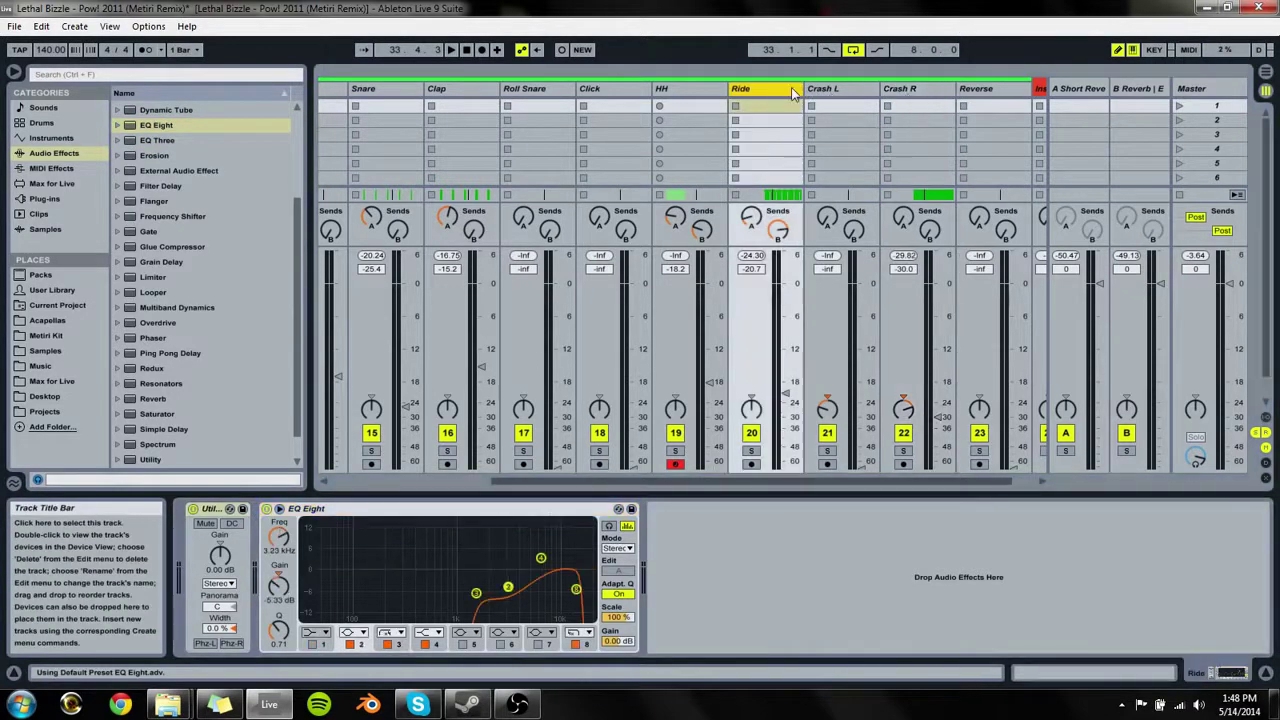
pyautogui.click(918, 87)
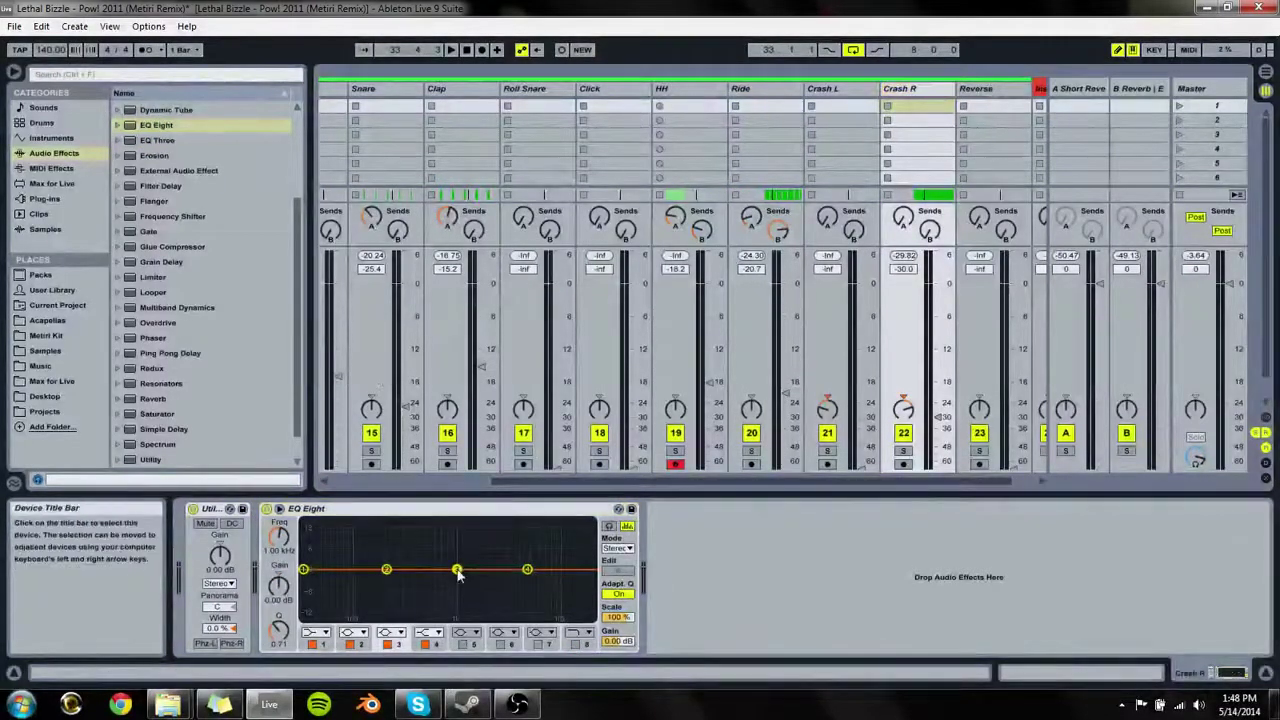
# Step: Turn band 3 of the Crash R EQ into a low cut at 1.23 kHz with Q 0.41, leaving bands 1 and 2 off
pyautogui.click(392, 634)
pyautogui.click(397, 545)
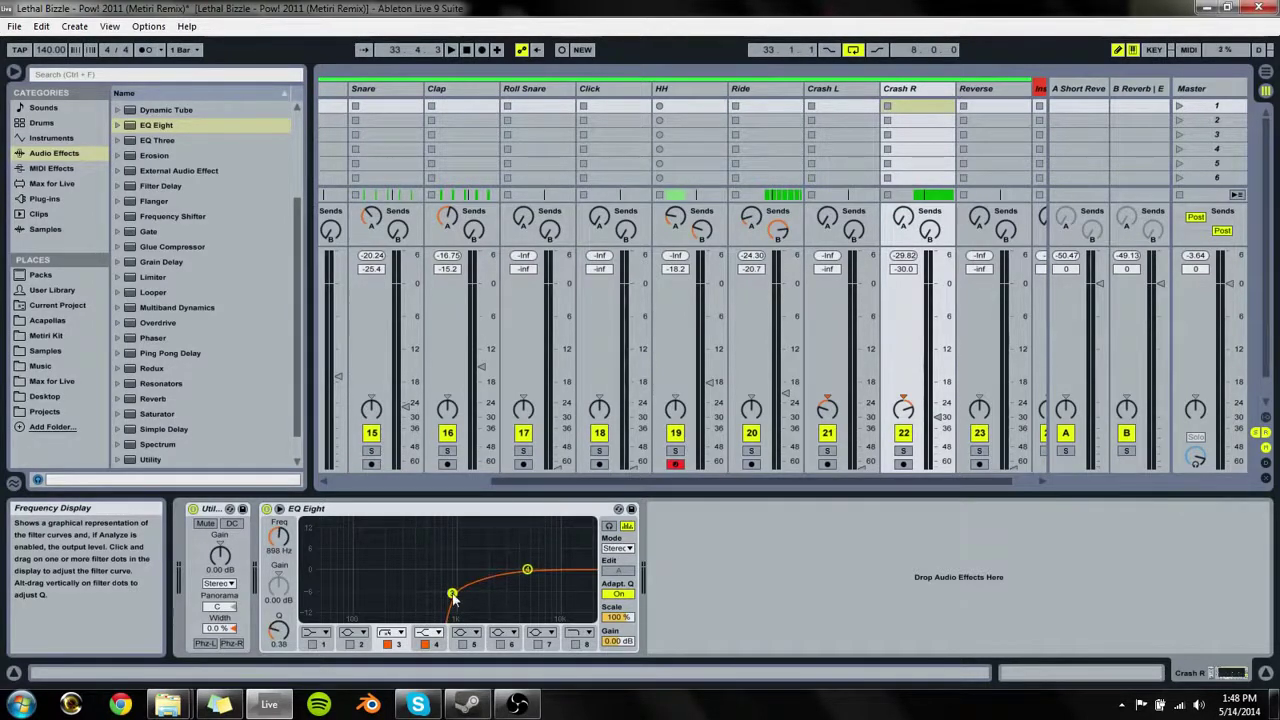
pyautogui.press('space')
pyautogui.moveTo(453, 596); pyautogui.dragTo(465, 592)
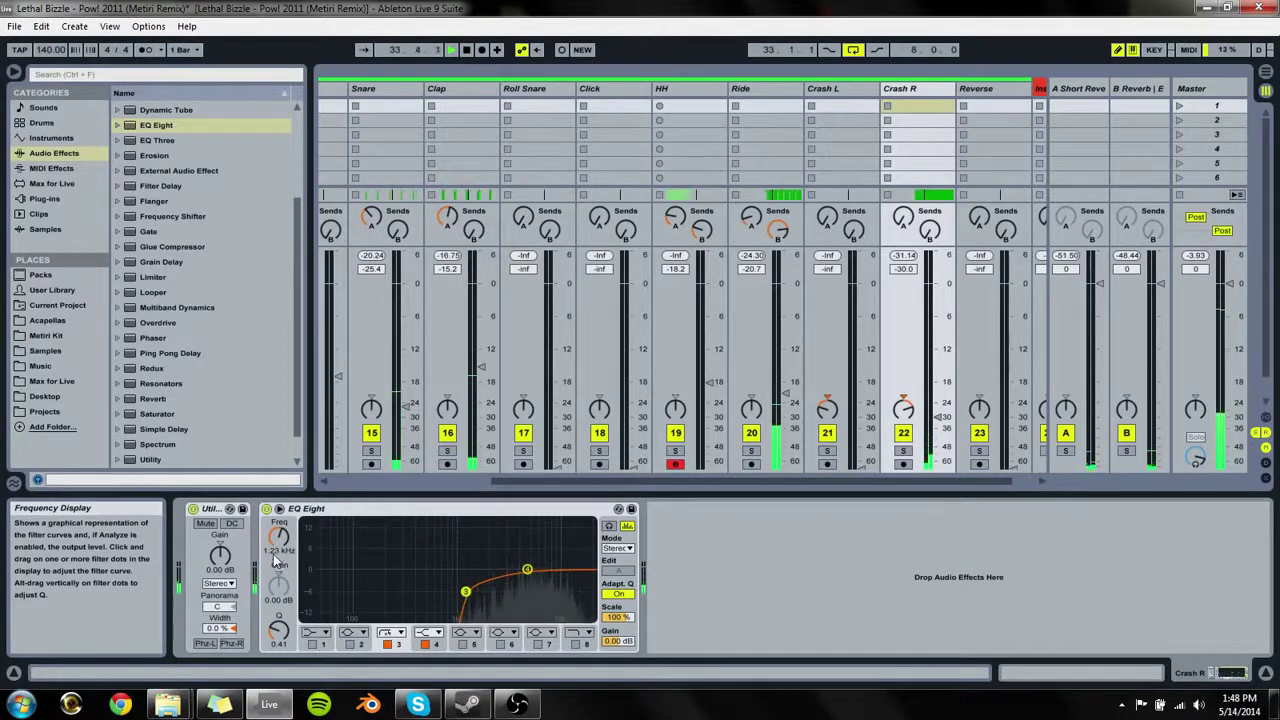
# Step: Boost the Crash R EQ's band 4 high shelf slightly and enable band 5 with a dip of about -6.07 dB at 2.55 kHz
pyautogui.click(527, 569)
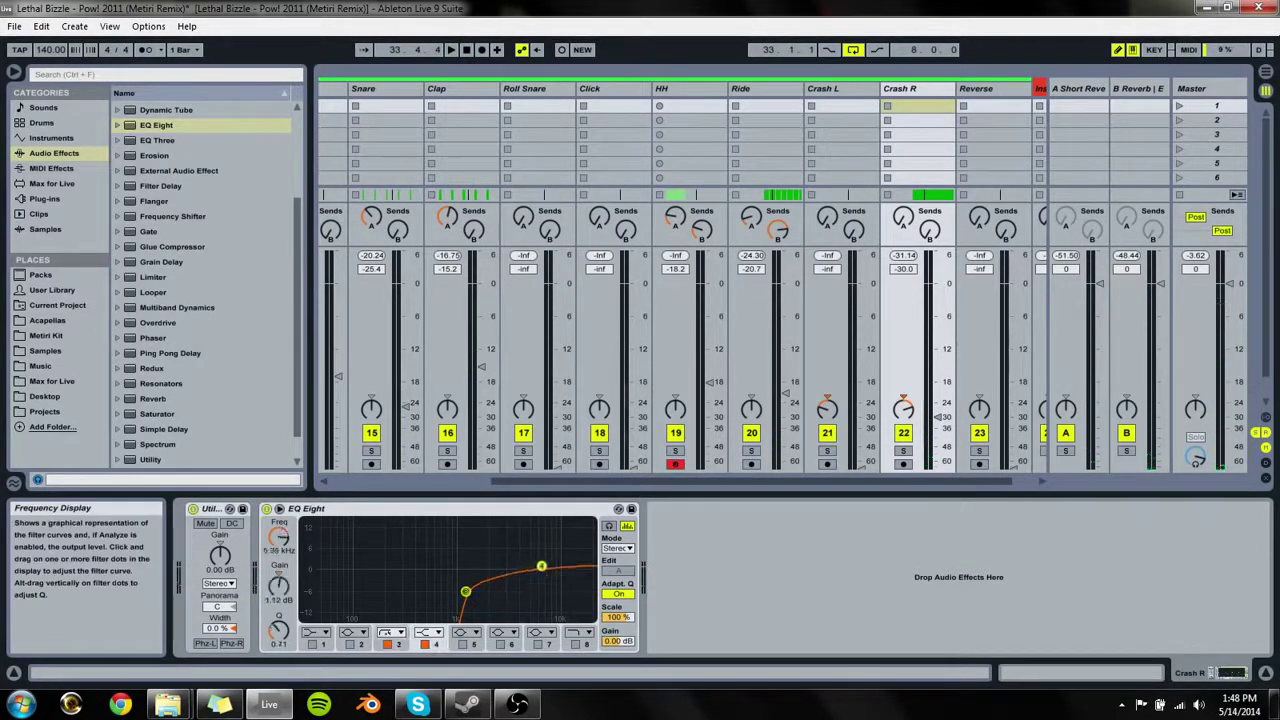
pyautogui.click(462, 644)
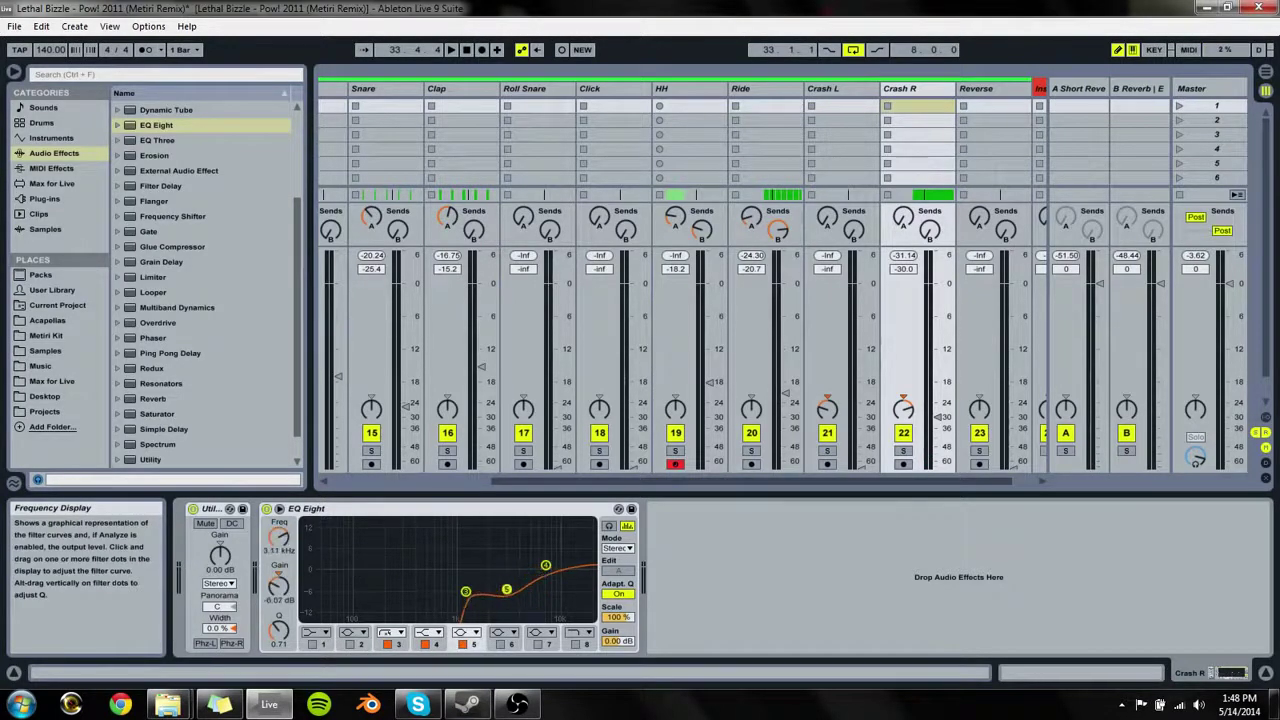
pyautogui.press('space')
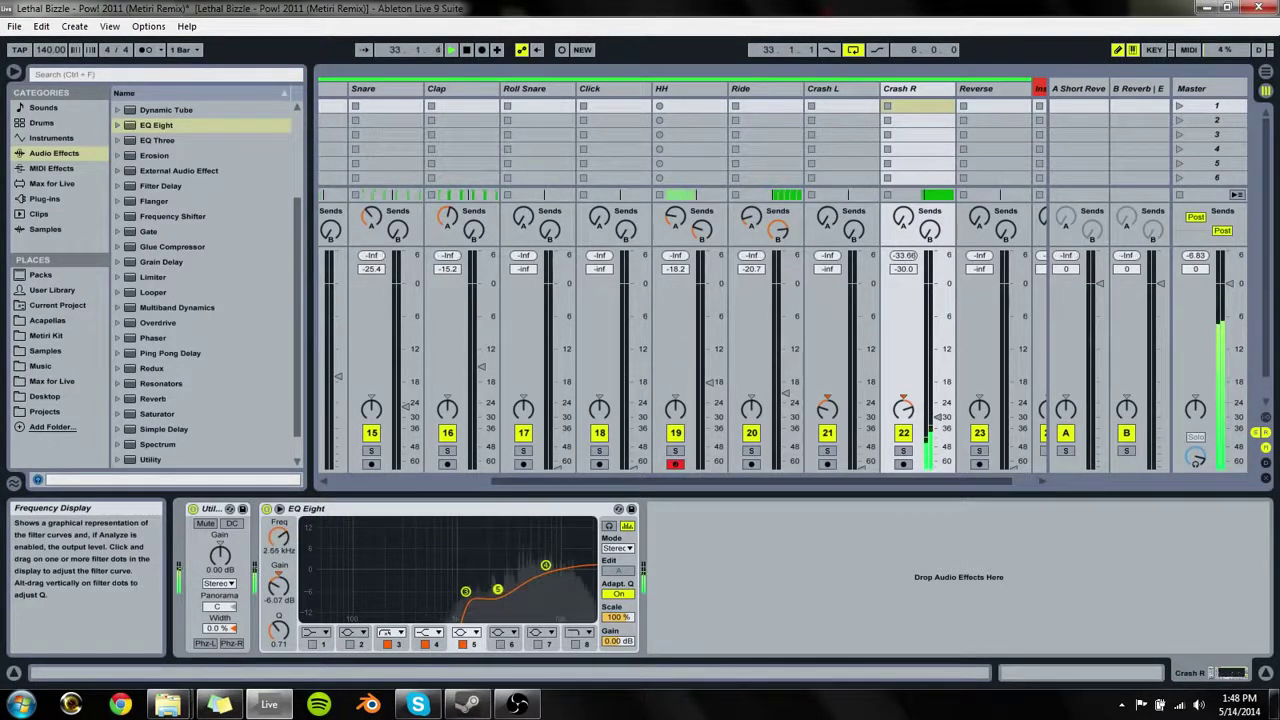
# Step: Enable band 8 of the Crash R EQ as a steep high cut at 14.5 kHz and refine the low cut to 1.24 kHz with a stronger high shelf
pyautogui.click(575, 644)
pyautogui.click(575, 644)
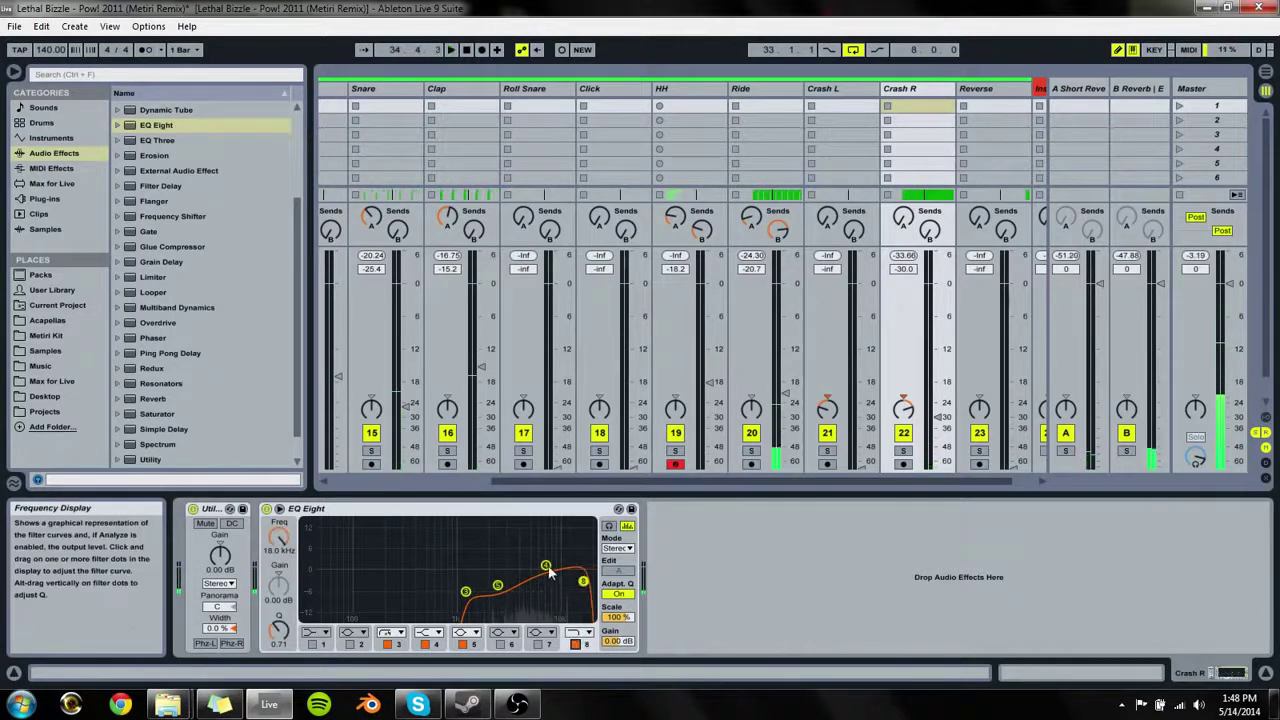
pyautogui.moveTo(545, 566); pyautogui.dragTo(472, 602)
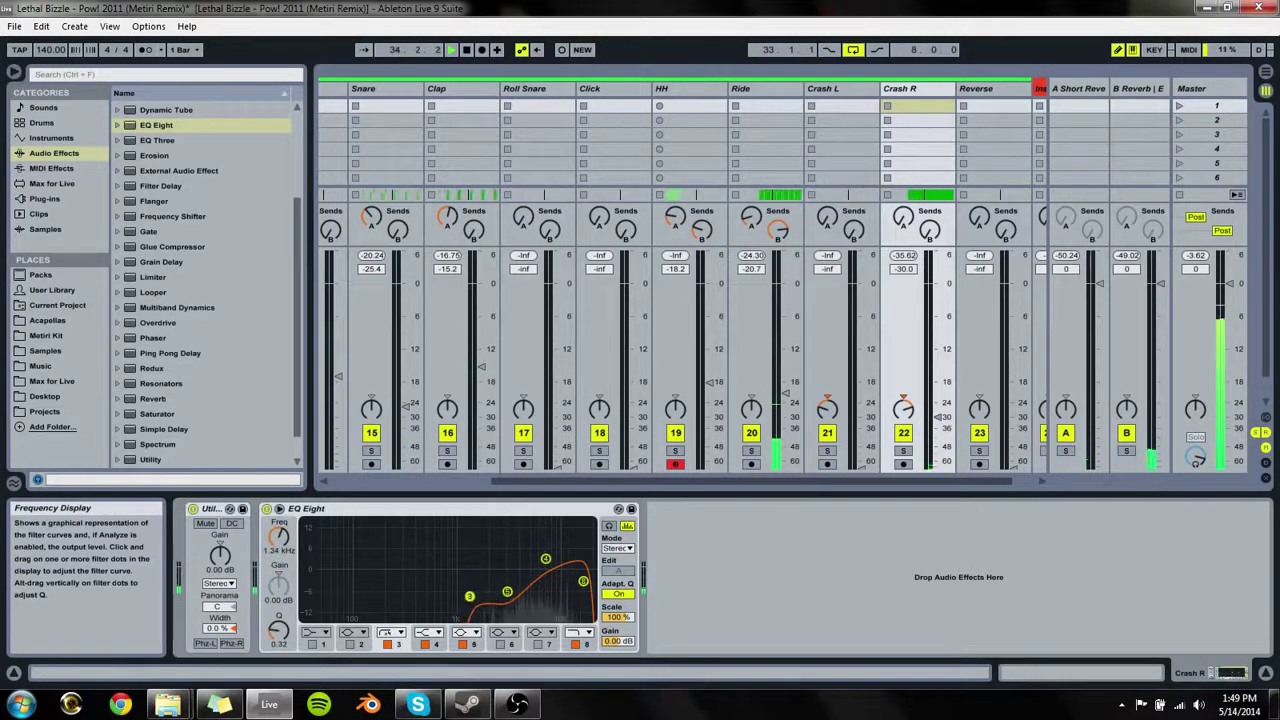
pyautogui.moveTo(545, 558); pyautogui.dragTo(574, 587)
pyautogui.click(579, 632)
pyautogui.click(577, 621)
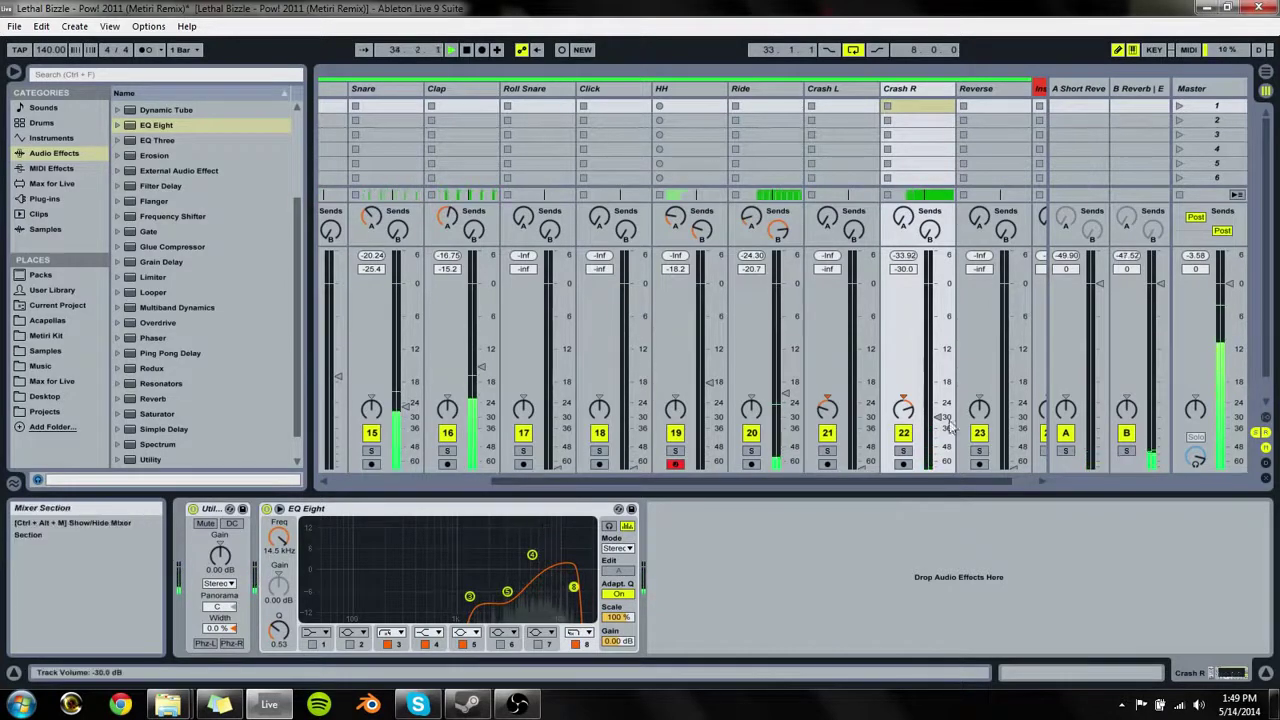
# Step: Raise the Crash R track volume to -24.8 dB and turn its reverb send B fully up
pyautogui.moveTo(937, 407); pyautogui.dragTo(940, 402)
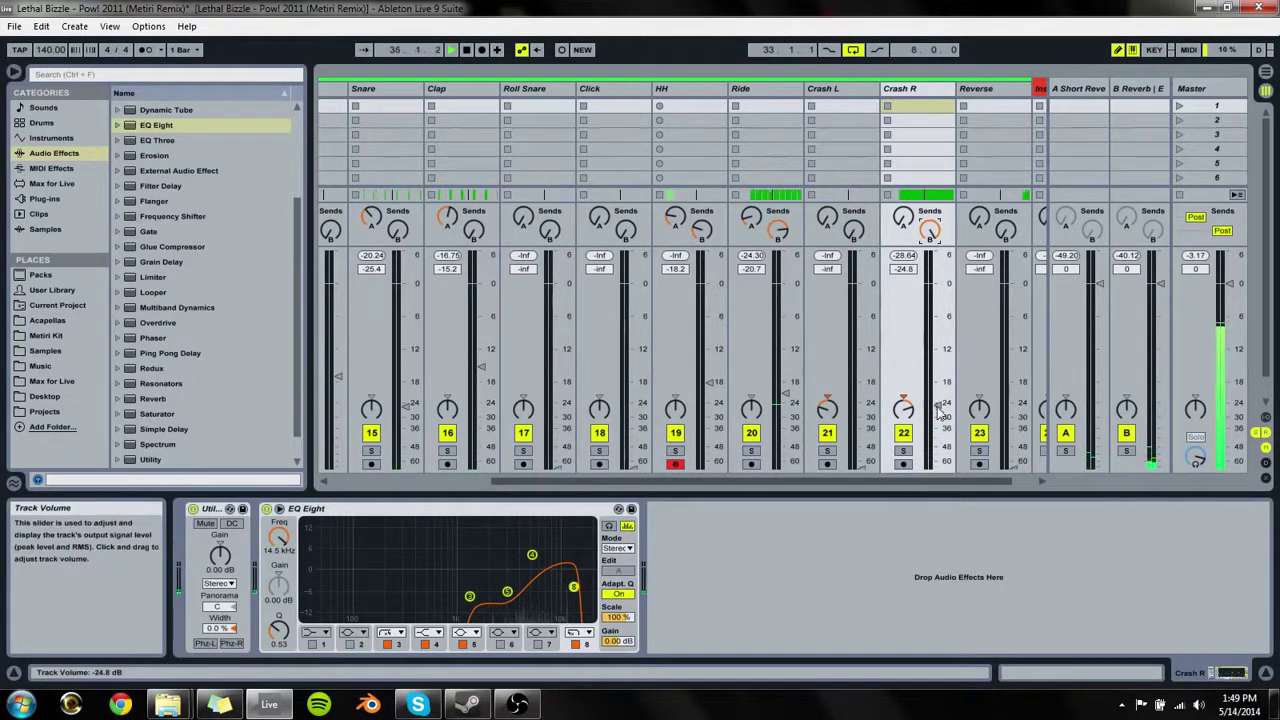
# Step: Lower the Crash R track volume to -27.4 dB and move the 8-bar playback loop to start at bar 25
pyautogui.moveTo(937, 404); pyautogui.dragTo(937, 411)
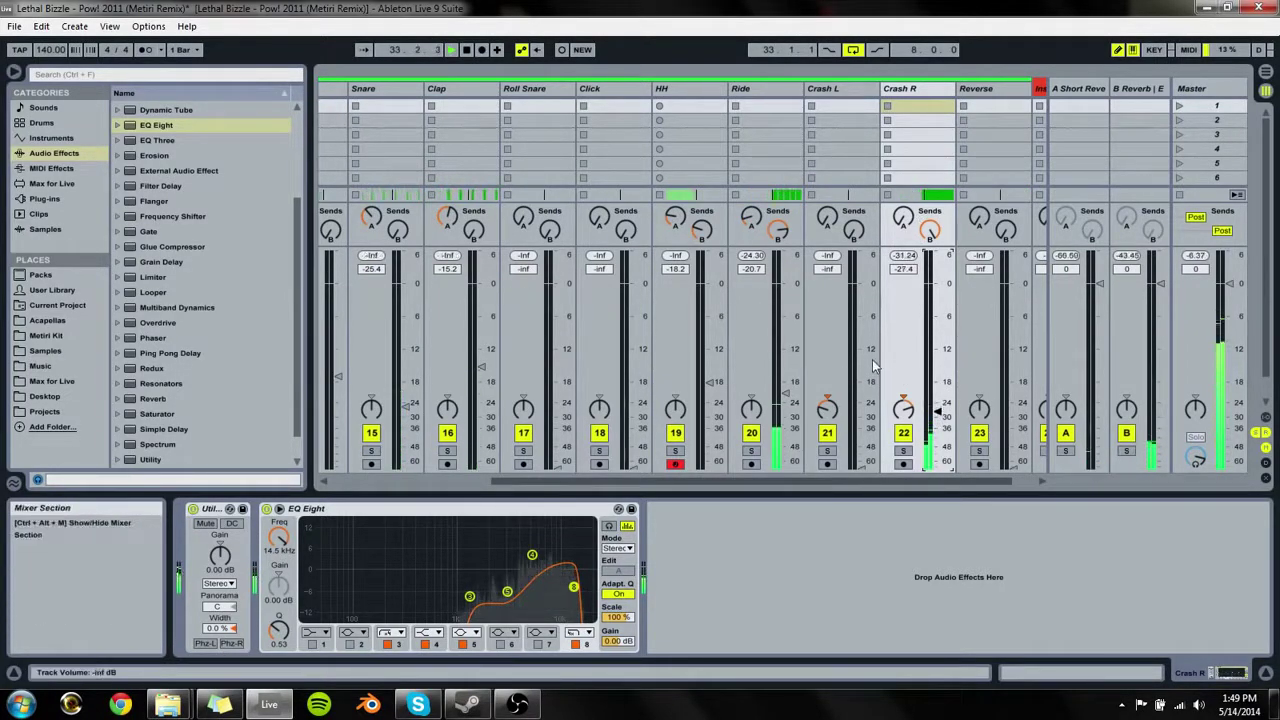
pyautogui.press('Tab')
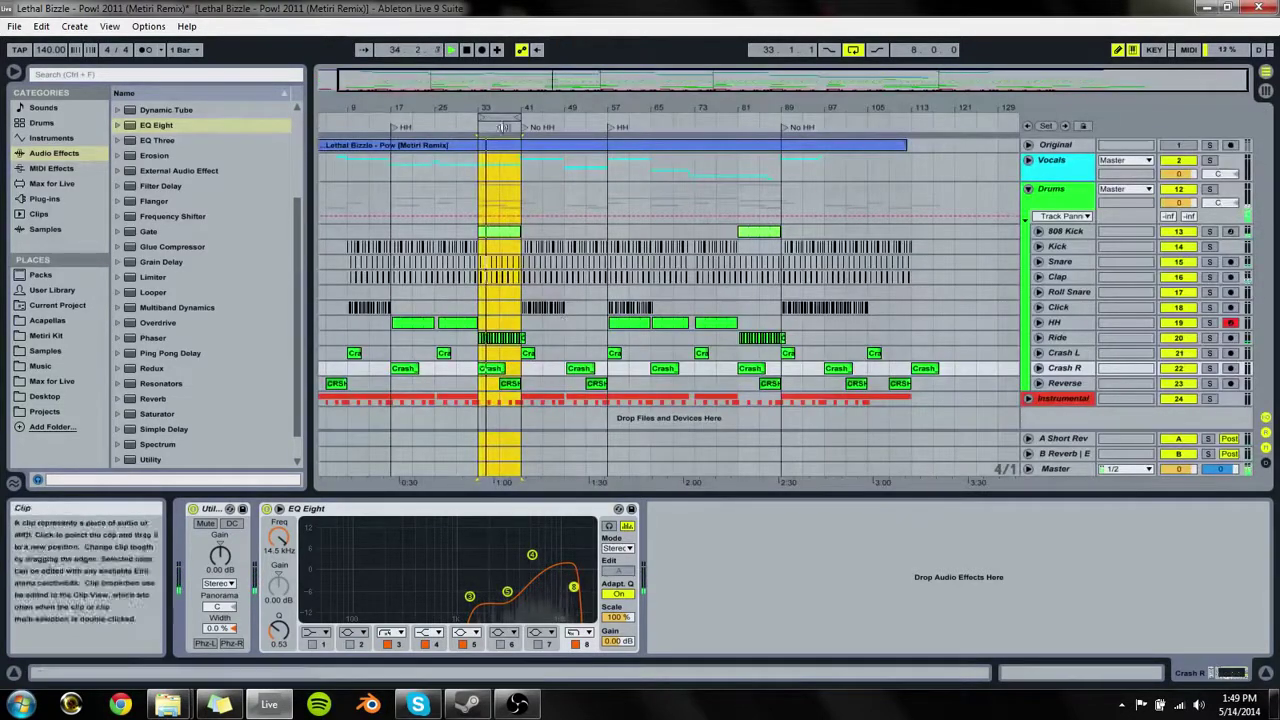
pyautogui.moveTo(496, 125); pyautogui.dragTo(452, 128)
pyautogui.press('Tab')
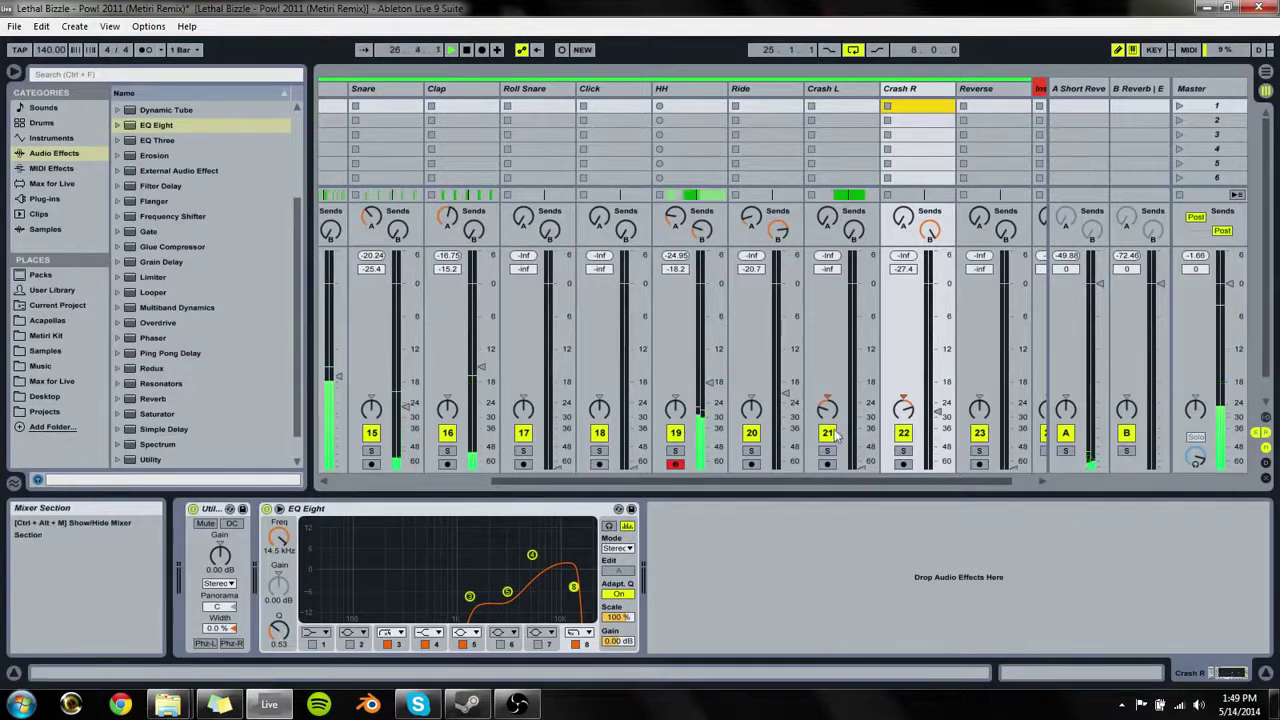
# Step: Raise the Crash L track volume to -27.8 dB while auditioning the loop
pyautogui.moveTo(860, 465); pyautogui.dragTo(860, 423)
pyautogui.press('space')
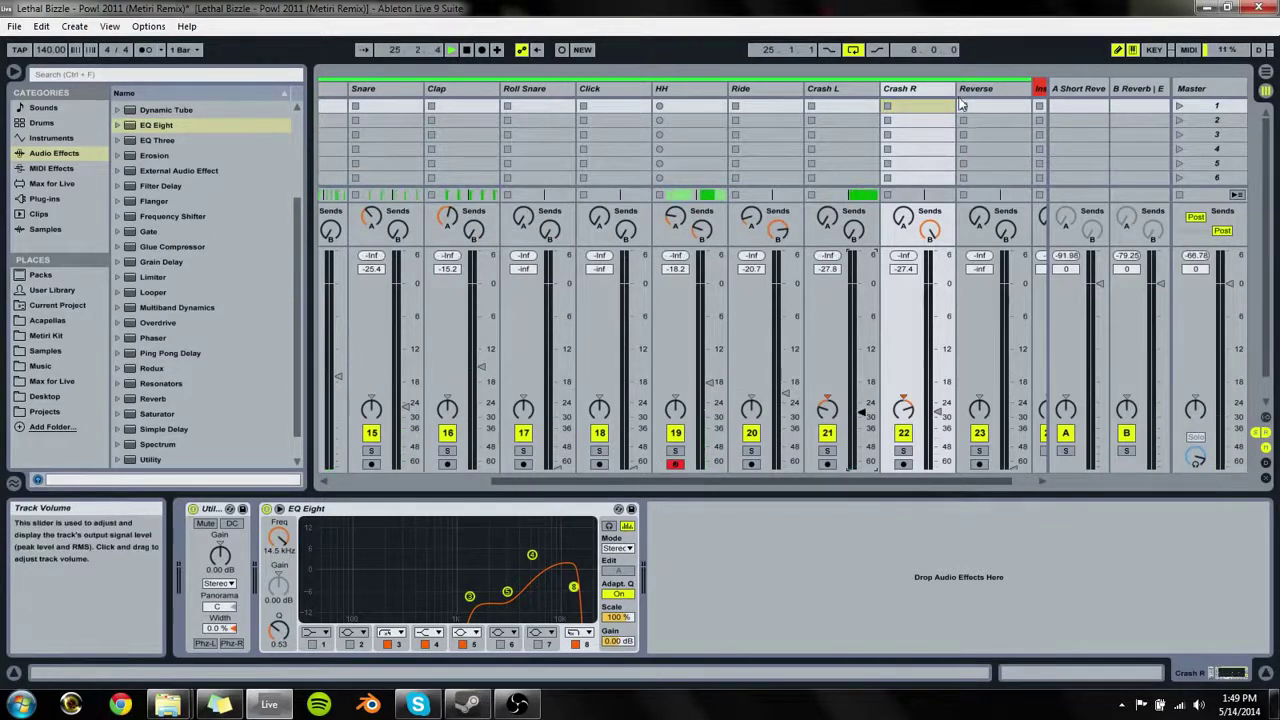
pyautogui.press('space')
# Step: Copy the Utility and EQ Eight devices from the Crash R track to the Crash L track
pyautogui.click(210, 509)
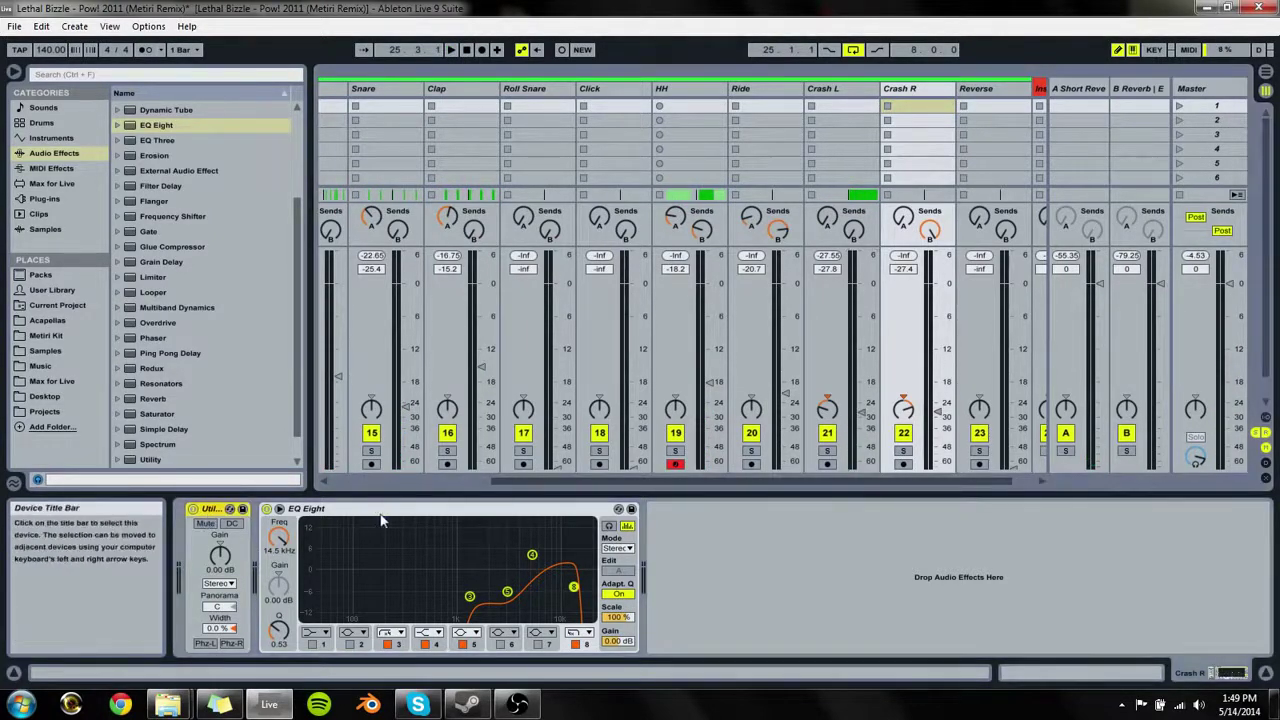
pyautogui.keyDown('shift'); pyautogui.click(427, 510); pyautogui.keyUp('shift')
pyautogui.click(870, 105)
pyautogui.click(862, 90)
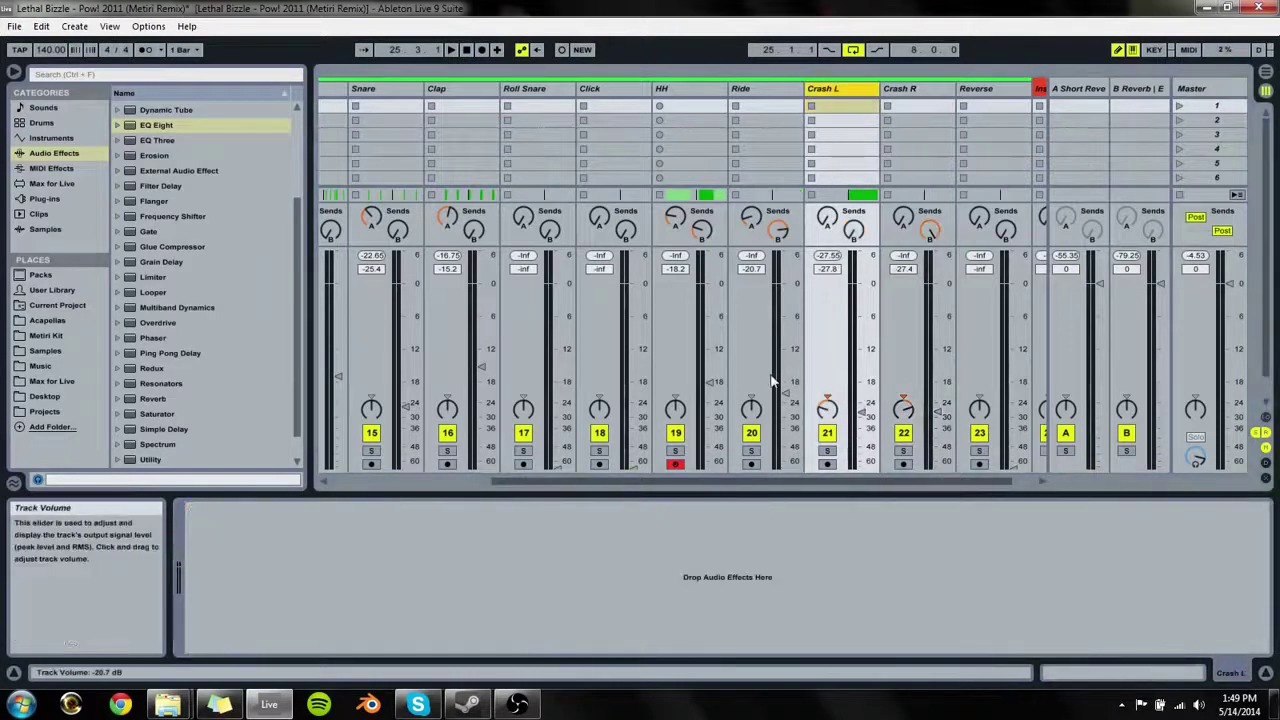
pyautogui.click(788, 586)
pyautogui.hotkey('ctrl', 'v')
# Step: Raise the Crash L volume to -26.0 dB during playback and turn its send B fully up, leaving send A off
pyautogui.press('space')
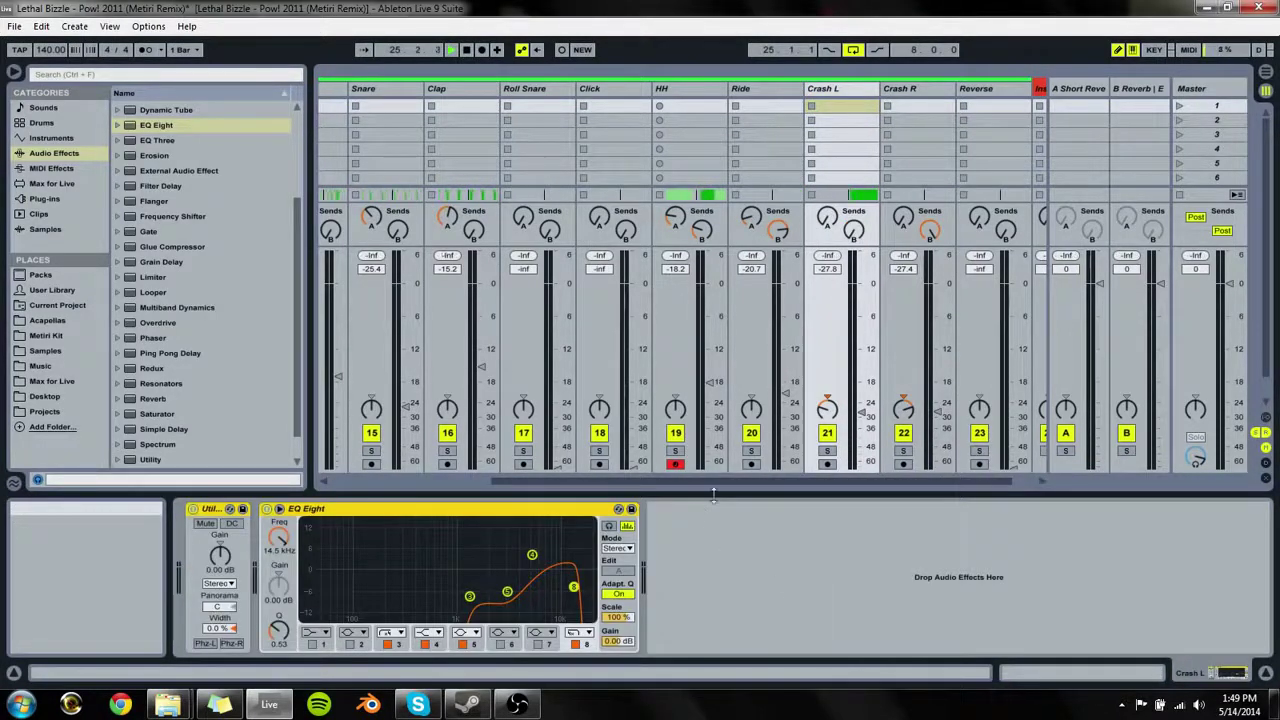
pyautogui.moveTo(862, 412); pyautogui.dragTo(864, 414)
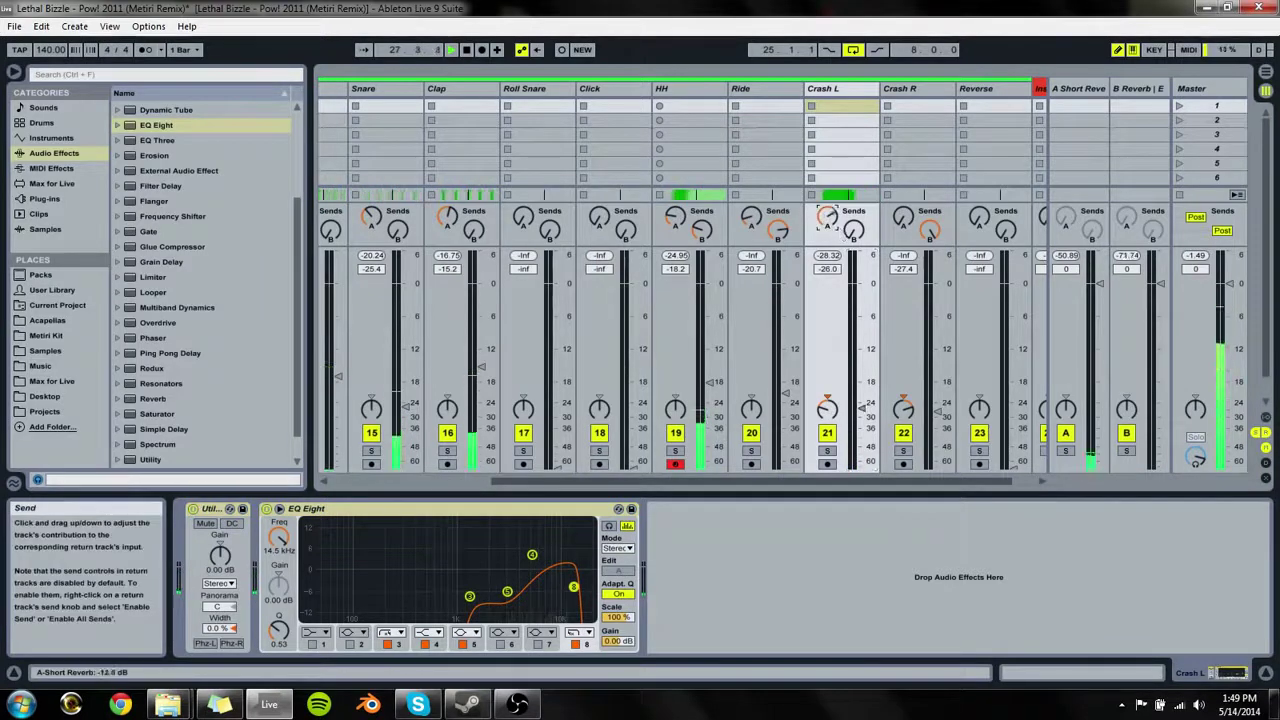
pyautogui.moveTo(828, 232); pyautogui.dragTo(828, 235)
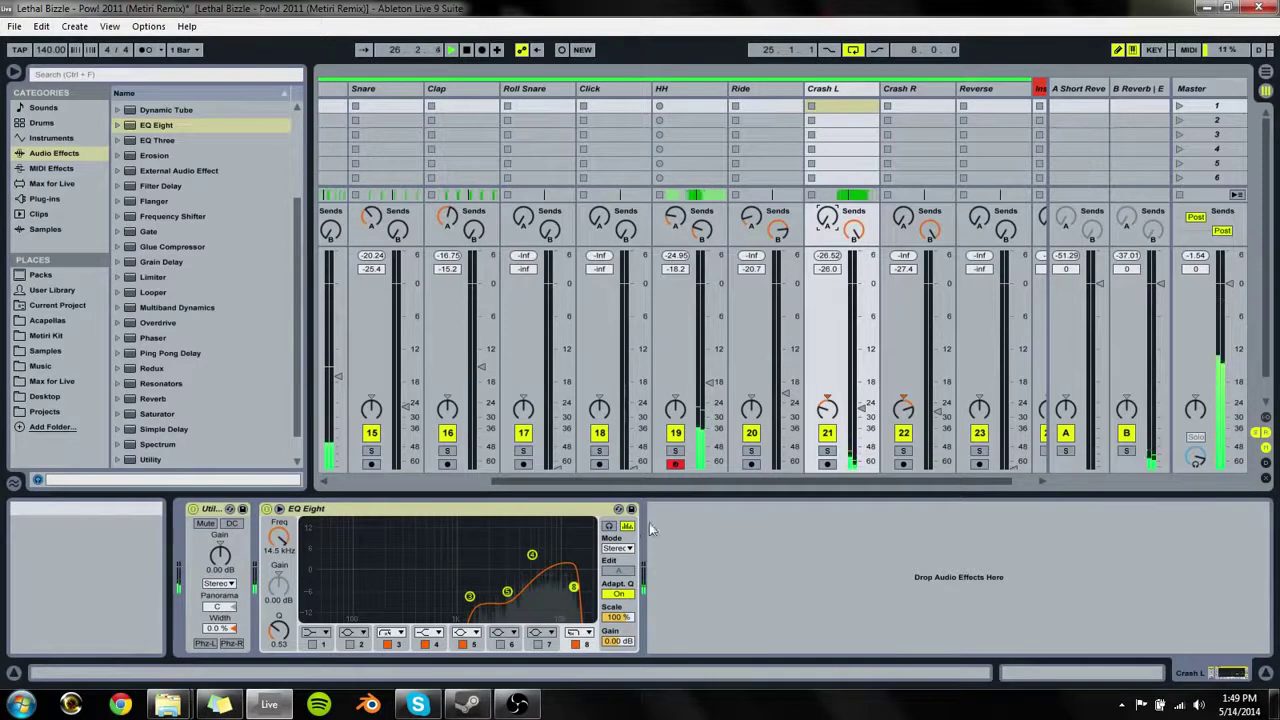
# Step: Insert a third return track, rename return B to Long Reverb and name return C Delay
pyautogui.click(1135, 89)
pyautogui.hotkey('ctrl', 'alt', 'r')
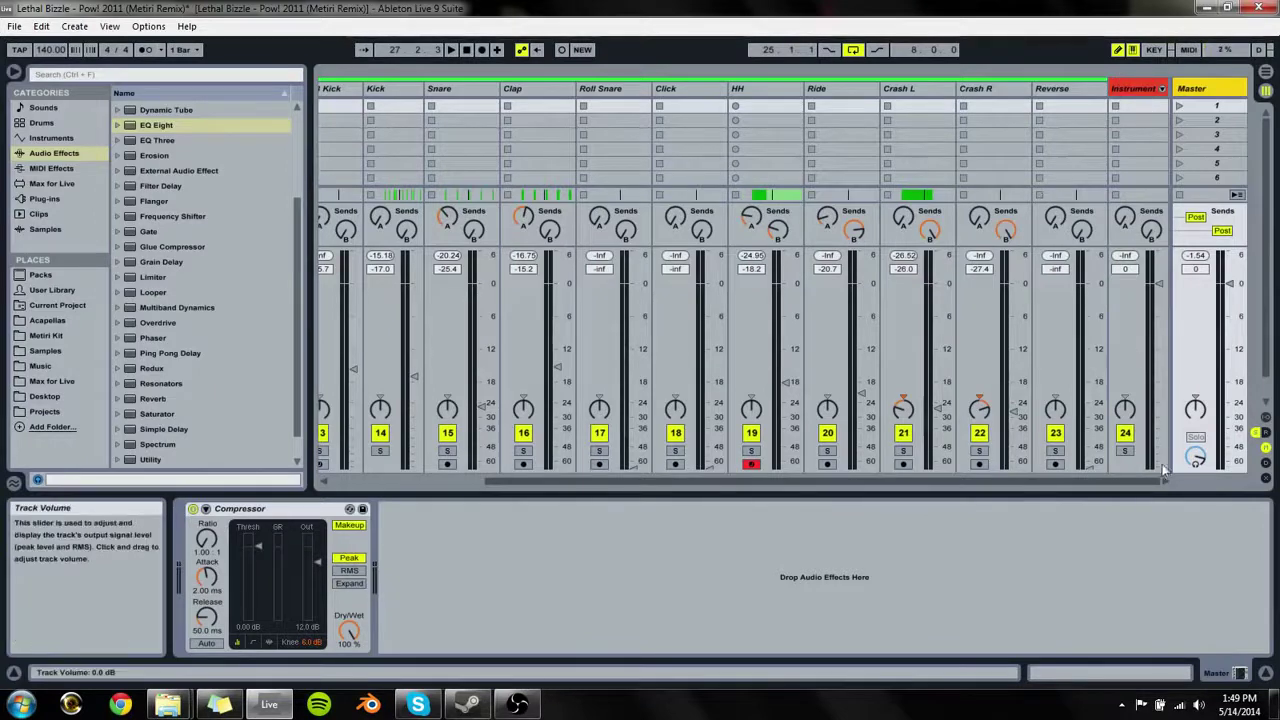
pyautogui.click(1266, 432)
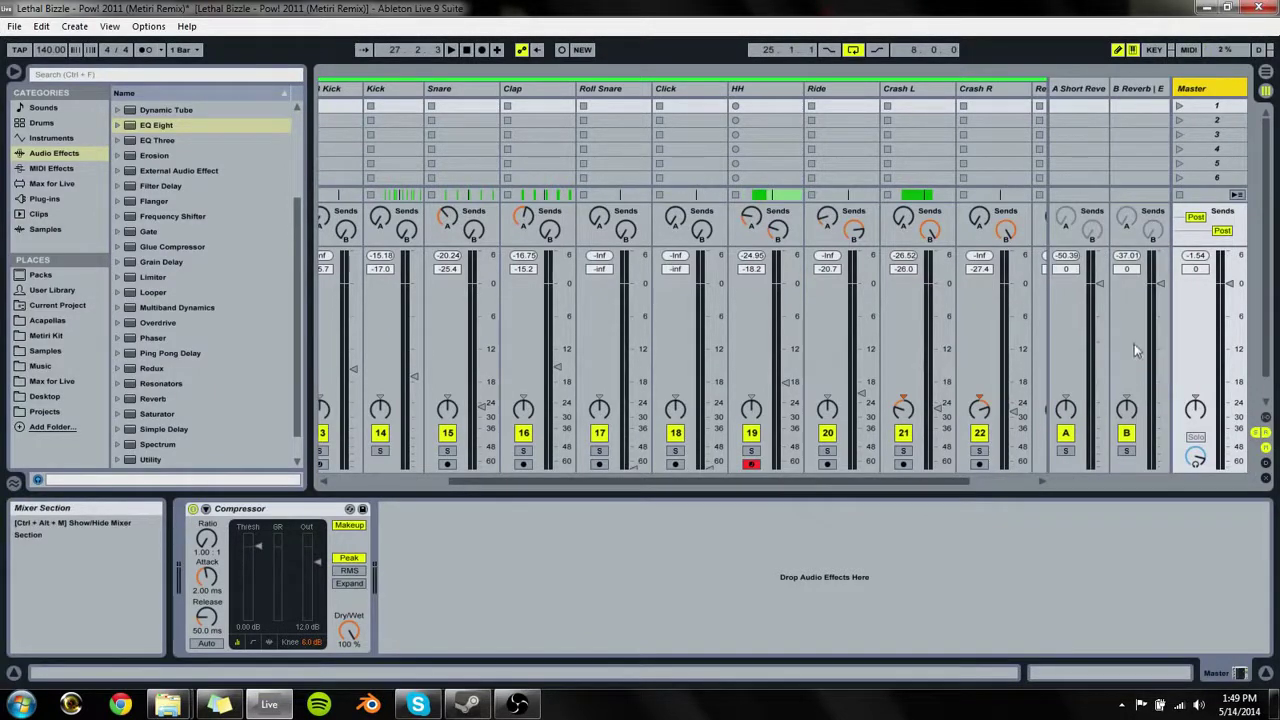
pyautogui.hotkey('ctrl', 'alt', 't')
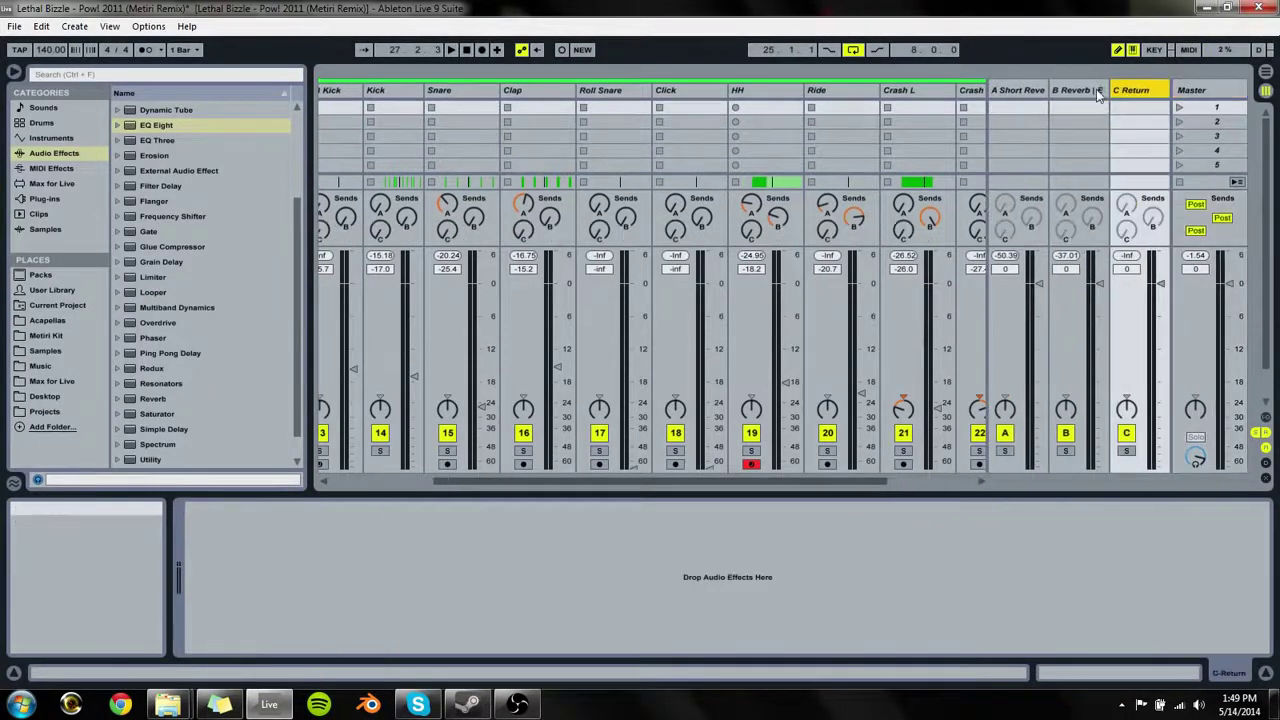
pyautogui.click(1093, 91)
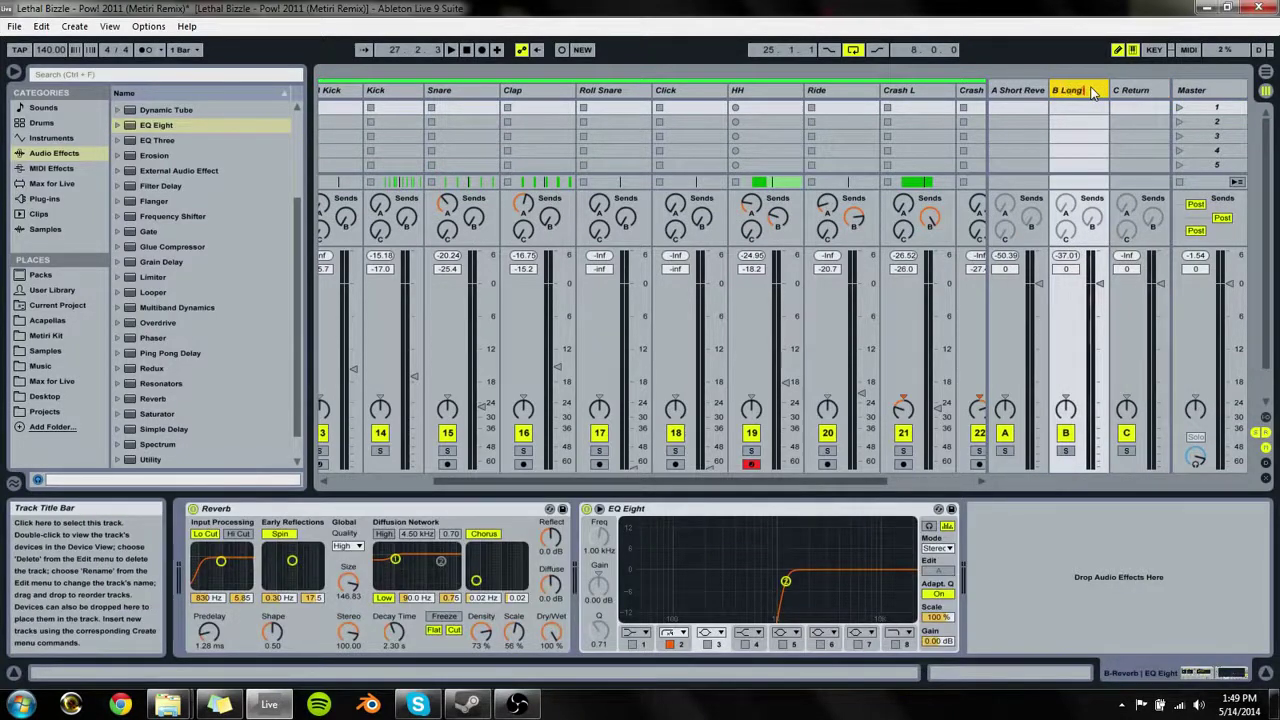
pyautogui.press('Tab')
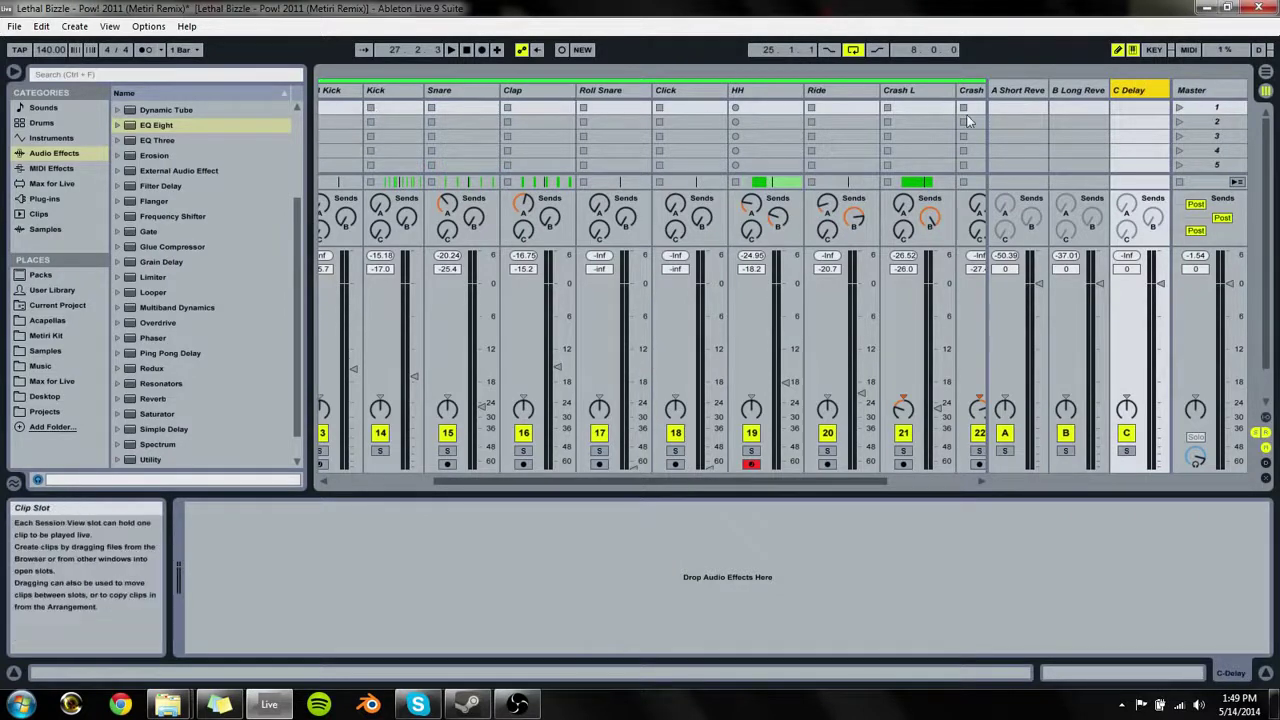
# Step: Add a Ping Pong Delay to the C Delay return with 100 % dry/wet, 41 % feedback and its filter at 2.12 kHz, width 4.36
pyautogui.scroll(-1, 160, 440)
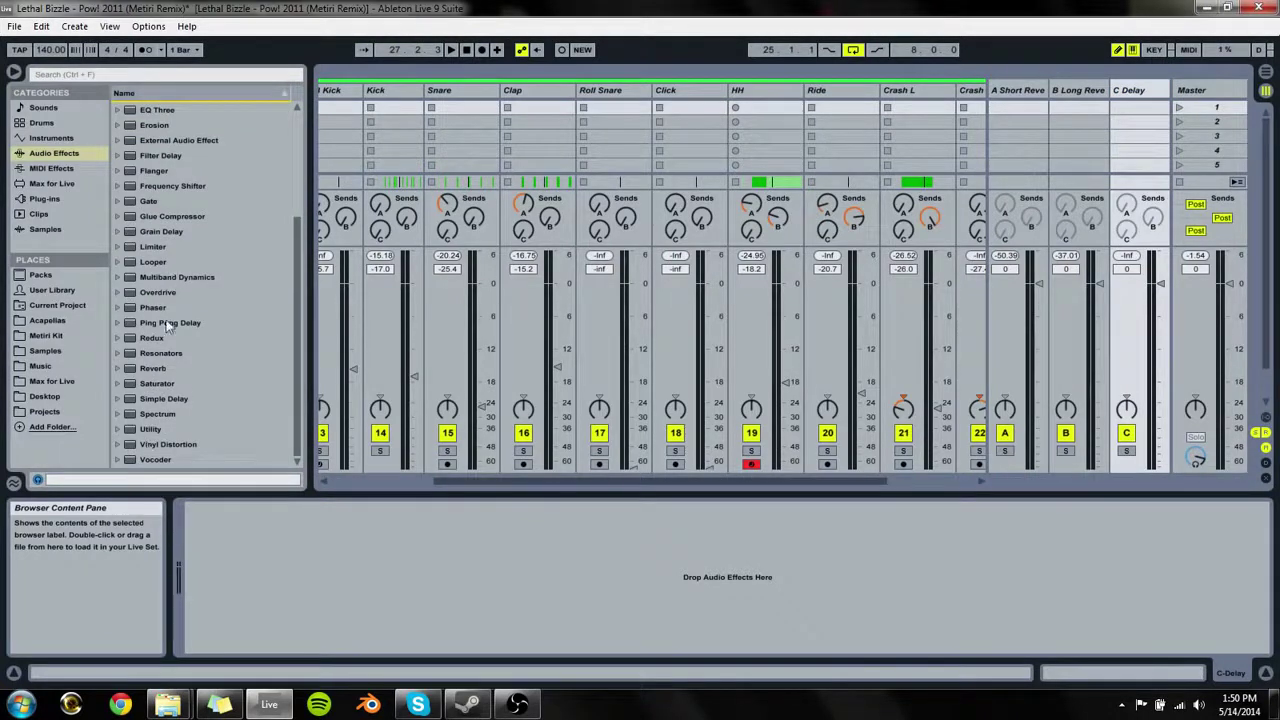
pyautogui.moveTo(168, 326); pyautogui.dragTo(1143, 97)
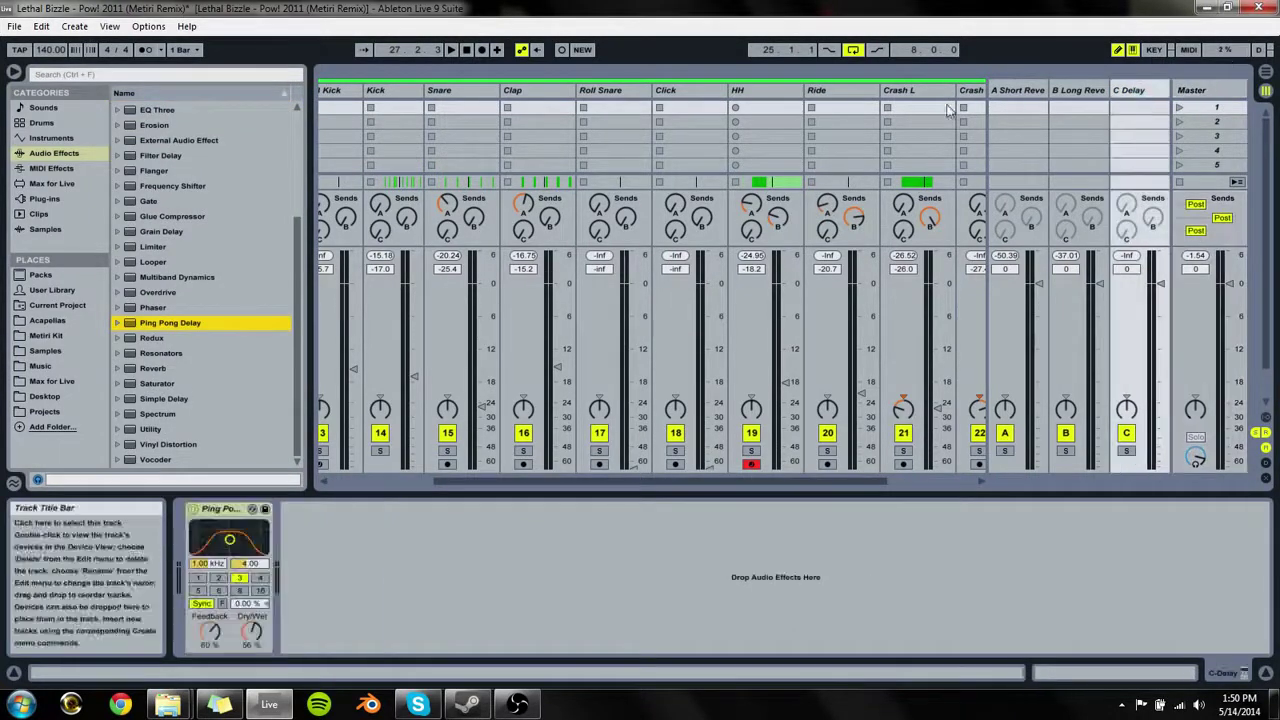
pyautogui.moveTo(252, 632); pyautogui.dragTo(231, 539)
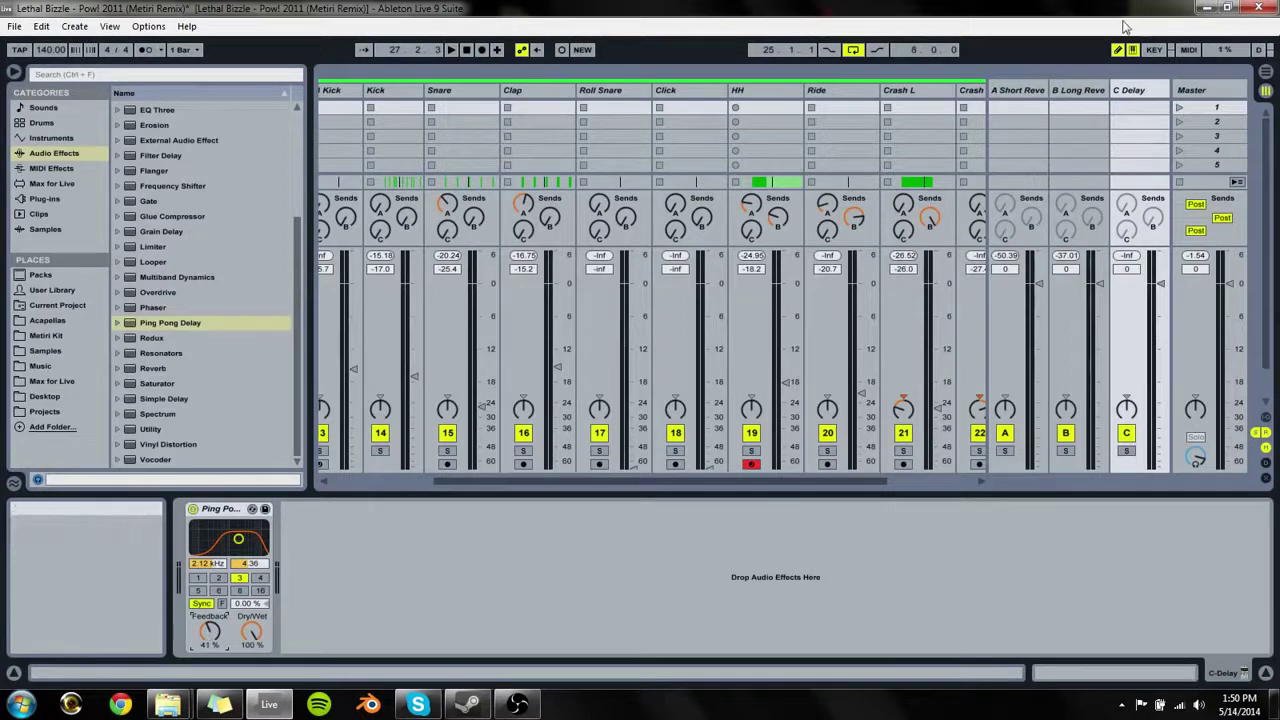
# Step: Try feeding Crash L into the C Delay return with send C at -26.0 dB and the Ping Pong Delay feedback at 95 %
pyautogui.click(984, 92)
pyautogui.click(871, 92)
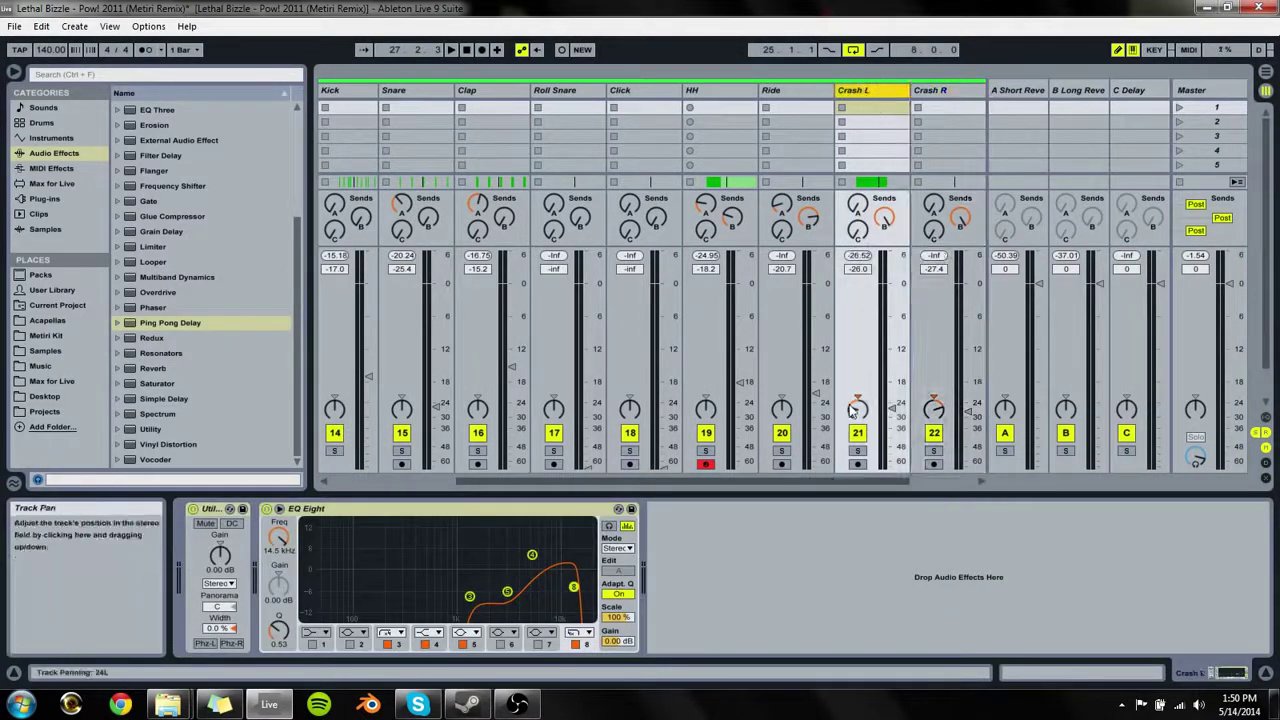
pyautogui.press('space')
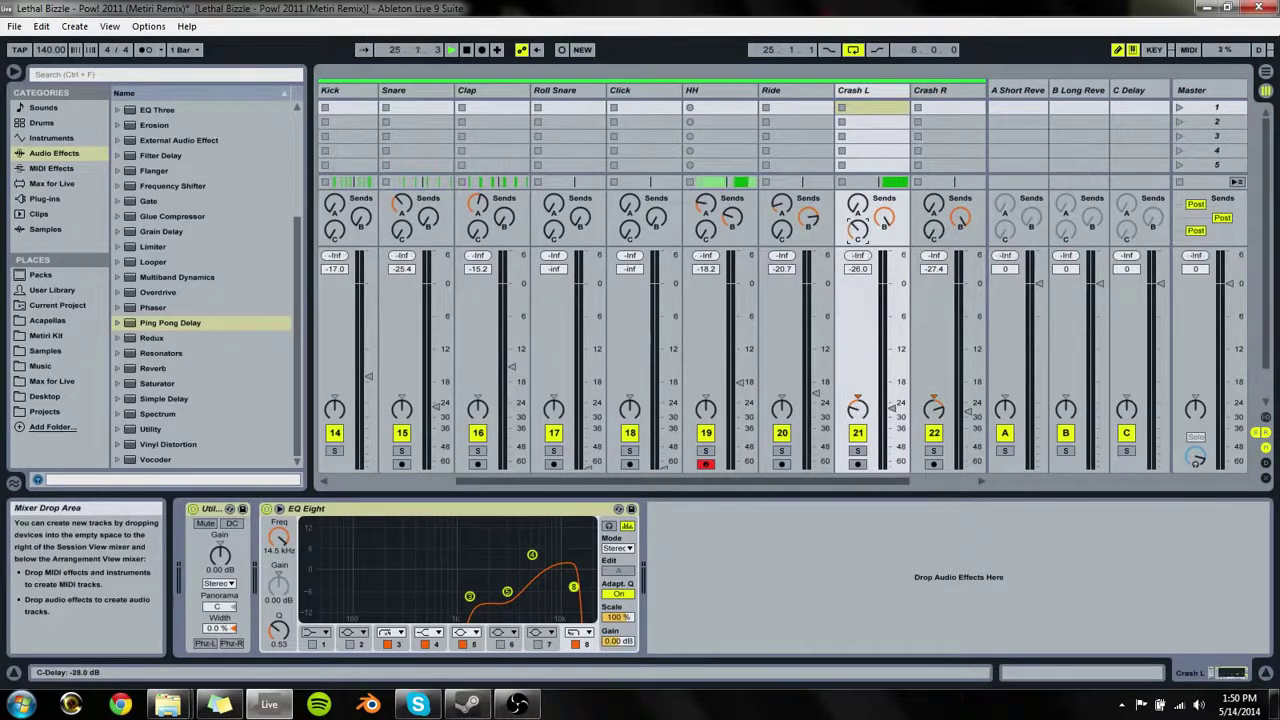
pyautogui.click(1133, 90)
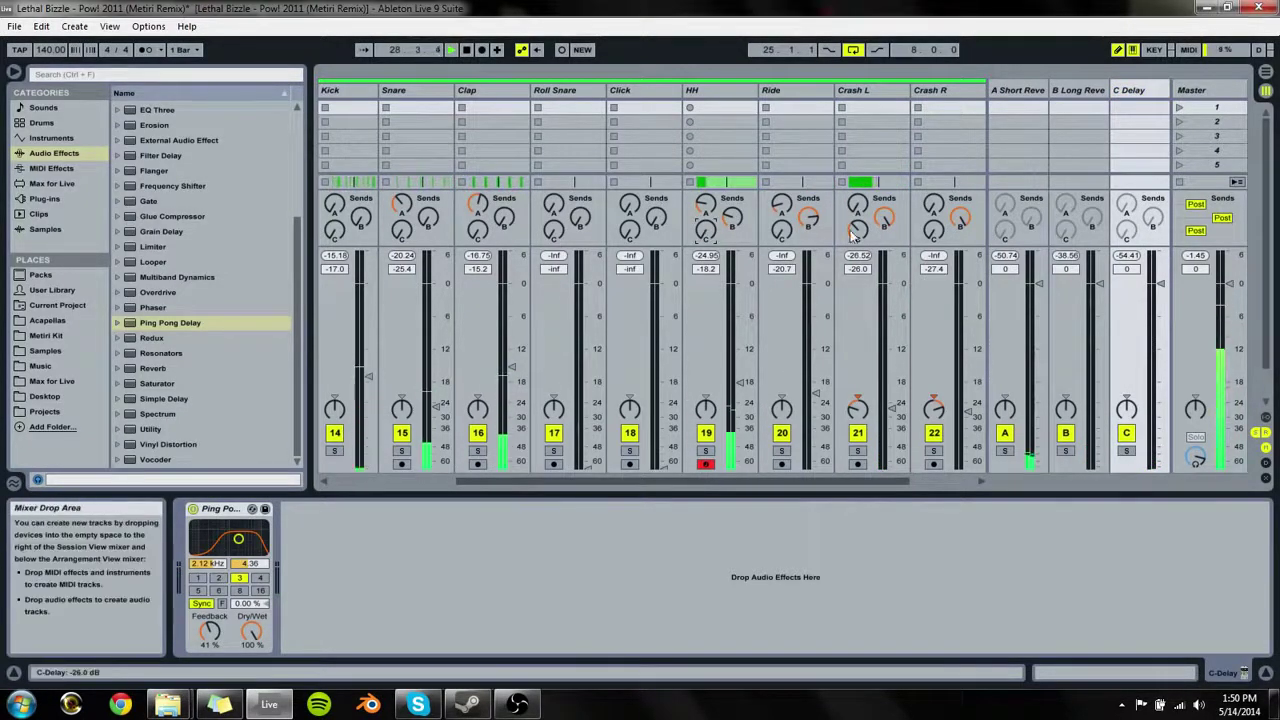
pyautogui.moveTo(857, 230); pyautogui.dragTo(858, 250)
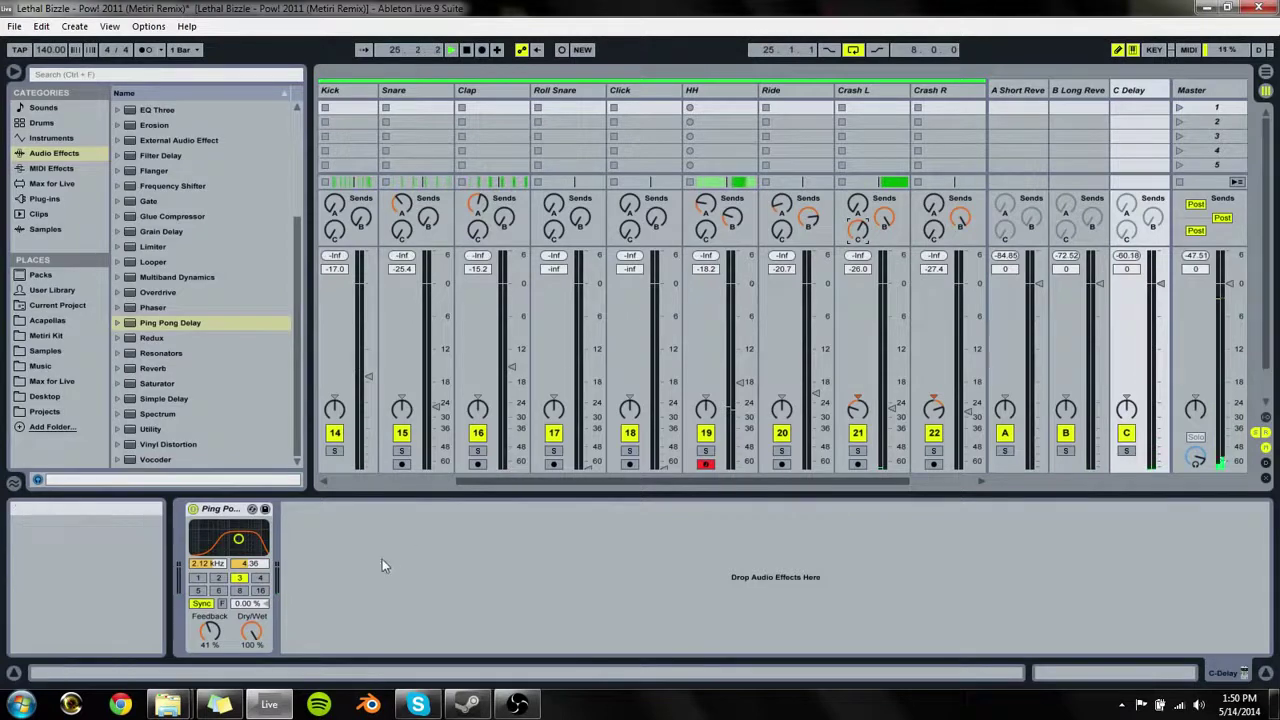
pyautogui.moveTo(212, 632); pyautogui.dragTo(212, 600)
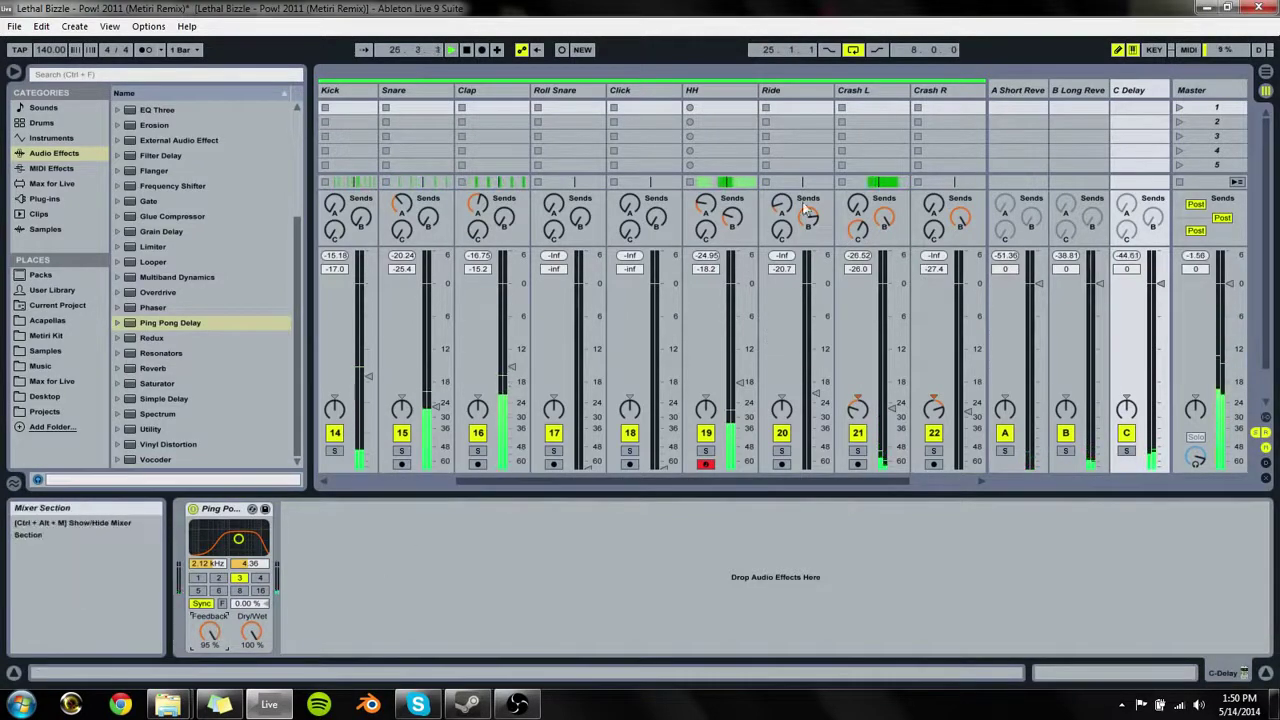
pyautogui.moveTo(858, 232); pyautogui.dragTo(858, 247)
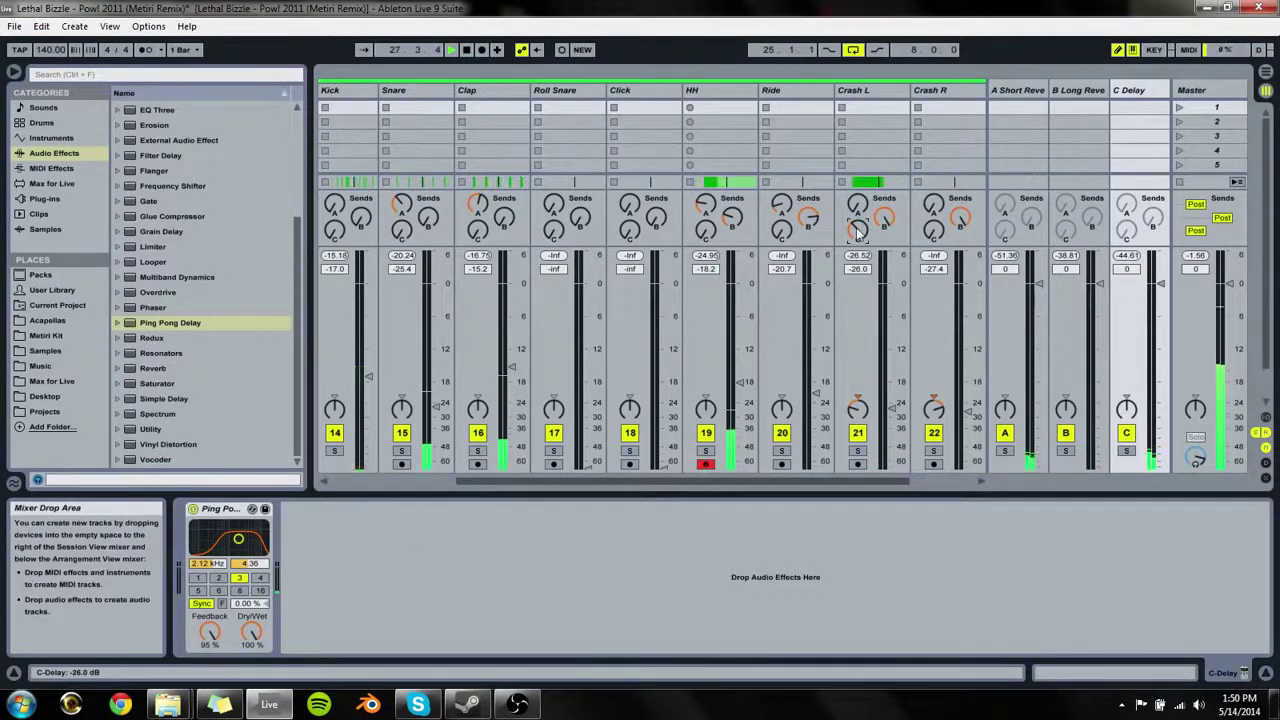
# Step: Set the Ping Pong Delay's beat division to 5 and its feedback to 59 %
pyautogui.click(197, 591)
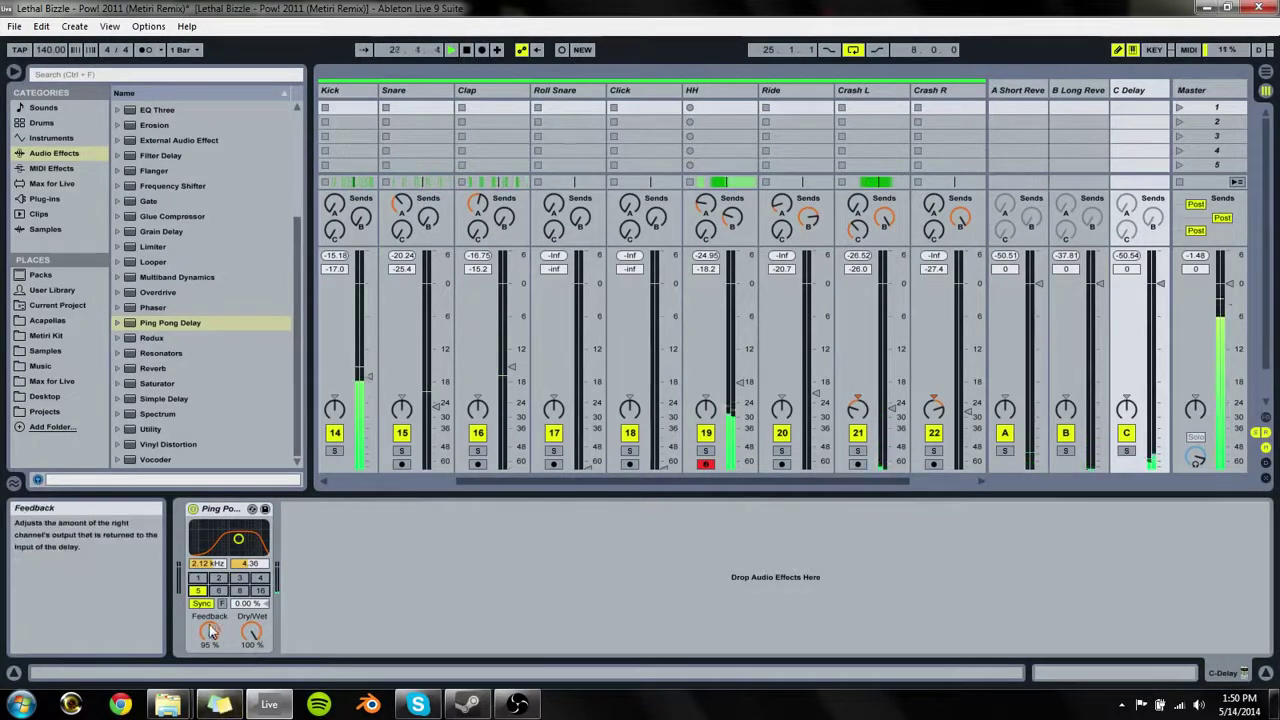
pyautogui.moveTo(209, 631); pyautogui.dragTo(209, 680)
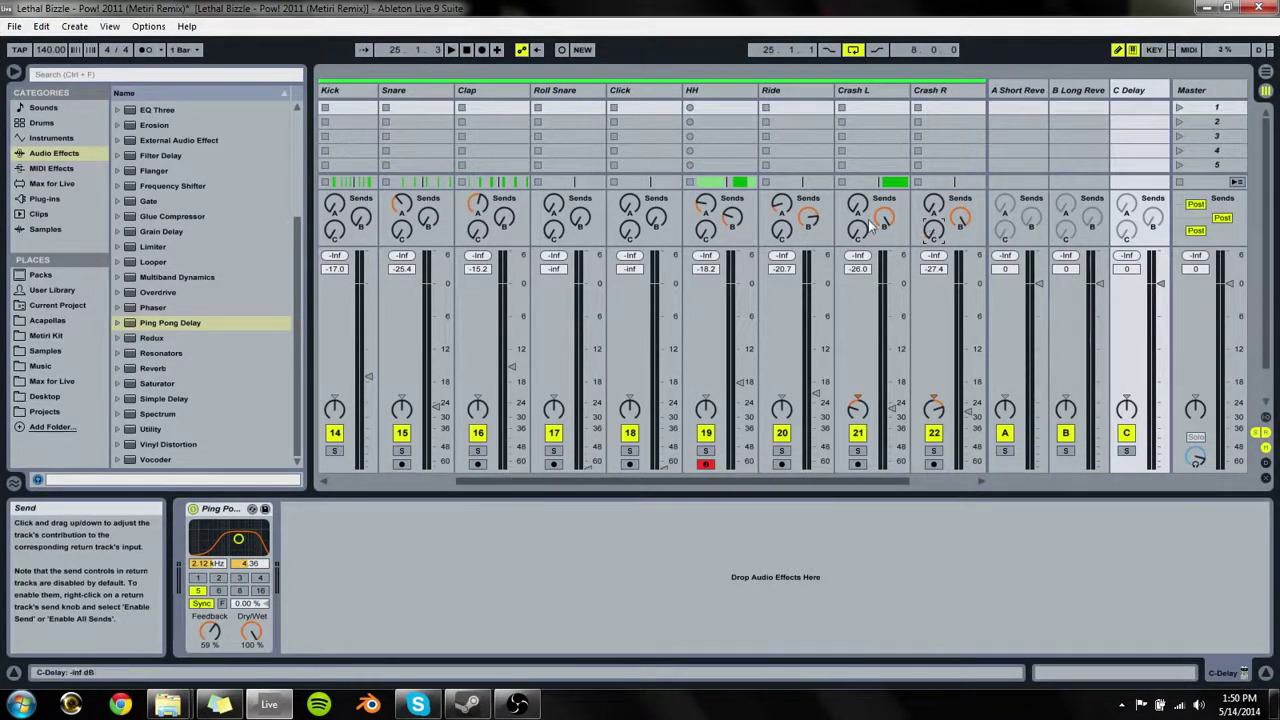
# Step: Set send C to the delay return to -33.0 dB on both the Crash L and Crash R tracks
pyautogui.moveTo(851, 233)
pyautogui.mouseDown()
pyautogui.moveTo(851, 245)
pyautogui.moveTo(851, 233)
pyautogui.mouseUp()
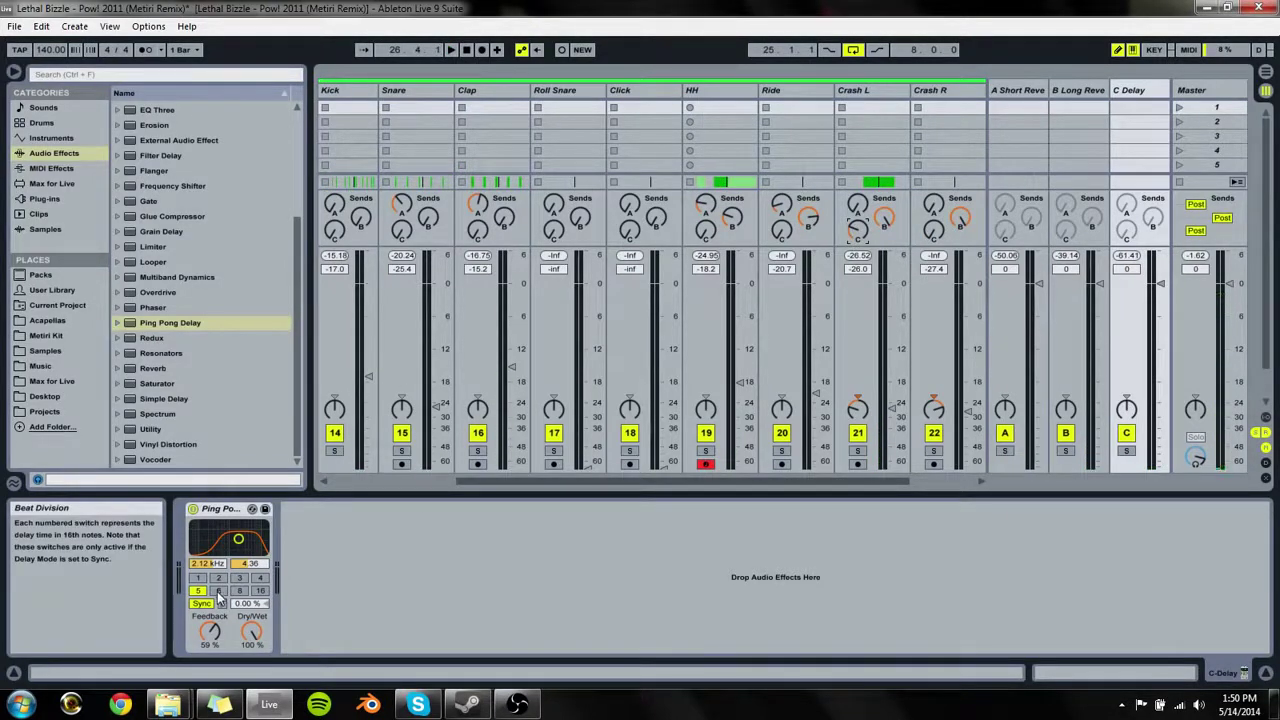
pyautogui.press('space')
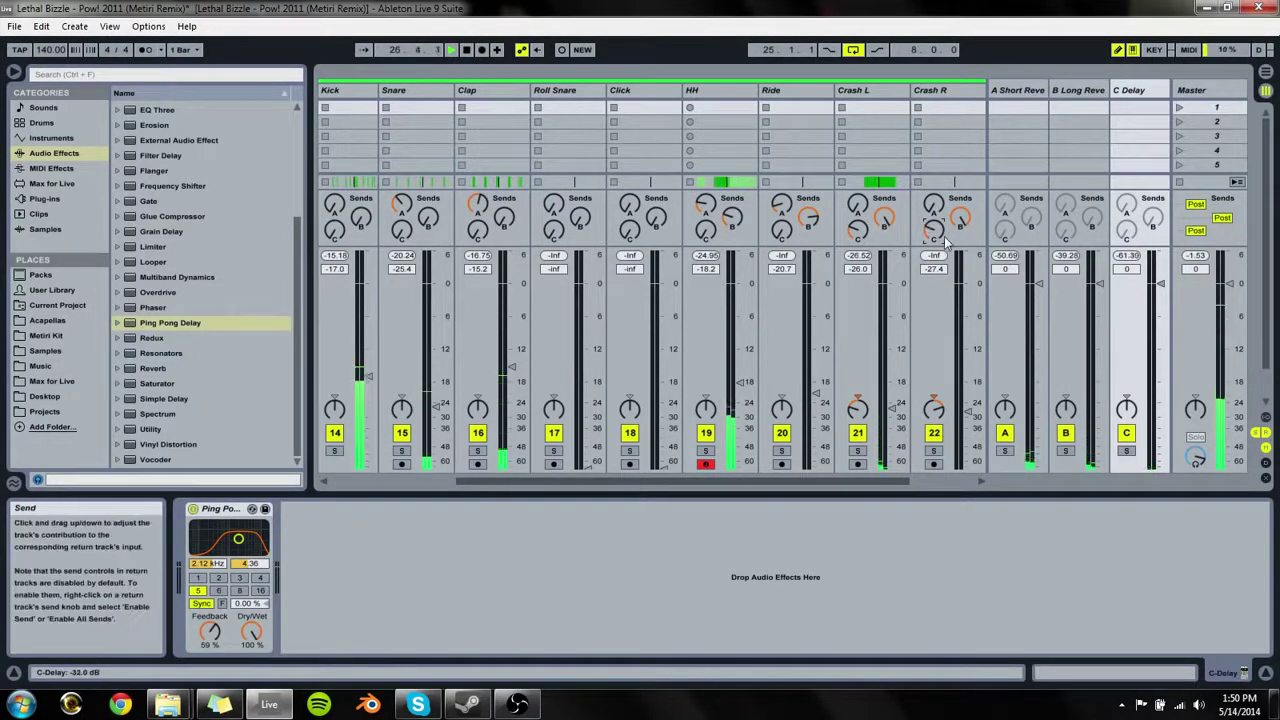
pyautogui.moveTo(933, 231); pyautogui.dragTo(859, 230)
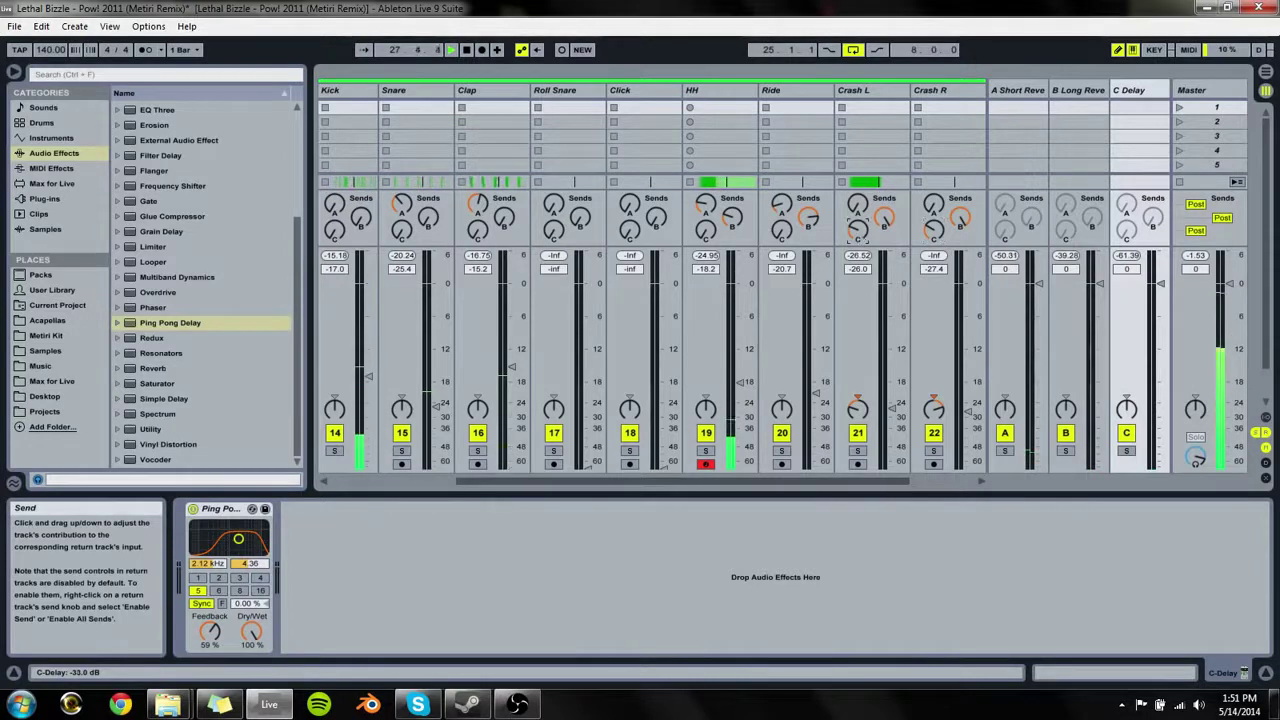
# Step: Extend the playback loop from bar 25 to a length of 16 bars in the arrangement
pyautogui.press('Tab')
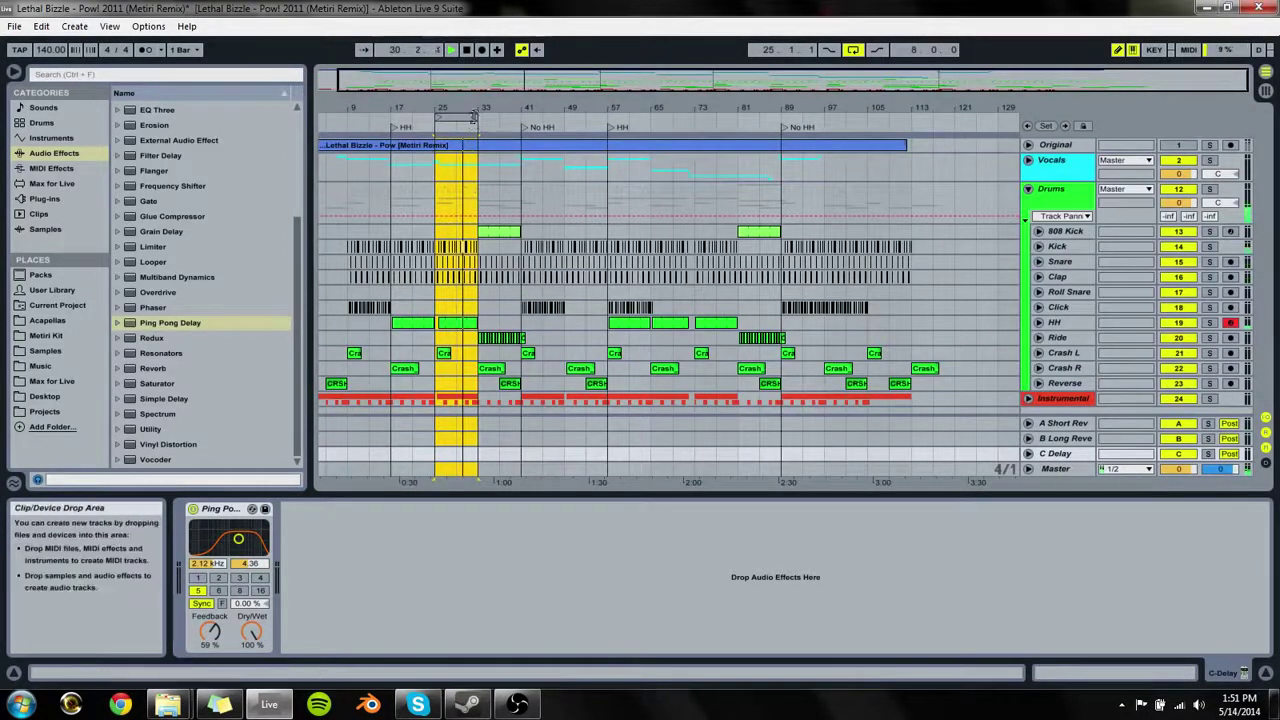
pyautogui.moveTo(478, 119); pyautogui.dragTo(521, 128)
pyautogui.press('Tab')
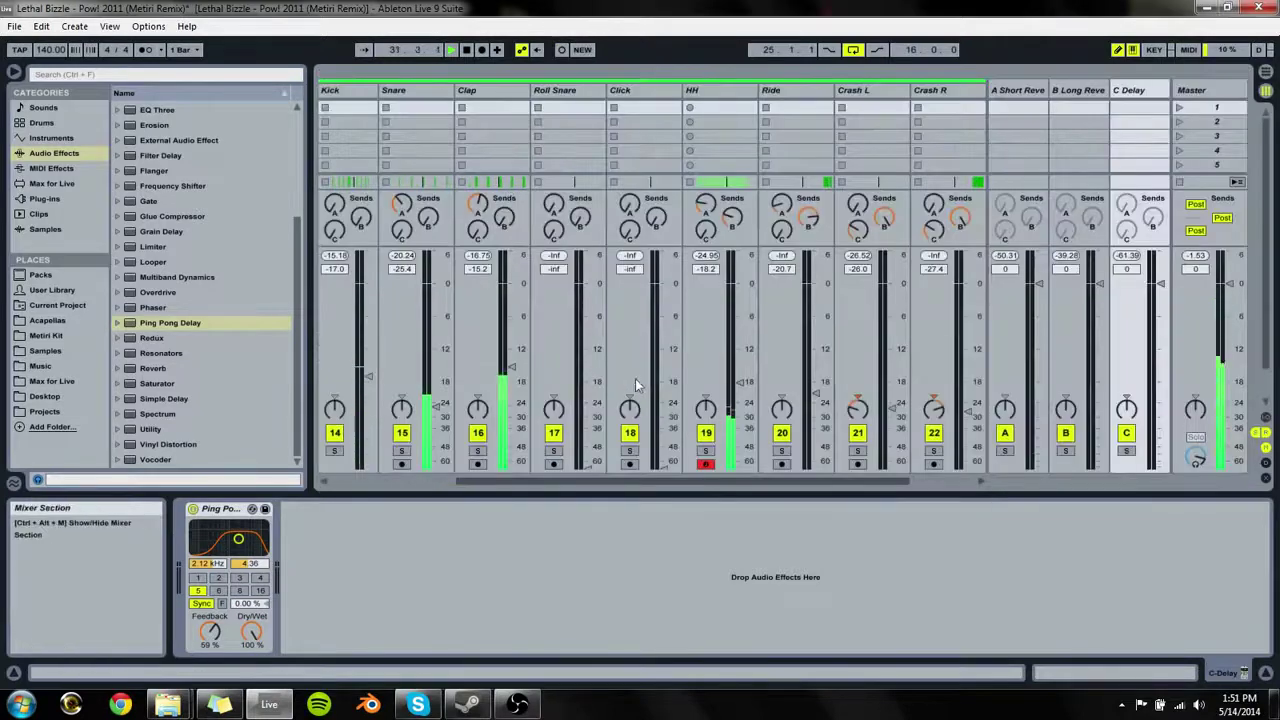
# Step: Raise the Reverse track volume to -20.3 dB and paste the copied Utility and EQ Eight devices onto that track
pyautogui.moveTo(674, 479); pyautogui.dragTo(537, 480)
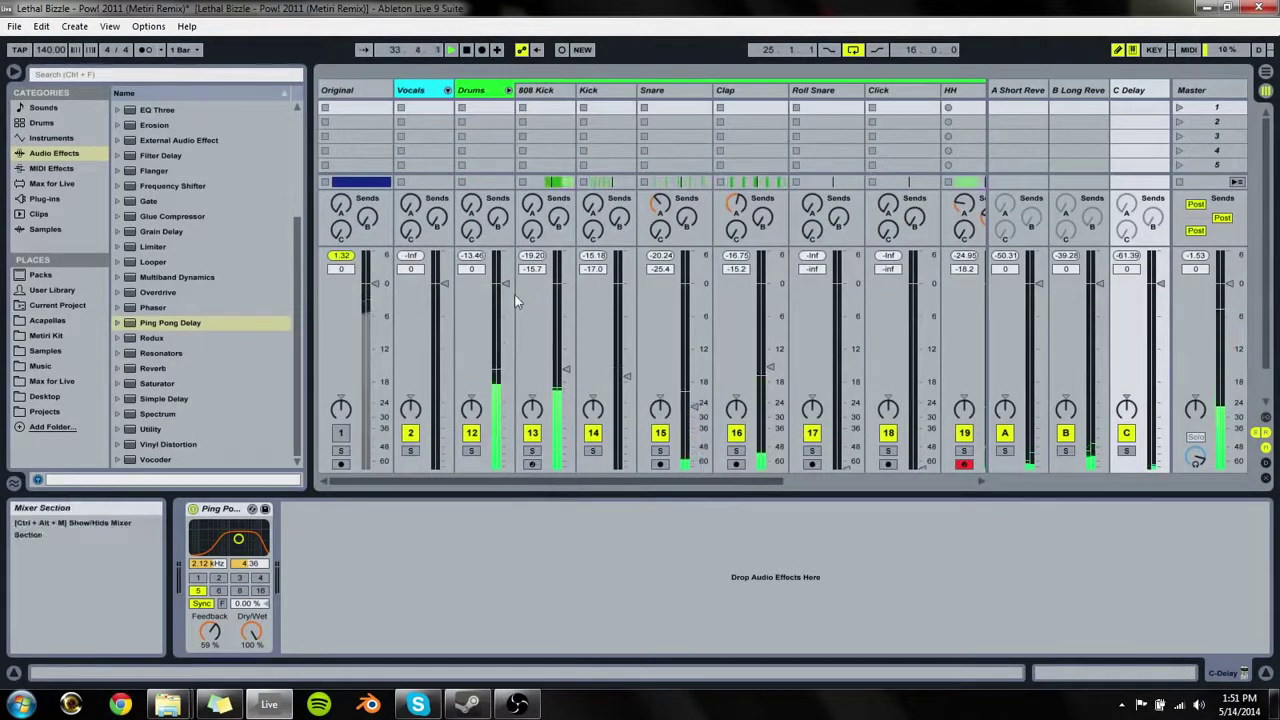
pyautogui.moveTo(654, 478); pyautogui.dragTo(906, 417)
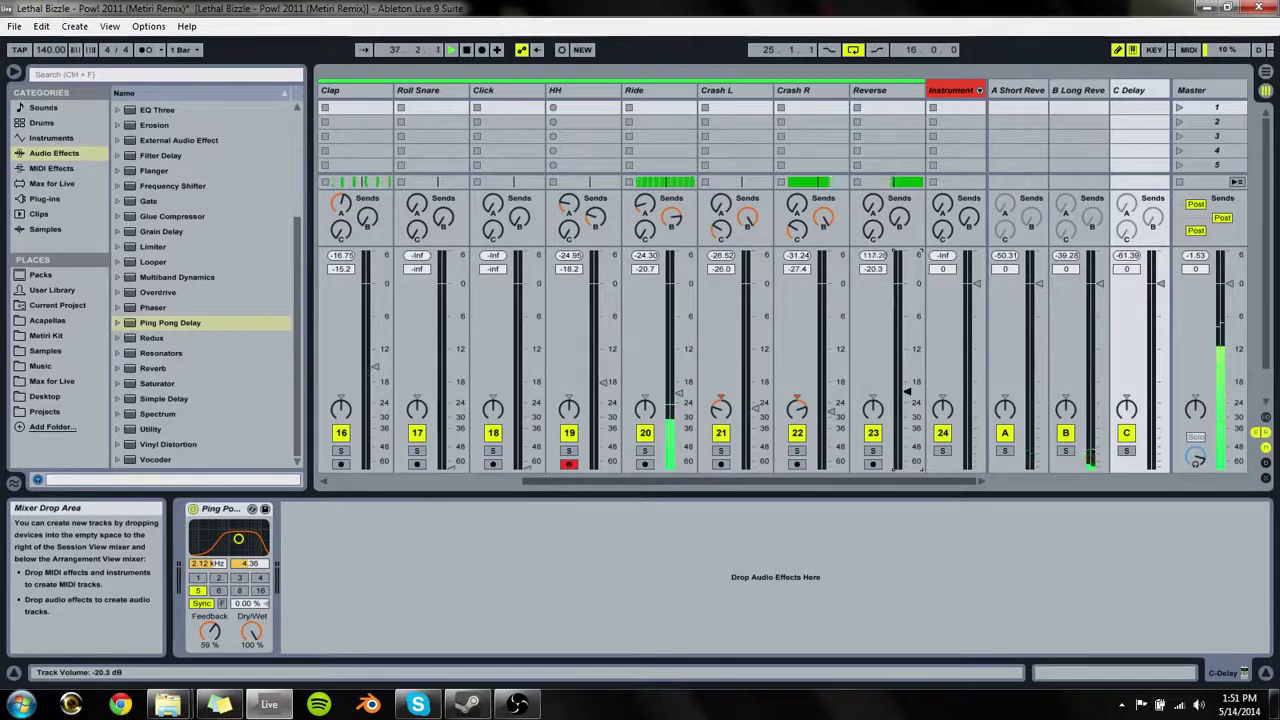
pyautogui.click(884, 88)
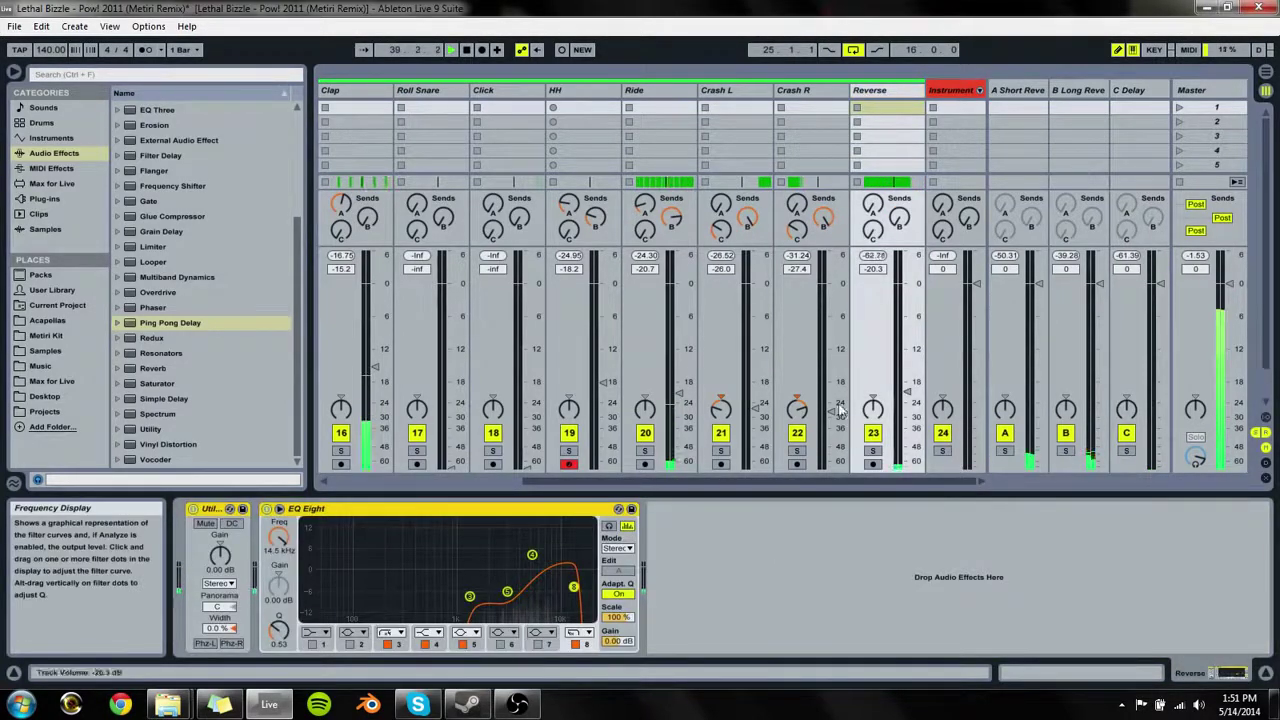
# Step: Lower the Reverse track volume to -24.5 dB, turn send B fully up and set send C to -34.0 dB
pyautogui.moveTo(907, 391); pyautogui.dragTo(907, 404)
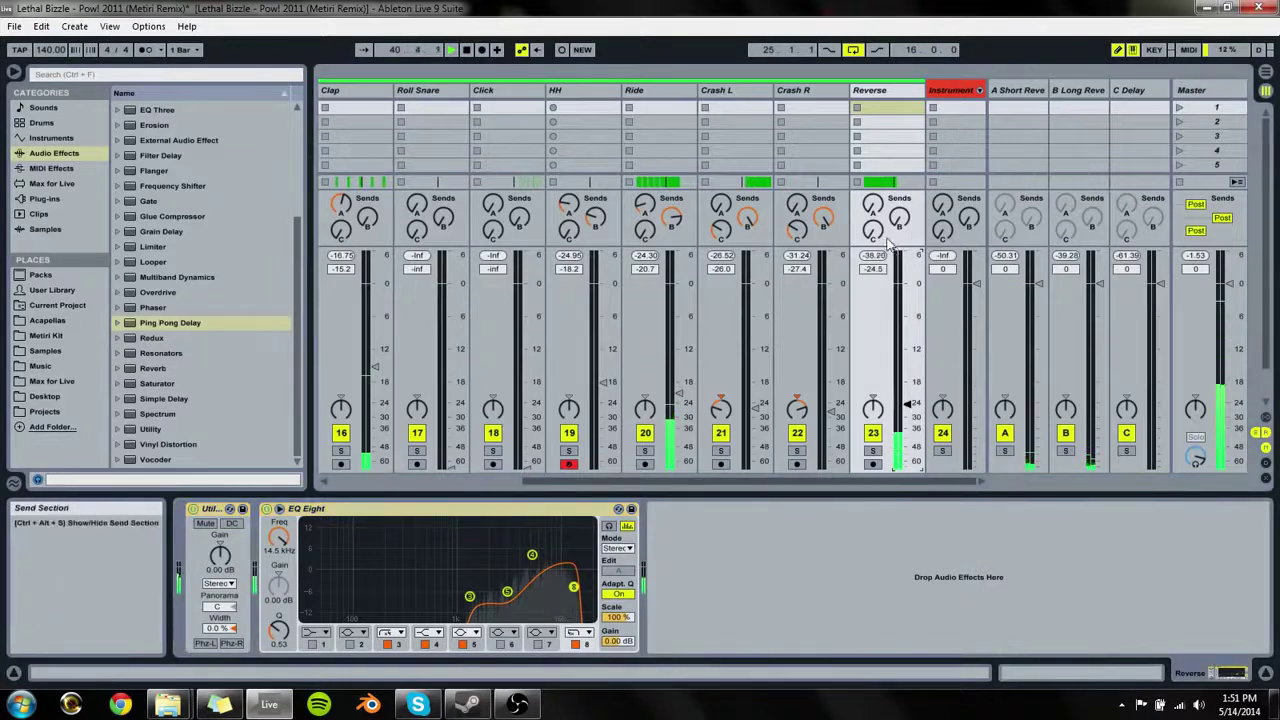
pyautogui.moveTo(899, 218); pyautogui.dragTo(899, 120)
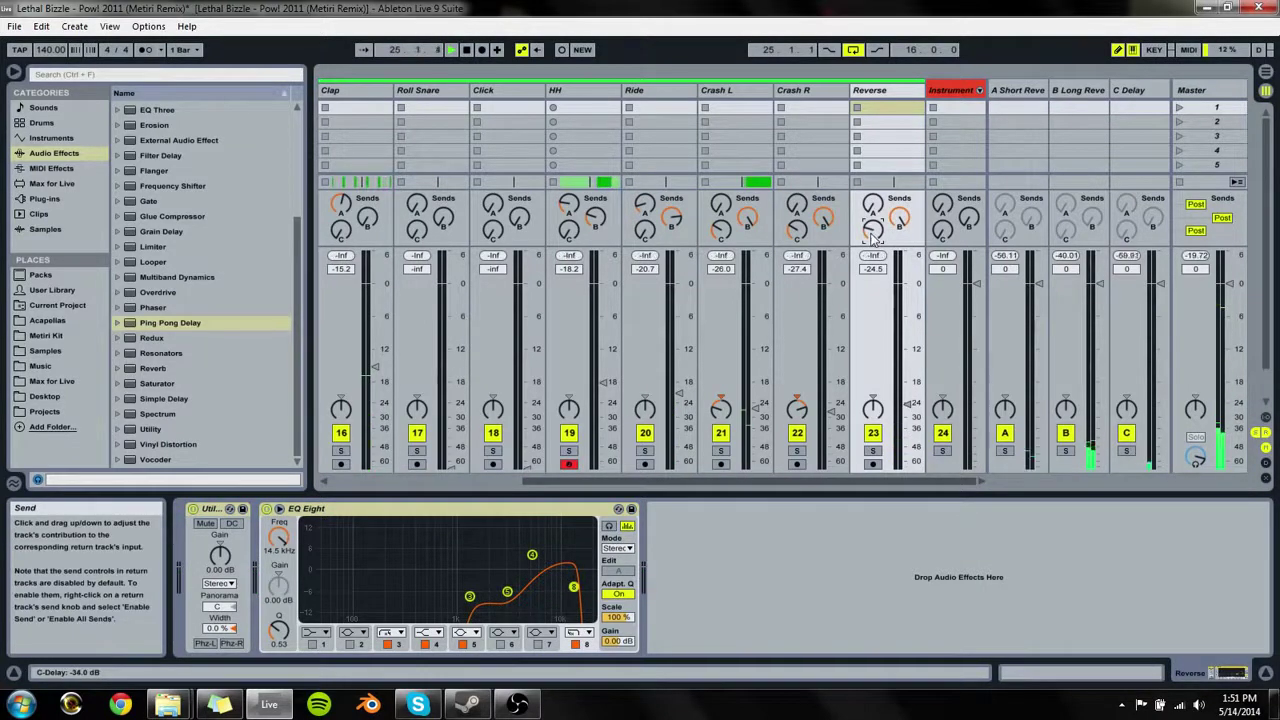
# Step: Raise send C to the delay return slightly on the Reverse track after playing the looped section
pyautogui.press('Tab')
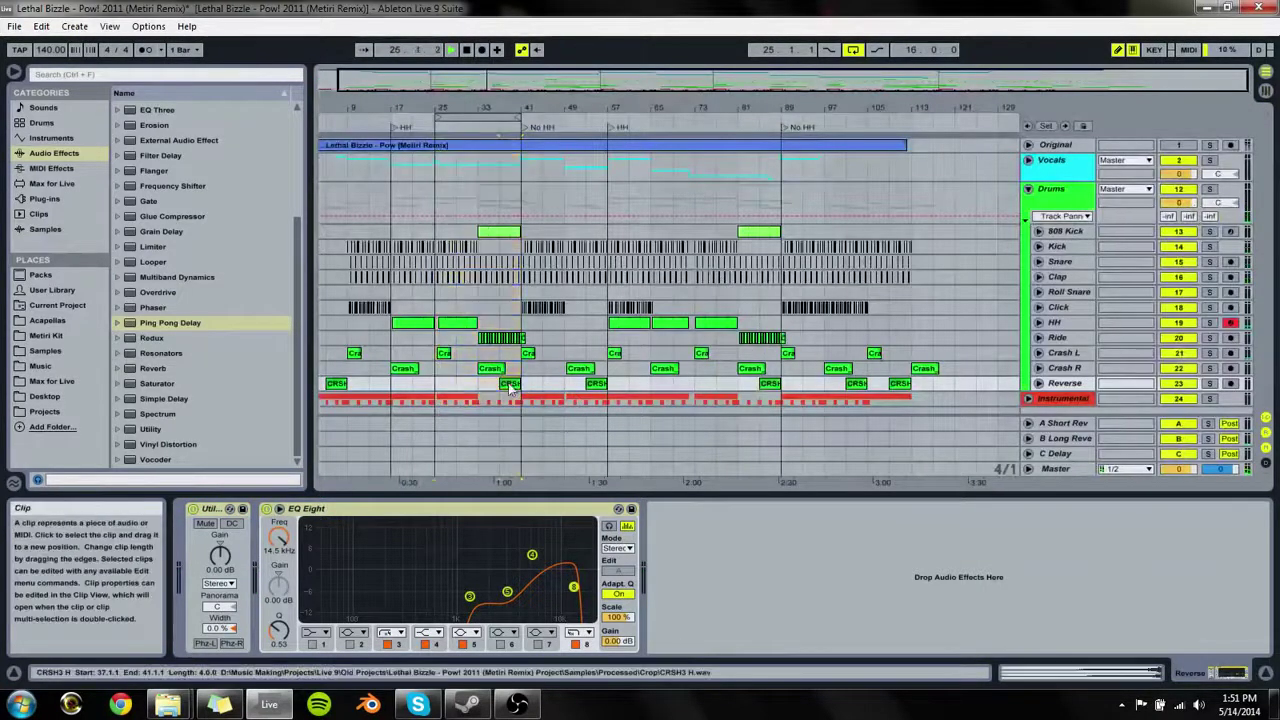
pyautogui.press('Tab')
pyautogui.press('space')
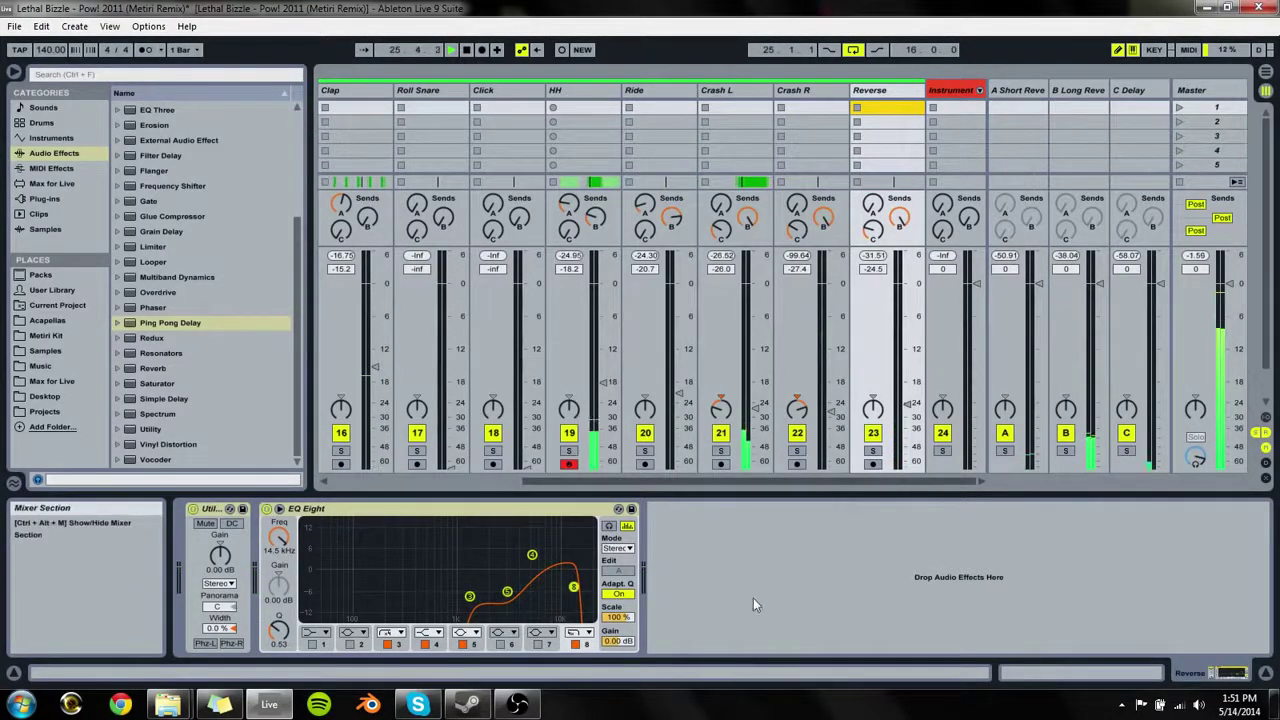
pyautogui.moveTo(873, 230); pyautogui.dragTo(873, 220)
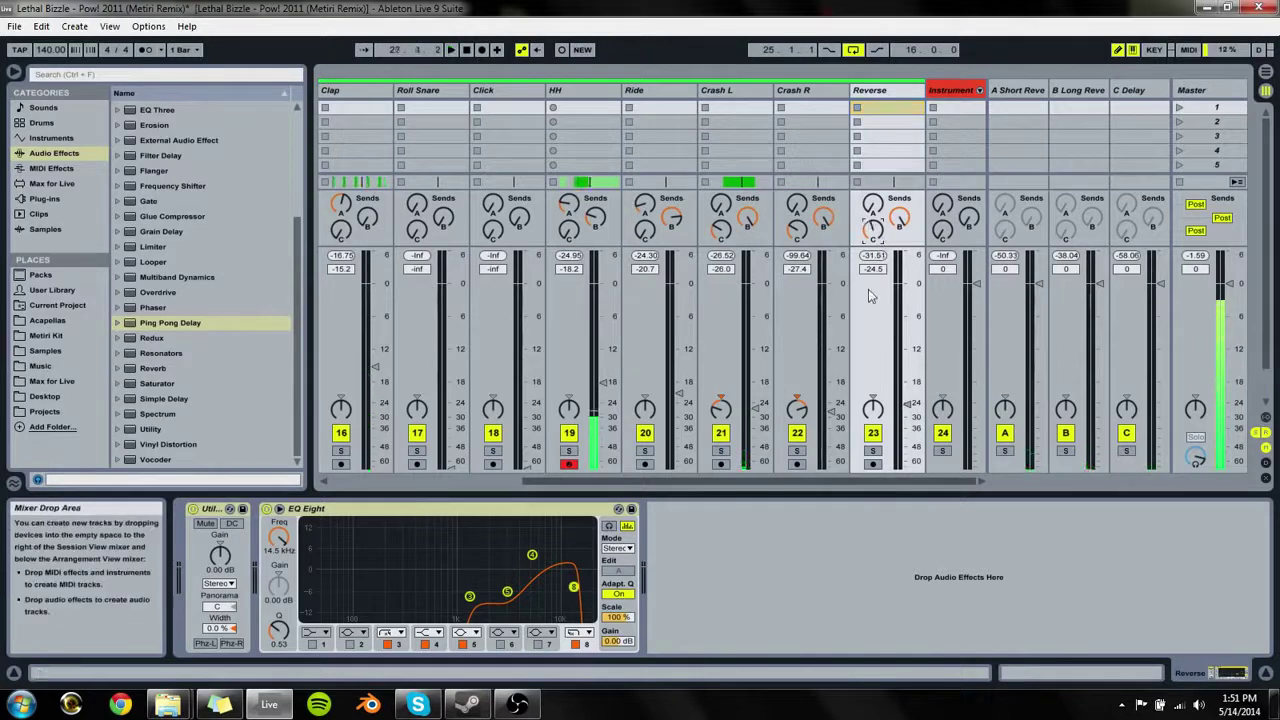
# Step: Move the playback loop to bar 41 with a length of 8 bars and play that section
pyautogui.click(376, 84)
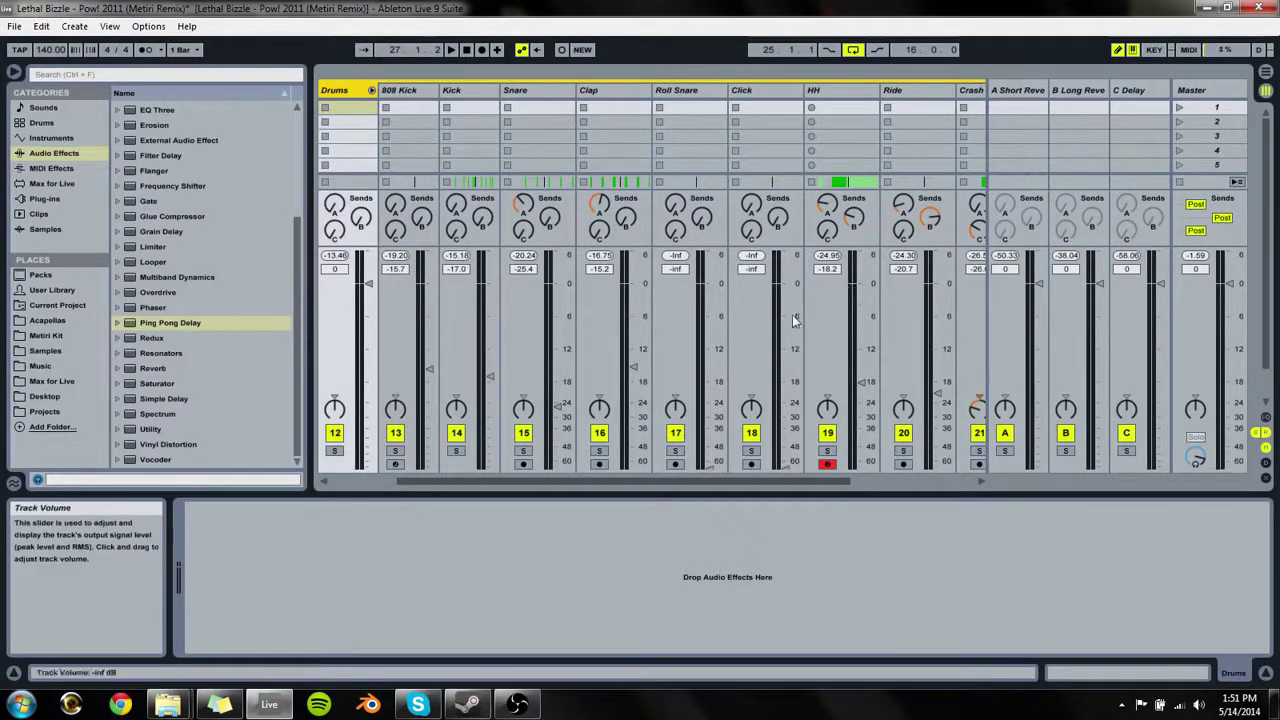
pyautogui.press('Tab')
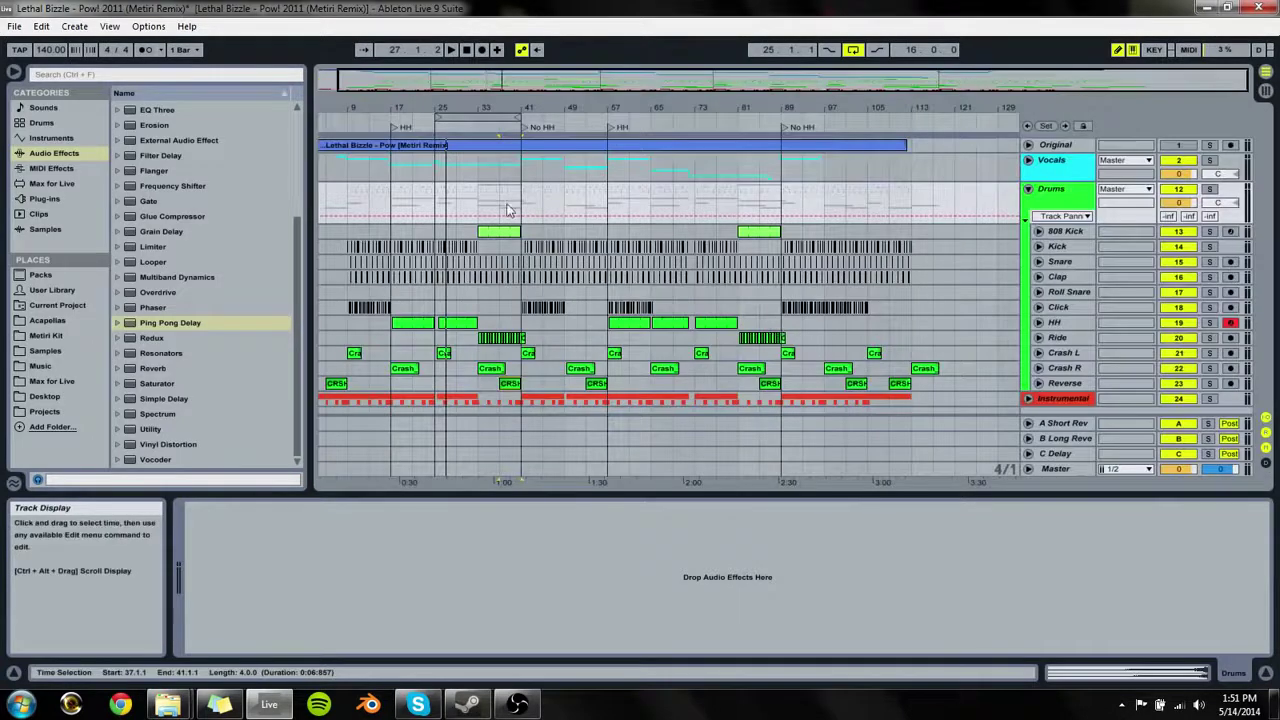
pyautogui.moveTo(472, 117); pyautogui.dragTo(573, 127)
pyautogui.press('space')
pyautogui.press('Tab')
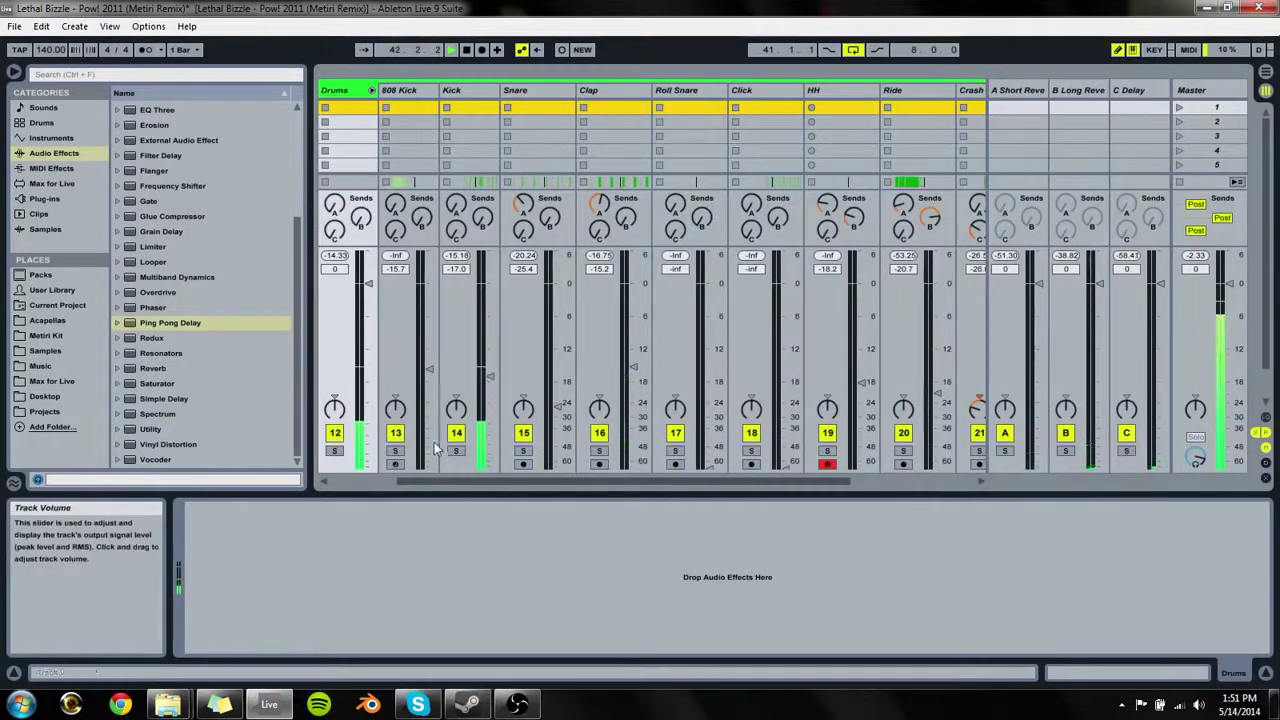
# Step: Raise the Click track volume to -26.4 dB and paste the copied devices onto it, keeping only the Utility with 0.0 % width
pyautogui.moveTo(709, 467); pyautogui.dragTo(786, 409)
pyautogui.click(765, 93)
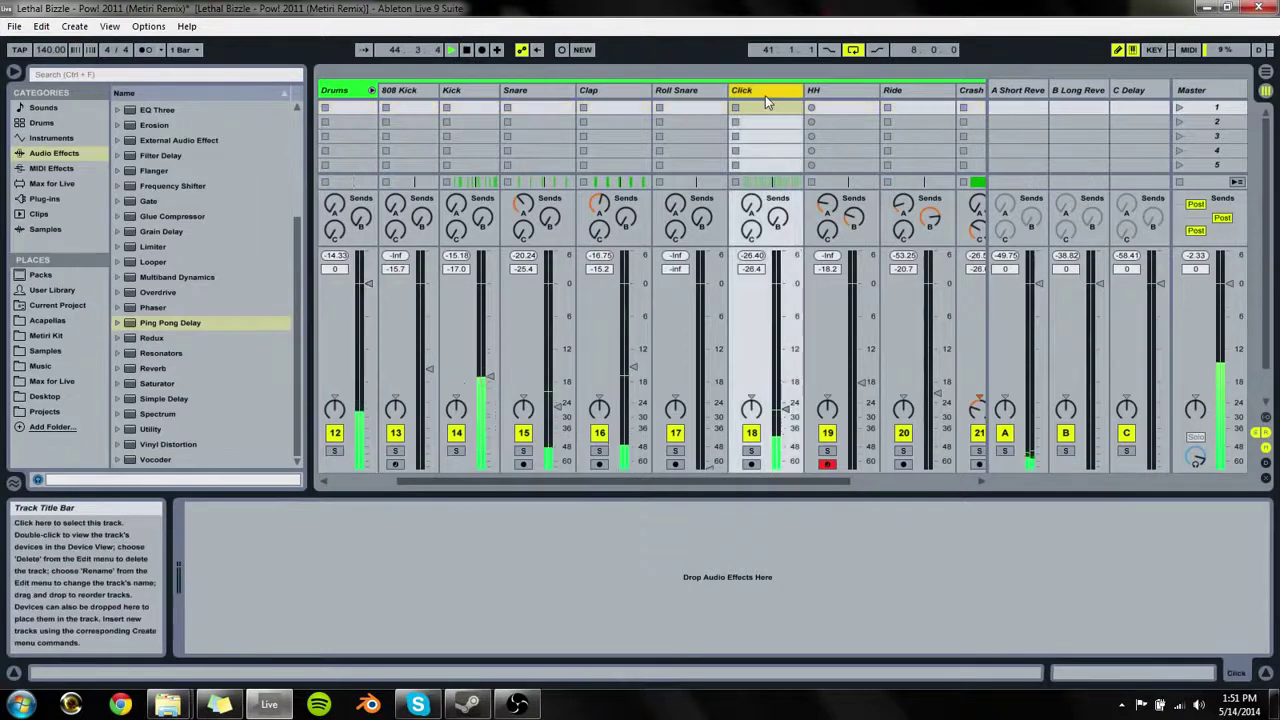
pyautogui.click(383, 562)
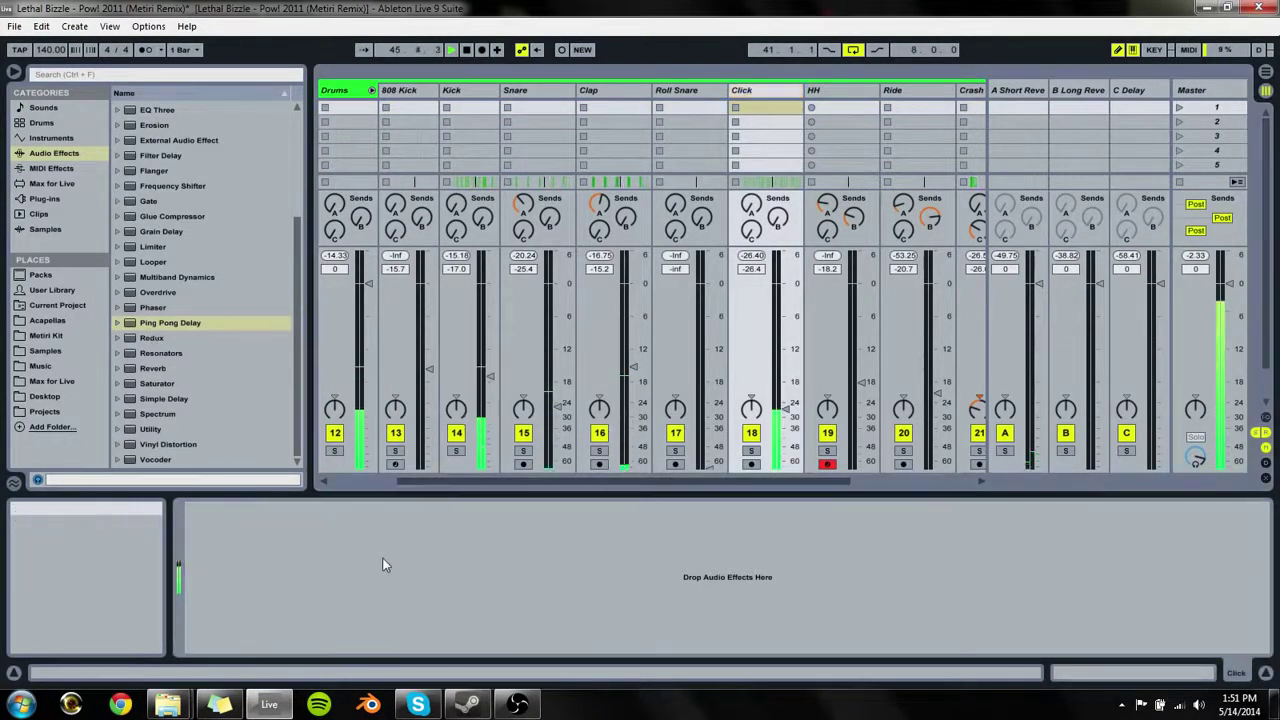
pyautogui.hotkey('ctrl', 'v')
pyautogui.click(396, 513)
pyautogui.press('Delete')
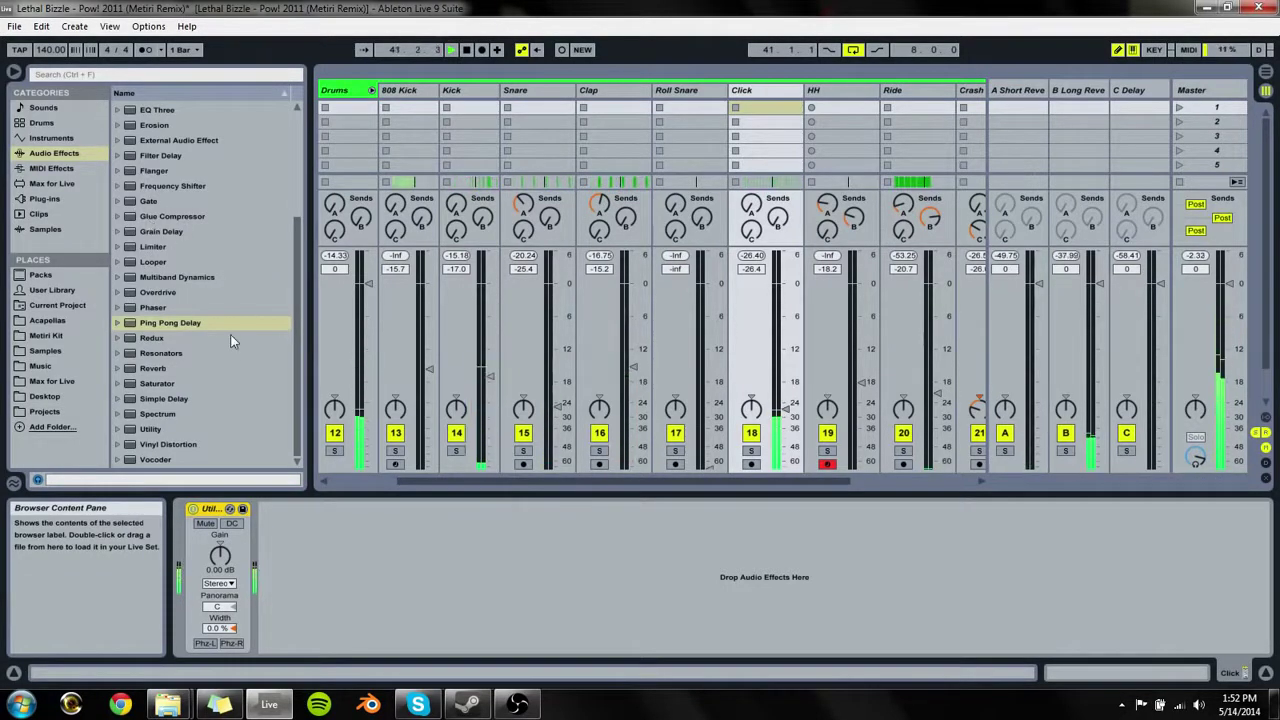
pyautogui.press('space')
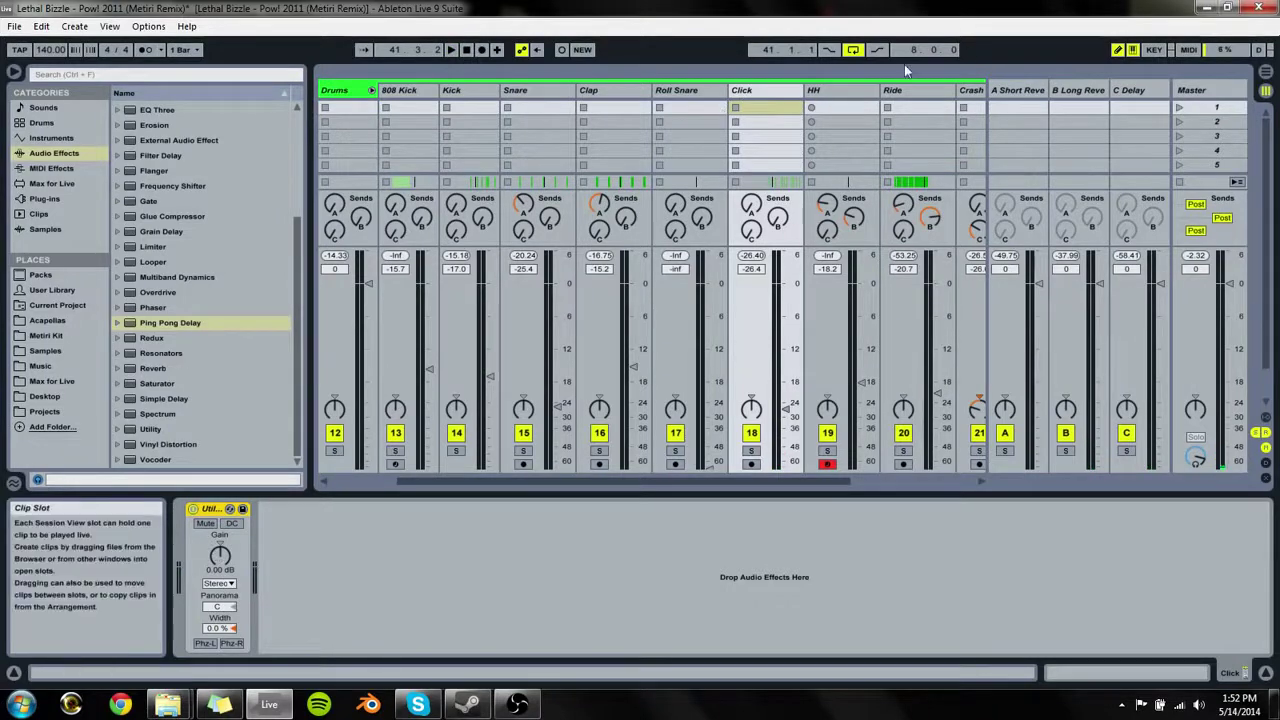
# Step: Review the device chains on the Crash L, HH, Ride, Roll Snare and Click tracks
pyautogui.click(915, 90)
pyautogui.click(965, 91)
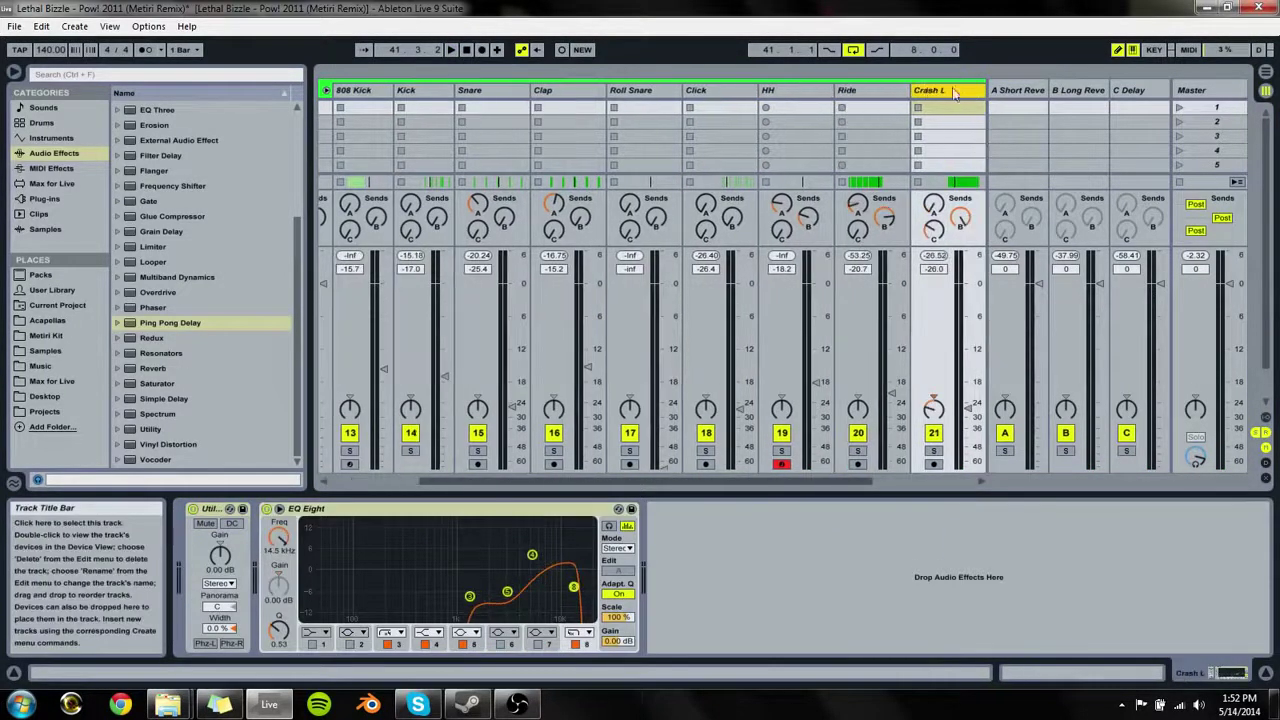
pyautogui.click(813, 91)
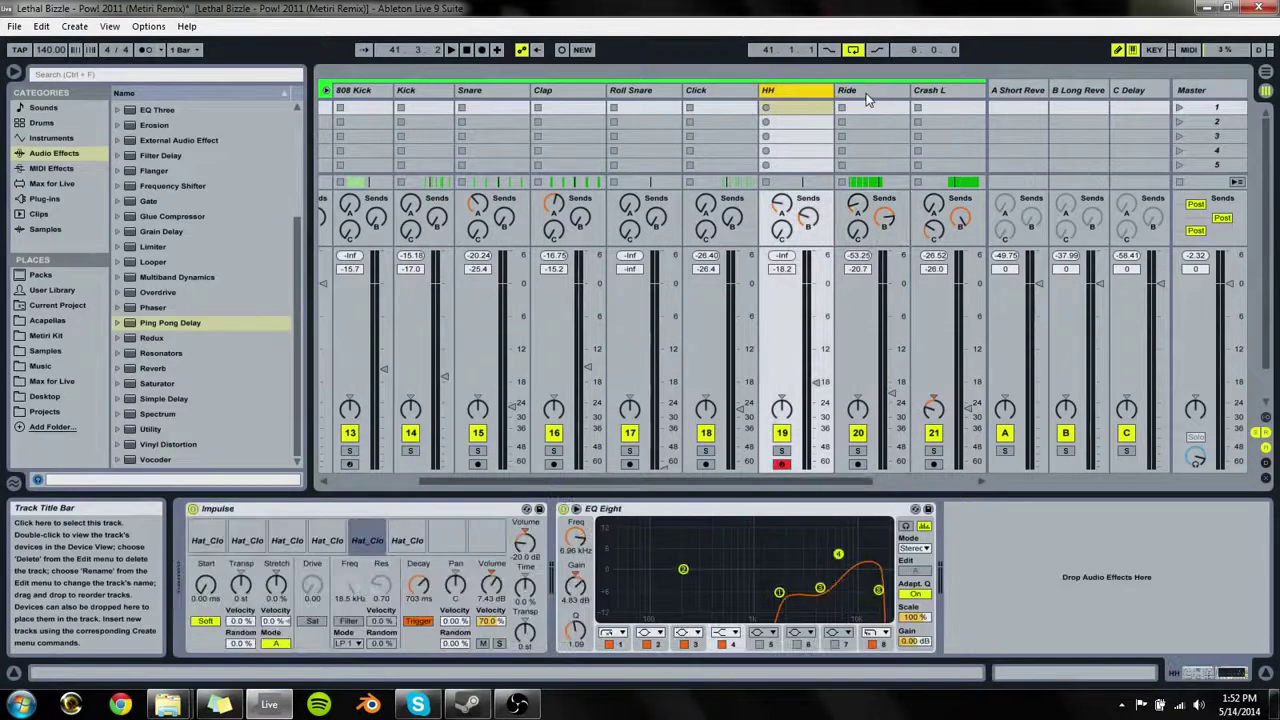
pyautogui.press('Right')
pyautogui.press('Right')
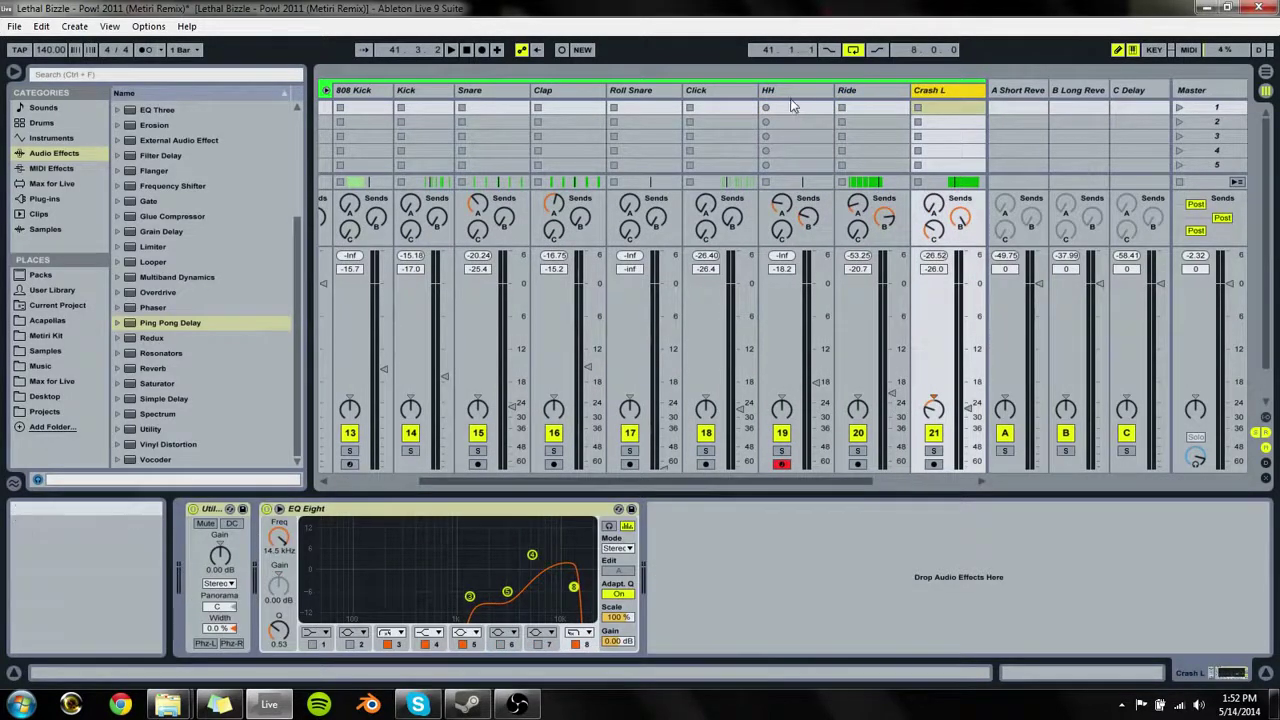
pyautogui.click(785, 96)
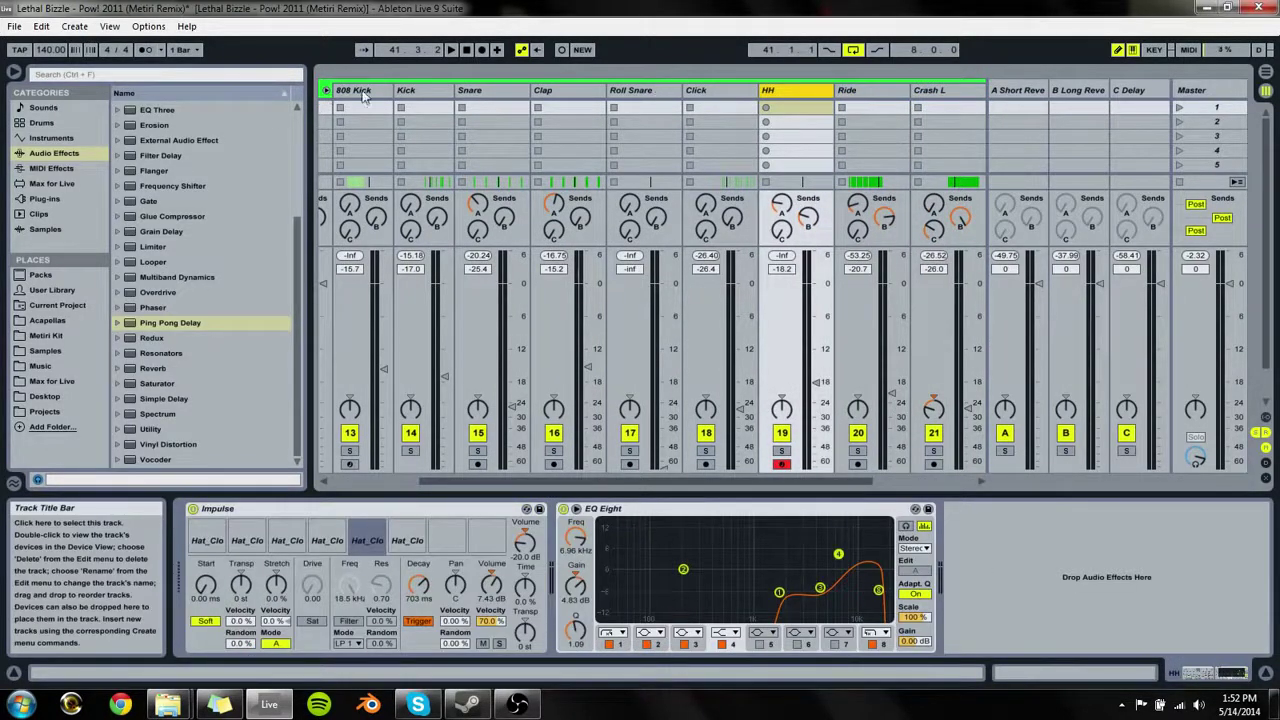
pyautogui.press('Left')
pyautogui.press('Left')
pyautogui.press('Left')
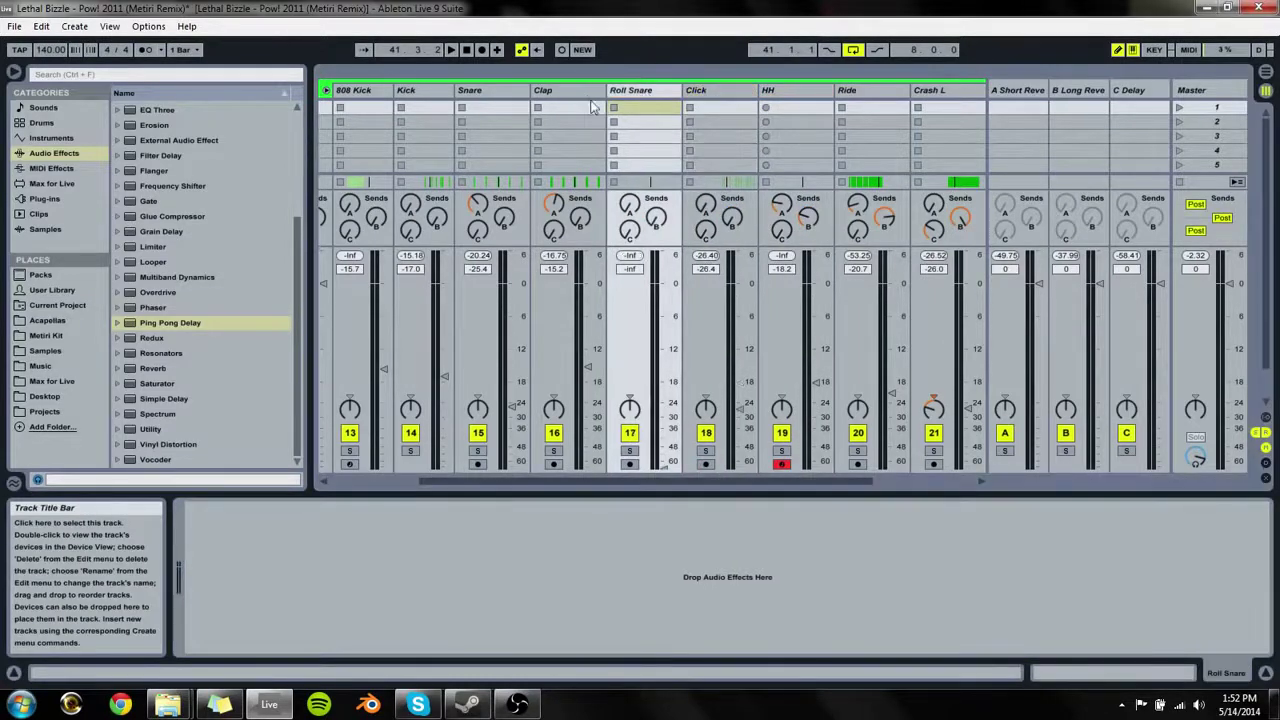
pyautogui.click(708, 91)
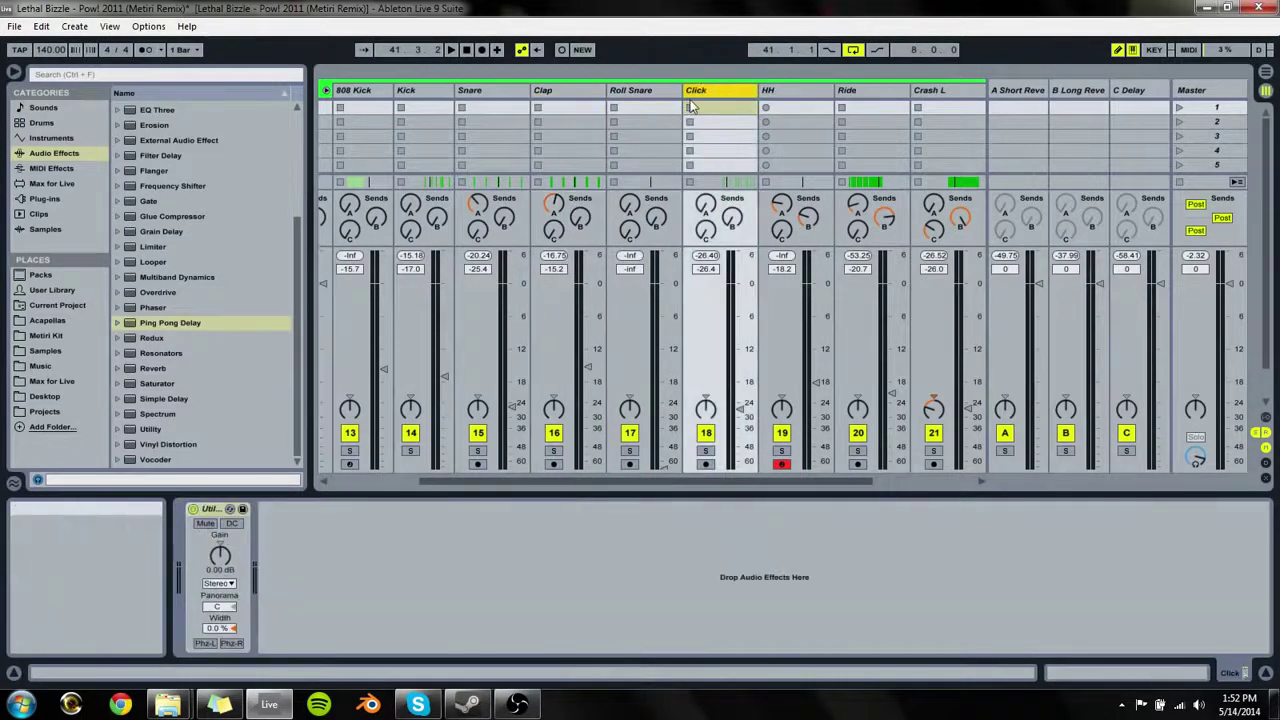
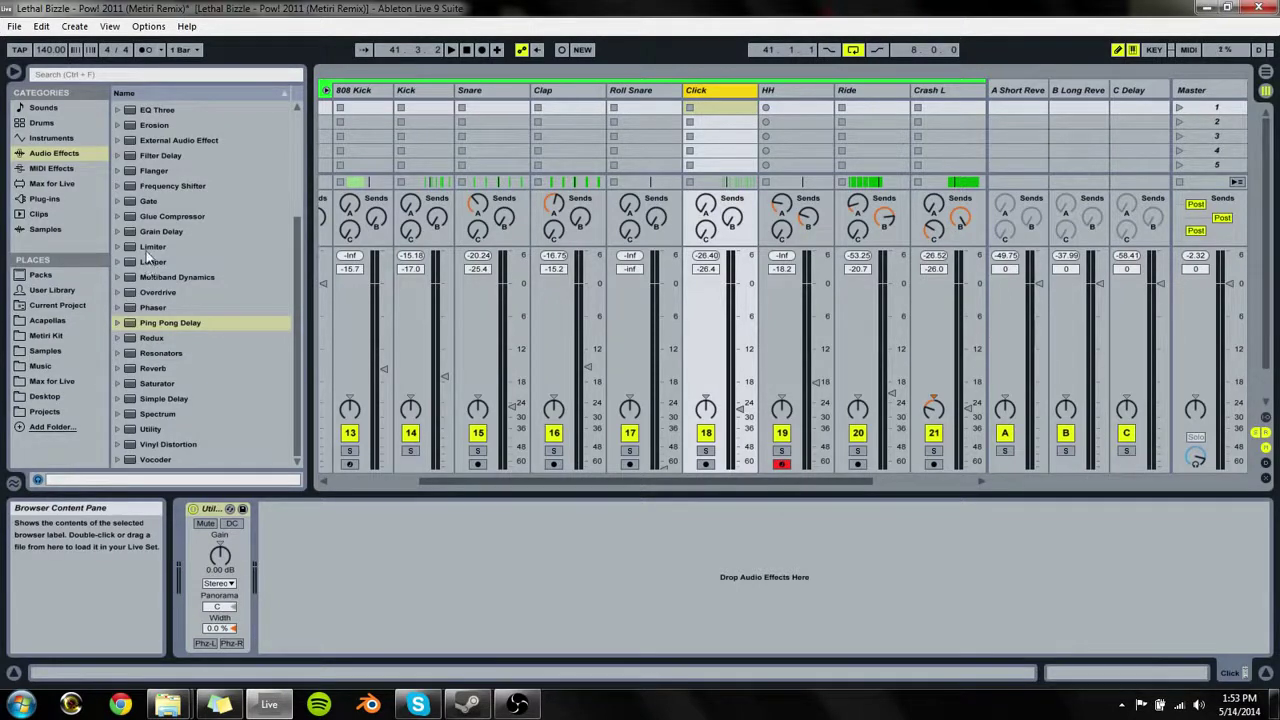
# Step: Add a default EQ Eight after the Utility on the Click track
pyautogui.scroll(1, 160, 230)
pyautogui.moveTo(152, 126); pyautogui.dragTo(190, 158)
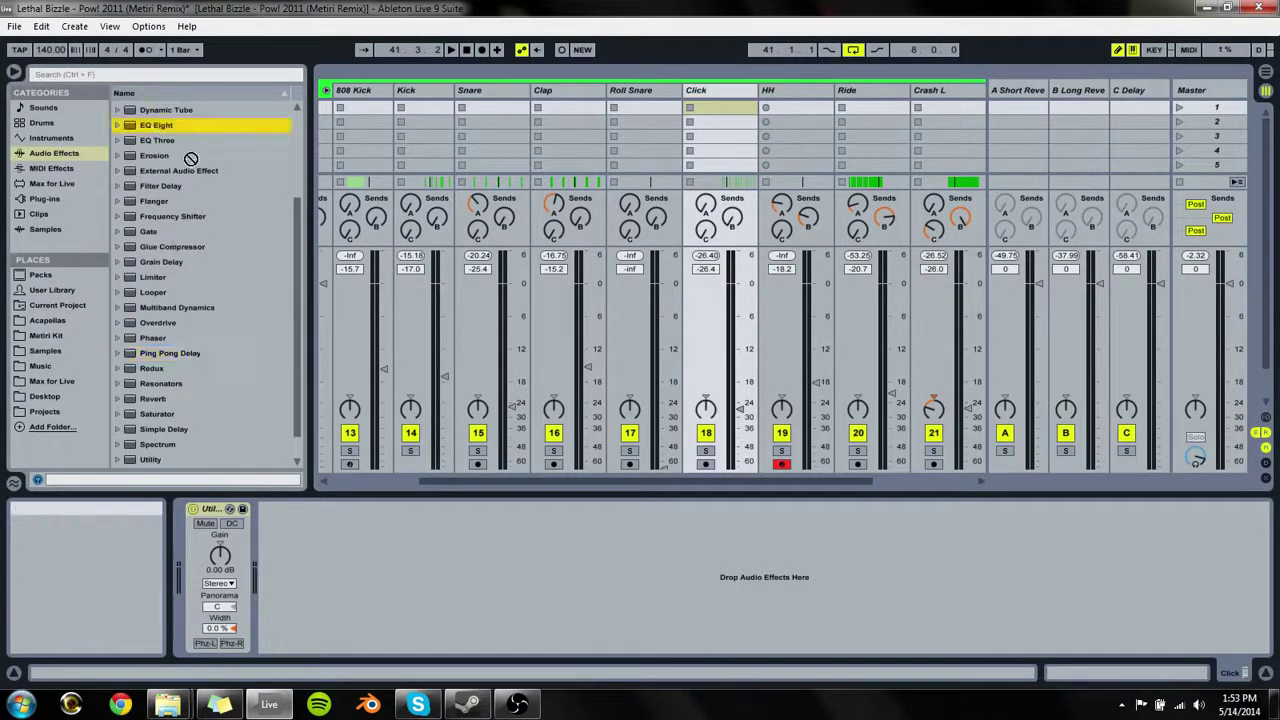
pyautogui.moveTo(368, 580); pyautogui.dragTo(370, 578)
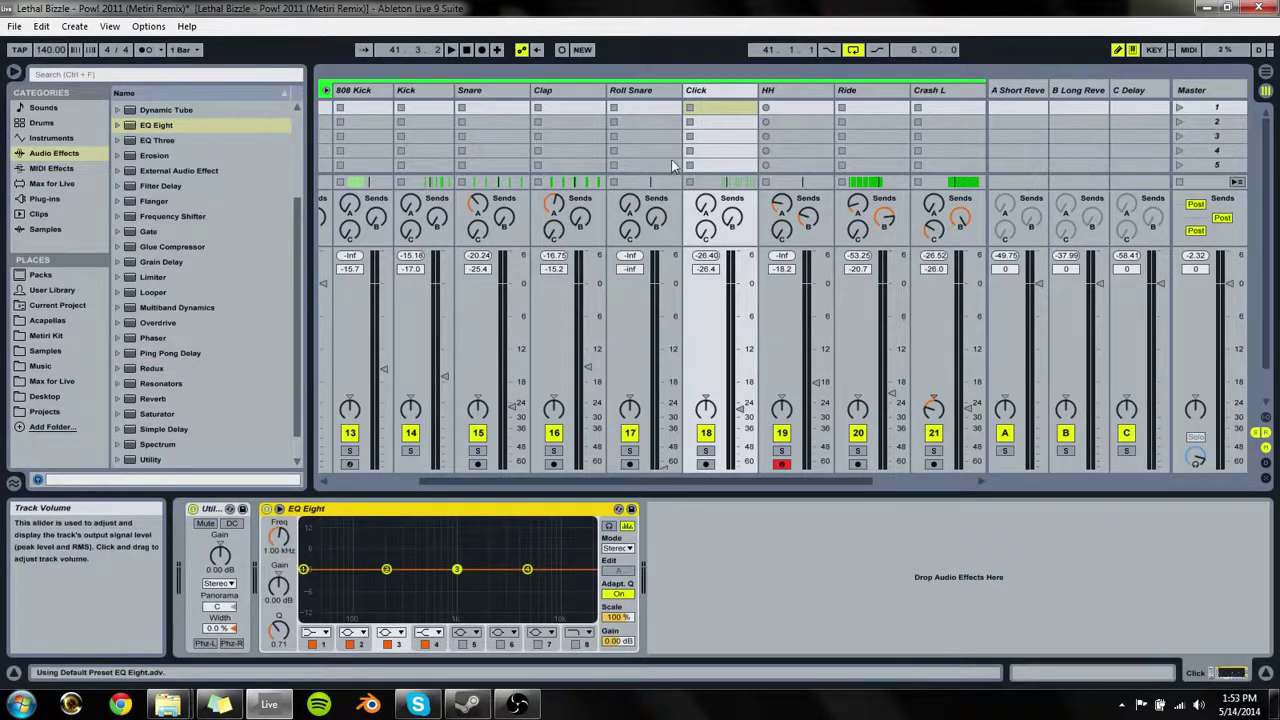
pyautogui.click(718, 94)
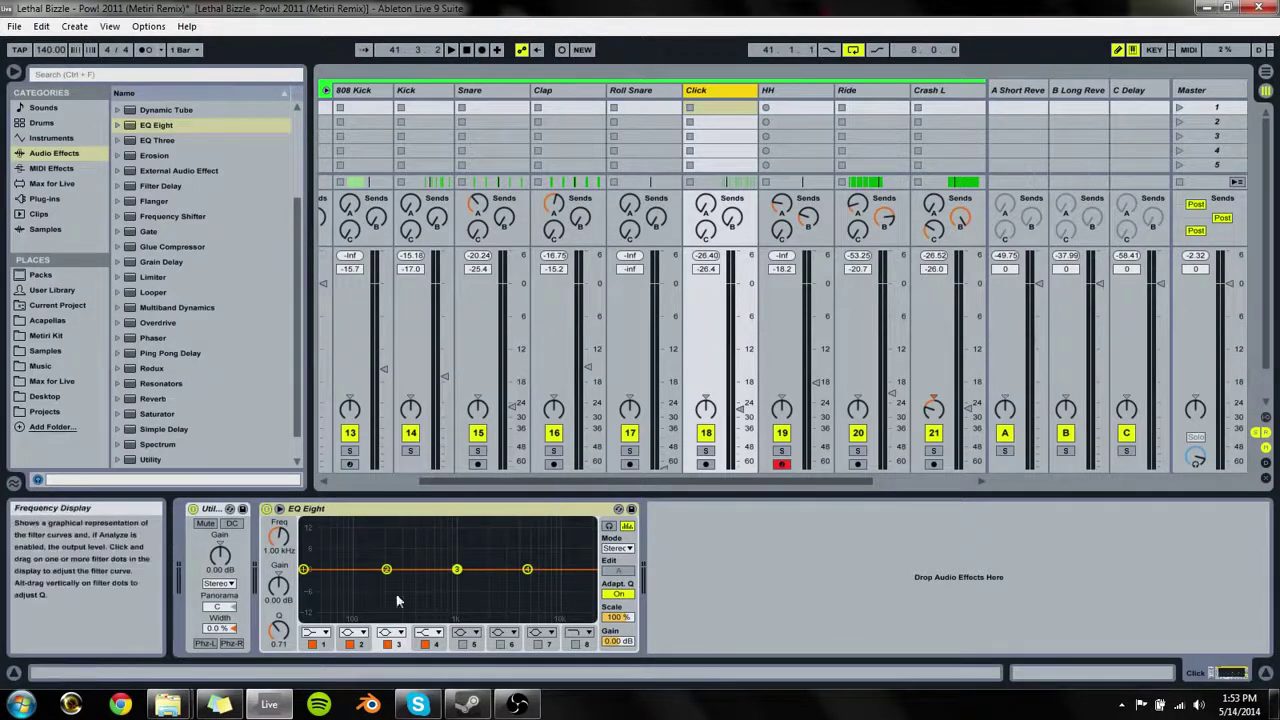
# Step: In the Click track's EQ Eight, make band 1 a steep low cut at about 320 Hz and band 3 a notch at 898 Hz
pyautogui.click(316, 632)
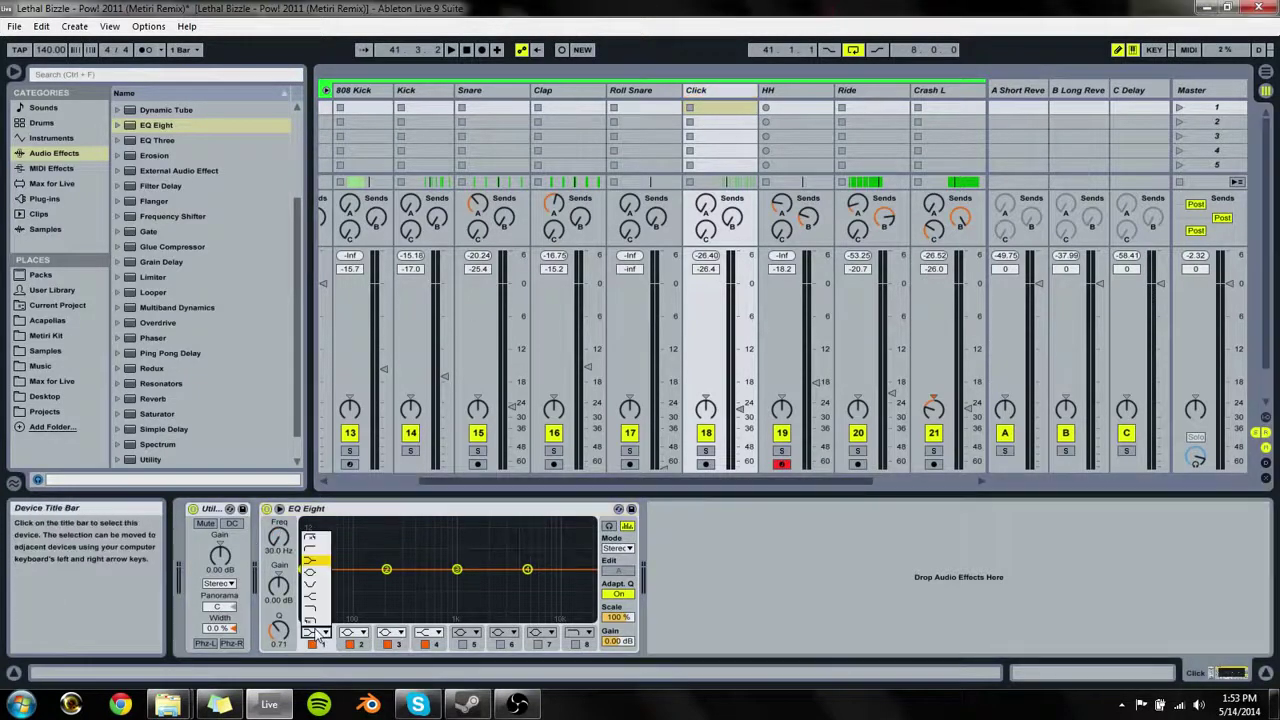
pyautogui.click(311, 541)
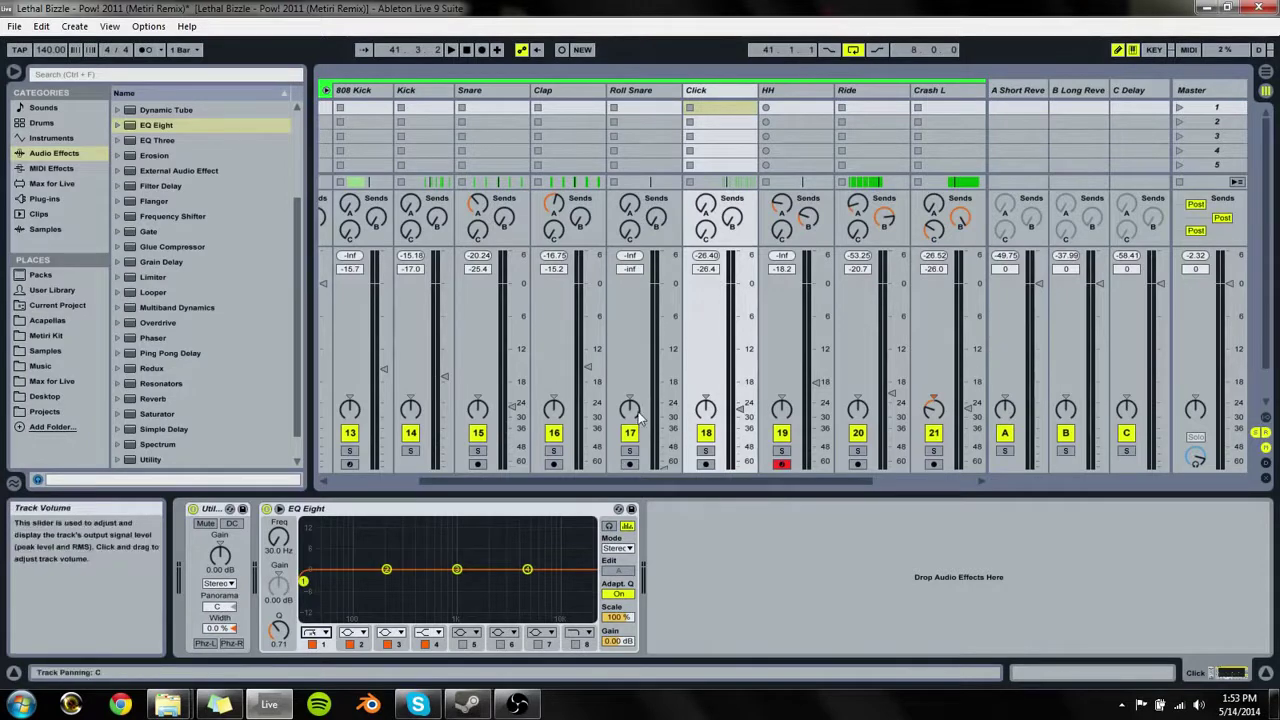
pyautogui.moveTo(278, 540); pyautogui.dragTo(278, 509)
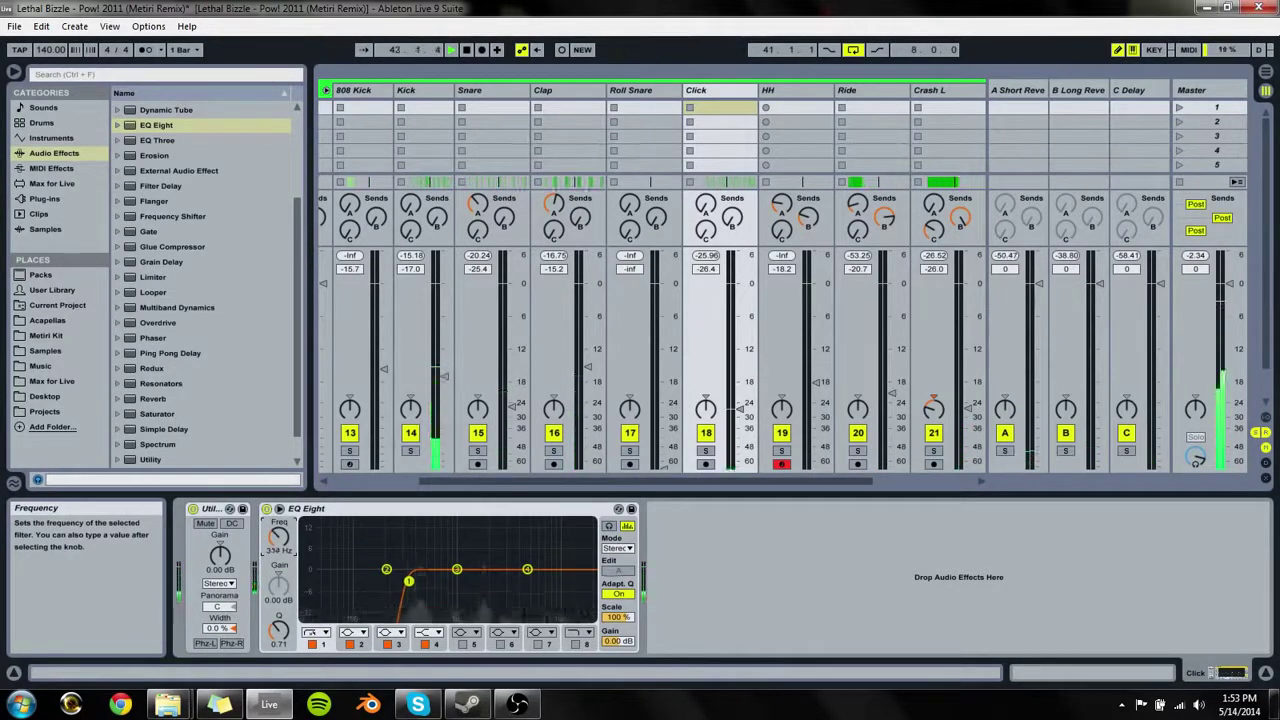
pyautogui.moveTo(456, 569); pyautogui.dragTo(452, 617)
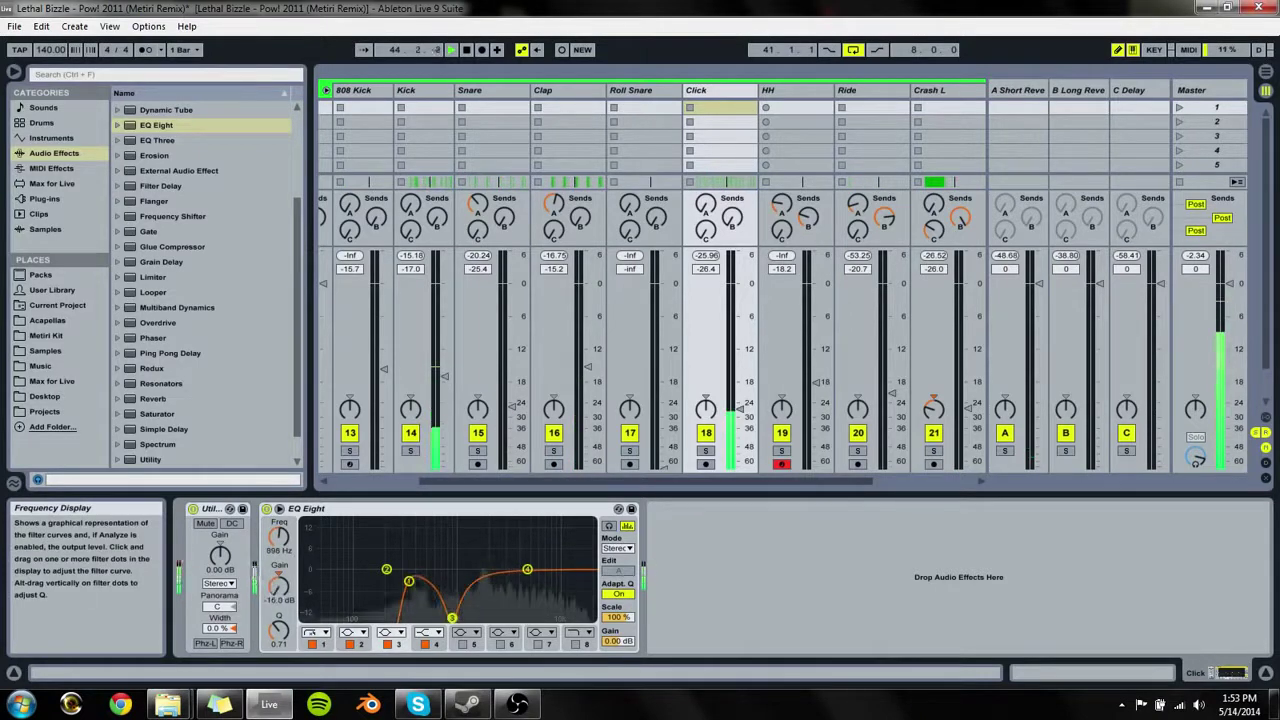
pyautogui.click(388, 633)
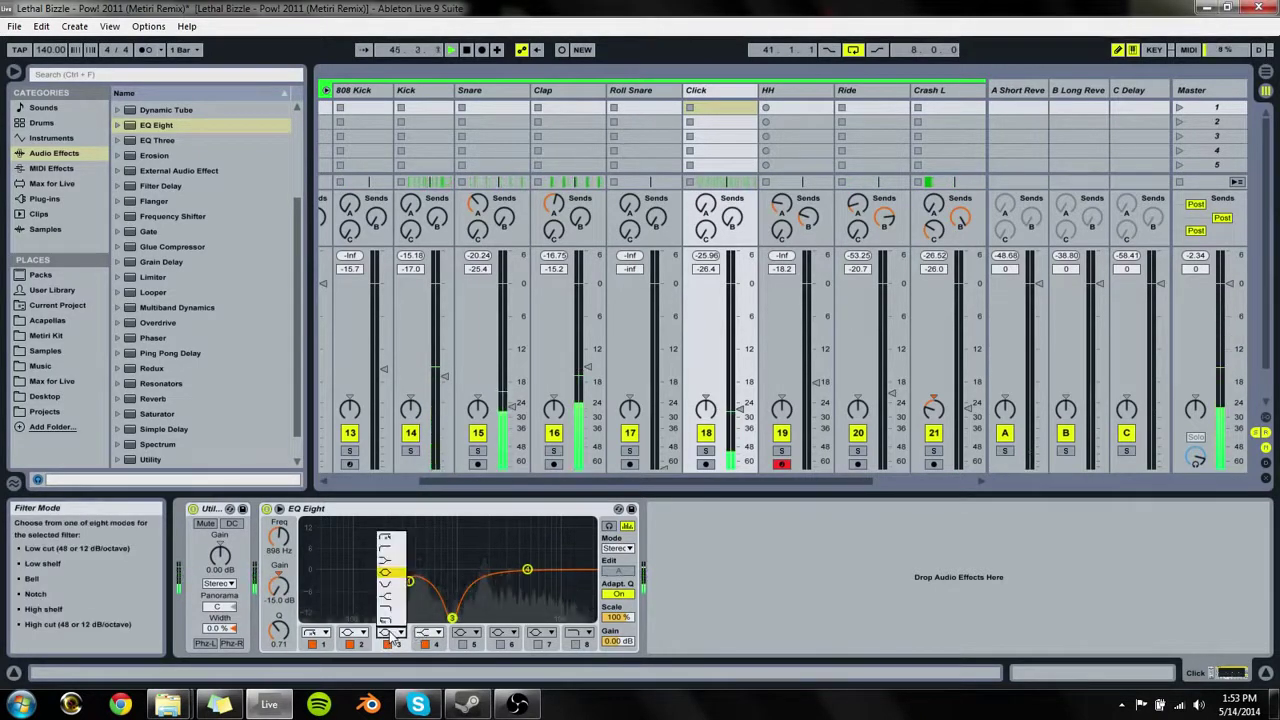
pyautogui.click(390, 584)
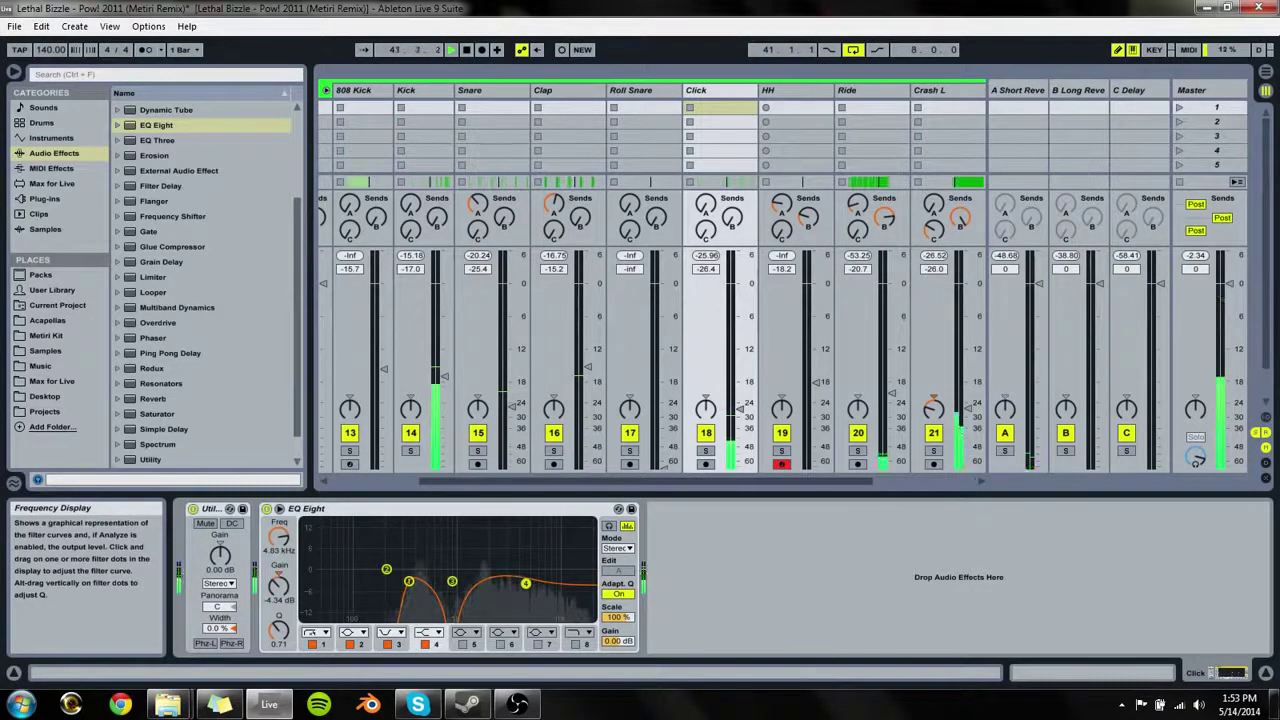
# Step: Enable band 8 of the Click EQ as a steep high cut and set the band 4 high shelf to 0.12 dB at 4.83 kHz
pyautogui.moveTo(524, 562); pyautogui.dragTo(528, 618)
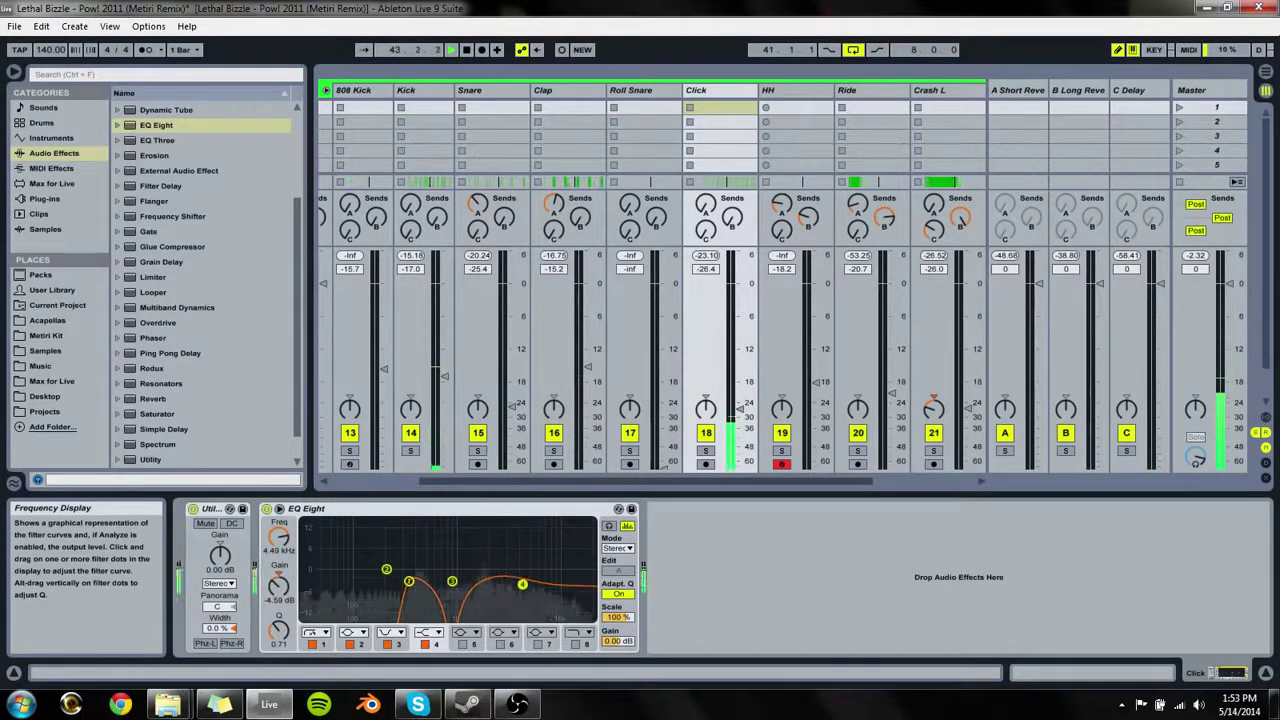
pyautogui.click(576, 643)
pyautogui.click(588, 633)
pyautogui.click(583, 583)
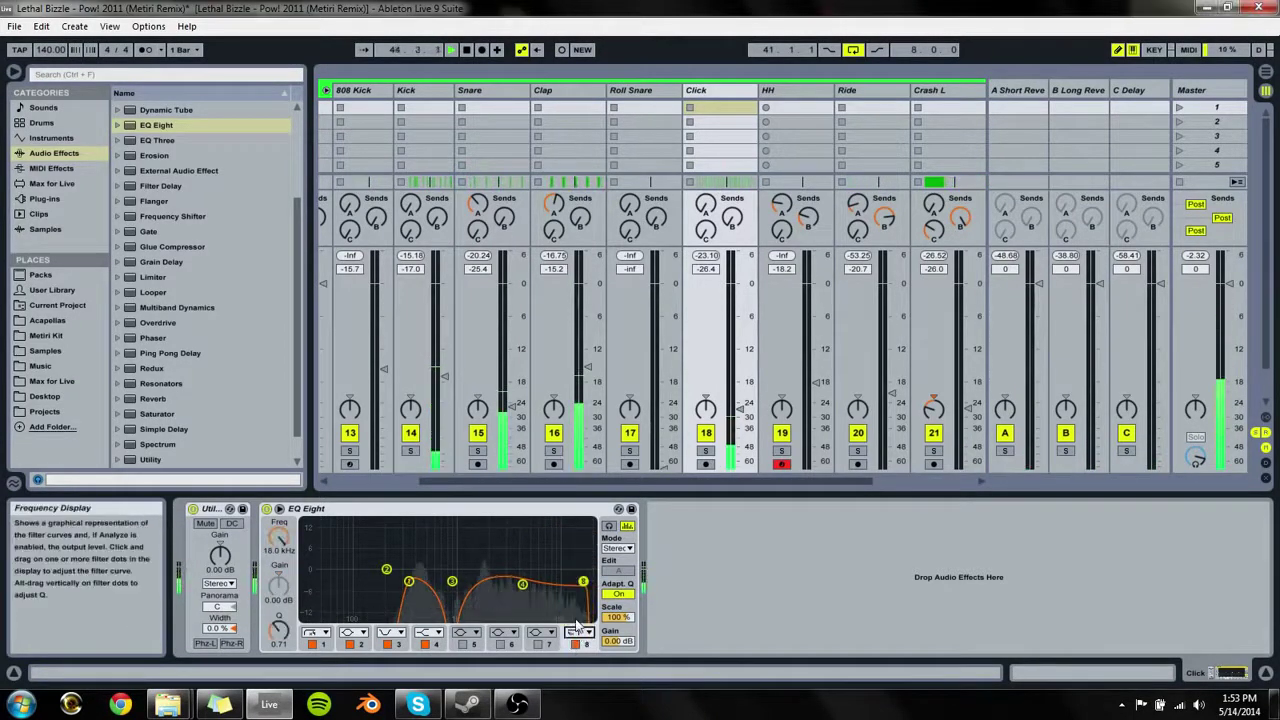
pyautogui.moveTo(583, 583); pyautogui.dragTo(523, 575)
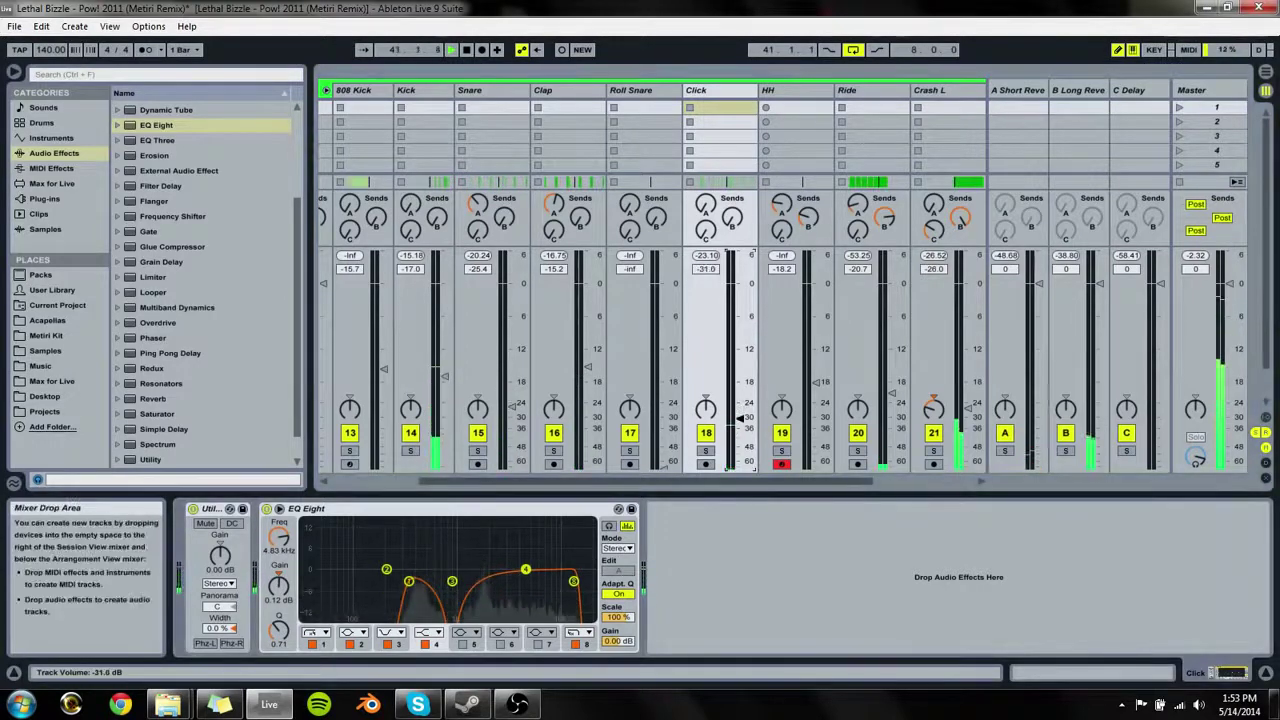
# Step: Move the 8-bar playback loop to bar 57 and set band 4 of the Click EQ to -3.35 dB at 4.74 kHz
pyautogui.press('Tab')
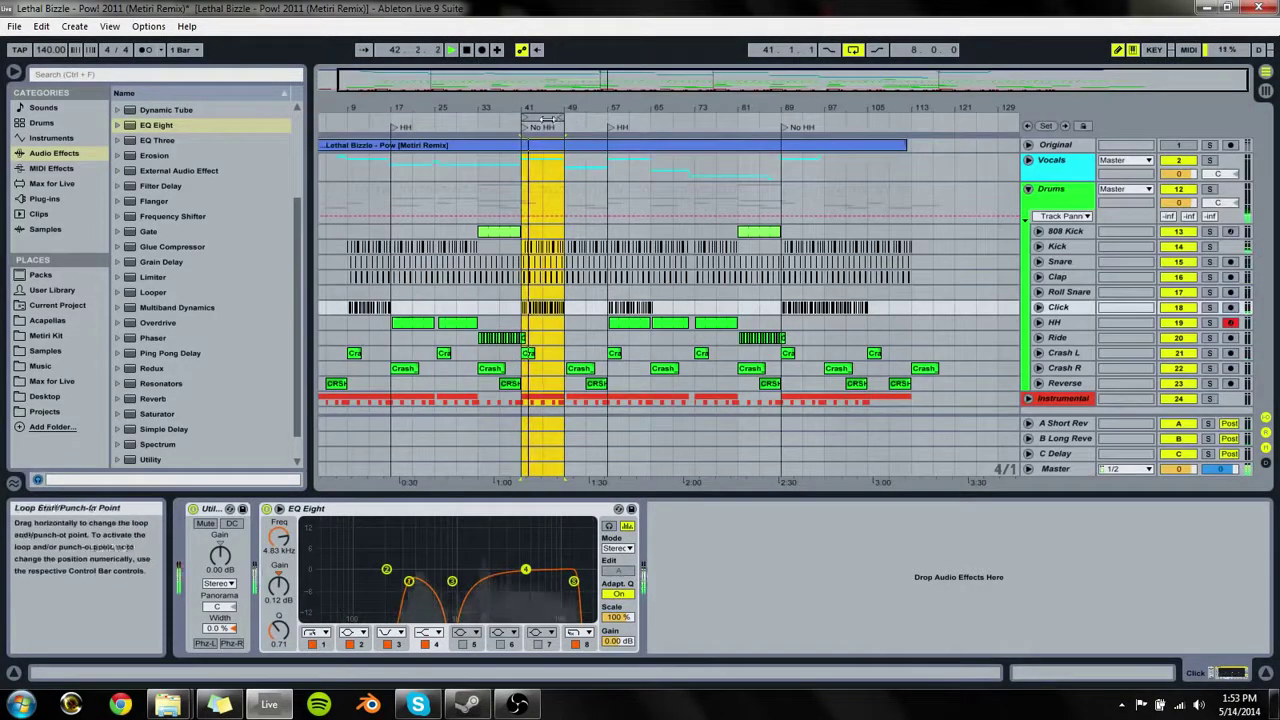
pyautogui.moveTo(543, 120); pyautogui.dragTo(648, 160)
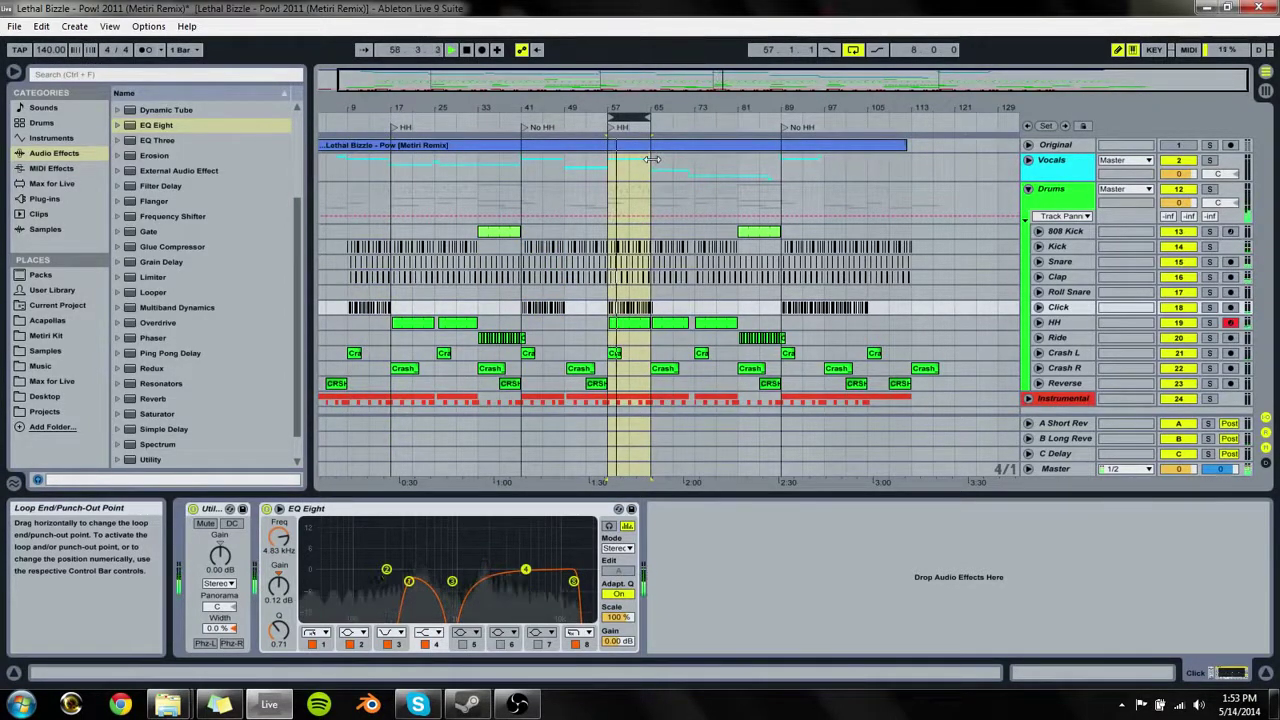
pyautogui.moveTo(531, 571); pyautogui.dragTo(524, 582)
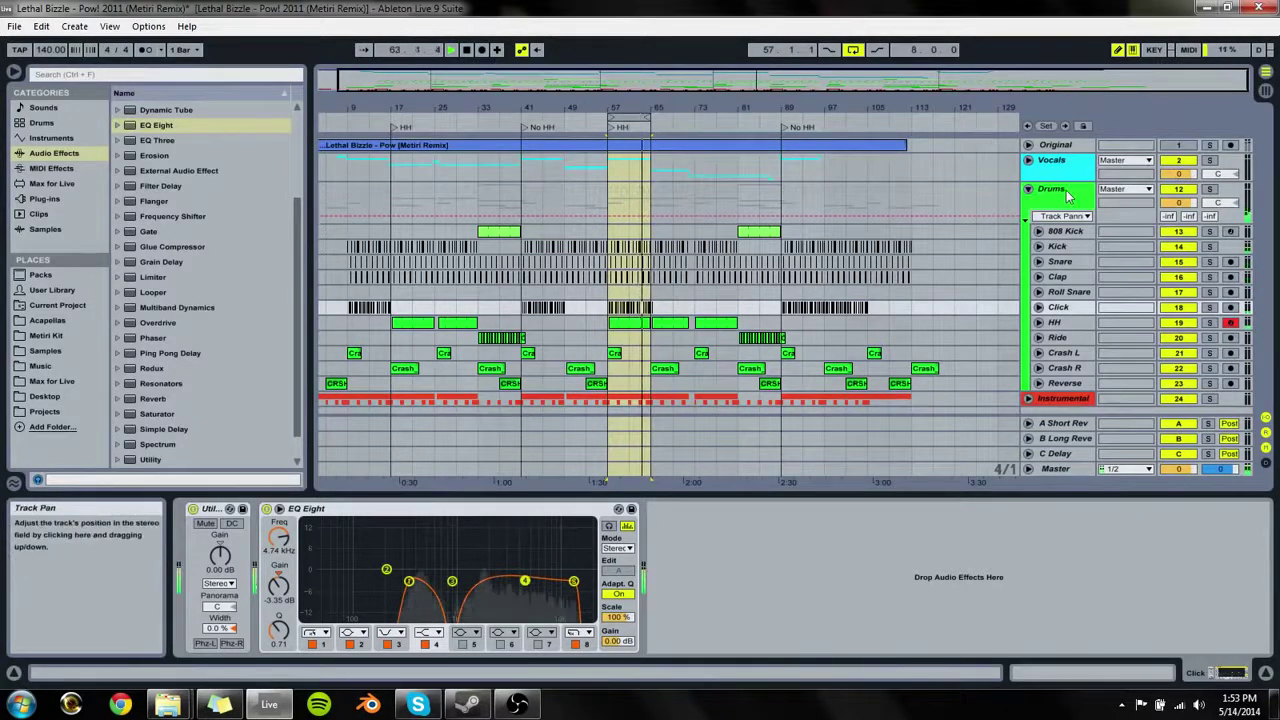
# Step: Raise the Click track's send A to the short reverb, trim it back, and turn up send C to the delay slightly
pyautogui.press('Tab')
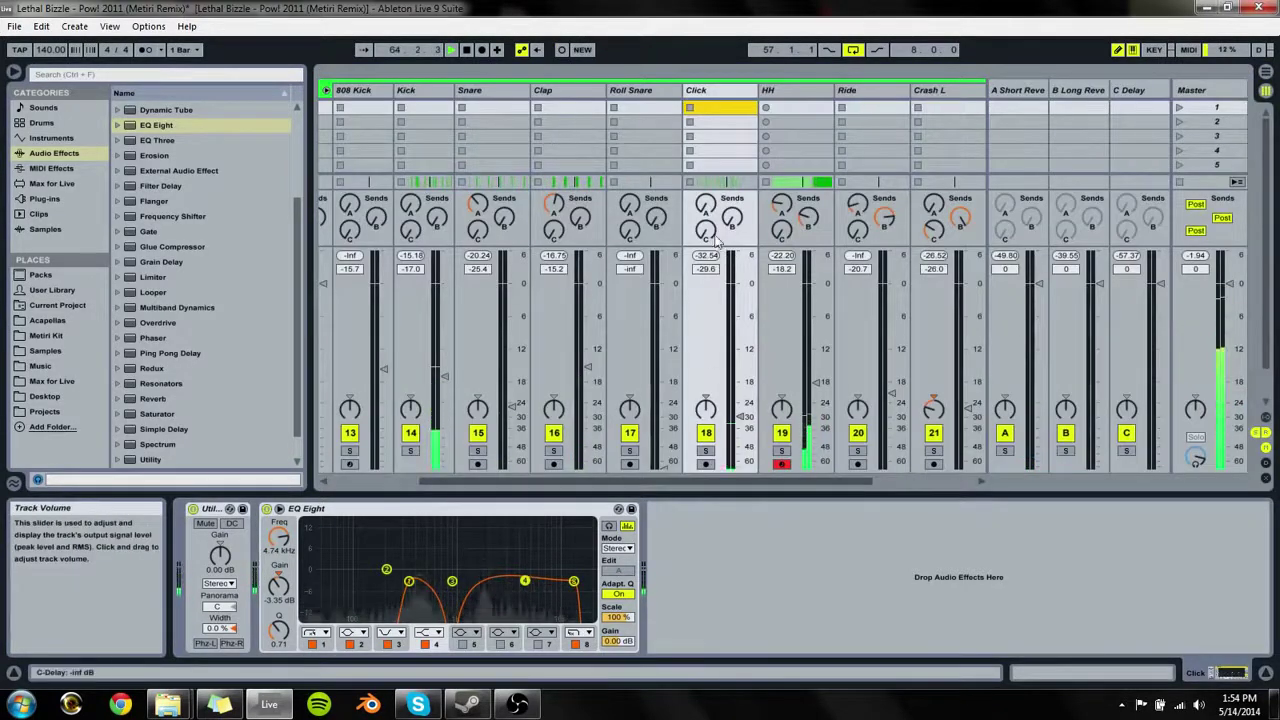
pyautogui.moveTo(710, 210); pyautogui.dragTo(710, 178)
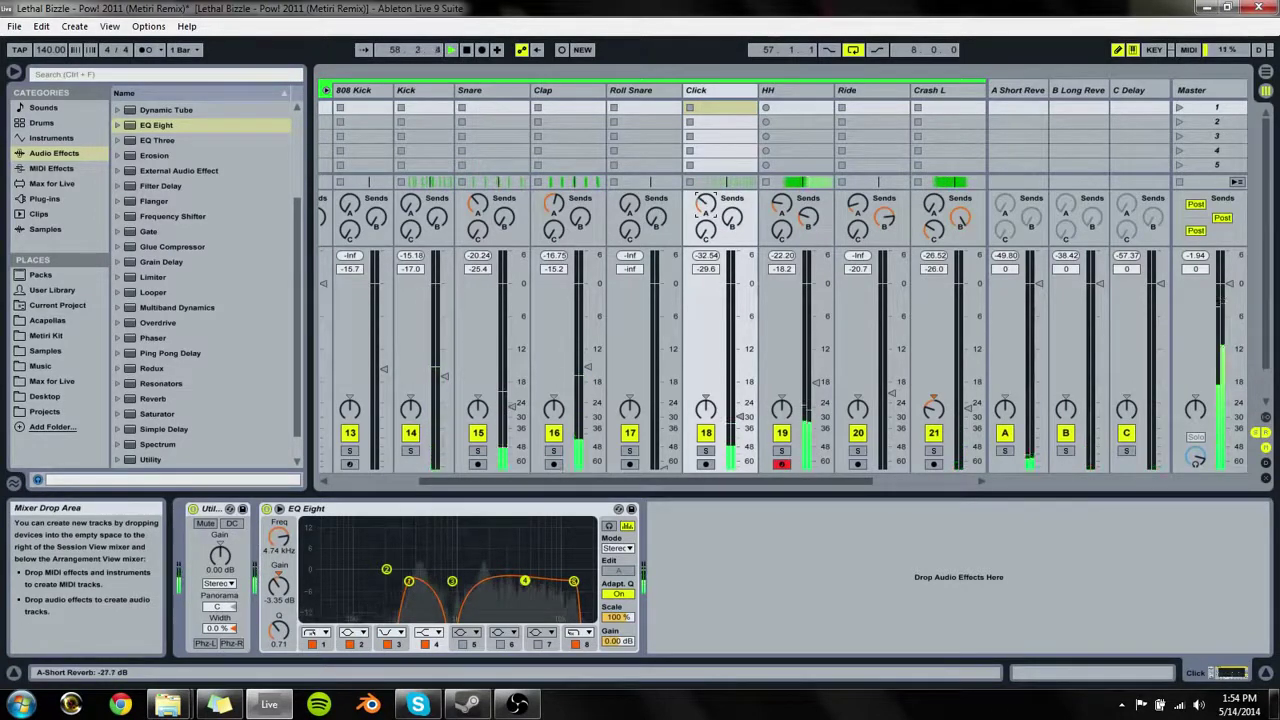
pyautogui.moveTo(706, 204); pyautogui.dragTo(706, 222)
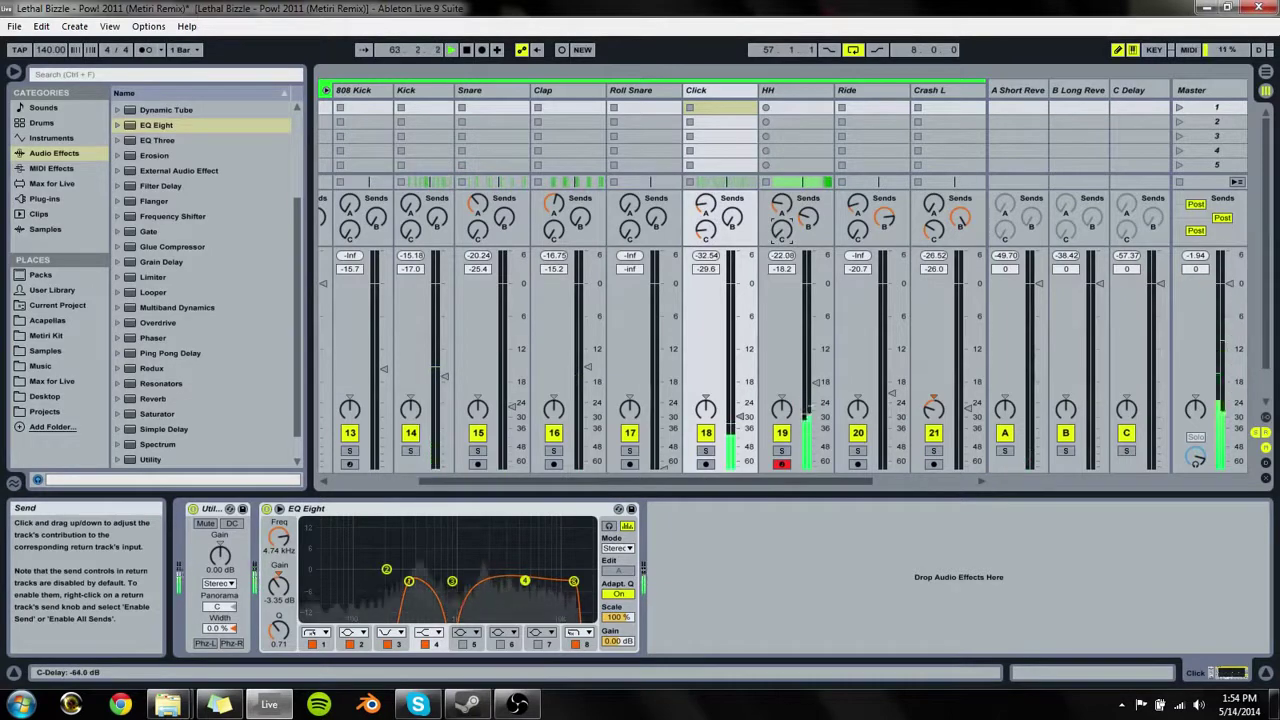
# Step: Turn down the HH track's send C to the delay and replay the 8-bar loop
pyautogui.moveTo(781, 230); pyautogui.dragTo(781, 234)
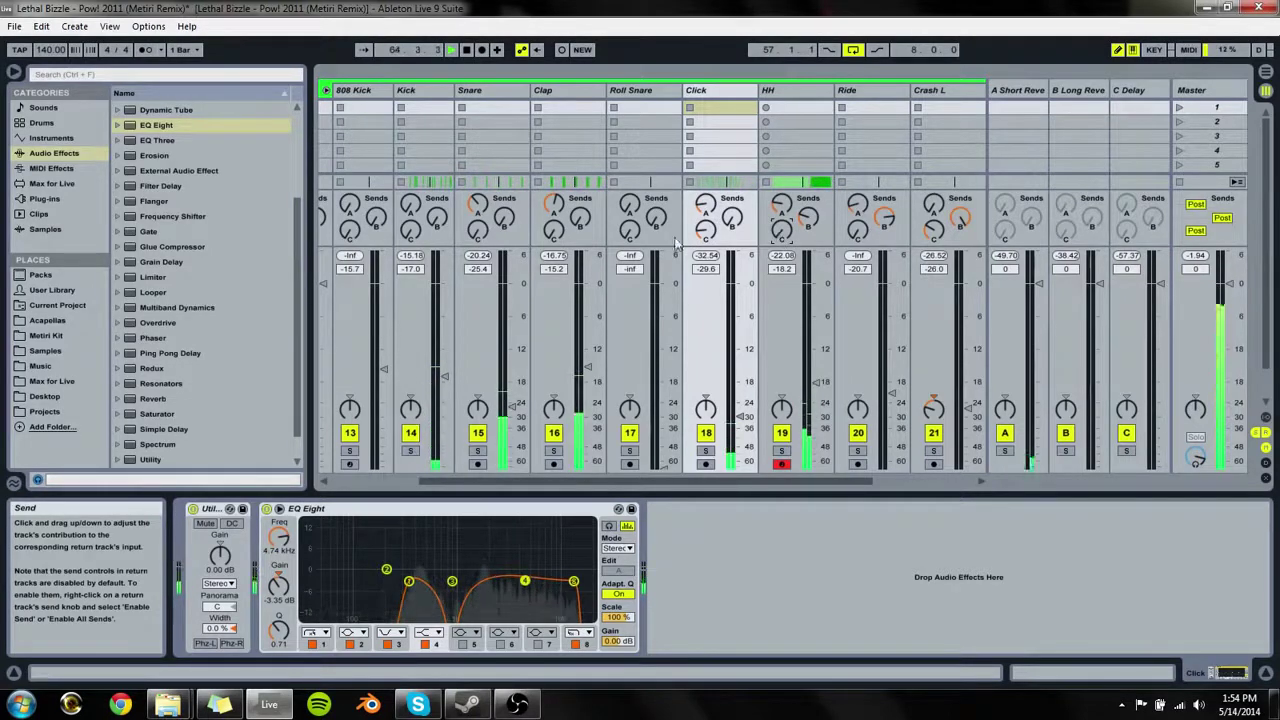
pyautogui.press('space')
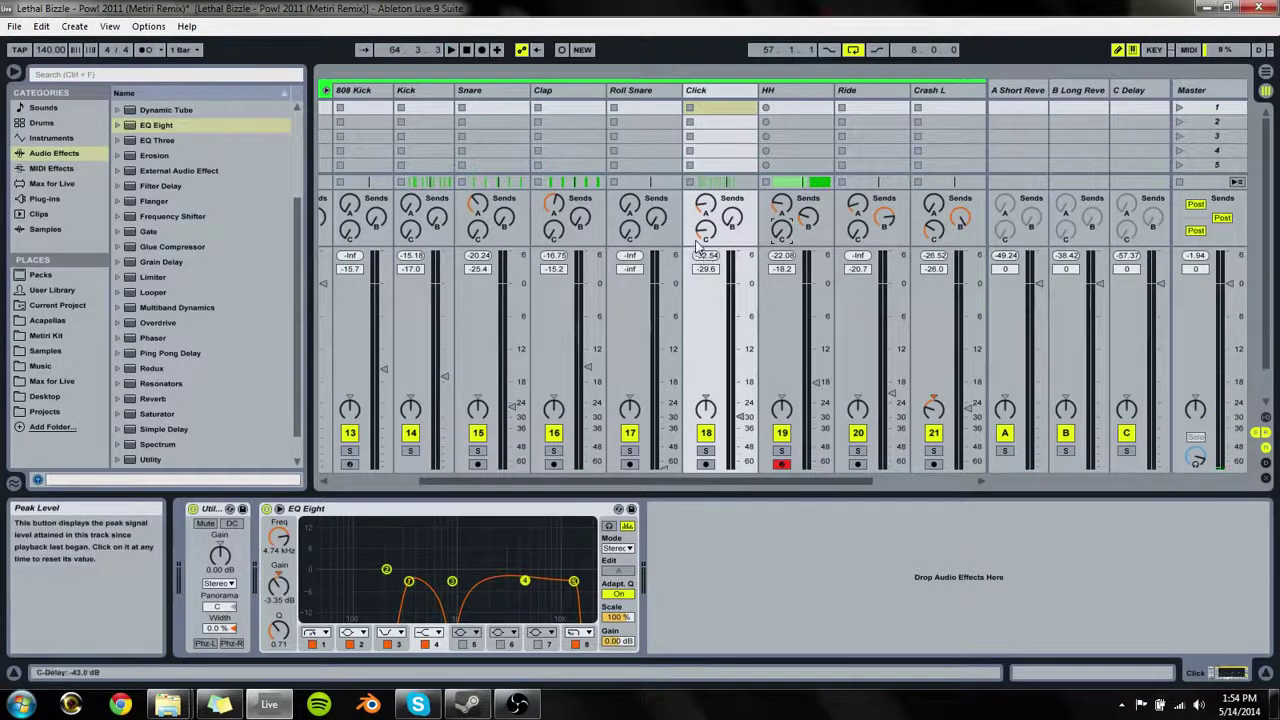
pyautogui.press('space')
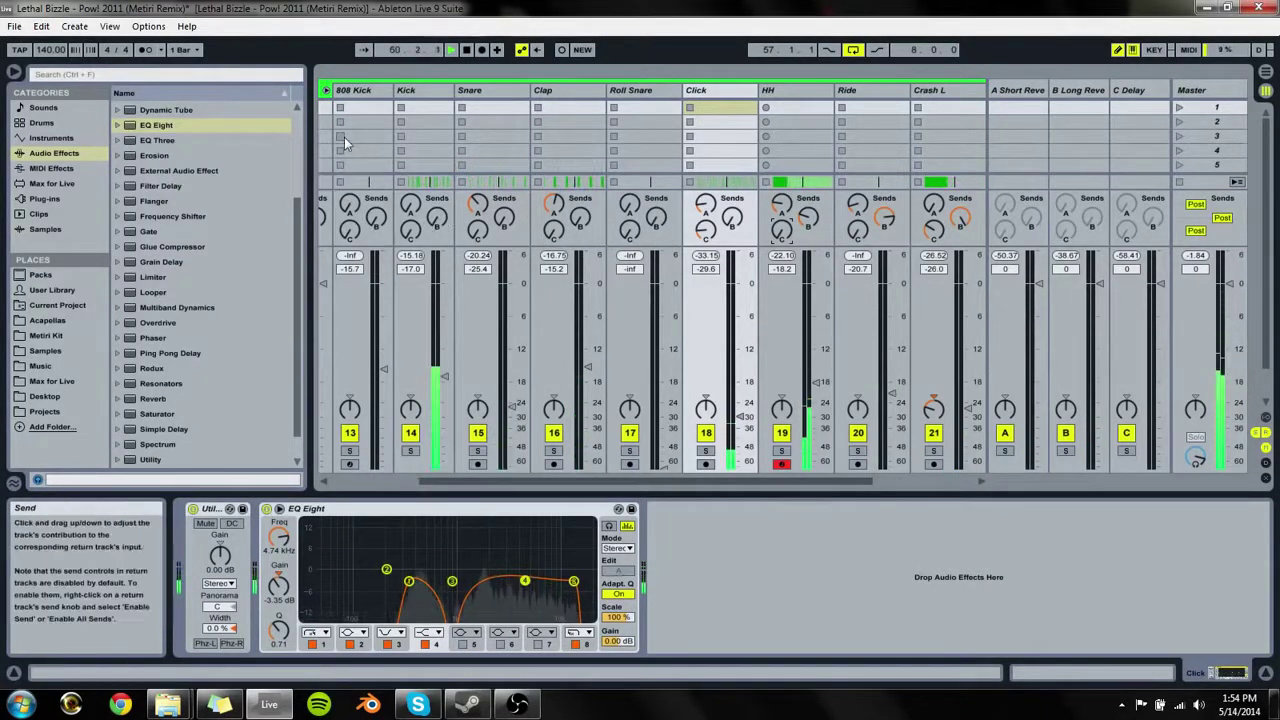
# Step: Look over the arrangement around the bar 57 loop and all tracks of the Drums group in the mixer
pyautogui.click(326, 91)
pyautogui.press('Tab')
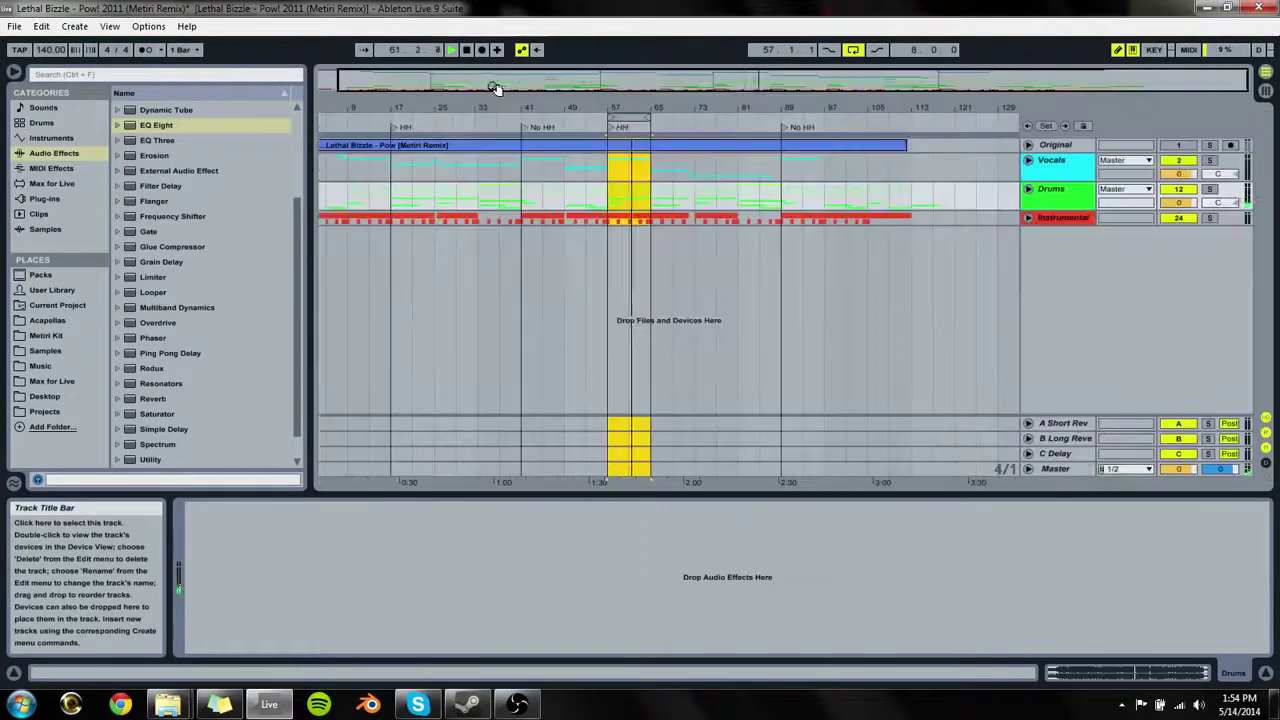
pyautogui.press('Tab')
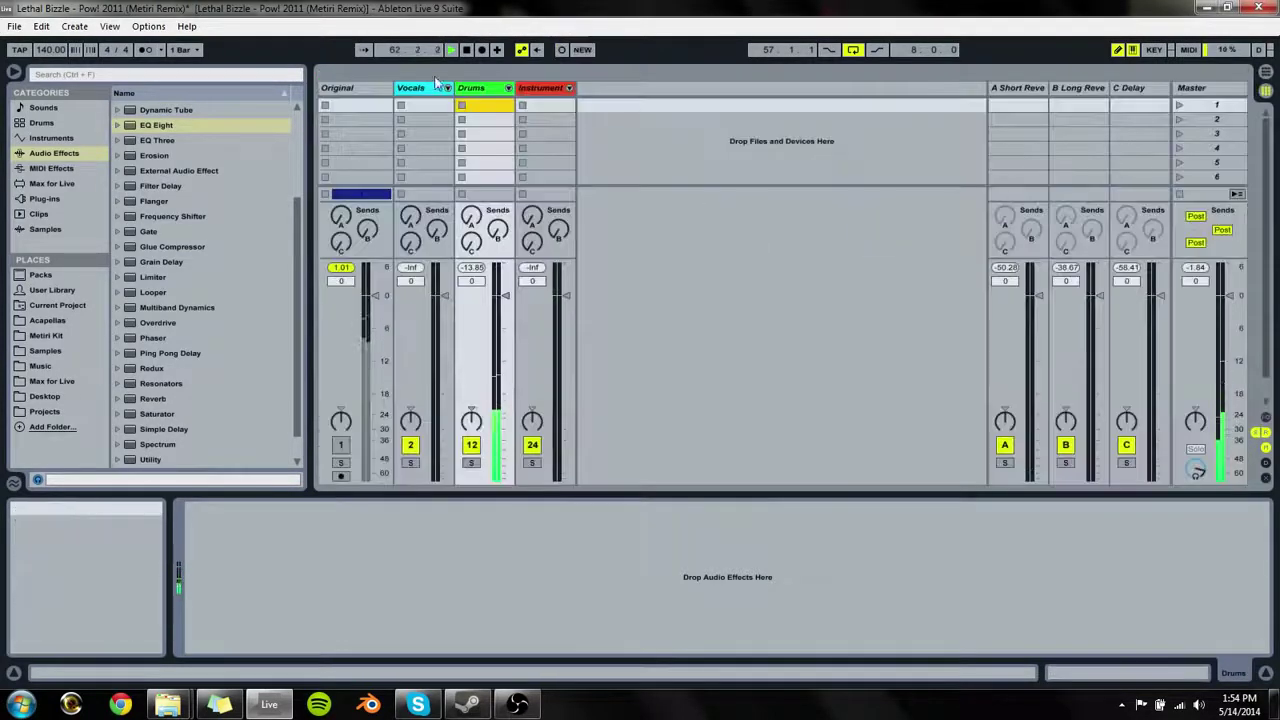
pyautogui.click(508, 88)
pyautogui.click(905, 480)
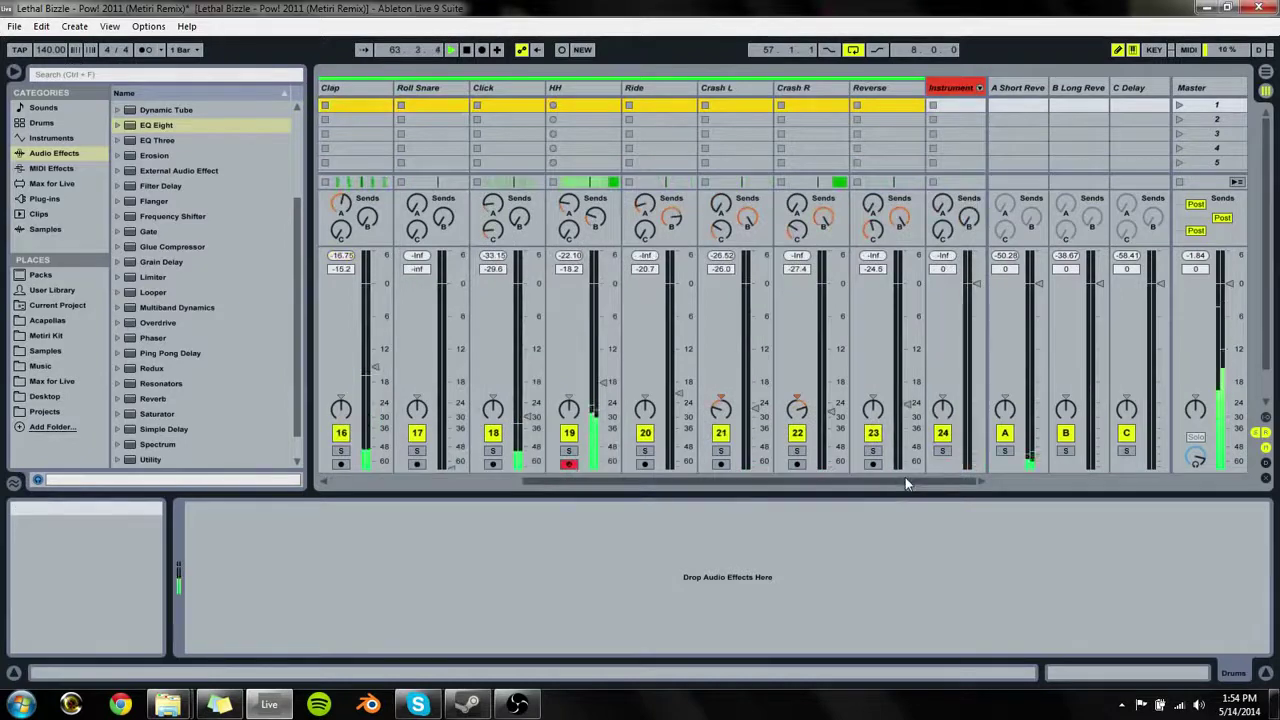
pyautogui.moveTo(915, 481); pyautogui.dragTo(695, 480)
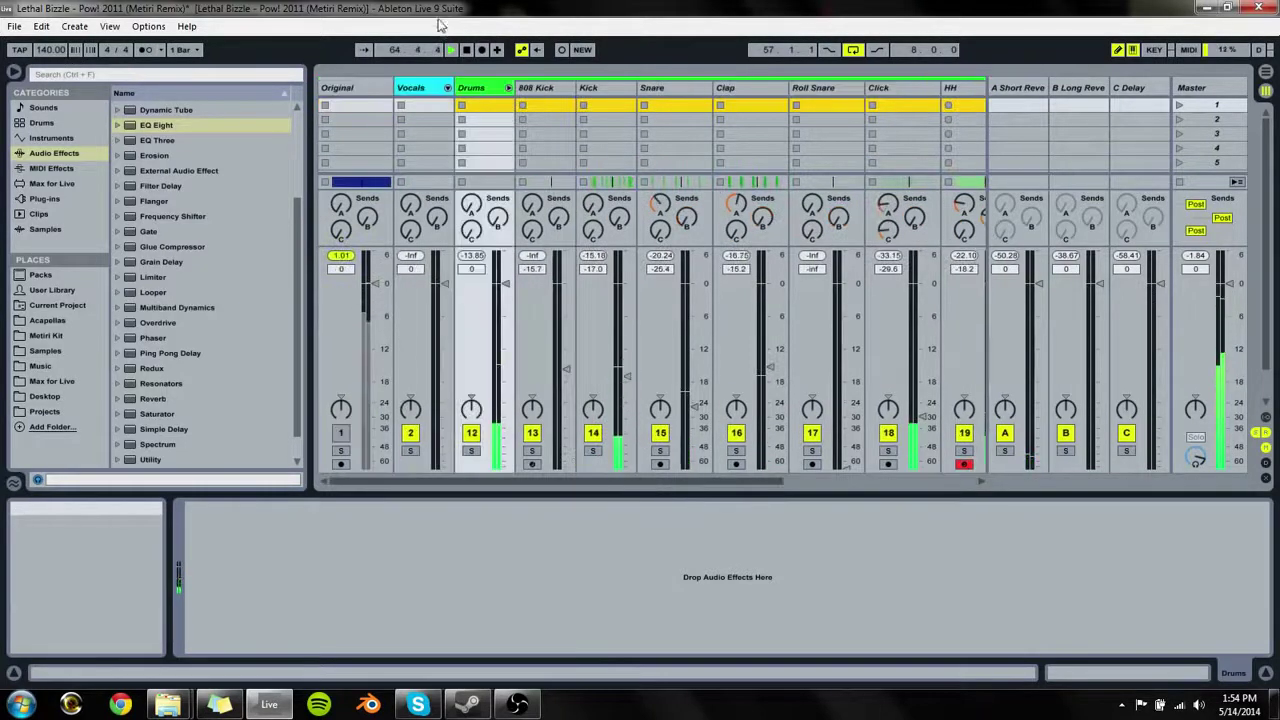
# Step: Fold the Drums group and unfold the Instrumental group in the mixer
pyautogui.click(508, 88)
pyautogui.press('Tab')
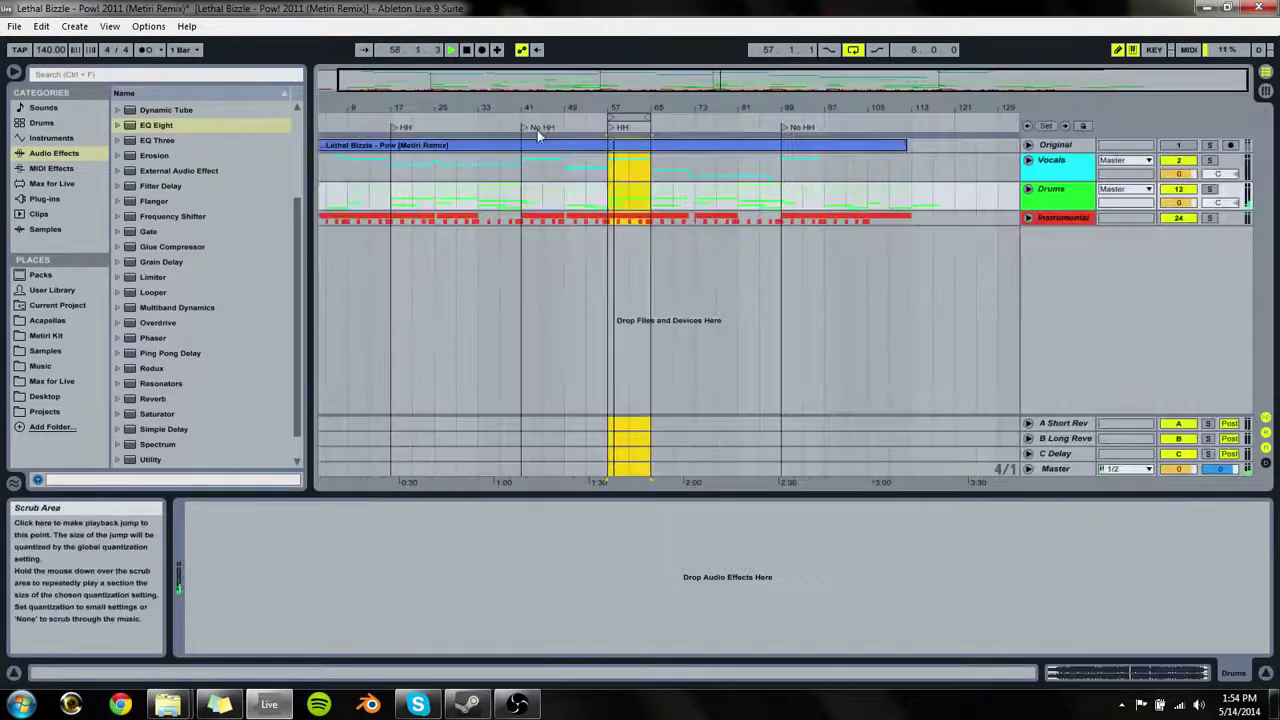
pyautogui.press('Tab')
pyautogui.click(569, 88)
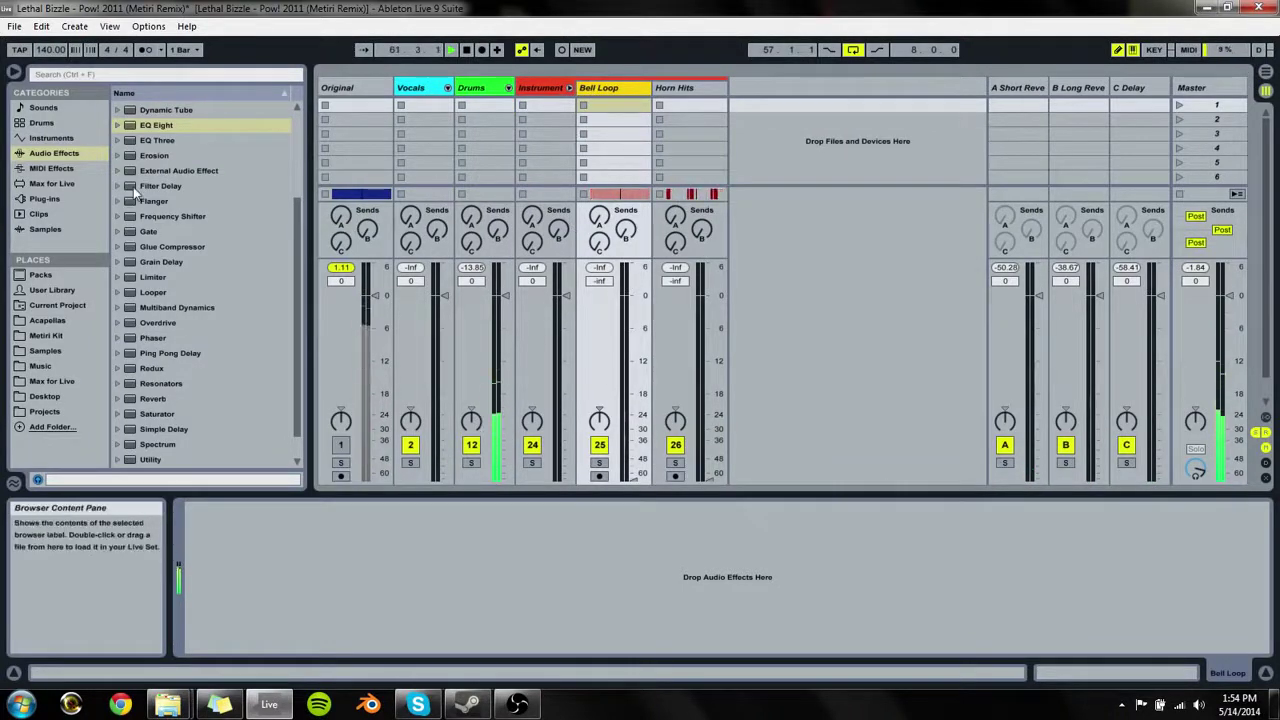
# Step: Add an EQ Eight to the Bell Loop track and make band 2 a steep low cut at 285 Hz
pyautogui.moveTo(148, 129); pyautogui.dragTo(622, 102)
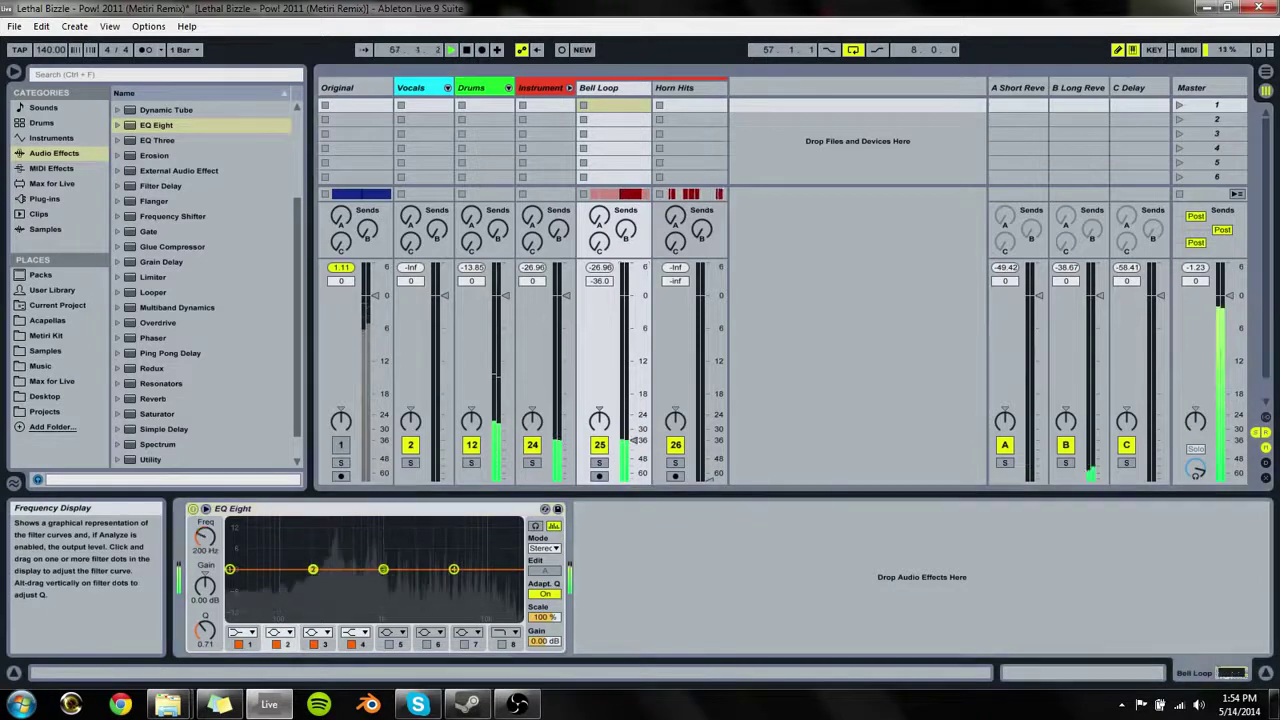
pyautogui.click(279, 633)
pyautogui.click(280, 545)
pyautogui.moveTo(313, 580); pyautogui.dragTo(323, 580)
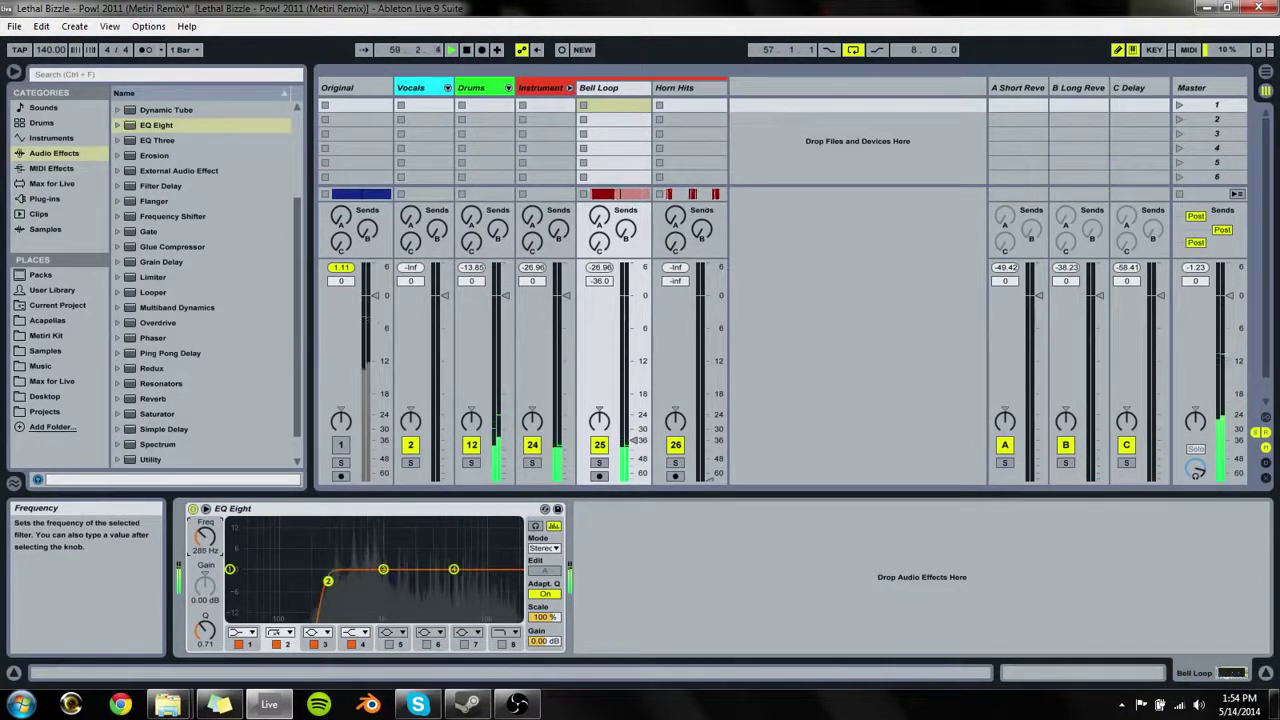
# Step: In the Bell Loop EQ, set band 3 to -7.81 dB at 1.06 kHz with Q 0.85 and strongly boost the band 4 high shelf
pyautogui.moveTo(383, 569); pyautogui.dragTo(385, 596)
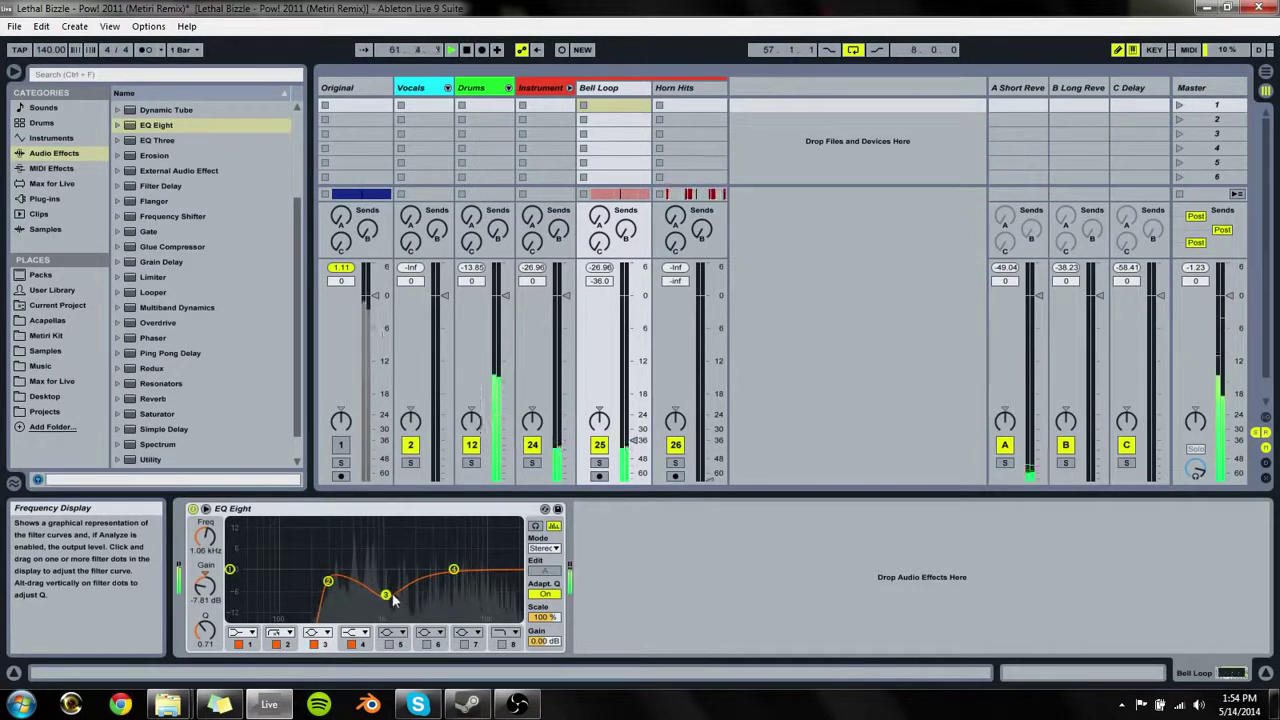
pyautogui.moveTo(218, 635); pyautogui.dragTo(218, 632)
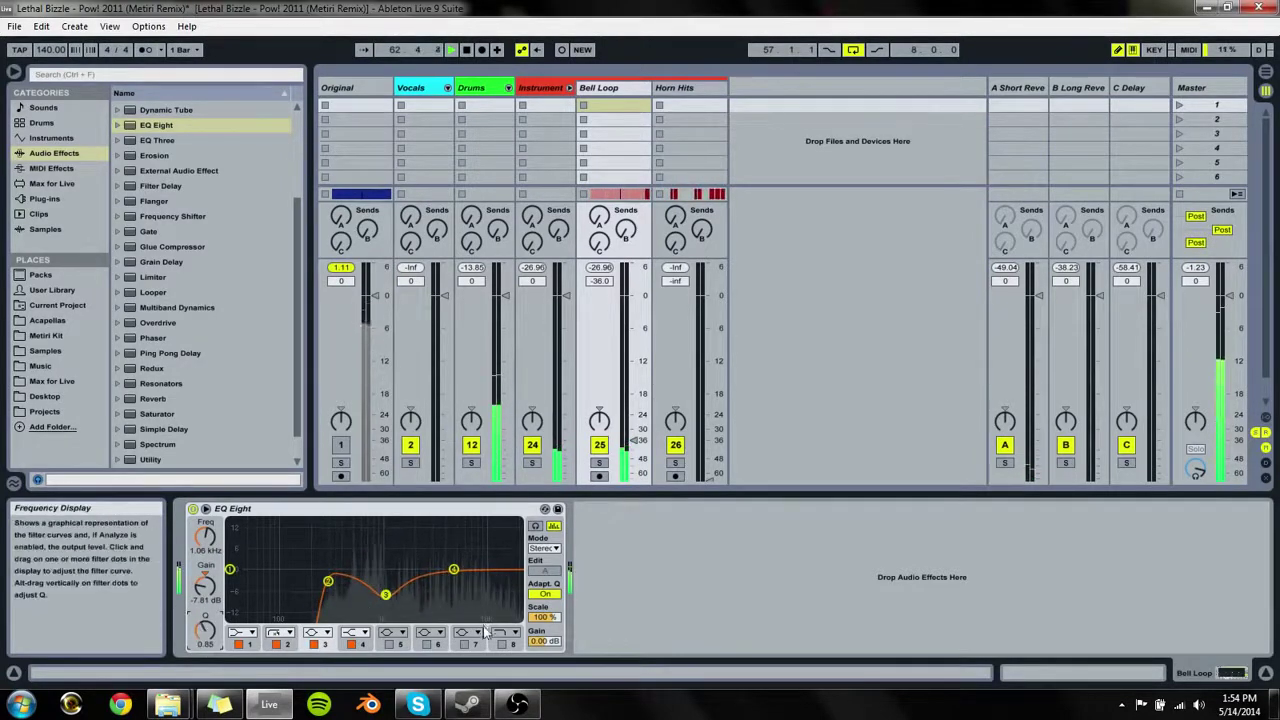
pyautogui.click(453, 571)
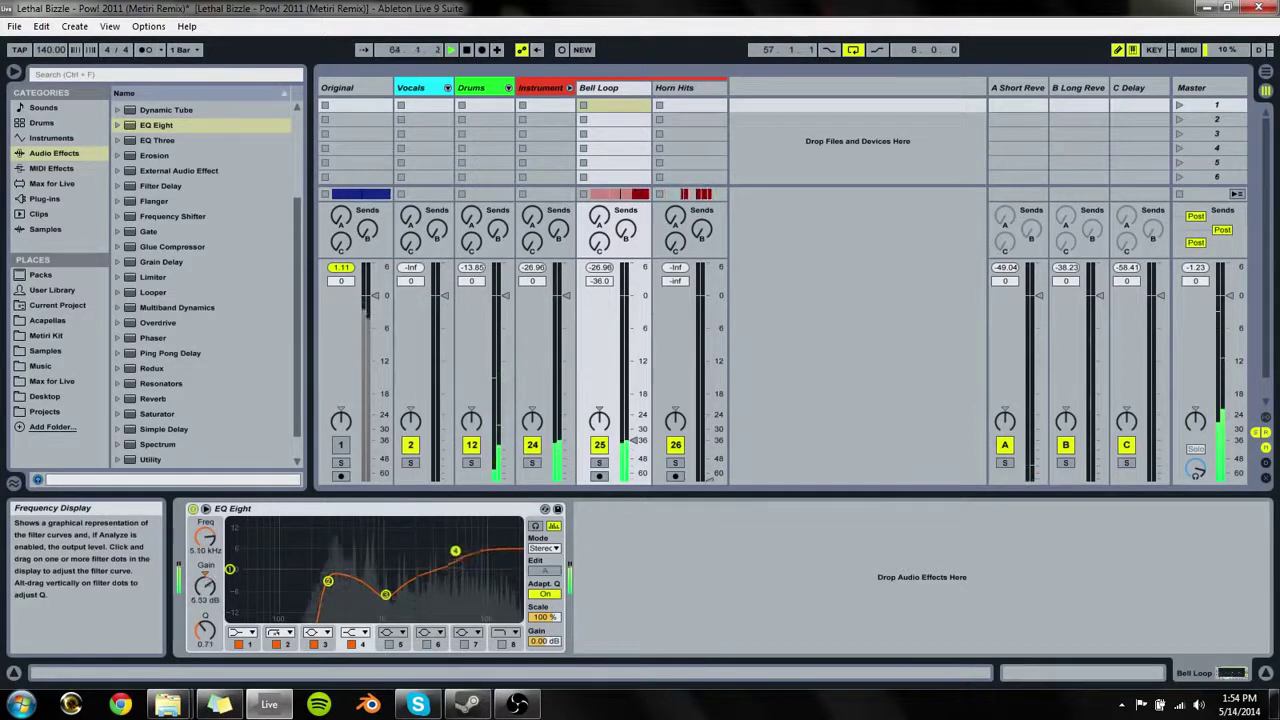
pyautogui.moveTo(455, 550); pyautogui.dragTo(449, 534)
# Step: Enable band 8 of the Bell Loop EQ as a steep high cut at 17.3 kHz and stop playback
pyautogui.click(507, 632)
pyautogui.click(507, 621)
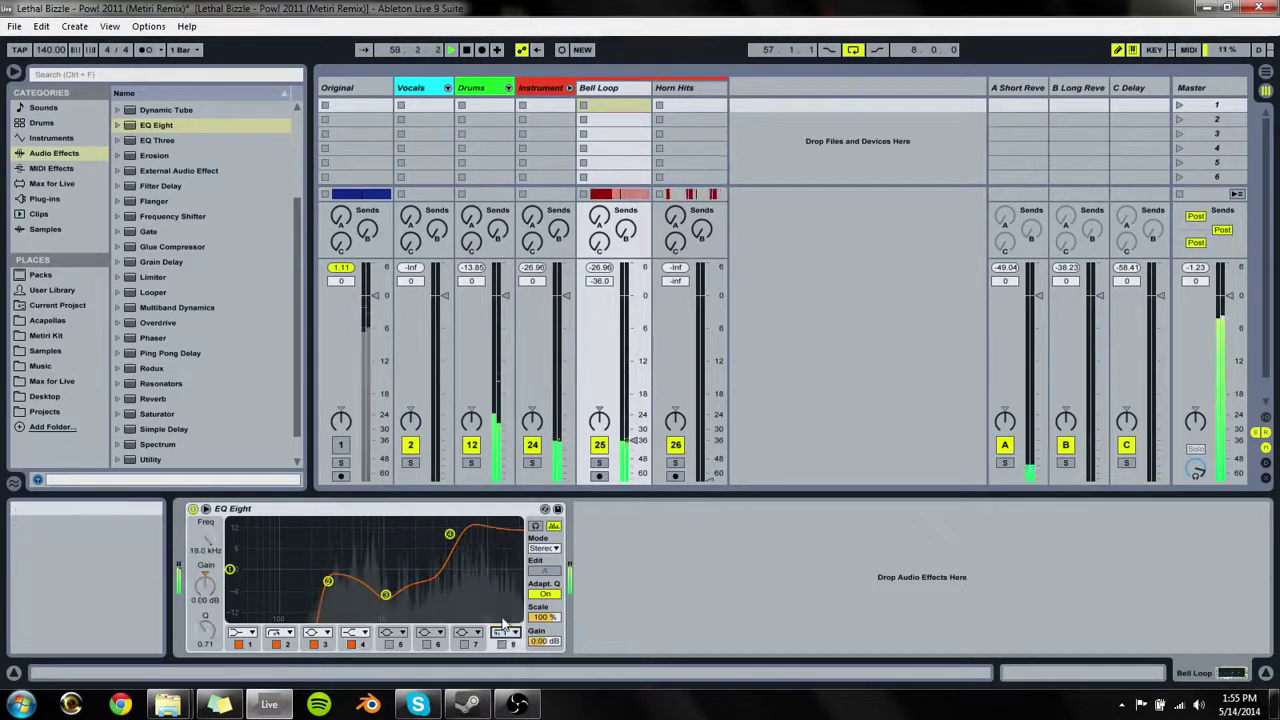
pyautogui.click(503, 645)
pyautogui.moveTo(510, 581); pyautogui.dragTo(508, 581)
pyautogui.press('space')
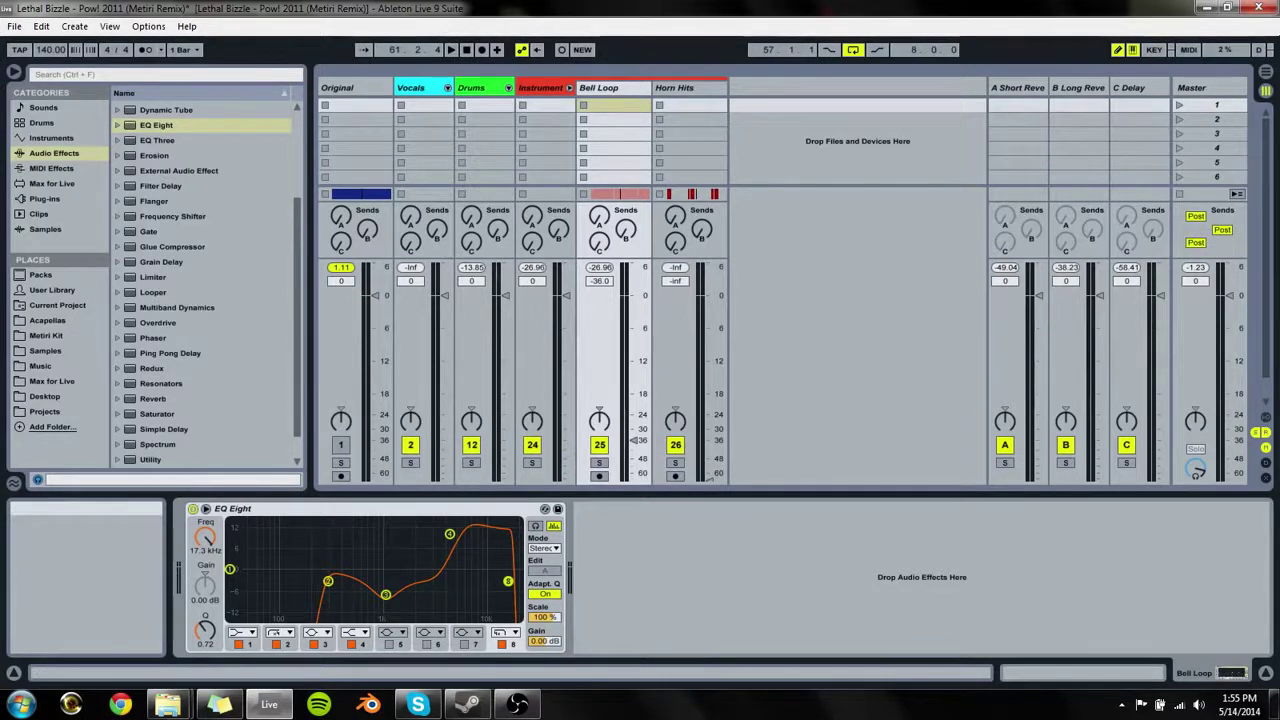
# Step: Play the loop and raise the Bell Loop track's volume to -30.0 dB
pyautogui.press('space')
pyautogui.press('Tab')
pyautogui.press('Tab')
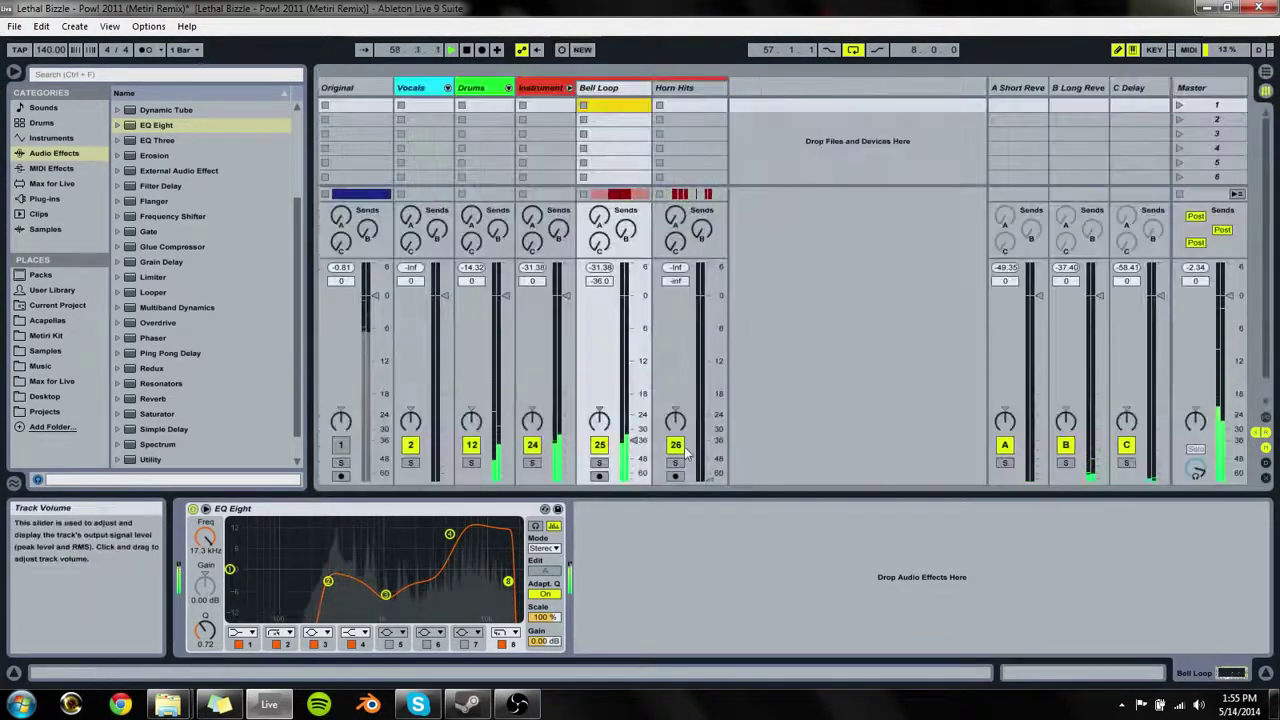
pyautogui.moveTo(633, 440); pyautogui.dragTo(633, 429)
pyautogui.click(548, 88)
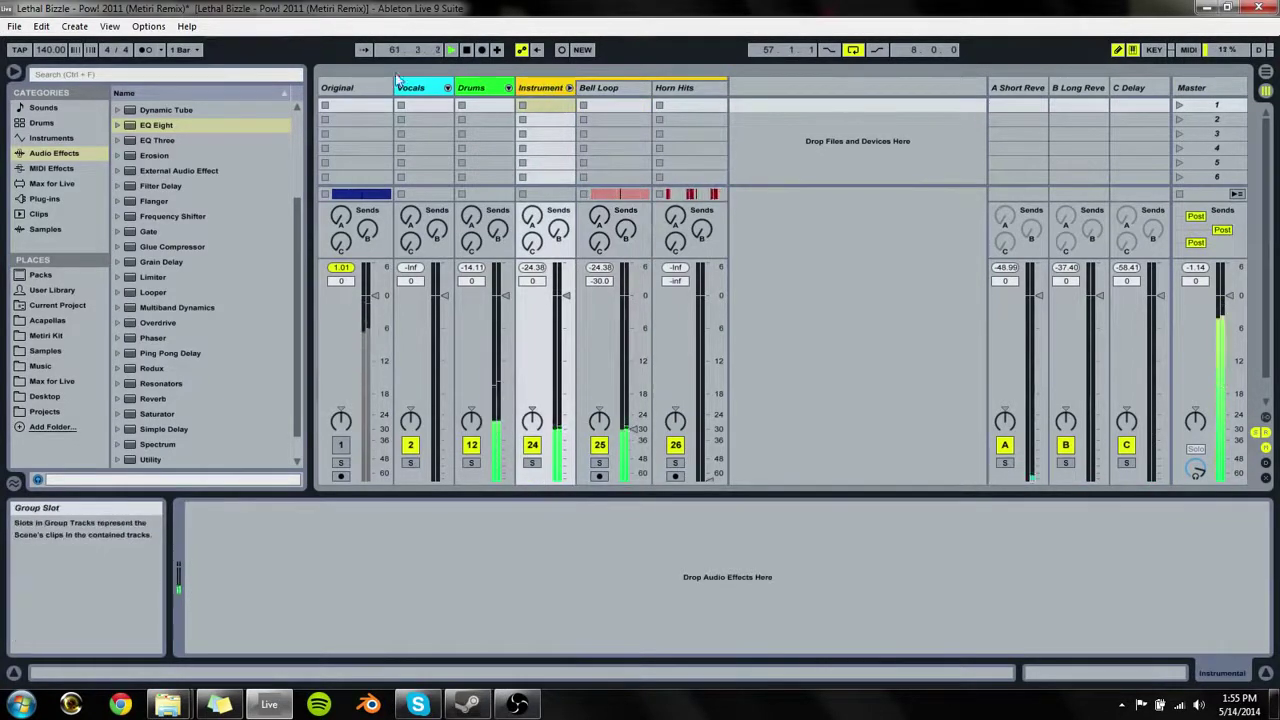
pyautogui.press('space')
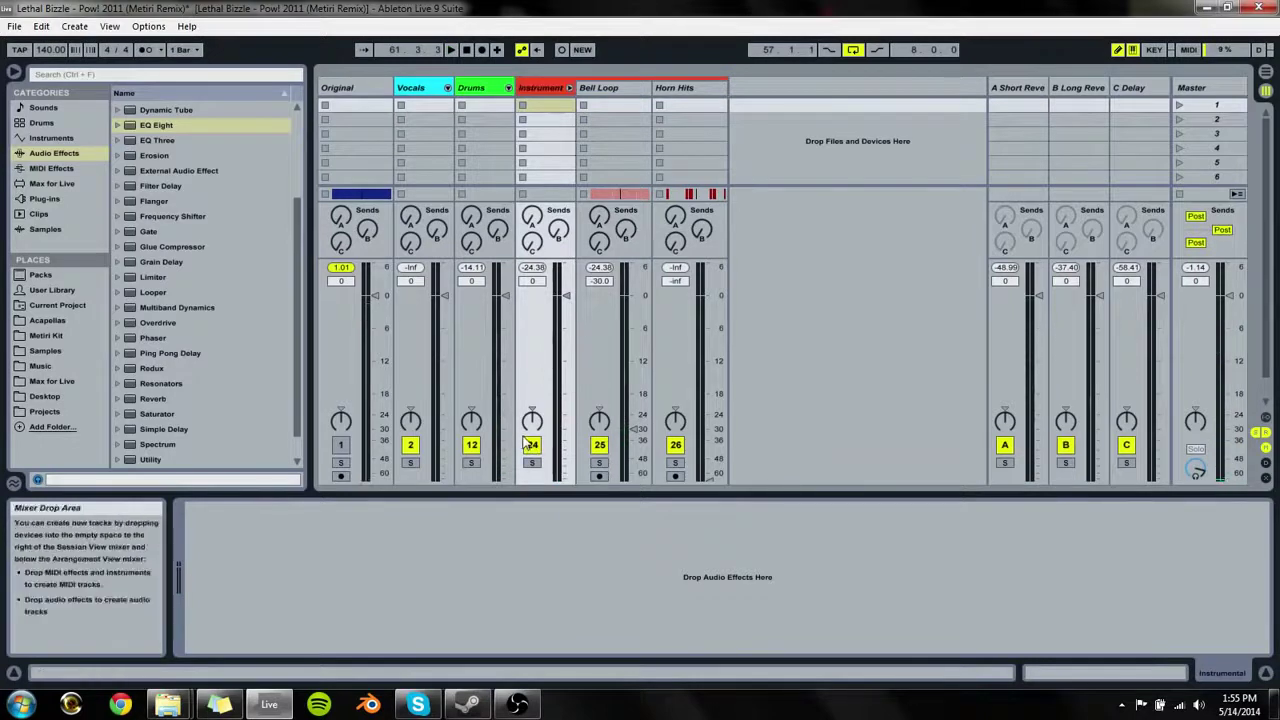
# Step: Unfold the Drums group and add an EQ Eight to the group track during playback
pyautogui.click(512, 90)
pyautogui.click(510, 89)
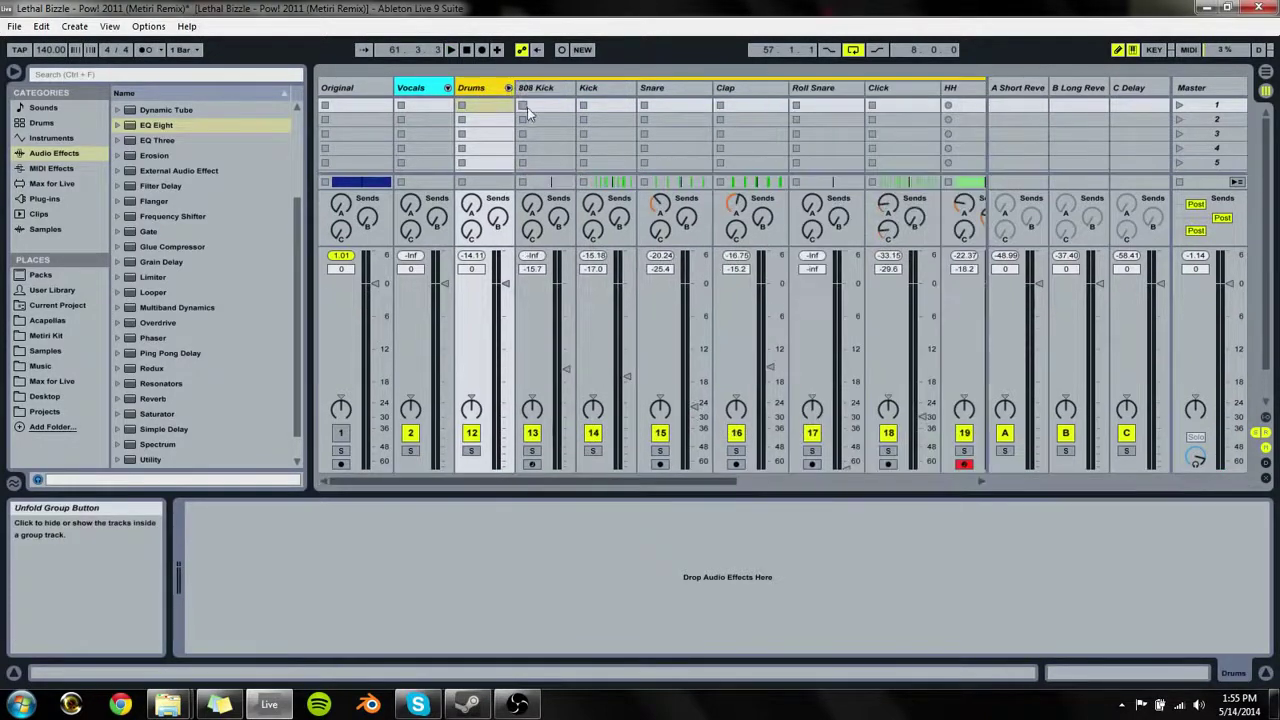
pyautogui.press('space')
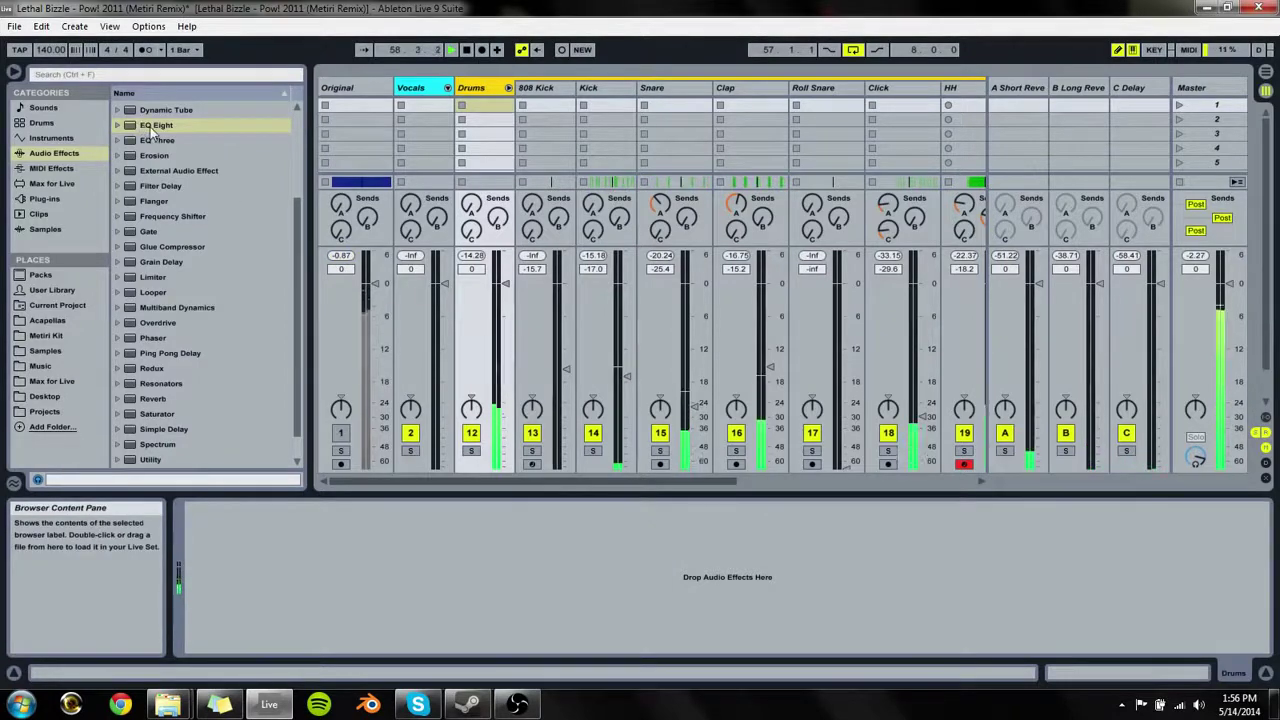
pyautogui.moveTo(156, 125); pyautogui.dragTo(485, 90)
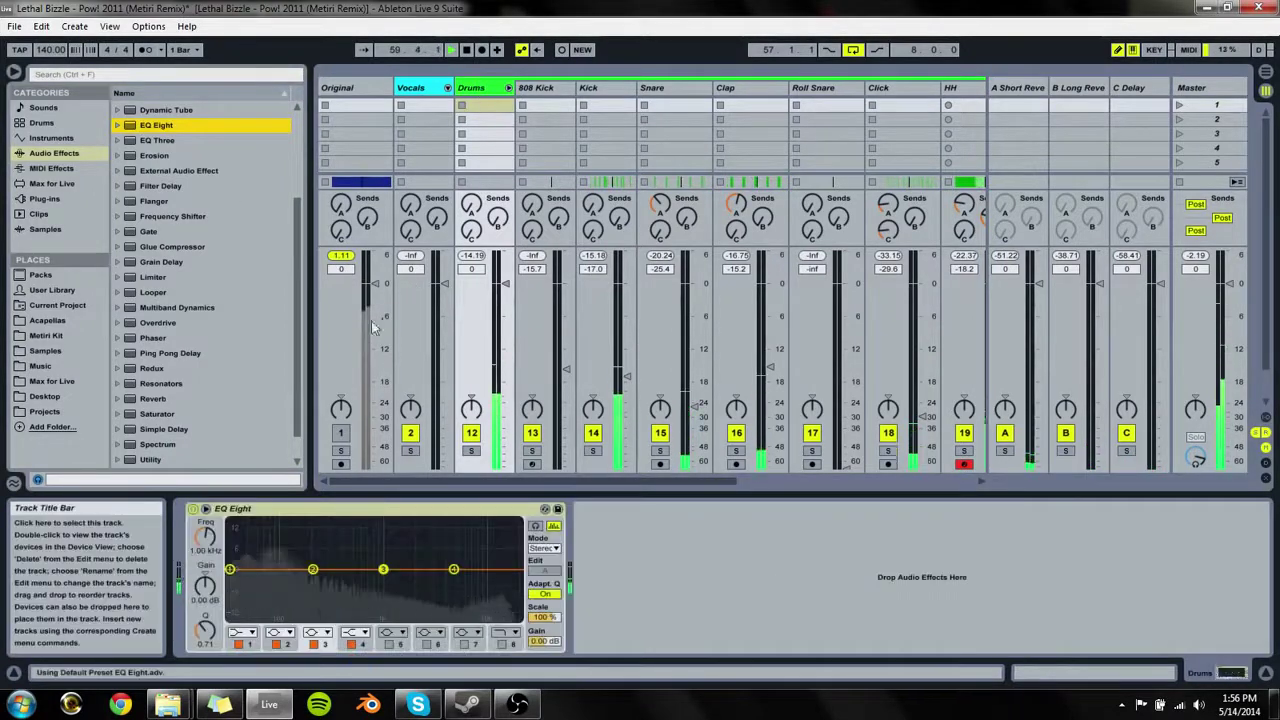
# Step: In the Drums EQ, dip band 2 around 1 kHz and set shelf band 4 to 2.11 dB at 5.69 kHz, band 1 to 1.86 dB at 94.9 Hz
pyautogui.moveTo(312, 570); pyautogui.dragTo(459, 563)
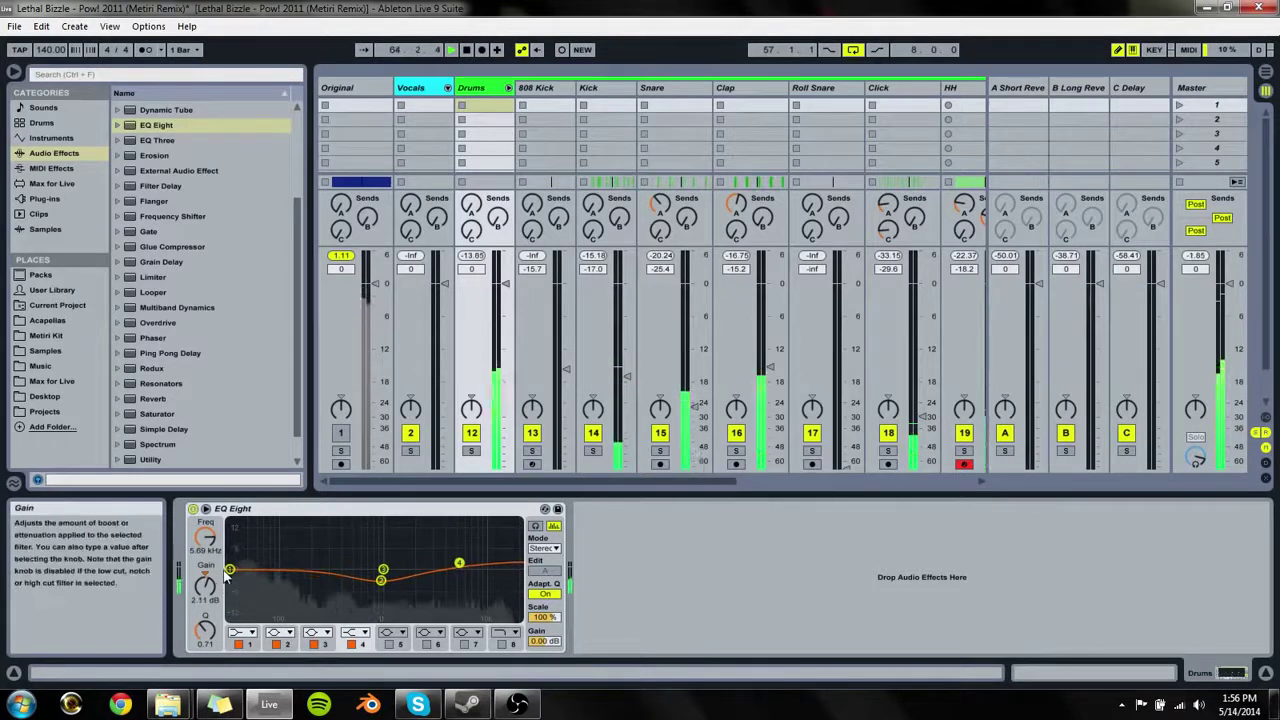
pyautogui.moveTo(230, 569); pyautogui.dragTo(280, 564)
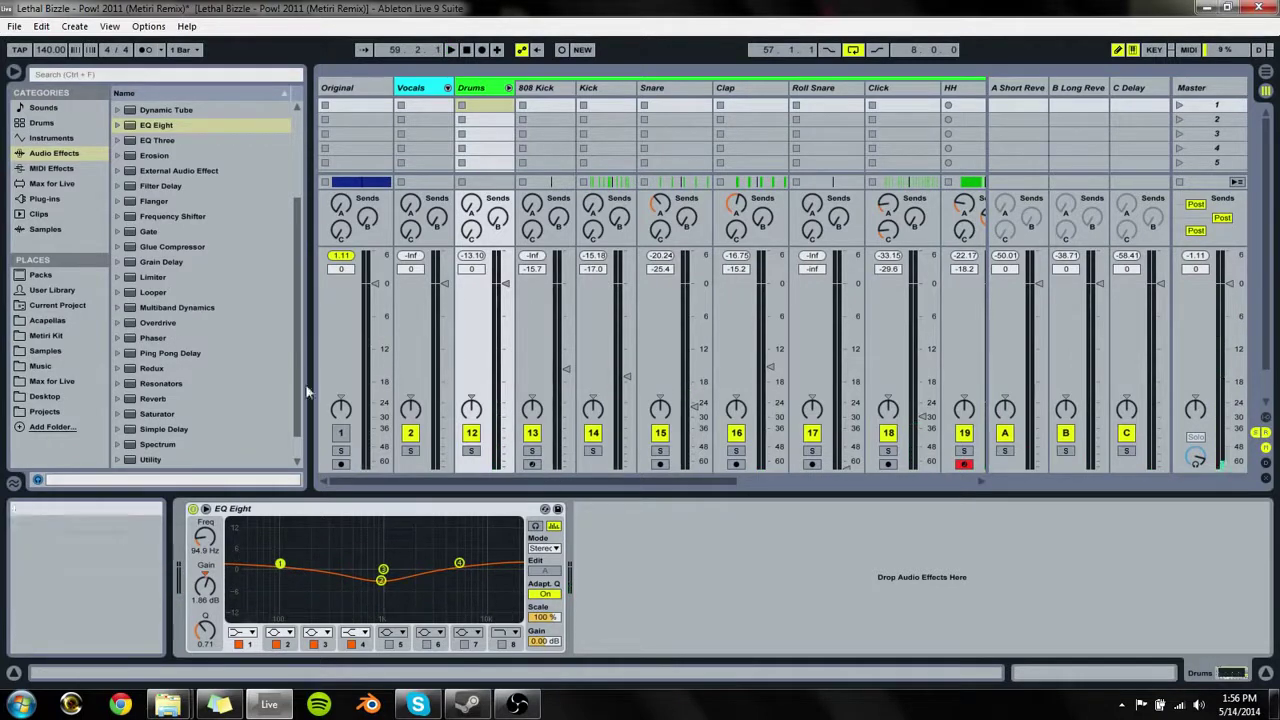
# Step: Set band 2 of the Drums EQ Eight to 984 Hz at -3.84 dB and add the Glue Compressor preset "Drum - full parallel" after it
pyautogui.moveTo(382, 582); pyautogui.dragTo(381, 578)
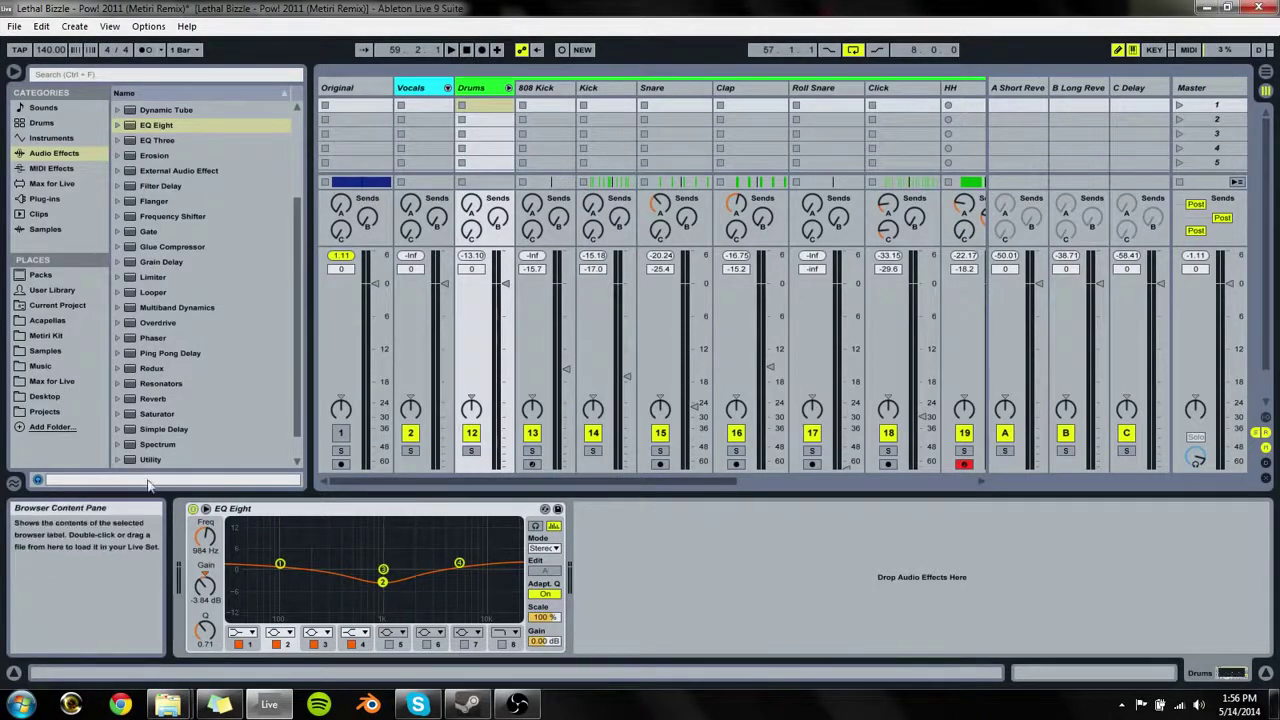
pyautogui.click(121, 247)
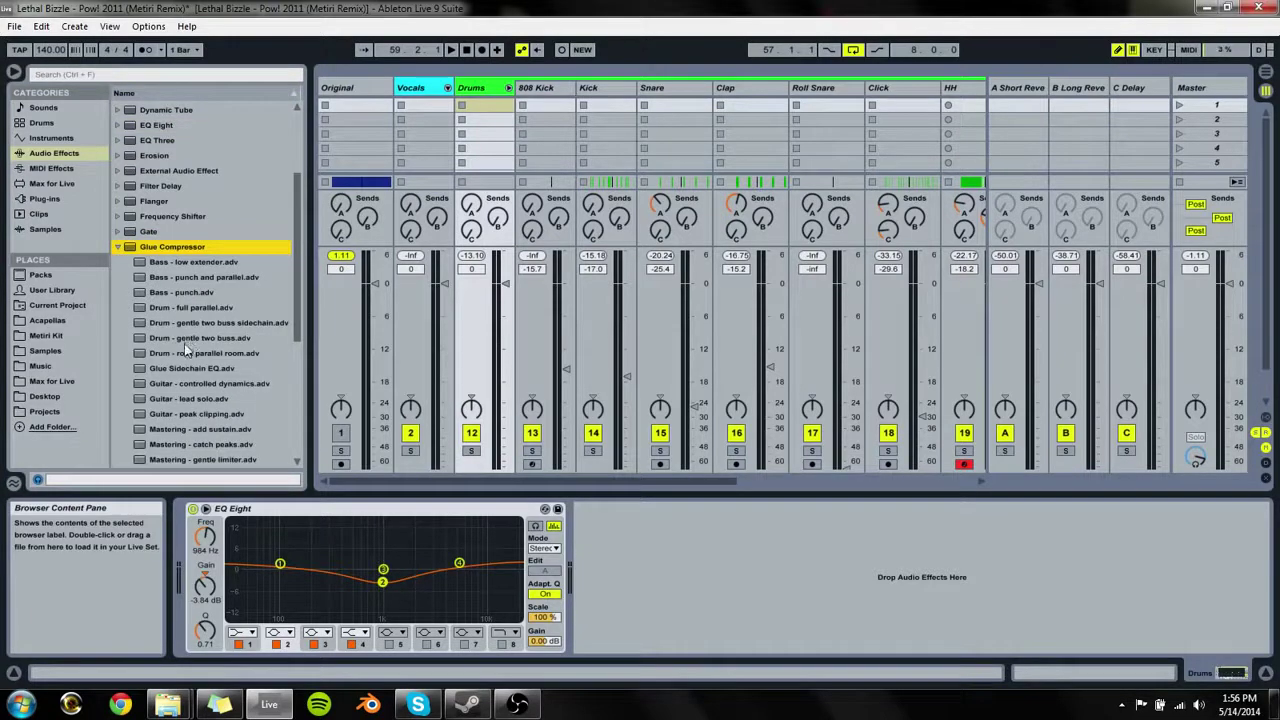
pyautogui.moveTo(186, 308); pyautogui.dragTo(774, 587)
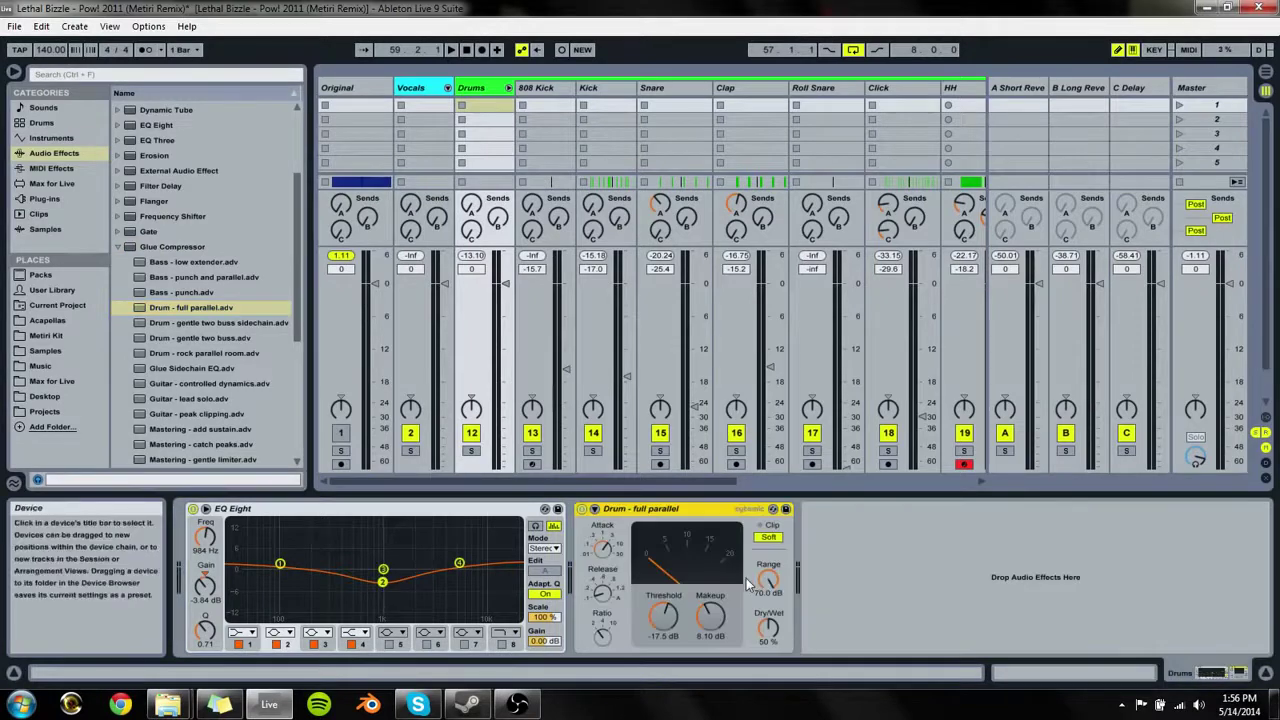
# Step: Set the Drums compressor's threshold to -27.9 dB, dry/wet to 45 % and makeup gain to 6 dB, auditioning the loop
pyautogui.press('space')
pyautogui.moveTo(657, 615); pyautogui.dragTo(657, 620)
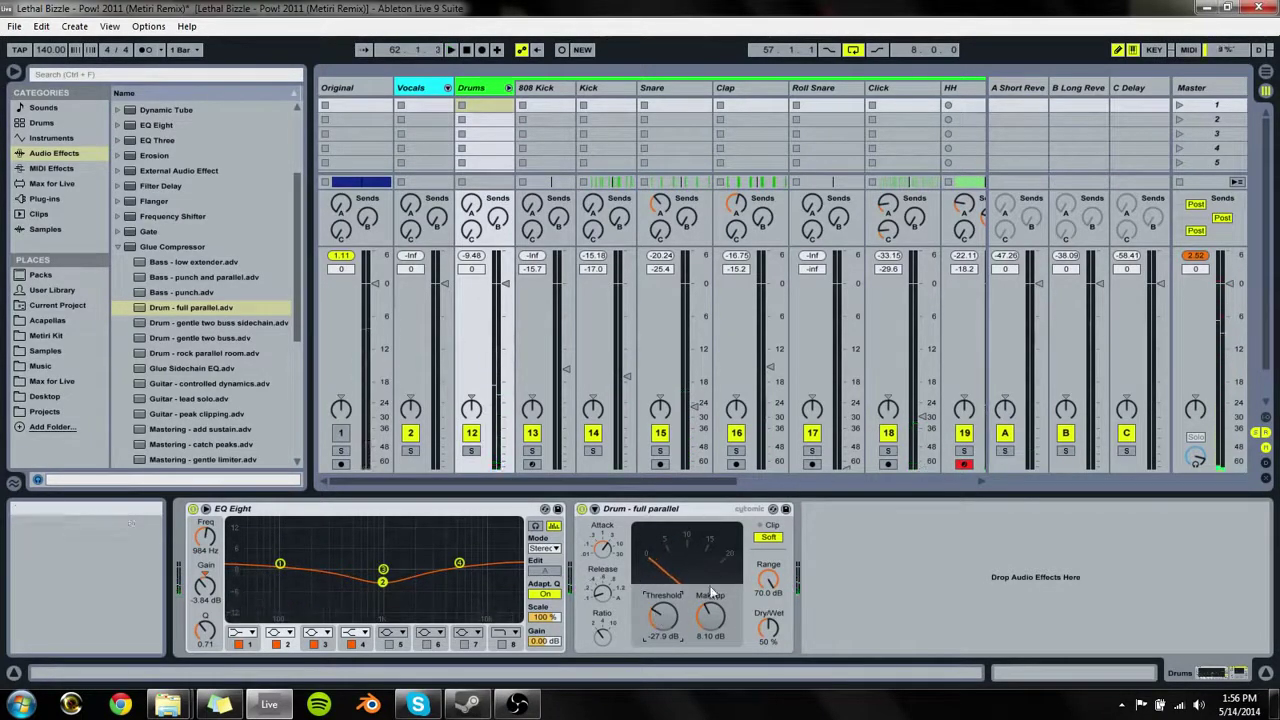
pyautogui.moveTo(768, 628); pyautogui.dragTo(768, 633)
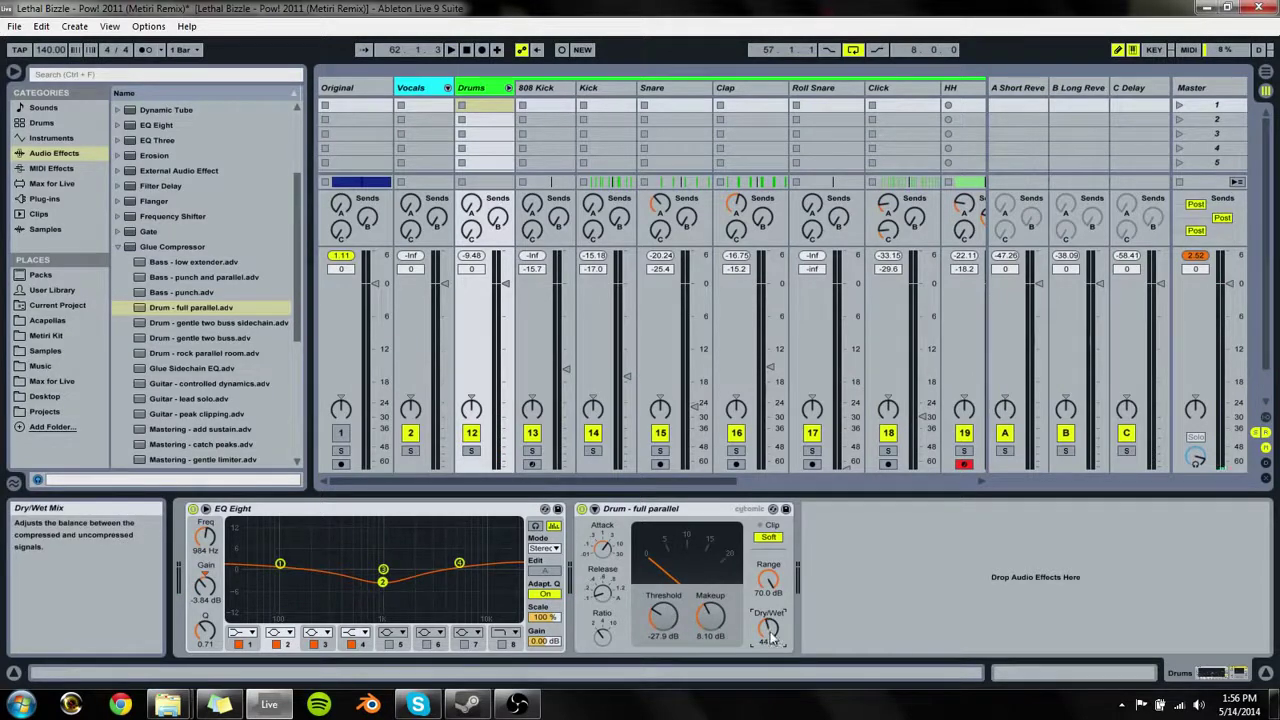
pyautogui.press('space')
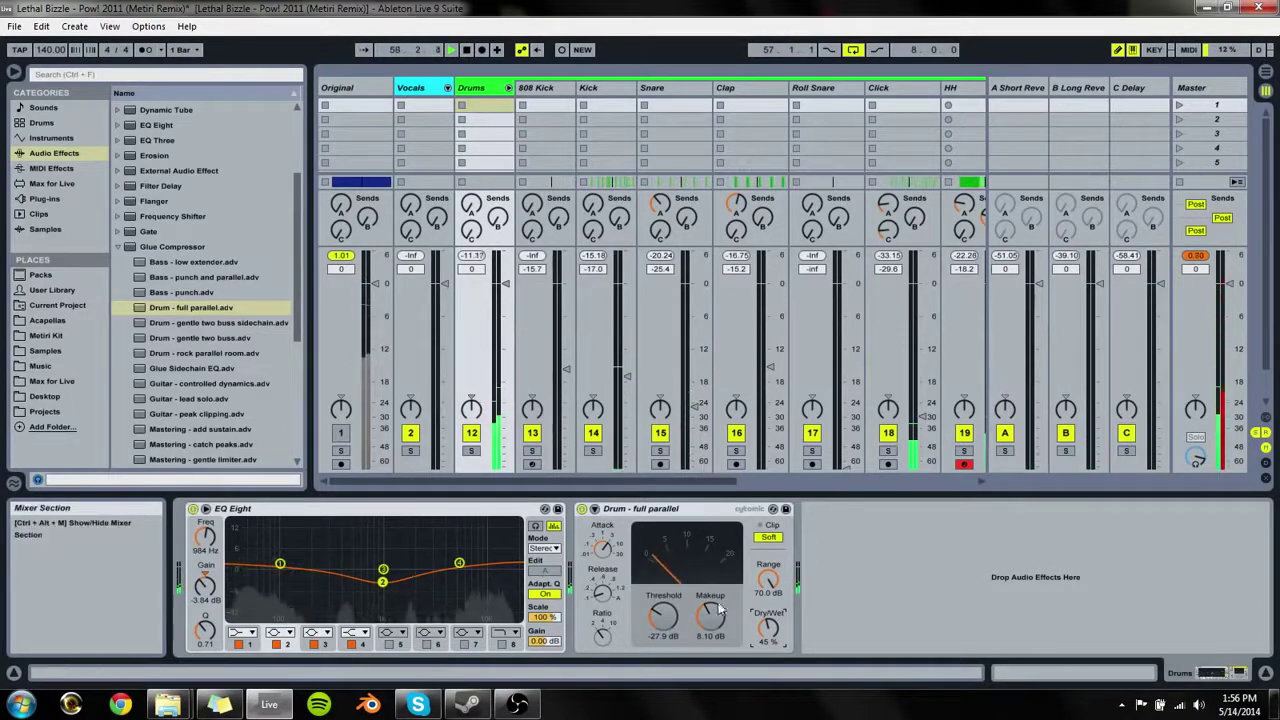
pyautogui.moveTo(712, 617); pyautogui.dragTo(712, 632)
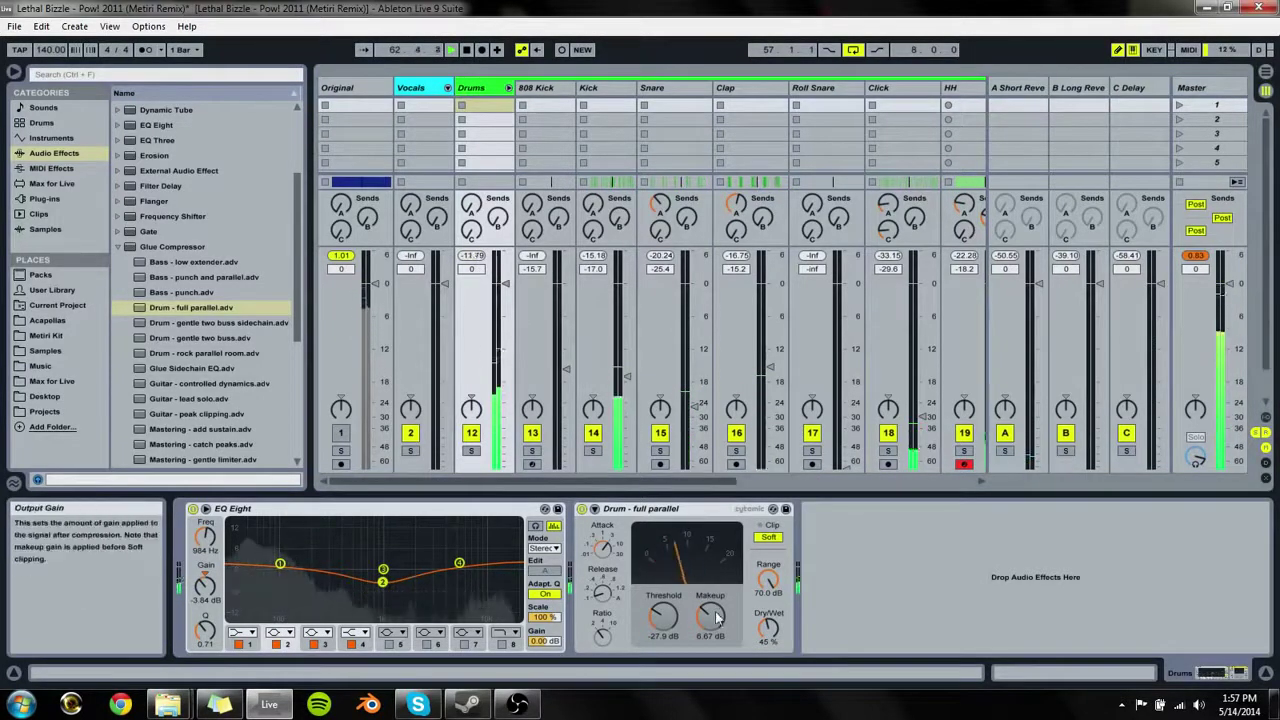
pyautogui.write('6')
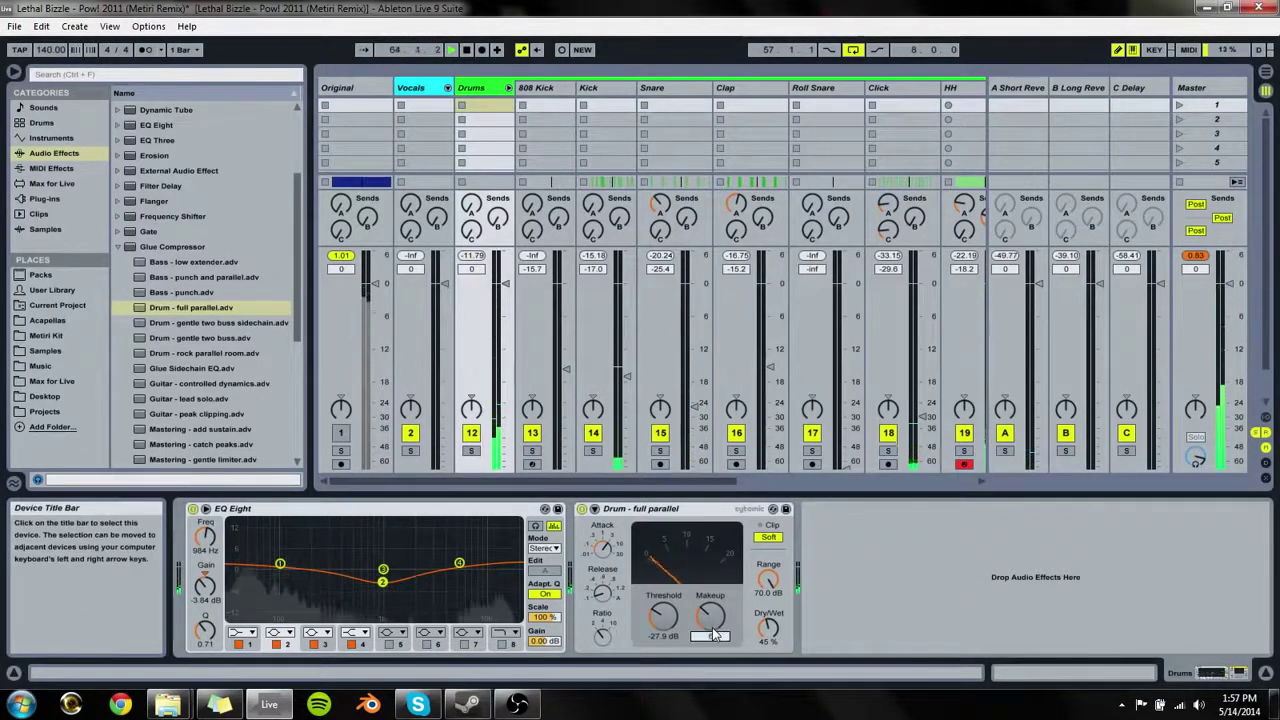
pyautogui.press('Return')
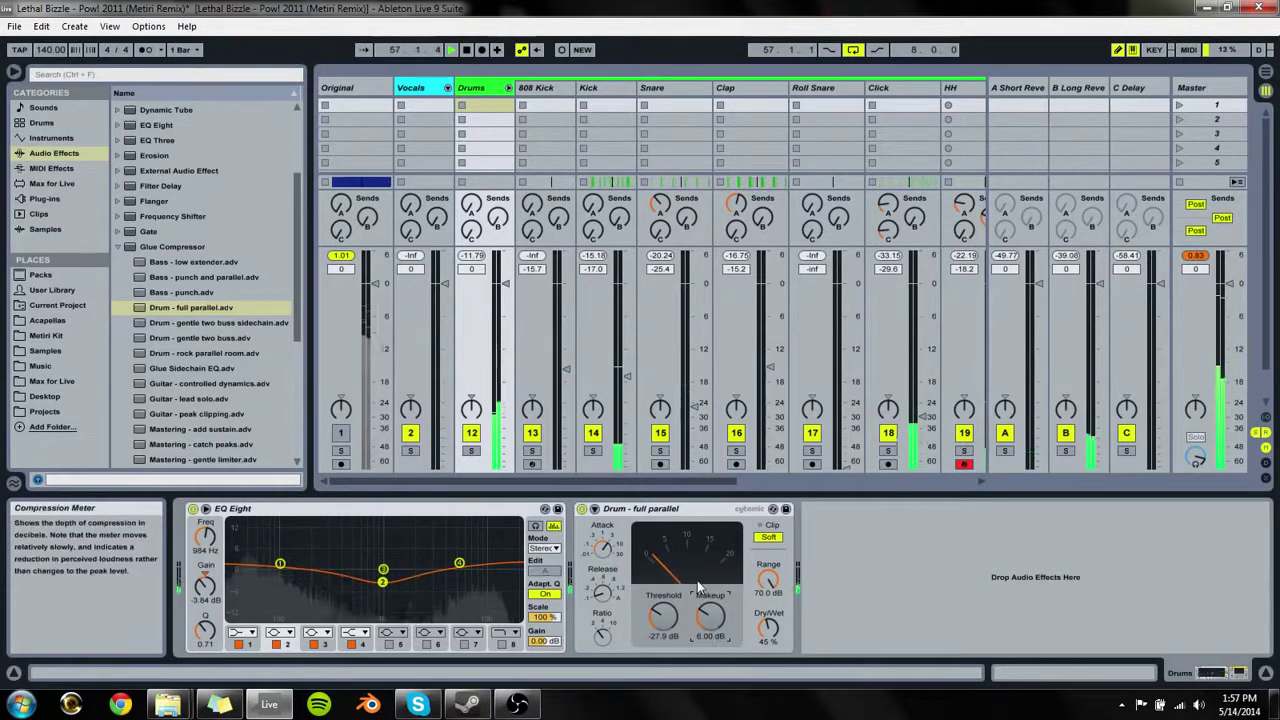
pyautogui.press('space')
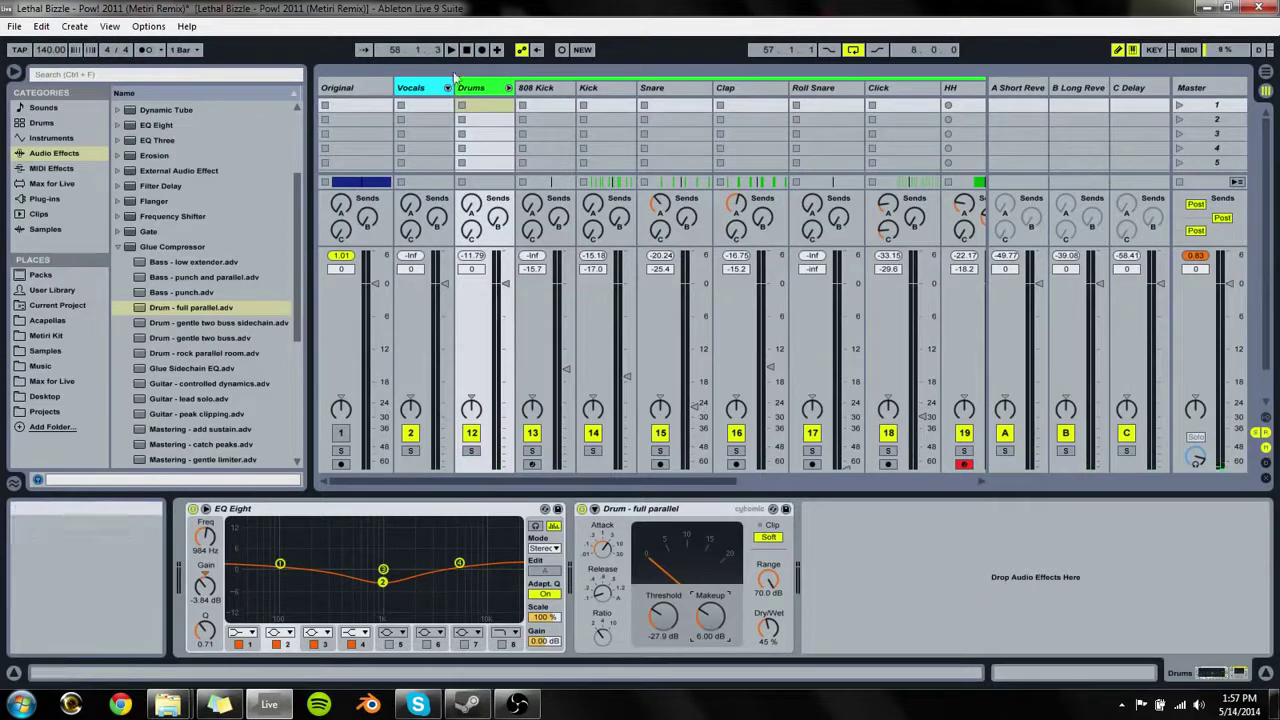
# Step: Collapse the Drums group, play the loop and raise the Bell Loop track's C Delay send
pyautogui.click(508, 88)
pyautogui.press('space')
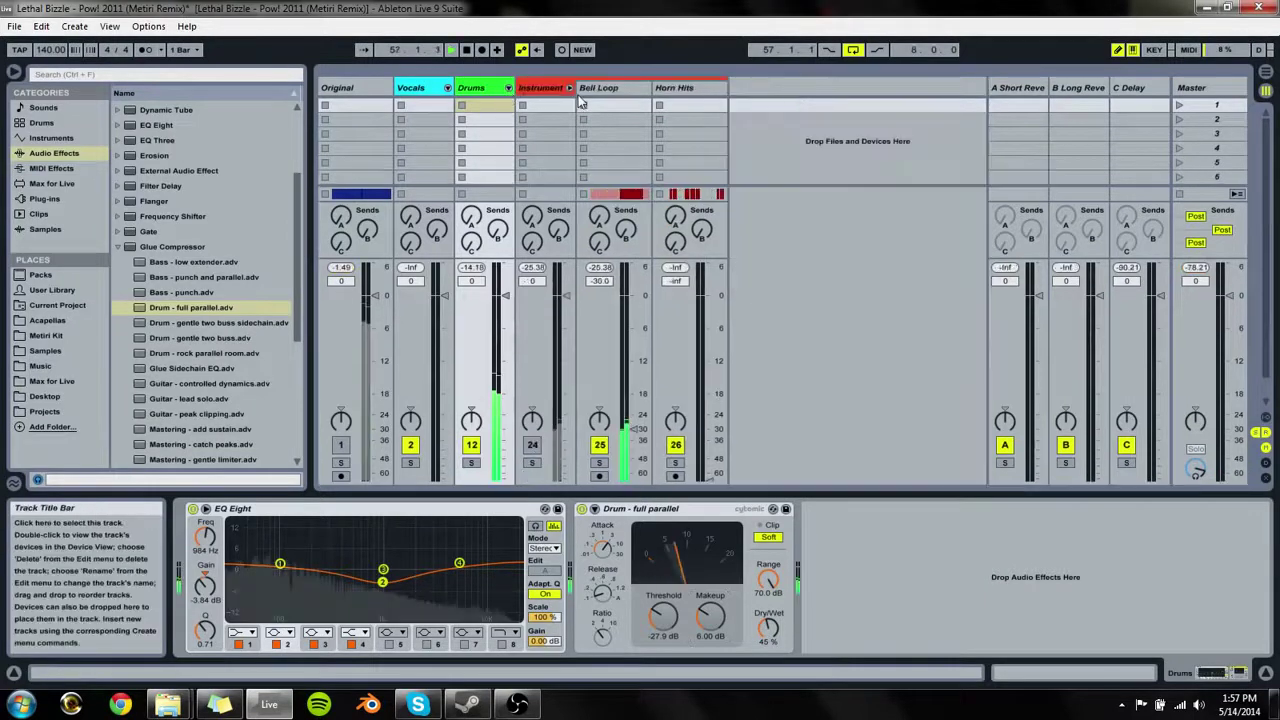
pyautogui.click(610, 88)
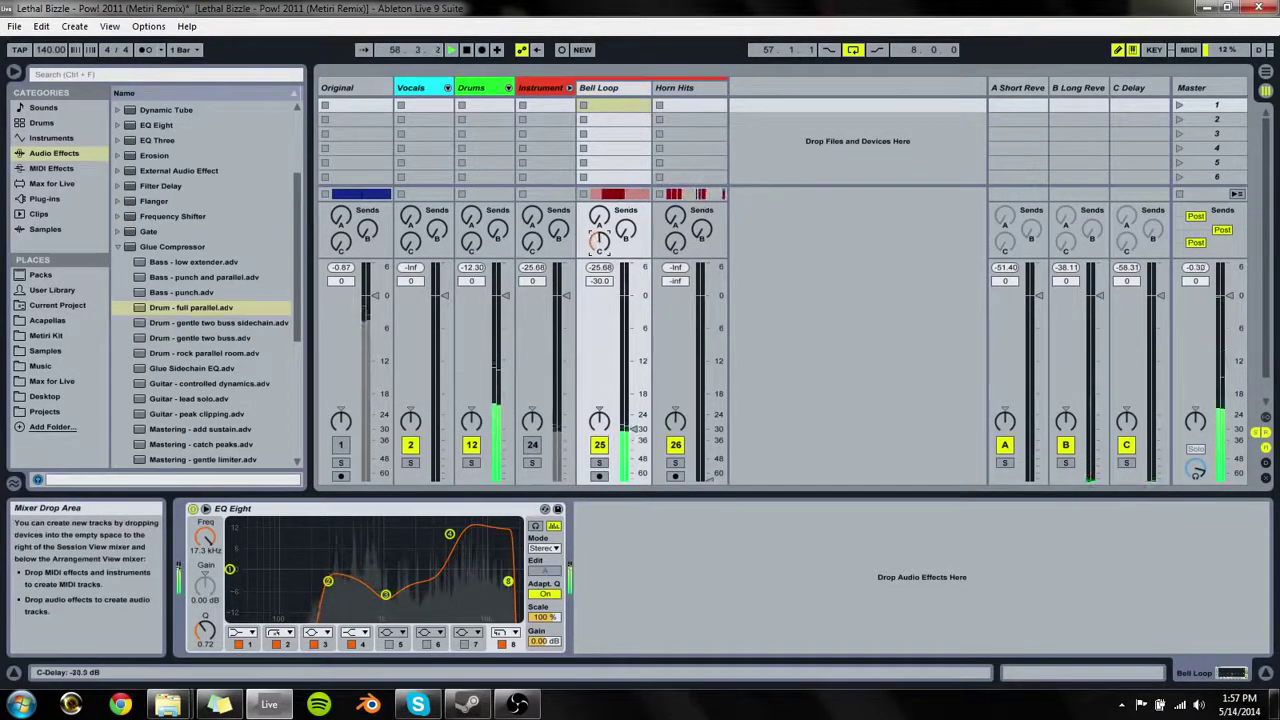
pyautogui.click(599, 463)
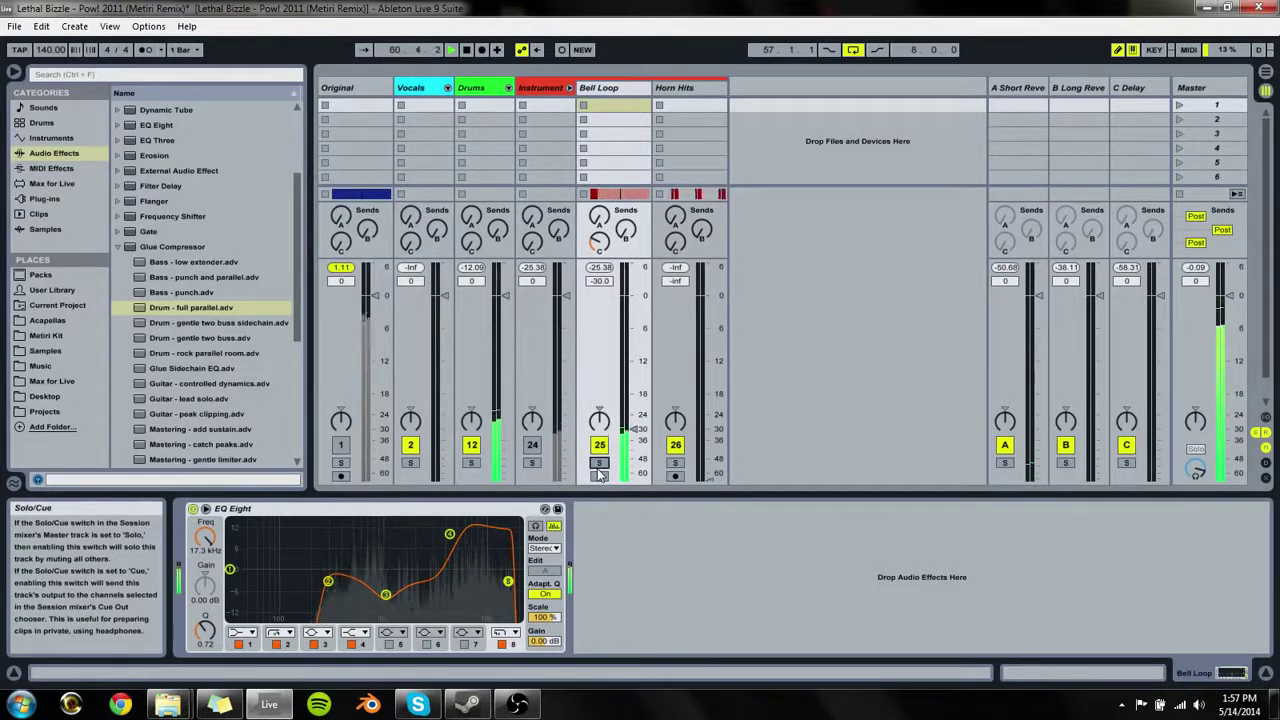
# Step: Activate the Instrument group track and restart playback of the loop
pyautogui.press('space')
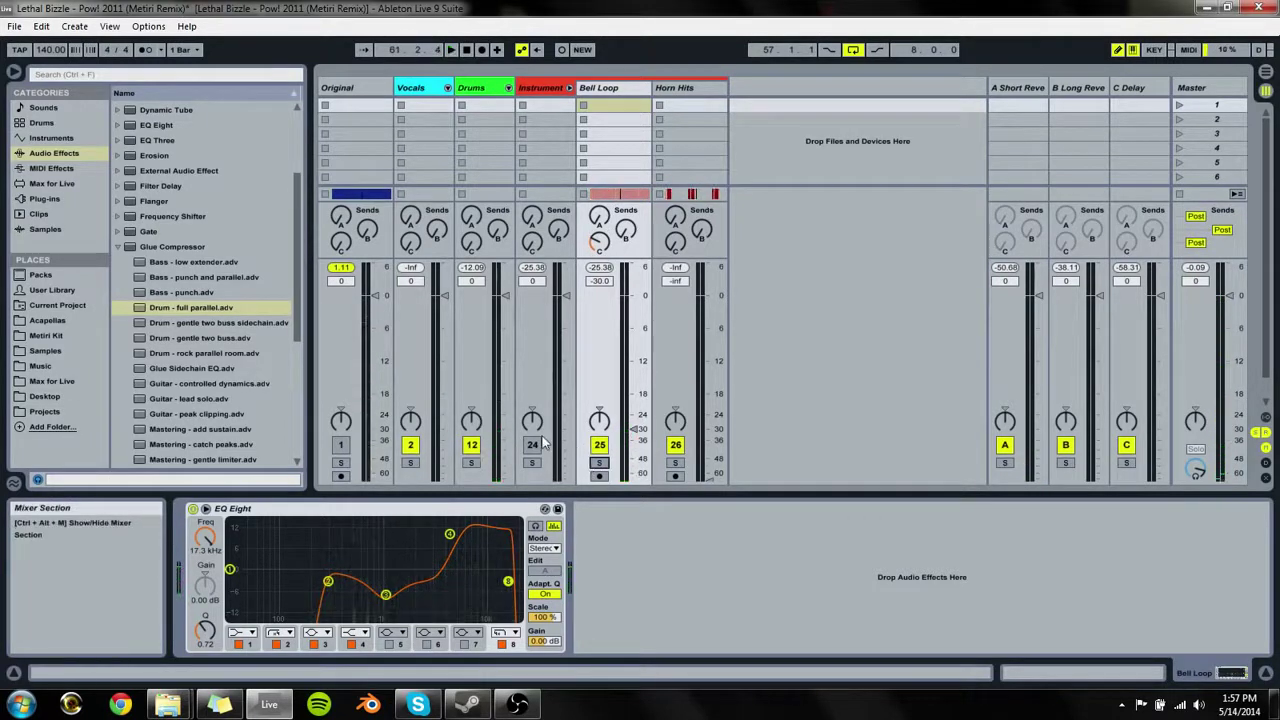
pyautogui.click(540, 444)
pyautogui.press('space')
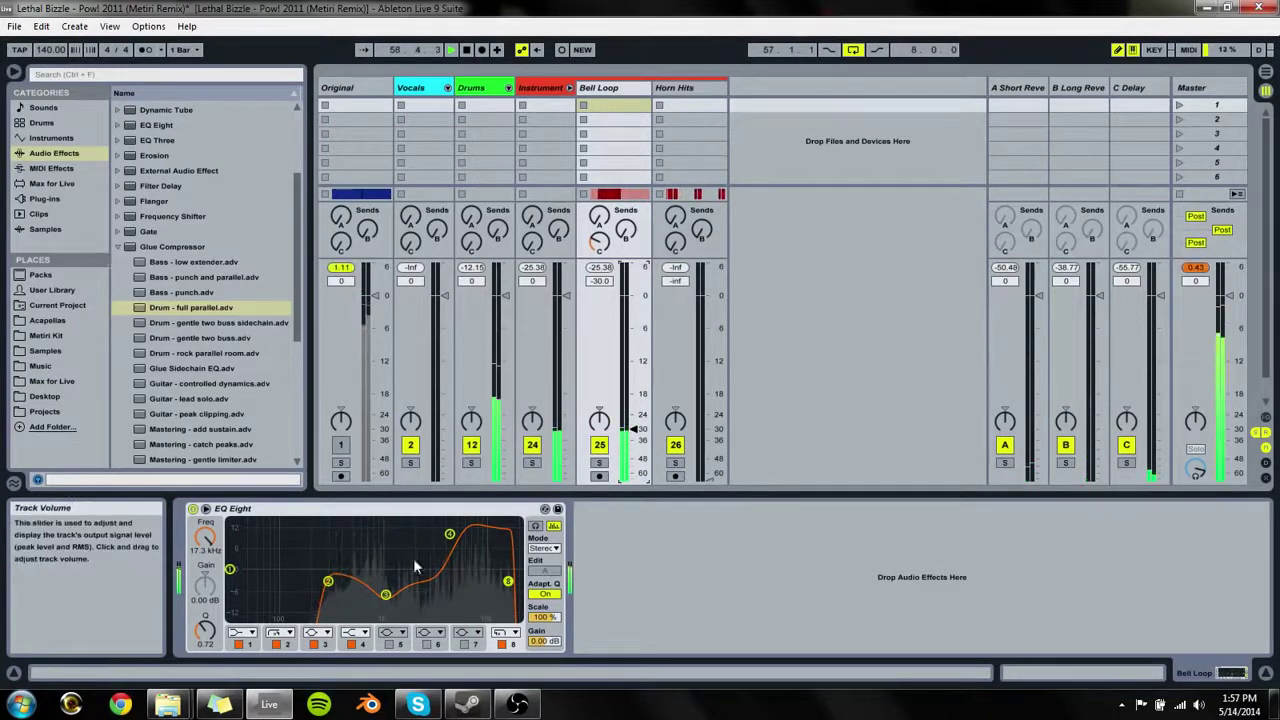
# Step: Raise the Bell Loop track's A Short Reverb and B Long Reverb sends and set its volume to -31.2 dB
pyautogui.click(119, 246)
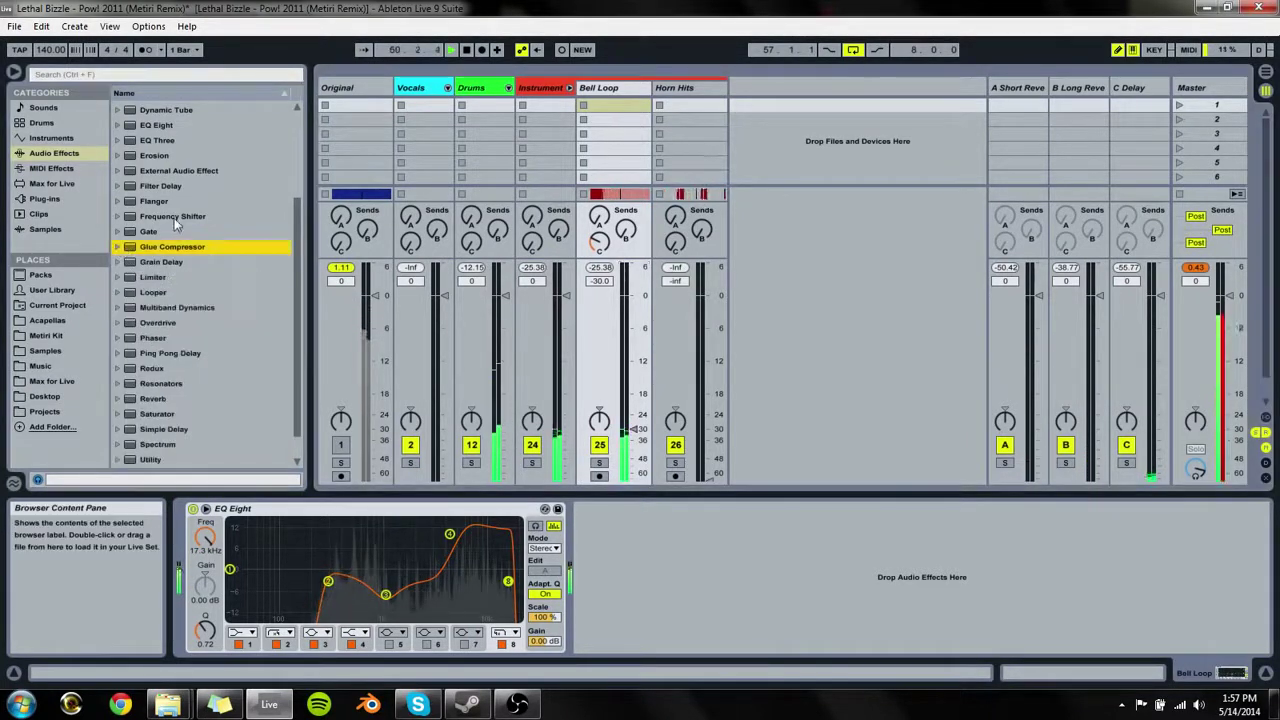
pyautogui.click(627, 243)
pyautogui.moveTo(627, 243); pyautogui.dragTo(627, 228)
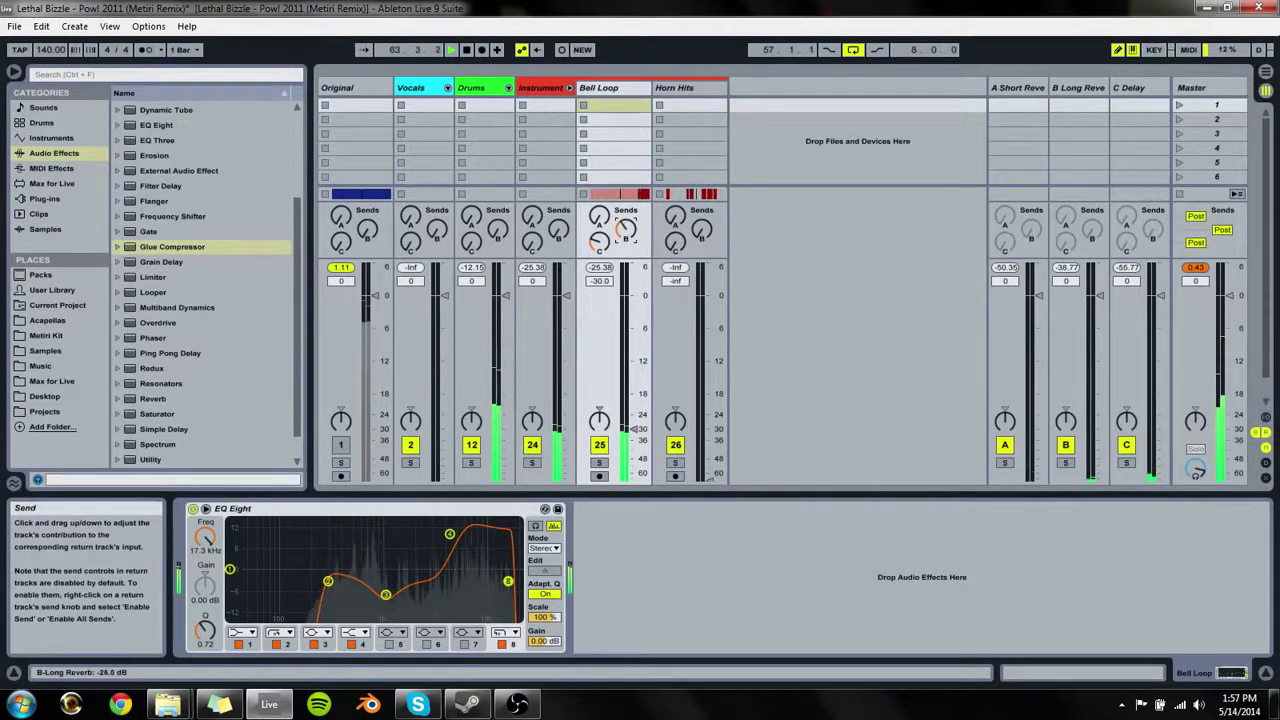
pyautogui.moveTo(608, 231); pyautogui.dragTo(608, 222)
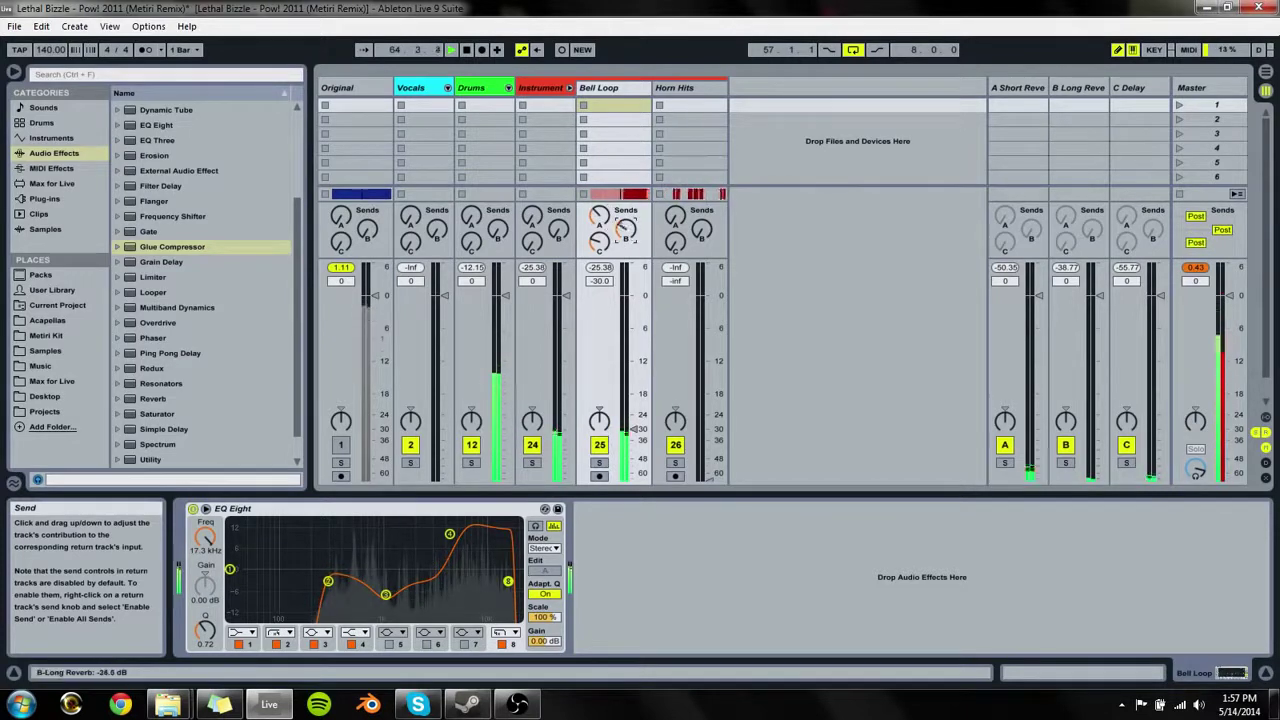
pyautogui.moveTo(636, 445); pyautogui.dragTo(633, 438)
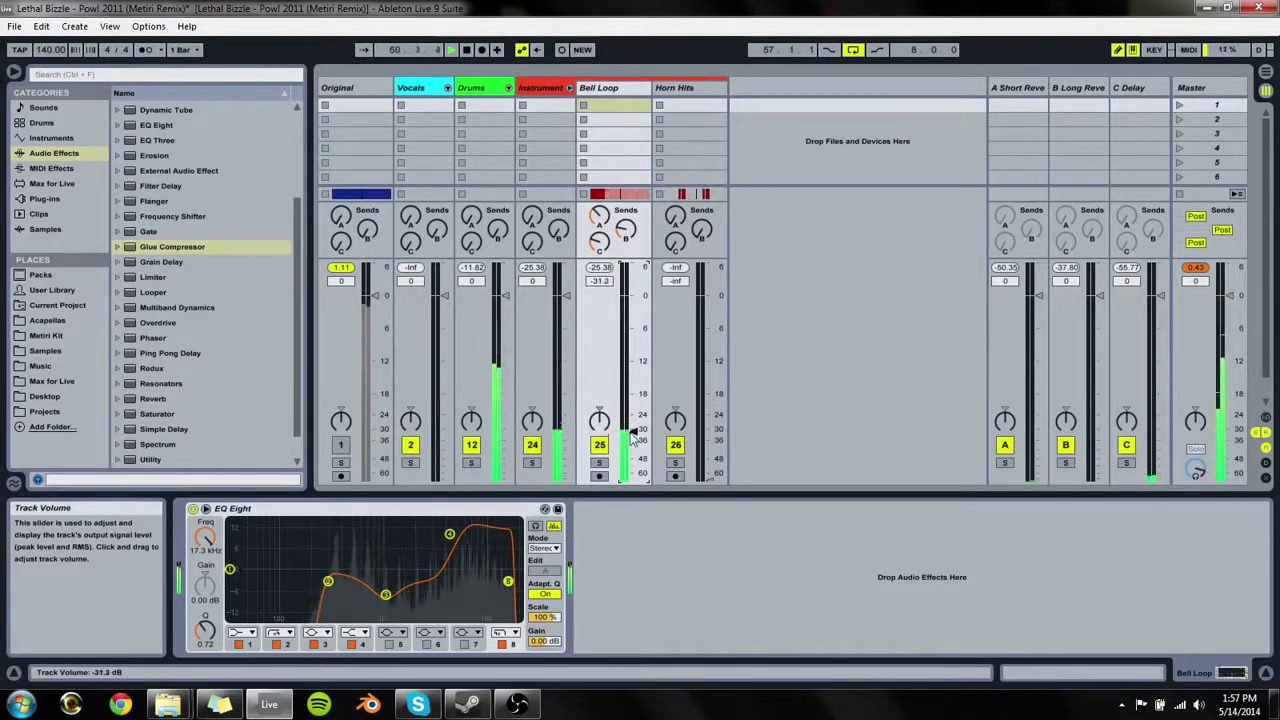
# Step: Add an EQ Eight to the Horn Hits track with band 1 cutting lows at 43.3 Hz, and set the track volume to -23.6 dB
pyautogui.click(686, 88)
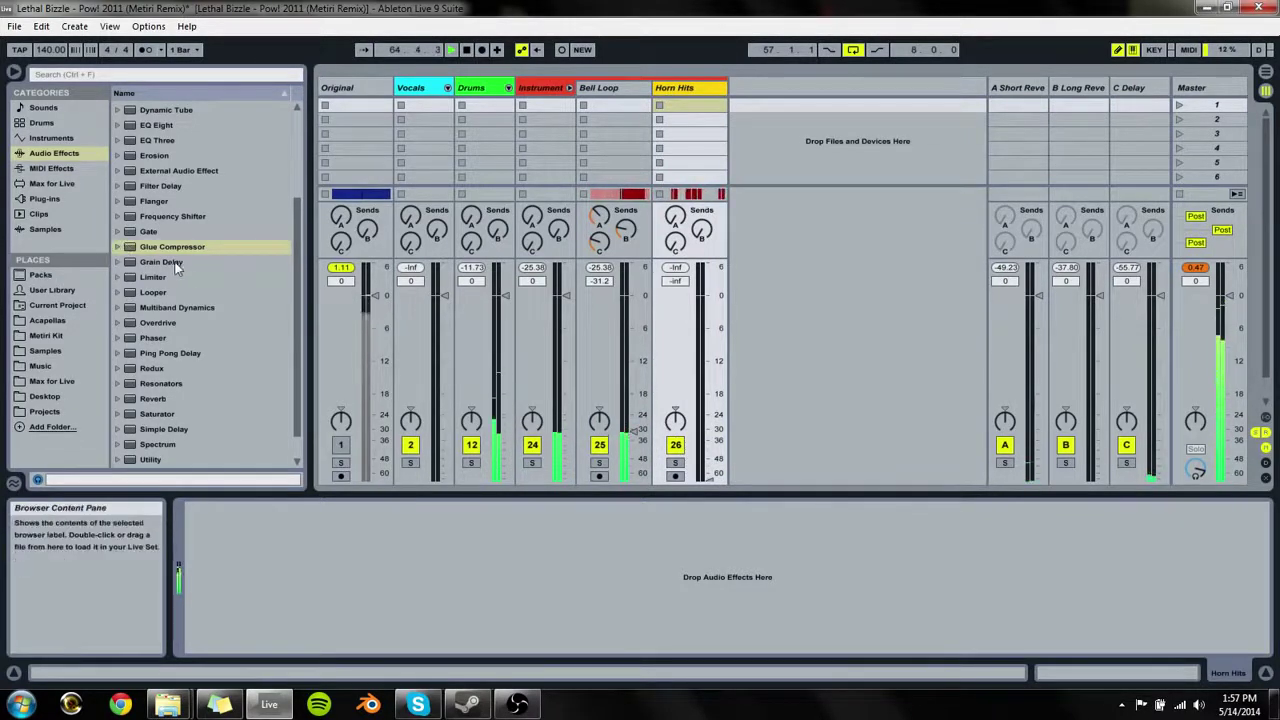
pyautogui.moveTo(155, 128); pyautogui.dragTo(388, 585)
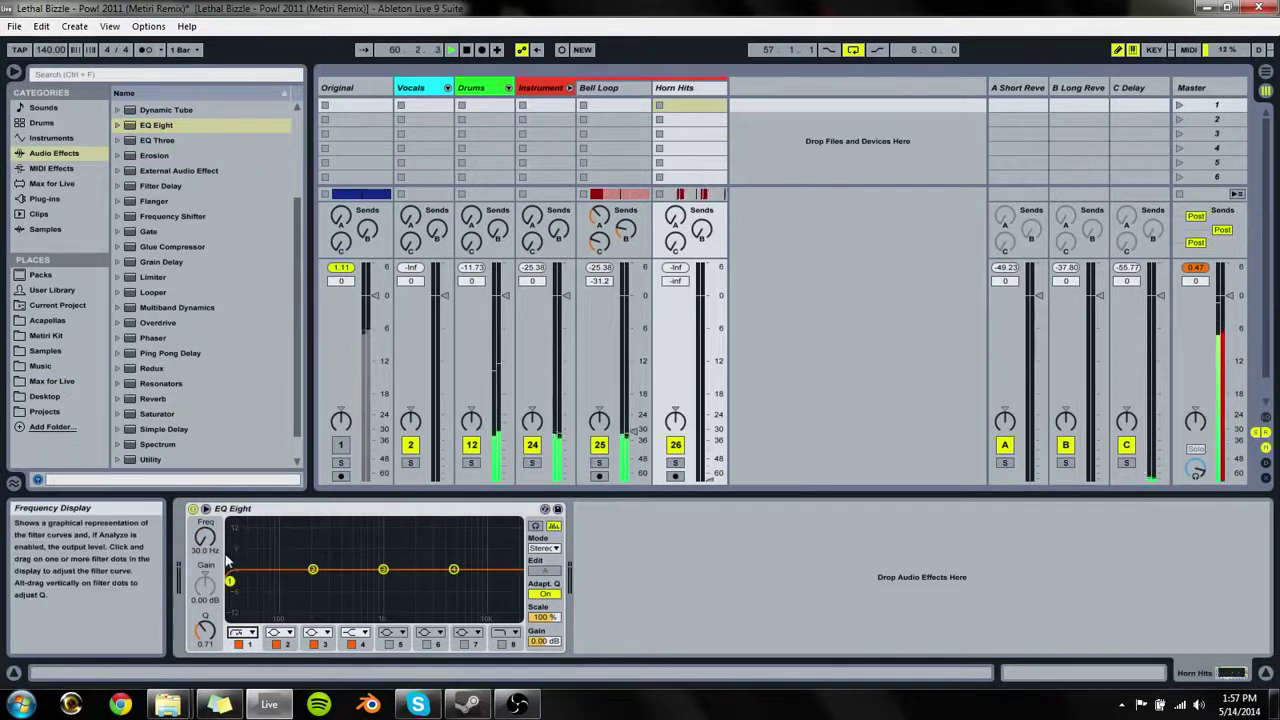
pyautogui.moveTo(230, 569); pyautogui.dragTo(245, 580)
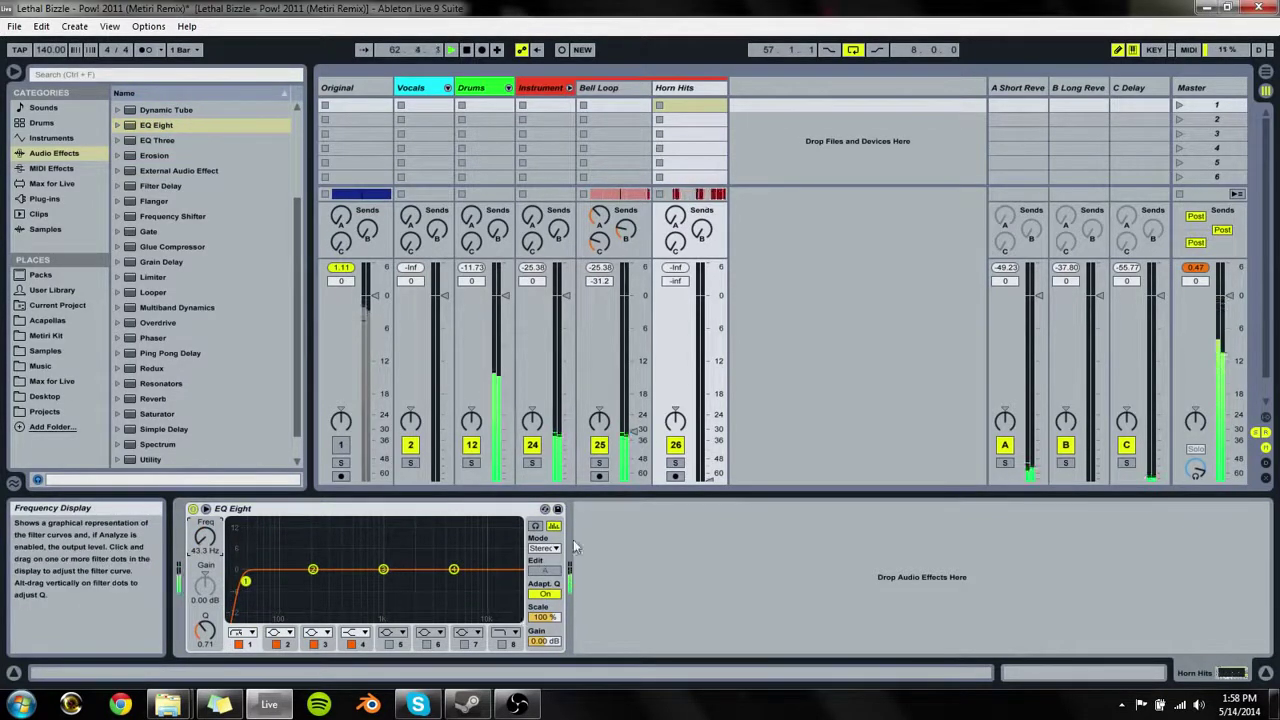
pyautogui.moveTo(711, 480); pyautogui.dragTo(712, 415)
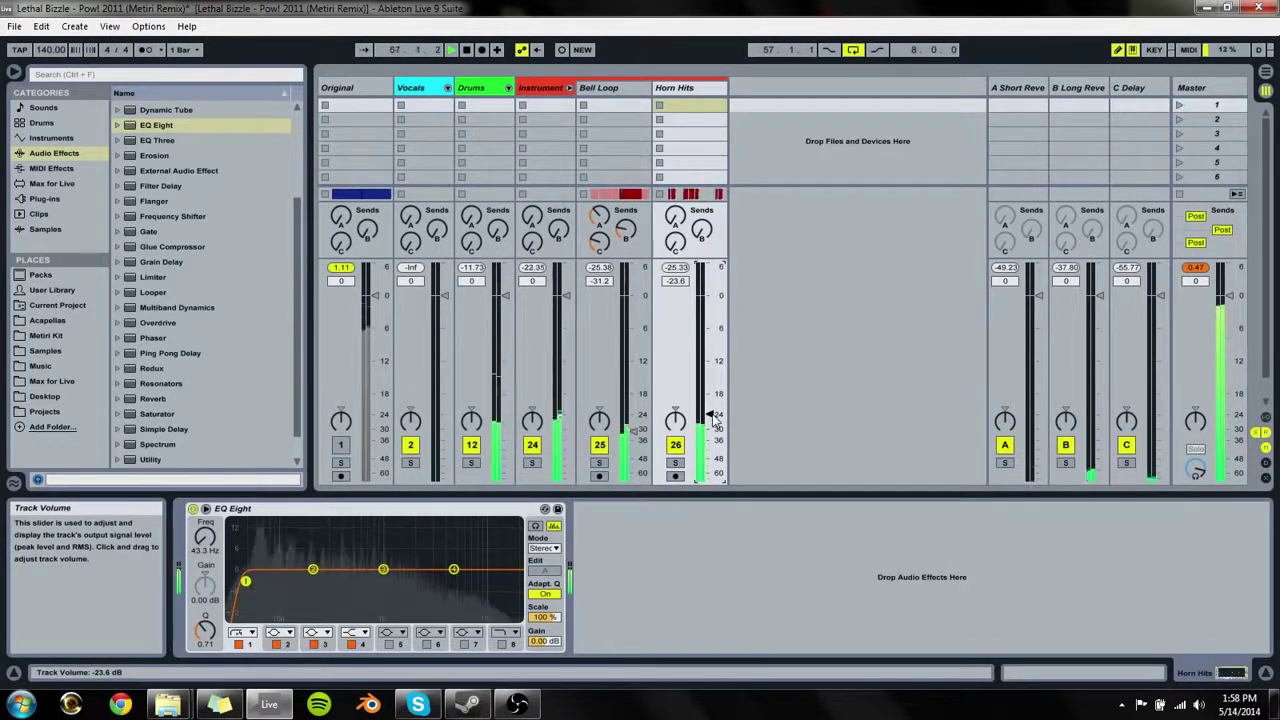
# Step: On the Horn Hits EQ, boost band 4 by 4.34 dB at 5.01 kHz, enable the band 8 high cut, and boost band 3 by 4.09 dB
pyautogui.moveTo(454, 570)
pyautogui.mouseDown()
pyautogui.moveTo(454, 583)
pyautogui.moveTo(454, 547)
pyautogui.mouseUp()
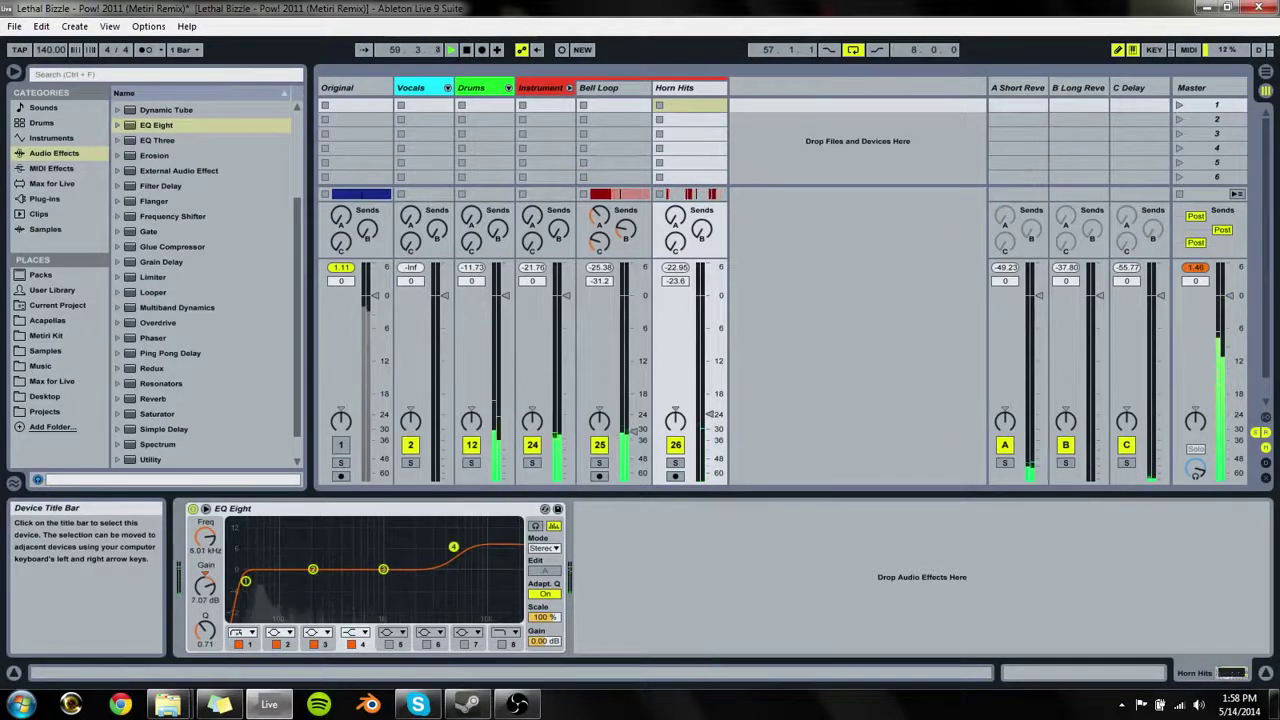
pyautogui.click(502, 644)
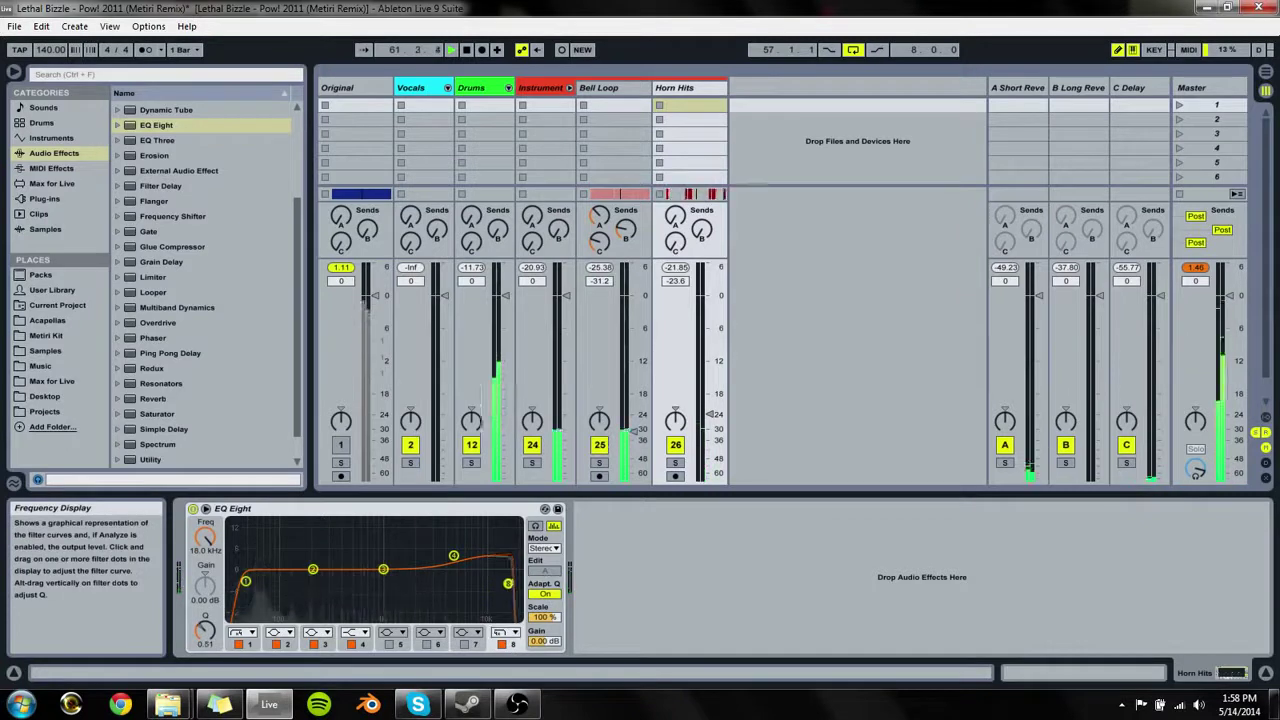
pyautogui.moveTo(383, 569); pyautogui.dragTo(382, 577)
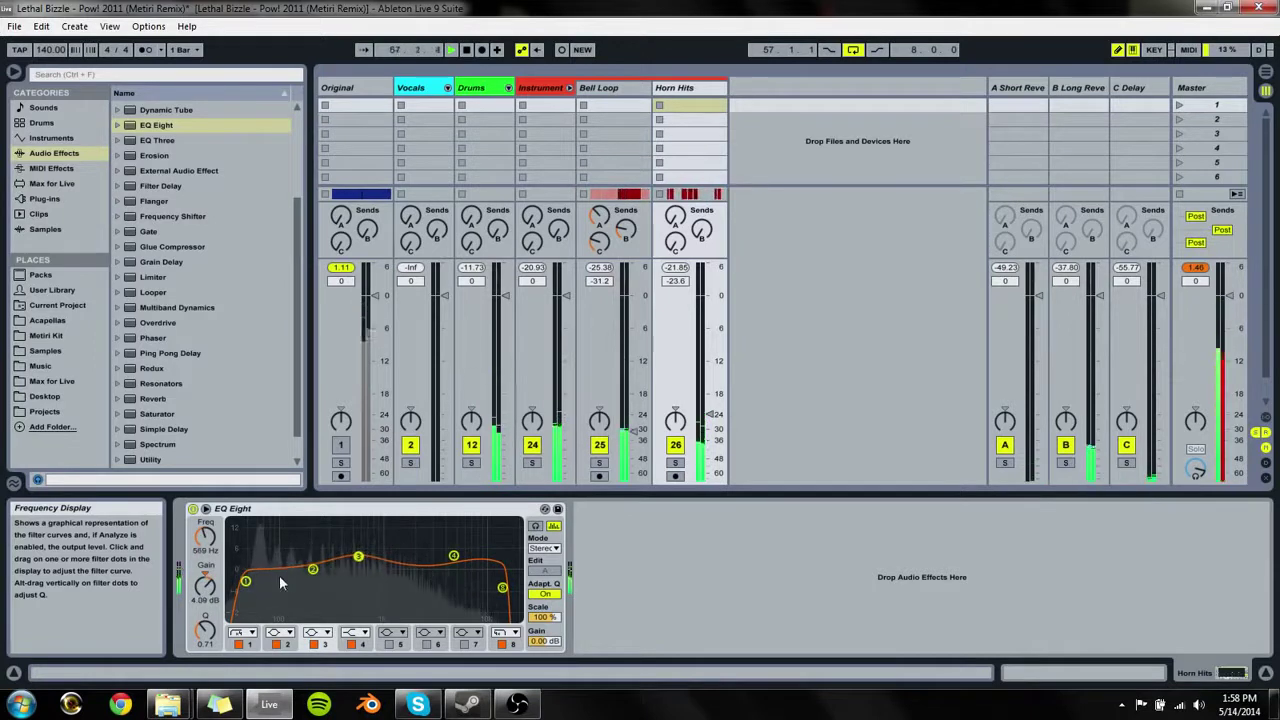
# Step: Cut the Horn Hits EQ's band 2 to -8.55 dB at 216 Hz with a narrower Q, shift band 3 slightly lower and band 1 slightly higher
pyautogui.moveTo(312, 568); pyautogui.dragTo(316, 597)
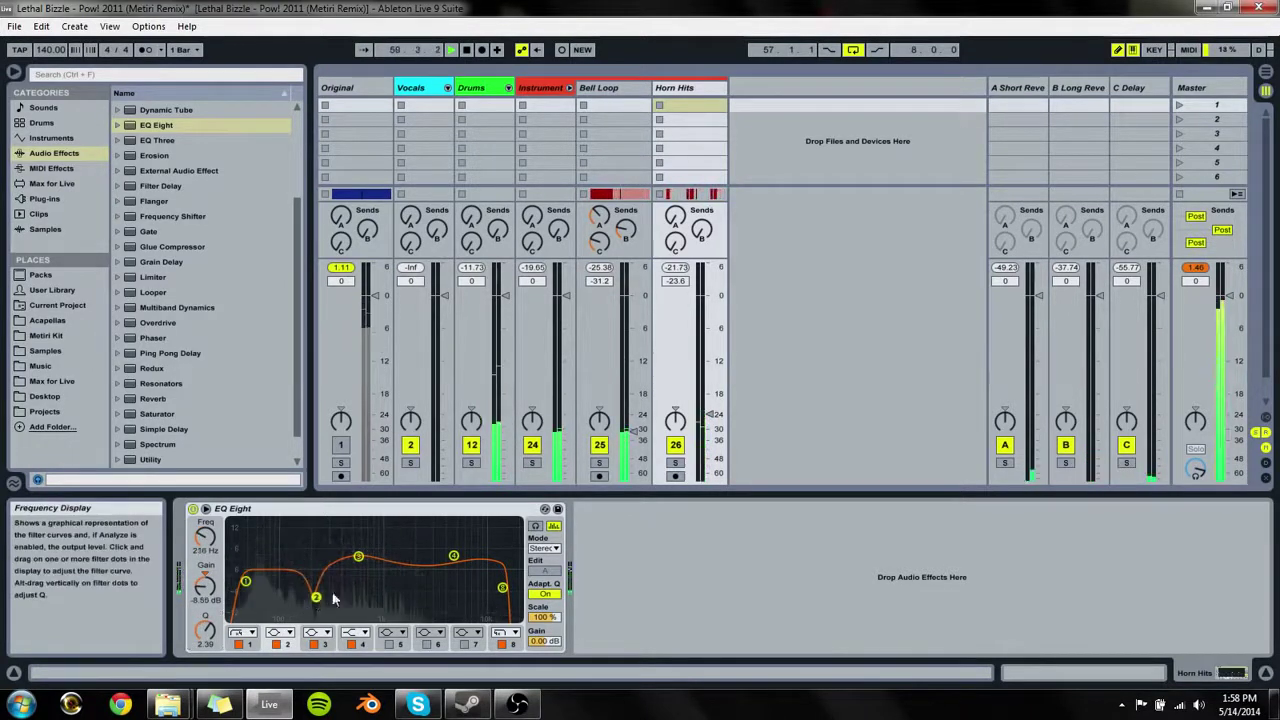
pyautogui.moveTo(208, 632); pyautogui.dragTo(208, 612)
pyautogui.moveTo(367, 560); pyautogui.dragTo(350, 558)
pyautogui.click(243, 579)
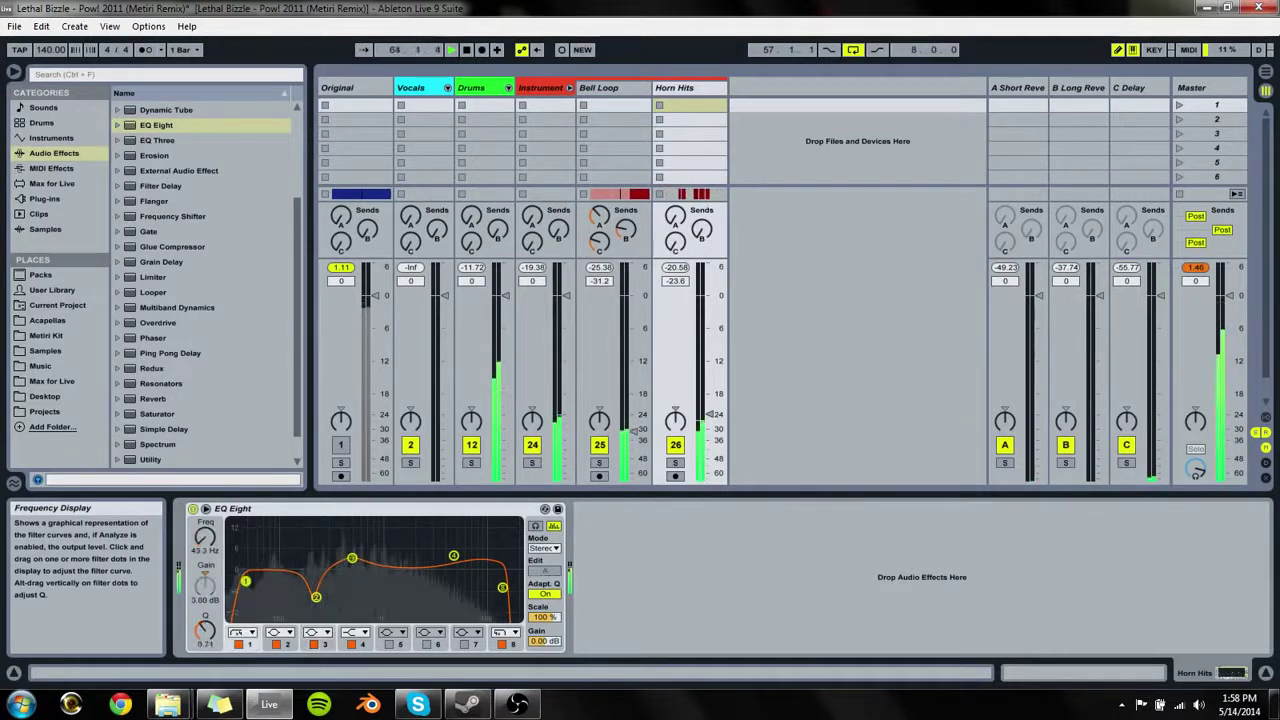
pyautogui.moveTo(257, 582); pyautogui.dragTo(254, 580)
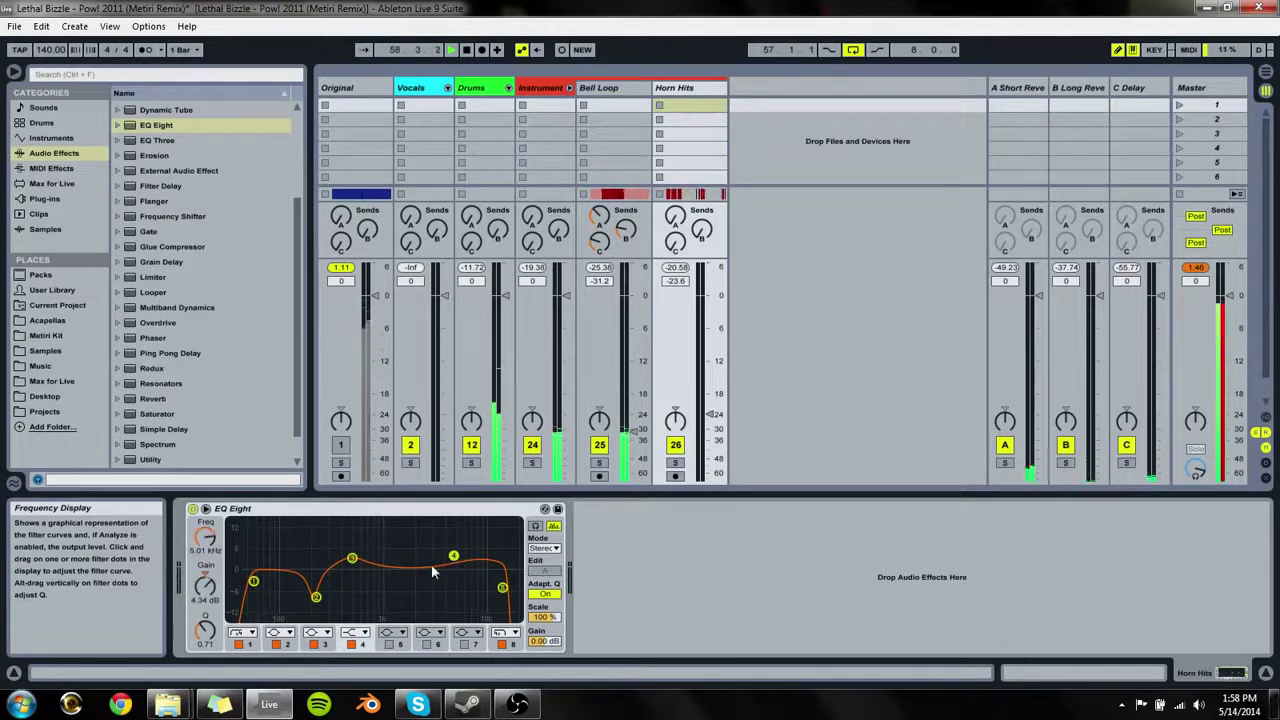
# Step: Raise the Horn Hits track's A Short Reverb send to maximum, B Long Reverb send to 0.0 dB, and C Delay send slightly
pyautogui.moveTo(675, 216); pyautogui.dragTo(676, 156)
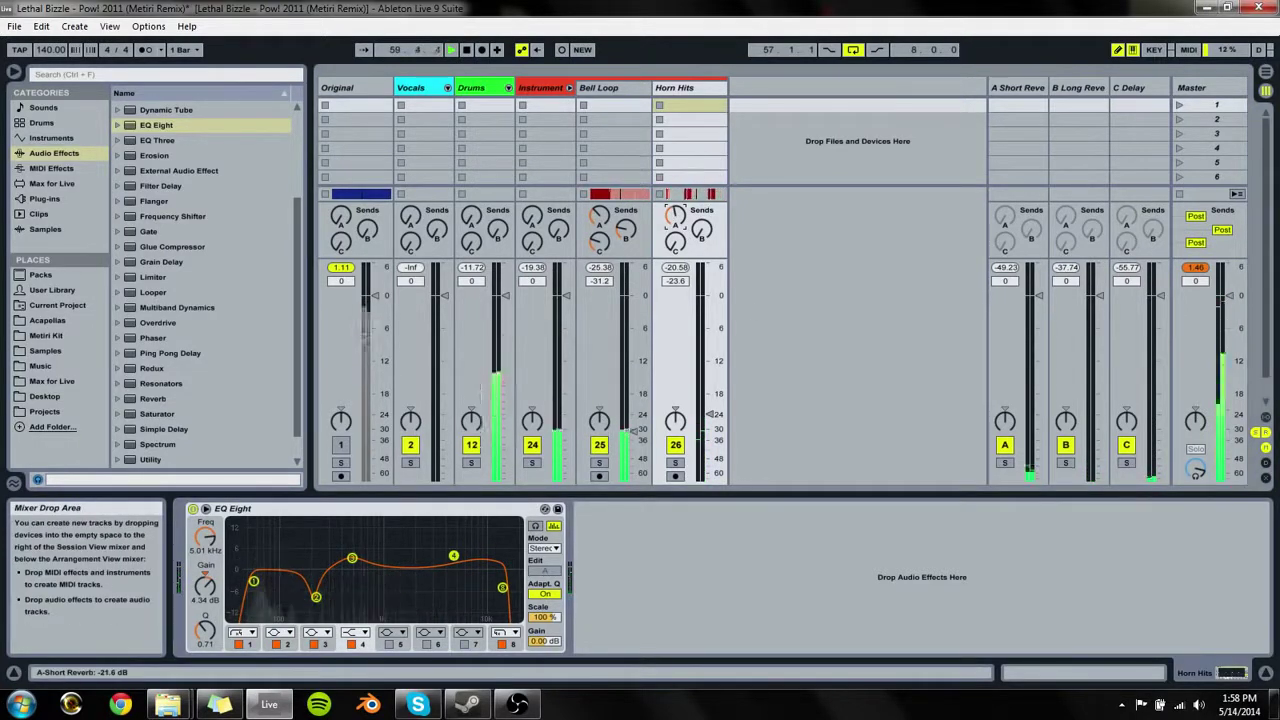
pyautogui.moveTo(676, 216); pyautogui.dragTo(676, 188)
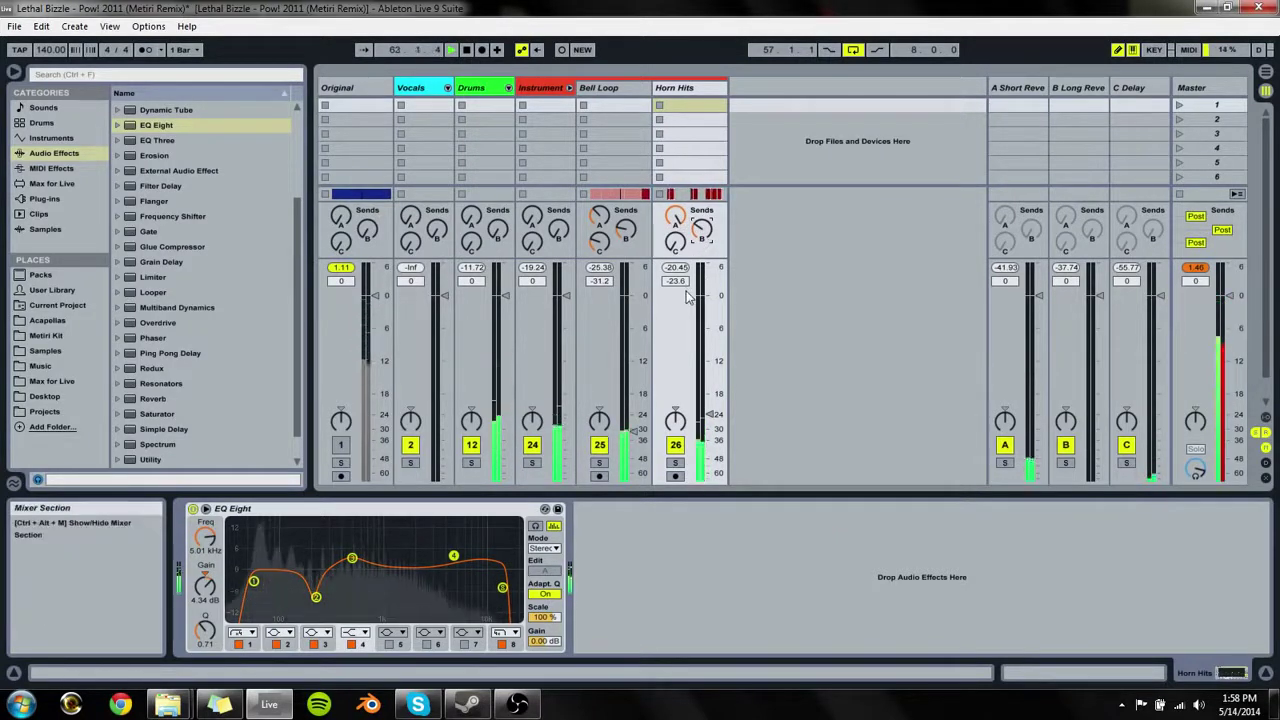
pyautogui.moveTo(703, 230); pyautogui.dragTo(703, 165)
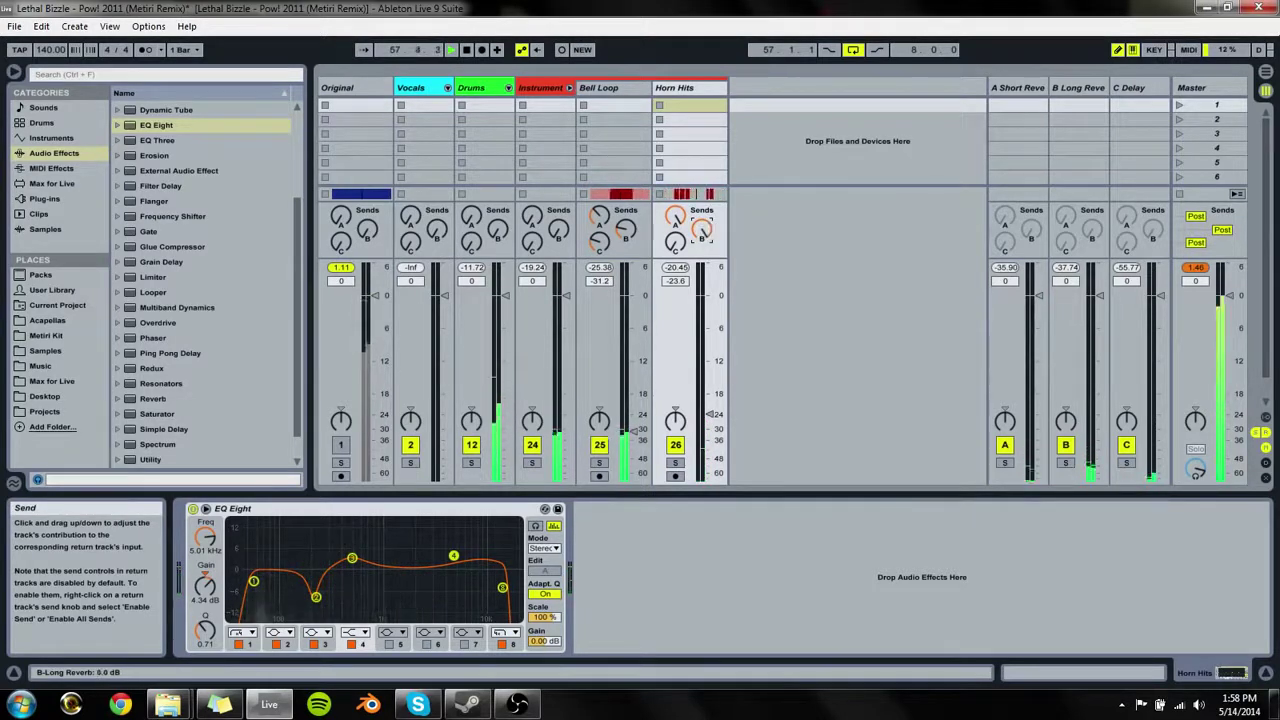
pyautogui.click(675, 463)
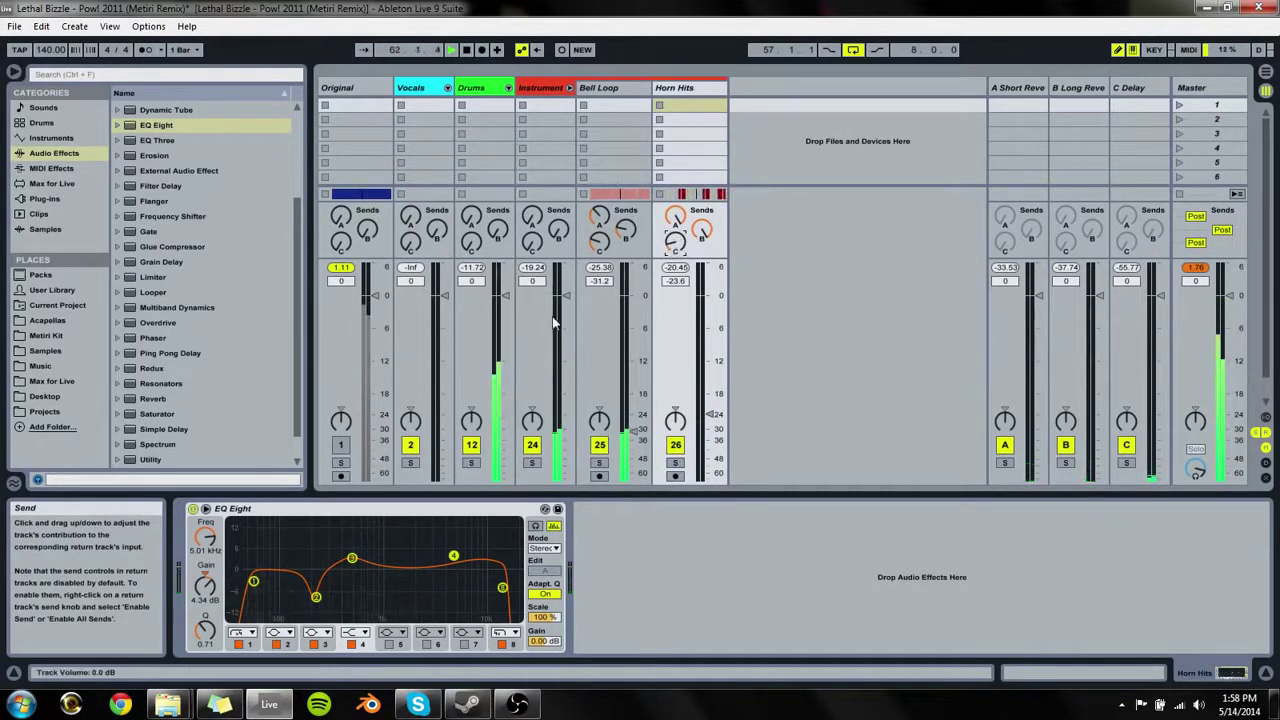
# Step: Solo the Instrument group, add a Utility with 50 % width to the Horn Hits track and place it before the EQ Eight
pyautogui.click(532, 463)
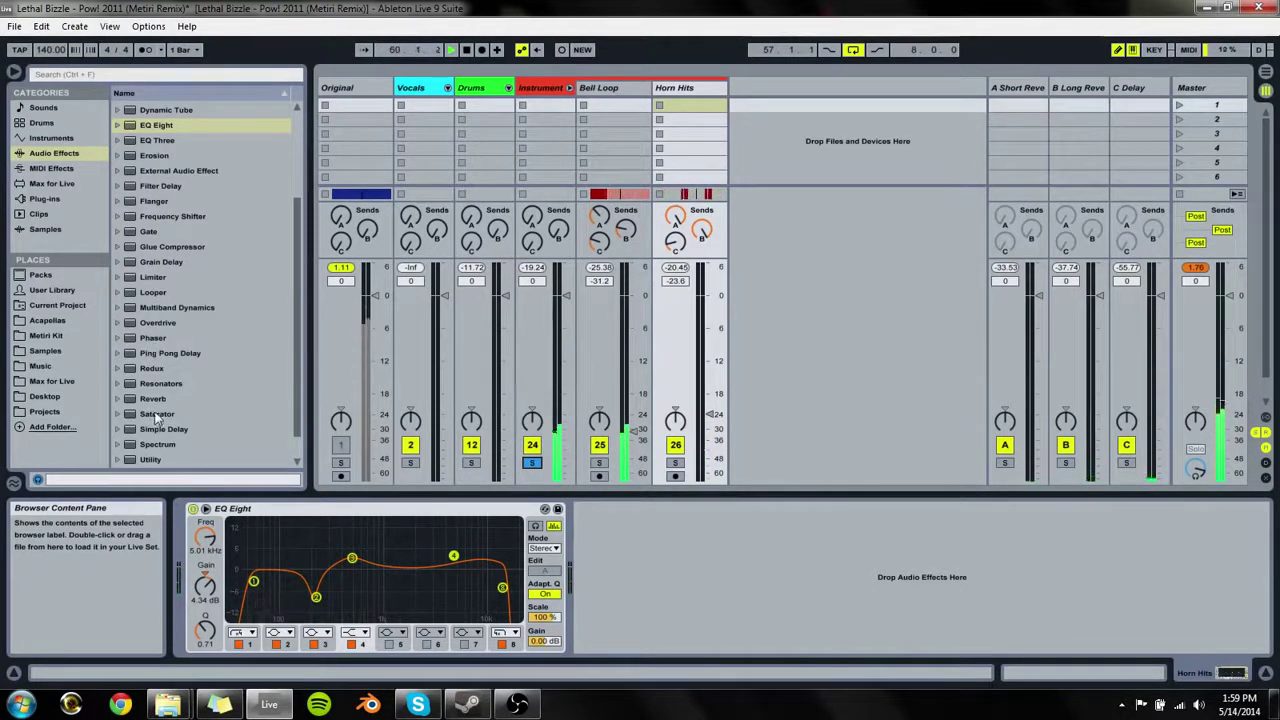
pyautogui.moveTo(145, 460); pyautogui.dragTo(695, 90)
pyautogui.moveTo(606, 629)
pyautogui.mouseDown()
pyautogui.moveTo(606, 652)
pyautogui.moveTo(606, 631)
pyautogui.mouseUp()
pyautogui.moveTo(600, 509); pyautogui.dragTo(195, 512)
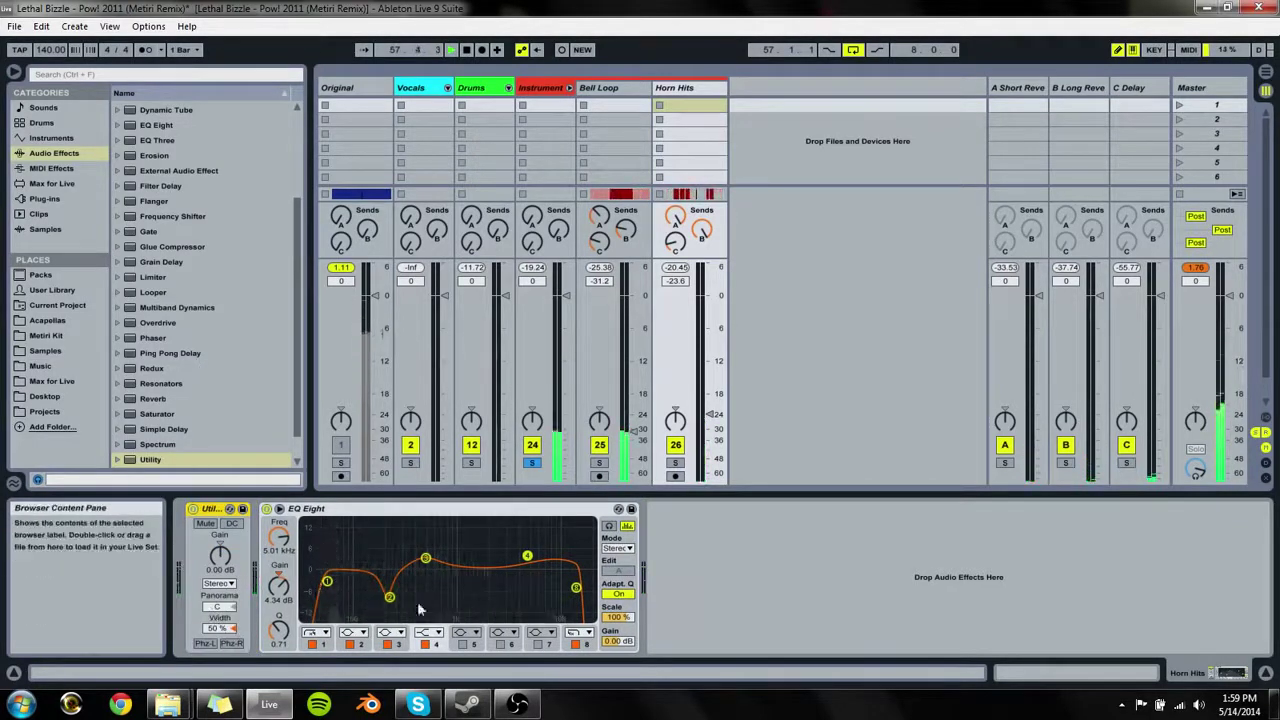
# Step: Set the Horn Hits EQ's band 4 to 5.08 dB at 4.74 kHz, the Utility width to 70 %, and unsolo the Instrument group
pyautogui.moveTo(527, 555); pyautogui.dragTo(524, 553)
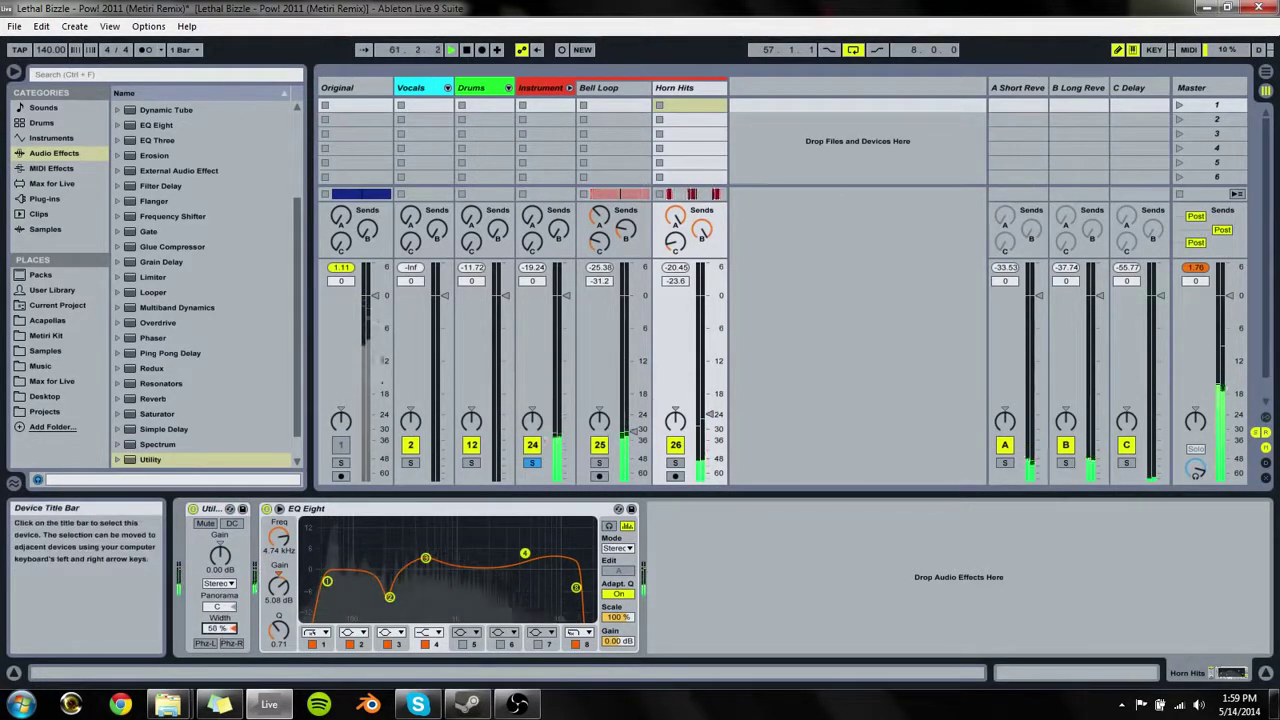
pyautogui.moveTo(219, 628); pyautogui.dragTo(219, 618)
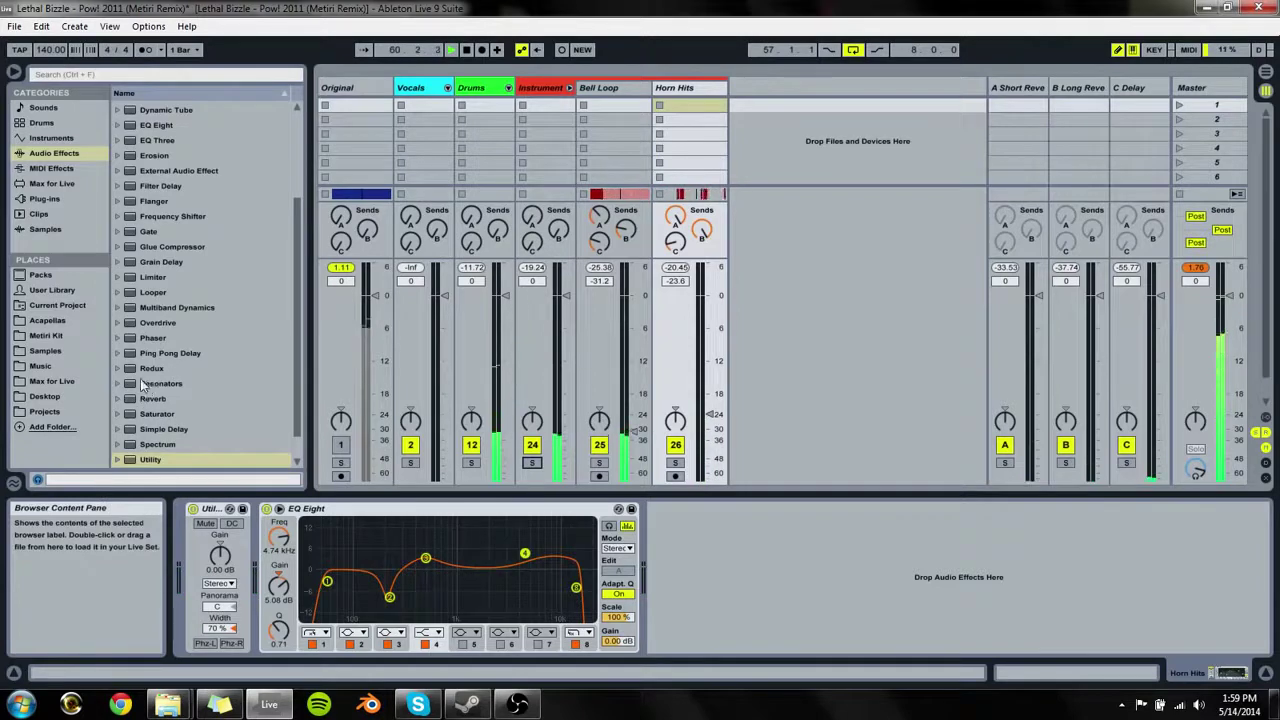
# Step: Stop playback and add an Audio Effect Rack after the EQ Eight on the Horn Hits track
pyautogui.scroll(2, 209, 342)
pyautogui.press('space')
pyautogui.click(688, 540)
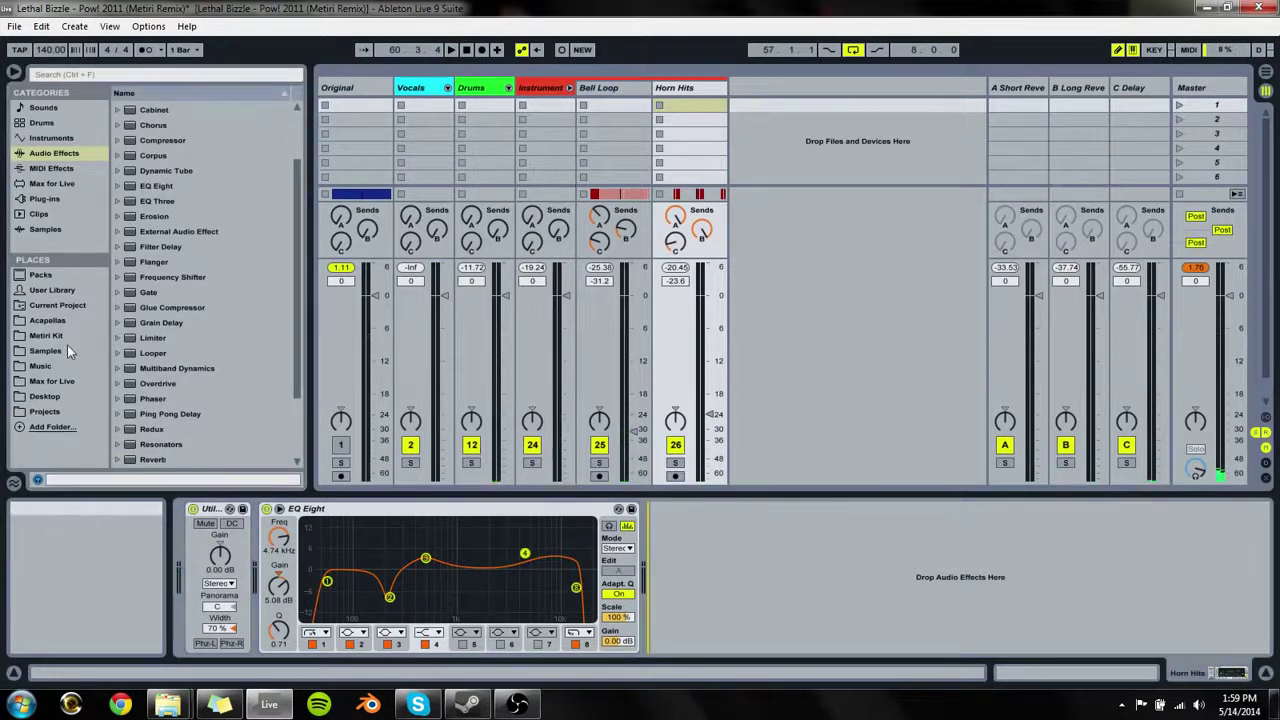
pyautogui.scroll(3, 149, 220)
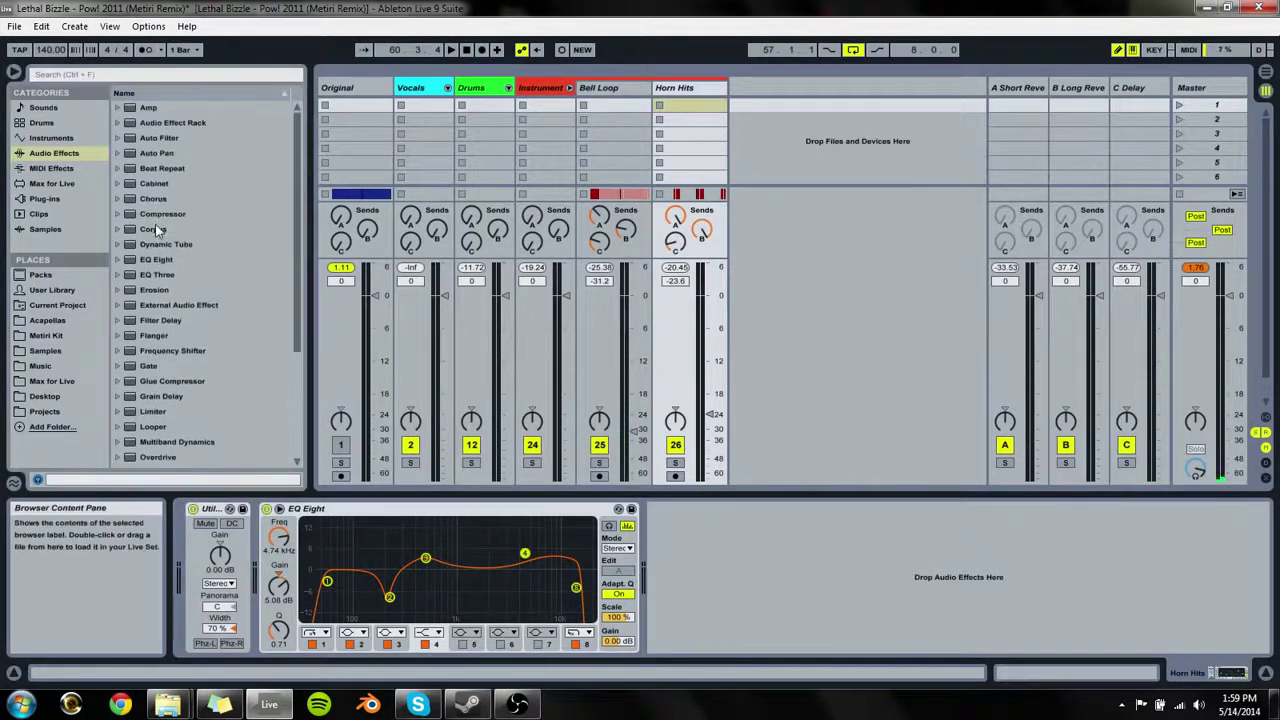
pyautogui.click(148, 107)
pyautogui.moveTo(794, 571); pyautogui.dragTo(307, 190)
pyautogui.moveTo(231, 120); pyautogui.dragTo(748, 548)
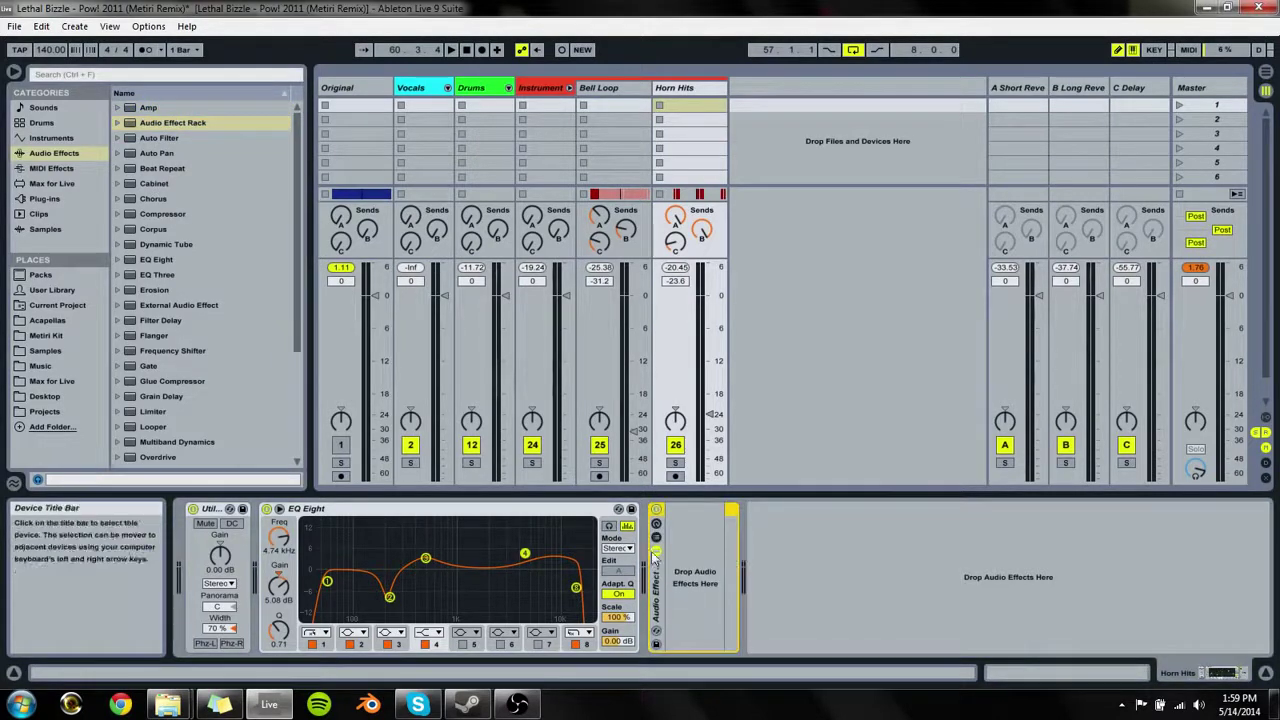
# Step: Show the Audio Effect Rack's chain list and create a first chain in it
pyautogui.rightClick(700, 578)
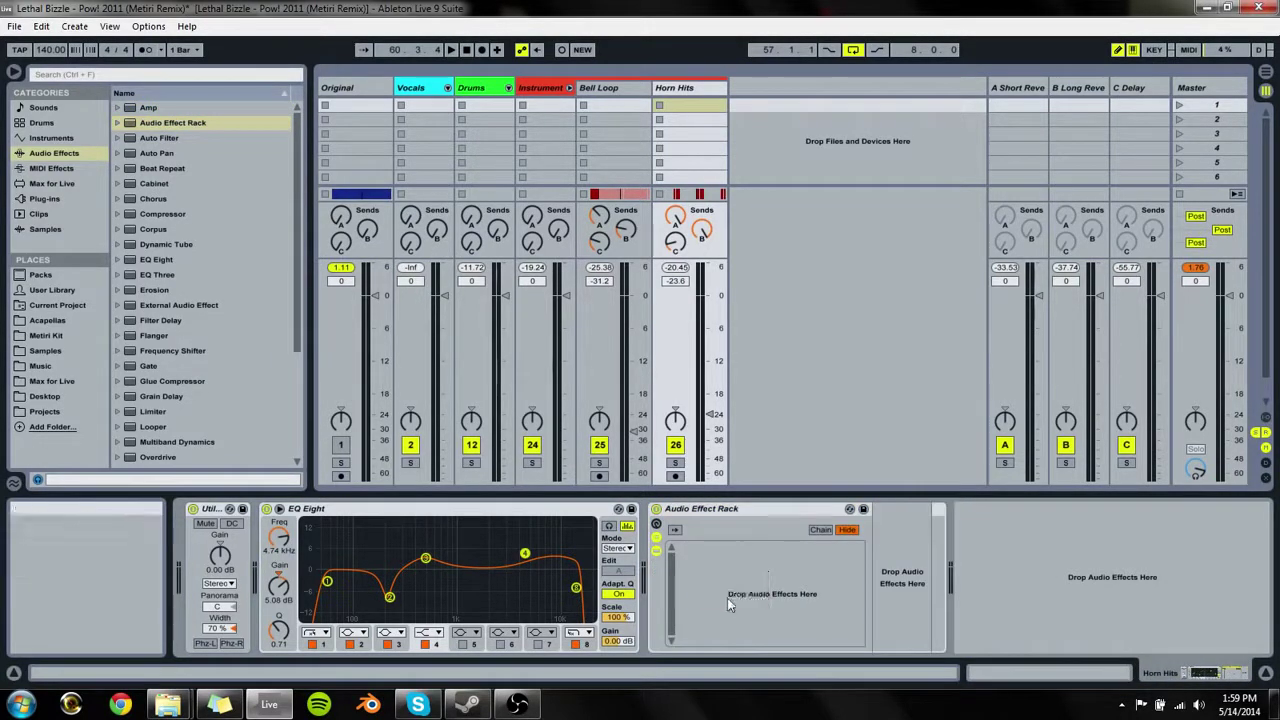
pyautogui.rightClick(730, 584)
pyautogui.click(695, 547)
pyautogui.click(695, 547)
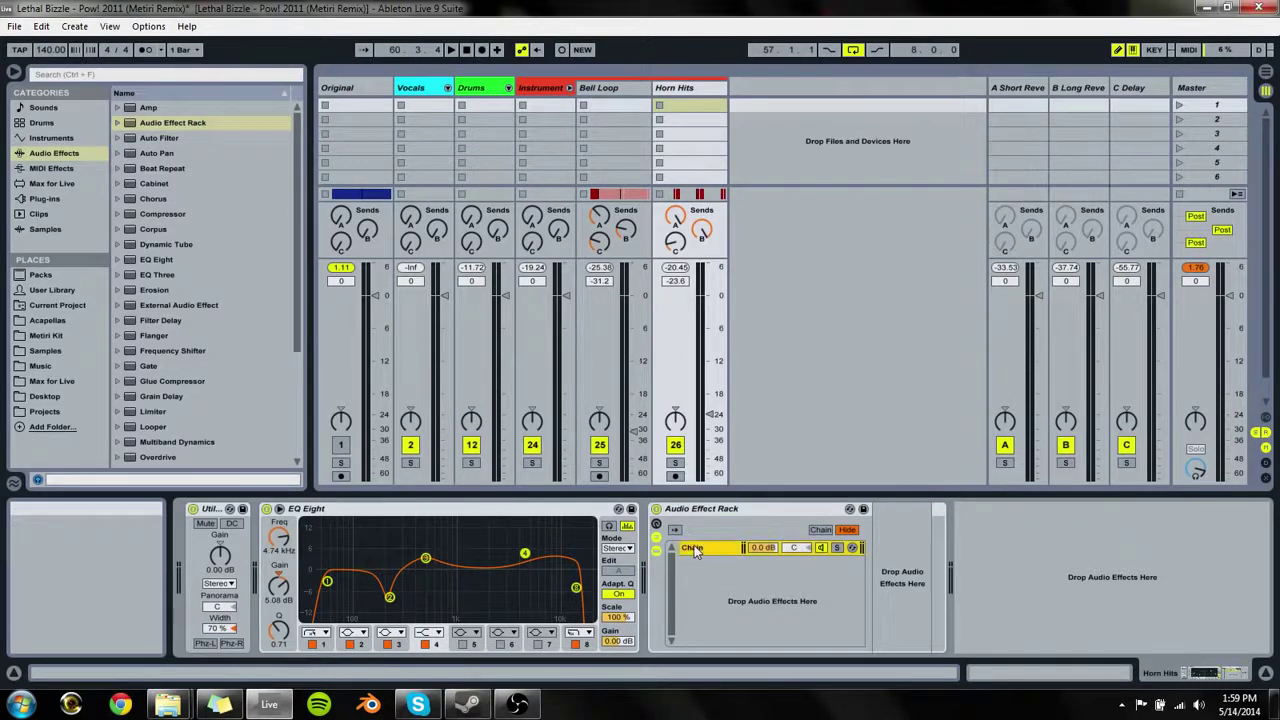
# Step: Add an EQ Three to the rack's chain and switch off its low band
pyautogui.moveTo(146, 261); pyautogui.dragTo(180, 268)
pyautogui.moveTo(162, 272); pyautogui.dragTo(906, 570)
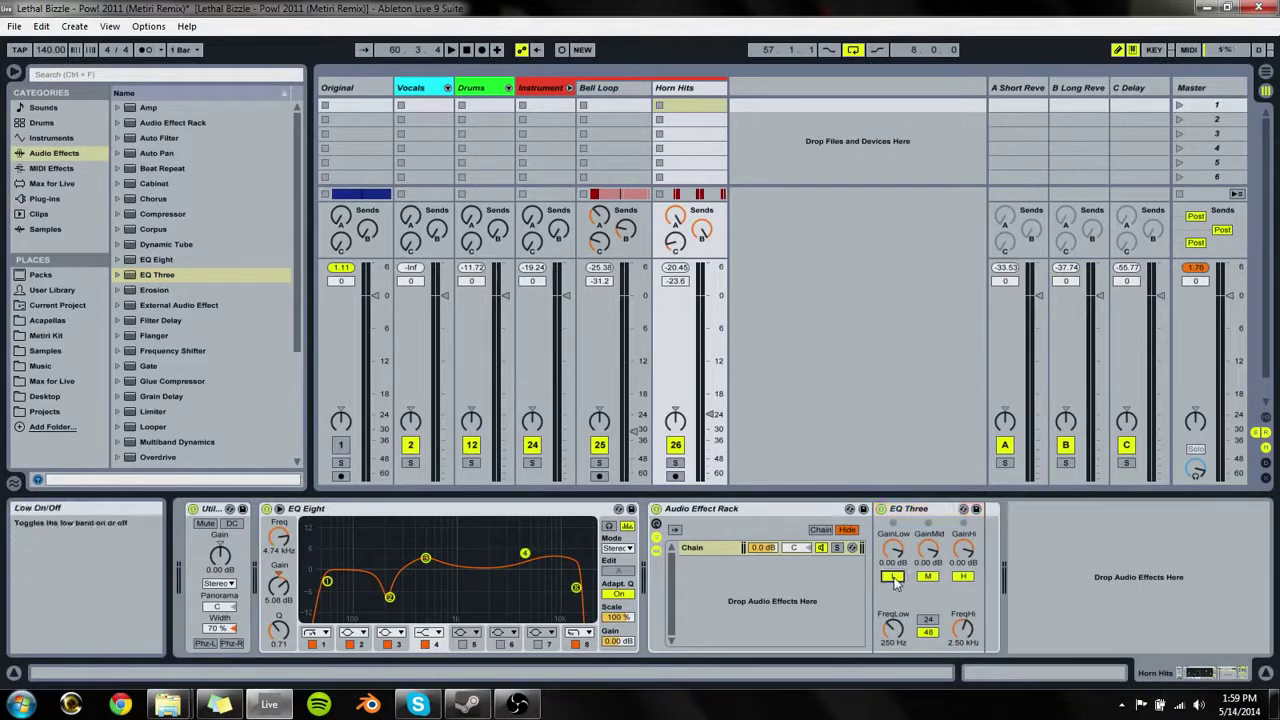
pyautogui.hotkey('ctrl', 'z')
# Step: Create a second chain in the Audio Effect Rack and reselect the first one
pyautogui.click(701, 547)
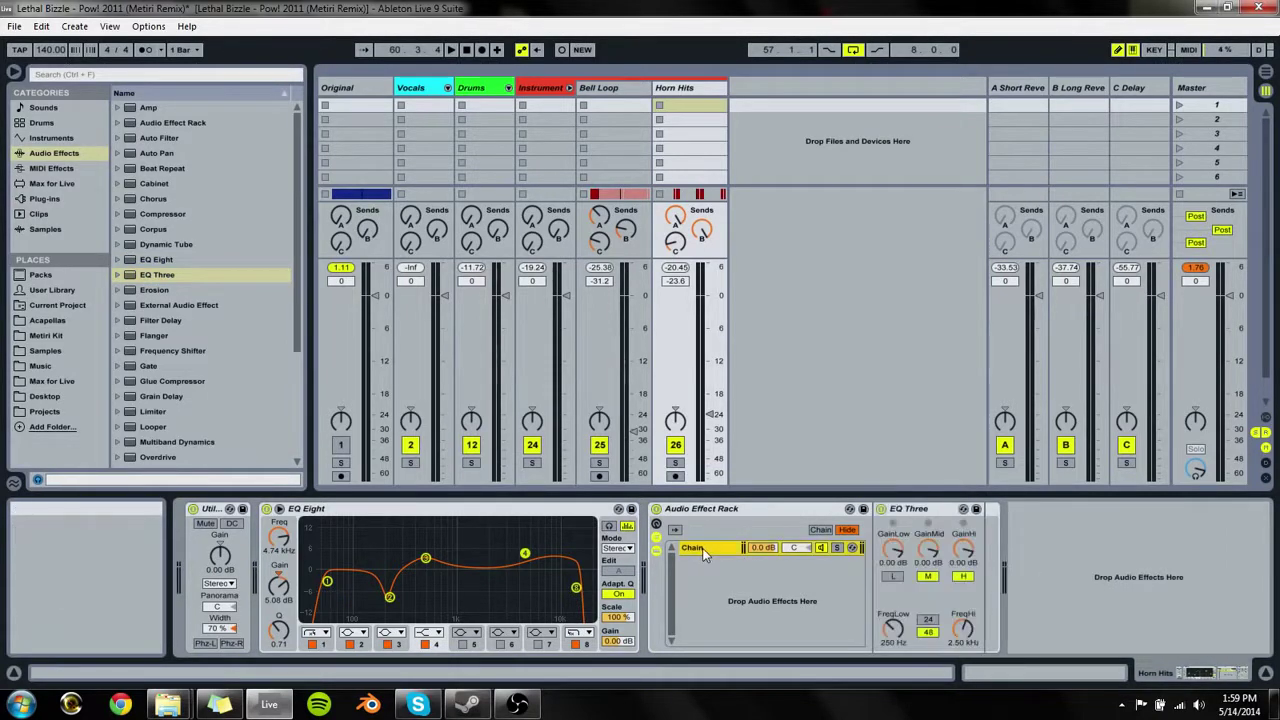
pyautogui.rightClick(703, 553)
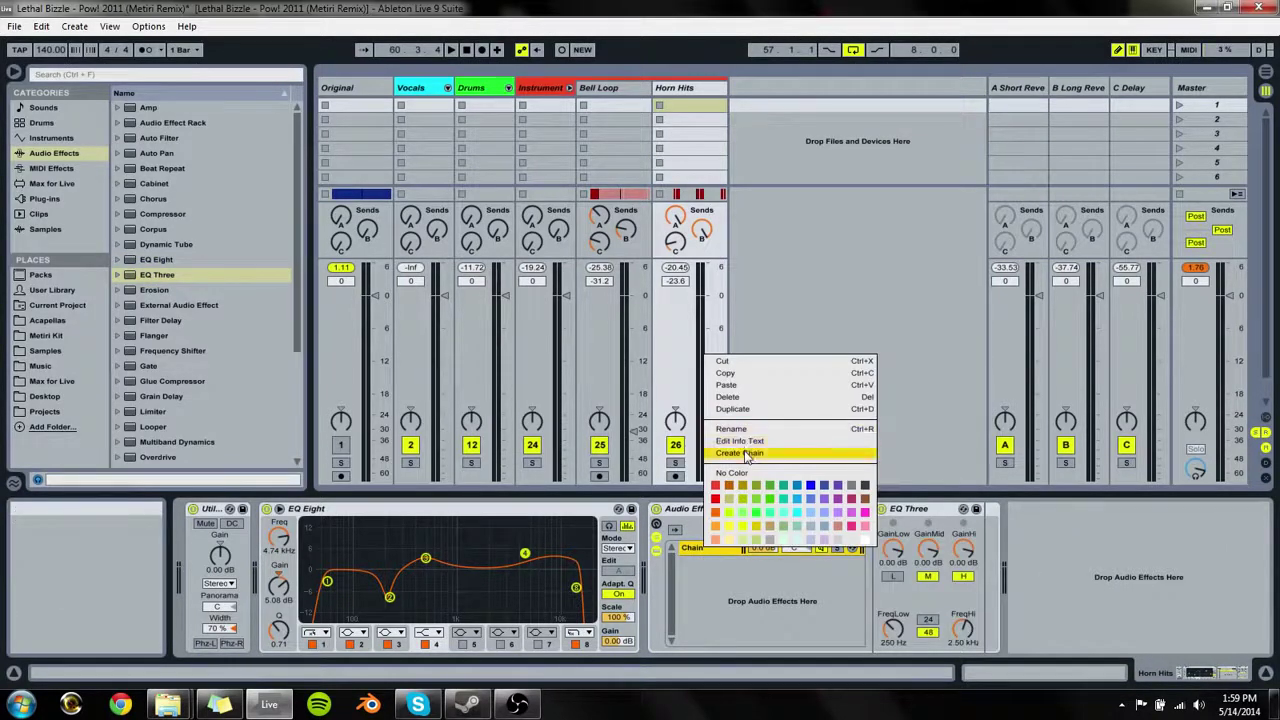
pyautogui.click(744, 459)
pyautogui.click(716, 548)
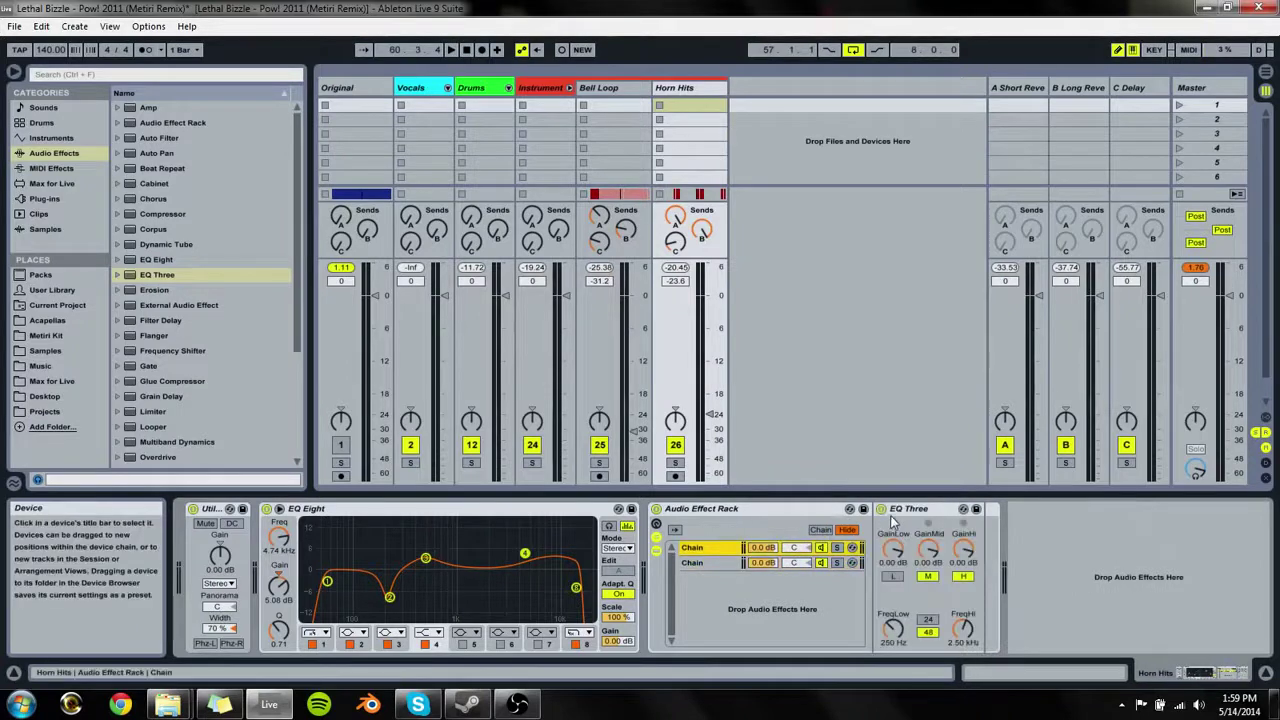
# Step: Copy the EQ Three into the second chain, with only its low band on and its mid and high bands off
pyautogui.click(905, 510)
pyautogui.click(774, 566)
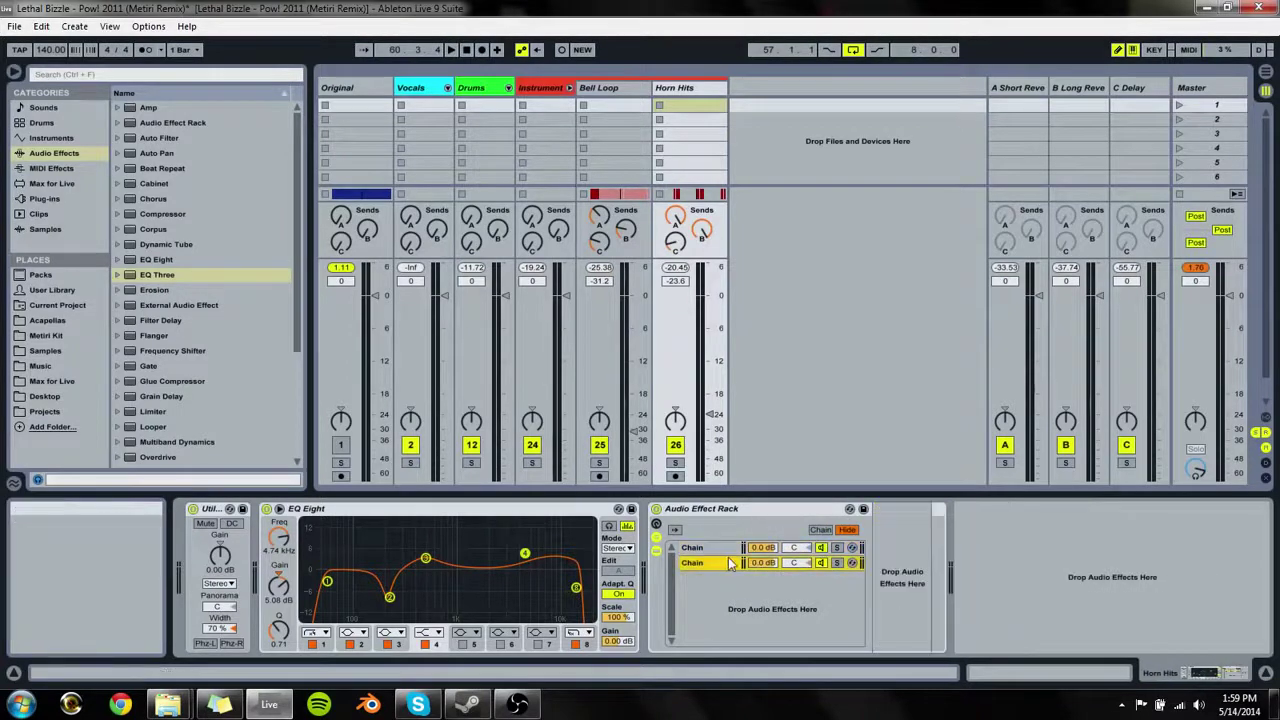
pyautogui.hotkey('ctrl', 'v')
pyautogui.click(893, 577)
pyautogui.click(928, 577)
pyautogui.click(964, 579)
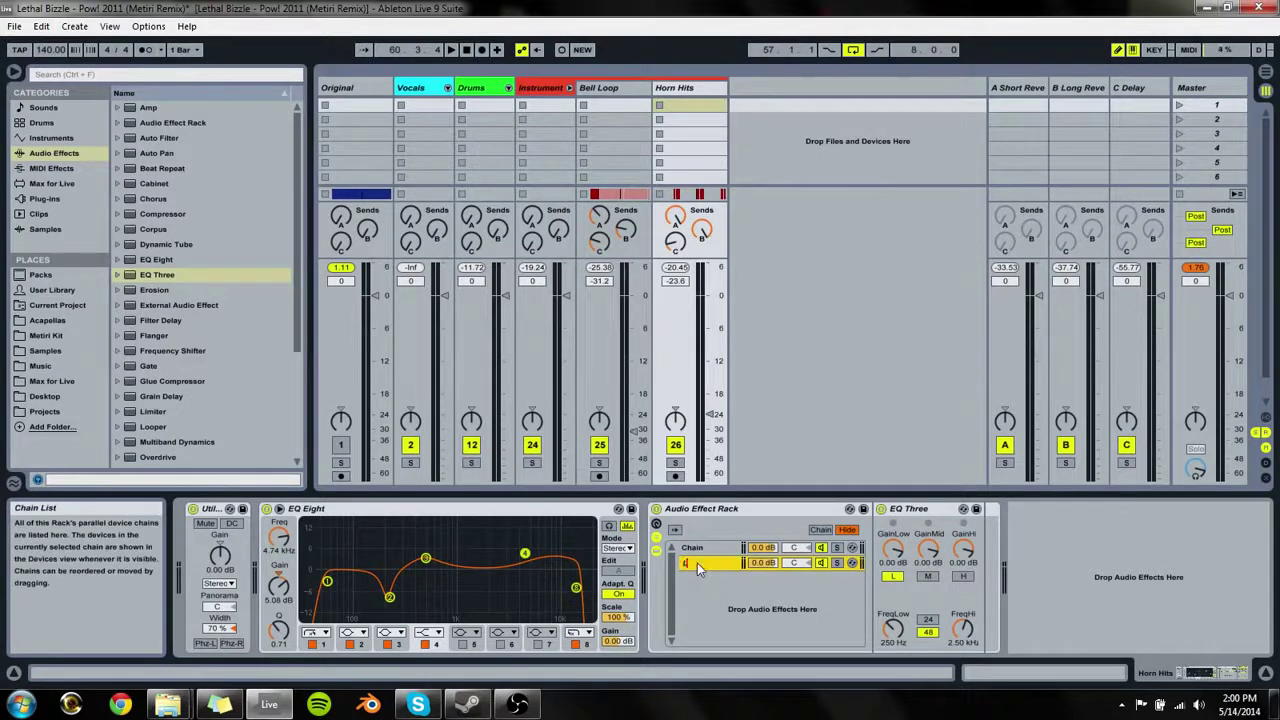
# Step: Rename the low-band chain to Low End and the mid/high-band chain to Other
pyautogui.hotkey('shift', 'Tab')
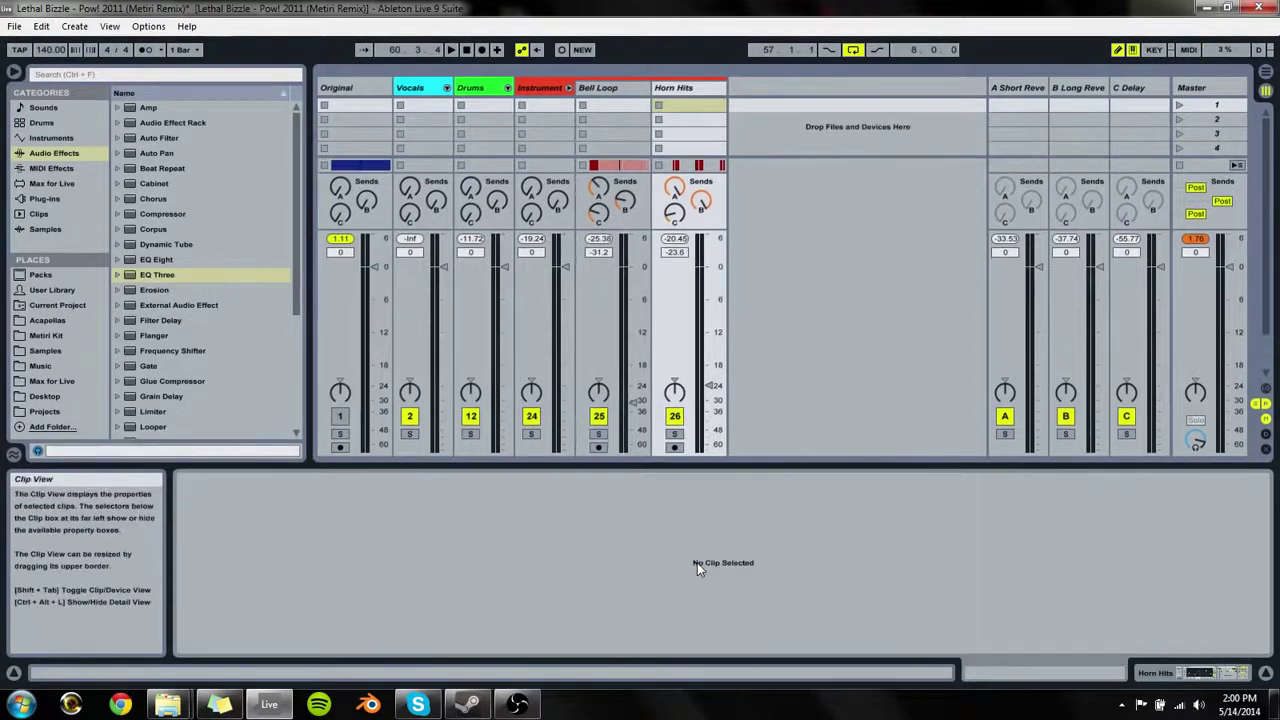
pyautogui.hotkey('shift', 'Tab')
pyautogui.click(693, 548)
pyautogui.hotkey('ctrl', 'r')
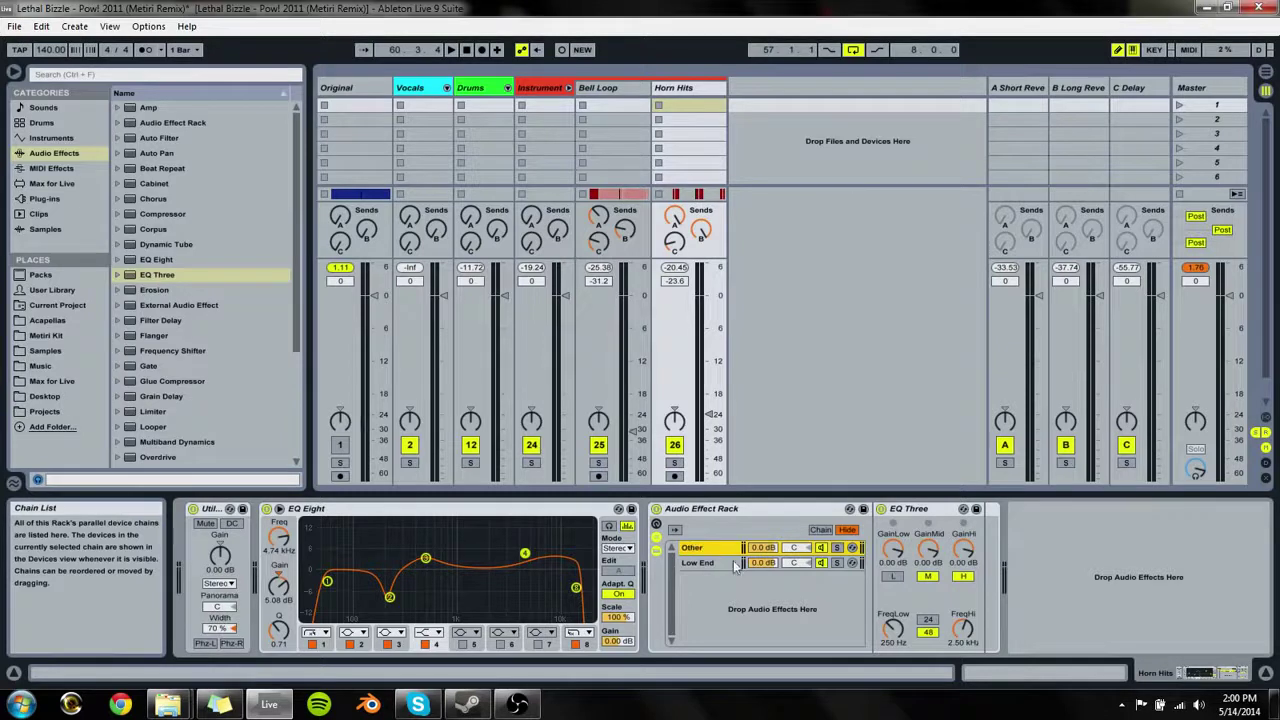
# Step: Move the Low End chain above Other, add a copy of the Utility with 0.0 % width to it, and start playback
pyautogui.click(726, 563)
pyautogui.moveTo(731, 541); pyautogui.dragTo(733, 543)
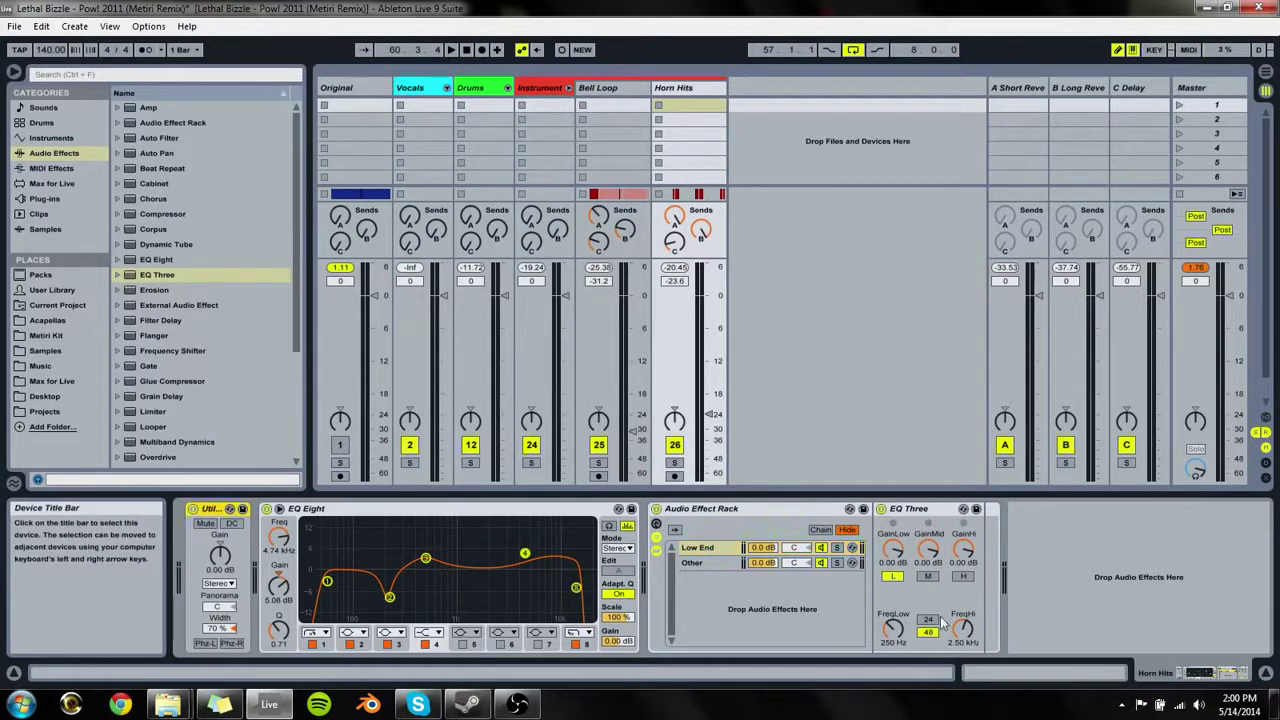
pyautogui.moveTo(993, 615); pyautogui.dragTo(985, 603)
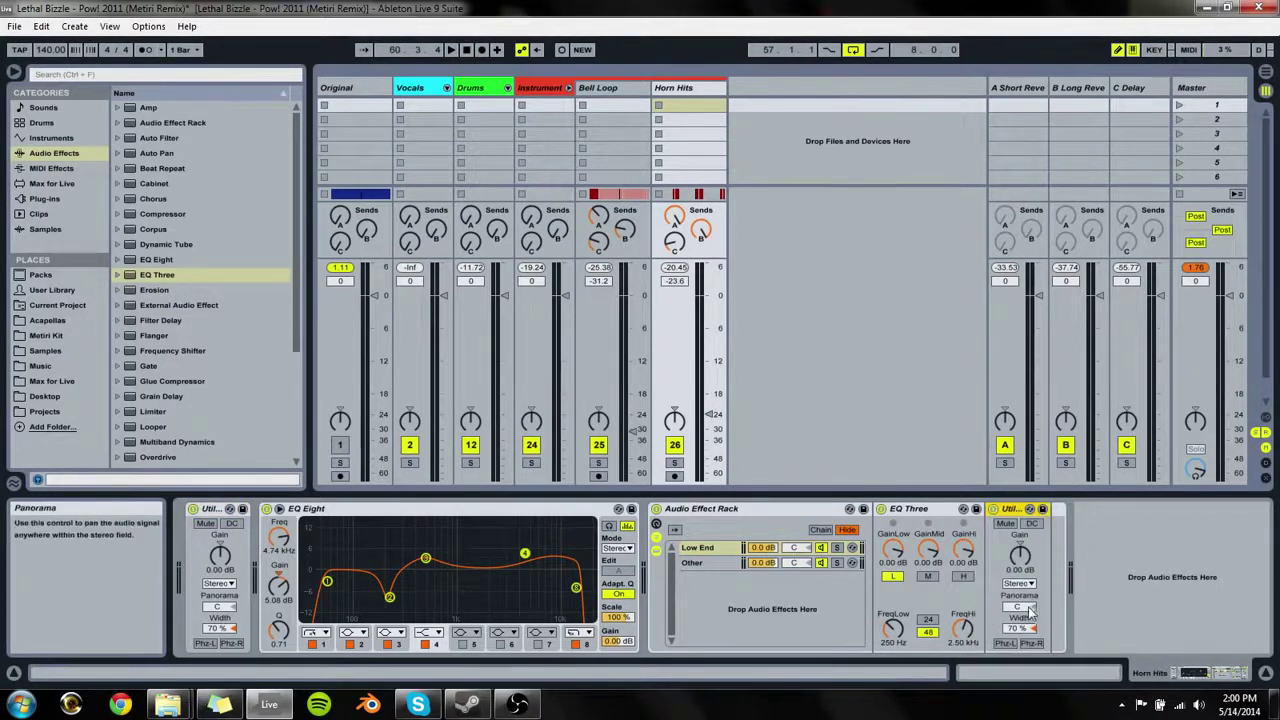
pyautogui.press('space')
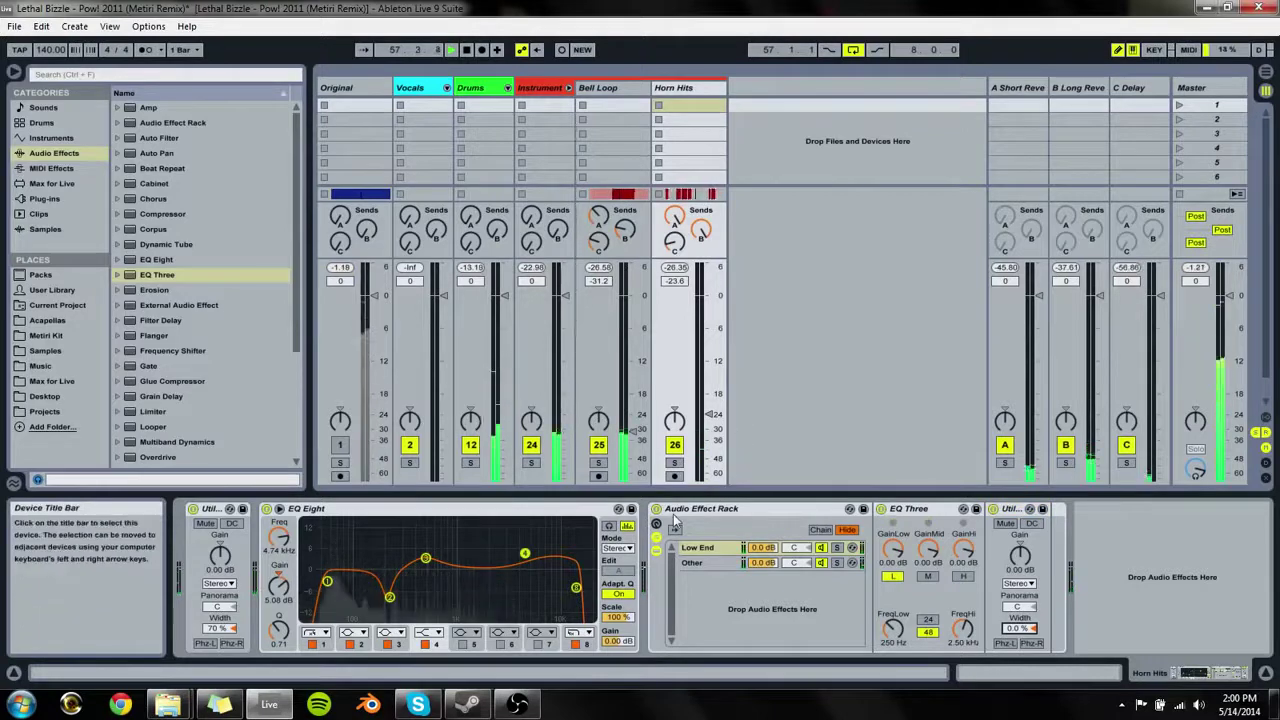
# Step: Solo the Horn Hits track and raise its volume to -21.0 dB
pyautogui.click(678, 448)
pyautogui.click(676, 463)
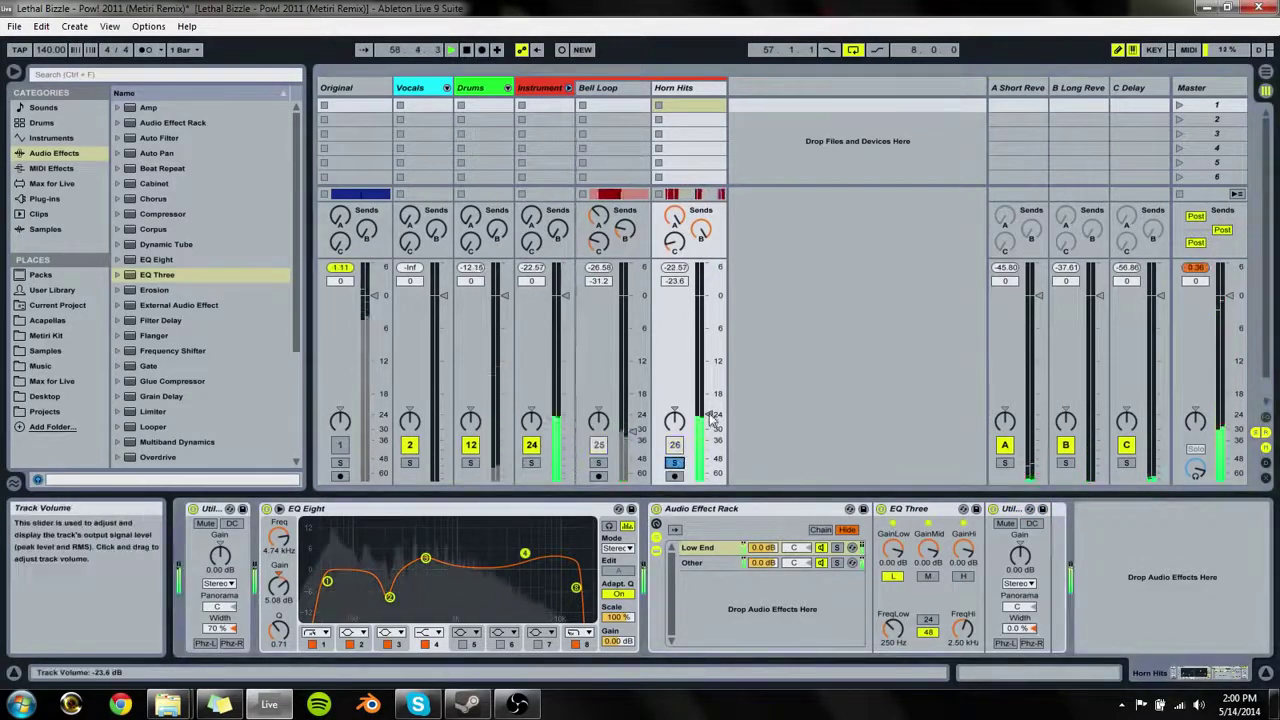
pyautogui.moveTo(710, 420); pyautogui.dragTo(710, 410)
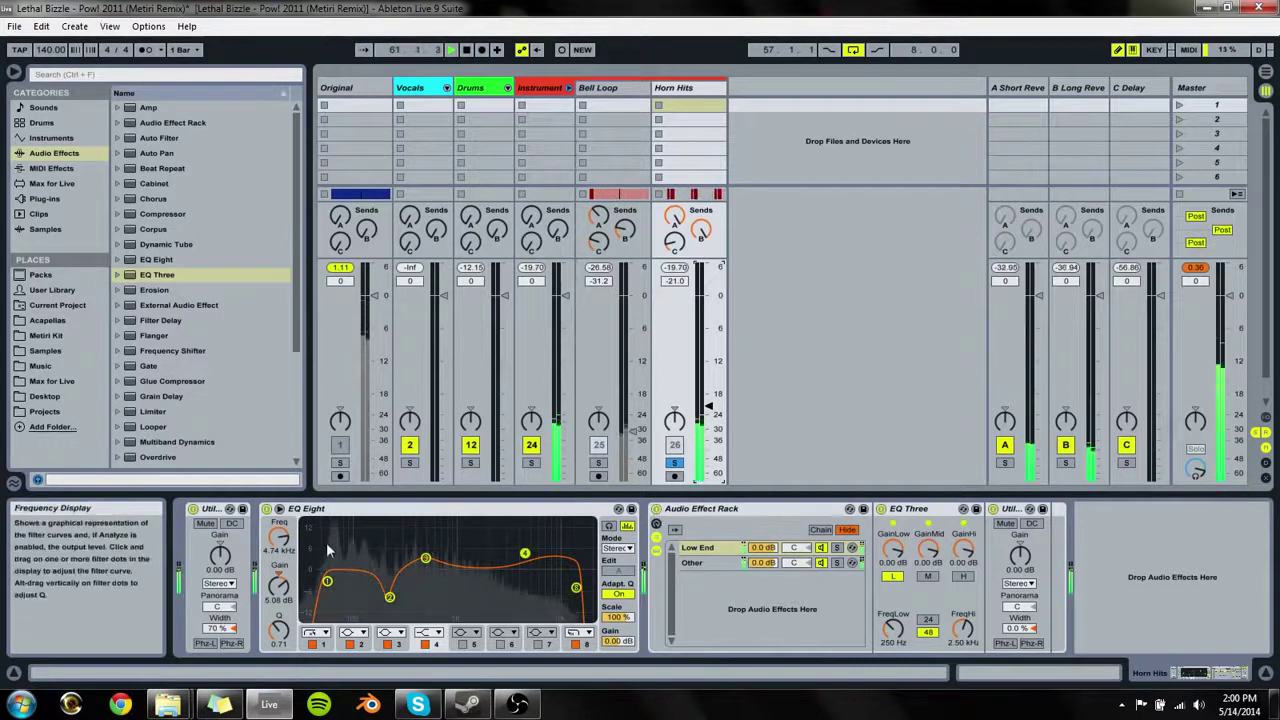
# Step: Move the 70 % width Utility from the start of the device chain into the rack's Other chain, after its EQ Three
pyautogui.click(201, 518)
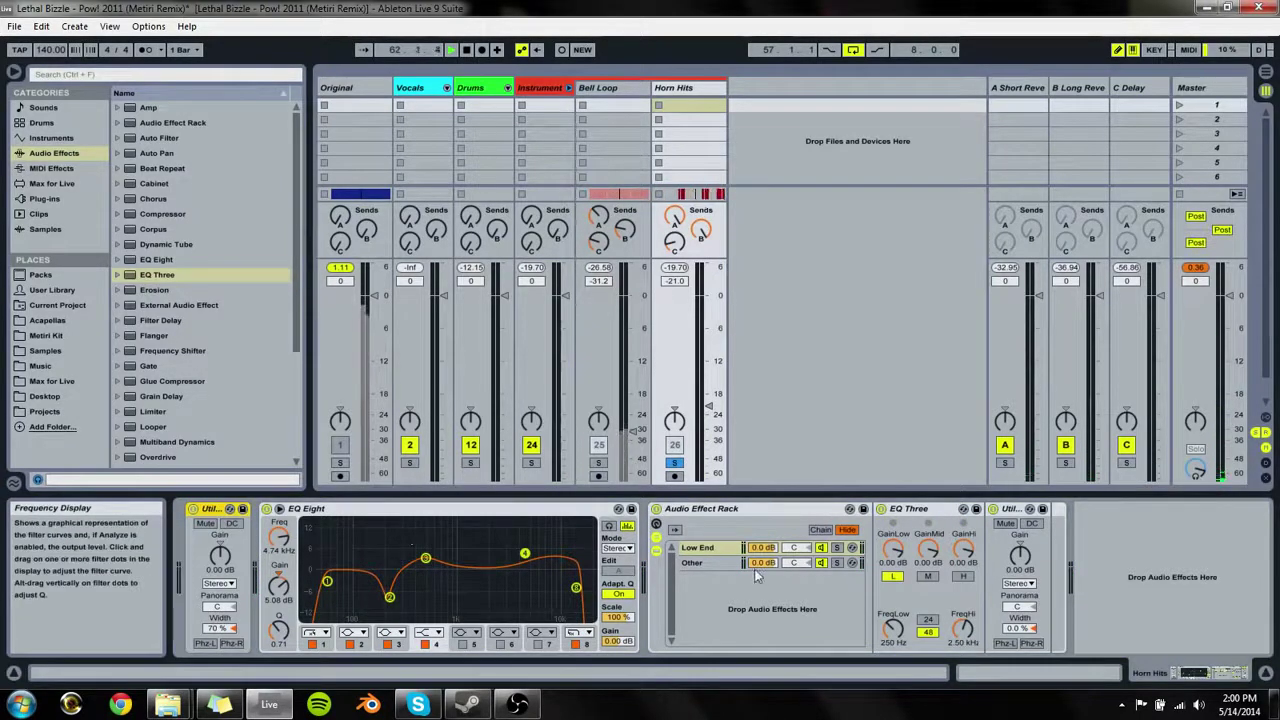
pyautogui.press('Delete')
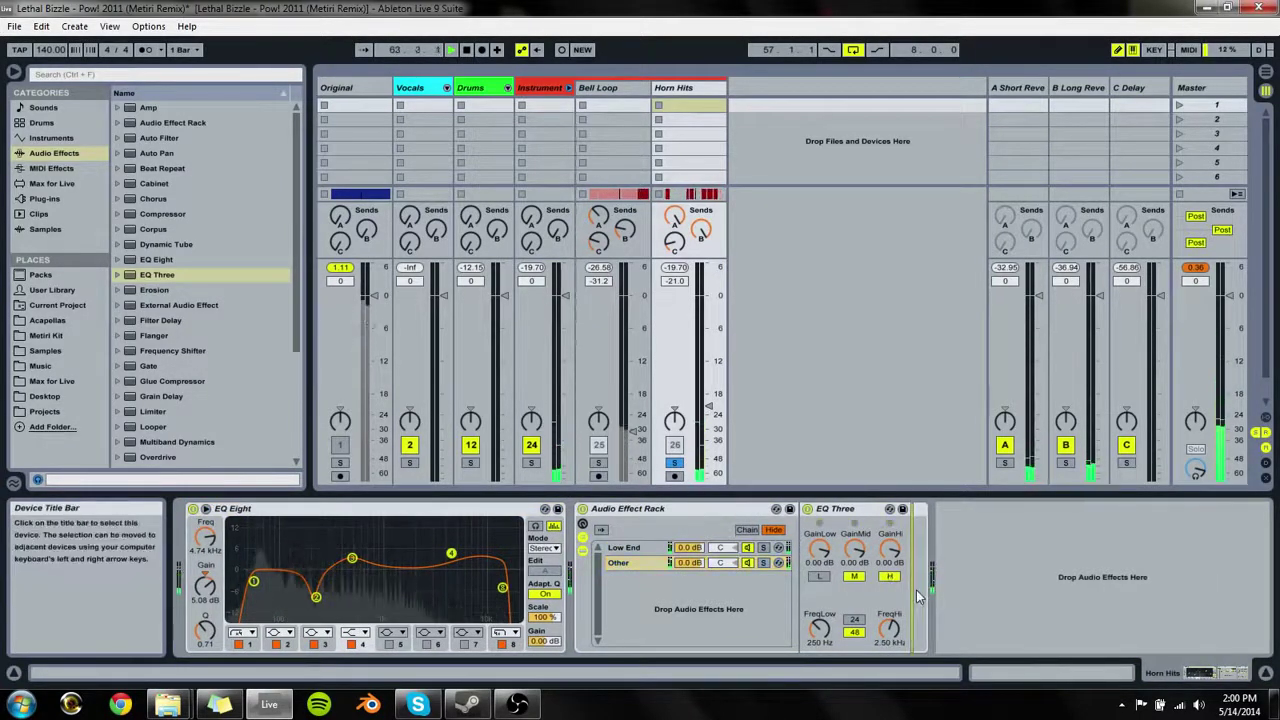
pyautogui.hotkey('ctrl', 'v')
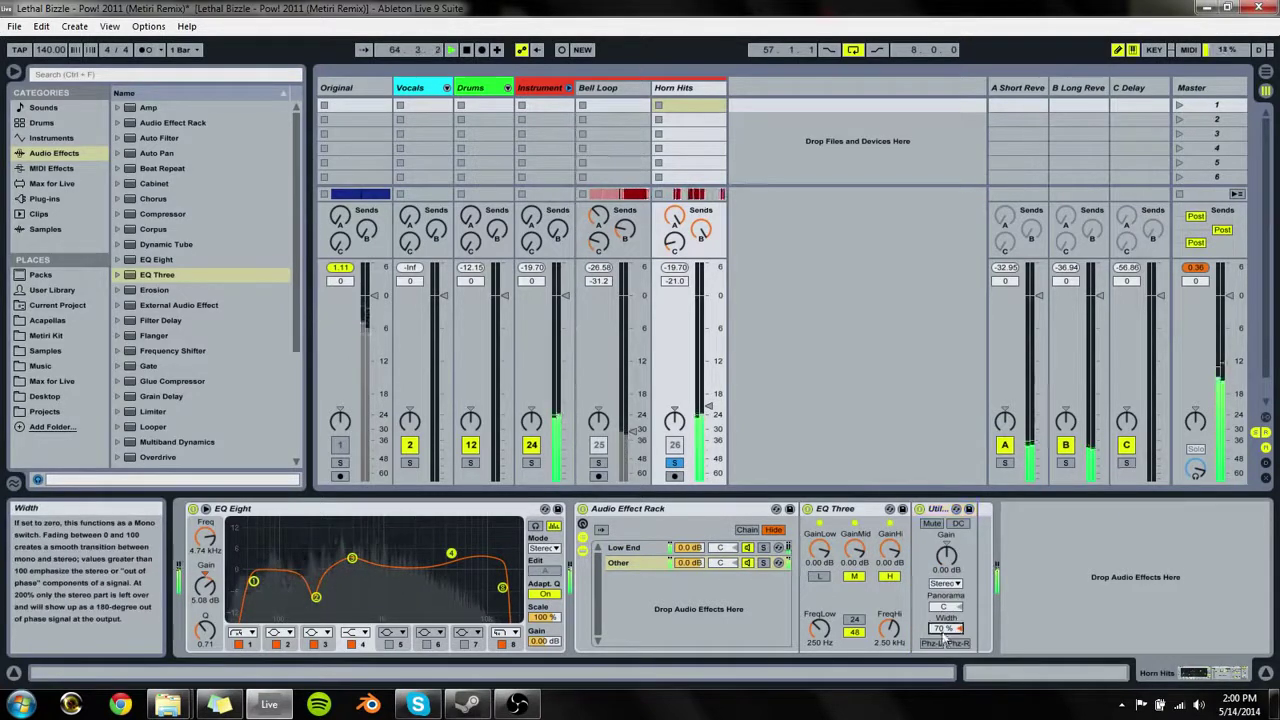
# Step: Compare the Horn Hits sound with the Audio Effect Rack off and on, and review the devices in the Low End and Other chains
pyautogui.click(624, 547)
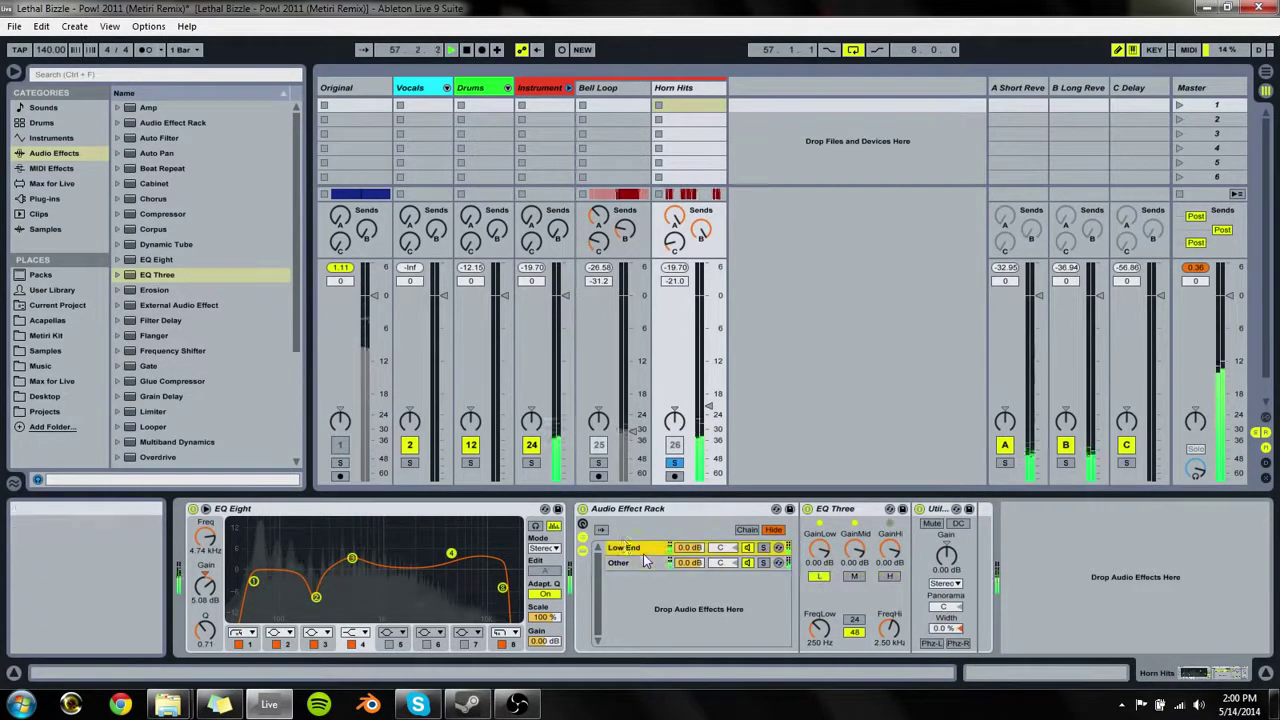
pyautogui.click(582, 509)
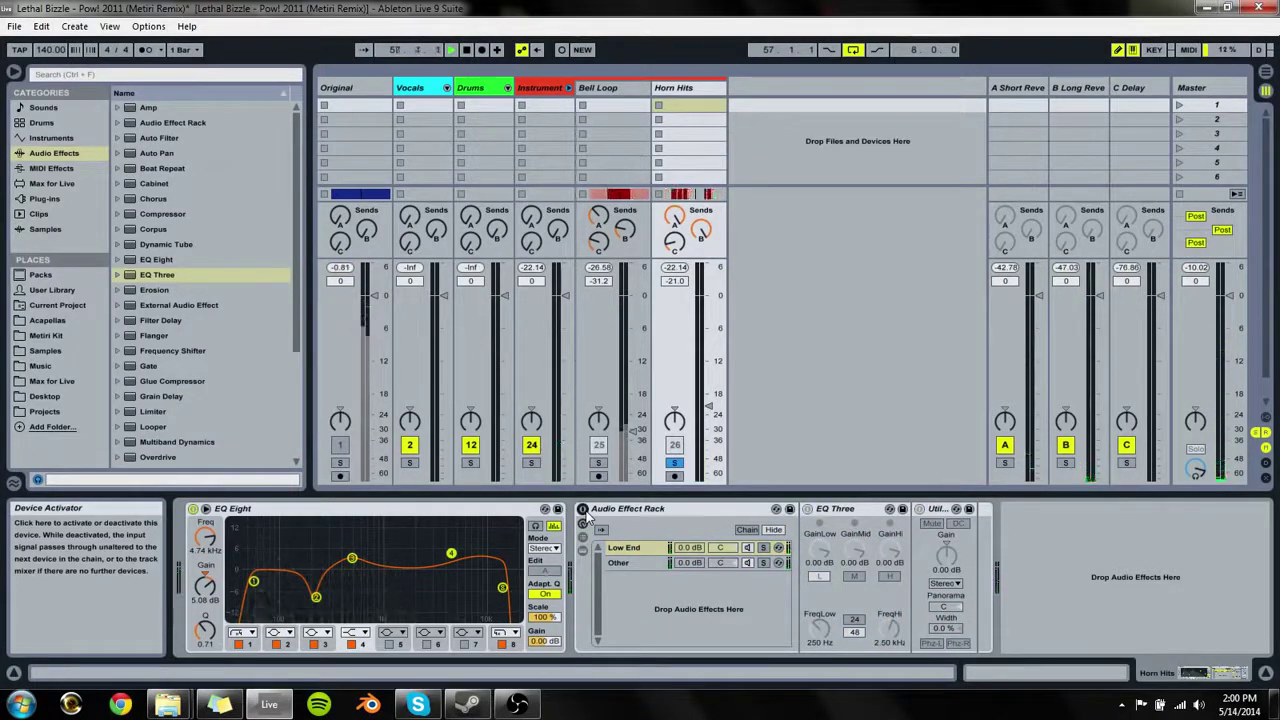
pyautogui.click(582, 509)
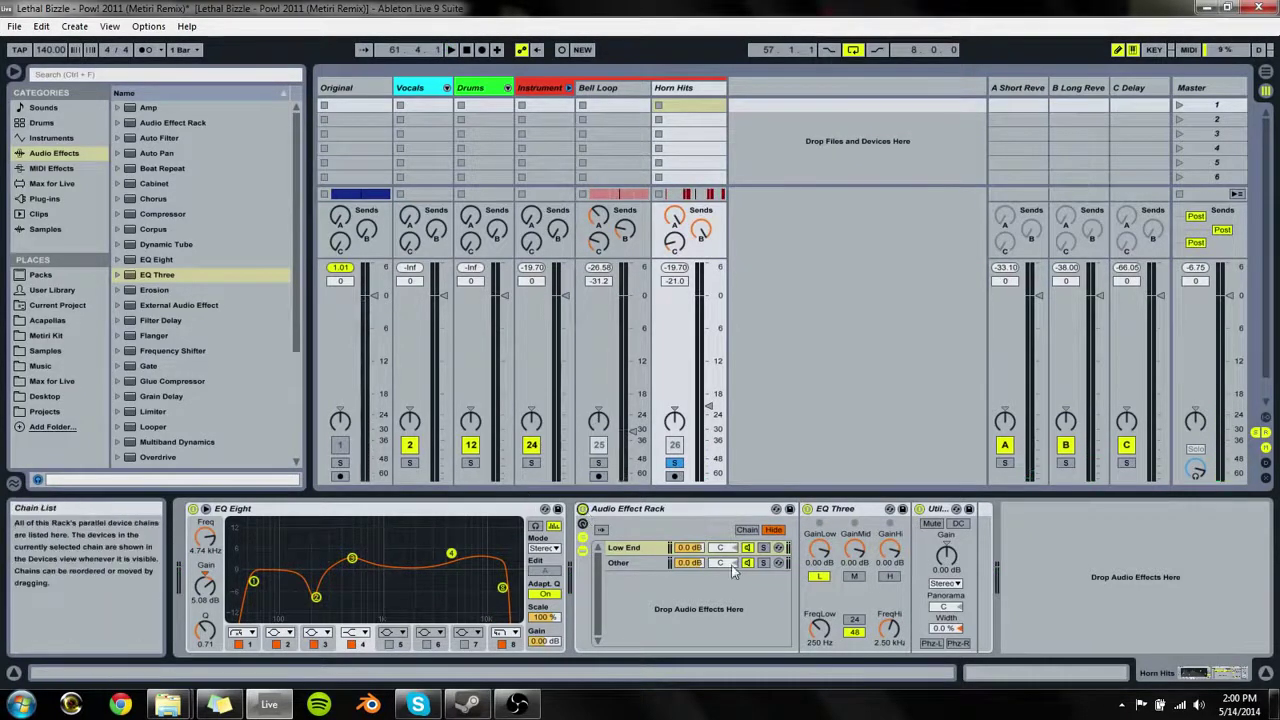
pyautogui.click(628, 563)
pyautogui.click(634, 551)
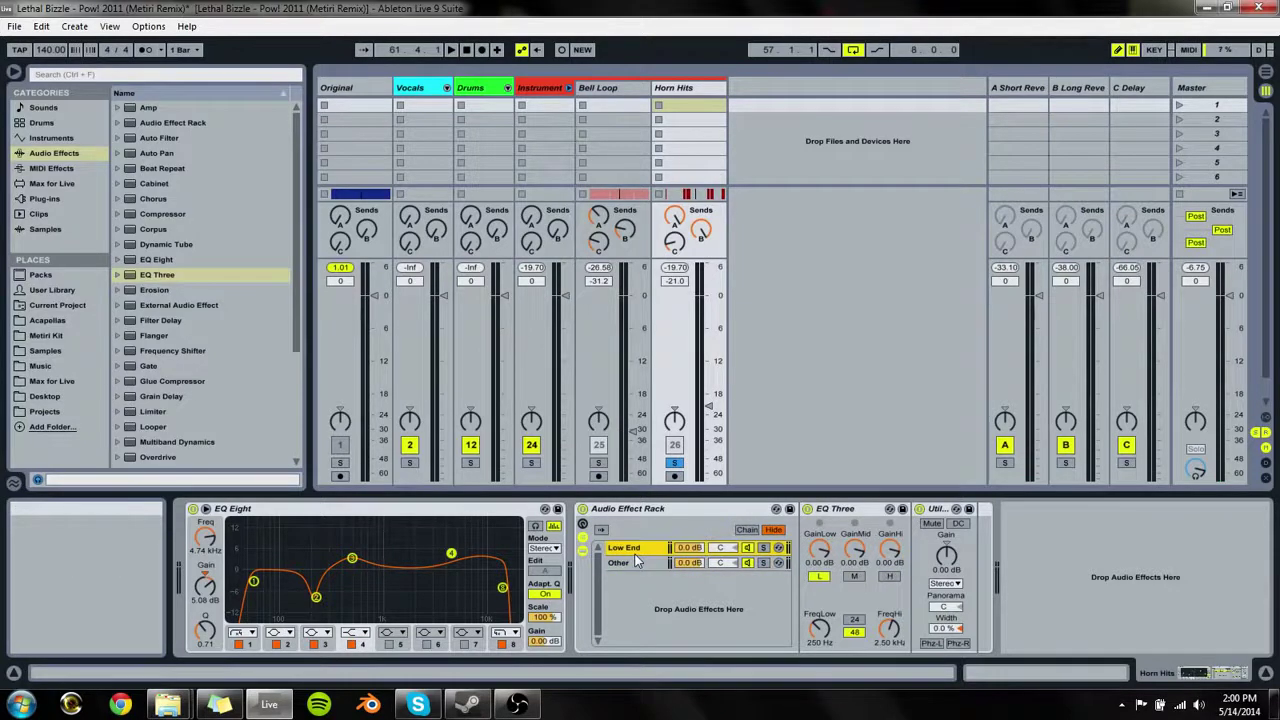
pyautogui.click(632, 563)
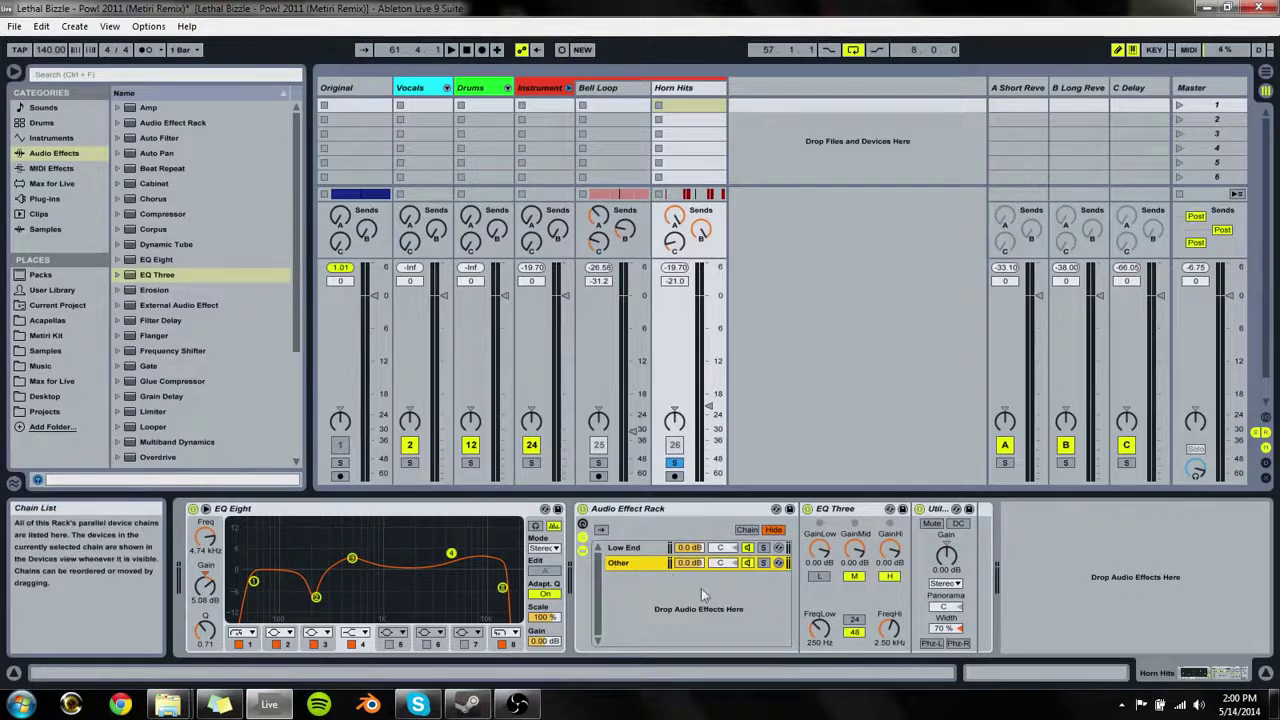
# Step: Set the EQ Three's FreqLow to 150 Hz in both the Low End and Other chains, and unsolo Horn Hits
pyautogui.click(645, 548)
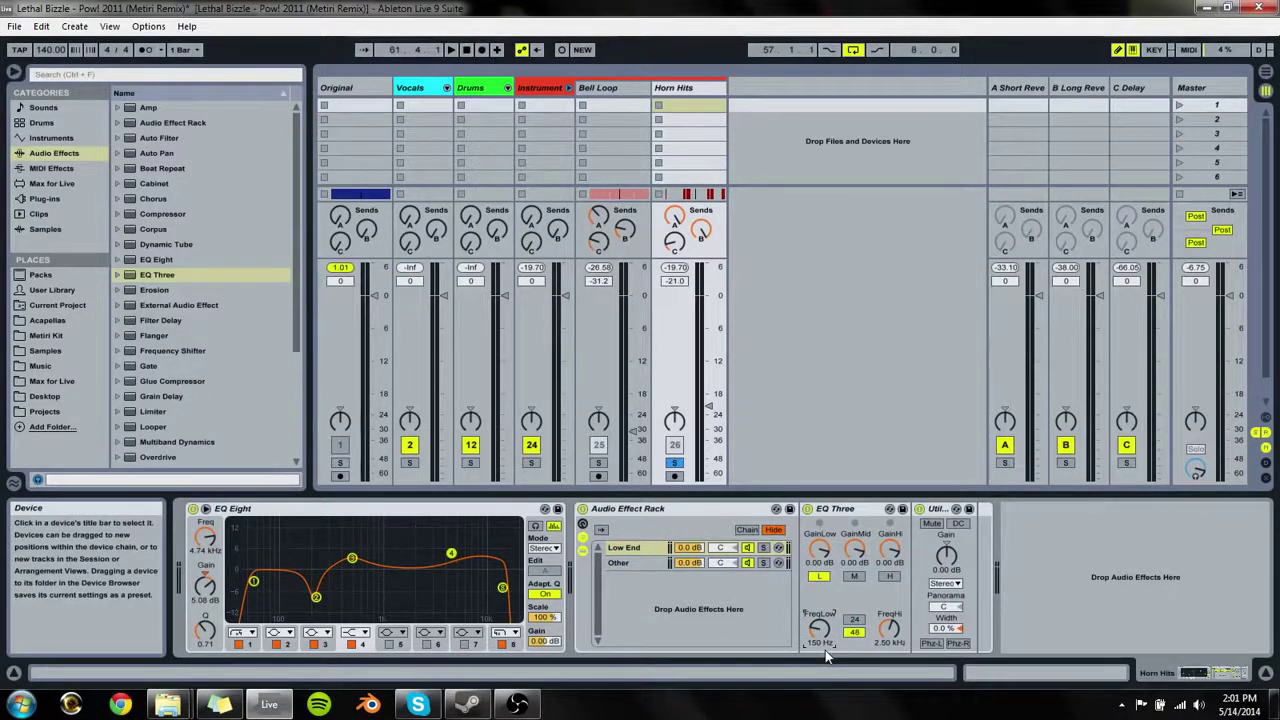
pyautogui.press('space')
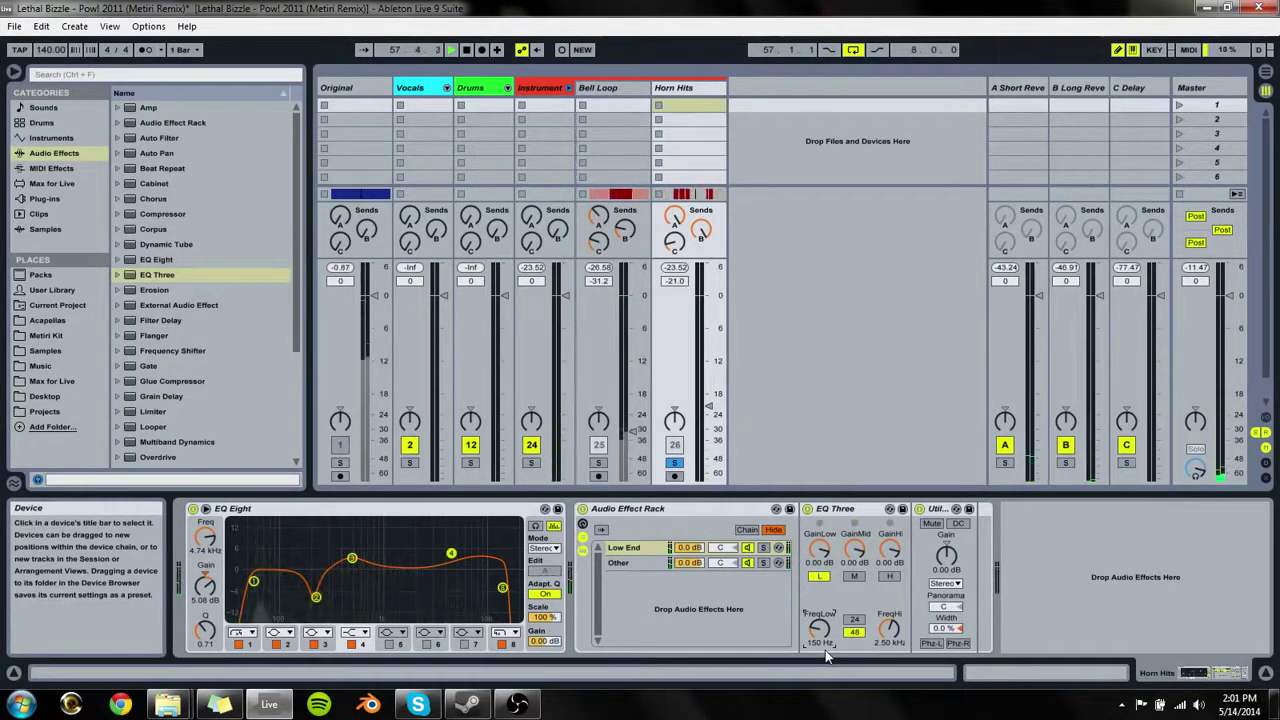
pyautogui.click(620, 563)
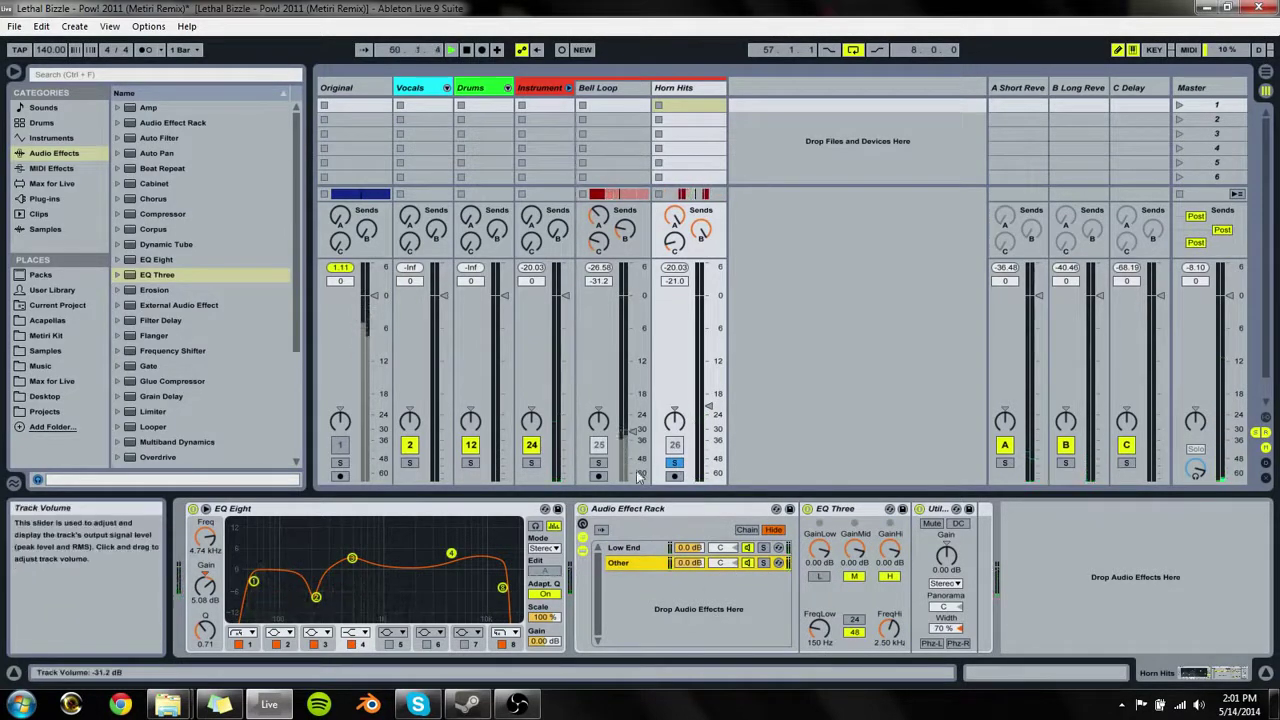
pyautogui.click(674, 463)
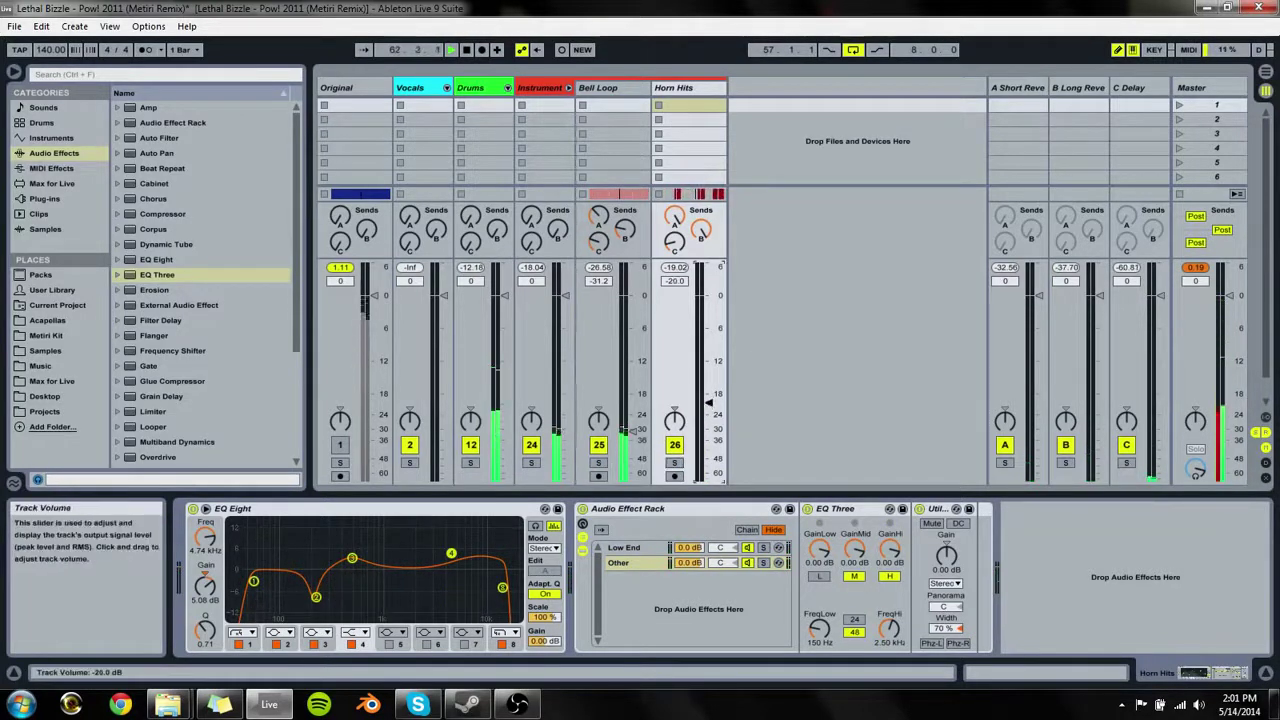
# Step: Place the Audio Effect Rack before the EQ Eight, set the Horn Hits volume to -22.0 dB, and switch to the Arrangement View
pyautogui.click(630, 508)
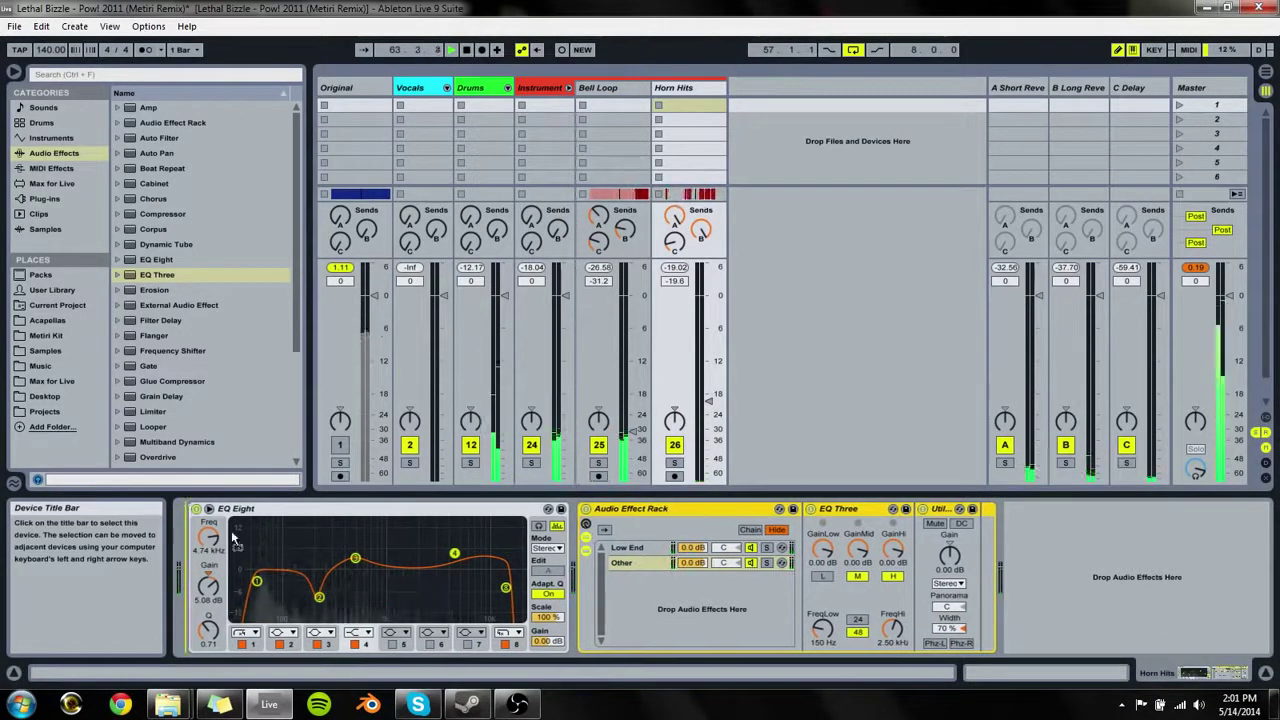
pyautogui.moveTo(232, 538); pyautogui.dragTo(210, 532)
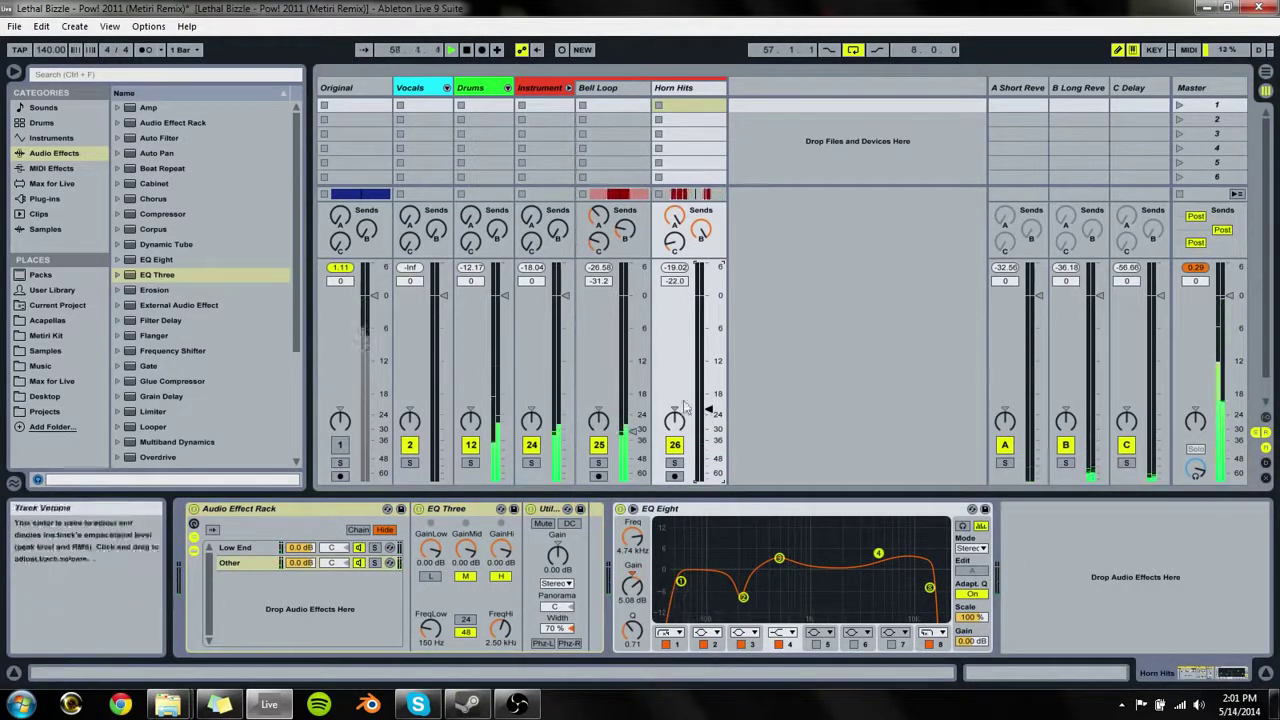
pyautogui.press('Tab')
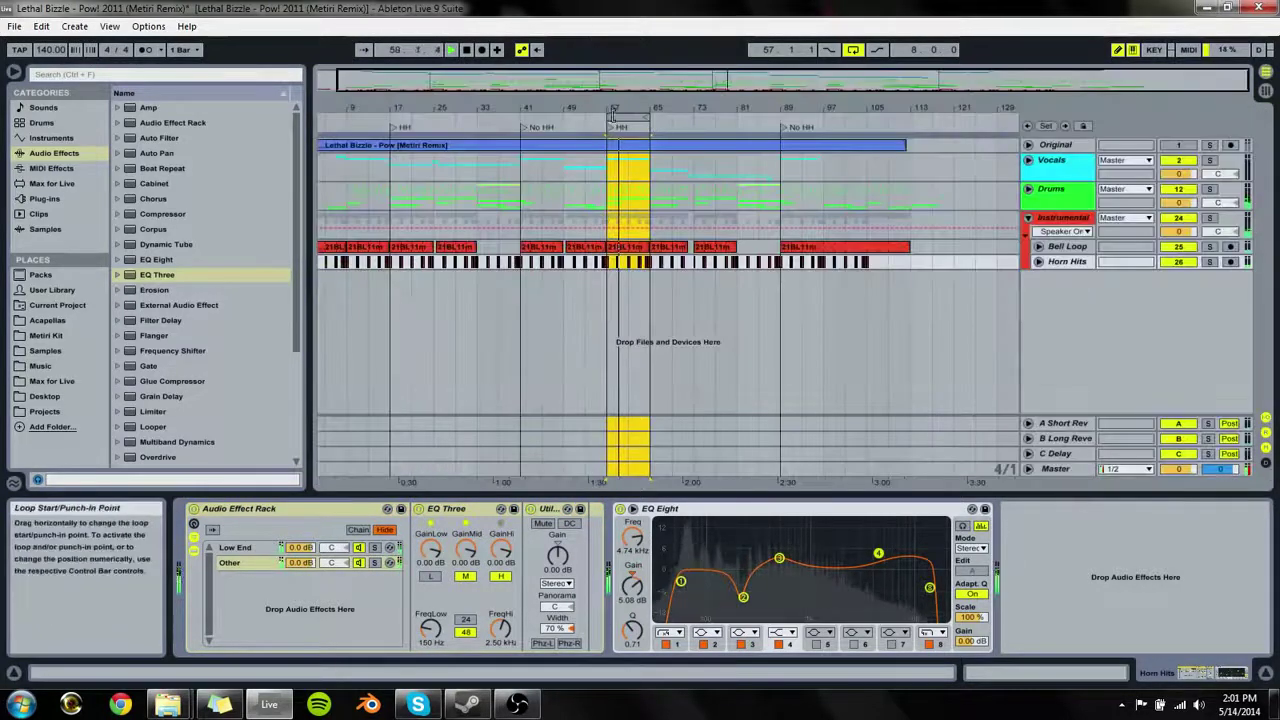
# Step: Set the arrangement loop to start at bar 33 with a length of 16 bars, and check the mixer levels during playback
pyautogui.moveTo(613, 115); pyautogui.dragTo(478, 115)
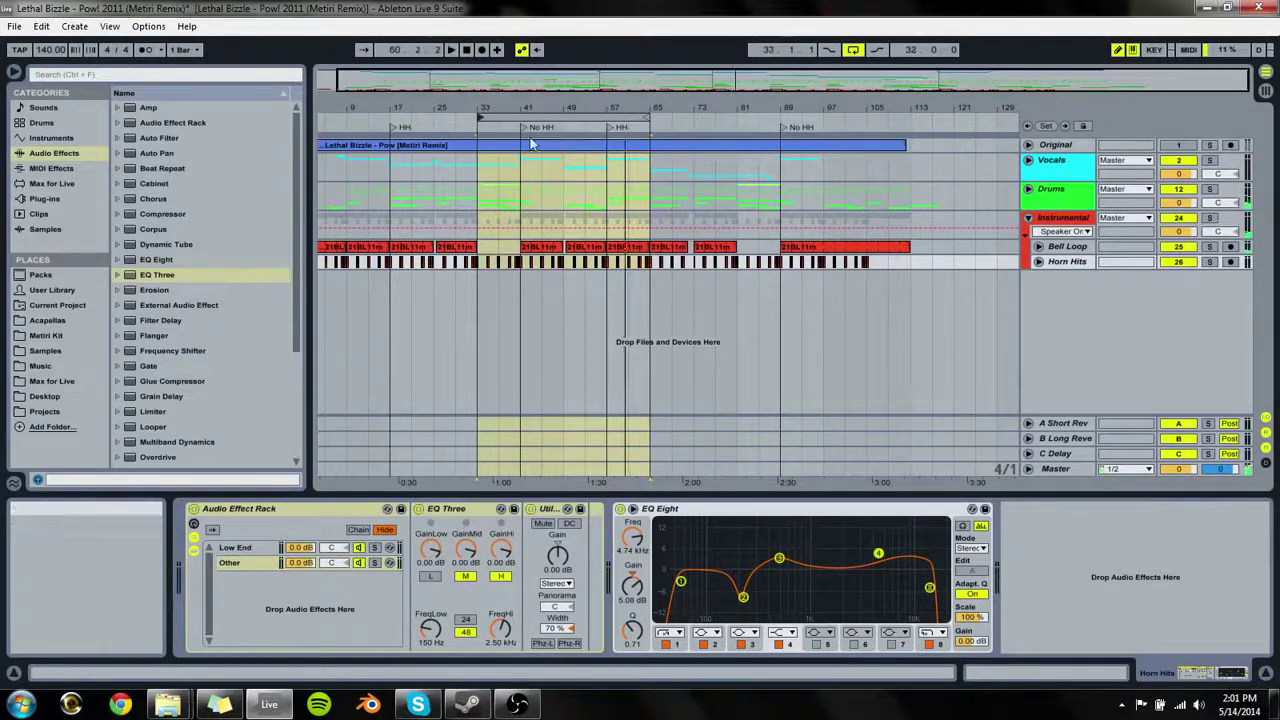
pyautogui.moveTo(648, 117); pyautogui.dragTo(571, 141)
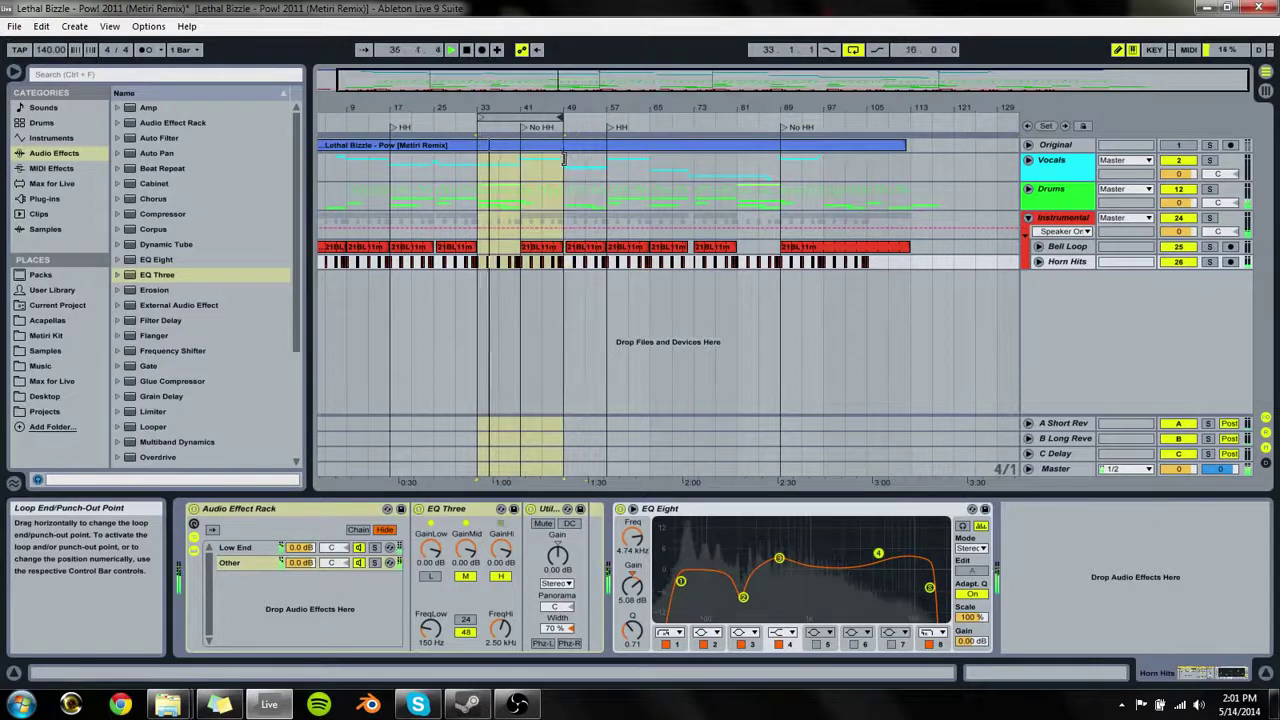
pyautogui.press('Tab')
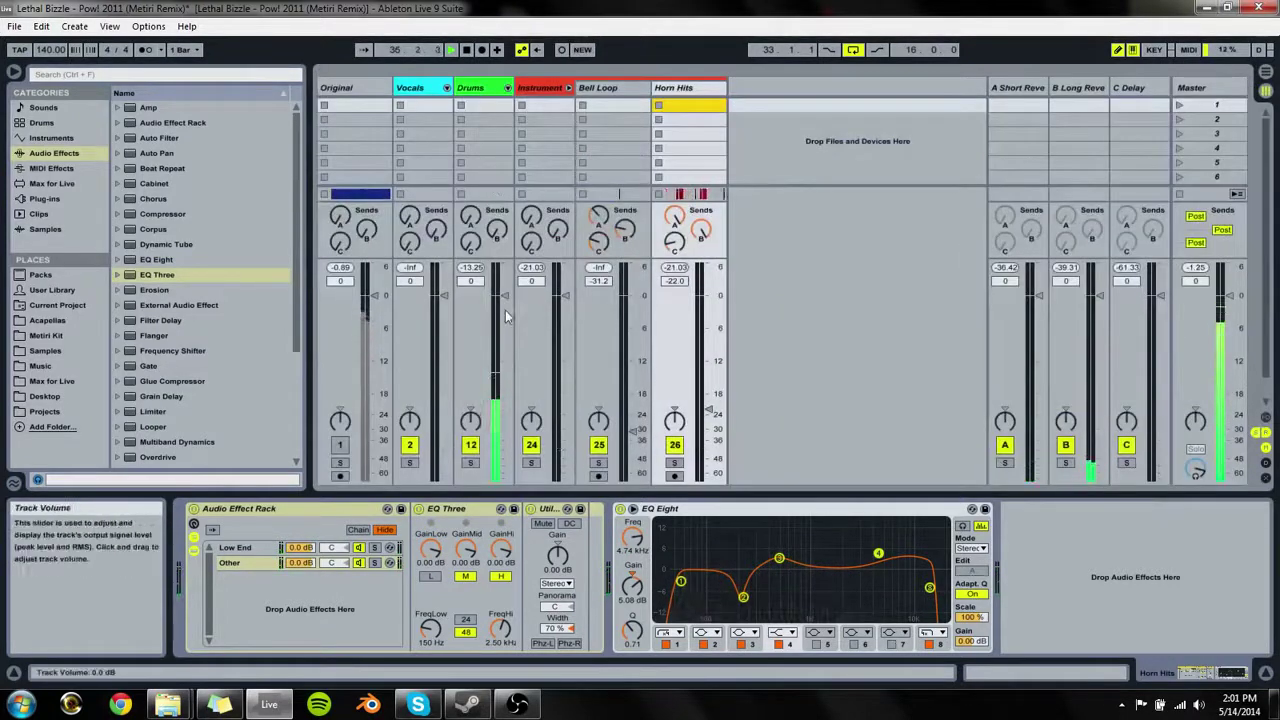
pyautogui.press('Tab')
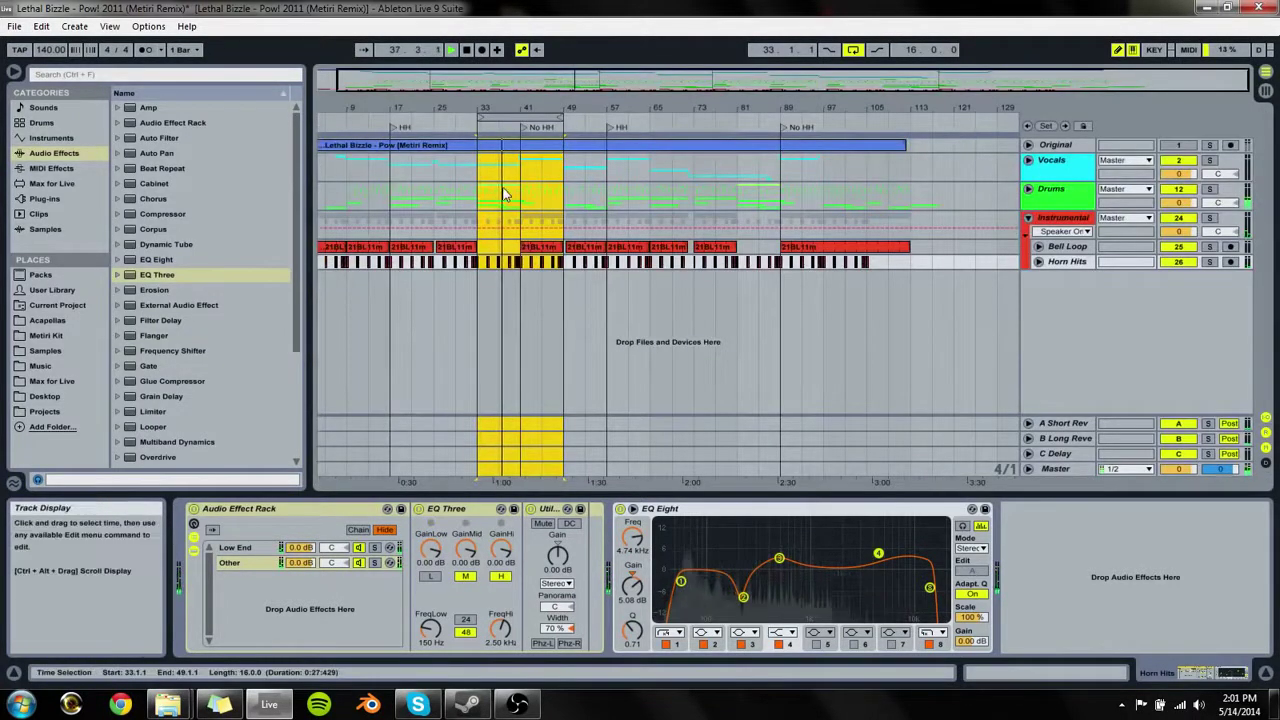
pyautogui.press('Tab')
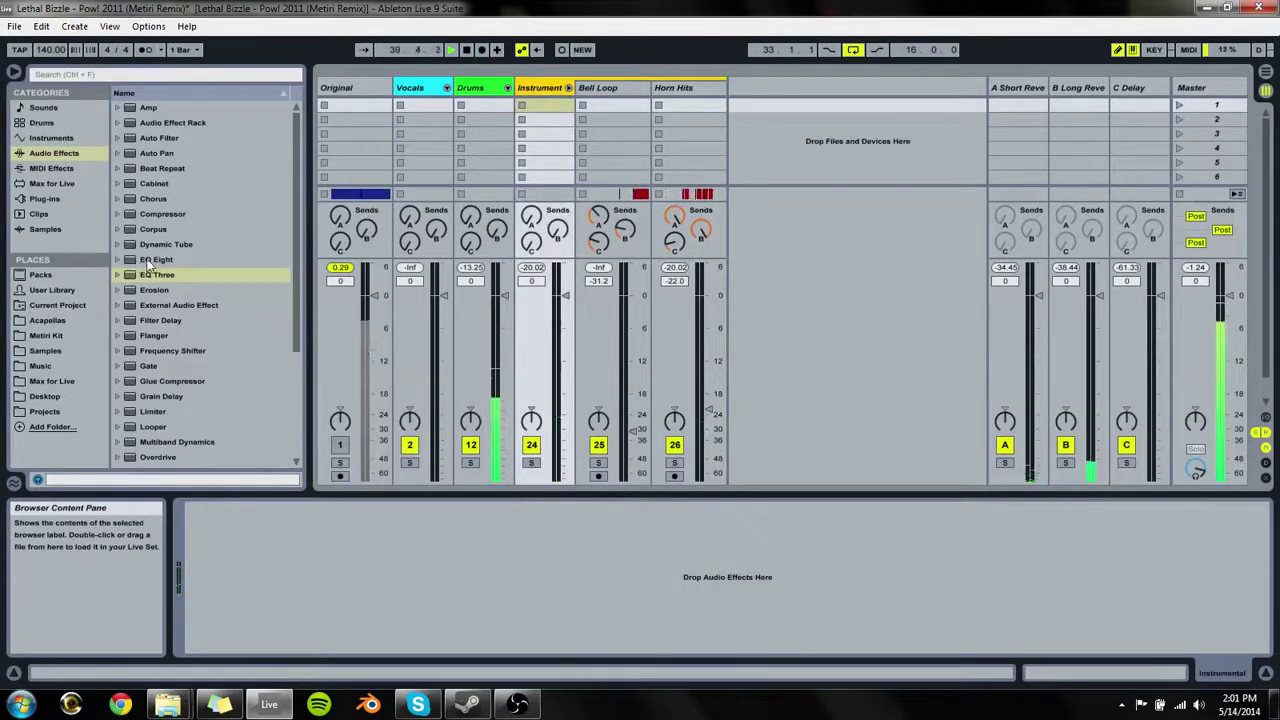
pyautogui.press('Tab')
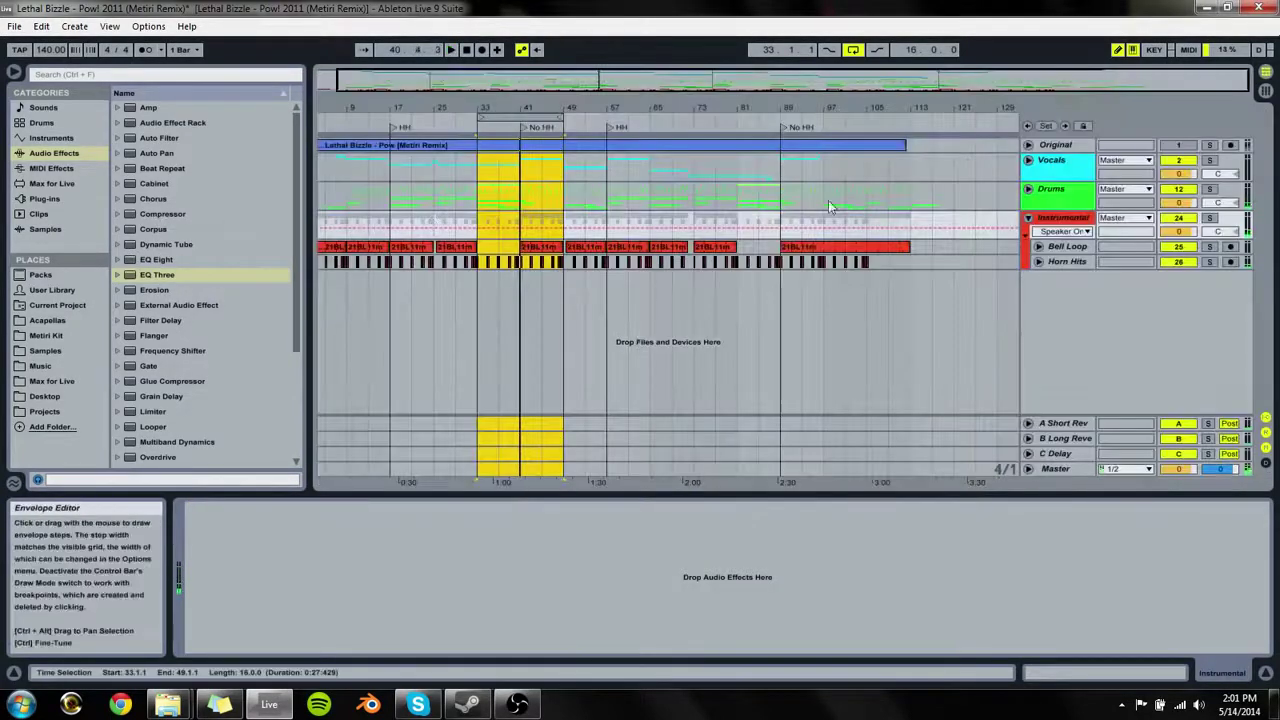
# Step: Unfold the Drums group and duplicate its 808 Kick track
pyautogui.click(1062, 195)
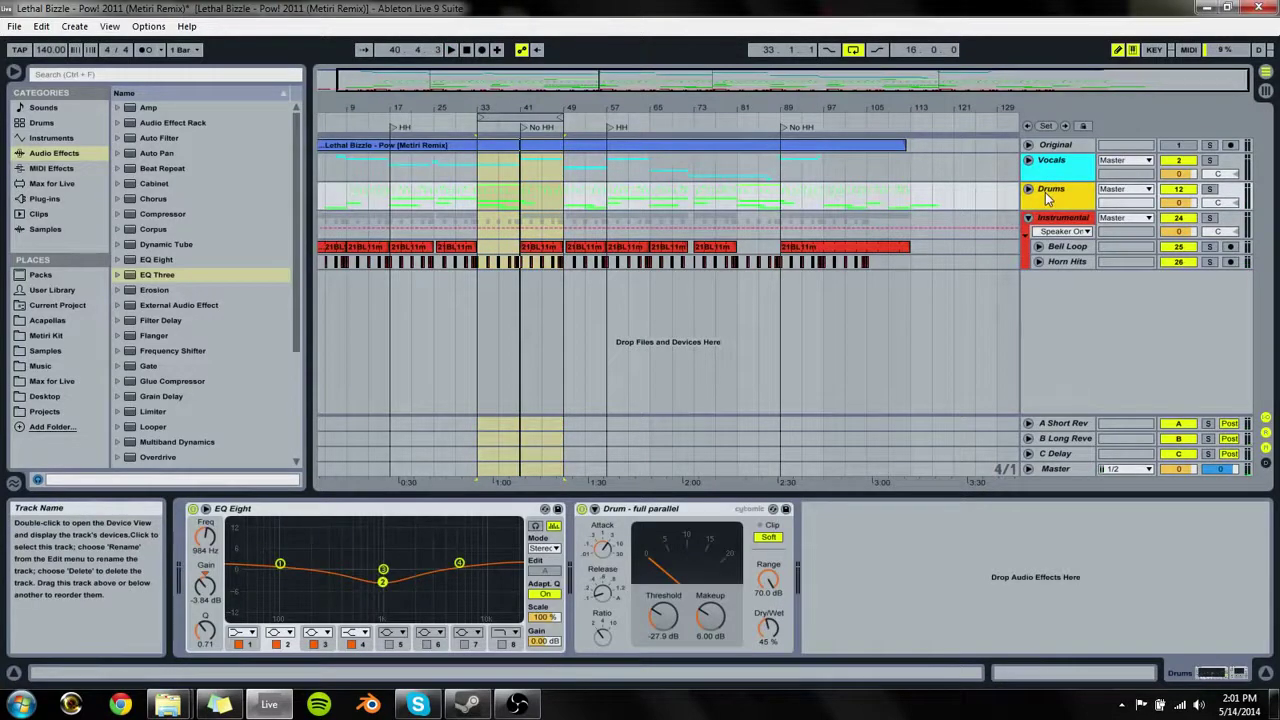
pyautogui.click(1028, 189)
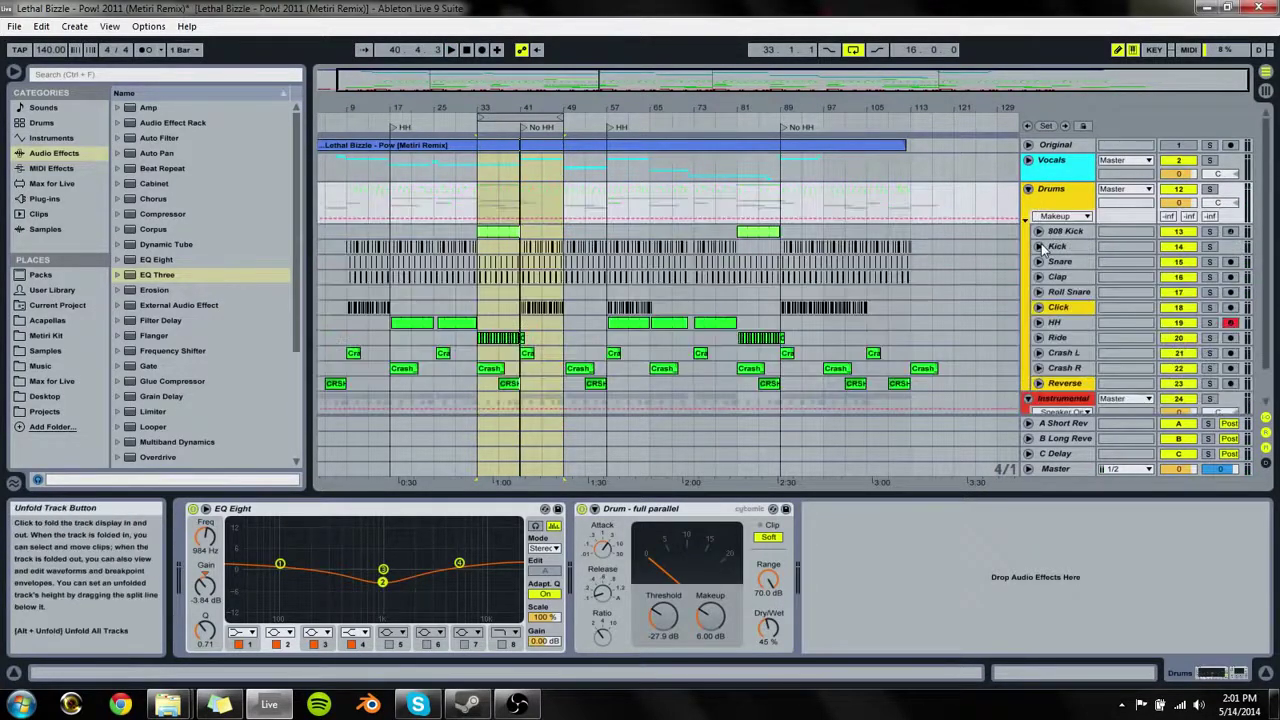
pyautogui.click(1058, 232)
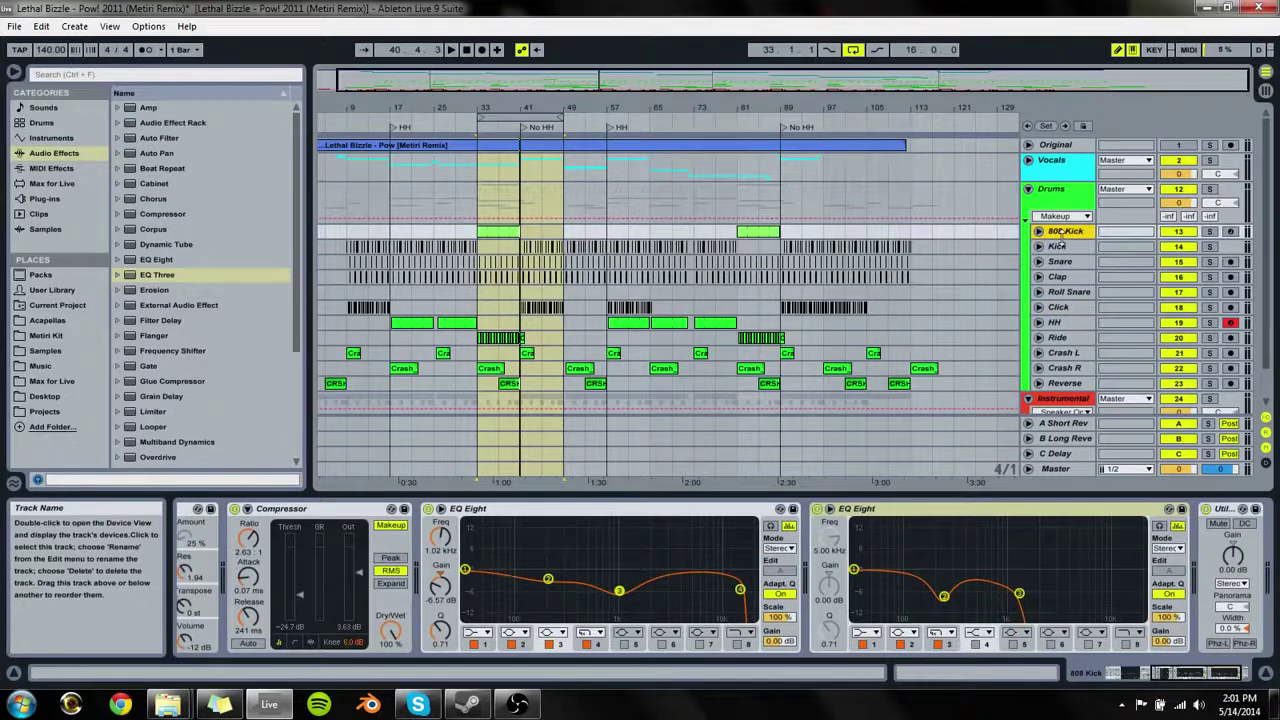
pyautogui.hotkey('ctrl', 'd')
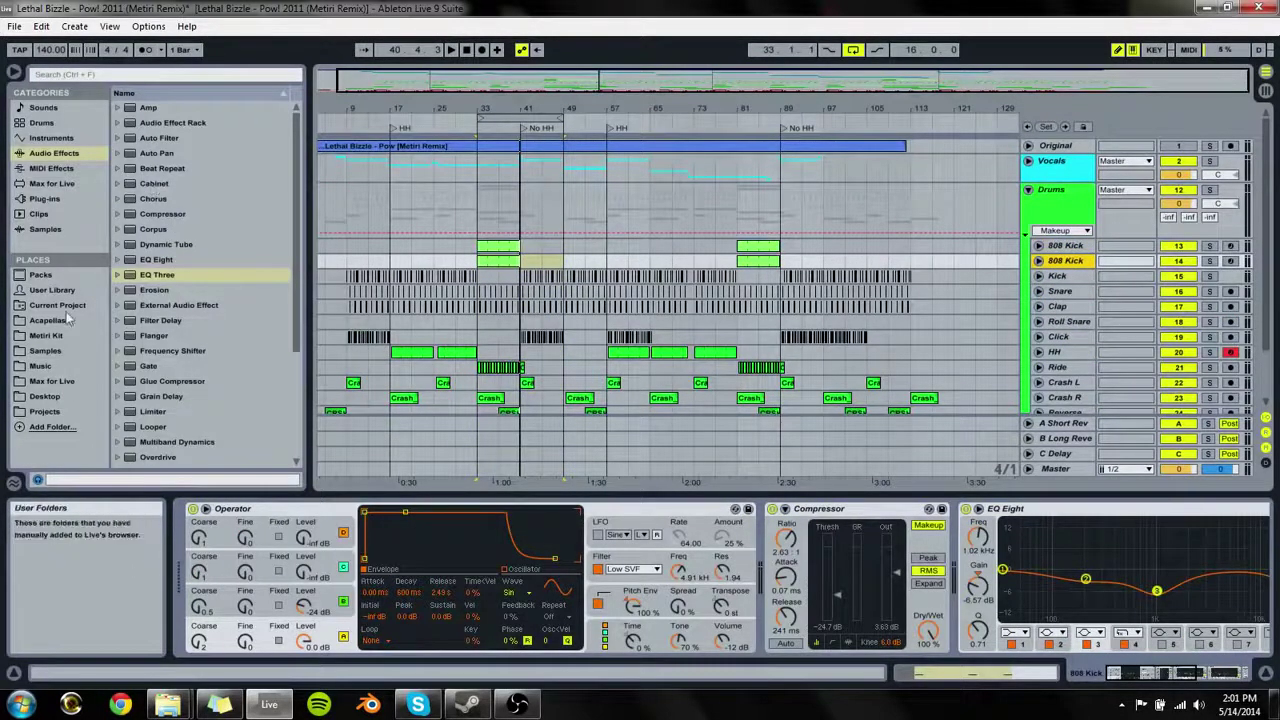
# Step: Replace the Operator and all audio effects on the duplicate 808 Kick track with a single Impulse
pyautogui.click(44, 139)
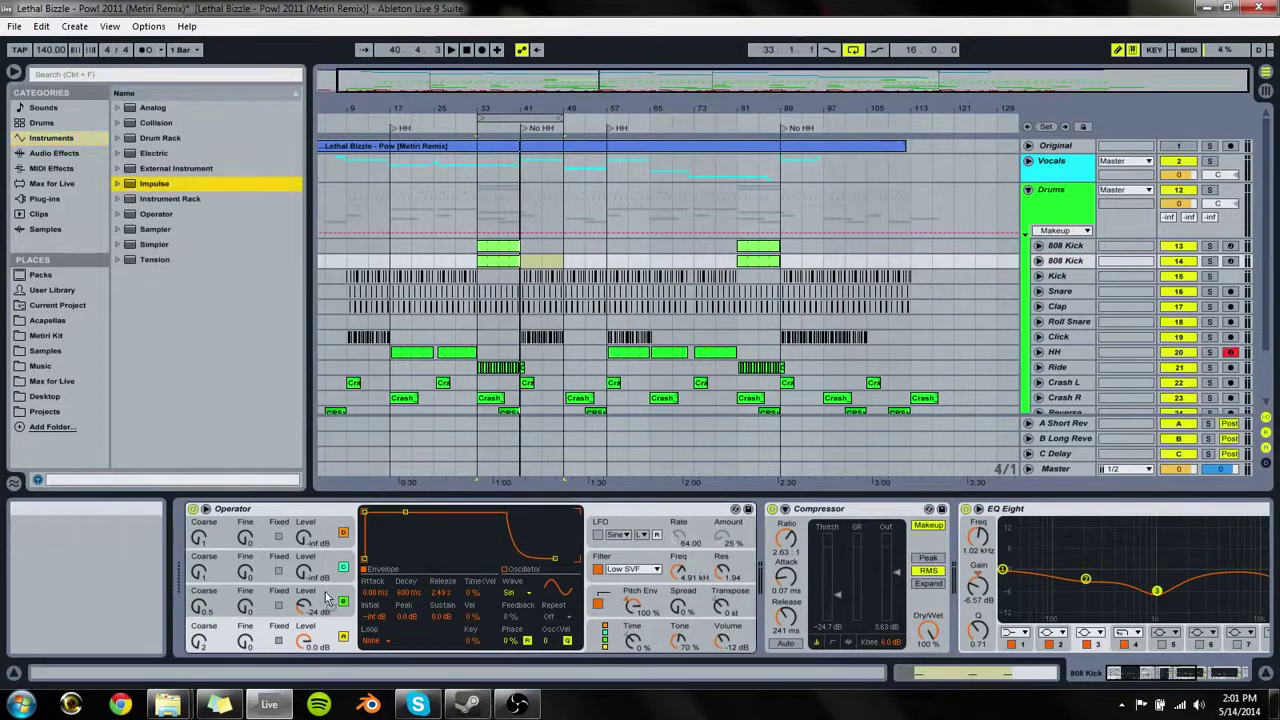
pyautogui.press('Return')
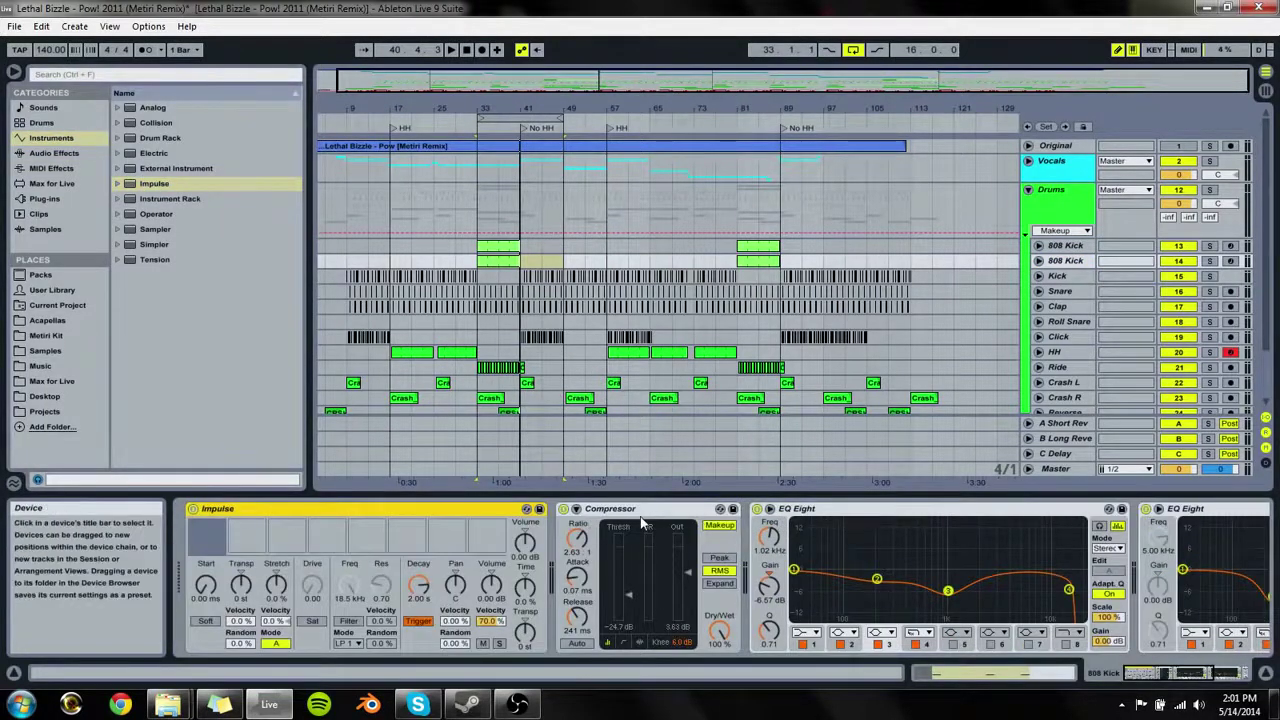
pyautogui.press('Delete')
pyautogui.click(773, 510)
pyautogui.press('Delete')
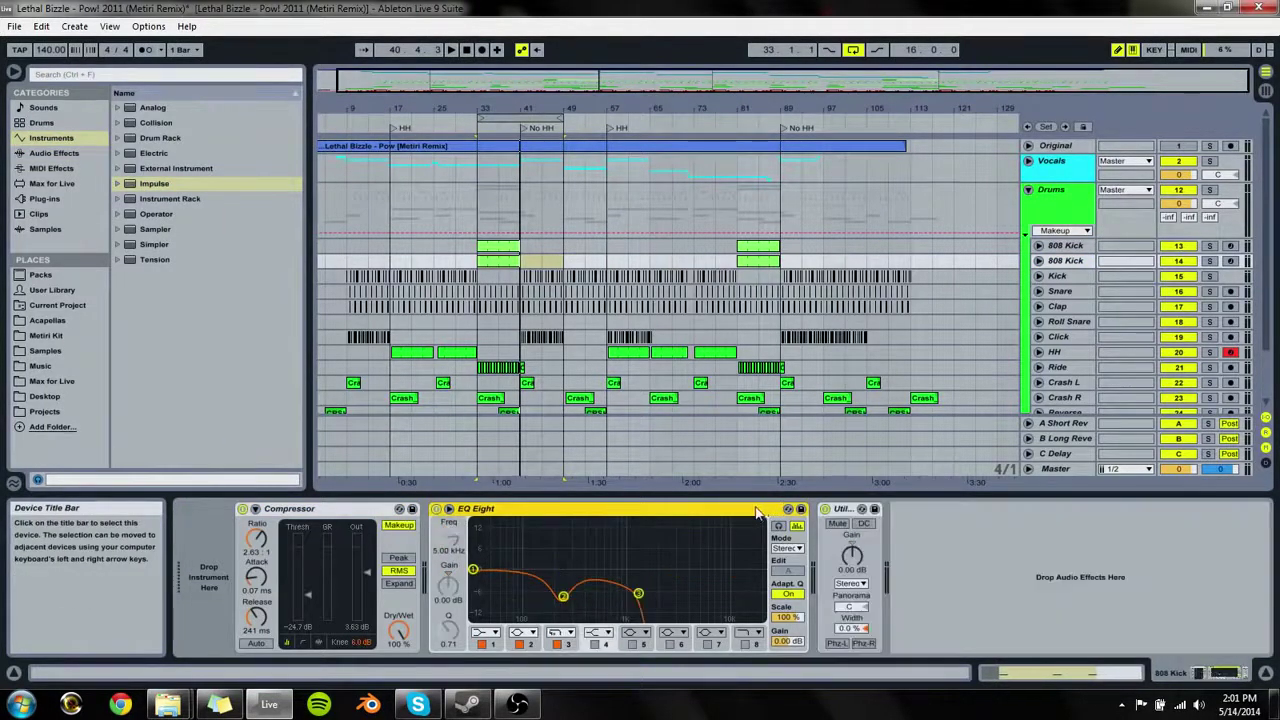
pyautogui.press('Delete')
pyautogui.press('Delete')
pyautogui.press('Delete')
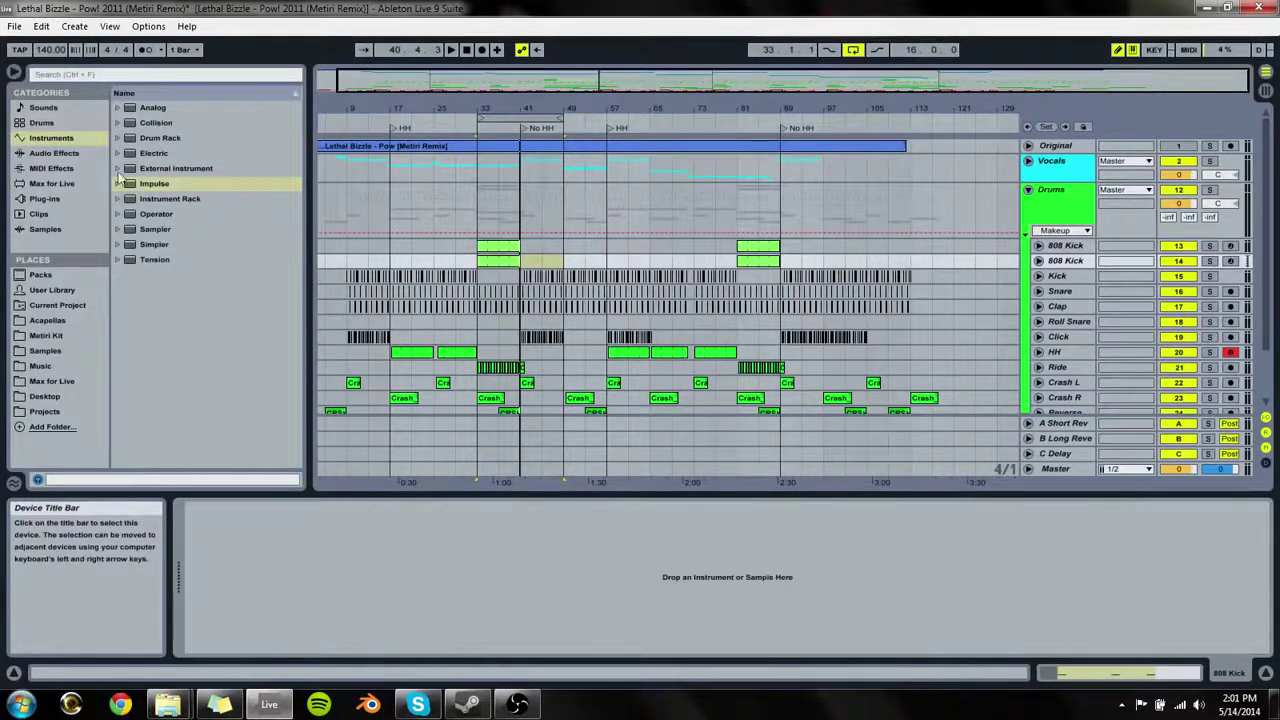
pyautogui.moveTo(167, 183); pyautogui.dragTo(407, 567)
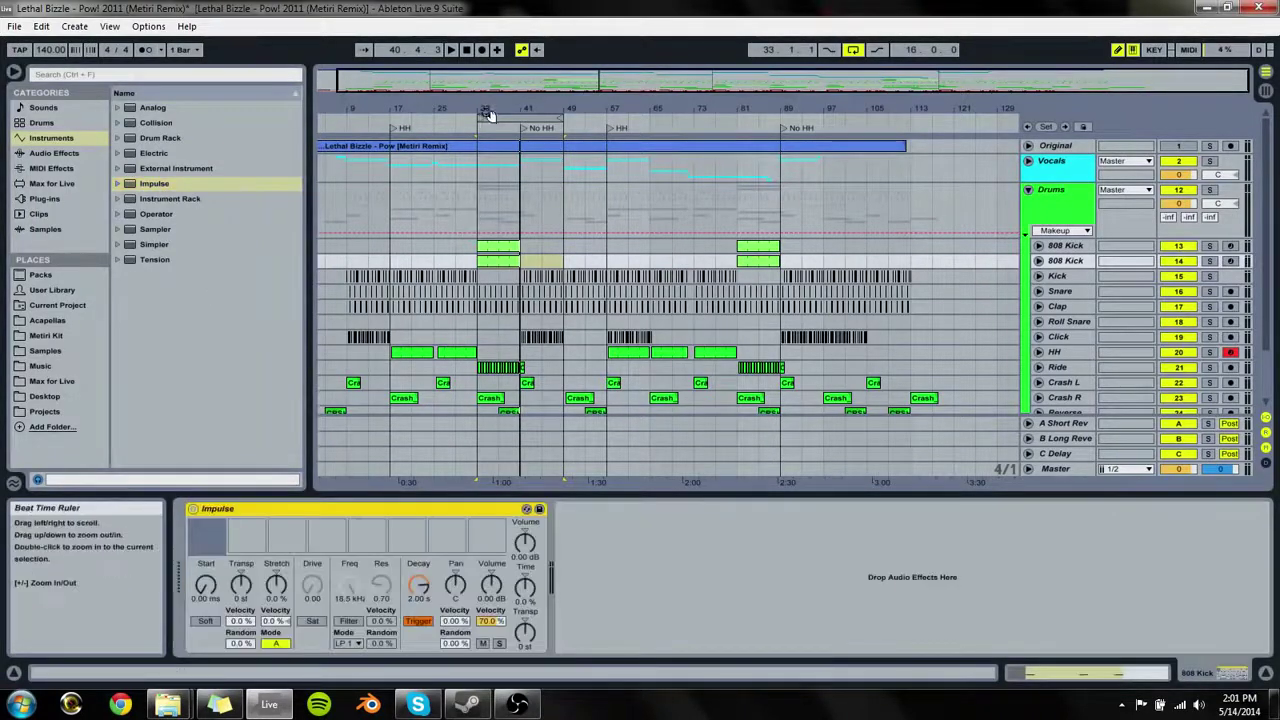
# Step: Load the last Kick clip before bar 33 into the first slot of the Impulse
pyautogui.moveTo(491, 111); pyautogui.dragTo(737, 425)
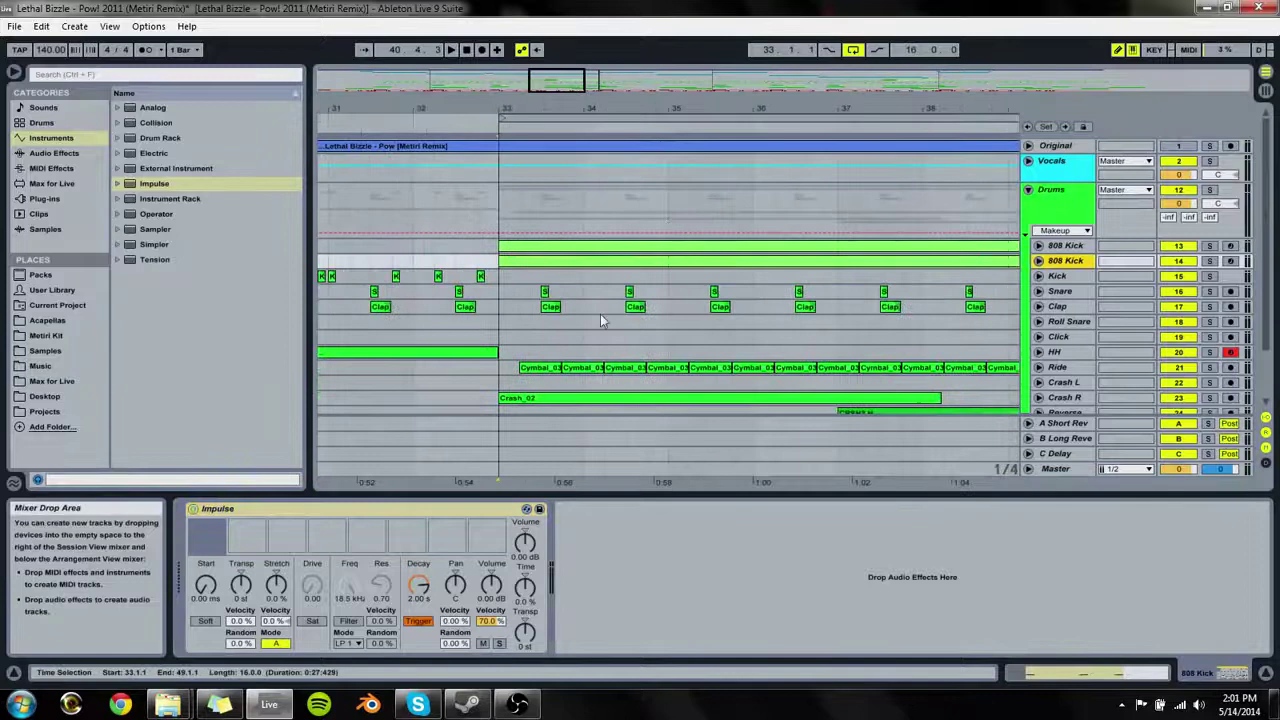
pyautogui.click(480, 277)
pyautogui.click(512, 262)
pyautogui.moveTo(480, 278); pyautogui.dragTo(339, 454)
pyautogui.moveTo(200, 558); pyautogui.dragTo(206, 545)
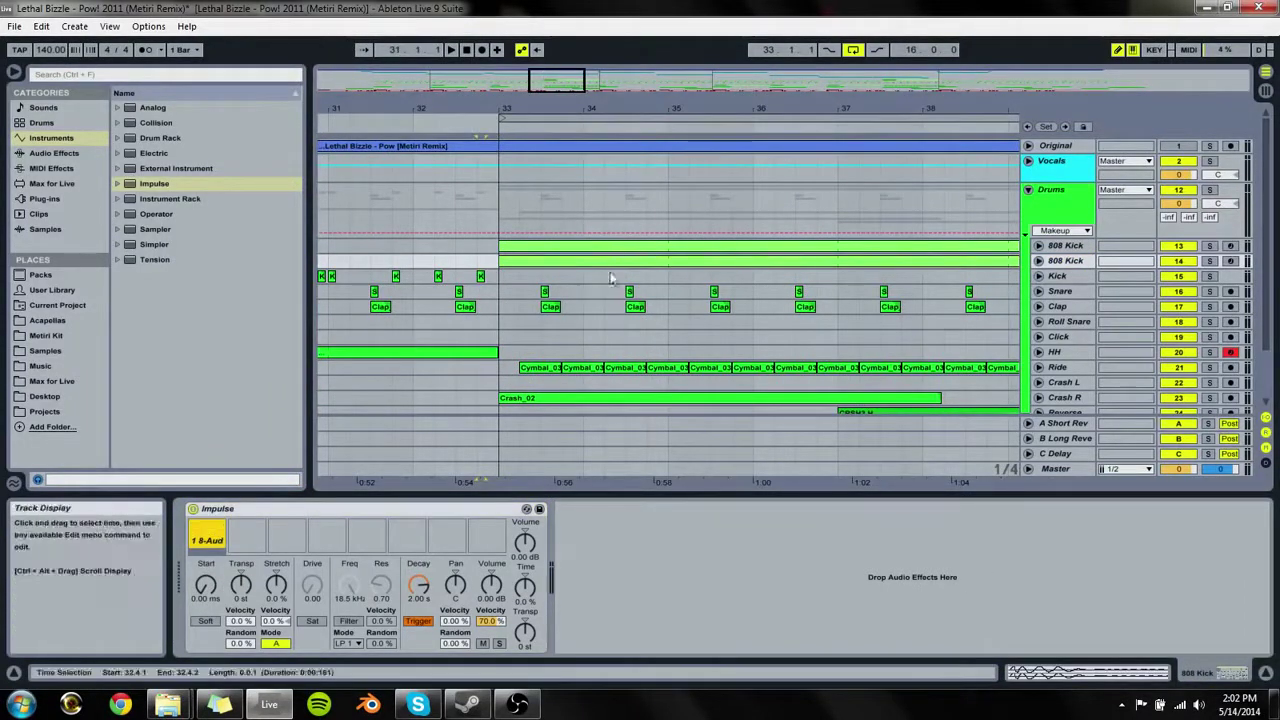
# Step: Play the duplicate 808 Kick track in solo and unfold it to inspect its notes
pyautogui.press('space')
pyautogui.click(1209, 261)
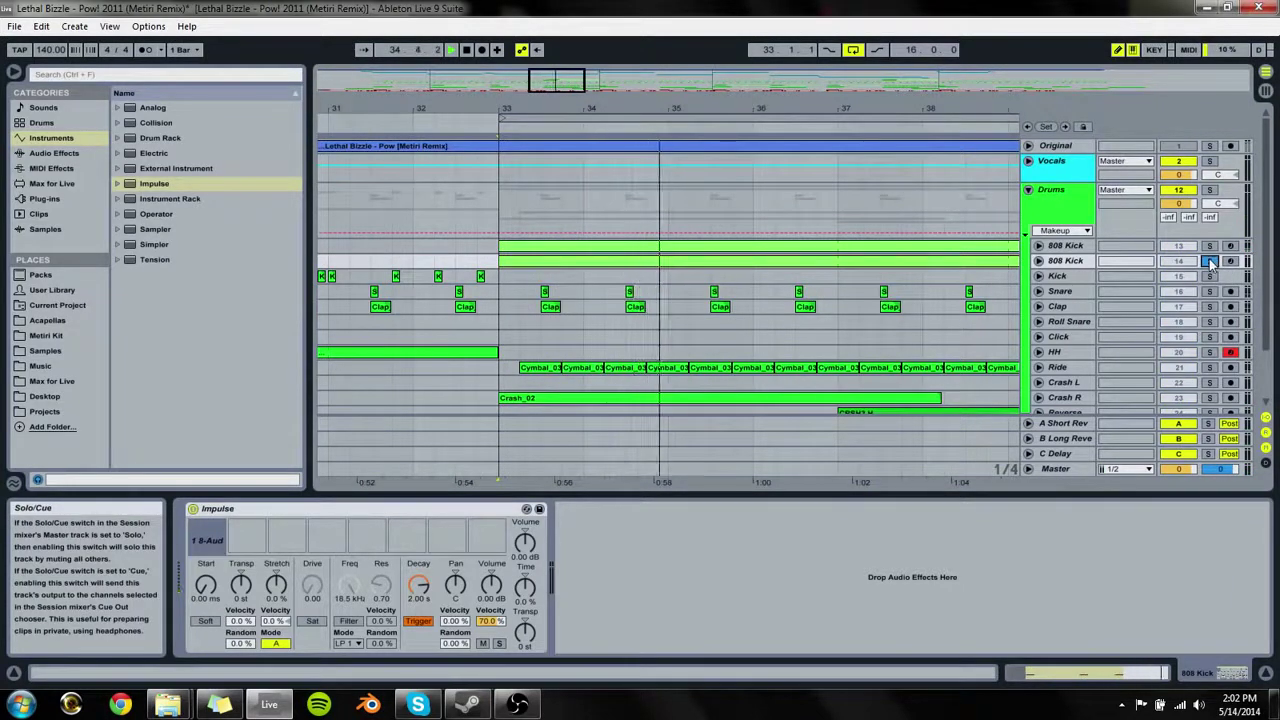
pyautogui.click(1038, 261)
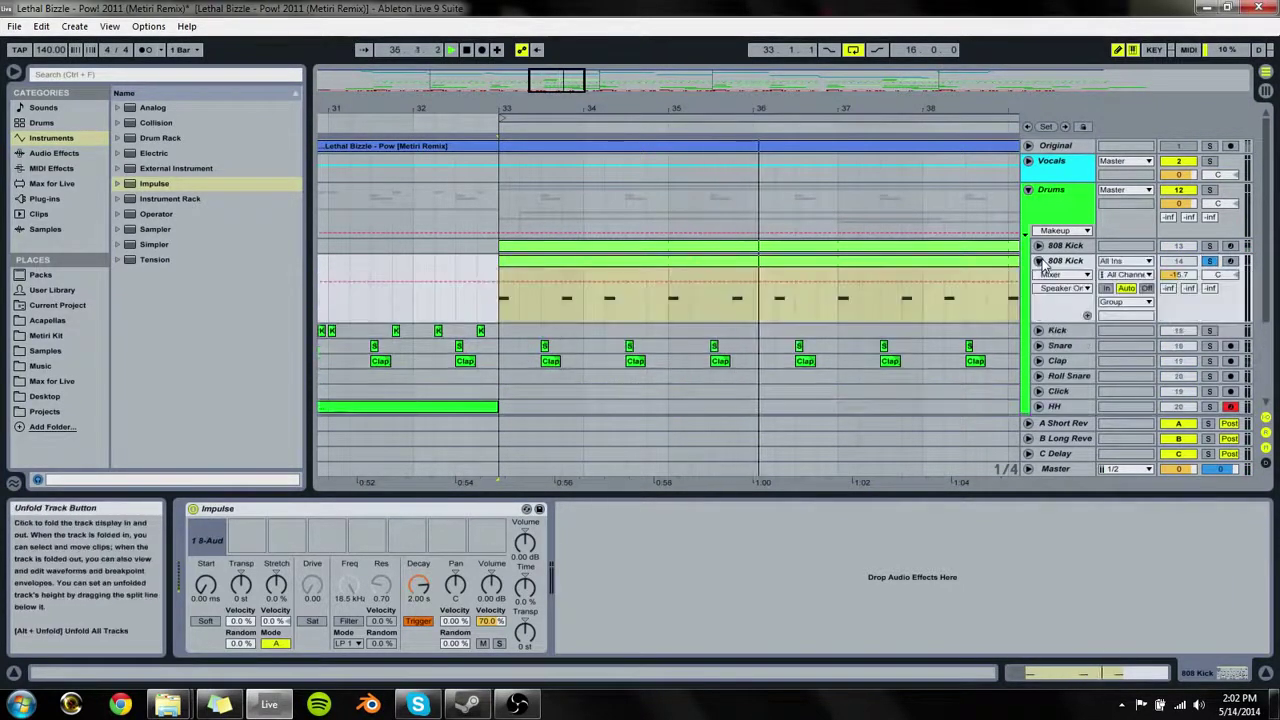
pyautogui.click(1039, 261)
pyautogui.click(1039, 261)
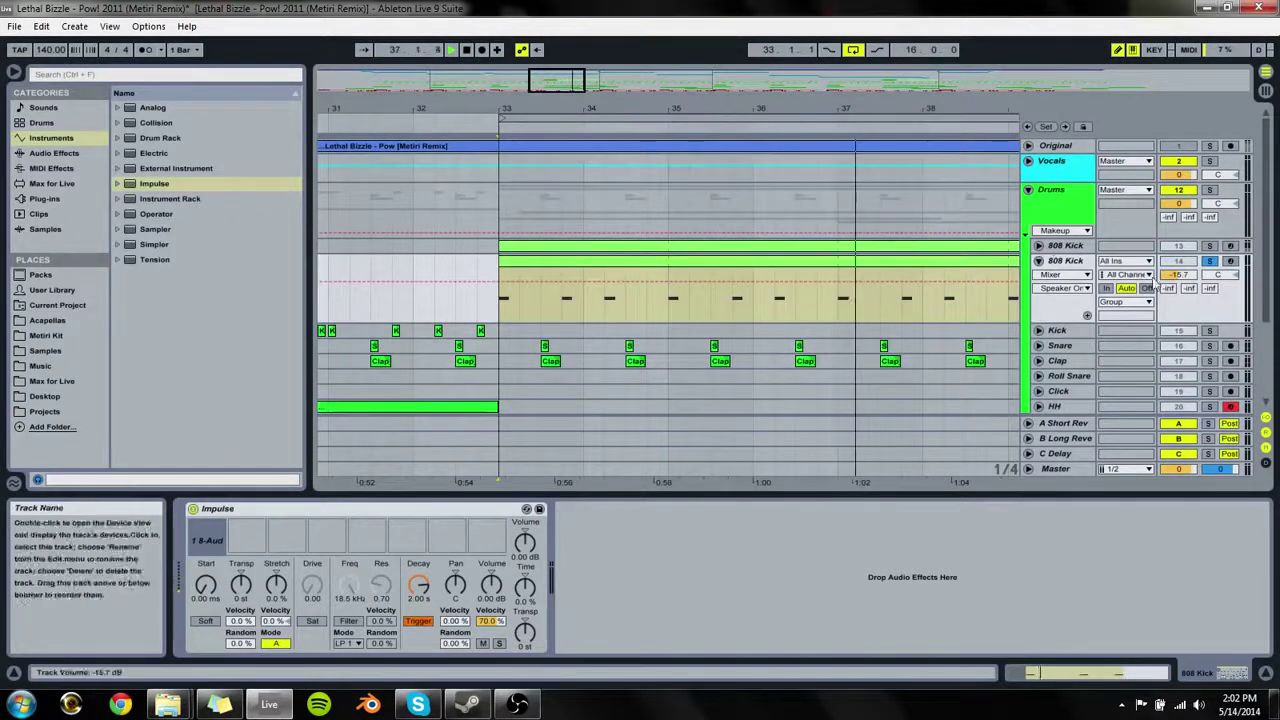
pyautogui.click(1209, 262)
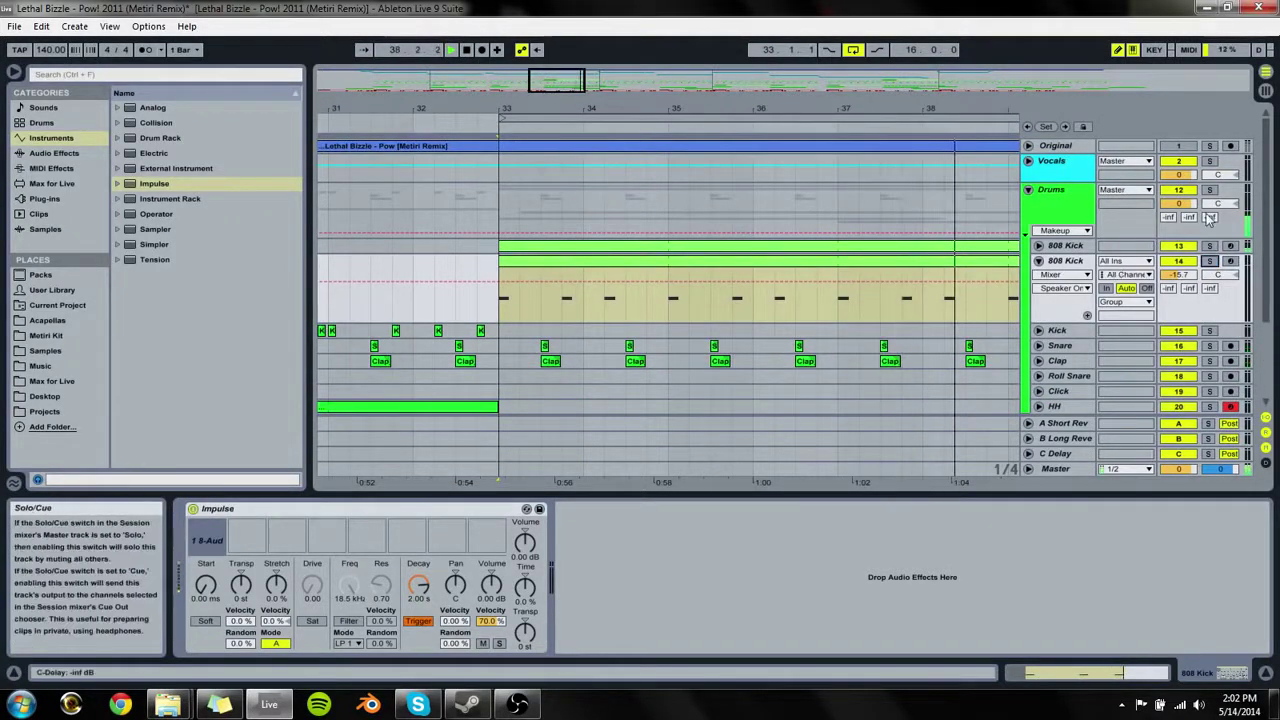
# Step: Solo the Drums group and audition the kick sample in the first Impulse slot
pyautogui.click(1209, 190)
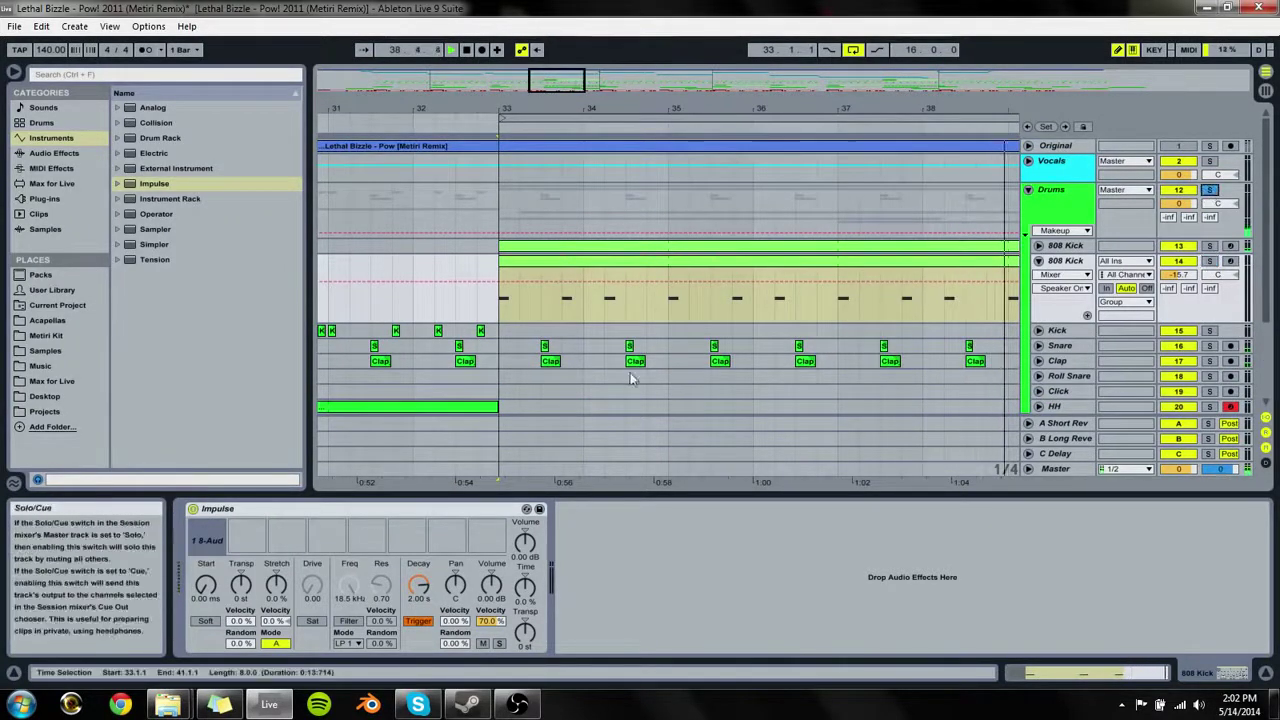
pyautogui.click(412, 508)
pyautogui.click(207, 529)
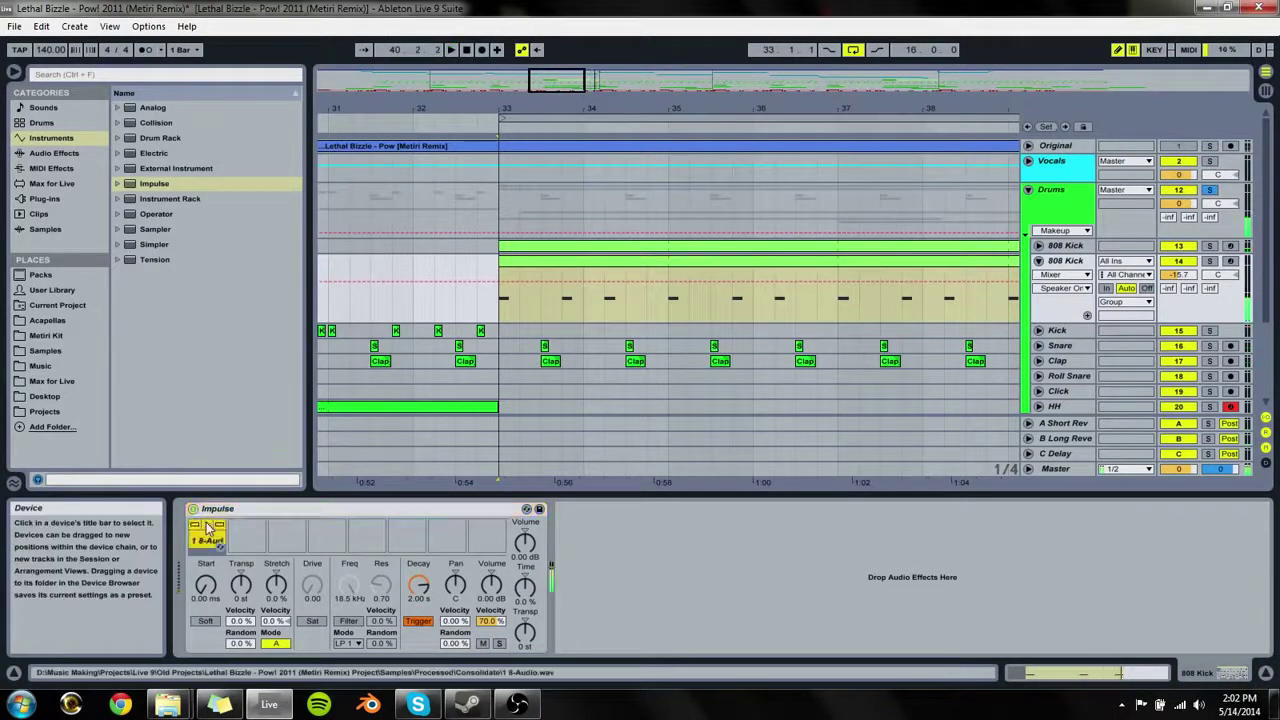
# Step: Move all notes of the duplicate 808 Kick clip to C3, play them back, and mute the track
pyautogui.doubleClick(552, 263)
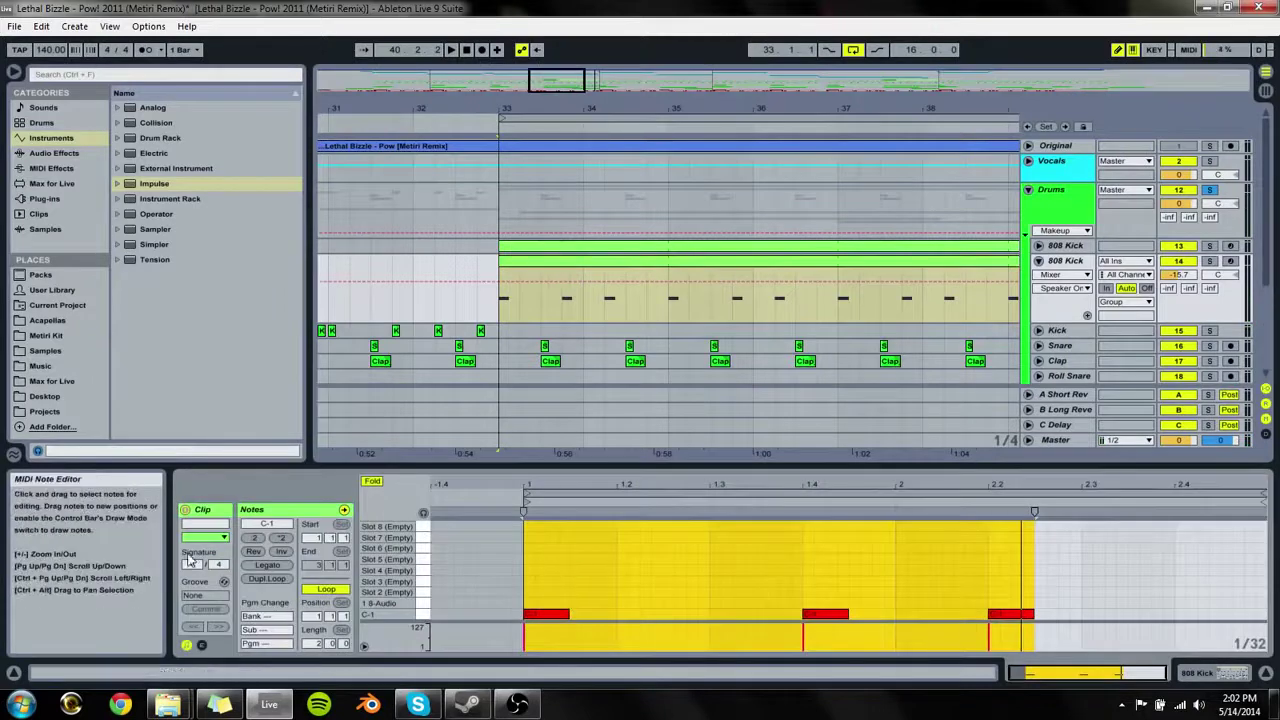
pyautogui.hotkey('ctrl', 'a')
pyautogui.press('Up')
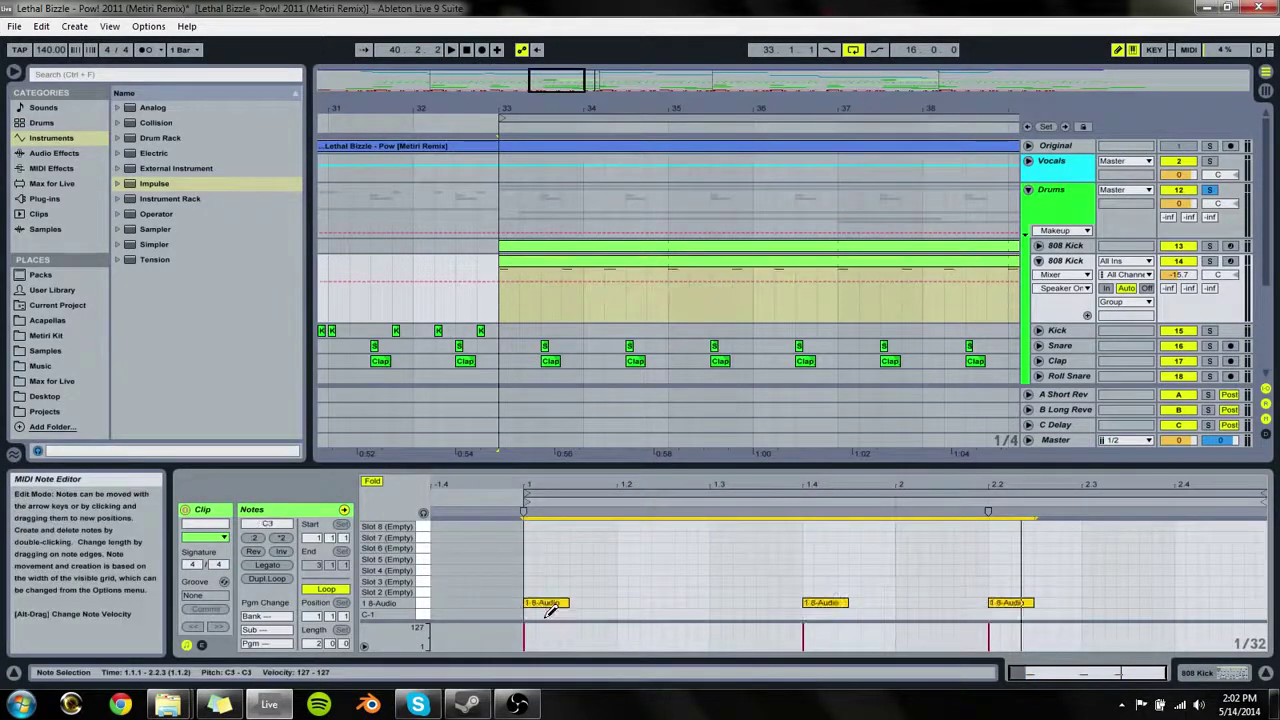
pyautogui.press('space')
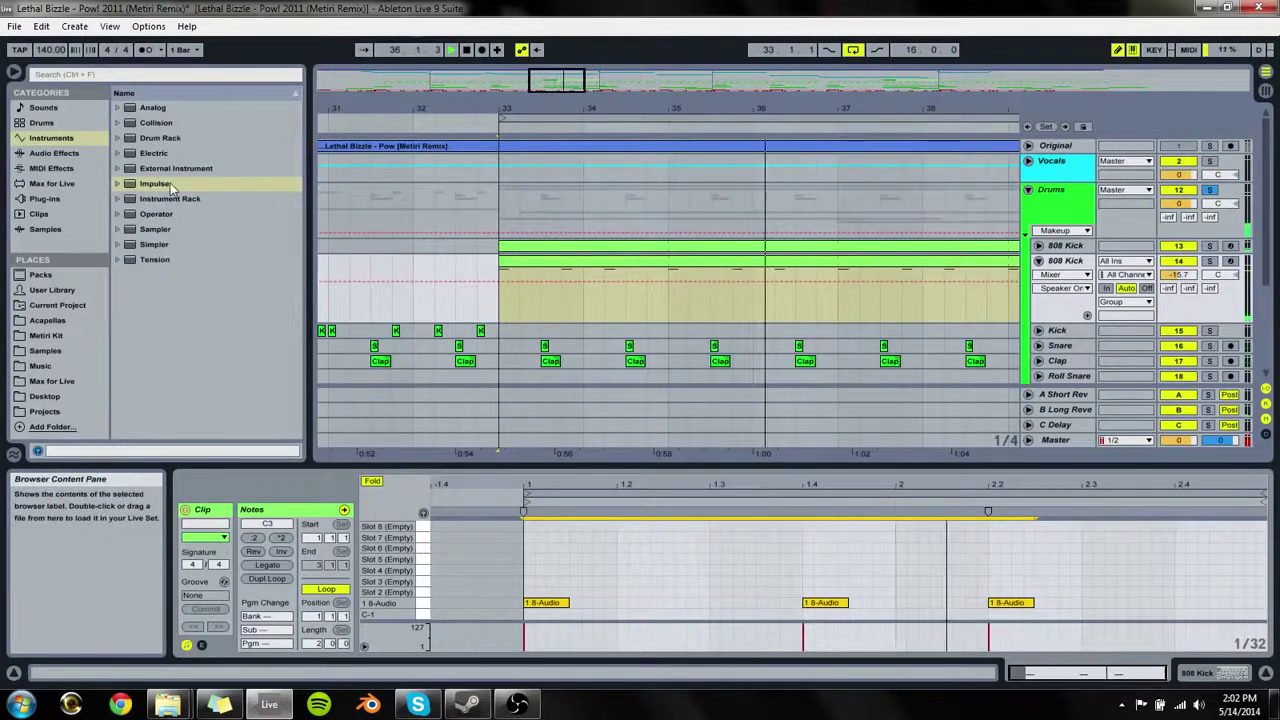
pyautogui.press('space')
pyautogui.click(1186, 262)
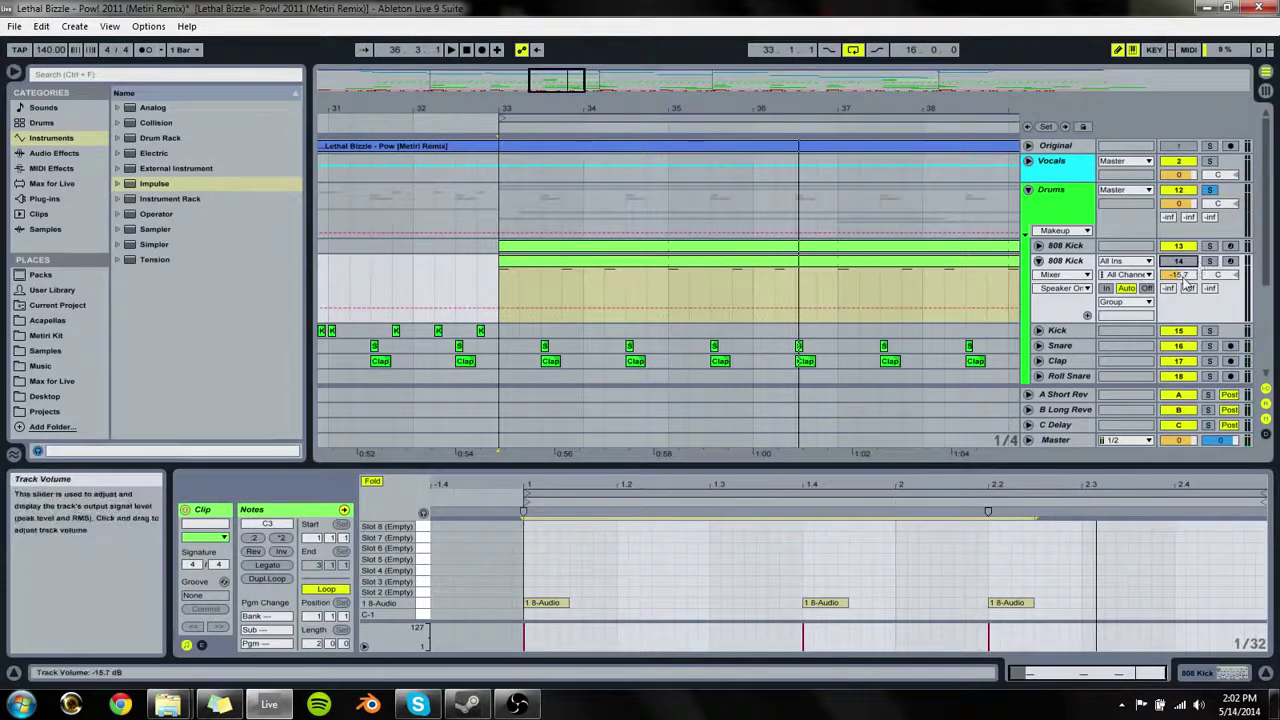
# Step: Try the duplicate 808 Kick track's volume at 0 dB, and undo its volume changes
pyautogui.click(1184, 275)
pyautogui.press('space')
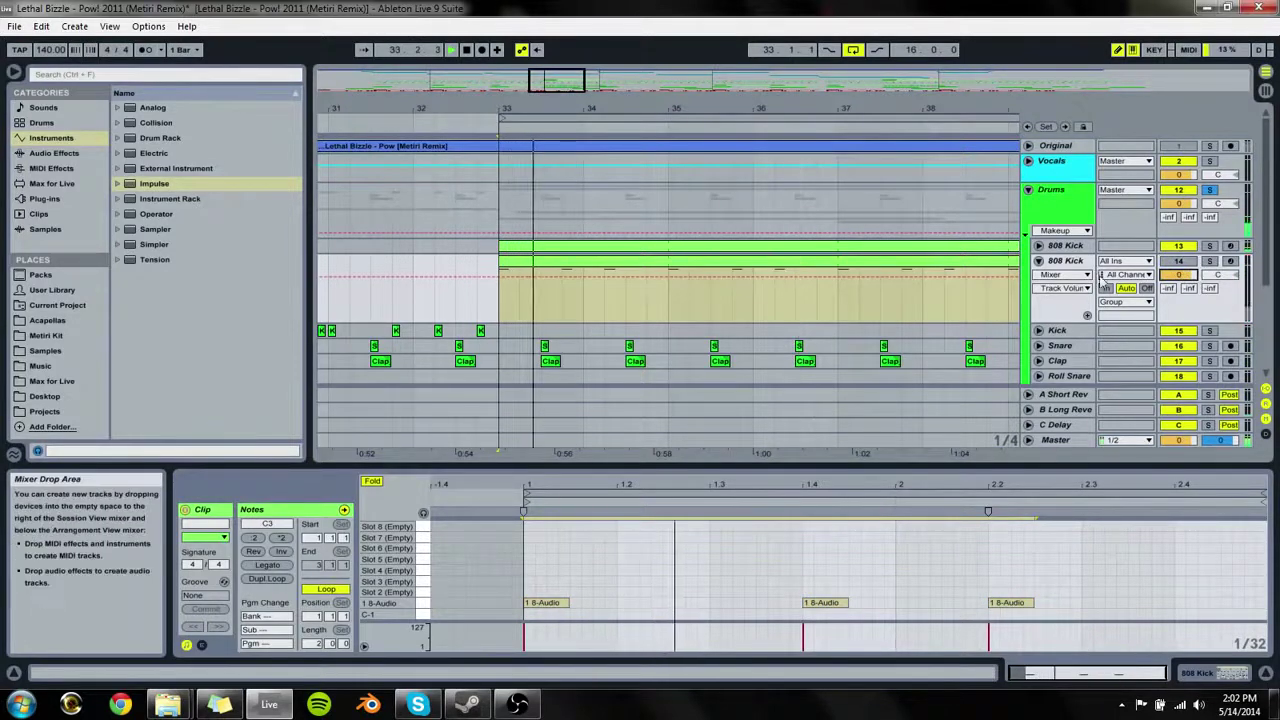
pyautogui.moveTo(1179, 275); pyautogui.dragTo(1179, 290)
pyautogui.hotkey('ctrl', 'z')
pyautogui.hotkey('ctrl', 'z')
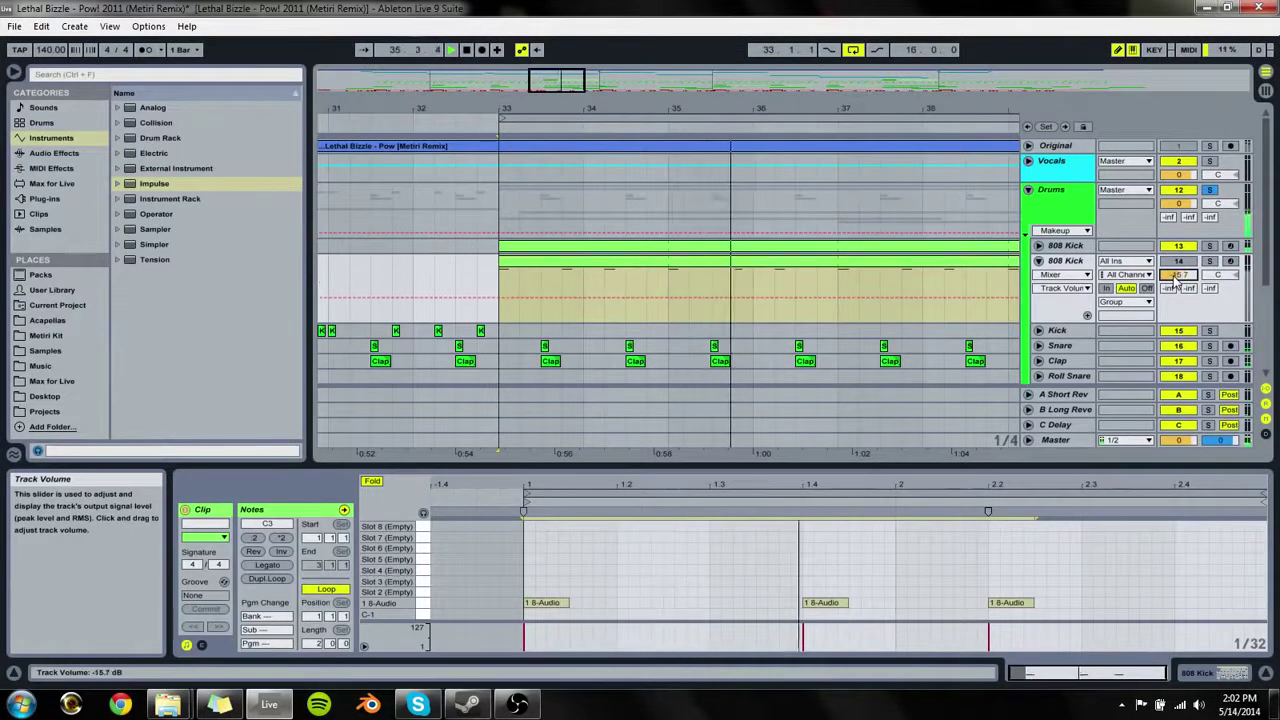
# Step: Rename the duplicate 808 Kick track as Ghost 808 and move it above the original 808 Kick track
pyautogui.click(1038, 260)
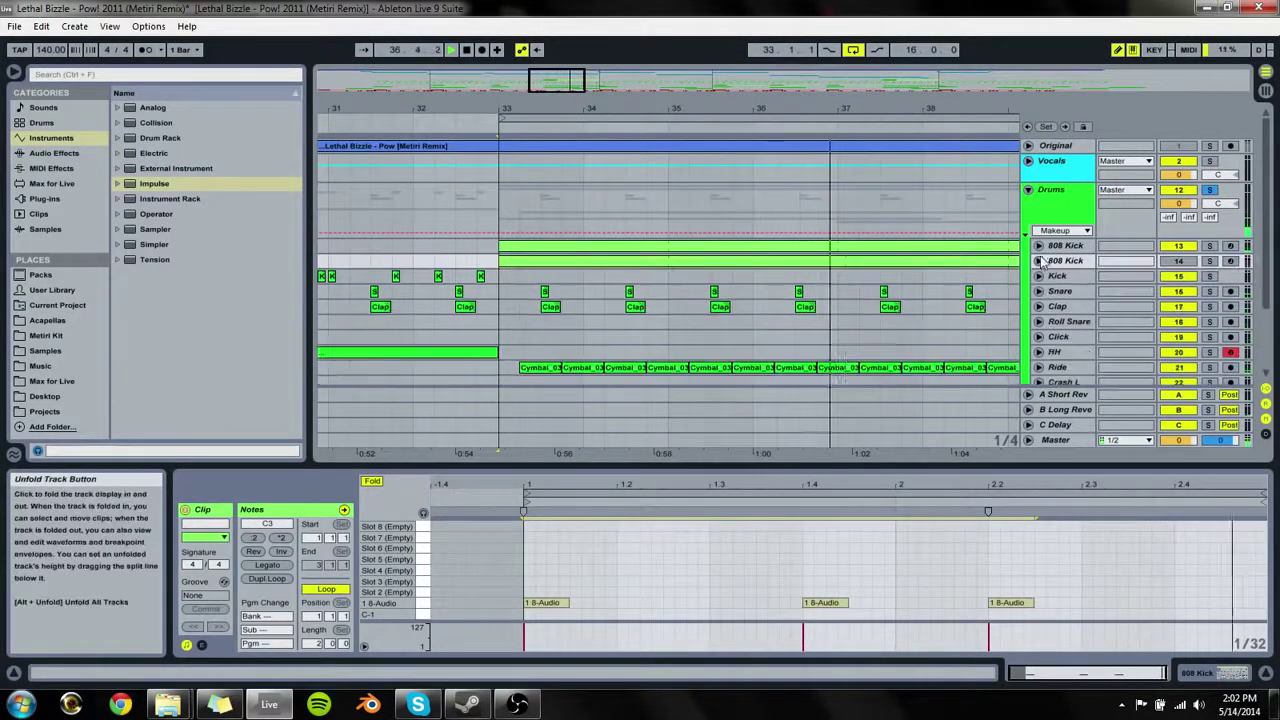
pyautogui.click(1030, 198)
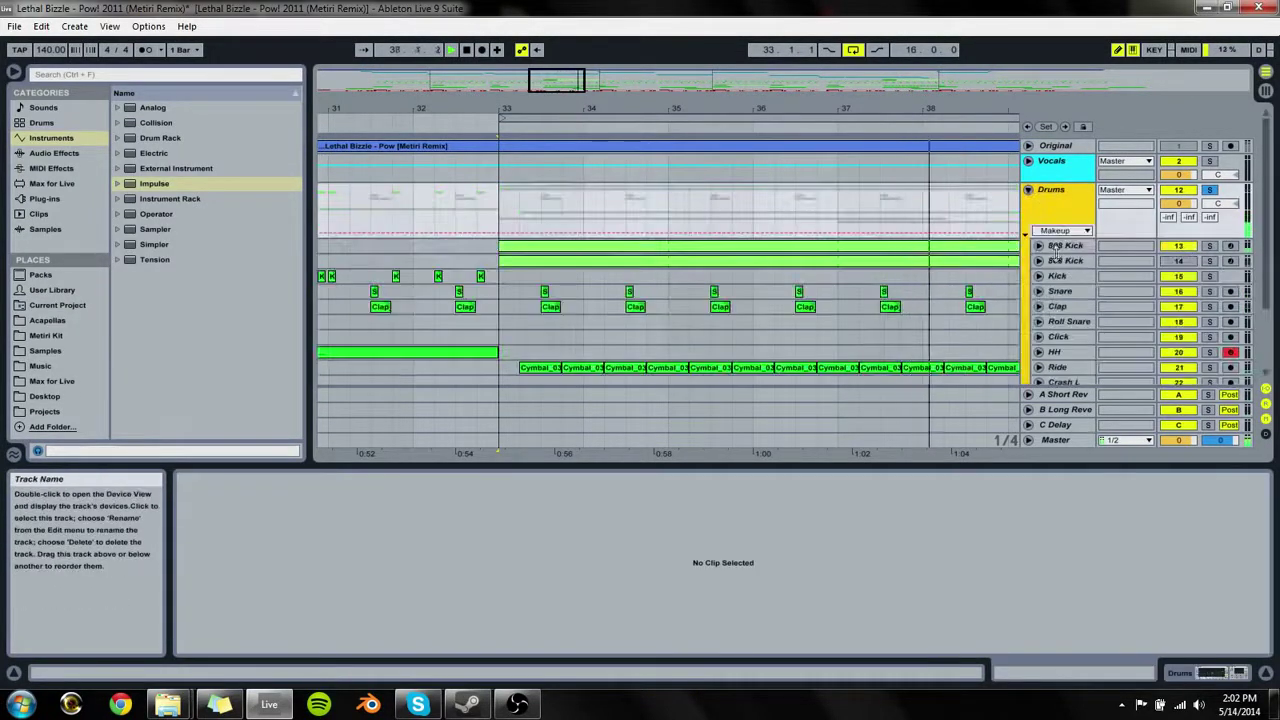
pyautogui.click(1066, 261)
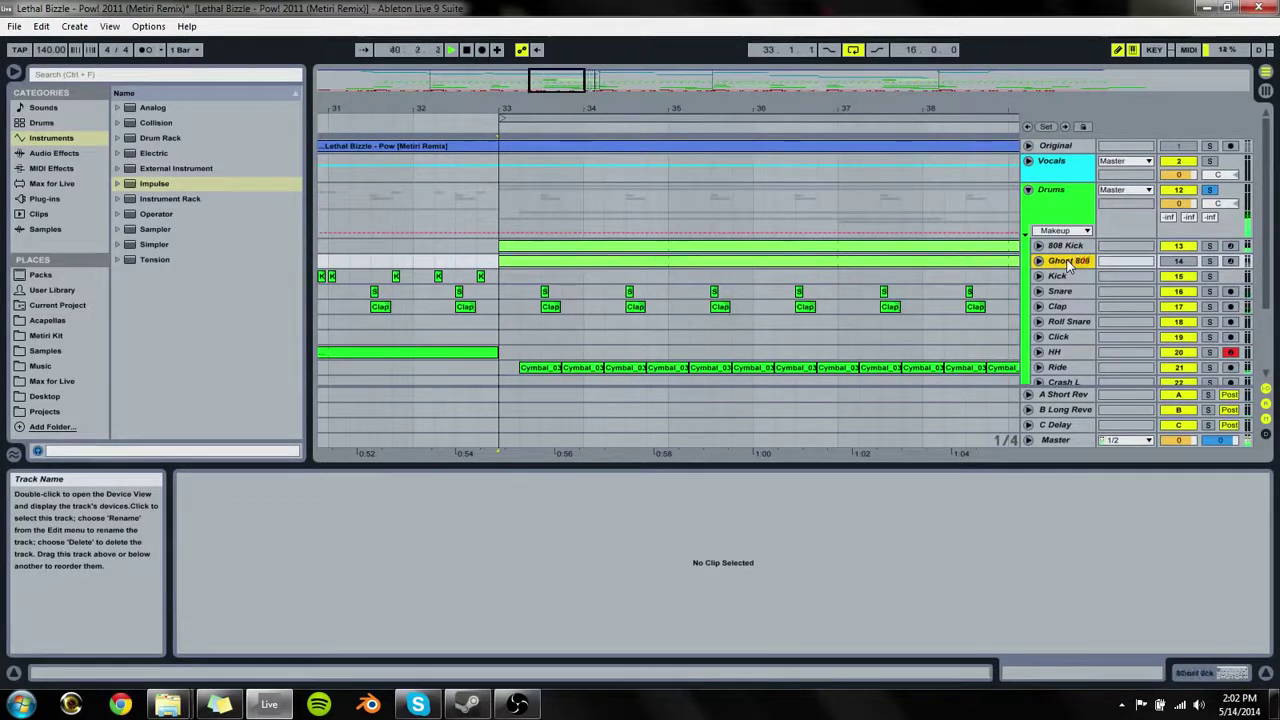
pyautogui.moveTo(1067, 261); pyautogui.dragTo(1072, 244)
# Step: Collapse the Drums group, show the whole arrangement, and save the Live Set
pyautogui.click(1028, 189)
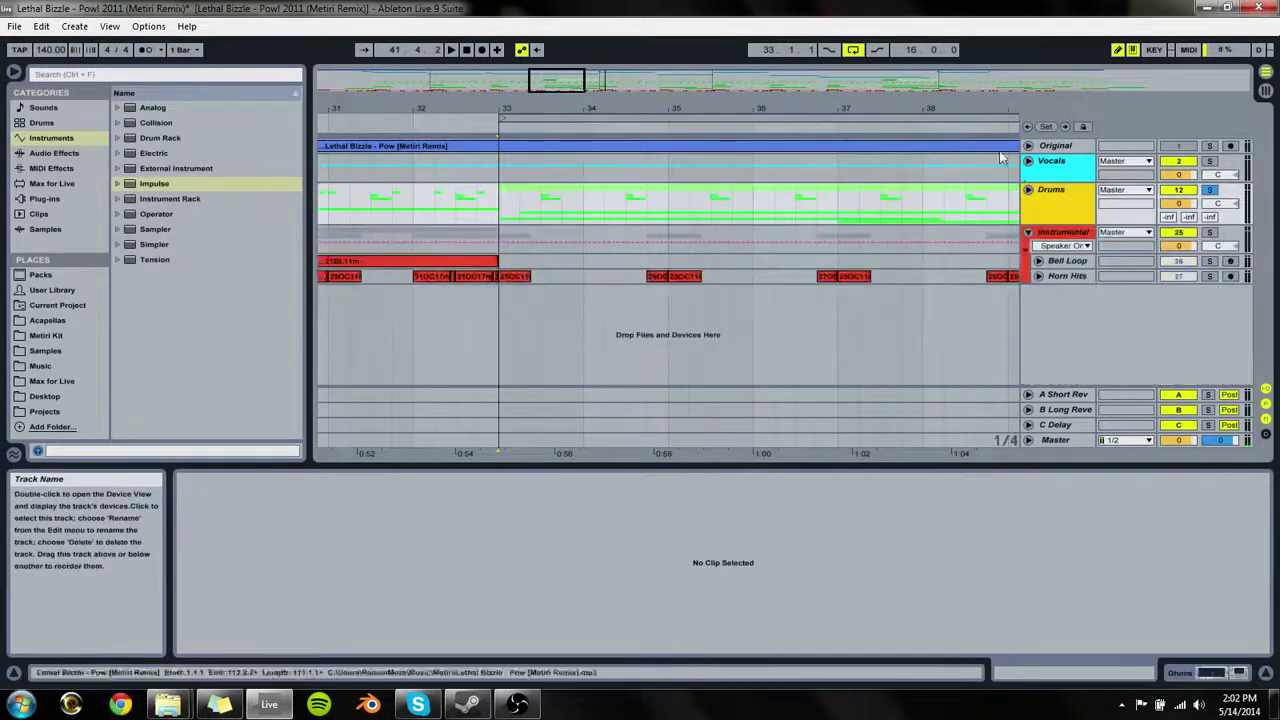
pyautogui.moveTo(984, 108)
pyautogui.mouseDown()
pyautogui.moveTo(974, 78)
pyautogui.moveTo(798, 50)
pyautogui.moveTo(612, 50)
pyautogui.moveTo(540, 24)
pyautogui.mouseUp()
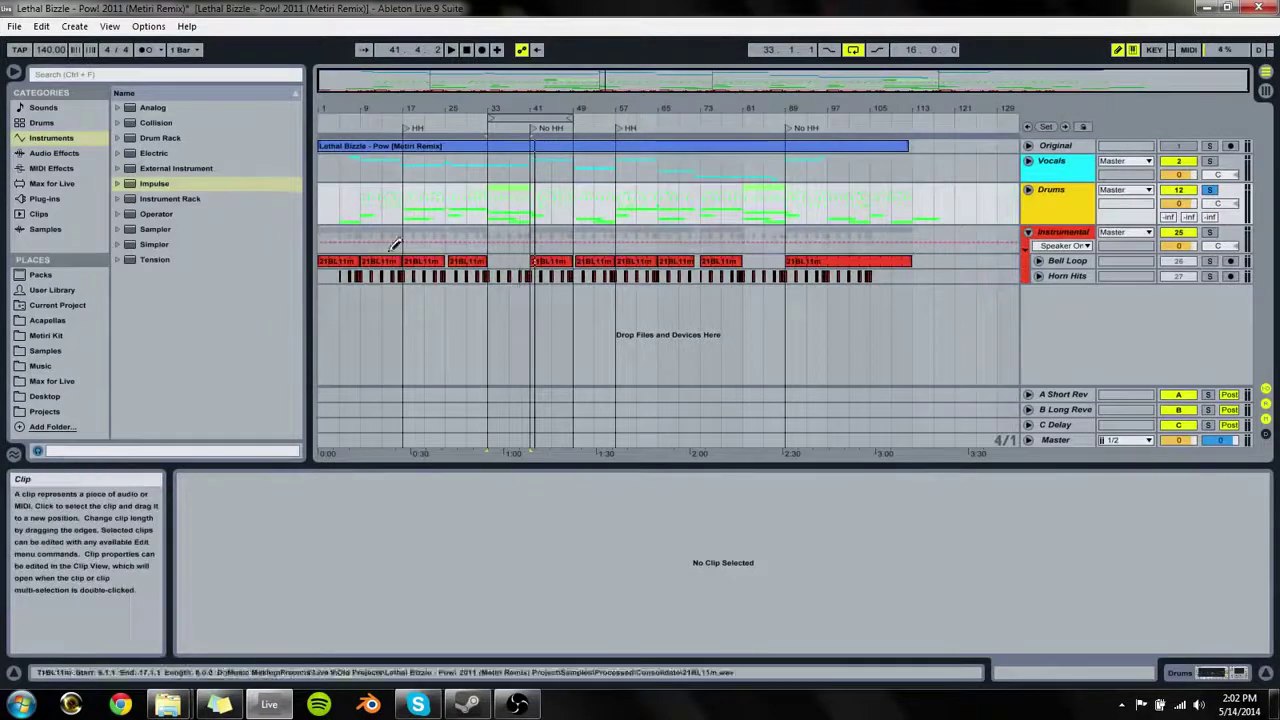
pyautogui.hotkey('ctrl', 's')
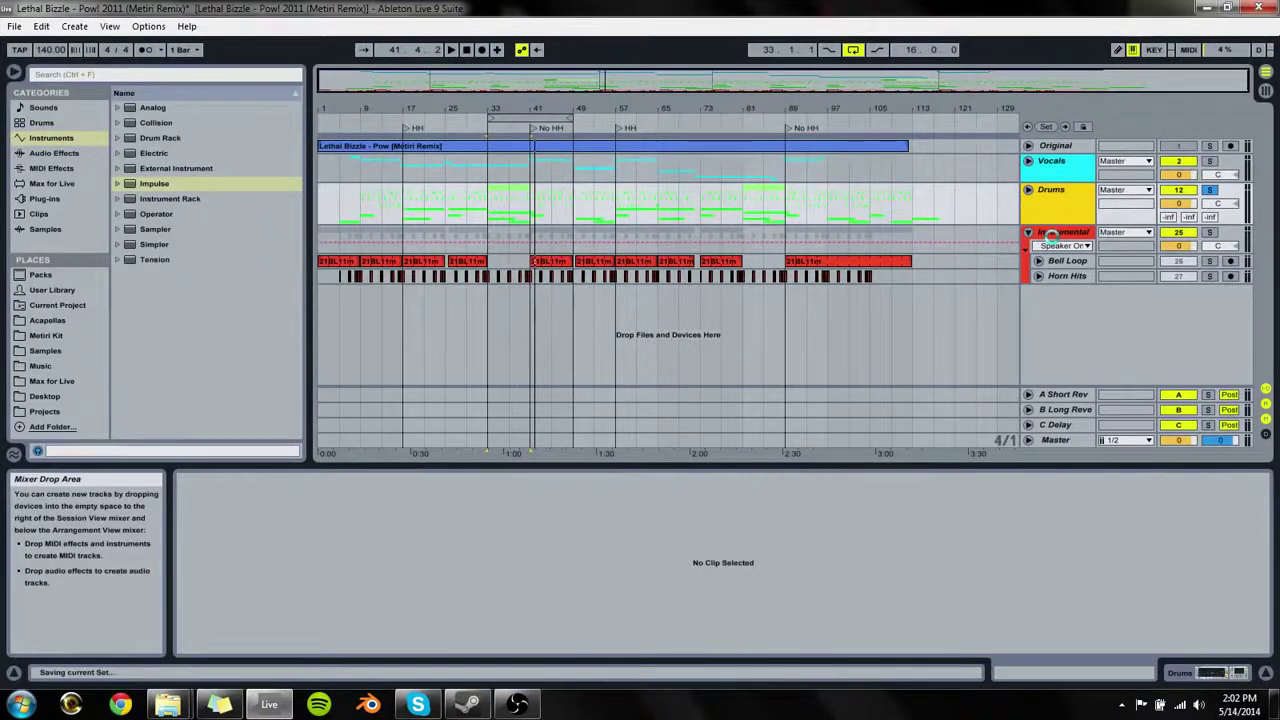
# Step: Add a Compressor to the Instrumental group and enable sidechaining on it with its sidechain controls shown
pyautogui.click(1055, 235)
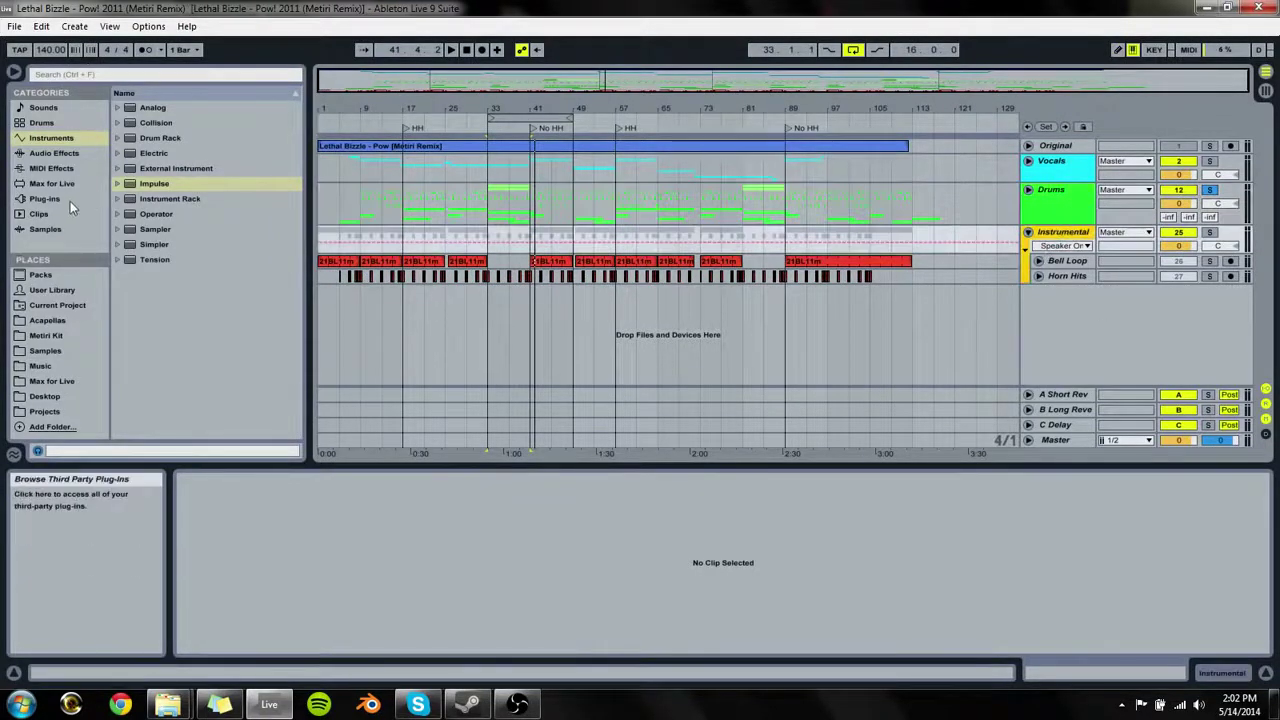
pyautogui.click(45, 153)
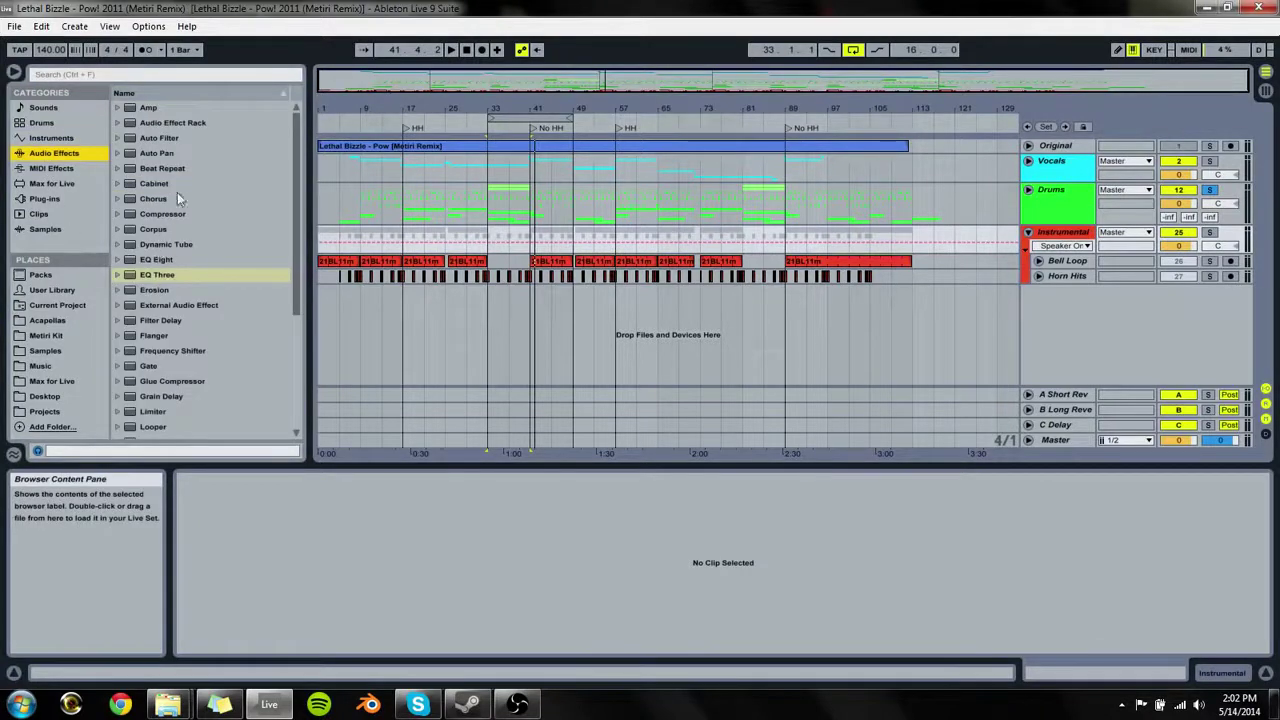
pyautogui.click(162, 214)
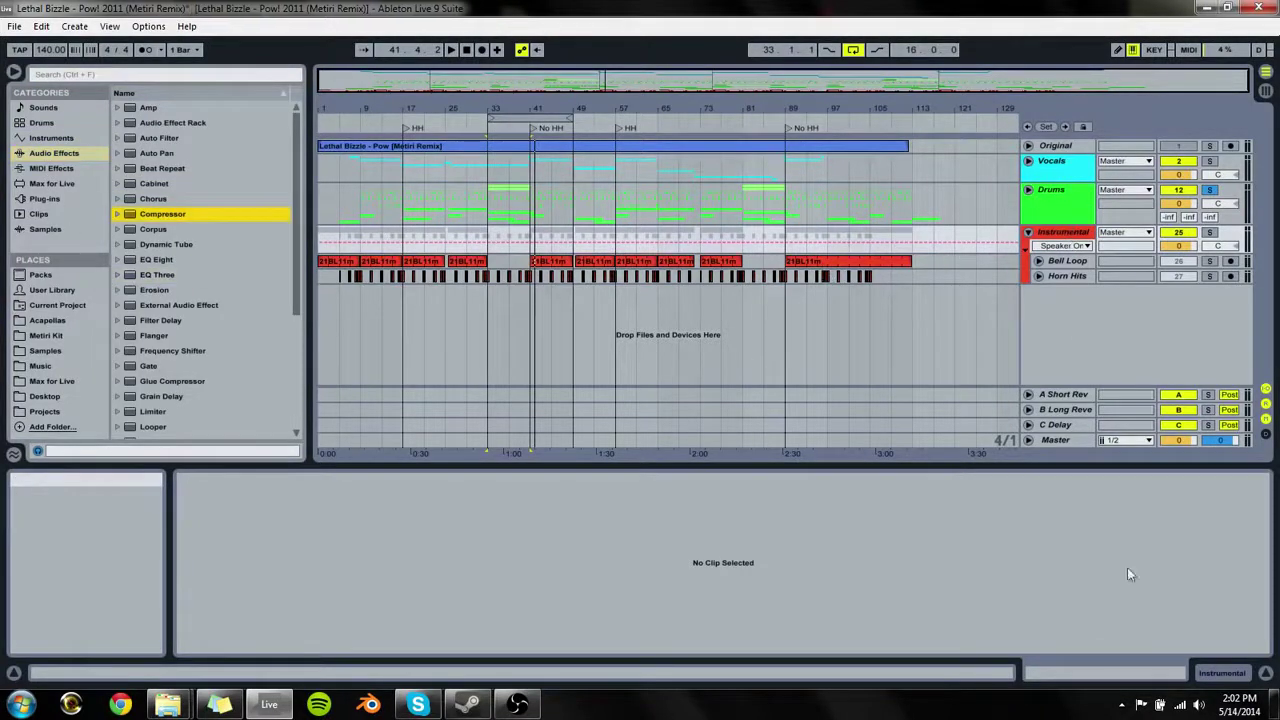
pyautogui.press('Return')
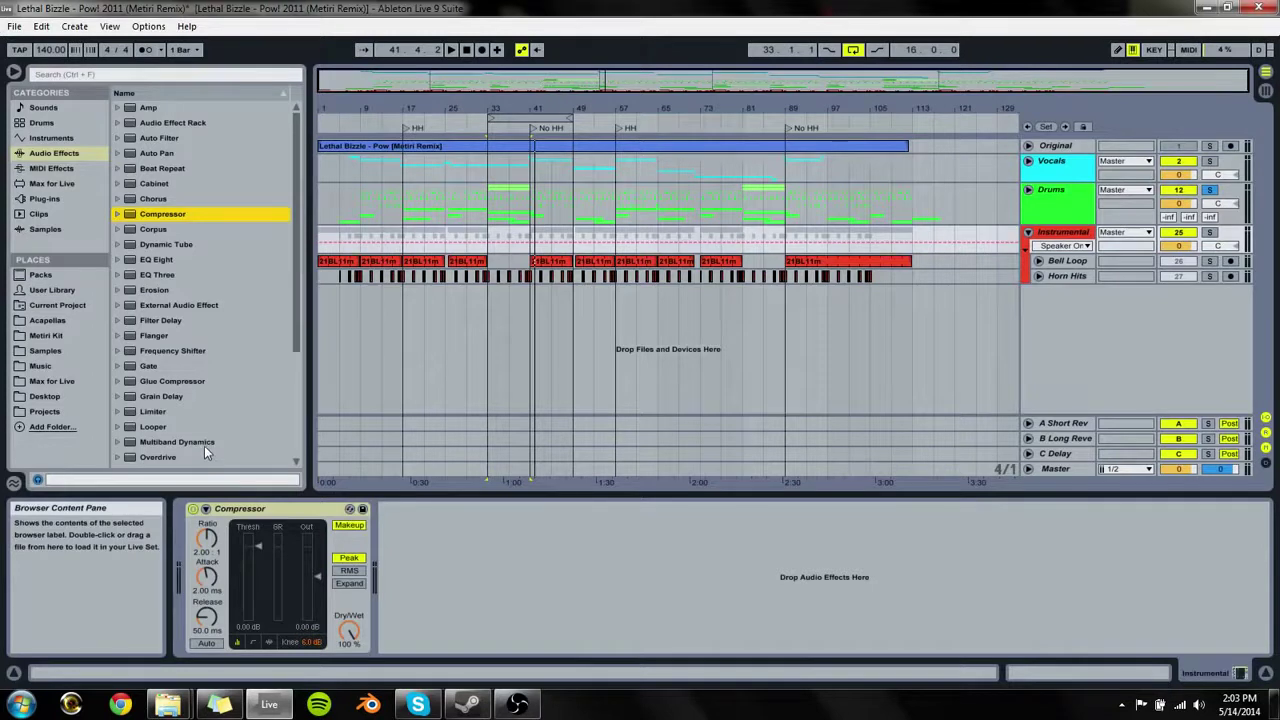
pyautogui.click(232, 510)
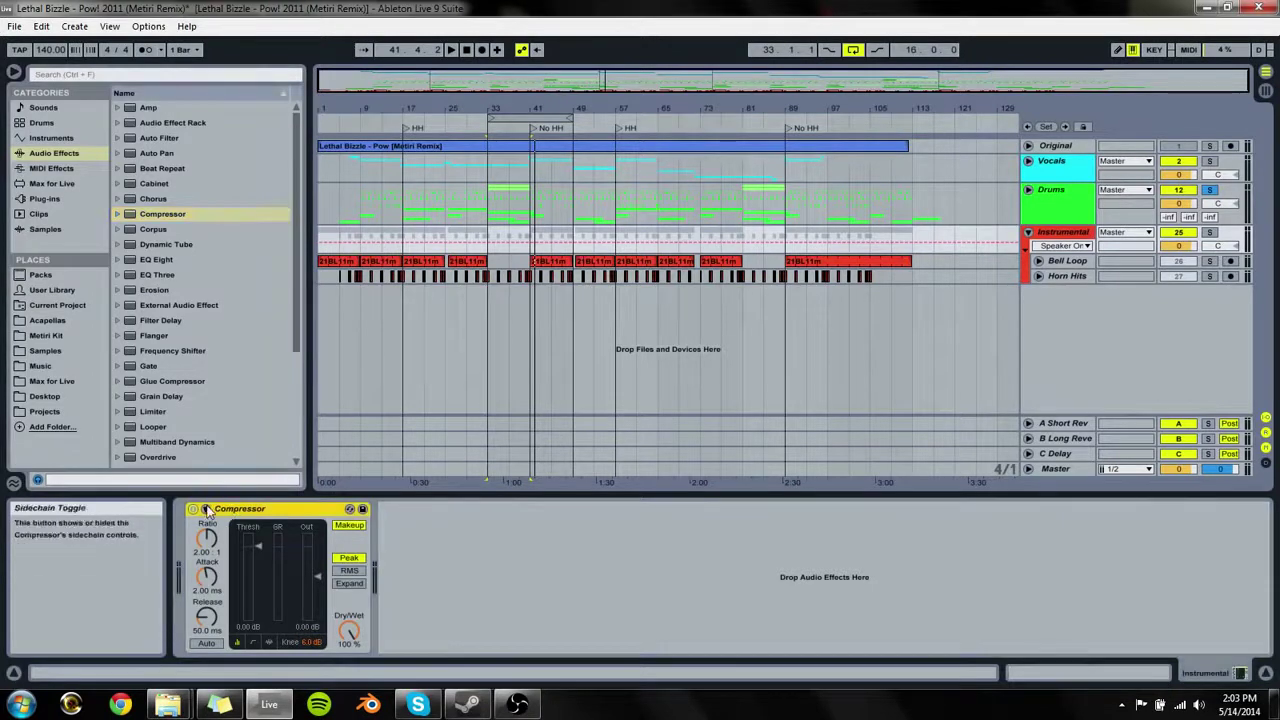
pyautogui.click(205, 509)
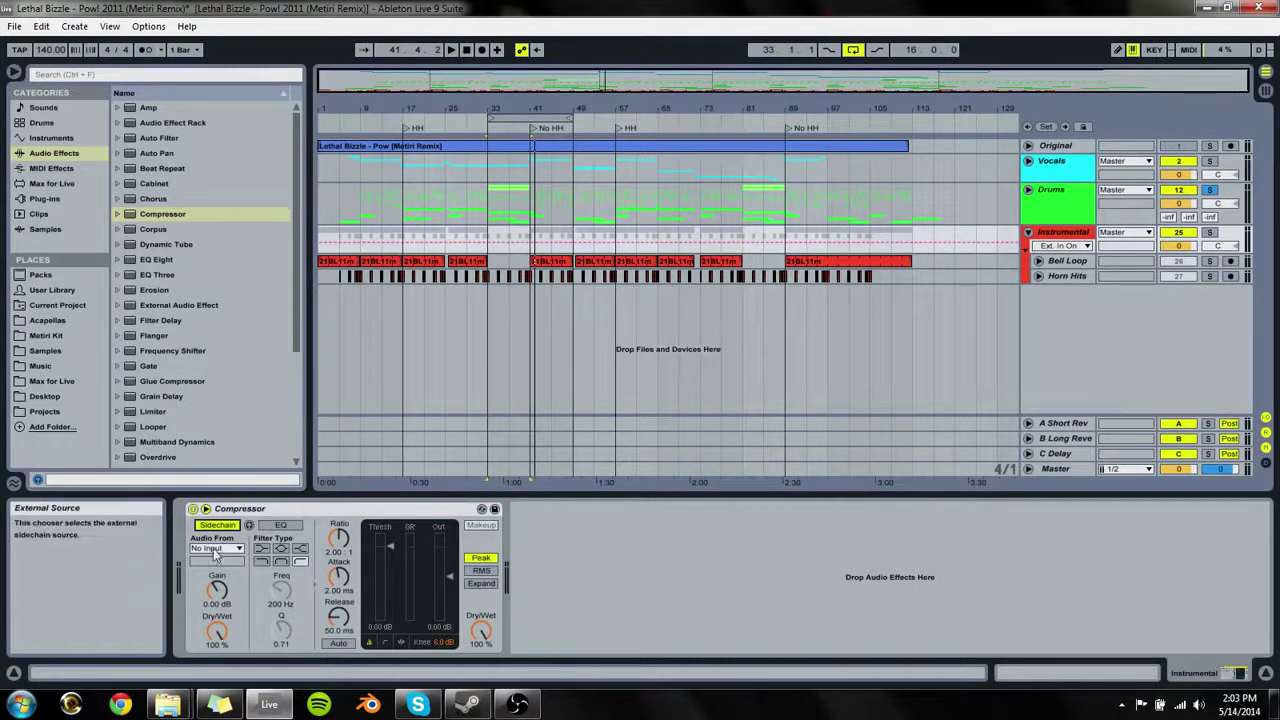
# Step: Duplicate the sidechained Compressor, and set the first one's sidechain source to Ghost 808 and the second one's to Kick
pyautogui.click(249, 512)
pyautogui.hotkey('ctrl', 'd')
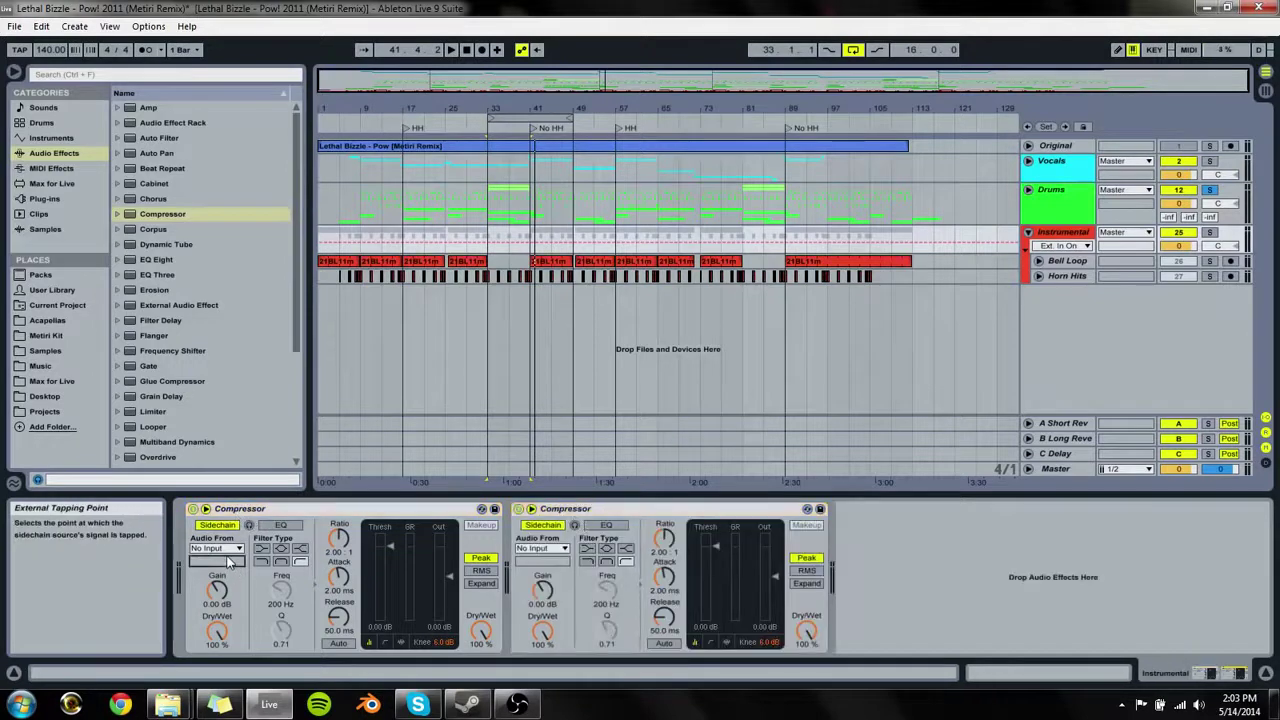
pyautogui.click(216, 548)
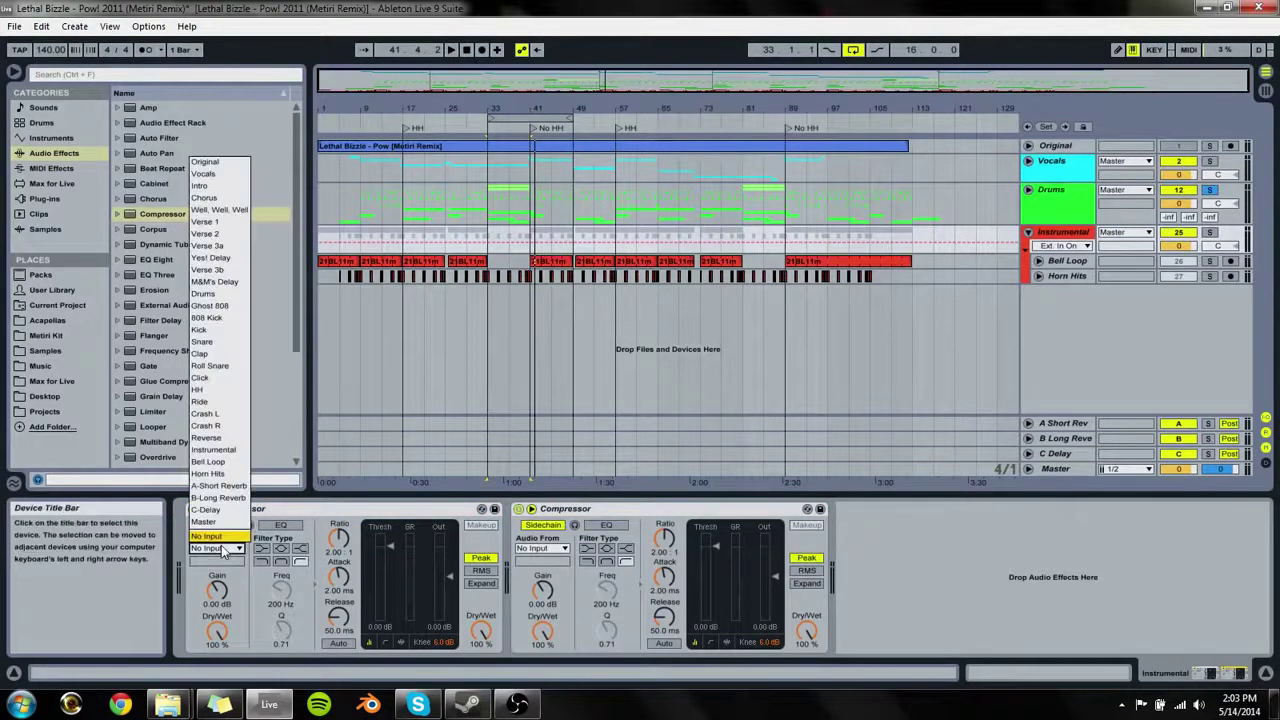
pyautogui.click(205, 306)
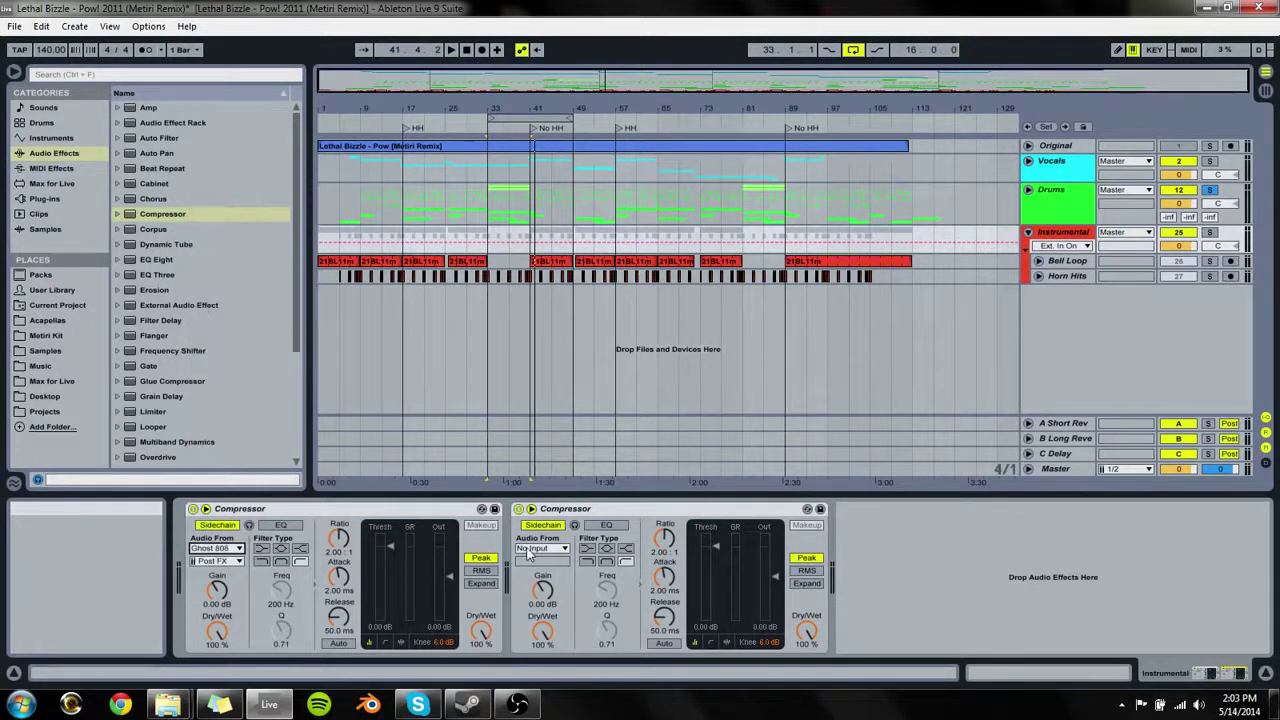
pyautogui.click(541, 548)
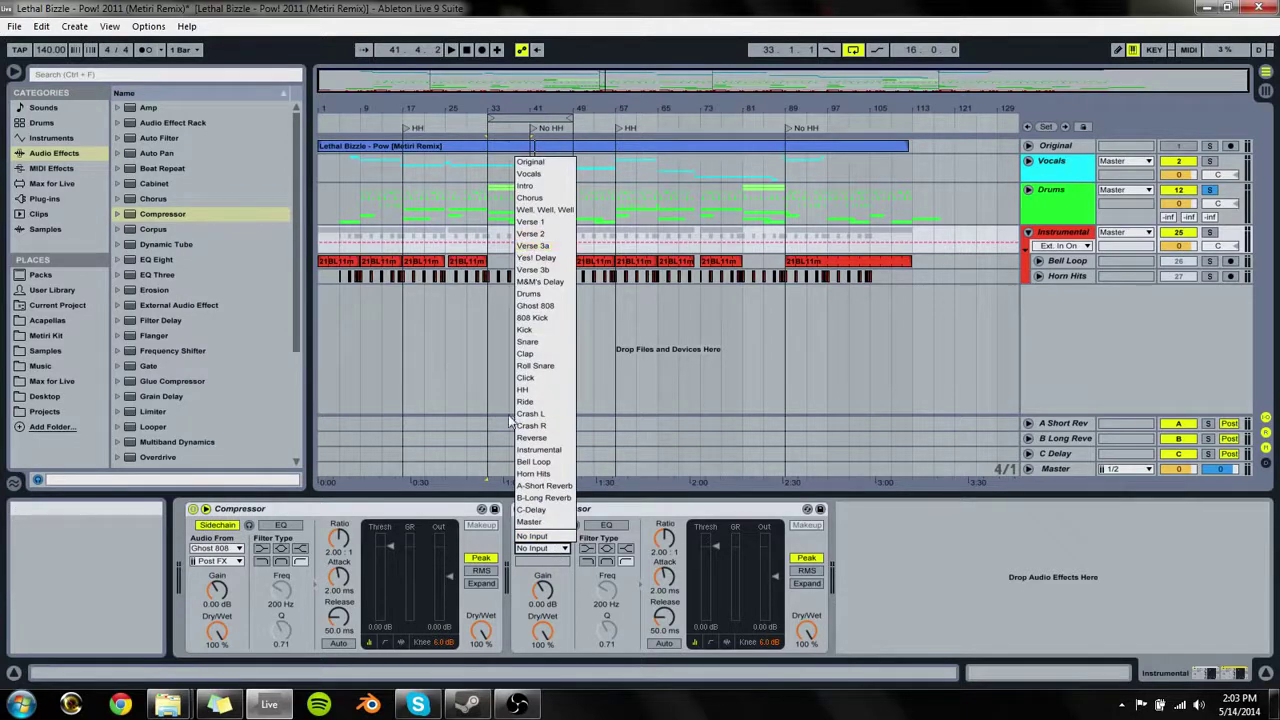
pyautogui.click(533, 331)
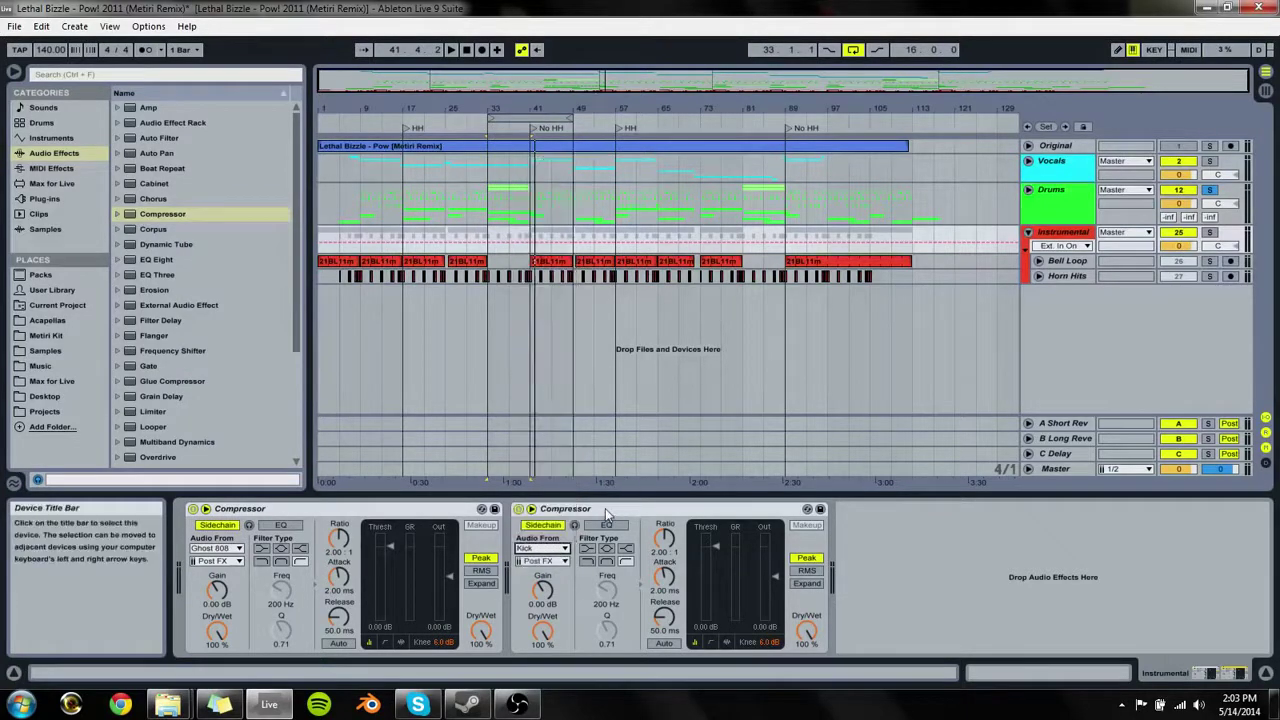
# Step: Duplicate the Kick-sidechained Compressor and set the copy's sidechain source to Snare
pyautogui.click(605, 508)
pyautogui.hotkey('ctrl', 'd')
pyautogui.click(890, 549)
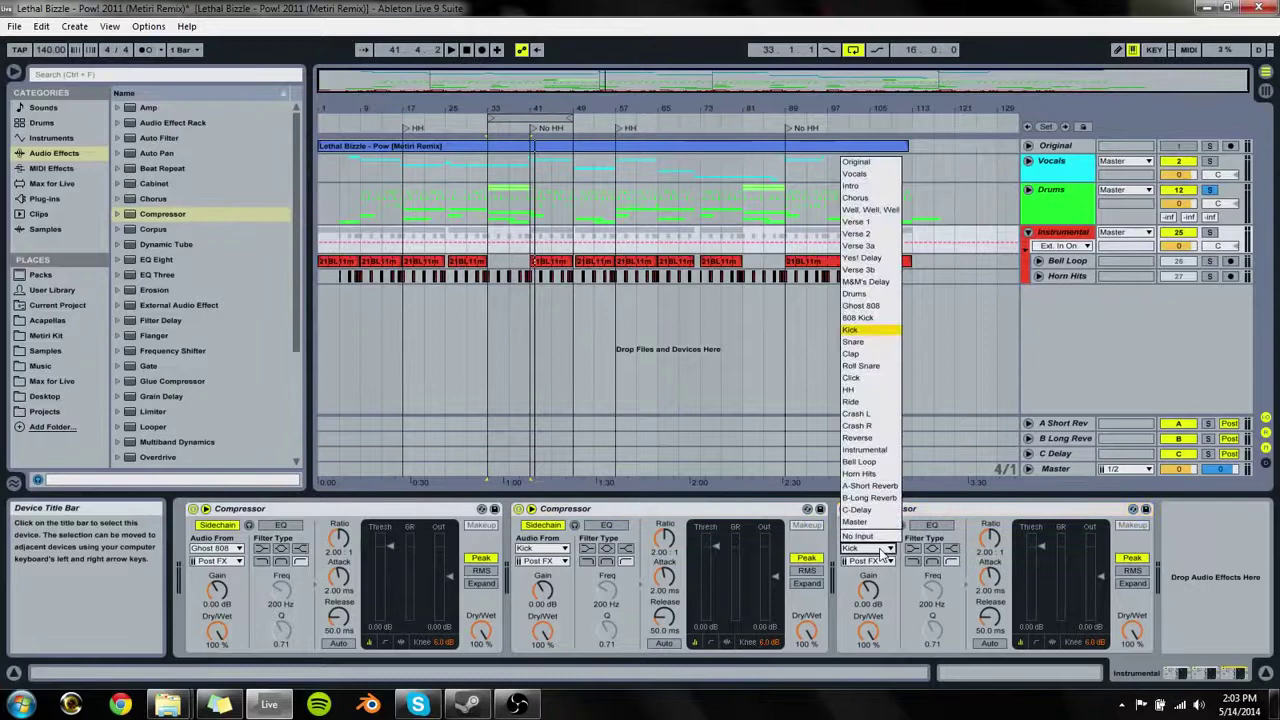
pyautogui.click(867, 354)
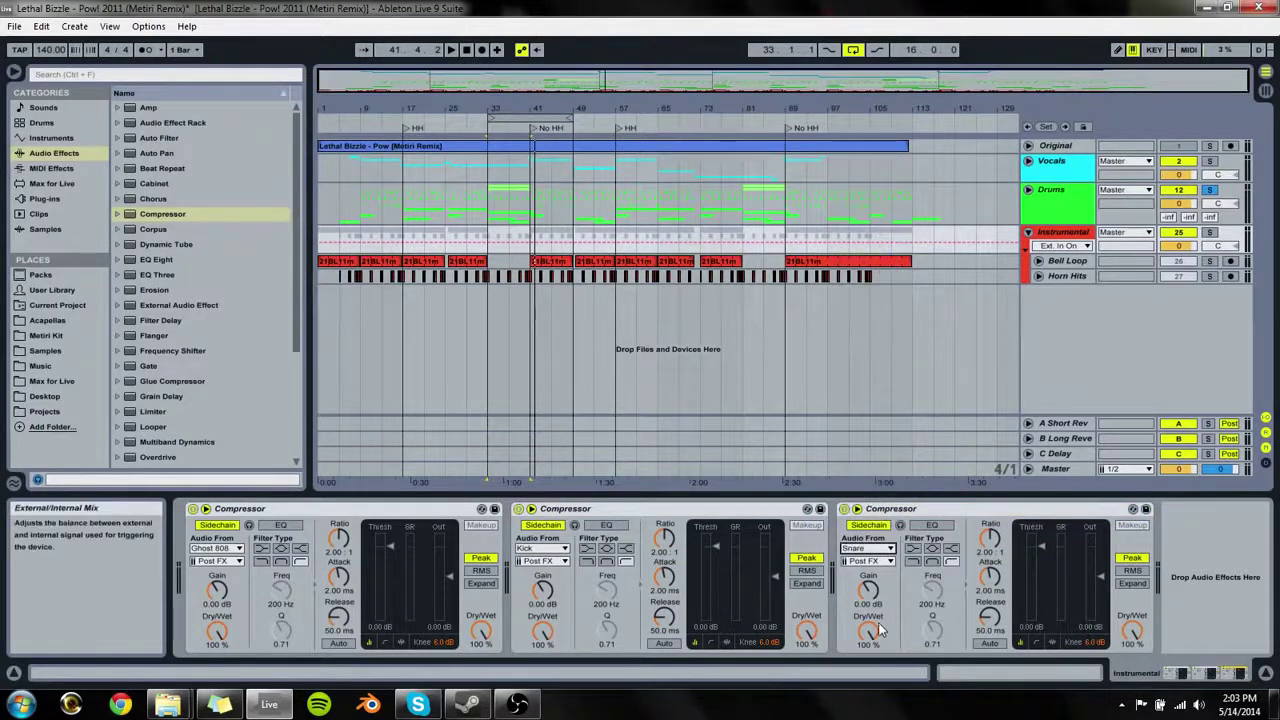
# Step: Solo the Instrumental group during playback and set the Ghost 808 compressor to 0.32 ms attack, 33.9 ms release and about -7.5 dB threshold
pyautogui.press('space')
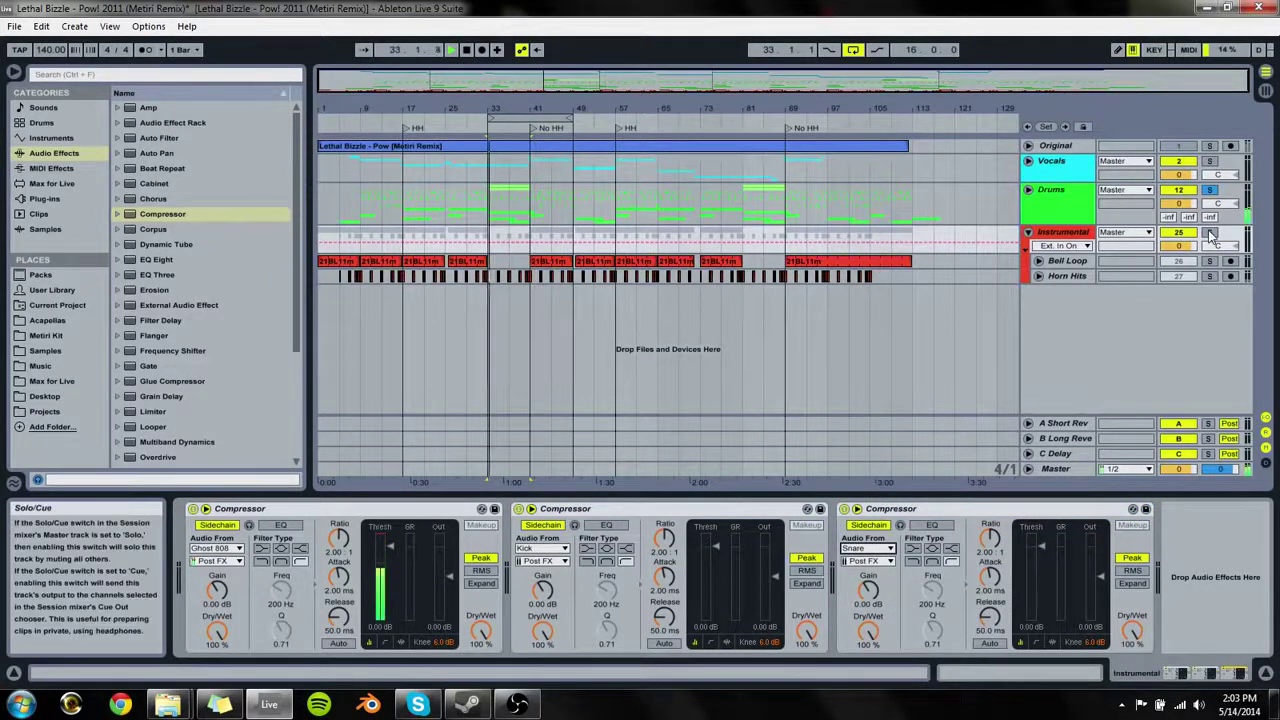
pyautogui.click(1210, 233)
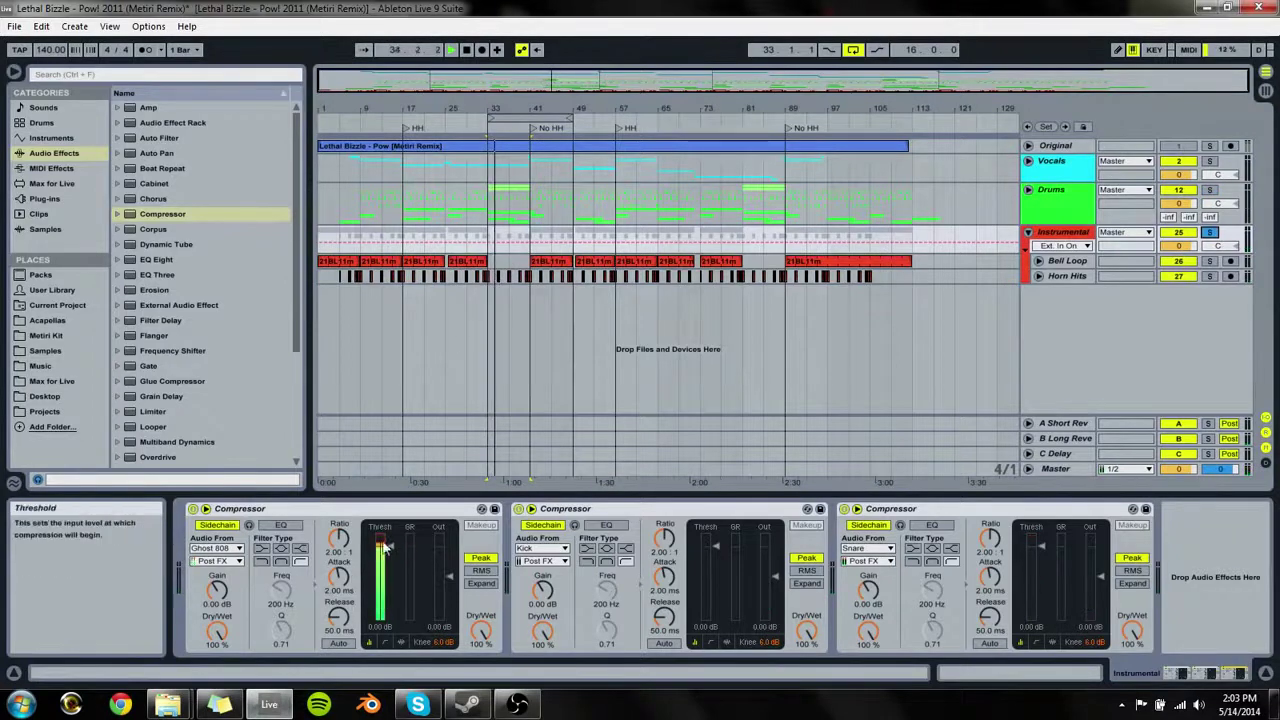
pyautogui.moveTo(385, 545); pyautogui.dragTo(339, 592)
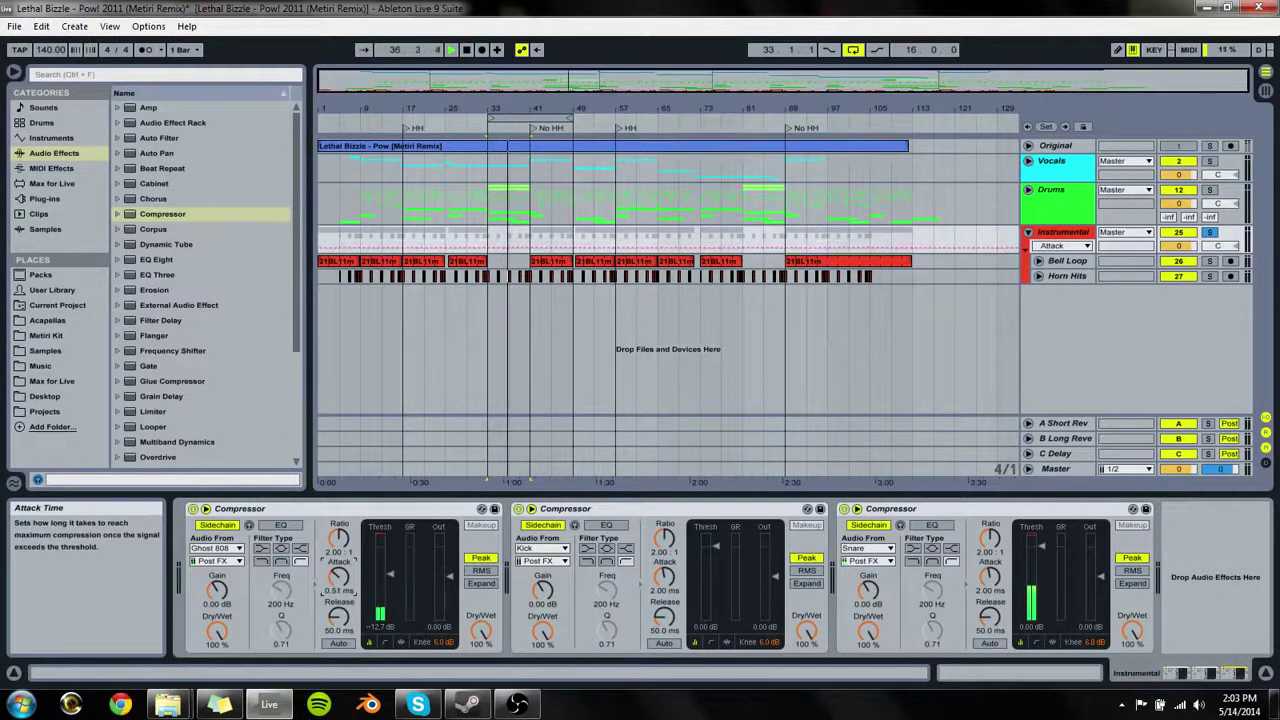
pyautogui.click(340, 605)
pyautogui.moveTo(340, 605); pyautogui.dragTo(339, 585)
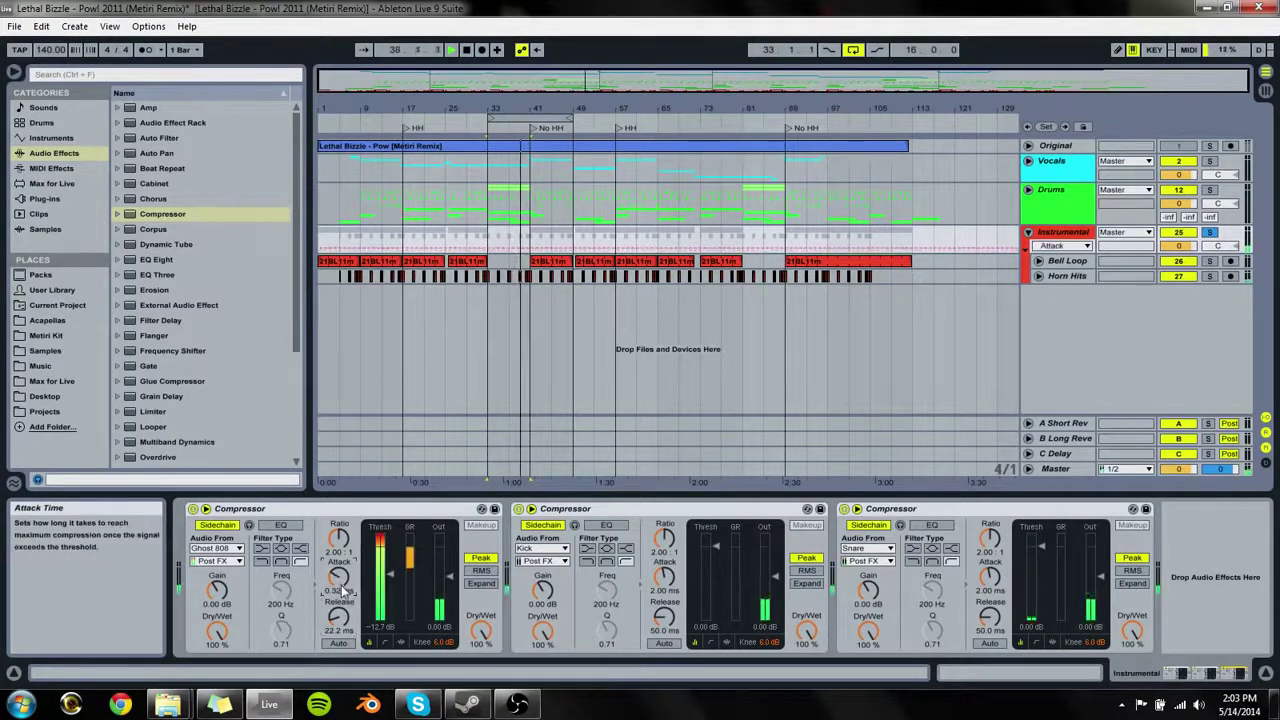
pyautogui.click(338, 615)
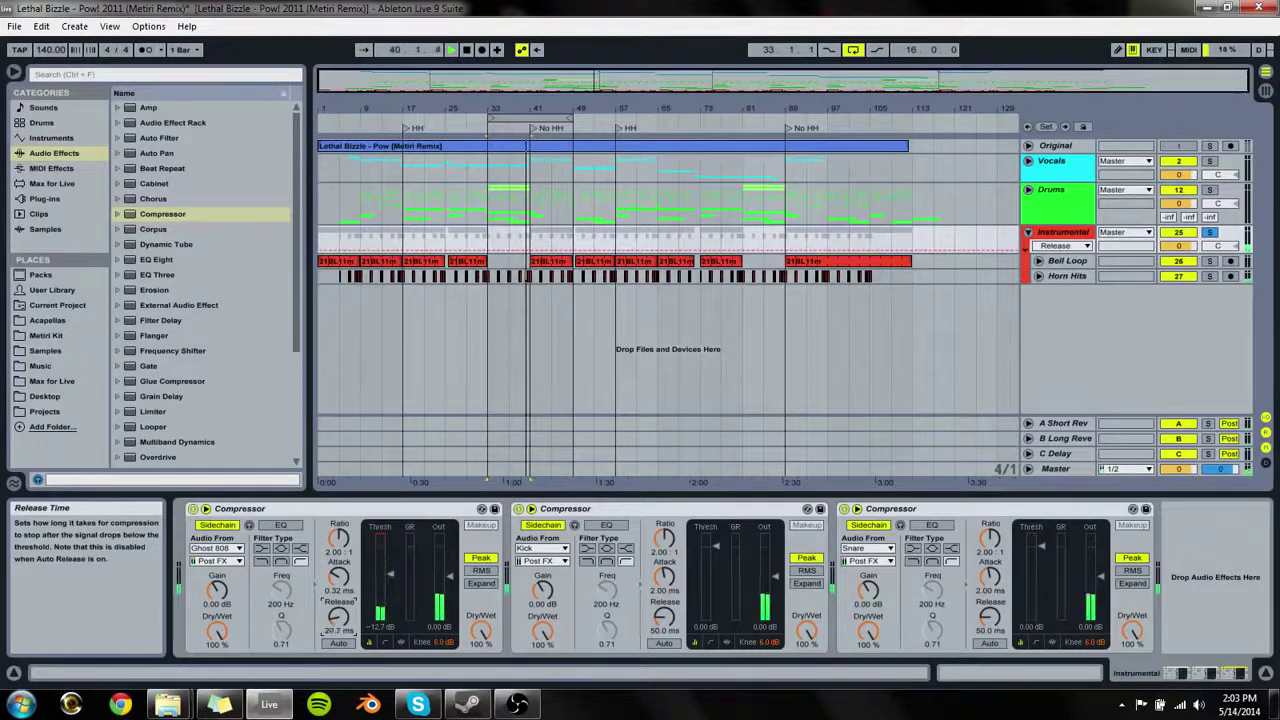
pyautogui.moveTo(338, 617); pyautogui.dragTo(390, 560)
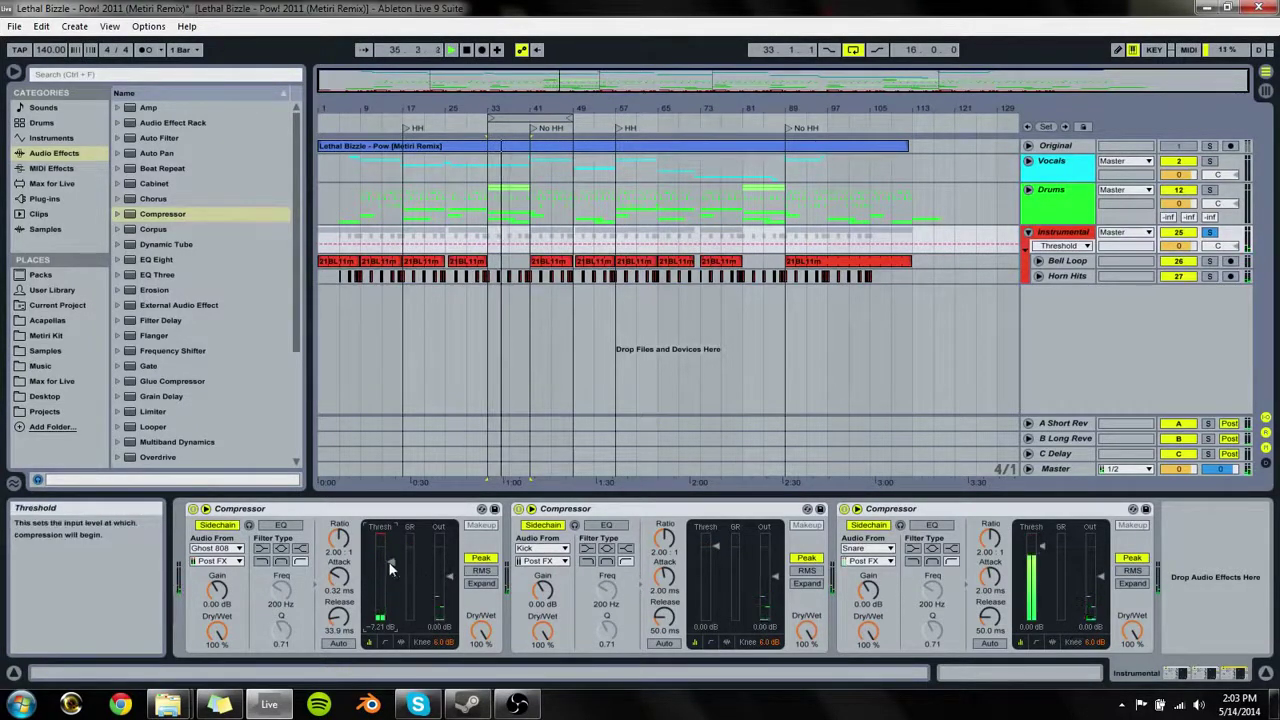
pyautogui.moveTo(390, 563); pyautogui.dragTo(390, 569)
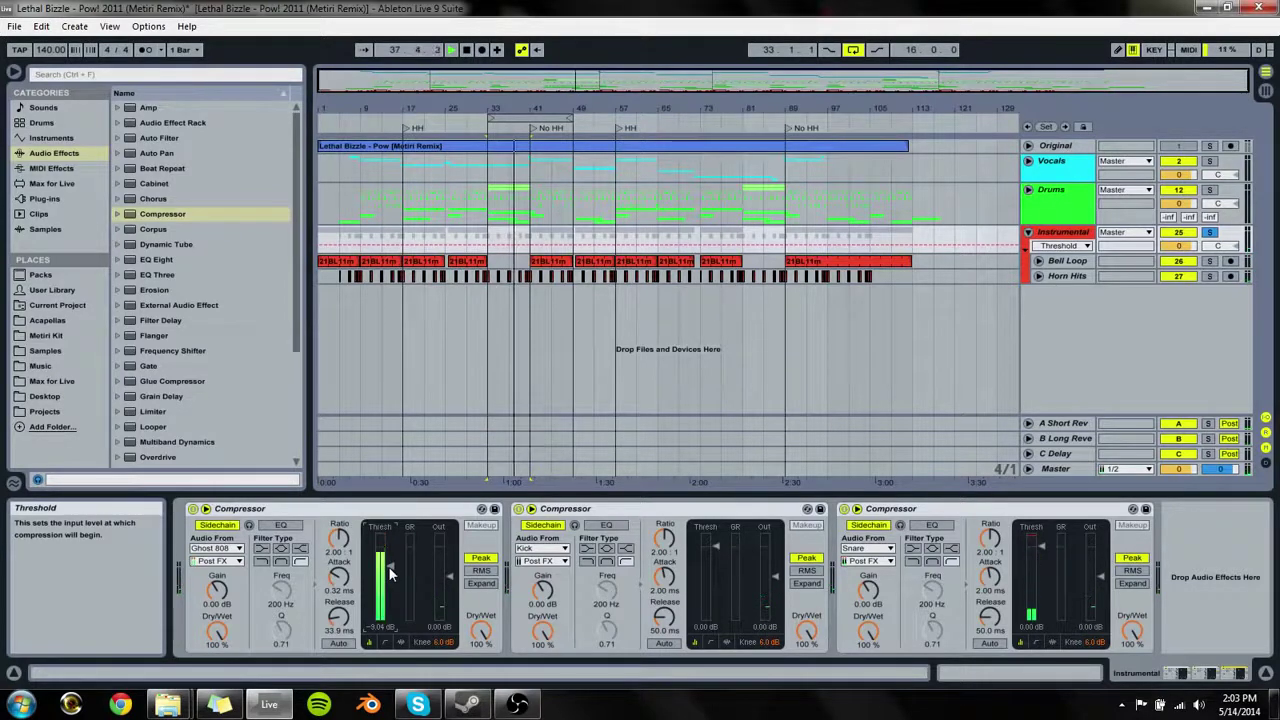
# Step: Select the one-bar gap from bar 40 to 41 on the Bell Loop track and loop it
pyautogui.moveTo(563, 110); pyautogui.dragTo(555, 190)
pyautogui.click(553, 275)
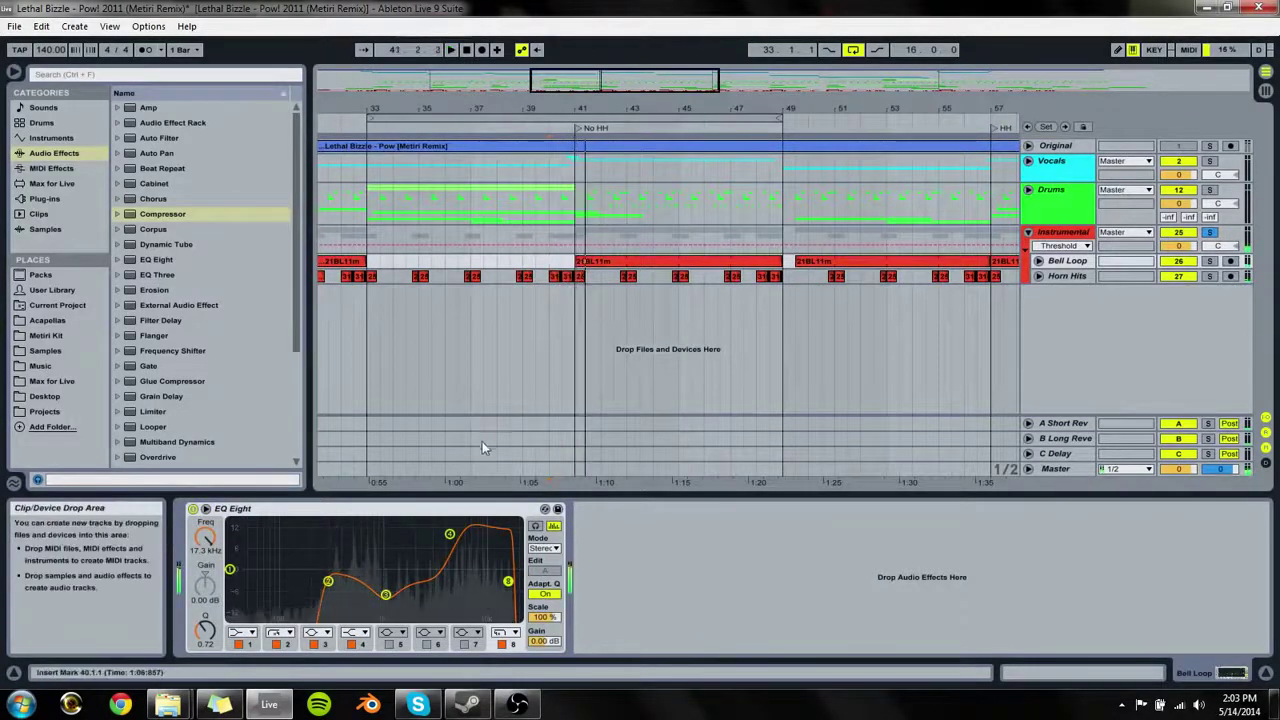
pyautogui.click(565, 247)
pyautogui.moveTo(551, 273); pyautogui.dragTo(570, 272)
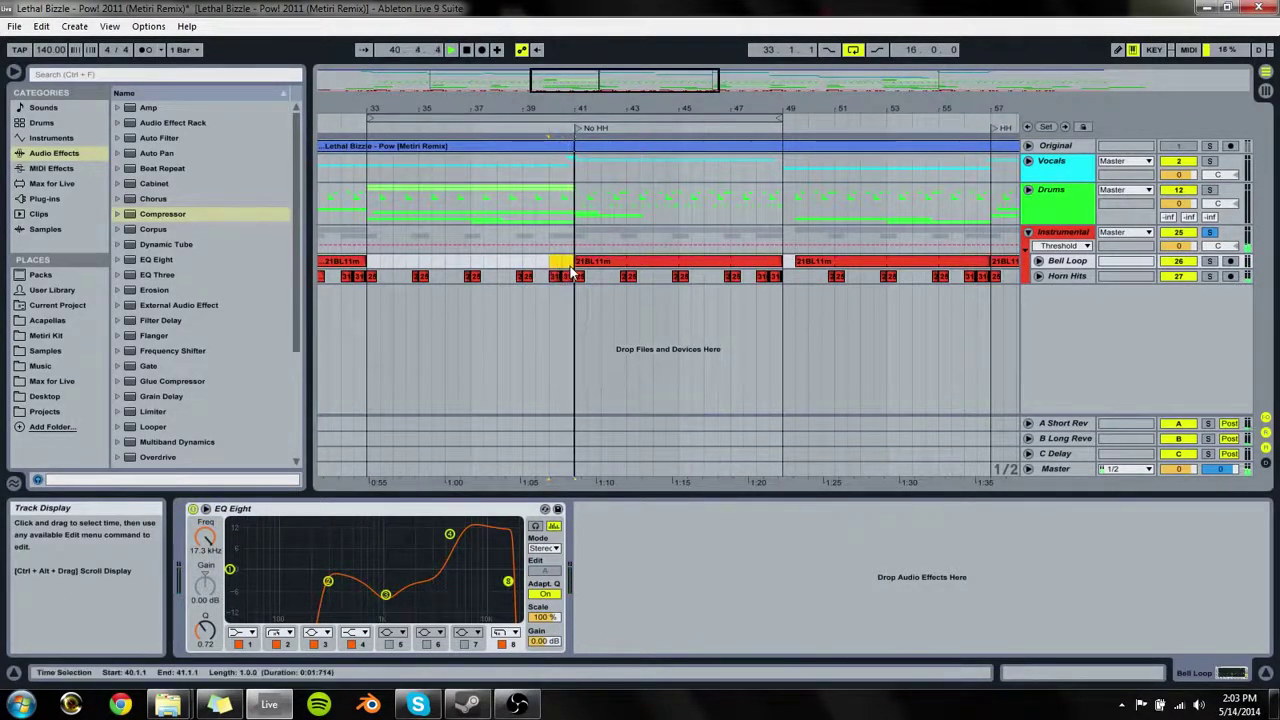
pyautogui.hotkey('ctrl', 'l')
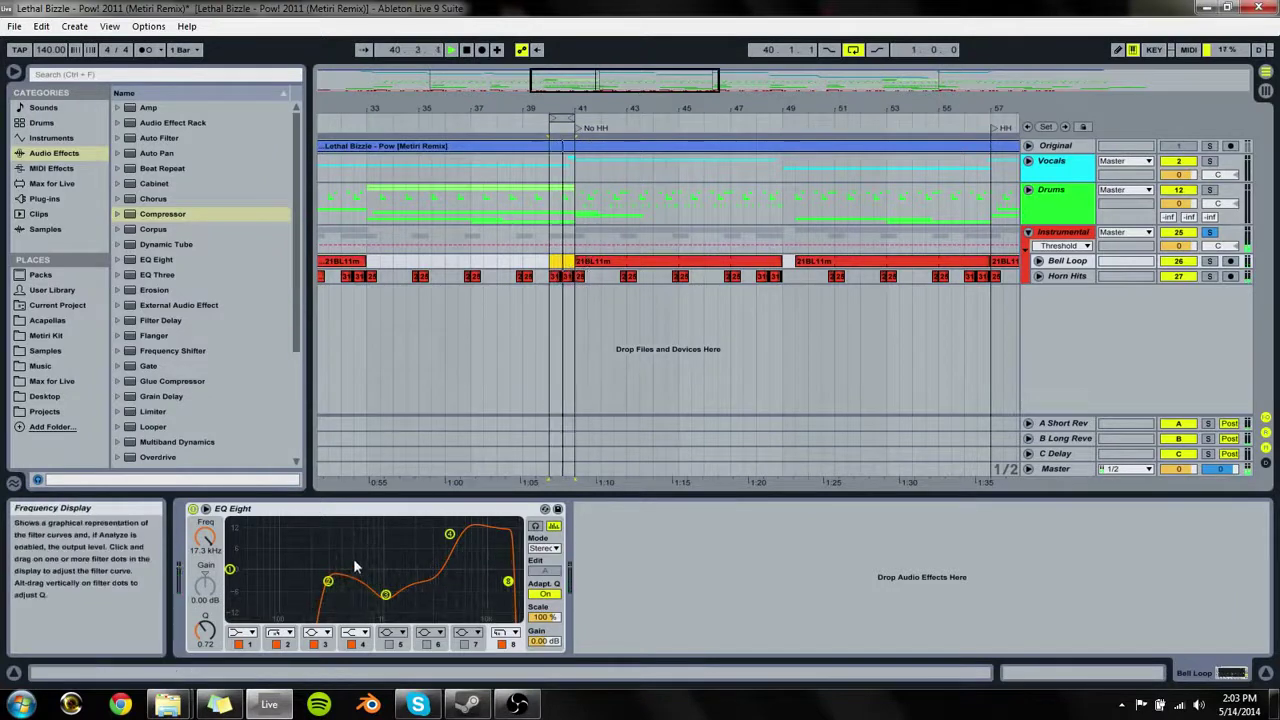
# Step: Set the Ghost 808 compressor's attack to 0.04 ms, threshold to -7.94 dB, ratio to 2.25:1 and release to 98.7 ms
pyautogui.click(1024, 243)
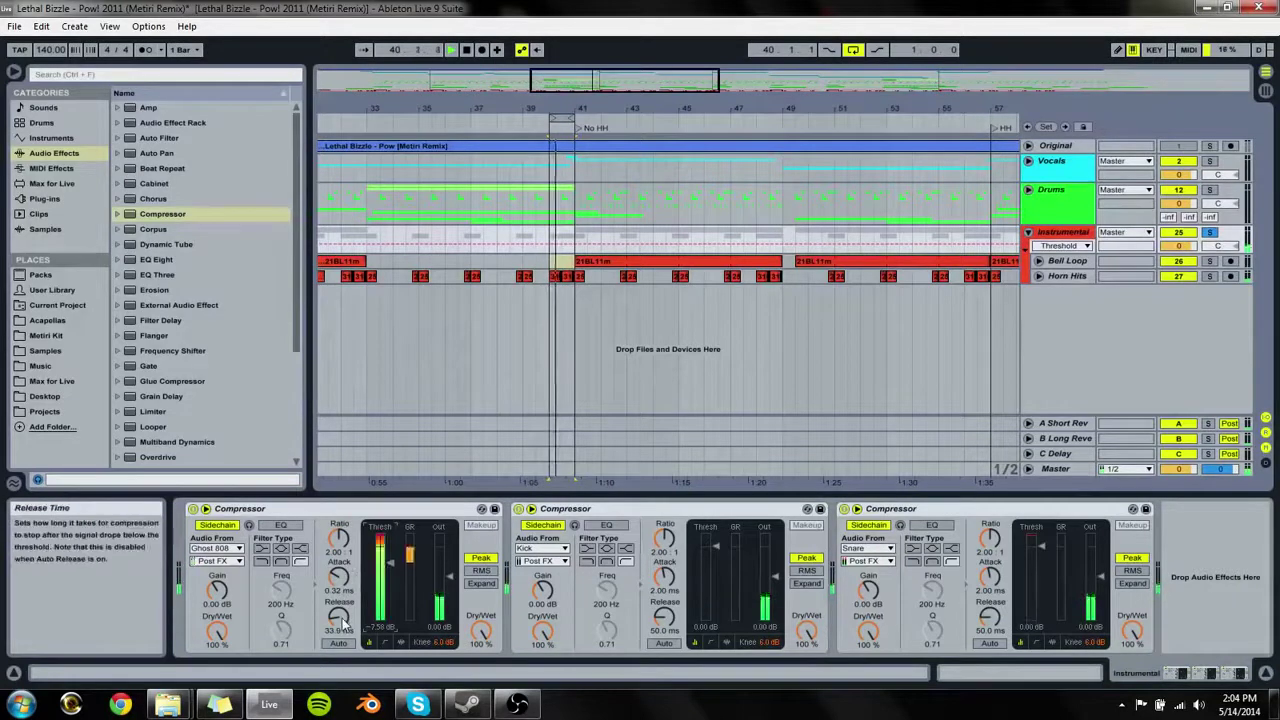
pyautogui.moveTo(338, 576); pyautogui.dragTo(338, 603)
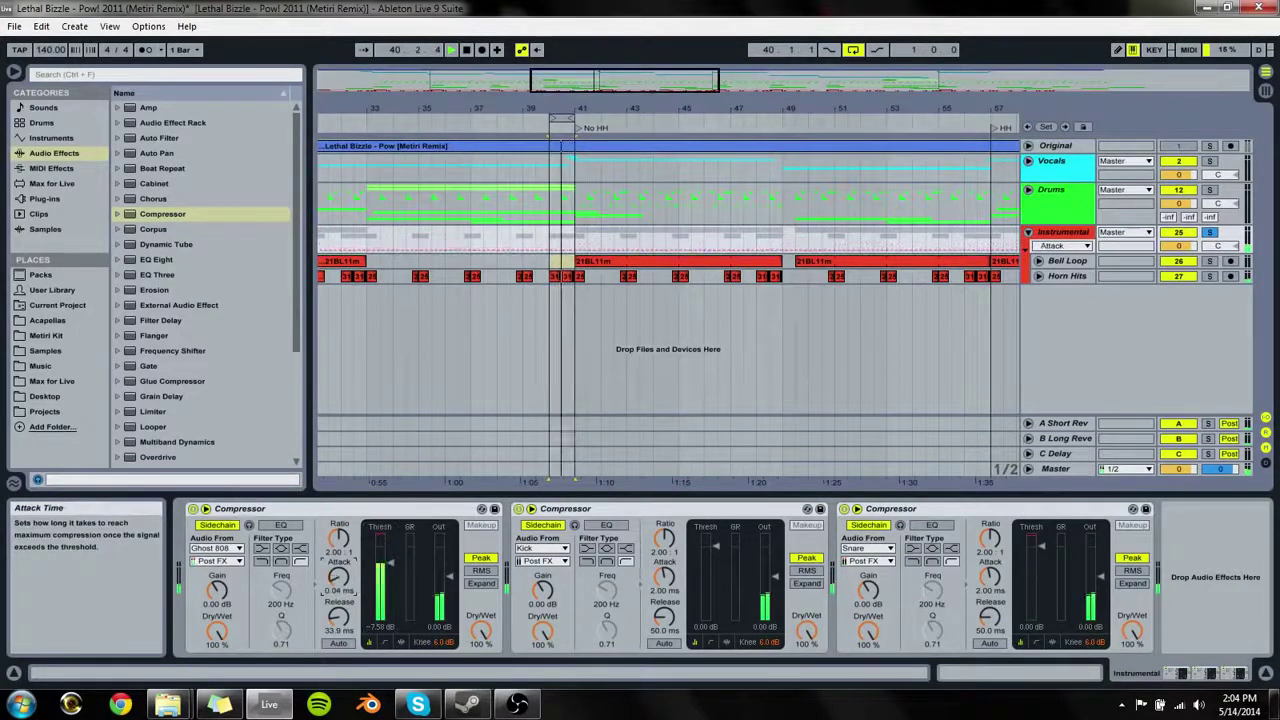
pyautogui.moveTo(393, 565); pyautogui.dragTo(347, 547)
pyautogui.moveTo(338, 617); pyautogui.dragTo(338, 602)
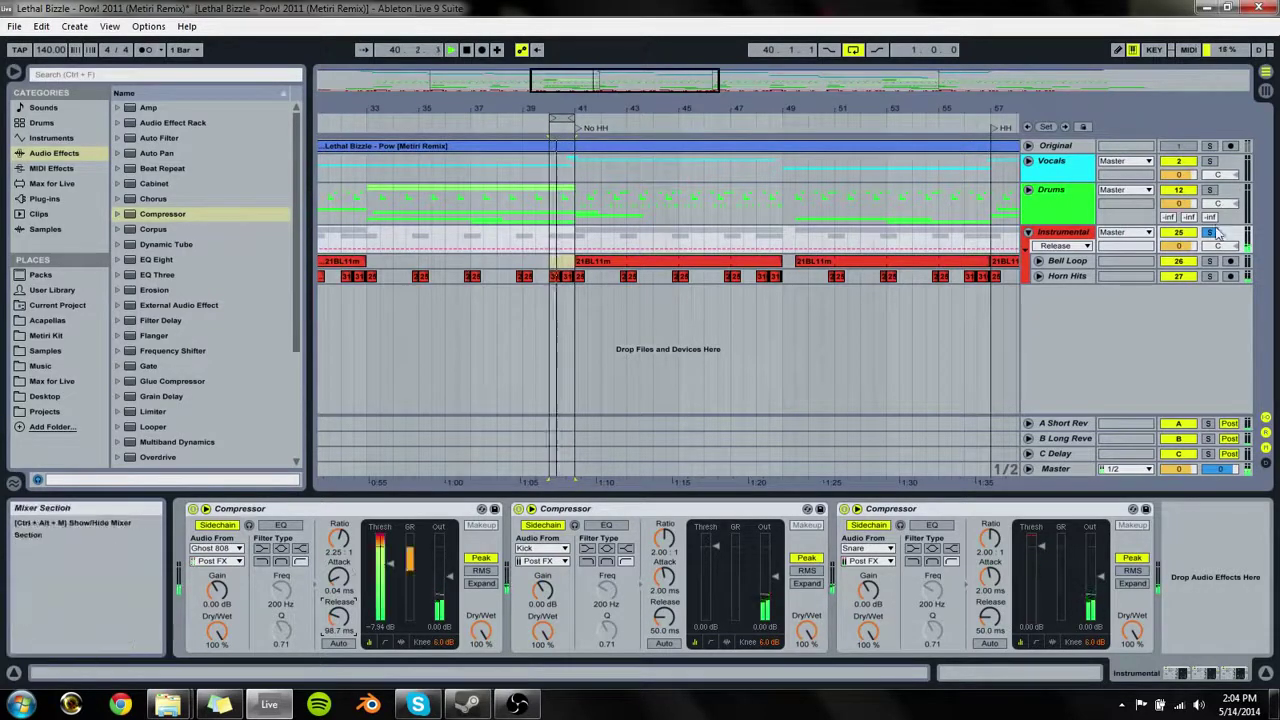
# Step: Set the loop to 13 bars starting at bar 41, and lower the Kick compressor's threshold to about -10.1 dB
pyautogui.moveTo(572, 118); pyautogui.dragTo(888, 147)
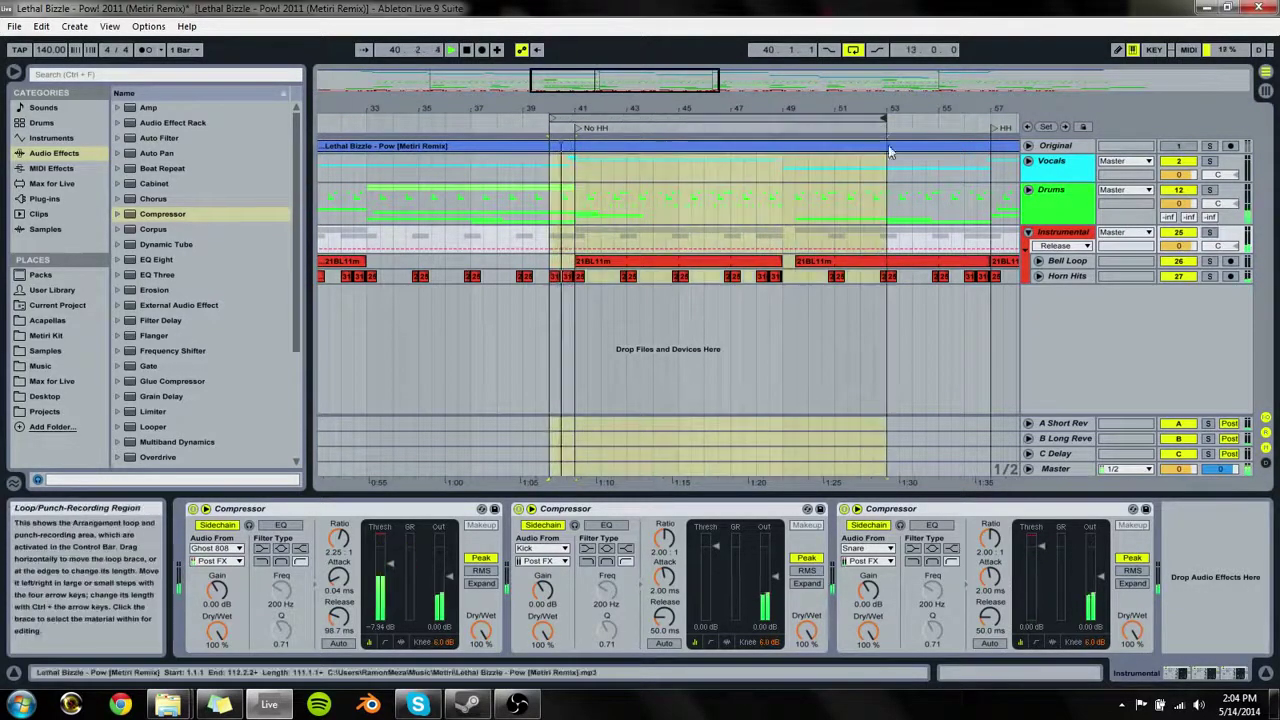
pyautogui.moveTo(636, 118); pyautogui.dragTo(660, 119)
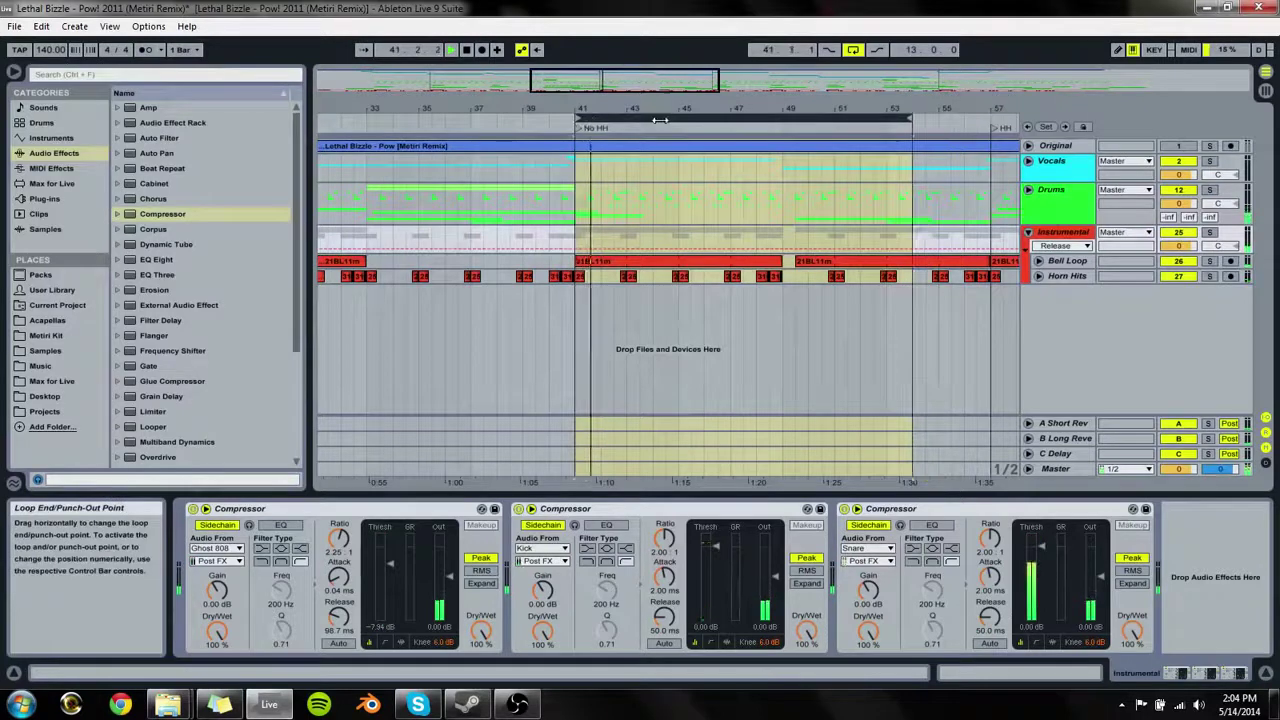
pyautogui.moveTo(716, 547); pyautogui.dragTo(716, 569)
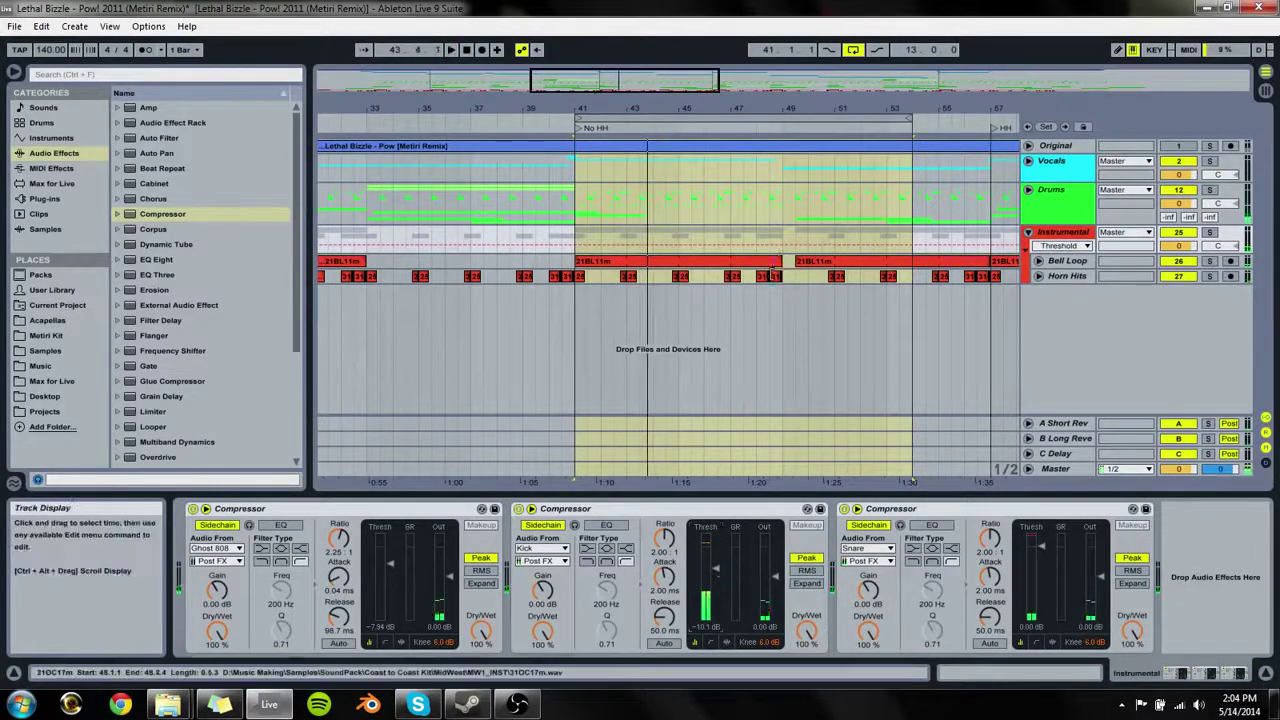
# Step: Play from the horn hit at bar 48 and set the Kick compressor's release to 33.9 ms and attack to 0.22 ms
pyautogui.click(768, 276)
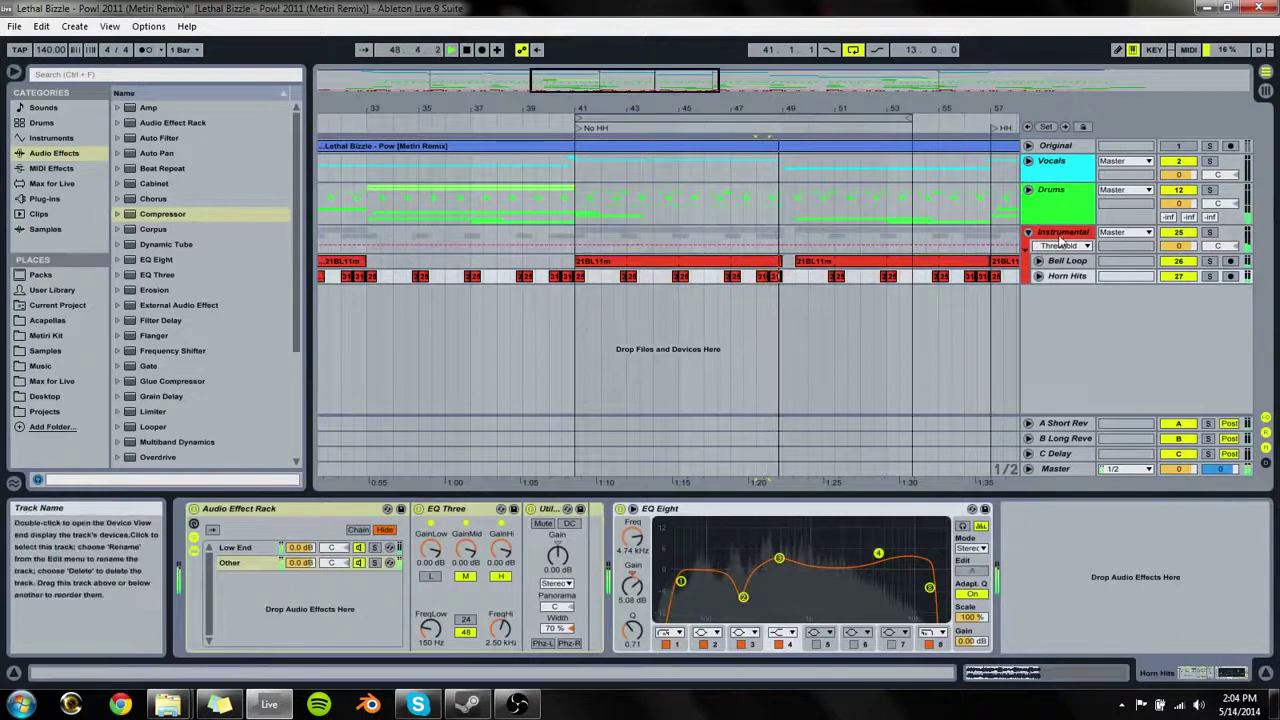
pyautogui.click(1066, 232)
pyautogui.press('space')
pyautogui.press('space')
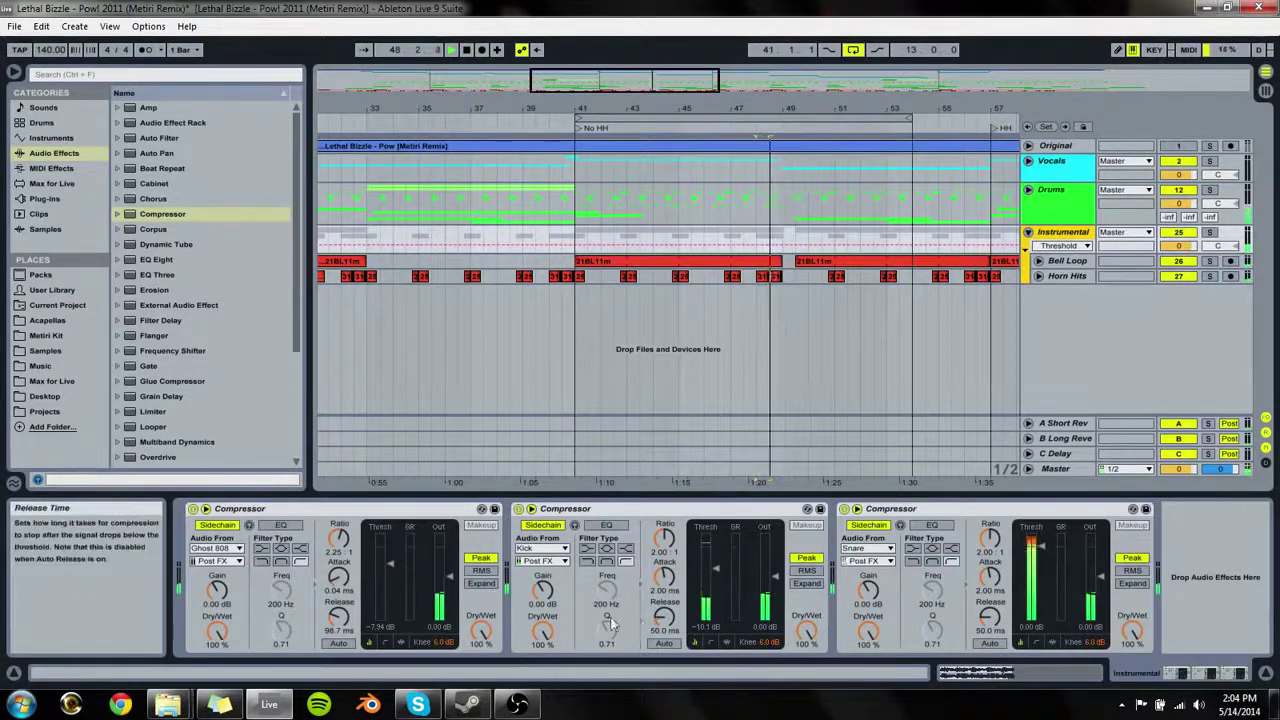
pyautogui.moveTo(657, 612); pyautogui.dragTo(657, 624)
pyautogui.press('space')
pyautogui.moveTo(662, 578); pyautogui.dragTo(662, 600)
pyautogui.press('space')
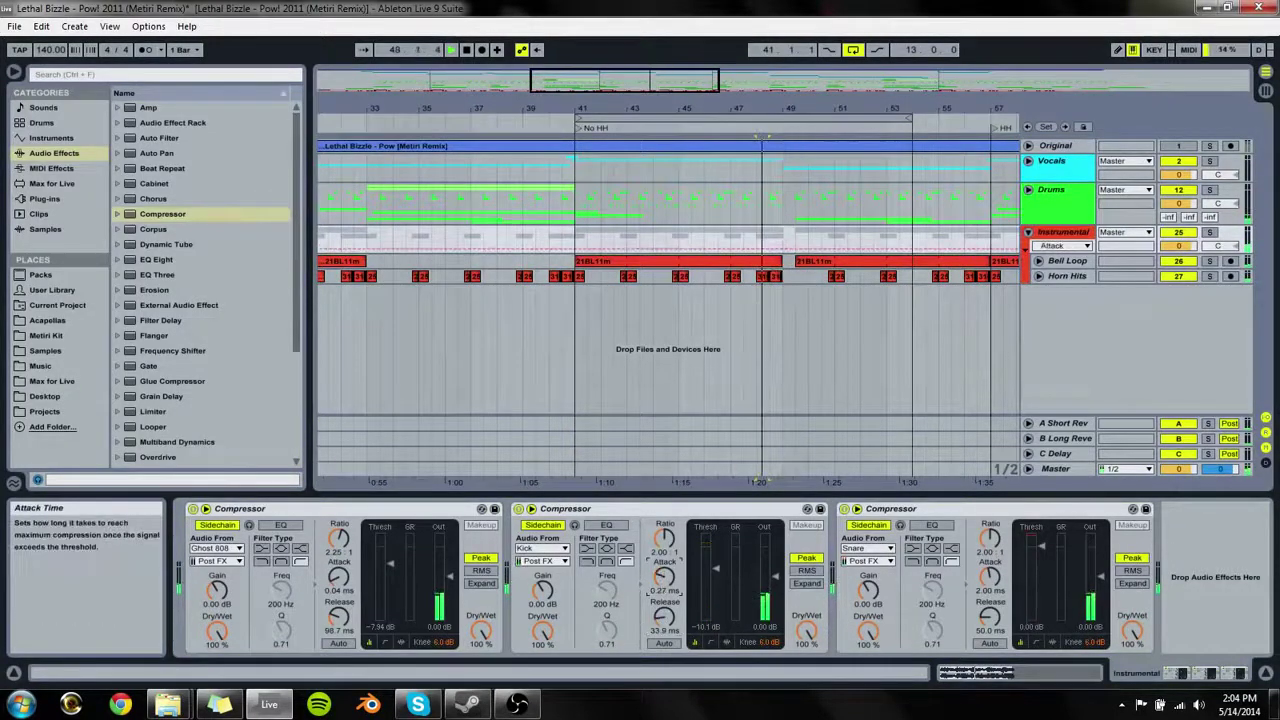
# Step: Solo the Instrumental group, play from the Bell Loop clip at bar 41, and show the group's compressors again
pyautogui.press('space')
pyautogui.click(1222, 235)
pyautogui.click(1211, 232)
pyautogui.press('space')
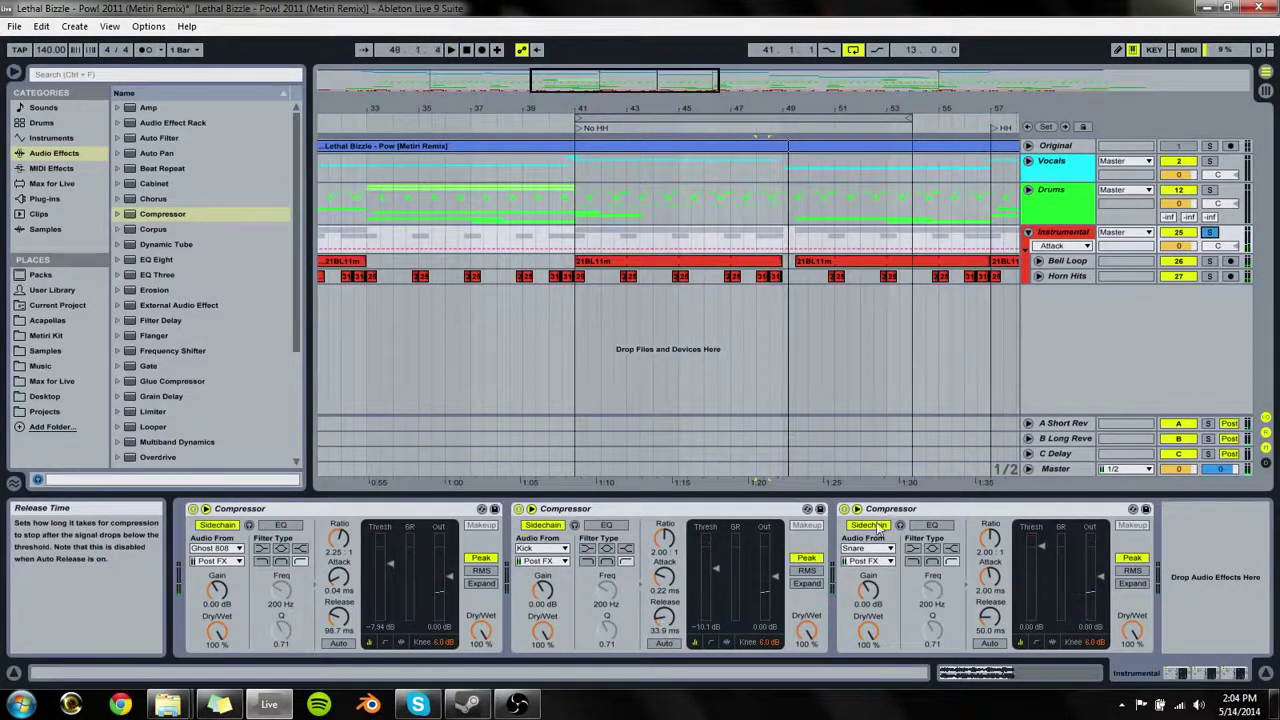
pyautogui.click(596, 279)
pyautogui.click(622, 261)
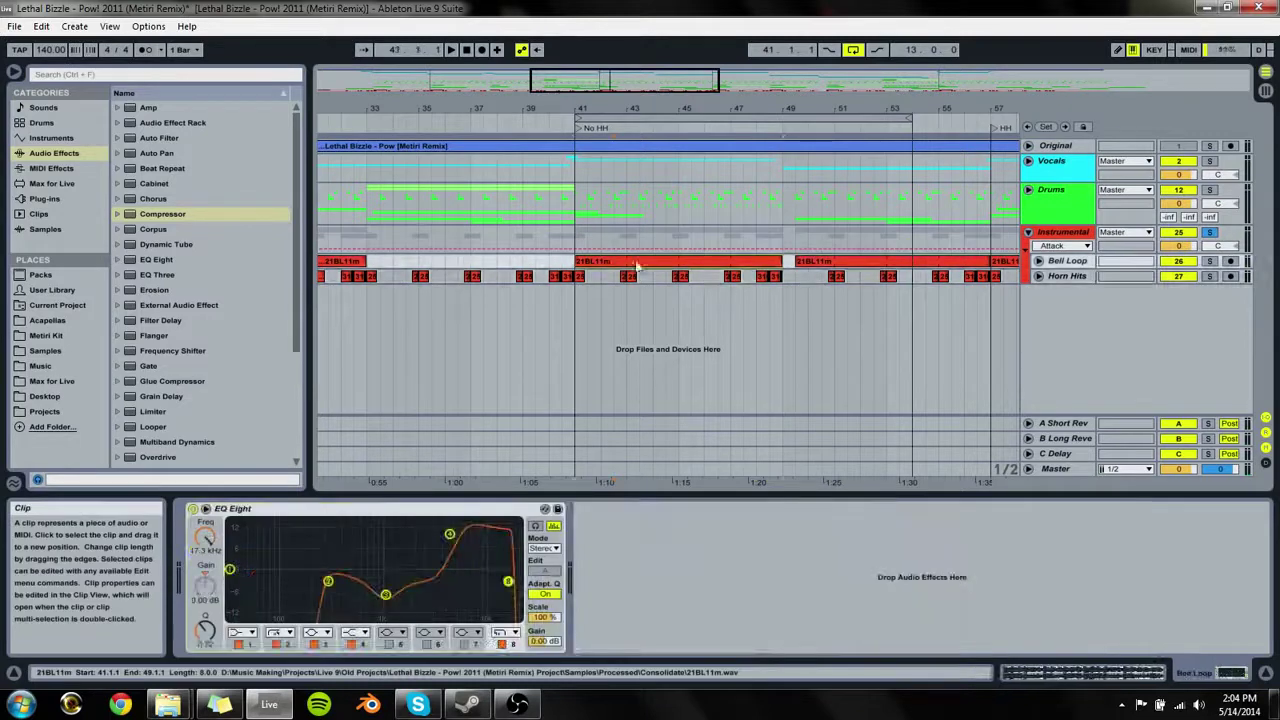
pyautogui.press('space')
pyautogui.click(1050, 233)
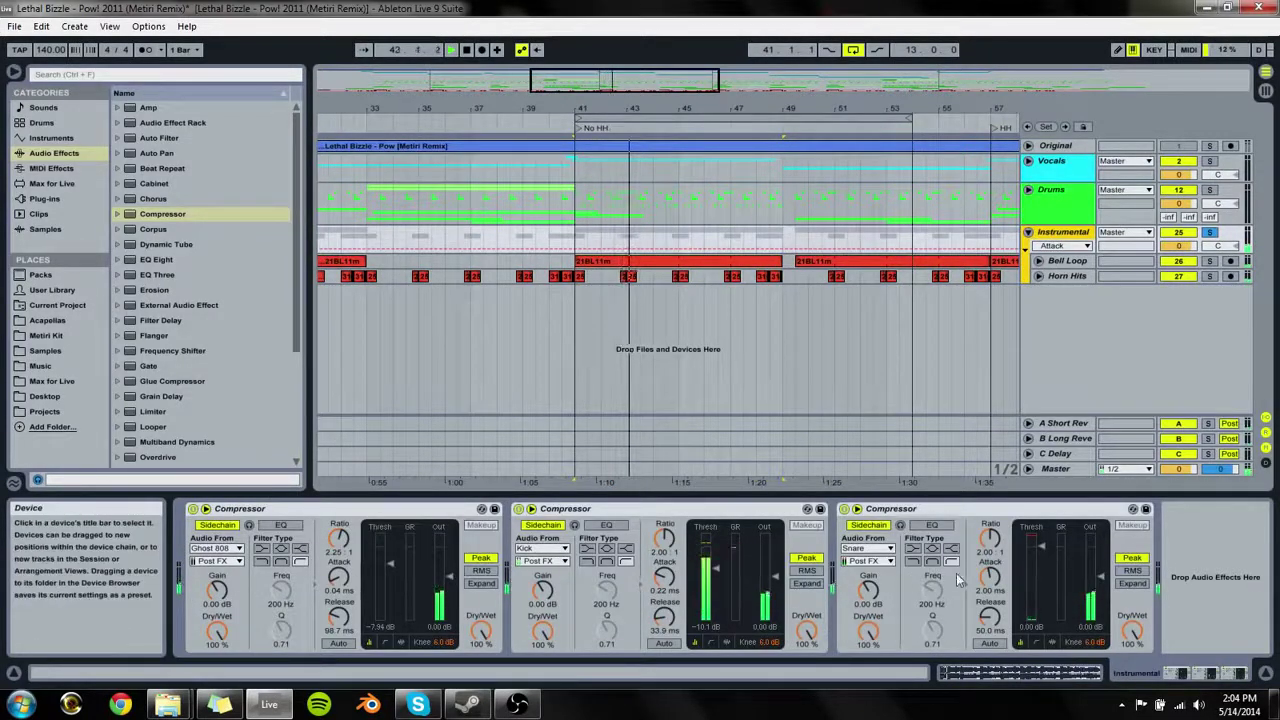
# Step: Set the Snare-sidechained compressor's threshold to -12.0 dB, attack to 0.11 ms and release to 63.2 ms
pyautogui.moveTo(1030, 575)
pyautogui.mouseDown()
pyautogui.moveTo(1030, 600)
pyautogui.moveTo(1040, 580)
pyautogui.moveTo(983, 640)
pyautogui.moveTo(991, 612)
pyautogui.moveTo(1040, 573)
pyautogui.mouseUp()
pyautogui.click(989, 578)
pyautogui.press('space')
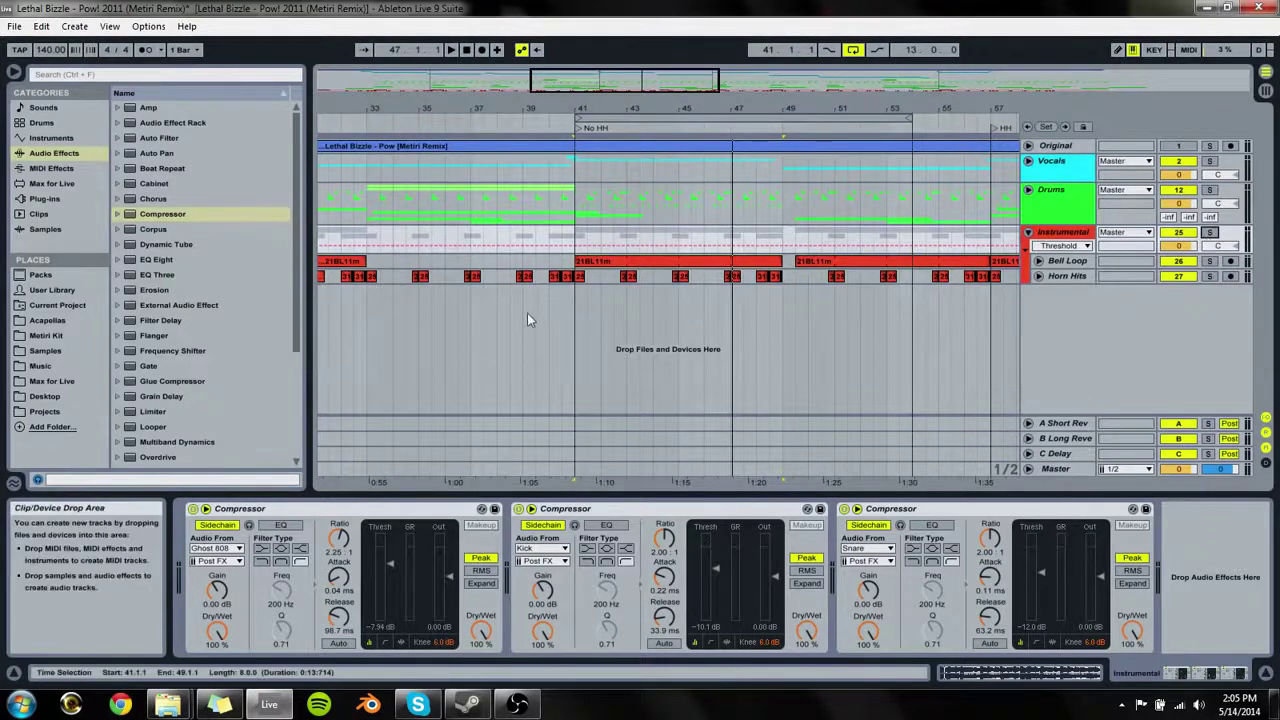
# Step: Group the Instrumental group's three compressors into one Audio Effect Rack
pyautogui.click(403, 510)
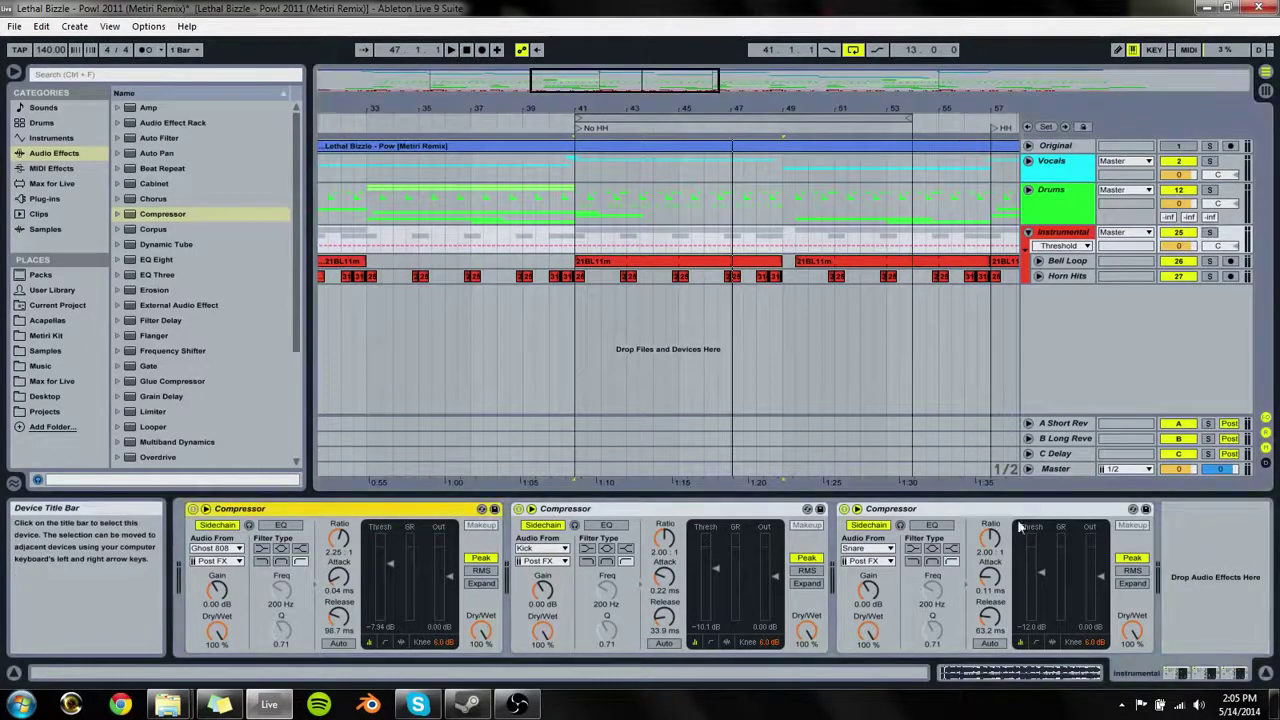
pyautogui.keyDown('shift'); pyautogui.click(1031, 511); pyautogui.keyUp('shift')
pyautogui.hotkey('ctrl', 'g')
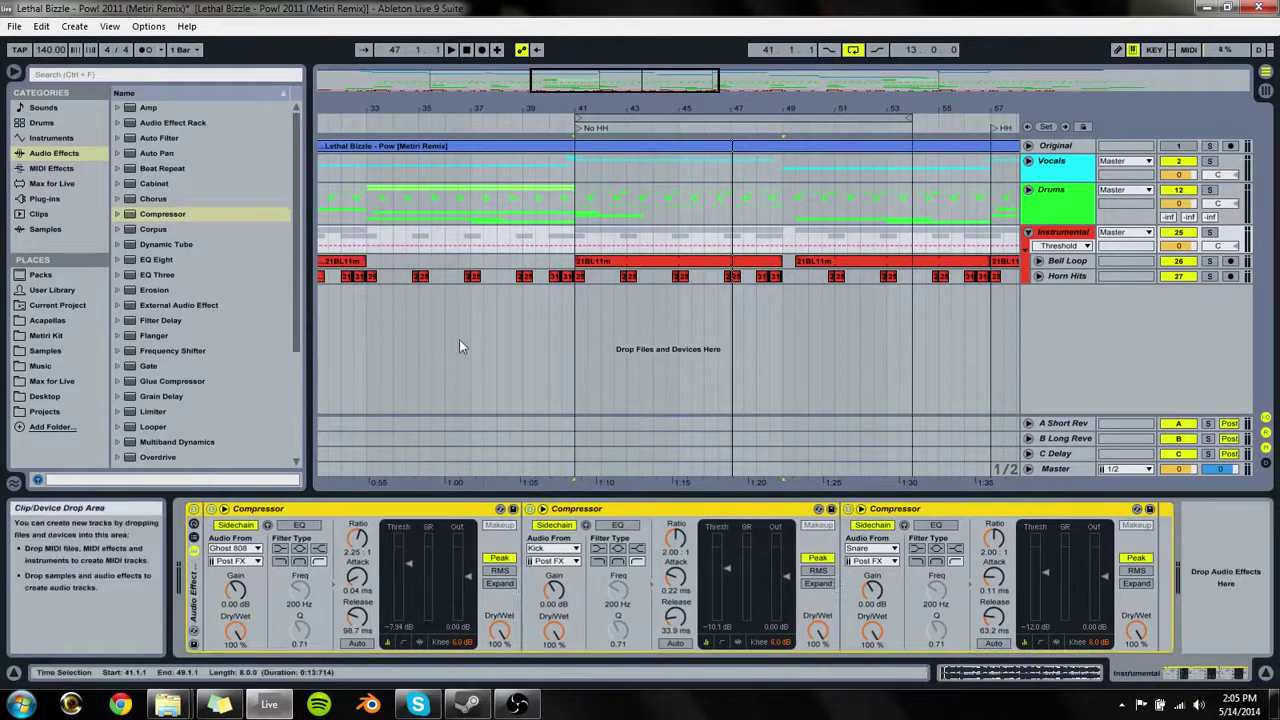
# Step: Play from bar 34 and compare the mix with the Instrumental group's compressor rack switched off and on
pyautogui.click(410, 270)
pyautogui.press('space')
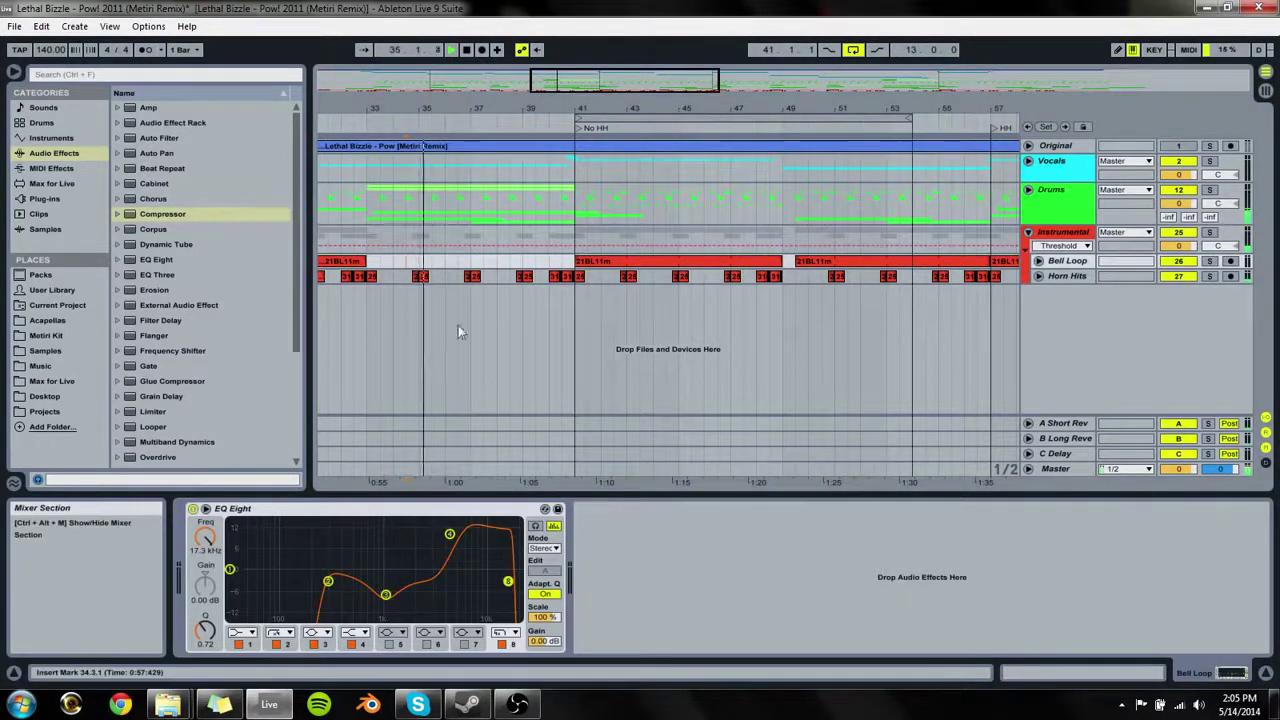
pyautogui.click(1069, 244)
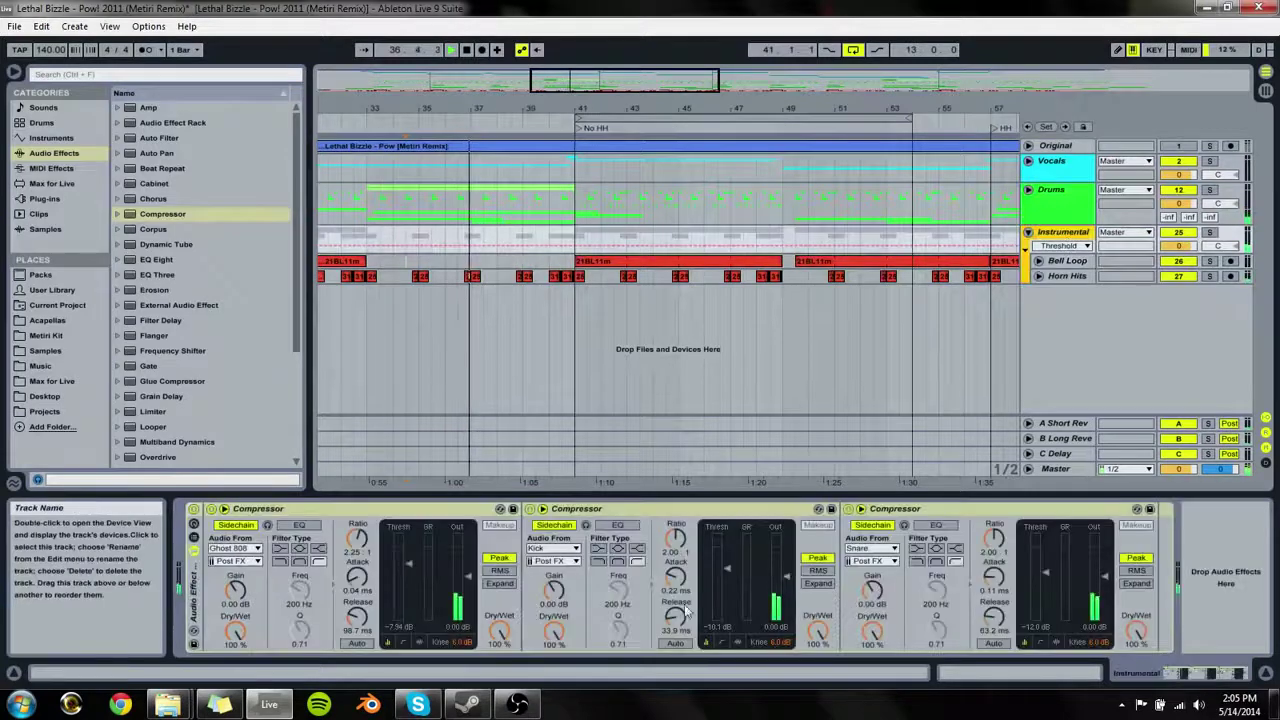
pyautogui.press('space')
pyautogui.click(195, 512)
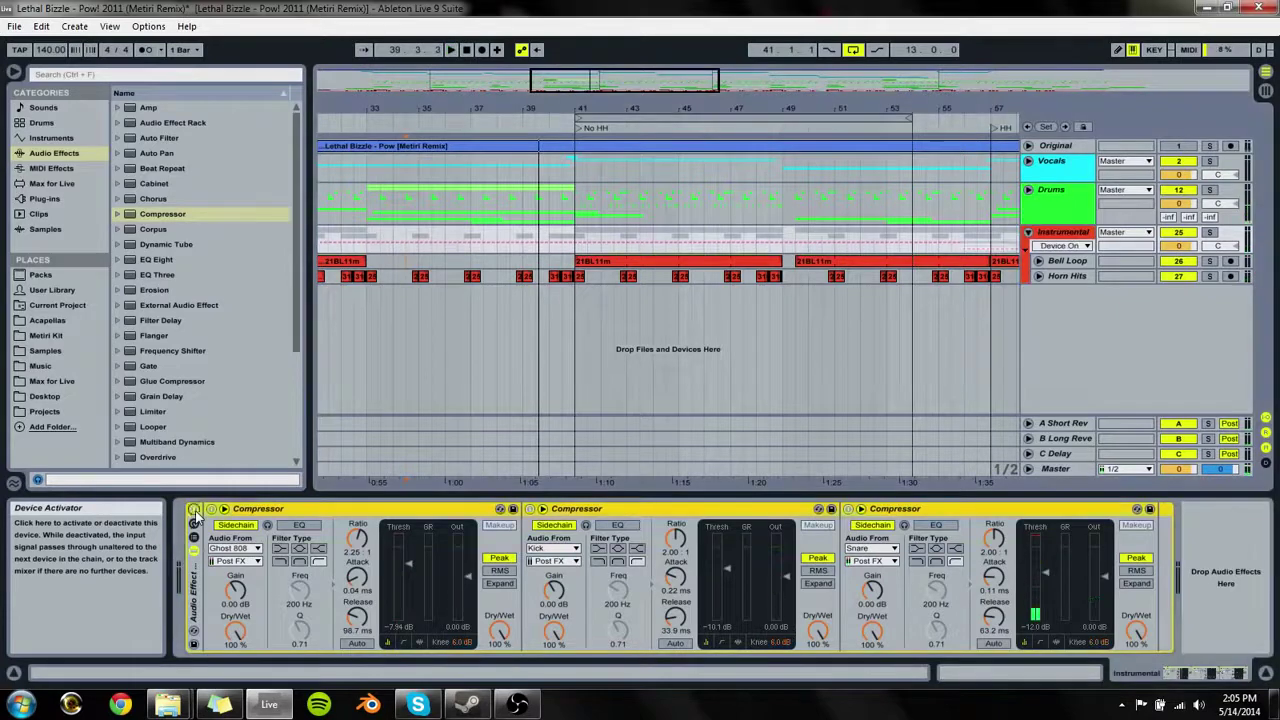
pyautogui.press('space')
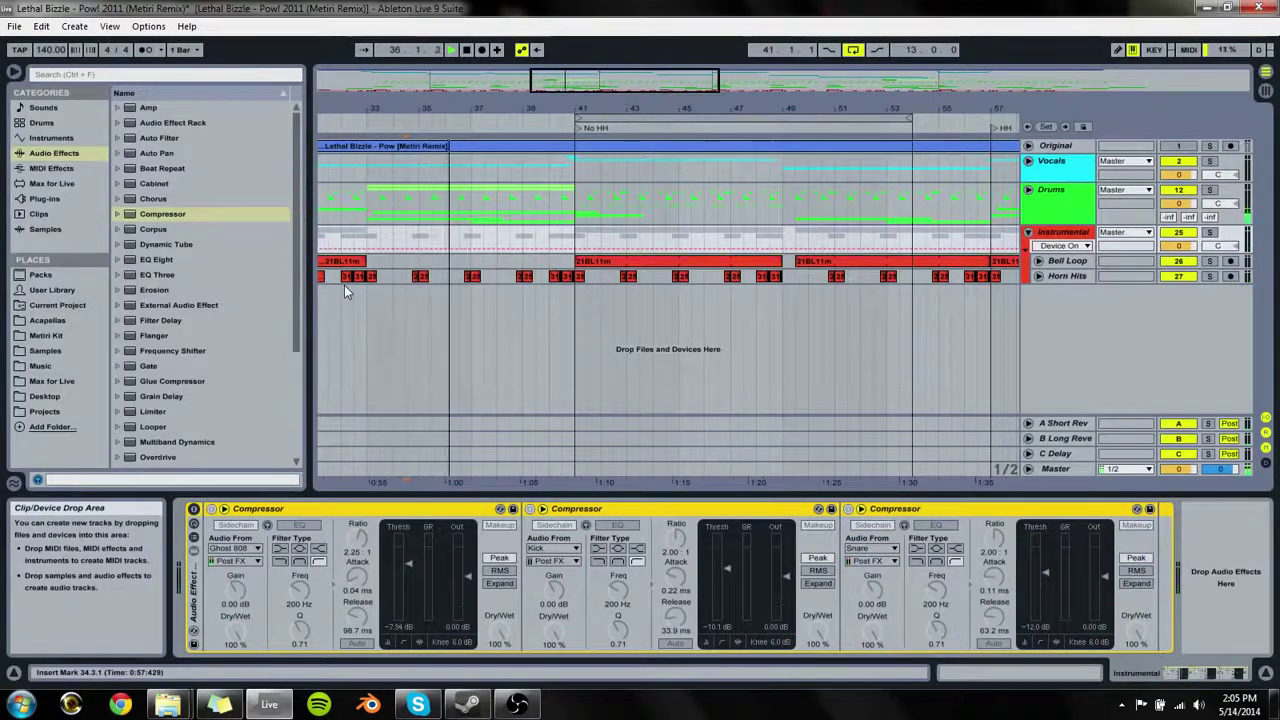
pyautogui.click(194, 509)
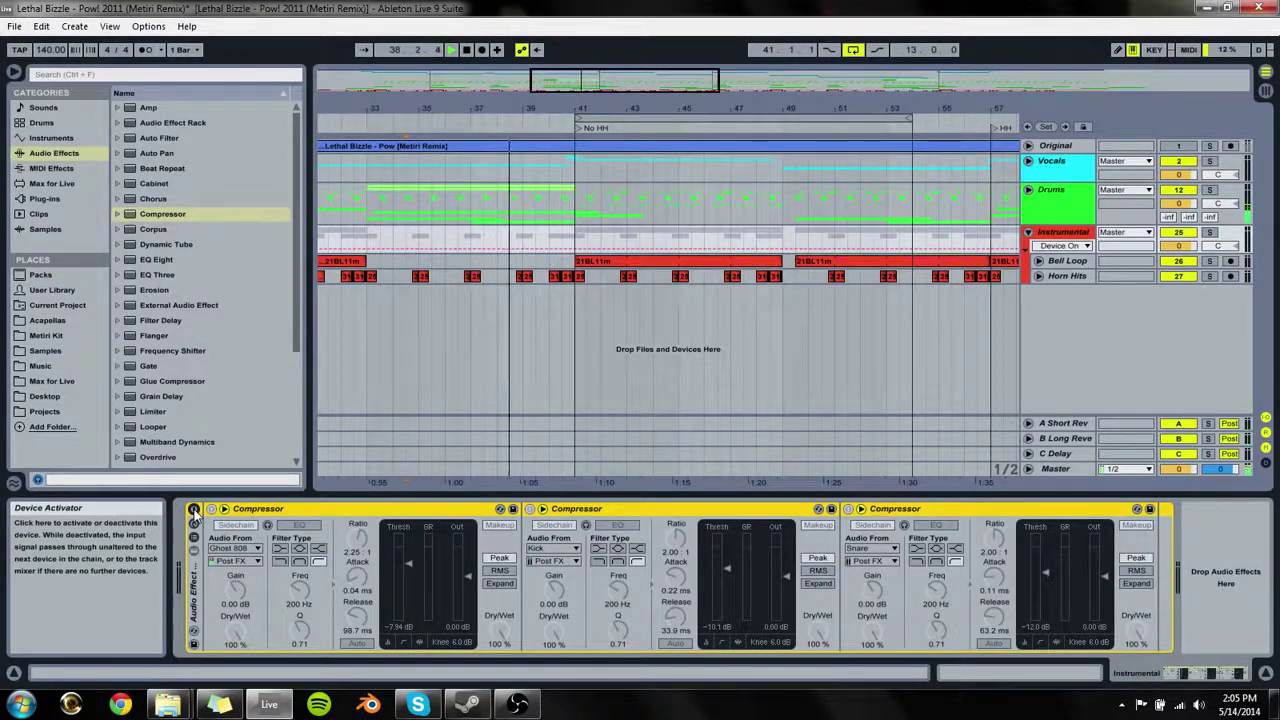
pyautogui.click(194, 509)
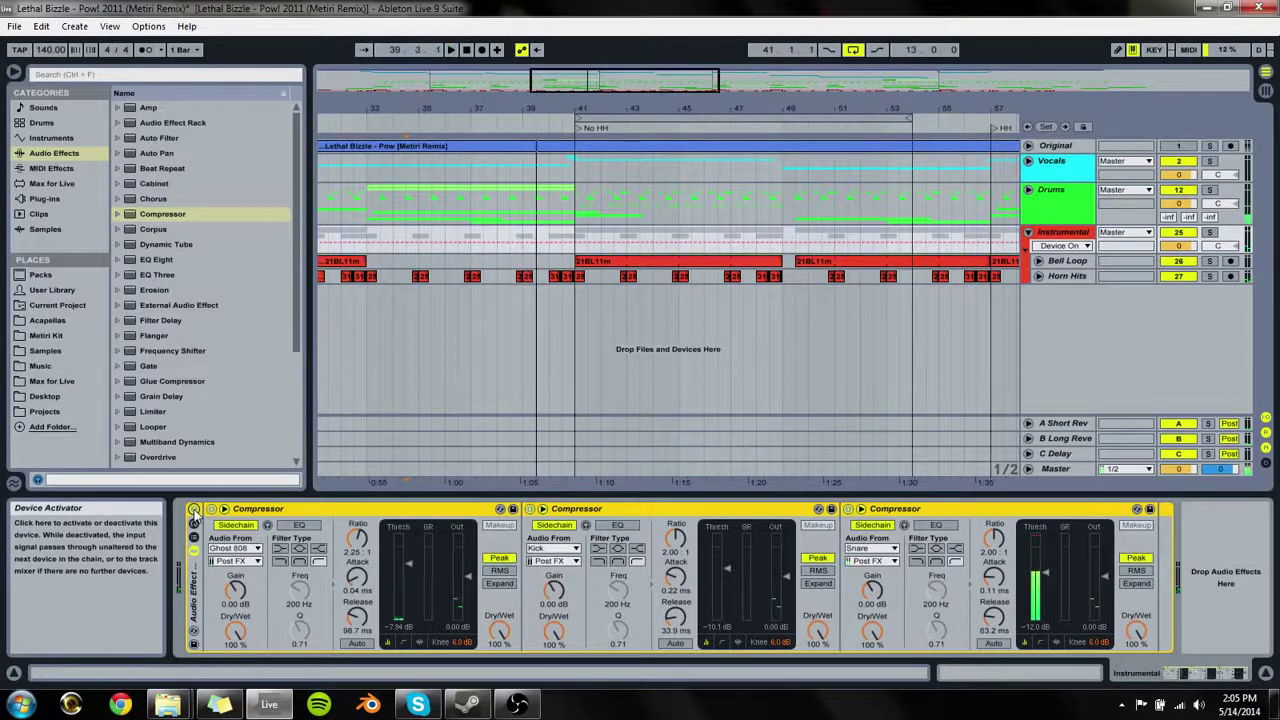
pyautogui.click(194, 509)
pyautogui.click(194, 509)
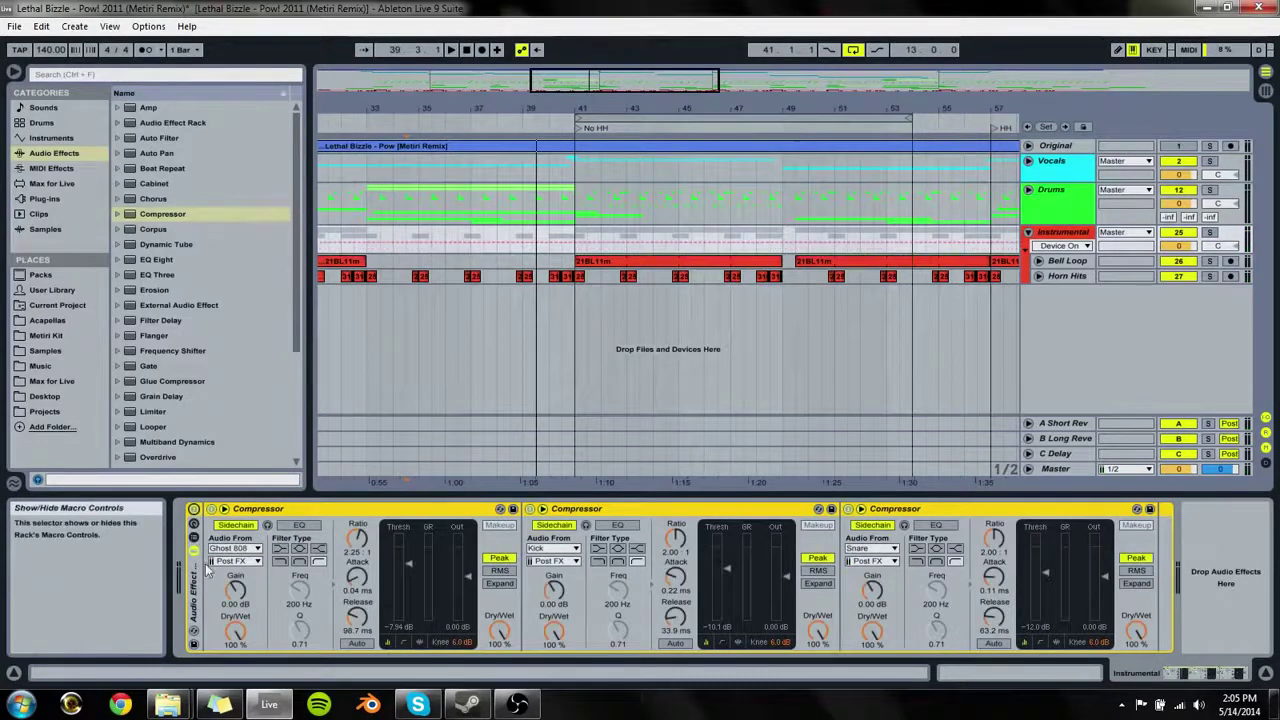
# Step: Ungroup the rack back into three separate compressors and collapse the Instrumental group
pyautogui.rightClick(198, 575)
pyautogui.click(225, 517)
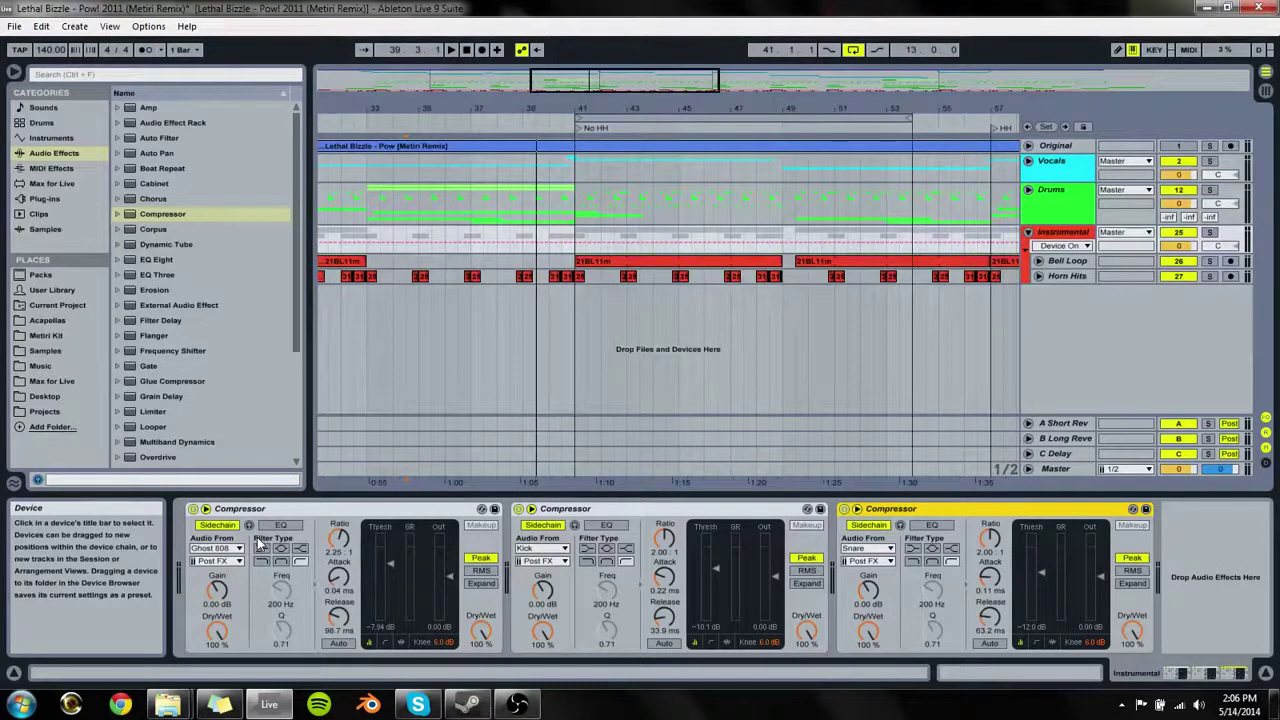
pyautogui.click(1028, 232)
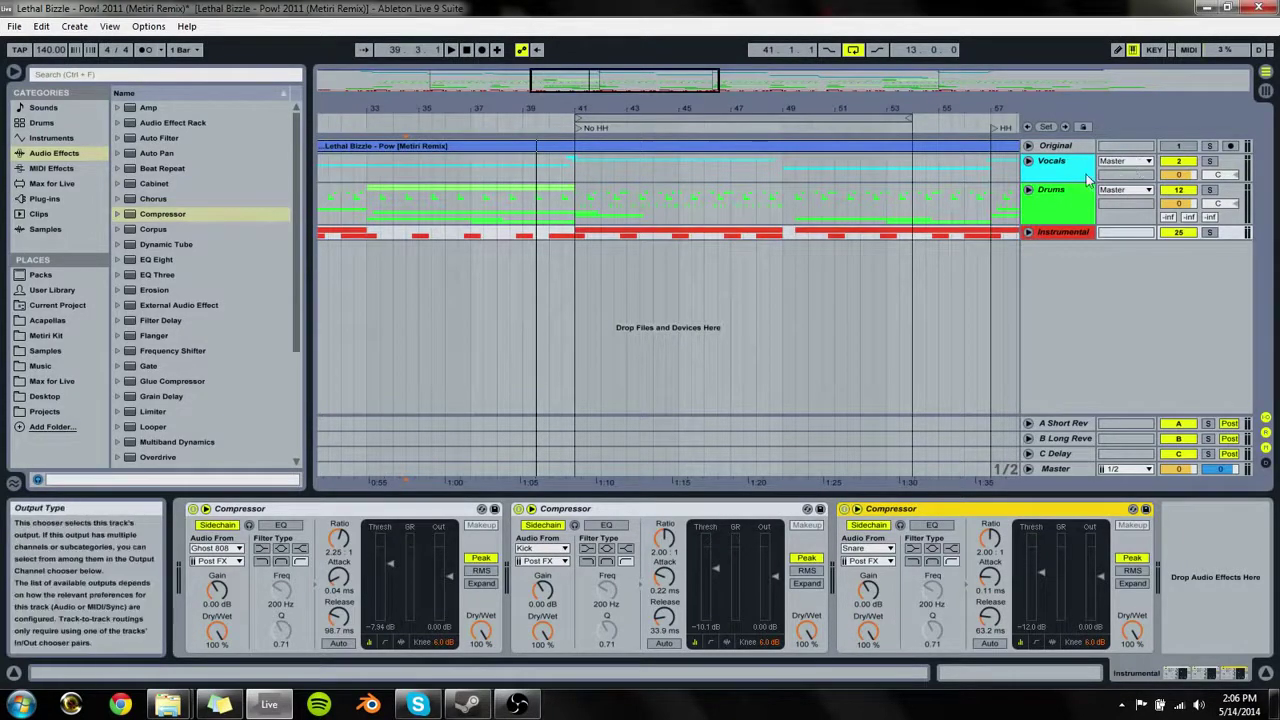
# Step: Unfold the Vocals group, shorten the loop at bar 41 to 8 bars and play it
pyautogui.click(1136, 172)
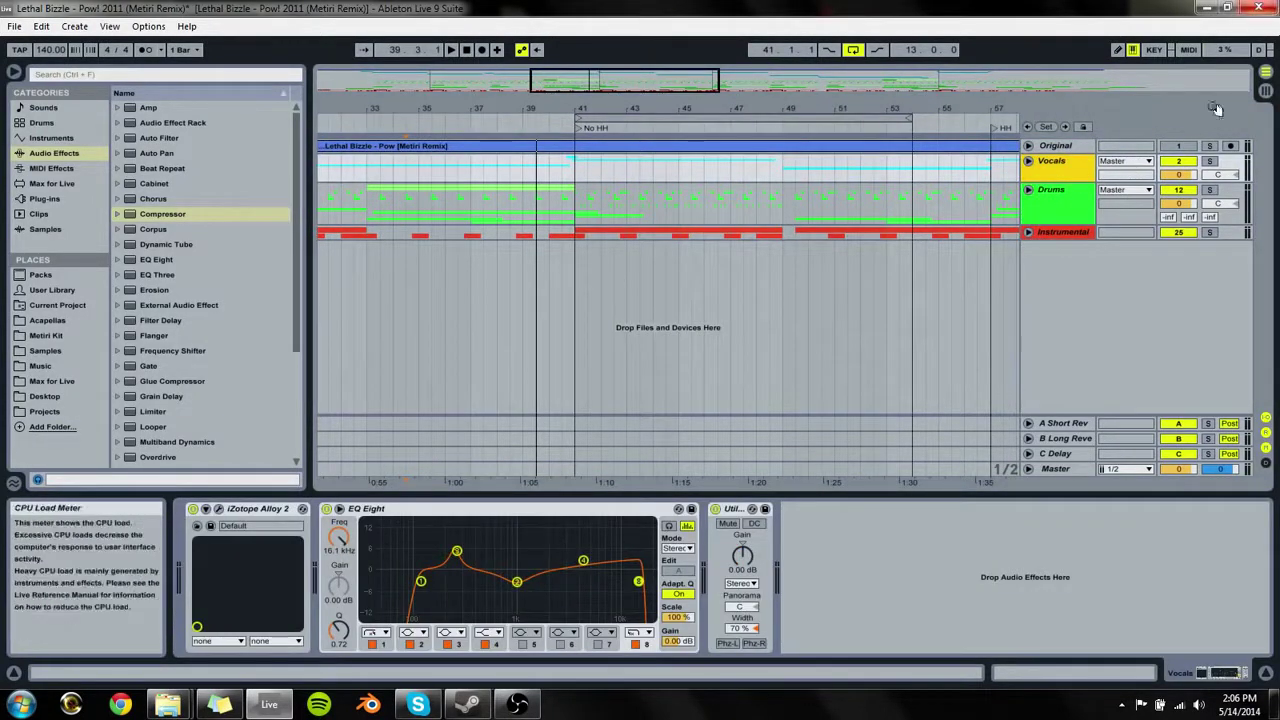
pyautogui.click(1028, 160)
pyautogui.click(1052, 203)
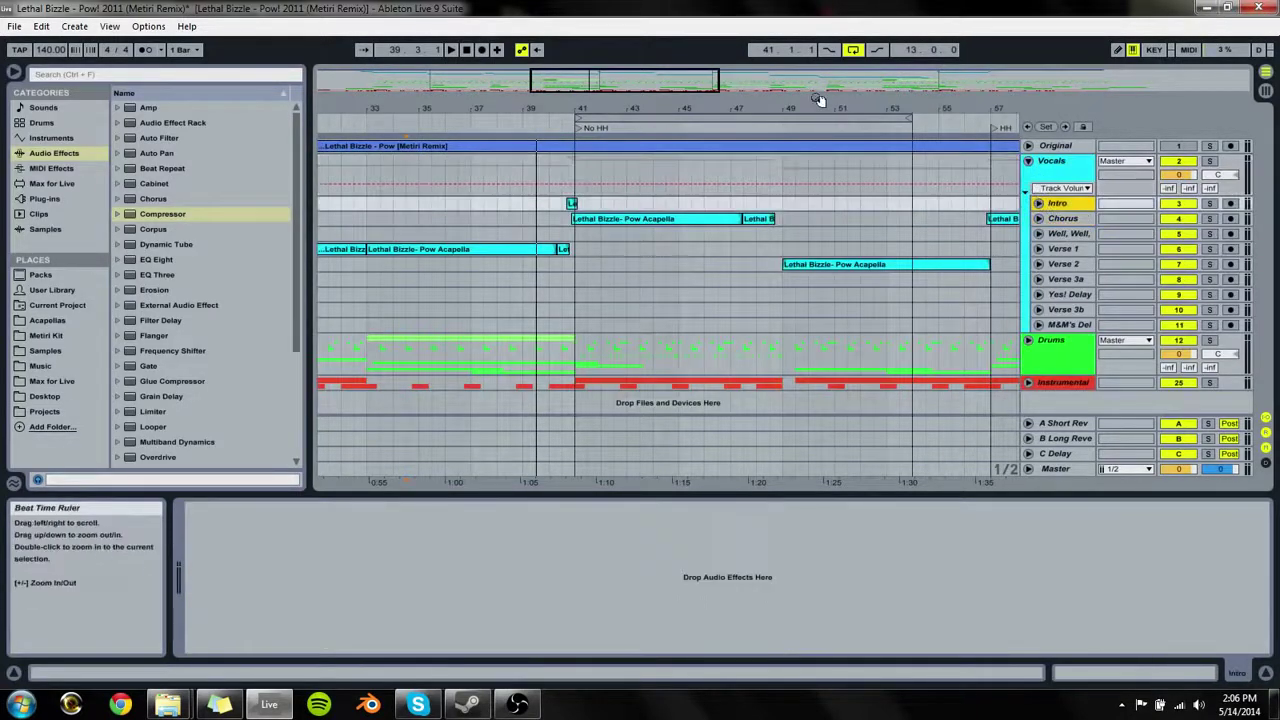
pyautogui.moveTo(857, 81); pyautogui.dragTo(857, 40)
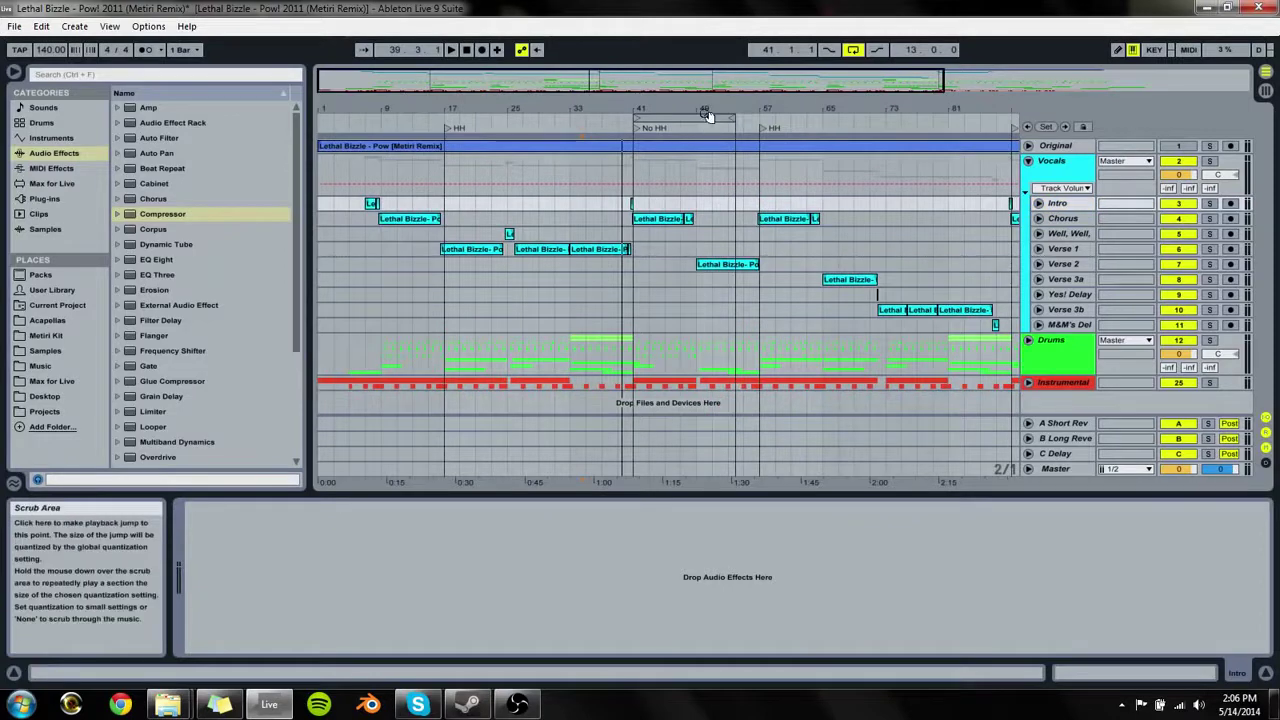
pyautogui.moveTo(733, 118); pyautogui.dragTo(701, 122)
pyautogui.press('space')
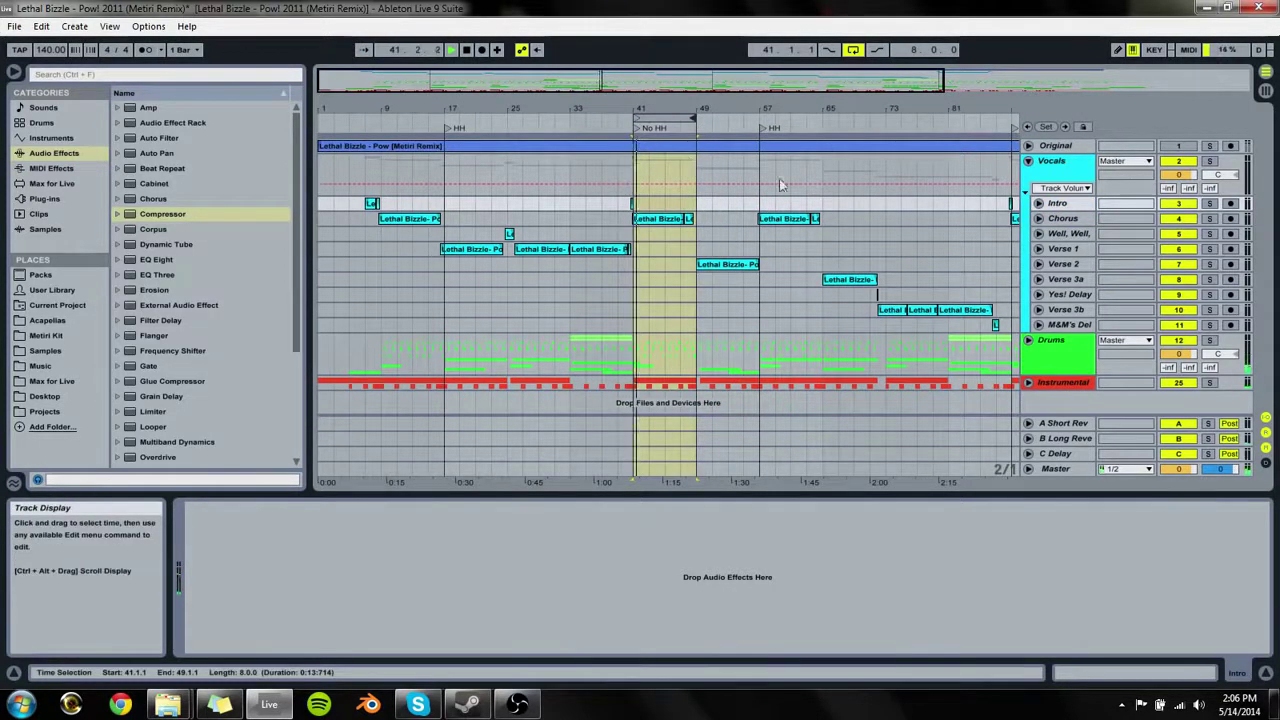
# Step: Show the session mixer and set the Chorus track's volume to -18.5 dB
pyautogui.press('Tab')
pyautogui.press('Tab')
pyautogui.press('Tab')
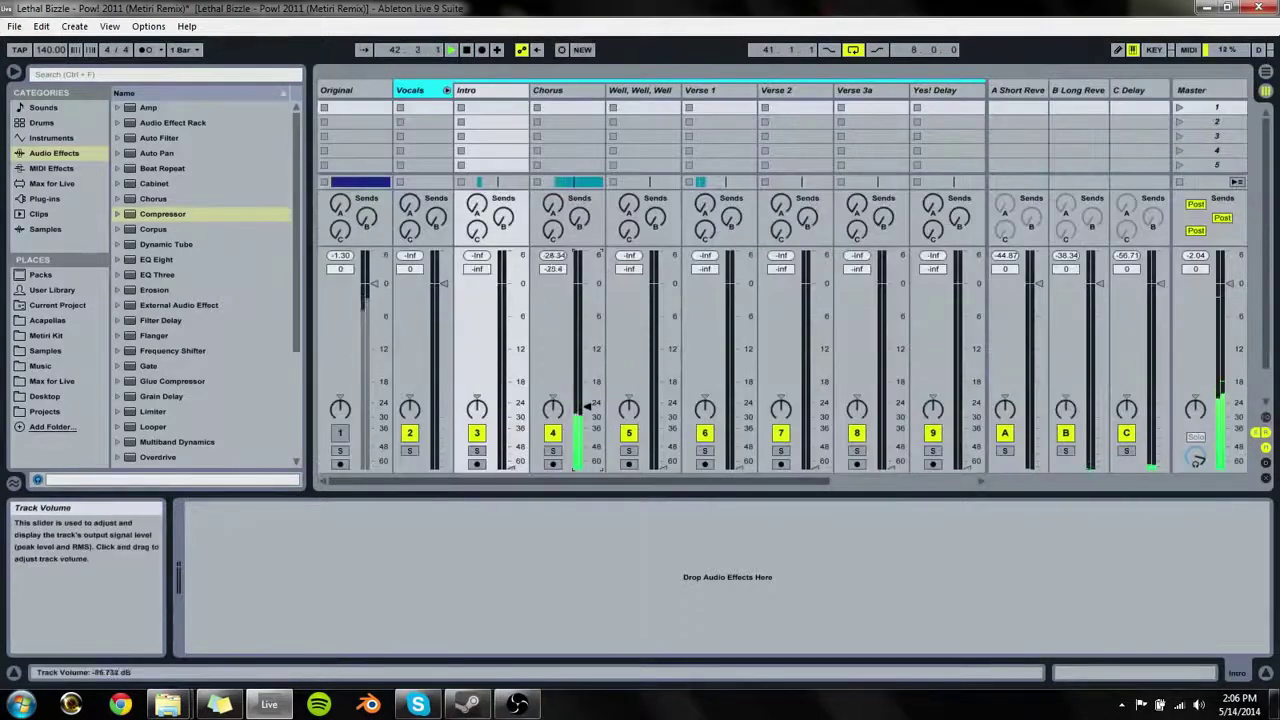
# Step: On the Vocals group, move Utility ahead of EQ Eight and set EQ band 2 to 915 Hz at -6.32 dB
pyautogui.press('Left')
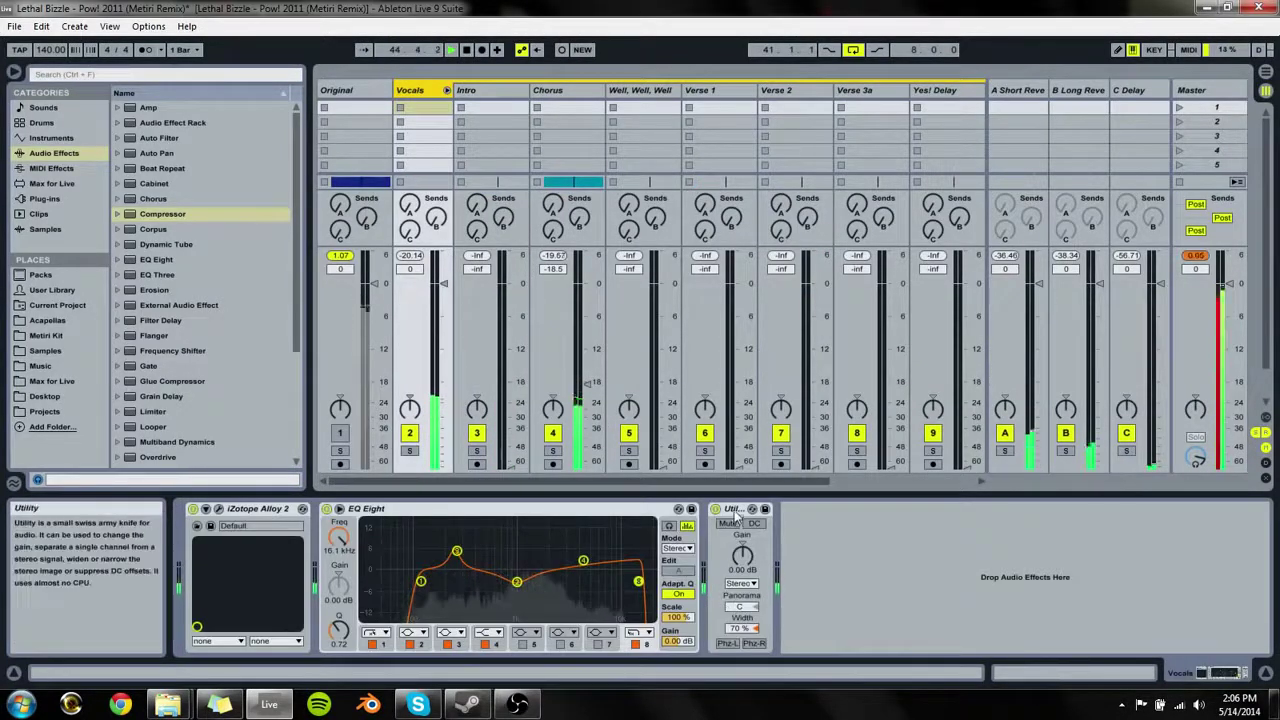
pyautogui.moveTo(737, 509); pyautogui.dragTo(340, 509)
pyautogui.moveTo(591, 582); pyautogui.dragTo(587, 590)
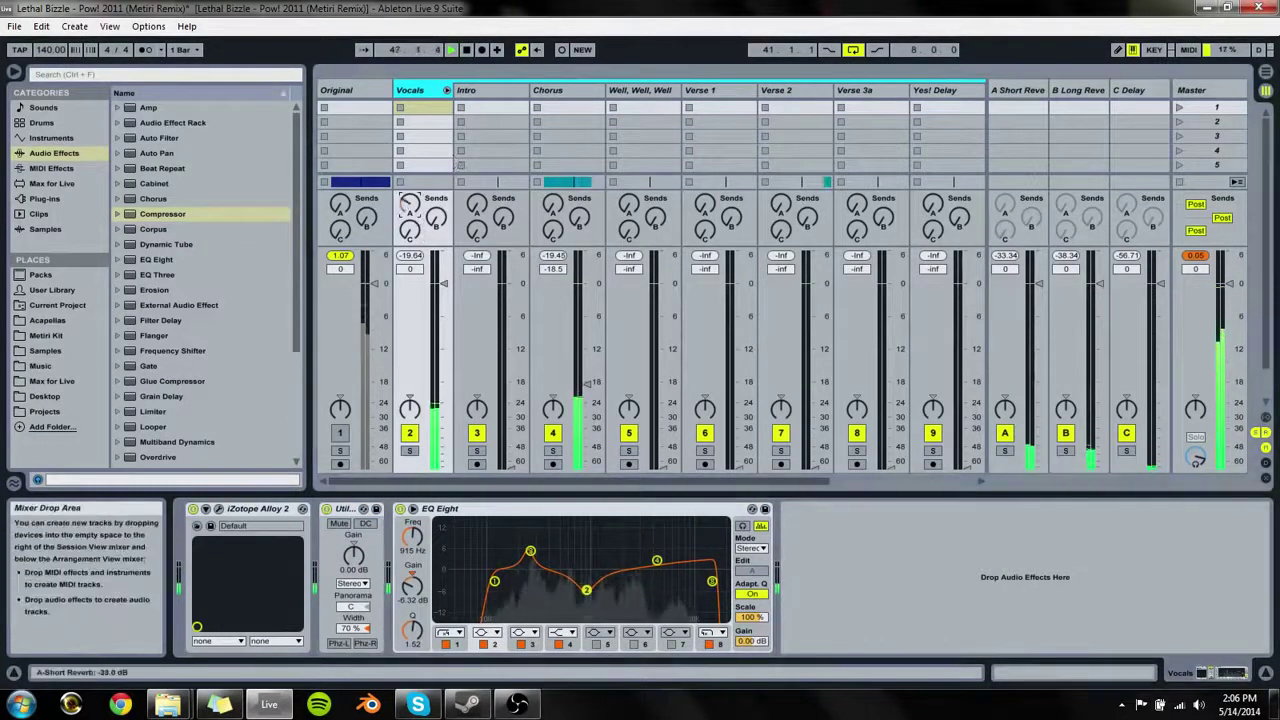
# Step: Raise the Vocals group's short reverb send, try out its delay send and stop playback
pyautogui.moveTo(410, 204); pyautogui.dragTo(410, 180)
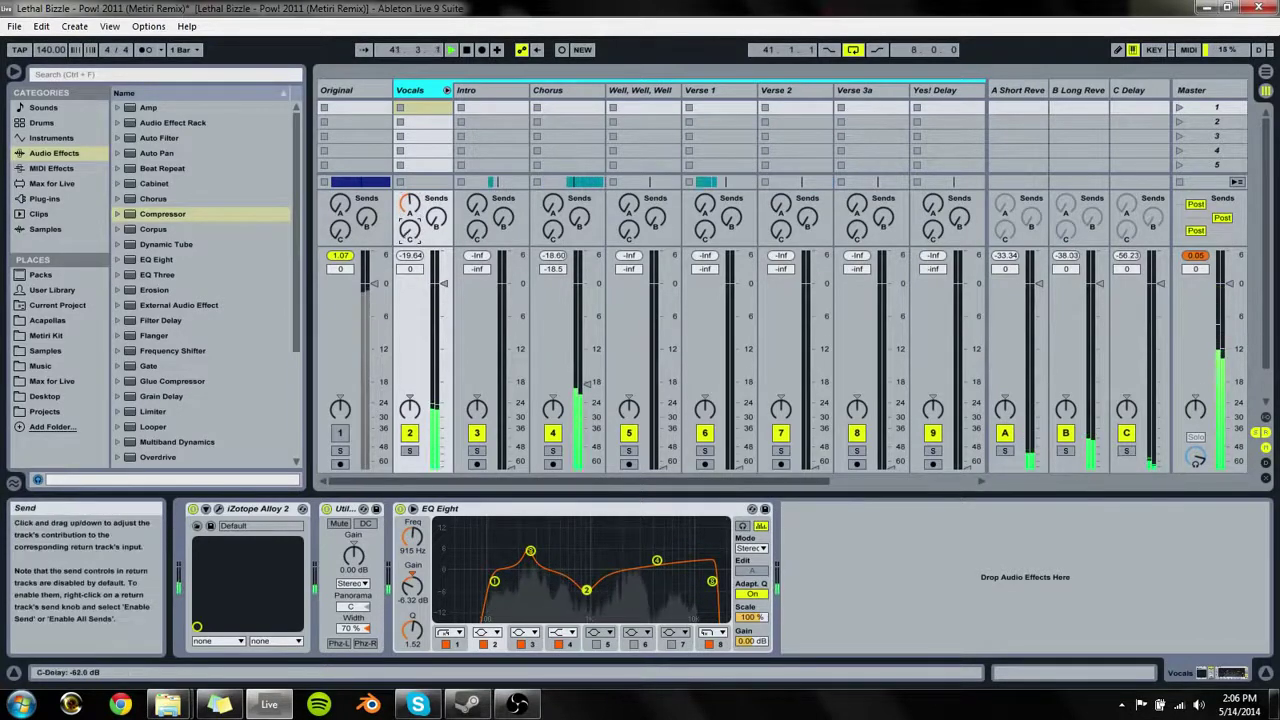
pyautogui.click(413, 237)
pyautogui.moveTo(413, 237); pyautogui.dragTo(413, 241)
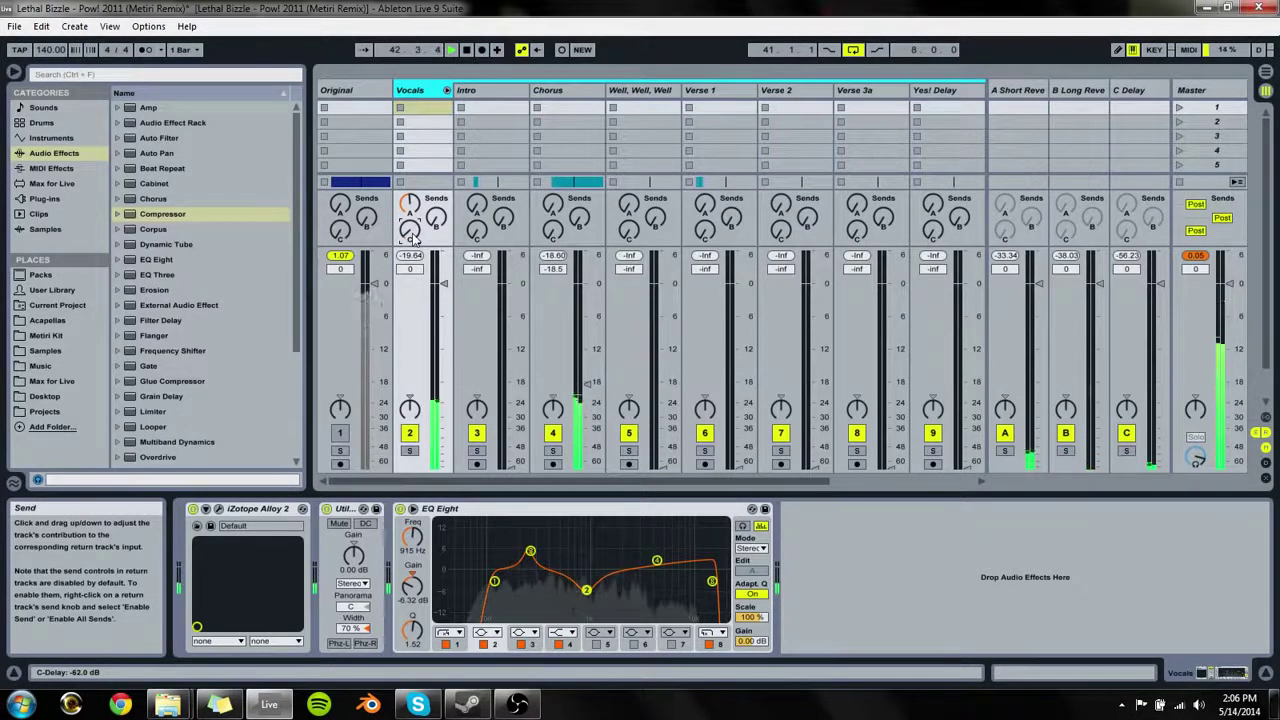
pyautogui.press('space')
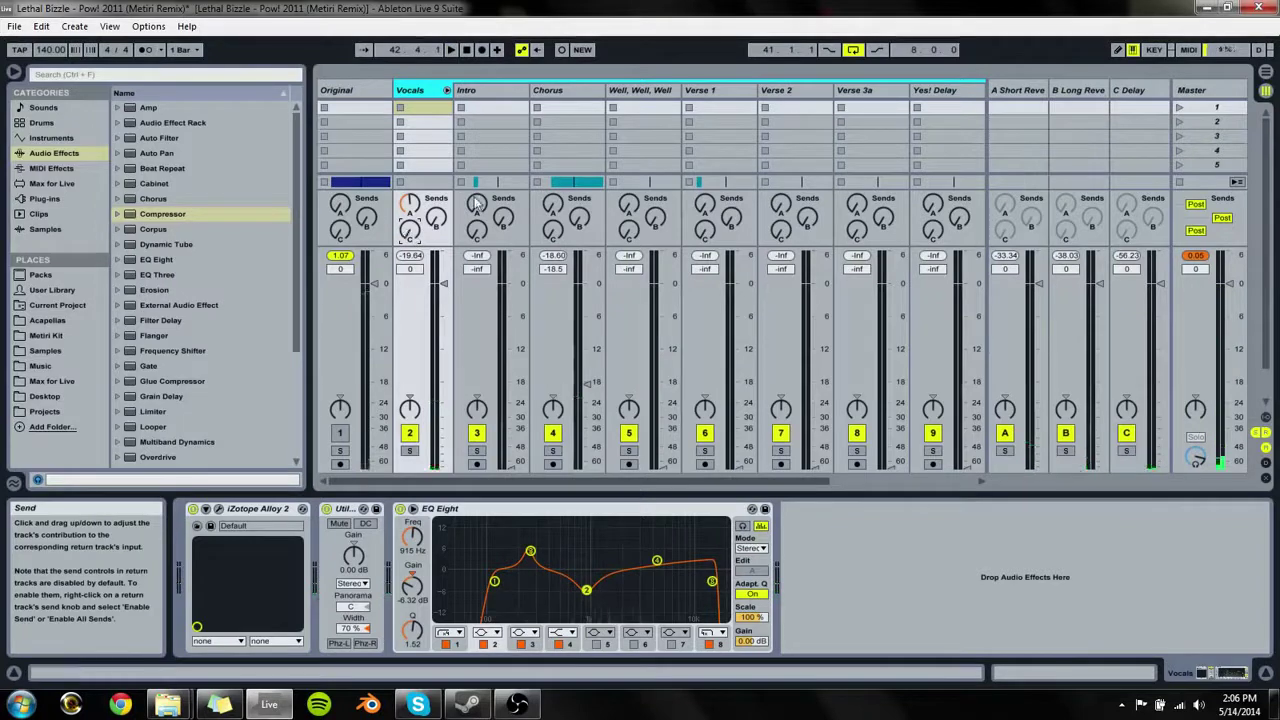
# Step: Rename return track C to Ping Pong Delay and insert a new return track D
pyautogui.click(1120, 89)
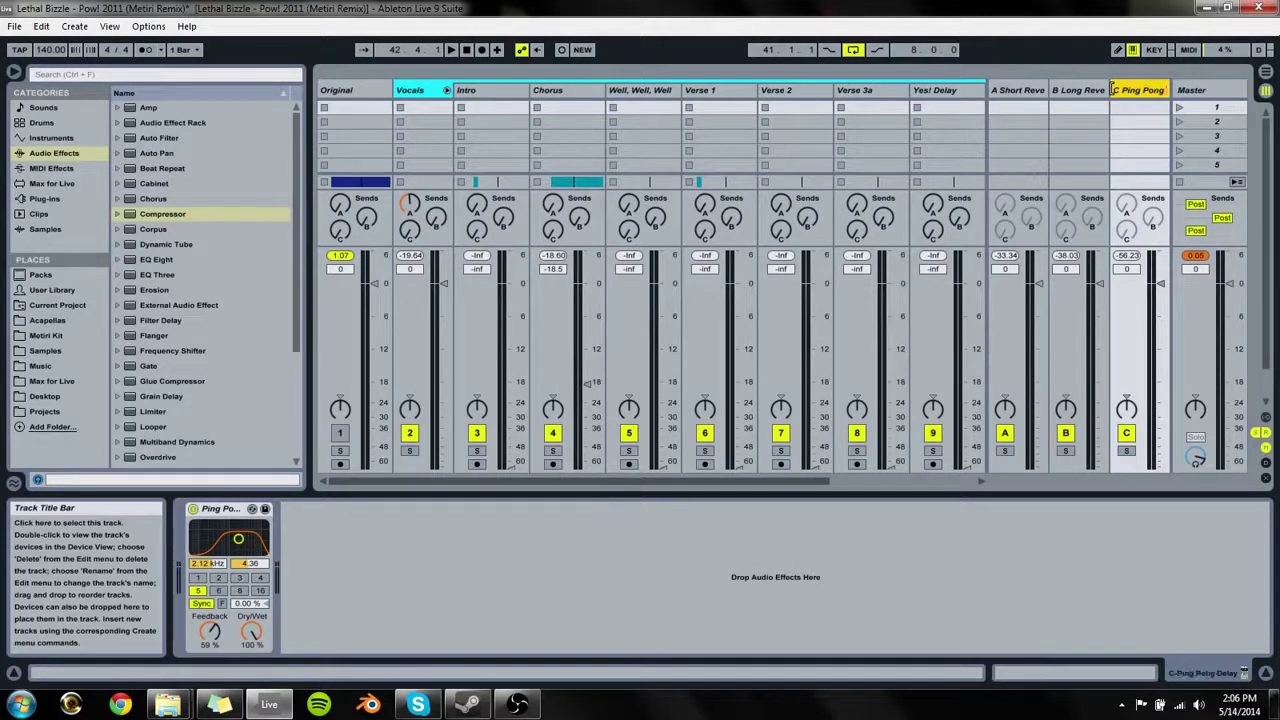
pyautogui.hotkey('ctrl', 'alt', 't')
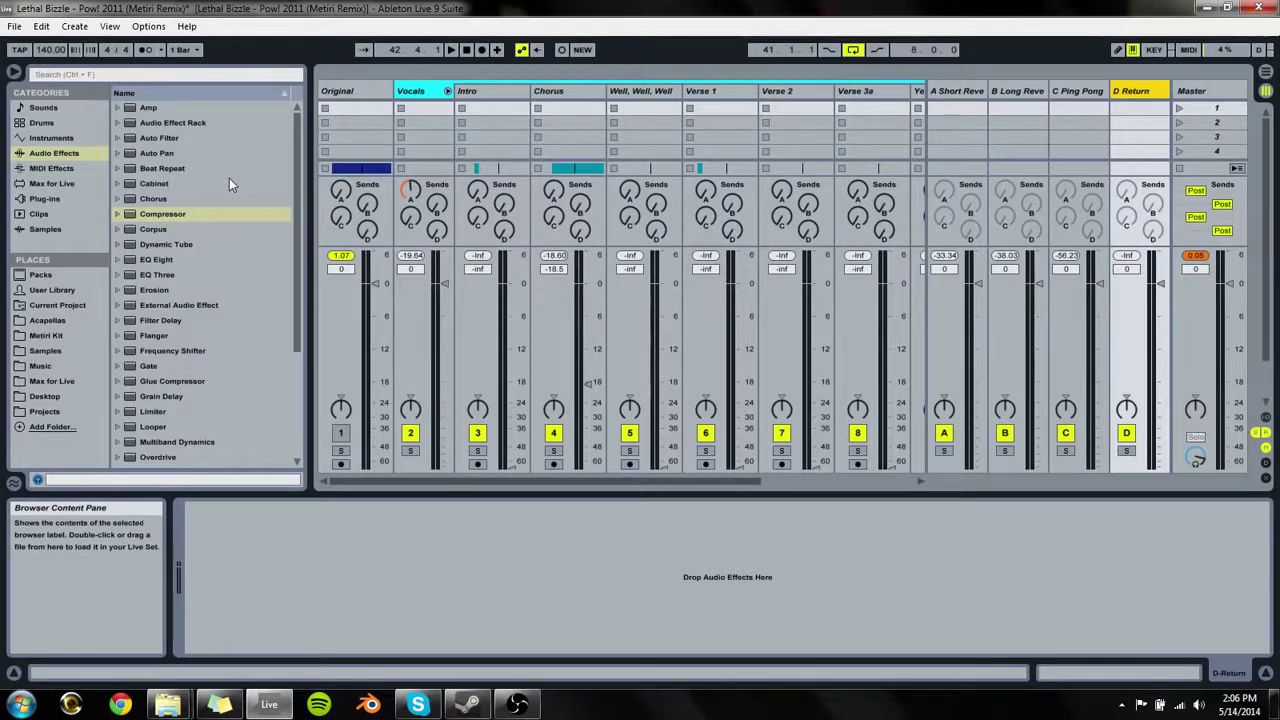
# Step: Add a Compressor to the Vocals group, placed between iZotope Alloy 2 and Utility
pyautogui.moveTo(160, 214); pyautogui.dragTo(870, 580)
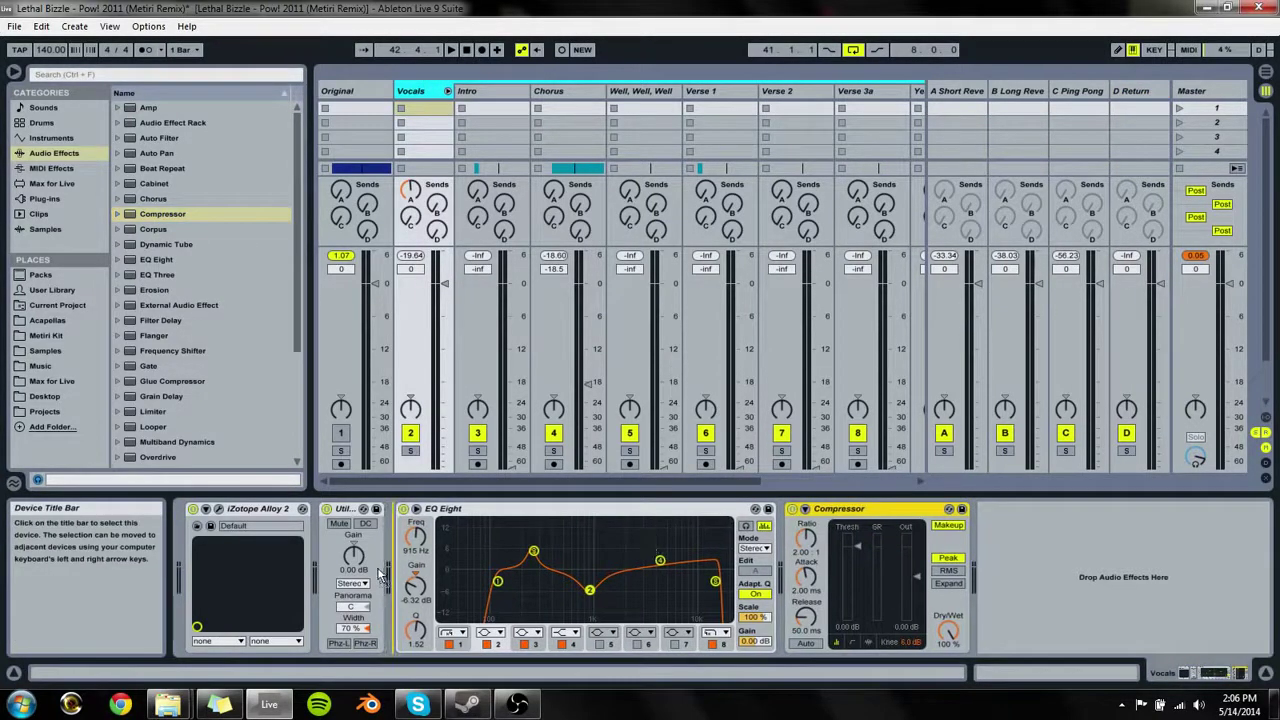
pyautogui.moveTo(326, 600); pyautogui.dragTo(326, 600)
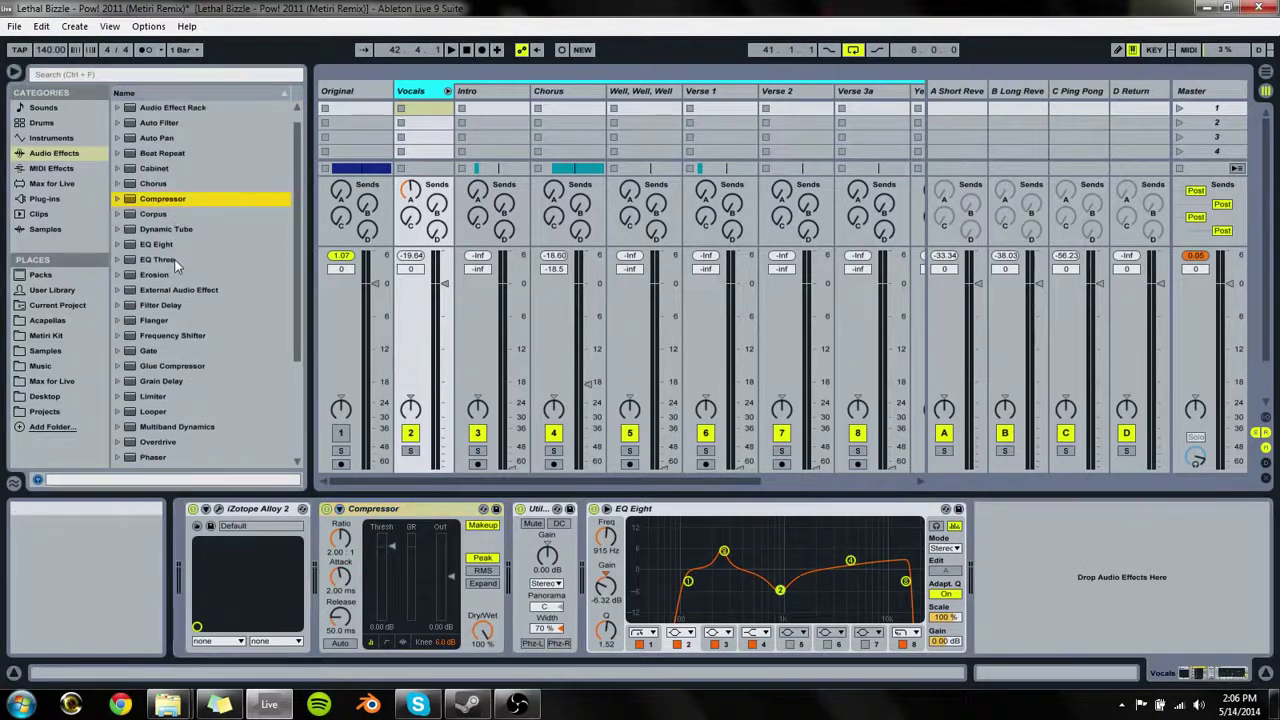
# Step: Find the Simple Delay effect and load it onto return track D
pyautogui.scroll(-5, 176, 276)
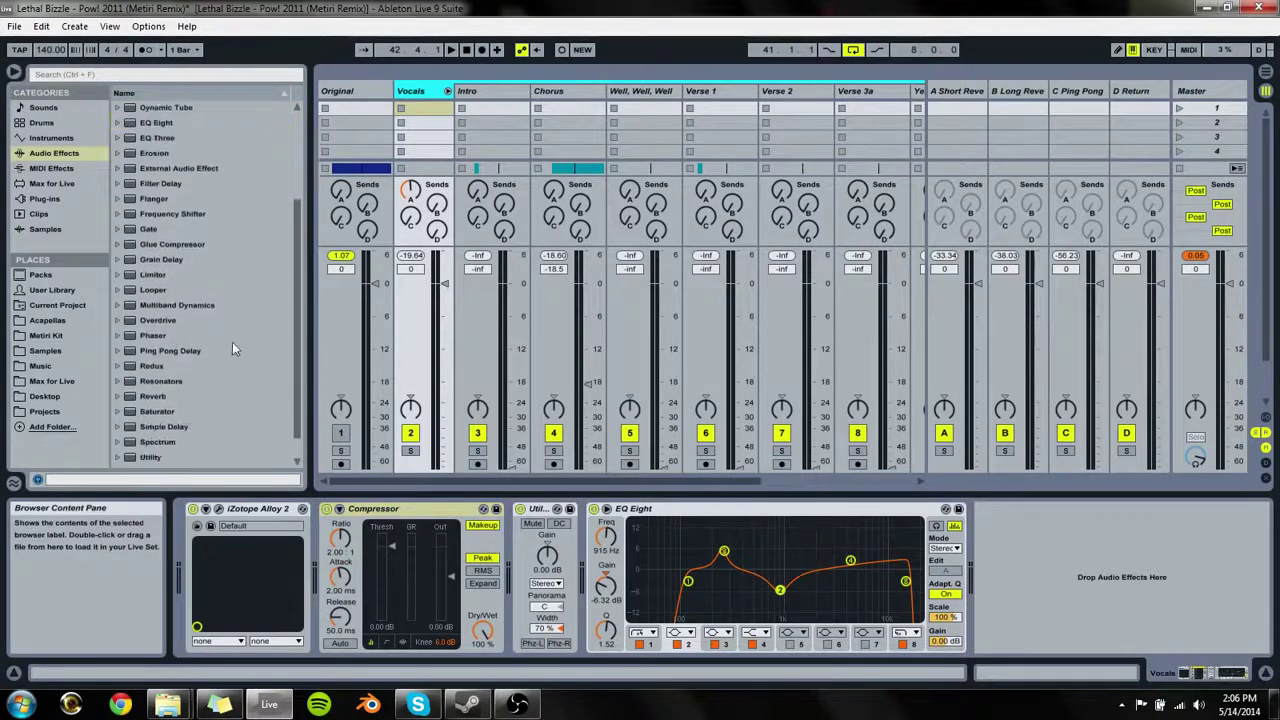
pyautogui.scroll(-1, 204, 387)
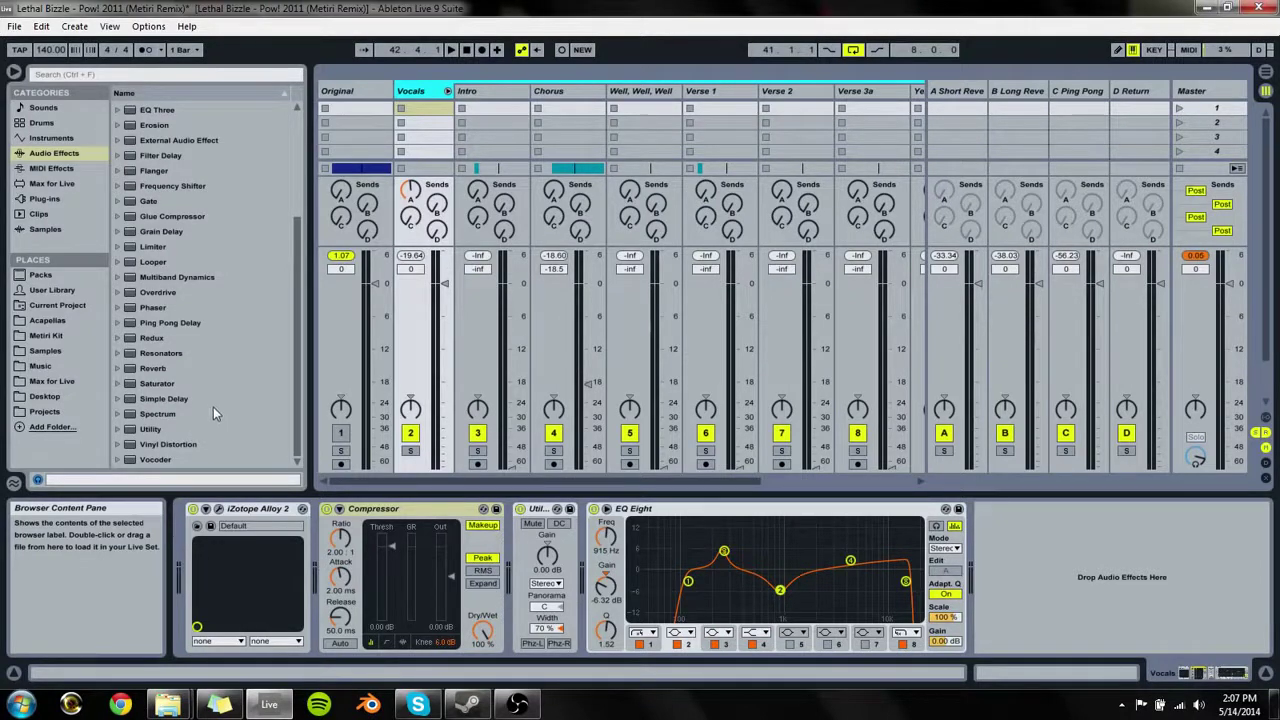
pyautogui.scroll(1, 144, 290)
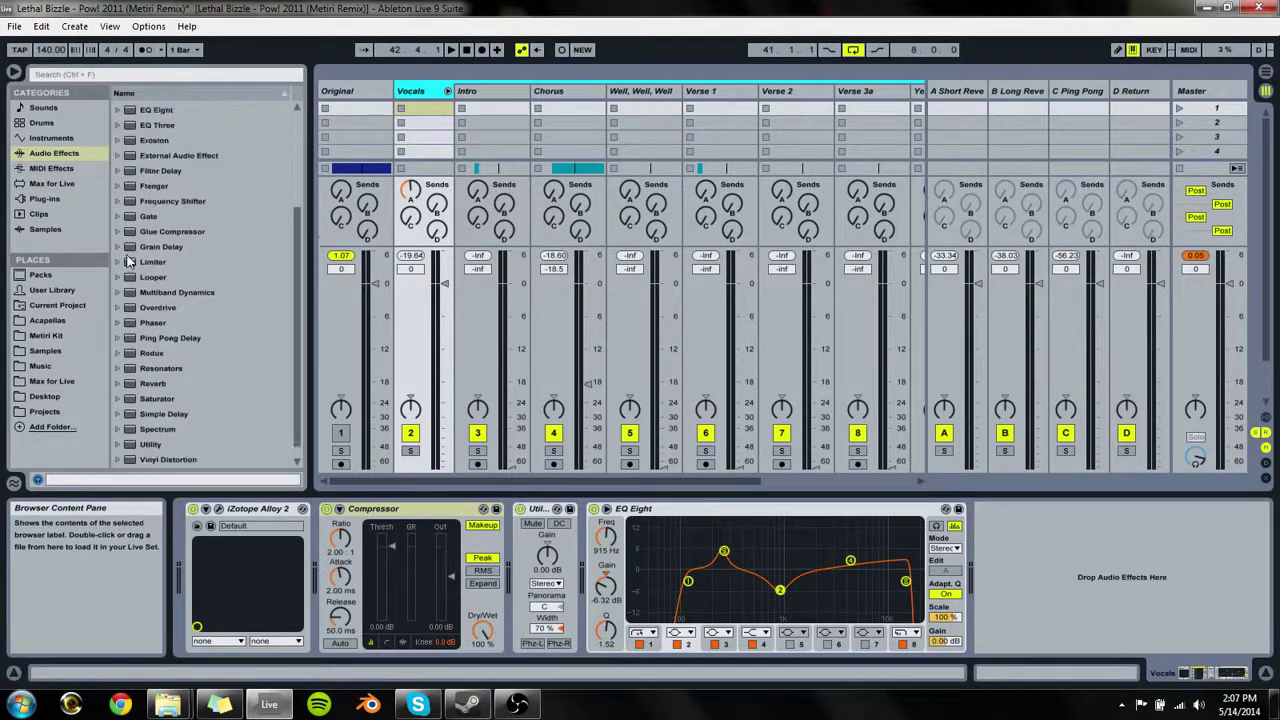
pyautogui.scroll(-1, 130, 298)
pyautogui.click(160, 400)
pyautogui.click(1150, 91)
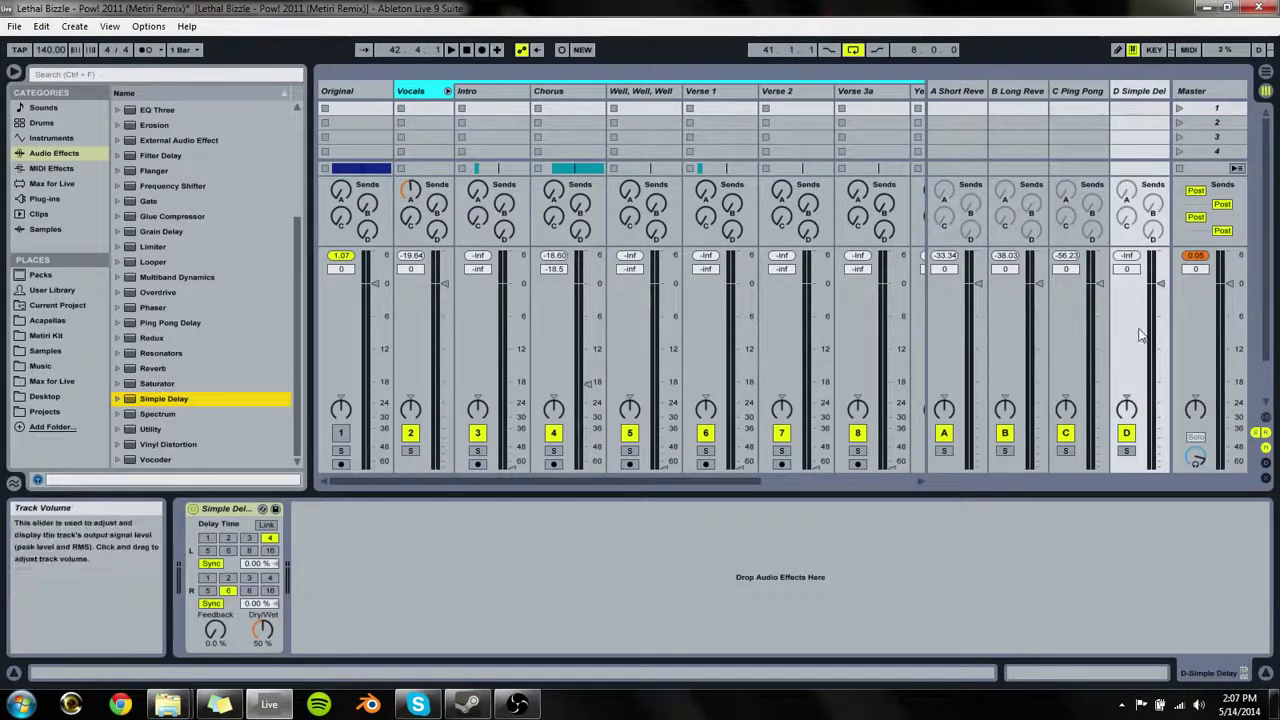
# Step: Solo the playing Vocals group, set its Simple Delay send to about -46 dB and turn its short reverb send fully down
pyautogui.press('space')
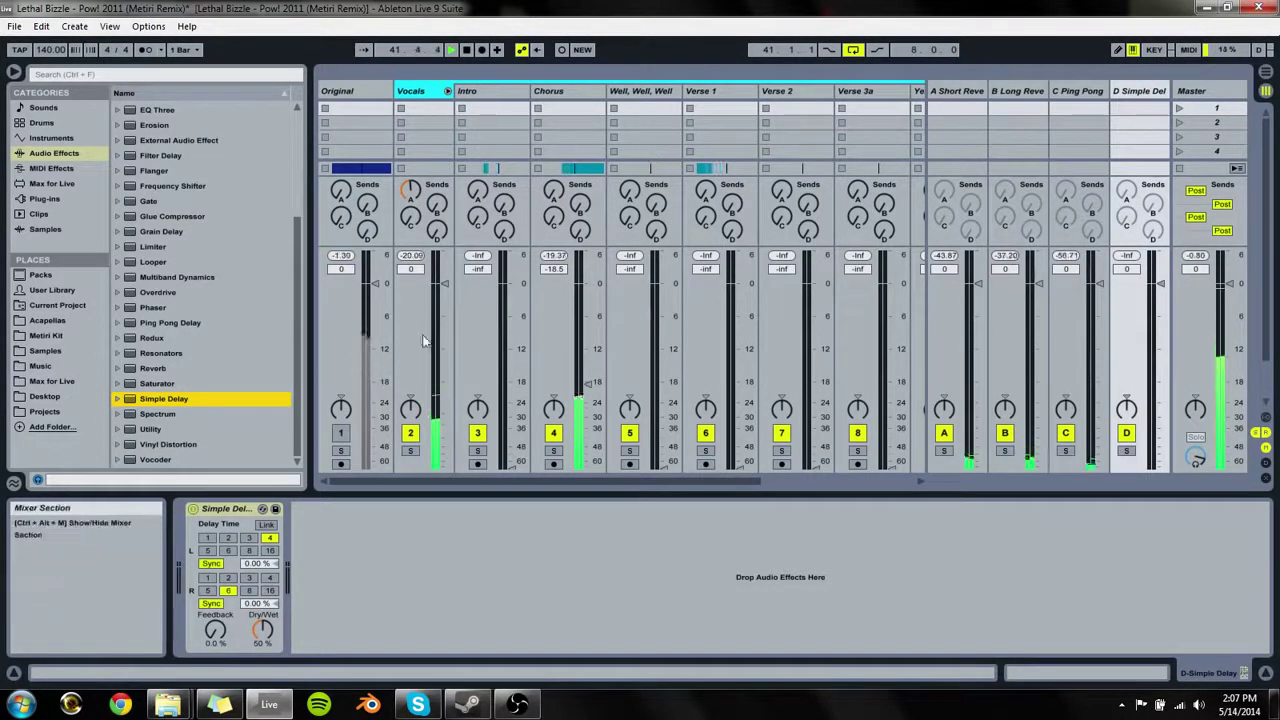
pyautogui.click(410, 451)
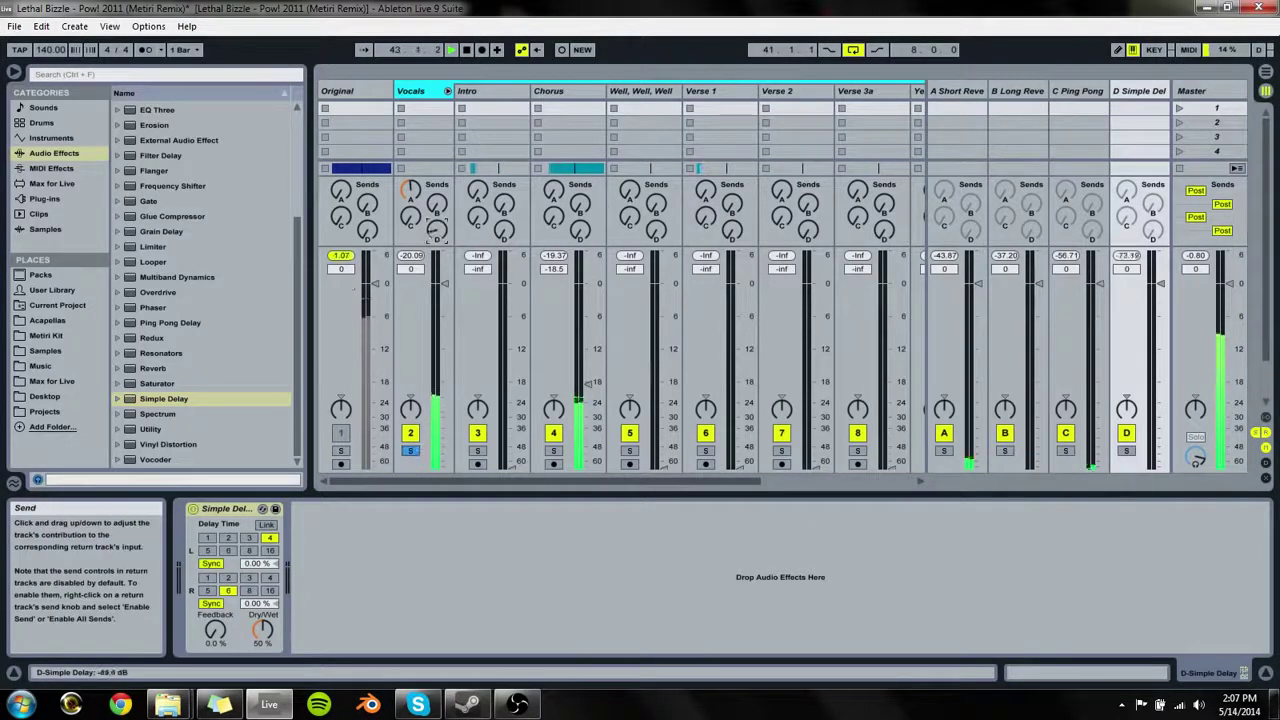
pyautogui.moveTo(417, 201); pyautogui.dragTo(417, 258)
pyautogui.press('space')
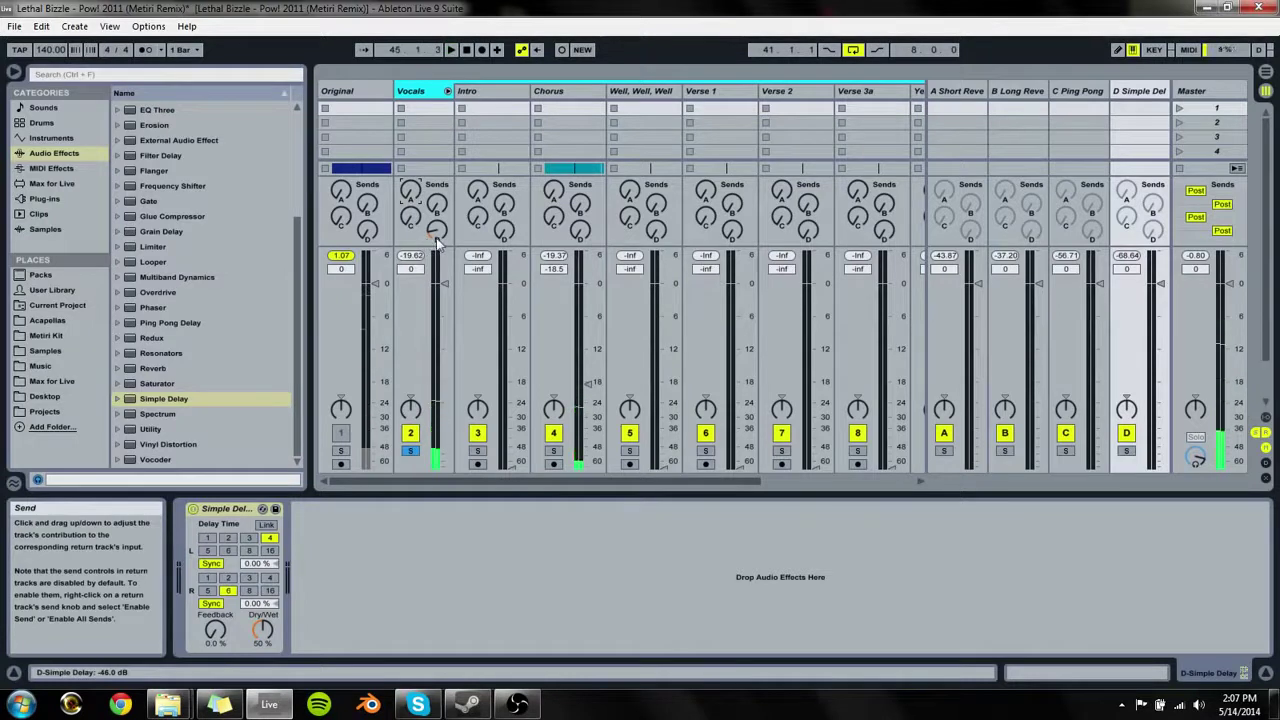
# Step: Start playback, set return D's Simple Delay to 100% wet with 6% feedback, and solo that return
pyautogui.press('space')
pyautogui.click(1144, 89)
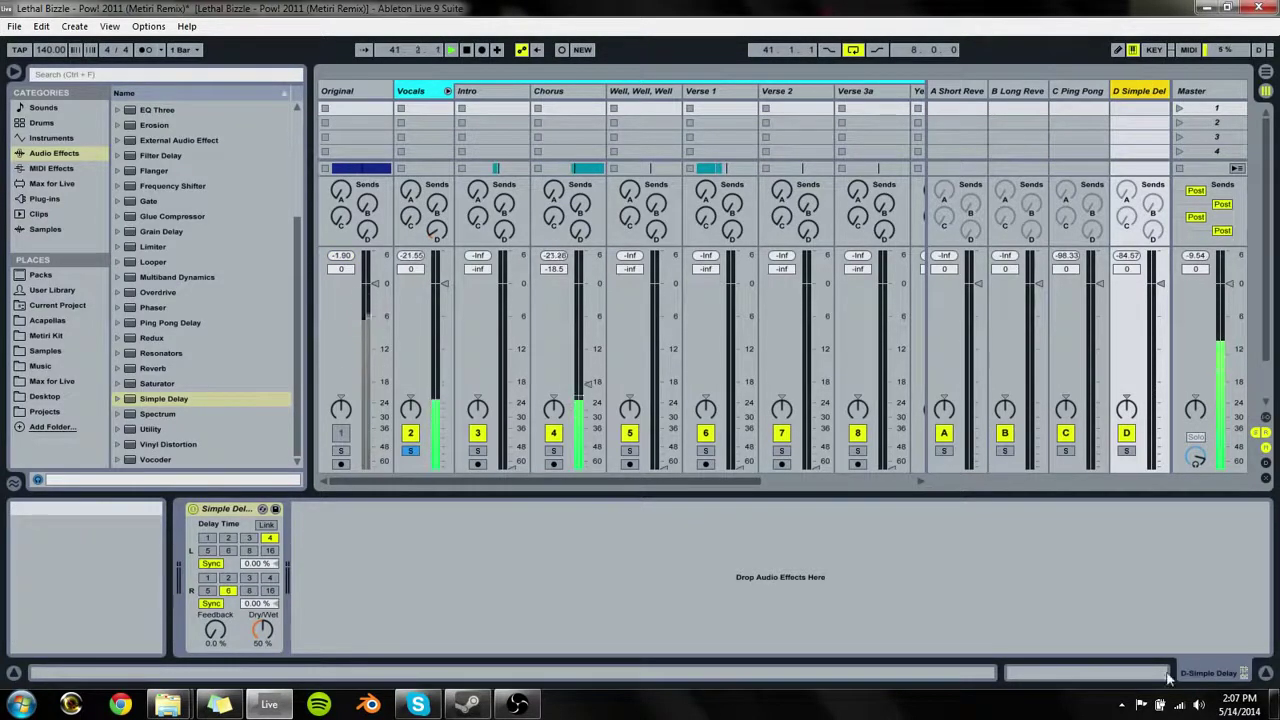
pyautogui.moveTo(275, 640); pyautogui.dragTo(275, 590)
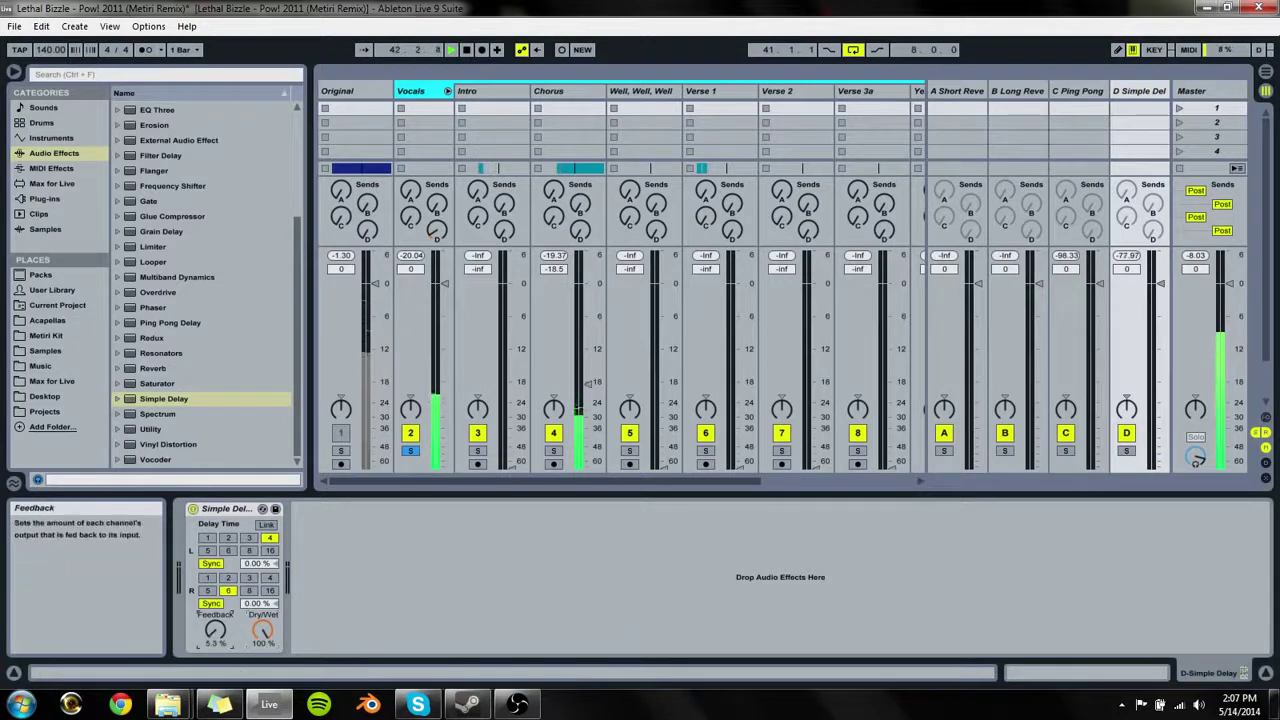
pyautogui.moveTo(215, 630); pyautogui.dragTo(215, 628)
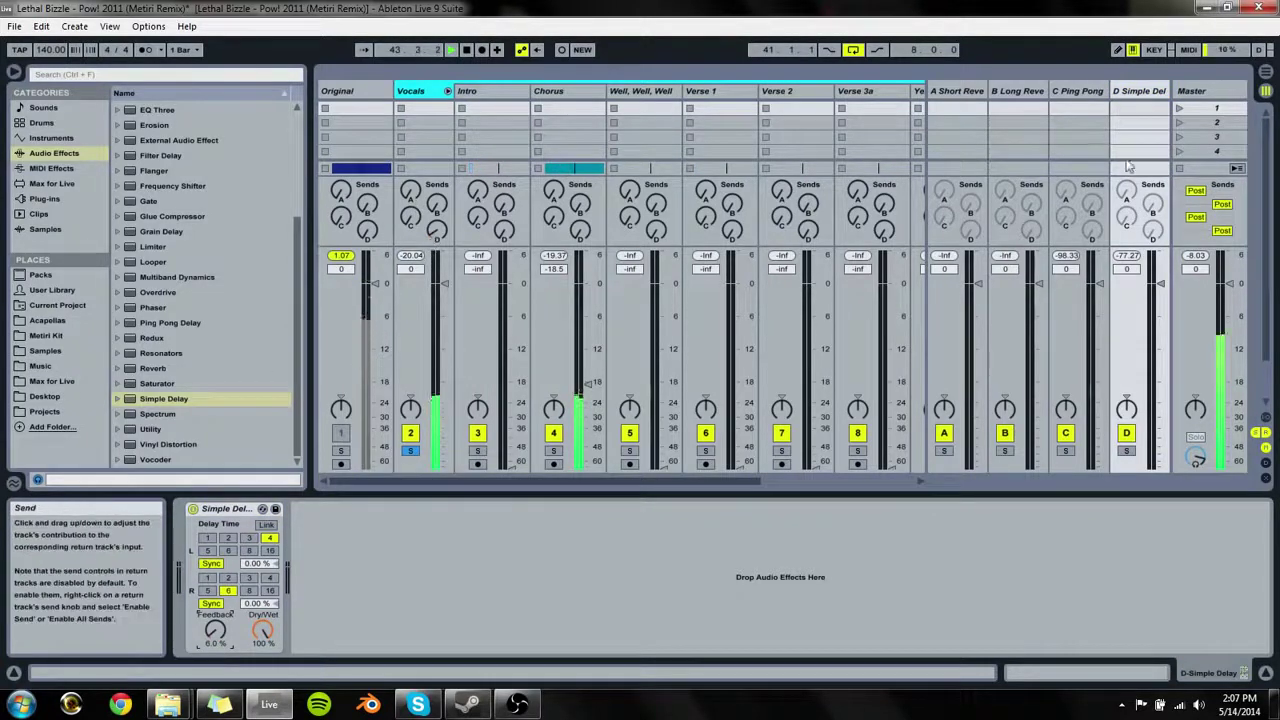
pyautogui.click(1126, 451)
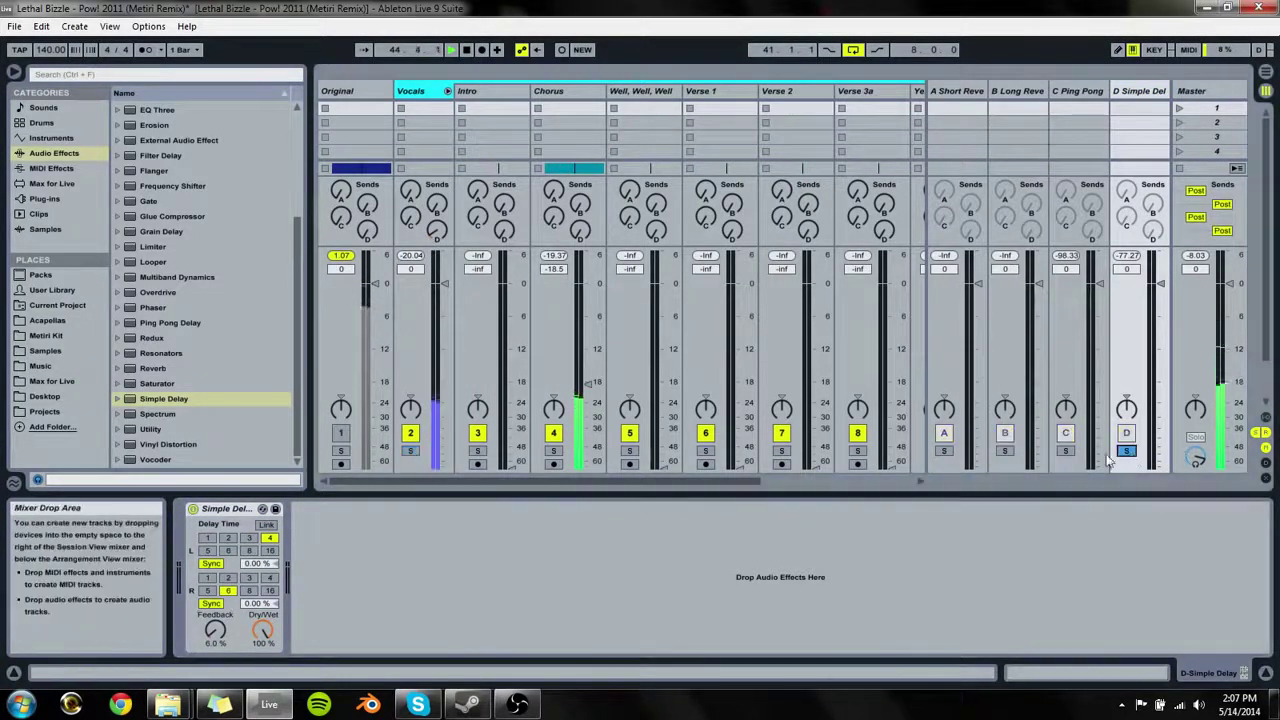
# Step: Set the left and right Simple Delay times to 8 sixteenths and the feedback to 37%
pyautogui.click(268, 591)
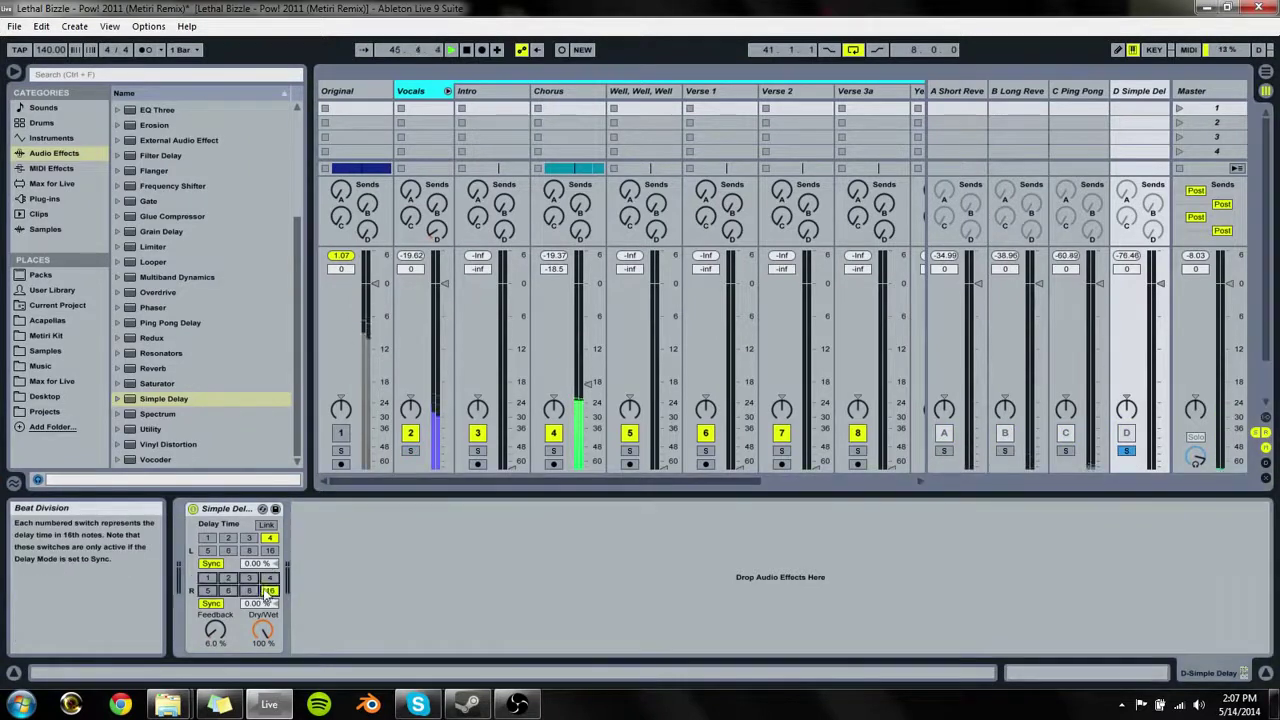
pyautogui.click(228, 551)
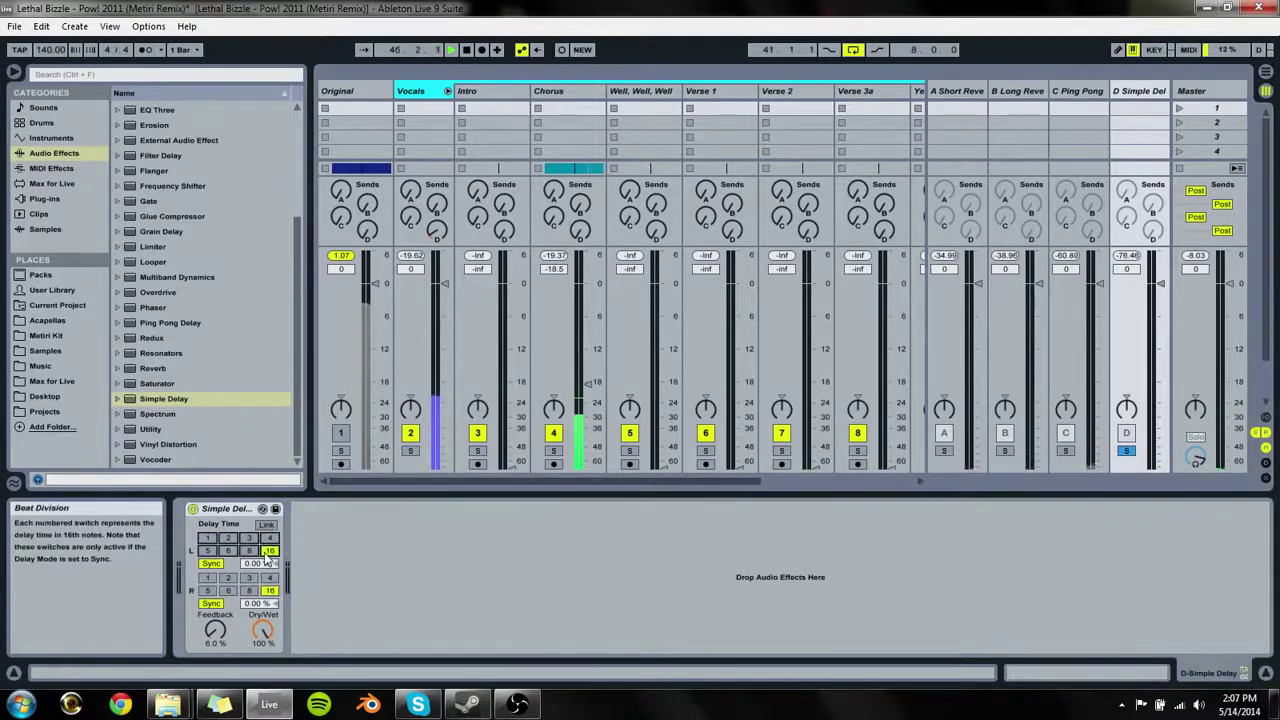
pyautogui.click(227, 591)
pyautogui.moveTo(213, 622); pyautogui.dragTo(213, 606)
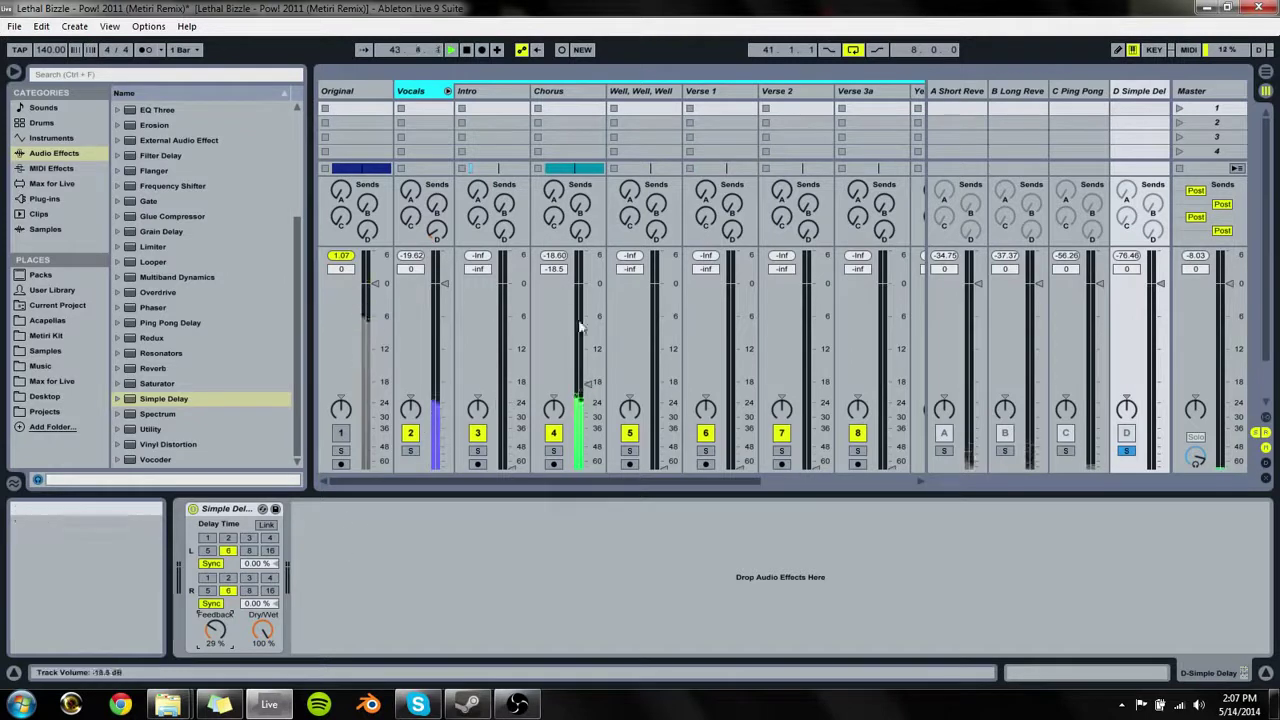
pyautogui.moveTo(215, 630); pyautogui.dragTo(215, 579)
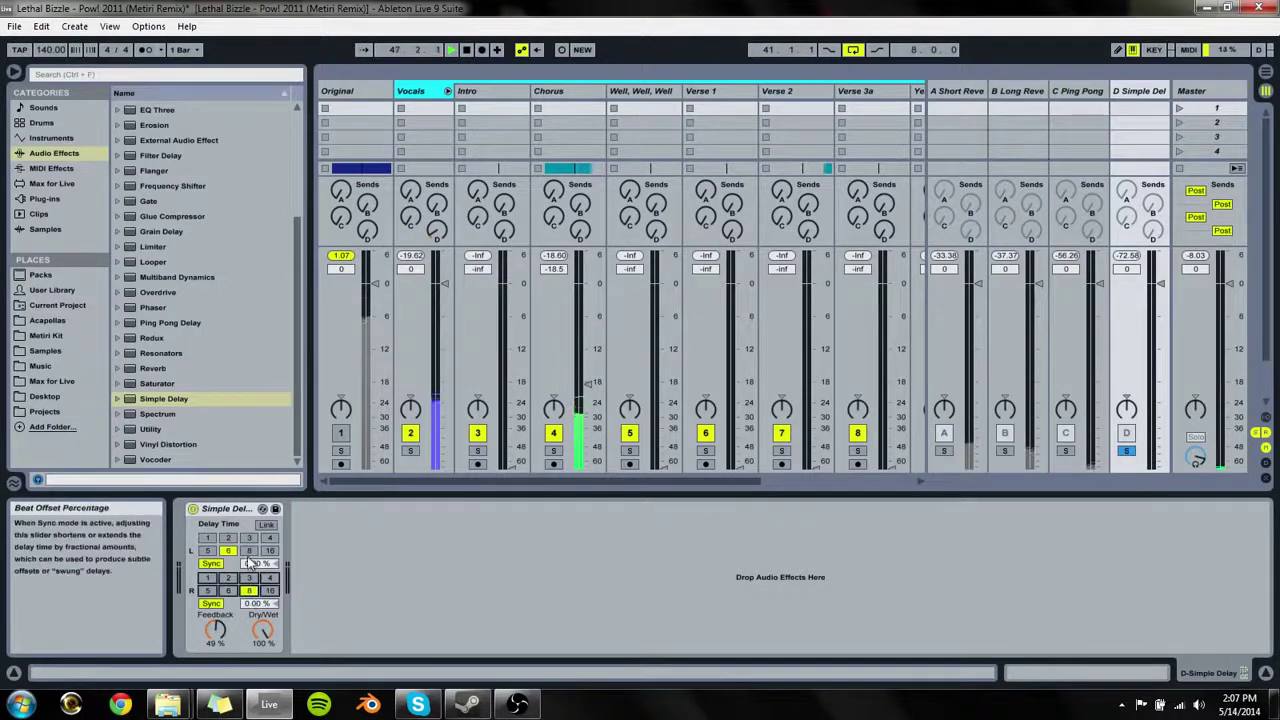
pyautogui.moveTo(215, 630); pyautogui.dragTo(215, 642)
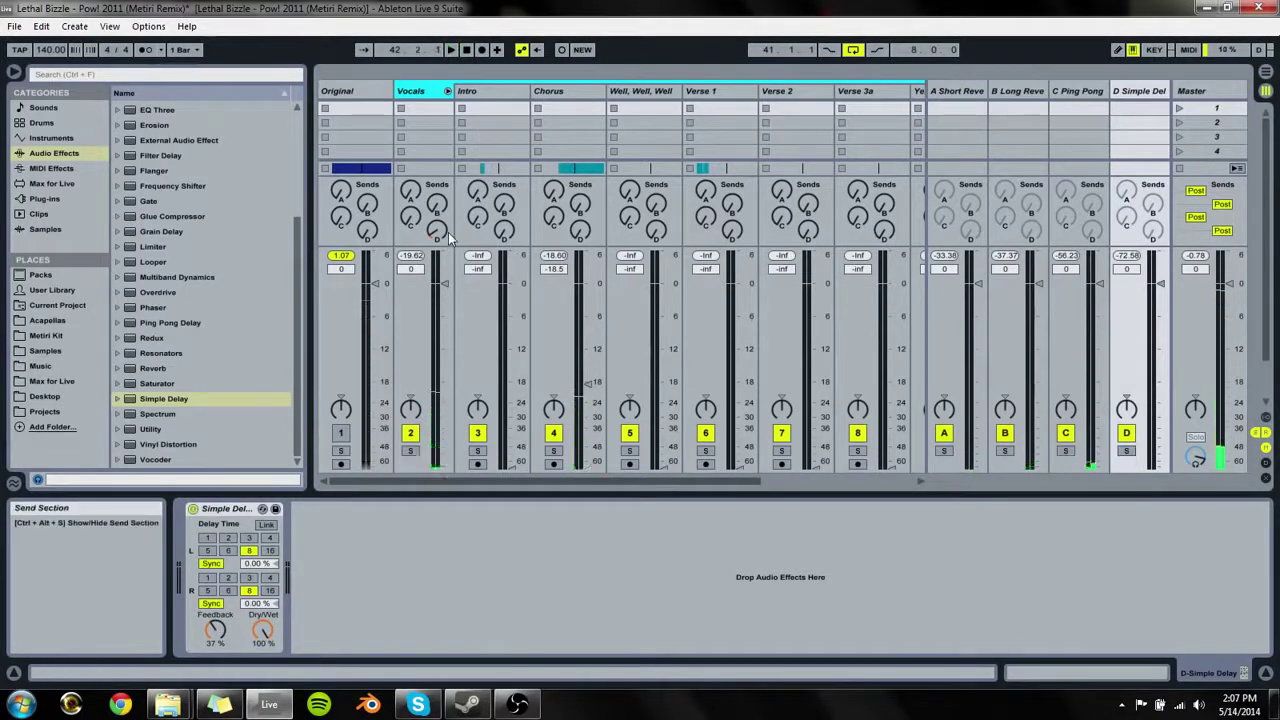
# Step: Raise the Vocals group's Simple Delay send slightly and narrow all four return tracks
pyautogui.press('space')
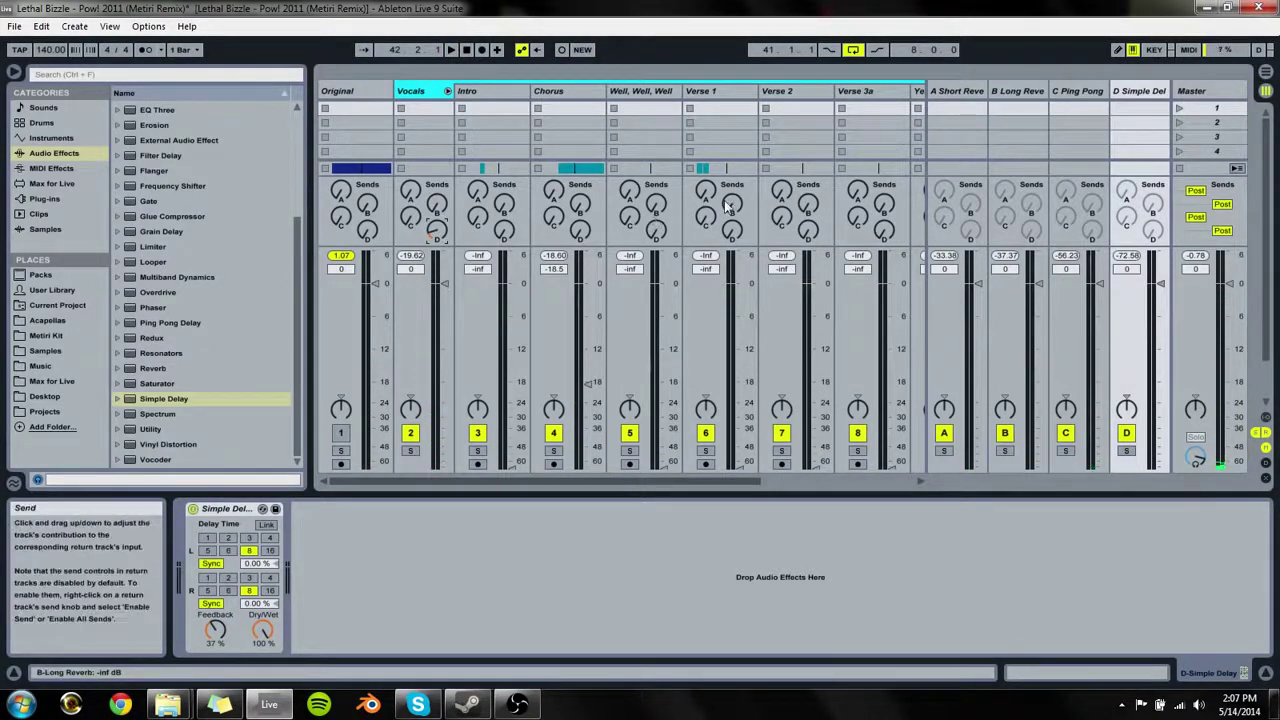
pyautogui.moveTo(436, 231); pyautogui.dragTo(436, 226)
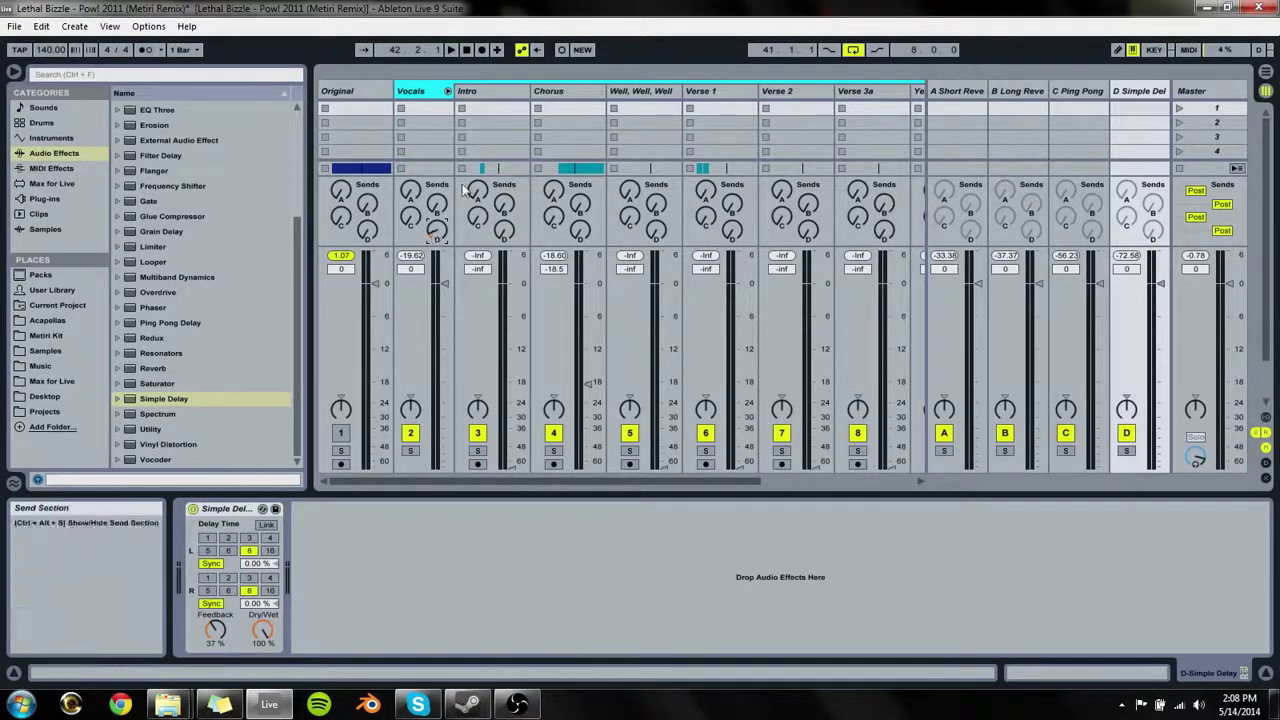
pyautogui.click(957, 91)
pyautogui.keyDown('shift'); pyautogui.click(1120, 91); pyautogui.keyUp('shift')
pyautogui.moveTo(997, 93)
pyautogui.mouseDown()
pyautogui.moveTo(1028, 91)
pyautogui.moveTo(997, 91)
pyautogui.mouseUp()
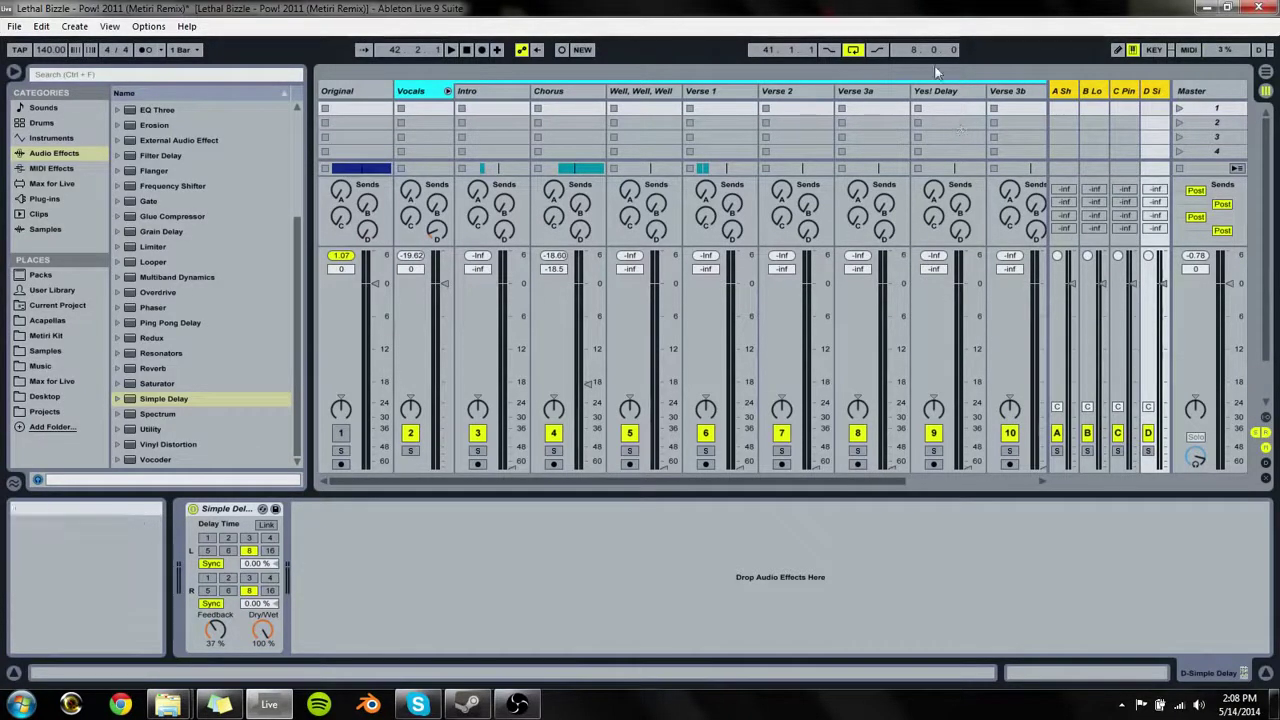
# Step: Check the Chorus track during playback and bypass the Compressor on the Vocals group
pyautogui.click(569, 92)
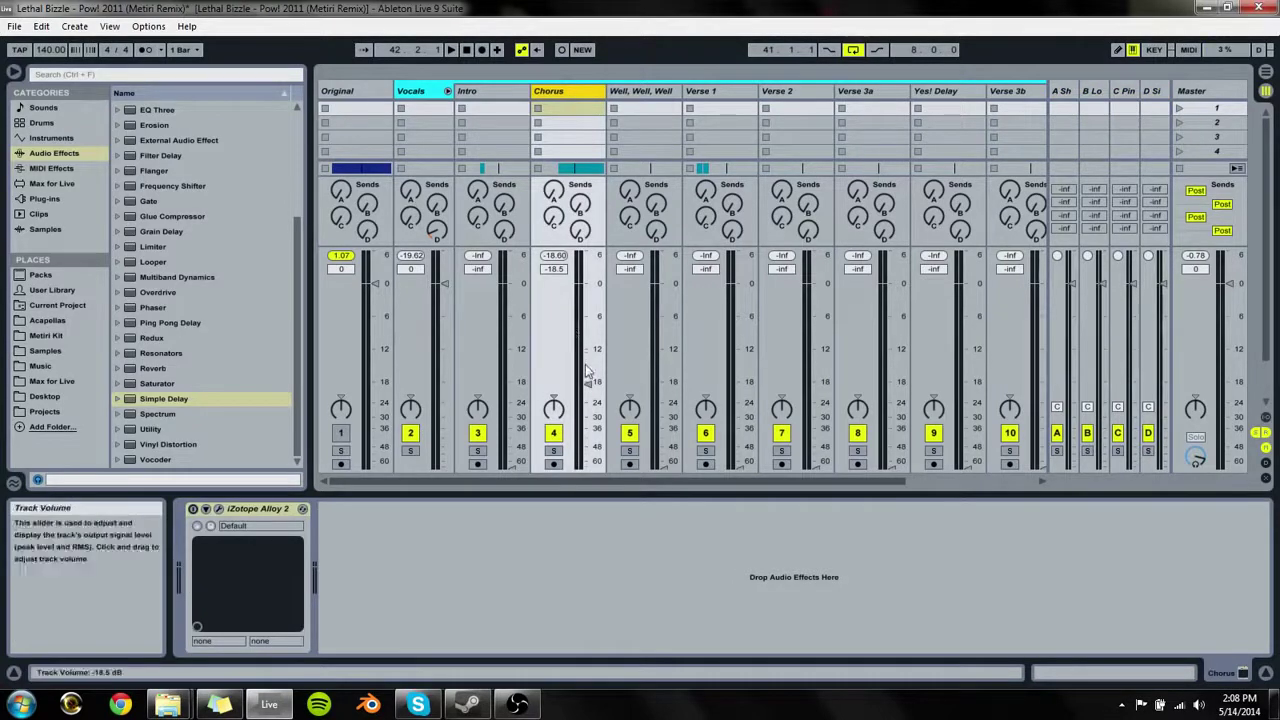
pyautogui.press('space')
pyautogui.click(430, 222)
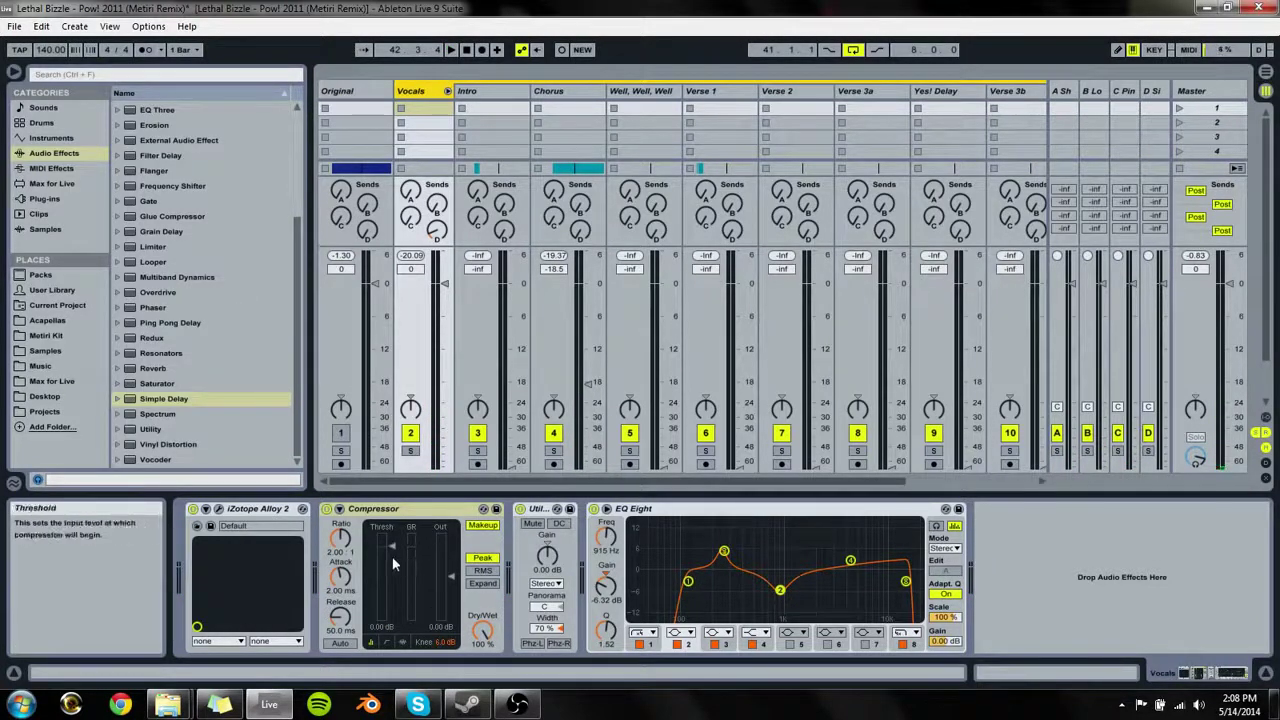
pyautogui.click(328, 509)
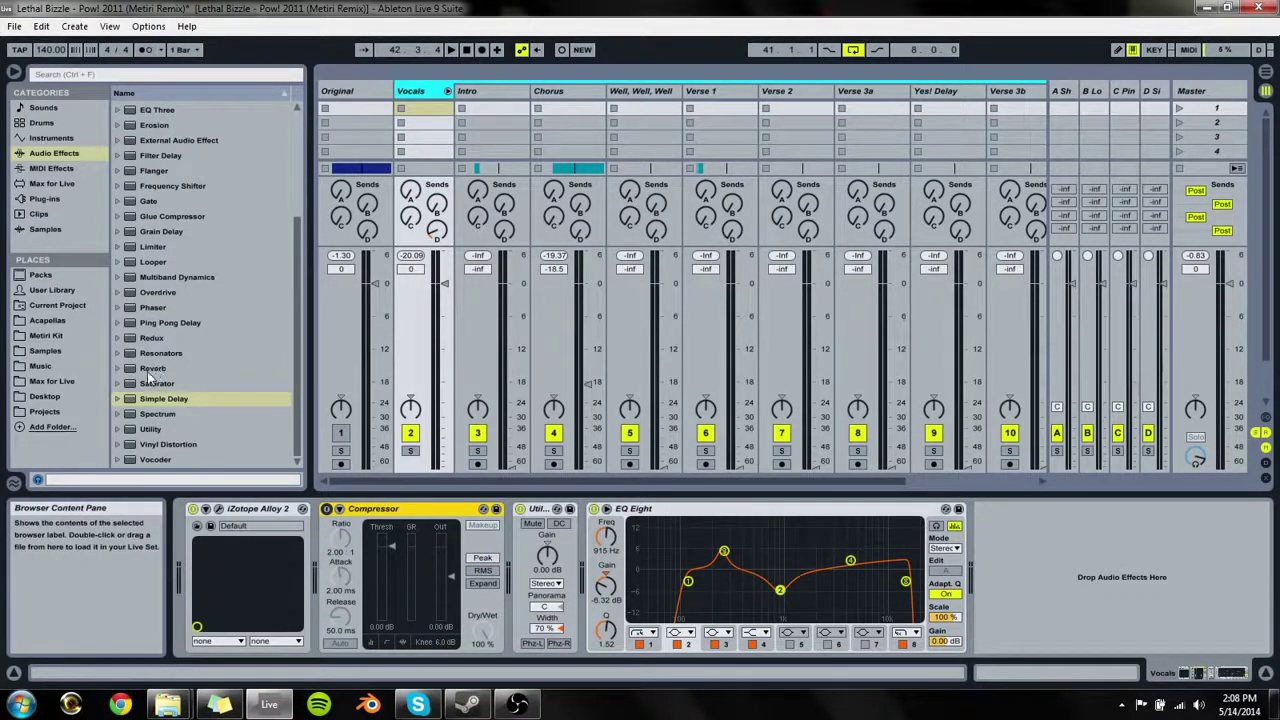
# Step: Find the Reverb effect and insert it on the Vocals group between Compressor and Utility
pyautogui.scroll(3, 165, 320)
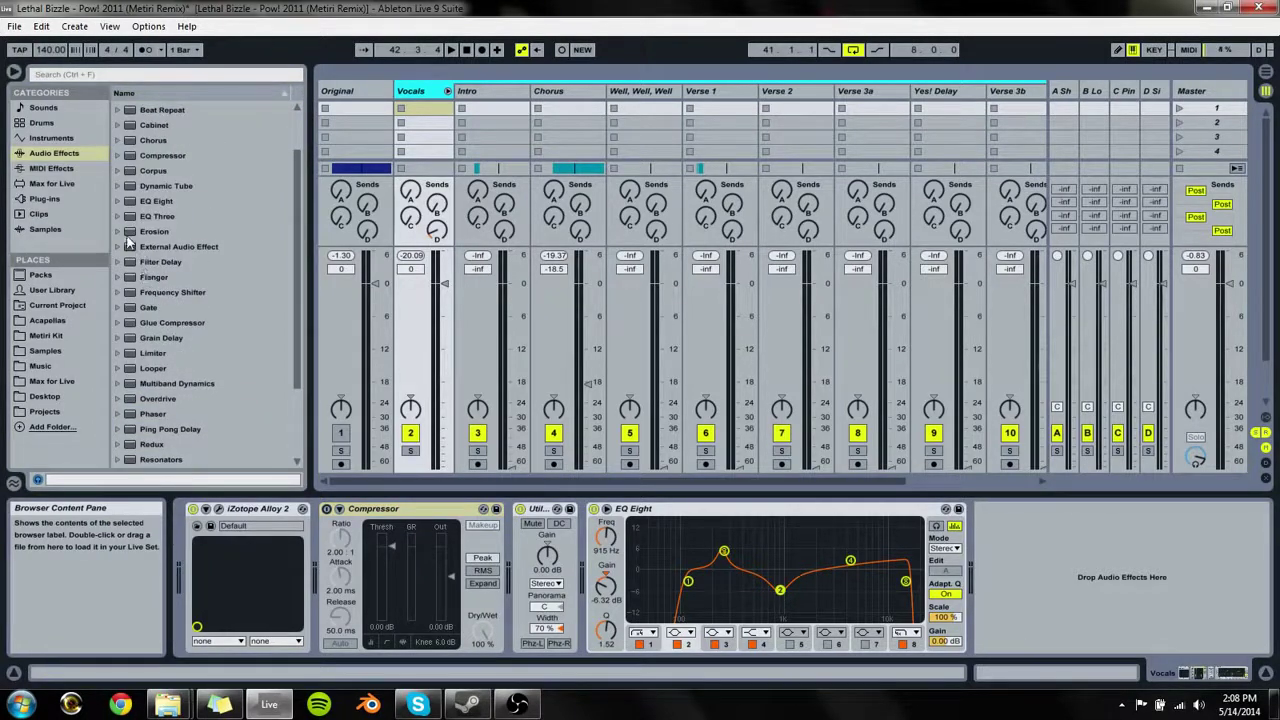
pyautogui.scroll(-3, 173, 418)
pyautogui.moveTo(153, 399); pyautogui.dragTo(374, 151)
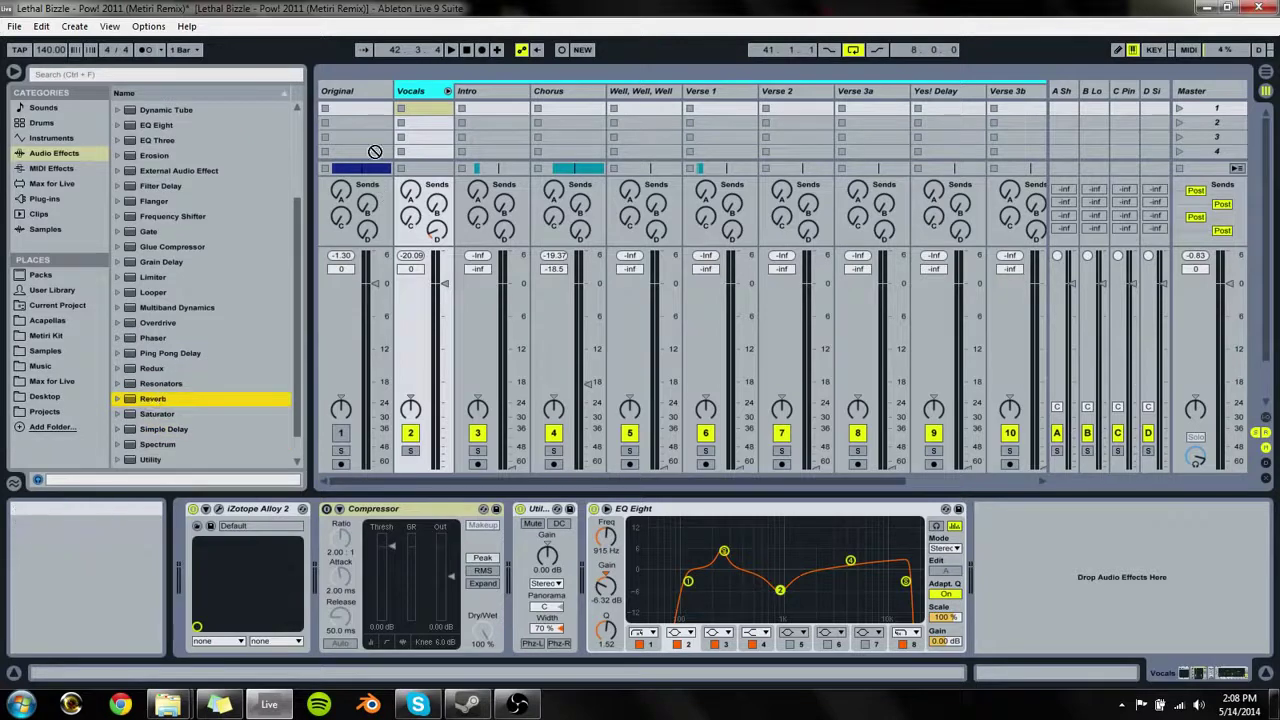
pyautogui.moveTo(444, 345); pyautogui.dragTo(530, 578)
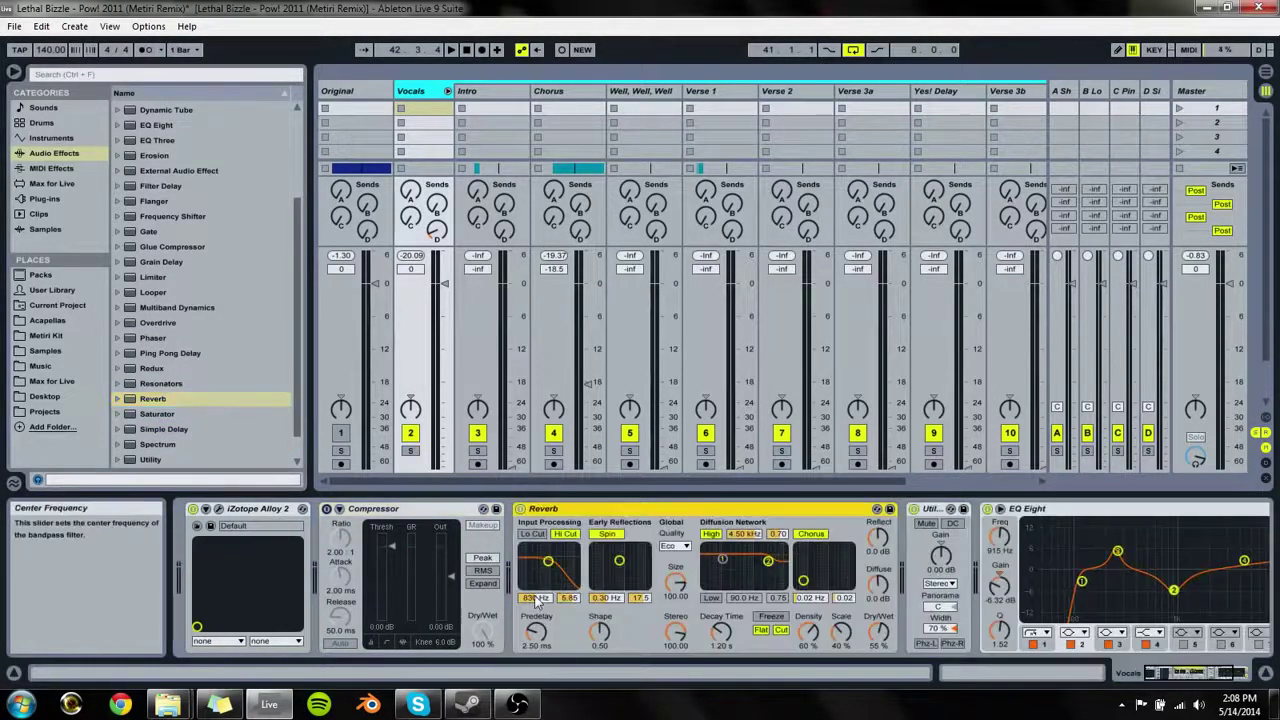
# Step: Set the Vocals Reverb's quality to High and its size to about 75
pyautogui.click(679, 547)
pyautogui.moveTo(678, 576); pyautogui.dragTo(678, 582)
pyautogui.click(675, 548)
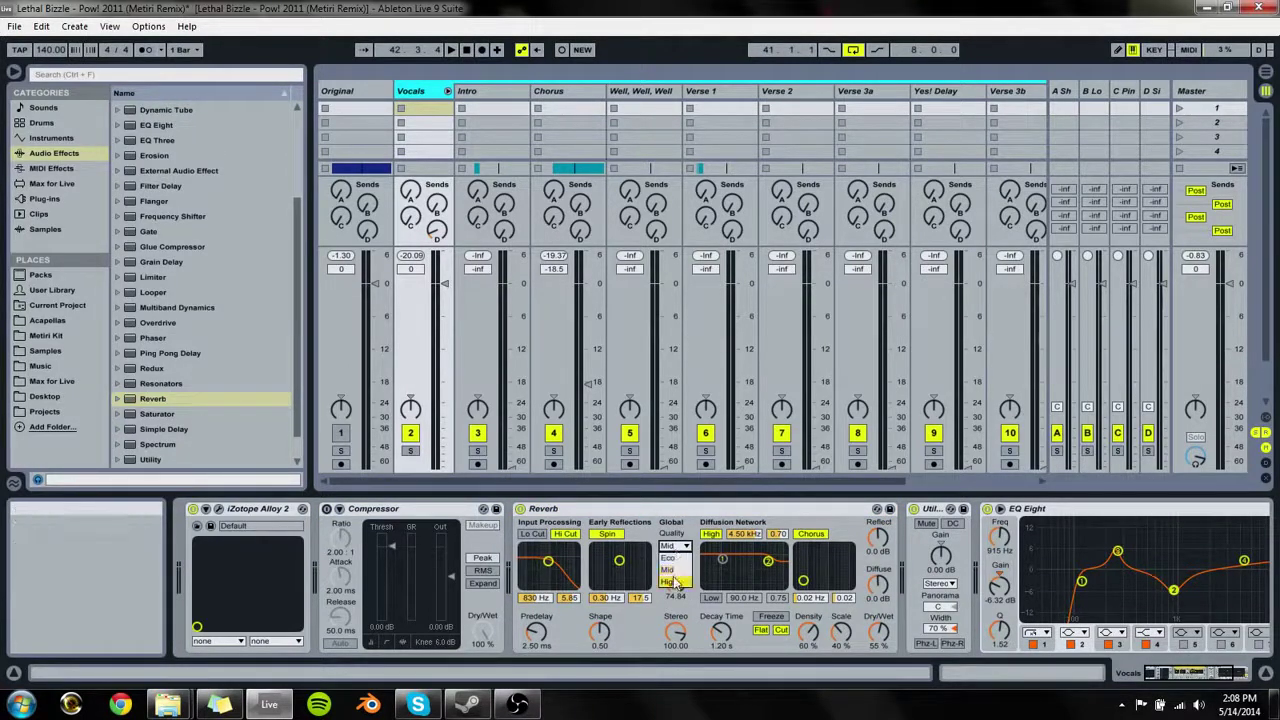
pyautogui.click(675, 583)
# Step: Play the soloed Vocals, set the Reverb to 20% wet and about 55 stereo, and switch its input filter from high cut to low cut
pyautogui.press('space')
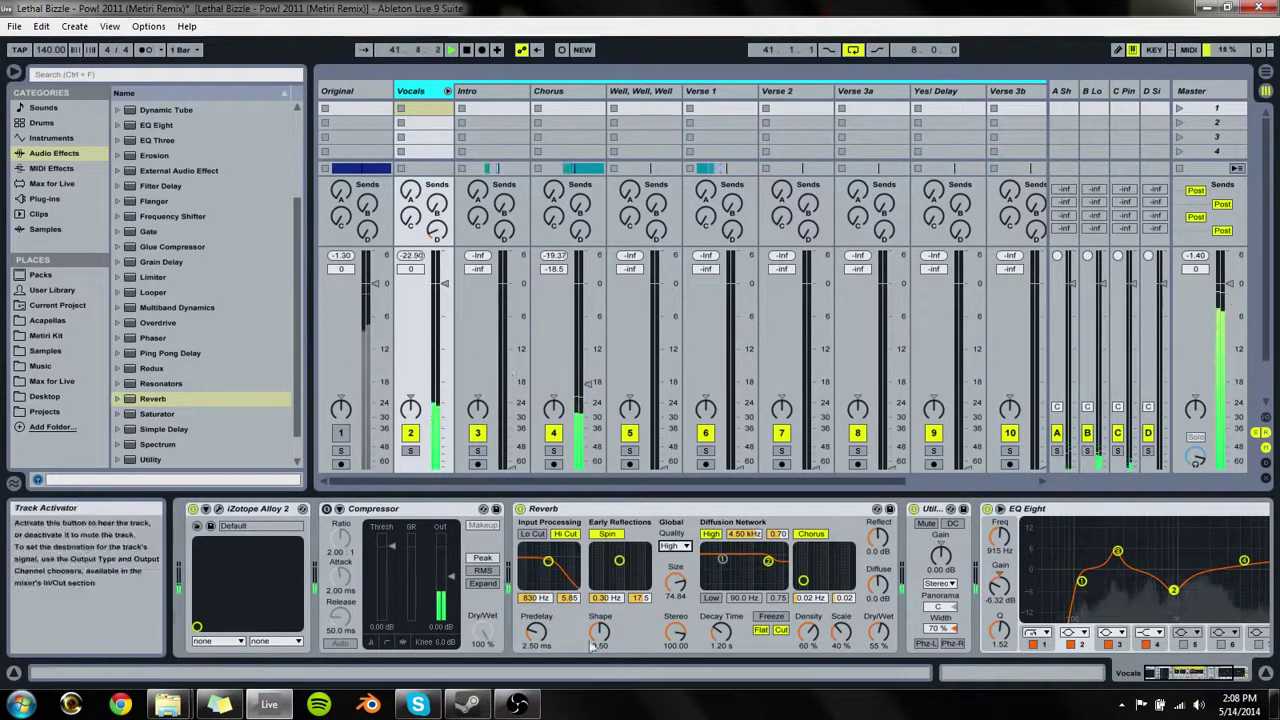
pyautogui.moveTo(879, 630); pyautogui.dragTo(879, 660)
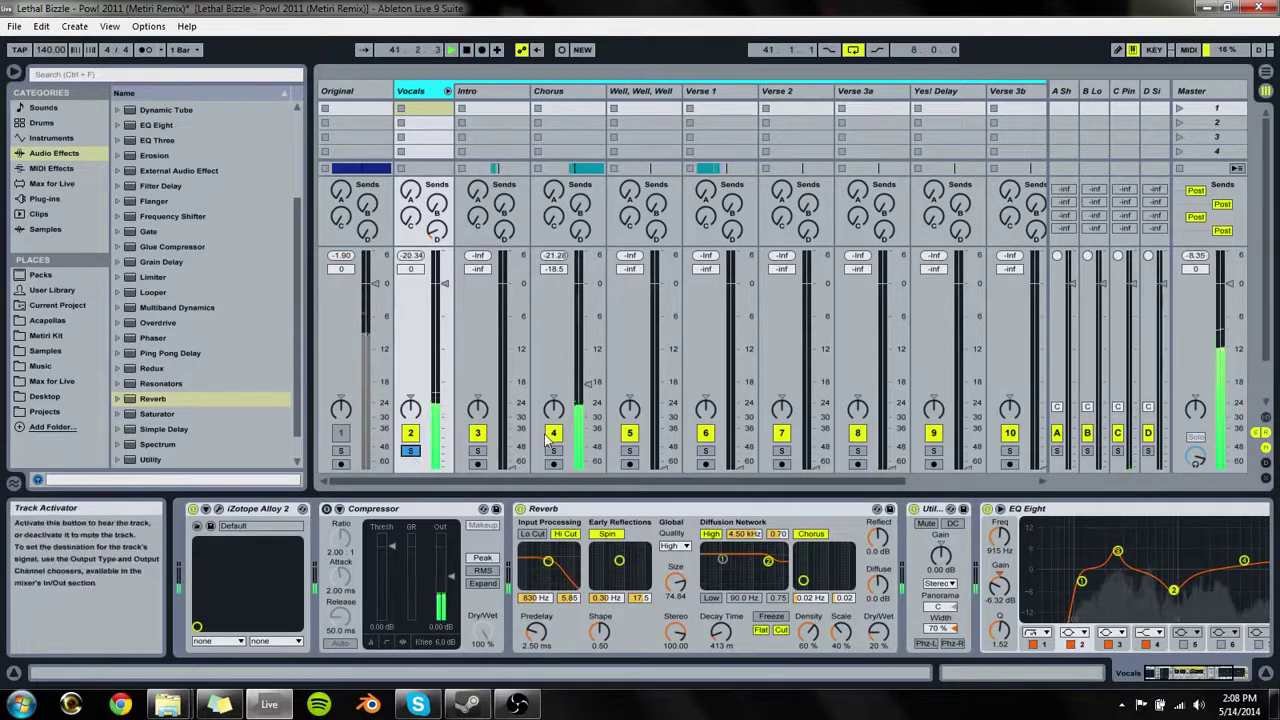
pyautogui.moveTo(676, 632); pyautogui.dragTo(676, 660)
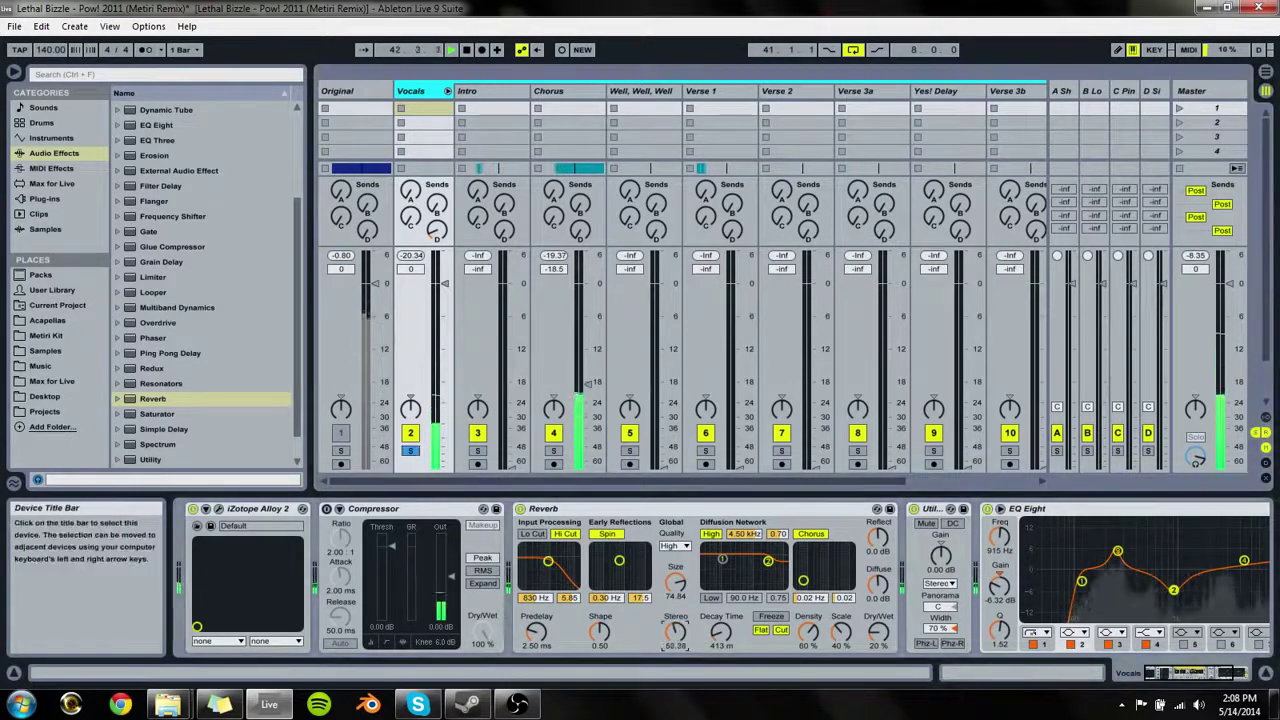
pyautogui.click(565, 533)
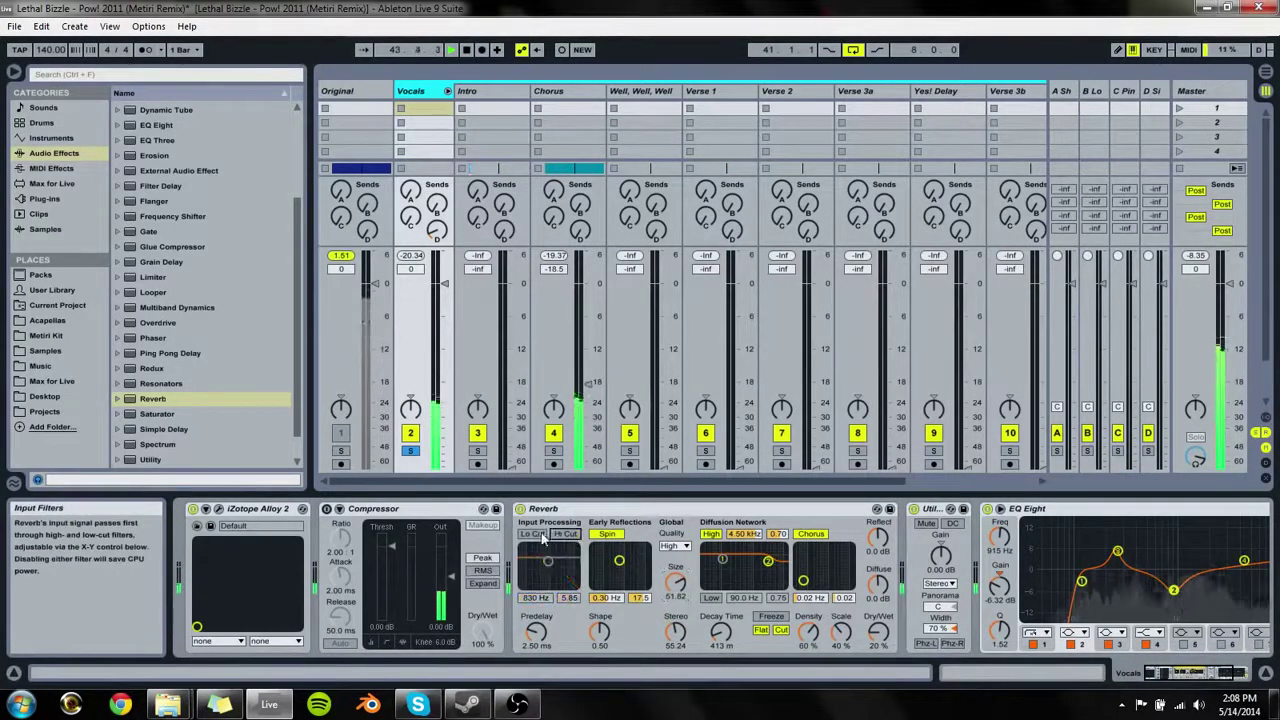
pyautogui.click(533, 533)
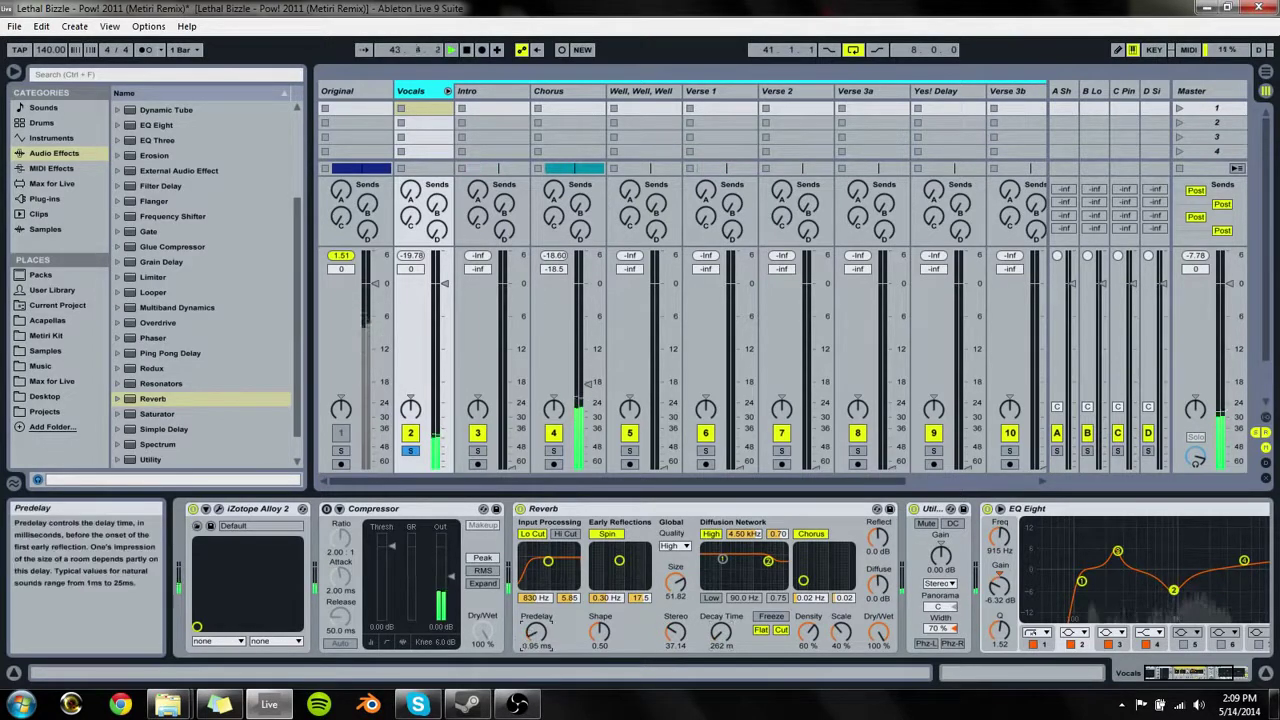
# Step: Set the Reverb's predelay to 0.82 ms, shape to 0.17 and stereo to about 31
pyautogui.moveTo(536, 632); pyautogui.dragTo(536, 676)
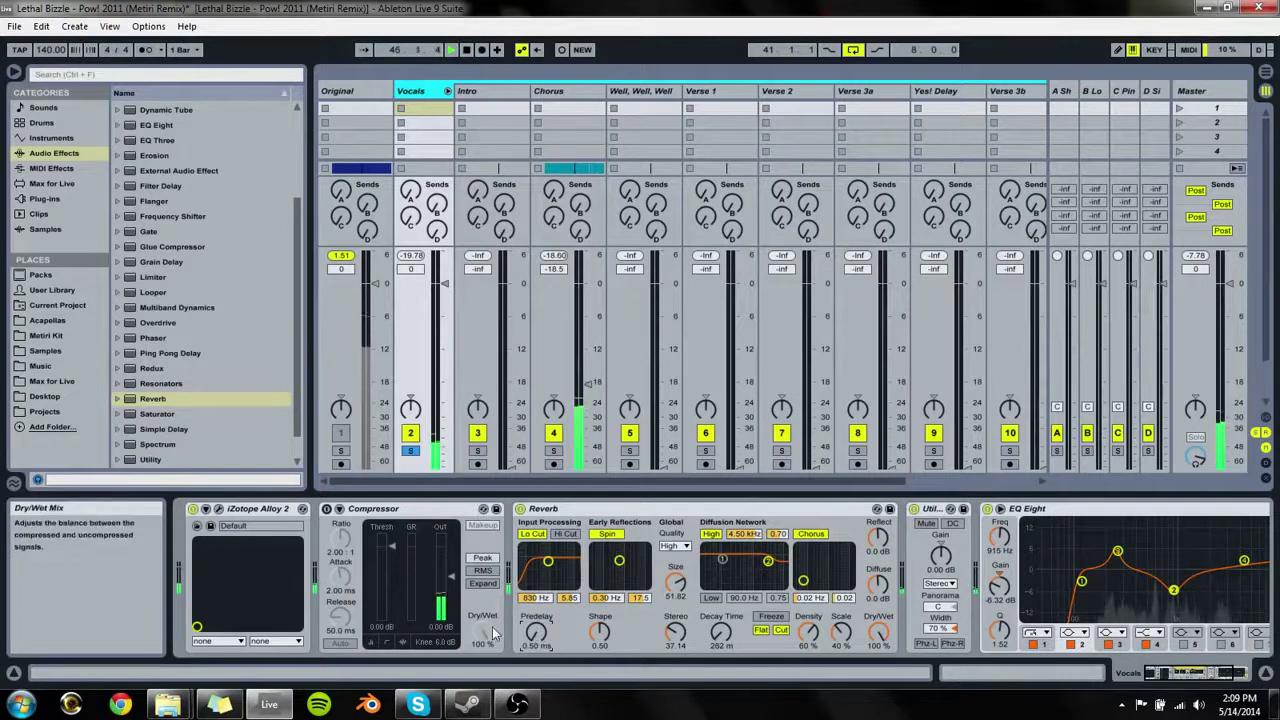
pyautogui.moveTo(536, 632); pyautogui.dragTo(536, 629)
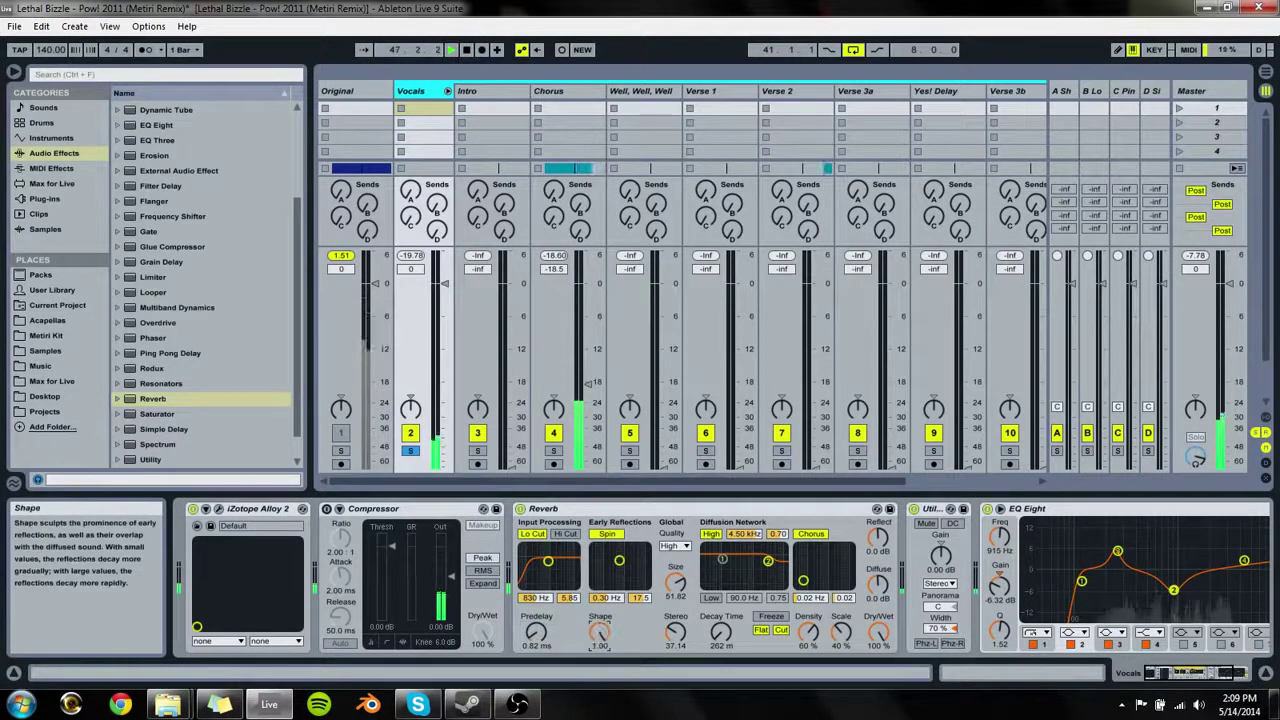
pyautogui.moveTo(599, 632); pyautogui.dragTo(675, 638)
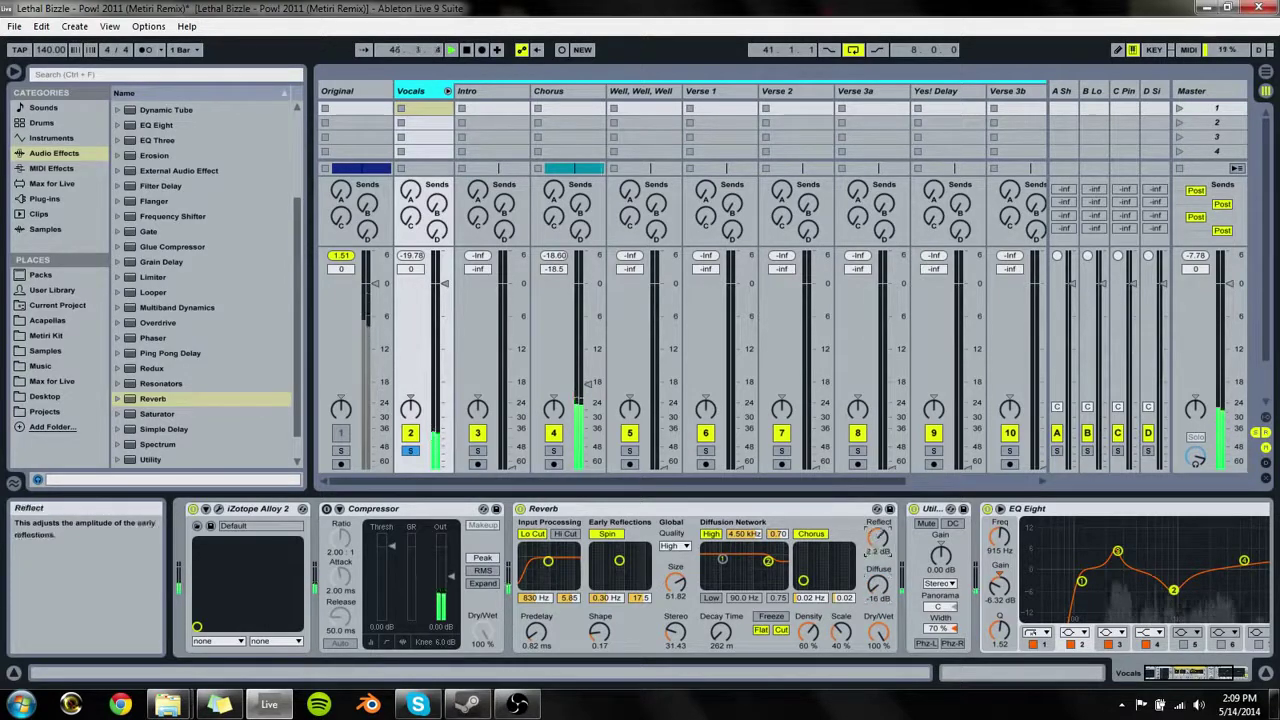
# Step: Set the Reverb's reflect to 1.5 dB, scale to 73%, density to 96%, size to about 23, decay to 432 ms and dry/wet to 29%
pyautogui.moveTo(878, 538); pyautogui.dragTo(878, 535)
pyautogui.moveTo(842, 632); pyautogui.dragTo(842, 588)
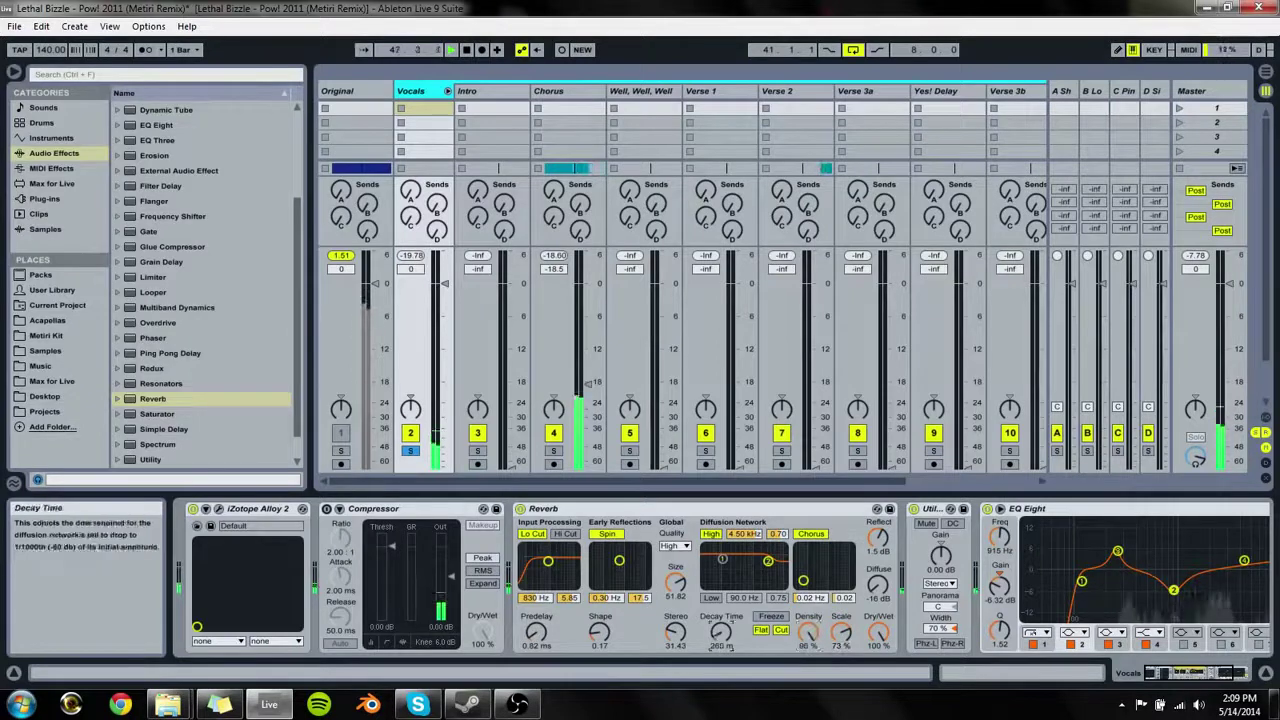
pyautogui.moveTo(678, 585); pyautogui.dragTo(678, 608)
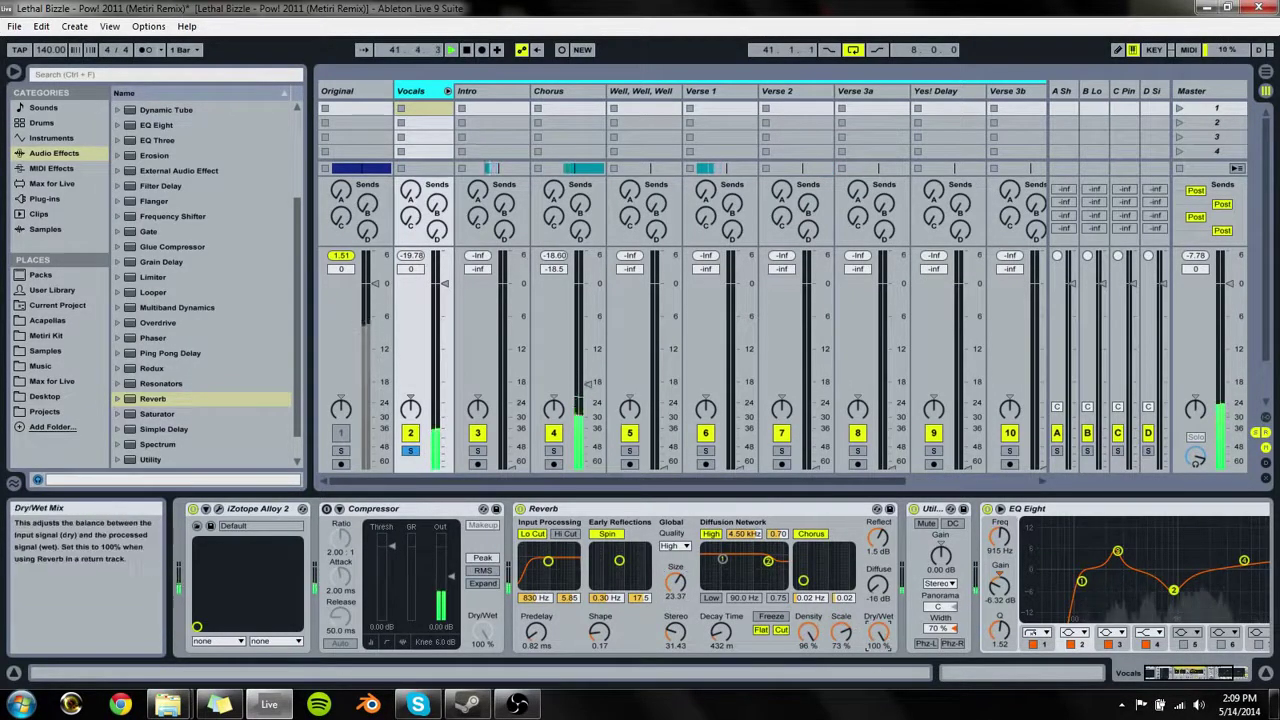
pyautogui.moveTo(879, 633); pyautogui.dragTo(879, 683)
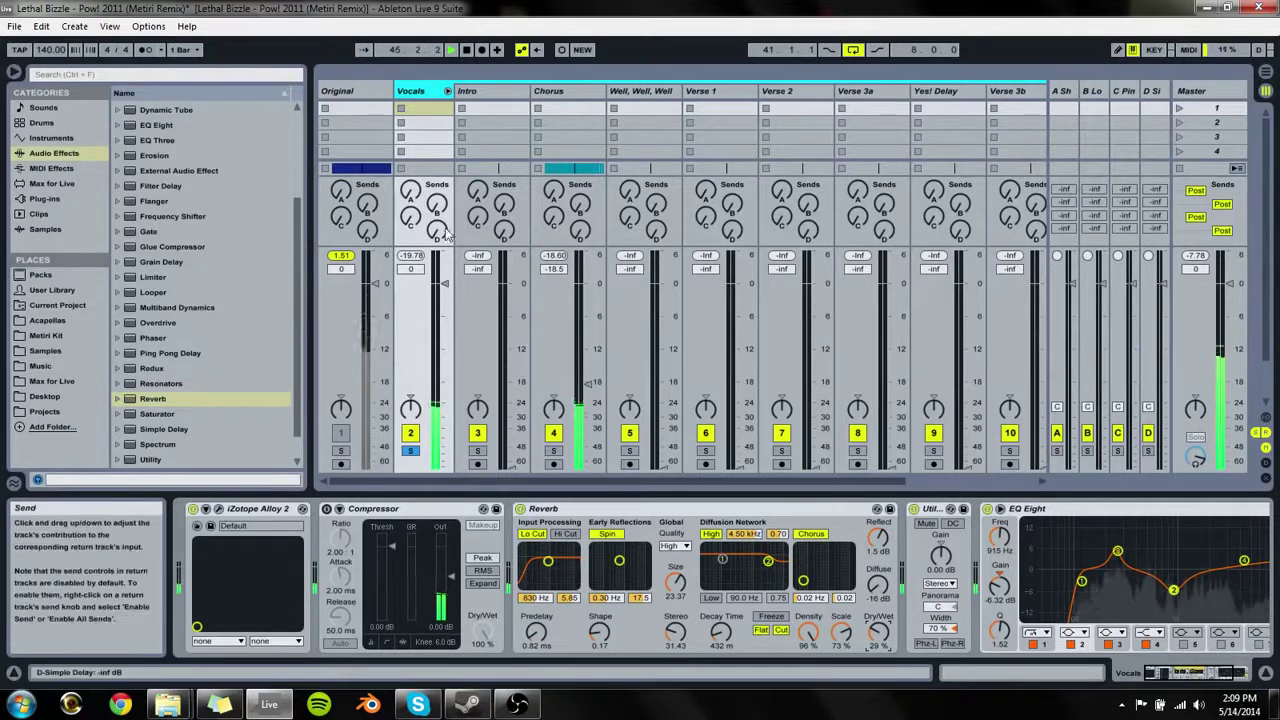
# Step: Switch the solo from the Vocals group to the Chorus track, and unsolo it to hear the full mix
pyautogui.click(554, 451)
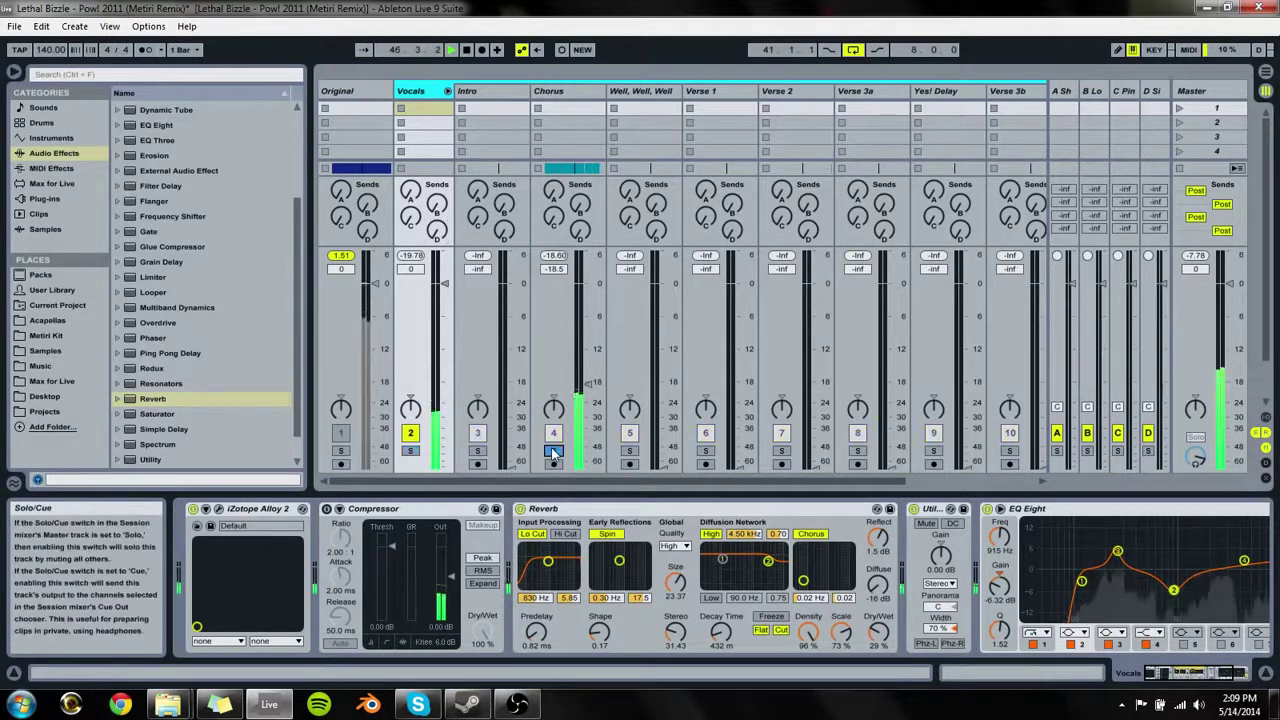
pyautogui.click(552, 450)
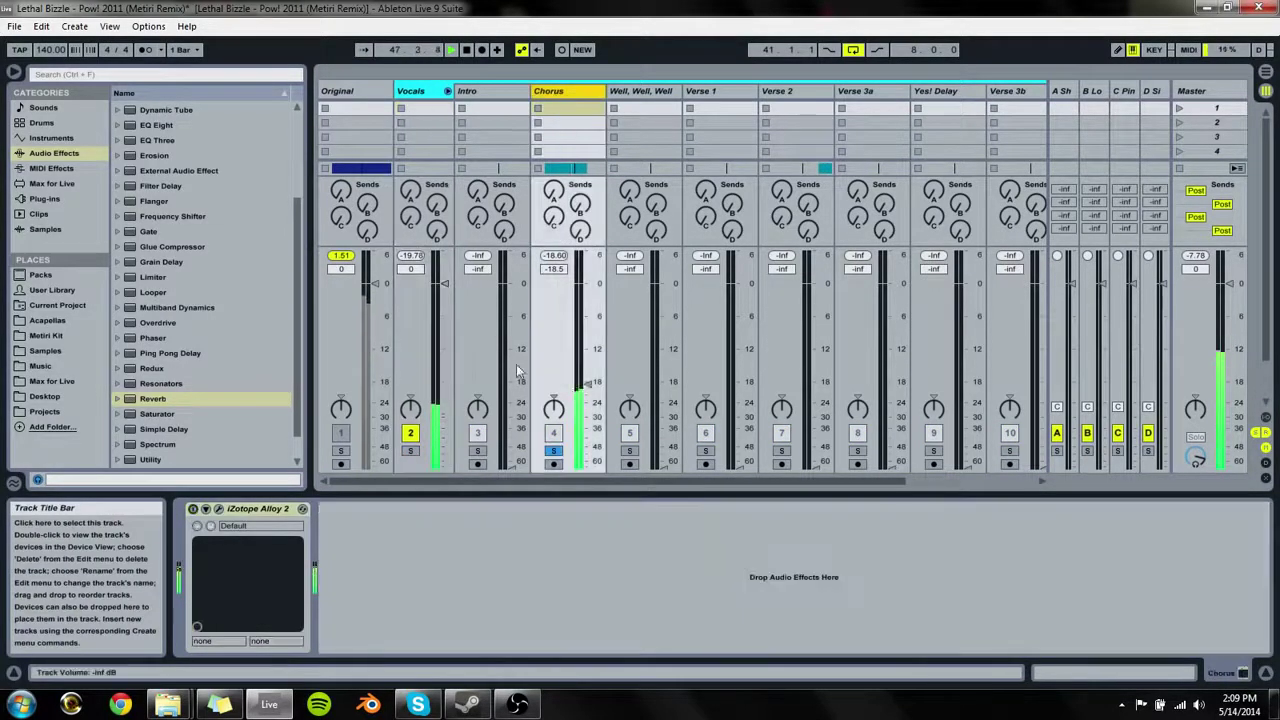
pyautogui.click(554, 451)
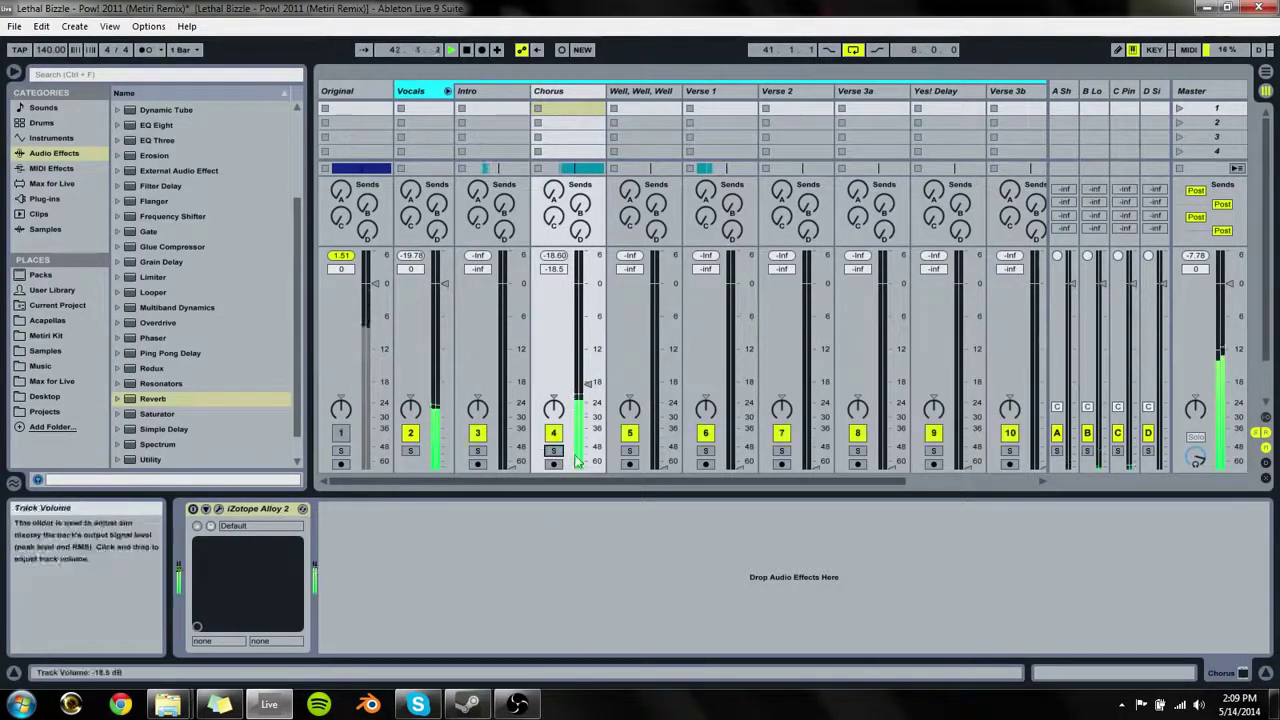
# Step: Set the Vocals Reverb to 40% wet with a 541 ms decay, and the group's Simple Delay send to about -67 dB
pyautogui.click(421, 92)
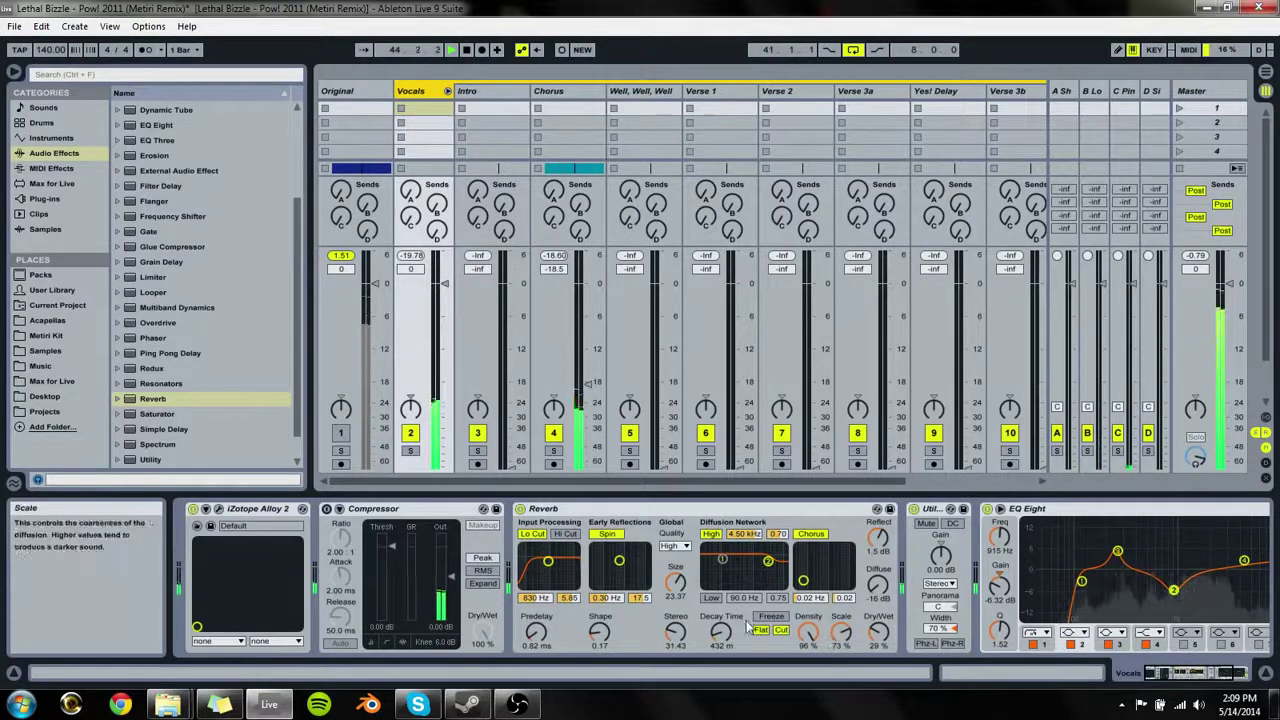
pyautogui.moveTo(880, 632); pyautogui.dragTo(880, 614)
pyautogui.moveTo(437, 231); pyautogui.dragTo(437, 226)
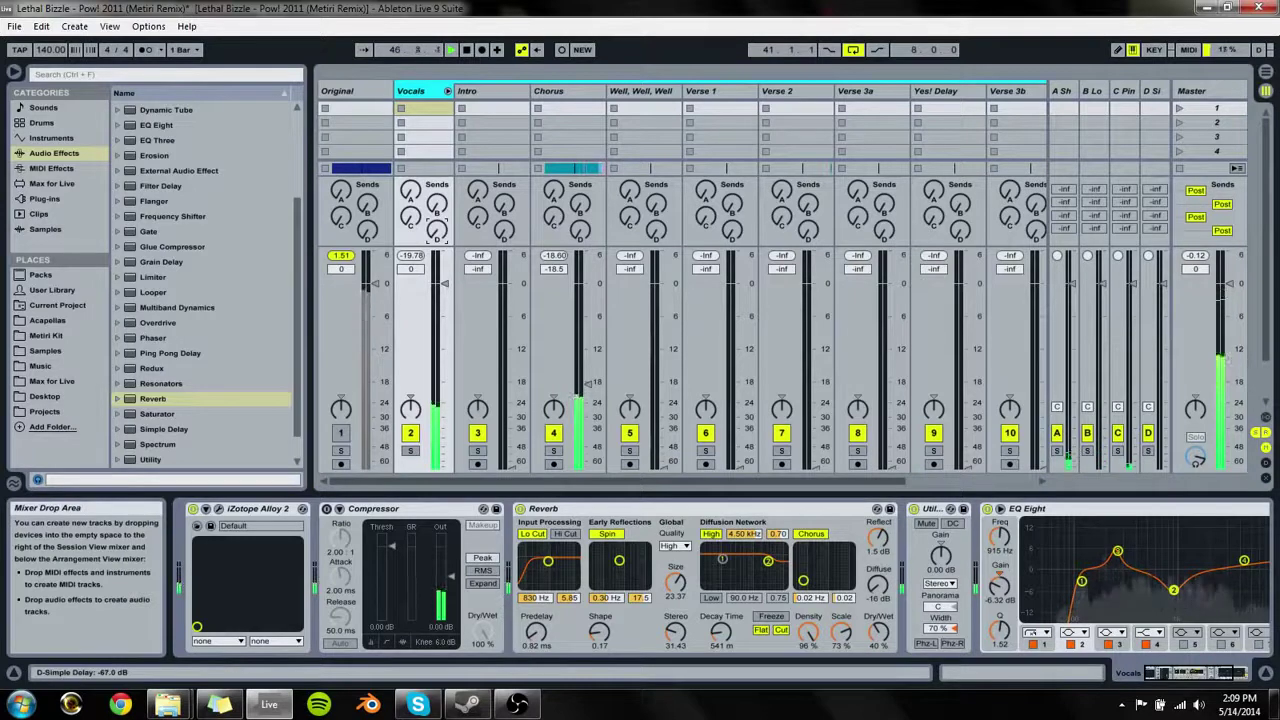
# Step: Set the Vocals group's Short Reverb send to about -46 dB and the Chorus track's volume to -16.7 dB
pyautogui.click(410, 192)
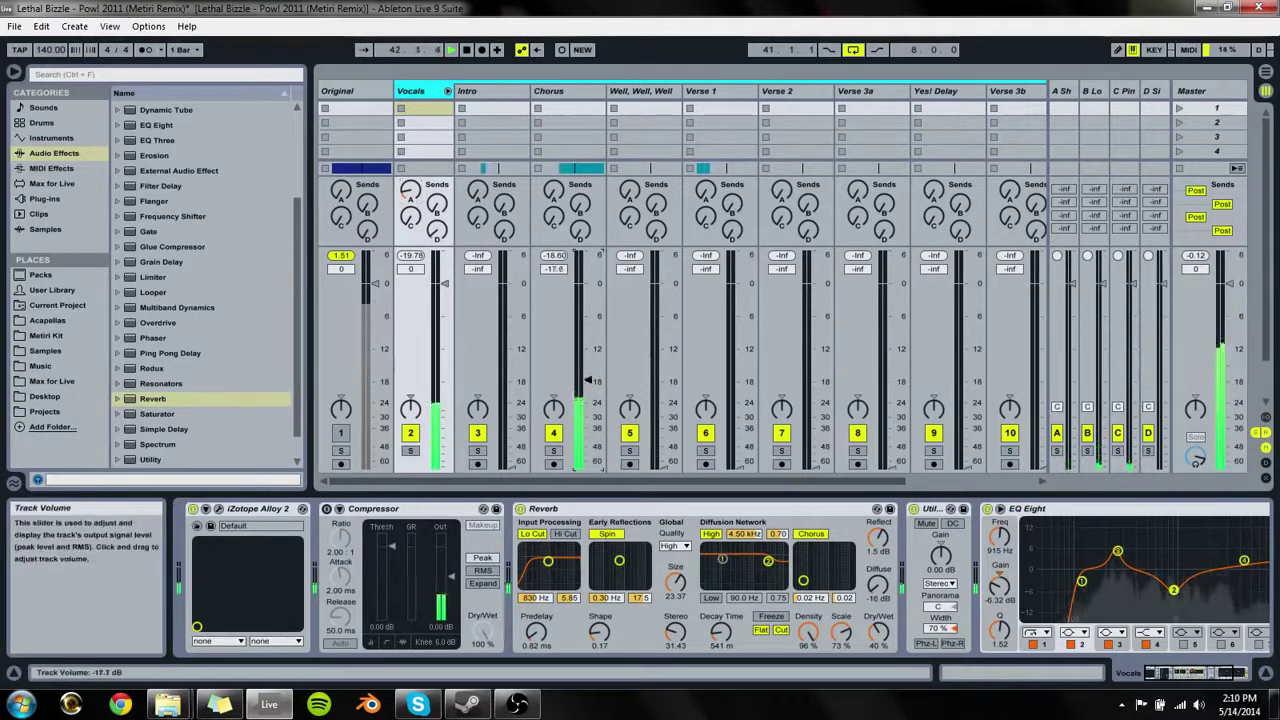
pyautogui.moveTo(586, 380); pyautogui.dragTo(588, 370)
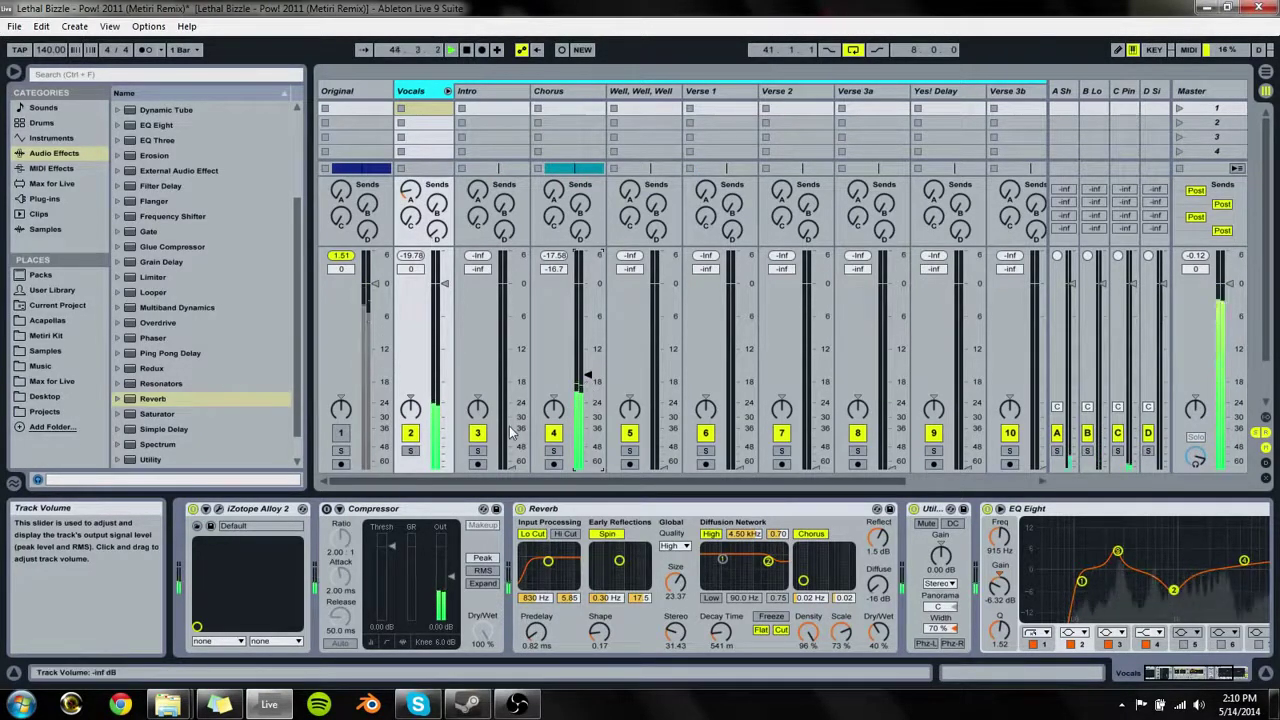
pyautogui.moveTo(511, 431); pyautogui.dragTo(512, 427)
# Step: Extend the arrangement loop from bar 41 to 16 bars and bring the Verse 2 track's volume up to about -14 dB
pyautogui.press('Tab')
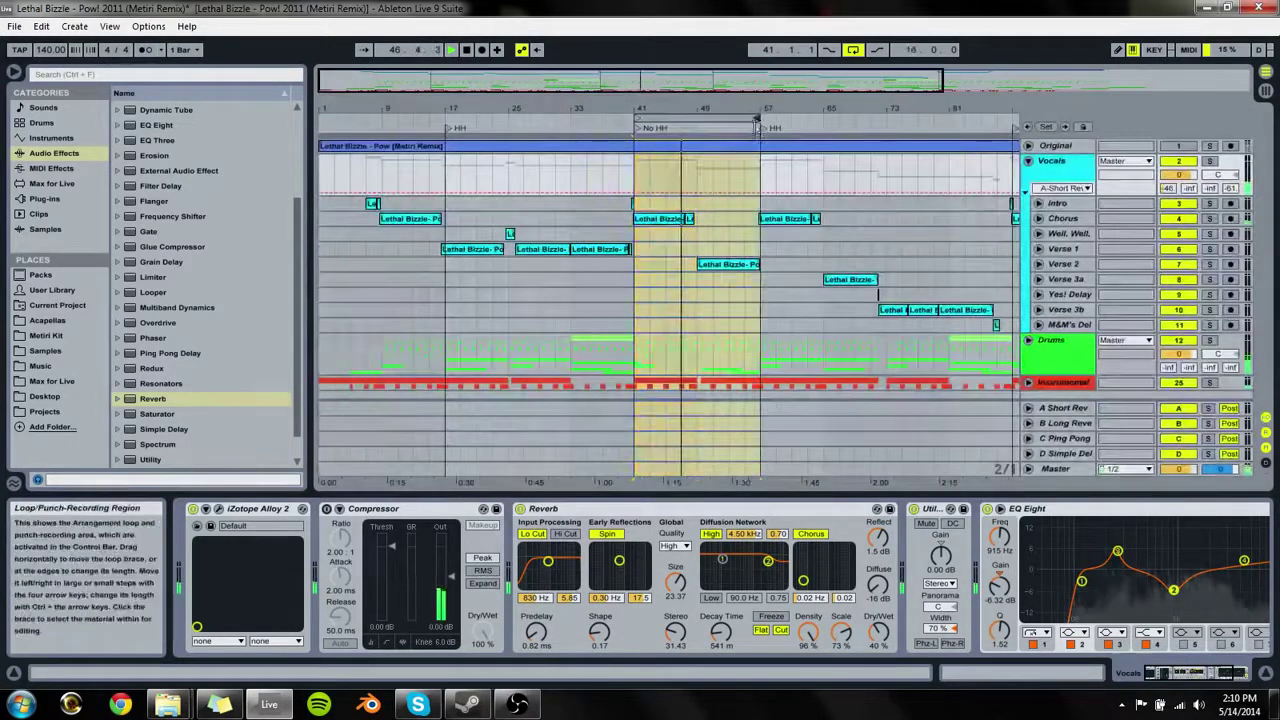
pyautogui.press('Tab')
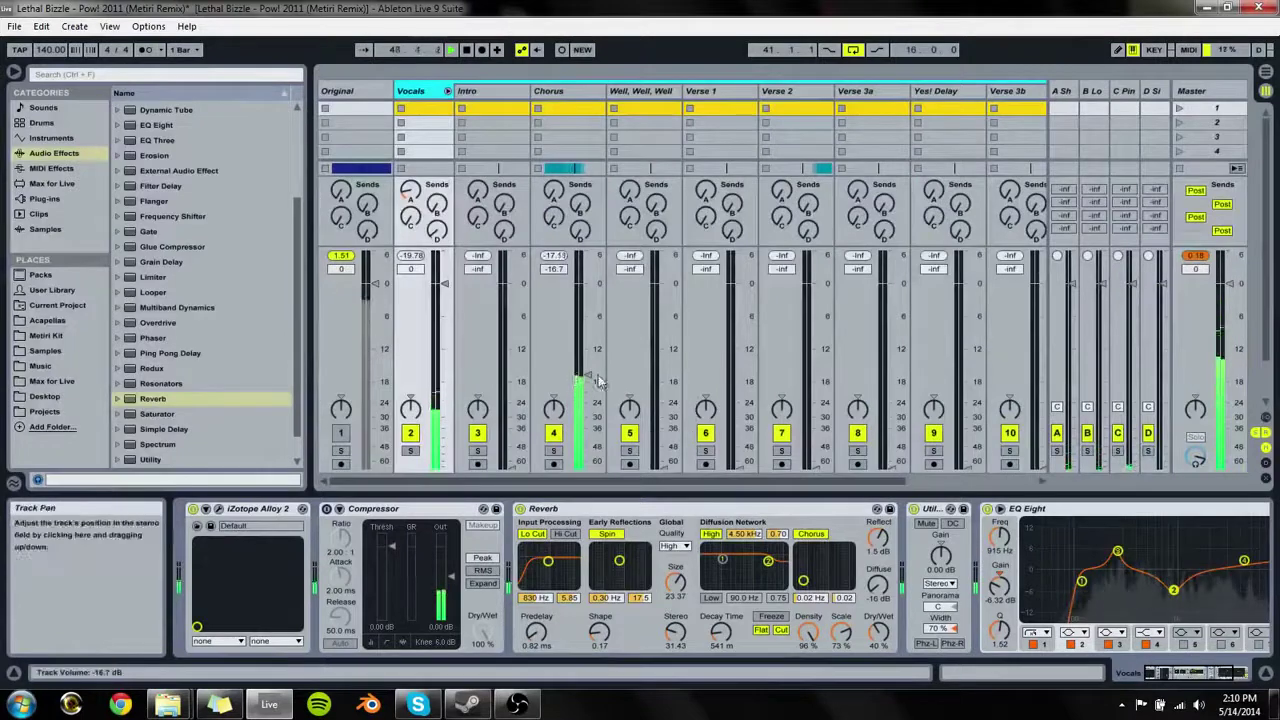
pyautogui.click(815, 380)
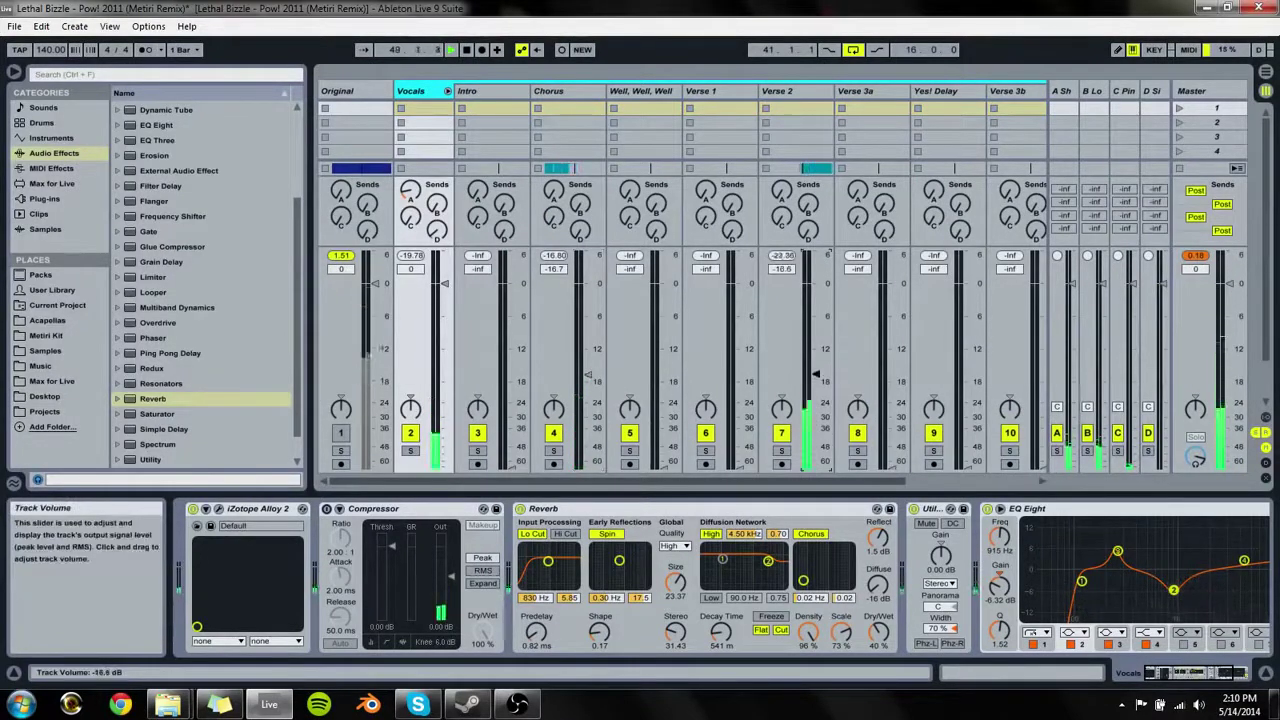
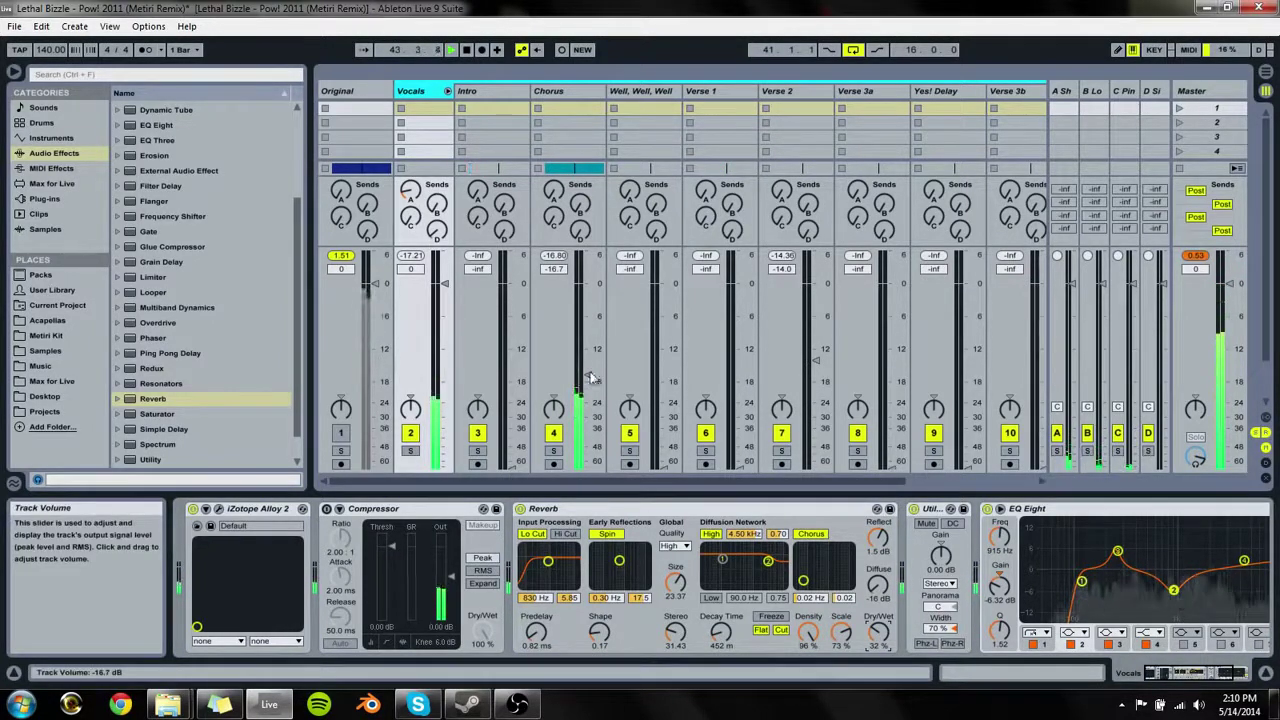
# Step: Fine-tune the vocal levels, setting the Chorus track's volume to -15.5 dB and Verse 2 to -14.2 dB
pyautogui.moveTo(590, 377); pyautogui.dragTo(590, 373)
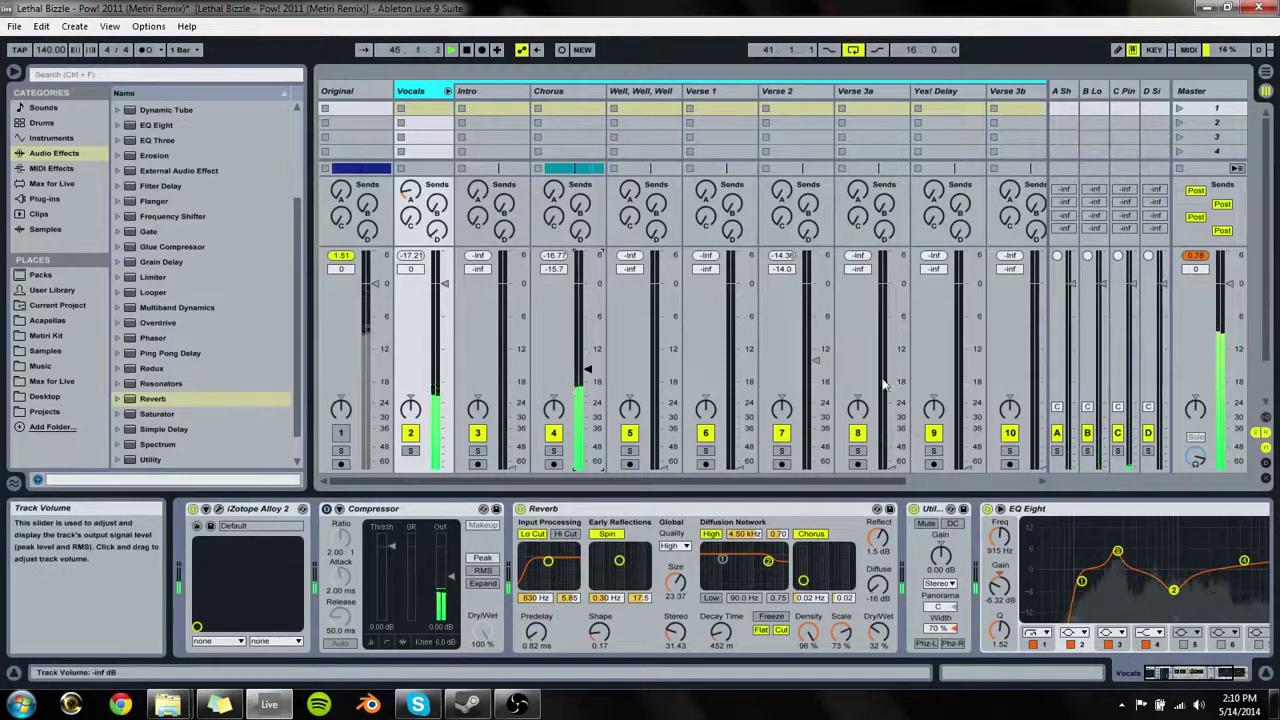
pyautogui.moveTo(586, 372); pyautogui.dragTo(588, 370)
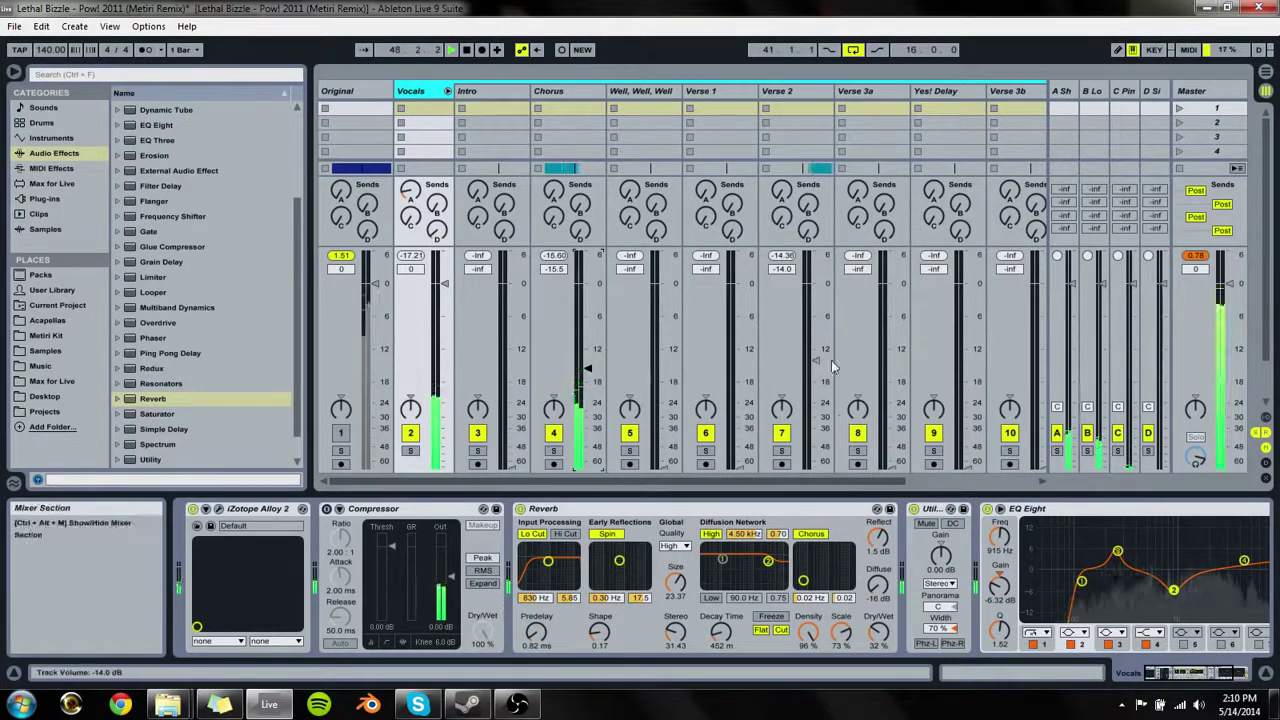
pyautogui.moveTo(815, 360); pyautogui.dragTo(815, 357)
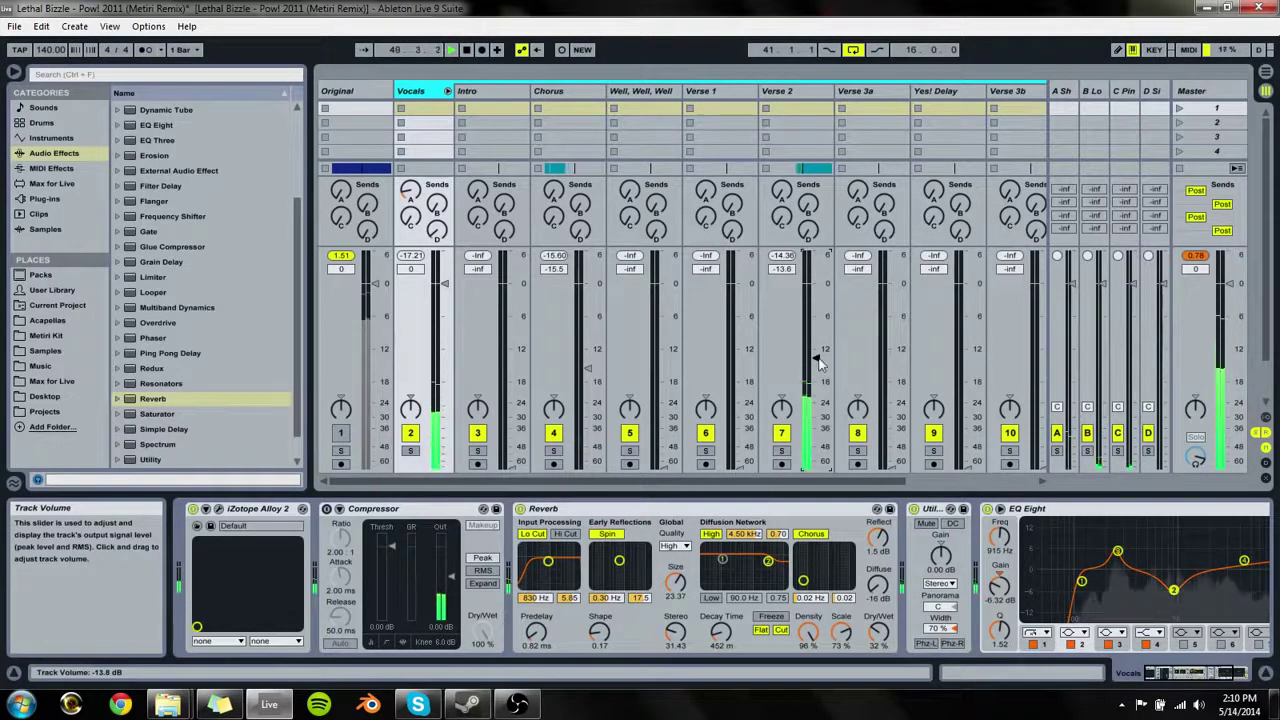
pyautogui.moveTo(820, 360); pyautogui.dragTo(816, 352)
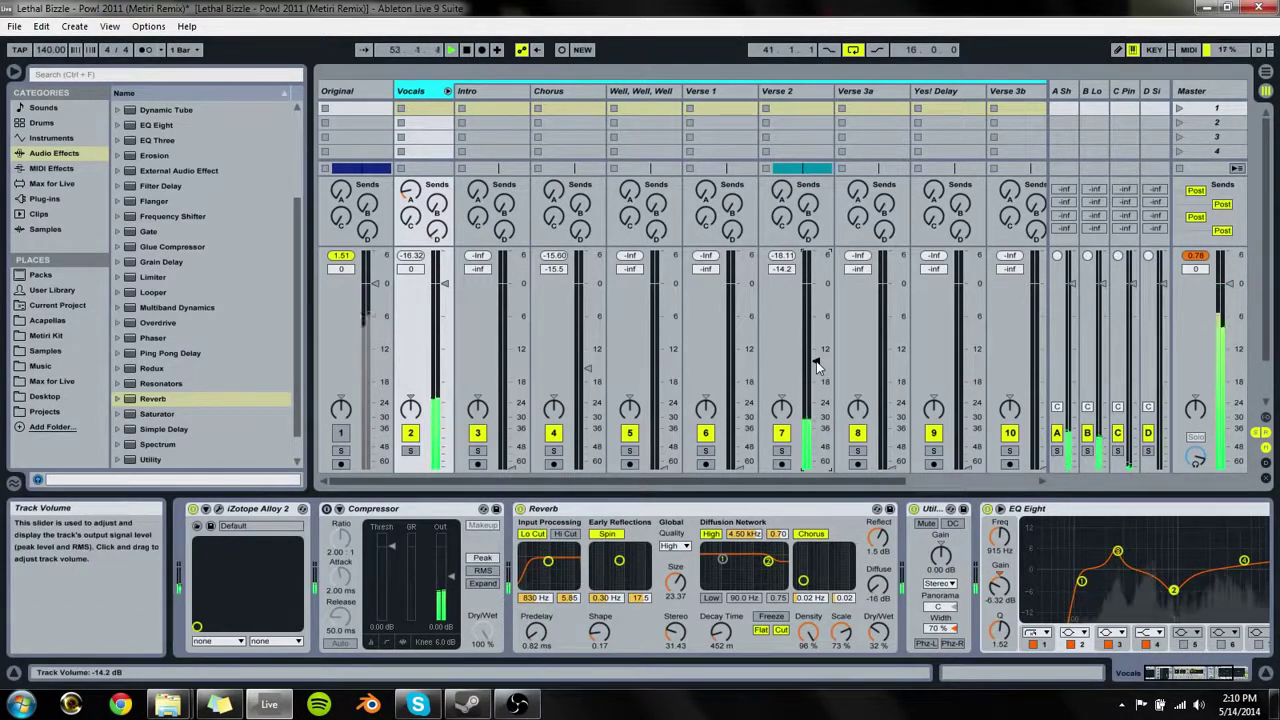
# Step: Move the 16-bar loop to start at bar 13 and set the Verse 1 track's volume to -13.5 dB
pyautogui.press('Tab')
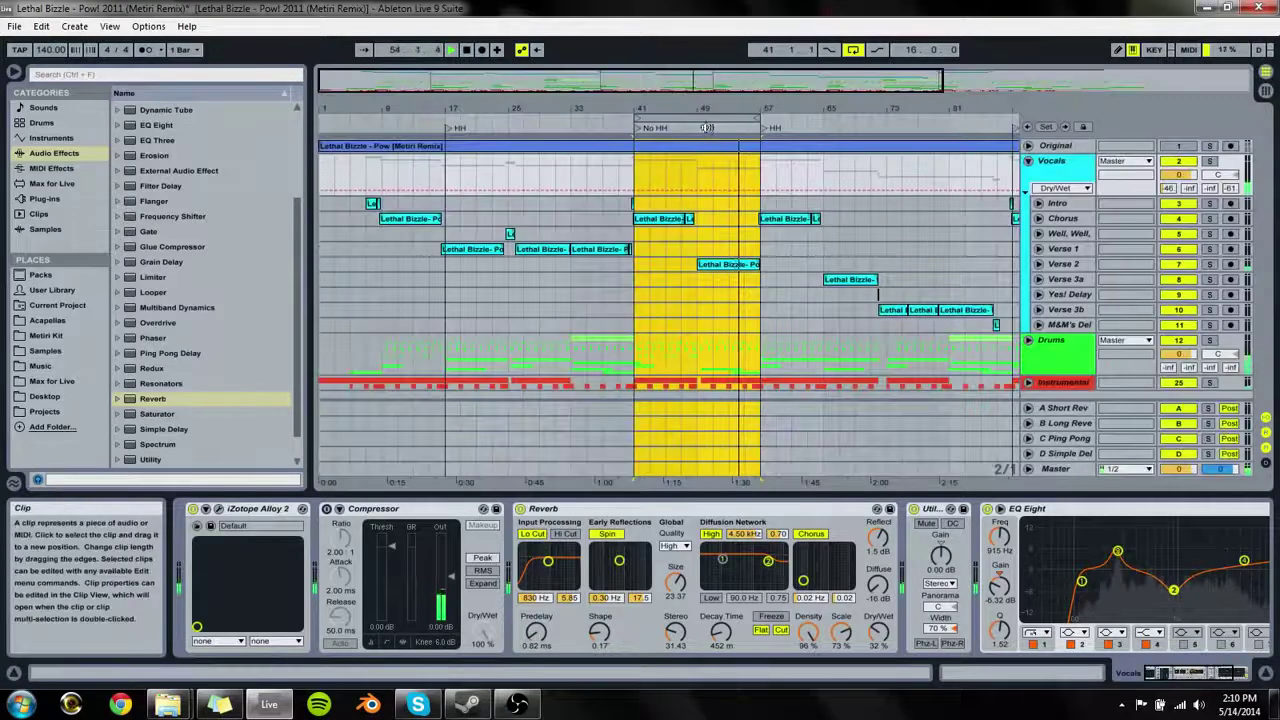
pyautogui.moveTo(706, 127); pyautogui.dragTo(484, 133)
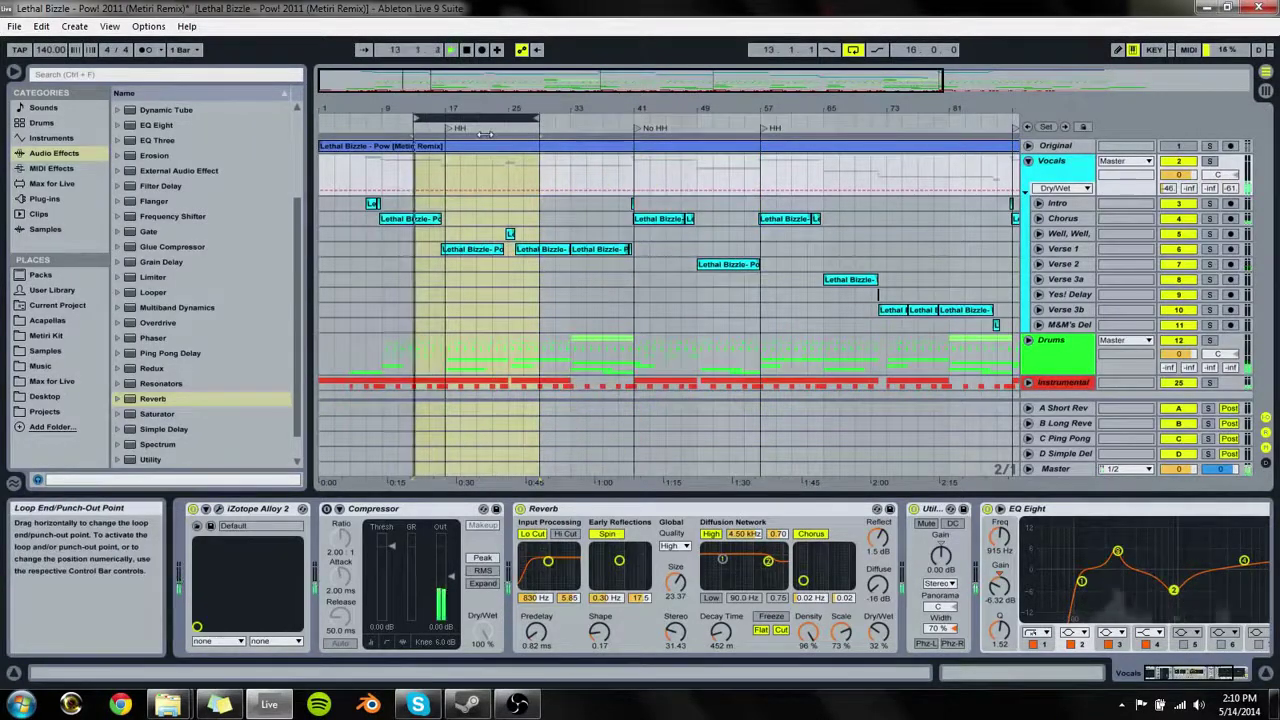
pyautogui.press('Tab')
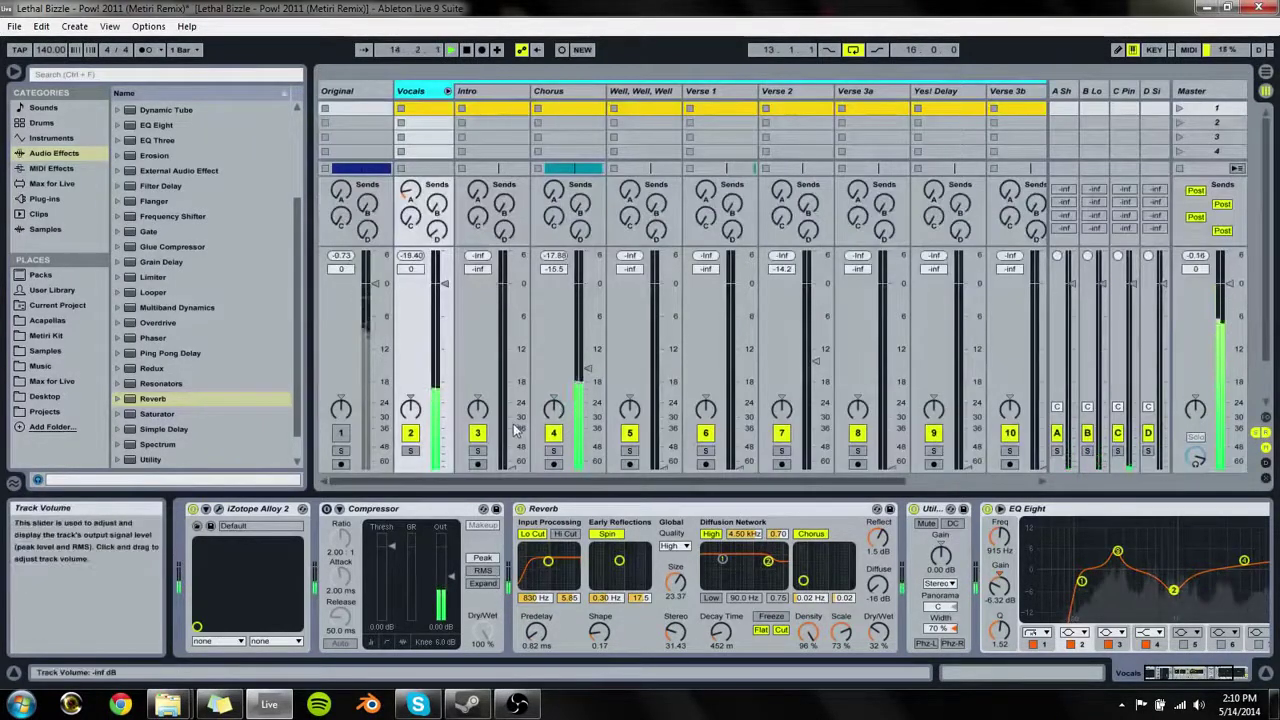
pyautogui.moveTo(742, 423); pyautogui.dragTo(741, 379)
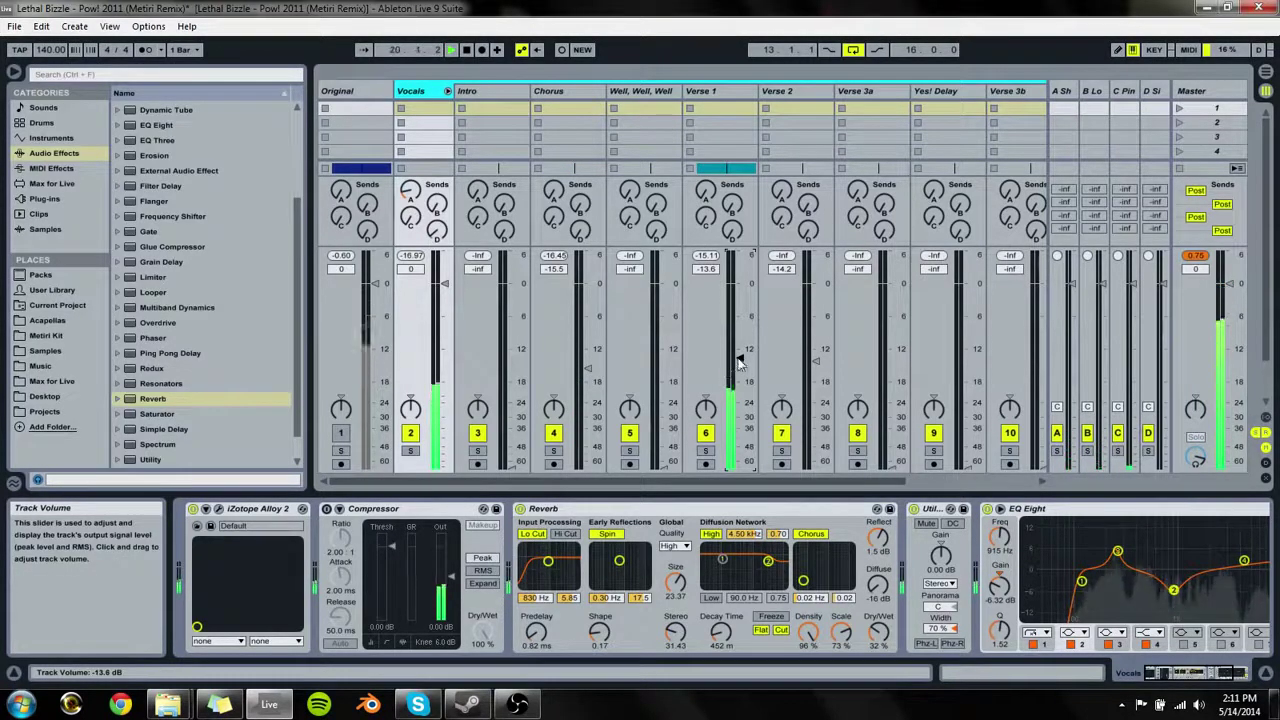
pyautogui.moveTo(740, 364); pyautogui.dragTo(740, 362)
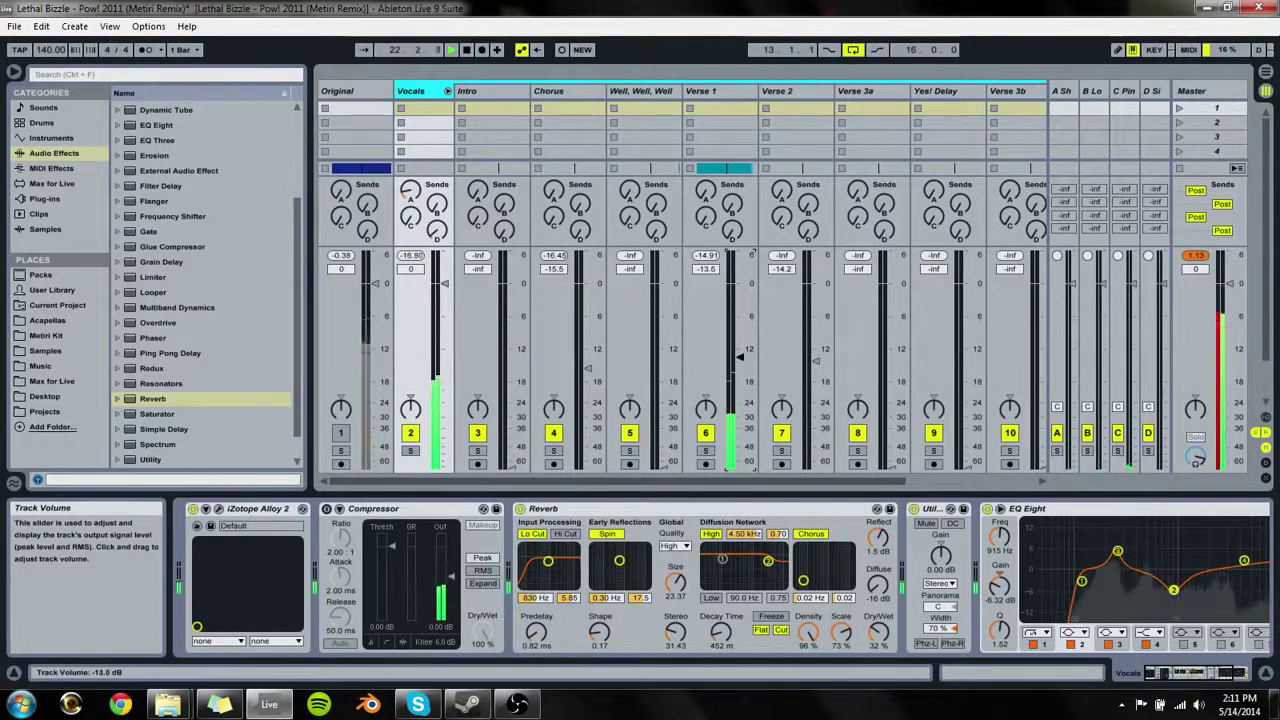
# Step: Set the Well, Well, Well track's volume to -12.2 dB, raise its Simple Delay send, and restart playback
pyautogui.moveTo(662, 466); pyautogui.dragTo(662, 443)
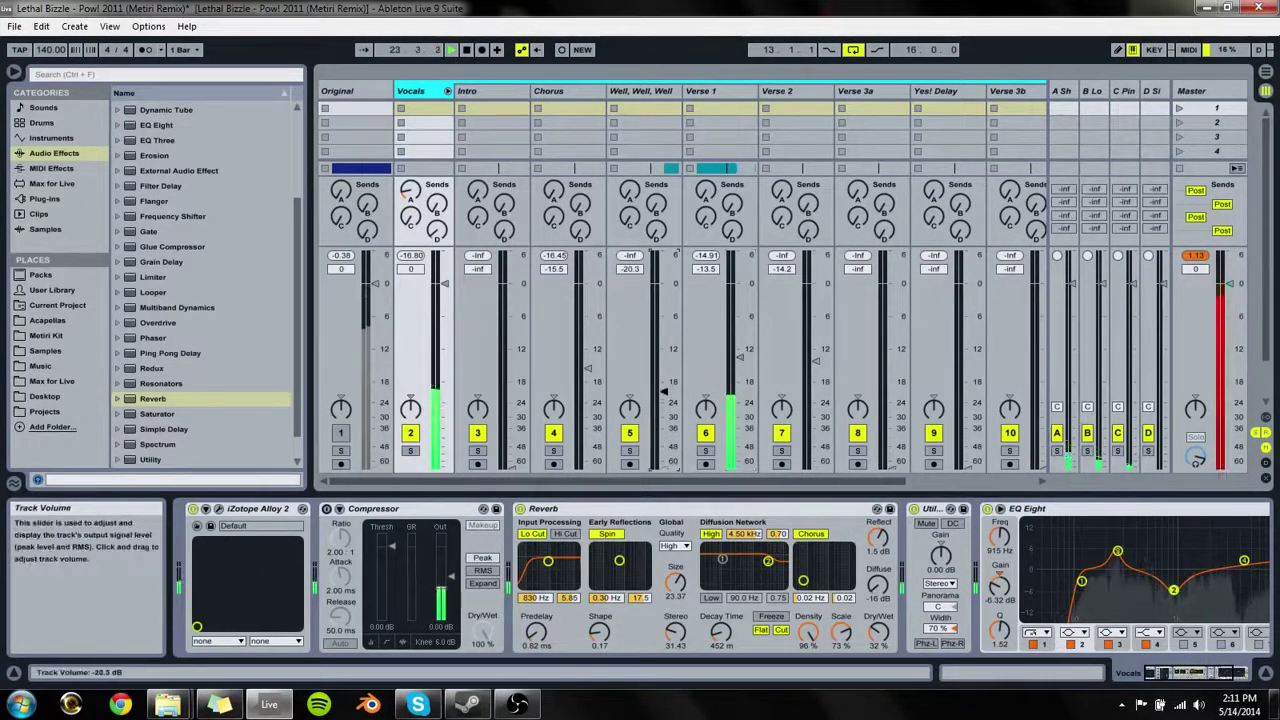
pyautogui.moveTo(662, 352); pyautogui.dragTo(662, 355)
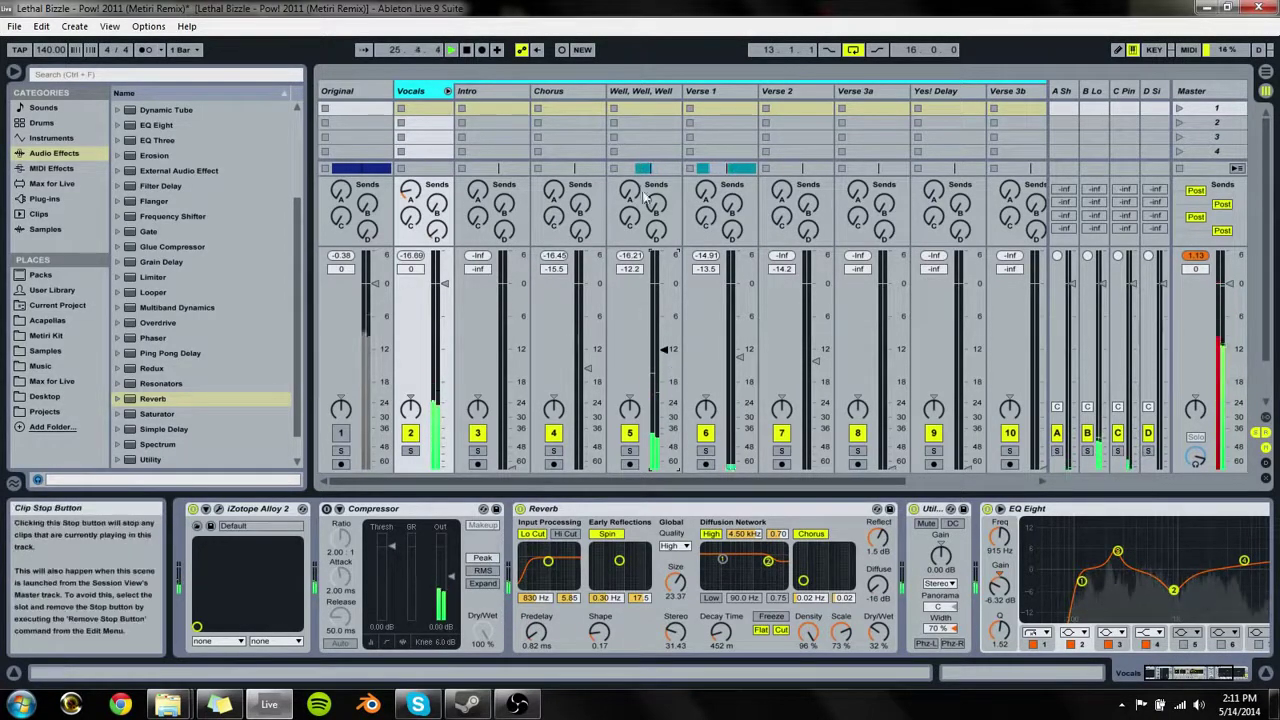
pyautogui.moveTo(656, 230); pyautogui.dragTo(656, 140)
pyautogui.press('space')
pyautogui.press('space')
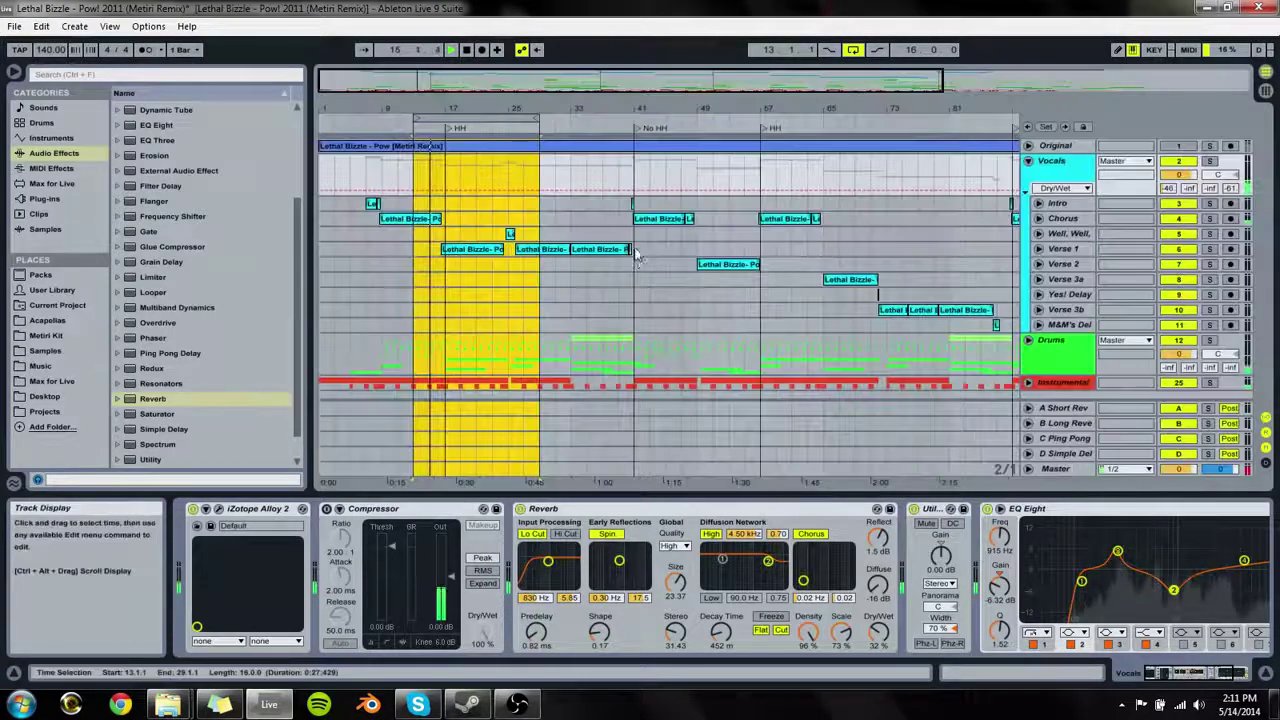
# Step: Move the loop to start at bar 23 and set the Well, Well, Well track's volume to -12.8 dB
pyautogui.press('Tab')
pyautogui.moveTo(470, 126); pyautogui.dragTo(553, 127)
pyautogui.press('Tab')
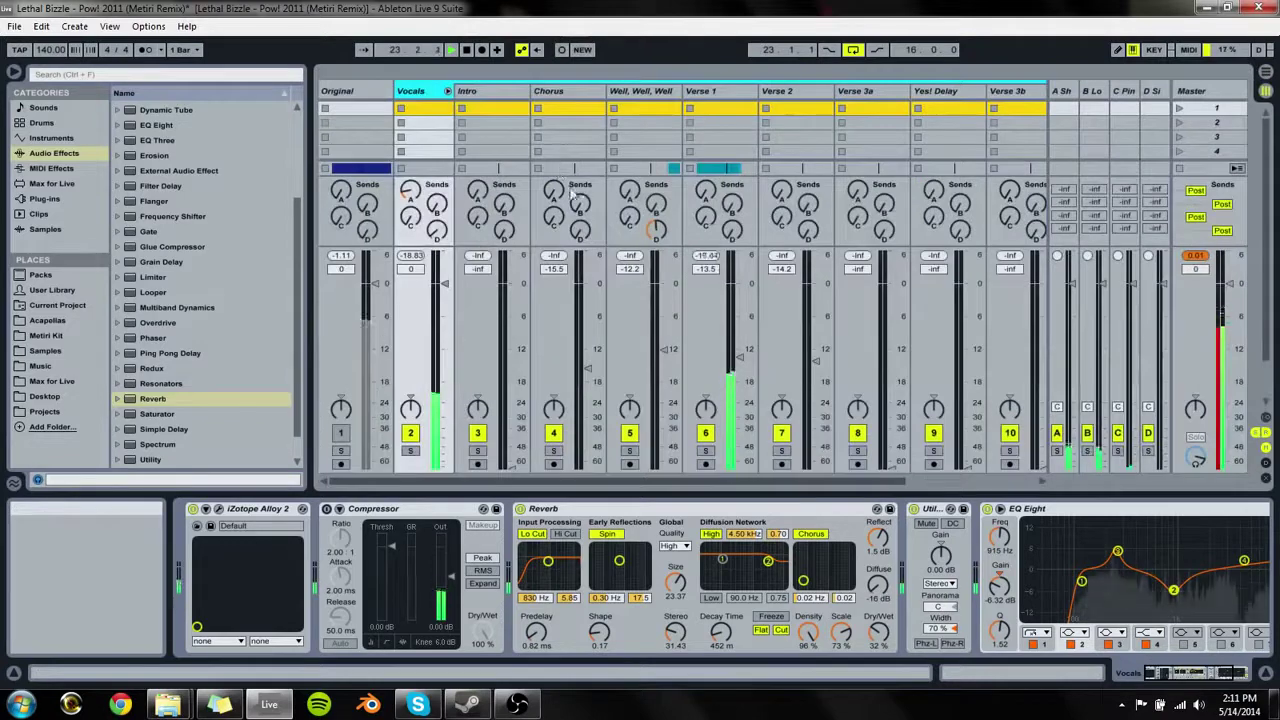
pyautogui.click(668, 357)
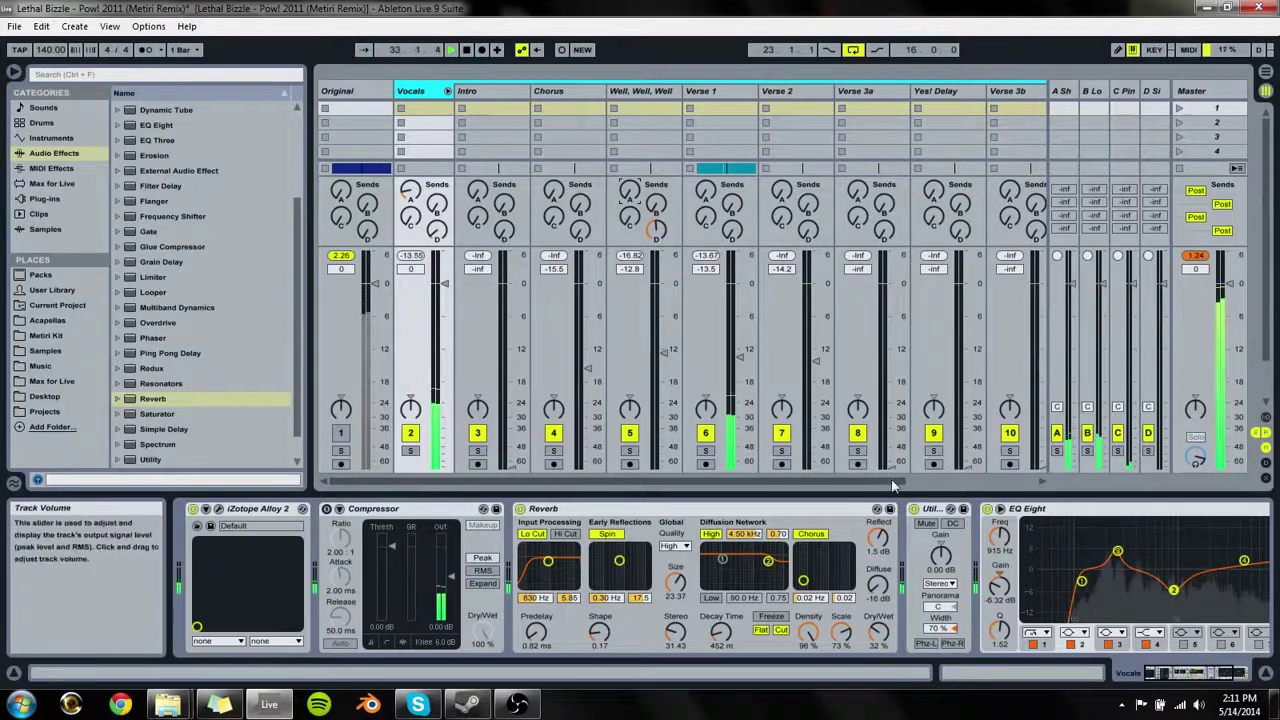
# Step: Move the 16-bar loop back to start at bar 7, covering the Intro and first Chorus clips
pyautogui.moveTo(891, 481); pyautogui.dragTo(965, 482)
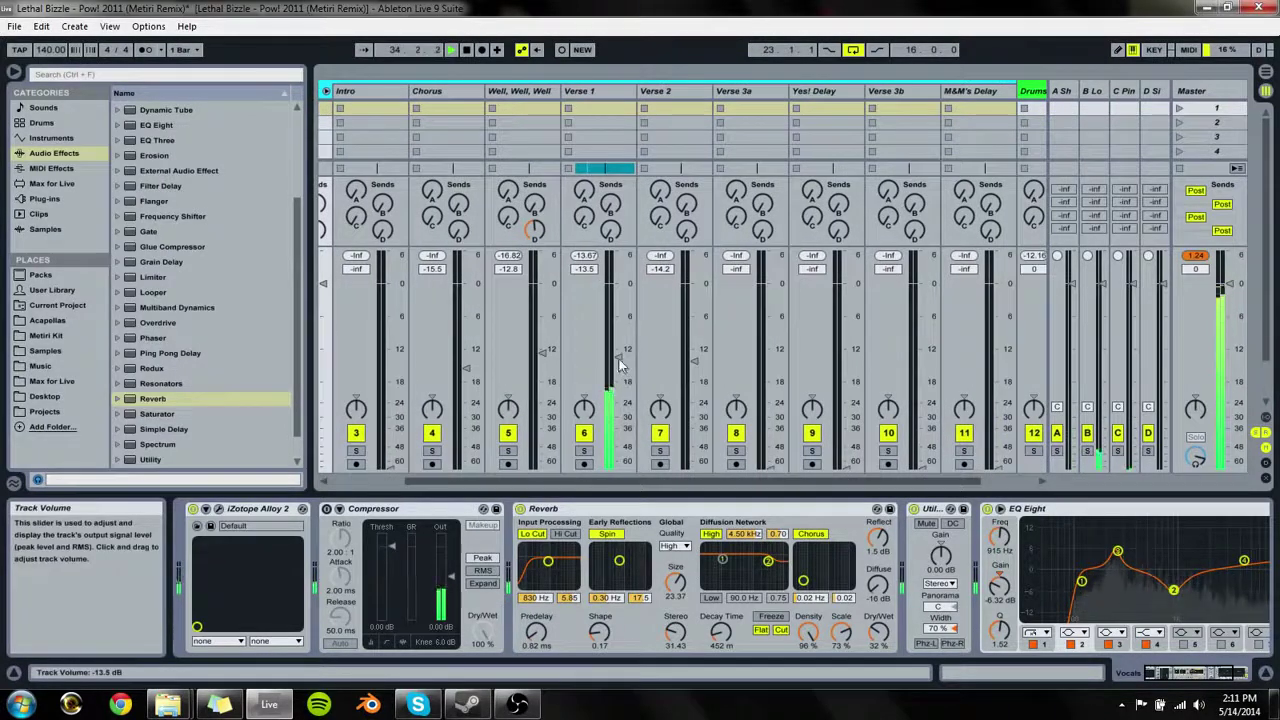
pyautogui.press('Tab')
pyautogui.moveTo(570, 126); pyautogui.dragTo(450, 207)
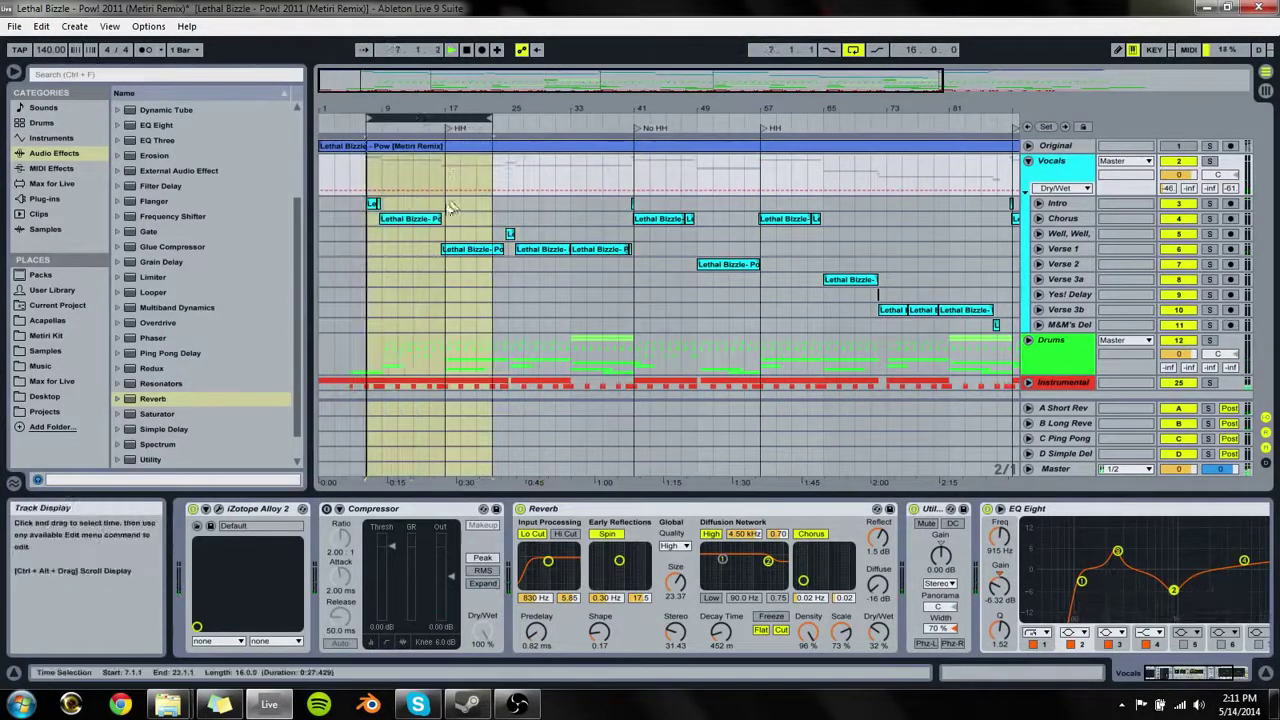
pyautogui.press('Tab')
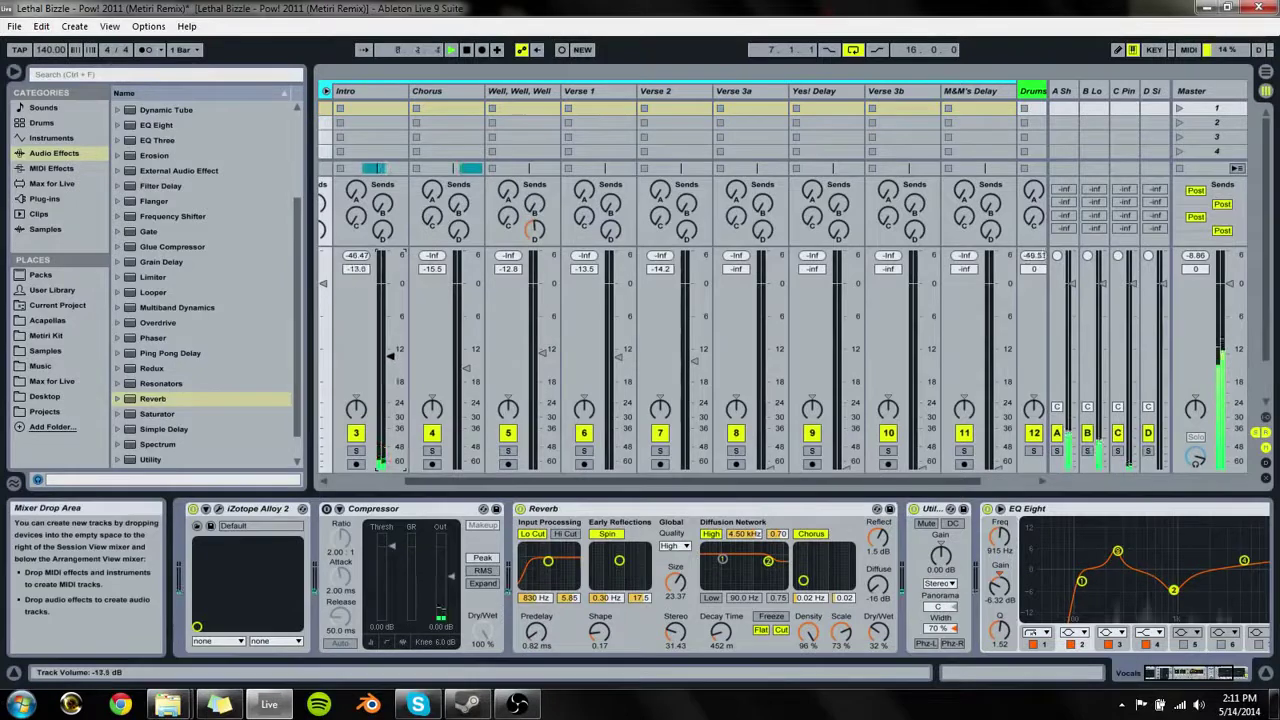
# Step: Set the Intro track's volume to -14.2 dB and the Chorus track's volume to -13.8 dB while the loop plays
pyautogui.moveTo(390, 383)
pyautogui.mouseDown()
pyautogui.moveTo(390, 350)
pyautogui.moveTo(390, 361)
pyautogui.mouseUp()
pyautogui.press('space')
pyautogui.press('space')
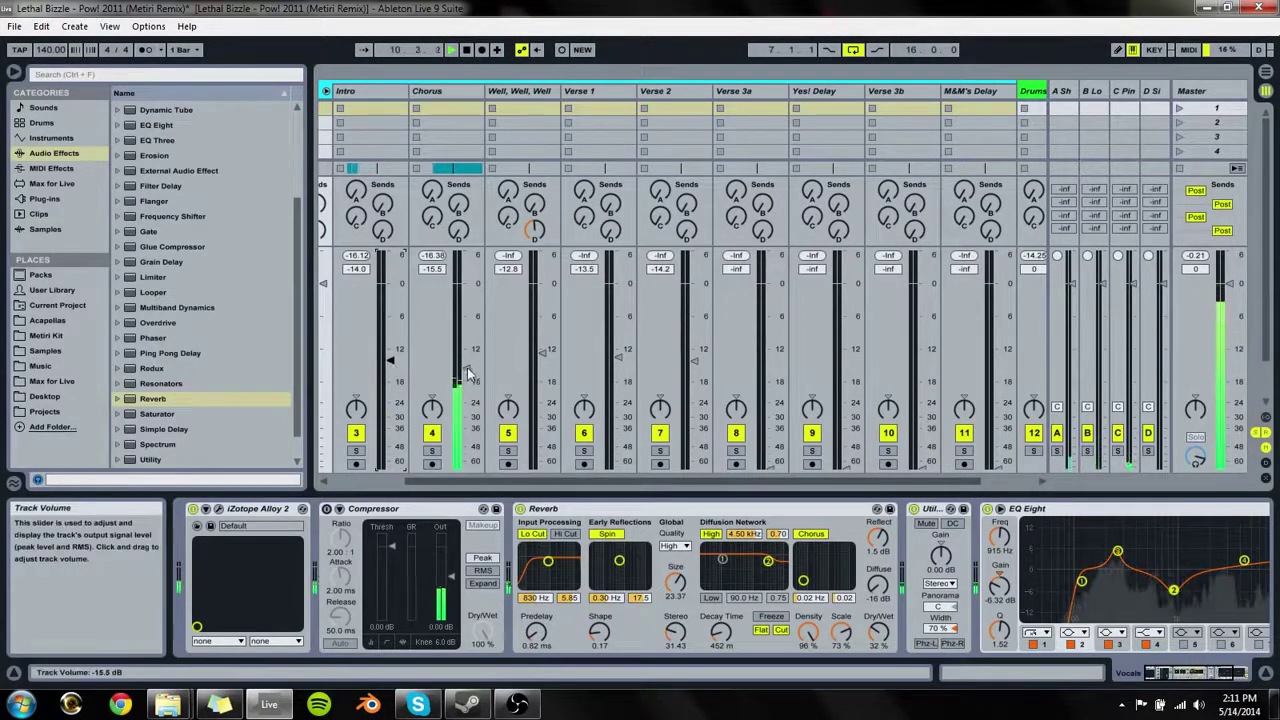
pyautogui.moveTo(465, 366); pyautogui.dragTo(465, 363)
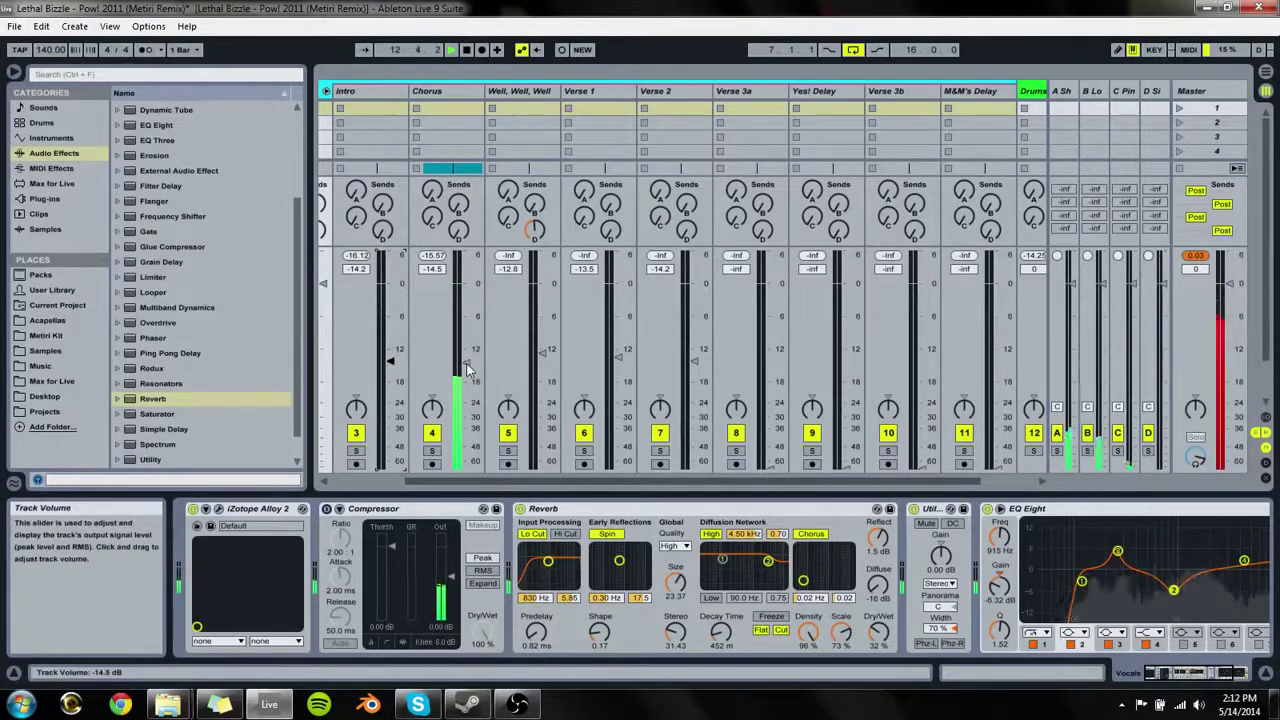
pyautogui.moveTo(467, 363); pyautogui.dragTo(467, 362)
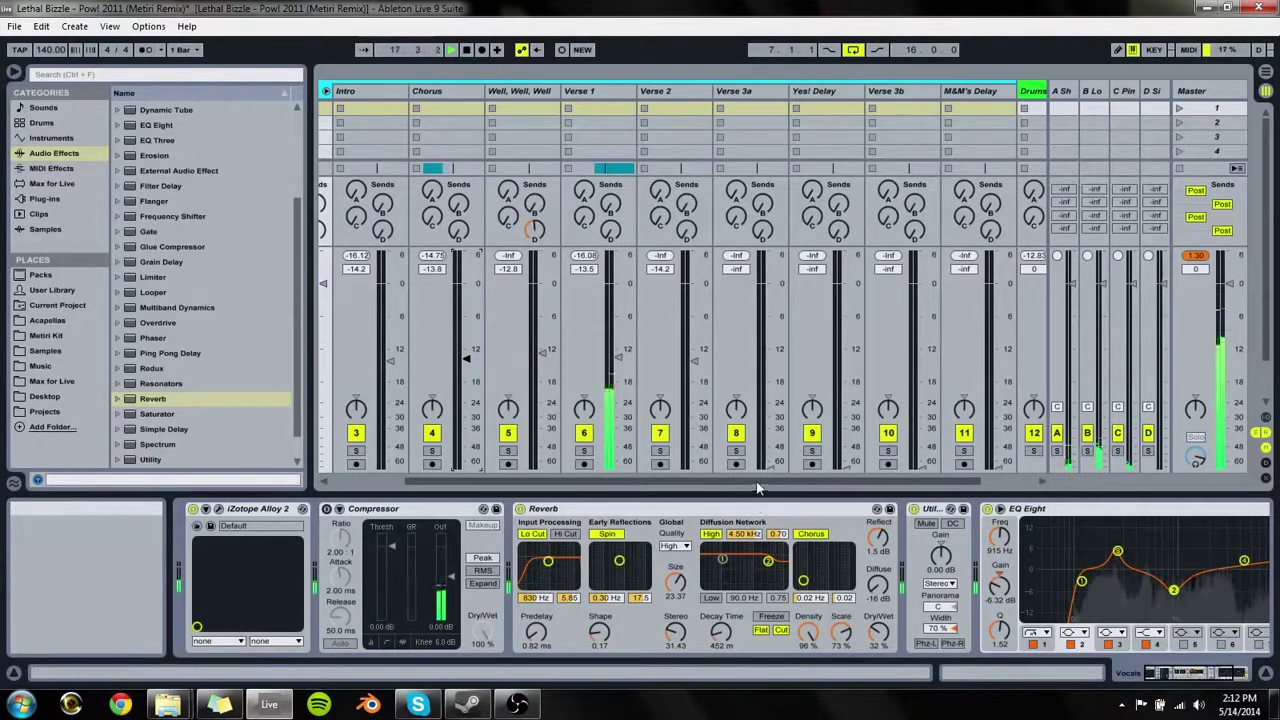
# Step: Move the loop to start at bar 47 and play that section to check the Verse 2 level
pyautogui.moveTo(757, 482); pyautogui.dragTo(778, 482)
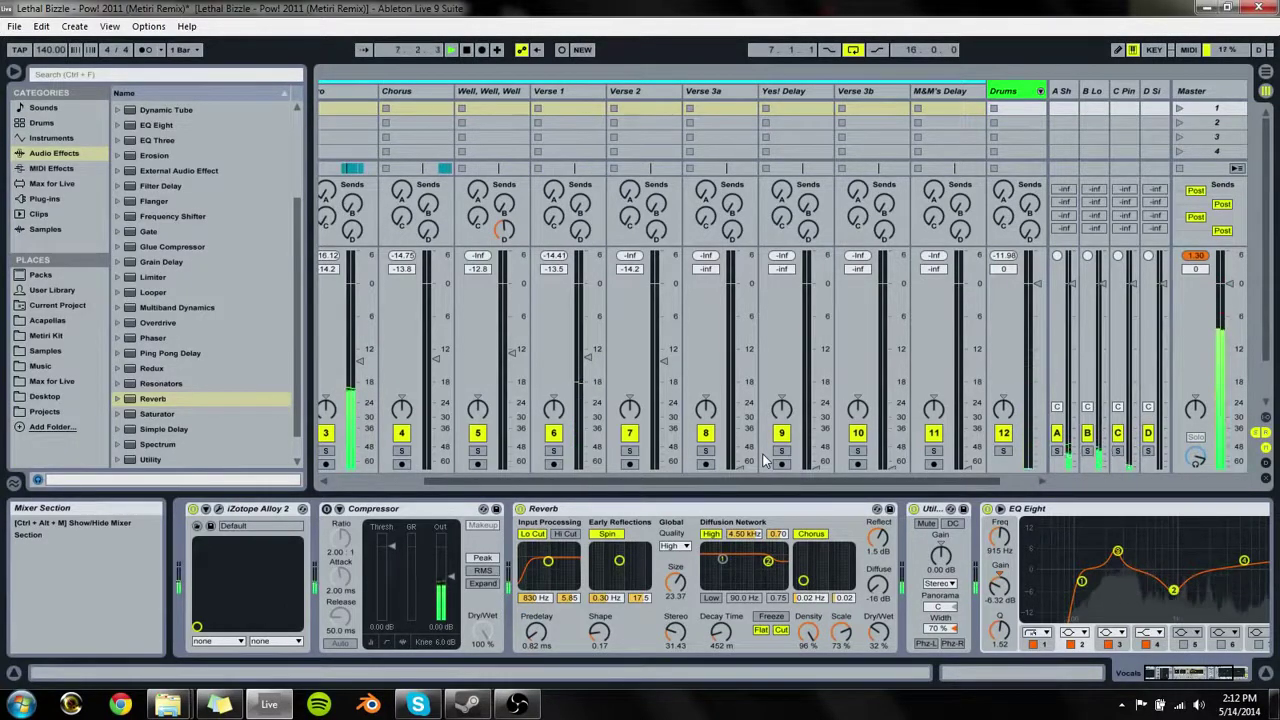
pyautogui.press('Tab')
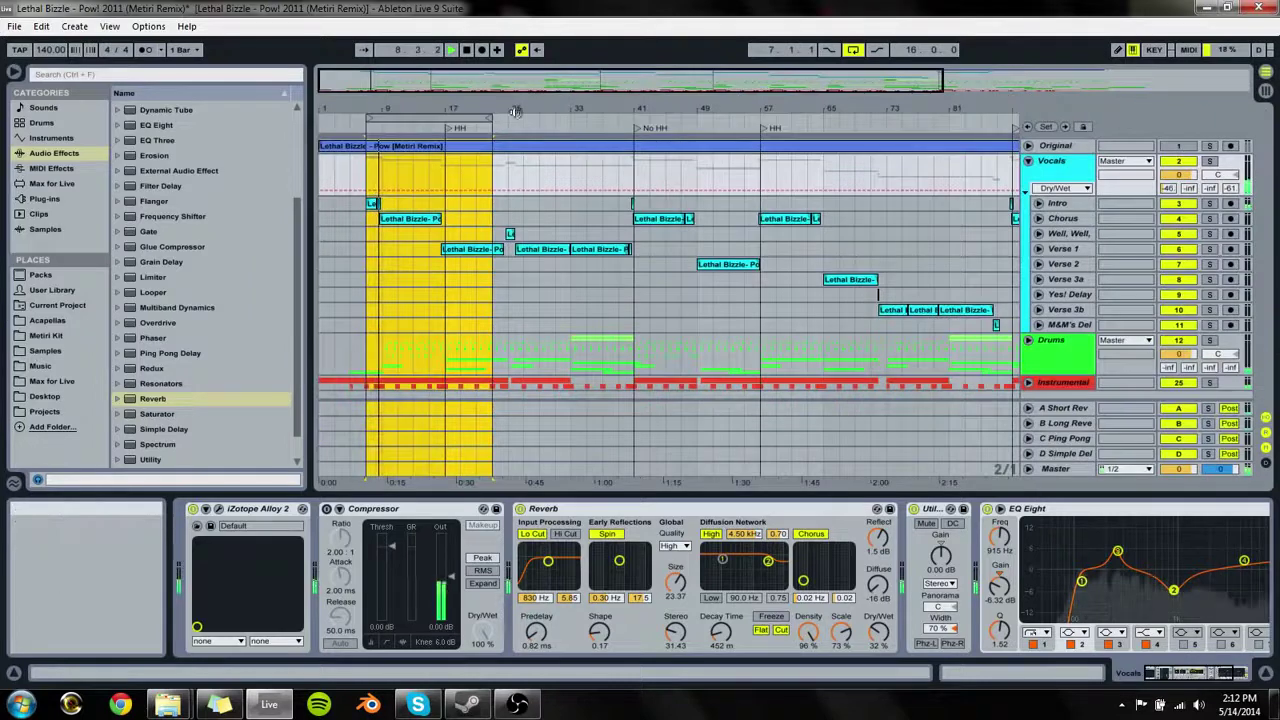
pyautogui.moveTo(430, 118); pyautogui.dragTo(750, 165)
pyautogui.press('Tab')
pyautogui.press('space')
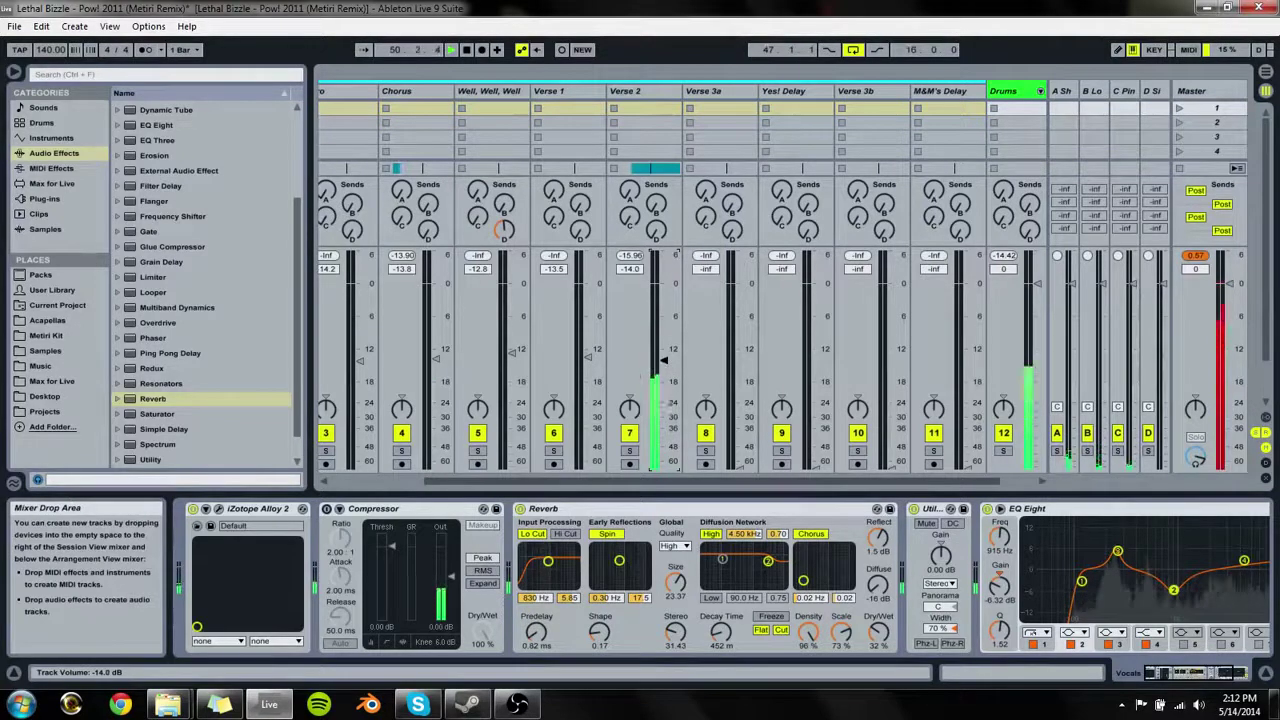
# Step: Move the loop to start at bar 63 and set the Verse 3a track's volume to -13.5 dB
pyautogui.press('Tab')
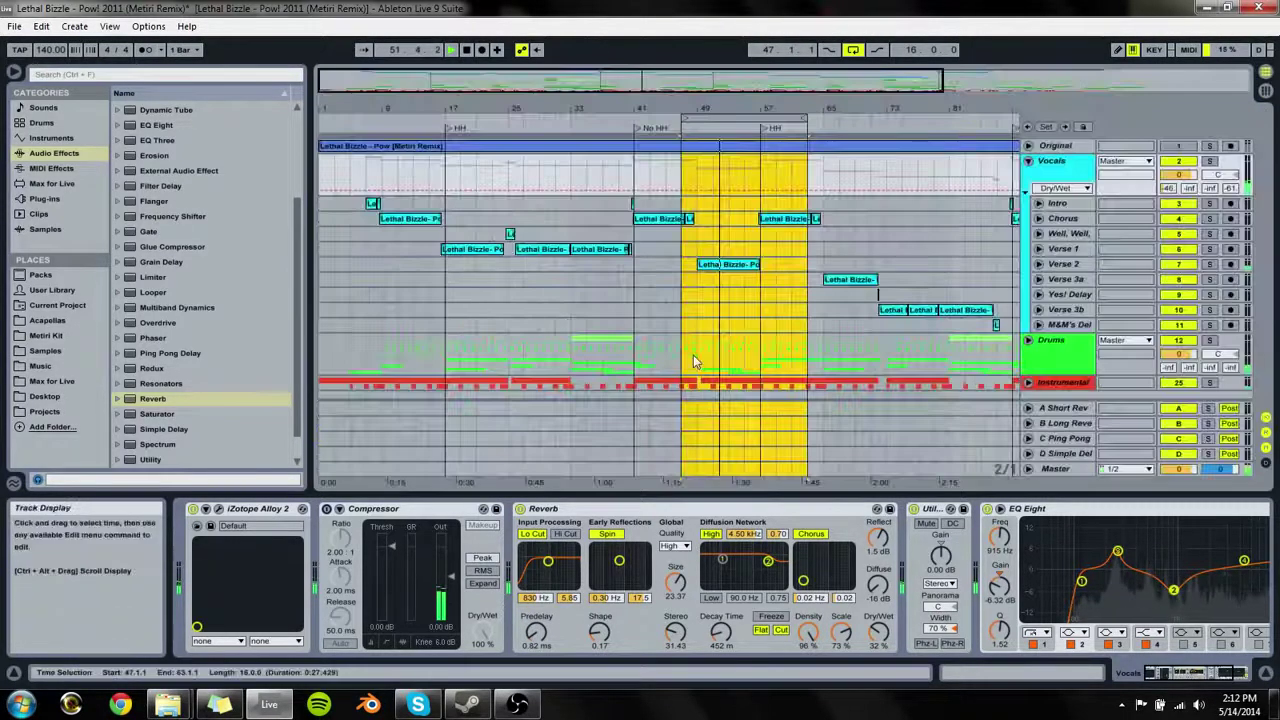
pyautogui.moveTo(750, 110); pyautogui.dragTo(643, 114)
pyautogui.press('Tab')
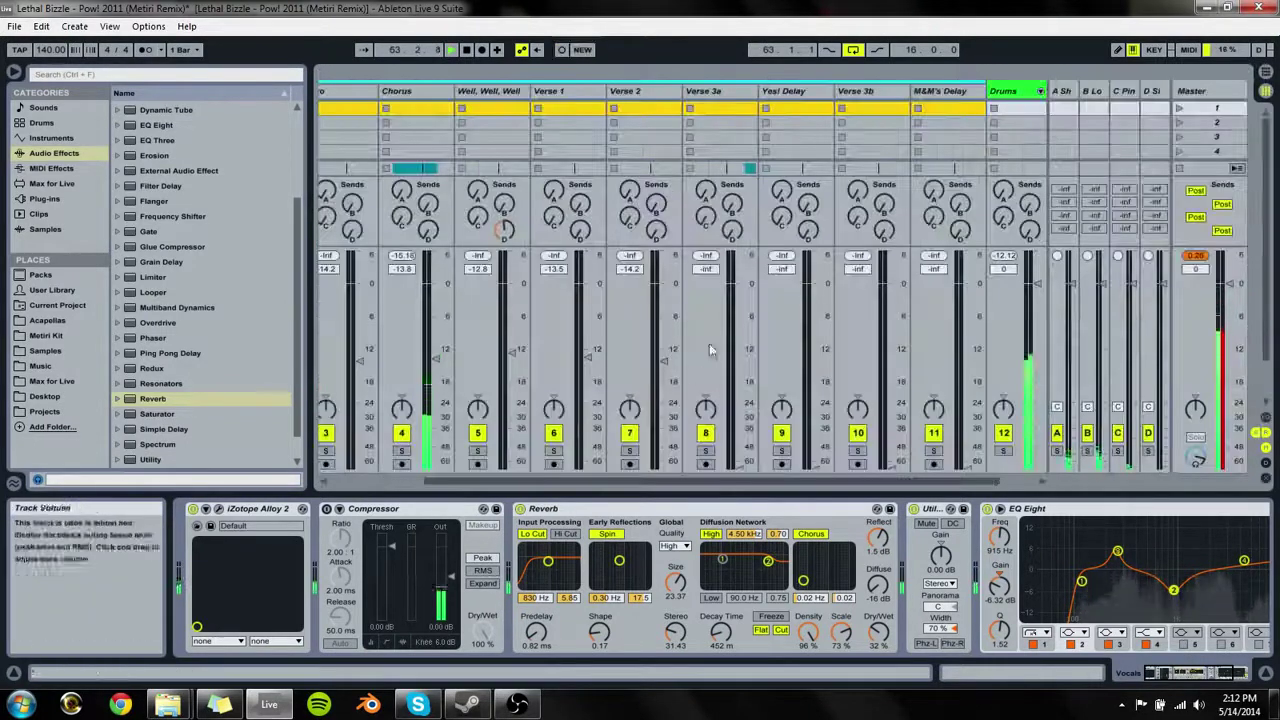
pyautogui.moveTo(740, 390); pyautogui.dragTo(741, 354)
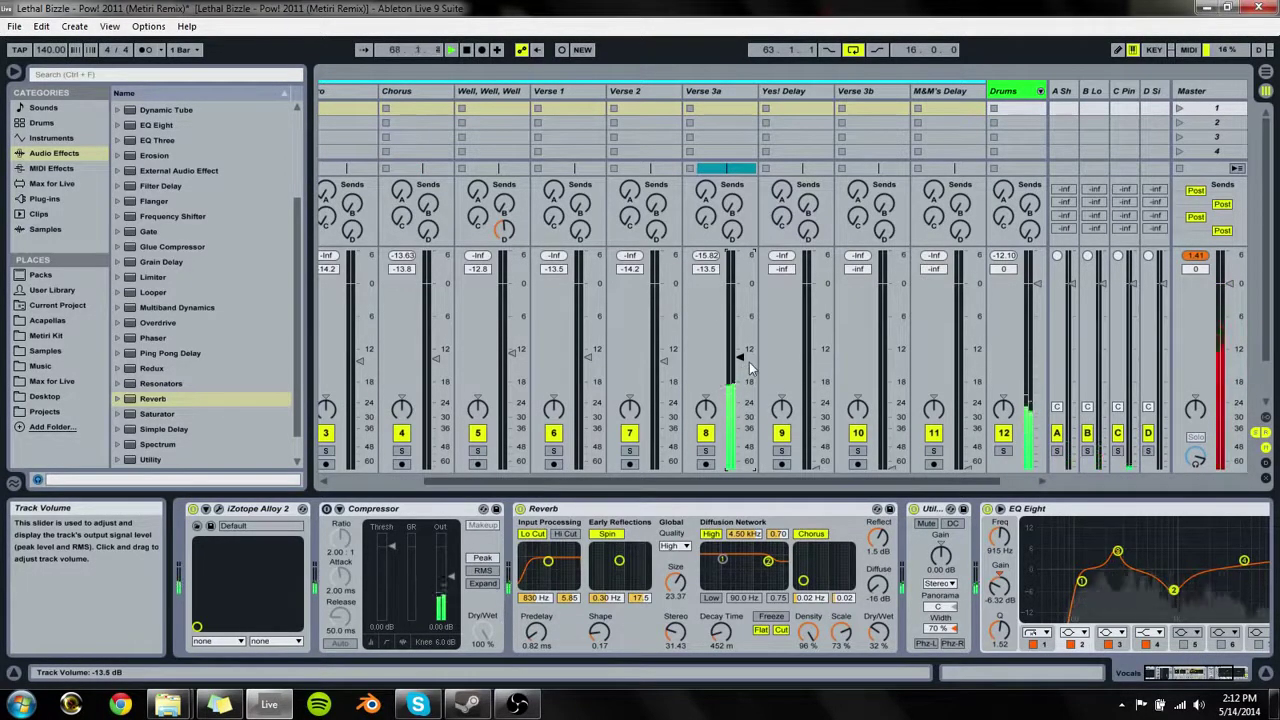
# Step: Move the loop to start at bar 71 and set the Yes! Delay track's volume to -12.6 dB
pyautogui.press('Tab')
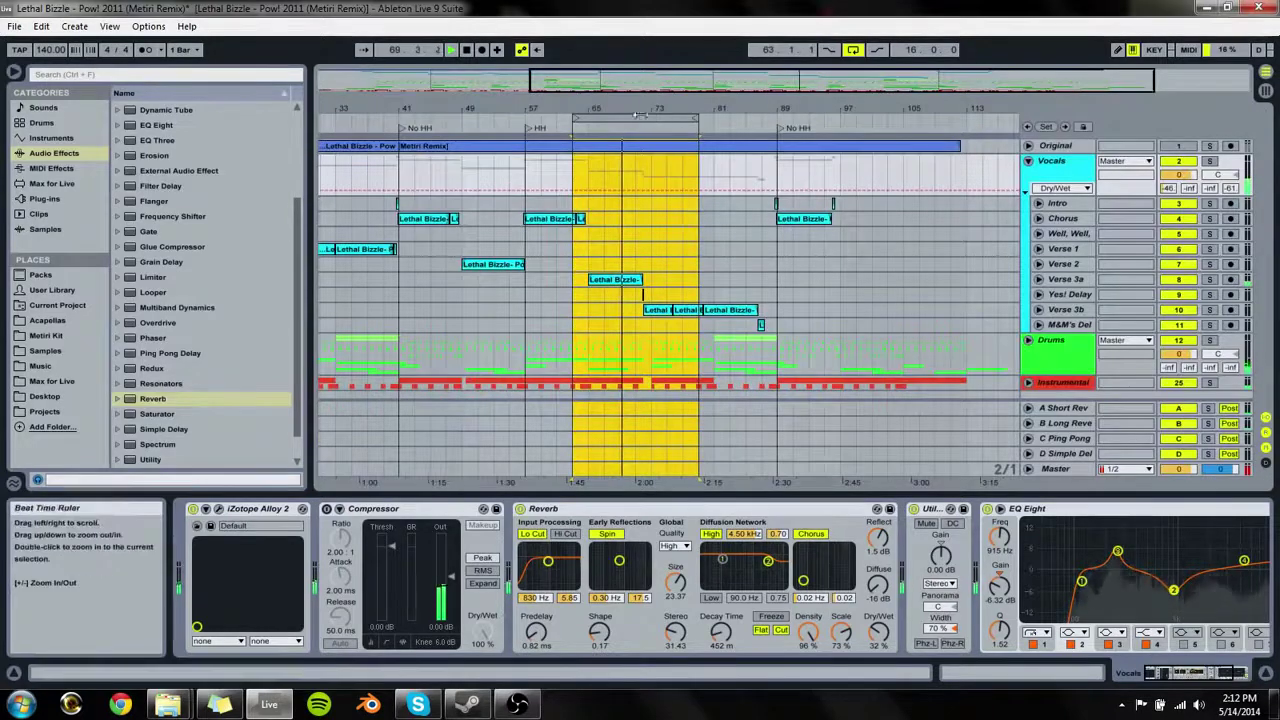
pyautogui.moveTo(641, 121); pyautogui.dragTo(706, 121)
pyautogui.press('Tab')
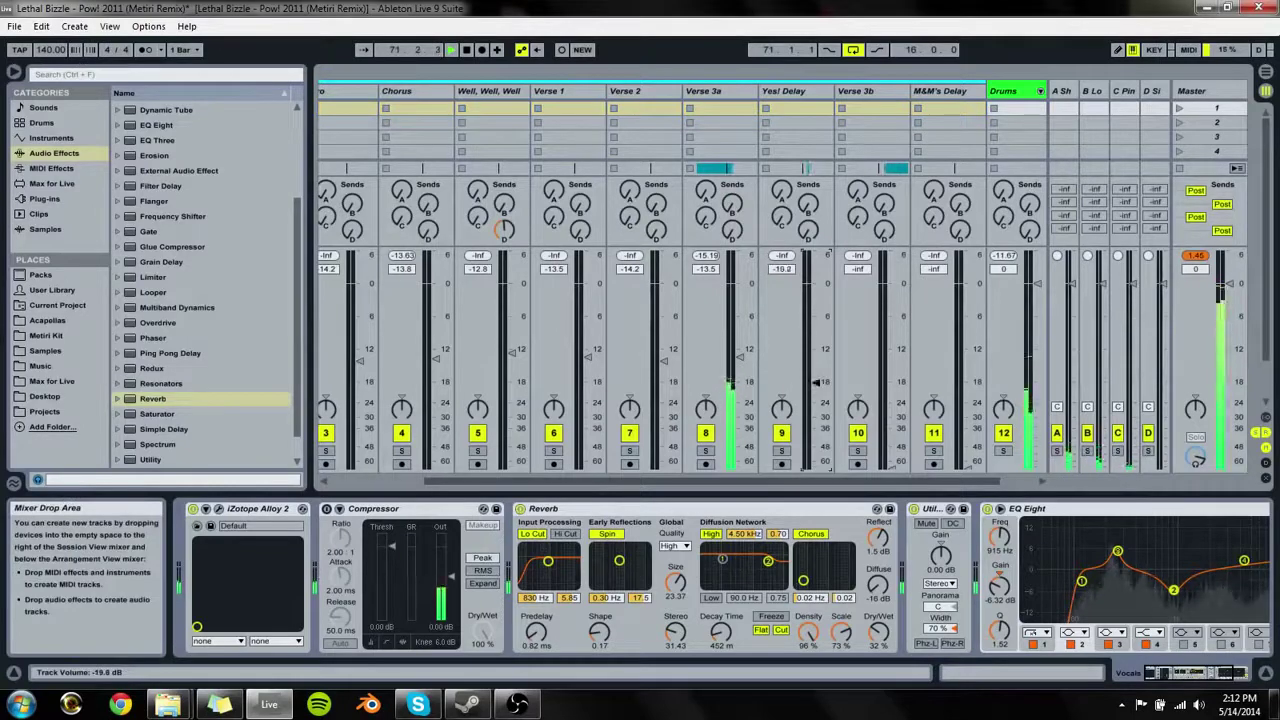
pyautogui.moveTo(822, 382); pyautogui.dragTo(815, 352)
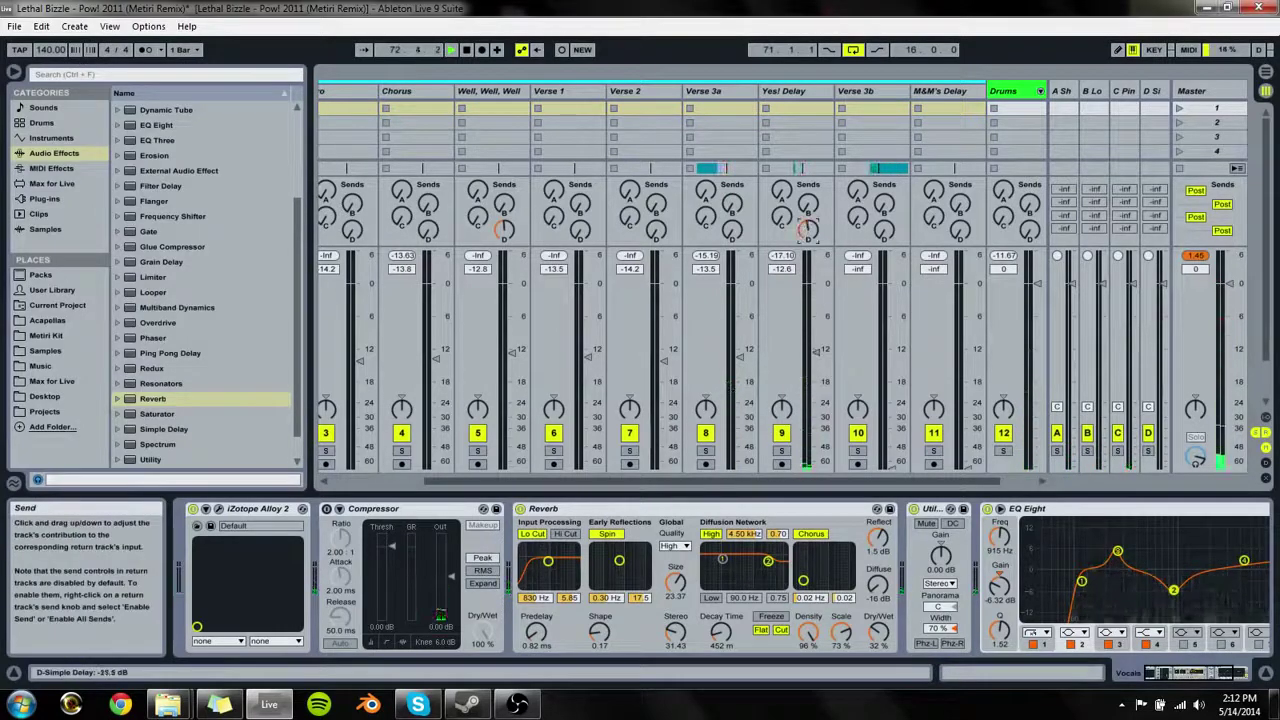
# Step: Raise the Verse 3b track's volume to -12.8 dB while the loop plays
pyautogui.press('Tab')
pyautogui.press('Tab')
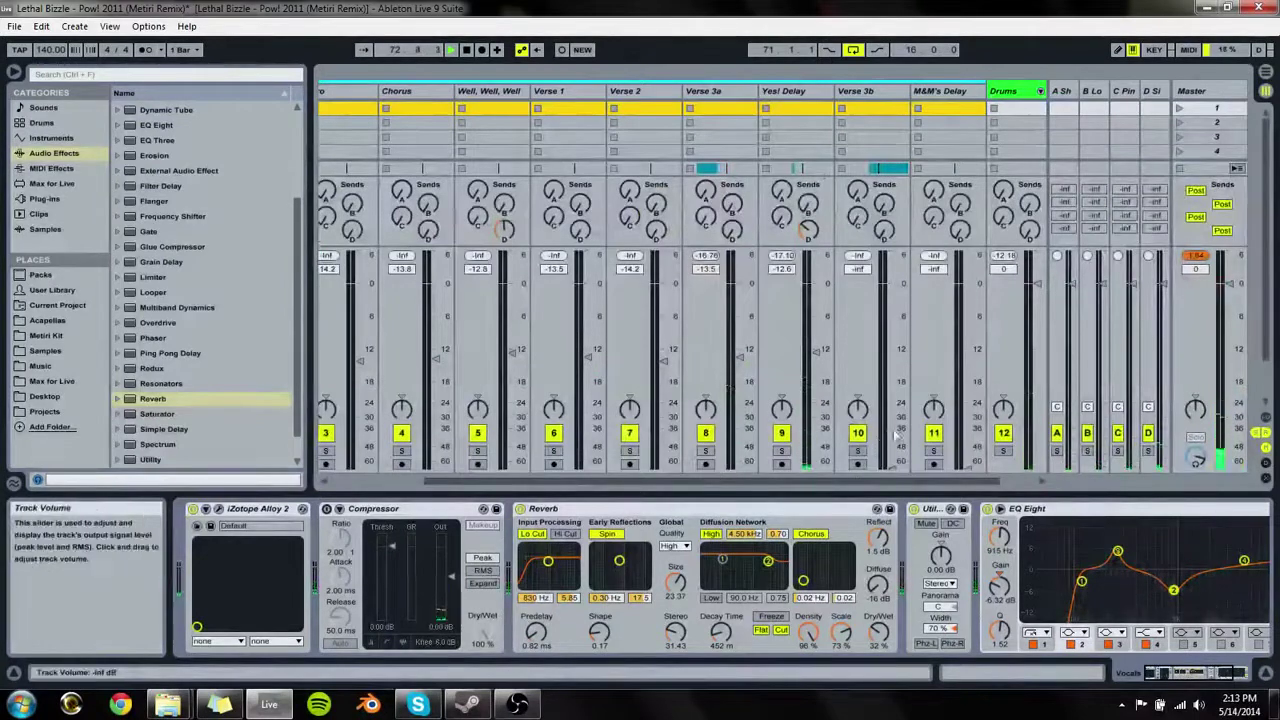
pyautogui.moveTo(897, 437); pyautogui.dragTo(892, 354)
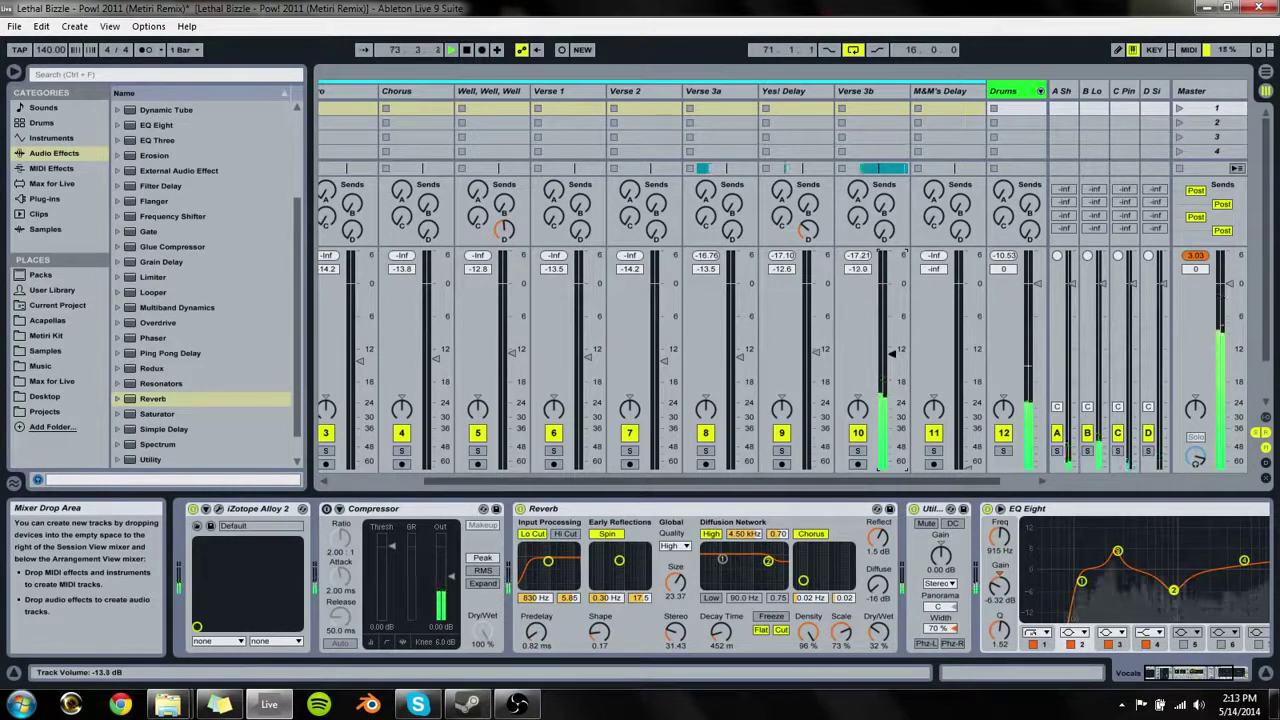
# Step: Add warp markers at 1.2.2 and 1.3.1 in the first Verse 3b clip and play back the timing
pyautogui.press('Tab')
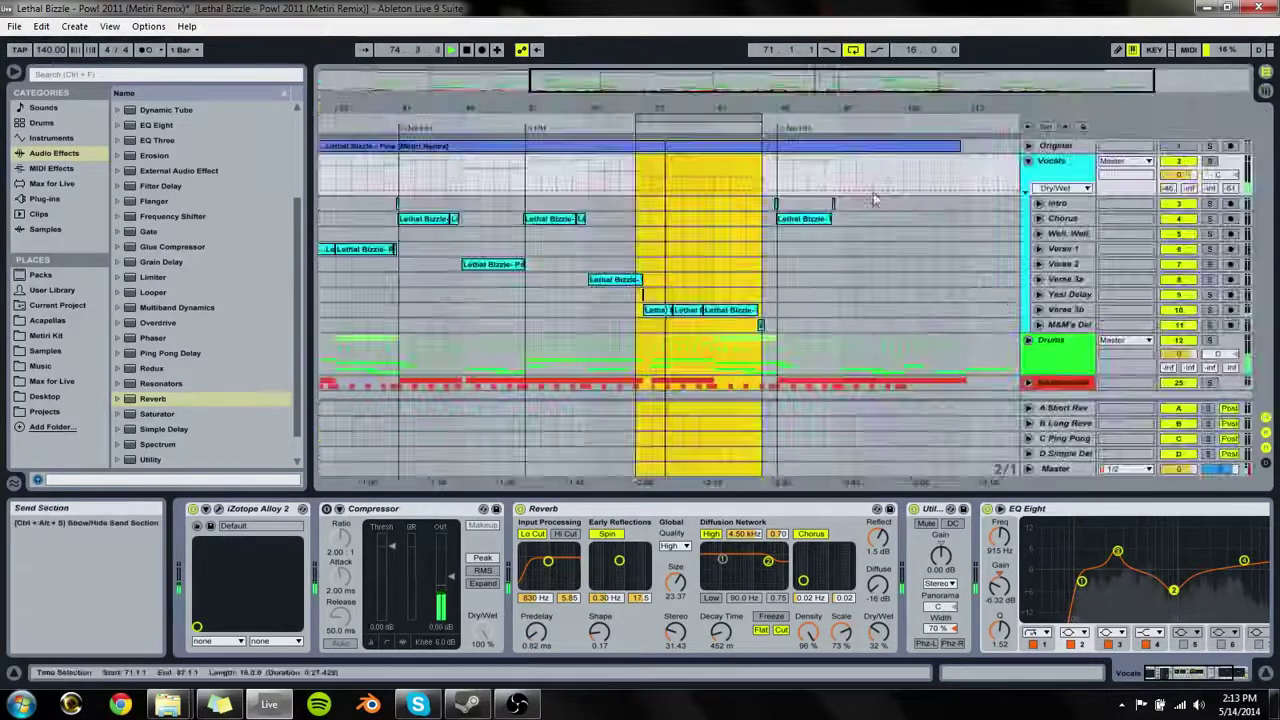
pyautogui.click(657, 311)
pyautogui.press('space')
pyautogui.press('space')
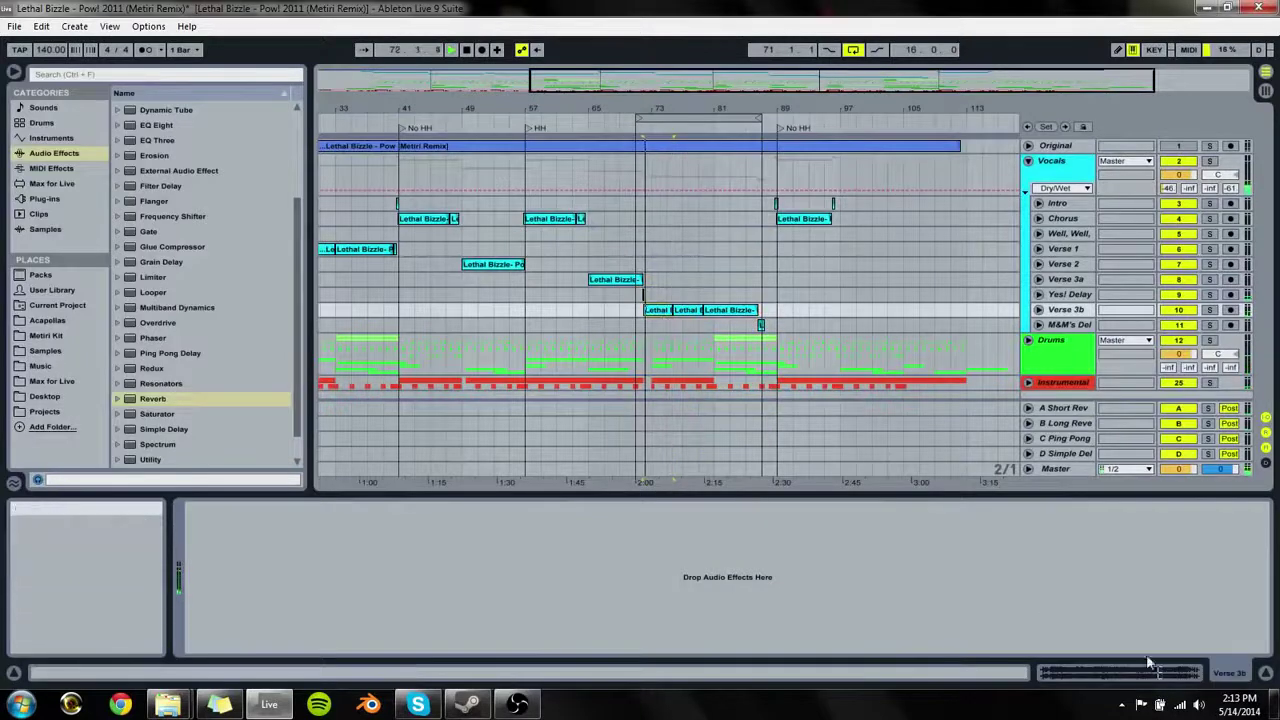
pyautogui.click(1148, 663)
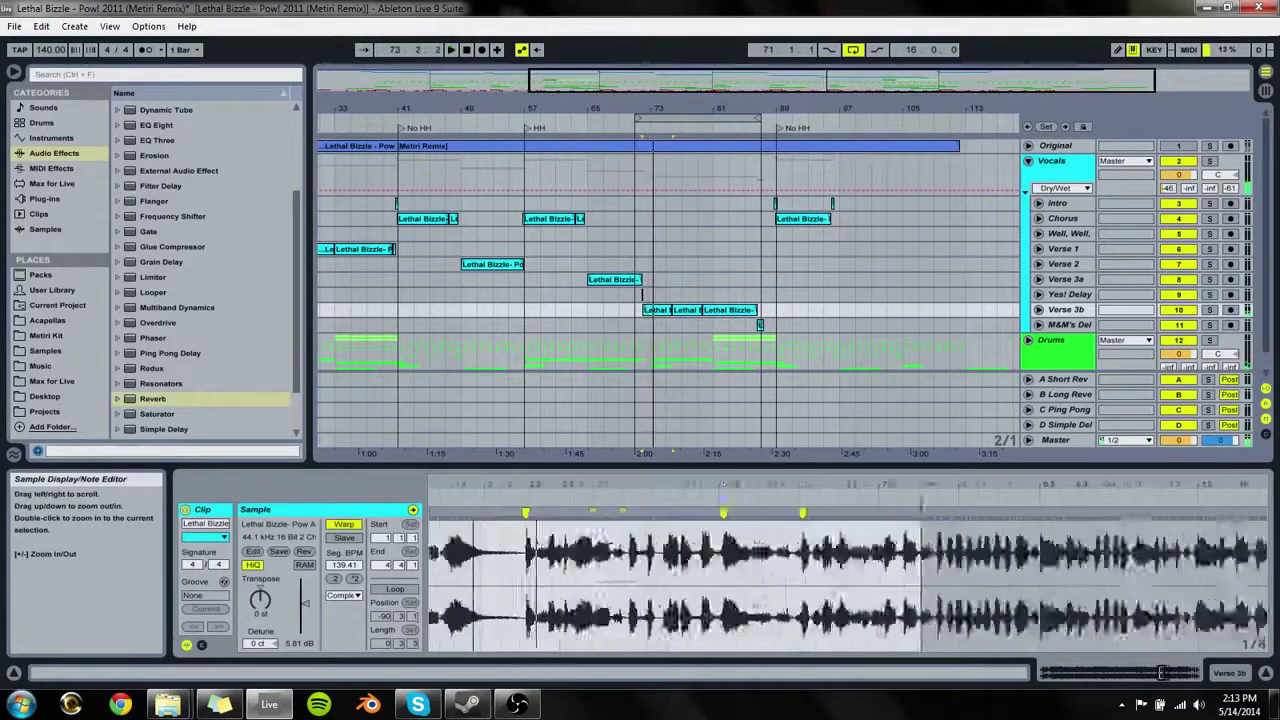
pyautogui.moveTo(723, 484); pyautogui.dragTo(746, 560)
pyautogui.press('space')
pyautogui.press('space')
pyautogui.doubleClick(938, 513)
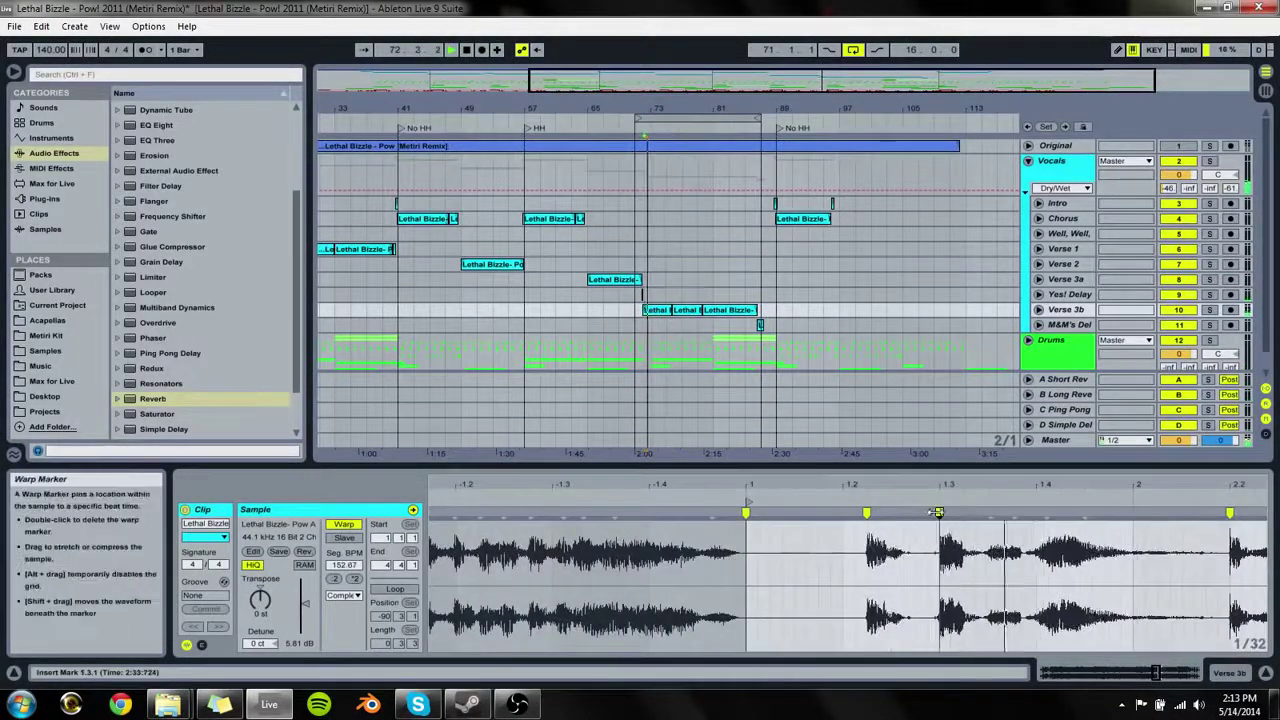
pyautogui.moveTo(866, 513); pyautogui.dragTo(869, 513)
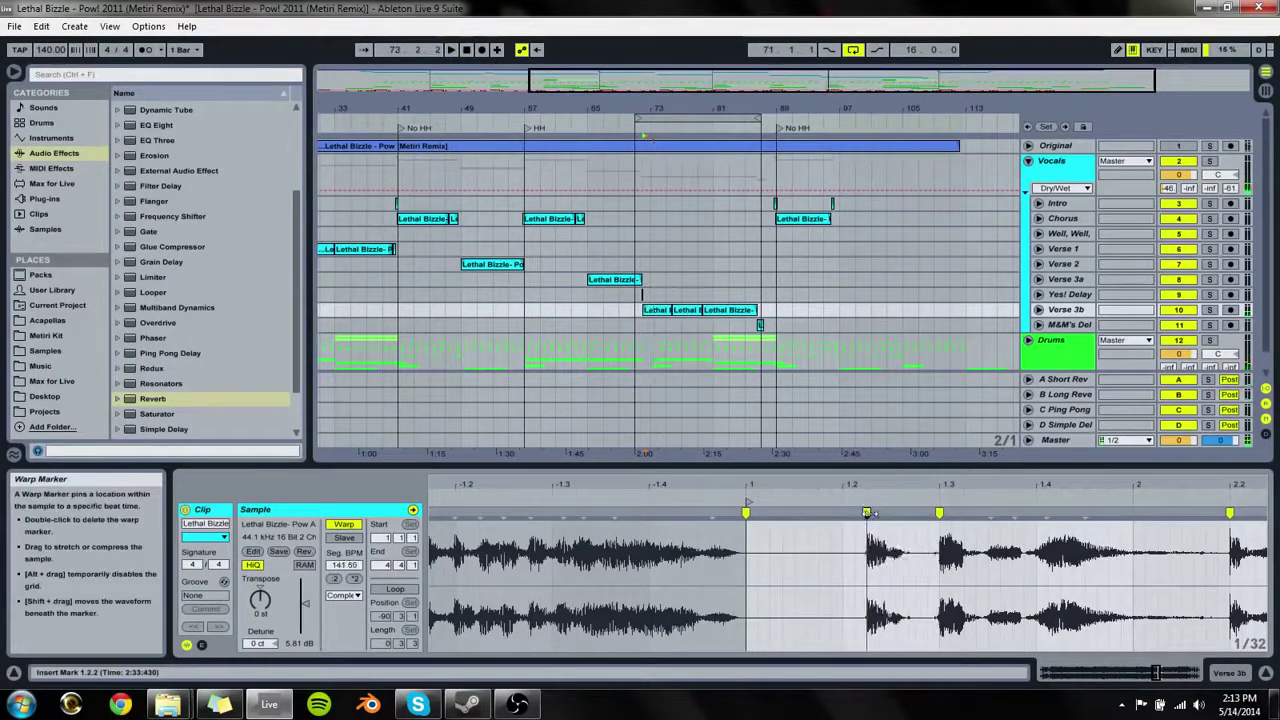
pyautogui.press('space')
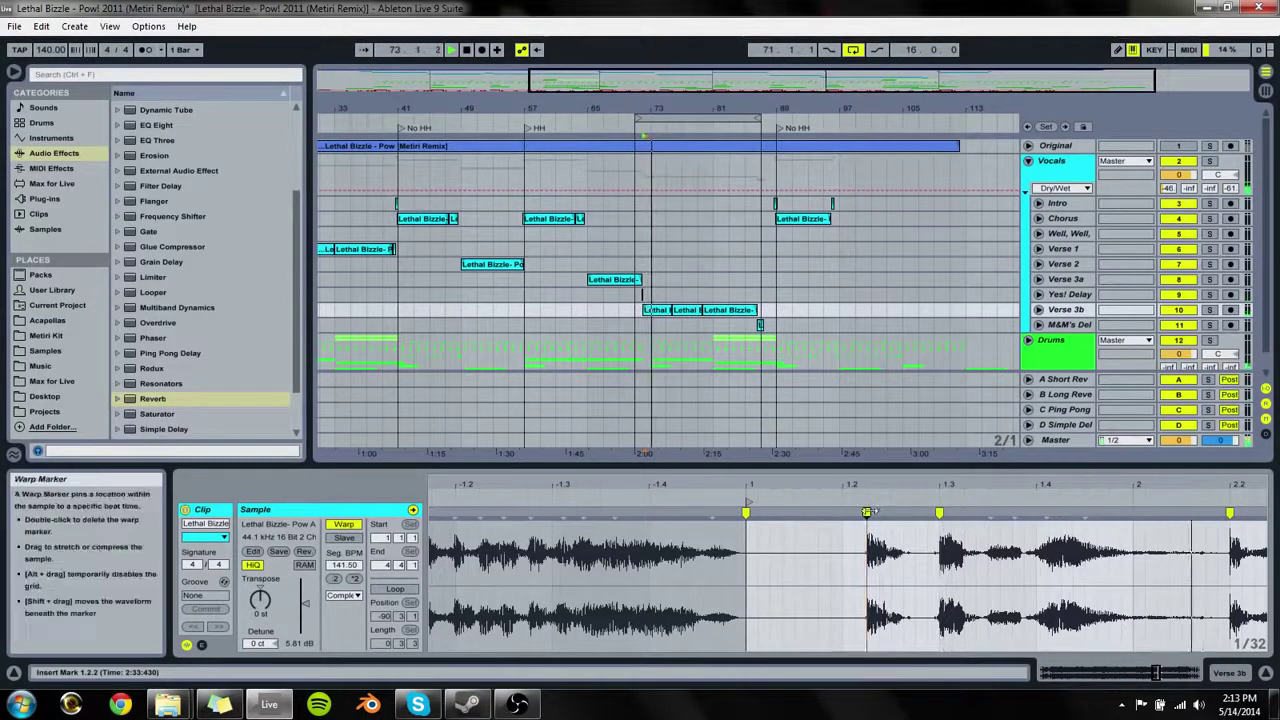
# Step: Stop playback and add an EQ Eight to the Verse 3b track
pyautogui.click(667, 320)
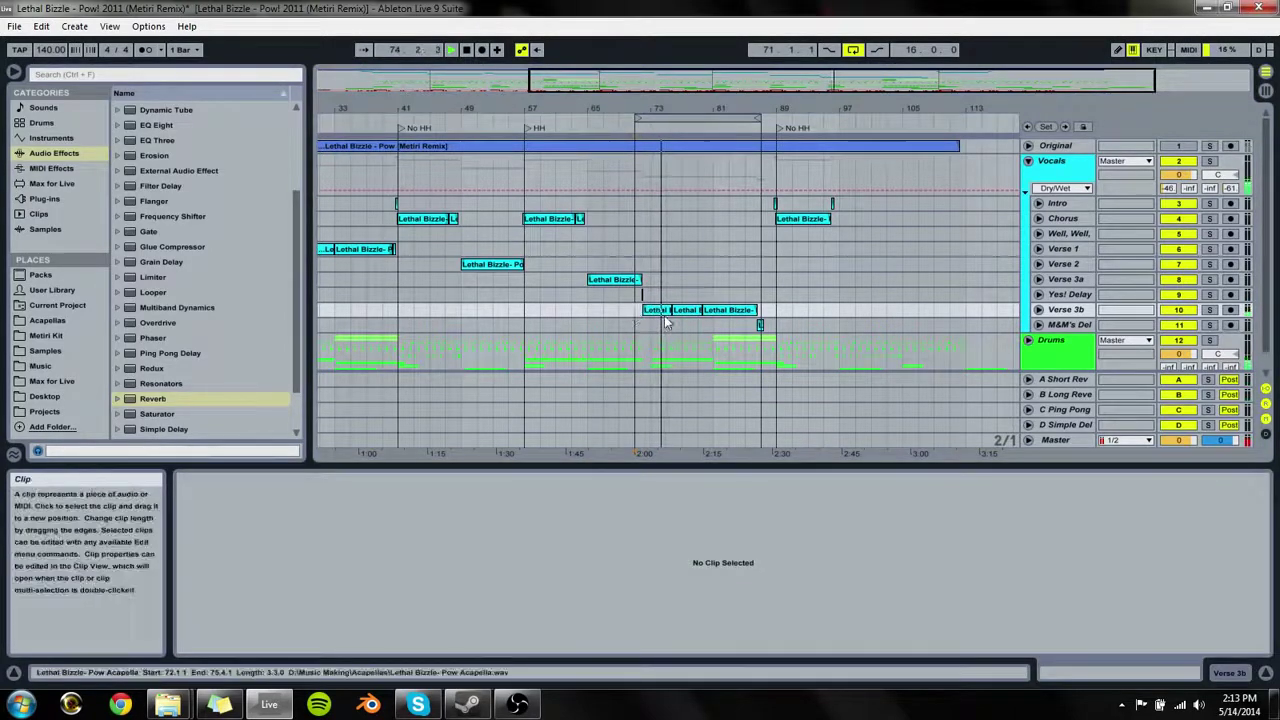
pyautogui.press('Tab')
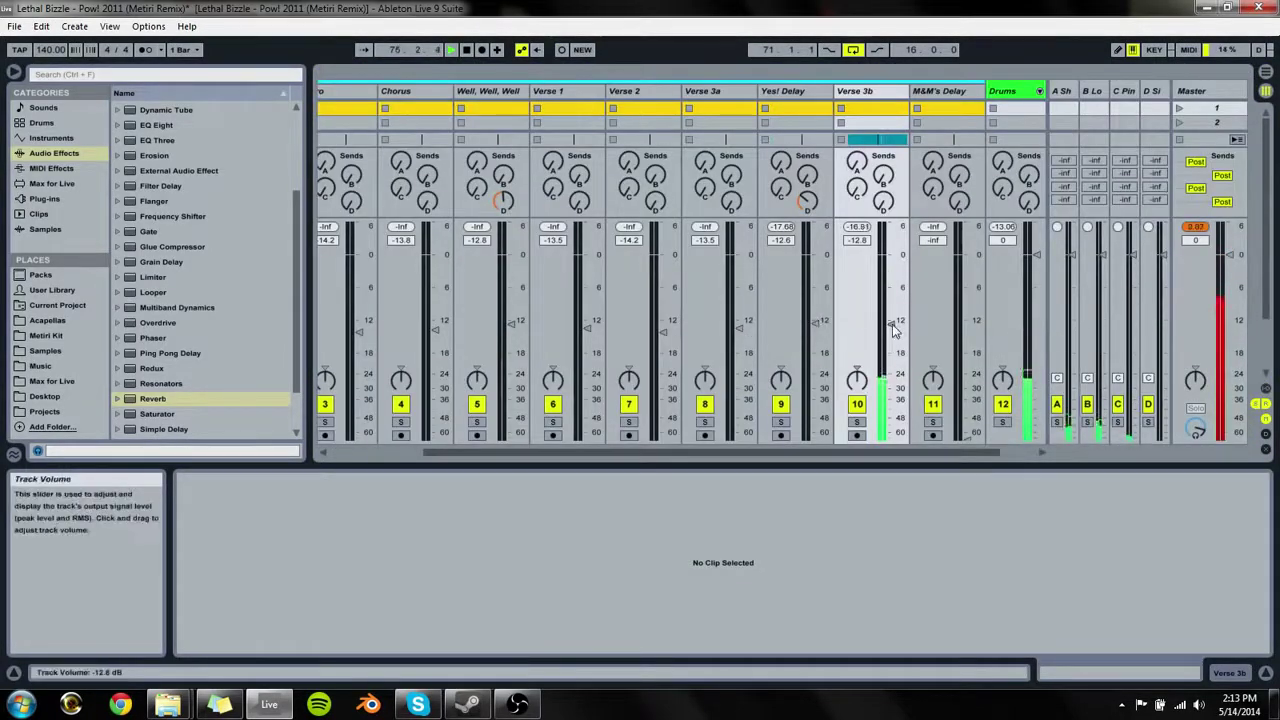
pyautogui.click(860, 91)
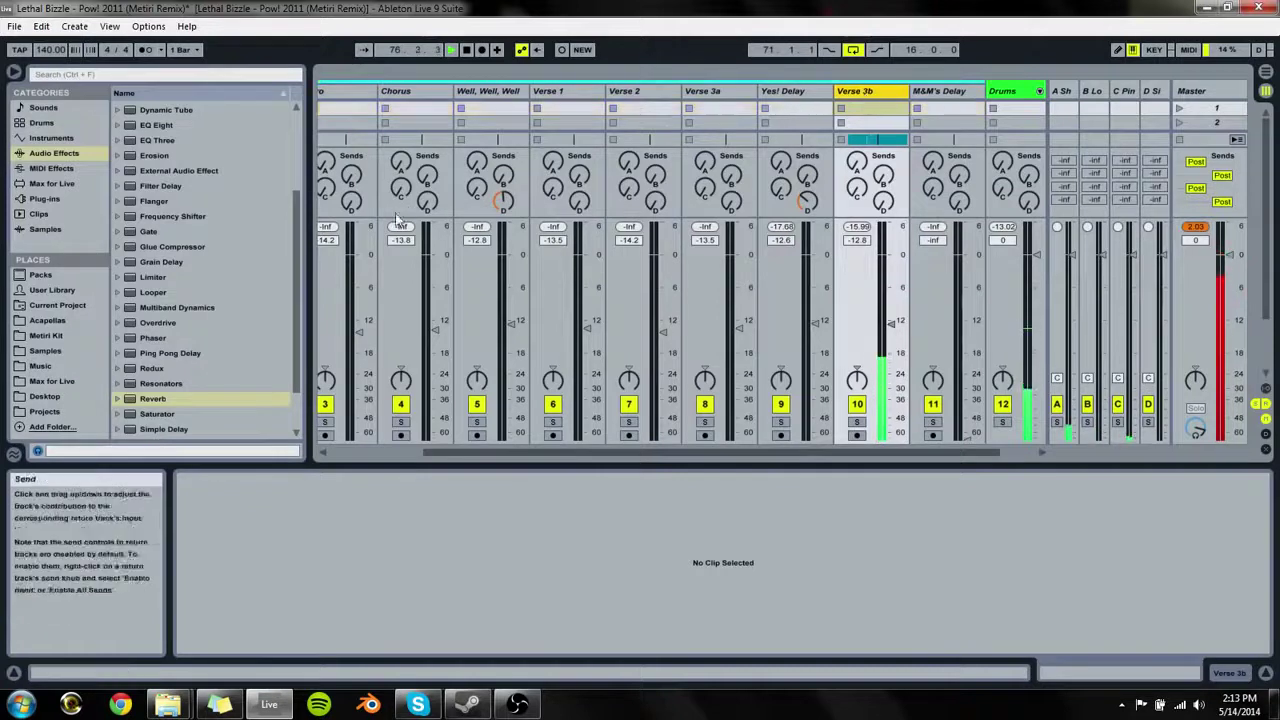
pyautogui.press('space')
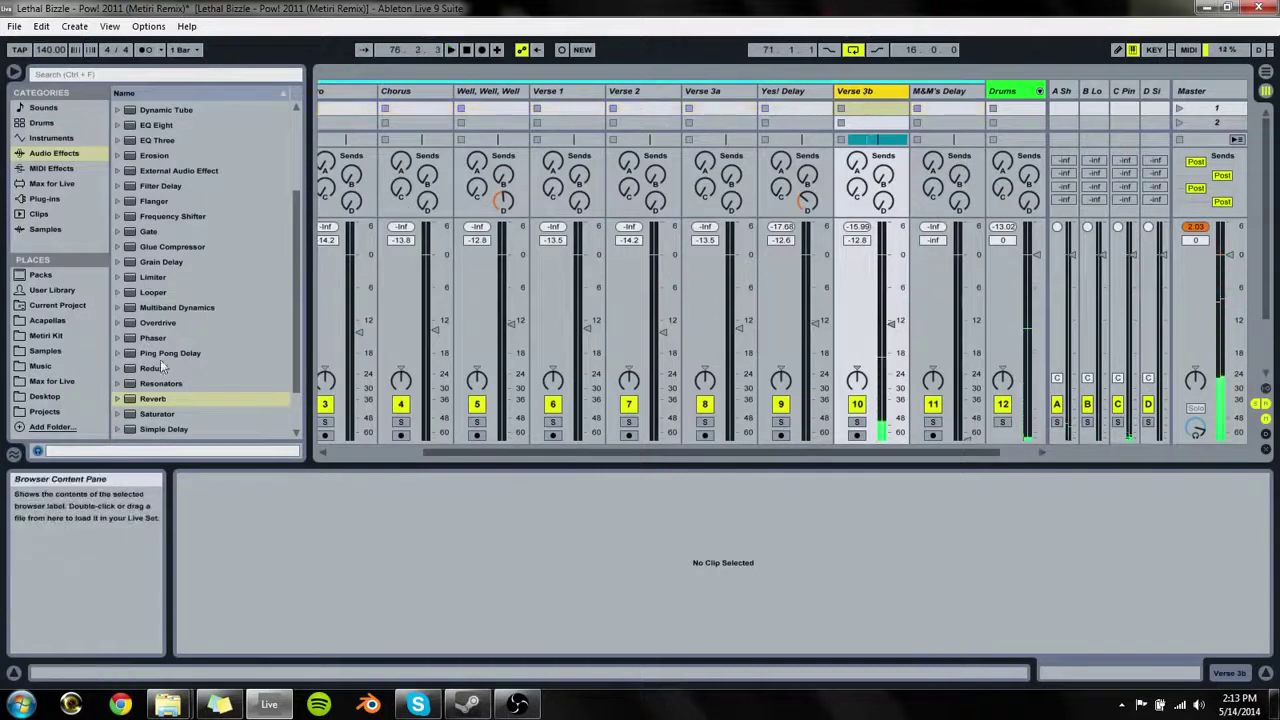
pyautogui.scroll(3, 168, 290)
pyautogui.click(156, 216)
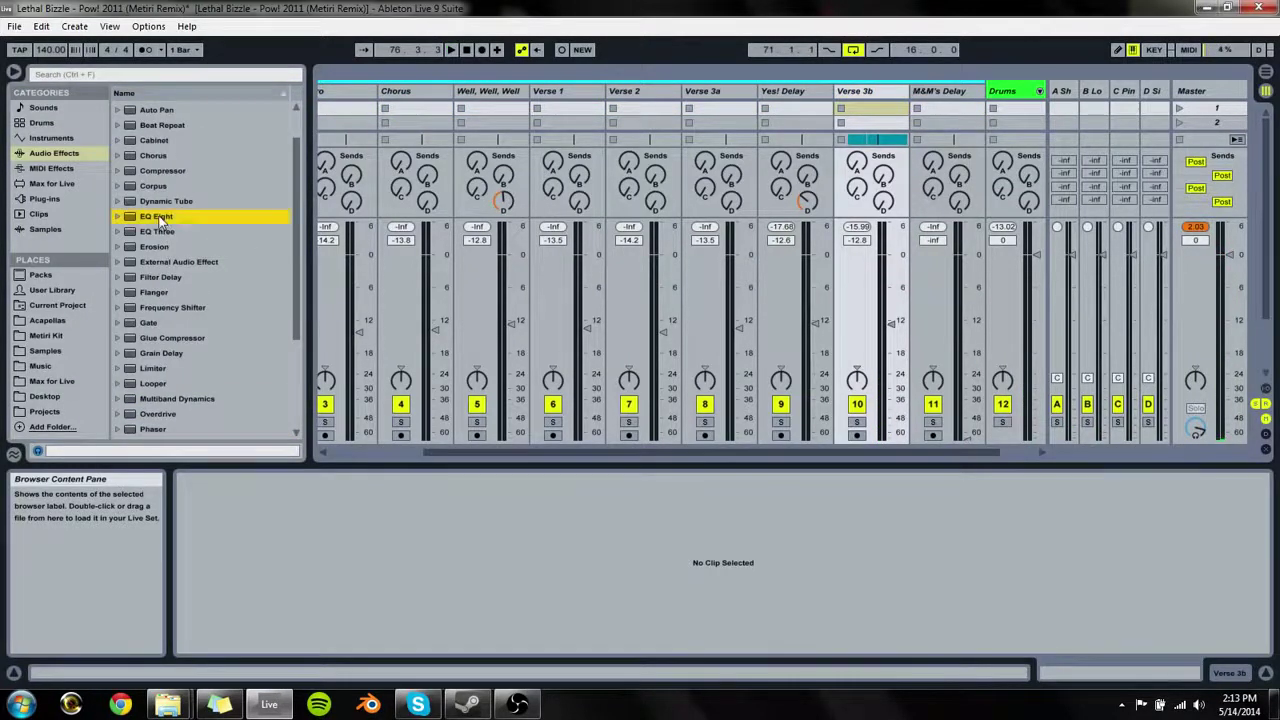
pyautogui.moveTo(908, 146); pyautogui.dragTo(861, 94)
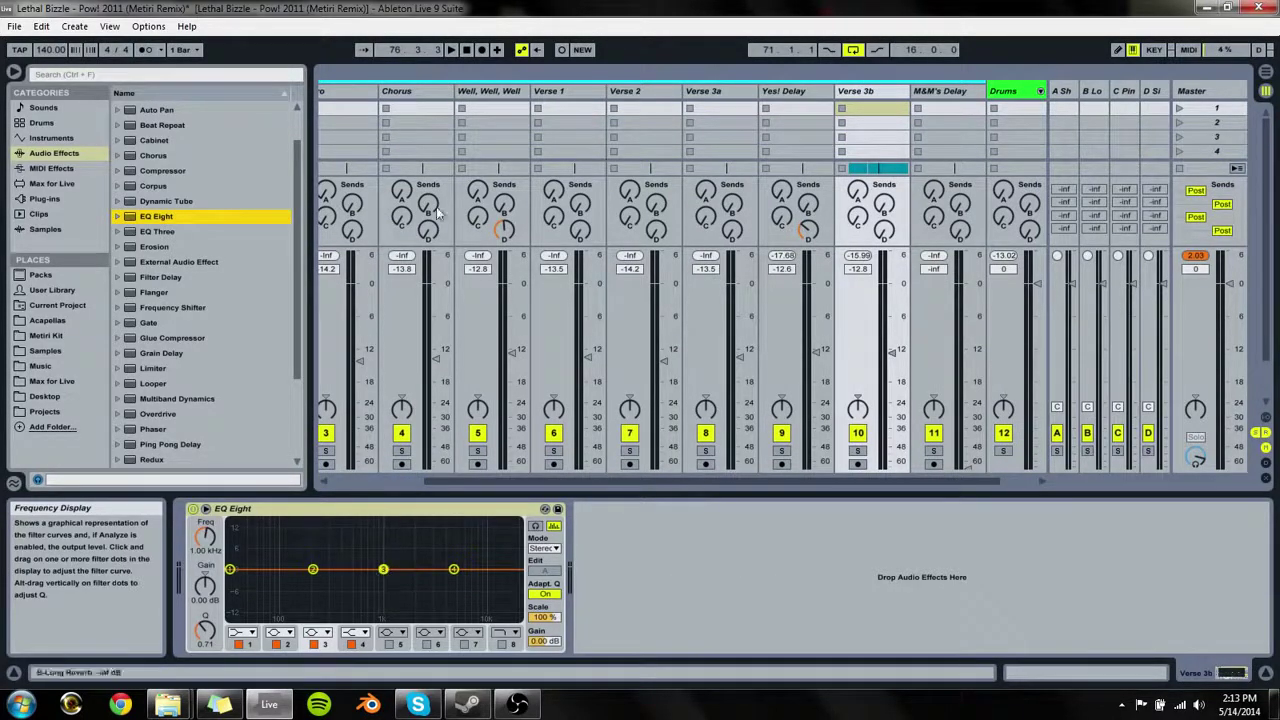
# Step: Move the loop to start at bar 73 and play it with the Verse 3b track's effects displayed
pyautogui.click(386, 84)
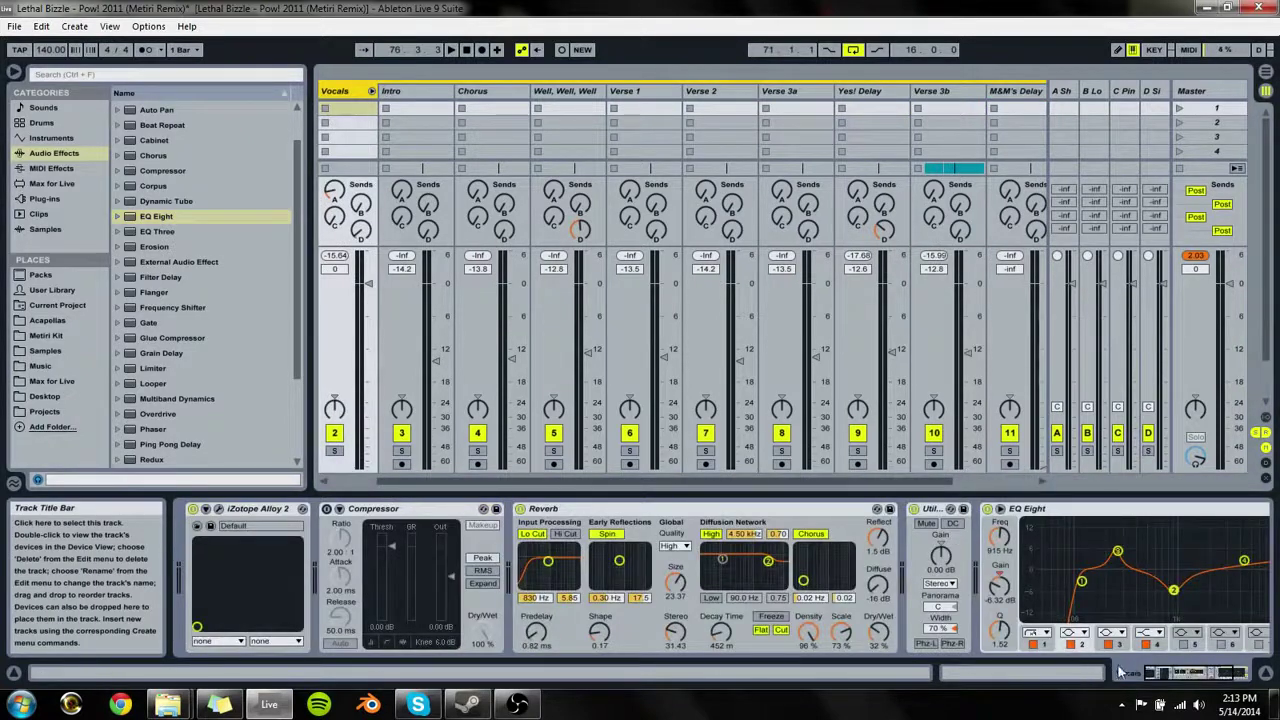
pyautogui.click(940, 92)
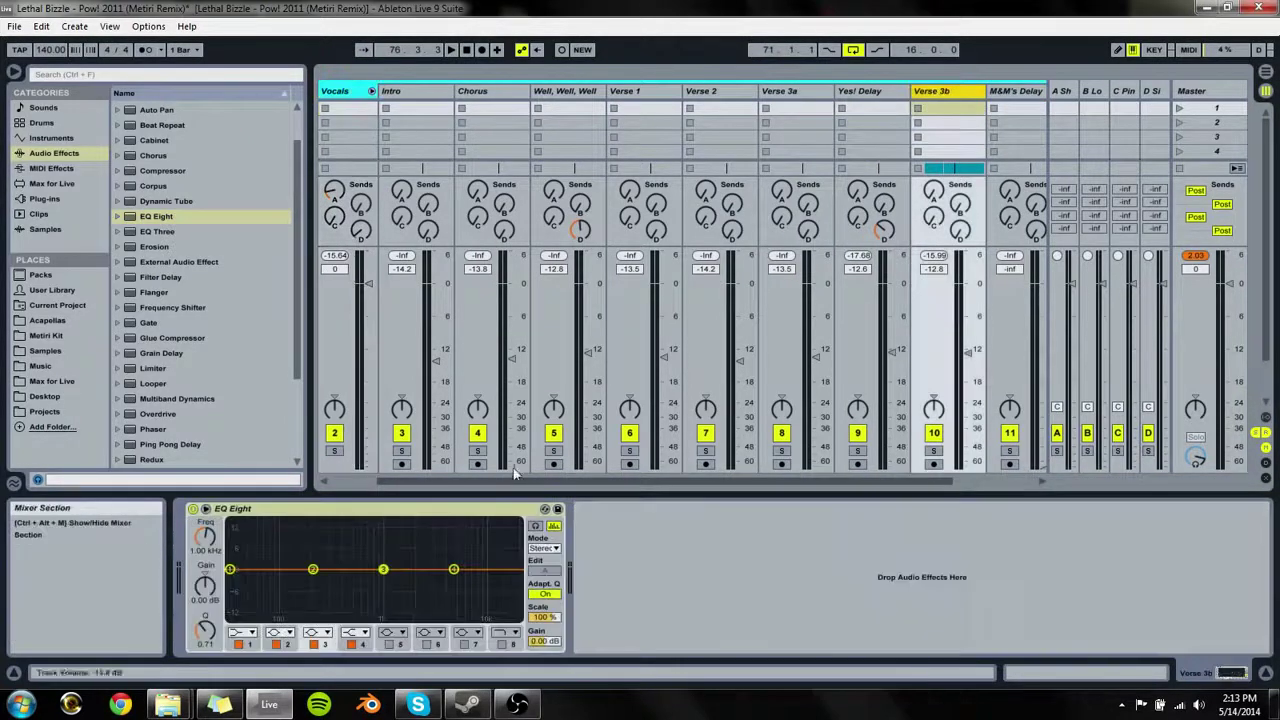
pyautogui.press('space')
pyautogui.press('Tab')
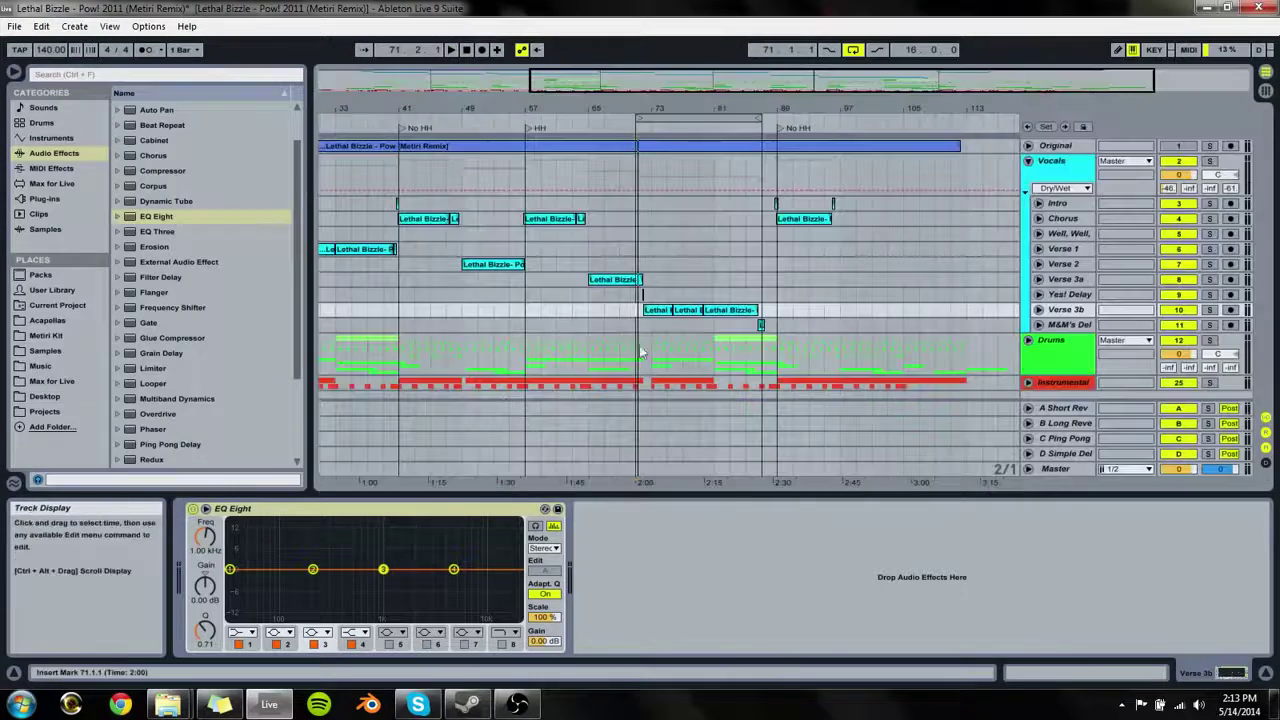
pyautogui.moveTo(683, 118); pyautogui.dragTo(699, 138)
pyautogui.press('space')
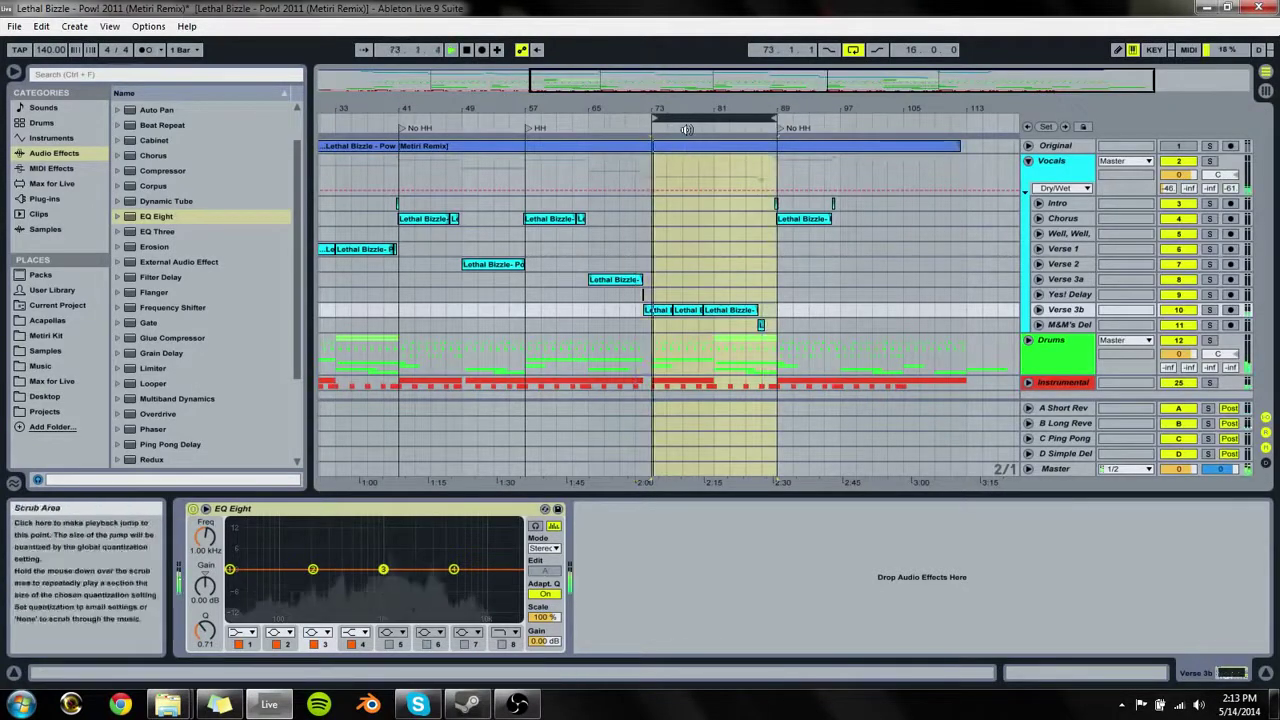
# Step: Boost Verse 3b's EQ Eight band 2 near 1.1 kHz and cut band 3 by 5.33 dB at 274 Hz with a Q of 6.42
pyautogui.moveTo(312, 572); pyautogui.dragTo(388, 523)
pyautogui.moveTo(205, 630); pyautogui.dragTo(205, 603)
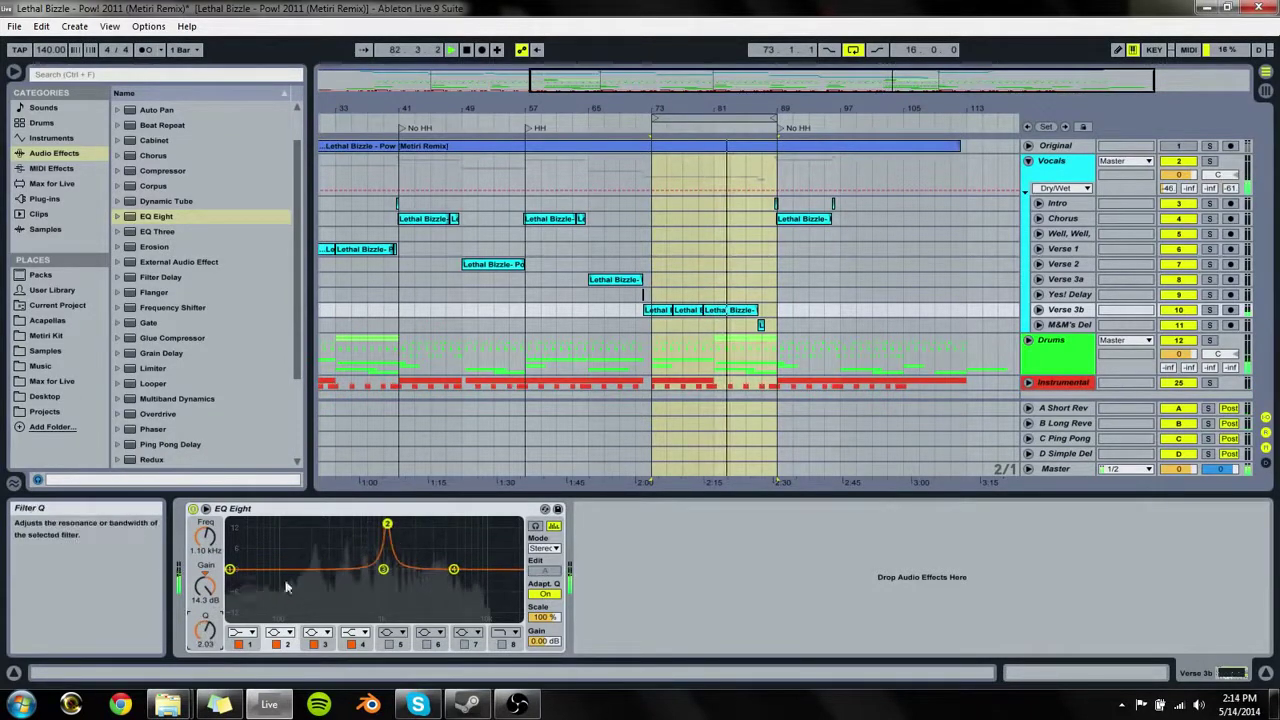
pyautogui.moveTo(387, 524); pyautogui.dragTo(321, 587)
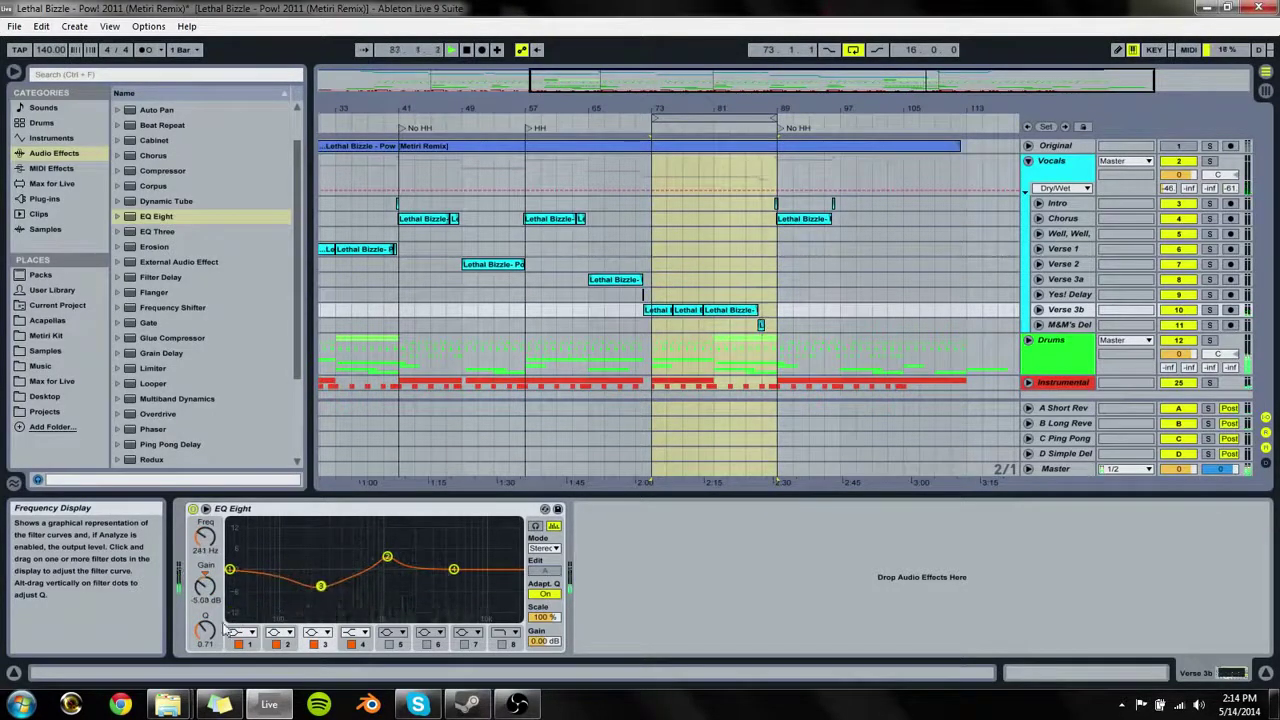
pyautogui.moveTo(206, 631); pyautogui.dragTo(206, 574)
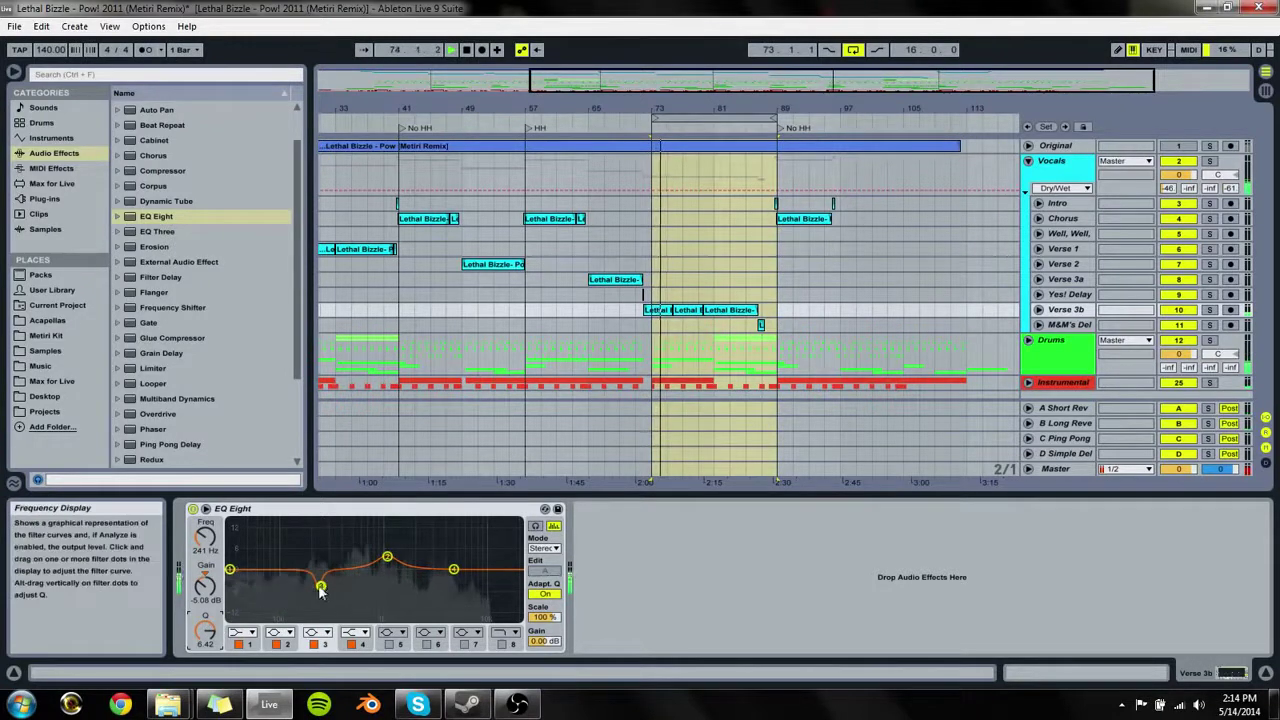
pyautogui.moveTo(320, 590); pyautogui.dragTo(326, 587)
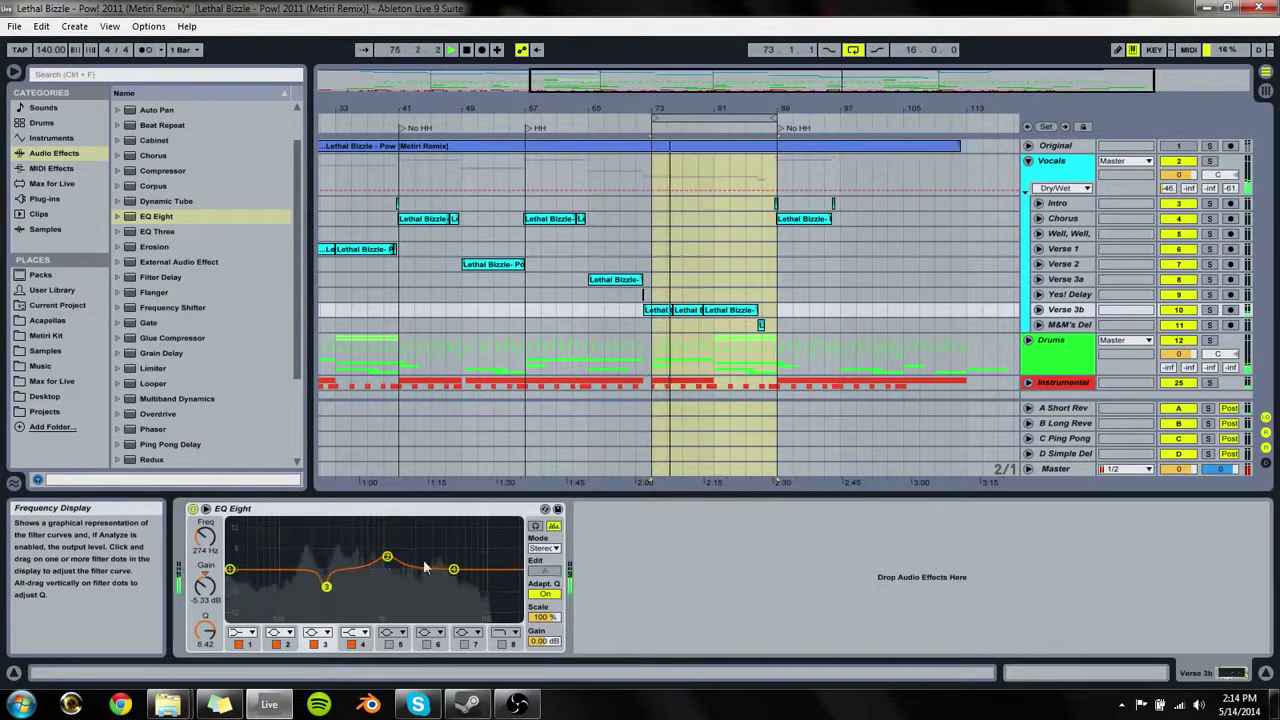
# Step: Cut EQ band 2 near 1 kHz and band 4 by 6.57 dB at 5.19 kHz, and make band 1 a steep low cut at about 105 Hz
pyautogui.moveTo(455, 570)
pyautogui.mouseDown()
pyautogui.moveTo(425, 582)
pyautogui.moveTo(361, 553)
pyautogui.moveTo(382, 597)
pyautogui.moveTo(454, 592)
pyautogui.mouseUp()
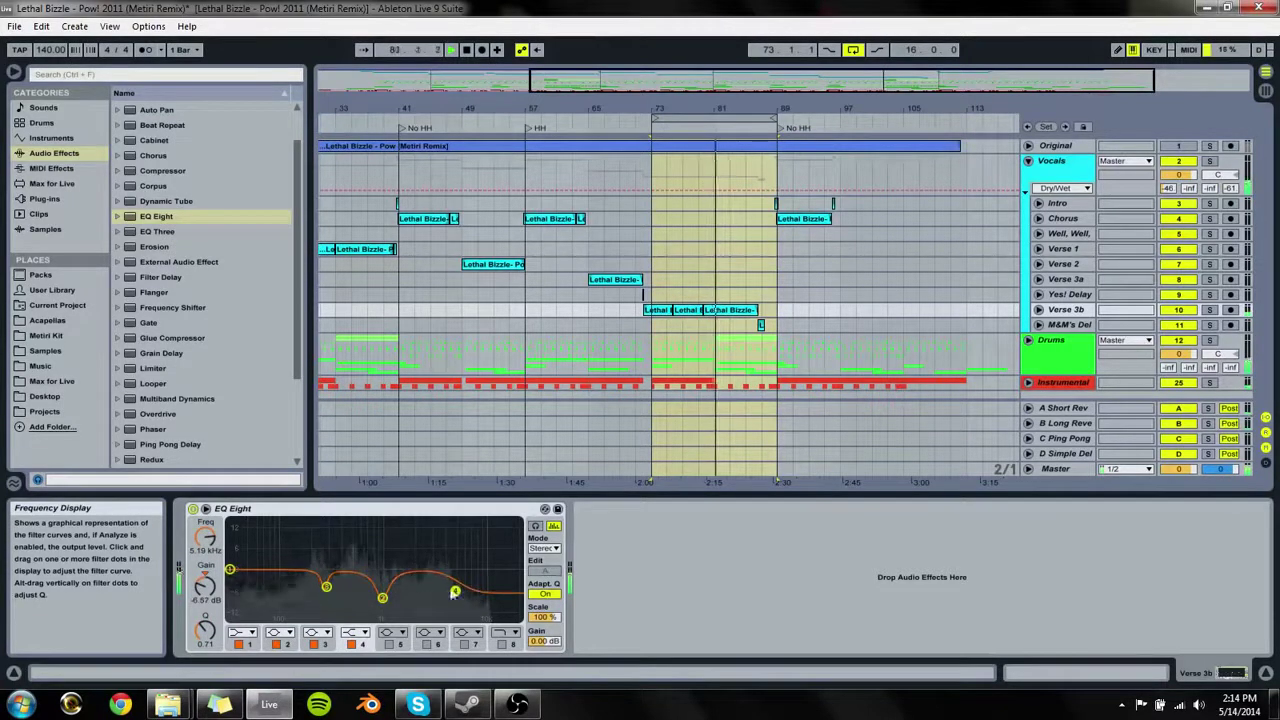
pyautogui.click(242, 632)
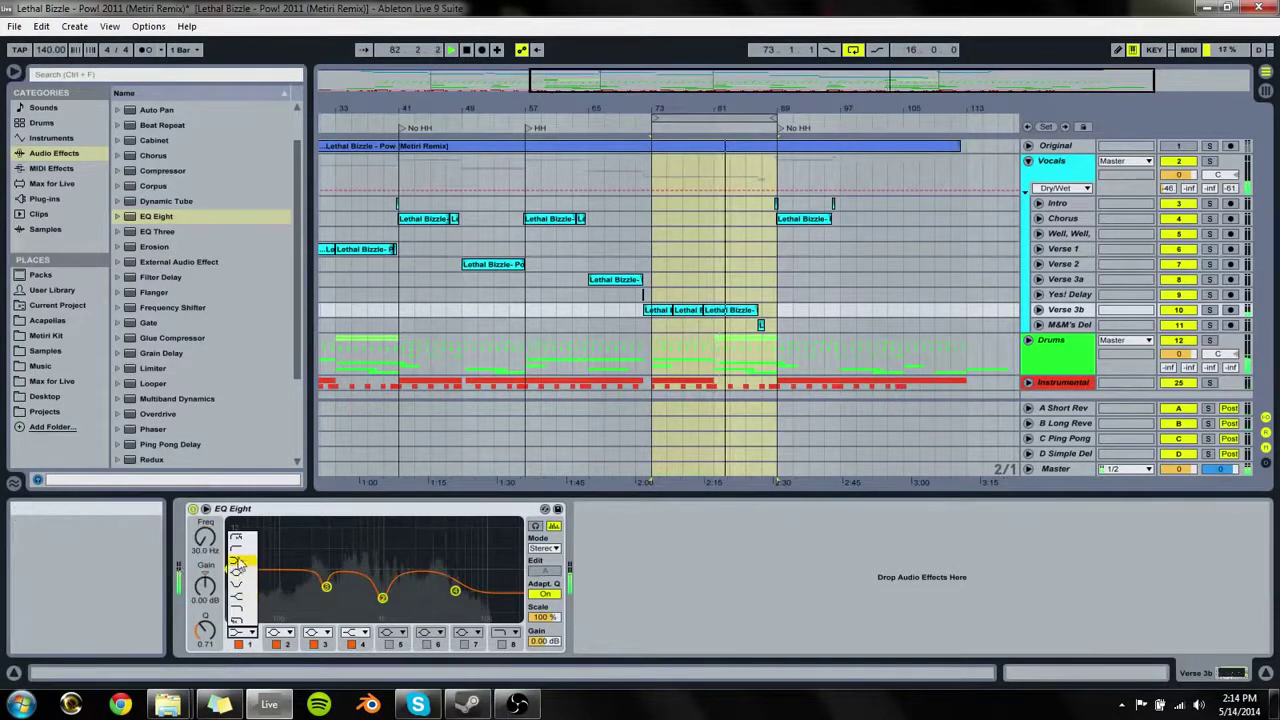
pyautogui.click(241, 535)
pyautogui.moveTo(205, 536)
pyautogui.mouseDown()
pyautogui.moveTo(205, 505)
pyautogui.moveTo(205, 518)
pyautogui.mouseUp()
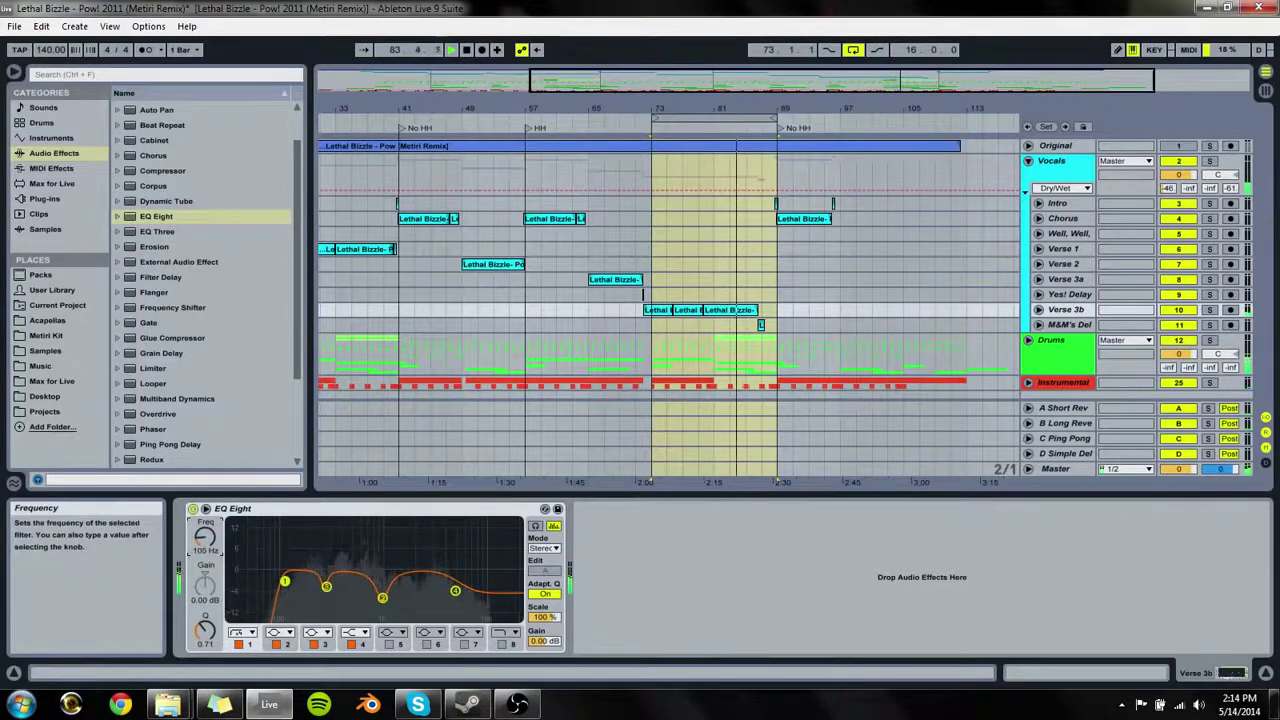
# Step: Enable EQ band 5 and boost it by 6.82 dB at 187 Hz with a Q of 6.16
pyautogui.click(390, 645)
pyautogui.moveTo(287, 563); pyautogui.dragTo(309, 541)
pyautogui.moveTo(205, 630); pyautogui.dragTo(205, 602)
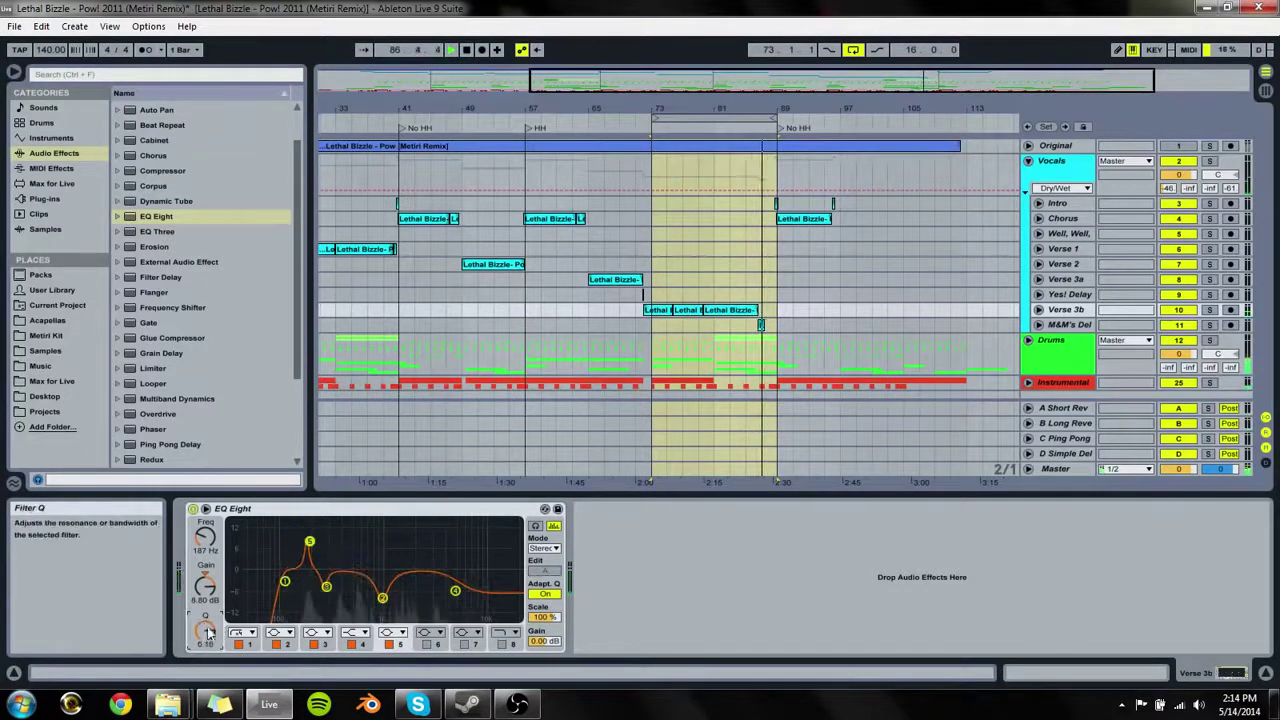
pyautogui.moveTo(309, 541); pyautogui.dragTo(309, 548)
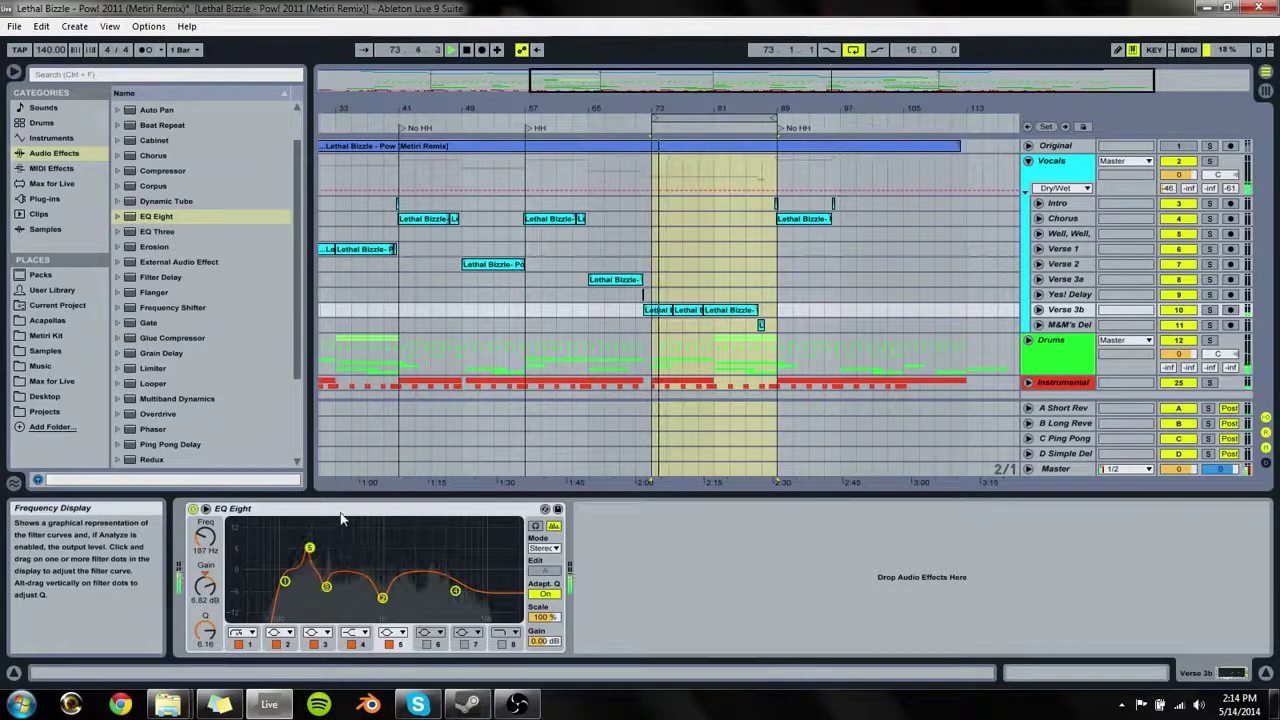
# Step: Paste Verse 3b's EQ Eight onto the M&M's Delay track and place the Simple Delay after it
pyautogui.click(1068, 325)
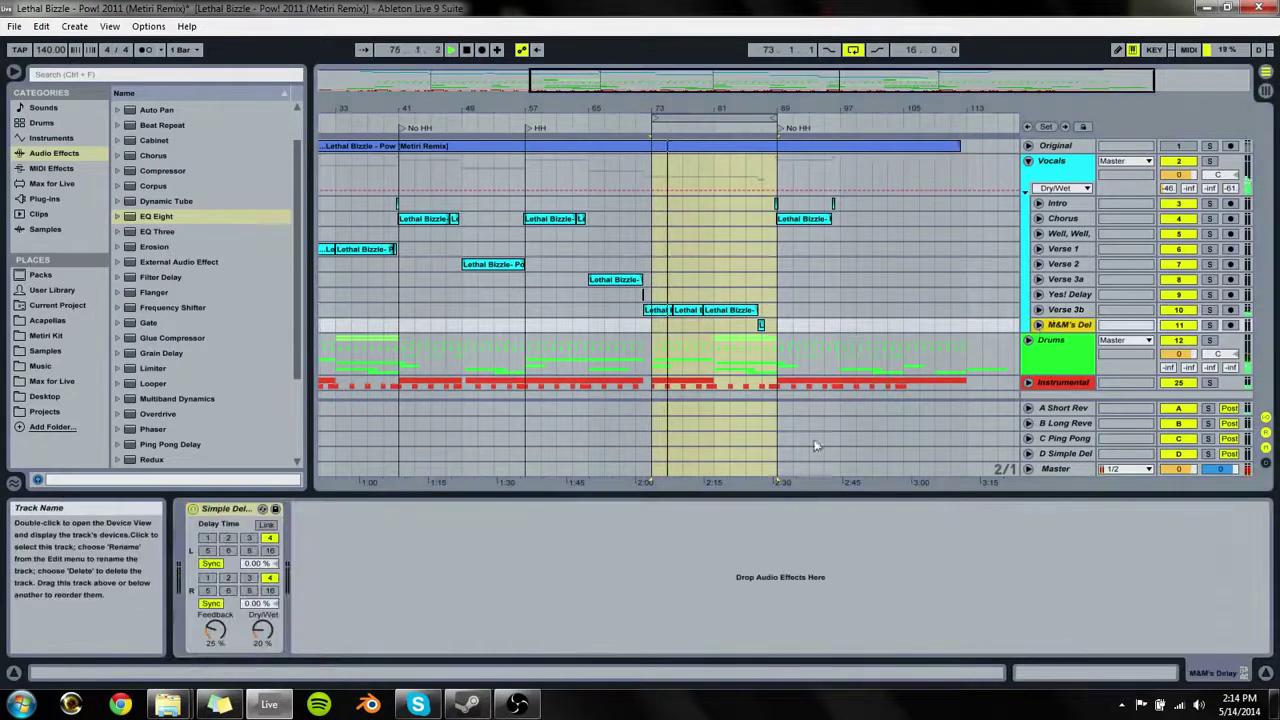
pyautogui.hotkey('ctrl', 'v')
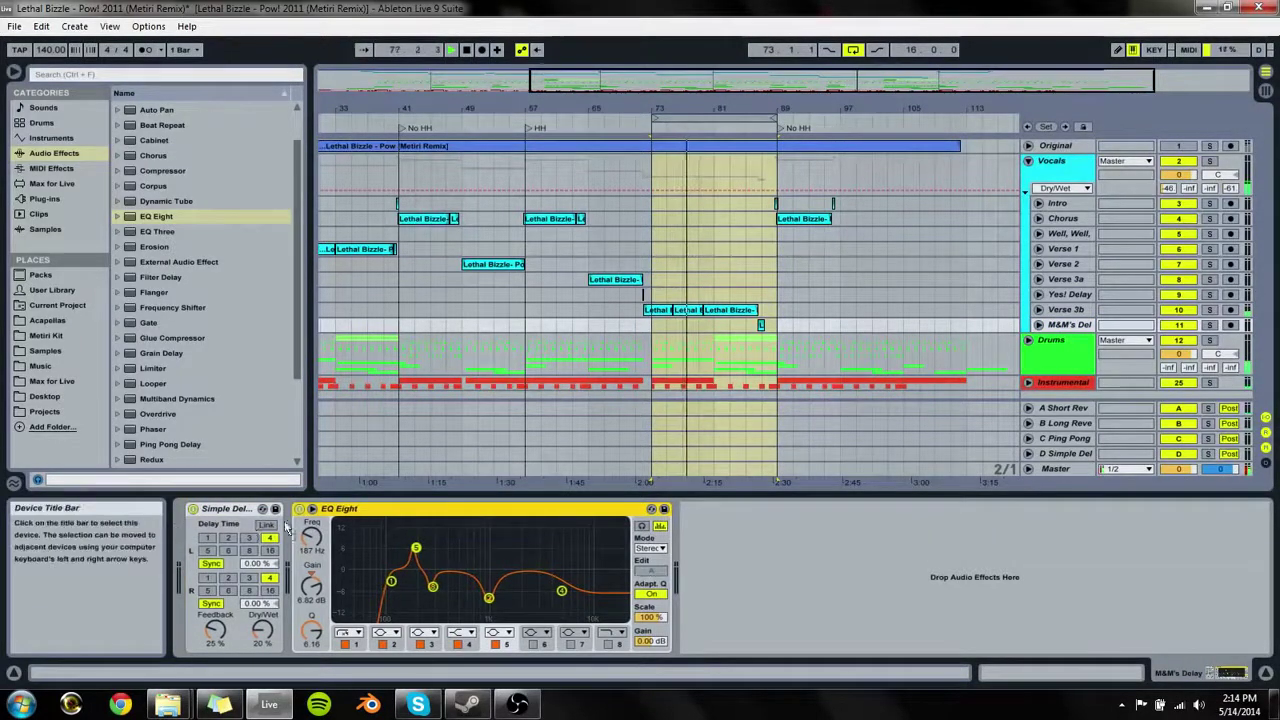
pyautogui.moveTo(240, 527); pyautogui.dragTo(700, 535)
# Step: Move the loop to start at bar 83 and set the M&M's Delay track's volume to -12.0 dB
pyautogui.press('Tab')
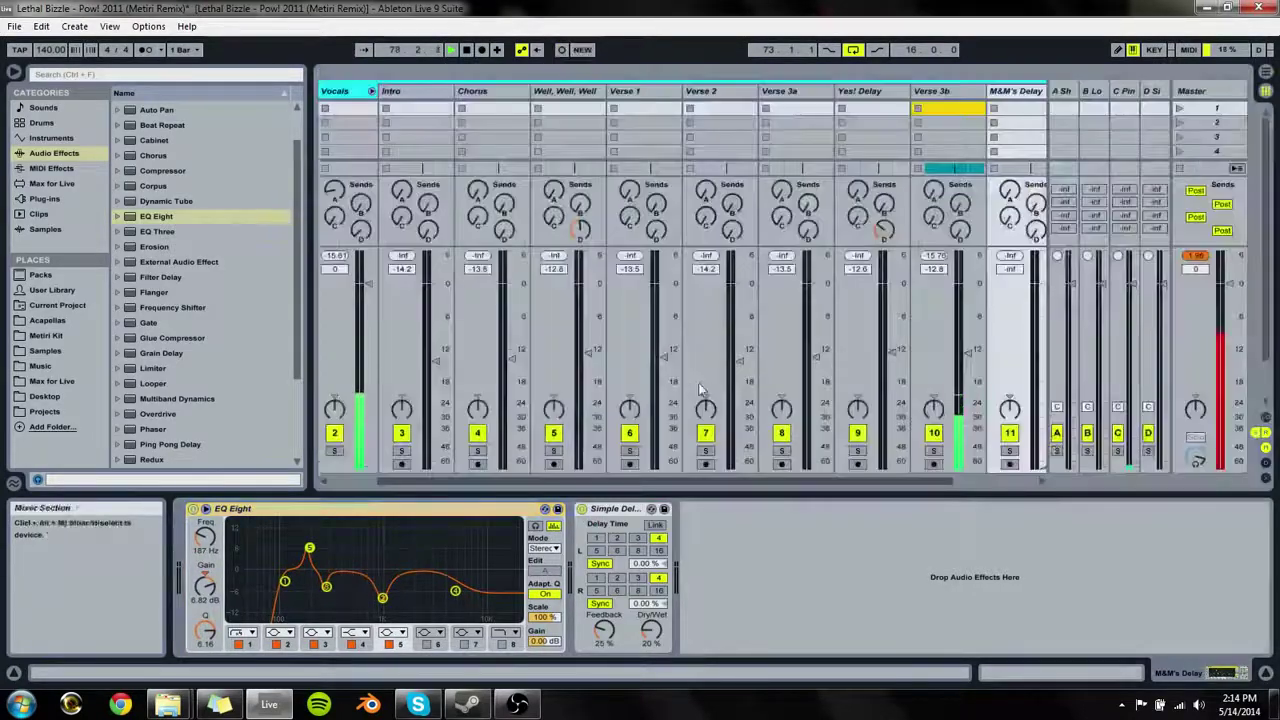
pyautogui.press('Tab')
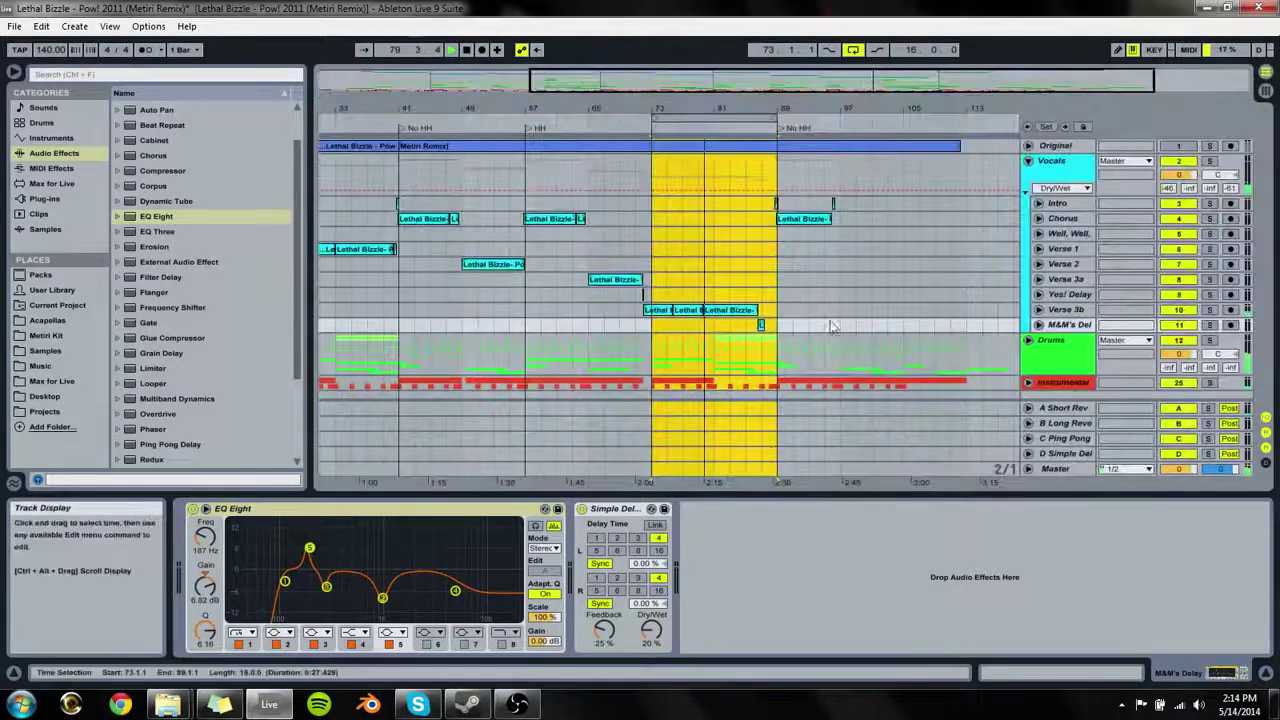
pyautogui.moveTo(704, 118); pyautogui.dragTo(783, 118)
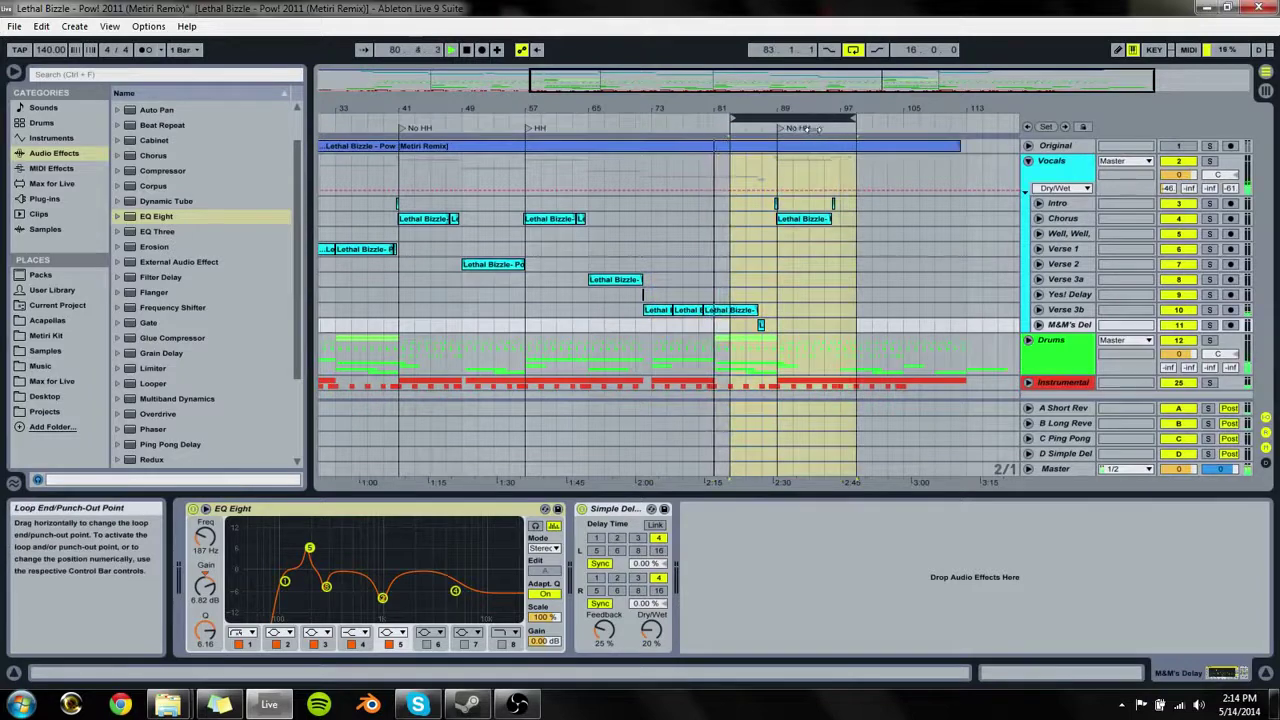
pyautogui.press('Tab')
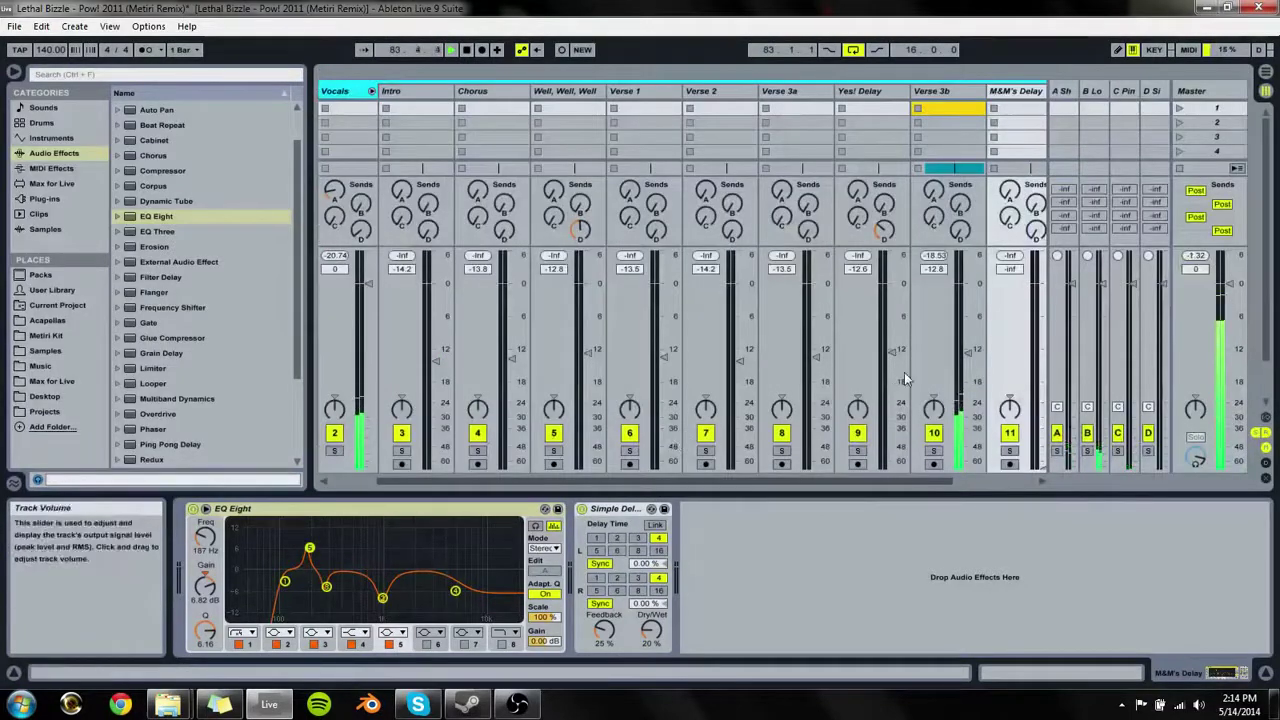
pyautogui.moveTo(1034, 455); pyautogui.dragTo(1042, 403)
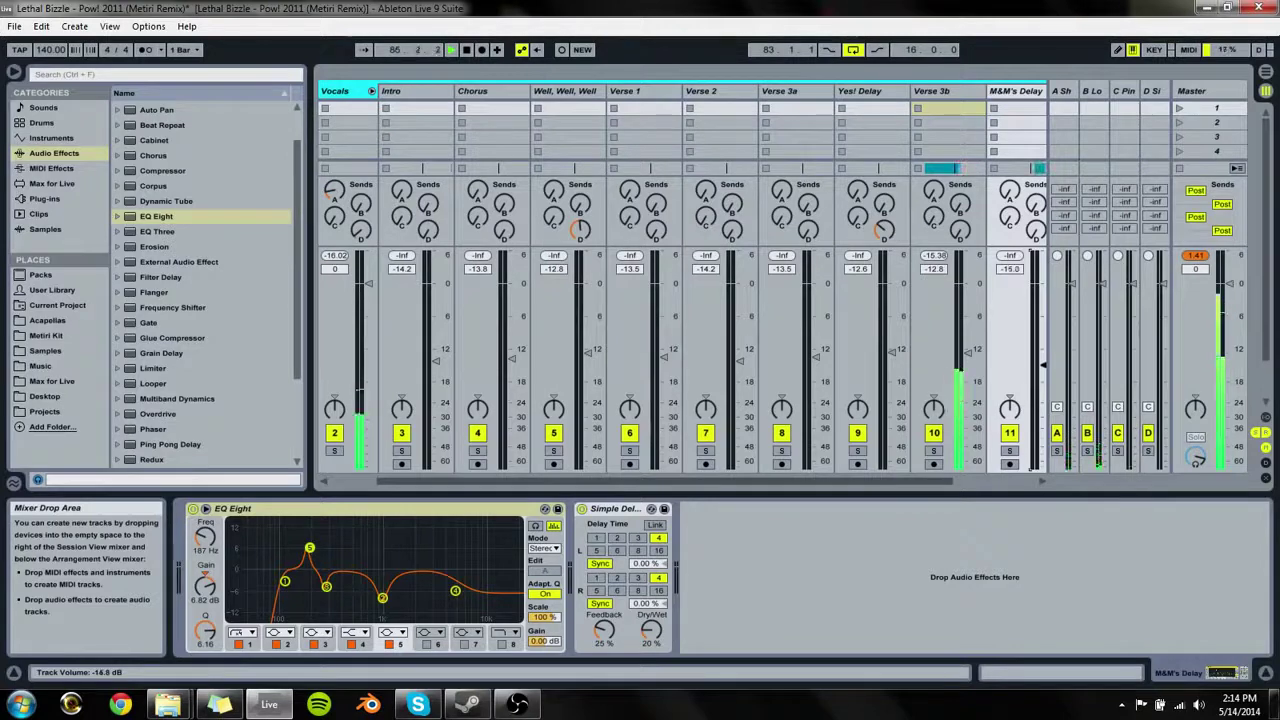
pyautogui.moveTo(1042, 365); pyautogui.dragTo(1043, 349)
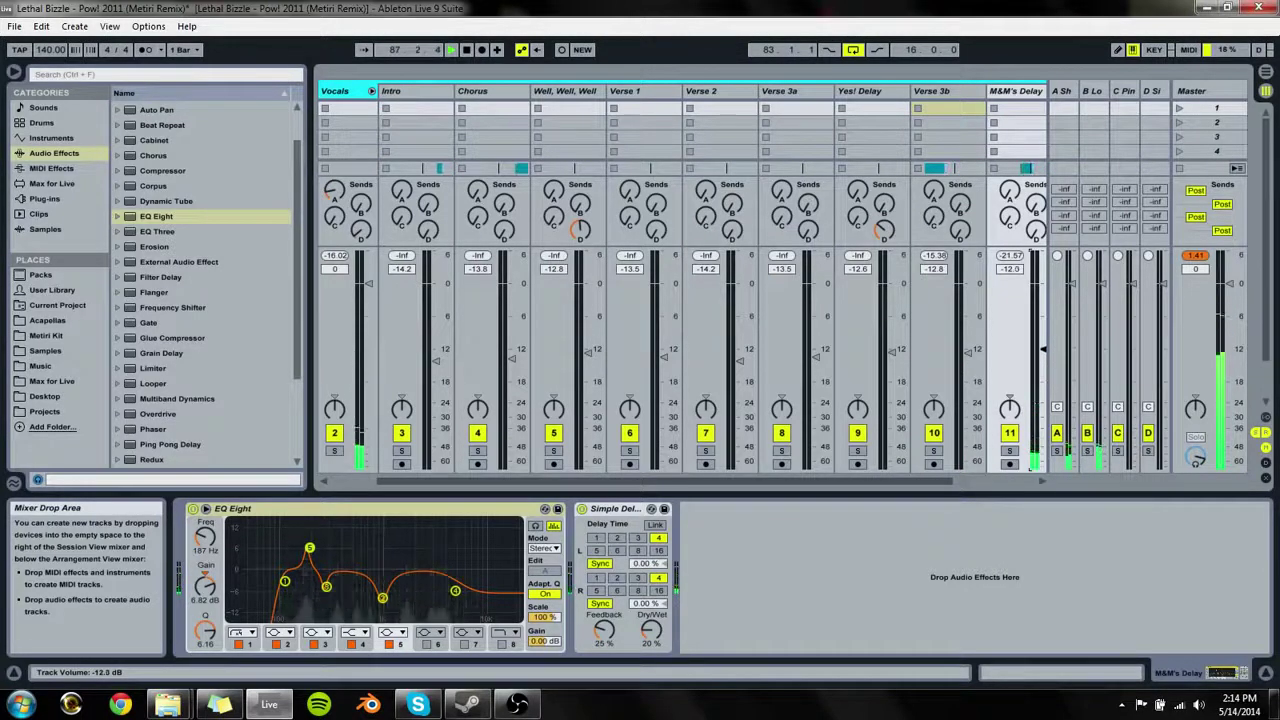
# Step: Fold the Vocals group, switch to the Arrangement View and play the transition into the No HH section at bar 89
pyautogui.press('space')
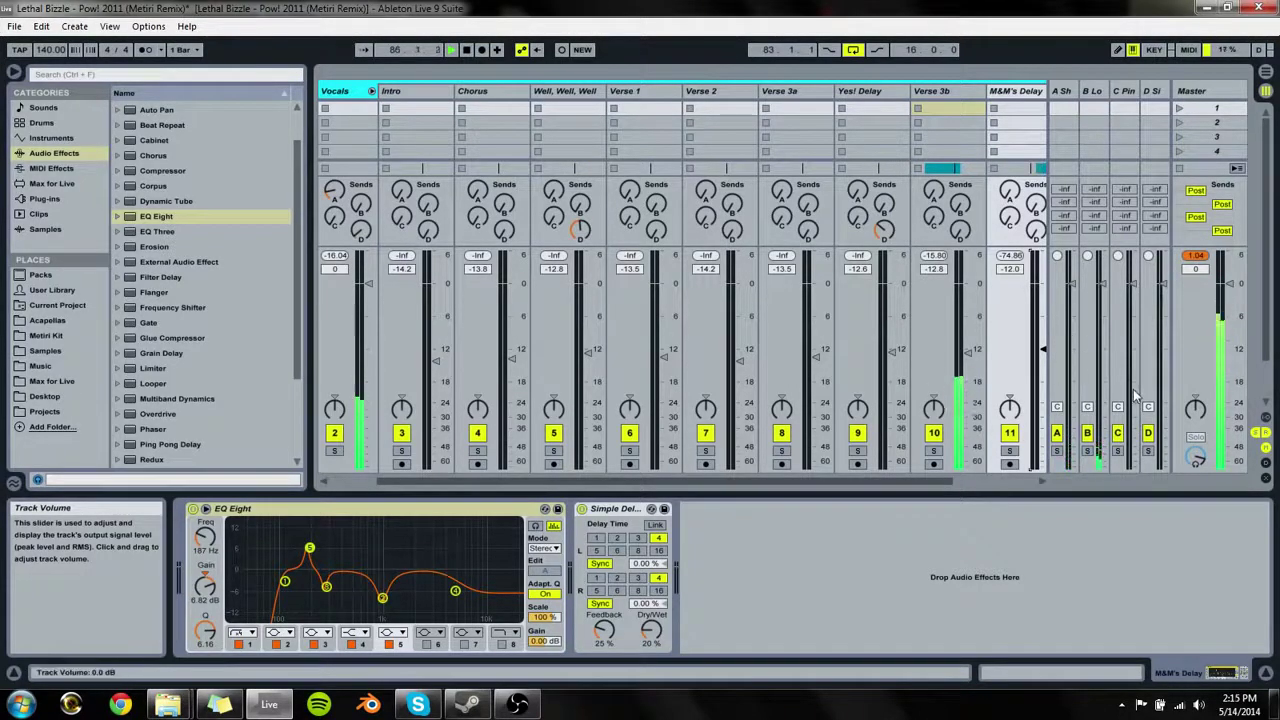
pyautogui.click(371, 91)
pyautogui.press('Tab')
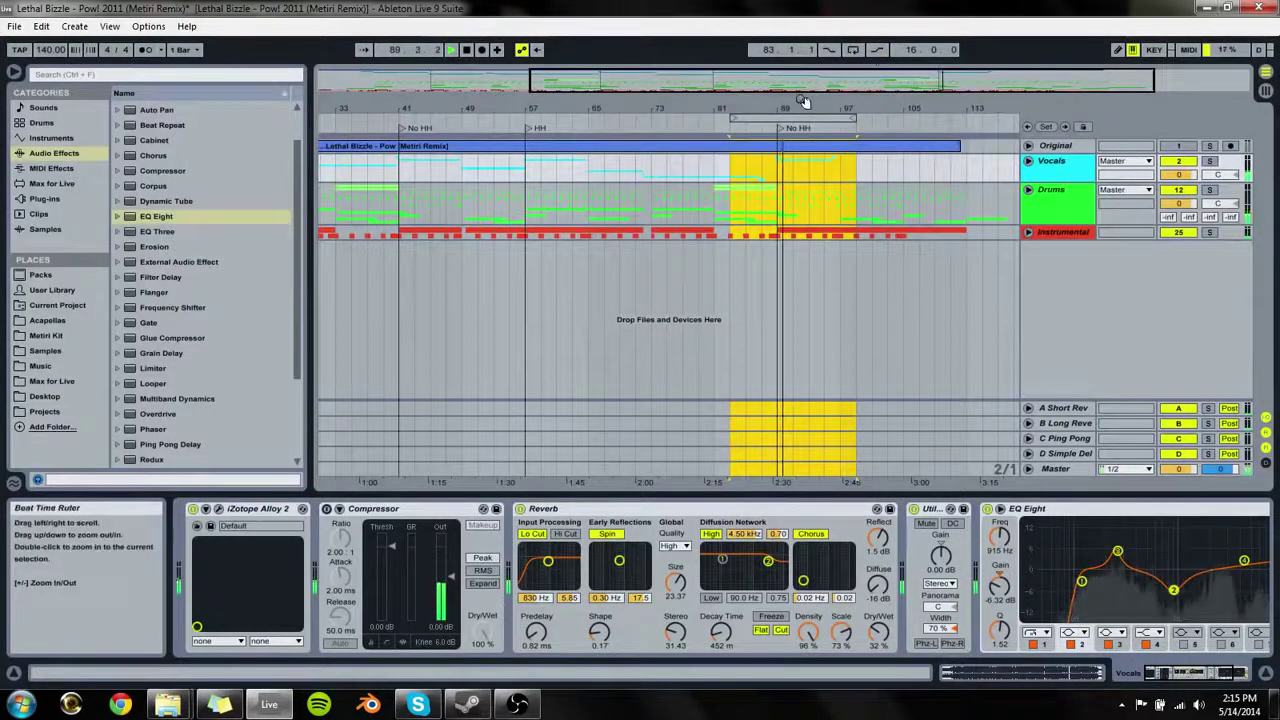
pyautogui.moveTo(803, 101); pyautogui.dragTo(803, 72)
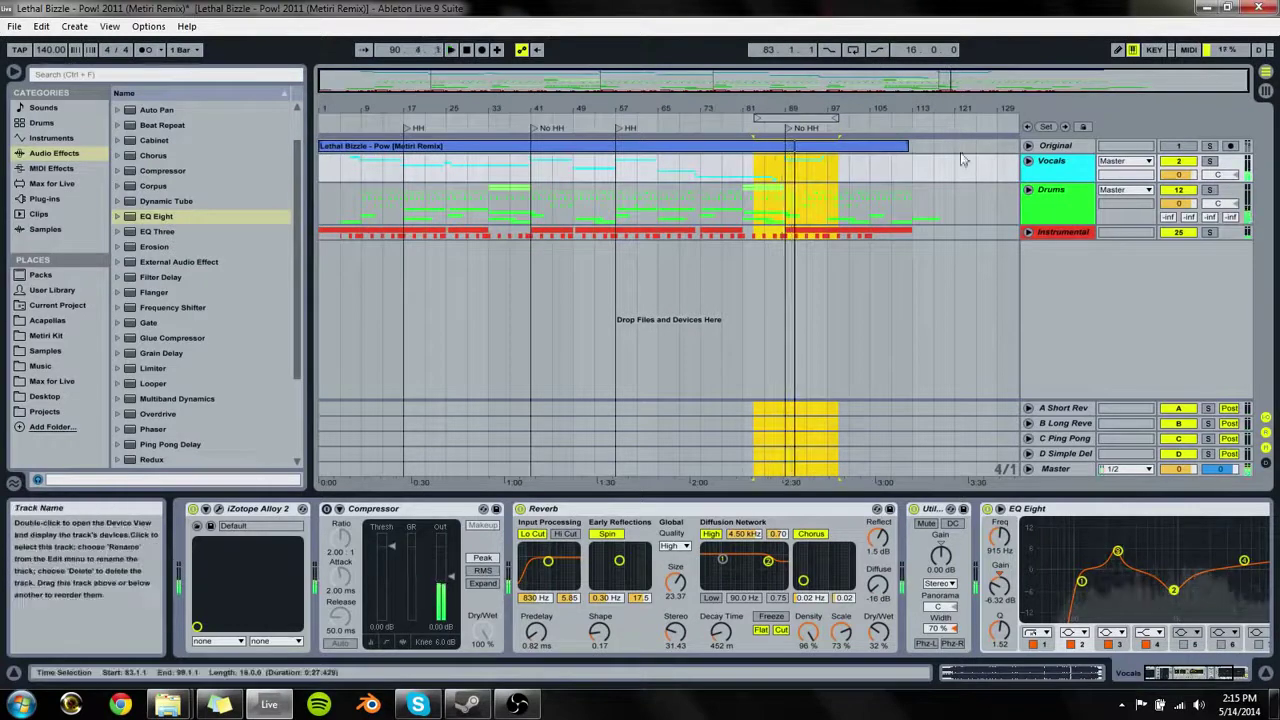
pyautogui.click(780, 168)
pyautogui.press('space')
pyautogui.press('space')
# Step: Unfold the Vocals group and Chorus track, and extend the start of the Chorus clip near bar 89 back to 88.2.1
pyautogui.click(1028, 161)
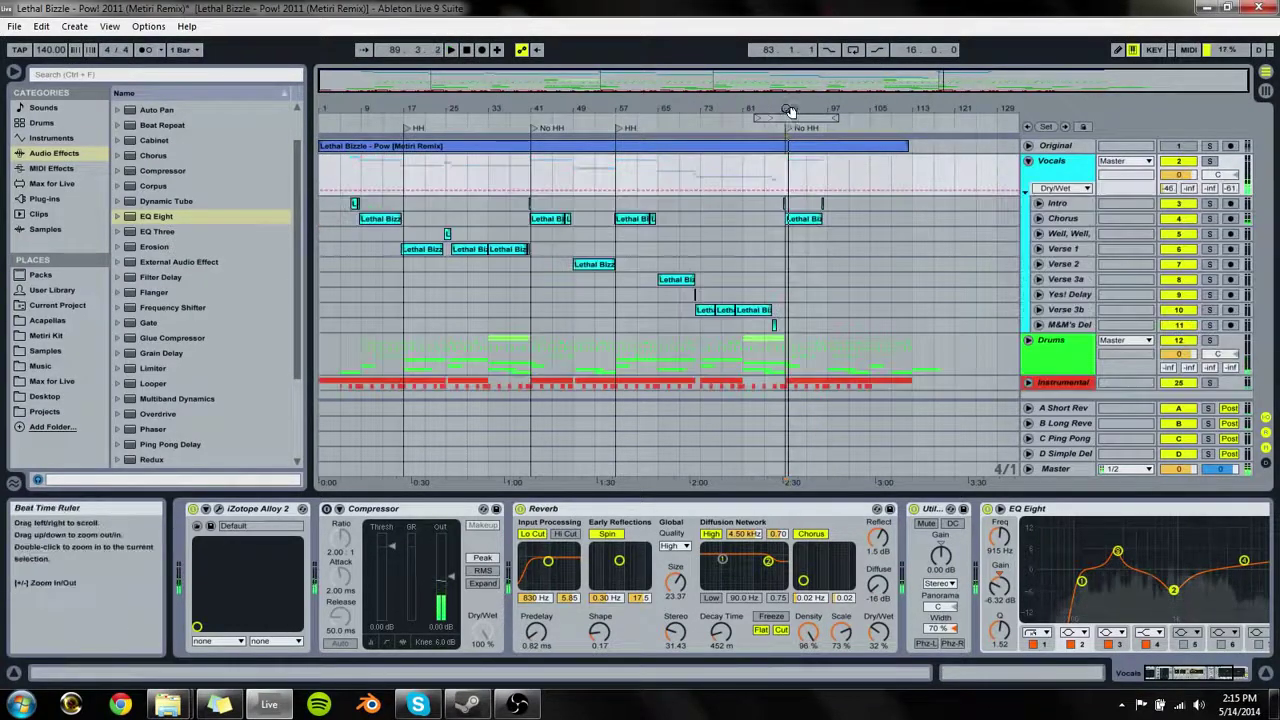
pyautogui.moveTo(790, 110); pyautogui.dragTo(766, 200)
pyautogui.click(757, 213)
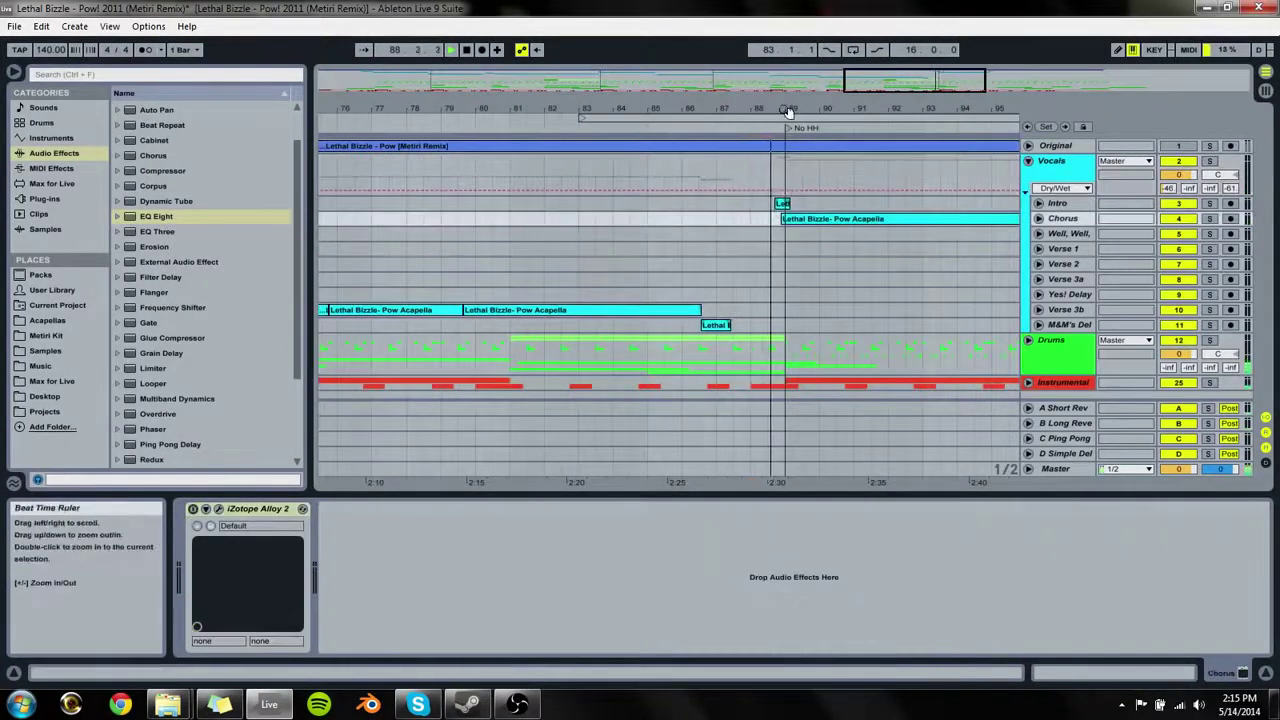
pyautogui.moveTo(788, 110); pyautogui.dragTo(792, 180)
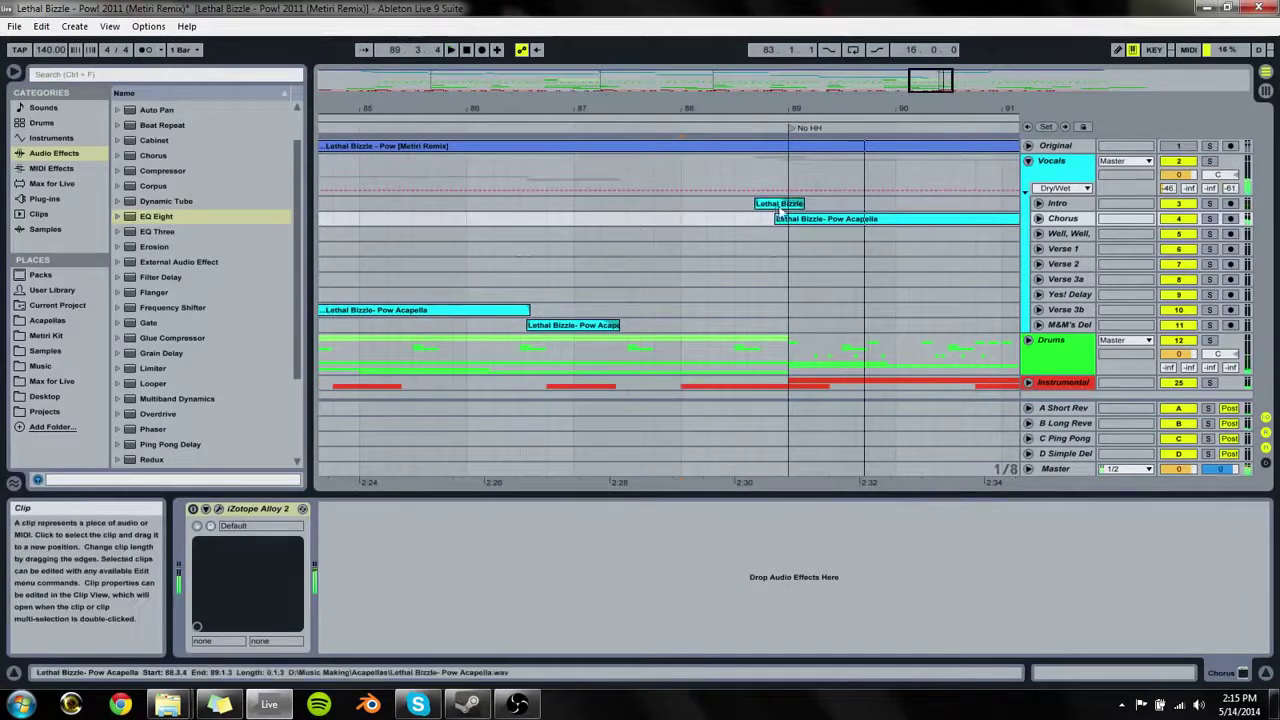
pyautogui.click(781, 204)
pyautogui.press('space')
pyautogui.moveTo(776, 218); pyautogui.dragTo(708, 218)
pyautogui.click(1038, 218)
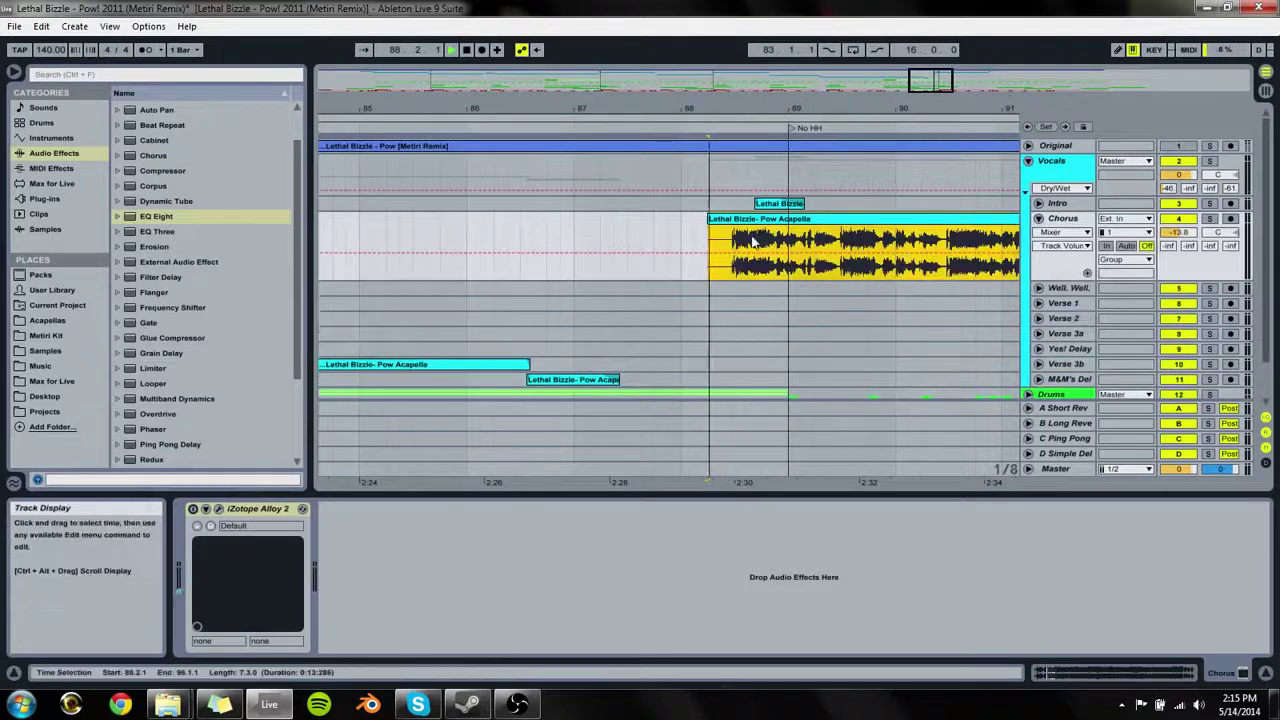
# Step: Try the transition without the Intro clip at 88.3.4, play the Chorus clip's opening, and undo the changes
pyautogui.click(780, 204)
pyautogui.press('space')
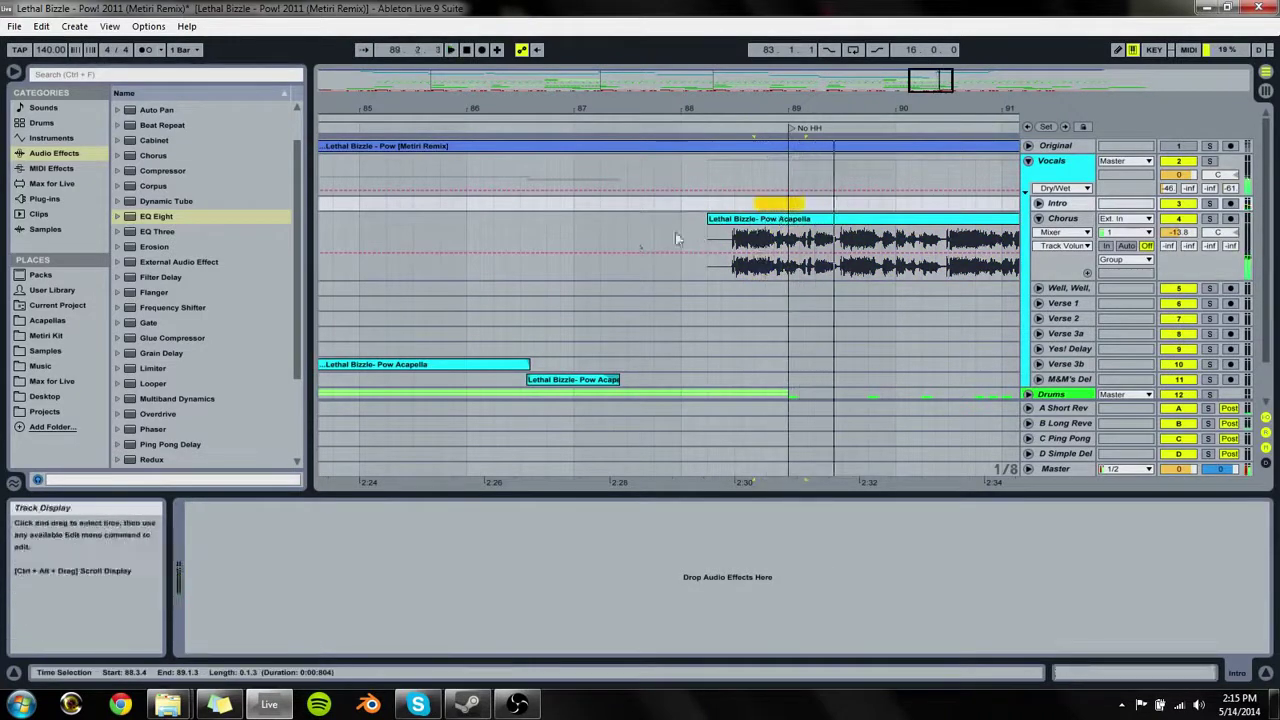
pyautogui.moveTo(724, 274); pyautogui.dragTo(768, 274)
pyautogui.press('space')
pyautogui.press('space')
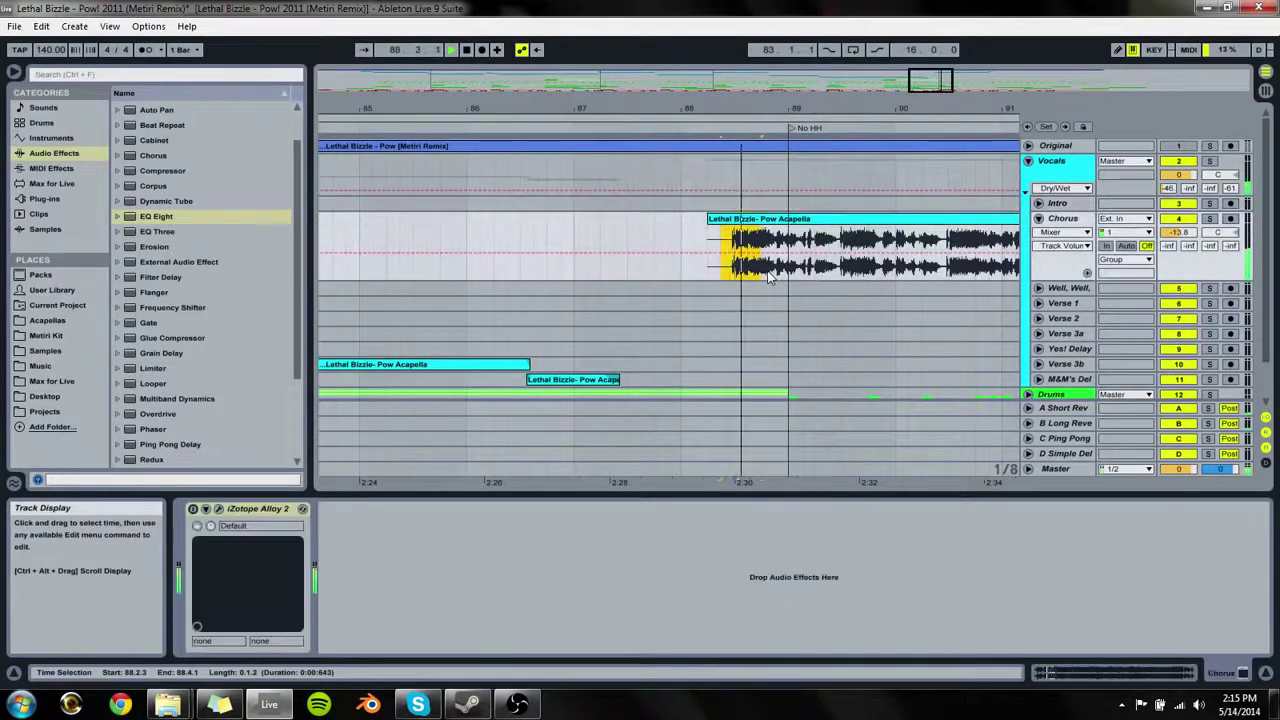
pyautogui.hotkey('ctrl', 'z')
pyautogui.press('space')
# Step: Extend the start of the Chorus clip near bar 89 back to 88.2.3 and play it
pyautogui.moveTo(779, 220); pyautogui.dragTo(721, 220)
pyautogui.press('space')
pyautogui.press('space')
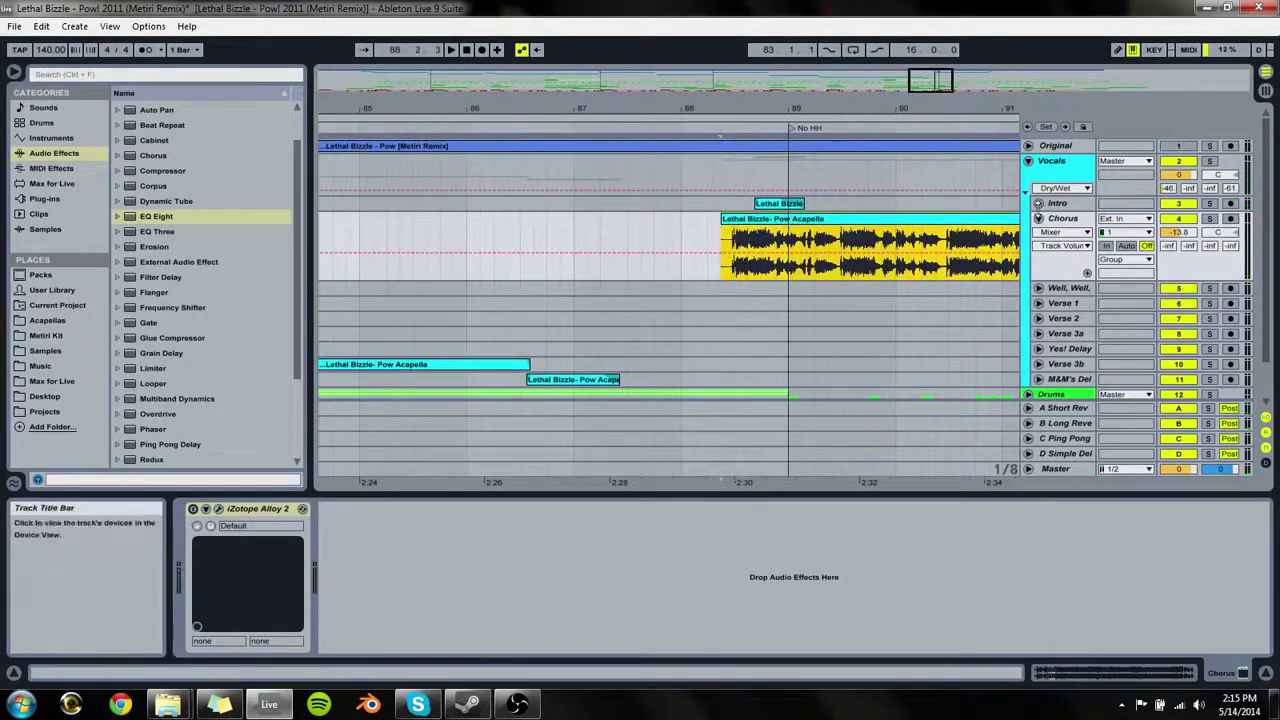
# Step: Unfold and enlarge the Intro track, and move its clip to start at 88.2.3, aligned with the Chorus waveform
pyautogui.click(1038, 203)
pyautogui.moveTo(772, 108); pyautogui.dragTo(772, 130)
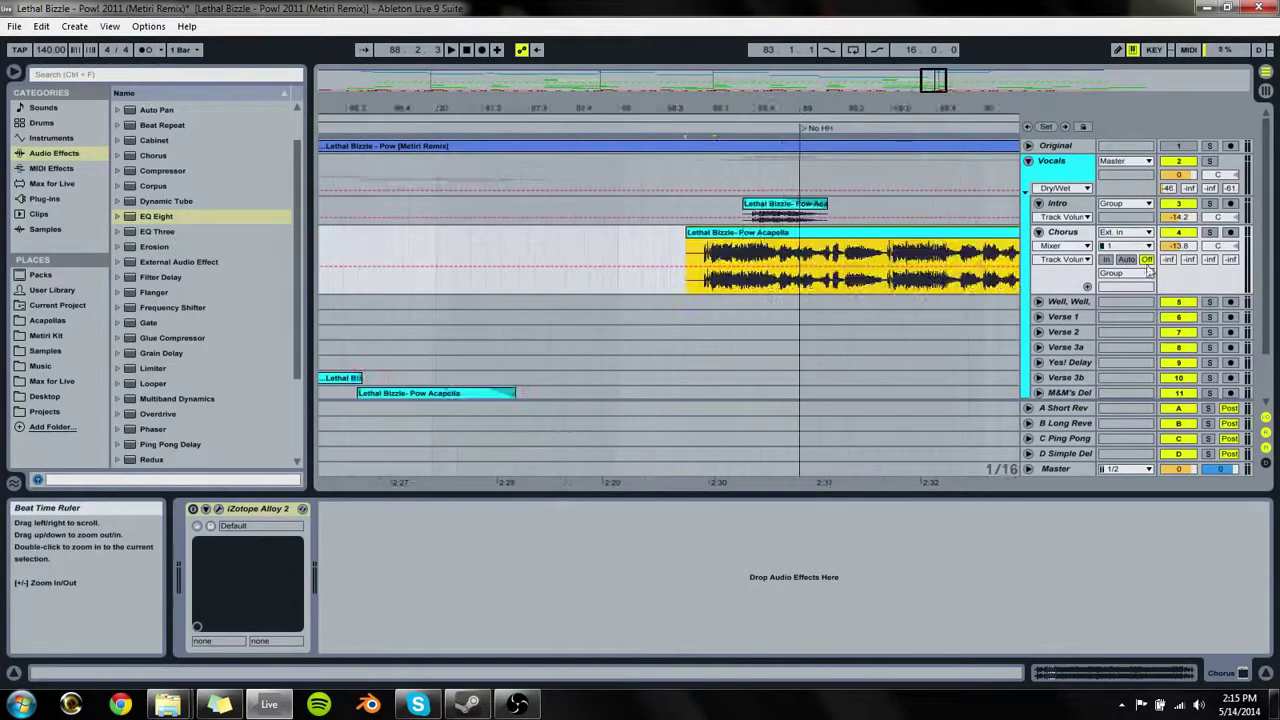
pyautogui.moveTo(1062, 224); pyautogui.dragTo(1062, 306)
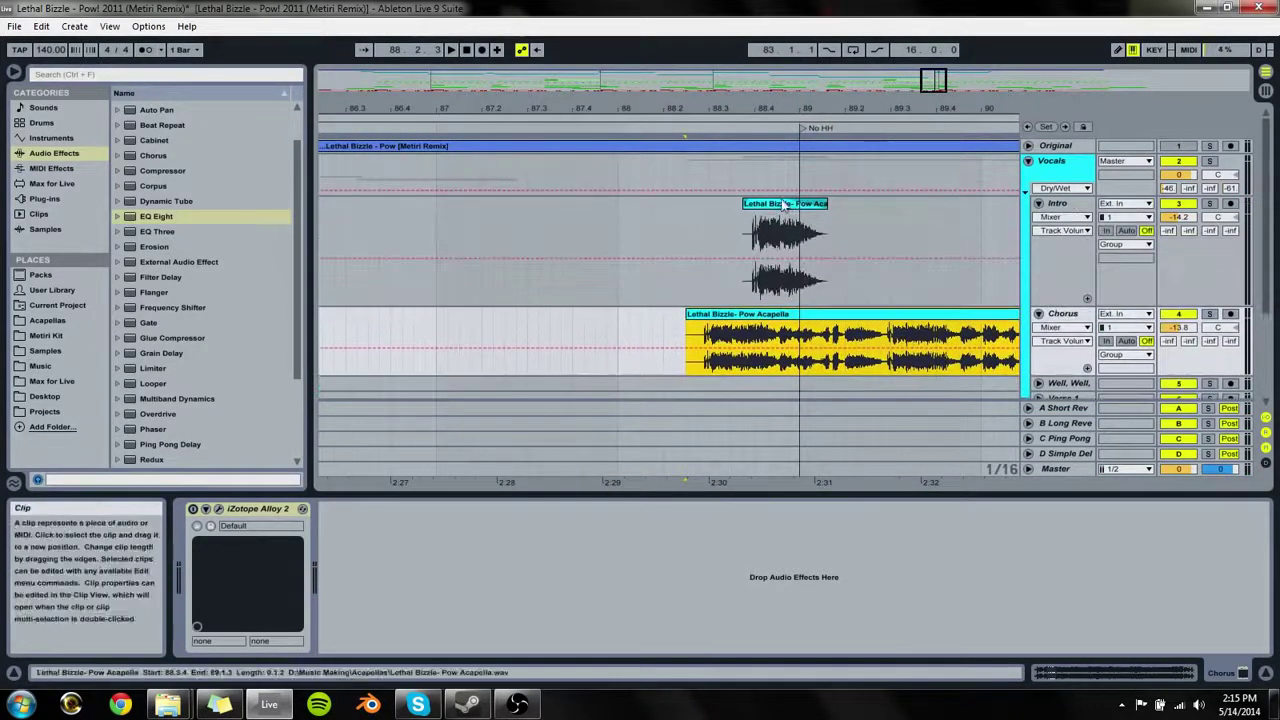
pyautogui.moveTo(783, 212); pyautogui.dragTo(738, 214)
pyautogui.moveTo(714, 108); pyautogui.dragTo(709, 166)
pyautogui.moveTo(659, 216); pyautogui.dragTo(624, 235)
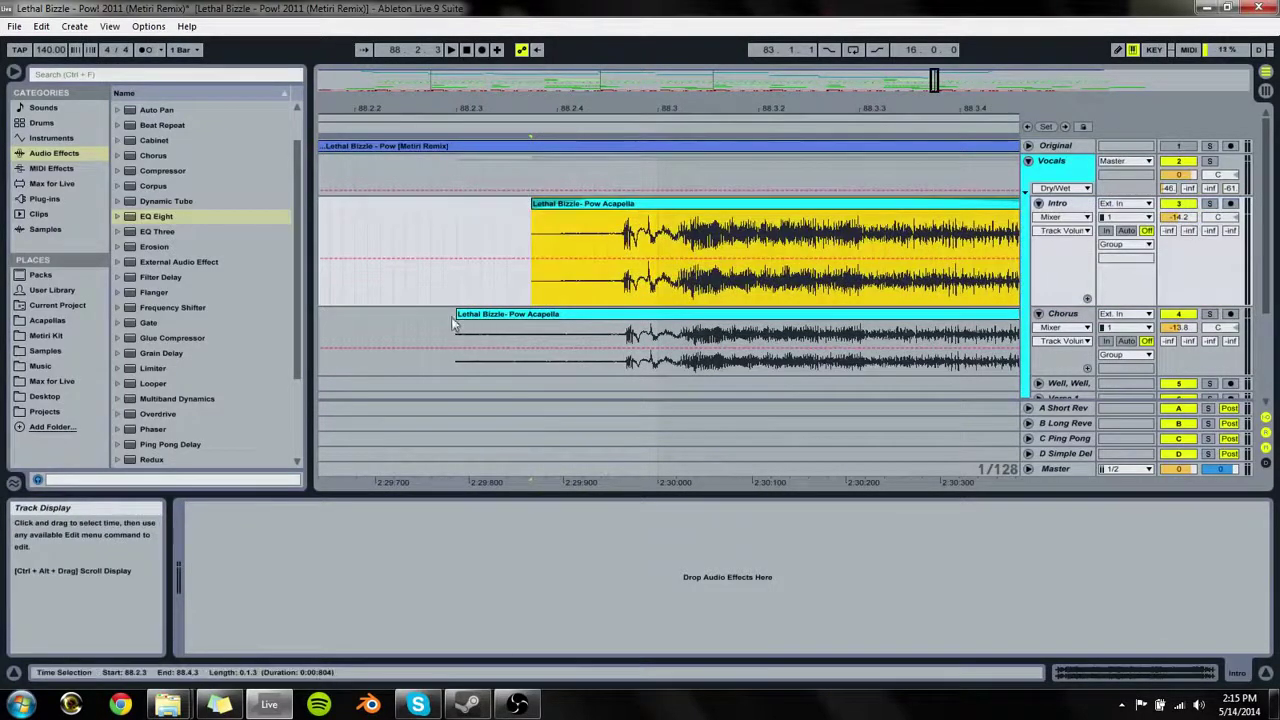
# Step: Trim the start of the Chorus clip to 88.4.1 and show the Chorus track's fades
pyautogui.moveTo(455, 323); pyautogui.dragTo(910, 323)
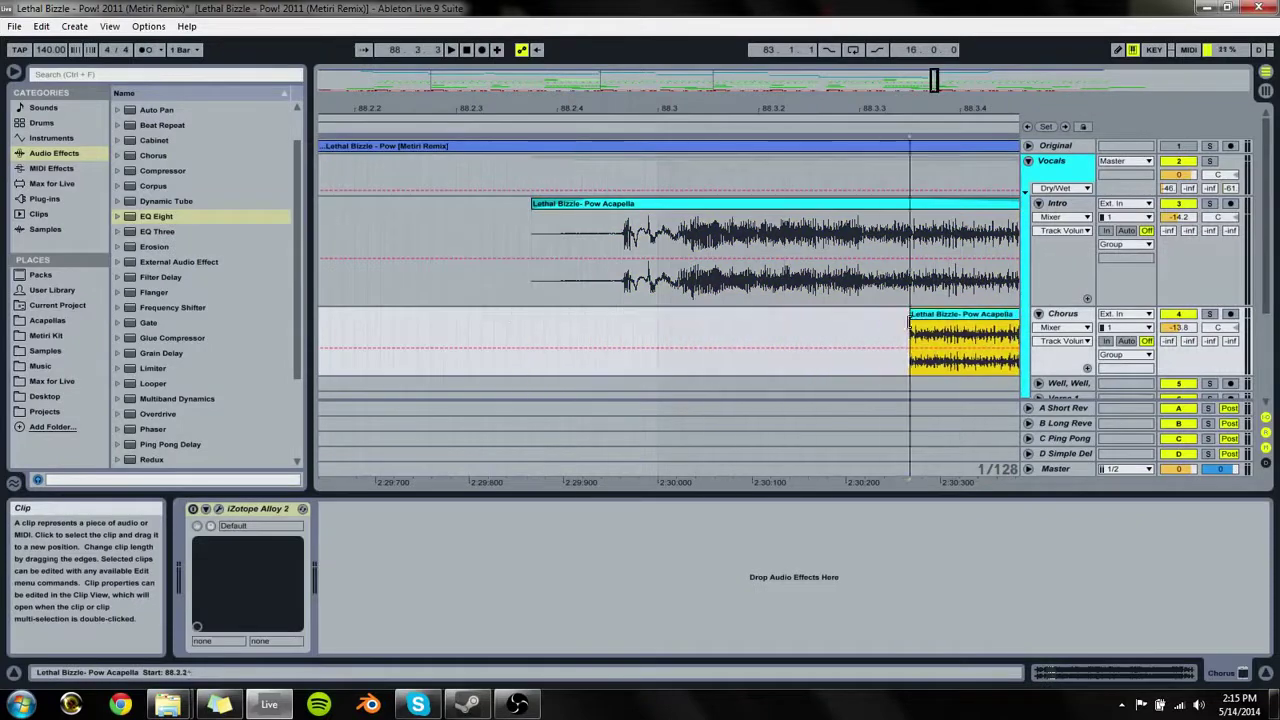
pyautogui.click(1046, 328)
pyautogui.click(1052, 346)
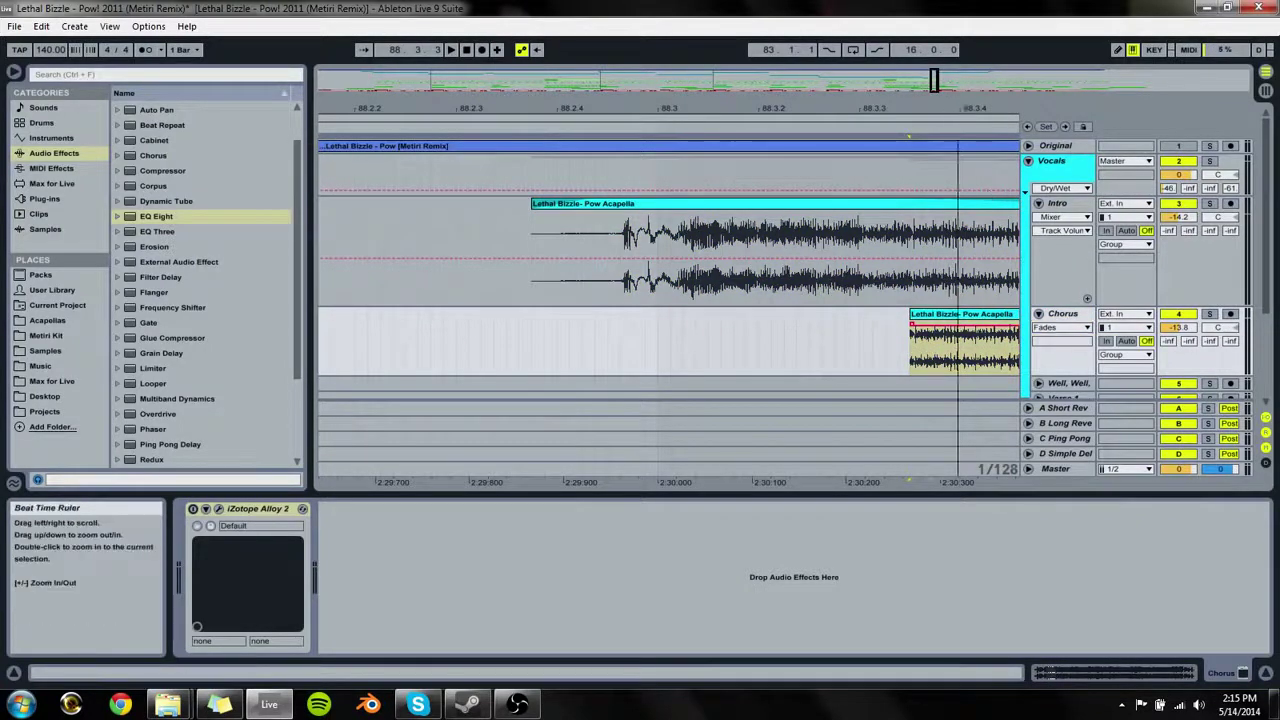
pyautogui.moveTo(940, 108); pyautogui.dragTo(645, 90)
pyautogui.moveTo(629, 316); pyautogui.dragTo(684, 316)
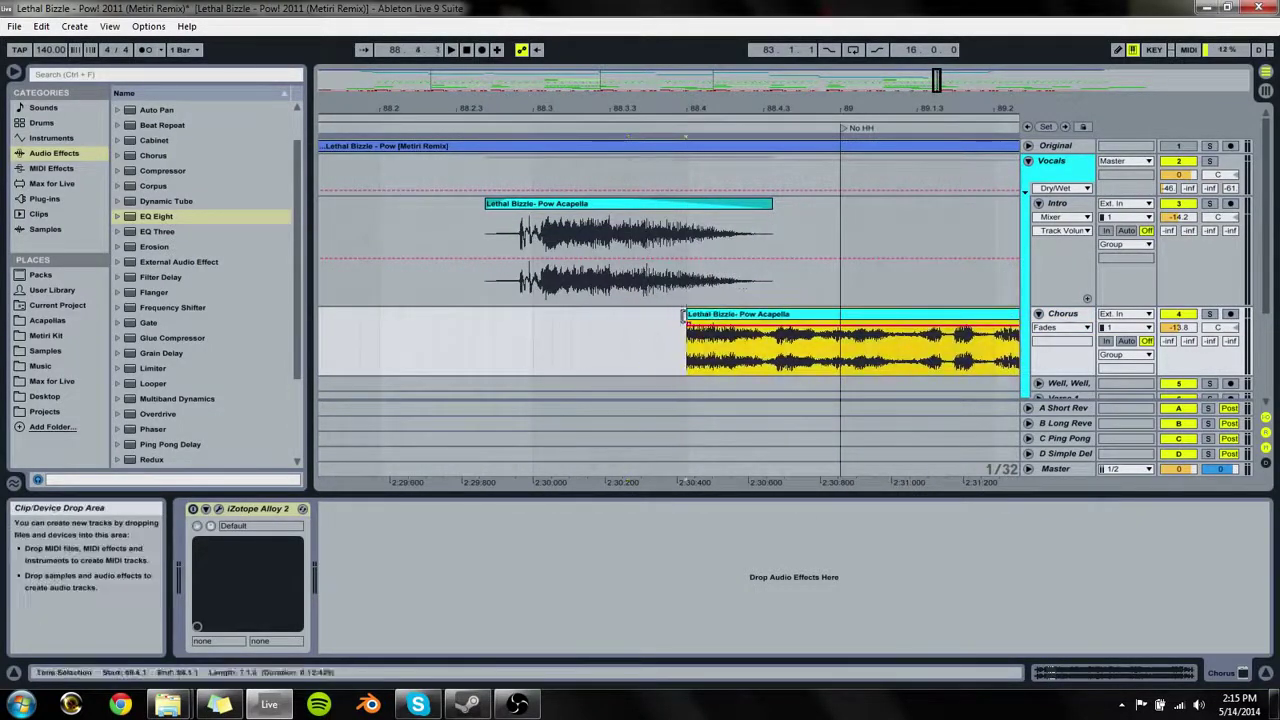
# Step: Show the Intro track's fades, and start the Chorus clip at 88.3.3 with a long fade-in overlapping the Intro clip's fade-out
pyautogui.click(1062, 216)
pyautogui.click(1060, 234)
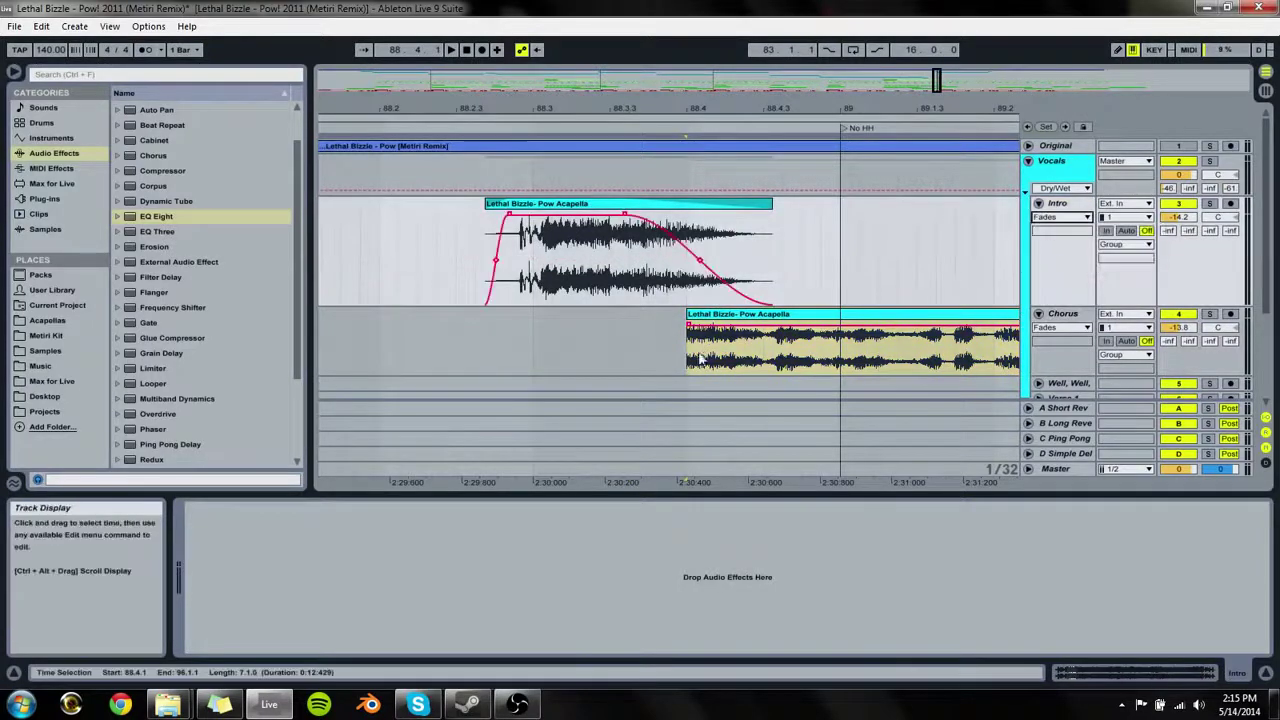
pyautogui.moveTo(687, 318); pyautogui.dragTo(765, 333)
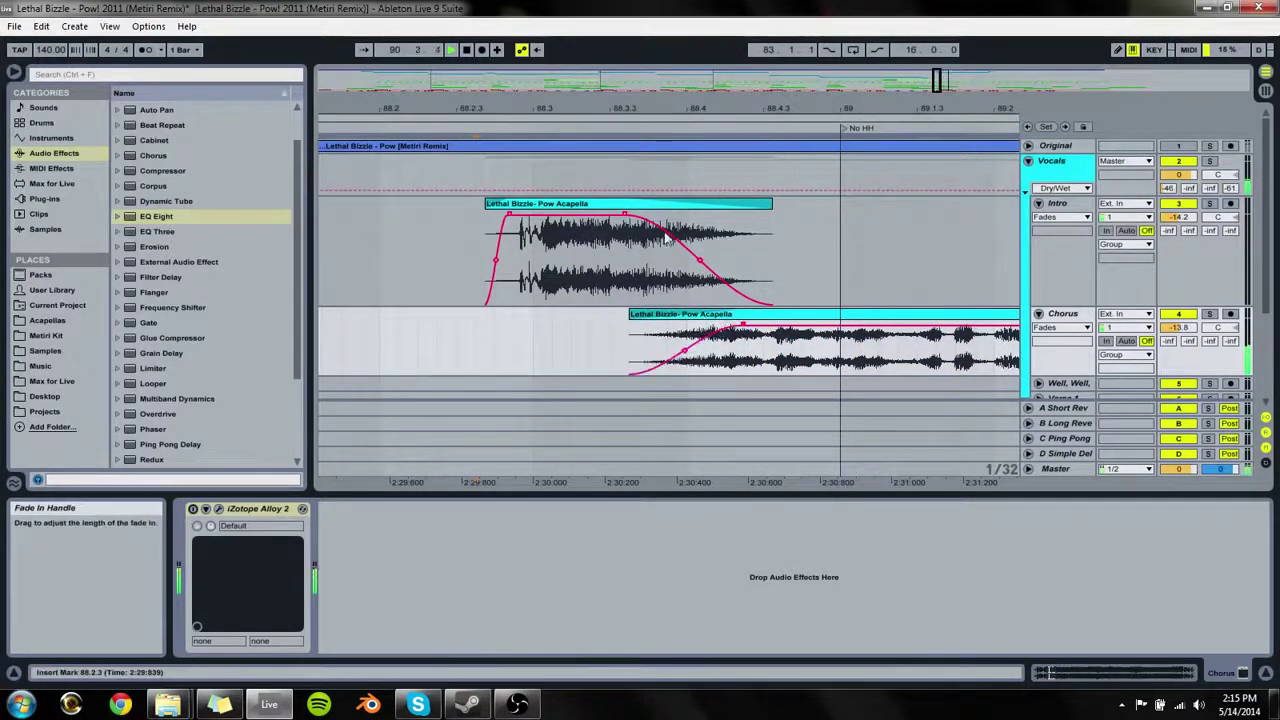
pyautogui.moveTo(632, 314); pyautogui.dragTo(613, 315)
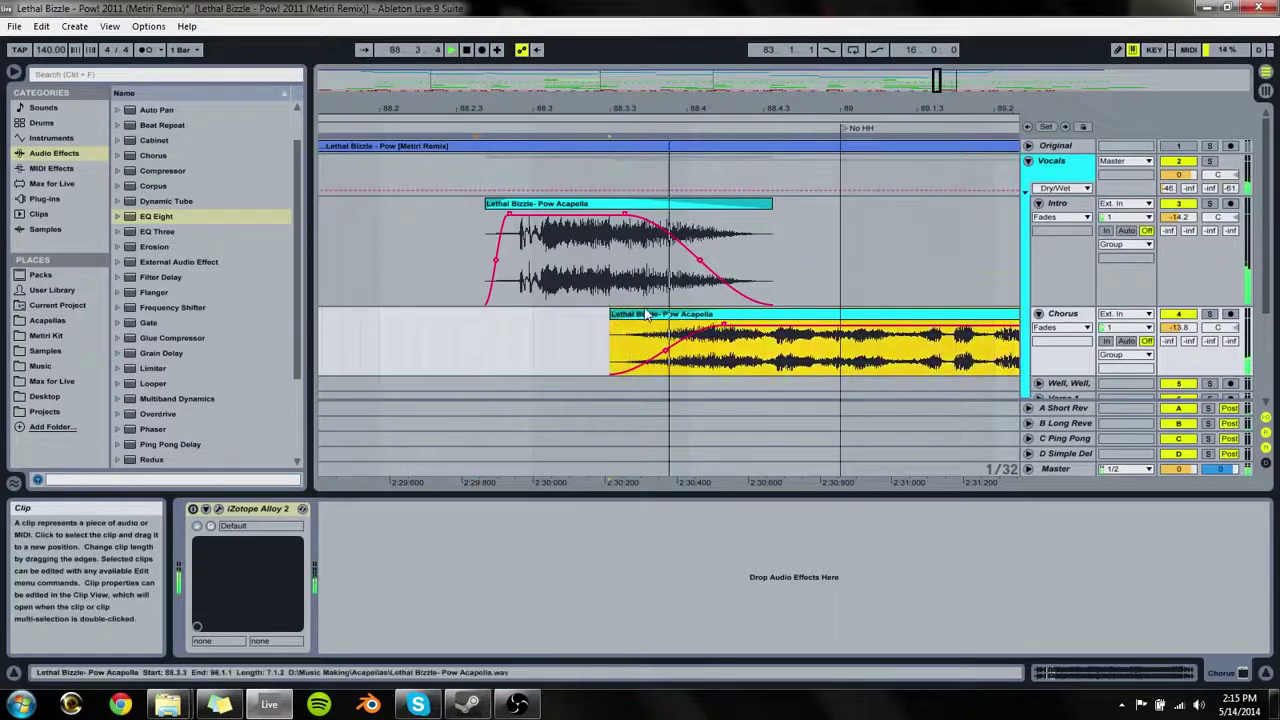
# Step: Play the crossfade from 88.2.1 and make the Intro clip's fade-out begin slightly later
pyautogui.click(392, 321)
pyautogui.press('space')
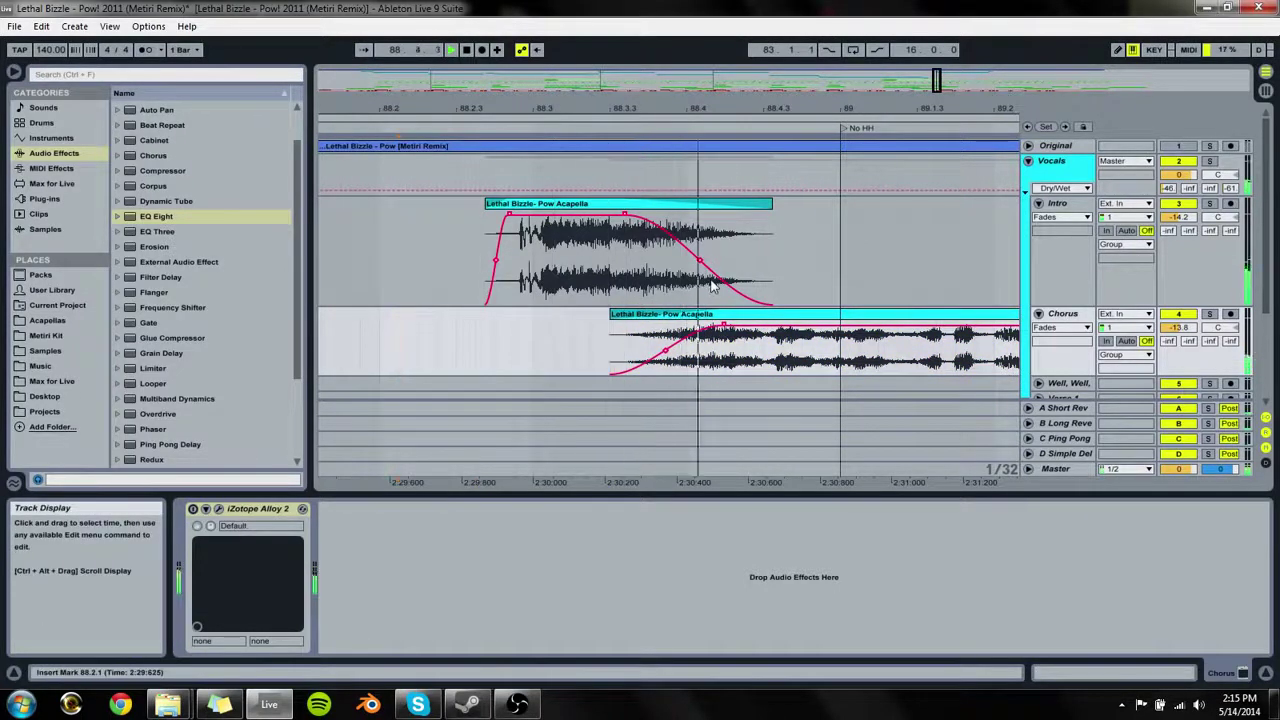
pyautogui.click(630, 216)
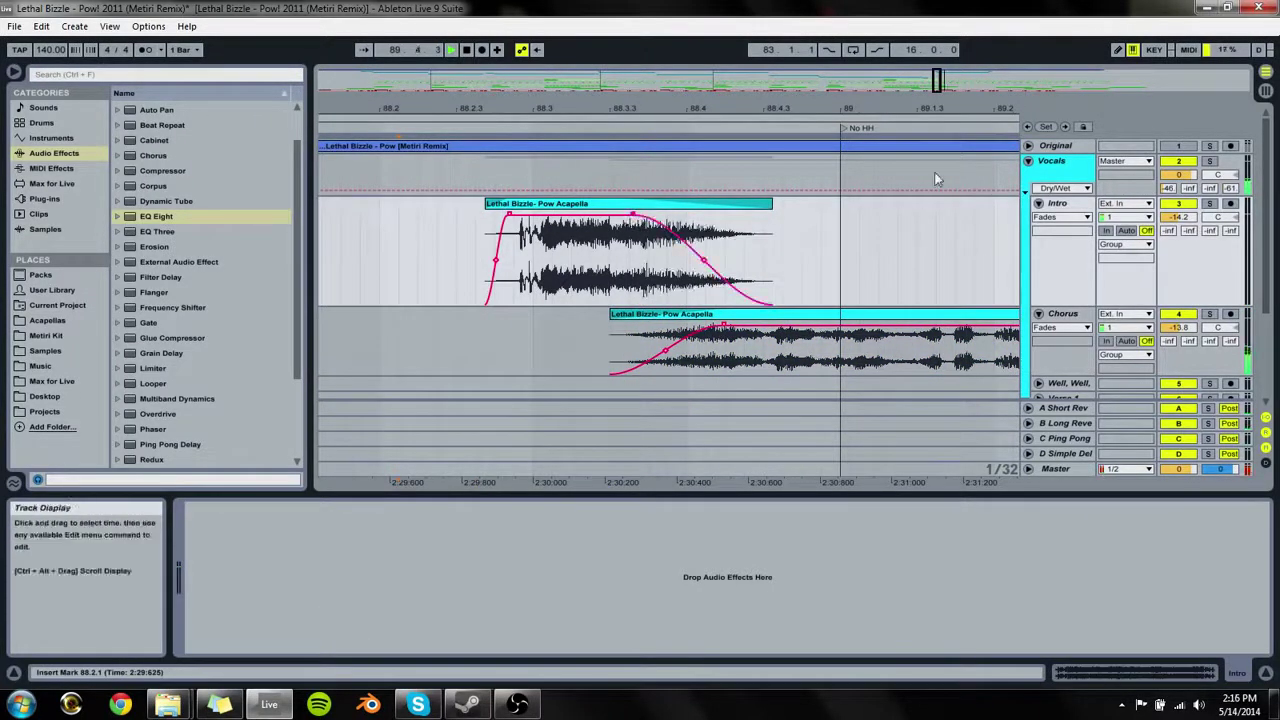
# Step: Fold the Intro and Chorus tracks and the Vocals group, and save the set
pyautogui.moveTo(924, 108); pyautogui.dragTo(924, 30)
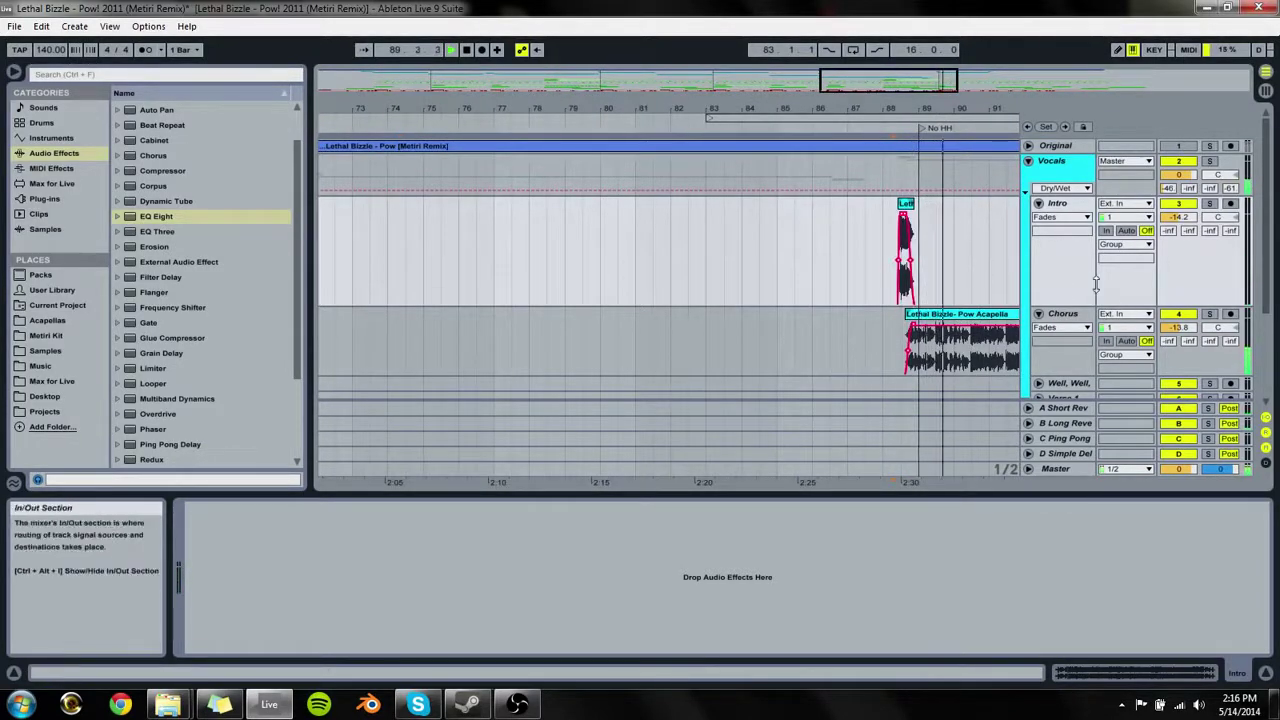
pyautogui.moveTo(1095, 285); pyautogui.dragTo(1043, 207)
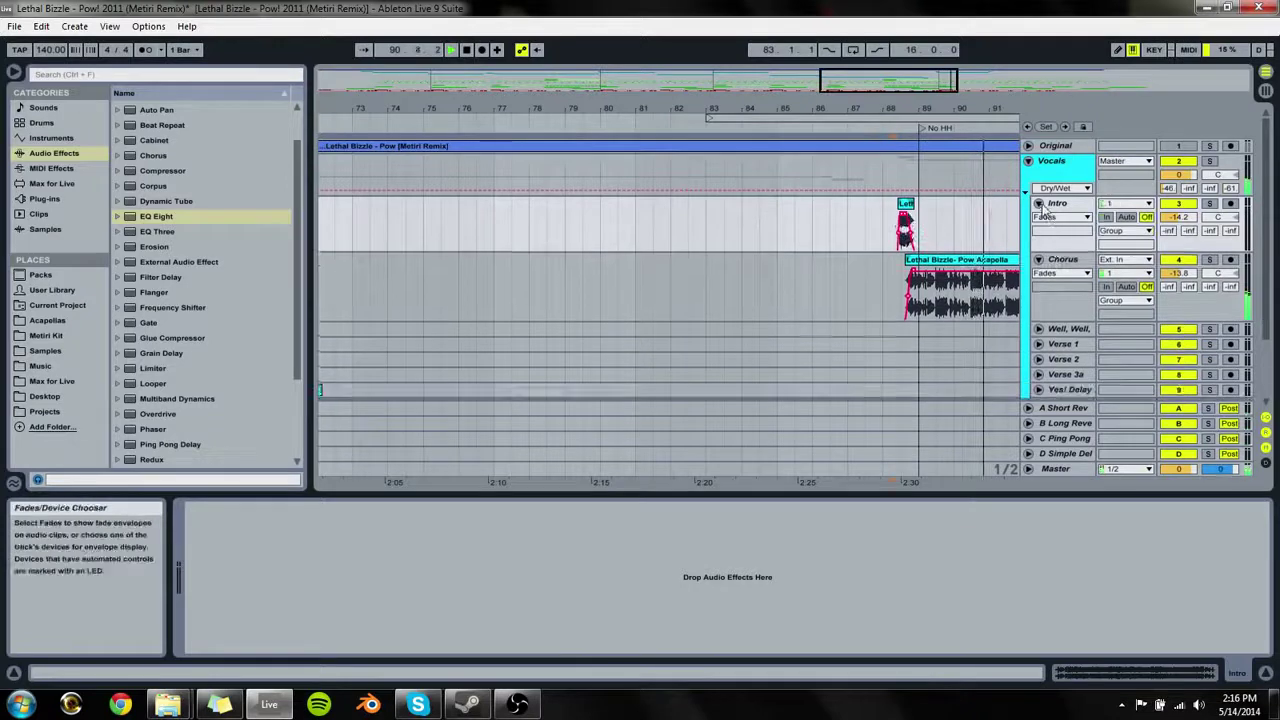
pyautogui.click(1039, 204)
pyautogui.click(1039, 218)
pyautogui.click(1028, 161)
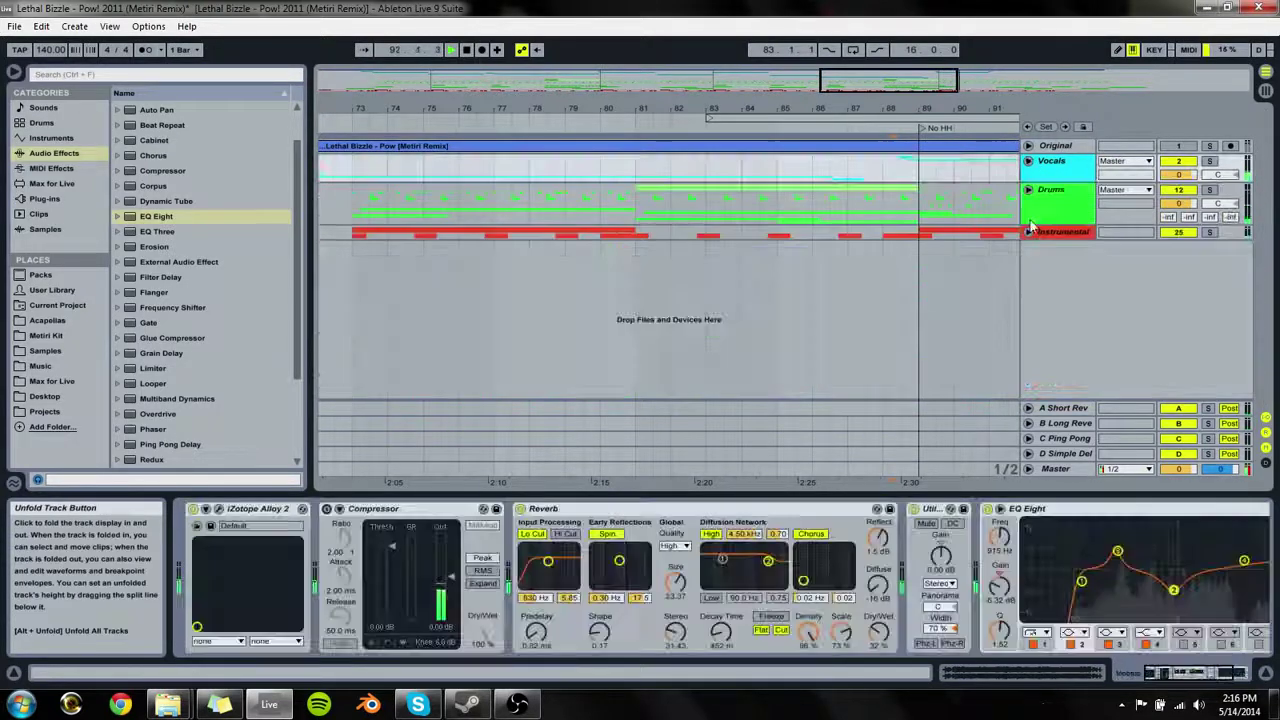
pyautogui.hotkey('ctrl', 's')
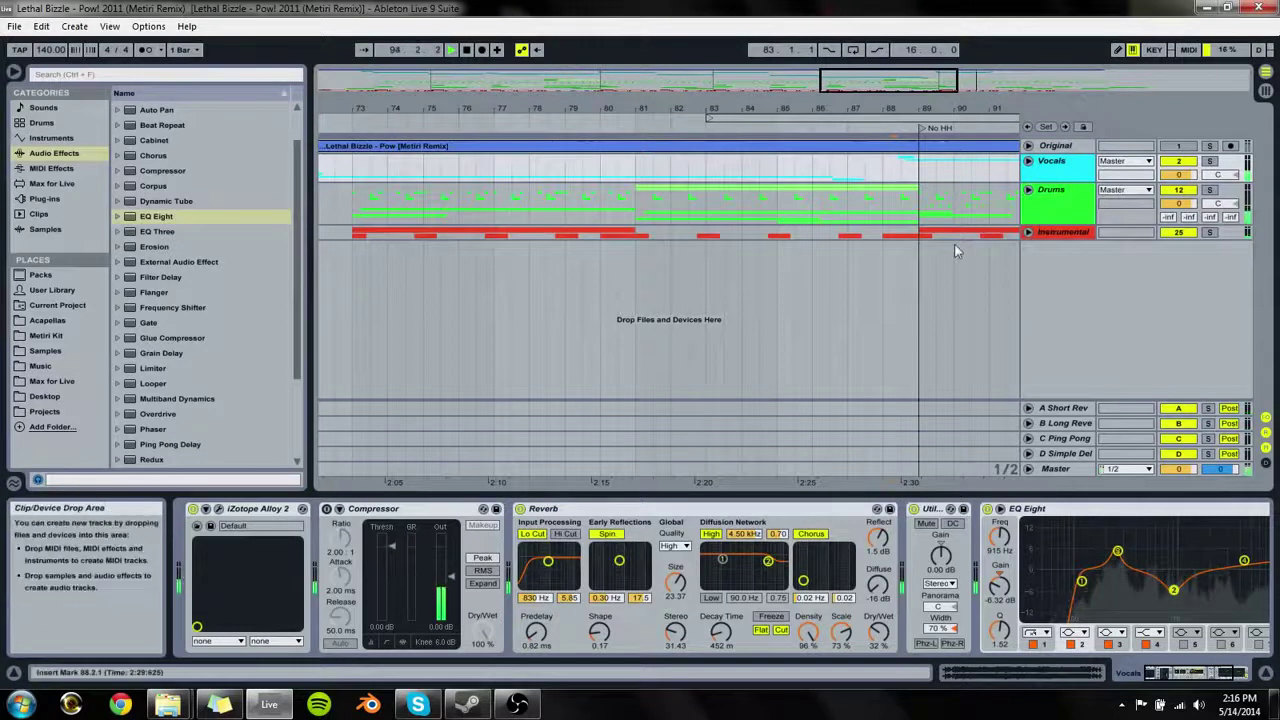
# Step: Enable the Vocals Compressor in RMS mode without makeup: ratio 2.63:1, attack 0.12 ms, release 17.5 ms, threshold -22.6 dB, knee 7.5 dB
pyautogui.click(327, 509)
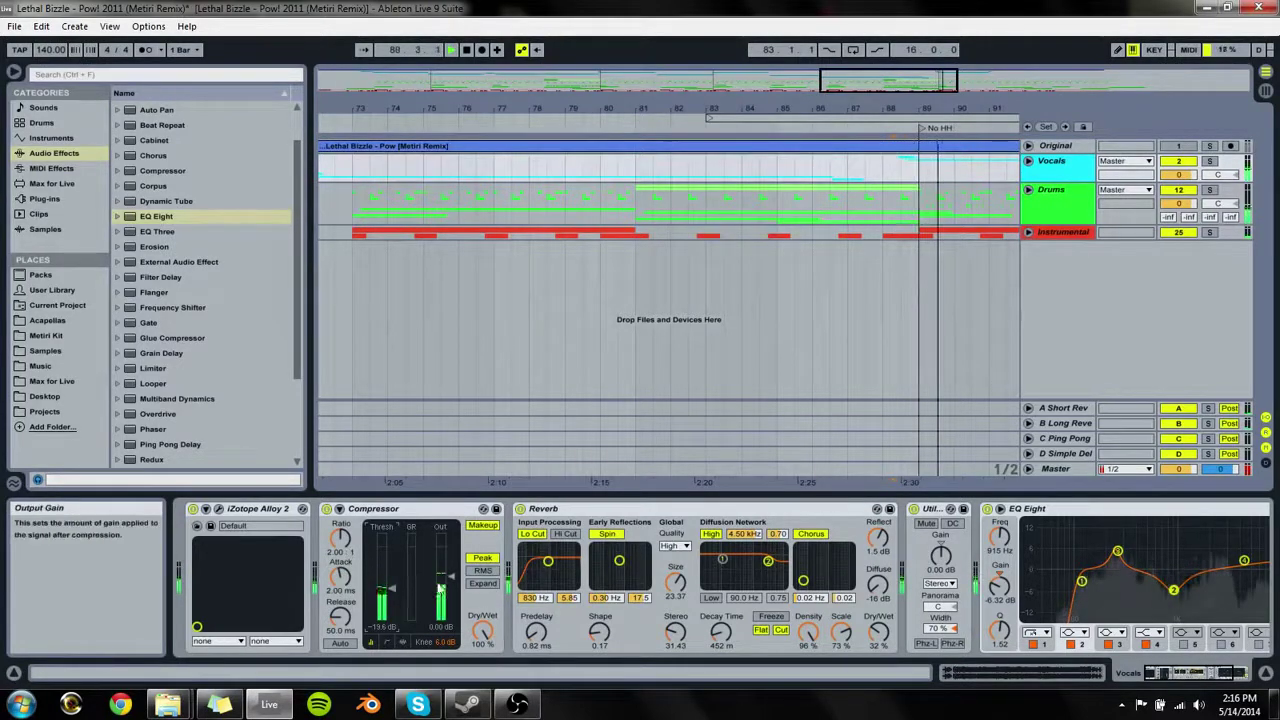
pyautogui.click(483, 525)
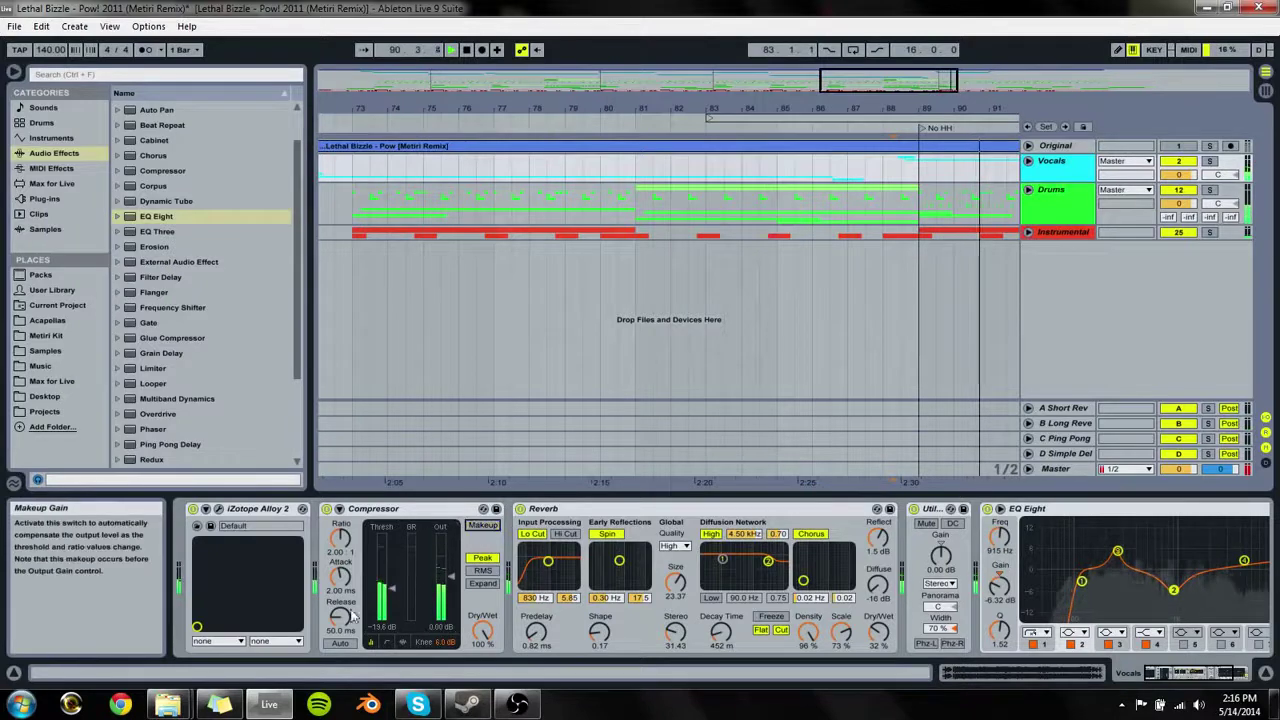
pyautogui.click(483, 570)
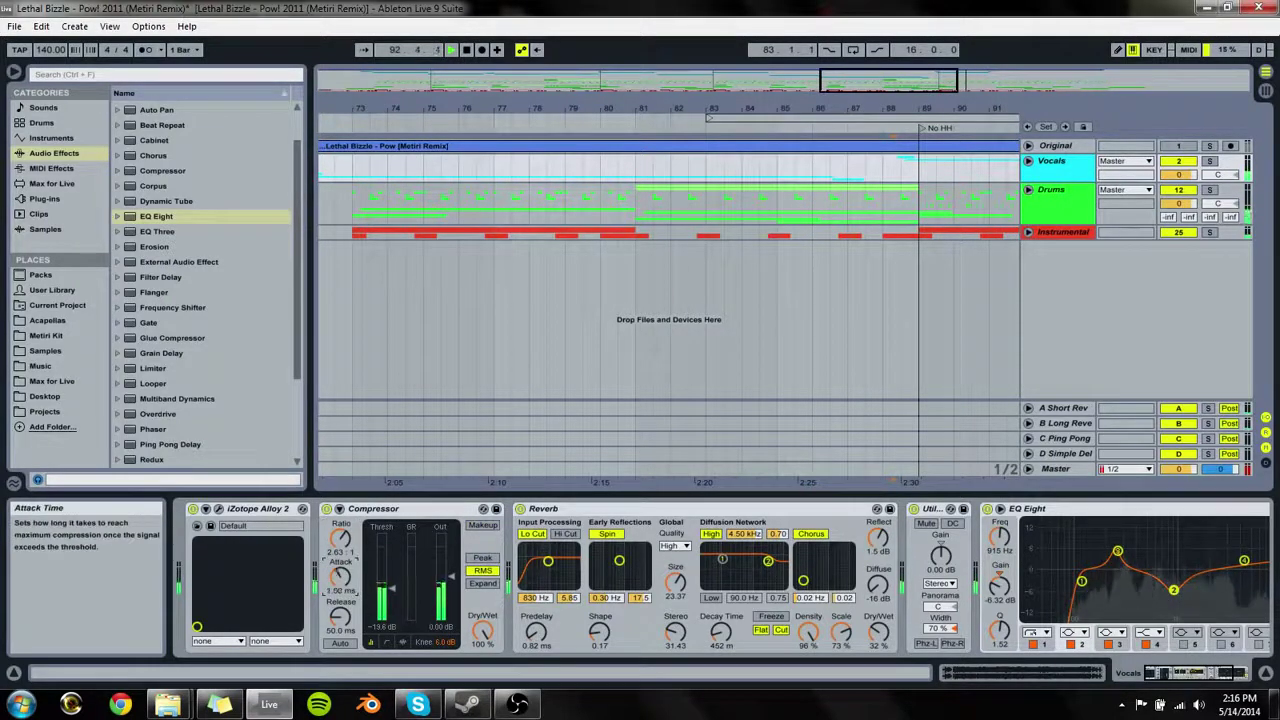
pyautogui.moveTo(341, 577); pyautogui.dragTo(341, 585)
pyautogui.moveTo(445, 642); pyautogui.dragTo(445, 625)
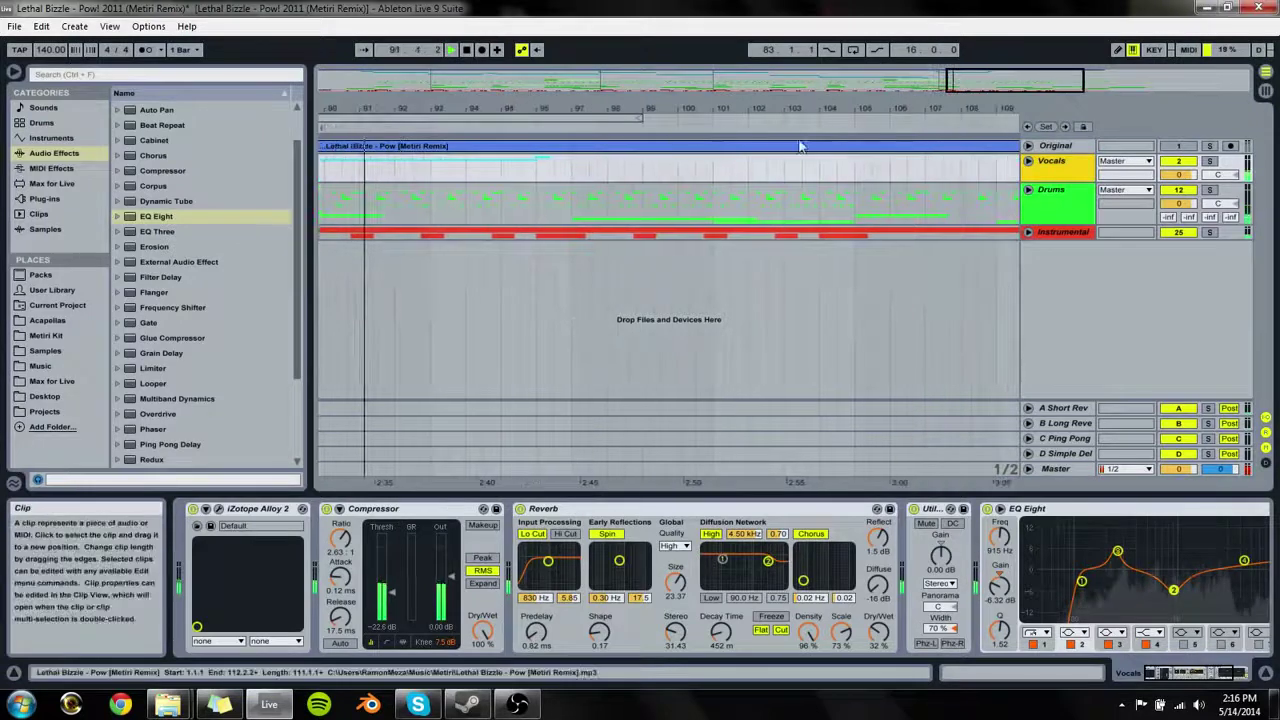
# Step: Unfold the Vocals group and Intro track, and shorten the fade-in and fade-out of the Intro clip at bar 96
pyautogui.click(1028, 160)
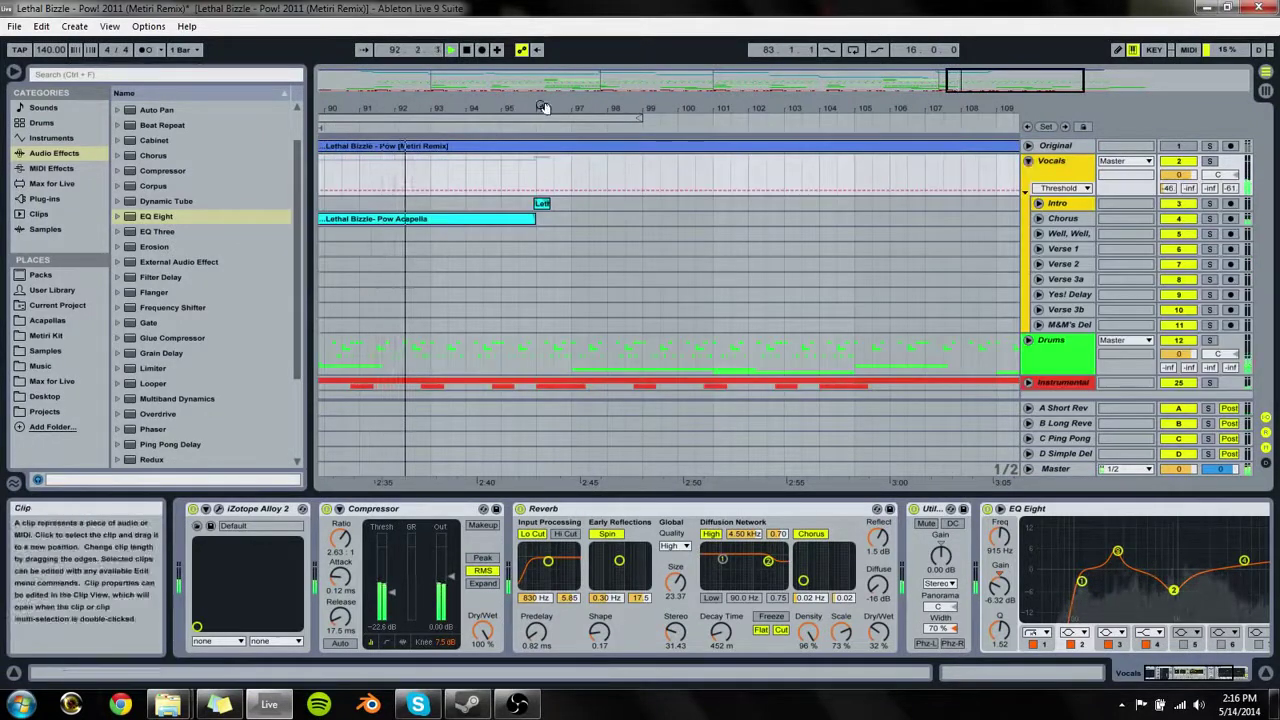
pyautogui.moveTo(543, 108); pyautogui.dragTo(526, 205)
pyautogui.click(1047, 206)
pyautogui.click(1039, 204)
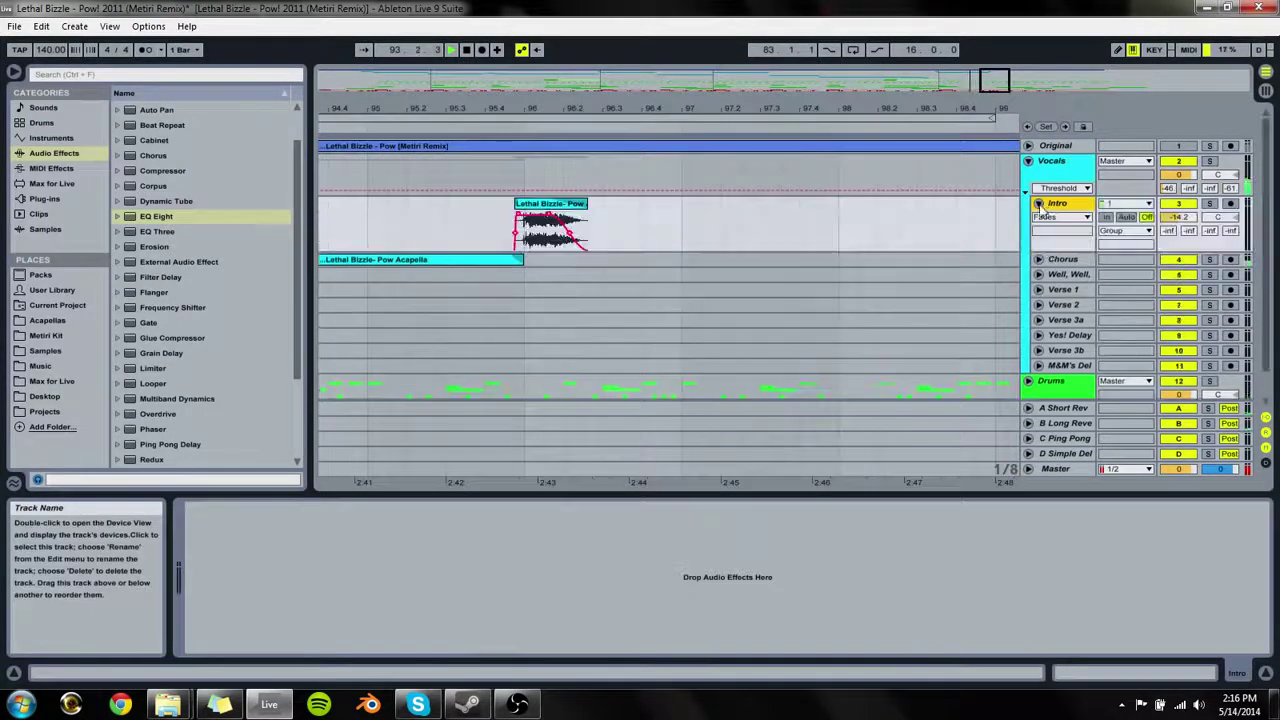
pyautogui.moveTo(578, 108); pyautogui.dragTo(503, 217)
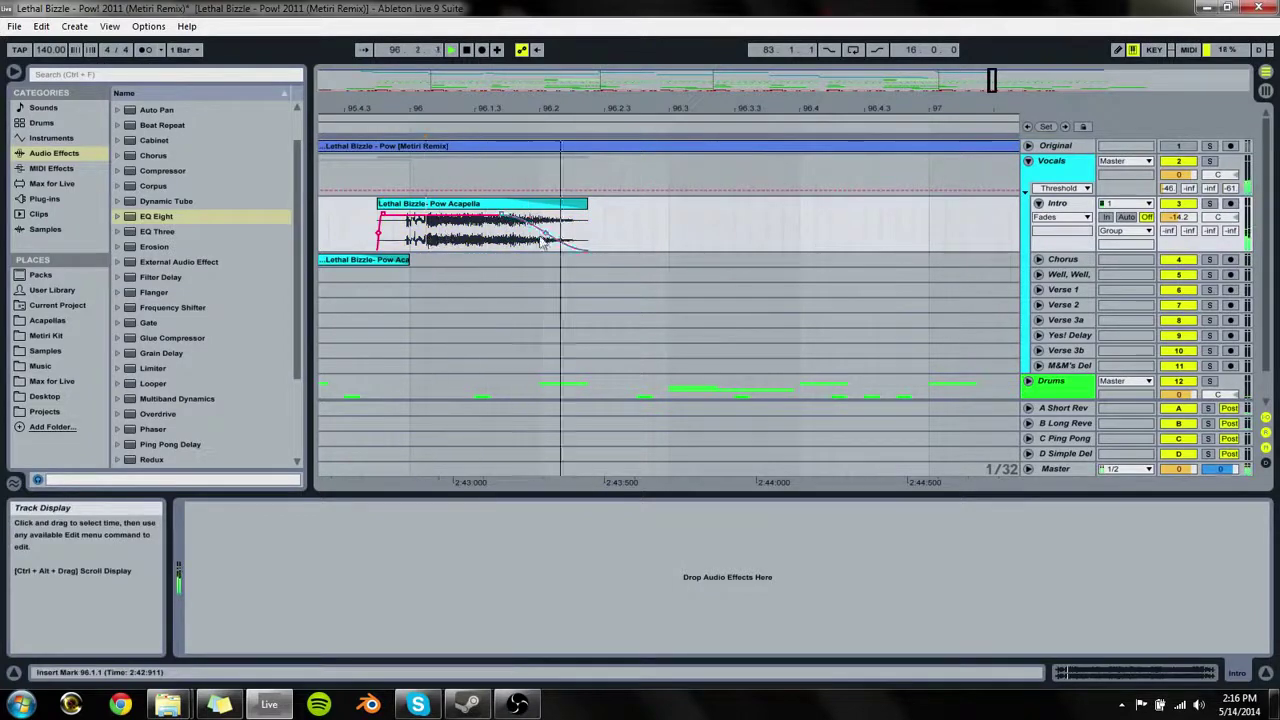
pyautogui.click(400, 240)
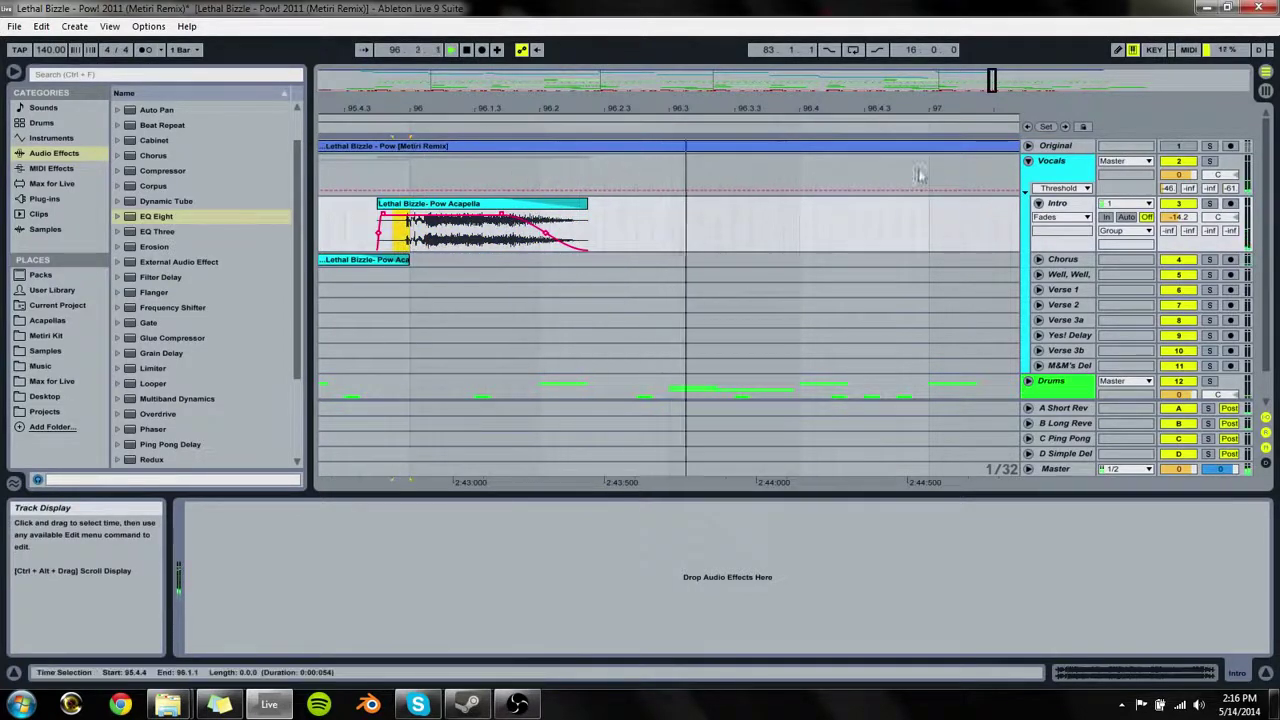
# Step: Play the last Chorus clip from its start at 88.3.3 together with the surrounding Intro clips
pyautogui.moveTo(626, 108); pyautogui.dragTo(626, 88)
pyautogui.press('space')
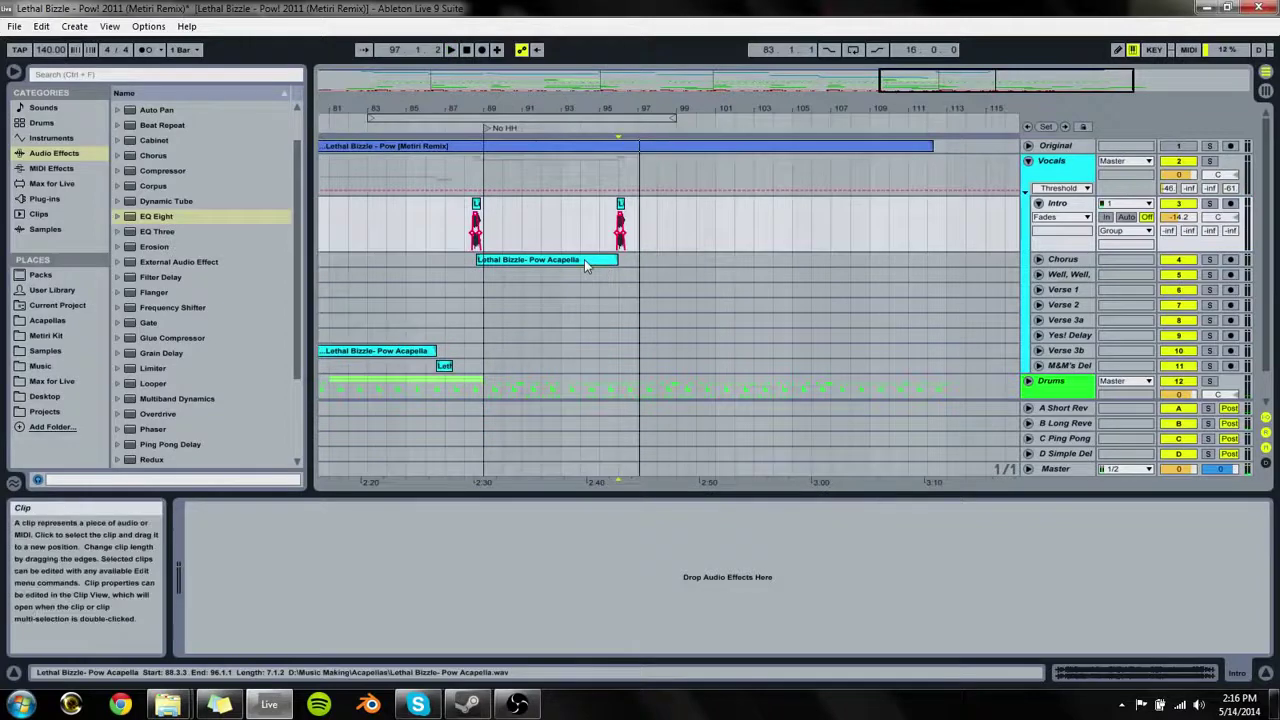
pyautogui.click(584, 259)
pyautogui.press('space')
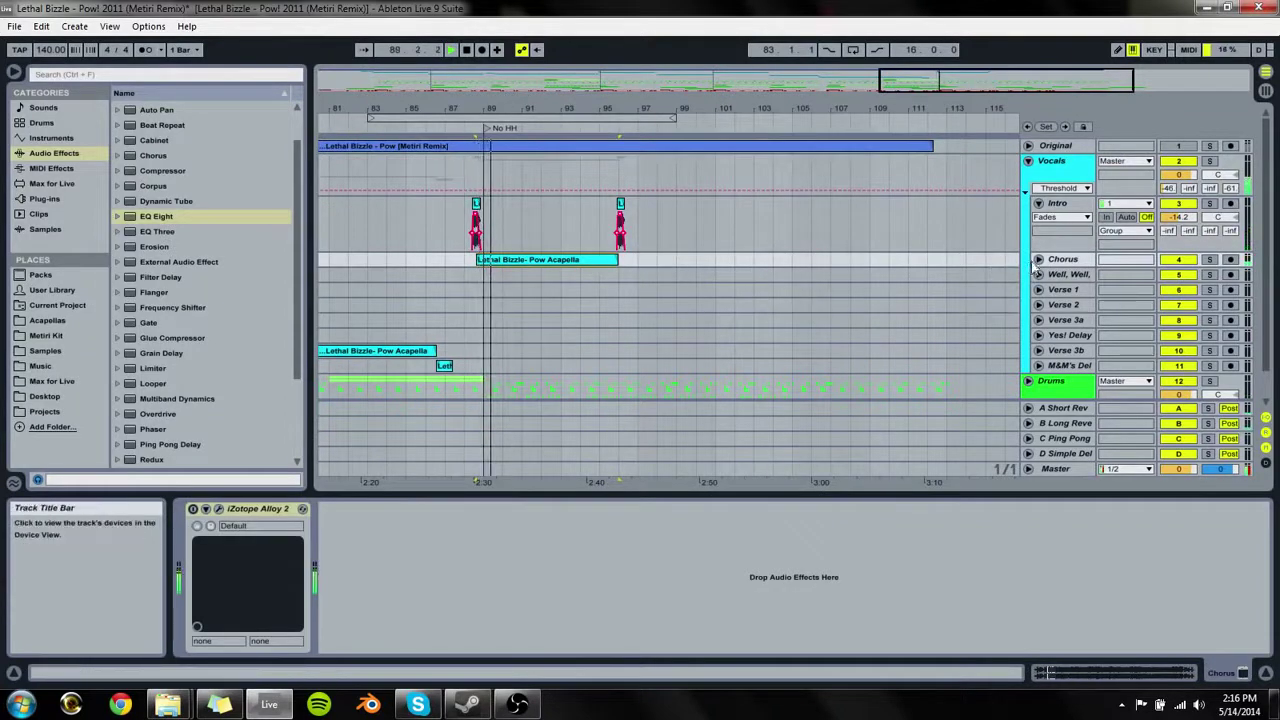
# Step: Unfold the Chorus track and insert a new audio track named Yeah directly below it
pyautogui.click(568, 274)
pyautogui.click(557, 117)
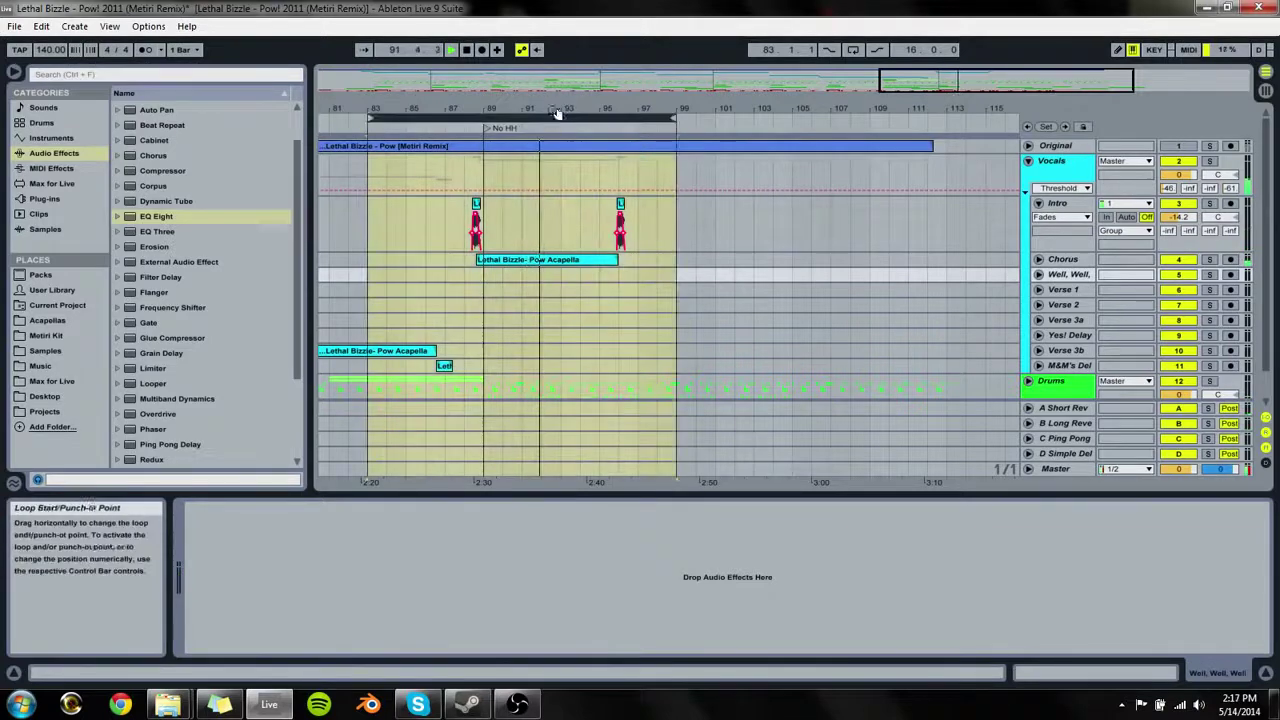
pyautogui.moveTo(557, 102); pyautogui.dragTo(662, 103)
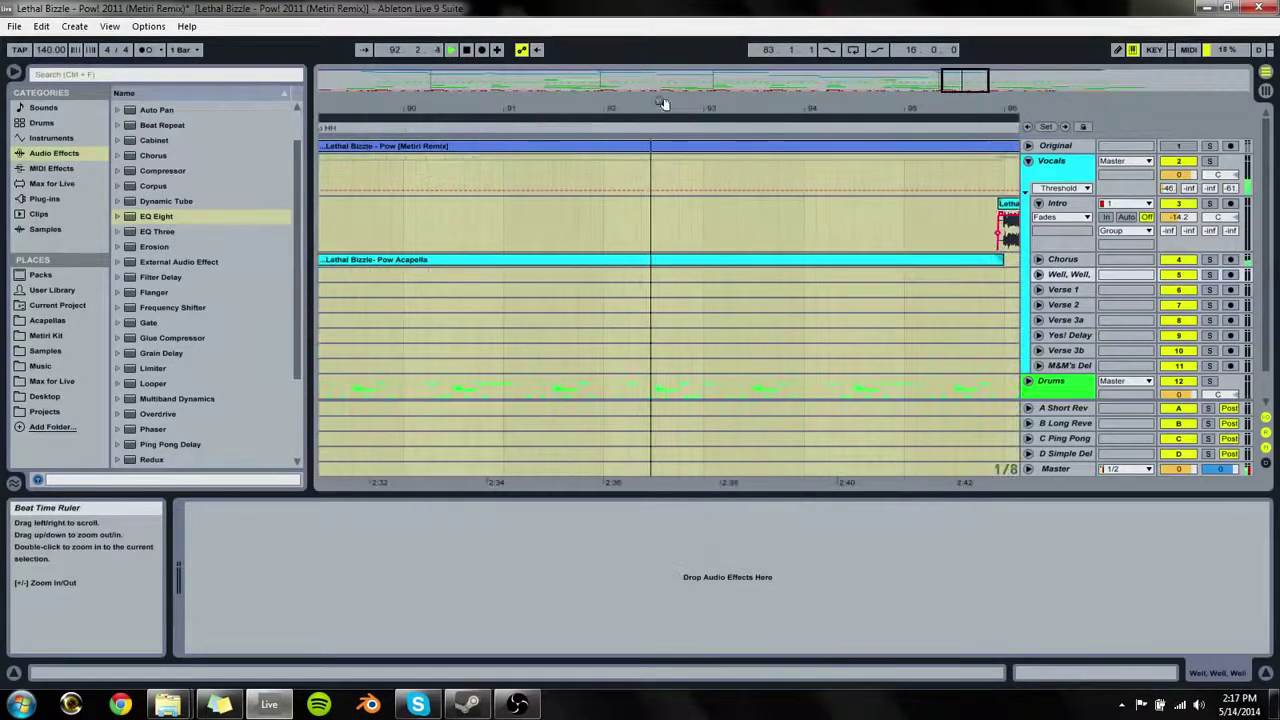
pyautogui.click(1038, 259)
pyautogui.click(583, 327)
pyautogui.click(1068, 310)
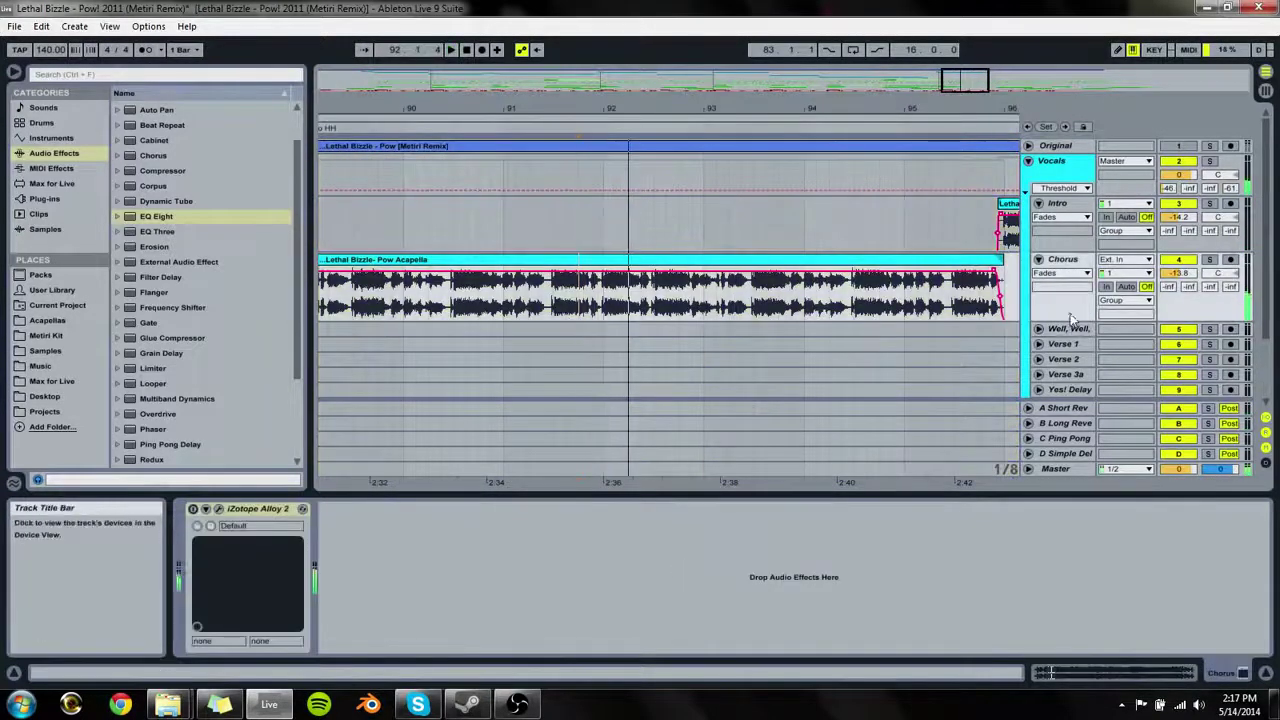
pyautogui.hotkey('ctrl', 't')
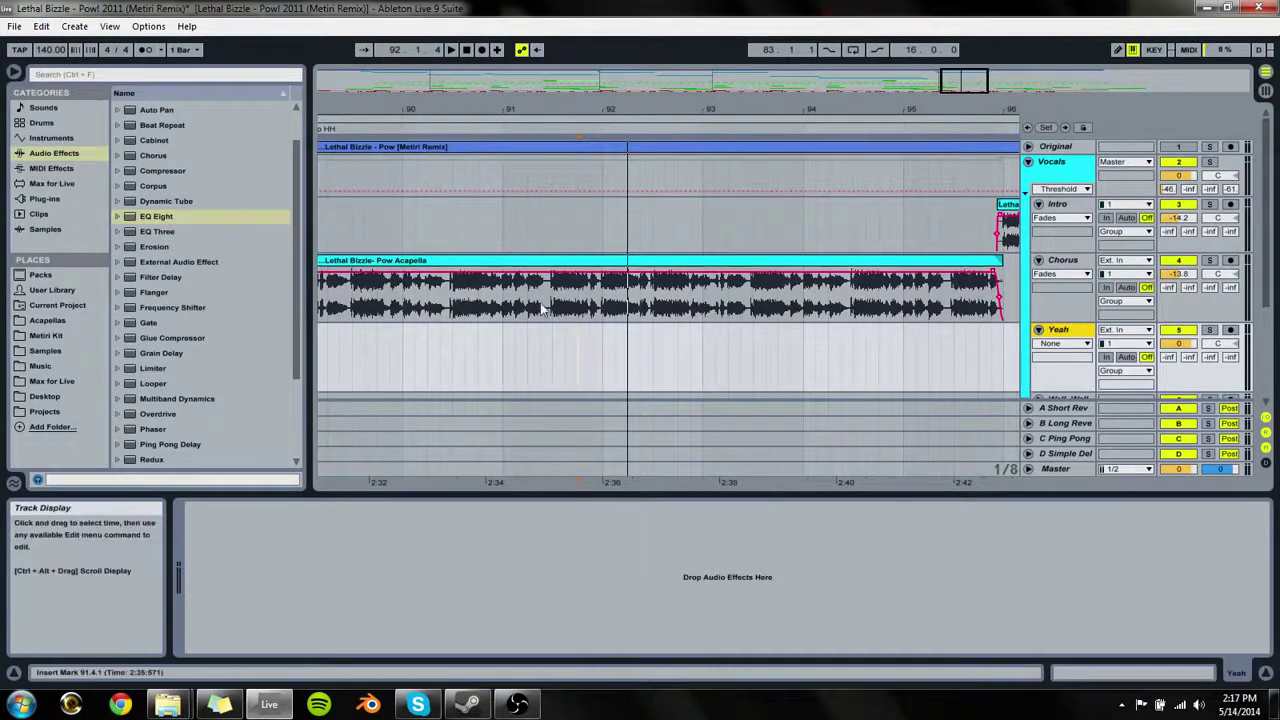
# Step: Solo the Chorus track, audition its clip around bar 92, and copy the short slice at 92.4.1 to the Yeah track
pyautogui.click(678, 303)
pyautogui.click(1209, 260)
pyautogui.press('space')
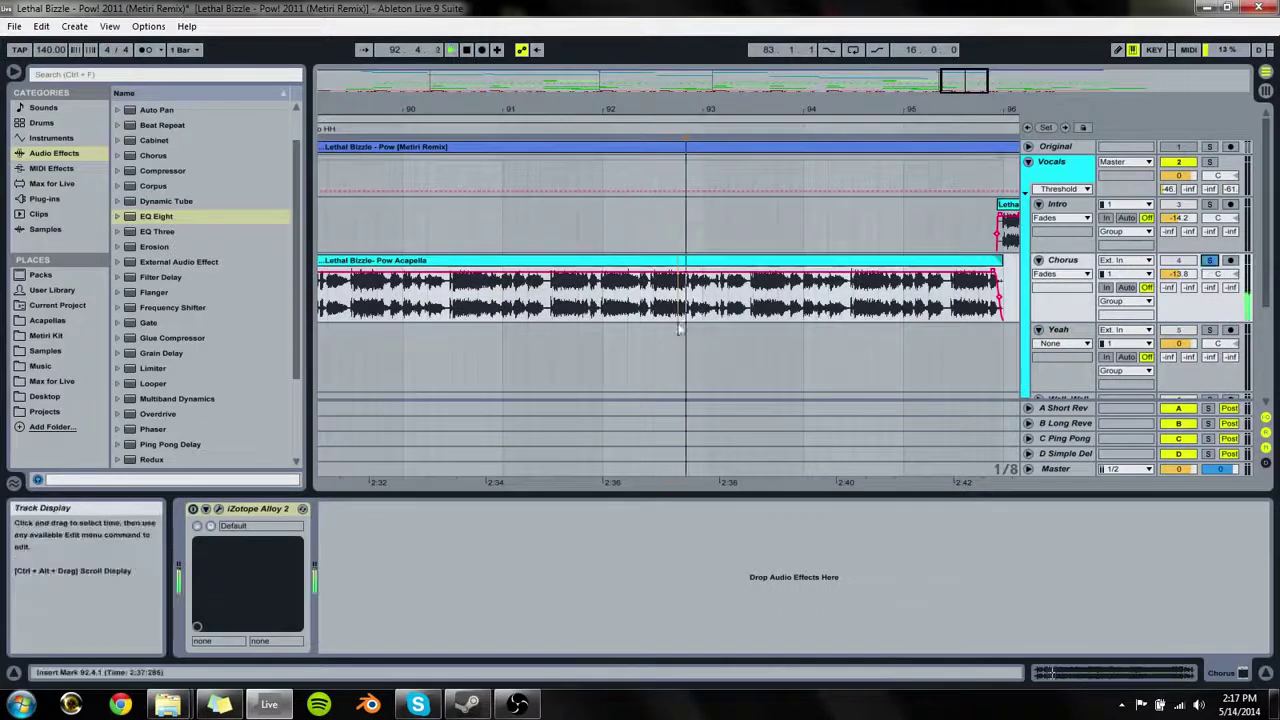
pyautogui.press('space')
pyautogui.moveTo(704, 112); pyautogui.dragTo(704, 160)
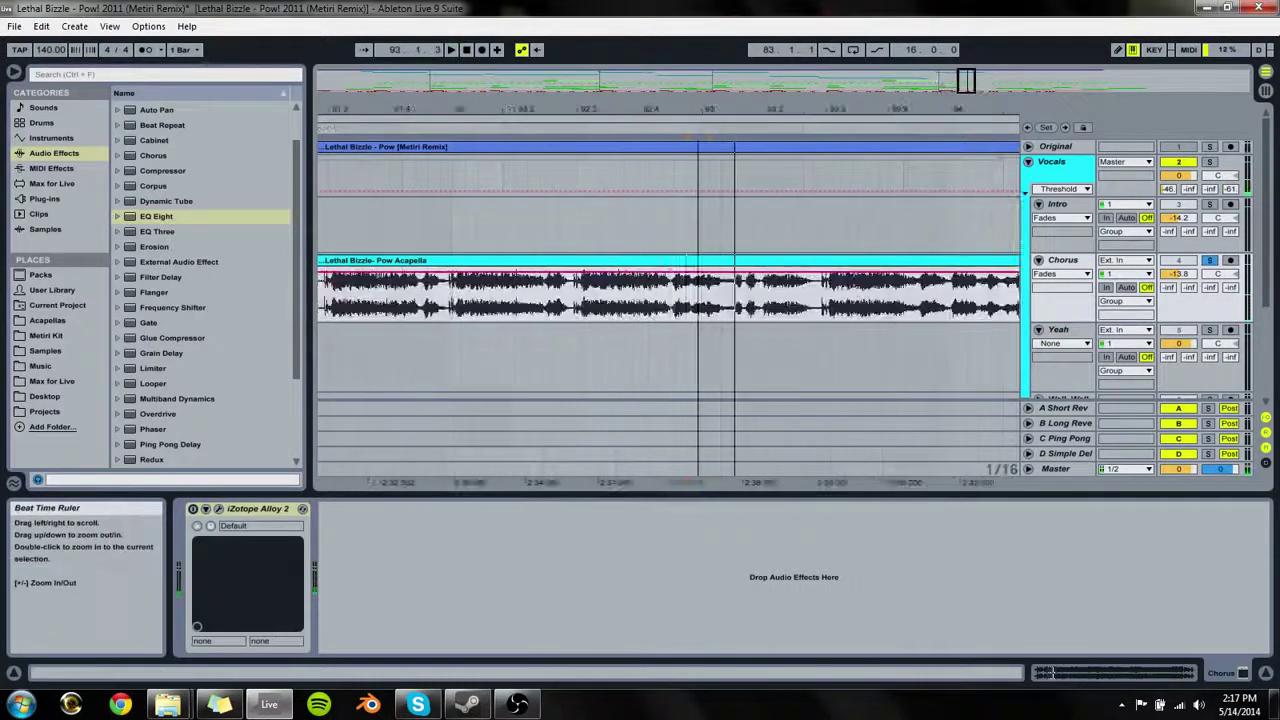
pyautogui.click(584, 317)
pyautogui.press('space')
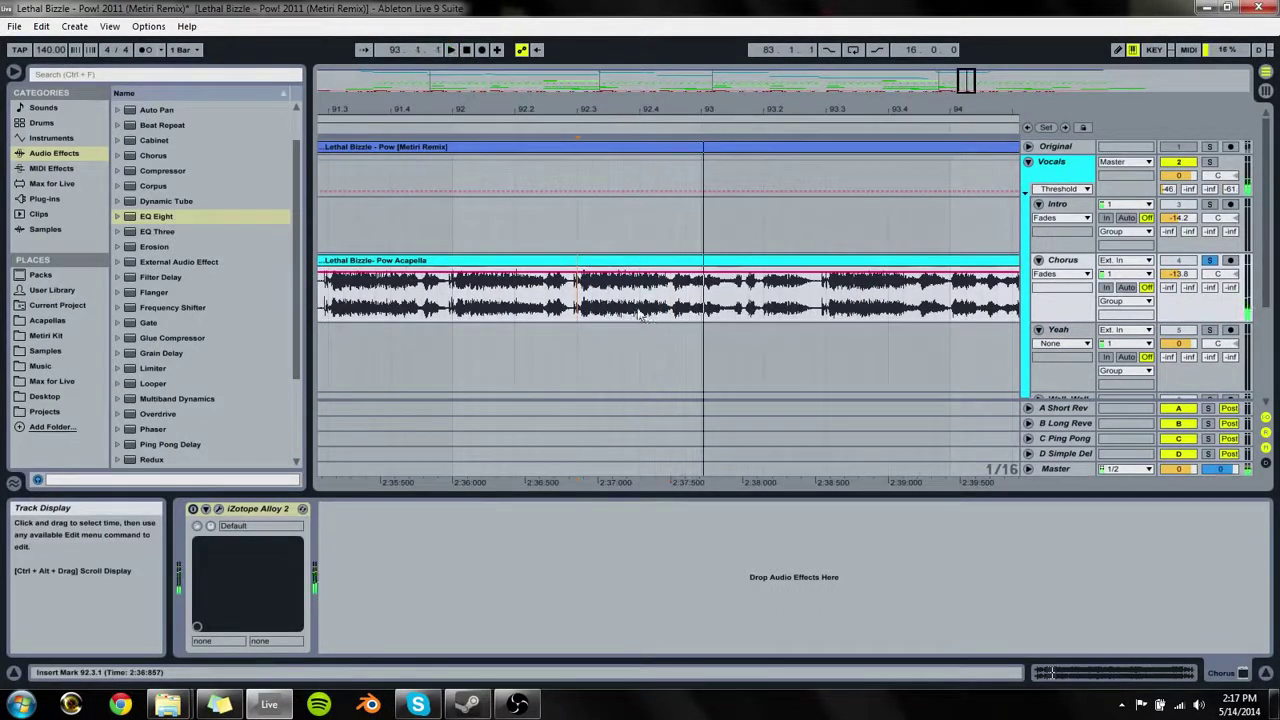
pyautogui.press('space')
pyautogui.moveTo(641, 305); pyautogui.dragTo(668, 370)
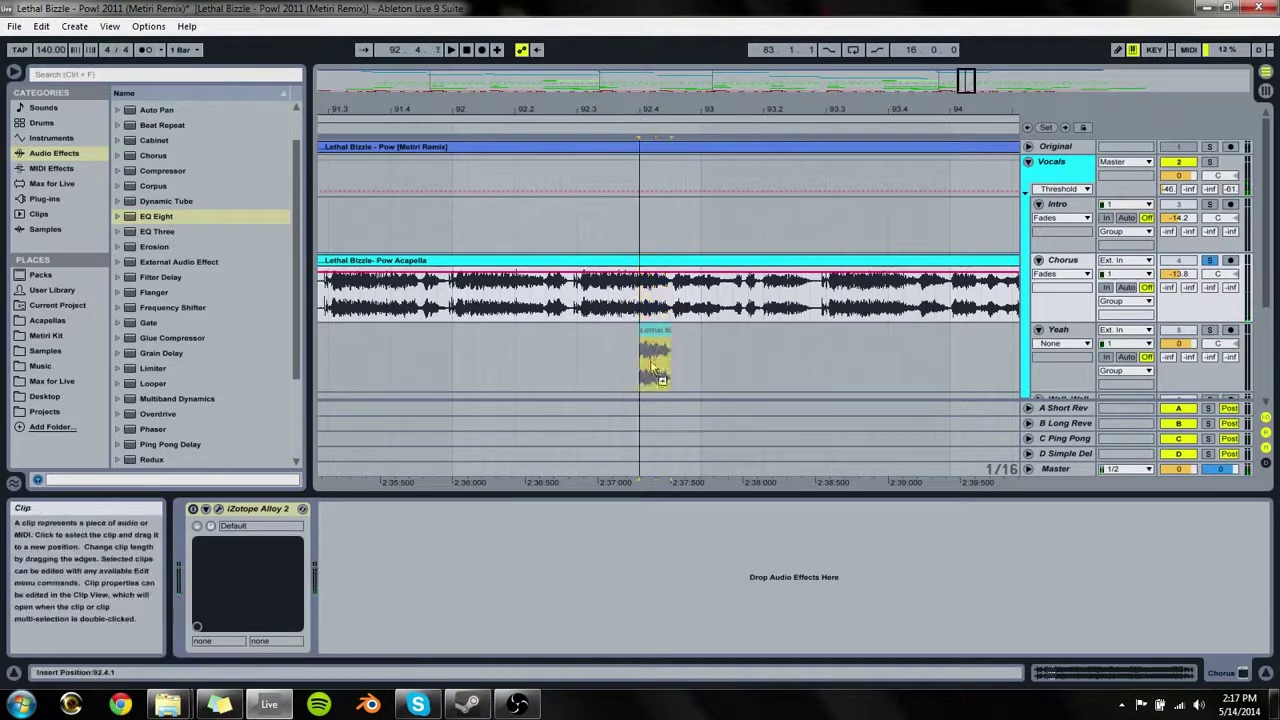
# Step: Play the Chorus from just before bar 92, cut the slice at 92.4.1 from the Yeah track, and unsolo the Chorus
pyautogui.click(380, 358)
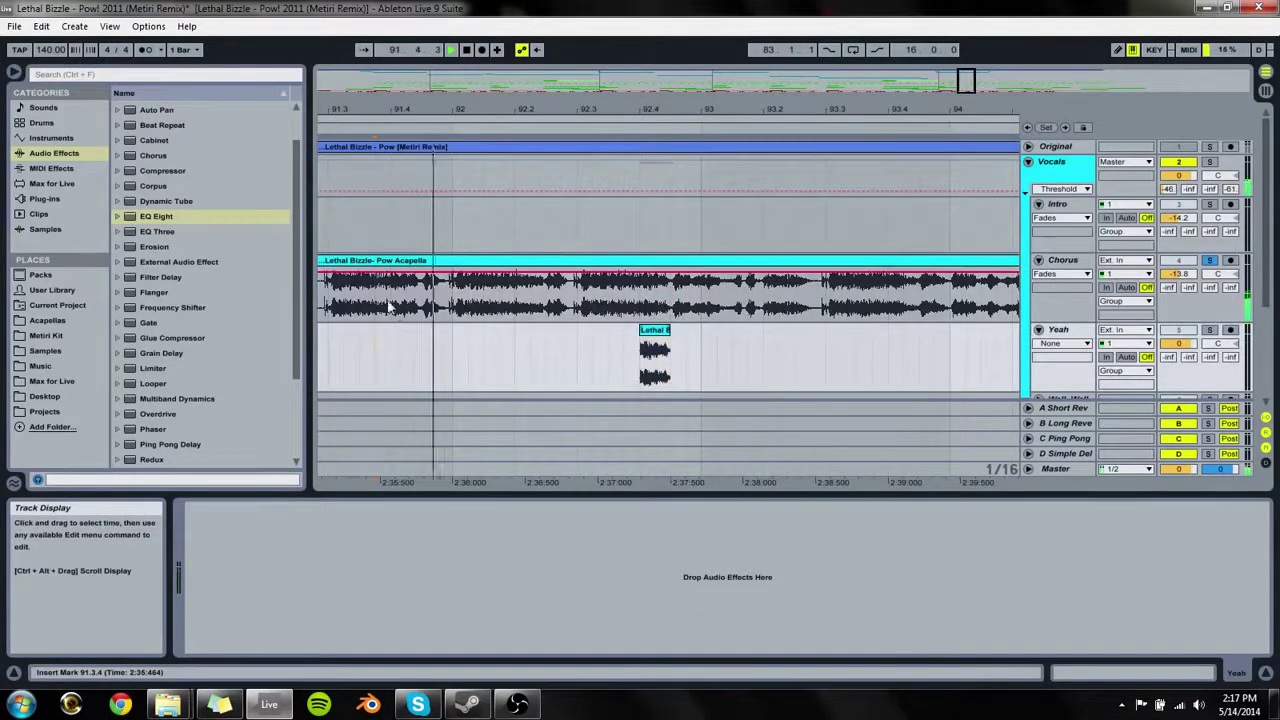
pyautogui.click(425, 313)
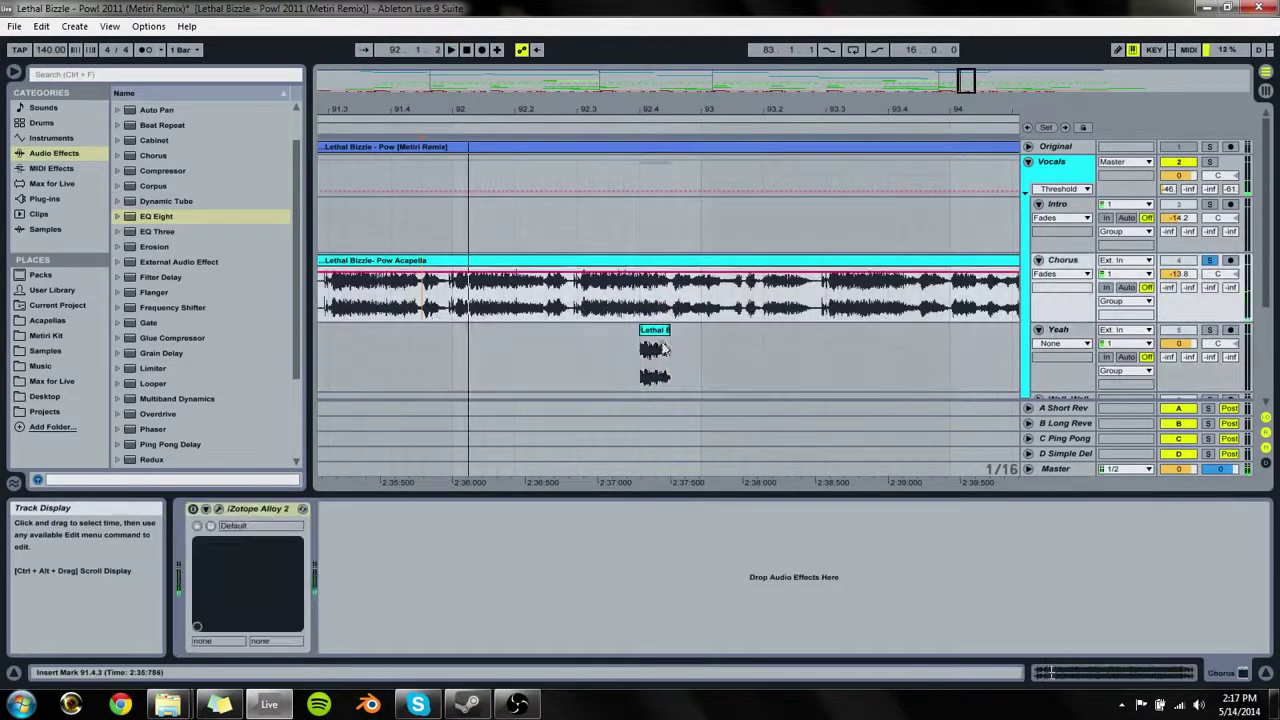
pyautogui.click(657, 330)
pyautogui.moveTo(710, 110); pyautogui.dragTo(620, 45)
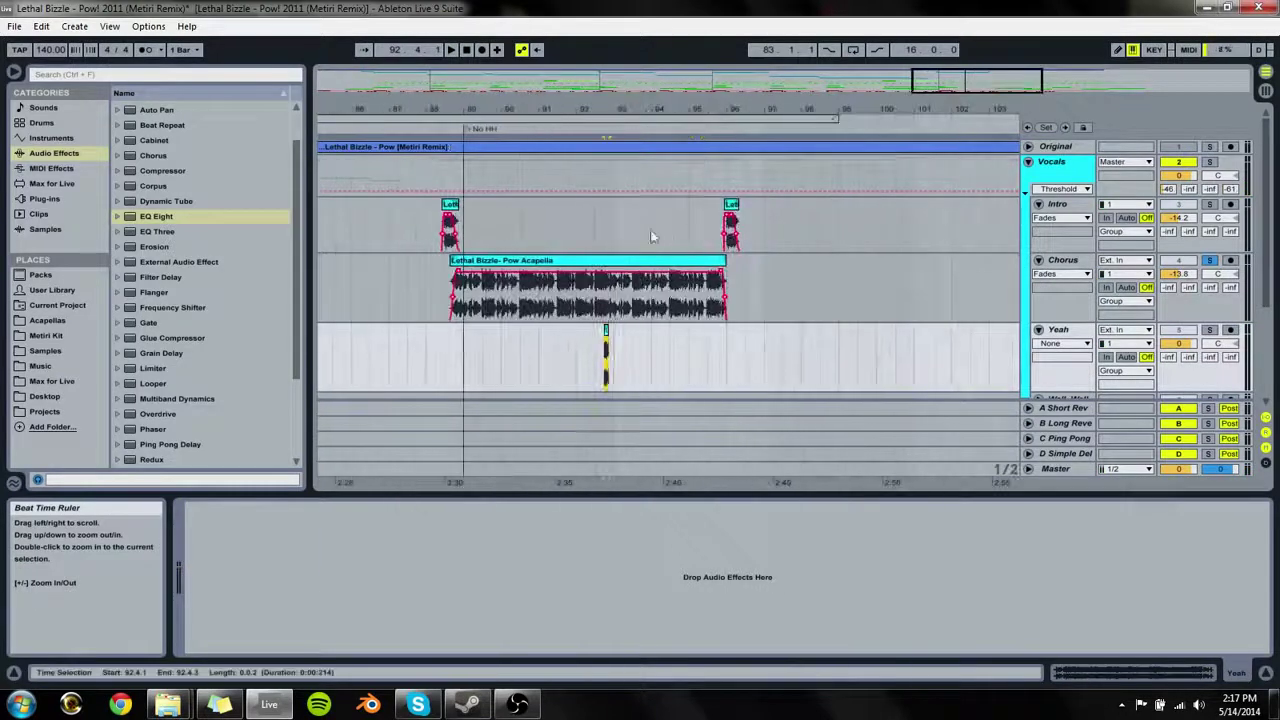
pyautogui.press('Delete')
pyautogui.click(733, 362)
pyautogui.click(754, 354)
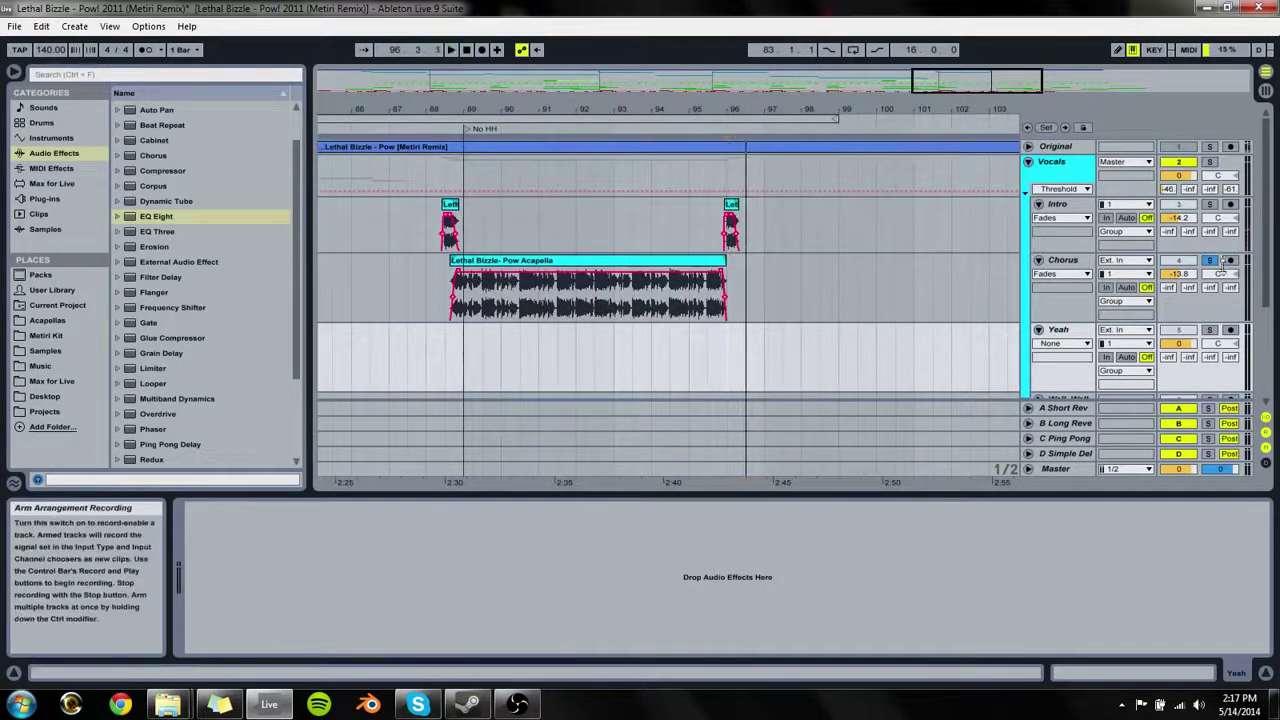
pyautogui.moveTo(748, 108); pyautogui.dragTo(700, 240)
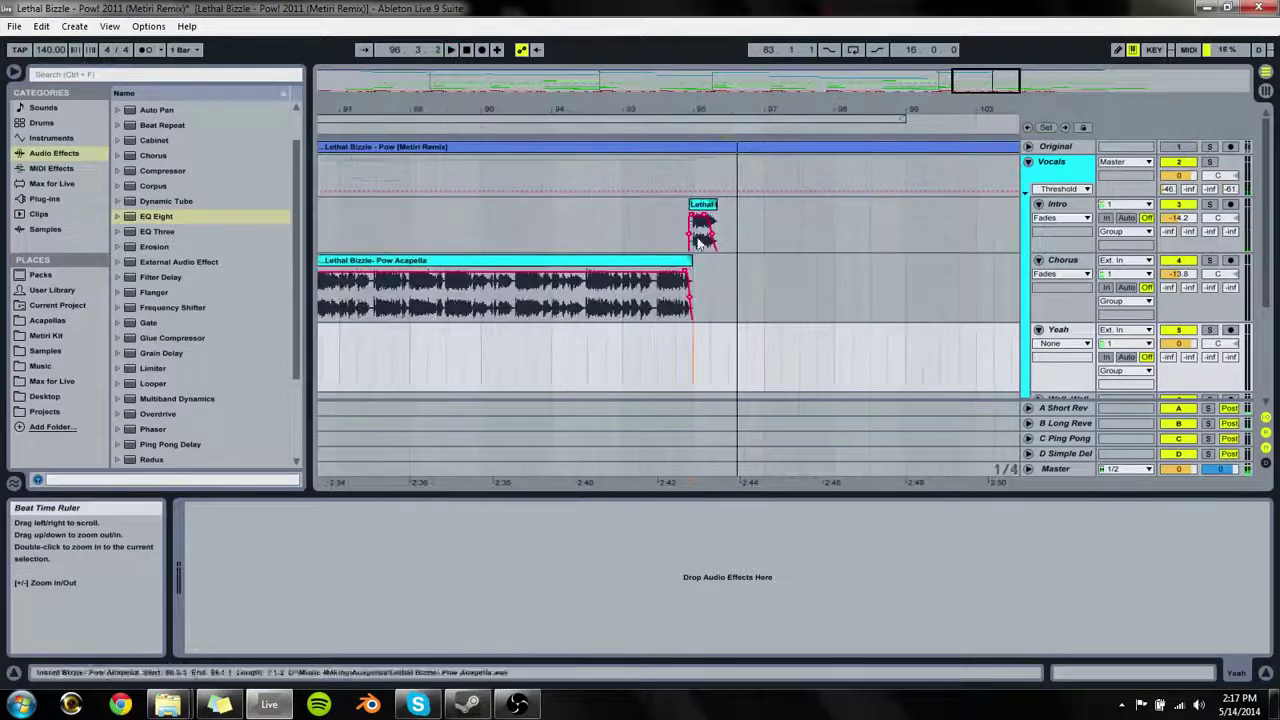
# Step: Place two copies of the cut slice on the Yeah track, at 97.2.1 and 97.4.1, and play them back
pyautogui.moveTo(682, 346); pyautogui.dragTo(699, 363)
pyautogui.press('space')
pyautogui.click(766, 370)
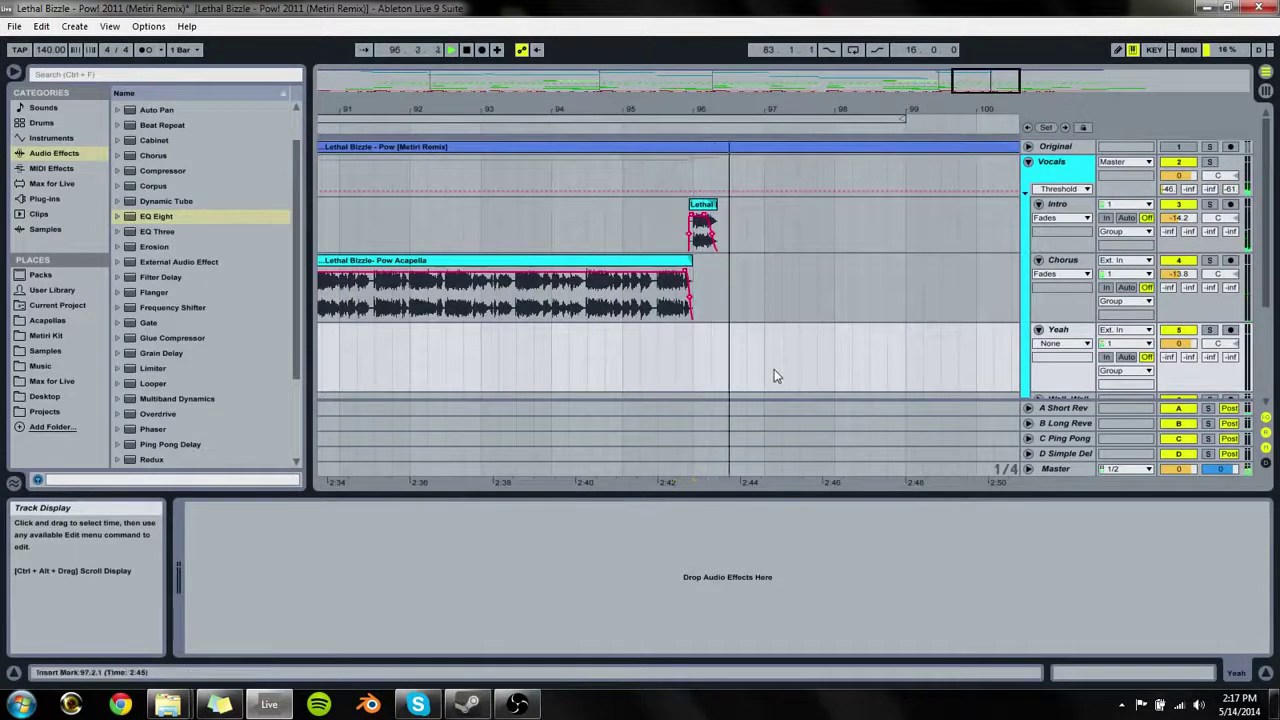
pyautogui.press('space')
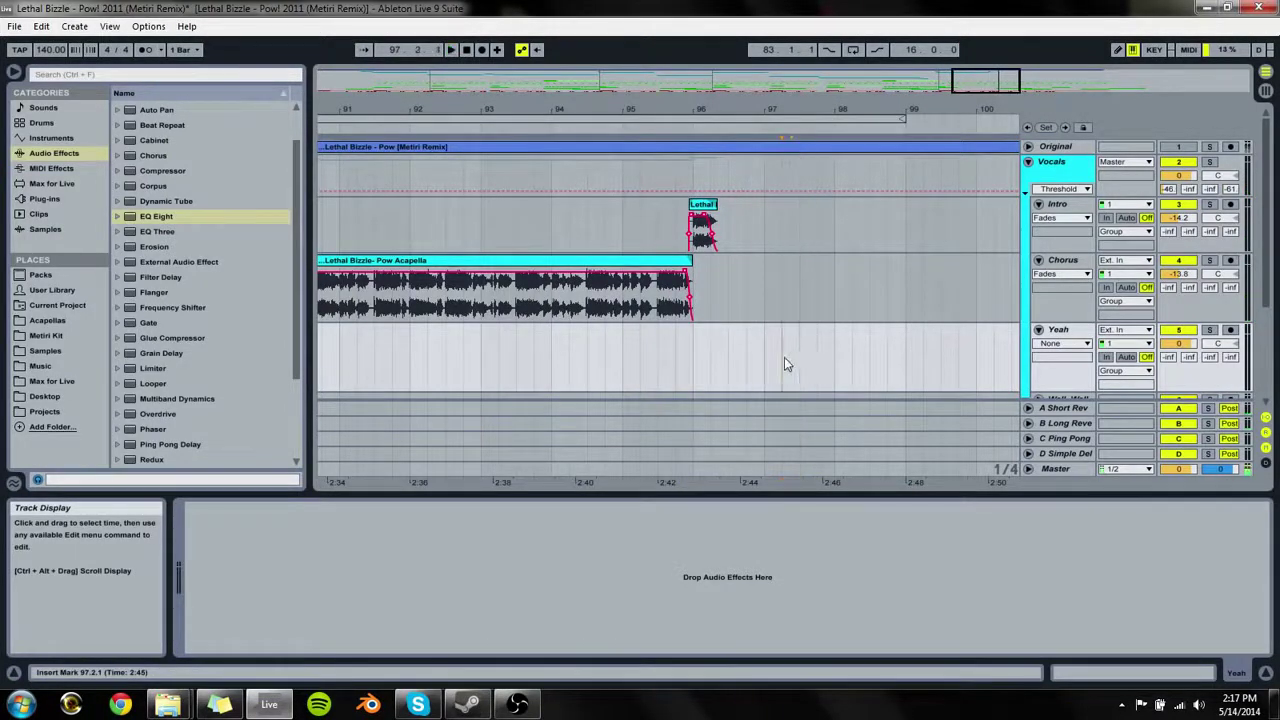
pyautogui.hotkey('ctrl', 'v')
pyautogui.click(766, 358)
pyautogui.press('space')
pyautogui.moveTo(797, 345); pyautogui.dragTo(763, 349)
pyautogui.press('space')
pyautogui.click(765, 358)
pyautogui.press('space')
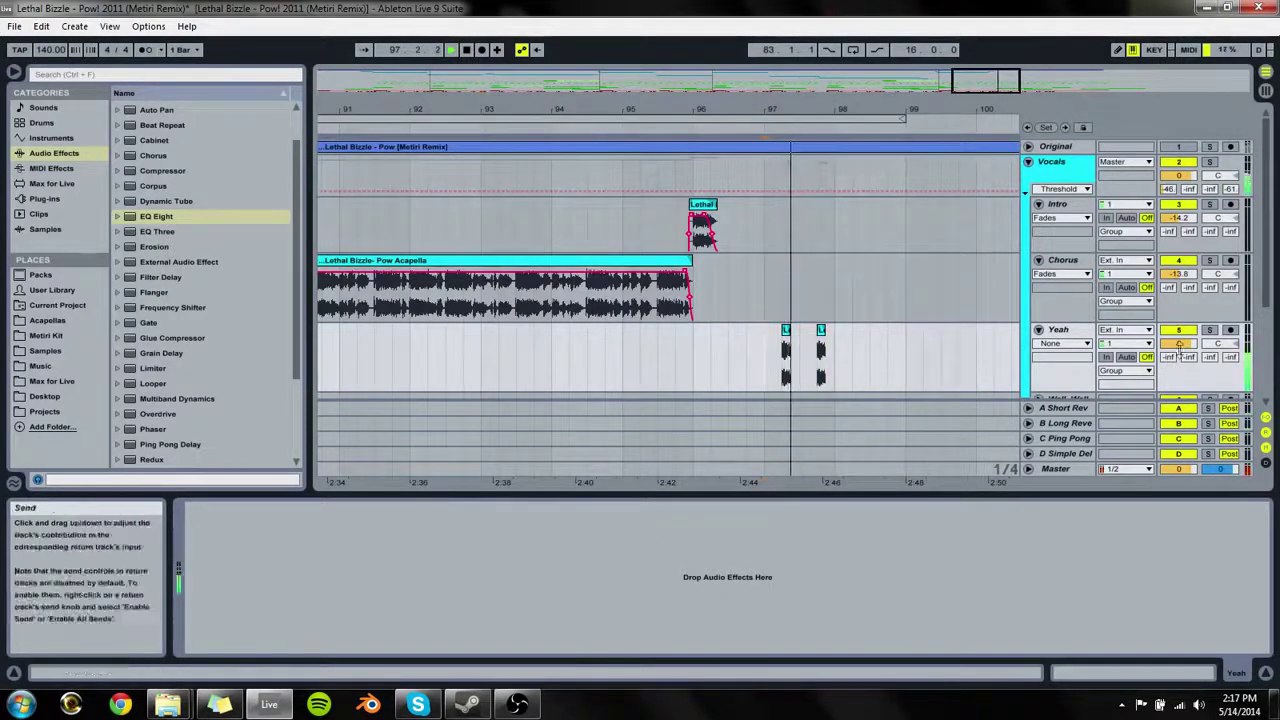
# Step: Lower the Yeah track's volume to -10.6 dB and display its clip fades
pyautogui.moveTo(1178, 343); pyautogui.dragTo(1178, 395)
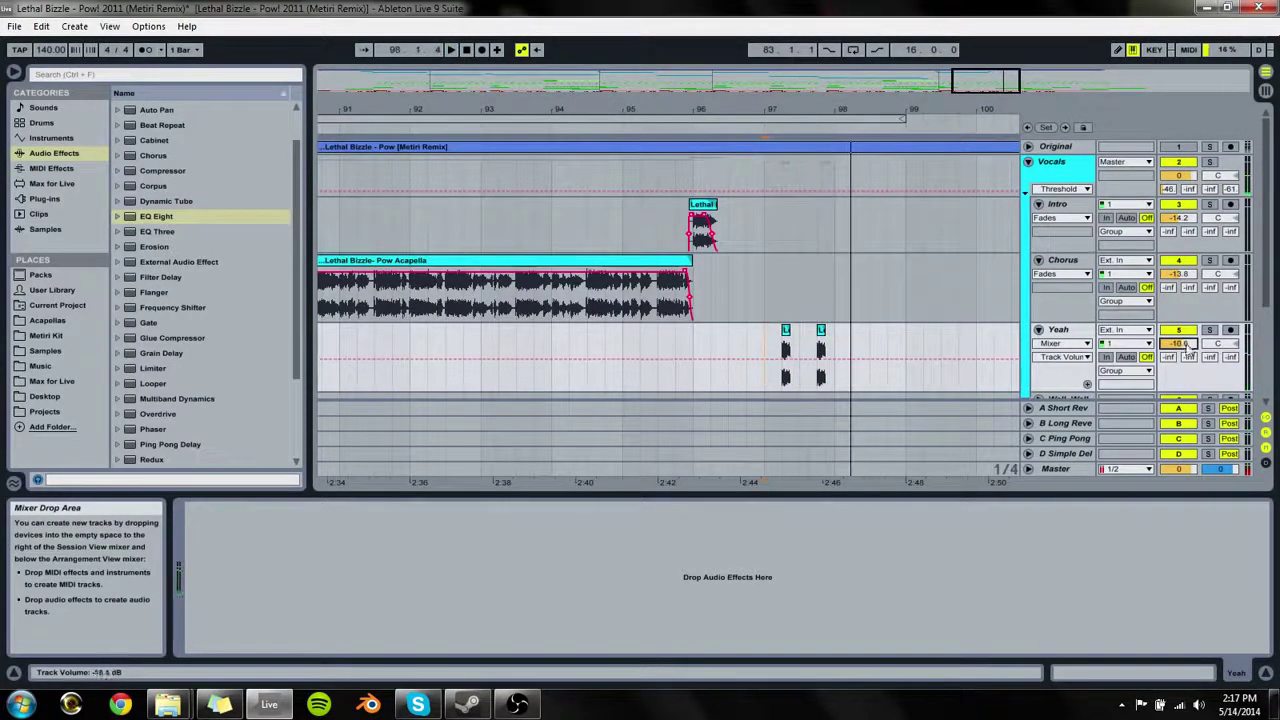
pyautogui.click(1062, 343)
pyautogui.click(1047, 368)
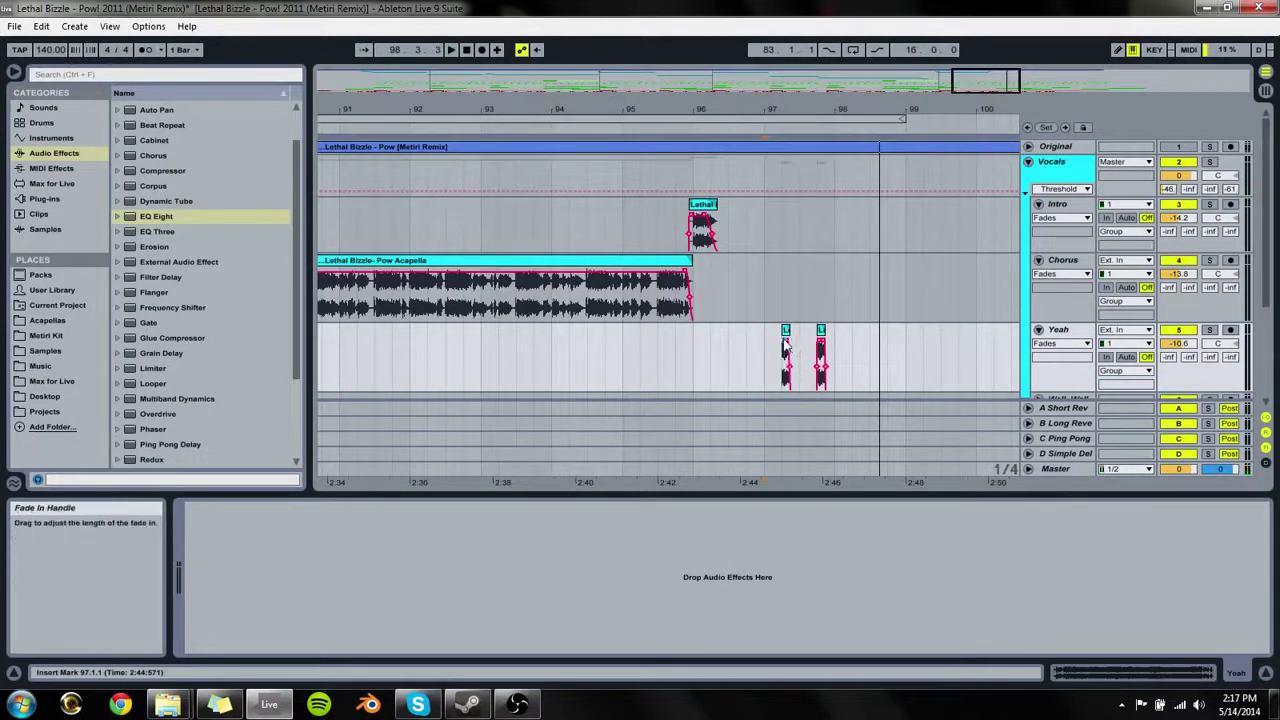
# Step: Add matching fade-outs to the Yeah clips at 97.2.1 and 97.4.1, and play them from 96.4.4
pyautogui.press('space')
pyautogui.click(786, 330)
pyautogui.moveTo(828, 109); pyautogui.dragTo(822, 188)
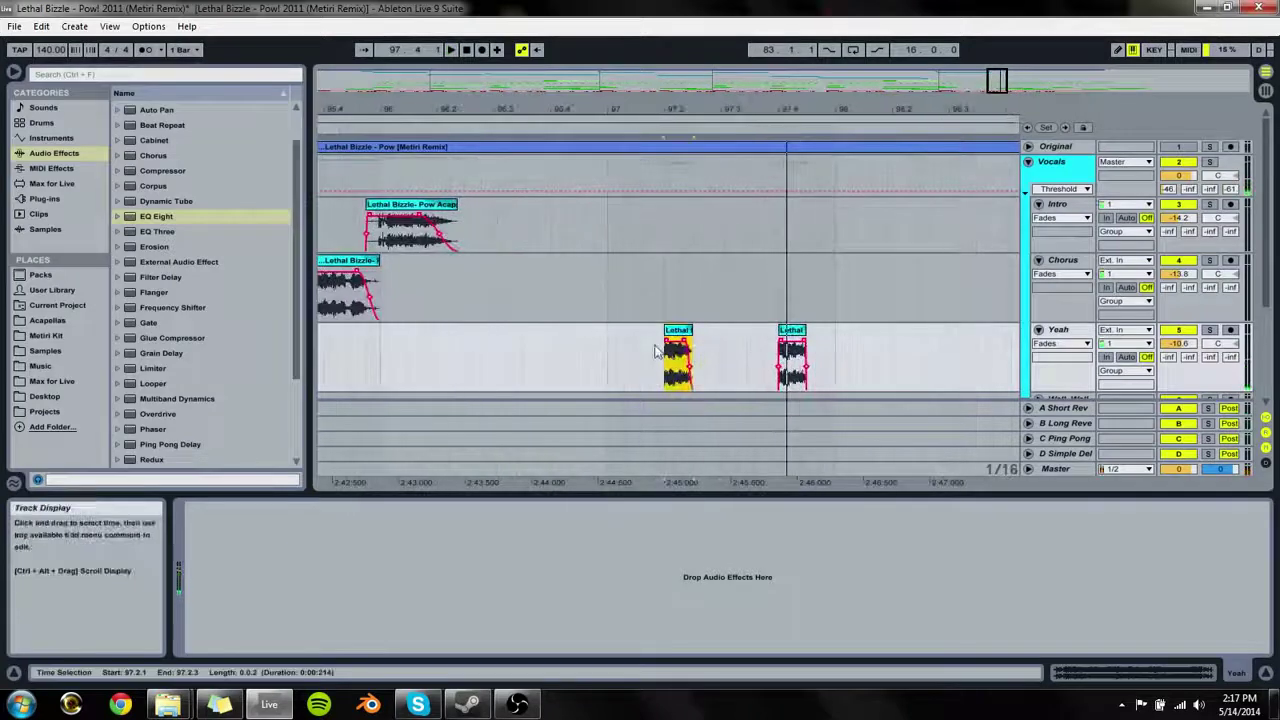
pyautogui.click(675, 340)
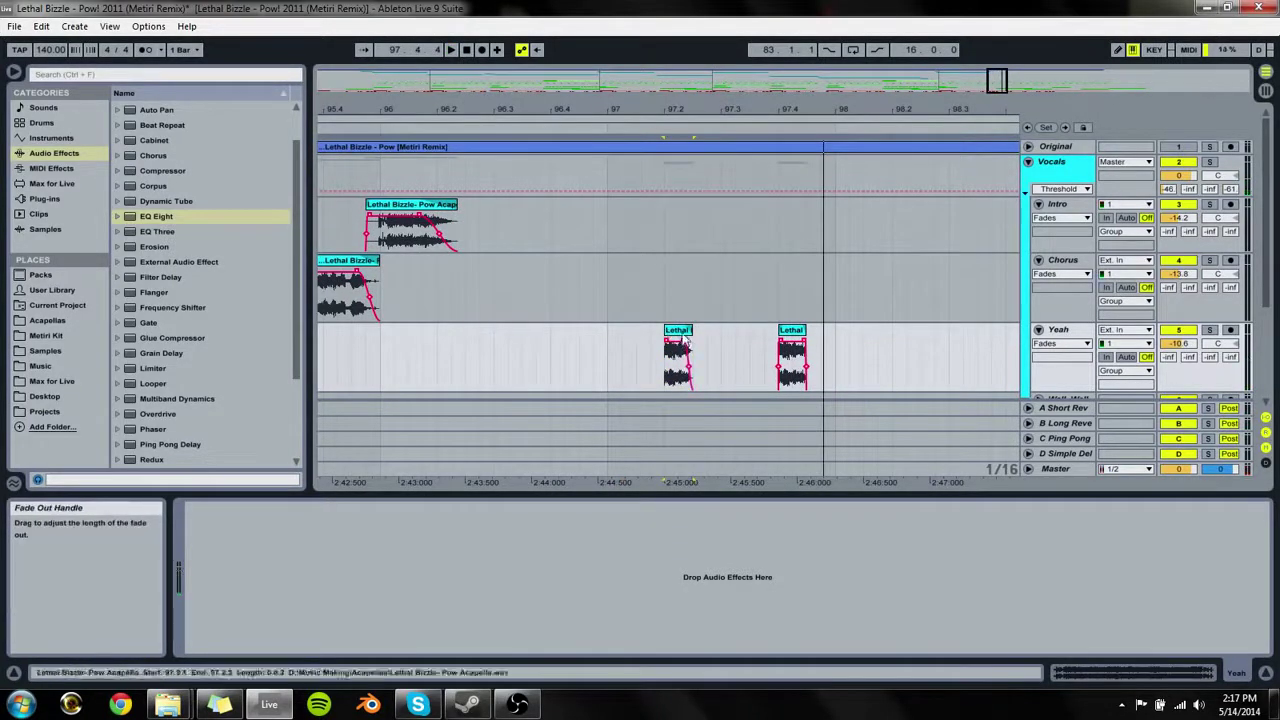
pyautogui.click(792, 350)
pyautogui.click(593, 338)
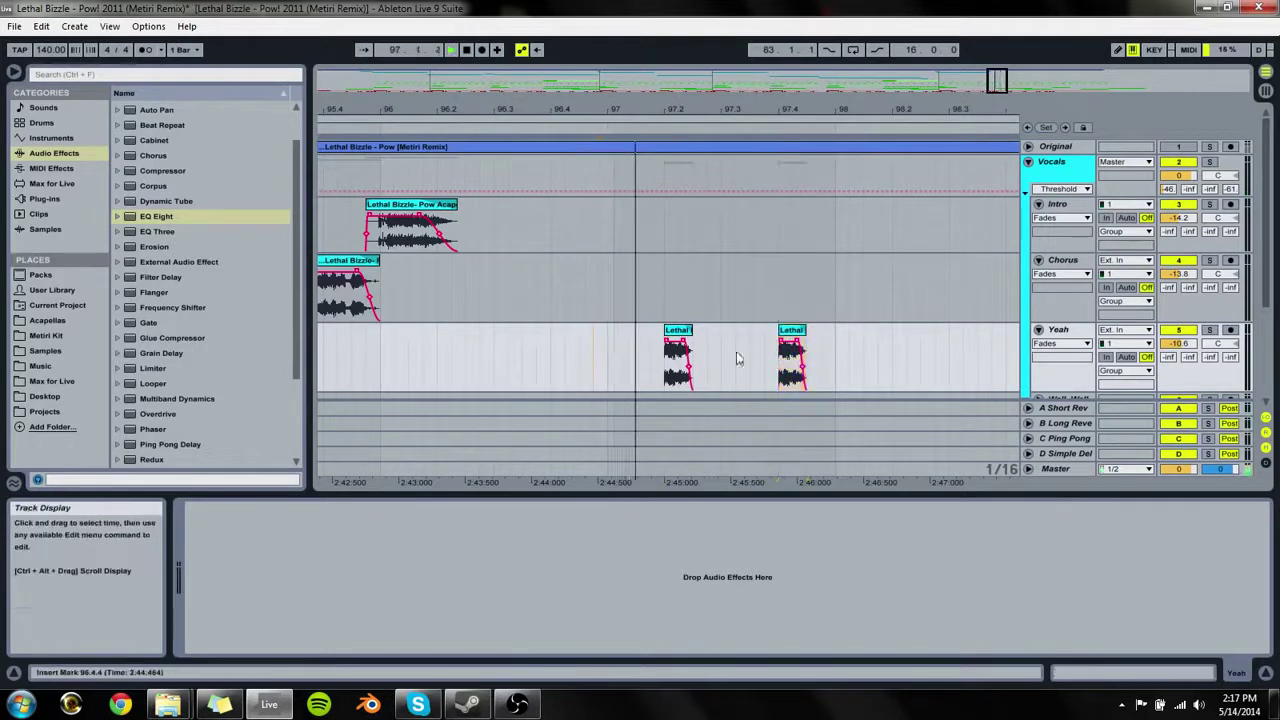
# Step: Halve the Yeah clip at 97.4.1, repeat the shortened piece at 97.4.3, and play the result
pyautogui.click(792, 352)
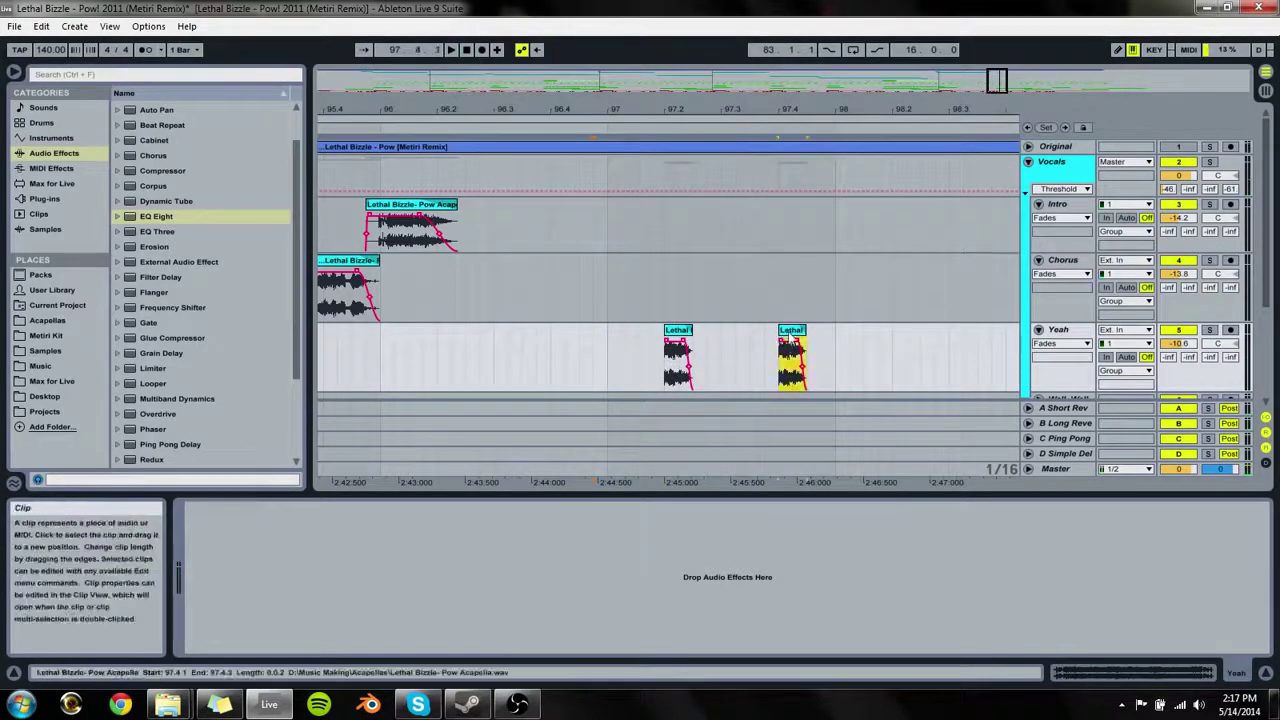
pyautogui.moveTo(800, 331); pyautogui.dragTo(814, 331)
pyautogui.click(508, 352)
pyautogui.press('space')
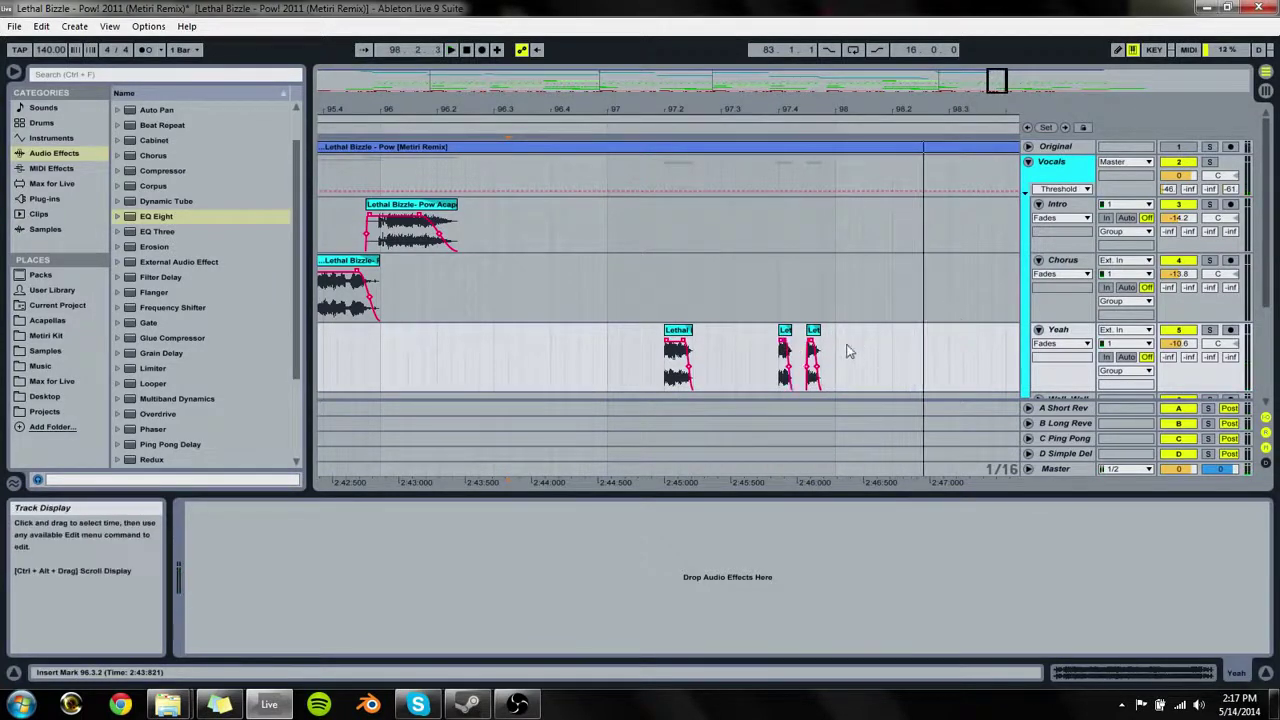
# Step: Add a copy of the longer Yeah clip at 98.2.1 and play the pattern
pyautogui.moveTo(836, 357); pyautogui.dragTo(910, 343)
pyautogui.press('space')
pyautogui.click(678, 334)
pyautogui.press('space')
pyautogui.moveTo(958, 107); pyautogui.dragTo(775, 85)
# Step: Play the Yeah pattern from 96.4.3 and lower the Yeah track's volume to -16.1 dB
pyautogui.moveTo(582, 300); pyautogui.dragTo(531, 352)
pyautogui.press('space')
pyautogui.click(1189, 357)
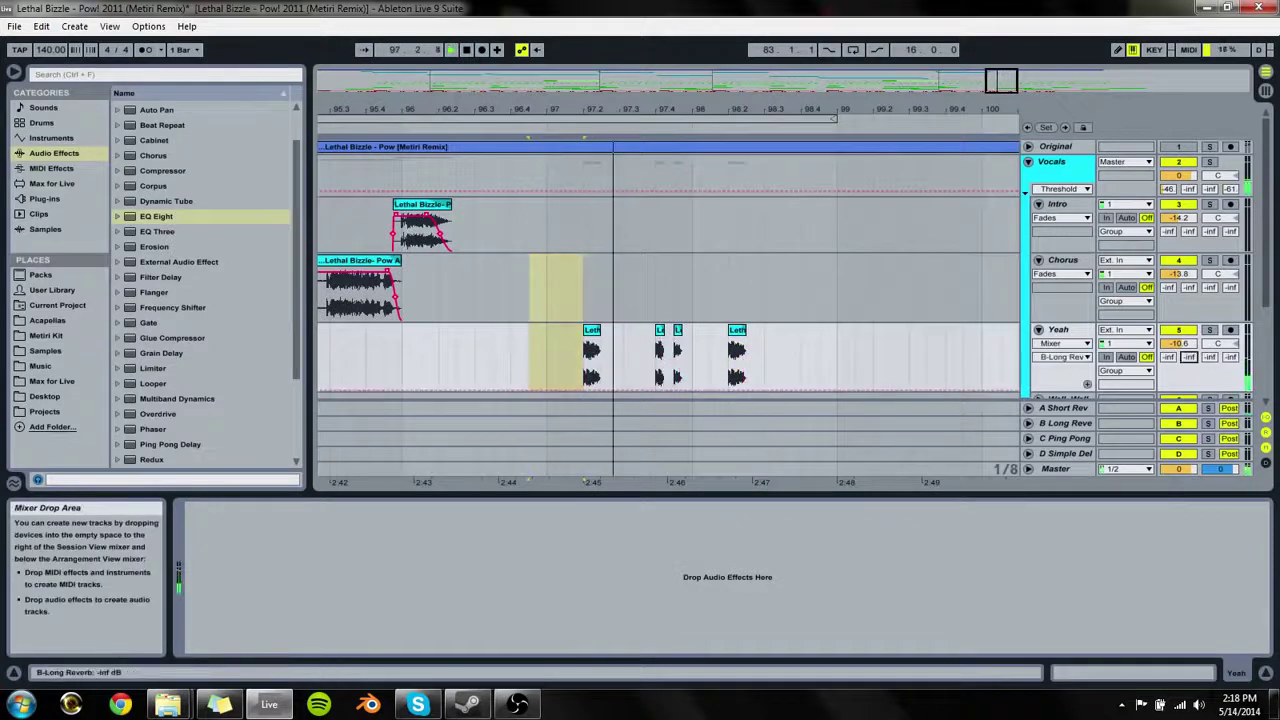
pyautogui.moveTo(1180, 343); pyautogui.dragTo(1180, 365)
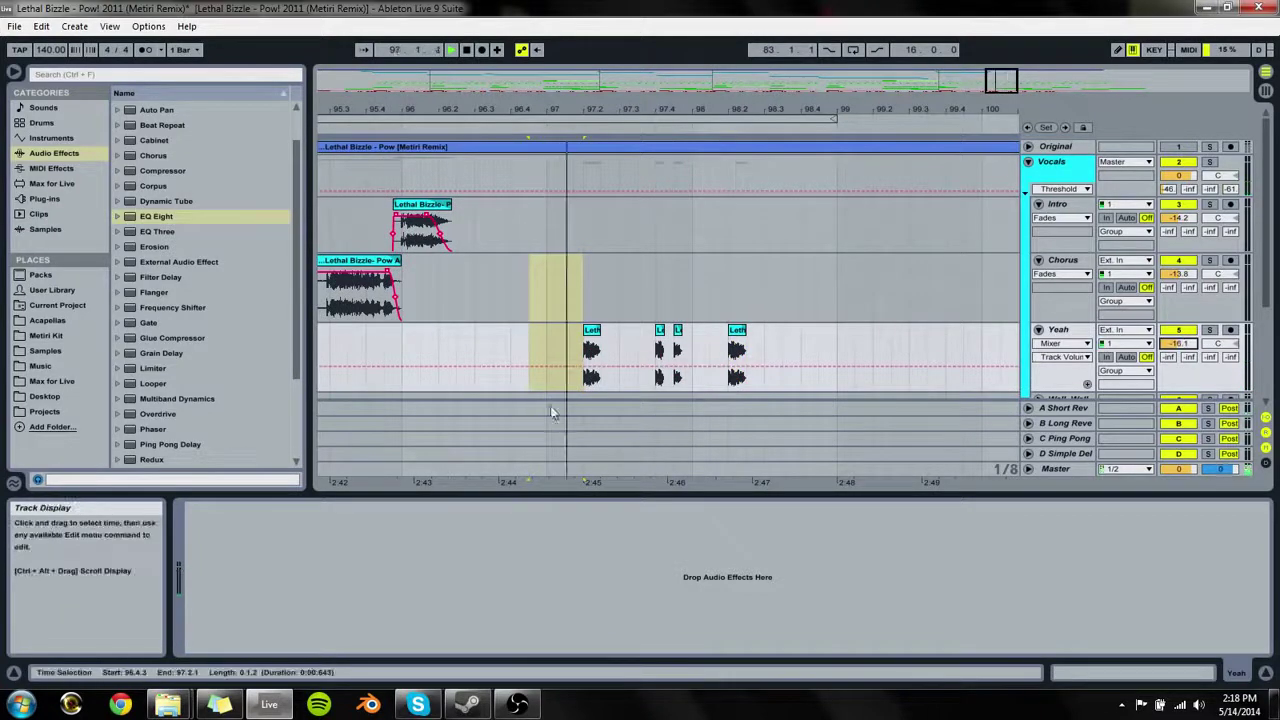
pyautogui.click(686, 380)
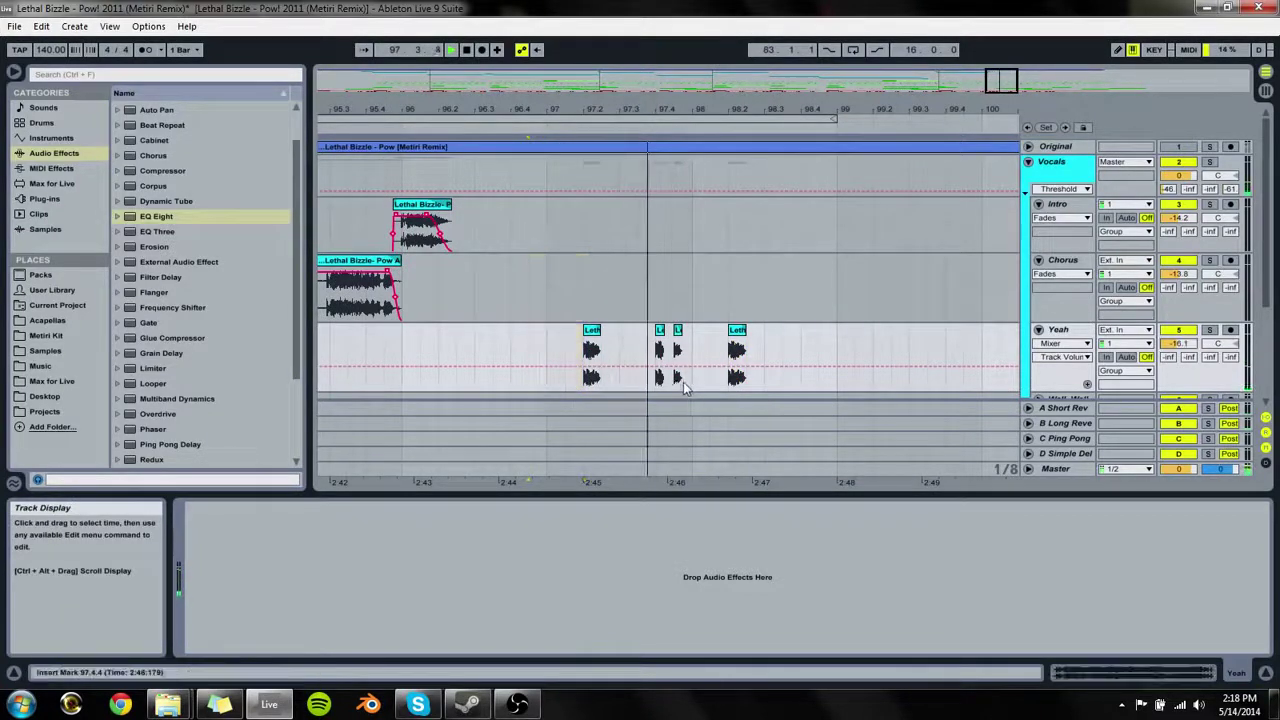
# Step: Move the longer clip at 98.2.1 to 99.2.3 and paste the pair of short Yeah clips at 98.2.1, 98.3.1 and 98.4.1
pyautogui.moveTo(737, 350); pyautogui.dragTo(834, 353)
pyautogui.moveTo(696, 347); pyautogui.dragTo(658, 343)
pyautogui.click(742, 352)
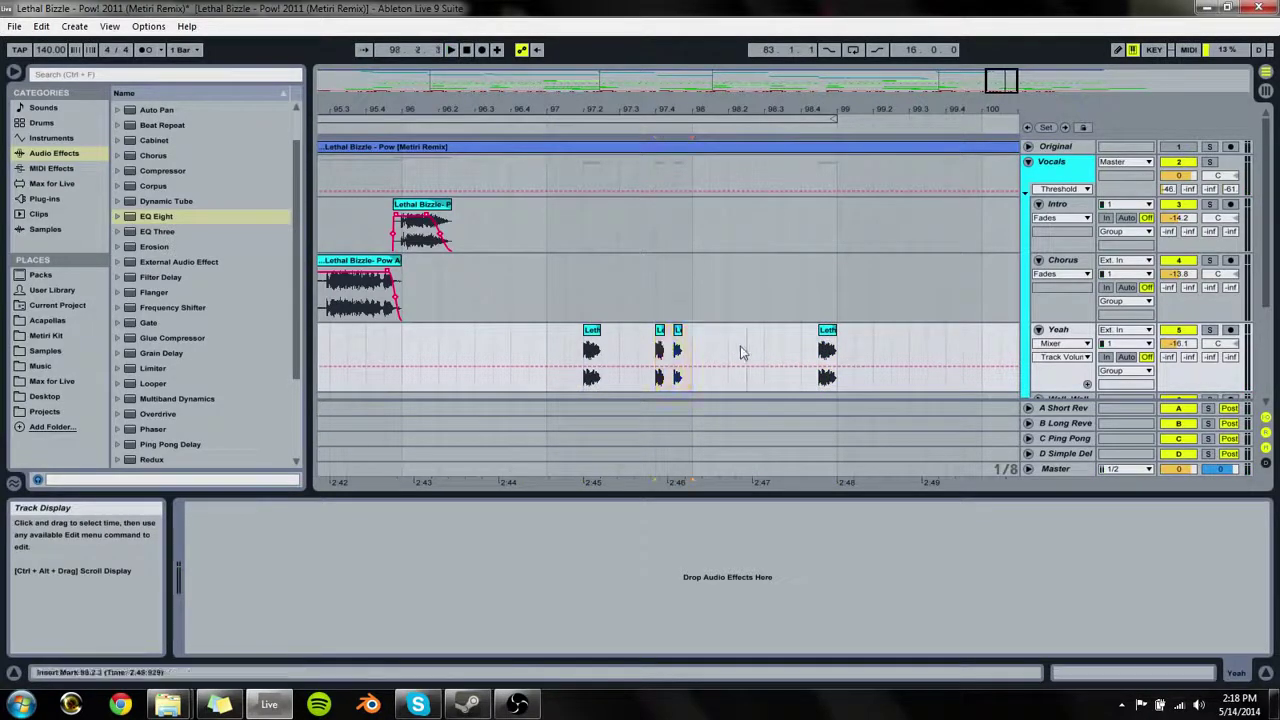
pyautogui.hotkey('ctrl', 'v')
pyautogui.click(766, 354)
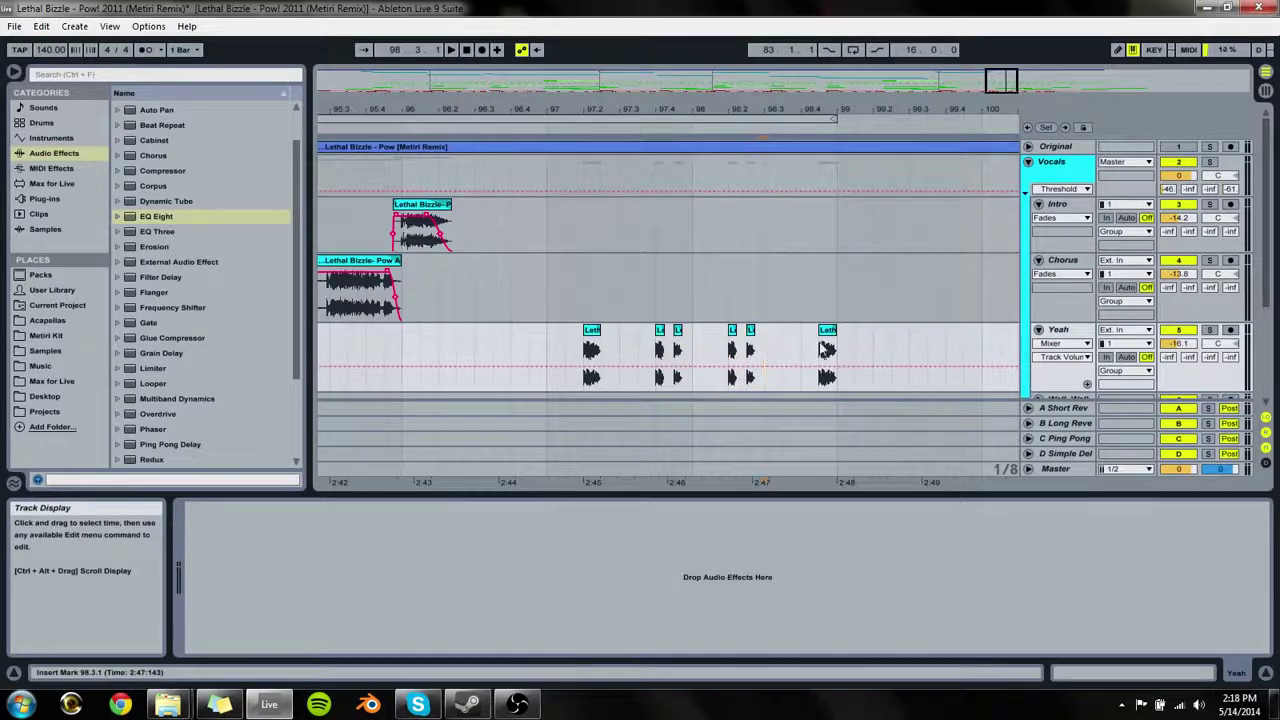
pyautogui.hotkey('ctrl', 'v')
pyautogui.moveTo(827, 350); pyautogui.dragTo(900, 350)
pyautogui.click(805, 351)
pyautogui.hotkey('ctrl', 'v')
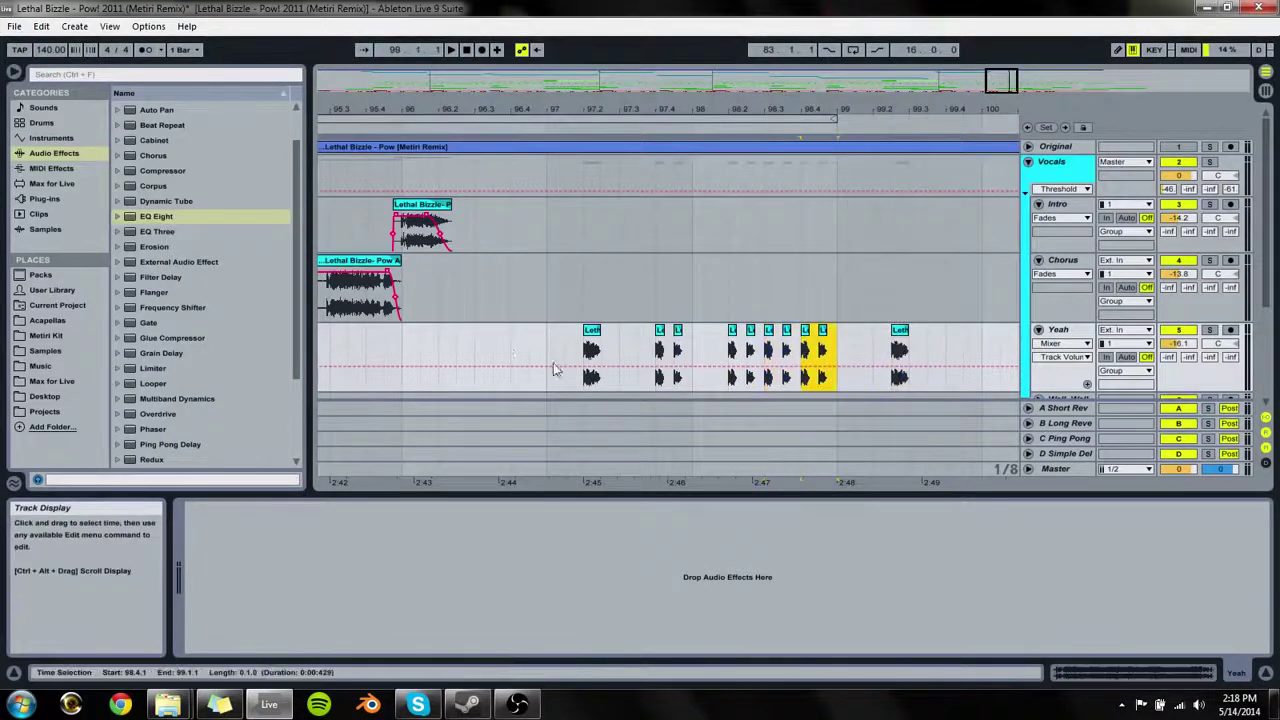
# Step: Play the Yeah pattern and delete the leftover longer clip at 99.2.3
pyautogui.click(514, 352)
pyautogui.press('space')
pyautogui.click(900, 331)
pyautogui.press('Delete')
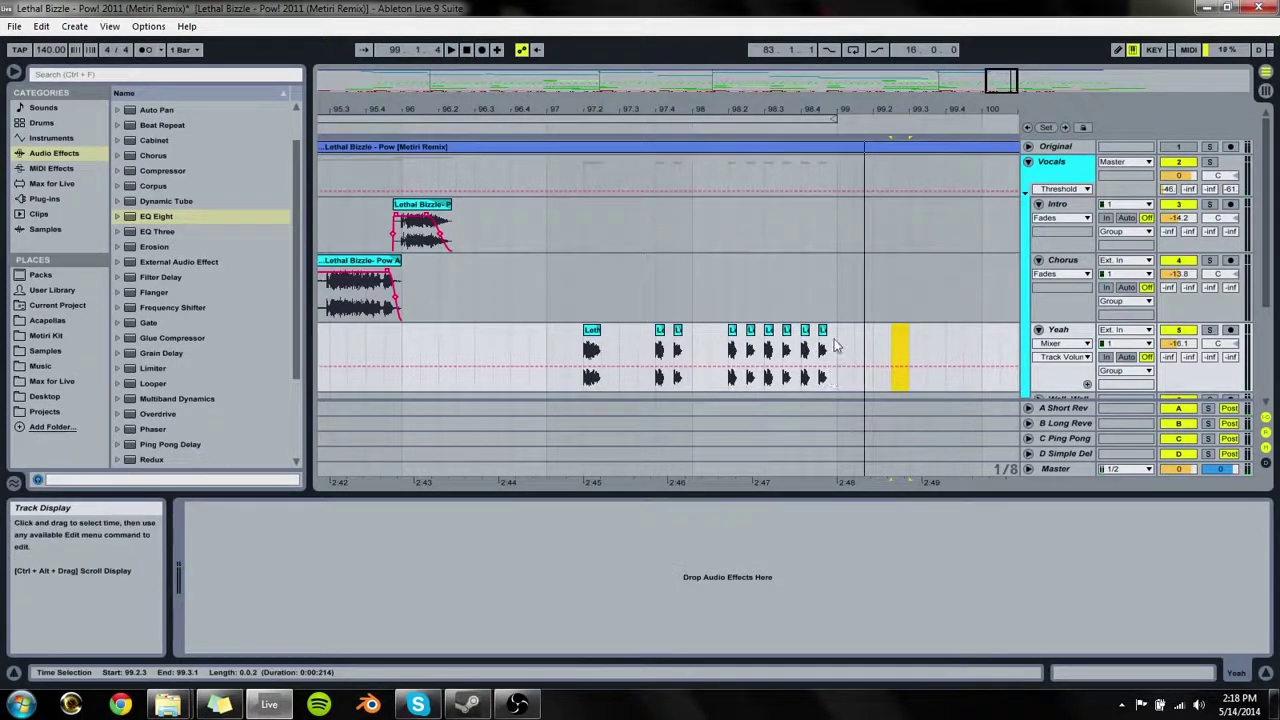
# Step: Duplicate the two-bar Yeah pattern from bars 97 and 98 to 99.1.1 and play the copy
pyautogui.moveTo(836, 346); pyautogui.dragTo(535, 373)
pyautogui.hotkey('ctrl', 'd')
pyautogui.press('space')
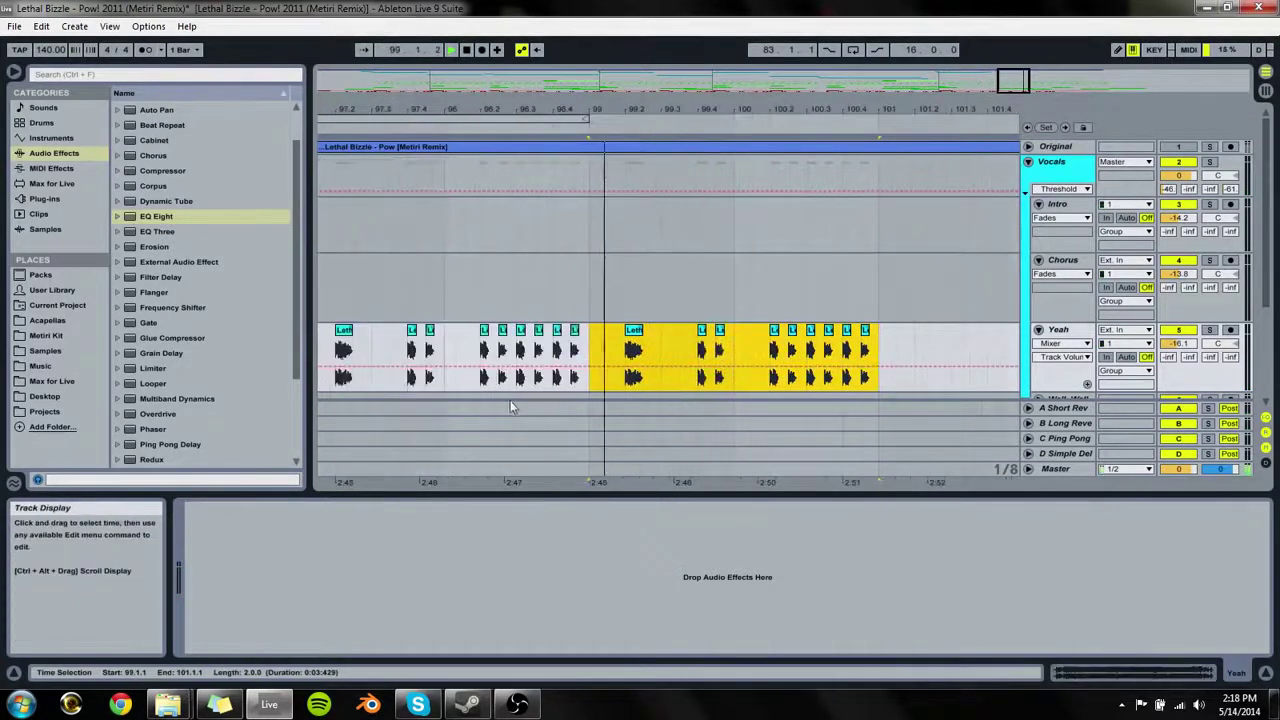
# Step: Halve the Yeah clip at 100.2.3, repeat the shortened piece at 100.2.4, and play the edit
pyautogui.click(796, 309)
pyautogui.moveTo(840, 109); pyautogui.dragTo(654, 165)
pyautogui.press('space')
pyautogui.click(560, 354)
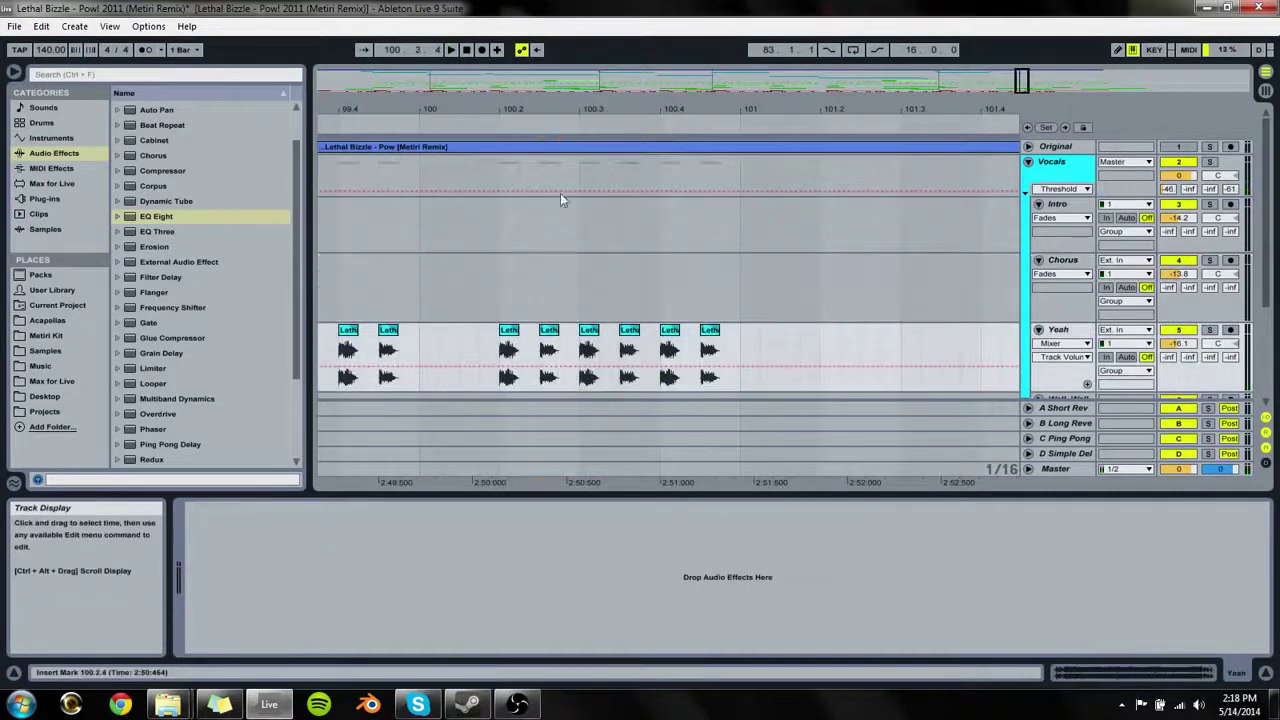
pyautogui.moveTo(563, 109); pyautogui.dragTo(562, 165)
pyautogui.moveTo(560, 351); pyautogui.dragTo(473, 342)
pyautogui.click(441, 348)
pyautogui.press('space')
pyautogui.press('space')
# Step: Extend the Yeah clip at 100.4.1 to 100.4.3, delete the final clip after it, and play the ending from 100.1.4
pyautogui.click(750, 330)
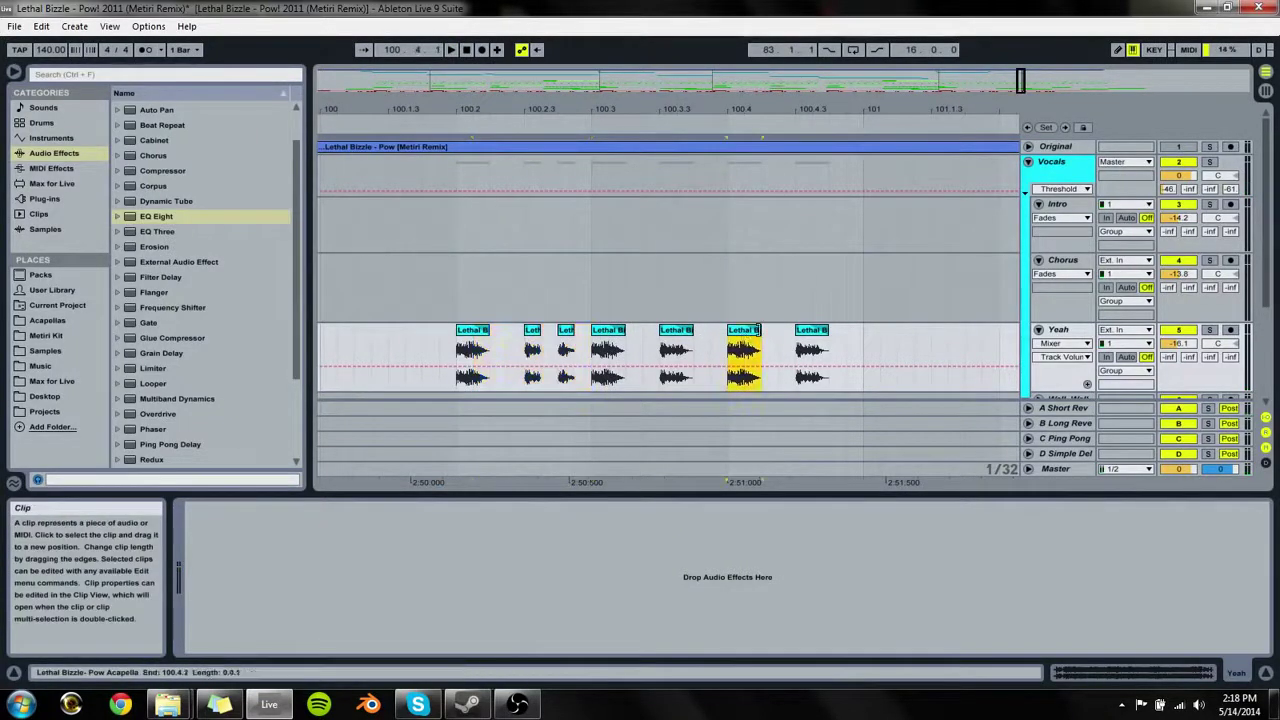
pyautogui.moveTo(760, 345); pyautogui.dragTo(794, 345)
pyautogui.click(818, 341)
pyautogui.press('Delete')
pyautogui.click(423, 340)
pyautogui.press('space')
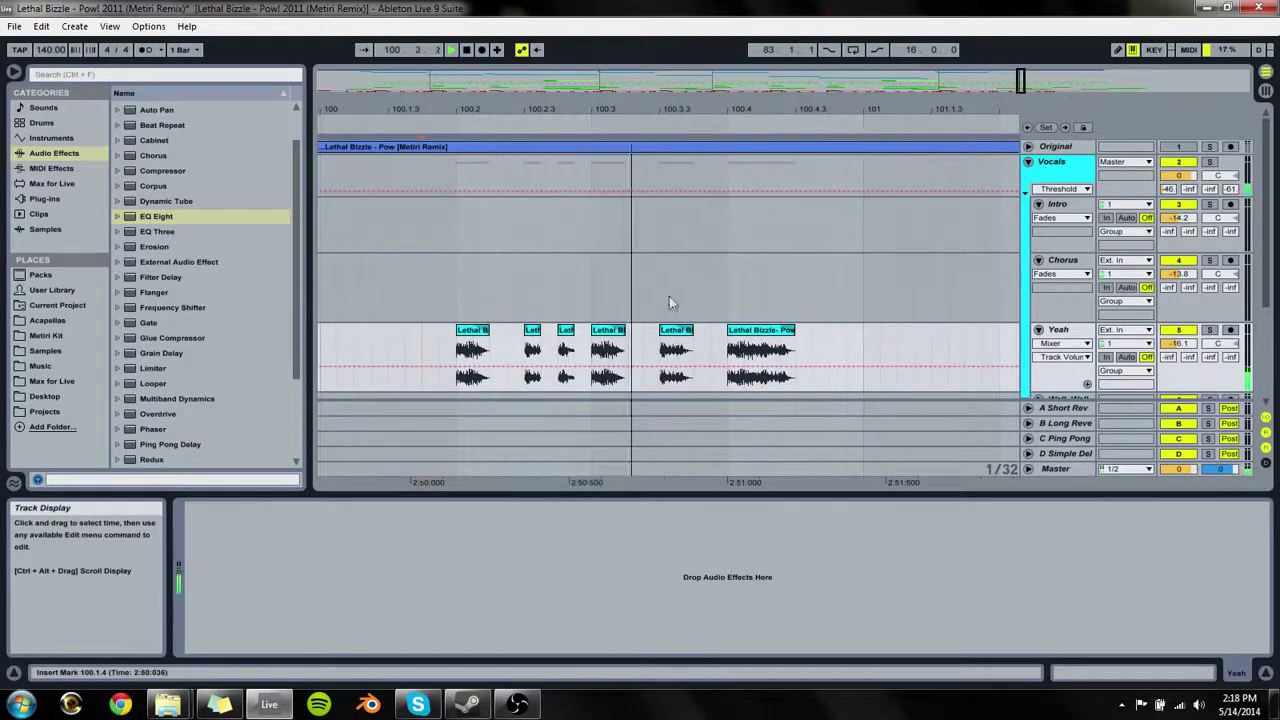
pyautogui.press('space')
pyautogui.click(762, 336)
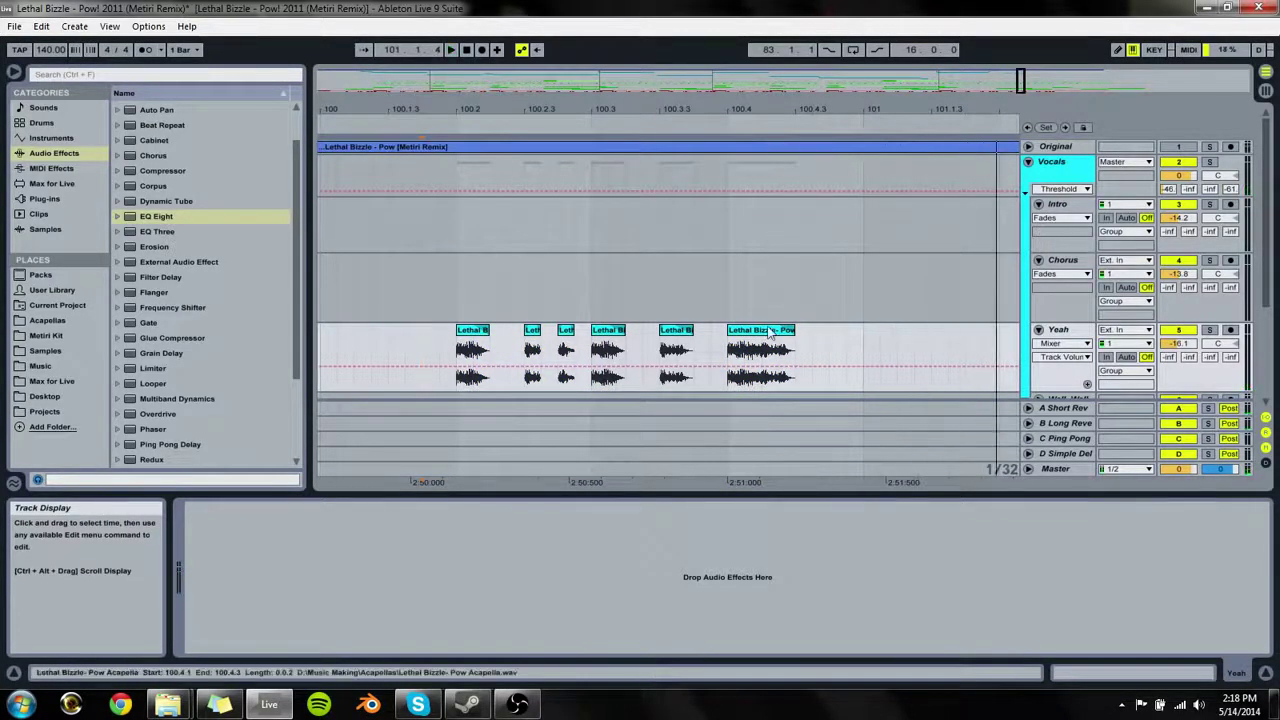
# Step: Crop the Yeah clip at 100.4.1, reverse its sample, and play the edit from 100.1.3
pyautogui.doubleClick(762, 336)
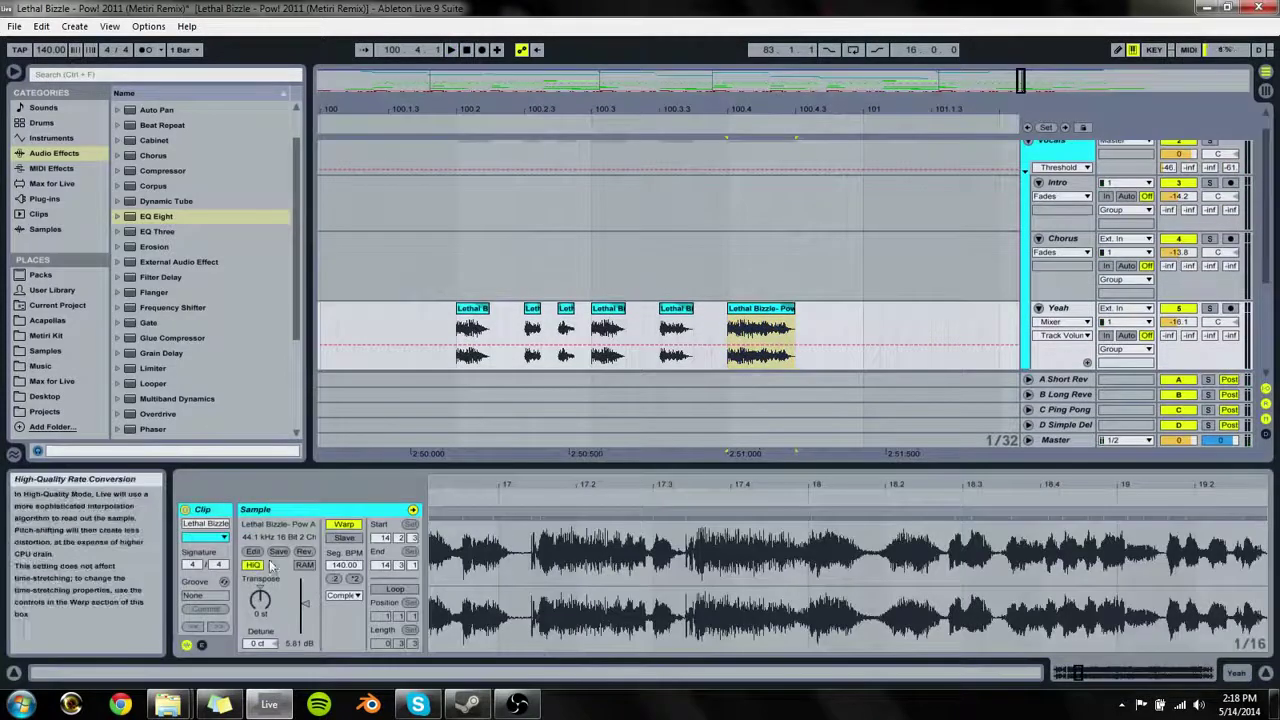
pyautogui.rightClick(743, 306)
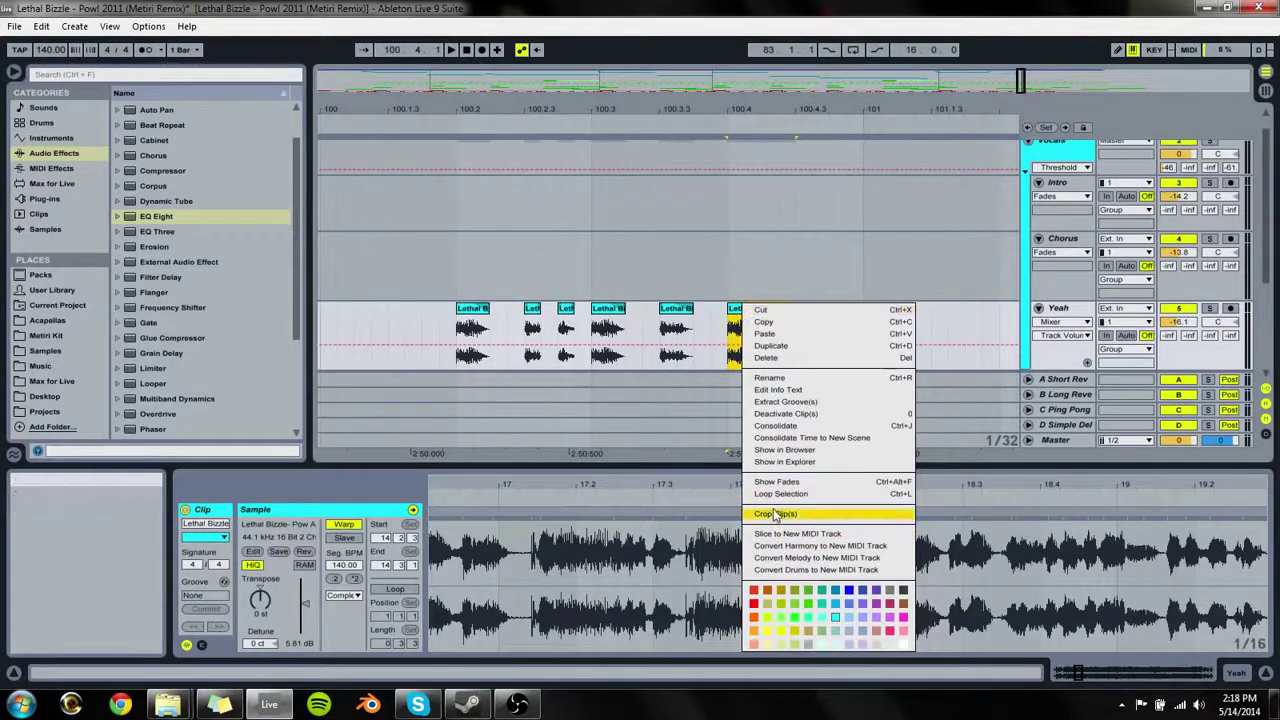
pyautogui.click(773, 514)
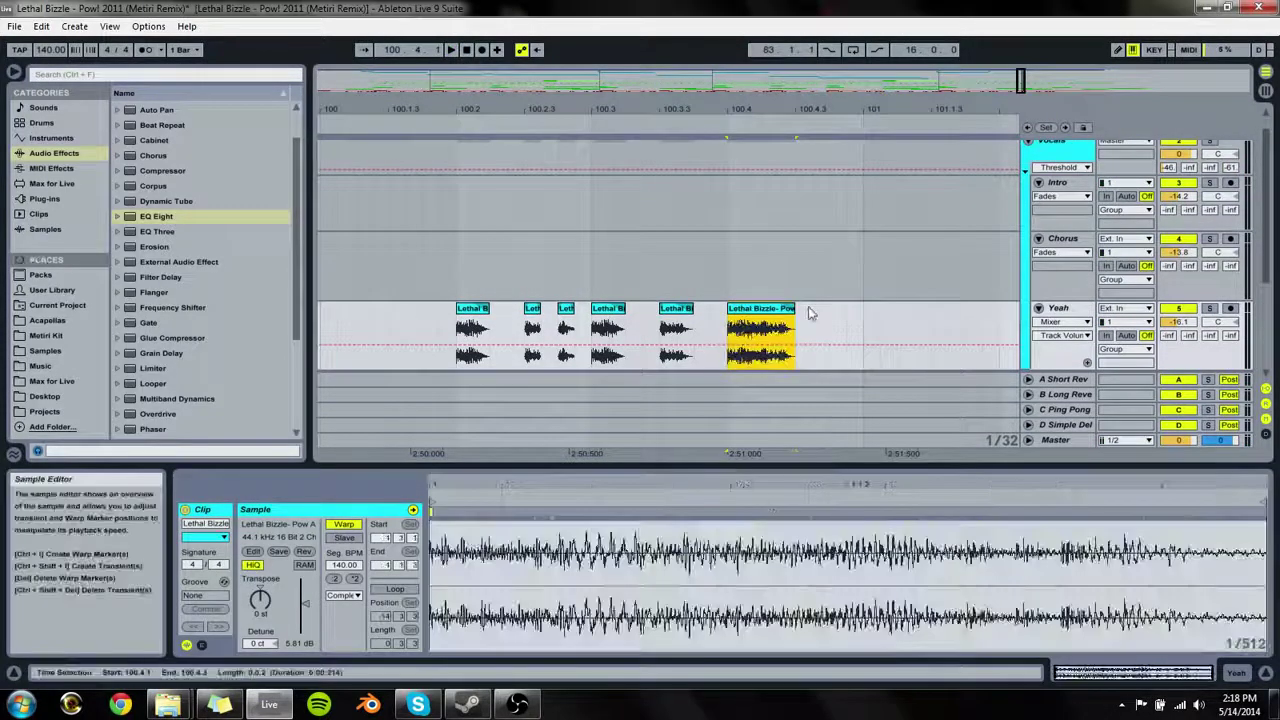
pyautogui.click(304, 552)
pyautogui.click(380, 334)
pyautogui.press('space')
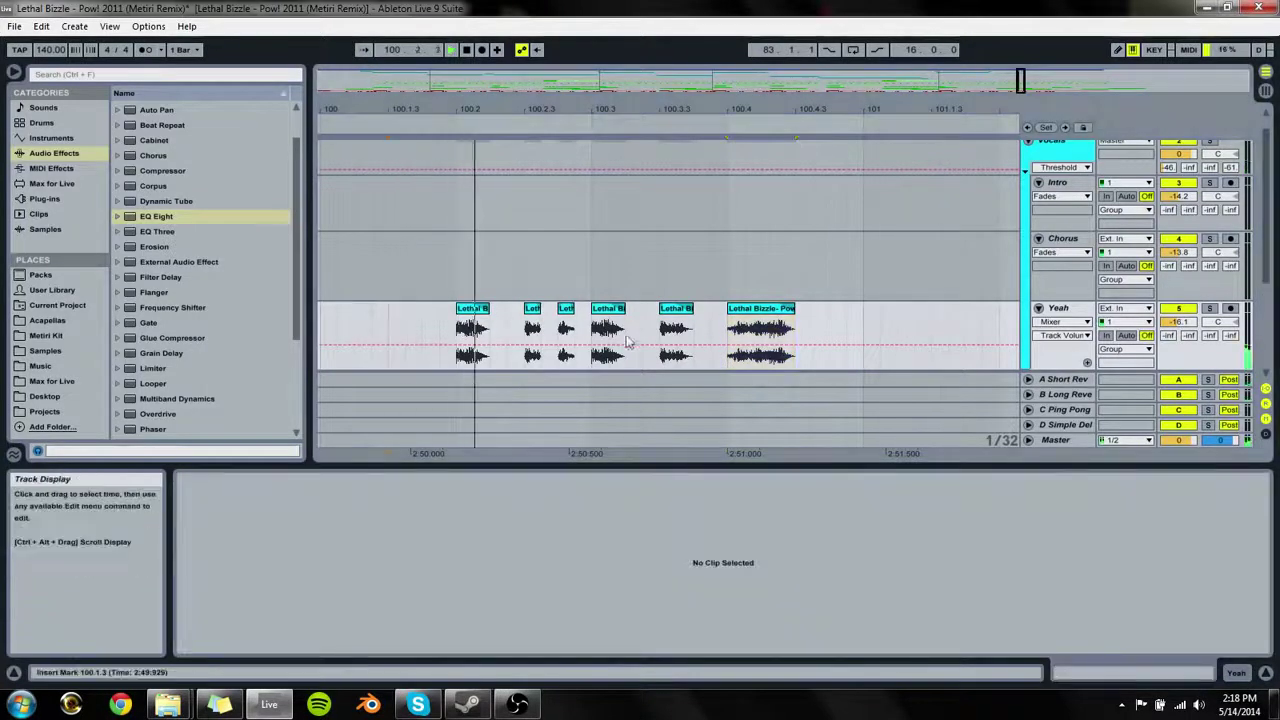
# Step: Set the segment BPM of the reversed Yeah clip at 100.4.1 to 280 and play the phrase ending
pyautogui.click(790, 310)
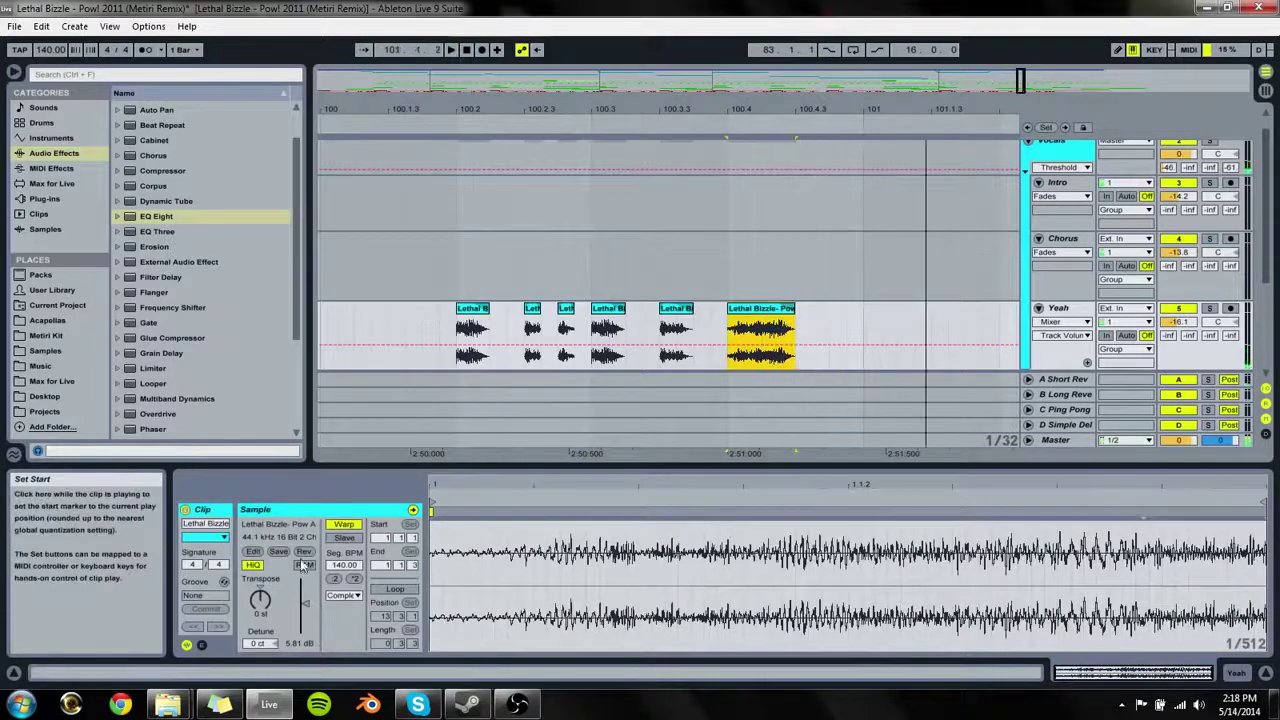
pyautogui.click(354, 579)
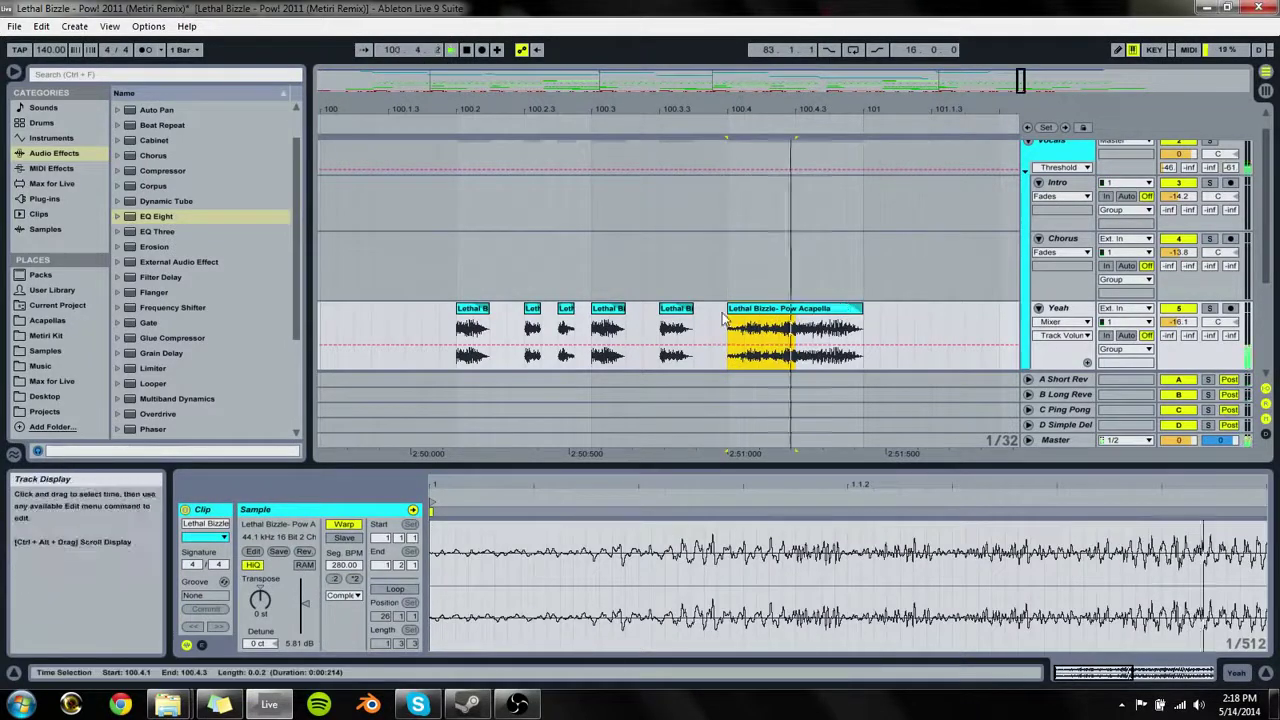
pyautogui.click(366, 318)
pyautogui.press('space')
pyautogui.press('space')
pyautogui.moveTo(743, 107); pyautogui.dragTo(743, 40)
pyautogui.press('space')
# Step: Repeat the four-bar Yeah pattern from bar 97 three times, filling the track up to 113.1.1
pyautogui.moveTo(767, 324); pyautogui.dragTo(389, 281)
pyautogui.hotkey('ctrl', 'd')
pyautogui.press('space')
pyautogui.moveTo(838, 108); pyautogui.dragTo(835, 40)
pyautogui.moveTo(846, 108); pyautogui.dragTo(840, 88)
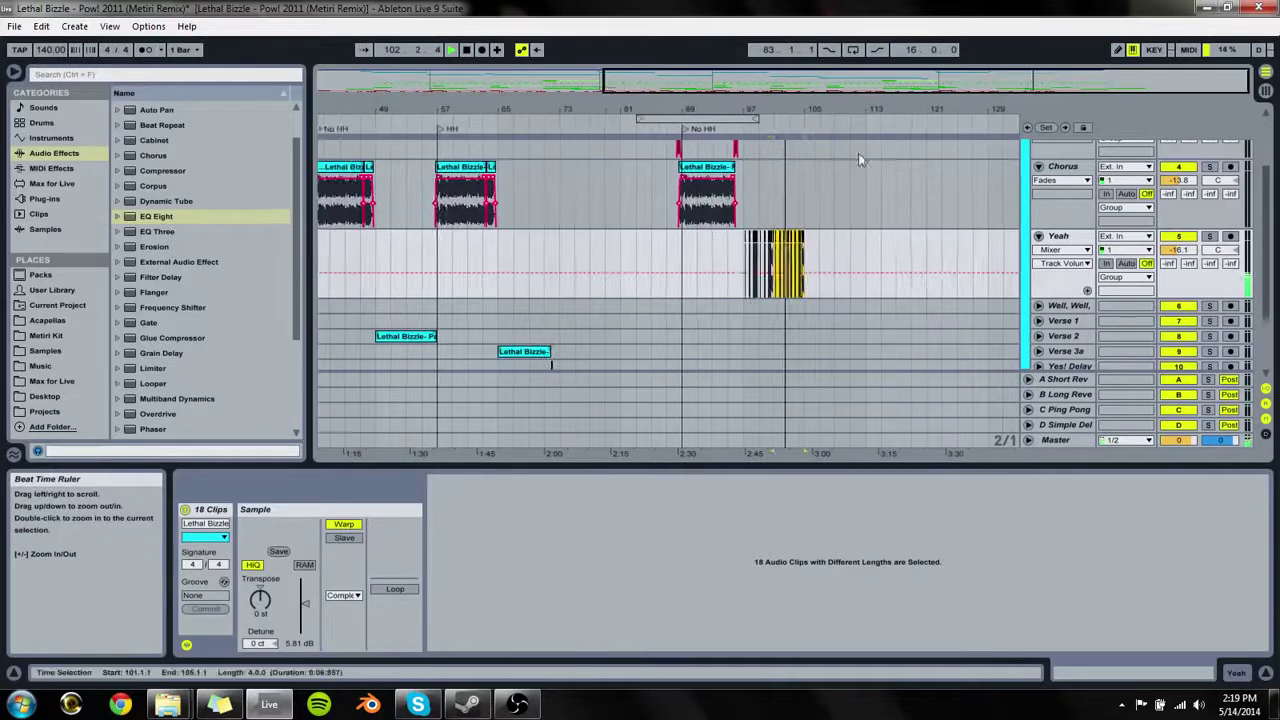
pyautogui.hotkey('ctrl', 'd')
pyautogui.hotkey('ctrl', 'd')
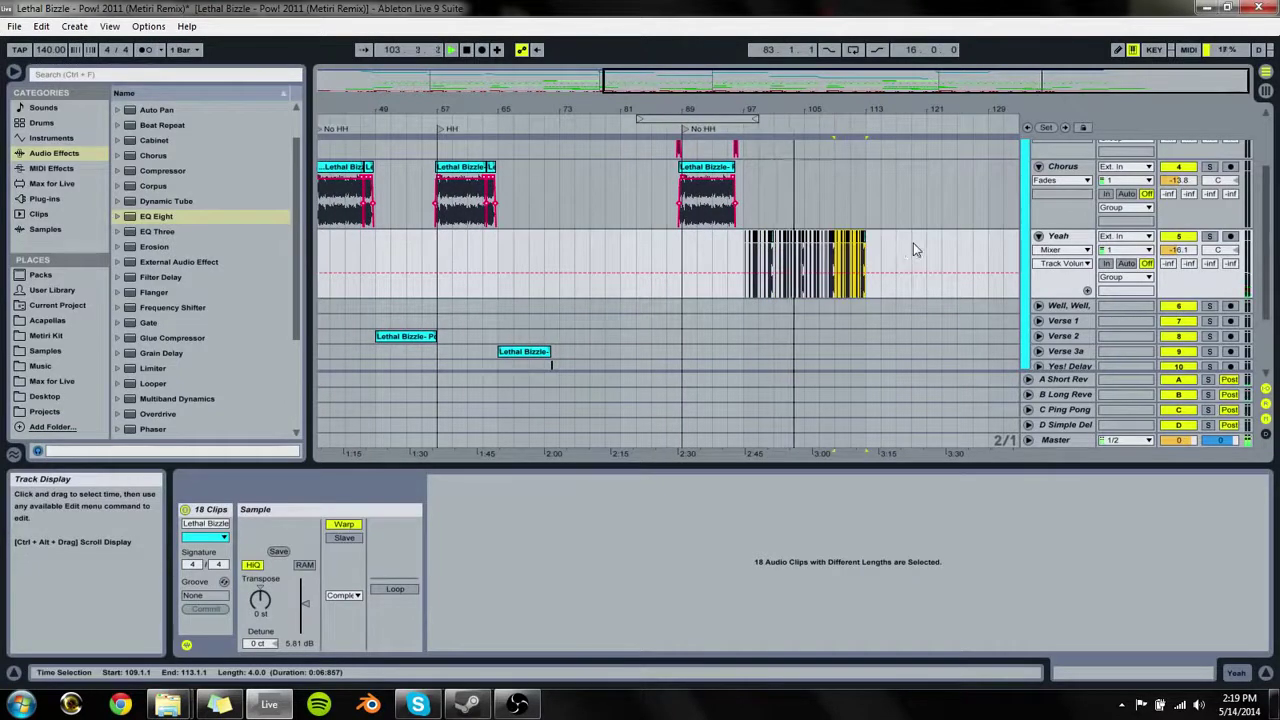
# Step: Fold the Yeah, Chorus and Intro tracks, and collapse the Vocals group in the arrangement
pyautogui.click(1039, 236)
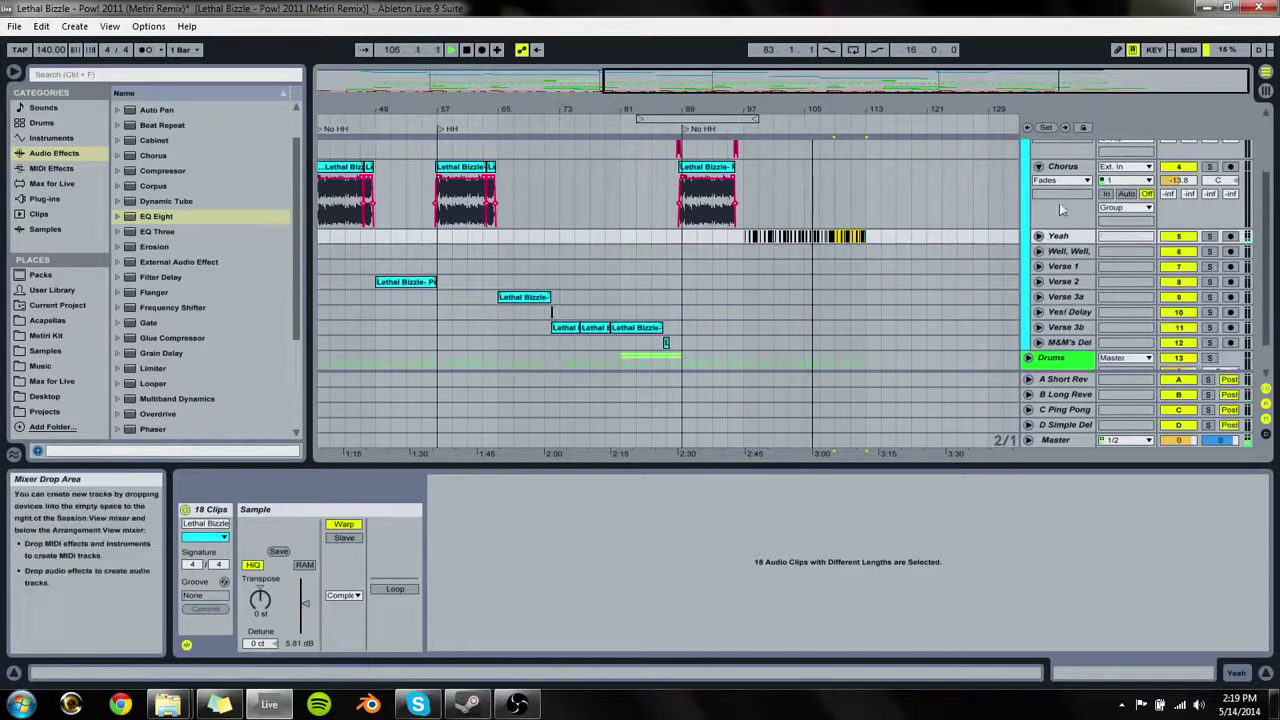
pyautogui.scroll(2, 1080, 185)
pyautogui.click(1039, 230)
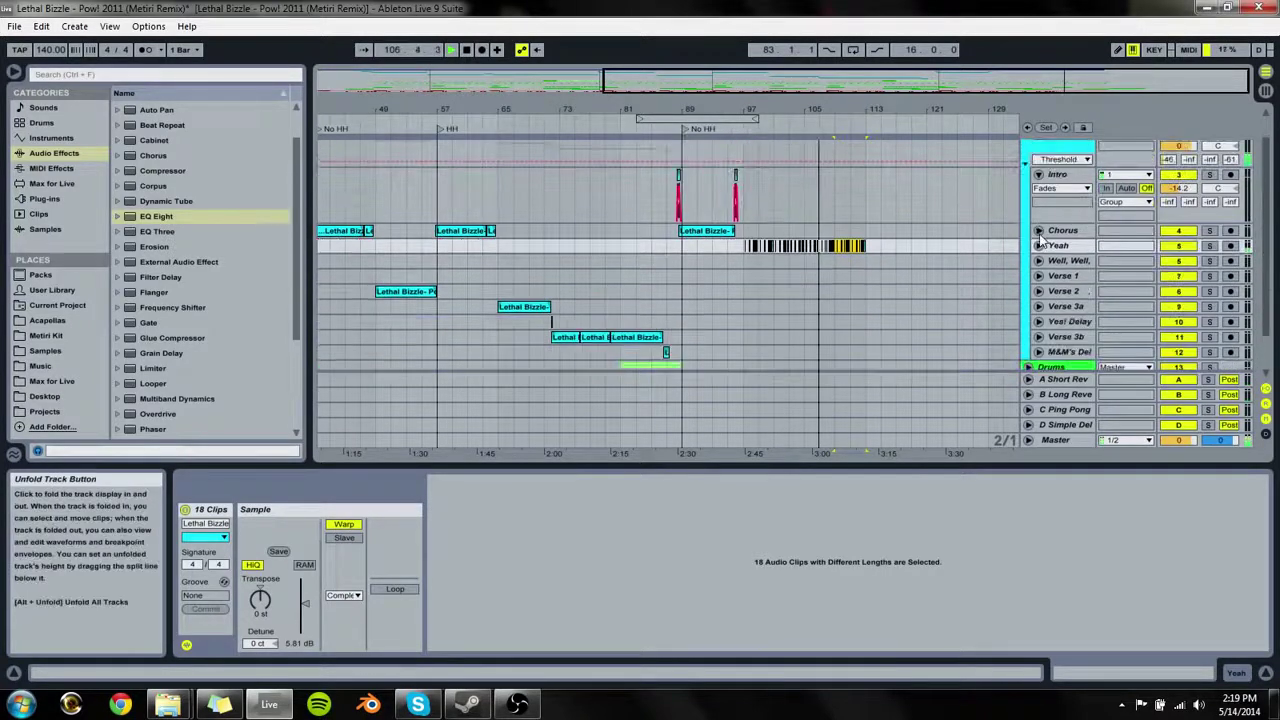
pyautogui.click(1039, 175)
pyautogui.scroll(2, 1032, 176)
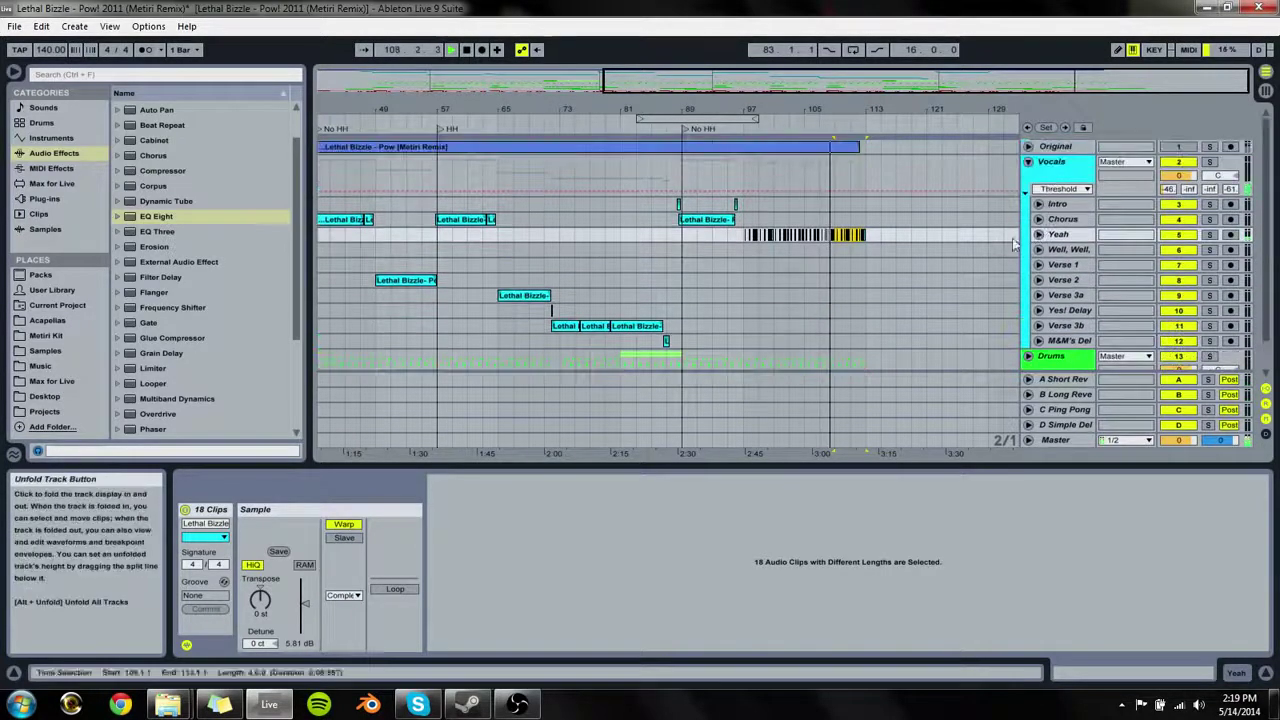
pyautogui.click(1027, 163)
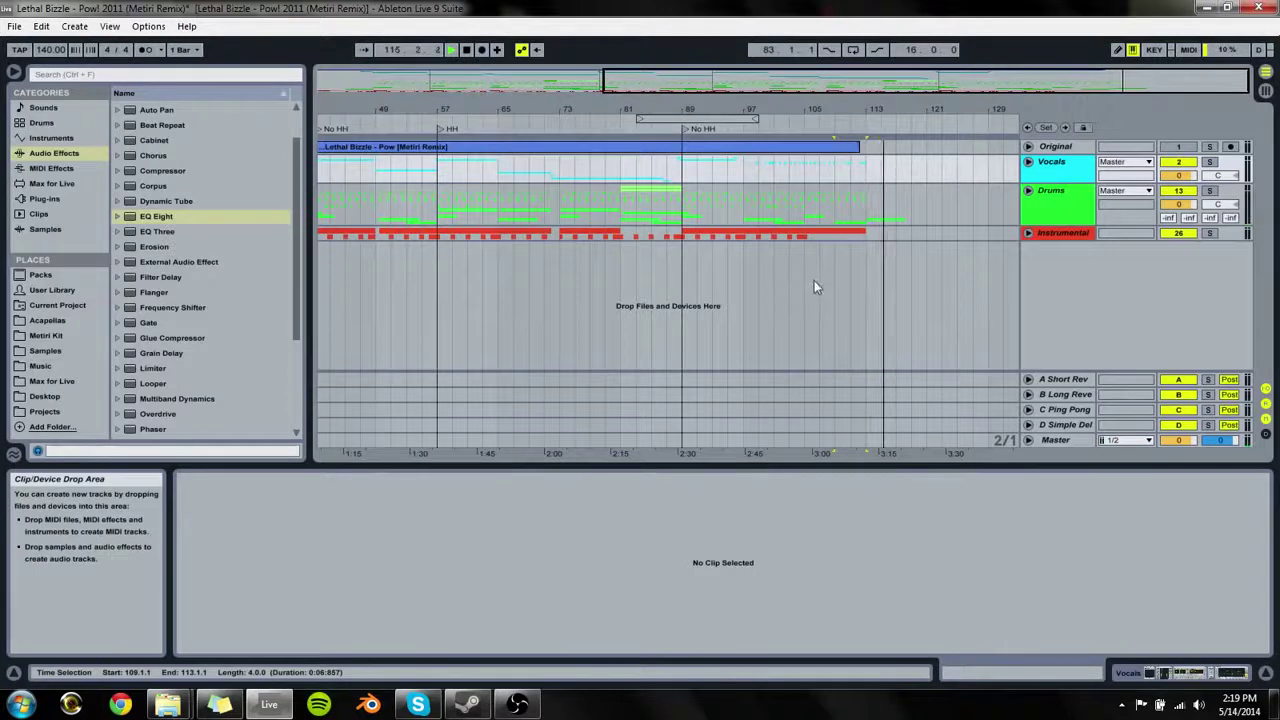
pyautogui.moveTo(919, 108); pyautogui.dragTo(919, 121)
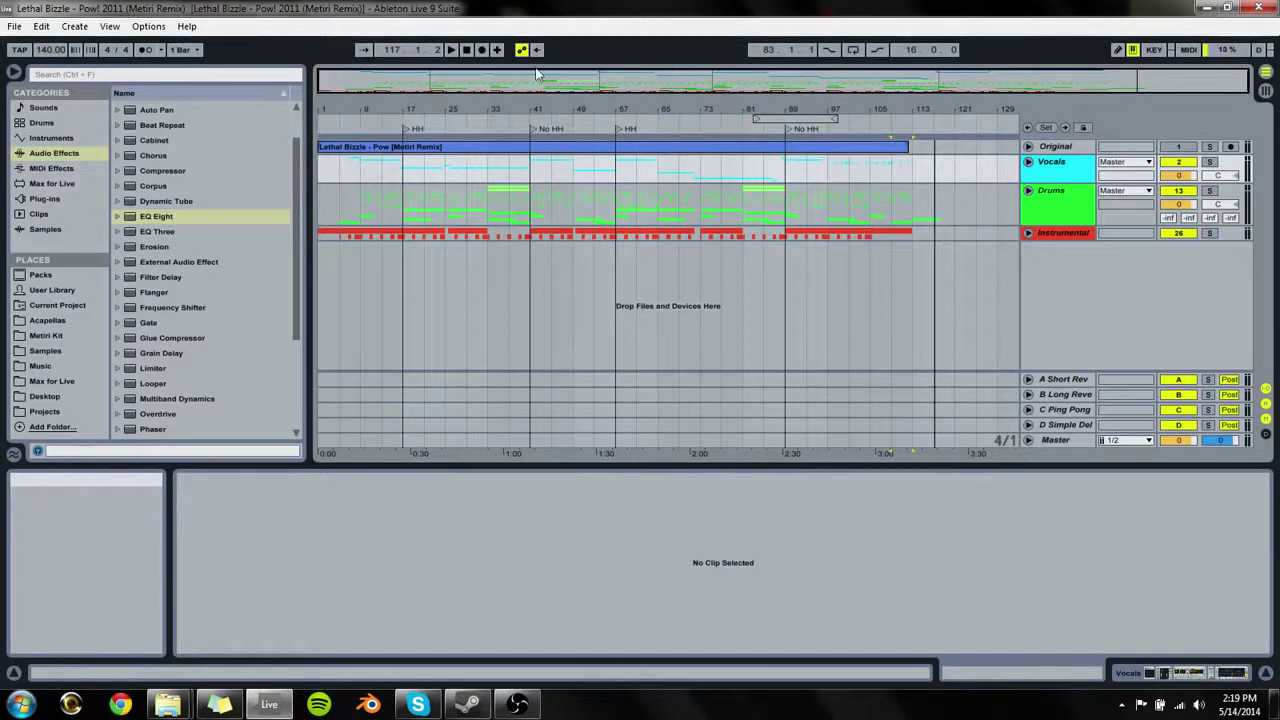
pyautogui.click(409, 212)
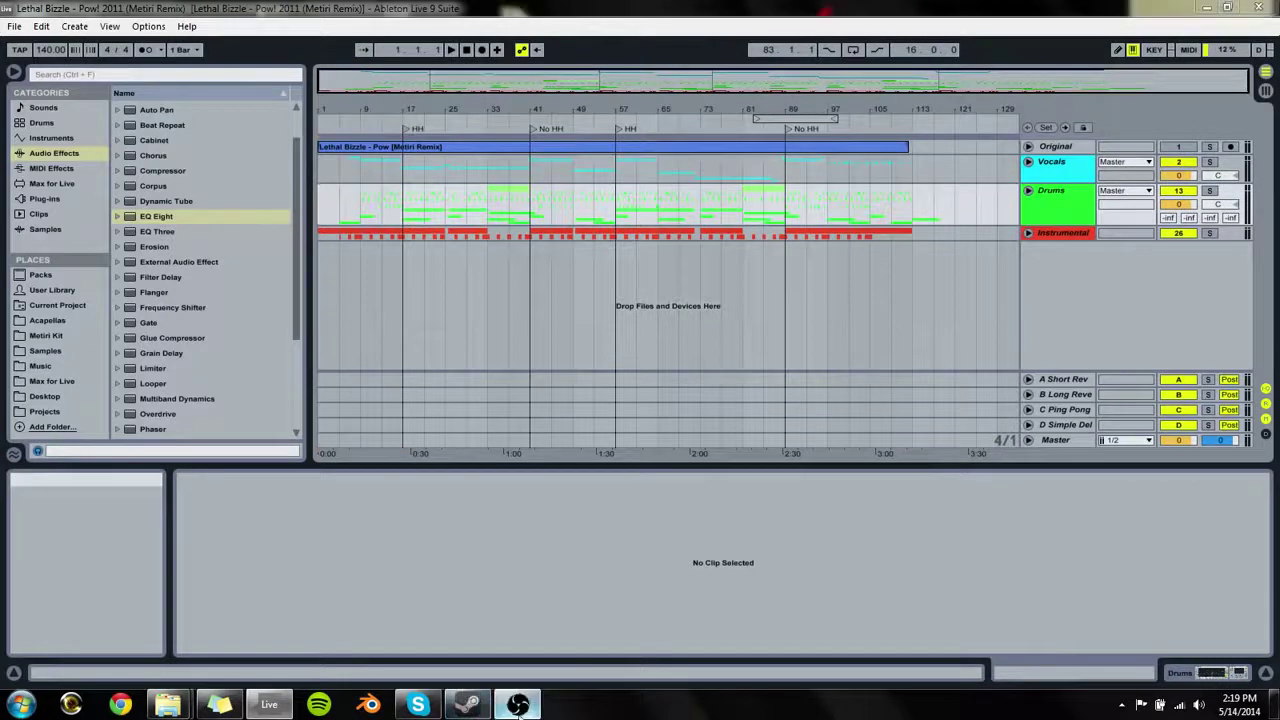
pyautogui.click(517, 704)
pyautogui.click(517, 704)
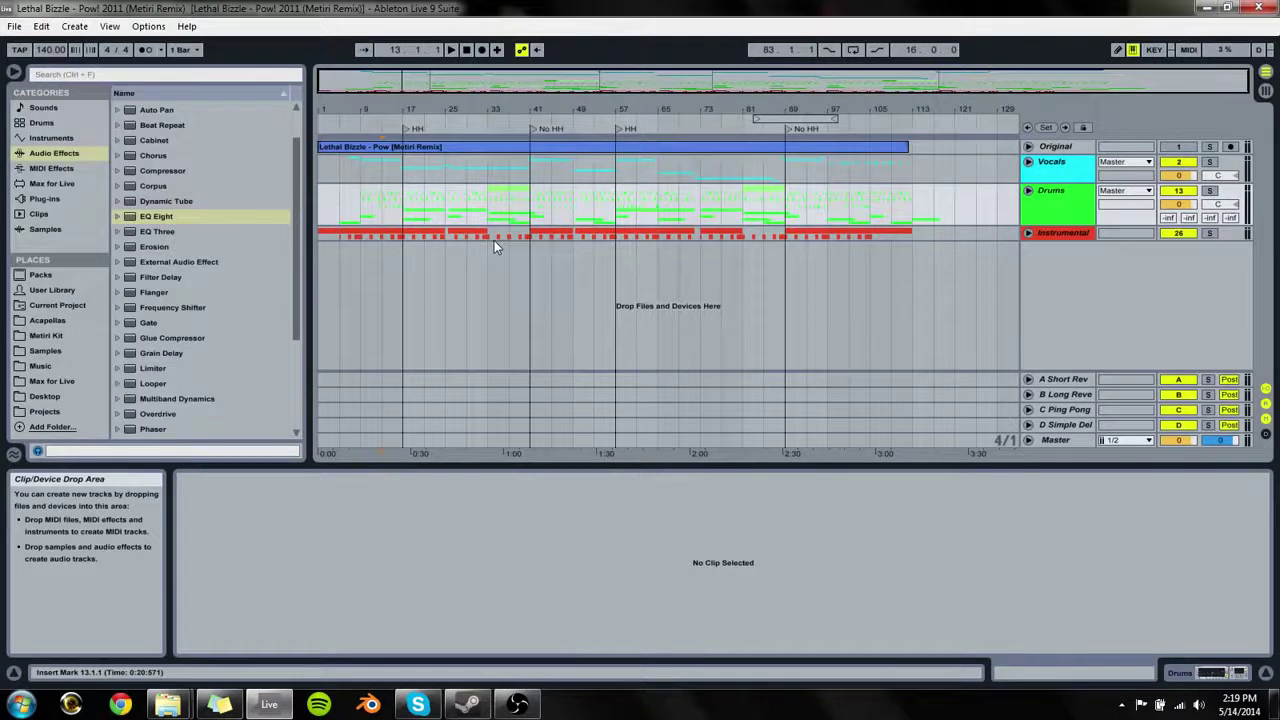
# Step: Delete the Compressor from the Master track and save the set from the Session View
pyautogui.click(1058, 440)
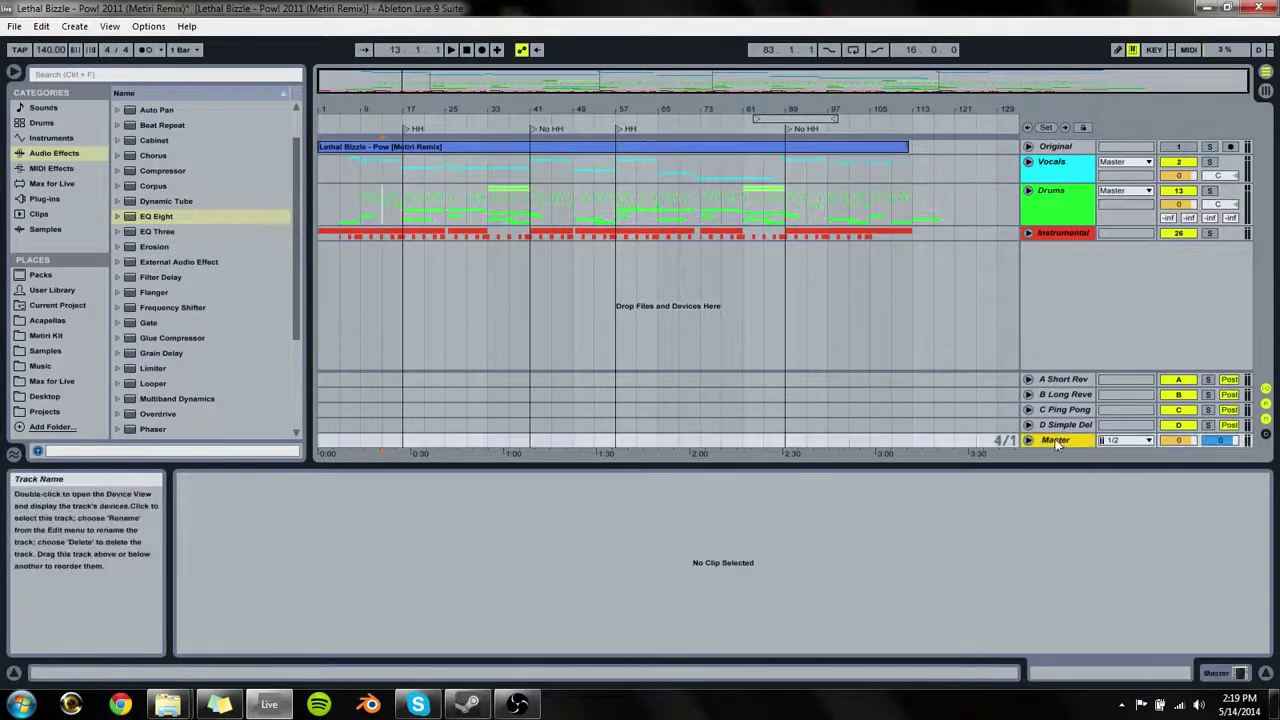
pyautogui.click(1218, 677)
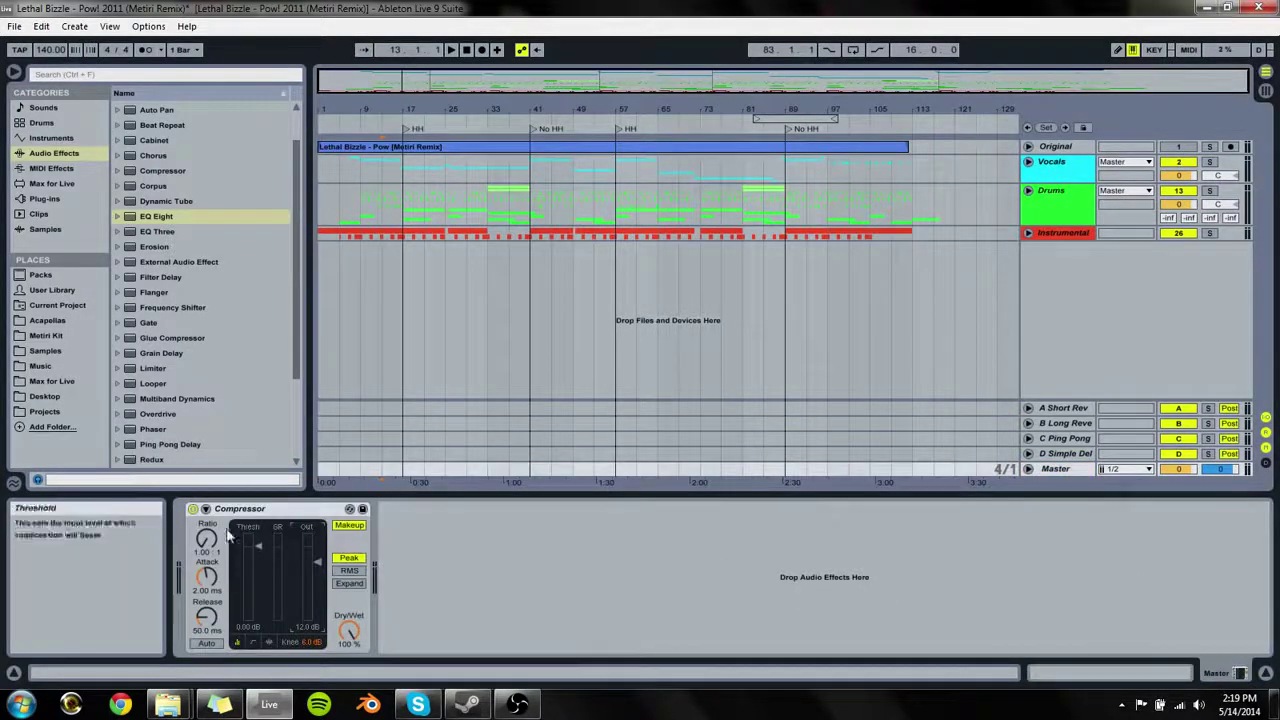
pyautogui.press('Delete')
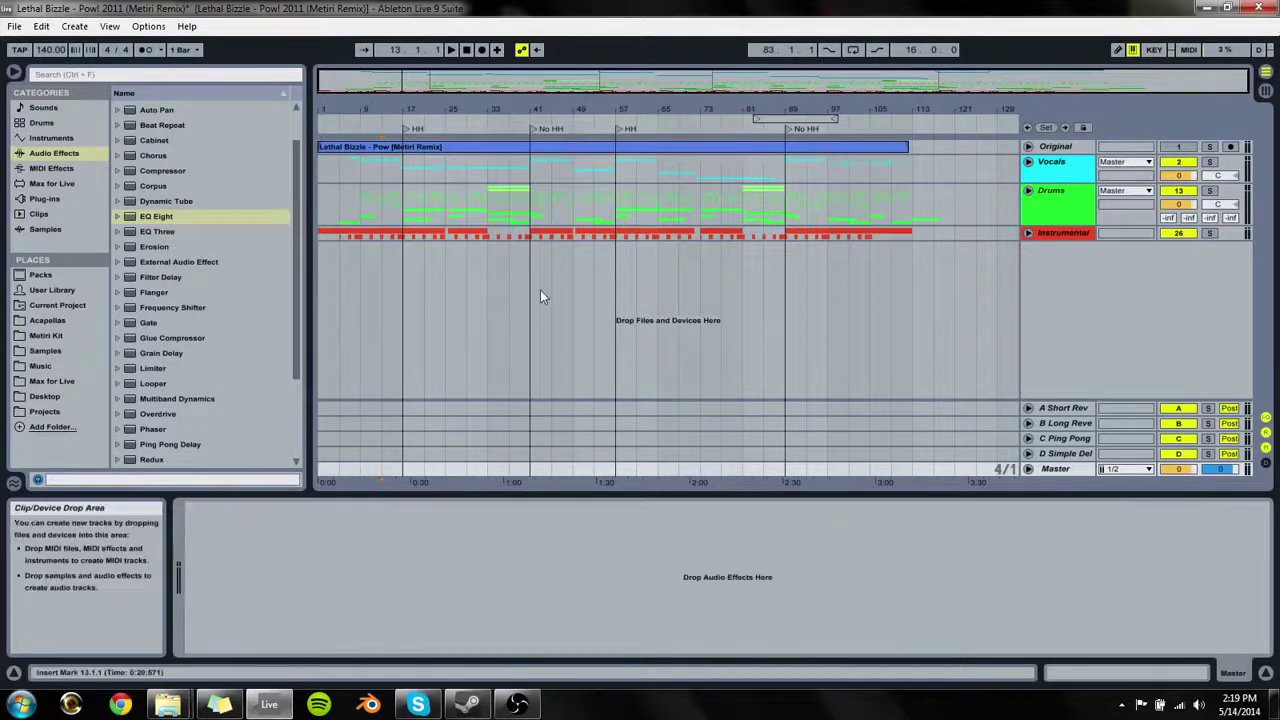
pyautogui.press('Tab')
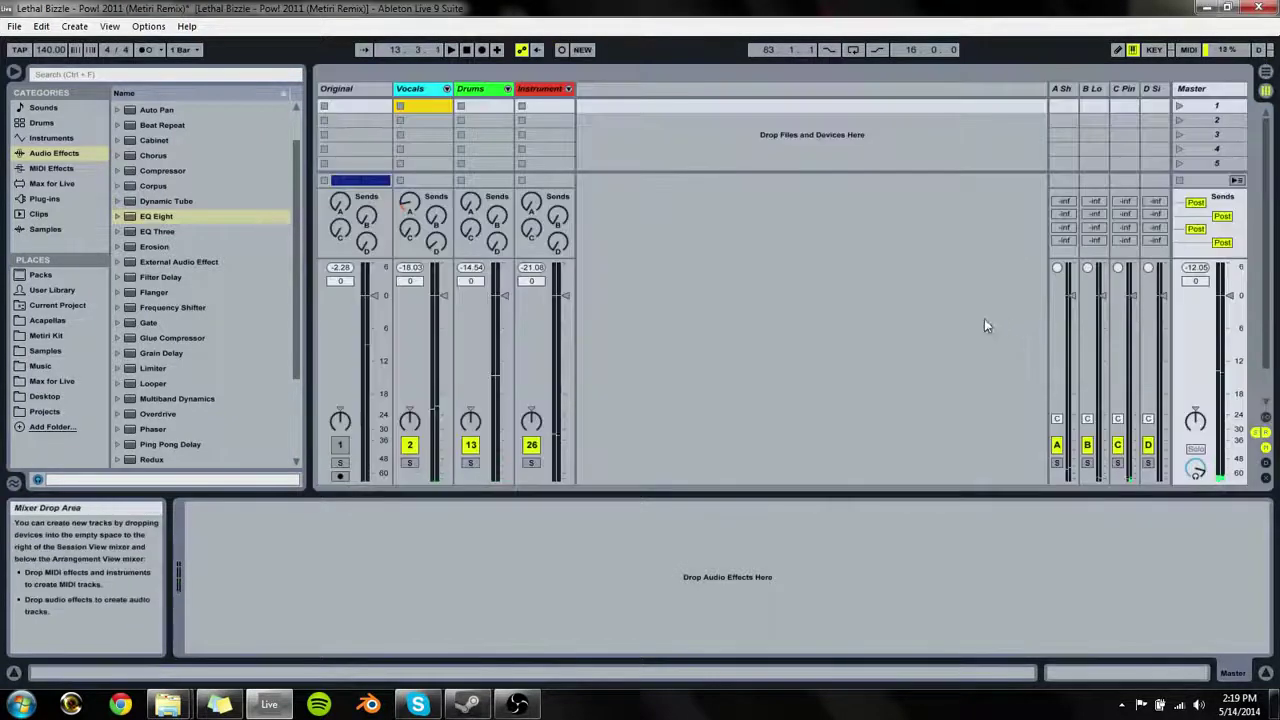
pyautogui.hotkey('ctrl', 's')
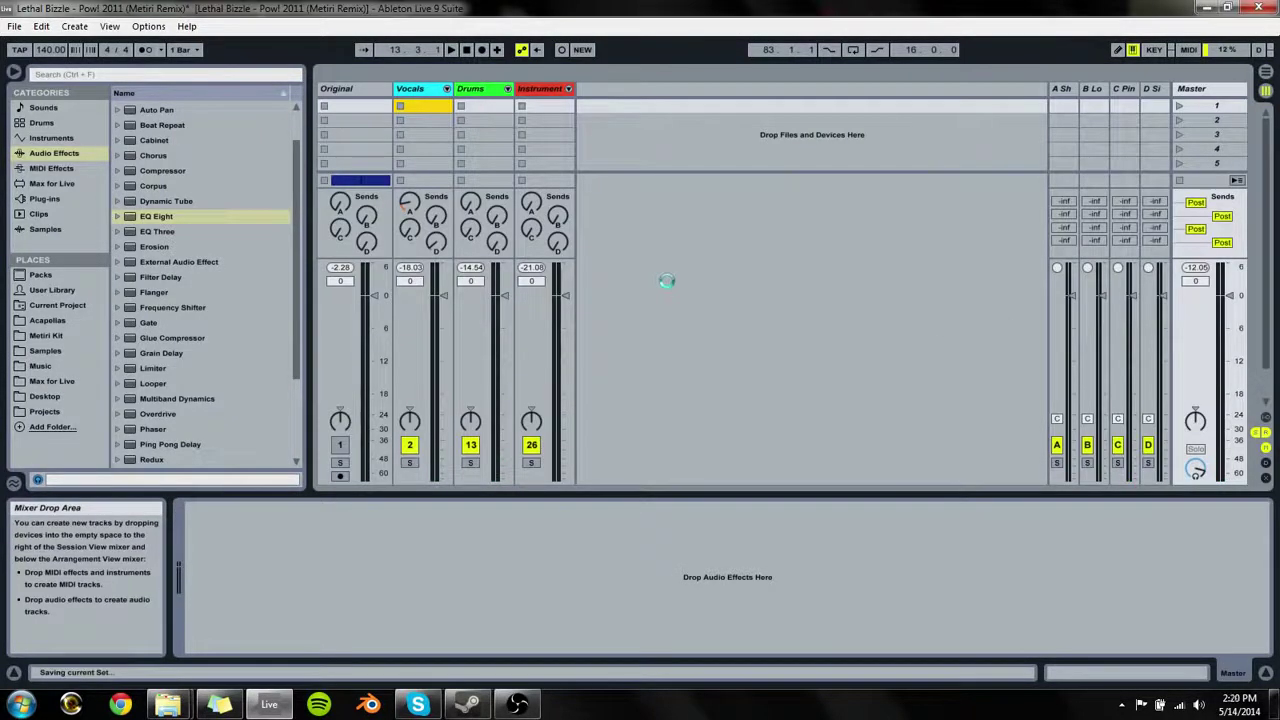